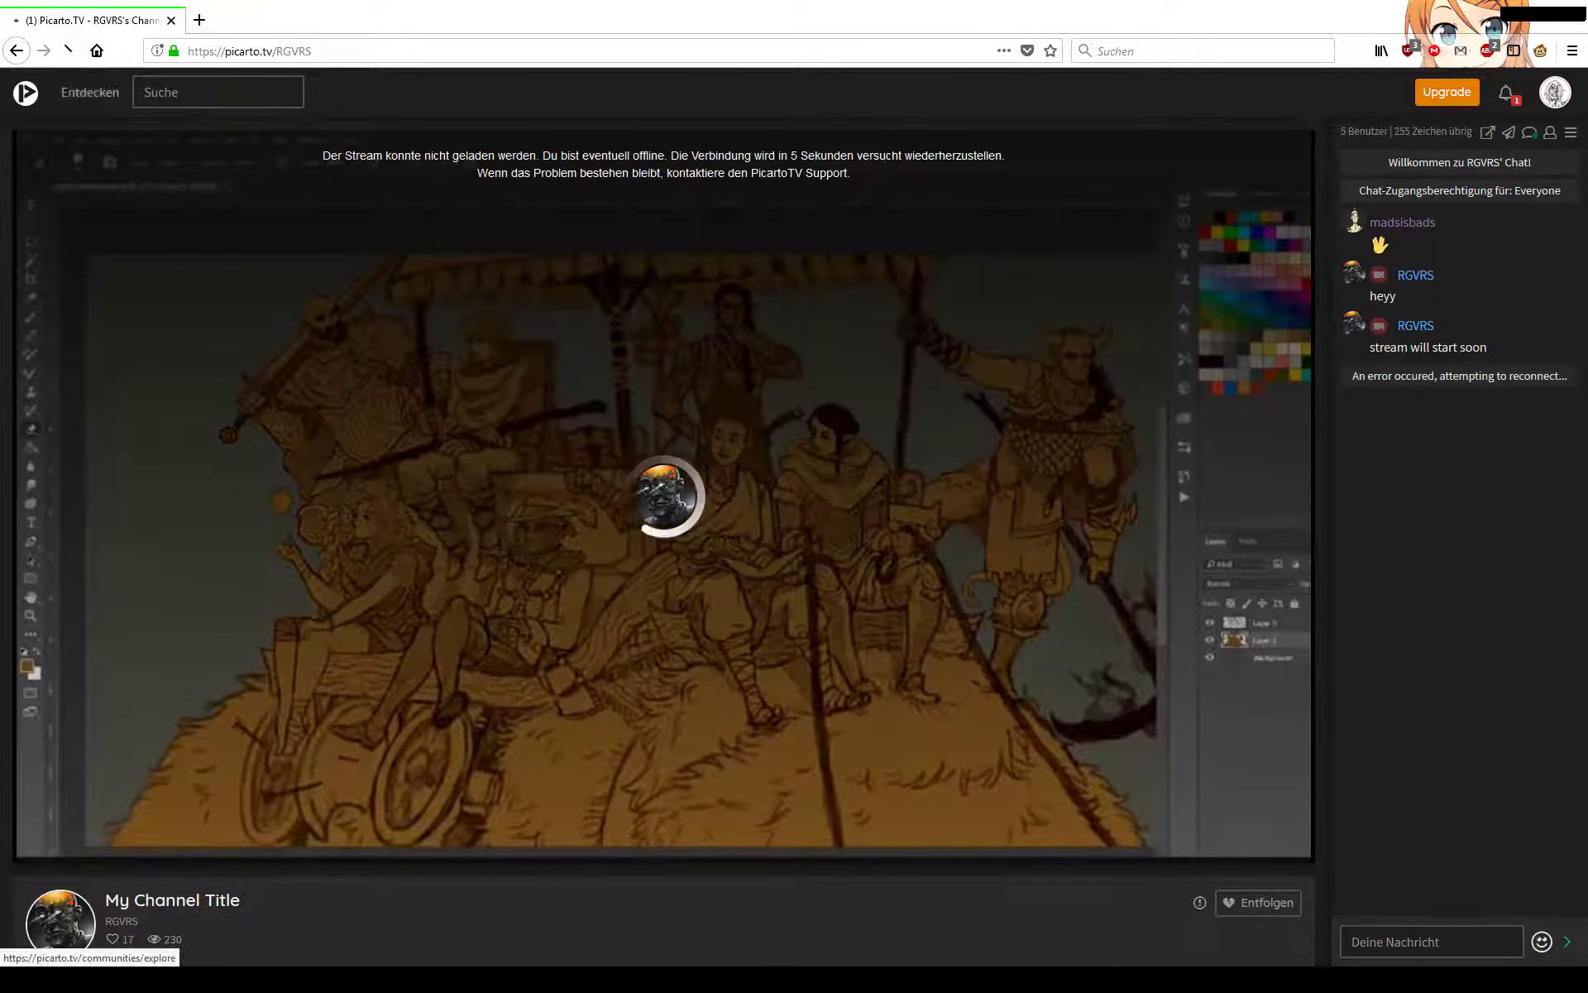
Reload the channel page and show the live stream in full screen.
click(70, 51)
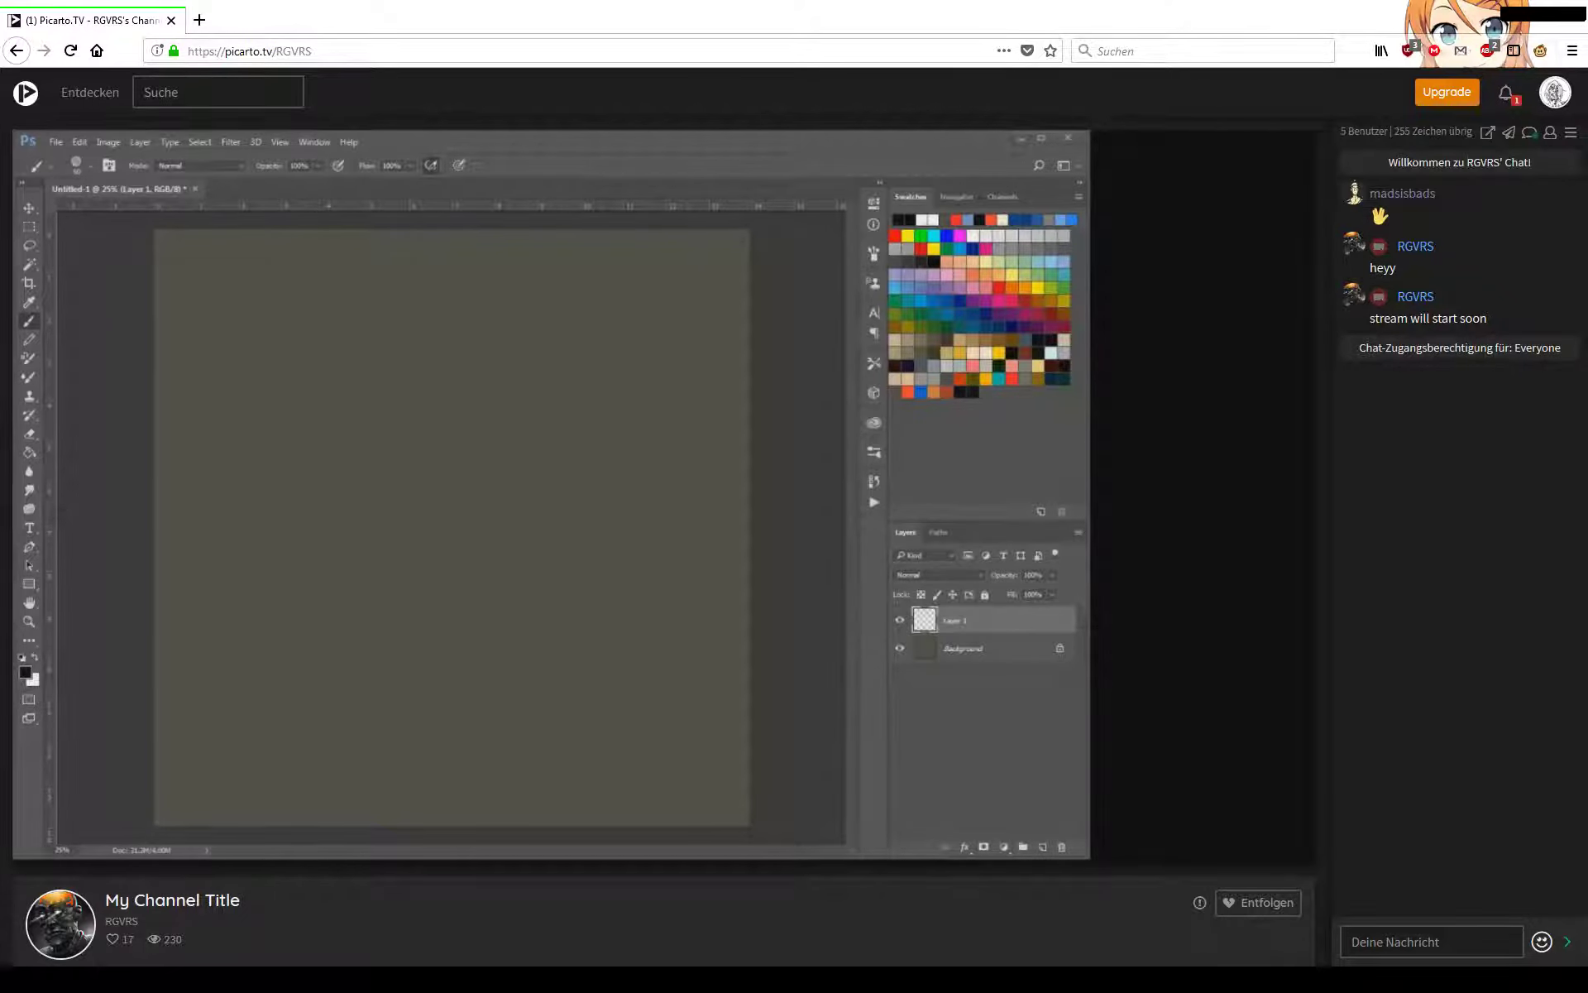
mouse_move(1507, 92)
click(1508, 174)
click(1294, 851)
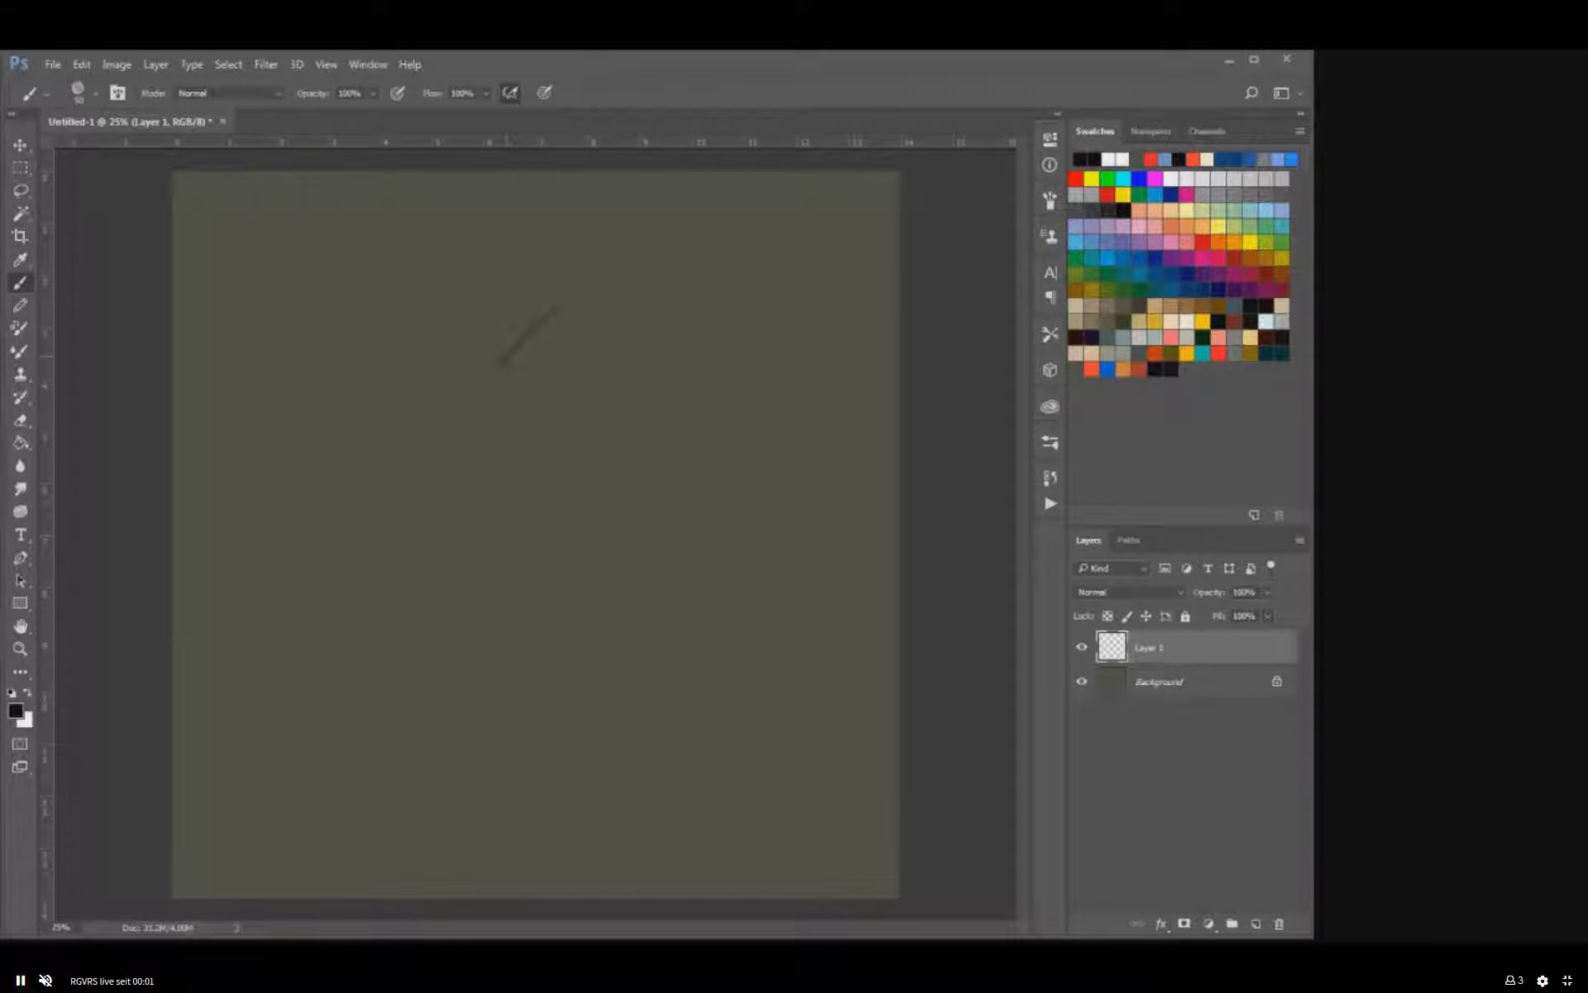
Undo the test strokes and sketch a rounded head outline with a lower edge in the canvas's upper half.
key(ctrl+z)
drag(459, 321, 418, 361)
key(ctrl+z)
mouse_move(508, 404)
mouse_down()
mouse_move(552, 382)
mouse_move(503, 407)
mouse_move(453, 402)
mouse_up()
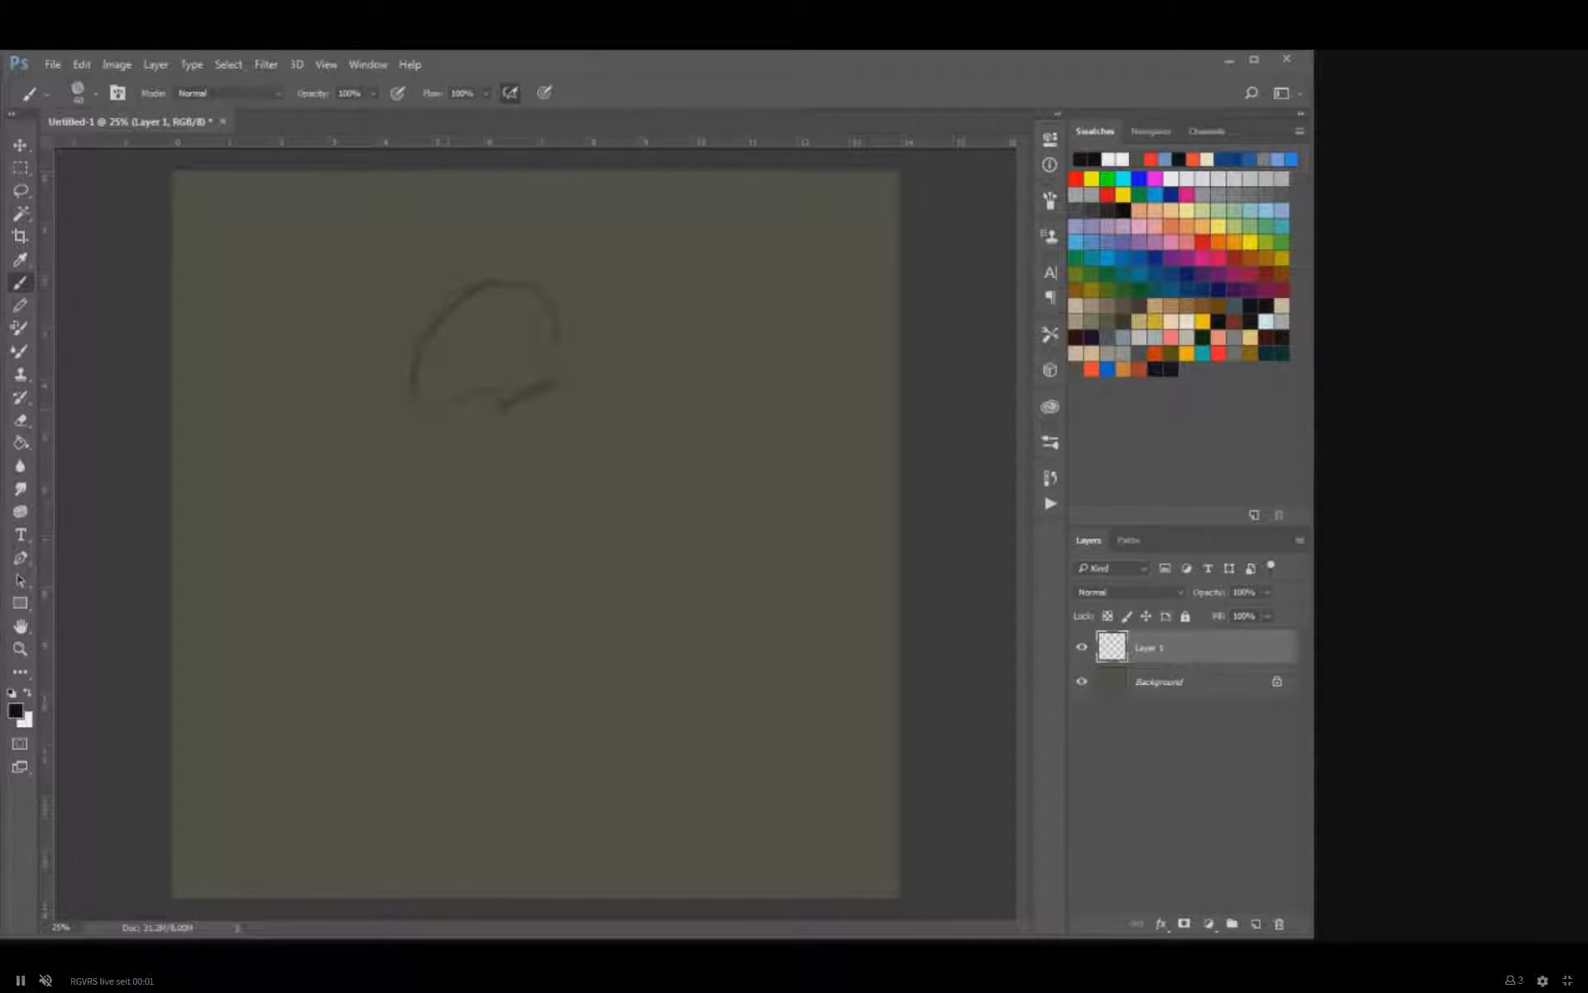
Rough in face marks inside the head, add a short stroke in front of it, and erase the outline's front section.
drag(467, 331, 423, 377)
mouse_move(330, 351)
mouse_down()
mouse_move(488, 285)
mouse_move(368, 333)
mouse_up()
key(e)
mouse_move(473, 288)
mouse_down()
mouse_move(457, 296)
mouse_move(474, 294)
mouse_up()
key(b)
key(ctrl+z)
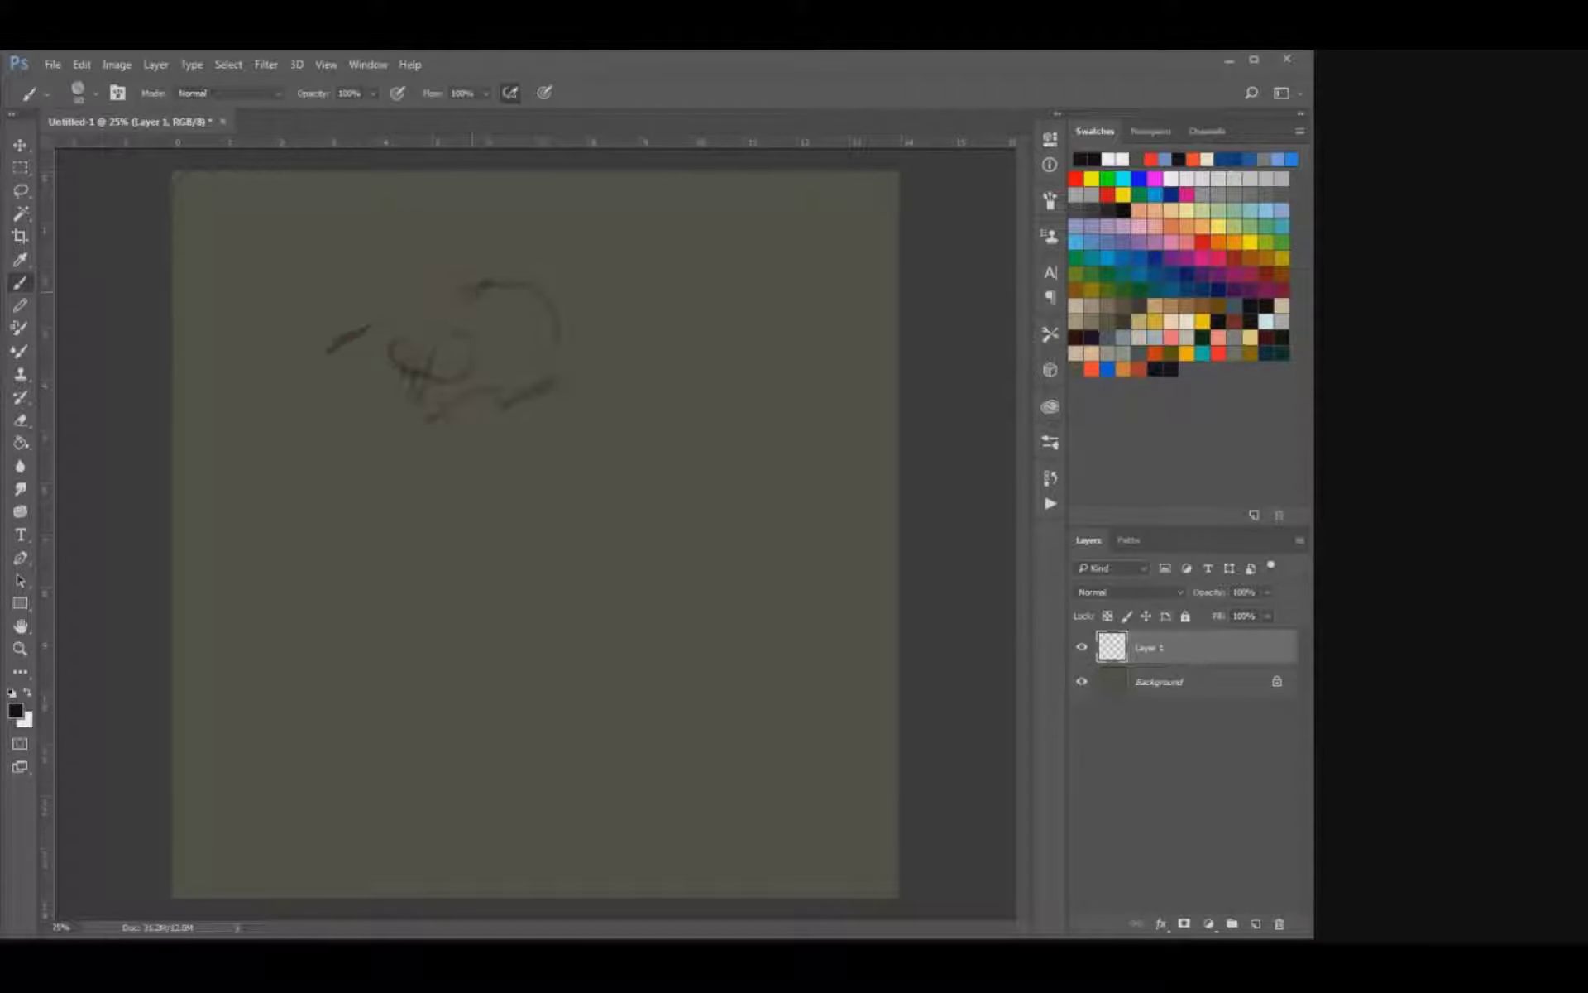
Replace the rough hatching in the face with a small, dark round eye.
mouse_move(429, 371)
mouse_down()
mouse_move(460, 327)
mouse_move(454, 378)
mouse_move(435, 380)
mouse_move(462, 374)
mouse_move(433, 371)
mouse_move(454, 358)
mouse_up()
key(e)
key(b)
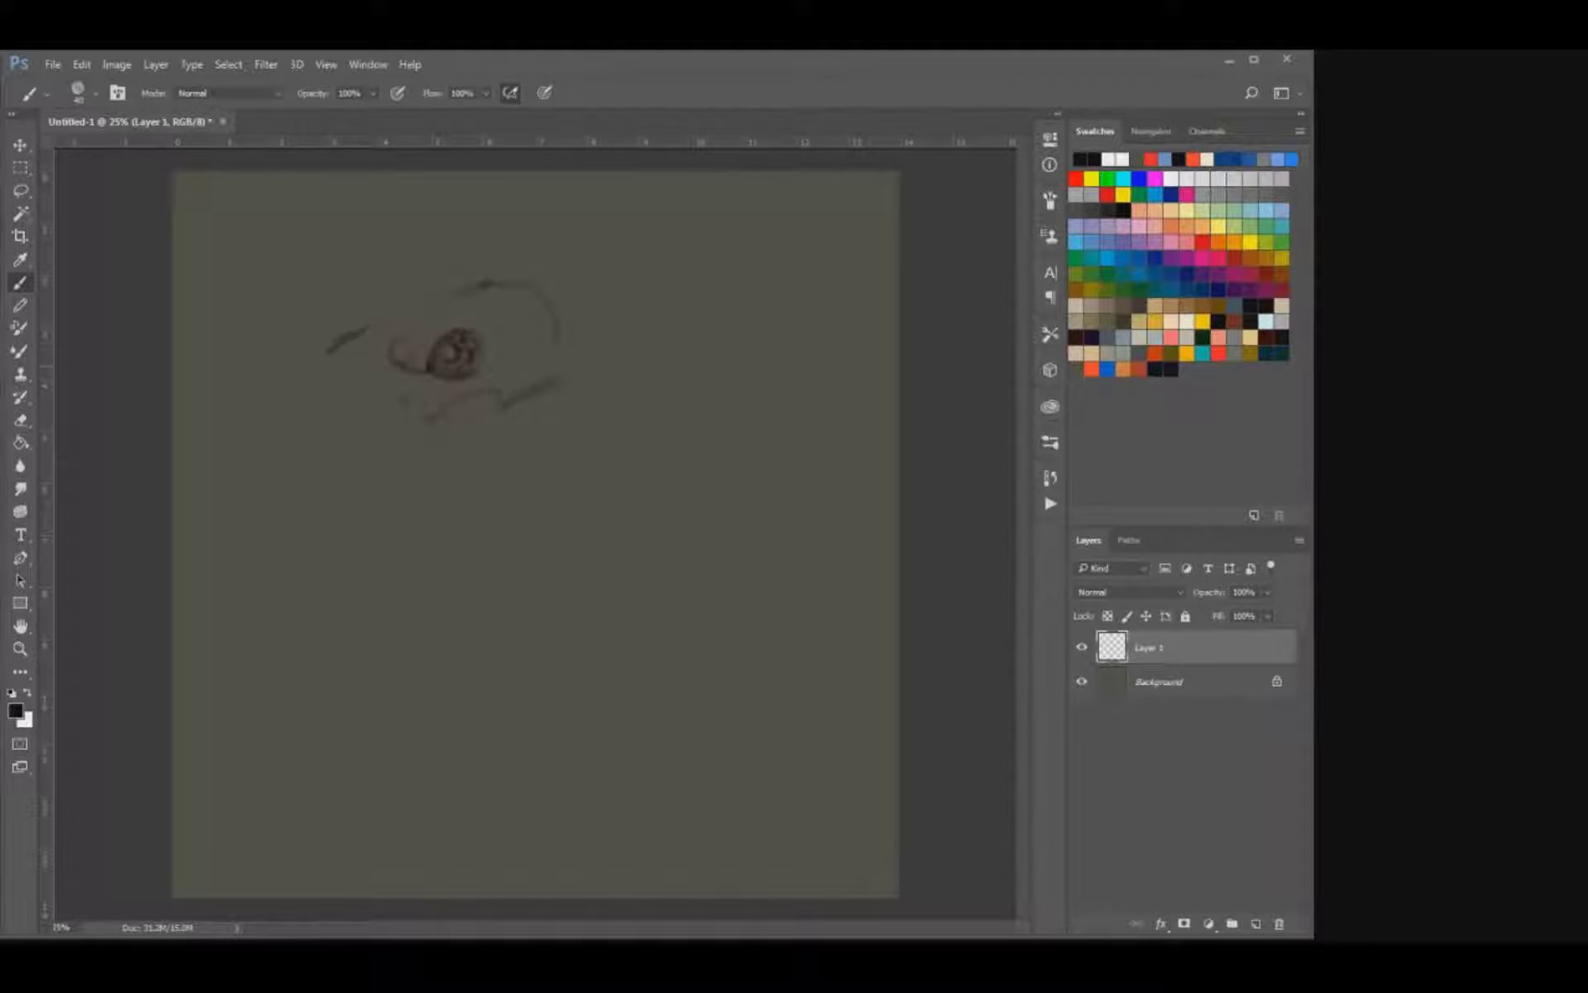
Sketch a row of small upper teeth directly beneath the eye.
mouse_move(429, 374)
mouse_down()
mouse_move(470, 382)
mouse_move(425, 417)
mouse_move(440, 417)
mouse_up()
key(e)
key(b)
key(e)
key(b)
mouse_move(461, 397)
mouse_down()
mouse_move(447, 413)
mouse_move(470, 404)
mouse_up()
drag(488, 388, 473, 414)
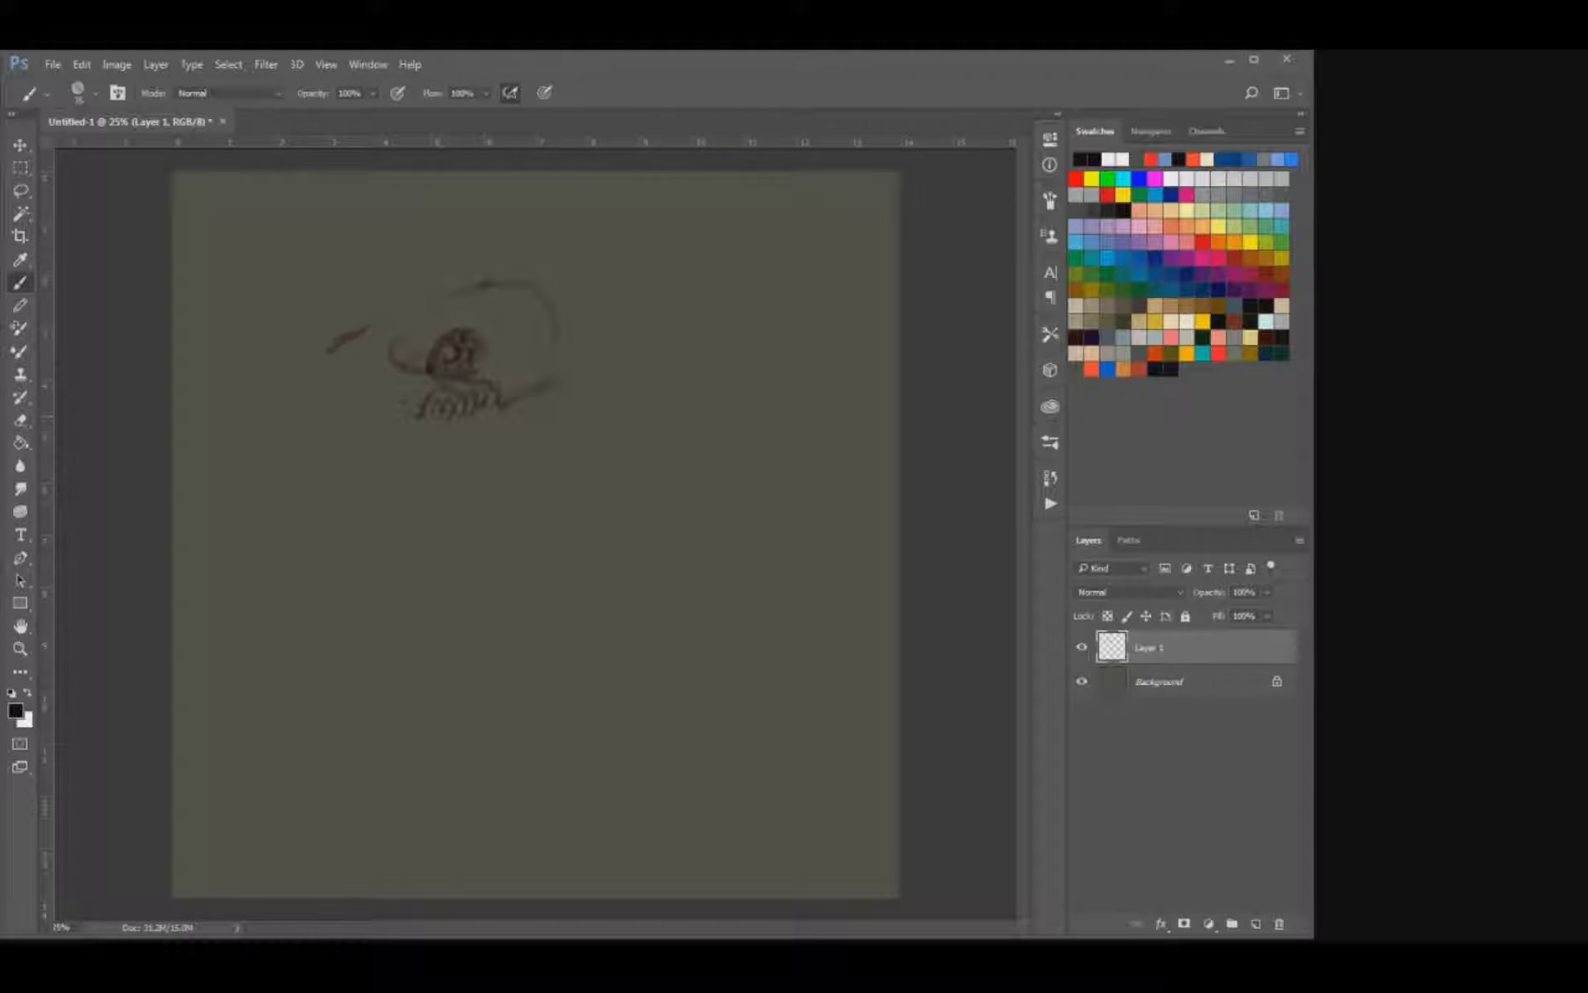
Erase the stray strokes in front of the head and redraw the eye as an open ring.
key(e)
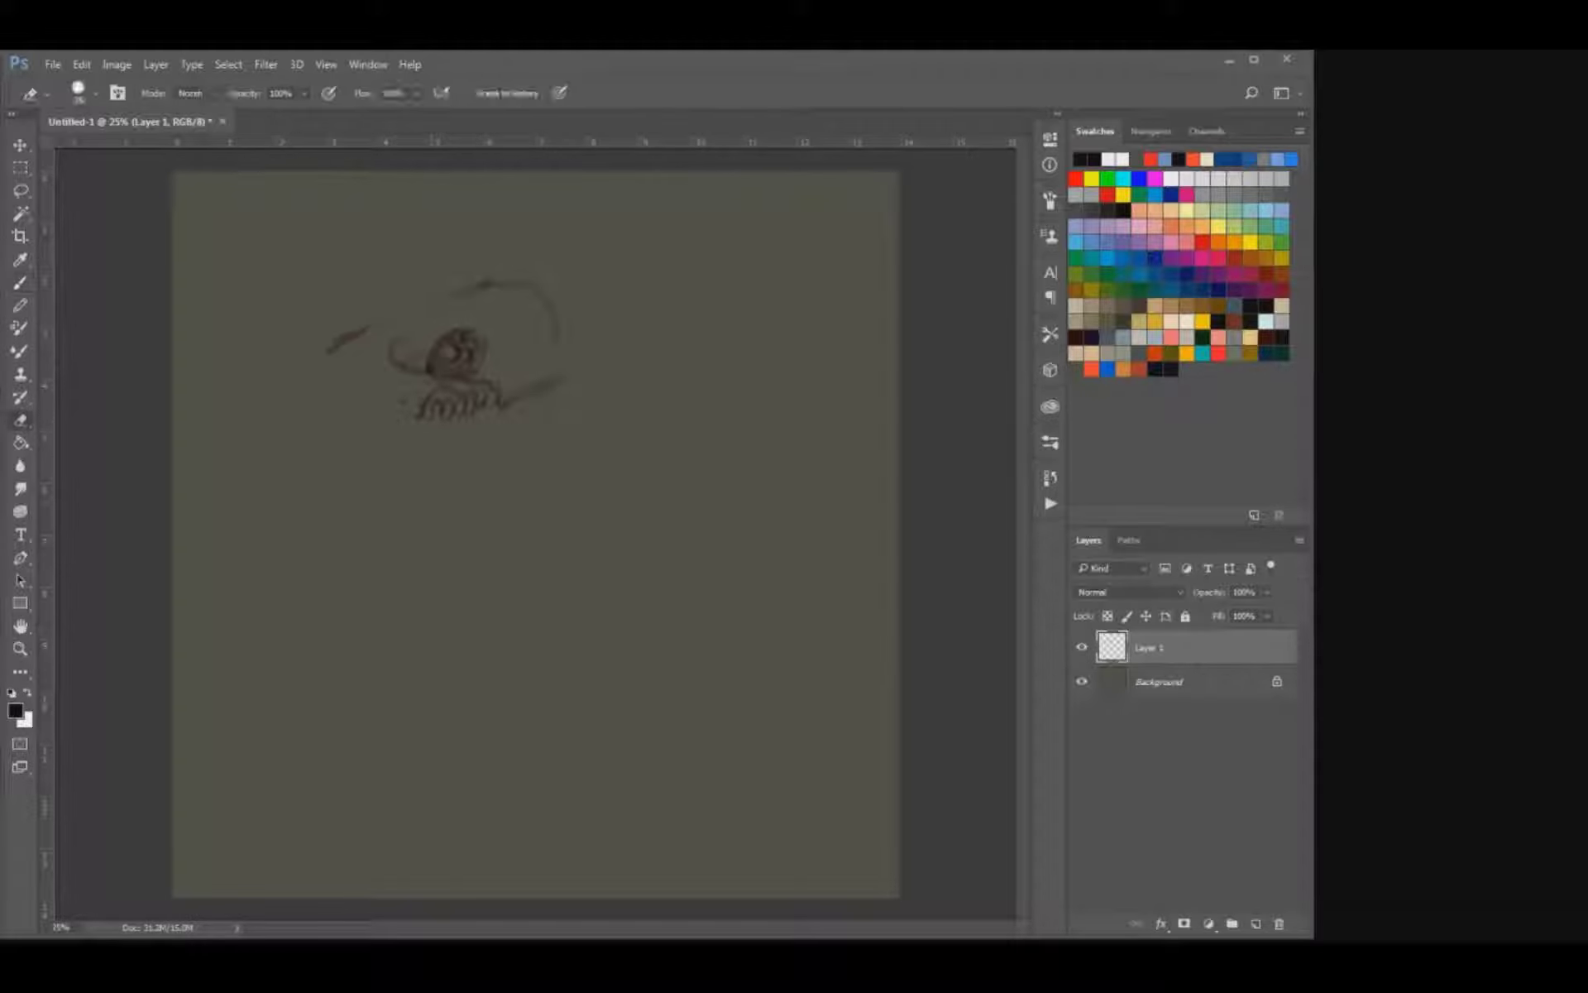
drag(392, 346, 407, 367)
mouse_move(435, 359)
mouse_down()
mouse_move(463, 334)
mouse_move(456, 364)
mouse_move(447, 339)
mouse_move(478, 373)
mouse_up()
key(b)
key(e)
key(b)
drag(441, 340, 432, 353)
mouse_move(454, 294)
mouse_down()
mouse_move(398, 342)
mouse_move(339, 340)
mouse_move(484, 286)
mouse_up()
key(e)
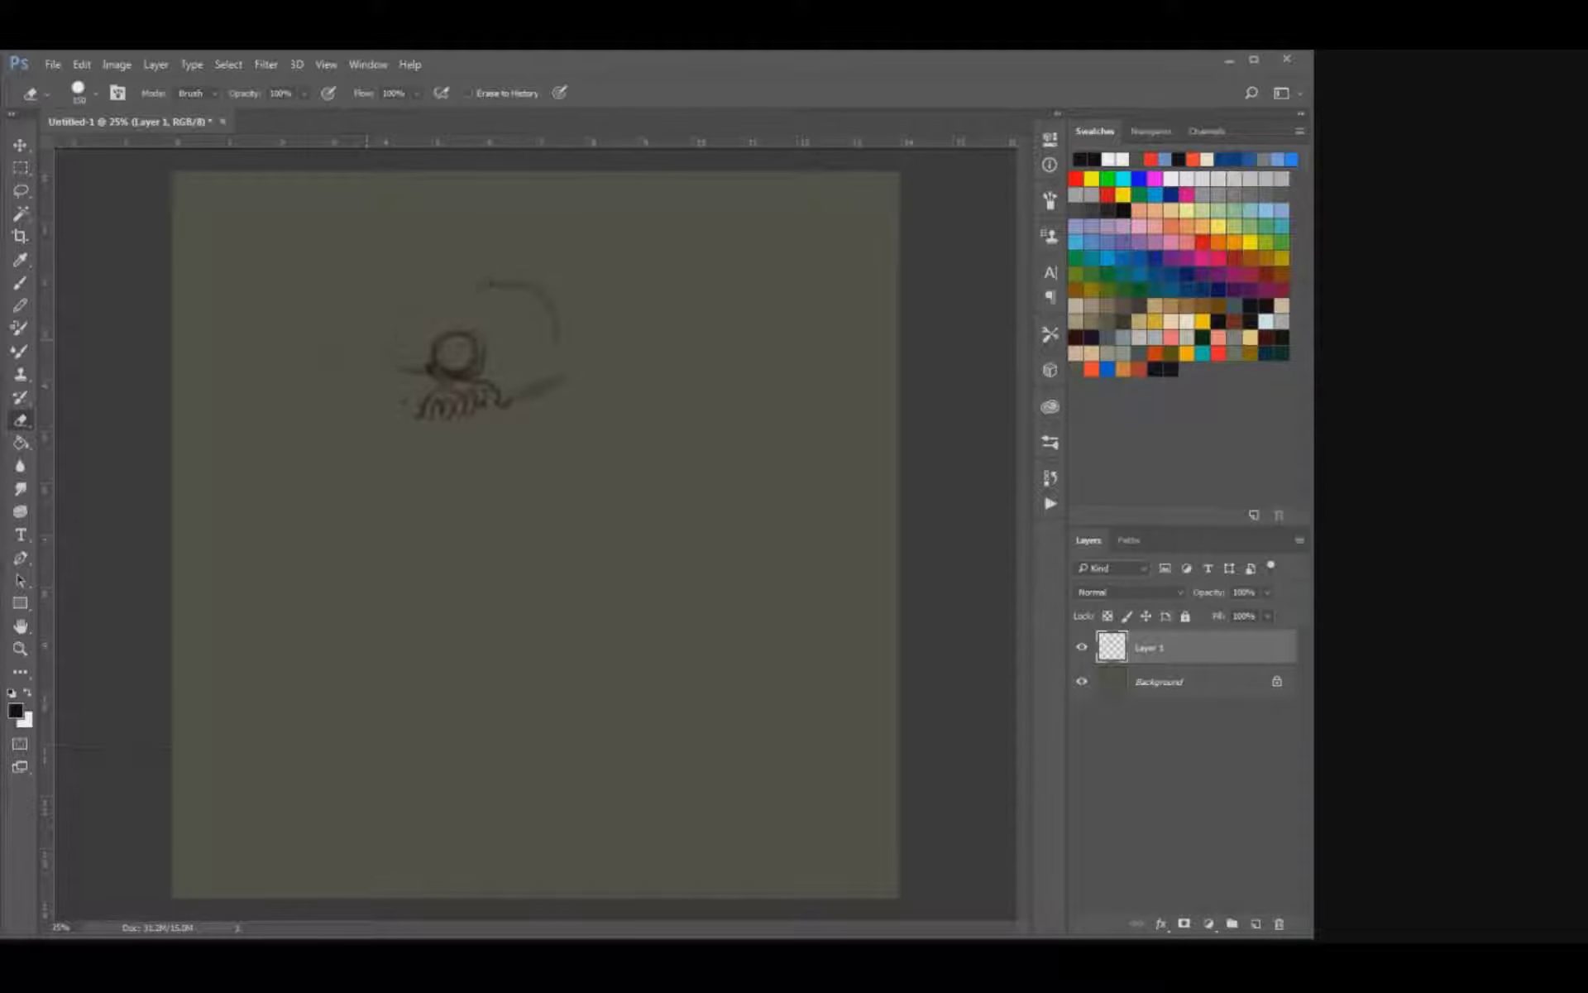
Replace the old head outline with a short forehead line and a tighter curved back edge down to the teeth.
key(b)
drag(413, 343, 434, 301)
key(e)
drag(556, 380, 518, 395)
drag(556, 340, 523, 303)
key(b)
mouse_move(506, 405)
mouse_down()
mouse_move(528, 286)
mouse_move(504, 282)
mouse_up()
key(e)
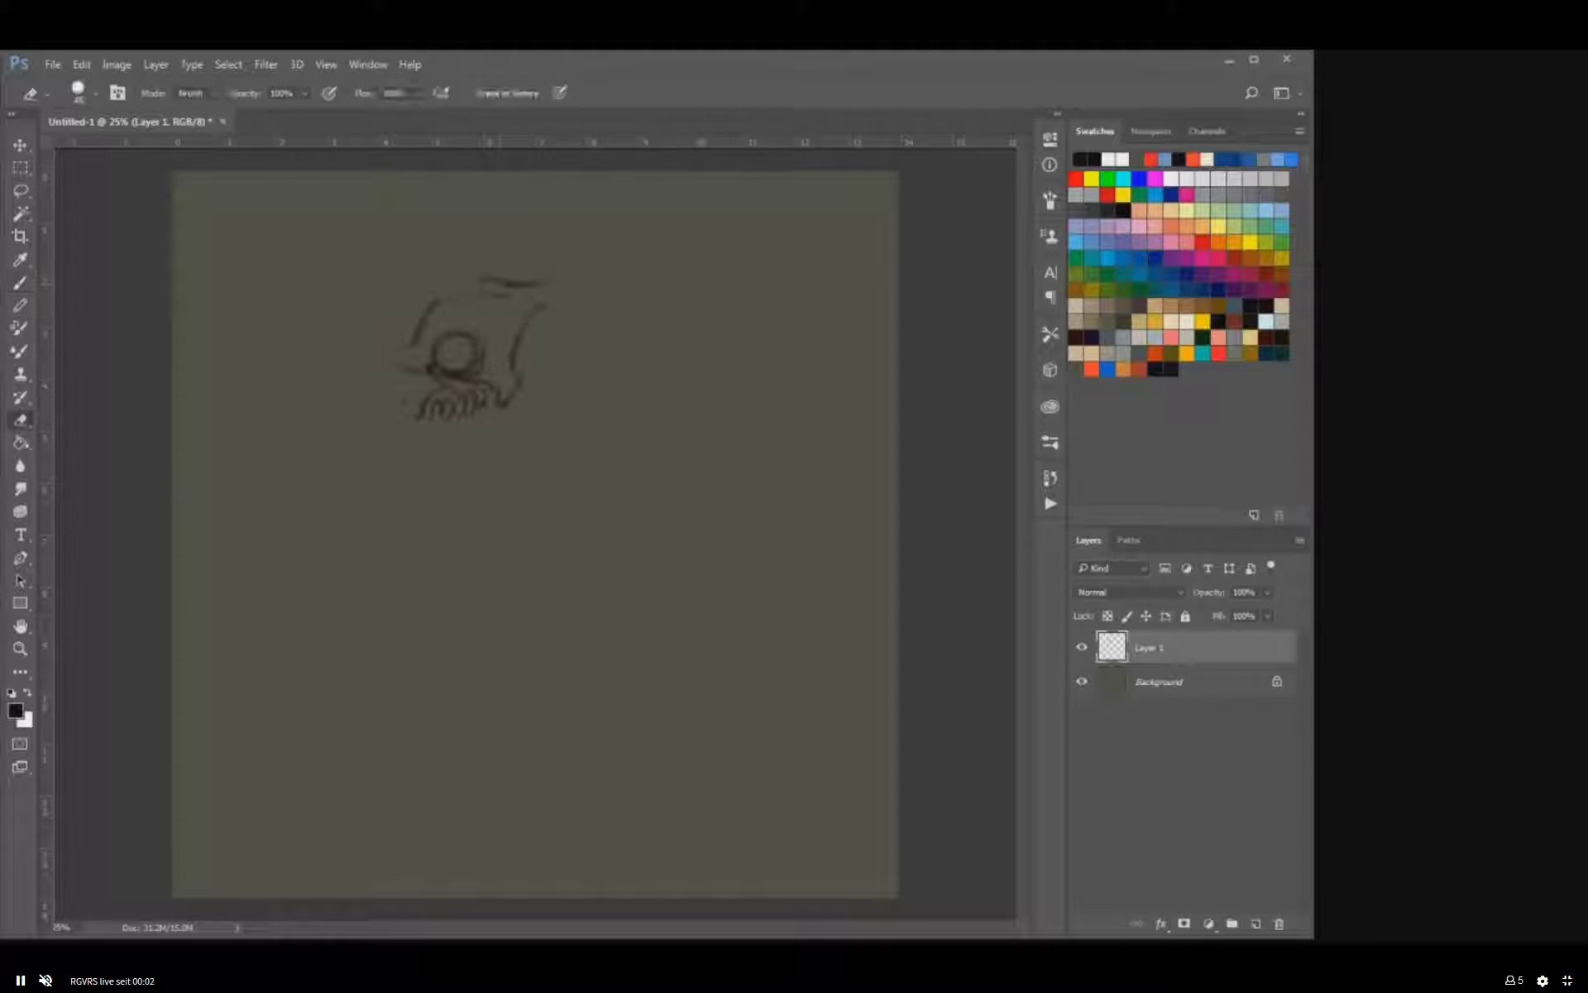
Sketch a ridged crest at the back of the skull's top and jagged strokes at the front of the brow.
key(b)
mouse_move(499, 272)
mouse_down()
mouse_move(468, 294)
mouse_move(544, 290)
mouse_up()
drag(421, 312, 378, 324)
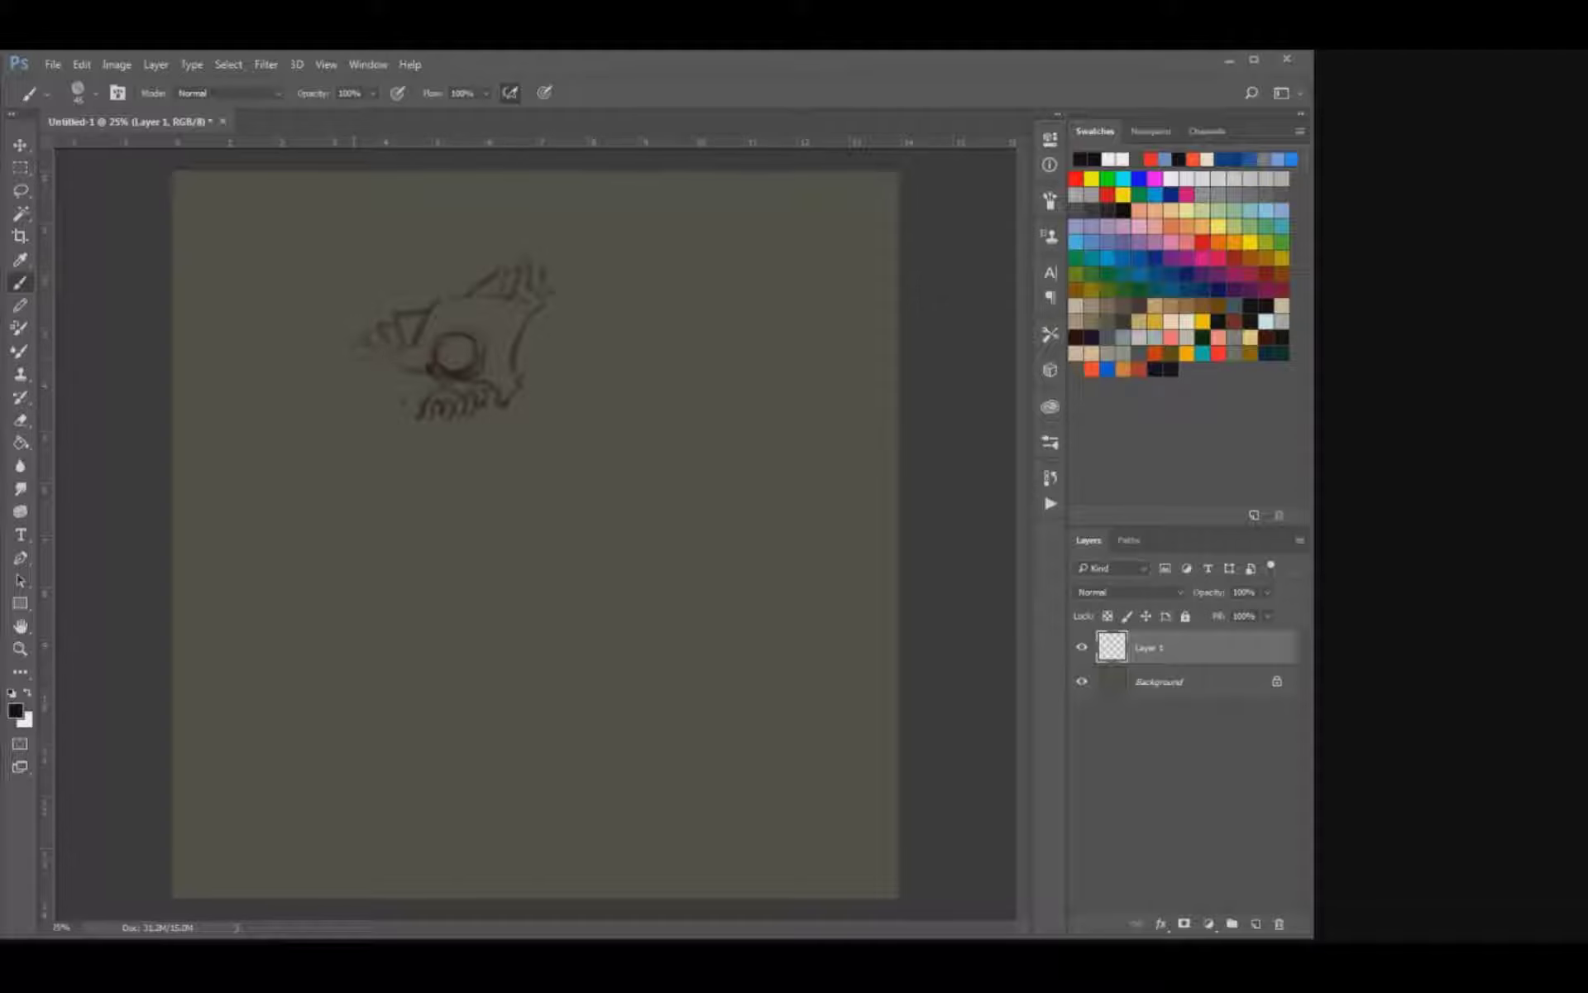
Rework the front of the skull into bumpy brow ridges and add a small rounded shape in front of the eye.
mouse_move(424, 364)
mouse_down()
mouse_move(398, 378)
mouse_move(404, 418)
mouse_up()
key(ctrl+plus)
key(ctrl+plus)
drag(397, 249, 602, 547)
key(e)
mouse_move(539, 369)
mouse_down()
mouse_move(506, 415)
mouse_move(488, 391)
mouse_move(497, 432)
mouse_move(466, 421)
mouse_move(462, 457)
mouse_up()
key(b)
key([)
mouse_move(437, 410)
mouse_down()
mouse_move(430, 467)
mouse_move(497, 472)
mouse_up()
mouse_move(538, 408)
mouse_down()
mouse_move(515, 430)
mouse_move(522, 485)
mouse_up()
key(ctrl+z)
key(Escape)
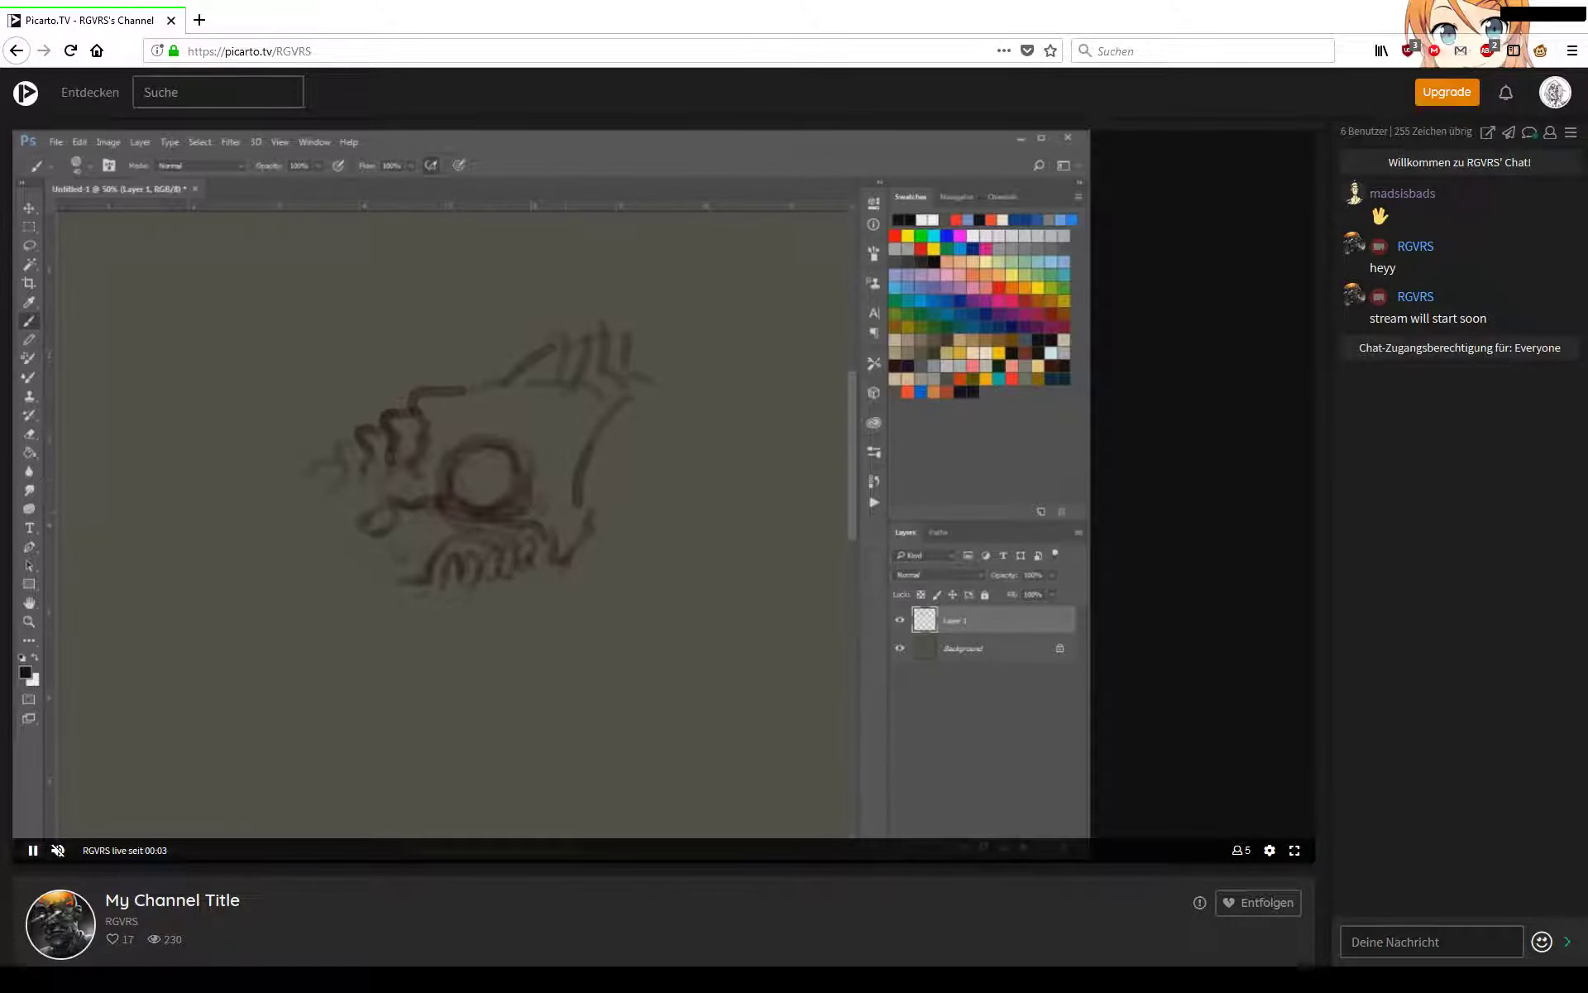
click(1295, 851)
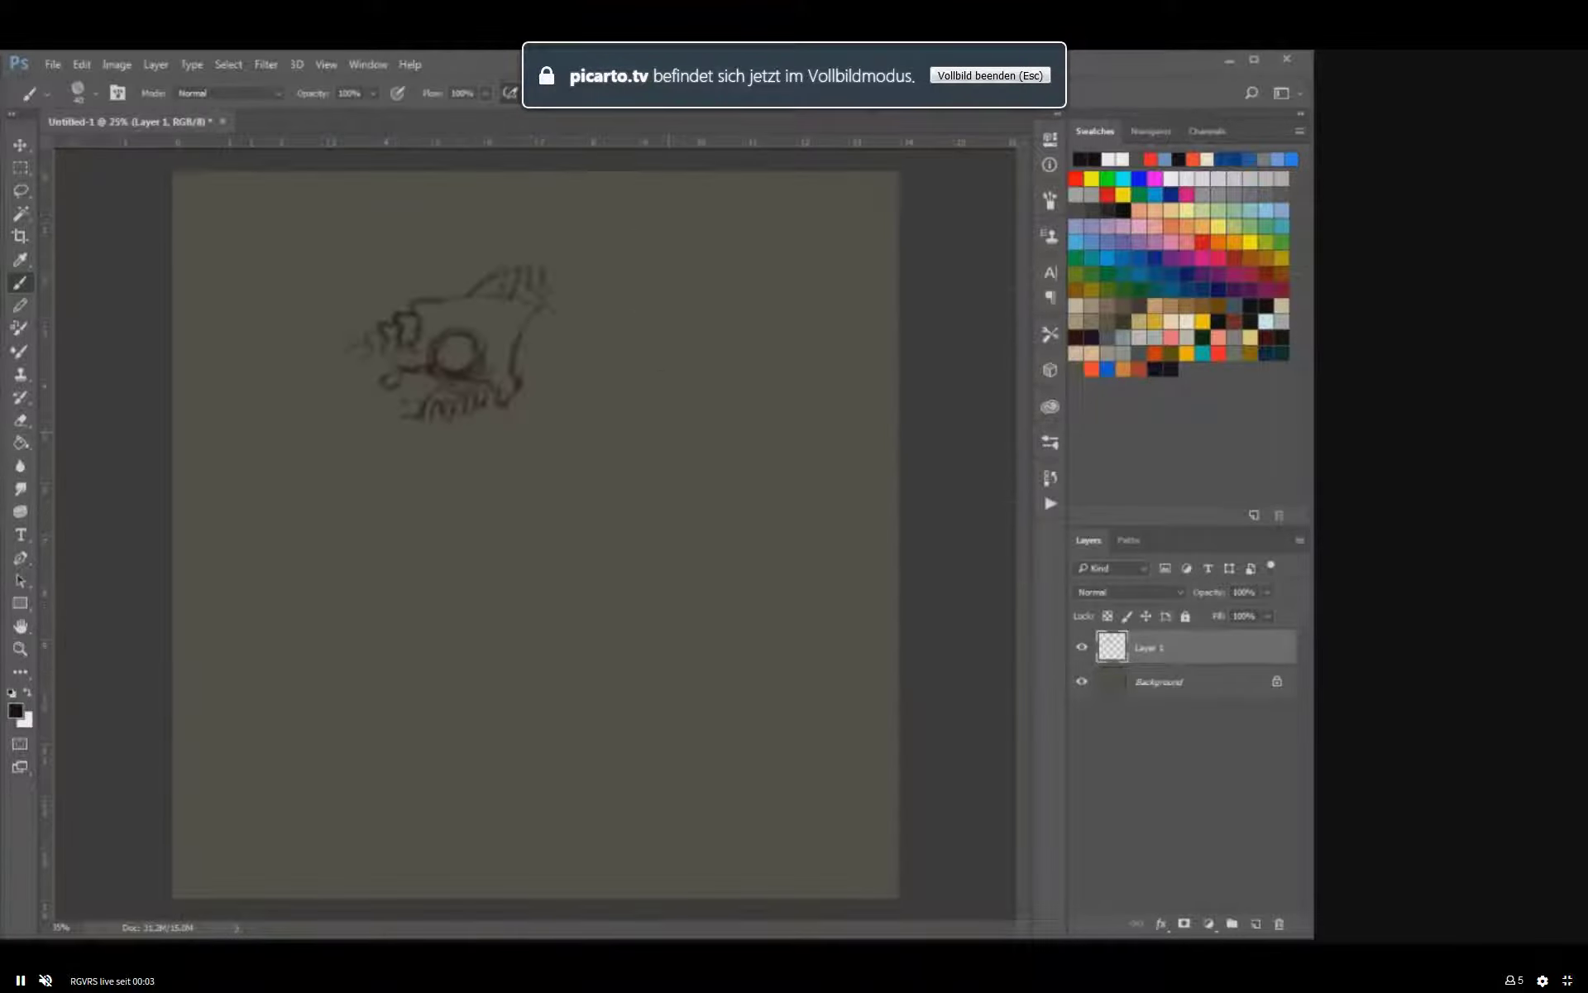
Sketch upper and lower snout lines extending forward from the skull and trim the upper line's tip.
key(b)
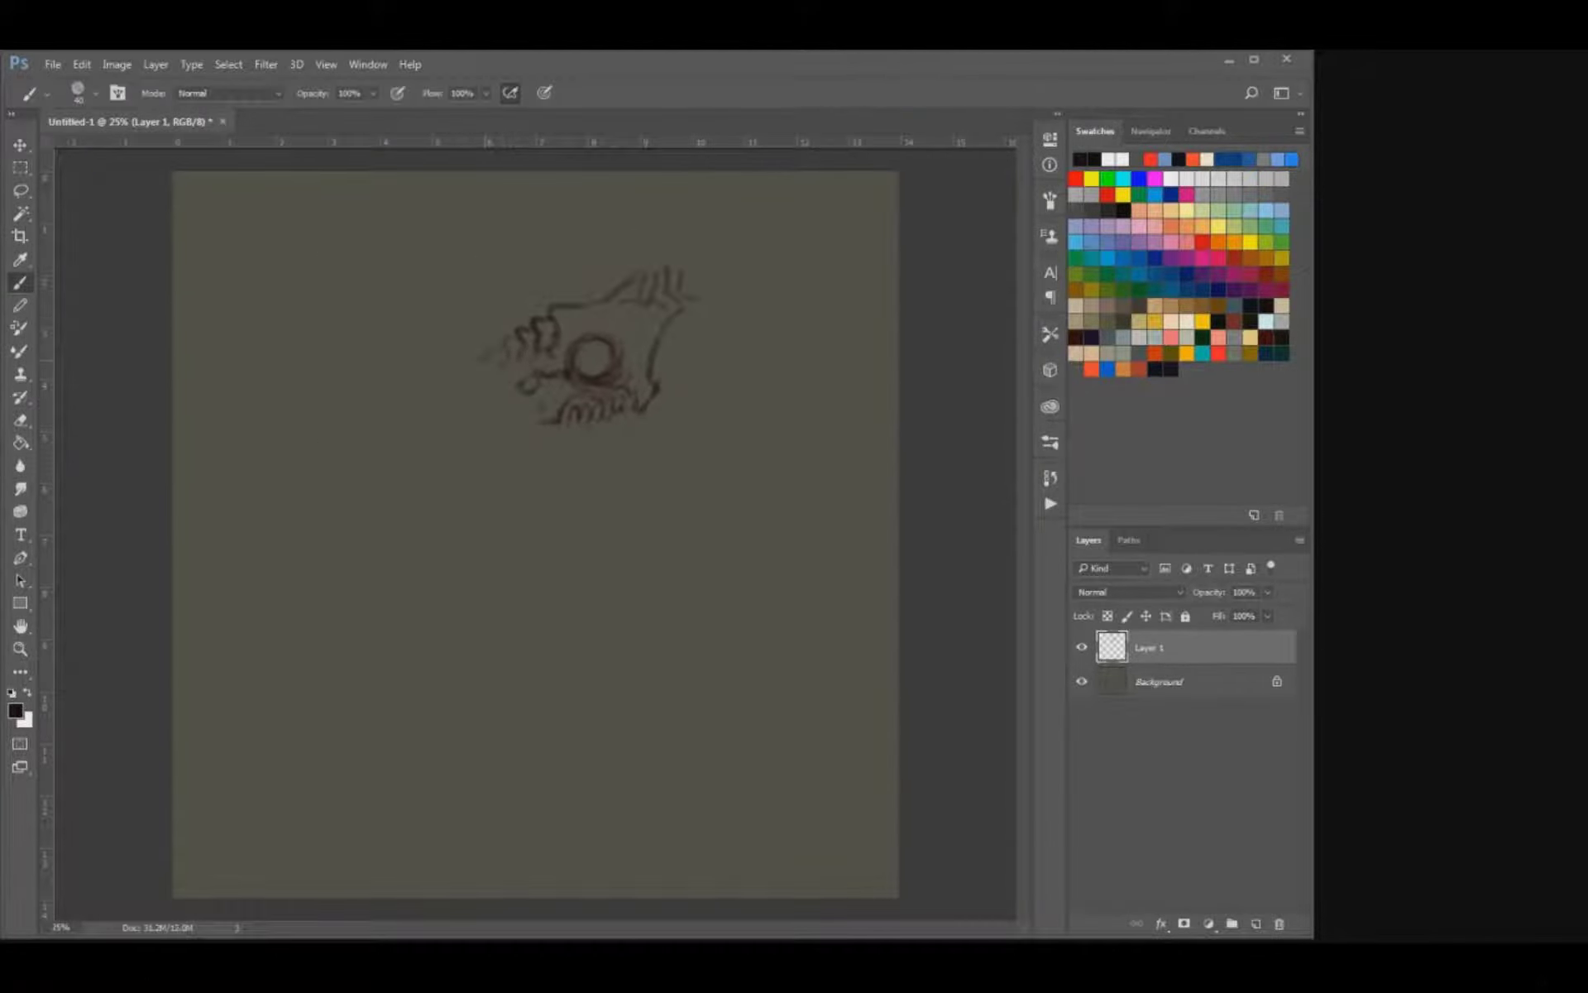
drag(486, 360, 473, 363)
drag(520, 410, 488, 432)
key(e)
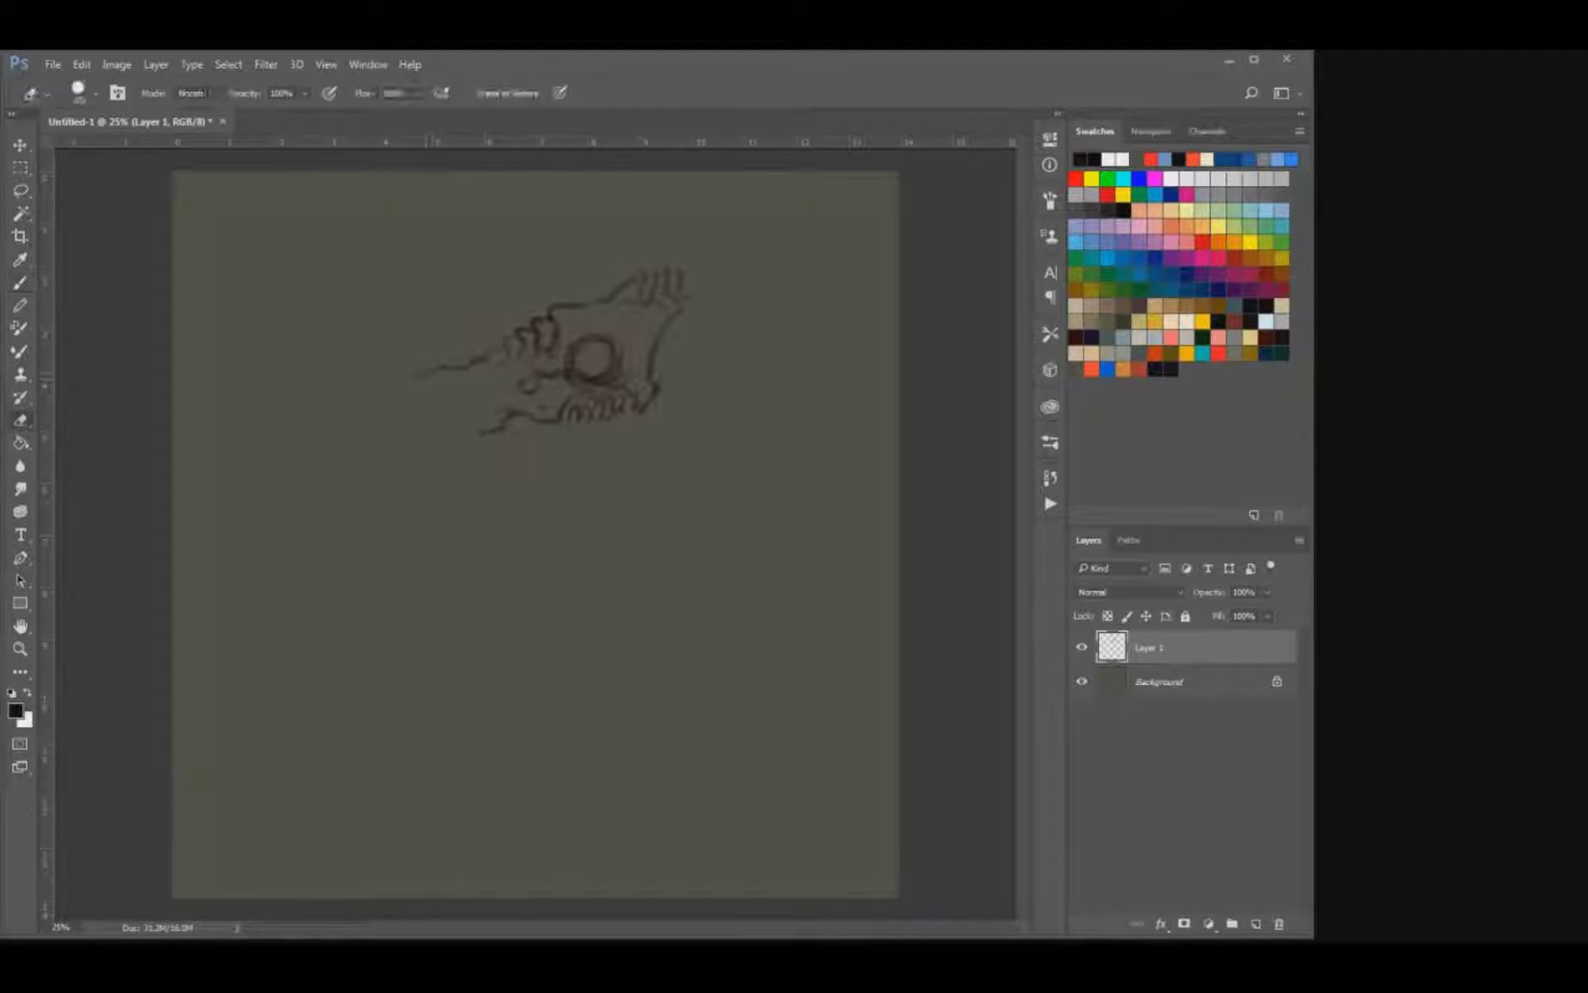
drag(425, 375, 462, 366)
key(b)
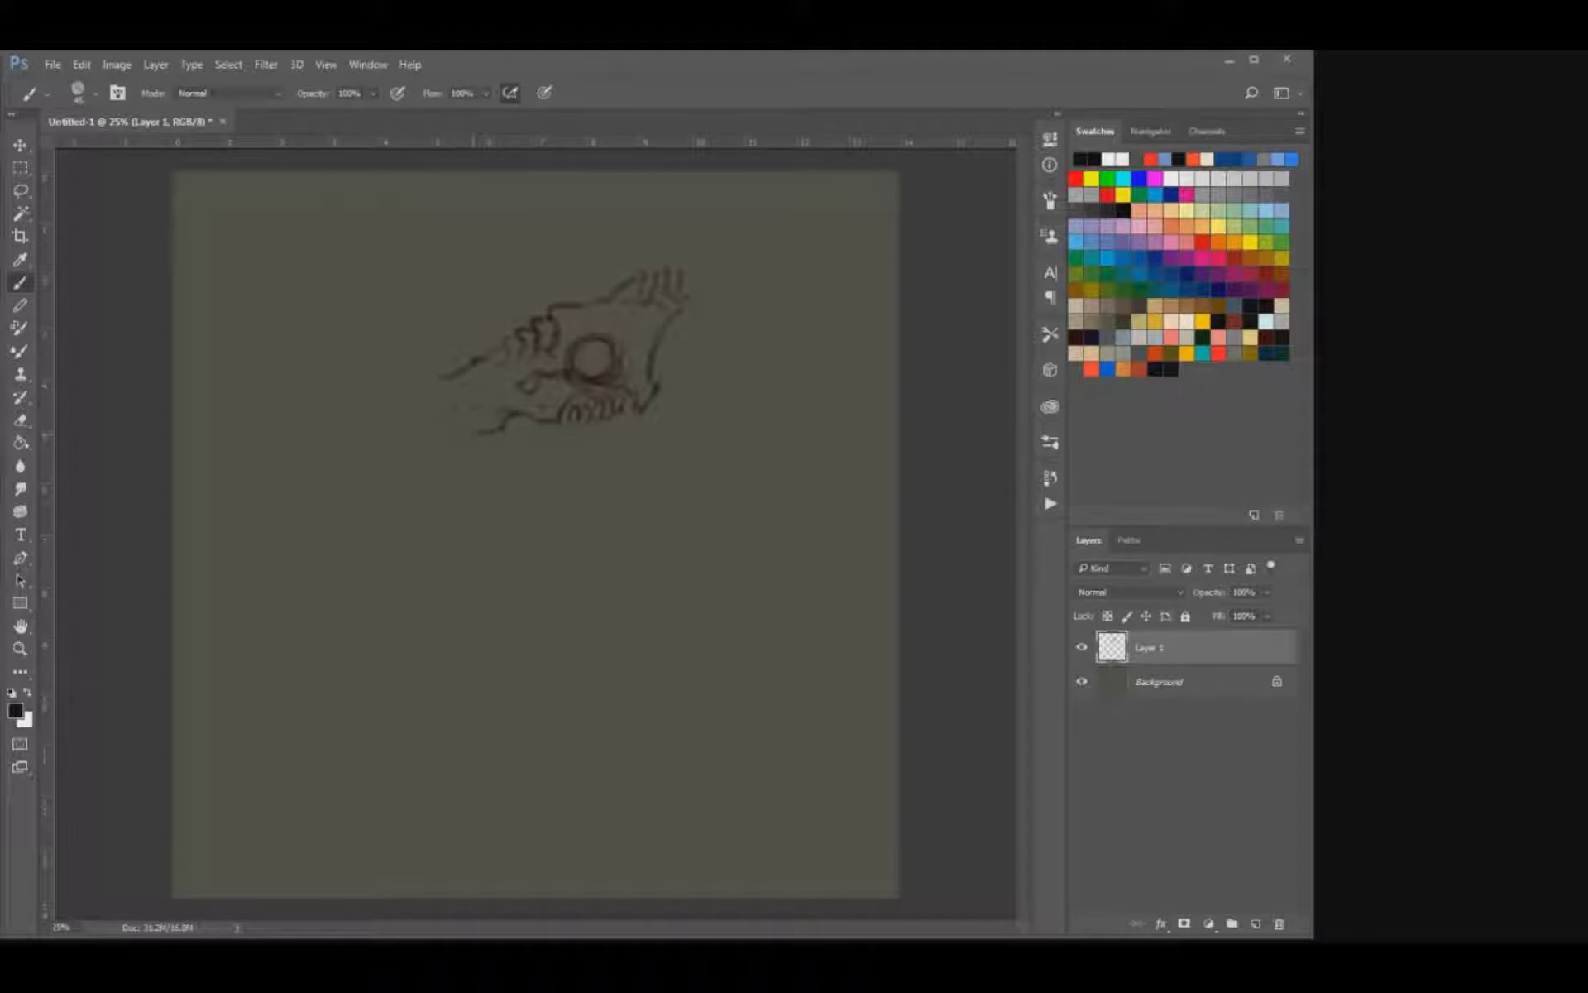
Erase the front part of the lower snout line.
key(e)
mouse_move(475, 432)
mouse_down()
mouse_move(460, 433)
mouse_move(483, 432)
mouse_up()
key(b)
key(e)
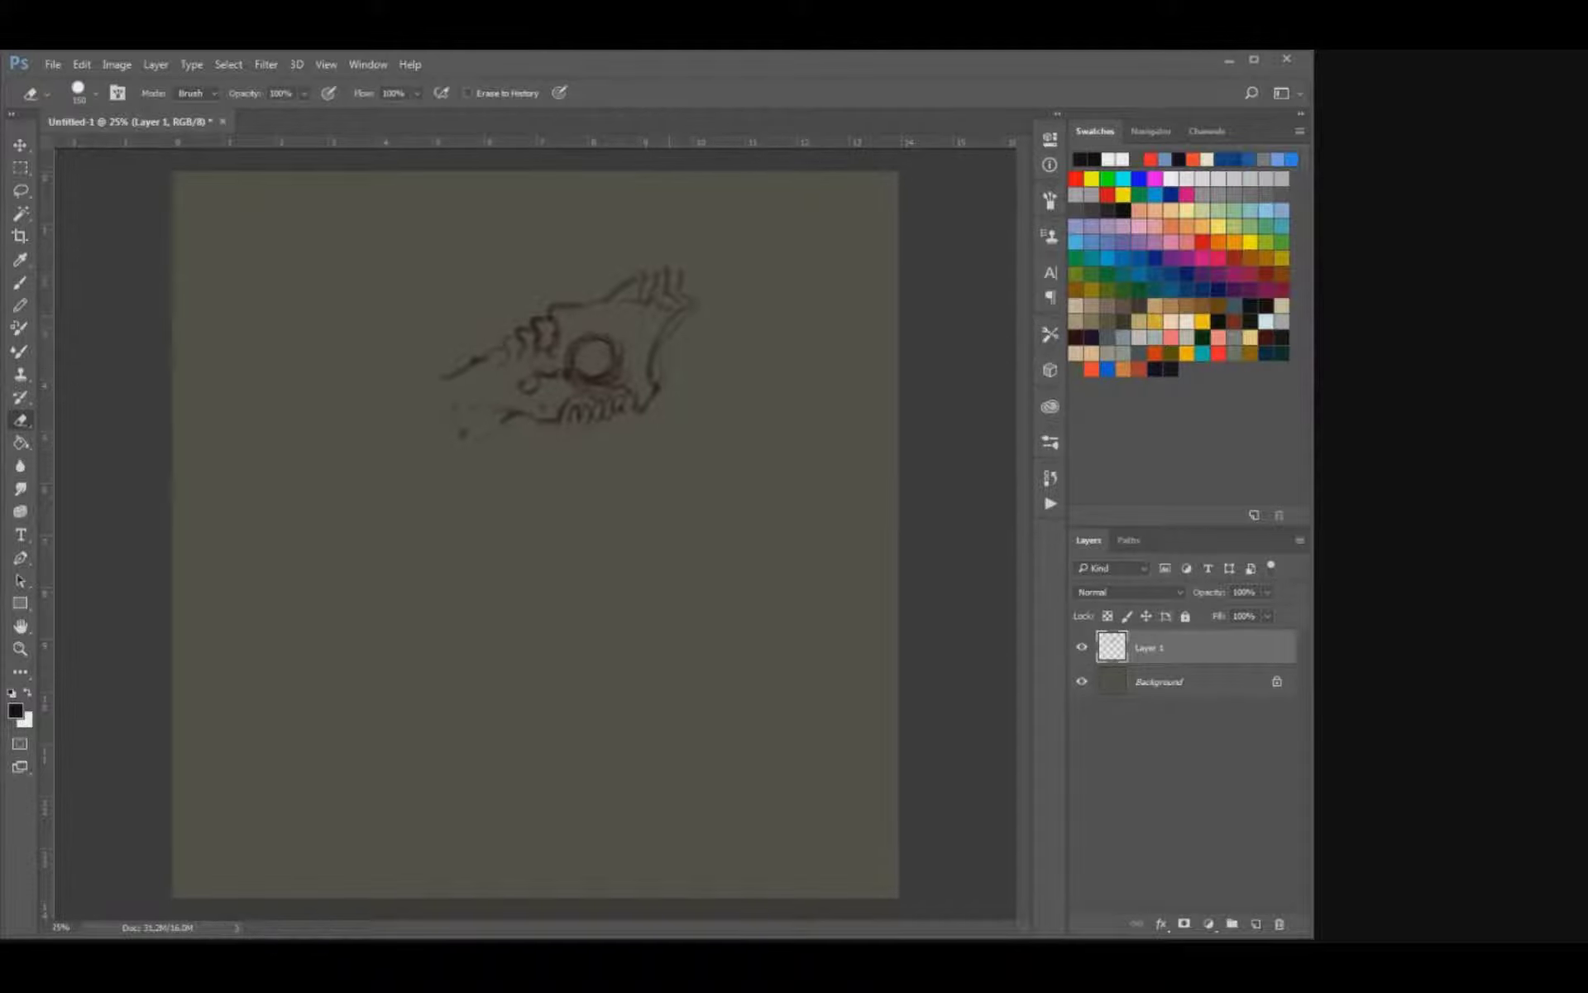
Extend the ridged crest and add small strokes along its rear edge.
key(b)
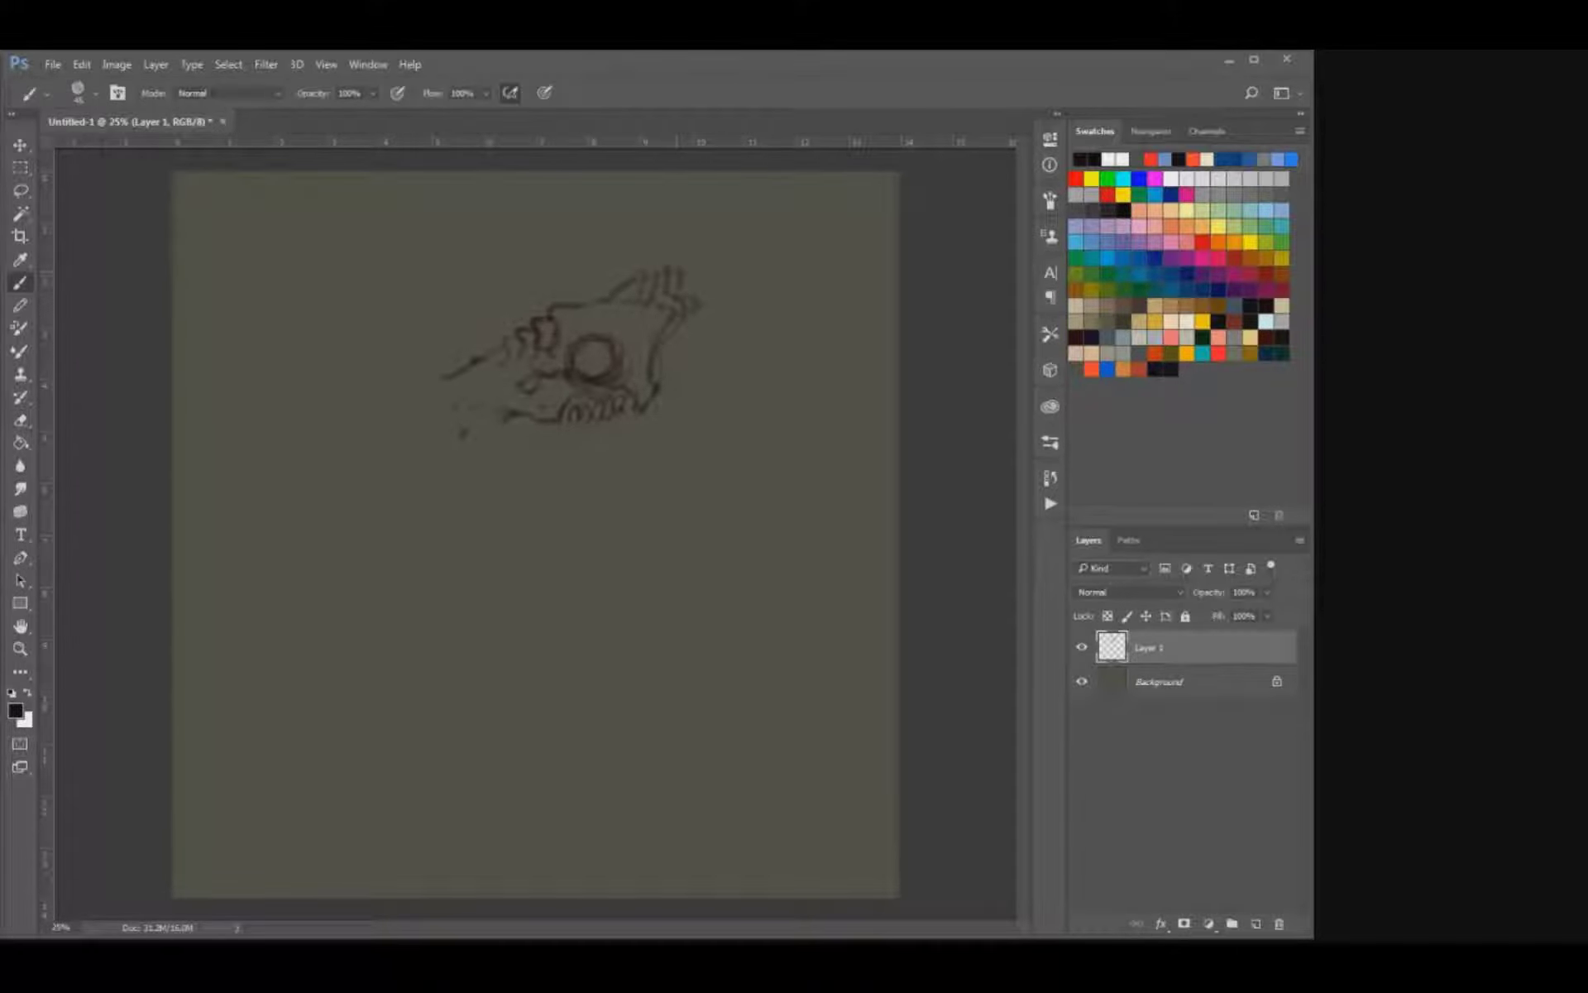
key(e)
key(b)
drag(685, 269, 698, 270)
mouse_move(493, 371)
mouse_down()
mouse_move(515, 363)
mouse_move(421, 357)
mouse_up()
drag(368, 403, 382, 434)
key(e)
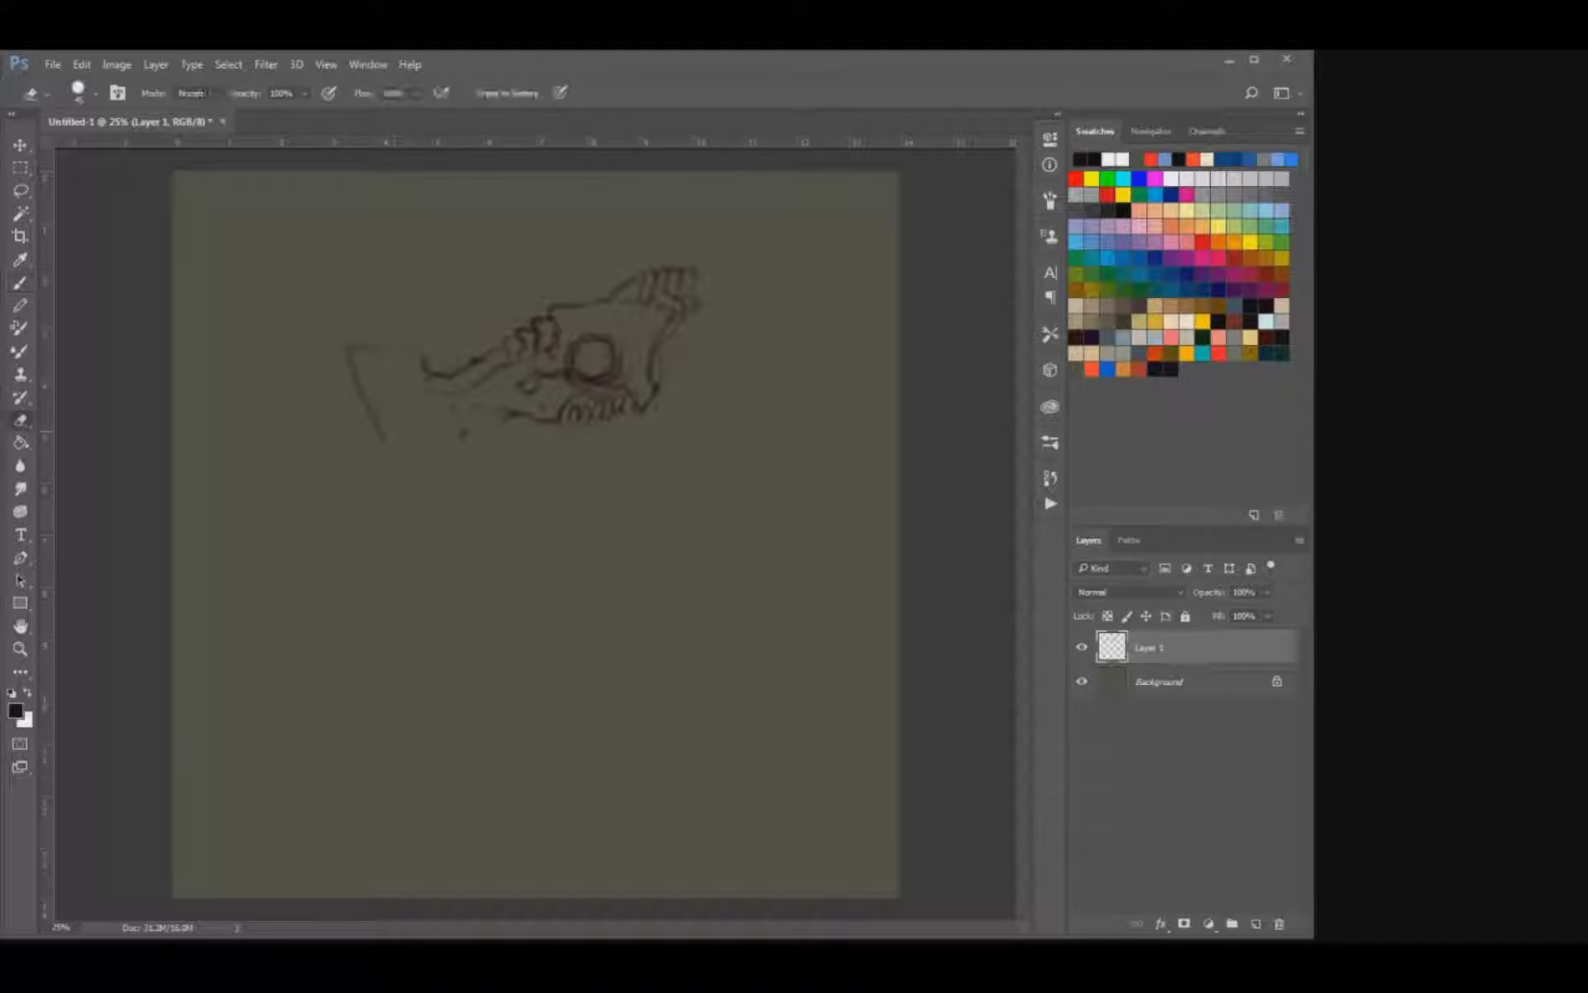
drag(421, 355, 372, 418)
Draw a long pointed beak sloping forward and down from the brow, and shape its notched underside up to the teeth.
key(b)
drag(472, 364, 274, 464)
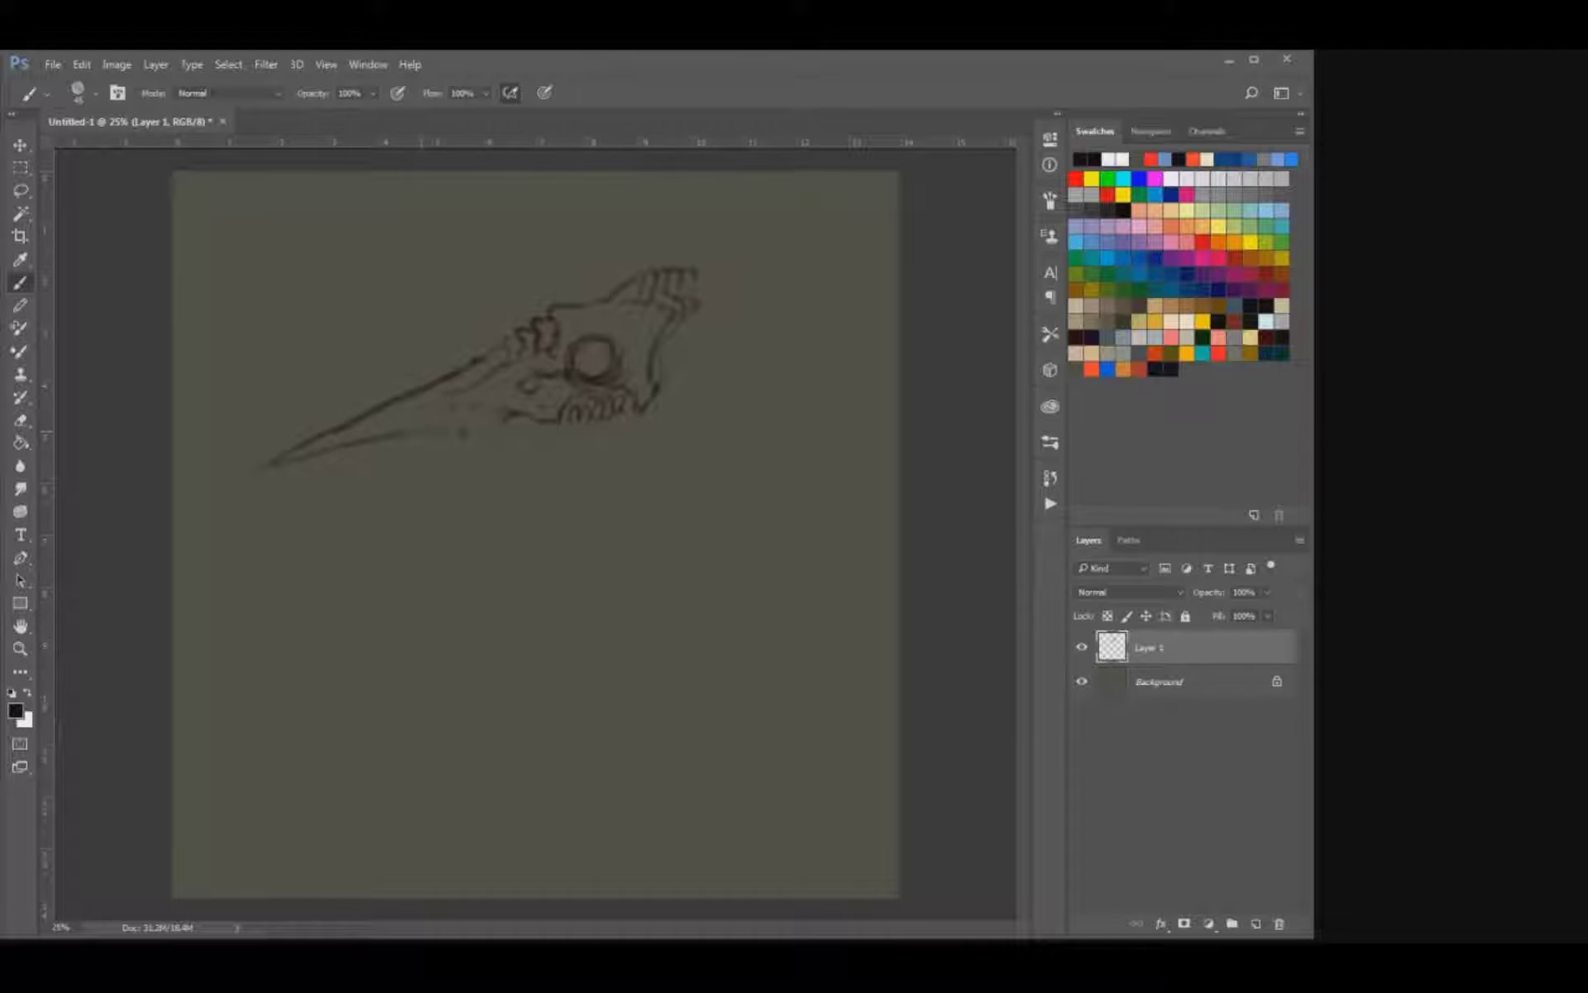
key(e)
key(b)
drag(470, 430, 469, 444)
drag(566, 421, 585, 421)
drag(532, 427, 555, 423)
Sketch a row of small lower teeth beneath the upper teeth.
drag(569, 456, 592, 447)
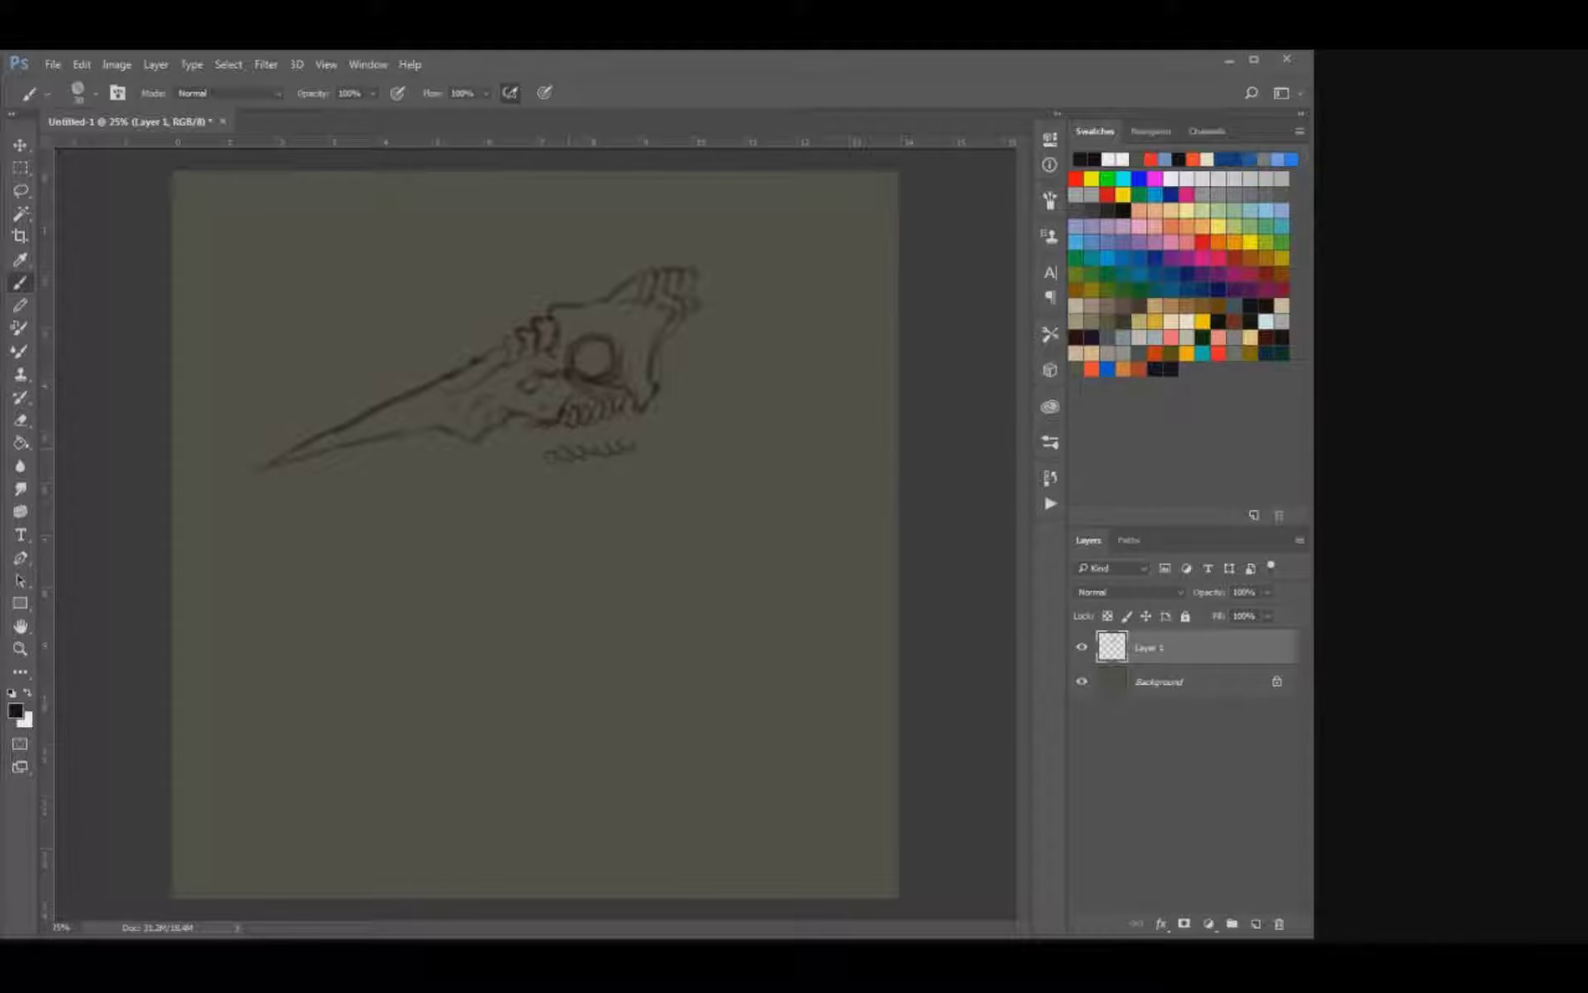
drag(573, 446, 623, 438)
drag(643, 439, 654, 429)
Clean up the jaw hinge behind the teeth and sketch the lower jaw contour beneath the lower tooth row.
key(e)
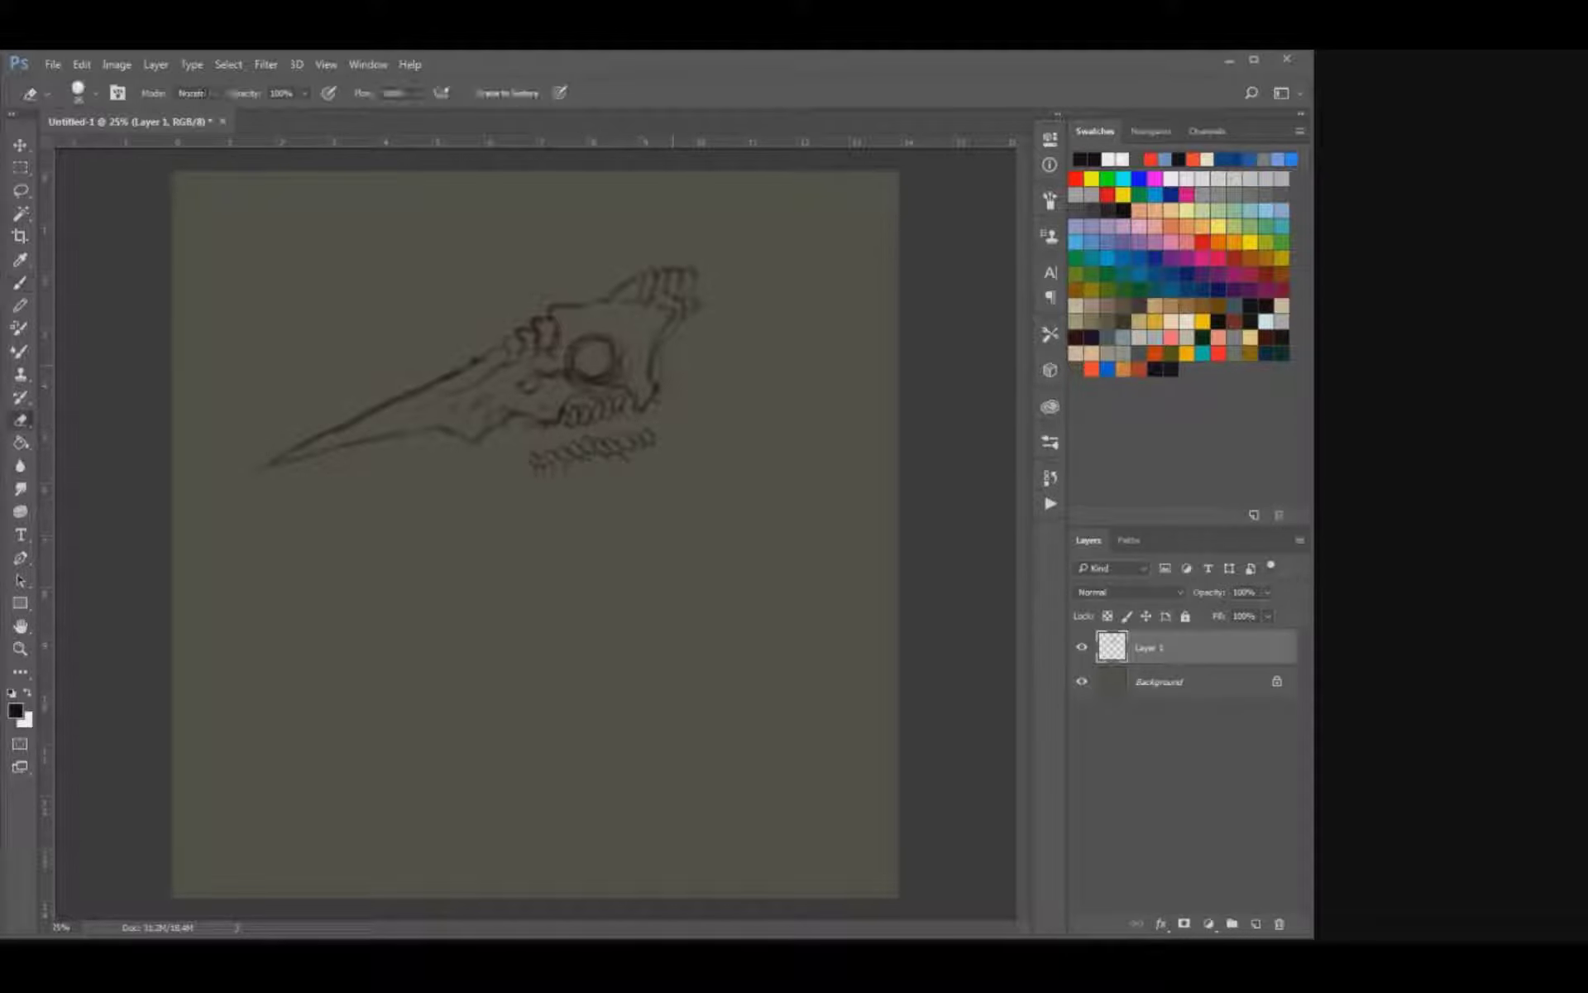
drag(659, 382, 653, 417)
key(b)
key(bracketleft)
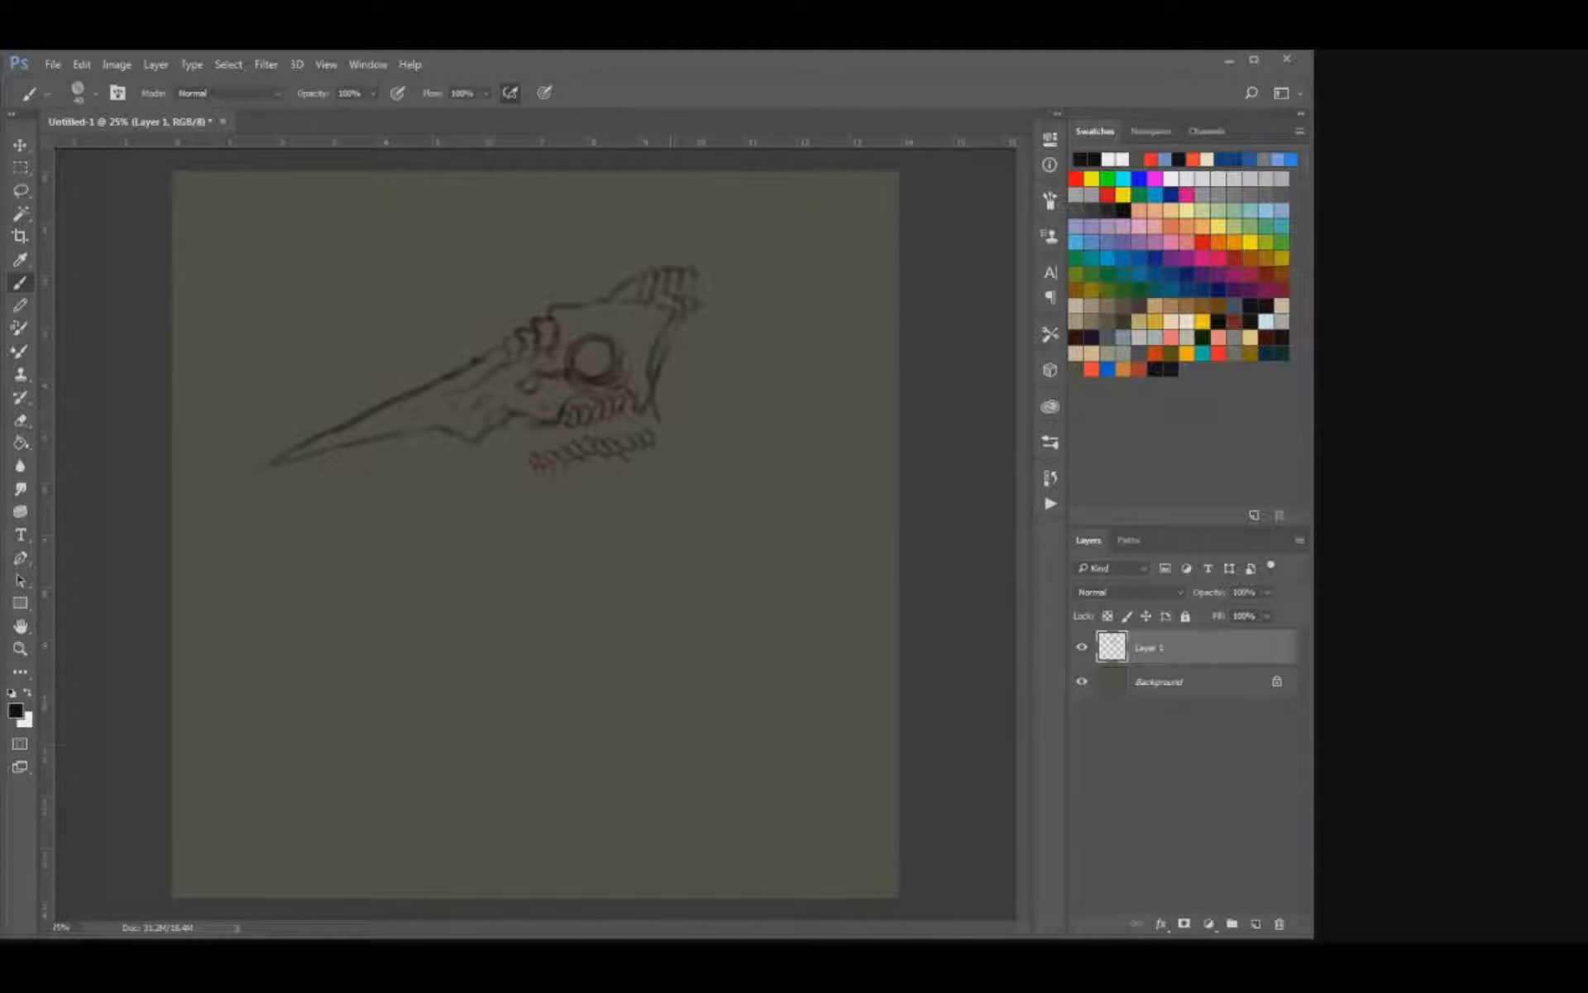
drag(682, 397, 641, 468)
drag(603, 477, 537, 492)
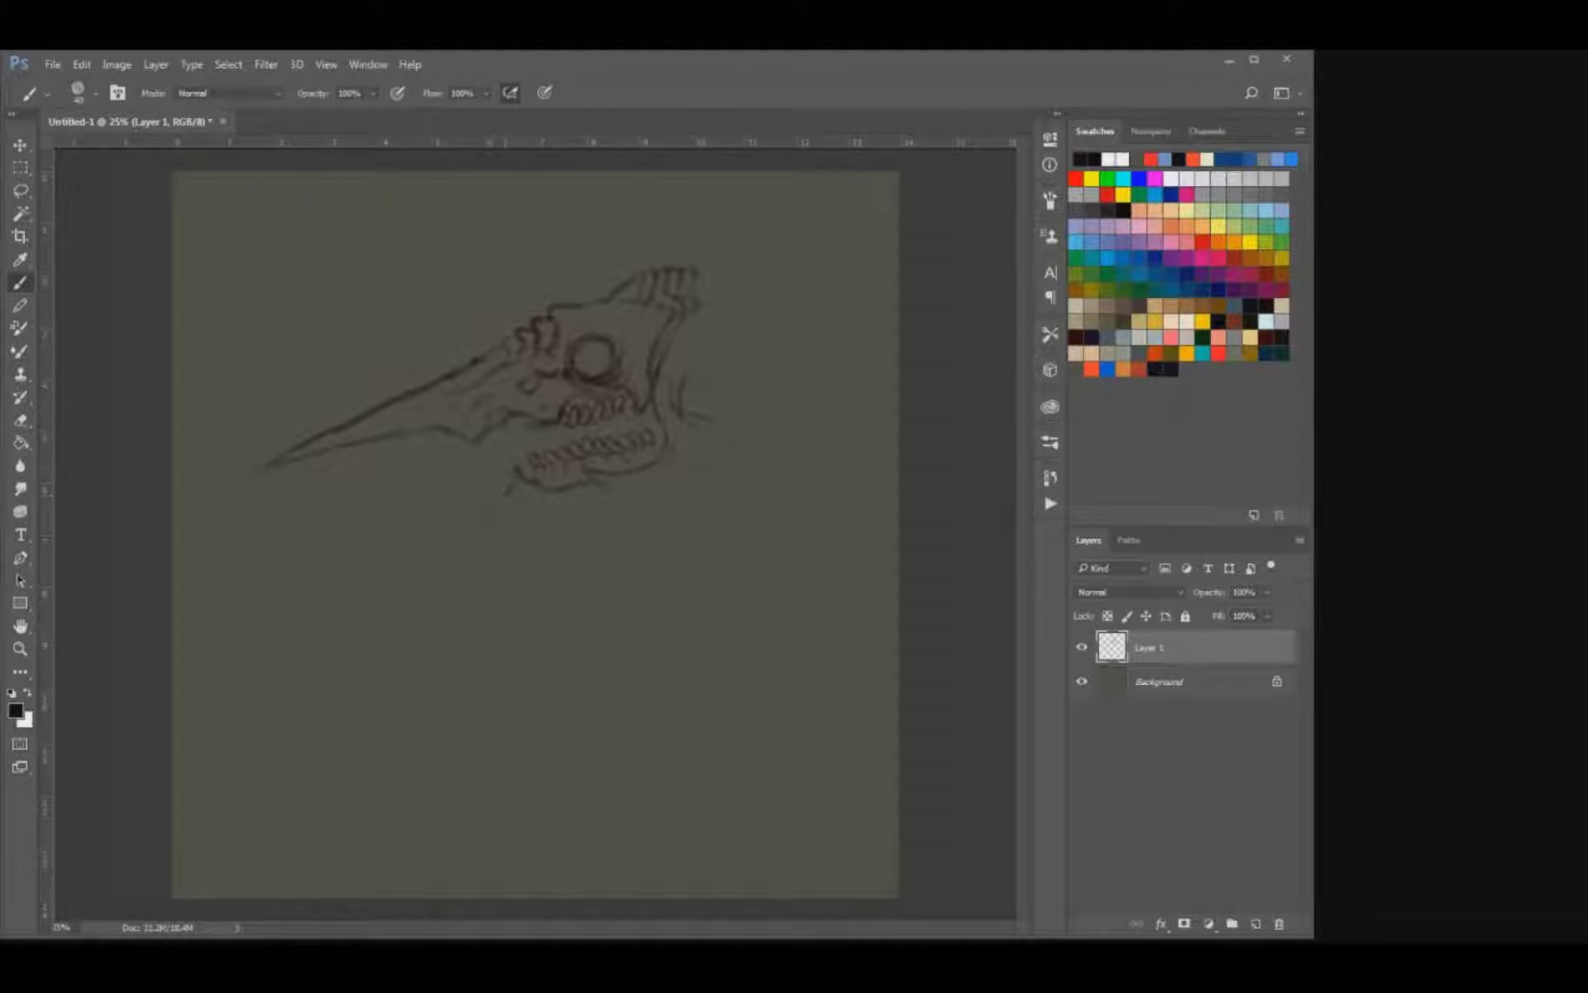
Clean up and redraw the small details between the beak's base and the eye socket.
key(e)
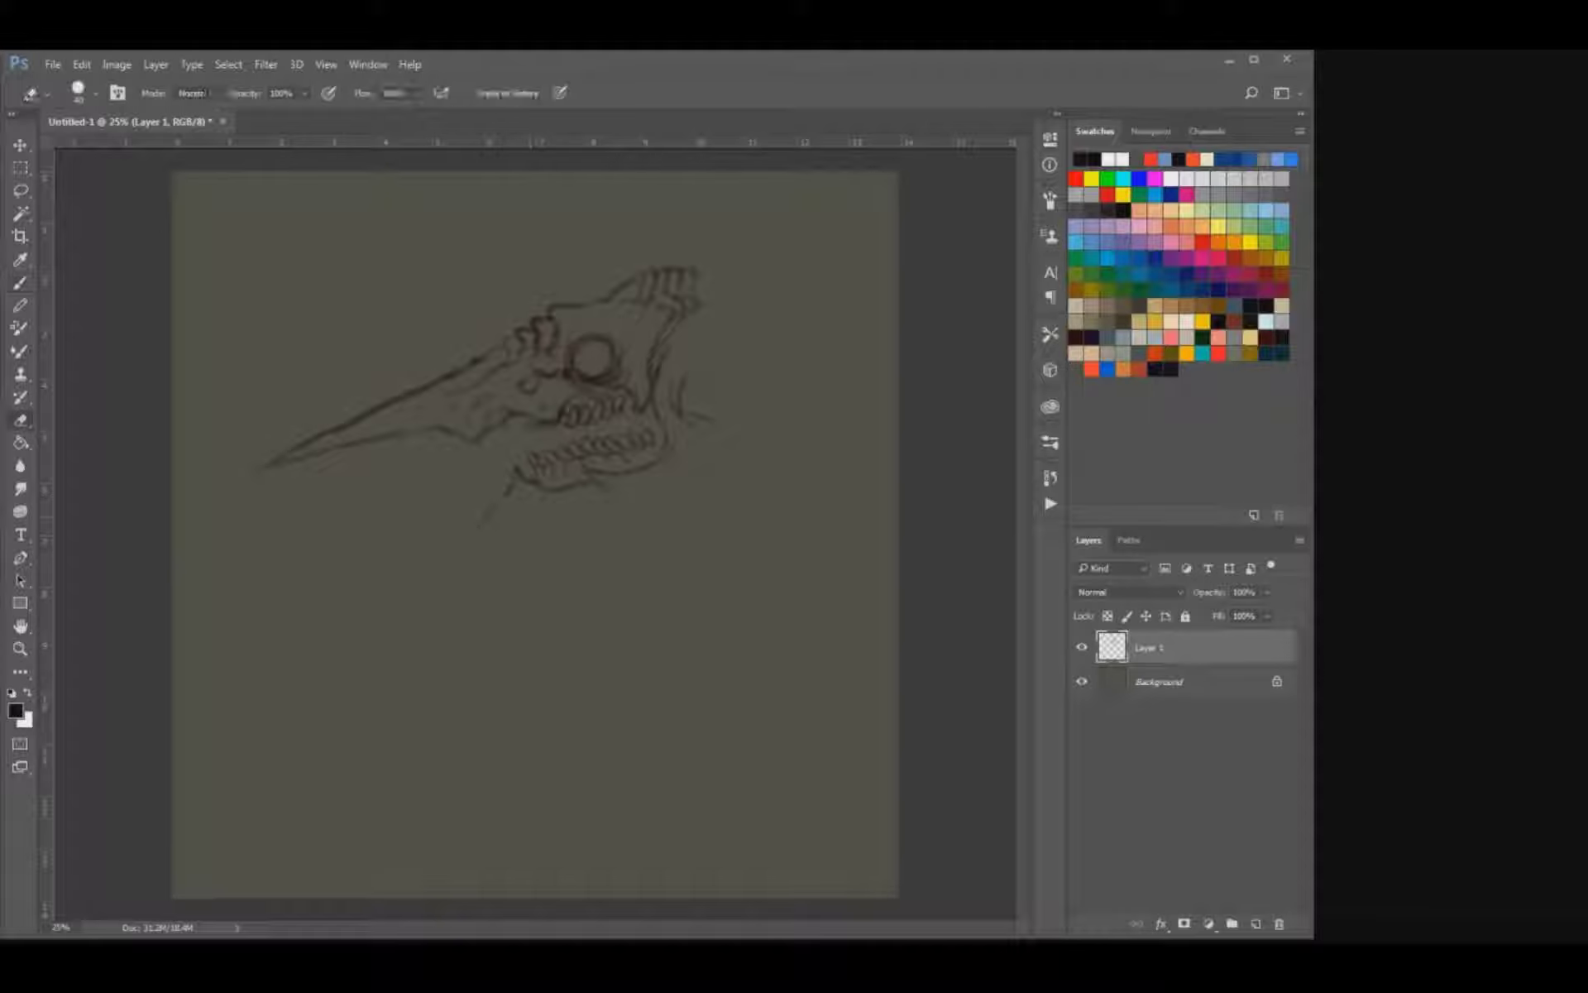
drag(567, 373, 563, 381)
key(b)
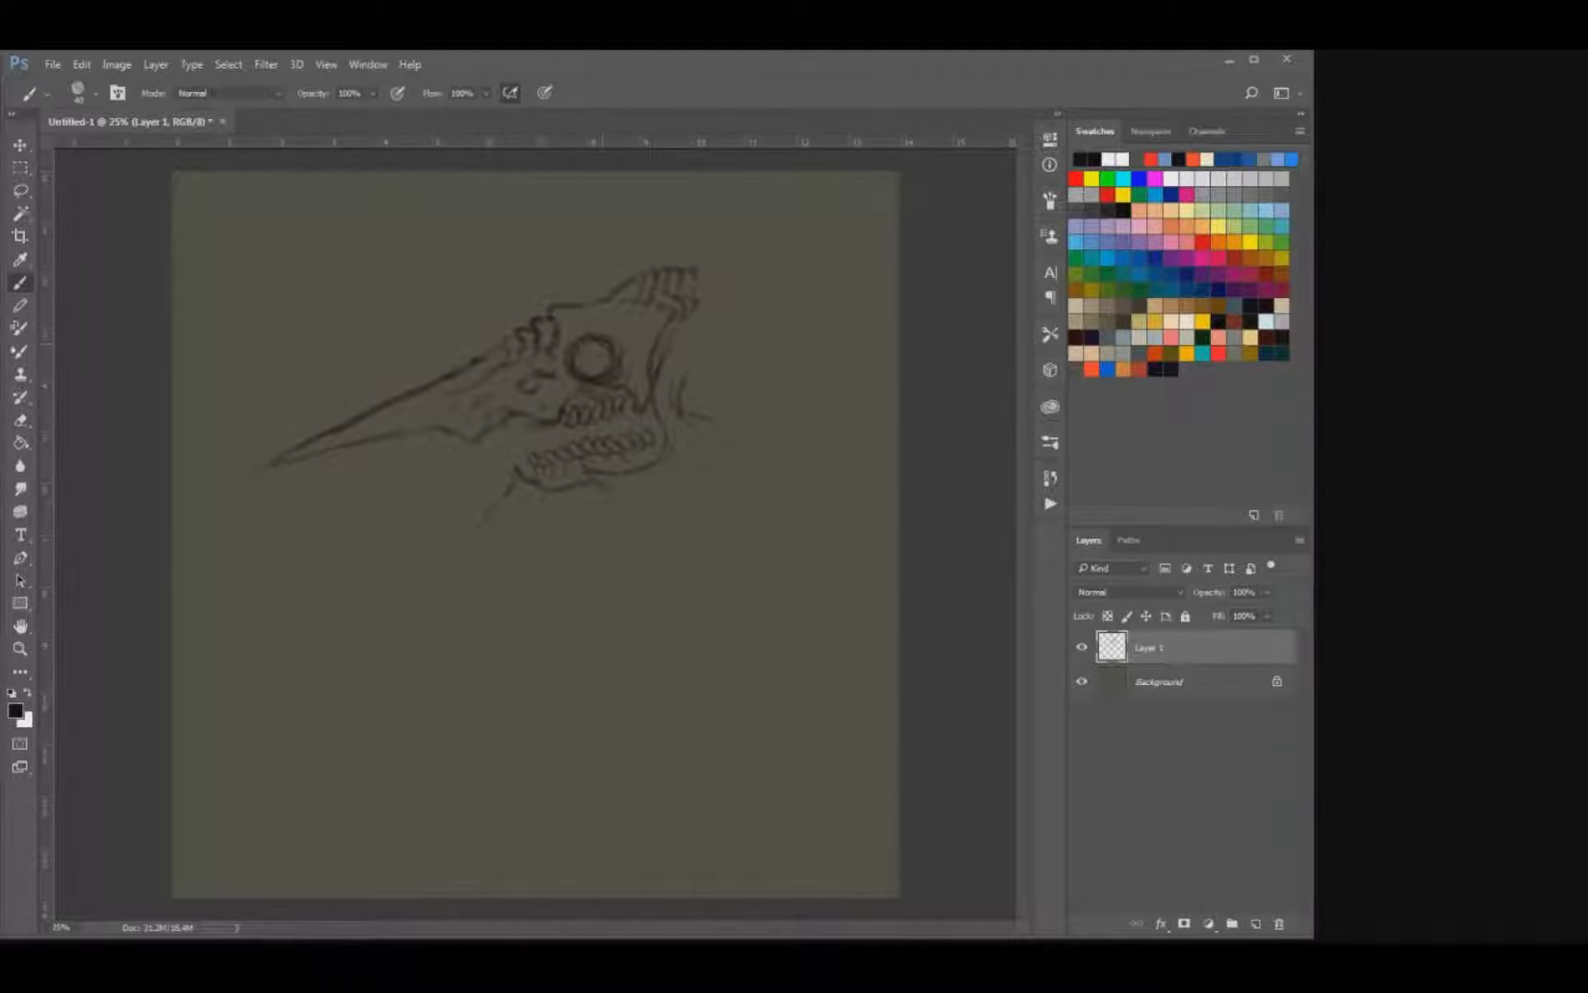
key(e)
key(b)
key(e)
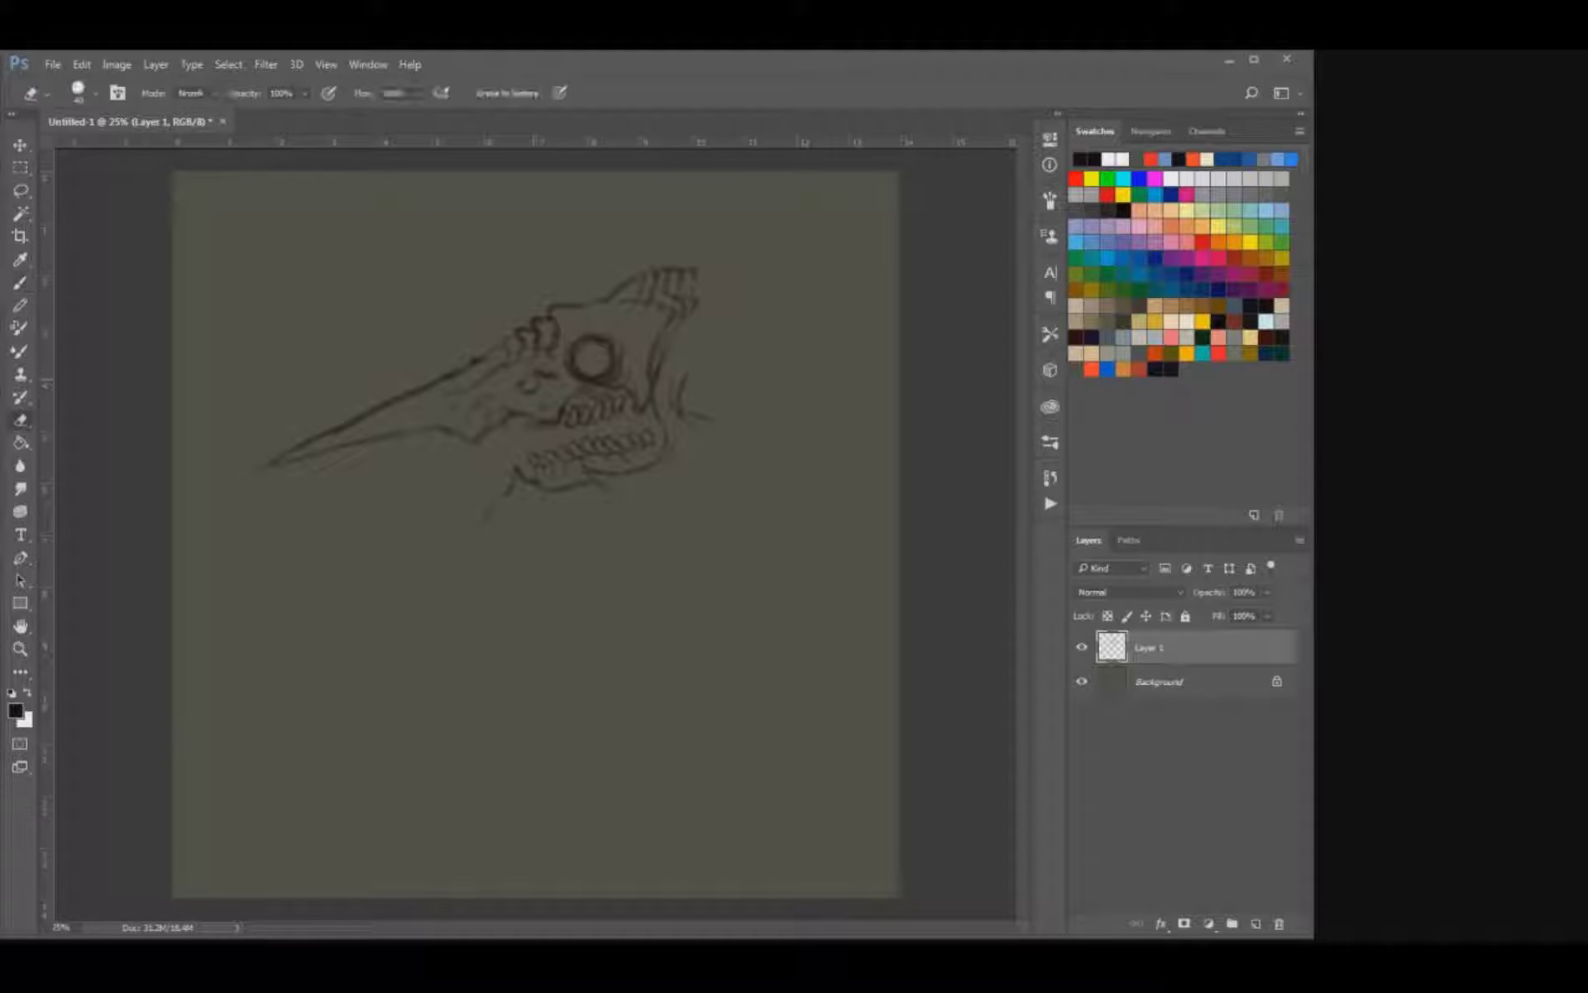
Replace the small eye socket with a much larger circle reaching the skull's top, and erase the old lines around it.
mouse_move(577, 340)
mouse_down()
mouse_move(614, 351)
mouse_move(575, 363)
mouse_move(621, 364)
mouse_move(617, 333)
mouse_move(610, 361)
mouse_move(552, 321)
mouse_move(626, 367)
mouse_move(579, 370)
mouse_up()
key(b)
key(e)
key(b)
key(e)
mouse_move(605, 298)
mouse_down()
mouse_move(642, 296)
mouse_move(570, 290)
mouse_move(635, 287)
mouse_move(647, 369)
mouse_move(630, 377)
mouse_up()
key(b)
key(e)
drag(573, 287, 563, 308)
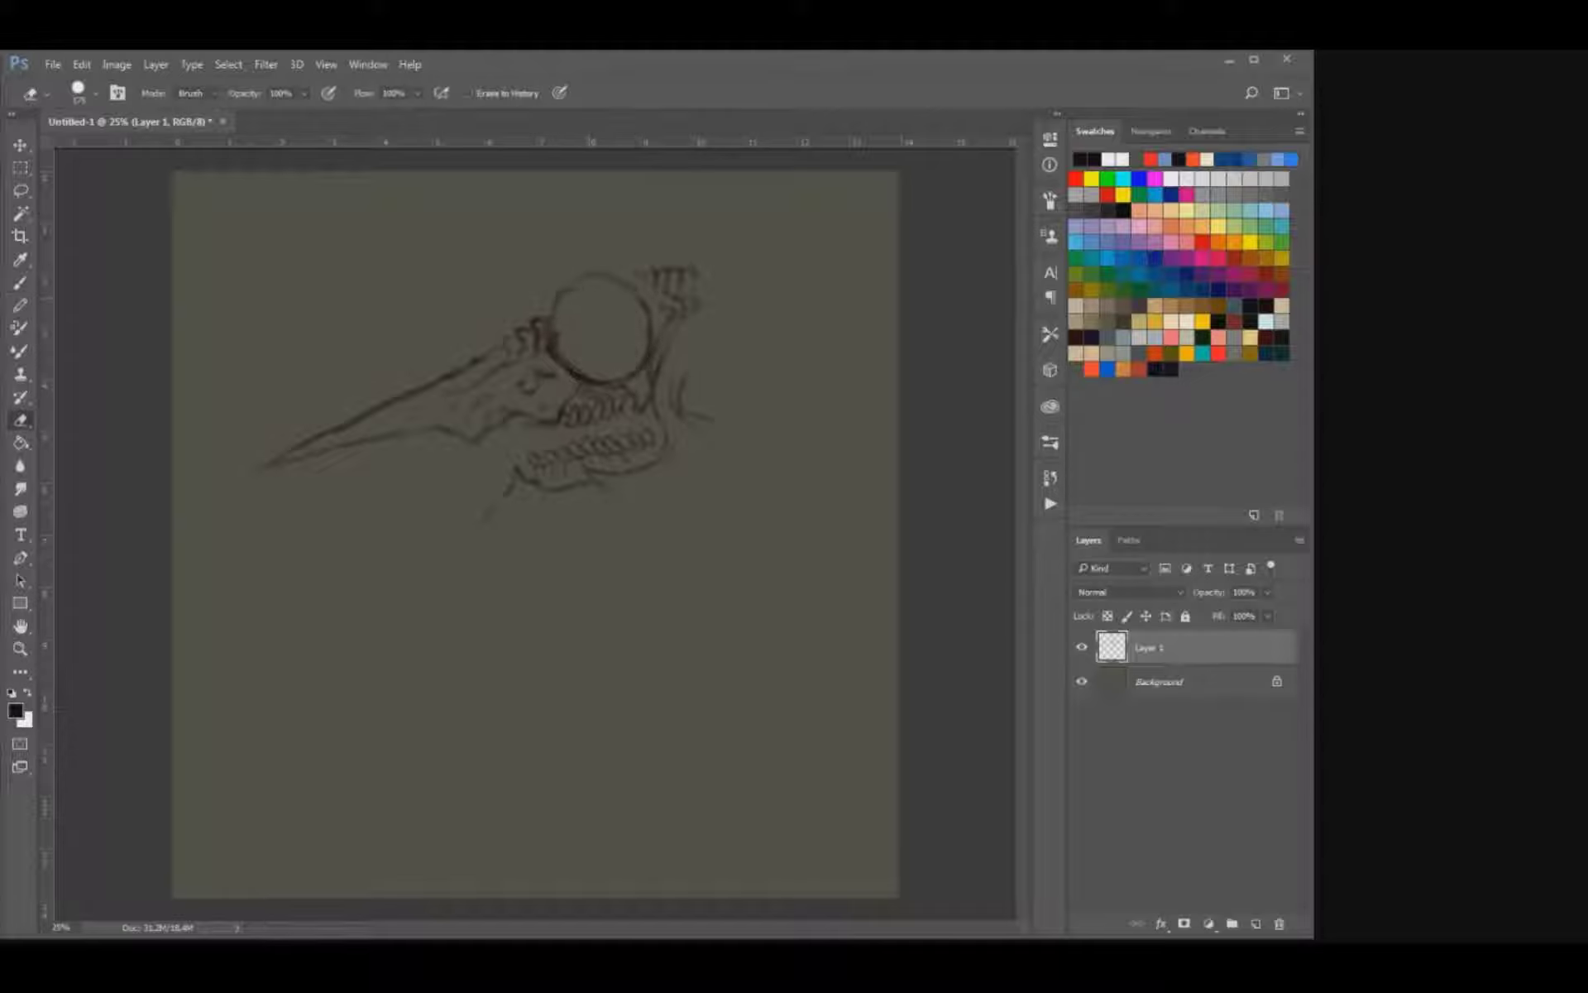
key(b)
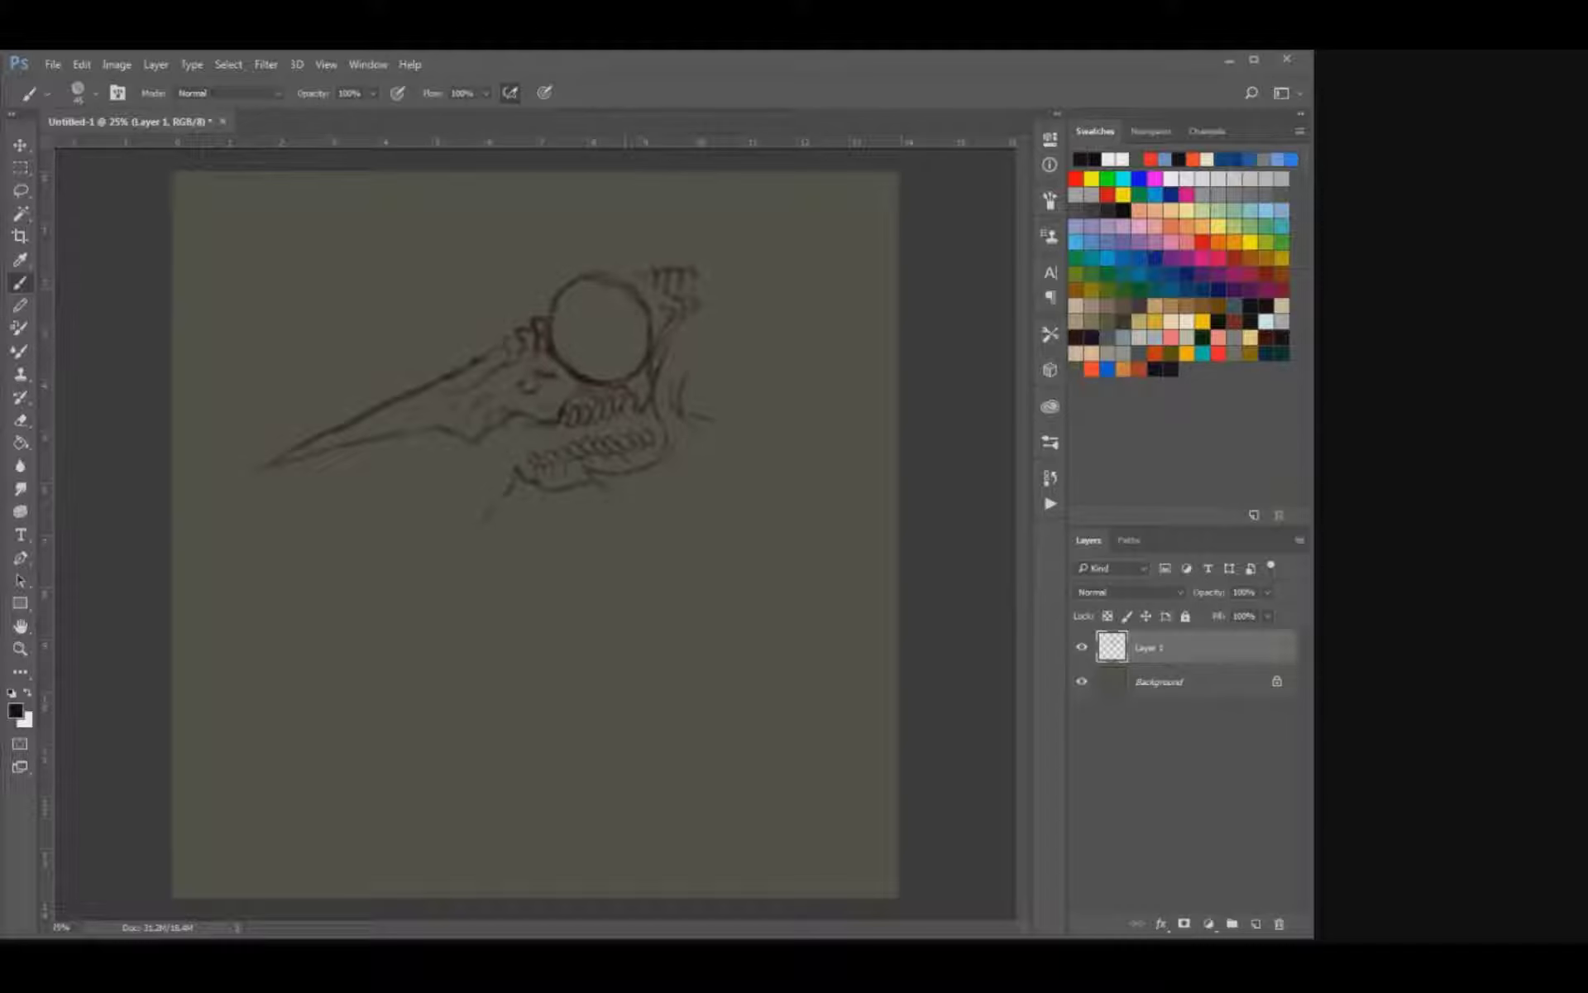
Trim the tops of the upper teeth and draw a curved cheekbone line beneath the large eye socket.
key(e)
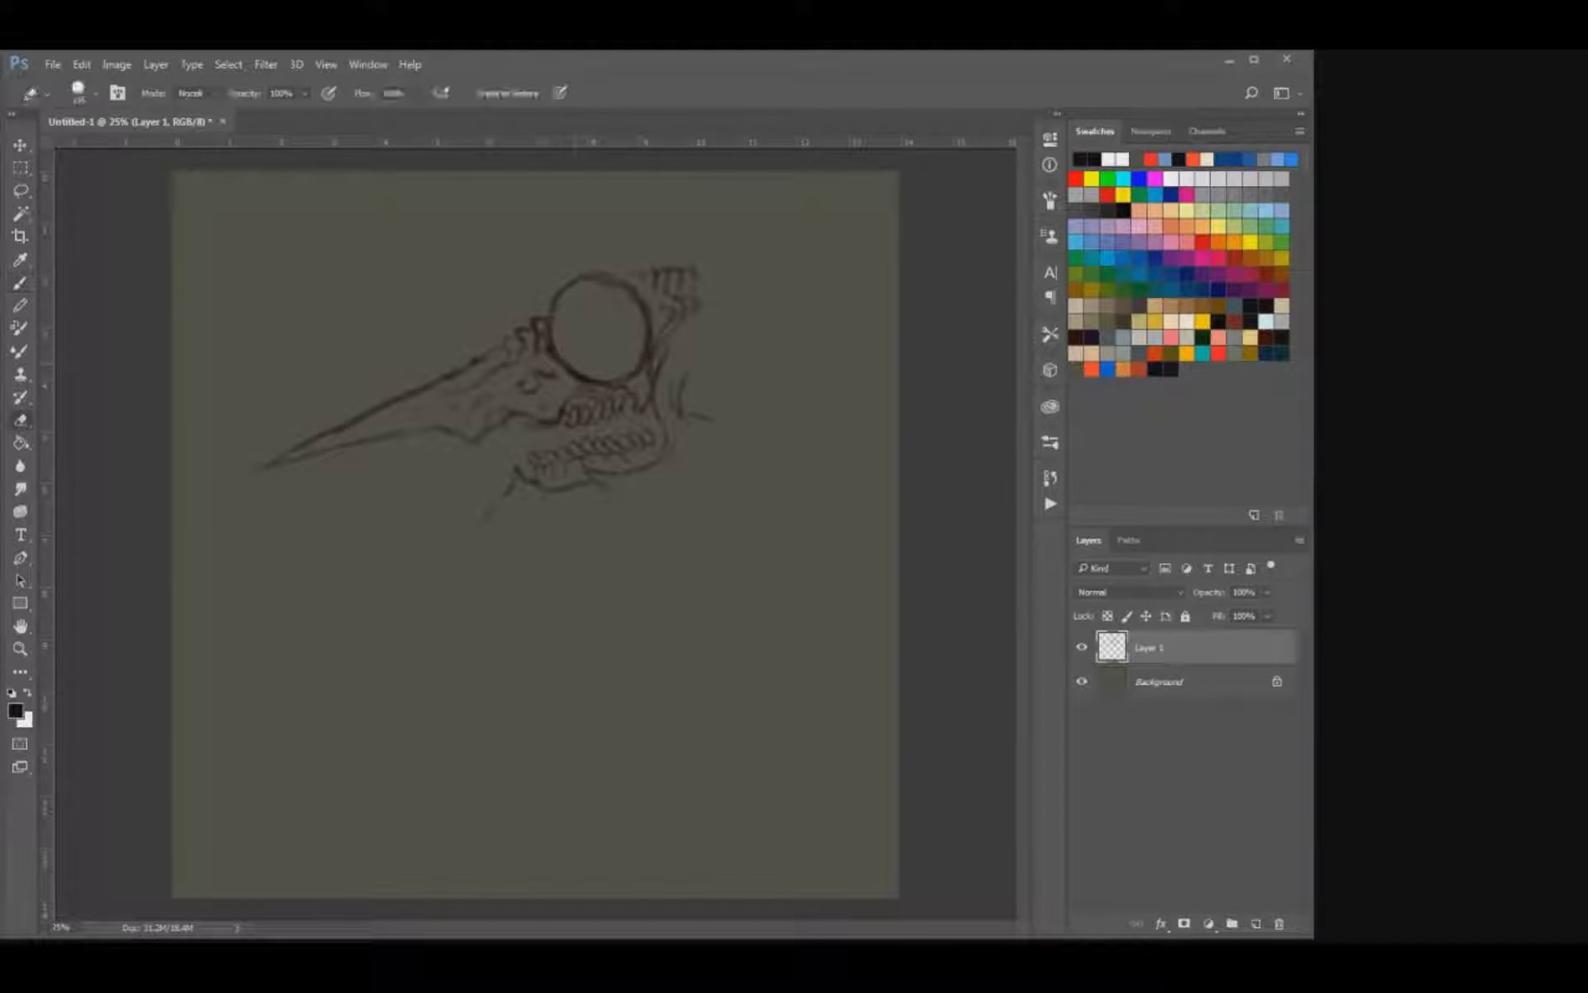
drag(580, 392, 655, 406)
key(b)
mouse_move(647, 387)
mouse_down()
mouse_move(620, 402)
mouse_move(569, 373)
mouse_move(539, 393)
mouse_up()
key(e)
key(b)
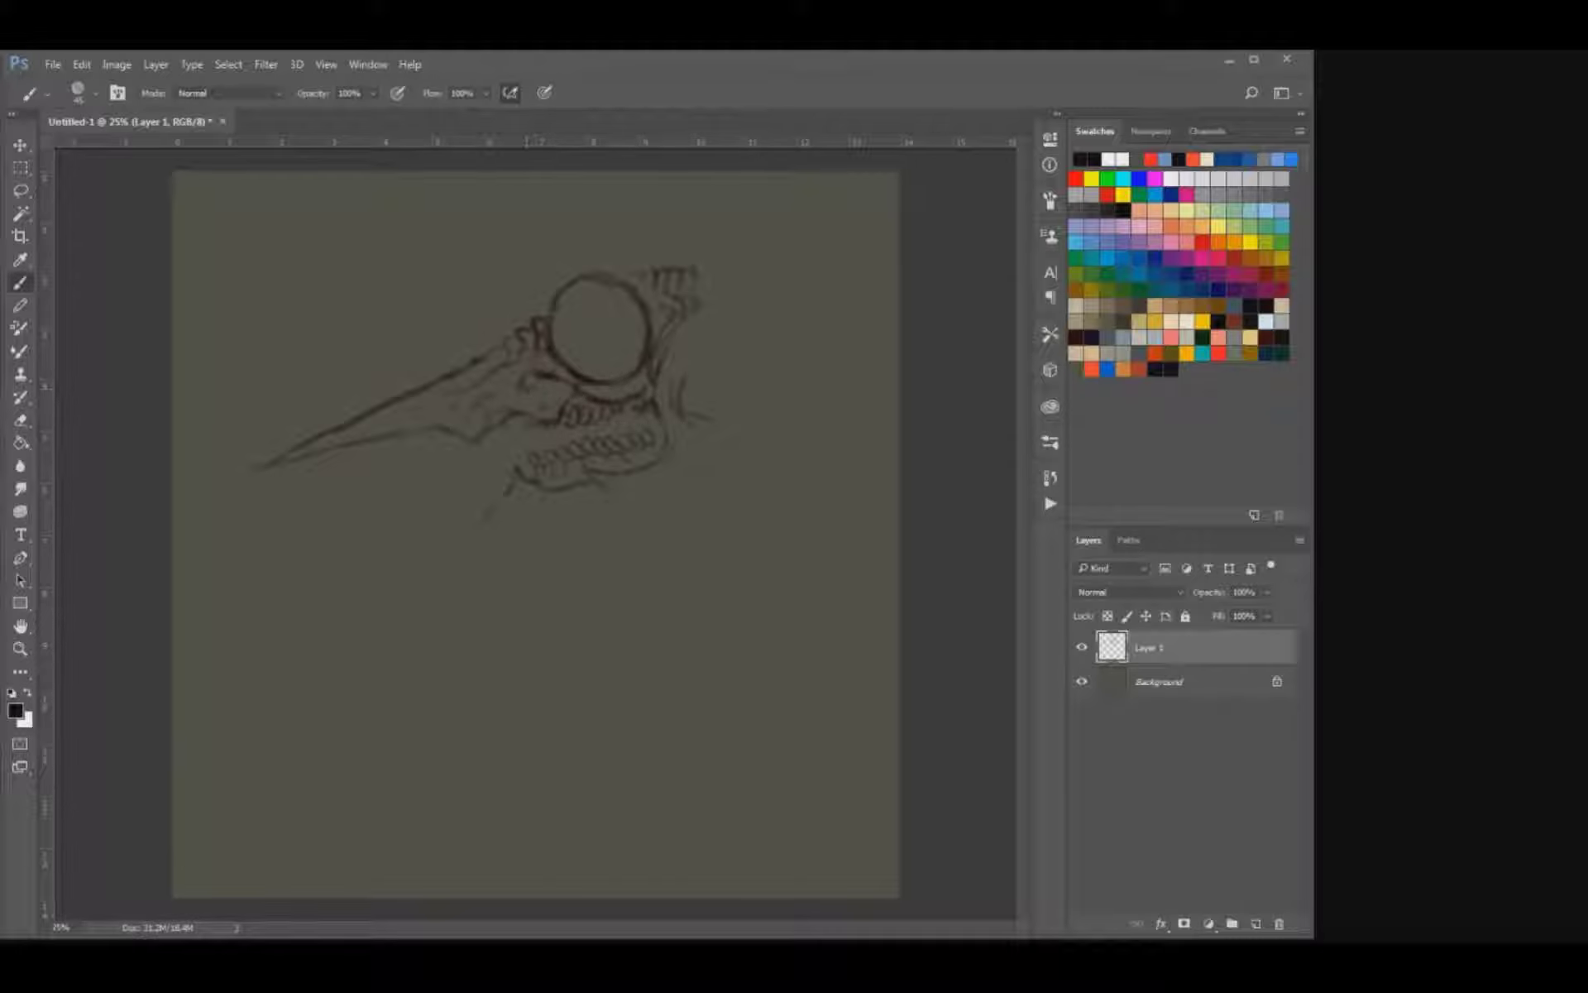
Refine the eye socket's lower rim with a second contour and redraw the crest ridges joining the socket's back.
key(e)
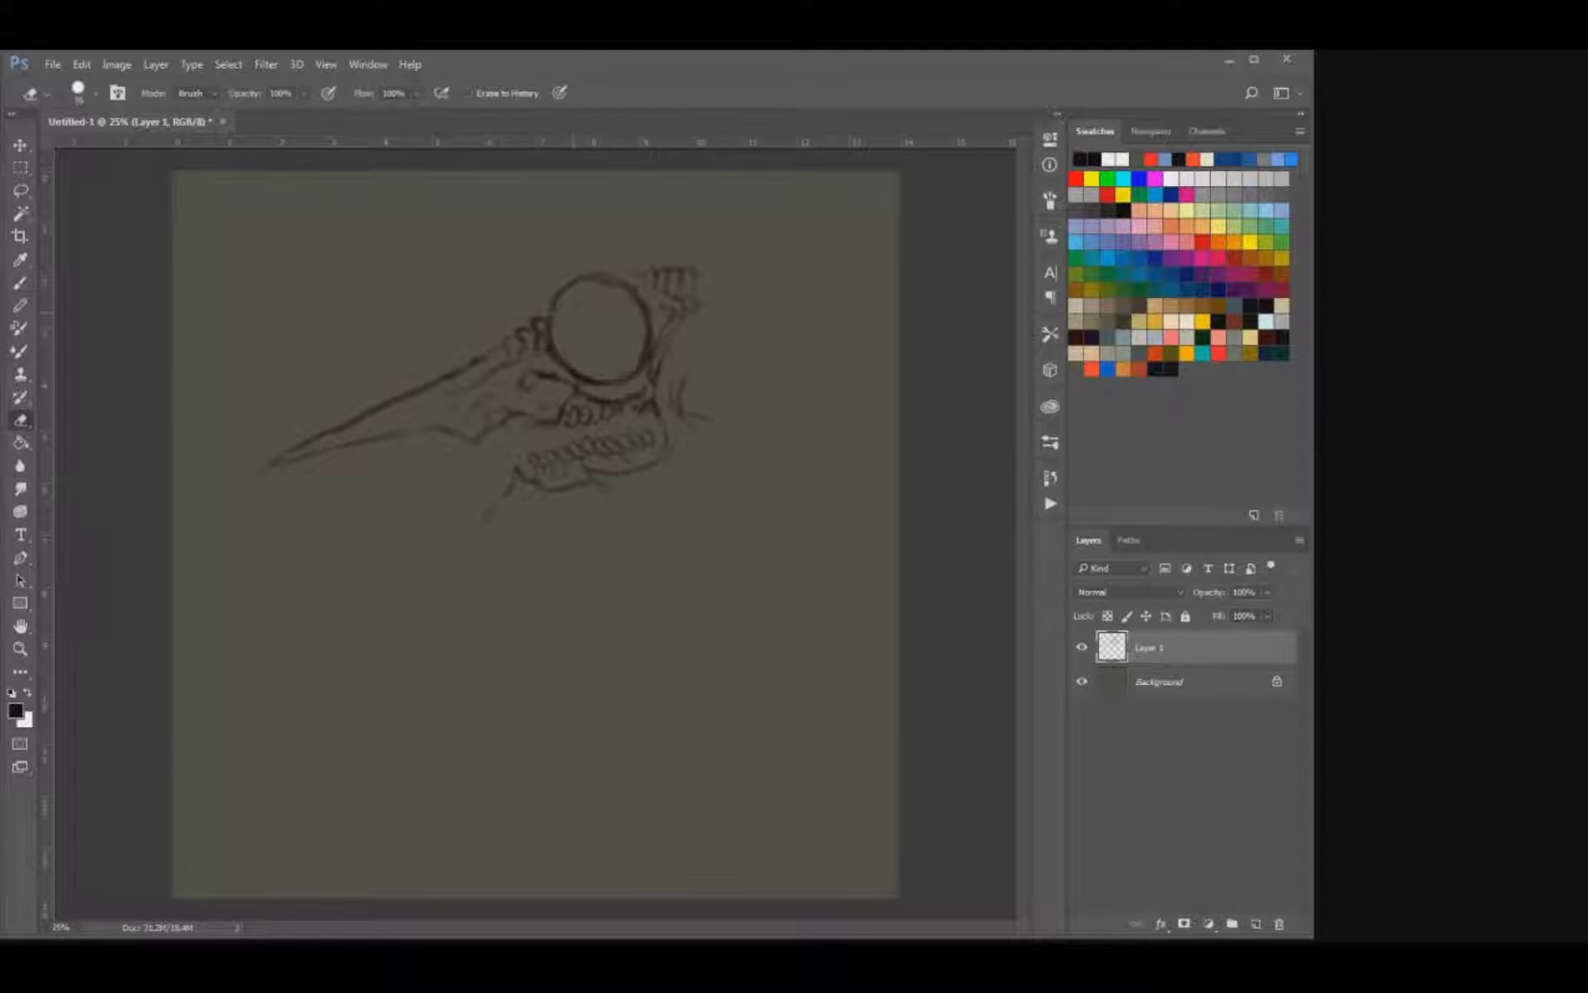
drag(559, 351, 571, 368)
key(b)
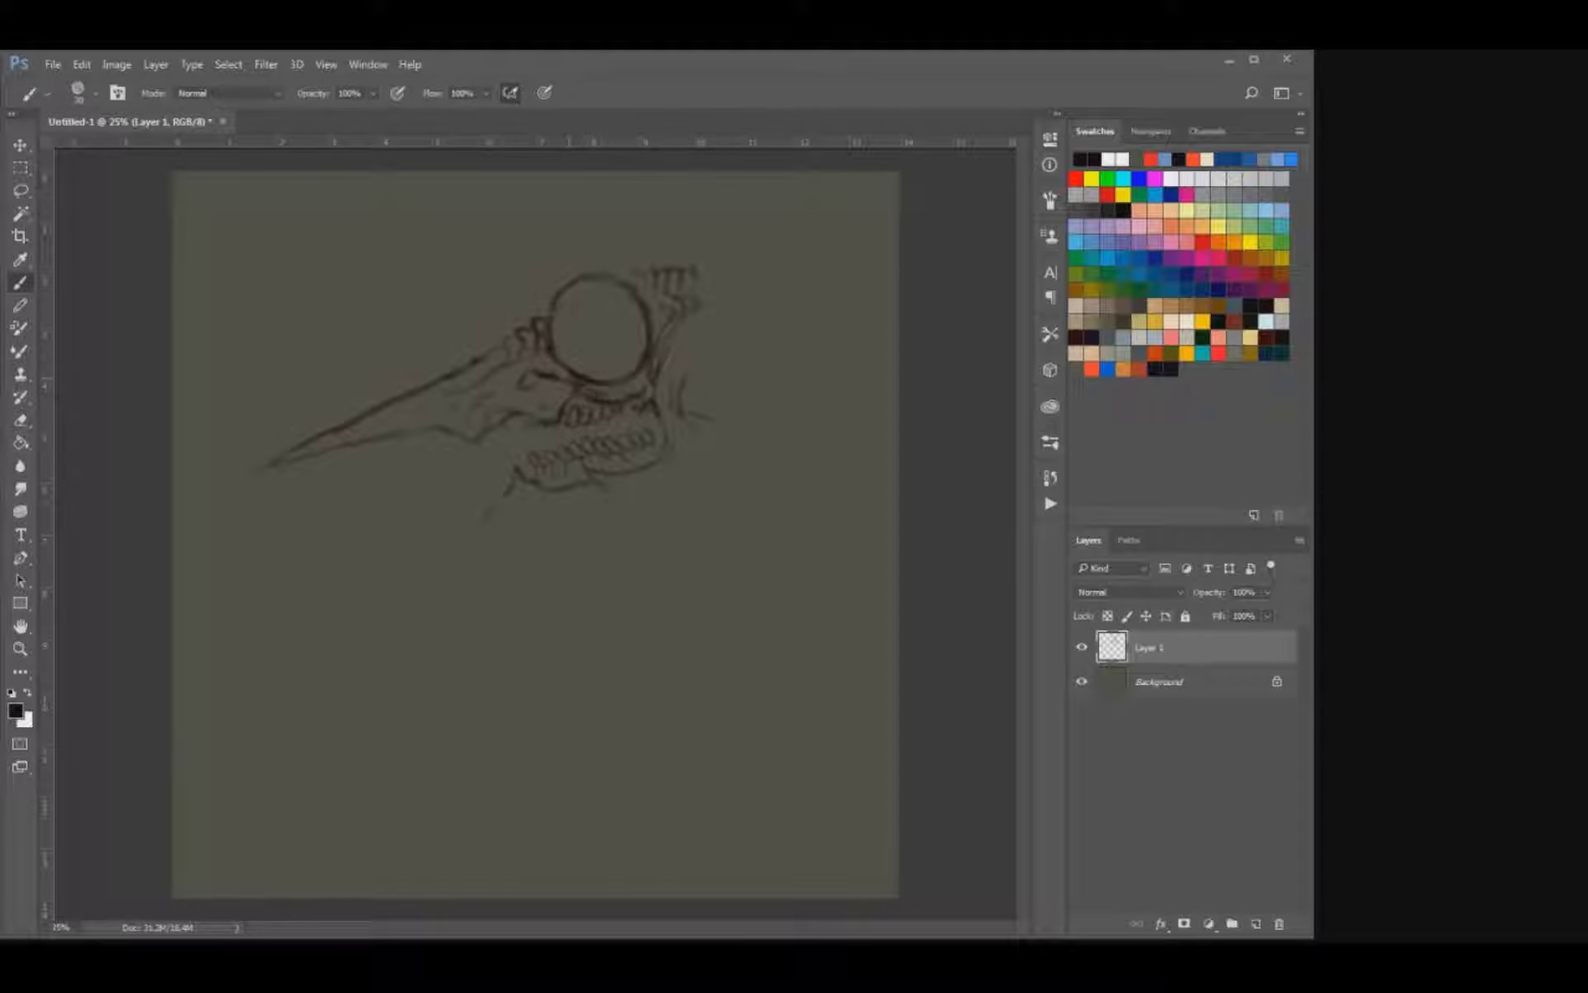
drag(610, 377, 647, 372)
key(e)
key(b)
key(e)
key(b)
key(e)
key(b)
mouse_move(675, 299)
mouse_down()
mouse_move(709, 299)
mouse_move(648, 269)
mouse_up()
Sketch a chin line sloping down from the lower jaw's front, ending in a pointed tip with a flat underside stroke.
drag(504, 492, 482, 520)
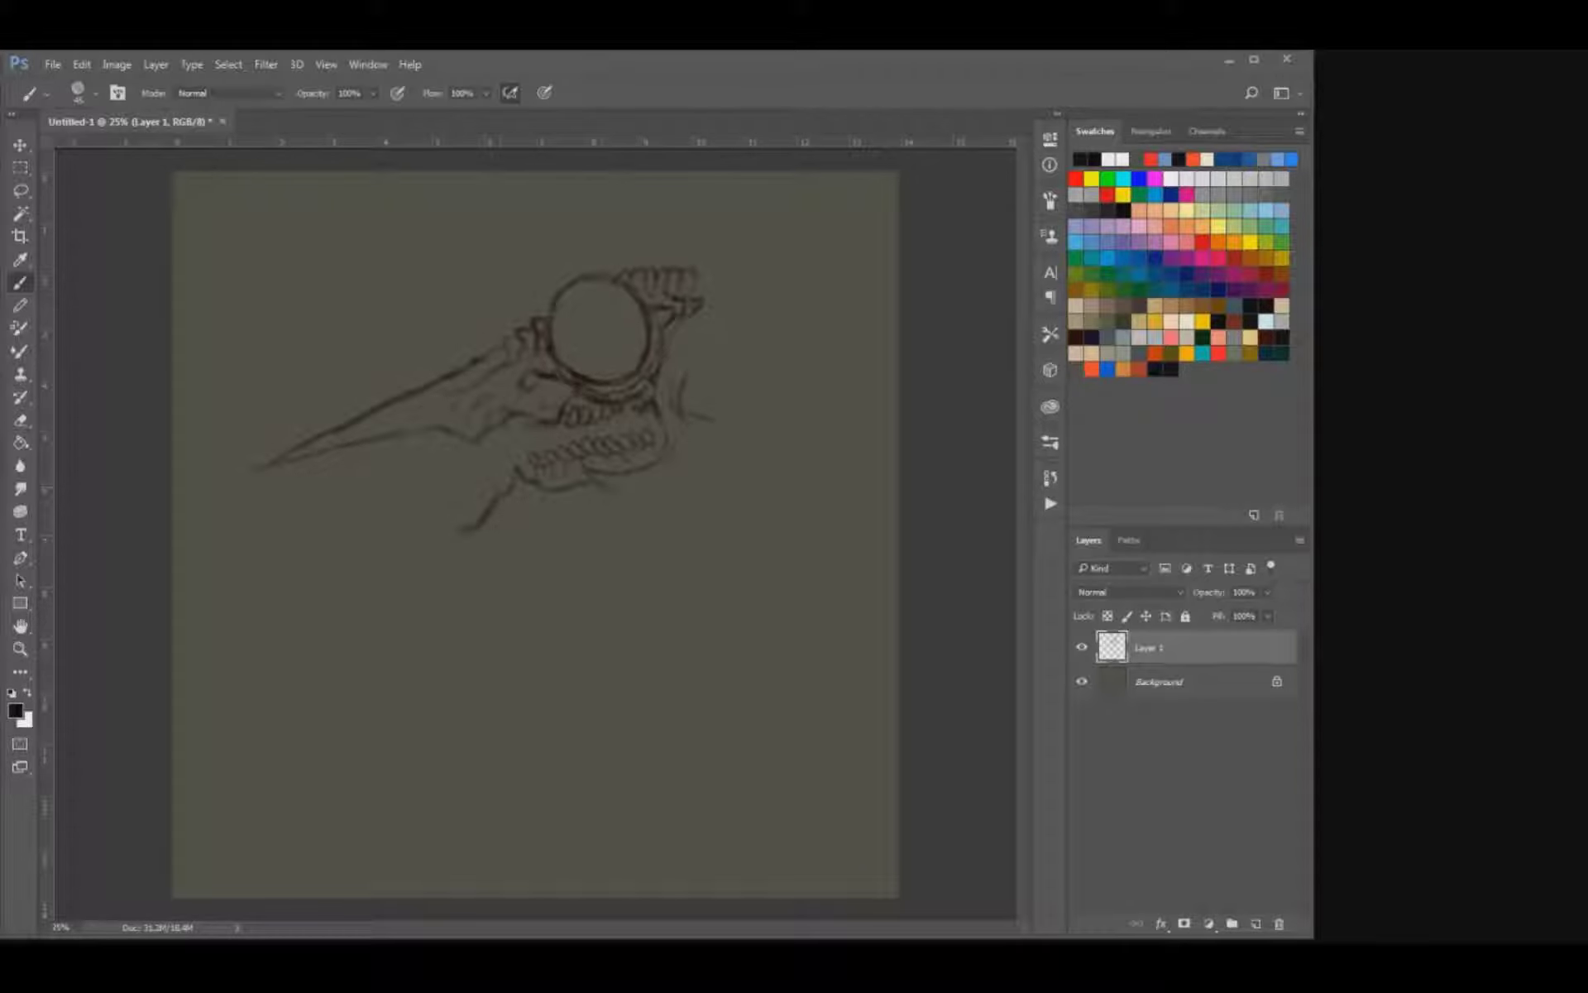
key(e)
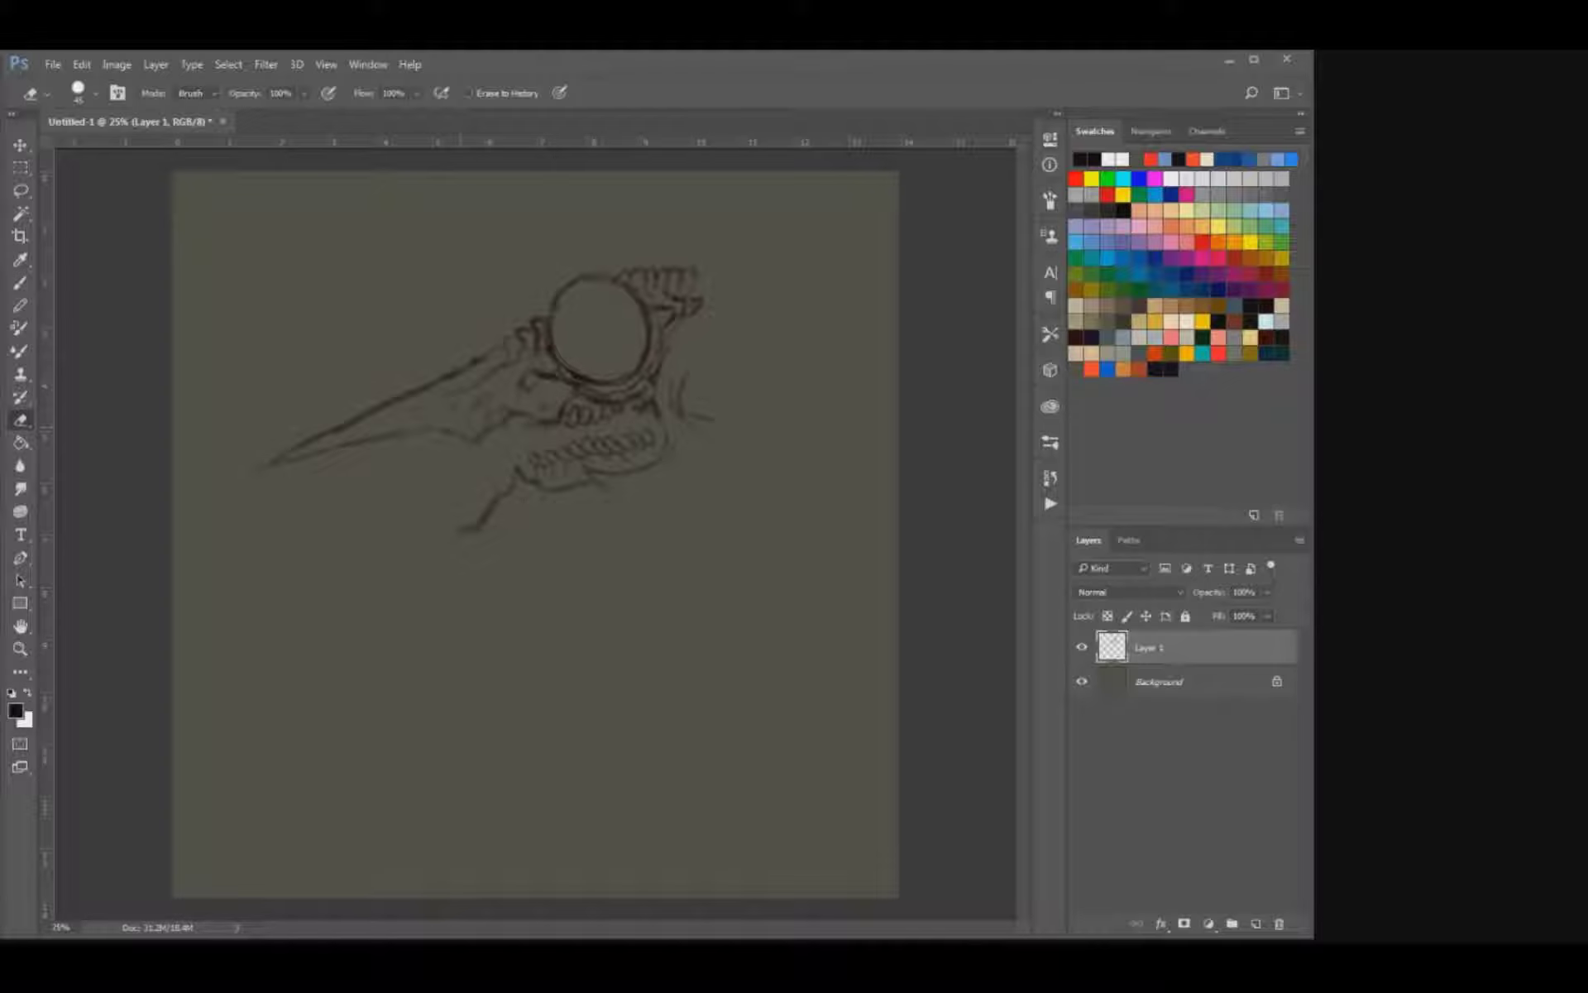
key(b)
drag(477, 519, 453, 531)
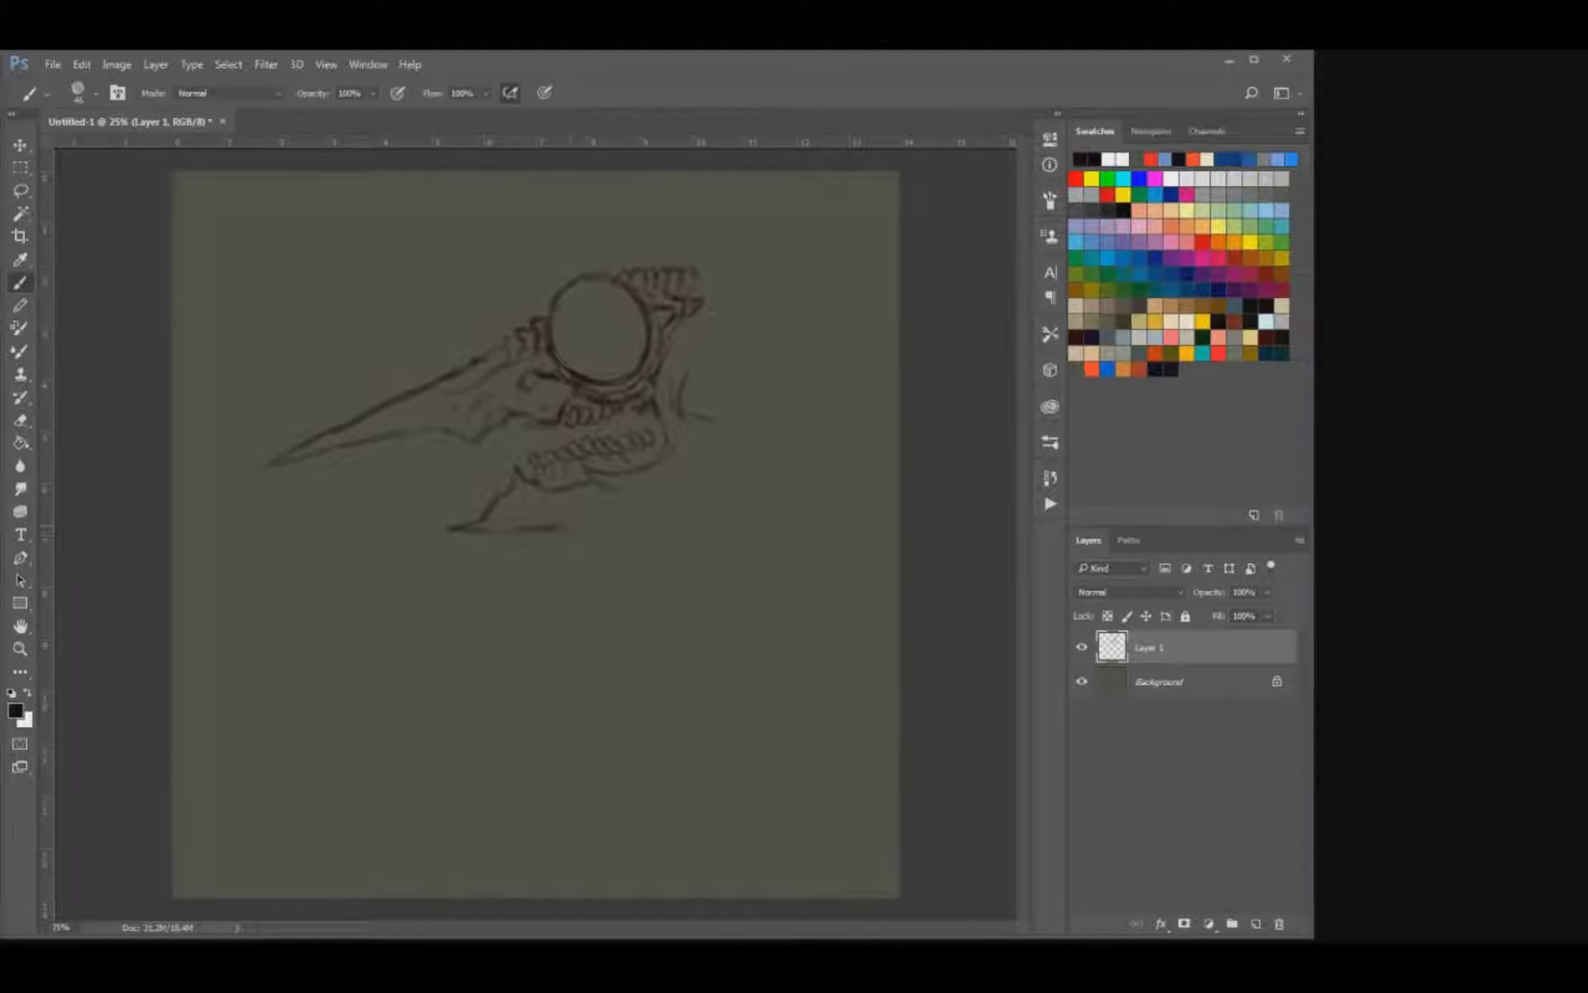
Redraw the lower jaw's underside as a longer flat stroke and sketch curved lines behind the back of the skull.
key(ctrl+z)
drag(496, 530, 608, 520)
key(e)
key(b)
mouse_move(693, 416)
mouse_down()
mouse_move(712, 418)
mouse_move(696, 406)
mouse_up()
drag(690, 383, 697, 302)
Shift the sketch slightly up and left, then clean up and darken the lower jaw's back edge.
key(v)
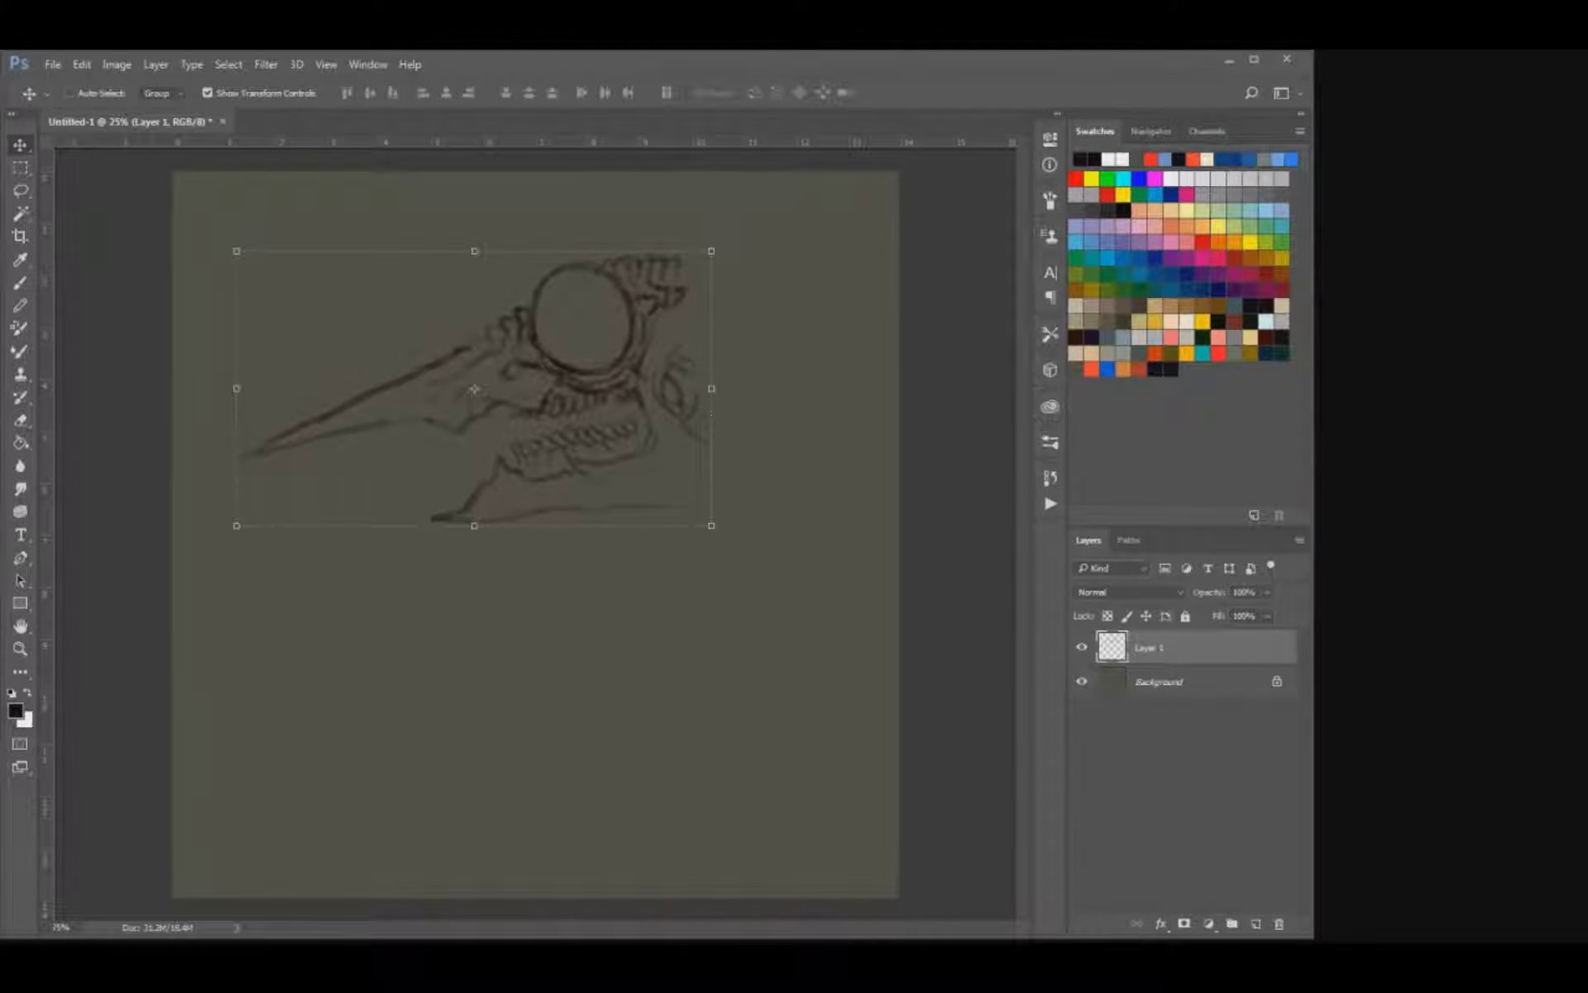
key(e)
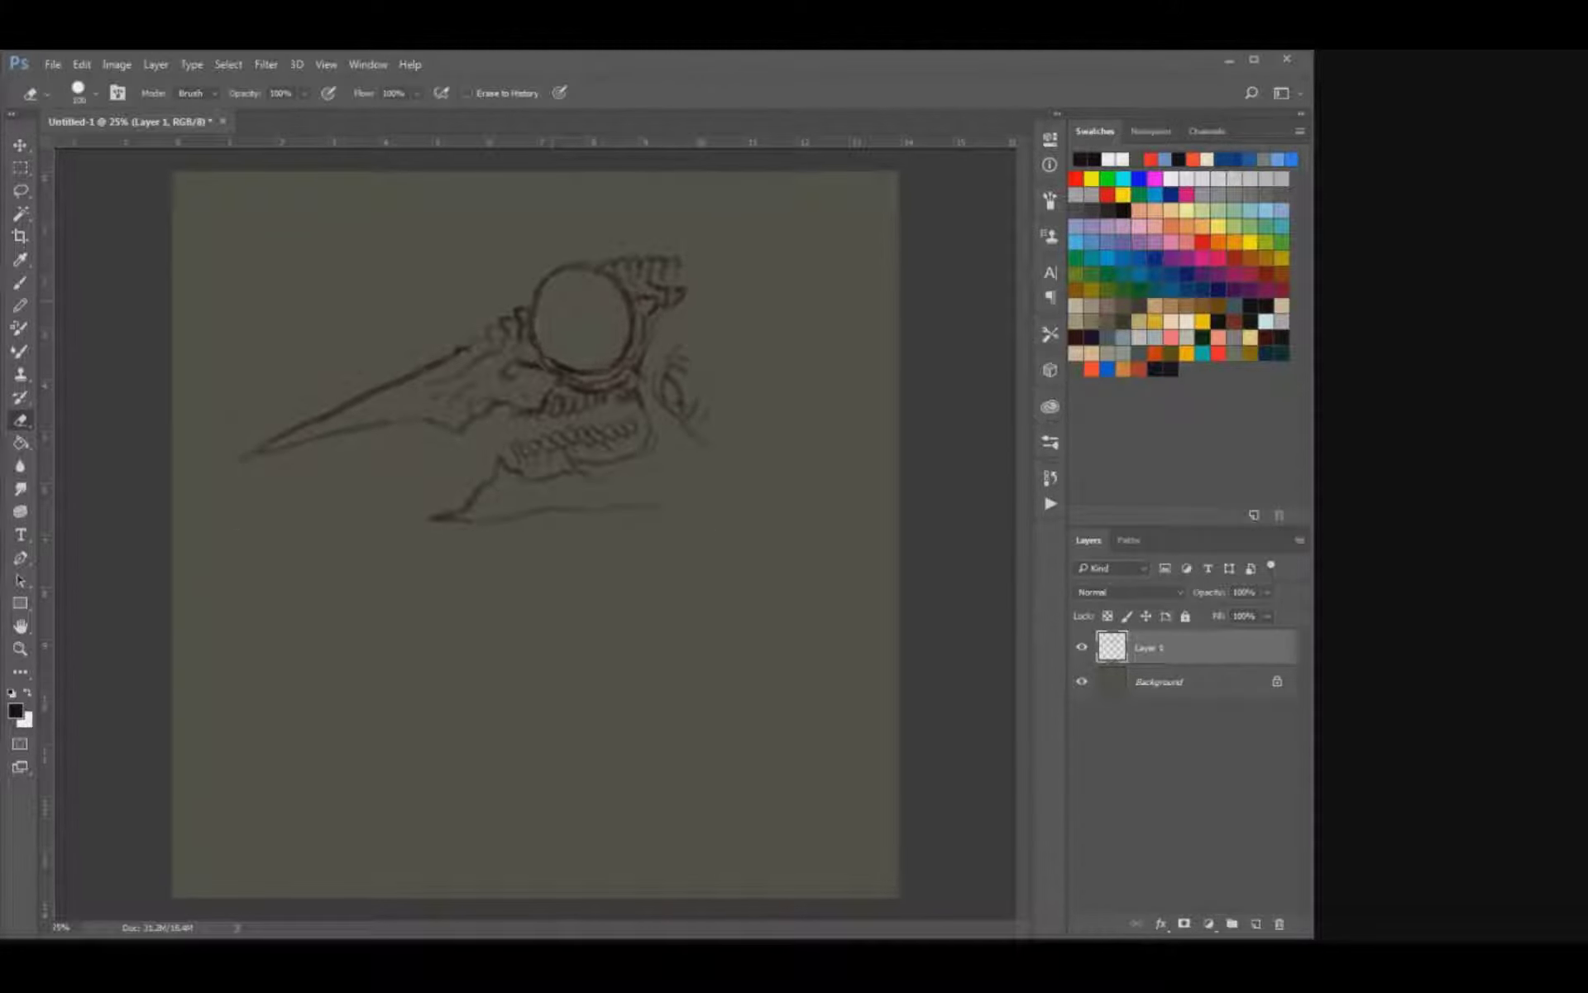
key(b)
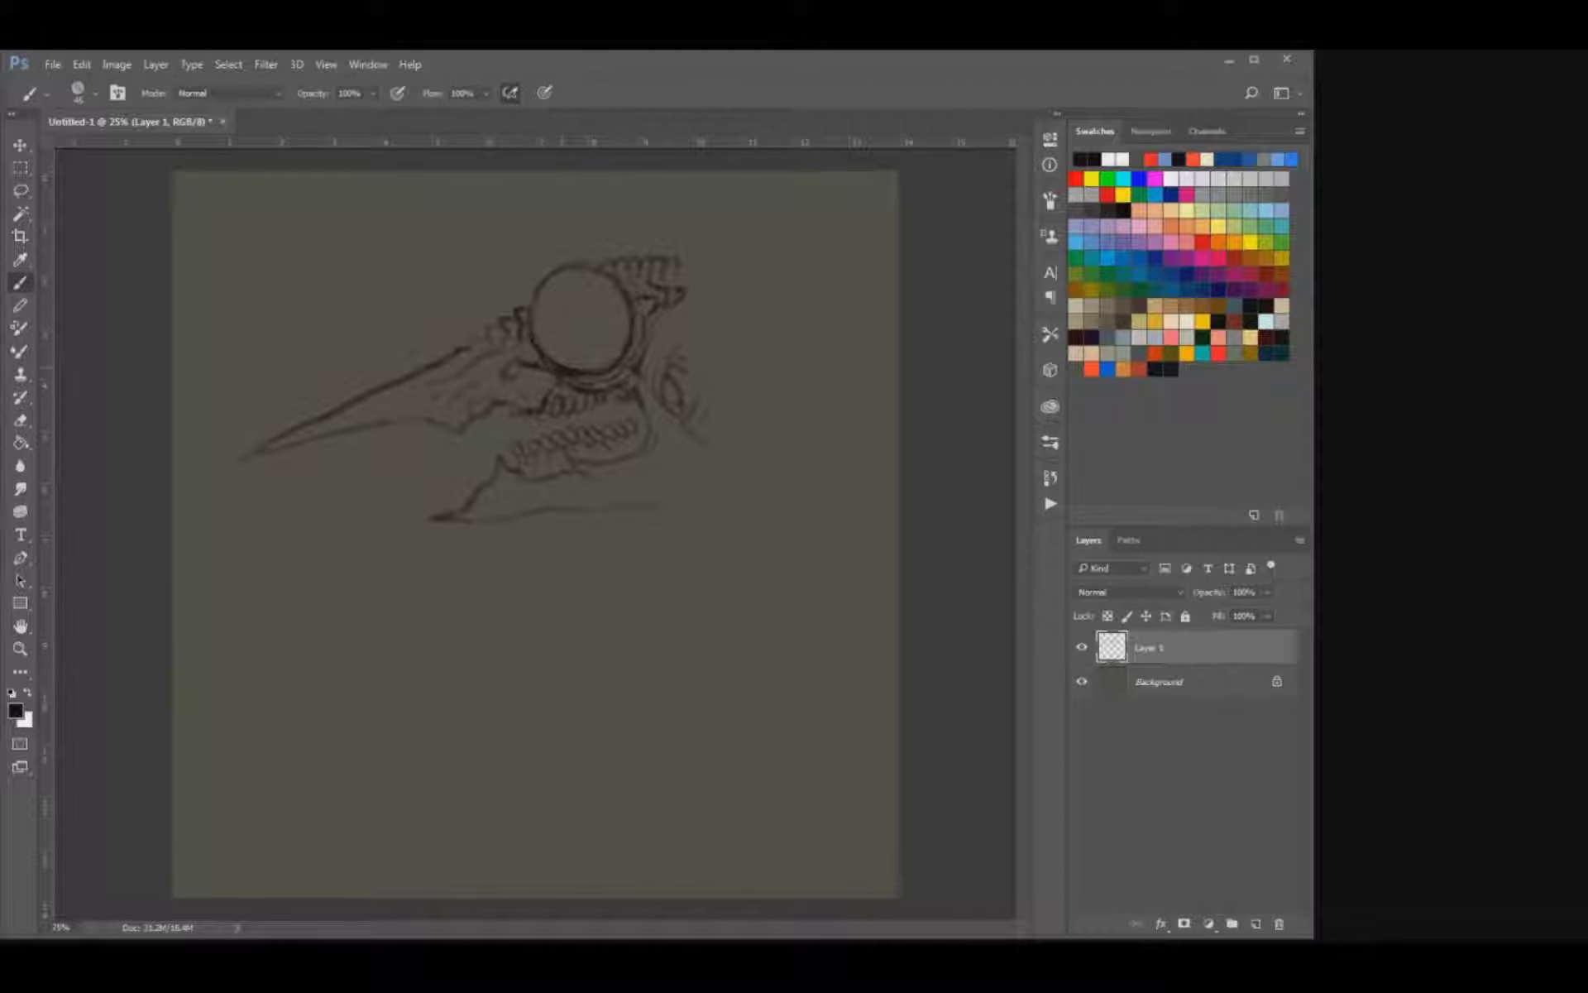
key(e)
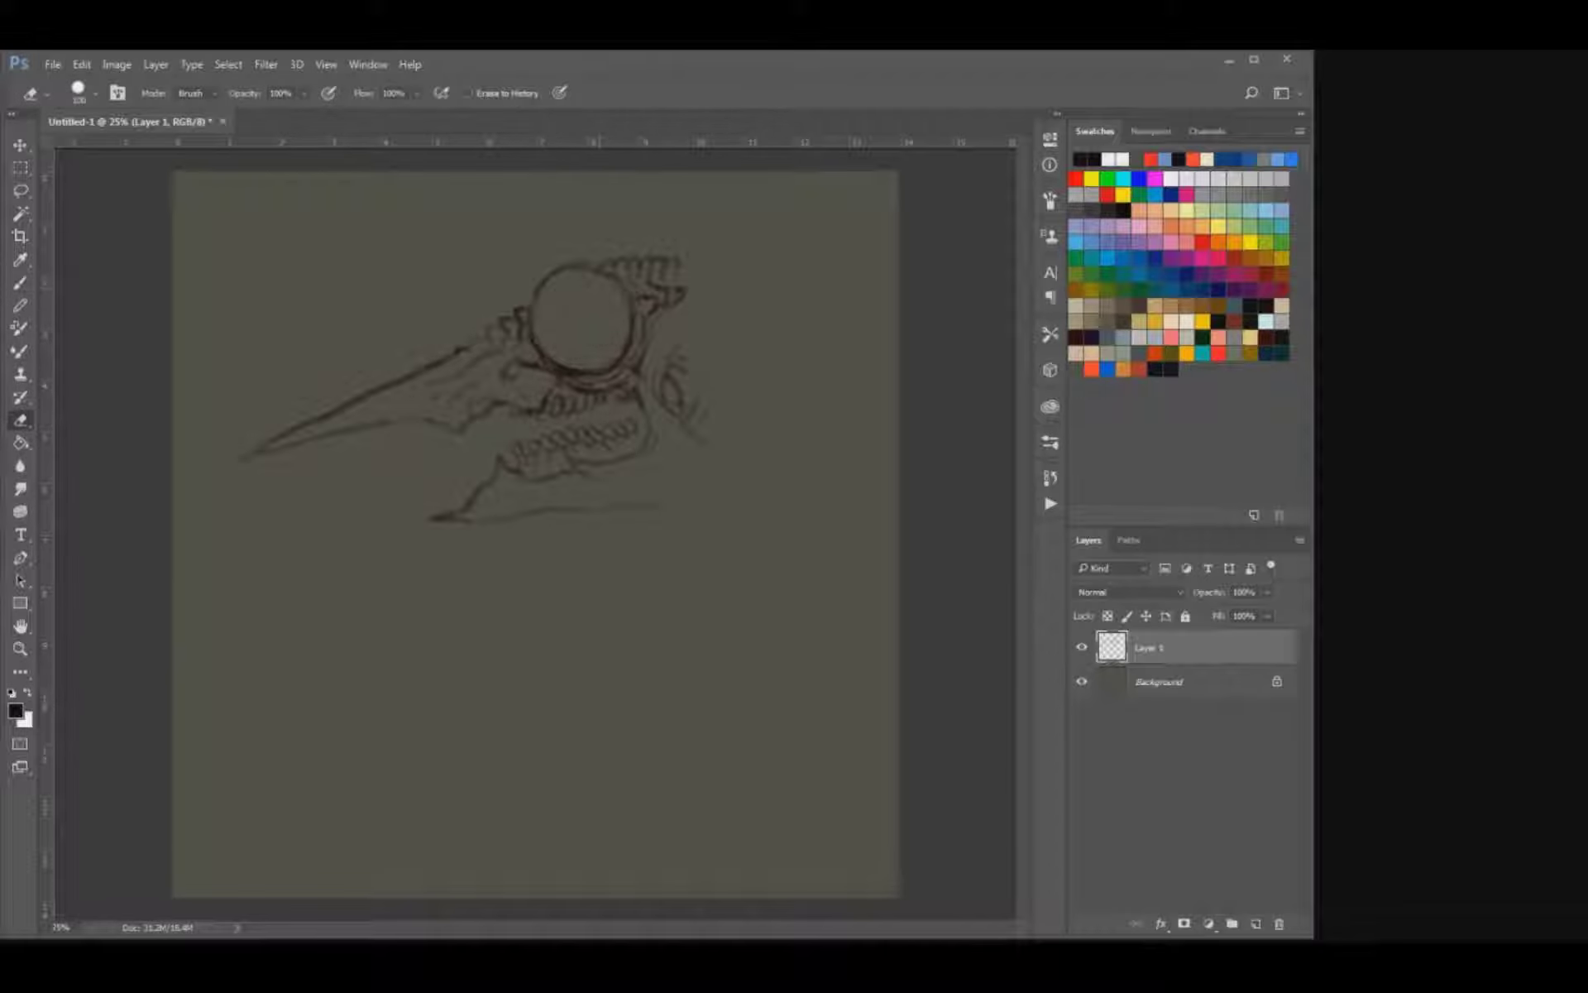
key(b)
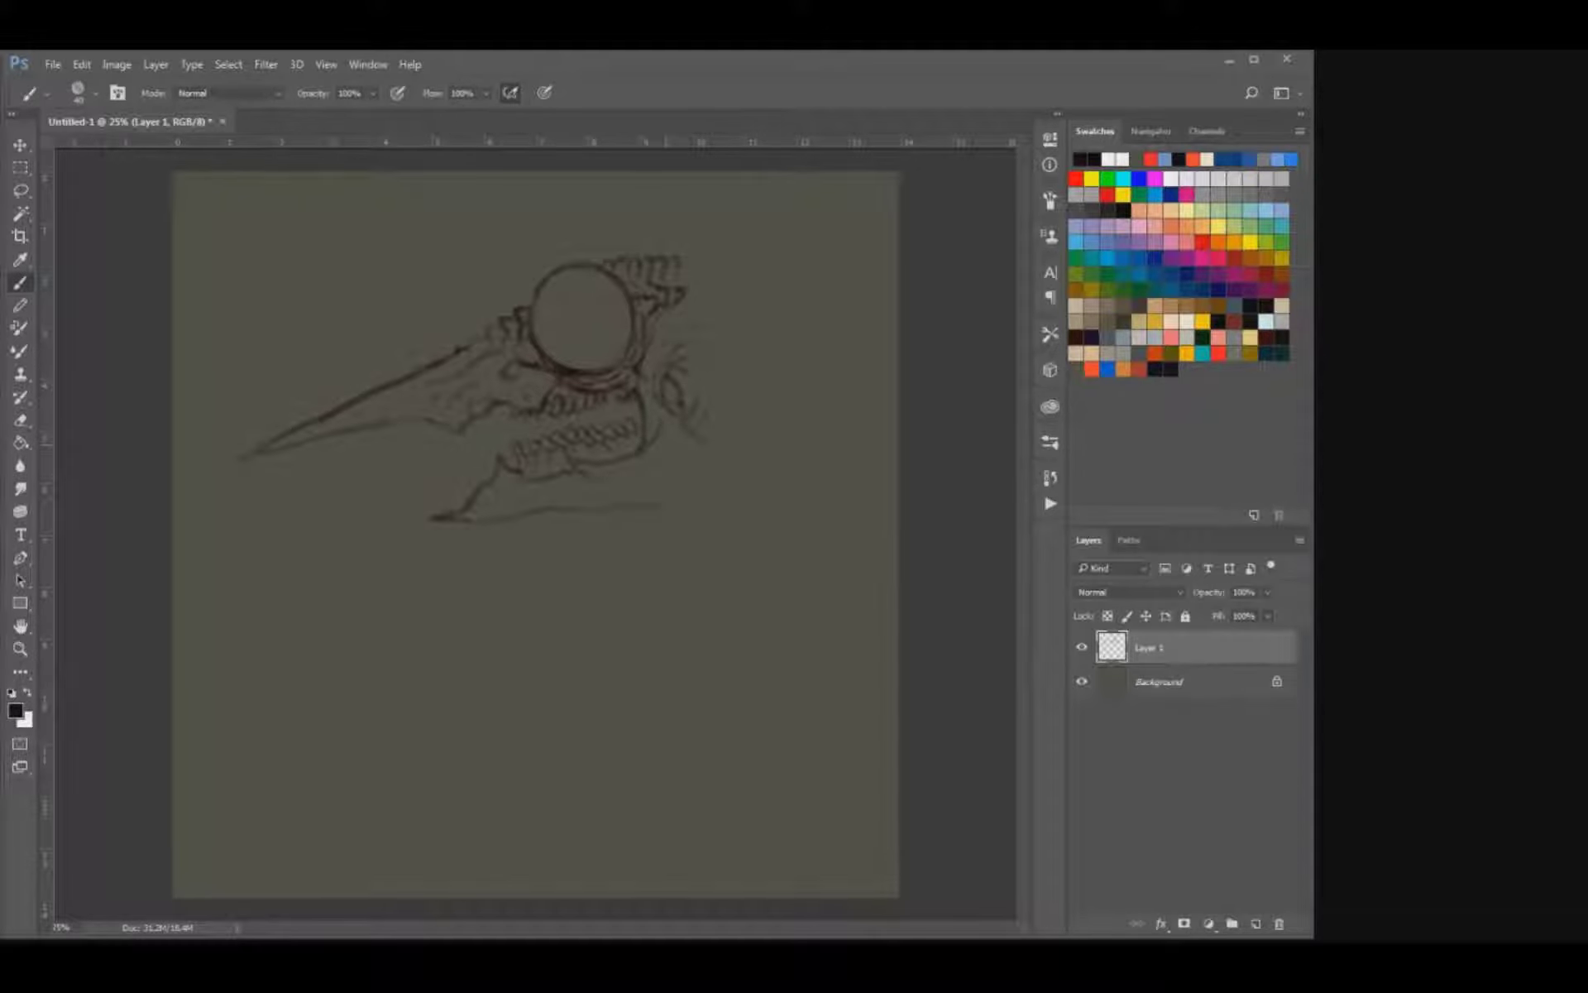
Move the skull sketch slightly down and left and scale it down a little.
key(ctrl+t)
drag(473, 389, 449, 403)
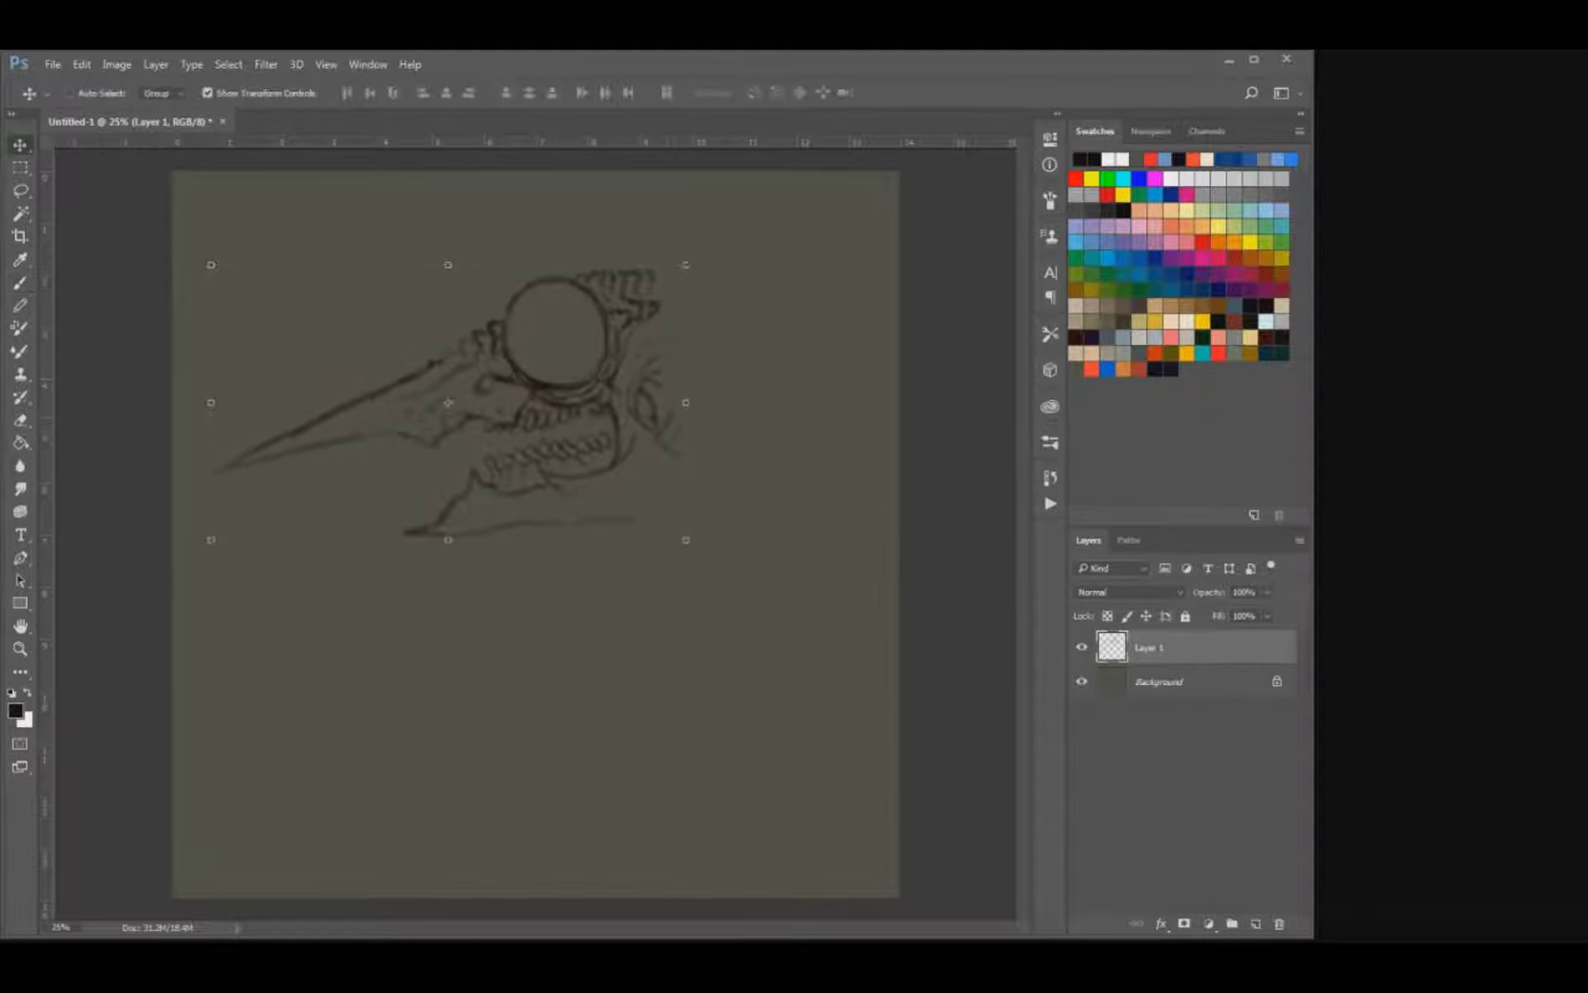
key(Return)
key(v)
drag(685, 264, 655, 282)
key(Return)
key(b)
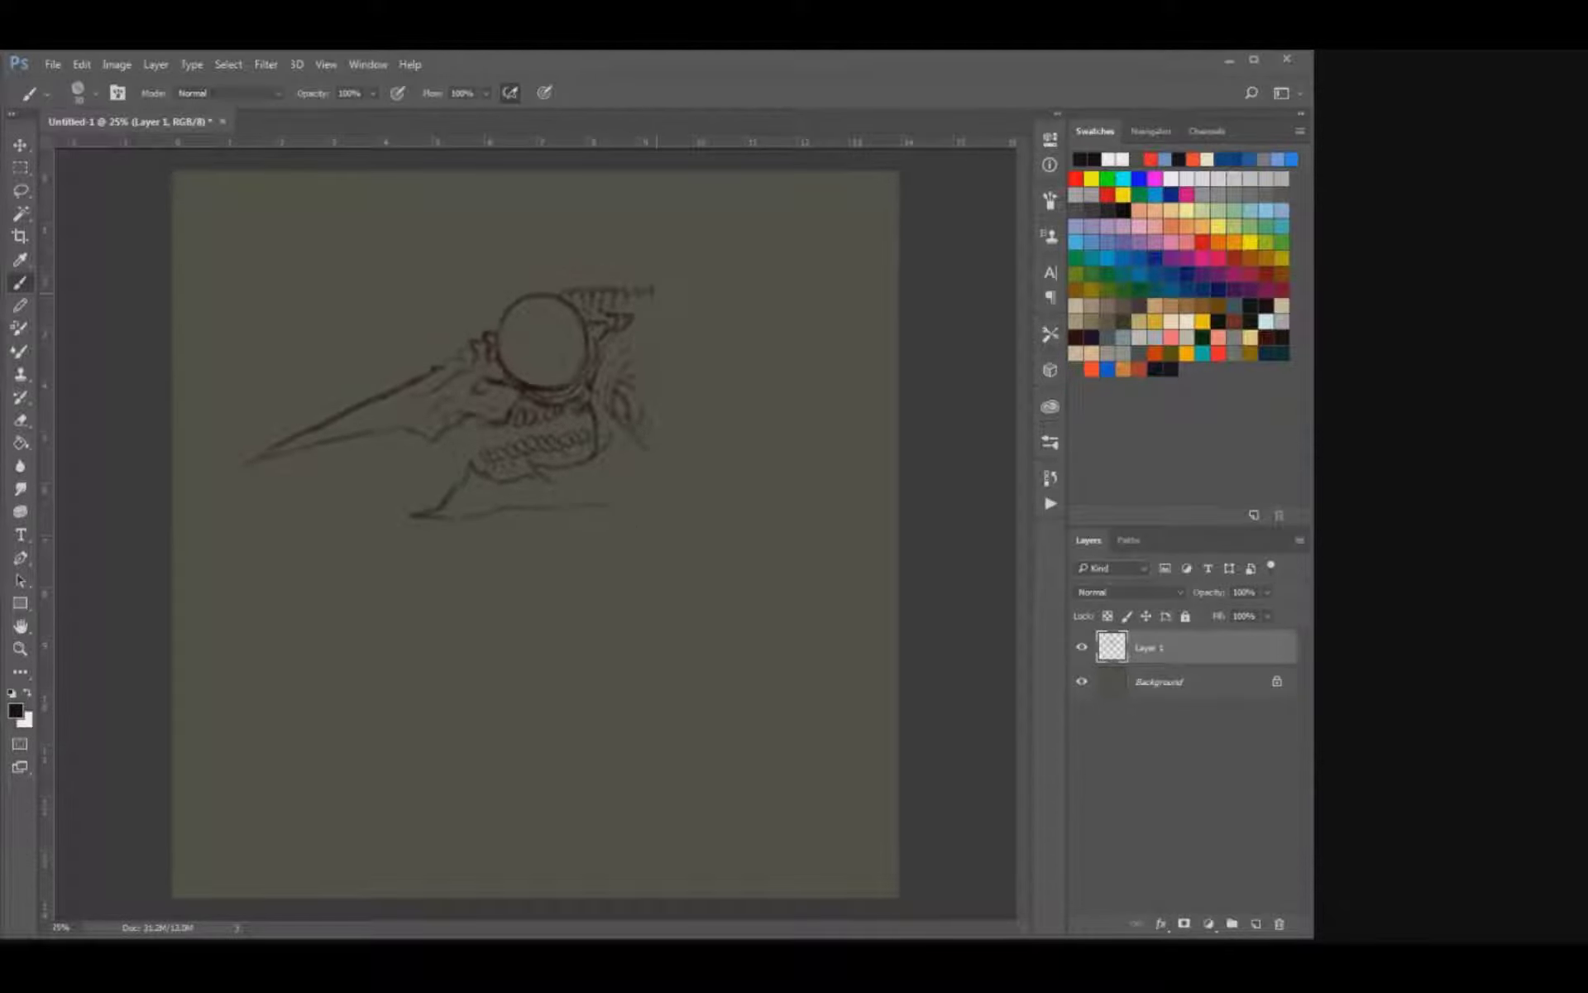
Extend the crest's upper and lower ridges farther back behind the eye socket.
drag(652, 310, 636, 318)
key(ctrl+z)
drag(657, 315, 639, 325)
drag(666, 286, 660, 296)
Move the sketch up slightly and rotate it about 5 degrees counterclockwise, raising the back of the skull.
key(v)
drag(529, 389, 527, 364)
drag(698, 245, 686, 224)
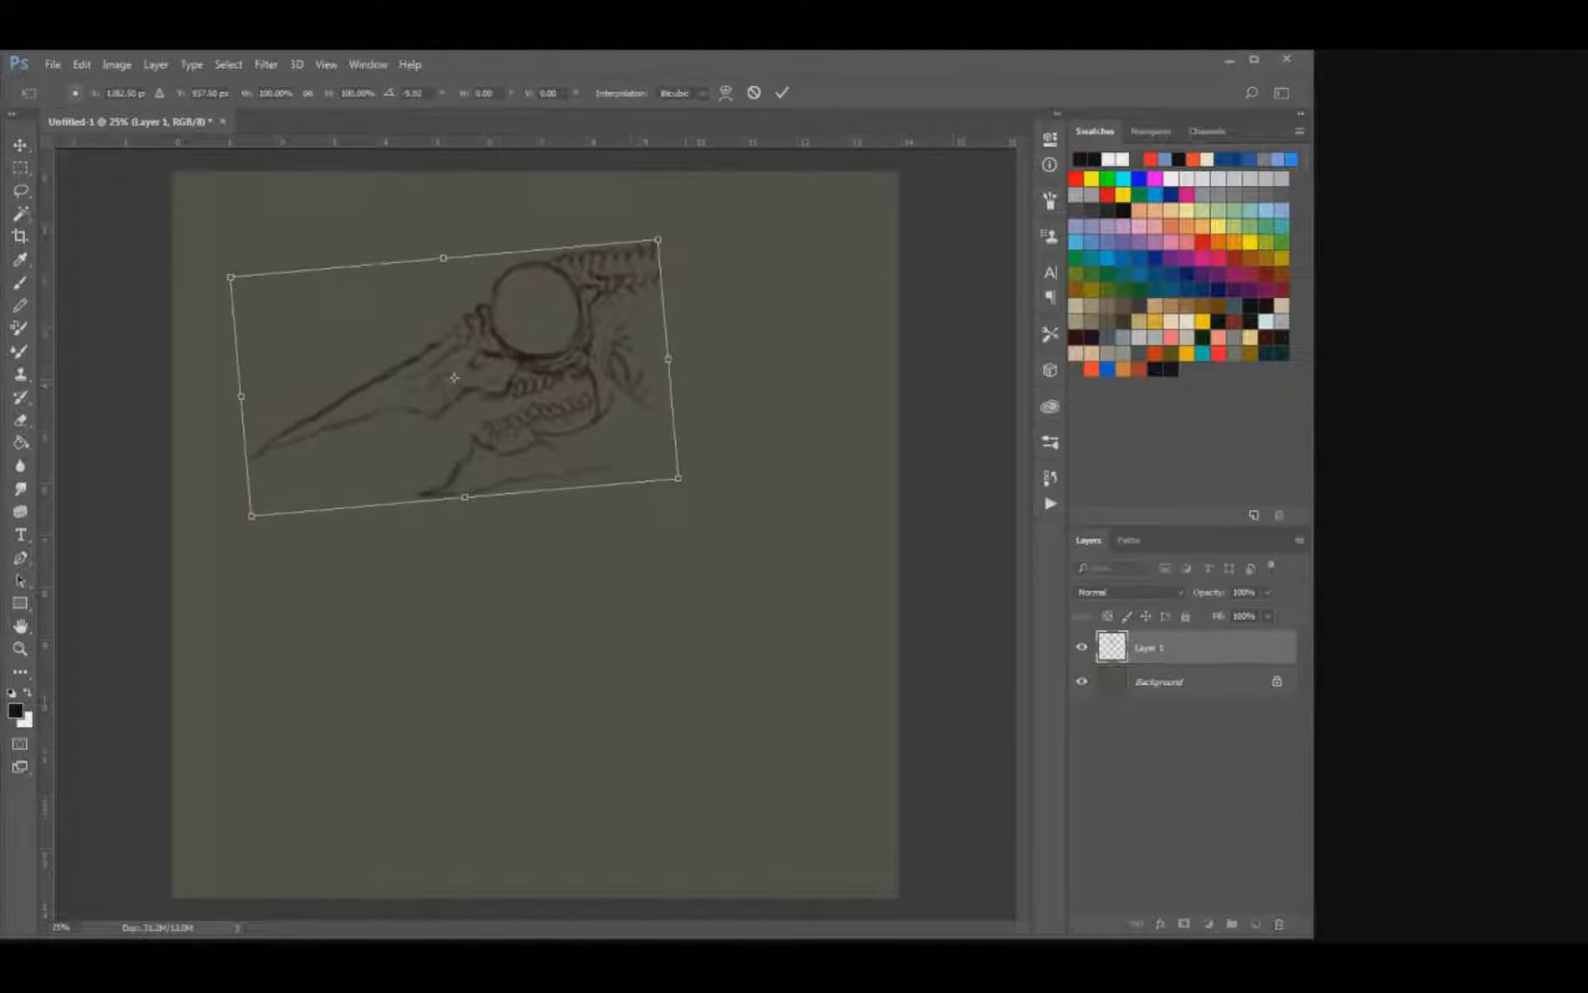
key(Return)
Extend the jaw's underside backward and sketch curved neck lines rising behind the jaw.
key(e)
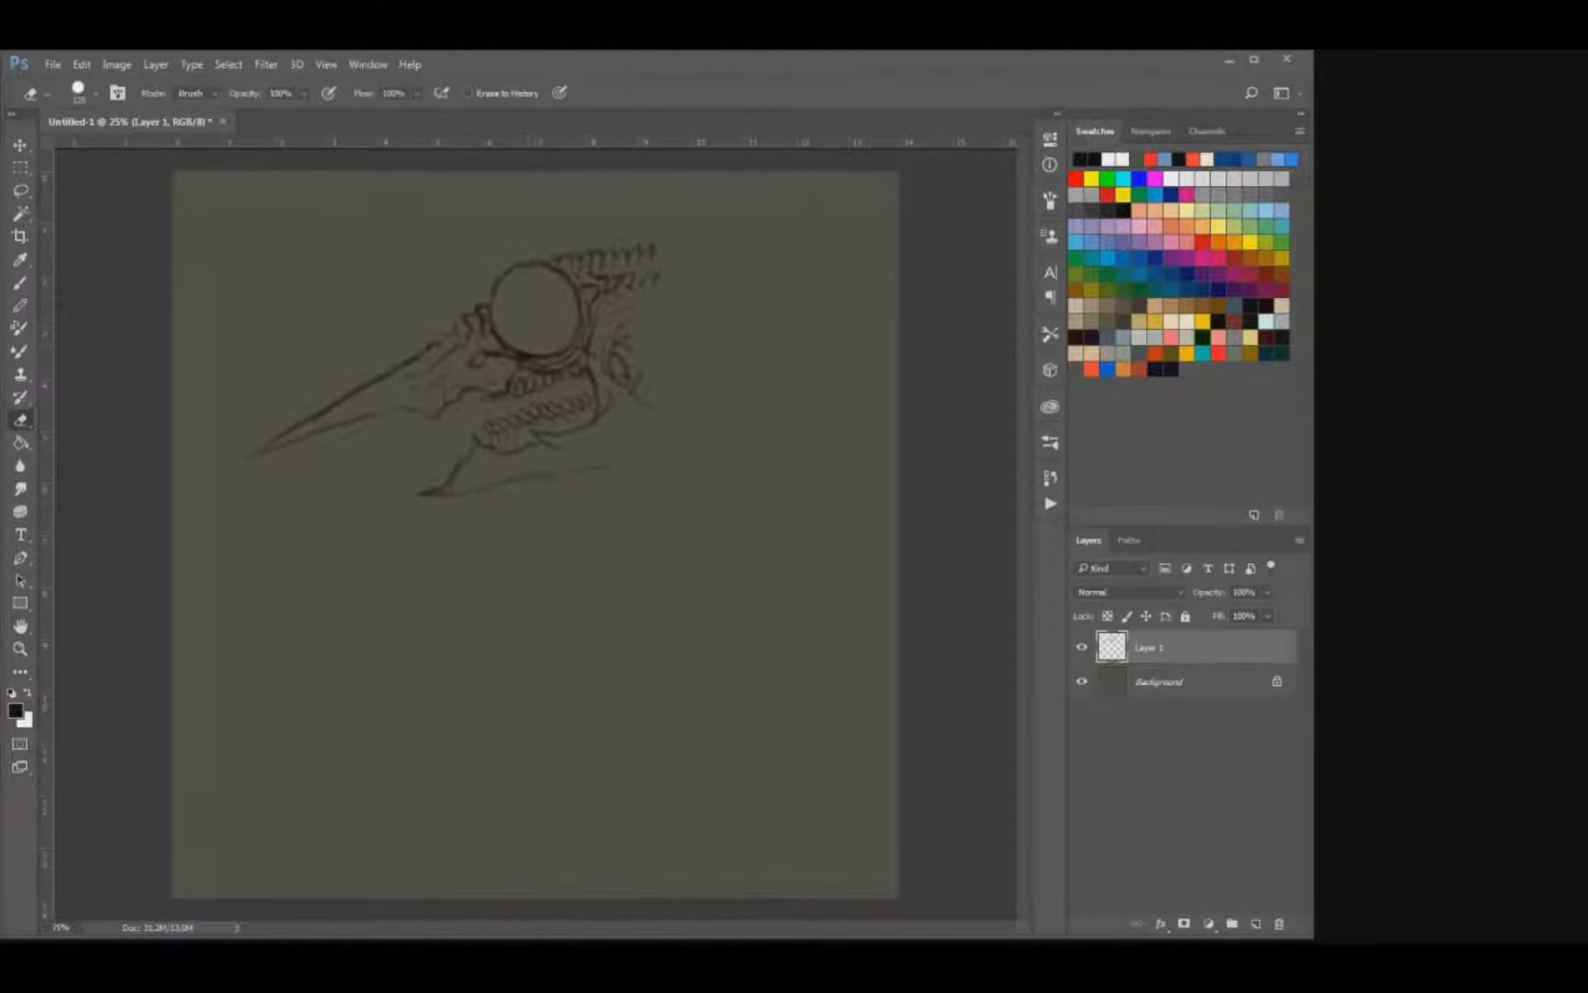
key(b)
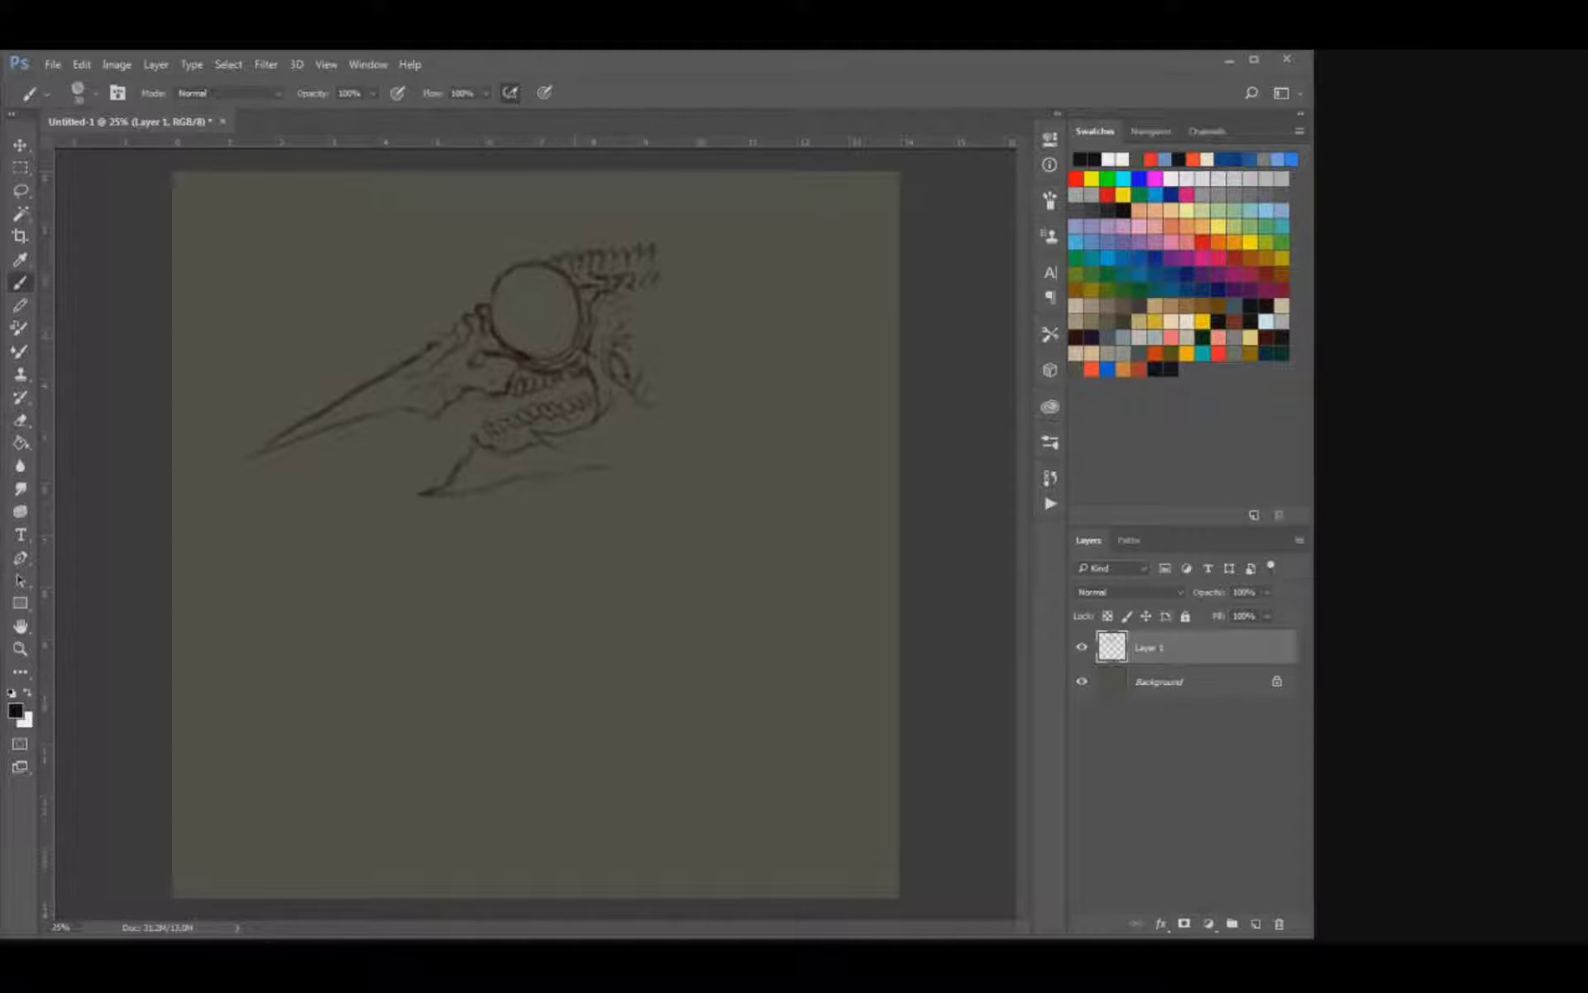
key(])
drag(598, 468, 671, 427)
mouse_move(639, 400)
mouse_down()
mouse_move(687, 402)
mouse_move(626, 421)
mouse_up()
mouse_move(625, 425)
mouse_down()
mouse_move(607, 466)
mouse_move(542, 458)
mouse_up()
Erase the teeth and rounded jaw back beneath the cheek, and sketch a short jaw-hinge line in their place.
key(e)
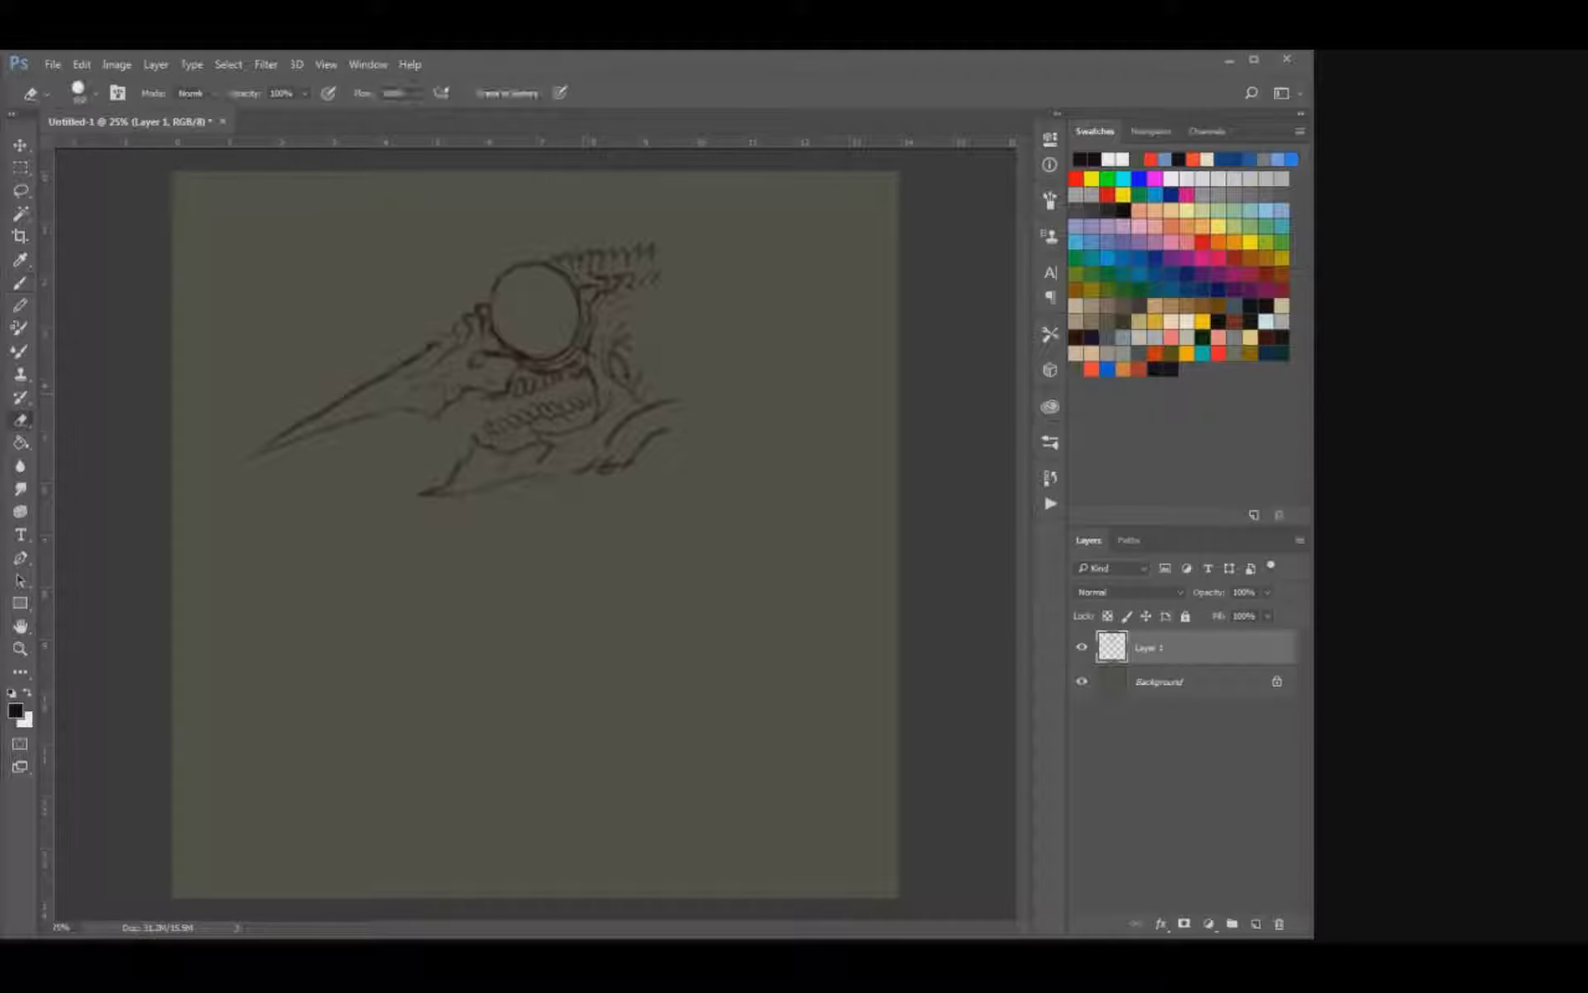
drag(587, 404, 506, 423)
key(b)
key(e)
mouse_move(611, 395)
mouse_down()
mouse_move(599, 418)
mouse_move(584, 395)
mouse_move(578, 428)
mouse_up()
key(b)
key(e)
key(b)
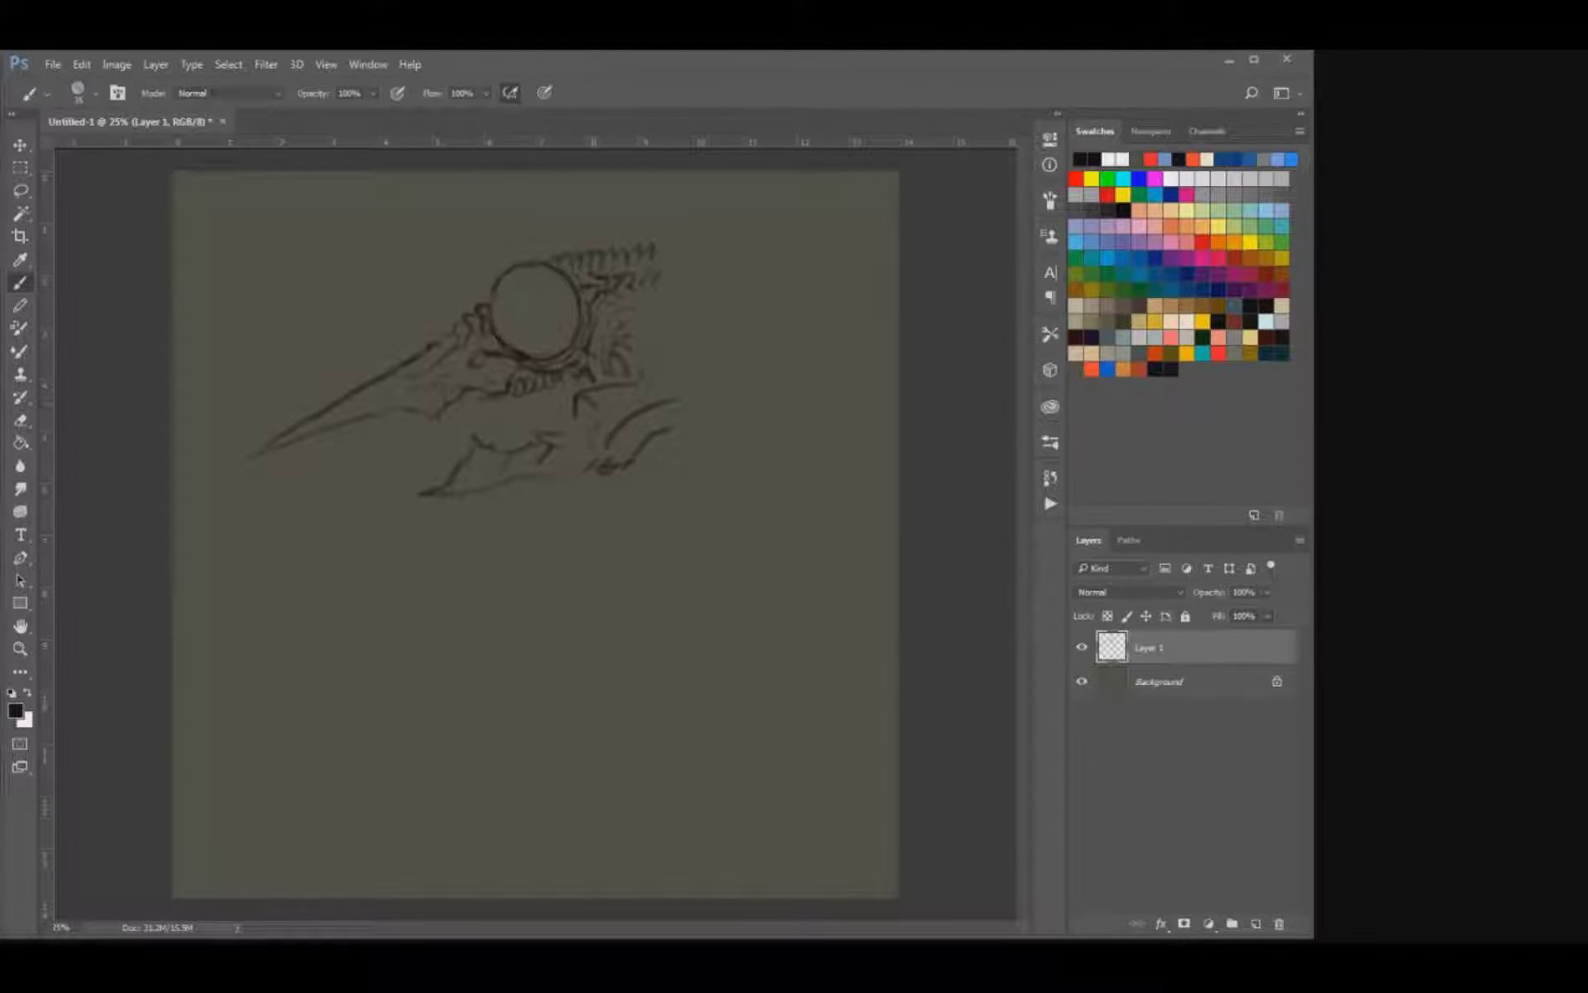
Sketch a jaw-hinge bone descending from behind the cheek to a point below the jaw, and clean its edges.
key(e)
key(b)
mouse_move(655, 362)
mouse_down()
mouse_move(575, 420)
mouse_move(577, 444)
mouse_move(584, 420)
mouse_up()
key(e)
key(b)
key(e)
key(b)
key(e)
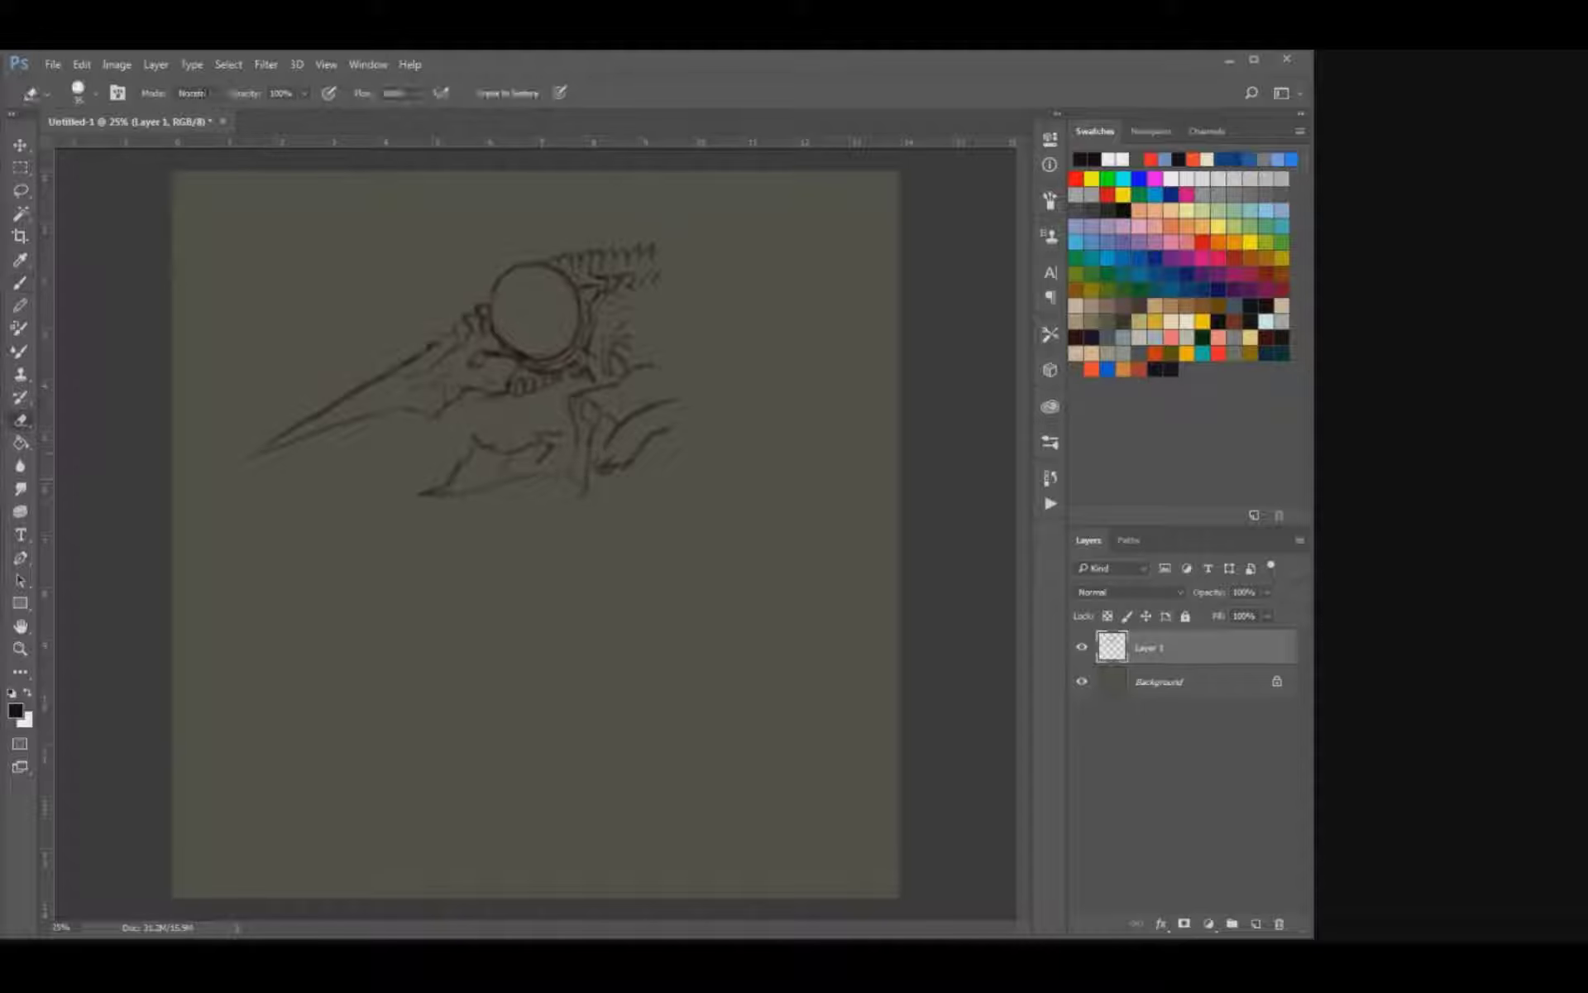
key(b)
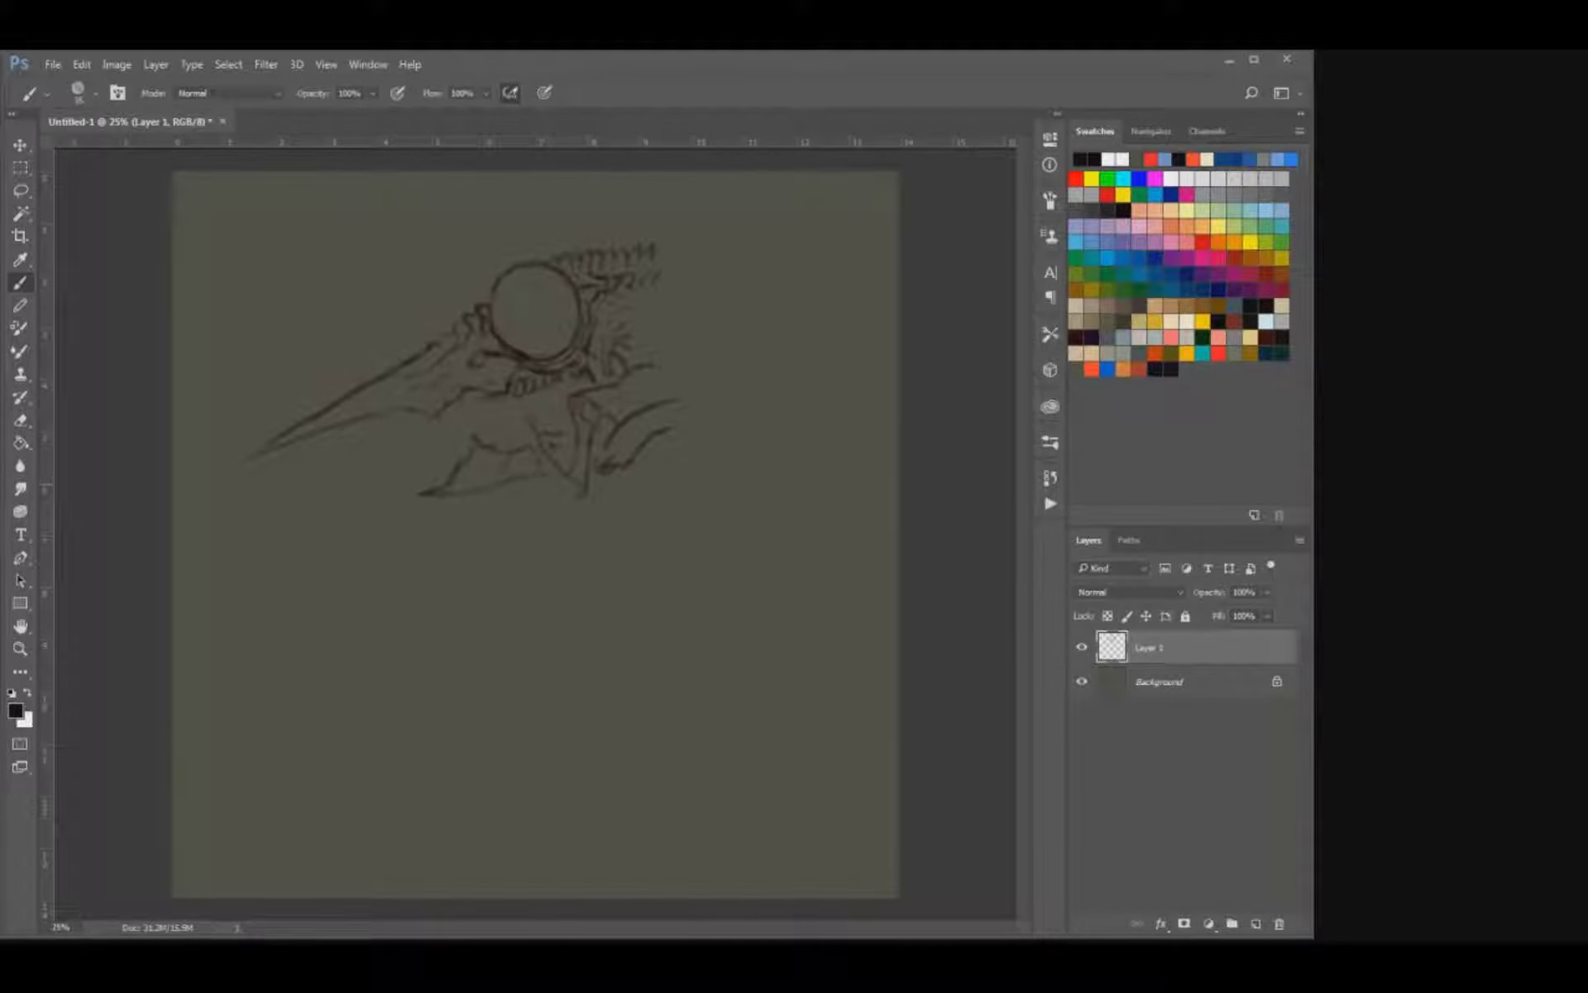
Draw long looping bones hanging below the middle of the lower jaw and joining the hinge bone.
key(e)
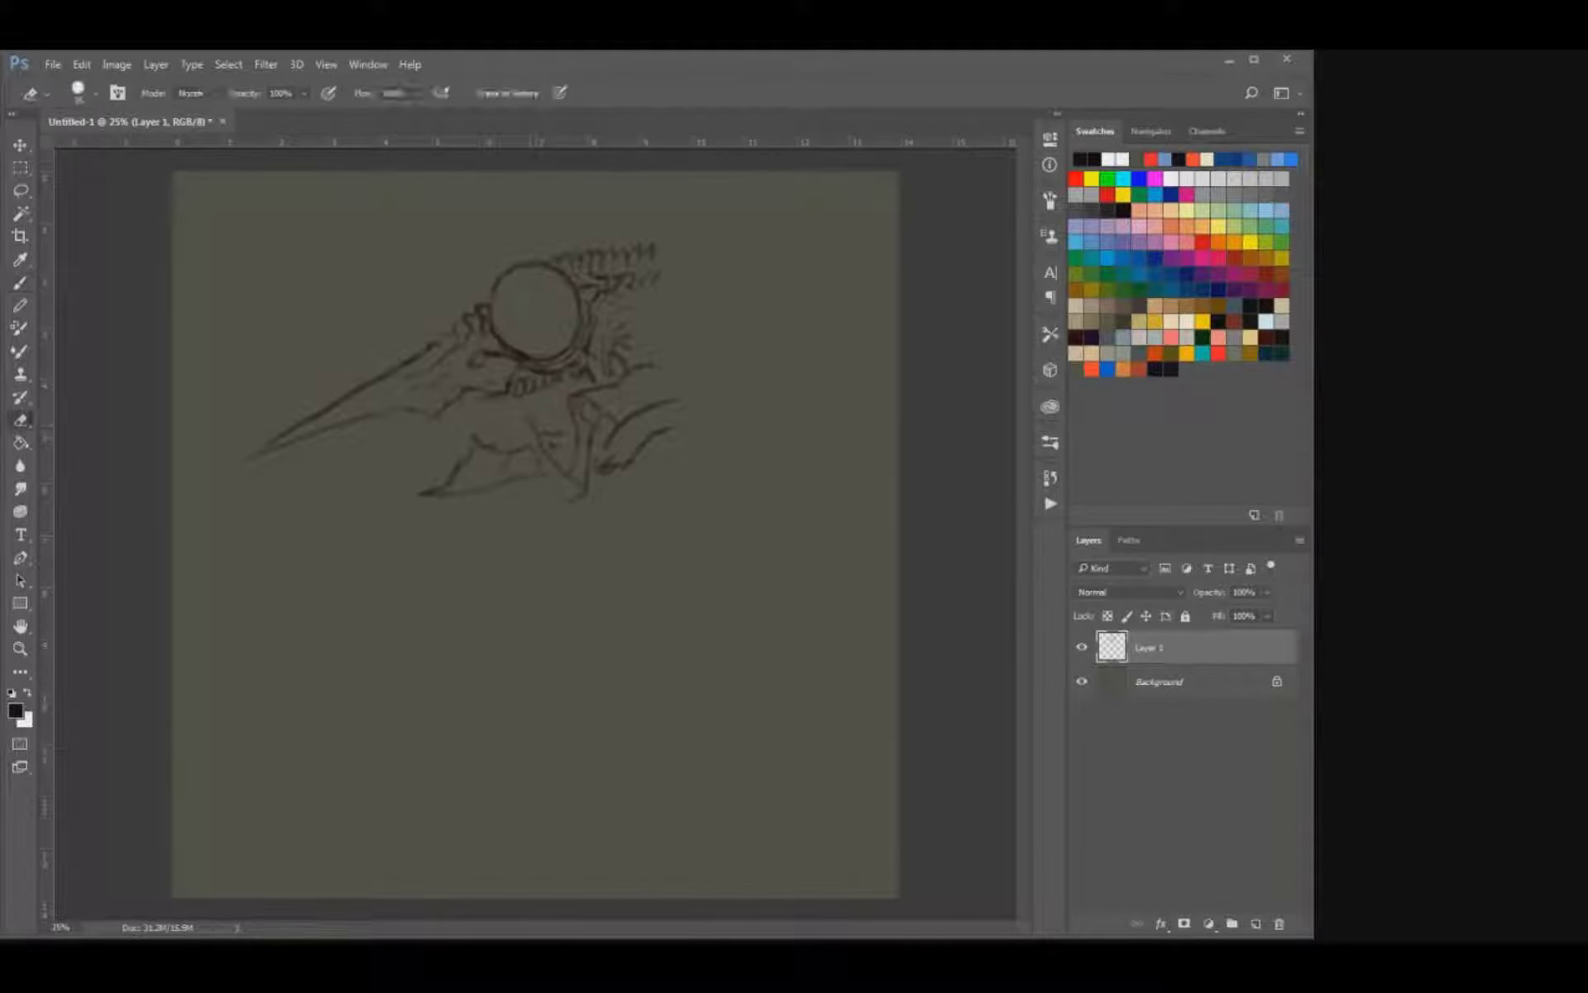
key(b)
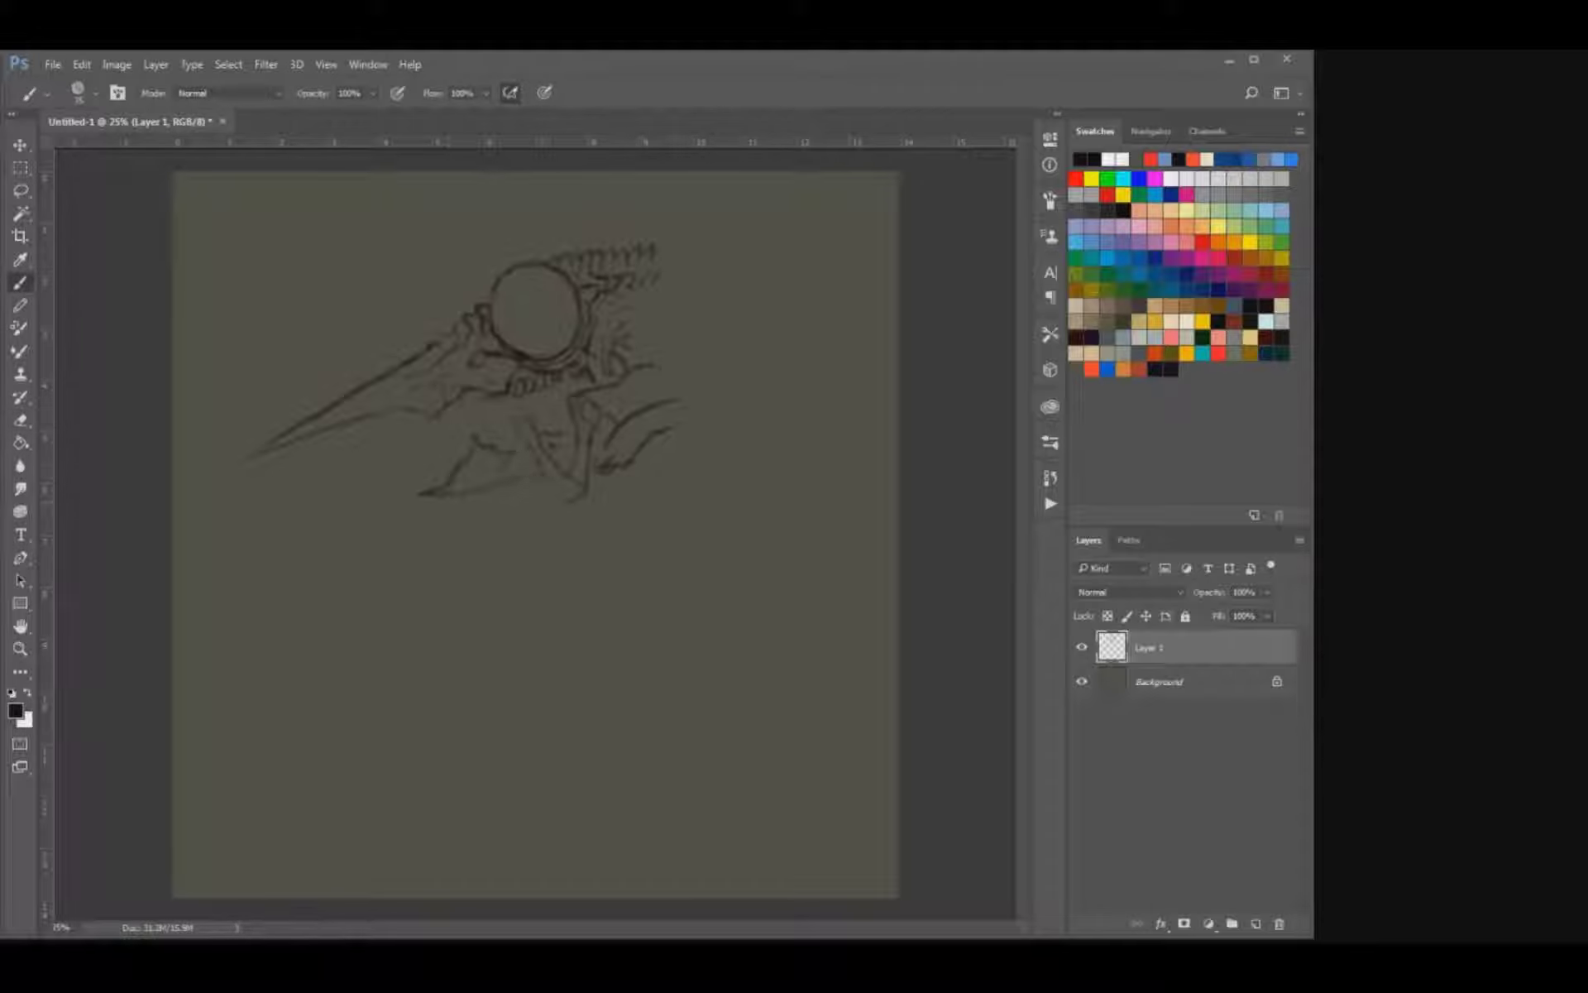
drag(520, 444, 515, 477)
drag(529, 458, 525, 488)
mouse_move(544, 490)
mouse_down()
mouse_move(528, 516)
mouse_move(576, 499)
mouse_up()
Clean up the hanging jaw bones and add small bone details between the jaw hinge and the neck.
key(e)
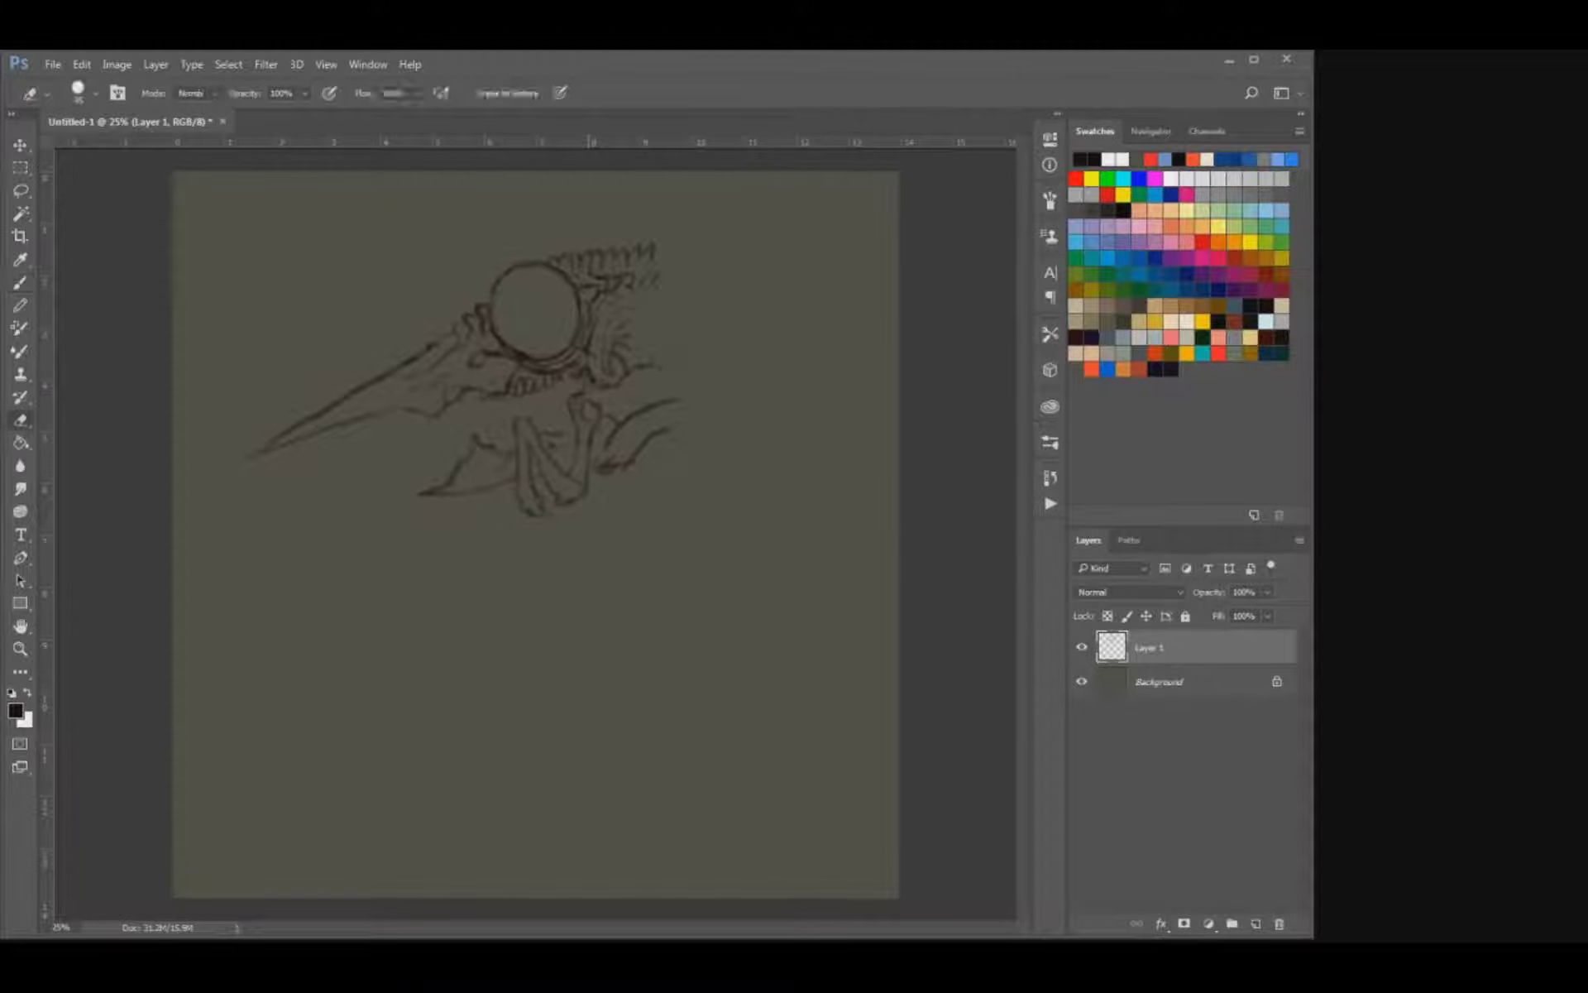
key(b)
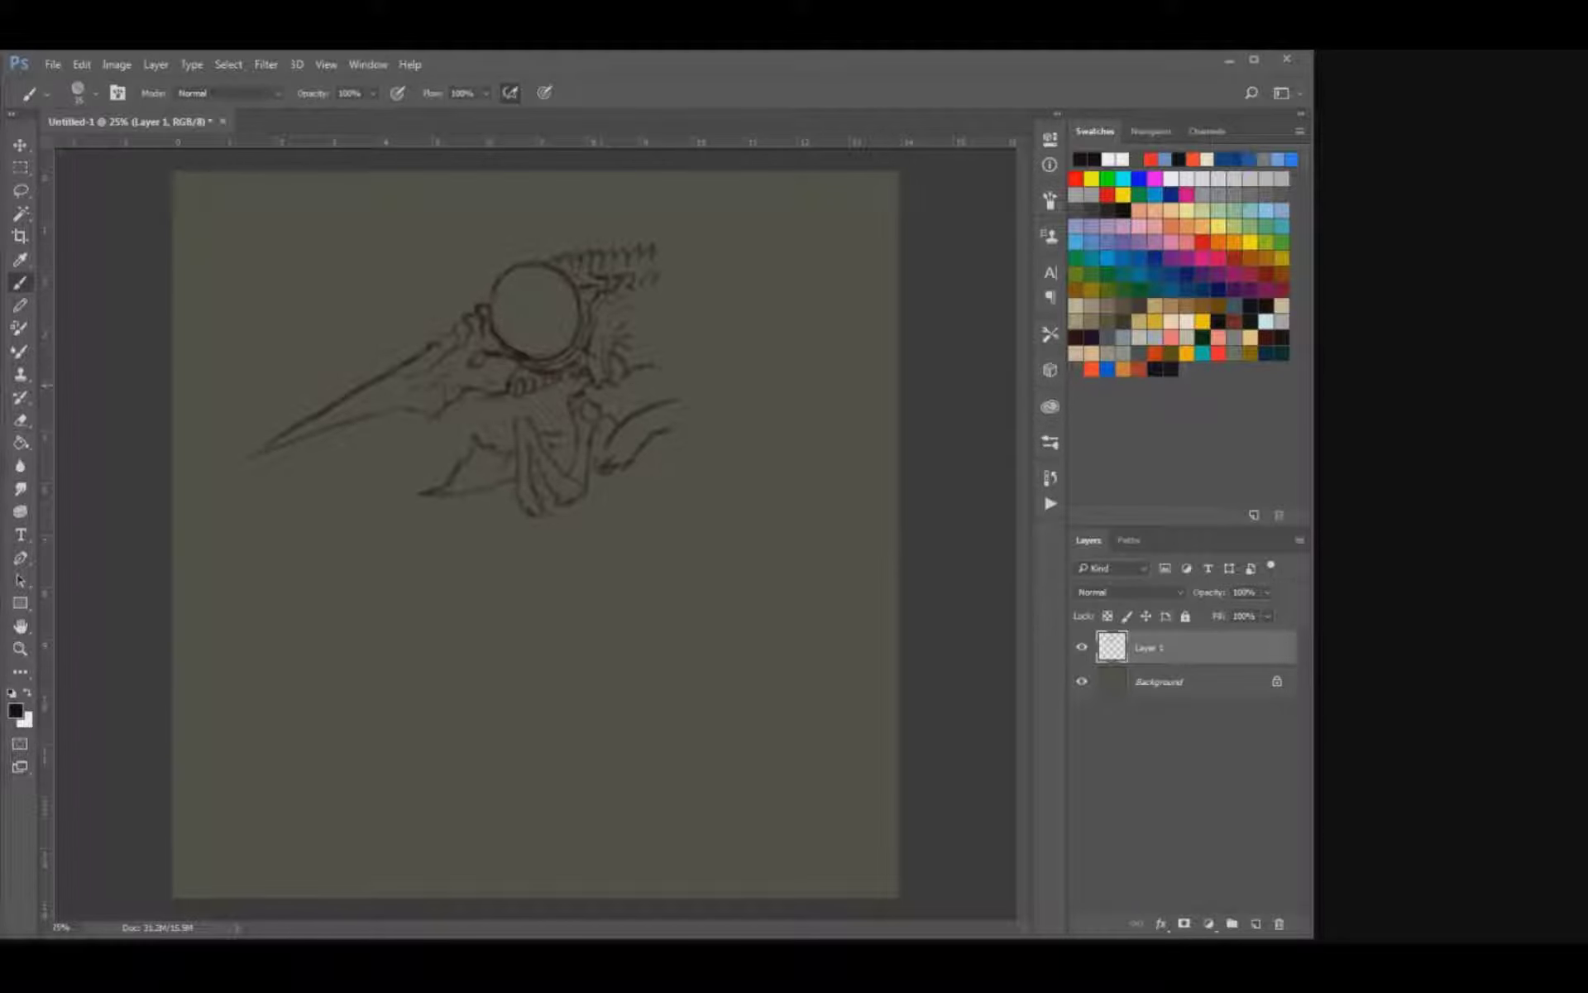
drag(611, 371, 624, 382)
key(e)
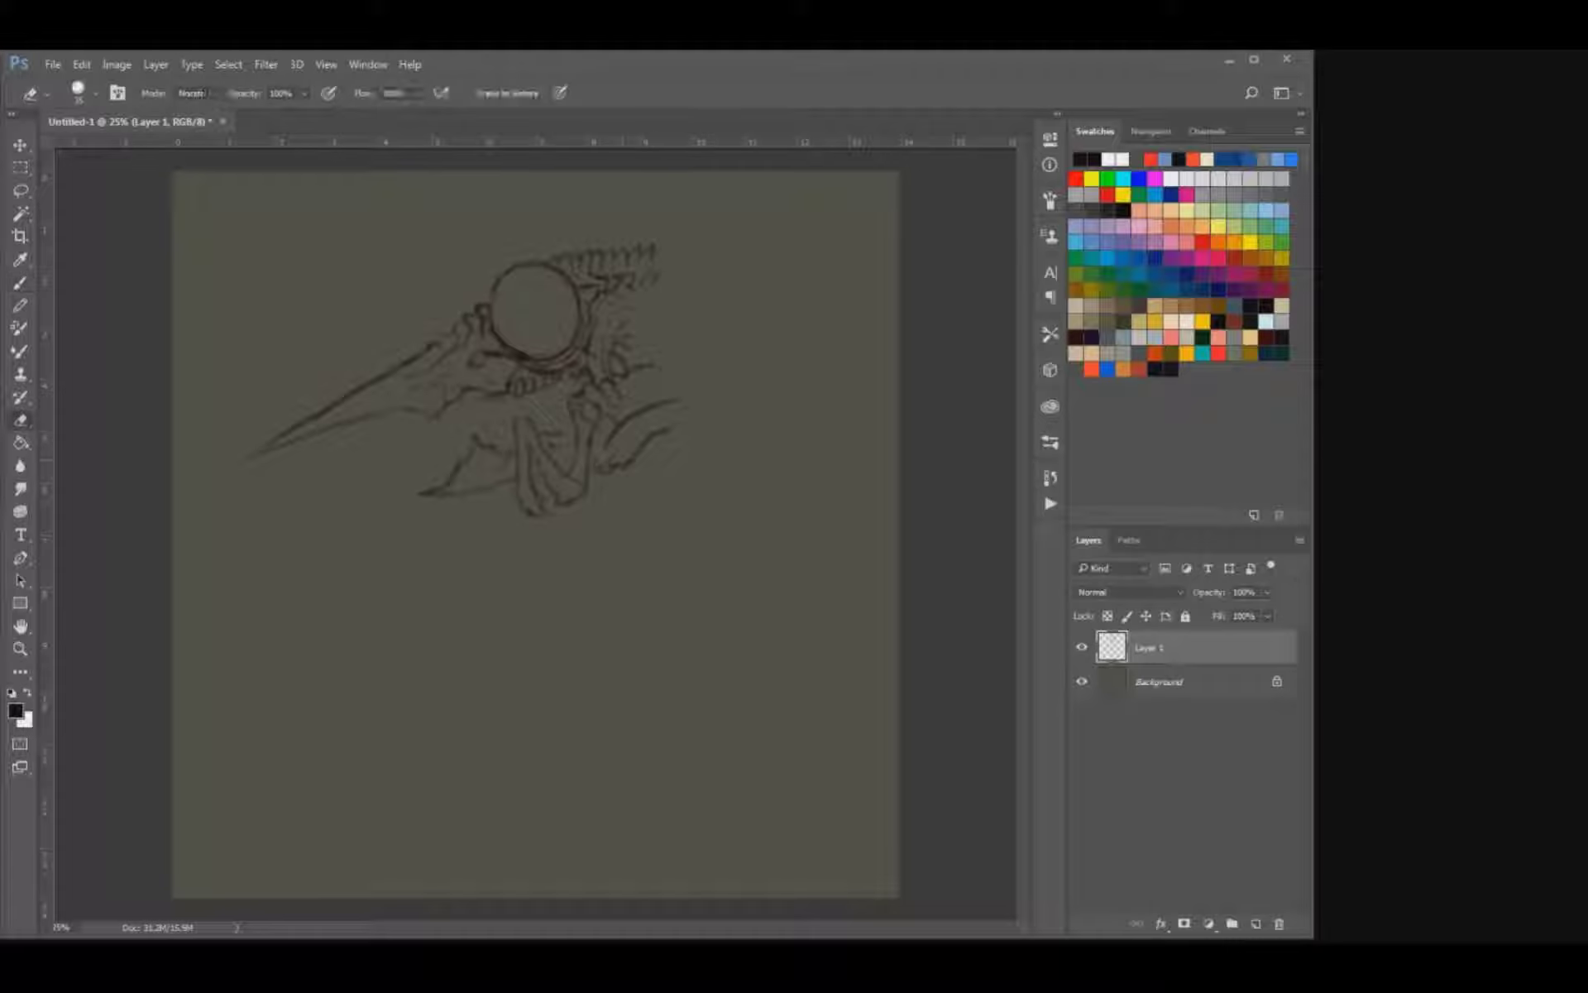
key(b)
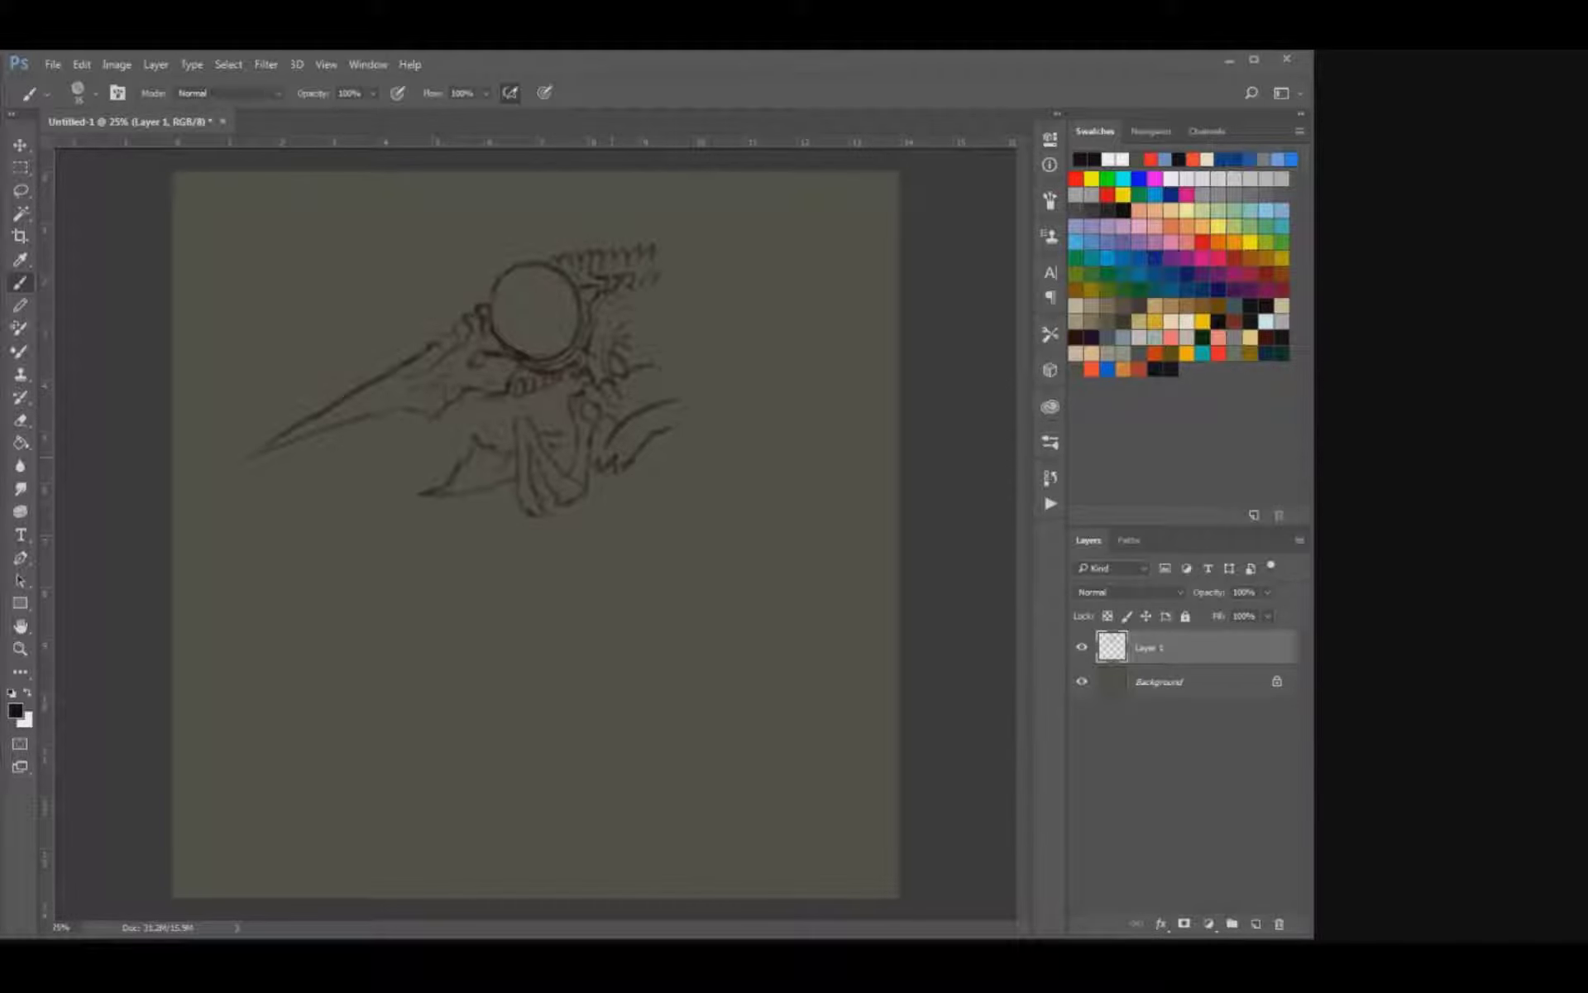
Add a row of small teeth along the lower jaw's top and reinforce the curved neck lines behind it.
drag(613, 454, 677, 412)
key(bracketright)
drag(560, 430, 570, 405)
key(bracketleft)
key(bracketleft)
drag(698, 412, 632, 477)
key(ctrl+z)
key(bracketright)
key(e)
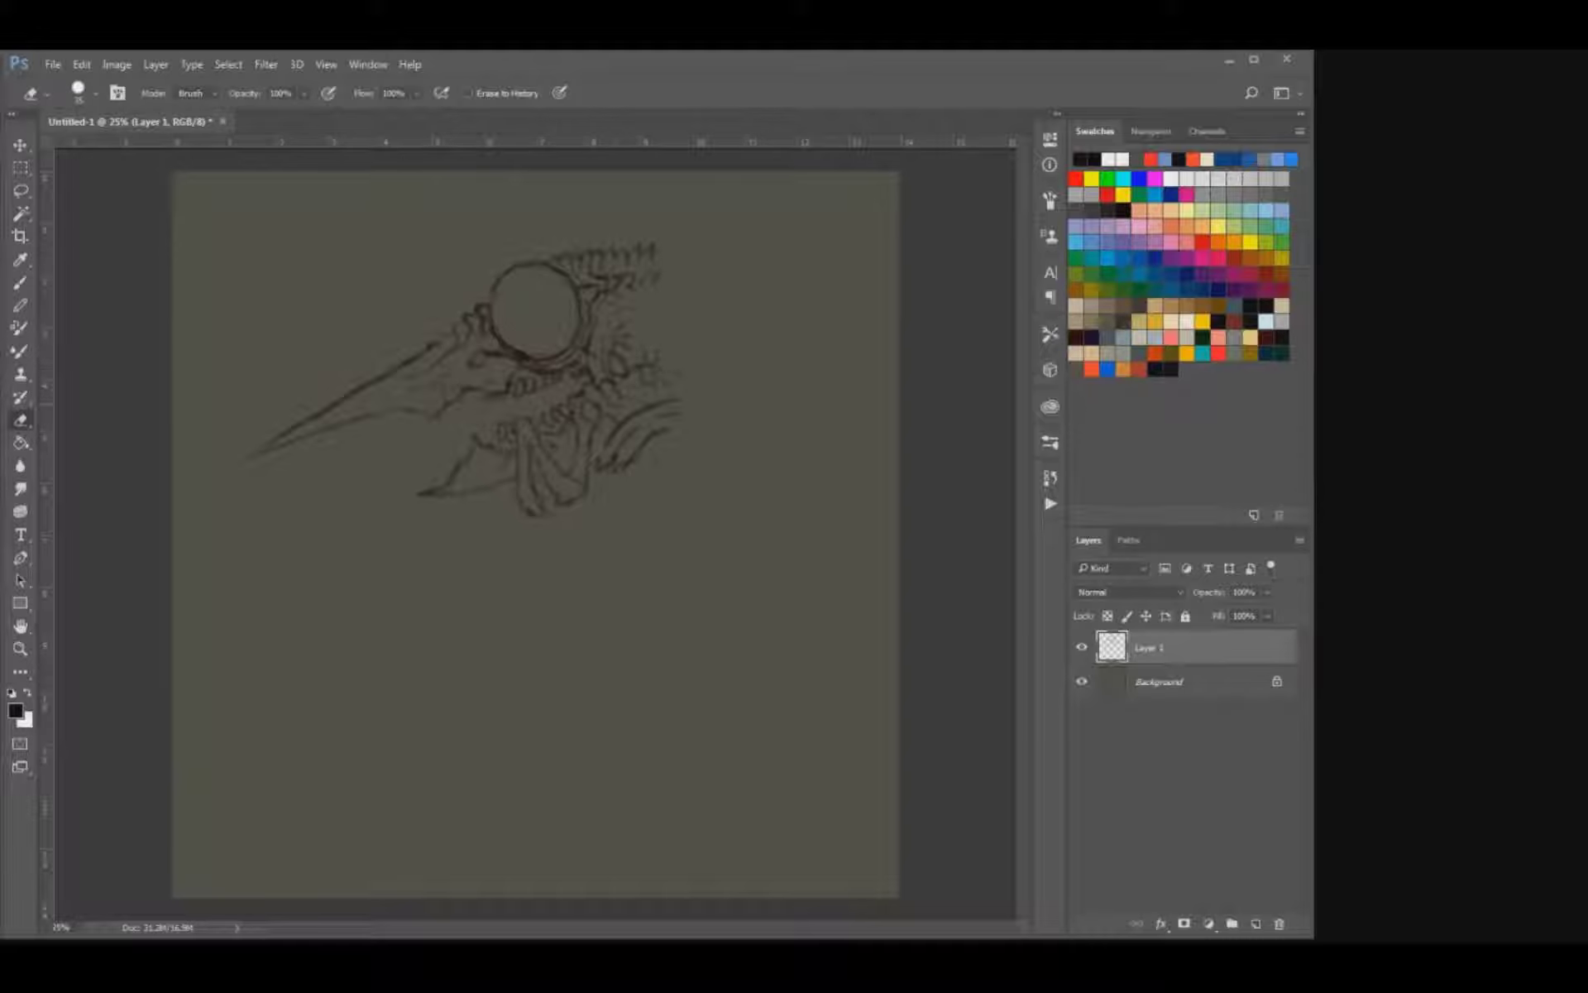
Sharpen and darken the beak's tip and refine the ridges where the beak meets the eye socket.
key(b)
drag(259, 453, 316, 412)
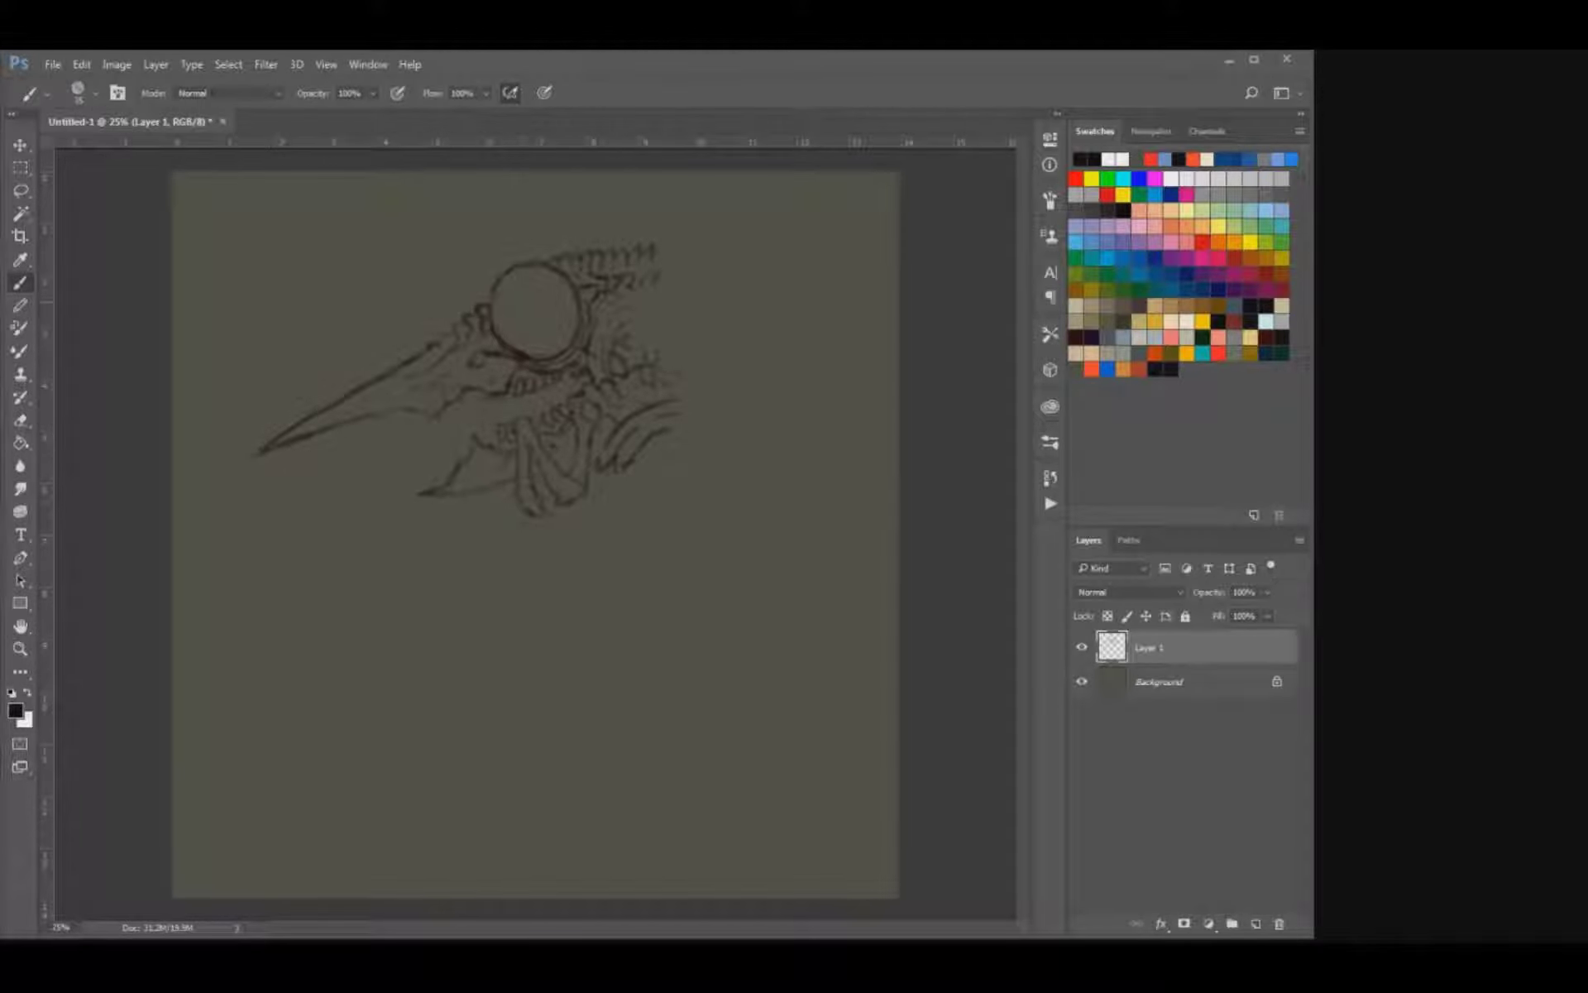
key(e)
key(b)
Nudge the whole sketch slightly to the left on the canvas.
key(v)
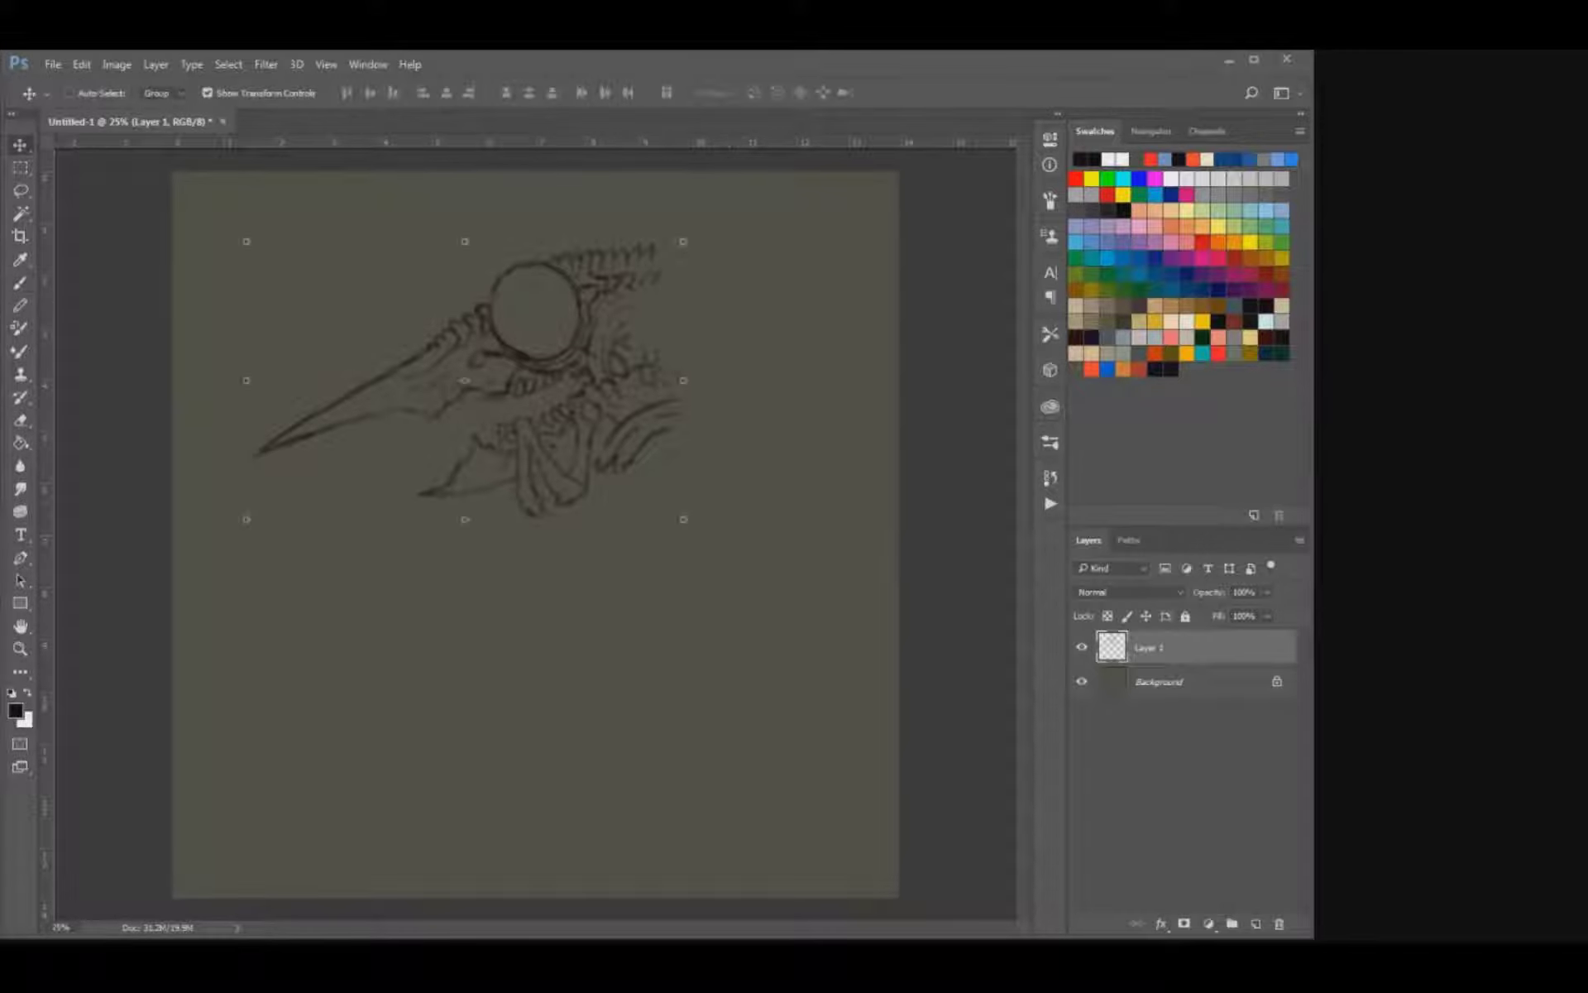
key(shift+Left)
key(shift+Left)
key(shift+Left)
key(shift+Left)
key(shift+Left)
key(shift+Left)
key(shift+Left)
key(shift+Left)
key(shift+Left)
key(shift+Left)
key(b)
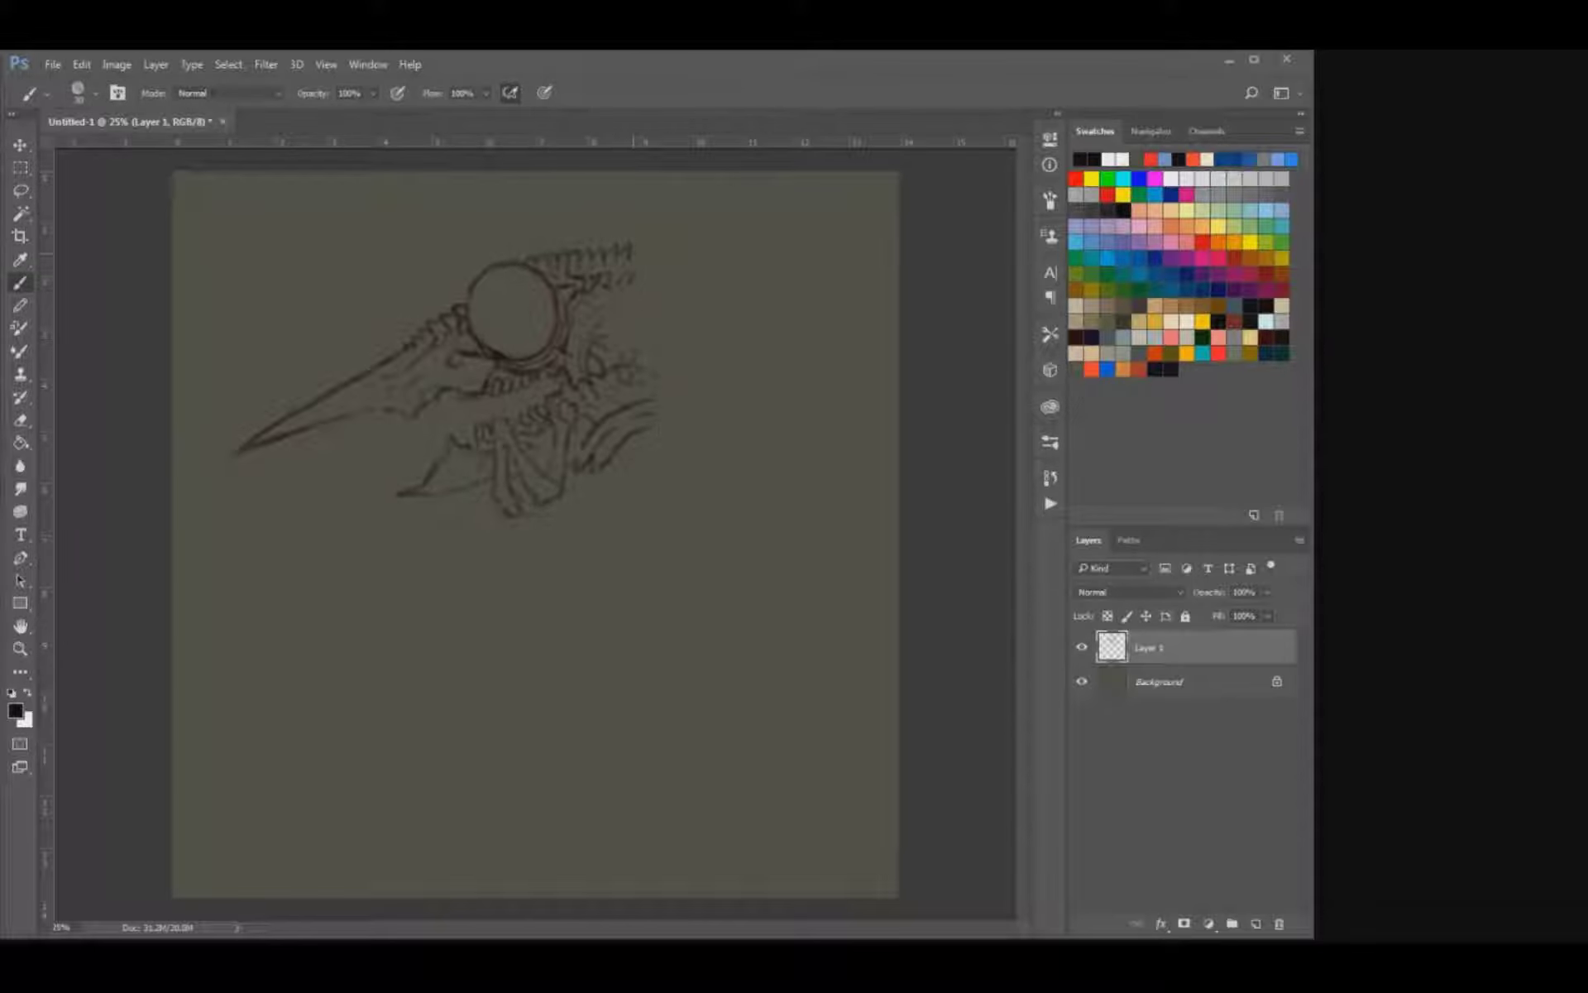
Extend the crest with longer spikes at its back end and trim the lower neck lines.
drag(646, 241, 664, 238)
key(e)
drag(605, 460, 594, 467)
key(b)
key(e)
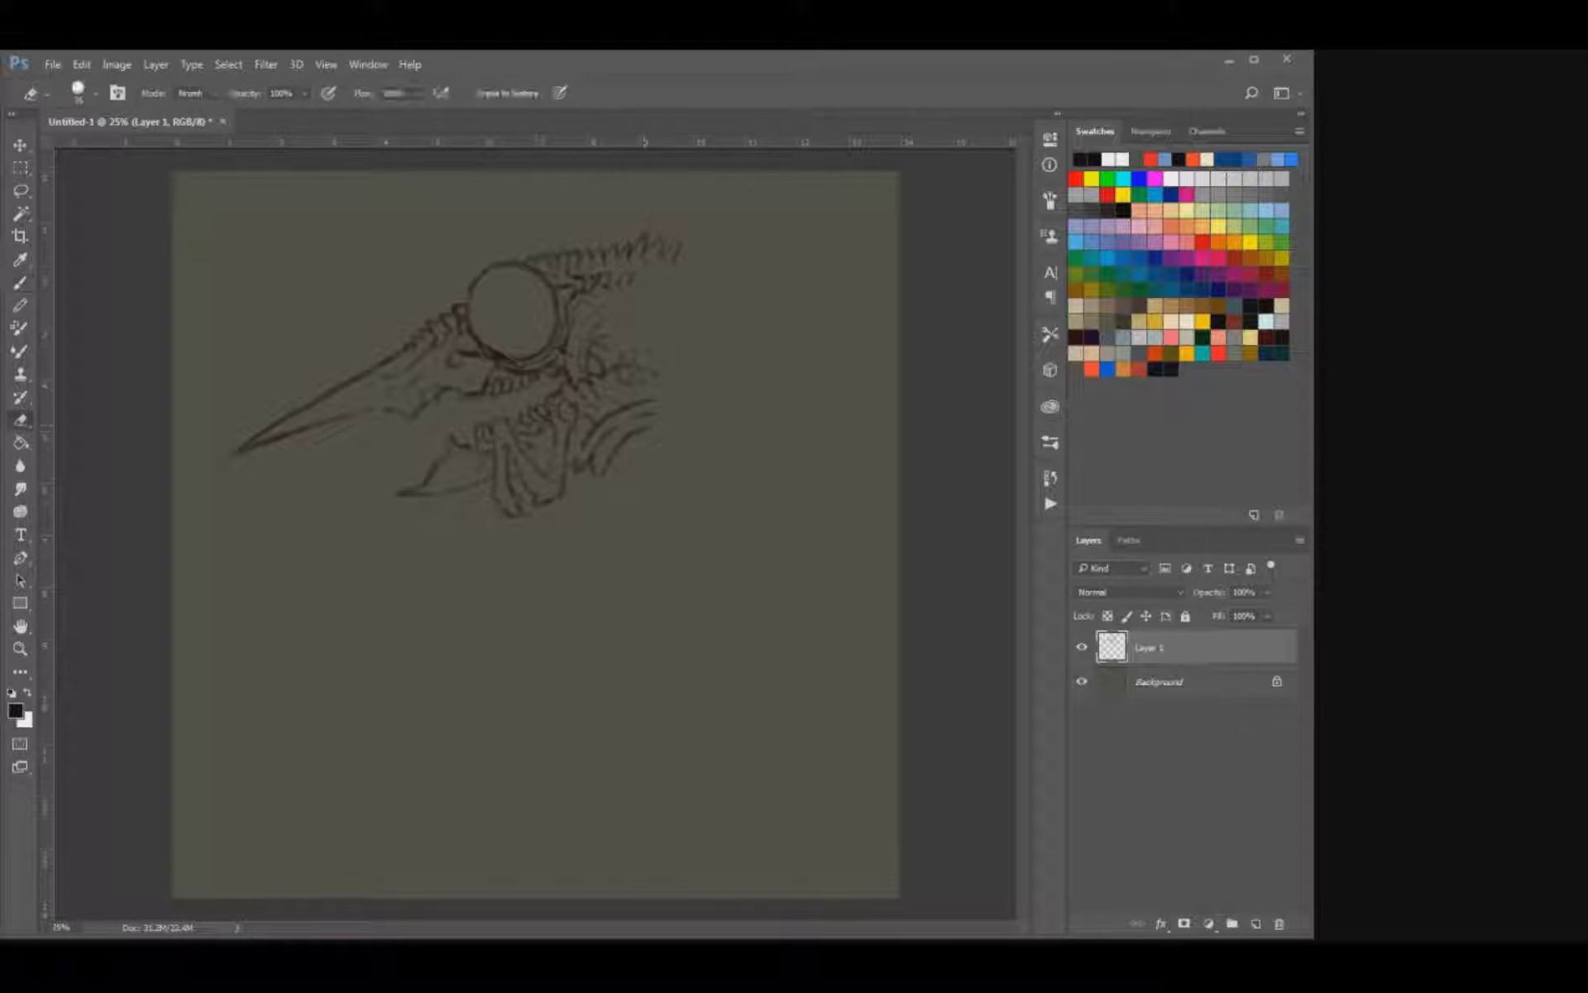
Rework the upper neck lines into a row of small bony bumps behind the jaw hinge.
key(b)
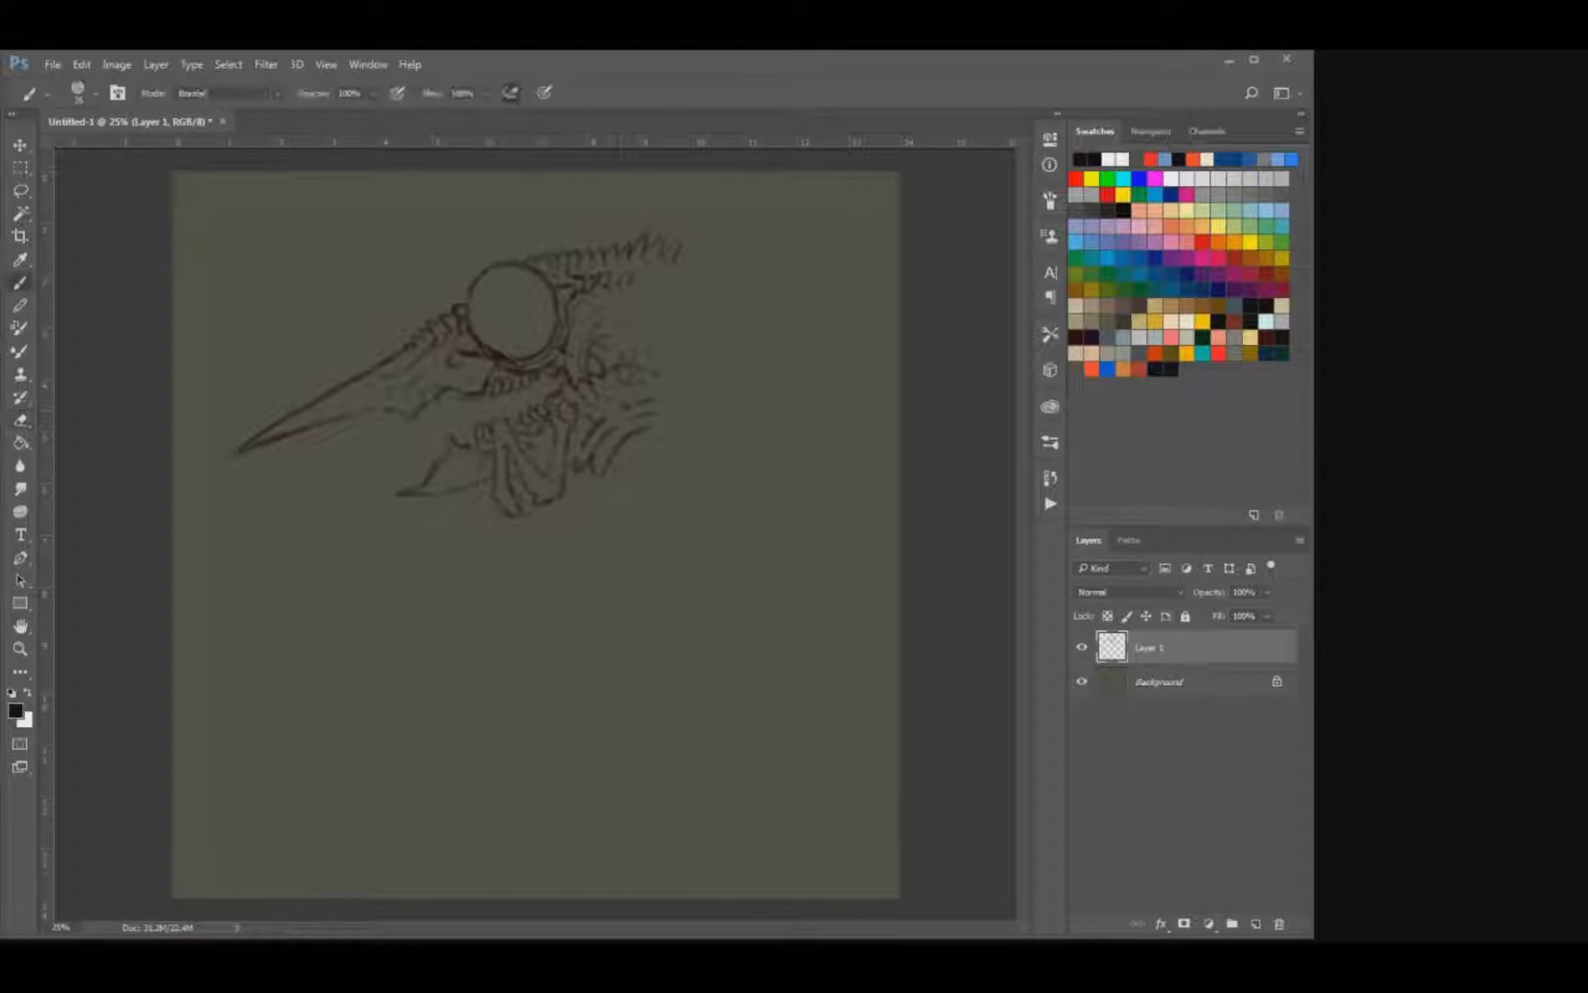
key(e)
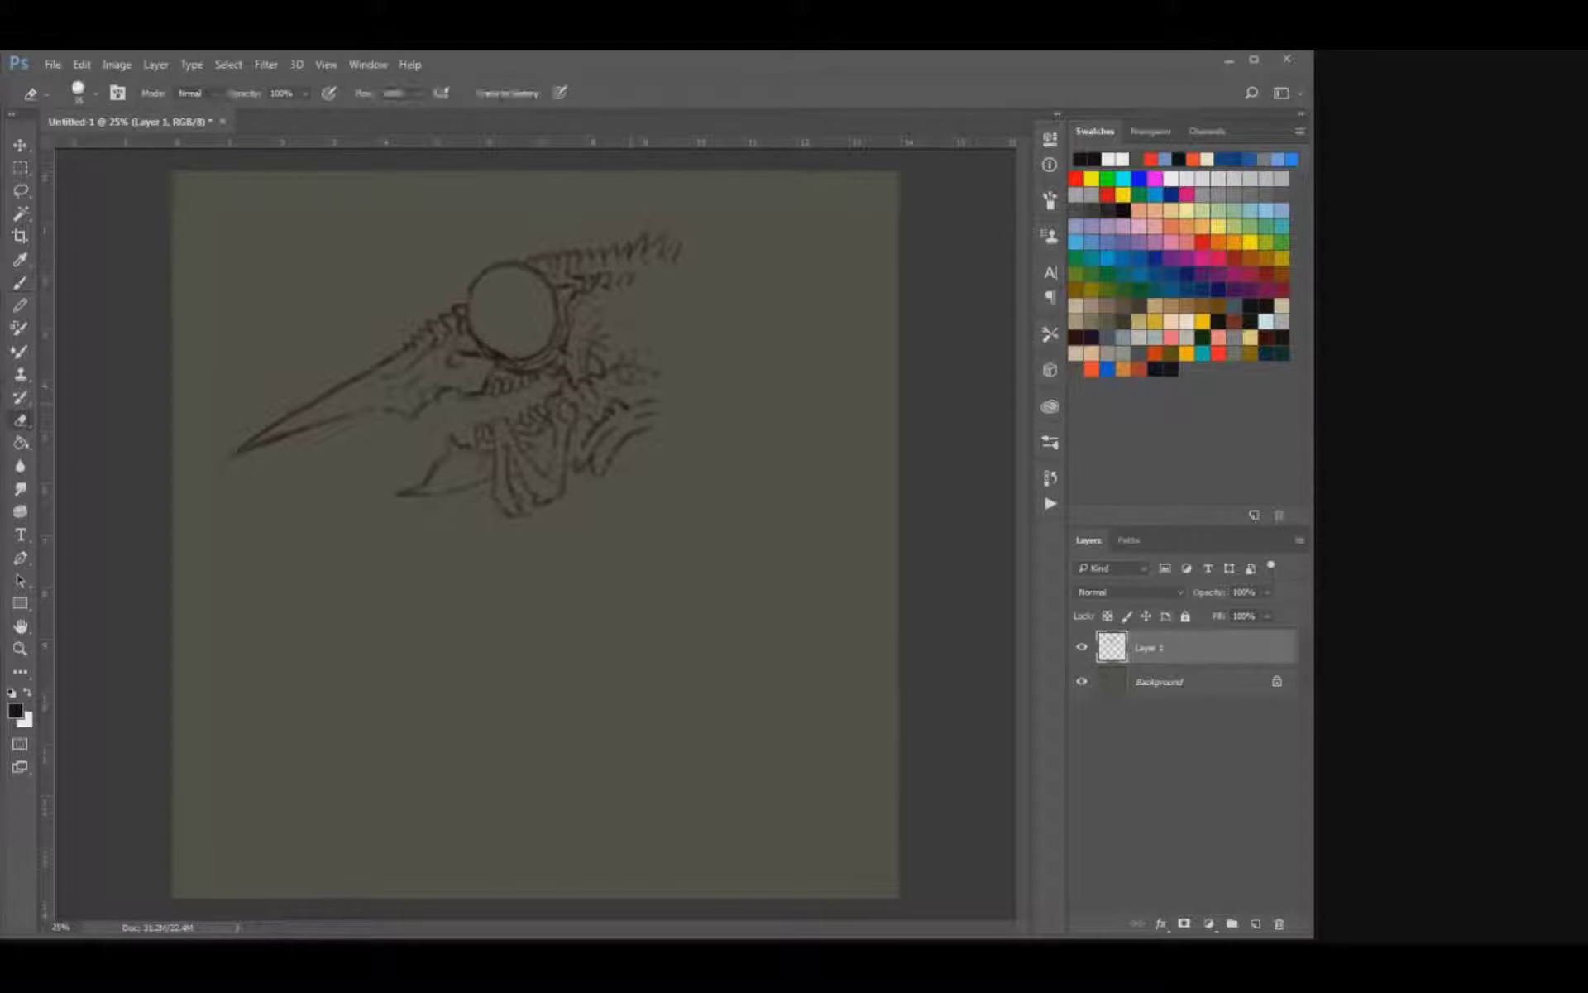
key(b)
drag(639, 401, 656, 399)
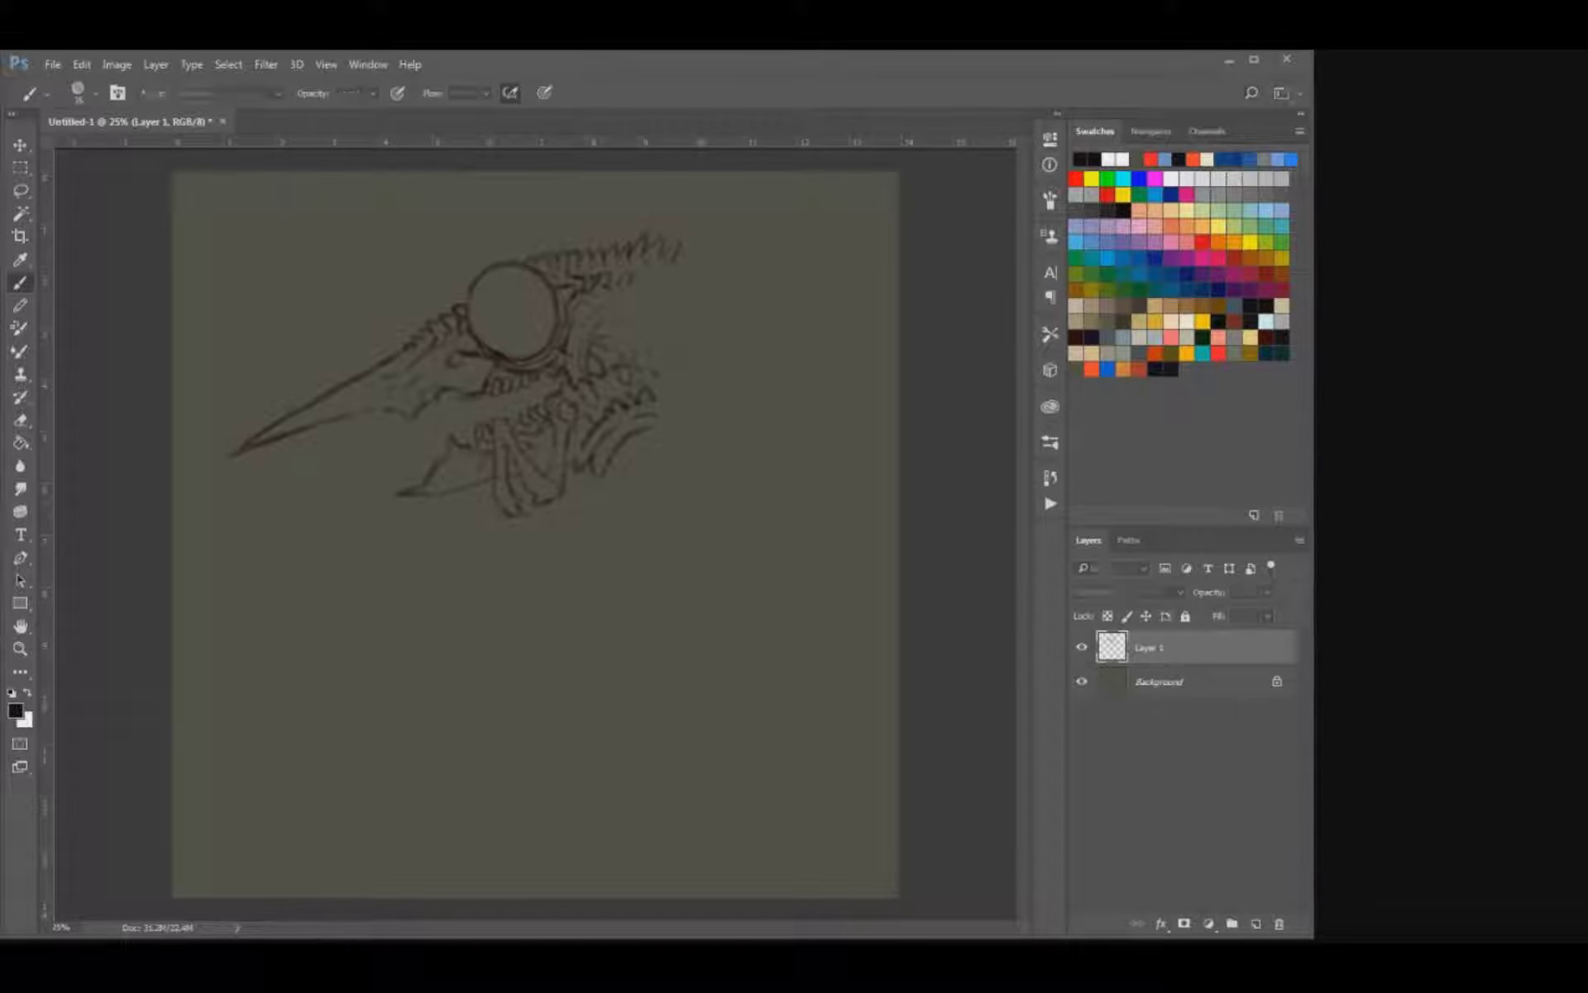
Shift the sketch slightly up and left and draw a curved throat line running down from the neck.
key(v)
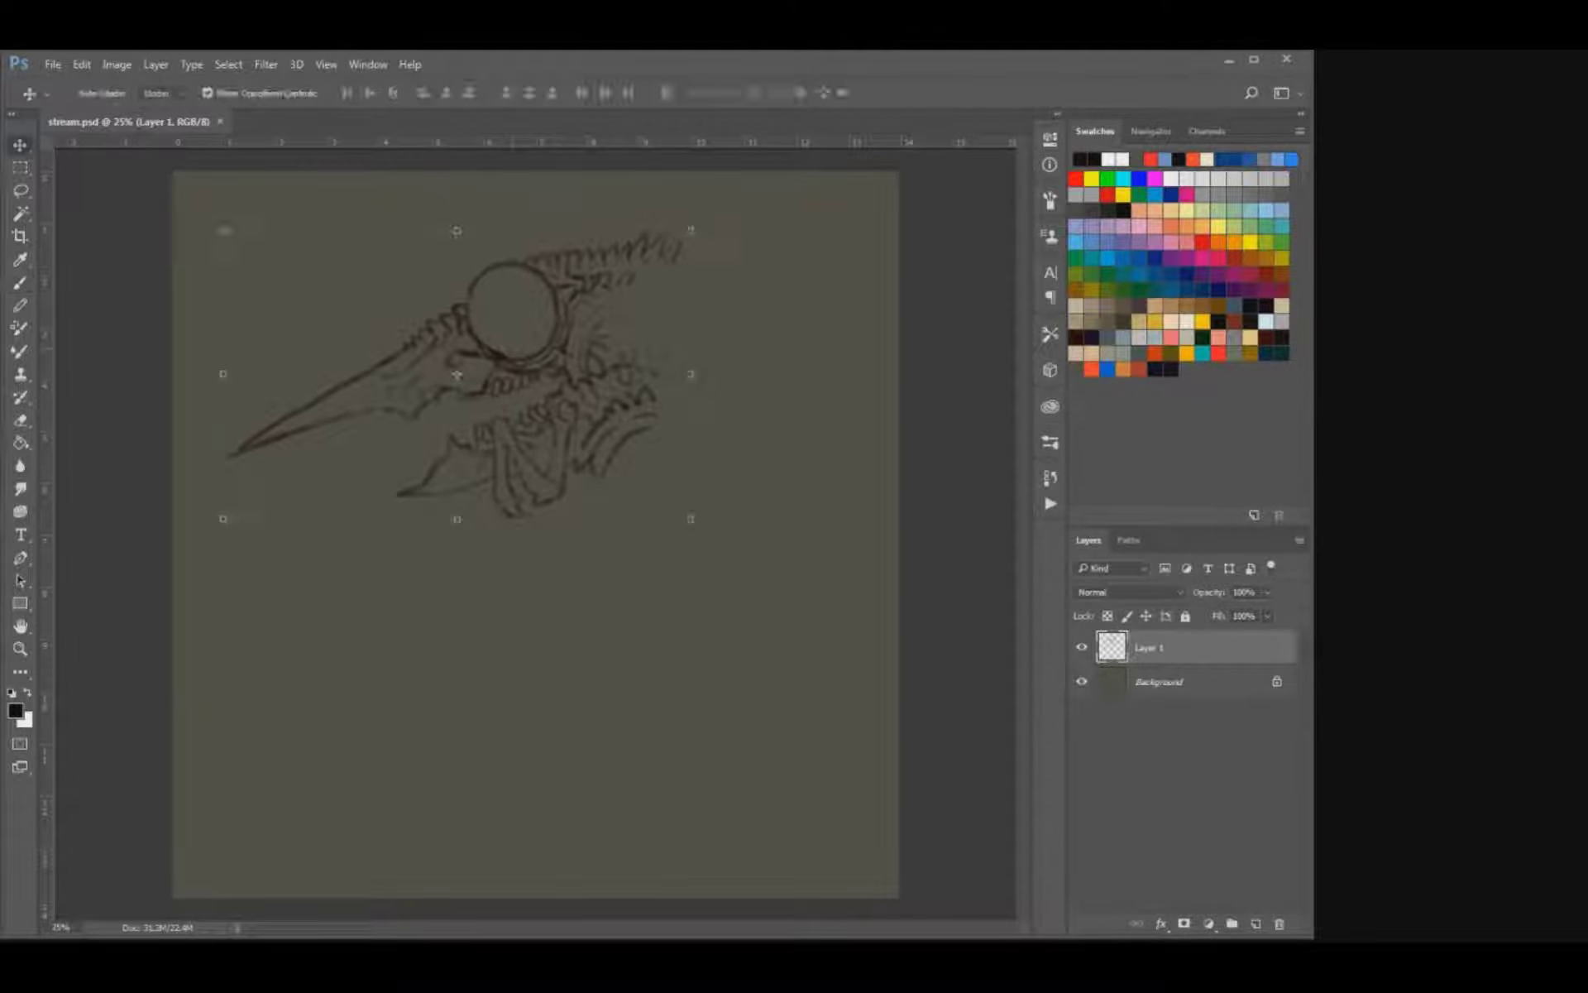
drag(546, 364, 538, 350)
key(b)
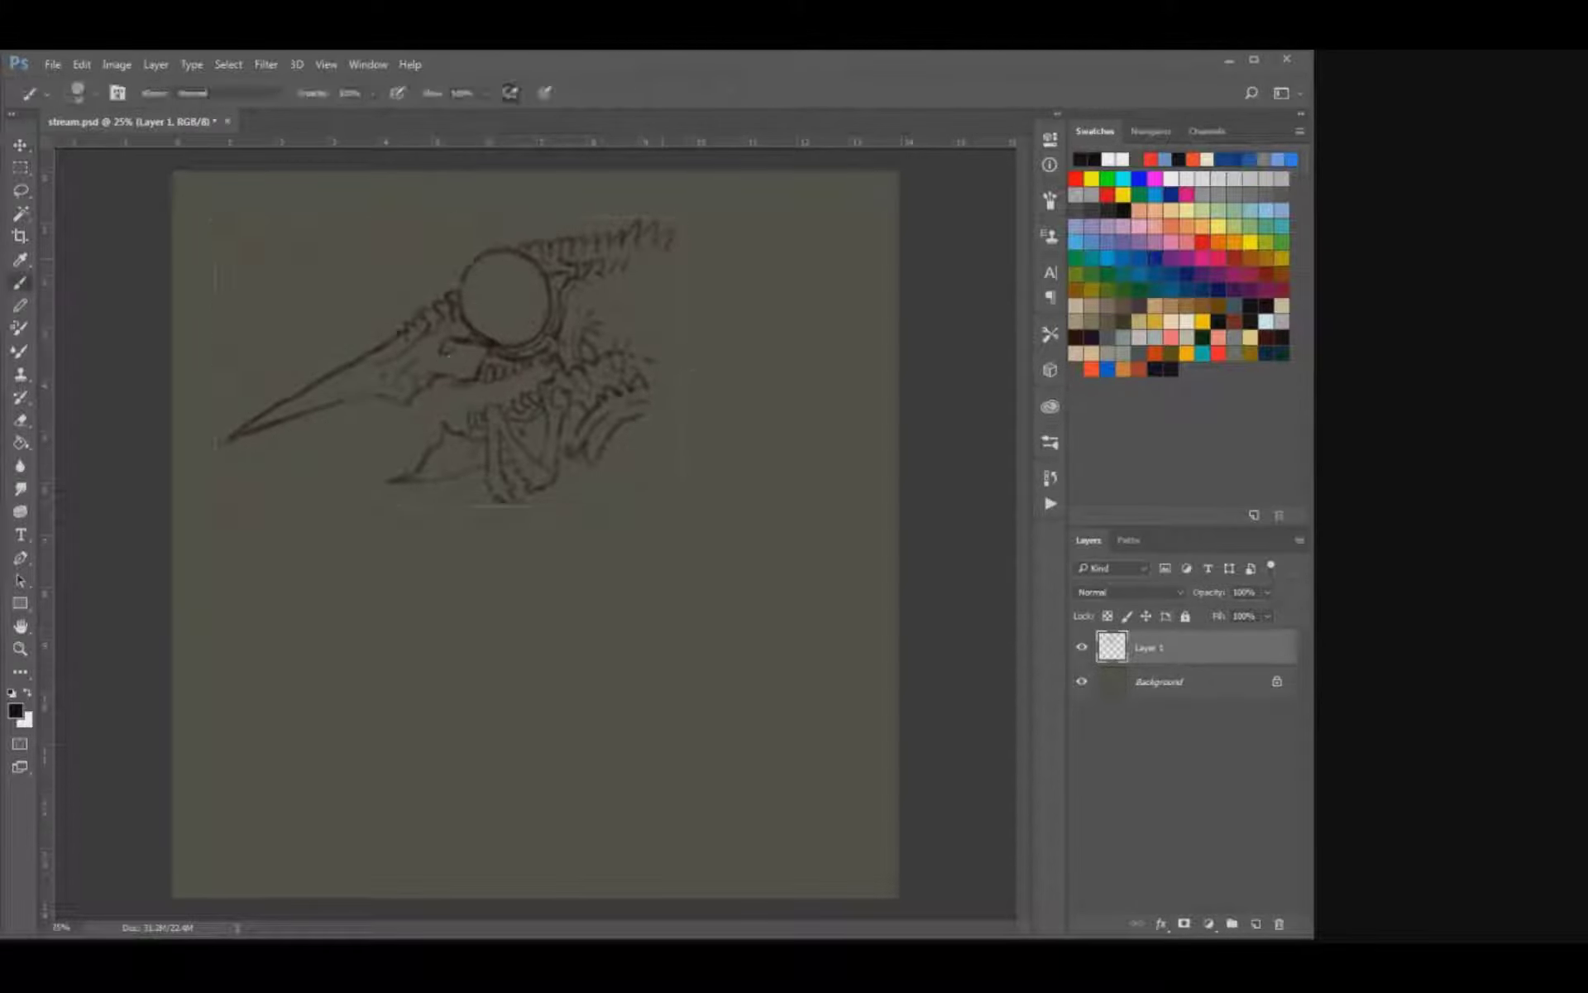
mouse_move(658, 395)
mouse_down()
mouse_move(611, 460)
mouse_move(665, 387)
mouse_up()
key(ctrl+z)
drag(615, 457, 584, 521)
Sketch a rounded body outline behind the neck with belly, back and rump strokes.
mouse_move(635, 503)
mouse_down()
mouse_move(713, 551)
mouse_move(738, 545)
mouse_up()
drag(772, 467, 817, 518)
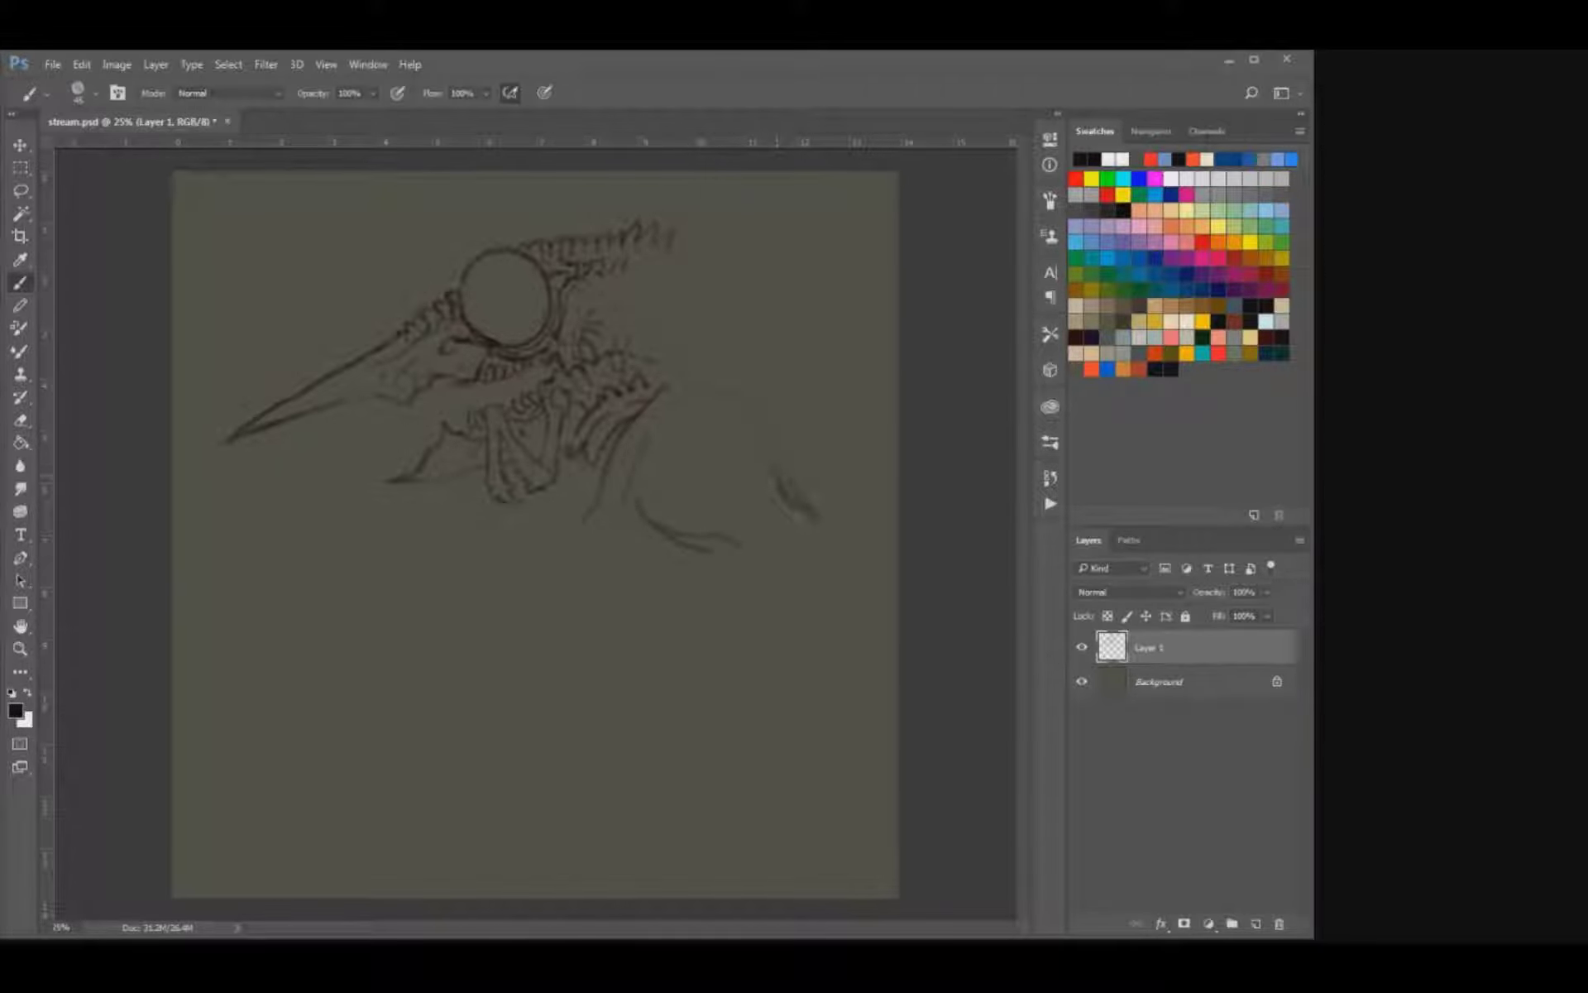
drag(687, 397, 762, 445)
Extend the neck line up behind the skull and lengthen the crest's rear end with small ridges.
drag(668, 384, 679, 373)
drag(674, 251, 690, 240)
Erase the belly, back and rump strokes behind the neck with a larger eraser.
key(e)
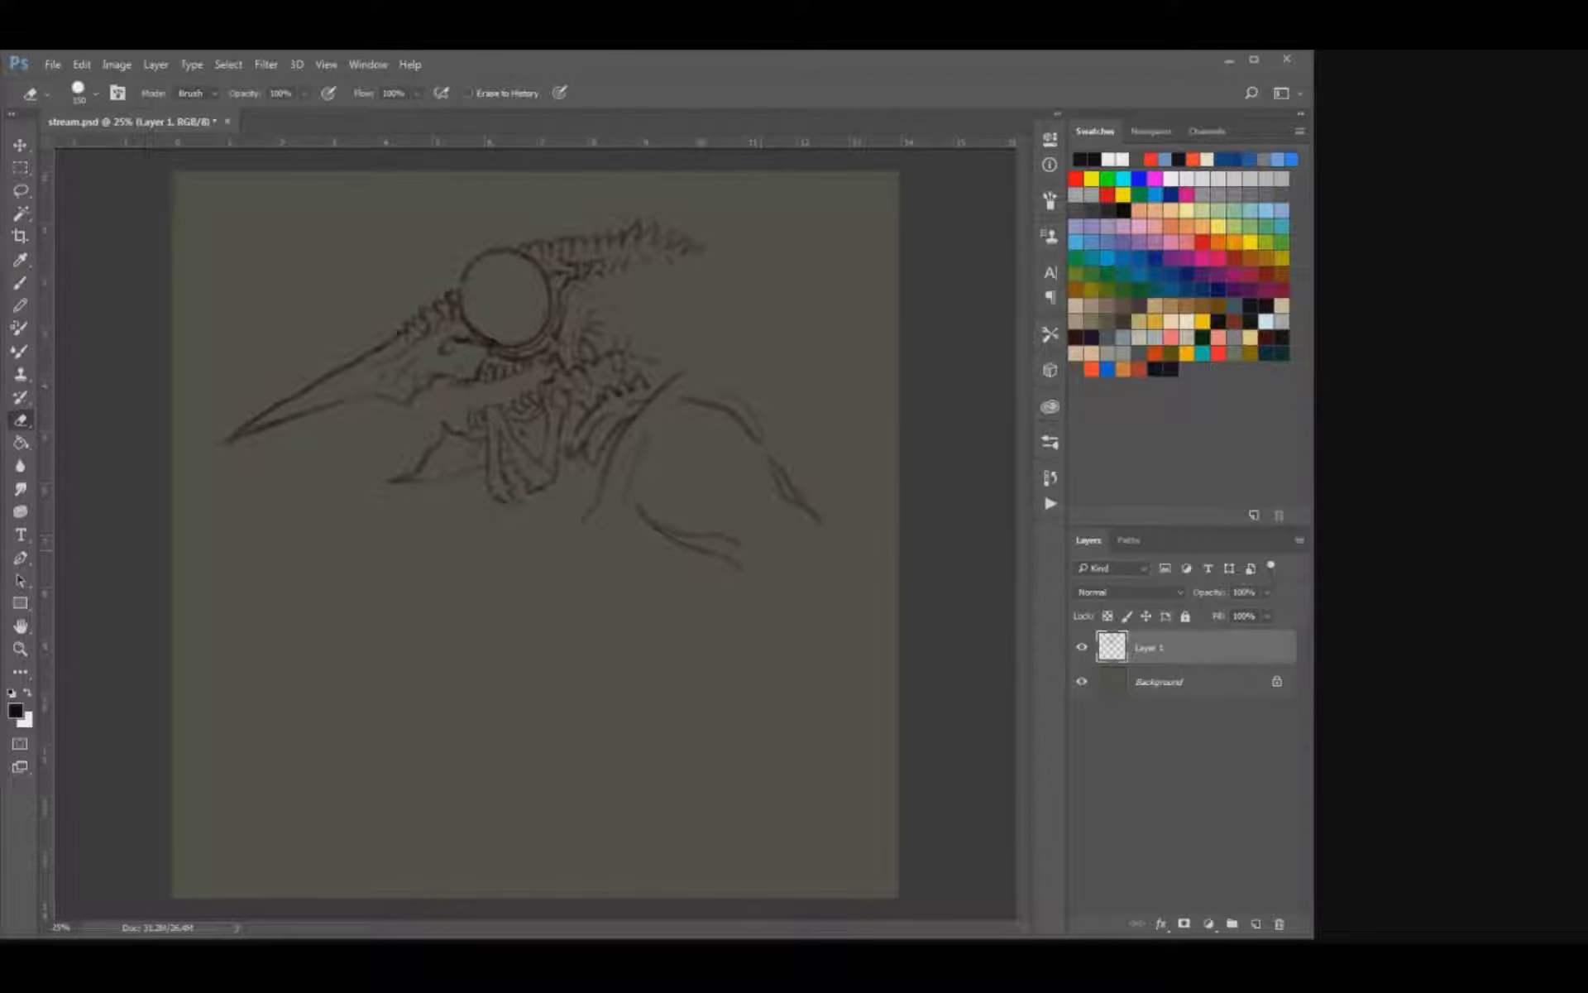
key(bracketright)
key(bracketright)
key(bracketright)
key(bracketright)
mouse_move(748, 549)
mouse_down()
mouse_move(736, 439)
mouse_move(703, 420)
mouse_up()
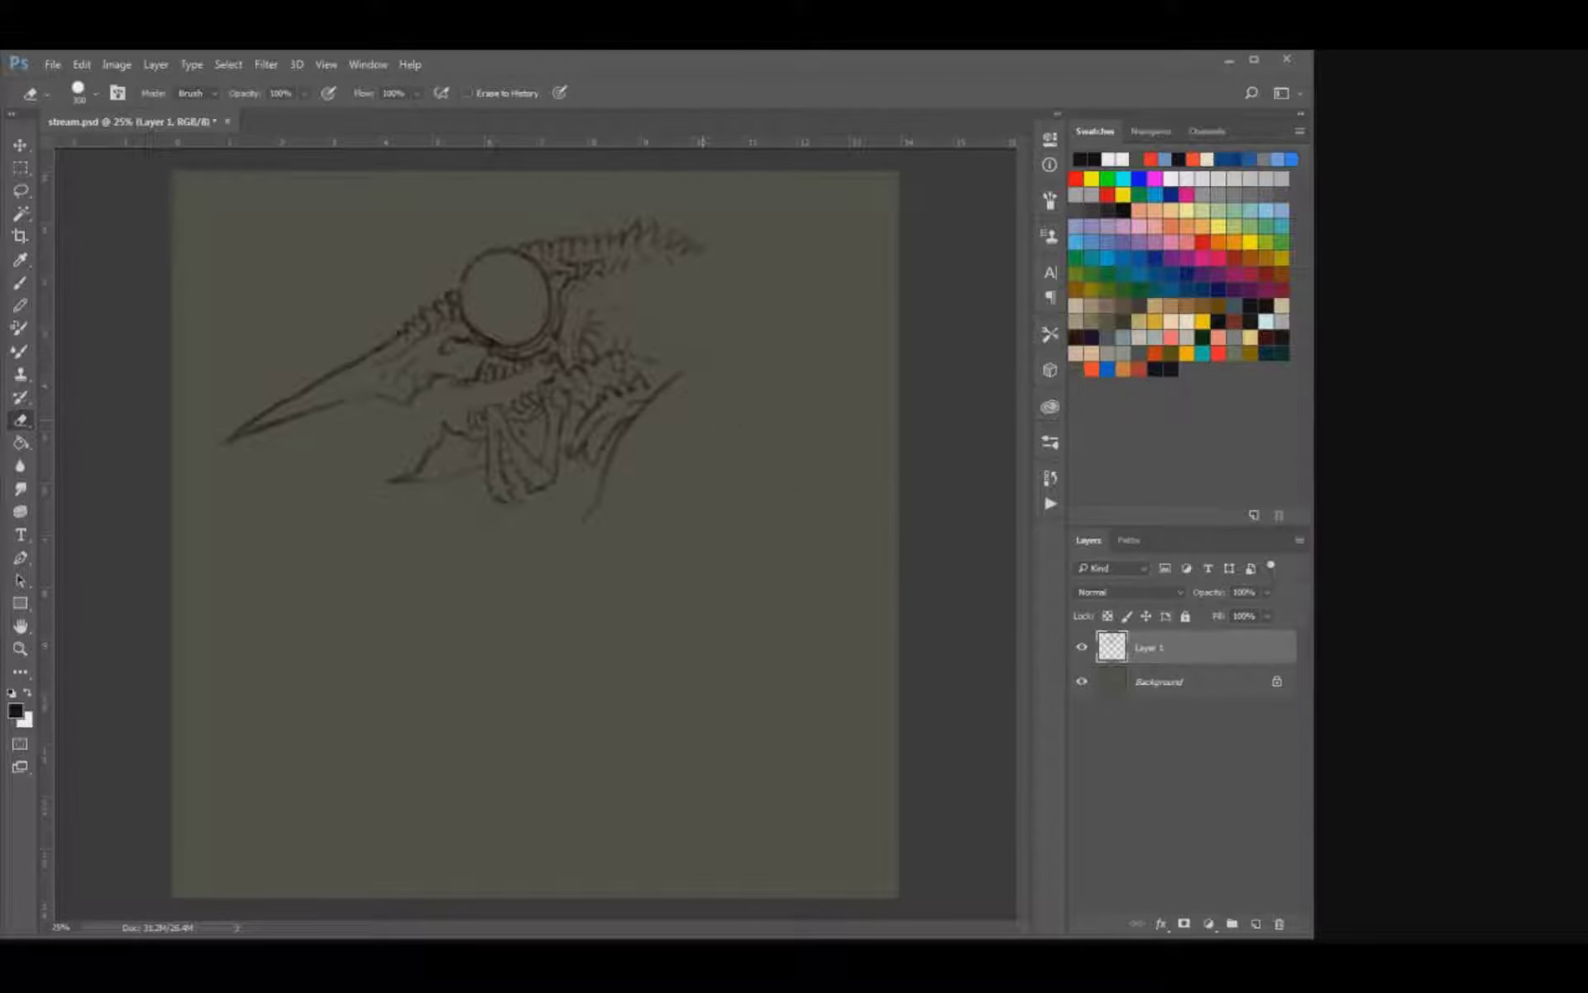
Scale the skull sketch down to roughly three-quarters of its size and move it left.
key(v)
drag(809, 218, 724, 274)
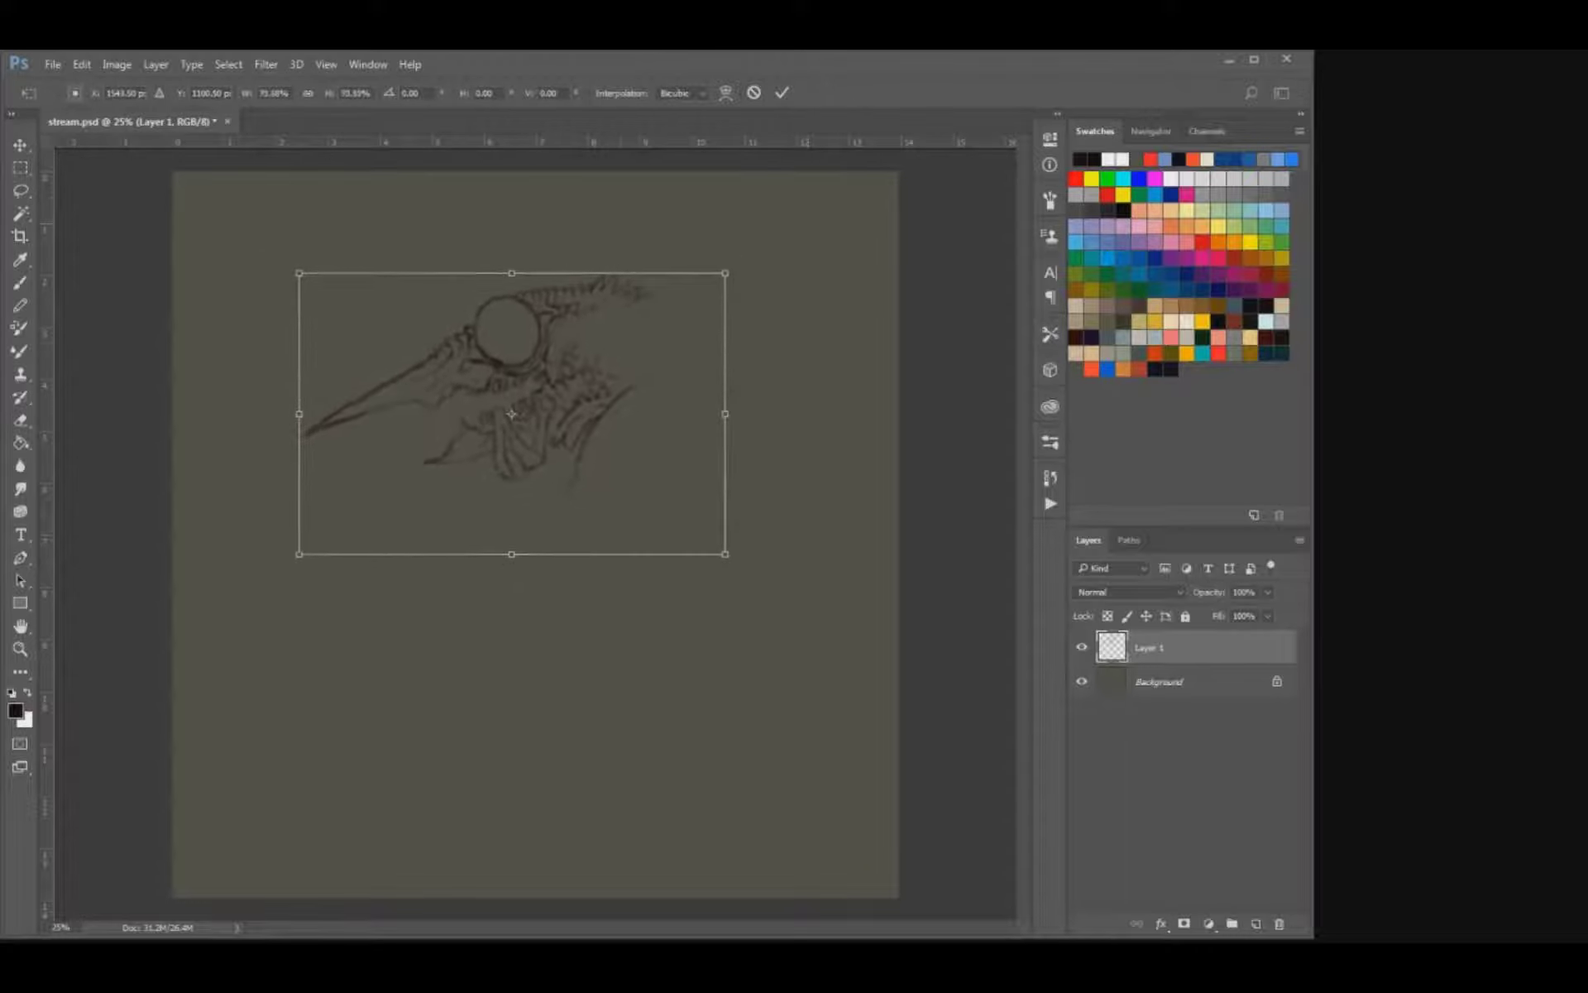
key(Return)
drag(620, 376, 562, 381)
key(e)
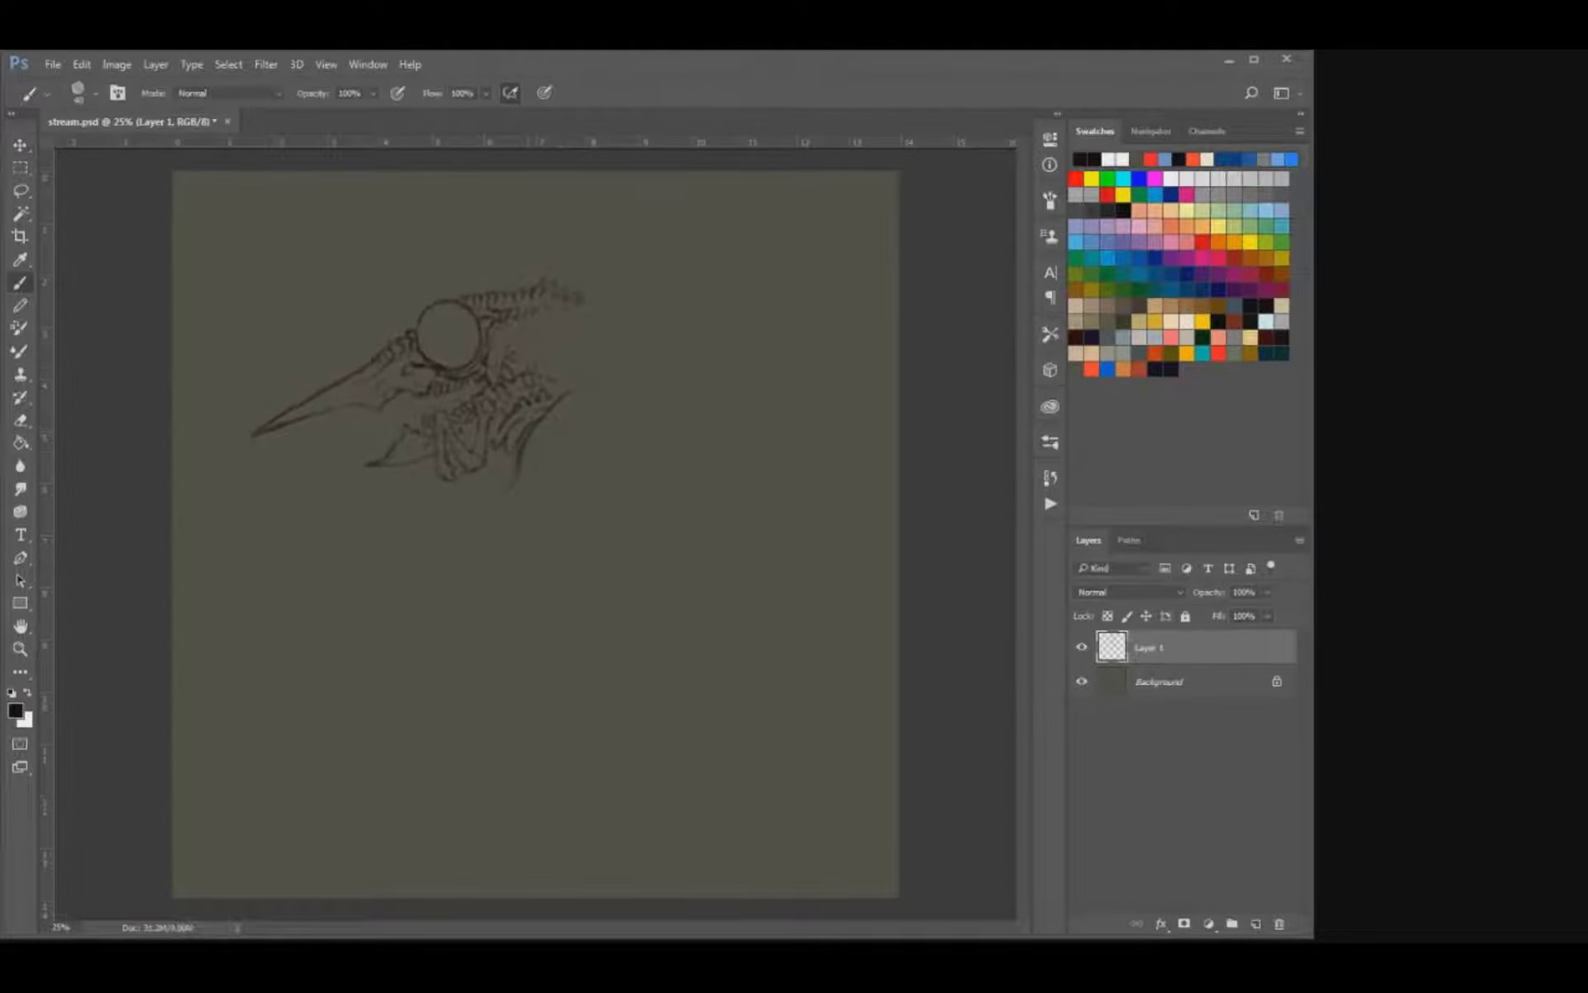
Erase the long curved strands at the rear of the neck and replace them with shorter strokes.
drag(520, 452, 533, 498)
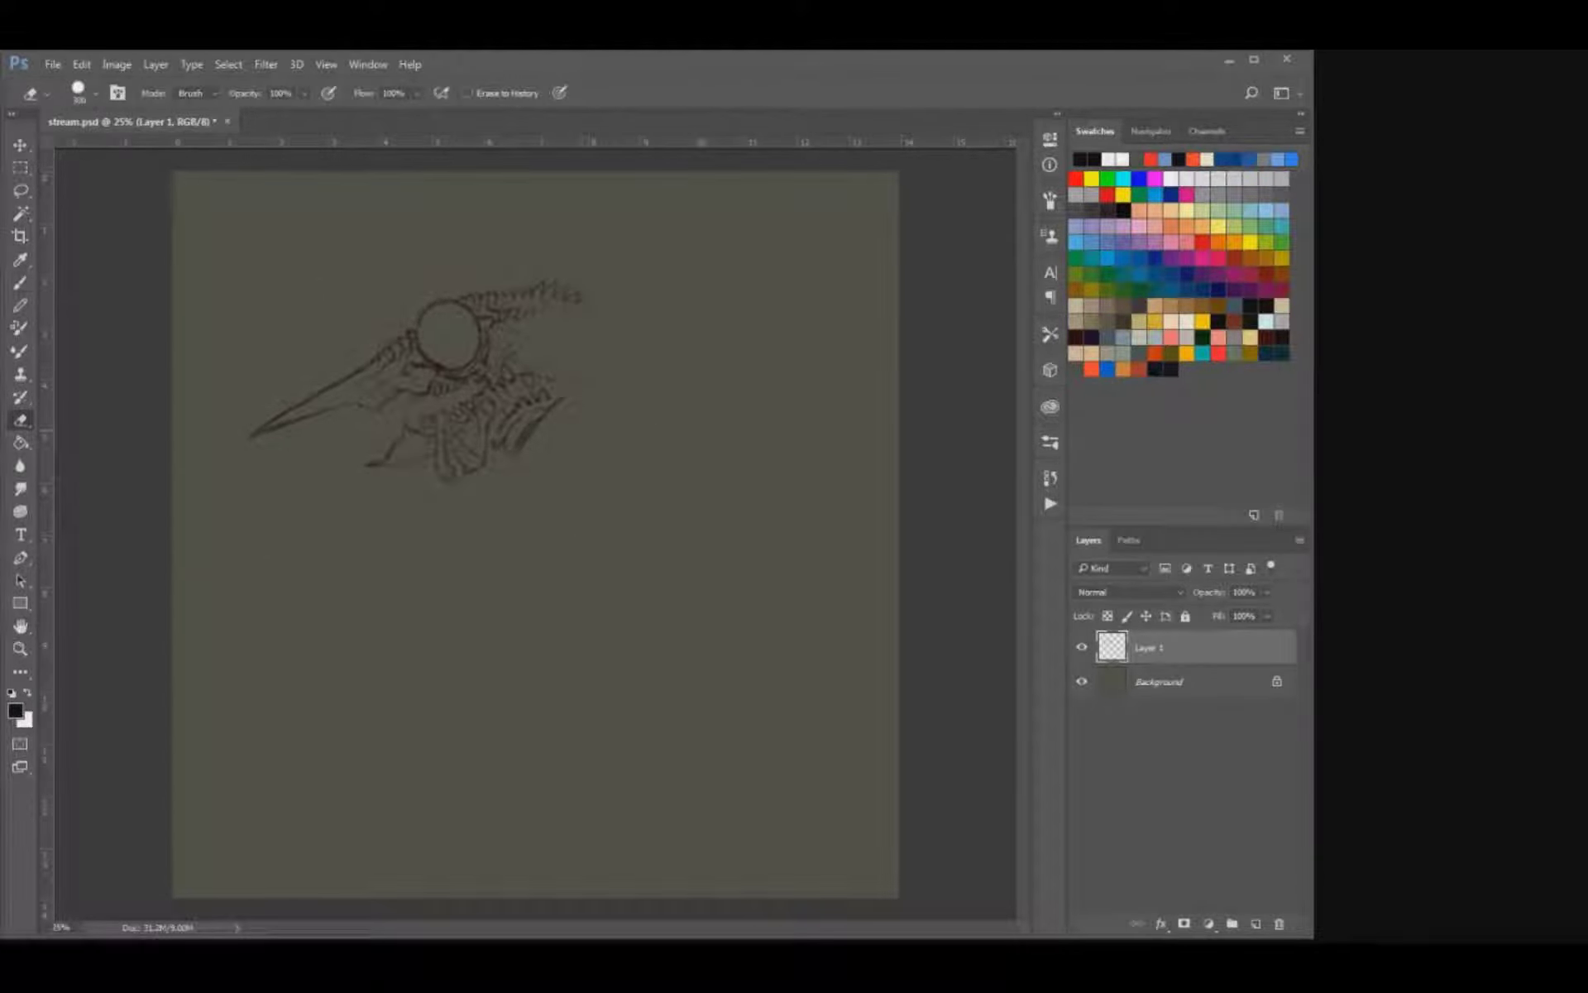
key(b)
key(e)
drag(557, 401, 511, 453)
key(b)
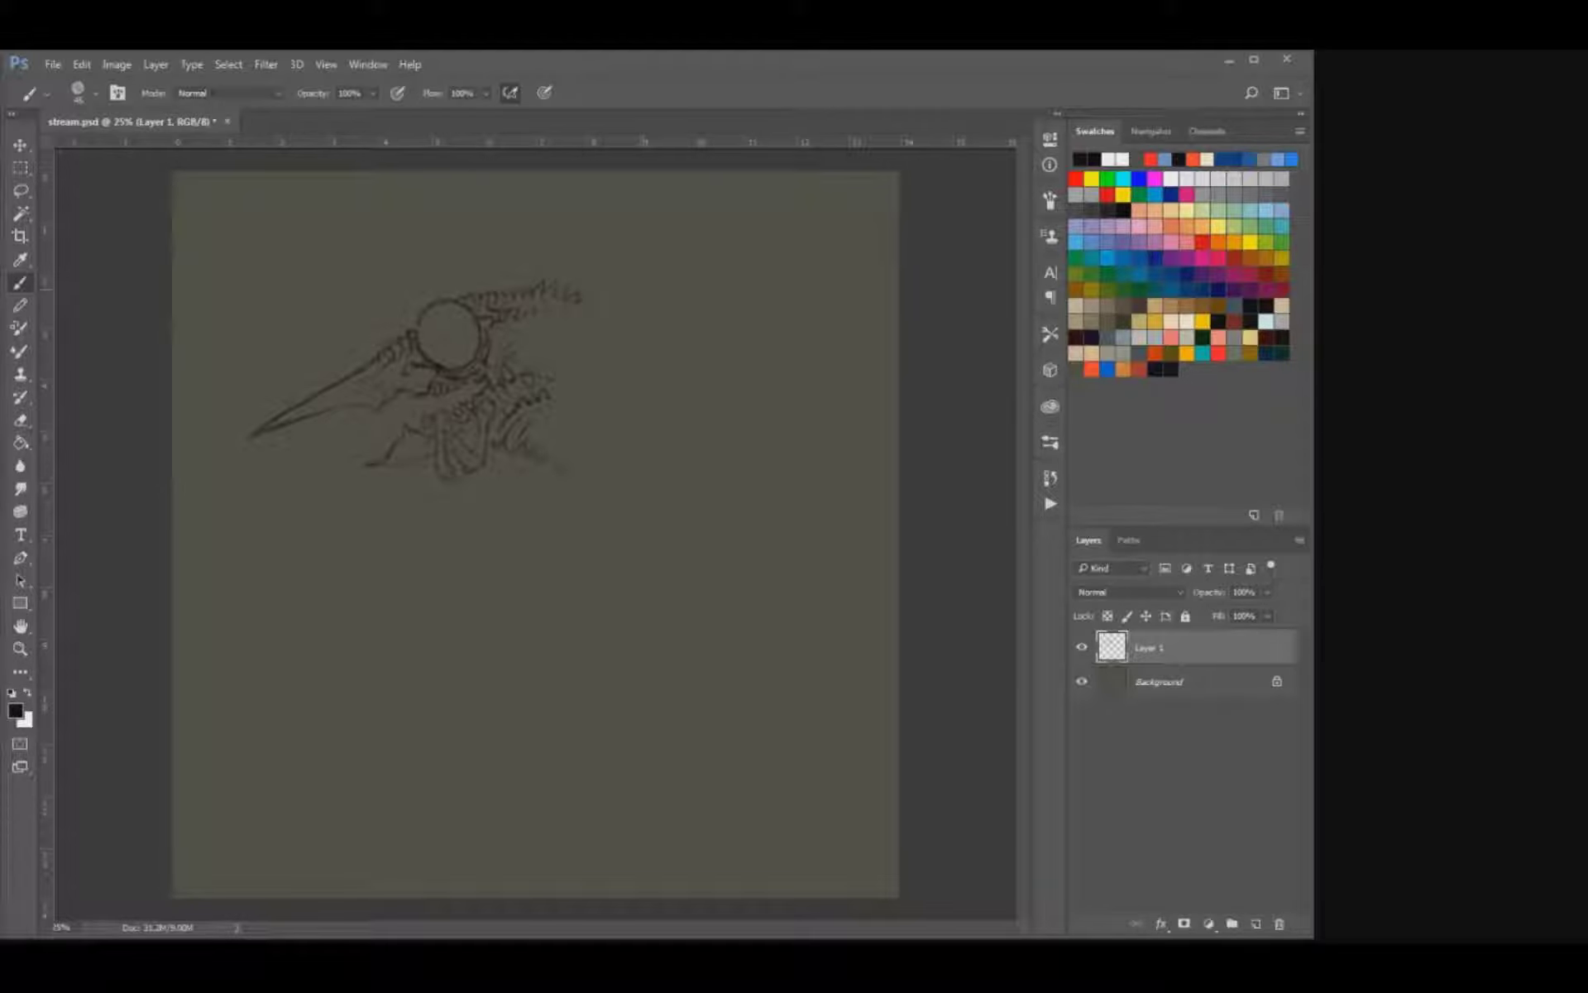
Try two curved back and flank lines behind the neck, erasing stray ends along the way.
drag(608, 428, 633, 450)
mouse_move(590, 312)
mouse_down()
mouse_move(659, 302)
mouse_move(726, 324)
mouse_up()
key(e)
drag(601, 400, 696, 464)
key(b)
drag(597, 374, 652, 383)
key(e)
drag(695, 317, 731, 327)
key(b)
drag(649, 381, 687, 403)
Shift the whole sketch slightly left and scale it down a little.
key(v)
key(shift+Left)
key(shift+Left)
key(shift+Left)
key(shift+Left)
key(shift+Left)
key(shift+Left)
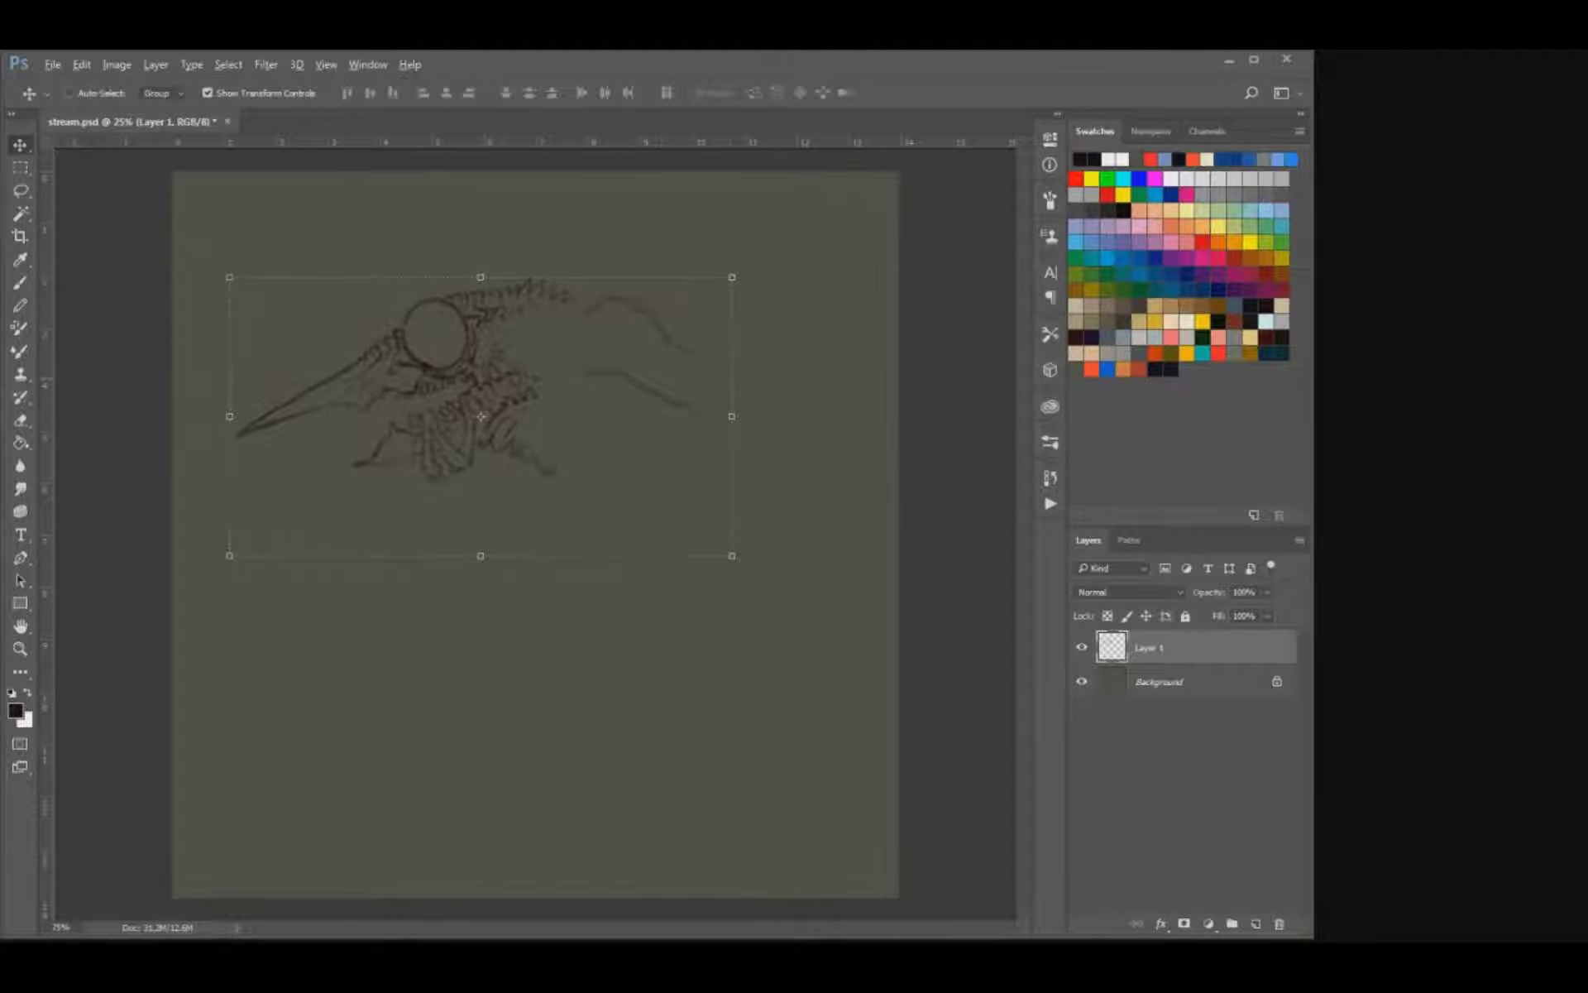
drag(732, 277, 711, 289)
key(Return)
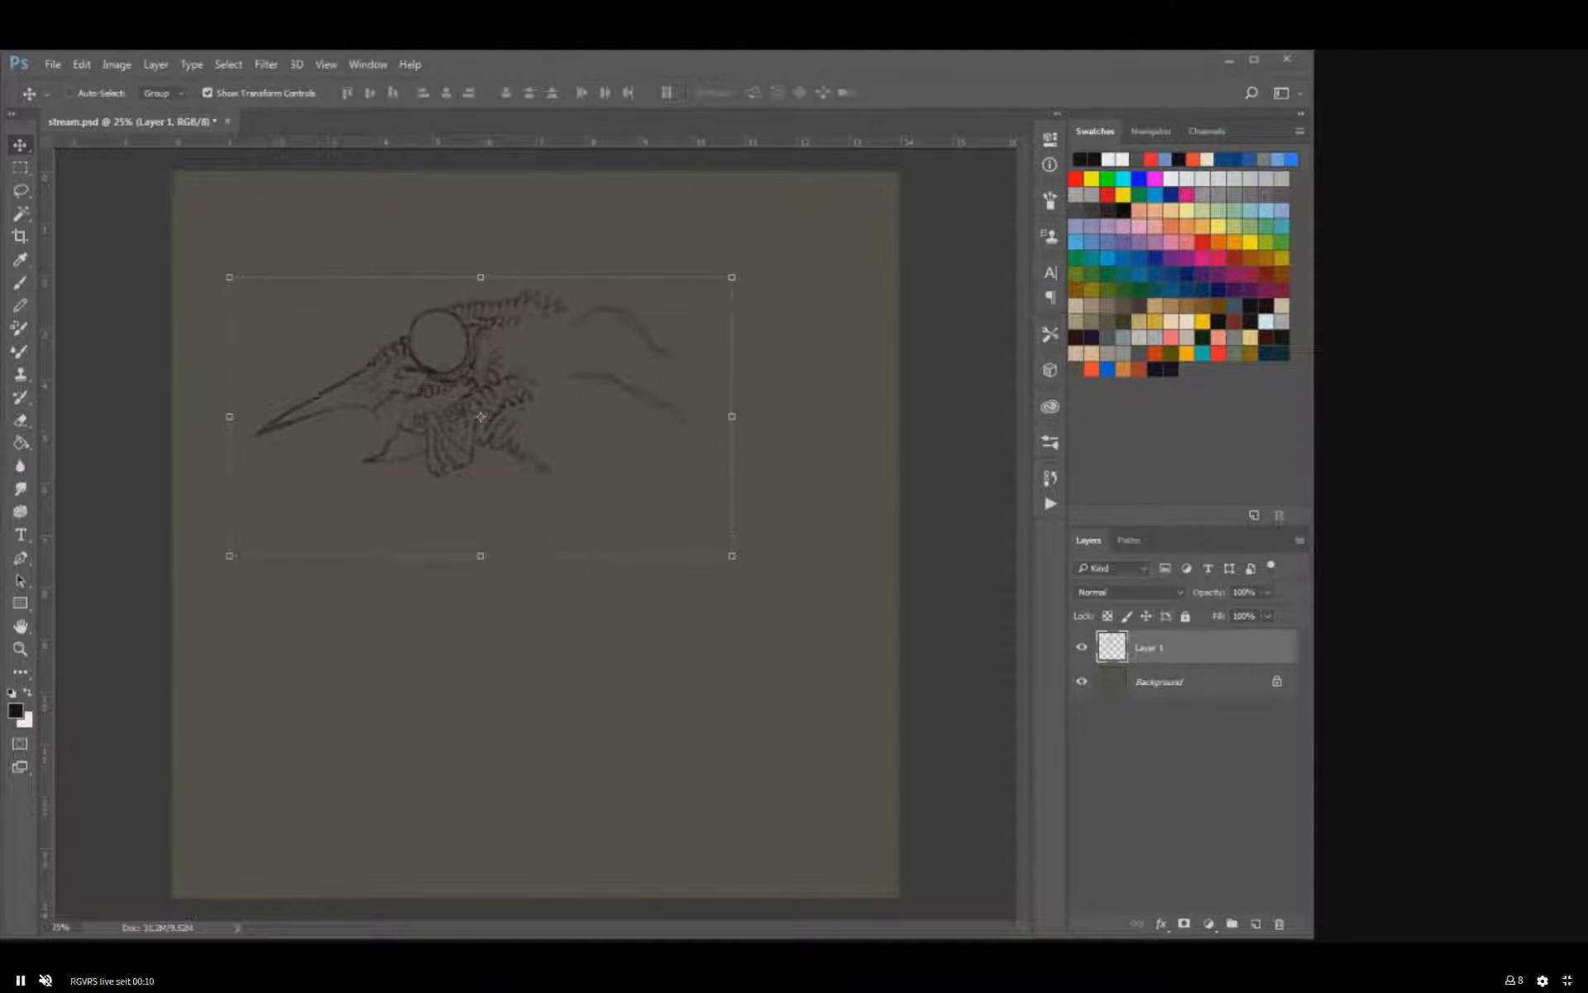
key(Escape)
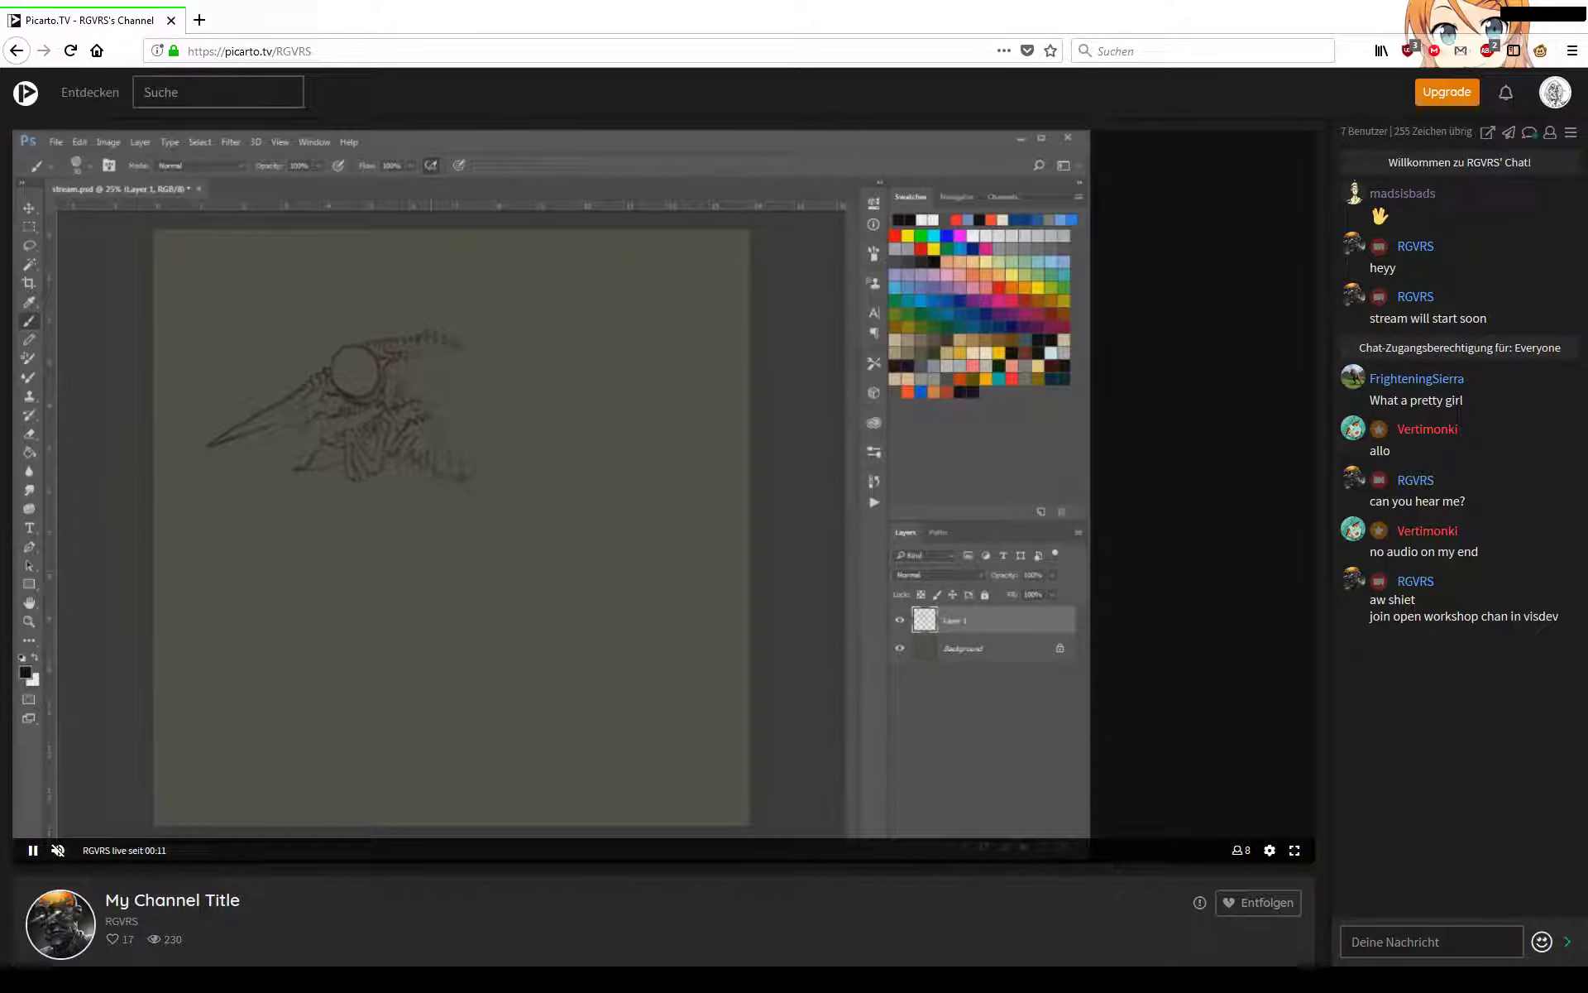
click(1294, 850)
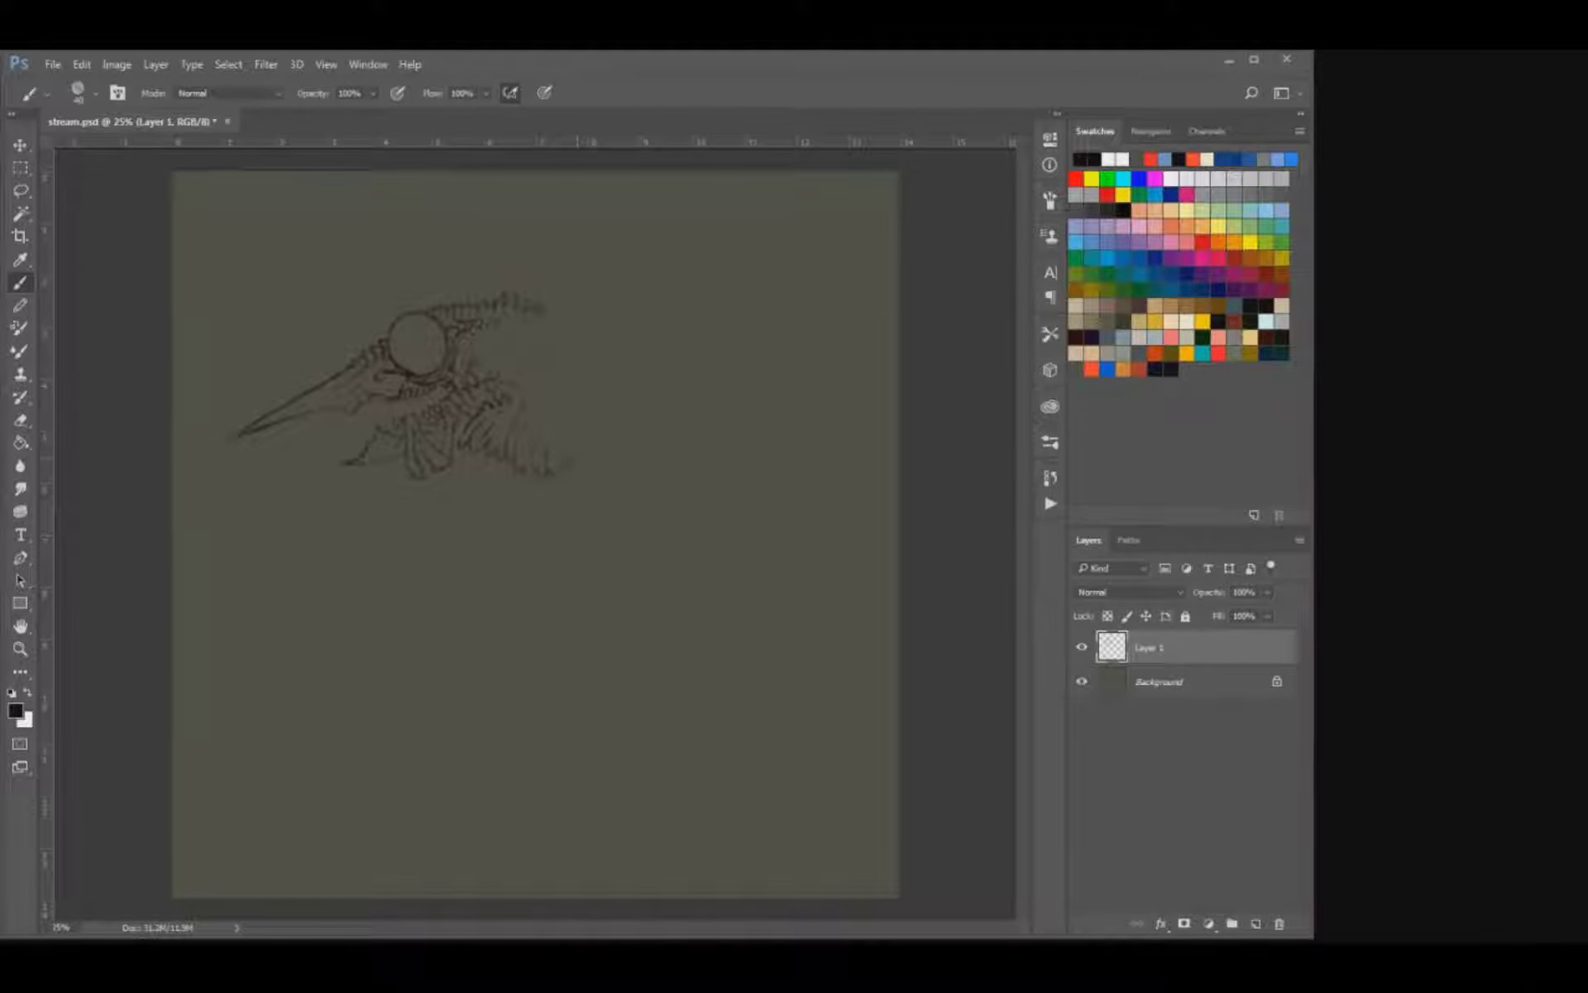
Rough in an open torso behind the neck, with an upswept shoulder line and a slanted rear edge.
drag(604, 284, 637, 267)
drag(633, 444, 674, 400)
mouse_move(616, 306)
mouse_down()
mouse_move(669, 406)
mouse_move(737, 300)
mouse_up()
drag(664, 290, 738, 215)
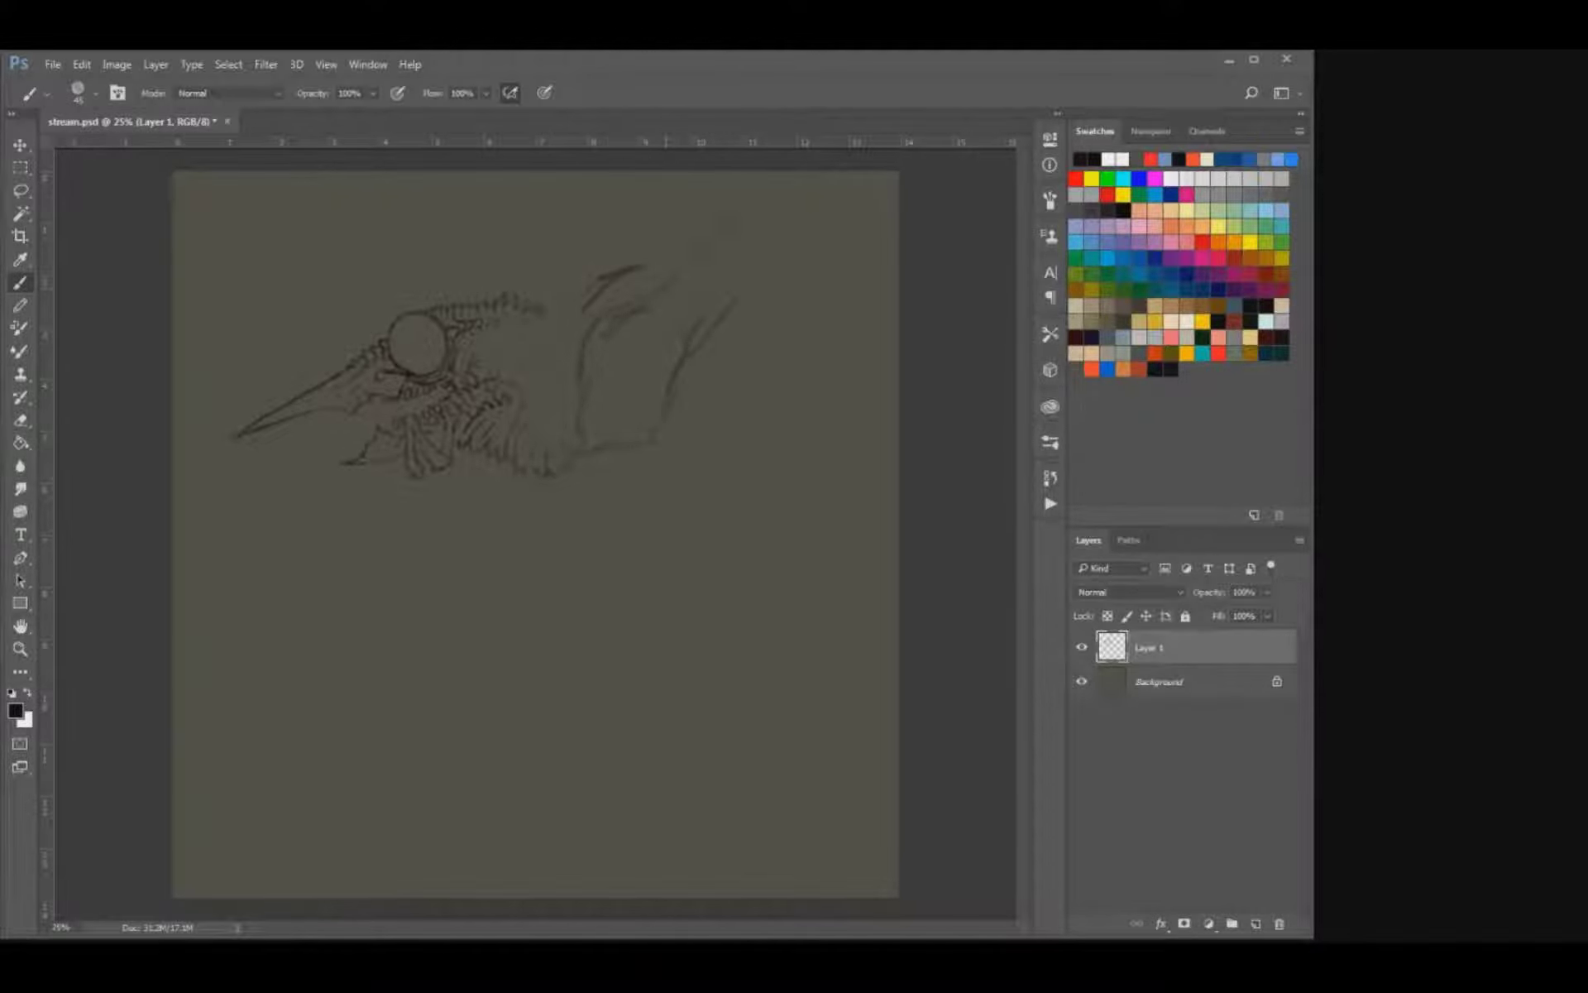
Move the creature sketch down and left and scale it slightly smaller.
key(v)
drag(678, 331, 664, 366)
drag(730, 241, 711, 255)
key(Return)
key(b)
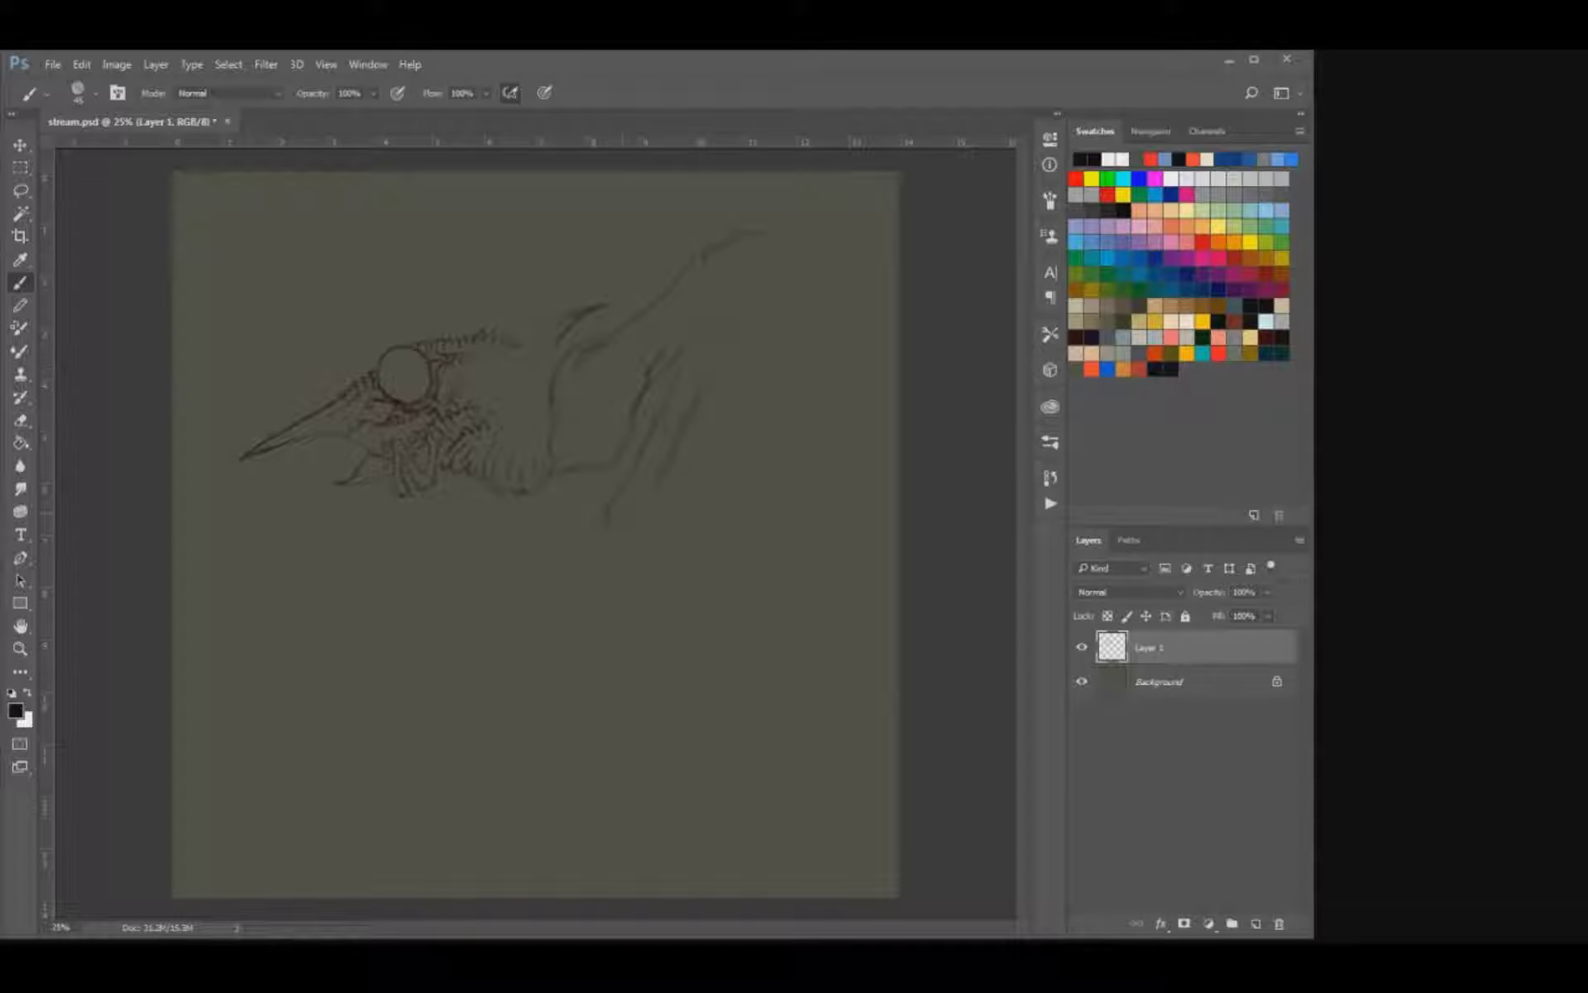
Sketch a short lower leg segment beneath the slanted limb and rework the front contour of the chest.
drag(613, 505, 619, 538)
drag(616, 571, 652, 594)
key(e)
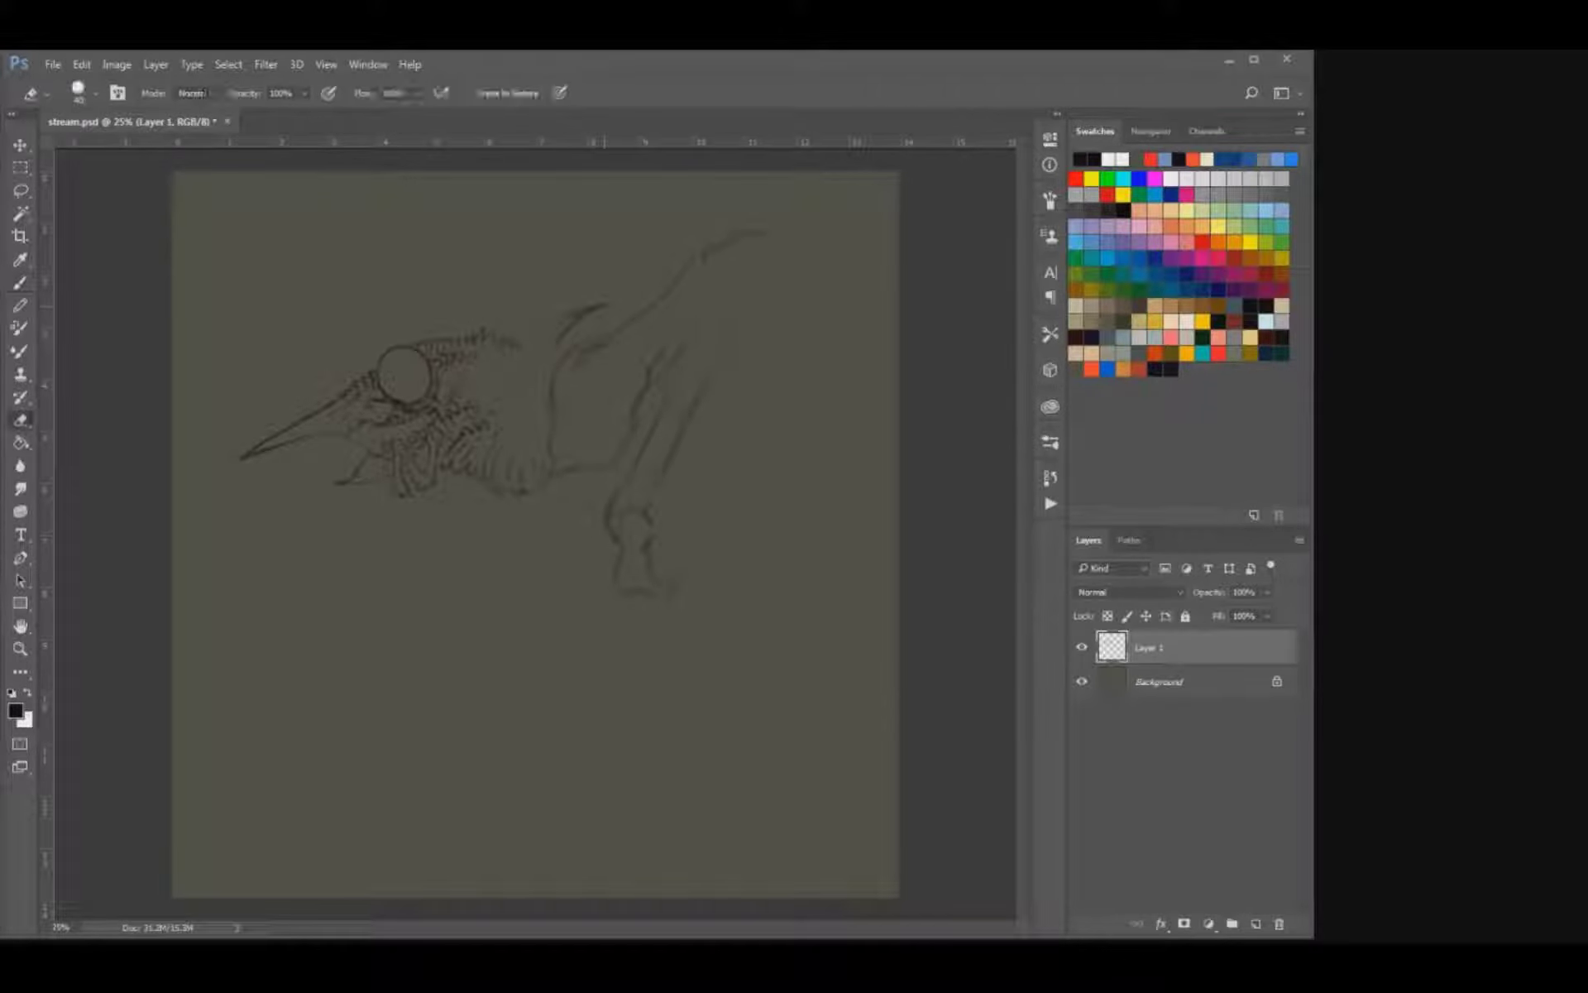
drag(557, 371, 569, 339)
key(b)
drag(539, 409, 558, 385)
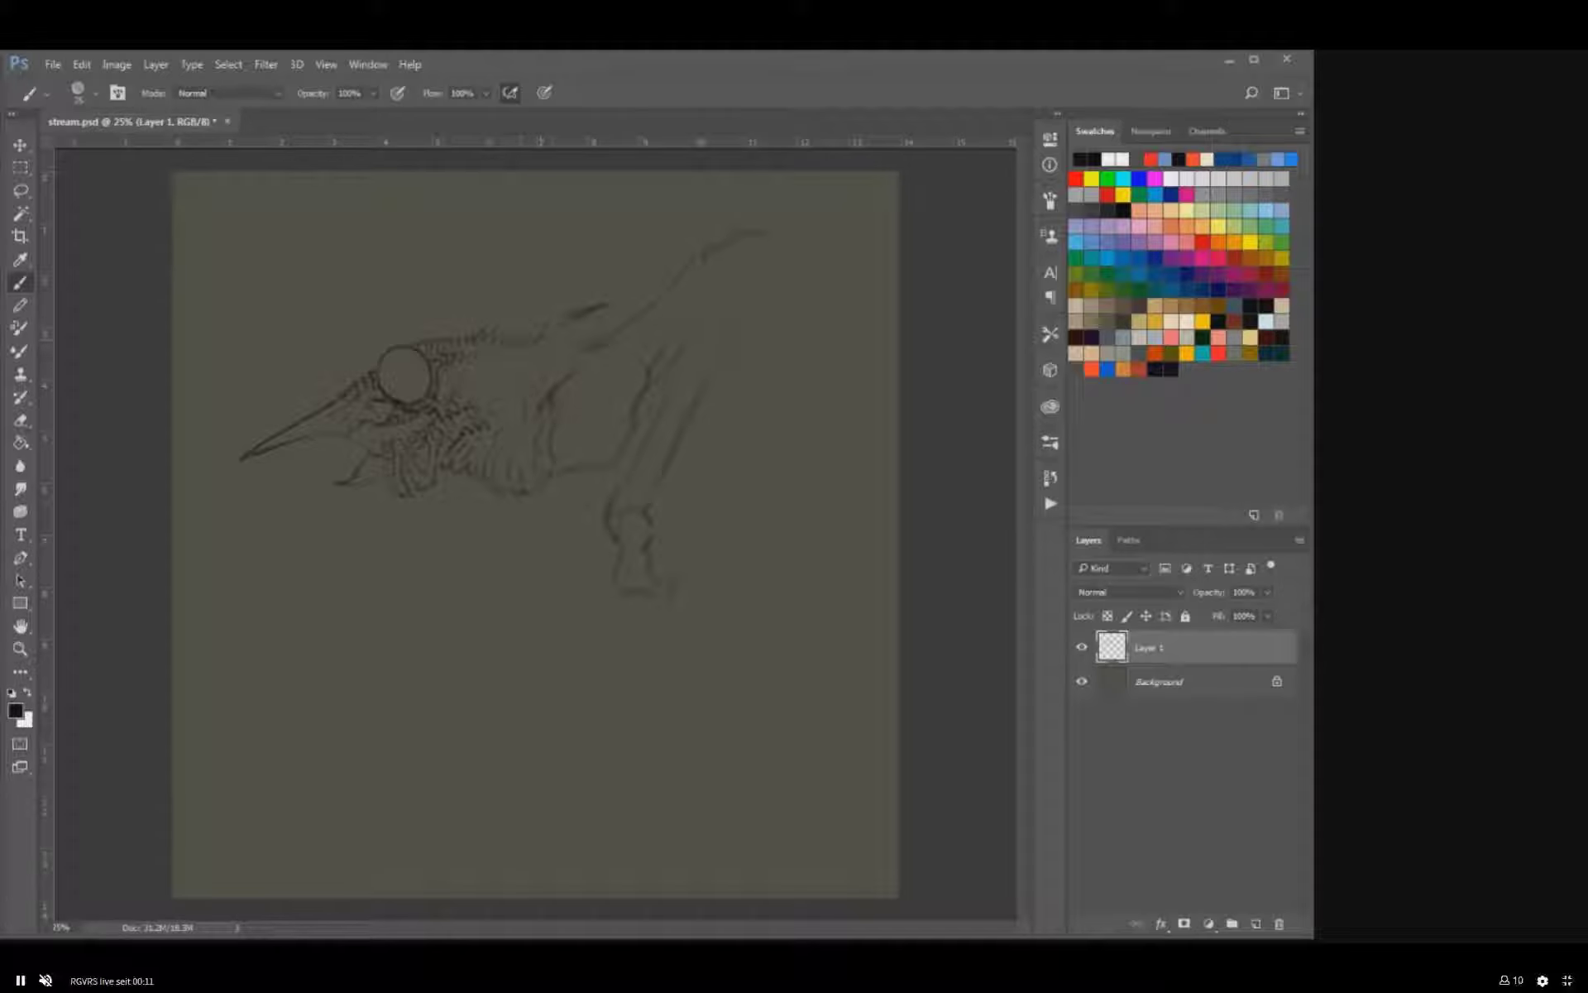
Erase the thick stroke above the shoulder and continue the spiked crest backward with small ridges.
key(e)
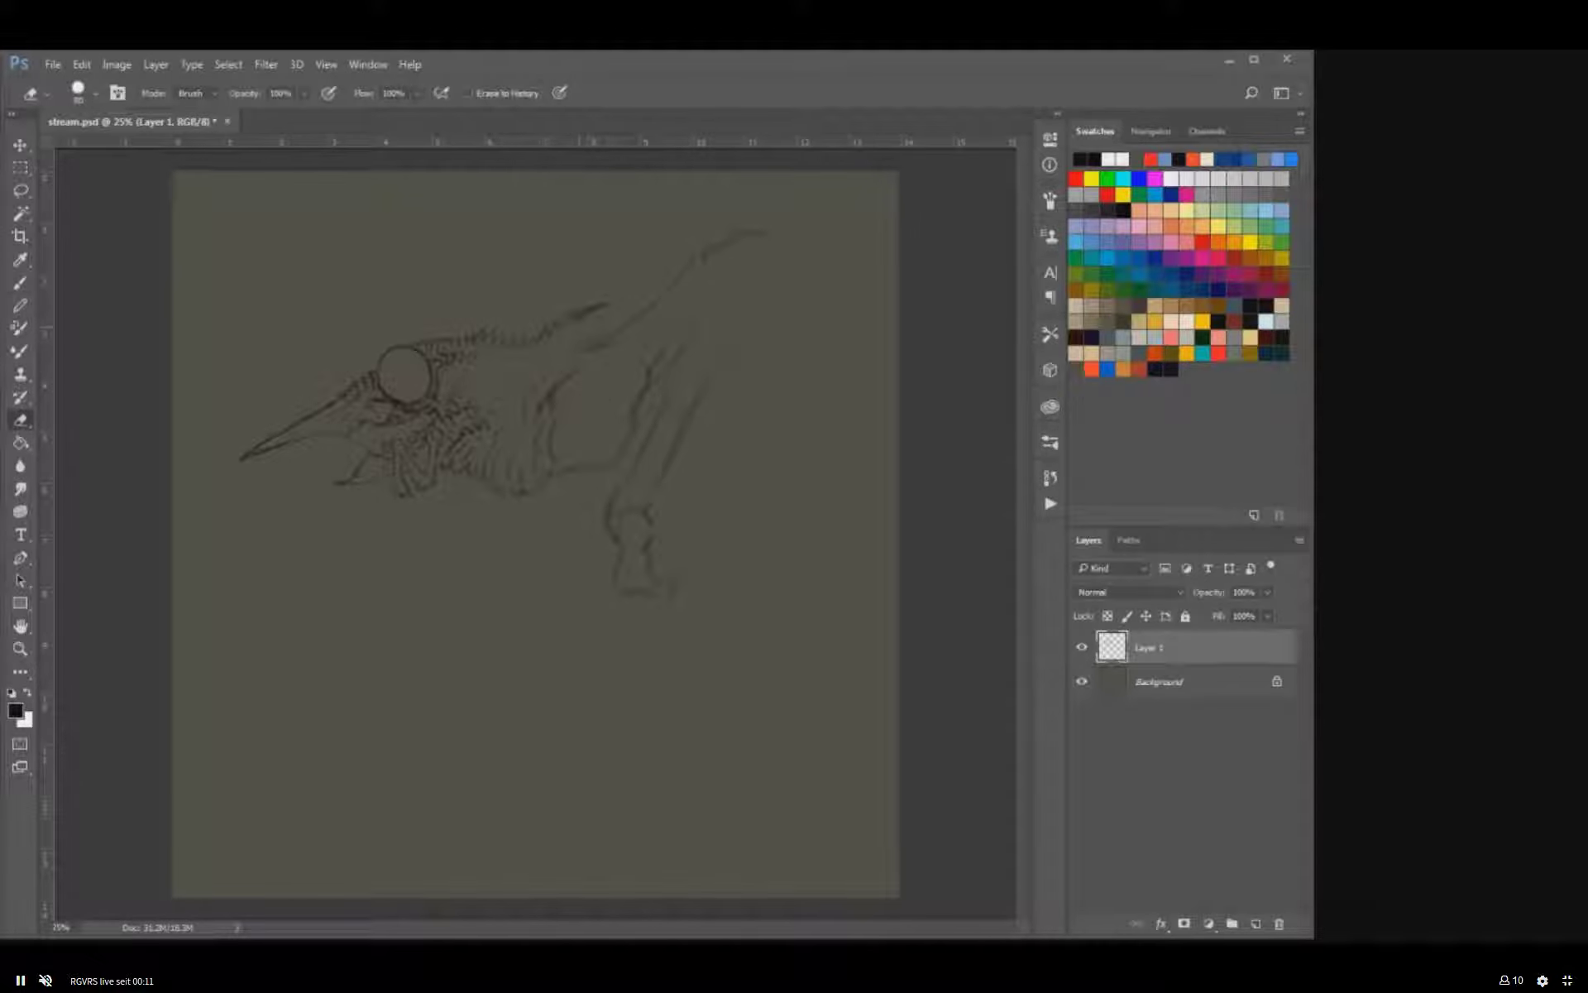
key(b)
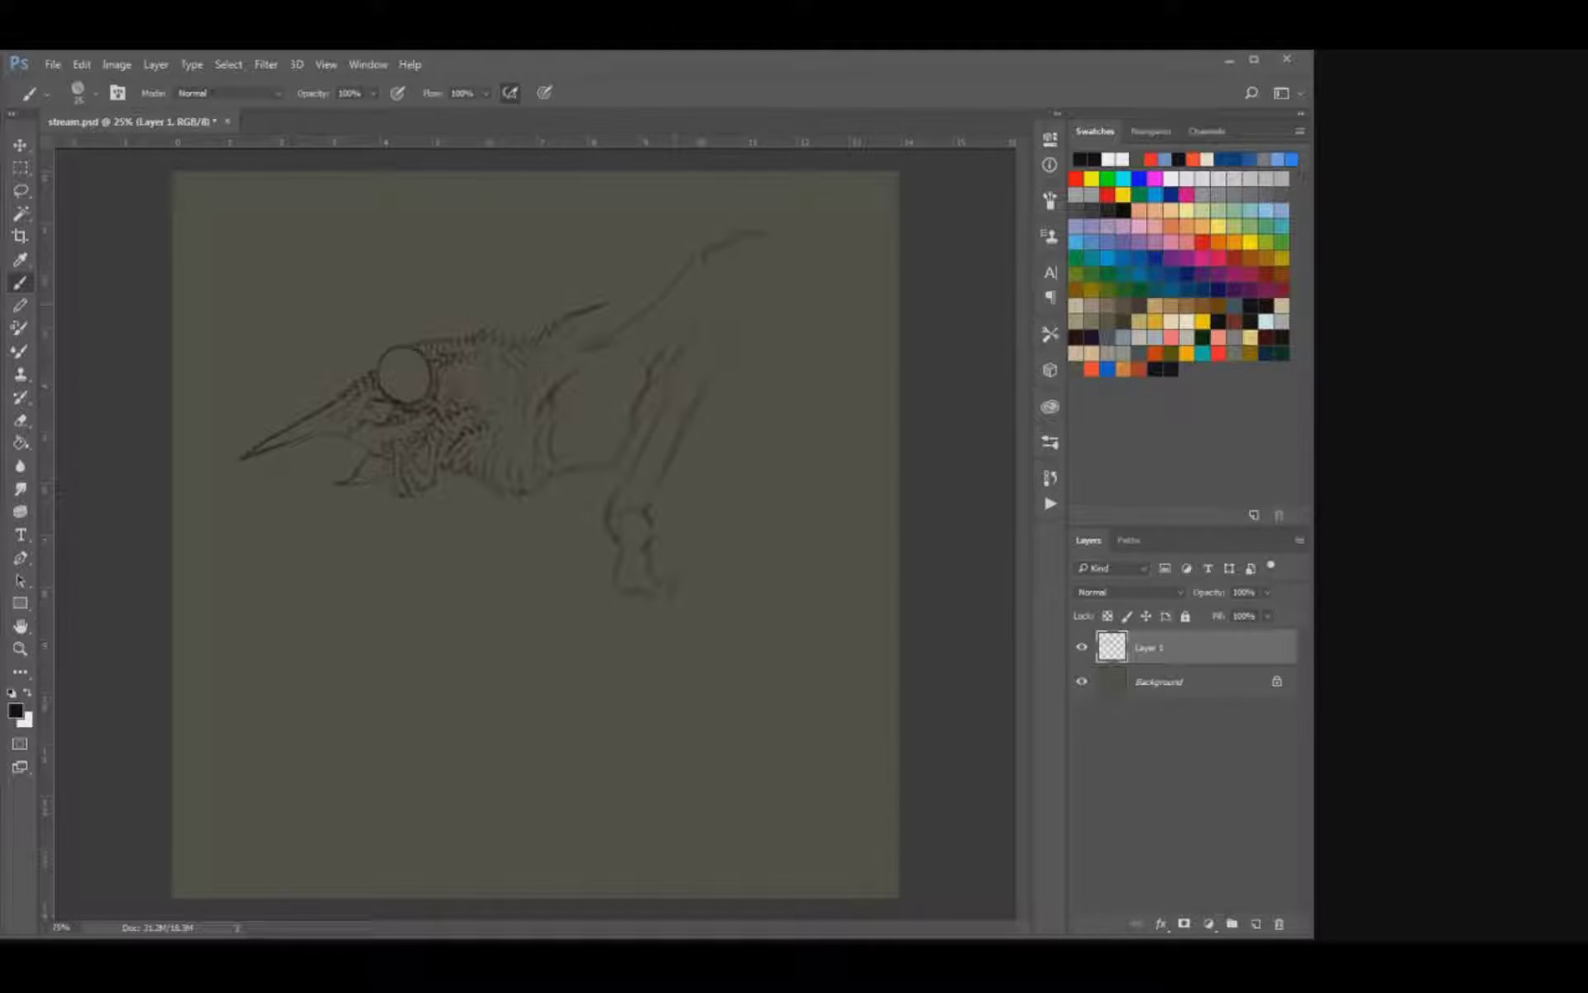
key(e)
drag(608, 303, 581, 313)
key(b)
key(e)
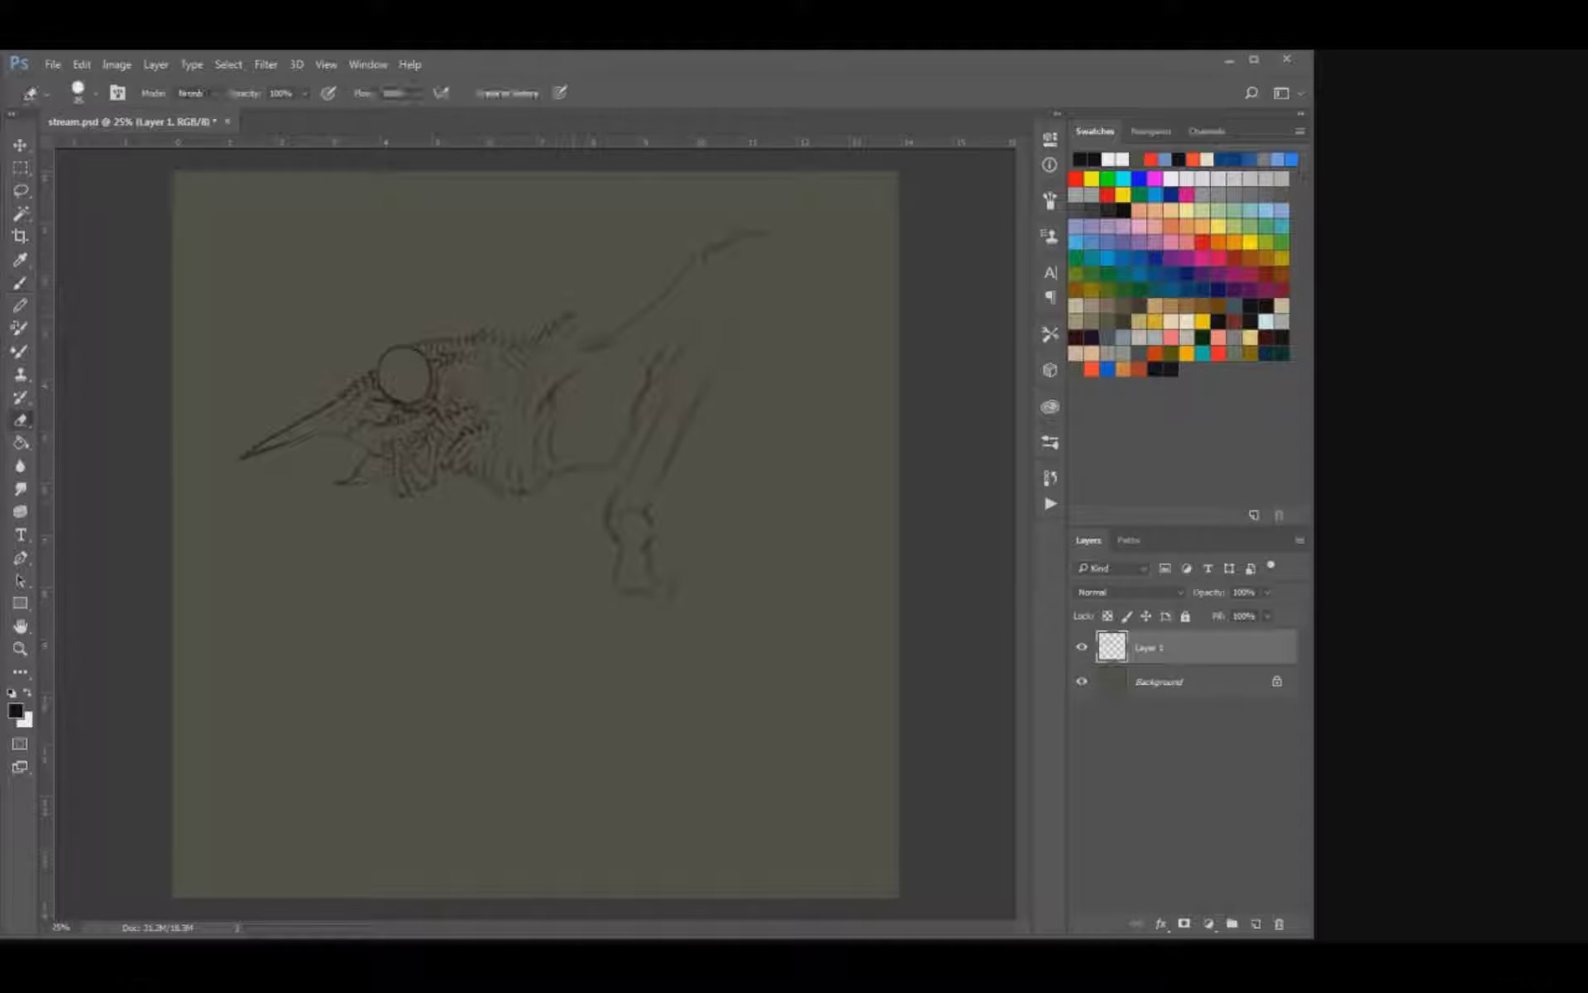
key(b)
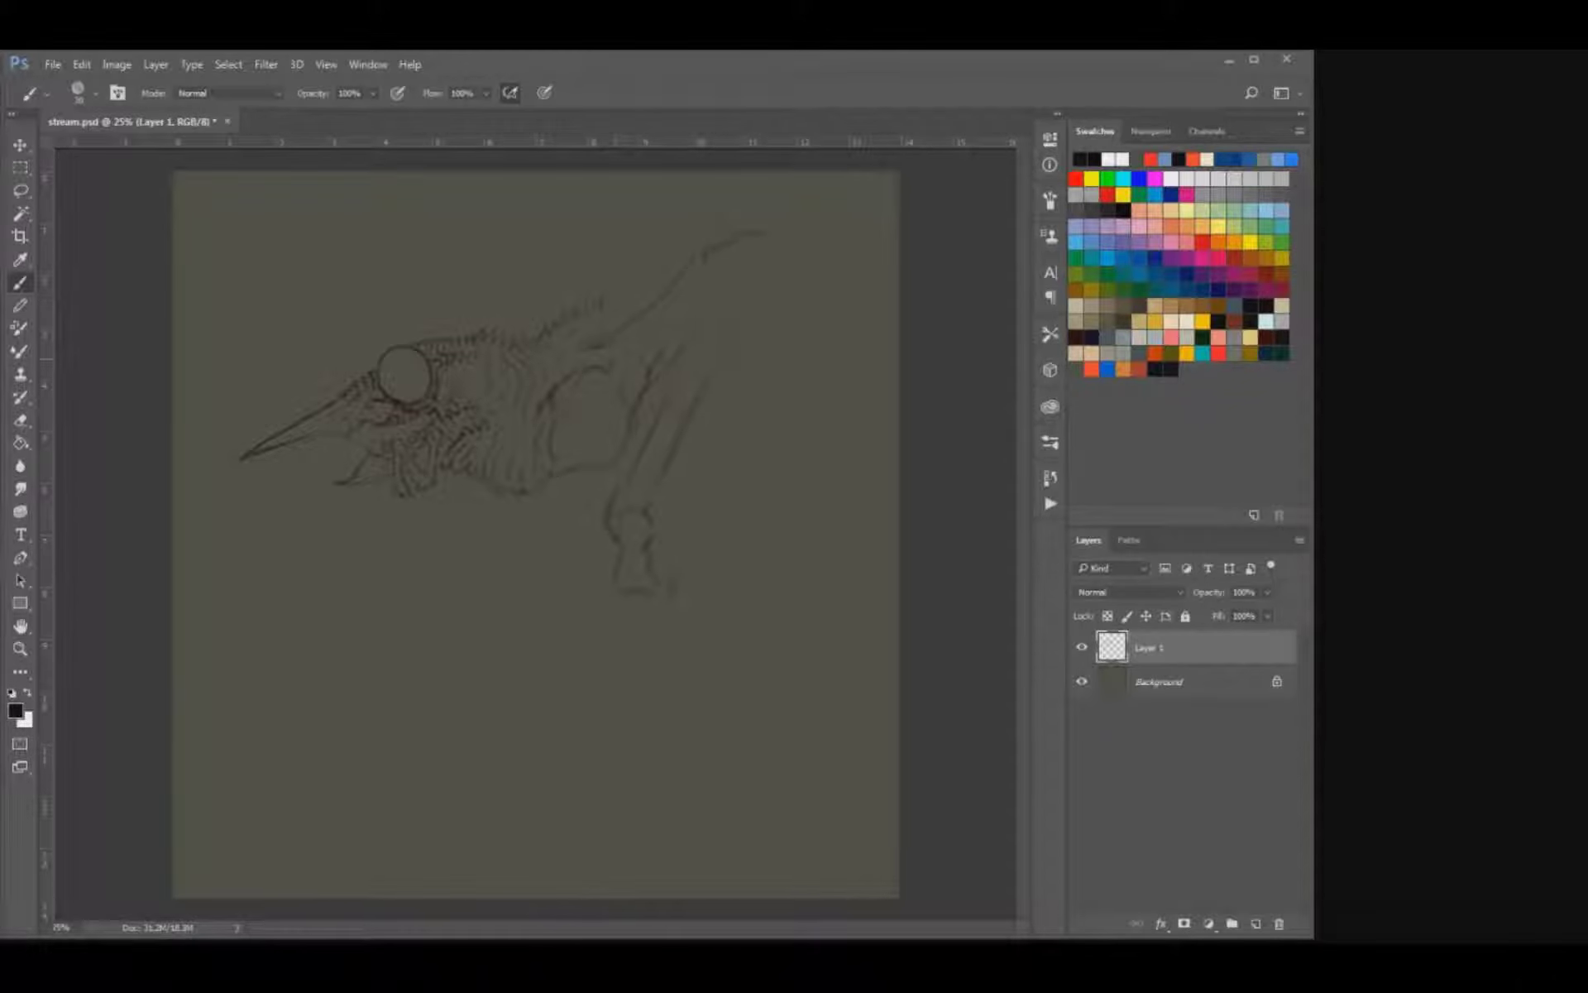
Redraw the chest outline with wavy bone contours and draw the upper limb's rear edge down from its raised tip.
drag(611, 369, 630, 345)
key(e)
key(b)
mouse_move(569, 470)
mouse_down()
mouse_move(599, 473)
mouse_move(621, 452)
mouse_up()
key(e)
key(b)
drag(702, 275, 685, 321)
mouse_move(761, 266)
mouse_down()
mouse_move(722, 364)
mouse_move(703, 314)
mouse_move(681, 360)
mouse_move(699, 392)
mouse_move(734, 298)
mouse_up()
Move the whole sketch down and left on the canvas and tidy its lines.
key(v)
key(b)
key(e)
key(b)
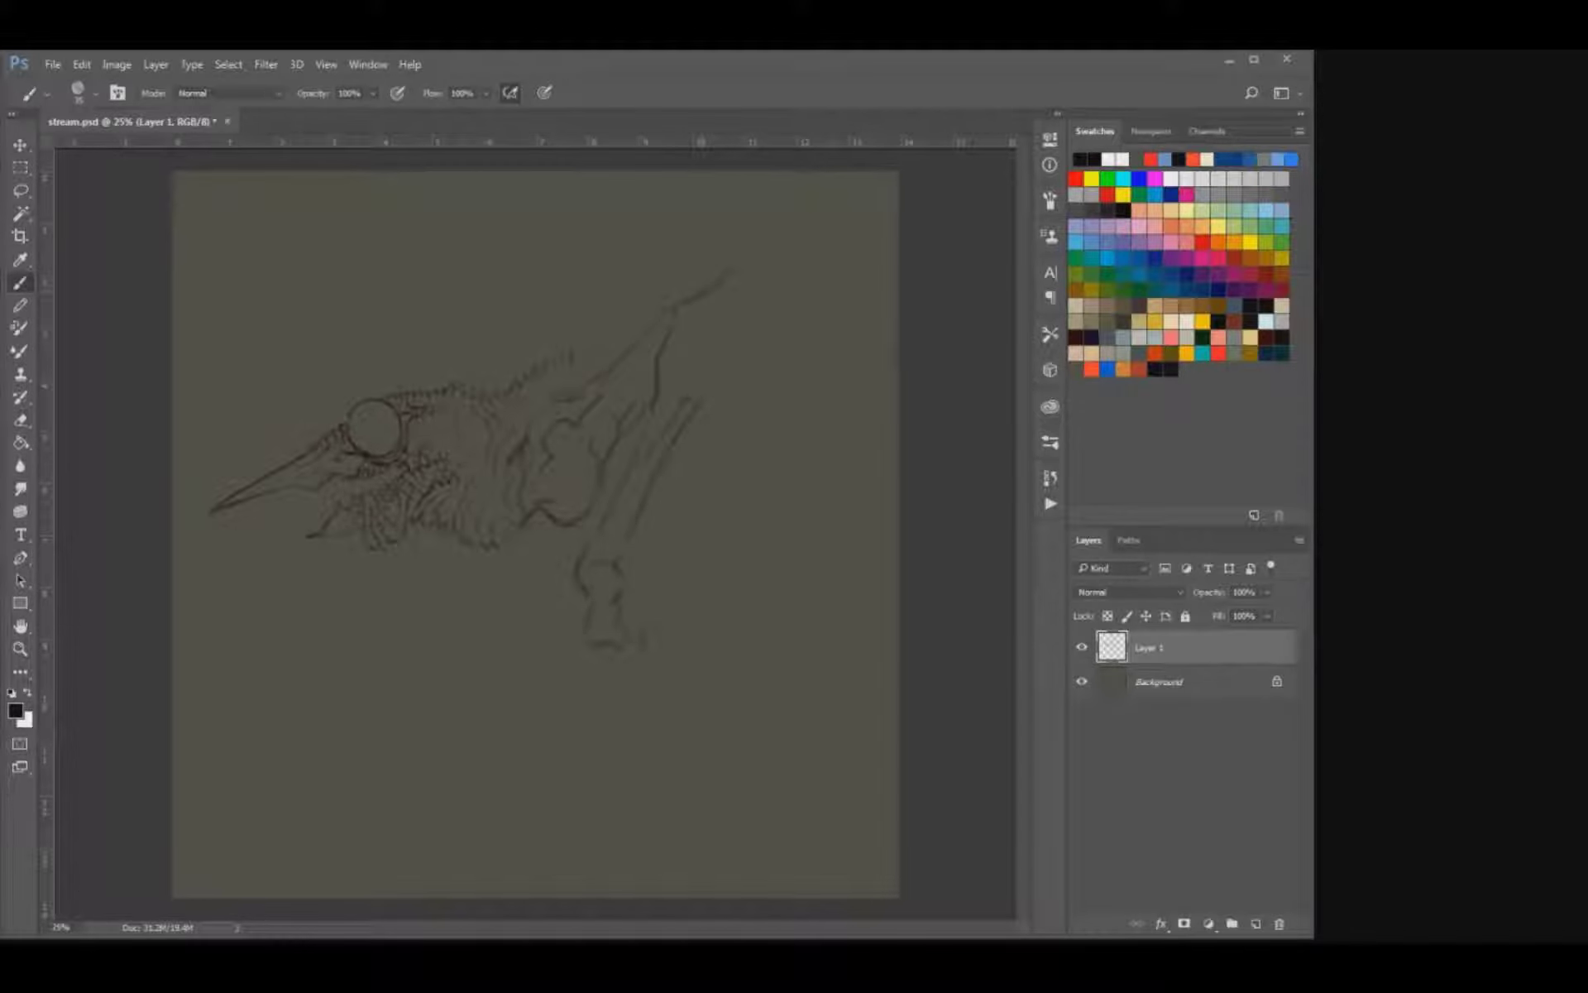
Trim the loose upper end of the long leg bone and sketch feather tufts beneath the limb's raised tip.
key(e)
drag(703, 401, 751, 357)
key(b)
key(e)
key(b)
key(e)
key(b)
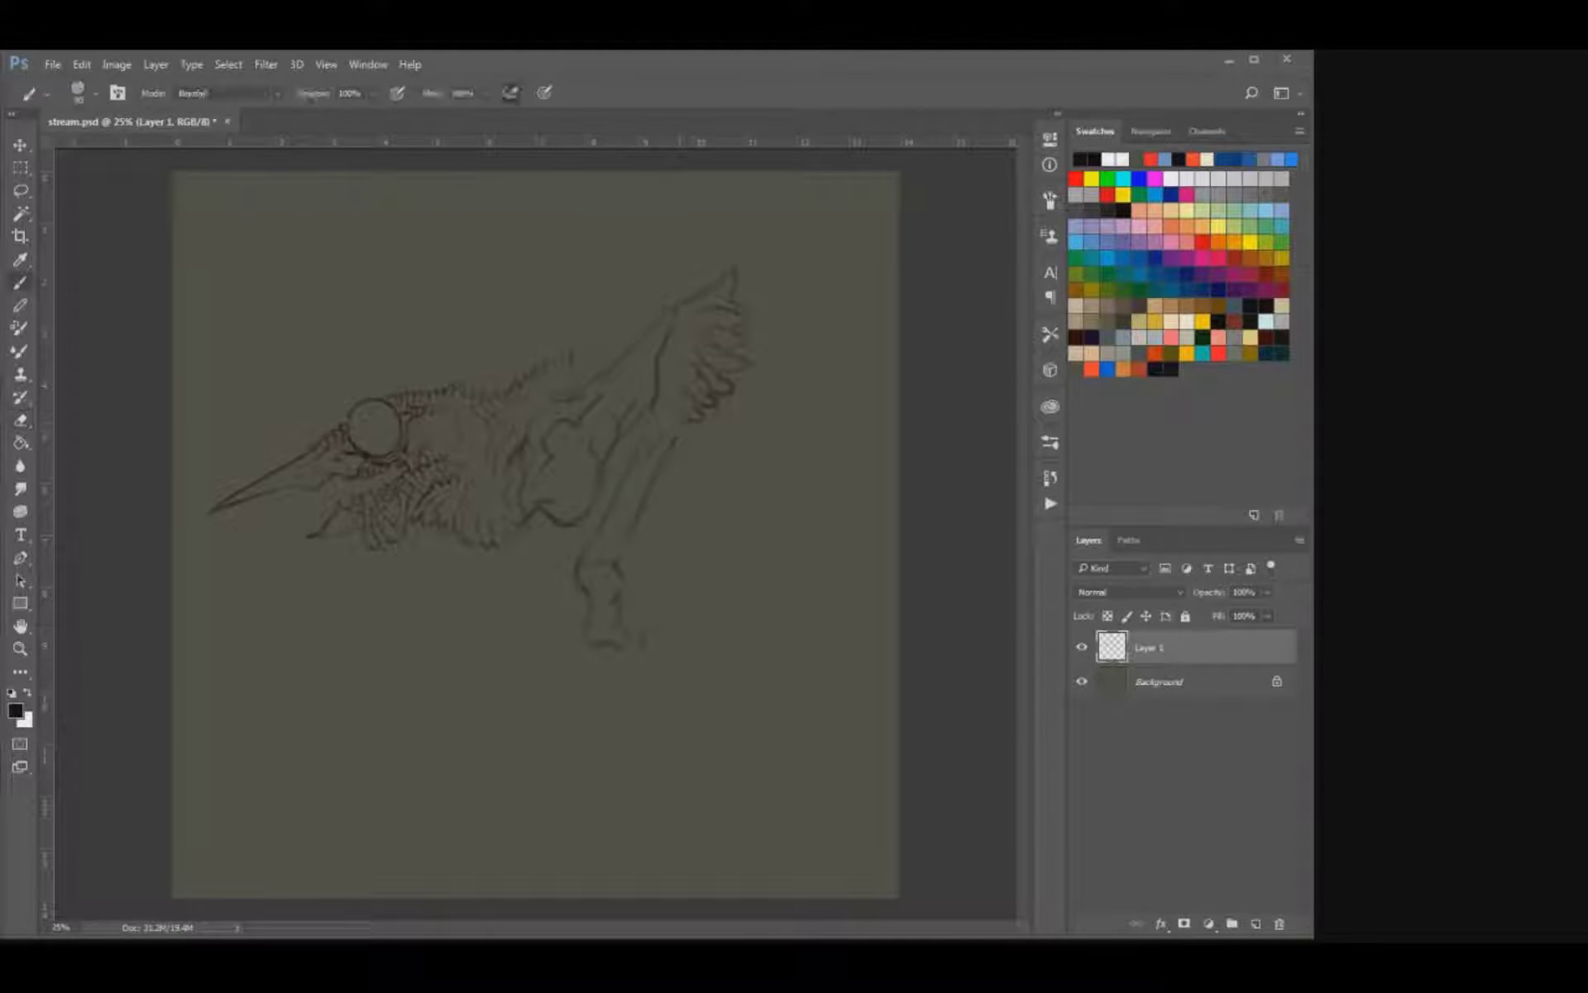
Refine the long front leg bone, its knobbly lower joint and the small hooked end.
drag(691, 420, 676, 438)
key(e)
key(b)
key(e)
key(b)
drag(579, 562, 576, 585)
mouse_move(621, 554)
mouse_down()
mouse_move(617, 644)
mouse_move(632, 653)
mouse_up()
drag(611, 588, 601, 602)
drag(599, 539, 572, 571)
key(e)
key(b)
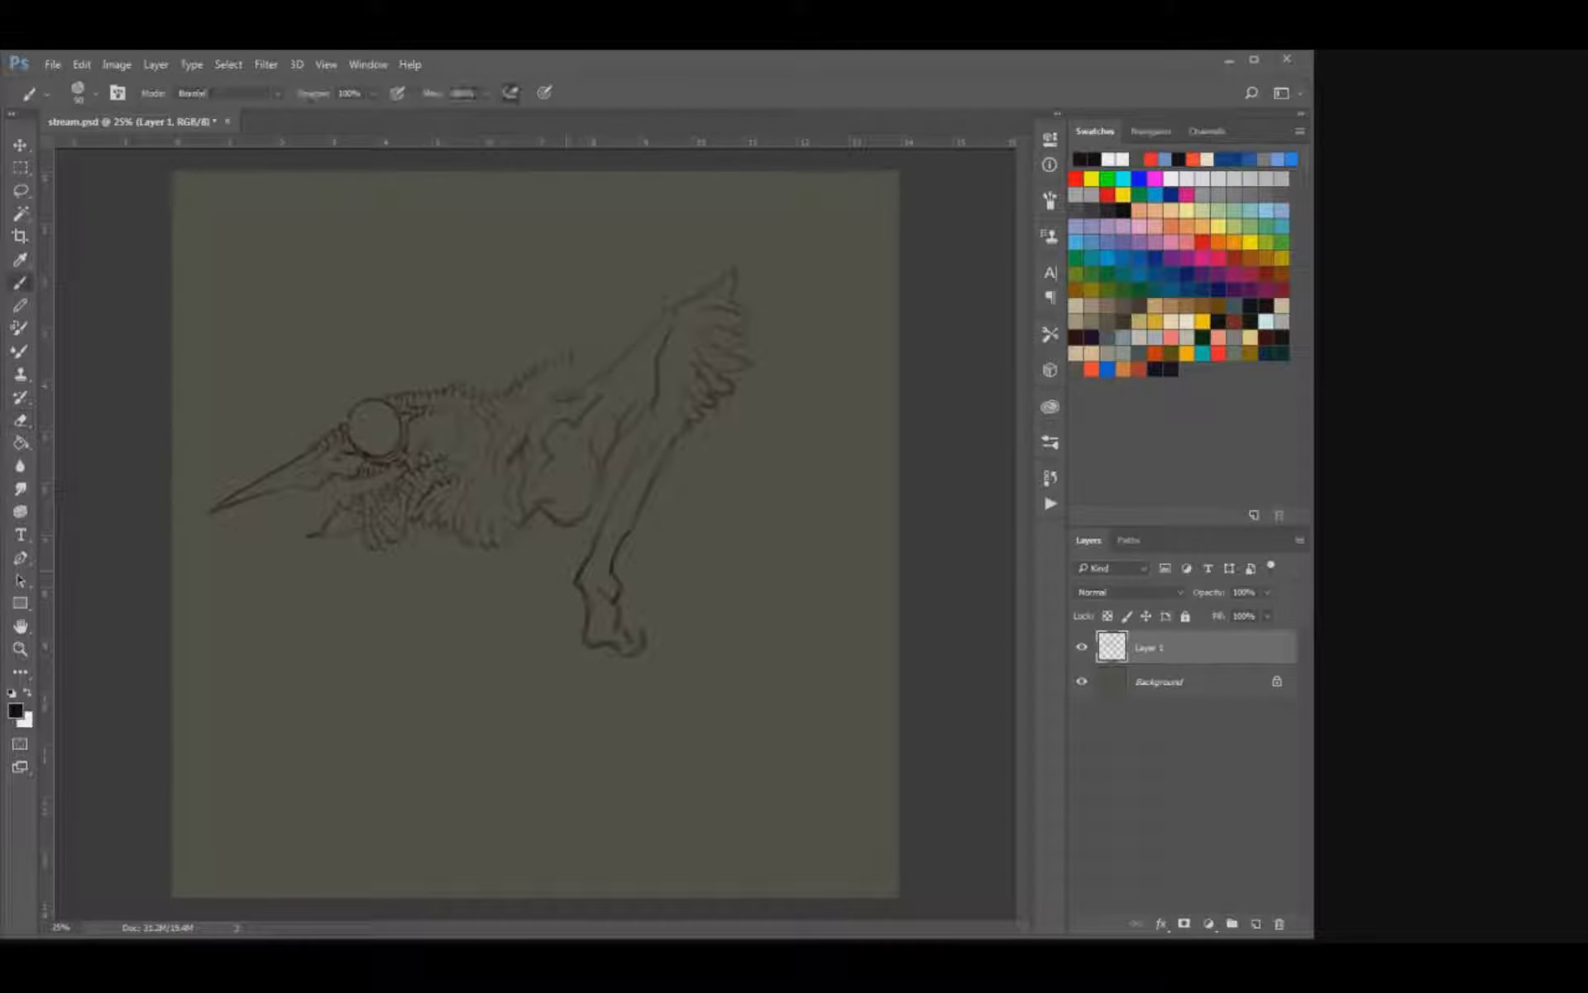
Add inner bone lines along the front leg and a narrow loop at its upper end.
drag(631, 503, 617, 534)
key(e)
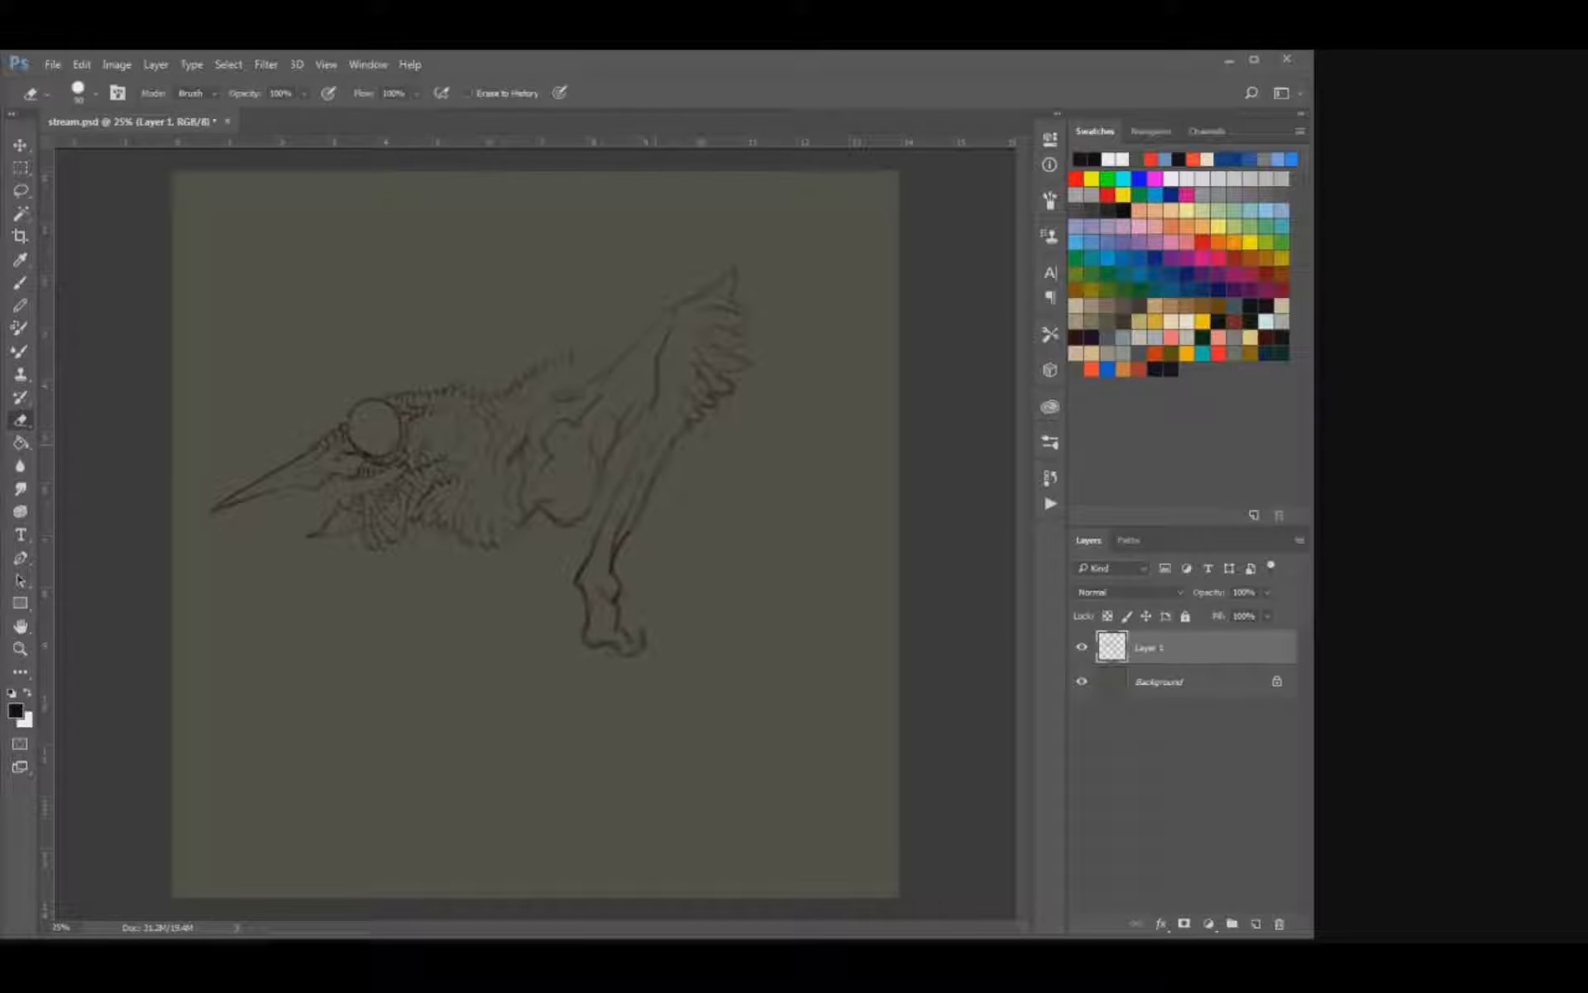
key(b)
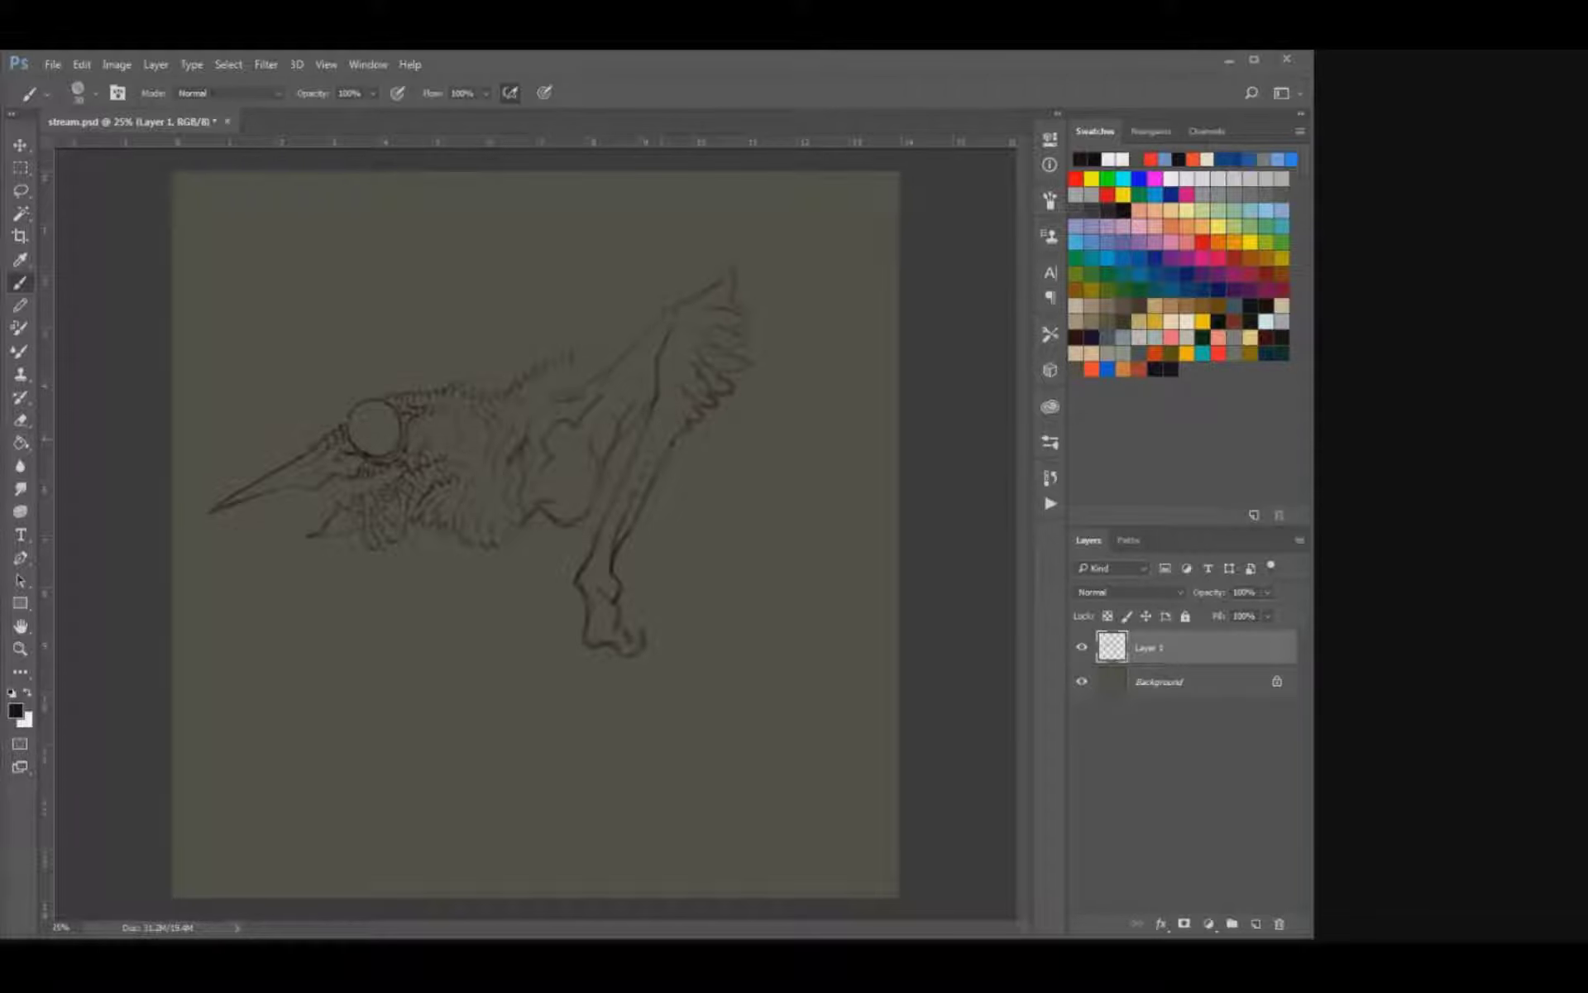
key(e)
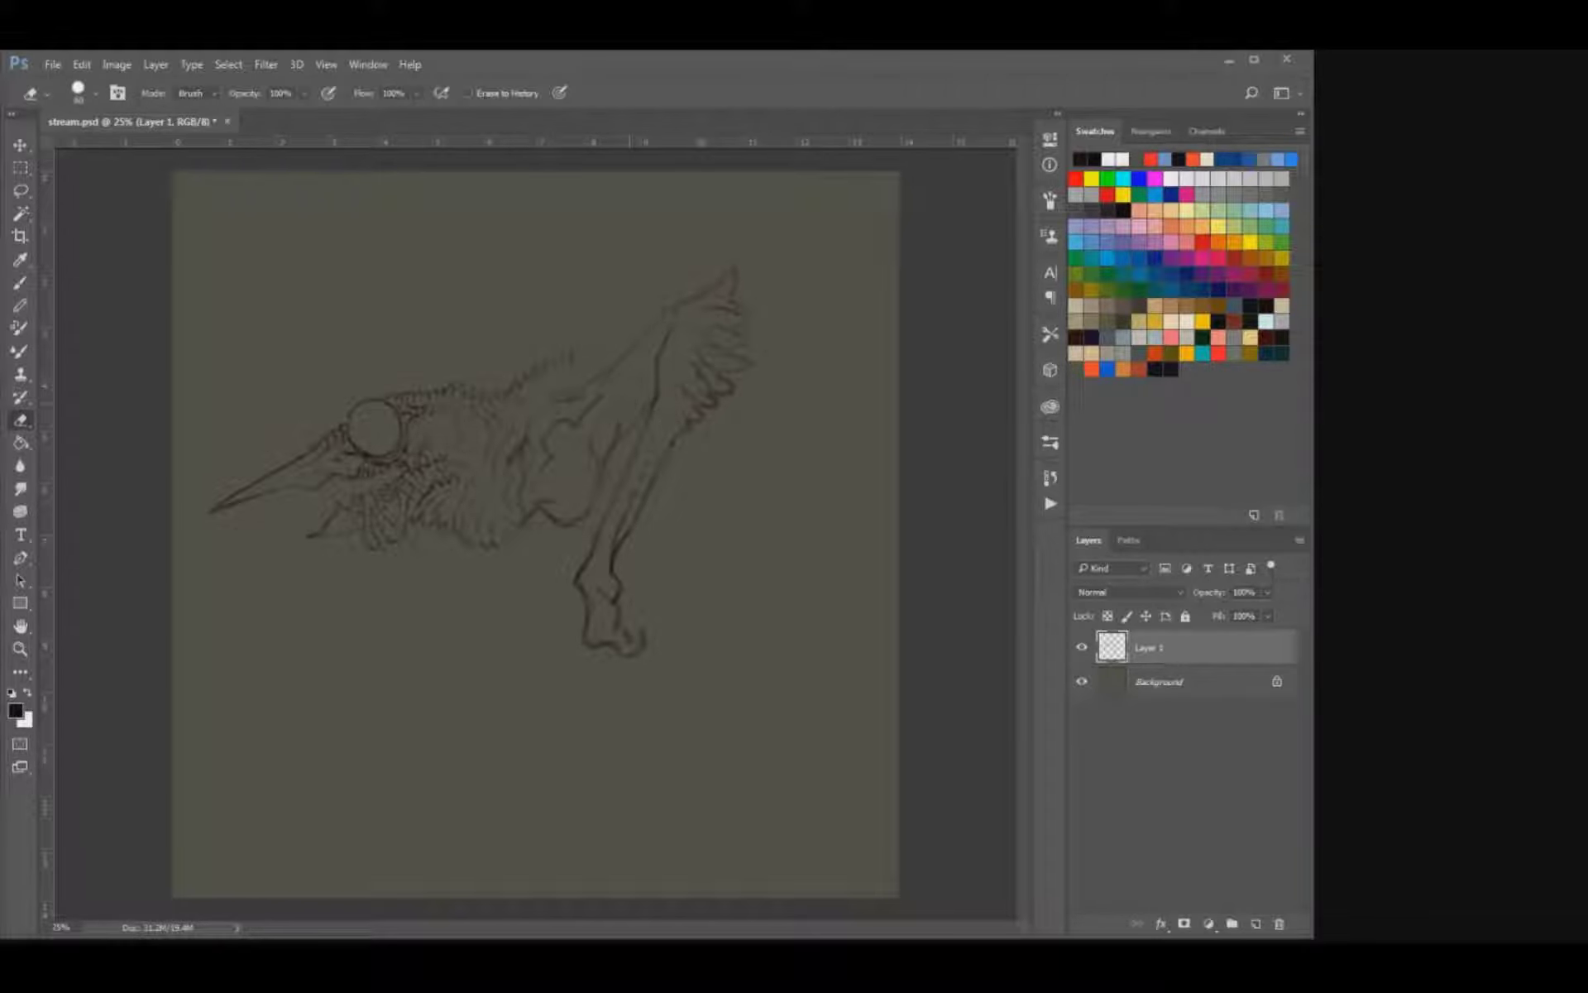
key(b)
drag(654, 370, 625, 414)
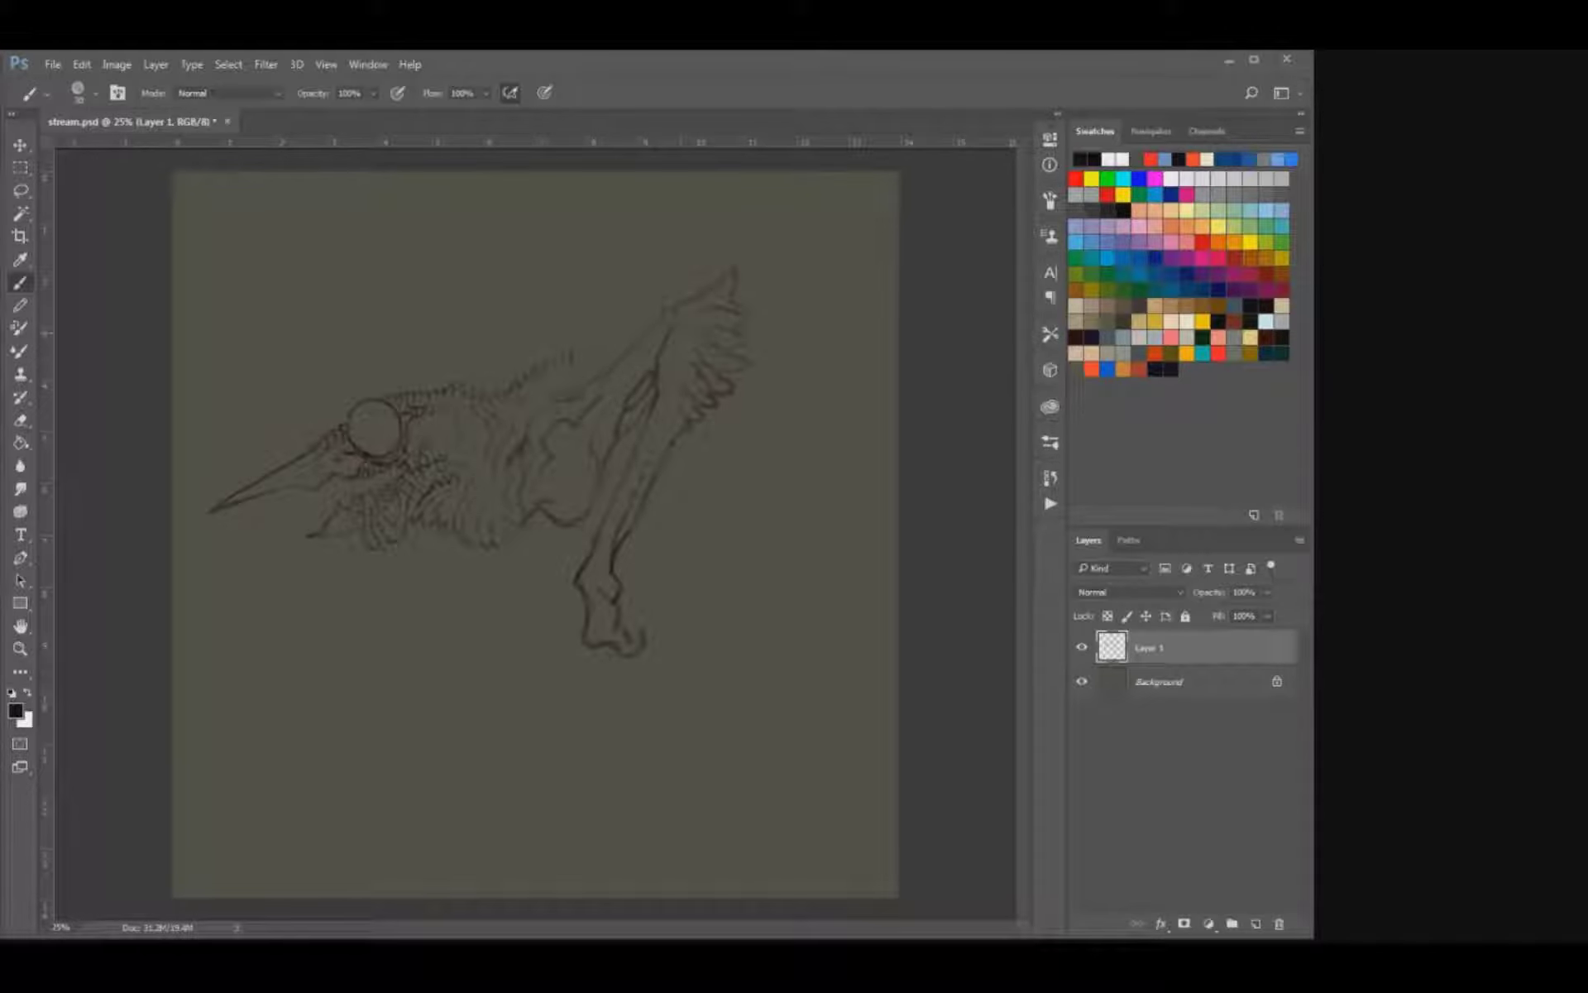
Strengthen the shoulder contour and extend the crest's spikes up to the limb.
key(e)
key(b)
drag(619, 357, 570, 399)
key(ctrl+t)
key(Escape)
drag(588, 367, 601, 348)
key(ctrl+t)
key(Escape)
Rough in the angled rear limb bones and add the far limb's tall, feathered spikes above the back.
drag(718, 545, 838, 429)
key(ctrl+z)
drag(630, 269, 639, 338)
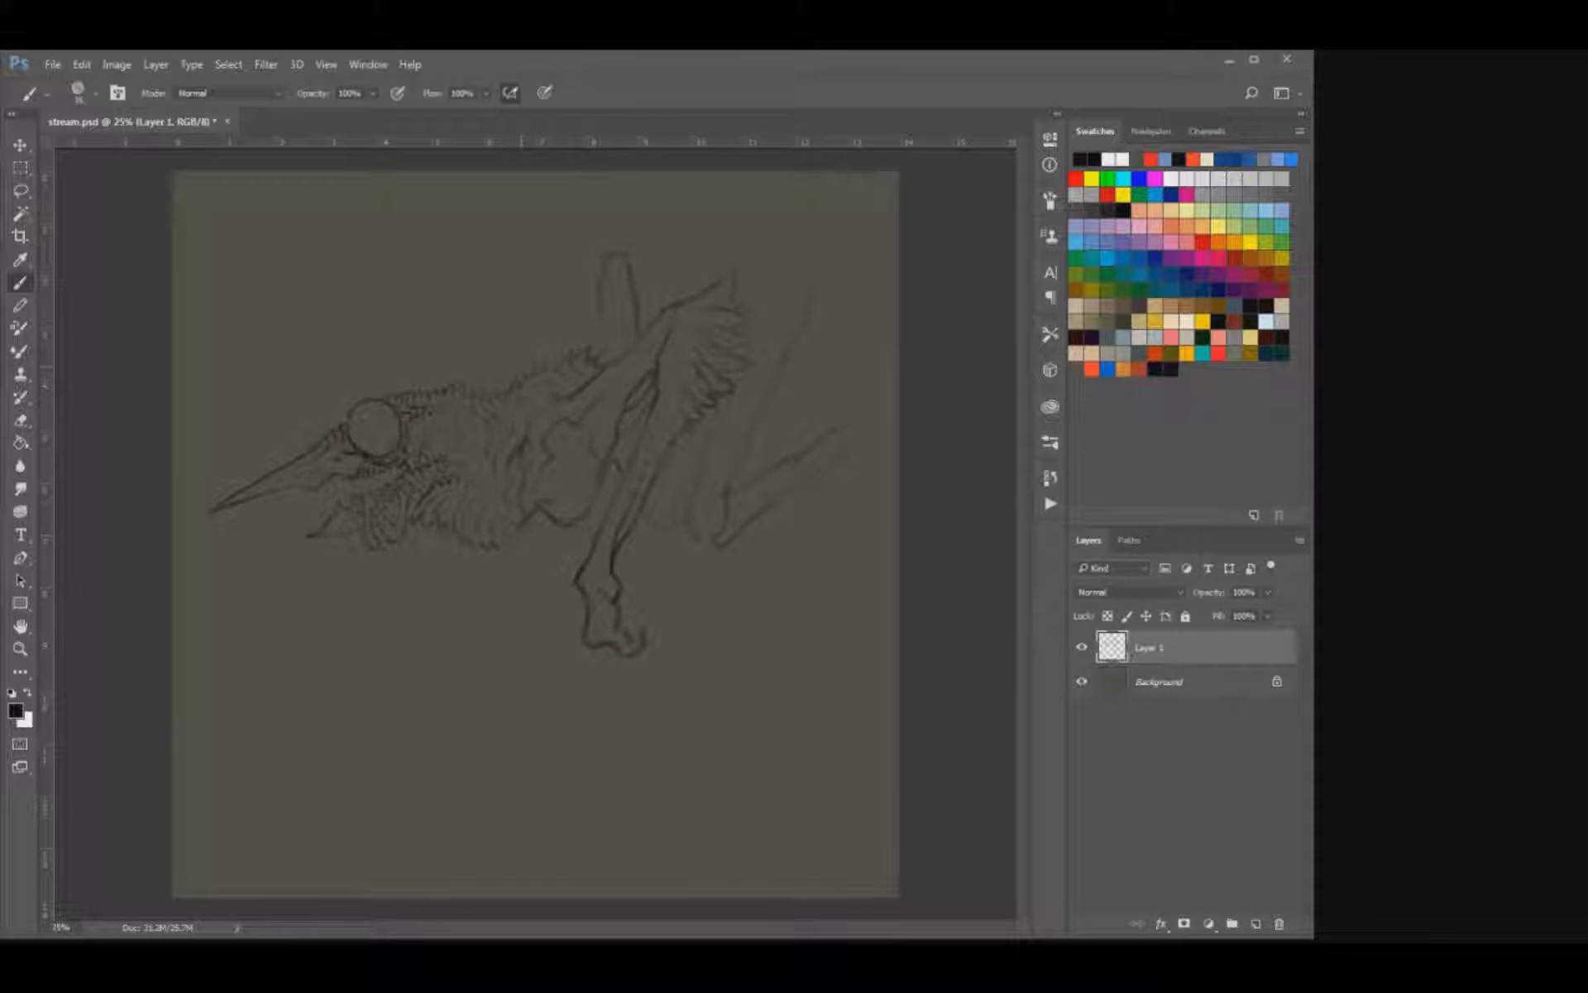
drag(530, 321, 522, 350)
drag(587, 282, 584, 303)
key(e)
key(b)
Sketch a pointed, hooked heel at the rear limb's bend and lengthen its rearward segment.
mouse_move(682, 529)
mouse_down()
mouse_move(651, 565)
mouse_move(728, 506)
mouse_move(646, 567)
mouse_move(674, 560)
mouse_up()
key(e)
key(b)
key(e)
key(b)
drag(593, 519, 575, 542)
drag(849, 421, 860, 413)
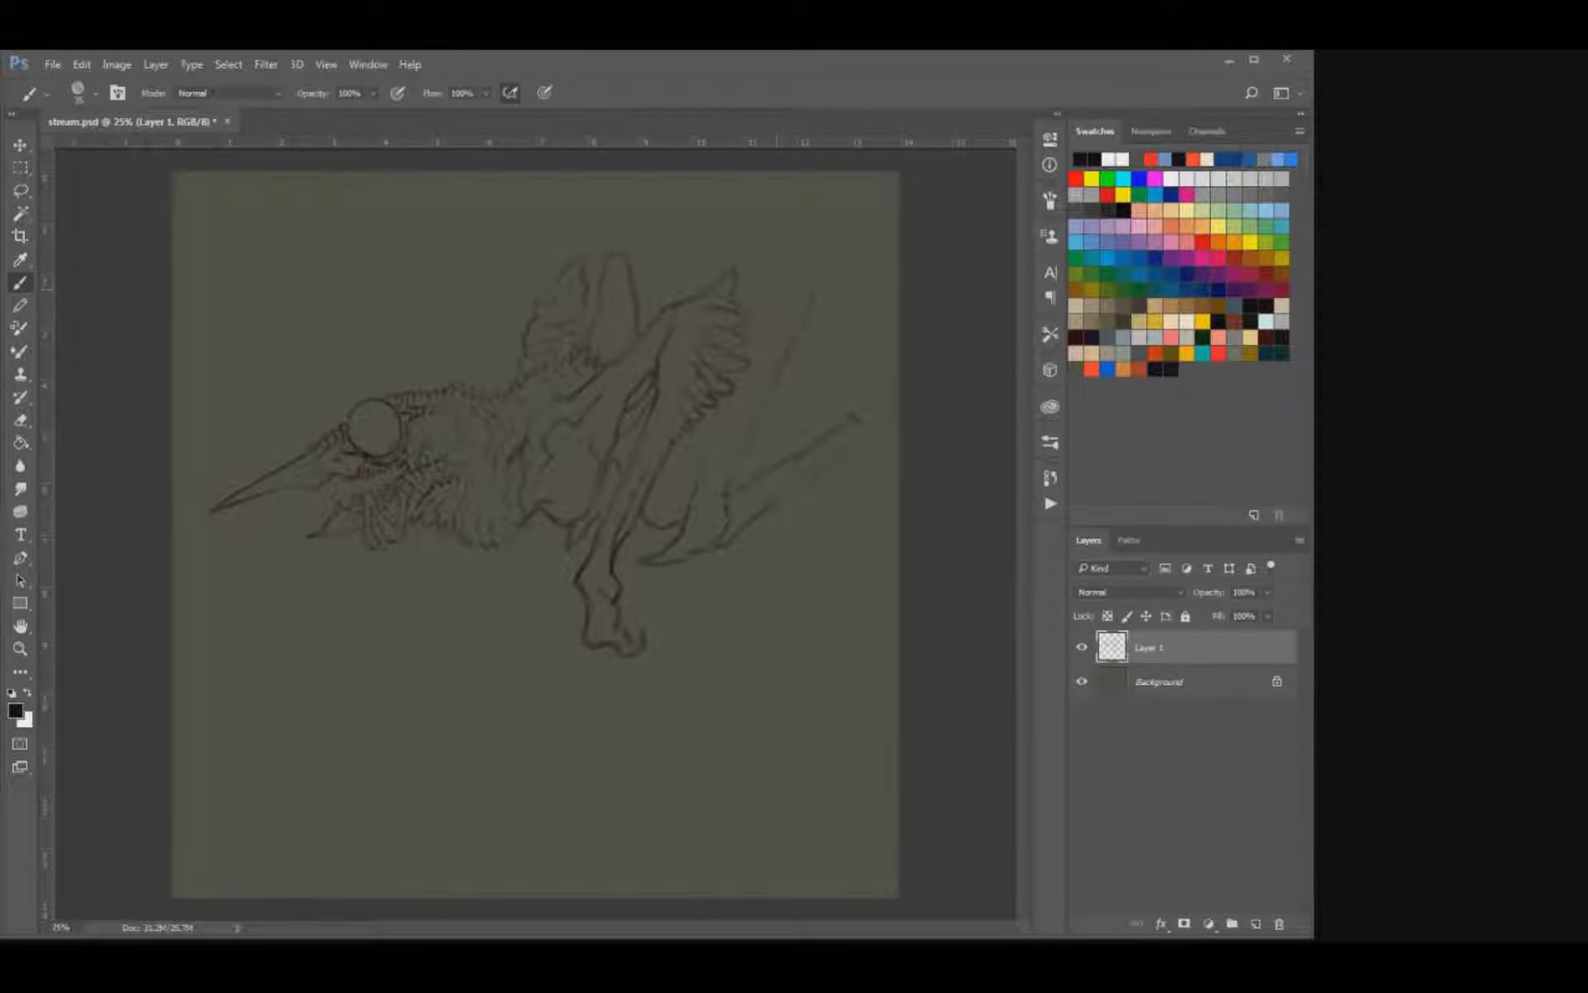
Sharpen the rear limb's upper tip and redraw its long back edge down toward the heel.
drag(817, 257, 813, 287)
key(e)
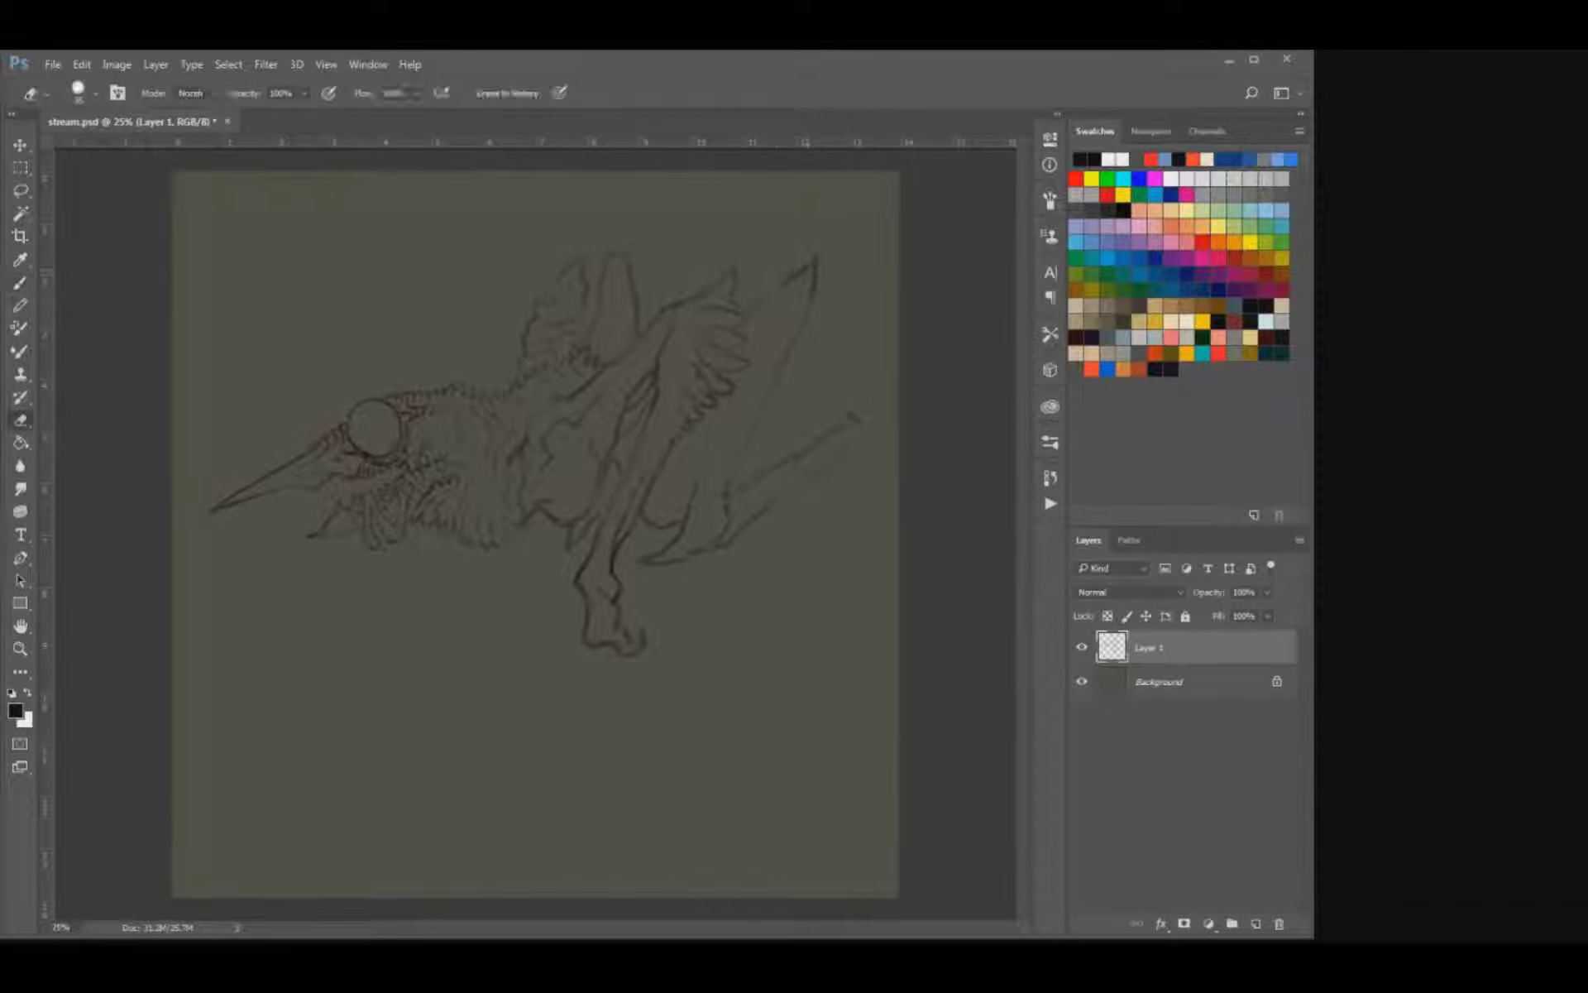
key(b)
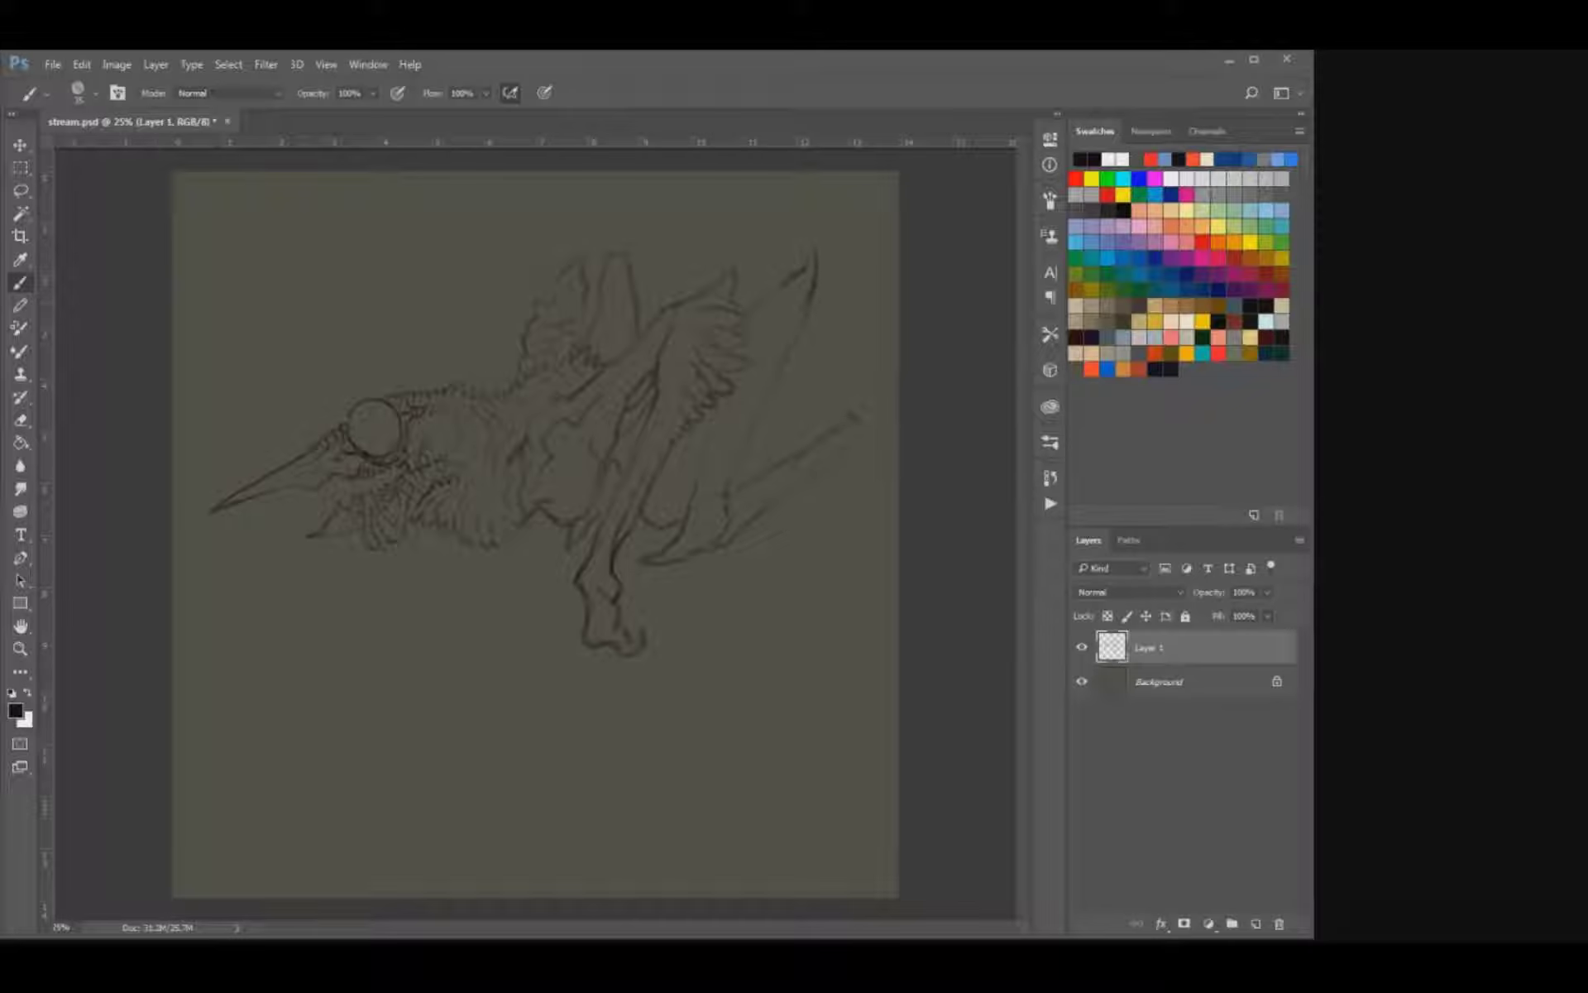
key(e)
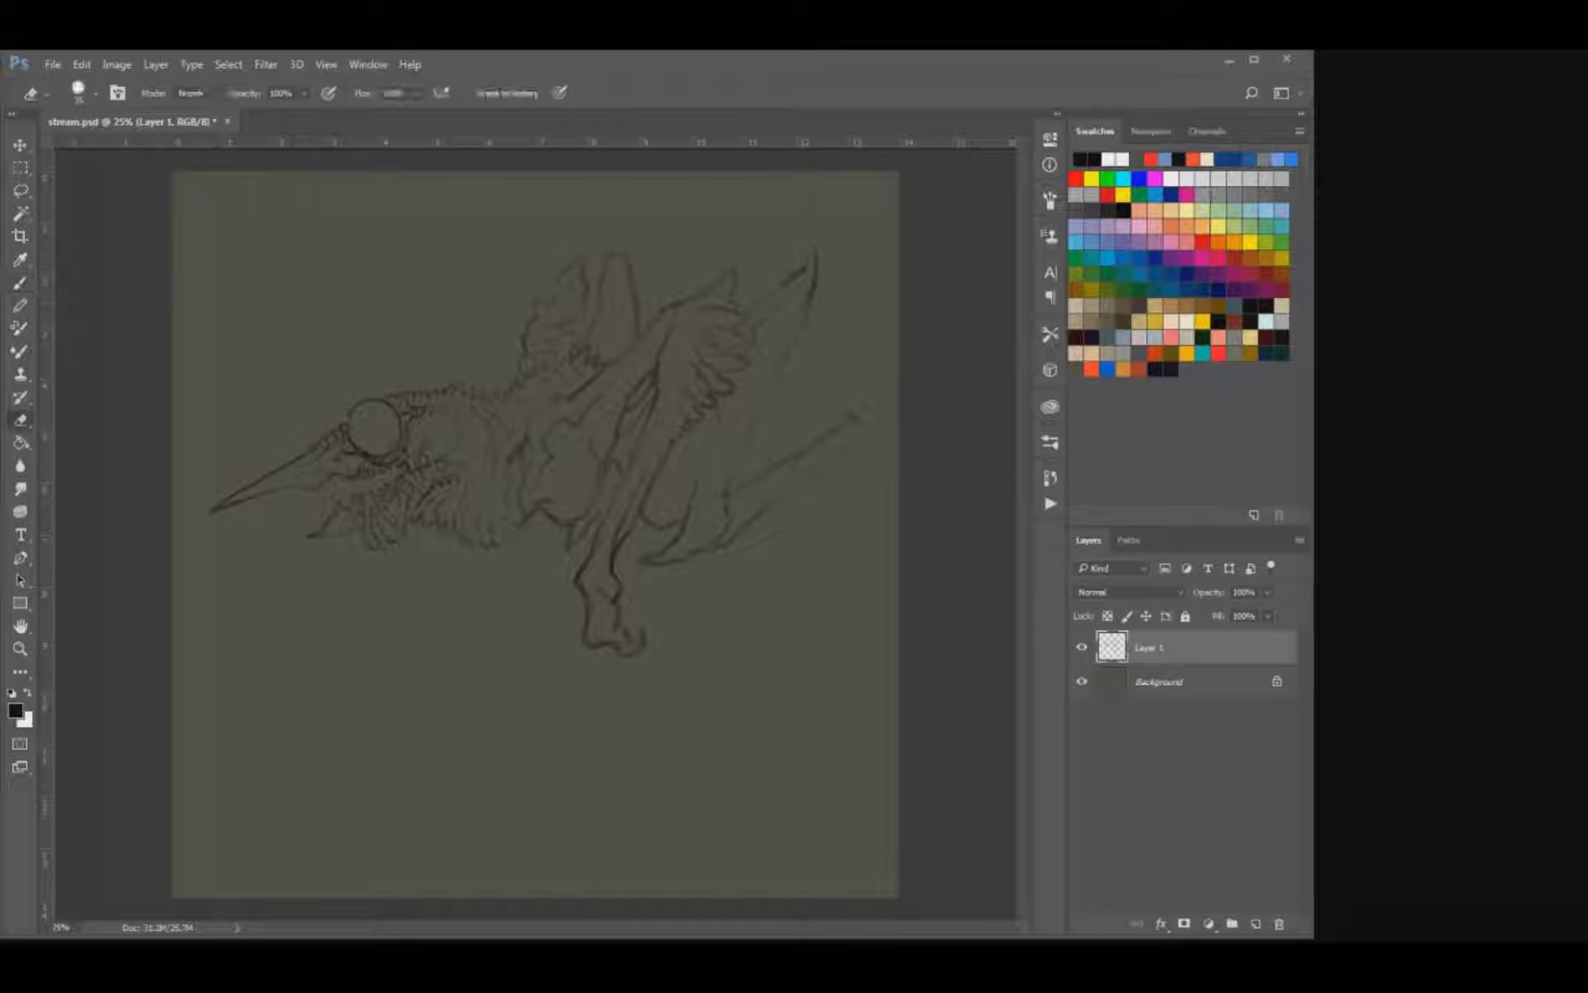
key(b)
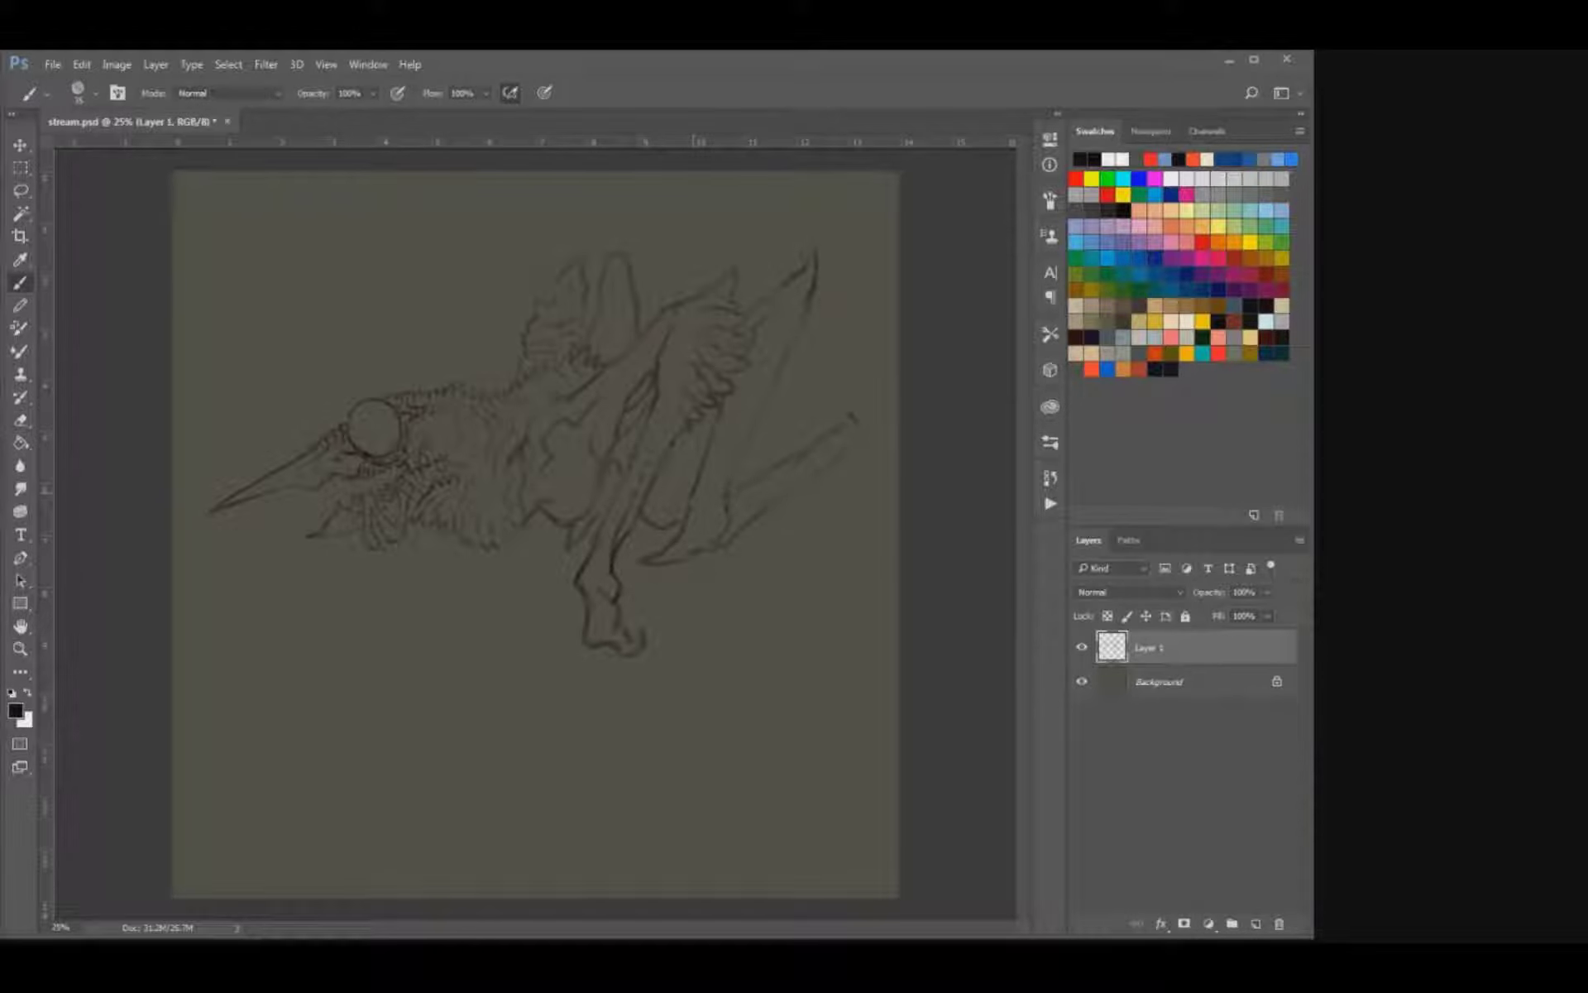
key(e)
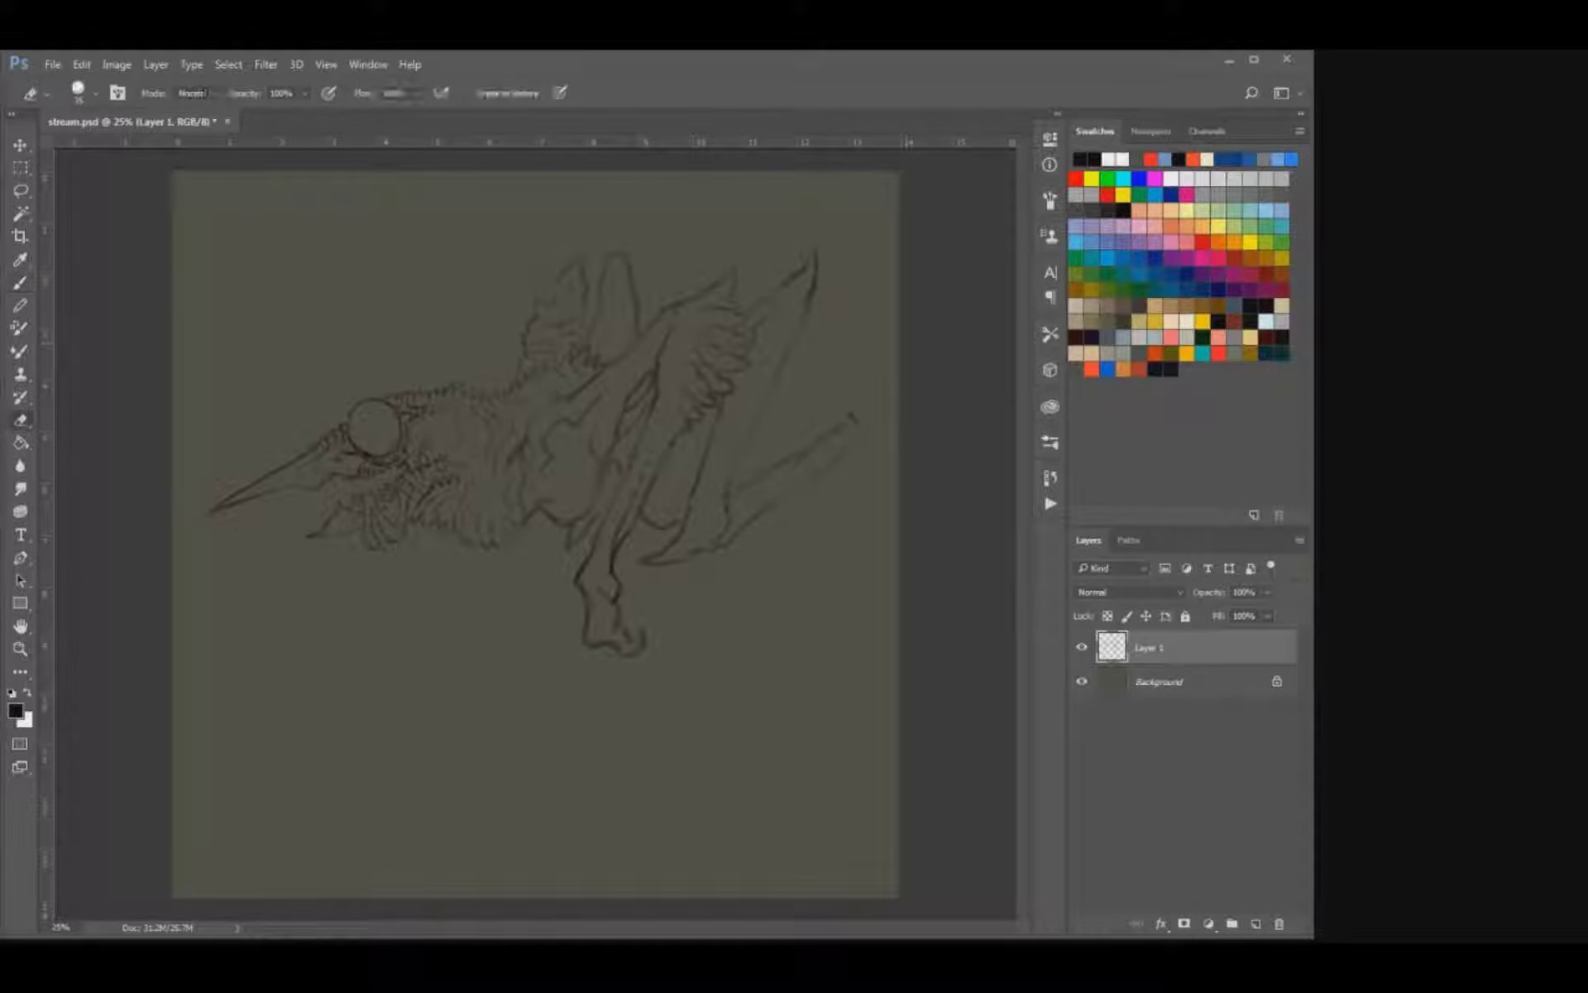
key(b)
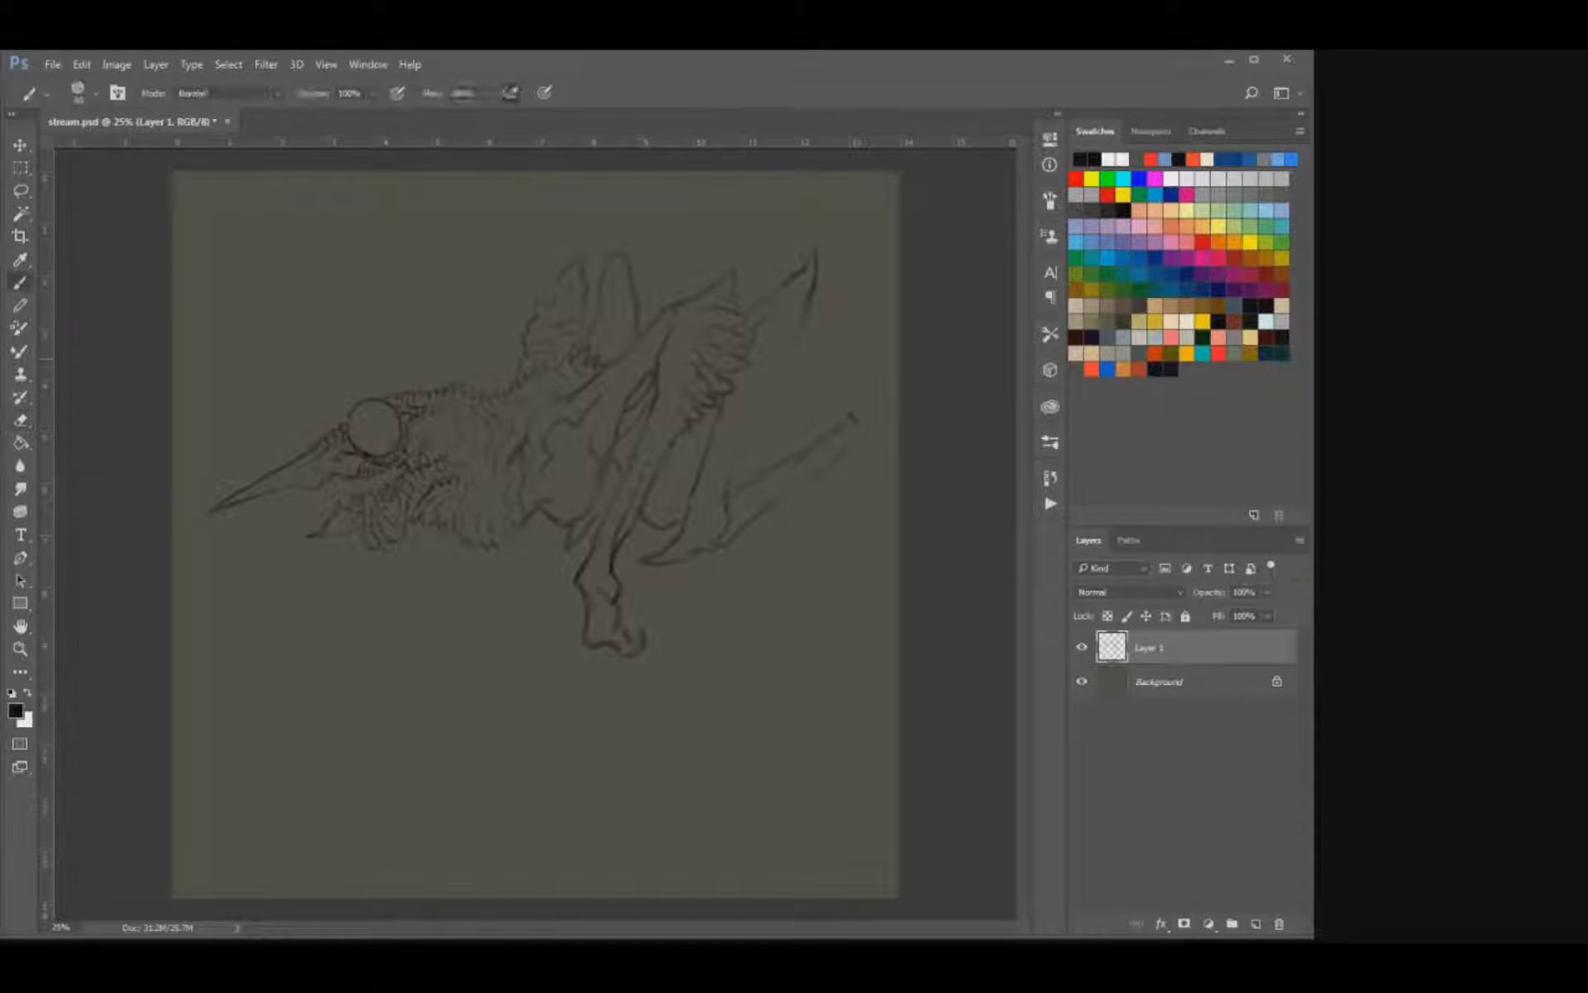
mouse_move(802, 321)
mouse_down()
mouse_move(752, 395)
mouse_move(726, 484)
mouse_up()
Clean up the heel with the eraser and reshape it as a curved hook behind the front leg.
key(e)
mouse_move(685, 561)
mouse_down()
mouse_move(635, 562)
mouse_move(695, 556)
mouse_move(653, 570)
mouse_up()
key(b)
key(e)
drag(569, 538, 649, 556)
key(b)
key(e)
key(b)
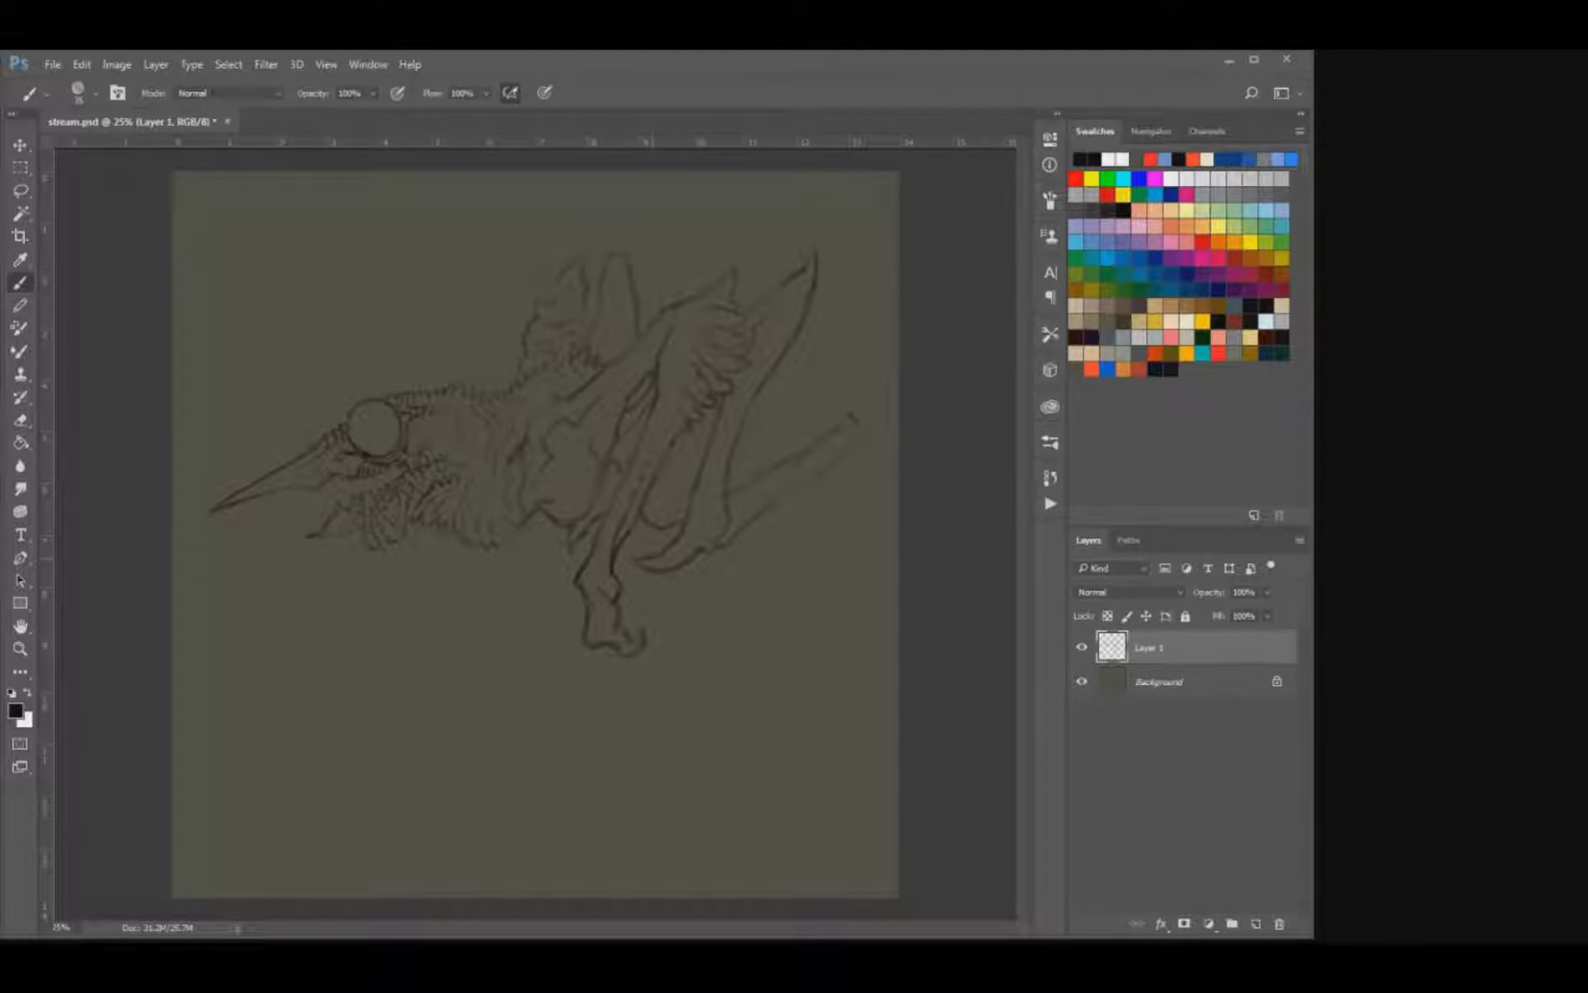
Refine the rear limb's joint and redraw the end of its rearward segment as an upturned point.
key(e)
key(b)
drag(709, 513, 724, 519)
key(e)
drag(850, 413, 859, 423)
key(b)
Scale the creature sketch down slightly and move it up and left.
key(v)
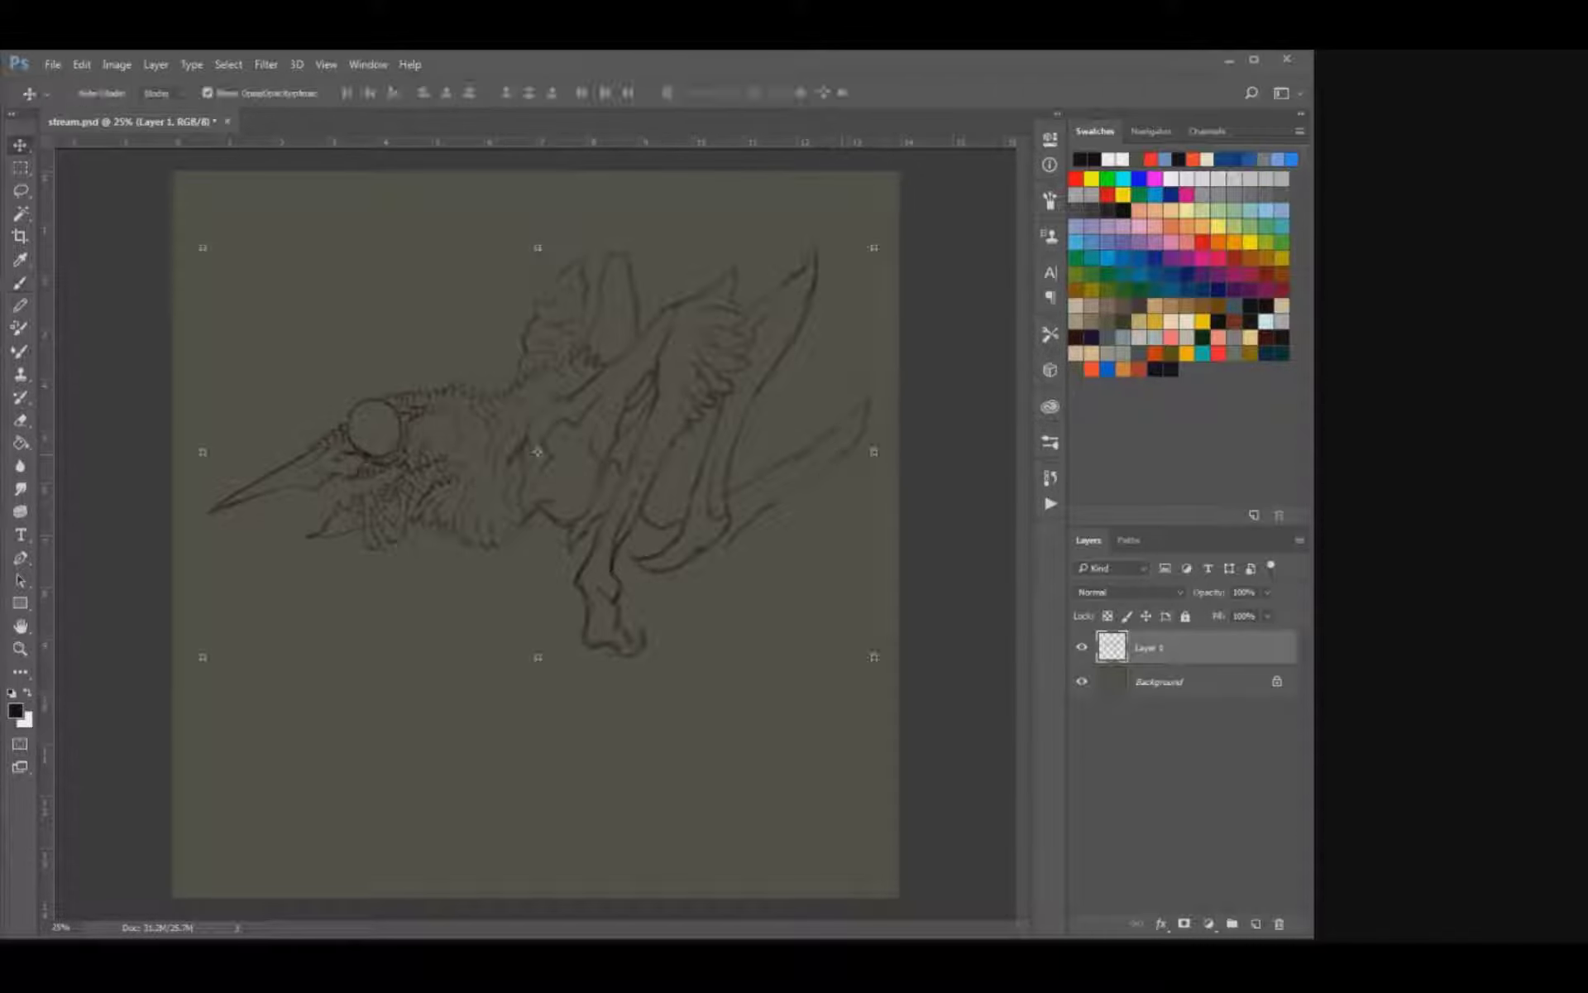
drag(873, 247, 852, 260)
key(Return)
drag(538, 451, 519, 423)
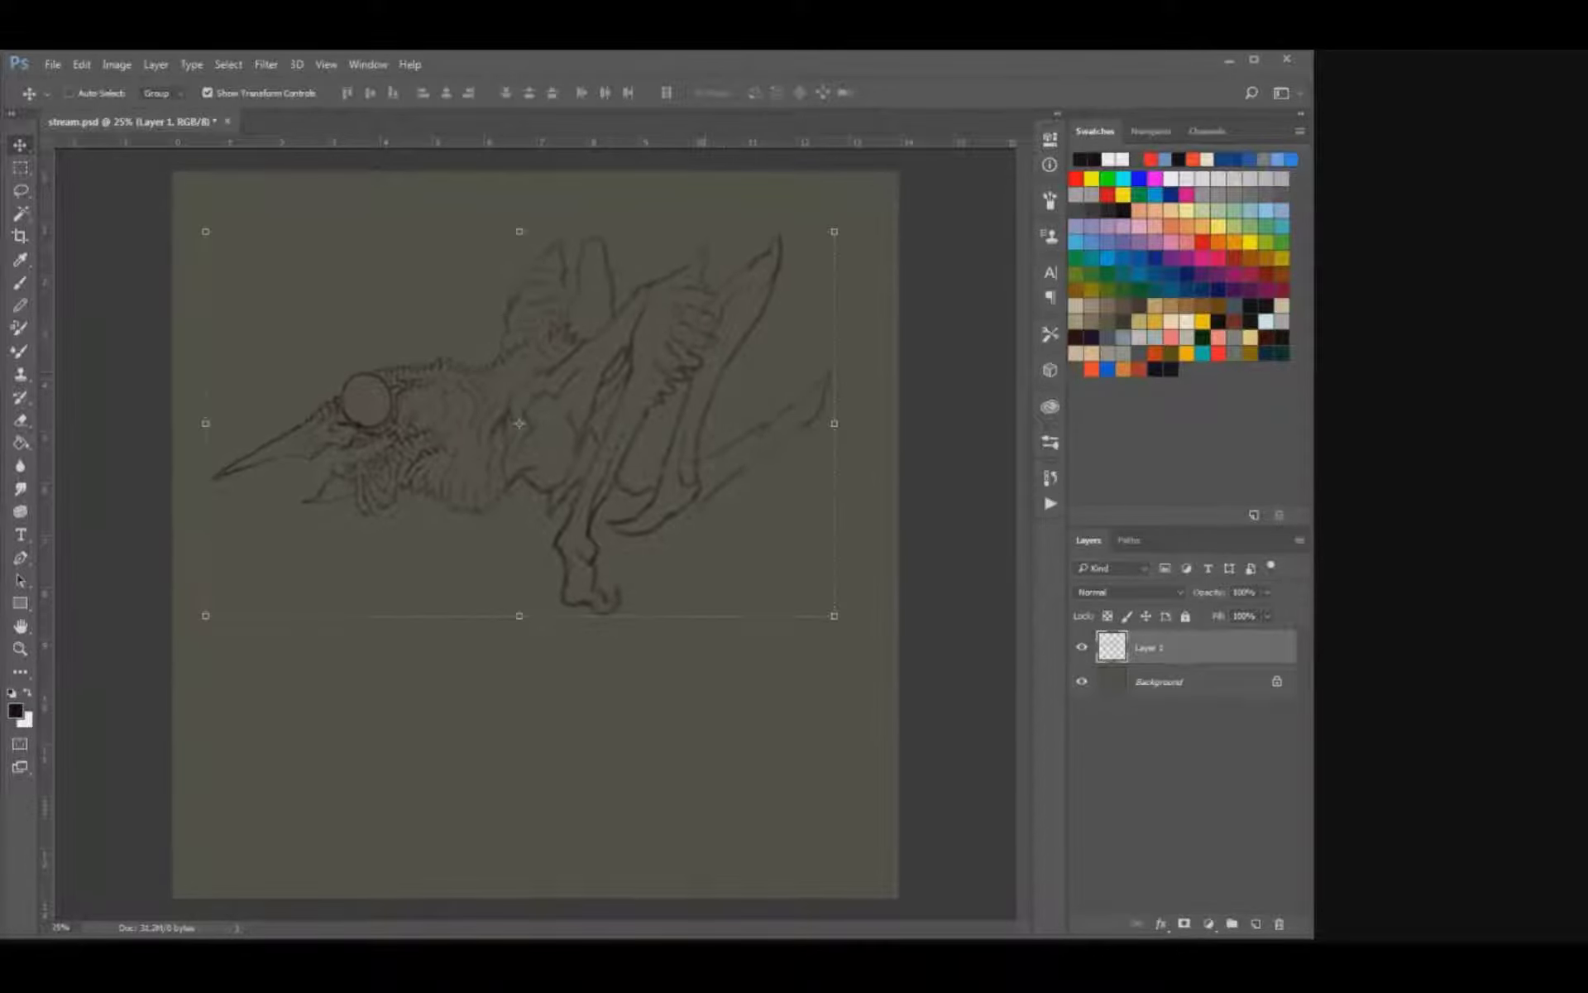
Draw the far limb's tall spike to a sharp point and darken its base above the back.
key(b)
drag(602, 245, 597, 221)
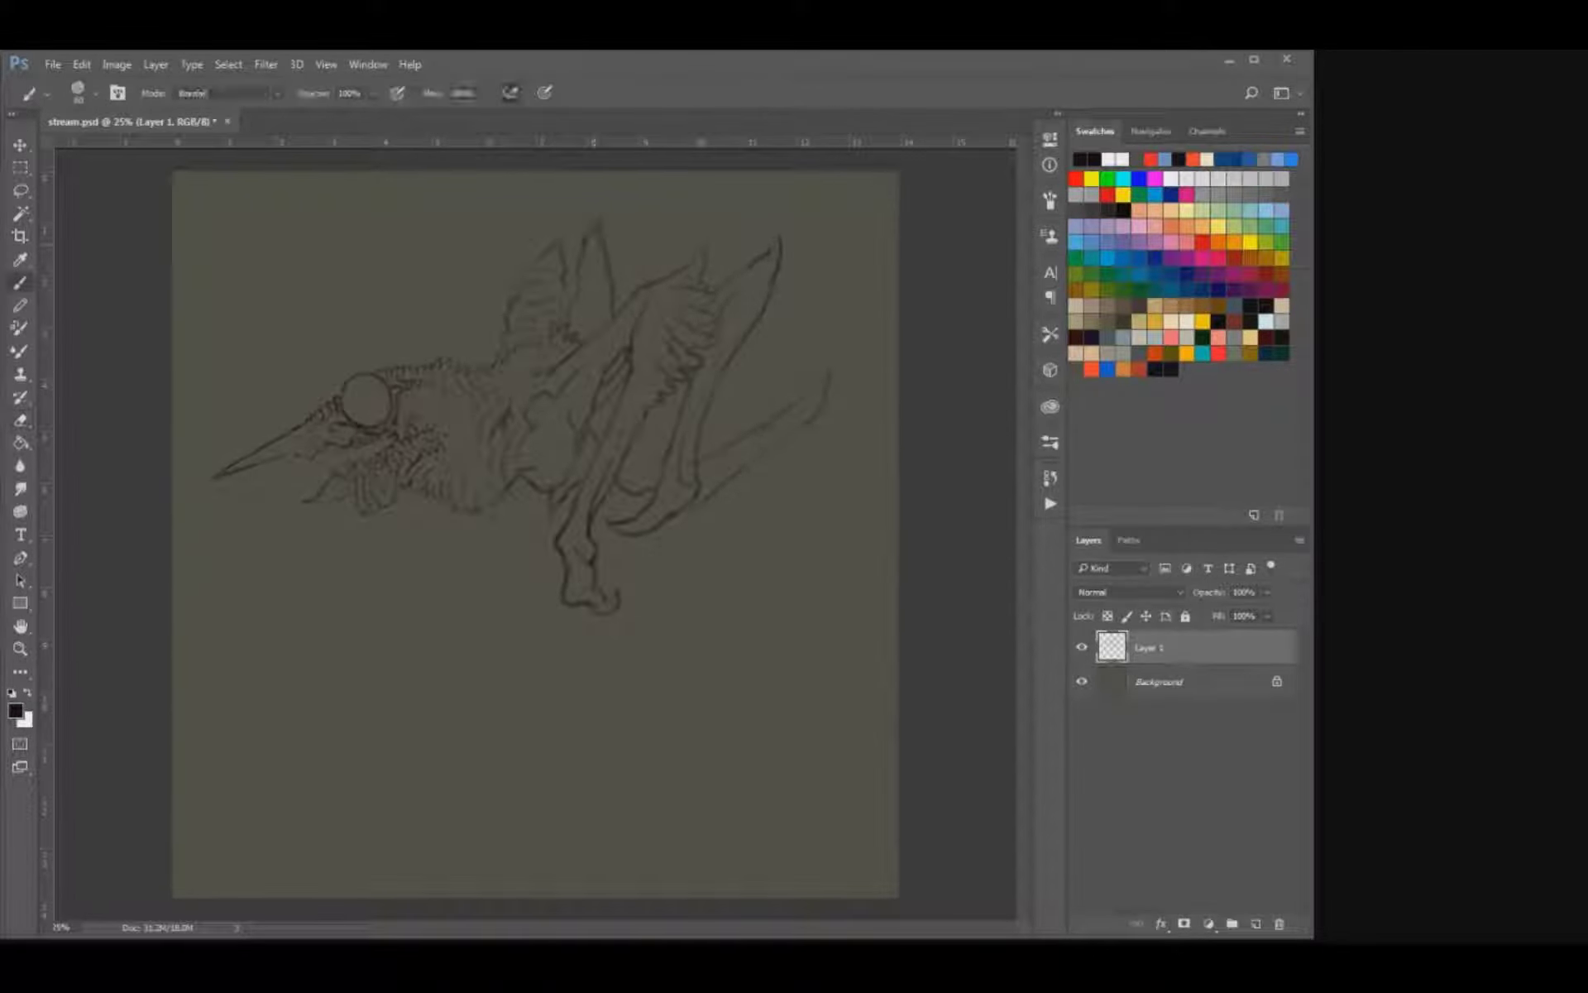
key(e)
key(b)
drag(581, 289, 576, 306)
Sketch the hind leg's next bones folding down from the pointed rear tip to a lower bend.
drag(827, 381, 787, 477)
drag(678, 514, 700, 505)
drag(728, 542, 688, 580)
drag(813, 531, 690, 586)
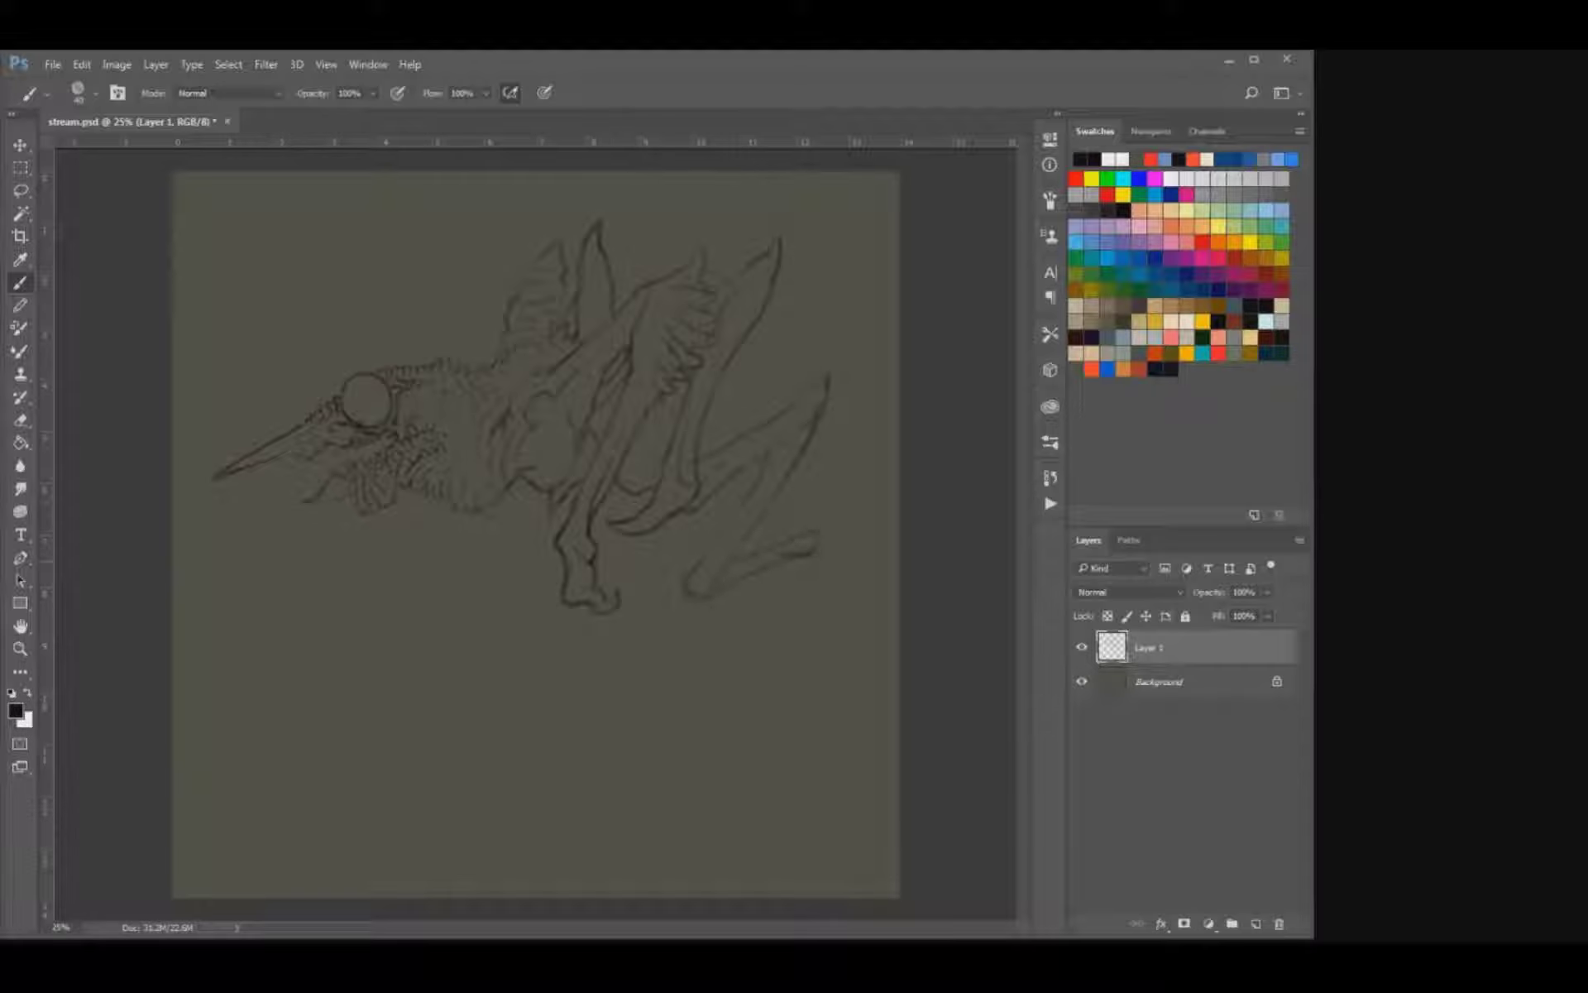
Shape the pointed lower joint and sketch the final hind leg segment down to a rounded, hooked foot.
key(e)
key(b)
drag(825, 524, 818, 544)
drag(809, 559, 748, 629)
key(ctrl+z)
mouse_move(762, 580)
mouse_down()
mouse_move(699, 635)
mouse_move(676, 686)
mouse_move(703, 717)
mouse_move(677, 699)
mouse_up()
key(e)
key(b)
drag(668, 706, 696, 720)
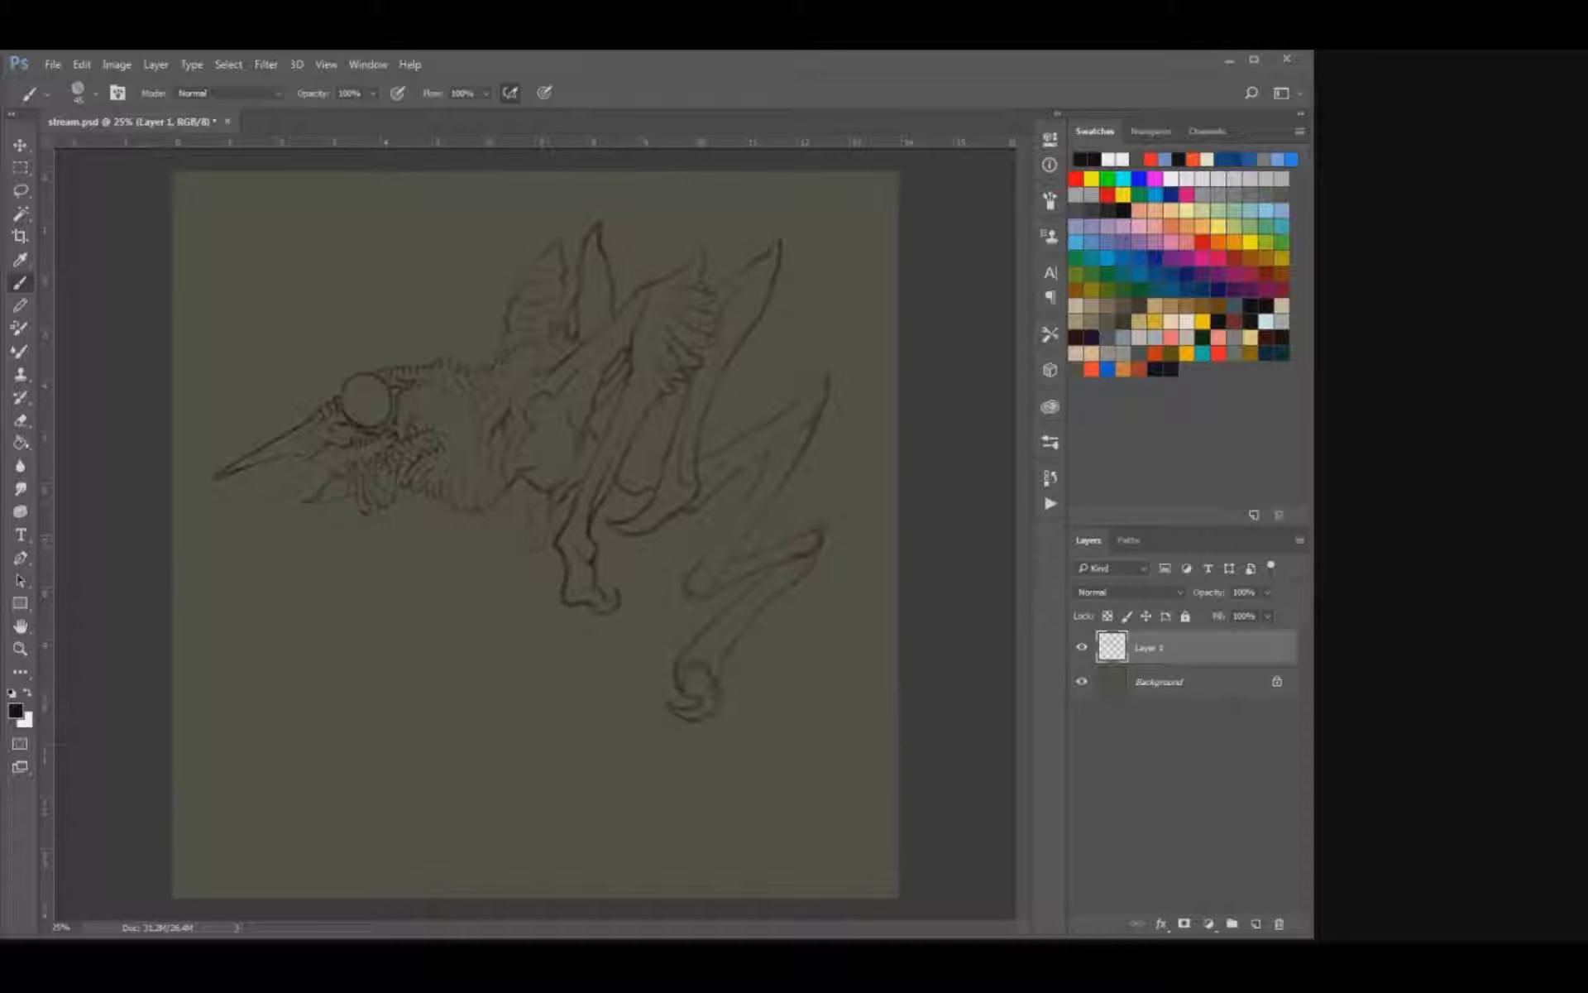
Sketch a long front leg reaching down and forward from beneath the torso to a small hooked foot.
drag(555, 542, 525, 604)
drag(505, 571, 446, 685)
key(e)
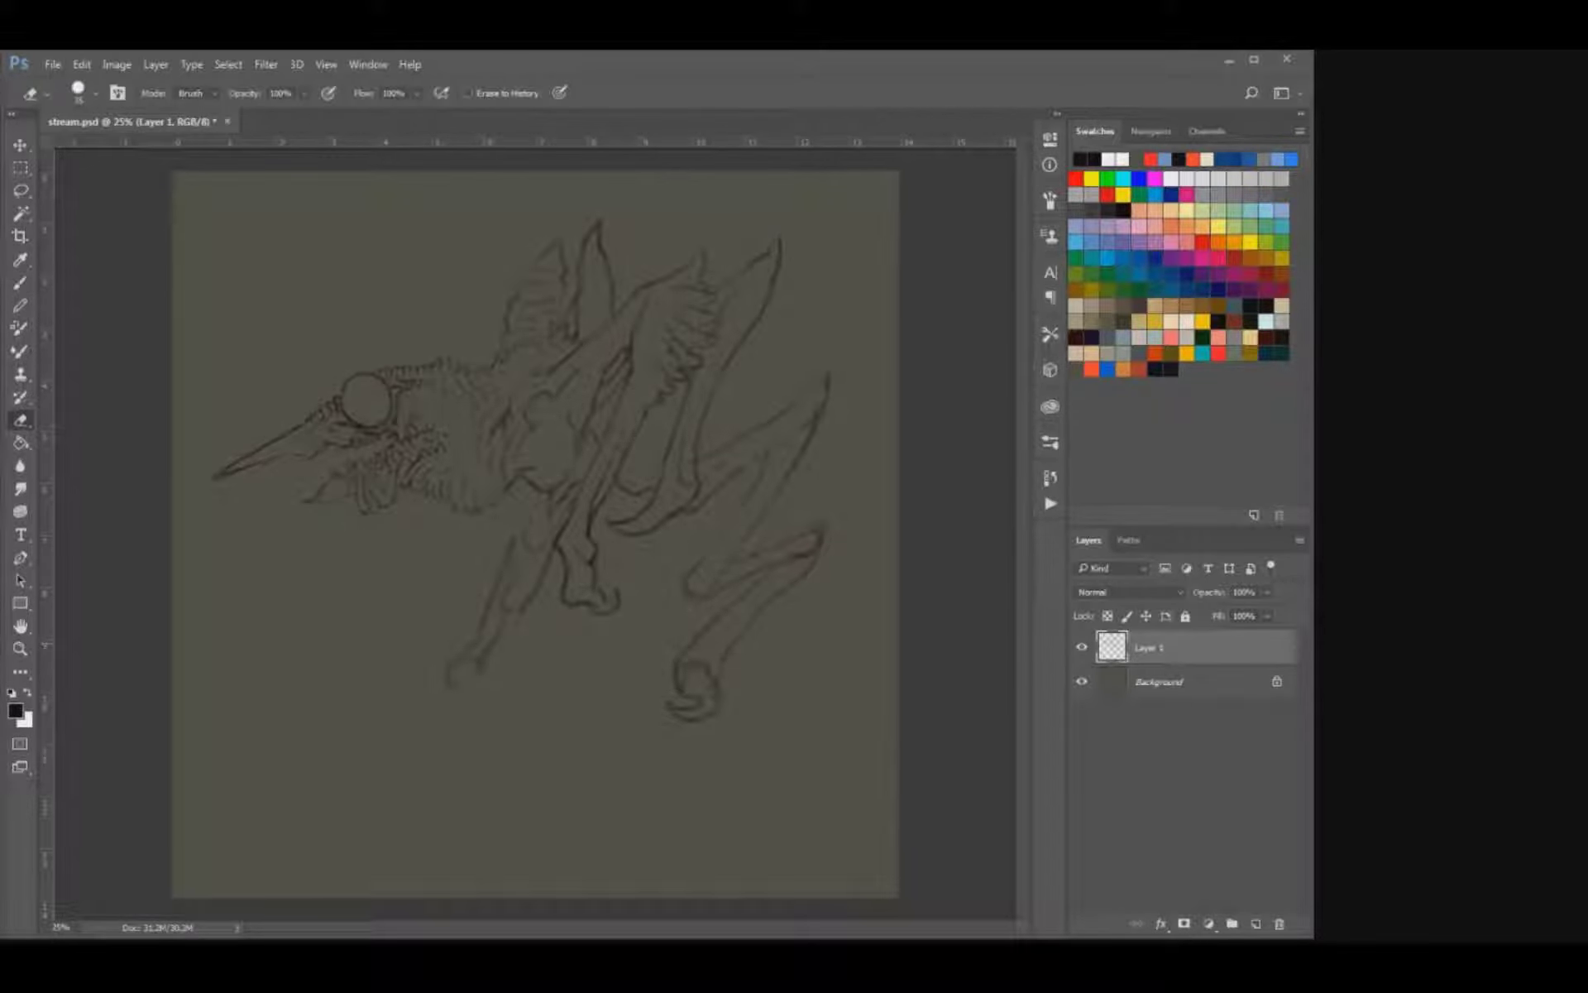
key(b)
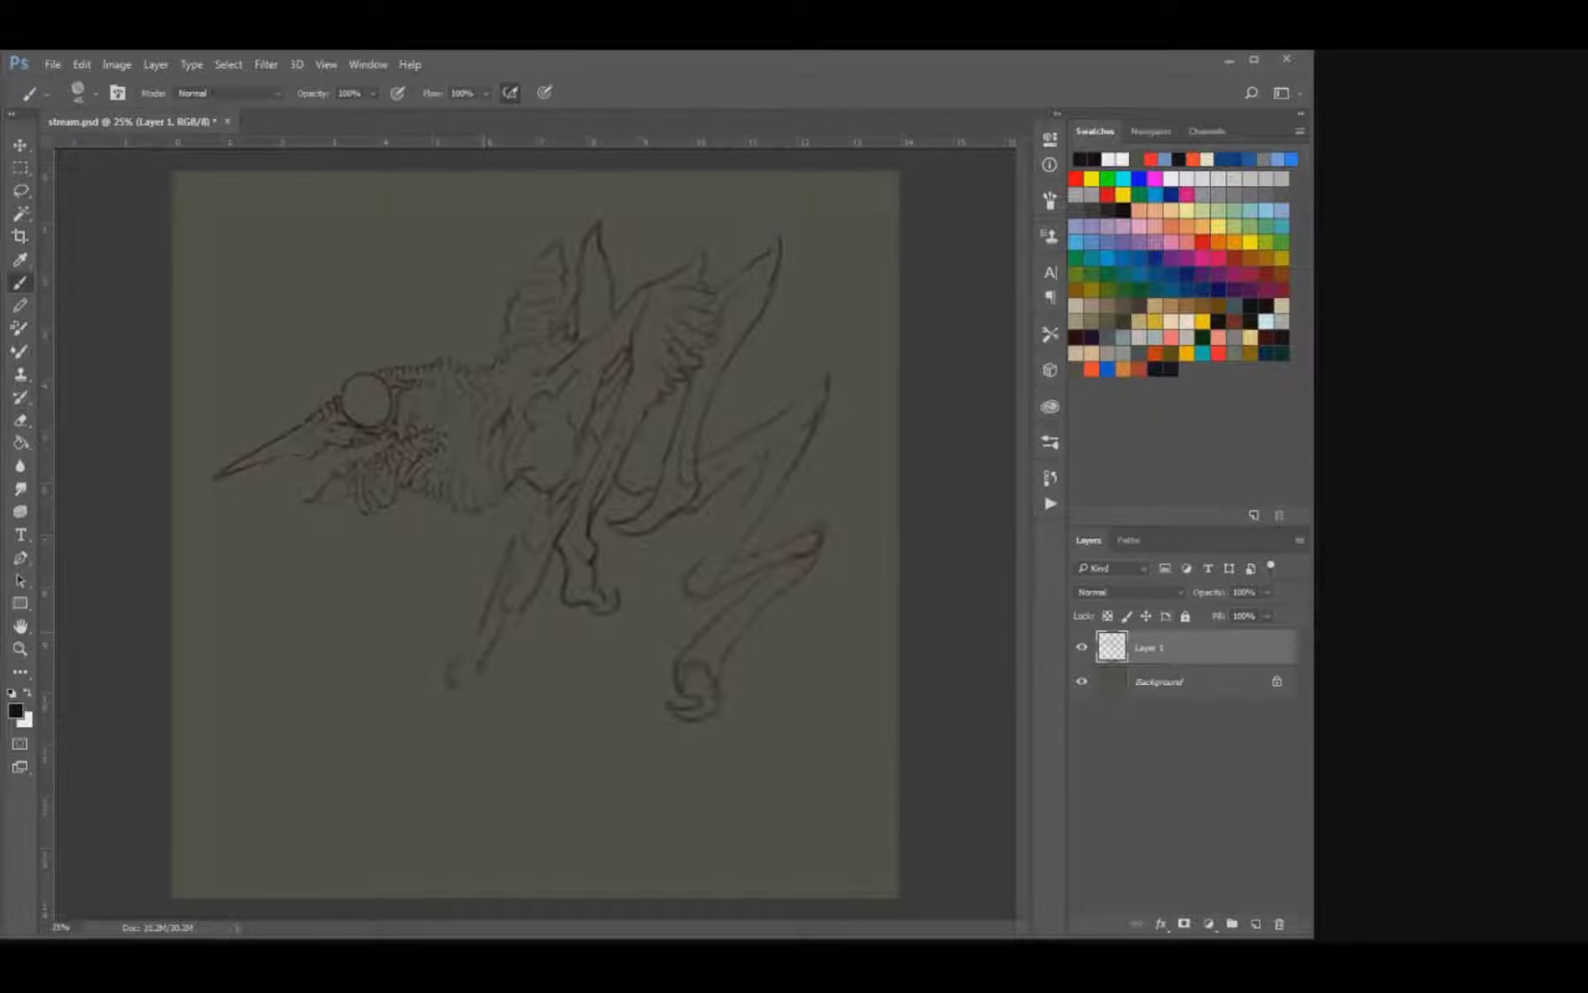
key(e)
key(b)
key(bracketleft)
drag(530, 488, 534, 503)
key(ctrl+z)
Draw a slender pointed spike extending backward behind the tall rear limb, and save the document.
drag(708, 410, 849, 310)
key(ctrl+z)
drag(741, 385, 841, 318)
key(ctrl+s)
Sharpen the slender rear spike's tip and add a second, shorter spike just above it.
key(e)
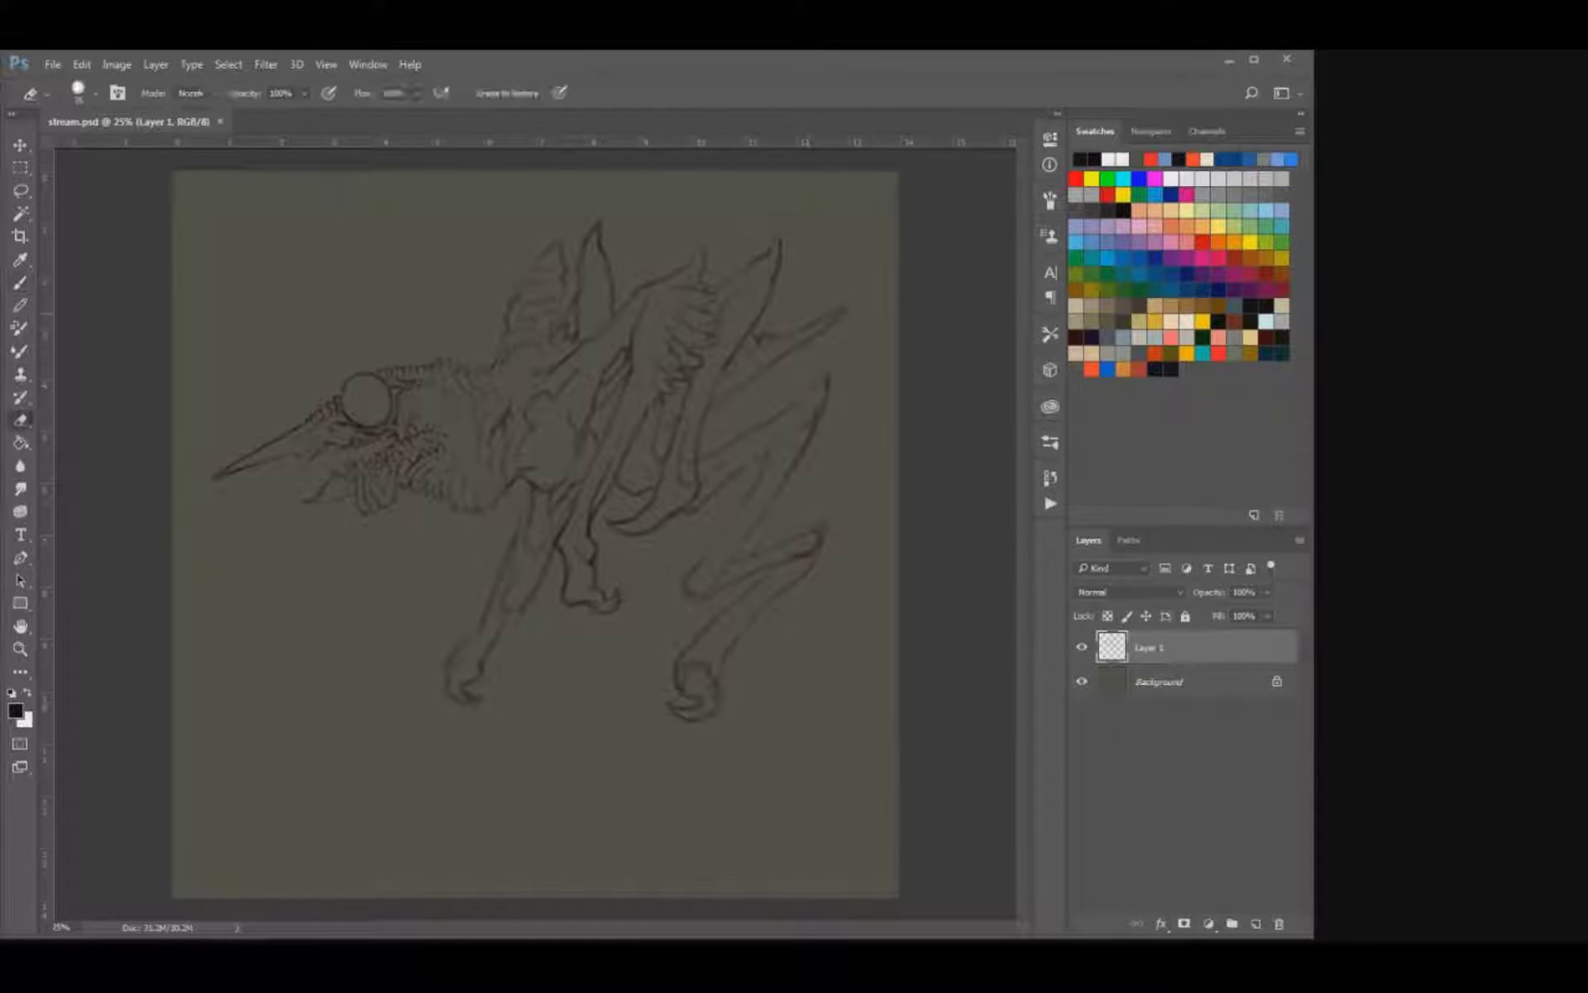
key(b)
drag(847, 309, 806, 328)
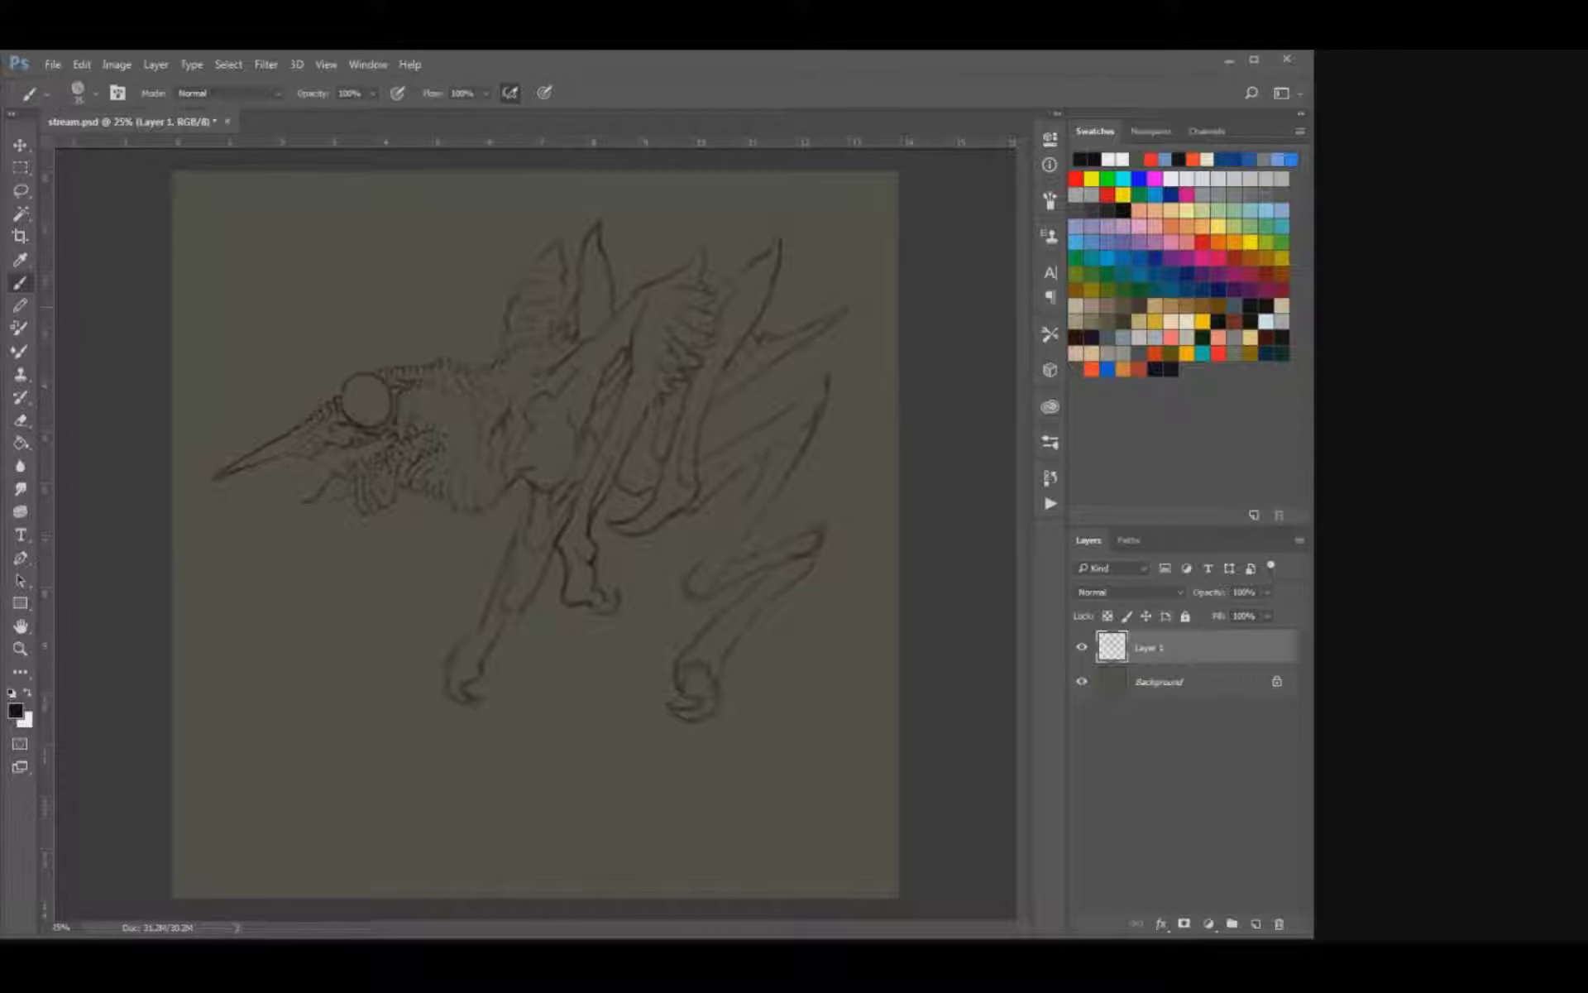
drag(776, 313, 763, 325)
key(ctrl+z)
key(ctrl+z)
drag(812, 297, 793, 315)
Refine the far limb's tall spike above the back, giving its edges a more irregular, bony contour.
key(e)
key(b)
key(e)
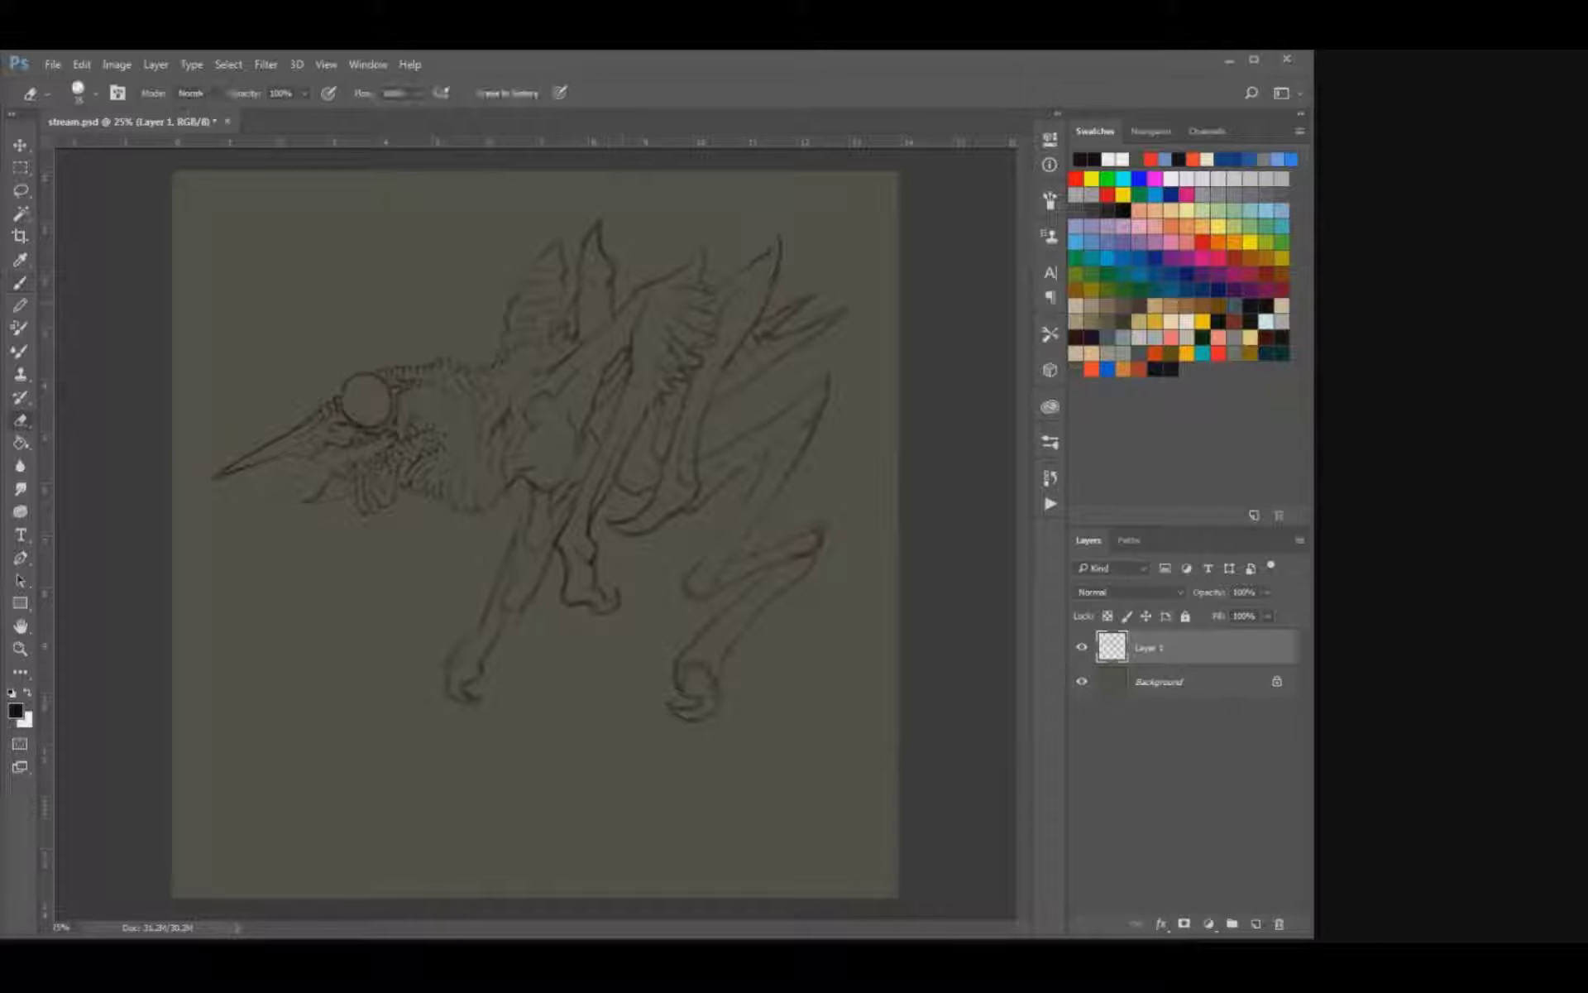
key(b)
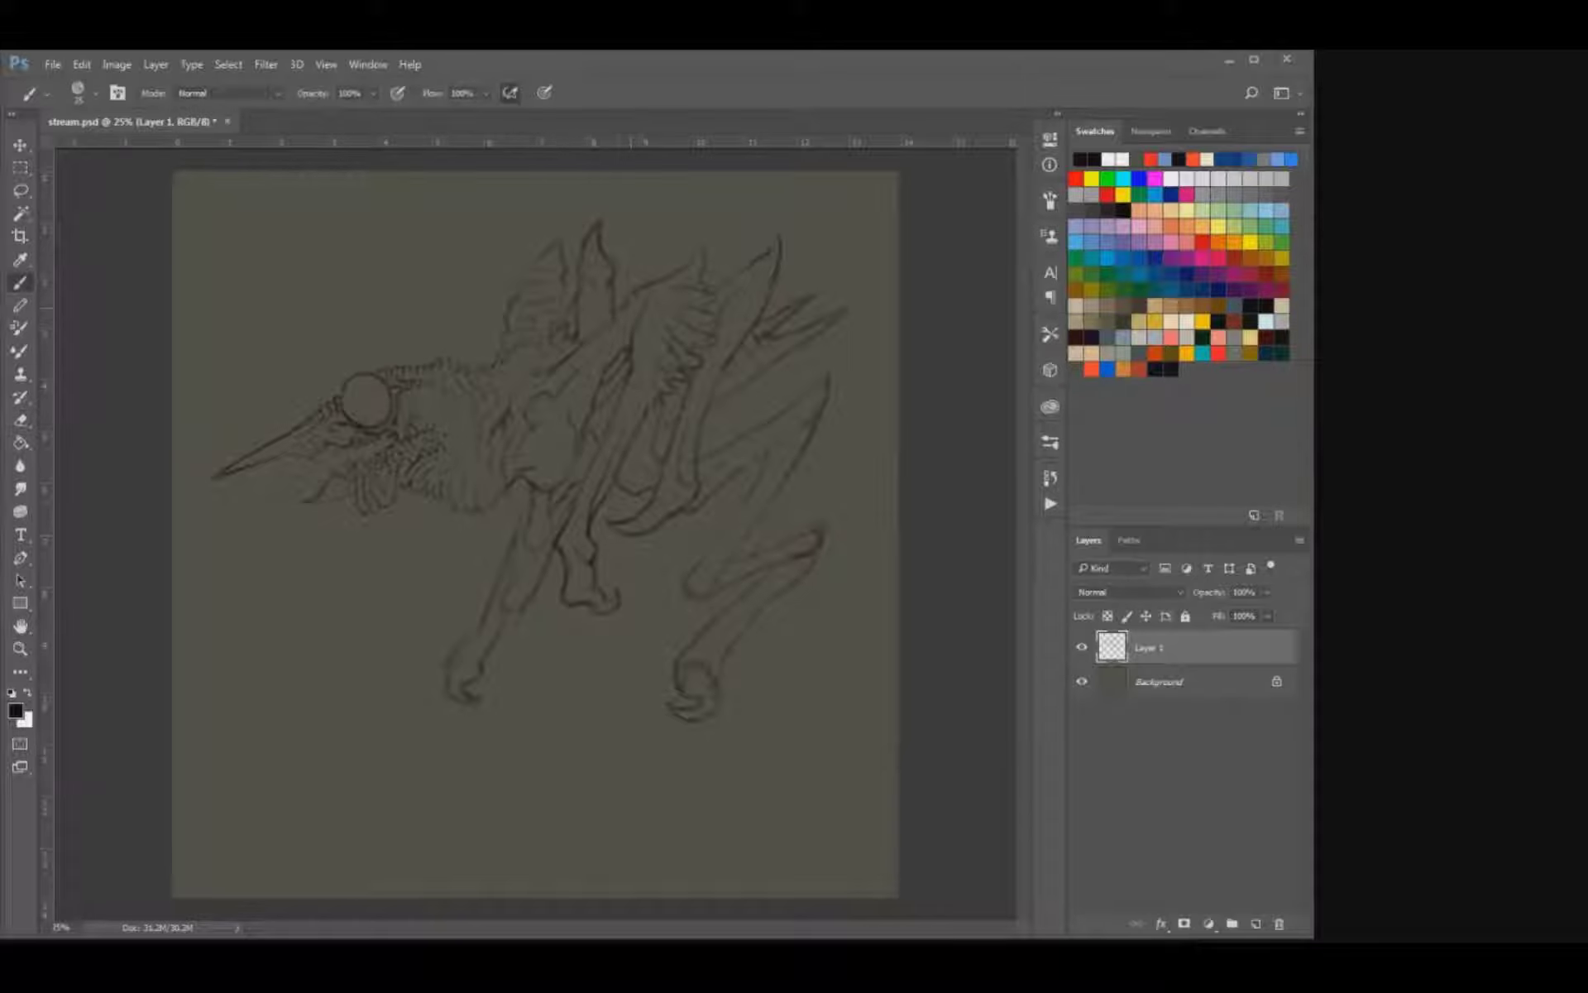
key(e)
key(b)
Define the long front leg's bones, outlining the upper joint beneath the torso and darkening the lower segment.
drag(563, 506, 486, 660)
key(e)
key(b)
key(e)
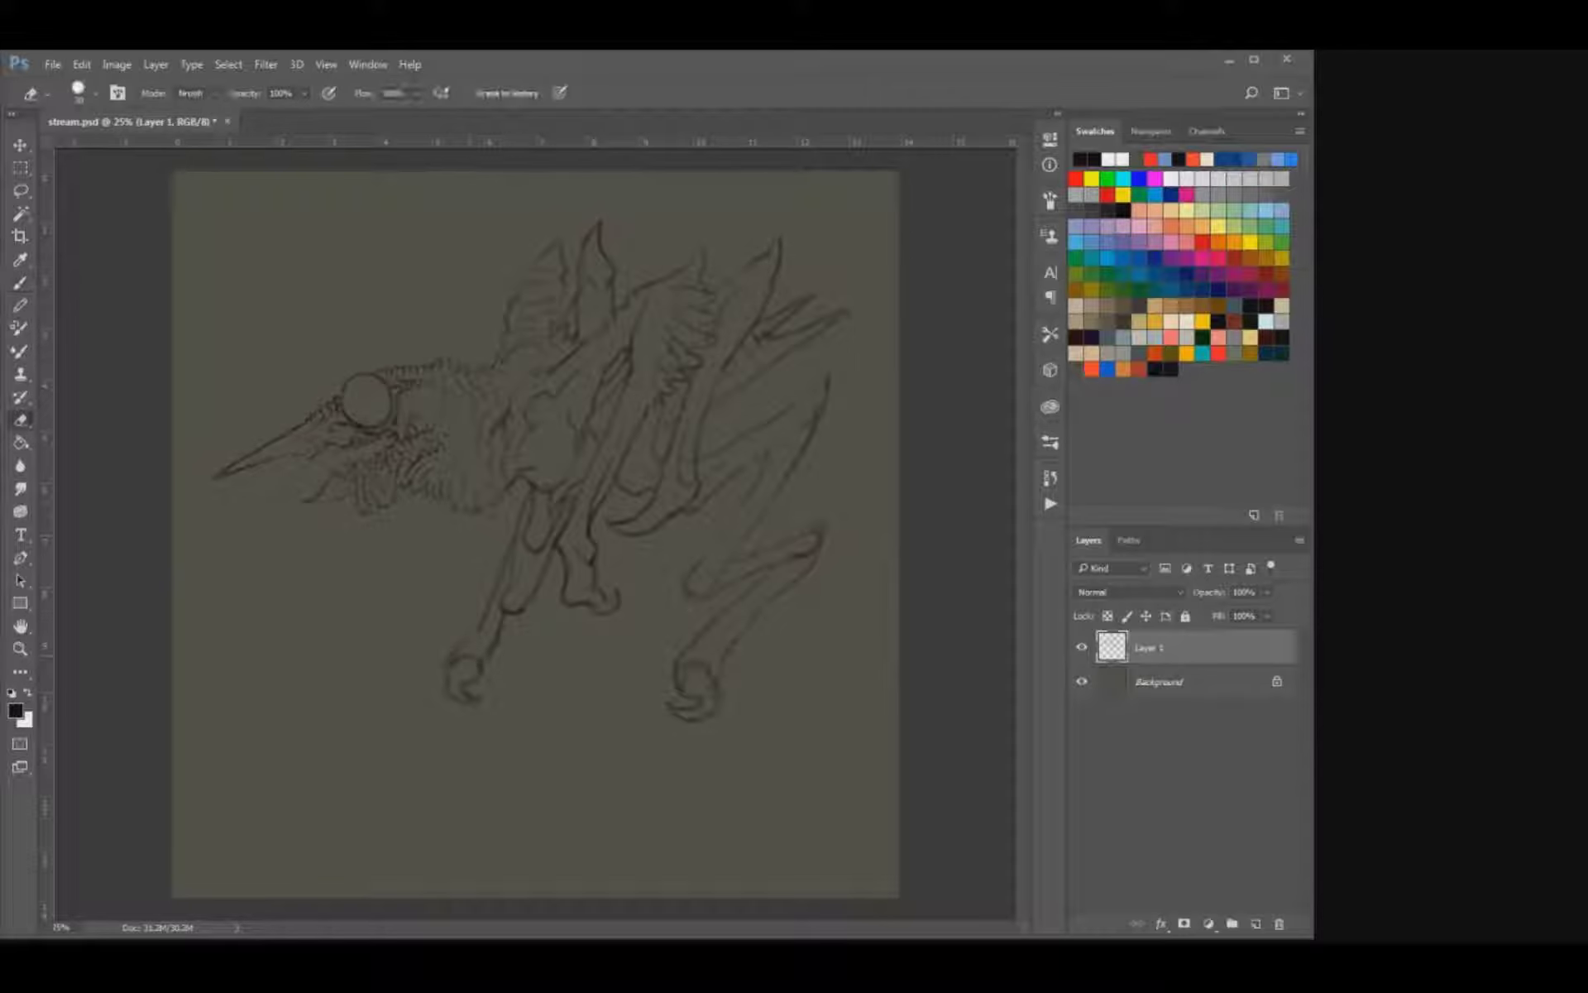
key(b)
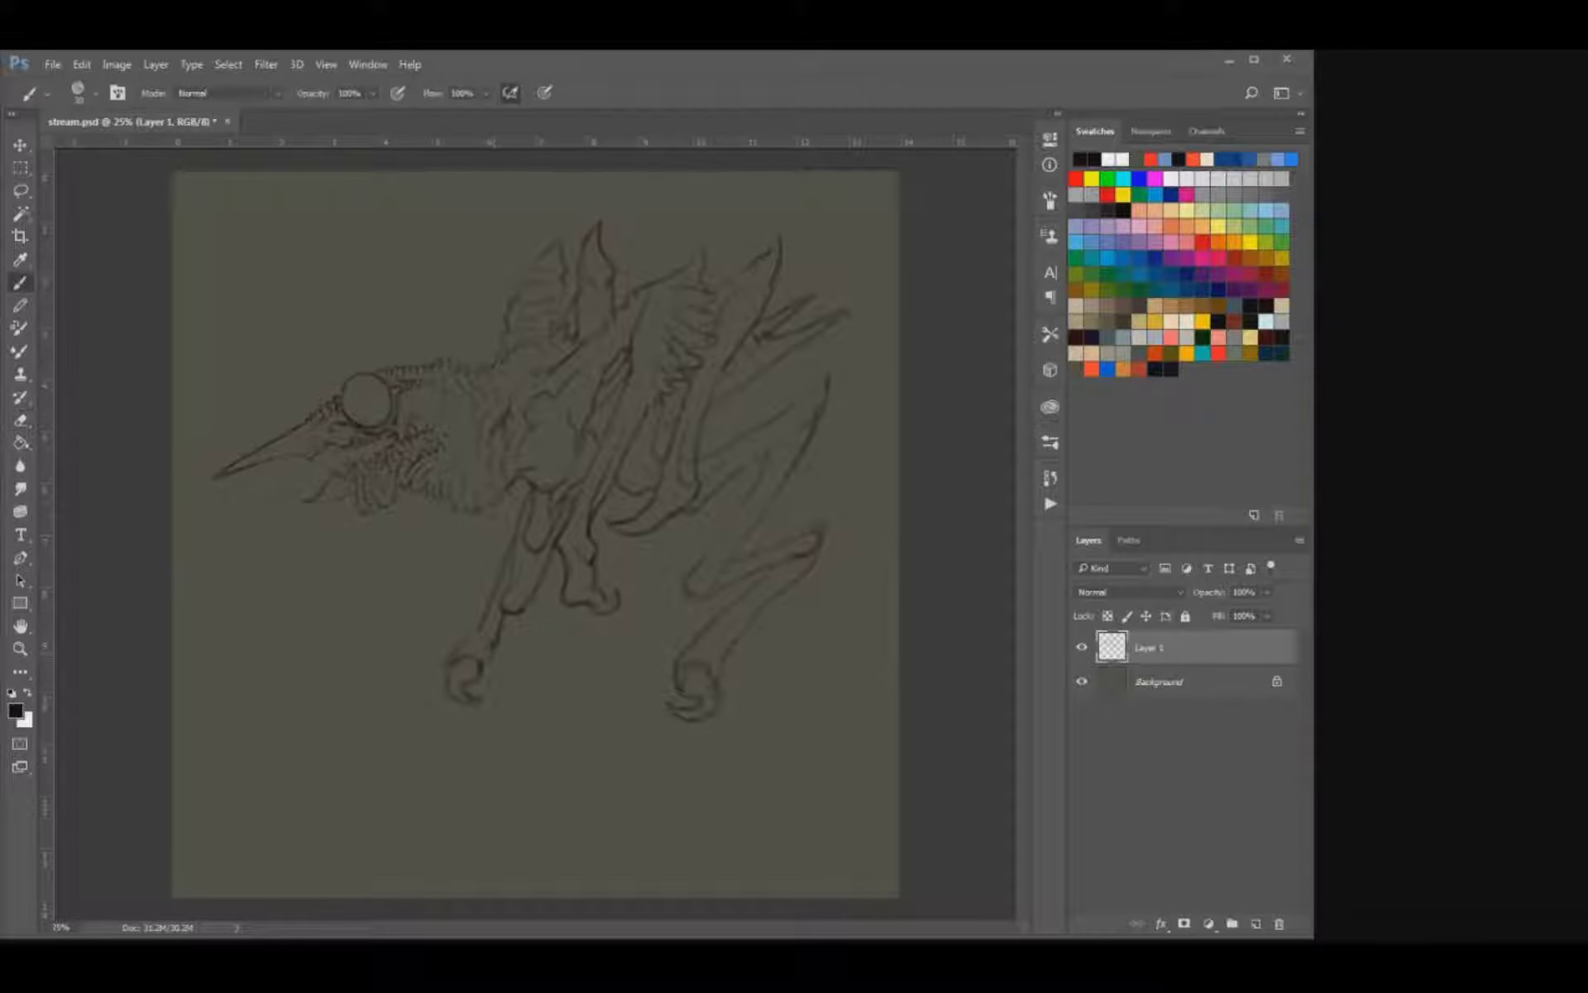
Clean up the long front leg's middle joint and darken the rounded, hooked foot.
key(e)
key(b)
key(e)
key(b)
key(e)
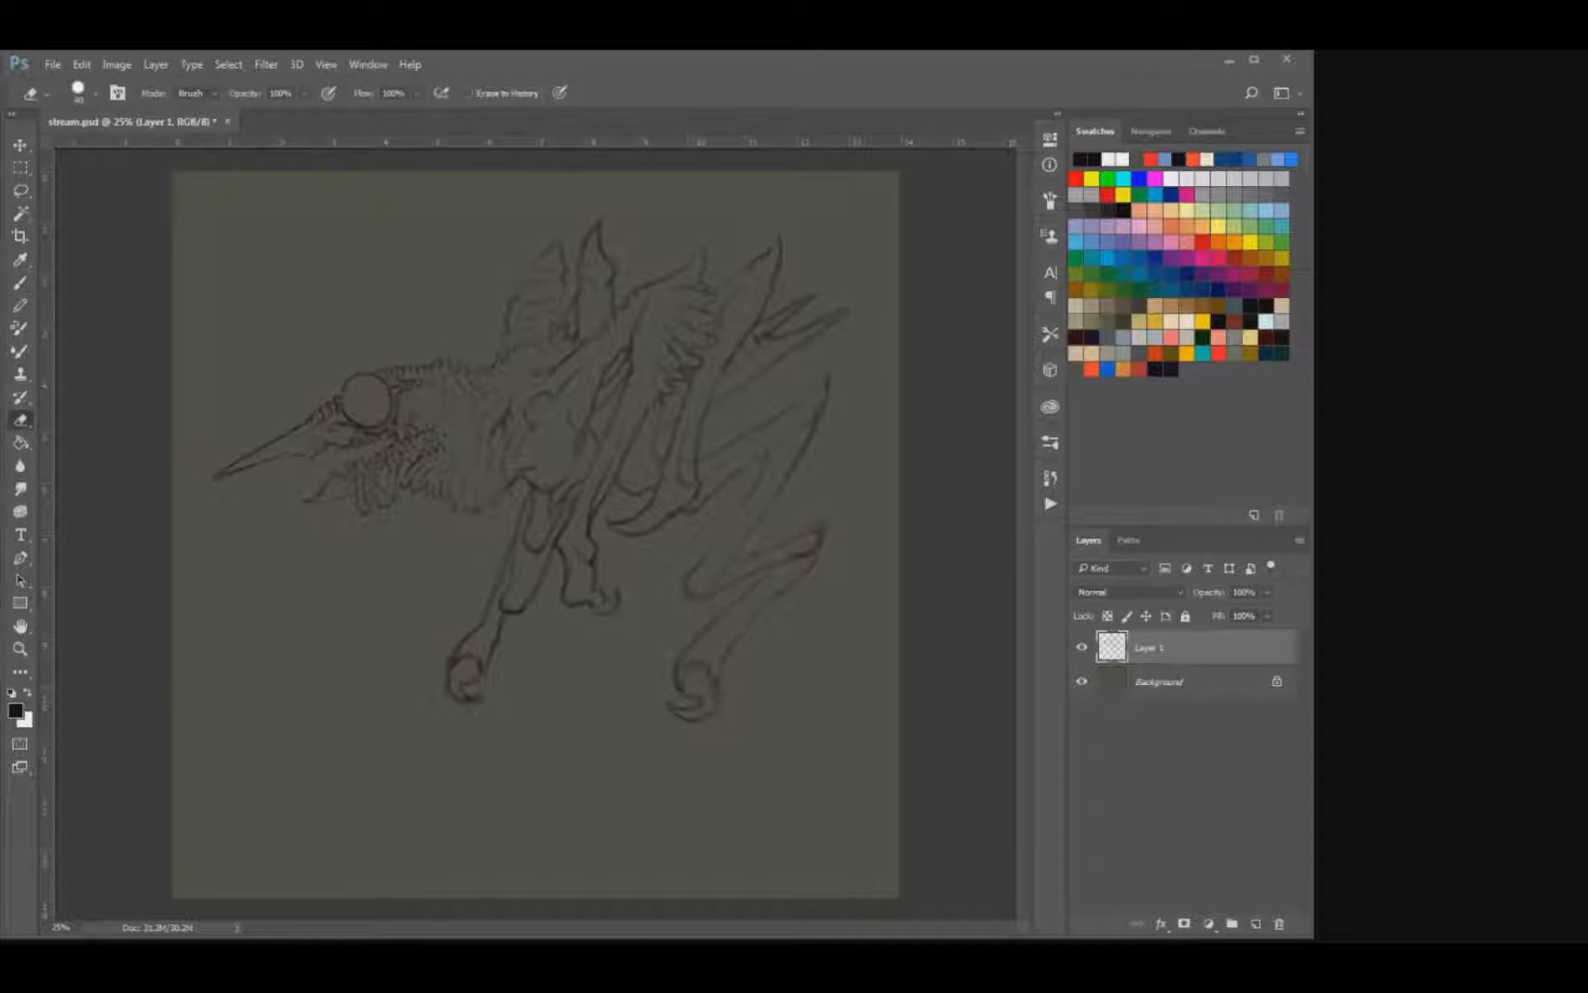
key(b)
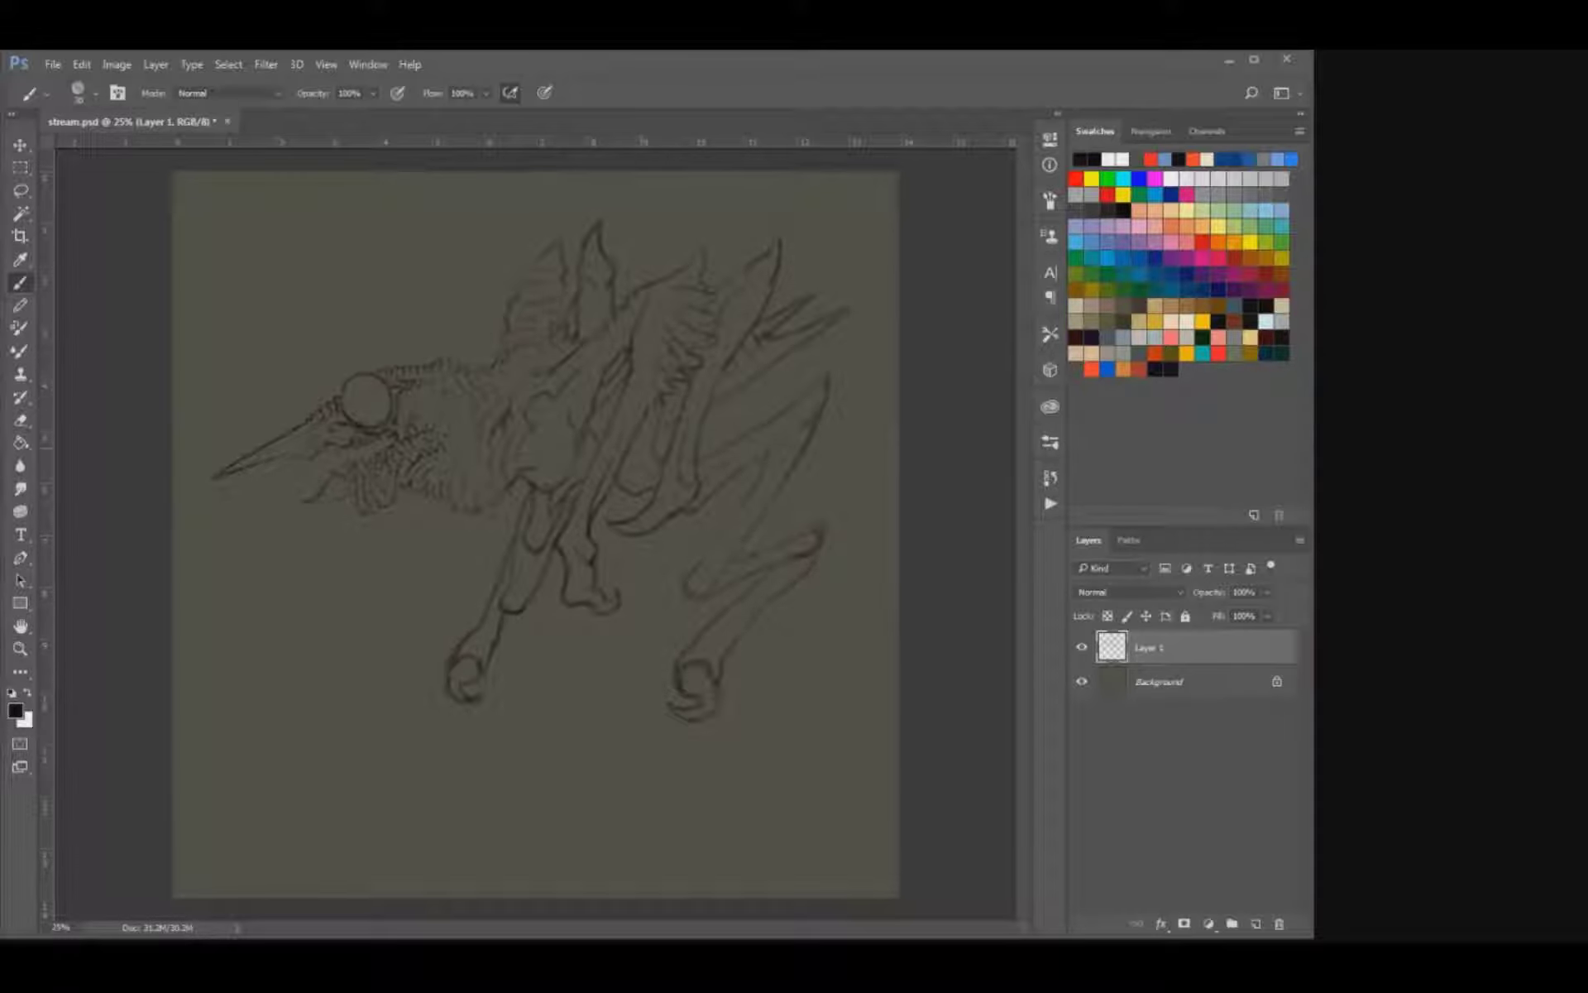
Add detail lines around the eye and beak base, and outline the far eye bulging in front of the near one.
key(ctrl+plus)
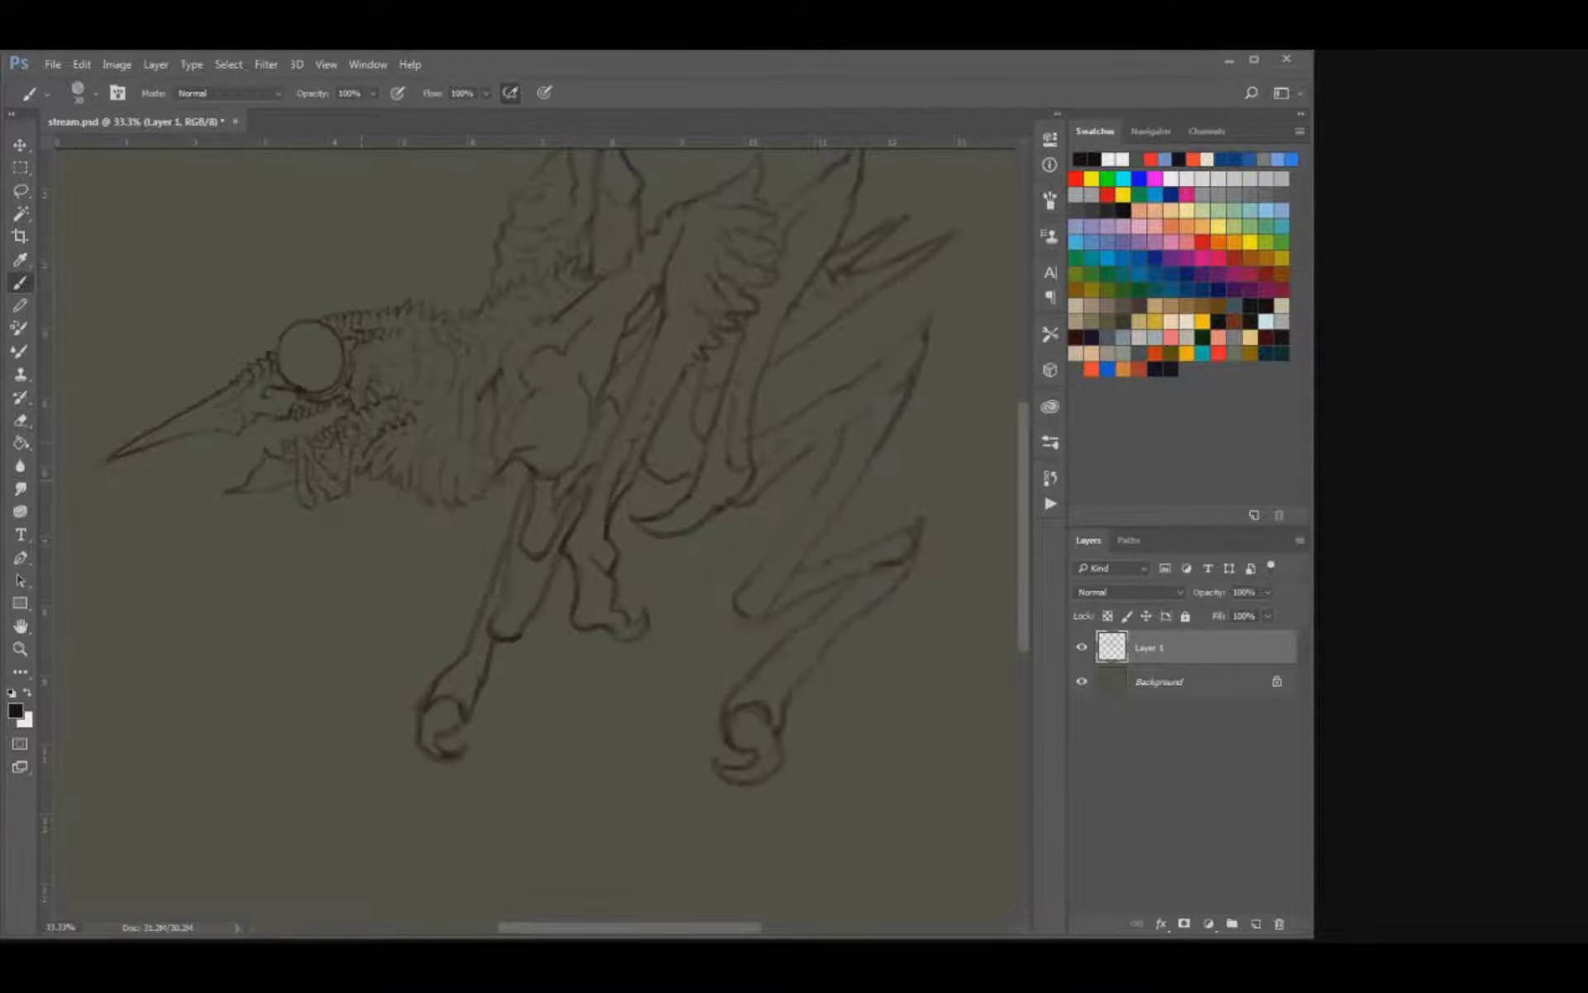
mouse_move(282, 426)
mouse_down()
mouse_move(281, 448)
mouse_move(324, 430)
mouse_up()
drag(334, 334, 382, 414)
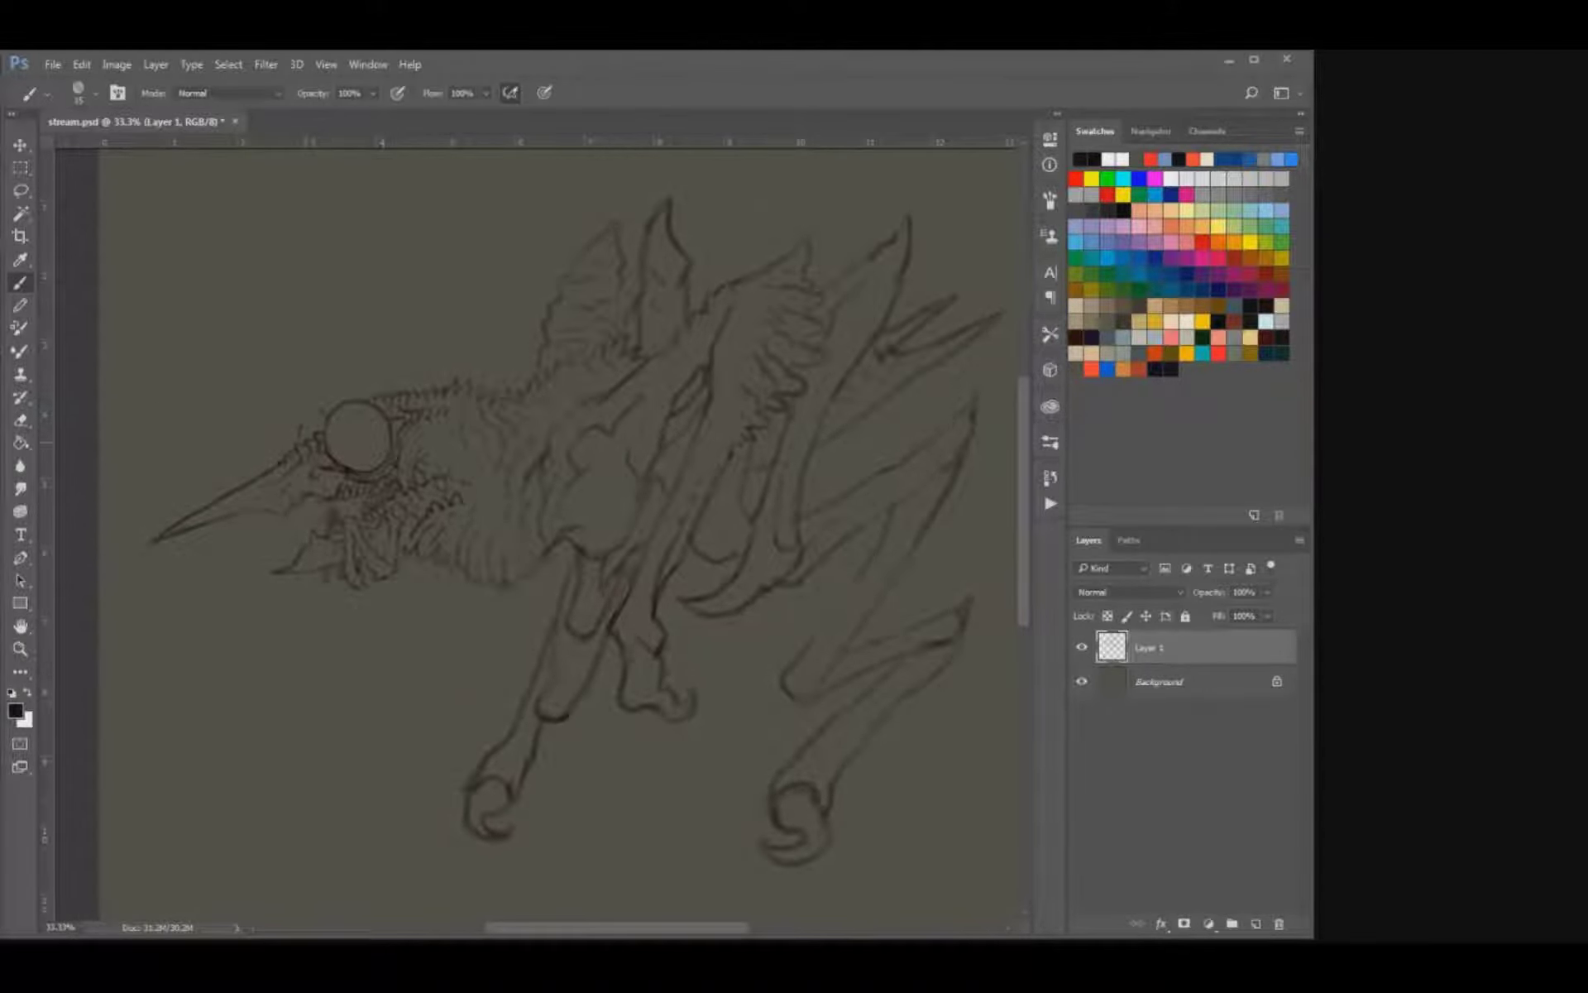
drag(306, 423, 325, 410)
Shade the large round eye dark and erase a soft highlight into its center.
click(365, 457)
drag(352, 438, 354, 413)
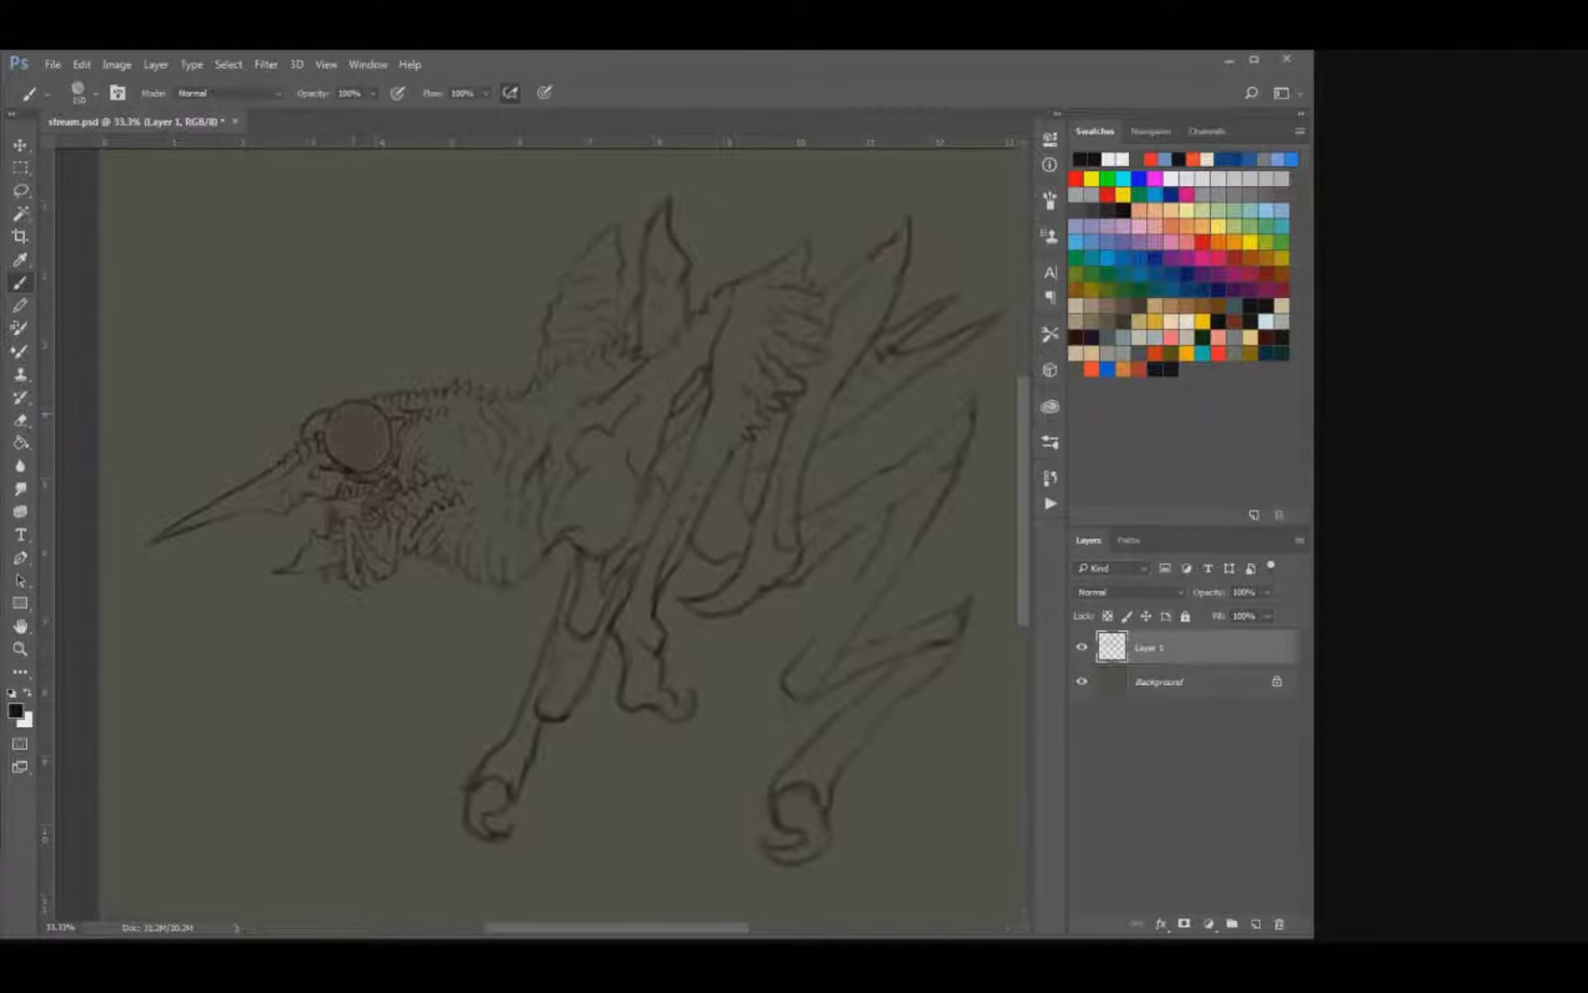
key(e)
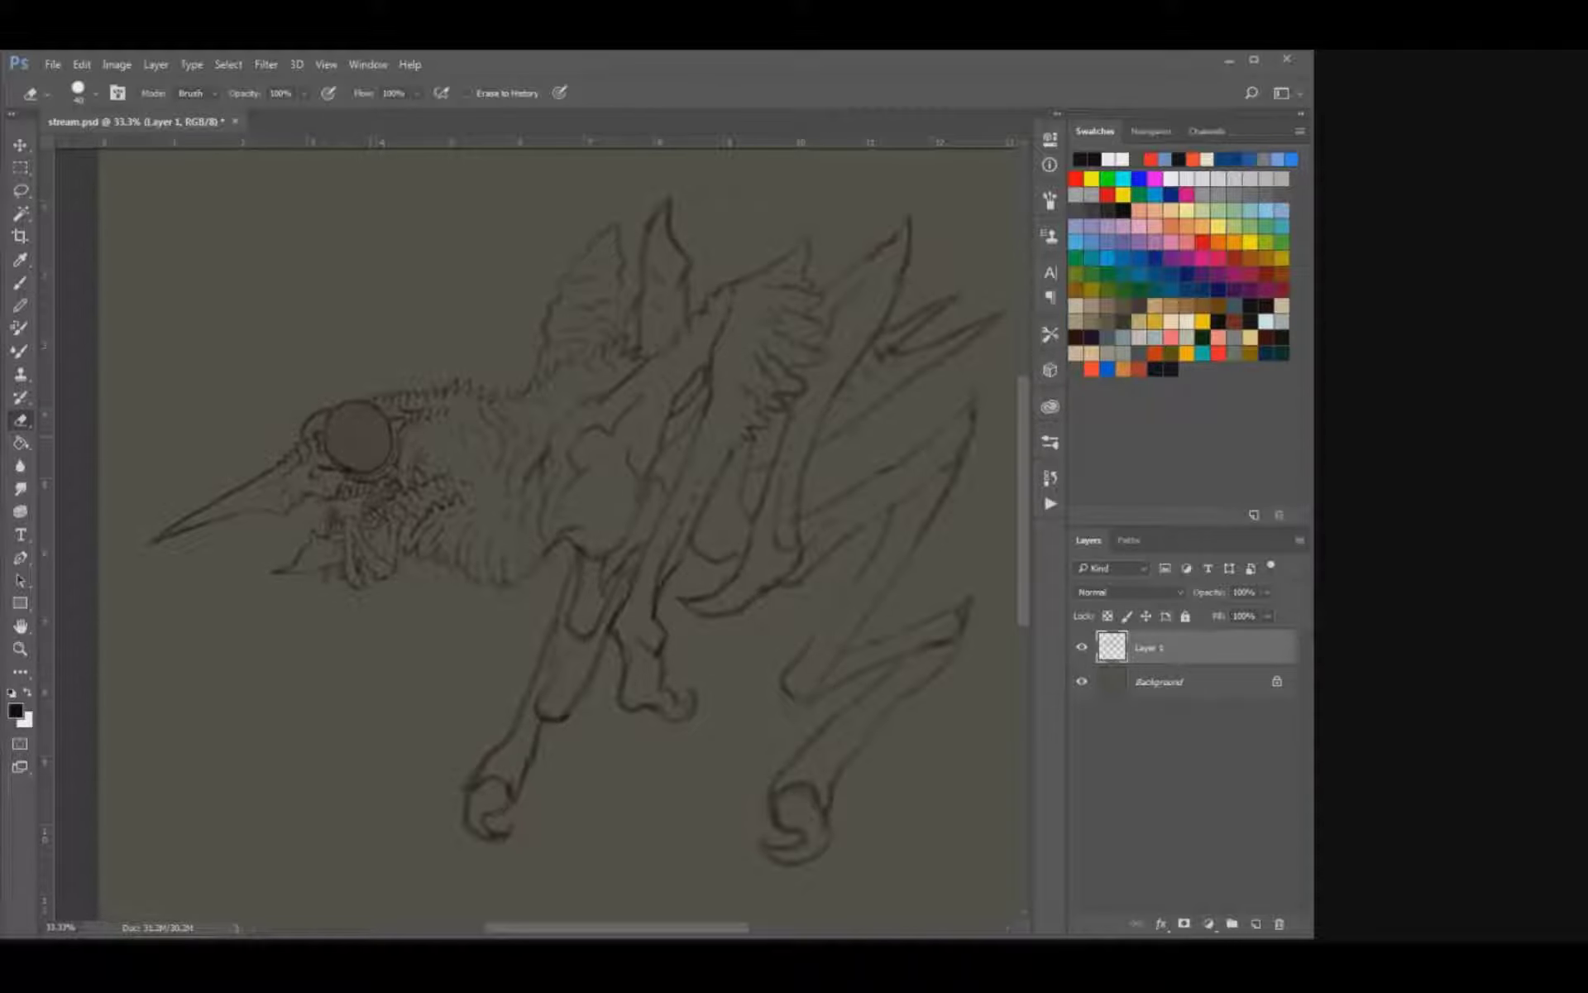
key(period)
key(b)
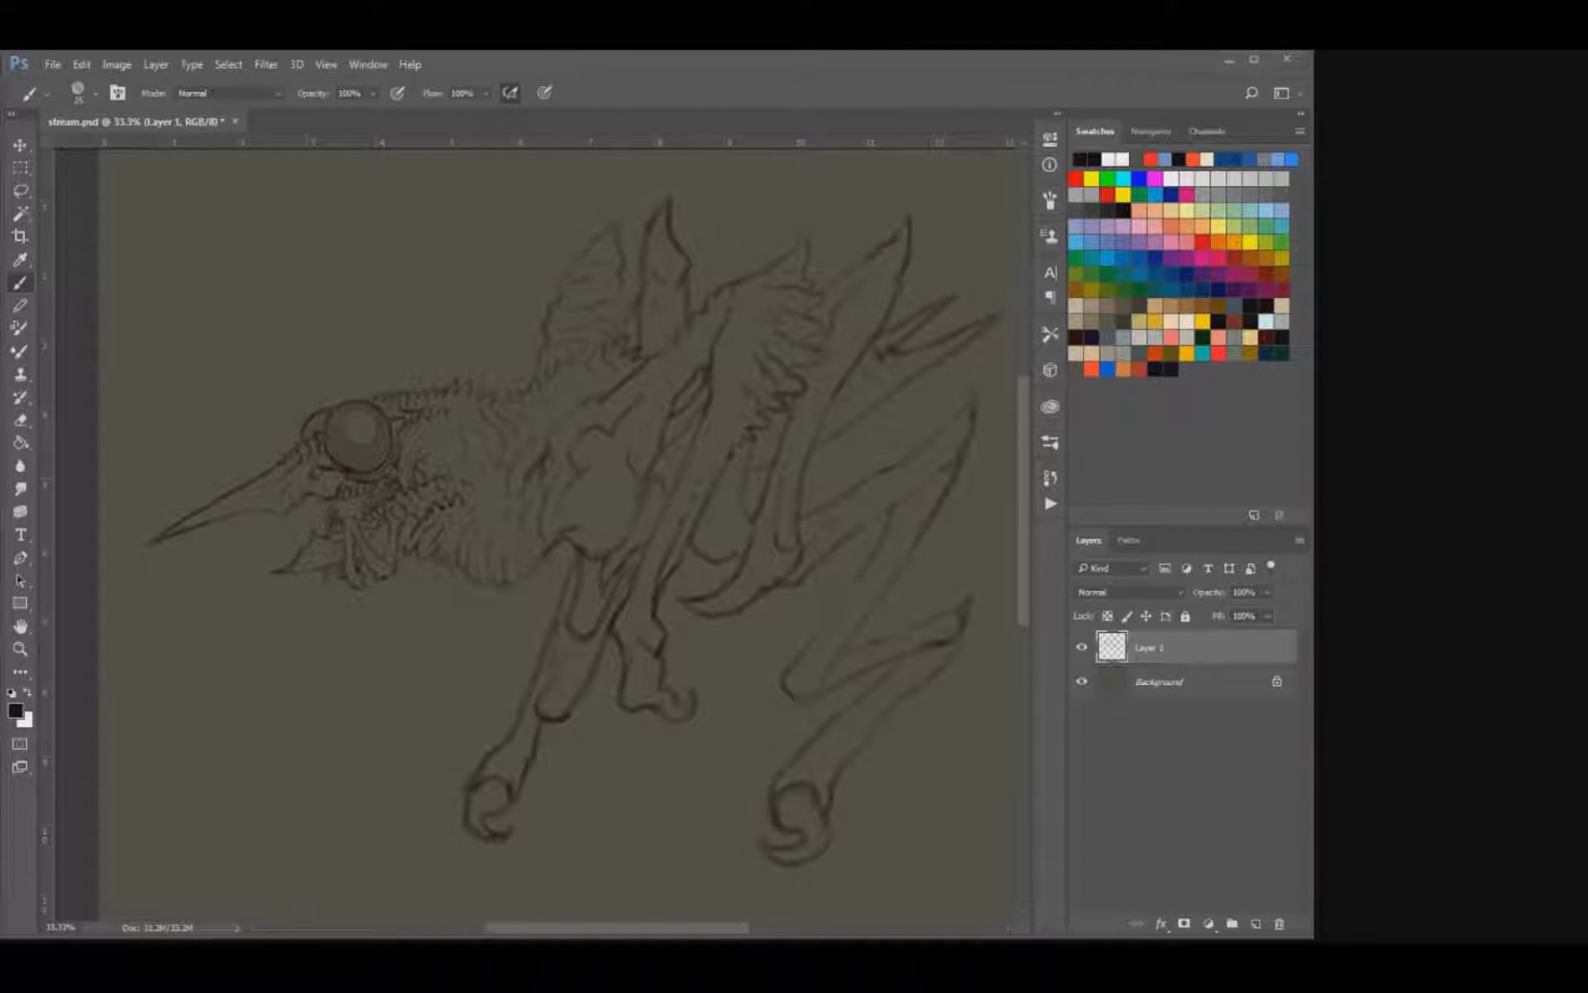
Add jagged, feather-like barbs along the rear edge of the tall rear limb's pointed tip.
drag(469, 485, 333, 592)
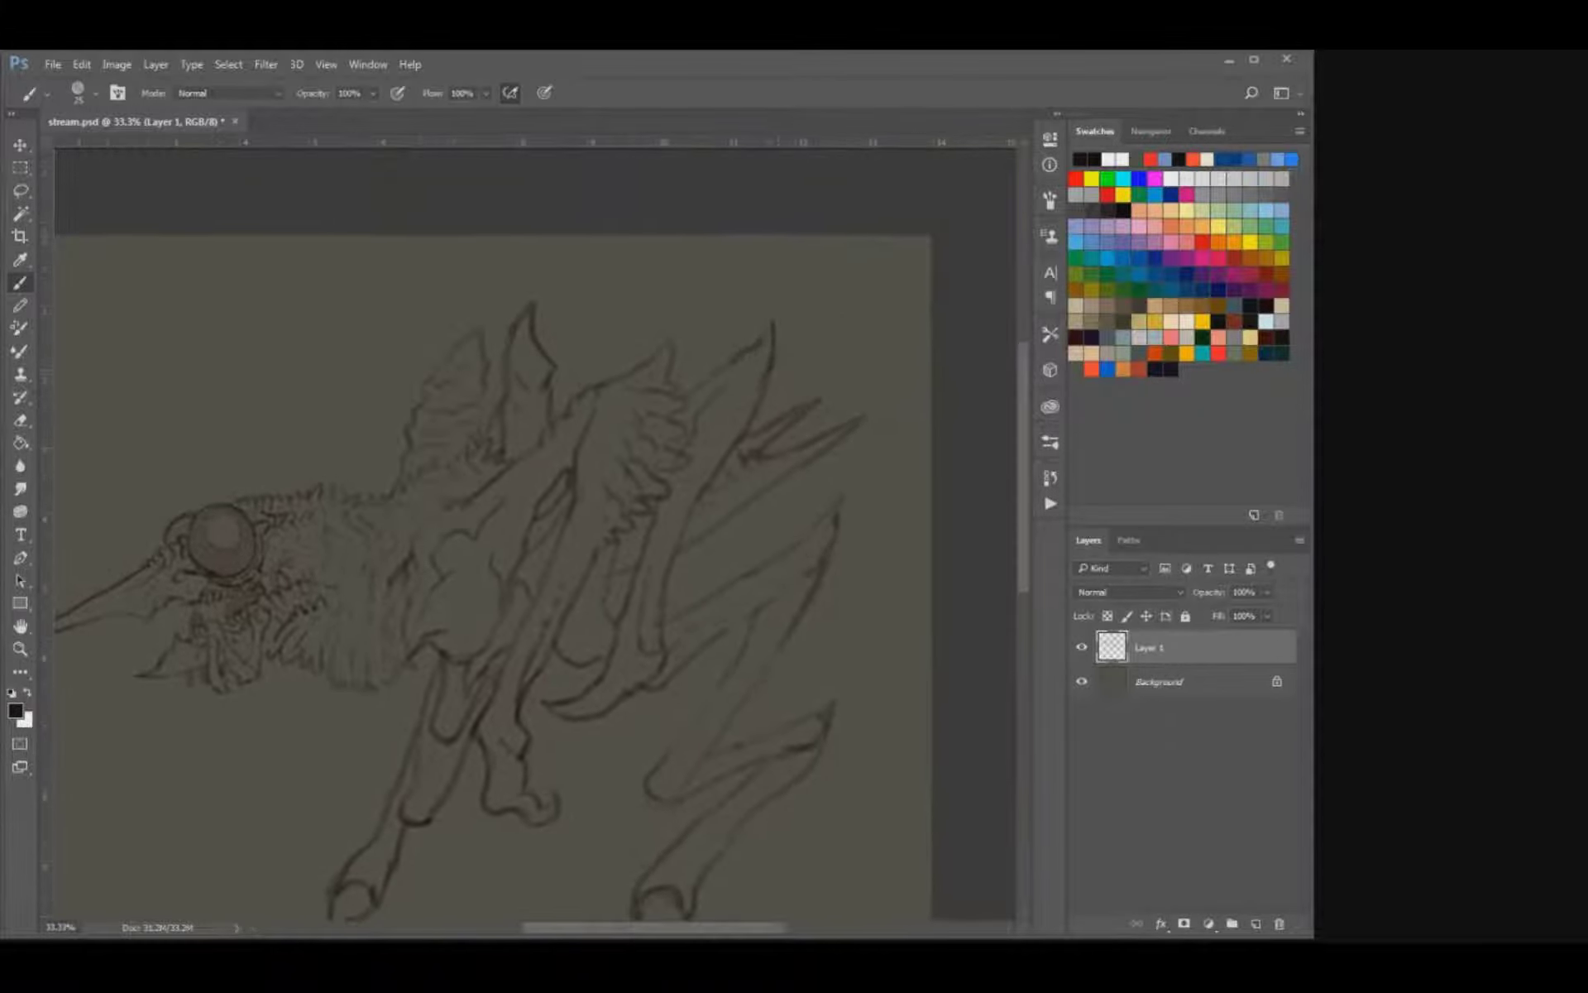
key(e)
key(b)
drag(764, 371, 772, 386)
key(e)
key(b)
key(e)
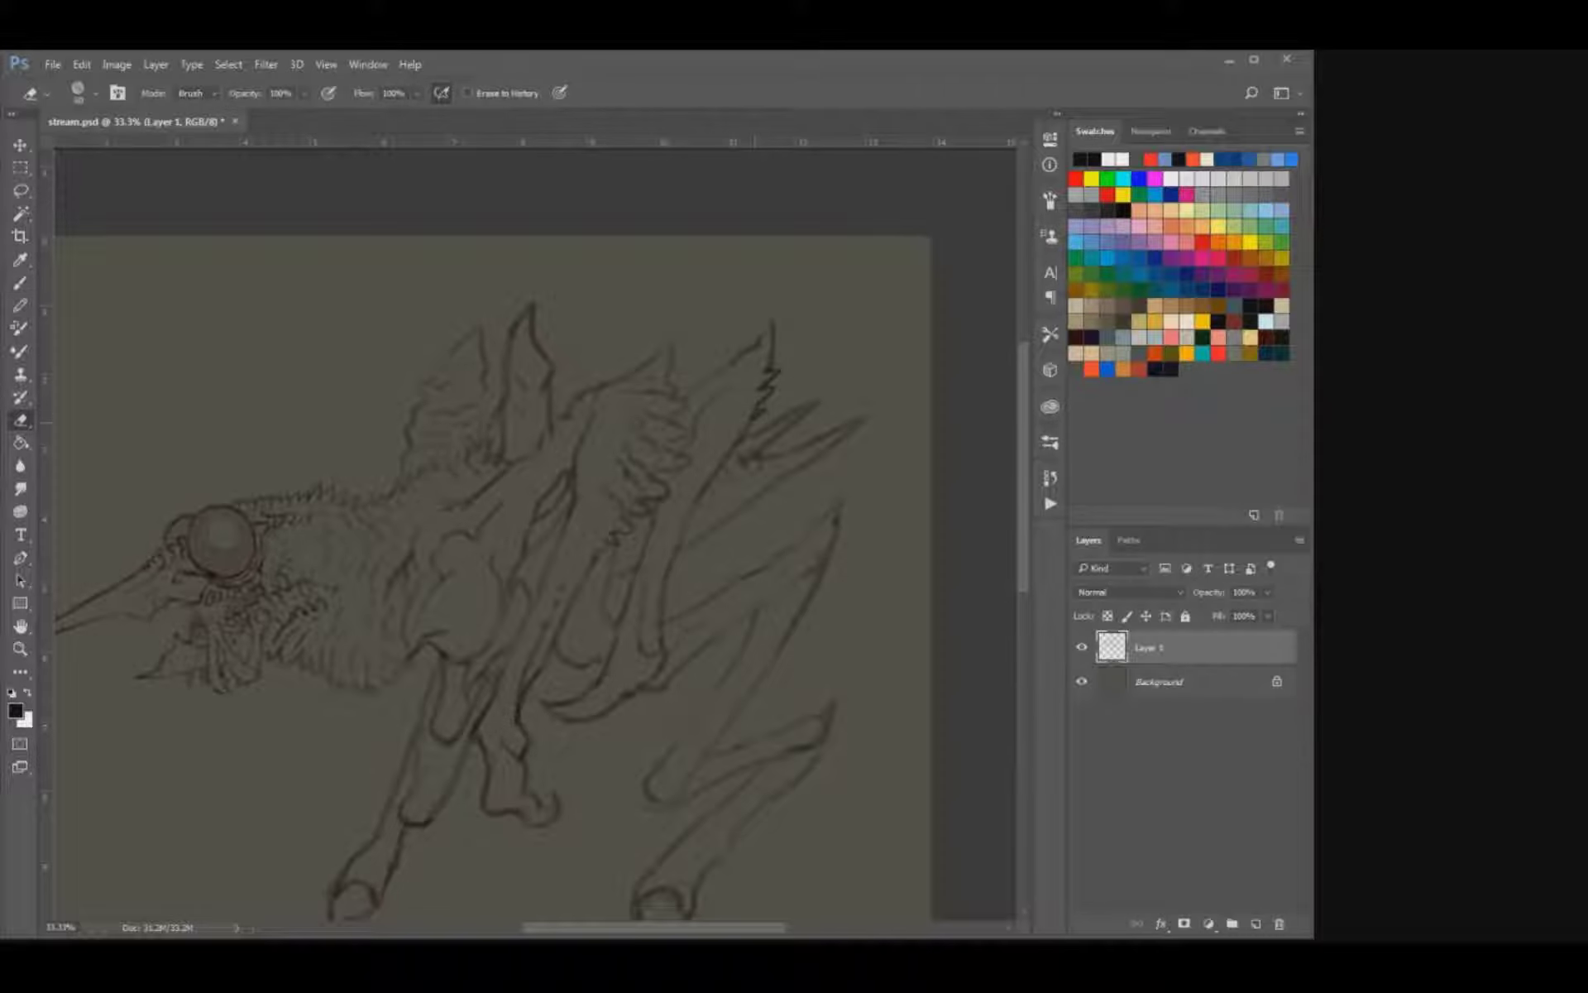
key(b)
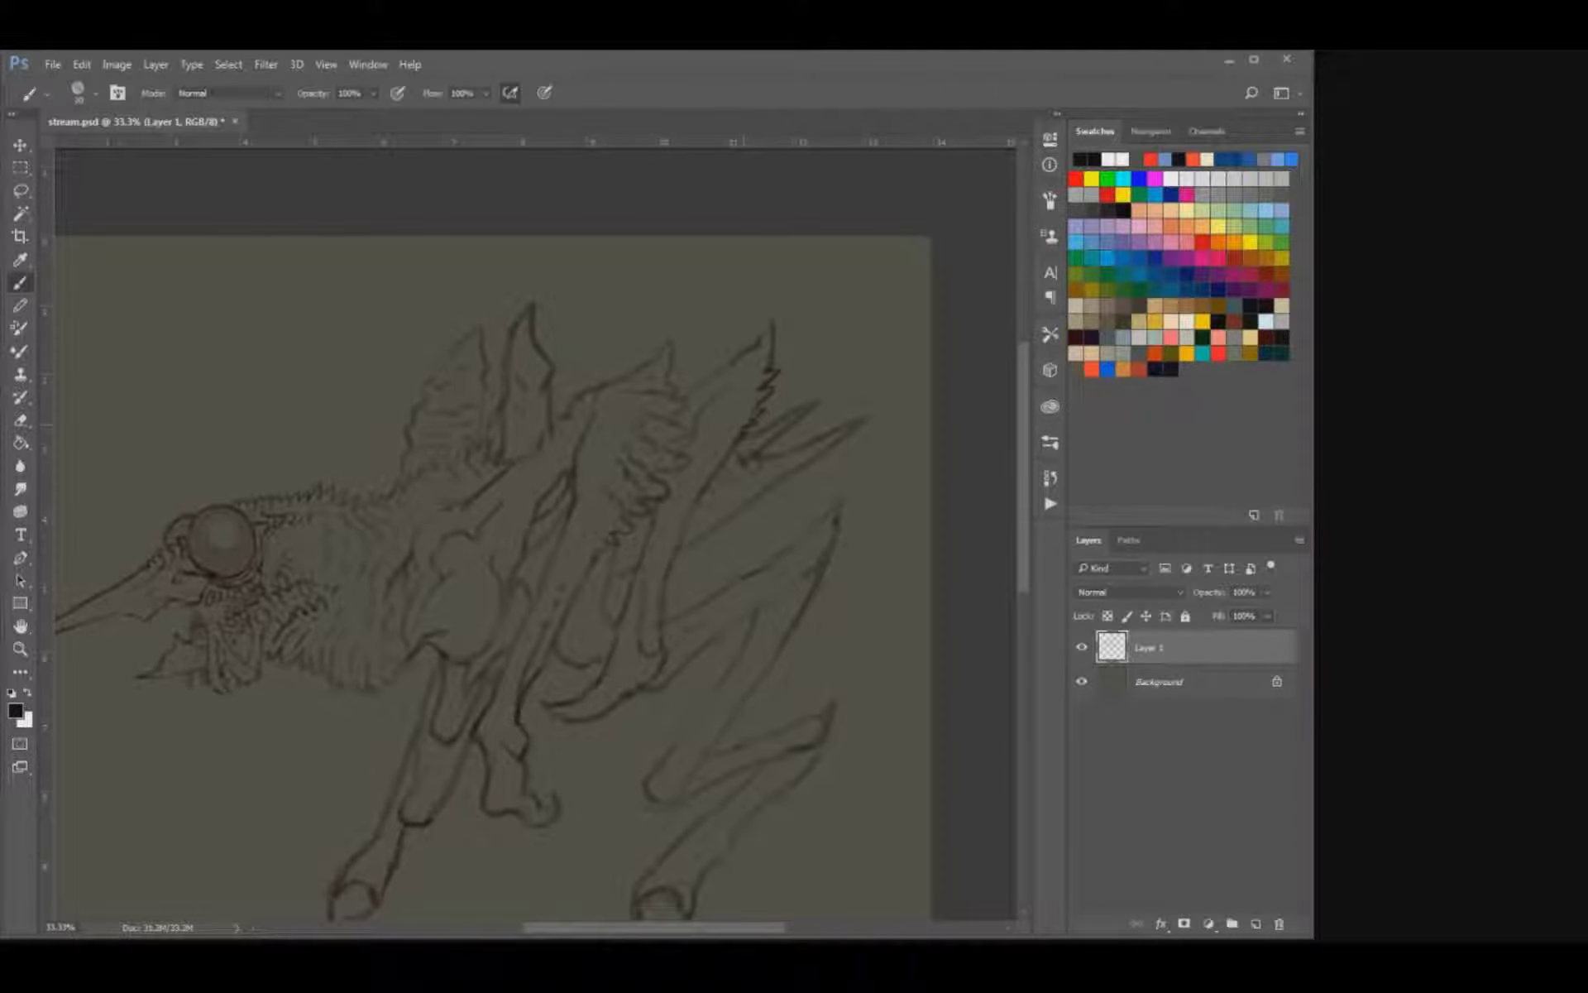
drag(733, 425, 752, 416)
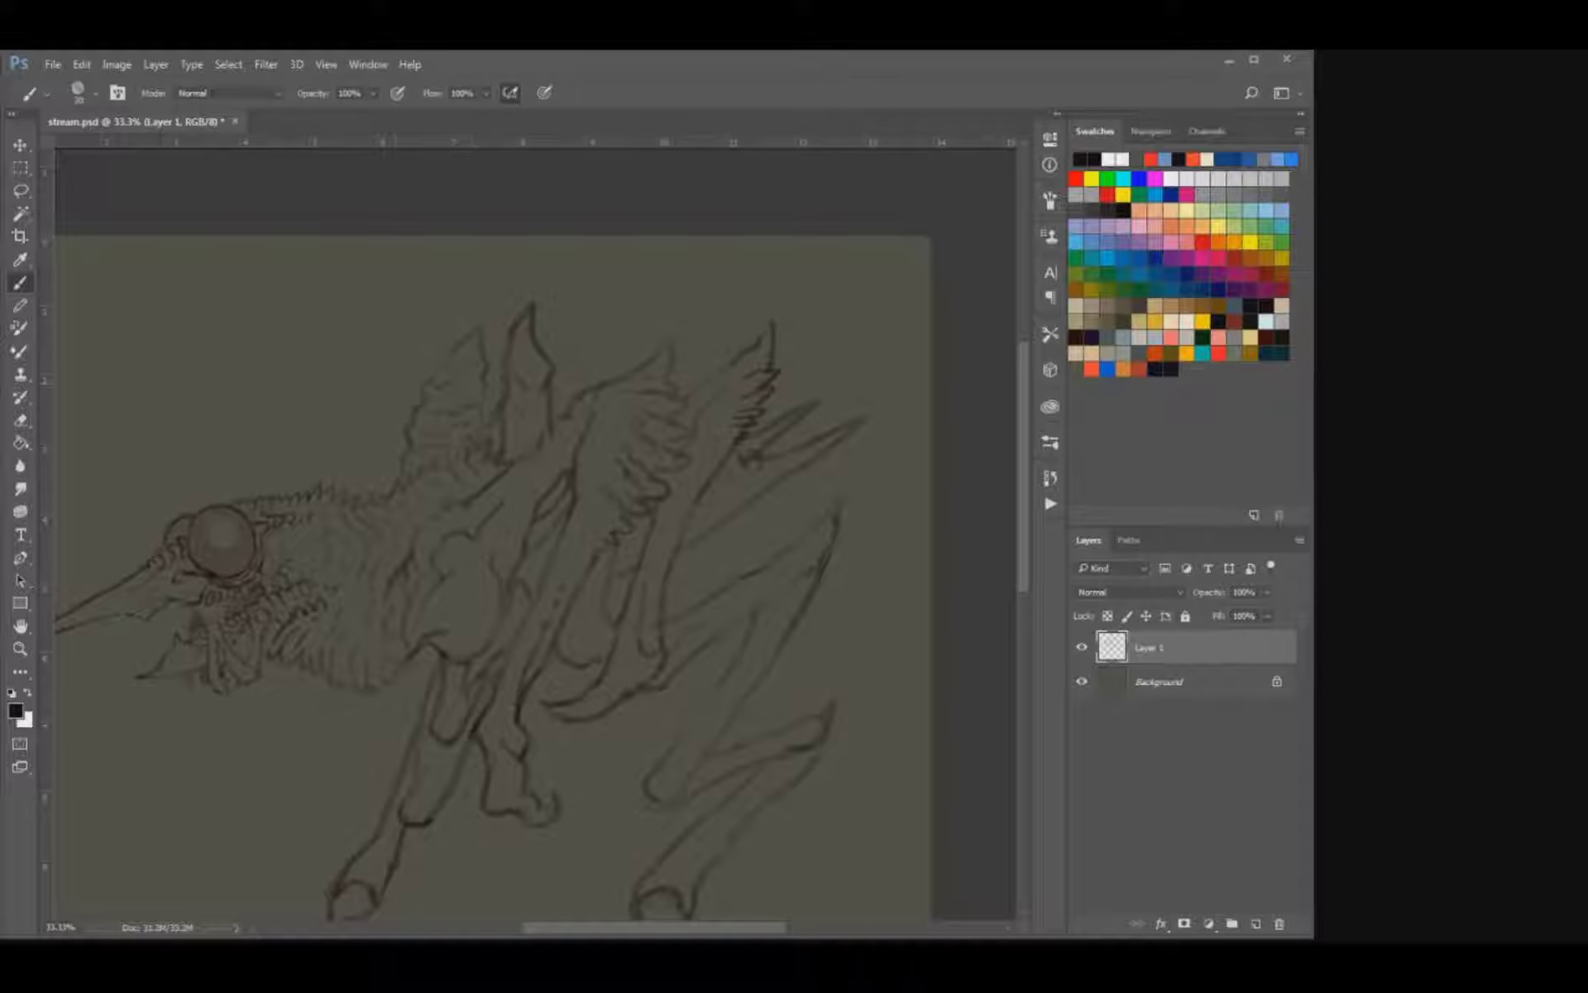
Erase the foremost raised limb's front edge and redraw it pointed, with jagged, feather-like barbs.
key(e)
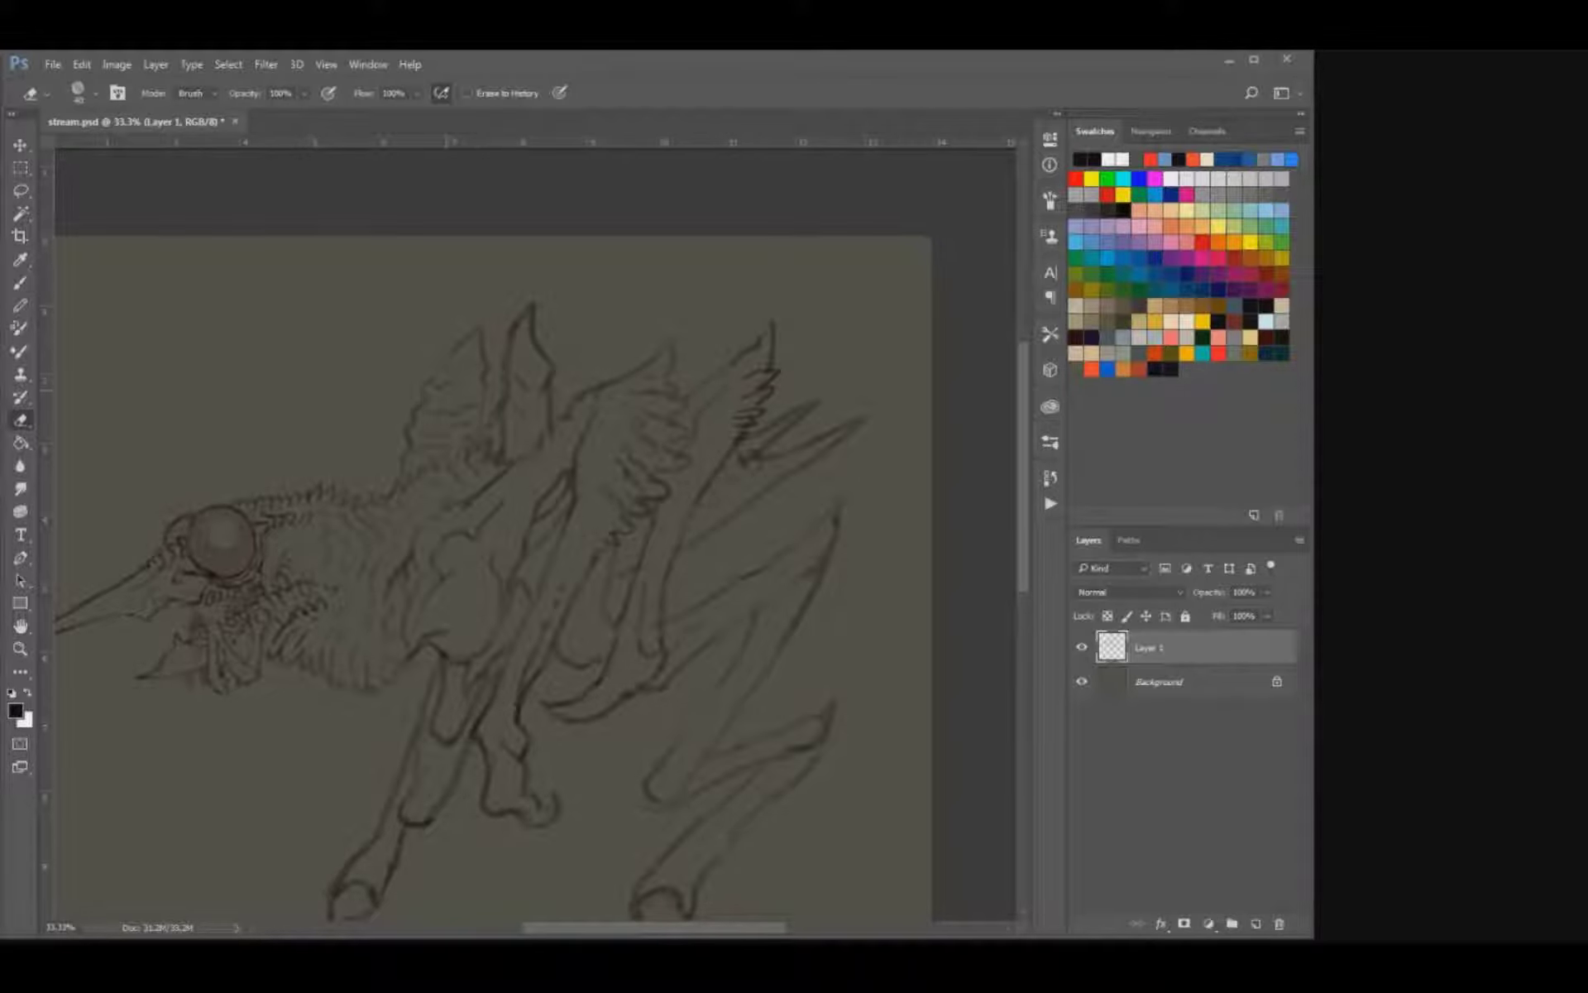
key(b)
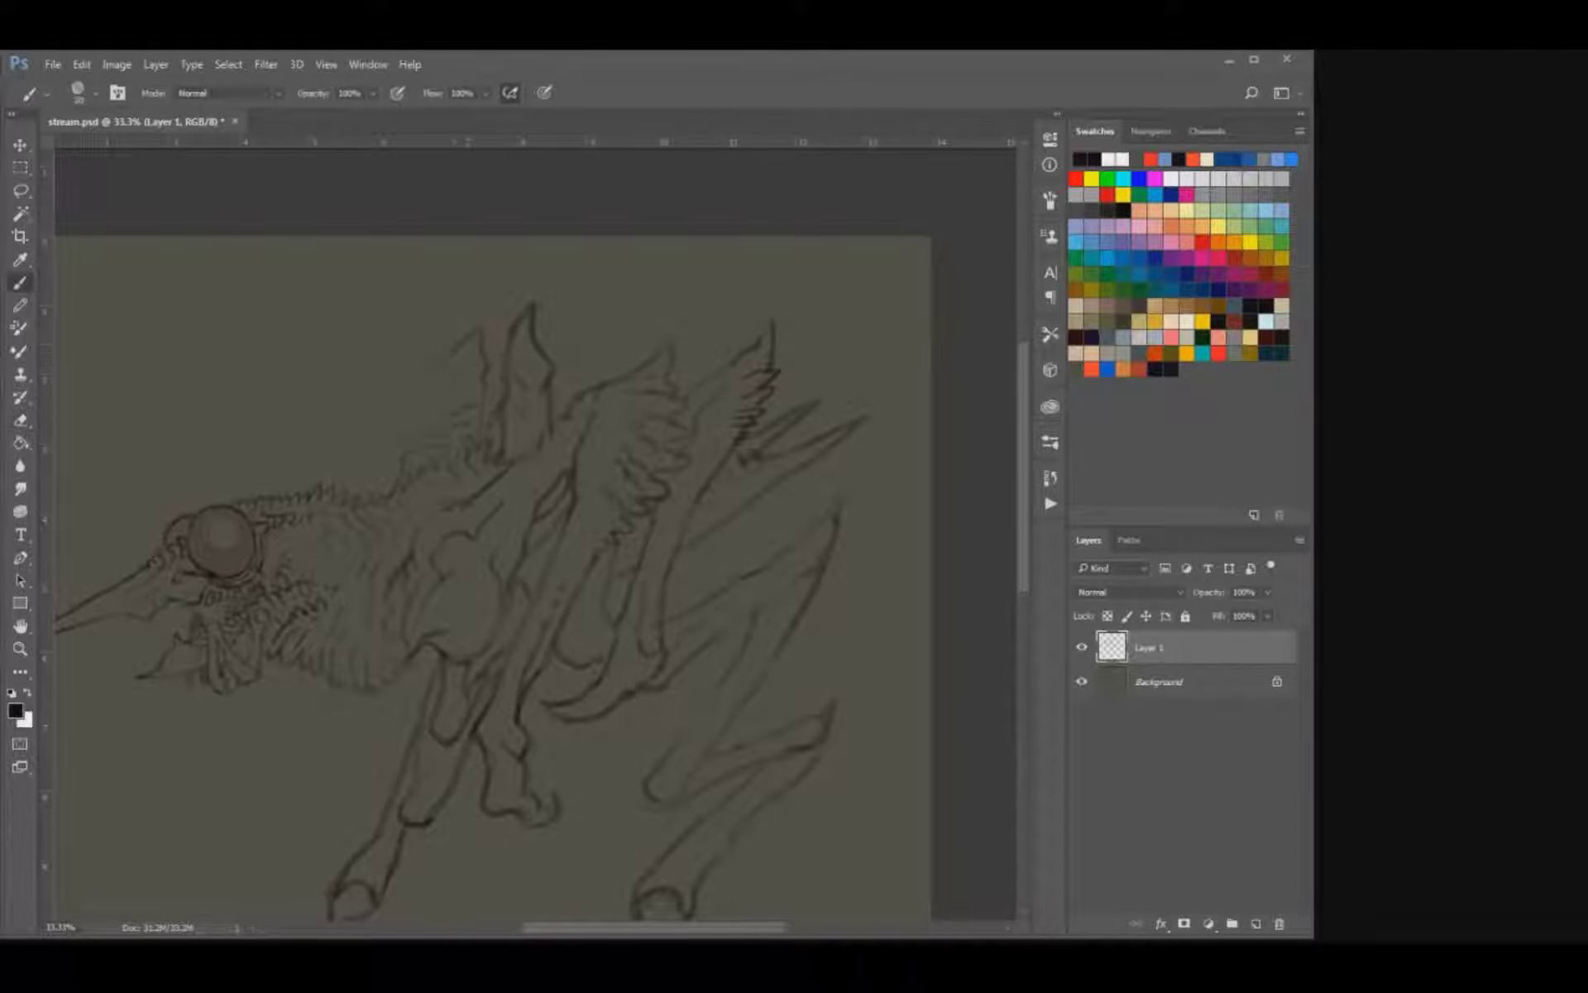
drag(482, 328, 424, 385)
key(e)
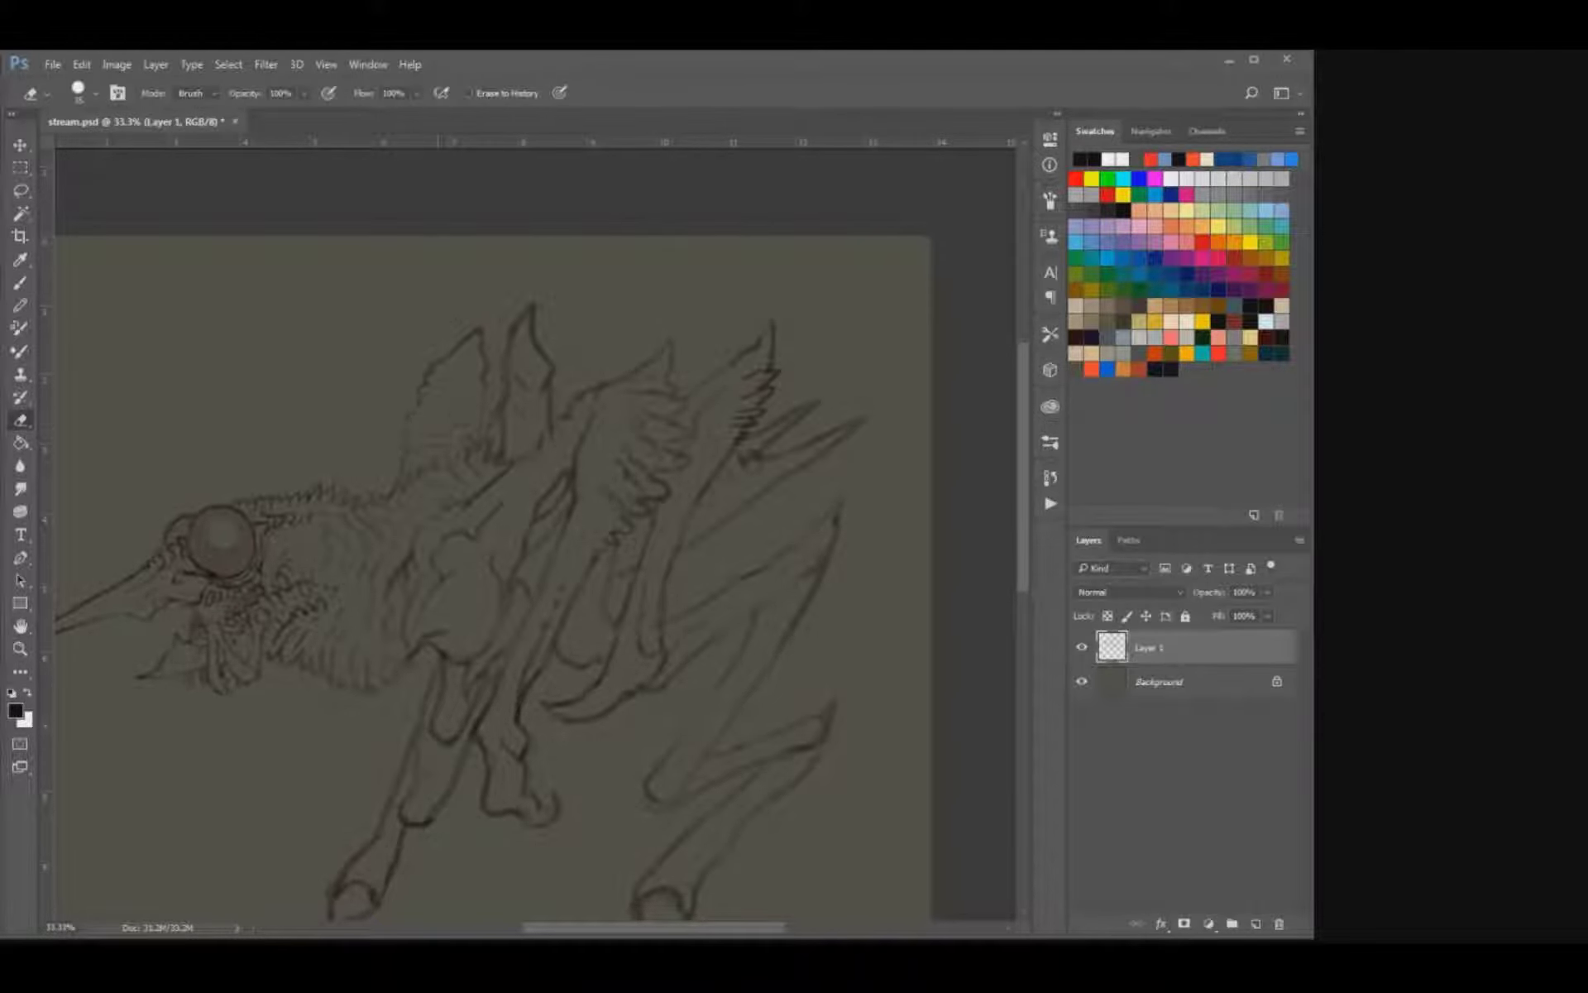
key(b)
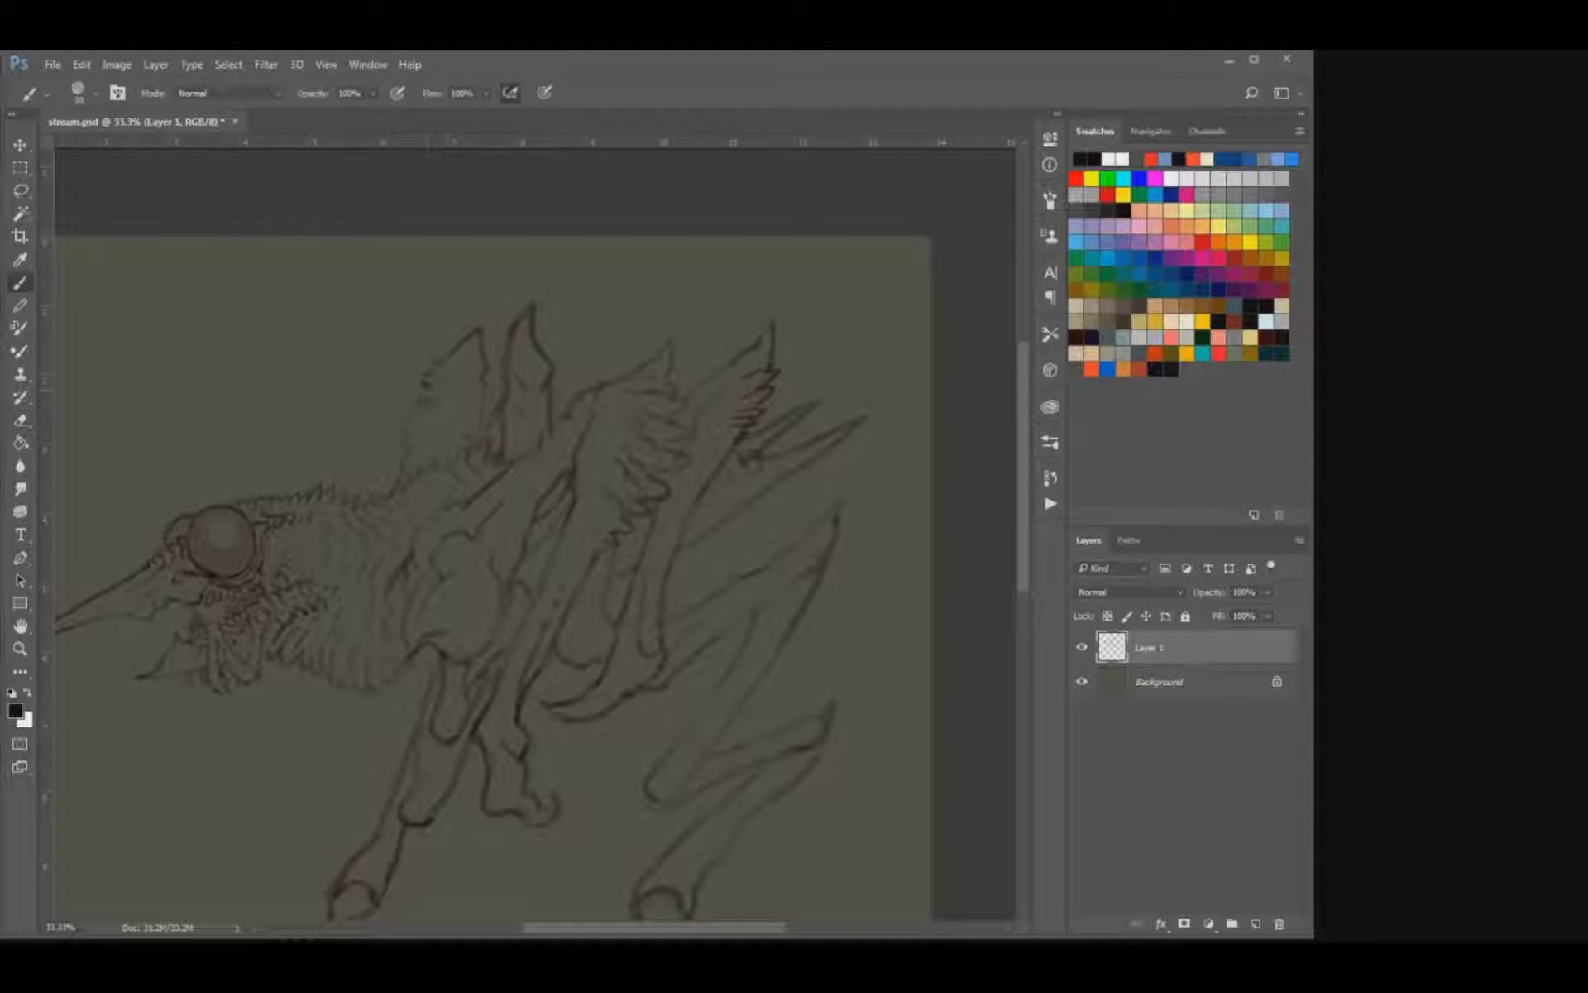
drag(427, 391, 435, 400)
key(e)
key(b)
key(e)
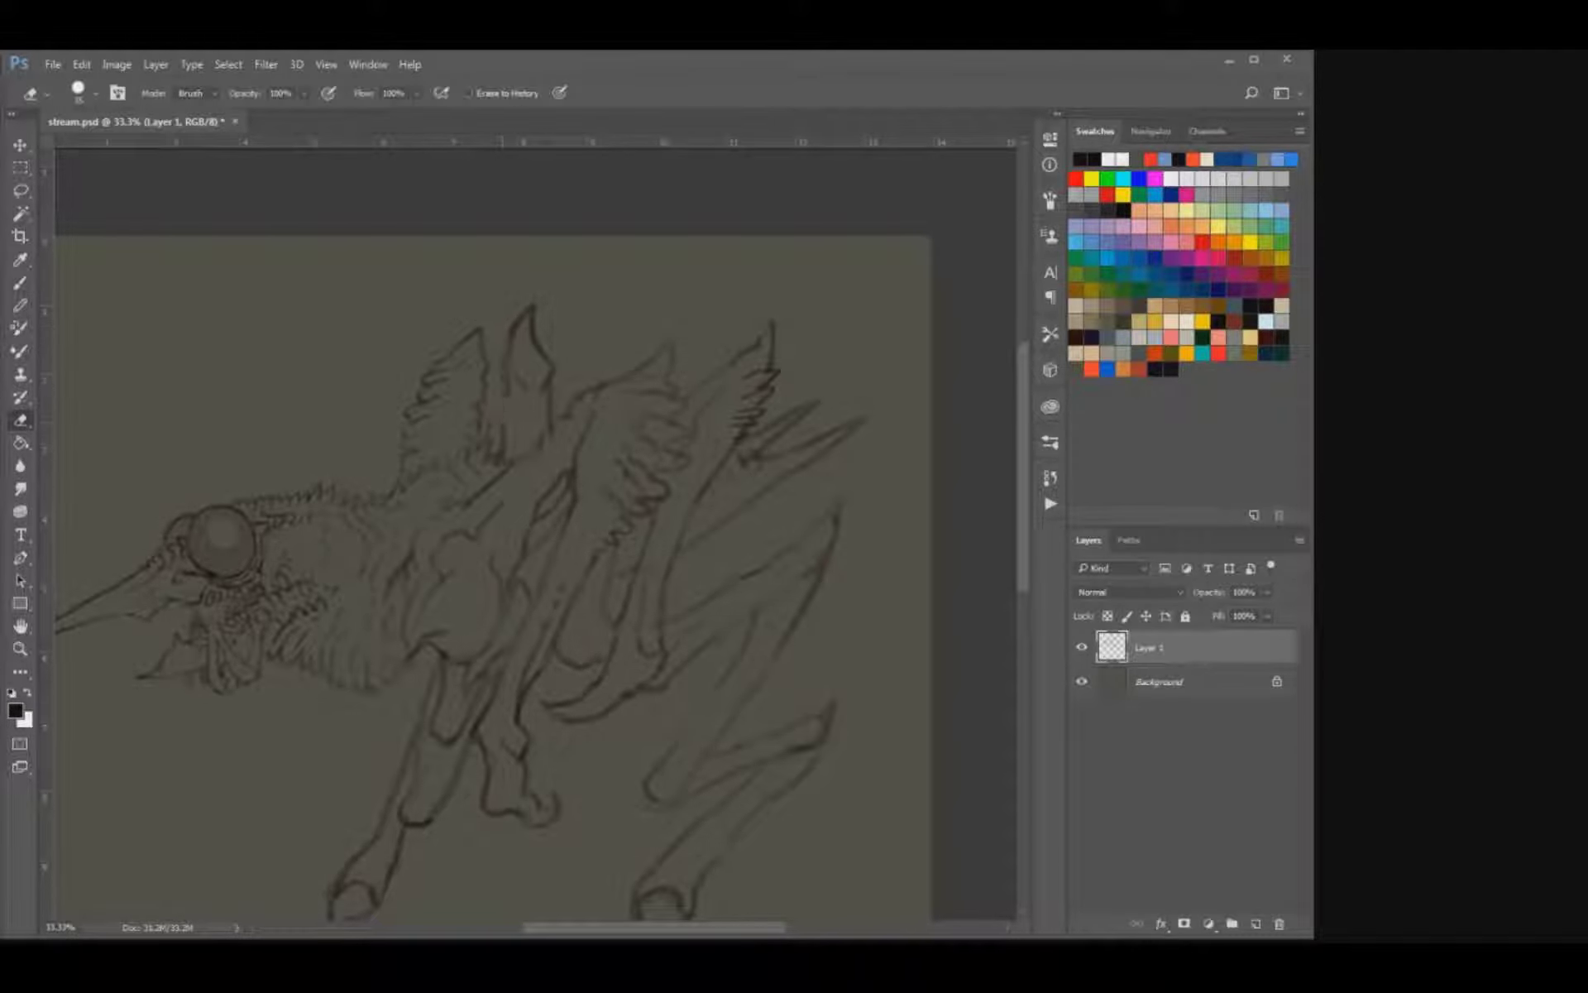
key(b)
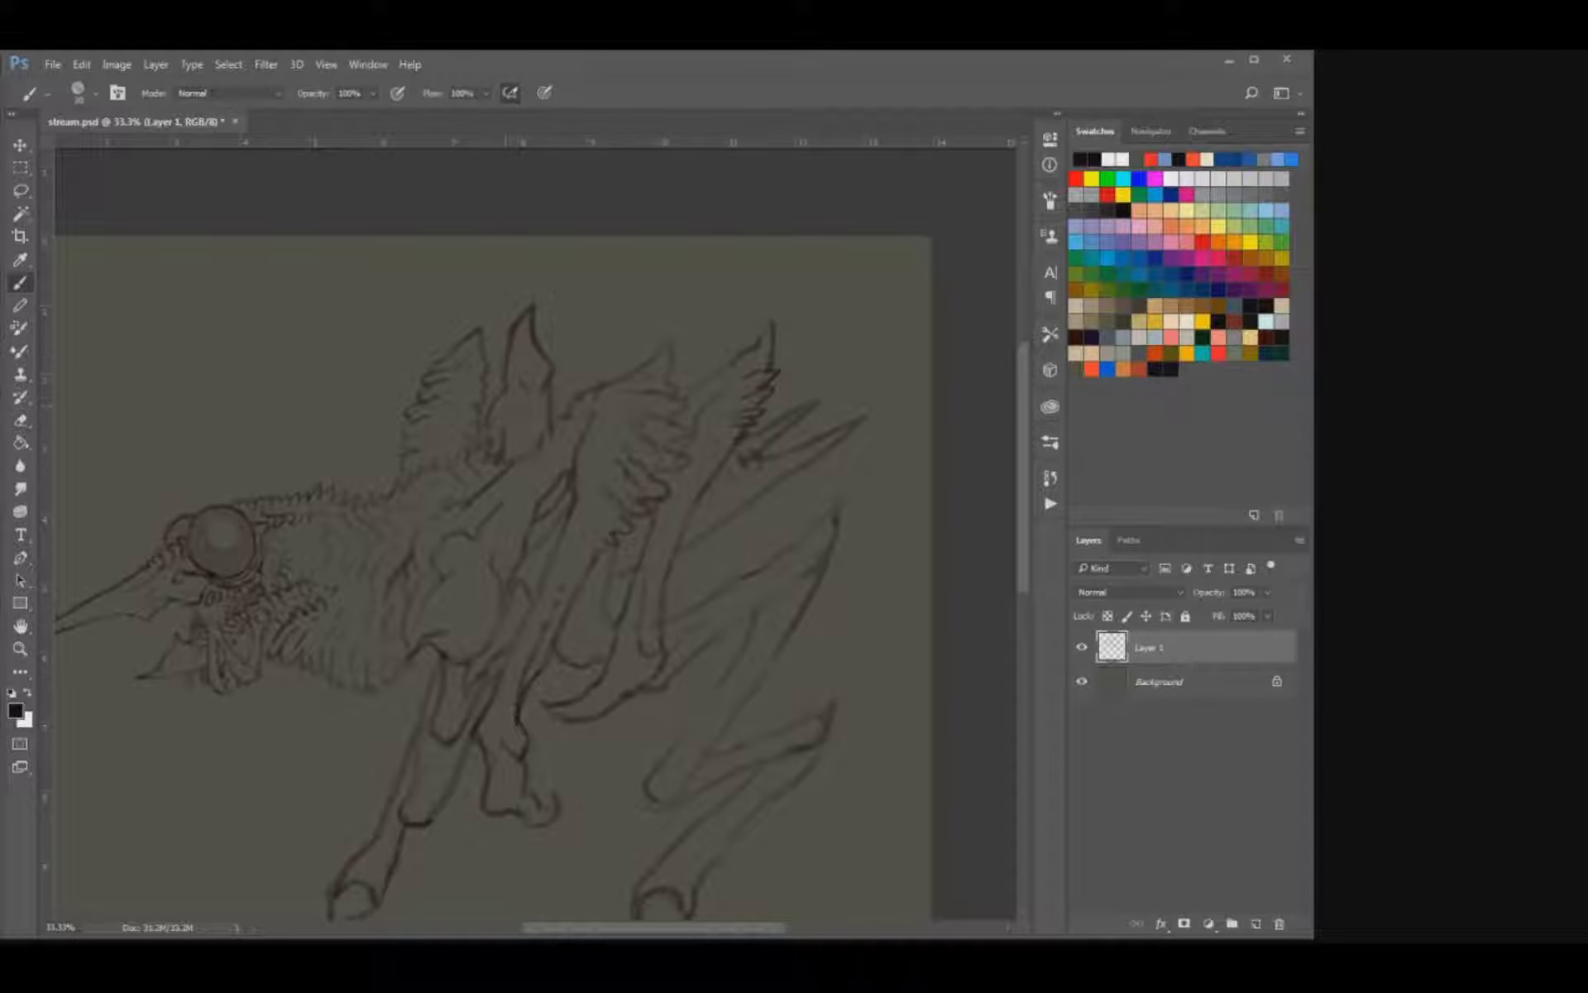
Add a contour line to the second raised spike and short feather-like barbs along the long front leg's middle segment.
drag(543, 388, 551, 431)
mouse_move(432, 632)
mouse_down()
mouse_move(513, 555)
mouse_move(539, 437)
mouse_move(488, 452)
mouse_up()
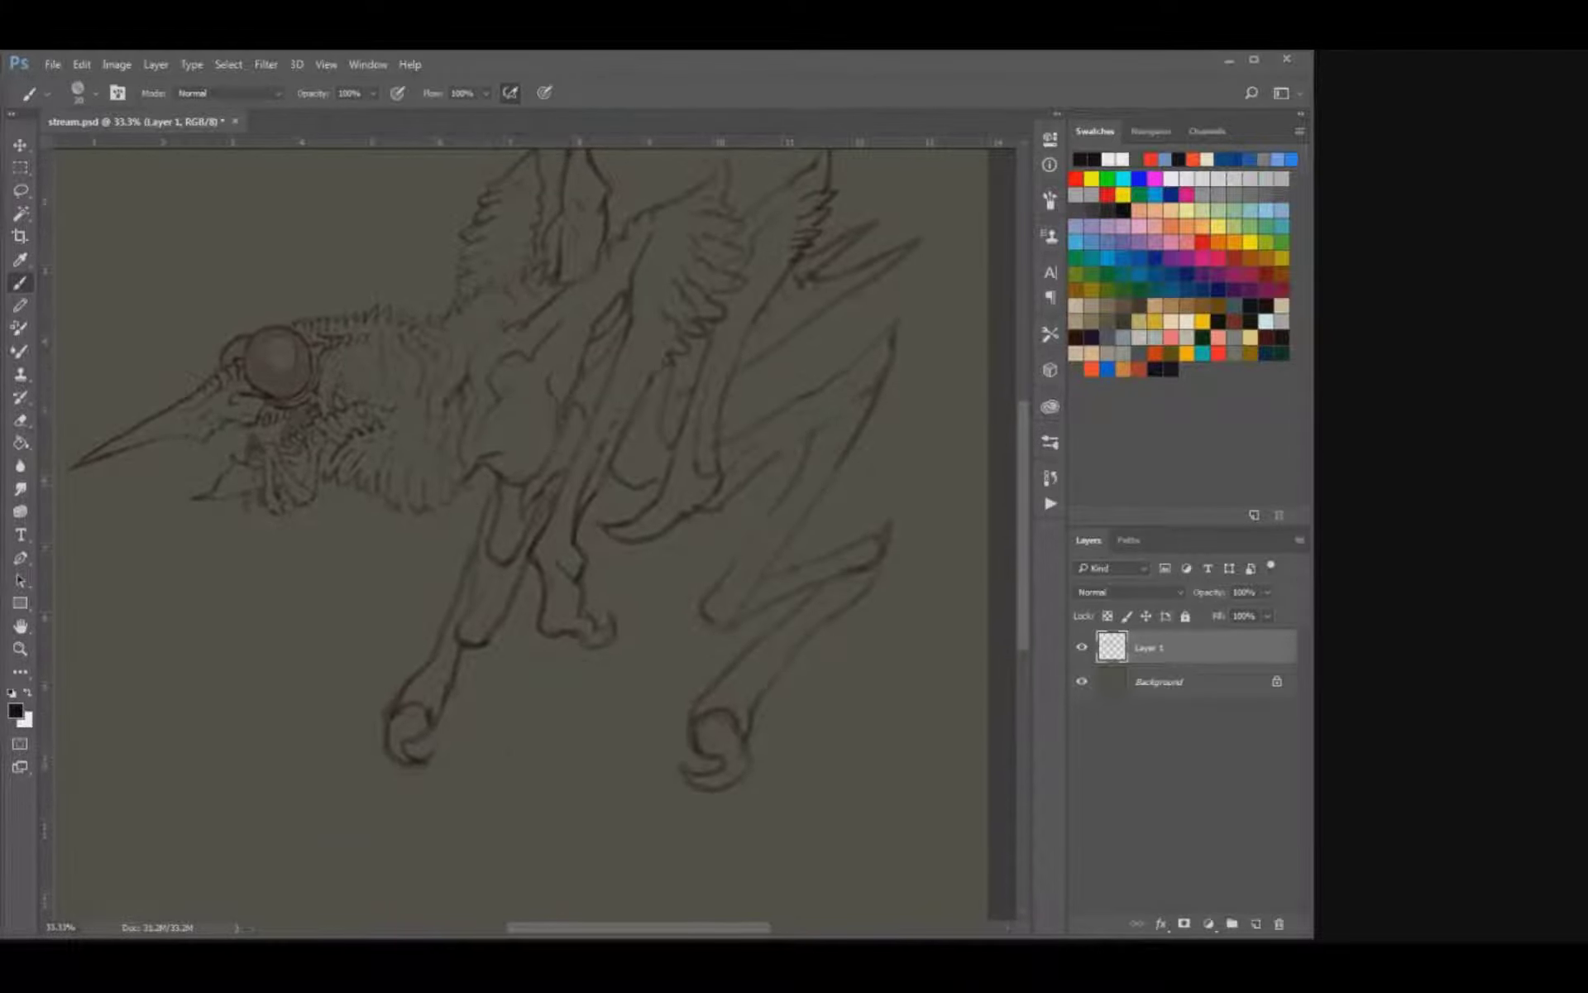
mouse_move(472, 606)
mouse_down()
mouse_move(454, 649)
mouse_move(522, 572)
mouse_move(515, 634)
mouse_up()
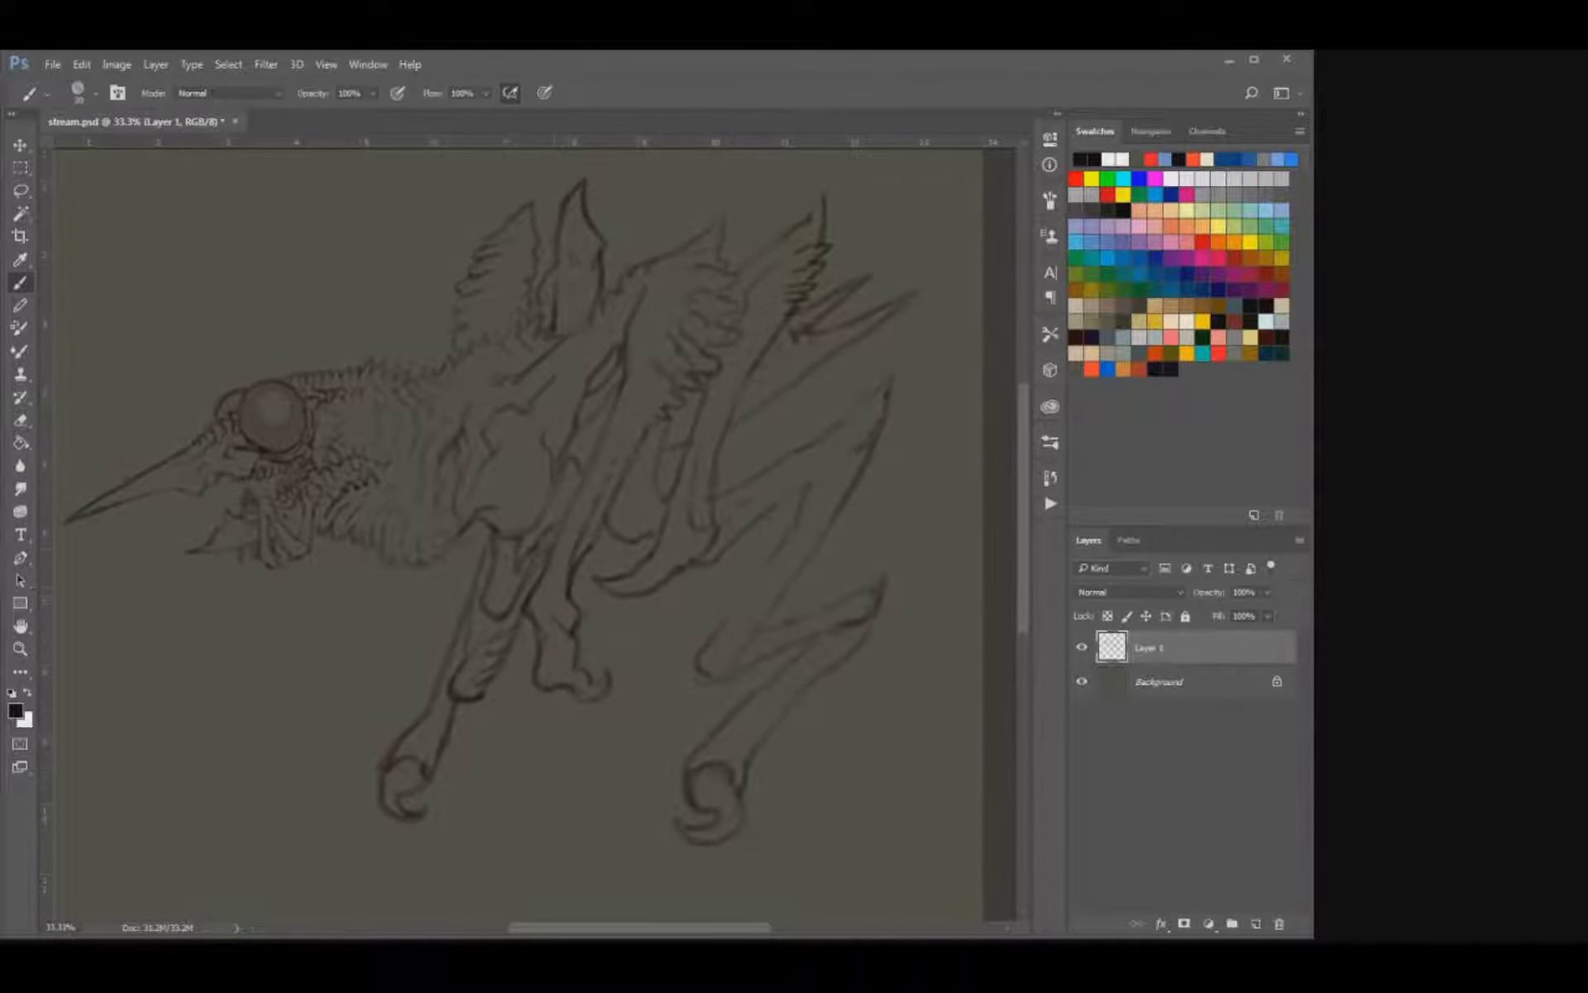
drag(530, 542, 540, 553)
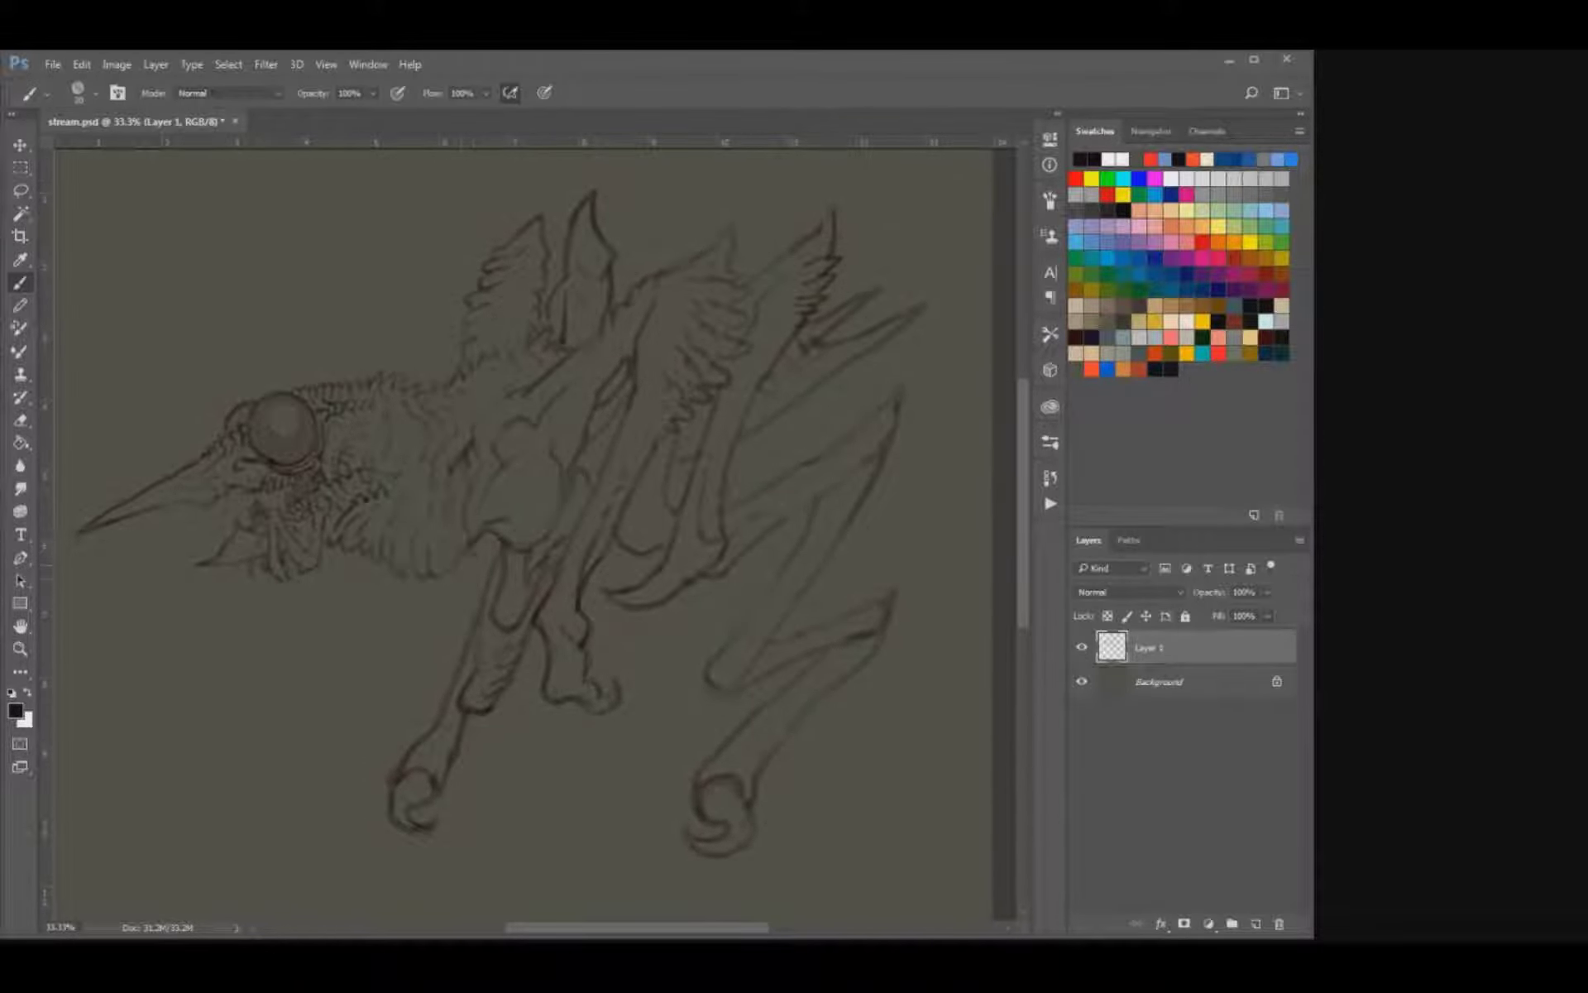
Draw a small hooked claw under the chest, just in front of the long front leg.
mouse_move(454, 565)
mouse_down()
mouse_move(442, 604)
mouse_move(458, 555)
mouse_up()
key(ctrl+z)
mouse_move(441, 569)
mouse_down()
mouse_move(434, 602)
mouse_move(462, 606)
mouse_up()
drag(769, 384, 799, 519)
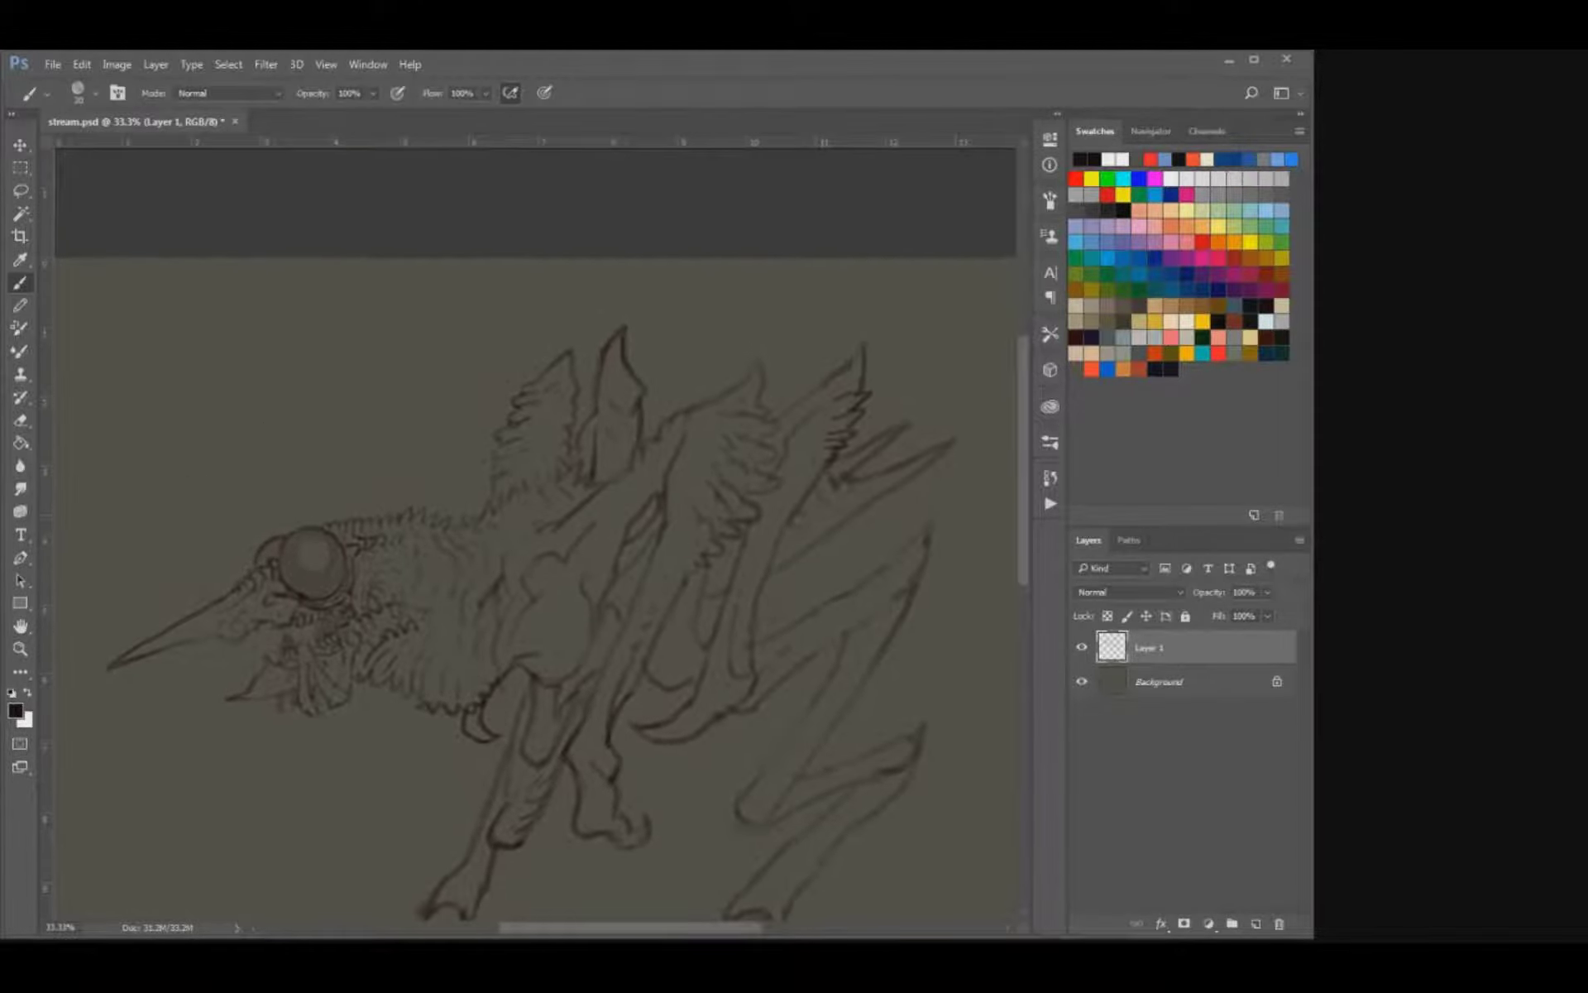
Refine the lines around the base of the second raised spike and save the document.
key(e)
key(b)
key(e)
key(b)
key(e)
key(b)
key(ctrl+s)
Add short spiky tufts along the shoulder, where the second raised spike joins the body.
drag(611, 507, 600, 523)
key(e)
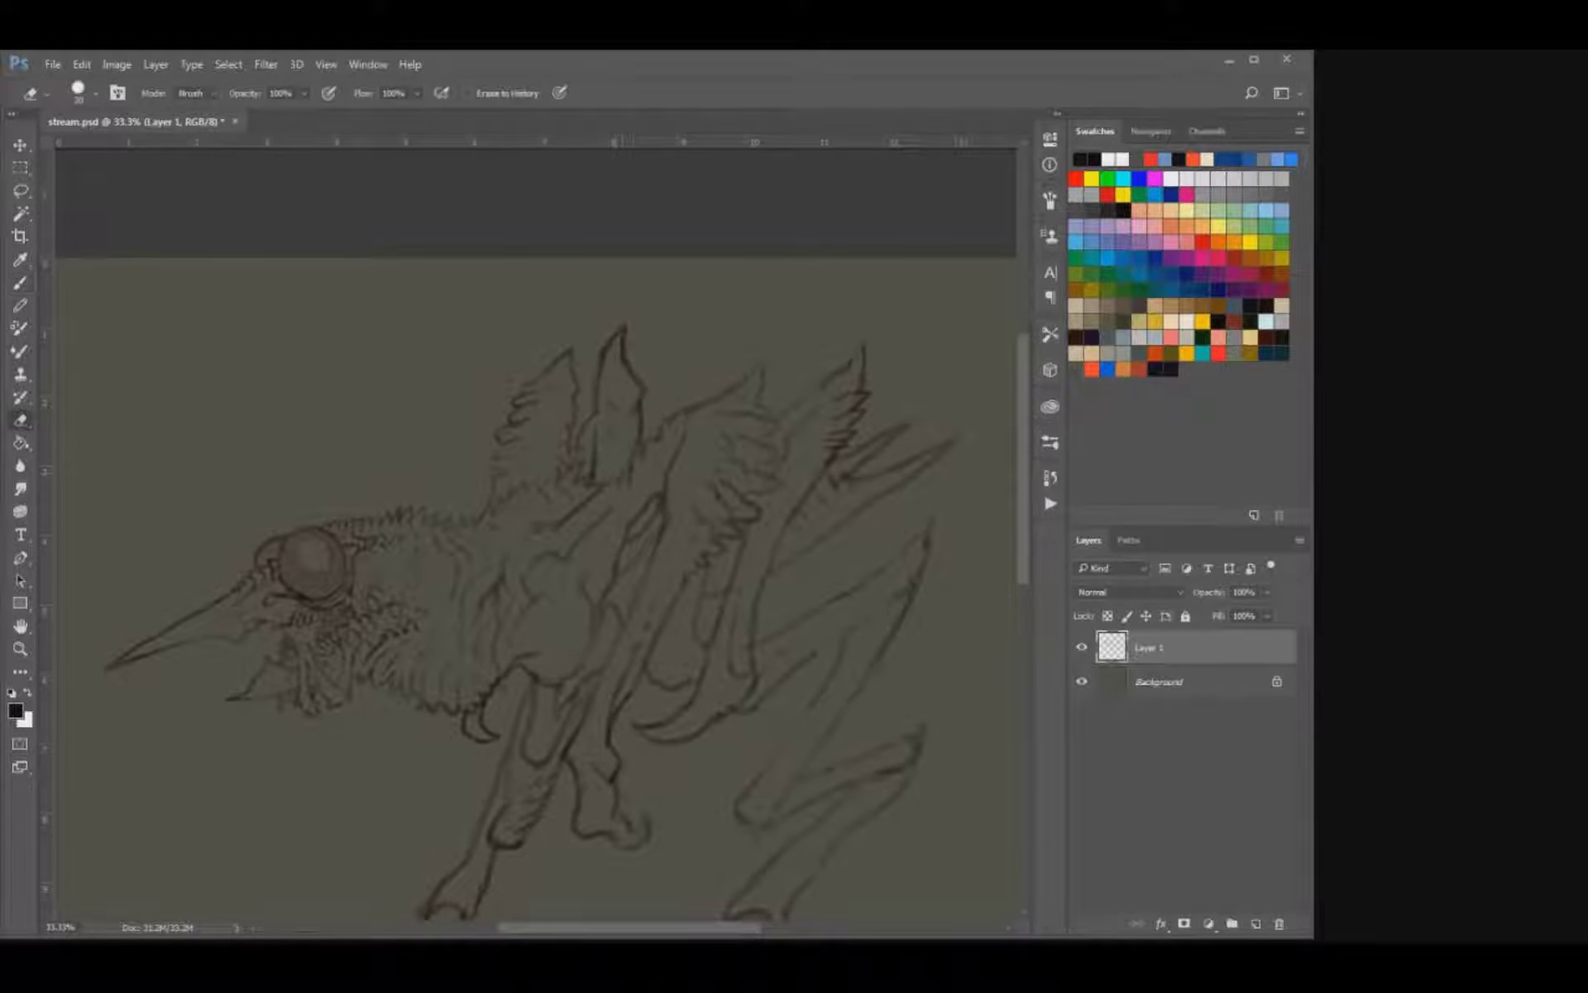
key(b)
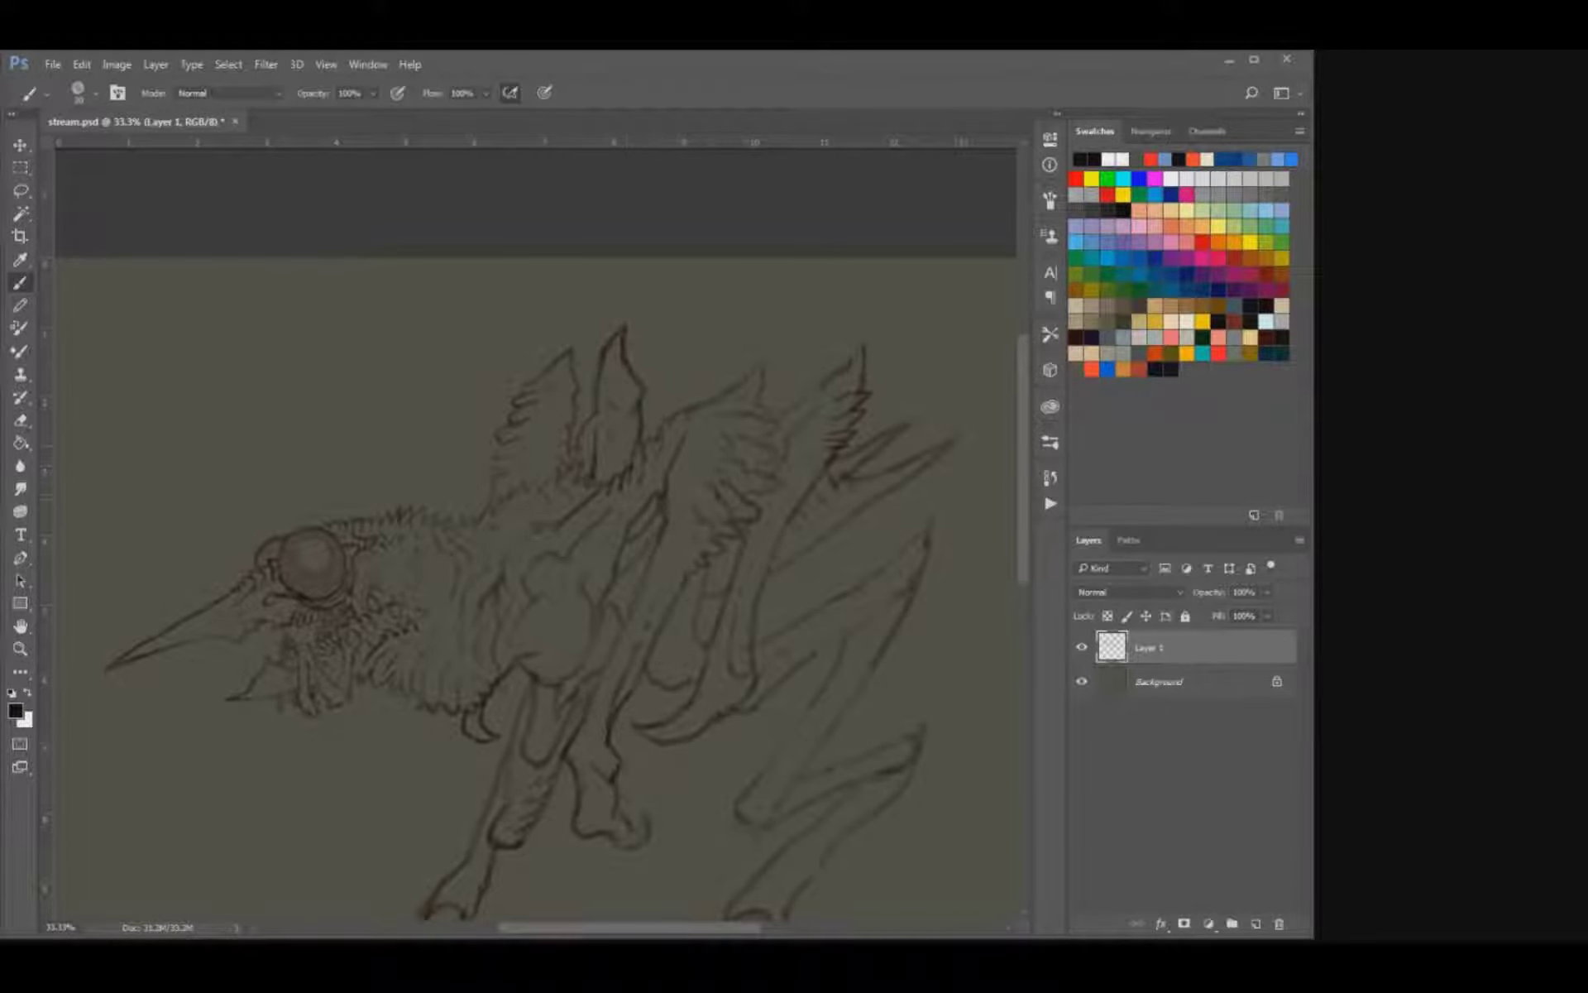
Clean up and darken the feather-like barbs on the rear edge of the broad middle limb.
mouse_move(486, 728)
mouse_down()
mouse_move(443, 624)
mouse_move(396, 588)
mouse_move(307, 678)
mouse_up()
key(e)
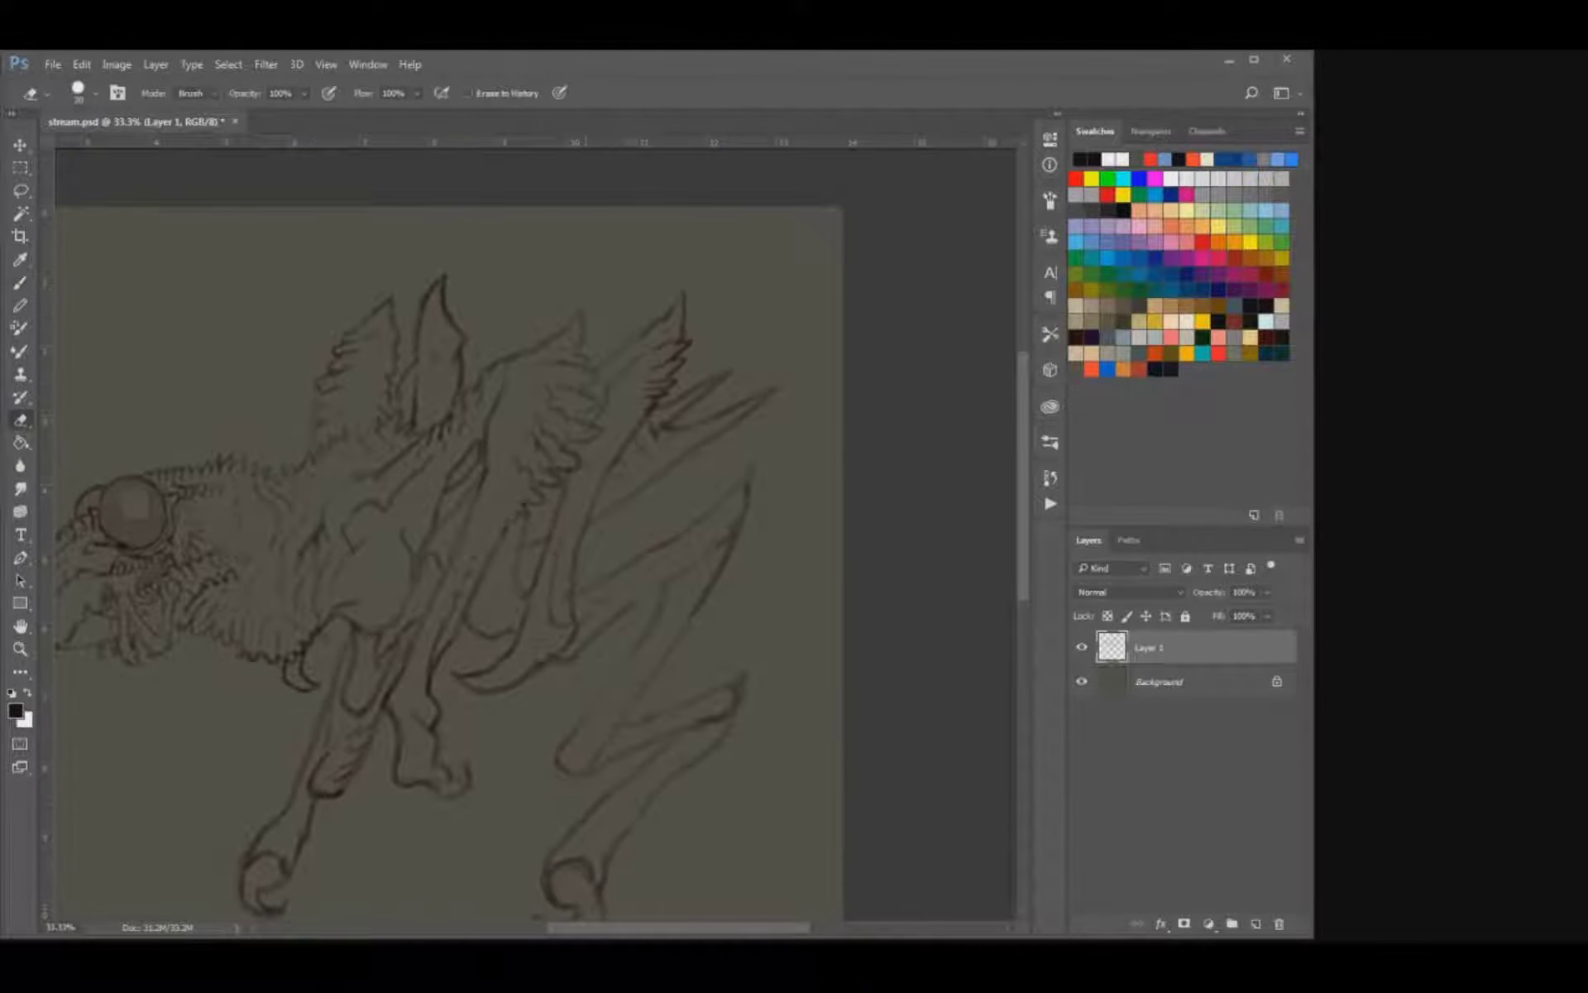
key(b)
drag(584, 400, 575, 420)
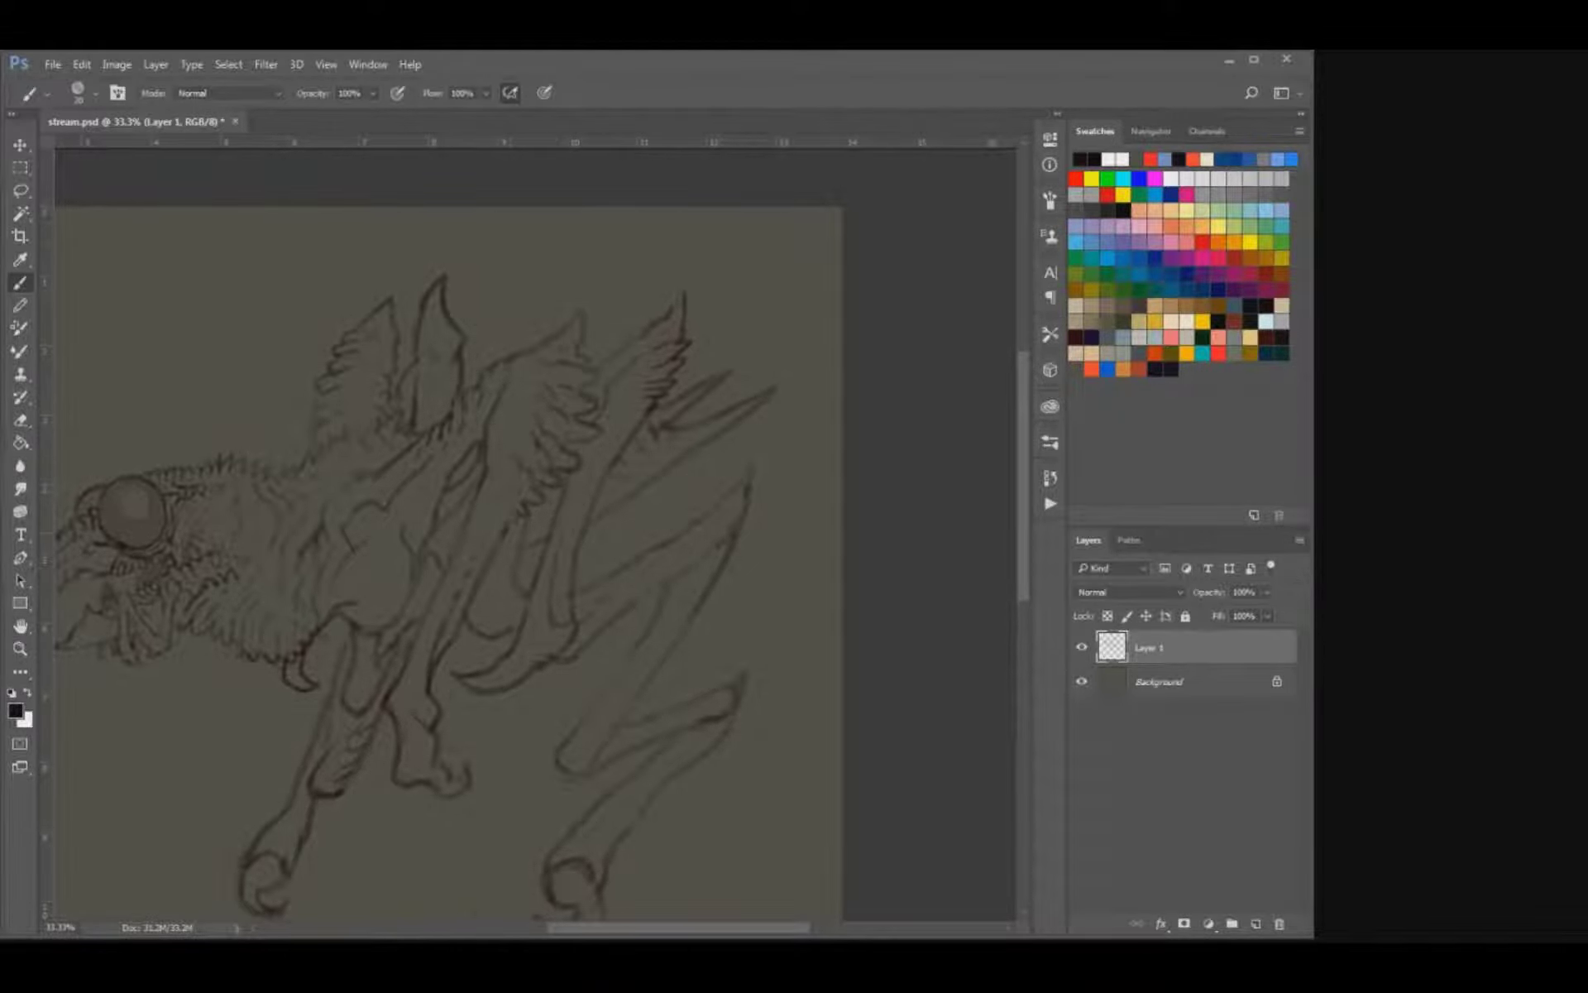
Draw jagged, feather-like barbs along the rear edge of the folded hind leg's upper pointed bend.
mouse_move(653, 529)
mouse_down()
mouse_move(555, 525)
mouse_move(624, 548)
mouse_move(620, 568)
mouse_move(632, 550)
mouse_move(601, 577)
mouse_up()
key(e)
key(b)
key(e)
key(b)
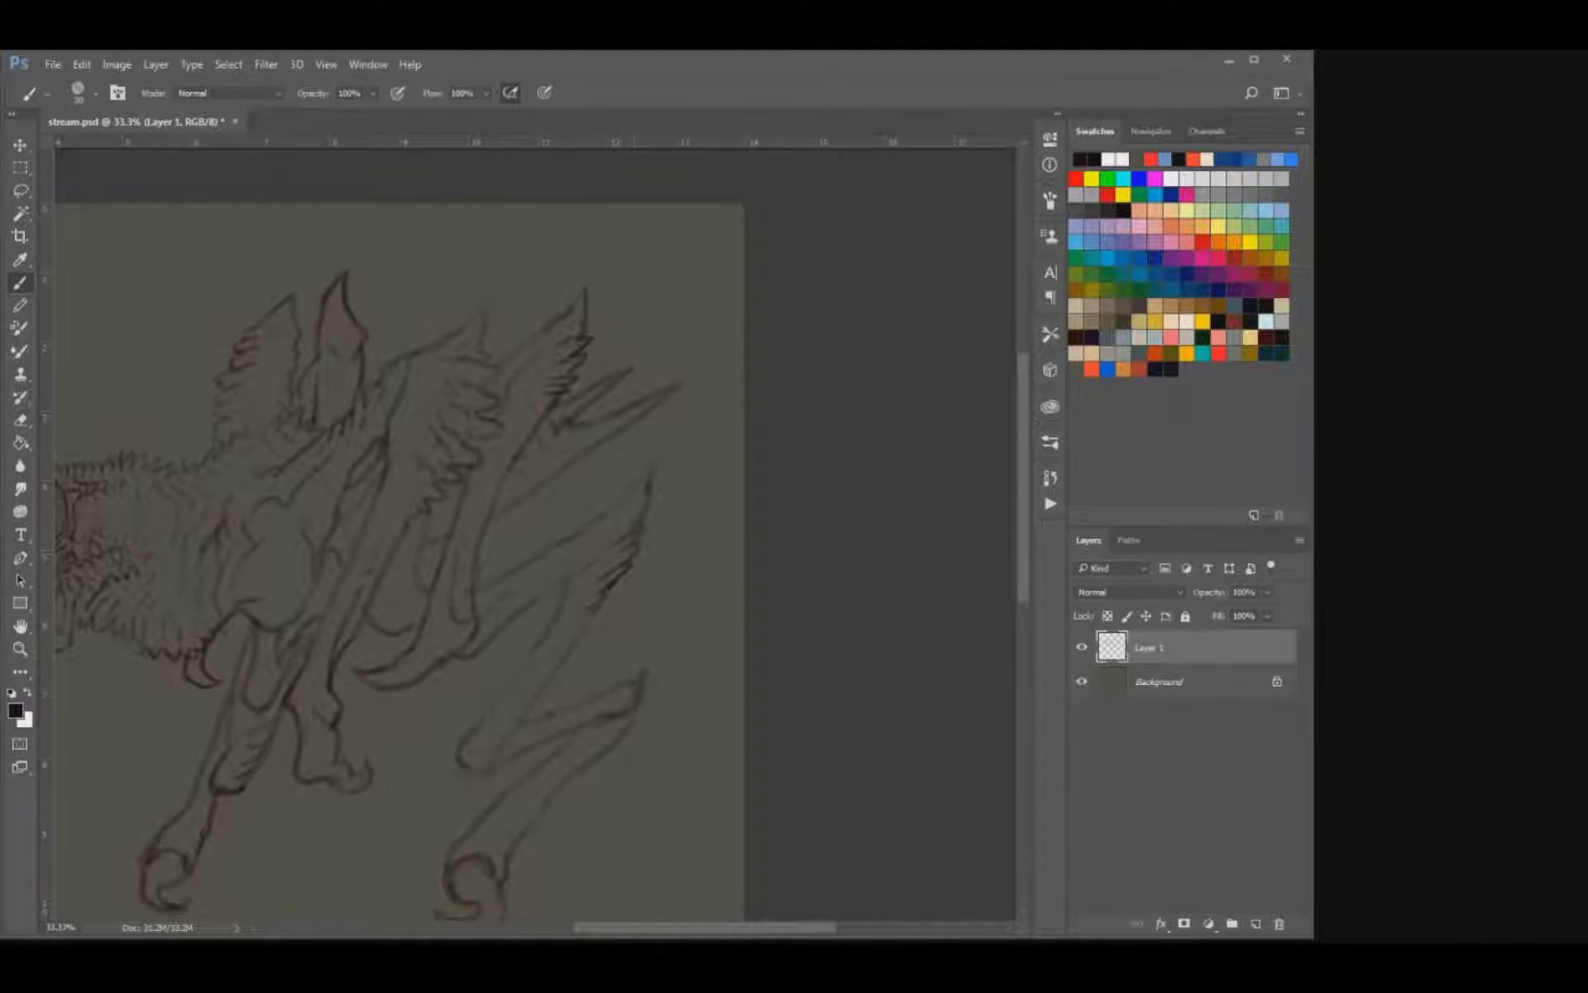
Add short barbs along the folded hind leg's lower bend and small marks along its upper segment.
drag(491, 600, 584, 499)
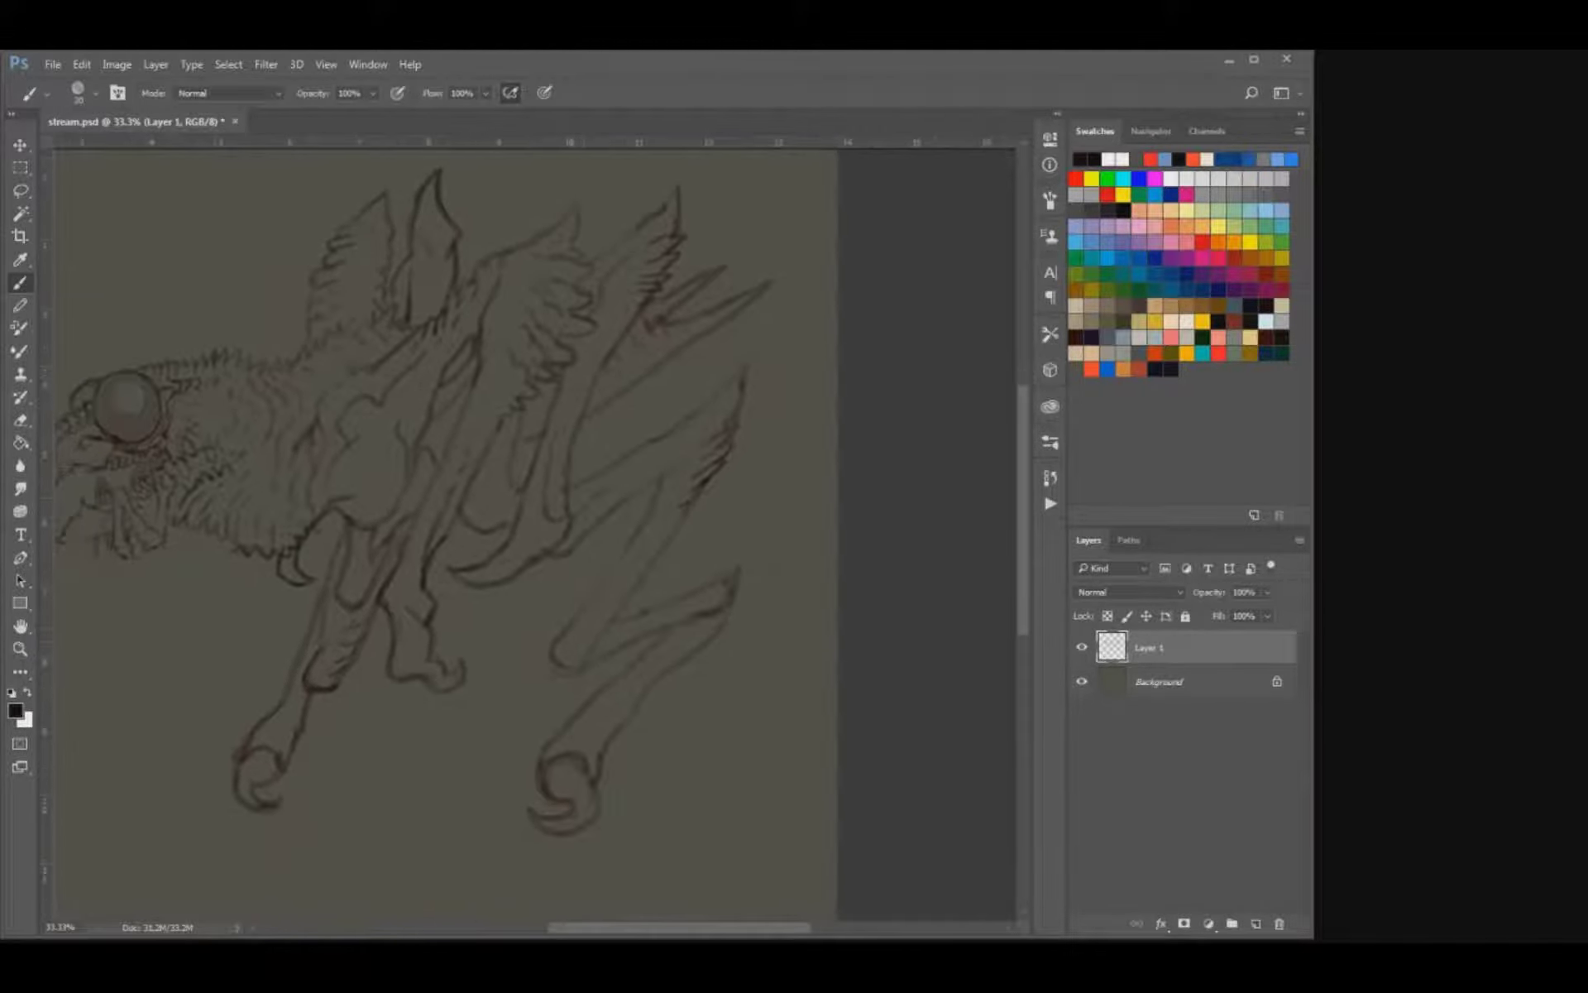
key(e)
key(b)
drag(595, 588, 549, 652)
drag(617, 564, 604, 579)
key(e)
key(b)
key(e)
key(b)
drag(623, 457, 673, 534)
Duplicate Layer 1 to strengthen the sketch lines, and merge the copy back into Layer 1.
key(ctrl+minus)
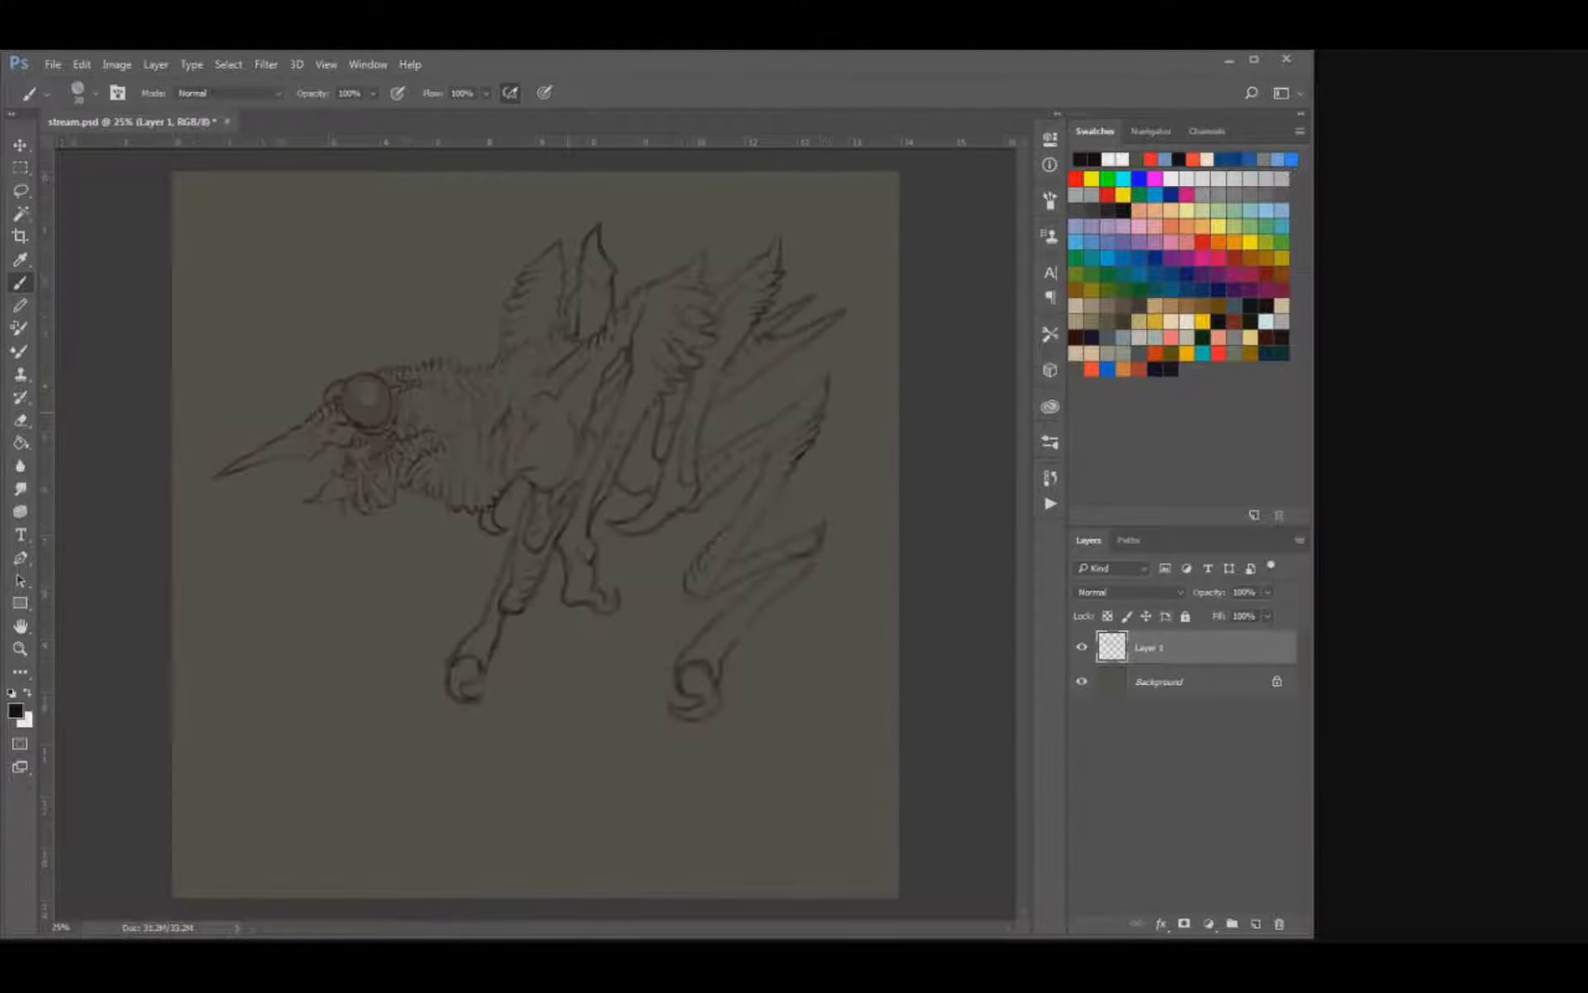
key(ctrl+plus)
key(ctrl+j)
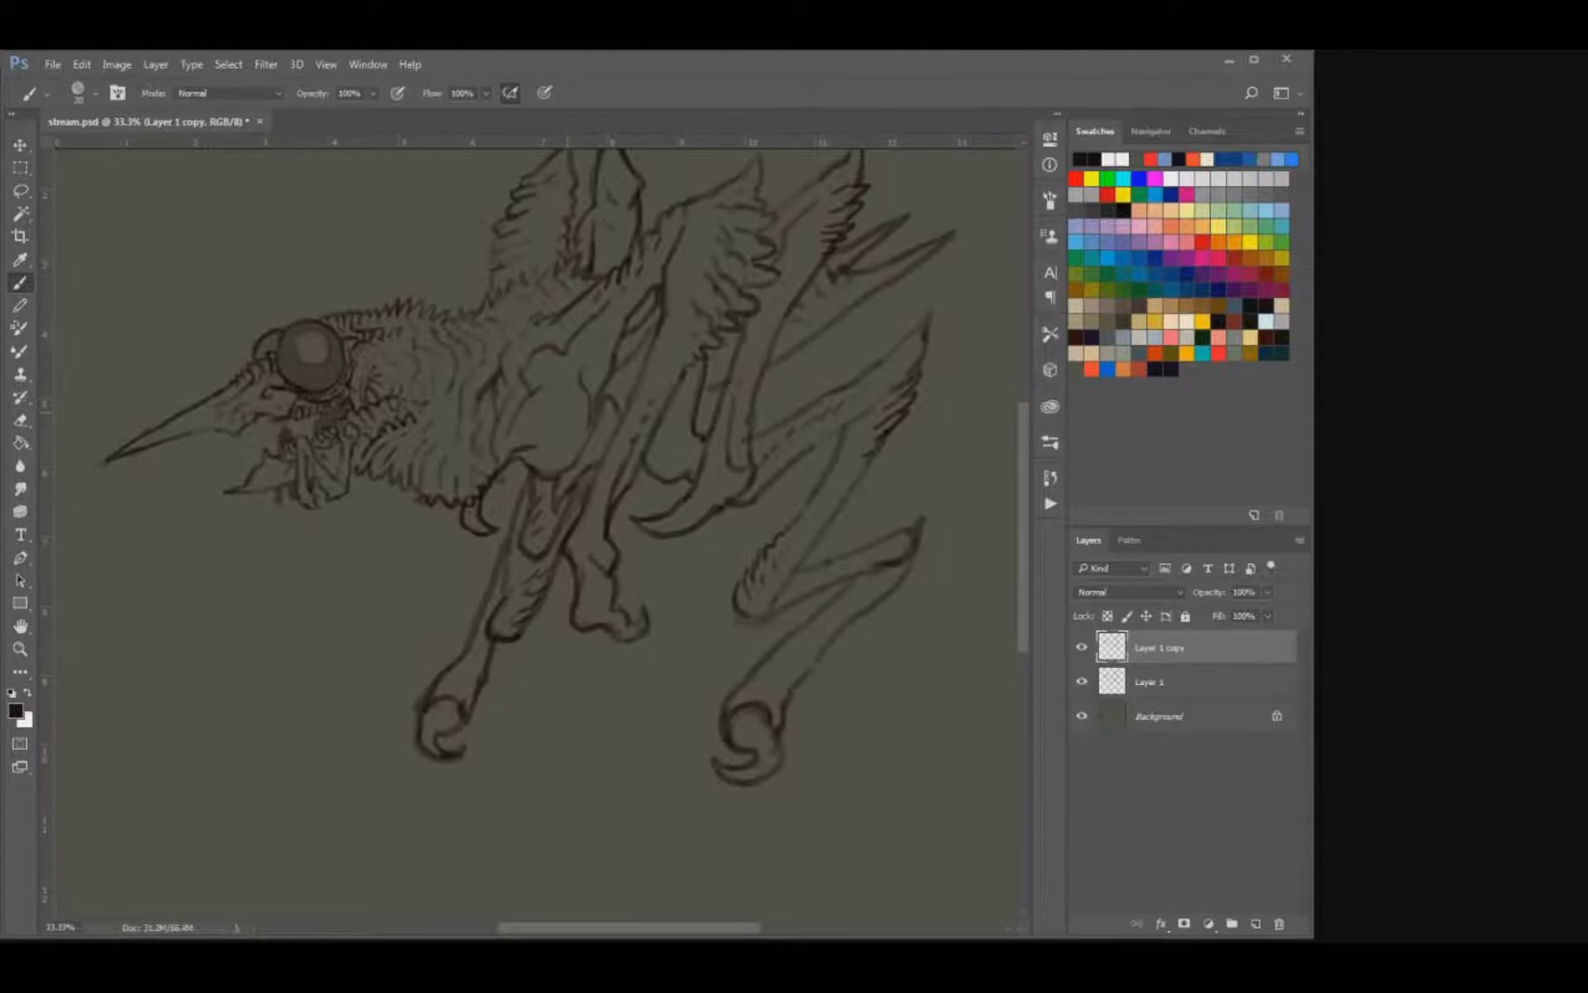
drag(568, 412, 534, 533)
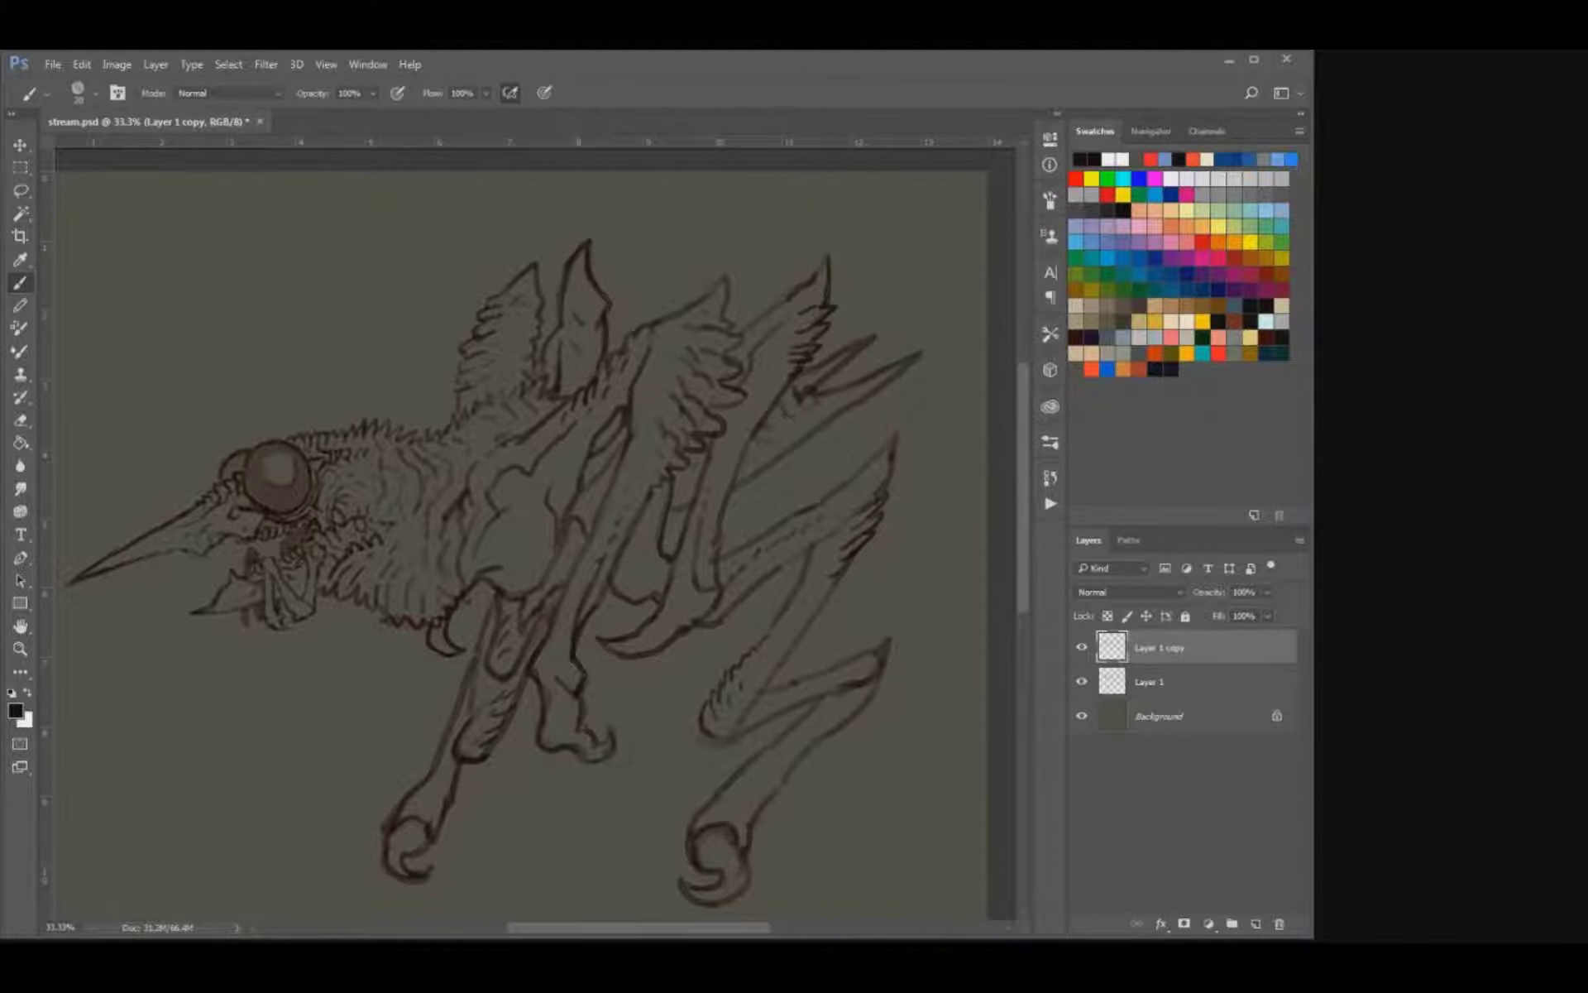
key(ctrl+e)
Move the merged sketch slightly up and to the right on the canvas.
key(v)
drag(529, 530, 544, 505)
key(b)
mouse_move(606, 629)
mouse_down()
mouse_move(608, 585)
mouse_move(587, 604)
mouse_move(627, 586)
mouse_move(608, 627)
mouse_up()
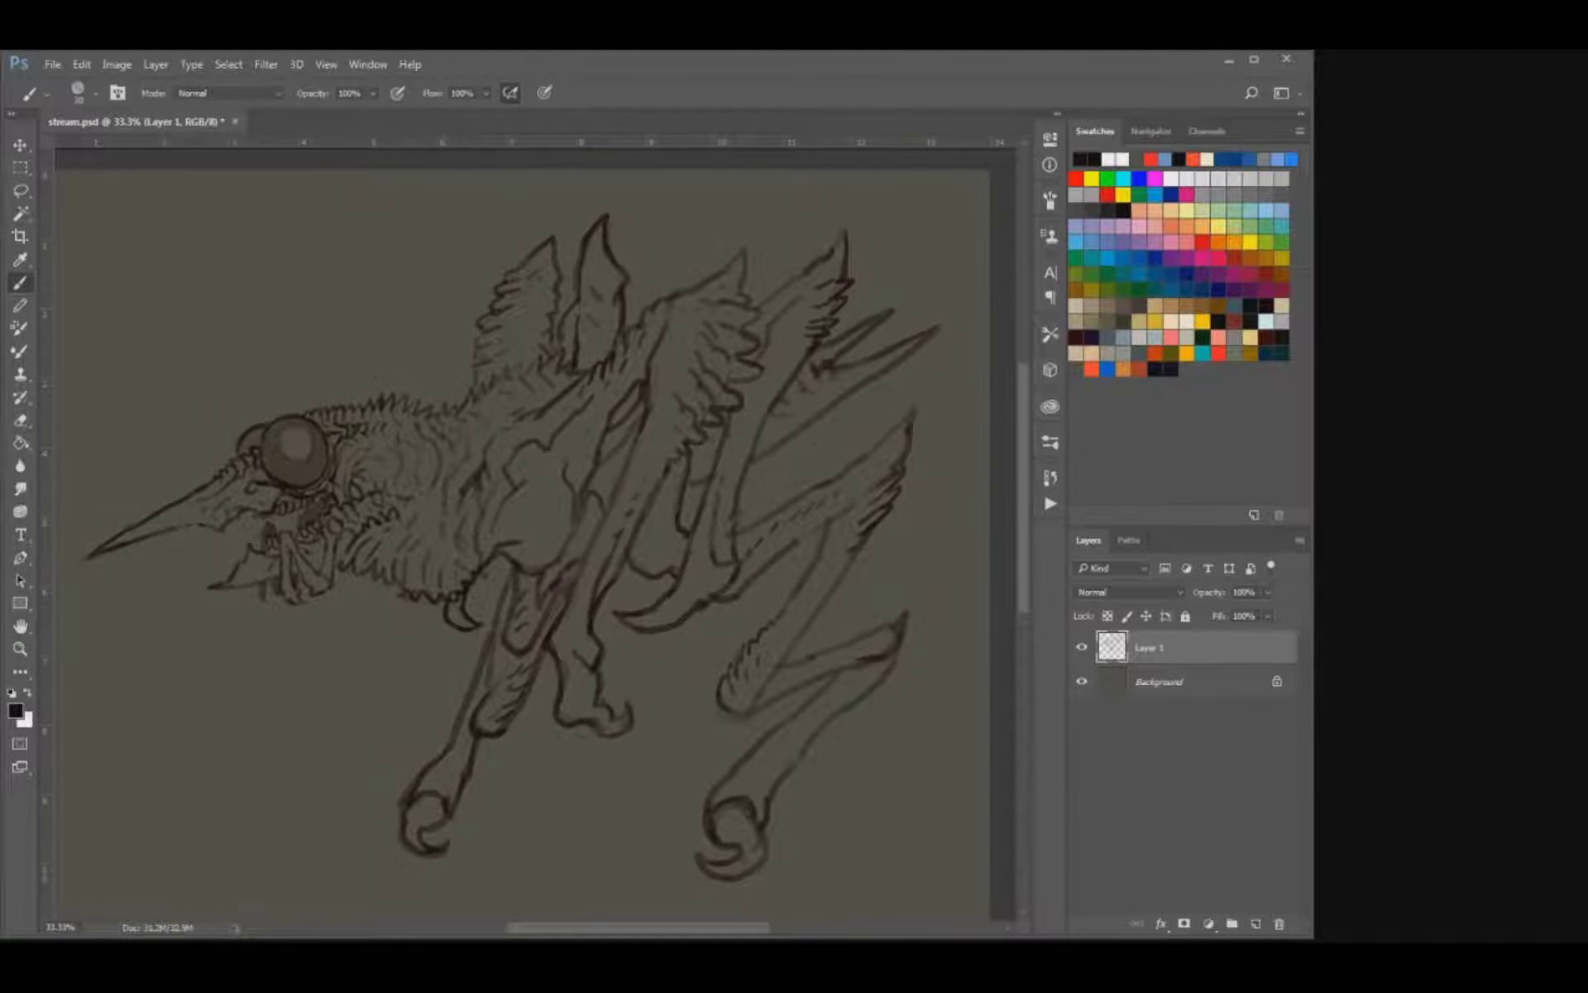
key(ctrl+plus)
key(ctrl+minus)
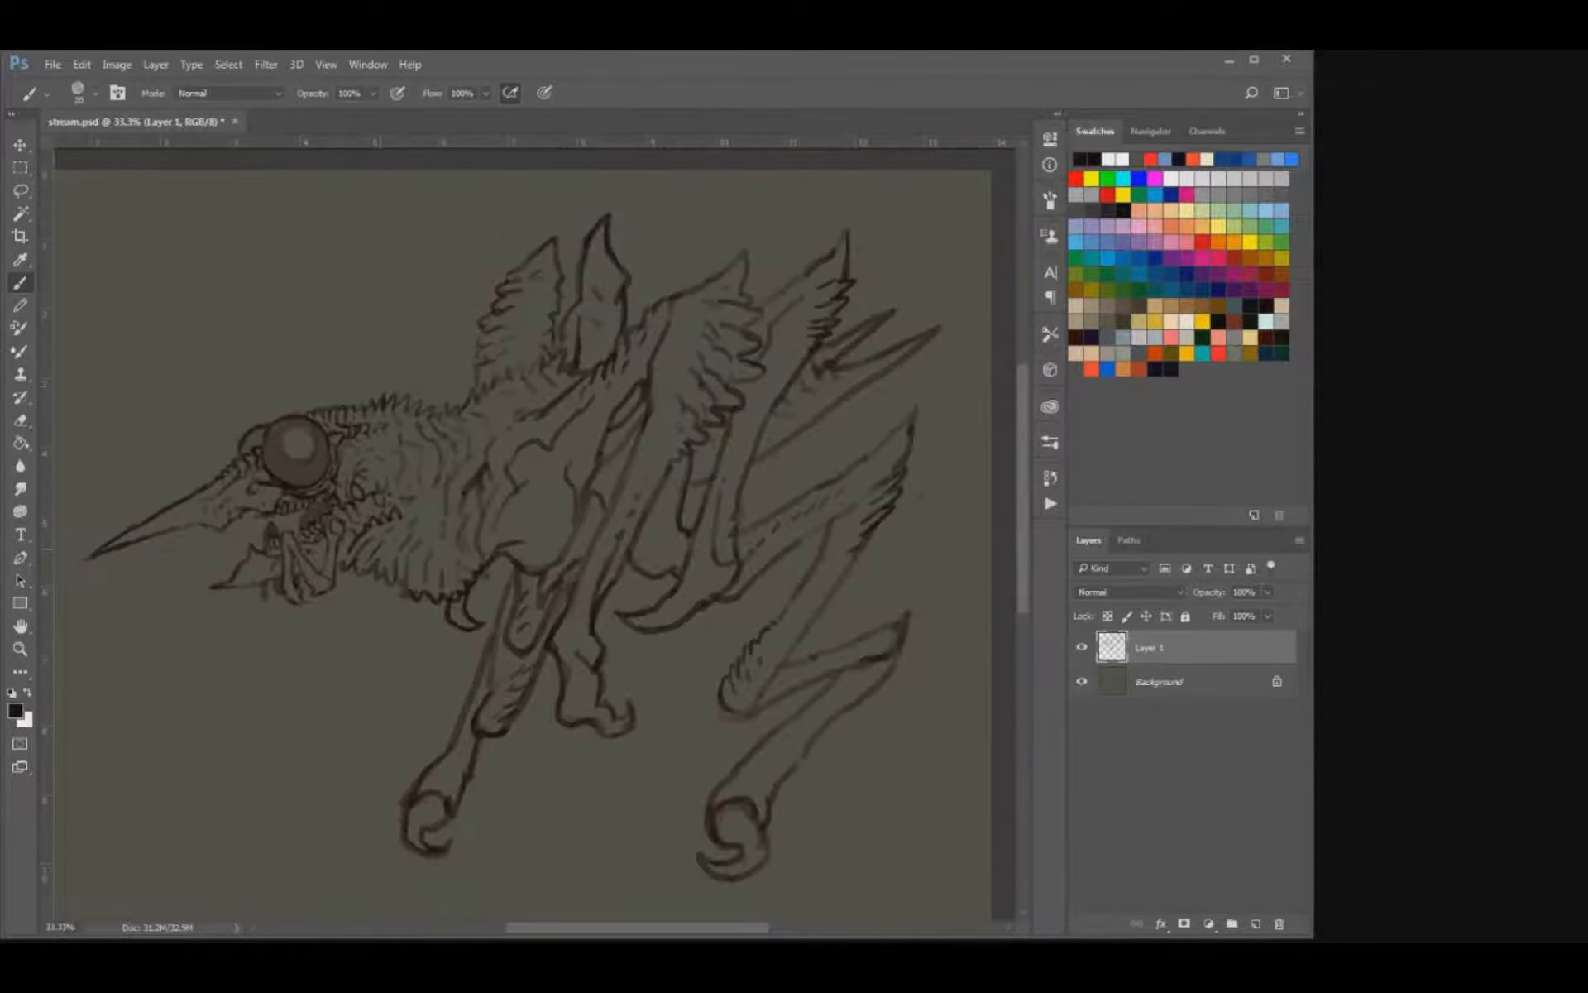
Clean up and darken the spiky feathers along the underside of the chest.
key(e)
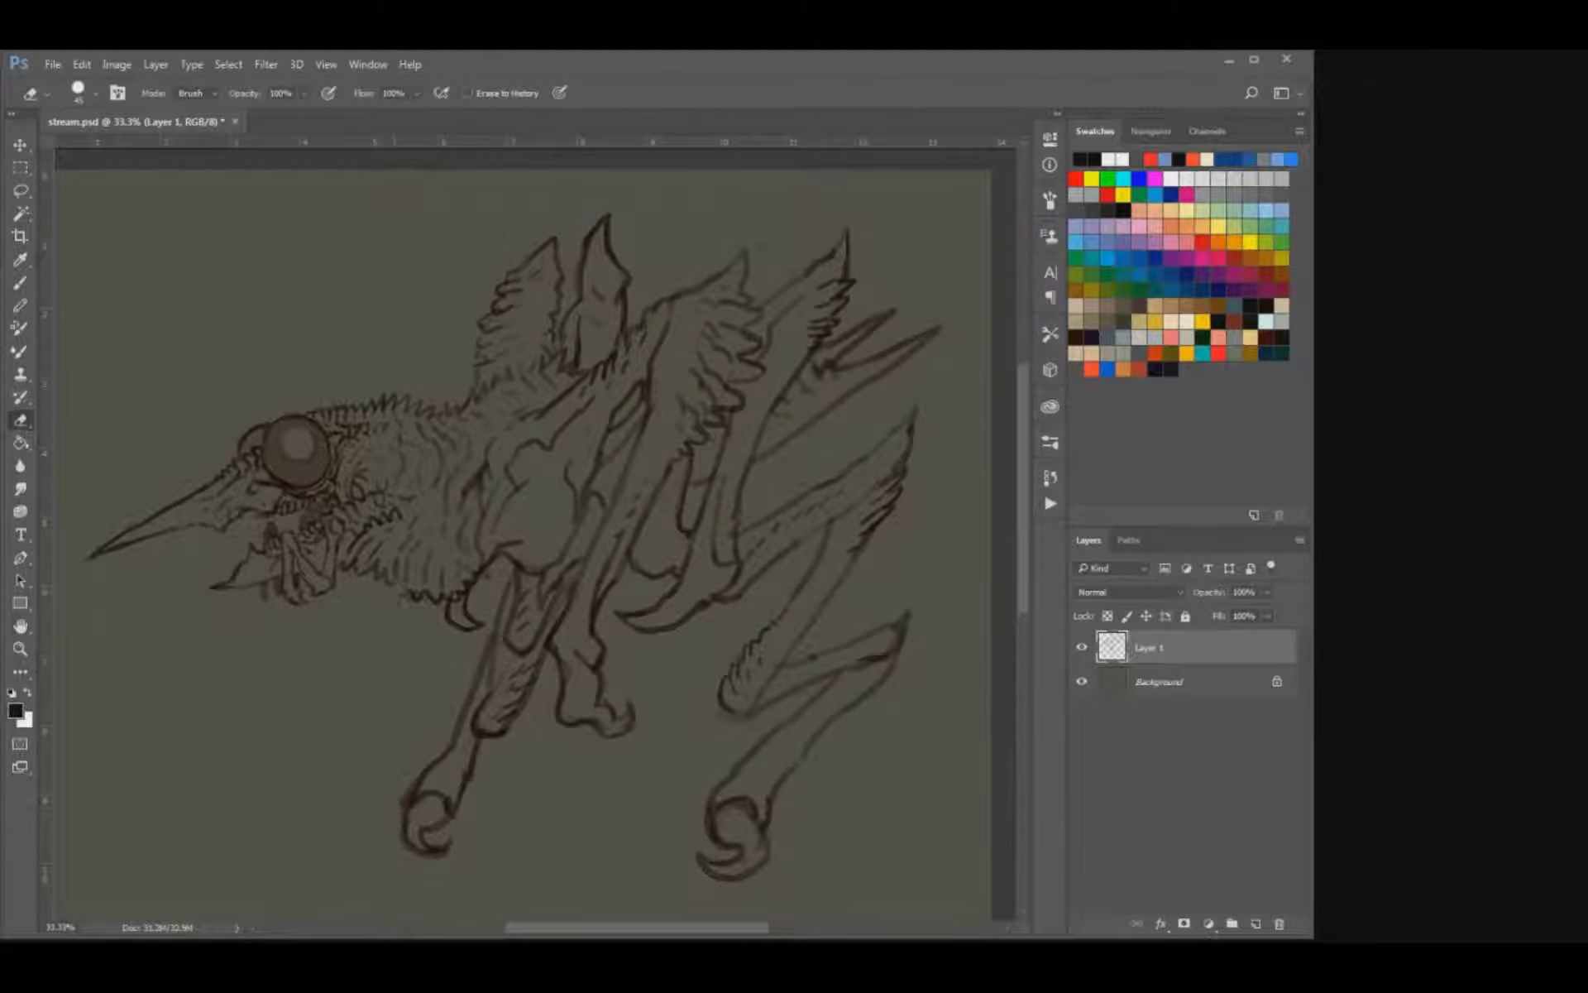
key(b)
drag(390, 574, 401, 597)
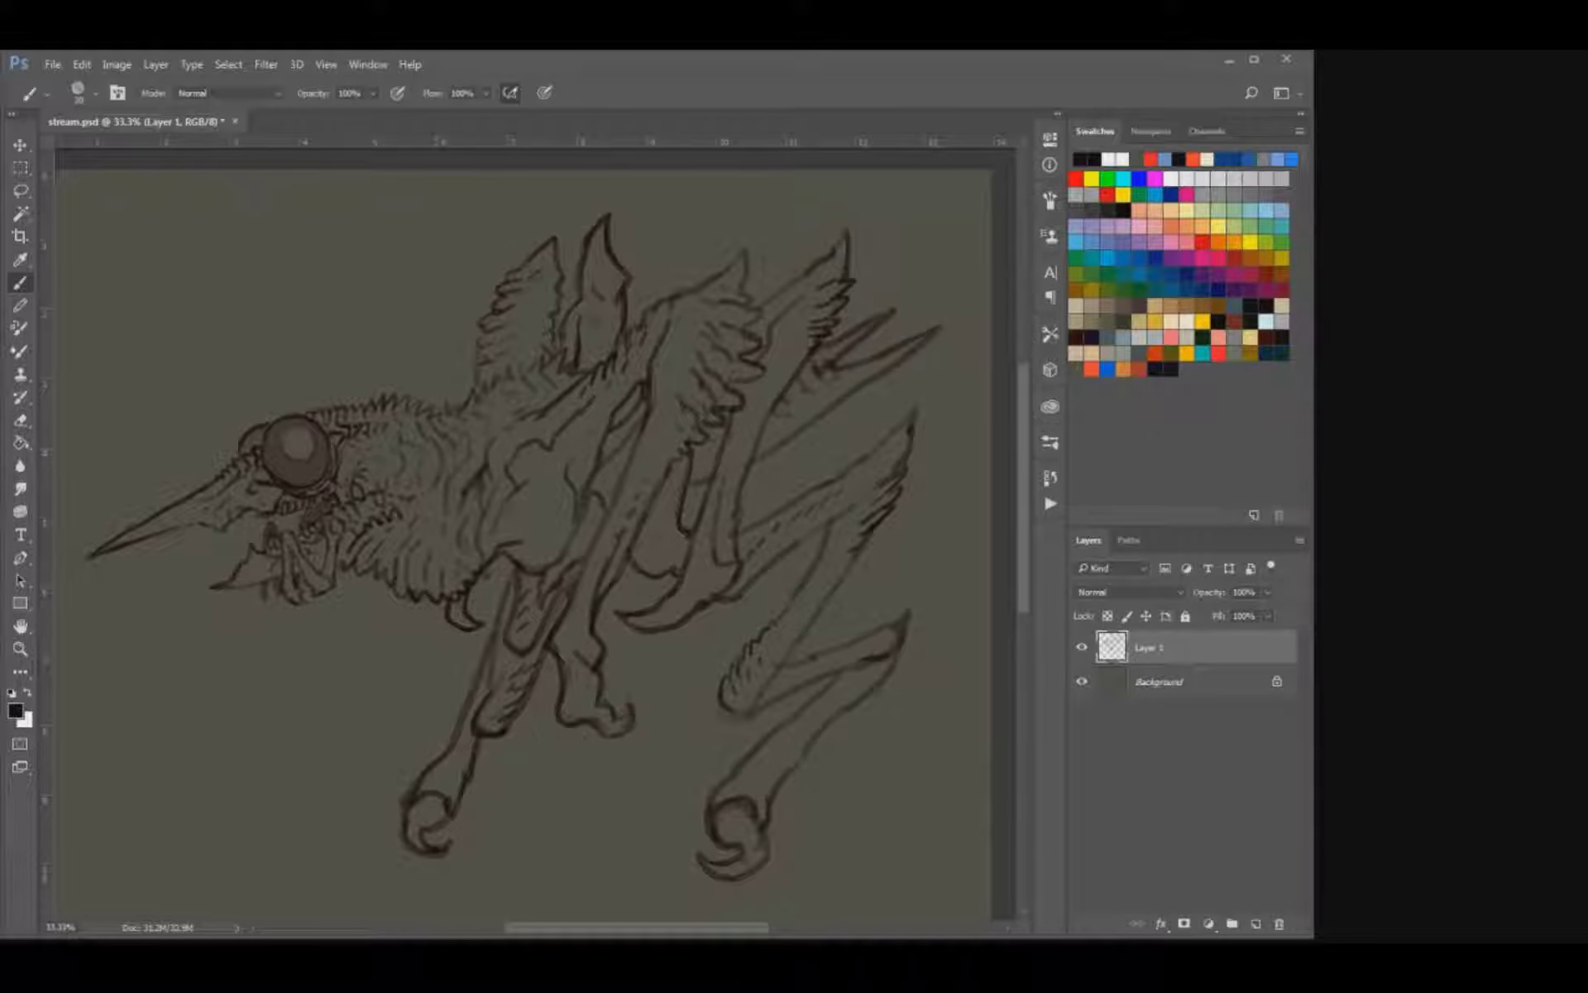
drag(463, 604, 475, 636)
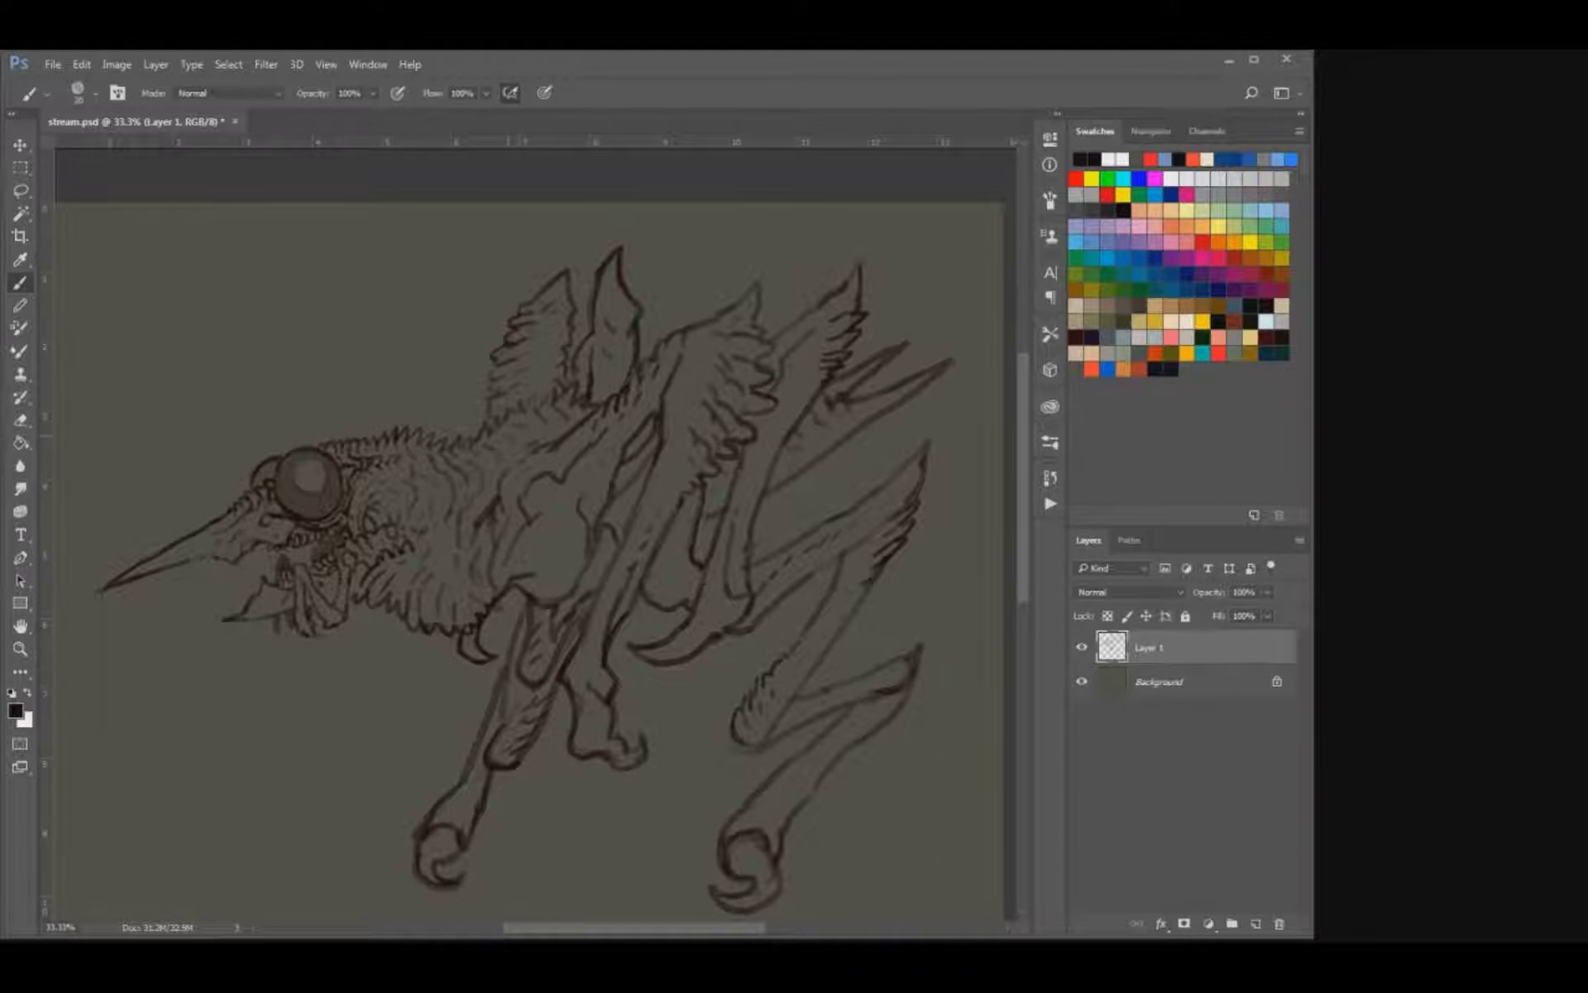
Erase the beak's upper edge and draw small spiky tufts along the beak base in front of the eyes.
mouse_move(510, 435)
mouse_down()
mouse_move(678, 401)
mouse_move(703, 418)
mouse_up()
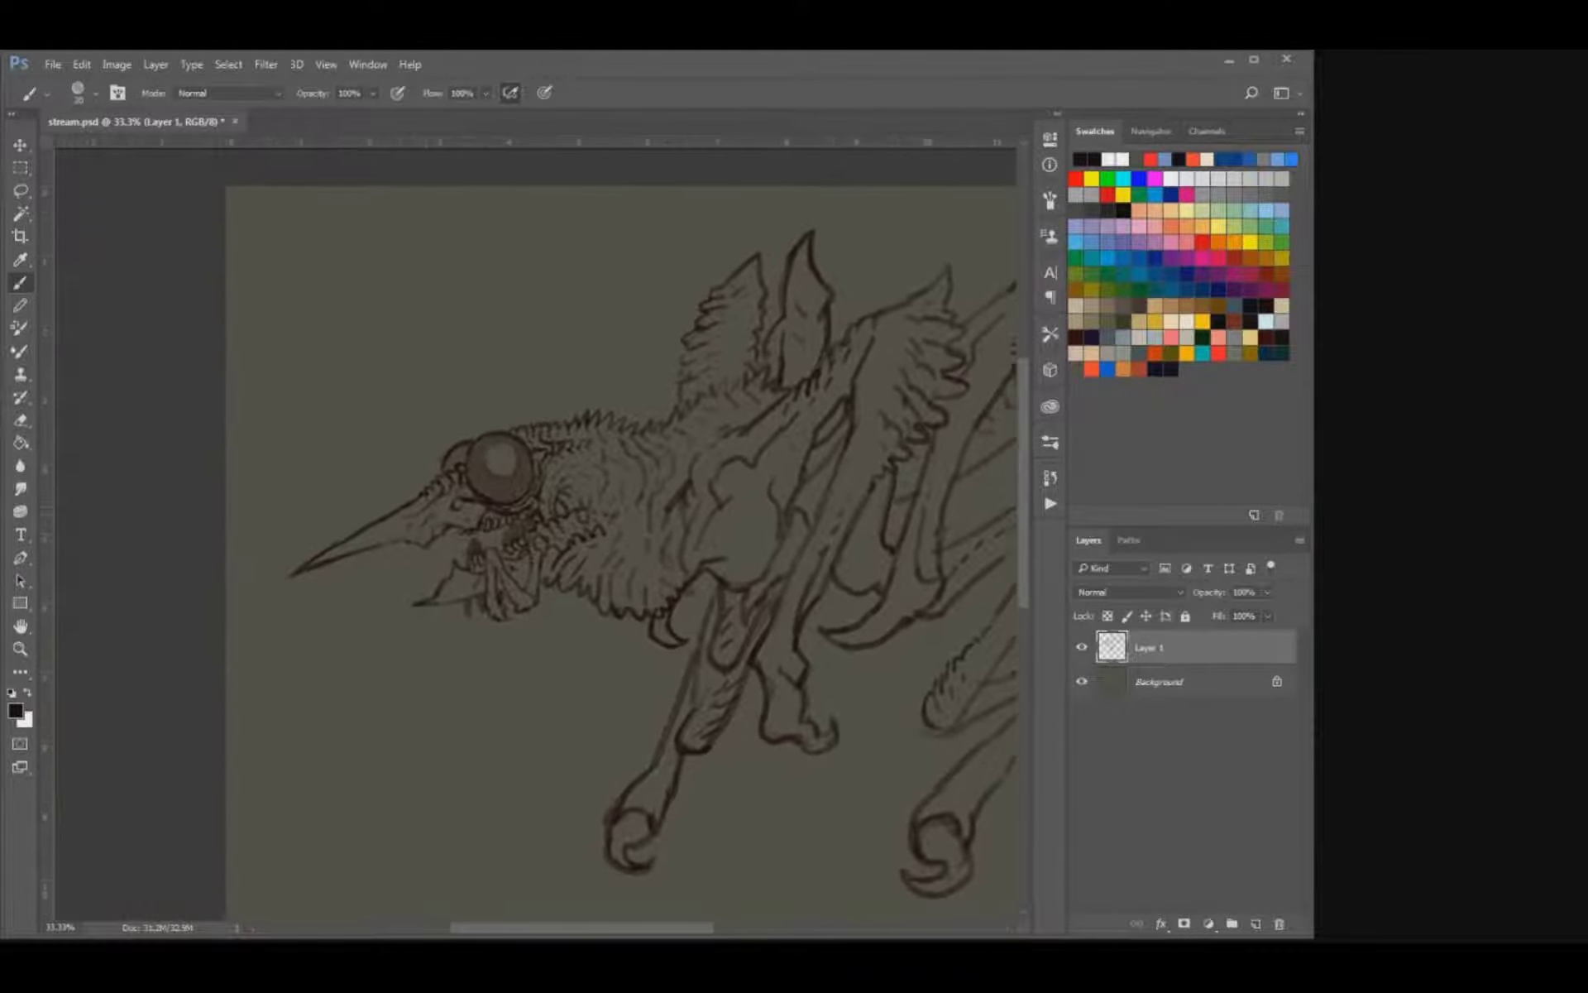
key(e)
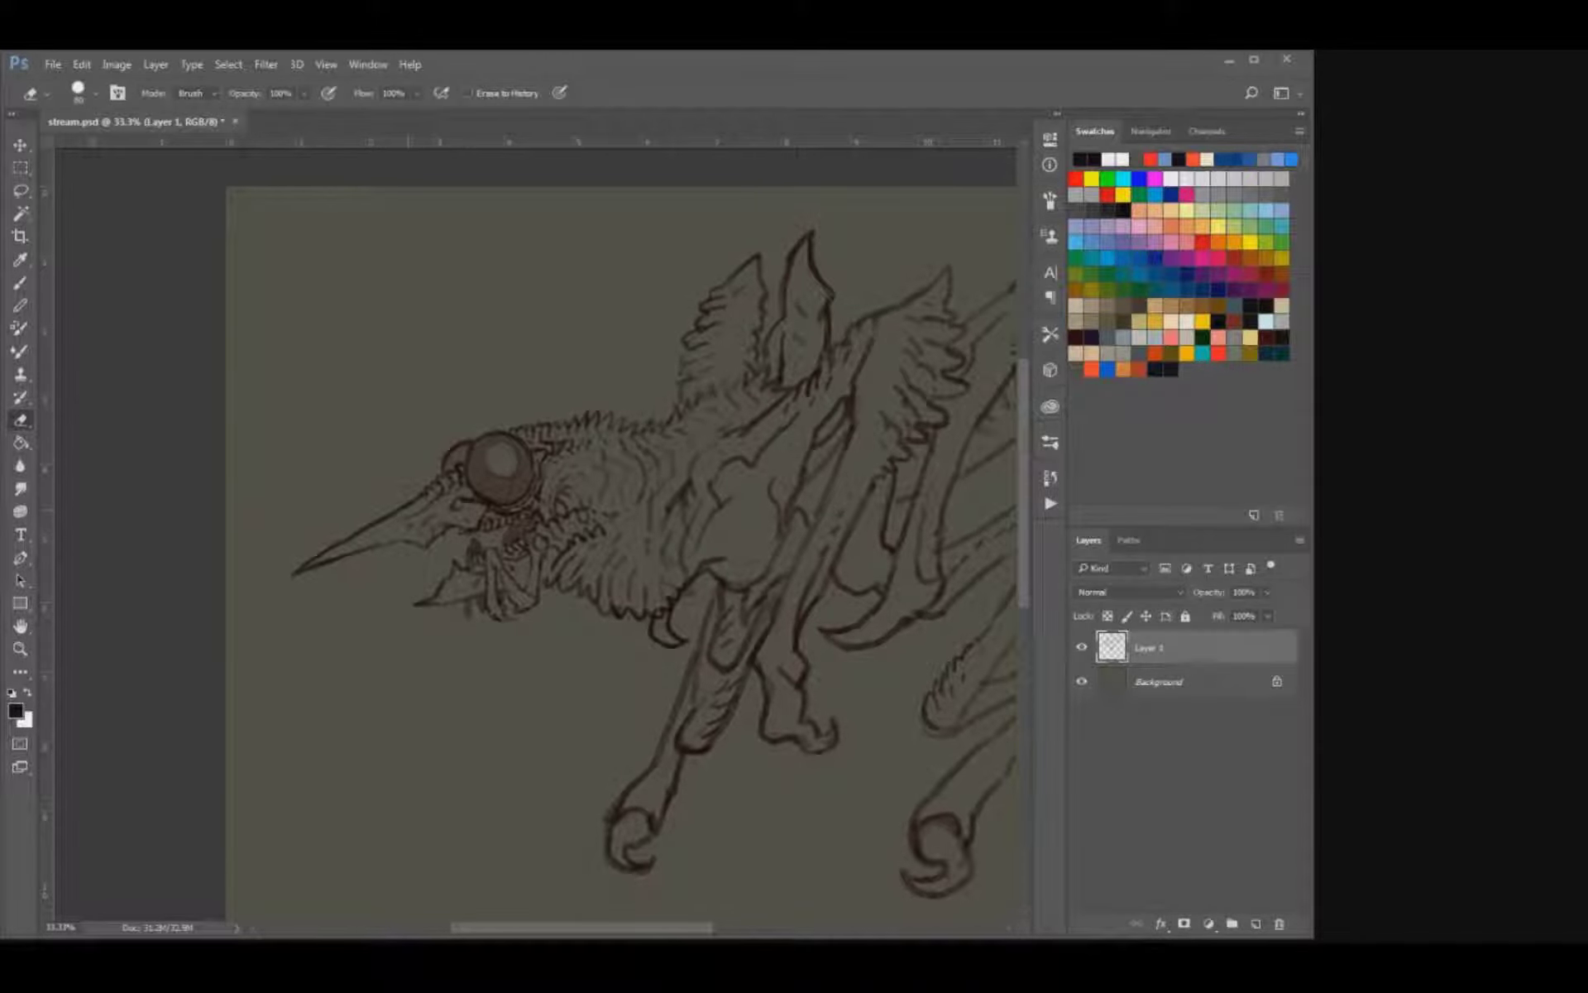
mouse_move(415, 506)
mouse_down()
mouse_move(436, 488)
mouse_move(308, 554)
mouse_up()
key(b)
drag(440, 458, 426, 475)
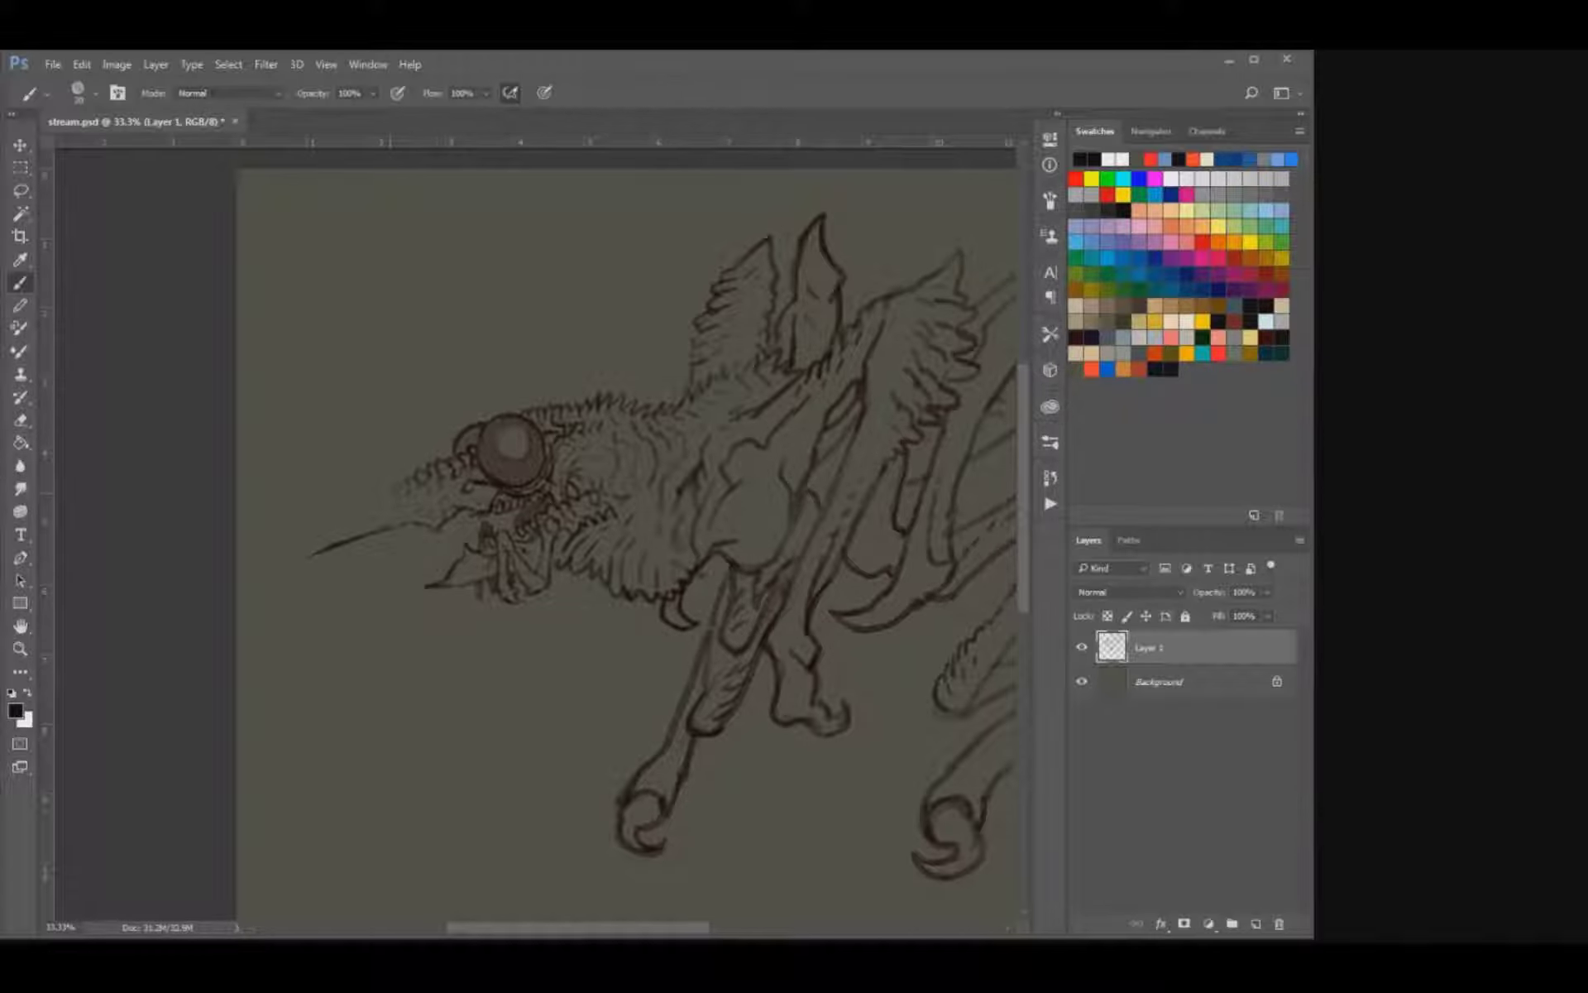
Redraw the beak's upper edge as a longer line running out to a sharp tip.
drag(389, 492, 280, 554)
key(ctrl+z)
drag(390, 486, 252, 568)
key(e)
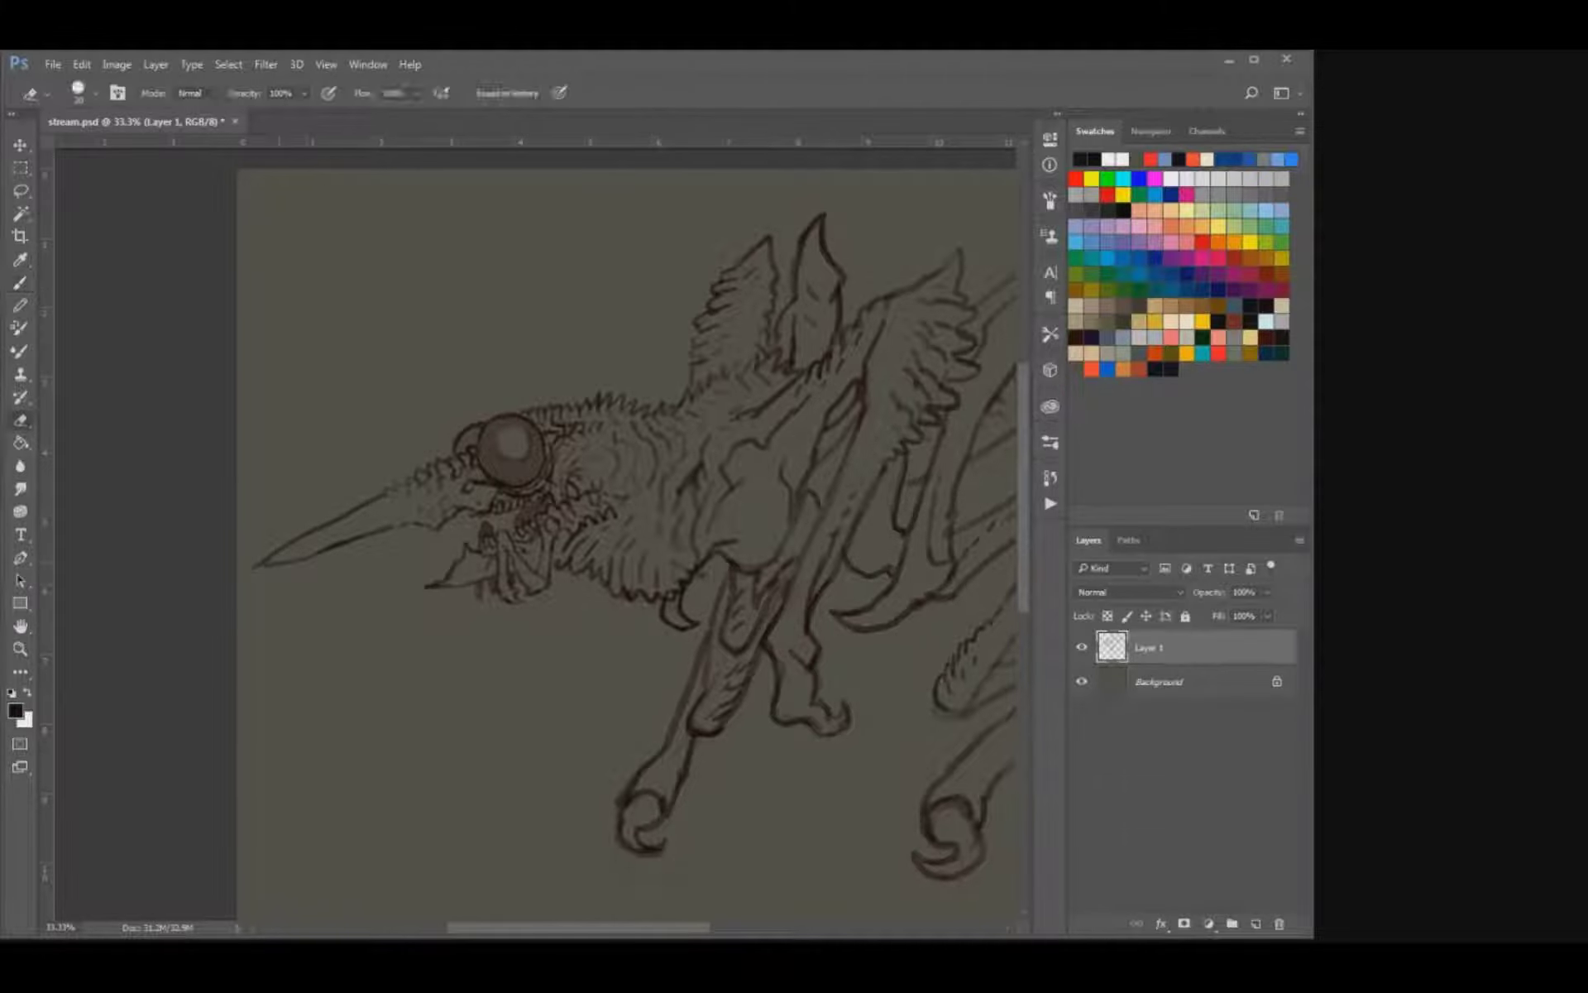
key(b)
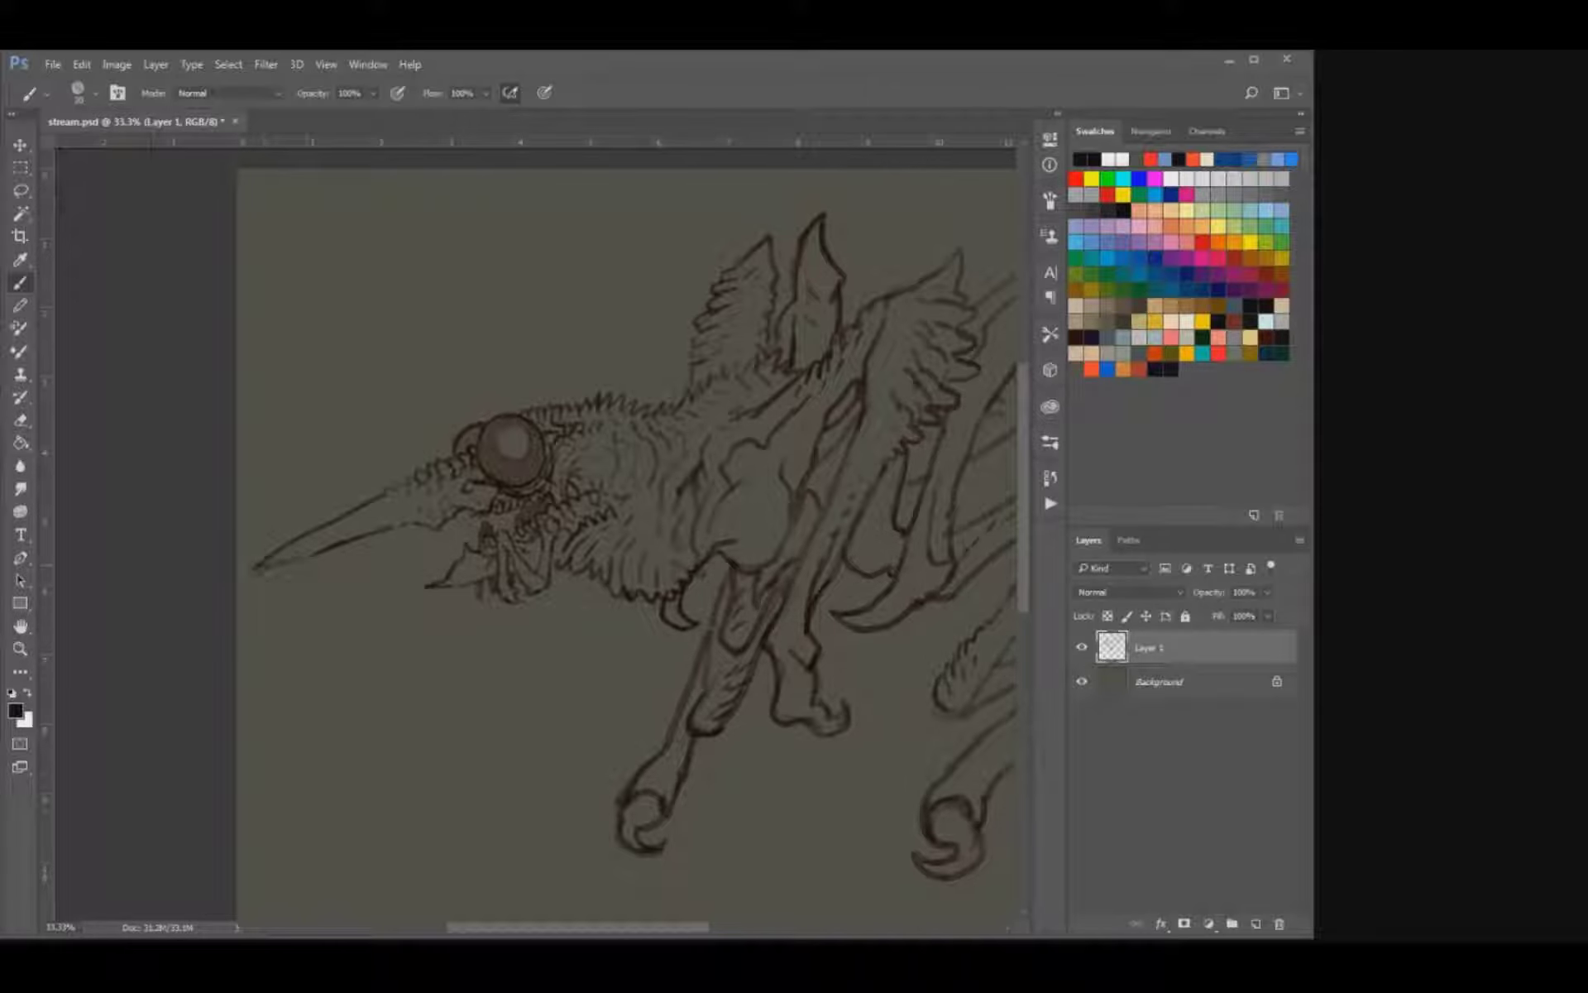
Refine the beak's pointed tip by alternately erasing and redrawing where its two edges meet.
key(e)
key(b)
drag(272, 558, 256, 572)
key(e)
key(b)
key(e)
key(b)
drag(263, 564, 253, 574)
key(ctrl+z)
Erase stray lines from the short lower jaw and refine its pointed shape.
key(e)
drag(452, 570, 417, 589)
key(b)
drag(458, 447, 292, 478)
key(ctrl+minus)
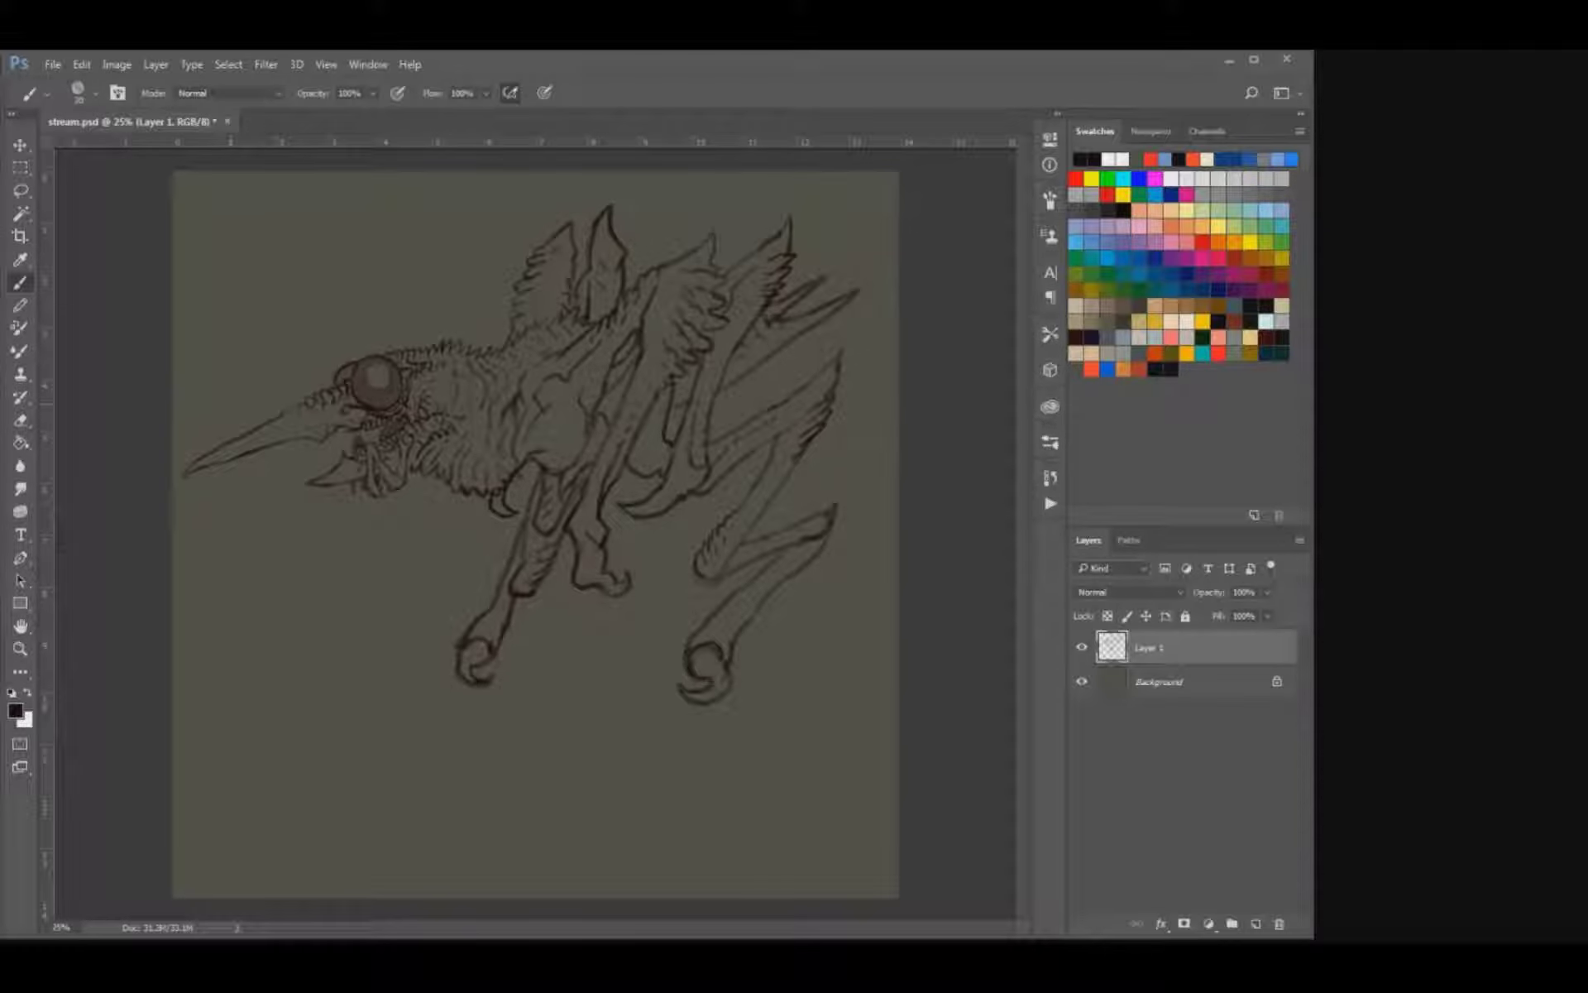
key(ctrl+plus)
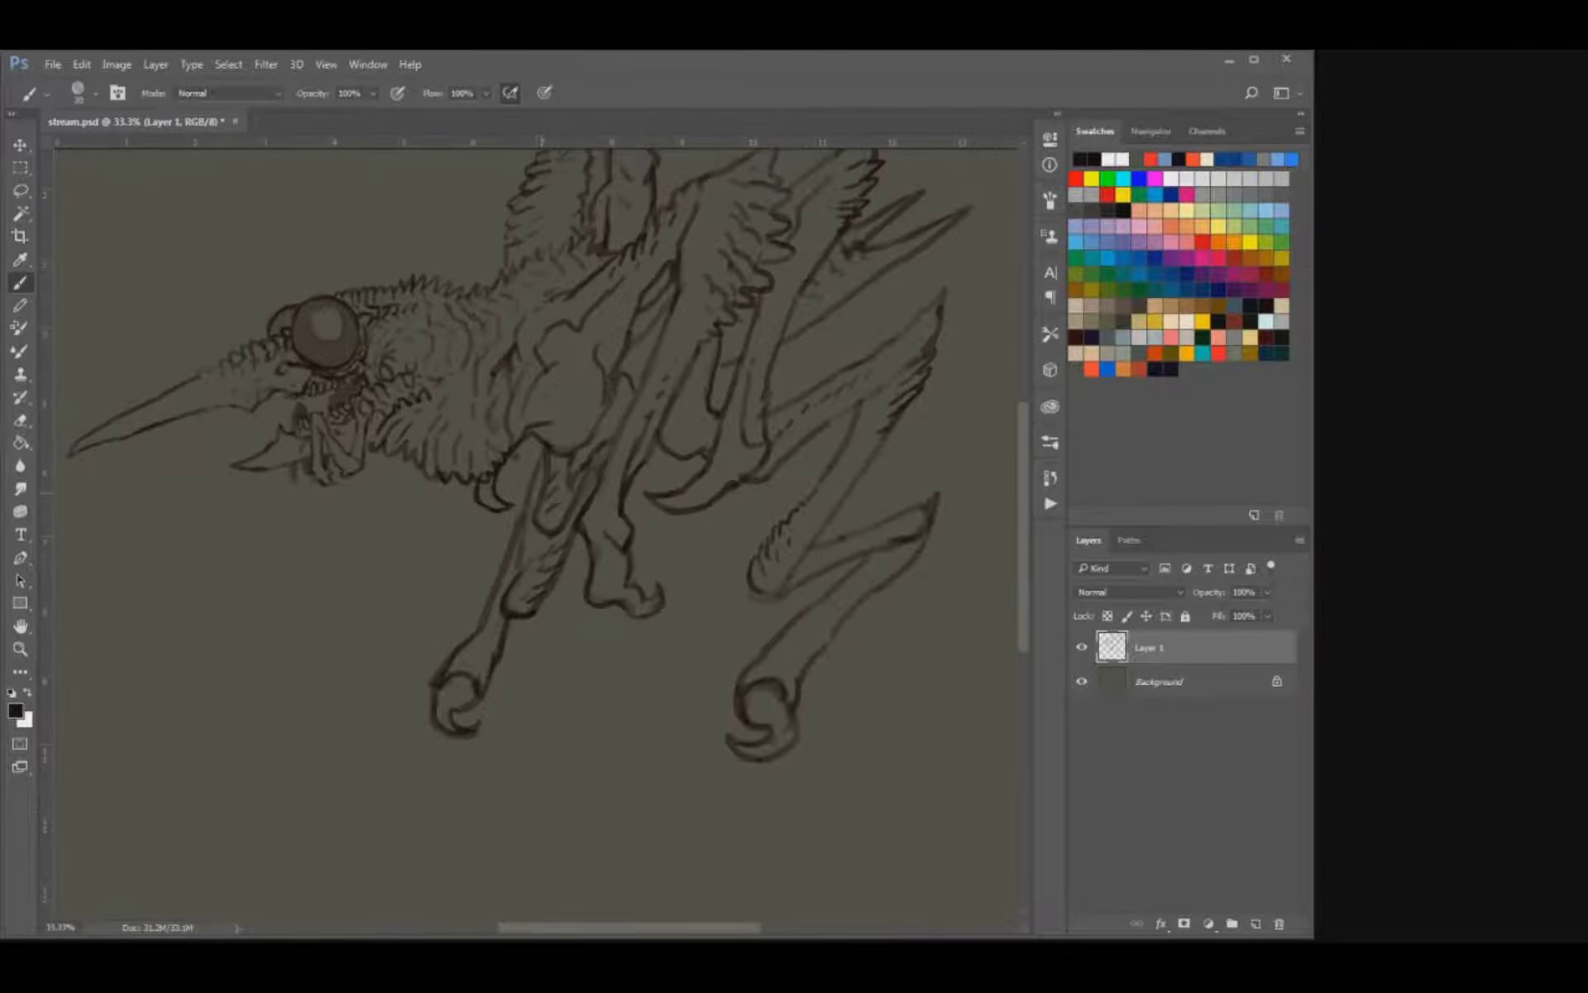
Draw a small round joint on the lower shoulder, just above the top of the front leg.
drag(542, 492, 546, 613)
key(e)
key(b)
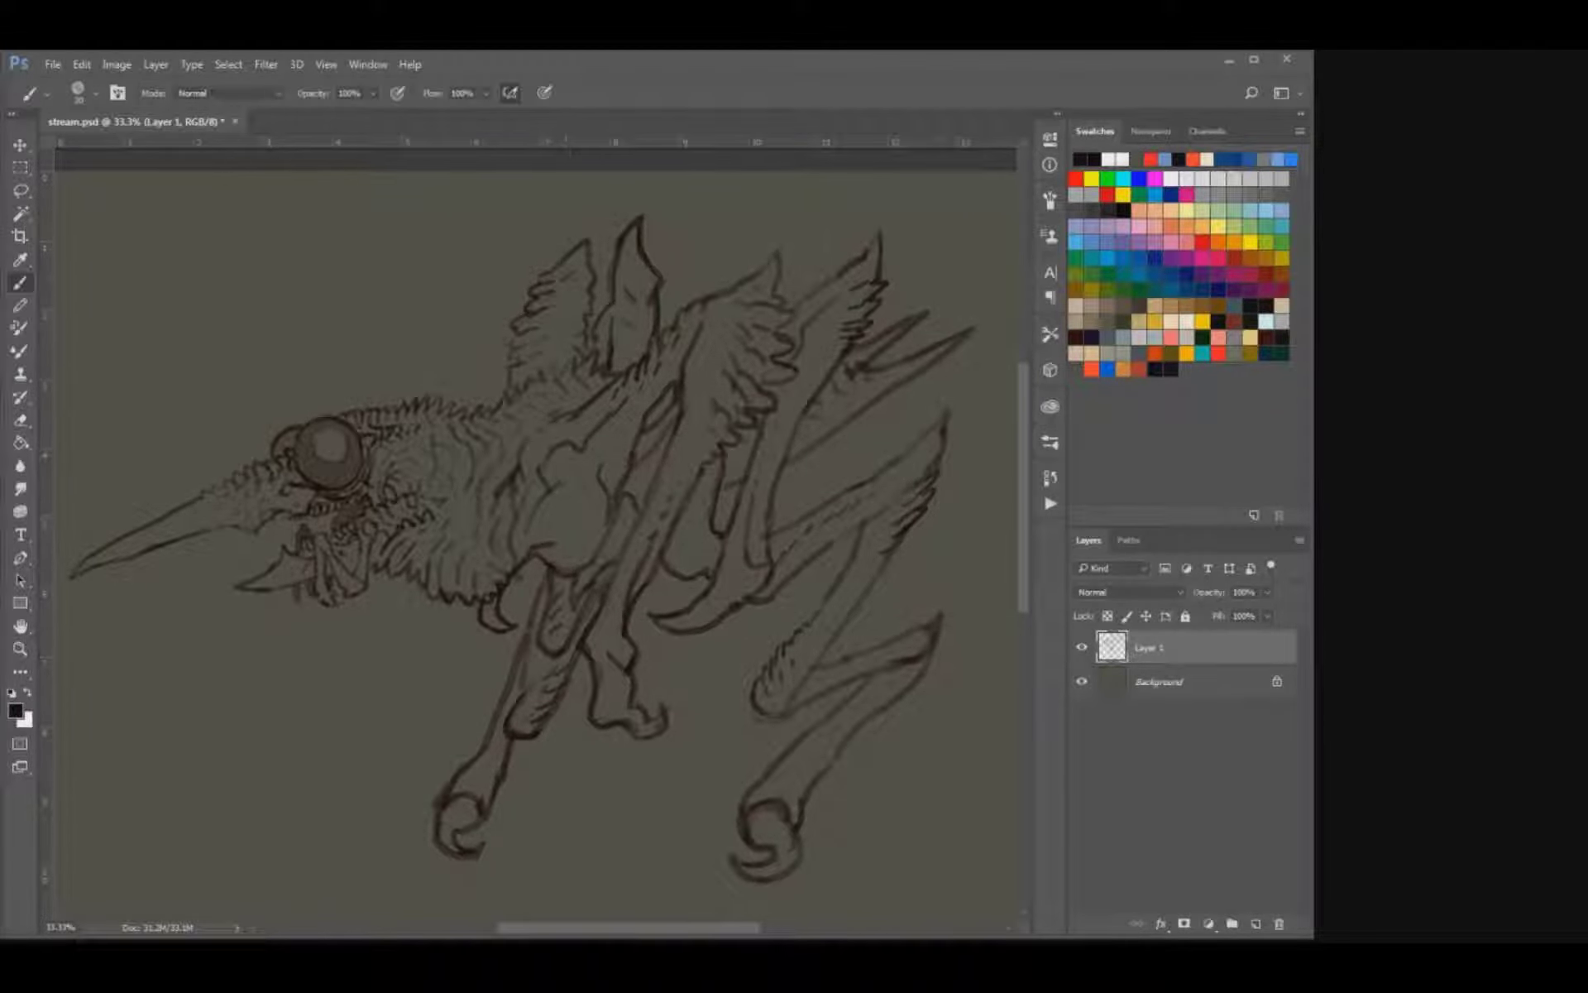
key(e)
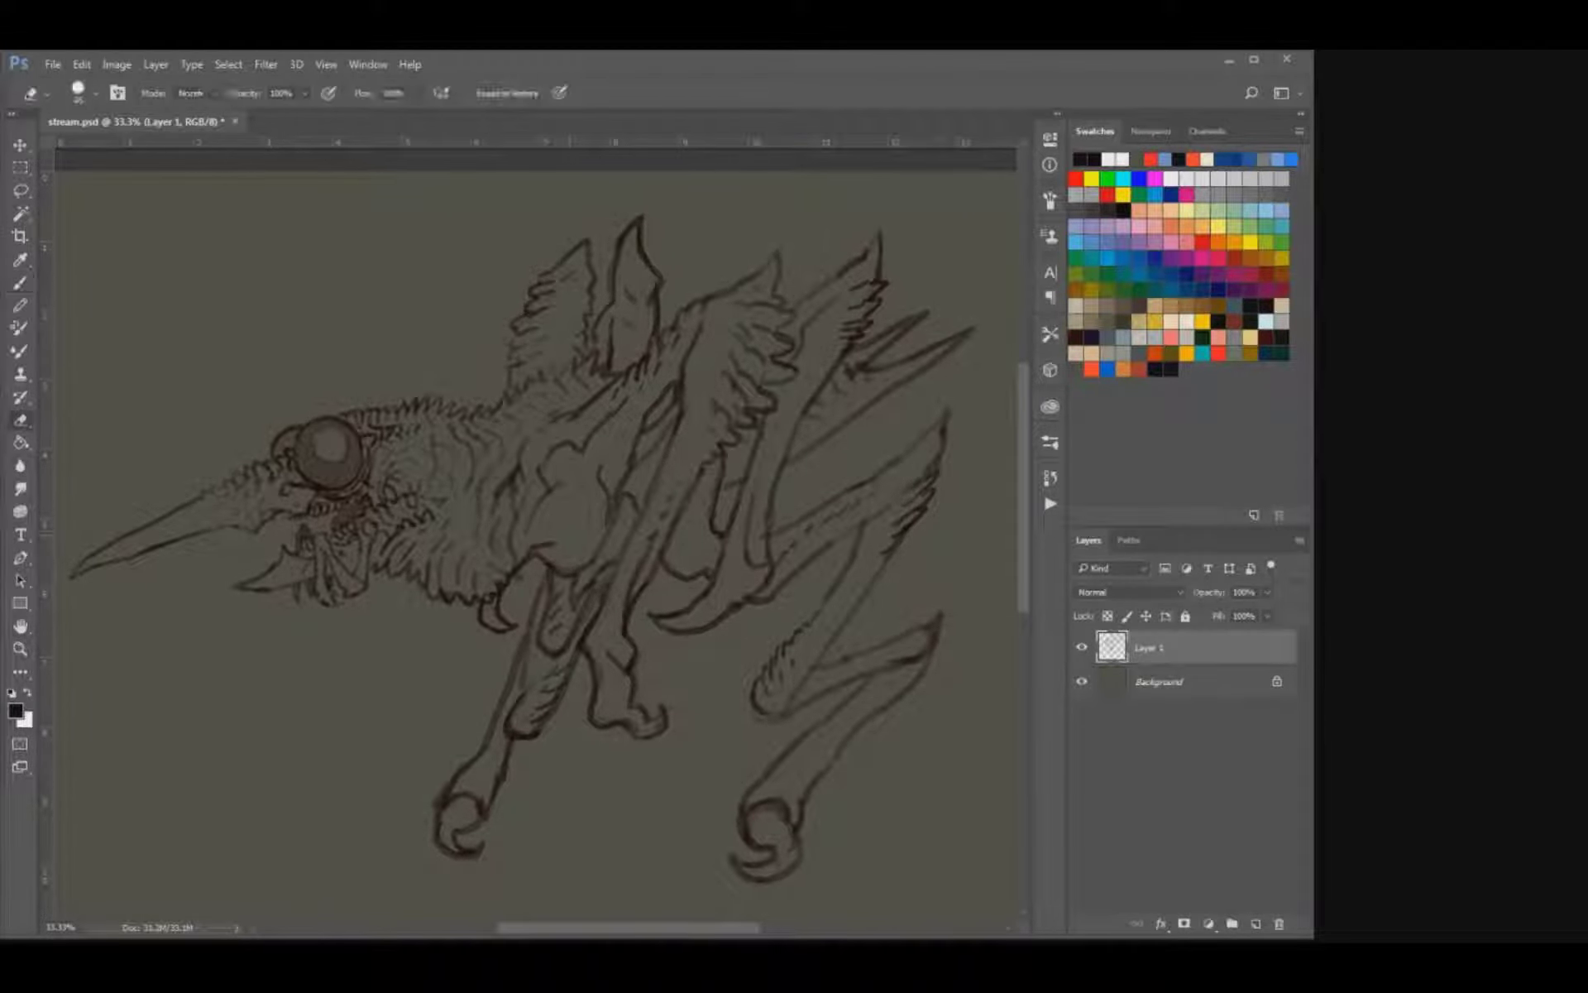
key(b)
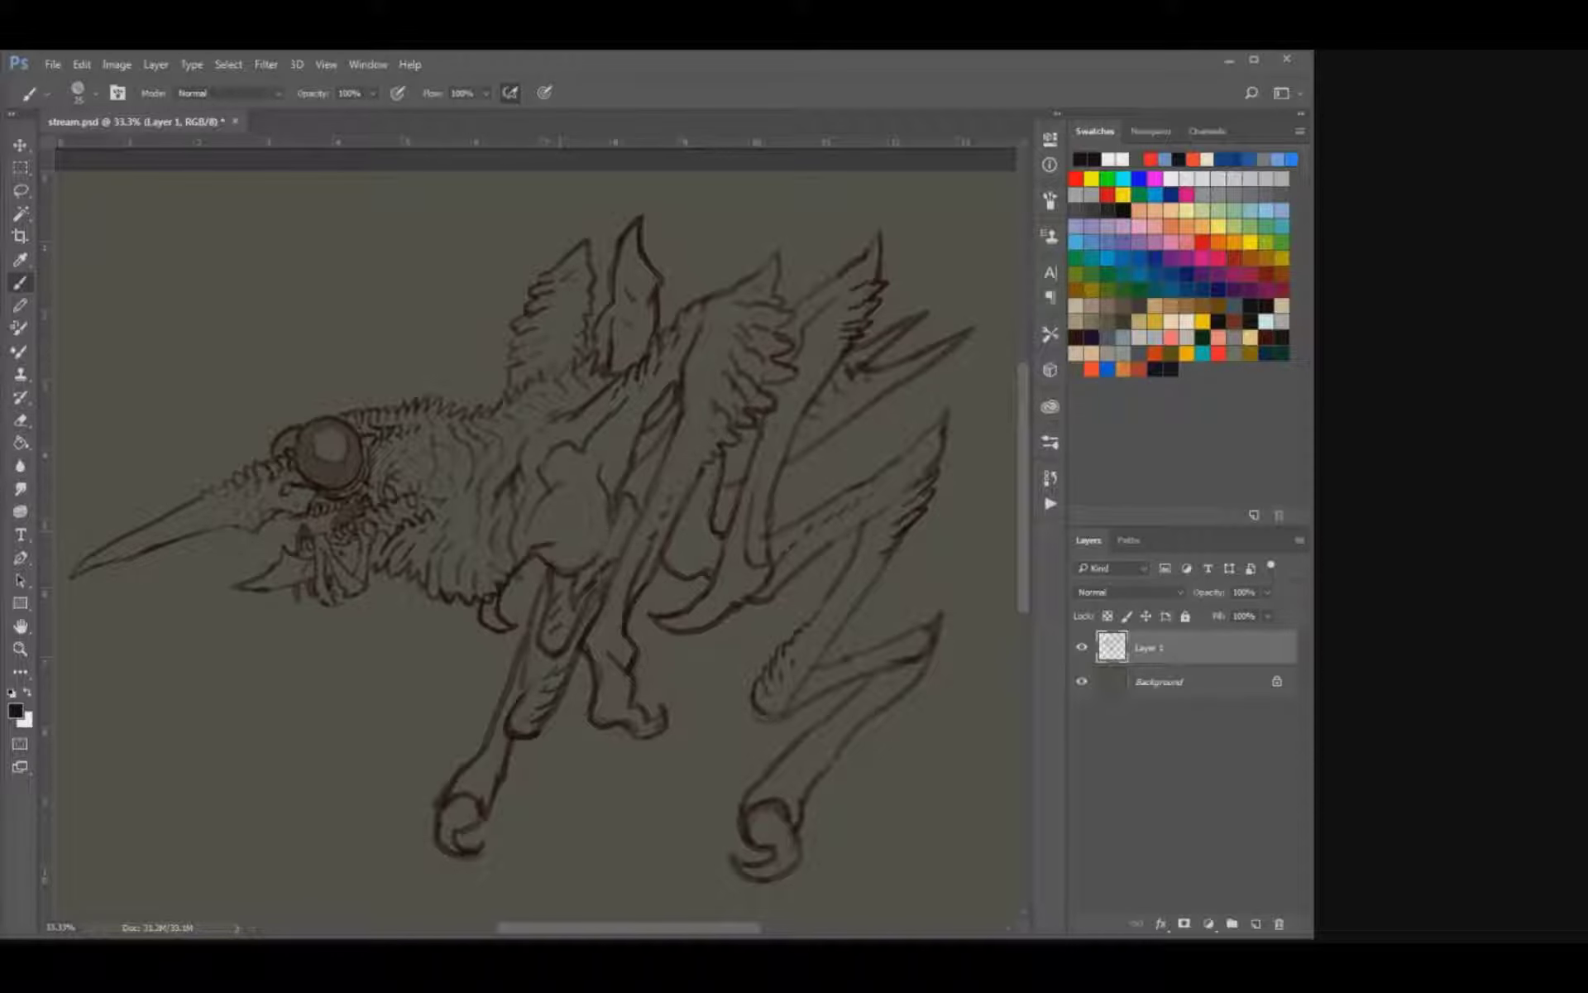
mouse_move(580, 557)
mouse_down()
mouse_move(562, 527)
mouse_move(603, 524)
mouse_move(582, 508)
mouse_move(561, 555)
mouse_move(577, 561)
mouse_up()
key(e)
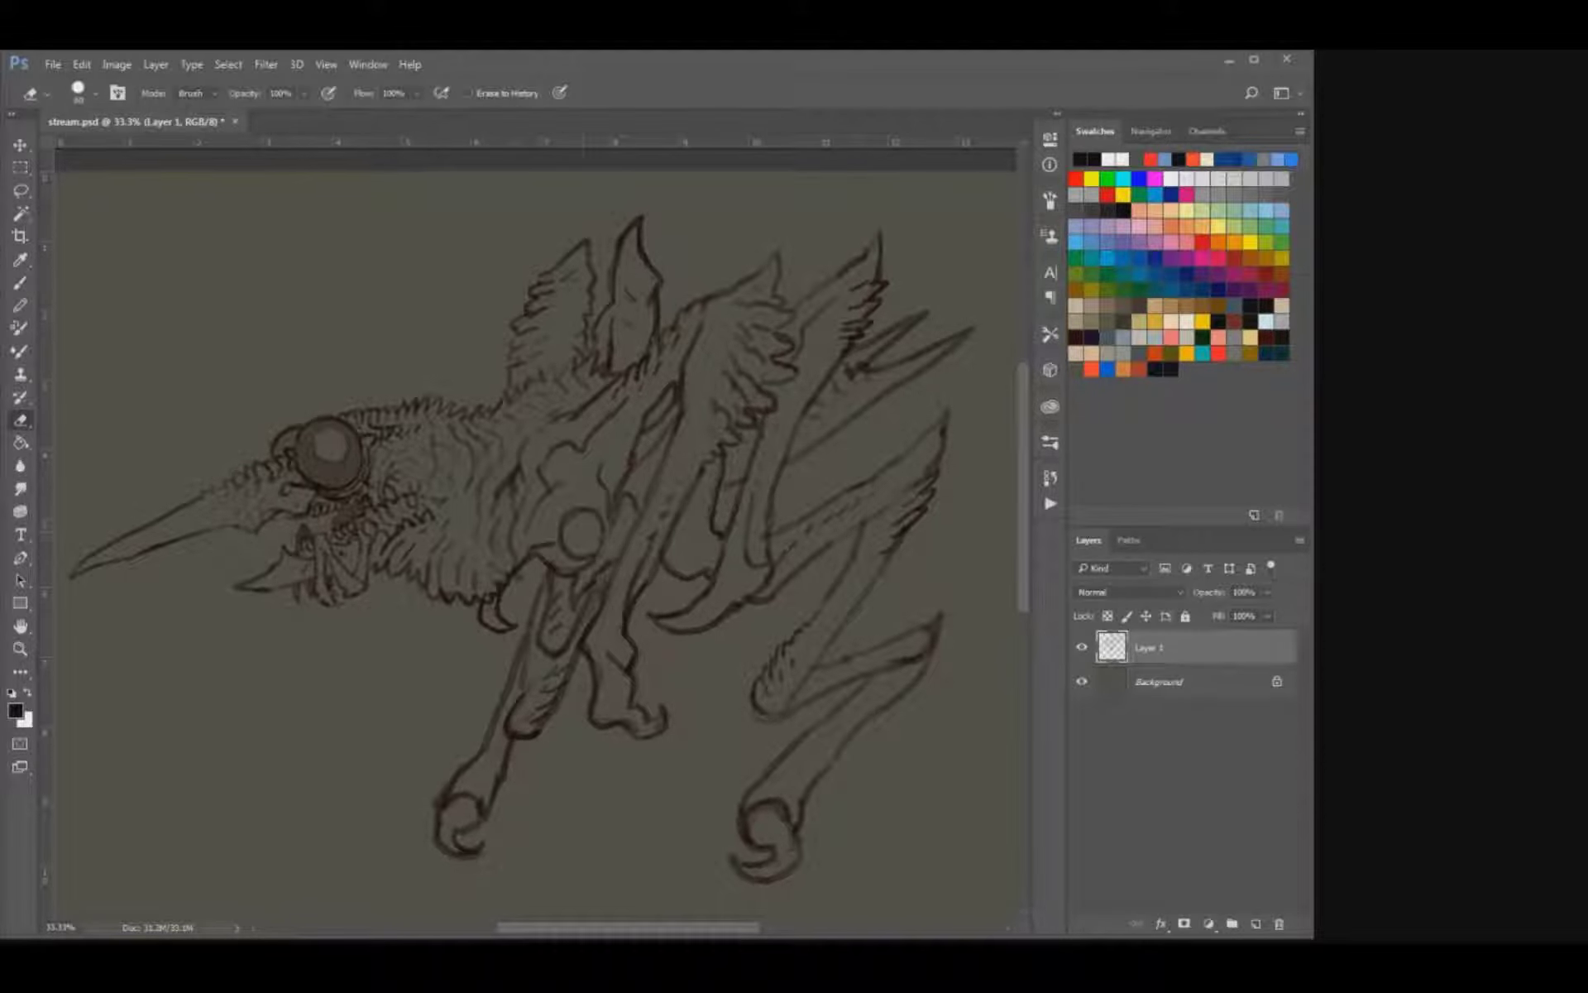
key(b)
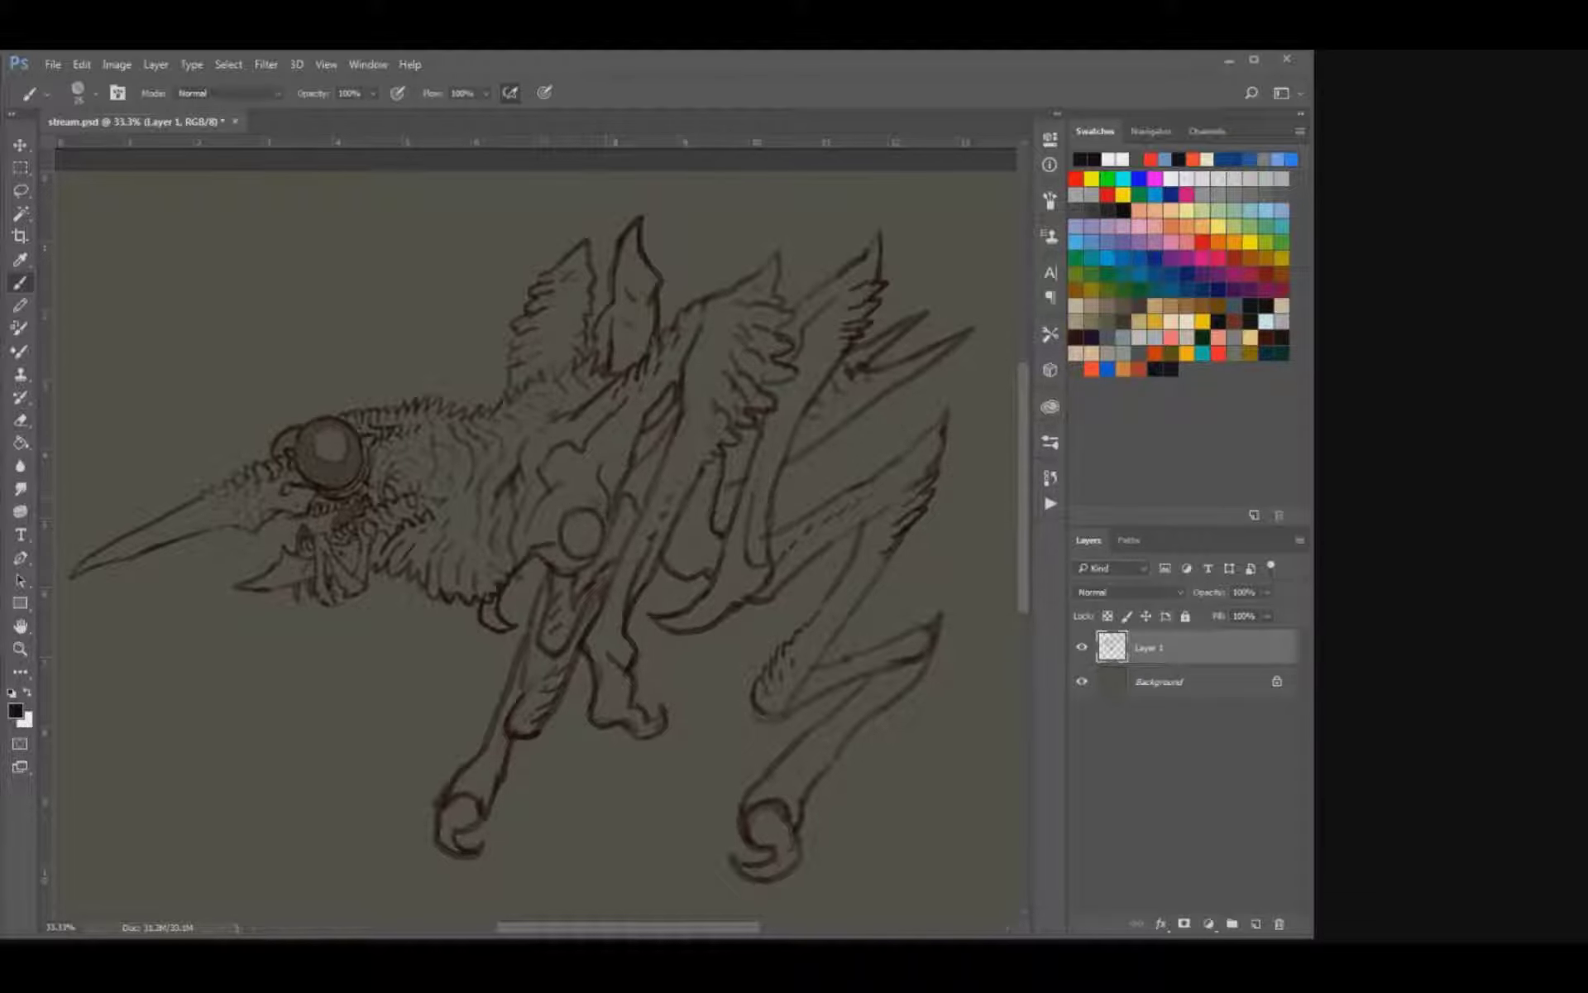
Shade the round shoulder joint darker and define an inner ring inside its outline.
key(e)
key(b)
drag(577, 524, 584, 538)
key(e)
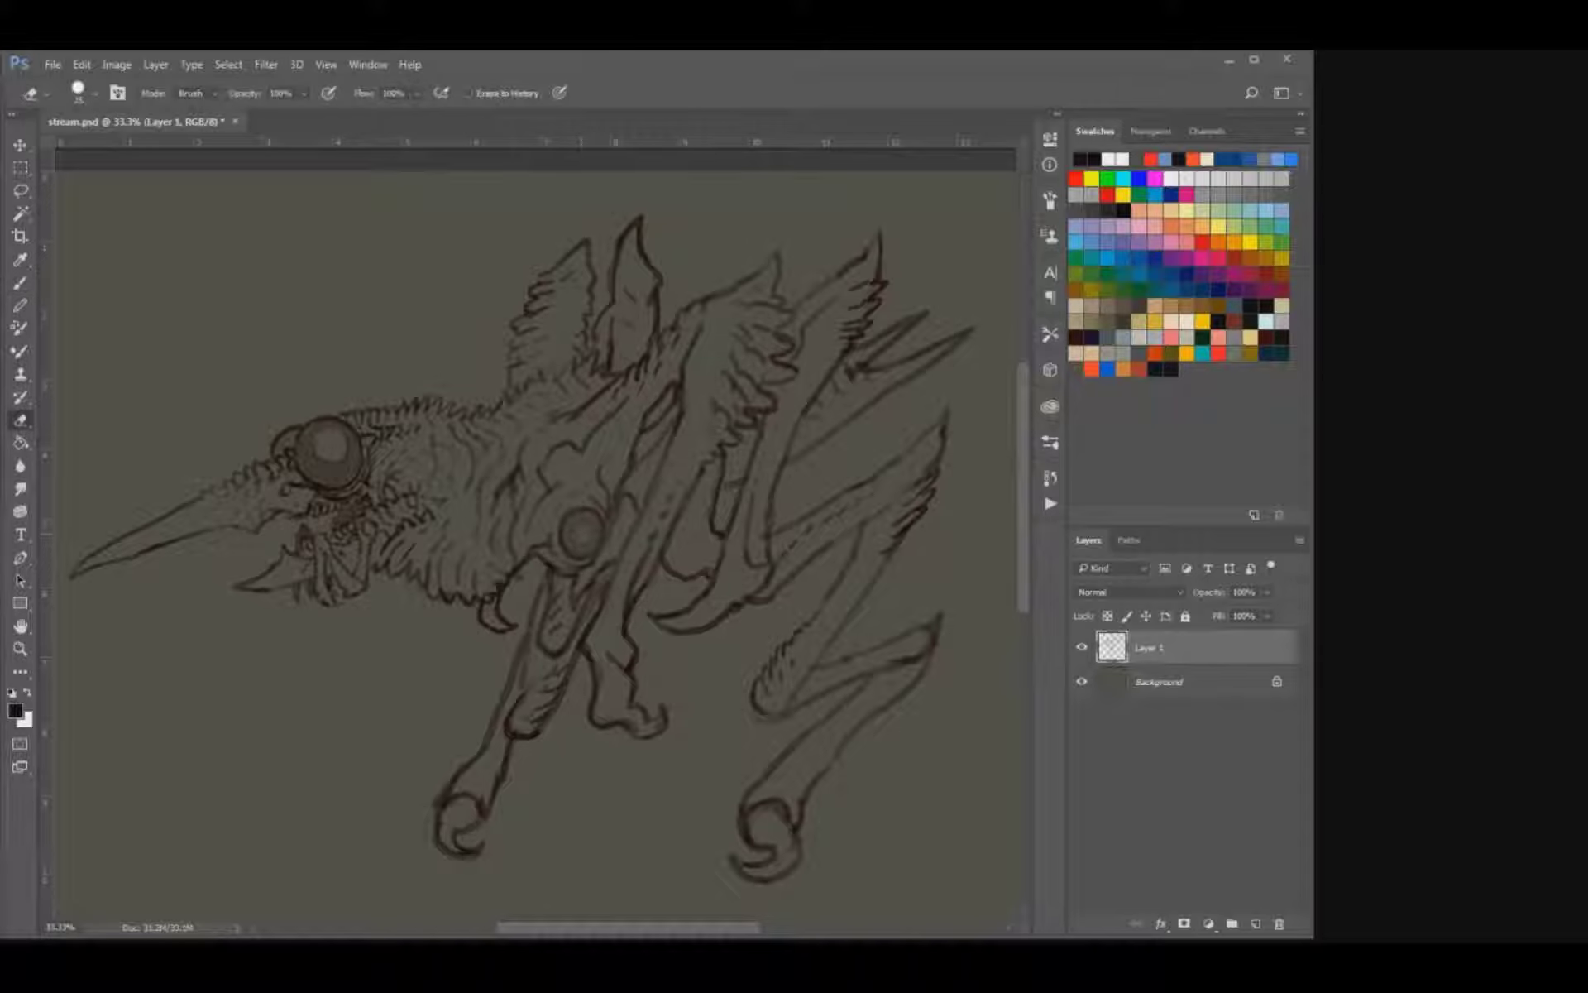
key(b)
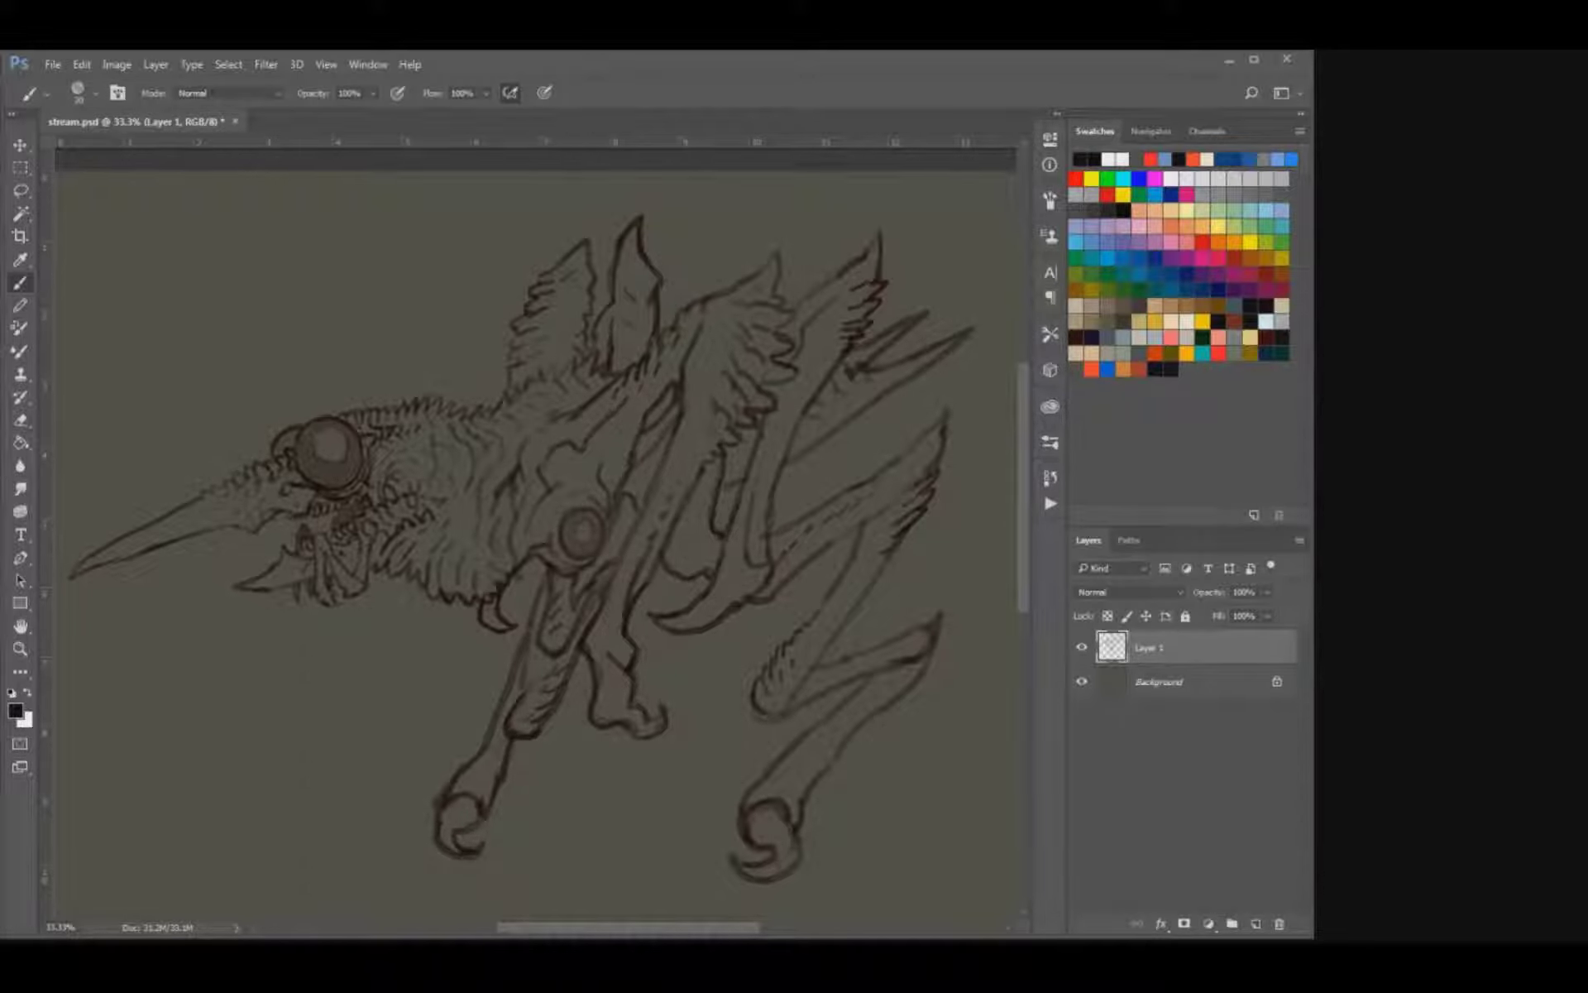
Erase a lighter, irregular highlight into the upper part of the large eye and refine it.
key(ctrl+plus)
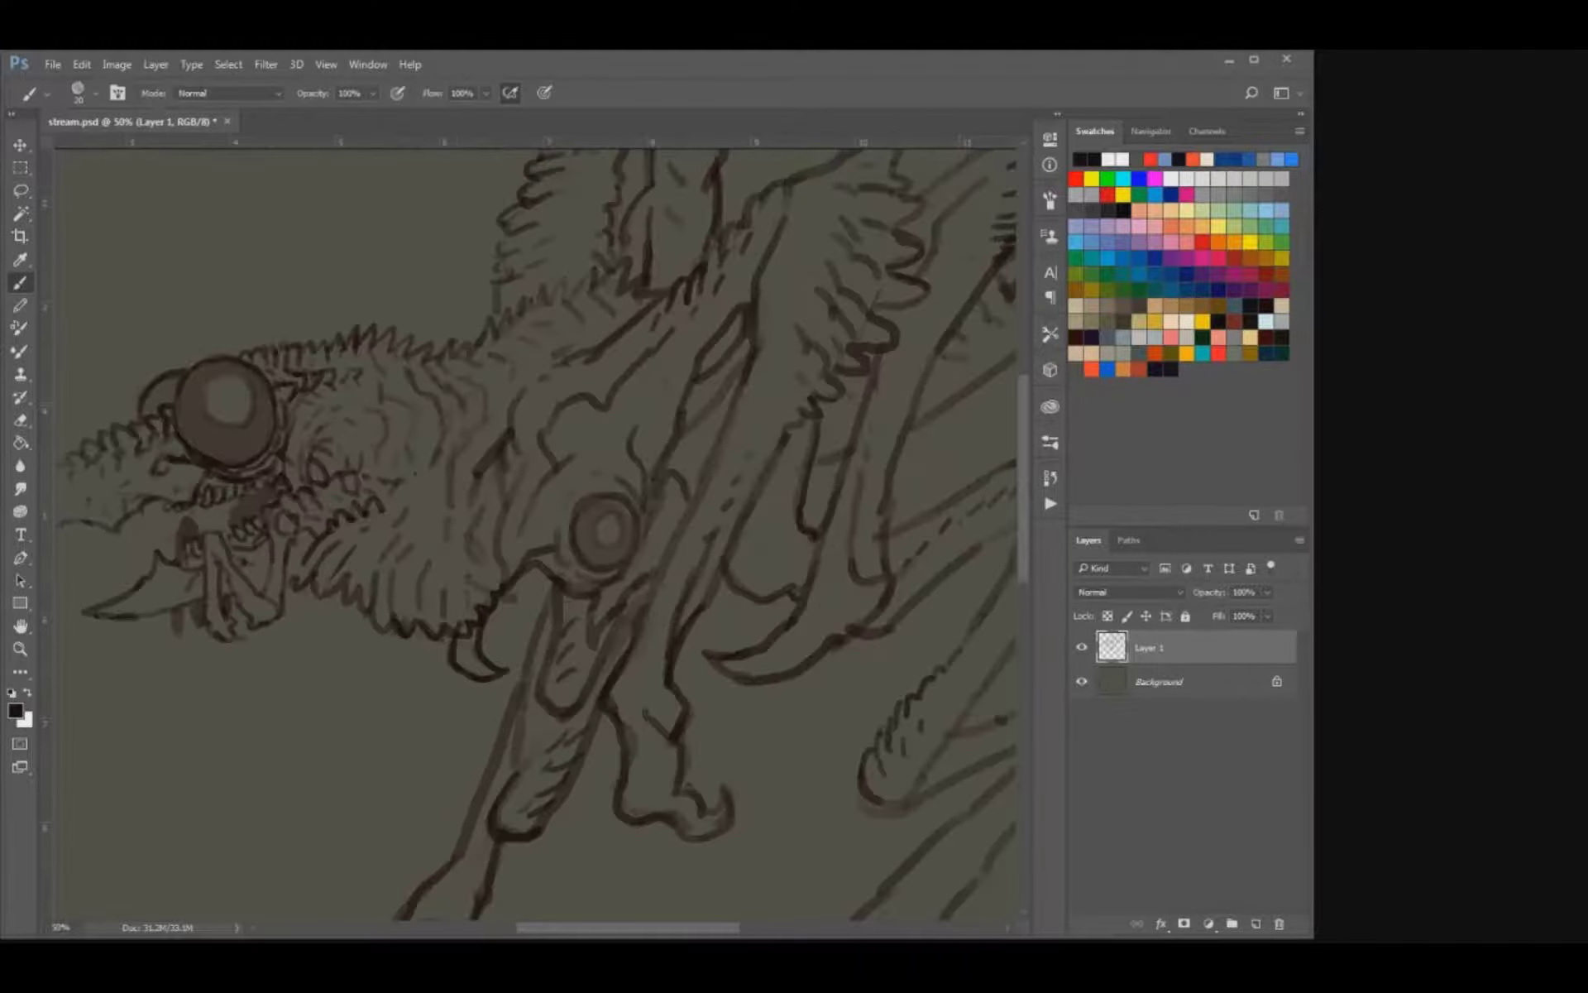
scroll(536, 534, up, 1)
scroll(536, 533, left, 3)
key(e)
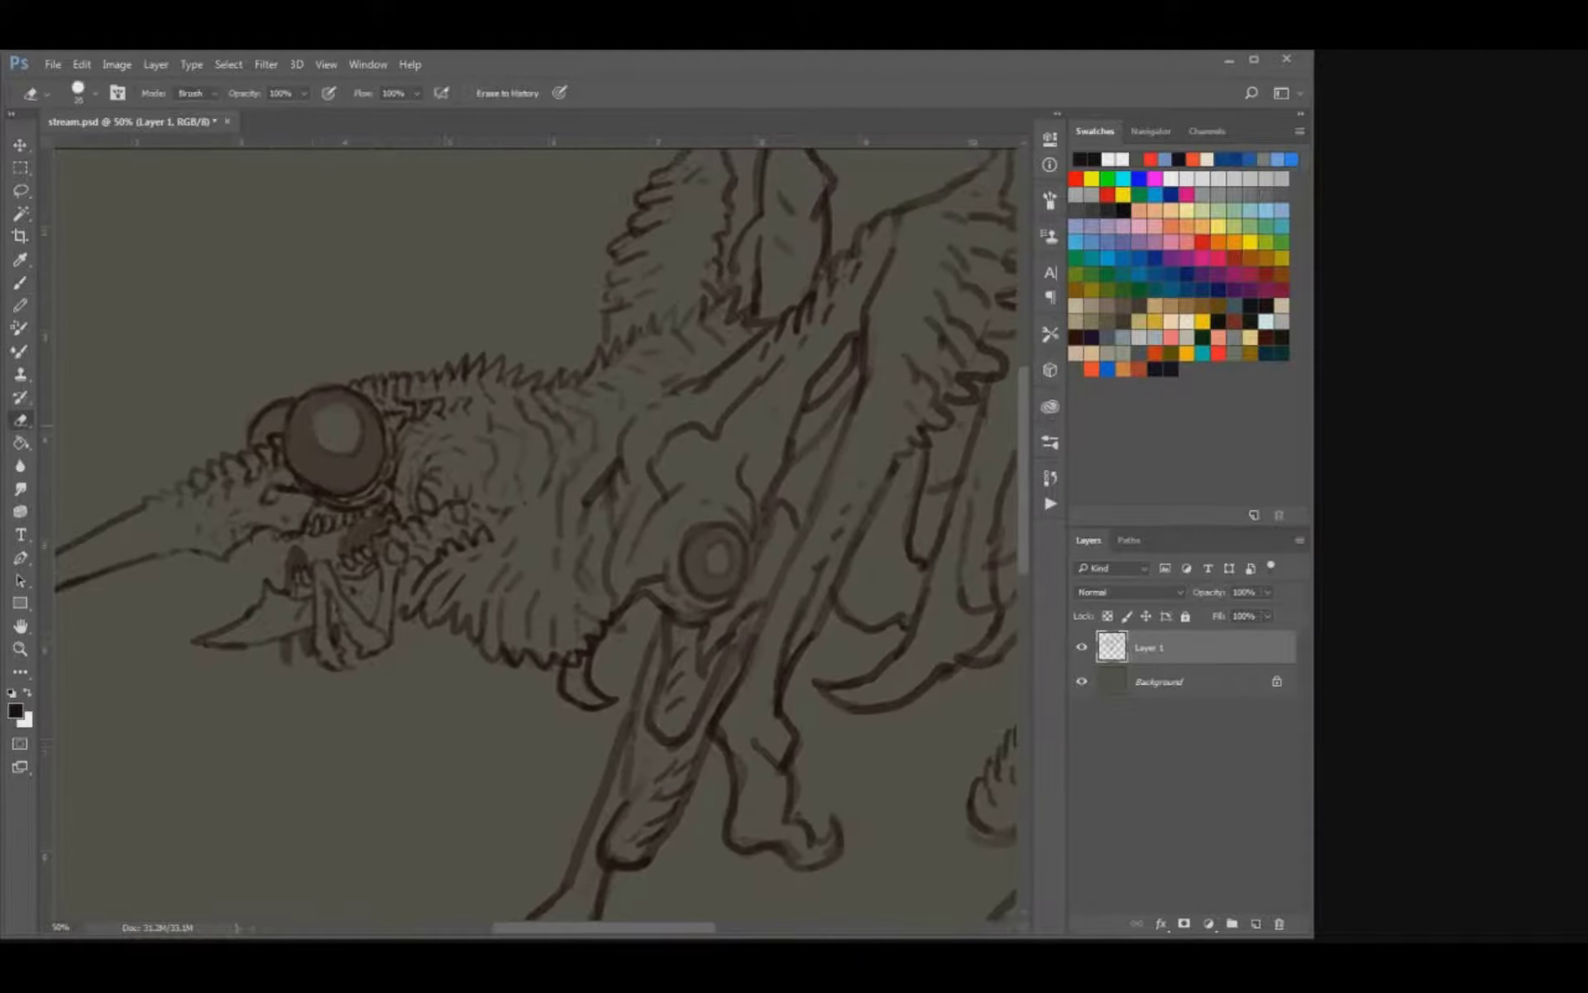
drag(307, 423, 314, 428)
key(bracketleft)
key(bracketright)
key(bracketright)
key(b)
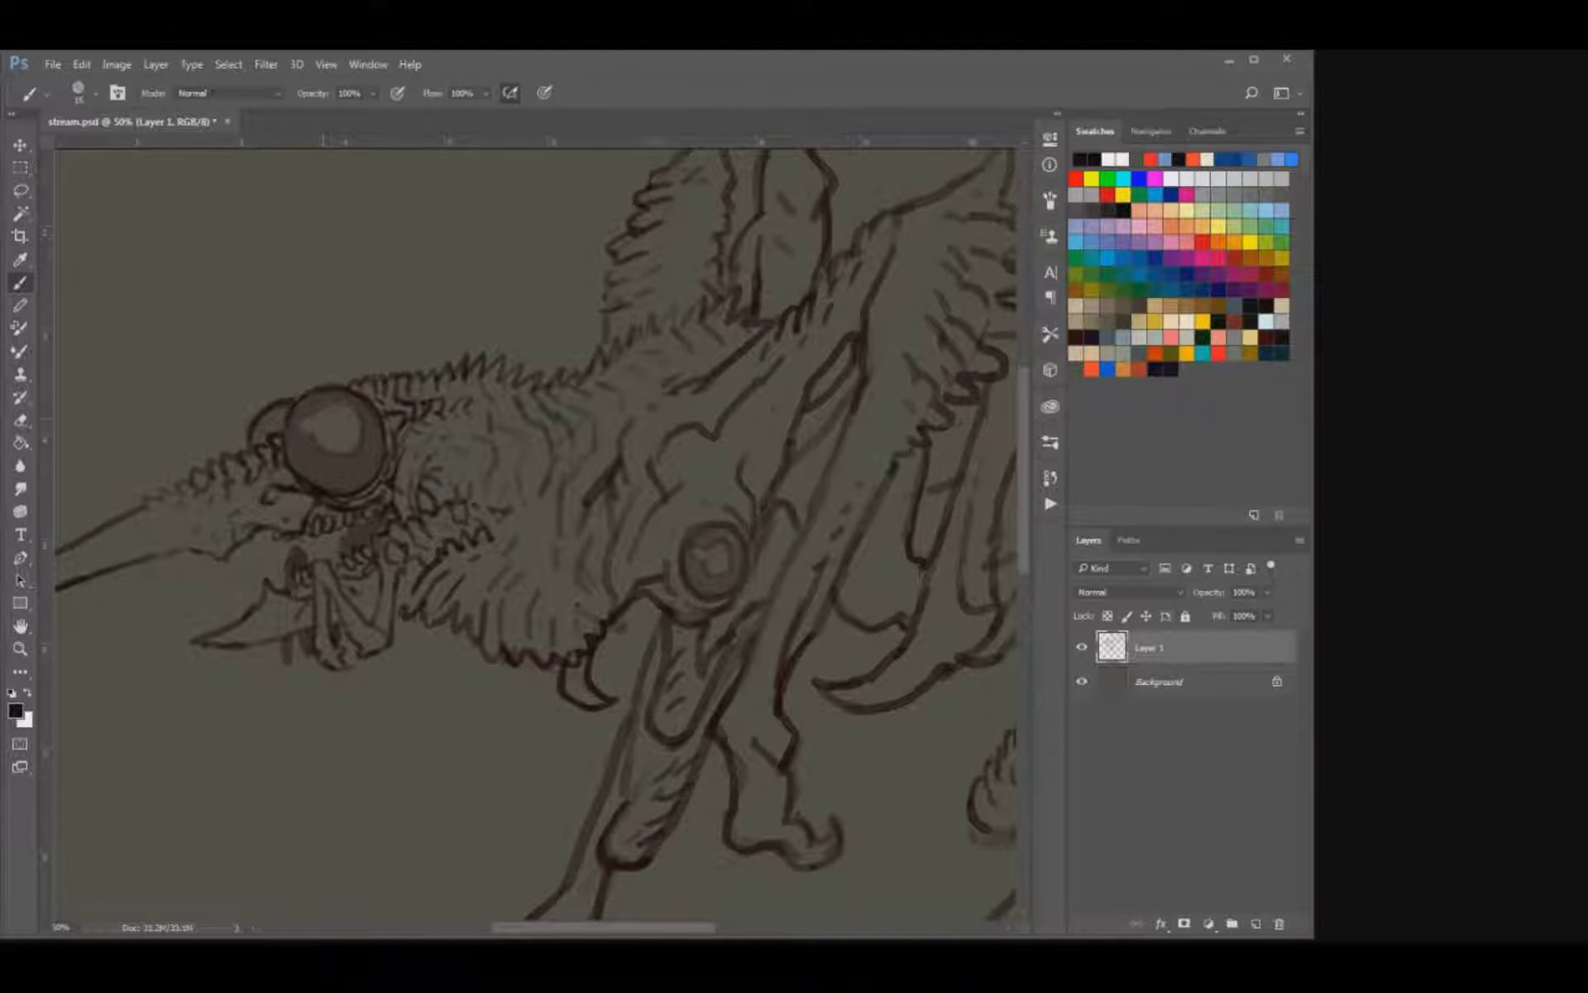
Touch up the round joint's centre and lighten the lower part of the large eye with a bigger eraser.
drag(538, 529, 598, 554)
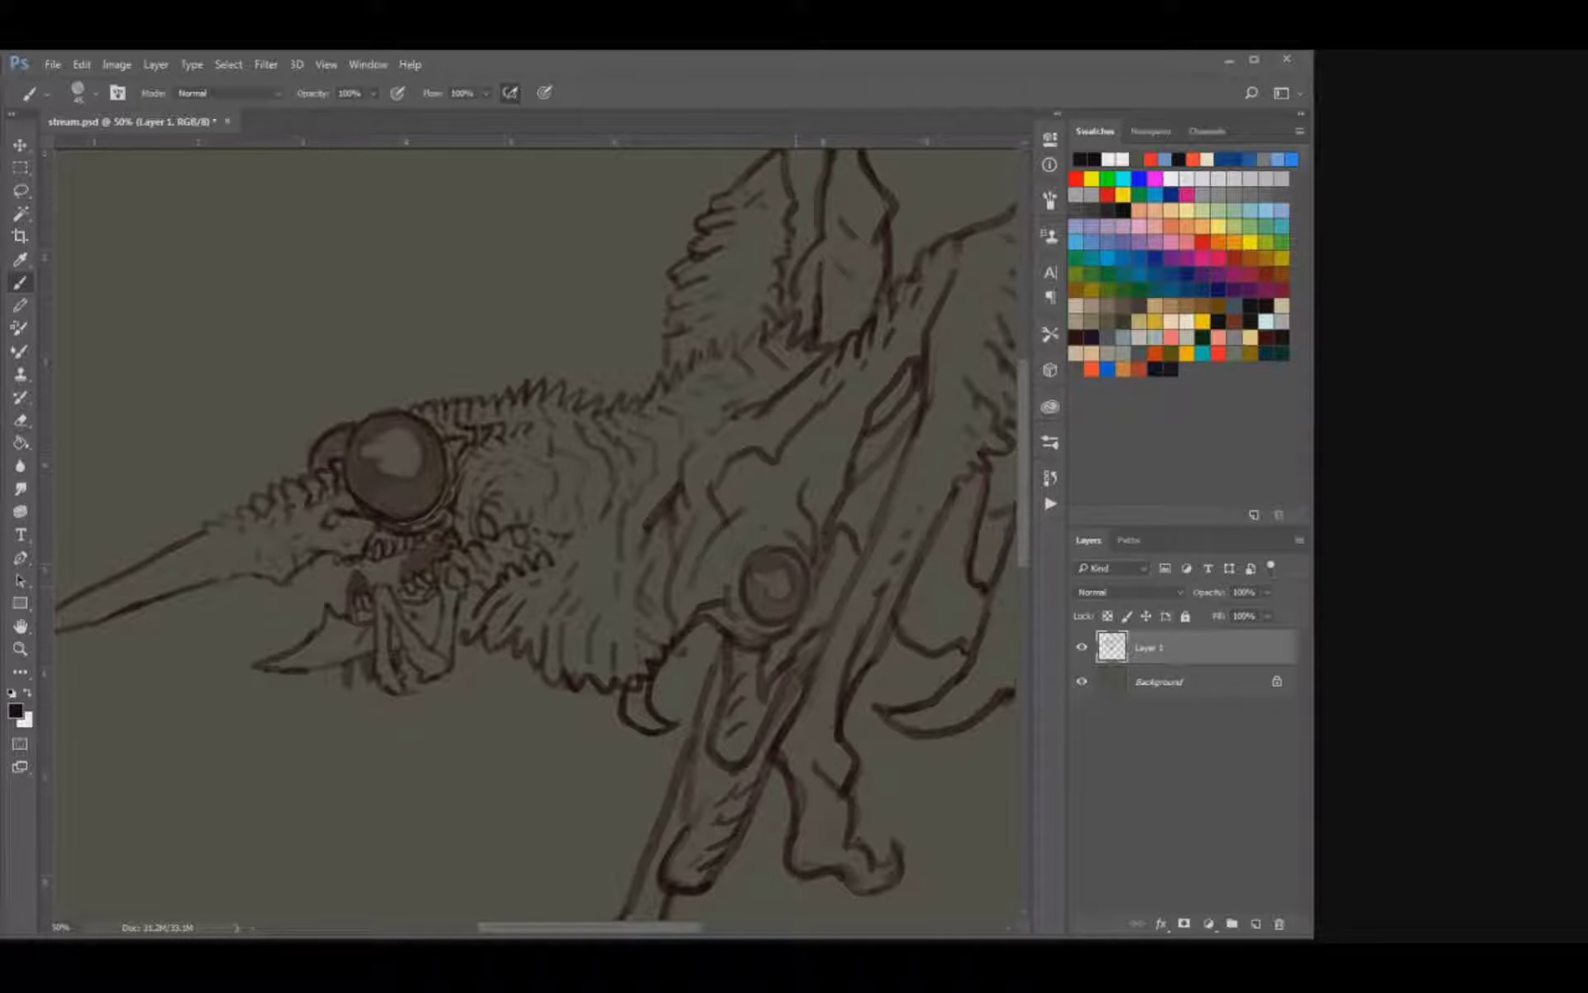
drag(762, 584, 754, 592)
key(e)
key(bracketright)
key(bracketright)
key(bracketright)
drag(393, 503, 433, 497)
key(bracketleft)
key(bracketleft)
key(bracketleft)
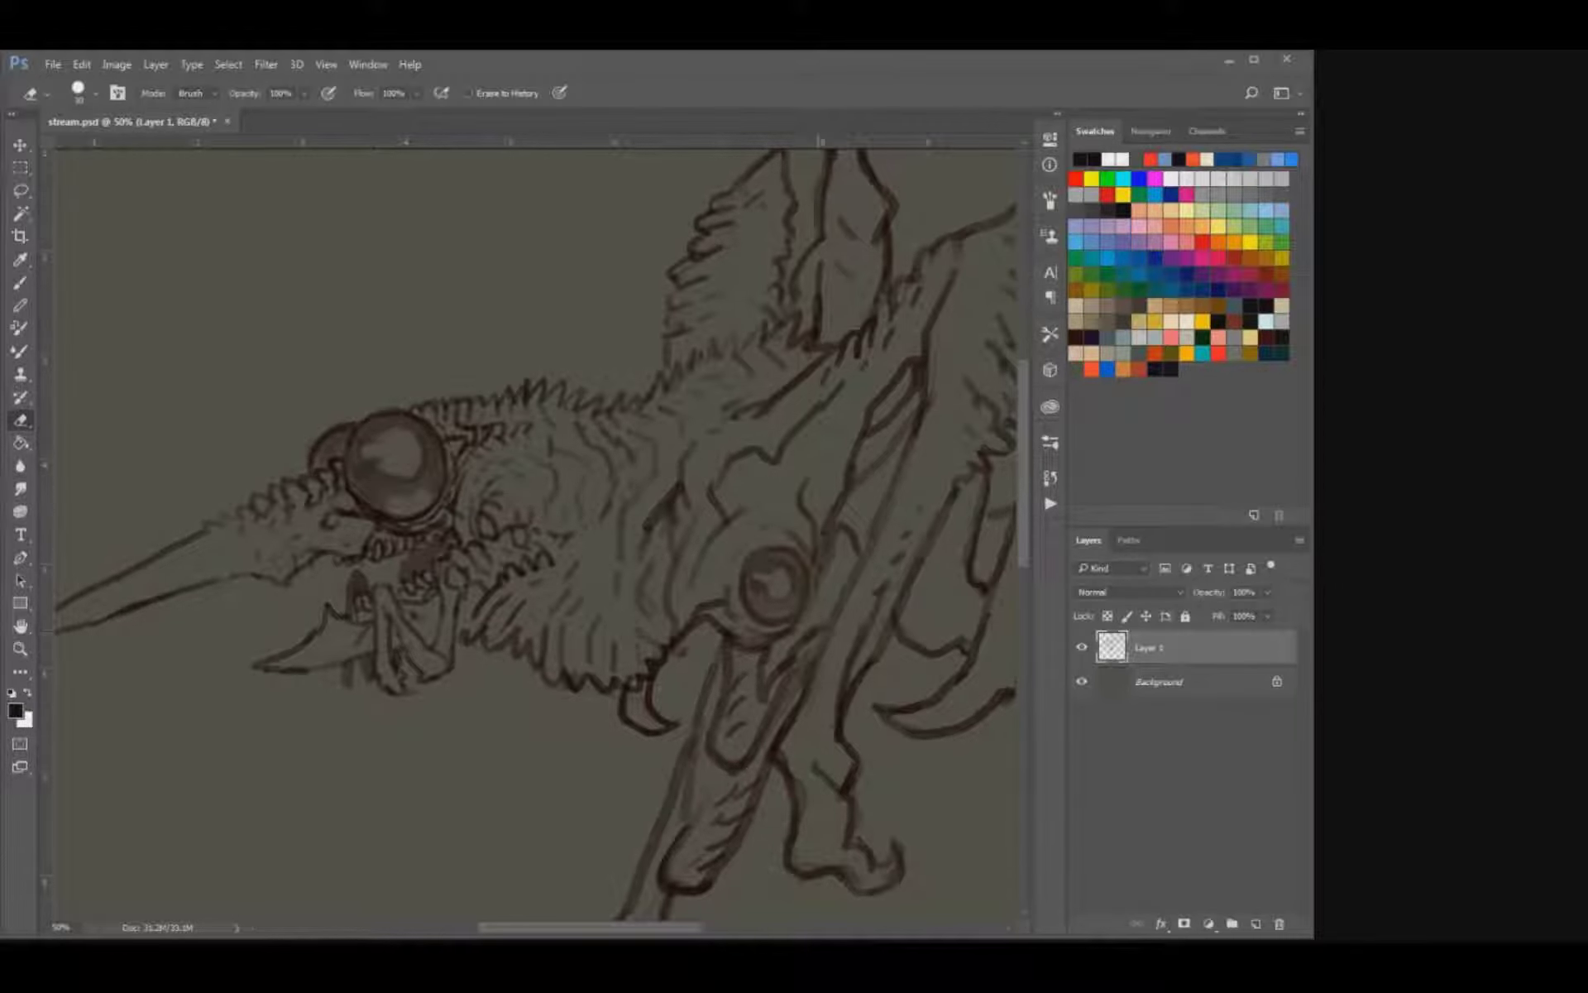
Clean up the round joint's lower rim with a smaller eraser and save the document.
key(bracketleft)
key(bracketleft)
drag(762, 608, 819, 643)
key(ctrl+s)
Deepen the shading of the large eye around its highlight.
key(b)
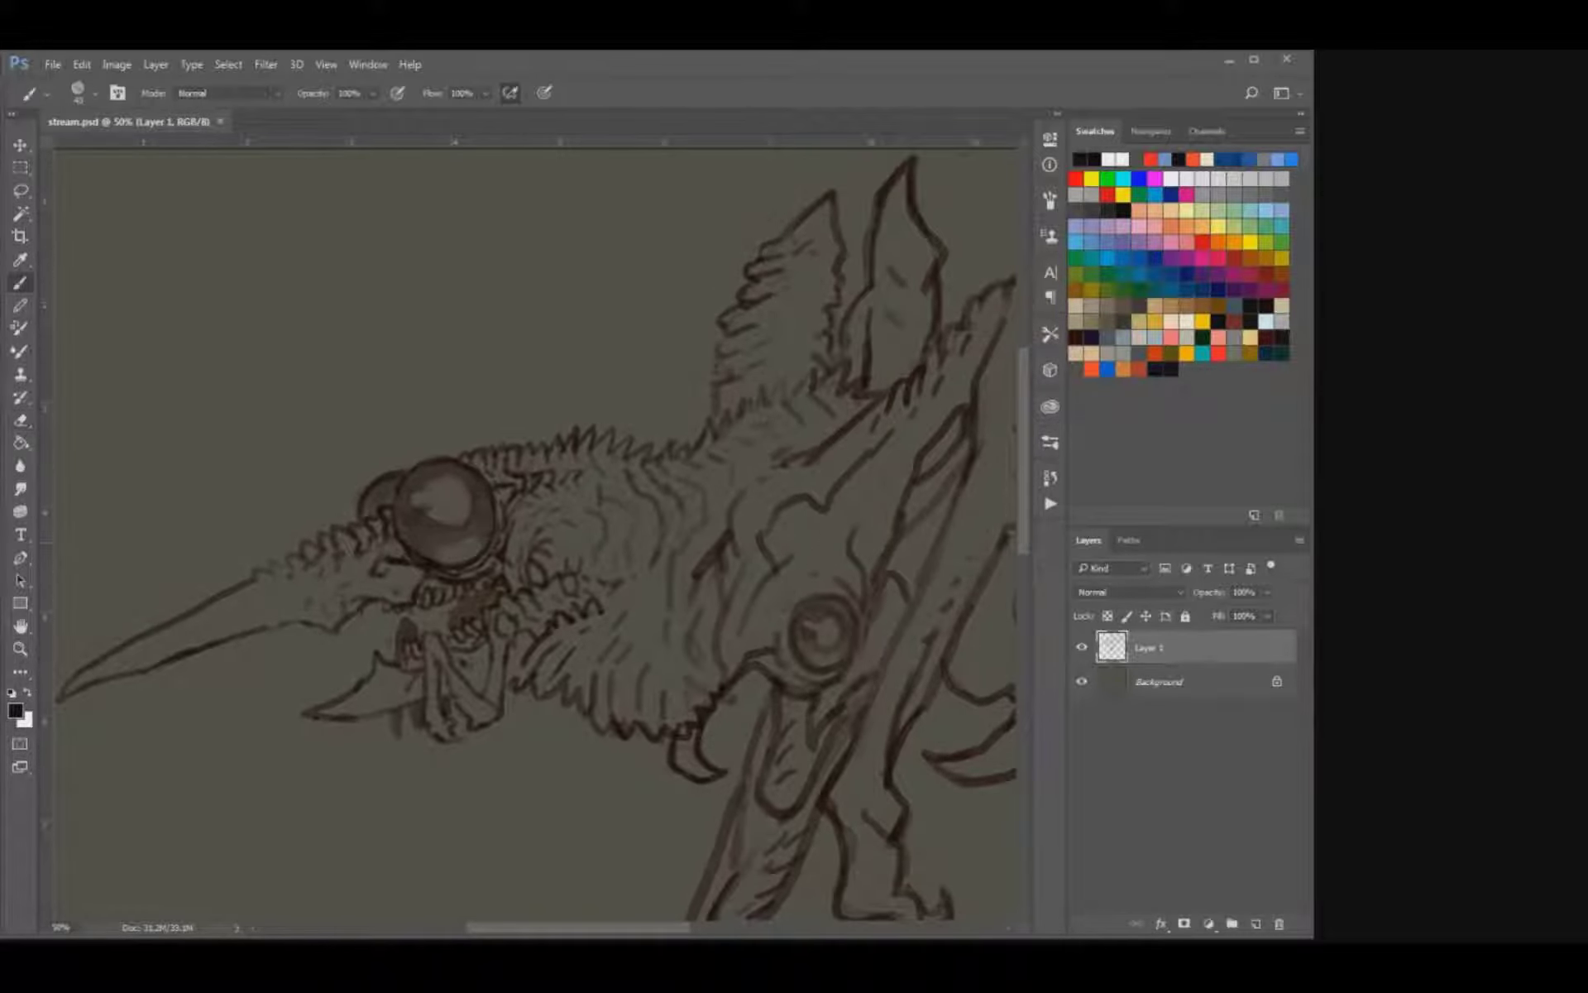
click(429, 558)
drag(449, 652, 513, 691)
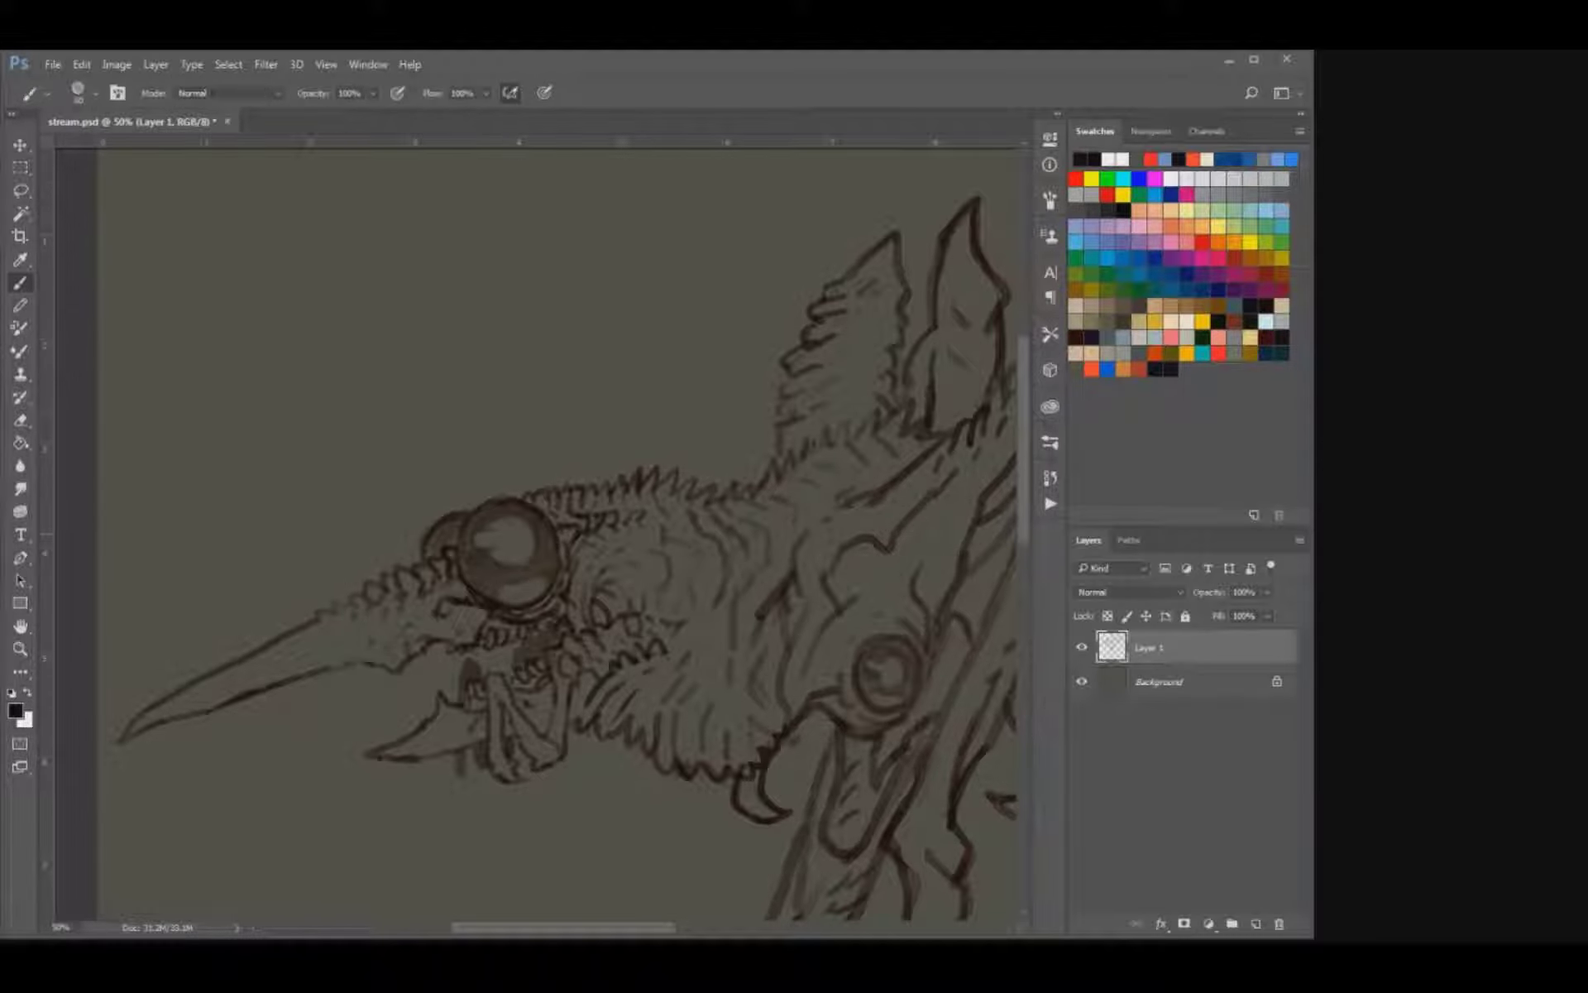
mouse_move(679, 668)
mouse_down()
mouse_move(622, 595)
mouse_move(557, 574)
mouse_up()
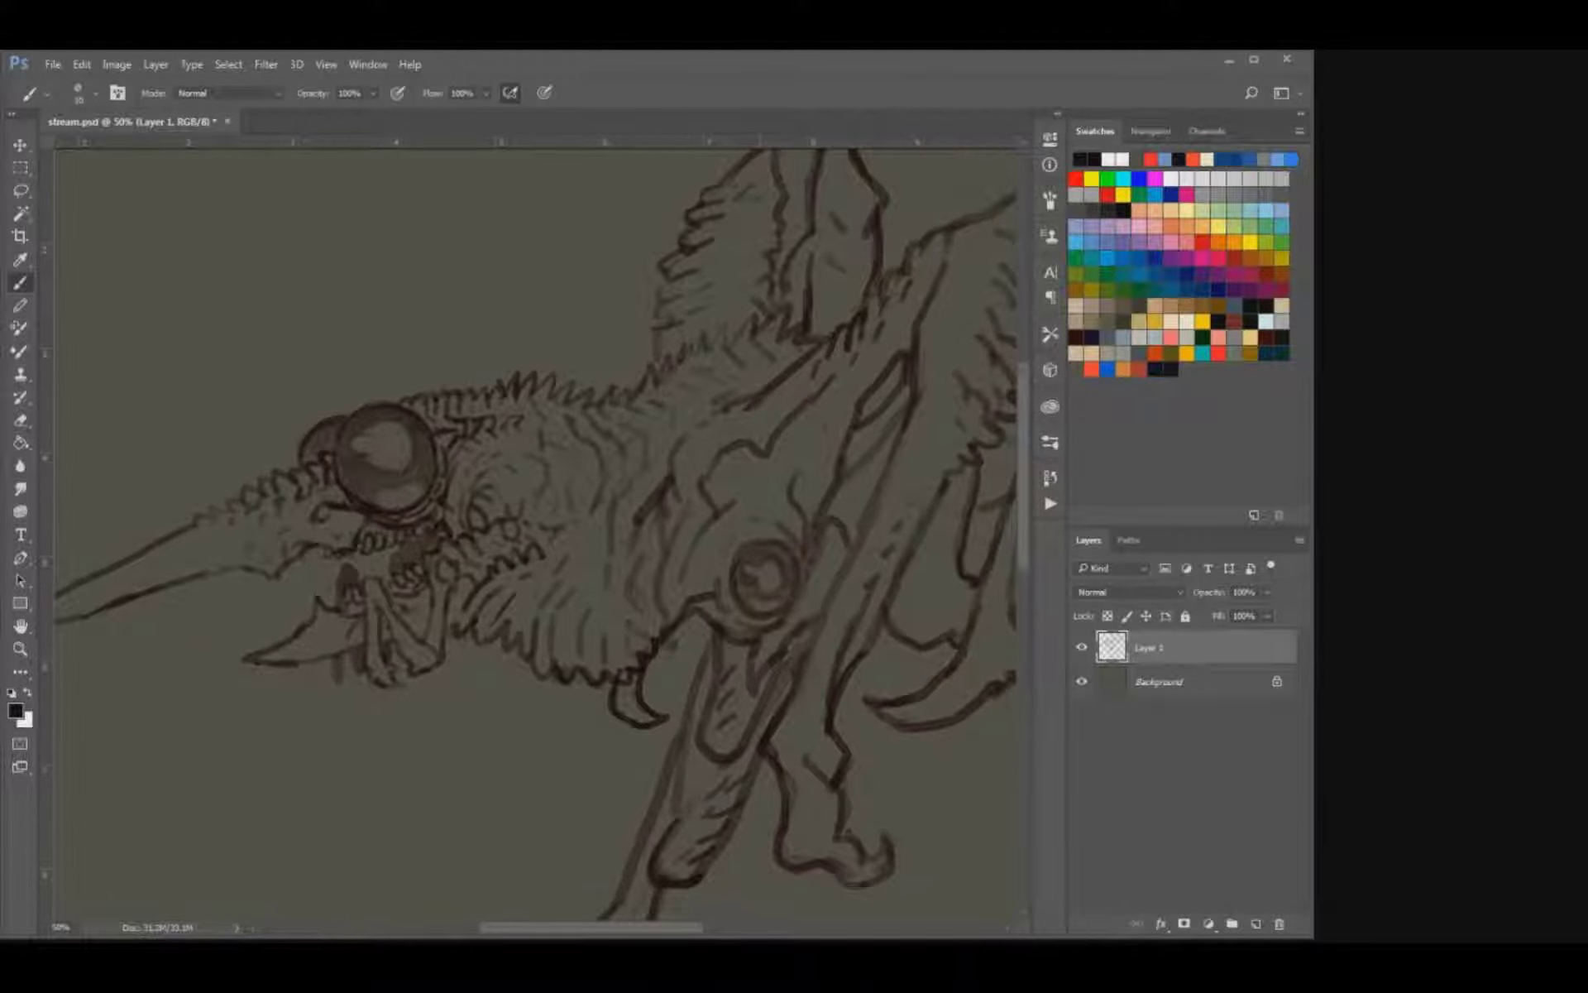
Refine the light and dark shapes inside the round shoulder joint.
key(e)
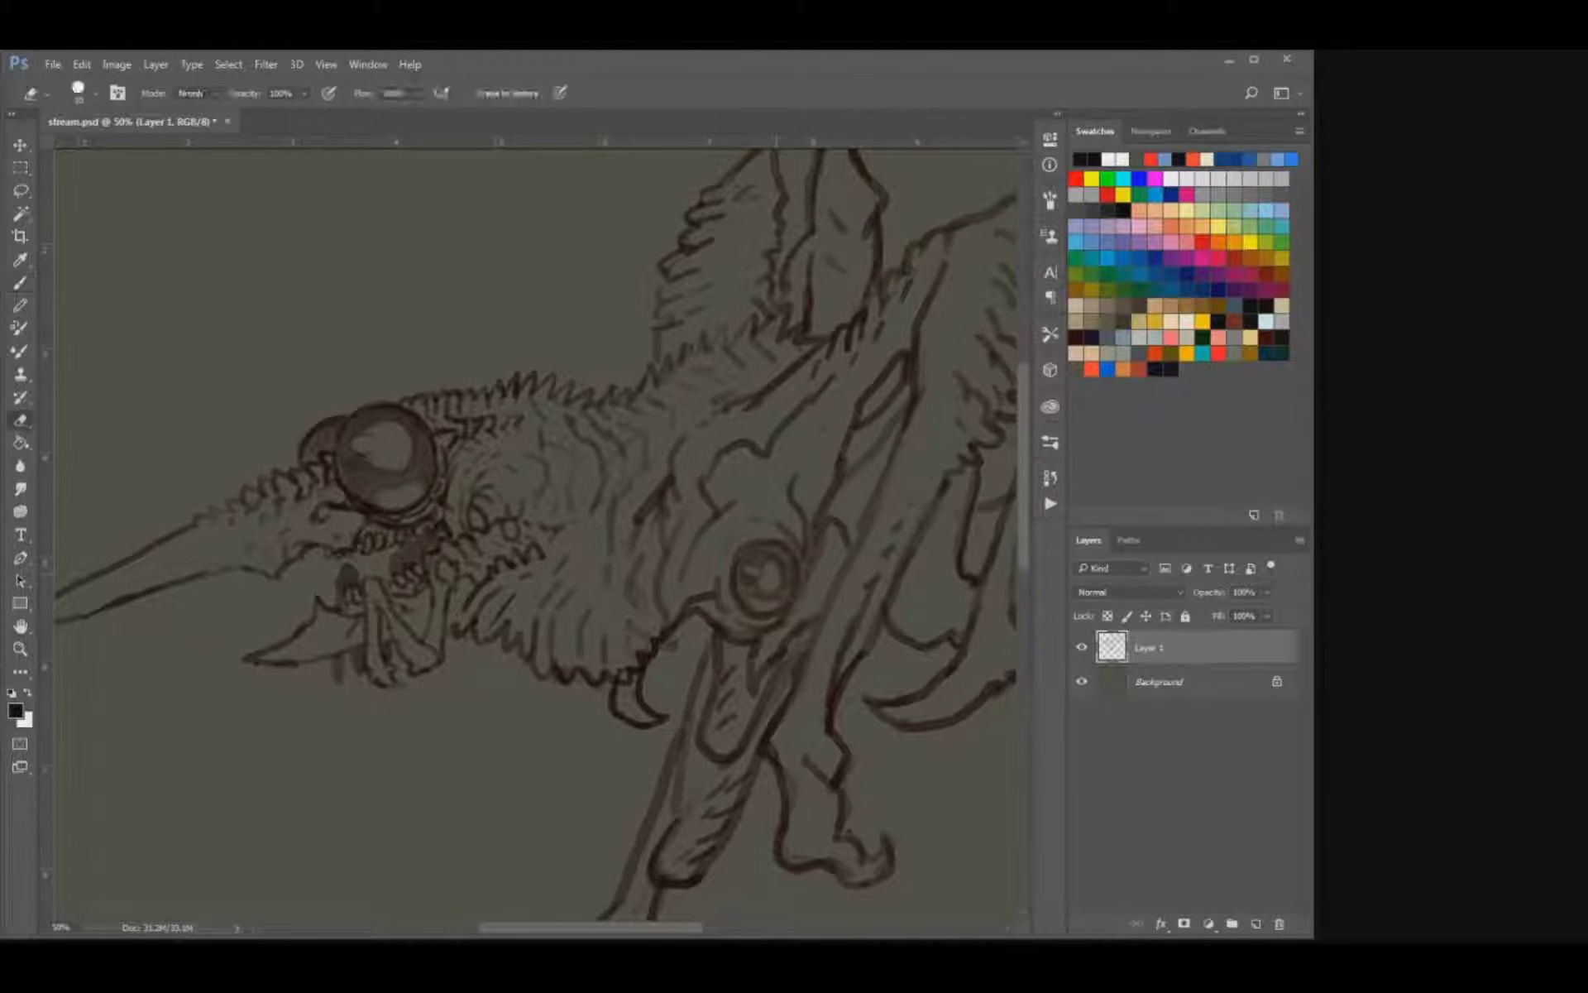
key(b)
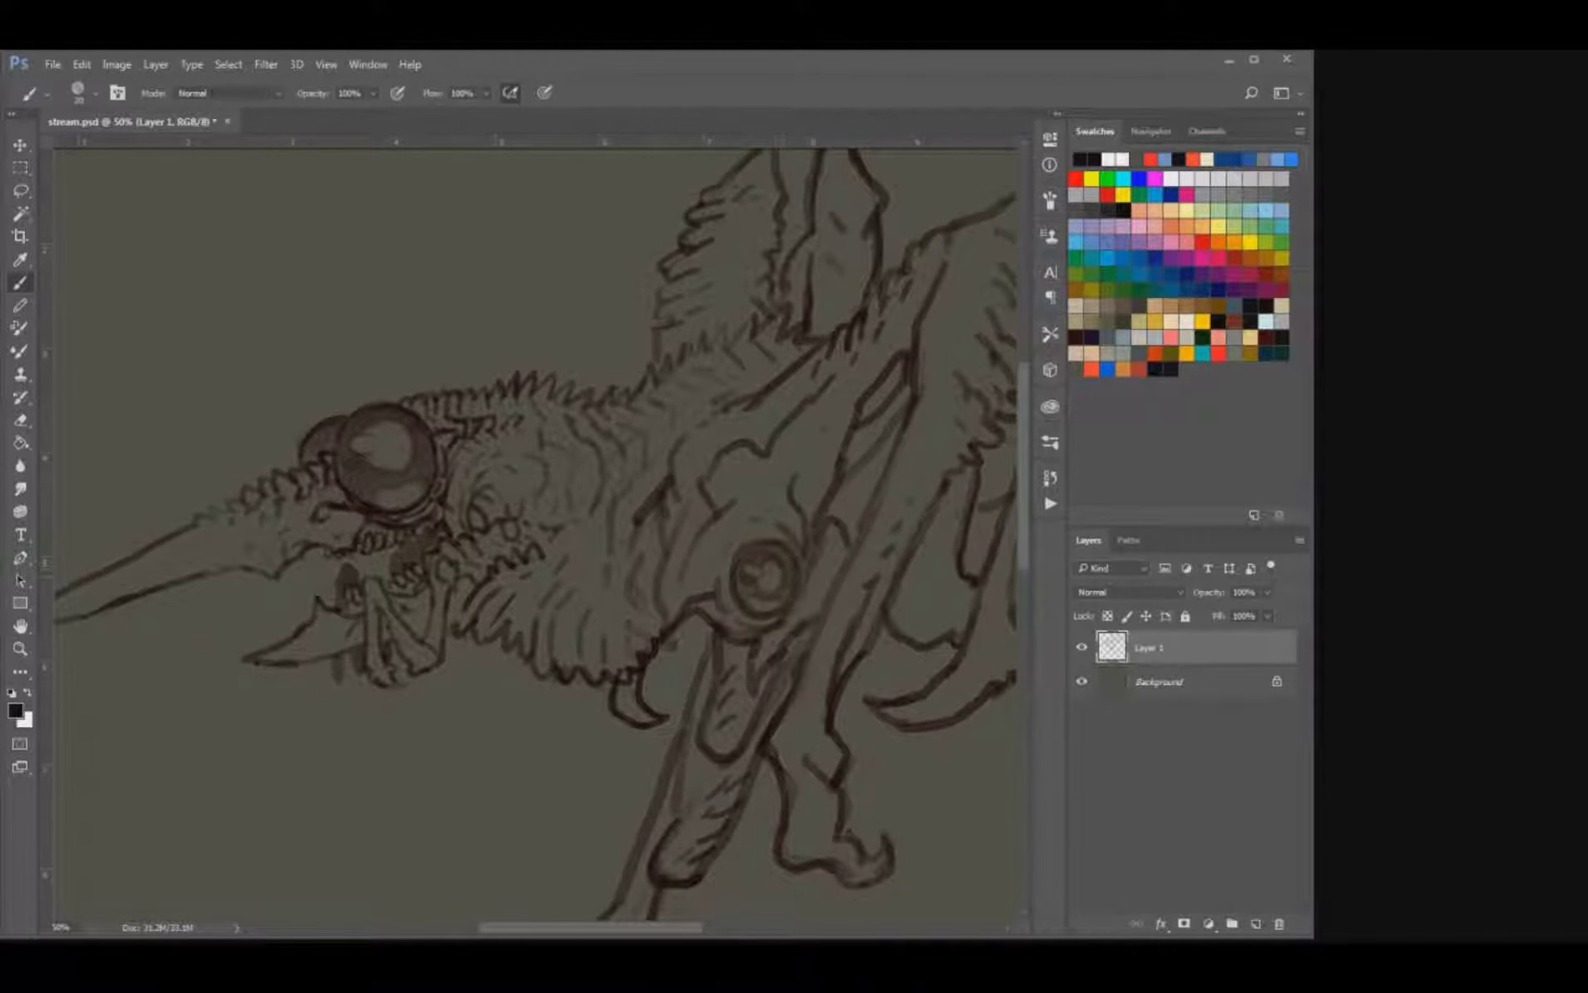
mouse_move(759, 448)
mouse_down()
mouse_move(771, 414)
mouse_move(737, 425)
mouse_up()
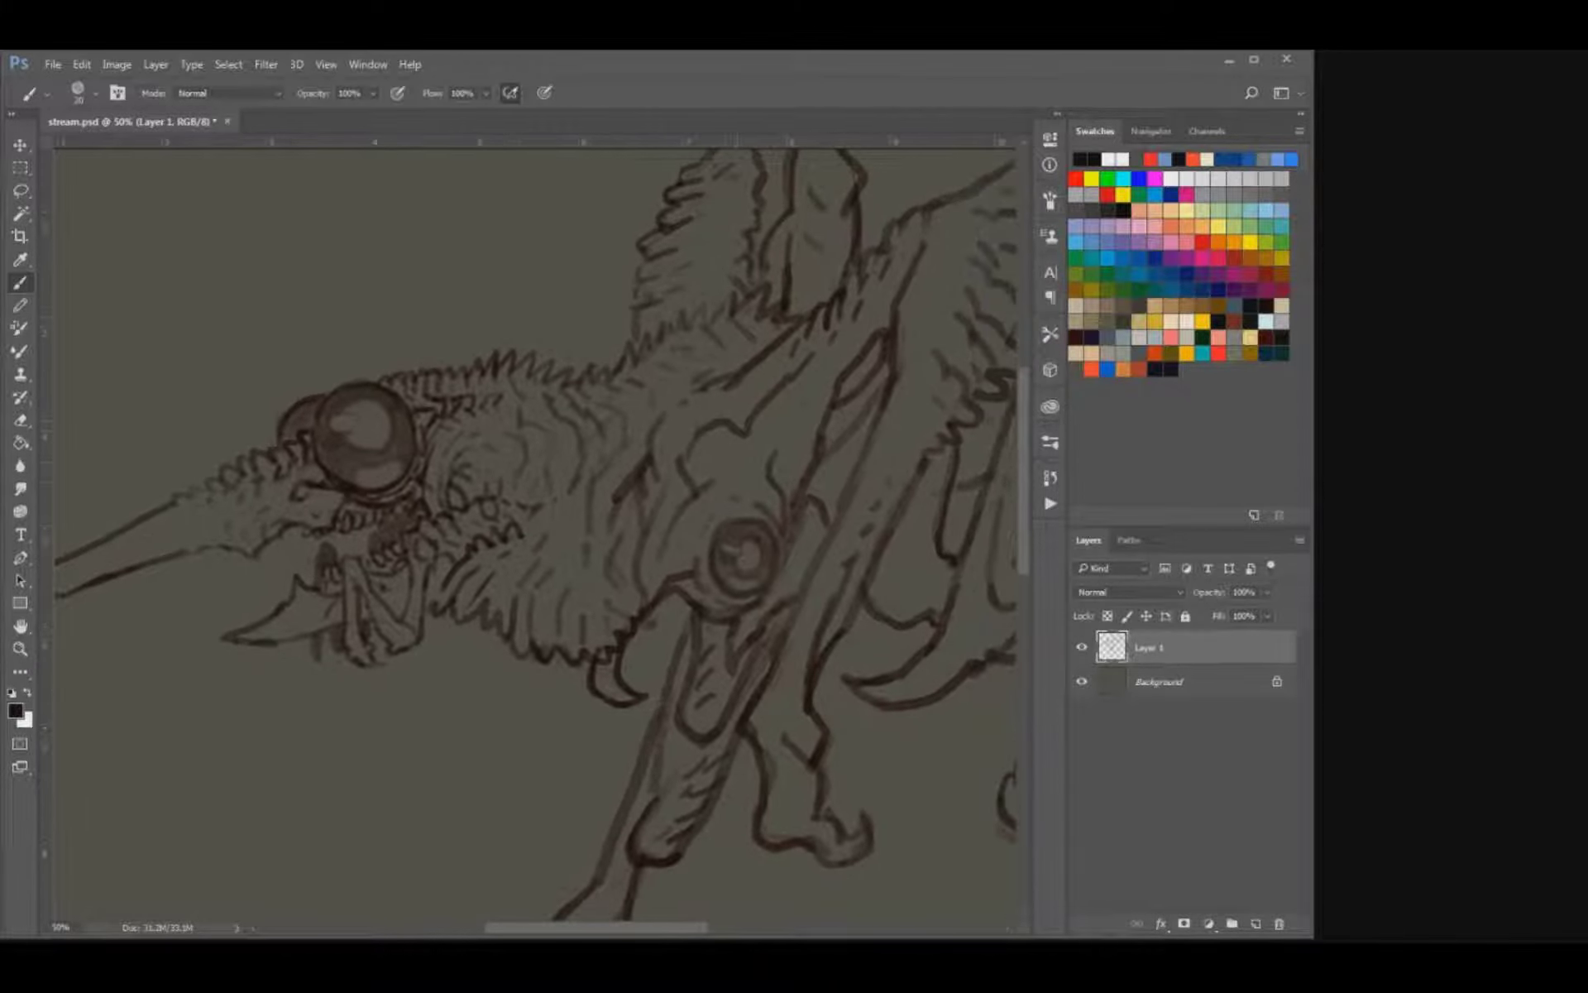
key(period)
Alternately erase and redraw the lines below the round joint where it meets the front leg, and save.
key(e)
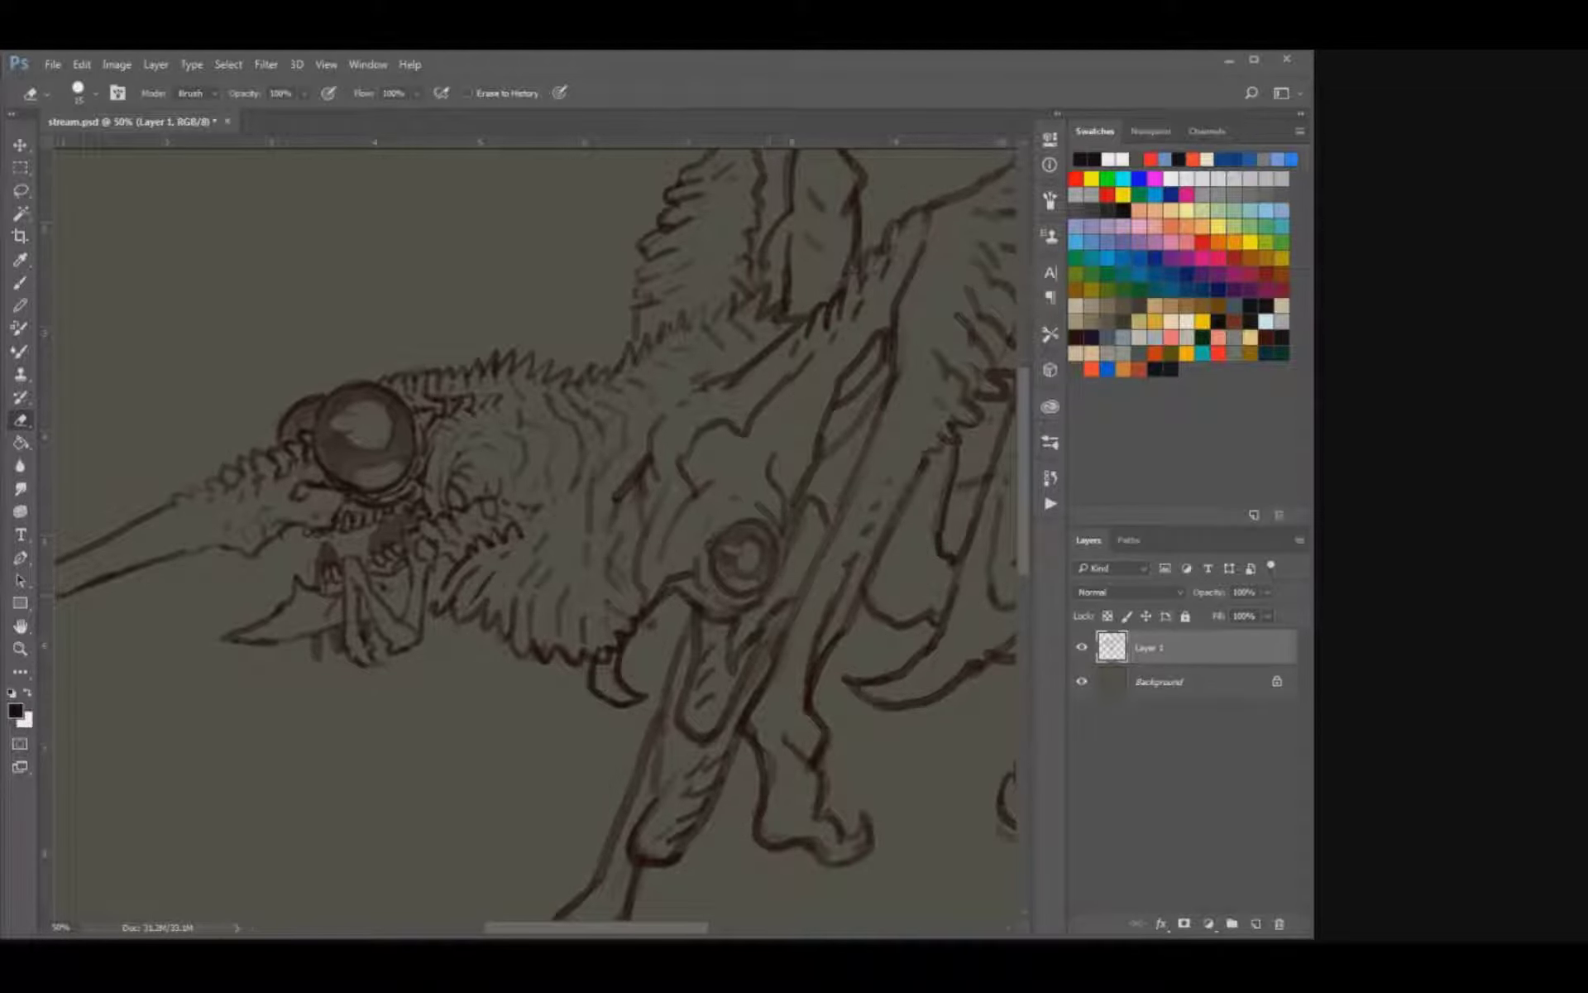
drag(750, 603, 765, 592)
key(b)
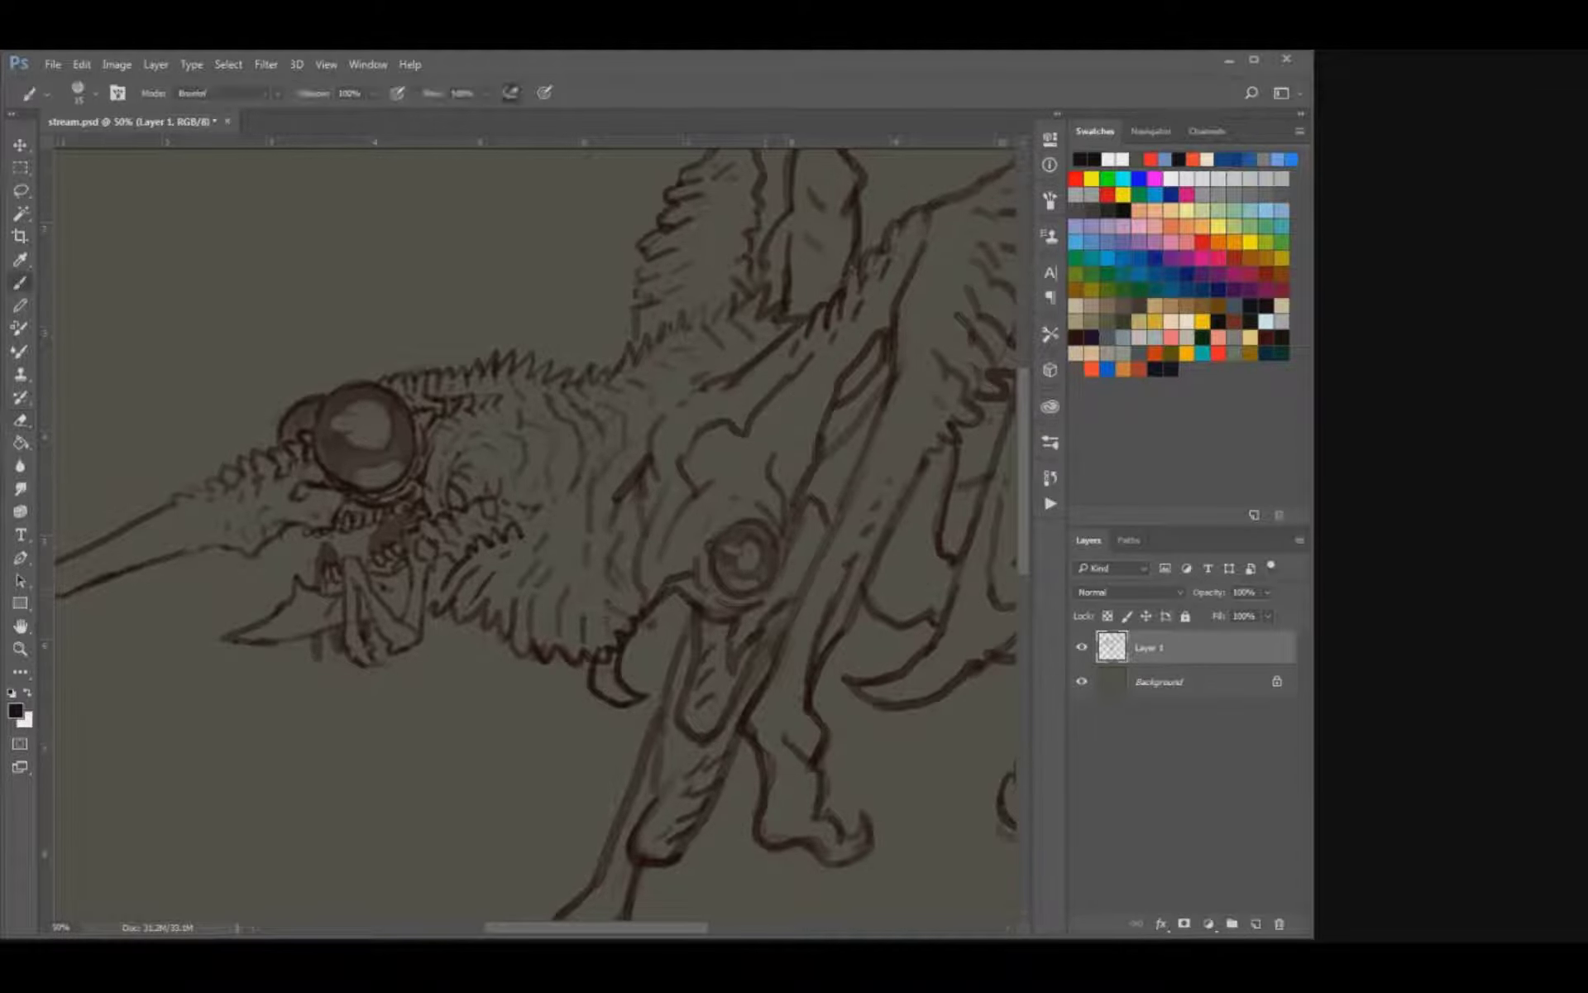
key(e)
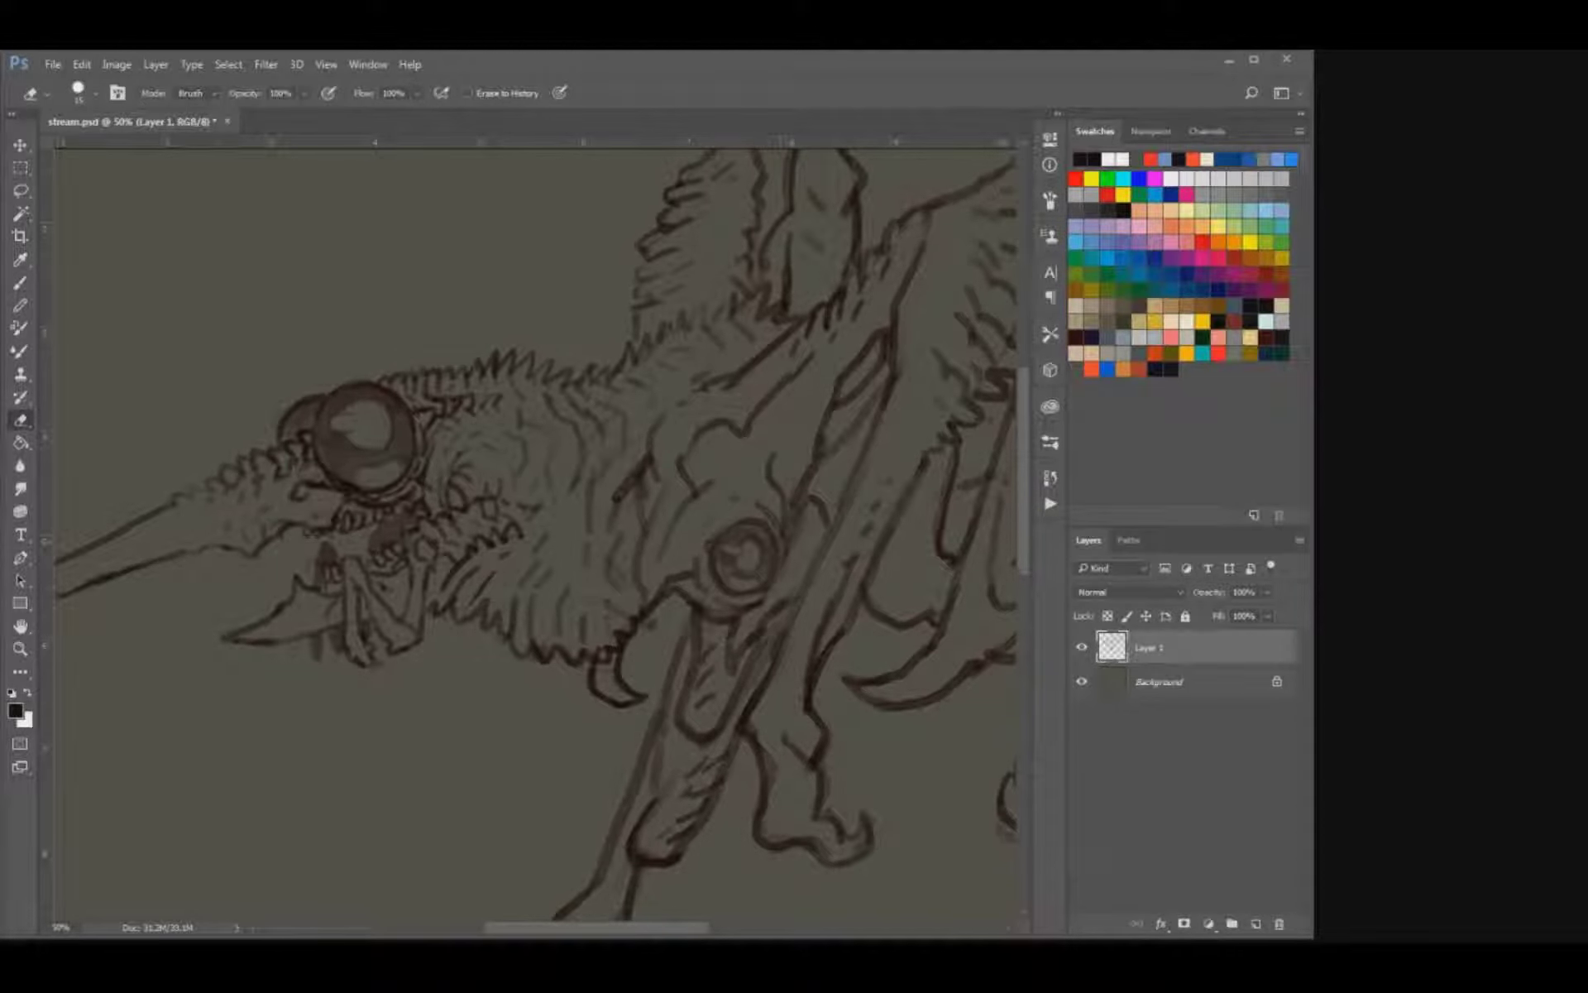
key(b)
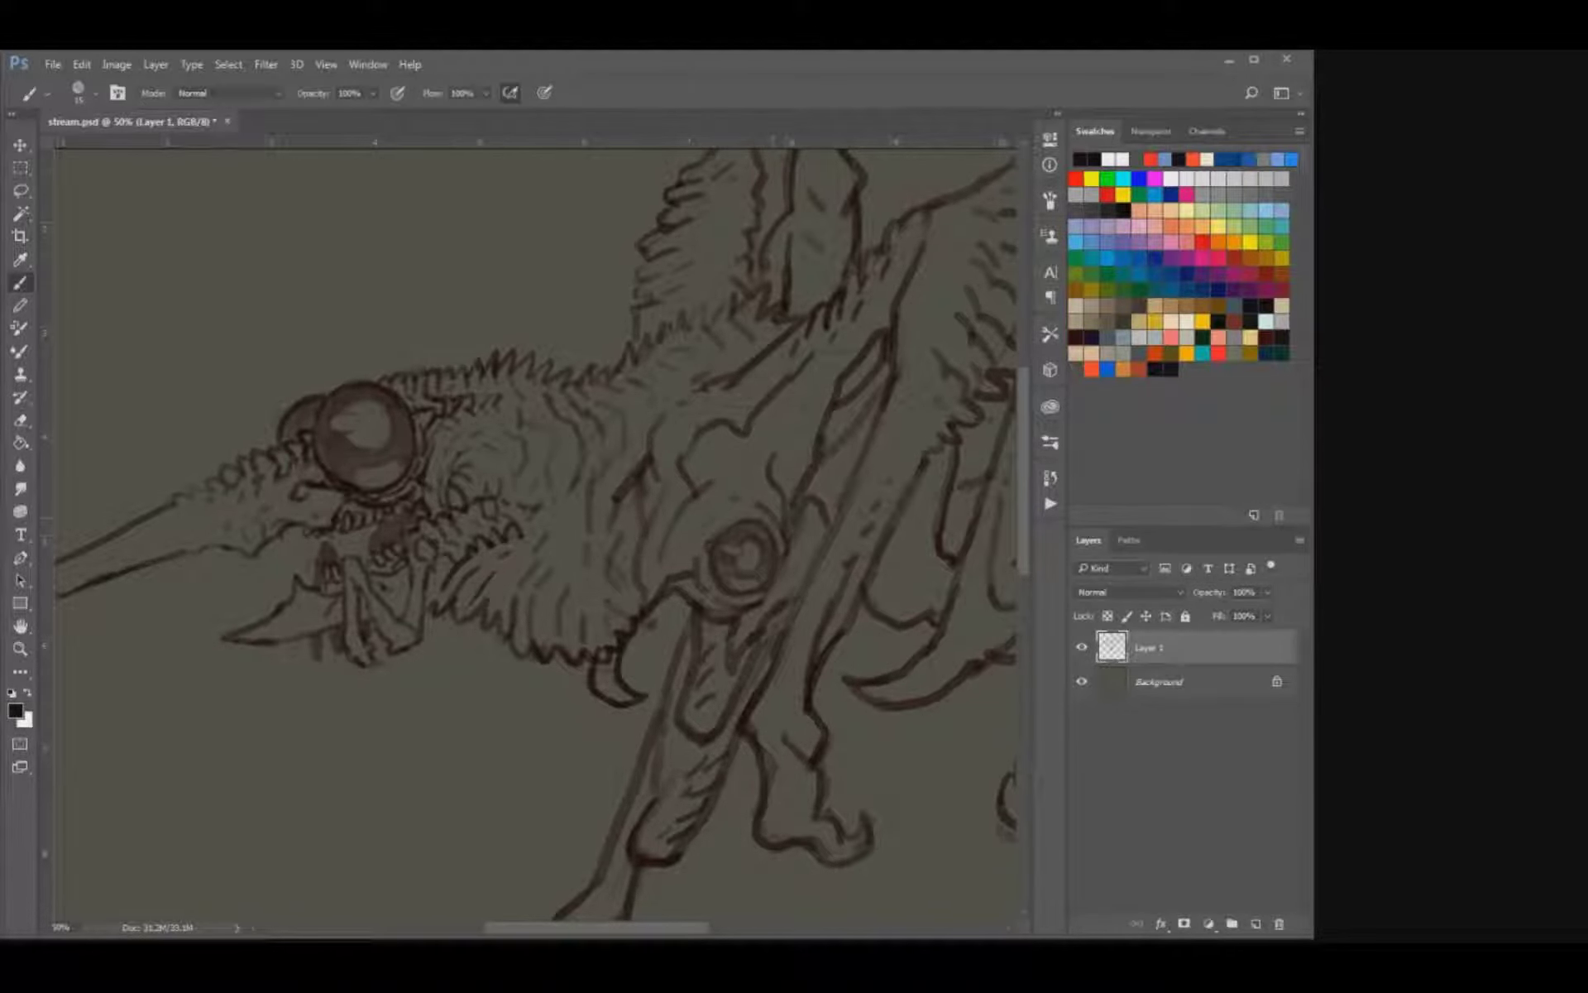
key(e)
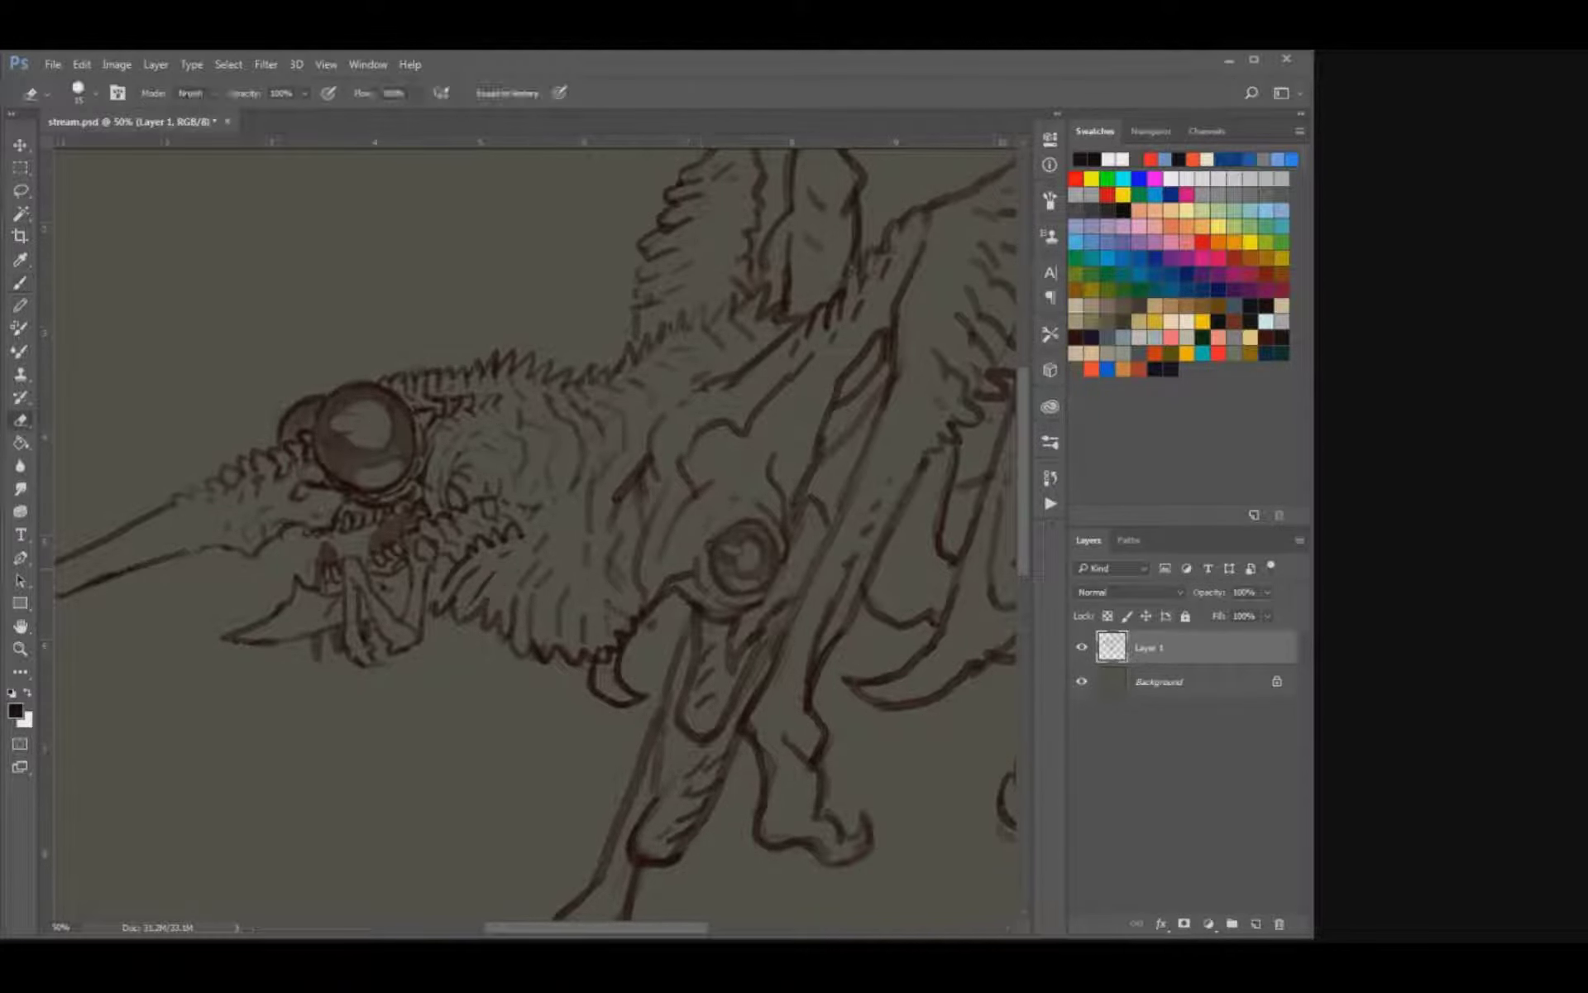
key(b)
key(e)
key(b)
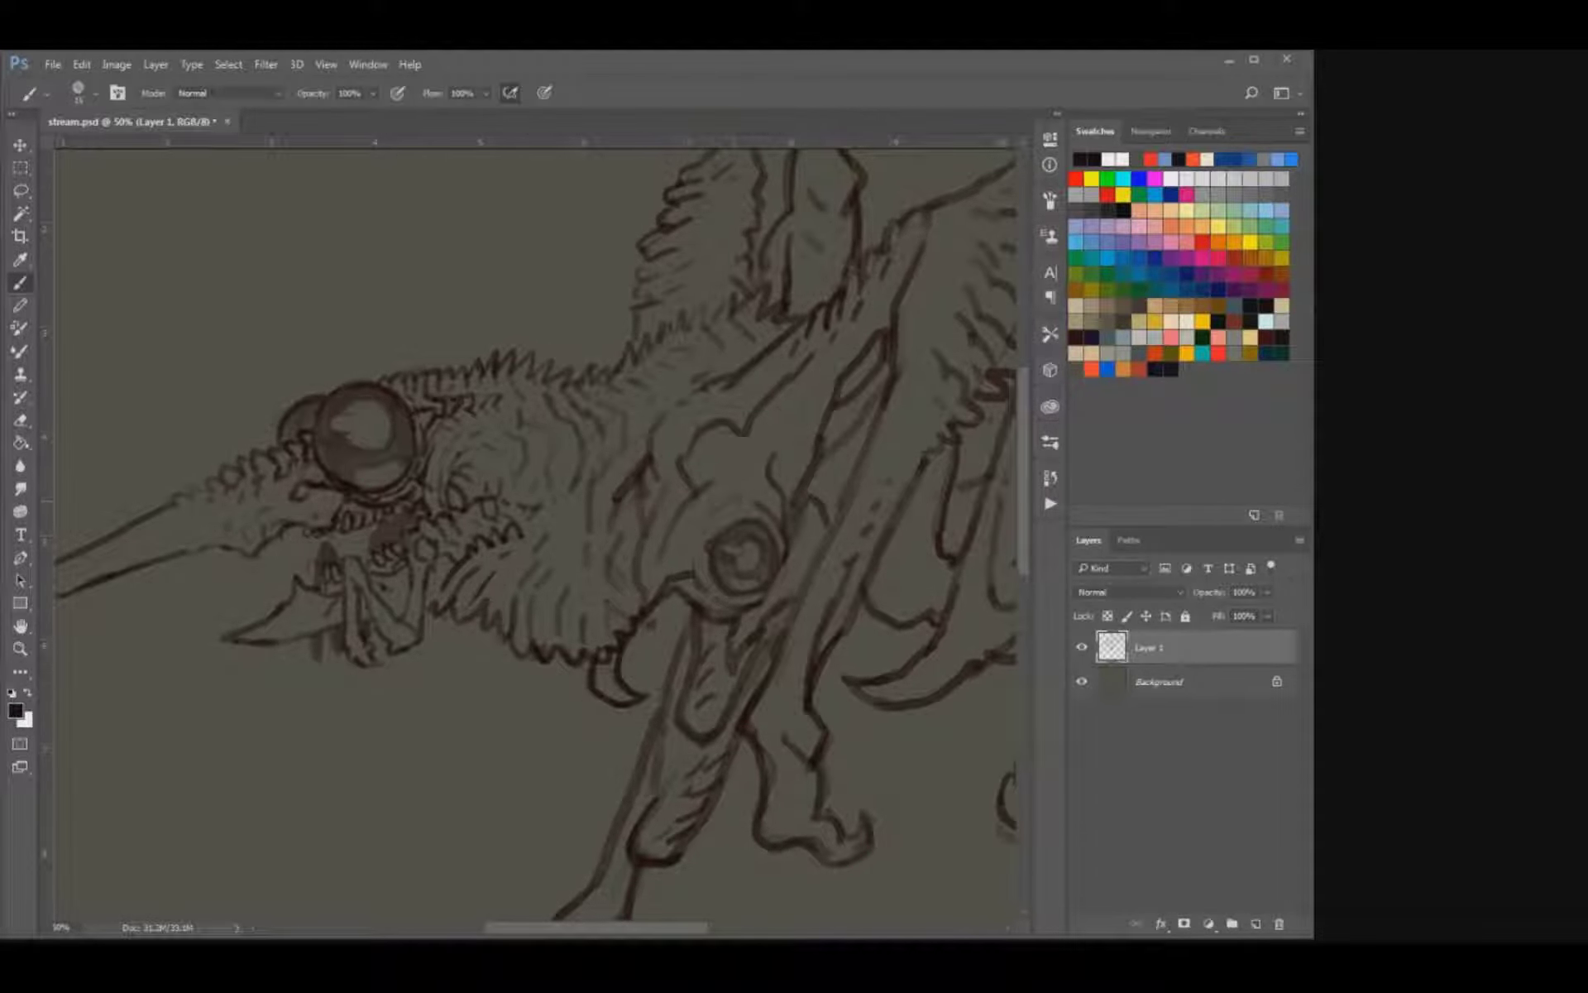
key(ctrl+s)
Erase and redraw the contour lines on the shoulder plate just above the round joint.
drag(579, 455, 530, 507)
key(e)
drag(640, 498, 635, 528)
key(b)
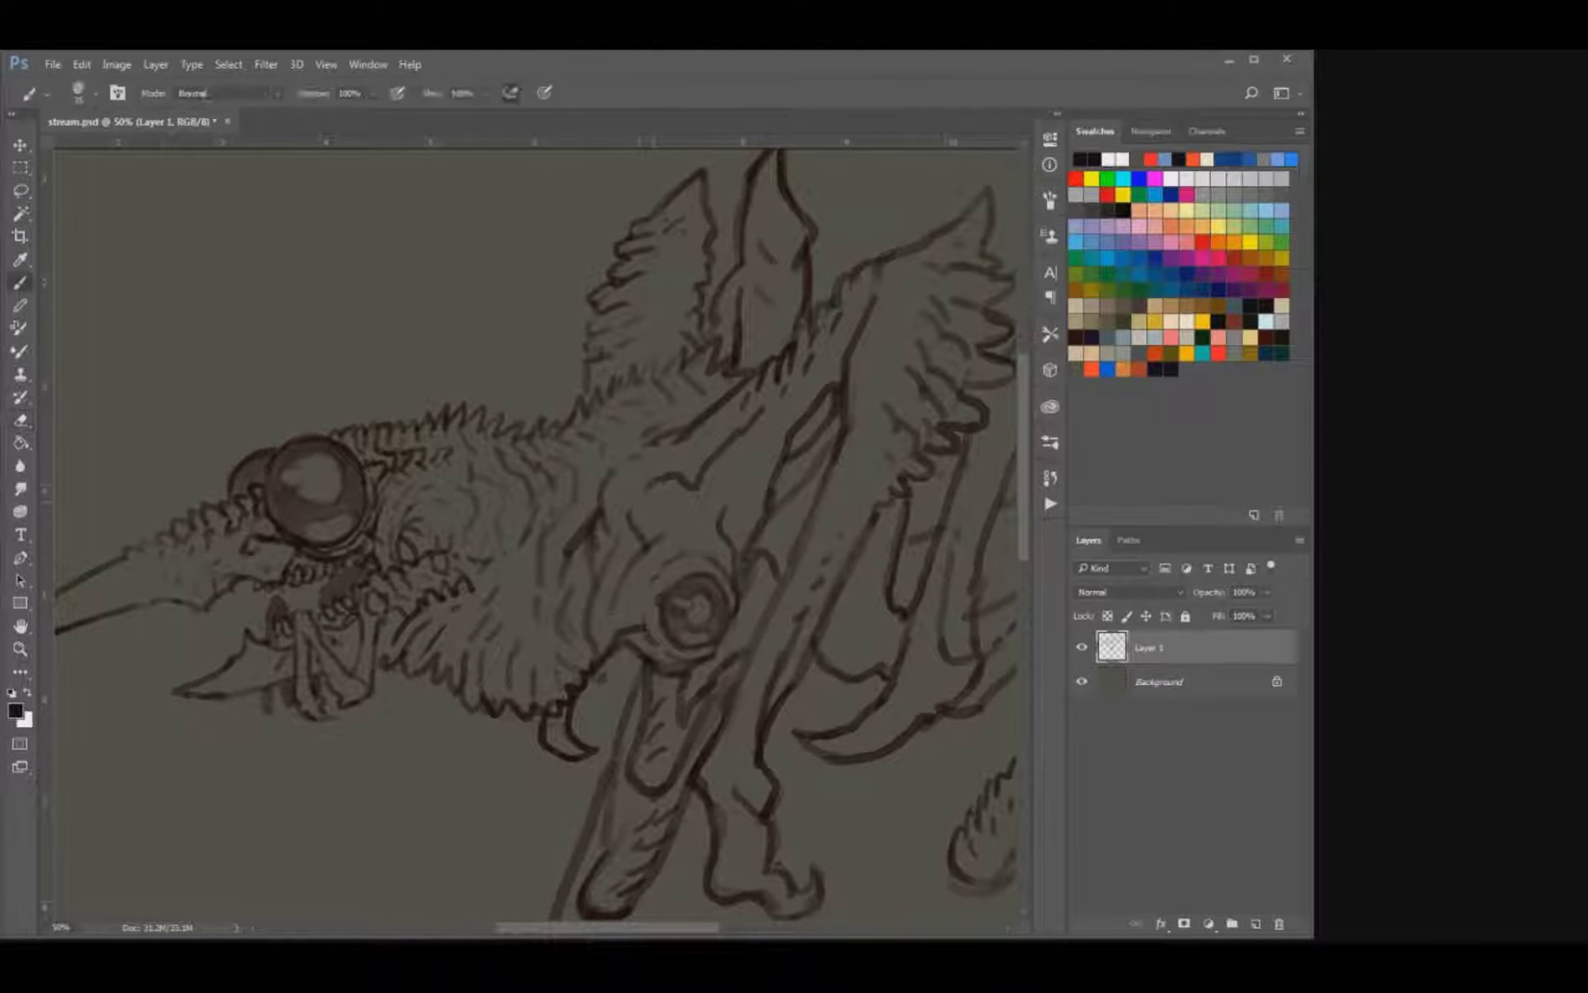
key(bracketleft)
key(e)
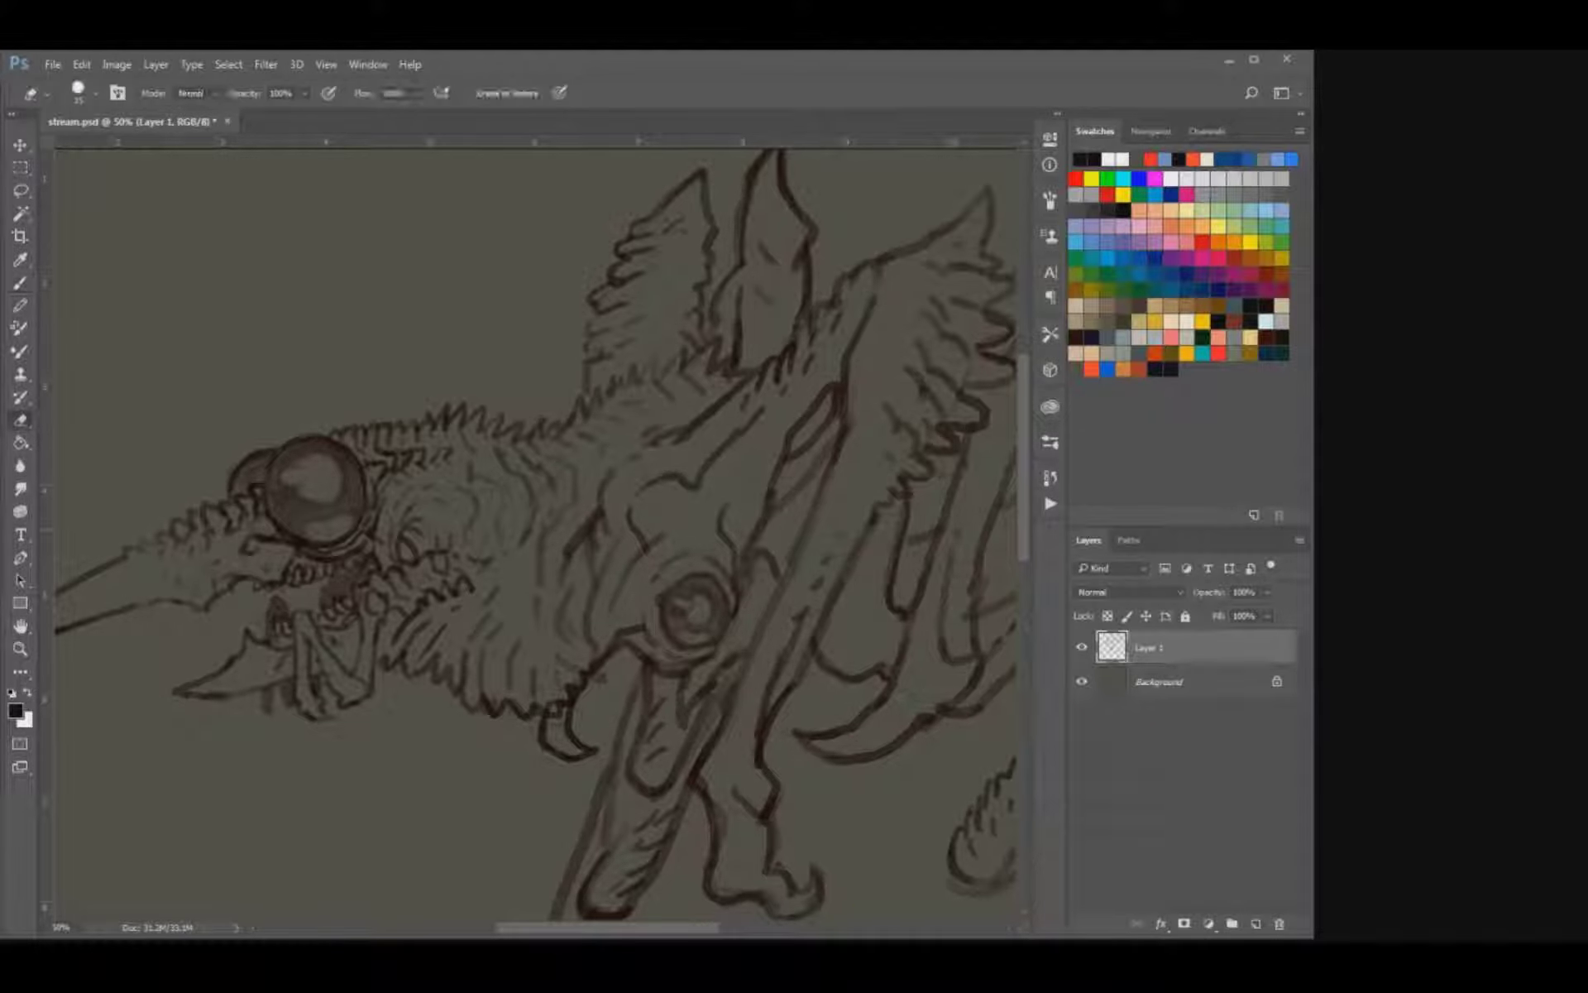
mouse_move(645, 548)
mouse_down()
mouse_move(658, 559)
mouse_move(642, 538)
mouse_move(587, 579)
mouse_up()
key(b)
key(e)
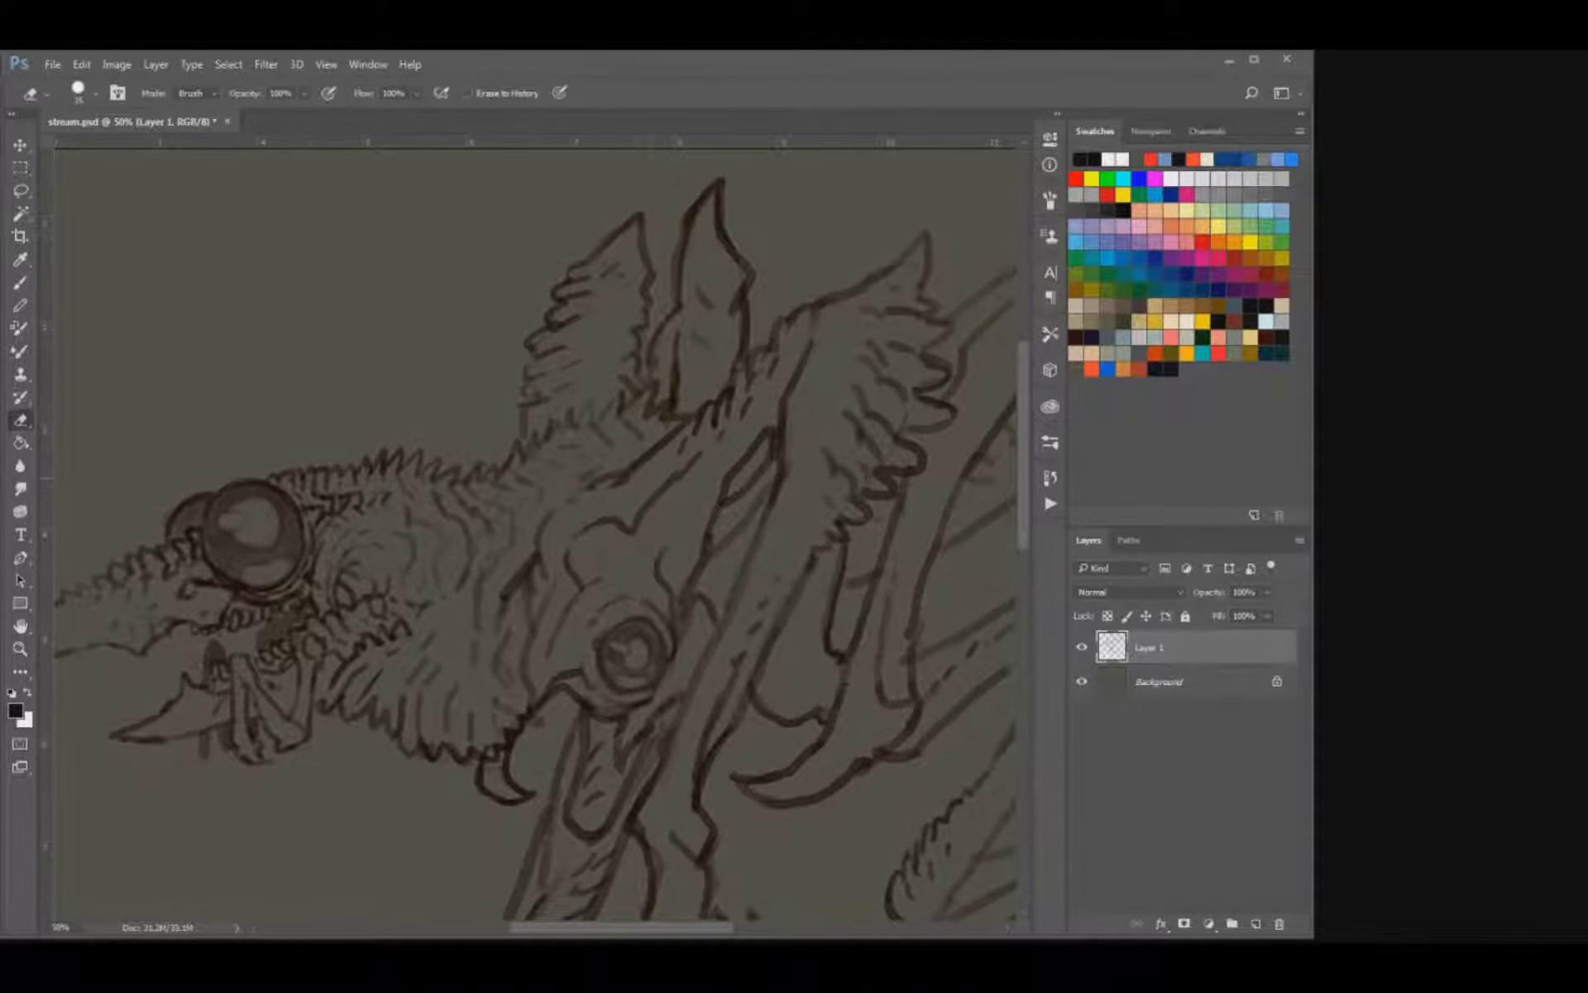
Clean up the shoulder plate's upper edge by alternately erasing and redrawing it, and save the document.
drag(625, 479, 591, 477)
key(b)
key(e)
key(b)
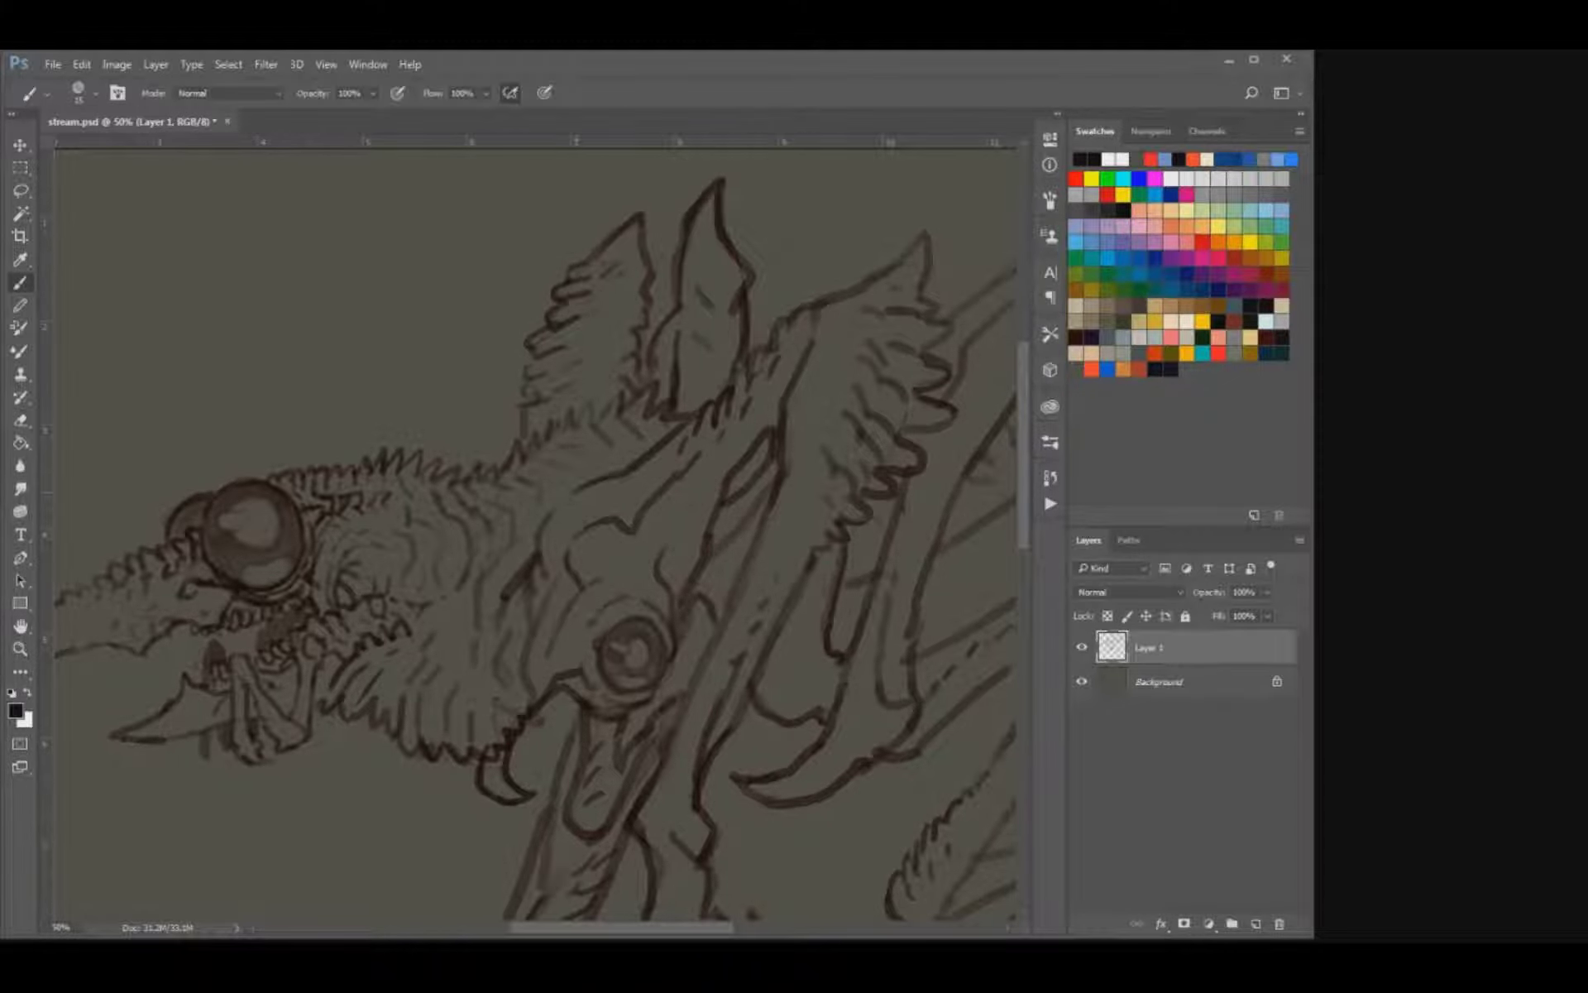
key(e)
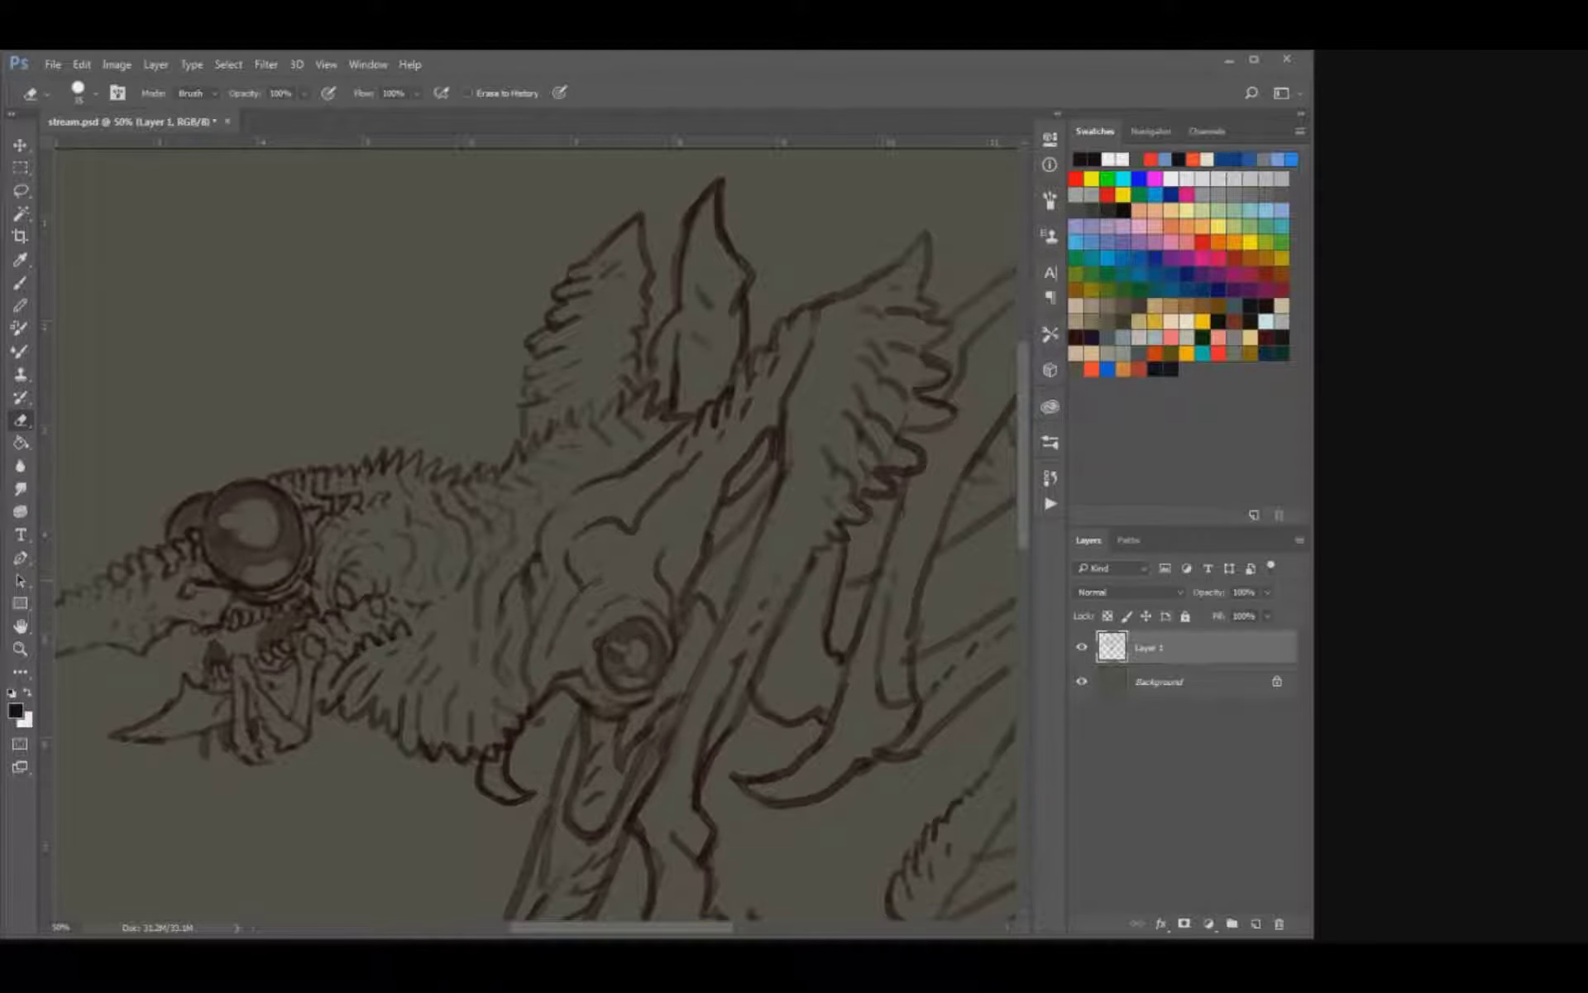
key(b)
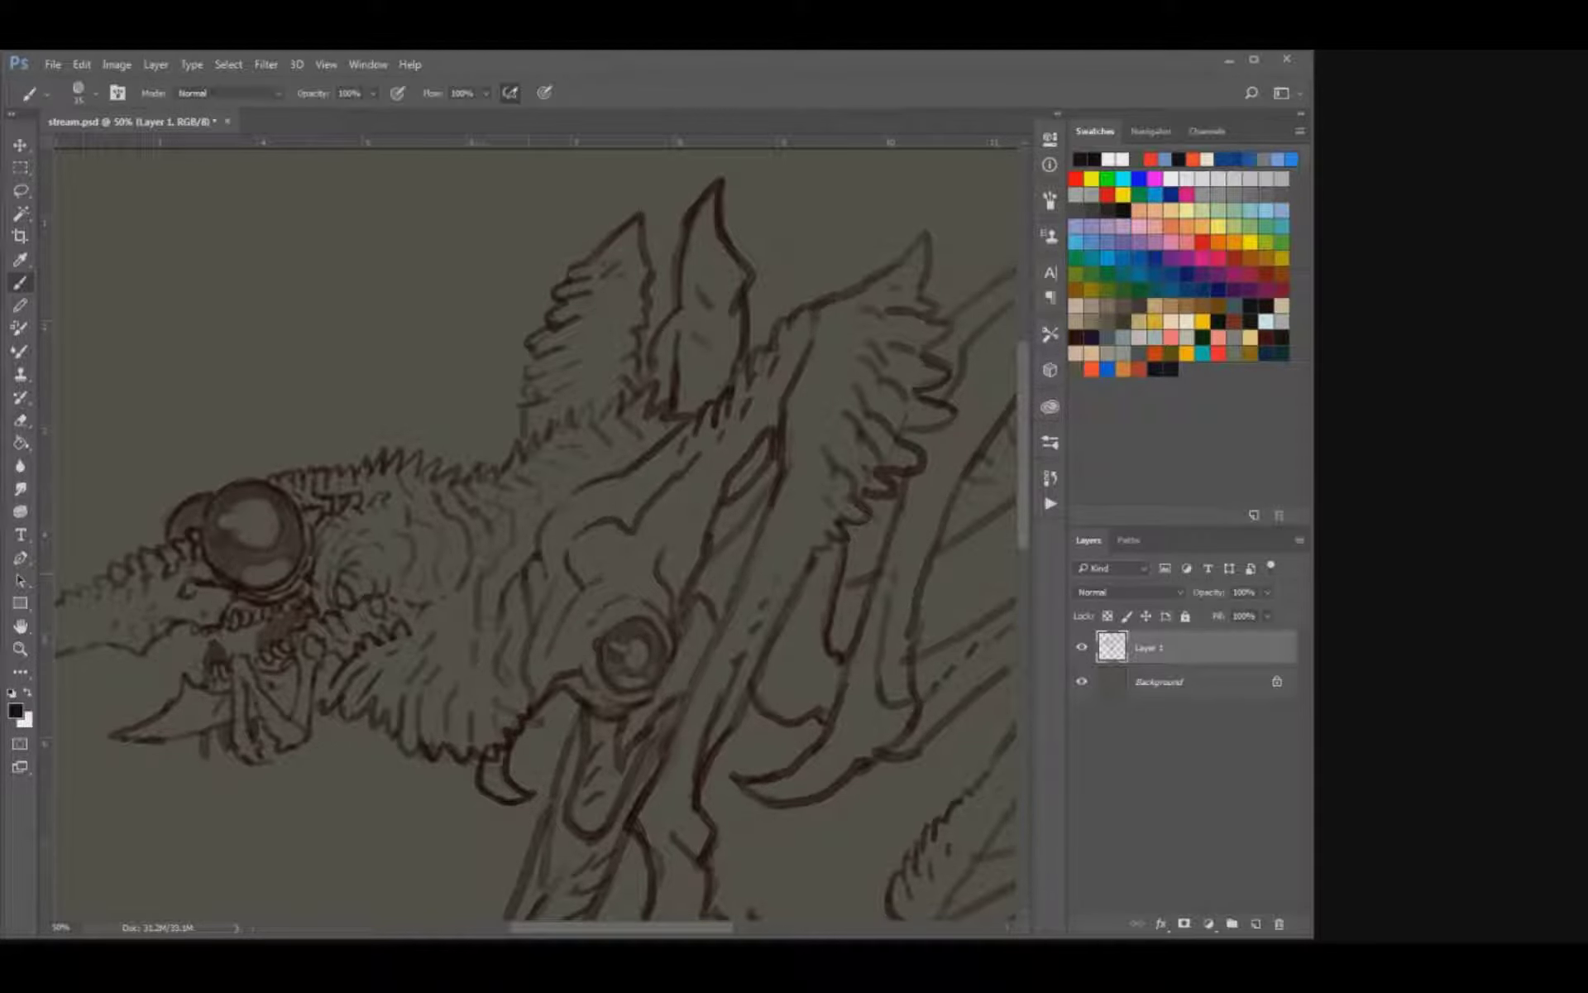
key(e)
key(b)
key(ctrl+s)
Refine the front leg's upper lines below the round joint by alternately erasing and redrawing them, and save.
scroll(543, 570, down, 2)
scroll(554, 563, up, 1)
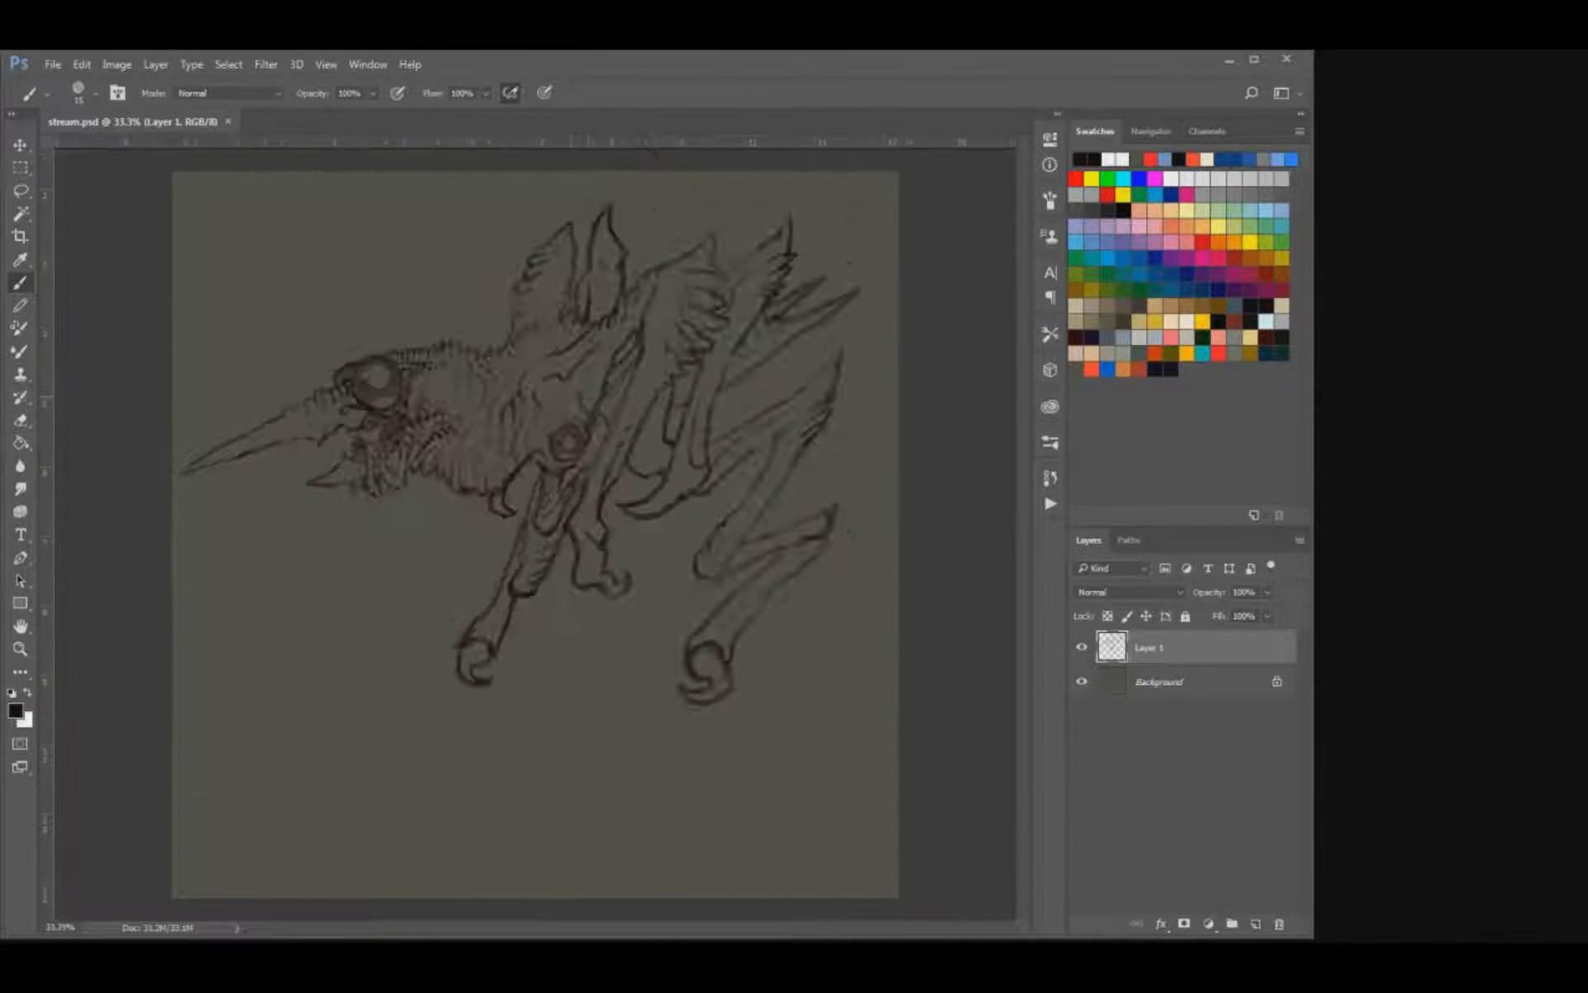
mouse_move(488, 496)
mouse_down()
mouse_move(478, 559)
mouse_move(508, 597)
mouse_up()
key(e)
key(b)
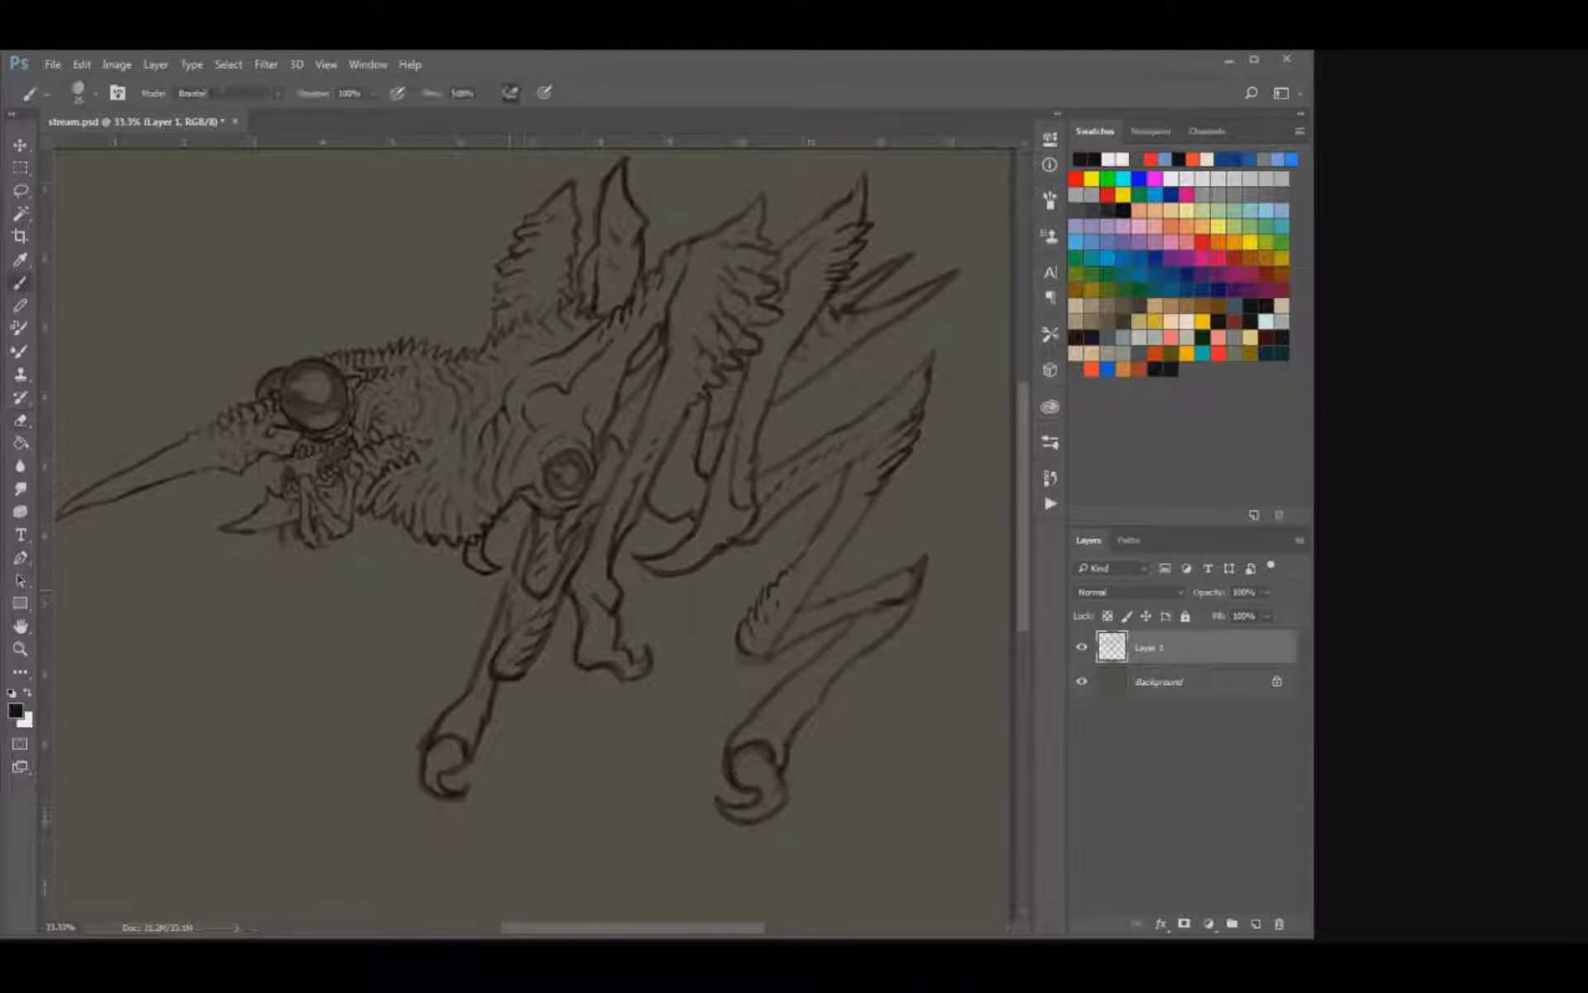
key([)
key(e)
key(b)
key(e)
key(b)
key(e)
key(b)
key(ctrl+s)
Undo the last stroke, draw a short line at the curved claw behind the front leg, and save.
mouse_move(655, 504)
mouse_down()
mouse_move(597, 536)
mouse_move(567, 586)
mouse_move(593, 592)
mouse_up()
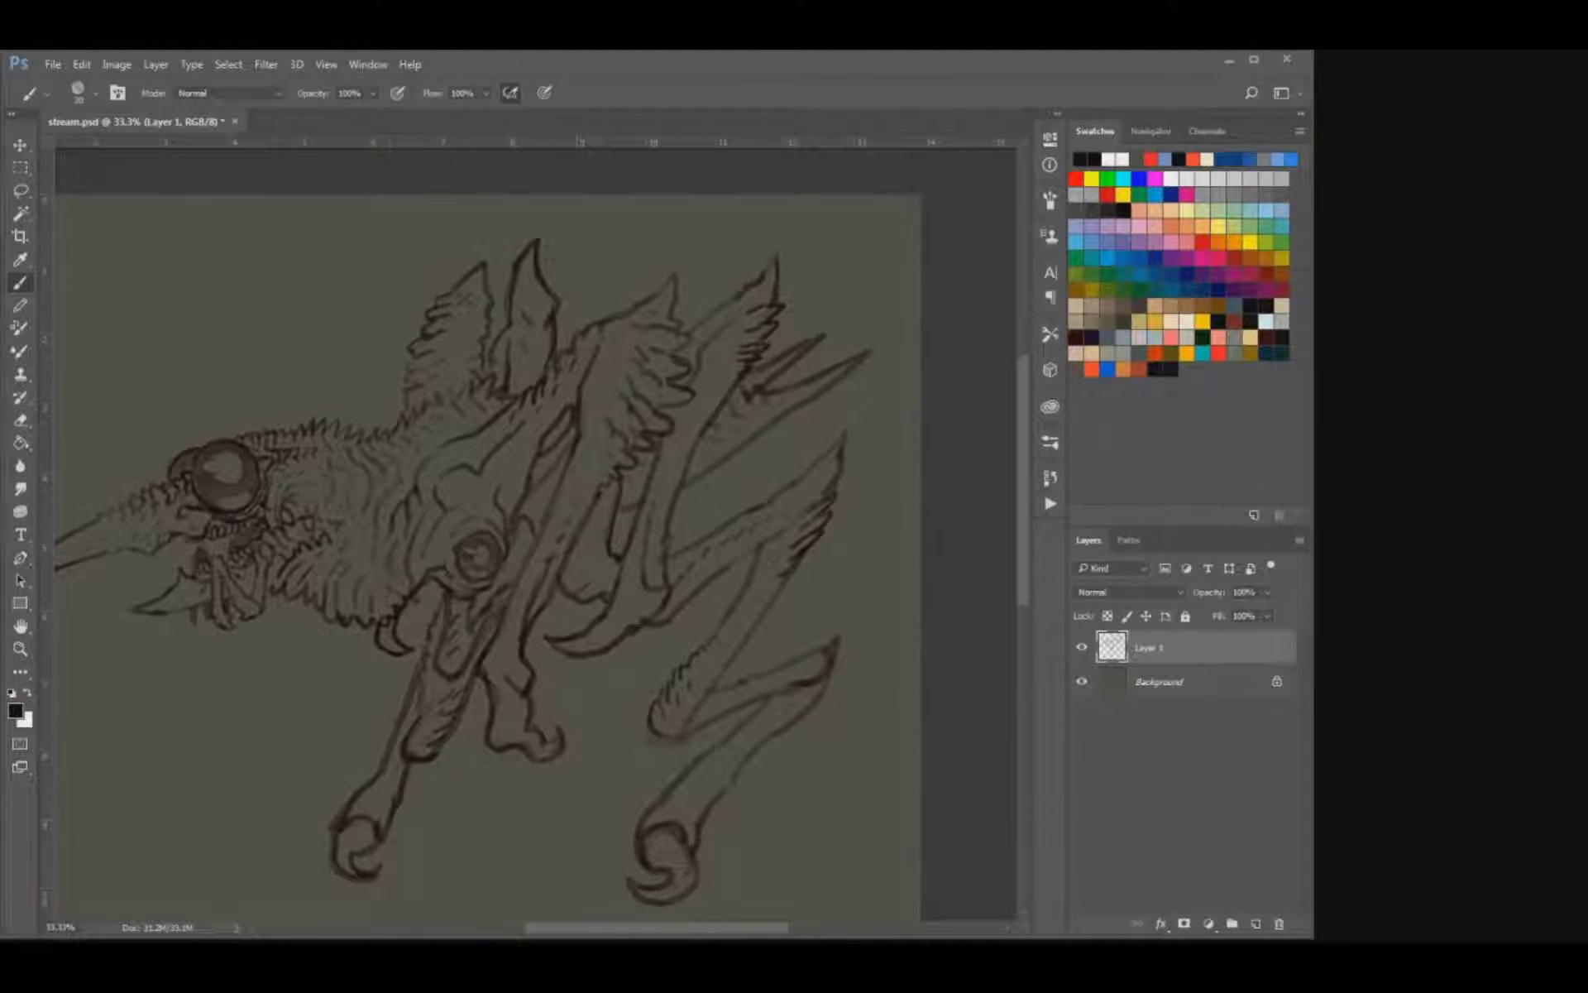
key(ctrl+z)
drag(568, 583, 582, 592)
key(ctrl+s)
Erase and redraw the lower edge of the rearmost raised limb as feathery barbs, and save the document.
key(e)
drag(718, 464, 735, 453)
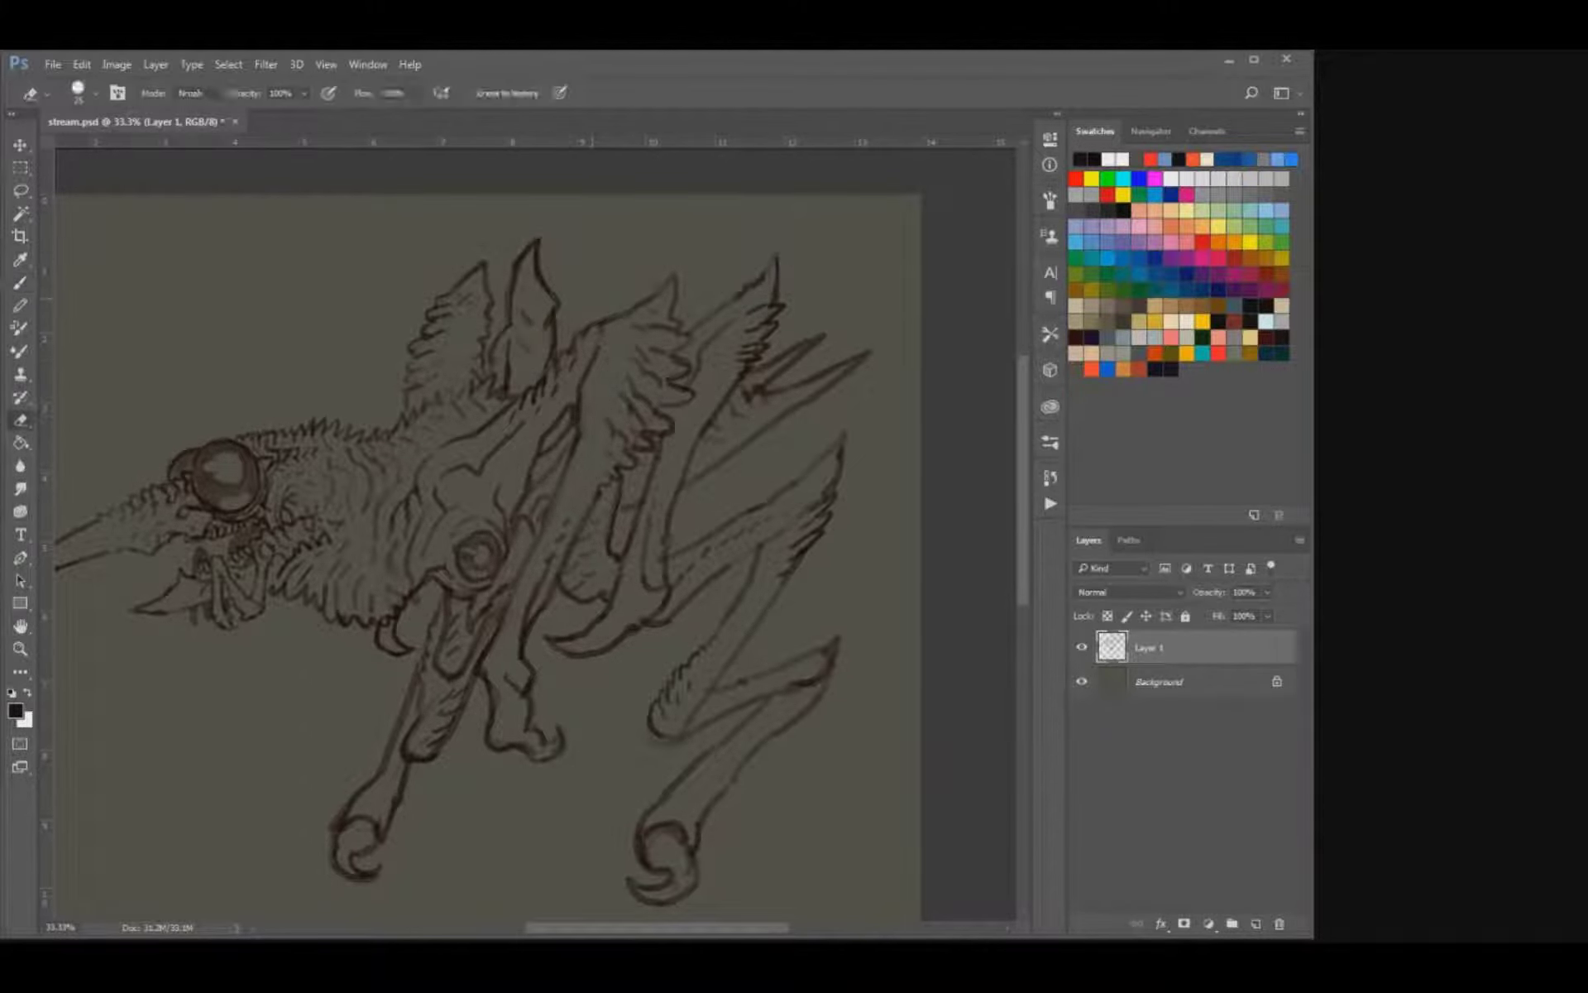
key(b)
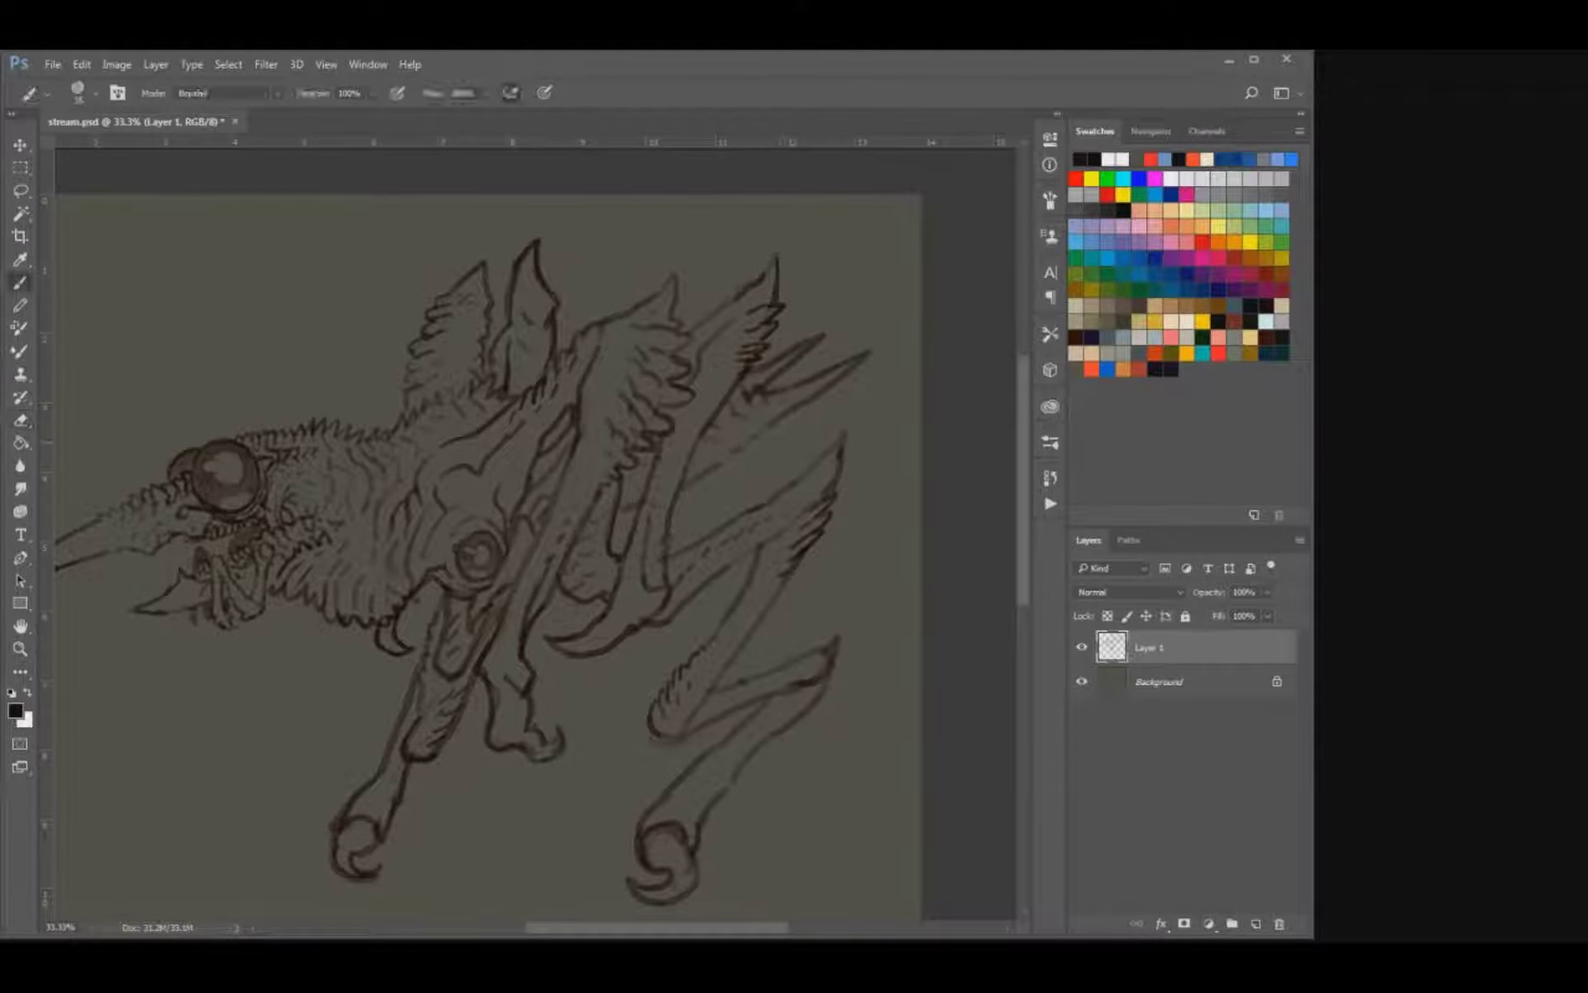
drag(719, 466, 741, 455)
drag(766, 435, 775, 426)
drag(786, 423, 792, 414)
key(ctrl+minus)
key(ctrl+minus)
key(ctrl+plus)
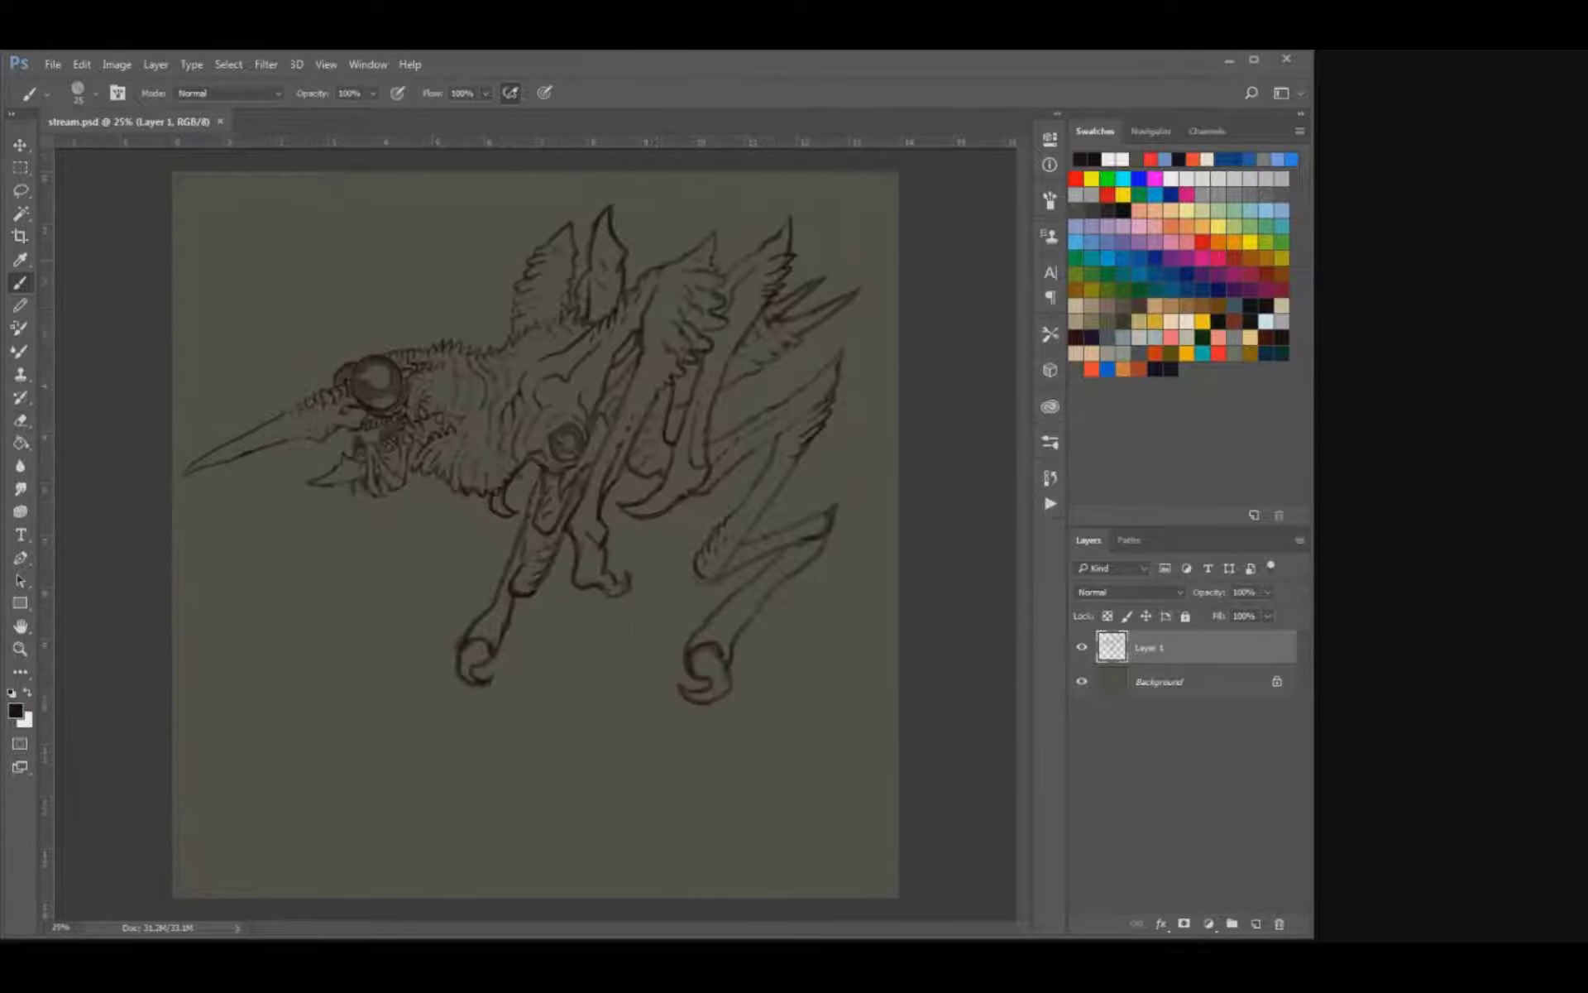
Clean up the lines around the paired rear spikes by alternately erasing and redrawing them.
key(ctrl+plus)
drag(861, 412, 710, 634)
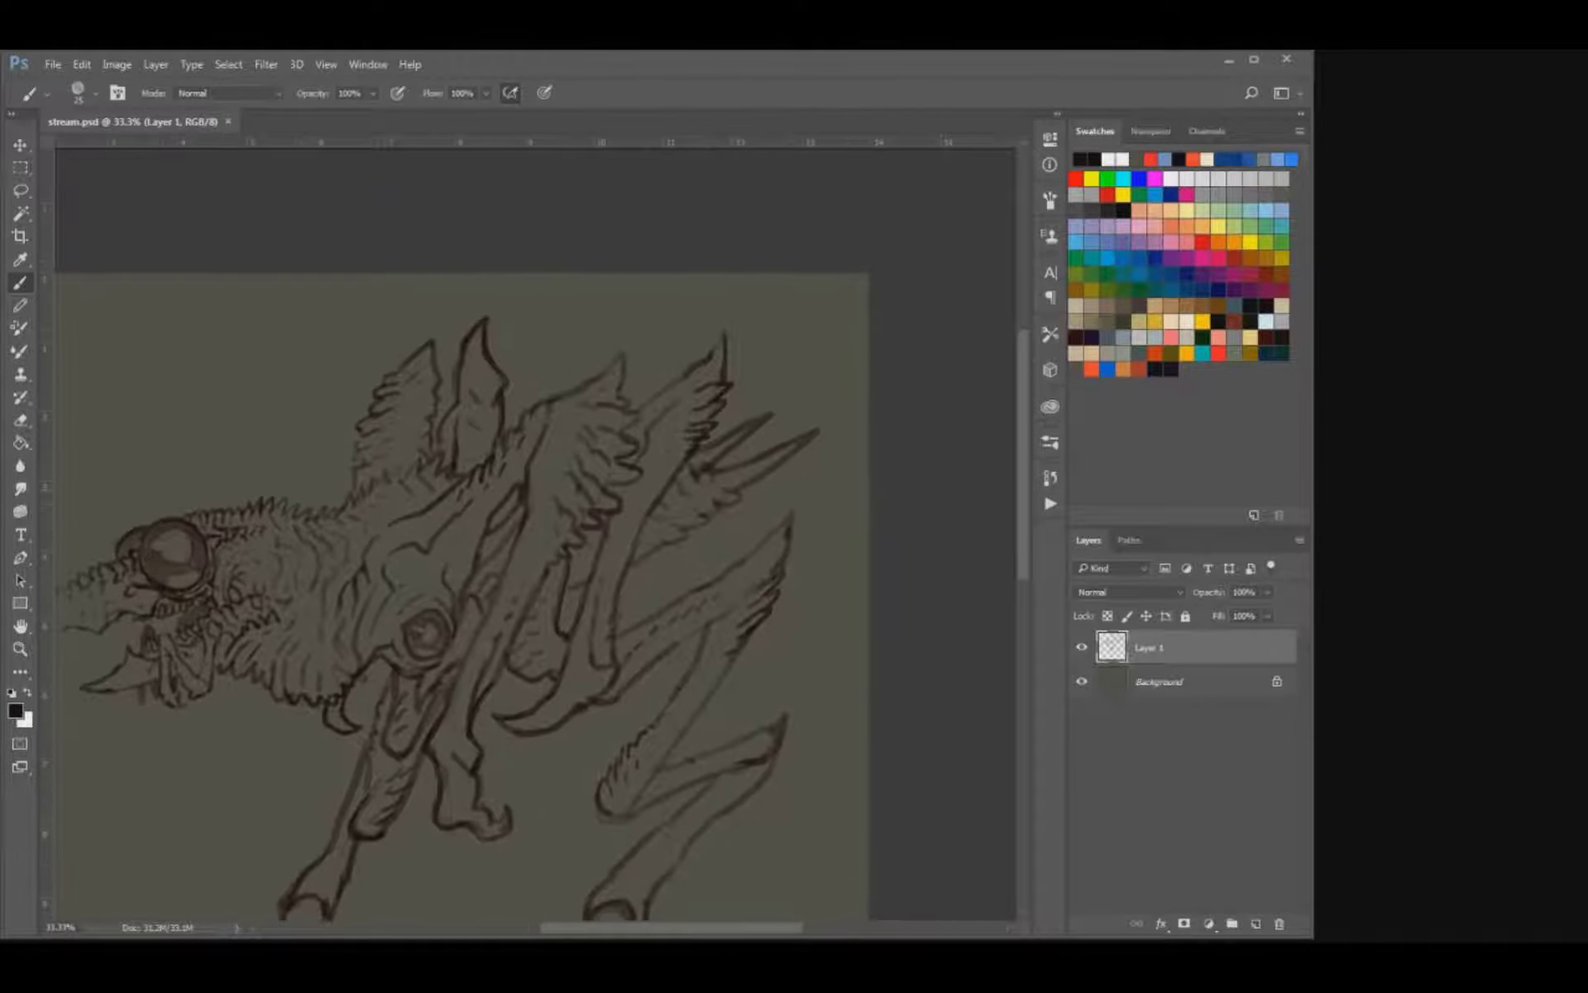
key(e)
mouse_move(748, 430)
mouse_down()
mouse_move(771, 416)
mouse_move(738, 438)
mouse_move(787, 460)
mouse_up()
key(b)
key(e)
key(b)
key(e)
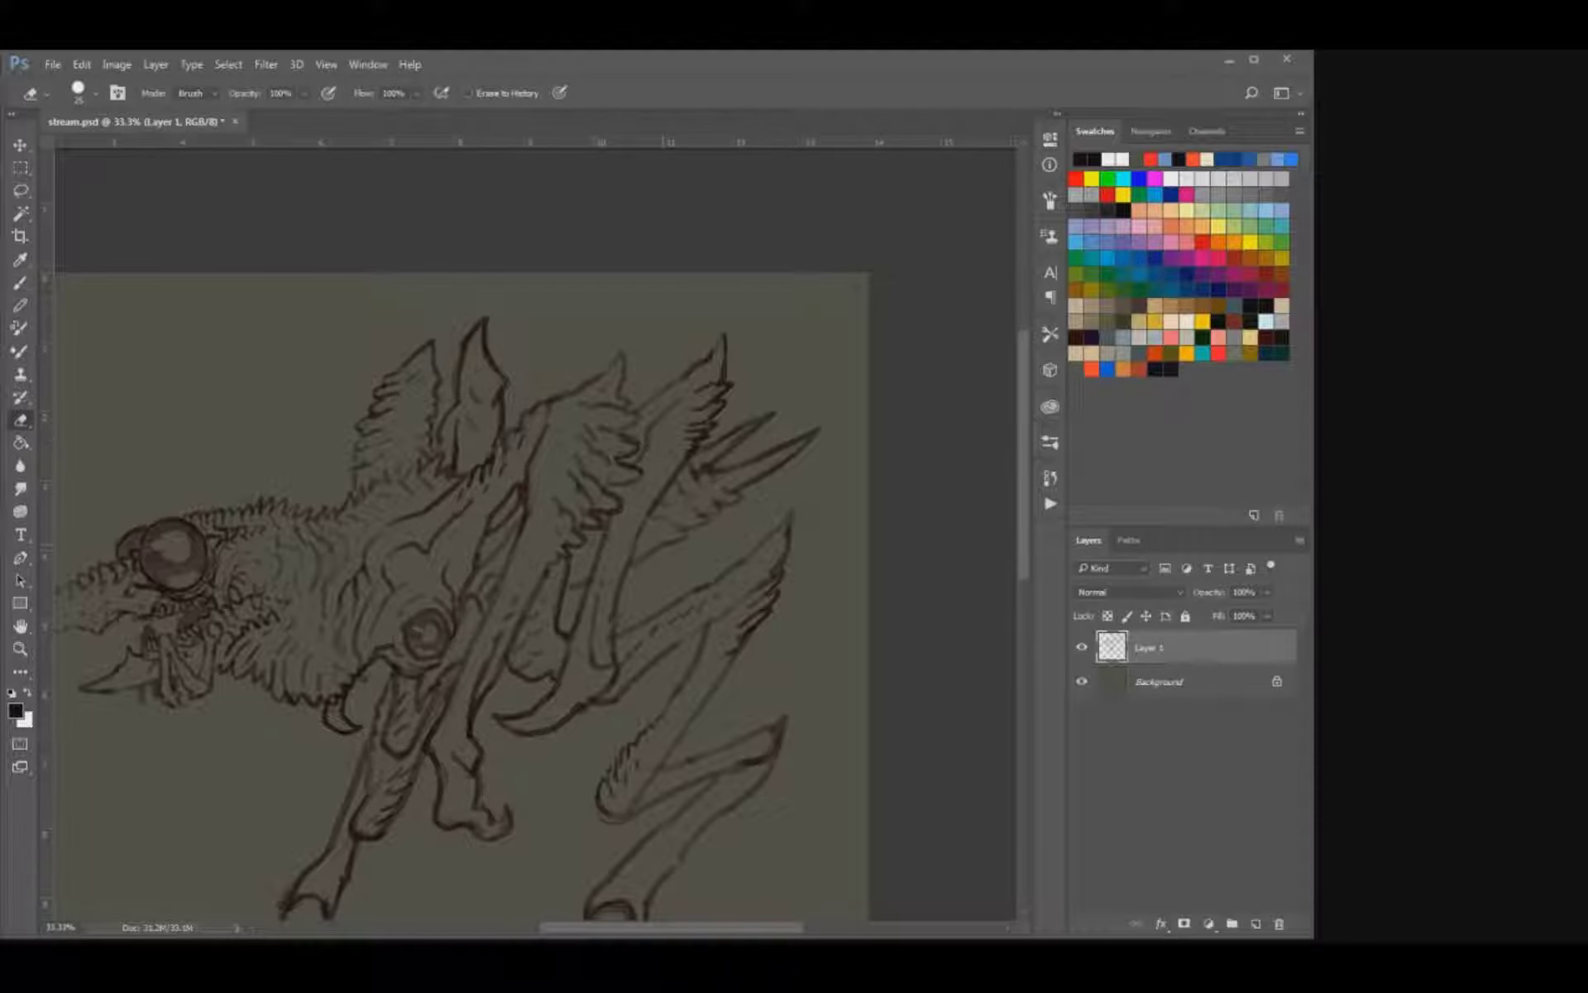
key(b)
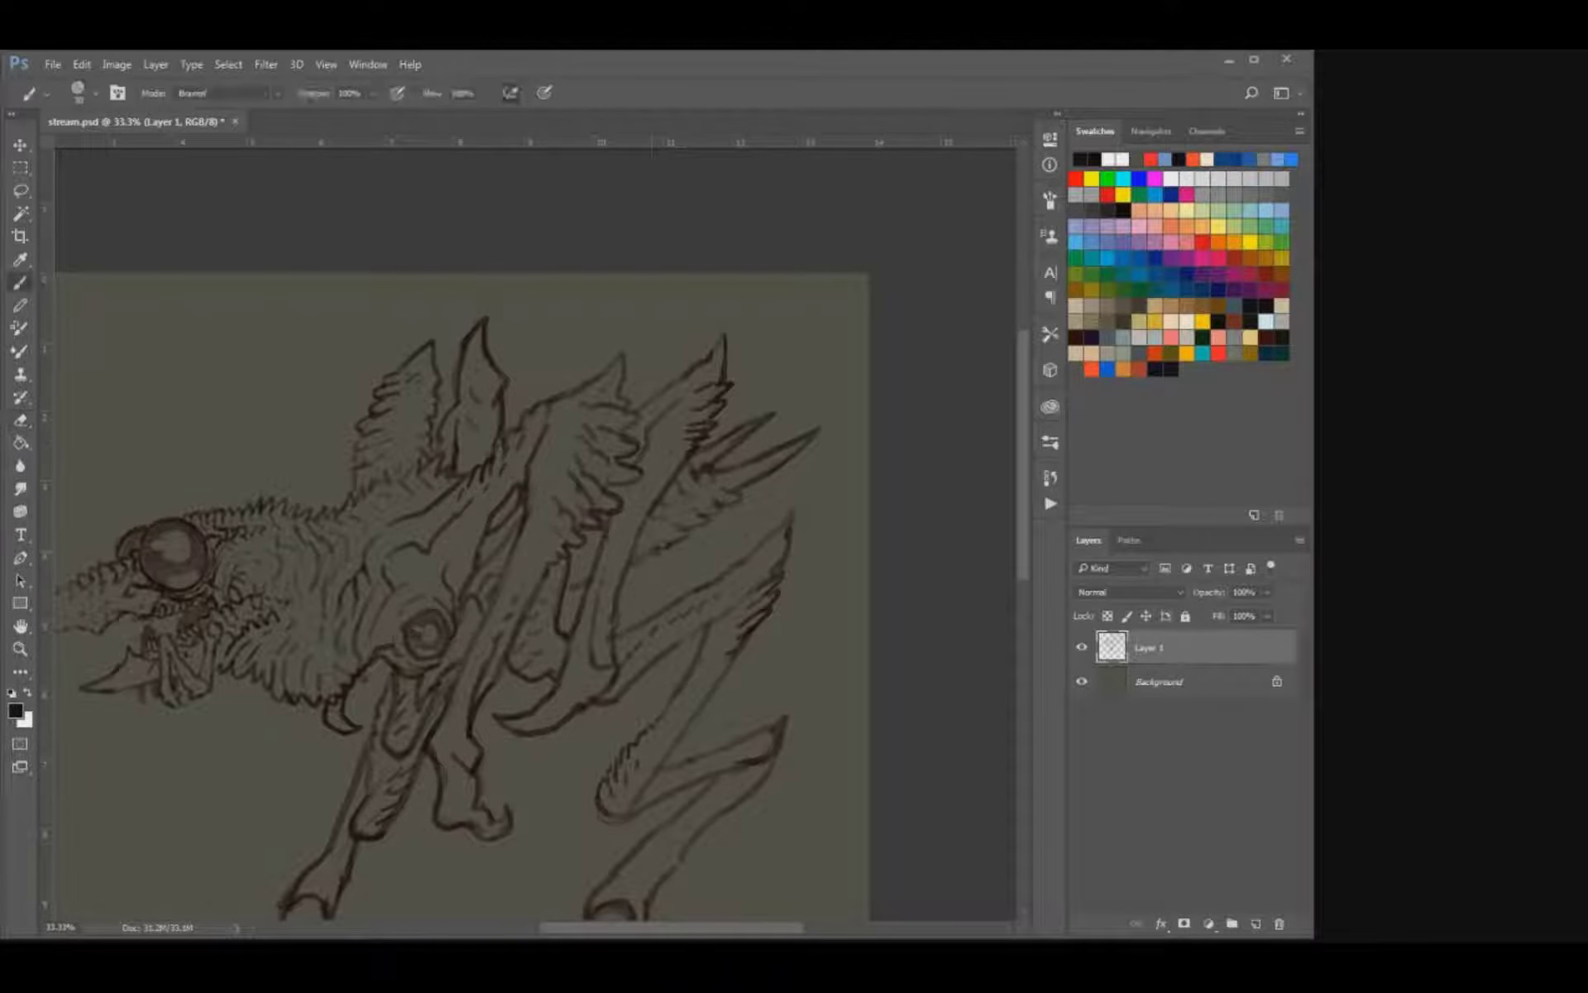
drag(357, 561, 392, 544)
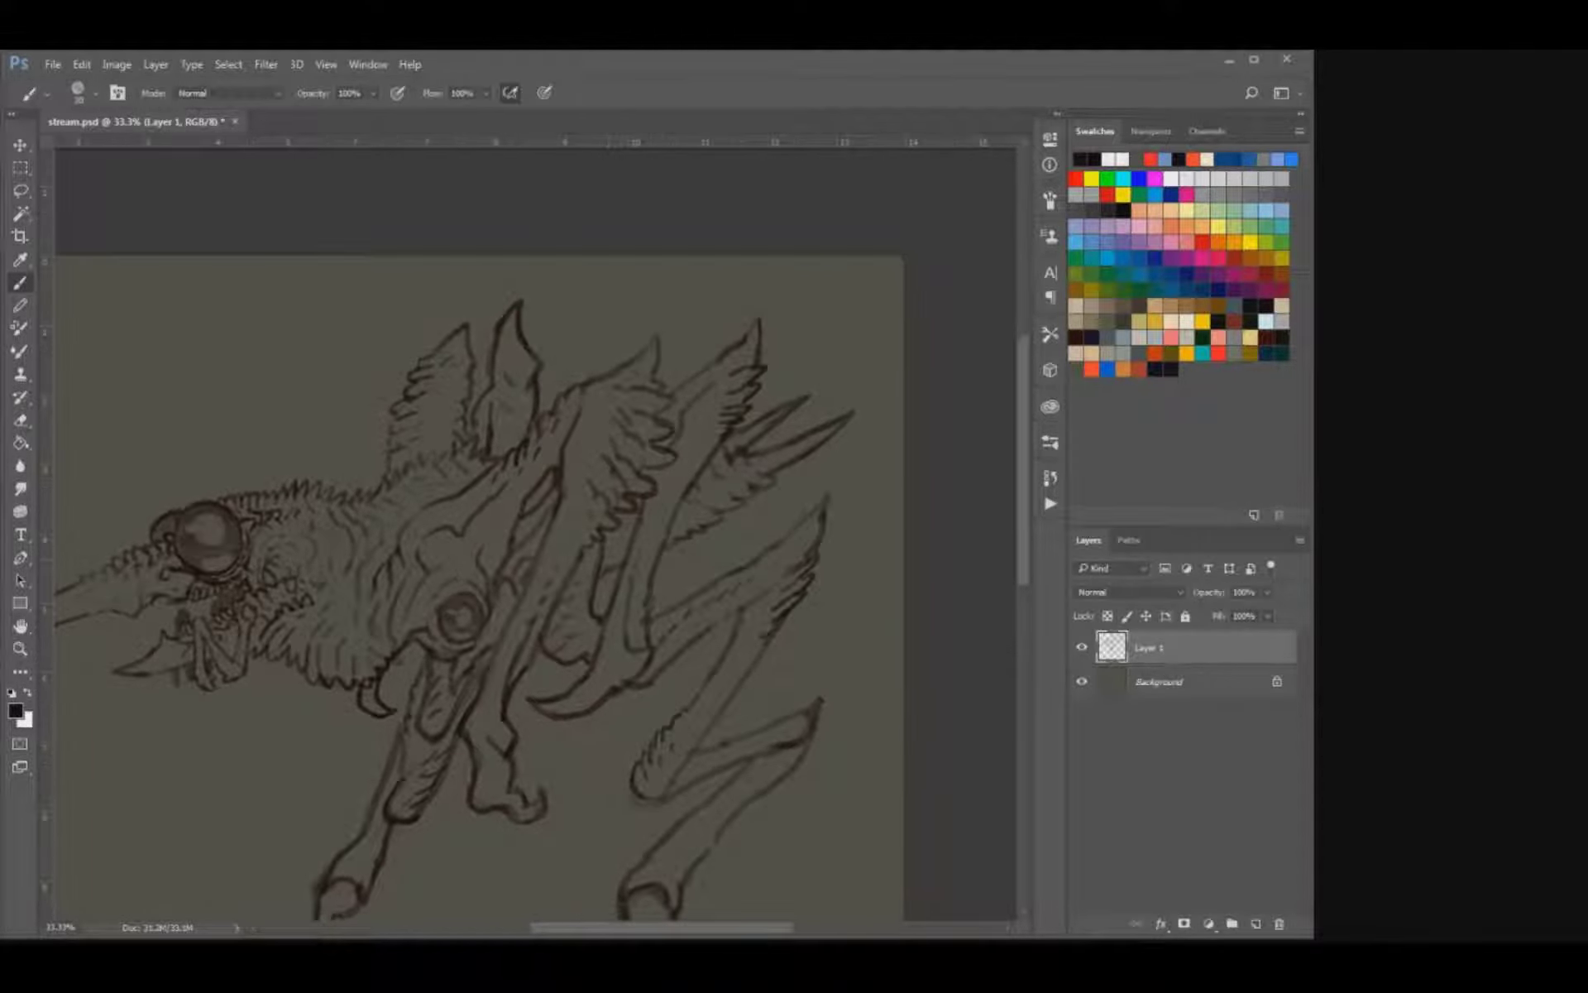
drag(609, 588, 668, 535)
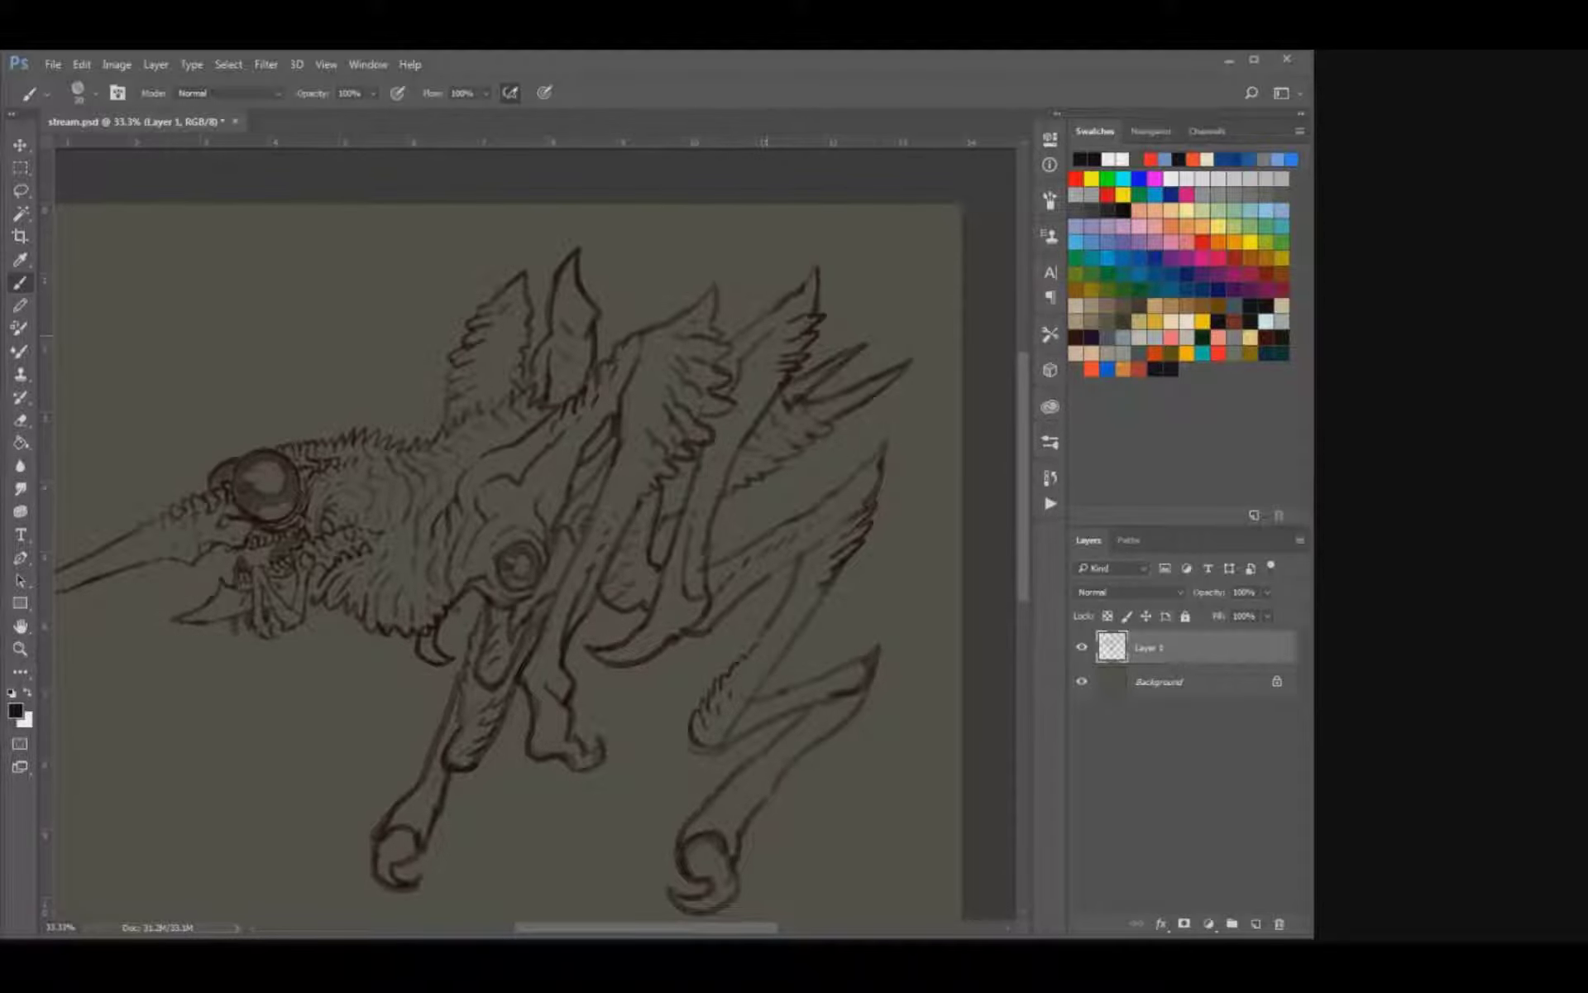
Erase the tip of the upper beak and redraw it as a clean, sharp point.
mouse_move(441, 529)
mouse_down()
mouse_move(619, 503)
mouse_move(696, 511)
mouse_up()
key(e)
click(273, 581)
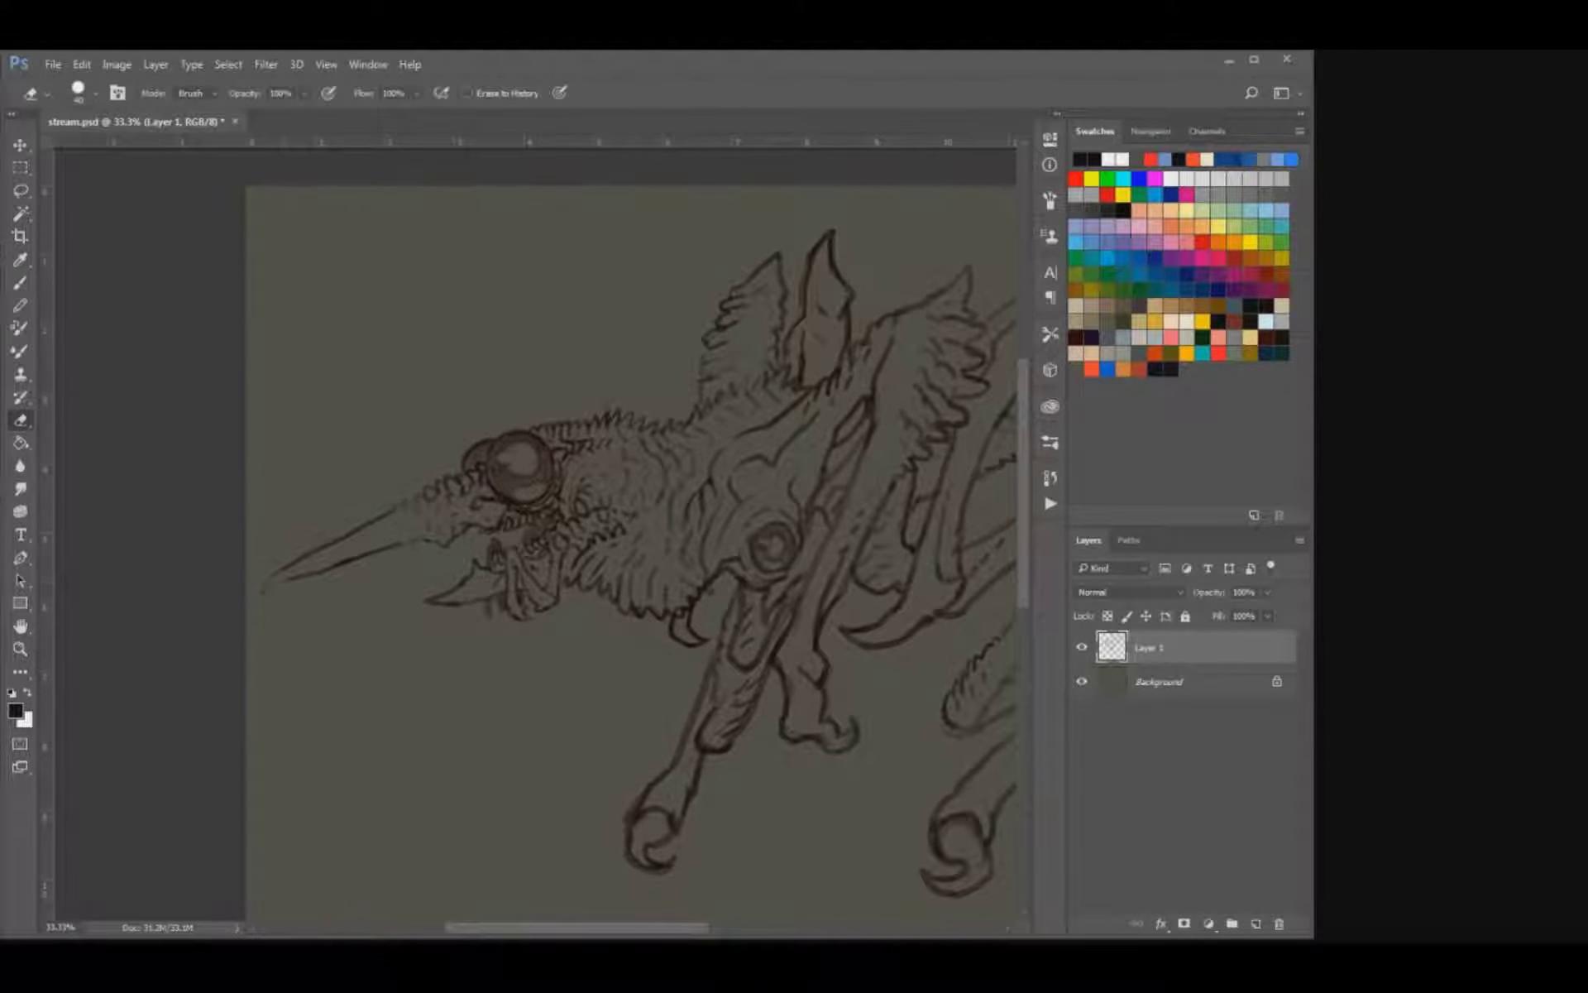
key(b)
drag(292, 574, 260, 581)
key(e)
key(b)
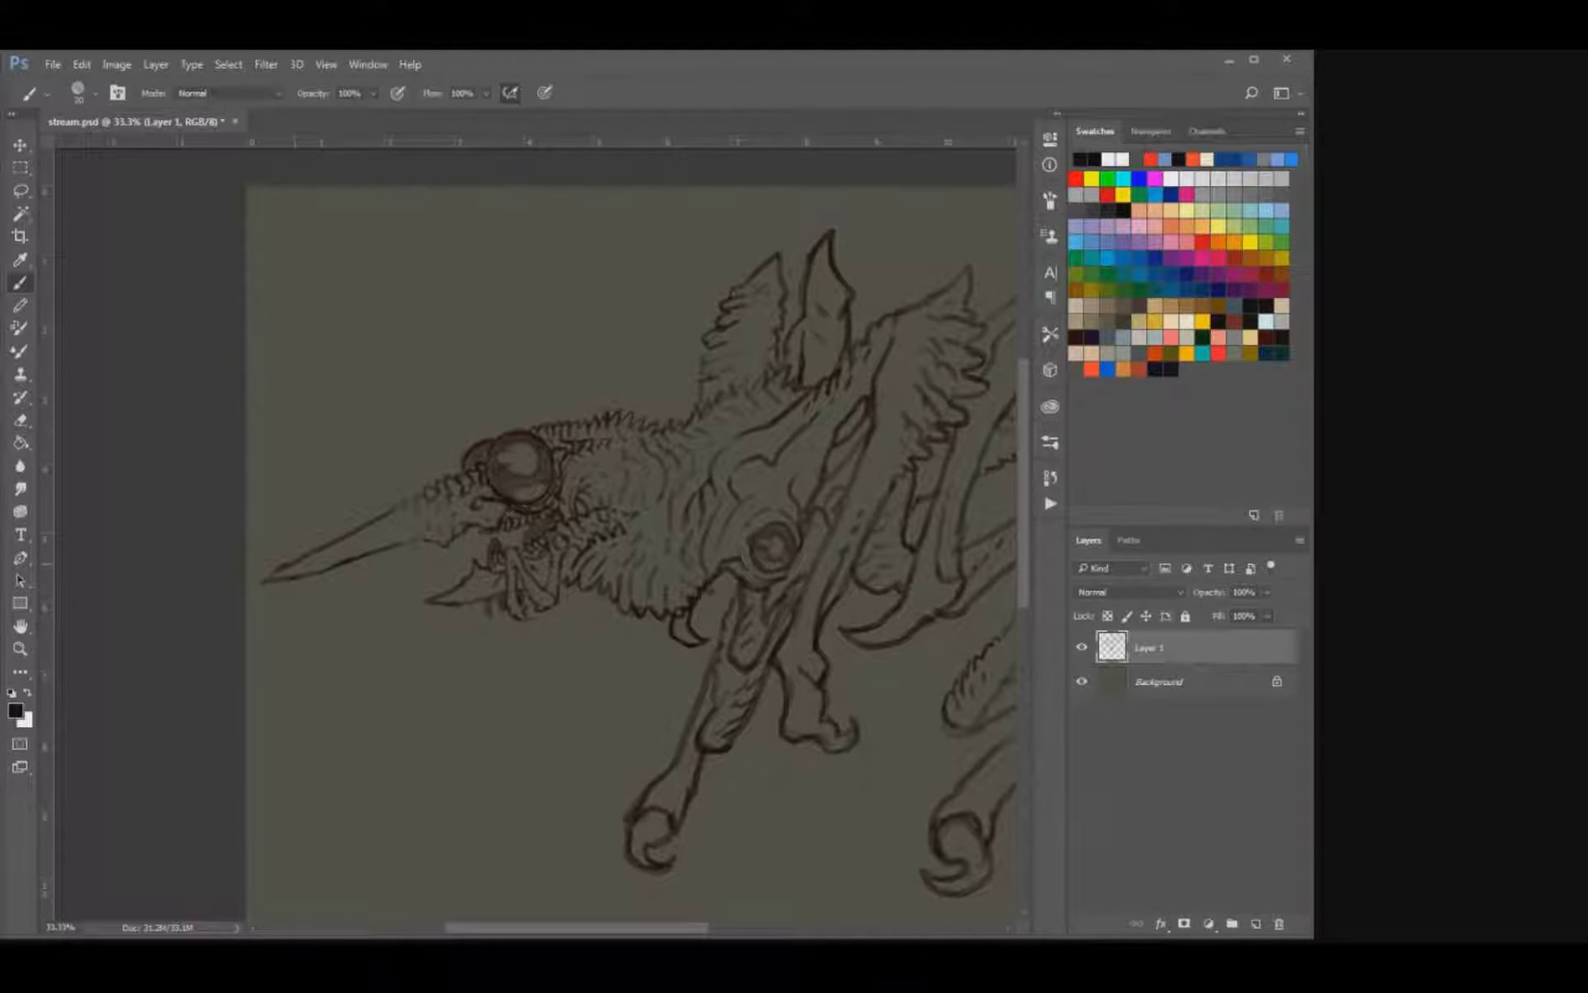
drag(294, 563, 266, 579)
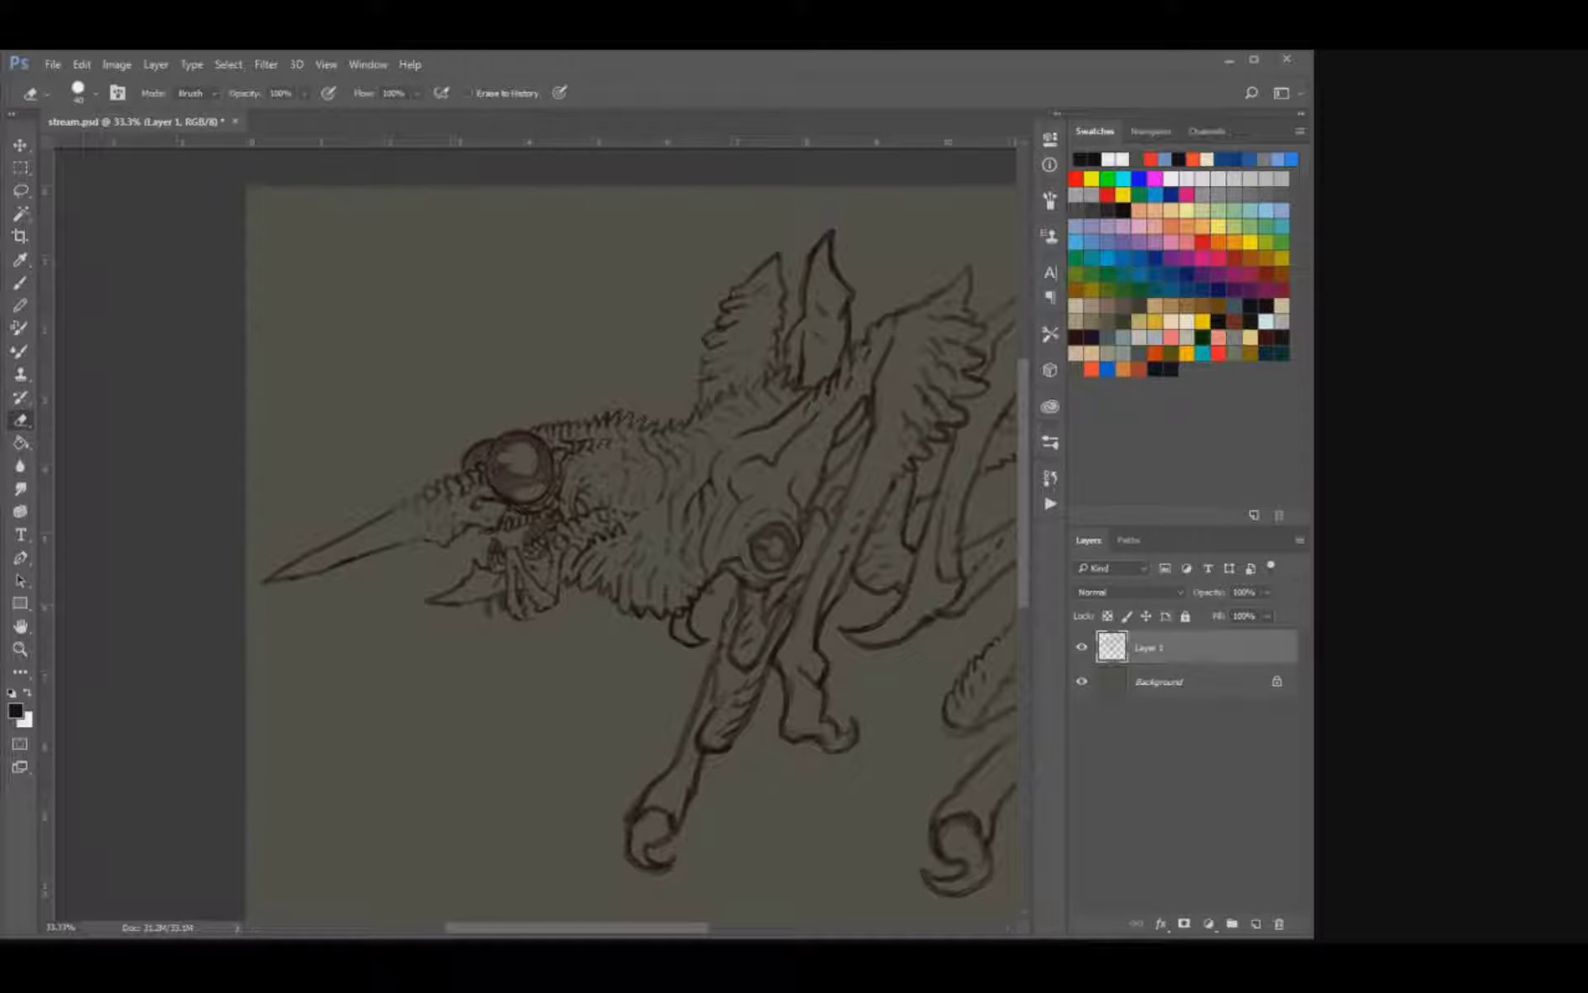
Erase the short lower jaw tip and draw a long, pointed lower beak beneath the upper one.
drag(447, 606, 426, 598)
key(b)
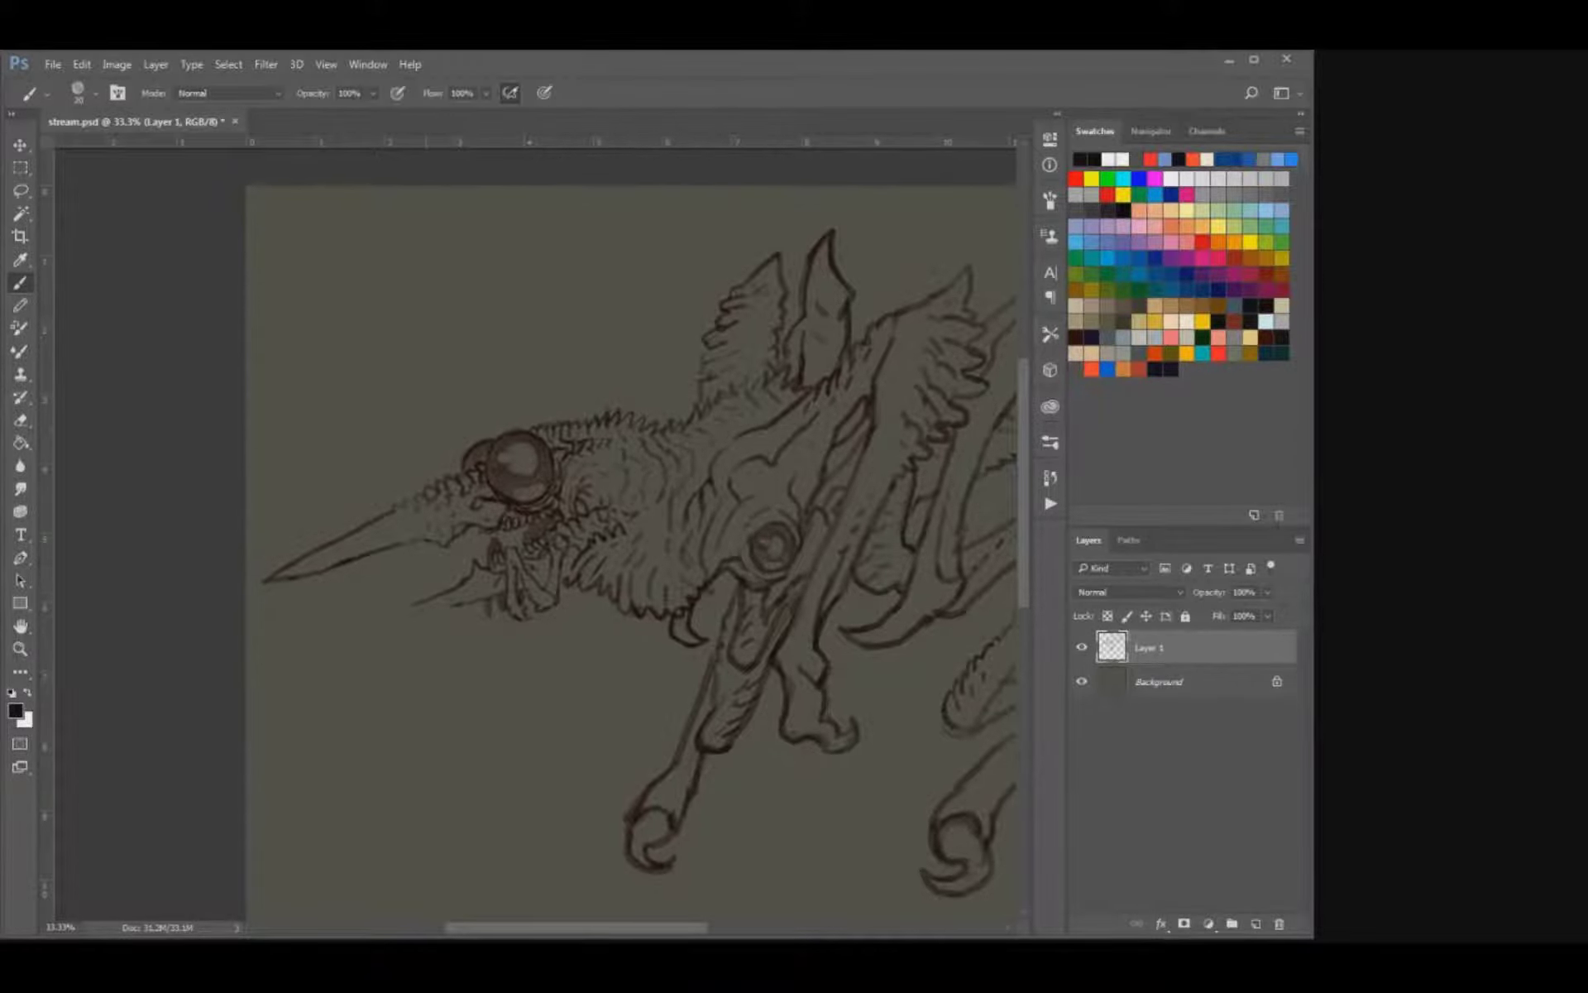
key(ctrl+plus)
key(ctrl+plus)
drag(343, 637, 649, 538)
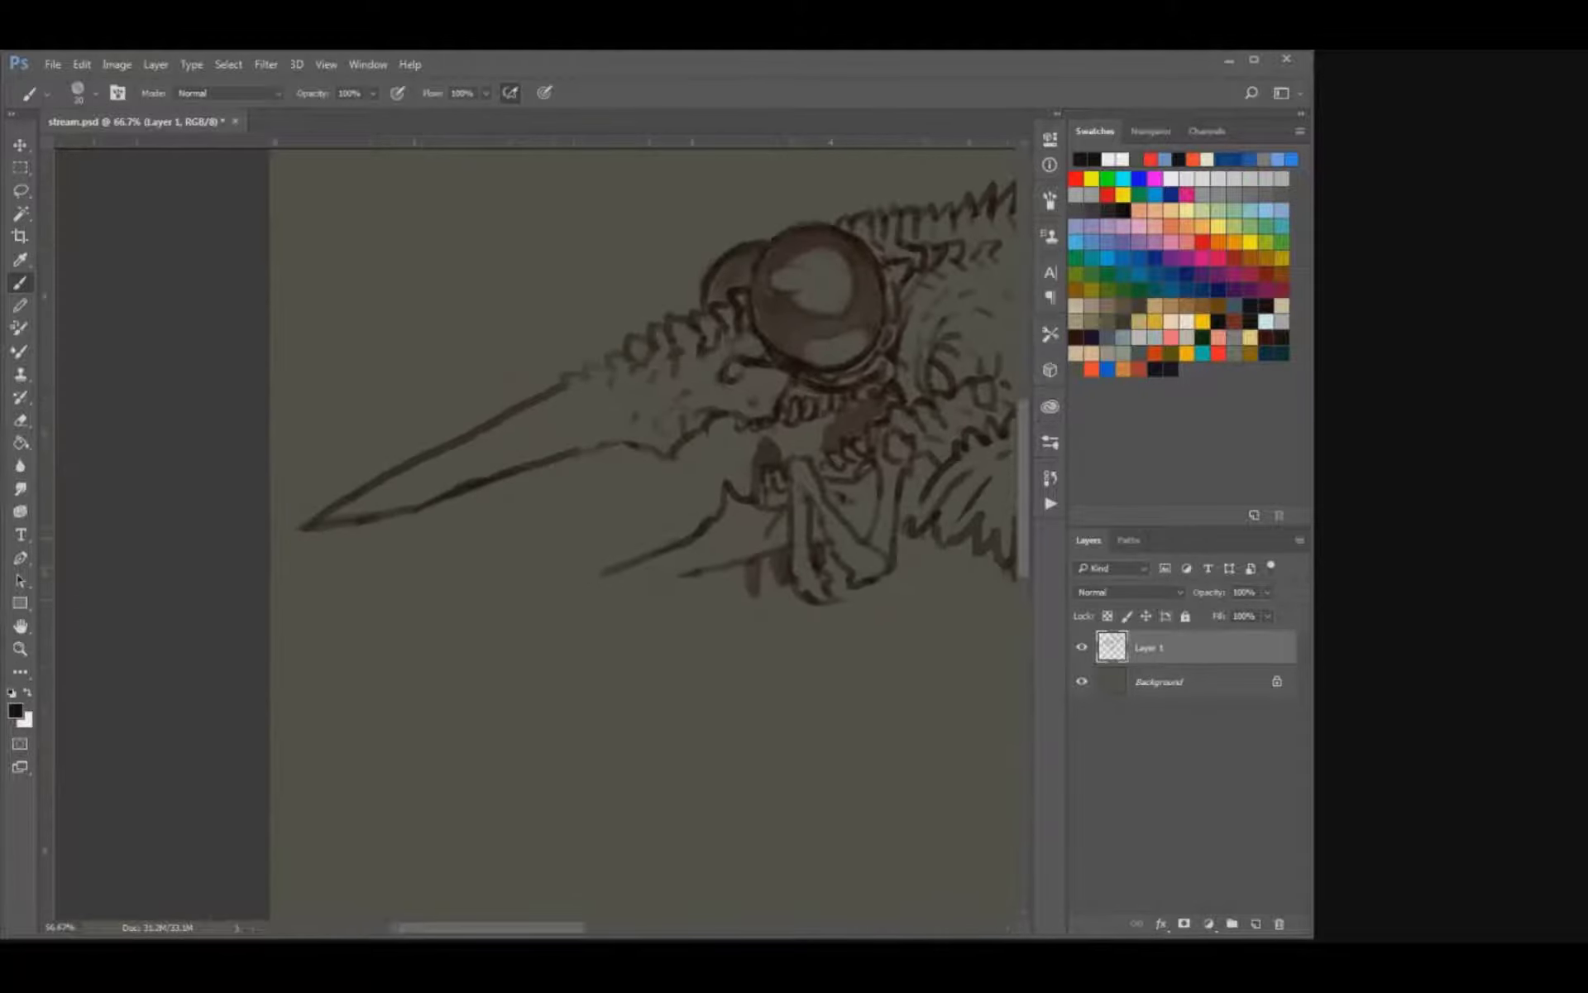
mouse_move(480, 613)
mouse_down()
mouse_move(578, 586)
mouse_move(470, 617)
mouse_up()
mouse_move(680, 575)
mouse_down()
mouse_move(538, 619)
mouse_move(439, 623)
mouse_up()
drag(546, 615, 460, 626)
drag(713, 567, 598, 595)
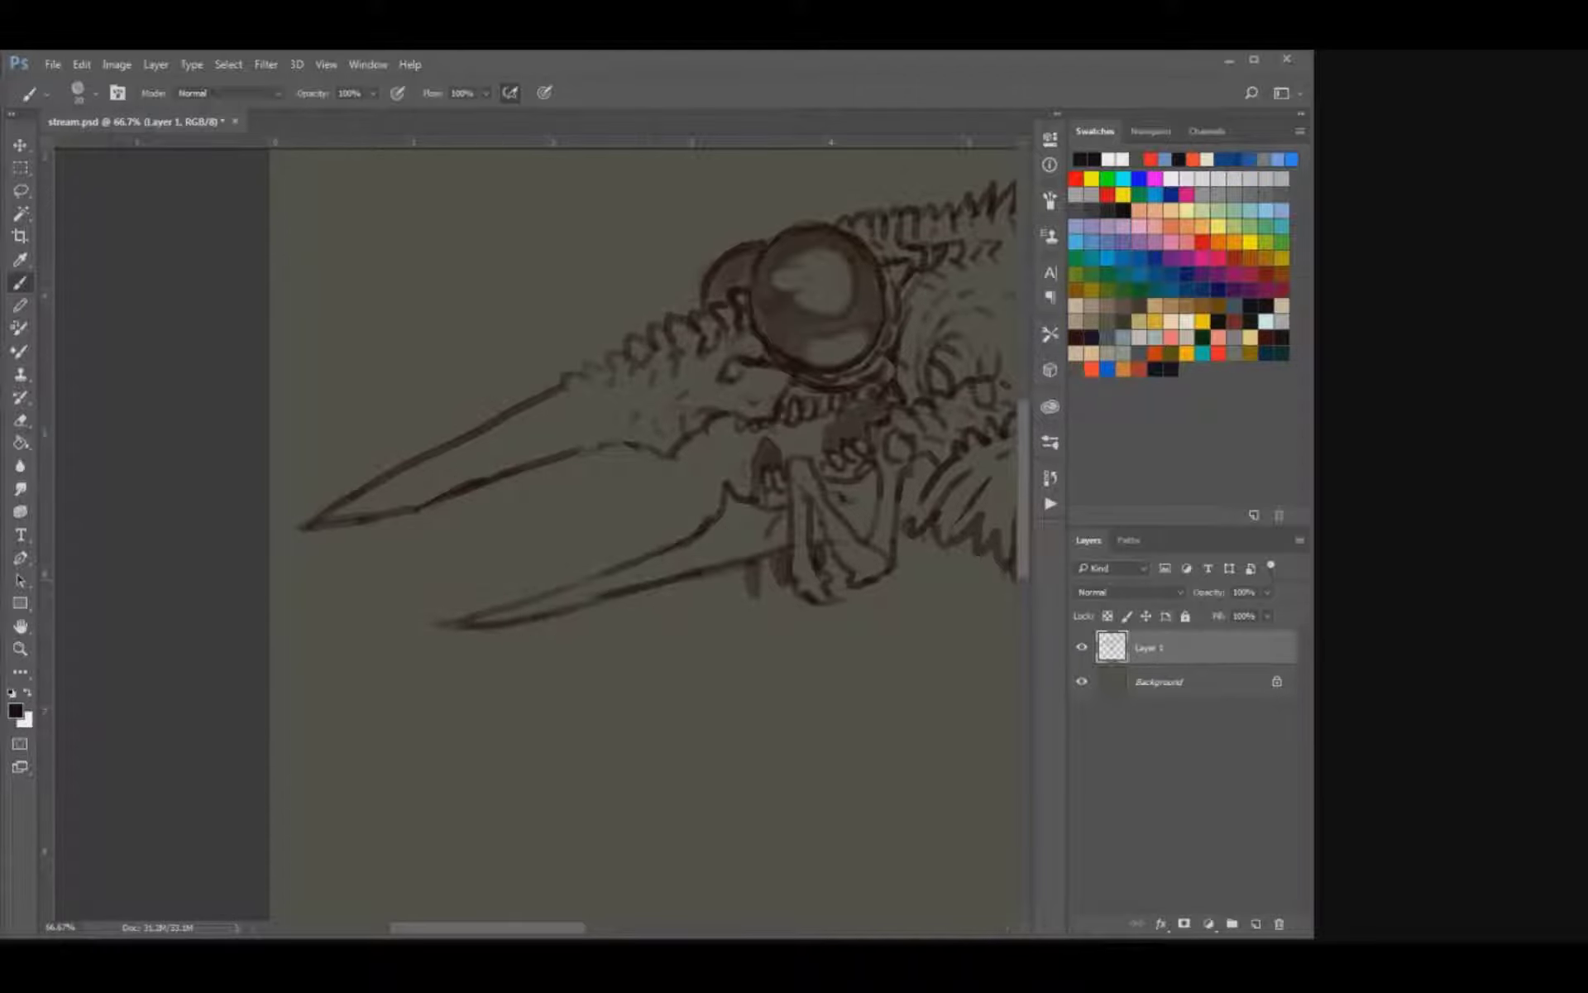
Clean up the beak outlines and draw jagged barbs on the upper edge of the lower beak's base.
key(e)
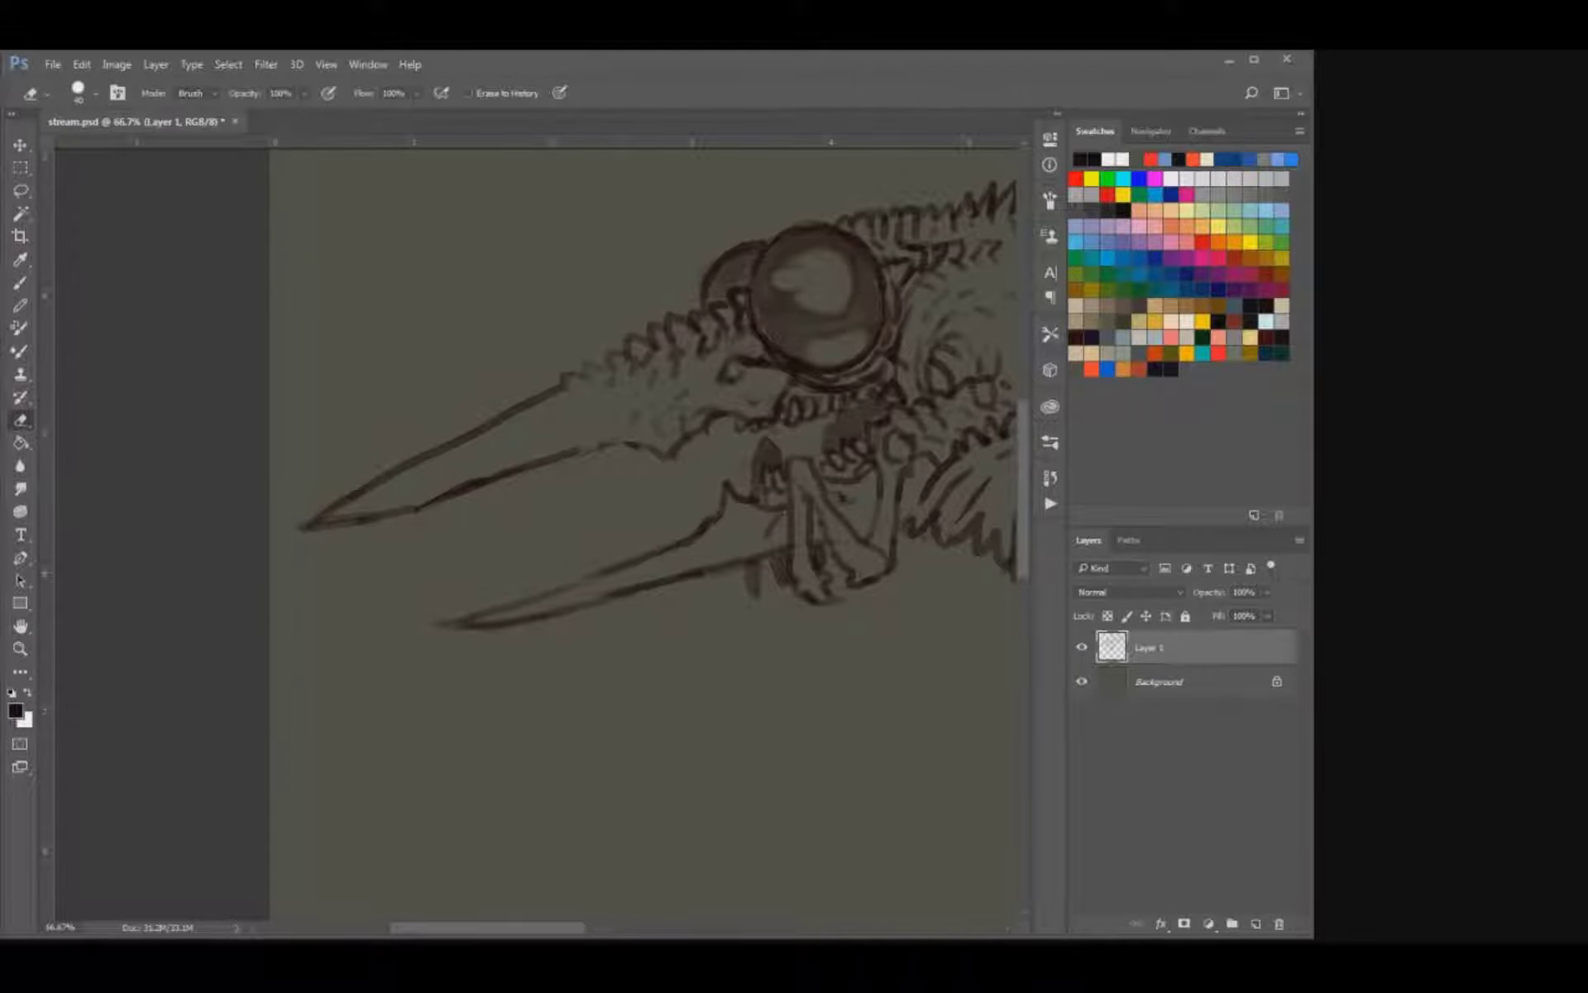
key(b)
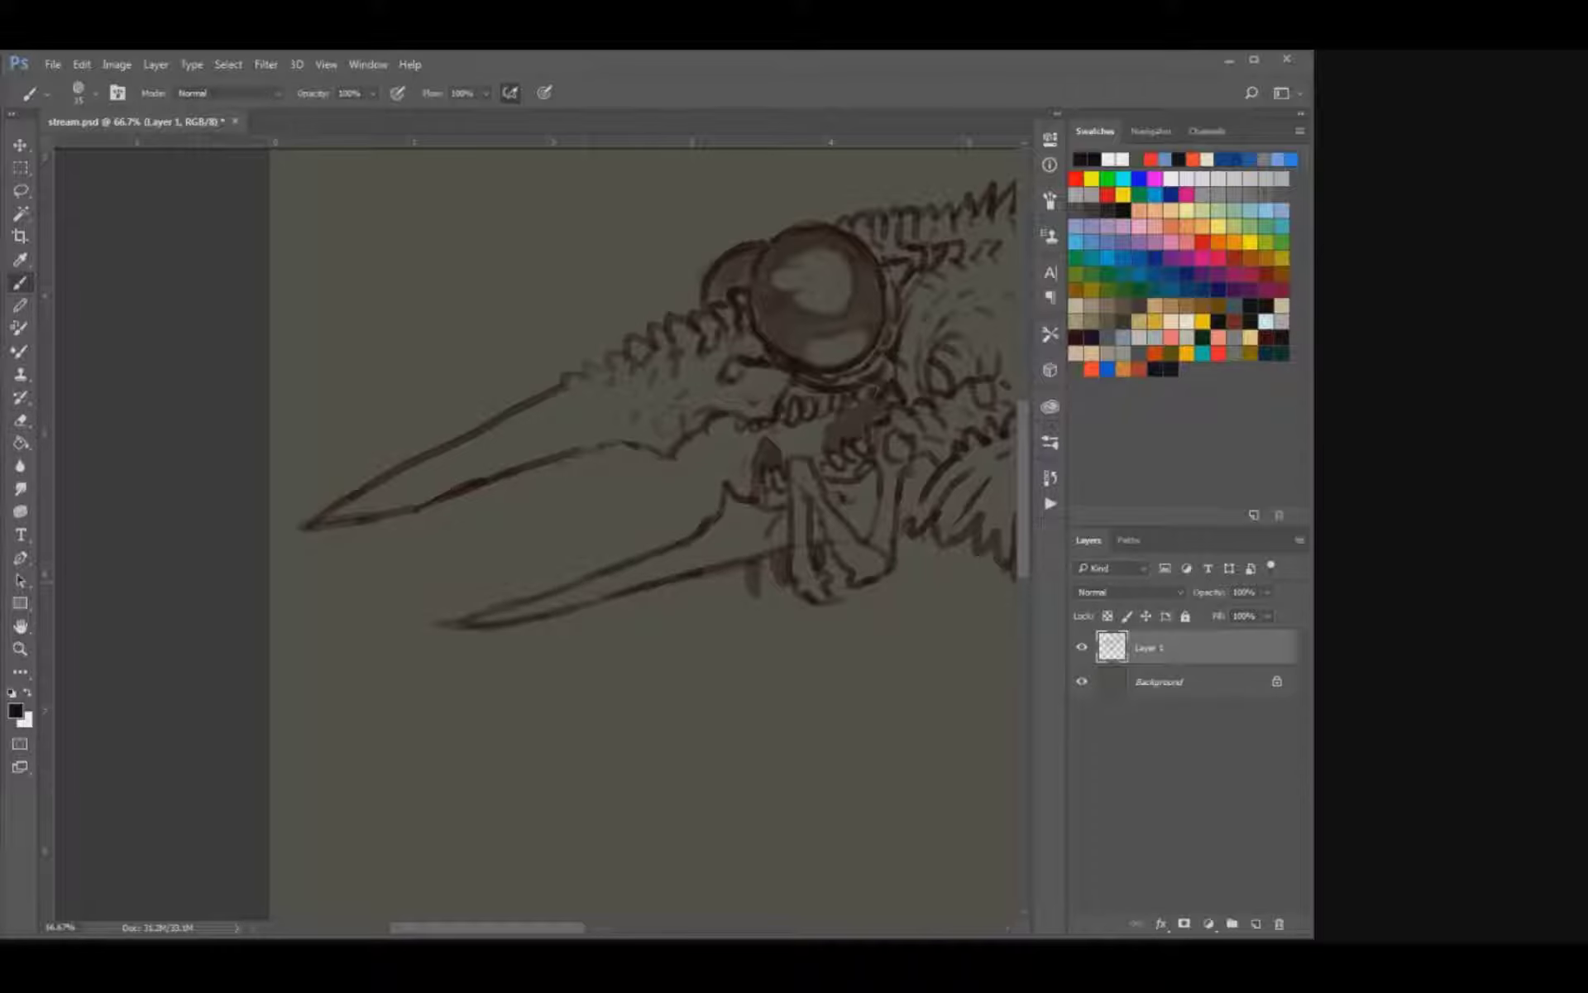
key(e)
key(b)
drag(719, 517, 724, 527)
drag(746, 512, 753, 521)
Erase the smooth underside of the upper beak near its base and redraw it with jagged barbs.
key(e)
drag(606, 444, 612, 453)
key(b)
mouse_move(613, 452)
mouse_down()
mouse_move(580, 473)
mouse_move(552, 440)
mouse_up()
key(e)
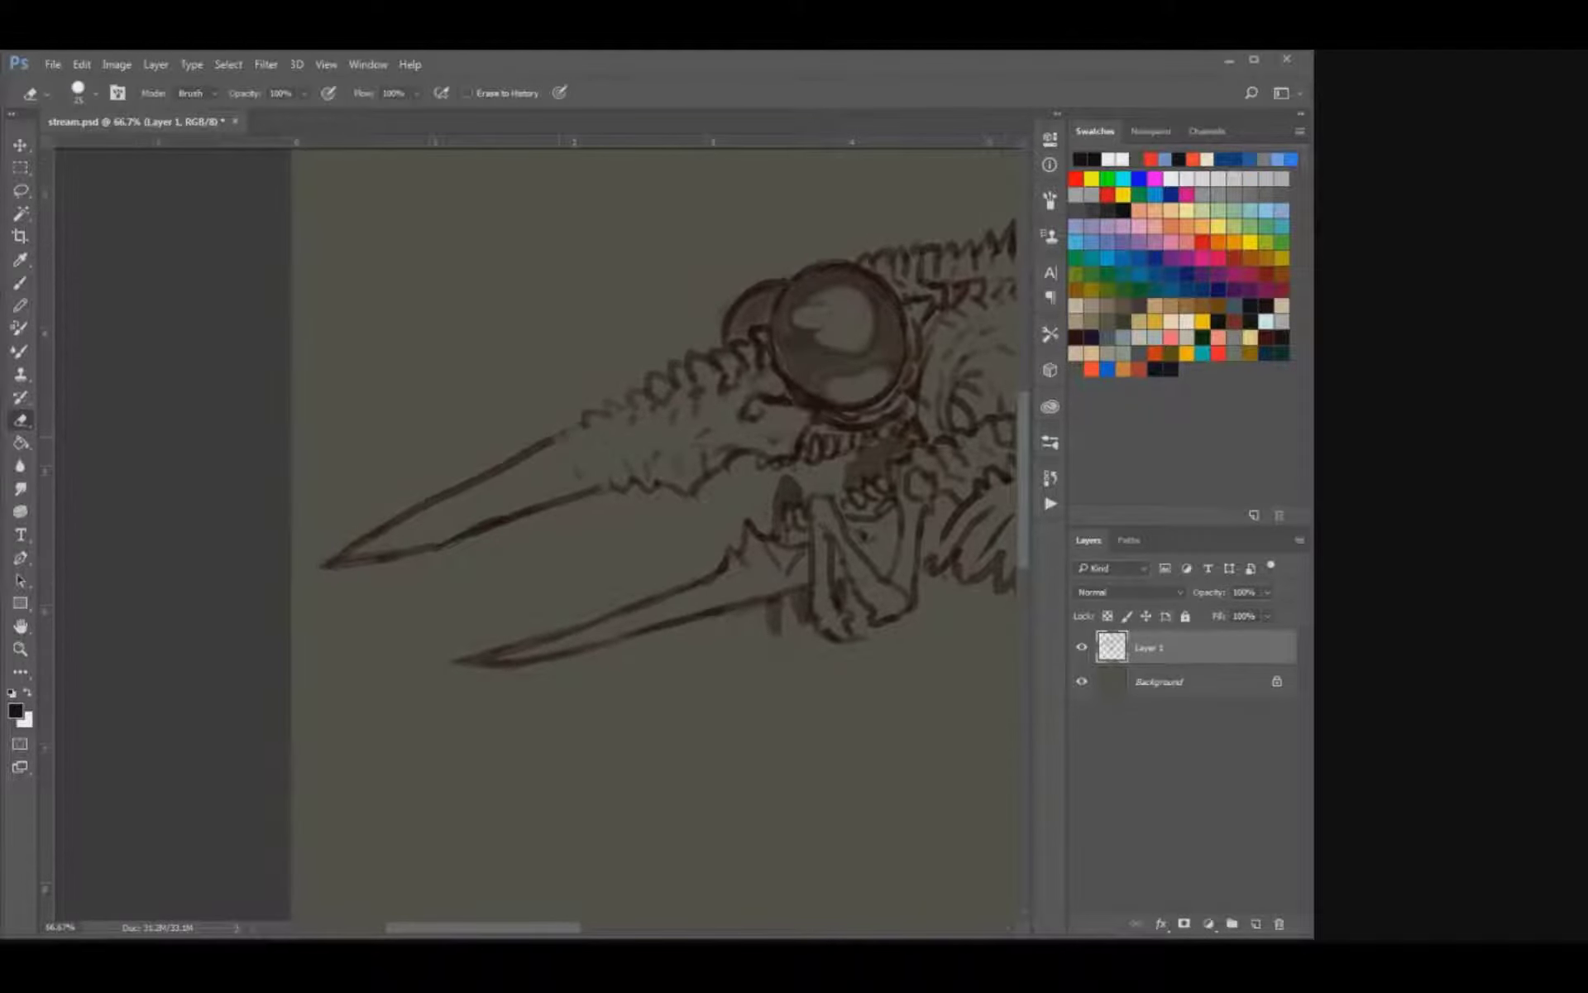
key(b)
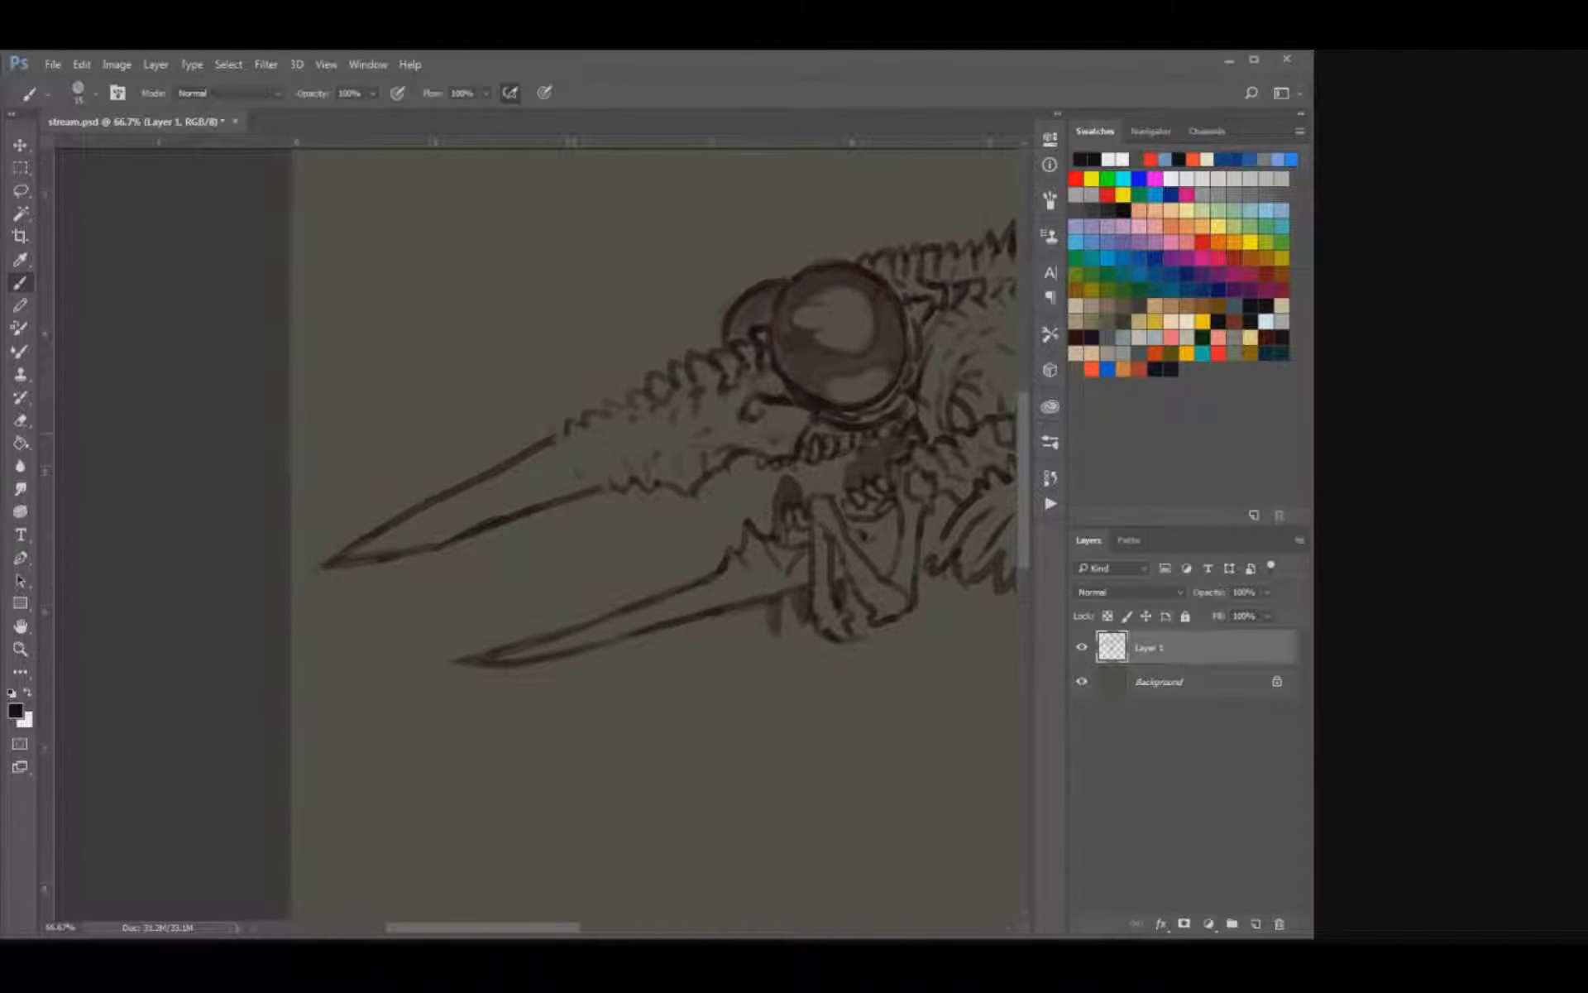
Extend the barbs along the lower beak's upper edge by erasing and redrawing the line, and save.
key(e)
key(b)
mouse_move(569, 445)
mouse_down()
mouse_move(480, 494)
mouse_move(575, 434)
mouse_move(514, 400)
mouse_move(448, 394)
mouse_up()
key(e)
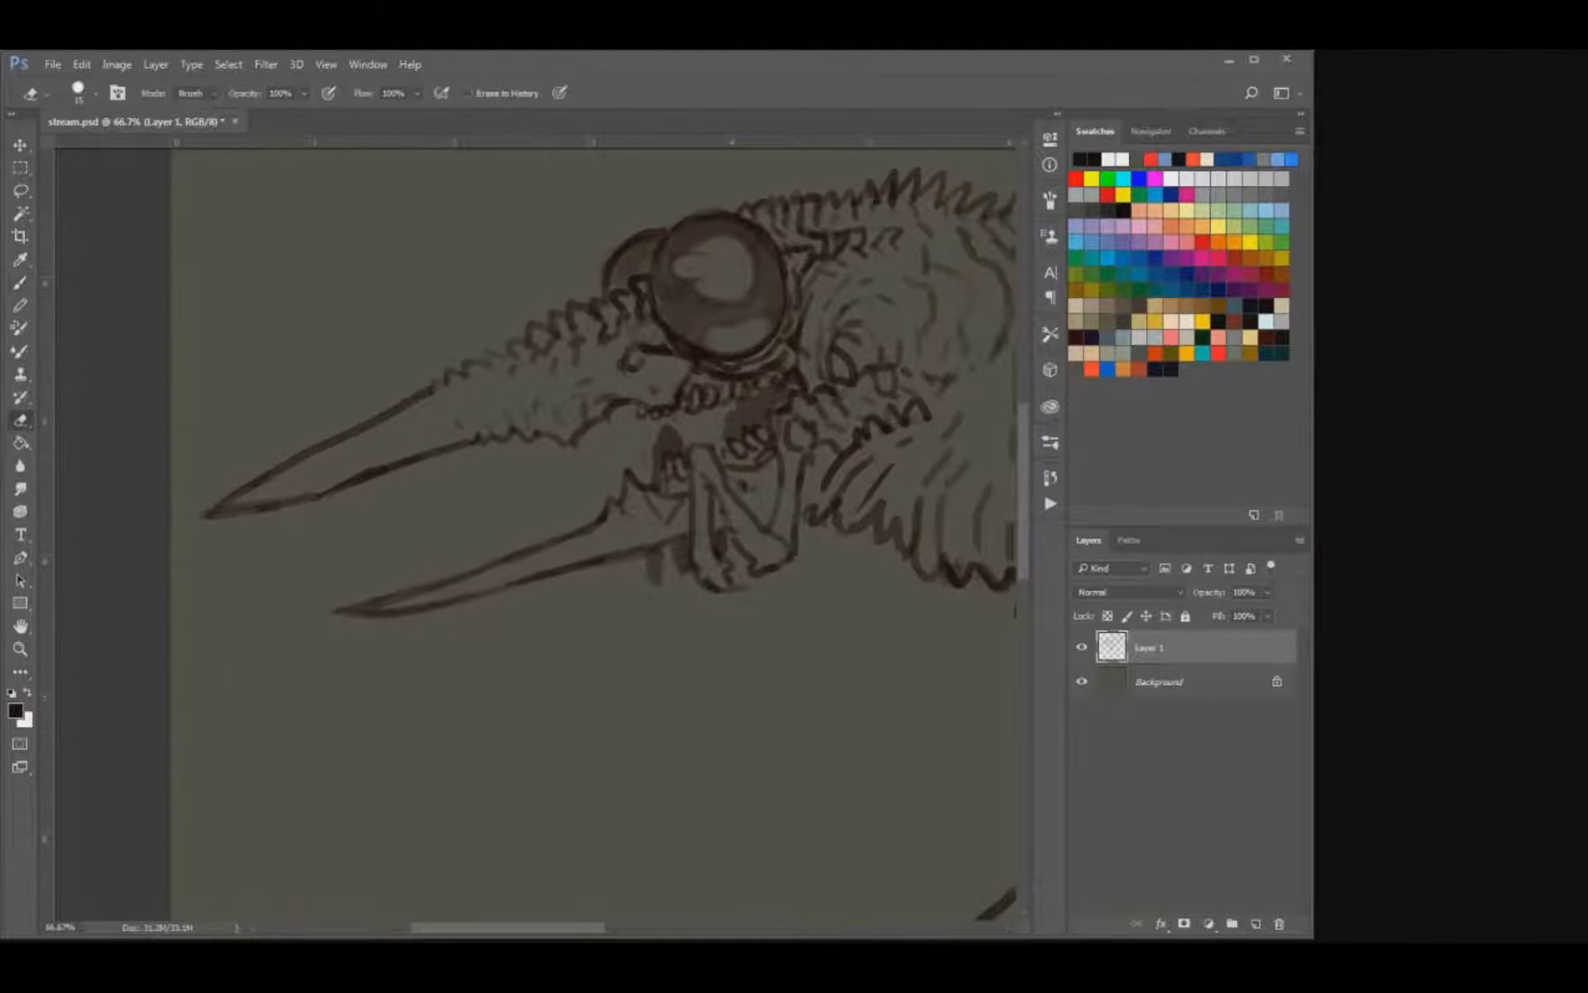
drag(595, 518, 591, 526)
key(b)
key(ctrl+s)
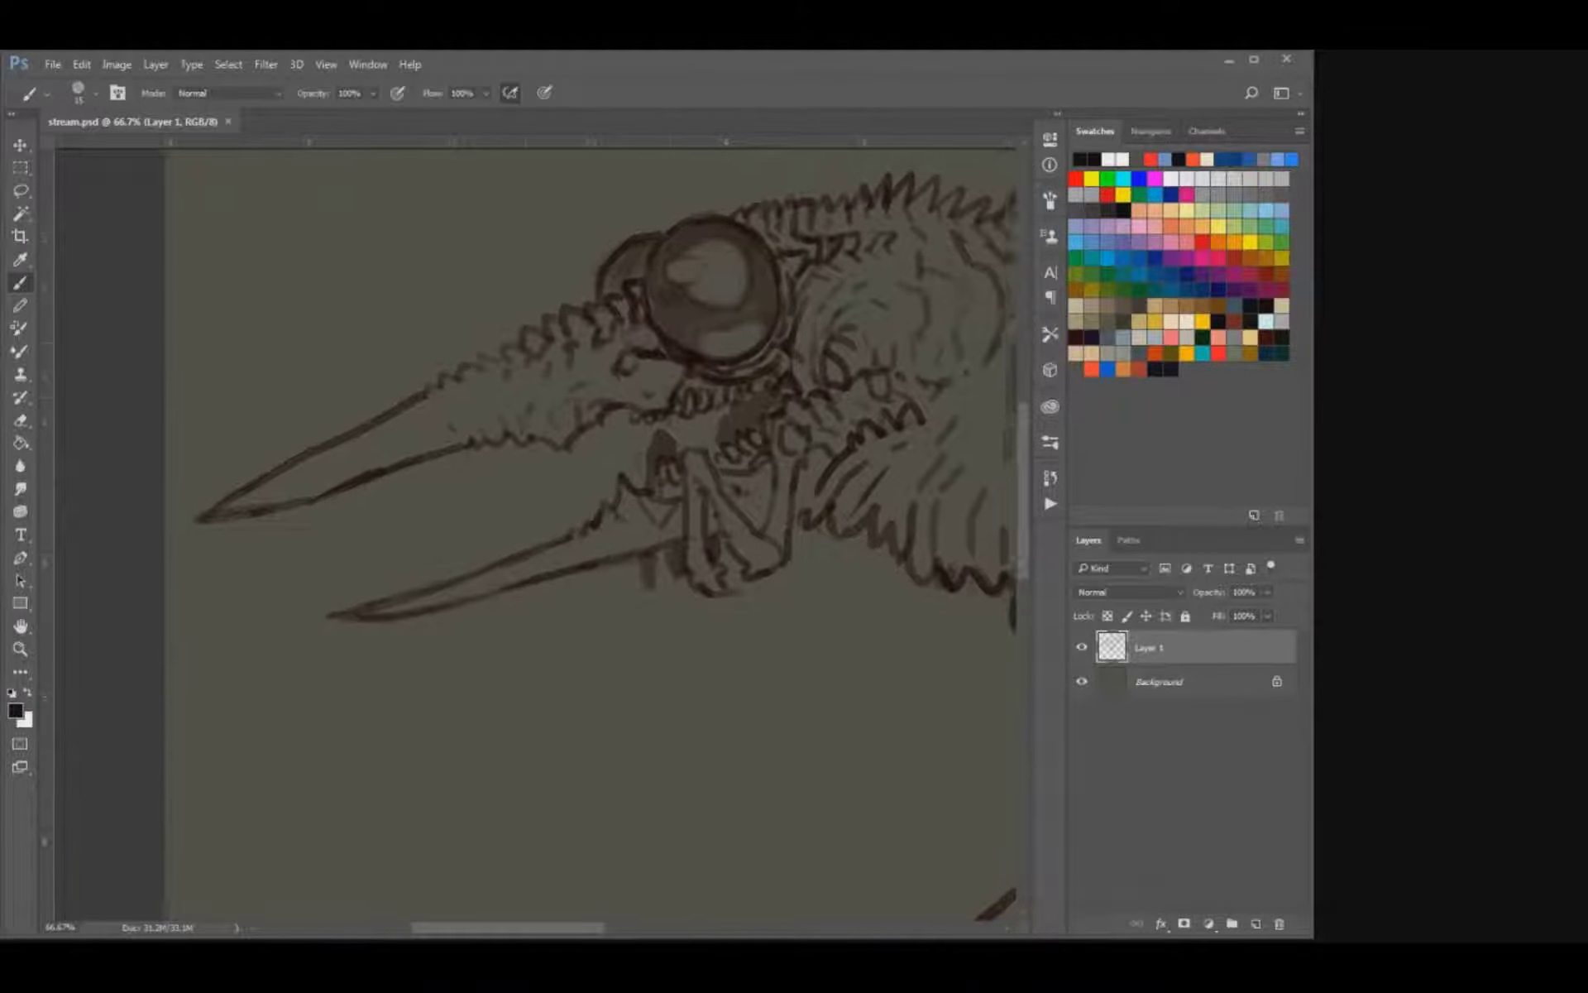
Redraw the notched underside of the upper beak's base in front of the mouth corner, and save.
drag(579, 430, 447, 522)
key(e)
key(b)
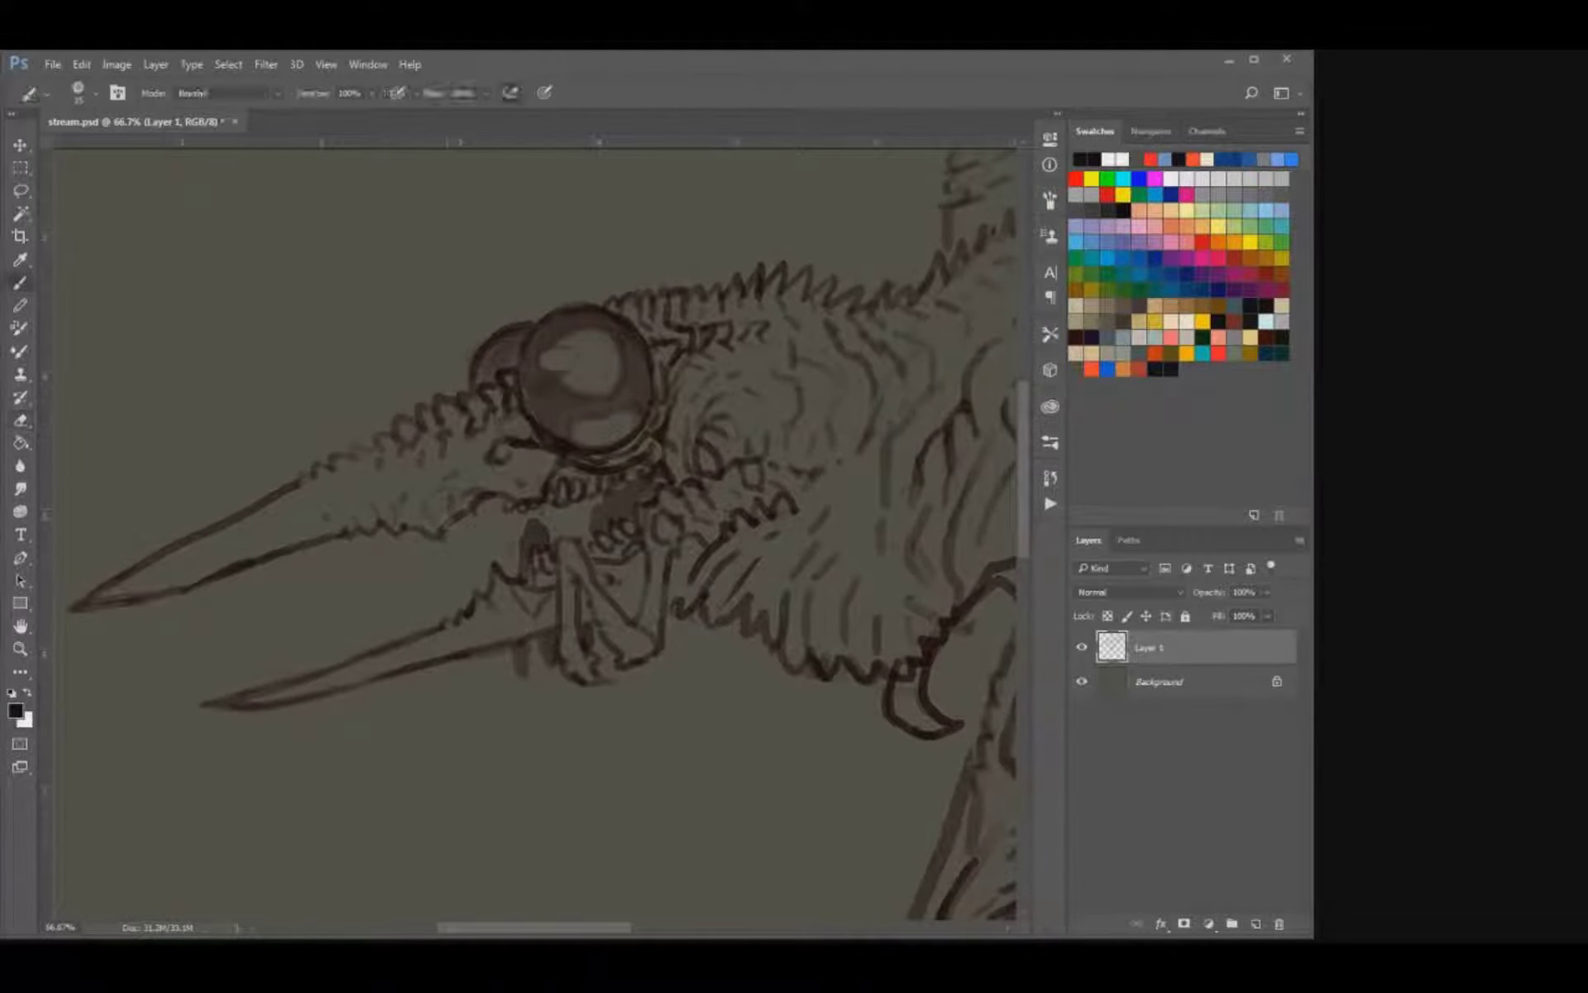
key(e)
key(b)
drag(462, 529, 476, 508)
key(ctrl+s)
Rework the barbed lower edge where the upper beak's smooth horn begins, and add small texture marks across its base.
key(e)
drag(332, 536, 344, 534)
key(b)
key(e)
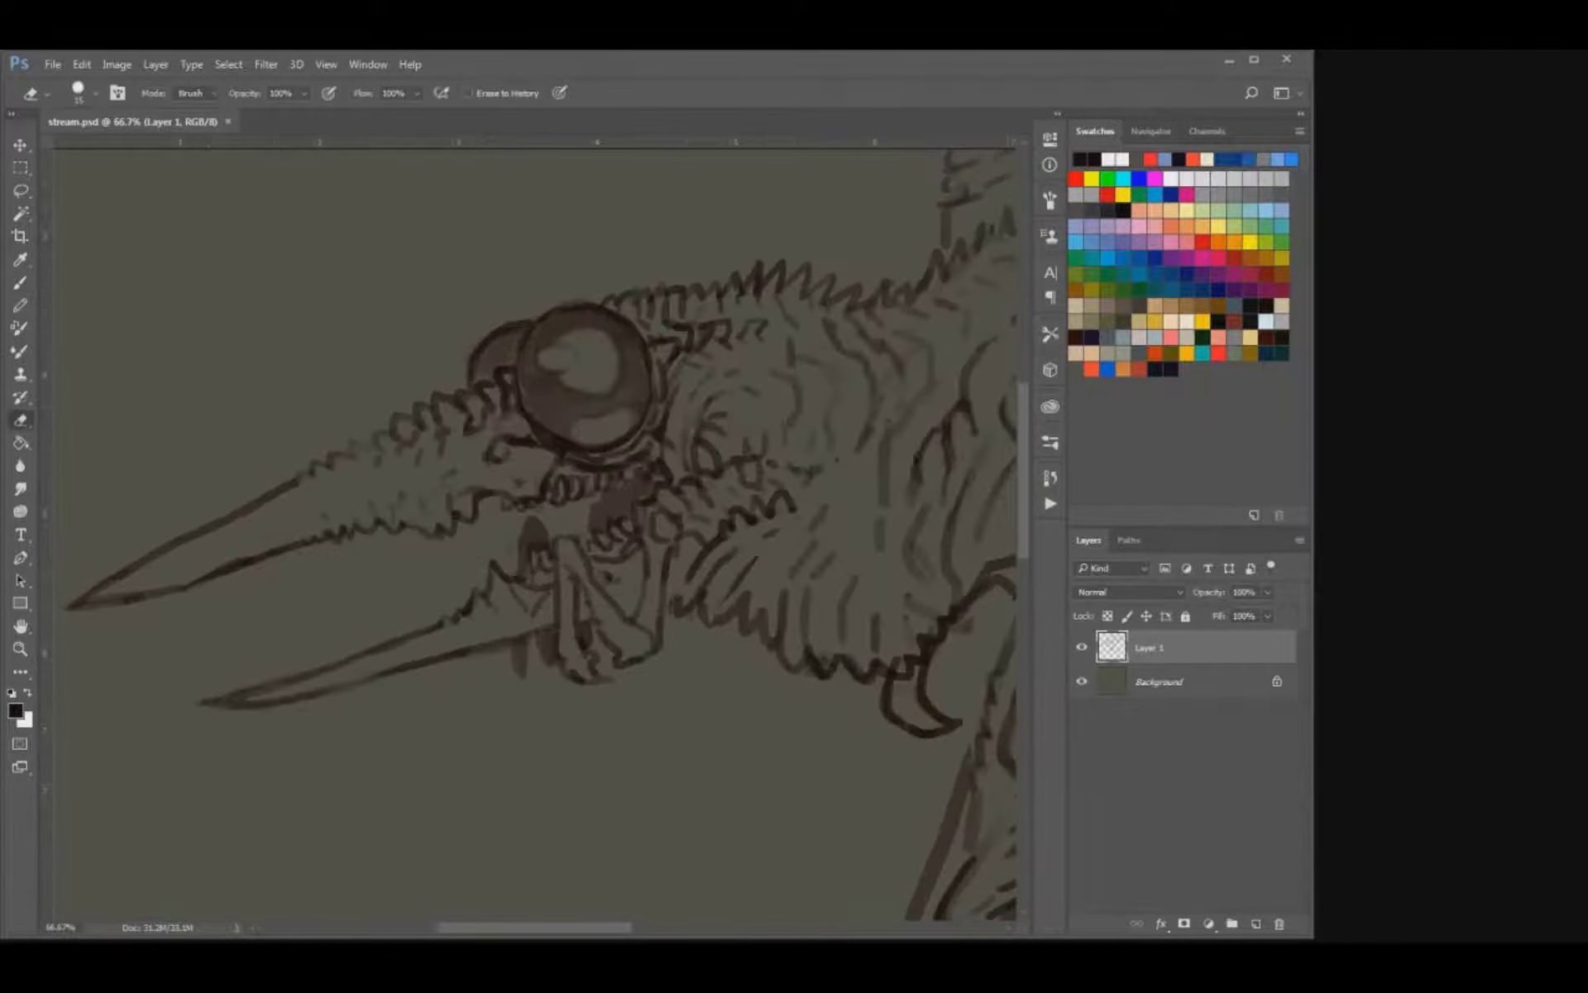
drag(456, 471, 439, 483)
key(b)
key(e)
key(b)
key([)
drag(412, 483, 404, 497)
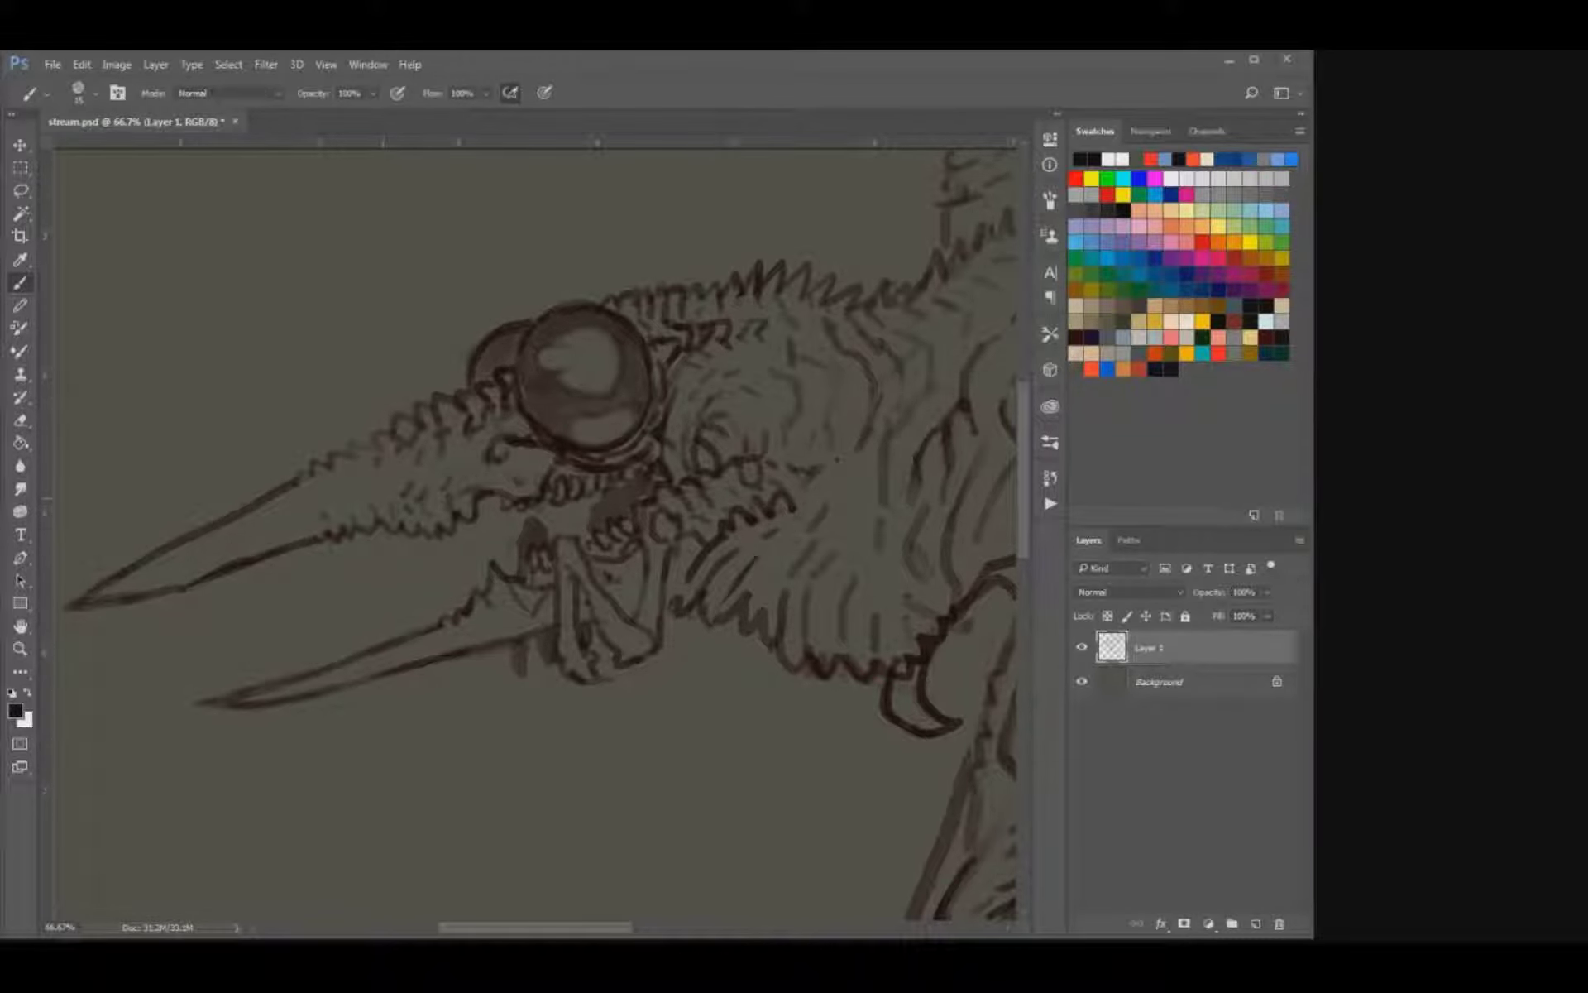
Erase and redraw the lines around the nostril and the ridge just in front of the eye.
key(e)
mouse_move(494, 458)
mouse_down()
mouse_move(529, 445)
mouse_move(493, 460)
mouse_move(508, 470)
mouse_up()
key(b)
mouse_move(510, 471)
mouse_down()
mouse_move(449, 509)
mouse_move(490, 556)
mouse_up()
key(e)
drag(486, 494, 453, 517)
key(b)
Add short feather strokes around the nostril between beak and eye, and save the document.
key(e)
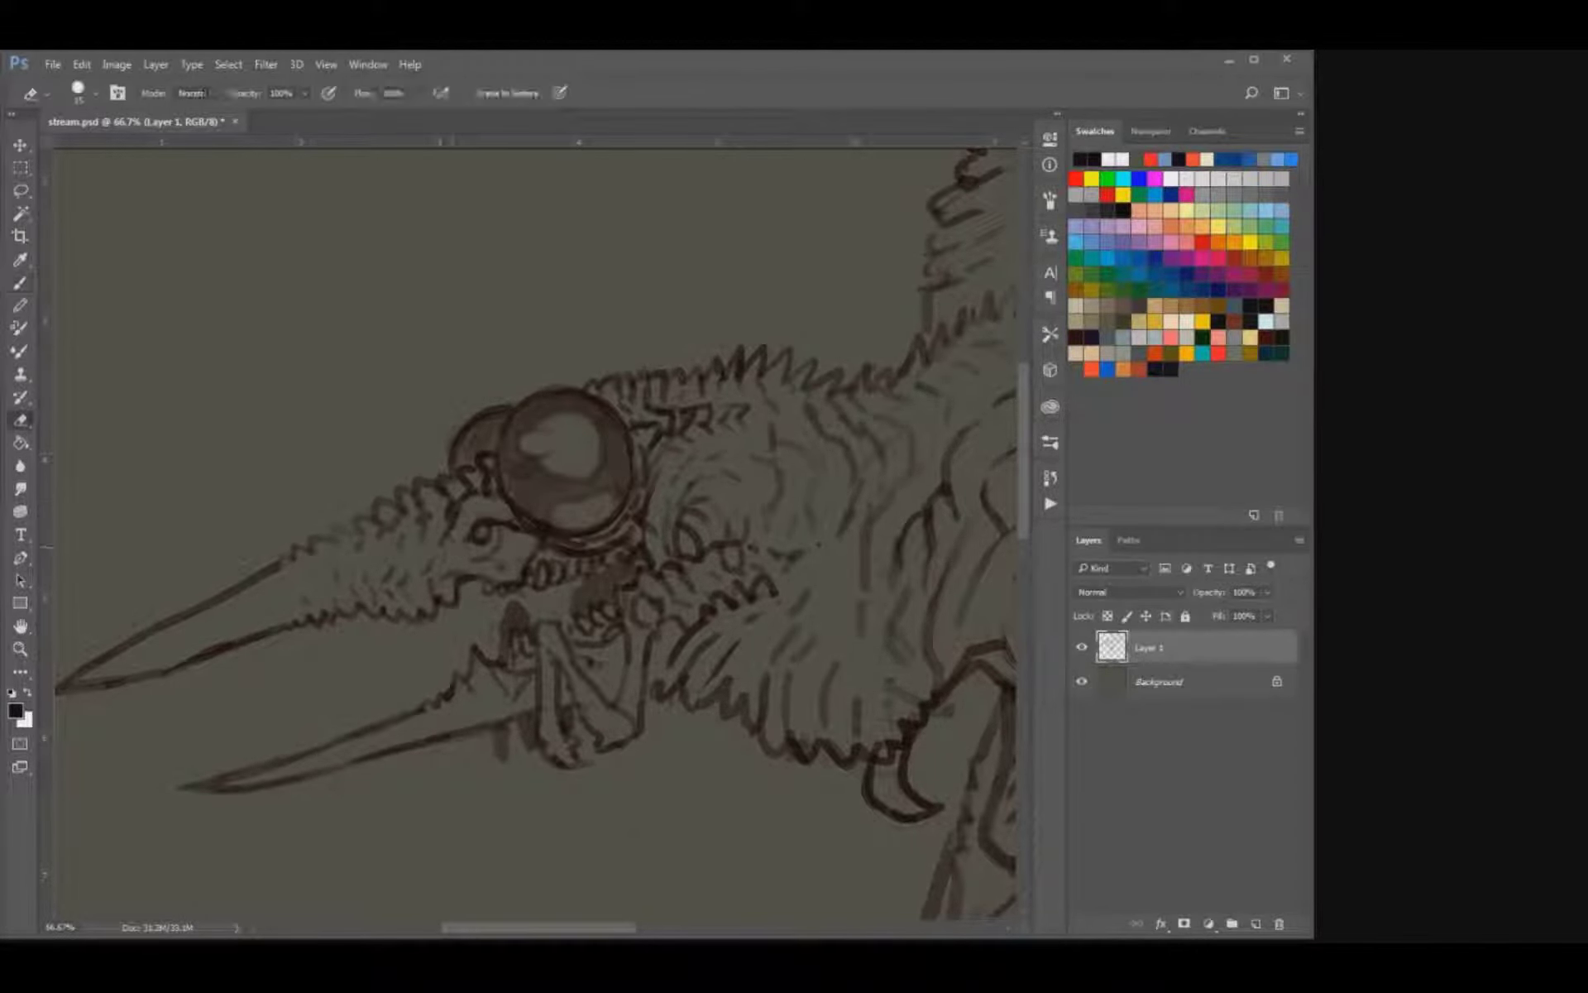
key(b)
drag(460, 542, 443, 554)
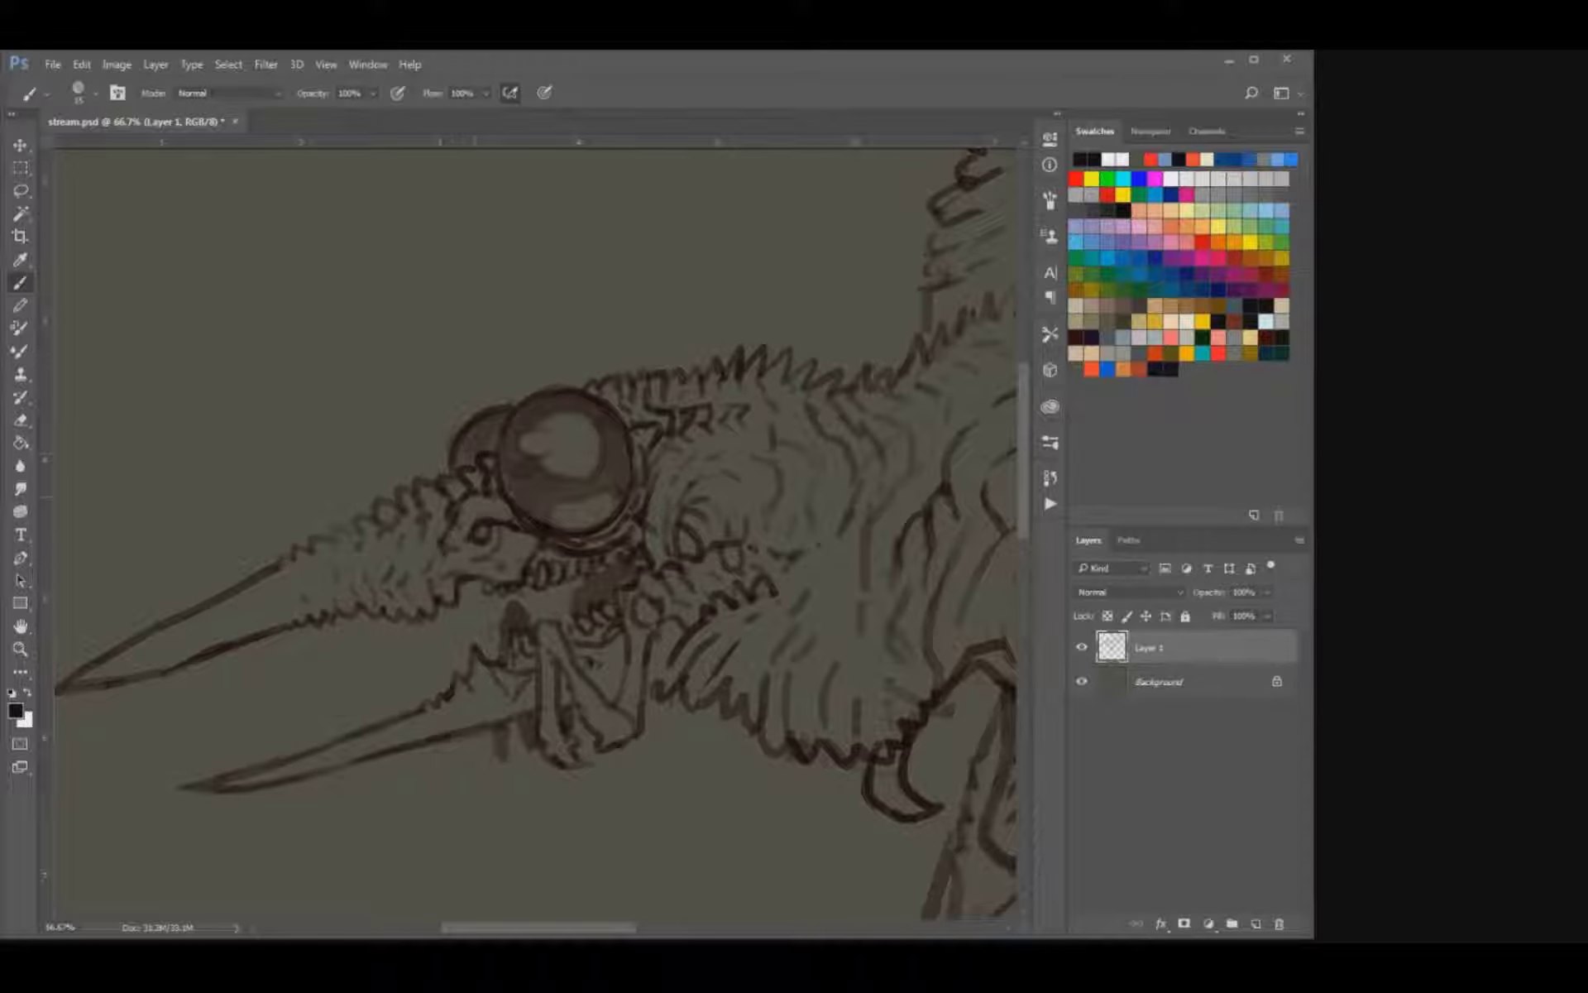
drag(475, 496, 476, 510)
drag(513, 530, 506, 550)
key(e)
key(b)
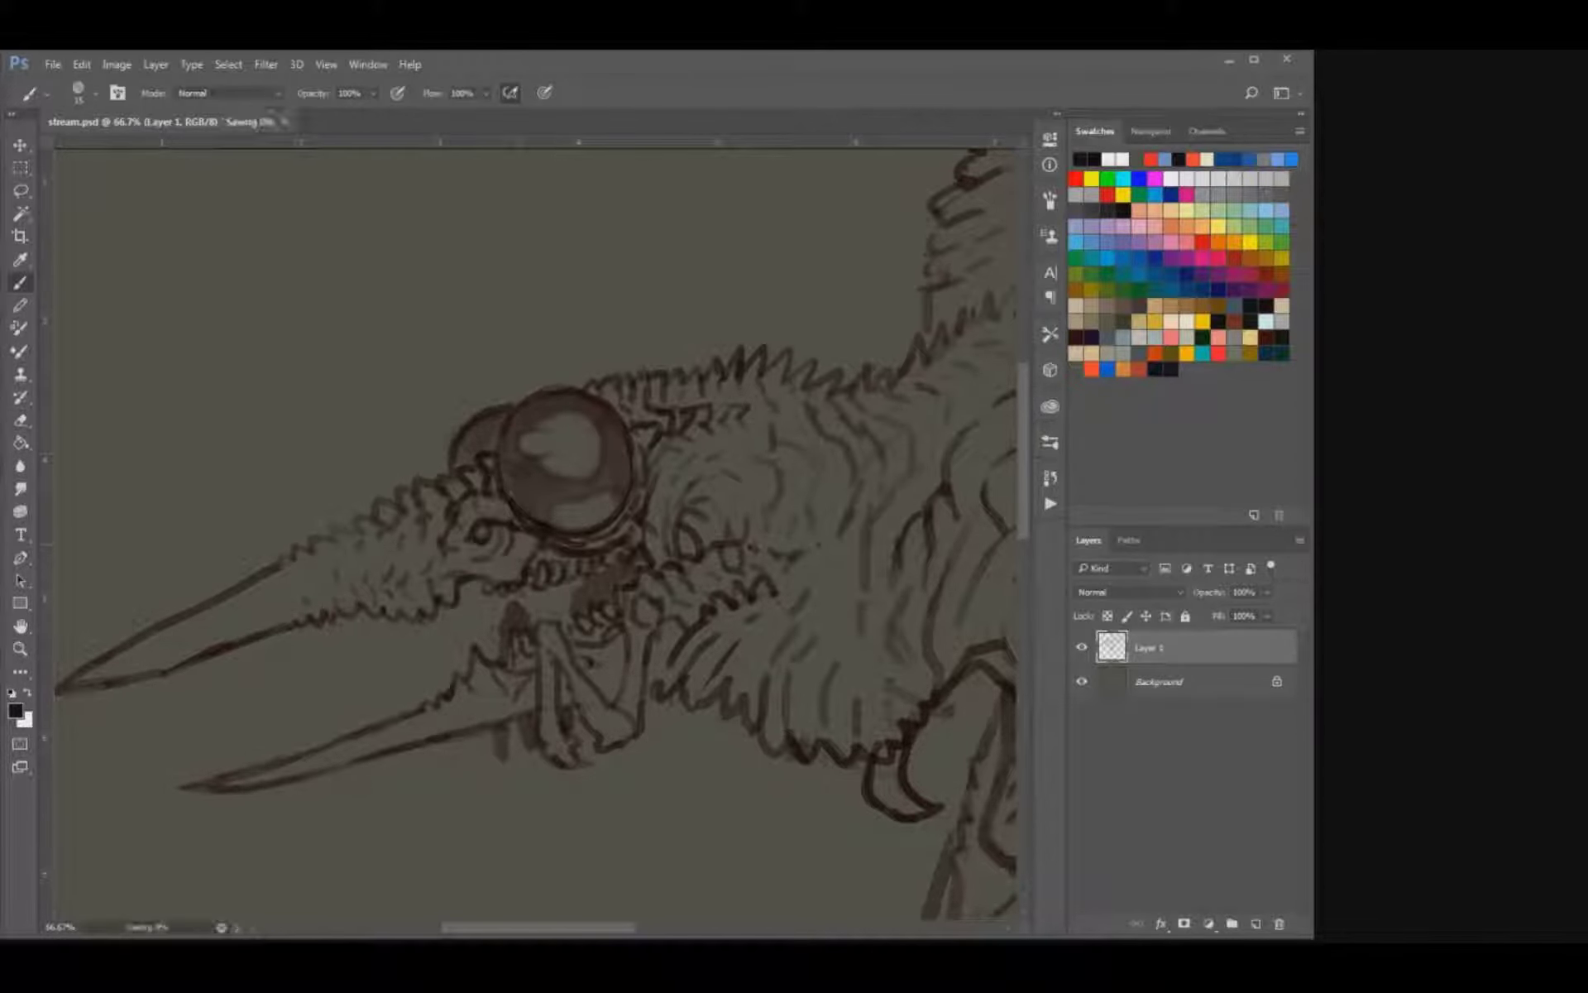
Examine the overall proportions of the creature sketch at several zoom levels.
key(ctrl+minus)
key(ctrl+minus)
key(ctrl+minus)
key(ctrl+plus)
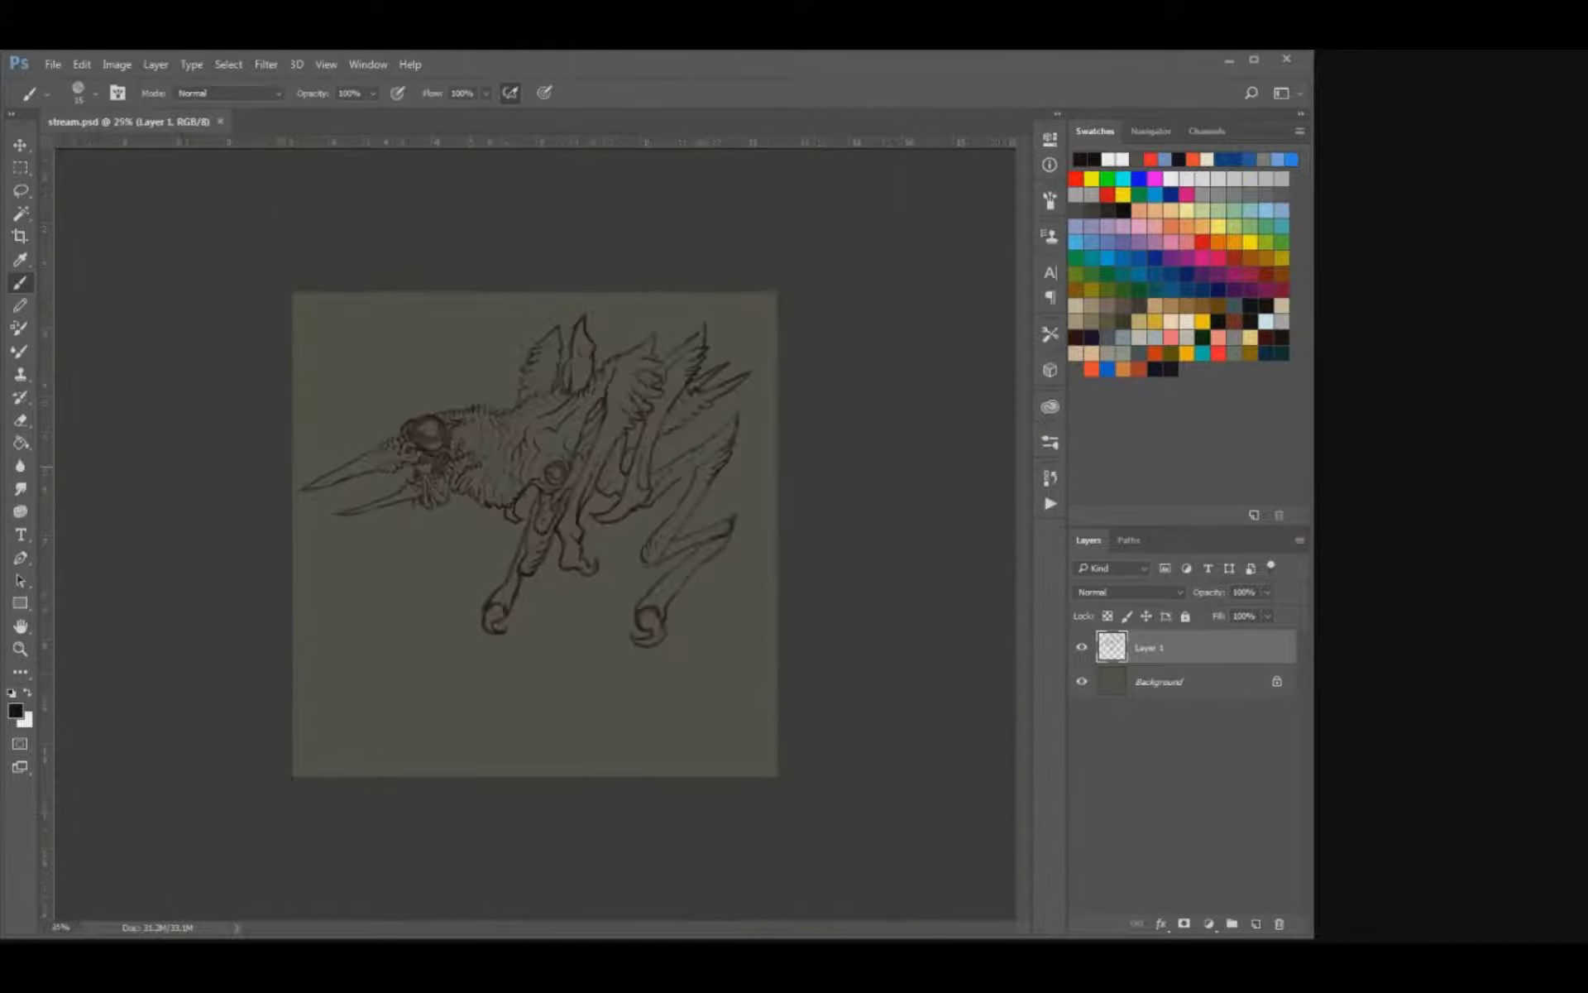
drag(538, 496, 662, 594)
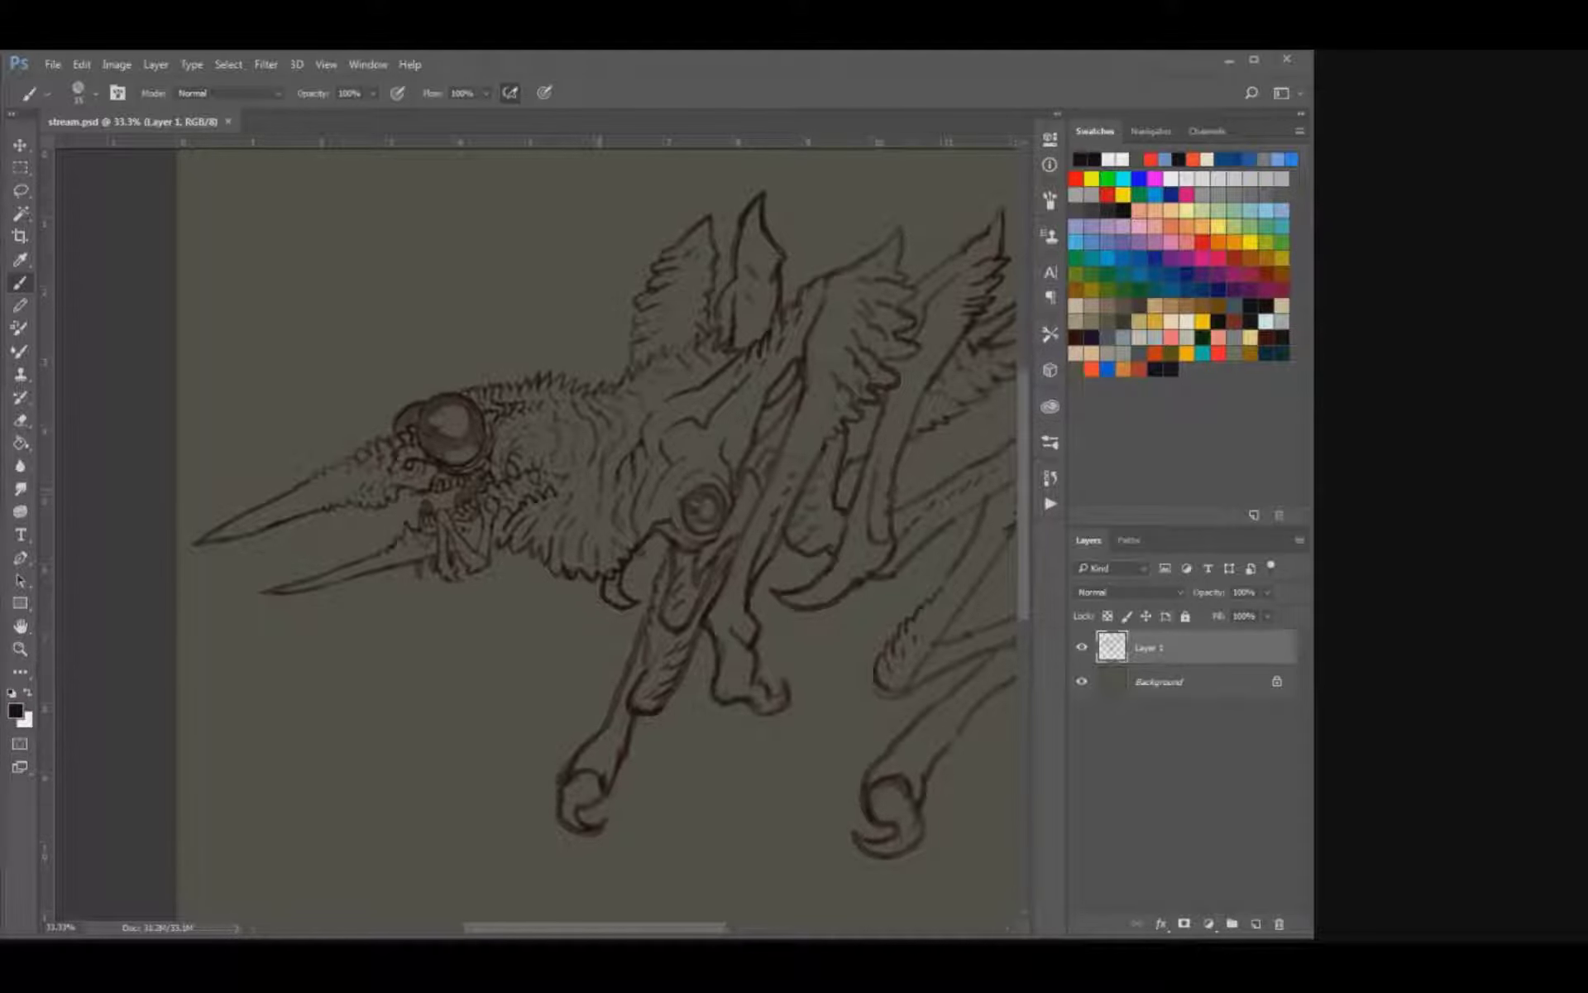
key(ctrl+minus)
key(ctrl+minus)
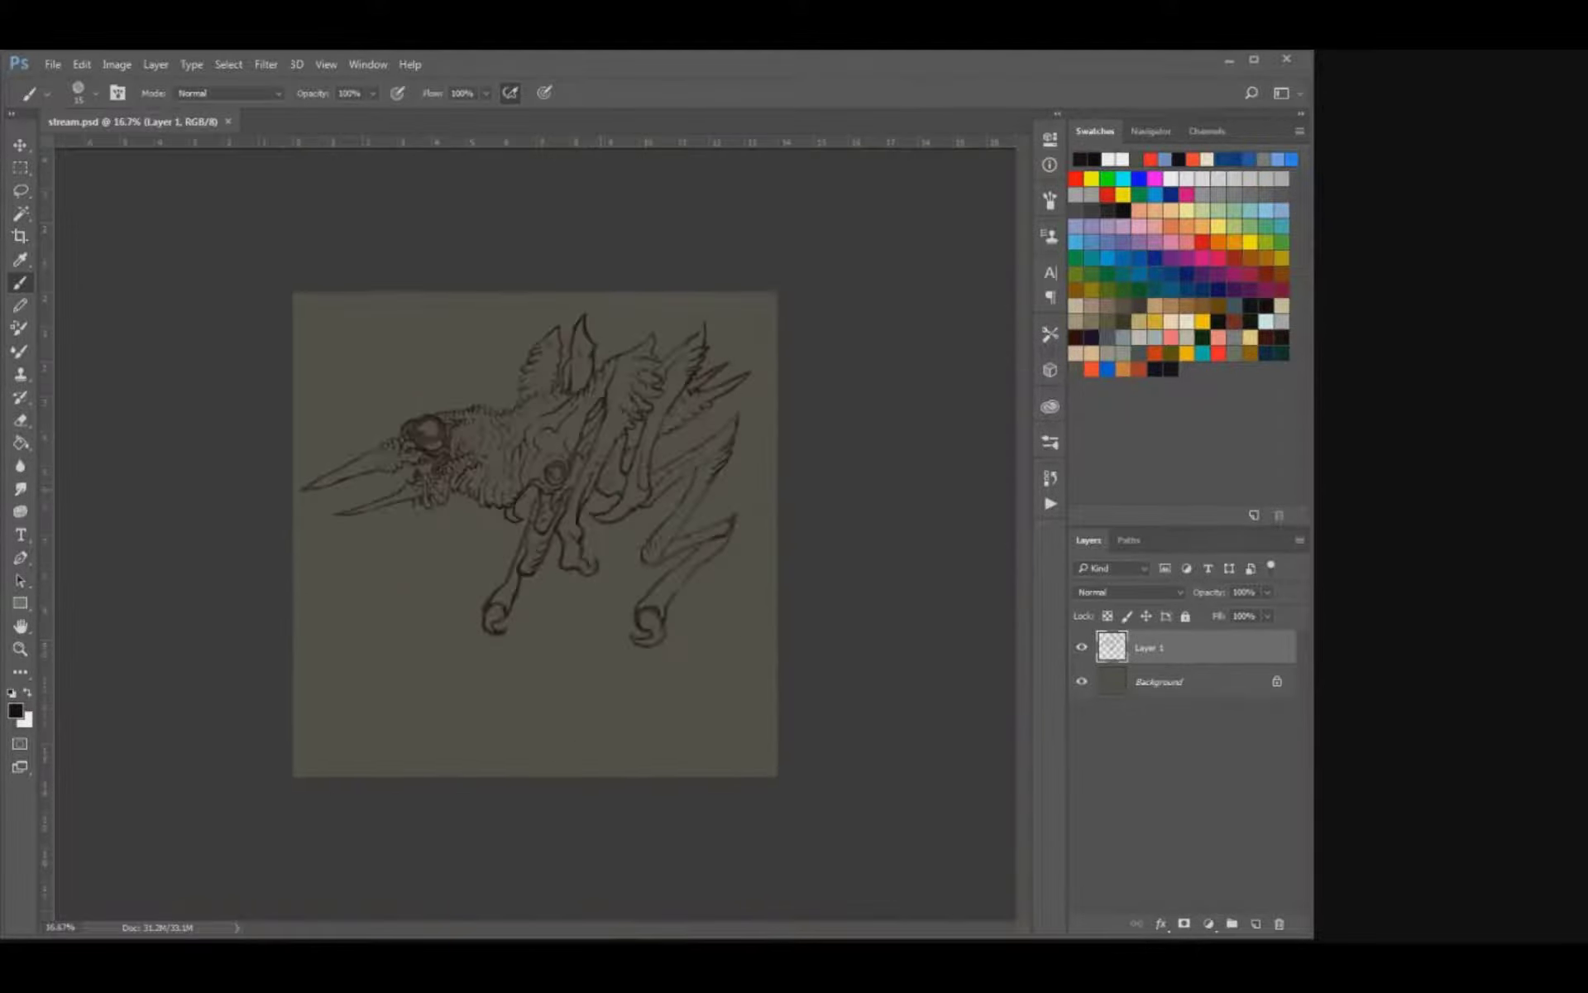
key(ctrl+plus)
key(ctrl+plus)
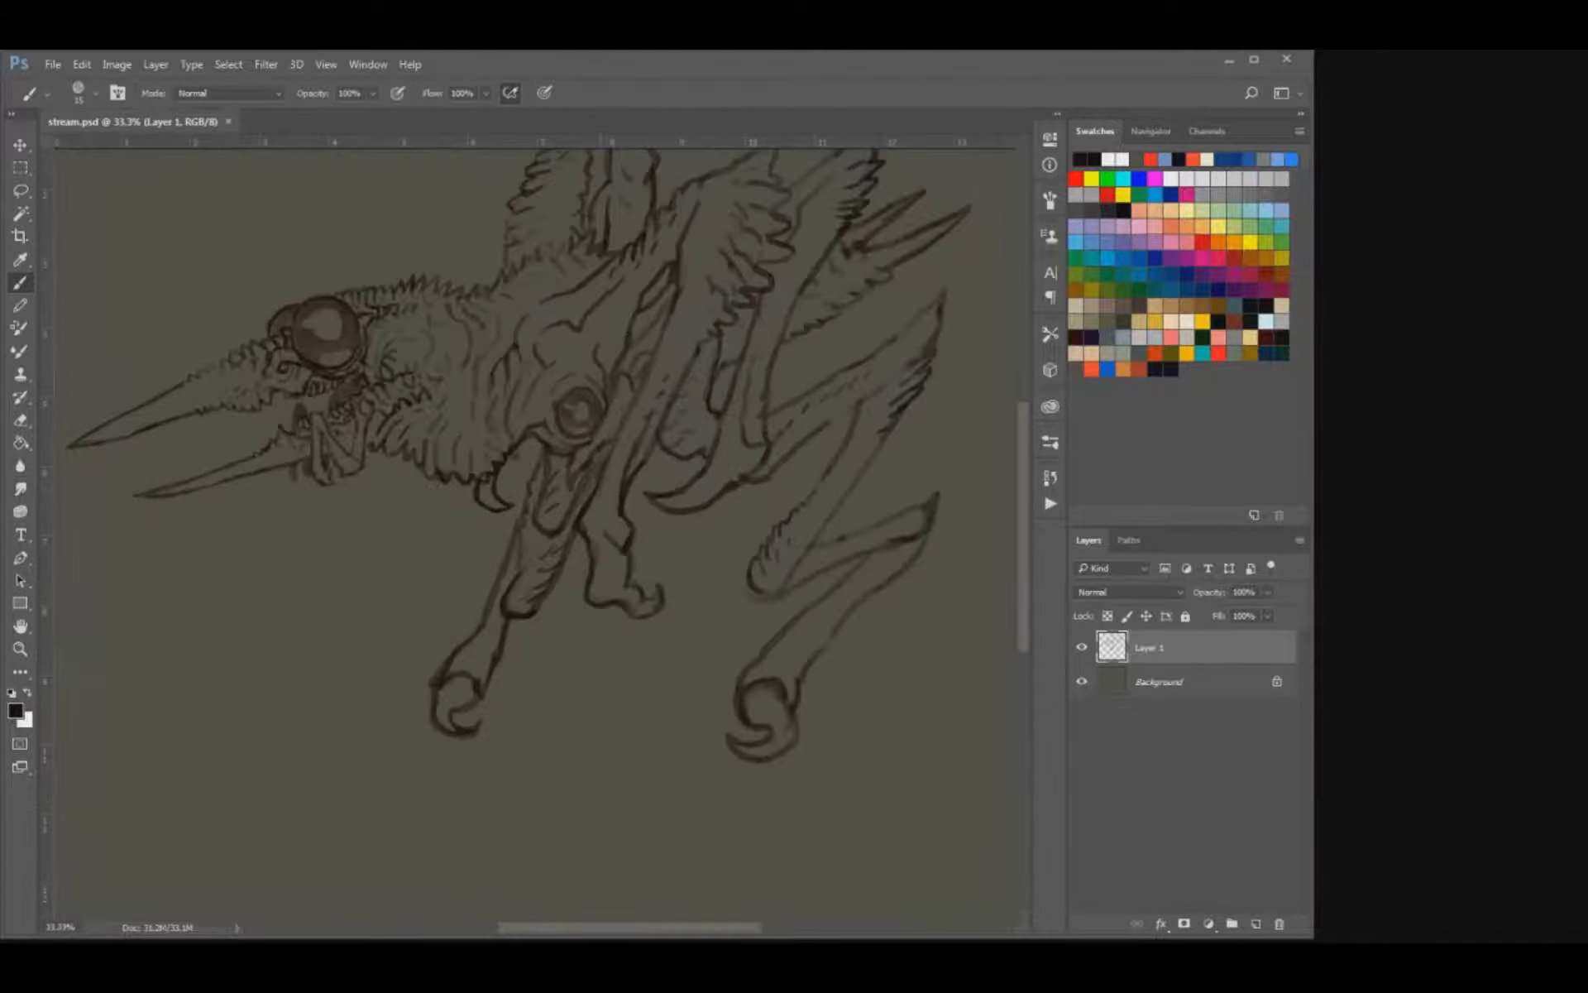
Touch up the lines where the middle limb joins its long curved claw by erasing and redrawing them, and save.
drag(563, 463, 513, 573)
key(e)
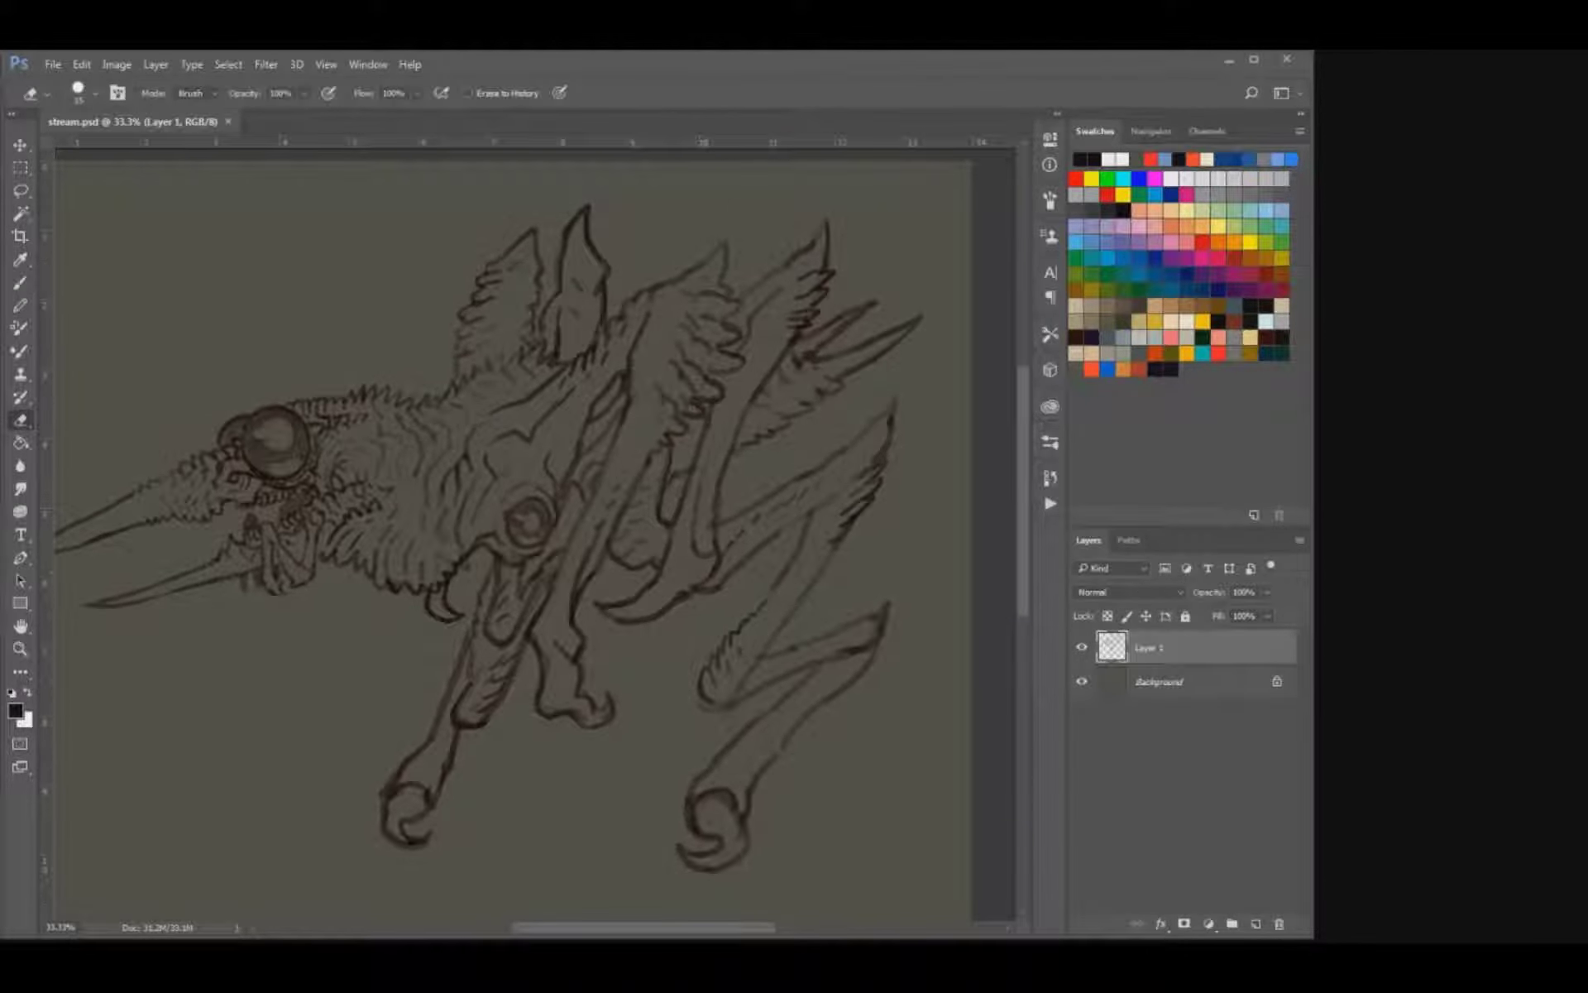
drag(711, 559, 704, 571)
key(b)
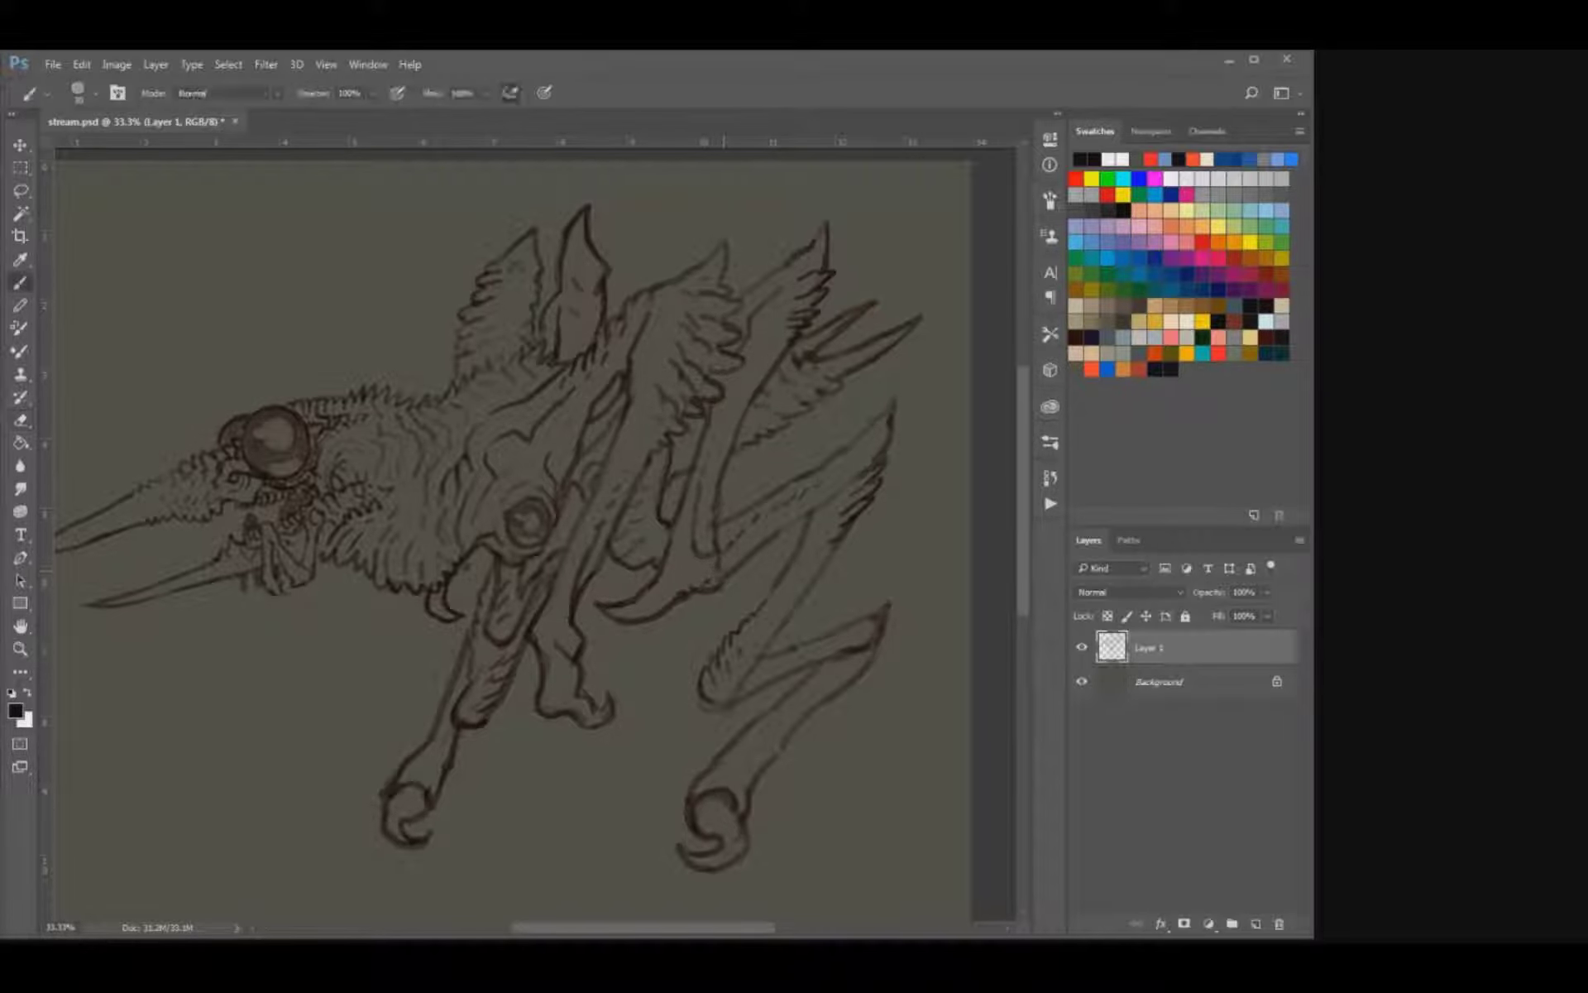
key(e)
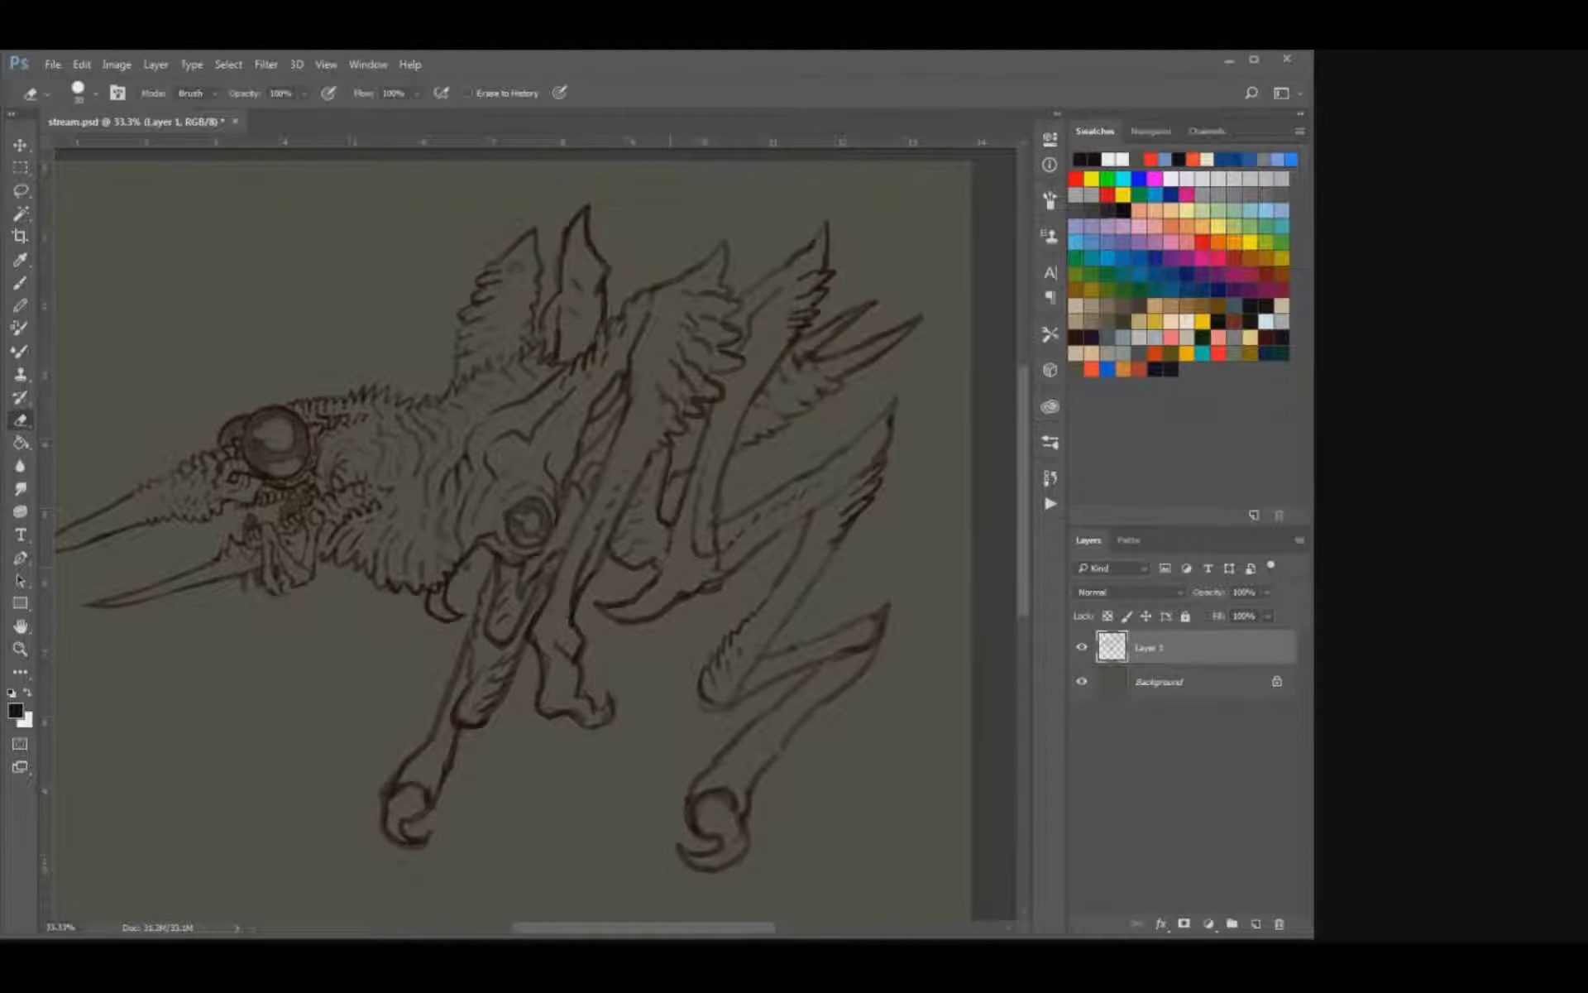
key(b)
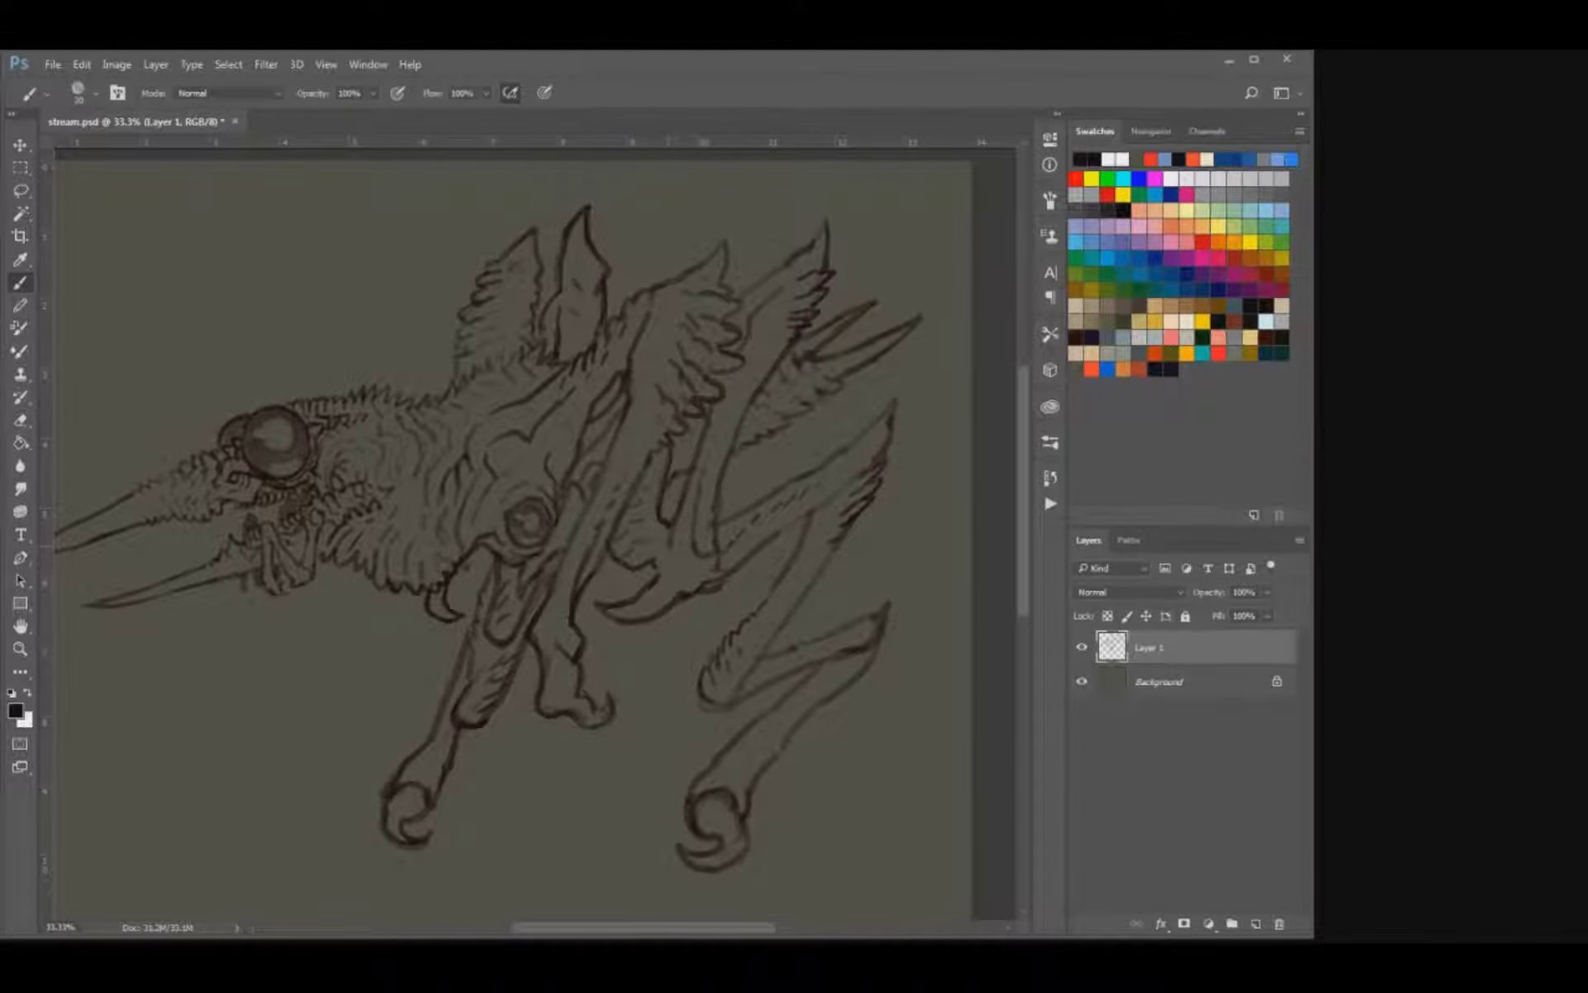
key(ctrl+s)
drag(529, 497, 593, 489)
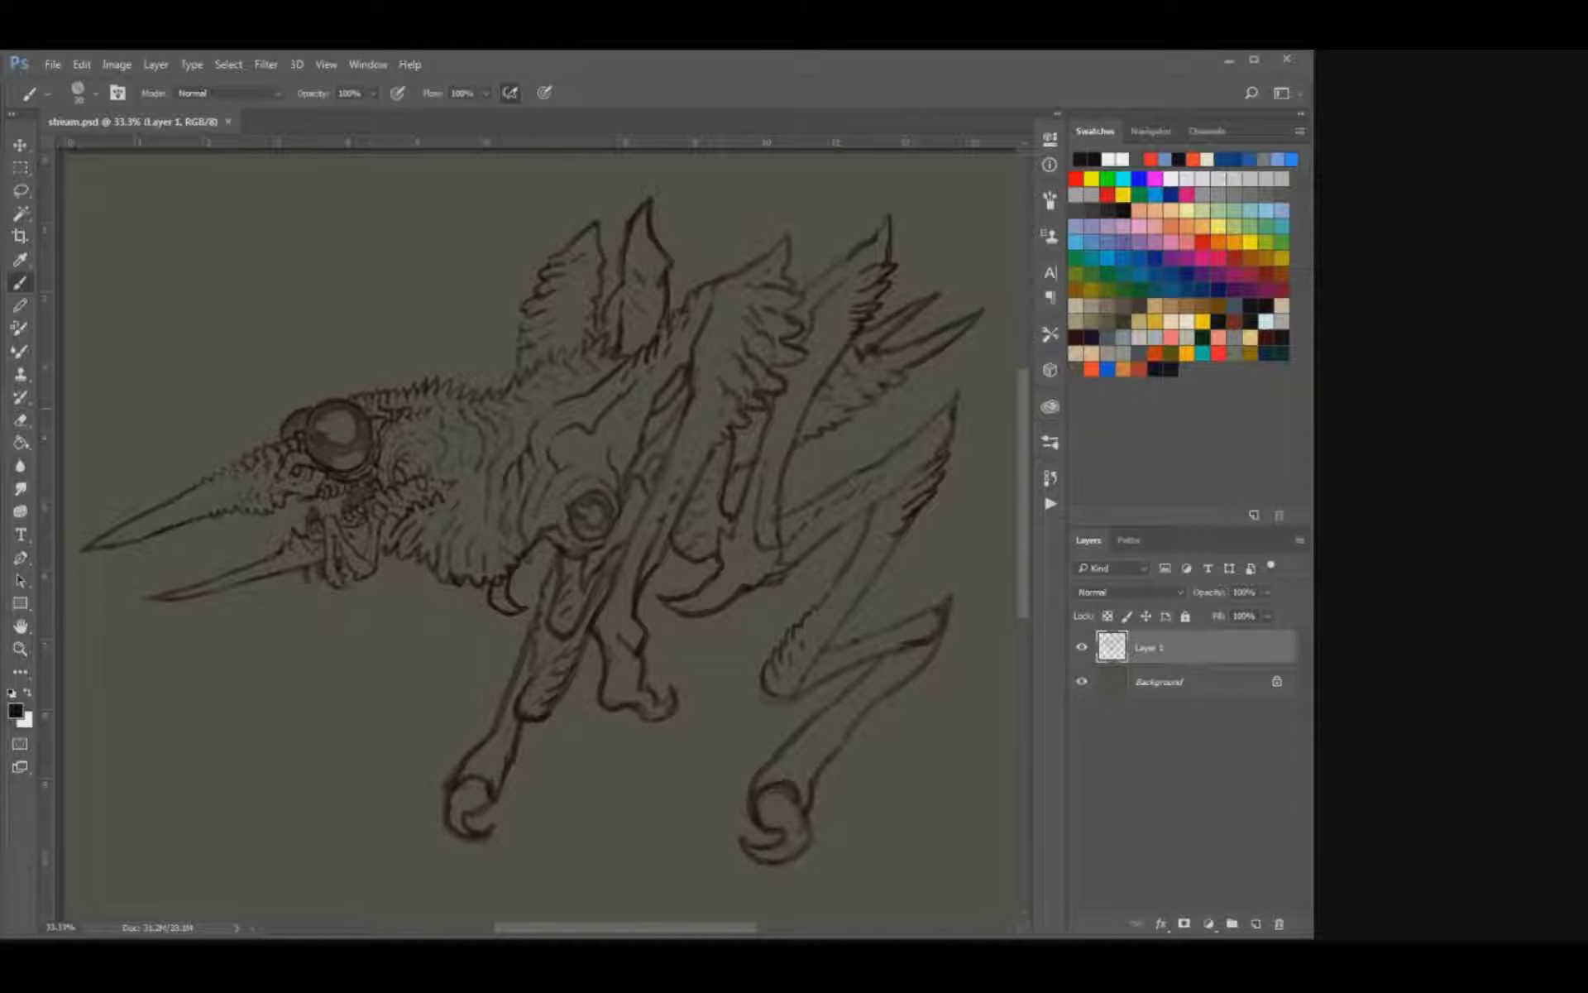
scroll(593, 496, up, 6)
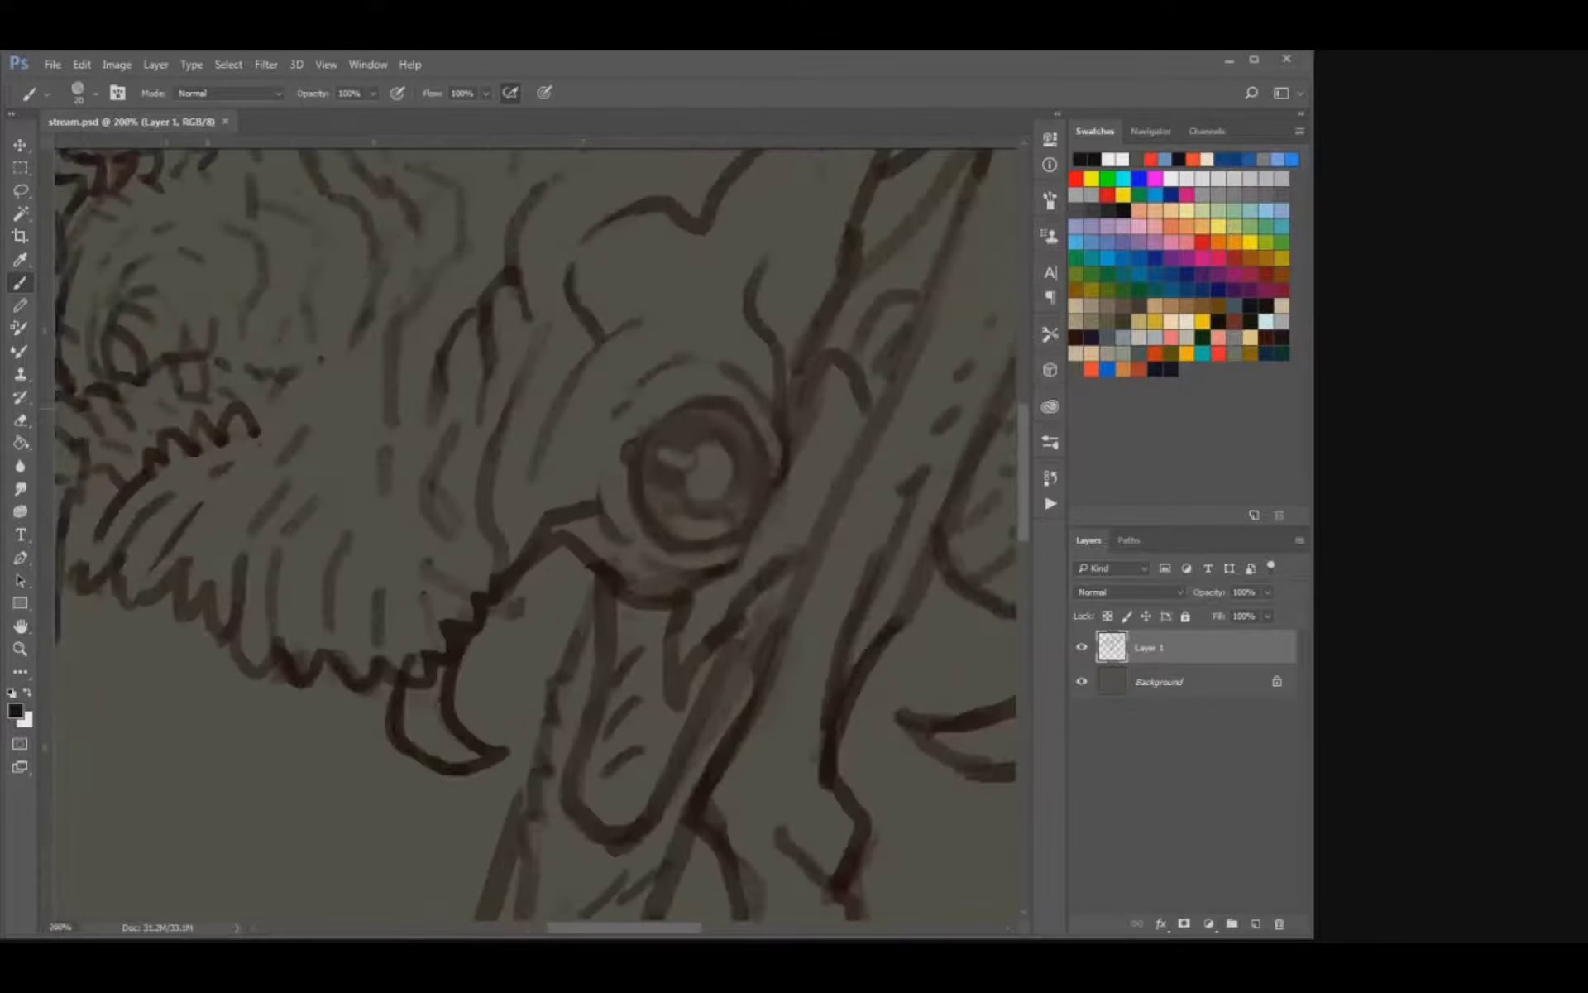
scroll(500, 529, down, 3)
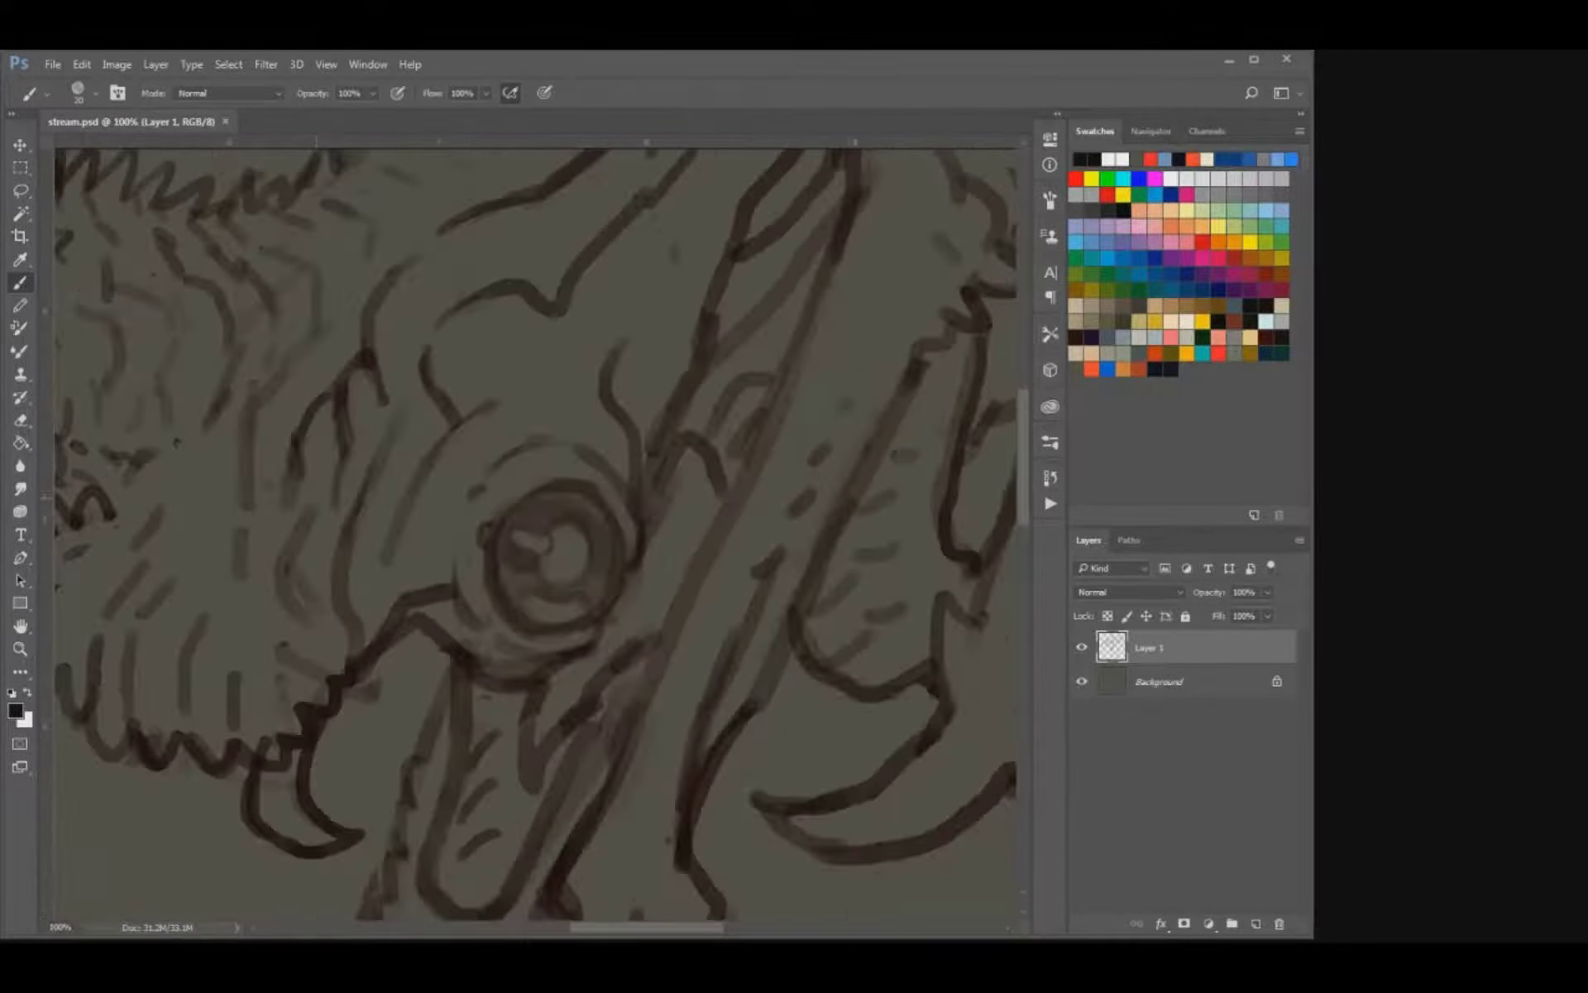
mouse_move(516, 690)
mouse_down()
mouse_move(560, 535)
mouse_move(562, 585)
mouse_up()
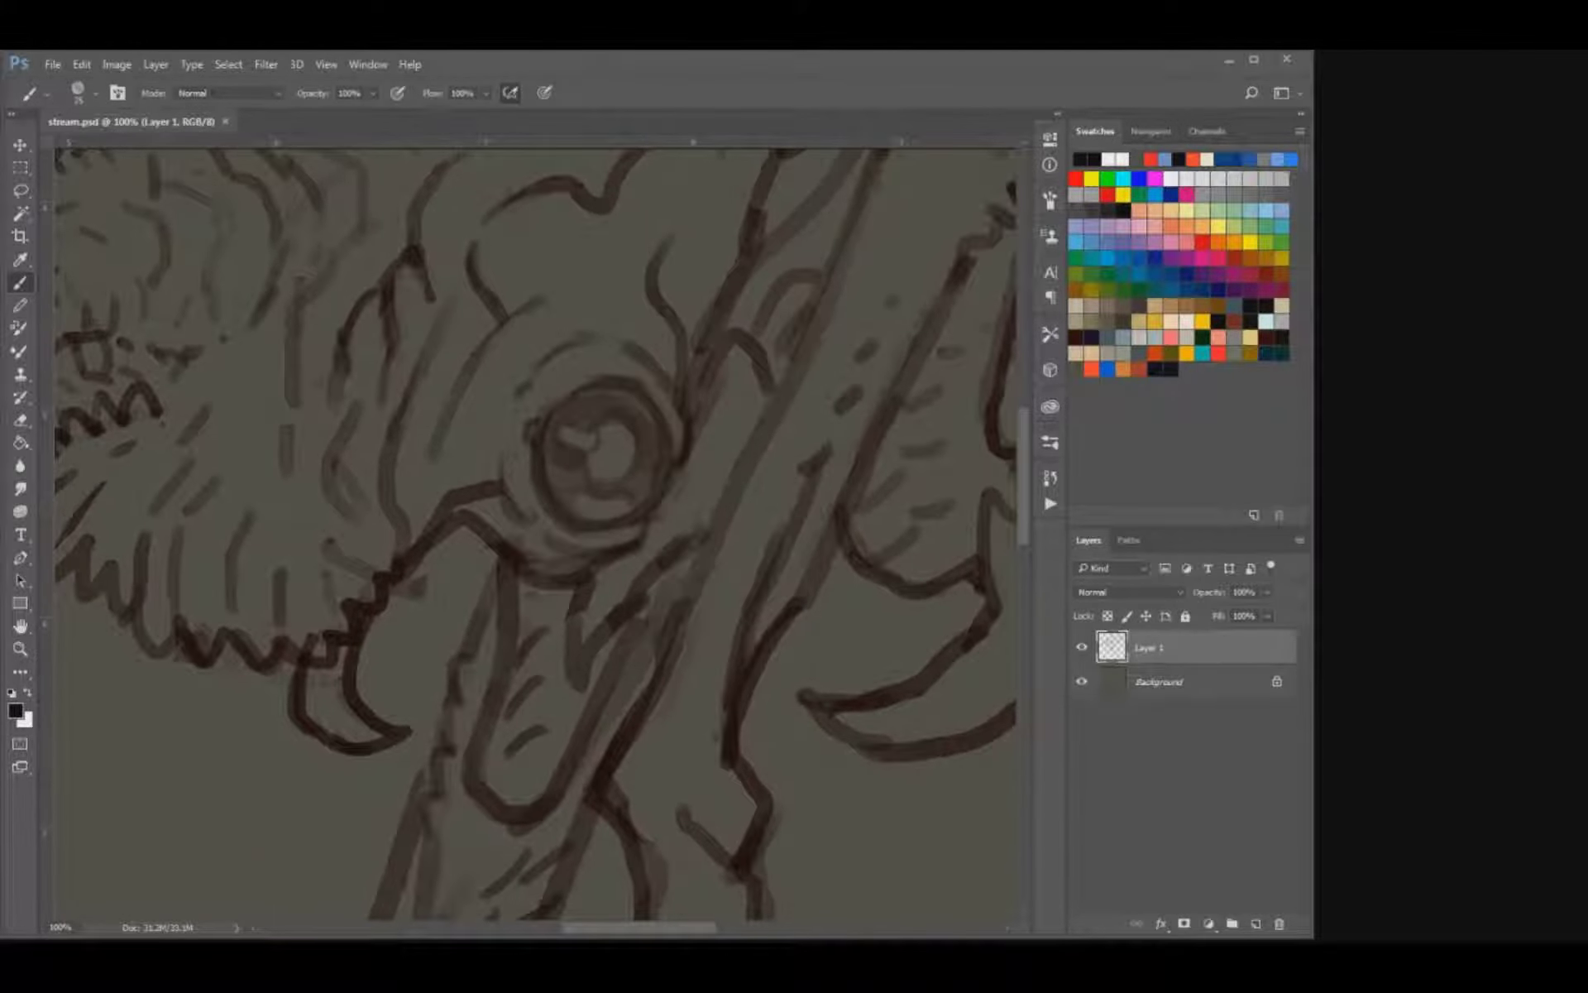
click(309, 287)
drag(845, 575, 651, 588)
drag(364, 634, 574, 719)
key(ctrl+alt+z)
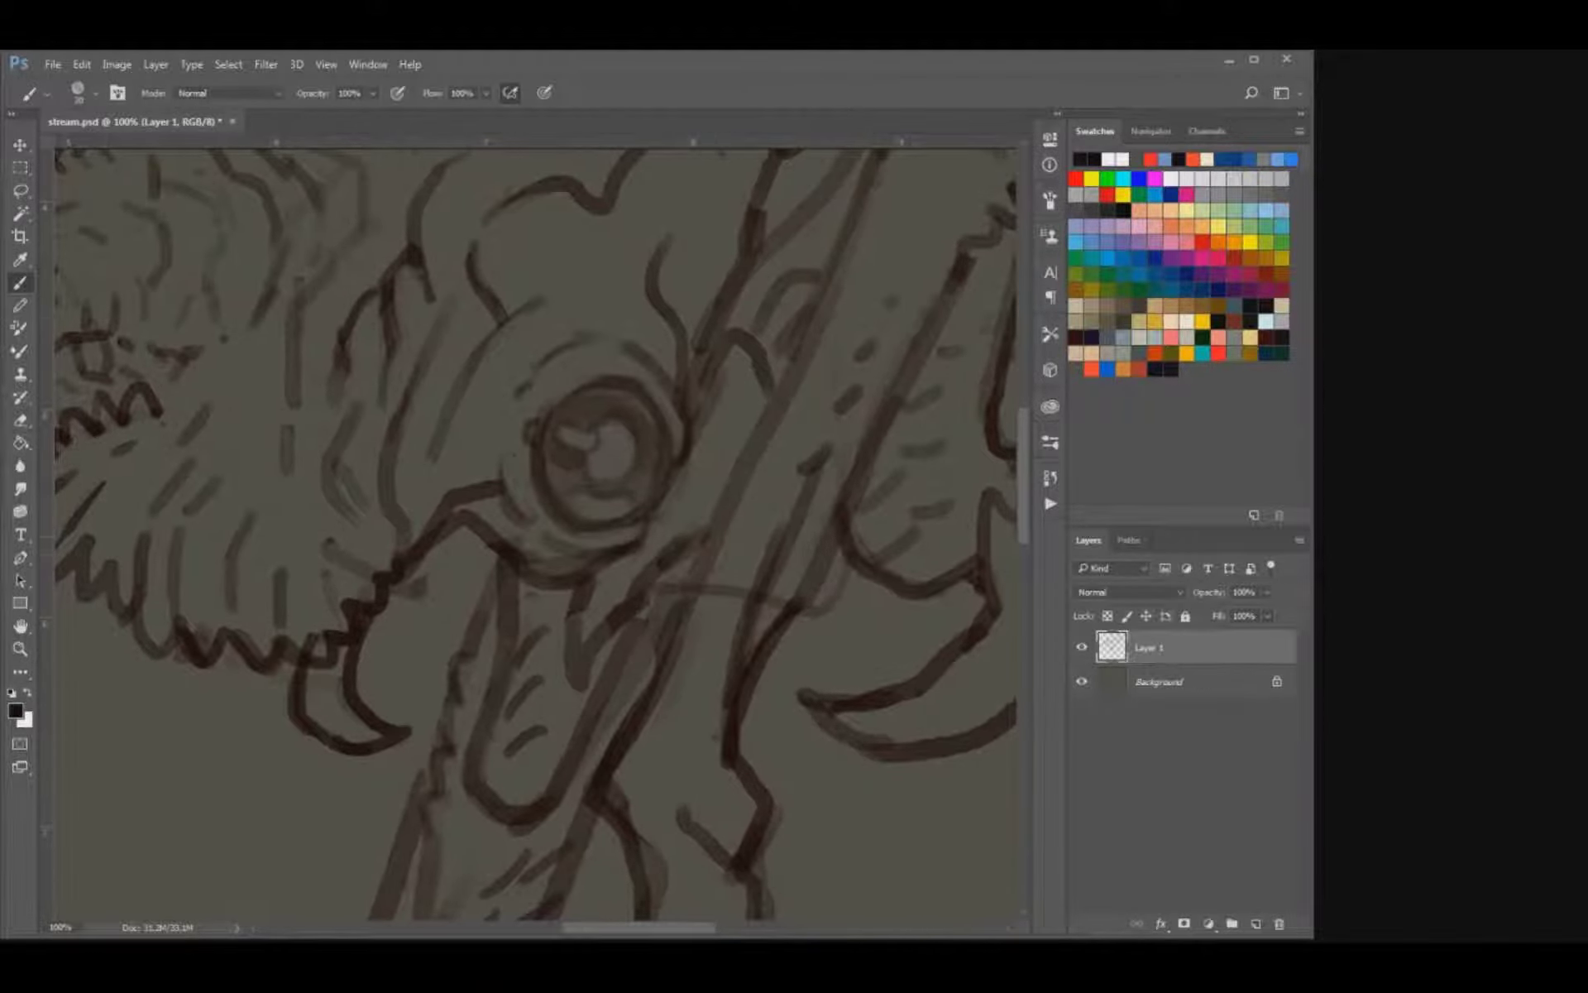
key(ctrl+alt+z)
key(ctrl+minus)
key(ctrl+minus)
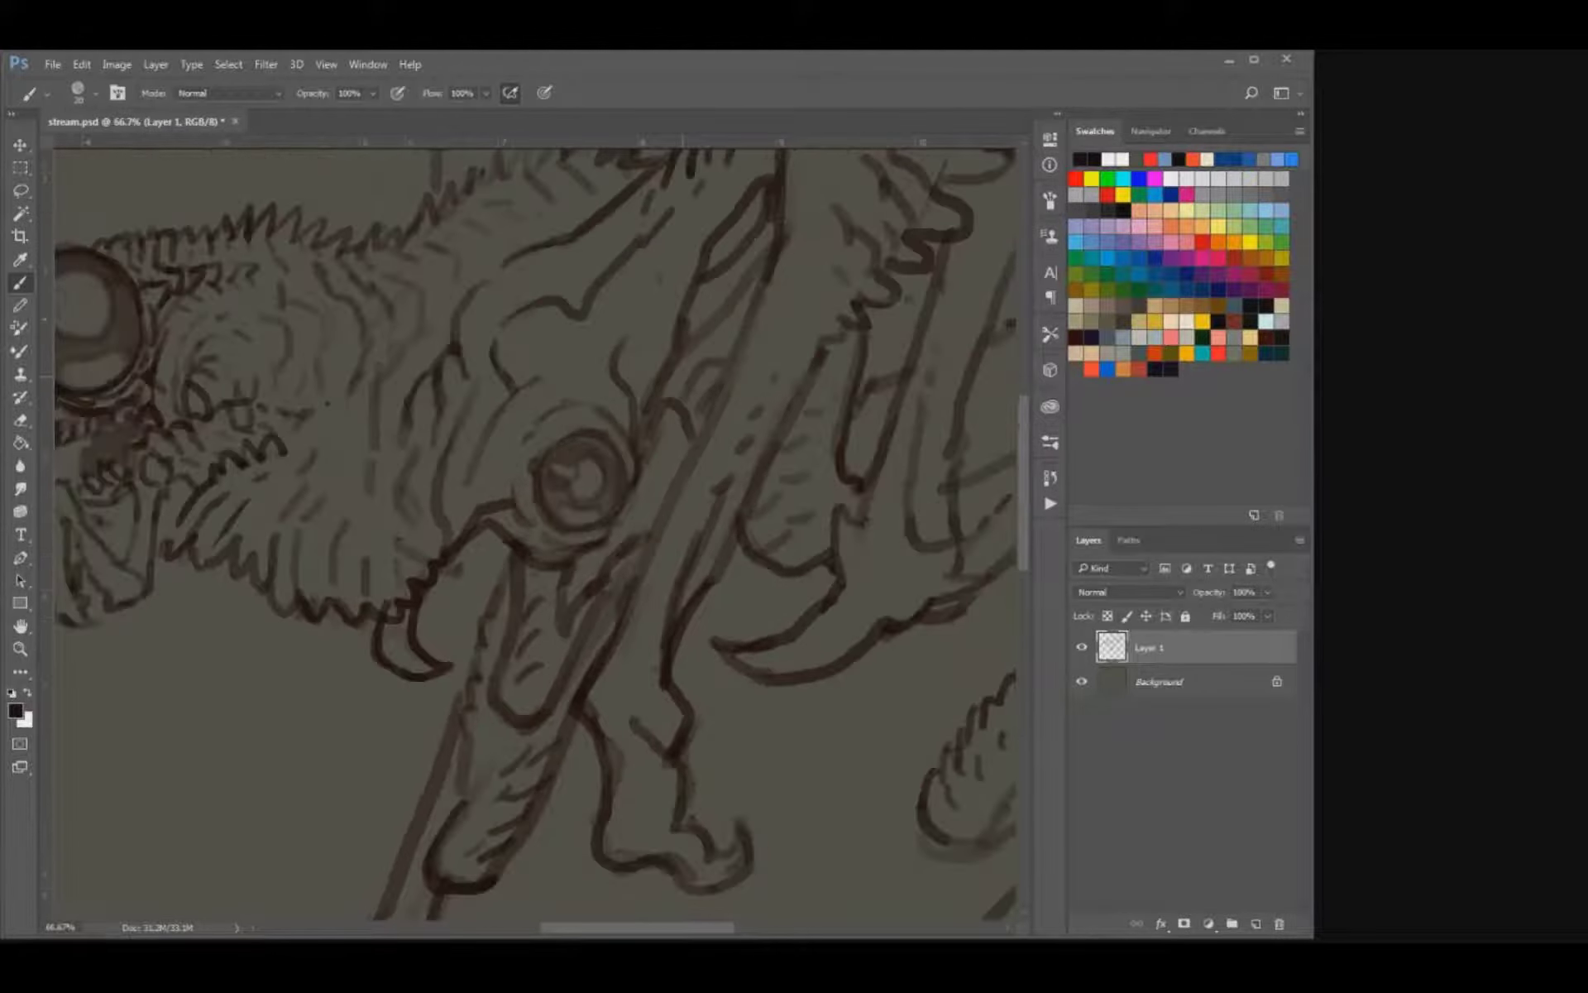
drag(381, 438, 364, 385)
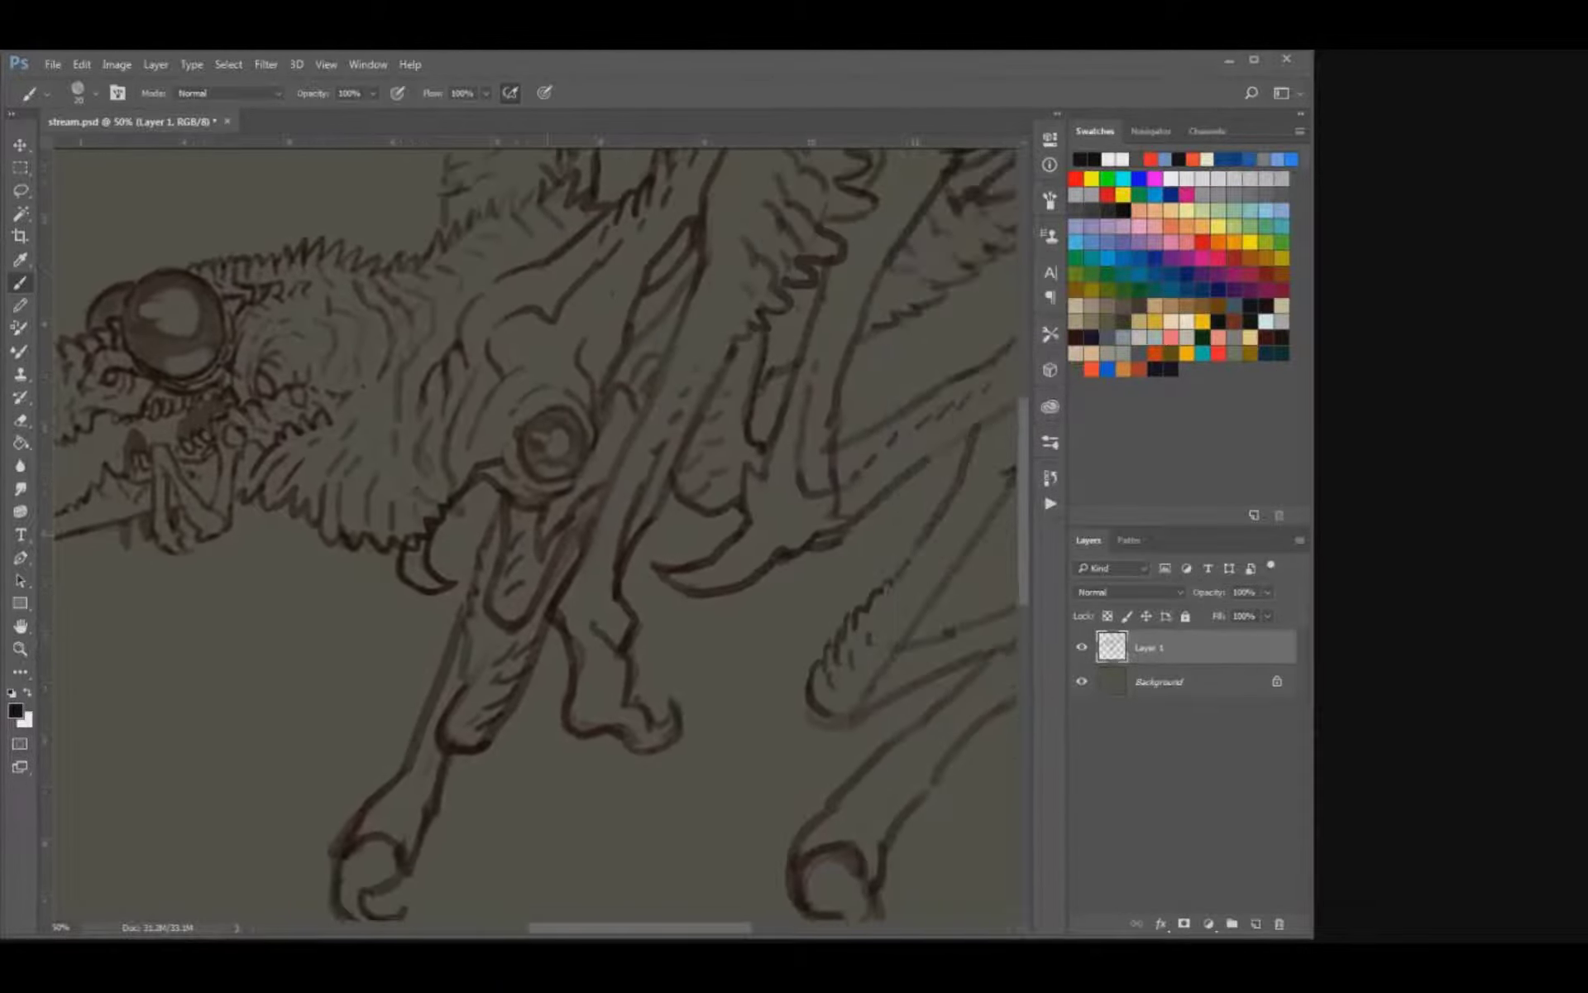
Sketch the far front leg behind the hooked near leg, just below the creature's chest.
key(ctrl+minus)
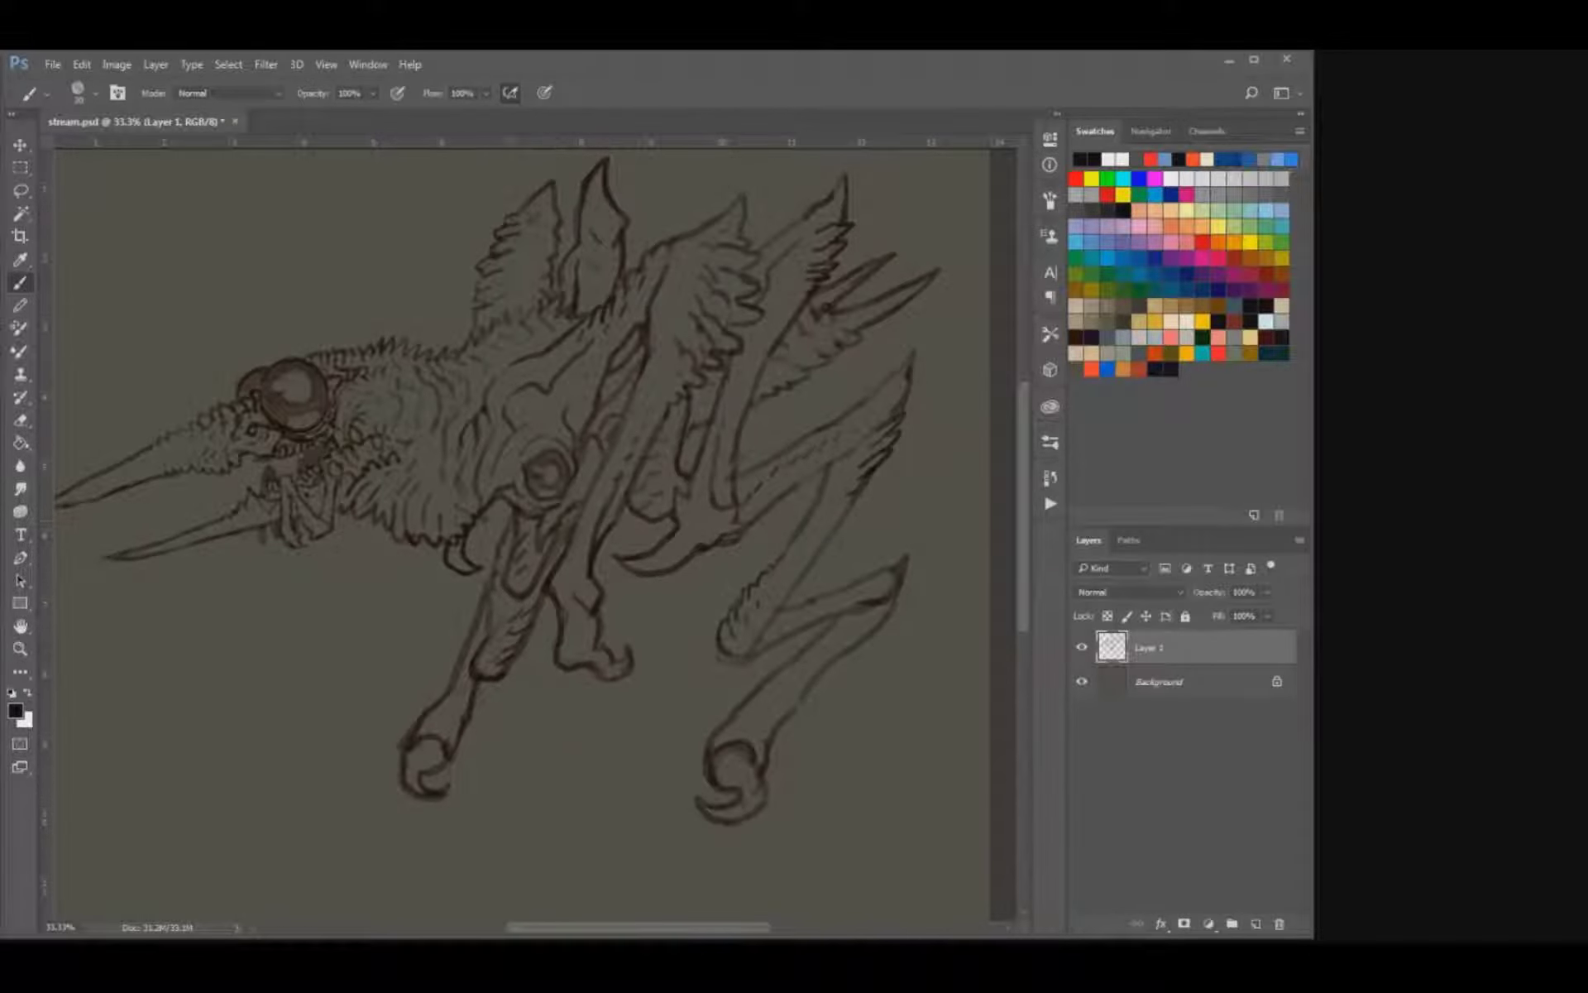
drag(426, 544, 422, 628)
key(ctrl+z)
mouse_move(419, 545)
mouse_down()
mouse_move(414, 592)
mouse_move(447, 618)
mouse_up()
mouse_move(418, 579)
mouse_down()
mouse_move(426, 640)
mouse_move(447, 660)
mouse_move(475, 632)
mouse_up()
key(bracketleft)
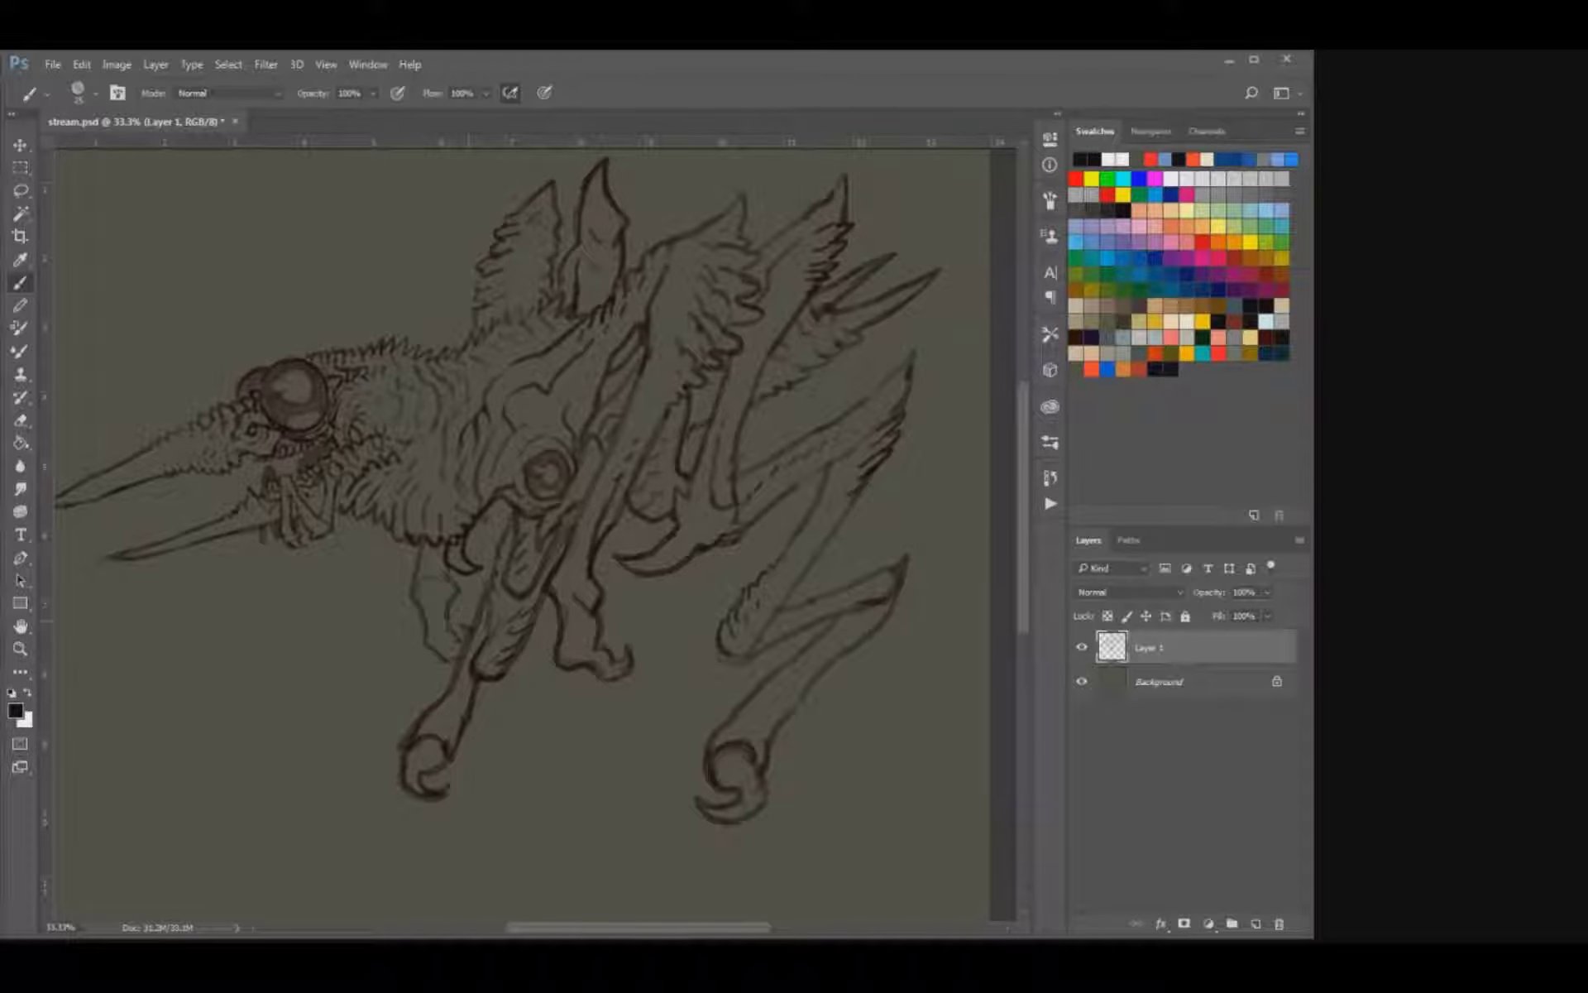
key(e)
key(b)
Move the whole creature drawing slightly down and across so it sits centred on the canvas.
key(ctrl+minus)
key(ctrl+minus)
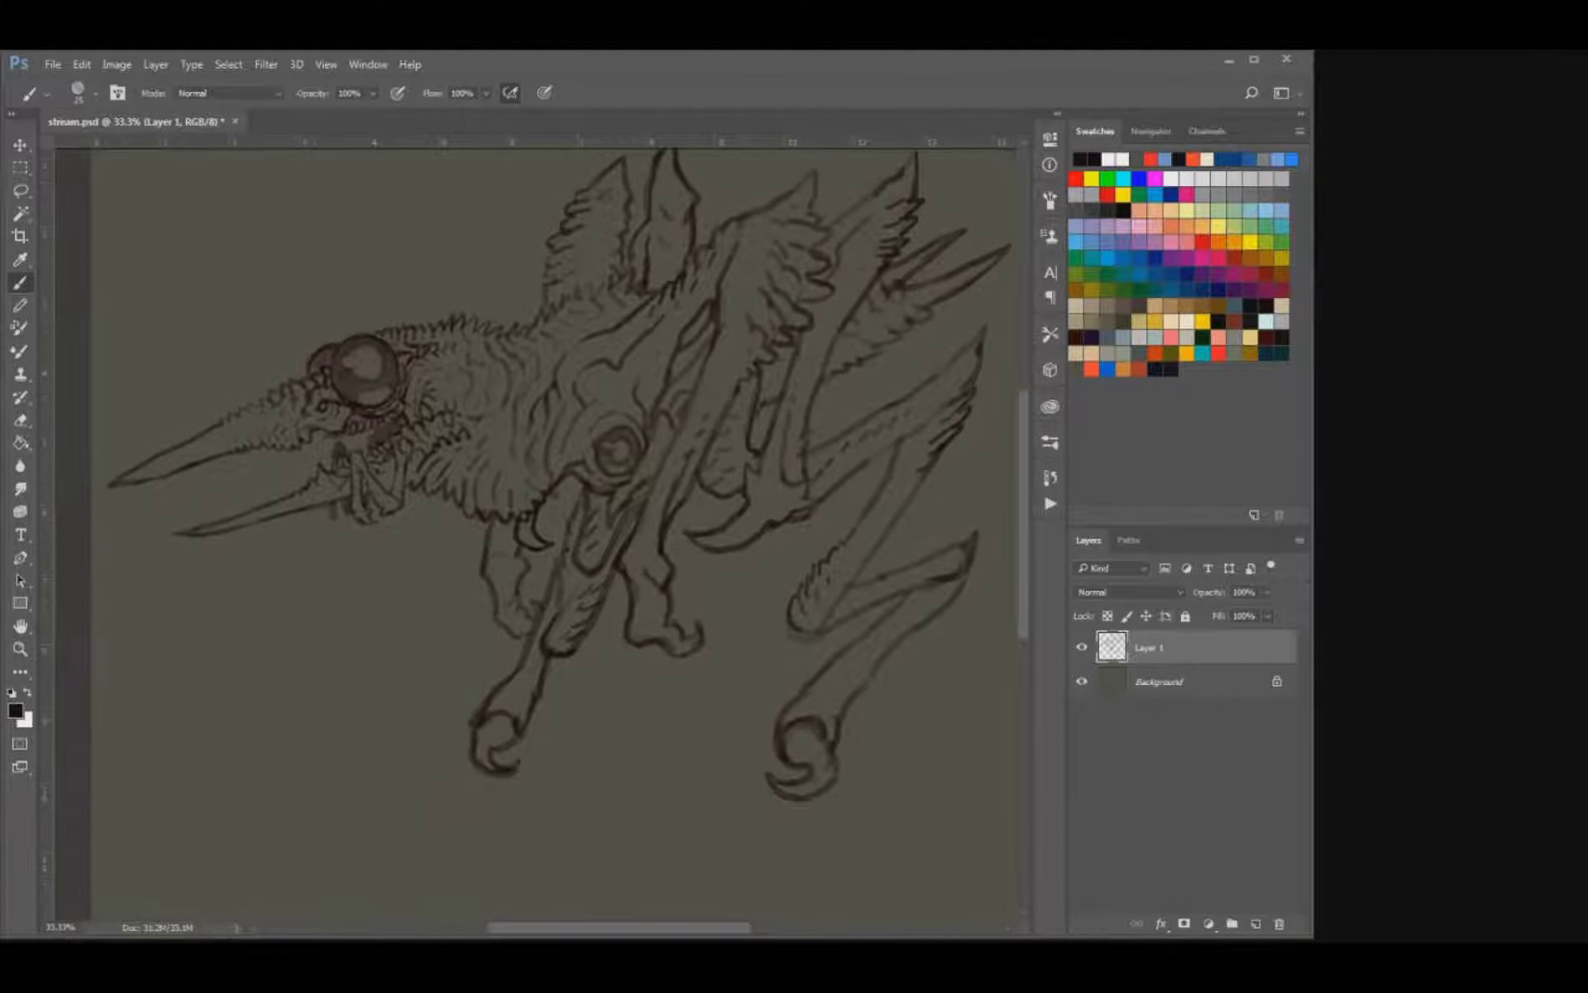
key(ctrl+plus)
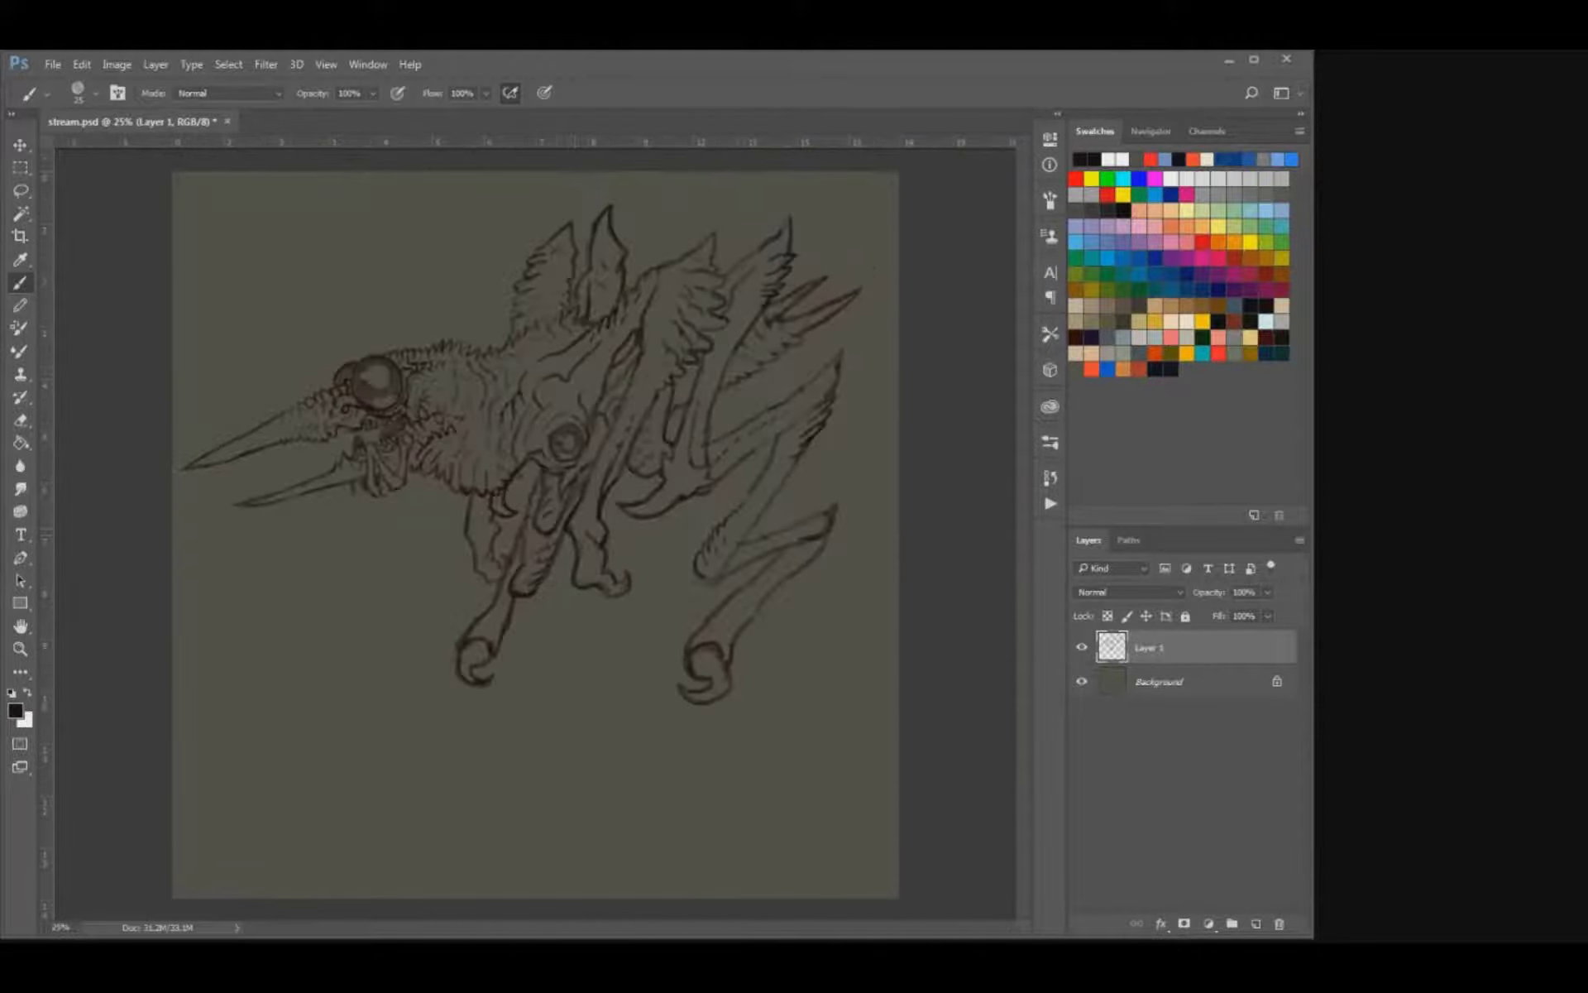
key(v)
drag(524, 479, 531, 517)
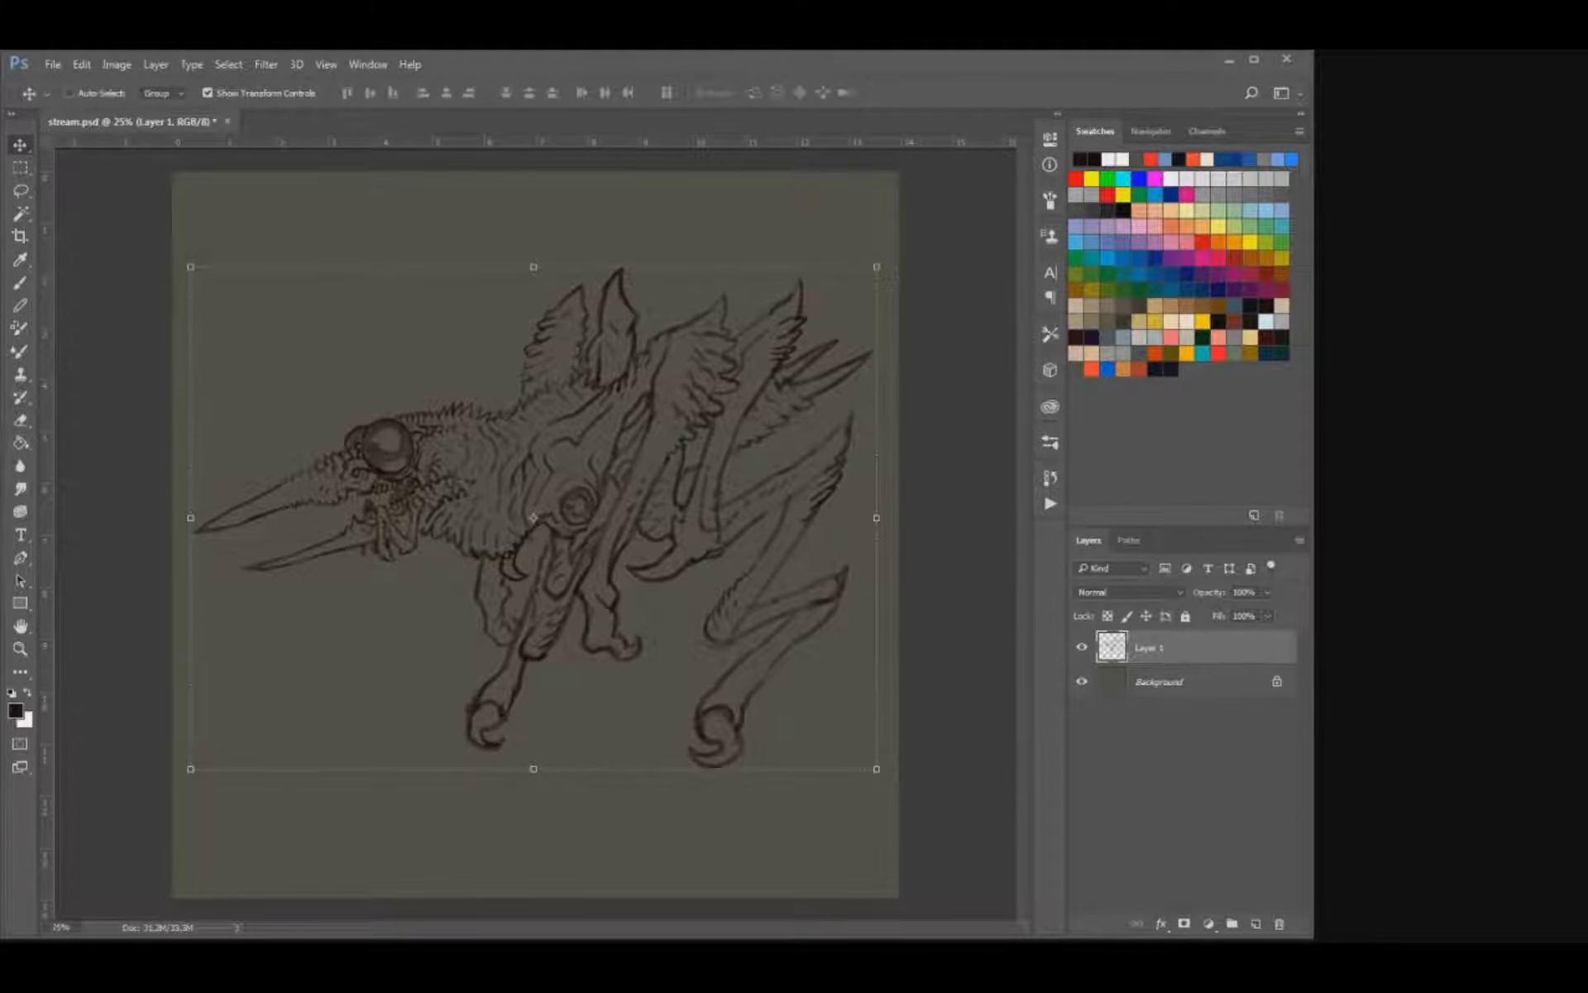
Rename the creature layer to "bug", hide it, and add a new empty layer above it for brush work.
click(1082, 646)
click(1081, 647)
double_click(1150, 647)
text(bug)
key(Return)
click(1082, 647)
click(1256, 924)
key(b)
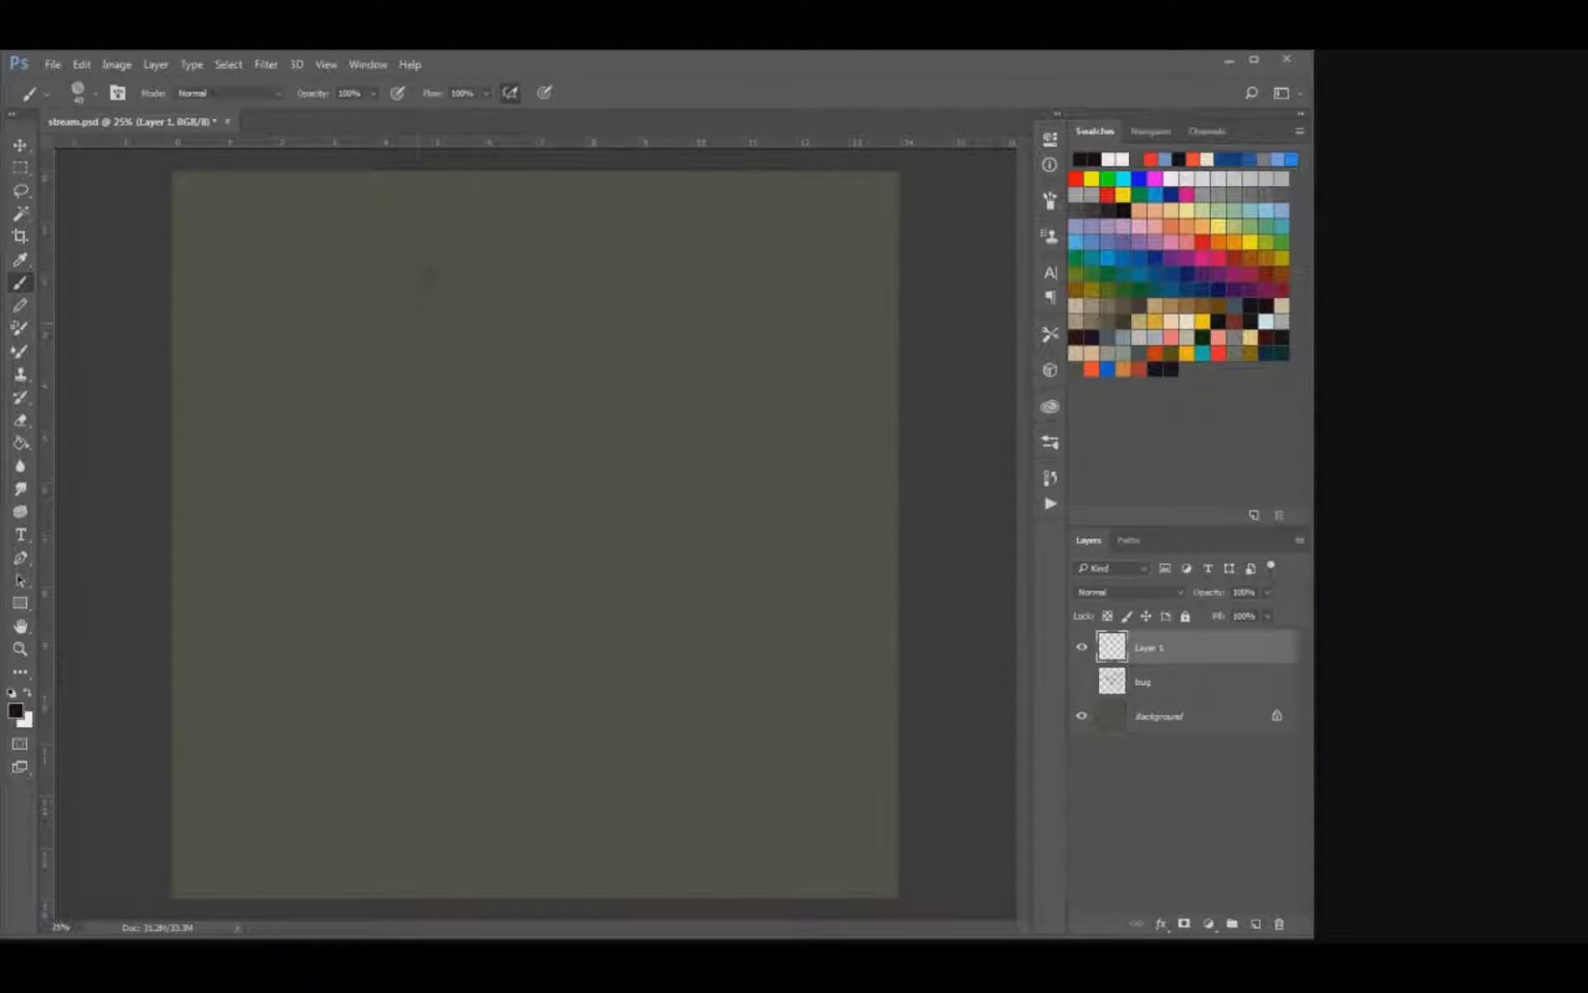
Sketch the elongated domed cranium outline of a new creature head in the upper part of the canvas.
mouse_move(428, 277)
mouse_down()
mouse_move(492, 243)
mouse_move(569, 249)
mouse_up()
mouse_move(546, 341)
mouse_down()
mouse_move(618, 295)
mouse_move(532, 345)
mouse_move(585, 254)
mouse_move(404, 287)
mouse_move(387, 342)
mouse_up()
drag(451, 248, 406, 357)
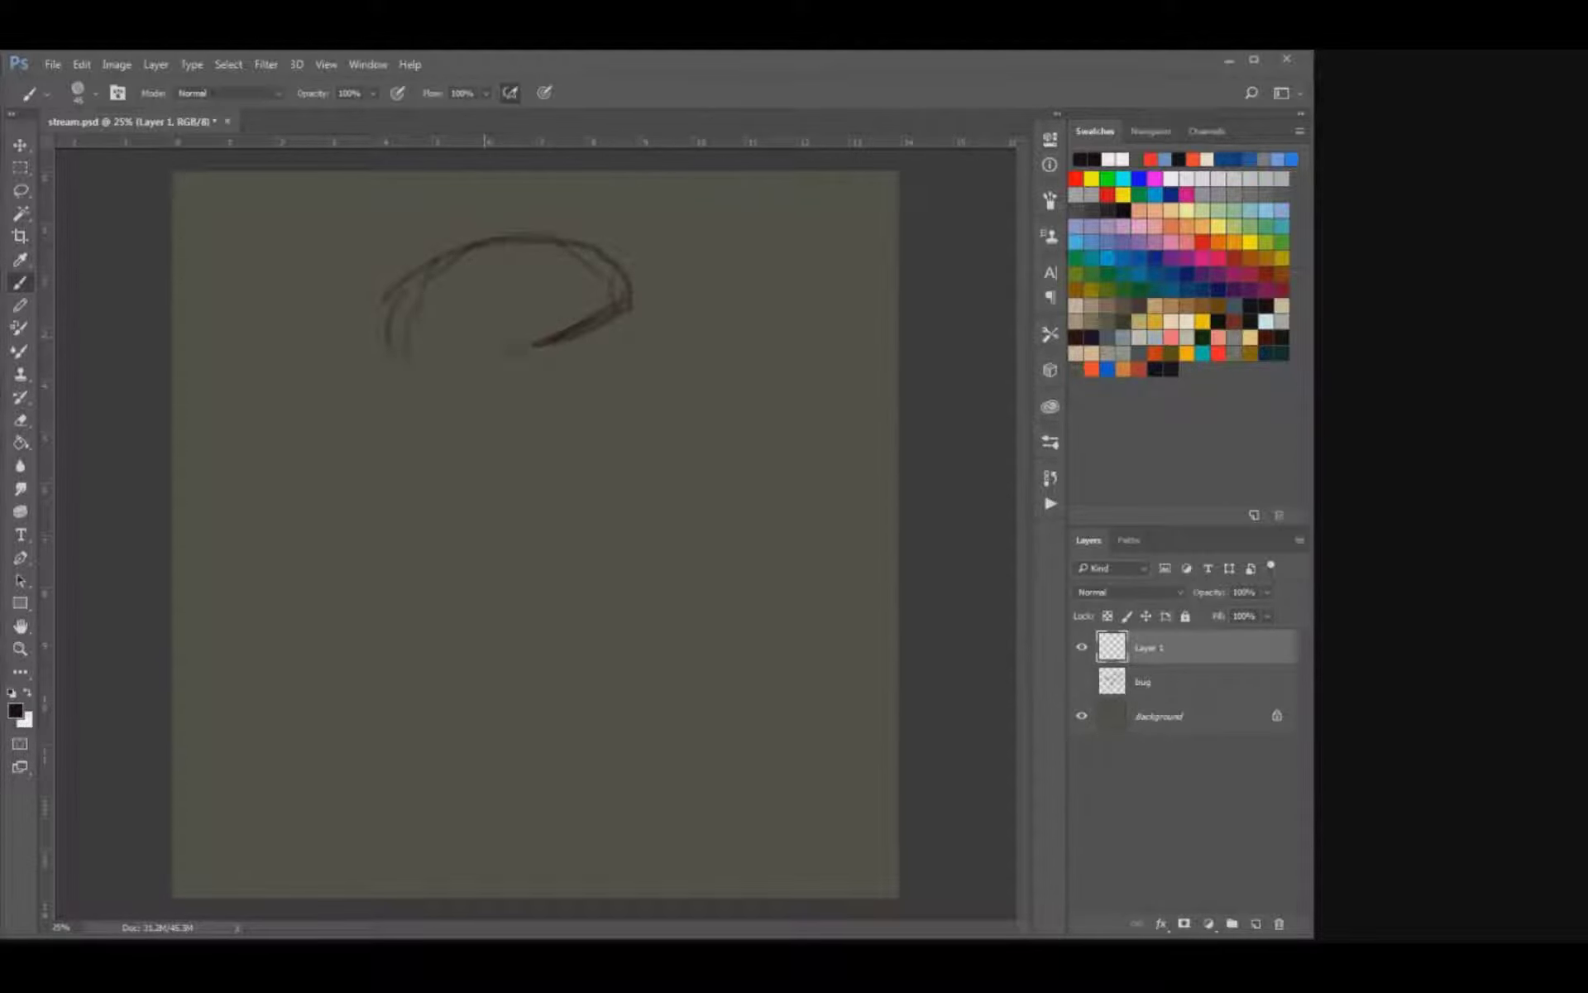
Draw the near eye socket beneath the dome, with the brow line above it and a curve below.
mouse_move(502, 357)
mouse_down()
mouse_move(513, 368)
mouse_move(516, 345)
mouse_move(454, 370)
mouse_up()
mouse_move(486, 382)
mouse_down()
mouse_move(528, 390)
mouse_move(476, 382)
mouse_move(554, 370)
mouse_move(541, 397)
mouse_up()
drag(462, 377, 515, 391)
drag(515, 391, 532, 361)
mouse_move(541, 401)
mouse_down()
mouse_move(488, 399)
mouse_move(523, 345)
mouse_move(486, 343)
mouse_move(526, 341)
mouse_up()
key(e)
key(b)
mouse_move(526, 346)
mouse_down()
mouse_move(534, 368)
mouse_move(438, 367)
mouse_up()
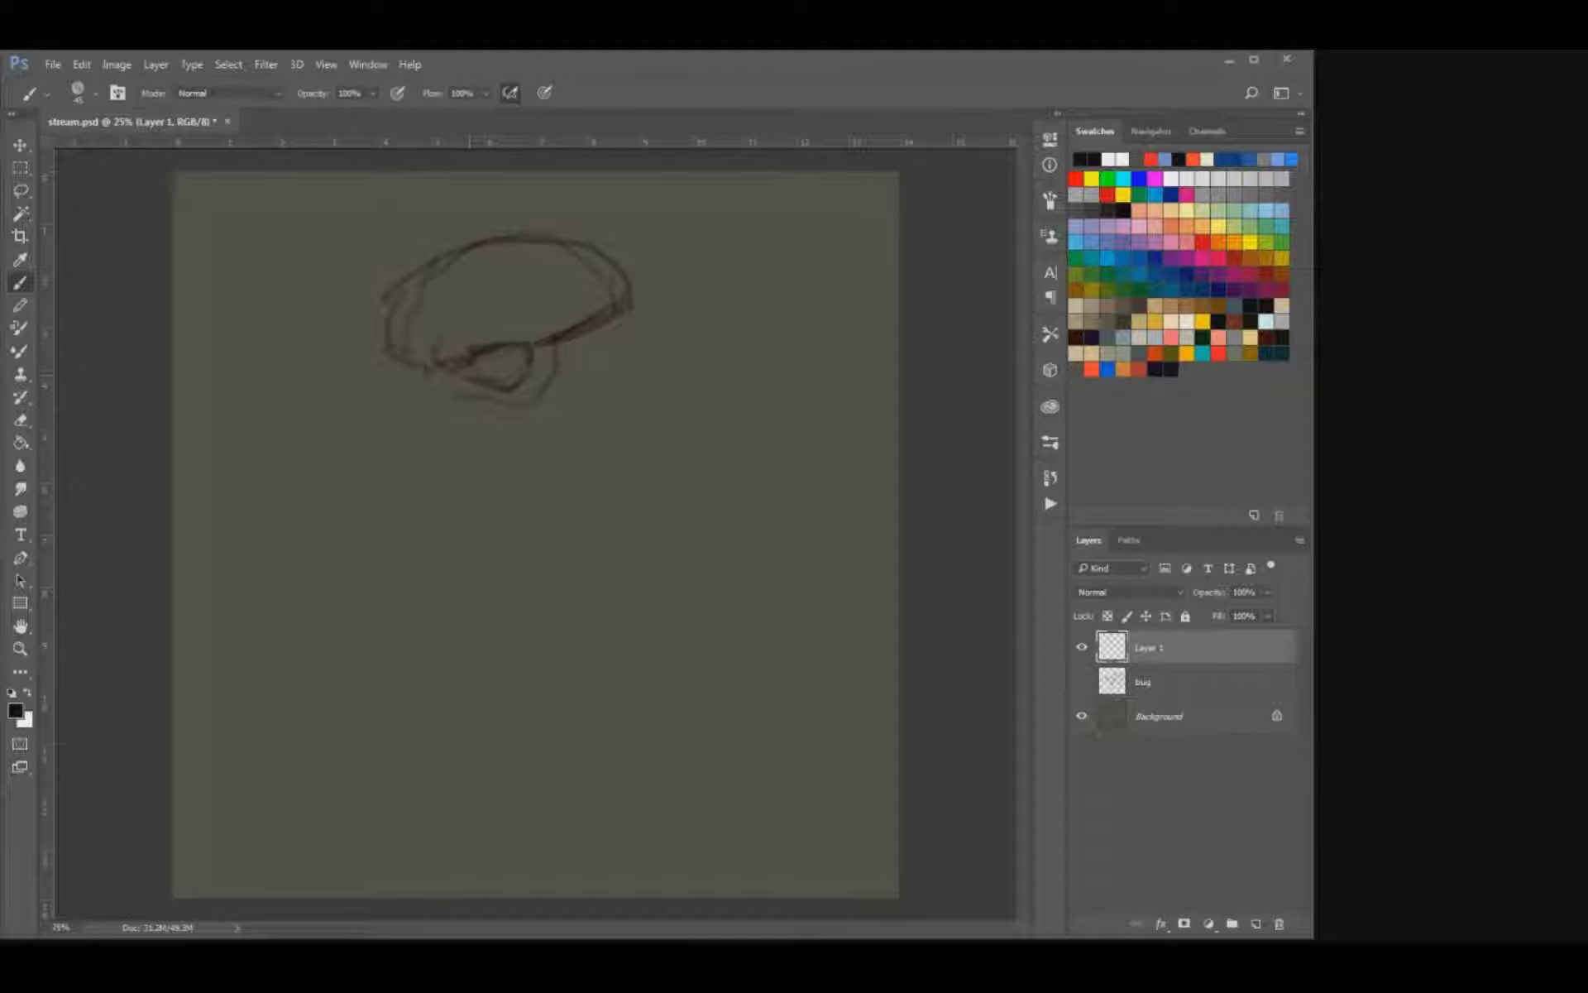
Sketch the far brow and face profile, the forehead ridge, and the cheekbone running back to the skull.
mouse_move(403, 374)
mouse_down()
mouse_move(388, 405)
mouse_move(372, 364)
mouse_up()
mouse_move(380, 337)
mouse_down()
mouse_move(374, 354)
mouse_move(371, 316)
mouse_up()
drag(380, 321, 368, 339)
drag(449, 271, 428, 341)
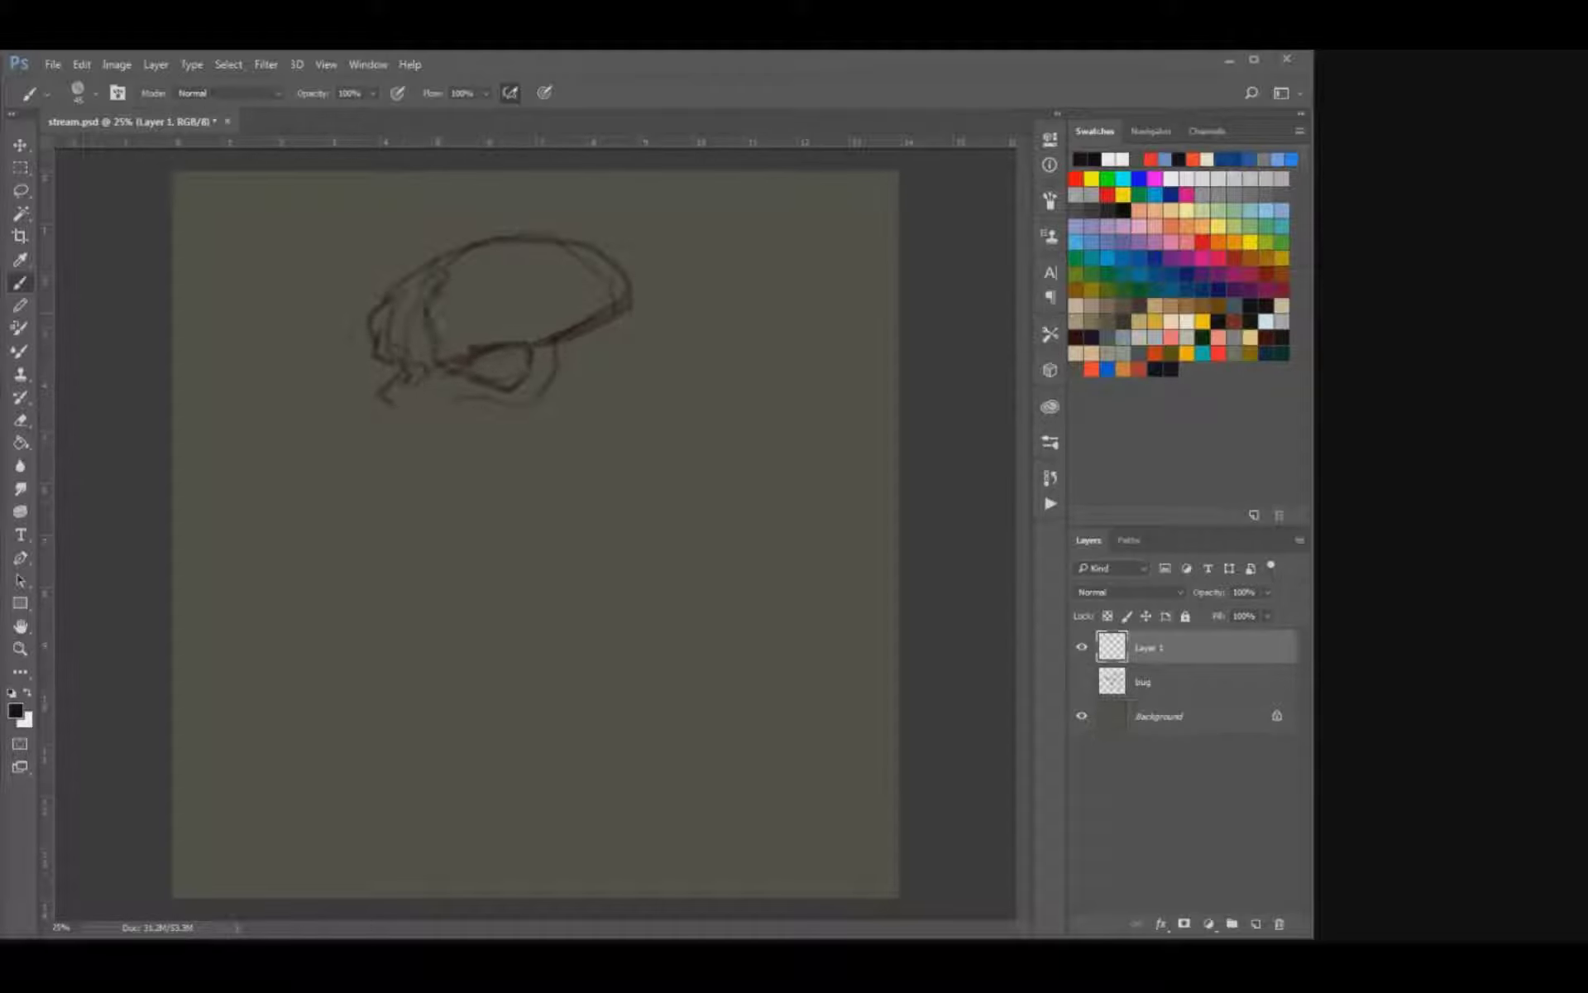
mouse_move(533, 237)
mouse_down()
mouse_move(619, 225)
mouse_move(641, 276)
mouse_move(514, 418)
mouse_move(398, 391)
mouse_up()
key(ctrl+plus)
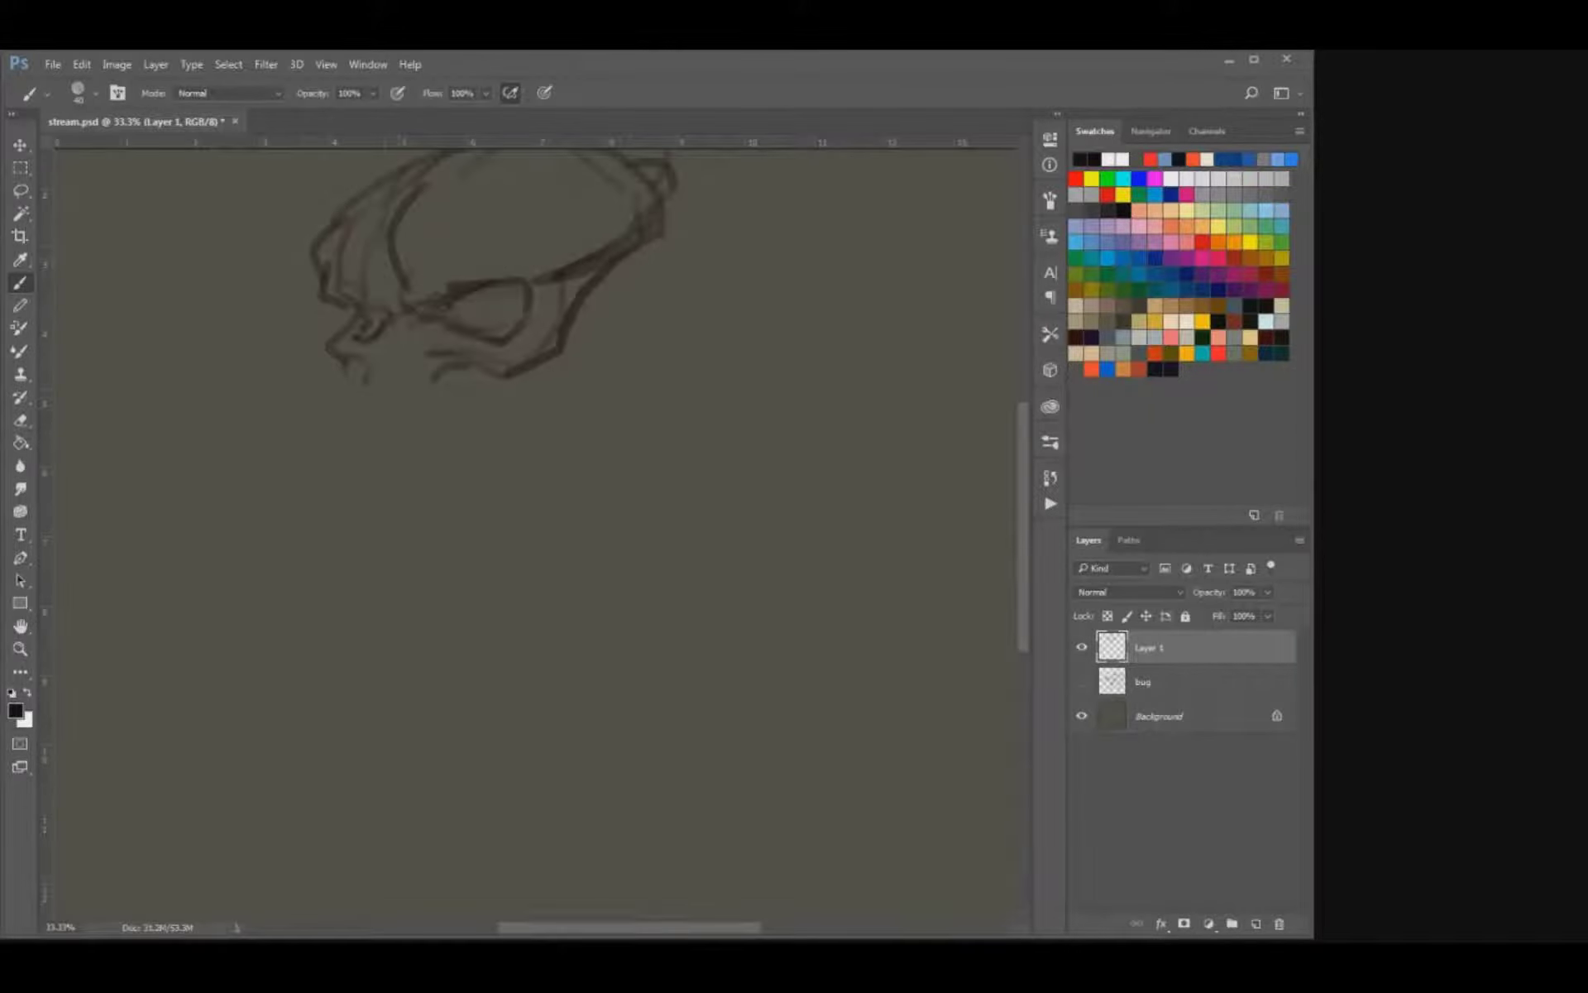
drag(473, 330, 538, 488)
key(e)
key(b)
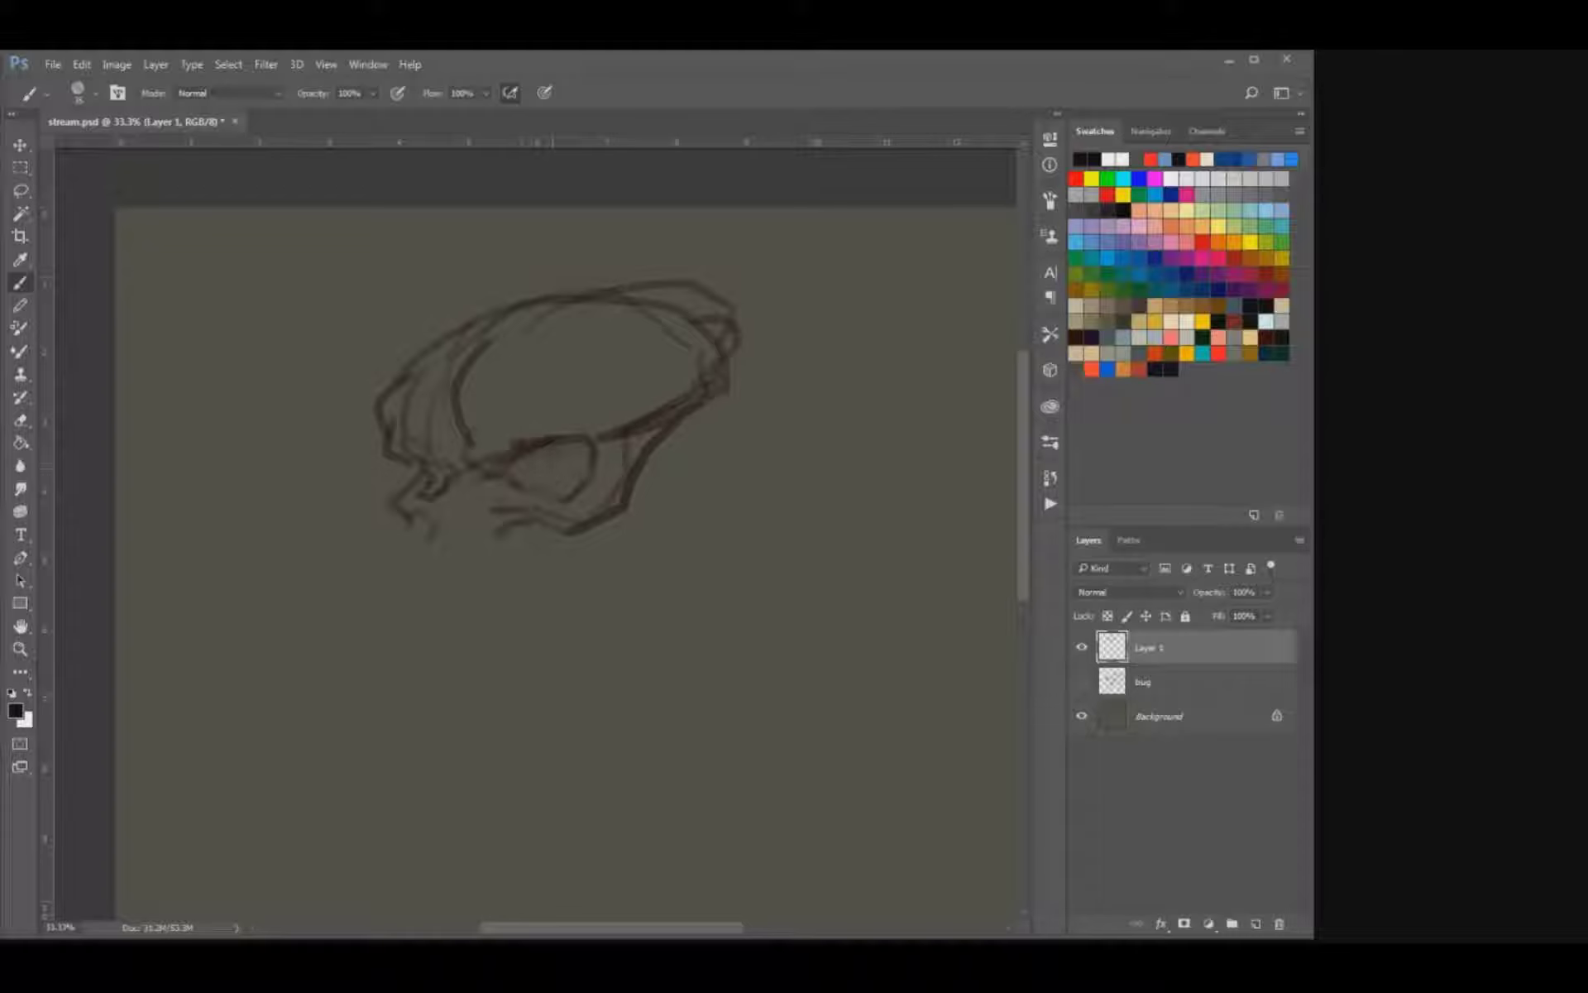
Shade the near eye inside its socket, darken the far eye area, and enlarge the brush.
mouse_move(530, 479)
mouse_down()
mouse_move(558, 491)
mouse_move(530, 485)
mouse_up()
mouse_move(566, 467)
mouse_down()
mouse_move(547, 476)
mouse_move(546, 455)
mouse_up()
mouse_move(546, 455)
mouse_down()
mouse_move(564, 452)
mouse_move(567, 485)
mouse_move(555, 482)
mouse_move(577, 498)
mouse_move(519, 478)
mouse_move(447, 487)
mouse_move(415, 459)
mouse_up()
key(bracketright)
key(bracketright)
Reshape the far brow into a small spike and add short tick marks above both eyes.
drag(576, 404, 560, 419)
key(e)
mouse_move(393, 419)
mouse_down()
mouse_move(381, 440)
mouse_move(406, 425)
mouse_move(364, 428)
mouse_move(348, 404)
mouse_move(419, 426)
mouse_up()
key(b)
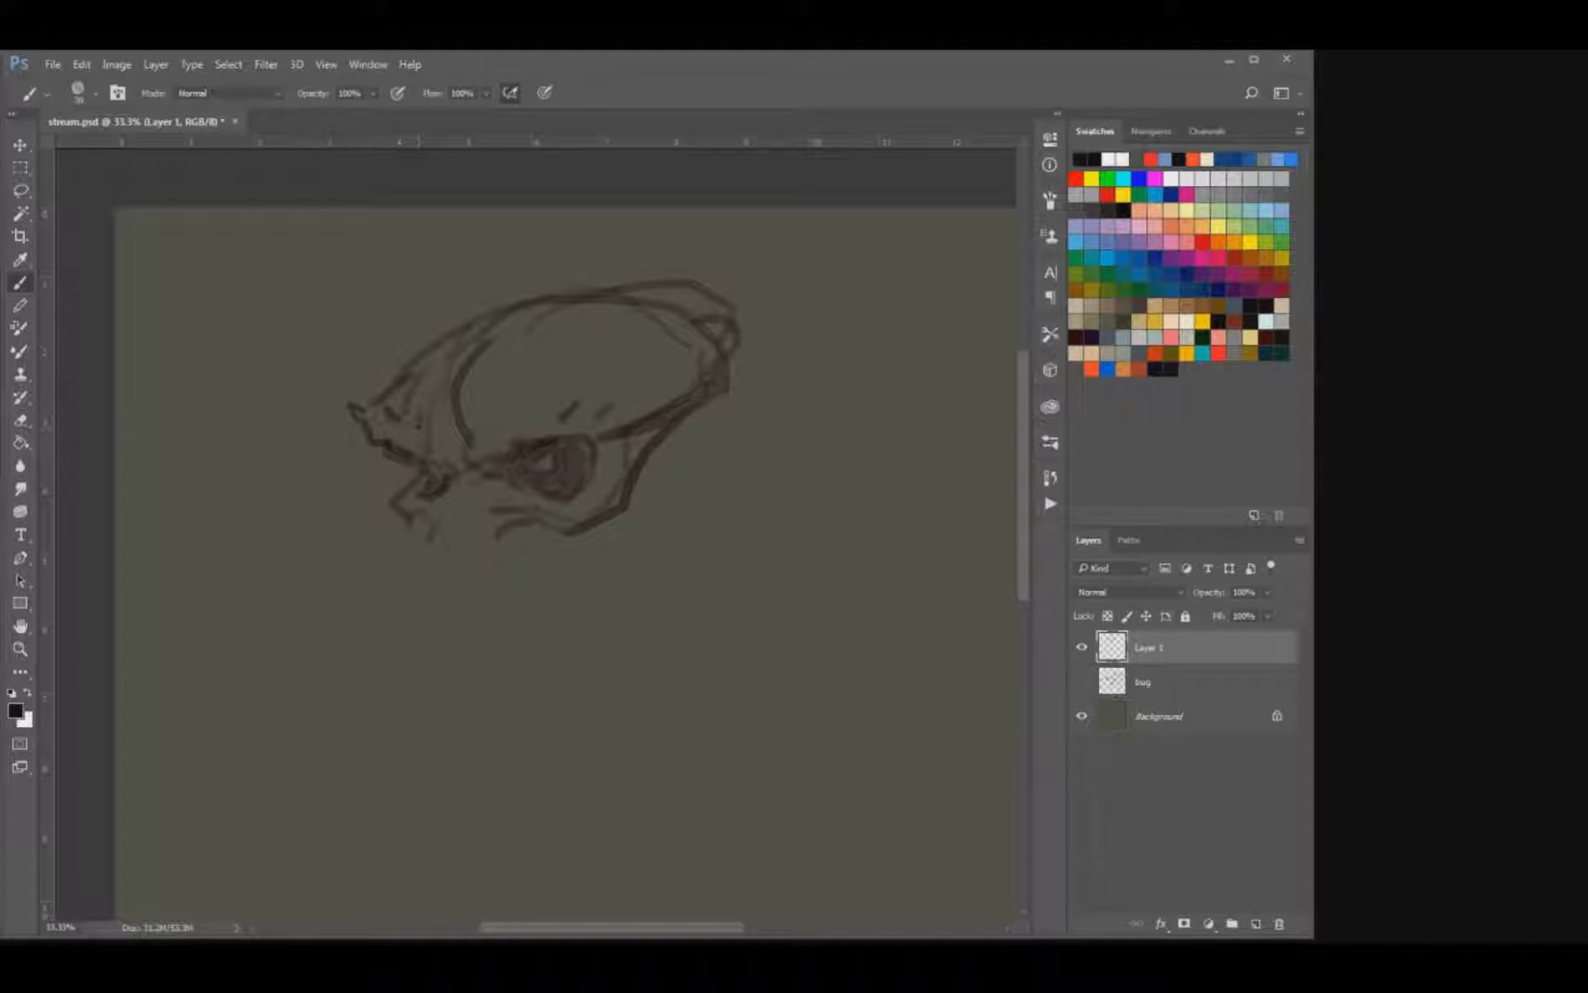
drag(525, 418, 537, 405)
drag(421, 419, 428, 430)
Erase the outer bulge at the back of the cranium and redraw the contour down to the cheekbone.
key(e)
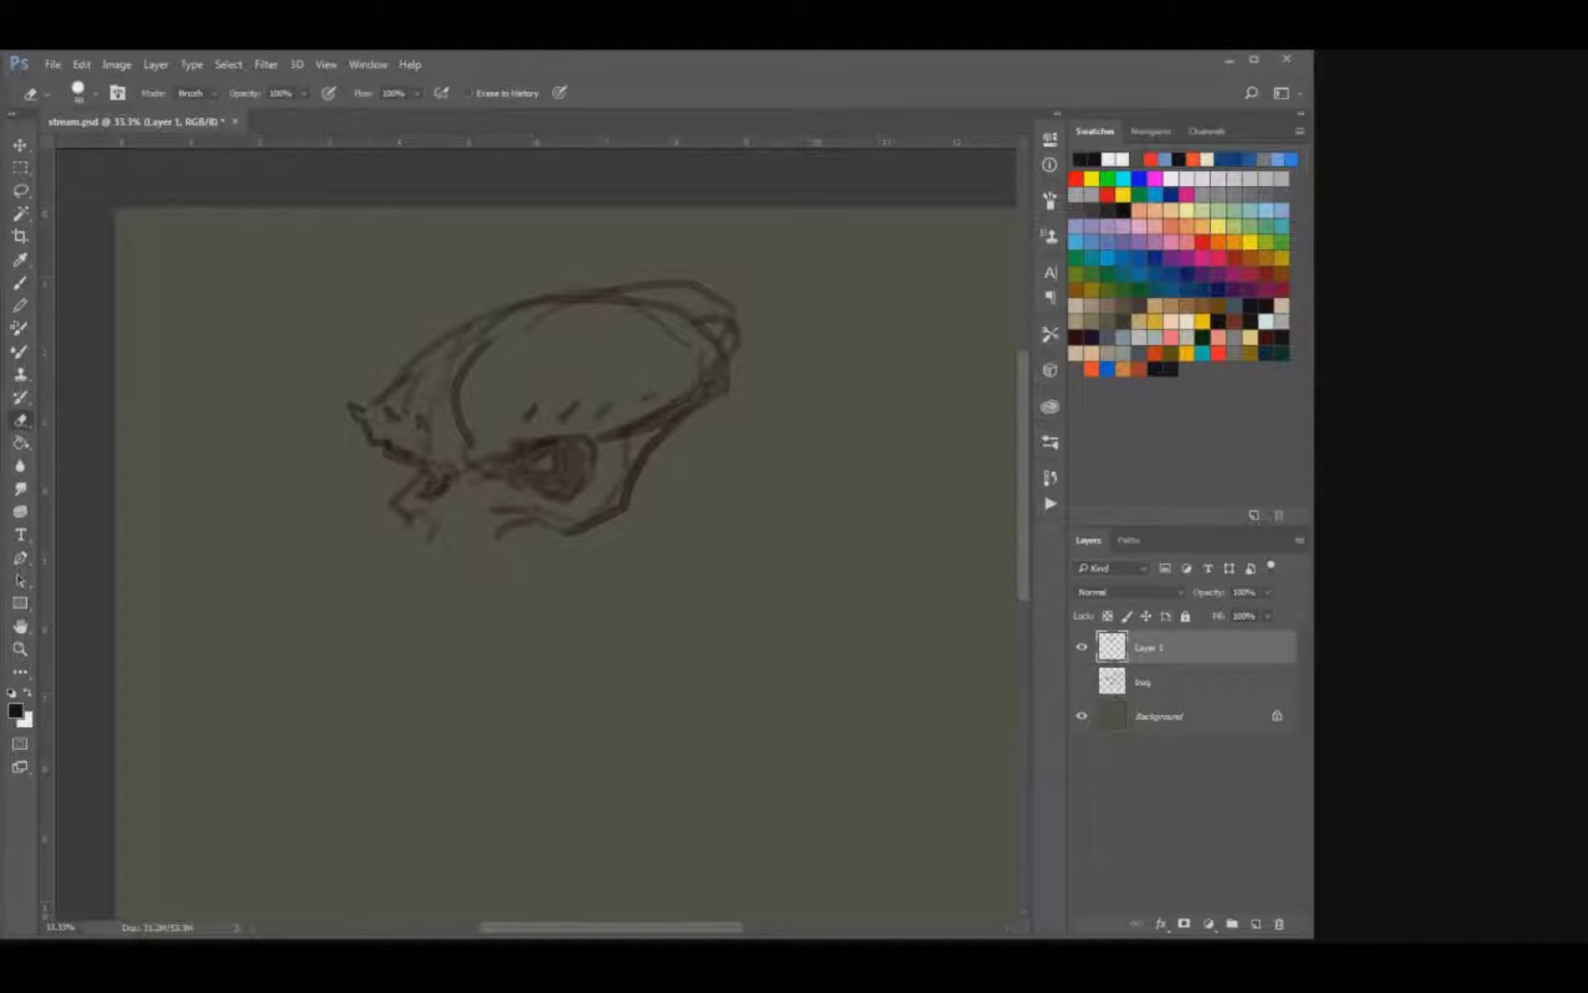
mouse_move(728, 340)
mouse_down()
mouse_move(686, 285)
mouse_move(620, 288)
mouse_move(695, 322)
mouse_move(684, 312)
mouse_move(721, 356)
mouse_up()
key(b)
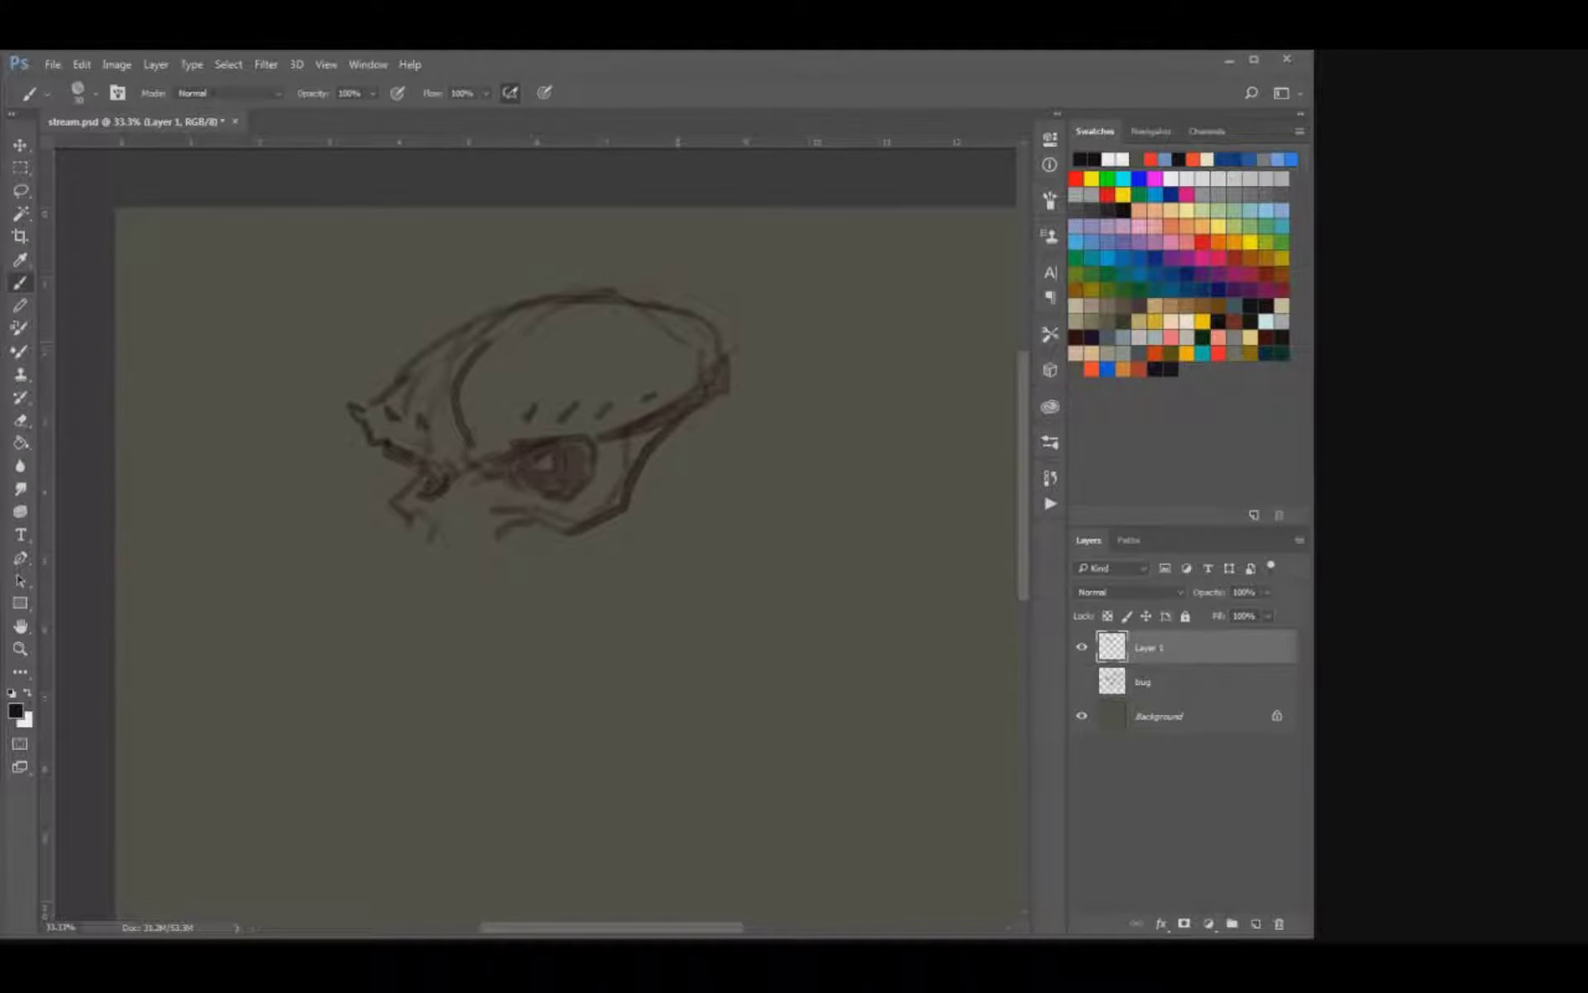
mouse_move(703, 324)
mouse_down()
mouse_move(727, 367)
mouse_move(626, 462)
mouse_move(637, 488)
mouse_move(610, 524)
mouse_up()
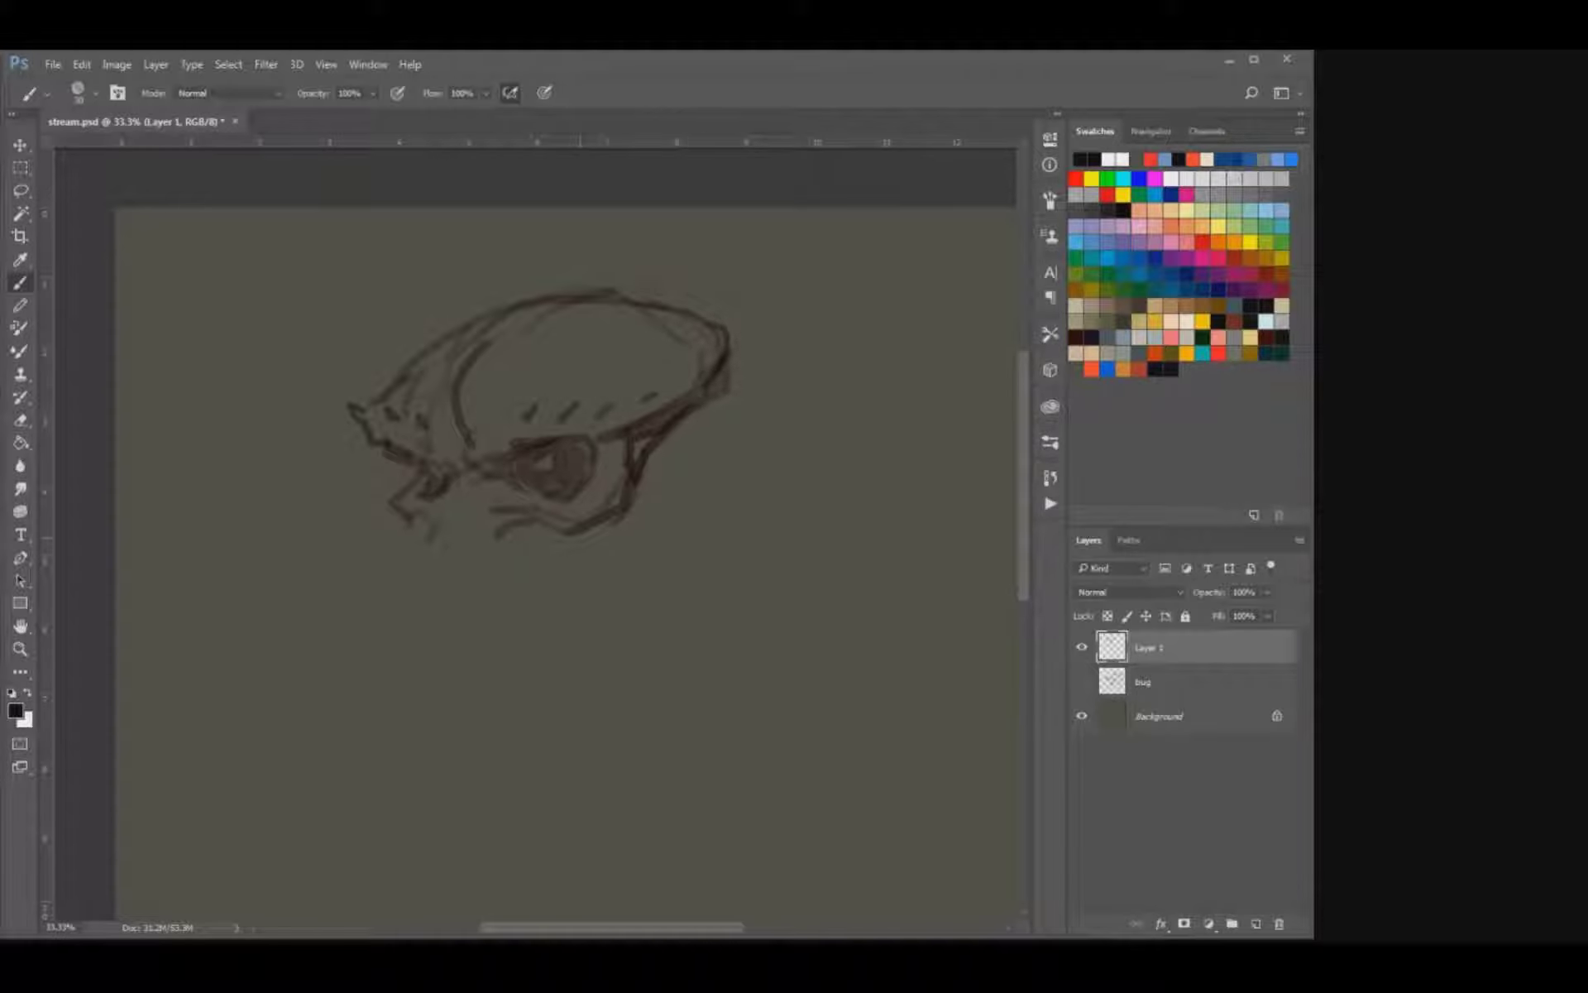
Draw a row of narrow upper teeth between the two cheekbones below the eyes.
drag(498, 525, 523, 508)
mouse_move(478, 505)
mouse_down()
mouse_move(475, 538)
mouse_move(444, 523)
mouse_move(467, 527)
mouse_move(455, 547)
mouse_move(420, 516)
mouse_up()
key(e)
key(b)
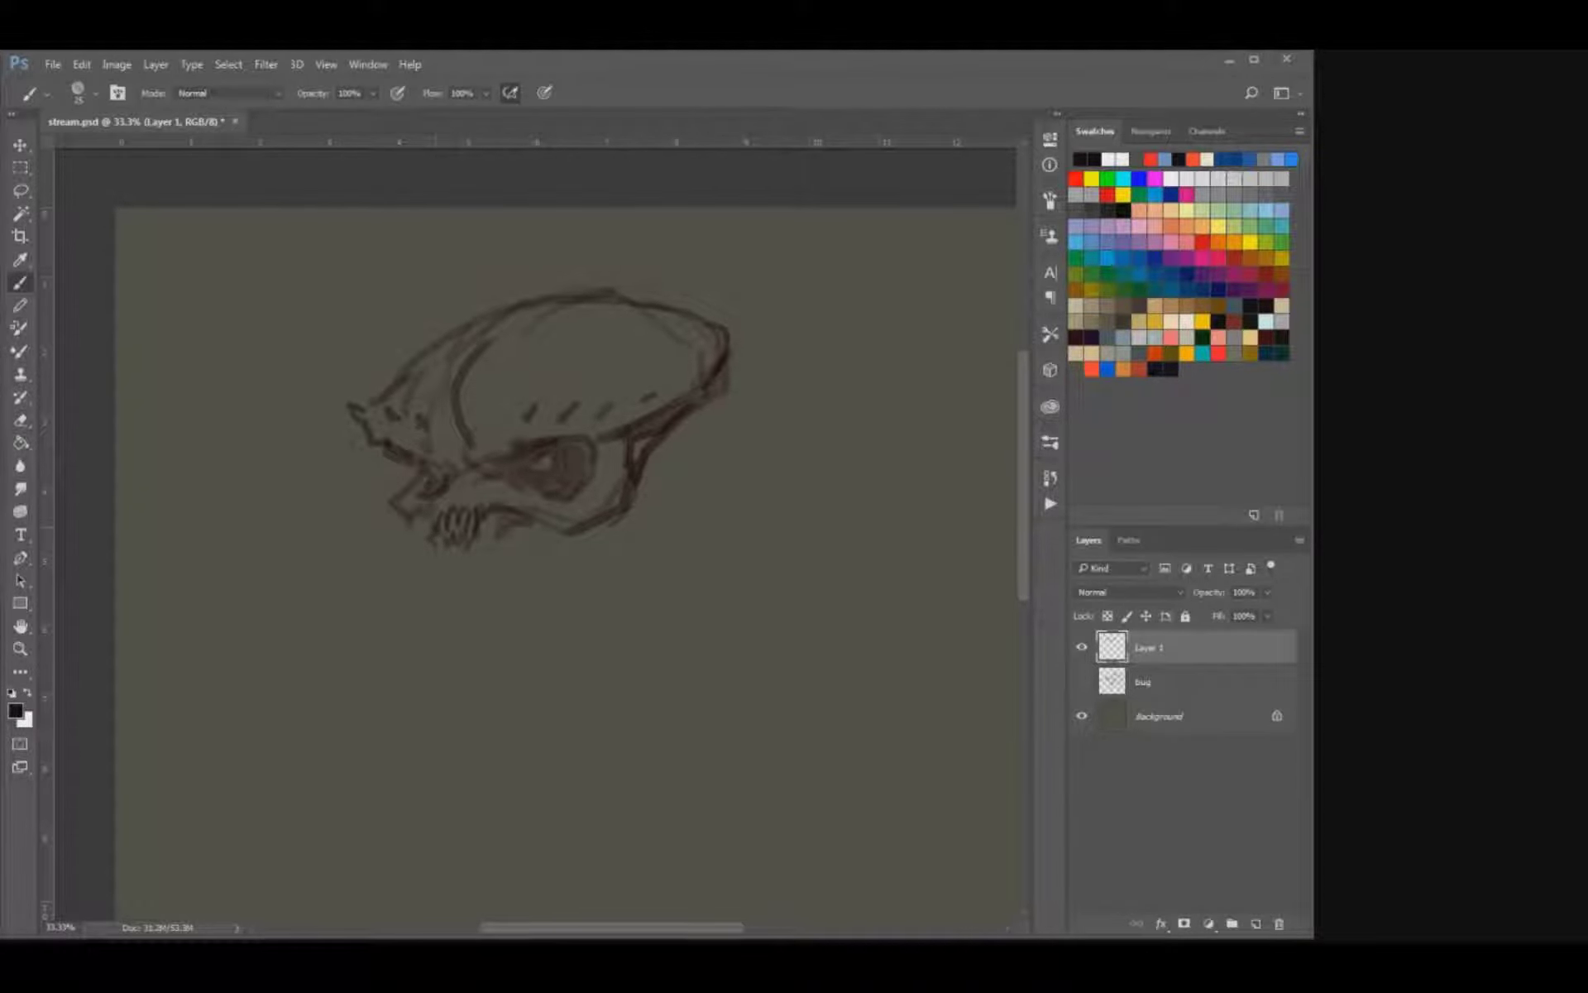
Refine the cheekbone under and behind the near eye by redrawing and trimming its outer edge.
mouse_move(529, 493)
mouse_down()
mouse_move(503, 515)
mouse_move(488, 498)
mouse_move(596, 526)
mouse_move(679, 424)
mouse_up()
key(e)
key(b)
key(e)
key(bracketright)
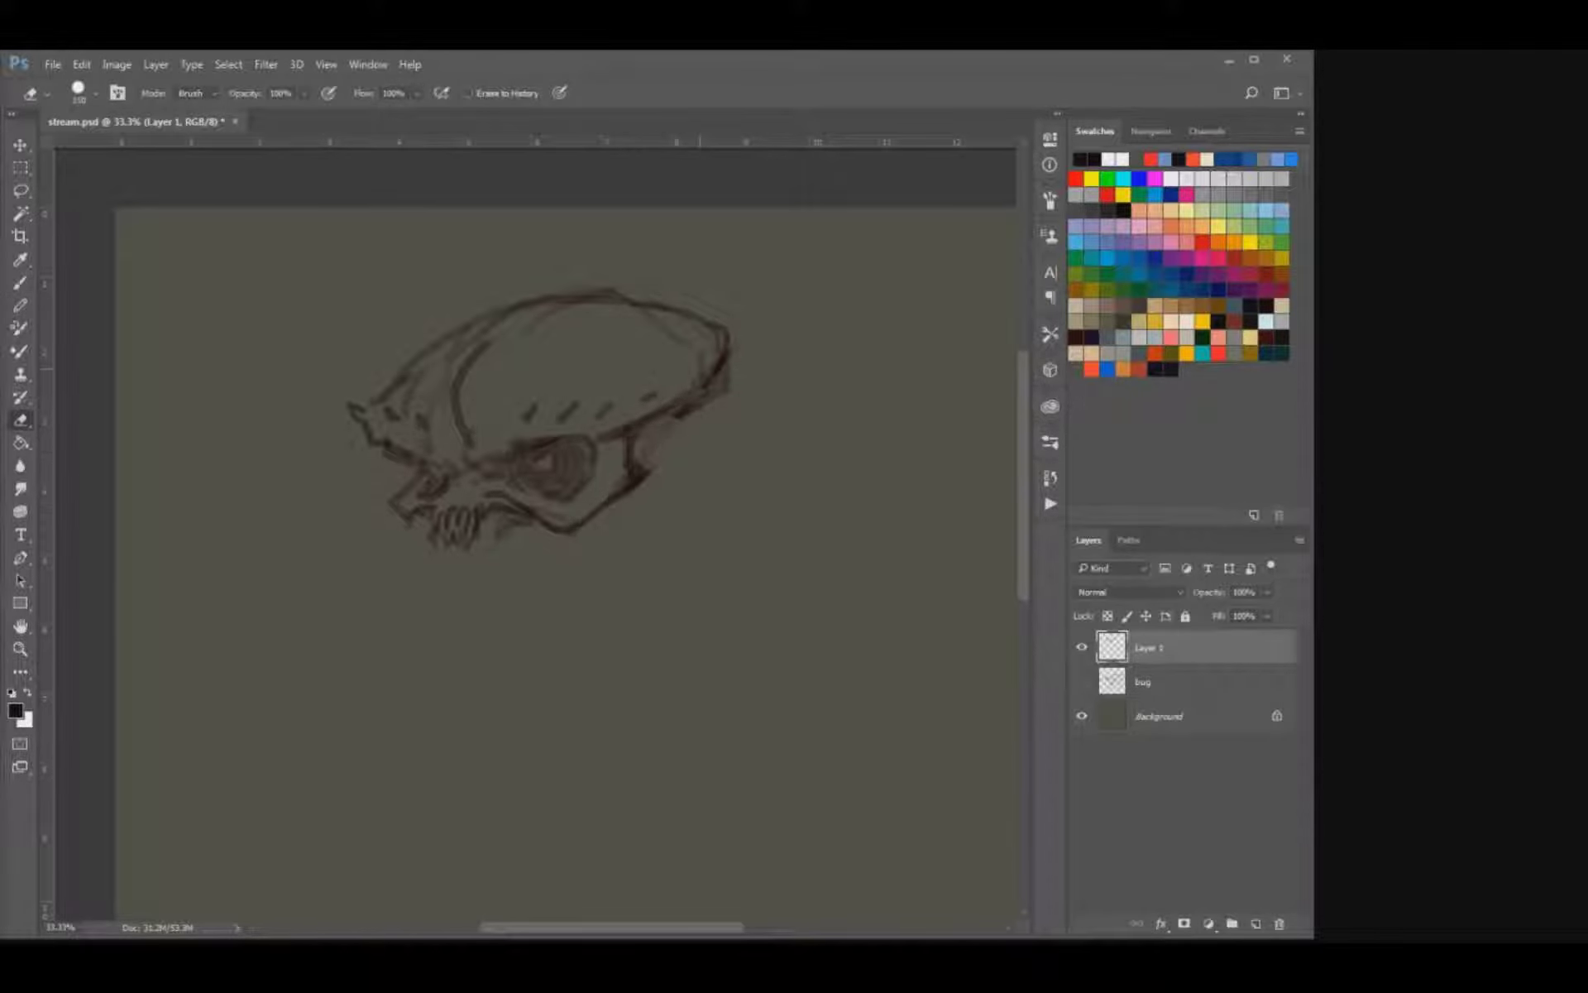
Erase the rough forehead and crown lines and redraw them as a cleaner two-lobed skull contour.
mouse_move(451, 423)
mouse_down()
mouse_move(443, 342)
mouse_move(415, 368)
mouse_move(410, 352)
mouse_move(449, 324)
mouse_up()
key(b)
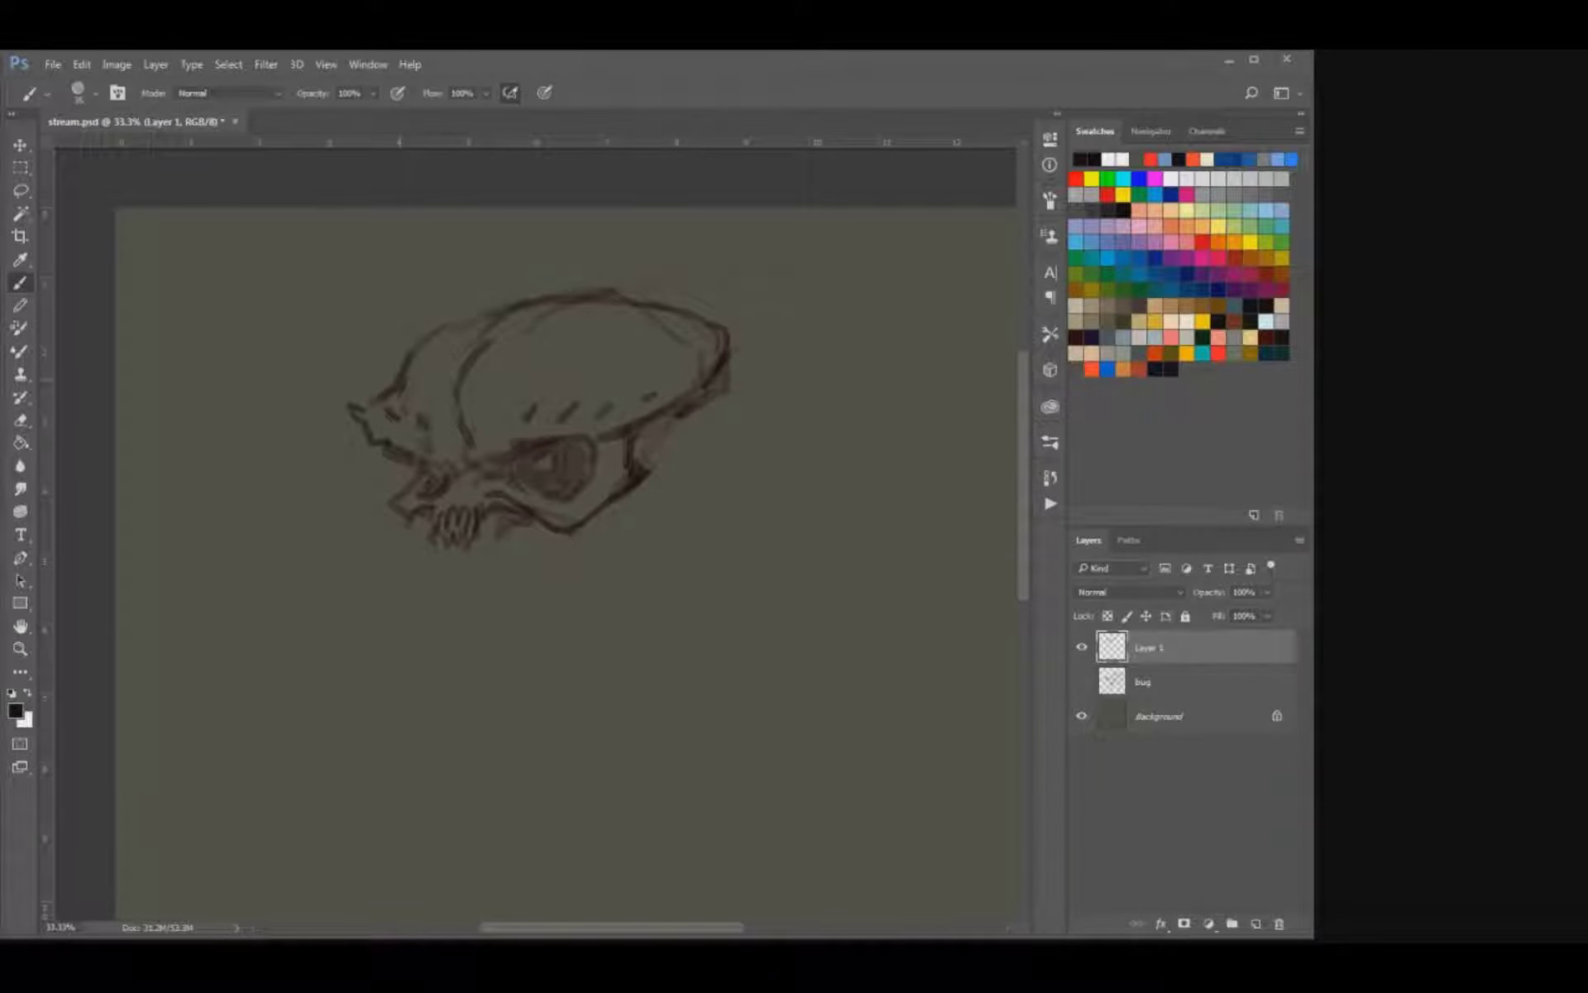
mouse_move(609, 297)
mouse_down()
mouse_move(707, 311)
mouse_move(655, 321)
mouse_up()
key(e)
mouse_move(699, 306)
mouse_down()
mouse_move(612, 287)
mouse_move(582, 303)
mouse_move(619, 303)
mouse_up()
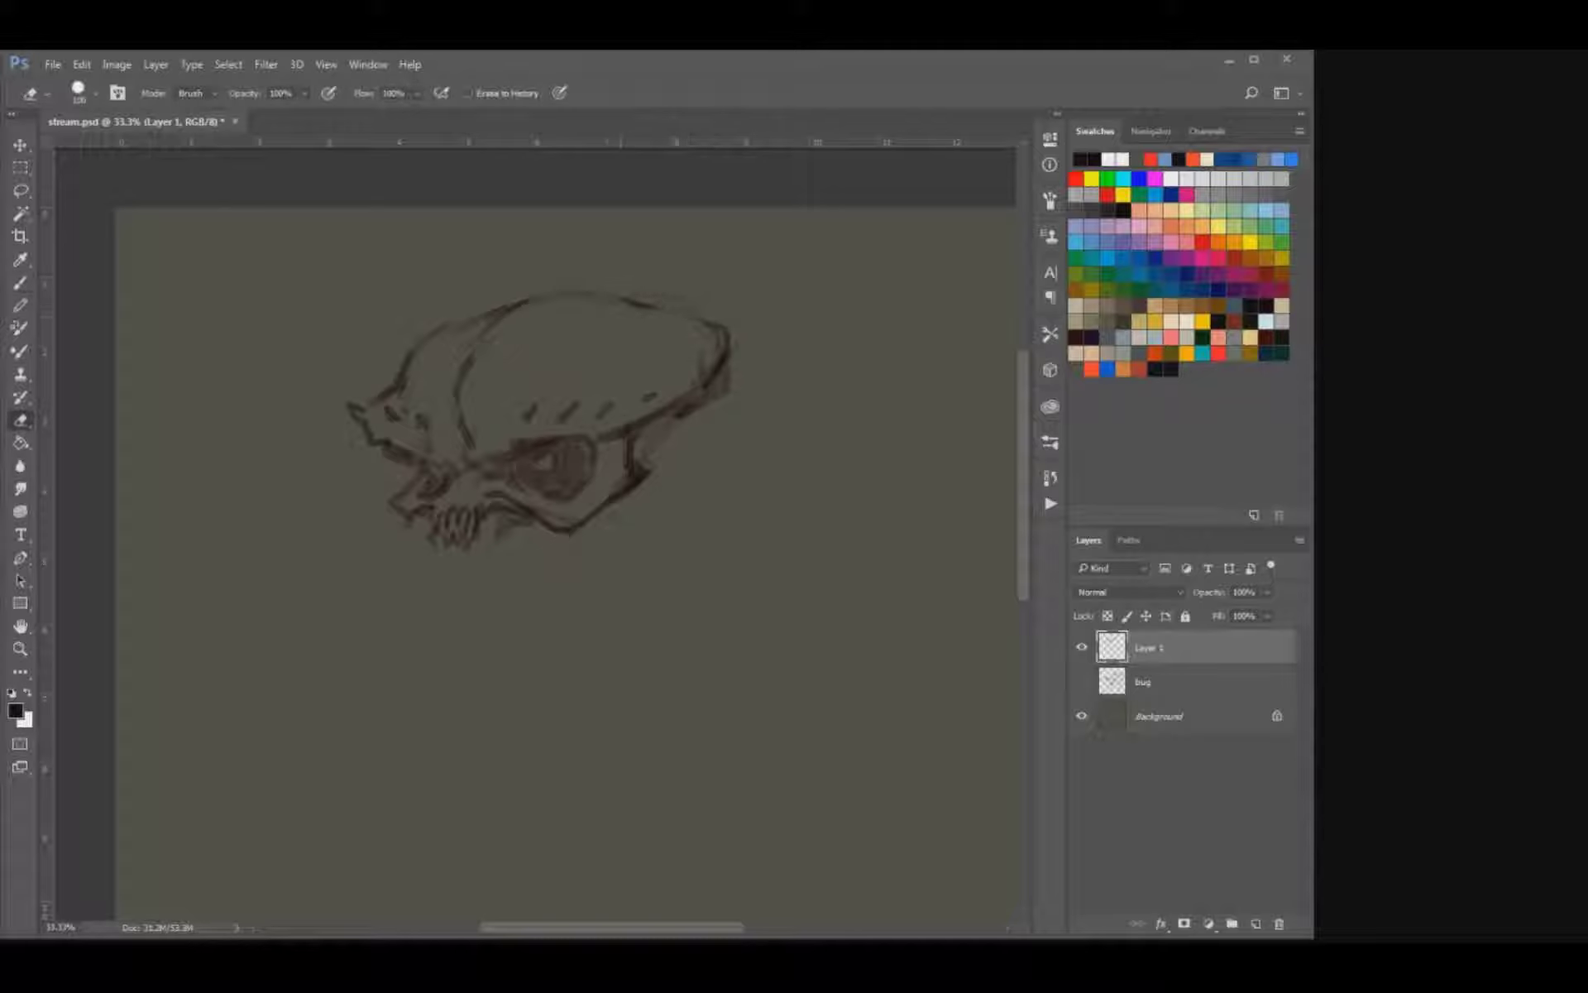
key(b)
mouse_move(426, 341)
mouse_down()
mouse_move(474, 304)
mouse_move(637, 297)
mouse_up()
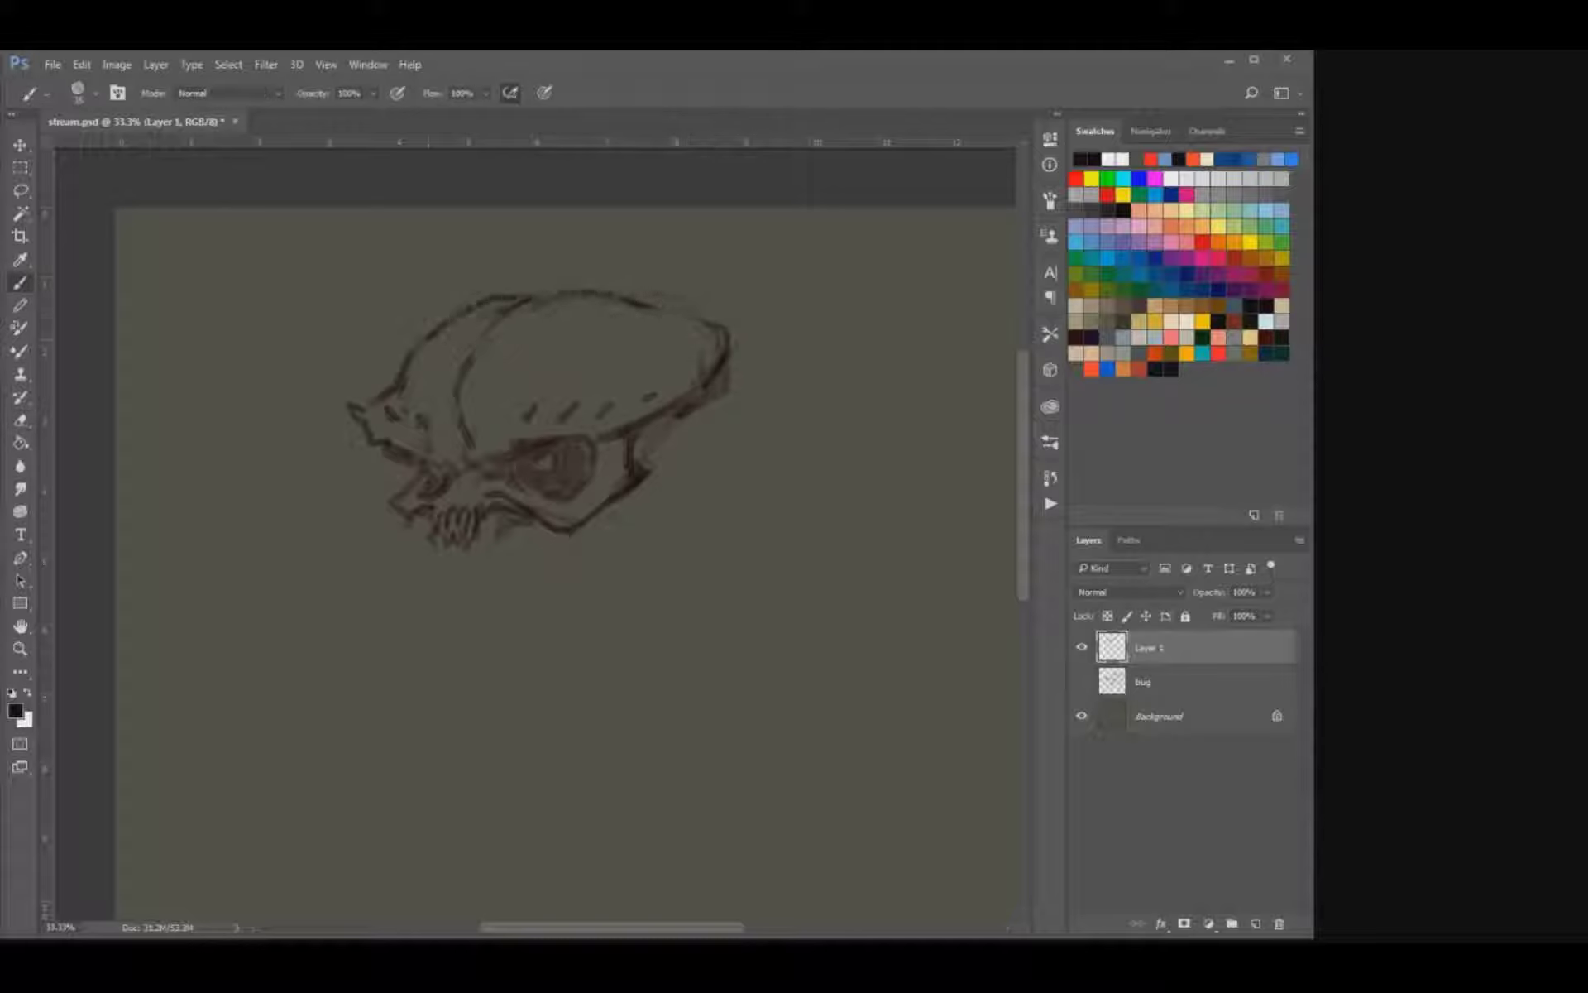
Erase the stray lines around the rear tip and lower back edge of the skull.
key(e)
drag(723, 392, 680, 418)
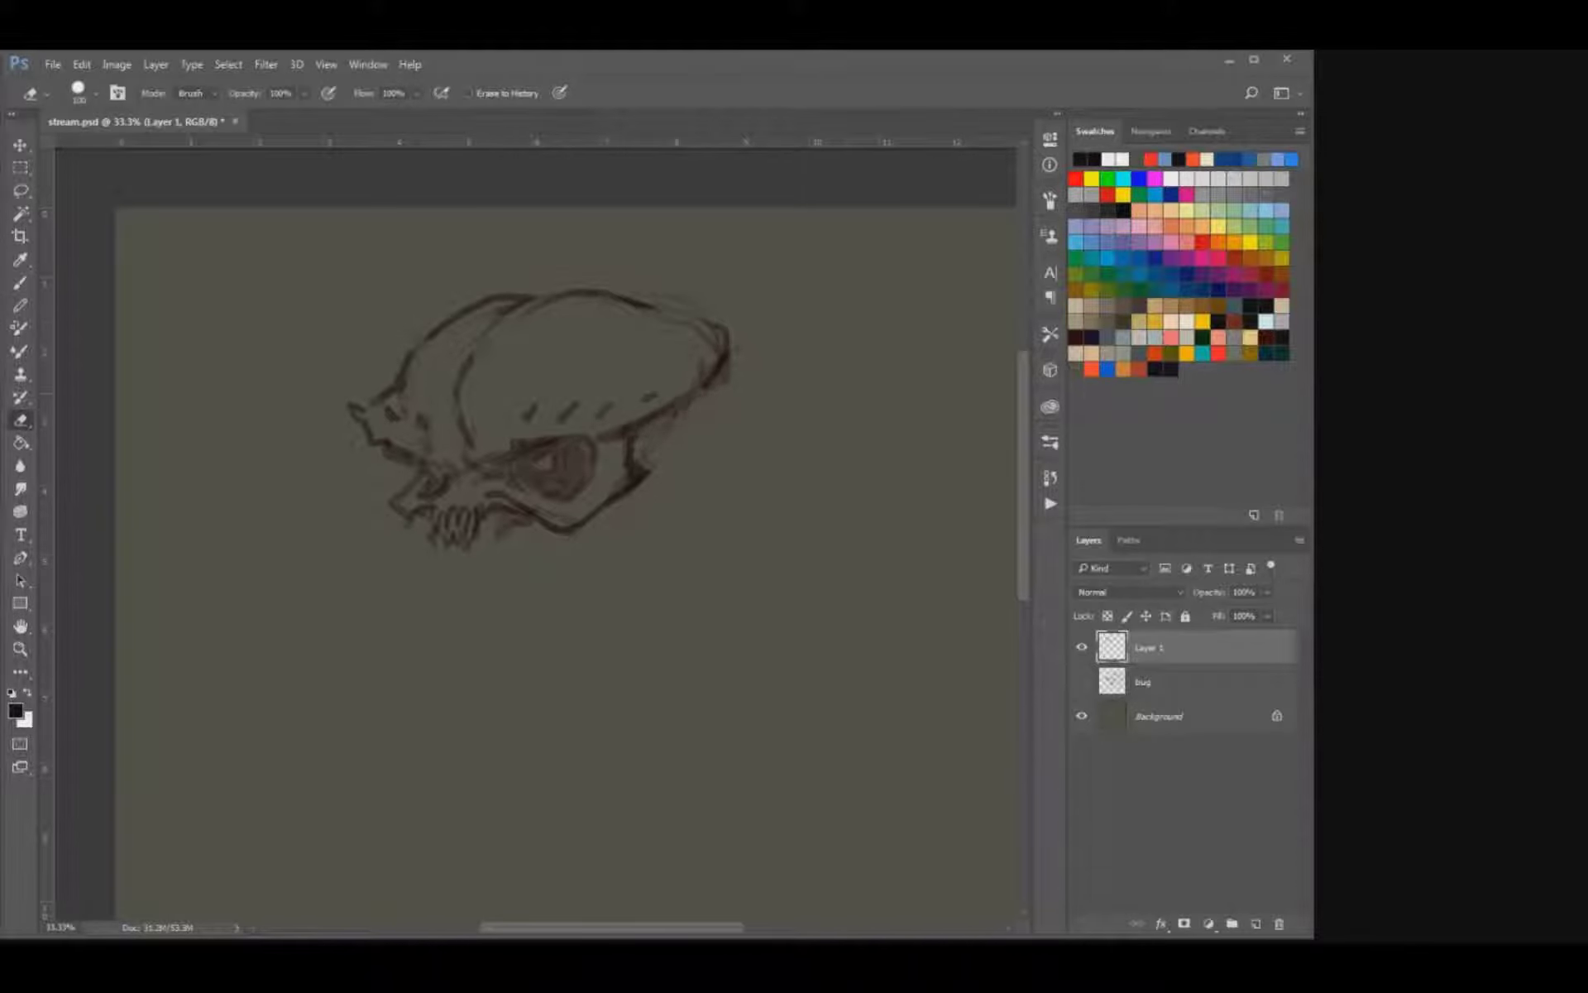
mouse_move(729, 321)
mouse_down()
mouse_move(707, 351)
mouse_move(671, 312)
mouse_move(725, 363)
mouse_up()
key(b)
Draw a row of lower teeth beneath the upper ones and a short jaw line below the cheek.
drag(594, 414, 614, 373)
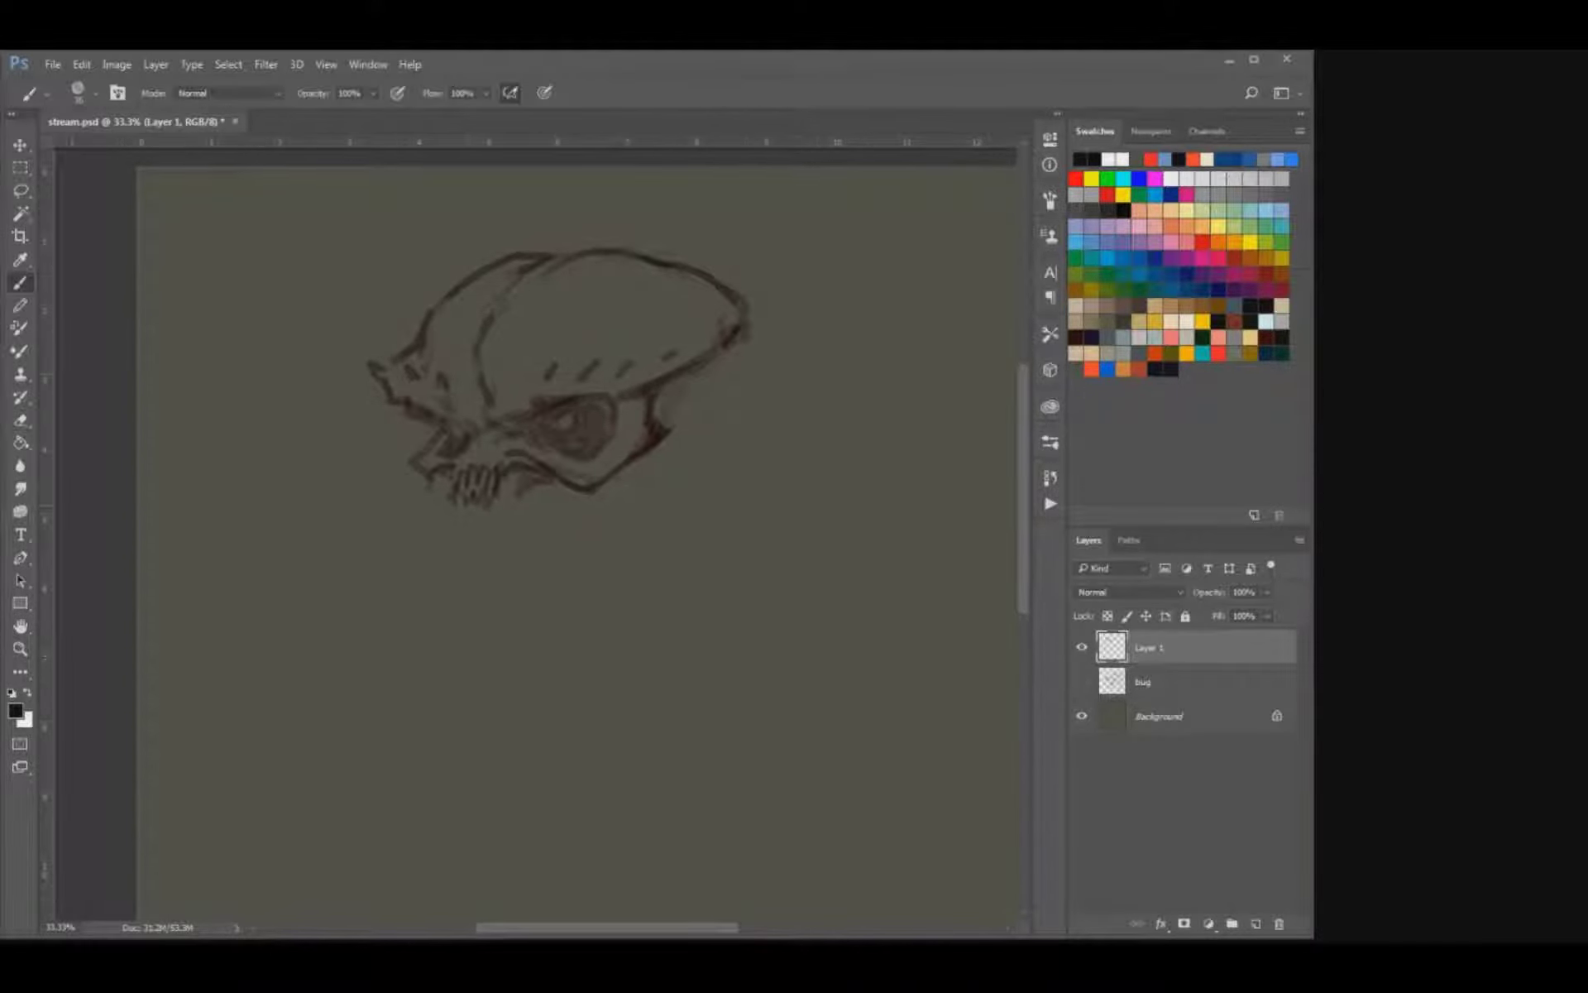
mouse_move(459, 521)
mouse_down()
mouse_move(468, 549)
mouse_move(492, 546)
mouse_move(495, 513)
mouse_move(473, 521)
mouse_up()
mouse_move(480, 515)
mouse_down()
mouse_move(488, 528)
mouse_move(549, 506)
mouse_move(571, 552)
mouse_move(556, 532)
mouse_up()
key(e)
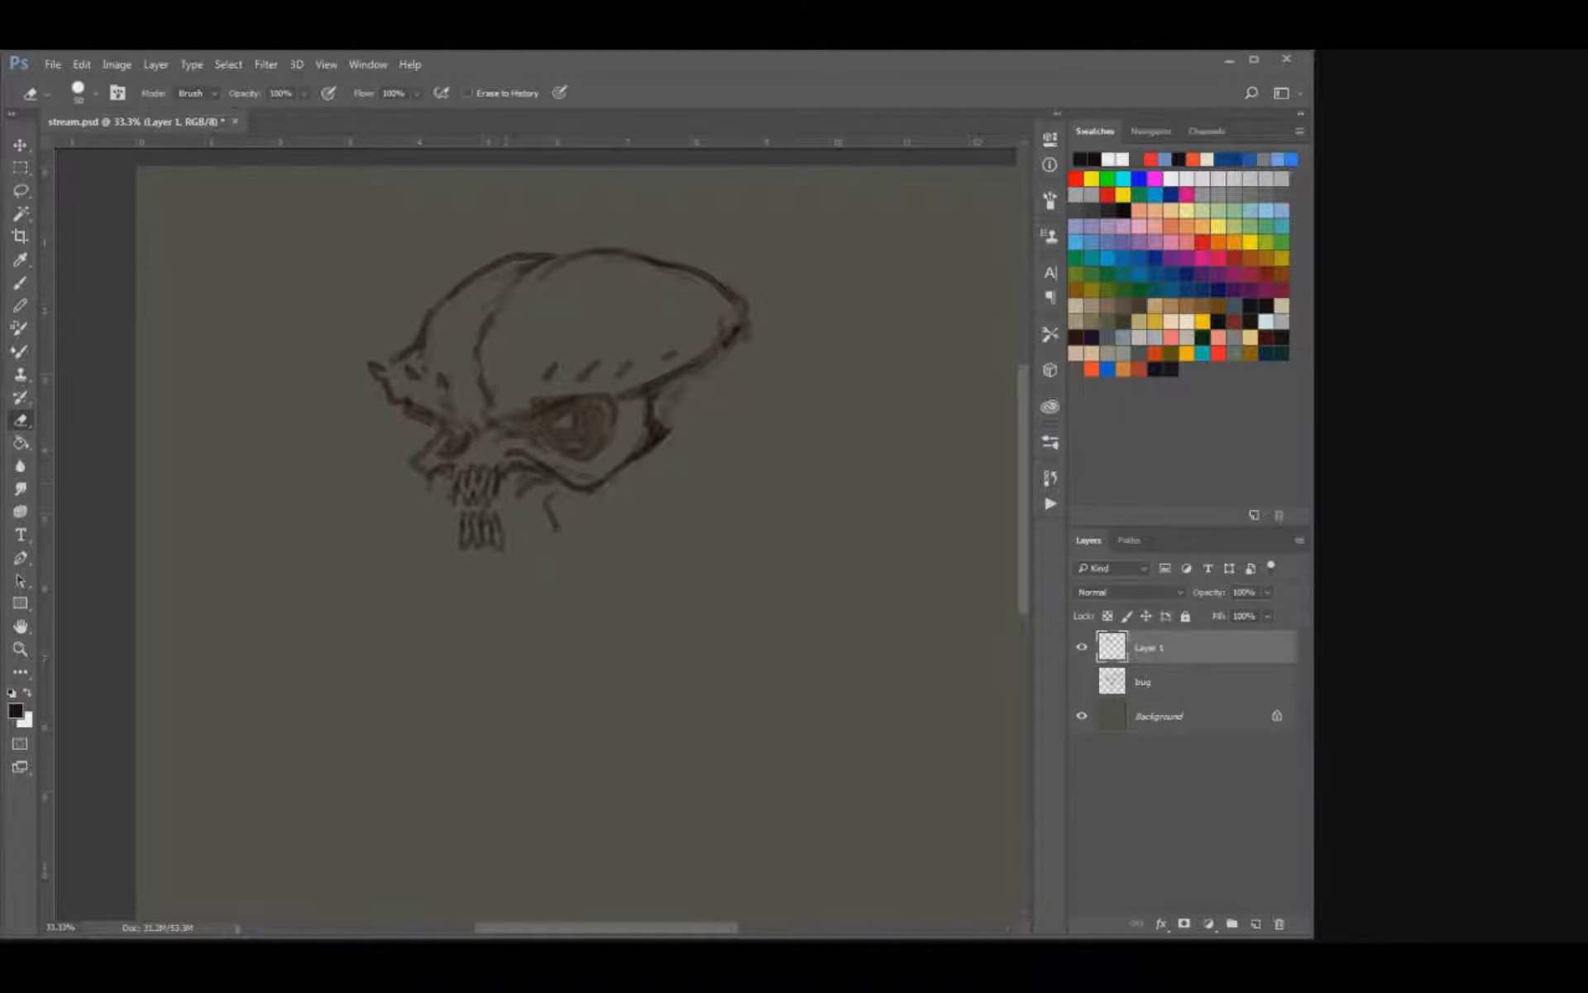
key(b)
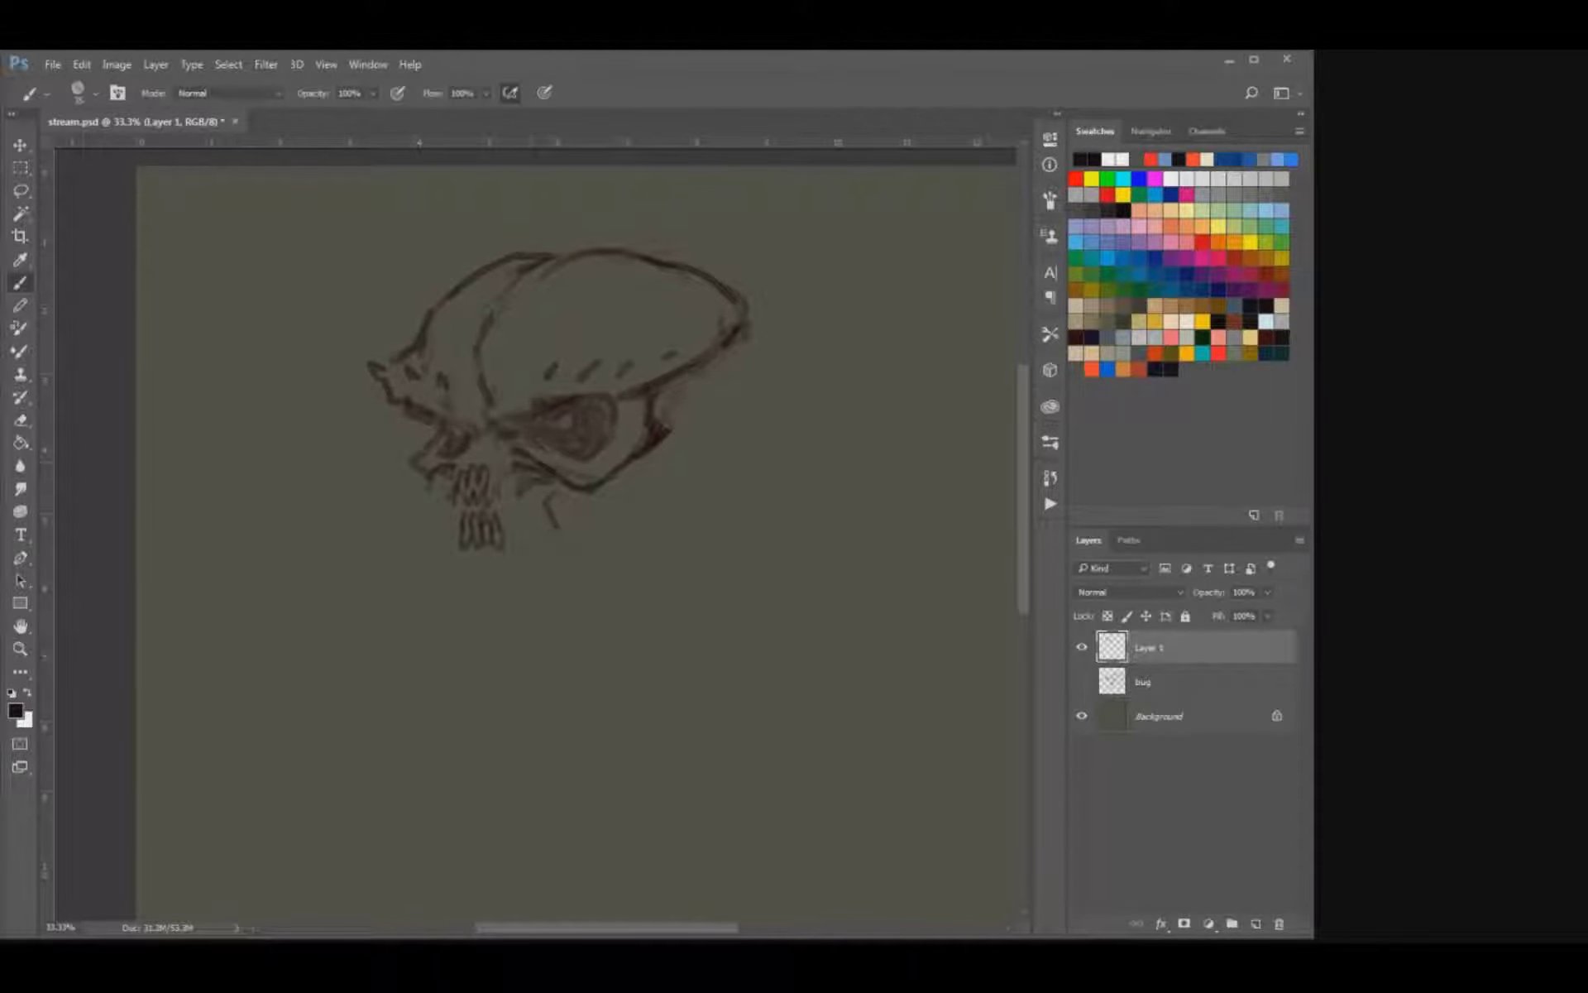
Draw long narrow ridges from between the eyes down over the upper teeth, cleaning up overlapping lines.
mouse_move(486, 428)
mouse_down()
mouse_move(484, 475)
mouse_move(504, 500)
mouse_up()
key(e)
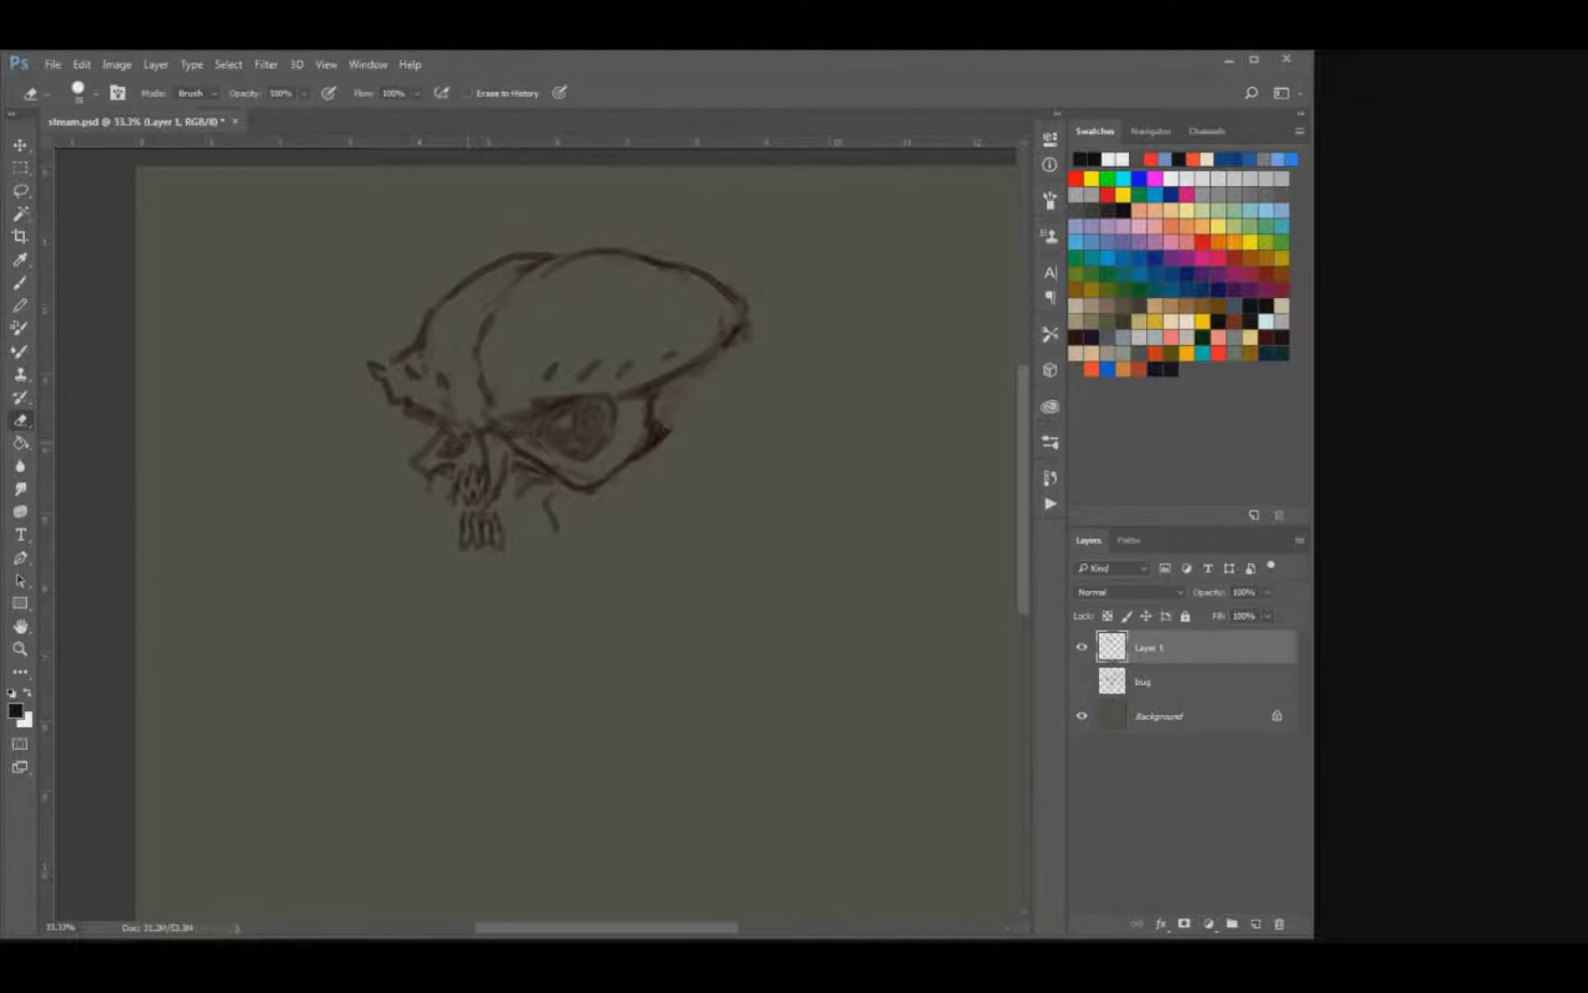
key(b)
drag(472, 436, 474, 480)
key(e)
key(b)
mouse_move(472, 466)
mouse_down()
mouse_move(460, 506)
mouse_move(487, 508)
mouse_up()
key(e)
key(b)
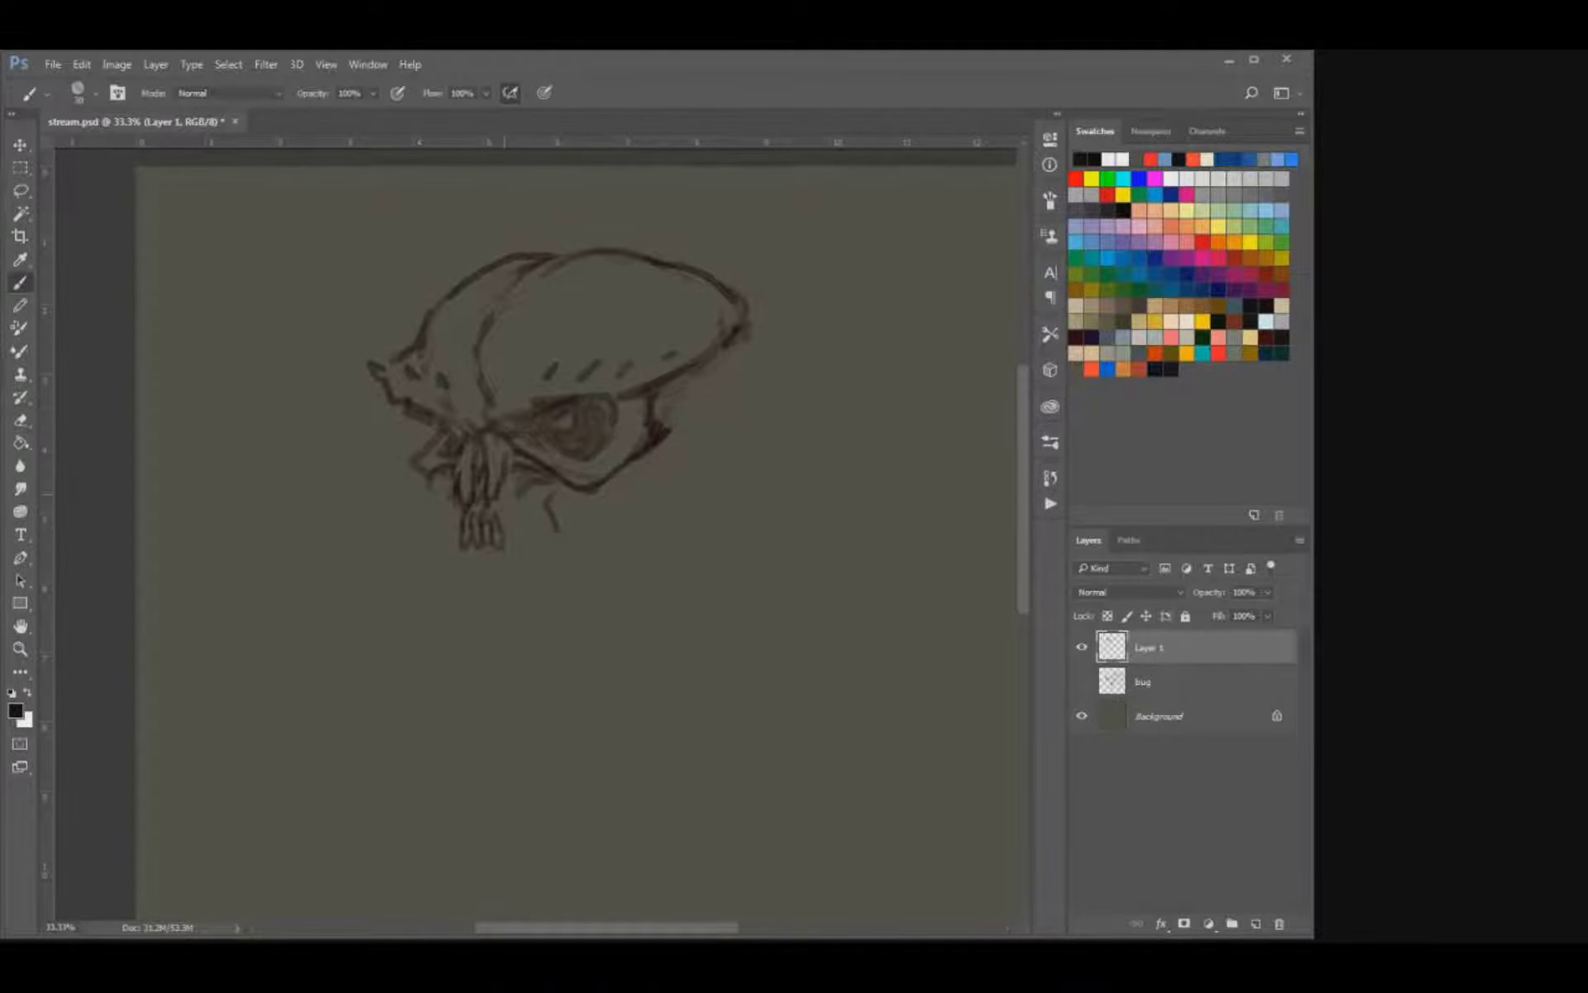
Add long hanging strands on both sides of the teeth and extend the mouth lines downward.
mouse_move(507, 555)
mouse_down()
mouse_move(504, 447)
mouse_move(534, 529)
mouse_move(512, 579)
mouse_up()
key(e)
key(b)
key(bracketright)
key(e)
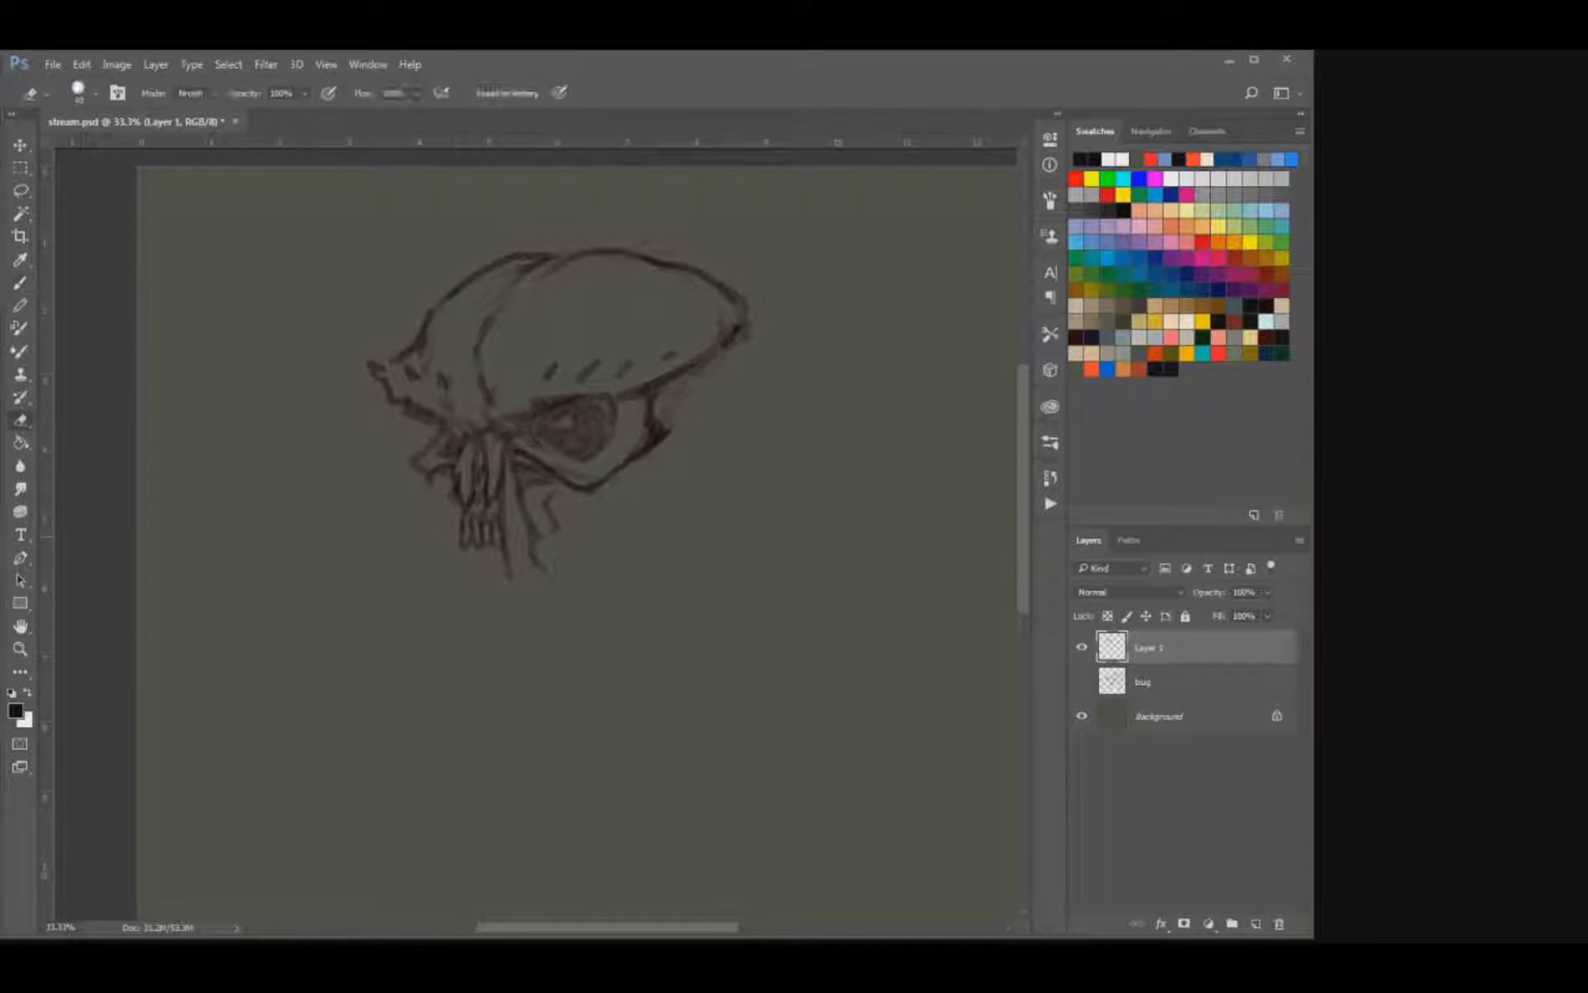
key(b)
mouse_move(445, 478)
mouse_down()
mouse_move(432, 545)
mouse_move(459, 586)
mouse_move(491, 578)
mouse_up()
key(ctrl+z)
key(e)
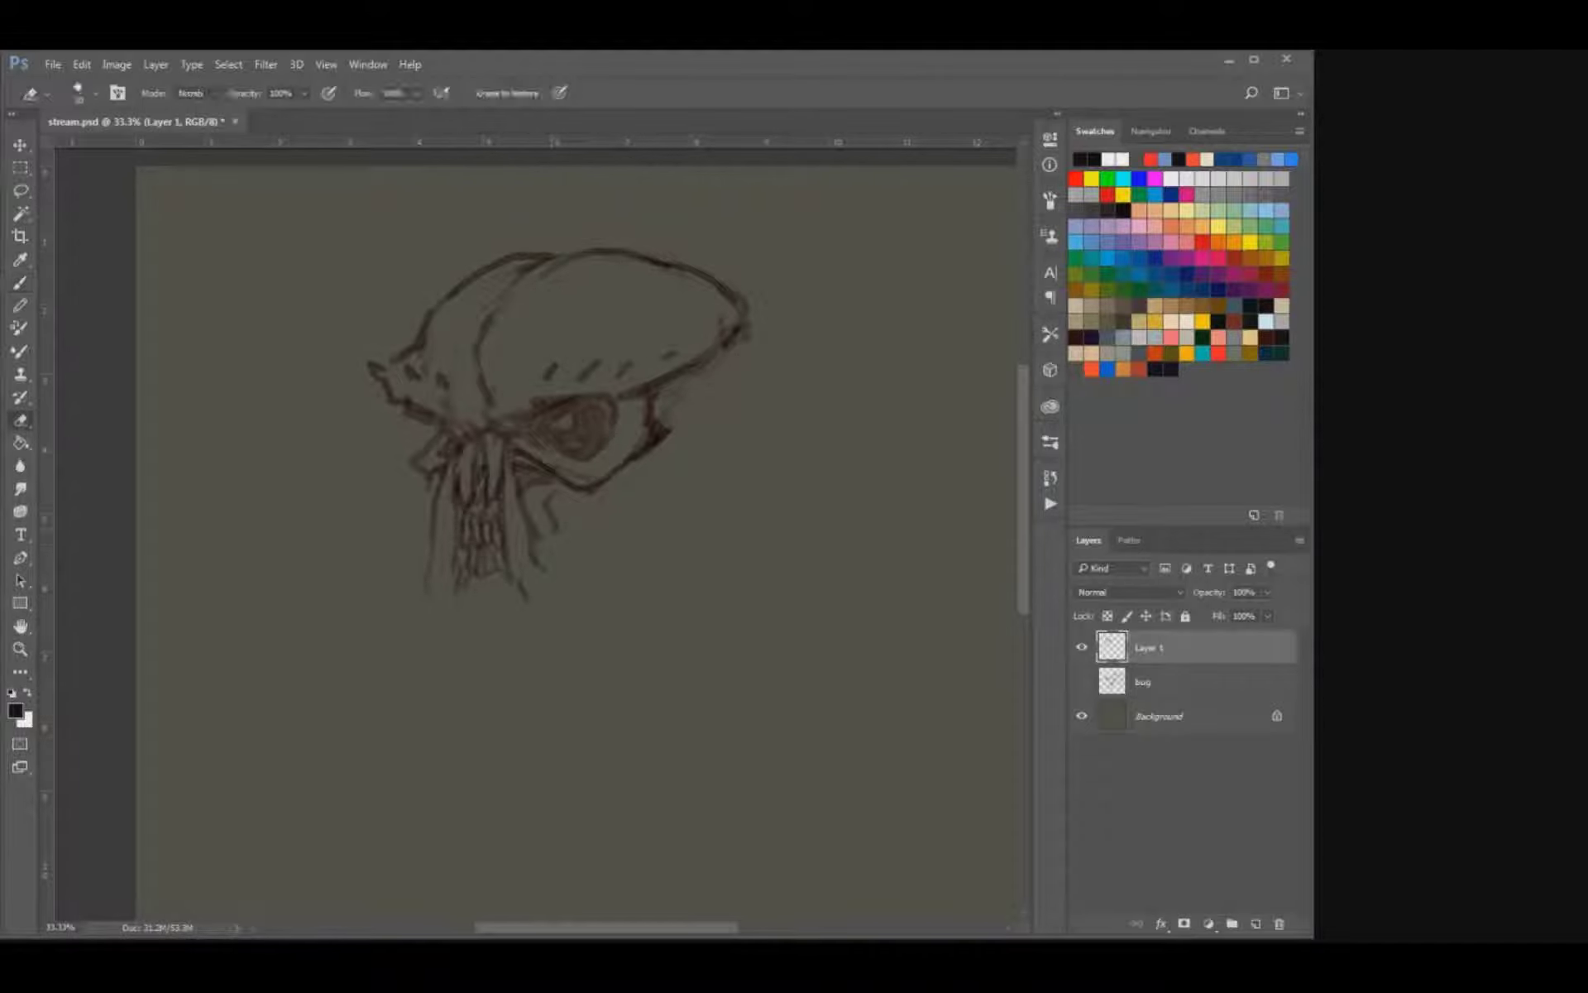
key(b)
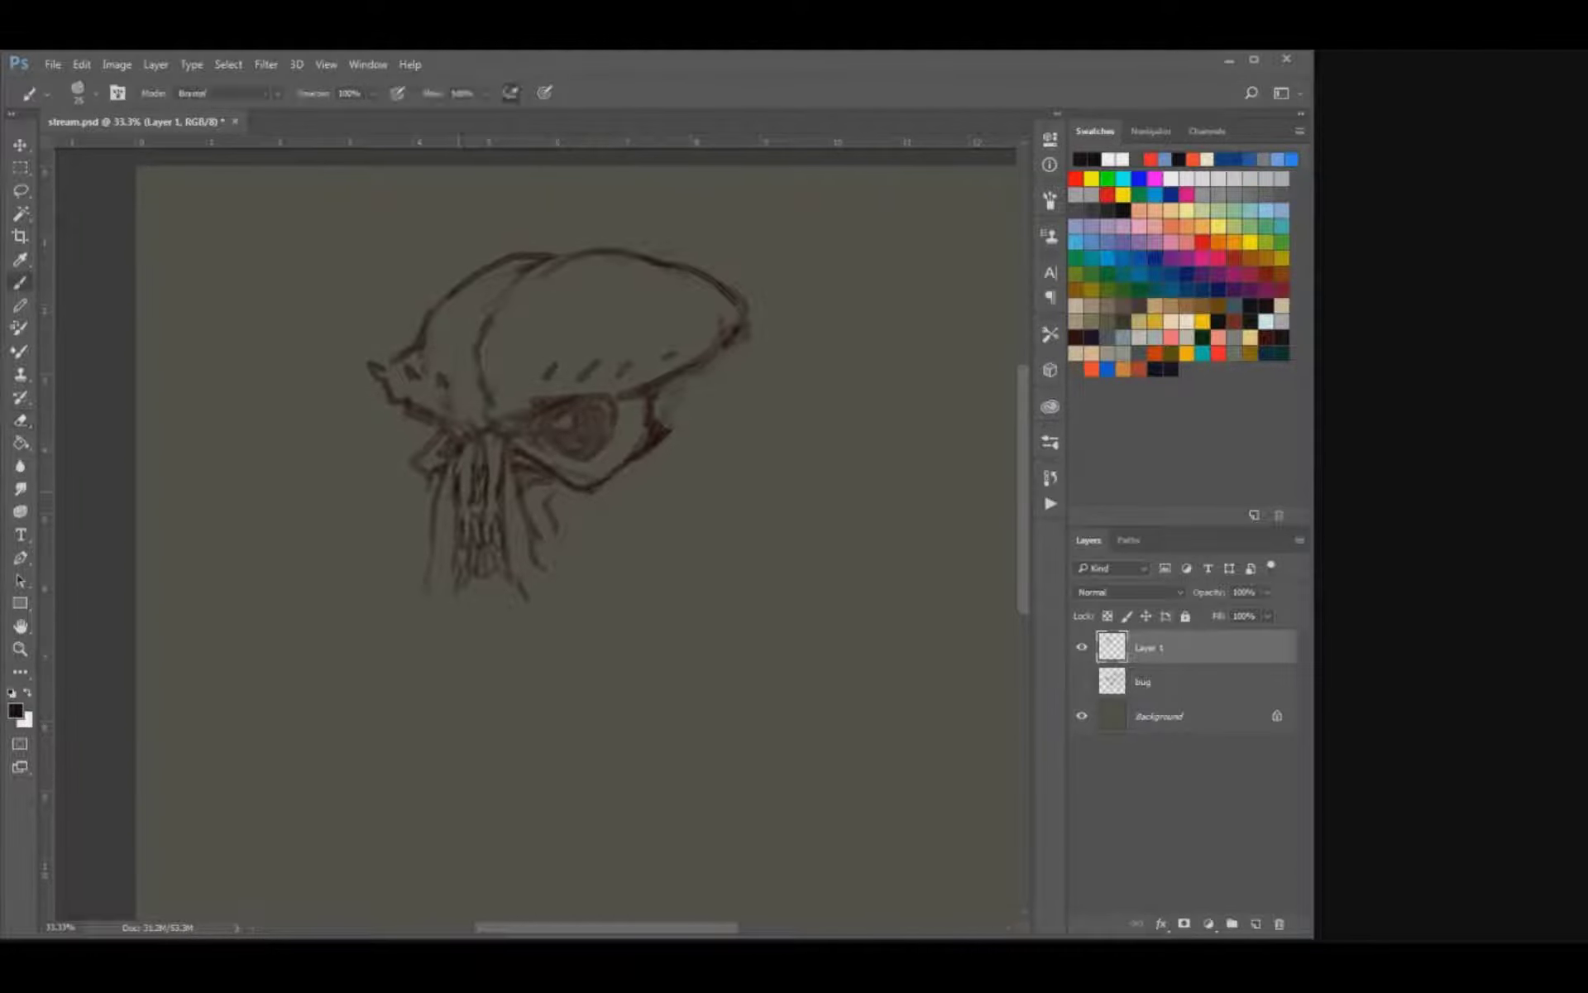
Strengthen the hanging strands on both sides of the teeth and shade the cheek hollow beneath the near eye.
mouse_move(483, 504)
mouse_down()
mouse_move(483, 528)
mouse_move(430, 539)
mouse_move(422, 579)
mouse_up()
key(e)
key(b)
drag(542, 547, 556, 552)
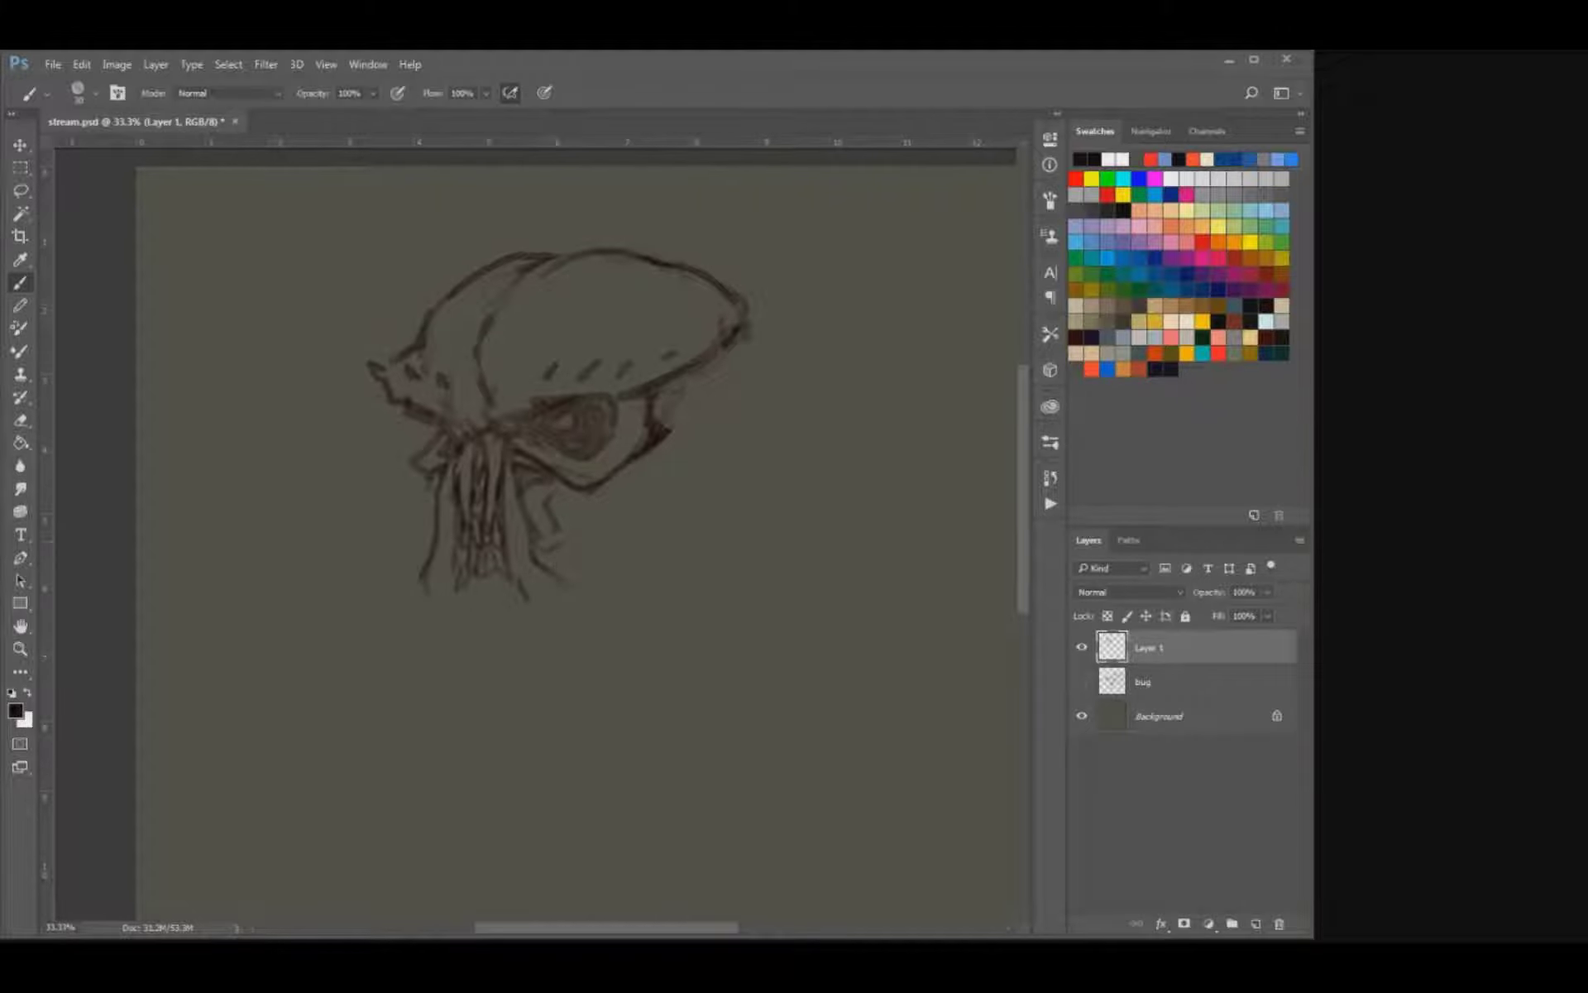
mouse_move(529, 480)
mouse_down()
mouse_move(546, 521)
mouse_move(562, 530)
mouse_move(575, 509)
mouse_move(564, 580)
mouse_up()
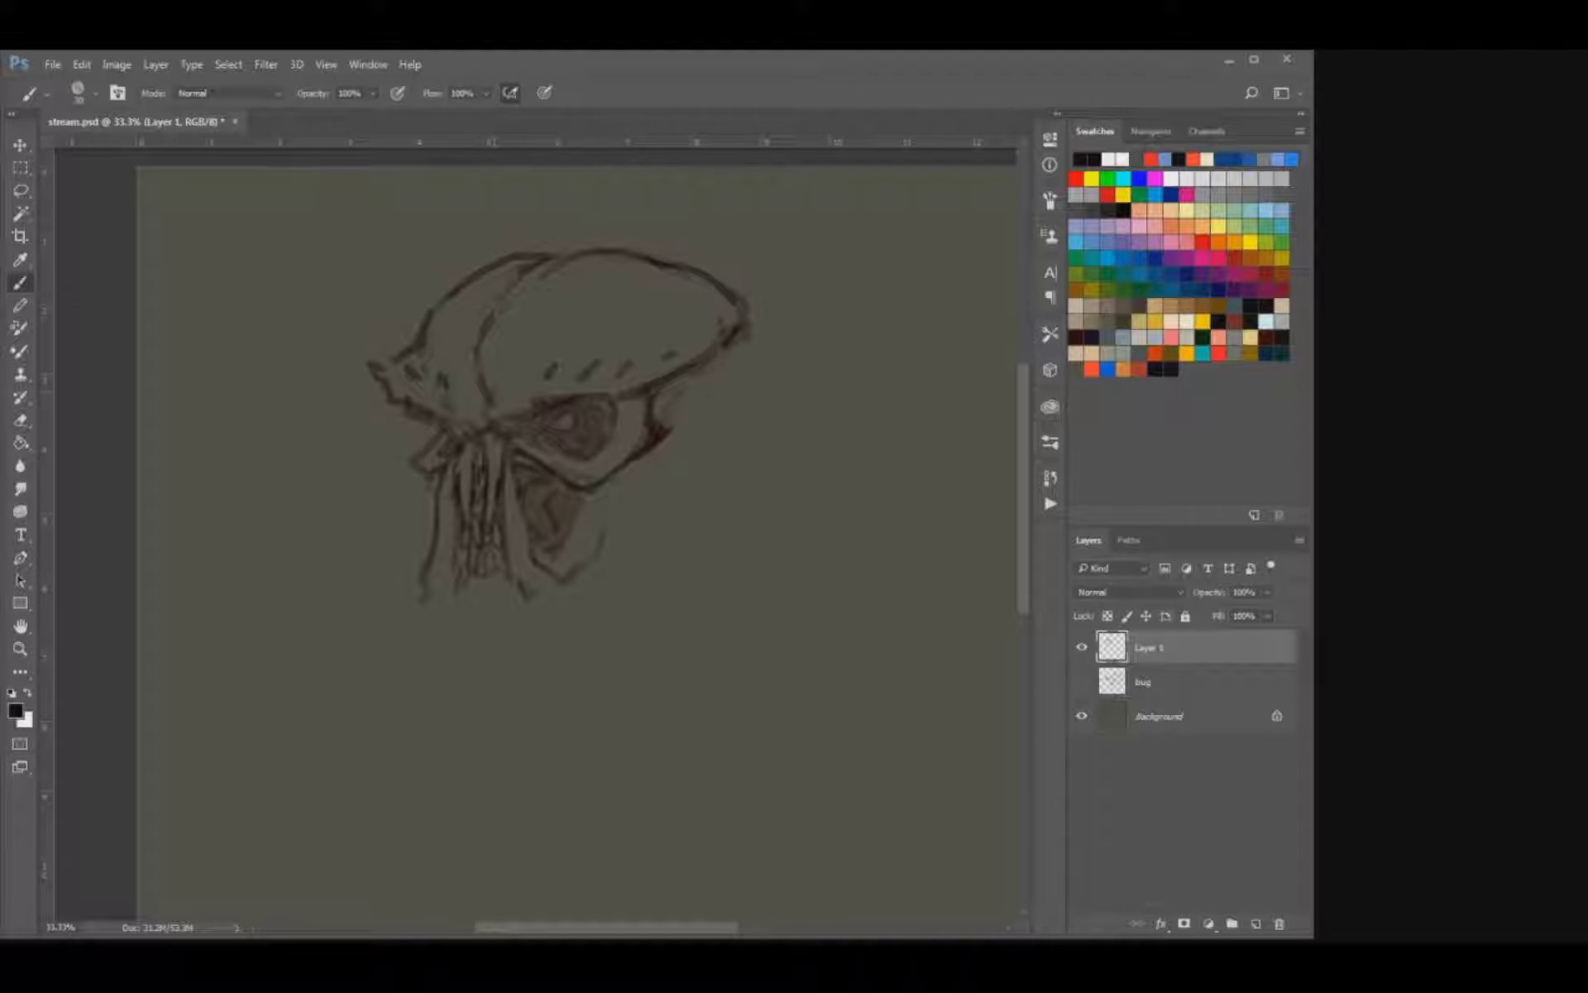
Darken the brow line above the far eye where it runs into the nose bridge.
drag(425, 411, 485, 420)
key(e)
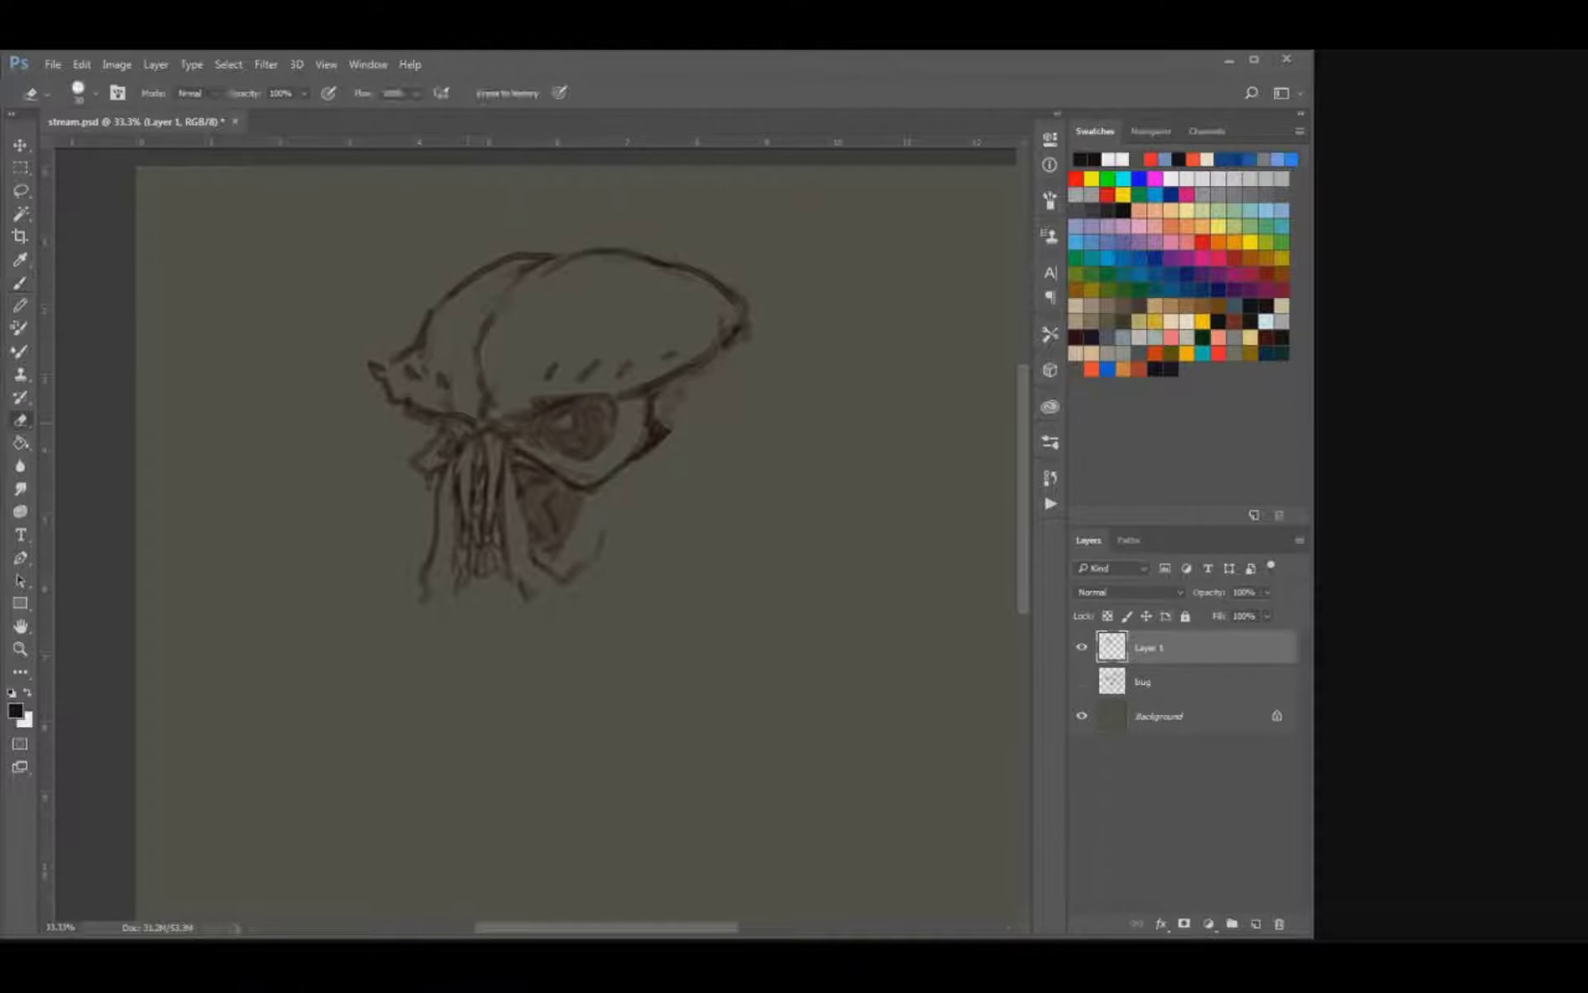
key(b)
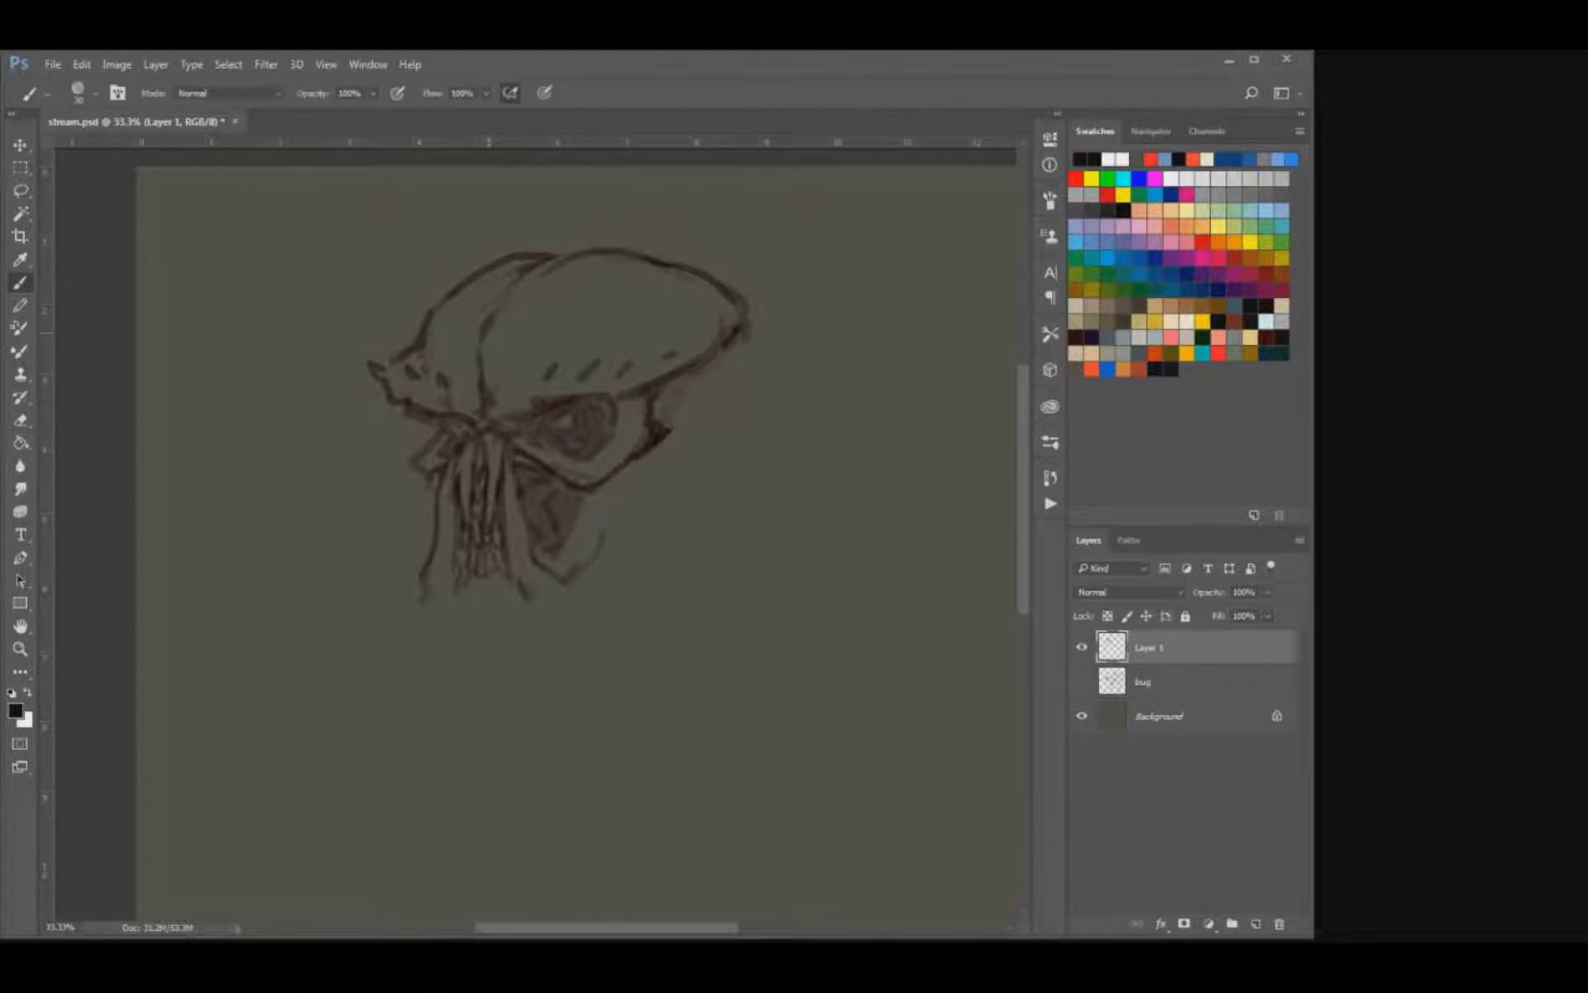
Erase the two-lobed dome outline and redraw it as one low dome running back to the rear tip.
key(e)
drag(521, 256, 422, 331)
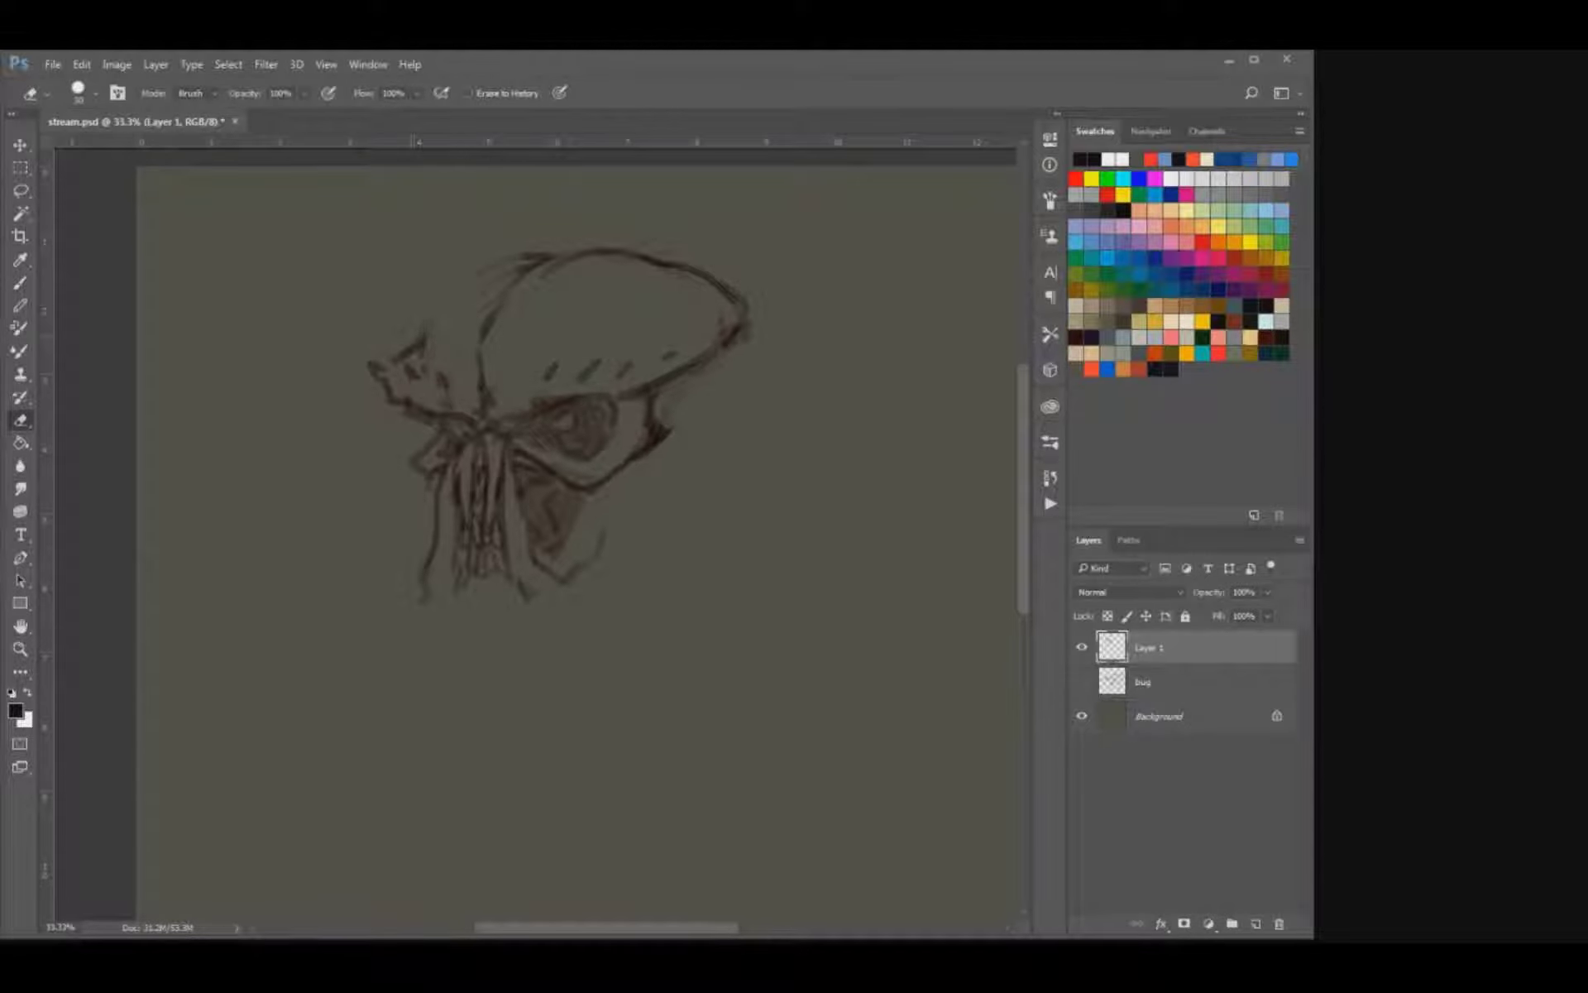
mouse_move(505, 293)
mouse_down()
mouse_move(667, 258)
mouse_move(741, 308)
mouse_move(658, 264)
mouse_move(495, 310)
mouse_move(489, 332)
mouse_up()
key(b)
mouse_move(396, 361)
mouse_down()
mouse_move(513, 266)
mouse_move(633, 252)
mouse_move(731, 306)
mouse_move(723, 339)
mouse_up()
mouse_move(731, 304)
mouse_down()
mouse_move(747, 328)
mouse_move(718, 356)
mouse_up()
Clean up the lower ends of the teeth and redraw the ridges and side strands around the mouth.
drag(531, 591, 548, 597)
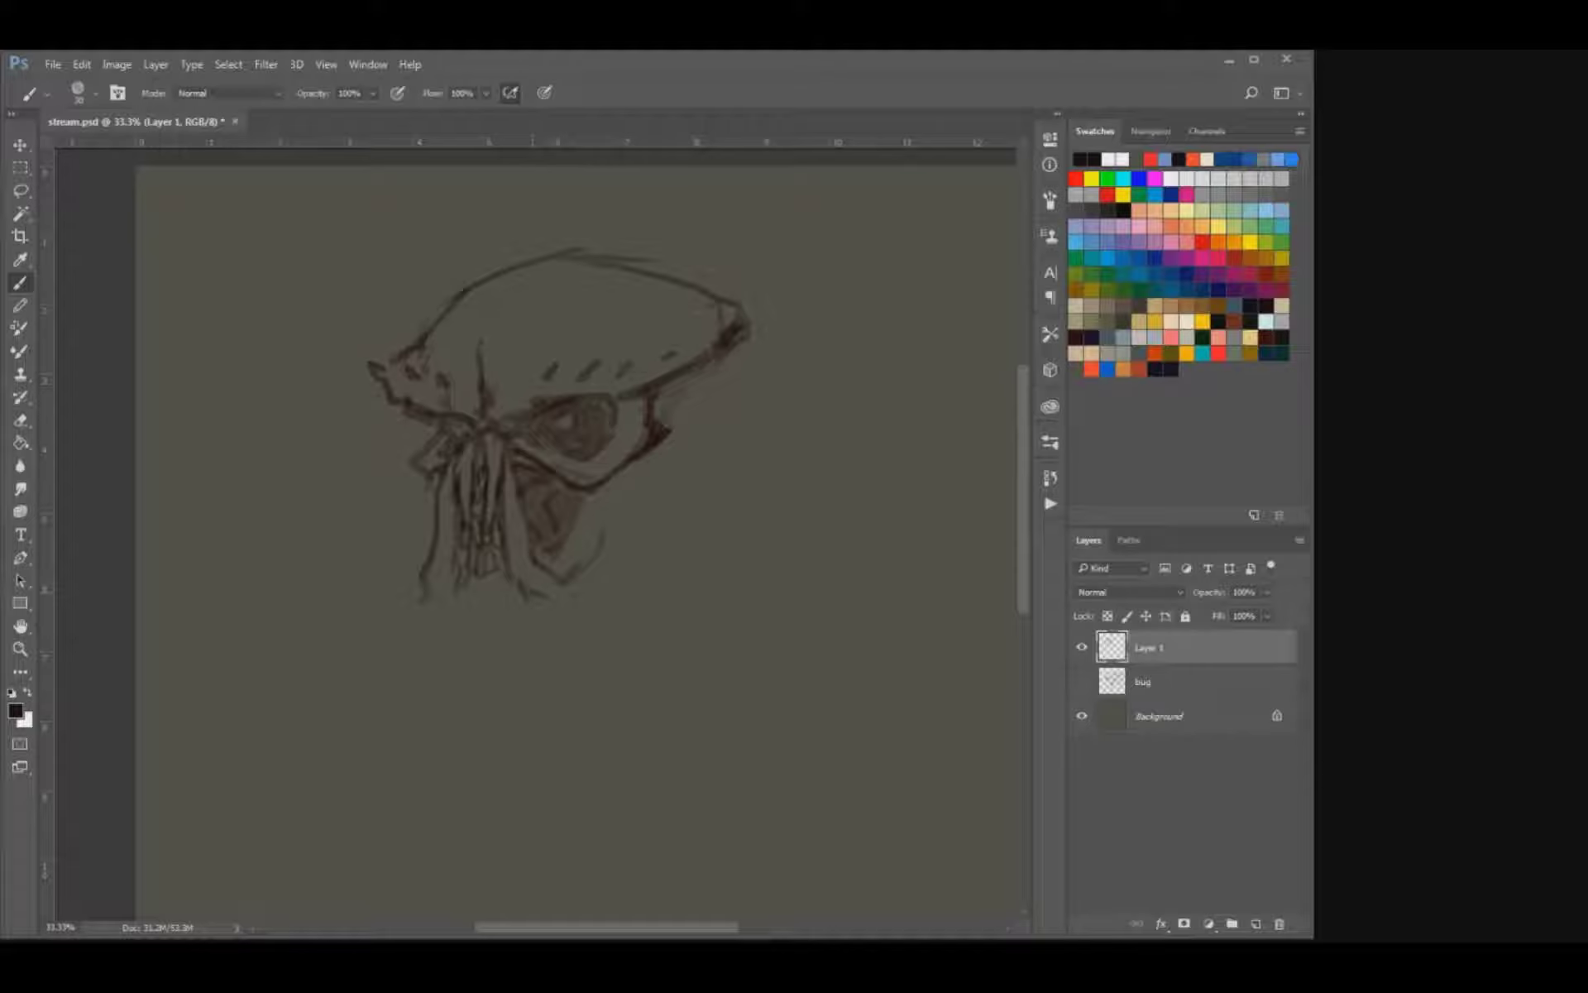
key(e)
mouse_move(501, 519)
mouse_down()
mouse_move(517, 589)
mouse_move(498, 530)
mouse_move(488, 599)
mouse_up()
key(b)
drag(519, 504, 534, 572)
key(e)
key(b)
mouse_move(457, 526)
mouse_down()
mouse_move(469, 602)
mouse_move(421, 601)
mouse_up()
key(e)
key(b)
drag(432, 507, 444, 582)
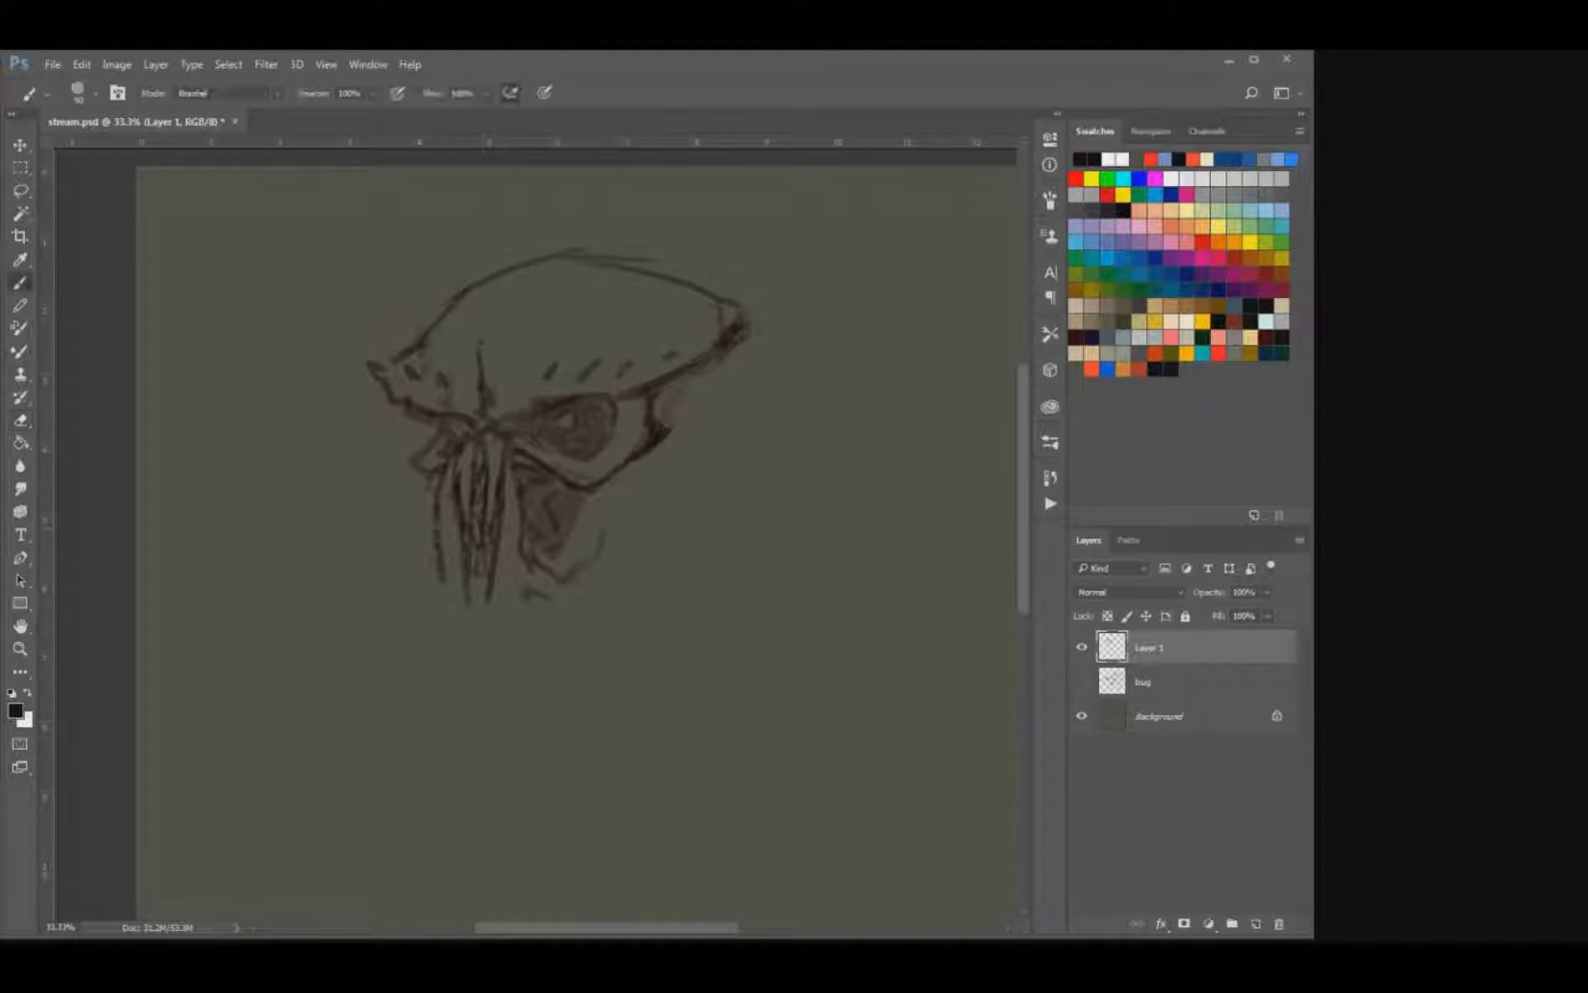
Extend the central mouth ridges downward and darken the strand and shading in the near cheek hollow.
key(e)
mouse_move(501, 496)
mouse_down()
mouse_move(488, 616)
mouse_move(463, 618)
mouse_up()
key(b)
key(e)
mouse_move(524, 536)
mouse_down()
mouse_move(519, 484)
mouse_move(524, 544)
mouse_up()
key(b)
mouse_move(516, 478)
mouse_down()
mouse_move(523, 528)
mouse_move(547, 550)
mouse_up()
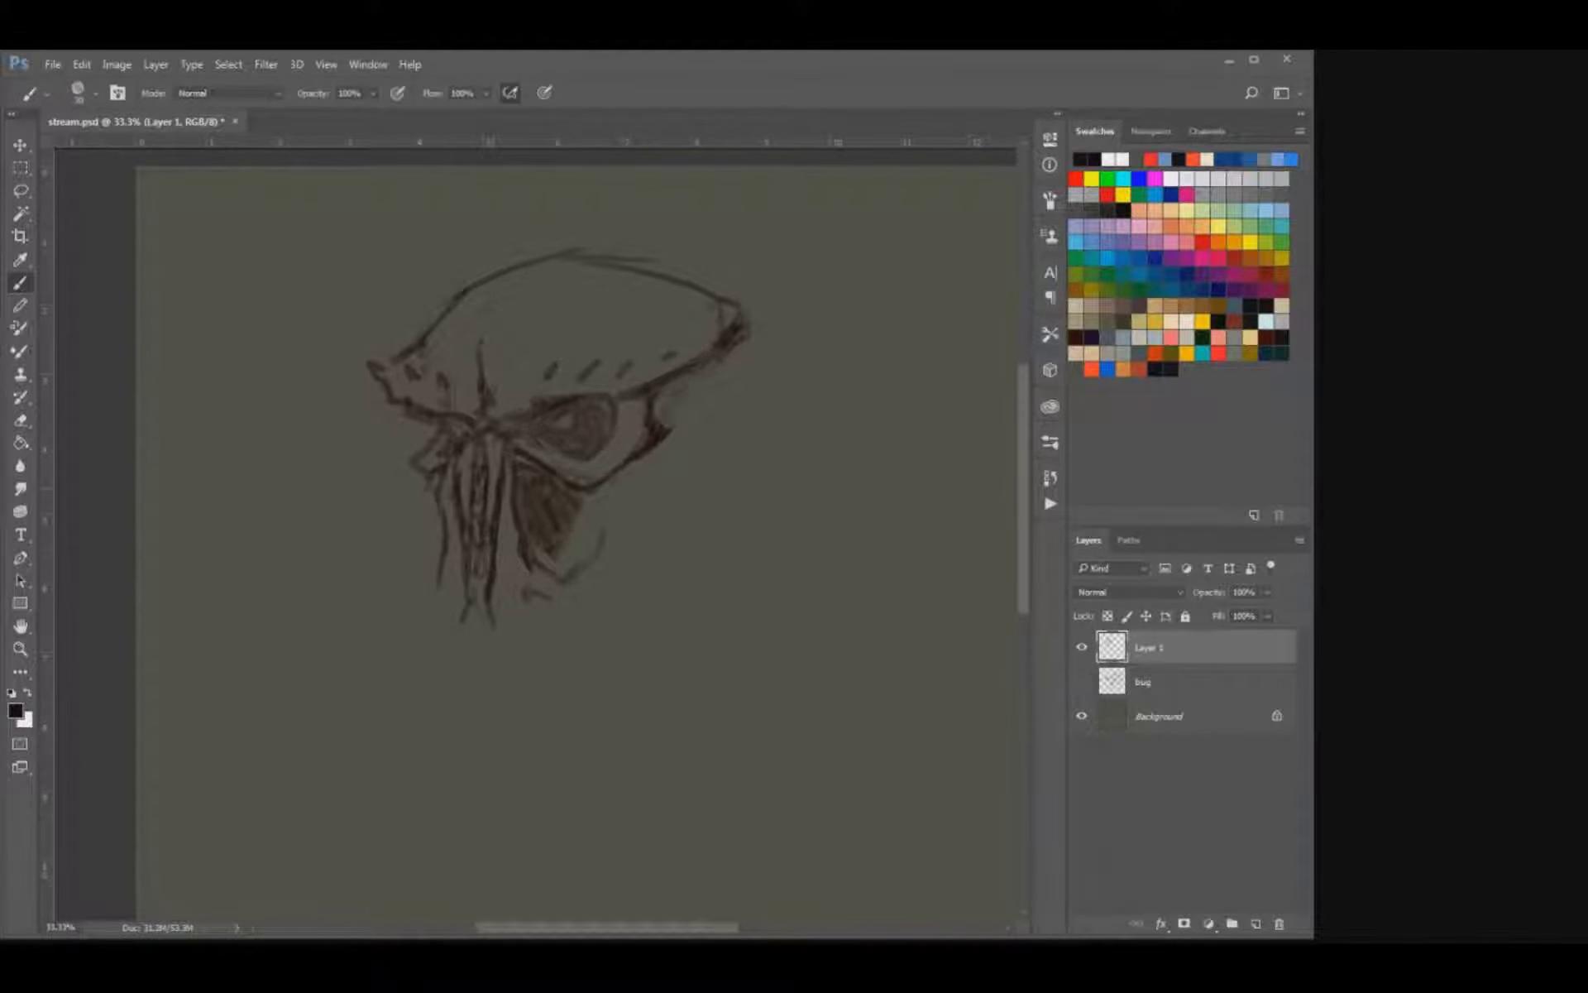
Erase the shading inside the cheek hollow, leaving clean outlines for the cheekbone and side strand.
key(e)
mouse_move(513, 444)
mouse_down()
mouse_move(564, 474)
mouse_move(513, 451)
mouse_up()
key(b)
key(e)
mouse_move(579, 500)
mouse_down()
mouse_move(550, 550)
mouse_move(538, 500)
mouse_move(563, 484)
mouse_move(526, 496)
mouse_move(517, 479)
mouse_move(527, 488)
mouse_up()
key(b)
key(e)
key(b)
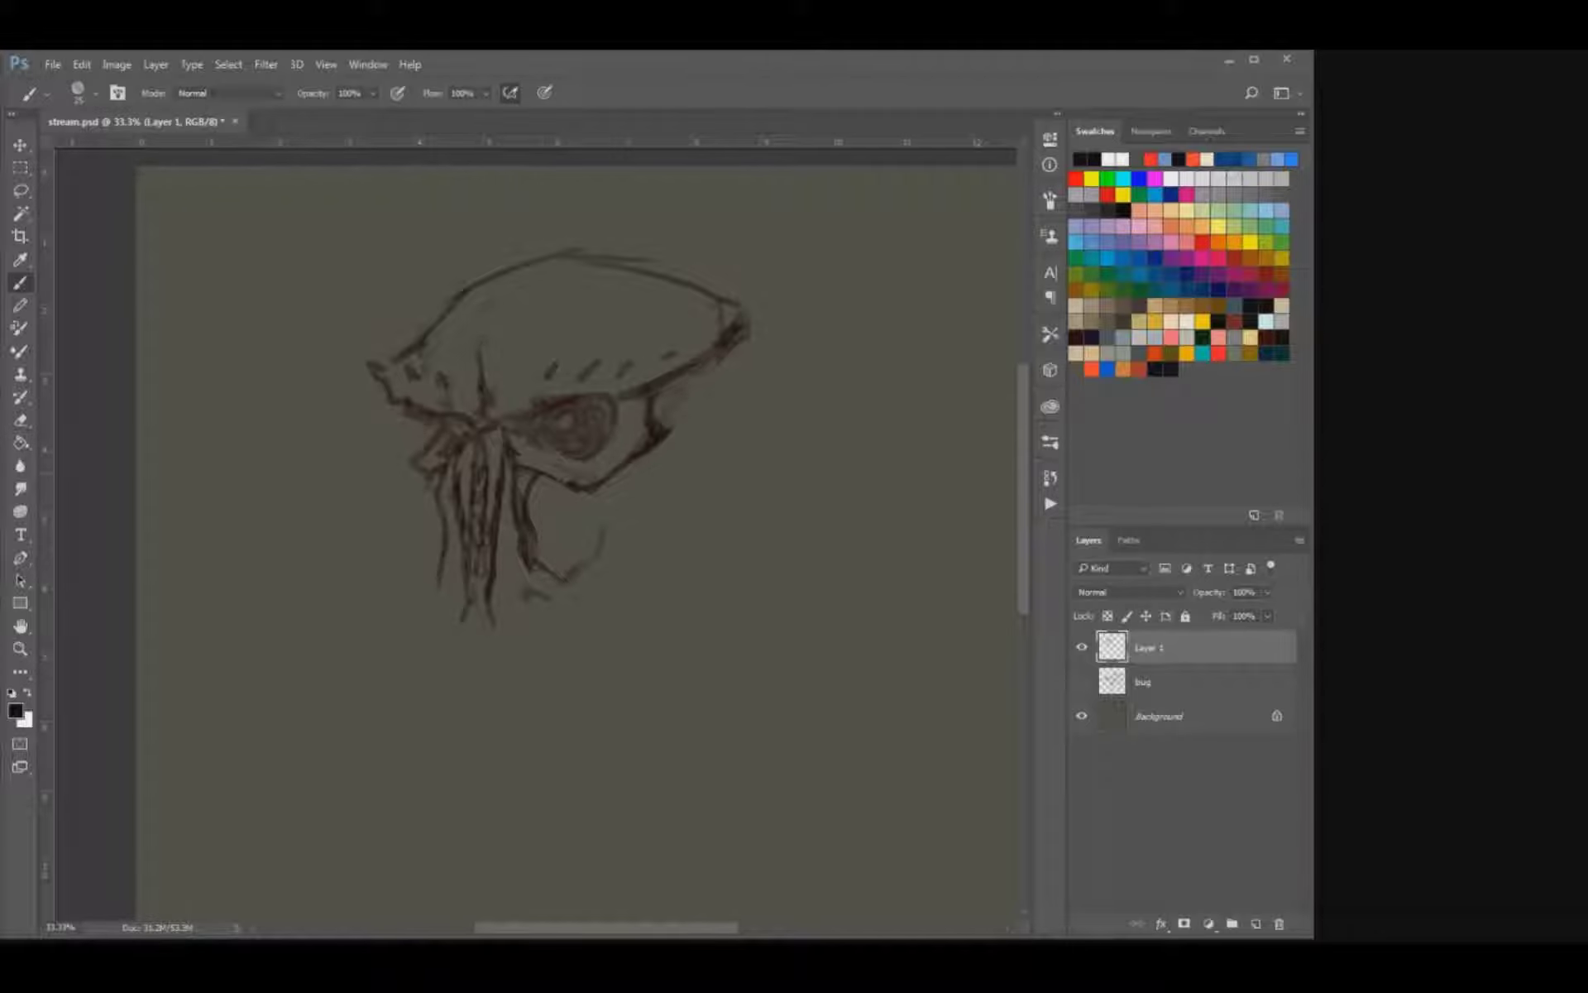
Darken both eye sockets, define the near eye's round pupil, and reinforce the line between that eye and the nose ridges.
drag(424, 451, 451, 439)
key(e)
key(b)
mouse_move(579, 430)
mouse_down()
mouse_move(558, 434)
mouse_move(602, 435)
mouse_up()
key(e)
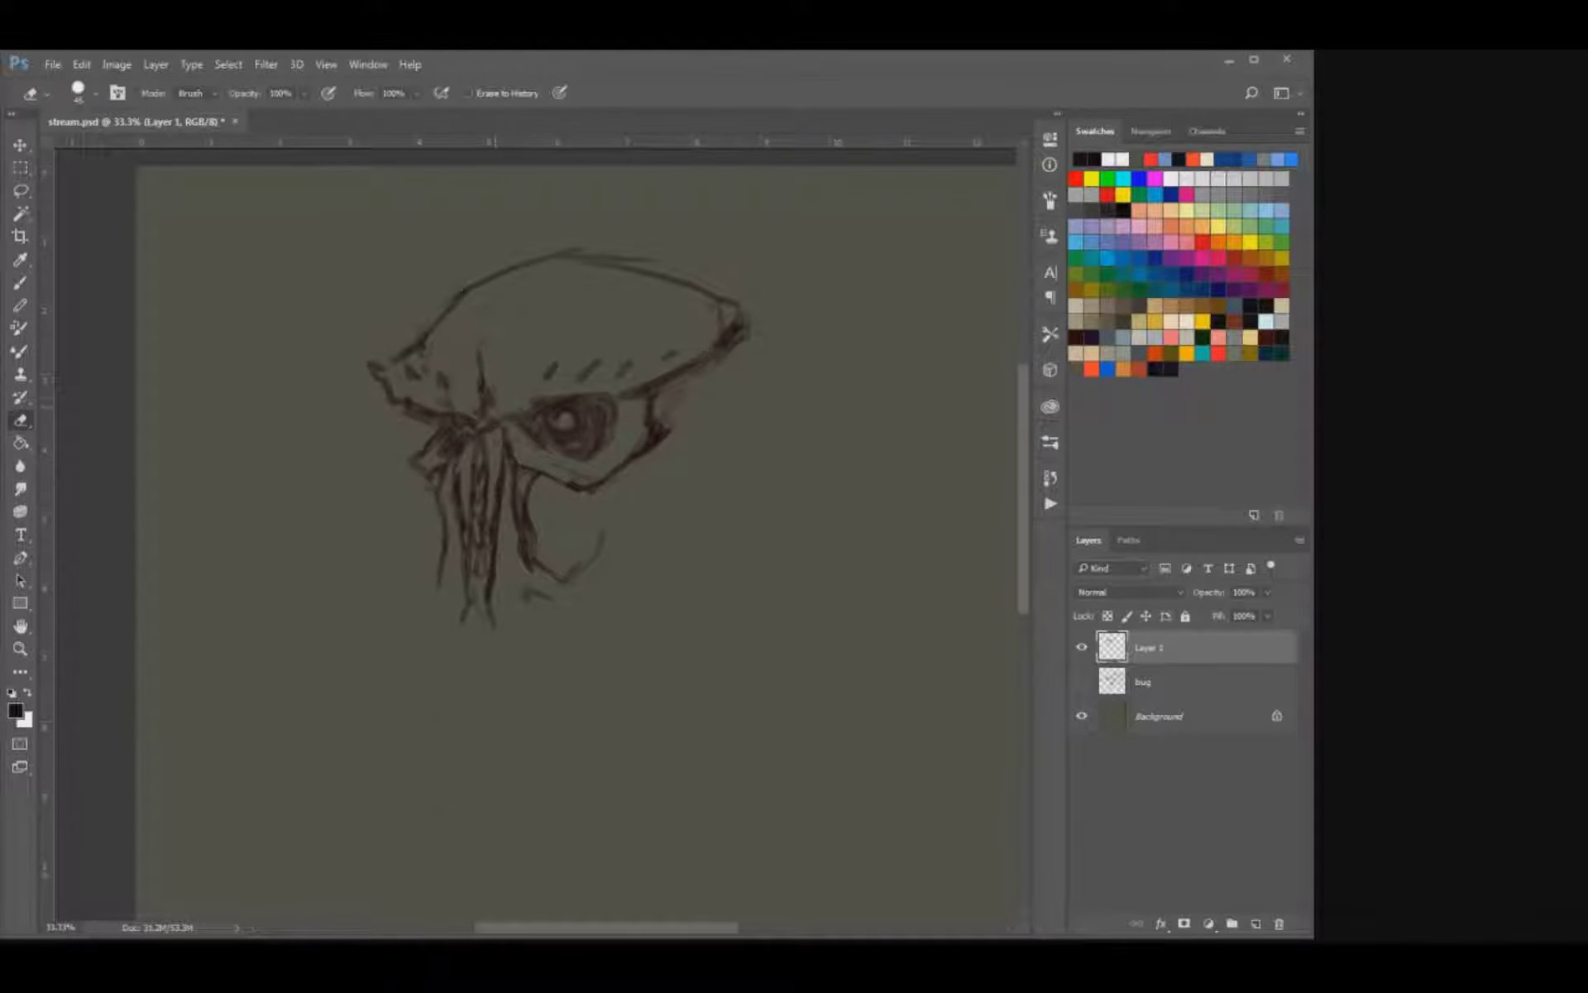
key(b)
drag(508, 426, 526, 462)
Draw the rear jaw line down from the cheekbone and the lower jaw edge forward to the chin.
mouse_move(652, 450)
mouse_down()
mouse_move(616, 543)
mouse_move(496, 629)
mouse_up()
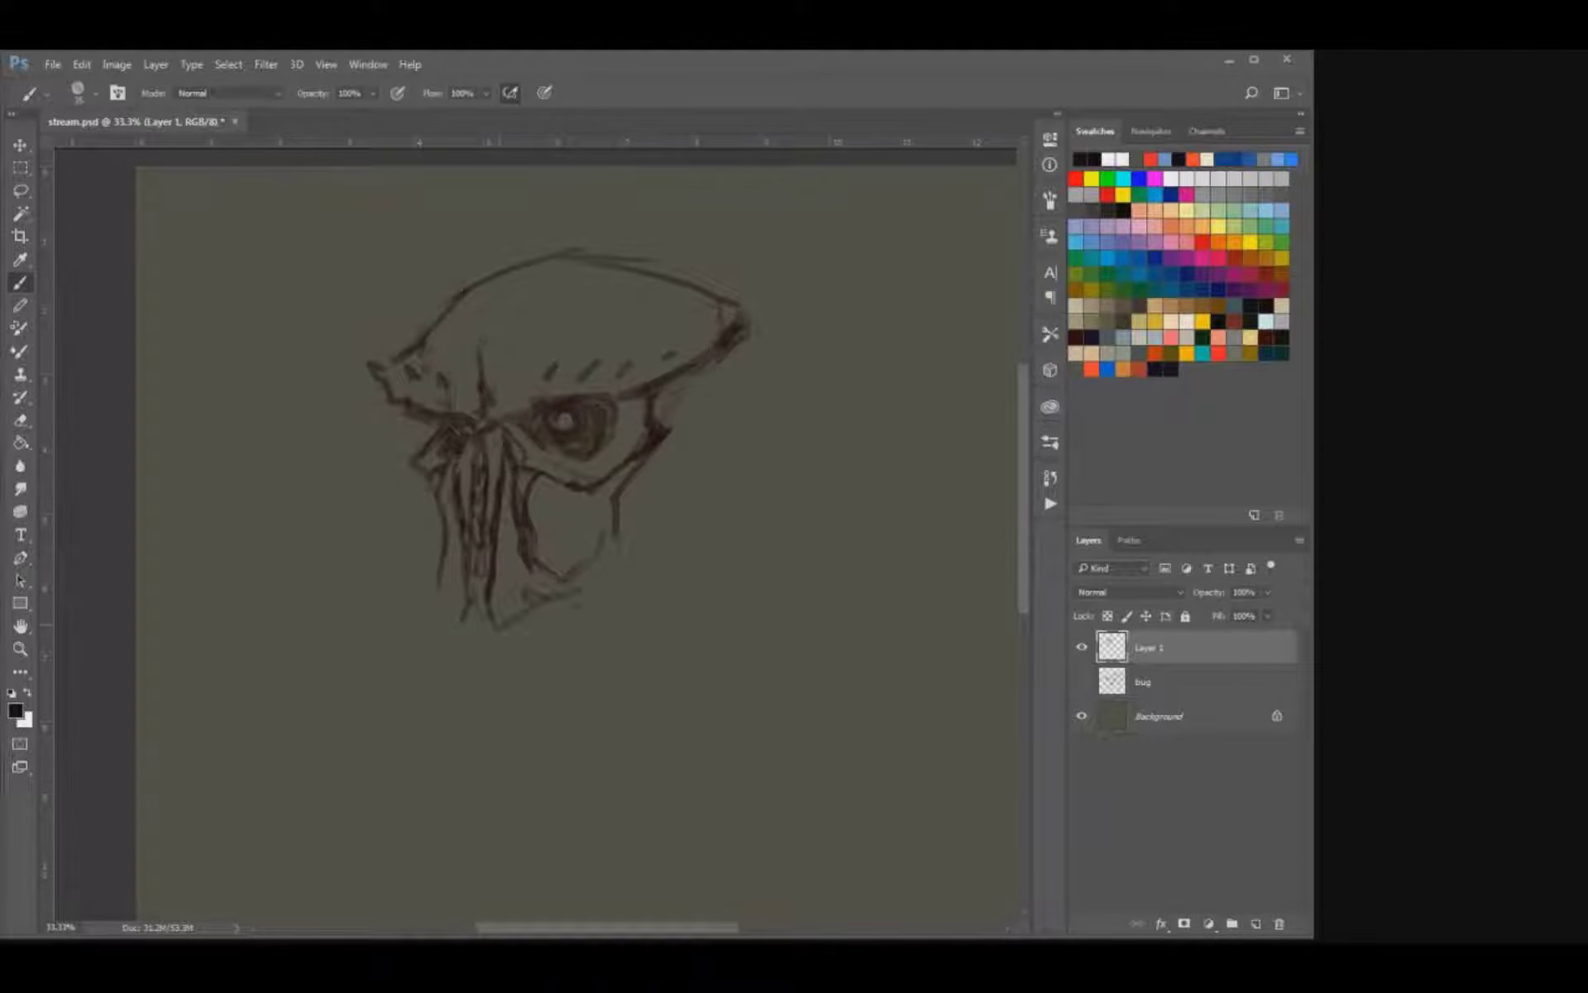
key(e)
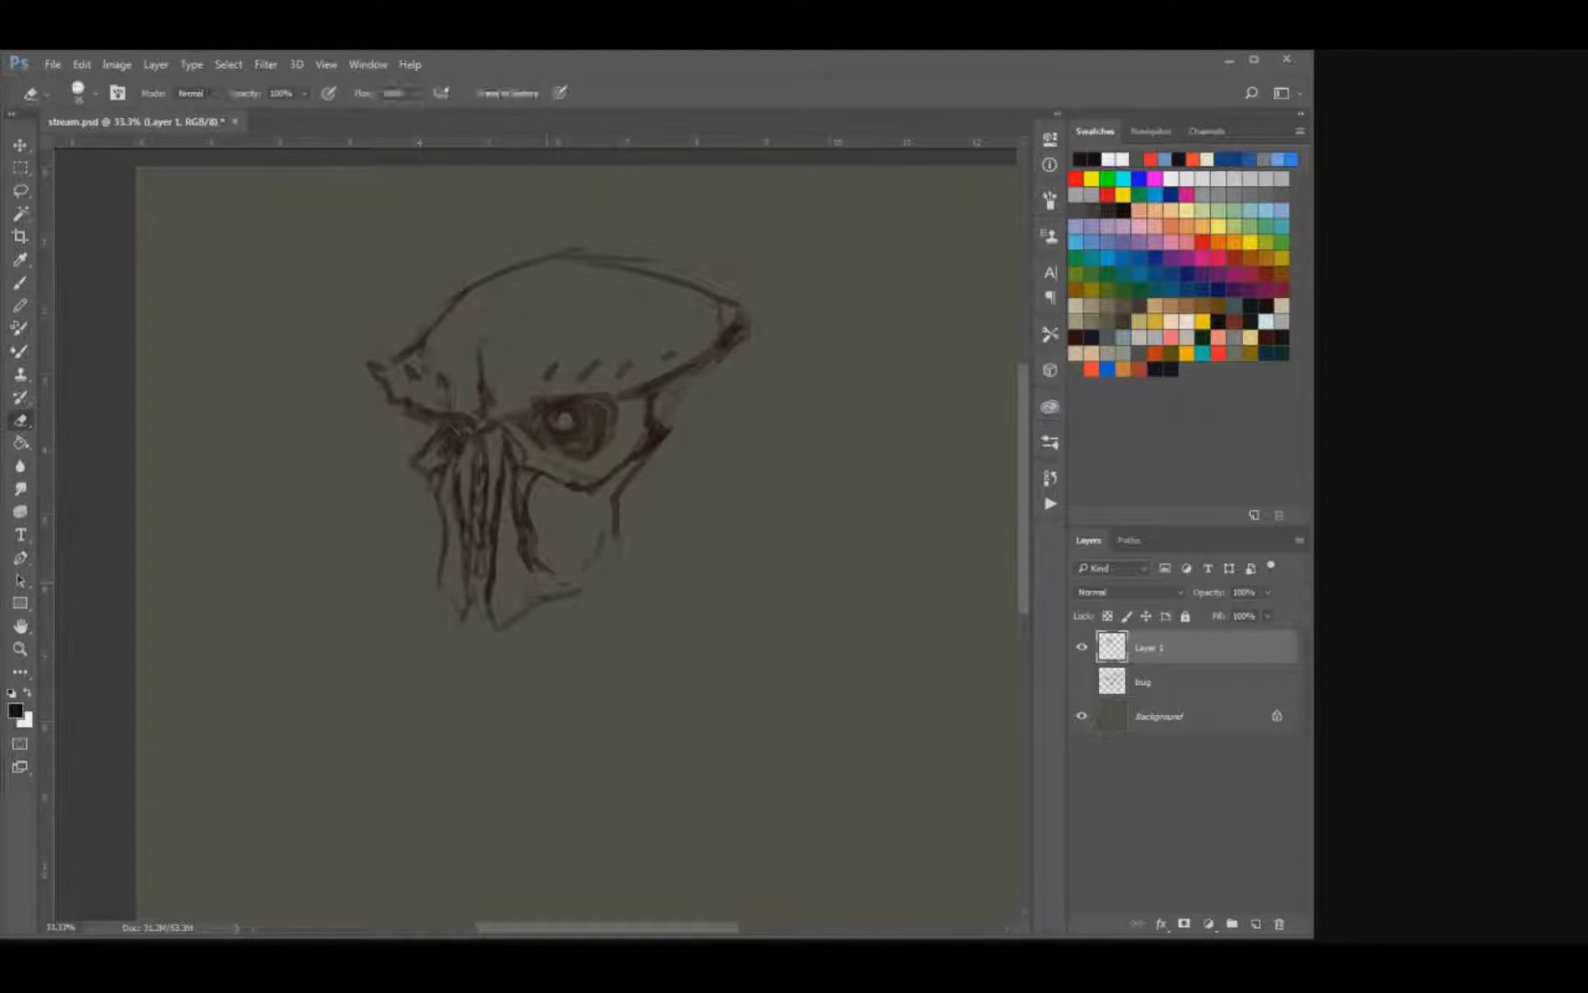
key(b)
mouse_move(616, 533)
mouse_down()
mouse_move(570, 598)
mouse_move(634, 566)
mouse_up()
drag(442, 584, 434, 595)
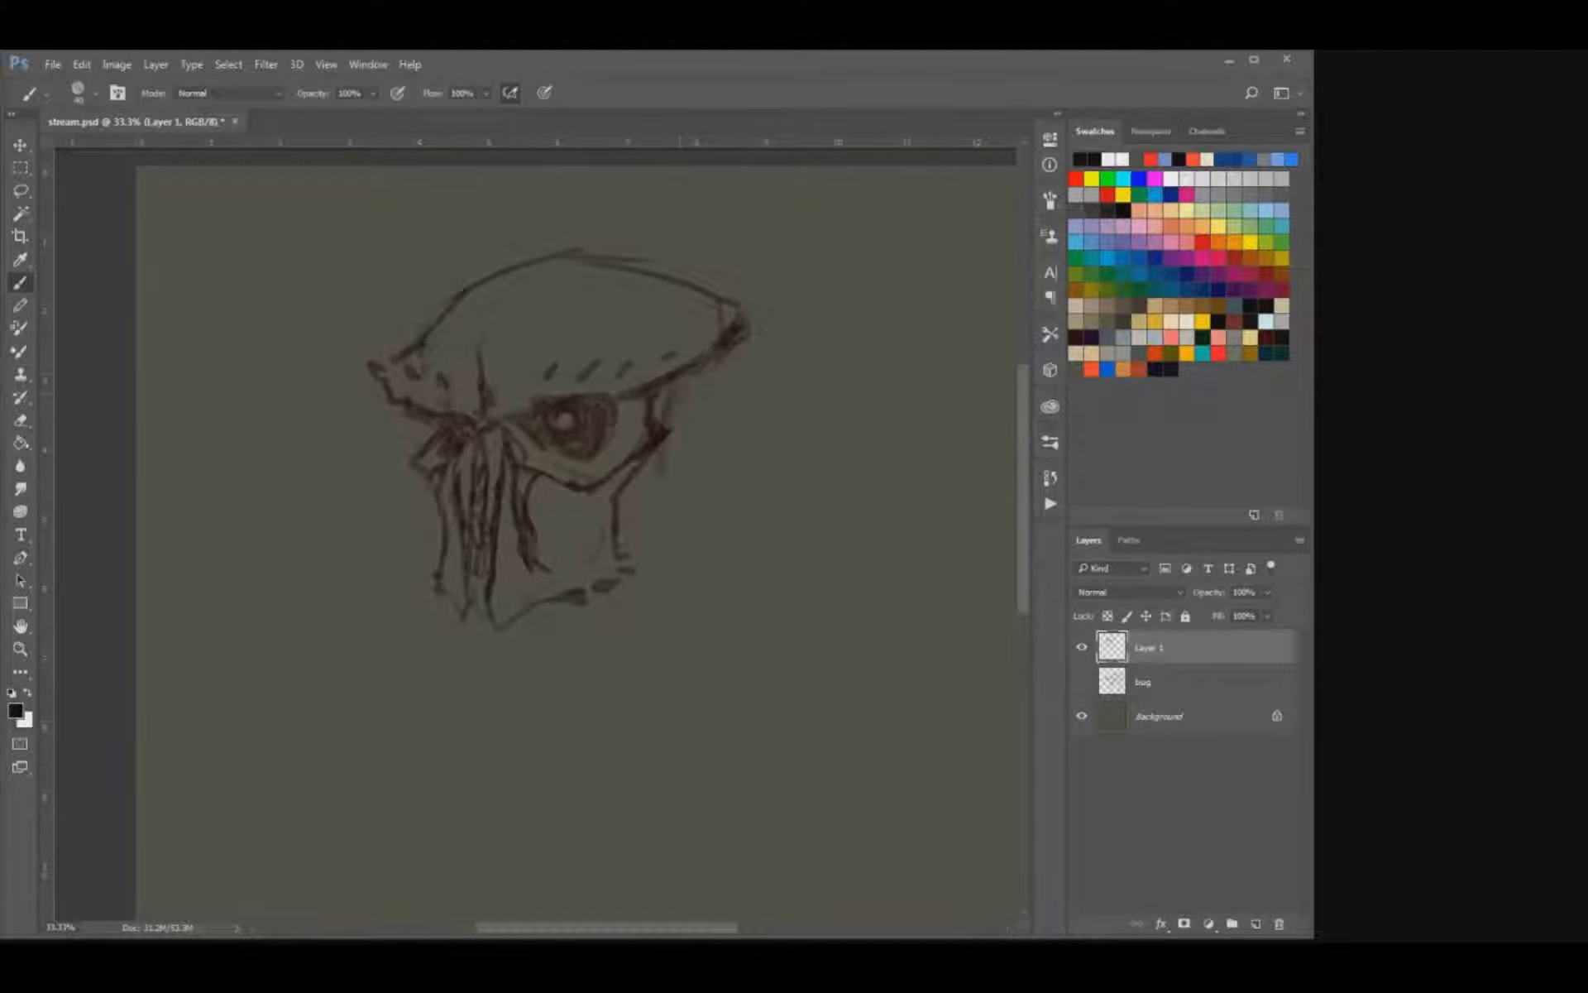
Undo the last jaw marks and redraw the lower jaw with a ragged rear corner and a pointed chin.
key(ctrl+alt+z)
key(ctrl+alt+z)
key(ctrl+alt+z)
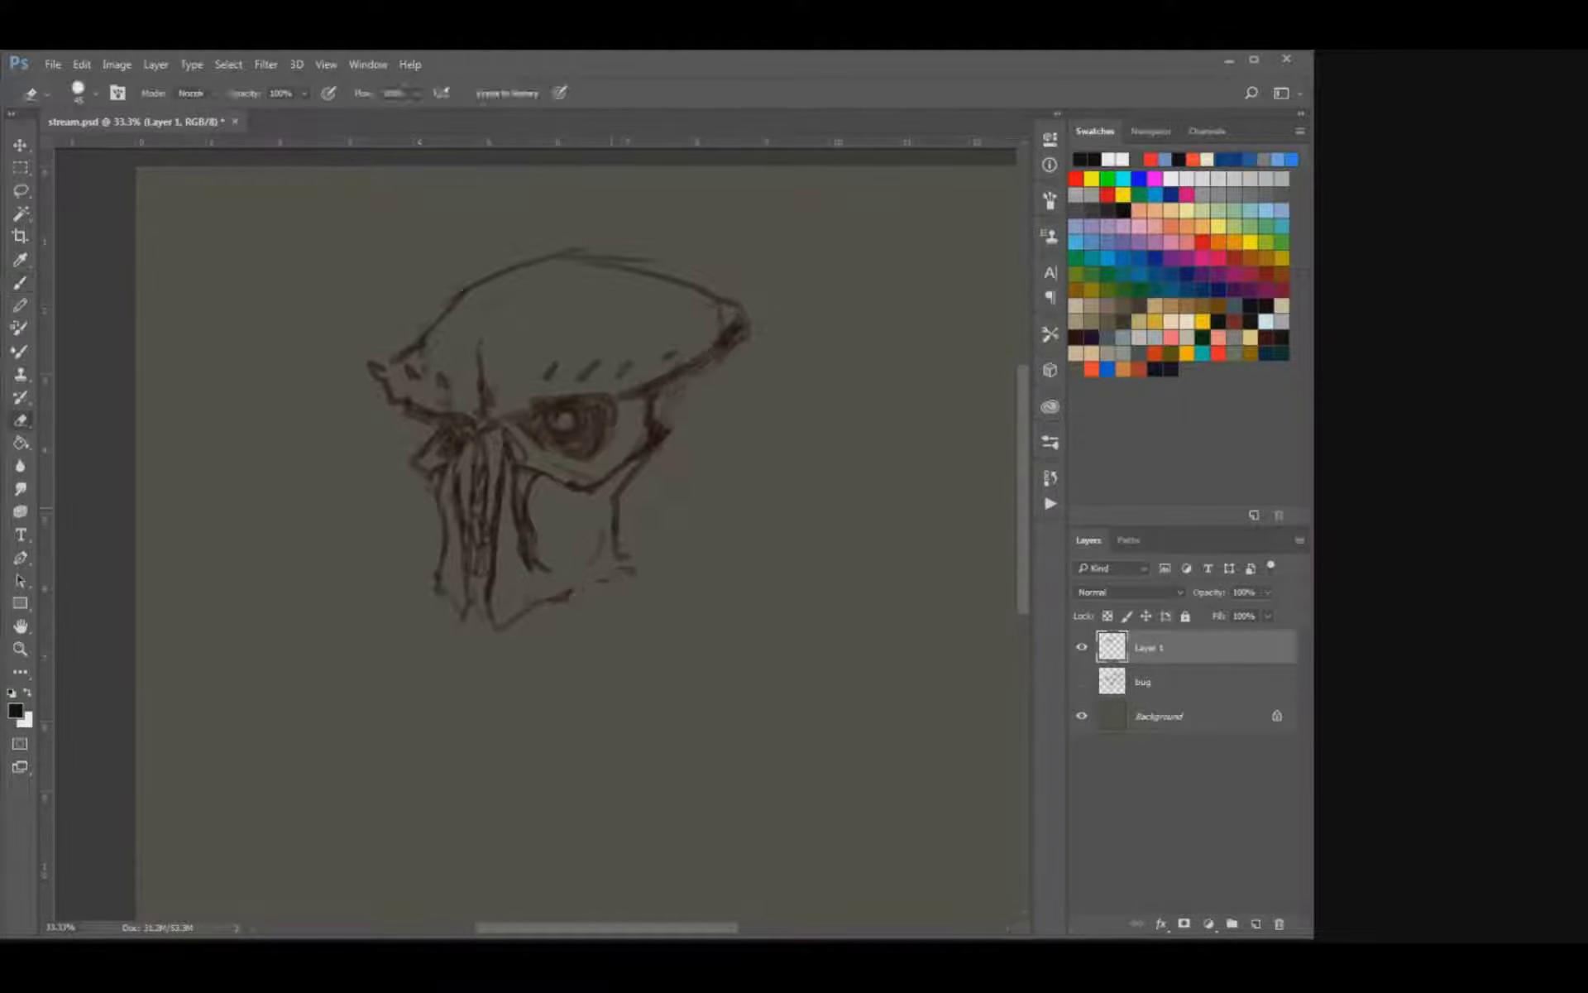
mouse_move(517, 622)
mouse_down()
mouse_move(621, 556)
mouse_move(603, 576)
mouse_move(635, 533)
mouse_up()
mouse_move(461, 608)
mouse_down()
mouse_move(454, 630)
mouse_move(486, 634)
mouse_up()
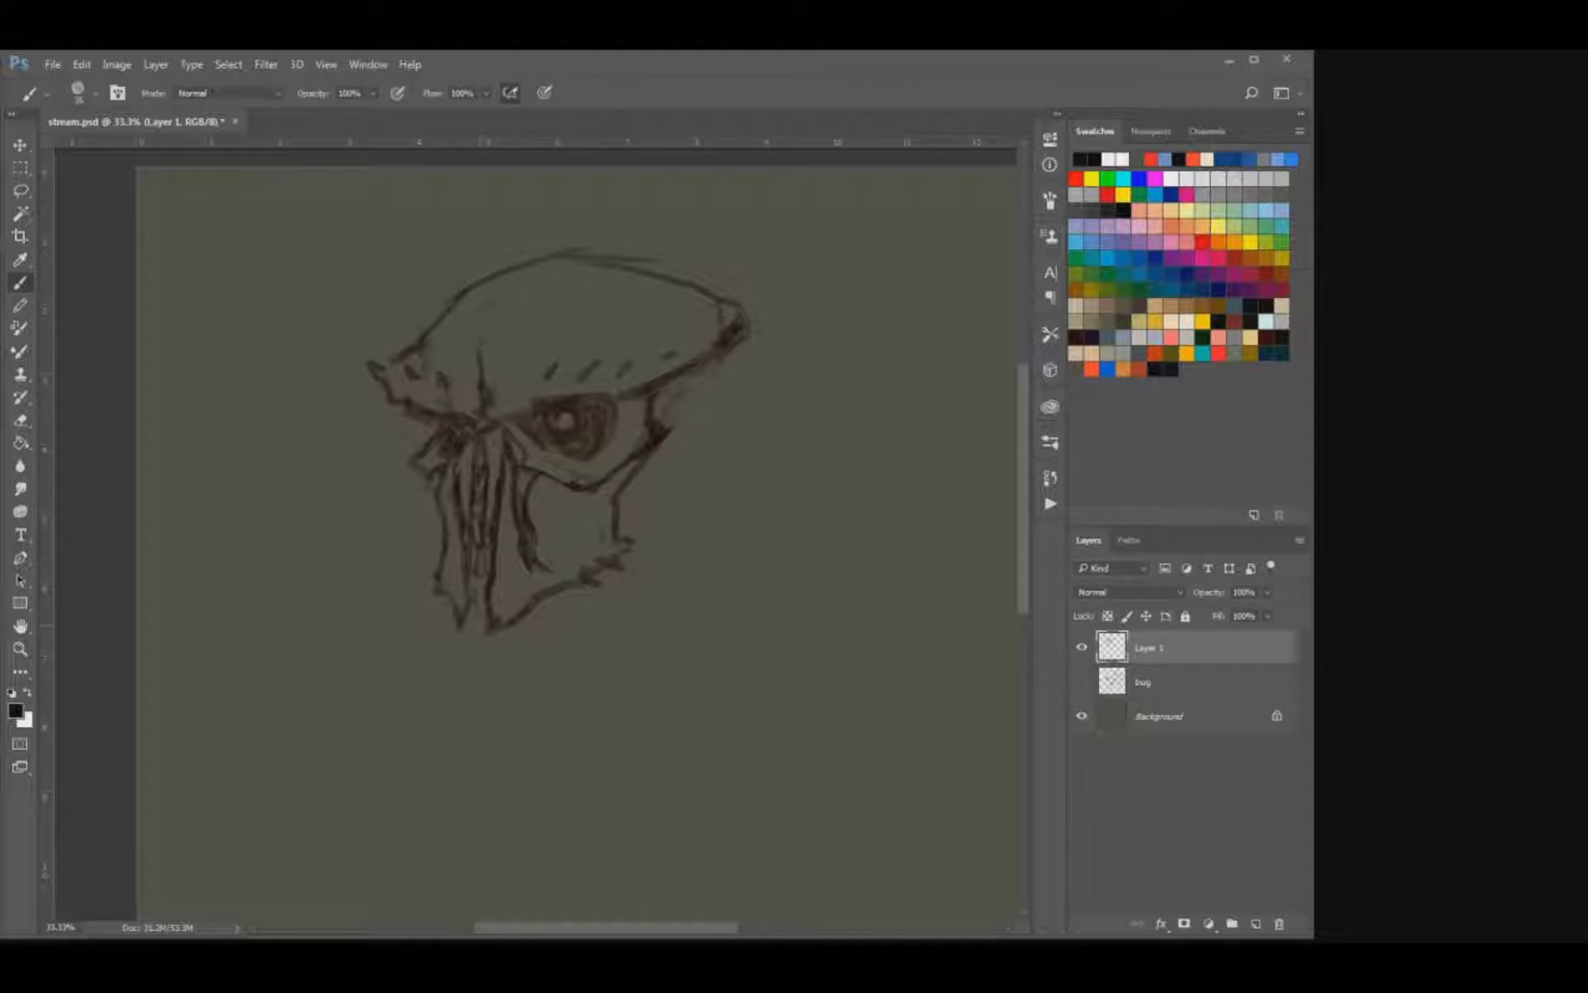
Add muscle lines and small spikes at the rear jaw corner and tidy the upper rim of the near eye.
mouse_move(593, 493)
mouse_down()
mouse_move(587, 570)
mouse_move(641, 545)
mouse_up()
key(e)
key(b)
key(e)
mouse_move(580, 394)
mouse_down()
mouse_move(534, 399)
mouse_move(592, 394)
mouse_up()
key(b)
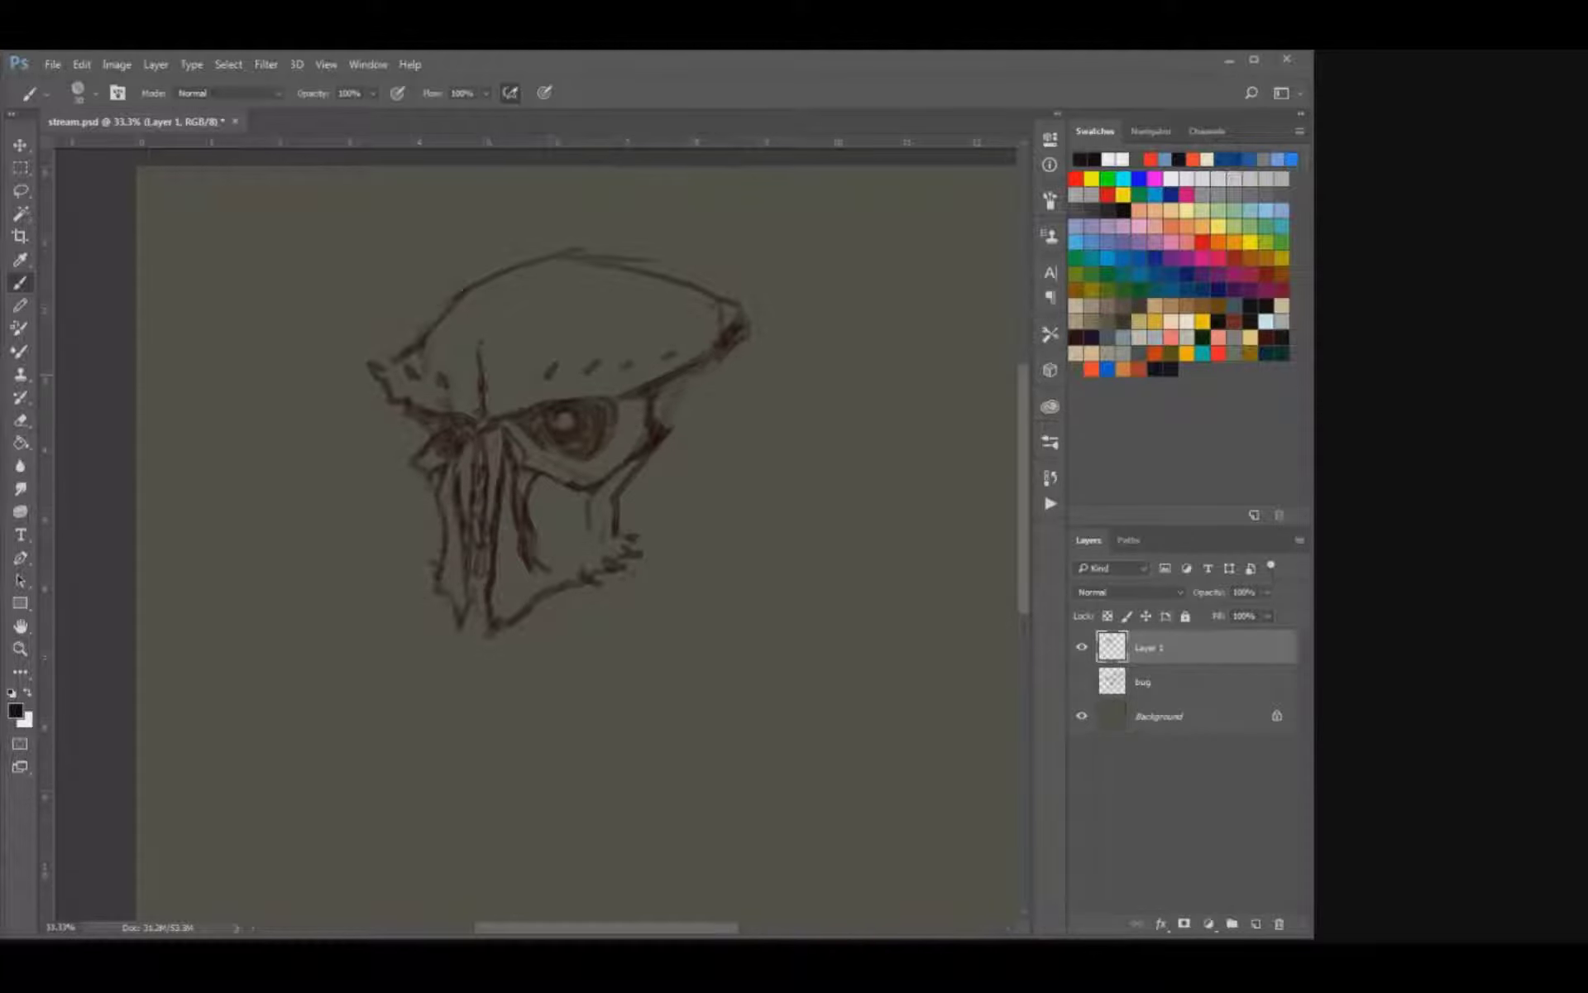
Erase the overlapping lines at the crown of the dome.
key(e)
drag(652, 260, 551, 253)
key(b)
Refine the chin and far jaw corner, and fill the cheek hollow with curved muscle lines and soft shading.
key(e)
key(b)
drag(491, 614, 513, 615)
drag(548, 490, 540, 518)
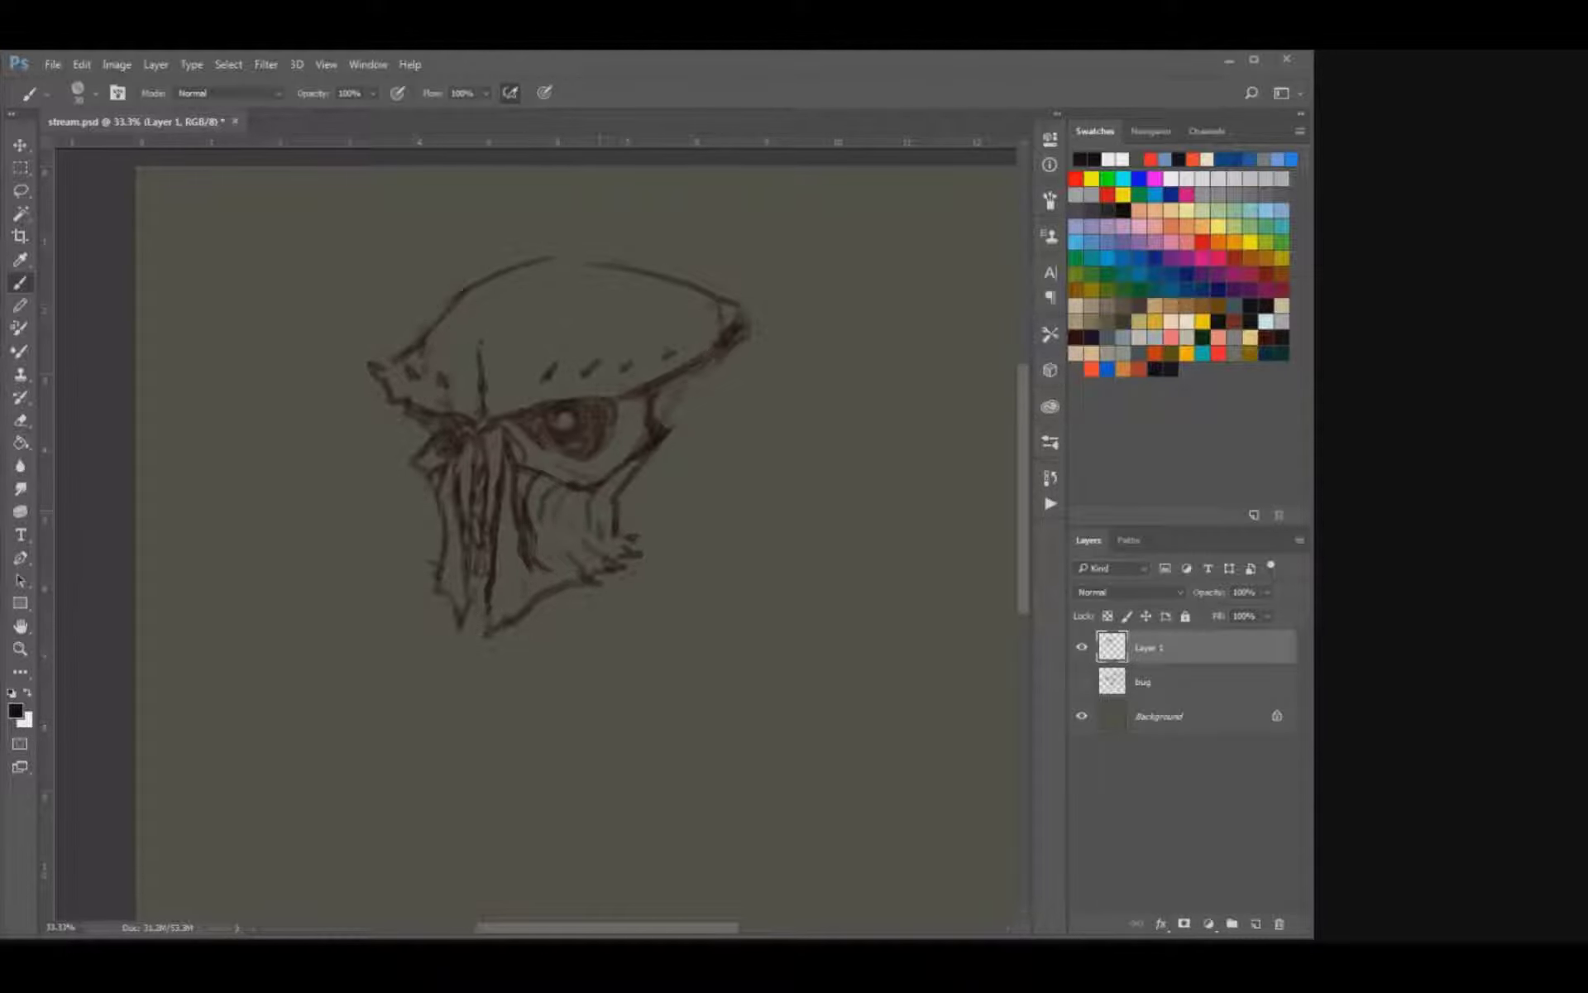
drag(428, 583, 441, 592)
key(bracketright)
mouse_move(548, 500)
mouse_down()
mouse_move(537, 531)
mouse_move(579, 522)
mouse_move(571, 546)
mouse_move(568, 520)
mouse_up()
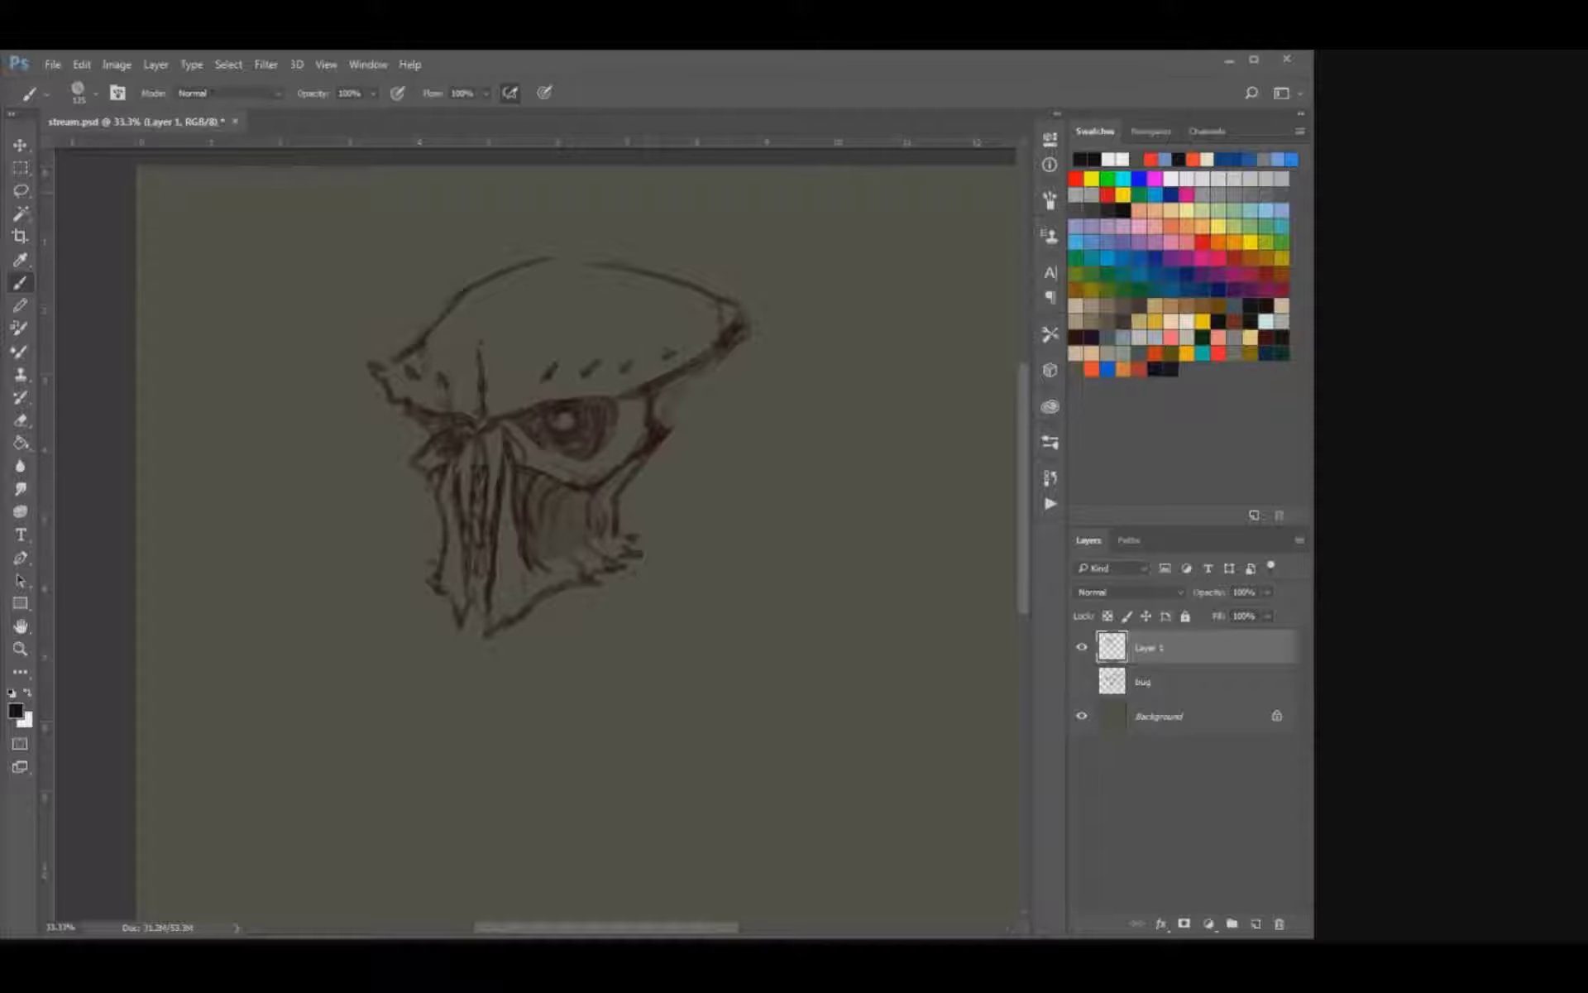
Draw the first long strands hanging behind the near jaw and down the far side of the face.
click(678, 399)
key(ctrl+z)
drag(693, 369, 689, 541)
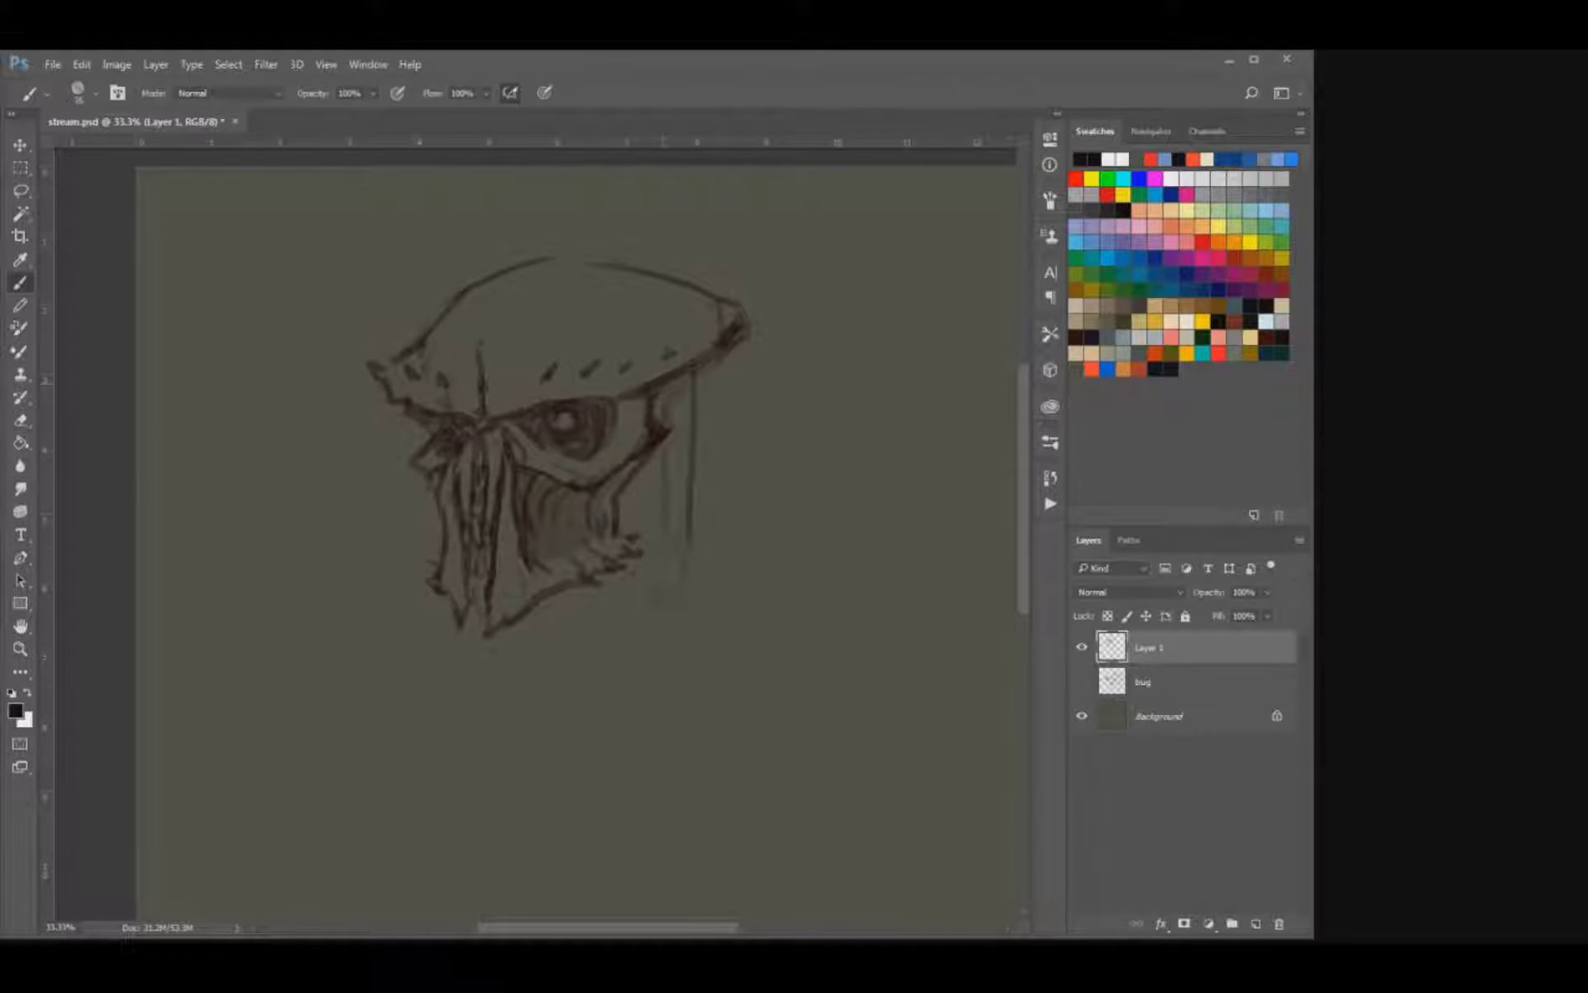
drag(664, 467, 650, 631)
drag(416, 531, 405, 628)
drag(647, 477, 607, 683)
drag(717, 395, 699, 579)
key(ctrl+z)
Extend the forehead crease up to the crown and close the gap in the dome outline.
mouse_move(486, 344)
mouse_down()
mouse_move(550, 276)
mouse_move(596, 261)
mouse_up()
drag(608, 271, 622, 285)
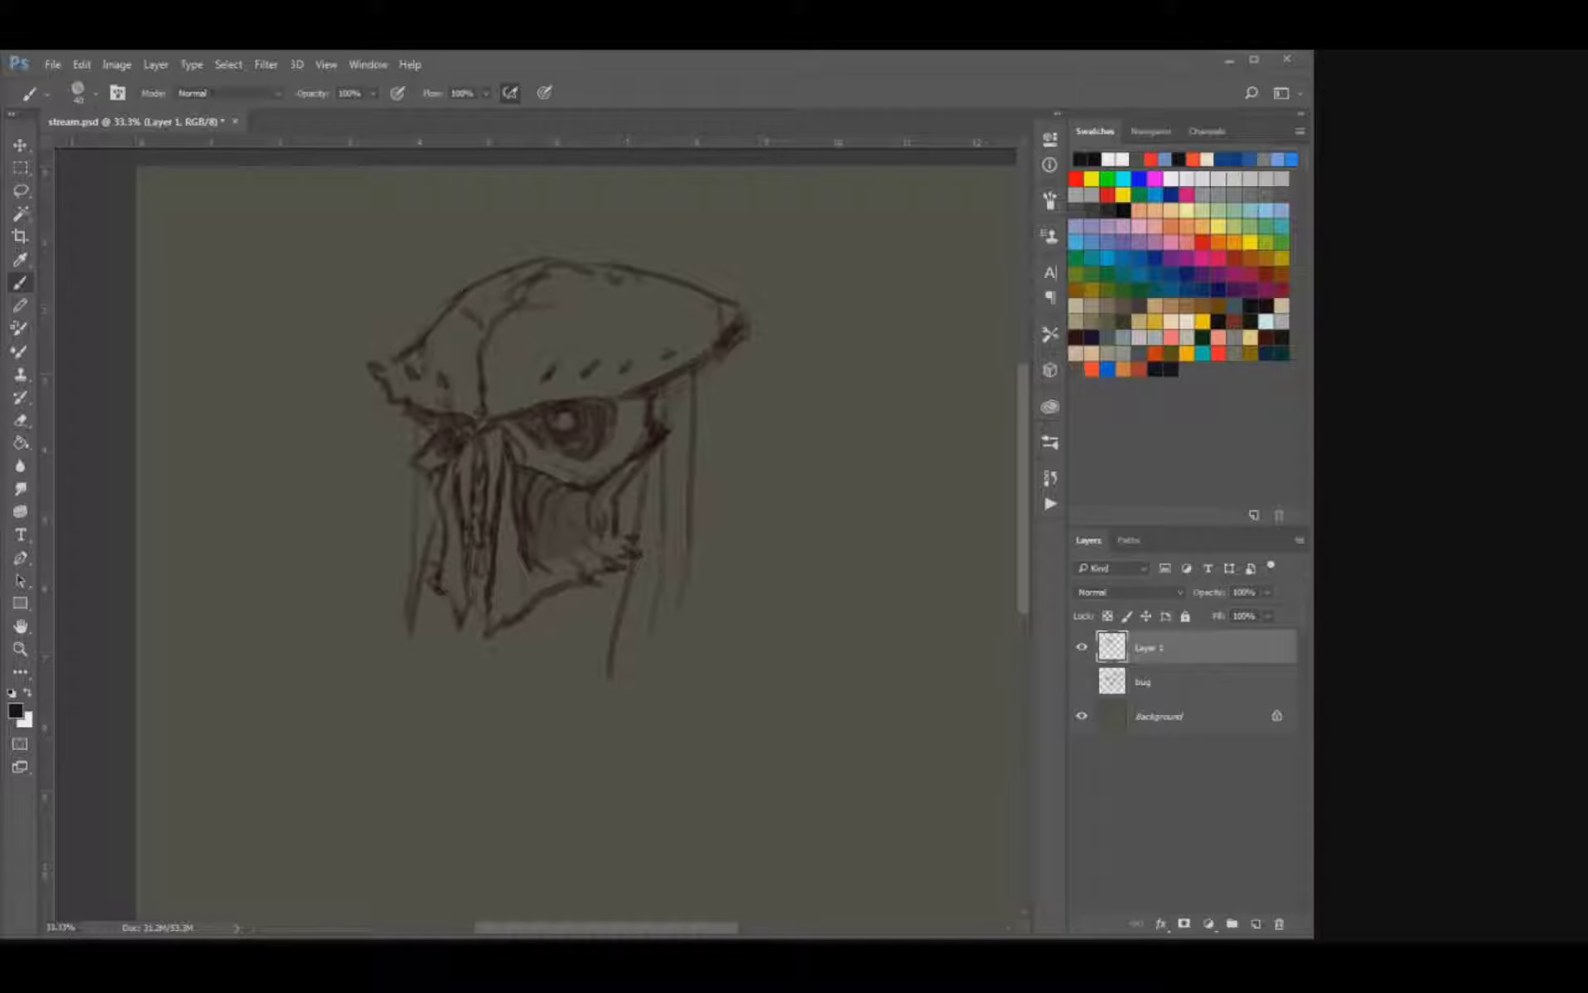
Add more strands below the rear of the dome and sketch neck lines beneath the chin.
mouse_move(727, 376)
mouse_down()
mouse_move(708, 585)
mouse_move(711, 563)
mouse_up()
drag(634, 691, 628, 726)
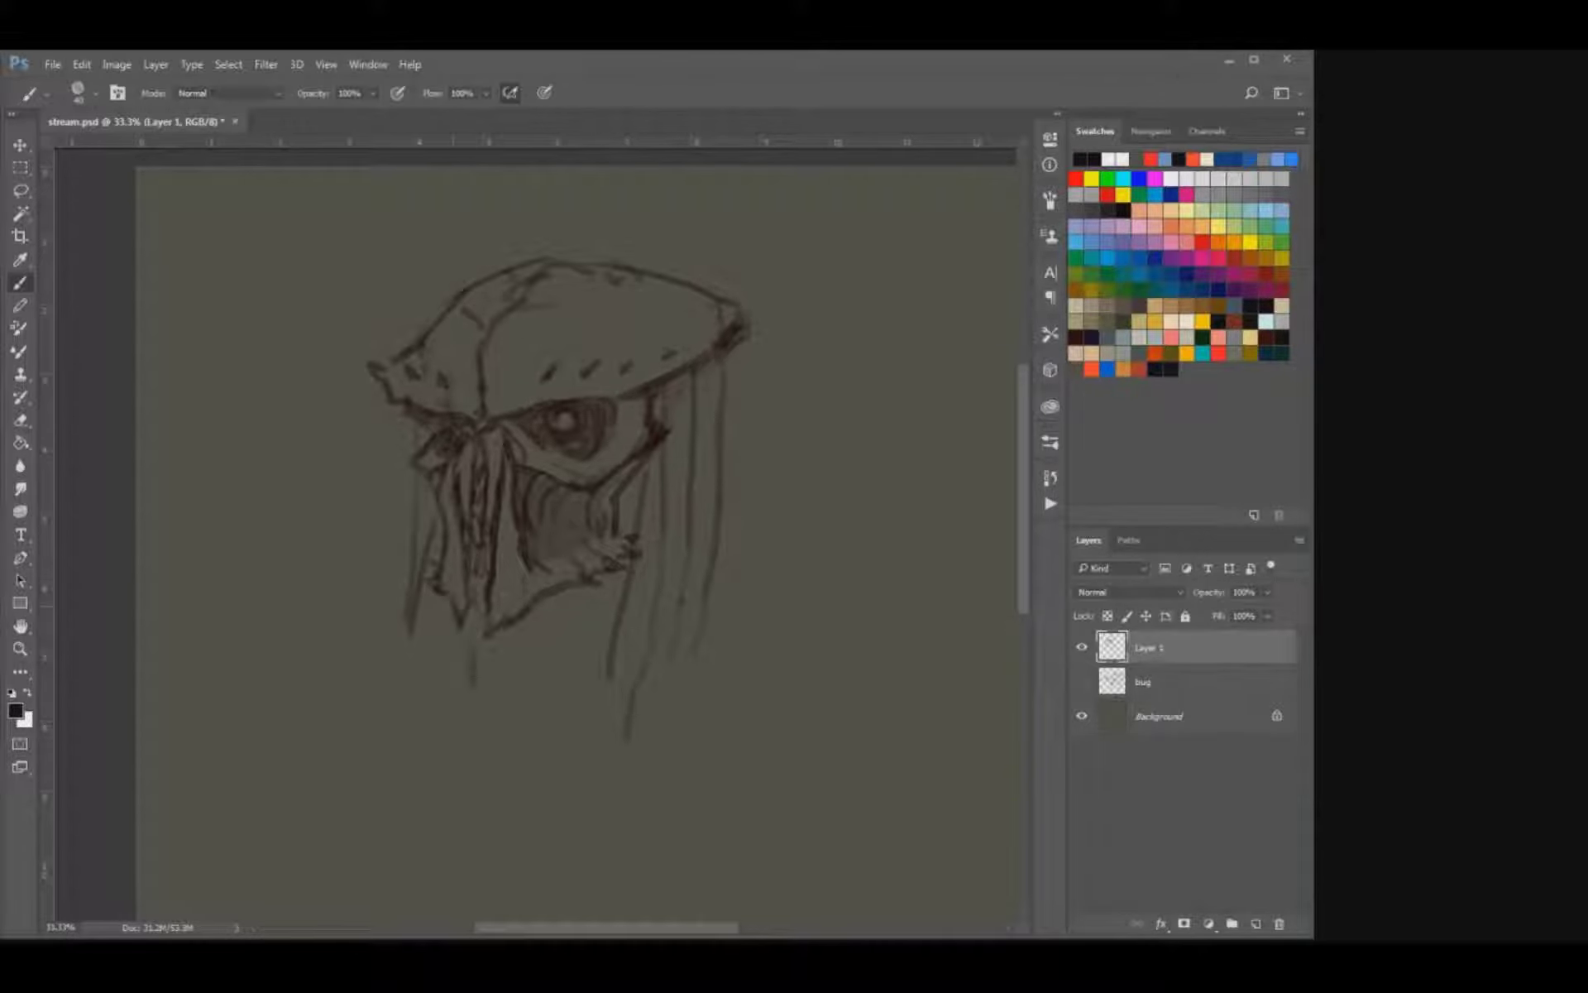
drag(461, 649, 416, 683)
drag(746, 345, 735, 487)
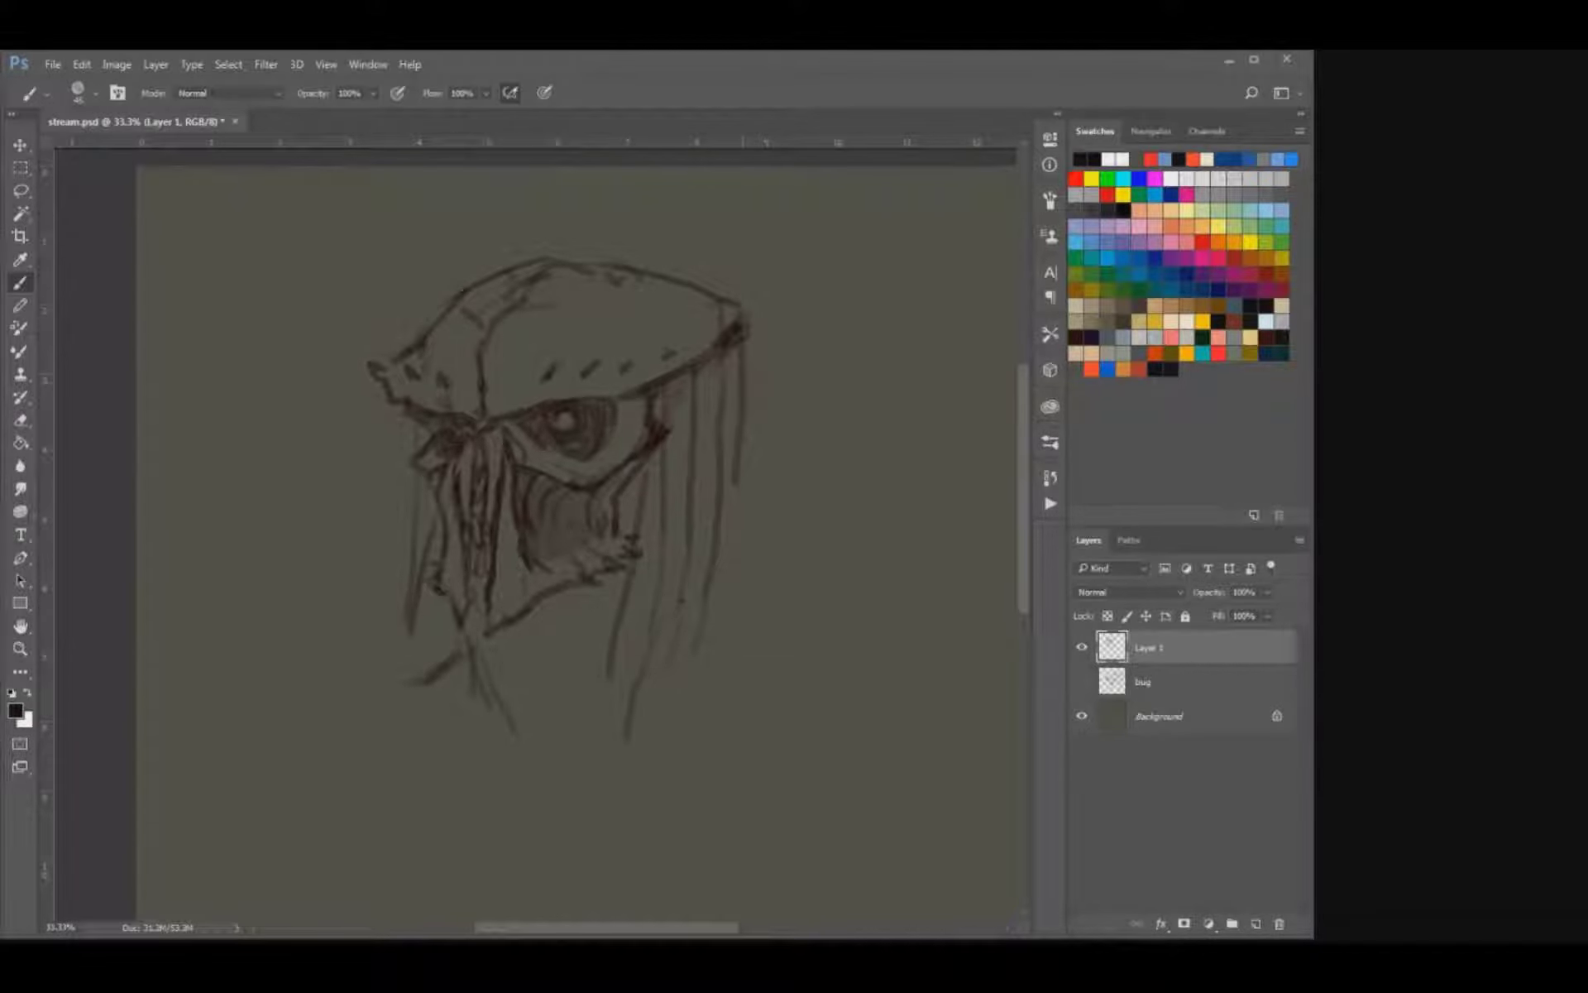
Draw the outer strands falling from the rear tip and the far side, lengthening the front strand below the jaw.
drag(709, 279, 761, 385)
drag(737, 593, 732, 620)
drag(730, 474, 723, 613)
key(ctrl+alt+z)
key(ctrl+alt+z)
mouse_move(741, 471)
mouse_down()
mouse_move(735, 657)
mouse_move(689, 714)
mouse_up()
drag(603, 664, 594, 845)
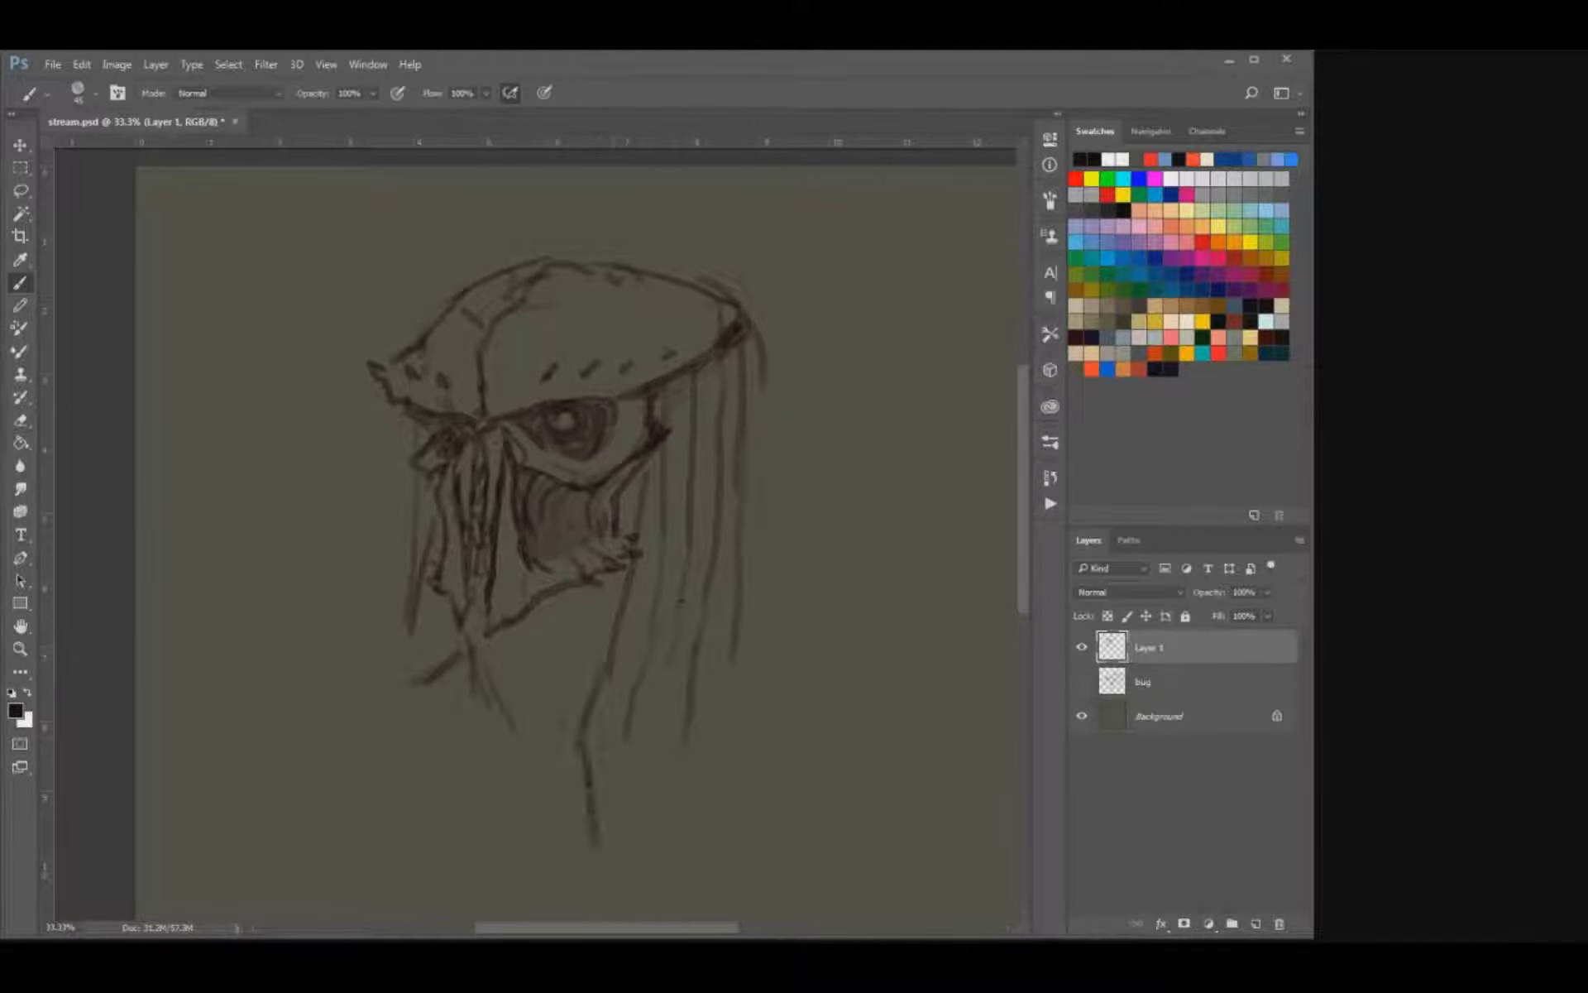
drag(392, 411, 412, 684)
drag(756, 367, 785, 767)
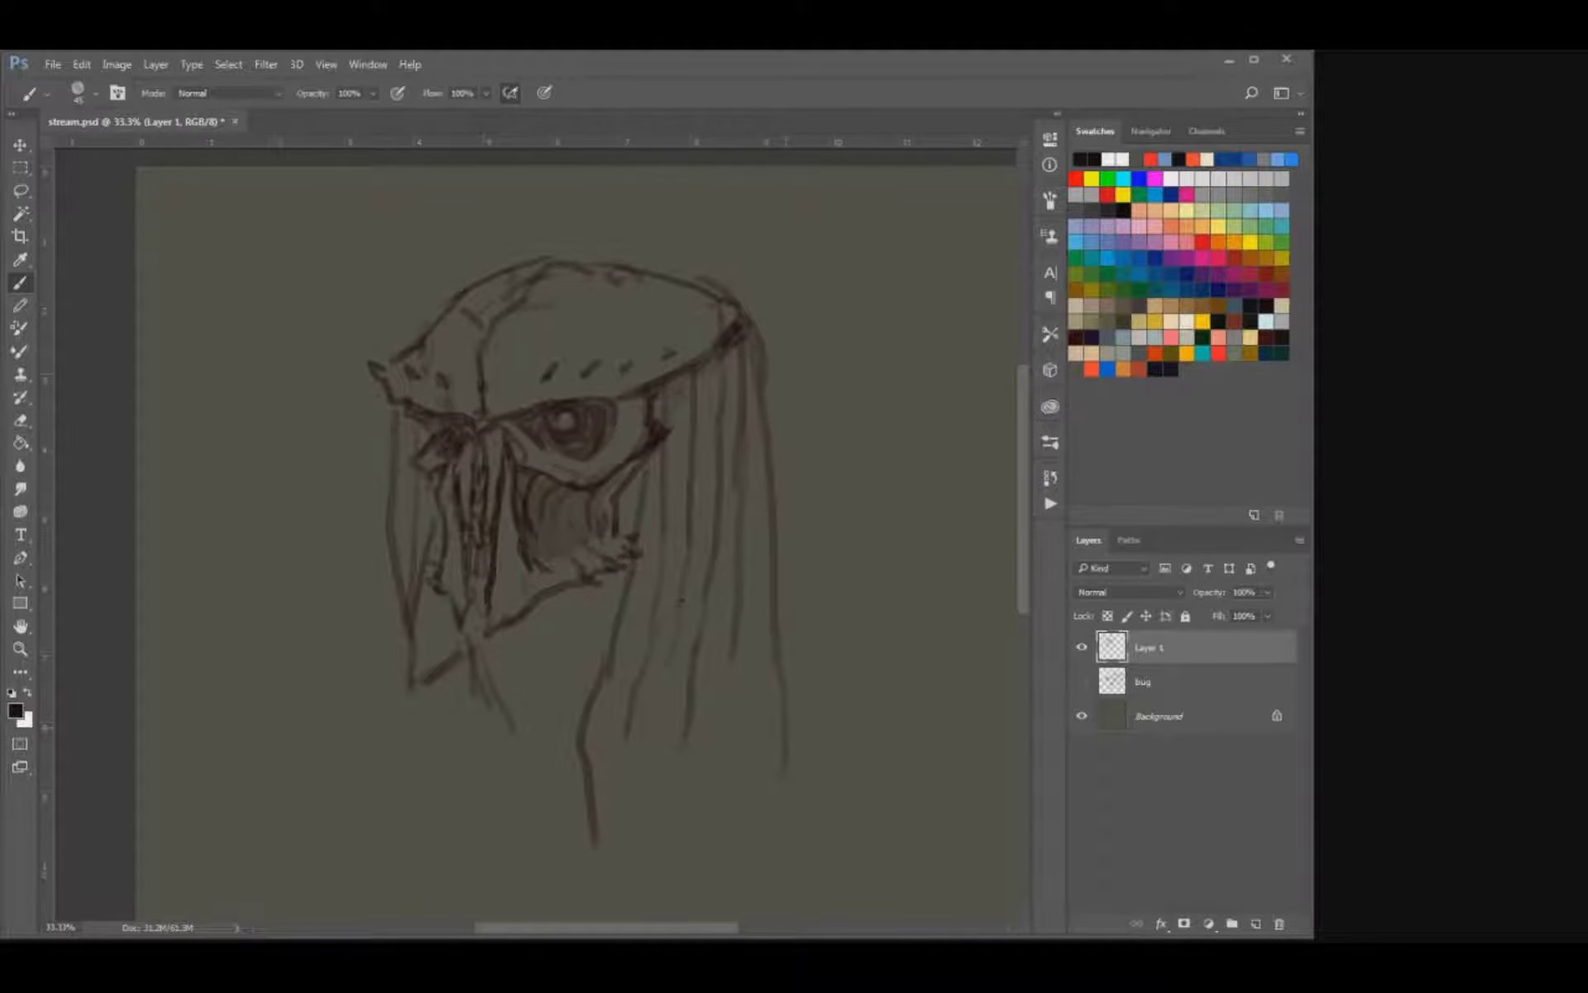
Extend the lower ends of the near-side strands in wavy lines down past the neck.
mouse_move(737, 625)
mouse_down()
mouse_move(765, 736)
mouse_move(677, 829)
mouse_up()
mouse_move(666, 690)
mouse_down()
mouse_move(639, 754)
mouse_move(633, 859)
mouse_up()
drag(625, 728, 610, 839)
drag(672, 668, 664, 687)
key(e)
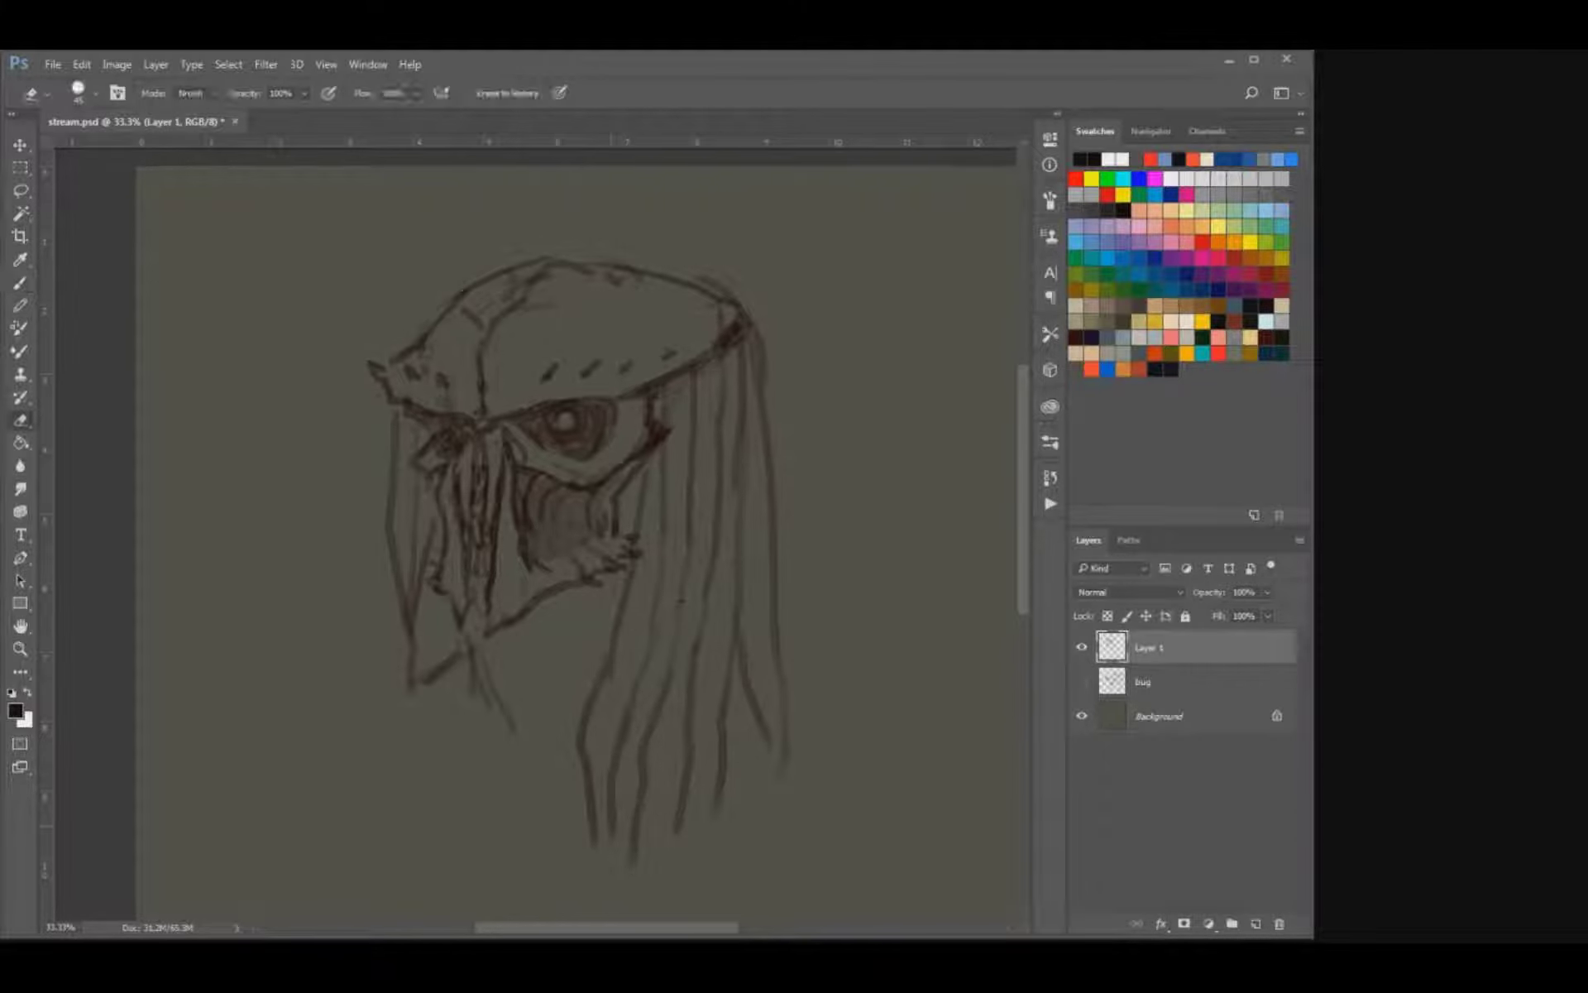
key(b)
drag(593, 806, 597, 913)
Sketch the shoulder lines on both sides of the neck and refine the tip of the chin.
drag(433, 681, 283, 754)
drag(796, 697, 869, 728)
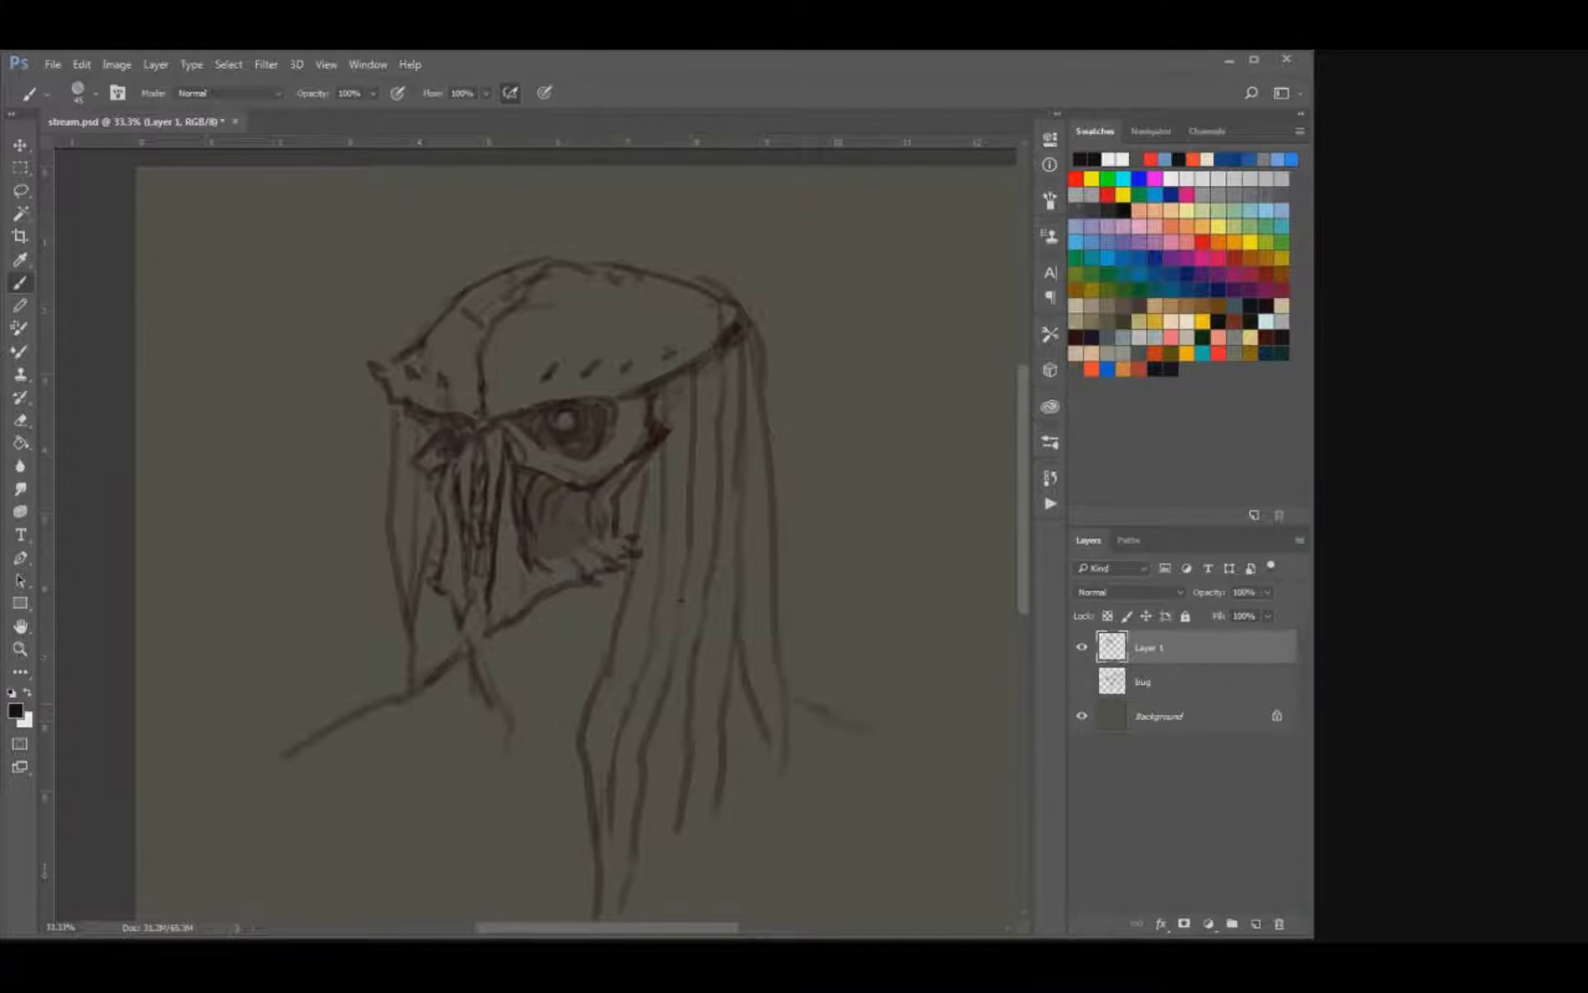
key(bracketleft)
mouse_move(487, 615)
mouse_down()
mouse_move(496, 648)
mouse_move(460, 615)
mouse_up()
key(bracketleft)
key(e)
key(b)
Hide Layer 1 and create a new empty layer above it for the next sketch.
key(ctrl+minus)
key(ctrl+minus)
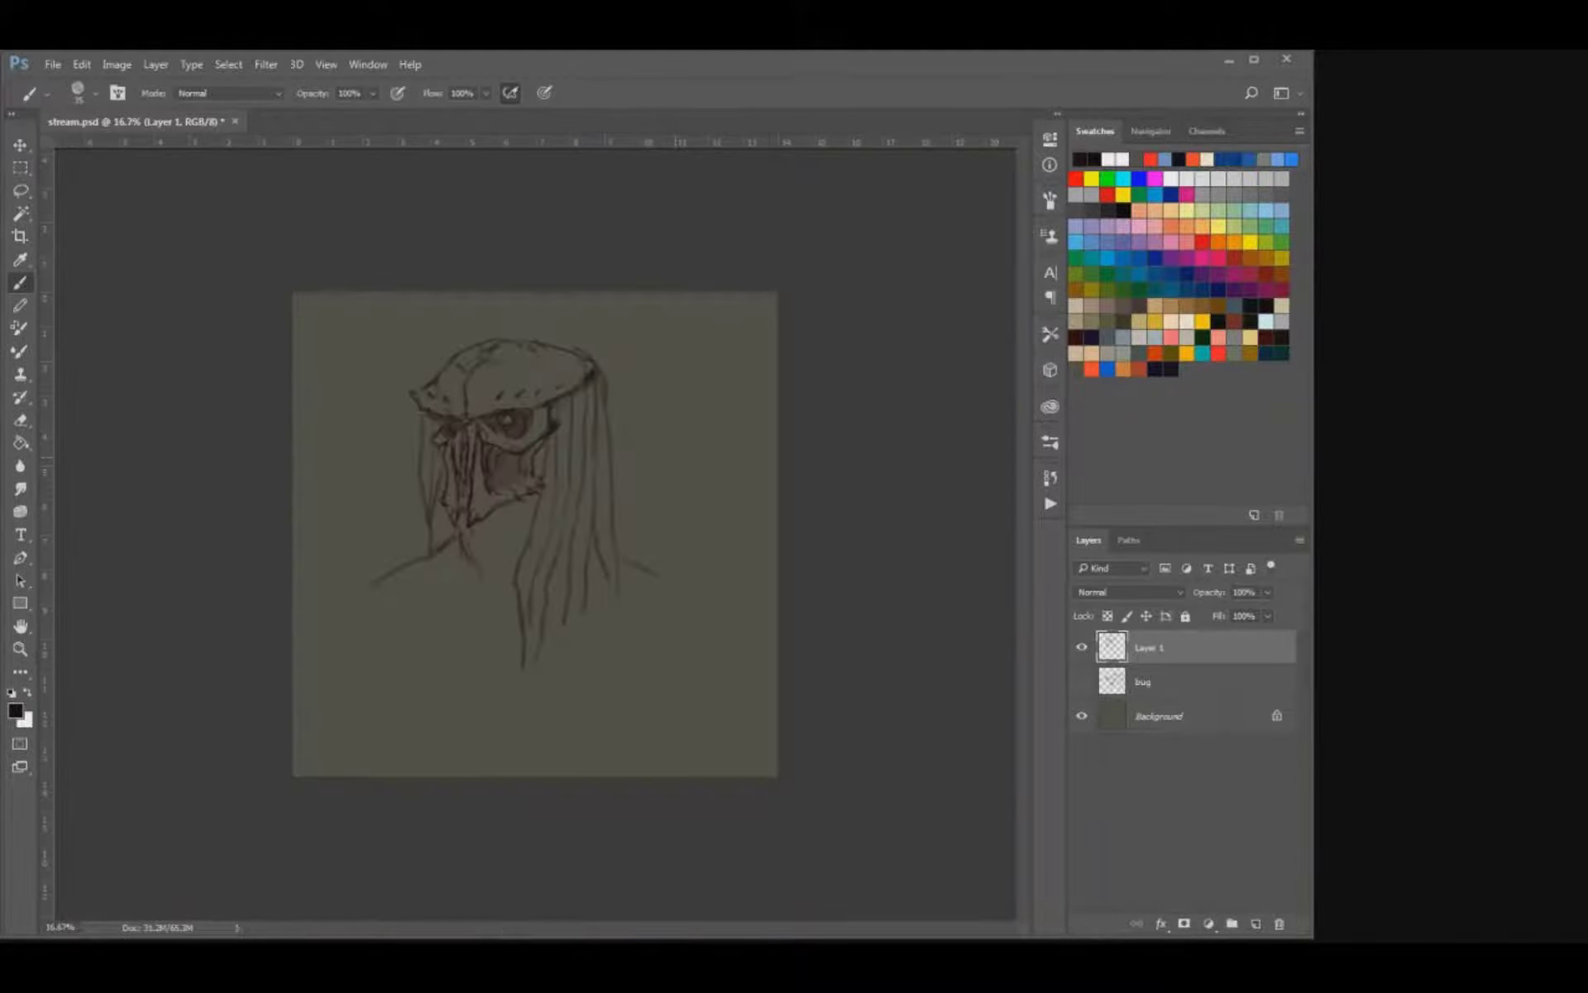
key(ctrl+plus)
click(1082, 646)
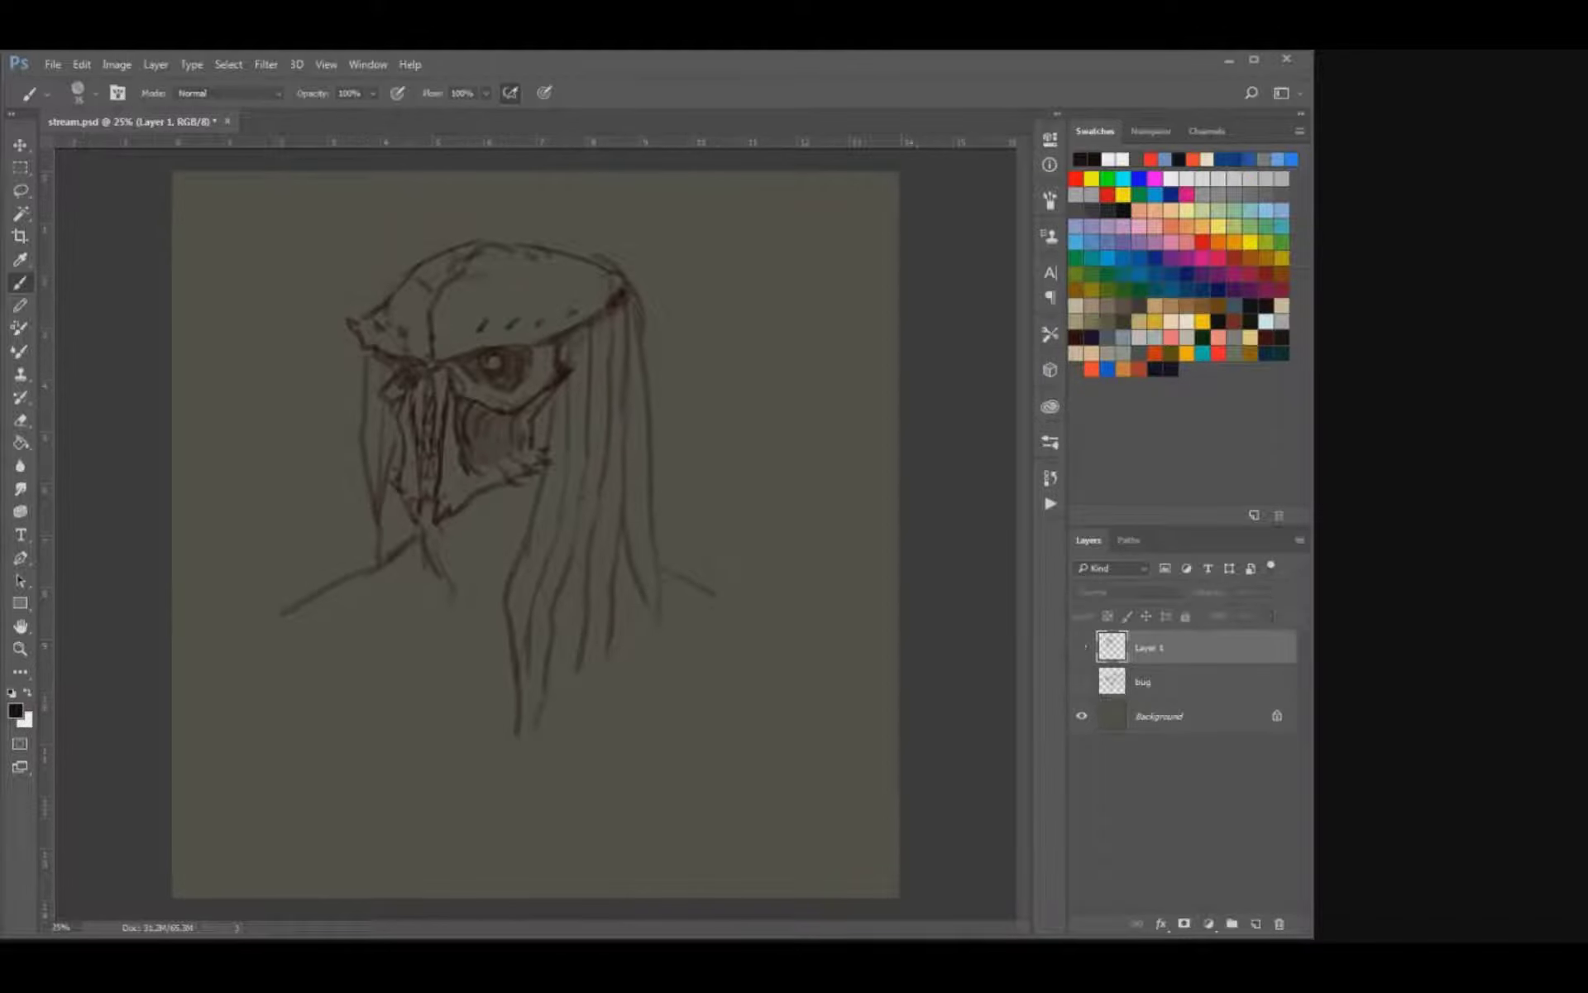
click(1082, 681)
click(1082, 681)
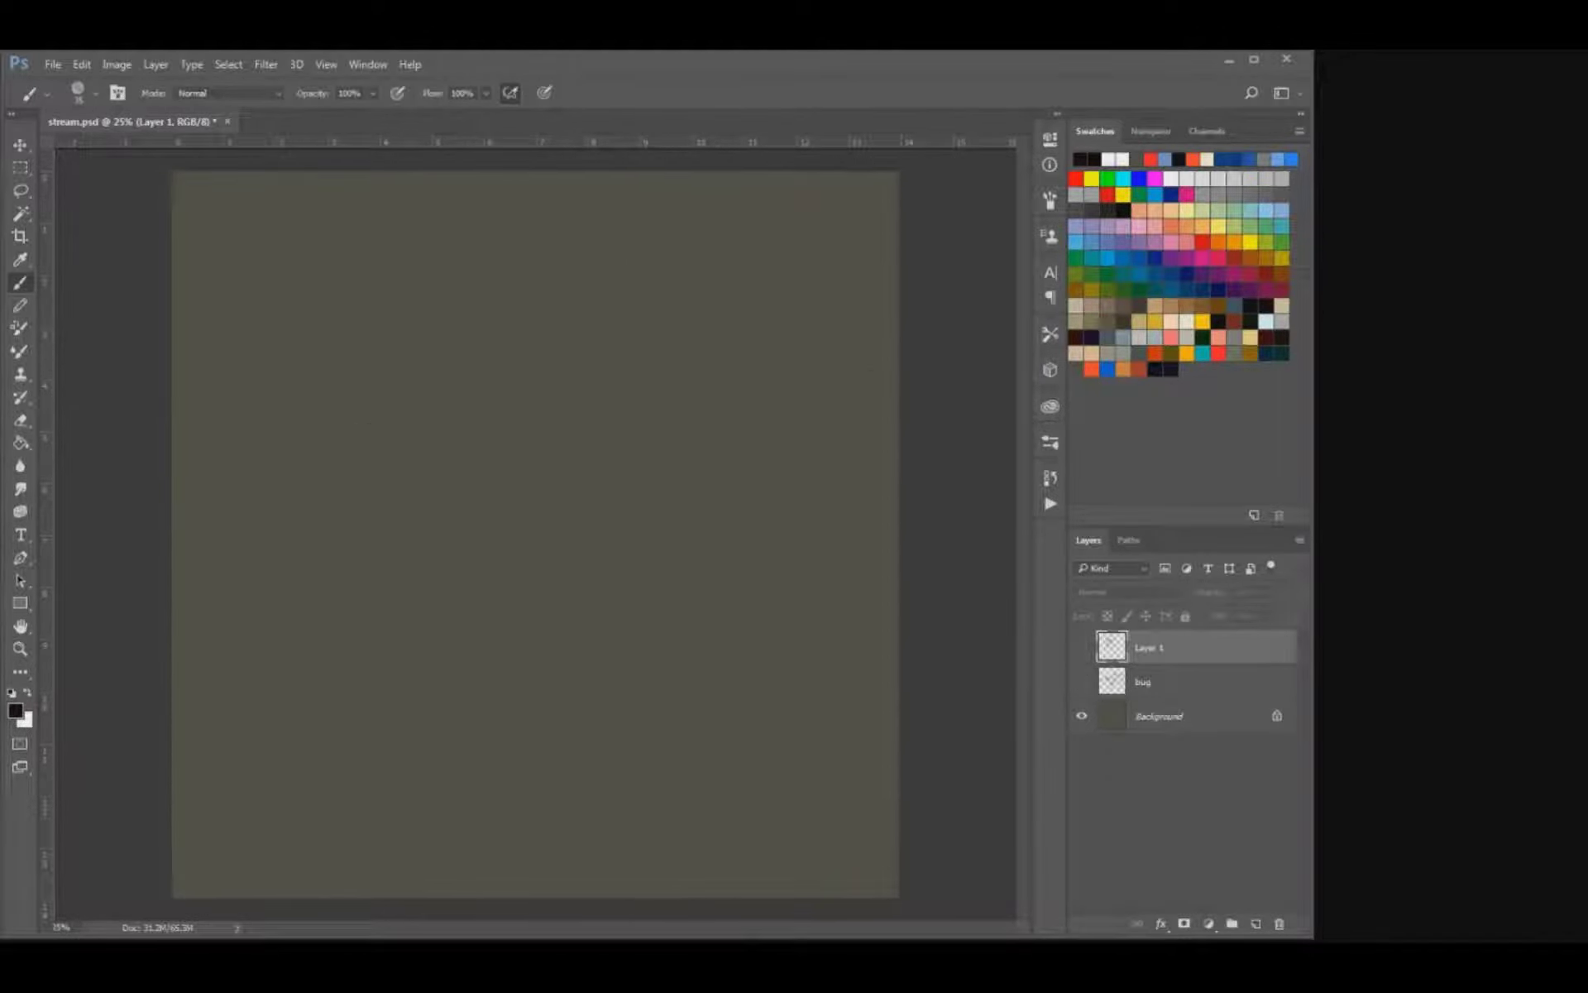
key(ctrl+shift+alt+n)
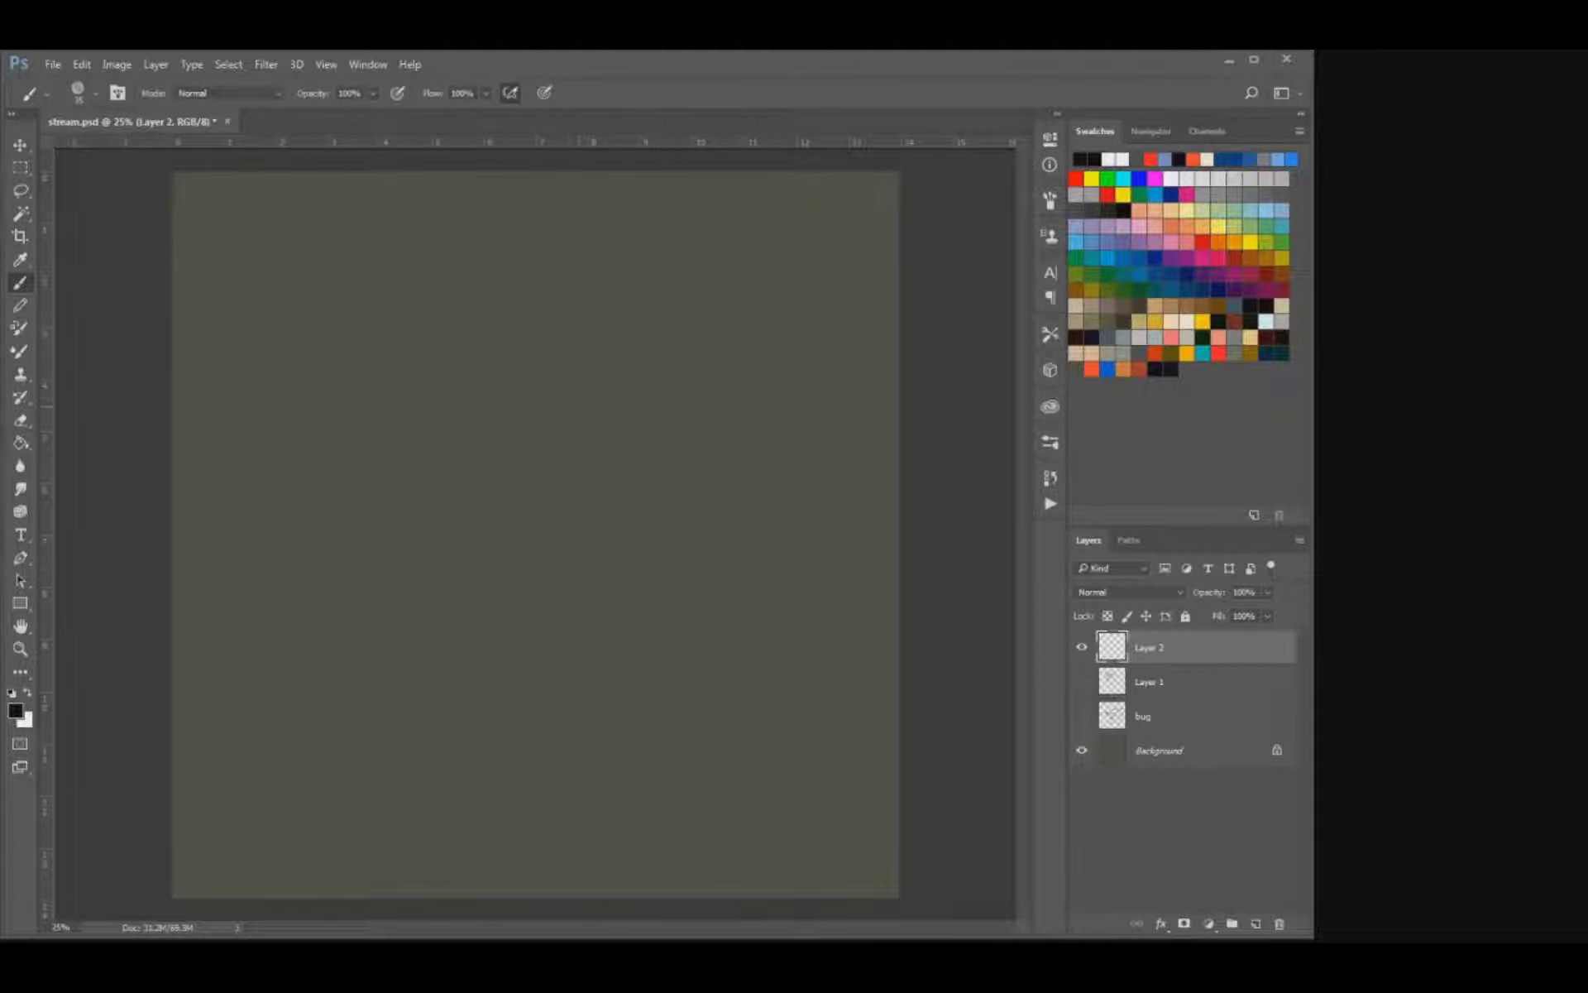
drag(562, 312, 589, 286)
key(ctrl+z)
drag(510, 305, 539, 295)
key(ctrl+z)
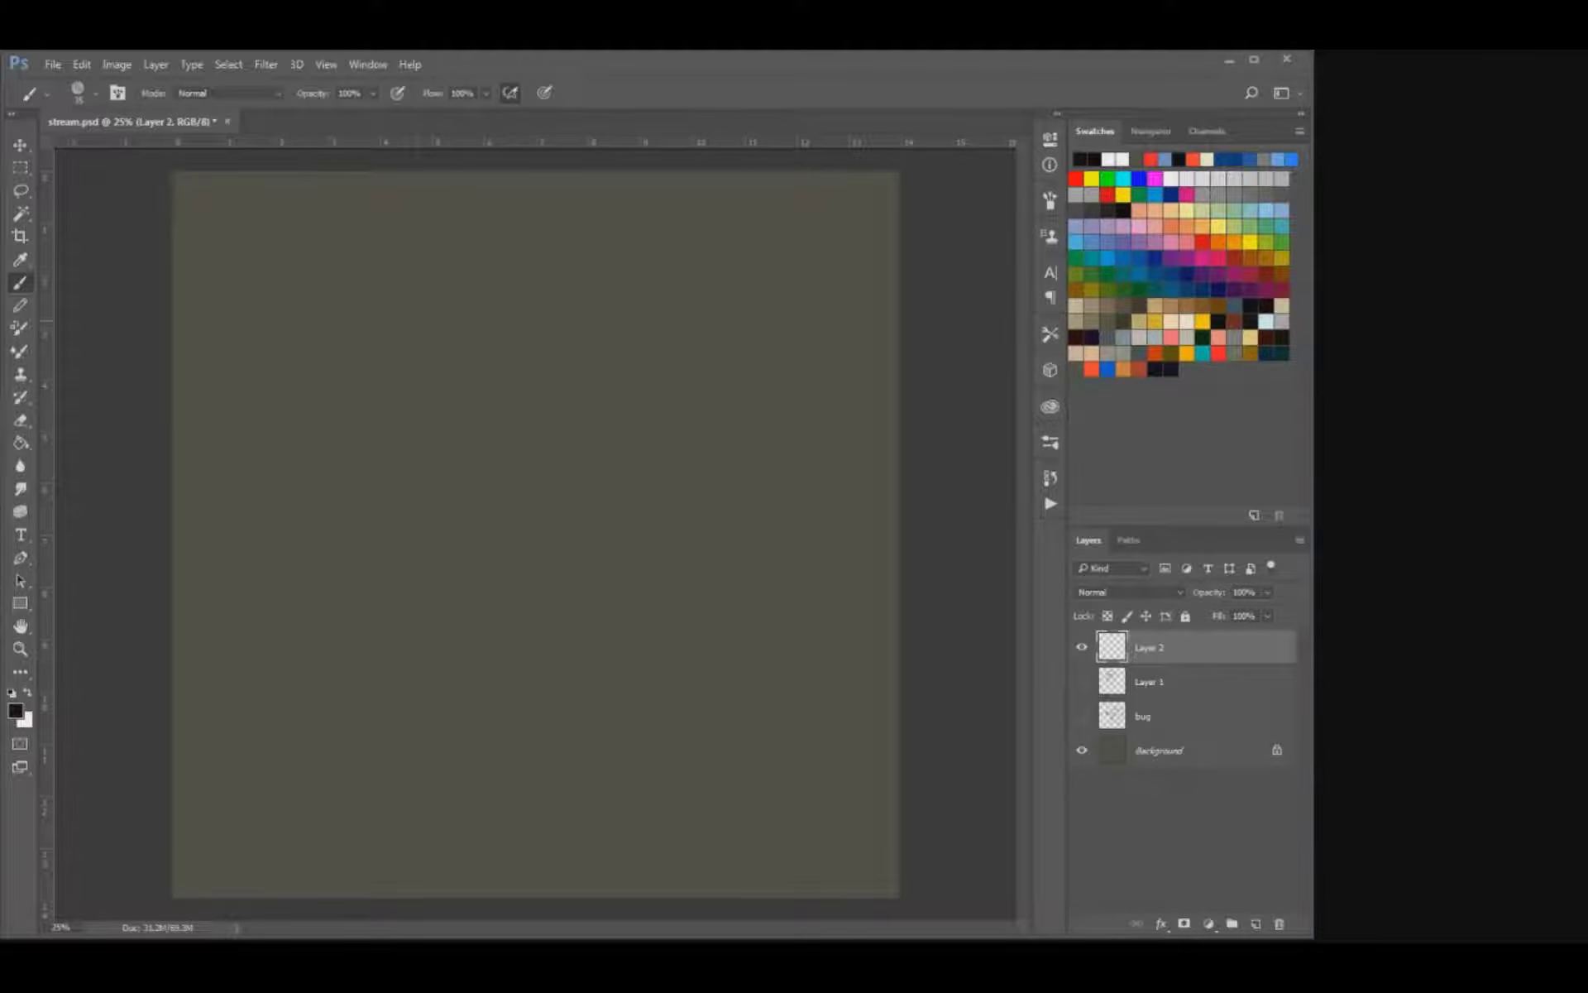
Sketch a rough oval head near the canvas's upper middle with a short neck and a shallow V-shaped shoulder line.
mouse_move(486, 322)
mouse_down()
mouse_move(576, 319)
mouse_move(488, 331)
mouse_move(510, 397)
mouse_up()
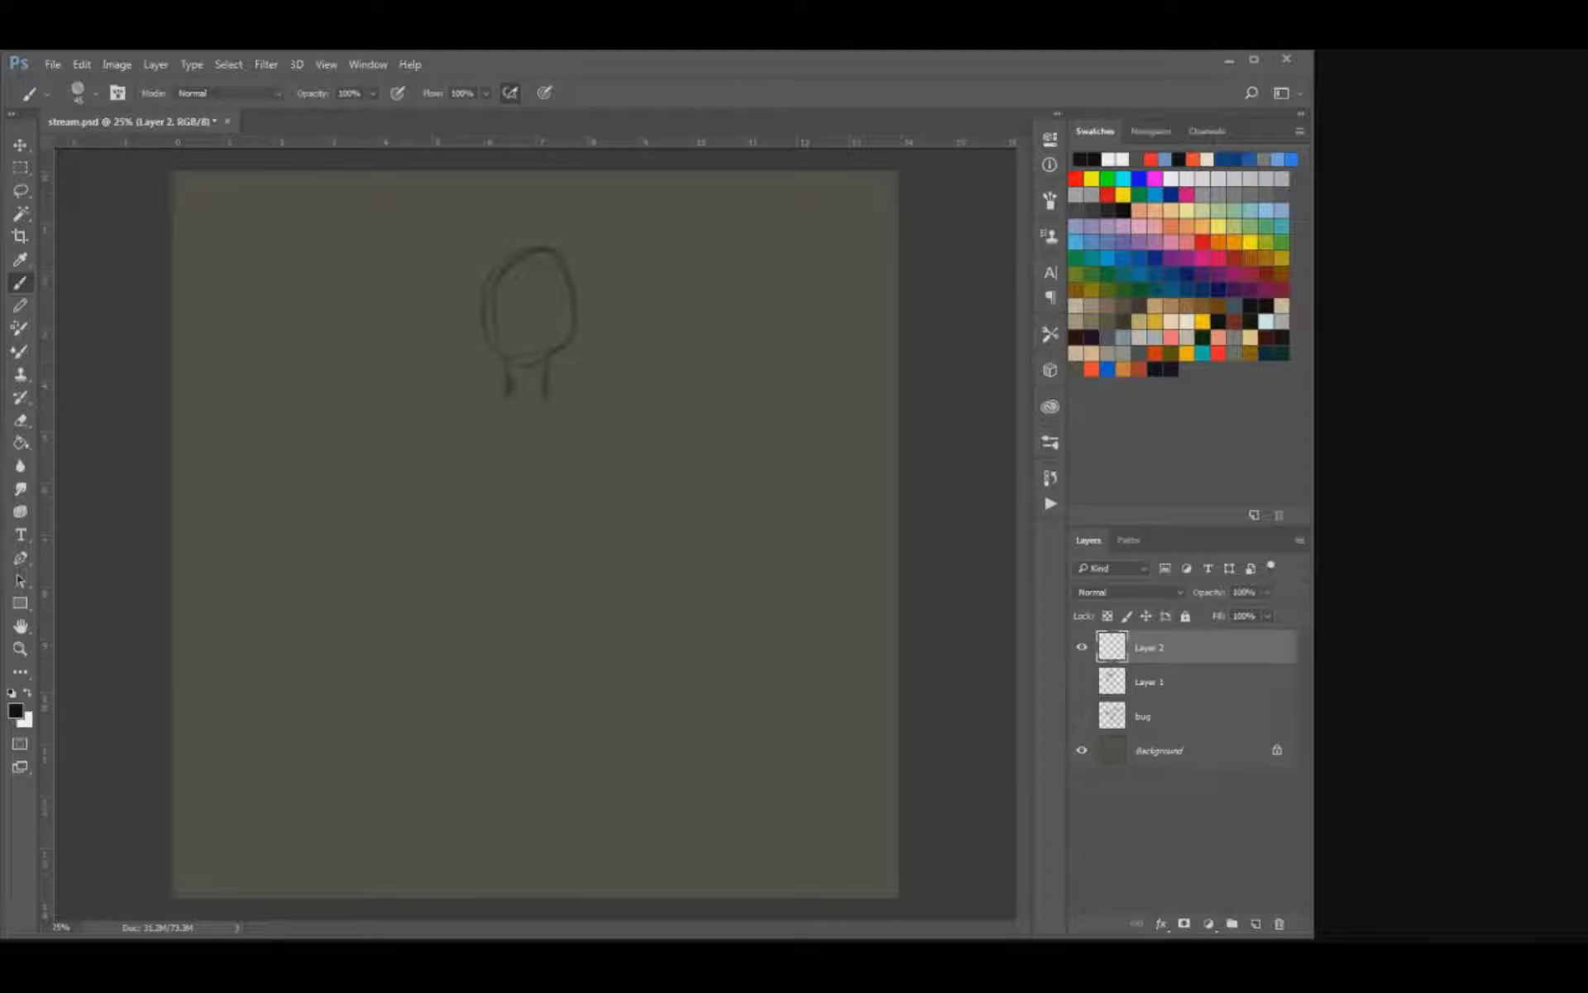
drag(488, 400, 561, 404)
key(ctrl+plus)
key(ctrl+plus)
drag(574, 266, 591, 620)
Redraw the head outline in darker, thinner lines, erase the stray marks inside it and close the chin.
key(bracketleft)
key(bracketleft)
mouse_move(629, 437)
mouse_down()
mouse_move(594, 526)
mouse_move(553, 553)
mouse_up()
mouse_move(456, 501)
mouse_down()
mouse_move(499, 553)
mouse_move(448, 375)
mouse_up()
drag(452, 371, 541, 325)
drag(560, 326, 606, 385)
key(e)
mouse_move(470, 446)
mouse_down()
mouse_move(521, 333)
mouse_move(579, 351)
mouse_up()
key(b)
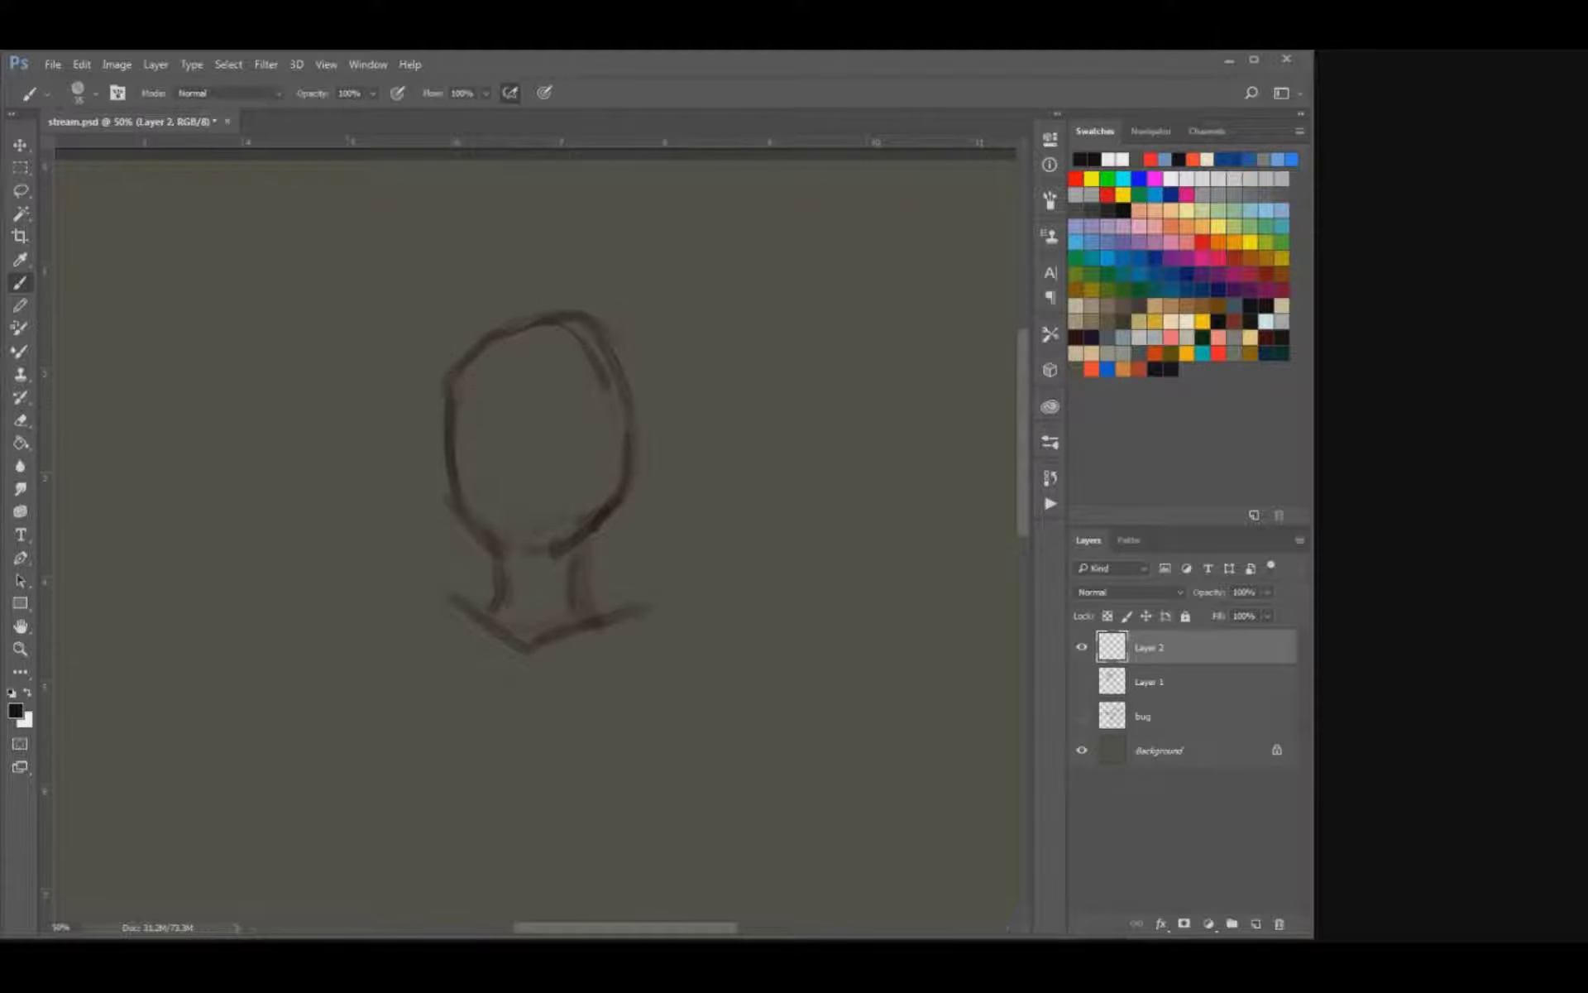
mouse_move(529, 554)
mouse_down()
mouse_move(498, 546)
mouse_move(552, 551)
mouse_up()
key([)
drag(480, 340, 450, 387)
Darken both sides of the neck and extend the shoulder lines outward from its base.
mouse_move(578, 562)
mouse_down()
mouse_move(589, 613)
mouse_move(448, 633)
mouse_up()
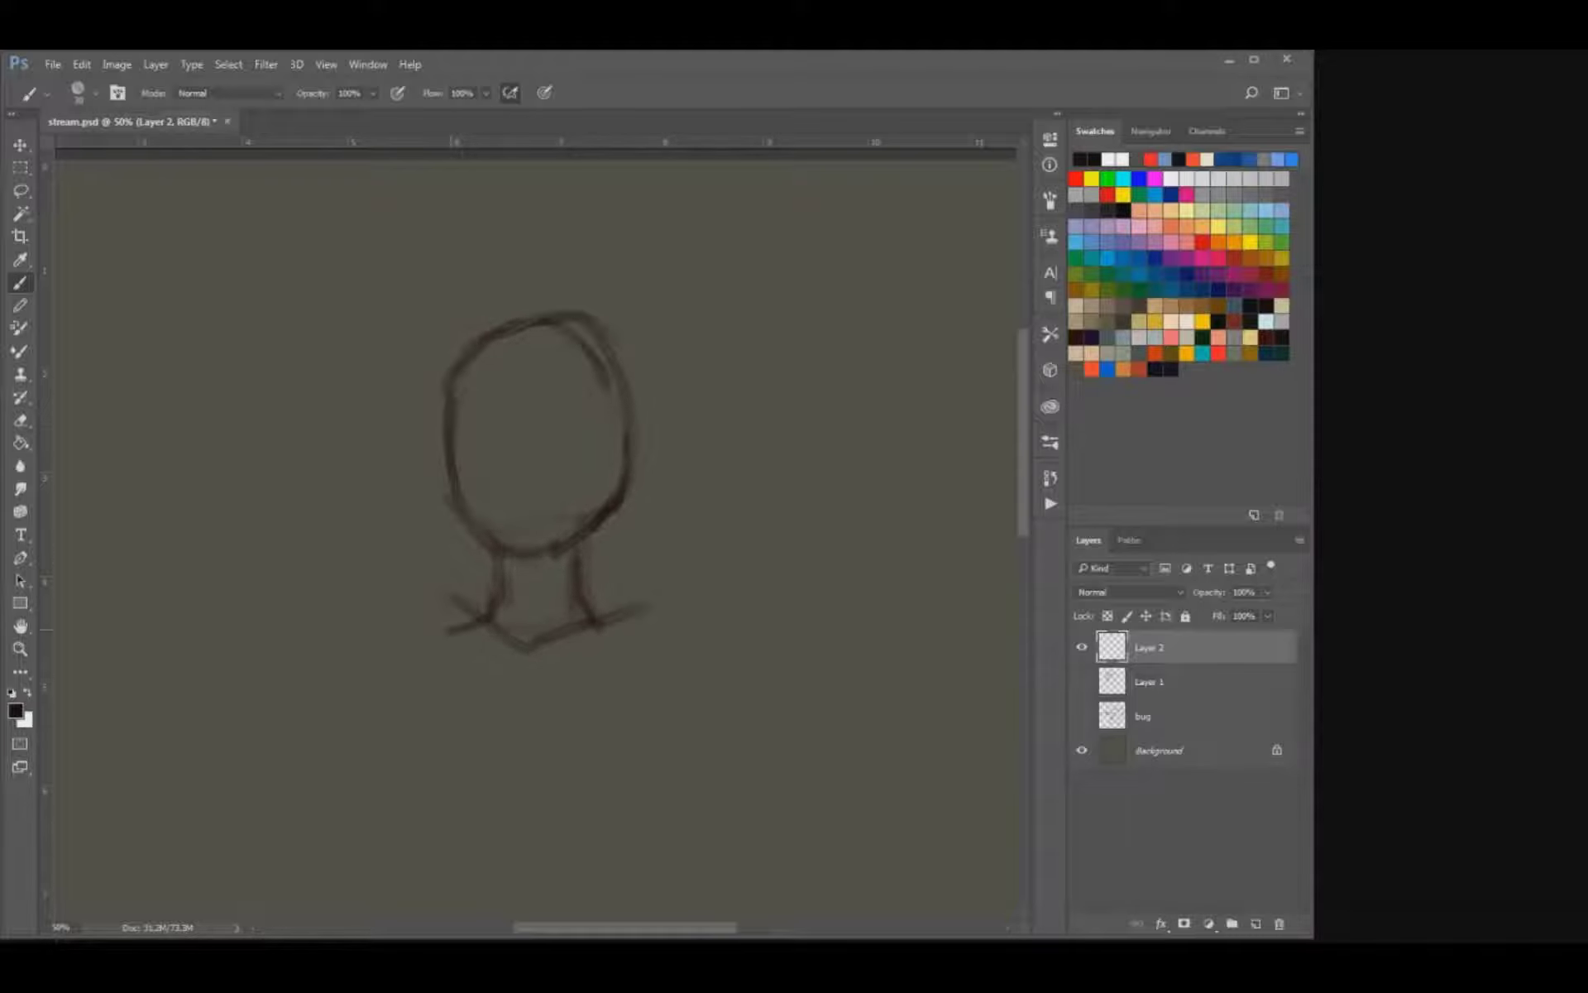
drag(637, 625, 529, 641)
drag(488, 633, 646, 651)
Draw two round eyes with short brow lines halfway down the face.
key(])
mouse_move(558, 416)
mouse_down()
mouse_move(603, 428)
mouse_move(580, 462)
mouse_move(592, 450)
mouse_up()
mouse_move(478, 422)
mouse_down()
mouse_move(515, 418)
mouse_move(468, 429)
mouse_move(495, 452)
mouse_up()
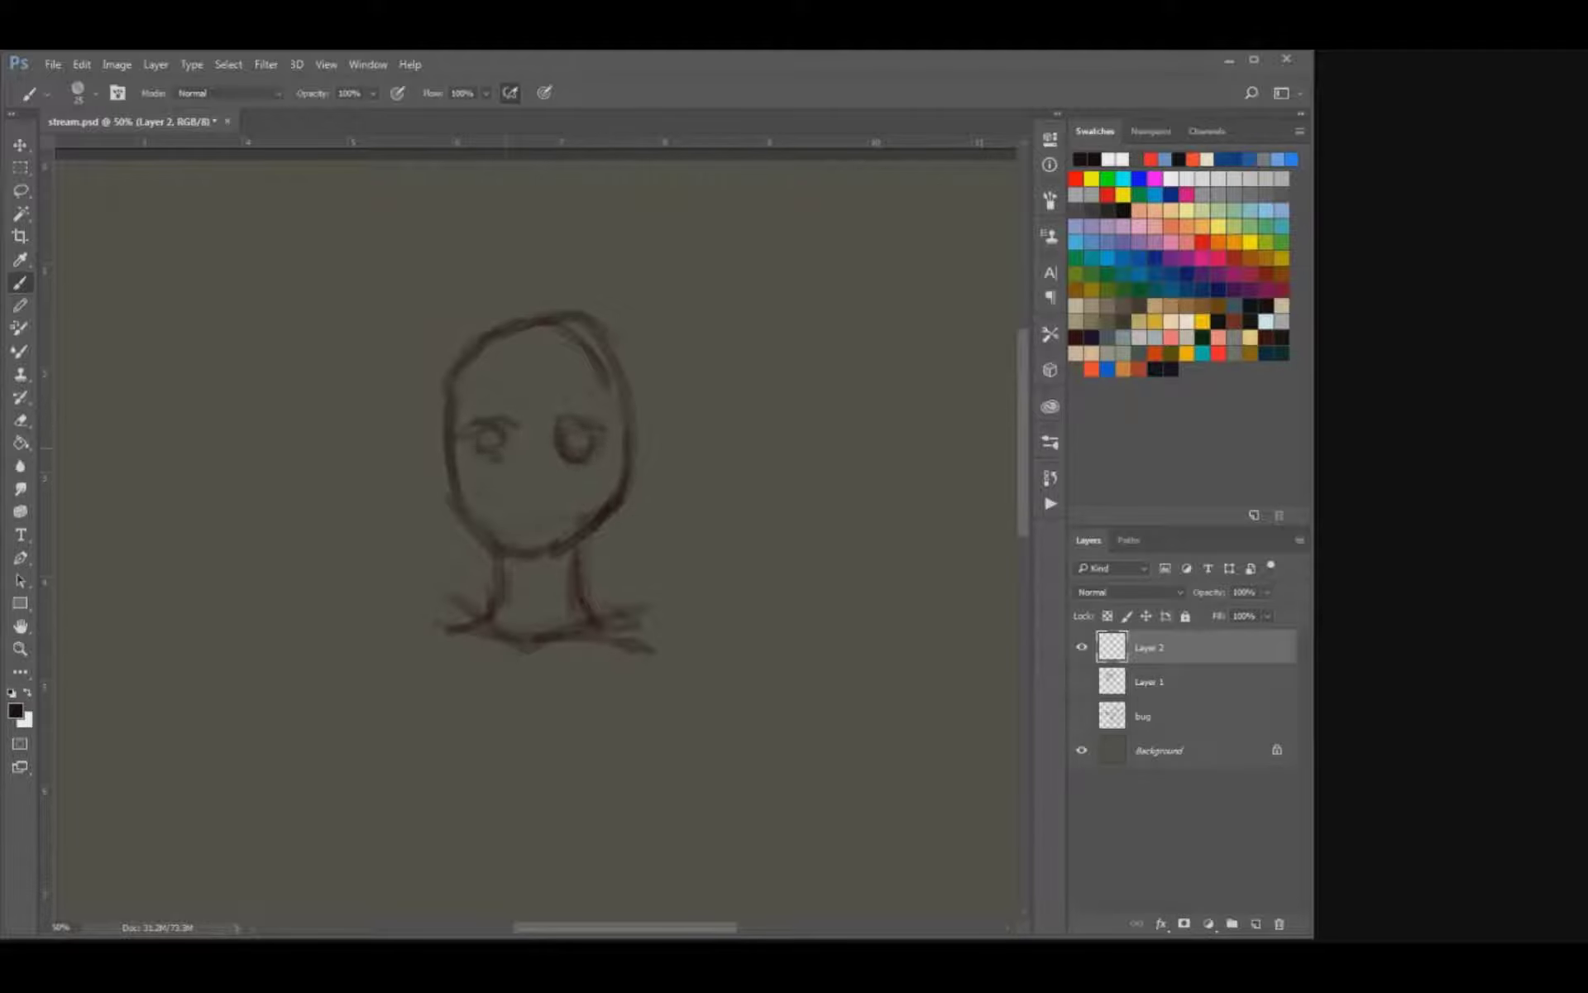
key(e)
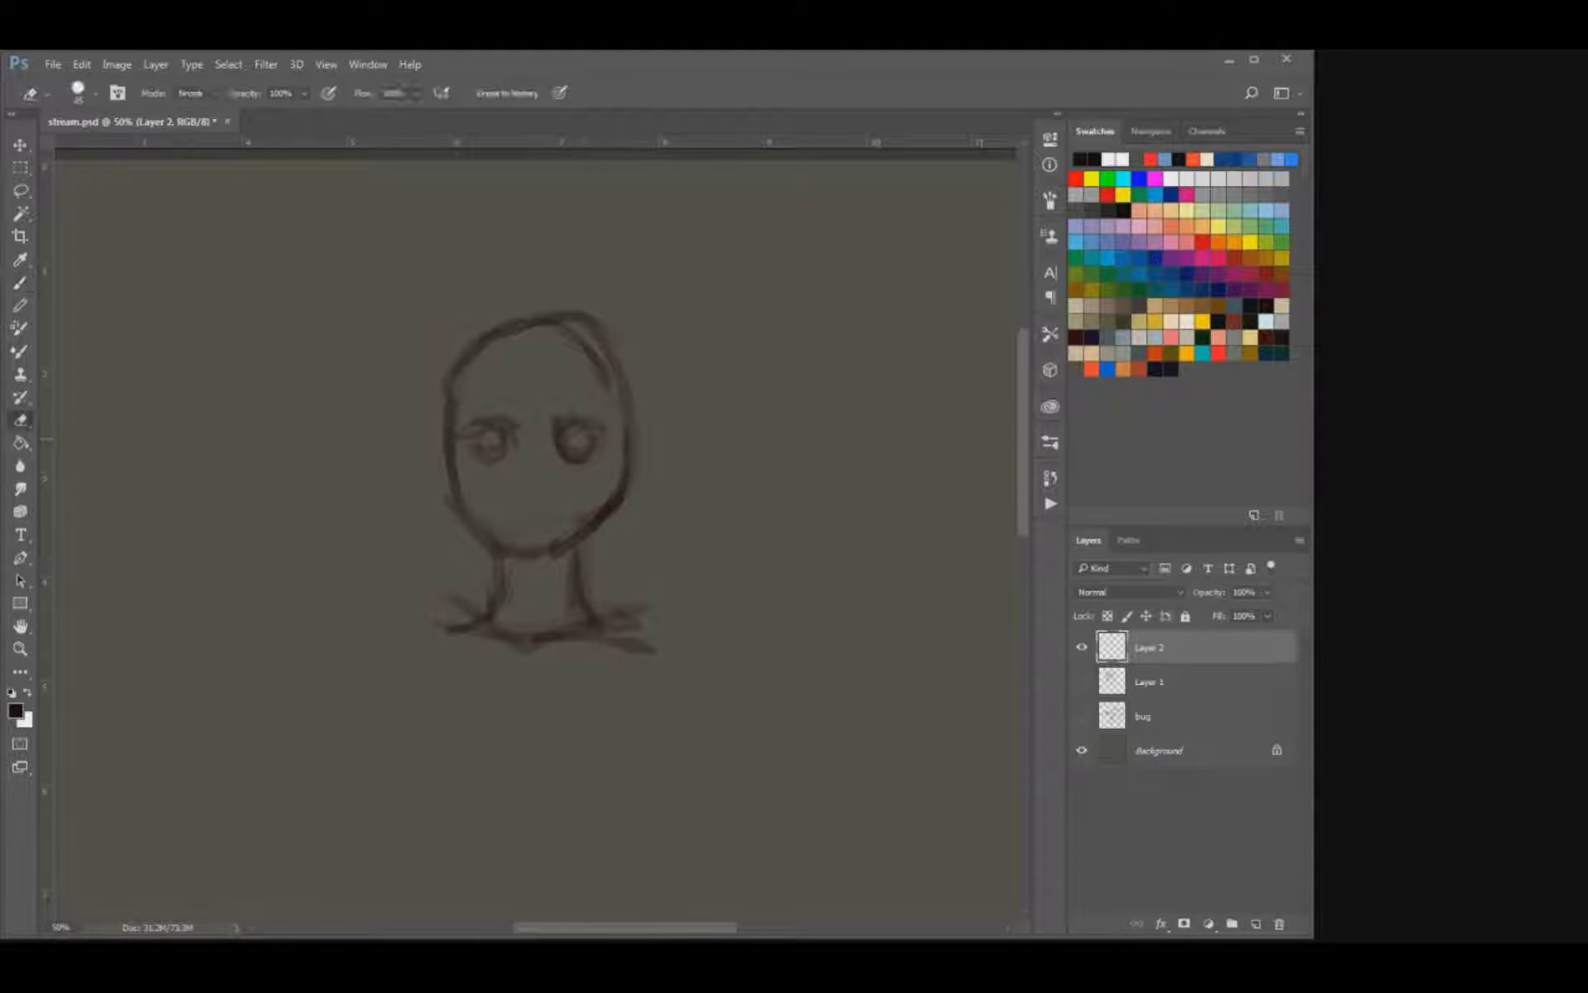
key(b)
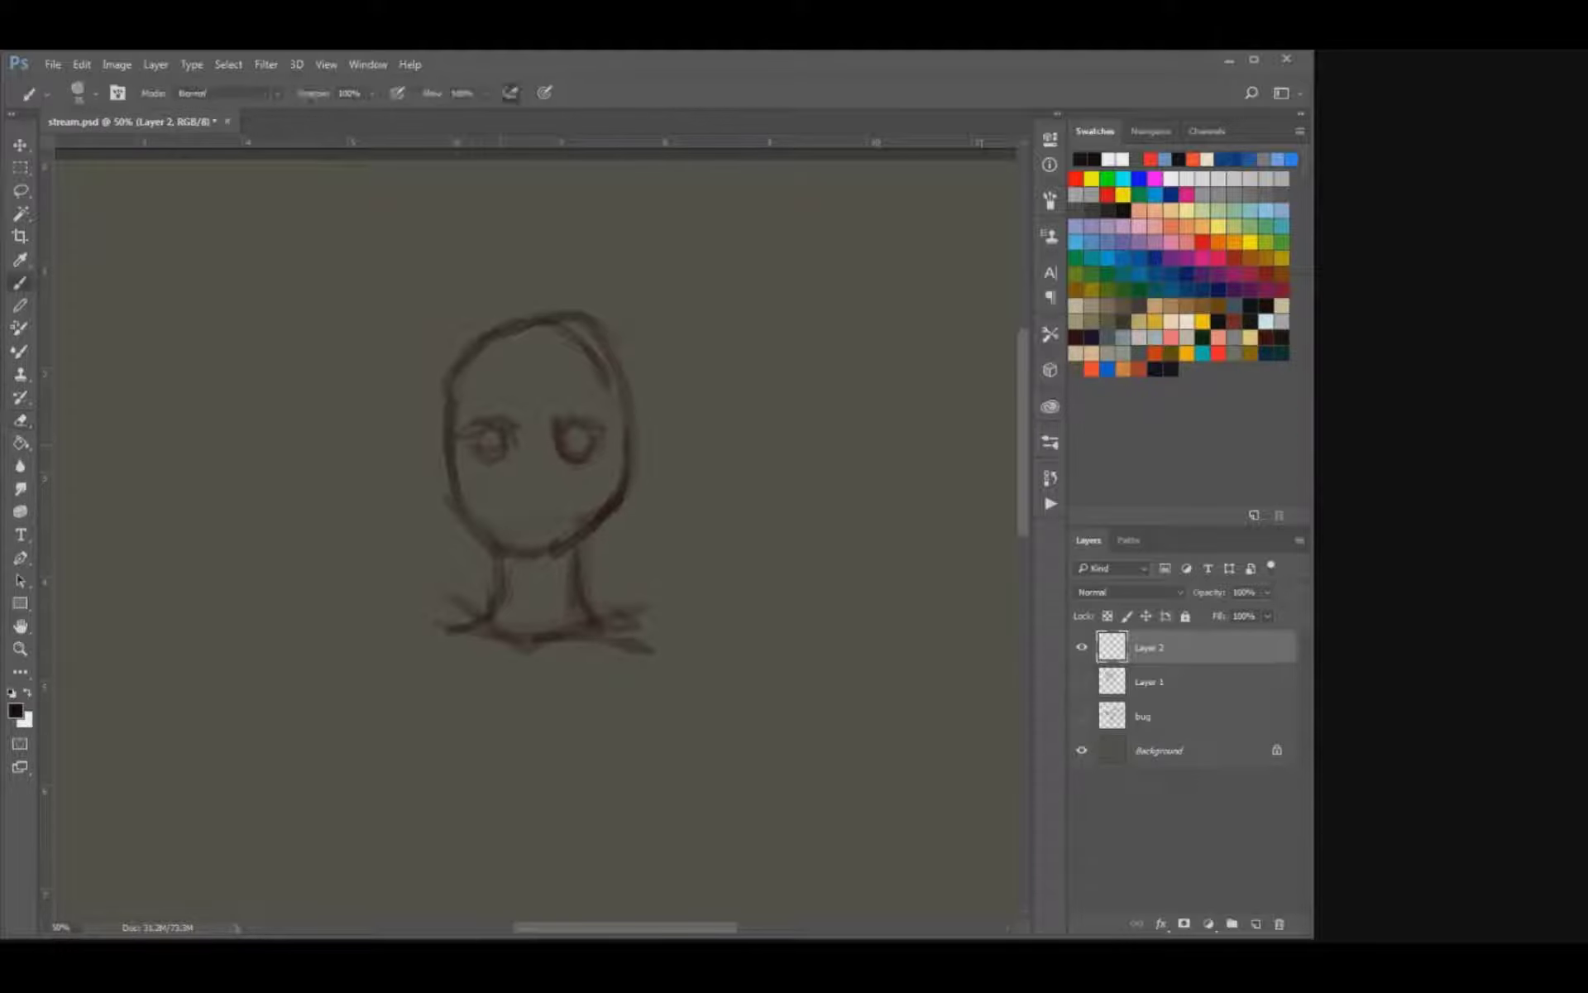
drag(486, 443, 468, 446)
Add a small triangular nose and a downturned mouth line above the chin.
key(e)
drag(531, 483, 538, 494)
key(b)
key(e)
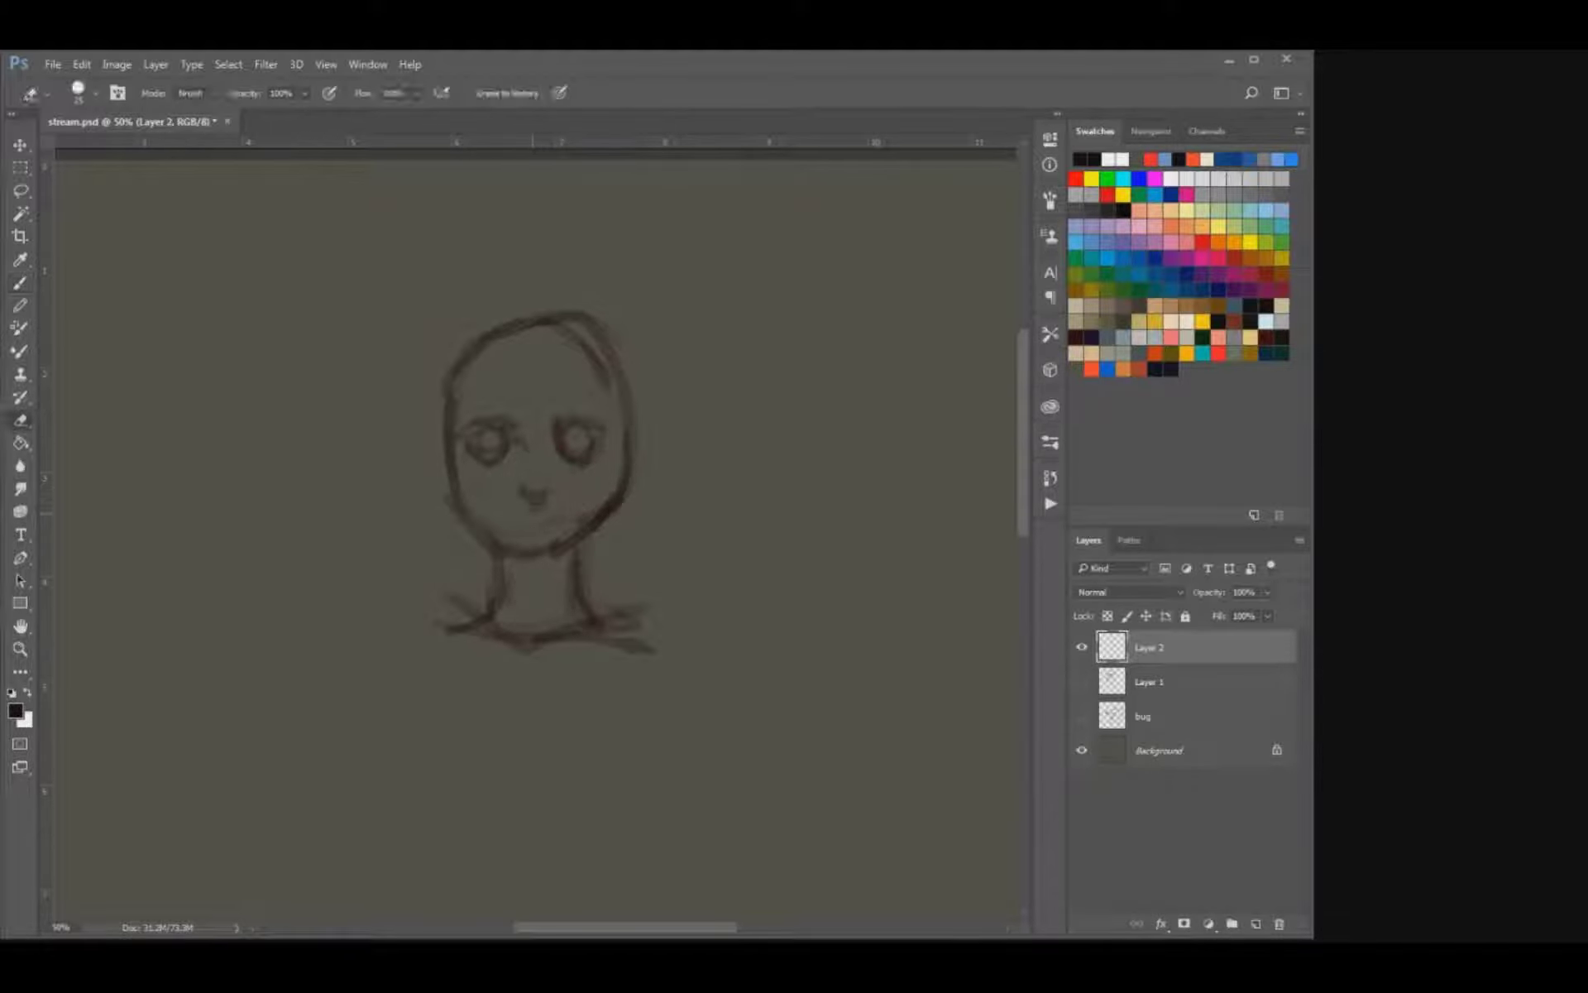
key(b)
drag(504, 524, 556, 525)
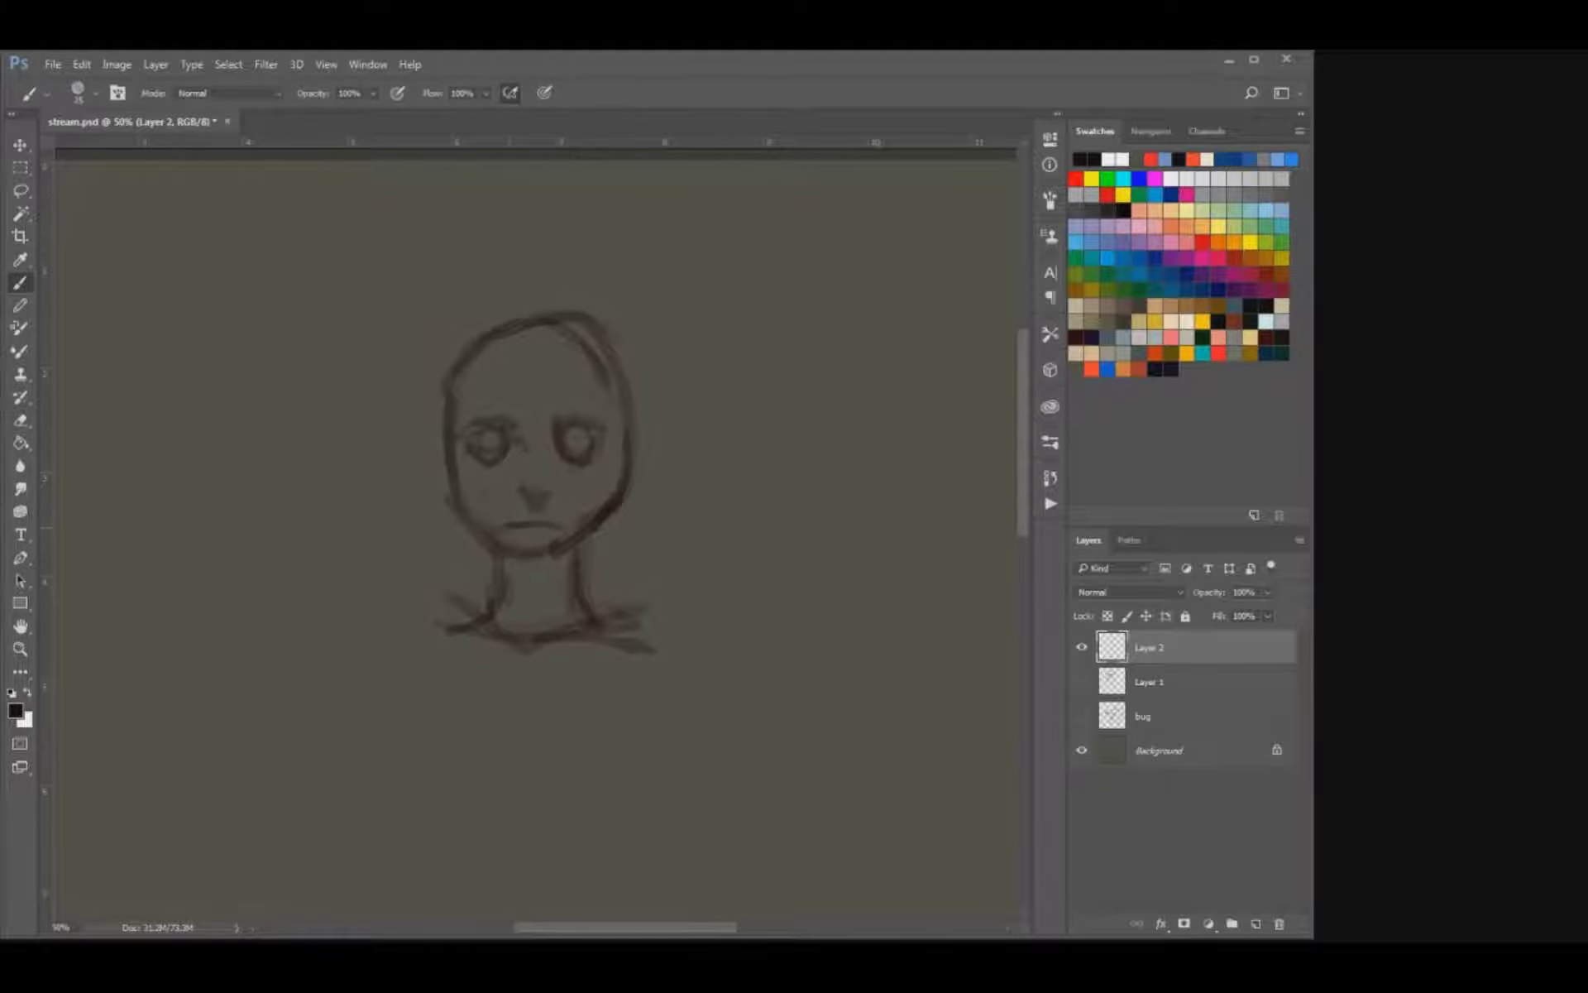
Draw an ear on each side of the head and touch up the outer edges of the eyes.
mouse_move(631, 431)
mouse_down()
mouse_move(649, 453)
mouse_move(638, 488)
mouse_up()
drag(444, 437, 448, 493)
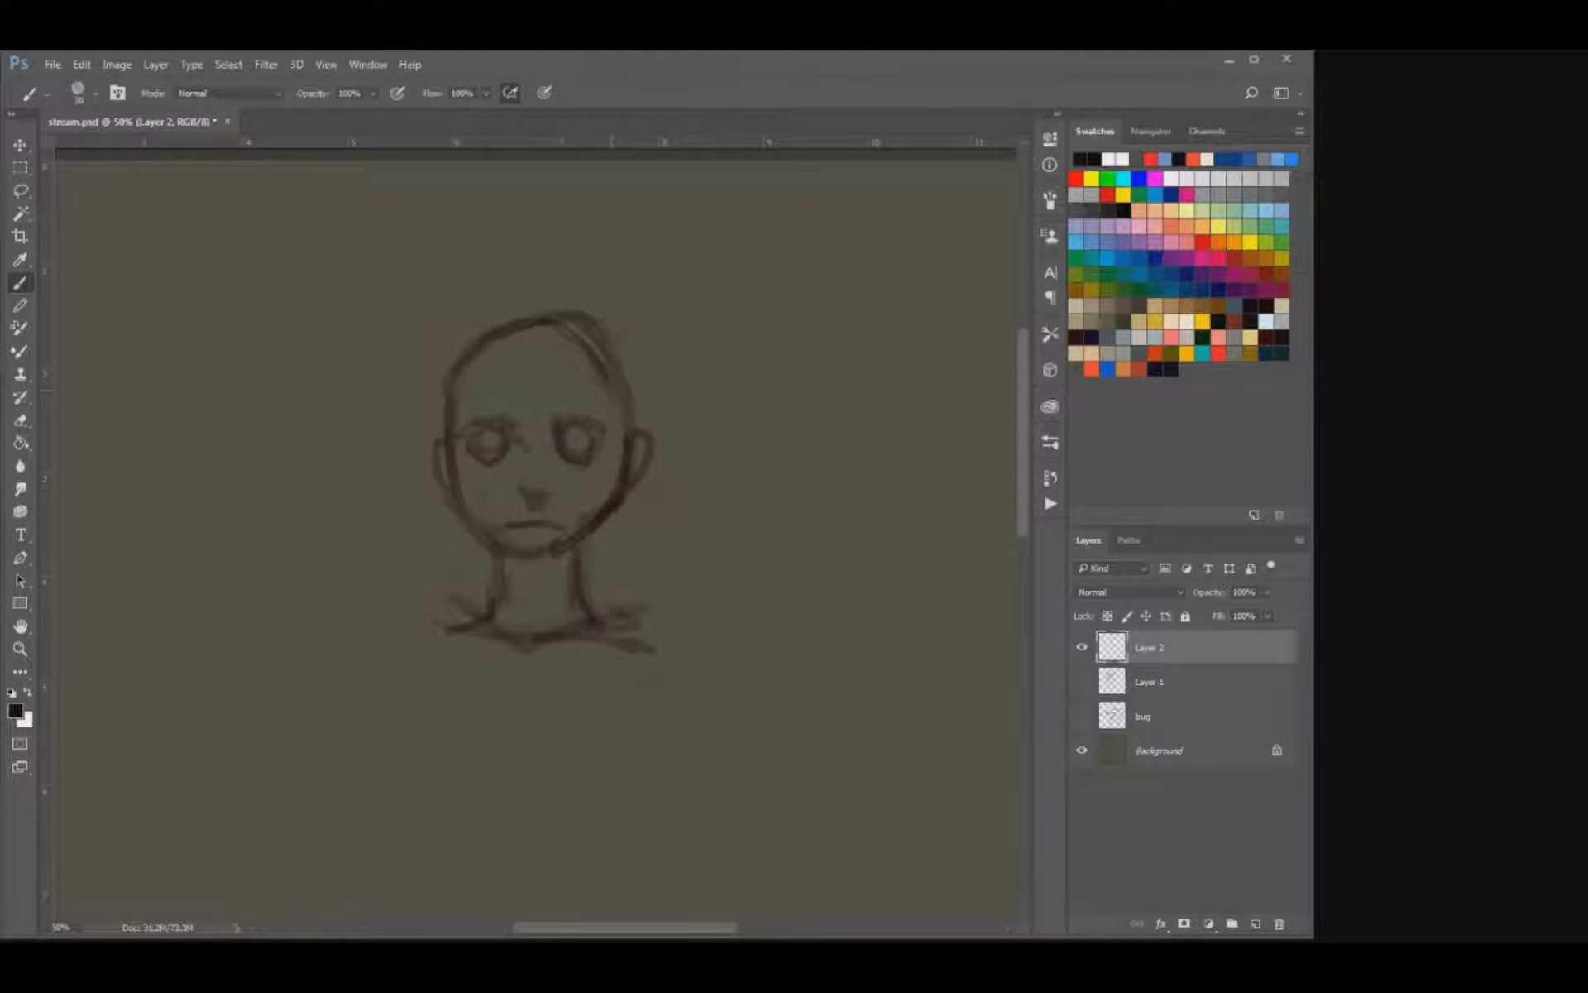
drag(611, 428, 605, 447)
drag(477, 440, 465, 464)
Add a new layer for another concept and hide the layer with the bald head sketch.
key(ctrl+minus)
key(ctrl+minus)
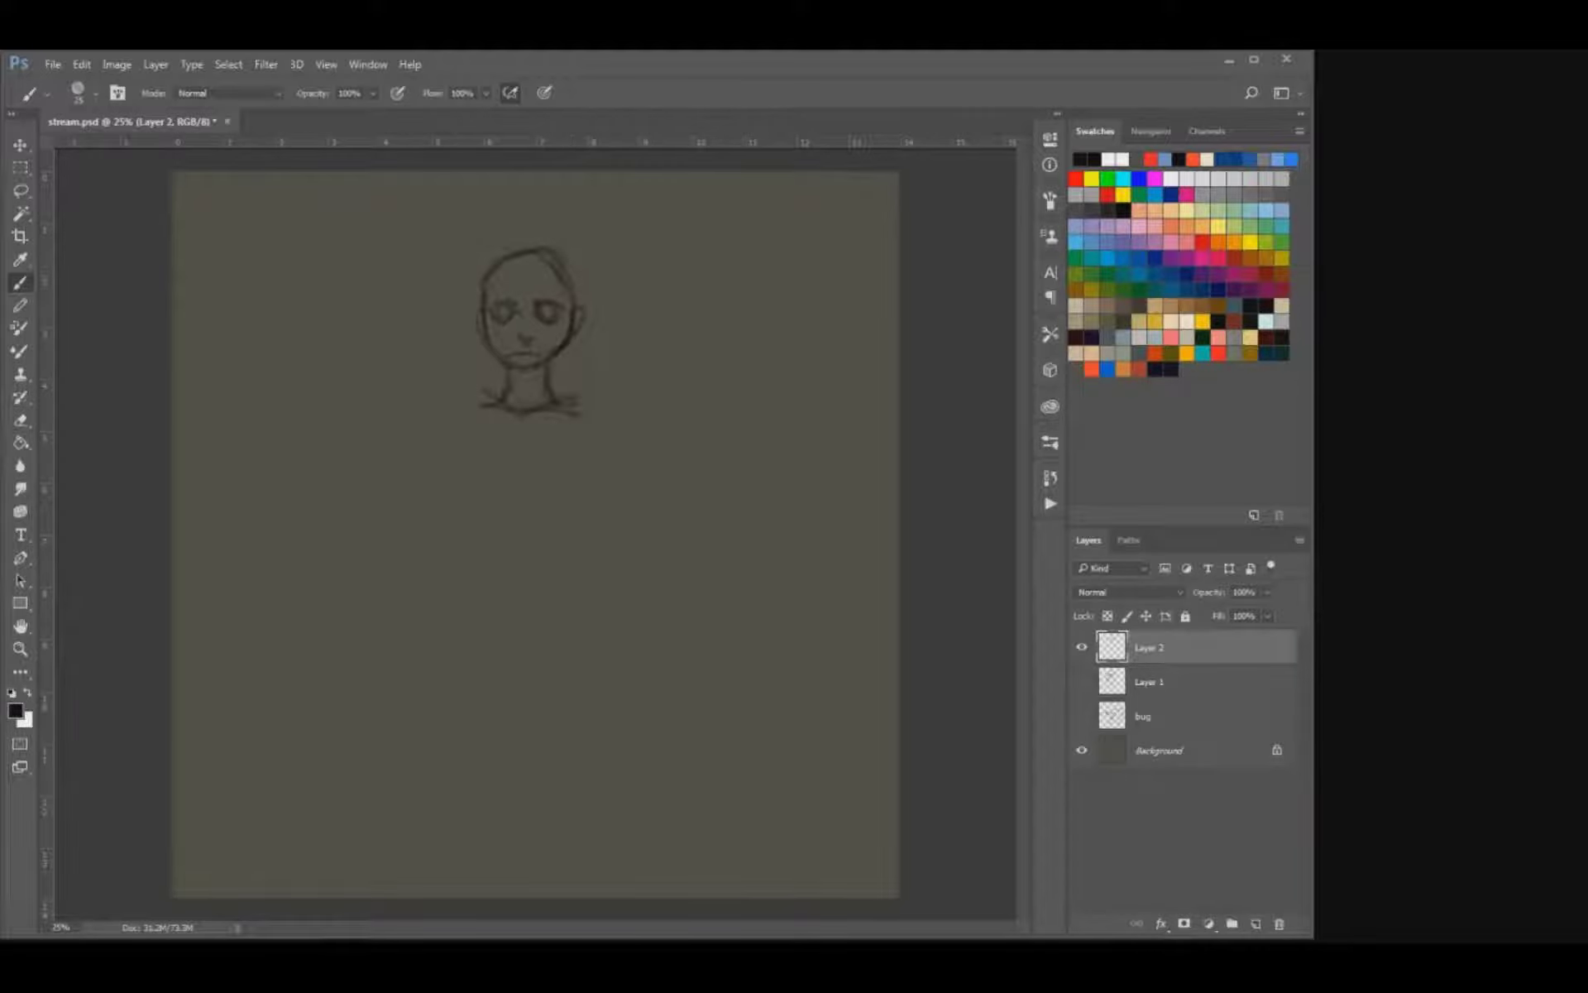
click(1255, 923)
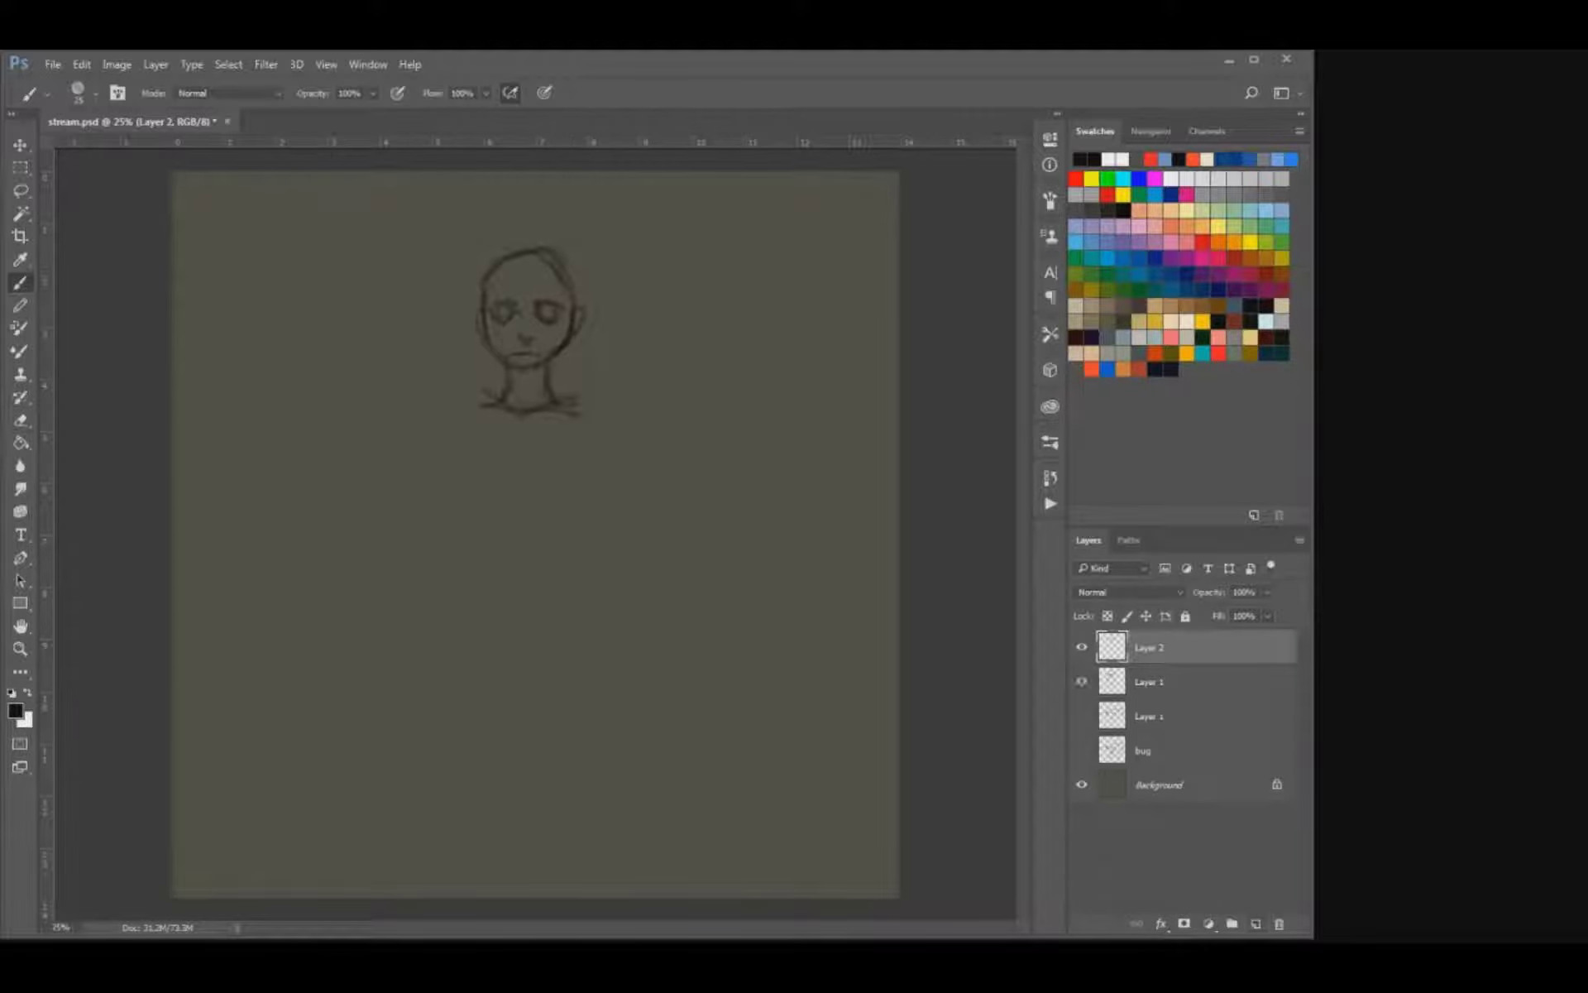
click(1082, 683)
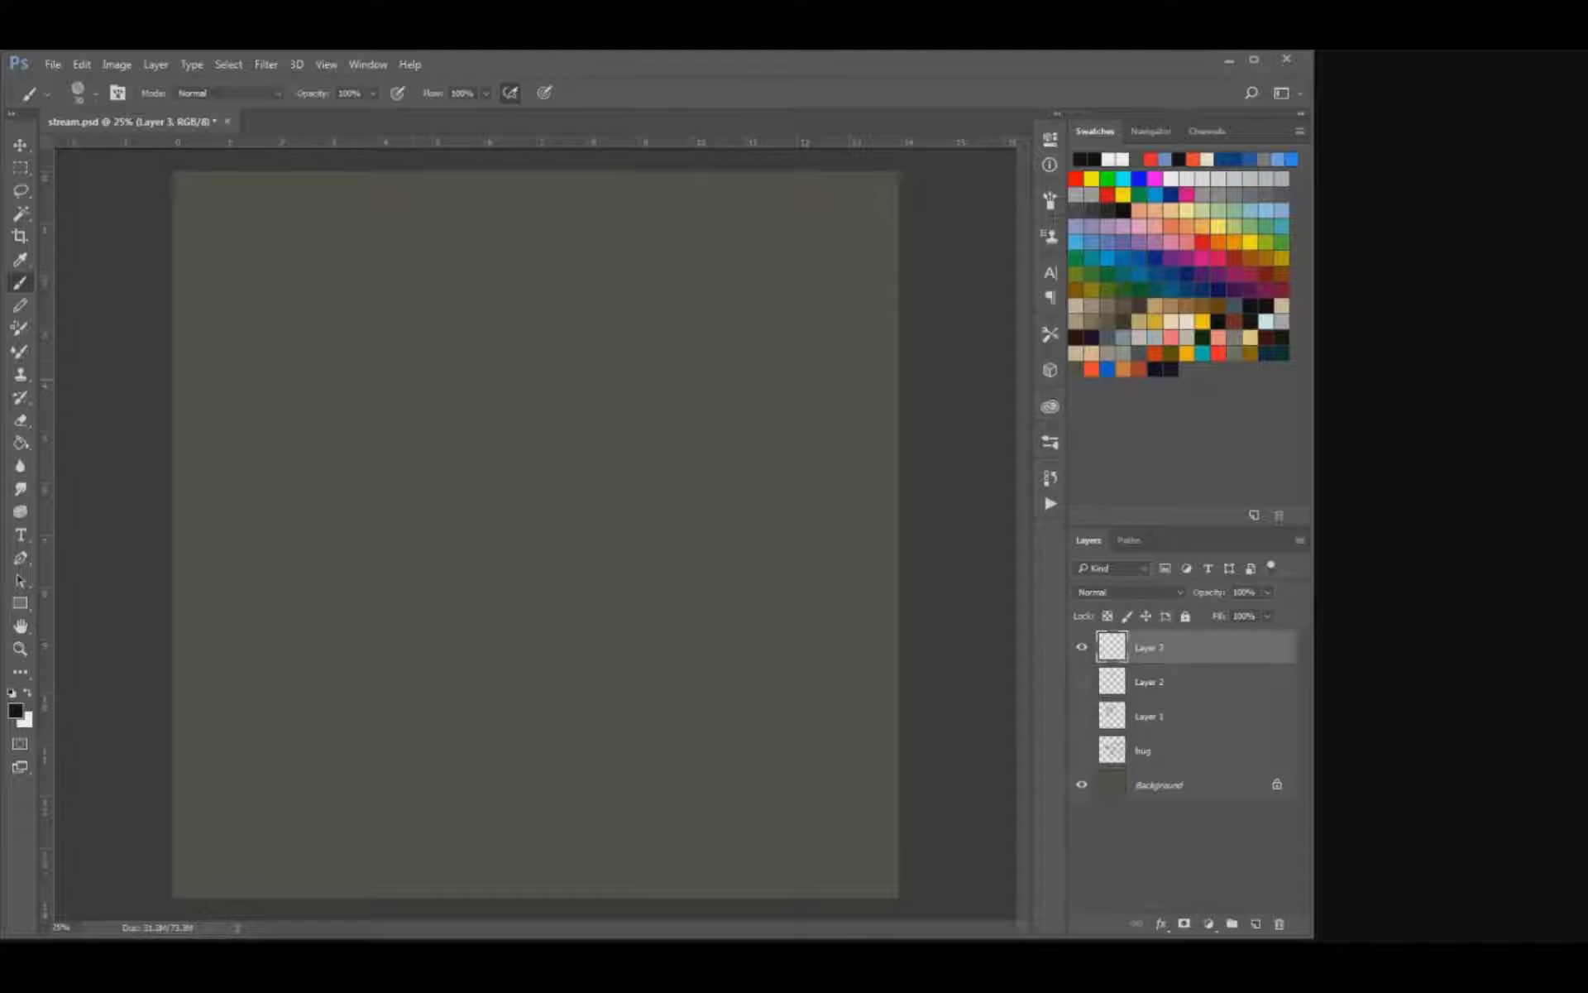
Rough in a rounded cranium turned in three-quarter view with faint guide marks for the ear and face.
drag(483, 364, 504, 313)
key(ctrl+z)
drag(537, 245, 616, 280)
drag(498, 305, 494, 327)
mouse_move(551, 297)
mouse_down()
mouse_move(572, 298)
mouse_move(488, 652)
mouse_up()
Draw the heavy-browed eye sockets with round eyeballs on the three-quarter face.
key(ctrl+plus)
key(ctrl+plus)
mouse_move(480, 400)
mouse_down()
mouse_move(606, 416)
mouse_move(602, 466)
mouse_move(557, 442)
mouse_move(595, 443)
mouse_move(572, 444)
mouse_move(591, 430)
mouse_move(591, 453)
mouse_up()
key(e)
key(b)
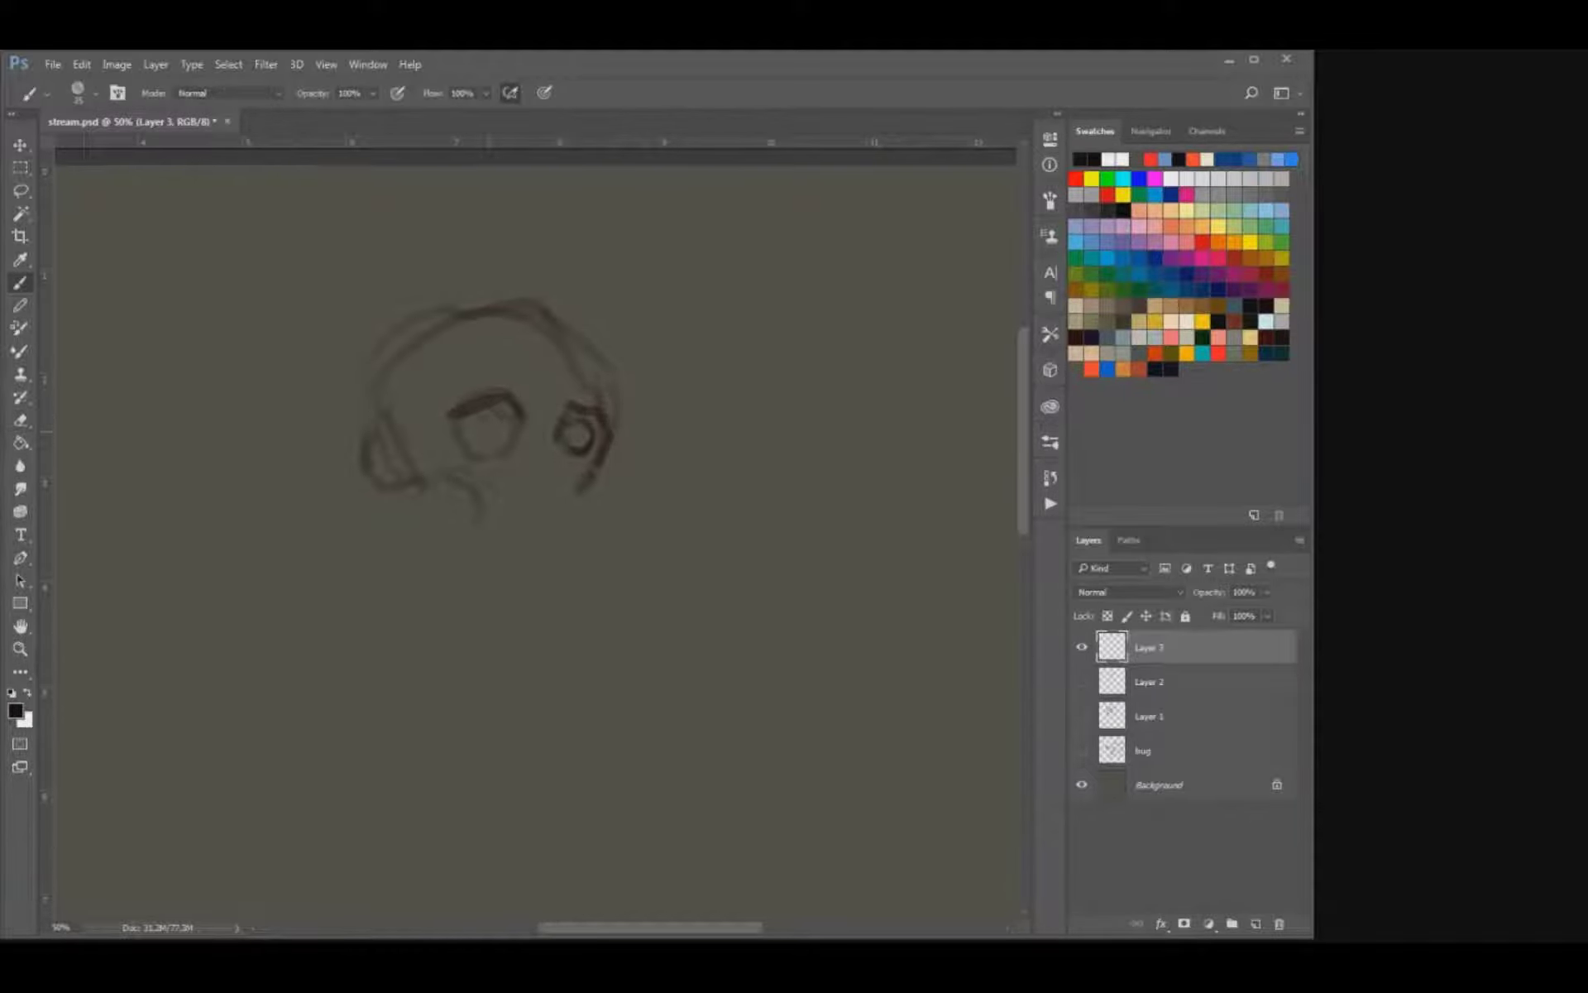
mouse_move(496, 413)
mouse_down()
mouse_move(481, 451)
mouse_move(573, 459)
mouse_up()
Darken the far side of the forehead, lighten the top outline and detail the near ear.
drag(564, 332, 600, 410)
key(e)
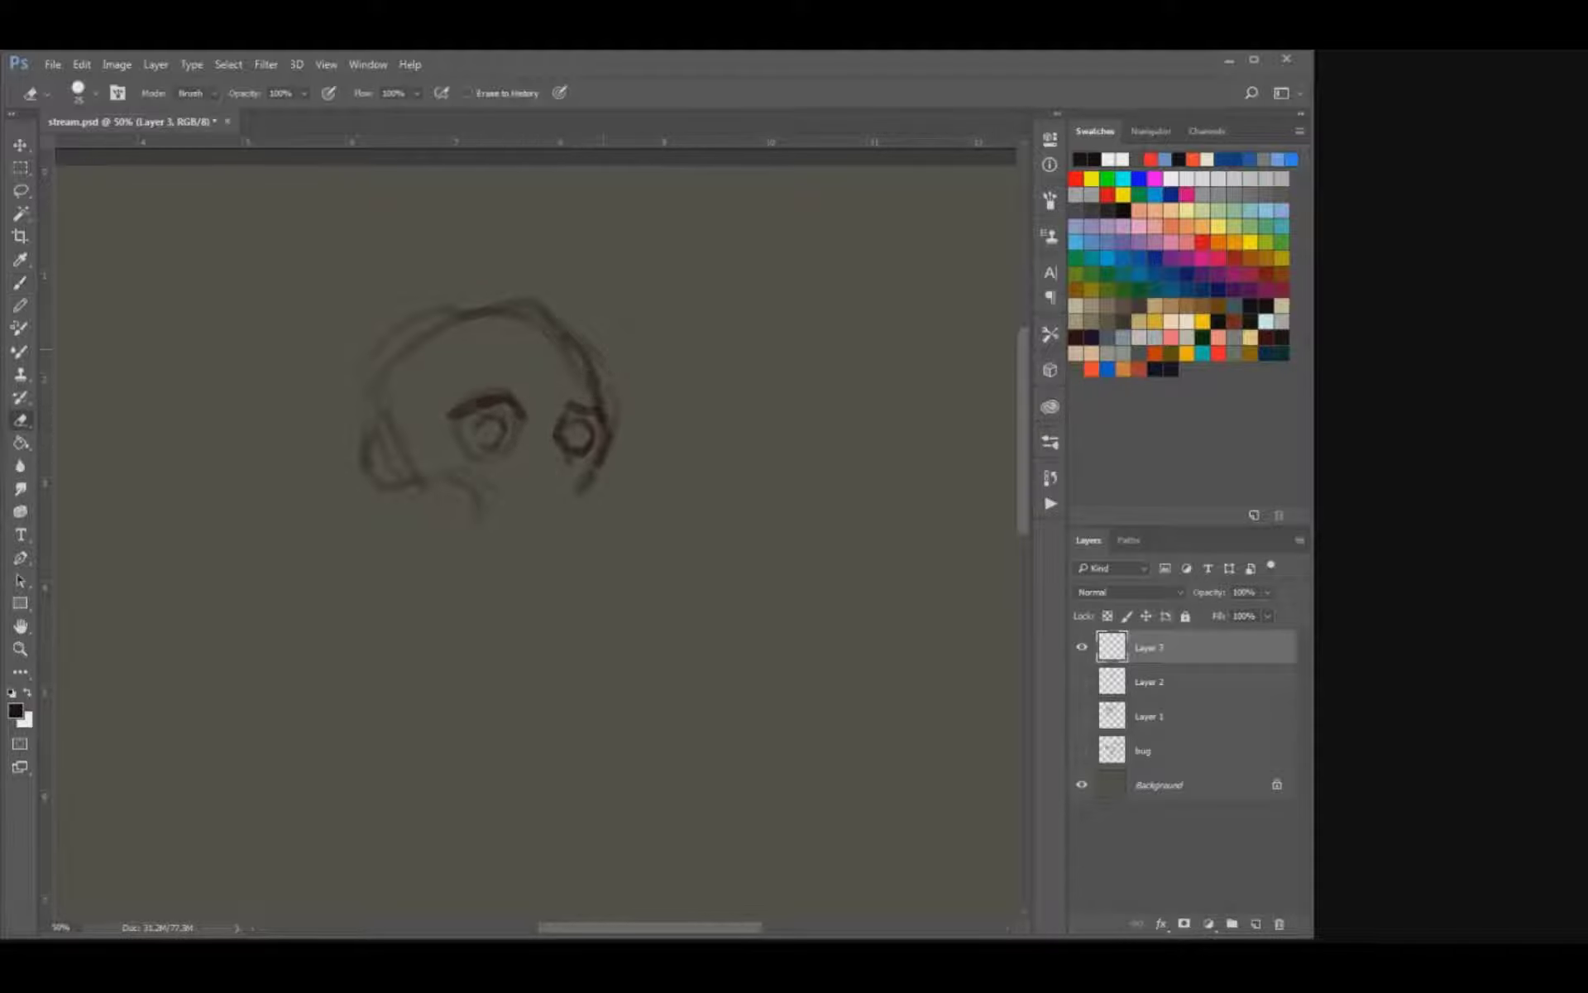
drag(478, 320, 513, 318)
key(b)
mouse_move(364, 436)
mouse_down()
mouse_move(389, 488)
mouse_move(364, 429)
mouse_move(361, 469)
mouse_move(388, 473)
mouse_up()
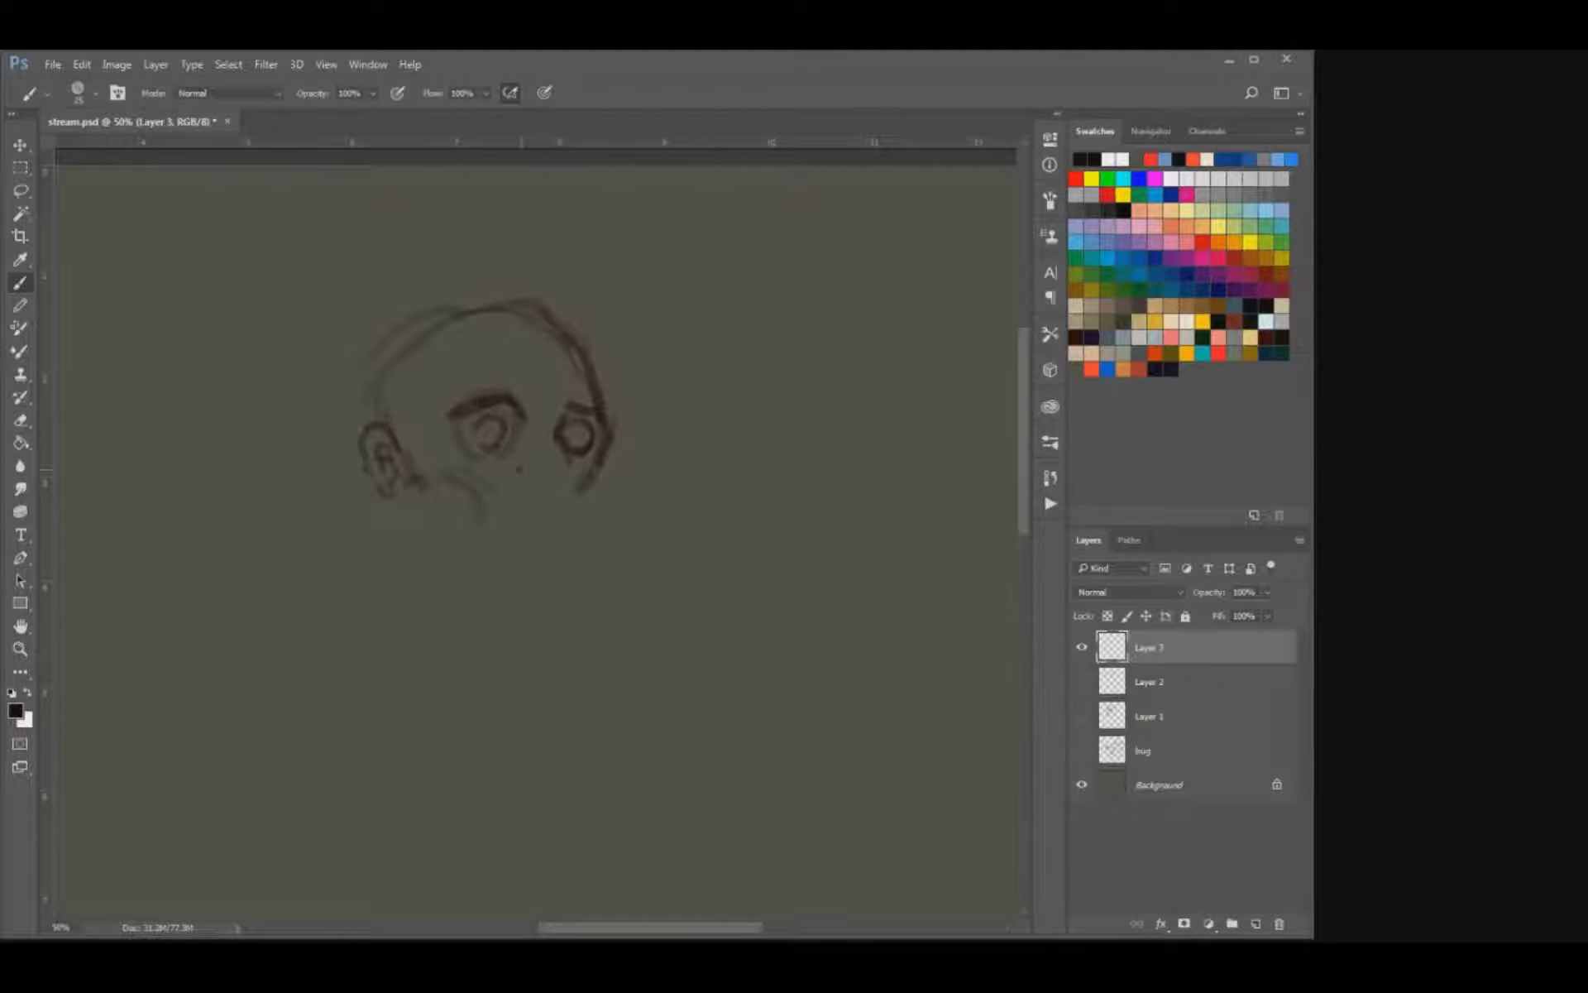
Draw the nose, the upper lip and short upper teeth along the edge of the mouth.
drag(529, 449, 543, 431)
mouse_move(563, 457)
mouse_down()
mouse_move(566, 492)
mouse_move(550, 494)
mouse_move(579, 502)
mouse_up()
drag(529, 515, 556, 519)
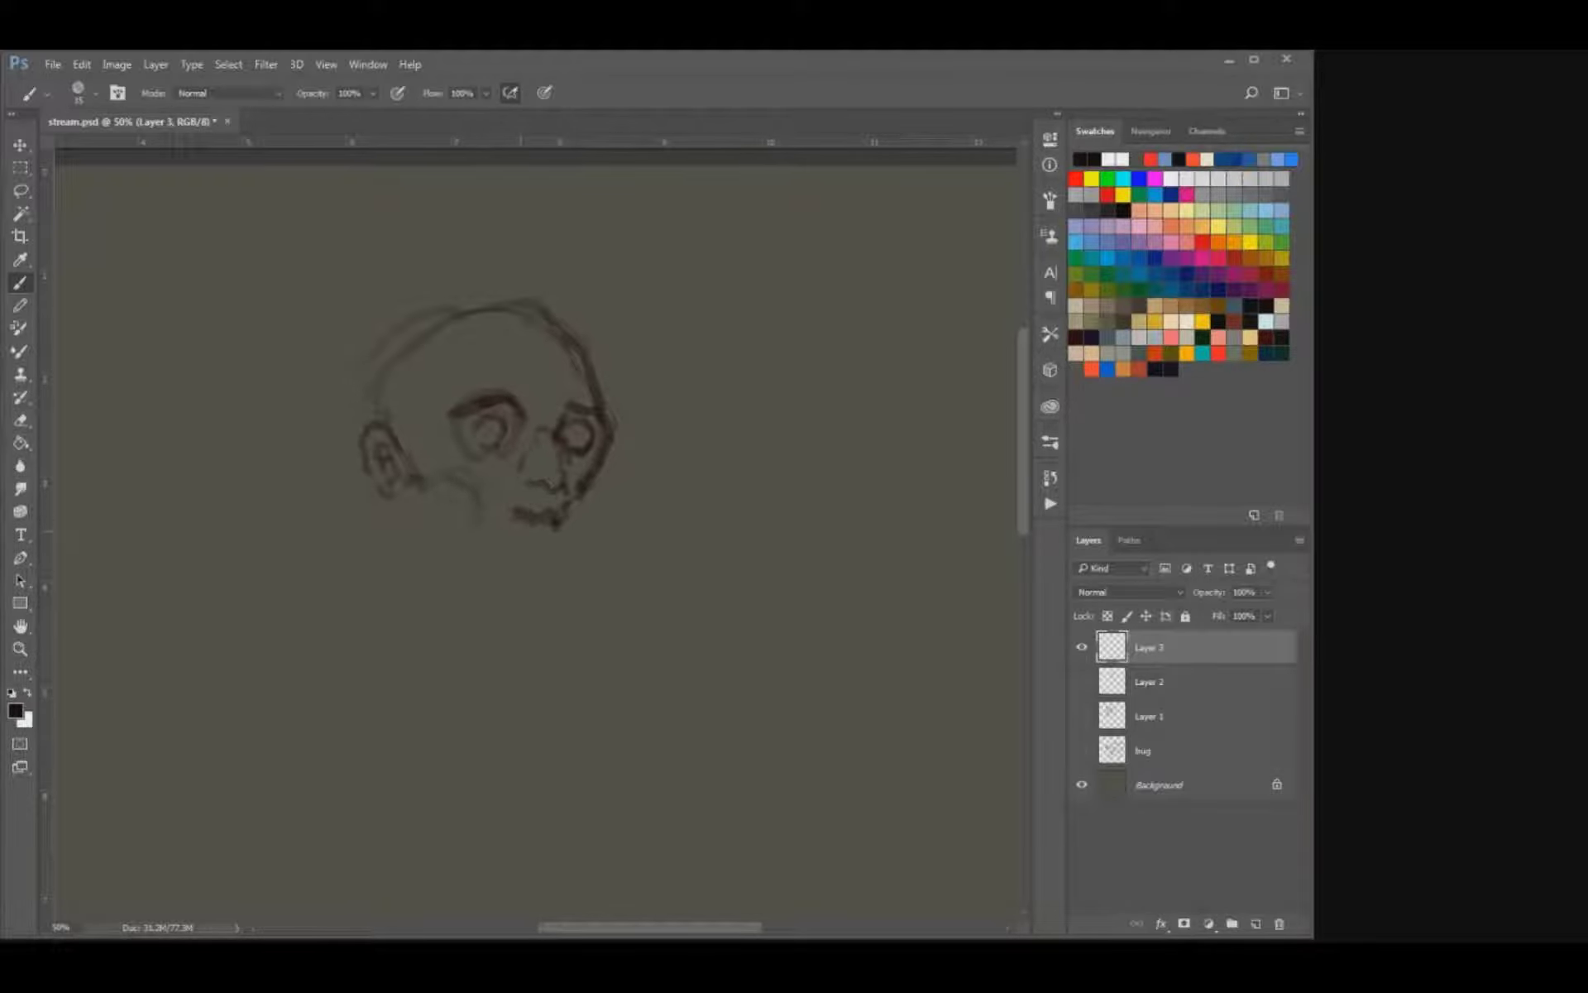
drag(537, 522, 519, 534)
mouse_move(510, 510)
mouse_down()
mouse_move(480, 527)
mouse_move(512, 507)
mouse_up()
Darken the hollows around both eyes, clean up the eyeballs and define the far brow.
mouse_move(471, 445)
mouse_down()
mouse_move(511, 435)
mouse_move(488, 409)
mouse_move(584, 418)
mouse_move(590, 461)
mouse_up()
key(e)
key(b)
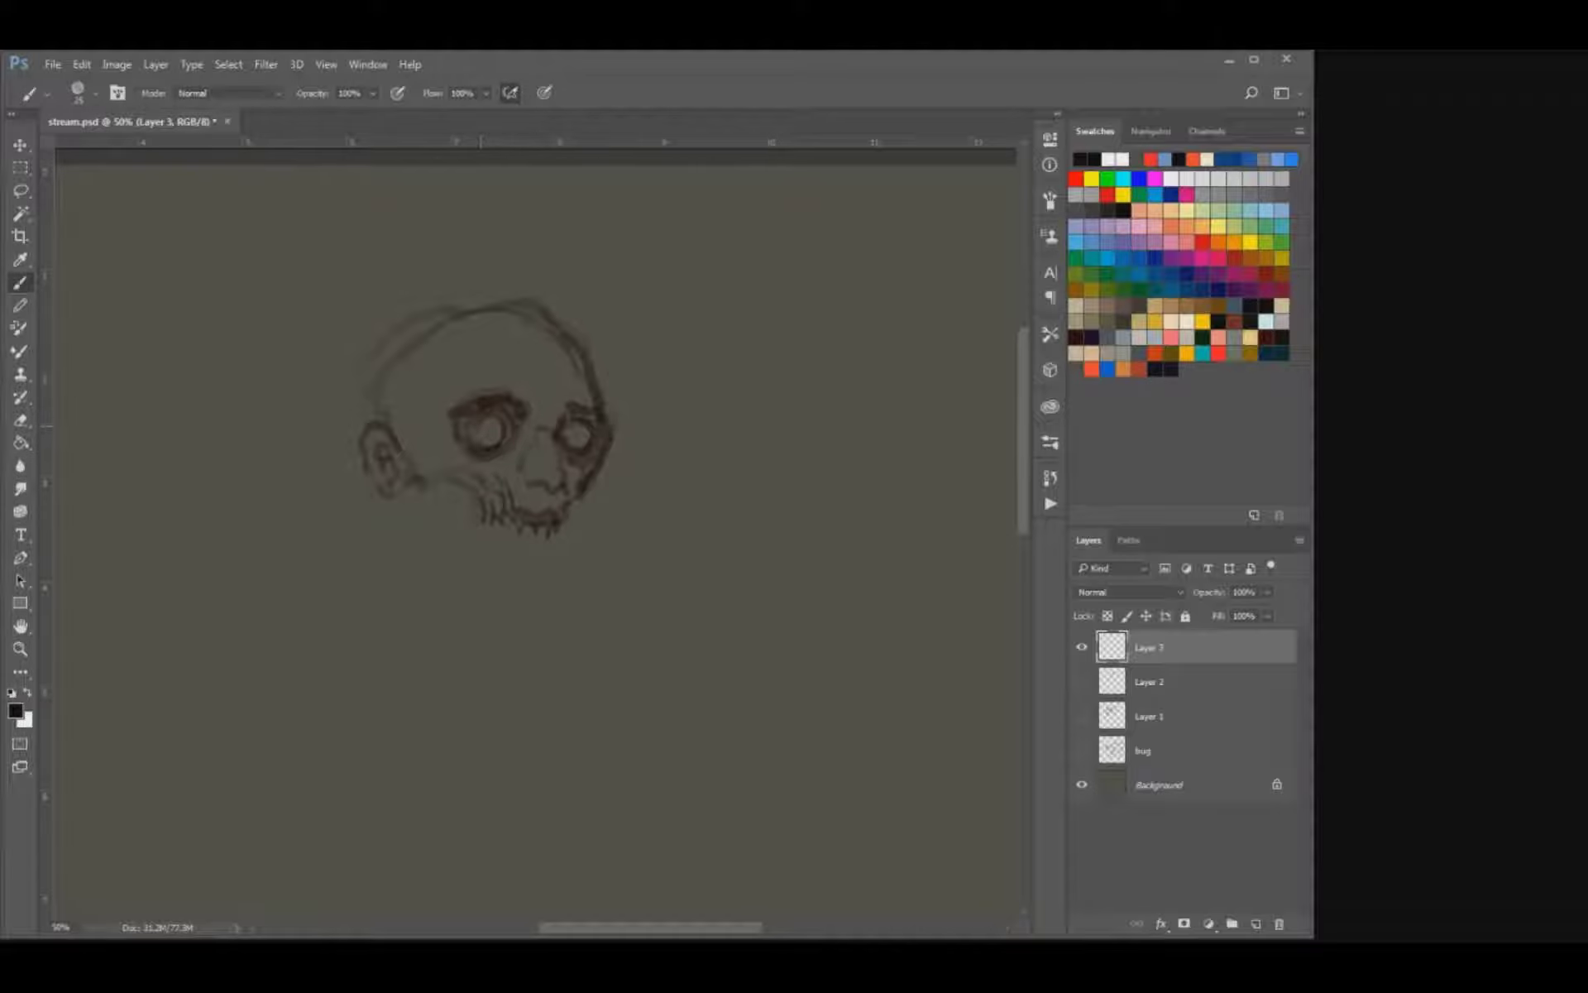
key(e)
key(b)
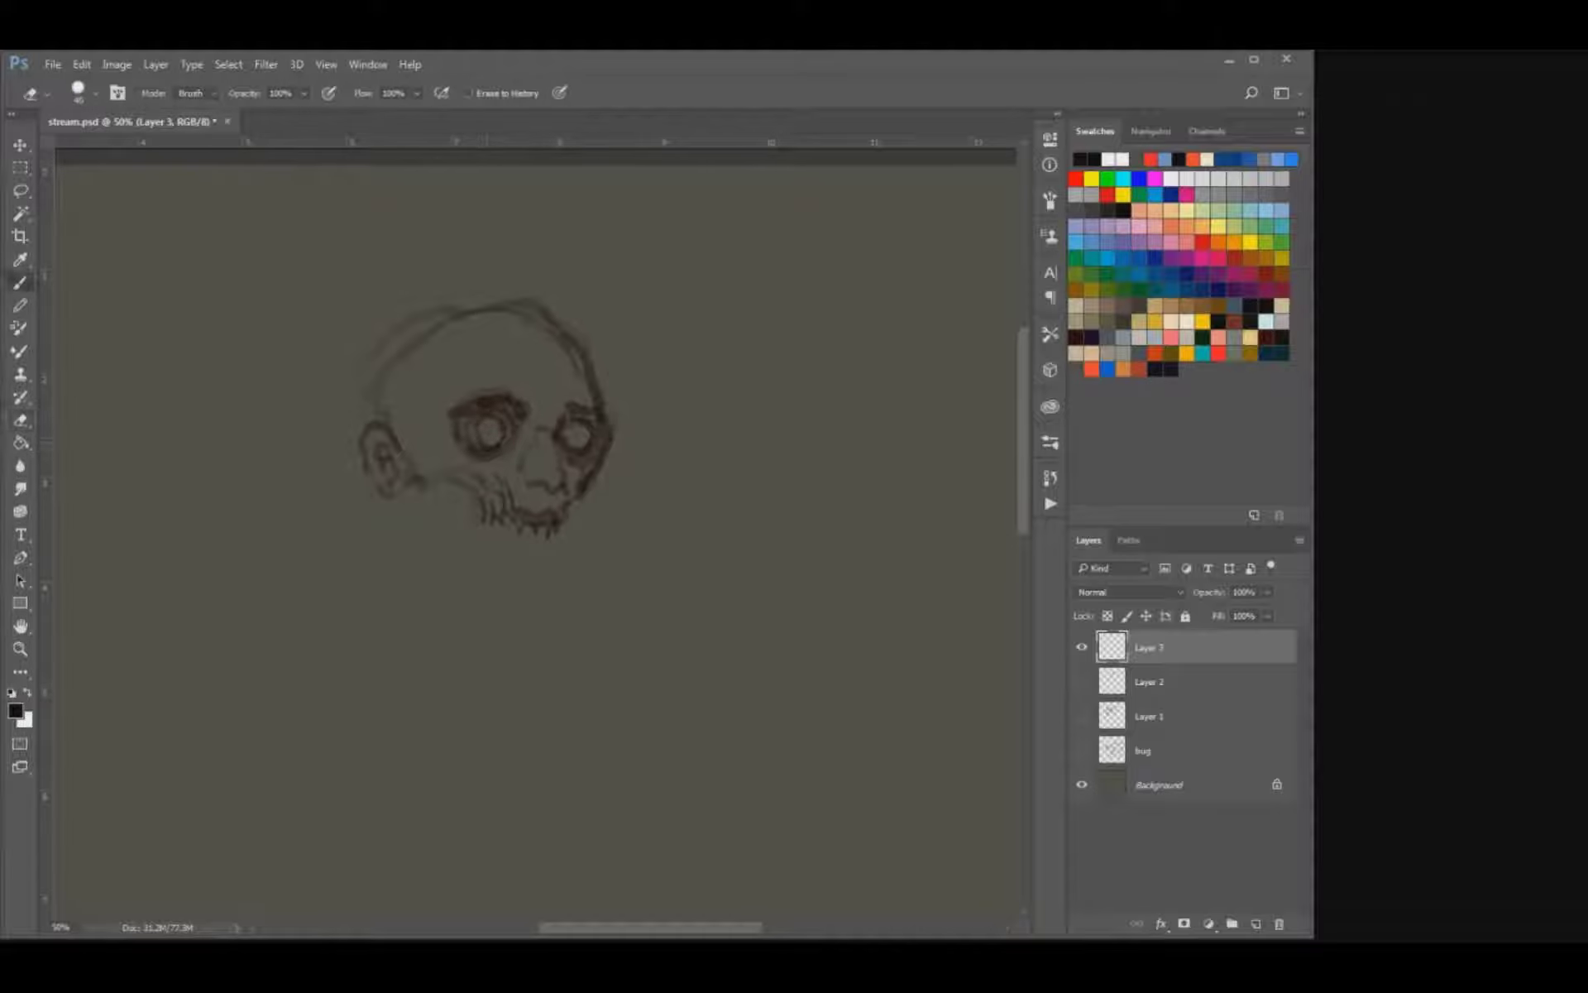
key(e)
key(b)
key(bracketleft)
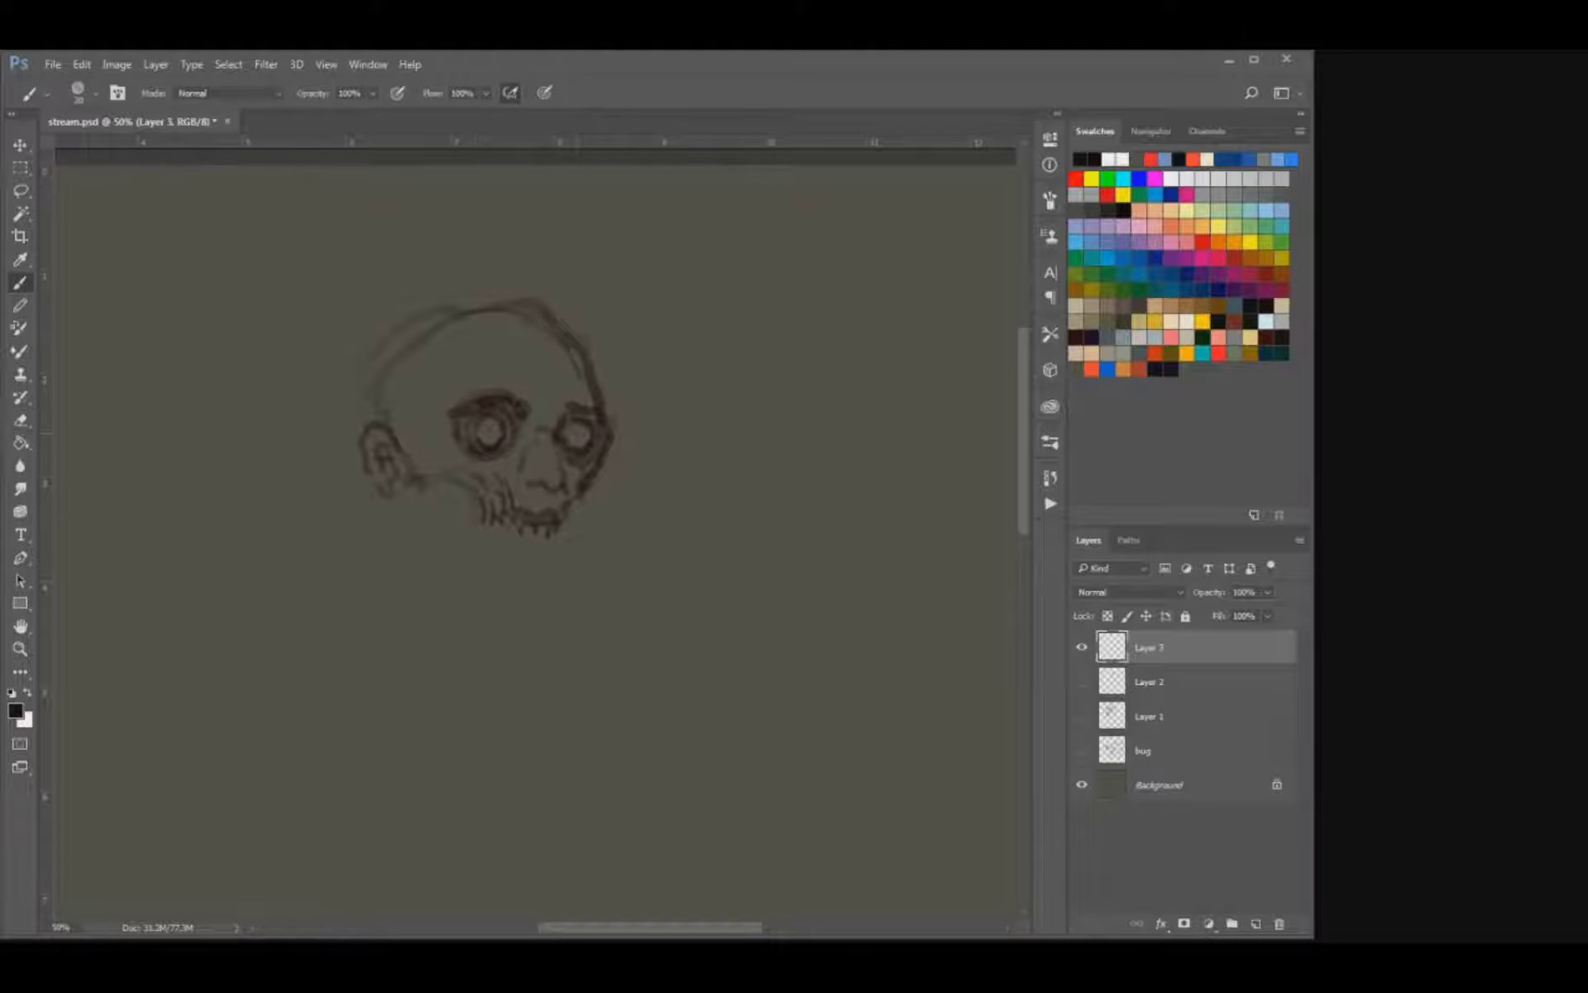
mouse_move(564, 406)
mouse_down()
mouse_move(552, 422)
mouse_move(582, 406)
mouse_up()
Darken the open mouth and draw the far side of the jaw down to the chin.
drag(516, 518, 534, 522)
mouse_move(548, 525)
mouse_down()
mouse_move(572, 527)
mouse_move(567, 539)
mouse_up()
key(e)
mouse_move(546, 546)
mouse_down()
mouse_move(563, 488)
mouse_move(541, 544)
mouse_up()
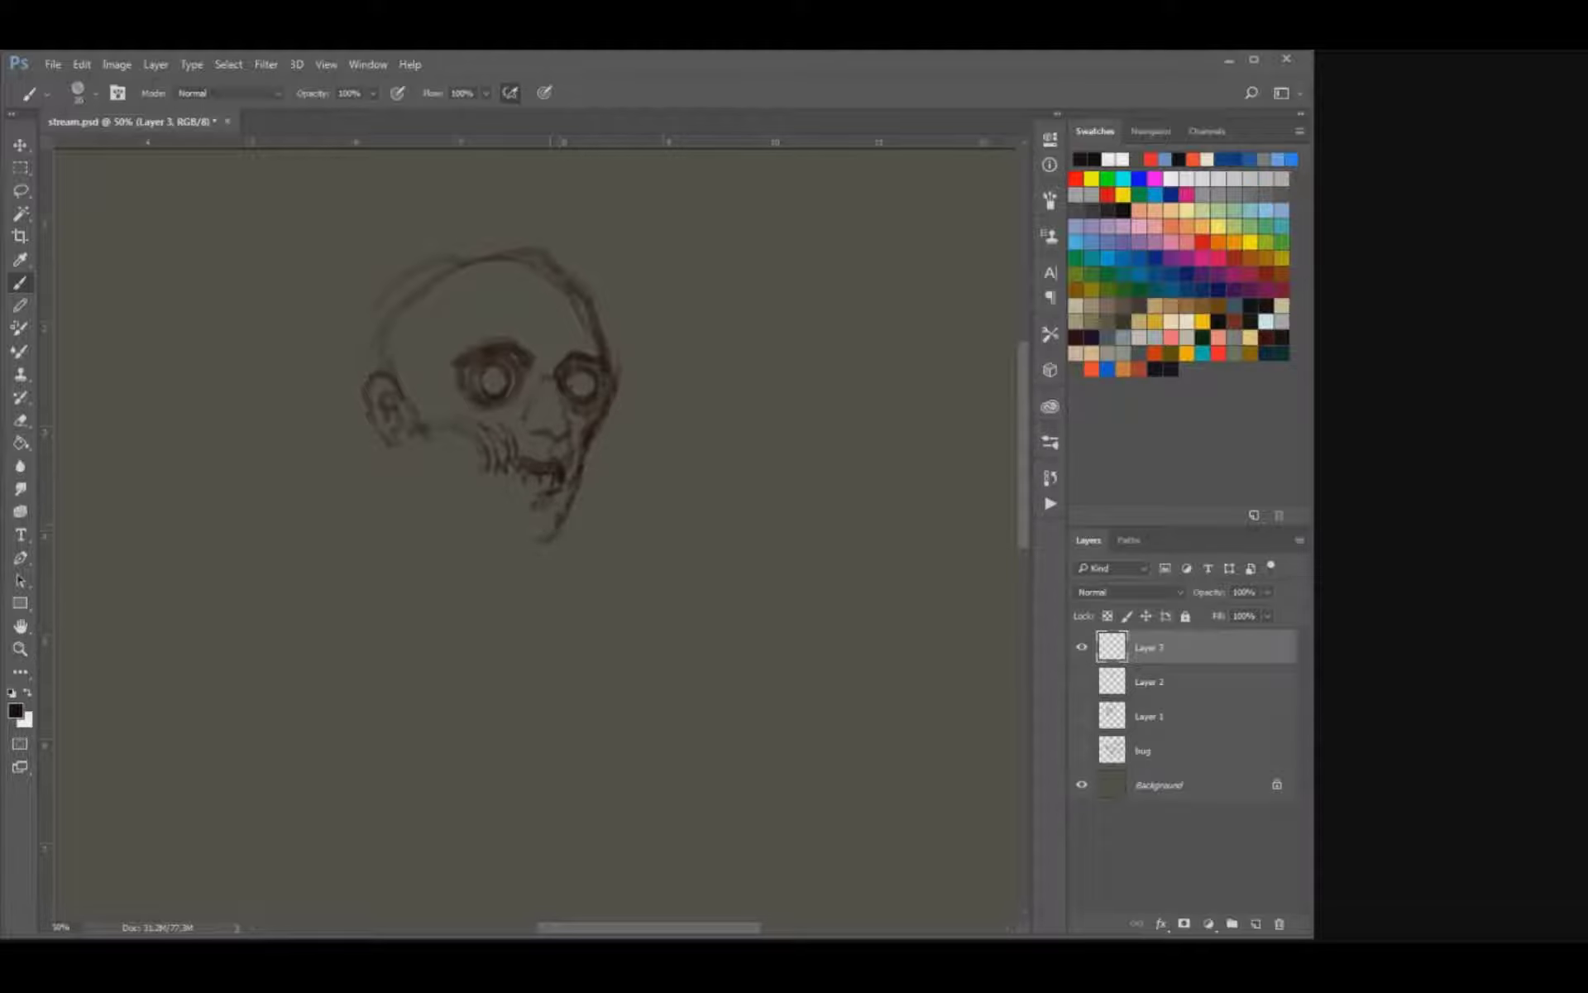
Draw the cheekbone between the ear and the teeth, with torn strands at the temple and eye socket.
mouse_move(473, 412)
mouse_down()
mouse_move(436, 386)
mouse_move(441, 410)
mouse_move(404, 391)
mouse_move(408, 369)
mouse_move(433, 369)
mouse_up()
key(e)
key(b)
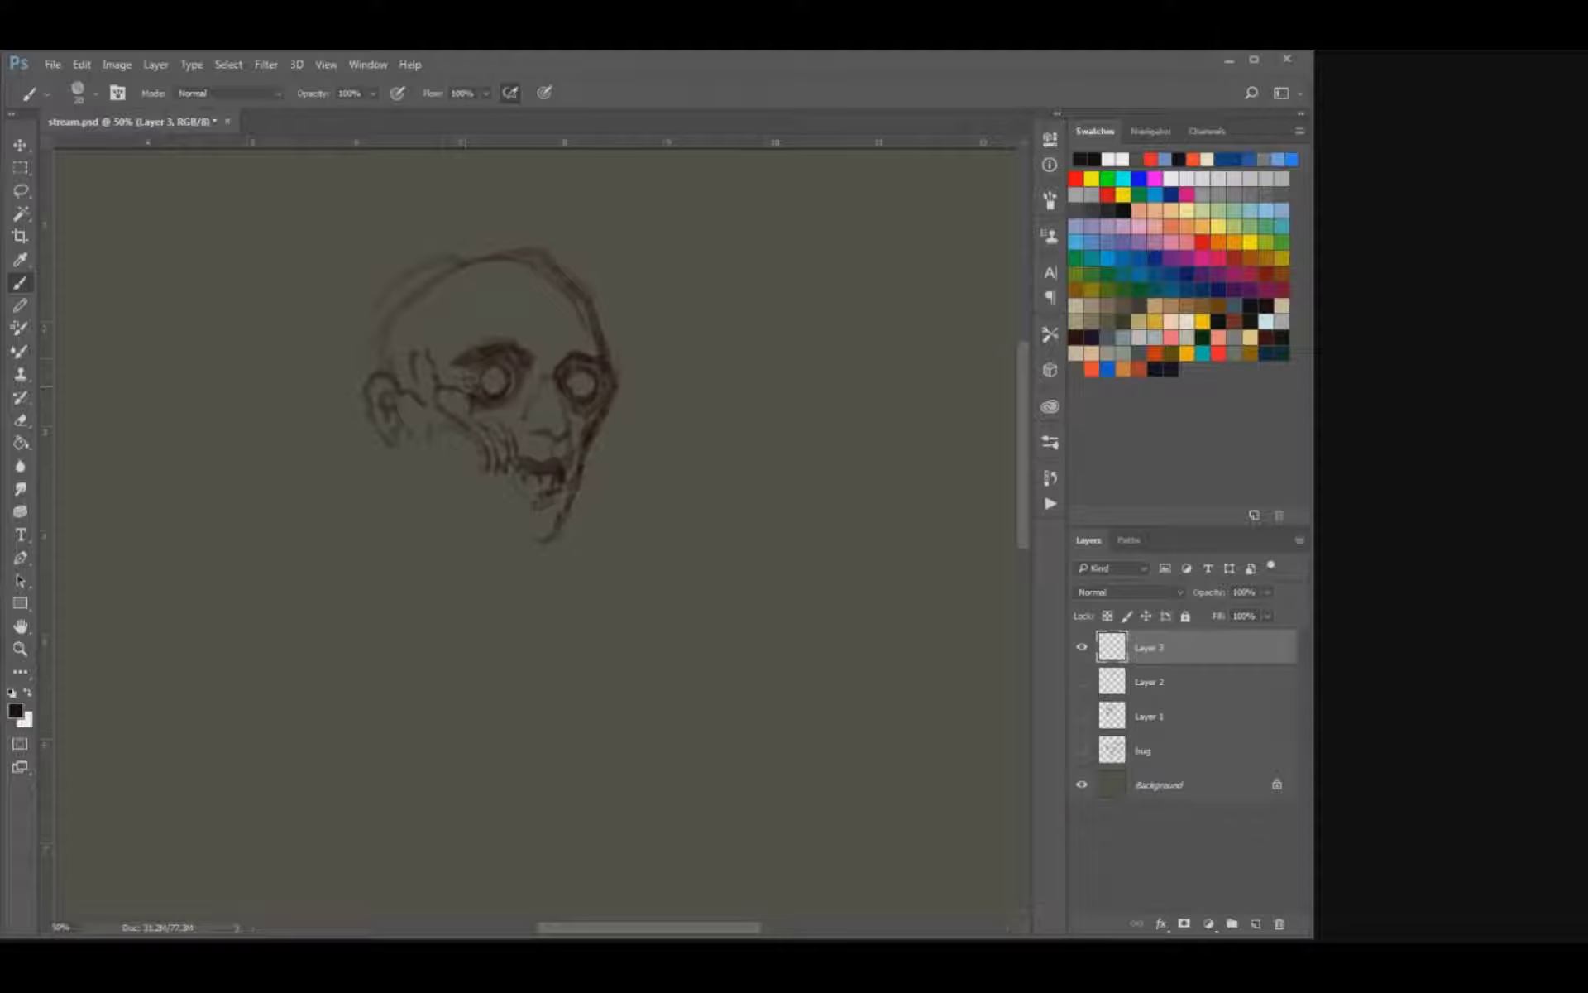
drag(424, 412, 442, 416)
mouse_move(418, 404)
mouse_down()
mouse_move(416, 435)
mouse_move(461, 395)
mouse_up()
mouse_move(417, 431)
mouse_down()
mouse_move(493, 494)
mouse_move(459, 498)
mouse_move(430, 451)
mouse_up()
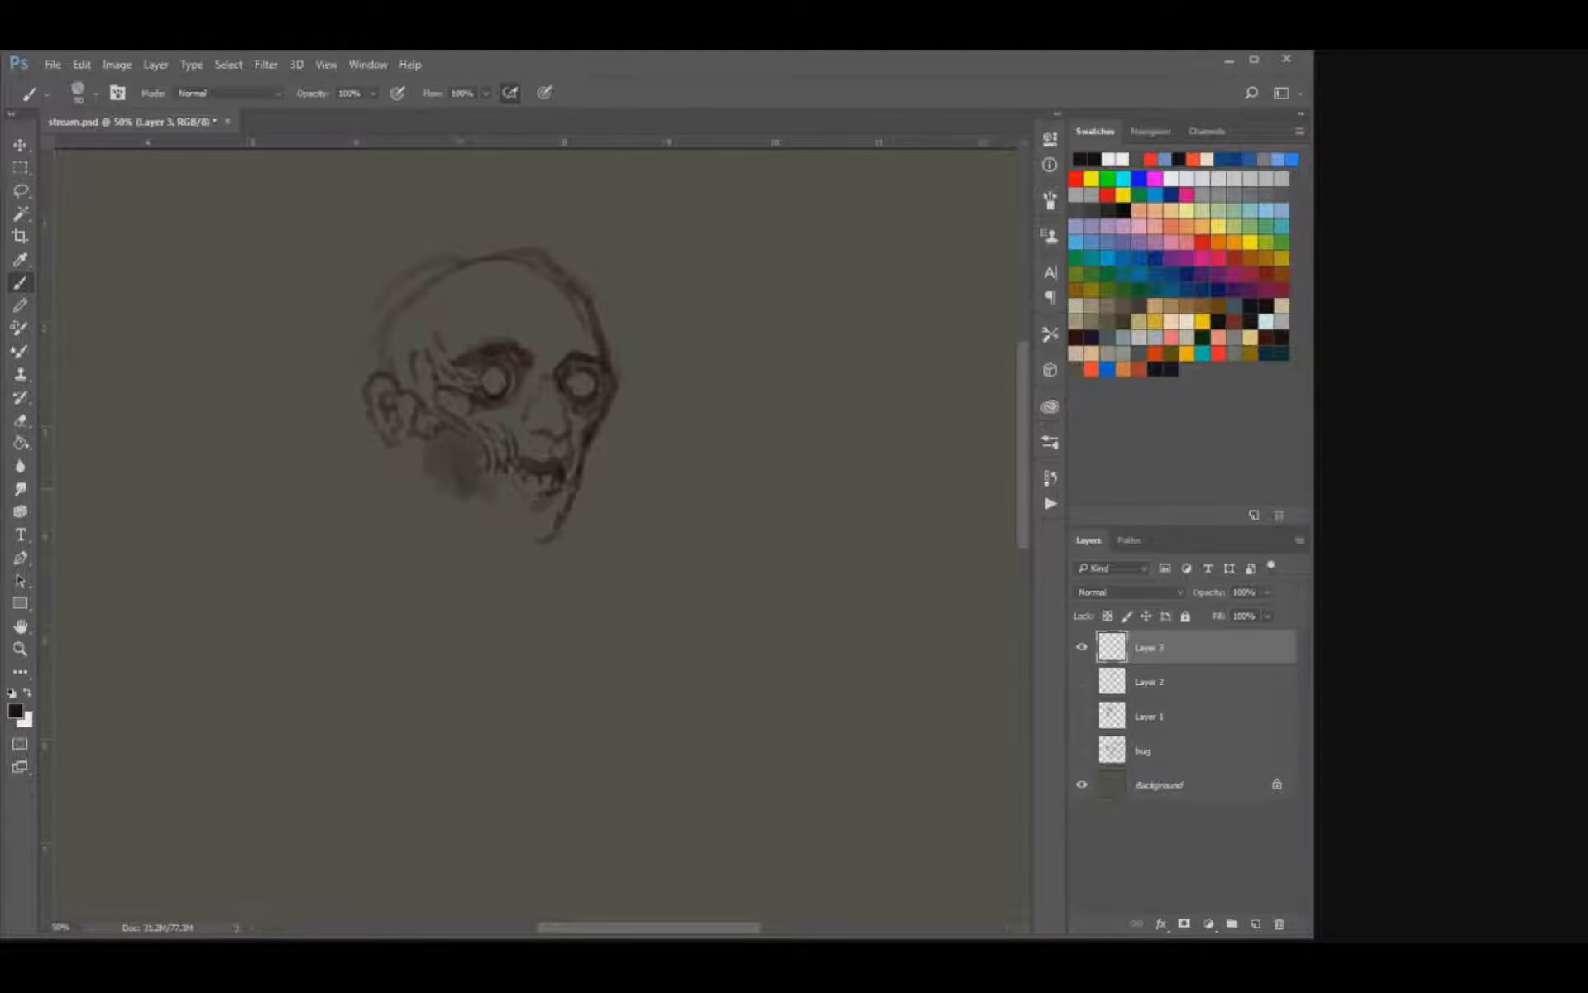
Shade the hollow under the cheekbone and draw the lower teeth and bottom edge of the jaw.
key(comma)
mouse_move(498, 480)
mouse_down()
mouse_move(493, 498)
mouse_move(538, 518)
mouse_move(498, 515)
mouse_move(519, 516)
mouse_up()
key(period)
key(ctrl+z)
key(bracketleft)
key(bracketleft)
key(bracketleft)
mouse_move(481, 502)
mouse_down()
mouse_move(467, 516)
mouse_move(505, 543)
mouse_move(554, 538)
mouse_up()
key(bracketright)
key(bracketright)
key(ctrl+z)
key(ctrl+z)
key(bracketleft)
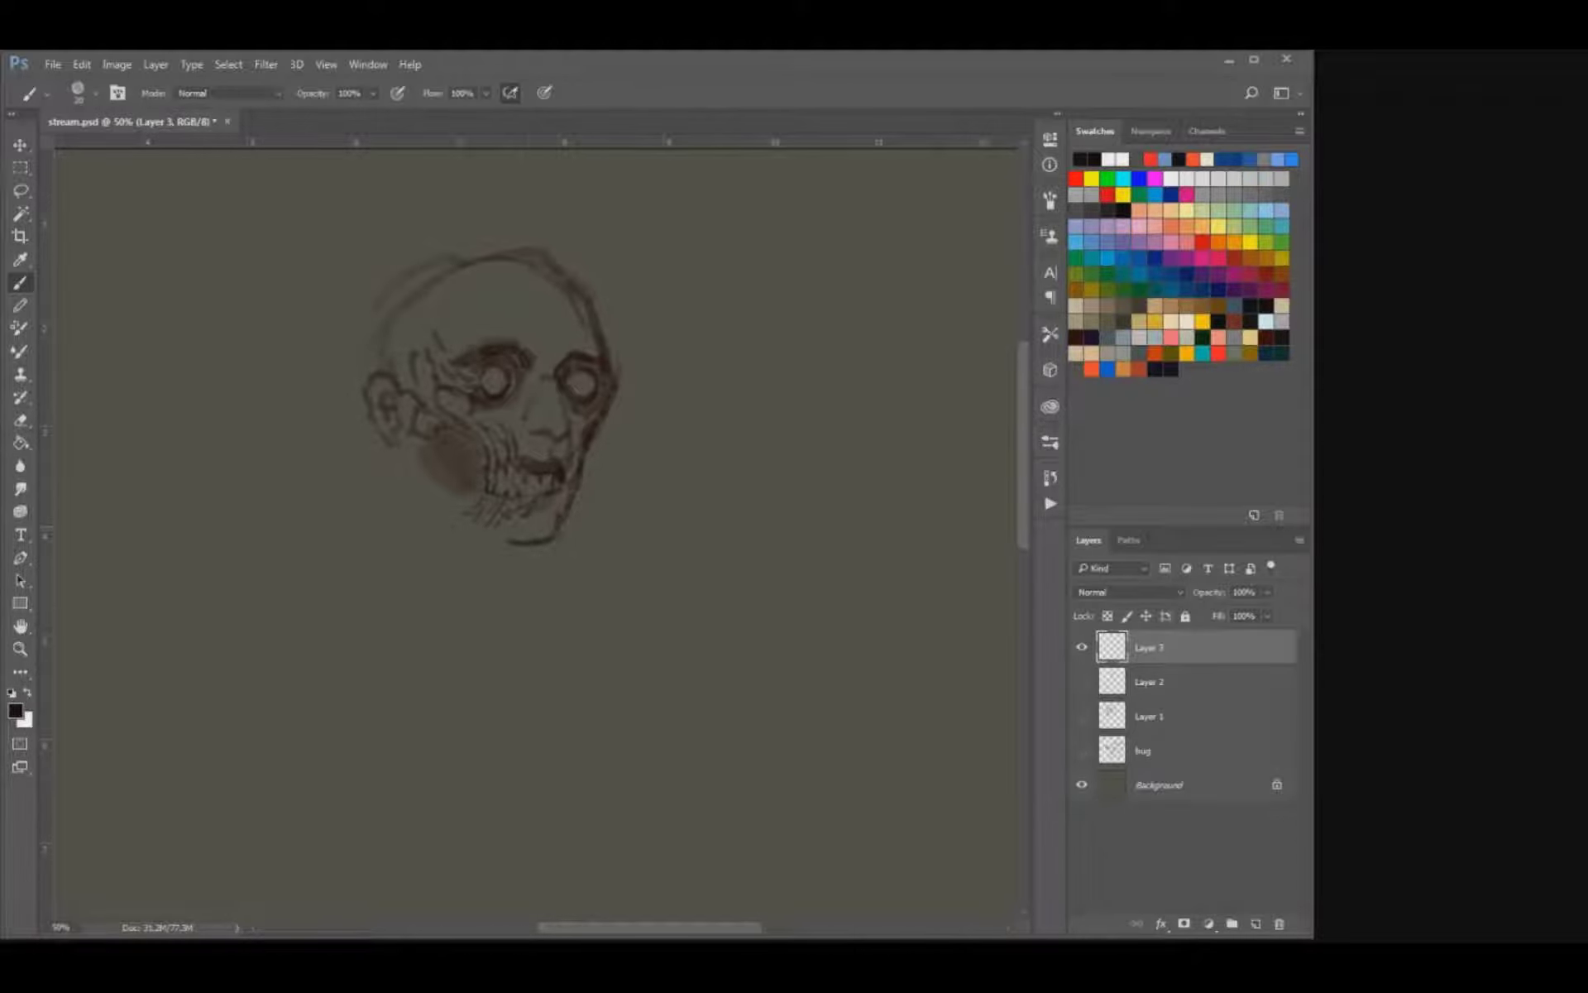
Deepen the cheek hollow and add ragged flesh strands along the back of the jaw and below the ear.
key(e)
key(b)
mouse_move(449, 449)
mouse_down()
mouse_move(459, 466)
mouse_move(434, 511)
mouse_up()
key([)
key([)
key([)
key([)
key([)
key([)
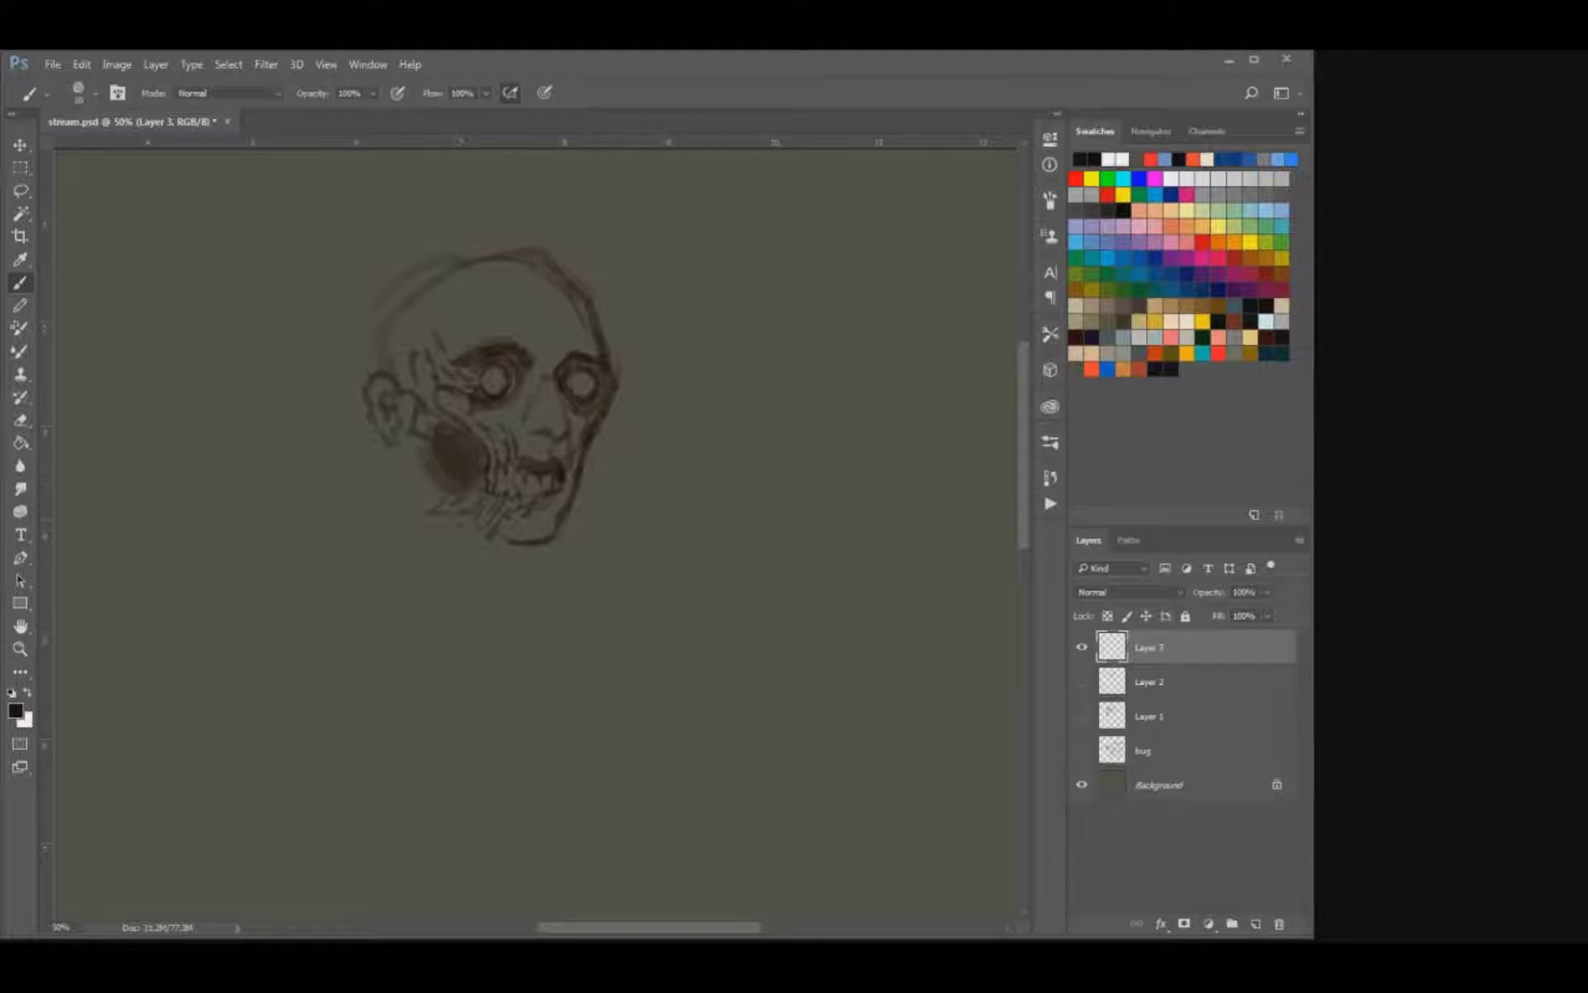
drag(500, 539, 474, 535)
drag(405, 478, 387, 481)
Add small torn fragments beside the far cheek and roughen the far edge of the forehead.
key([)
key([)
key([)
drag(581, 436, 605, 457)
key(e)
drag(601, 320, 593, 328)
key(b)
drag(593, 320, 601, 332)
Draw the front line of the neck and scatter streak marks trailing behind the jaw.
key(ctrl+minus)
key(ctrl+minus)
key(ctrl+plus)
mouse_move(593, 351)
mouse_down()
mouse_move(579, 448)
mouse_move(544, 474)
mouse_up()
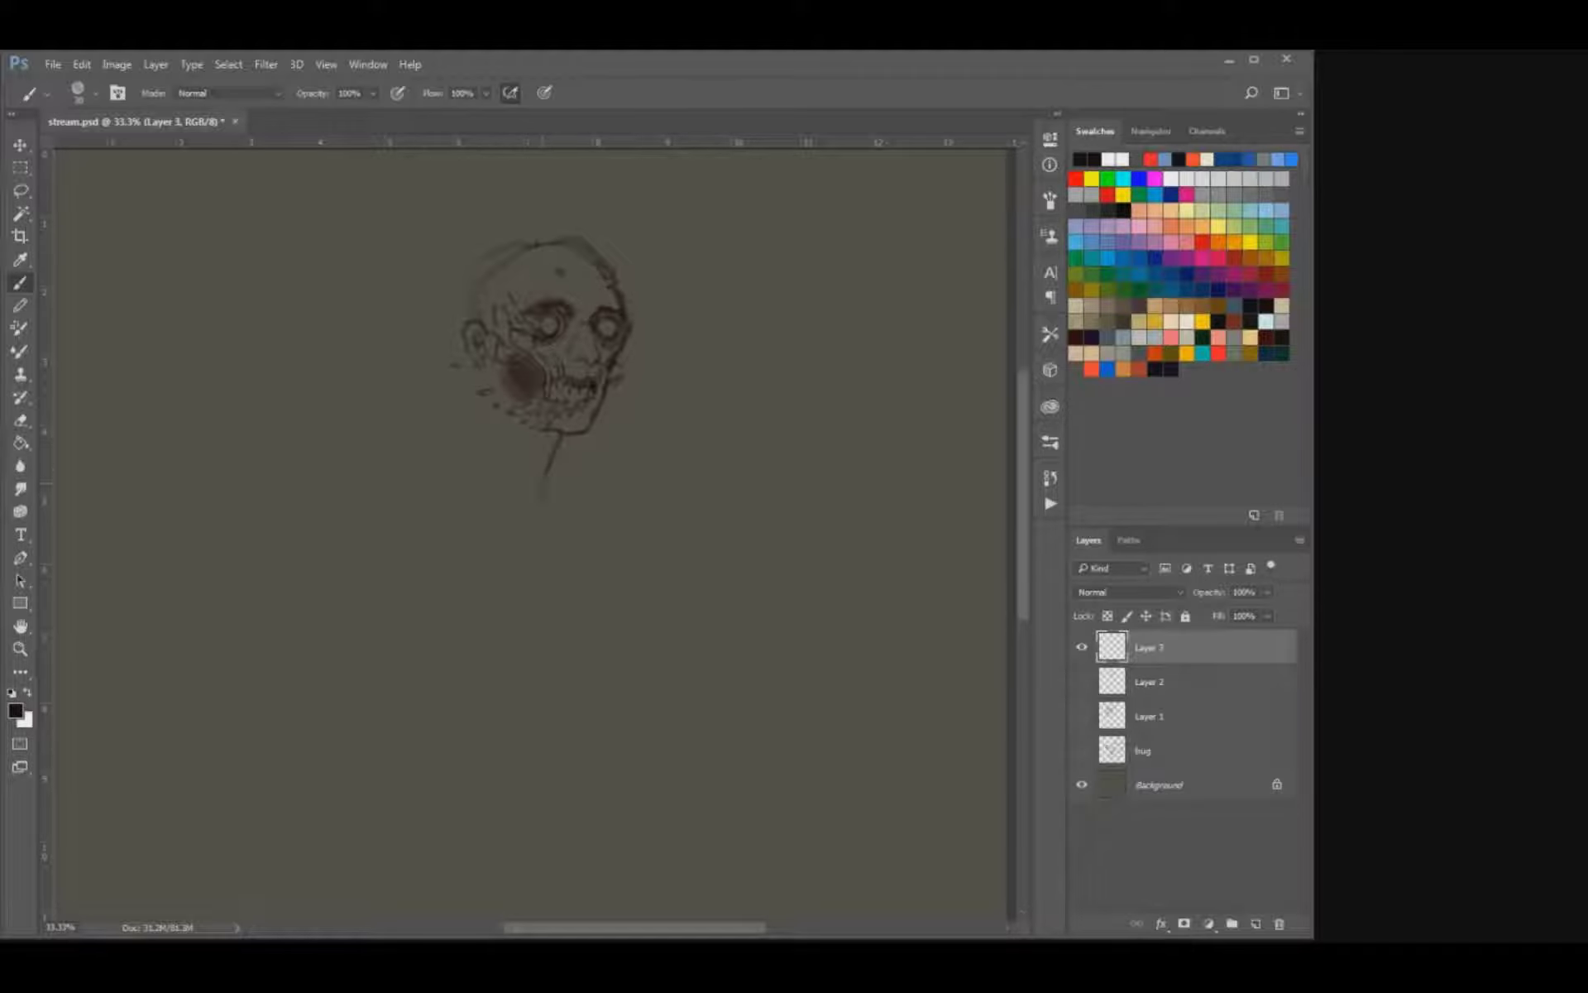
mouse_move(551, 450)
mouse_down()
mouse_move(536, 472)
mouse_move(511, 439)
mouse_move(549, 452)
mouse_up()
mouse_move(474, 432)
mouse_down()
mouse_move(498, 439)
mouse_move(480, 445)
mouse_up()
drag(312, 335, 327, 340)
drag(406, 409, 436, 421)
Erase the outlying marks behind the head and trim the end of the trailing streak.
key(e)
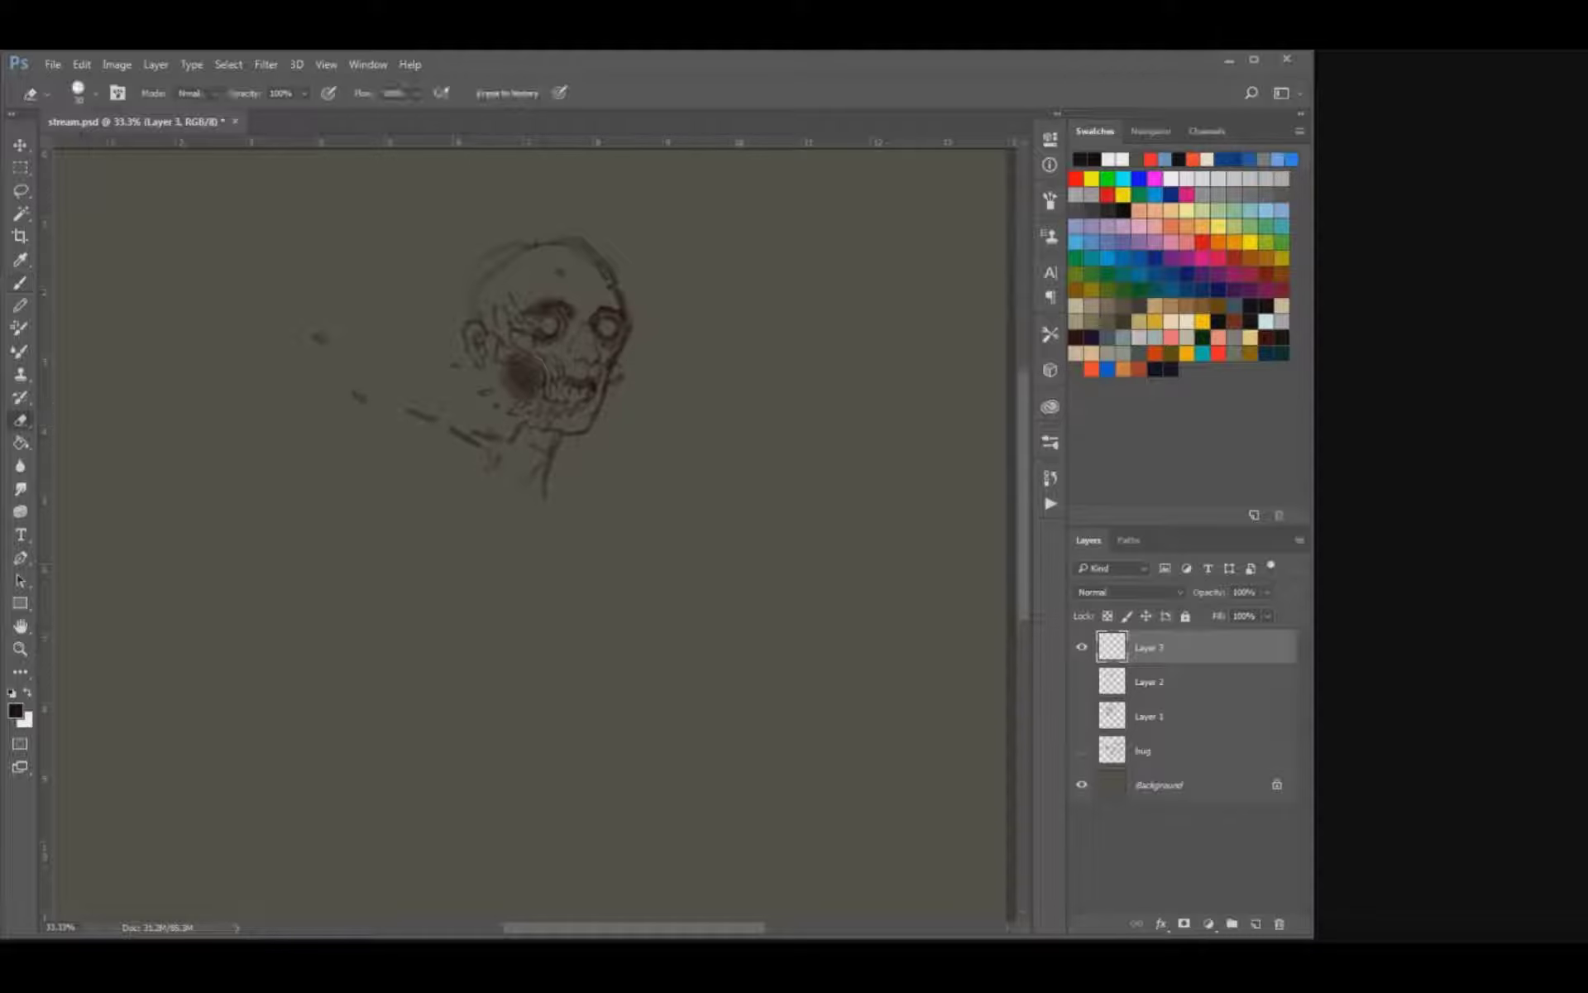
click(360, 397)
click(318, 338)
key(b)
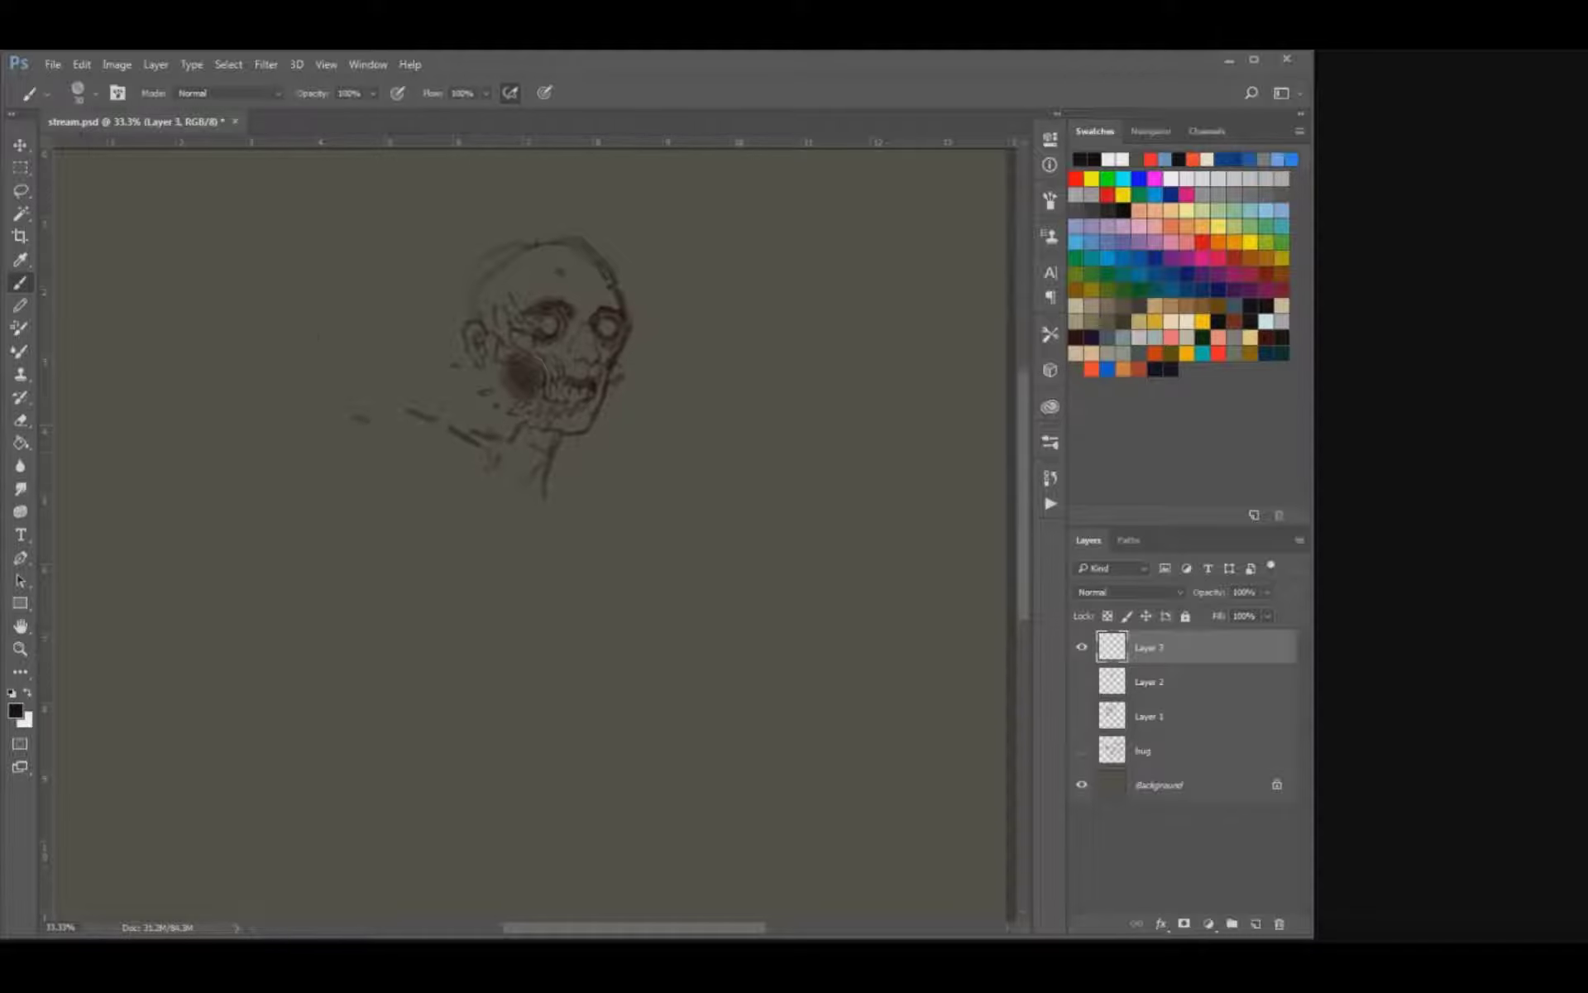
key(e)
mouse_move(409, 411)
mouse_down()
mouse_move(436, 421)
mouse_move(416, 404)
mouse_move(360, 413)
mouse_up()
Darken the neck's lower end and draw streaks flowing back from the neck and the ear.
key(b)
click(543, 489)
mouse_move(477, 444)
mouse_down()
mouse_move(497, 469)
mouse_move(437, 456)
mouse_up()
key(])
drag(390, 335, 451, 364)
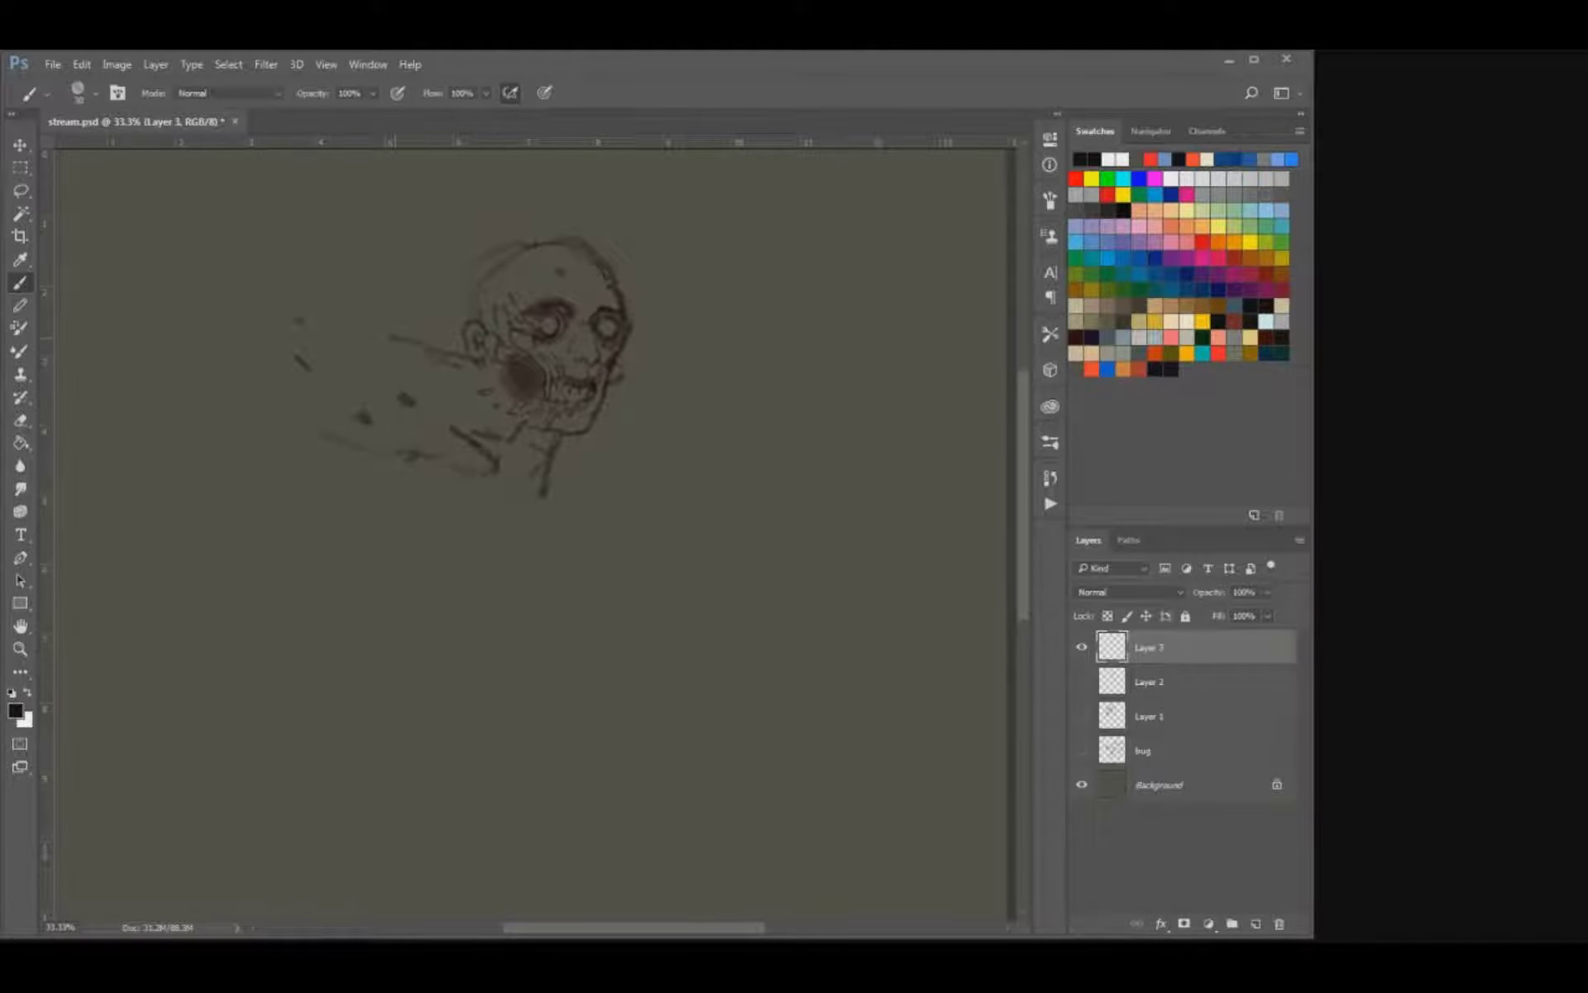
Redraw the streak behind the ear and build up thin streaks trailing back from the jaw and neck.
key(ctrl+z)
mouse_move(398, 333)
mouse_down()
mouse_move(490, 381)
mouse_move(492, 459)
mouse_move(475, 435)
mouse_move(490, 435)
mouse_move(461, 429)
mouse_move(504, 441)
mouse_up()
key(e)
key(b)
key(e)
key(b)
key(e)
key(b)
mouse_move(504, 436)
mouse_down()
mouse_move(445, 412)
mouse_move(499, 436)
mouse_move(451, 416)
mouse_move(461, 426)
mouse_move(400, 450)
mouse_move(453, 474)
mouse_up()
key(ctrl+z)
key(e)
key(b)
key(e)
key(b)
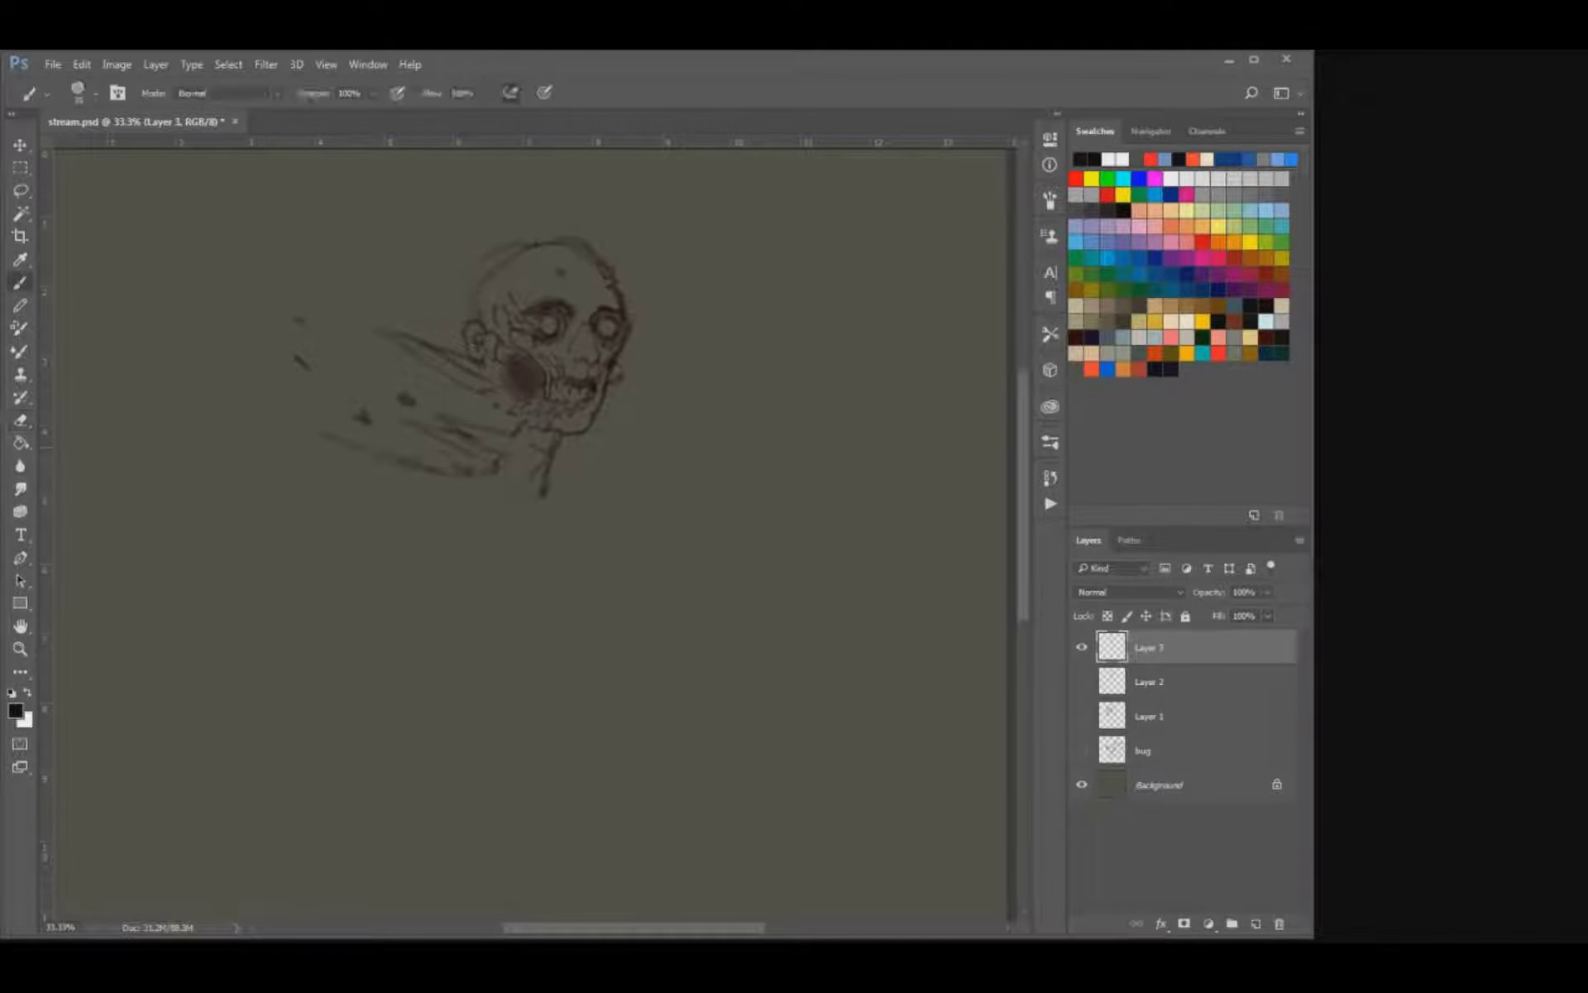
Fill the gaps between the trailing streaks behind the jaw with dark, soft shading.
drag(512, 414, 470, 472)
drag(515, 431, 512, 423)
mouse_move(499, 425)
mouse_down()
mouse_move(463, 414)
mouse_move(428, 441)
mouse_up()
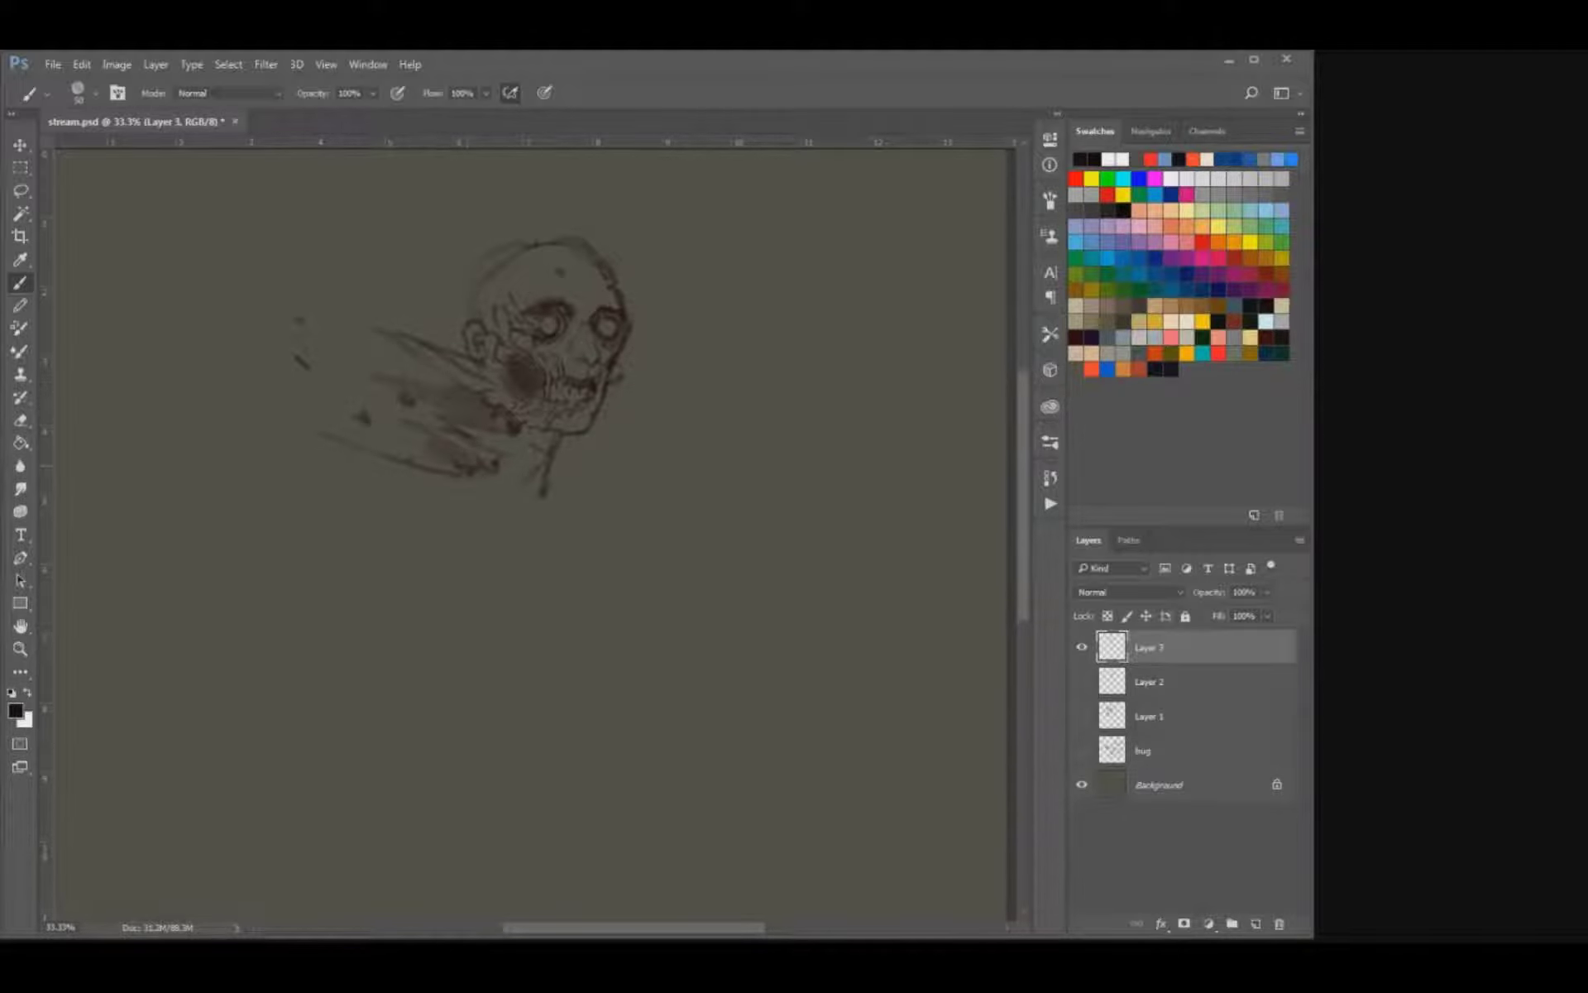
Erase the lowest trailing streak and redraw it as a flatter line running back from the neck.
key(e)
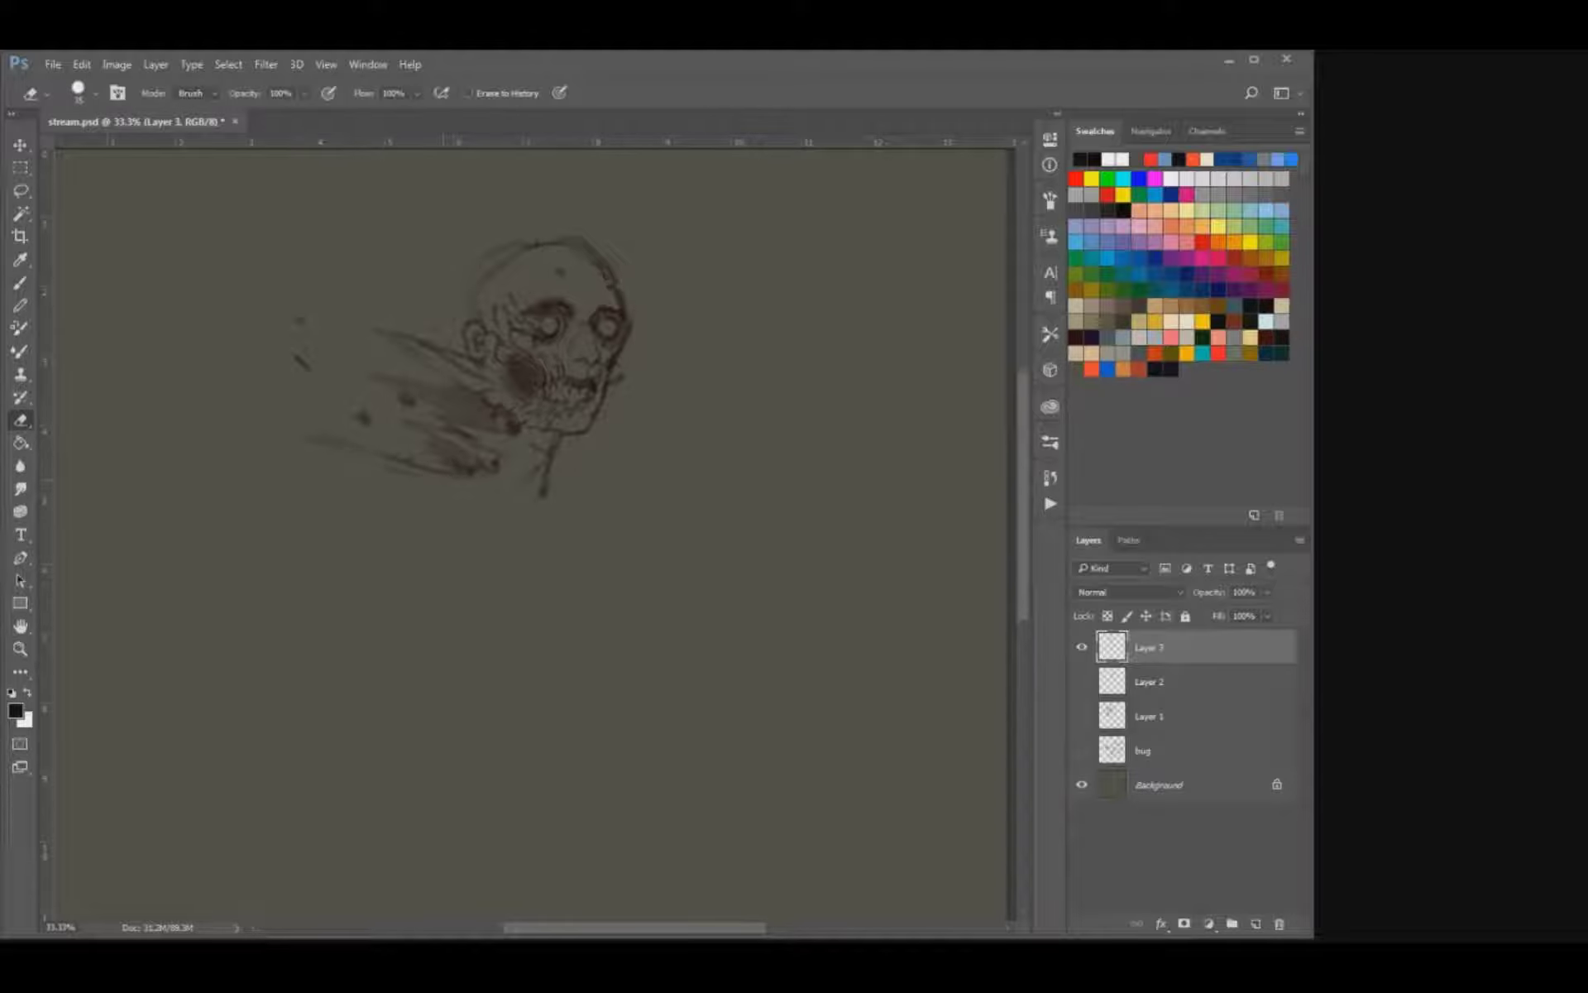
drag(500, 474, 386, 456)
key(b)
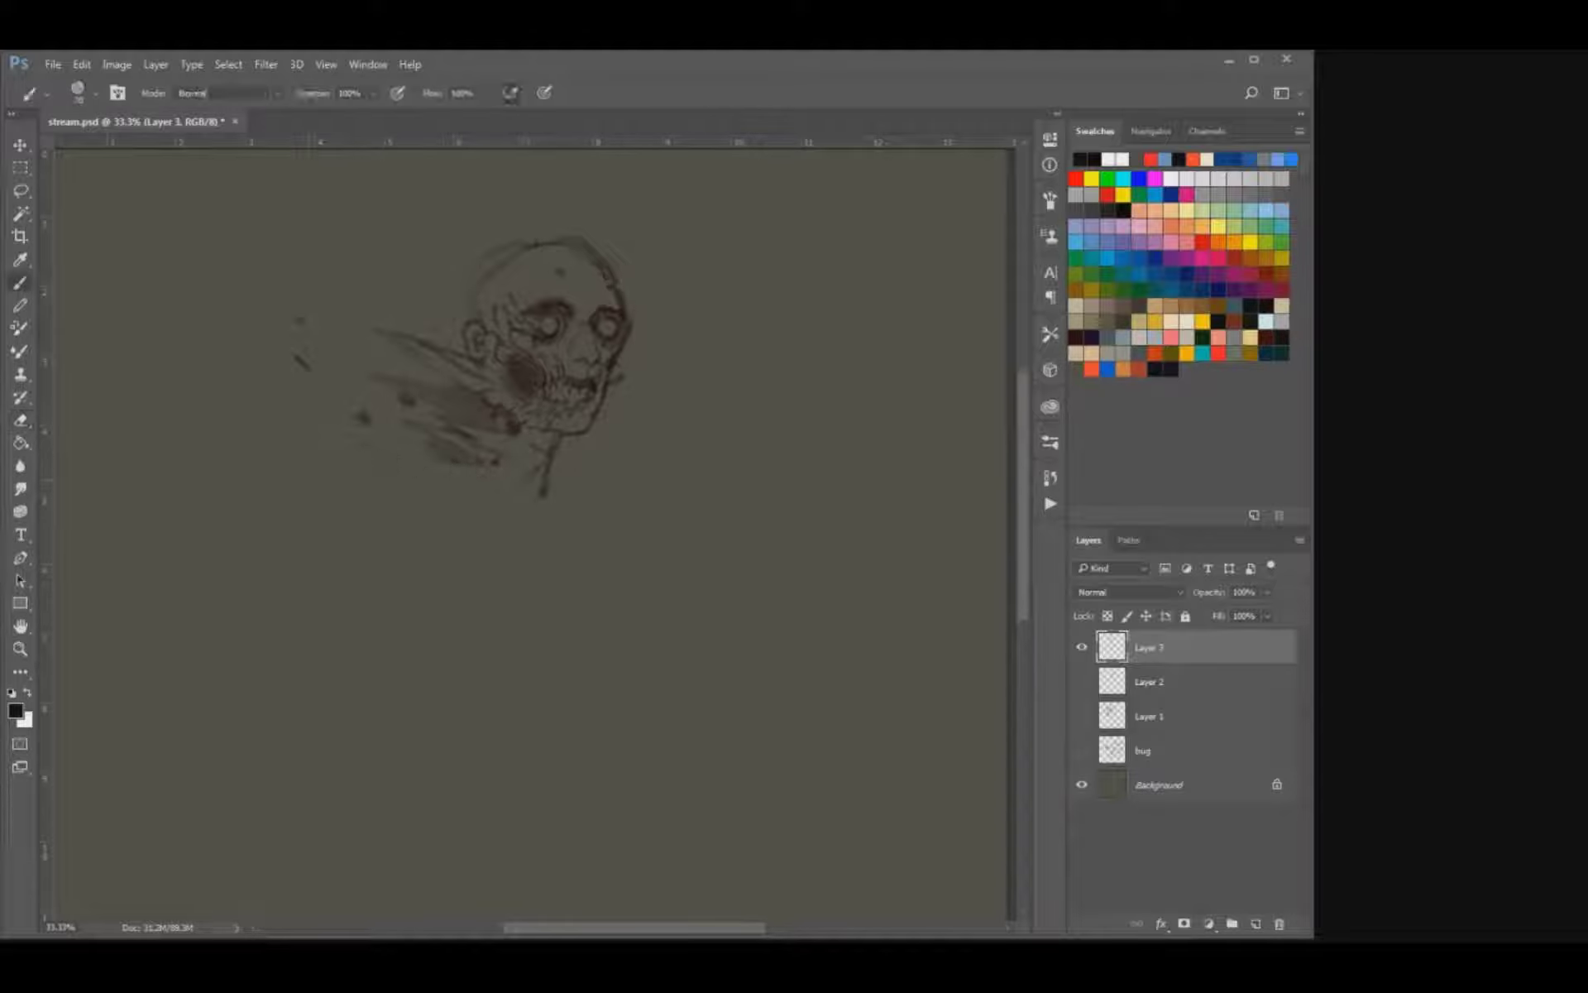
mouse_move(496, 463)
mouse_down()
mouse_move(342, 453)
mouse_move(391, 469)
mouse_up()
Move the whole skull sketch slightly to the right and up on the canvas.
key(ctrl+minus)
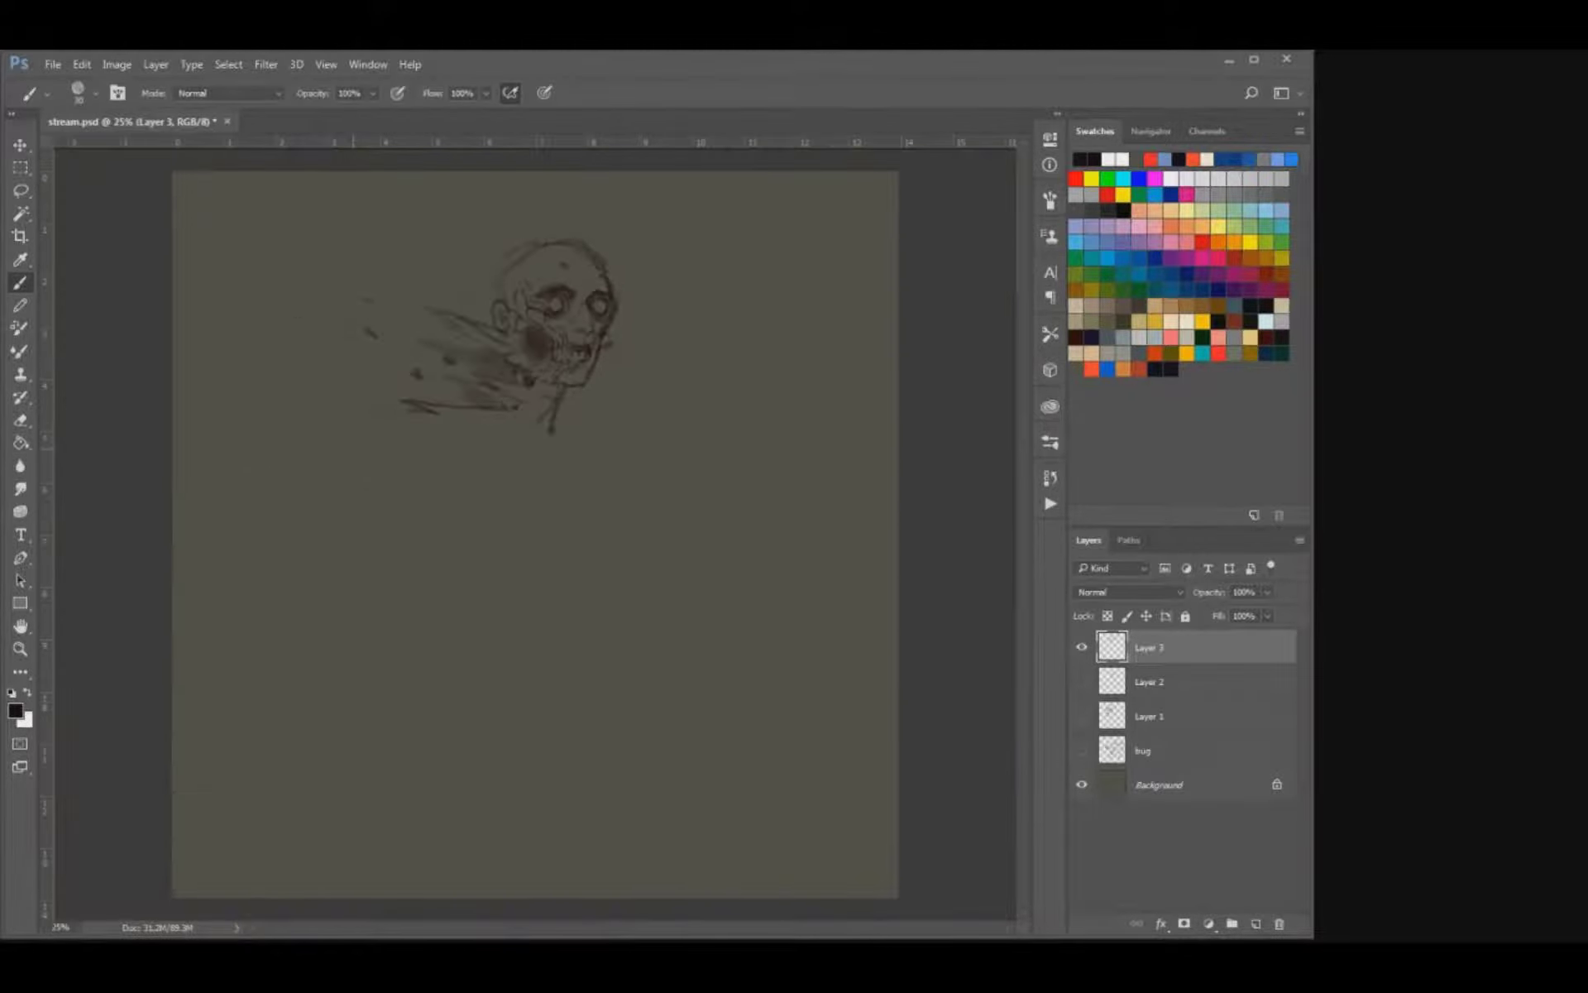
key(v)
drag(484, 336, 529, 323)
key(b)
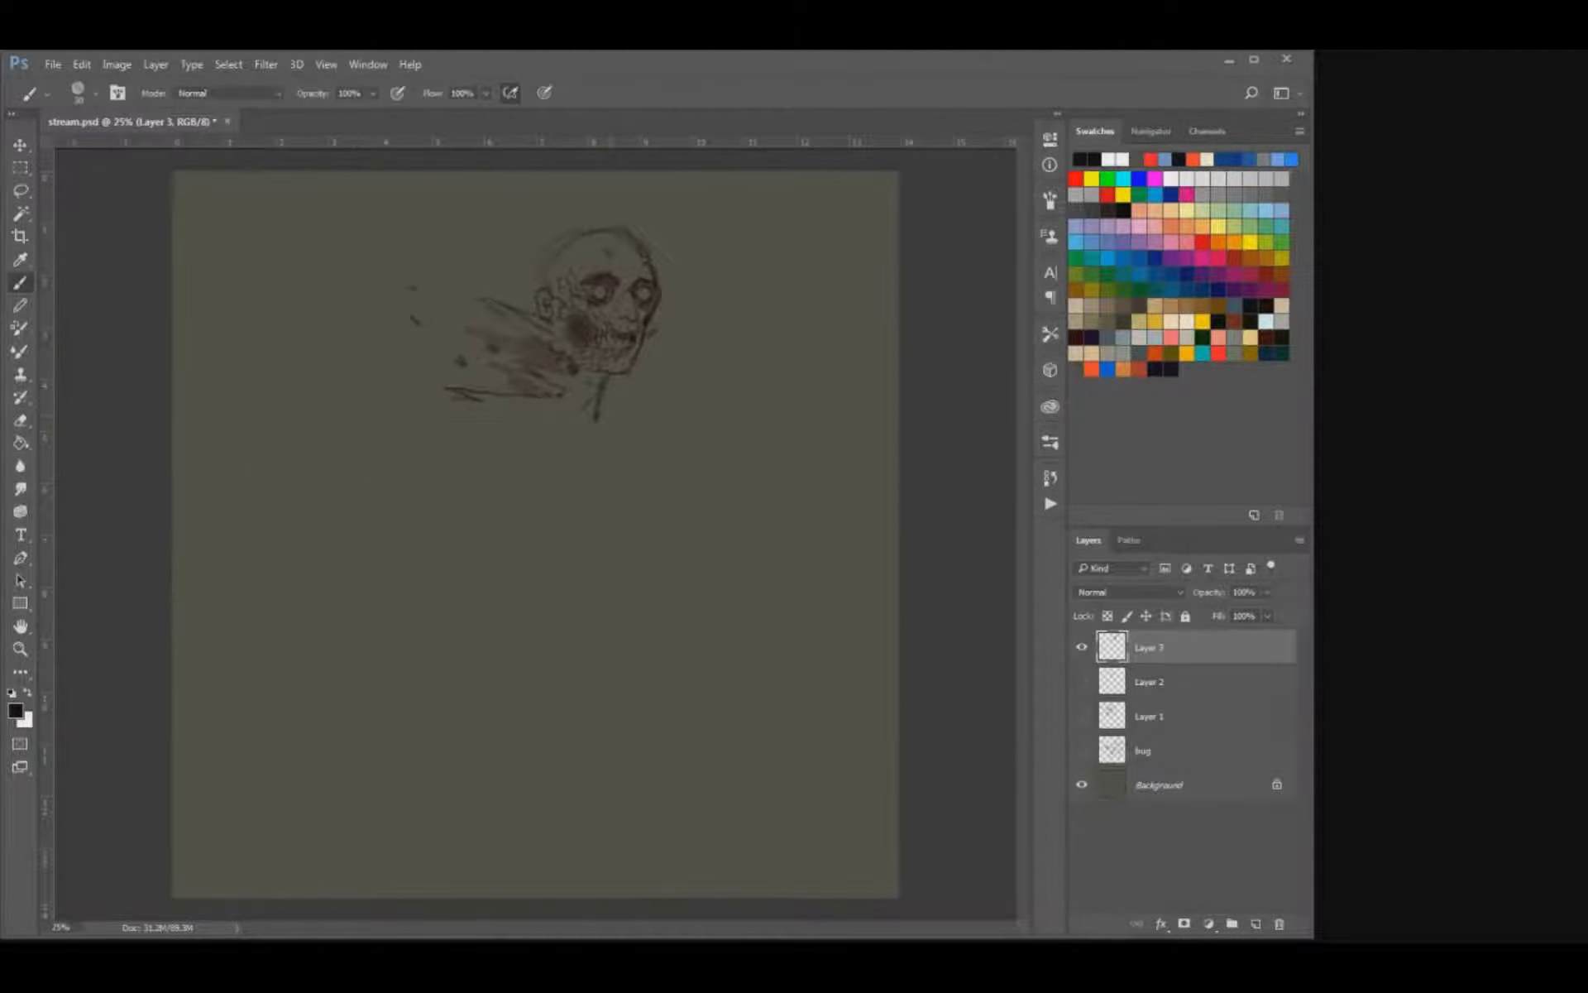
Clean up the neck line below the jaw and block in a rough torso outline beneath the skull.
key(e)
mouse_move(599, 419)
mouse_down()
mouse_move(589, 407)
mouse_move(618, 418)
mouse_move(608, 384)
mouse_move(583, 392)
mouse_up()
key(b)
key(ctrl+z)
drag(509, 583, 513, 637)
drag(510, 545, 510, 589)
key(bracketleft)
key(bracketleft)
drag(586, 663, 676, 650)
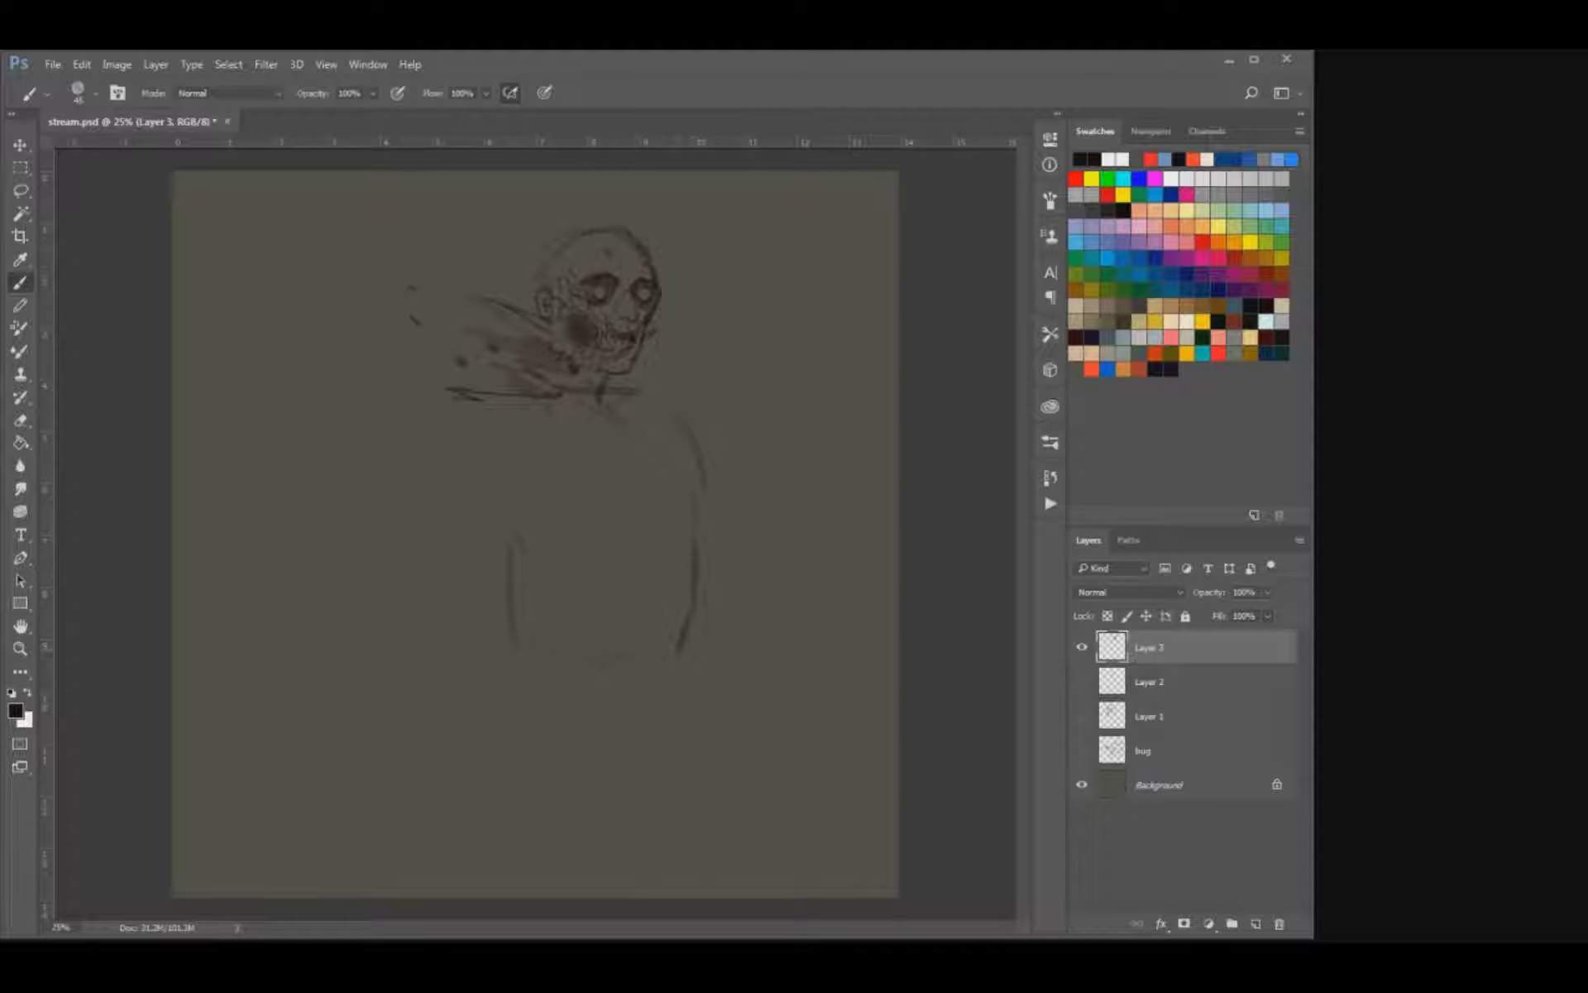
Erase the torso's lower sides and redraw them as curves tapering toward the waist.
key(e)
drag(510, 583, 509, 638)
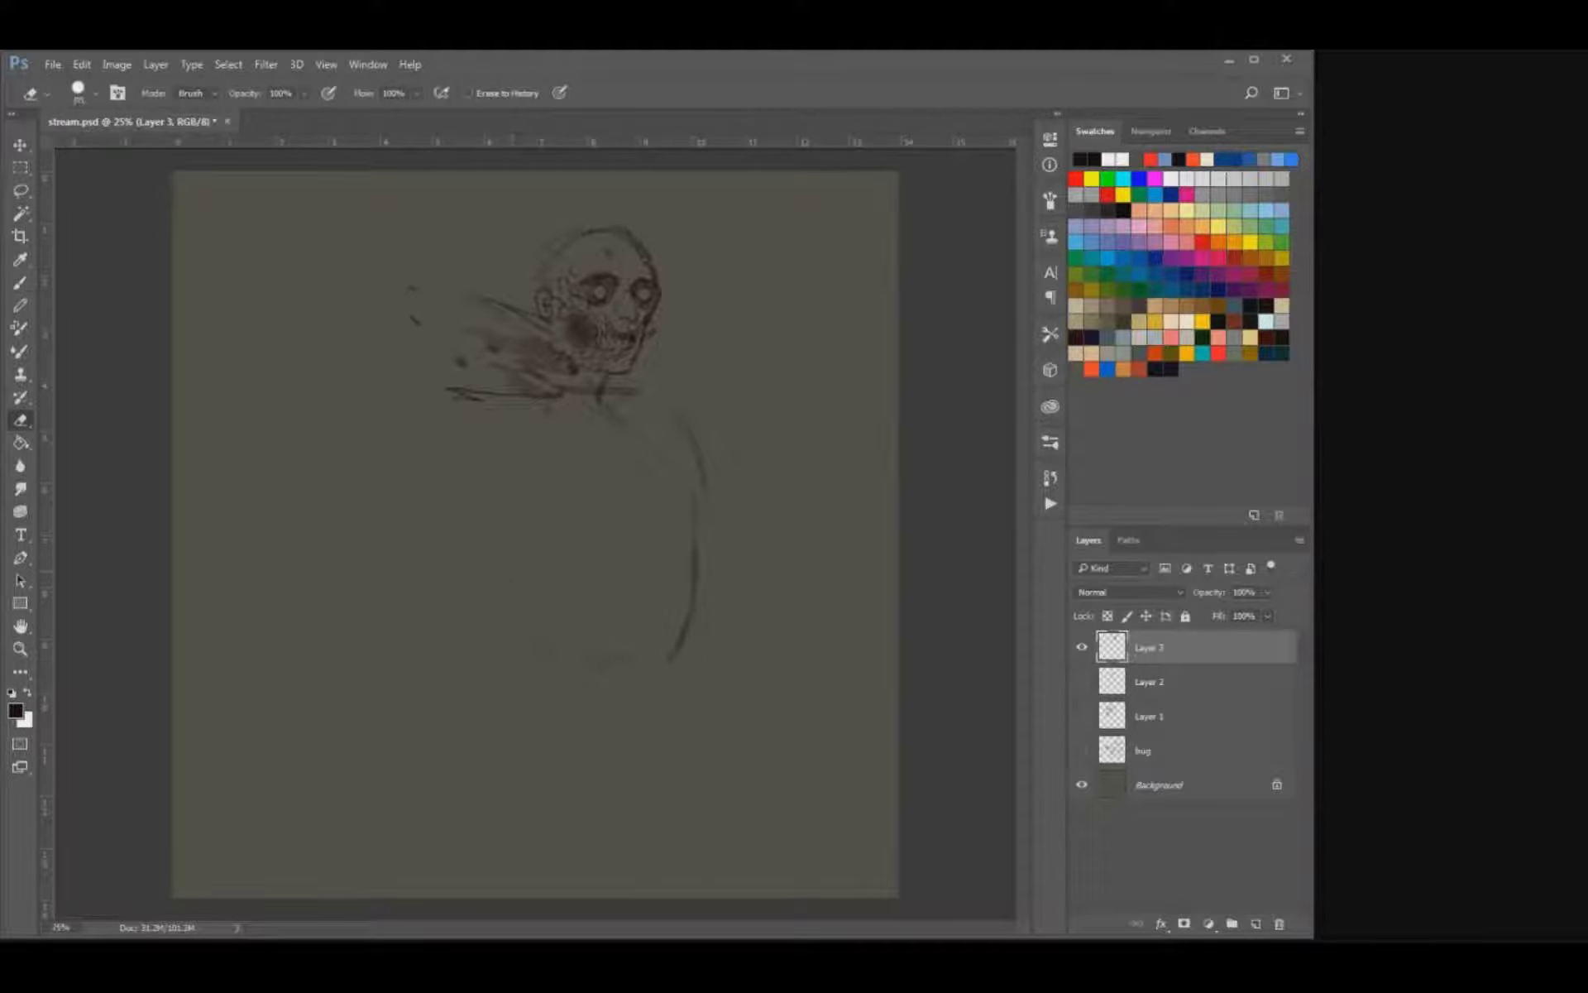
drag(697, 543, 676, 648)
key(b)
drag(510, 512, 546, 629)
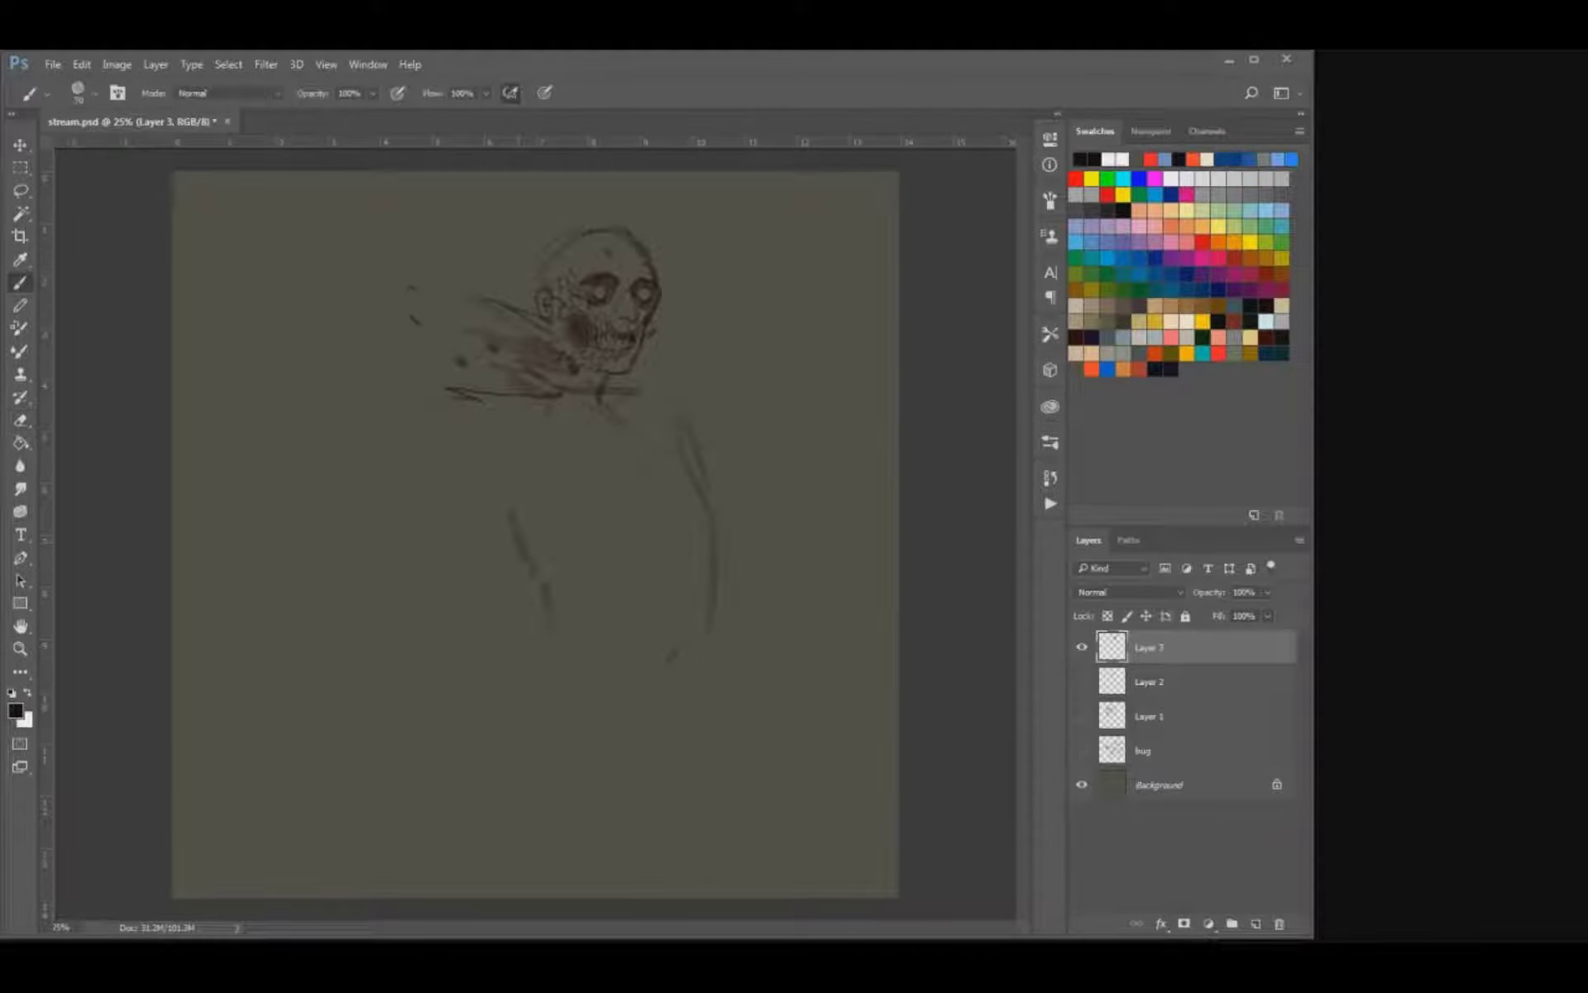
Draw the shoulders, the near chest side and the rounded belly line to close the torso outline.
drag(589, 395, 544, 438)
mouse_move(608, 390)
mouse_down()
mouse_move(660, 388)
mouse_move(704, 480)
mouse_up()
drag(545, 424, 548, 526)
mouse_move(685, 668)
mouse_down()
mouse_move(551, 658)
mouse_move(645, 697)
mouse_up()
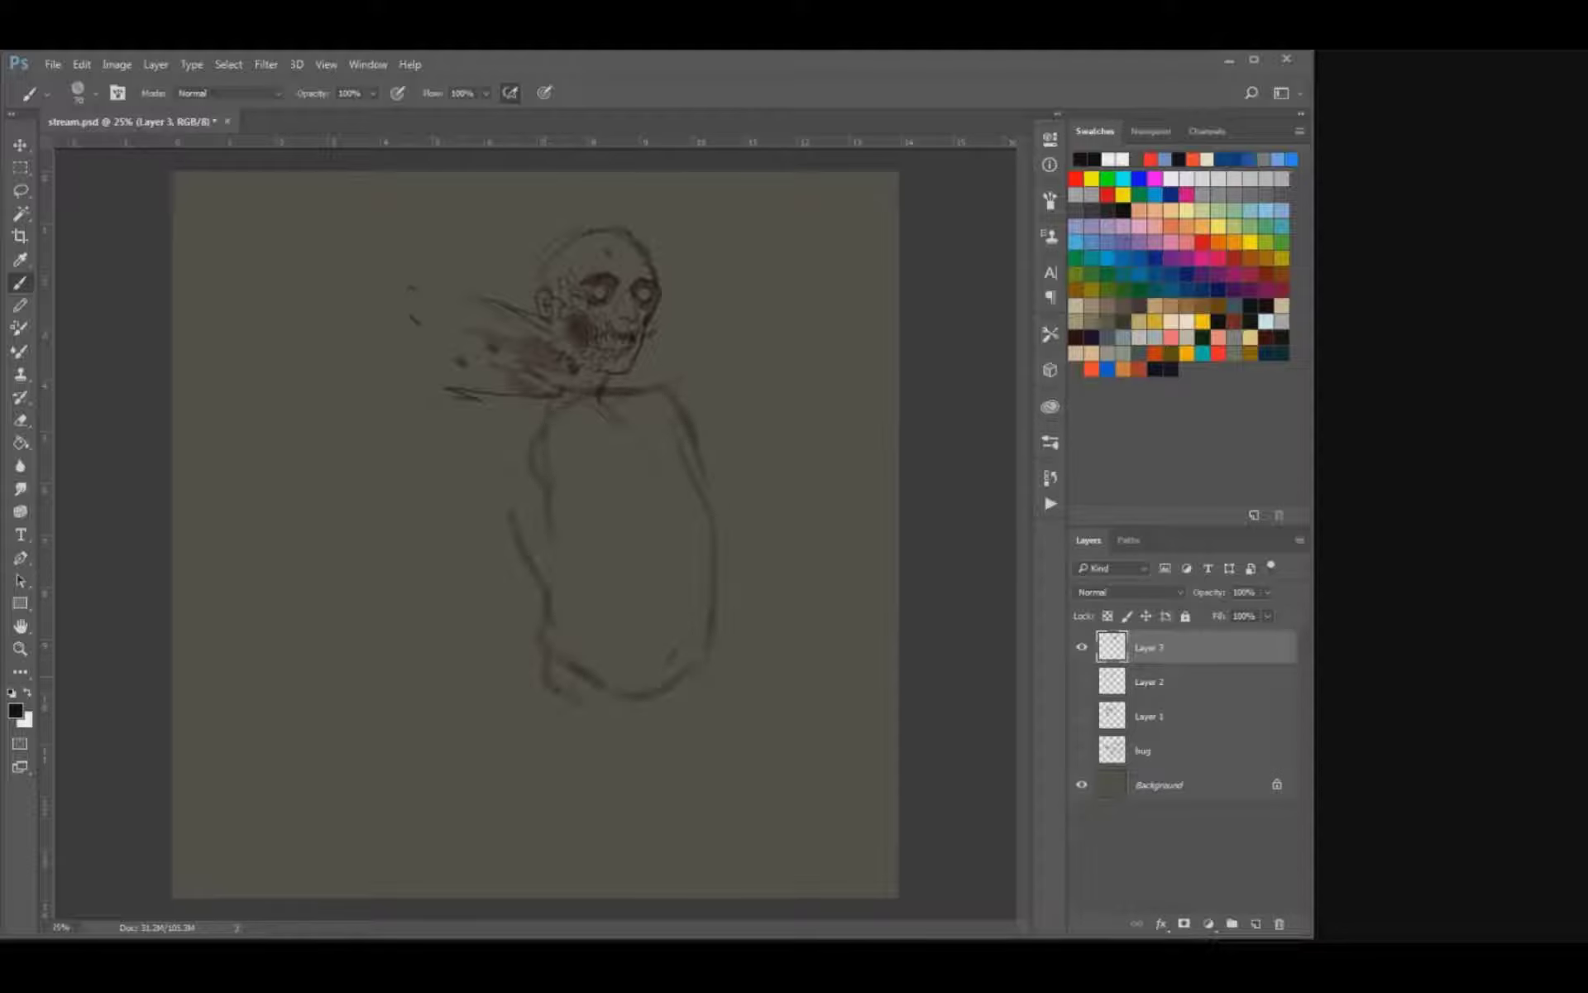
drag(682, 392, 713, 433)
Add thin streaks trailing back from the rear shoulder, below the ones behind the neck.
mouse_move(446, 403)
mouse_down()
mouse_move(401, 402)
mouse_move(424, 426)
mouse_up()
key(ctrl+z)
drag(420, 414, 379, 411)
drag(546, 426, 516, 436)
drag(395, 396, 345, 388)
key(e)
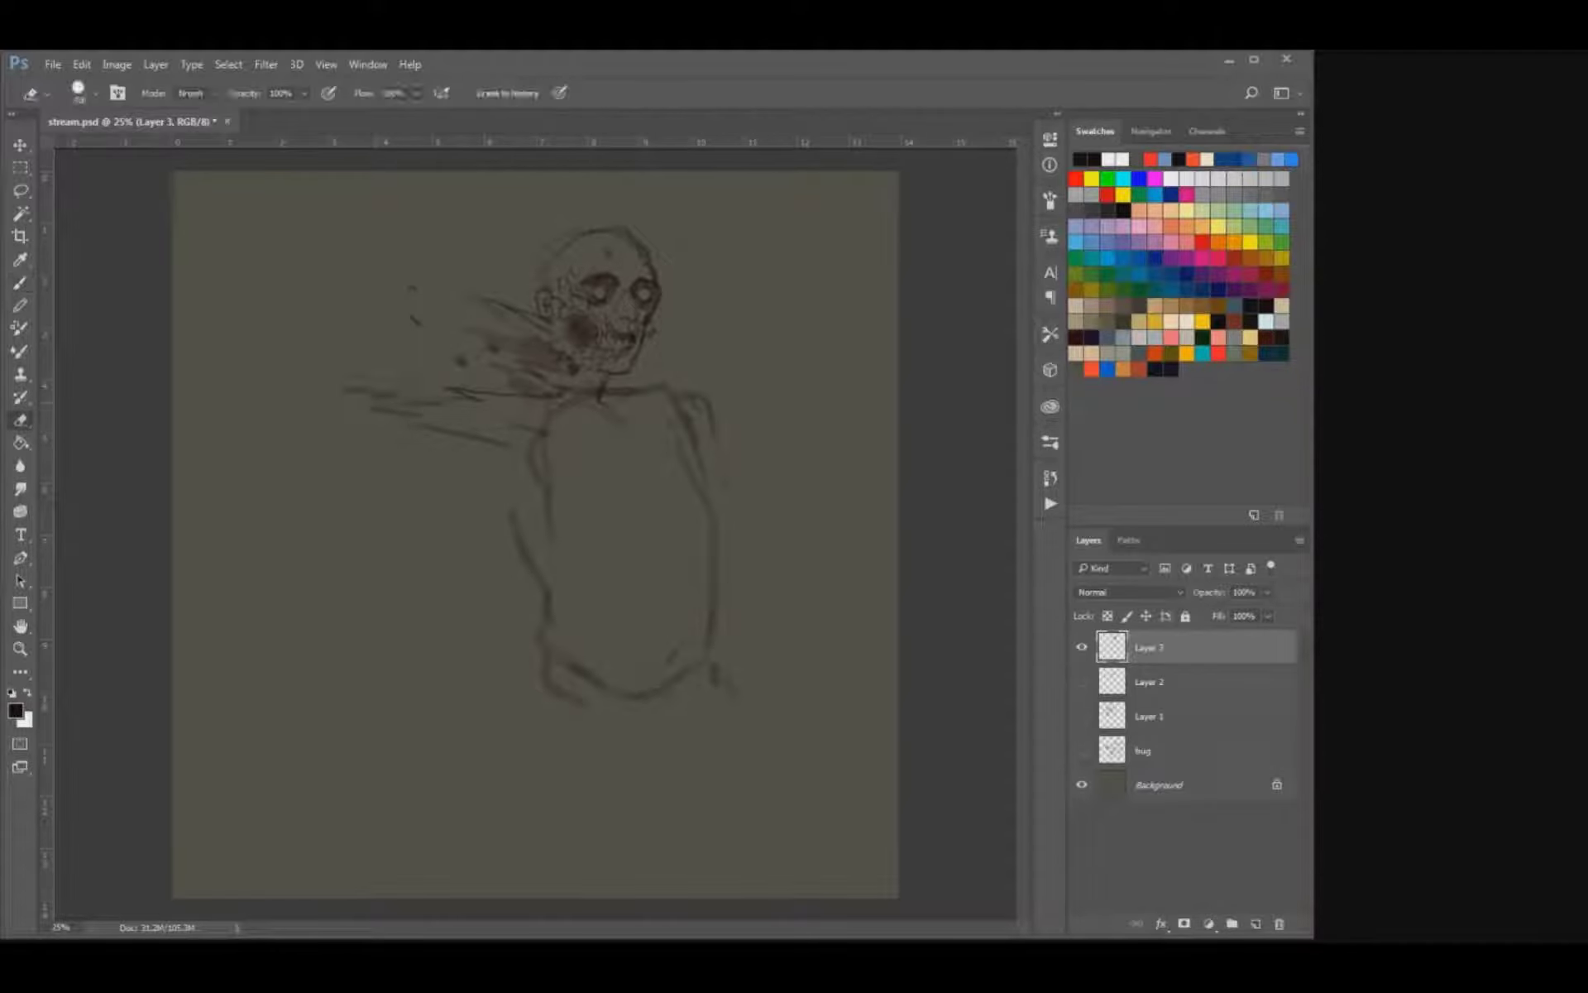
key(b)
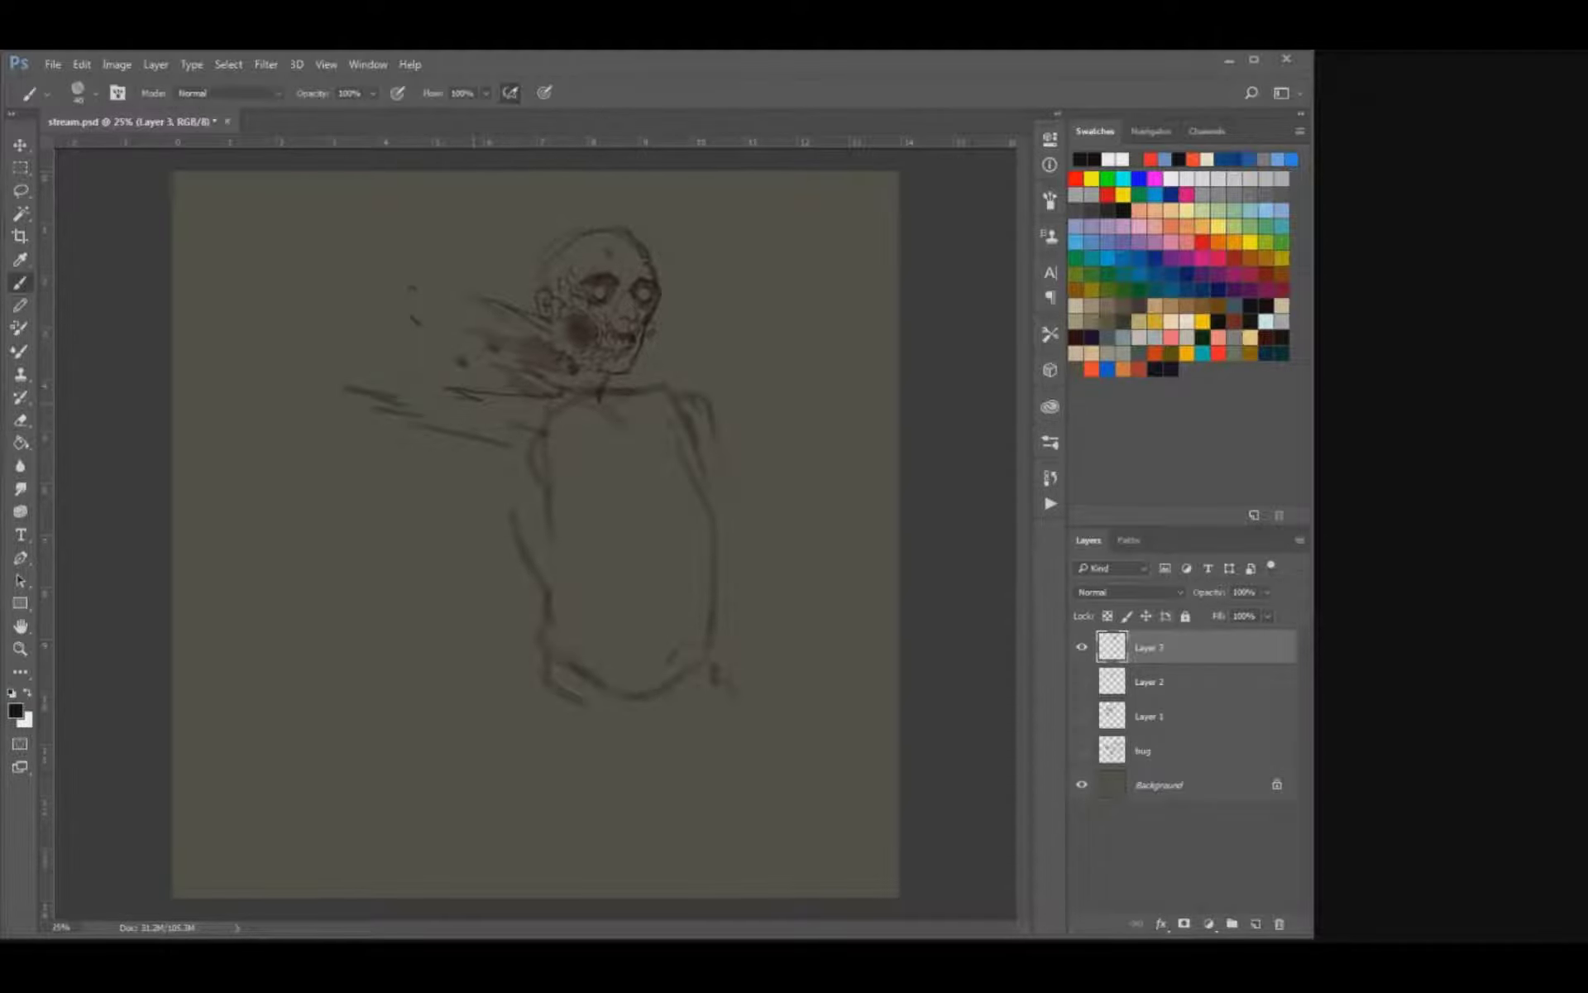
drag(428, 393, 413, 398)
Sketch the chest fold, the front arm curving down to the elbow and the jagged shapes at the abdomen.
mouse_move(687, 440)
mouse_down()
mouse_move(742, 571)
mouse_move(799, 560)
mouse_move(682, 495)
mouse_move(657, 460)
mouse_move(617, 486)
mouse_up()
drag(671, 494, 665, 499)
drag(709, 426, 778, 522)
key(e)
key(b)
mouse_move(744, 580)
mouse_down()
mouse_move(768, 592)
mouse_move(713, 594)
mouse_move(687, 547)
mouse_move(654, 548)
mouse_up()
key(e)
key(b)
mouse_move(648, 555)
mouse_down()
mouse_move(649, 579)
mouse_move(699, 629)
mouse_move(679, 639)
mouse_up()
Move the figure up and to the left and scale it down to leave room for legs.
key(v)
drag(579, 431, 522, 415)
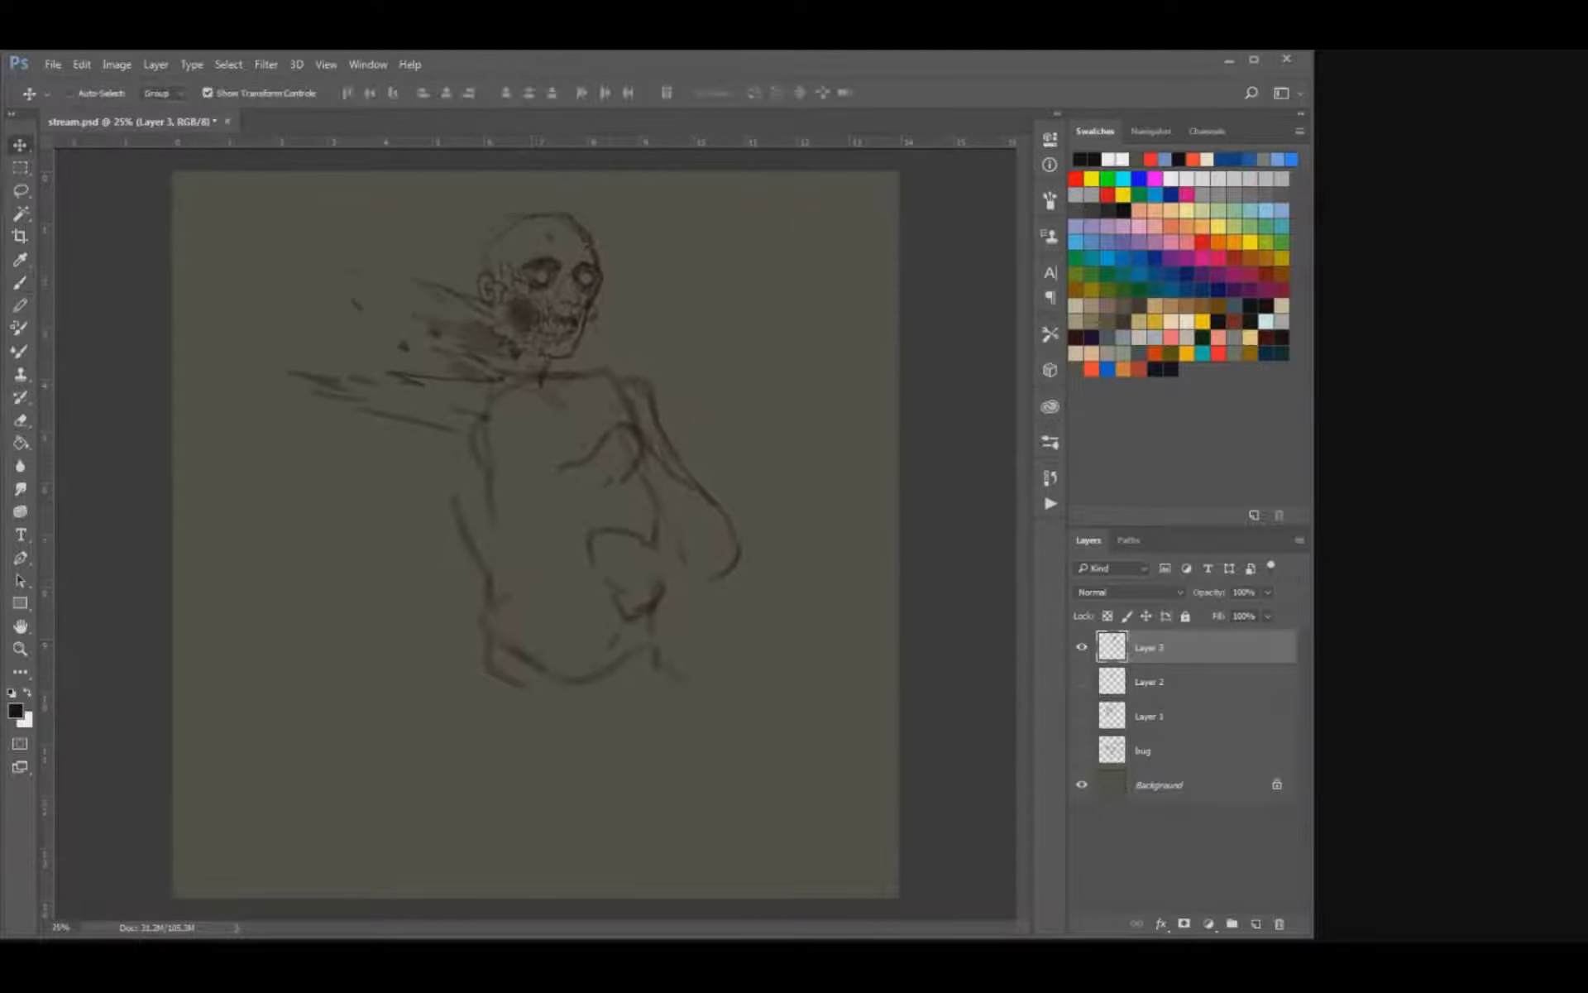
drag(743, 698, 677, 627)
drag(596, 546, 588, 461)
key(Return)
key(b)
drag(470, 503, 467, 524)
key(ctrl+z)
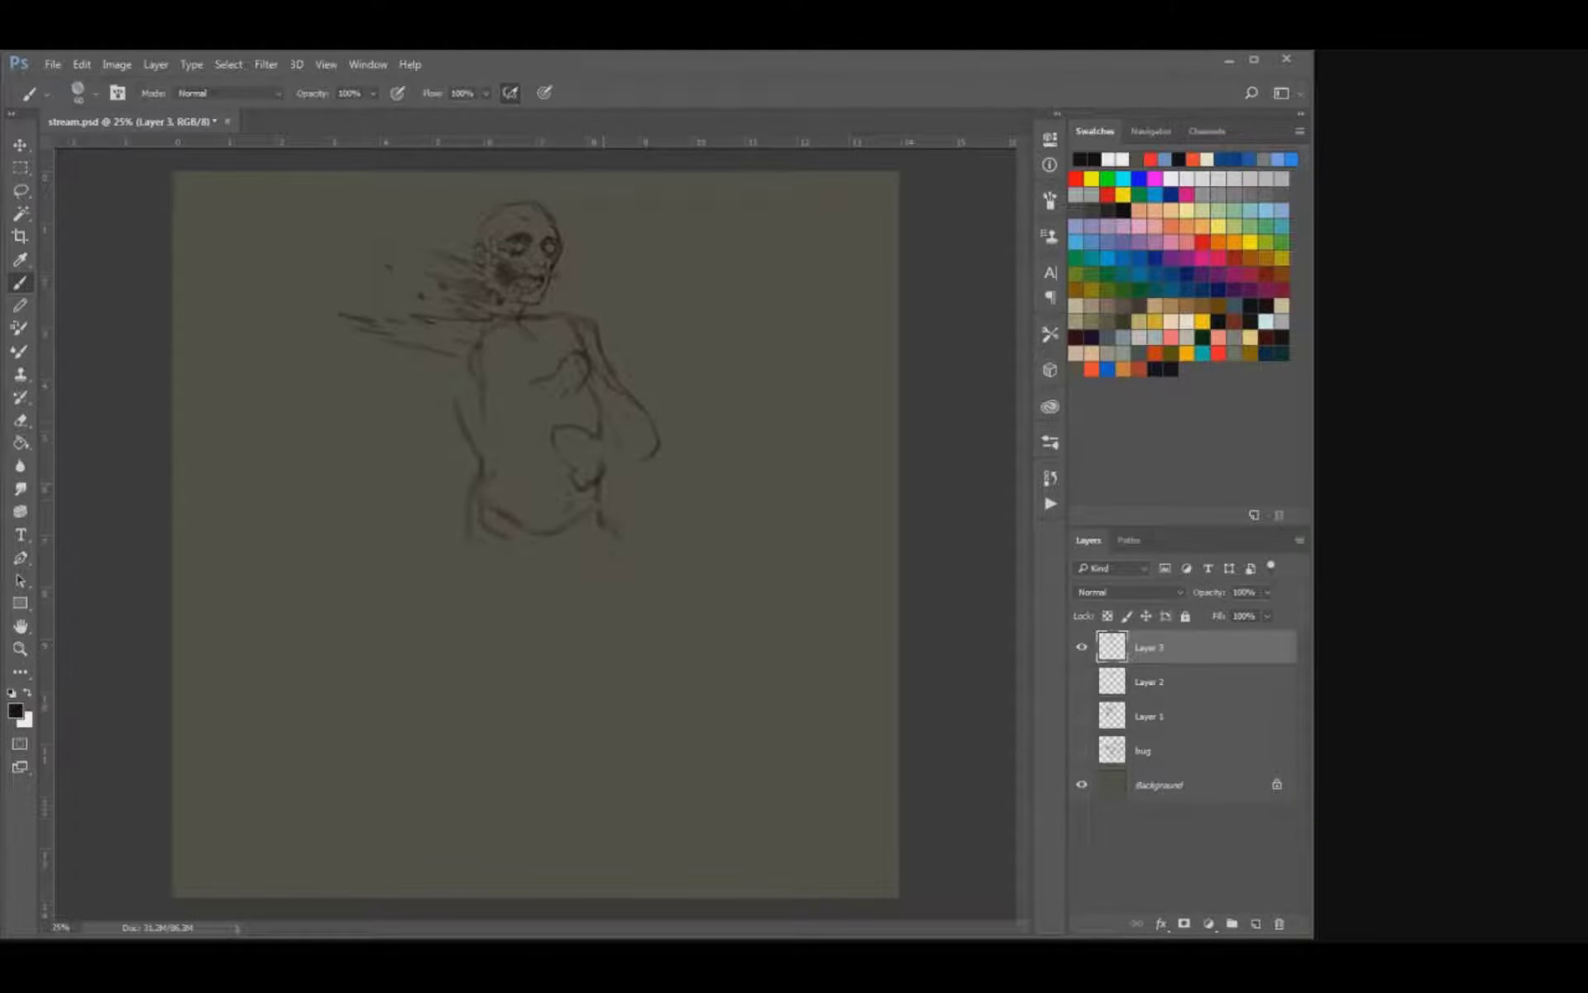
Duplicate the figure beside the original and merge both copies into one layer.
key(v)
mouse_move(599, 399)
mouse_down()
mouse_move(461, 429)
mouse_move(492, 396)
mouse_move(797, 397)
mouse_up()
key(ctrl+z)
key(ctrl+e)
key(b)
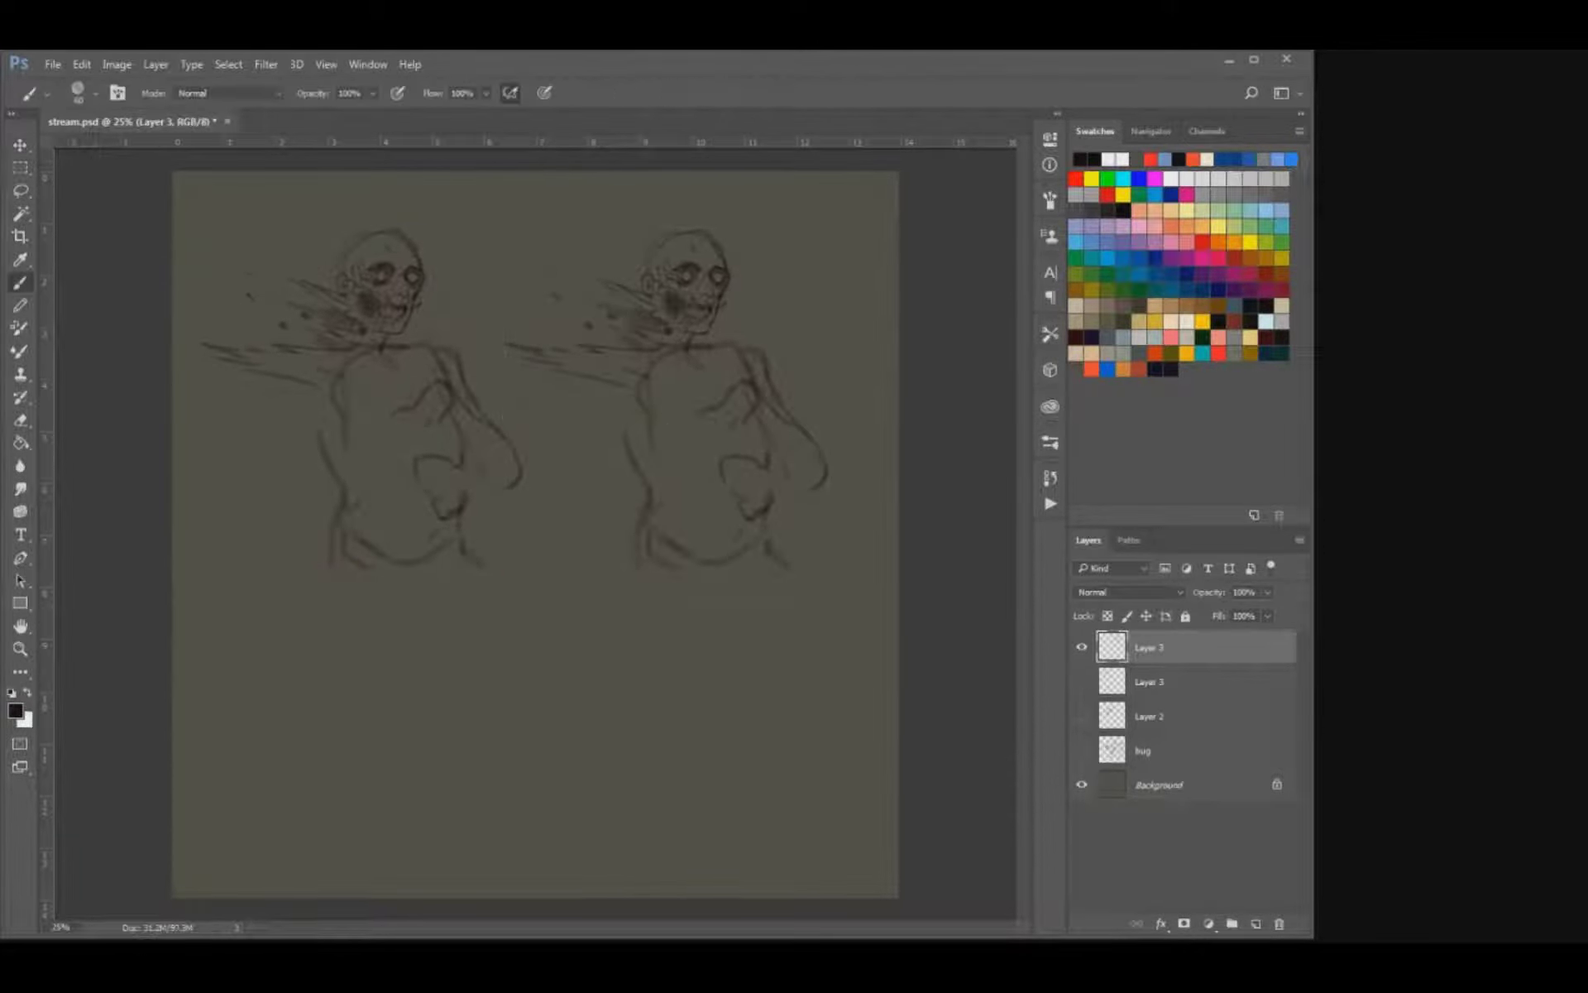
Sketch the left figure's thigh outlines, scale both figures down slightly and reinforce the front thigh.
drag(463, 539, 485, 574)
drag(335, 579, 335, 691)
drag(478, 575, 571, 697)
key(ctrl+t)
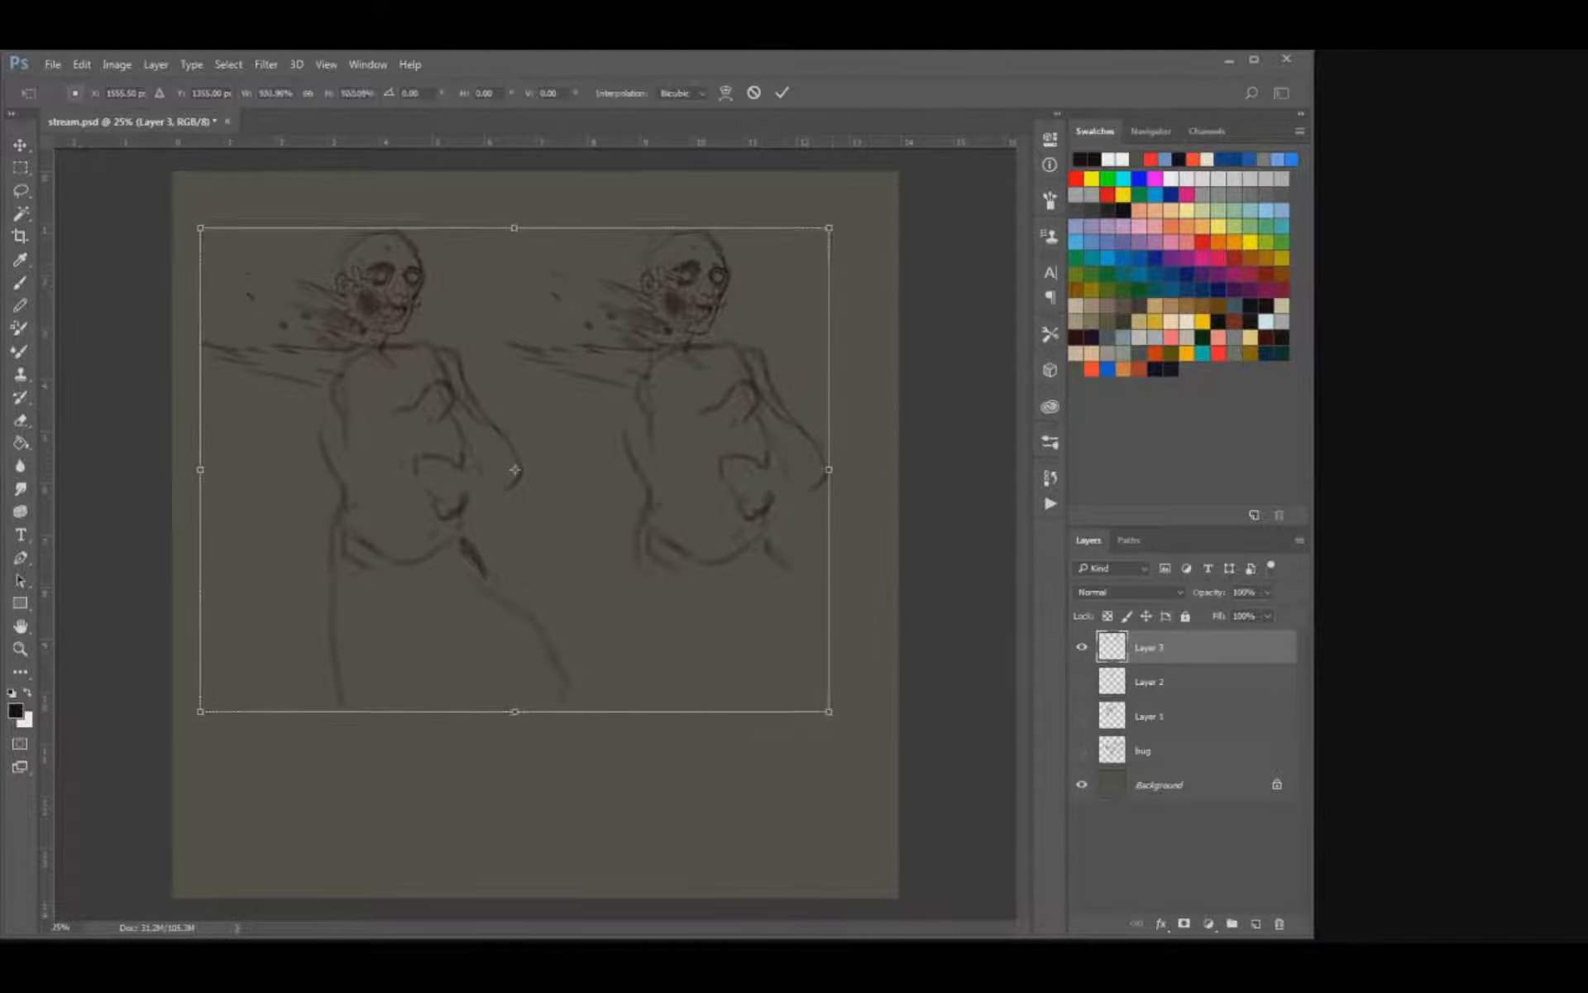
key(Return)
drag(475, 517, 563, 643)
drag(438, 563, 452, 588)
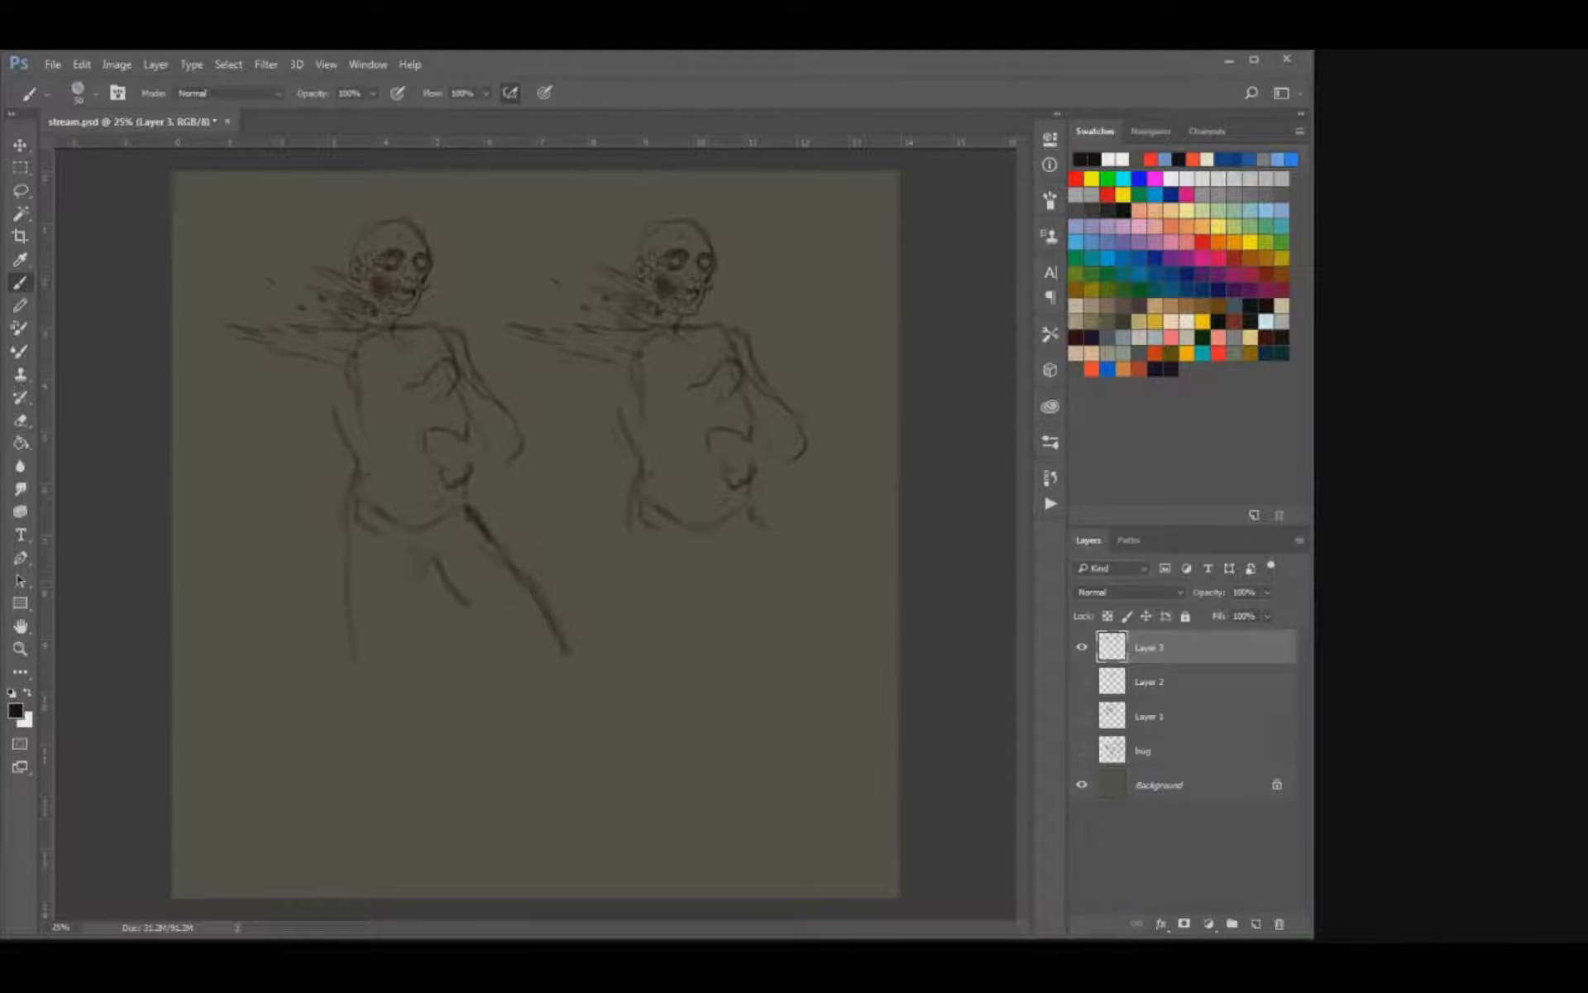
Draw streaks trailing from the left figure's back and a forearm with a fist behind the hip.
drag(312, 387, 213, 381)
drag(344, 441, 256, 413)
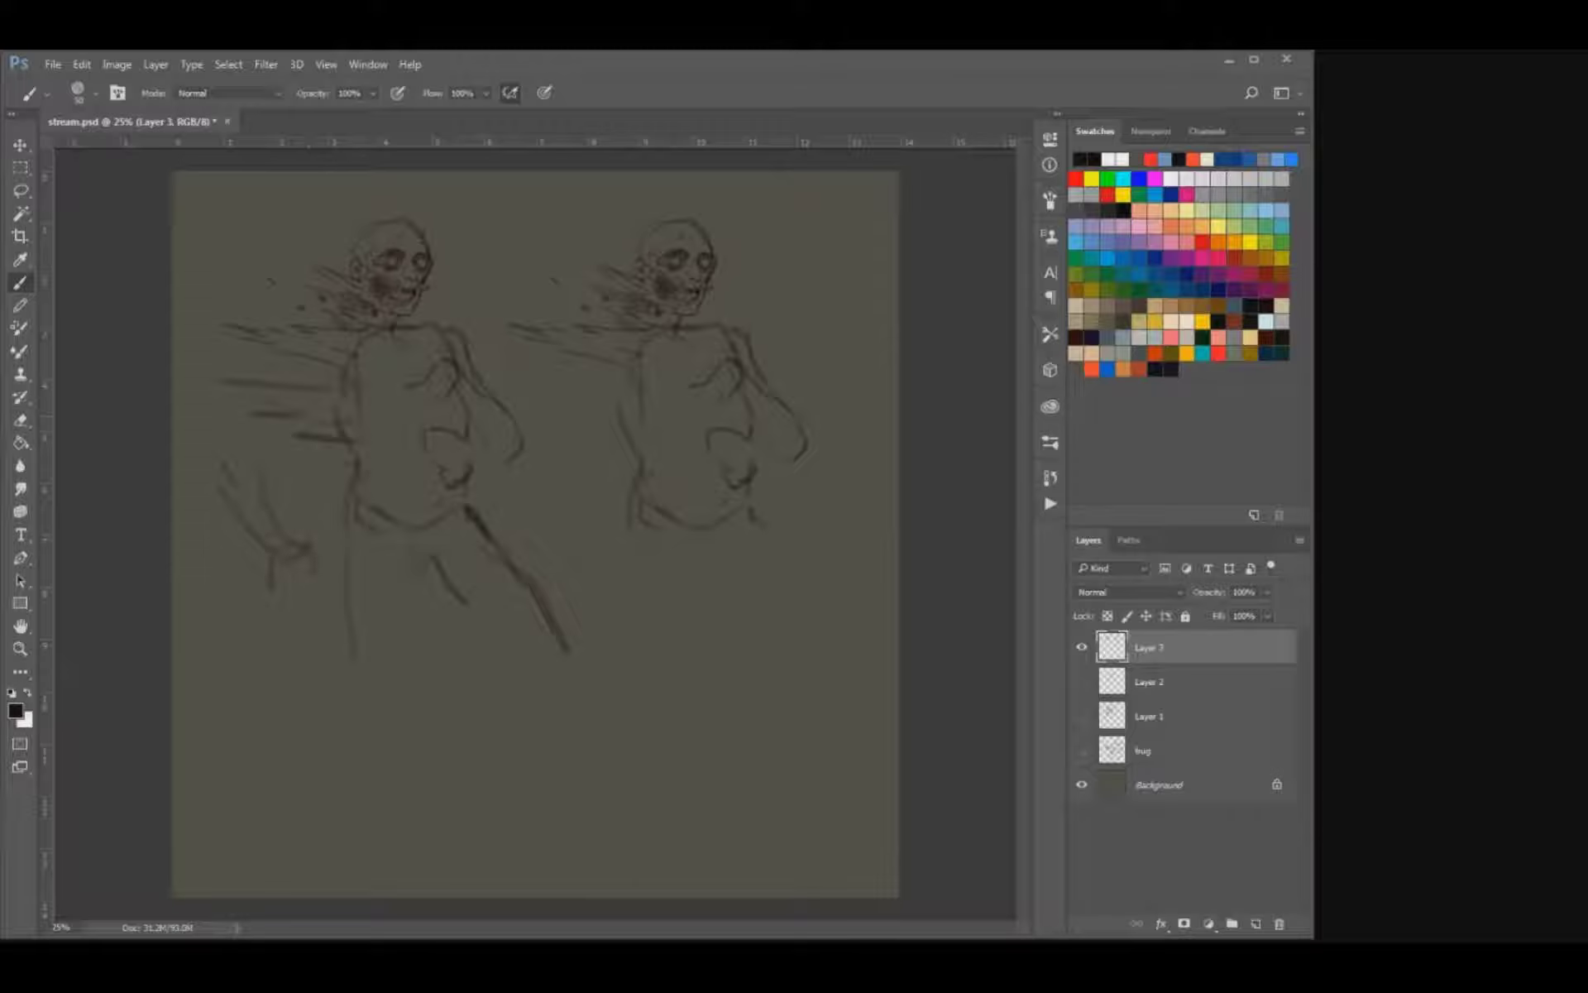
drag(311, 565, 275, 594)
Extend the left figure's legs with inner thighs, a bent front knee and both shins.
mouse_move(463, 561)
mouse_down()
mouse_move(548, 665)
mouse_move(566, 649)
mouse_up()
drag(402, 608, 388, 701)
drag(549, 664, 519, 686)
key(bracketright)
mouse_move(341, 693)
mouse_down()
mouse_move(383, 732)
mouse_move(337, 737)
mouse_move(356, 772)
mouse_move(324, 817)
mouse_up()
drag(498, 662, 474, 730)
drag(526, 685, 457, 747)
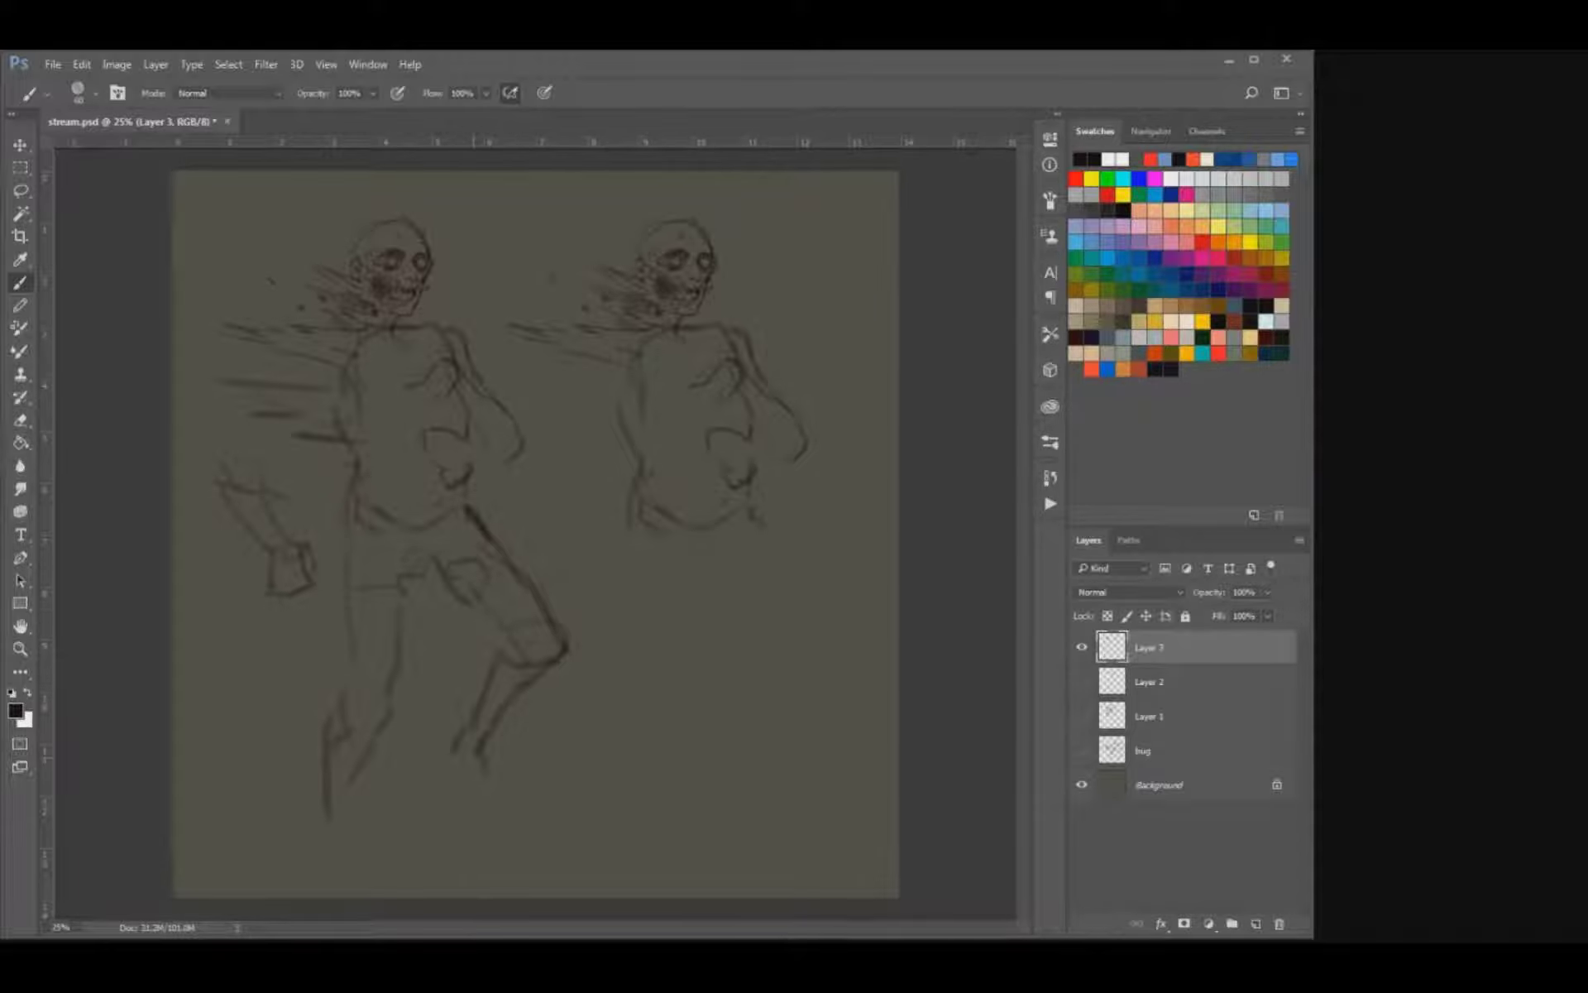
Erase the left figure's front shin, redraw it swept further back and extend both legs to the feet.
key(e)
mouse_move(475, 757)
mouse_down()
mouse_move(546, 665)
mouse_move(506, 660)
mouse_move(552, 616)
mouse_move(494, 682)
mouse_up()
key(b)
drag(553, 636, 519, 693)
drag(496, 629, 405, 777)
drag(373, 737, 310, 843)
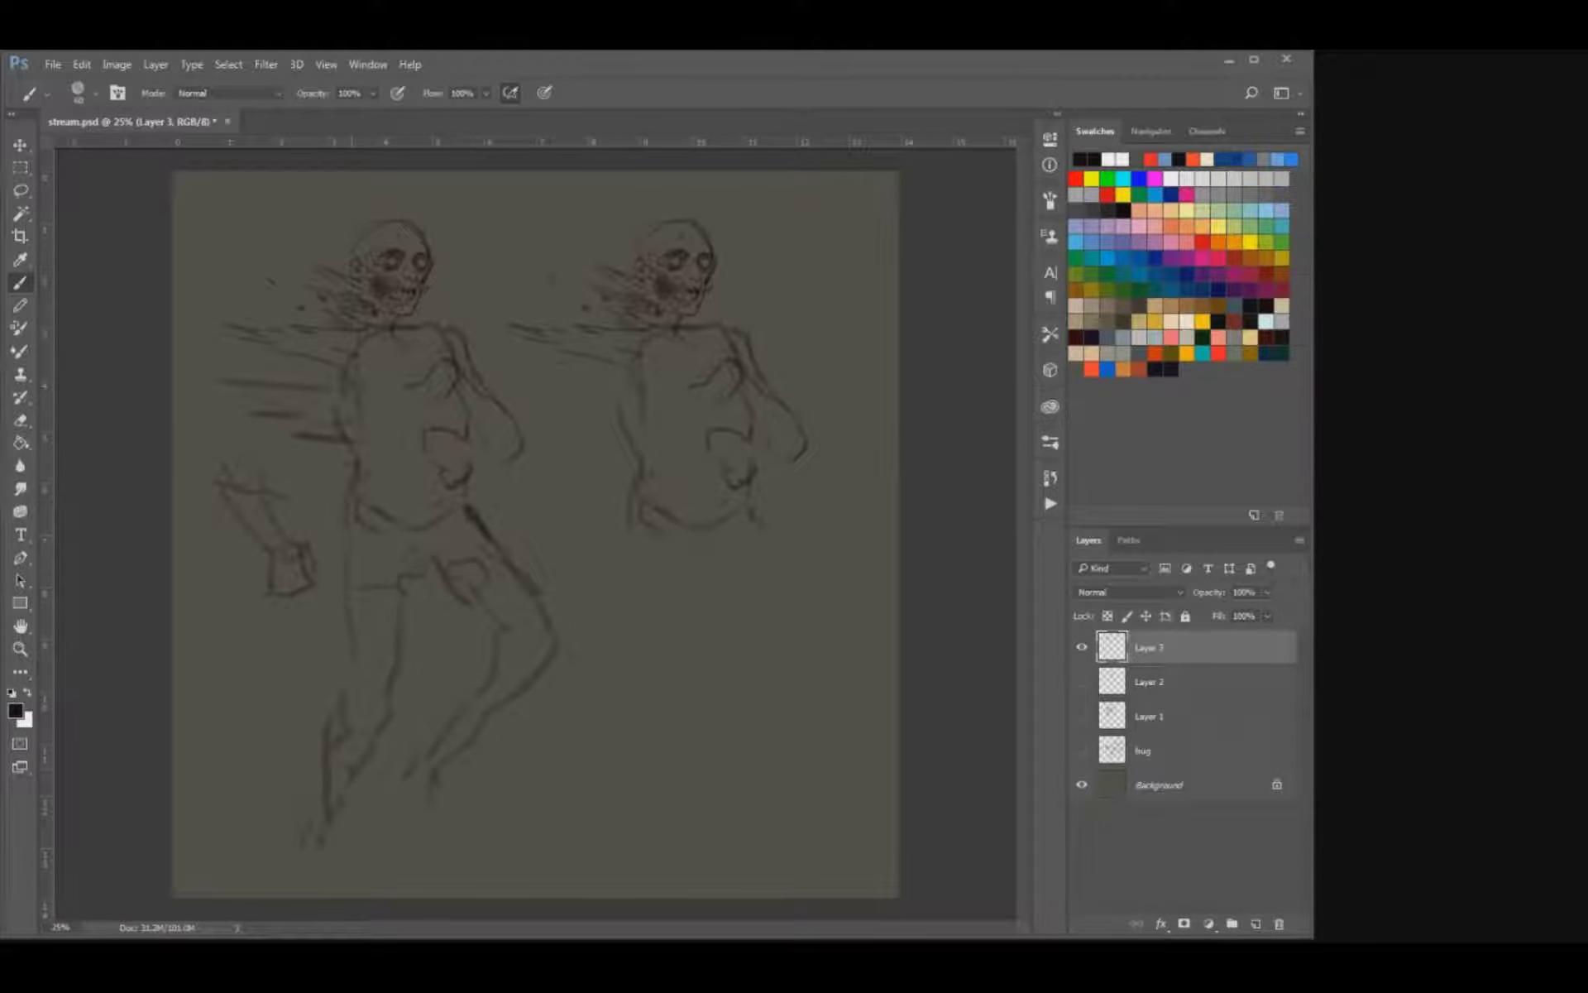
drag(408, 784, 439, 831)
Draw jagged torn edges and short trailing streaks across the left figure's rear thigh.
mouse_move(395, 652)
mouse_down()
mouse_move(327, 627)
mouse_move(333, 652)
mouse_move(296, 670)
mouse_up()
key(ctrl+z)
drag(337, 654, 396, 650)
drag(334, 697, 370, 683)
key(e)
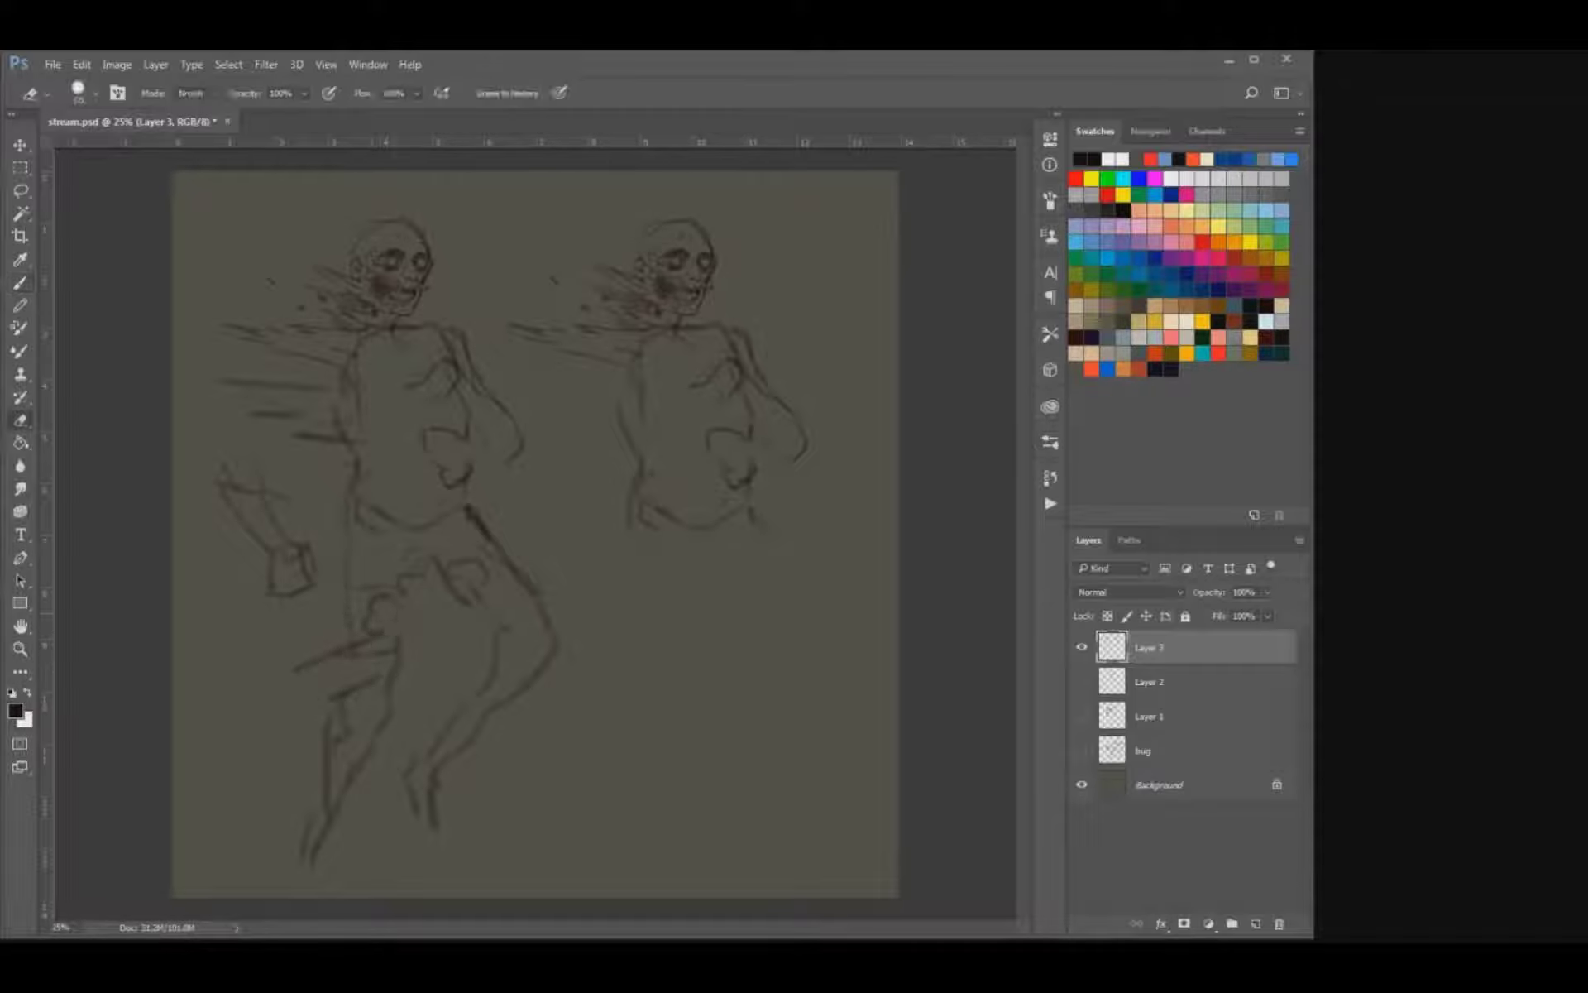
key(b)
drag(319, 620, 364, 627)
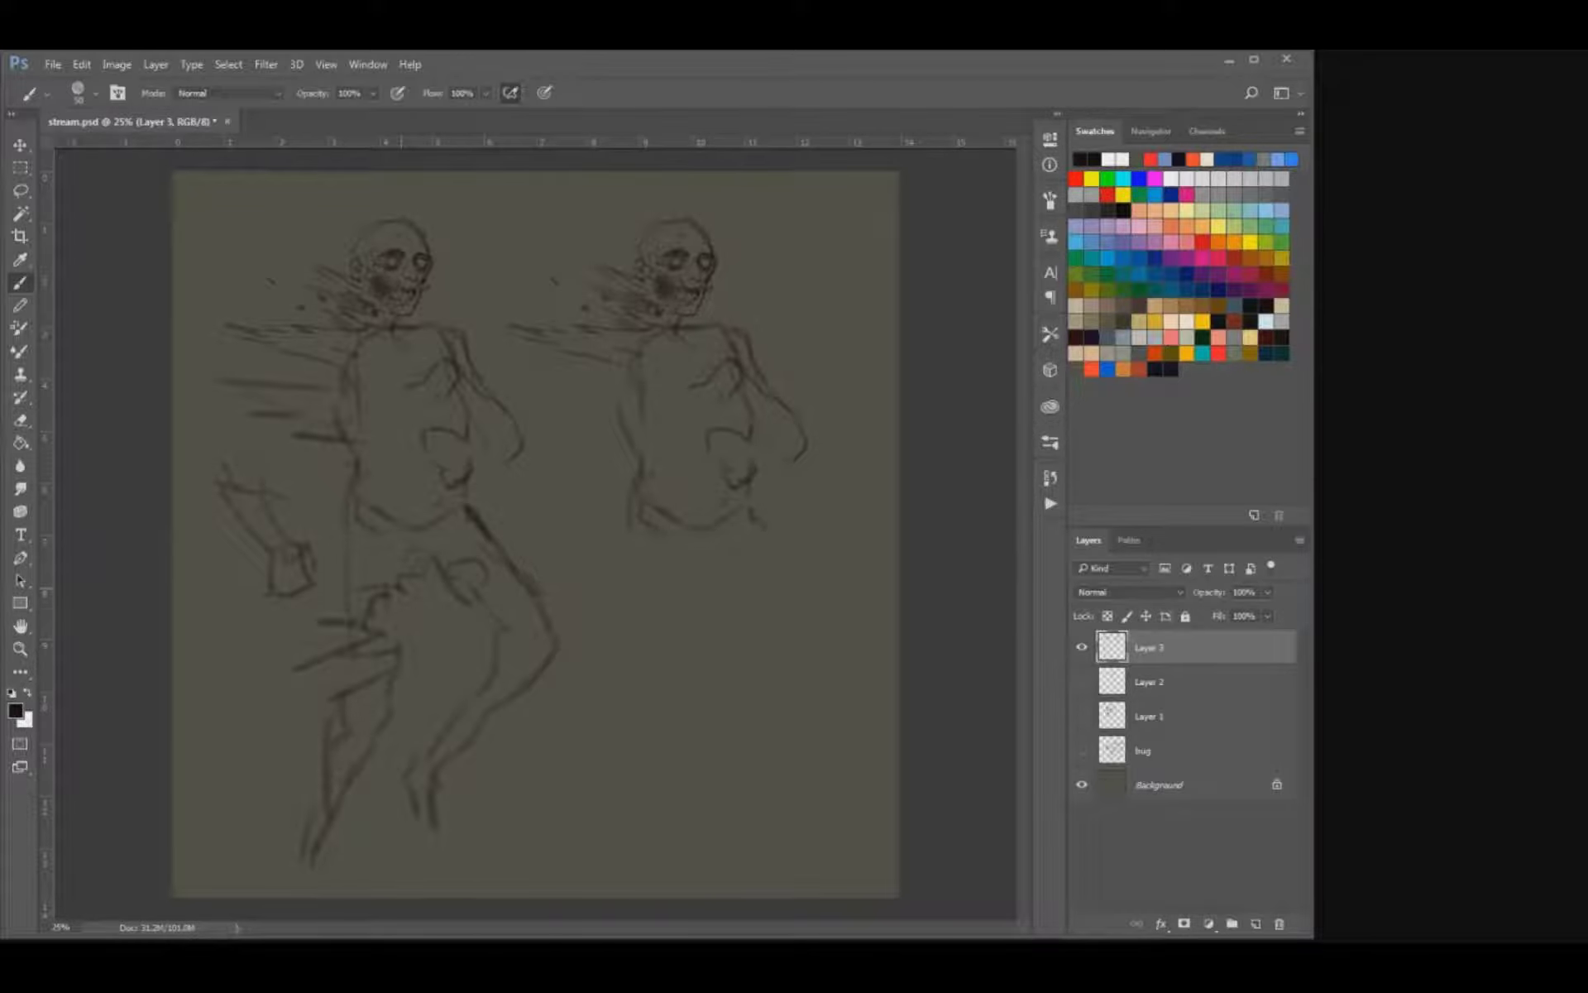
Erase the left figure's front hip line and sketch a curved fold across the lower belly.
key(e)
drag(465, 490, 453, 518)
key(b)
drag(367, 470, 438, 473)
mouse_move(379, 462)
mouse_down()
mouse_move(425, 455)
mouse_move(437, 481)
mouse_up()
key(ctrl+alt+z)
key(ctrl+alt+z)
key(v)
key(b)
Erase the right figure's torso and arm below the shoulders and redraw the torso sides straighter.
key(e)
mouse_move(751, 514)
mouse_down()
mouse_move(774, 399)
mouse_move(633, 430)
mouse_up()
key(b)
drag(735, 371, 739, 451)
drag(637, 357, 616, 423)
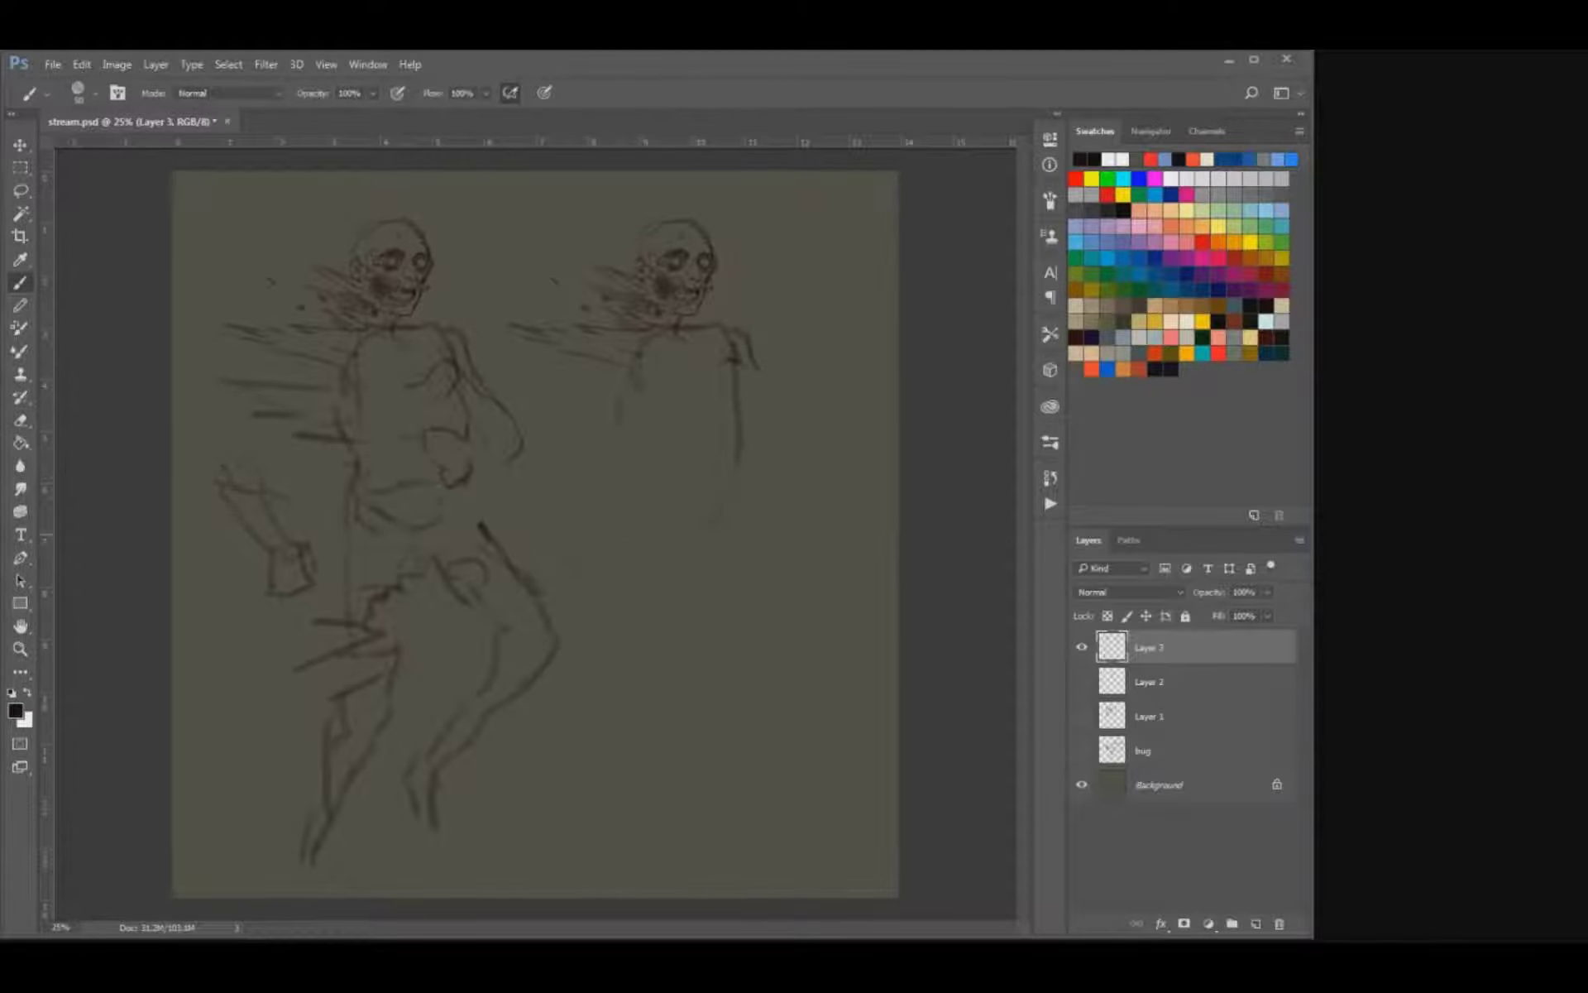
Sketch the right figure's hips and two bent thighs in a running pose.
drag(711, 546, 703, 604)
mouse_move(716, 537)
mouse_down()
mouse_move(710, 625)
mouse_move(670, 709)
mouse_up()
drag(656, 594, 710, 632)
drag(578, 568, 563, 586)
Draw the right figure's front forearm and hand across the waist and round off the rear knee.
mouse_move(742, 412)
mouse_down()
mouse_move(761, 430)
mouse_move(673, 443)
mouse_up()
drag(754, 450, 658, 458)
drag(683, 455, 667, 493)
drag(594, 635, 557, 670)
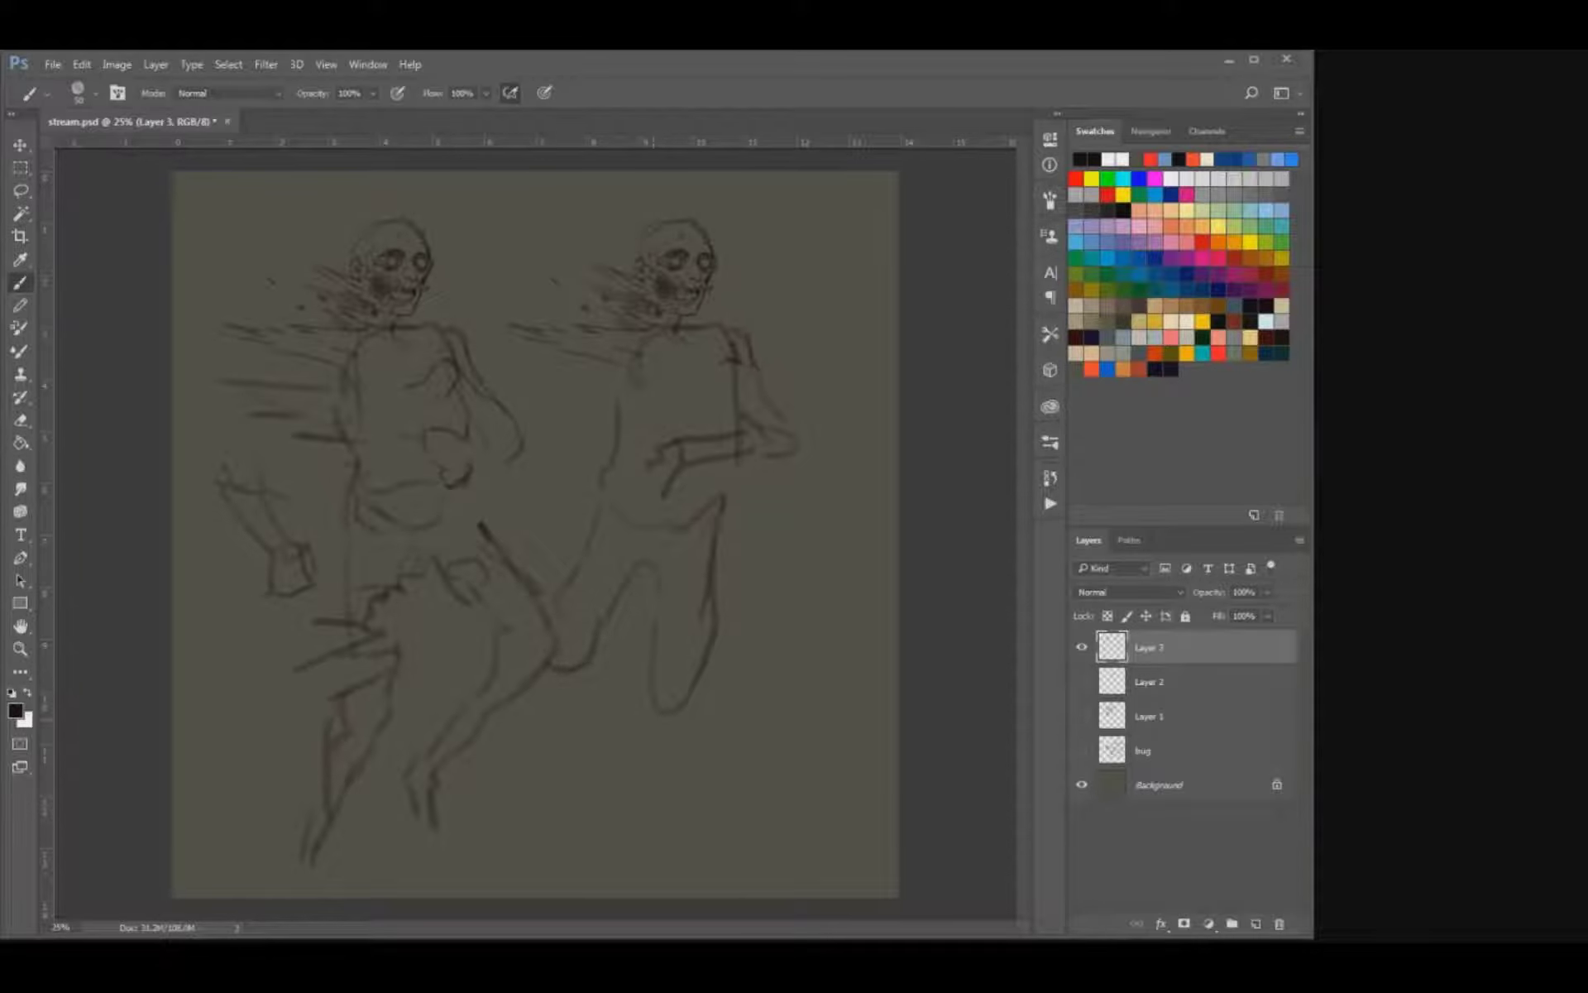
Rework the right figure's lower legs as short shins kicked back beneath the knees.
mouse_move(653, 689)
mouse_down()
mouse_move(650, 759)
mouse_move(631, 766)
mouse_up()
drag(645, 779, 638, 799)
key(ctrl+alt+z)
key(ctrl+alt+z)
key(ctrl+alt+z)
mouse_move(628, 690)
mouse_down()
mouse_move(634, 740)
mouse_move(651, 739)
mouse_up()
drag(578, 683, 552, 709)
key(ctrl+alt+z)
Draw the right figure's rear arm bent toward the waist and darken the hand on the left figure's chest.
drag(591, 361, 540, 385)
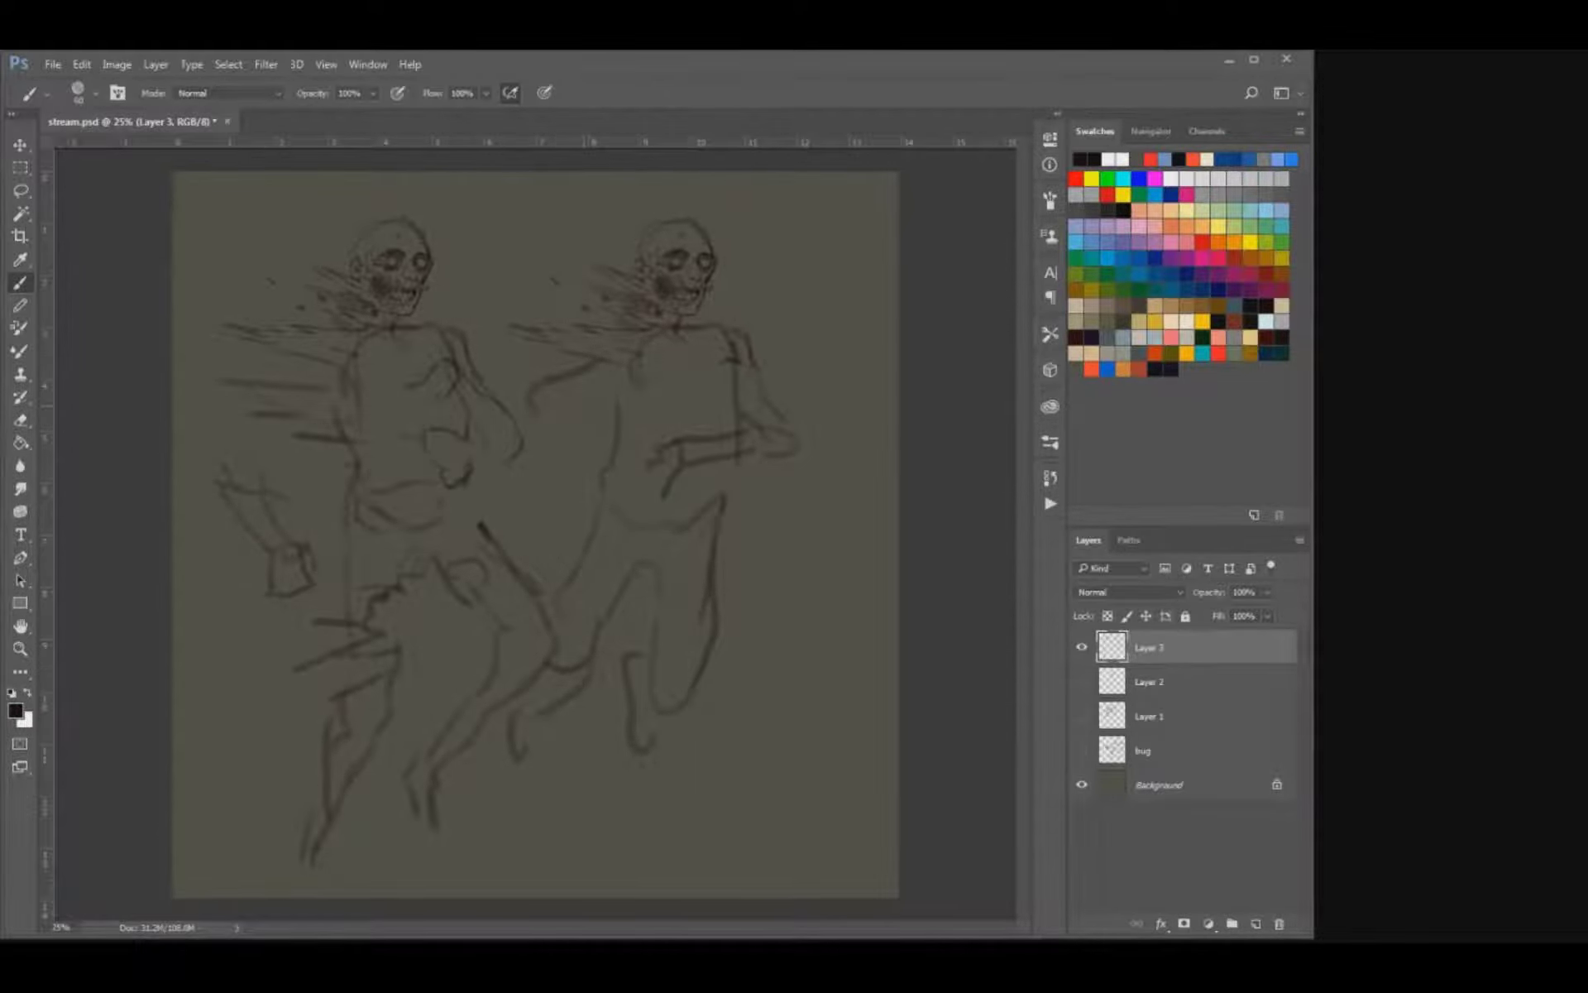
drag(592, 391, 575, 404)
drag(617, 469, 603, 488)
key(bracketleft)
key(bracketleft)
drag(452, 388, 416, 413)
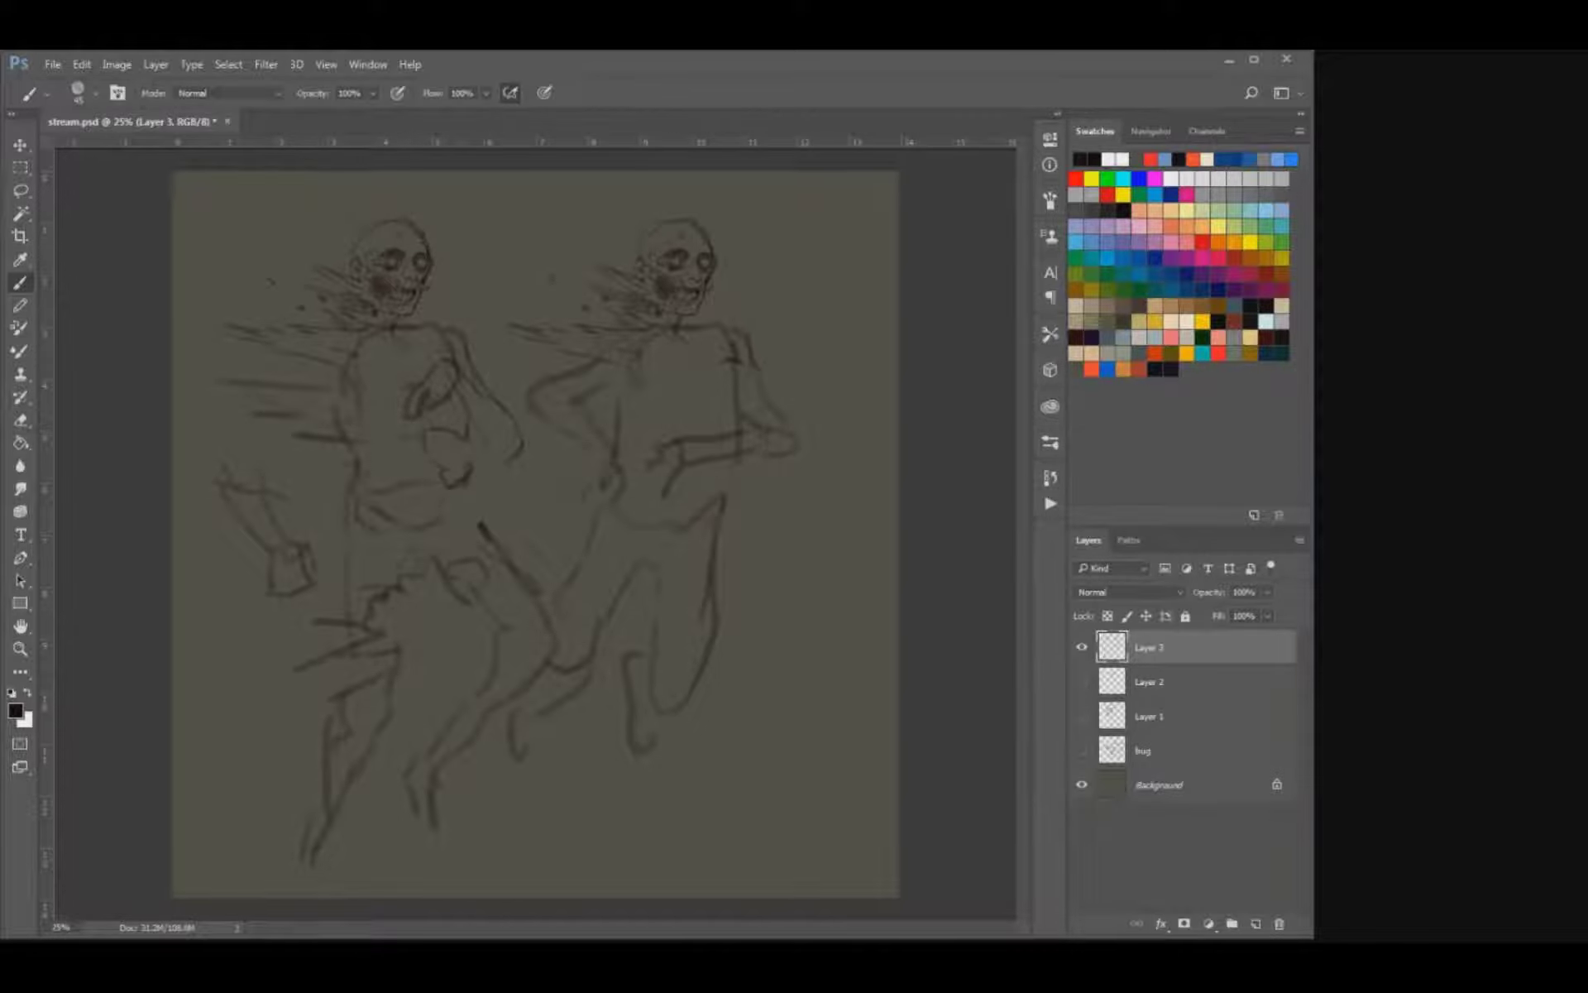
Erase the right figure's rear hand and waist line and redraw them.
key(e)
drag(617, 428, 610, 499)
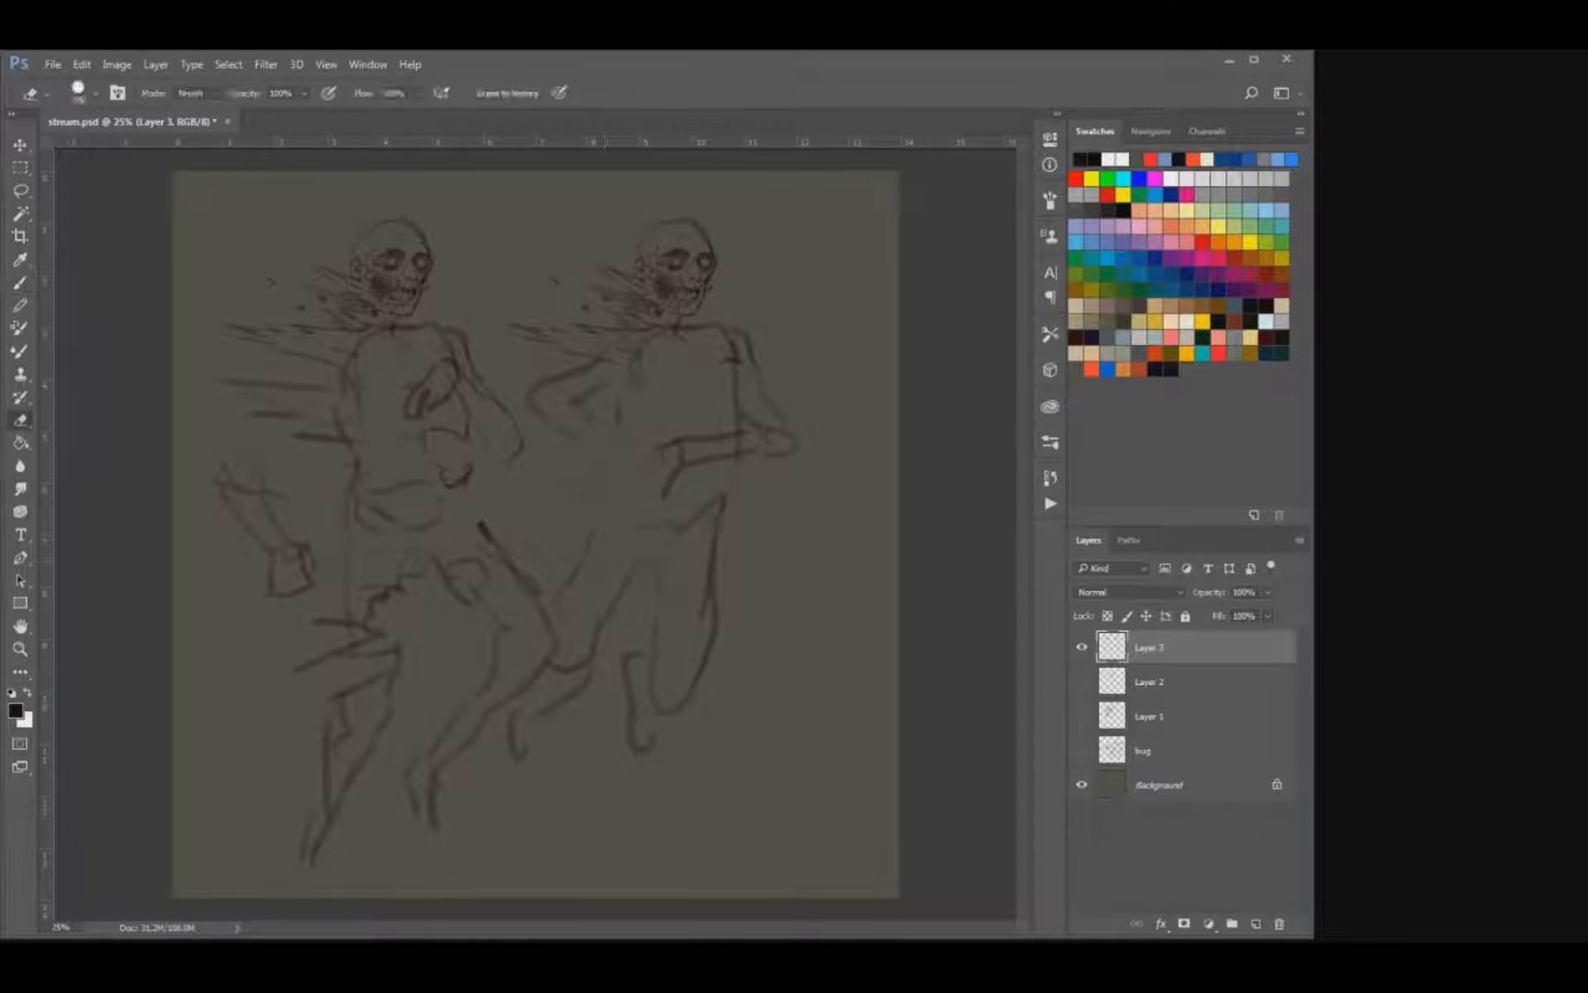
key(b)
mouse_move(617, 427)
mouse_down()
mouse_move(612, 476)
mouse_move(641, 458)
mouse_up()
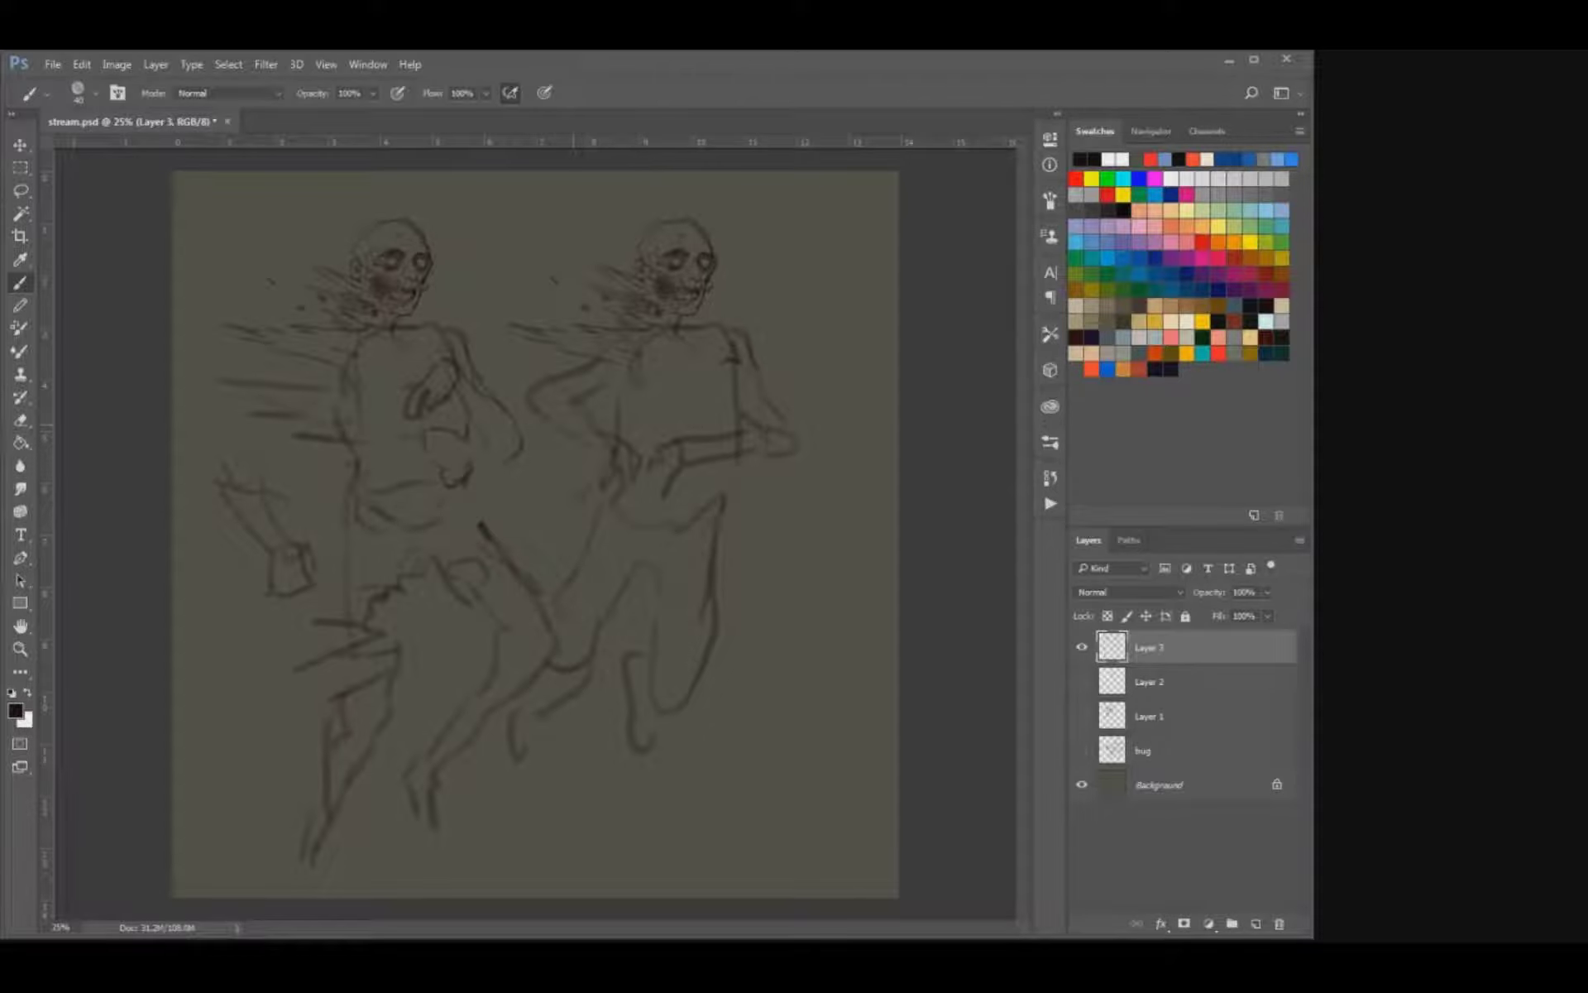
Erase the right figure's rear elbow, redraw the arm slimmer and define both hands at the waist.
key(e)
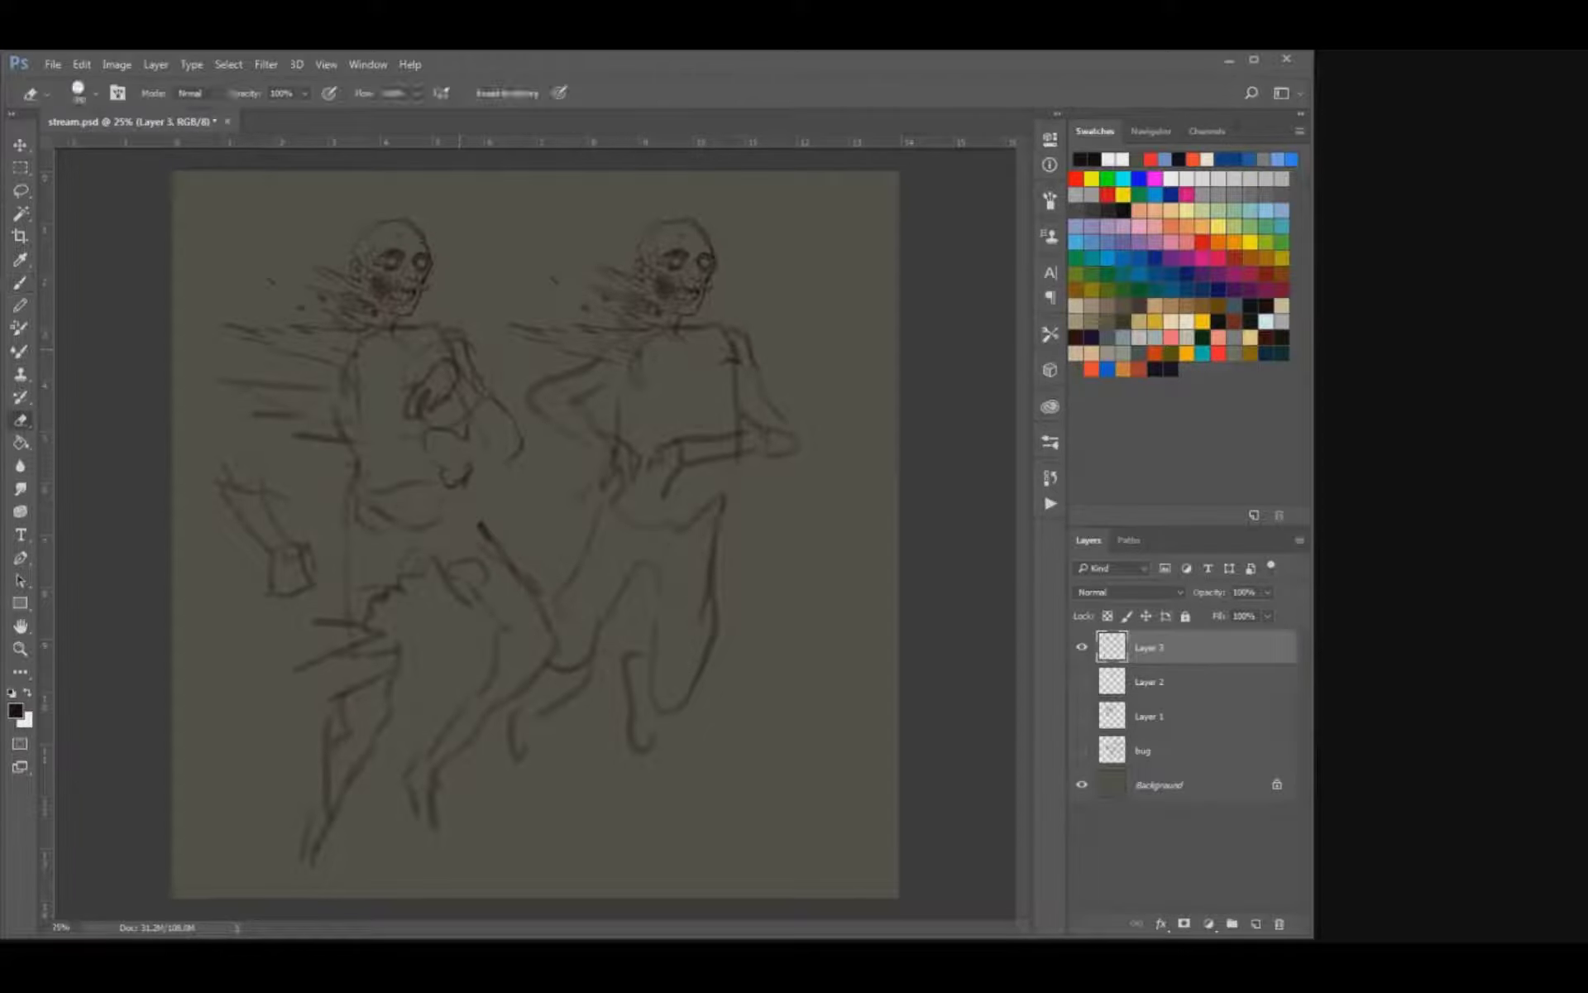
drag(521, 387, 569, 384)
key(ctrl+z)
key(b)
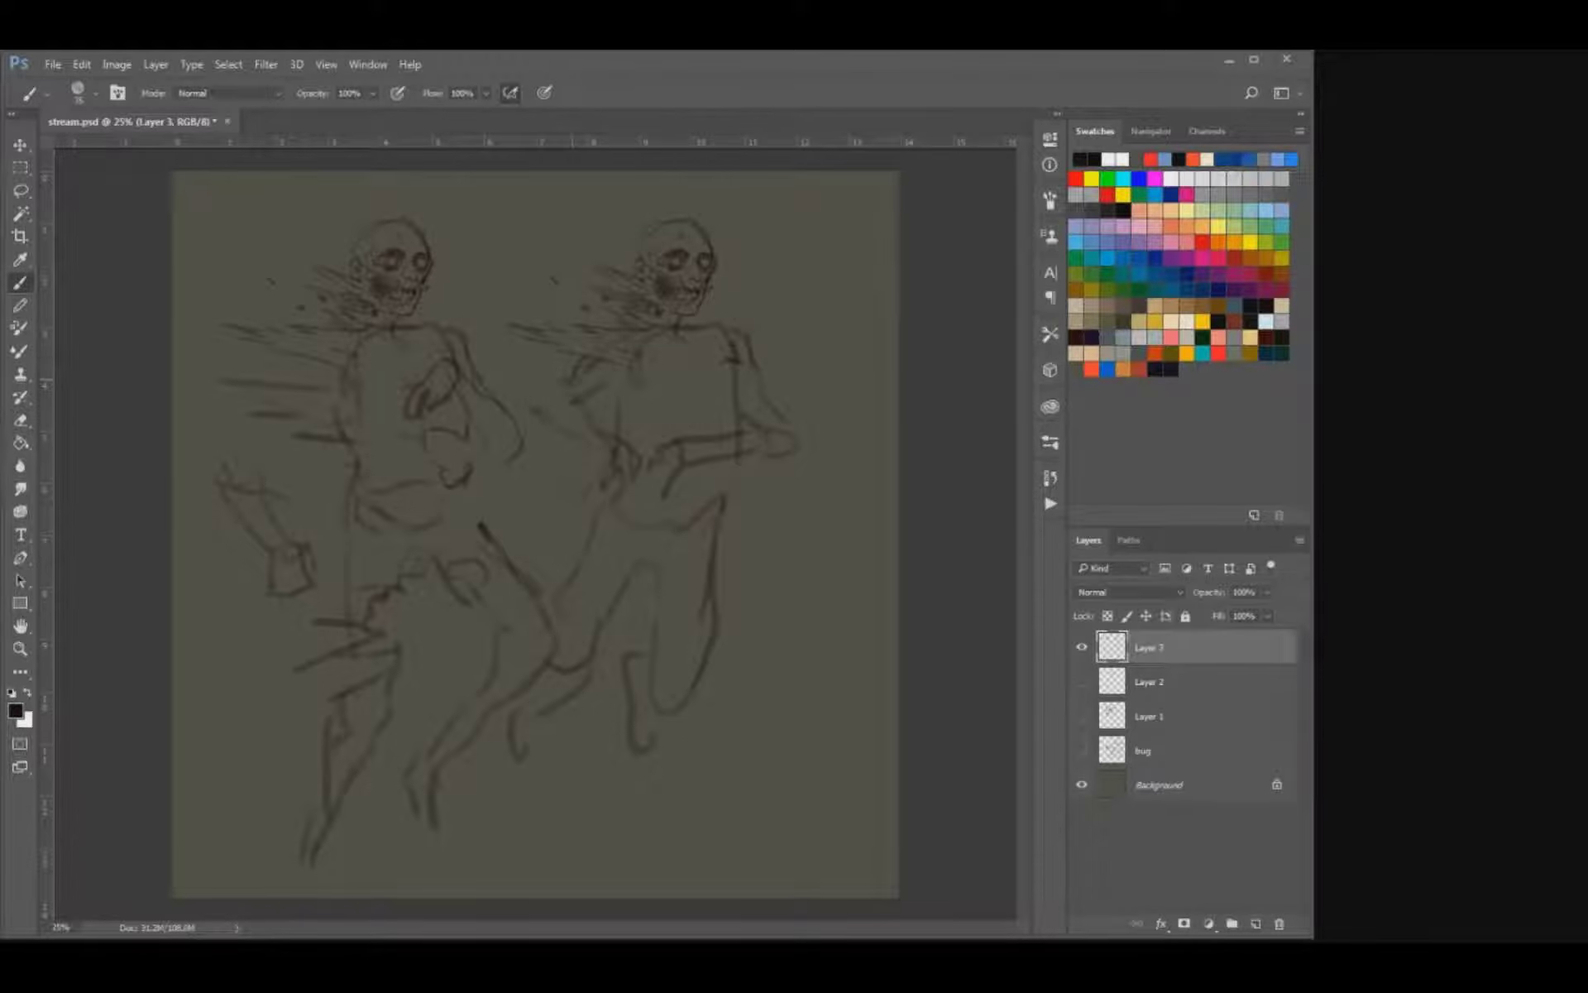
key(e)
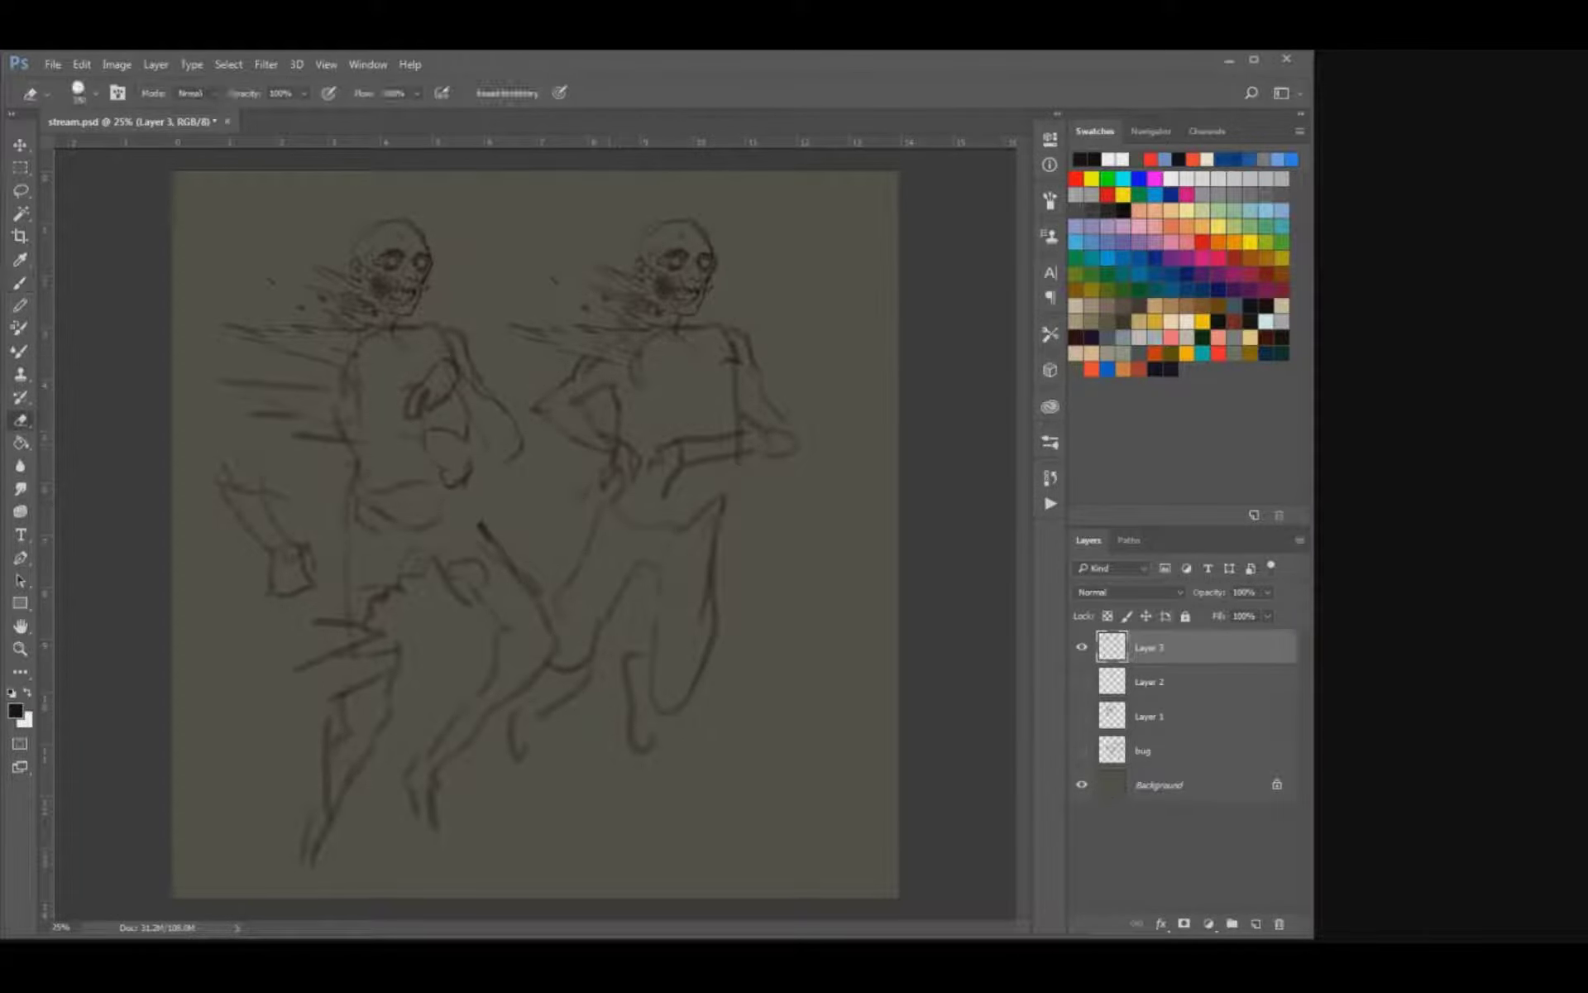
key(b)
mouse_move(610, 493)
mouse_down()
mouse_move(631, 500)
mouse_move(640, 473)
mouse_move(664, 491)
mouse_up()
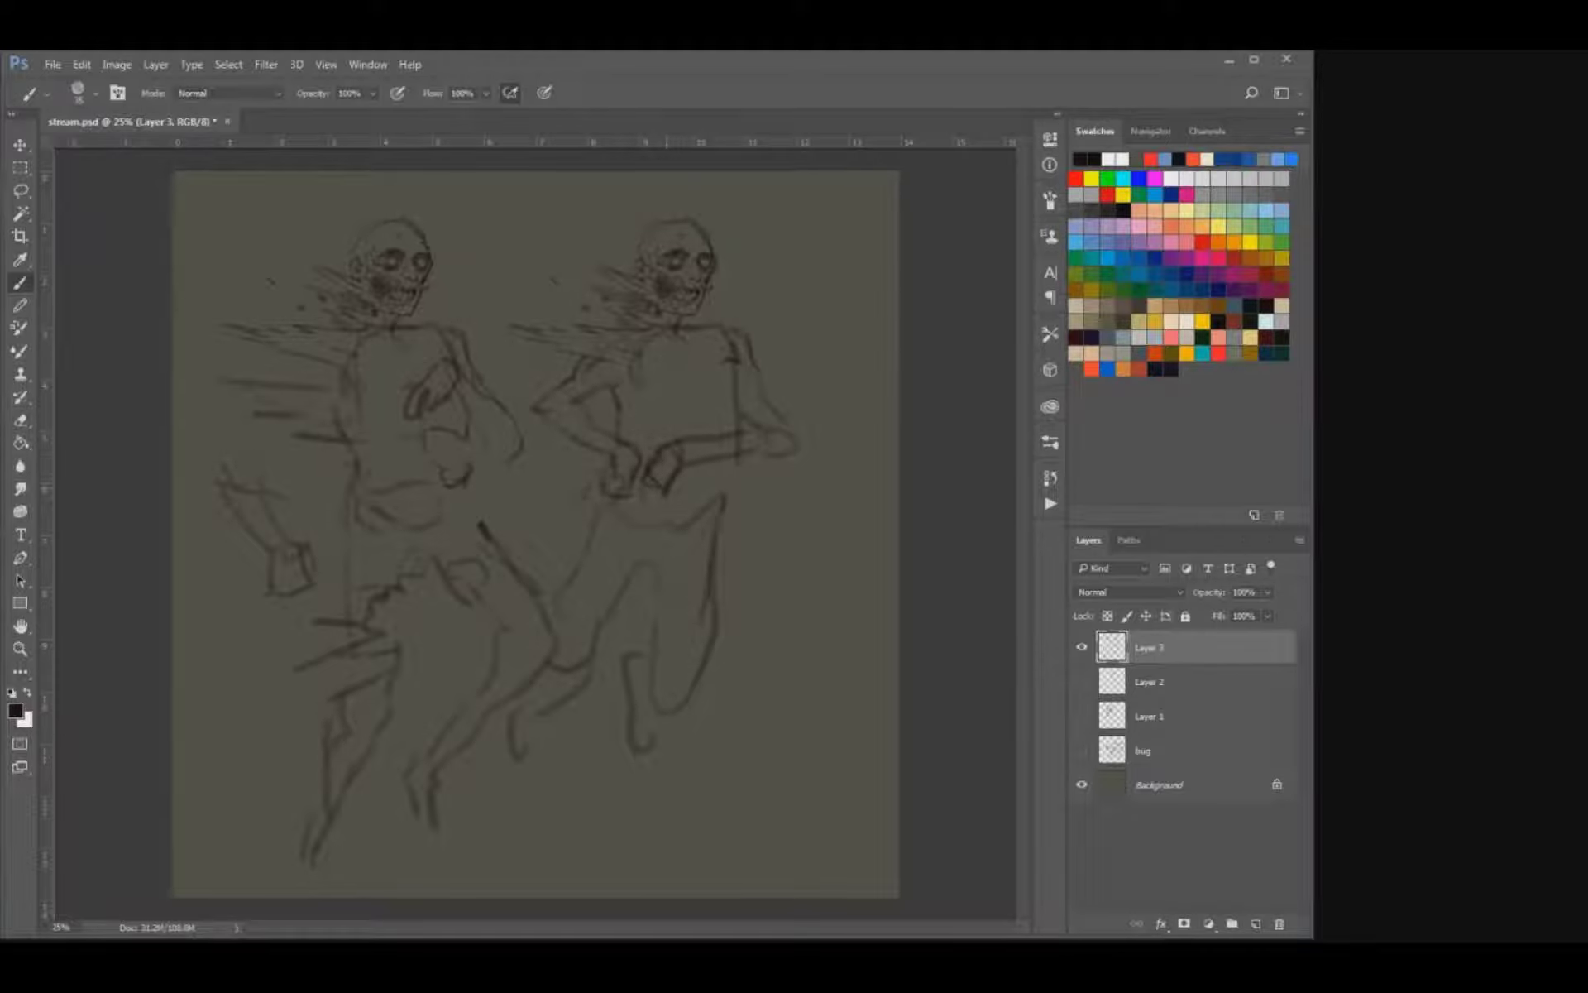
Erase the right figure's rounded front elbow and redraw it with a sharp corner.
key(e)
mouse_move(765, 426)
mouse_down()
mouse_move(716, 438)
mouse_move(794, 450)
mouse_move(736, 460)
mouse_up()
key(b)
key(e)
key(b)
key(bracketright)
Erase the right figure's rear arm, redraw it raised with a drooping hand and strengthen the back line.
key(e)
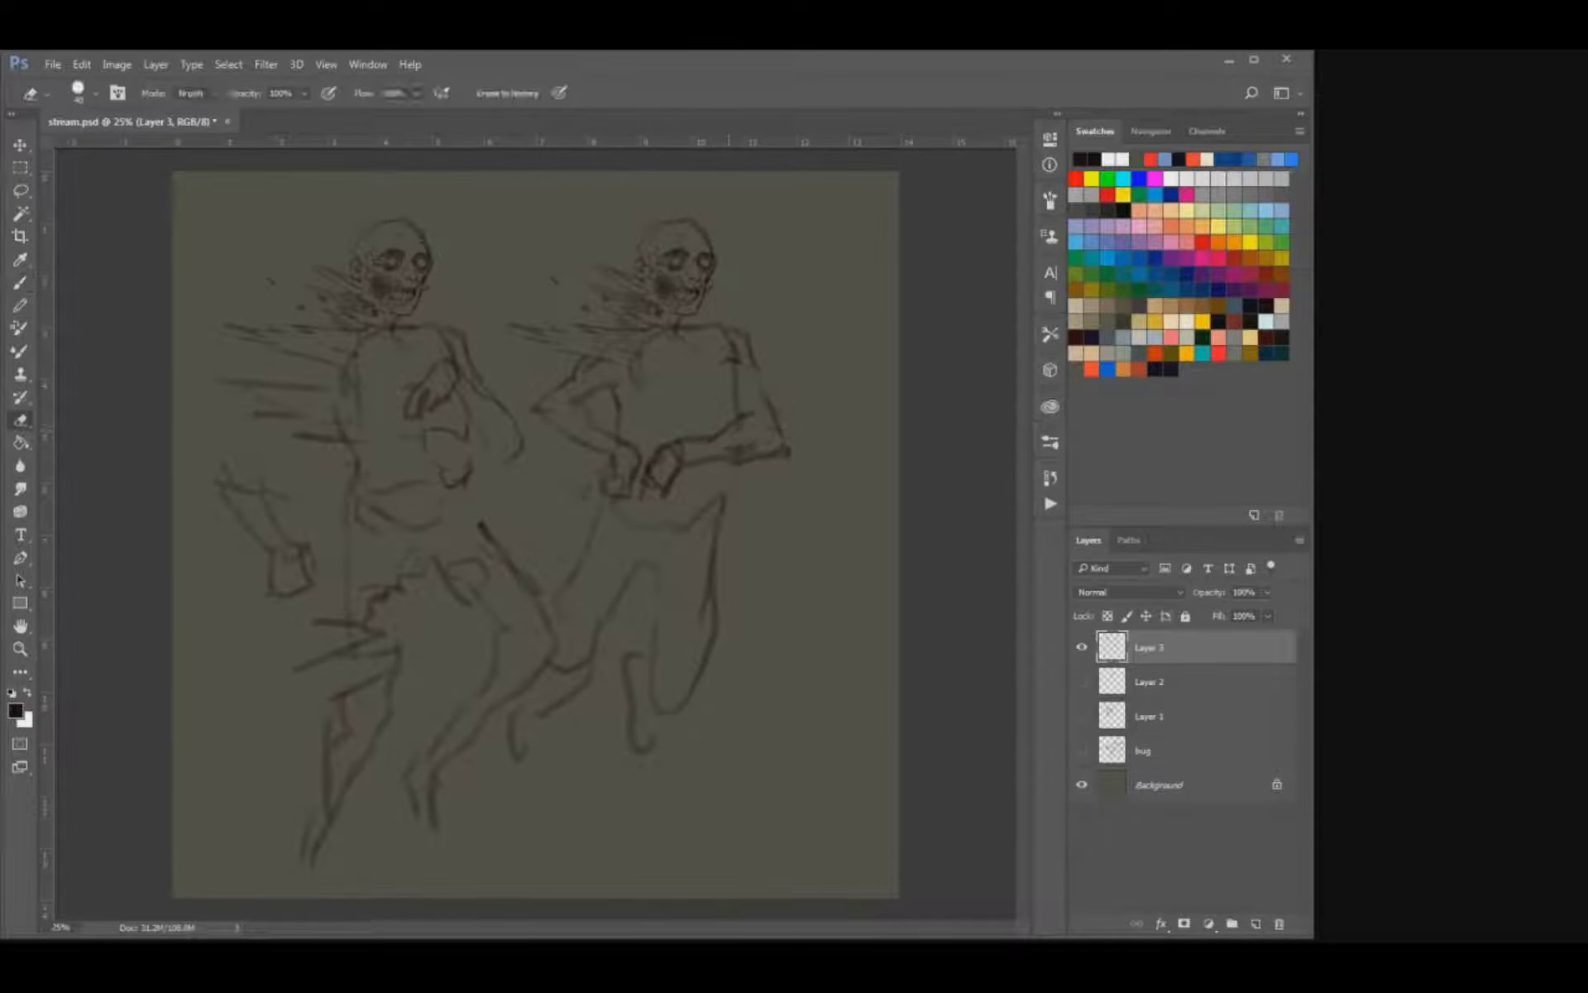
drag(584, 392, 541, 410)
mouse_move(541, 410)
mouse_down()
mouse_move(593, 445)
mouse_move(616, 496)
mouse_up()
key(b)
mouse_move(565, 363)
mouse_down()
mouse_move(587, 362)
mouse_move(521, 386)
mouse_move(526, 398)
mouse_up()
mouse_move(549, 402)
mouse_down()
mouse_move(609, 393)
mouse_move(627, 422)
mouse_up()
mouse_move(604, 404)
mouse_down()
mouse_move(595, 436)
mouse_move(641, 465)
mouse_up()
mouse_move(537, 408)
mouse_down()
mouse_move(593, 416)
mouse_move(615, 462)
mouse_move(584, 541)
mouse_up()
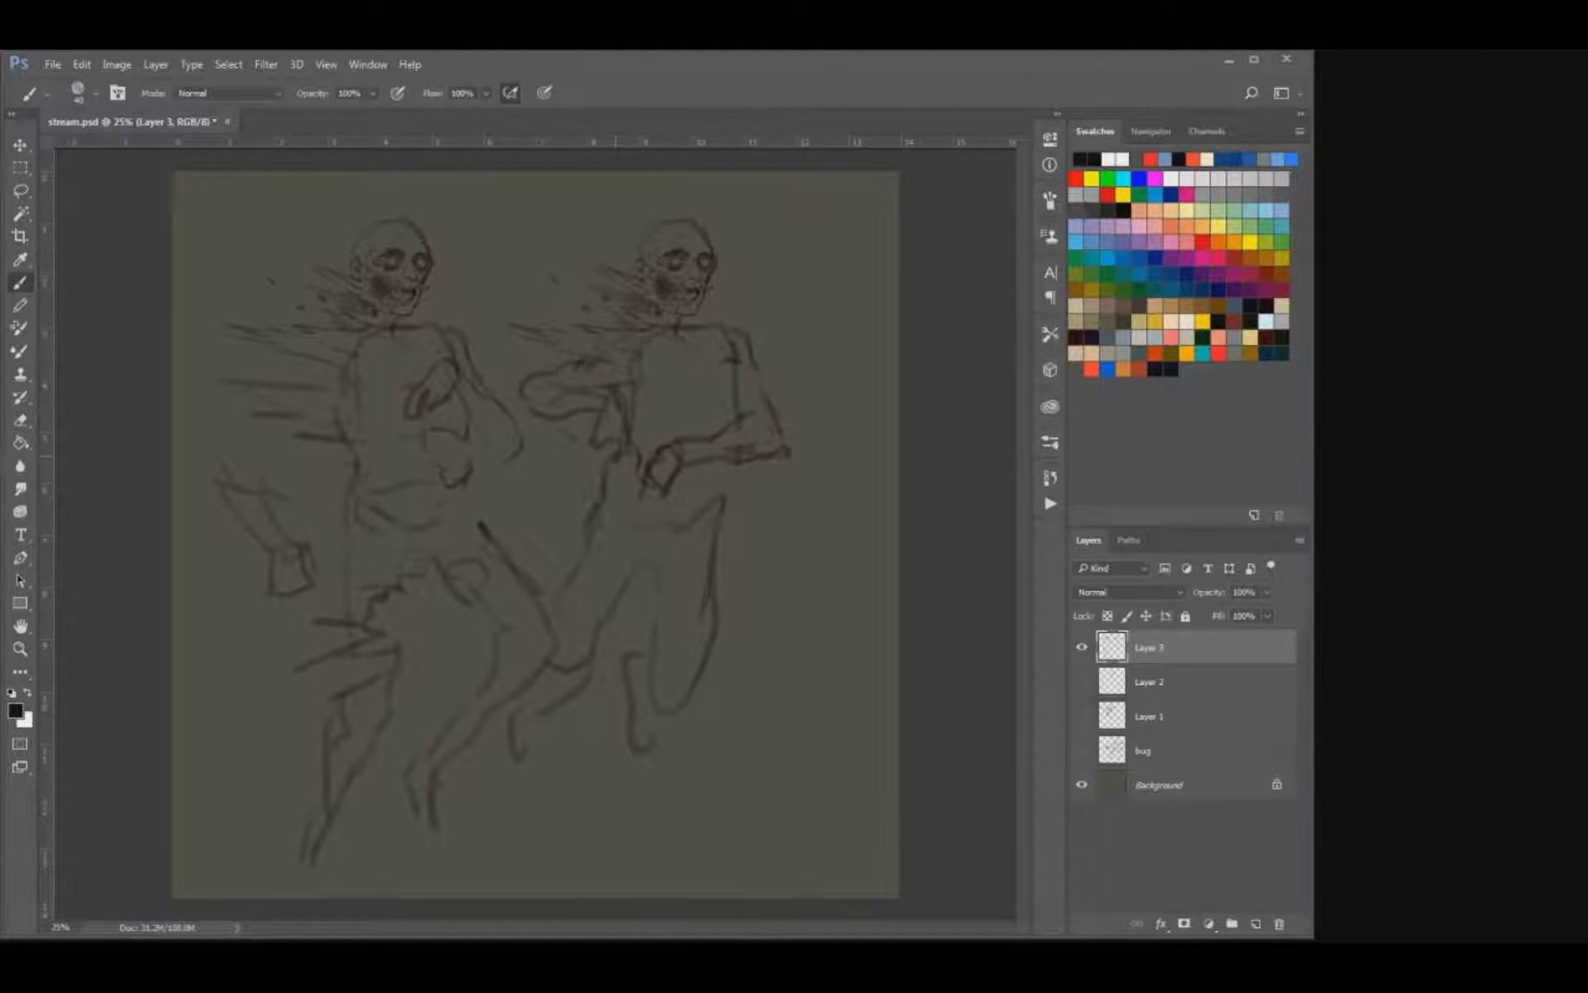
Copy the right figure's head to a new layer and hide Layer 3.
key(l)
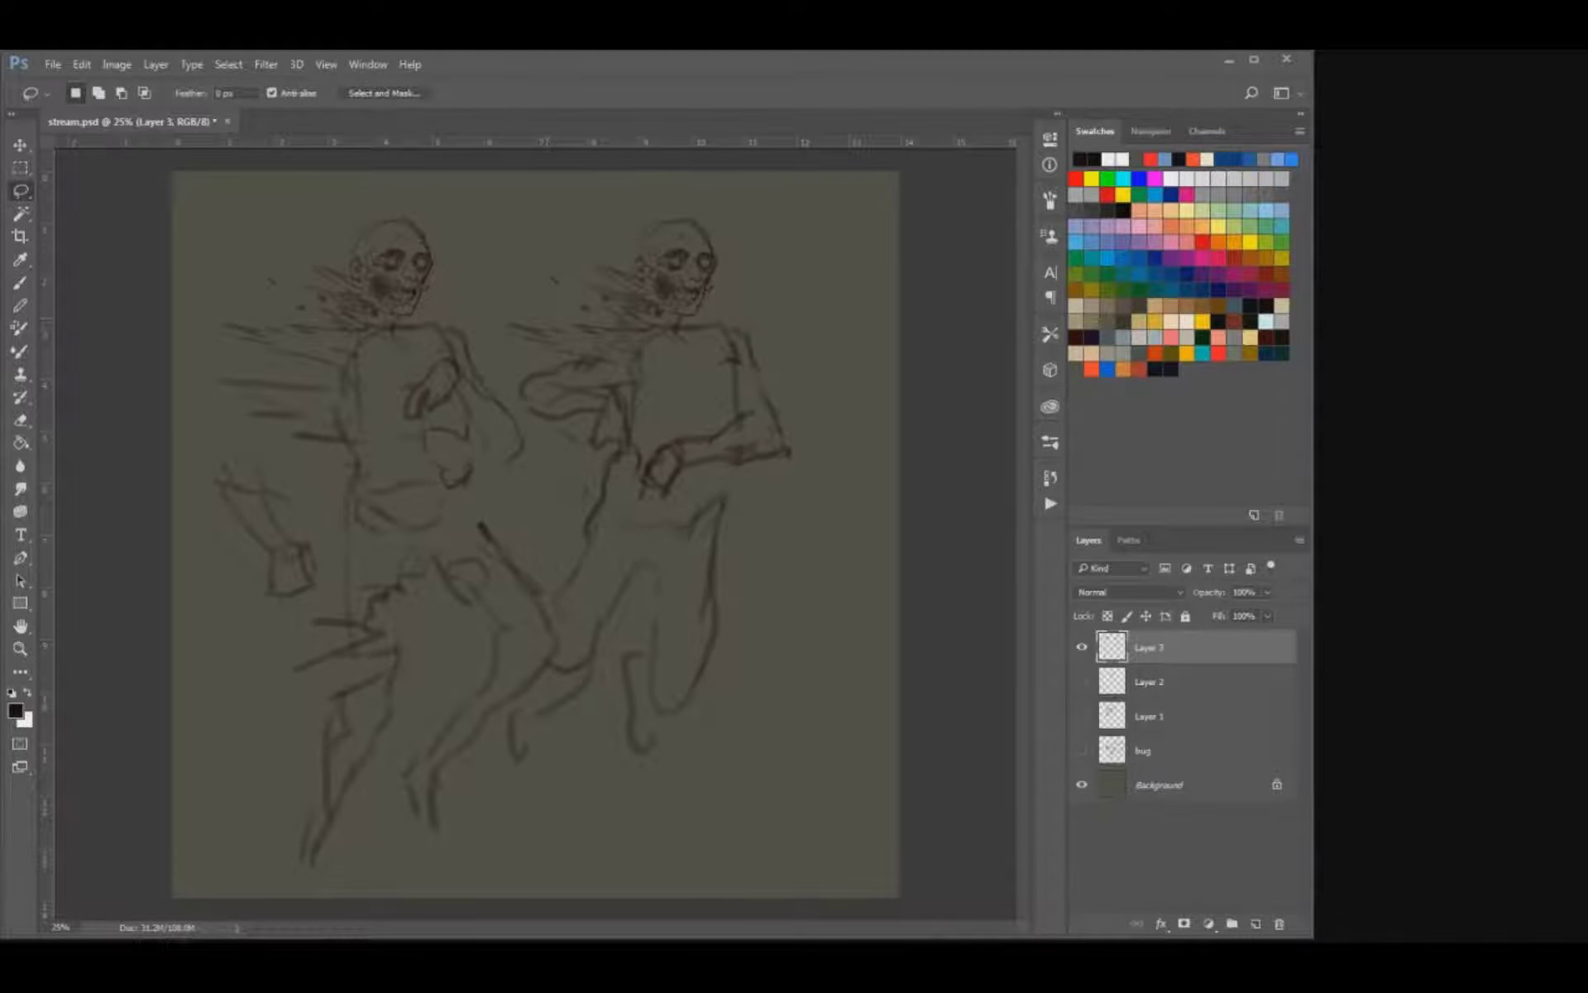
mouse_move(569, 315)
mouse_down()
mouse_move(519, 231)
mouse_move(756, 263)
mouse_move(699, 323)
mouse_move(594, 328)
mouse_up()
key(ctrl+j)
key(v)
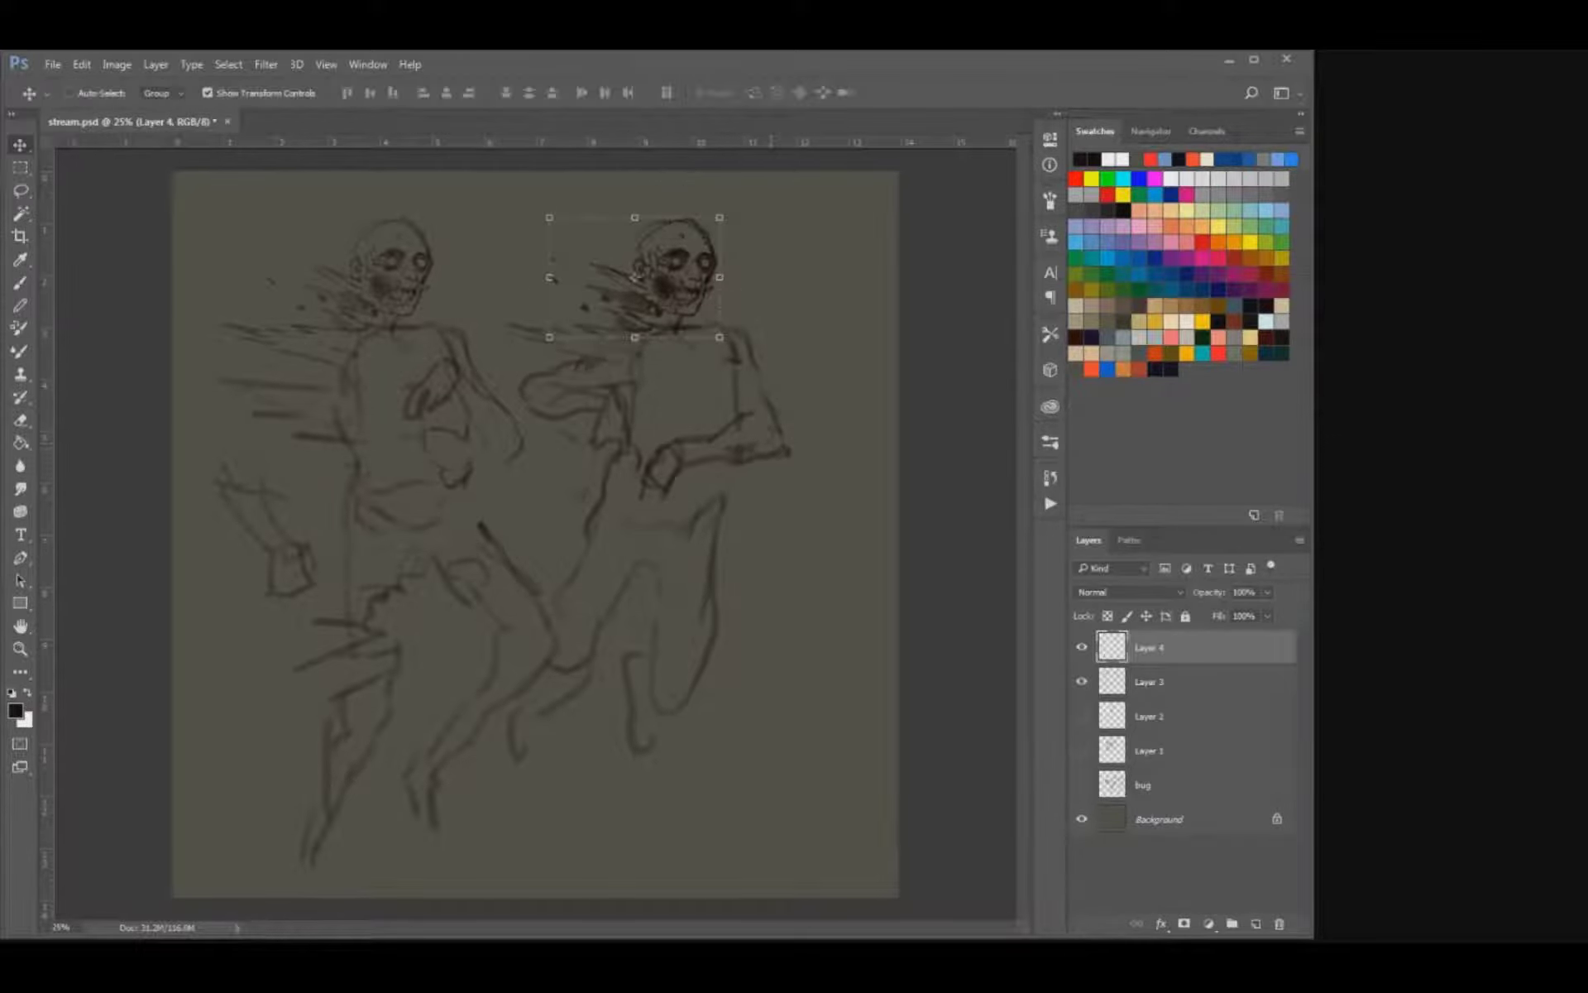
click(1082, 682)
Rotate the copied skull so it faces downward and reposition it in the upper part of the canvas.
drag(731, 379, 650, 417)
key(Return)
mouse_move(667, 309)
mouse_down()
mouse_move(658, 348)
mouse_move(586, 364)
mouse_move(599, 325)
mouse_move(602, 400)
mouse_move(625, 397)
mouse_up()
Erase the old trailing streaks around the copied skull with a smaller eraser.
key(e)
key(bracketleft)
key(bracketleft)
key(bracketleft)
key(bracketleft)
drag(606, 298, 622, 304)
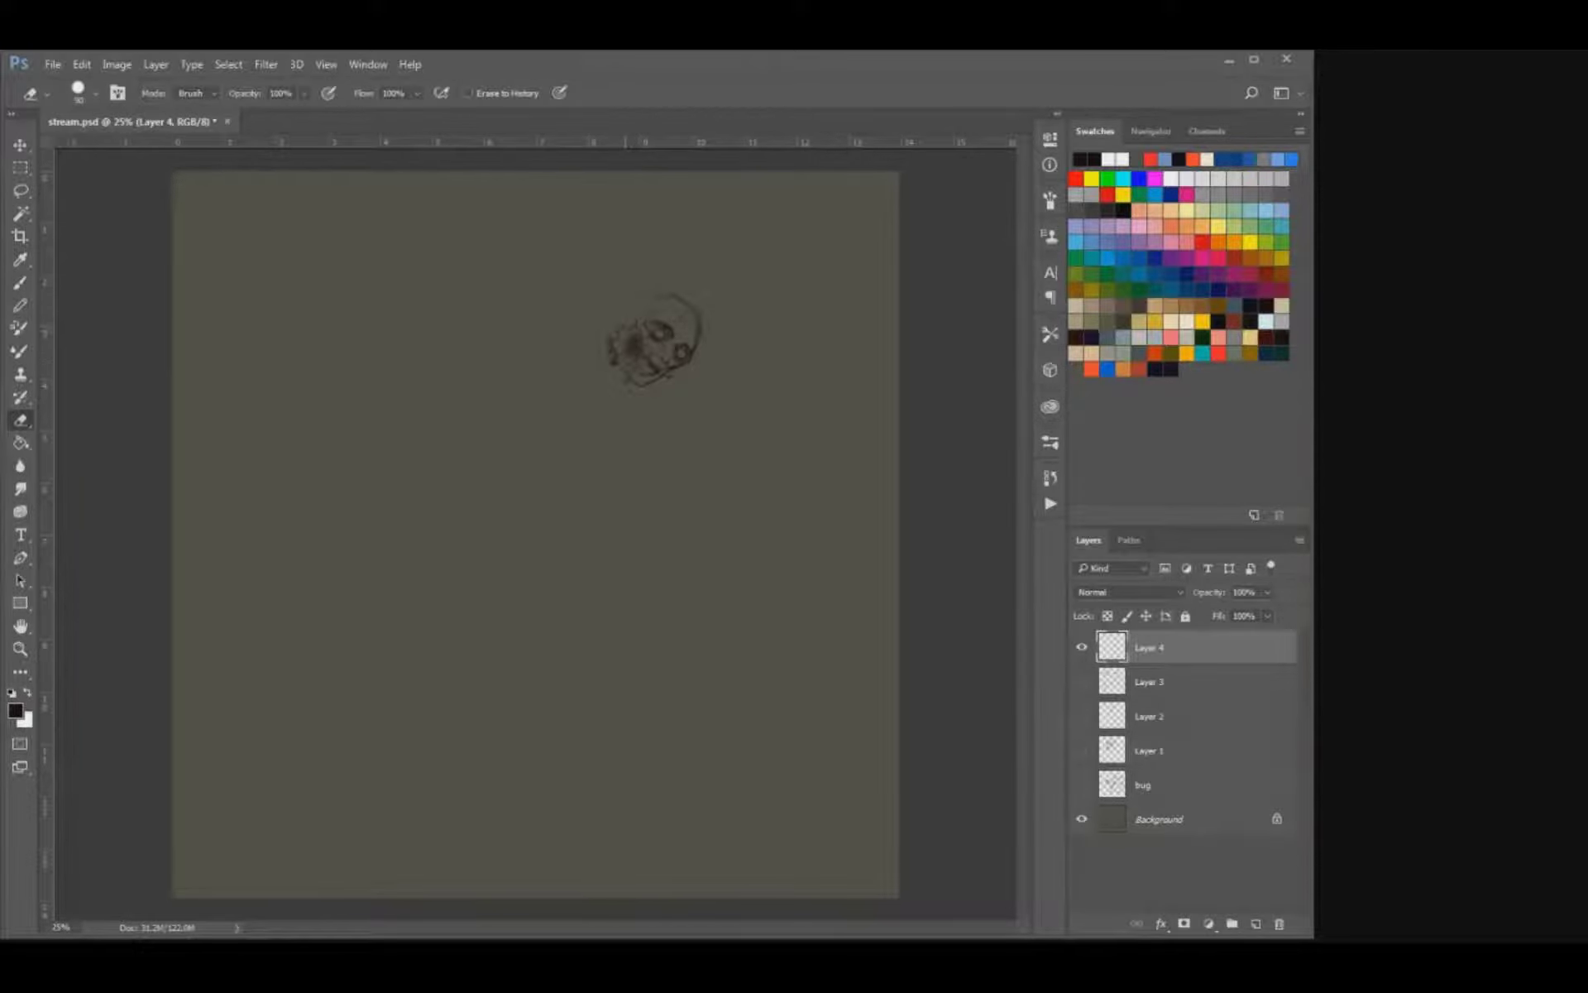
Draw new streaks sweeping up and back from the tilted skull's cheek and brow.
key(b)
drag(634, 327, 572, 262)
key(ctrl+z)
key(bracketright)
key(bracketright)
mouse_move(630, 339)
mouse_down()
mouse_move(597, 322)
mouse_move(590, 282)
mouse_move(656, 299)
mouse_move(615, 240)
mouse_move(601, 274)
mouse_up()
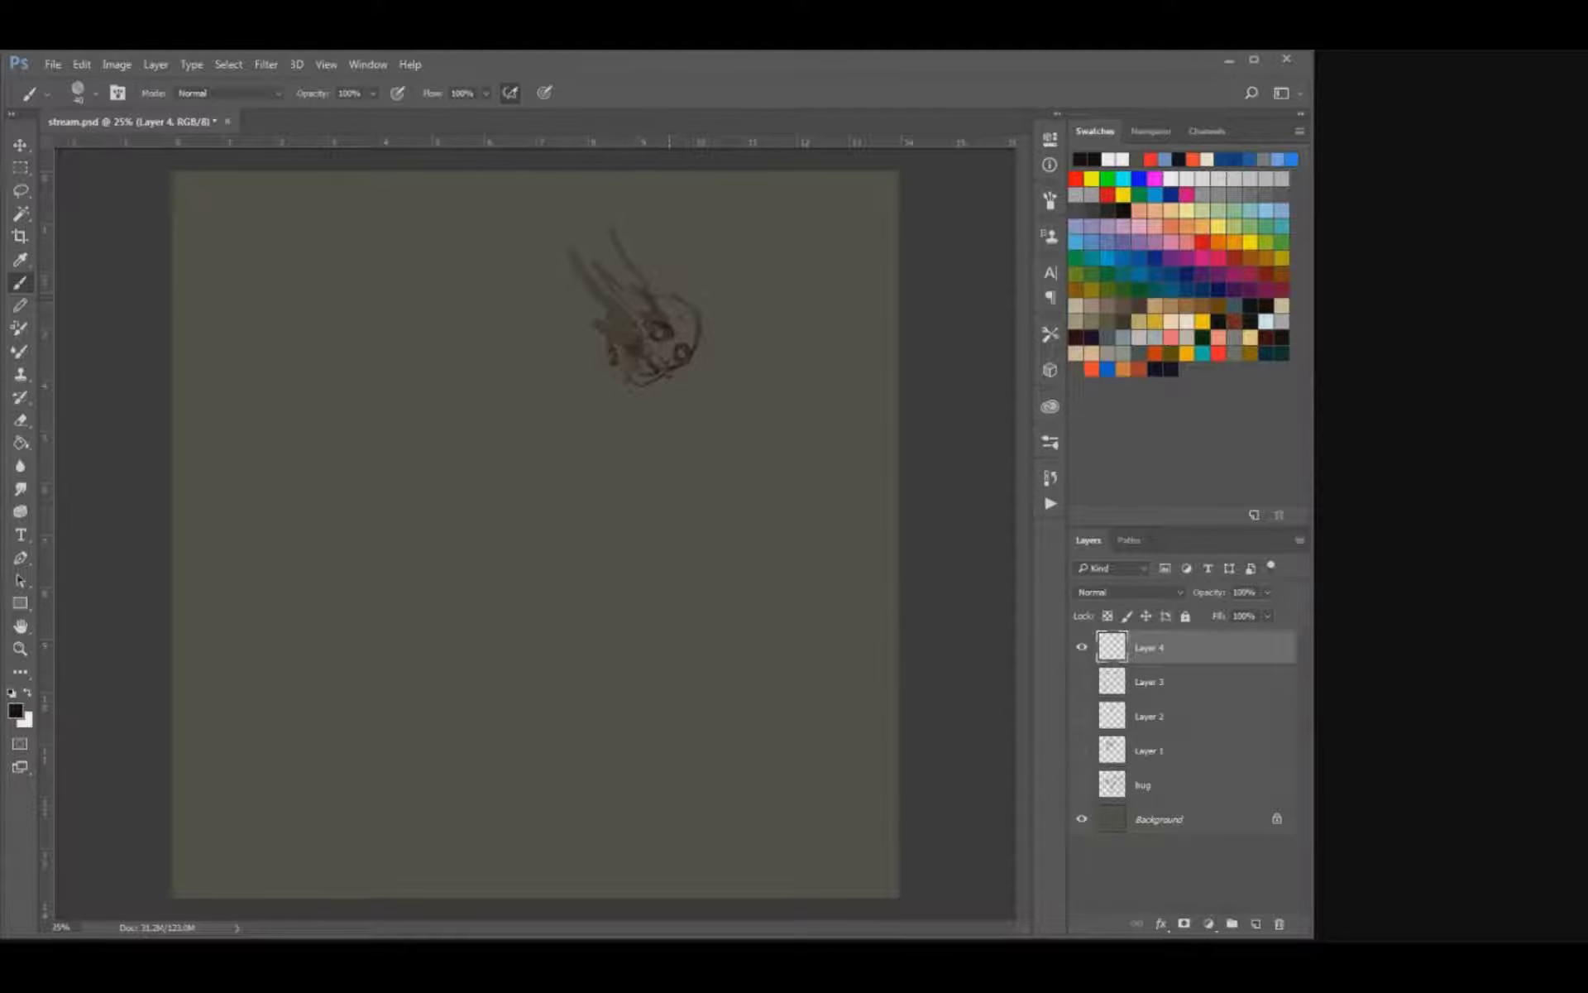
Draw wavy streaks rising from the skull's crown and short spiky strokes along its far side.
mouse_move(693, 324)
mouse_down()
mouse_move(672, 329)
mouse_move(698, 316)
mouse_up()
key(e)
key(b)
mouse_move(662, 257)
mouse_down()
mouse_move(651, 274)
mouse_move(616, 250)
mouse_move(658, 243)
mouse_move(726, 324)
mouse_up()
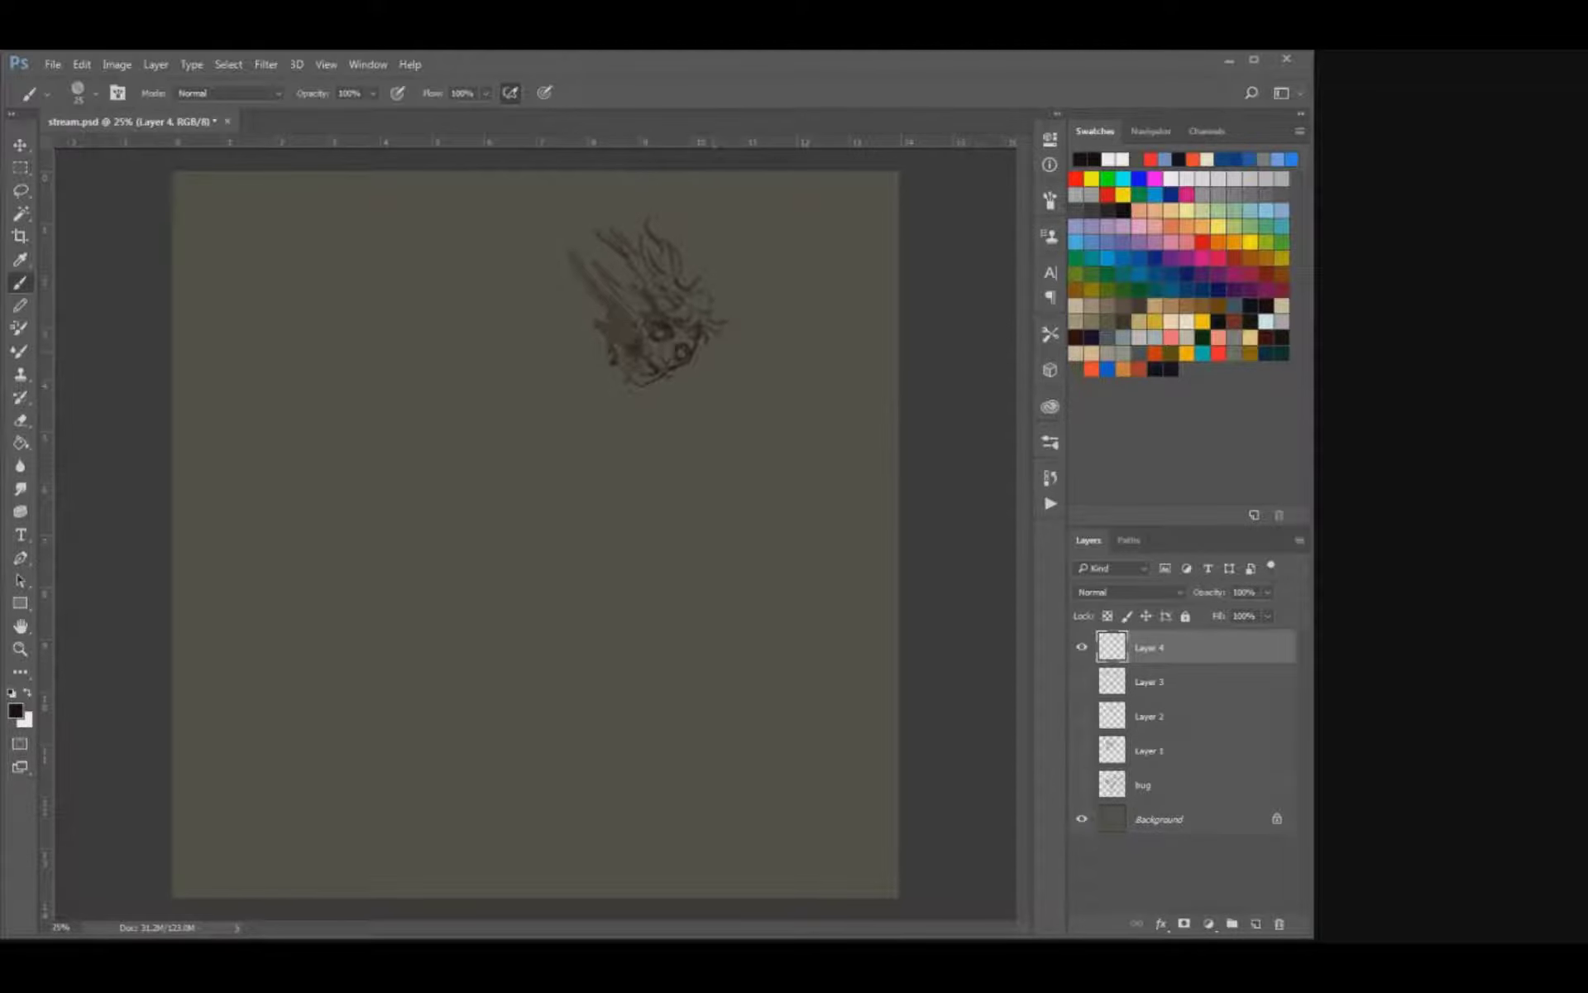
Erase the middle streaks above the skull and redraw them darker, shading the cheek side.
key(e)
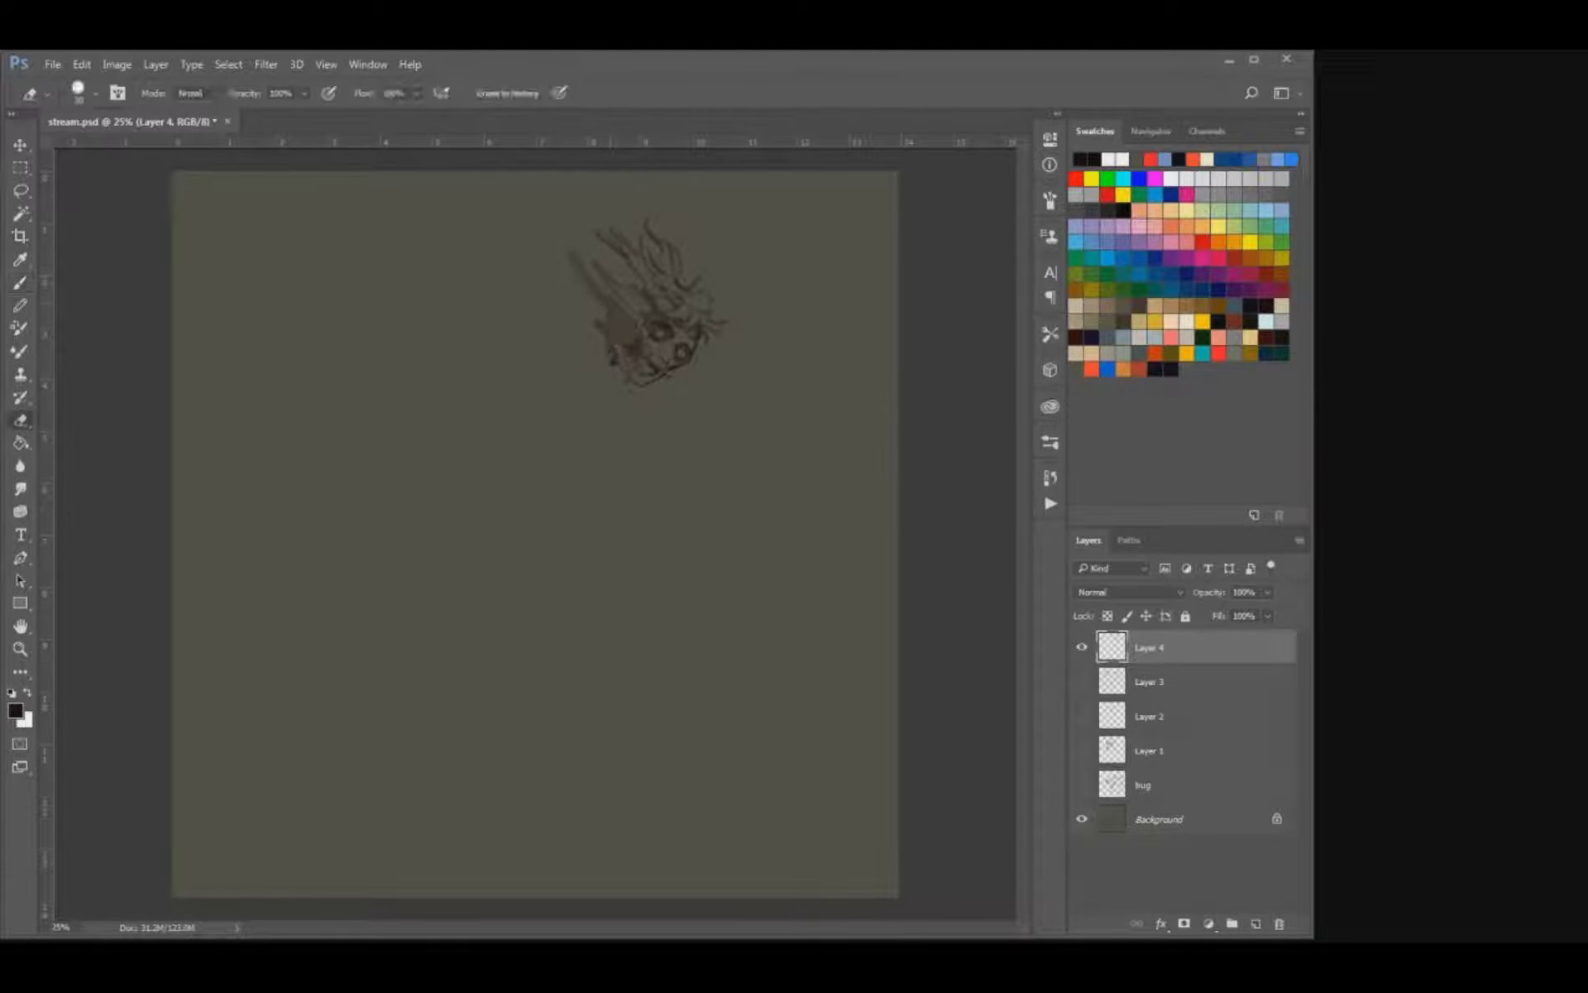
drag(614, 237, 641, 286)
key(b)
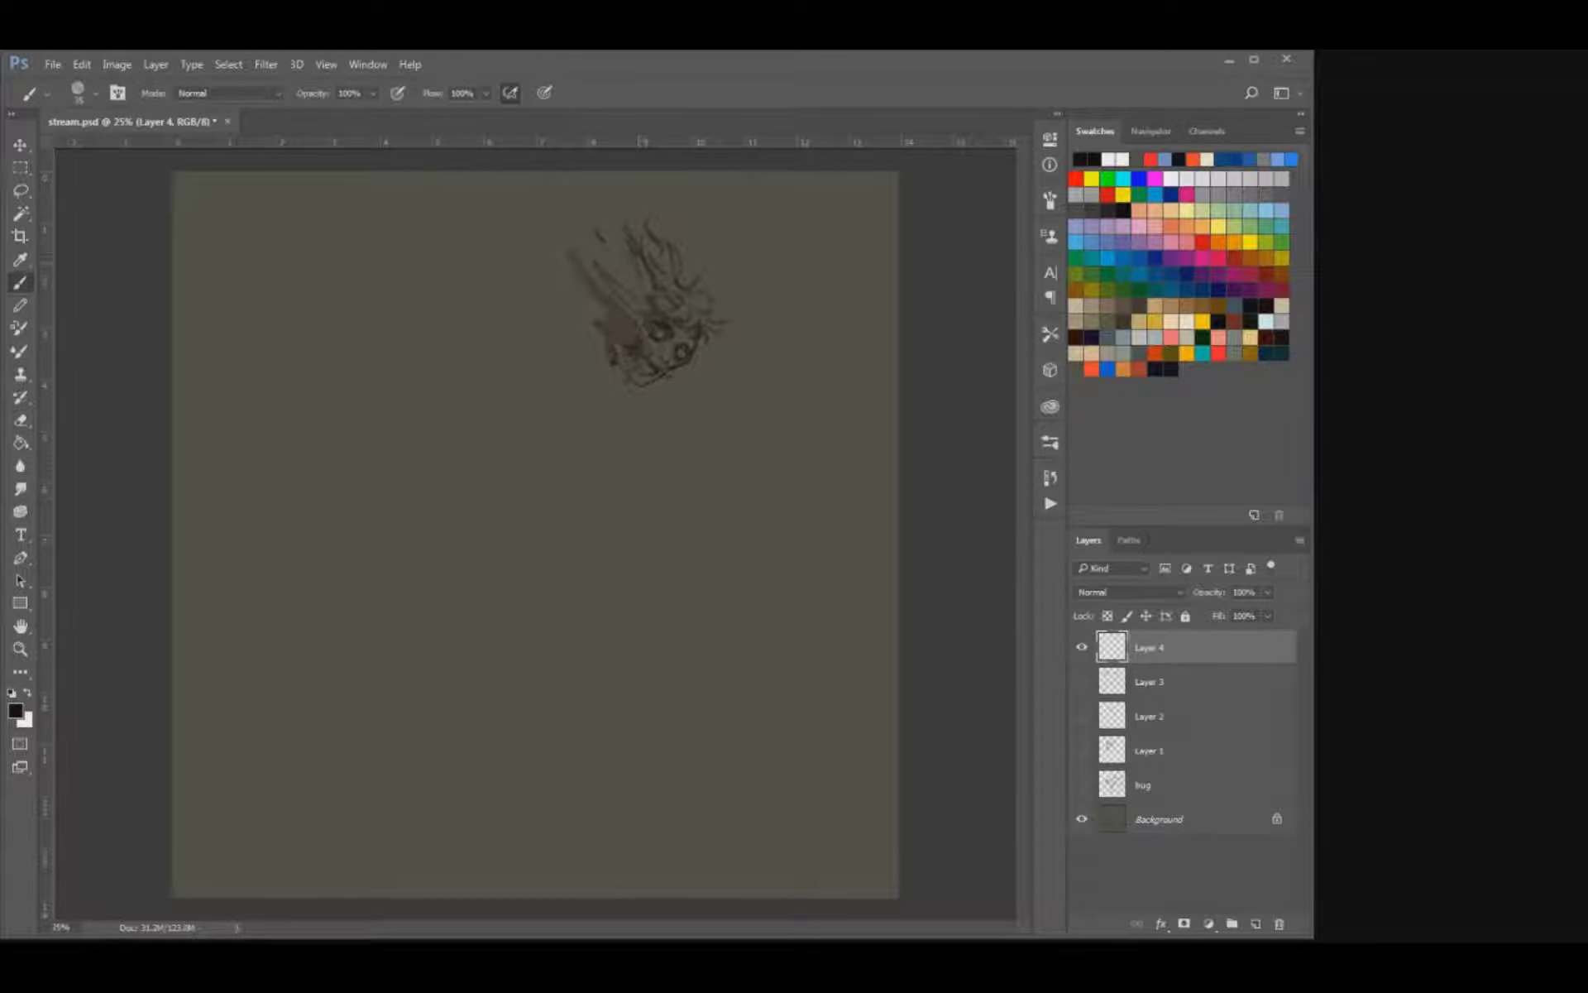
mouse_move(636, 266)
mouse_down()
mouse_move(648, 290)
mouse_move(627, 300)
mouse_move(593, 248)
mouse_move(575, 262)
mouse_move(628, 341)
mouse_up()
key(bracketleft)
key(e)
key(b)
key(bracketright)
key(bracketright)
key(bracketright)
key(bracketright)
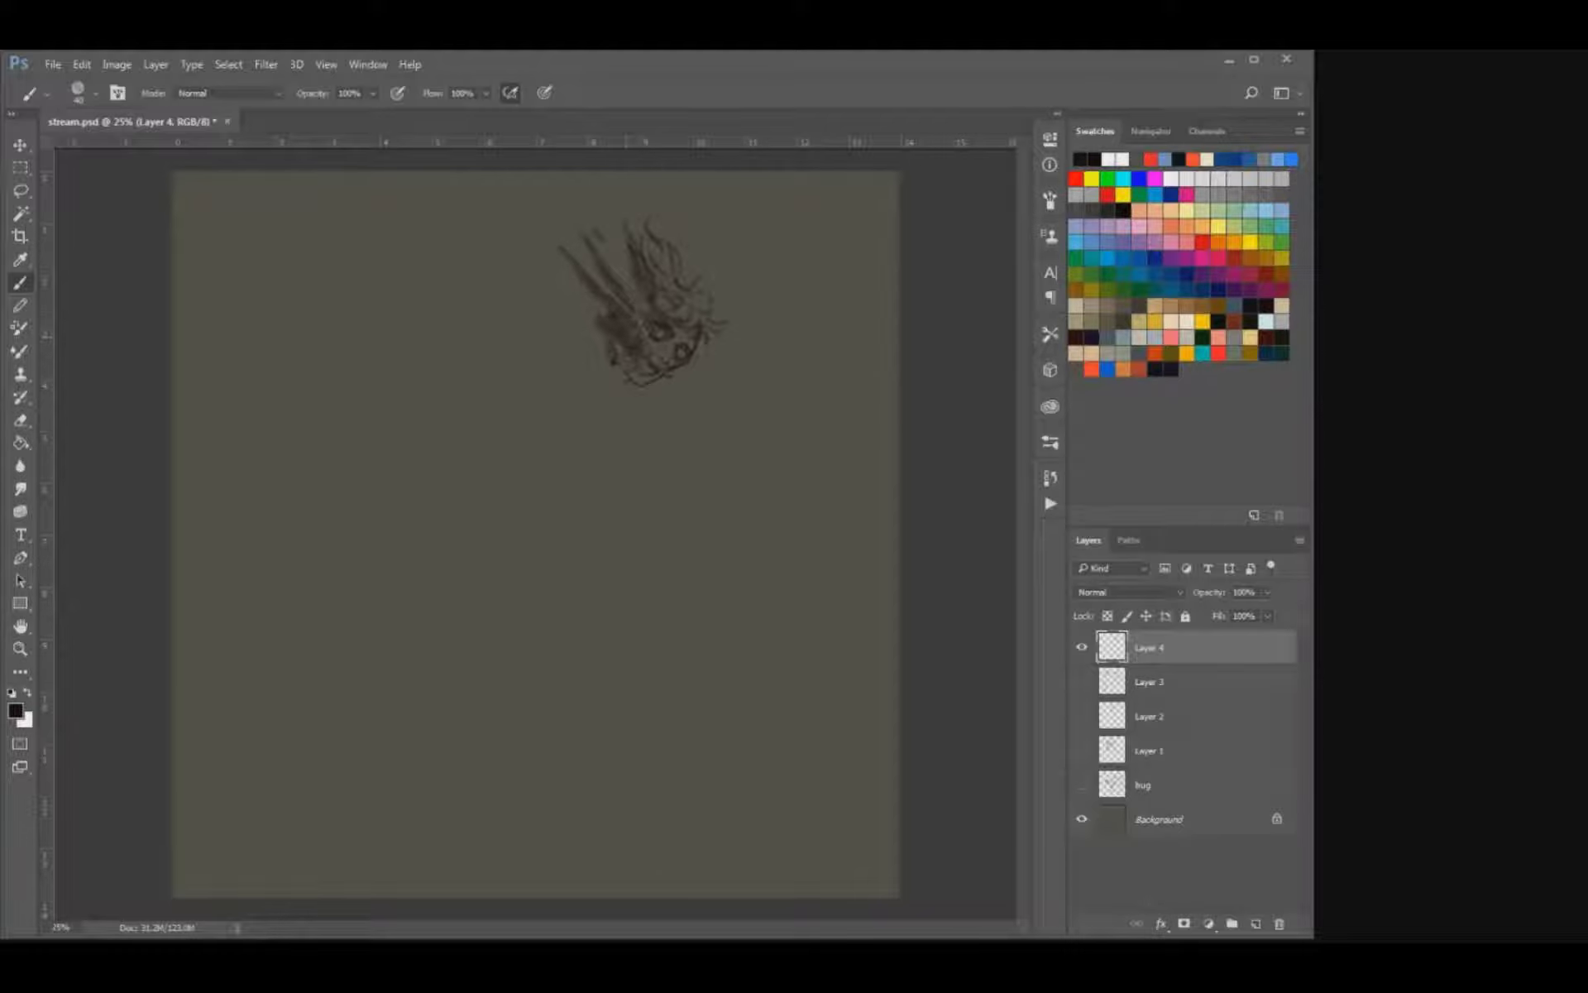
Transform the skull sketch, rotating it so the streaks point more upright and repositioning it near the canvas top.
ctrl+drag(688, 290, 679, 358)
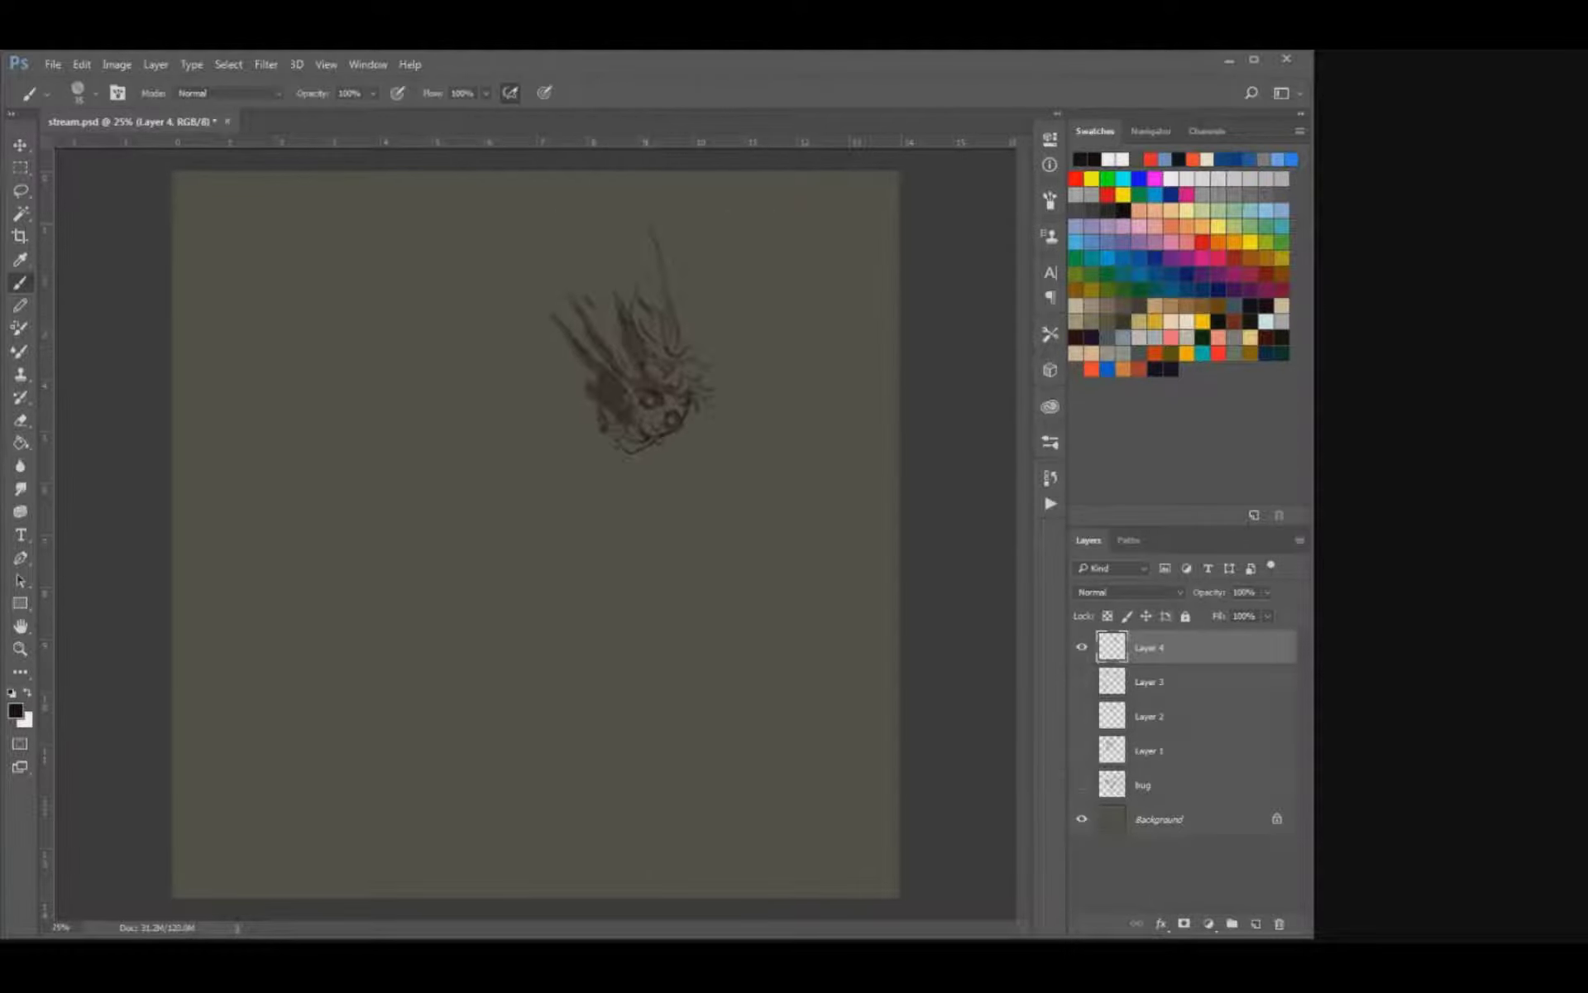
key(ctrl)
drag(729, 228, 763, 273)
drag(654, 351, 672, 312)
key(Return)
key(e)
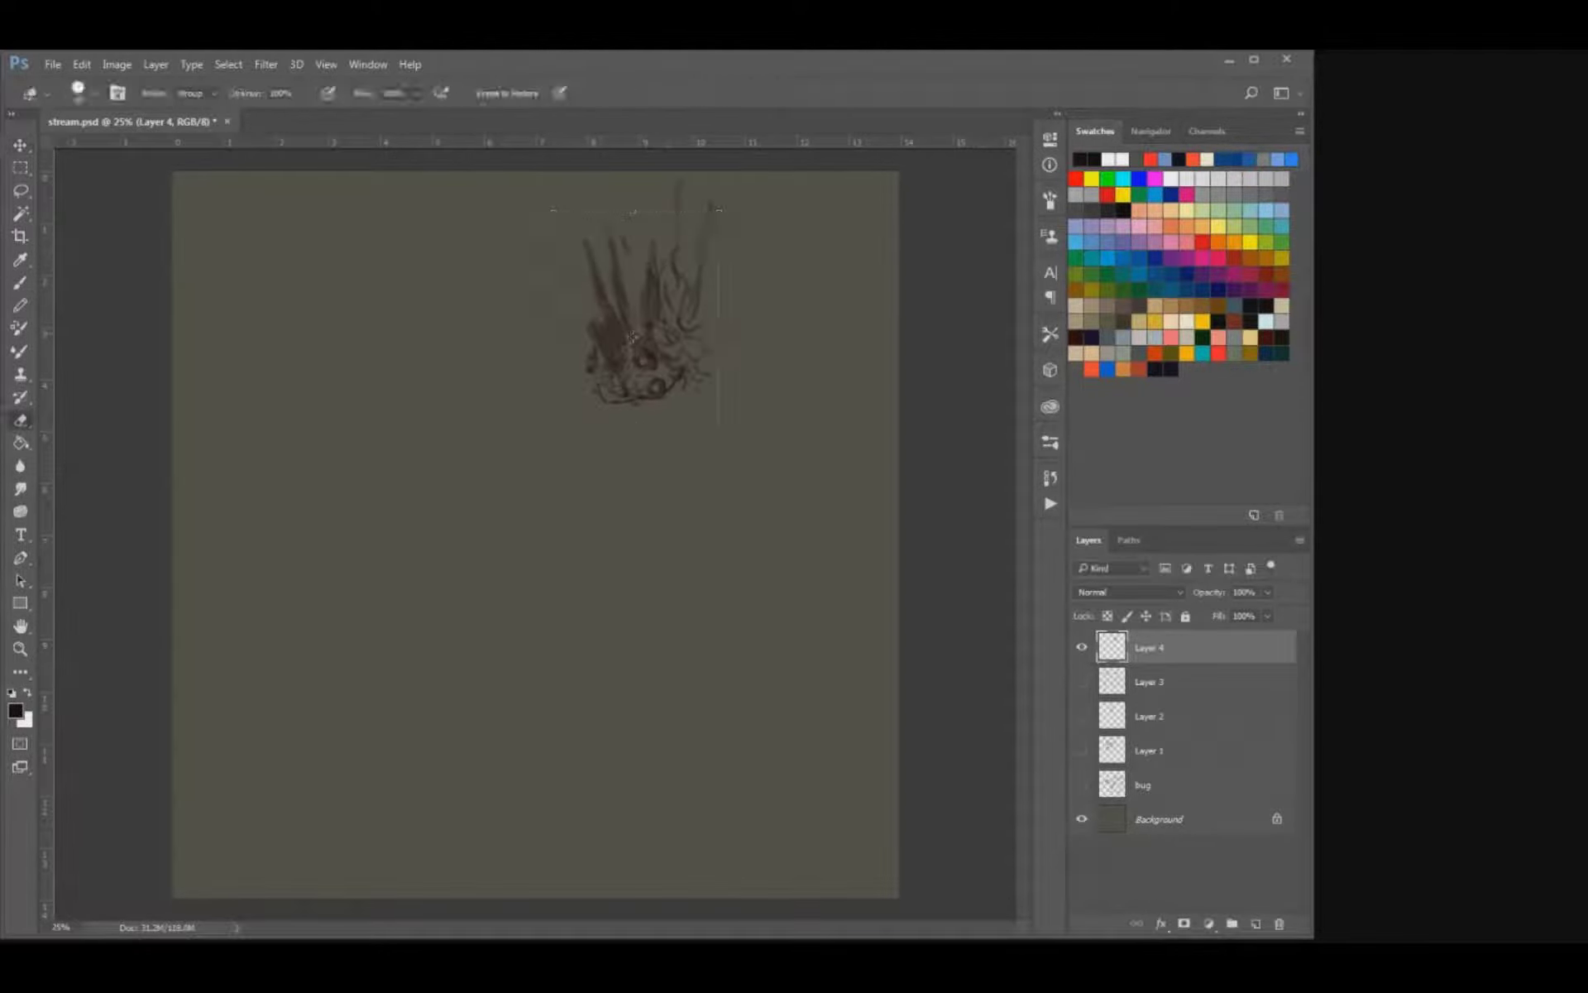
Draw a large C-shaped gesture curve from the back of the skull down to the lower canvas, redoing the first stroke.
key(b)
drag(563, 368, 480, 476)
key(ctrl+z)
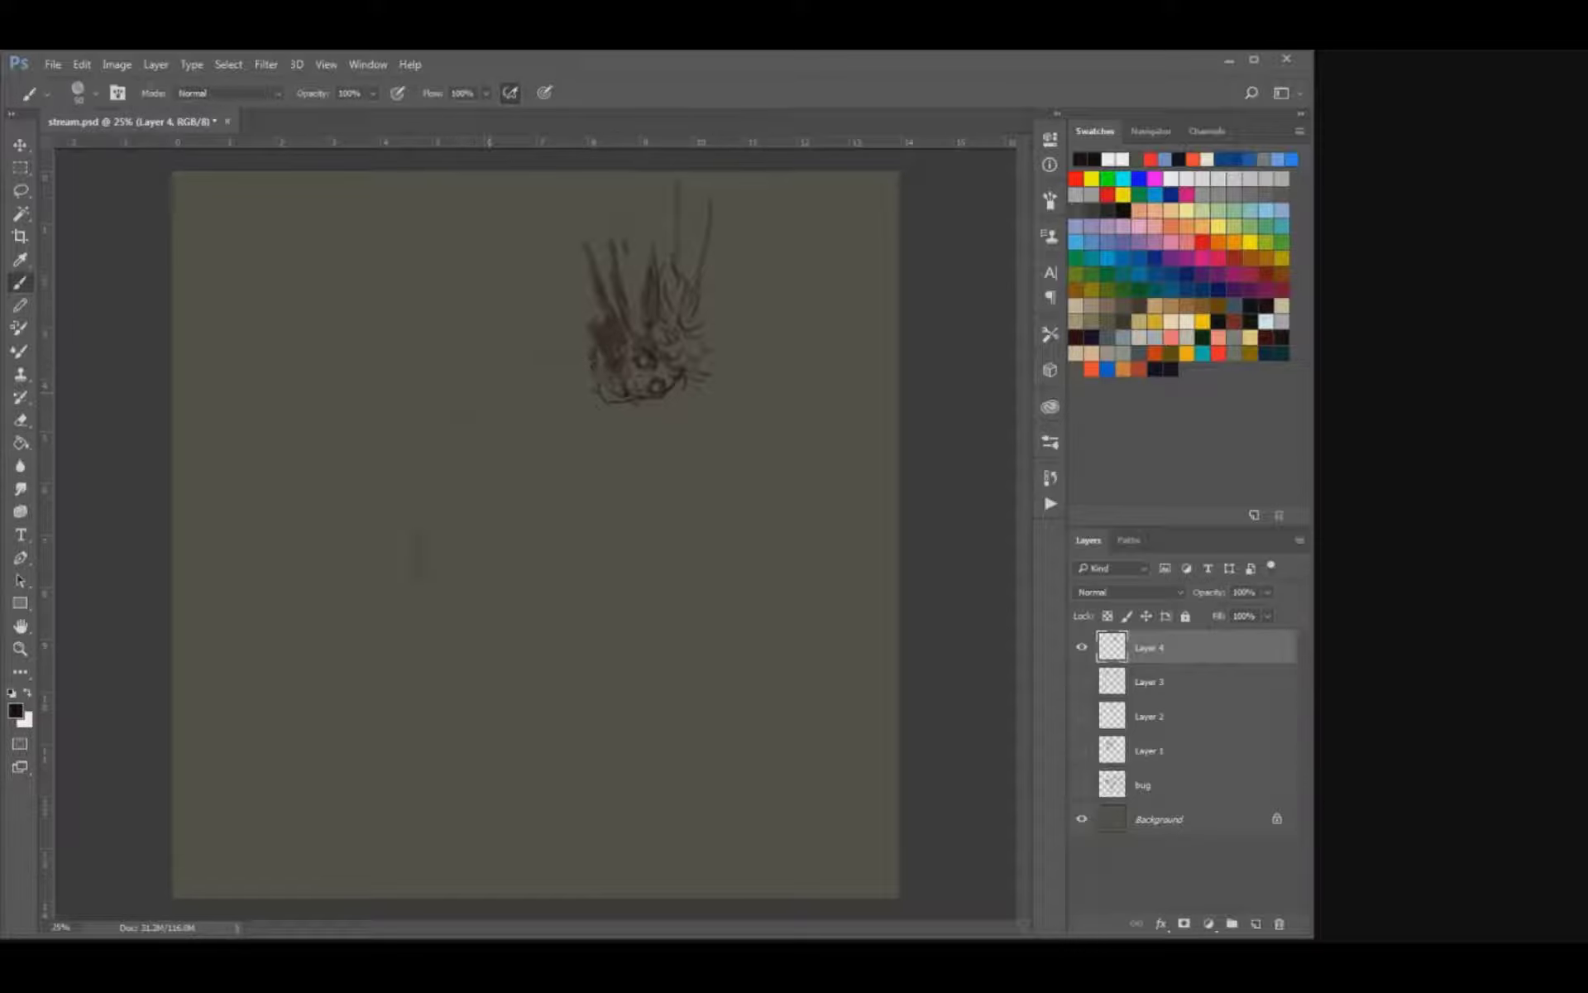
drag(588, 347, 431, 644)
key(e)
drag(583, 240, 586, 269)
key(b)
key(e)
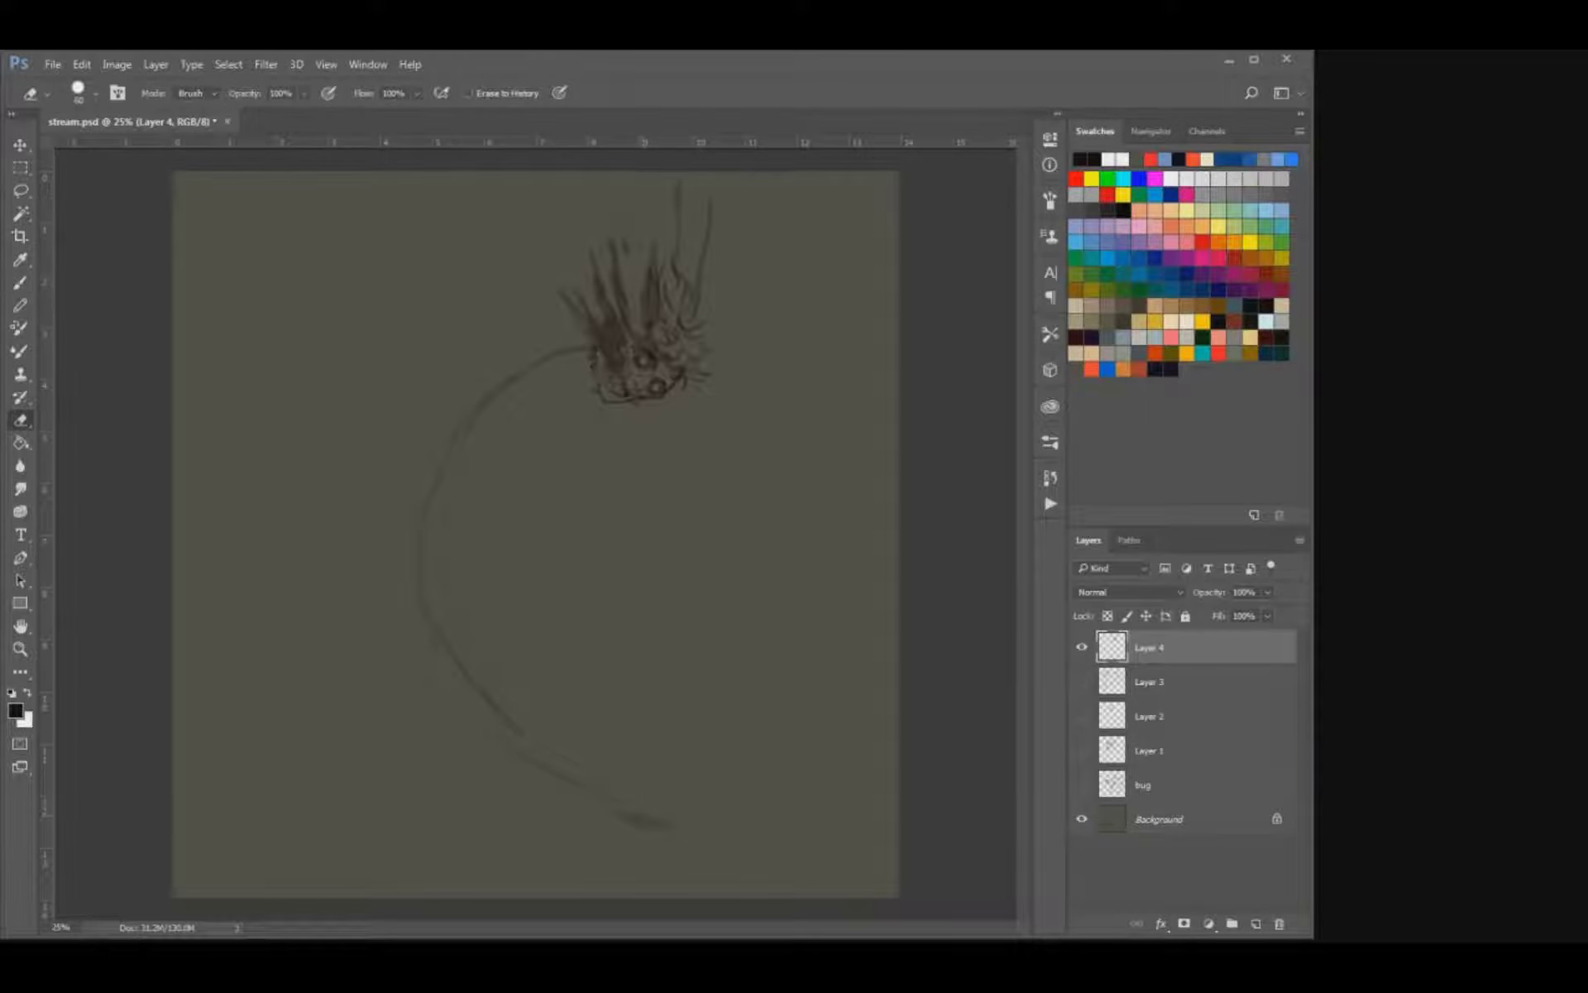
Erase the lower end of the gesture curve and redraw it as a wider, darker sweep.
drag(662, 821, 484, 695)
key(b)
drag(424, 632, 469, 738)
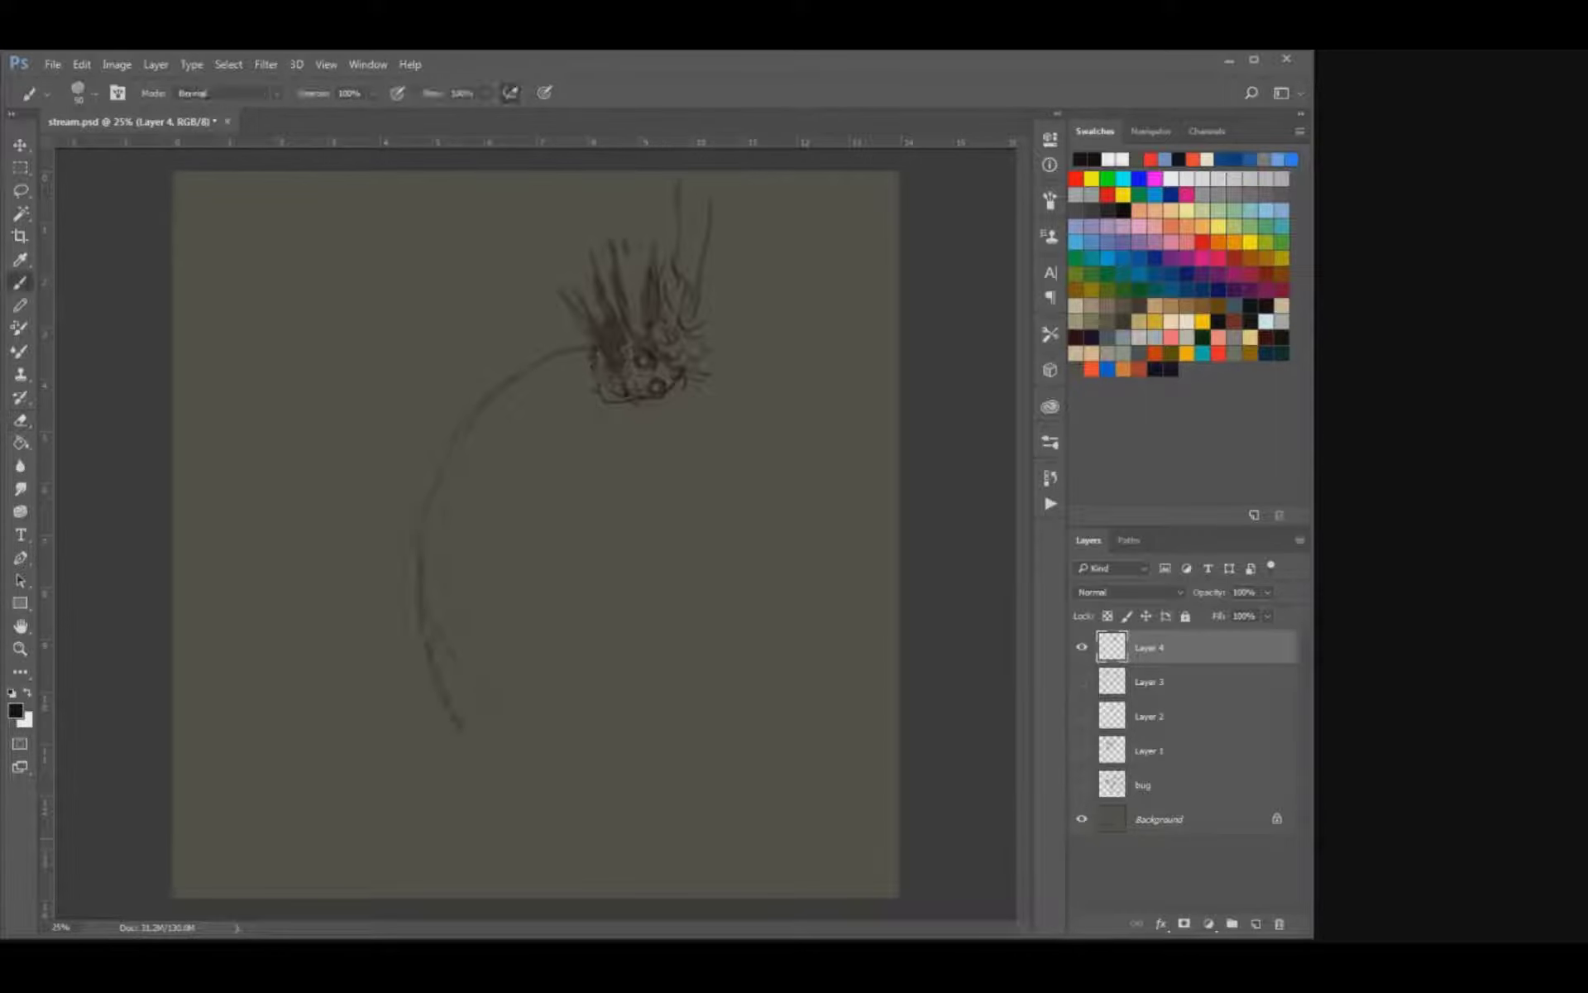
drag(420, 536, 425, 643)
drag(463, 734, 599, 842)
key(e)
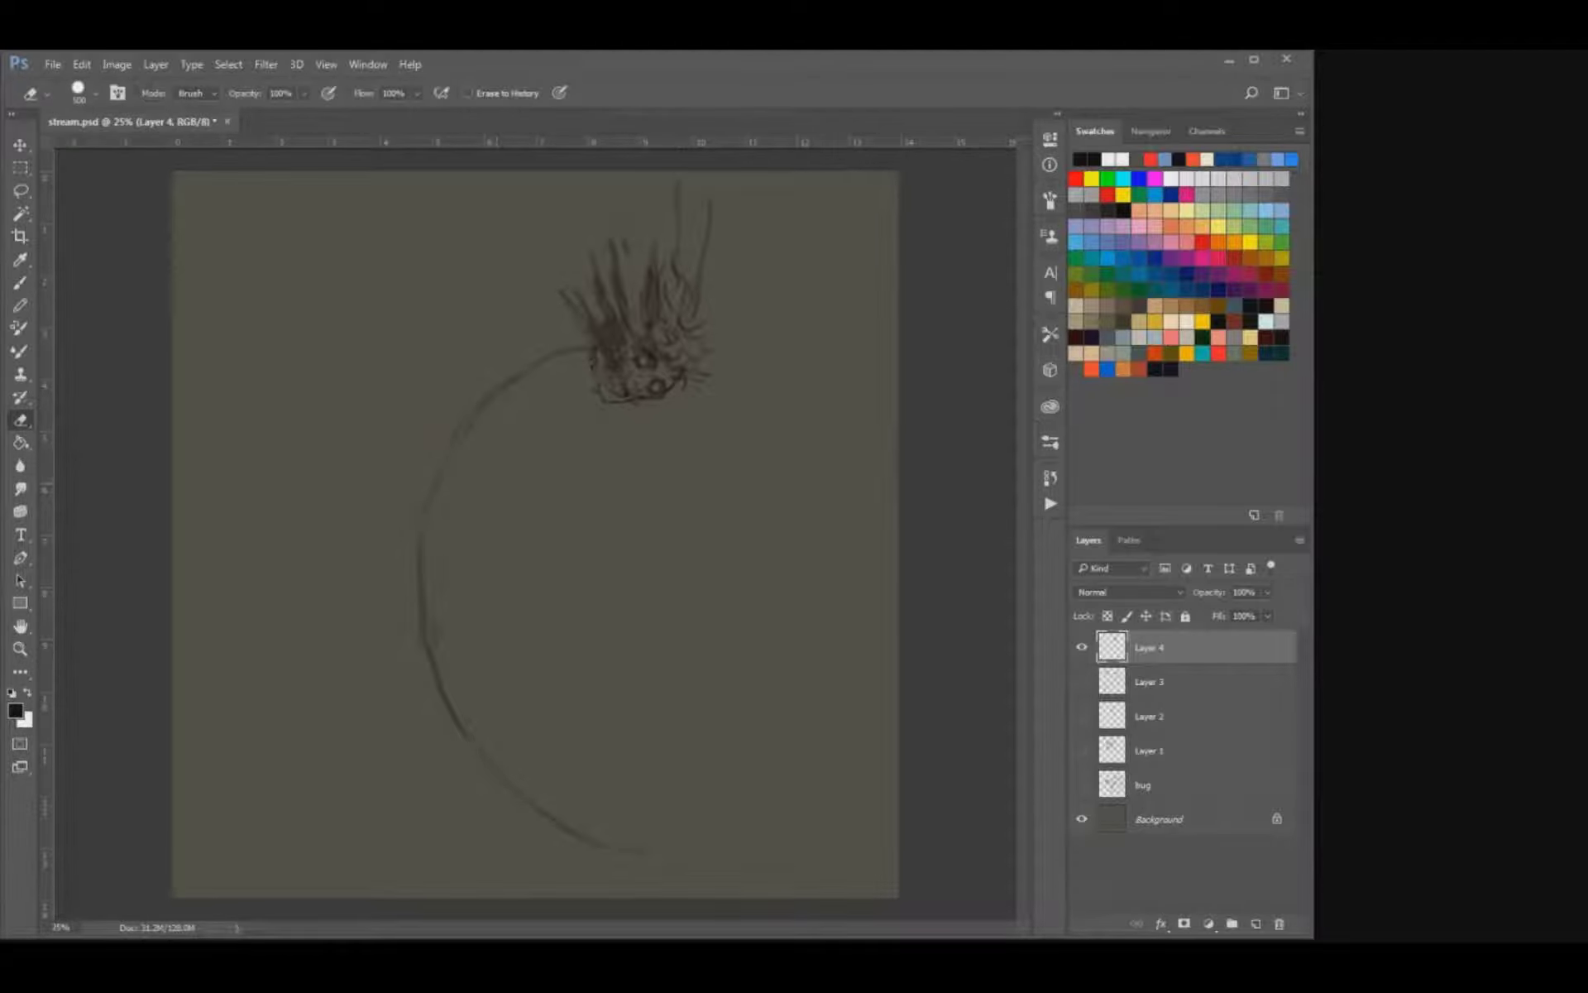
Rough in the hunched back and ribcage outline over the upper part of the gesture curve.
key(b)
drag(497, 333, 436, 390)
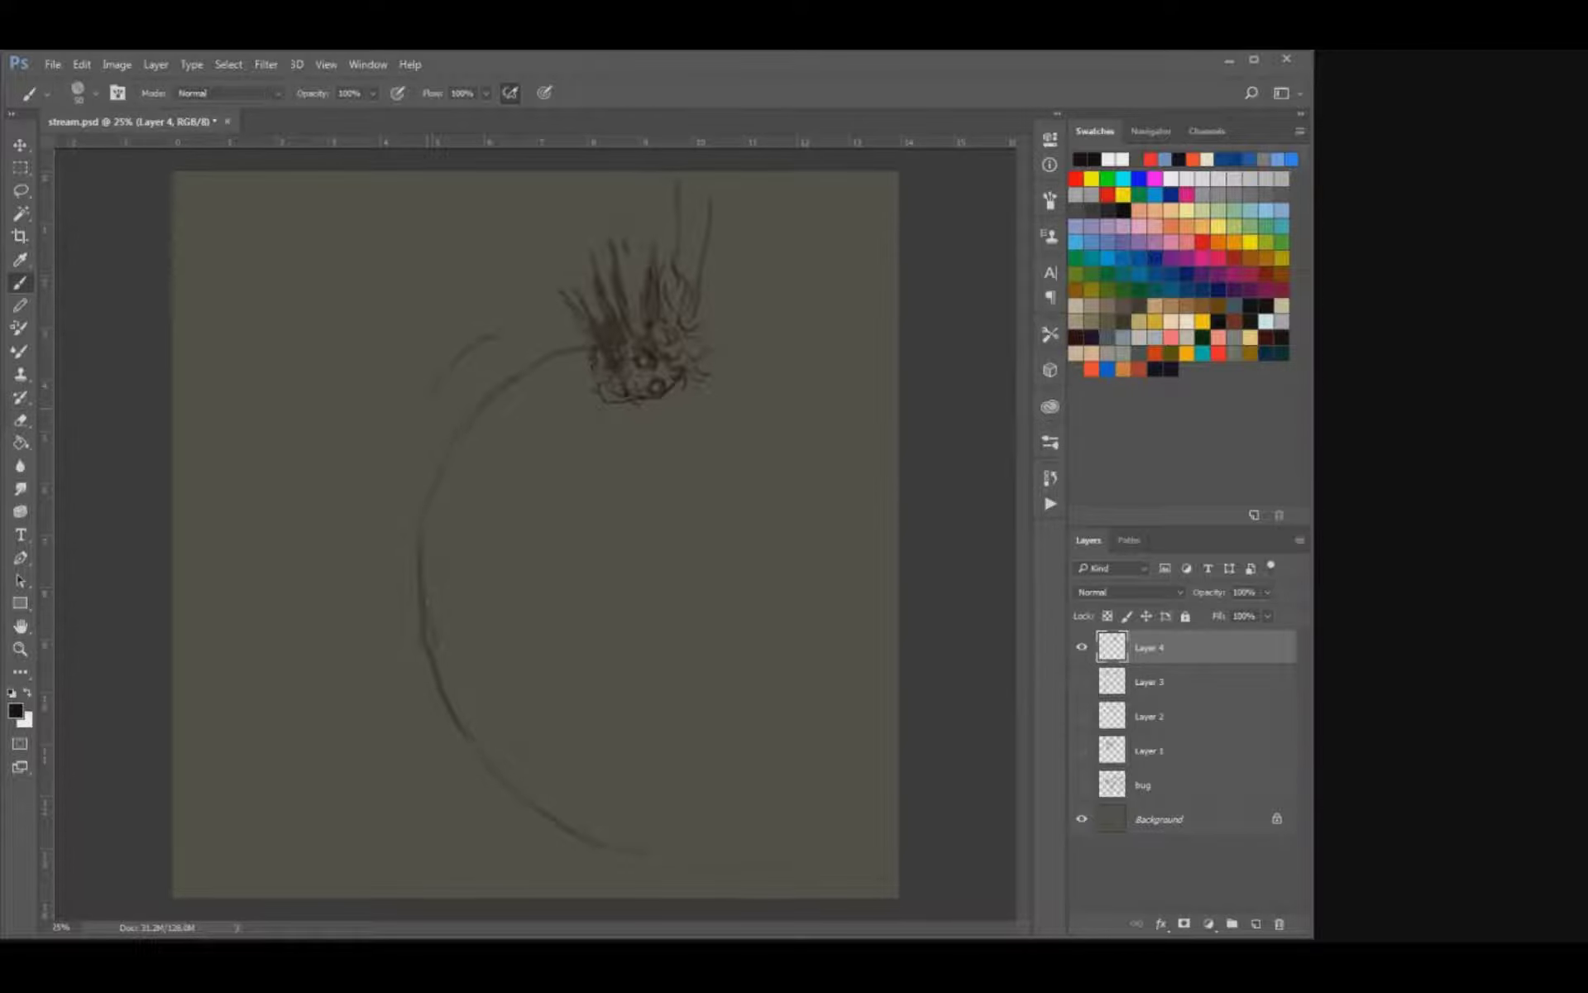
drag(492, 447, 523, 498)
drag(552, 352, 423, 393)
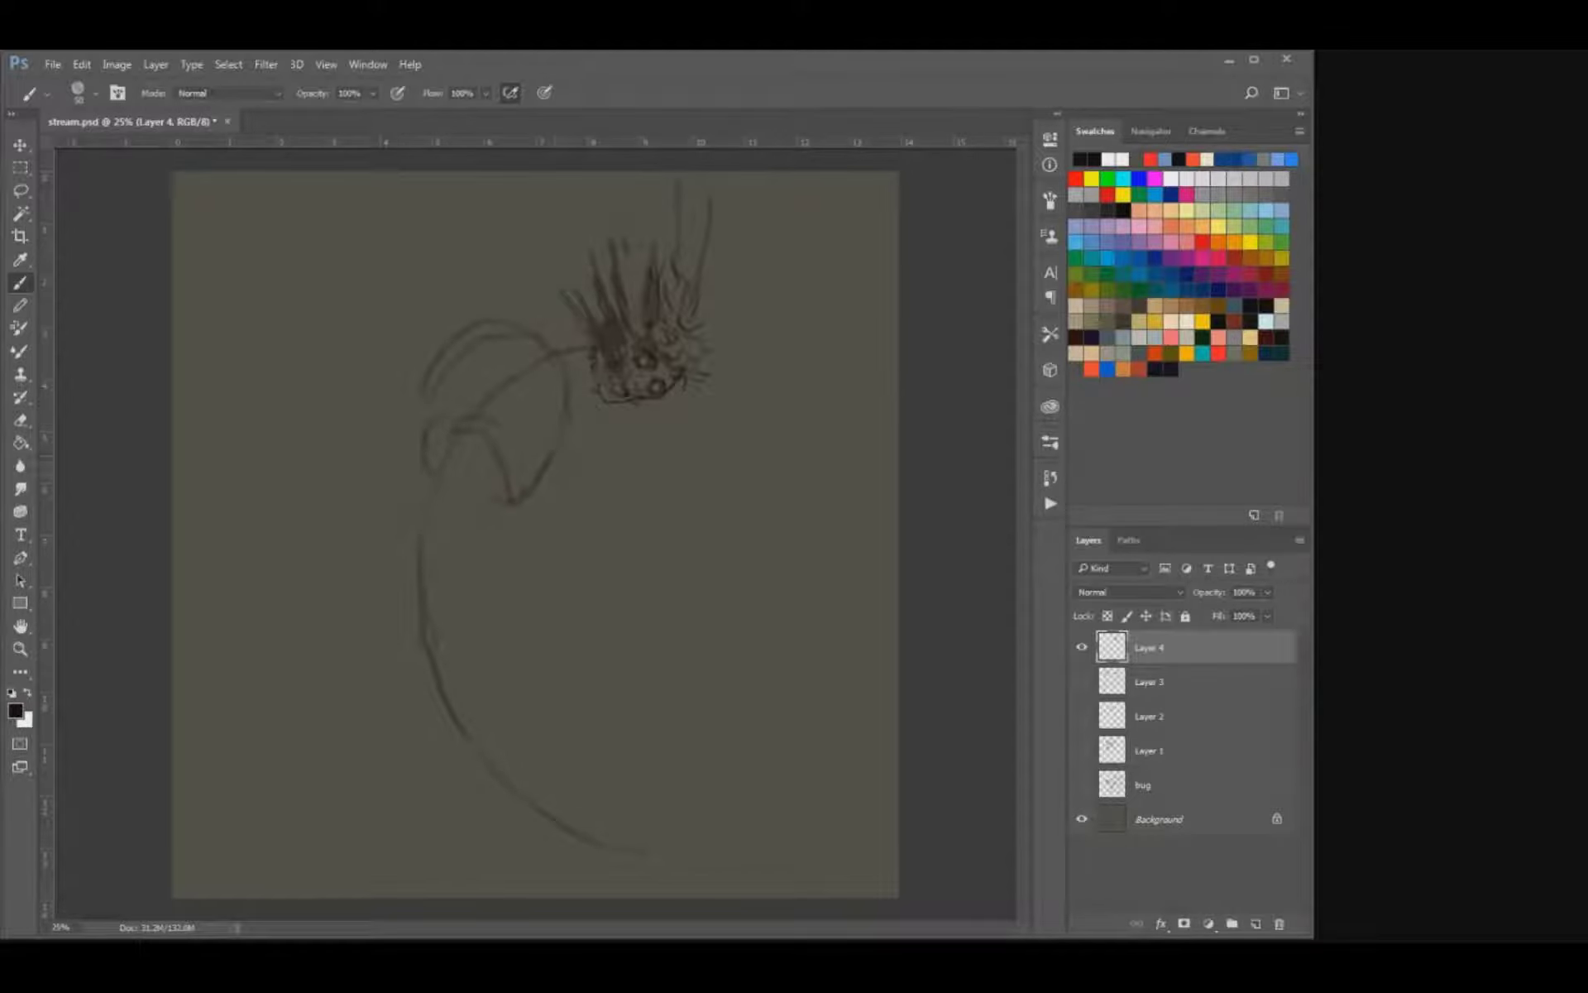
drag(424, 399, 409, 443)
key(ctrl+z)
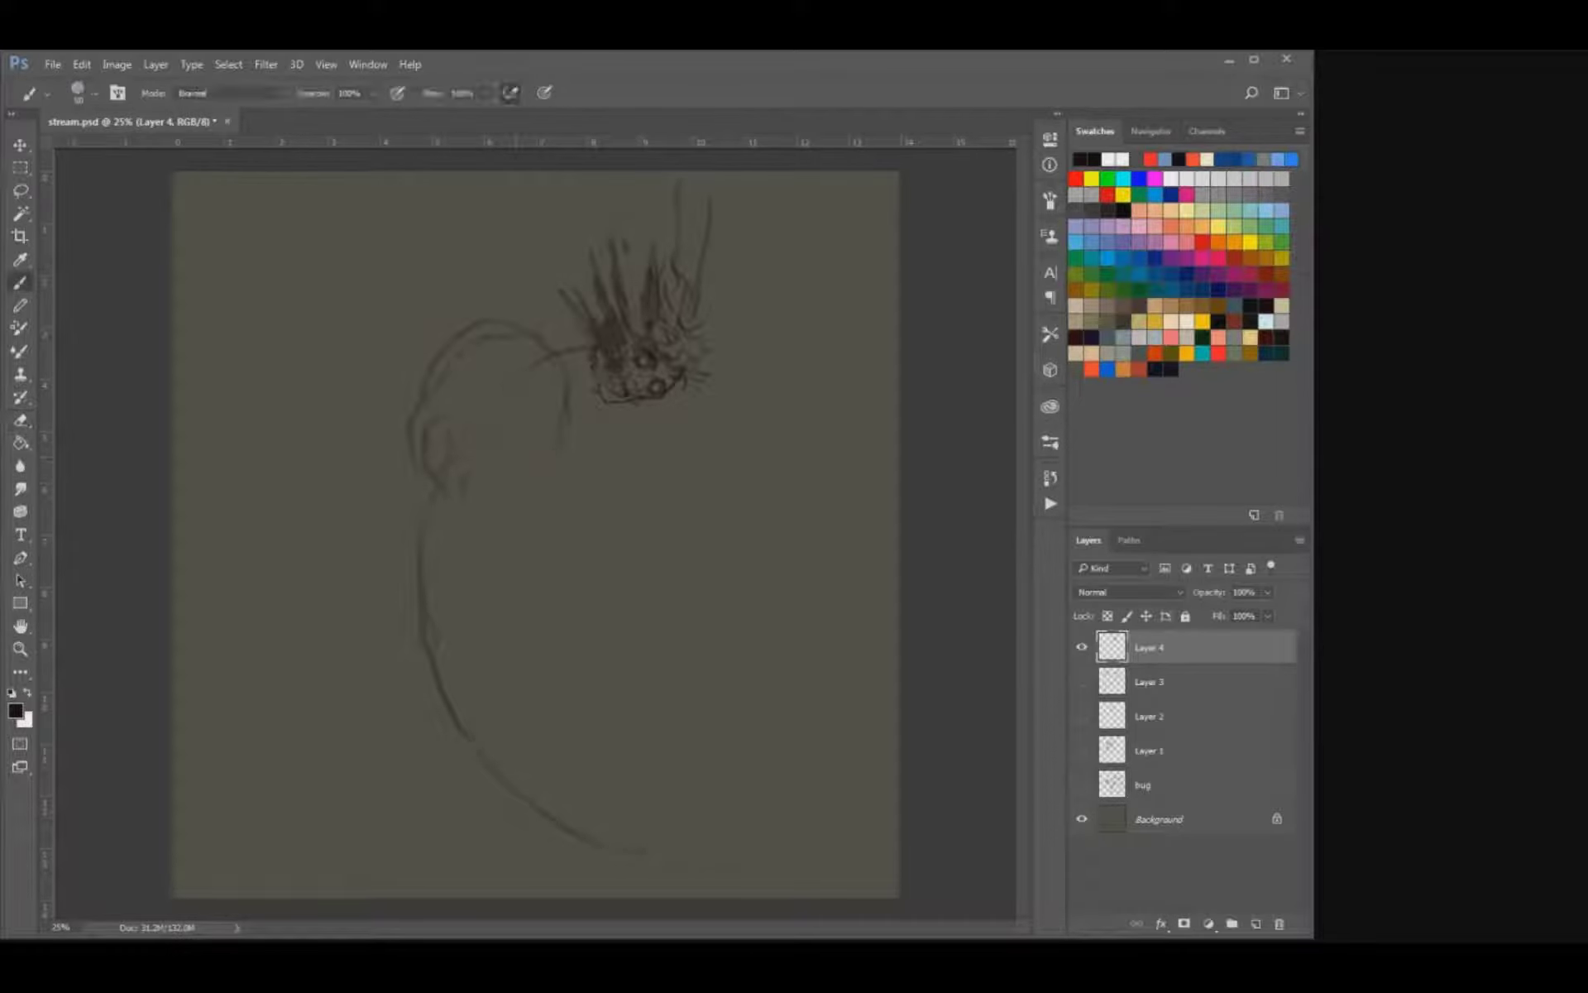
Sketch the near arm folded in a V below the shoulder, with the hand curled against the chest.
drag(563, 361, 550, 442)
drag(494, 373, 522, 461)
key(e)
key(b)
drag(488, 372, 537, 471)
key(bracketleft)
mouse_move(494, 403)
mouse_down()
mouse_move(545, 482)
mouse_move(459, 370)
mouse_move(485, 384)
mouse_move(464, 405)
mouse_up()
mouse_move(469, 376)
mouse_down()
mouse_move(463, 389)
mouse_move(533, 382)
mouse_move(478, 400)
mouse_move(525, 467)
mouse_up()
key(e)
key(b)
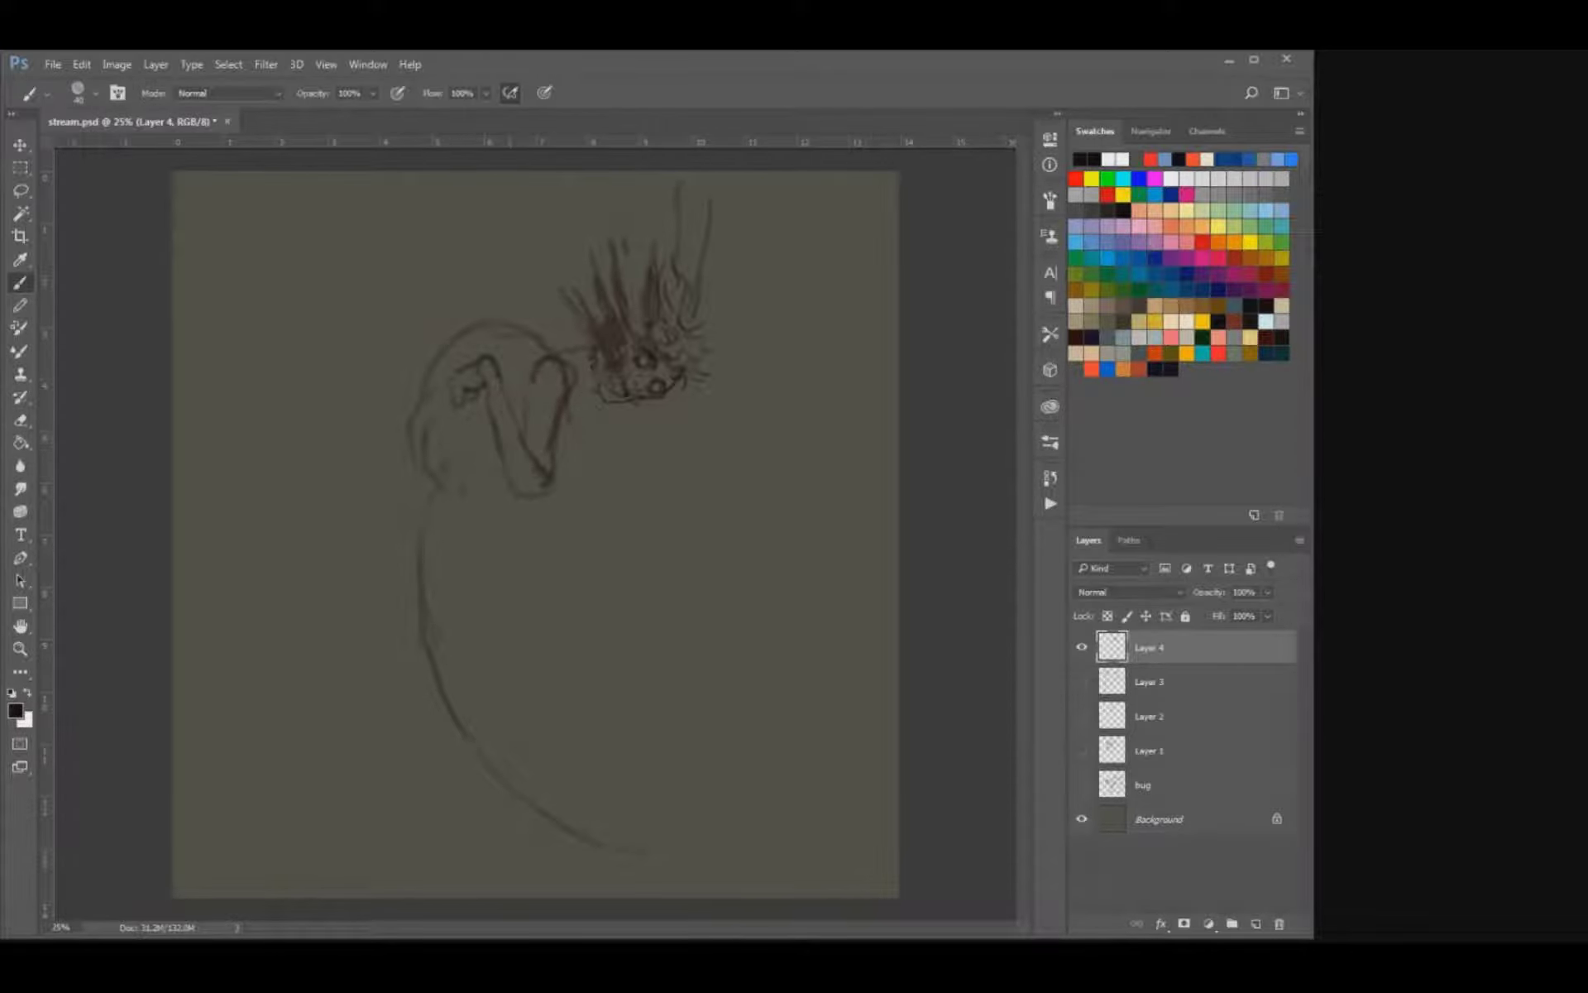
Add a torn edge on the side of the torso, a shoulder ridge, and the first streaks above the shoulder.
mouse_move(427, 422)
mouse_down()
mouse_move(458, 433)
mouse_move(475, 419)
mouse_up()
mouse_move(498, 316)
mouse_down()
mouse_move(529, 311)
mouse_move(564, 352)
mouse_up()
drag(512, 242, 521, 256)
drag(533, 272, 546, 303)
key(e)
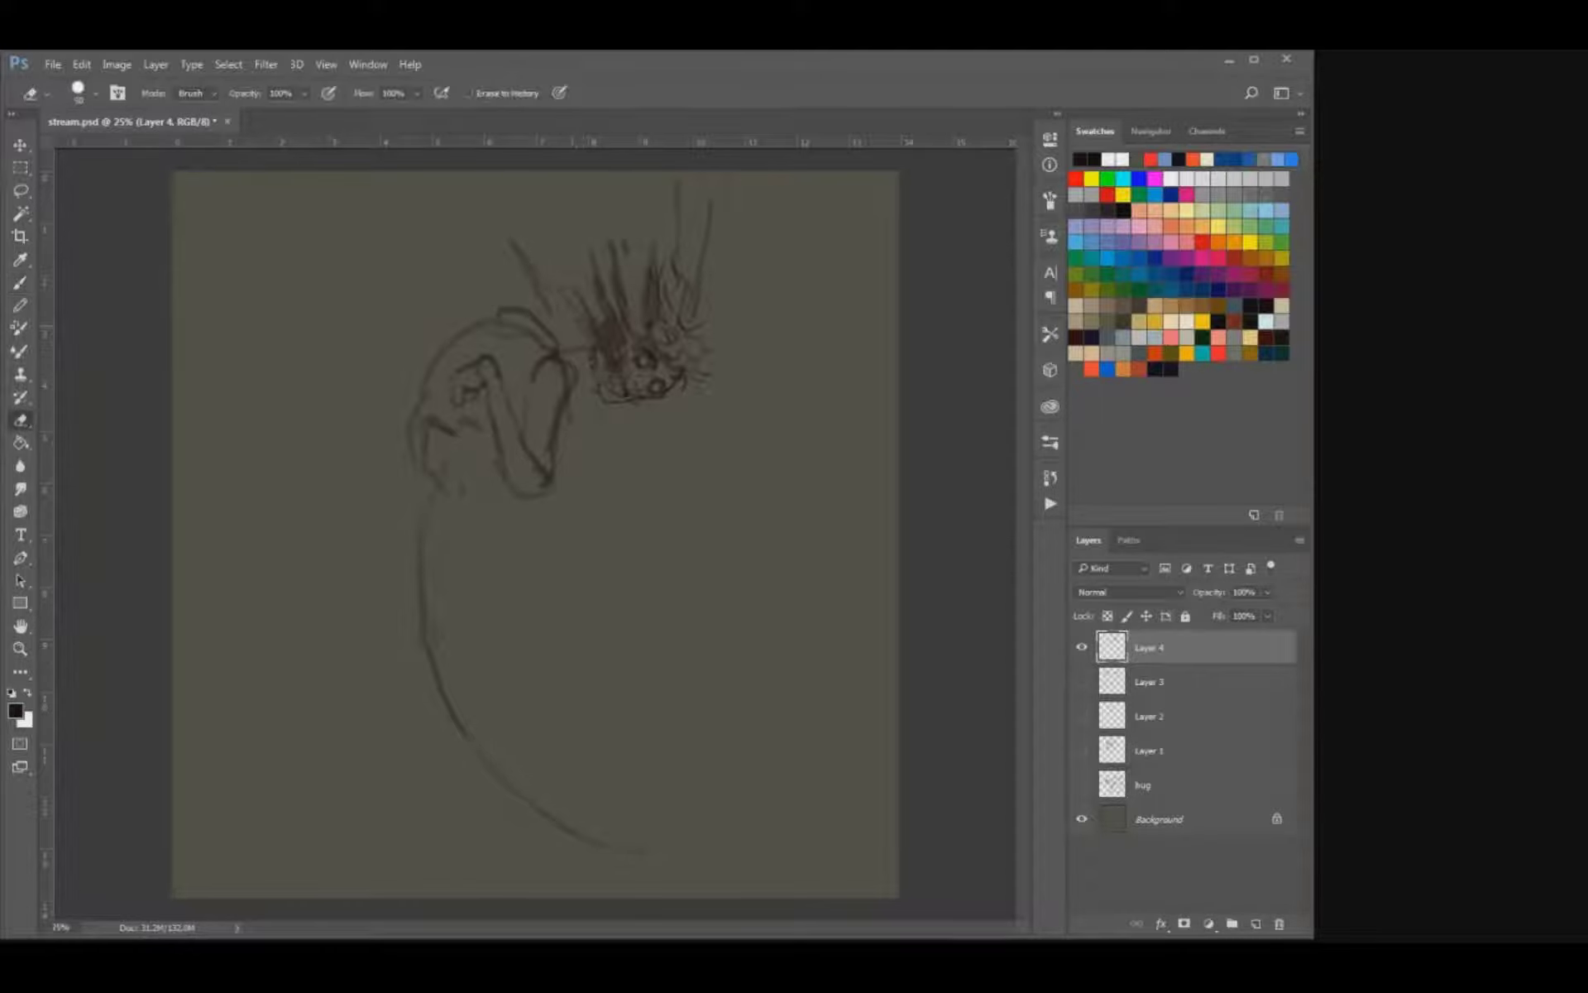
Fill the gap between the shoulder and skull with long upward streaks and a few loose flecks.
key(b)
drag(531, 214, 551, 253)
mouse_move(570, 346)
mouse_down()
mouse_move(579, 381)
mouse_move(593, 351)
mouse_move(540, 301)
mouse_up()
drag(575, 330, 568, 344)
drag(542, 286, 582, 354)
mouse_move(571, 235)
mouse_down()
mouse_move(567, 219)
mouse_move(484, 218)
mouse_up()
key(e)
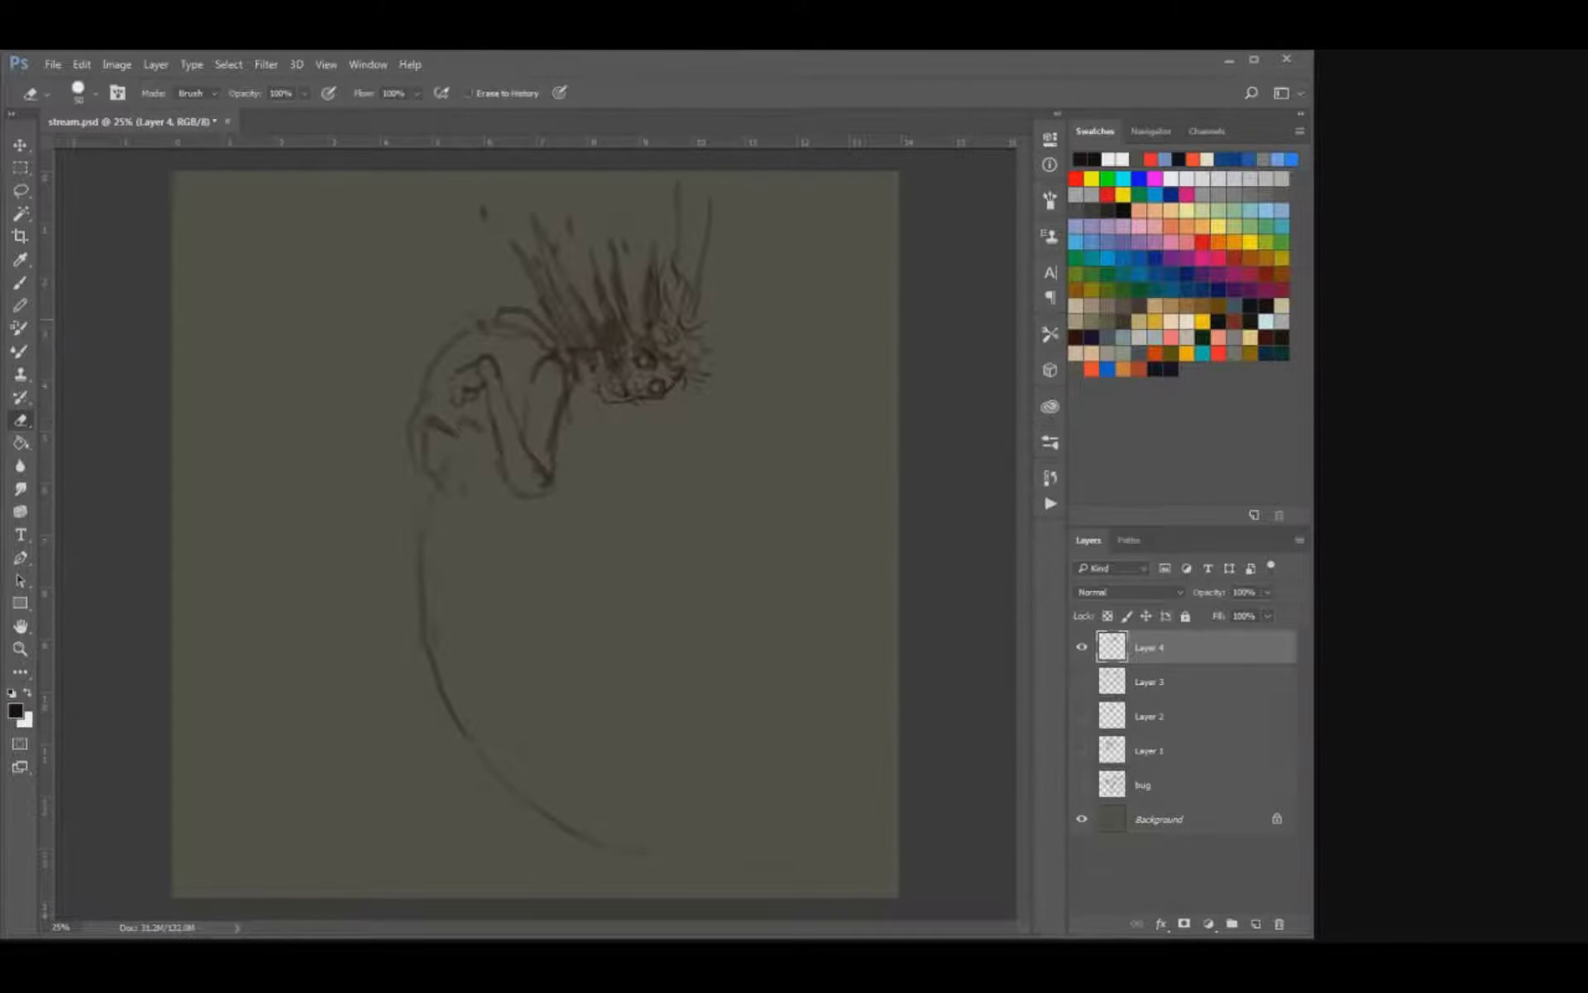
Draw dark streaks off the upper back and darken the base of the skull's streaks with a larger brush.
key(b)
drag(436, 279, 480, 336)
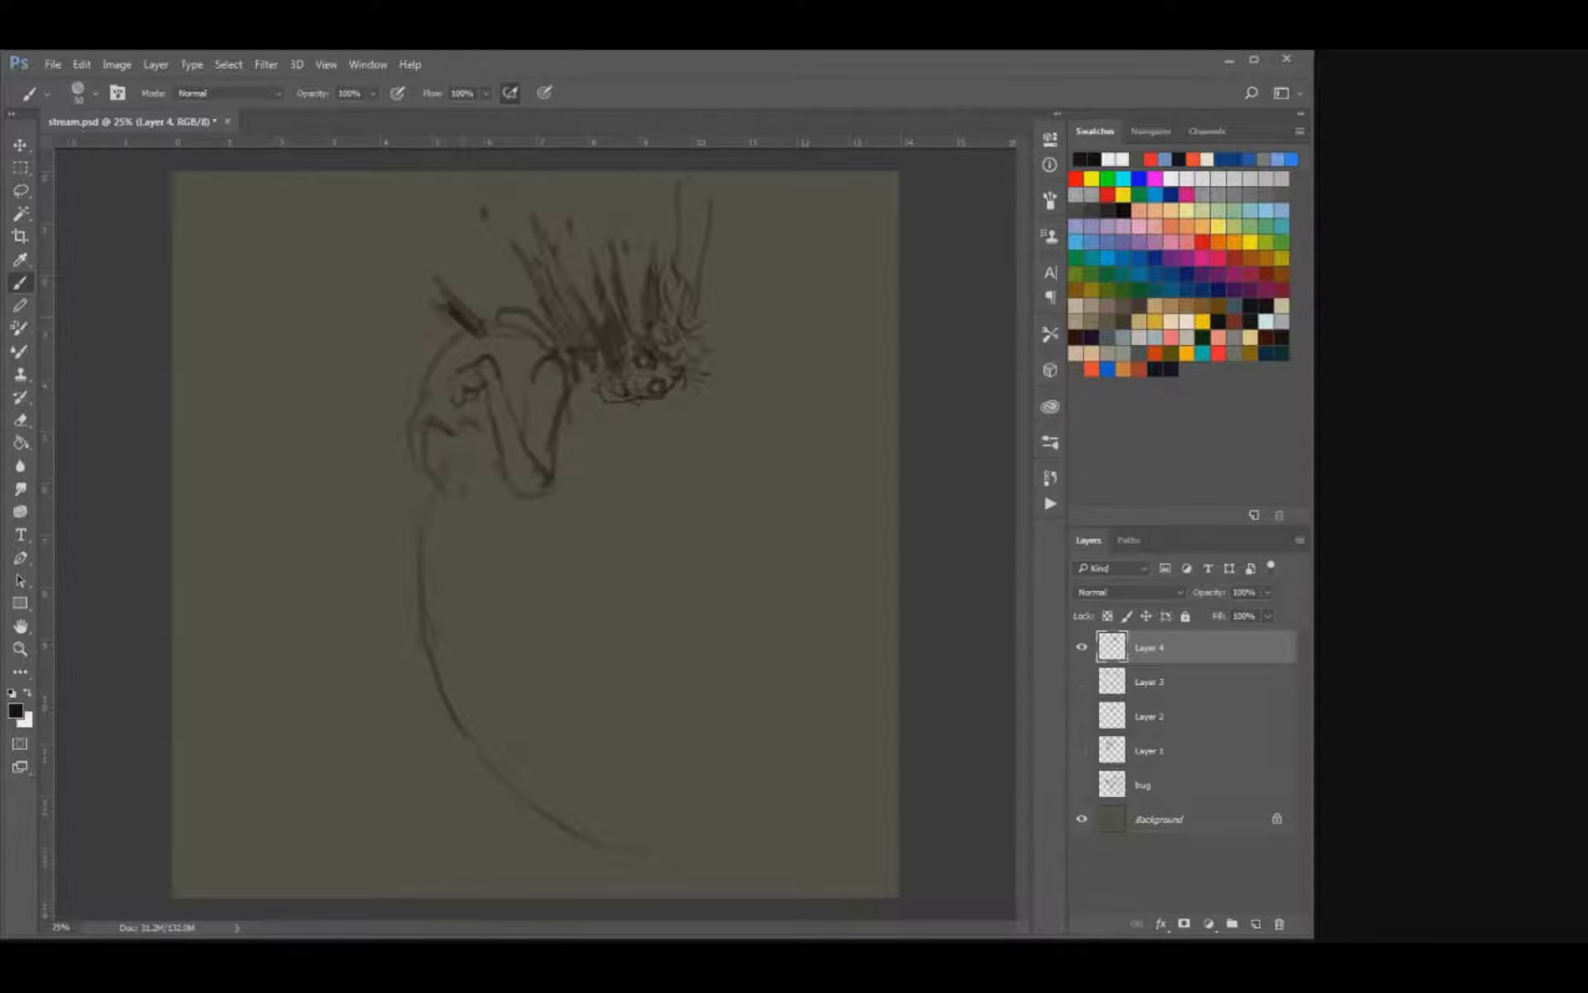
key(])
mouse_move(571, 315)
mouse_down()
mouse_move(593, 340)
mouse_move(646, 341)
mouse_move(641, 316)
mouse_move(641, 333)
mouse_up()
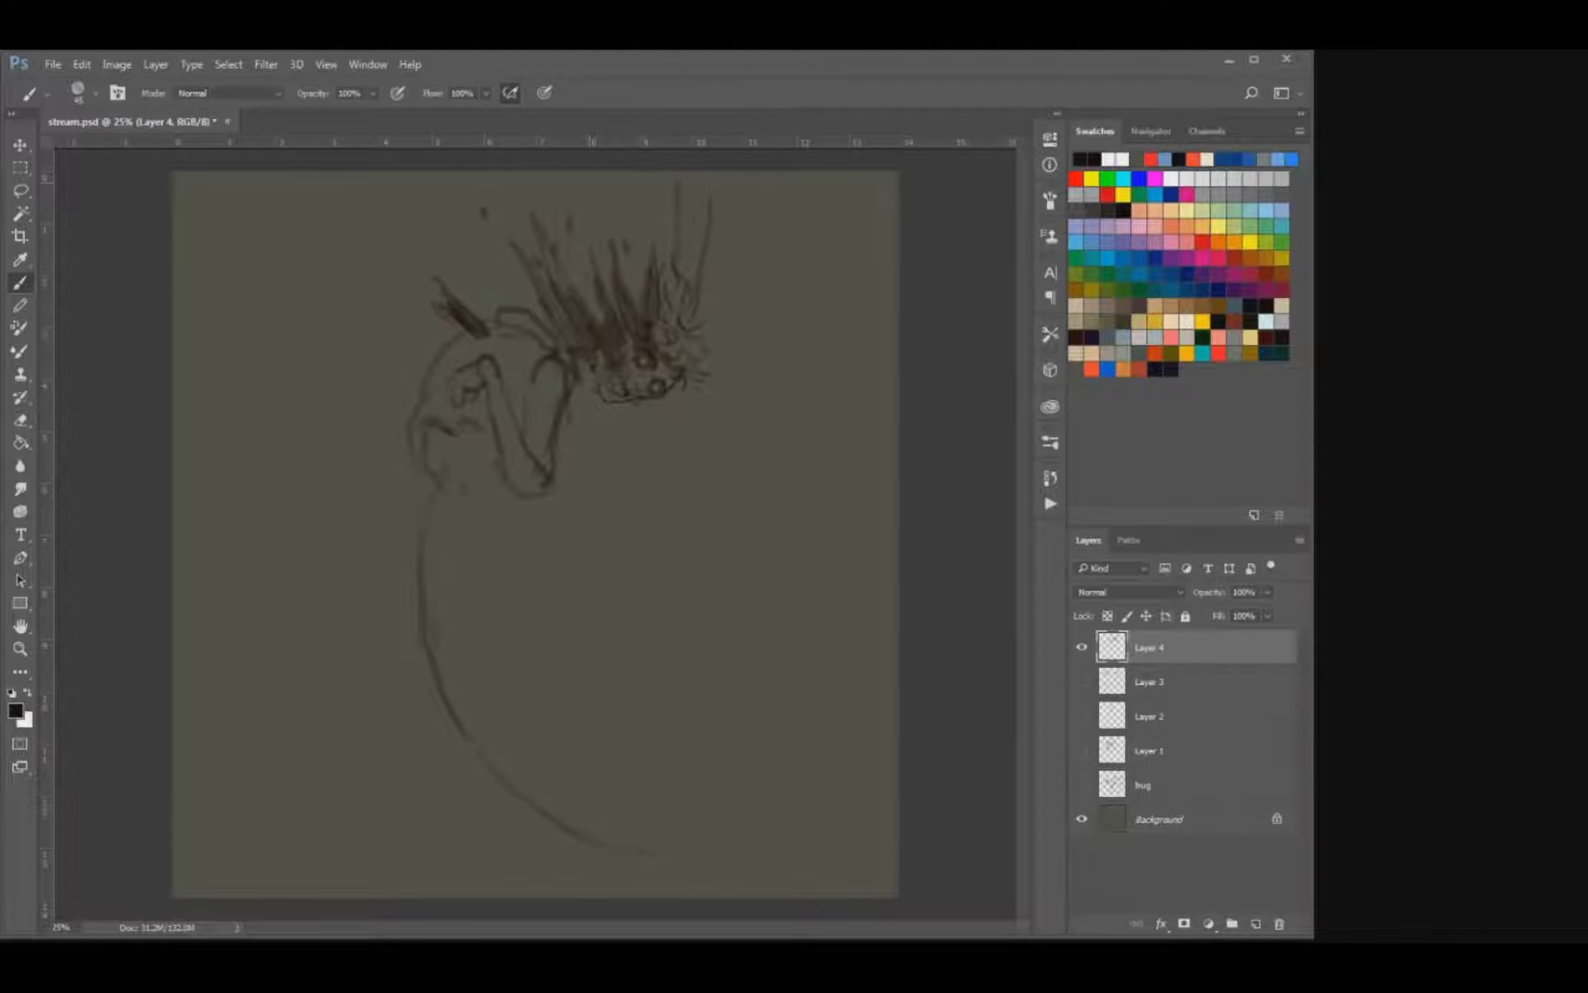
Thicken and darken the streak mass above the skull and strengthen the inner line of the upper arm.
key(e)
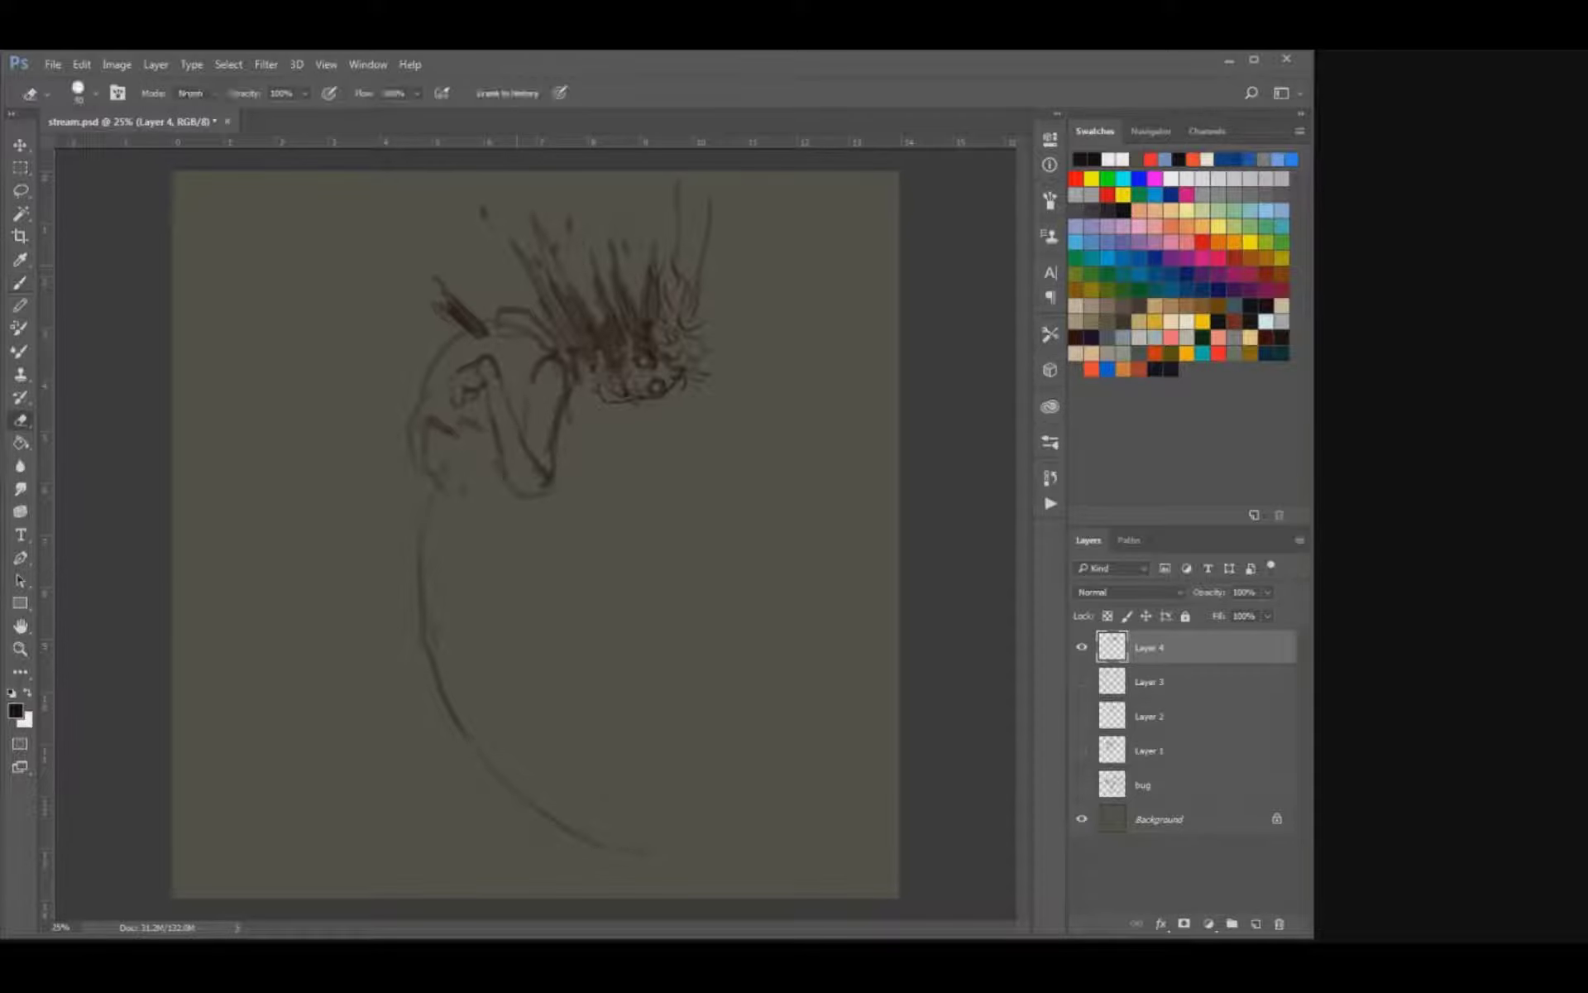
key(b)
drag(564, 290, 539, 239)
mouse_move(600, 326)
mouse_down()
mouse_move(570, 273)
mouse_move(622, 333)
mouse_move(644, 254)
mouse_up()
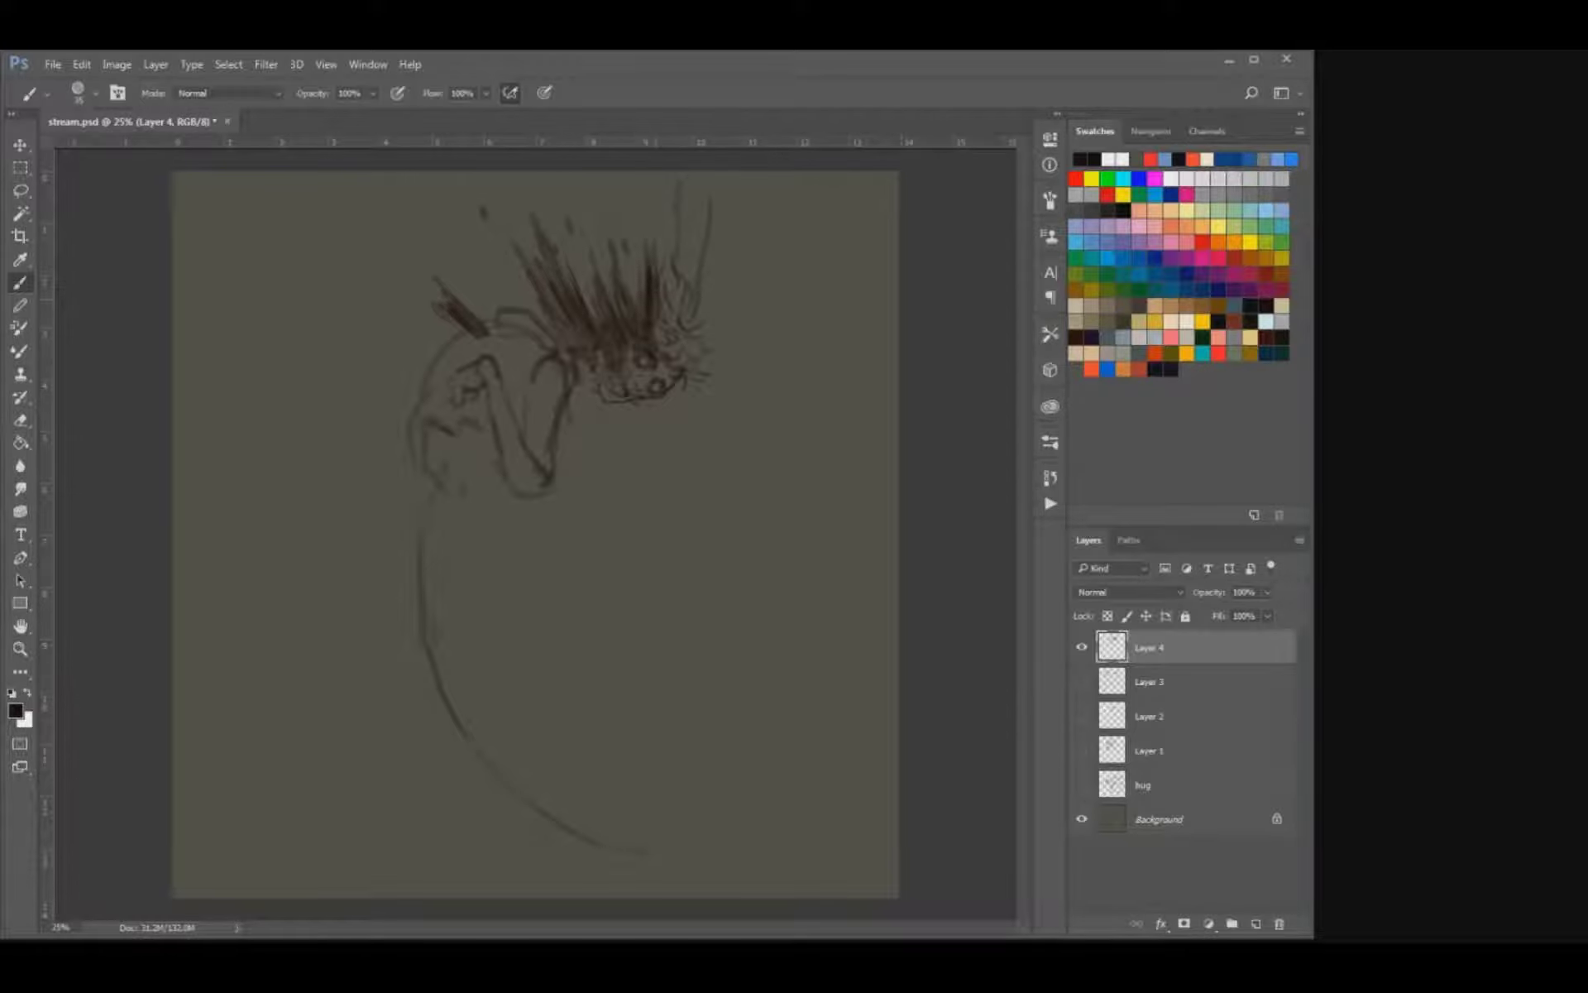
key(e)
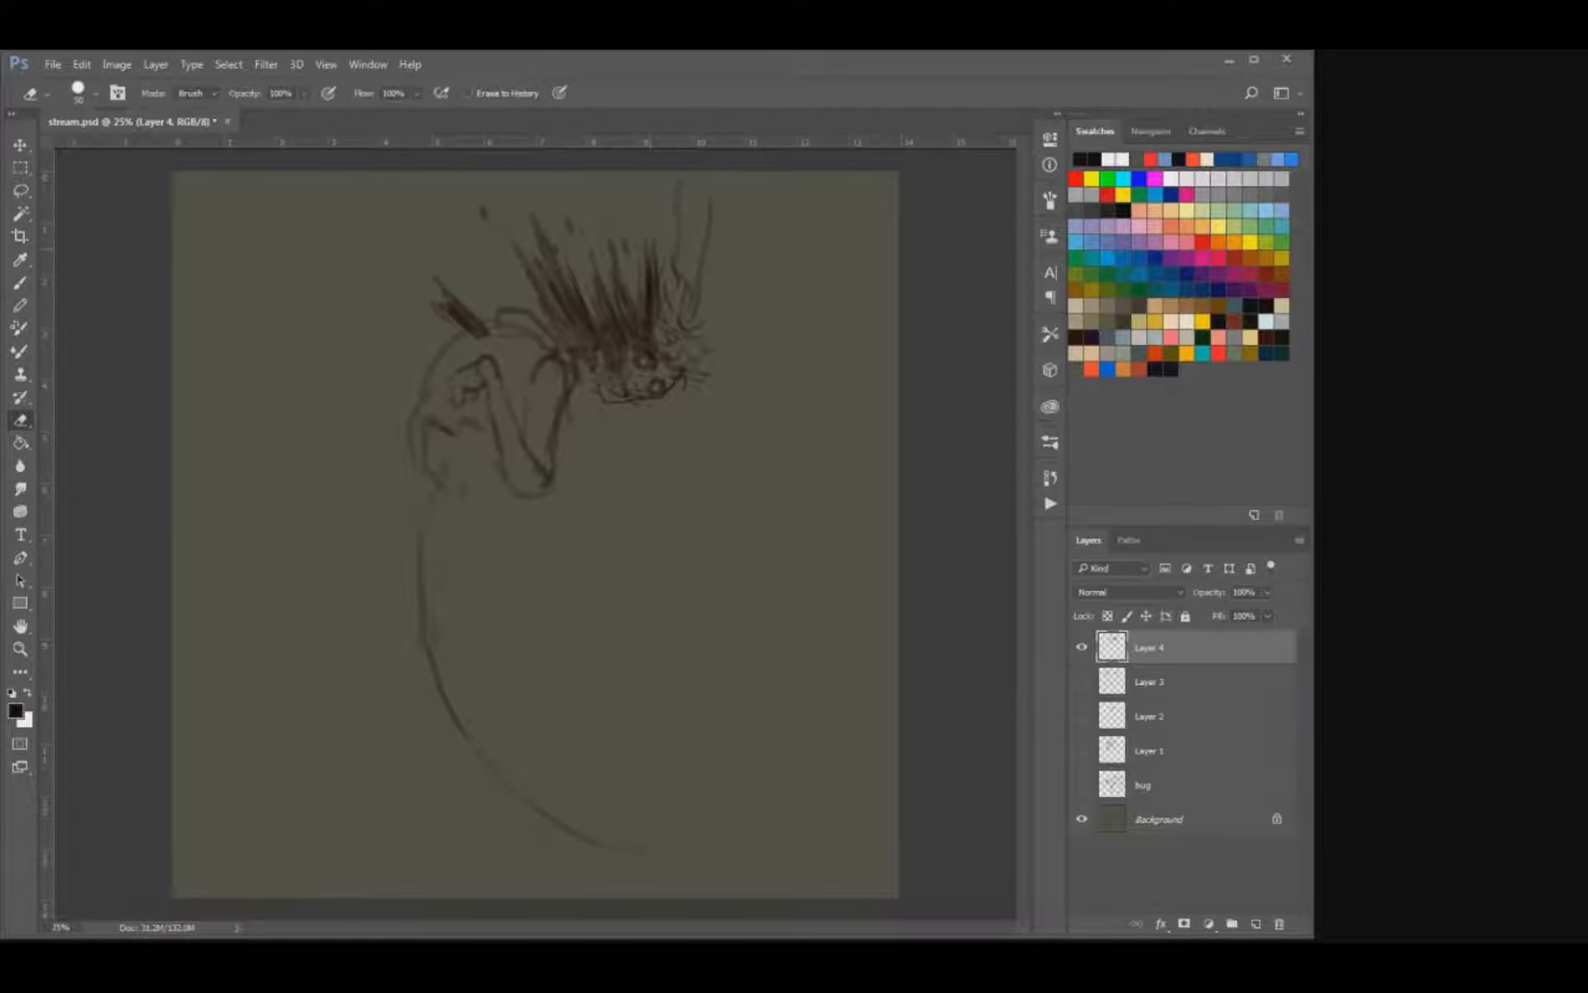
key(b)
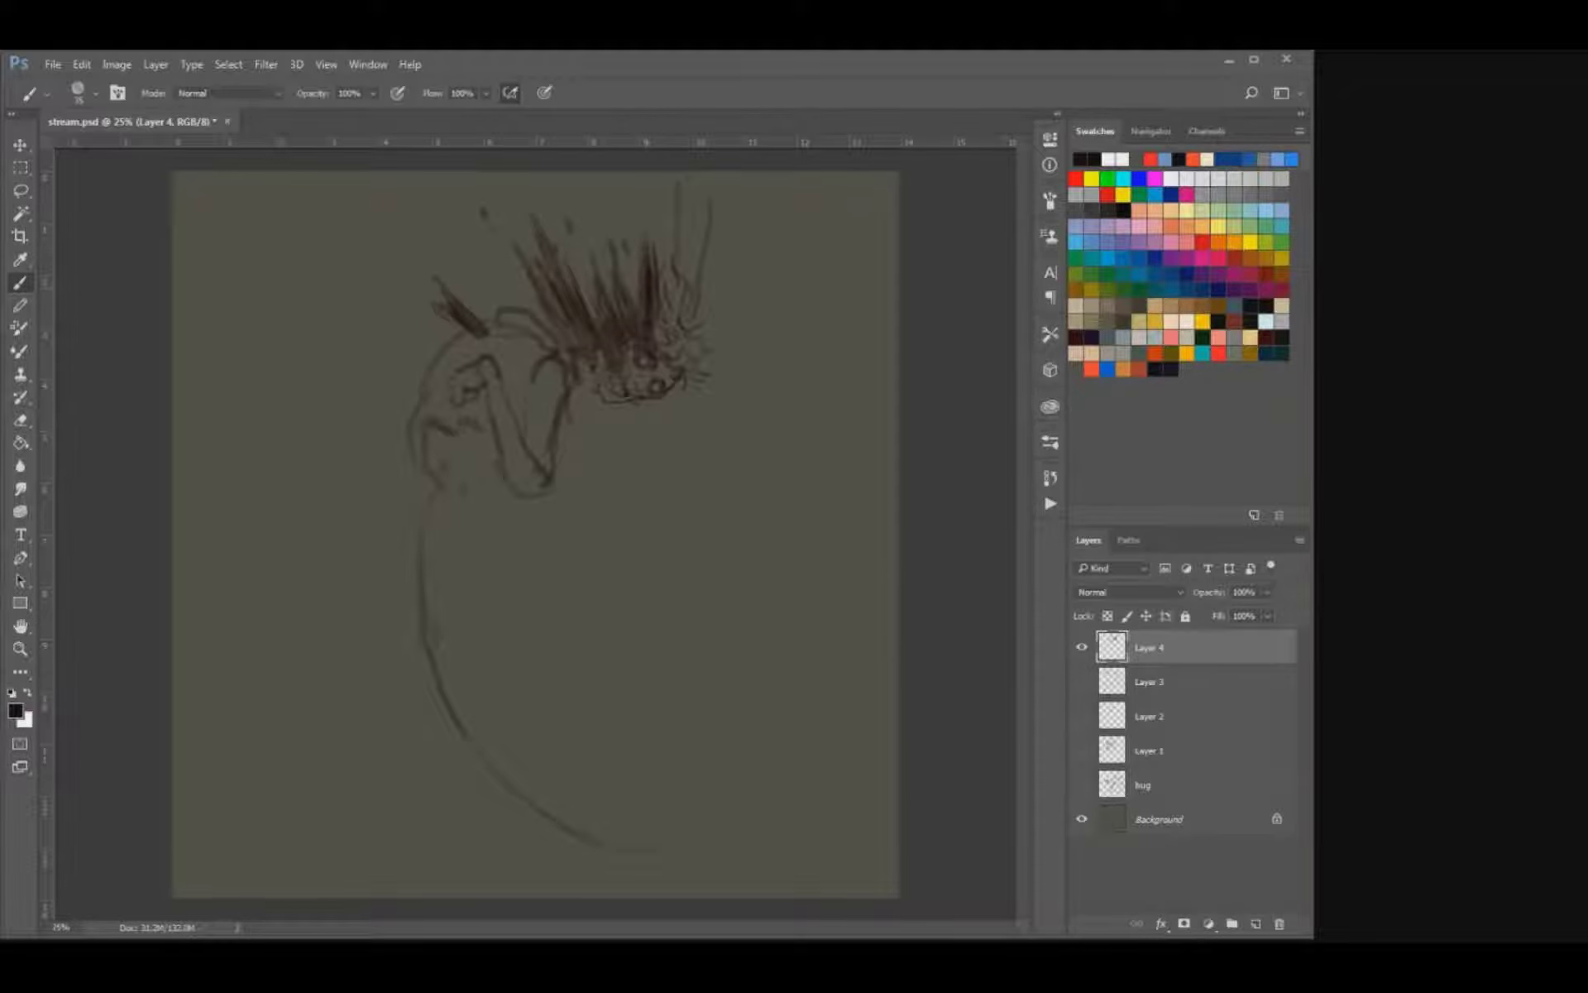
mouse_move(639, 307)
mouse_down()
mouse_move(649, 244)
mouse_move(658, 289)
mouse_move(642, 239)
mouse_up()
key(e)
key(b)
drag(528, 398, 519, 421)
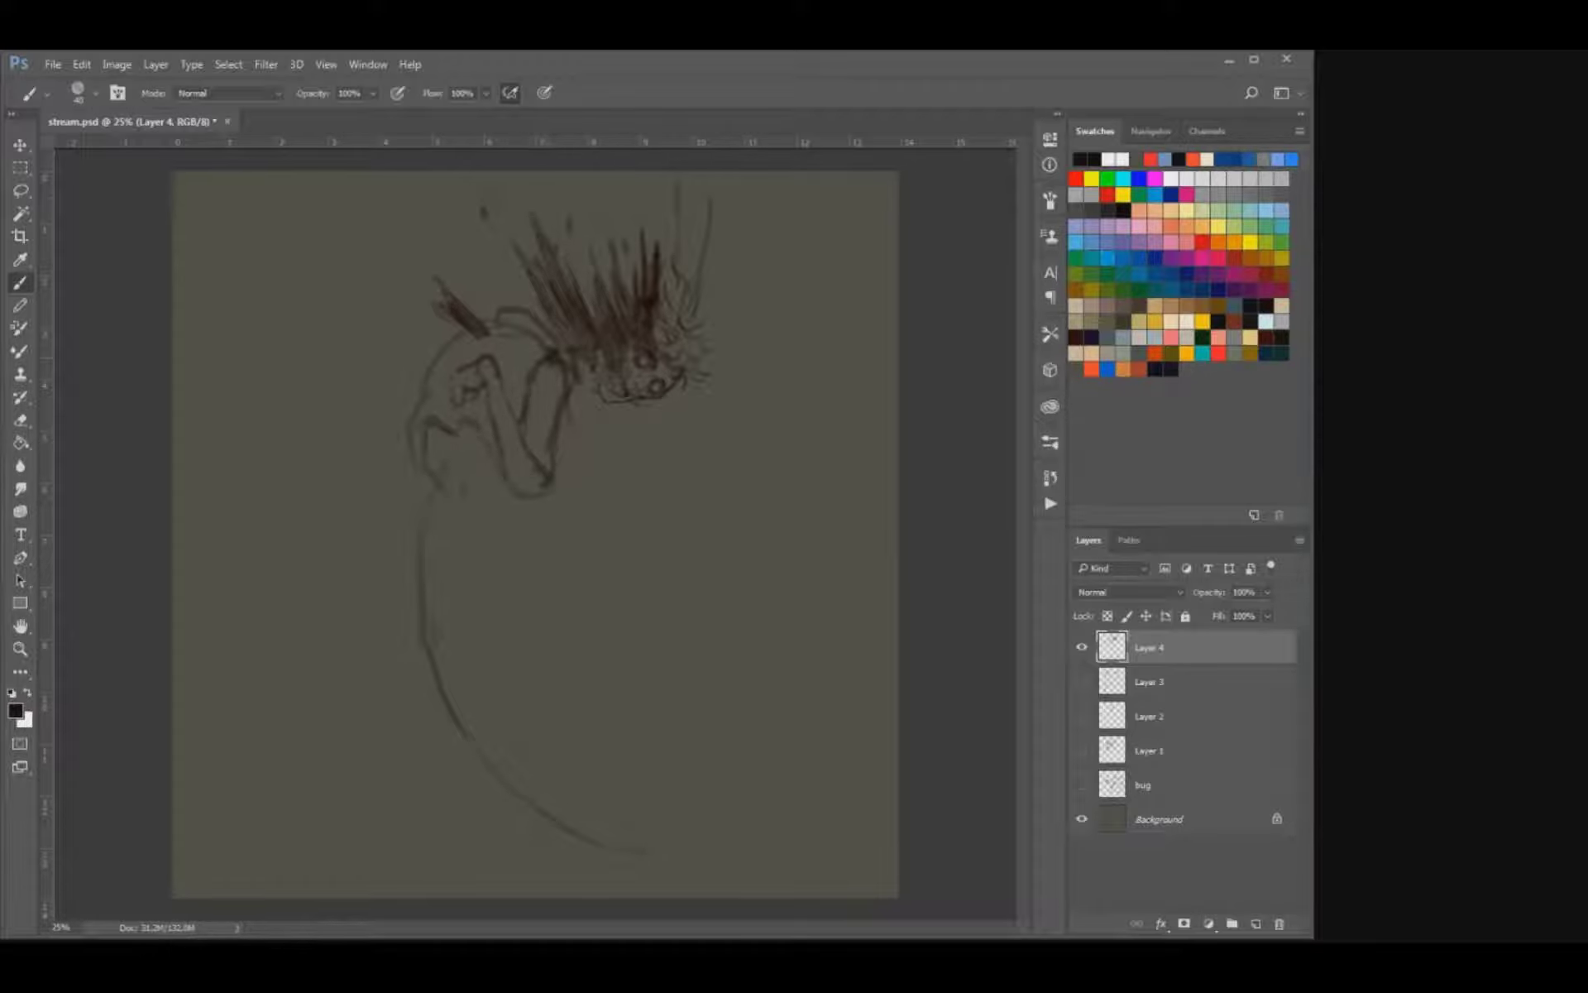
Sketch the ragged waist below the ribcage and long streaks trailing backward from the back and waist.
drag(400, 386, 421, 391)
drag(472, 528, 441, 483)
drag(435, 474, 493, 475)
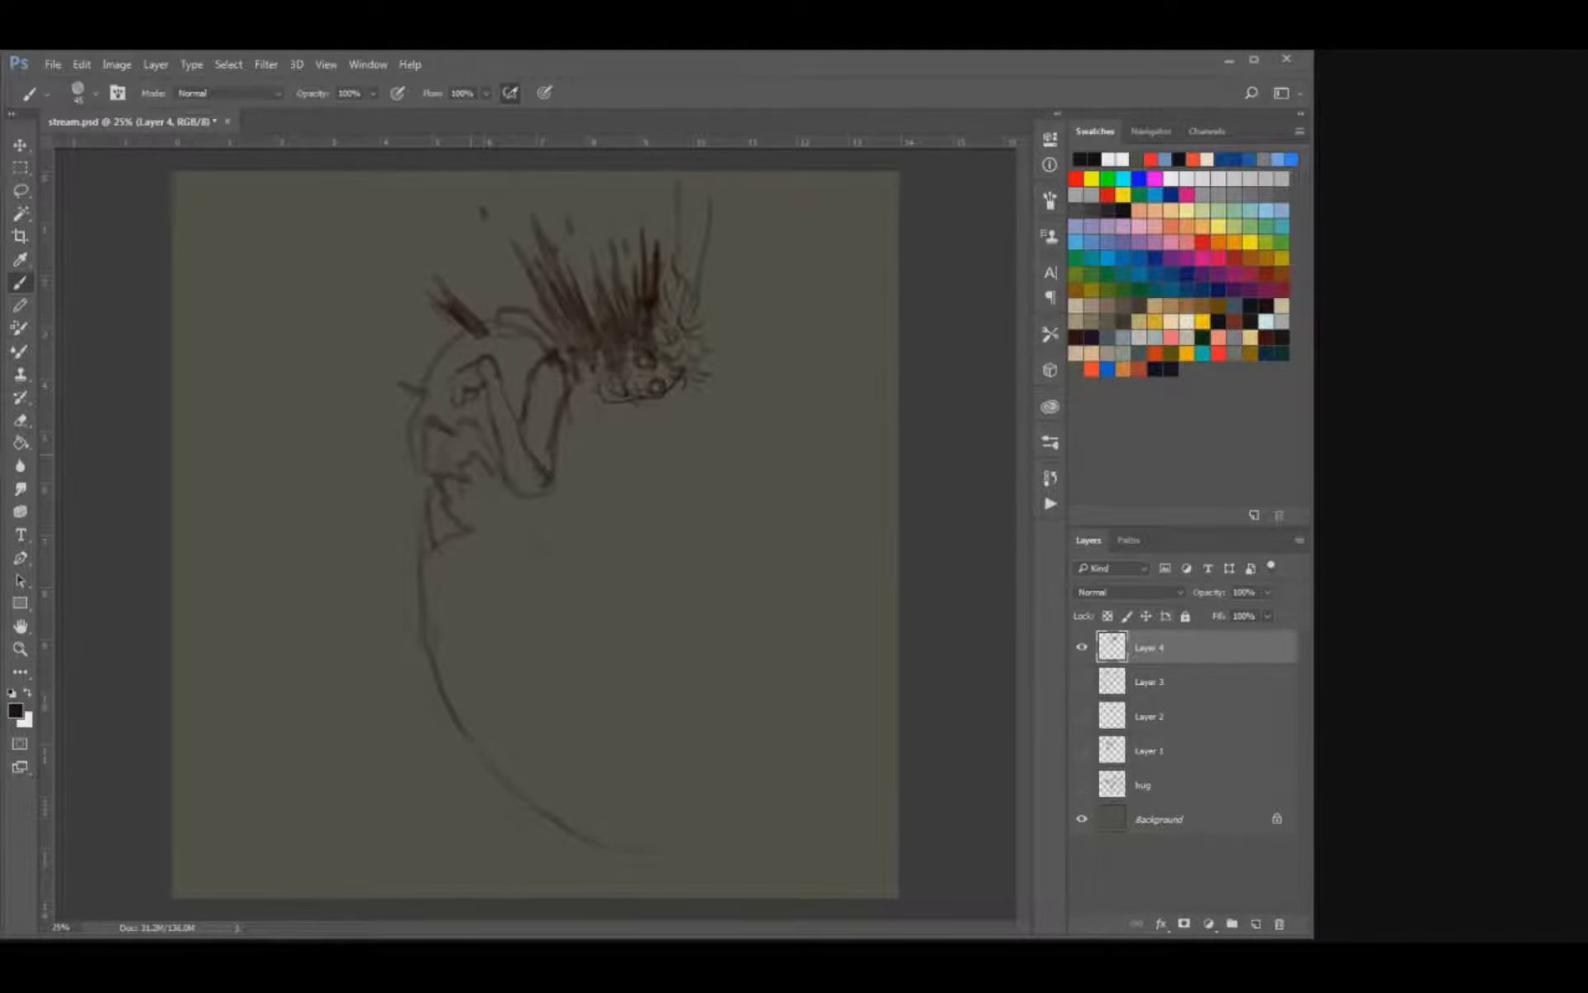
drag(424, 546, 281, 516)
mouse_move(338, 377)
mouse_down()
mouse_move(395, 420)
mouse_move(337, 379)
mouse_up()
drag(331, 396, 352, 413)
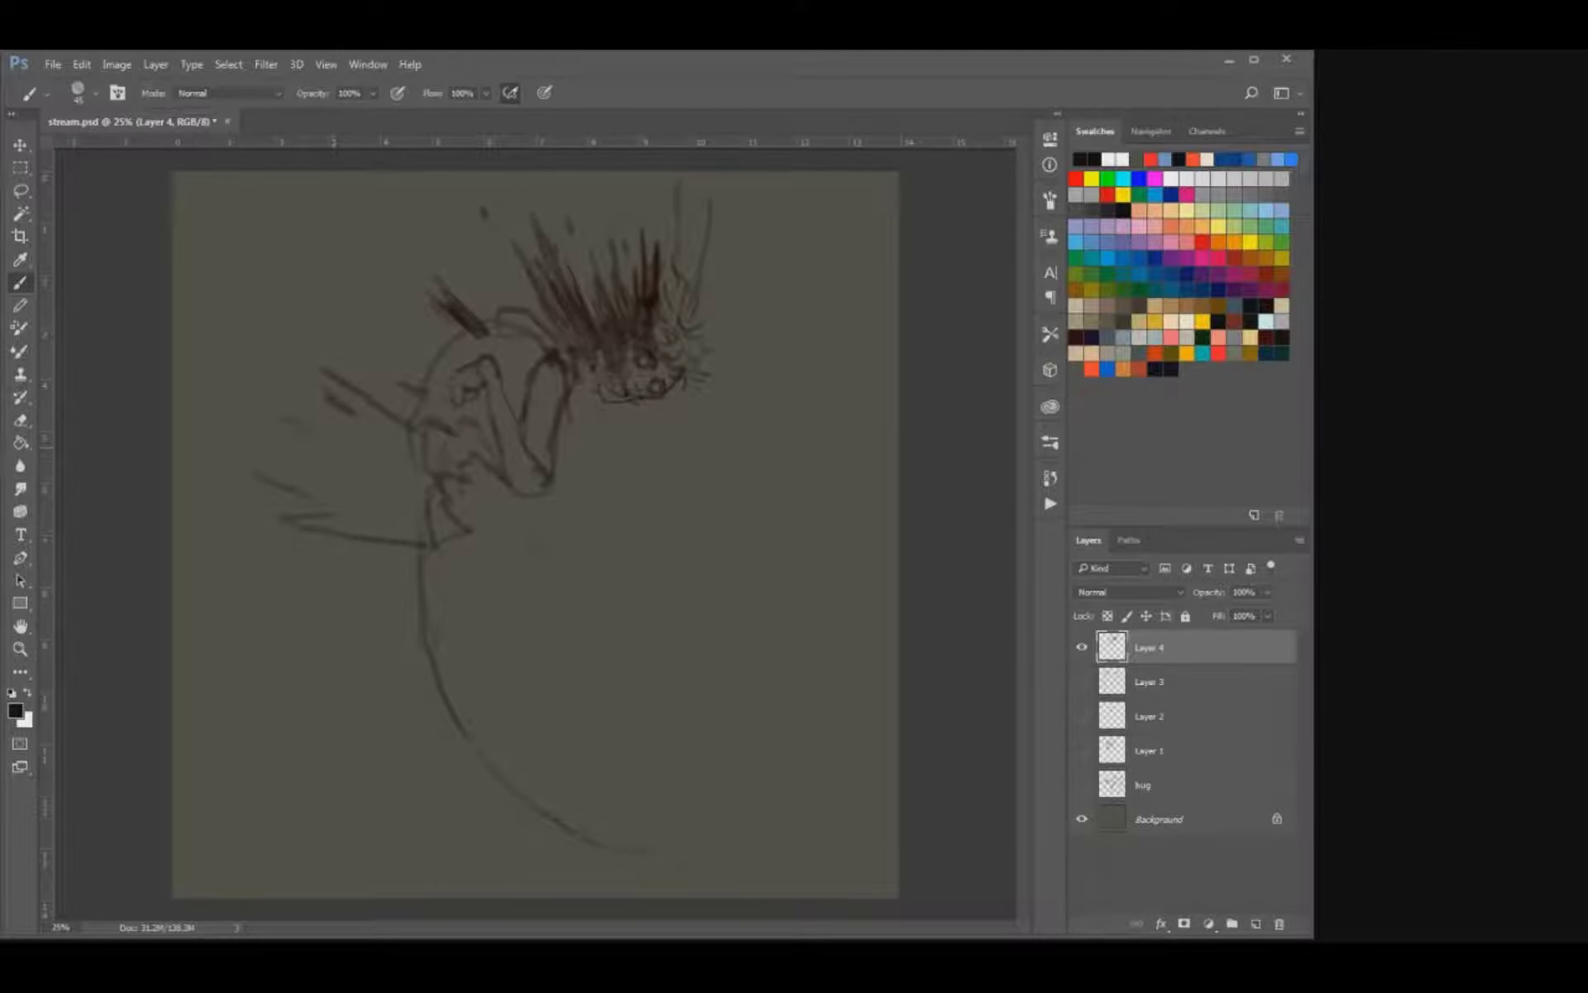
Hatch shadow into the lower ribcage and rough in the hips and the start of the thighs.
drag(428, 513, 459, 525)
drag(426, 461, 488, 467)
drag(359, 347, 371, 363)
drag(483, 534, 537, 554)
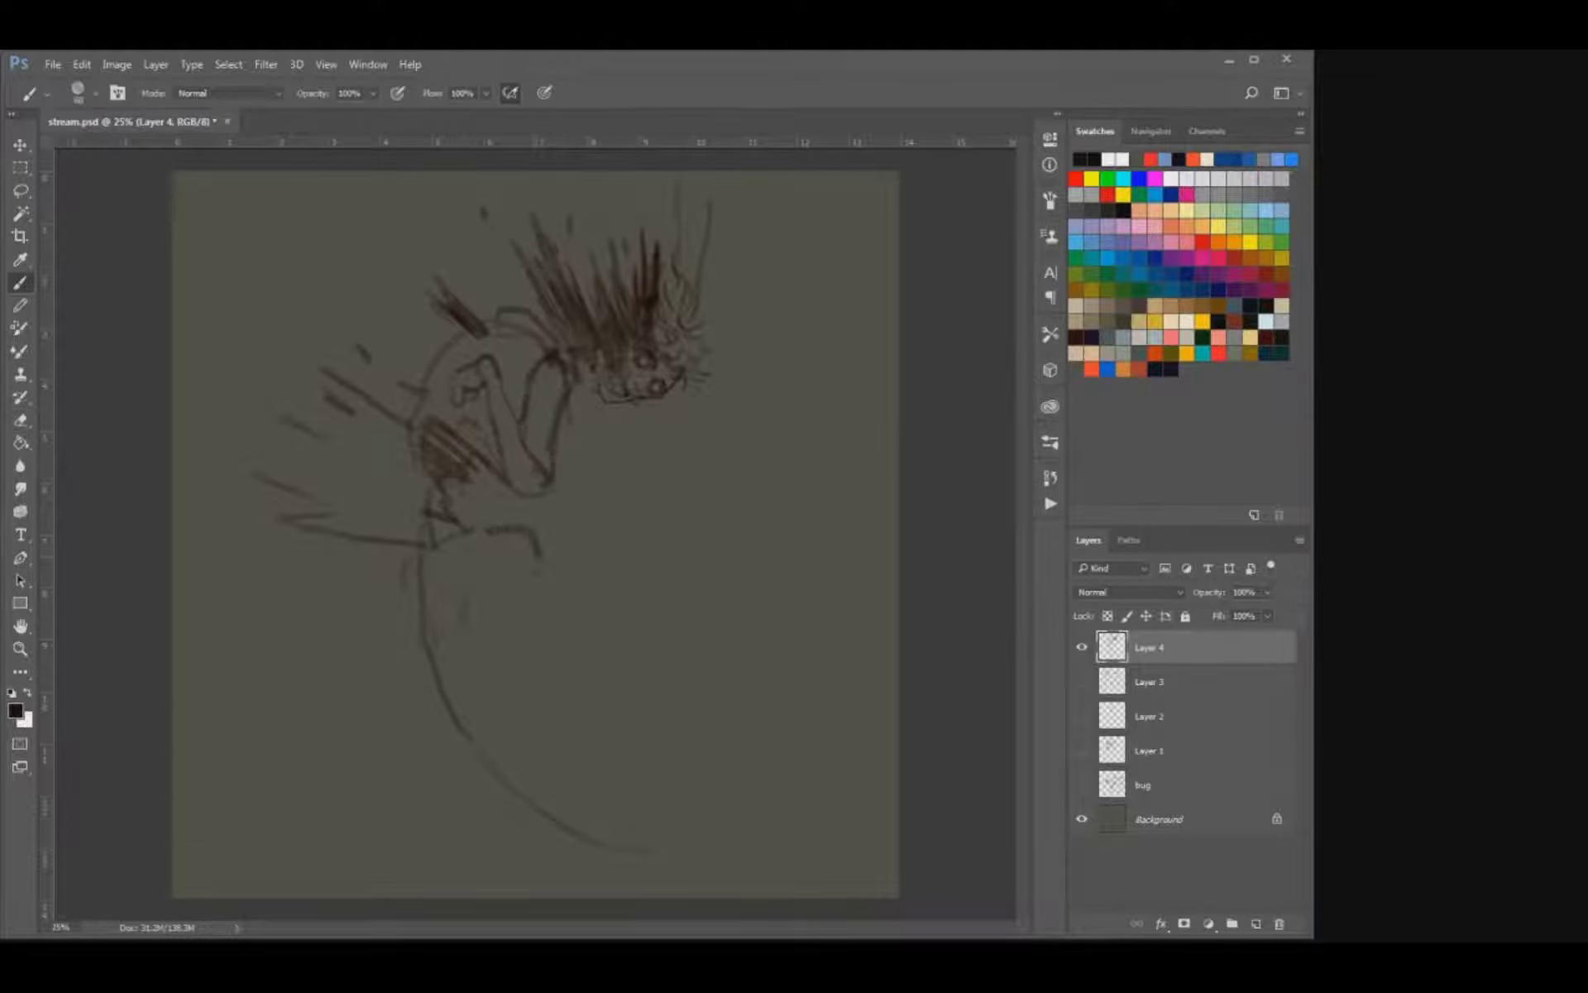
mouse_move(463, 604)
mouse_down()
mouse_move(523, 591)
mouse_move(513, 572)
mouse_up()
mouse_move(529, 572)
mouse_down()
mouse_move(555, 562)
mouse_move(633, 644)
mouse_up()
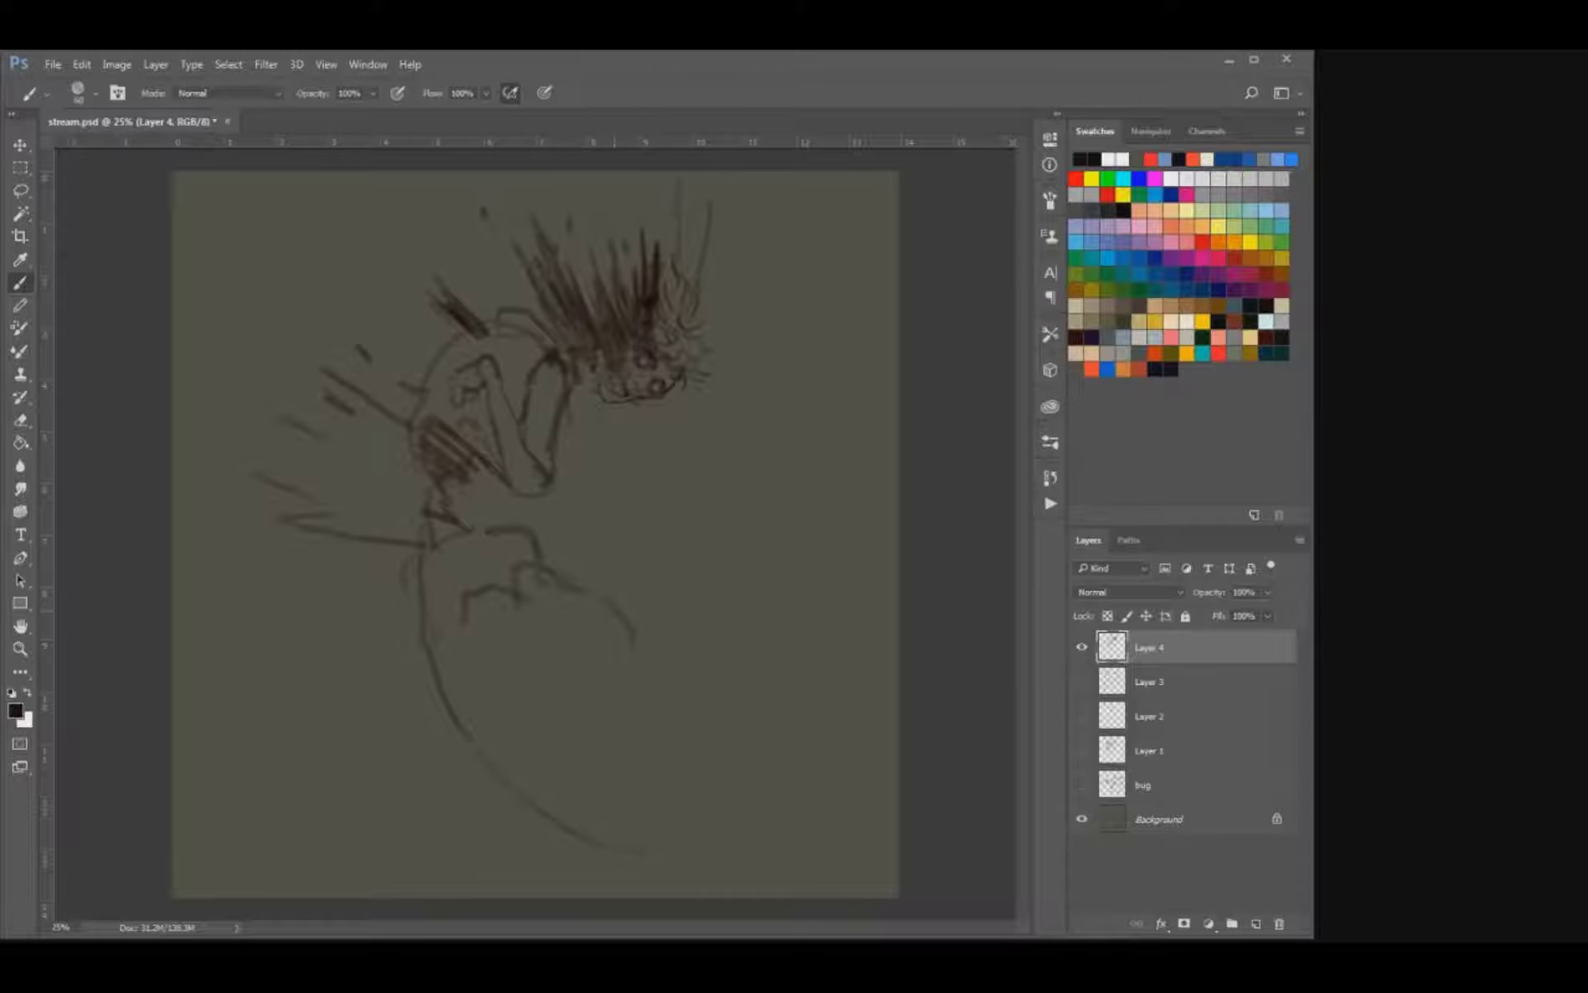
Sketch the far arm bent up behind the back, with a small clawed hand.
mouse_move(390, 351)
mouse_down()
mouse_move(411, 333)
mouse_move(433, 349)
mouse_up()
key(ctrl+z)
key(e)
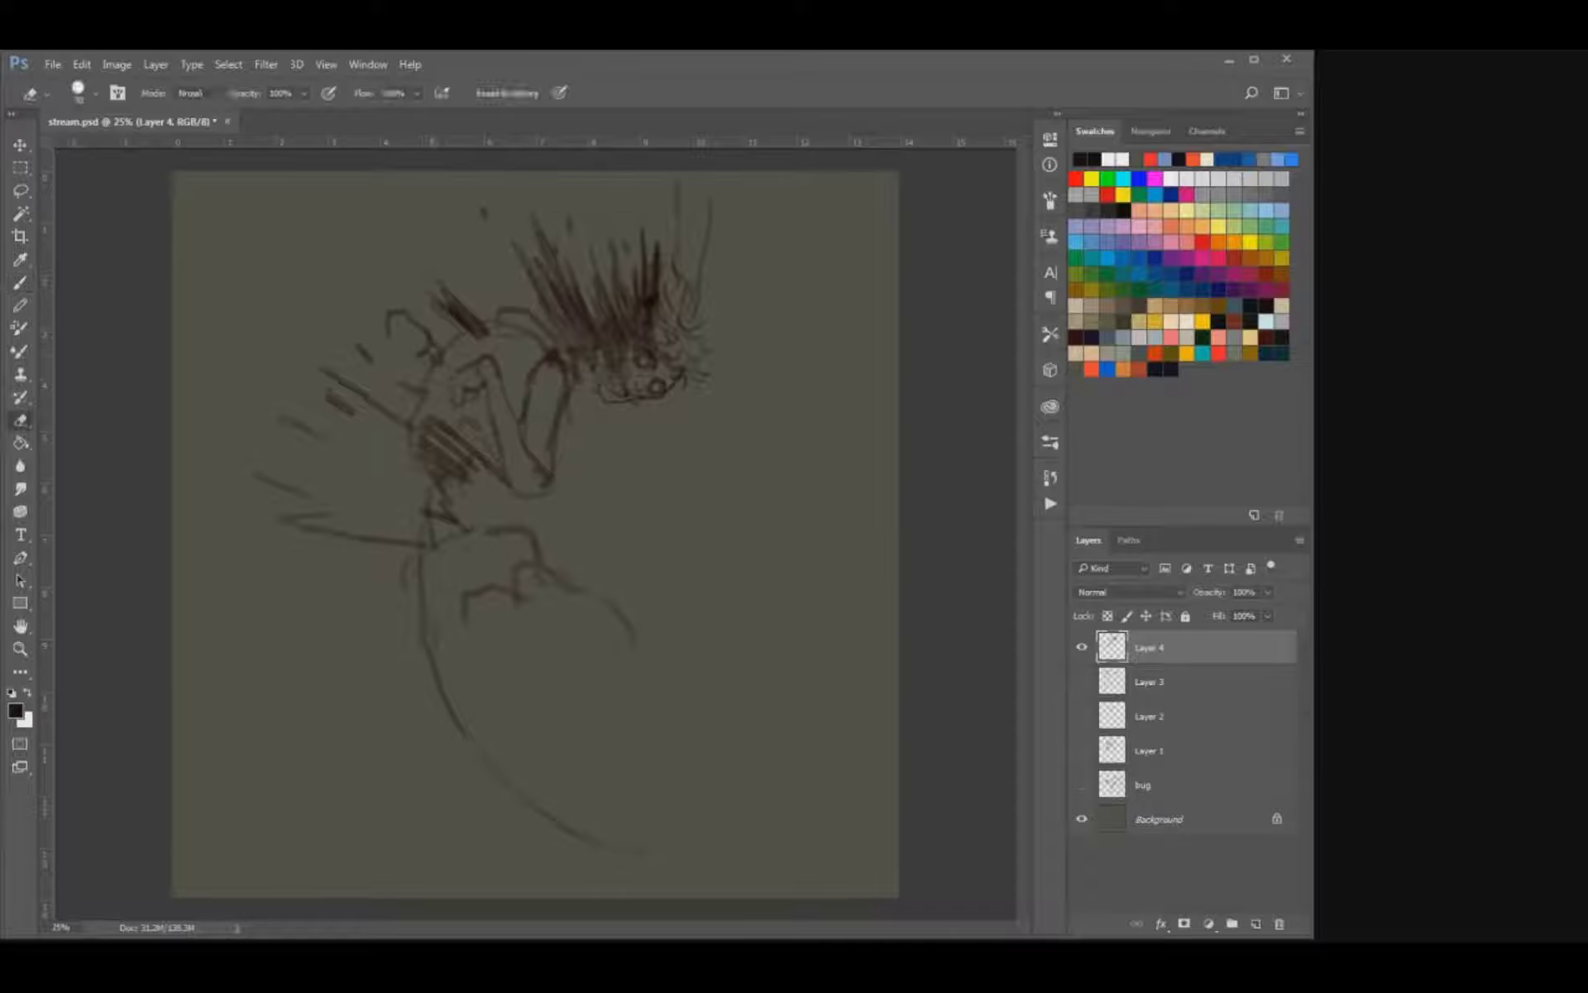
key(b)
drag(416, 353, 404, 360)
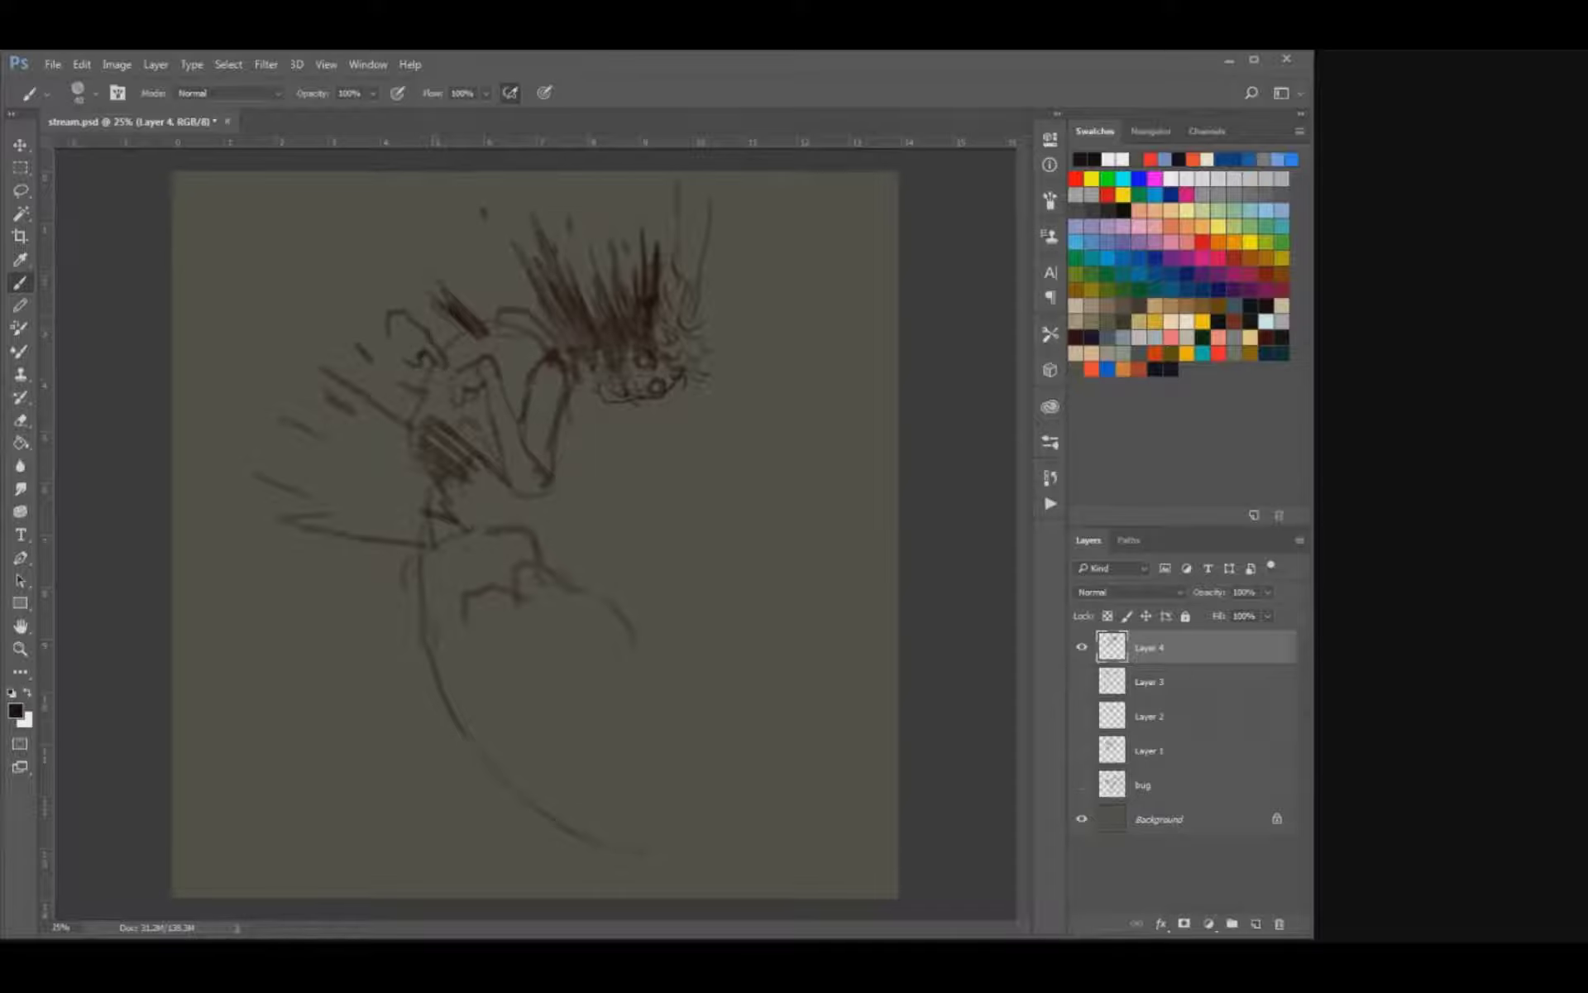
Redraw the near forearm's edges with darker, thinner lines from wrist to elbow.
drag(508, 399, 526, 450)
mouse_move(484, 369)
mouse_down()
mouse_move(503, 359)
mouse_move(475, 373)
mouse_move(495, 359)
mouse_move(483, 393)
mouse_move(521, 491)
mouse_up()
key(e)
key(b)
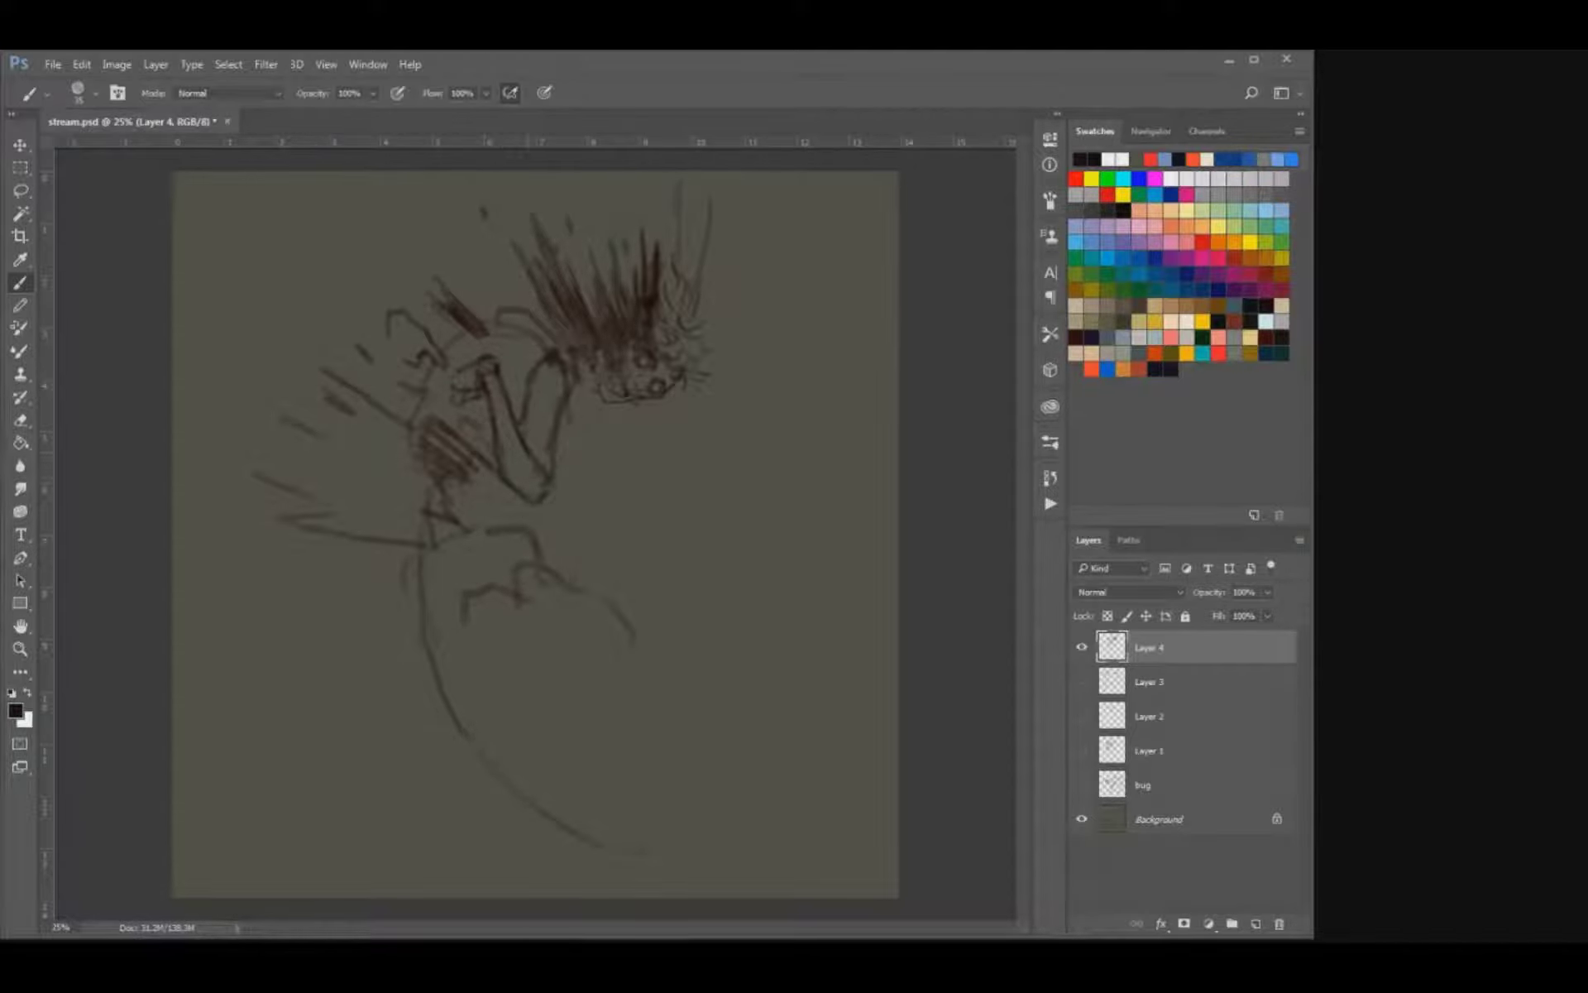
Clean up the upper arm, detail the elbow joint, and darken the shoulder contour.
key(e)
mouse_move(564, 396)
mouse_down()
mouse_move(550, 449)
mouse_move(518, 458)
mouse_up()
key(b)
drag(533, 471, 537, 486)
drag(505, 321, 535, 339)
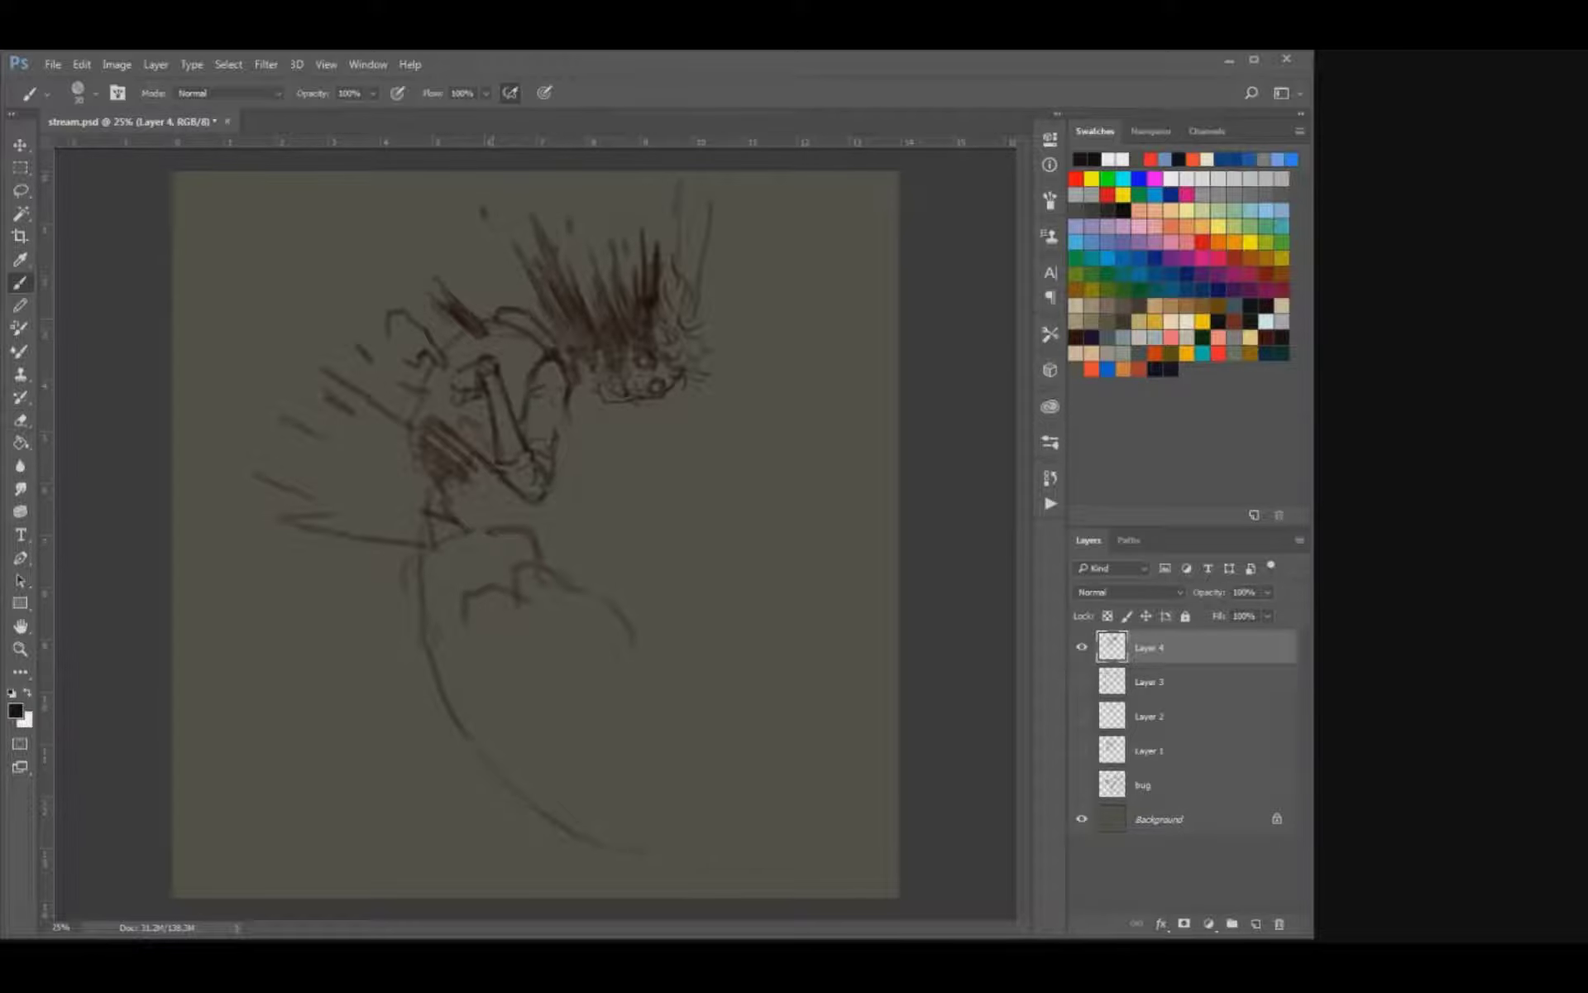
Refine the shoulder line, extend the streaks behind the shoulder and neck, and darken the near hand.
key(e)
key(b)
mouse_move(520, 327)
mouse_down()
mouse_move(543, 315)
mouse_move(498, 330)
mouse_up()
drag(413, 283, 425, 293)
key(ctrl+z)
drag(540, 242, 581, 369)
drag(451, 372, 464, 382)
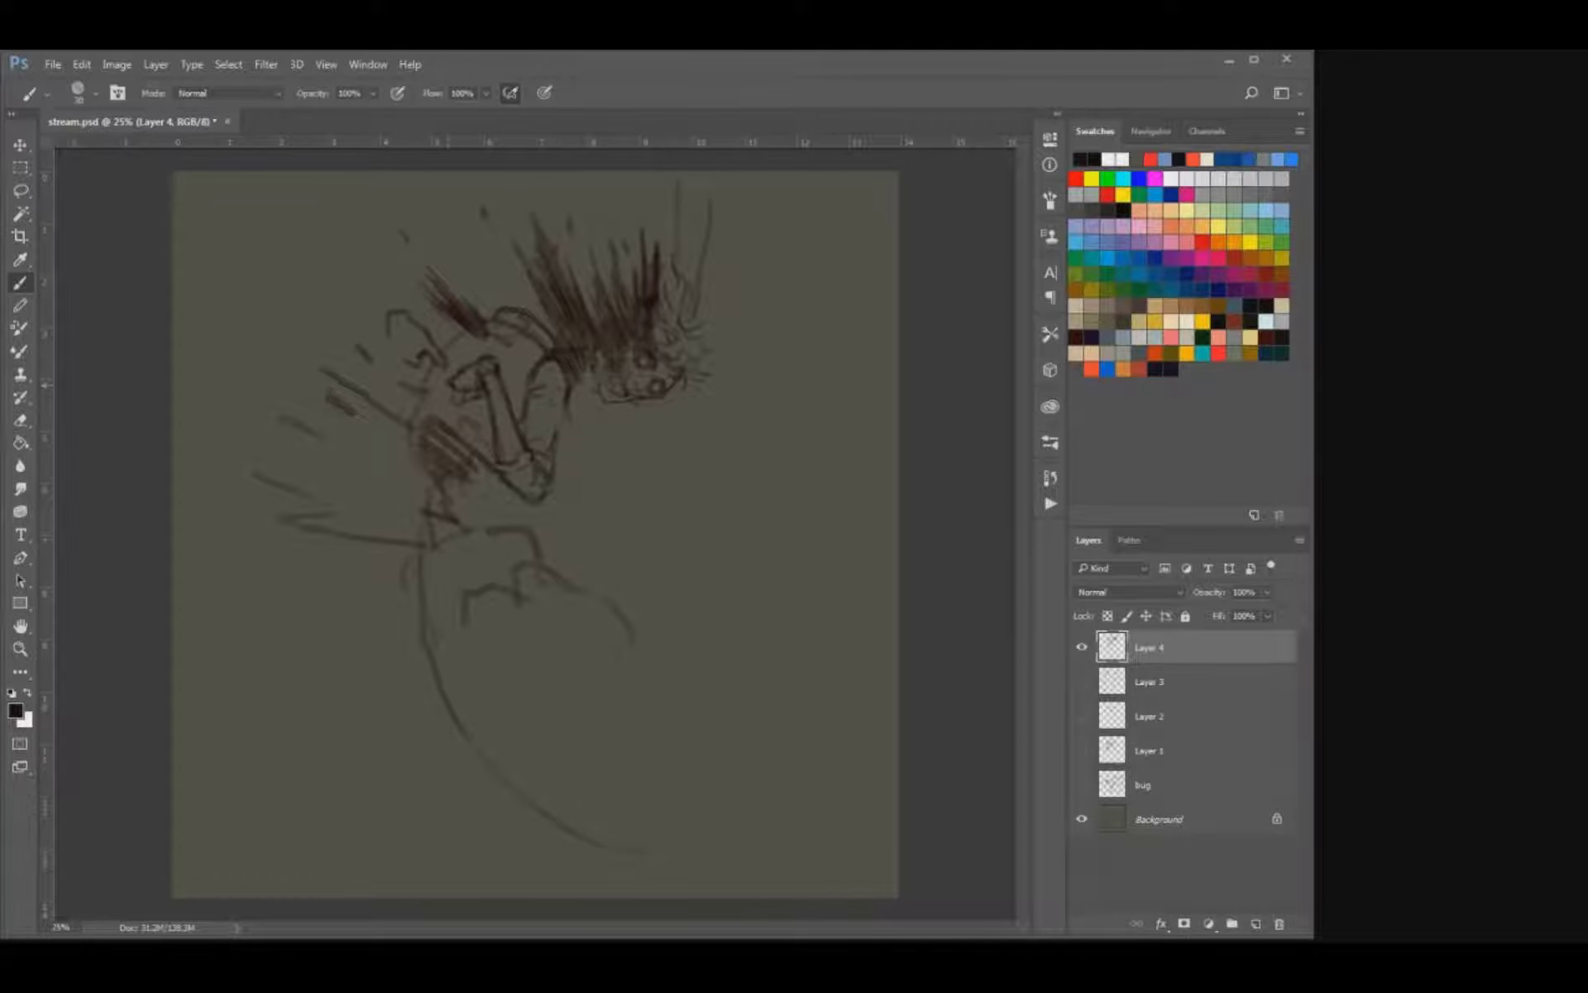
Erase stray lines around the folded near arm and redraw its outer contour with bumpy muscle forms.
key(e)
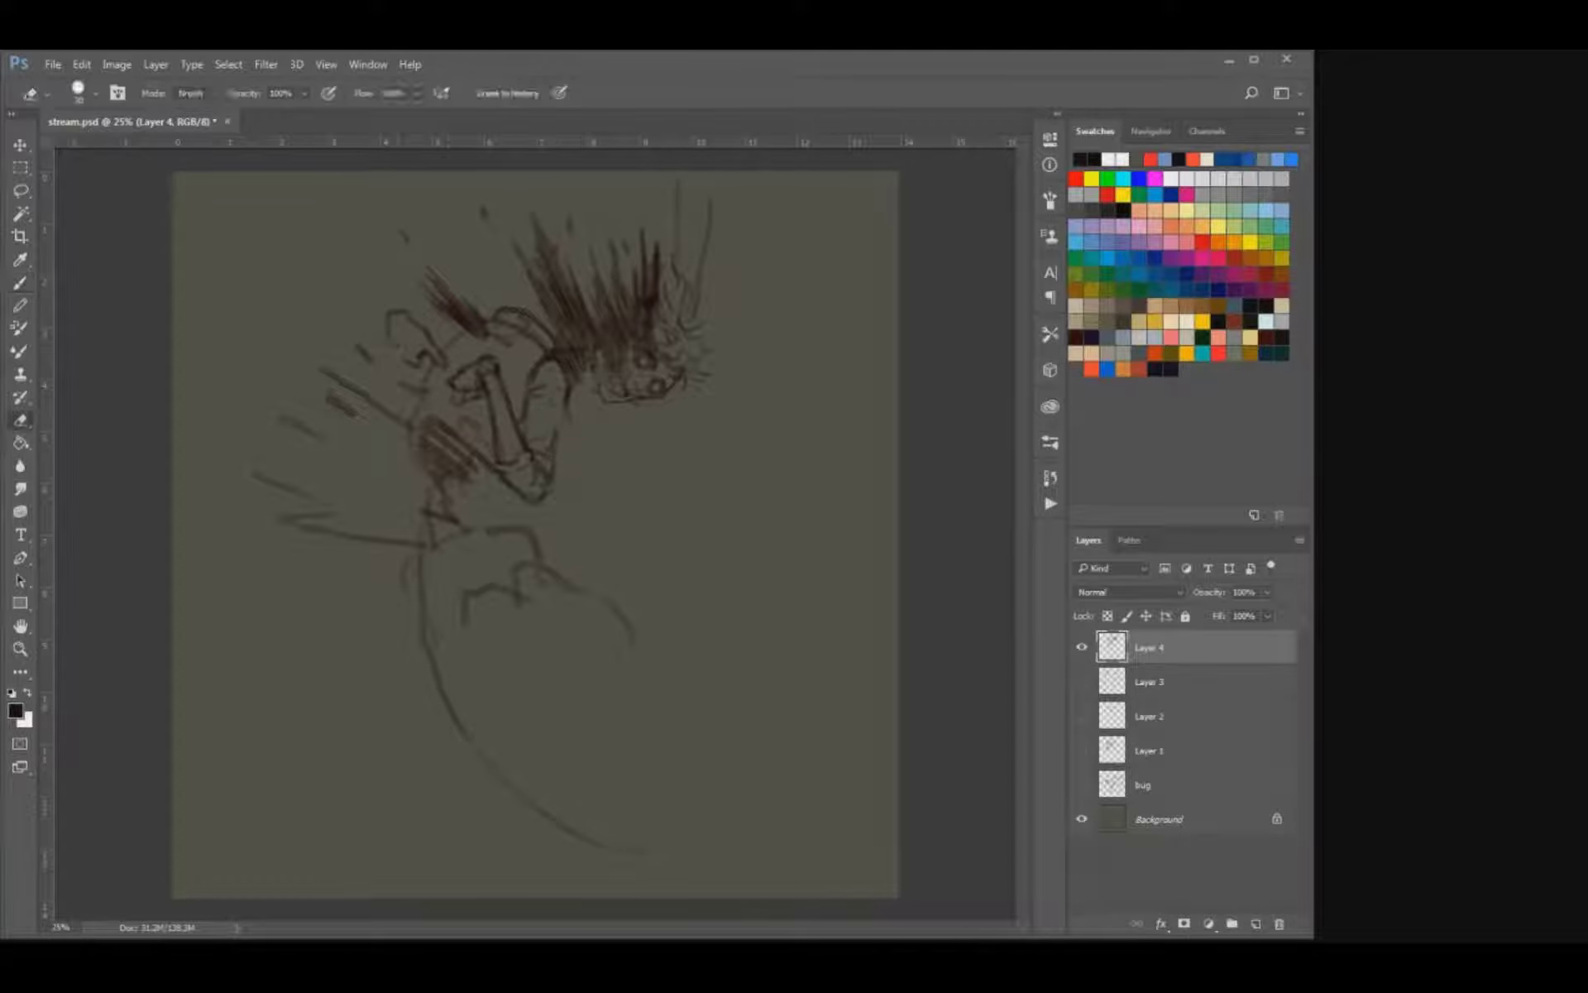
mouse_move(501, 380)
mouse_down()
mouse_move(501, 455)
mouse_move(563, 449)
mouse_up()
key(b)
key(e)
key(b)
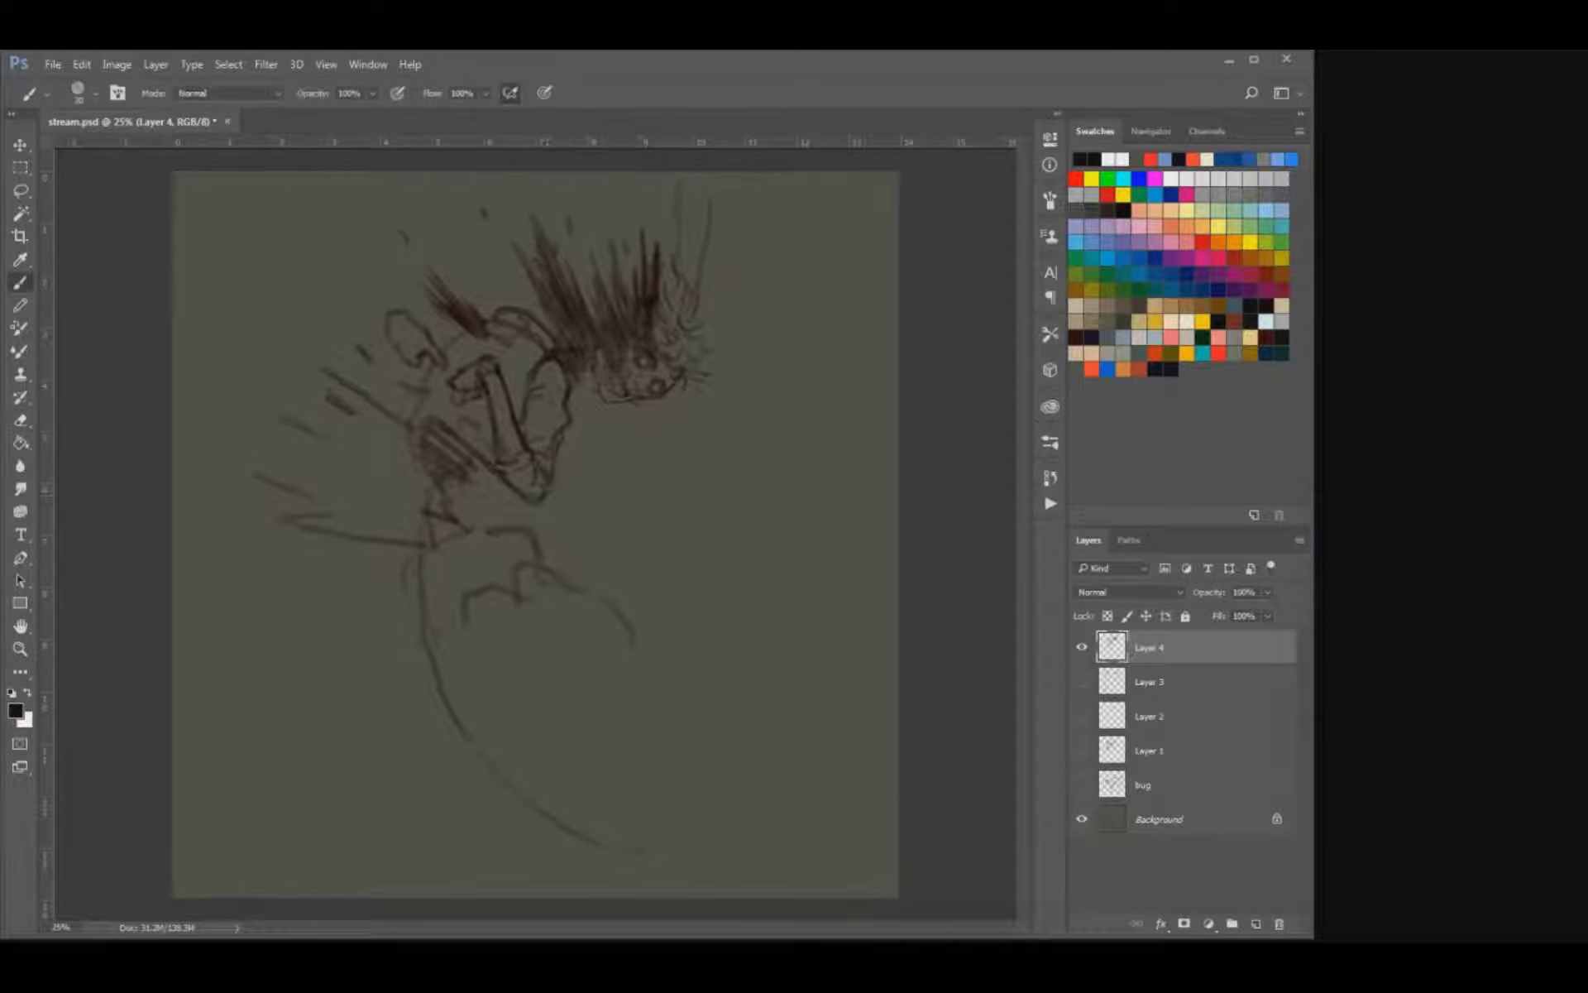
Clean up the near hand with the eraser and redraw its fingers and the far arm's elbow outline.
key(e)
drag(455, 402, 485, 400)
key(b)
key(e)
drag(439, 351, 446, 367)
key(b)
drag(398, 306, 382, 333)
key(e)
key(b)
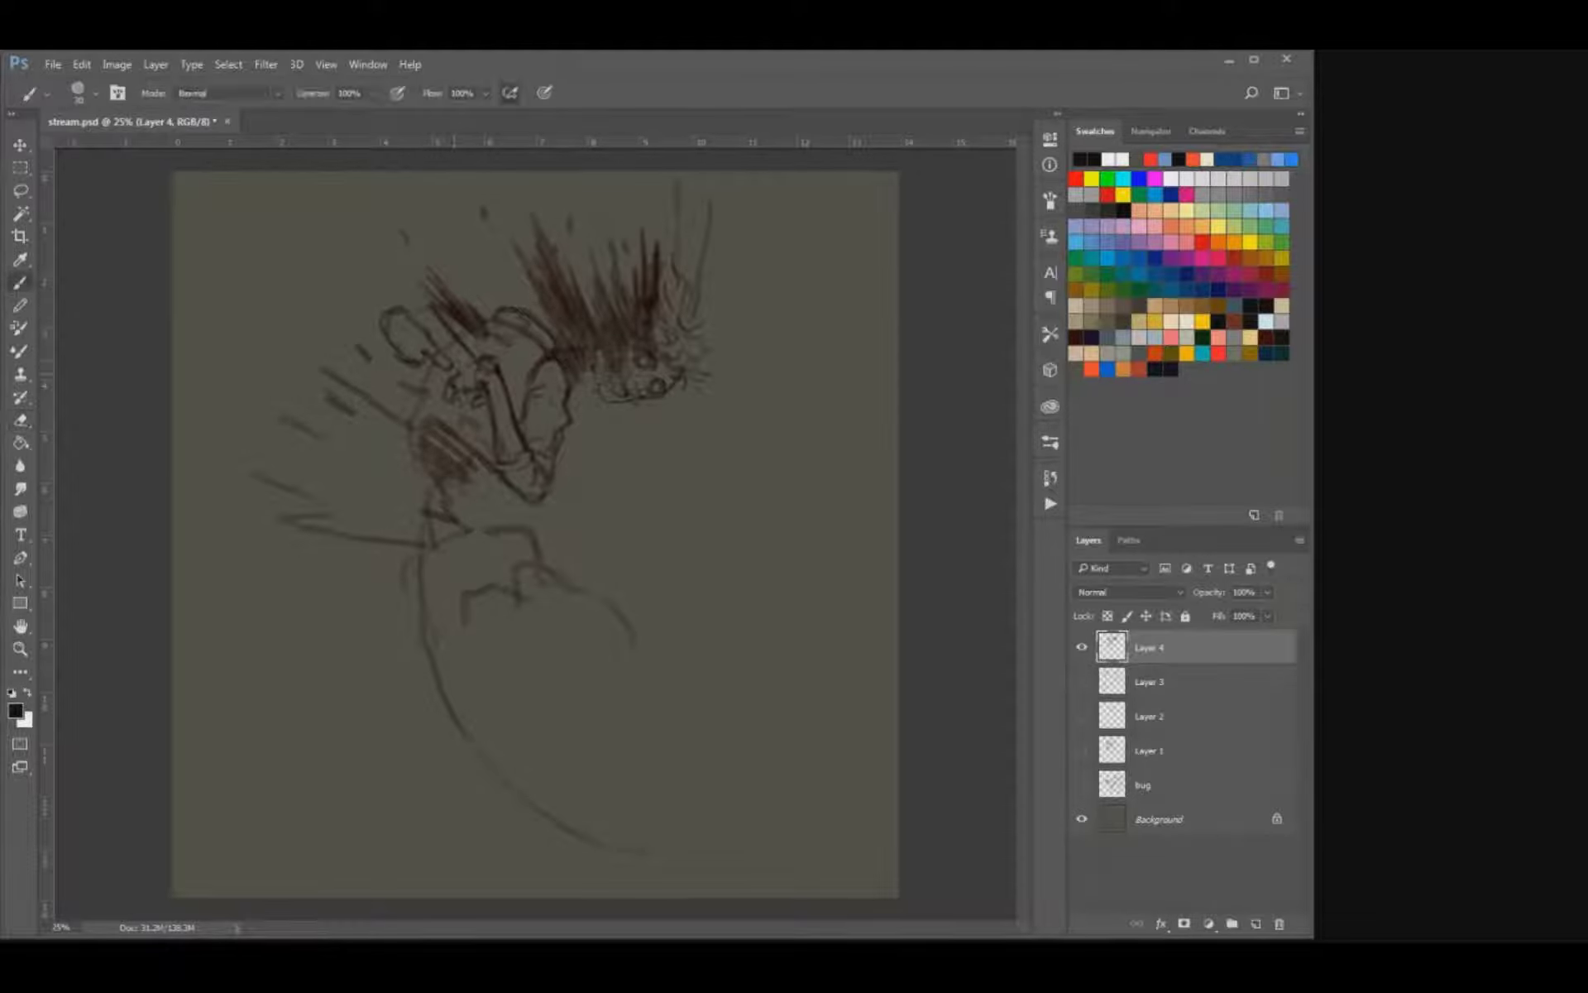
Add detail lines to the folded near arm and shade the gap between its elbow and the upper back.
drag(425, 367, 439, 358)
key(e)
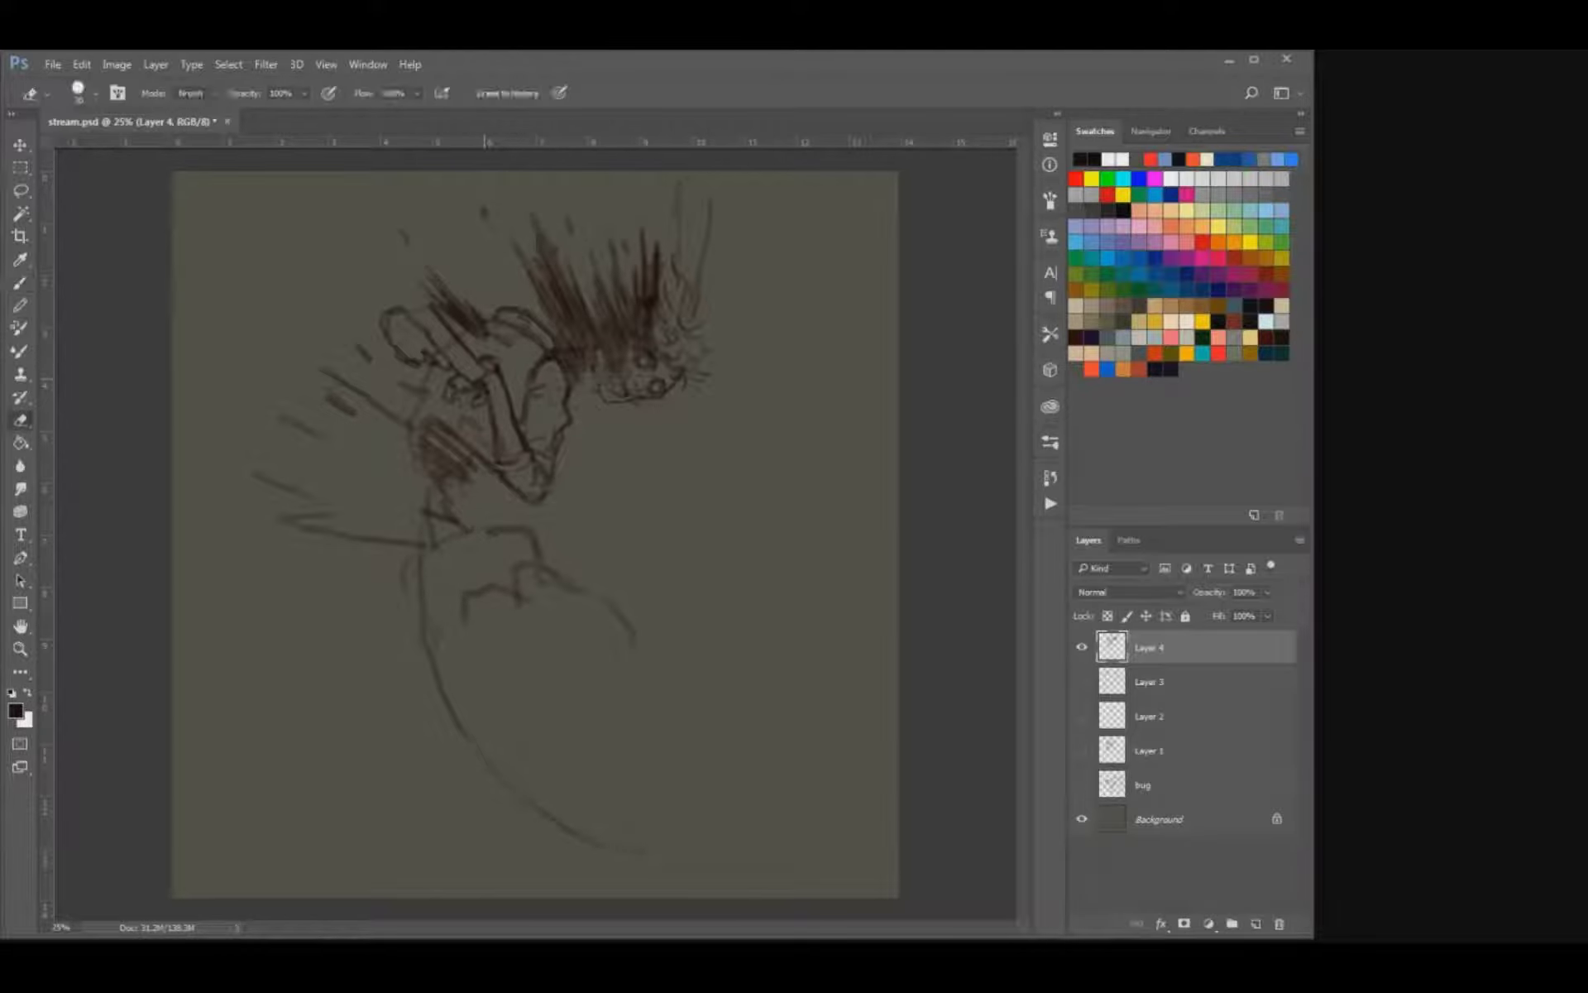
key(b)
drag(386, 364, 395, 348)
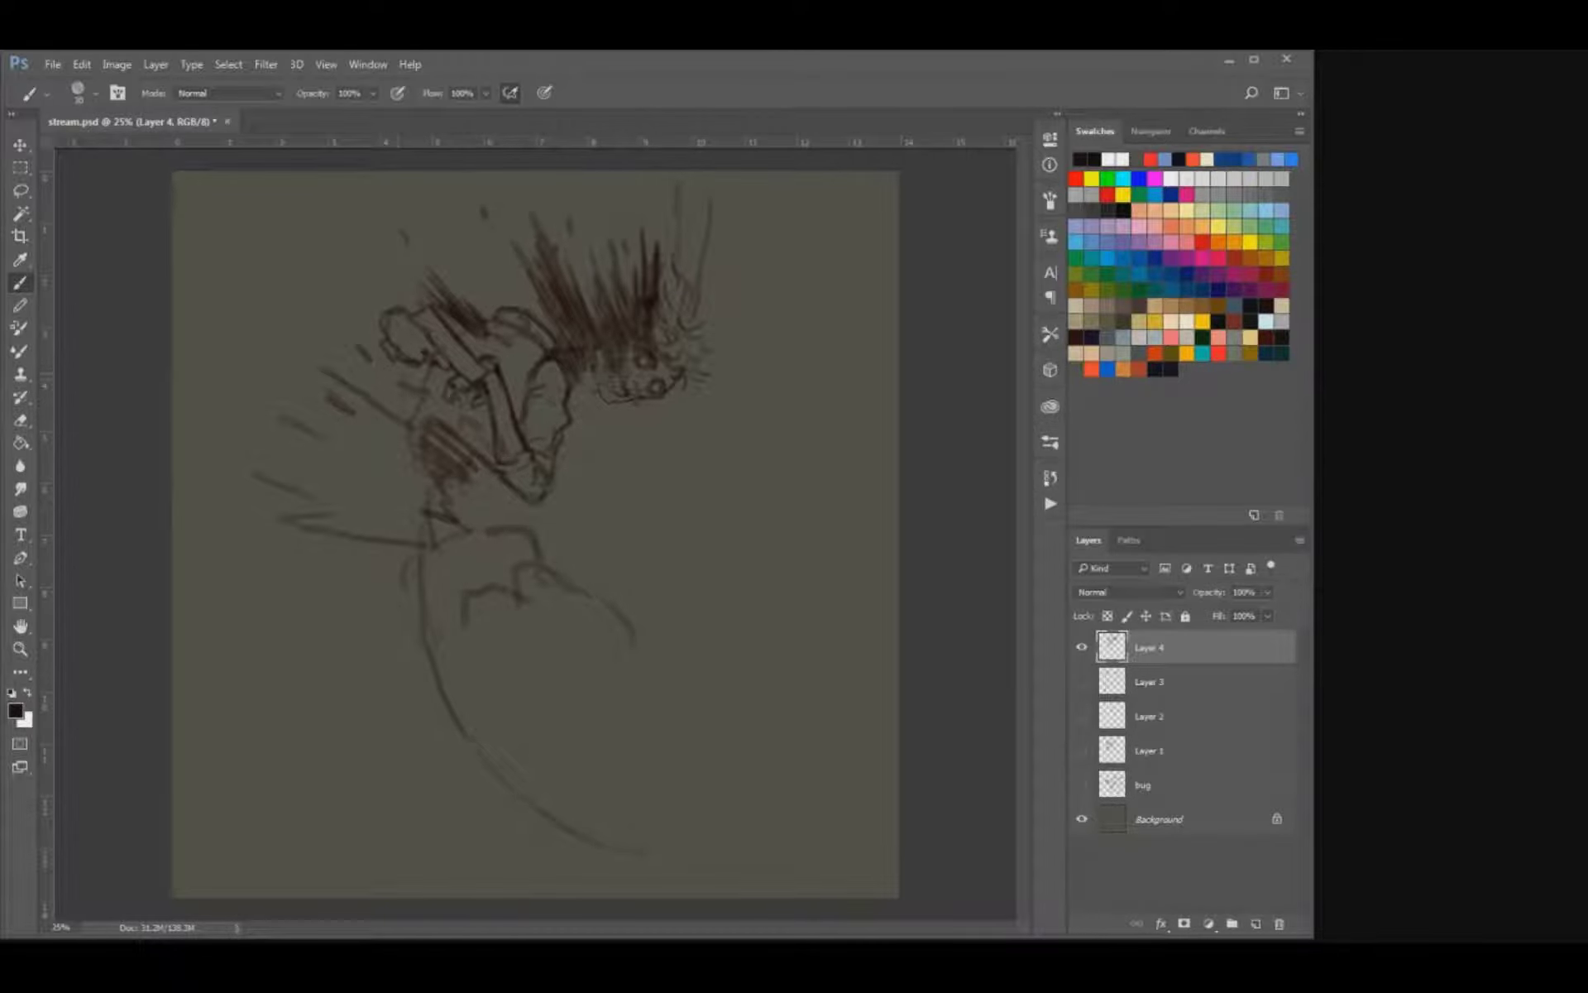
drag(398, 373, 407, 403)
drag(465, 367, 435, 326)
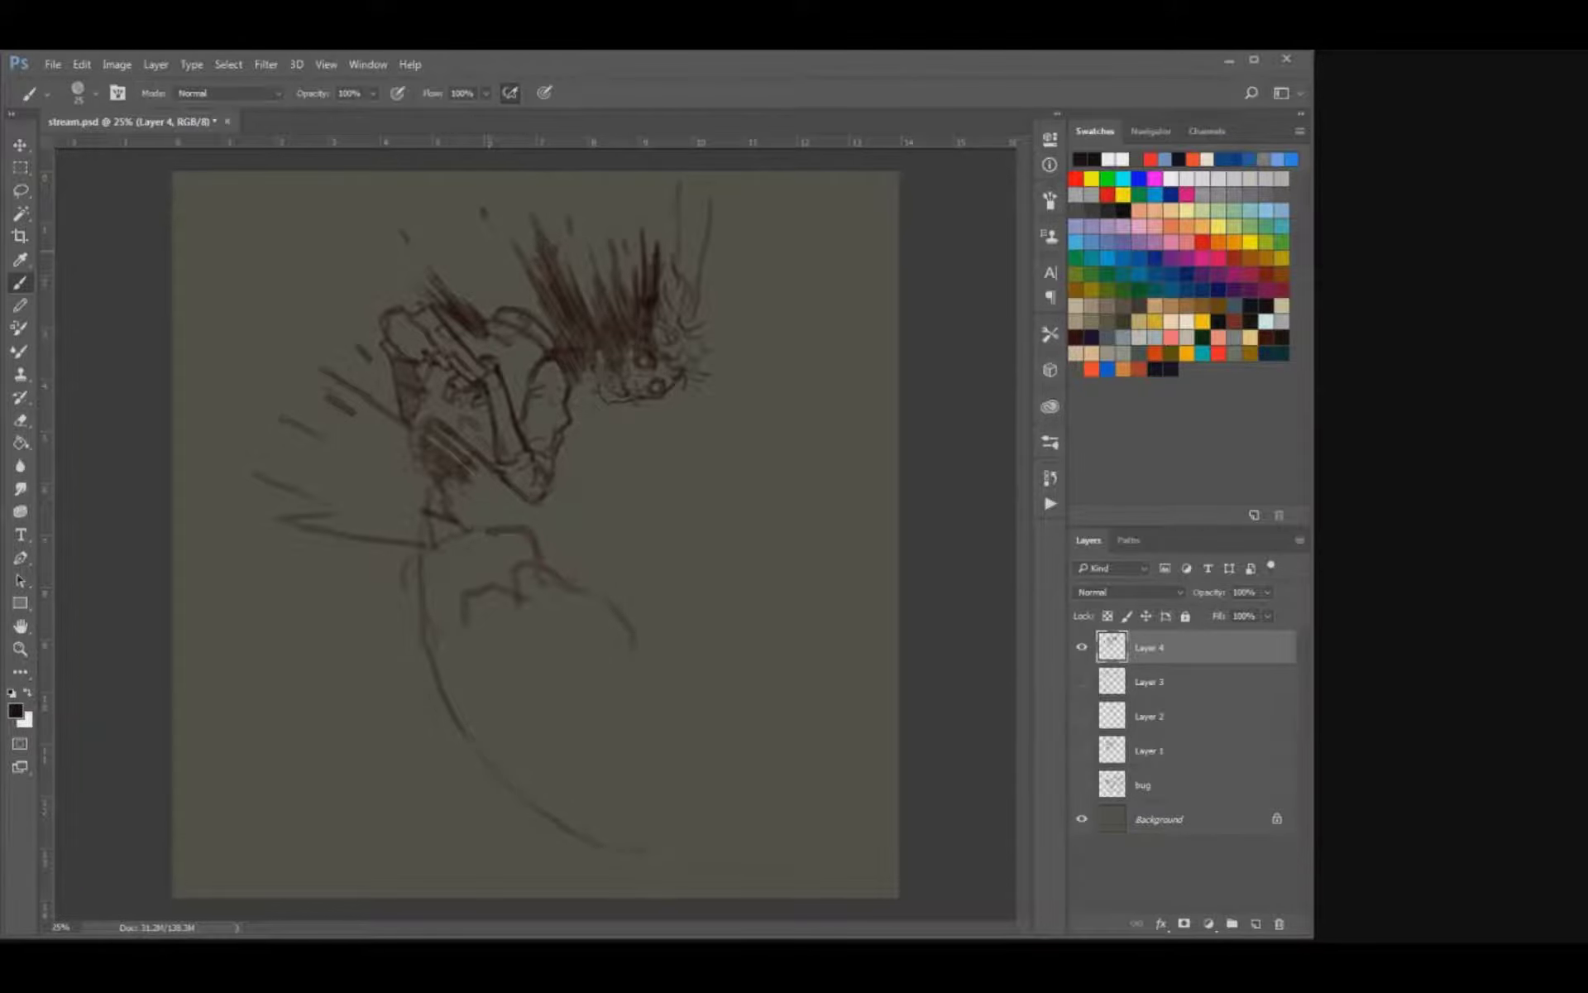
Clean up the lines around the near hand and strengthen the curved contour beneath the folded arm.
key(ctrl+plus)
mouse_move(488, 250)
mouse_down()
mouse_move(572, 426)
mouse_move(603, 452)
mouse_up()
key(e)
key(b)
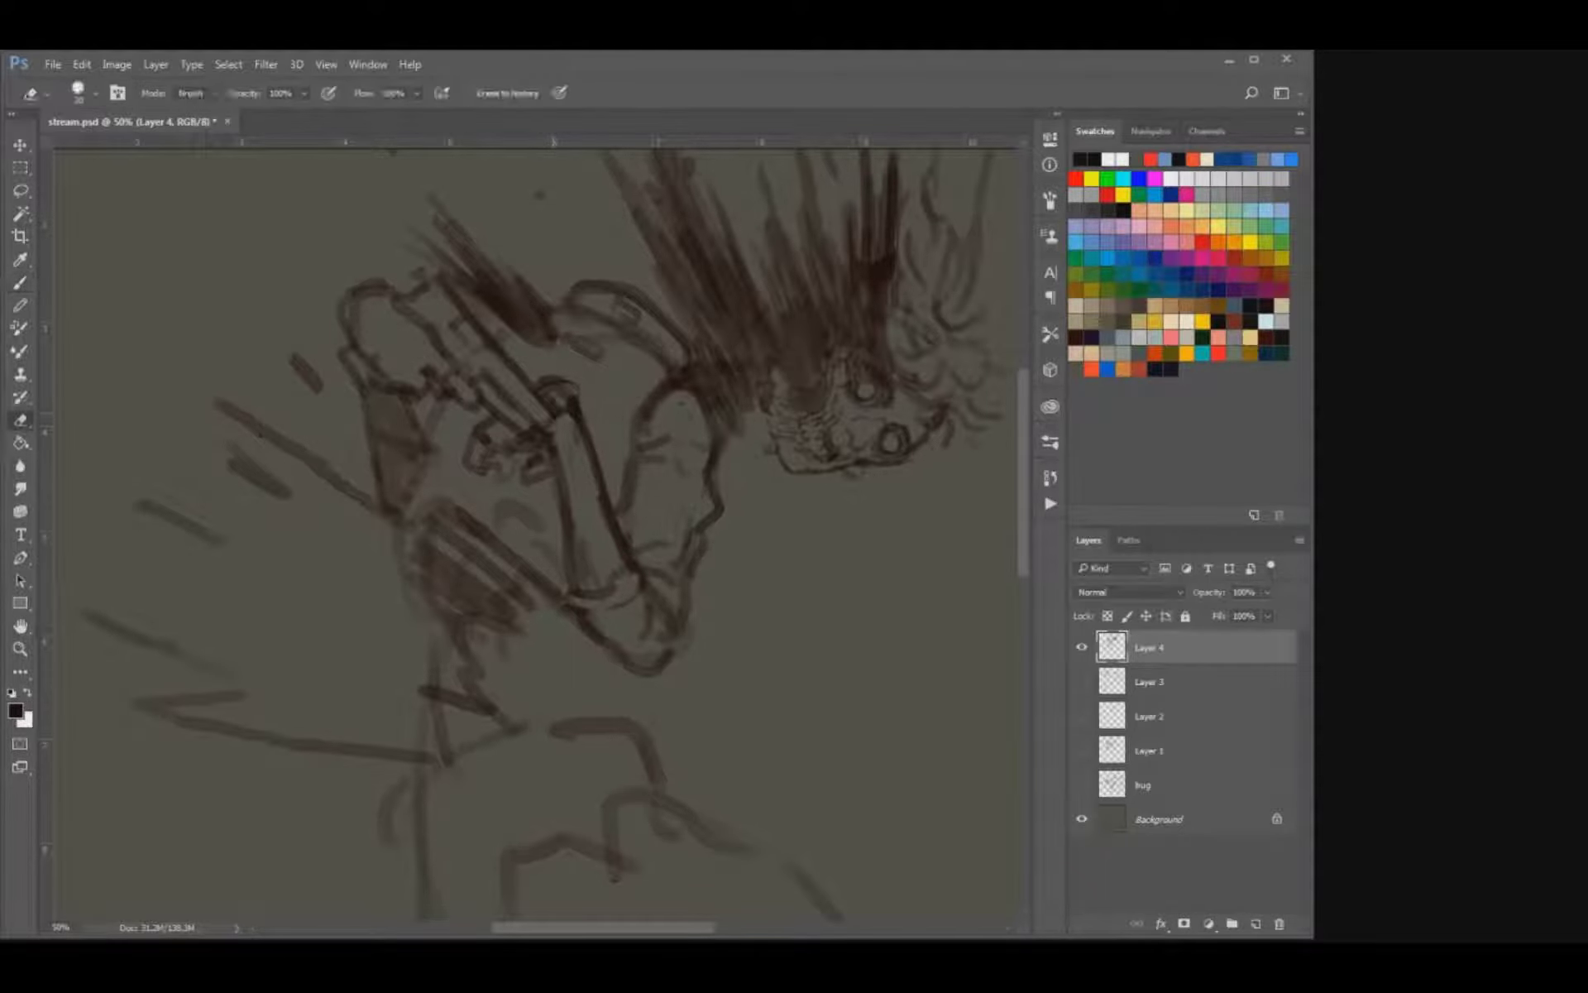
key(e)
key(b)
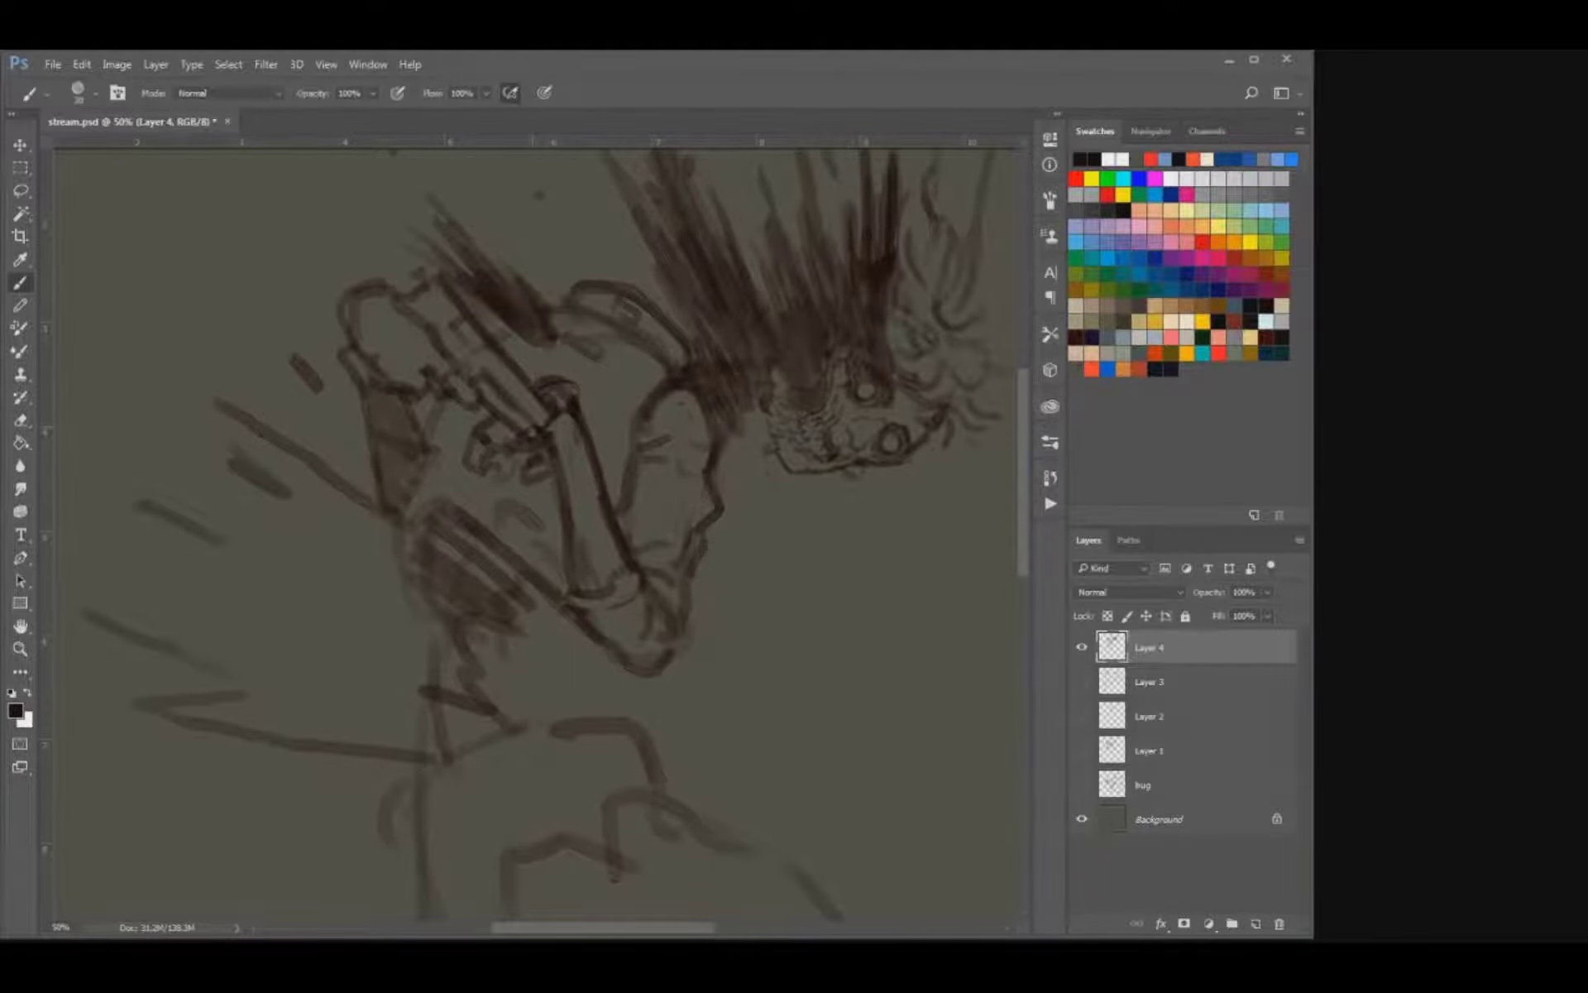
mouse_move(442, 395)
mouse_down()
mouse_move(408, 469)
mouse_move(419, 453)
mouse_up()
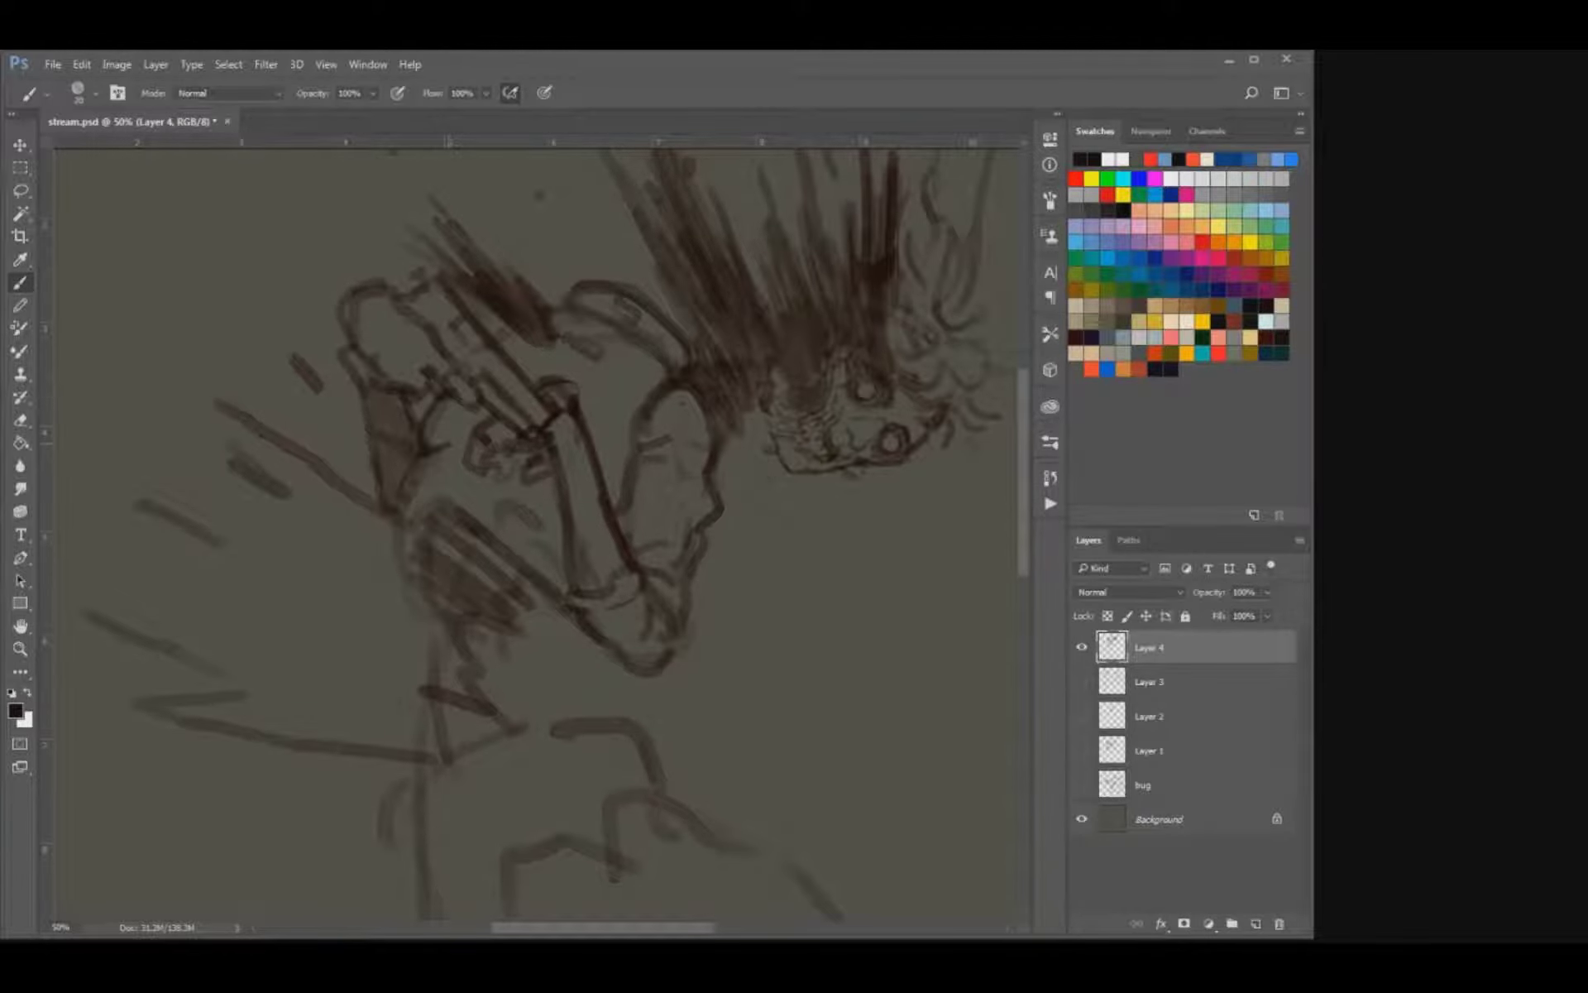
drag(648, 384, 666, 360)
key(ctrl+minus)
key(ctrl+minus)
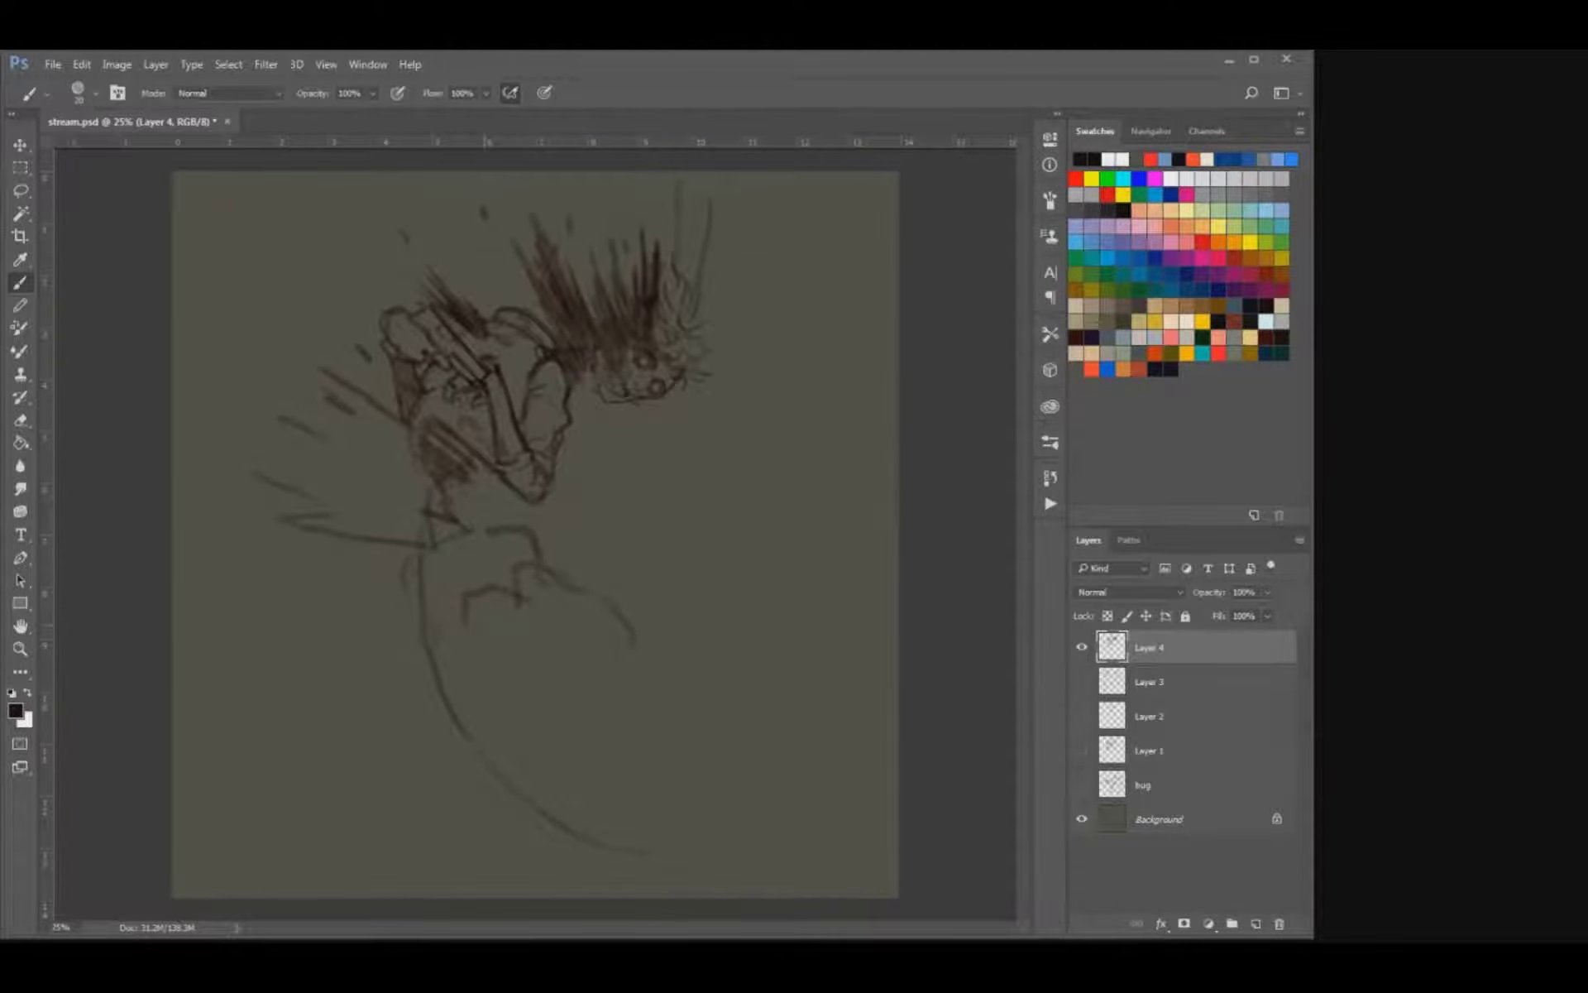
Erase the old curved lower-body guideline and the rough lines below the hip with an enlarged eraser.
key(e)
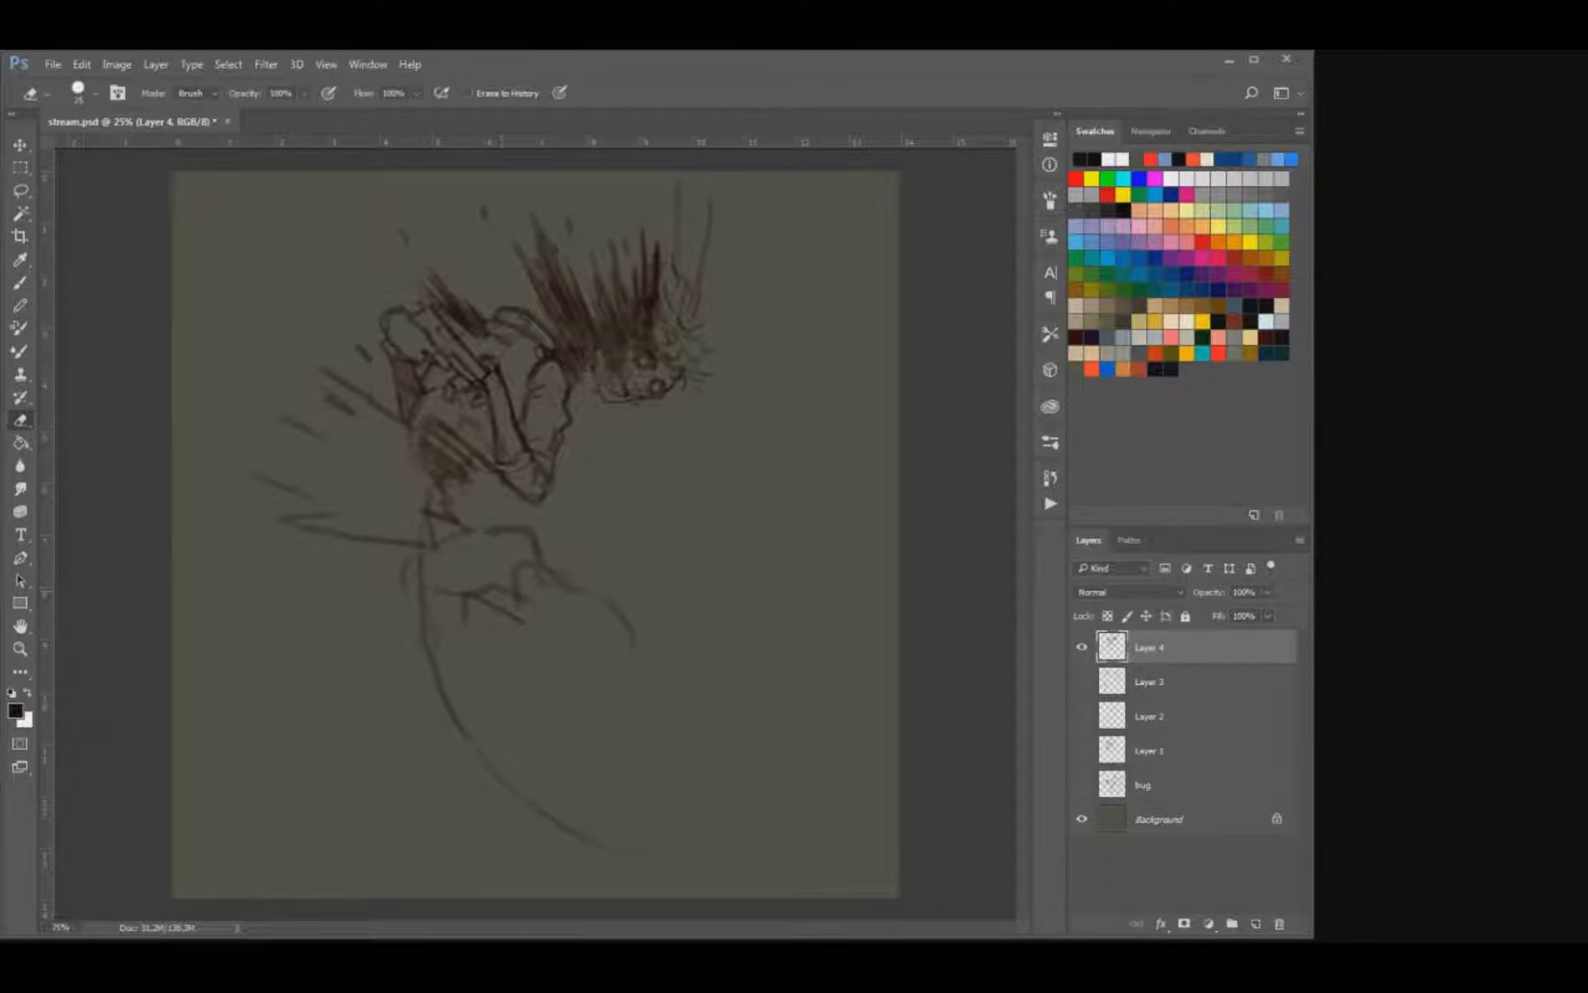
mouse_move(464, 608)
mouse_down()
mouse_move(534, 579)
mouse_move(484, 600)
mouse_up()
key(b)
key(e)
key(bracketright)
key(bracketright)
key(bracketright)
key(bracketright)
key(bracketright)
drag(633, 643, 573, 630)
drag(430, 625, 603, 845)
Sketch the near thigh down to a bent knee, add the far leg as a torn stump, and mark short streaks behind the thigh.
key(b)
drag(490, 600, 501, 616)
drag(426, 610, 472, 678)
drag(502, 614, 529, 735)
mouse_move(569, 674)
mouse_down()
mouse_move(594, 739)
mouse_move(566, 784)
mouse_up()
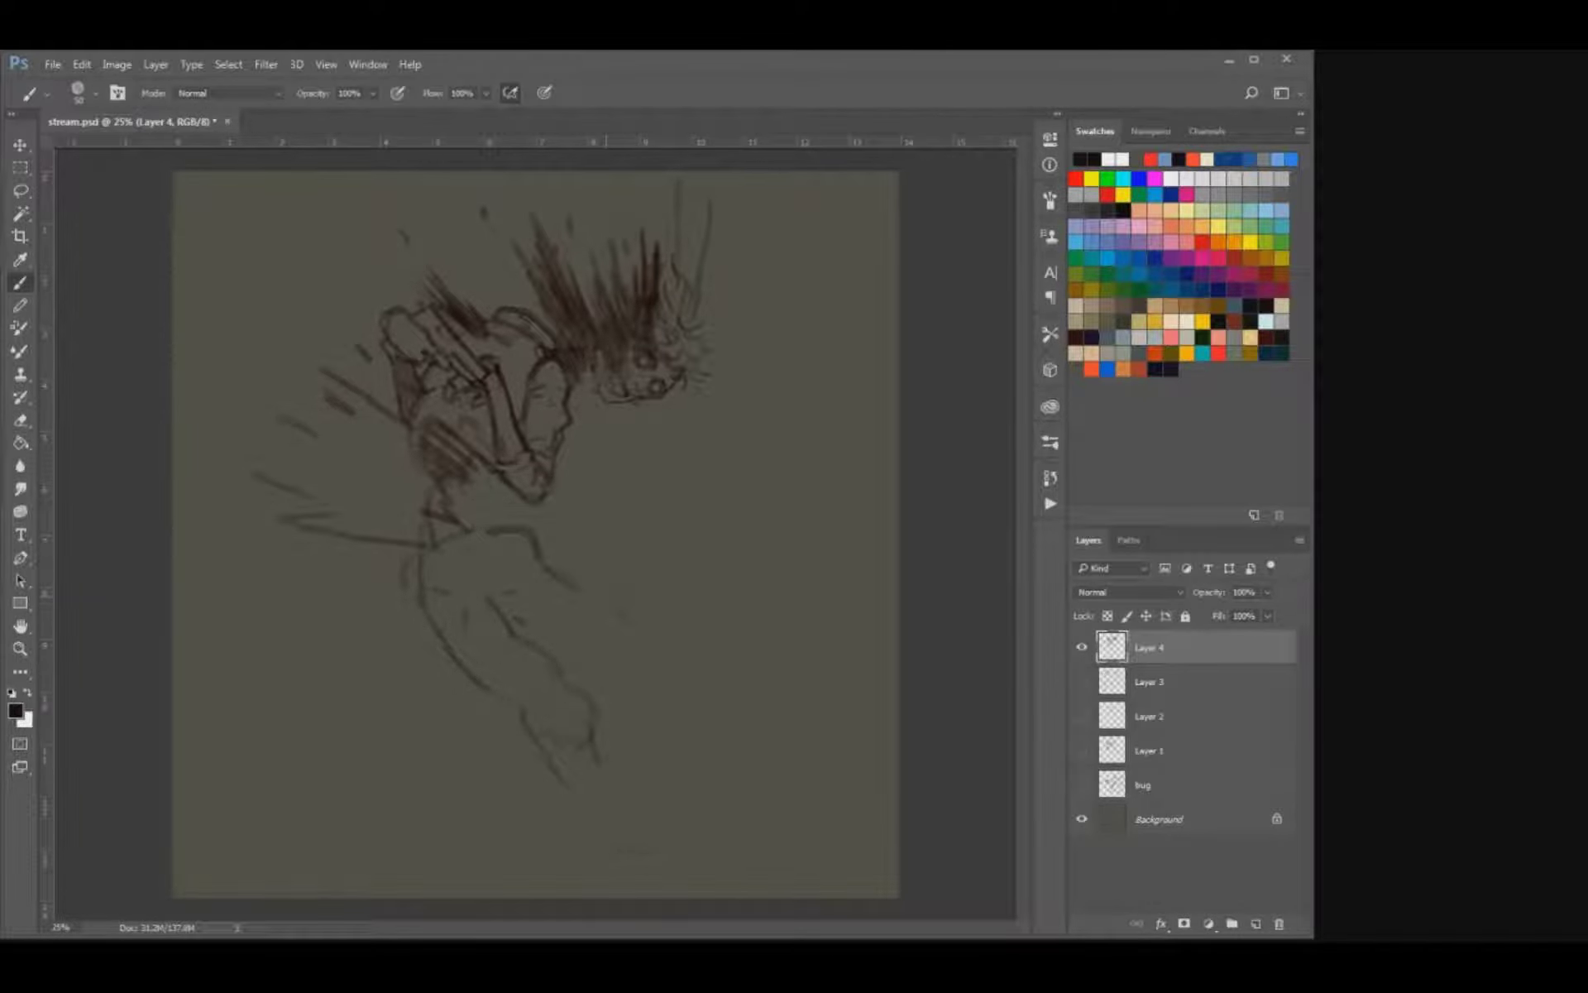
mouse_move(583, 591)
mouse_down()
mouse_move(610, 597)
mouse_move(640, 639)
mouse_up()
mouse_move(596, 637)
mouse_down()
mouse_move(565, 641)
mouse_move(637, 638)
mouse_up()
mouse_move(584, 650)
mouse_down()
mouse_move(500, 674)
mouse_move(515, 722)
mouse_up()
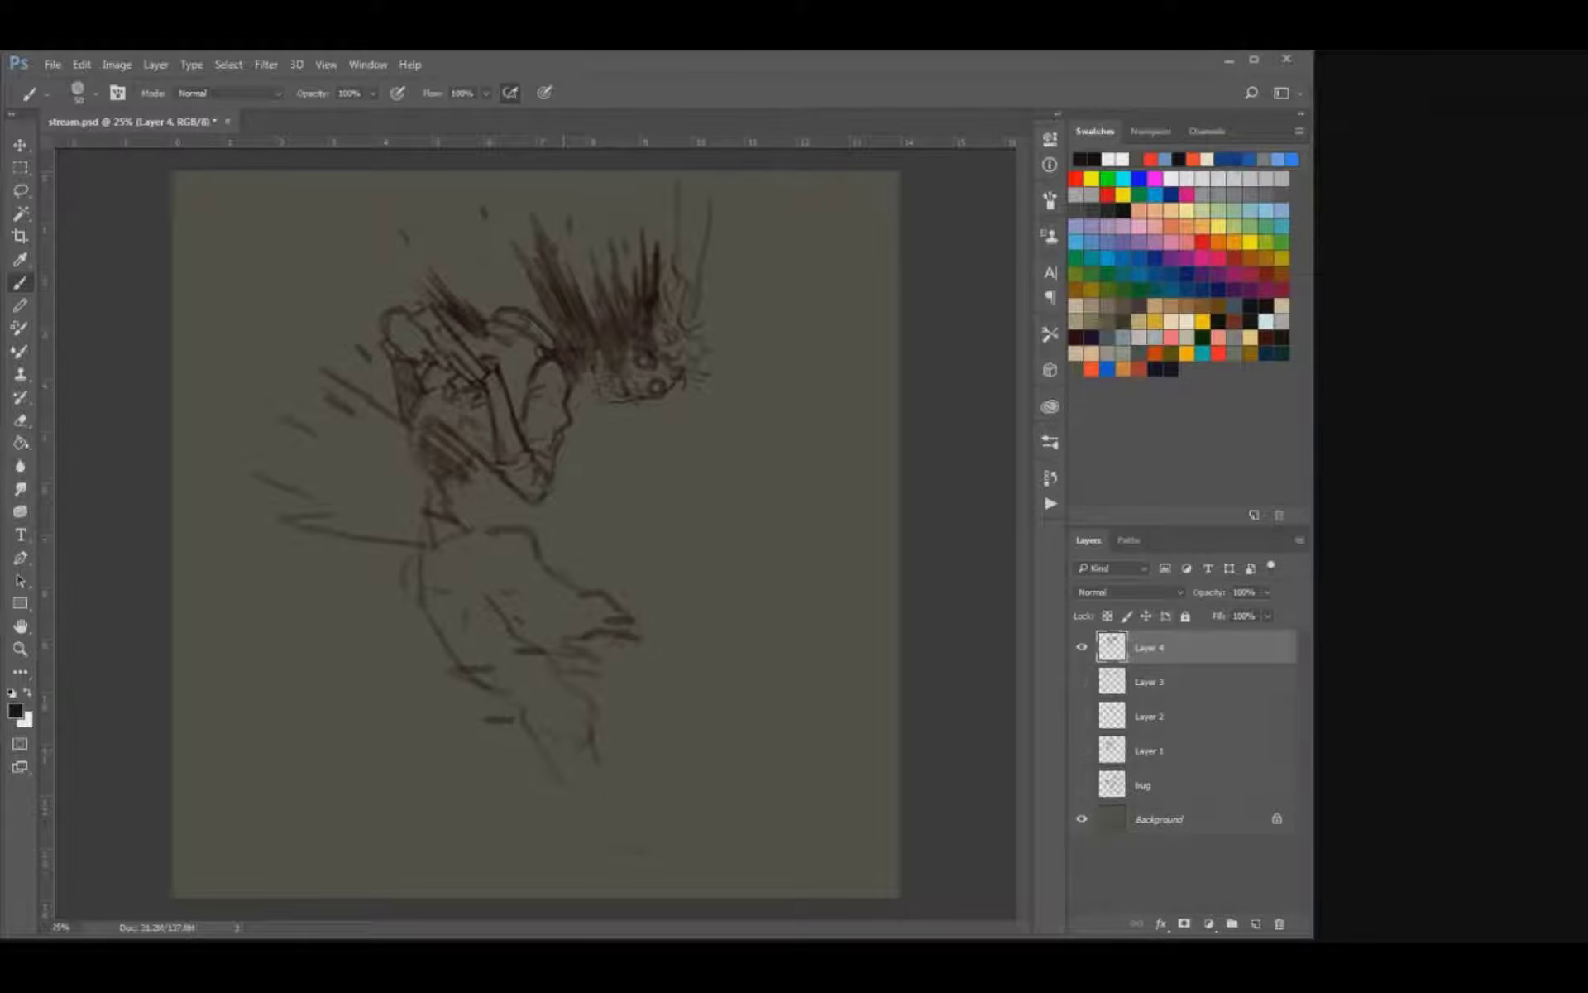
mouse_move(606, 744)
mouse_down()
mouse_move(588, 792)
mouse_move(616, 837)
mouse_up()
drag(621, 800, 643, 837)
key(e)
drag(611, 780, 628, 818)
key(b)
mouse_move(571, 688)
mouse_down()
mouse_move(604, 724)
mouse_move(620, 784)
mouse_up()
drag(606, 725, 665, 783)
key(ctrl+alt+z)
key(ctrl+alt+z)
key(ctrl+alt+z)
Draw the near lower leg extending horizontally from the knee and reshape its upturned foot.
mouse_move(507, 777)
mouse_down()
mouse_move(613, 780)
mouse_move(688, 744)
mouse_move(765, 748)
mouse_move(766, 645)
mouse_up()
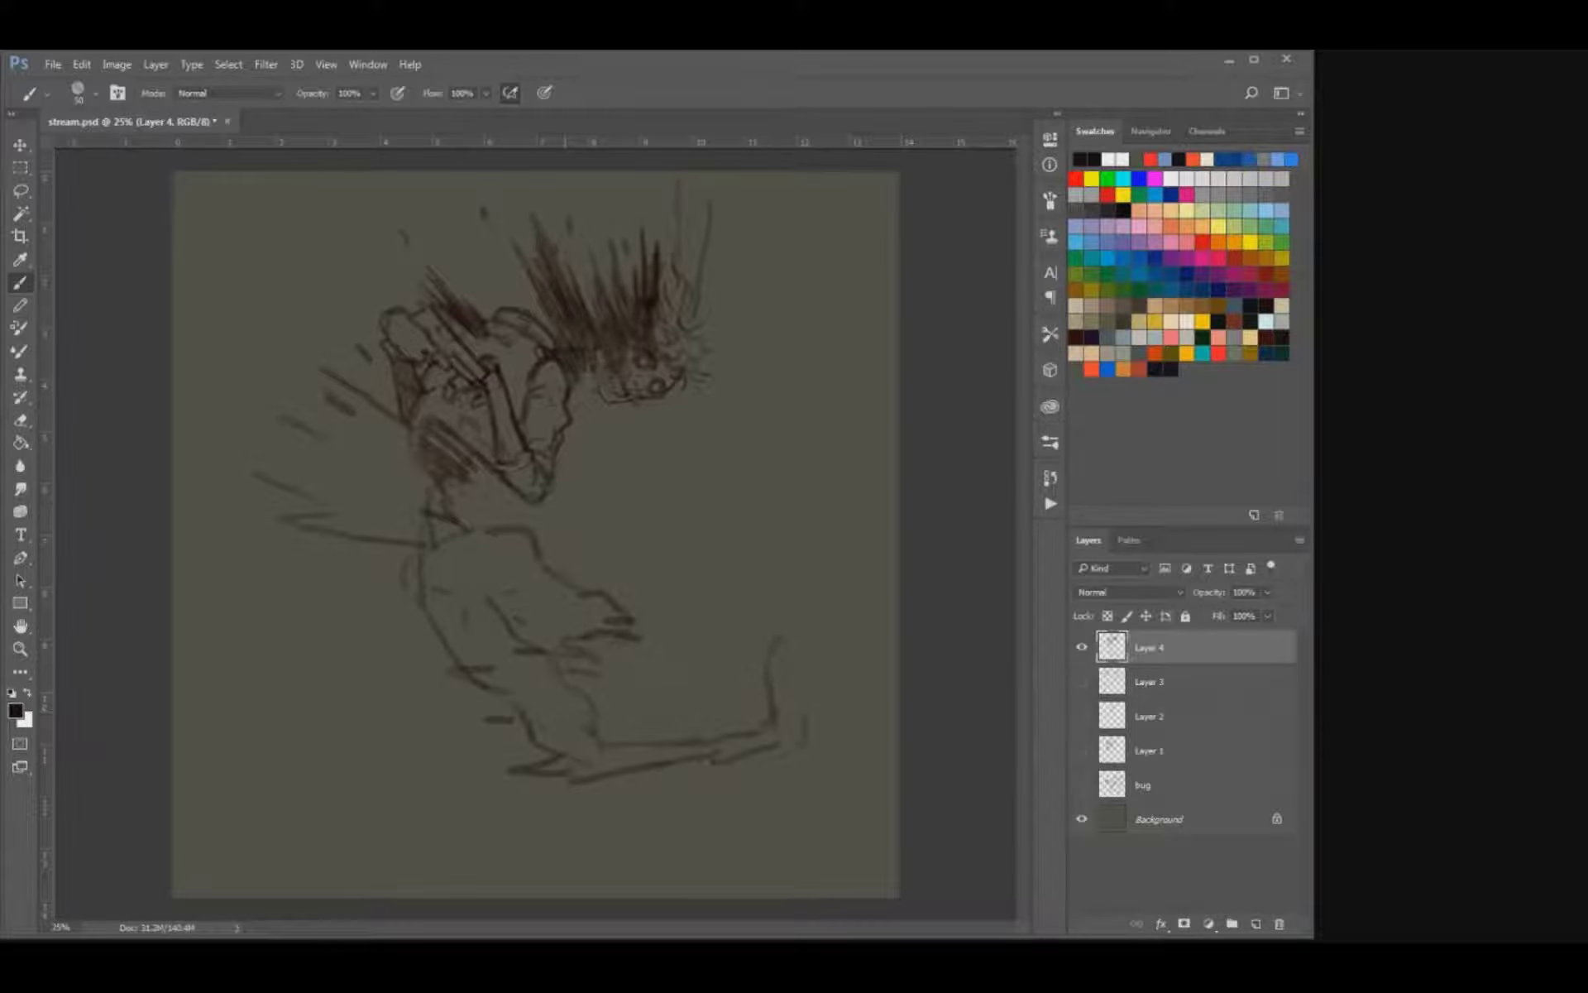
key(e)
drag(776, 641, 776, 721)
mouse_move(804, 716)
mouse_down()
mouse_move(802, 746)
mouse_move(780, 693)
mouse_move(789, 714)
mouse_up()
key(b)
mouse_move(780, 693)
mouse_down()
mouse_move(790, 653)
mouse_move(805, 690)
mouse_move(770, 759)
mouse_up()
Add torn streaks around the knee and extend the shin's lower line past it.
mouse_move(523, 773)
mouse_down()
mouse_move(563, 776)
mouse_move(539, 780)
mouse_move(592, 739)
mouse_move(616, 758)
mouse_move(600, 734)
mouse_move(619, 753)
mouse_up()
drag(556, 716, 580, 722)
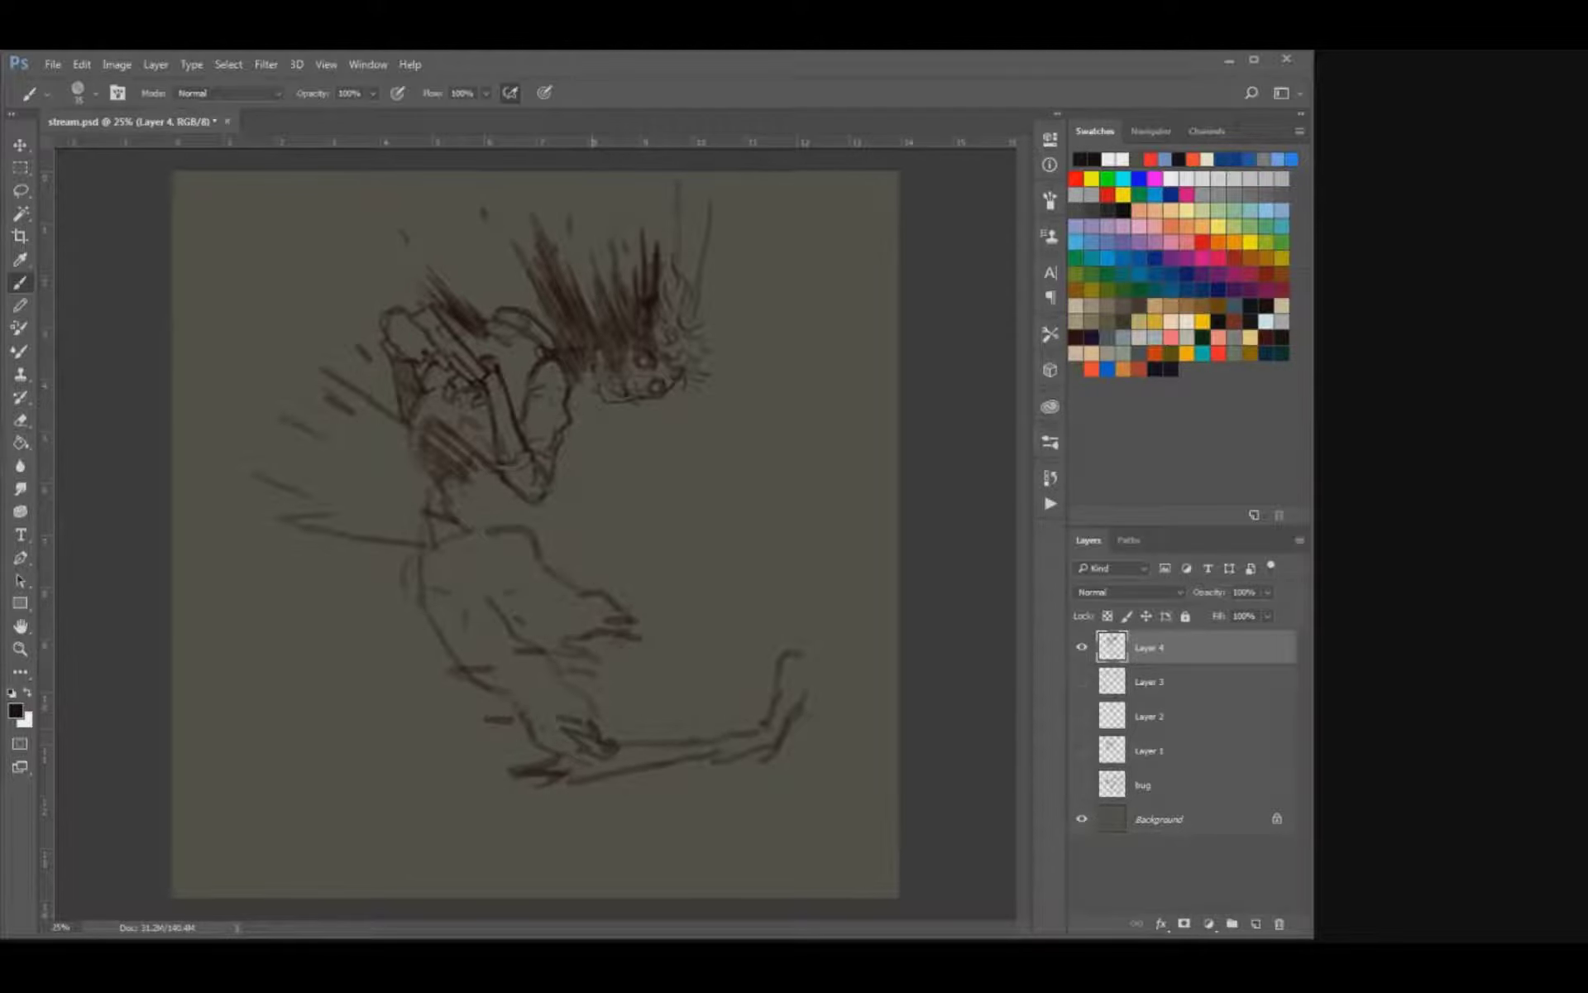
key(ctrl+z)
drag(500, 731, 522, 736)
drag(556, 724, 585, 726)
drag(494, 808, 579, 778)
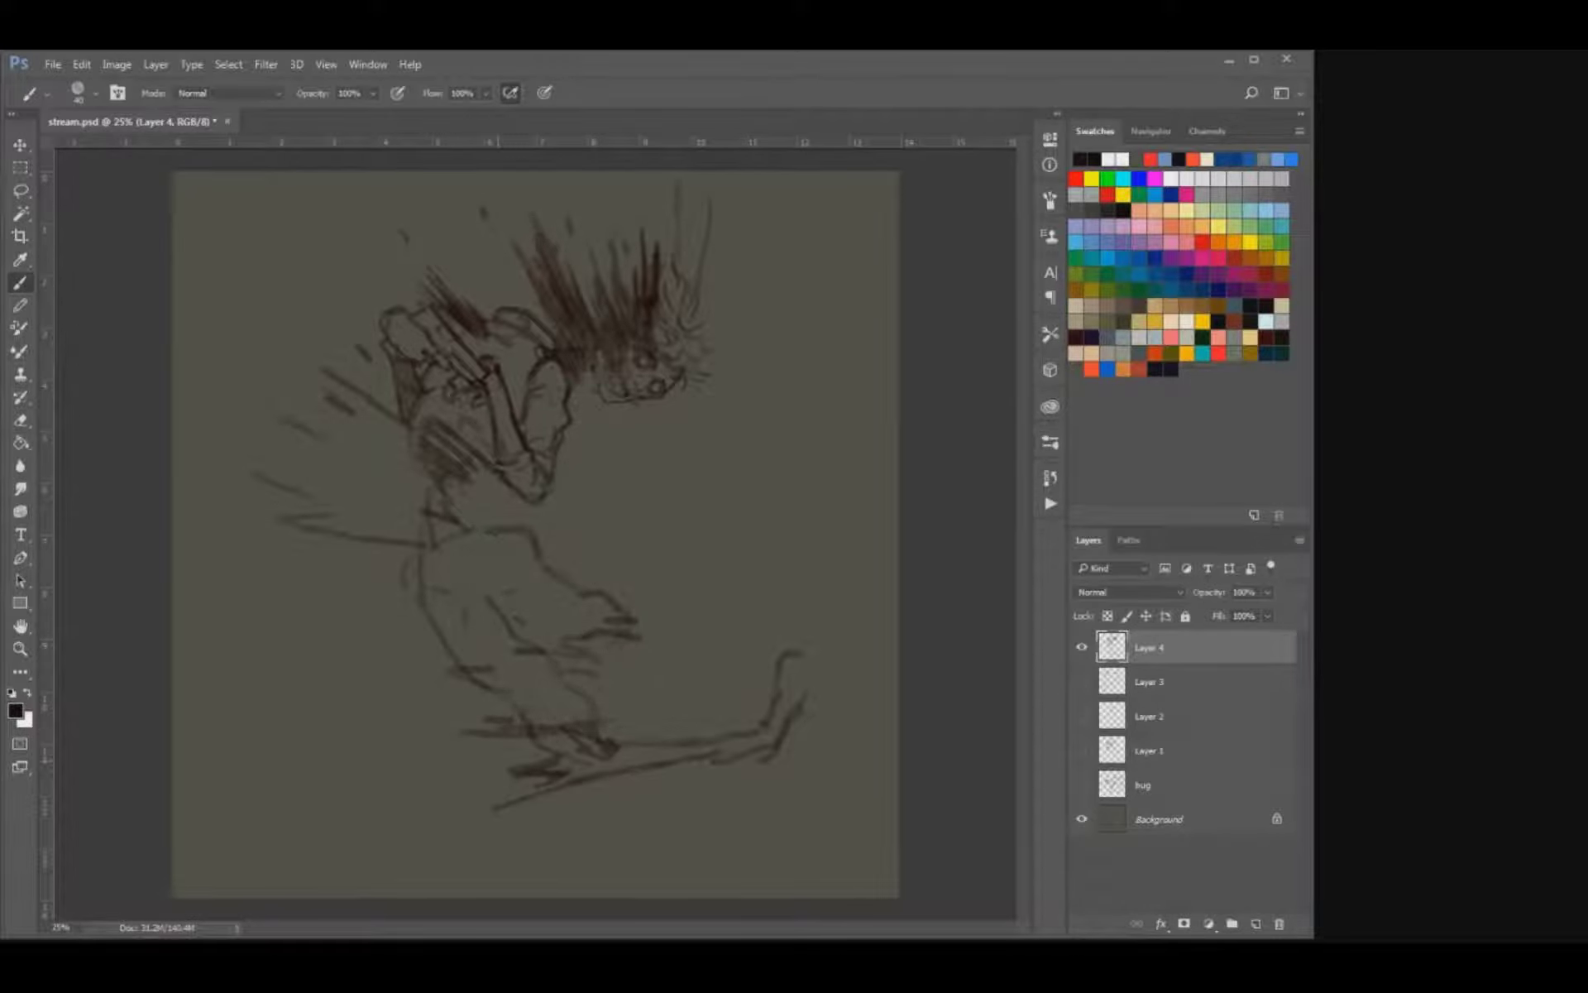
Draw rows of trailing streaks fanning out behind the back.
drag(272, 512, 431, 538)
drag(400, 517, 430, 521)
drag(400, 494, 443, 508)
mouse_move(399, 465)
mouse_down()
mouse_move(438, 490)
mouse_move(424, 474)
mouse_up()
mouse_move(377, 425)
mouse_down()
mouse_move(412, 456)
mouse_move(405, 439)
mouse_up()
drag(407, 444, 424, 464)
drag(373, 399, 400, 421)
mouse_move(469, 462)
mouse_down()
mouse_move(501, 491)
mouse_move(476, 486)
mouse_move(442, 514)
mouse_move(342, 492)
mouse_move(371, 458)
mouse_move(327, 371)
mouse_up()
drag(418, 453, 389, 421)
Fill in the mass of streaks behind the back with broad strokes from a larger brush.
key(bracketright)
key(bracketright)
key(bracketright)
drag(394, 515, 281, 472)
mouse_move(366, 483)
mouse_down()
mouse_move(283, 449)
mouse_move(334, 455)
mouse_up()
mouse_move(392, 473)
mouse_down()
mouse_move(295, 418)
mouse_move(328, 430)
mouse_up()
mouse_move(397, 460)
mouse_down()
mouse_move(309, 404)
mouse_move(298, 376)
mouse_up()
drag(405, 533, 306, 505)
key(e)
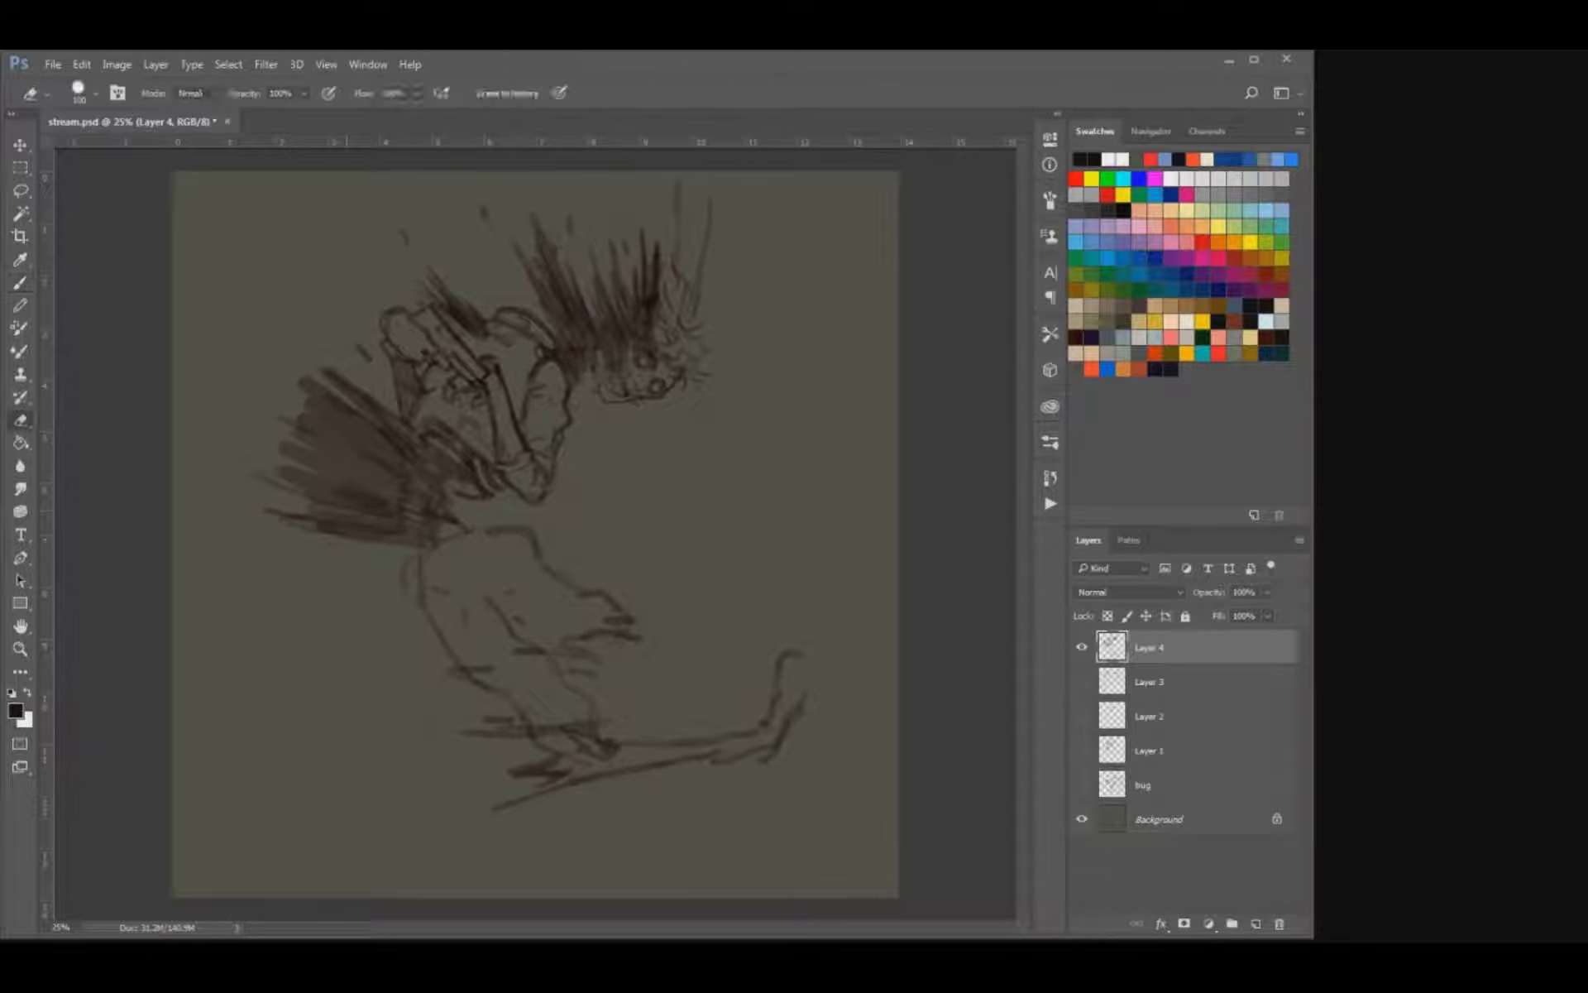
Continue the trailing streaks down behind the hip, thigh and knee using a smaller brush.
key(b)
mouse_move(410, 539)
mouse_down()
mouse_move(346, 546)
mouse_move(358, 560)
mouse_up()
drag(421, 577, 358, 579)
key(bracketleft)
key(bracketleft)
drag(471, 646, 427, 651)
drag(510, 681, 434, 691)
mouse_move(587, 716)
mouse_down()
mouse_move(512, 732)
mouse_move(548, 767)
mouse_move(498, 792)
mouse_up()
drag(589, 768, 480, 811)
drag(506, 777, 468, 791)
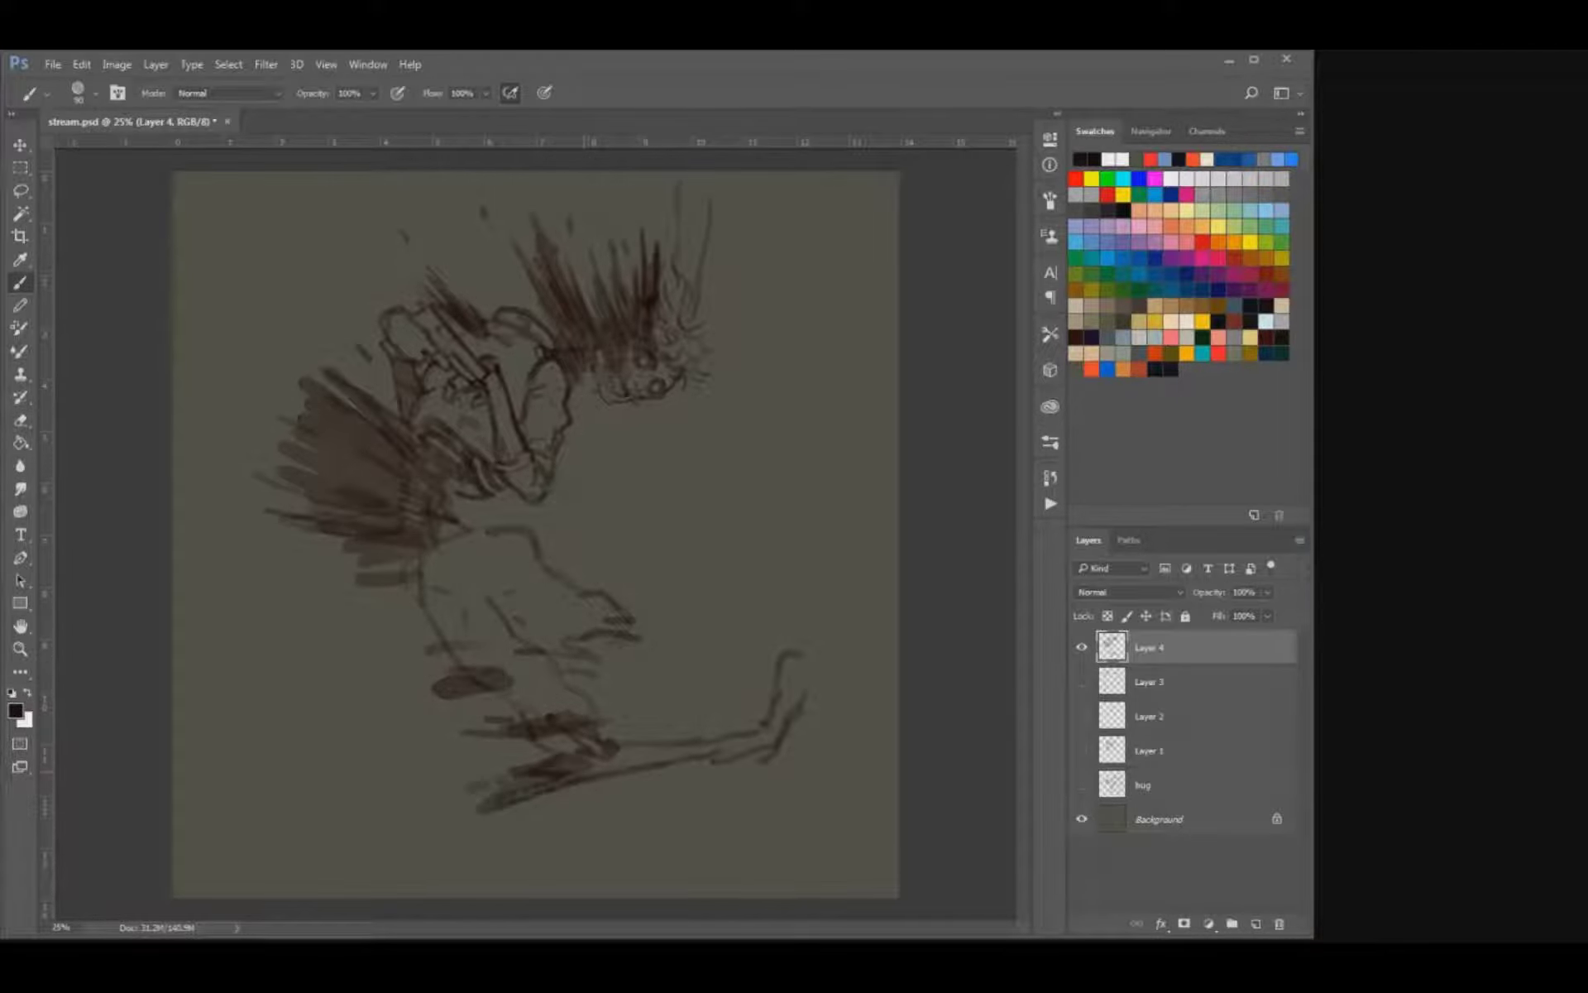
Touch up the ankle and shade the torn end of the far thigh with dark strokes.
drag(759, 744, 751, 750)
drag(608, 646, 563, 645)
drag(608, 627, 541, 627)
drag(608, 608, 563, 612)
drag(585, 597, 536, 622)
drag(616, 627, 594, 634)
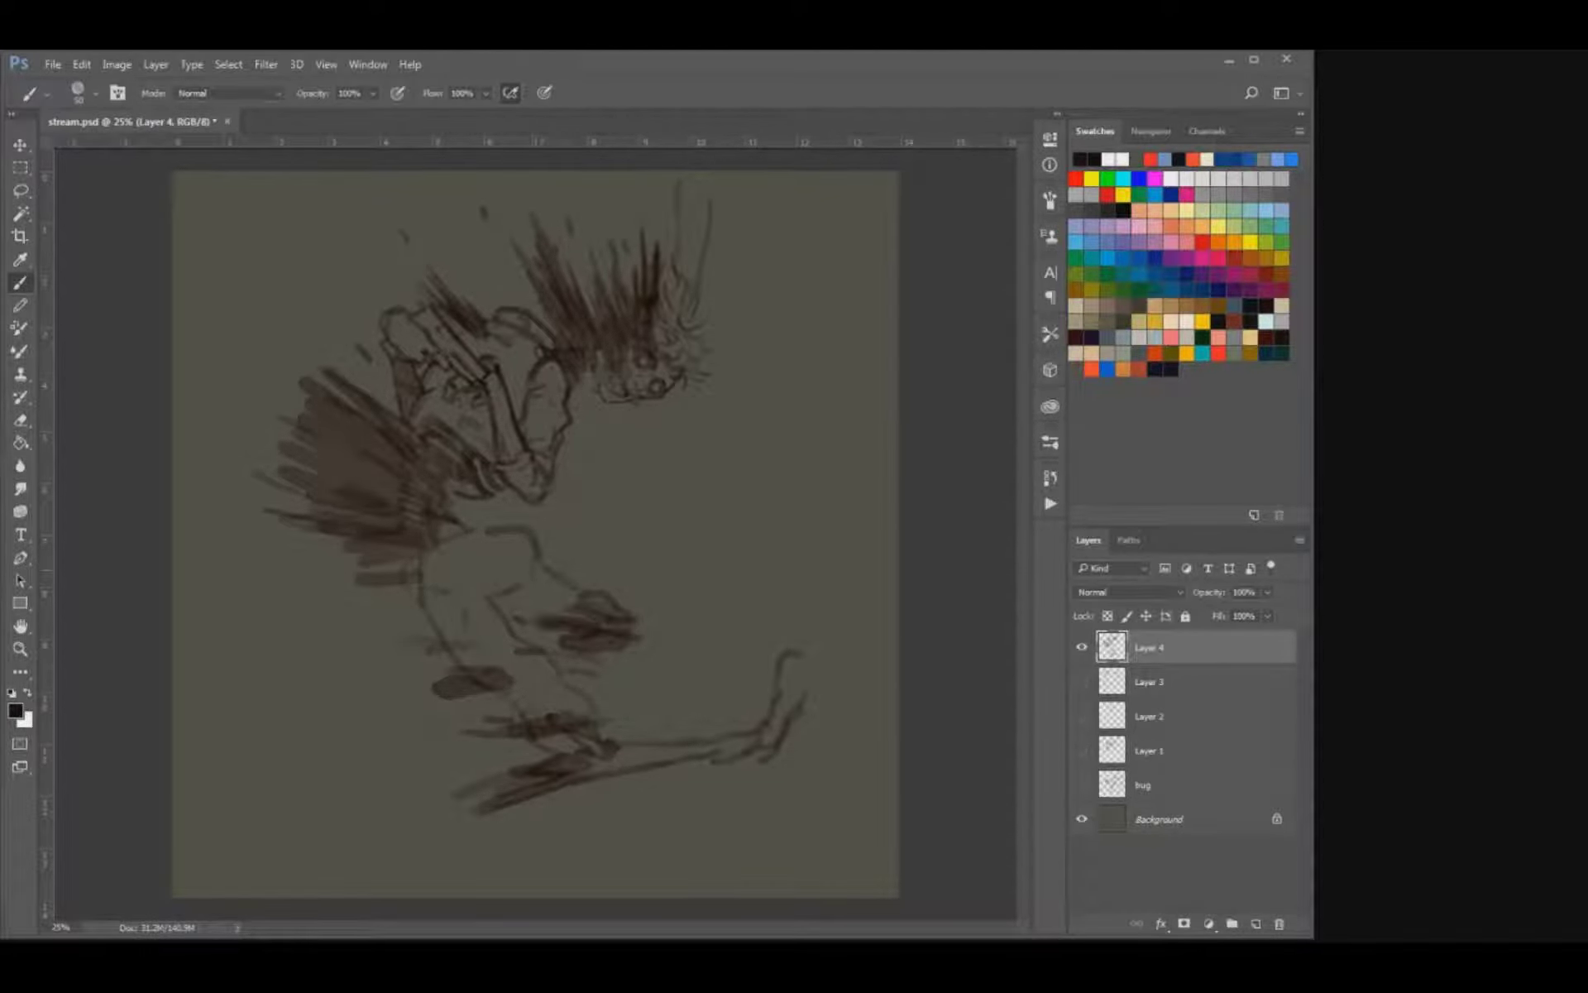
Draw a hem line across the upper thigh, outline the waist, and trim the front of the hip.
drag(504, 595, 416, 594)
drag(531, 569, 521, 586)
mouse_move(452, 540)
mouse_down()
mouse_move(518, 526)
mouse_move(493, 555)
mouse_up()
key(bracketleft)
drag(456, 541, 432, 551)
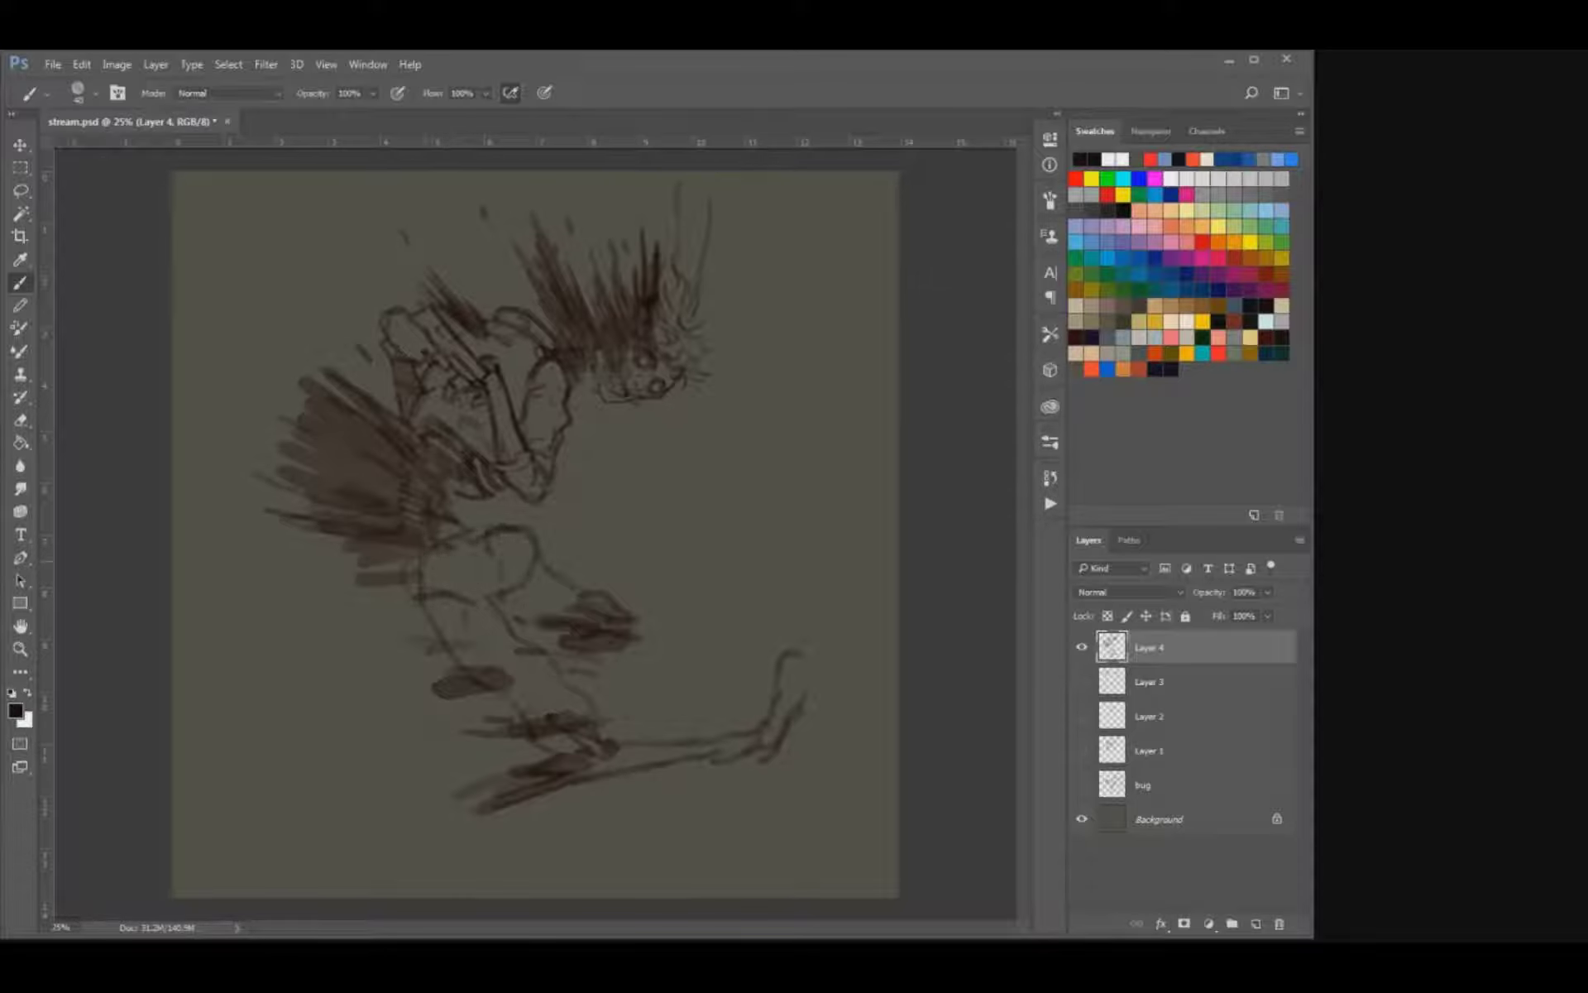
key(e)
drag(536, 527, 516, 539)
Add loose flecks and thin pointed streaks around the streak mass behind the back and hip.
key(b)
key(b)
drag(293, 370, 280, 365)
mouse_move(307, 352)
mouse_down()
mouse_move(291, 333)
mouse_move(279, 358)
mouse_move(261, 344)
mouse_up()
drag(257, 392, 241, 381)
key(e)
Darken the top contour of the far thigh stump and the front line of the near thigh.
key(b)
mouse_move(240, 470)
mouse_down()
mouse_move(341, 501)
mouse_move(373, 470)
mouse_up()
drag(400, 474, 373, 455)
drag(449, 530, 427, 540)
drag(422, 547, 334, 582)
key(e)
key(b)
drag(545, 564, 619, 611)
key(bracketleft)
mouse_move(502, 608)
mouse_down()
mouse_move(536, 622)
mouse_move(542, 652)
mouse_move(528, 644)
mouse_up()
key(e)
Redraw the waist and hip with ragged folds, alternating between brush and eraser.
key(b)
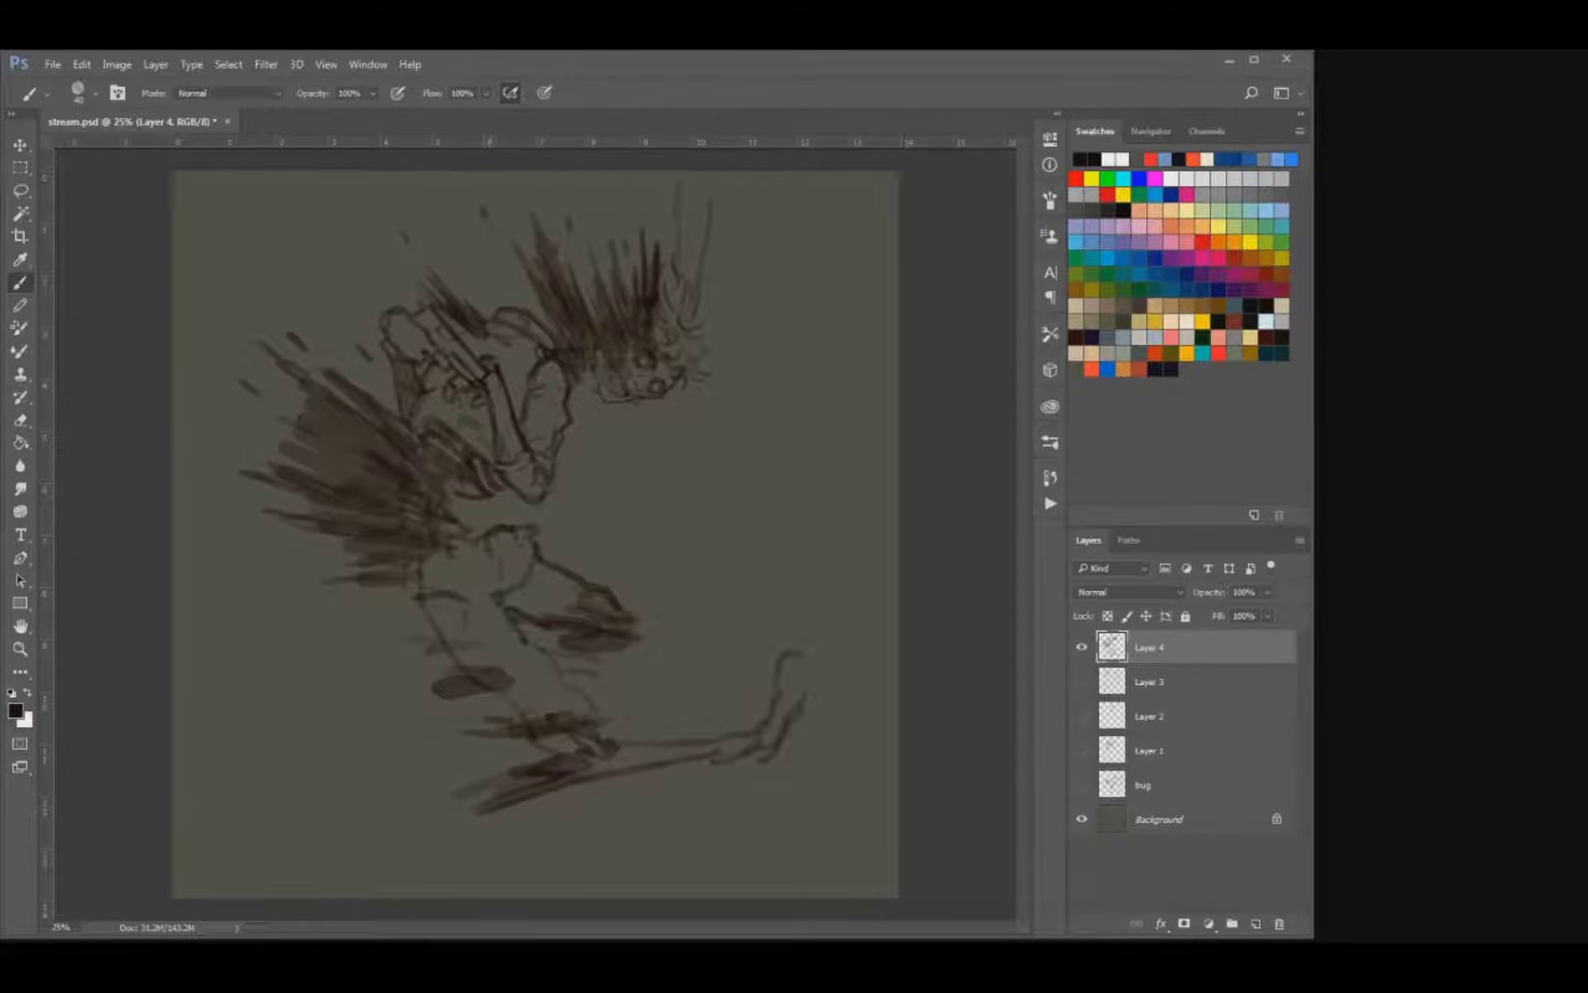
key(e)
key(b)
mouse_move(539, 555)
mouse_down()
mouse_move(523, 584)
mouse_move(547, 565)
mouse_up()
mouse_move(482, 556)
mouse_down()
mouse_move(485, 572)
mouse_move(490, 555)
mouse_move(463, 560)
mouse_move(526, 548)
mouse_move(481, 534)
mouse_move(522, 516)
mouse_move(575, 580)
mouse_move(525, 586)
mouse_move(503, 607)
mouse_up()
key(e)
key(b)
key(e)
key(b)
key(e)
key(b)
key(e)
Refine the back contour of the near thigh and darken its front contour toward the knee.
key(b)
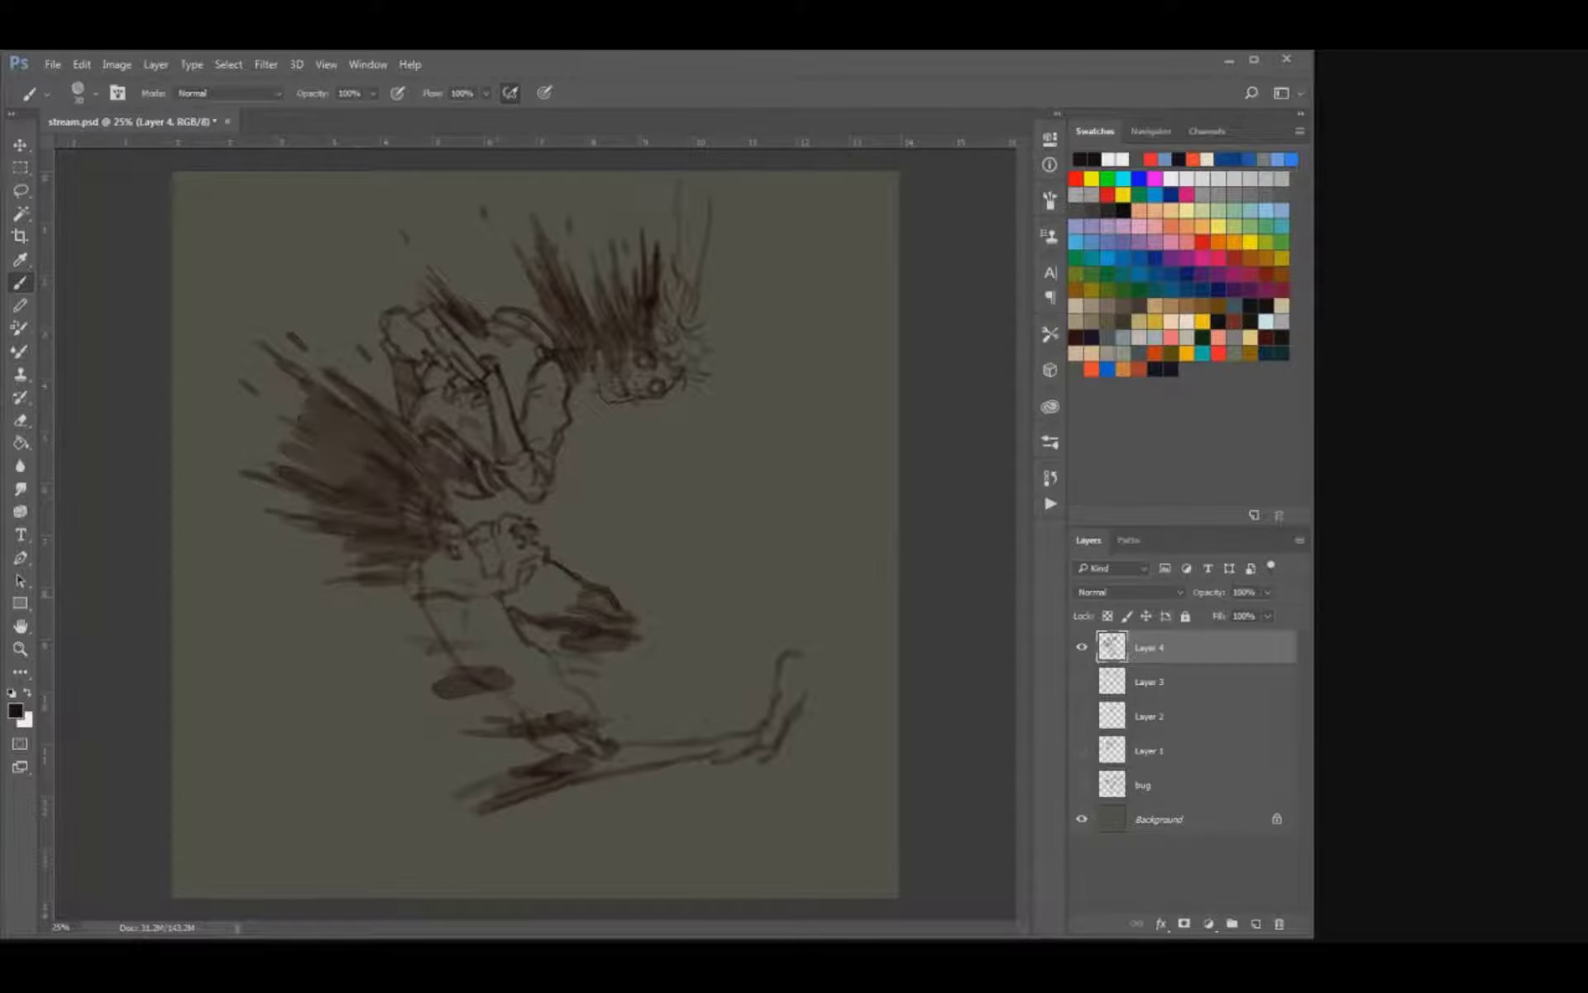
key(e)
key(b)
drag(433, 618, 447, 637)
key(e)
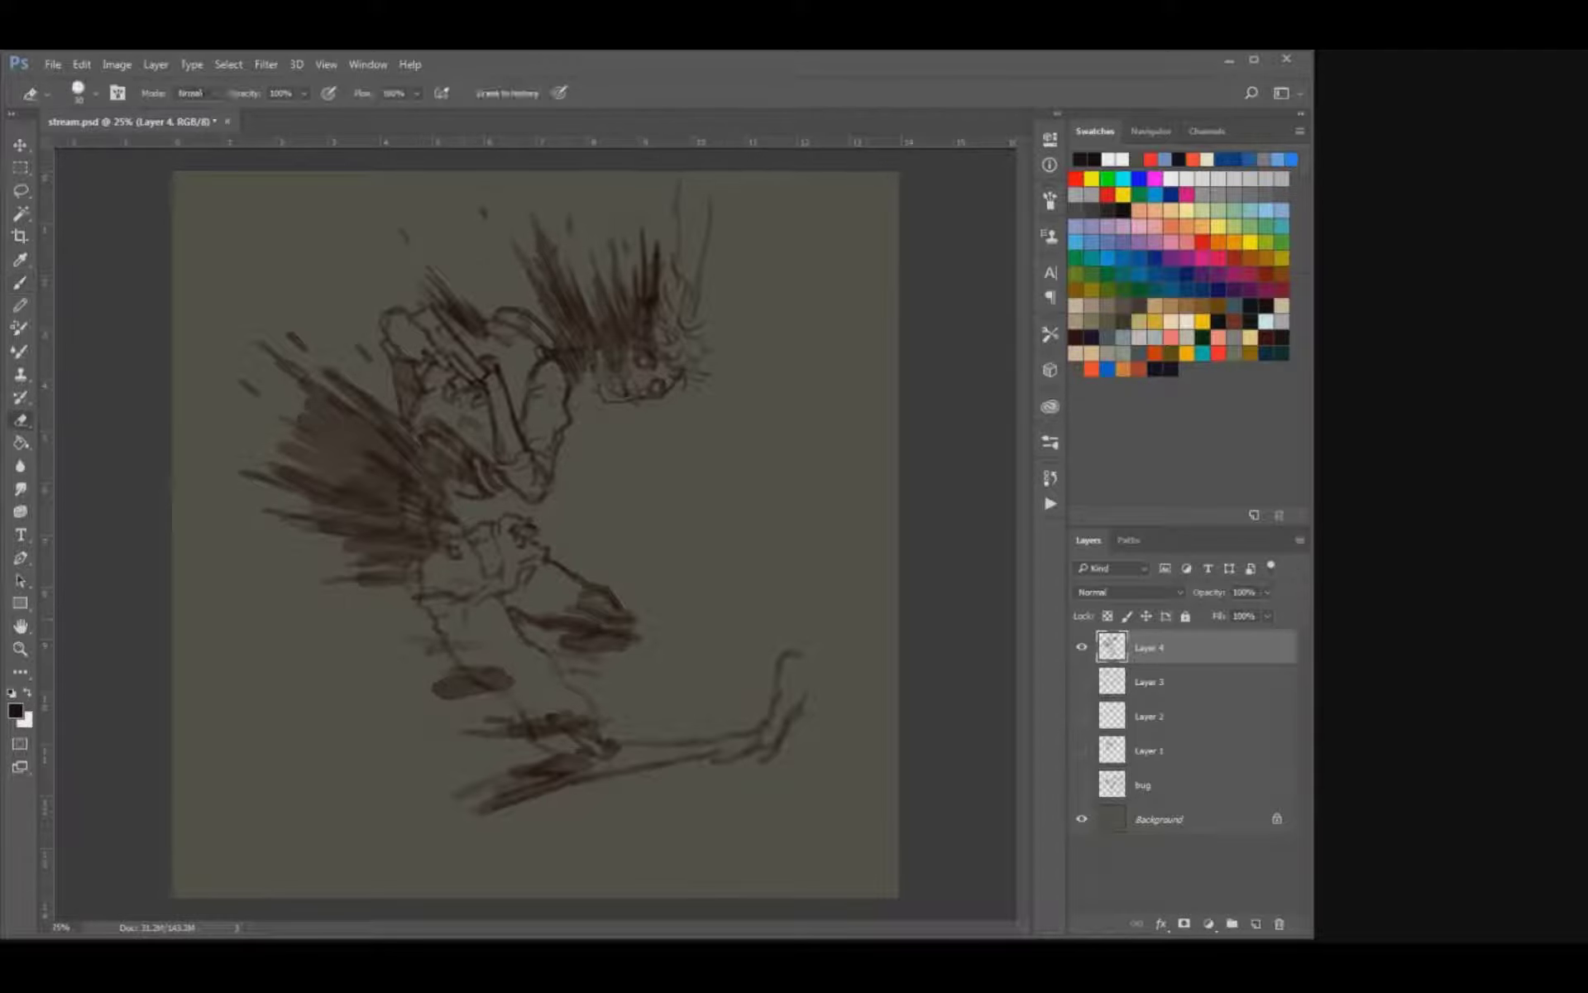
key(b)
drag(507, 609, 538, 648)
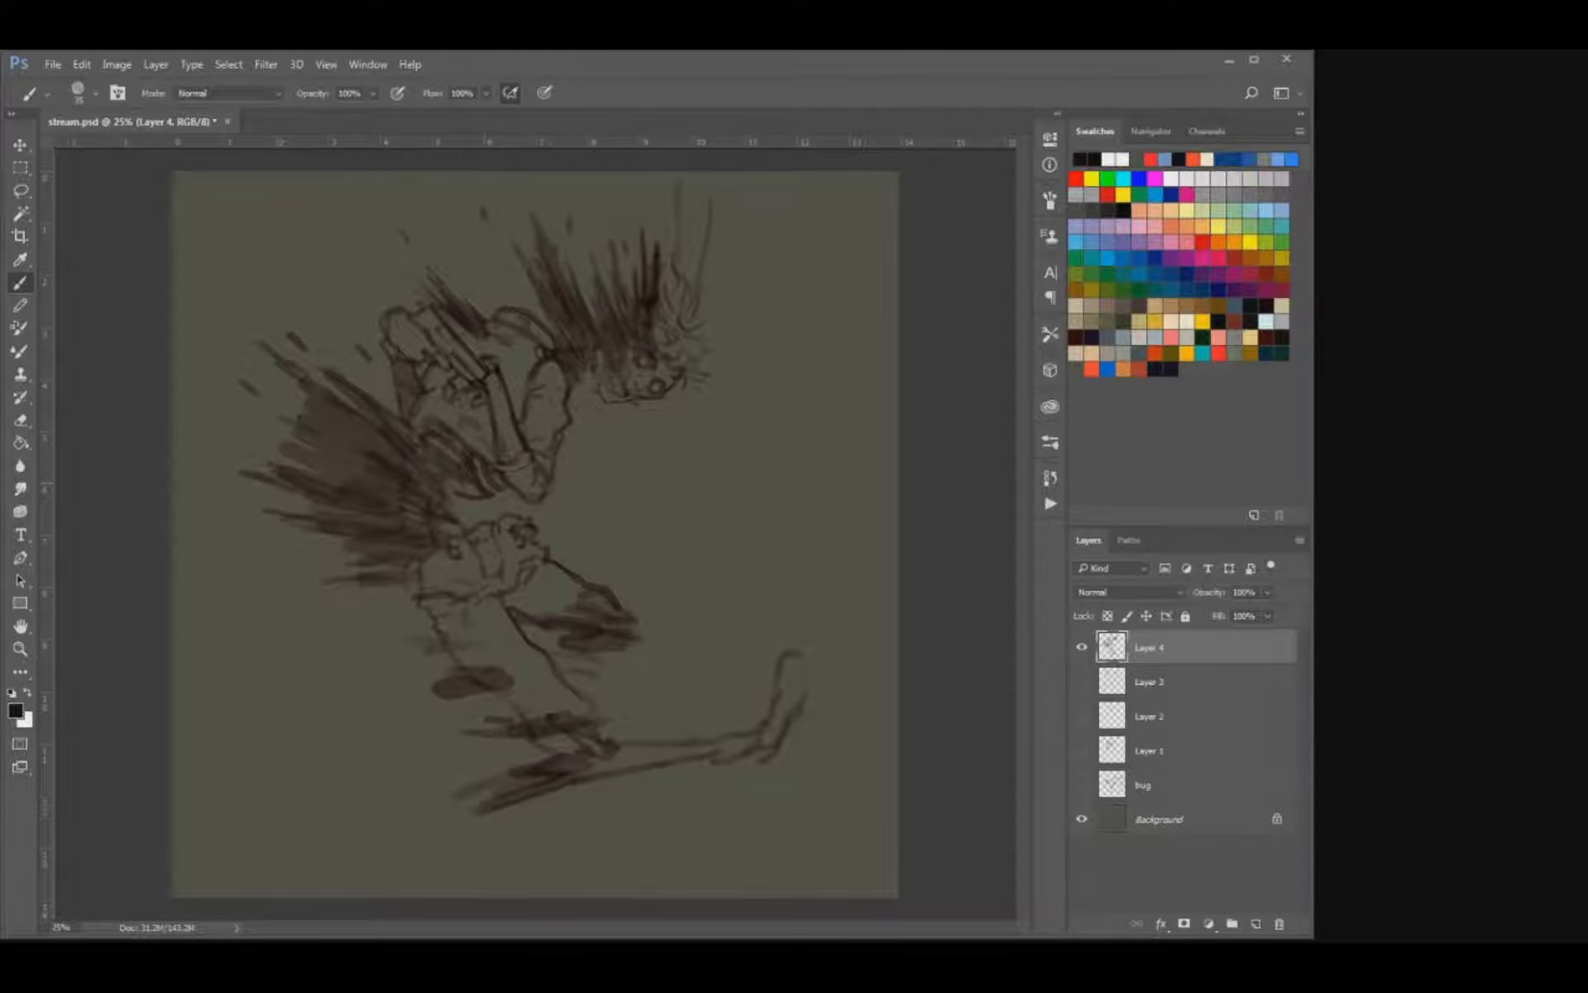
Darken the streaks behind the back, deepen the shading around the ribs, and reinforce the streaks above the head.
mouse_move(290, 483)
mouse_down()
mouse_move(361, 473)
mouse_move(379, 447)
mouse_move(407, 459)
mouse_move(370, 422)
mouse_move(407, 440)
mouse_up()
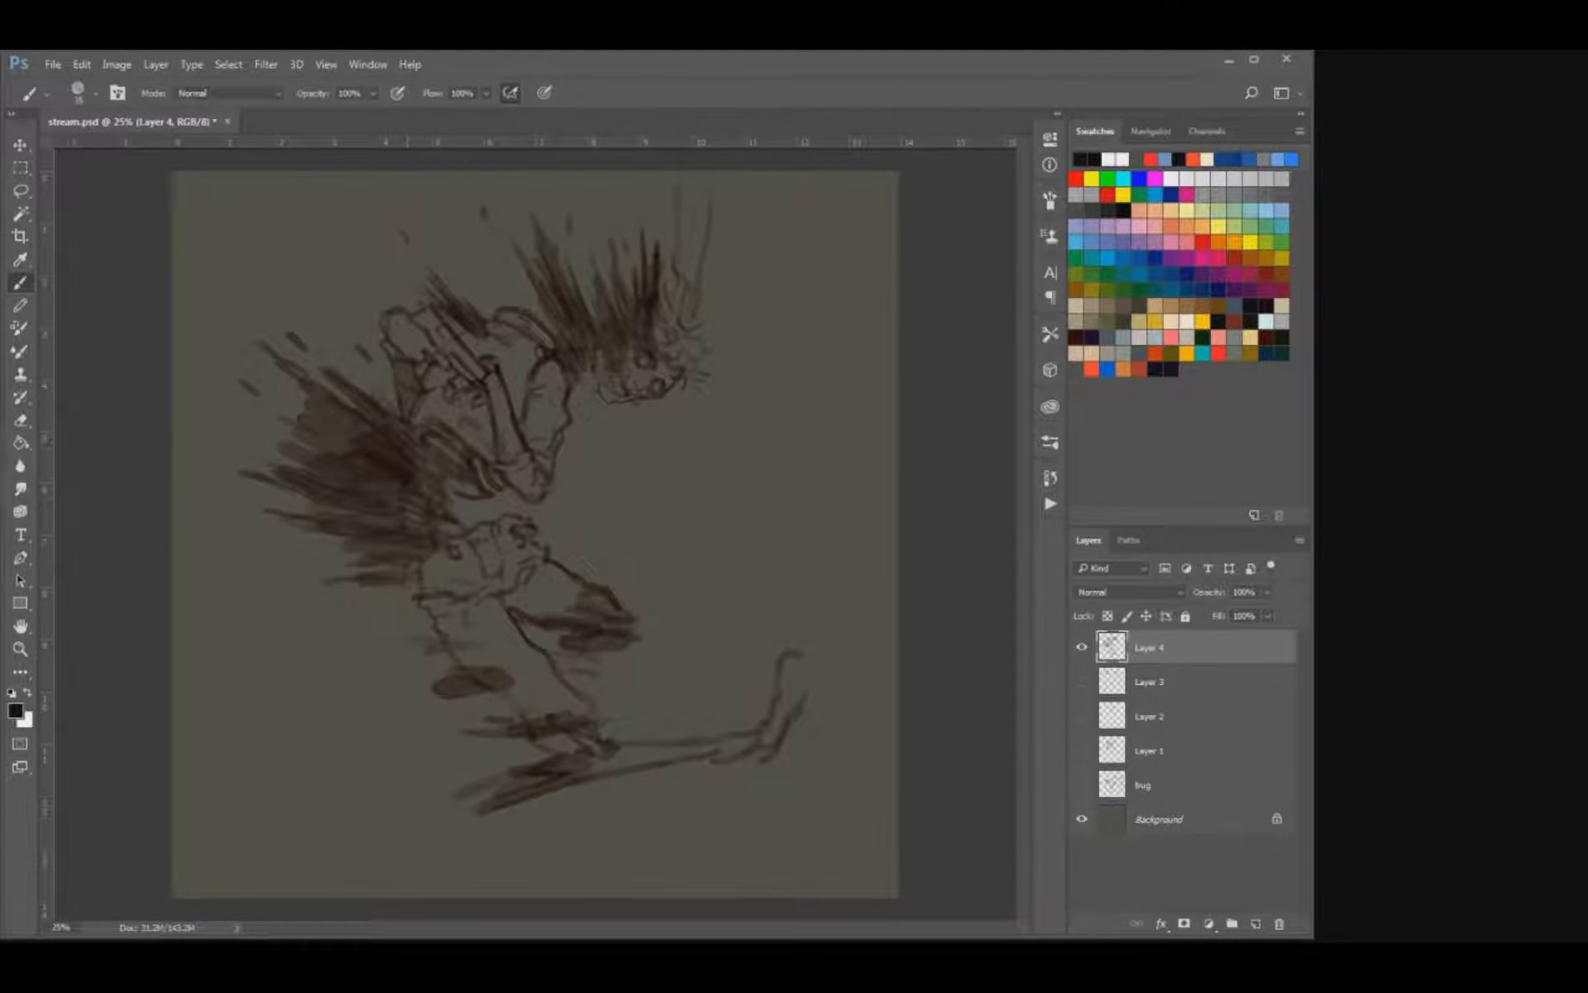
drag(322, 402, 355, 448)
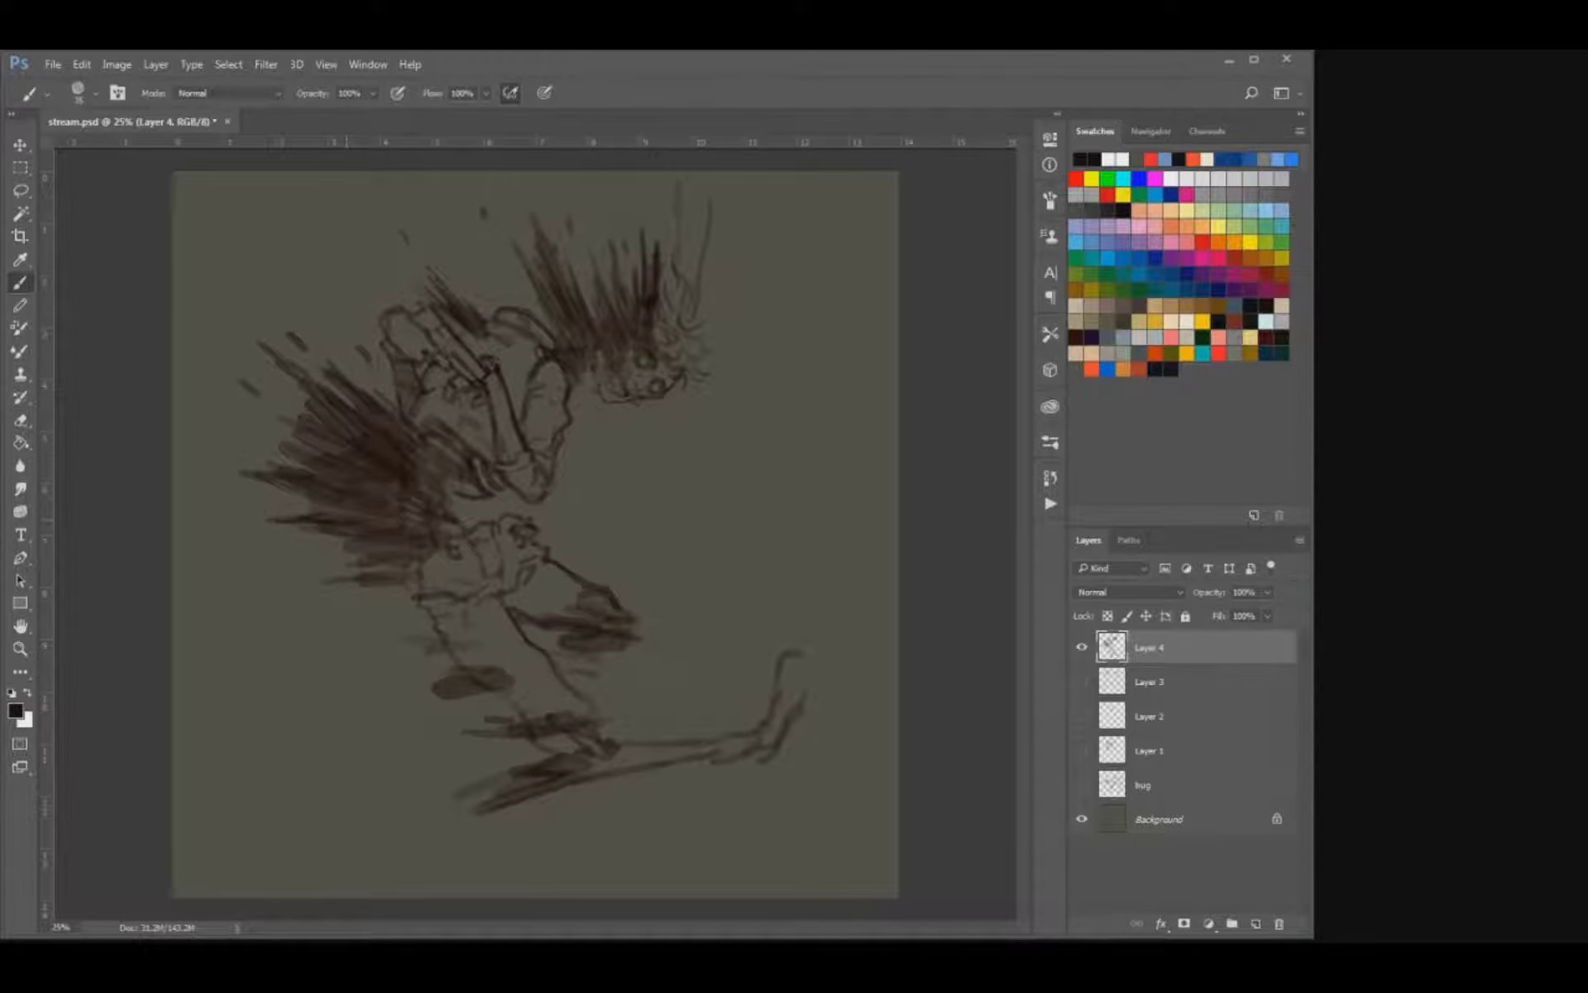
mouse_move(370, 580)
mouse_down()
mouse_move(411, 571)
mouse_move(392, 574)
mouse_move(421, 519)
mouse_move(454, 501)
mouse_move(447, 534)
mouse_move(441, 465)
mouse_up()
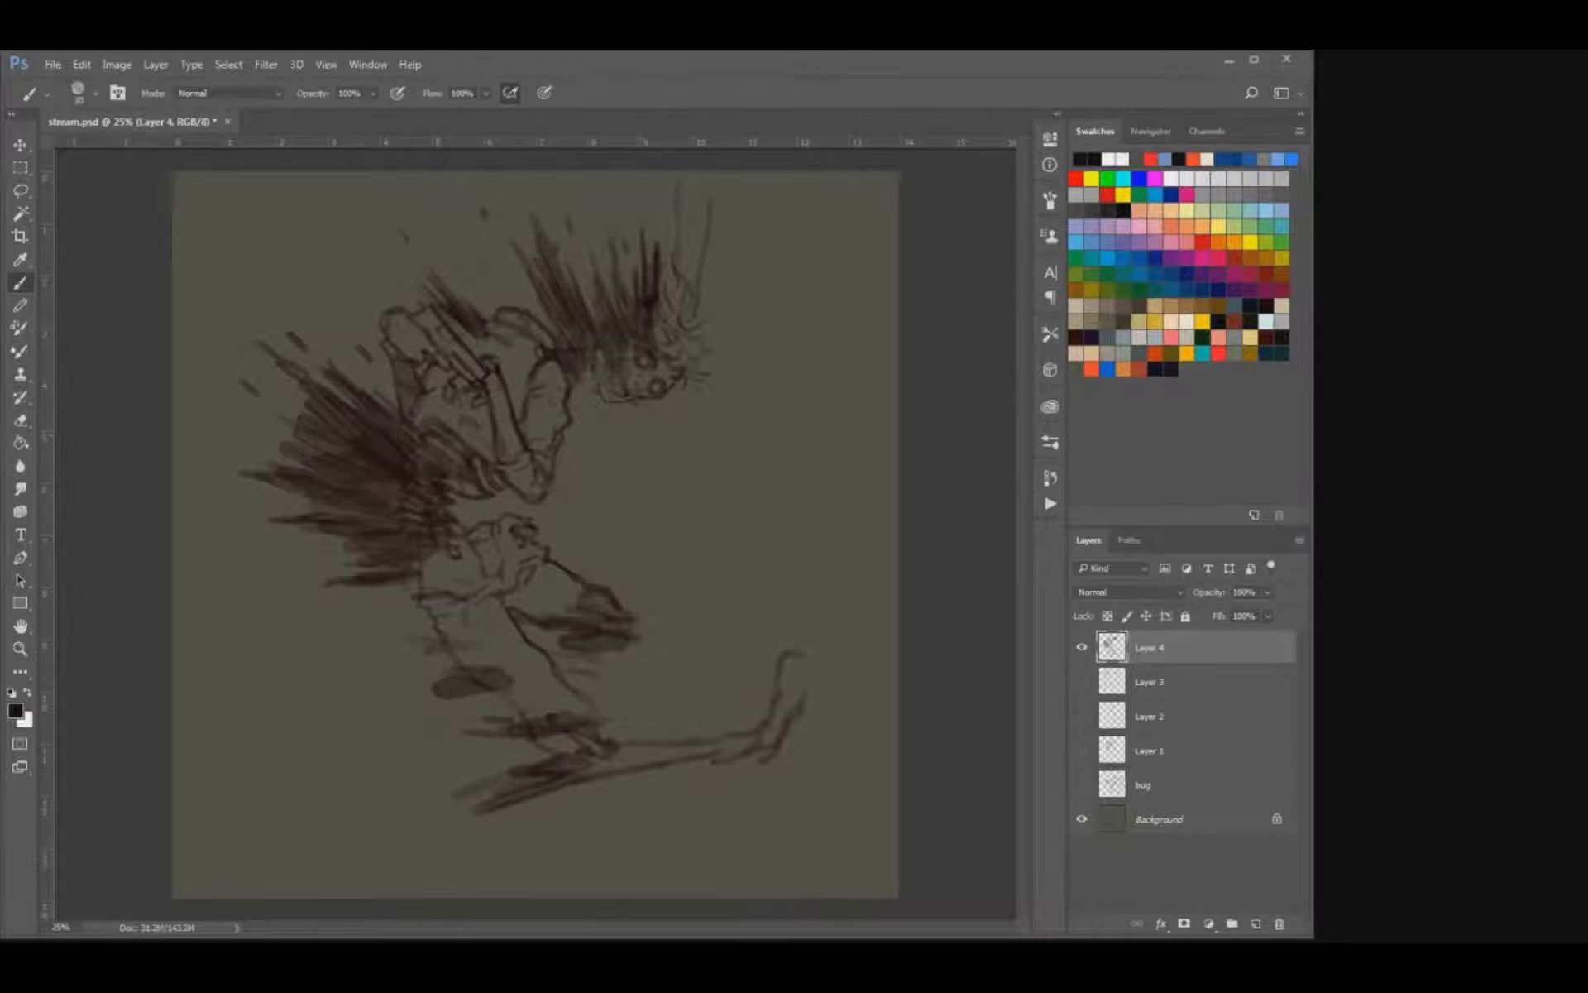
drag(450, 437, 464, 426)
drag(456, 445, 469, 429)
drag(443, 456, 463, 438)
key(e)
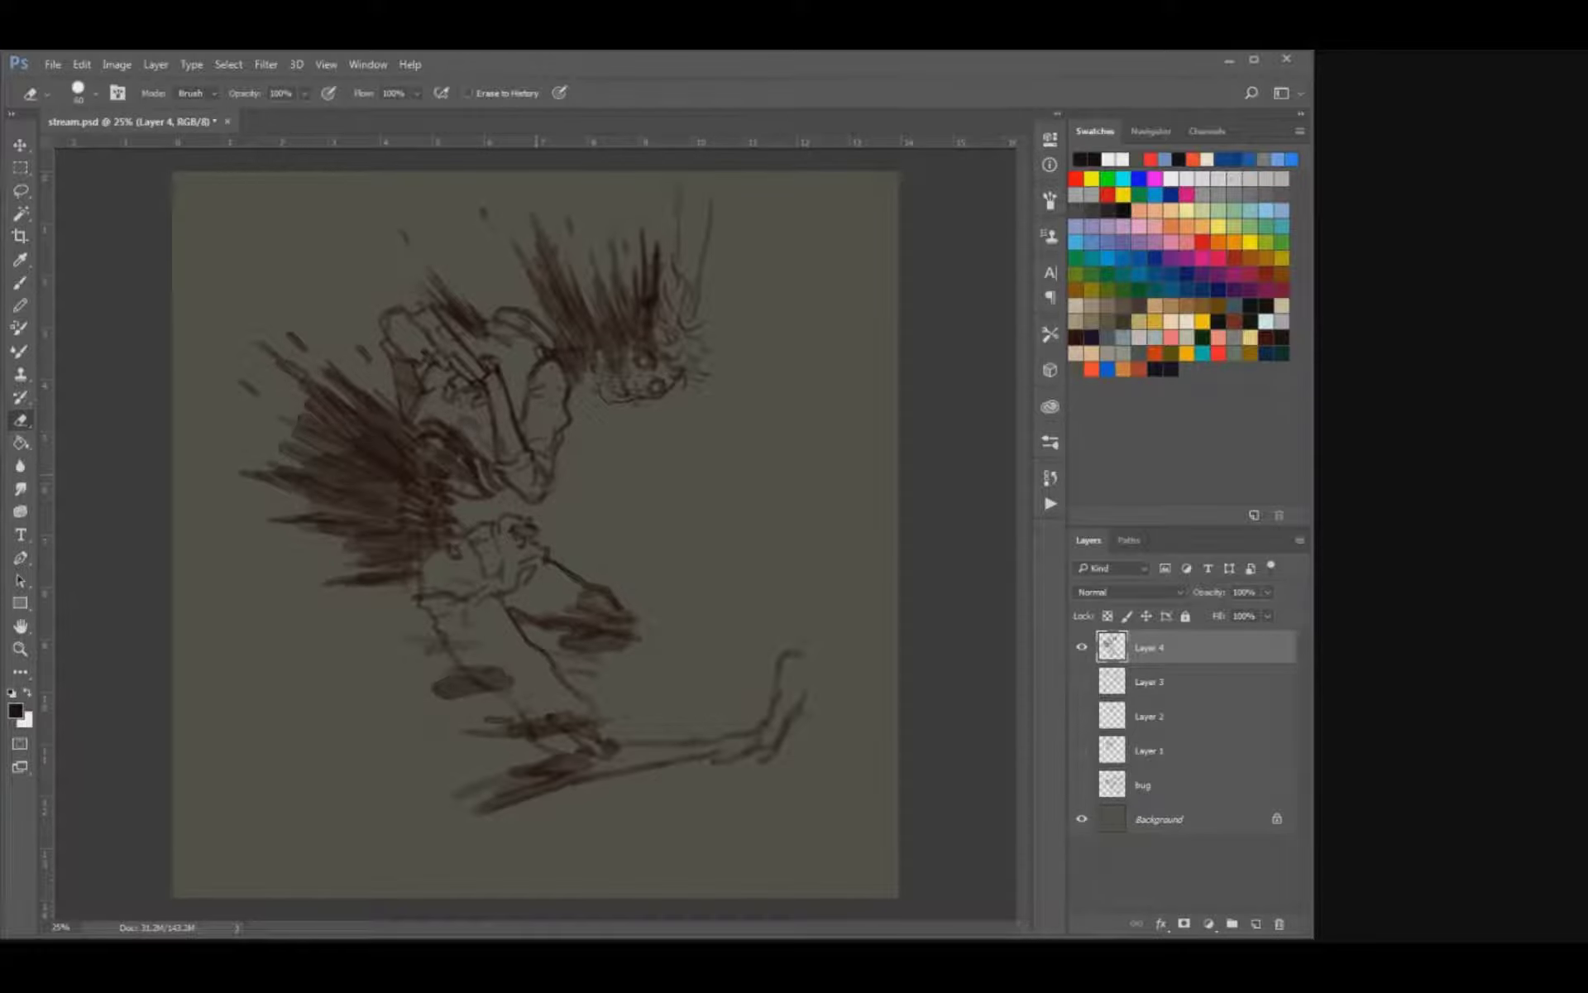
key(b)
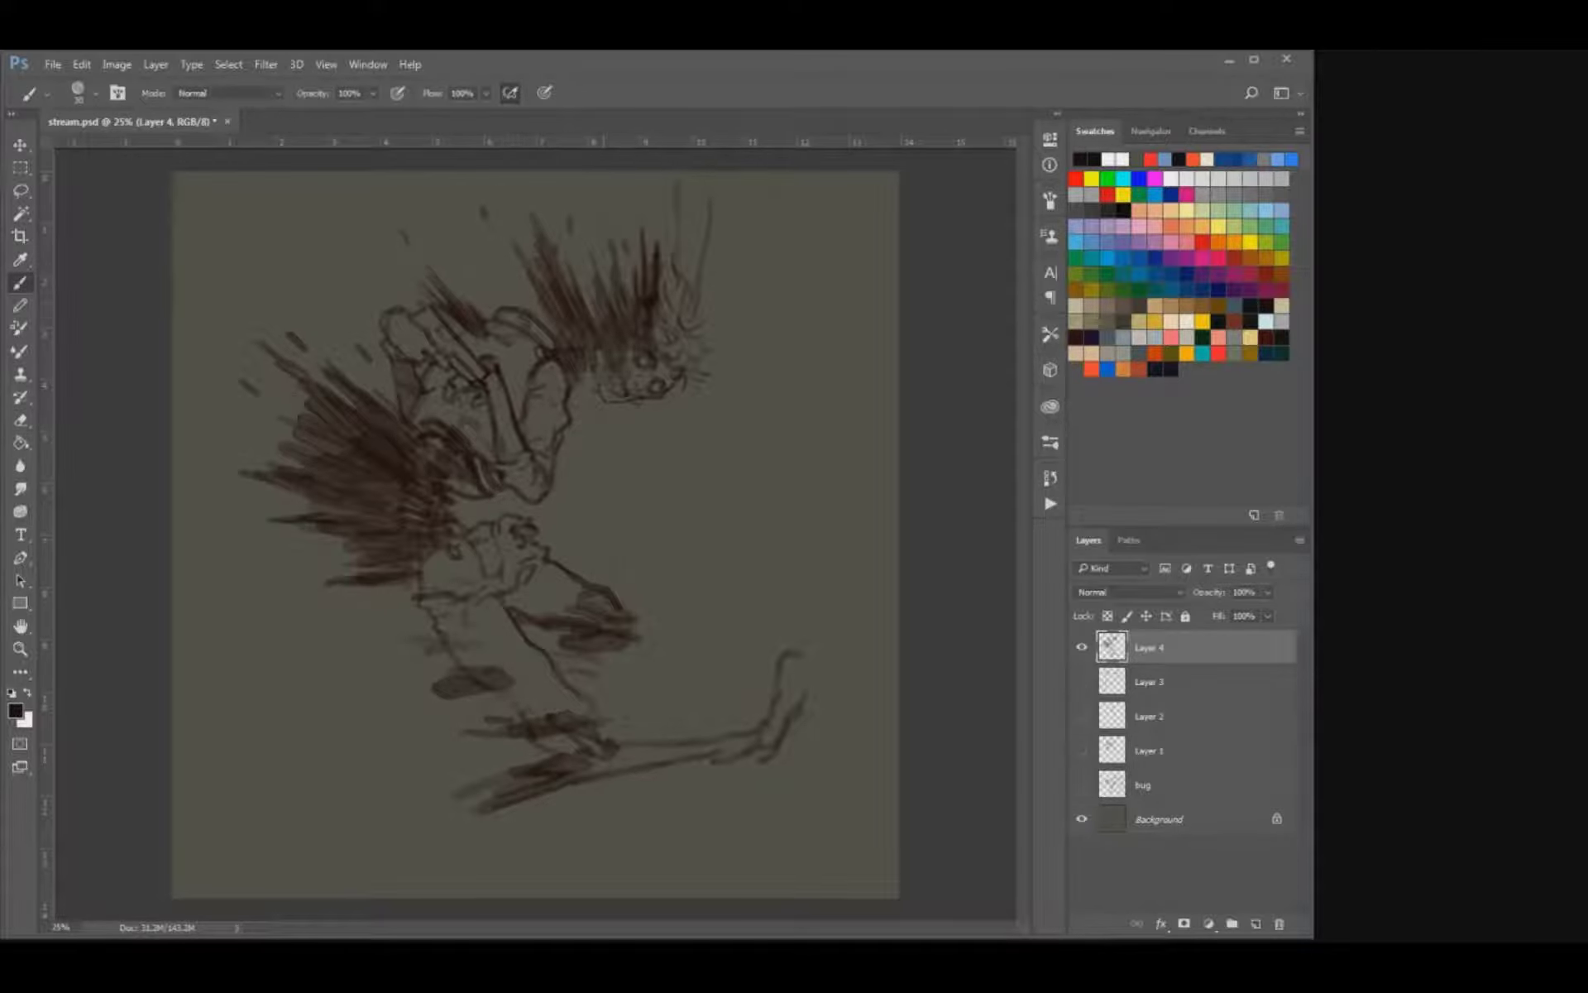
mouse_move(617, 289)
mouse_down()
mouse_move(637, 266)
mouse_move(628, 243)
mouse_up()
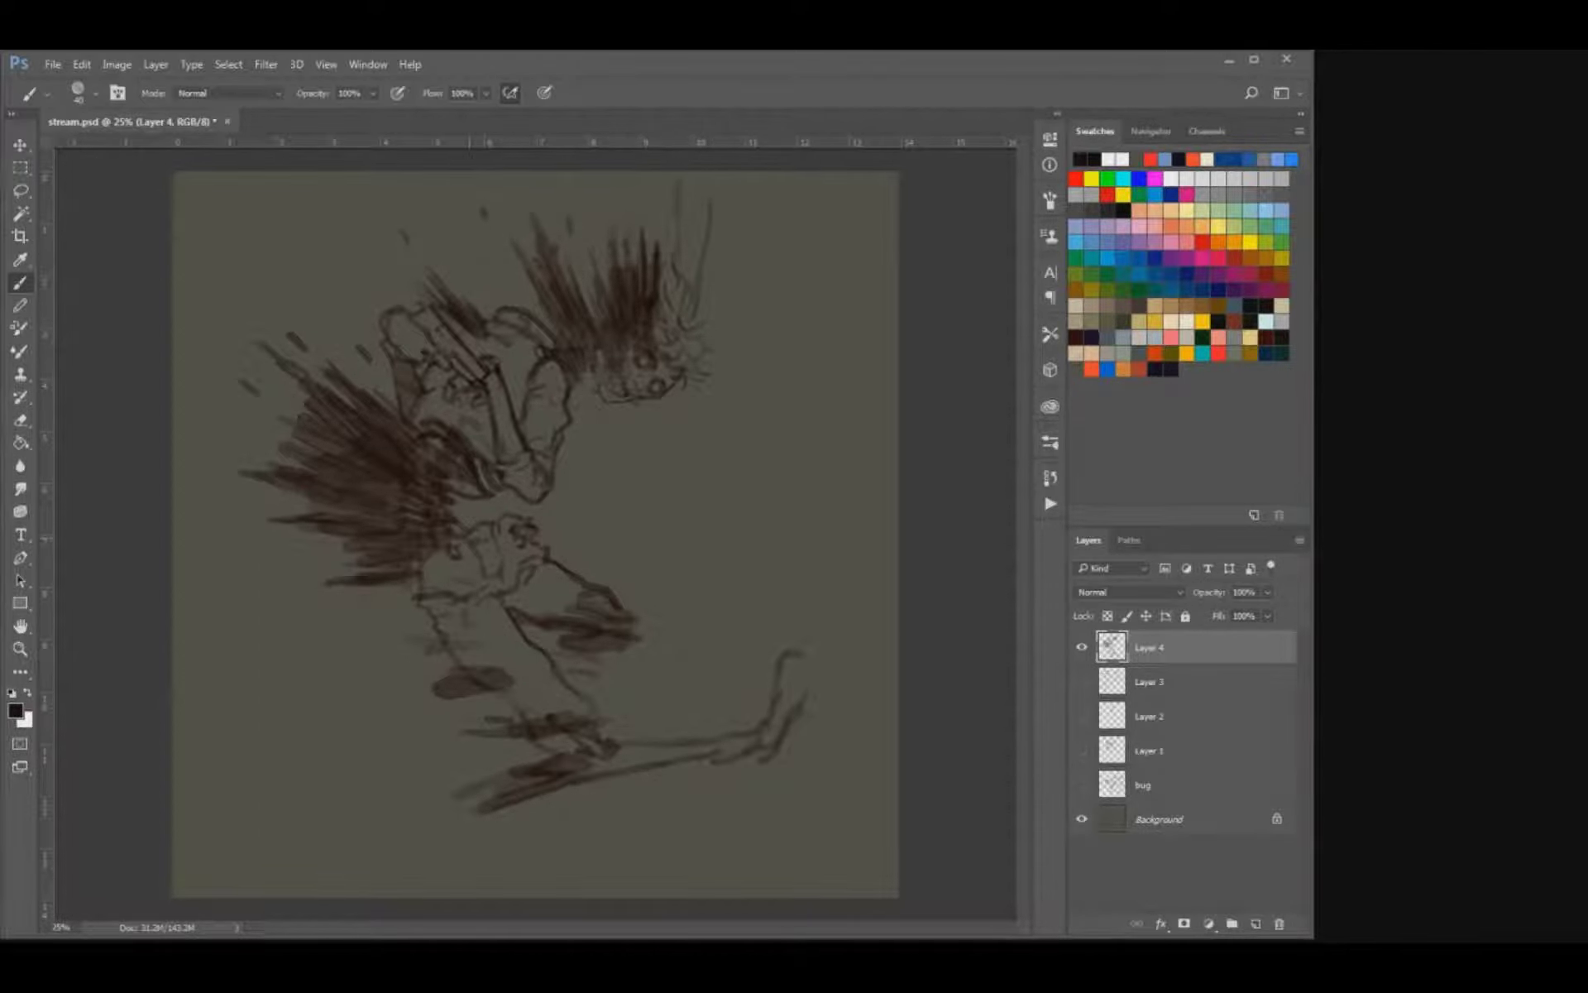
Darken the lower streaks at the knee and extend them into long tapered points.
mouse_move(553, 766)
mouse_down()
mouse_move(446, 798)
mouse_move(502, 778)
mouse_up()
key(e)
key(b)
key(bracketleft)
key(bracketleft)
drag(477, 816, 432, 830)
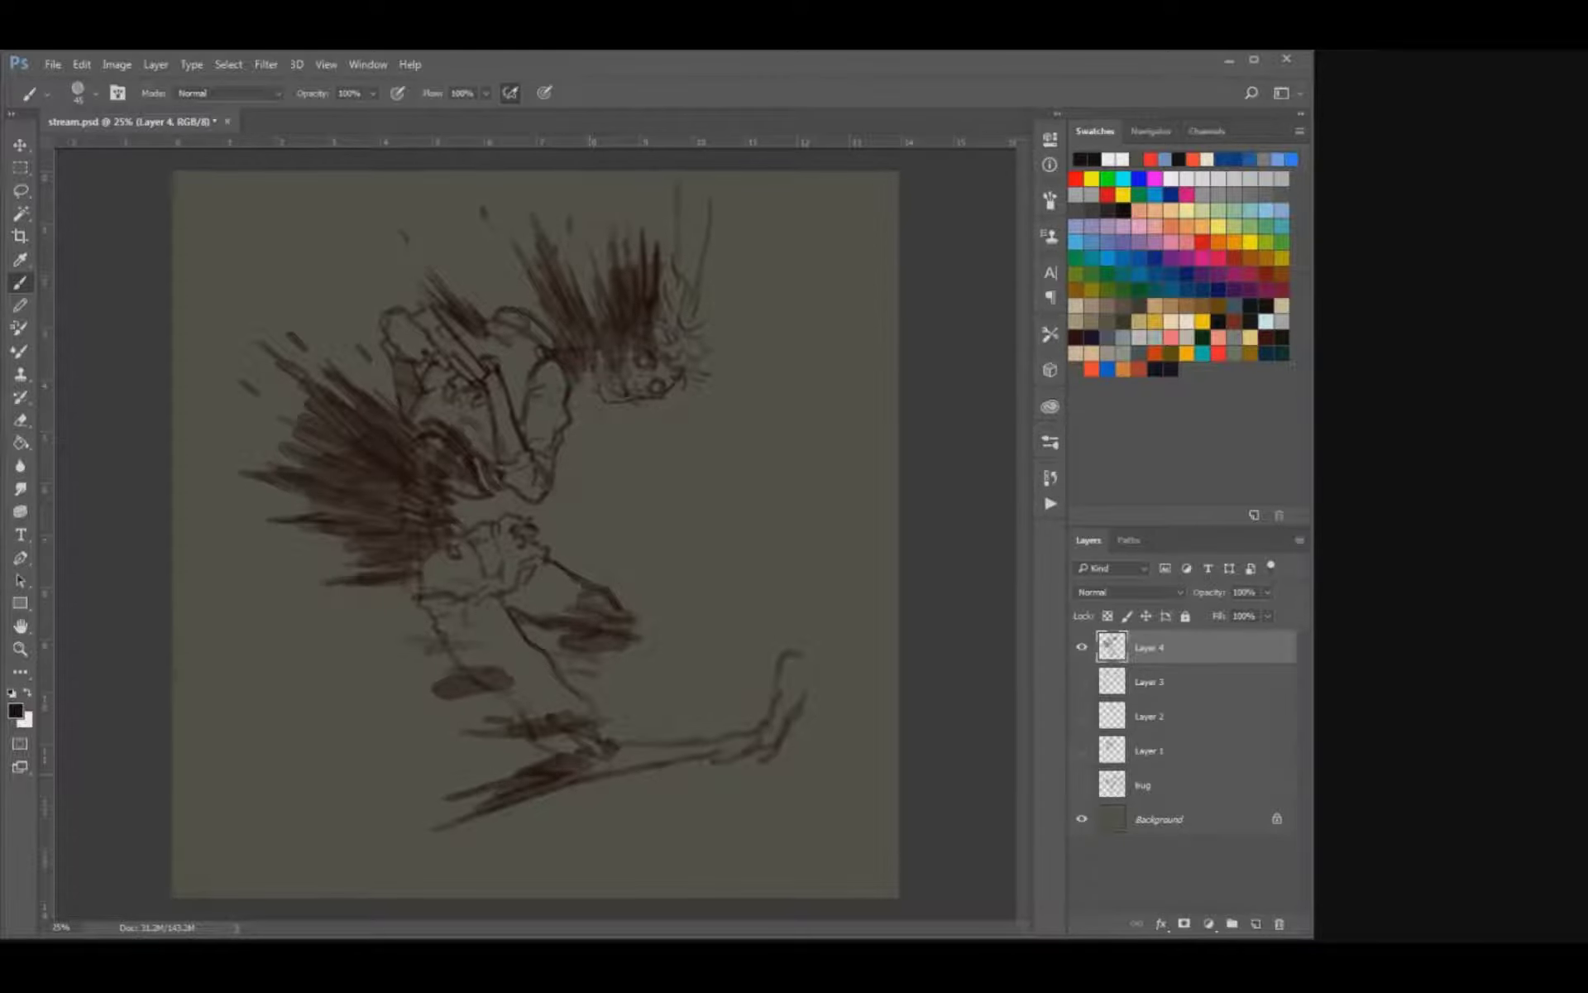
Darken and sharpen the horizontal streaks behind the knee and the back of the thigh.
mouse_move(535, 745)
mouse_down()
mouse_move(448, 728)
mouse_move(503, 720)
mouse_move(436, 733)
mouse_move(465, 720)
mouse_up()
key(e)
key(b)
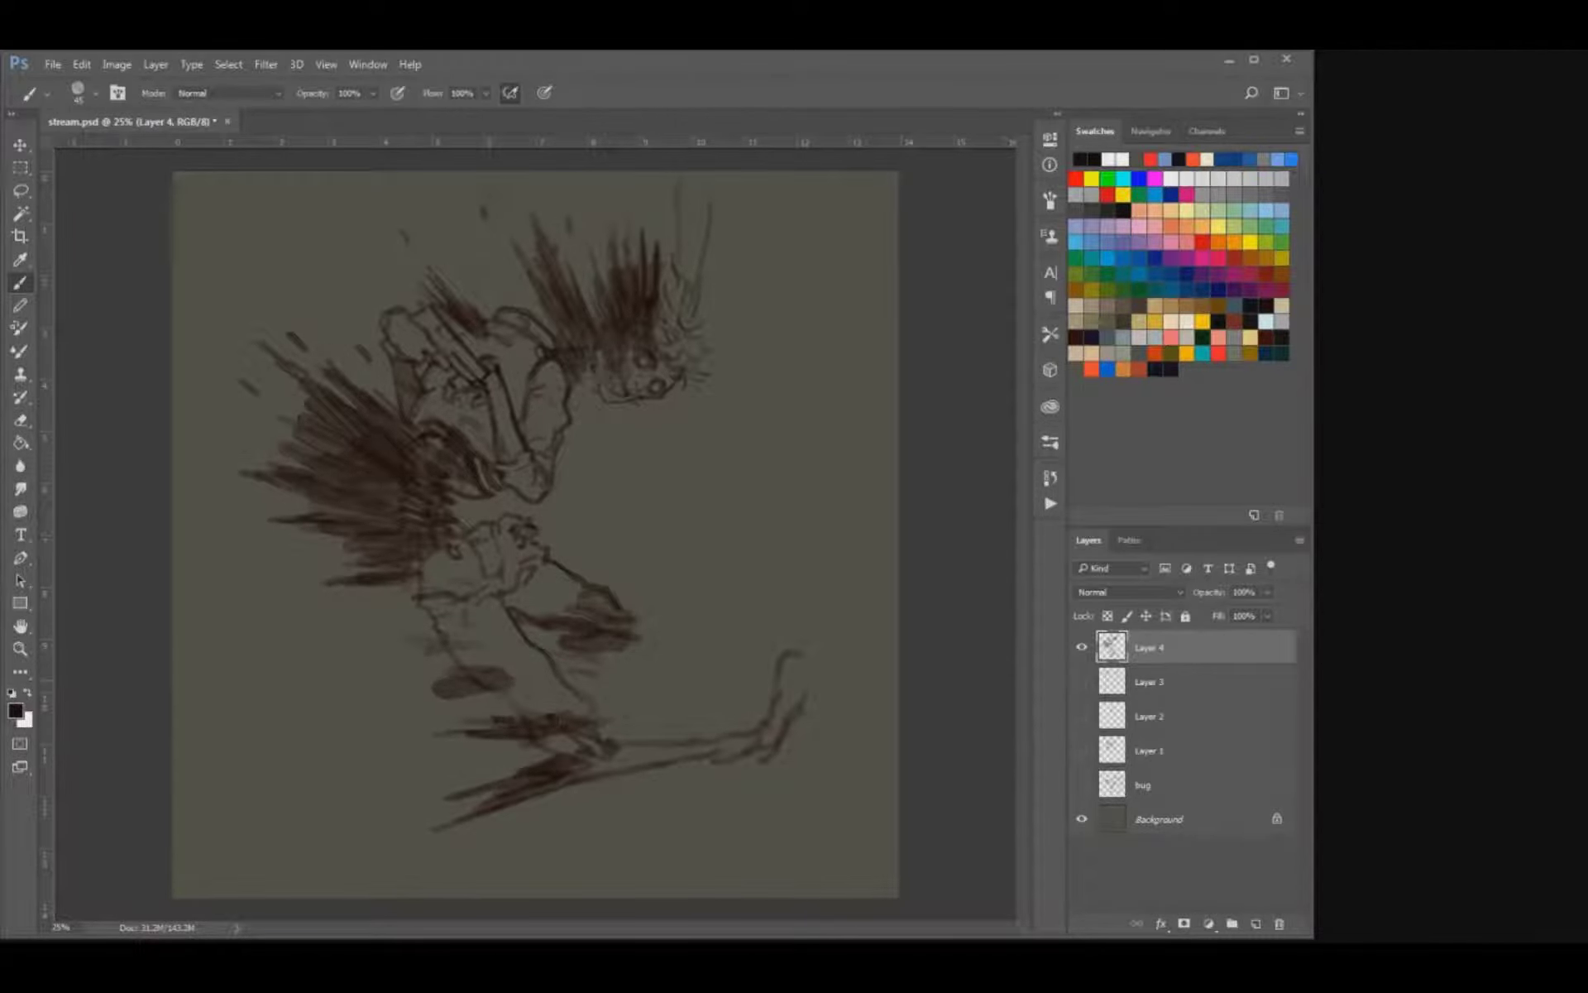
drag(502, 697, 425, 687)
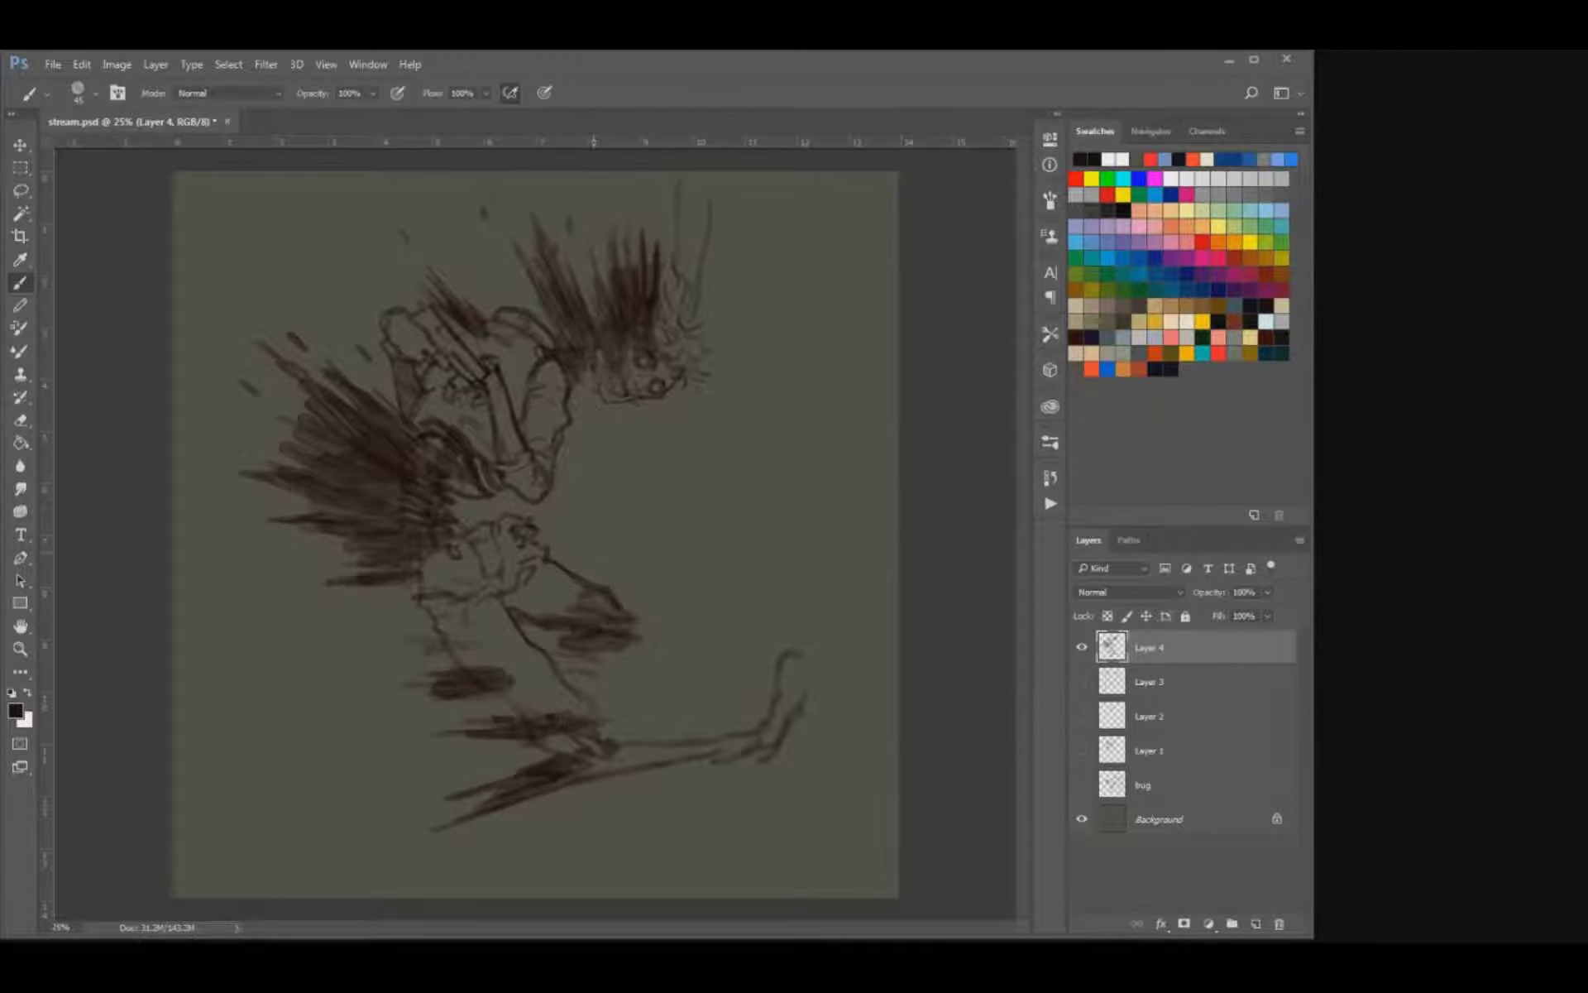
Reshape the torn end of the far thigh with dark, pointed streaks.
mouse_move(608, 642)
mouse_down()
mouse_move(546, 636)
mouse_move(587, 602)
mouse_up()
key(e)
key(b)
mouse_move(607, 607)
mouse_down()
mouse_move(573, 592)
mouse_move(609, 597)
mouse_up()
mouse_move(582, 592)
mouse_down()
mouse_move(557, 584)
mouse_move(588, 567)
mouse_move(578, 557)
mouse_up()
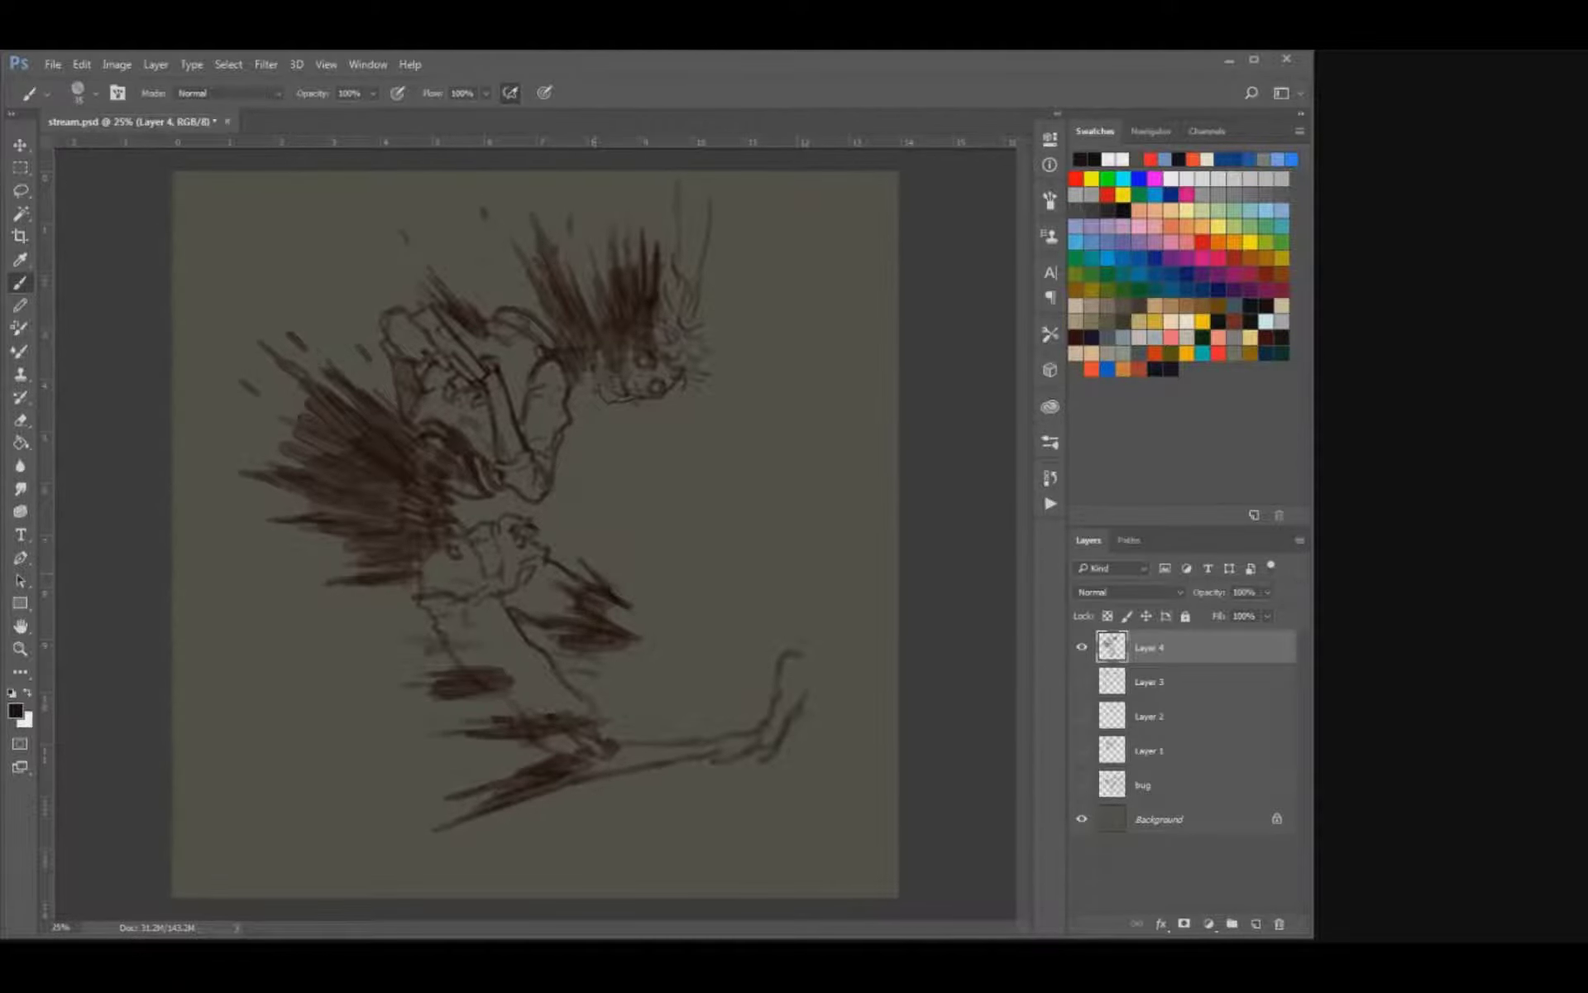
key(e)
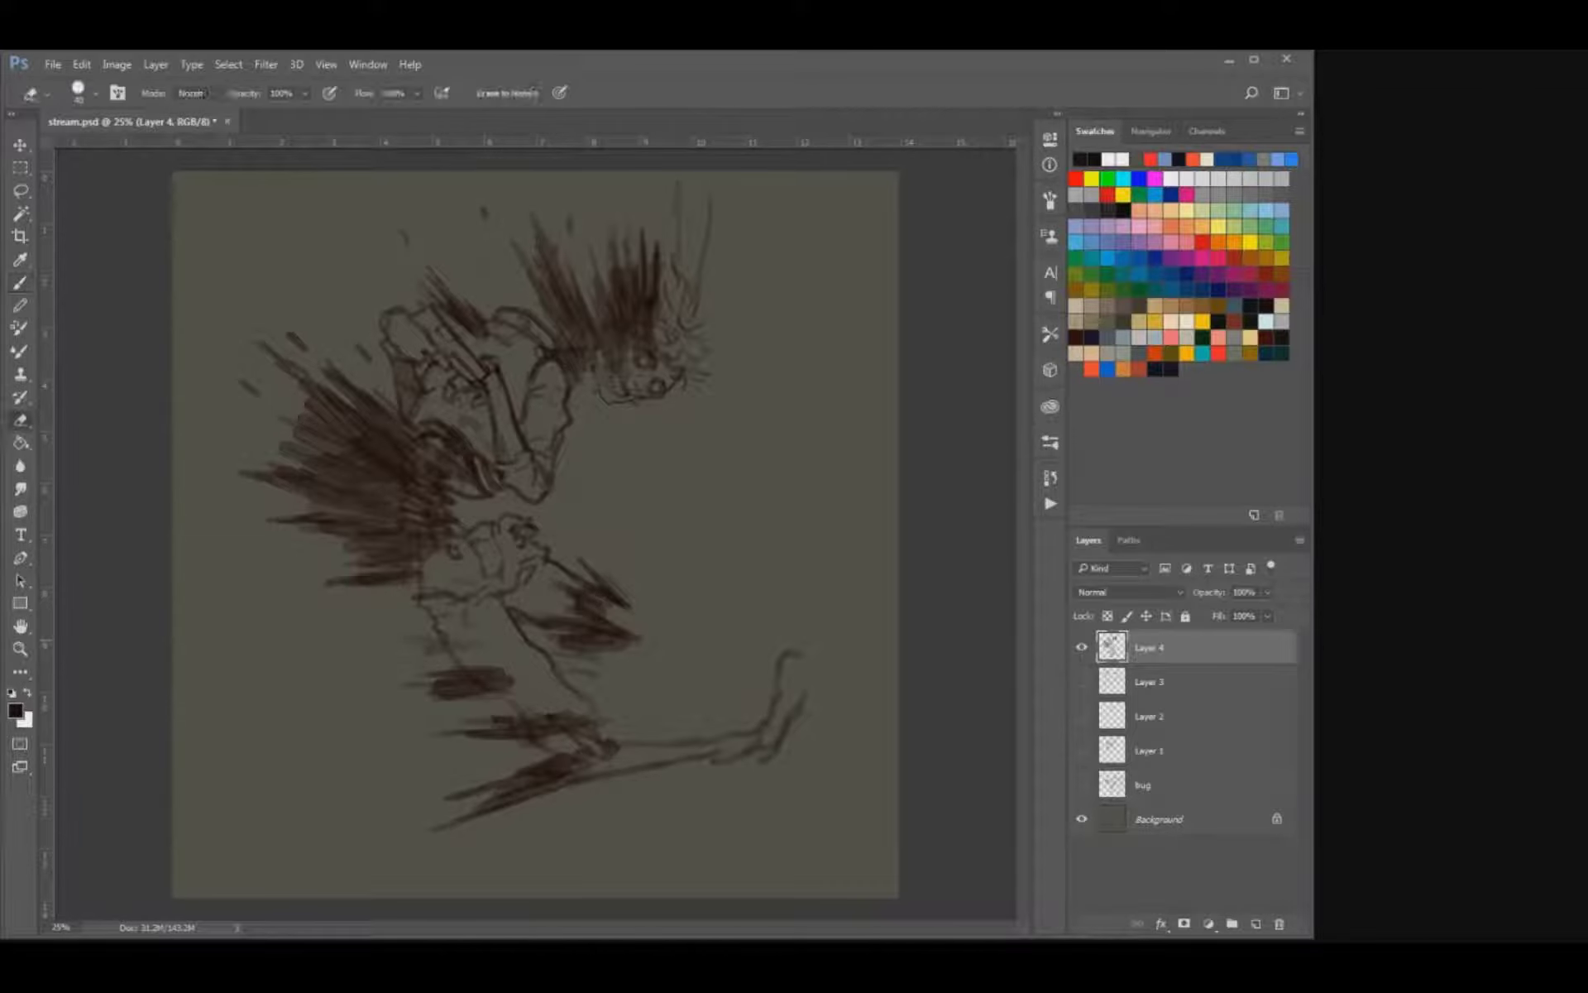
Redraw the front lower leg just past the knee as a thicker, ragged shin, replacing the thin outline.
key(b)
mouse_move(712, 742)
mouse_down()
mouse_move(640, 744)
mouse_move(677, 724)
mouse_move(689, 769)
mouse_move(599, 776)
mouse_move(684, 775)
mouse_move(584, 769)
mouse_up()
key(e)
key(b)
key(b)
drag(594, 698, 599, 711)
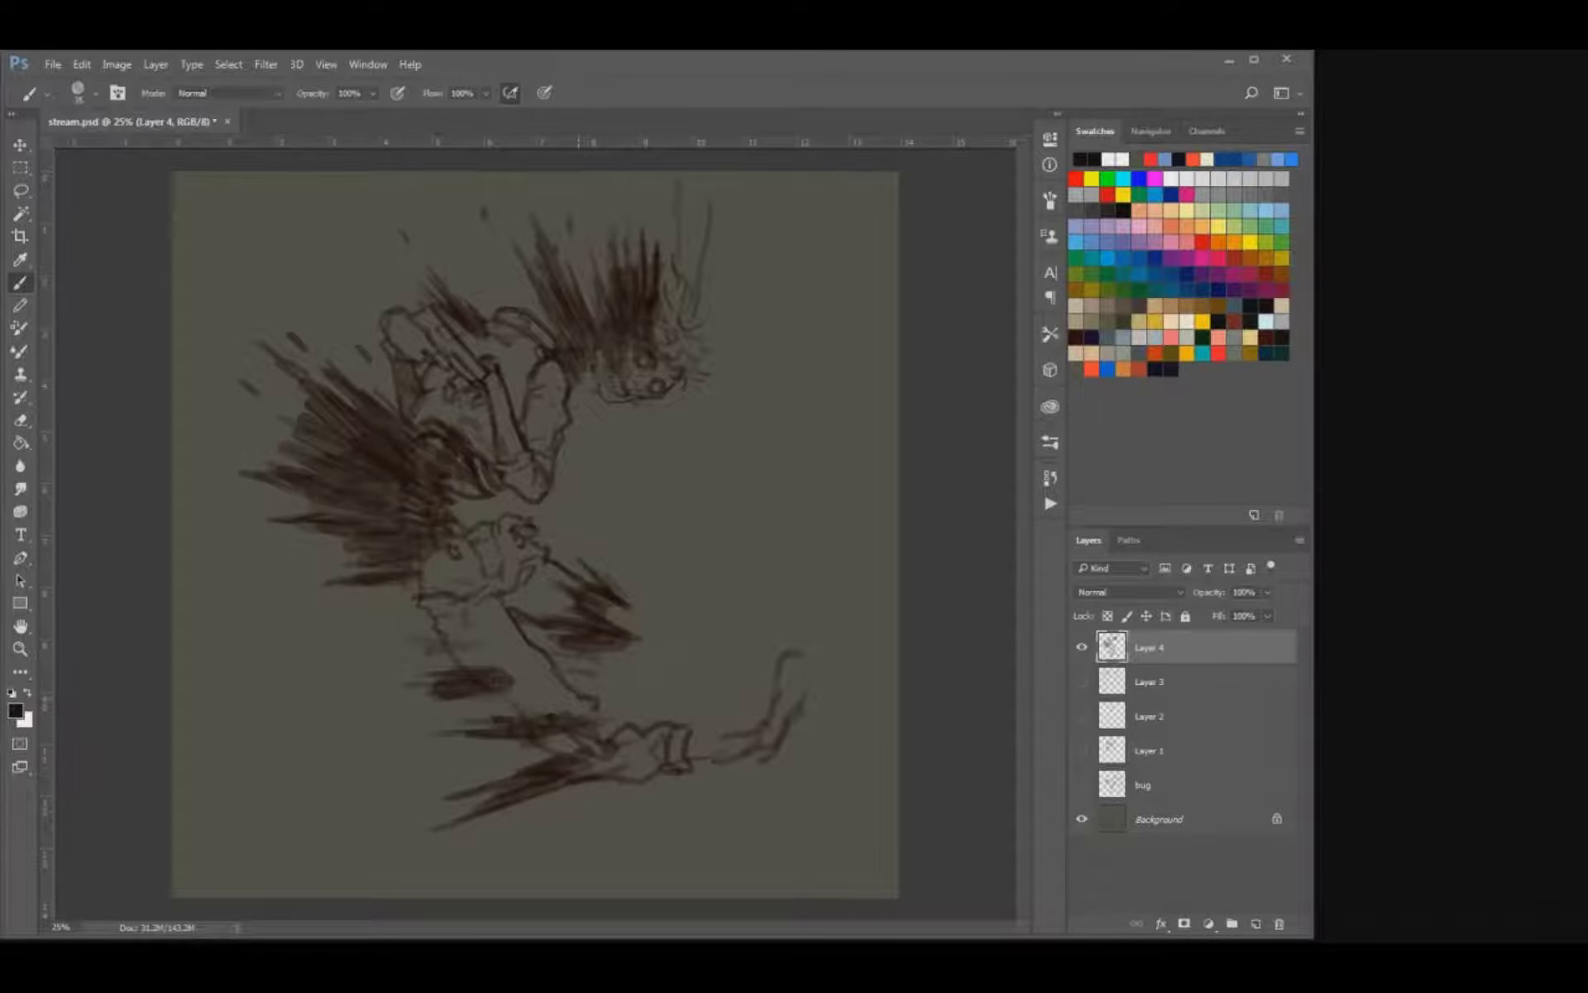
Erase the old raised foot and ankle of the front leg and touch up the shin and the streaks in front of the thigh.
key(e)
mouse_move(739, 756)
mouse_down()
mouse_move(705, 760)
mouse_move(762, 748)
mouse_move(696, 732)
mouse_move(762, 730)
mouse_move(726, 758)
mouse_move(778, 662)
mouse_move(798, 712)
mouse_up()
key(b)
key(e)
mouse_move(708, 732)
mouse_down()
mouse_move(723, 740)
mouse_move(709, 742)
mouse_up()
key(b)
drag(571, 585, 553, 603)
Scatter small flying specks behind the back and beneath the rear streaks with a smaller brush.
key(bracketleft)
key(bracketleft)
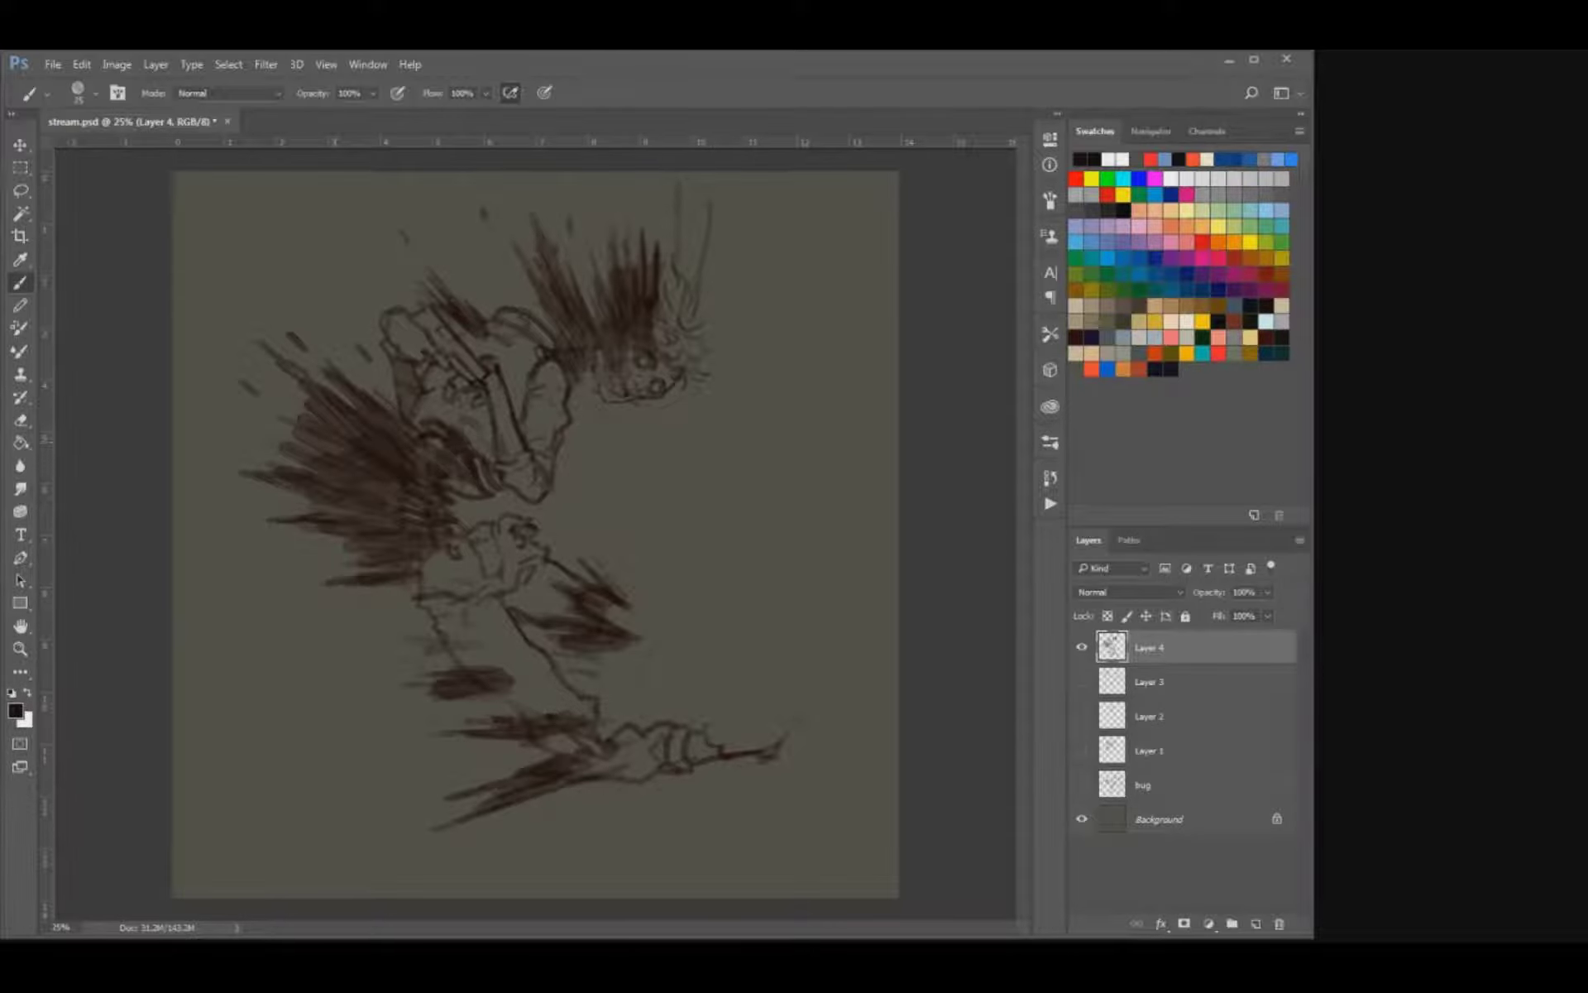
drag(277, 441, 302, 455)
drag(330, 623, 319, 621)
Erase several small light spots out of the dark streaks at the lower back.
key(e)
key([)
mouse_move(401, 516)
mouse_down()
mouse_move(366, 496)
mouse_move(390, 458)
mouse_move(338, 502)
mouse_move(382, 497)
mouse_move(365, 494)
mouse_up()
click(406, 534)
click(374, 516)
click(382, 537)
key(b)
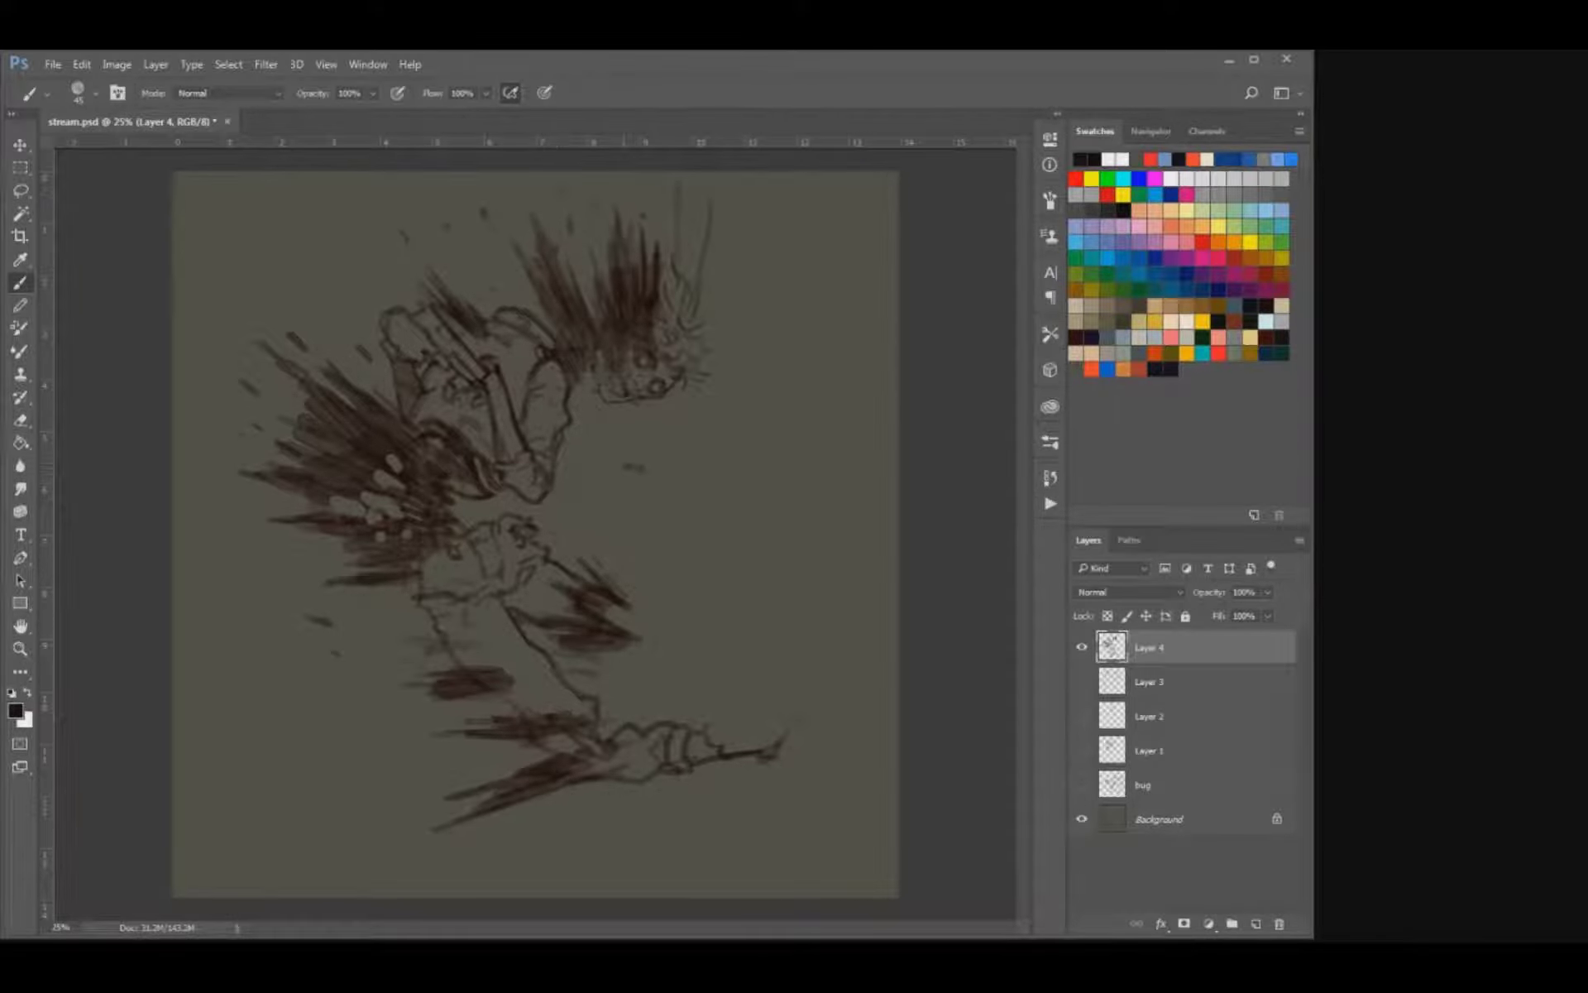
Draw an upturned boot on the front leg and add loose specks and a thin pointed shard in front of the body.
drag(629, 469, 643, 470)
mouse_move(707, 716)
mouse_down()
mouse_move(752, 722)
mouse_move(763, 679)
mouse_move(801, 688)
mouse_move(800, 714)
mouse_move(748, 728)
mouse_up()
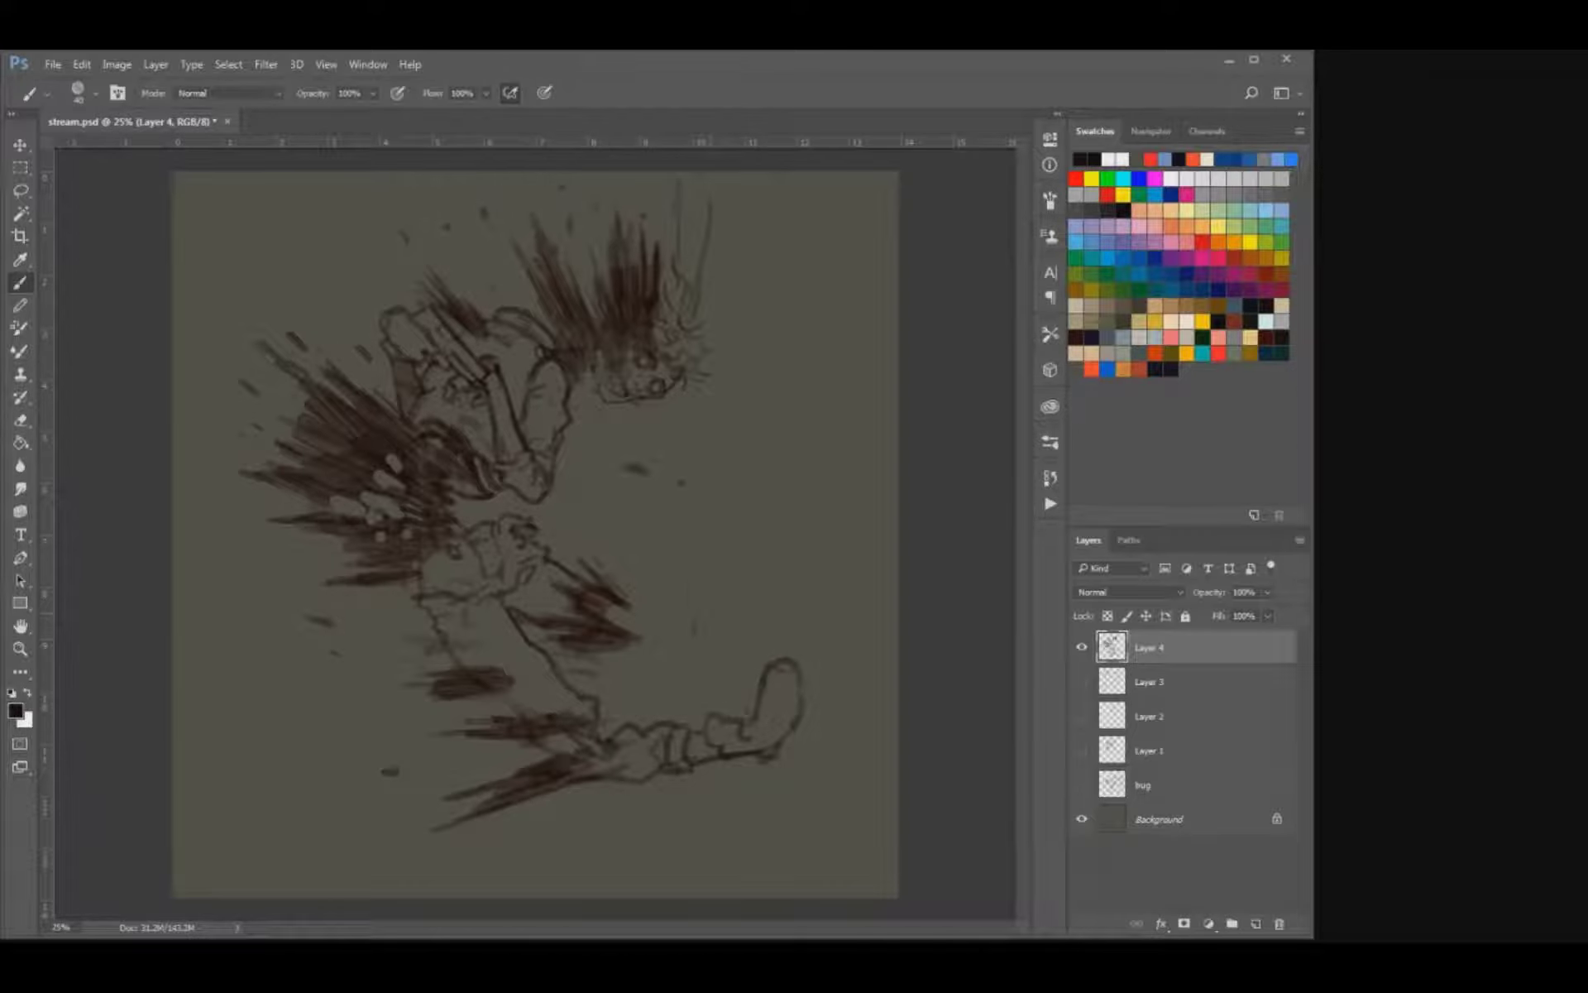
mouse_move(701, 633)
mouse_down()
mouse_move(688, 556)
mouse_move(708, 589)
mouse_up()
Draw the detached rear boot with a torn, pointed shin stump behind the figure, redoing the unsatisfactory strokes.
mouse_move(306, 699)
mouse_down()
mouse_move(330, 672)
mouse_move(365, 712)
mouse_move(302, 715)
mouse_move(277, 760)
mouse_move(313, 740)
mouse_move(276, 732)
mouse_move(332, 711)
mouse_move(320, 724)
mouse_up()
key(e)
key(b)
mouse_move(329, 651)
mouse_down()
mouse_move(320, 671)
mouse_move(351, 686)
mouse_move(325, 657)
mouse_move(353, 686)
mouse_move(332, 641)
mouse_up()
key(ctrl+z)
key(ctrl+alt+z)
key(ctrl+alt+z)
drag(334, 632, 352, 644)
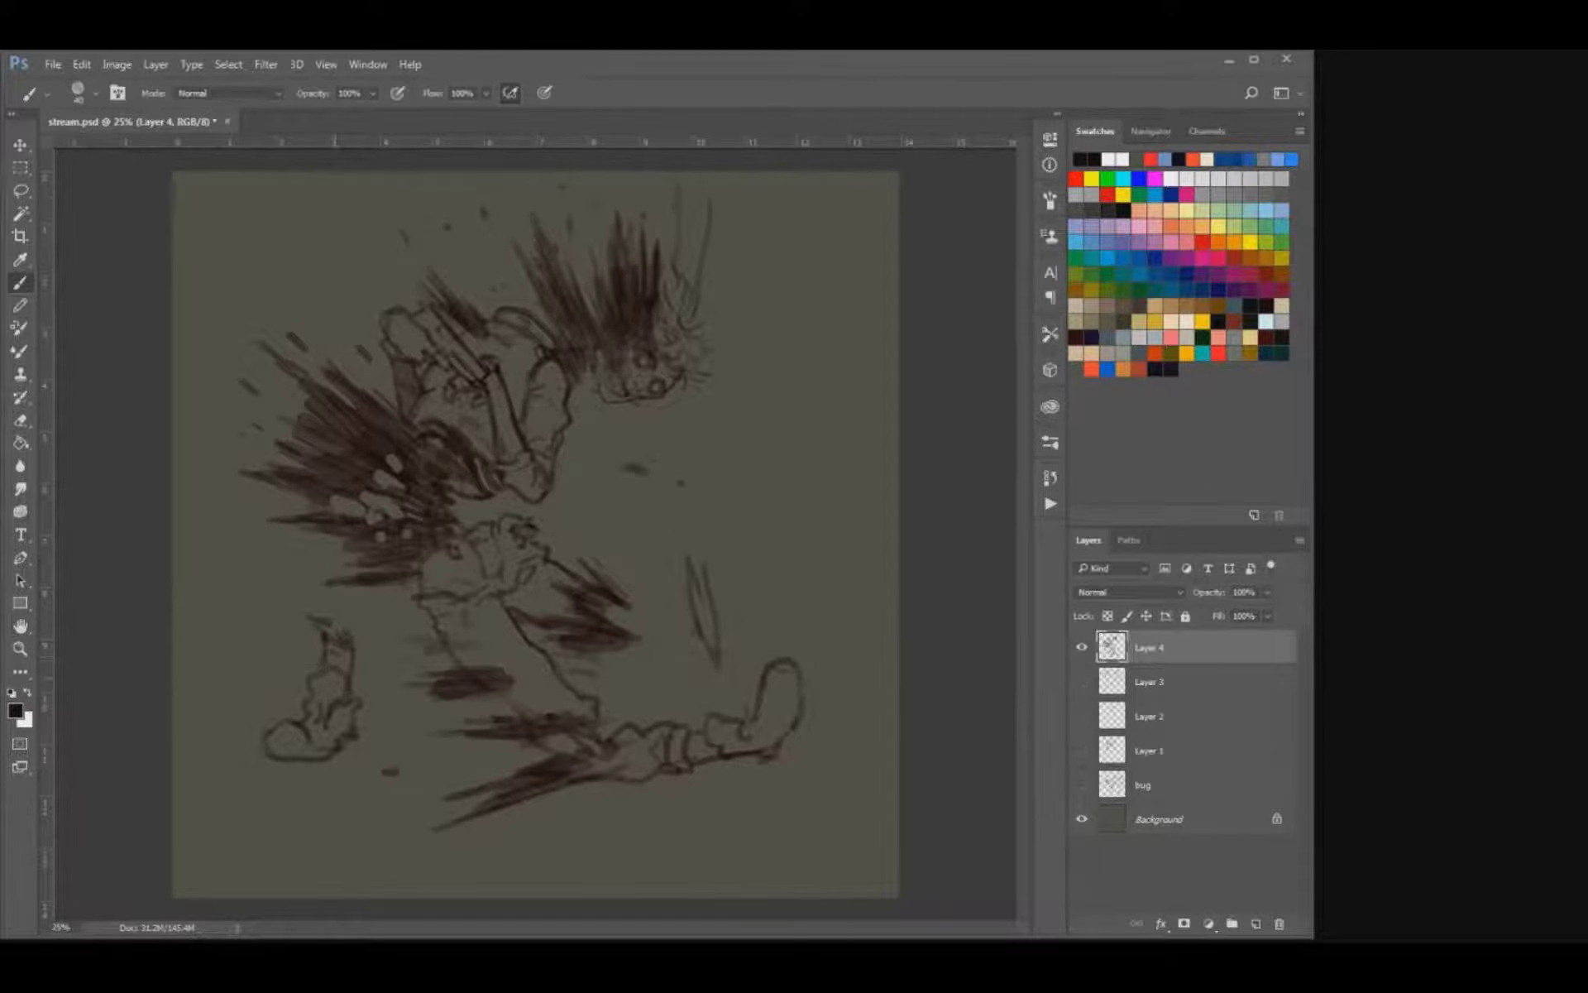
key(e)
key(b)
drag(315, 684, 306, 709)
Scale the figure layer down slightly and shift it to the right on the canvas.
key(v)
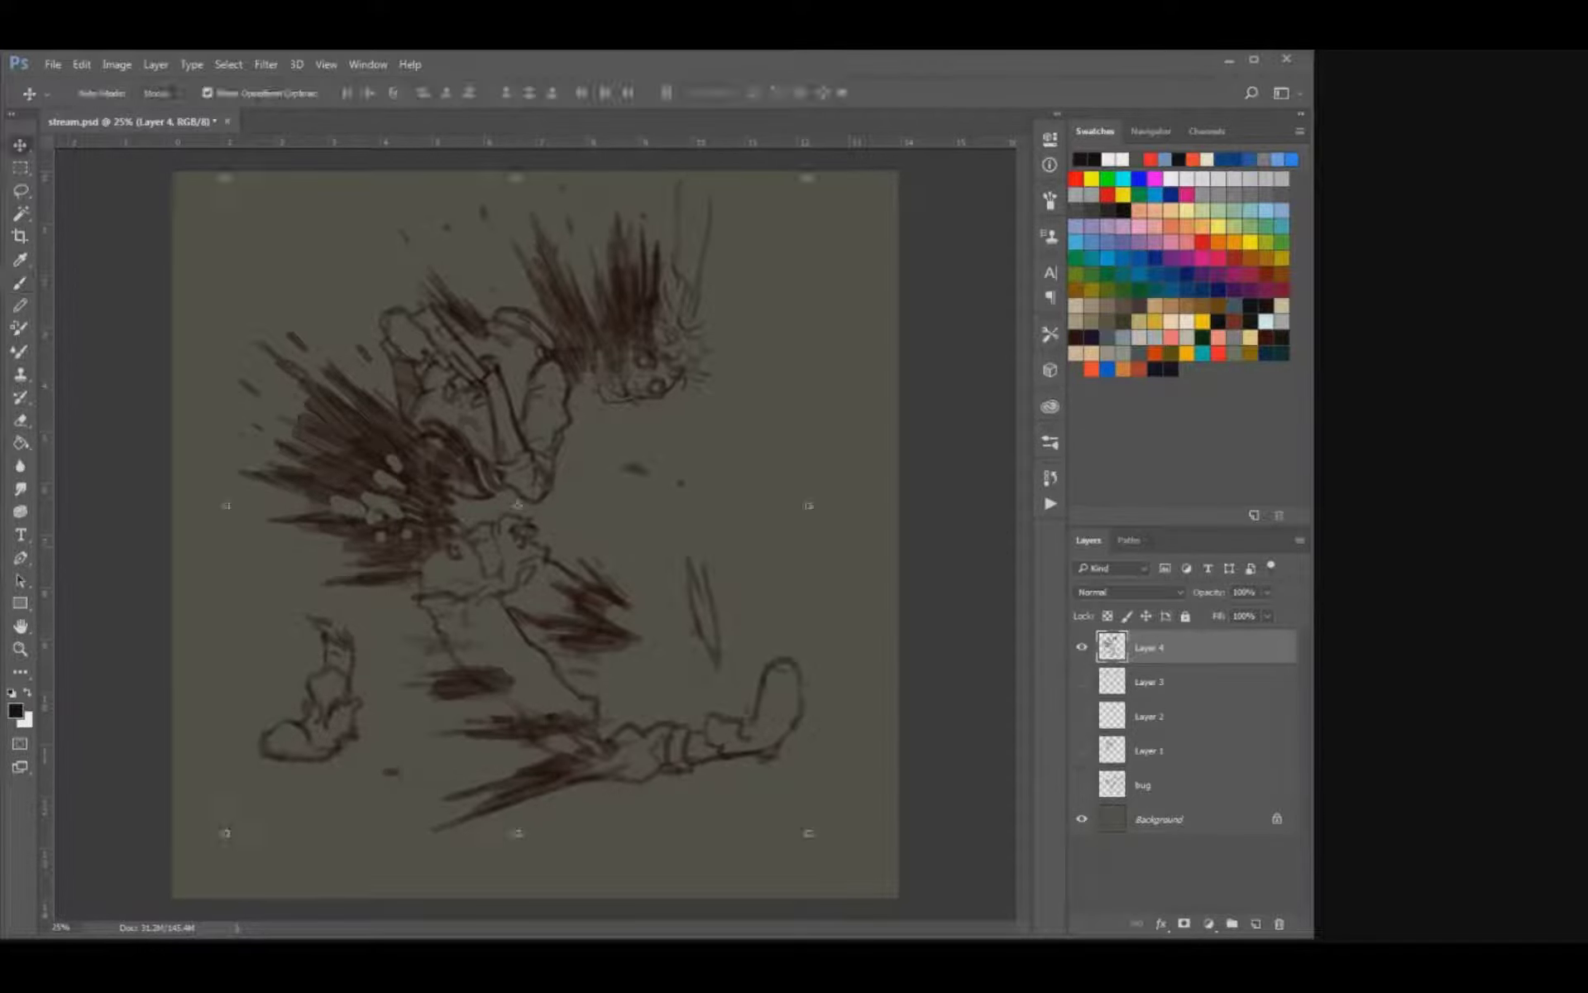
drag(808, 178, 787, 202)
key(Return)
drag(518, 505, 549, 506)
key(b)
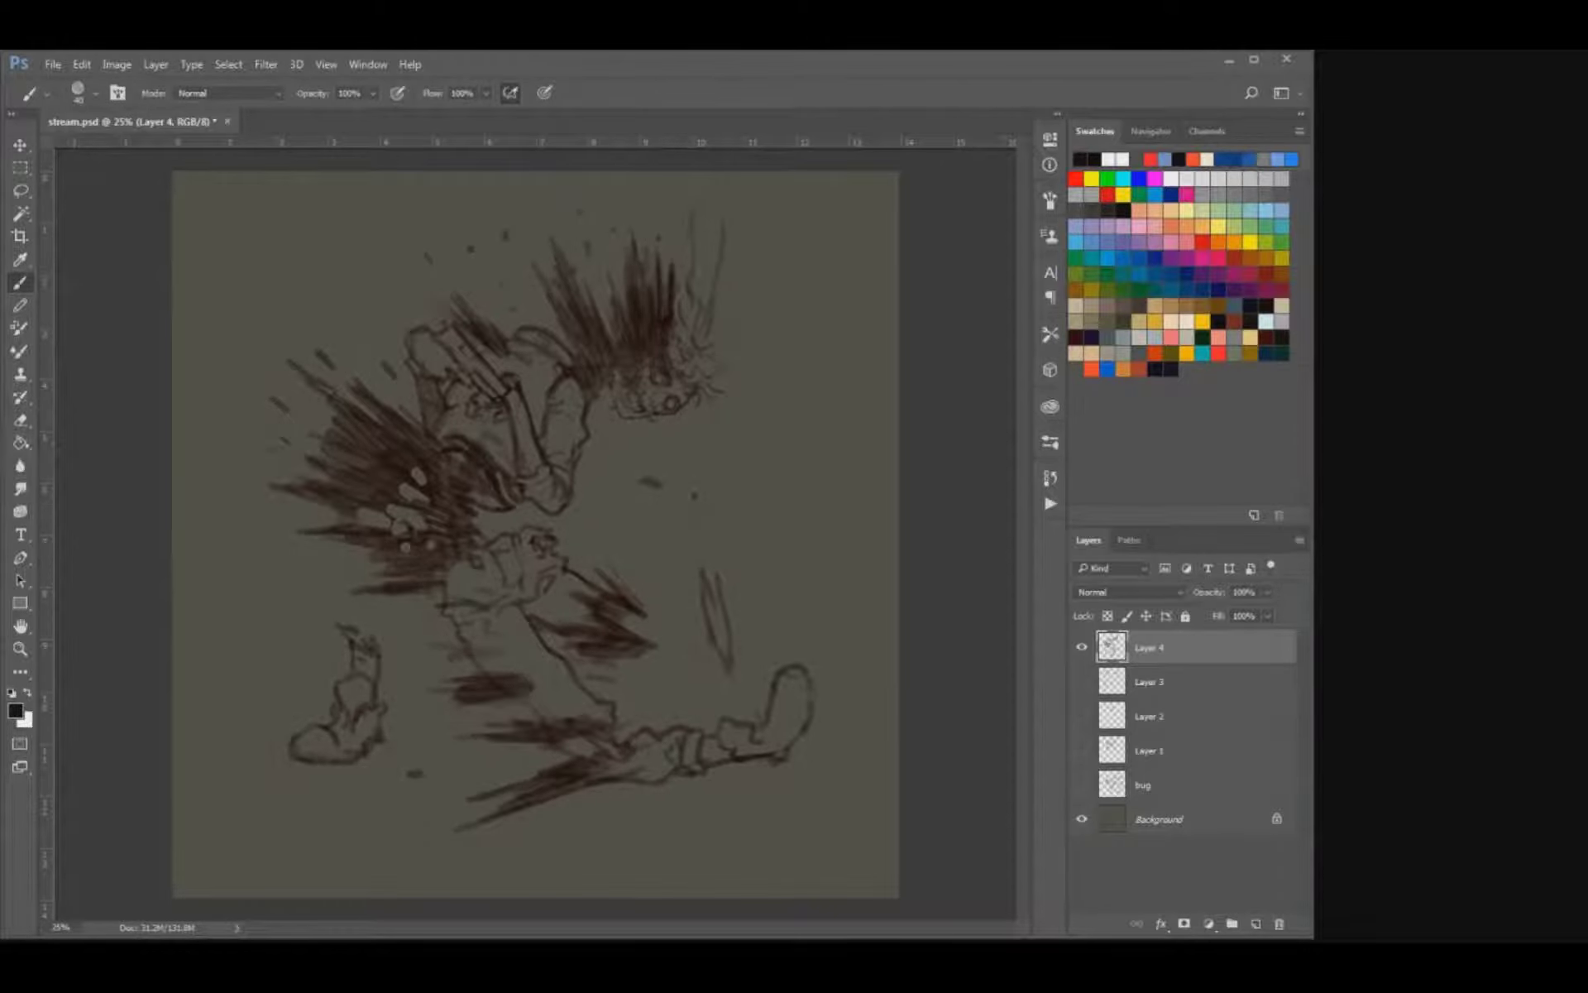
Refine the streak tips behind the back with a smaller brush.
key(bracketleft)
drag(320, 382, 331, 395)
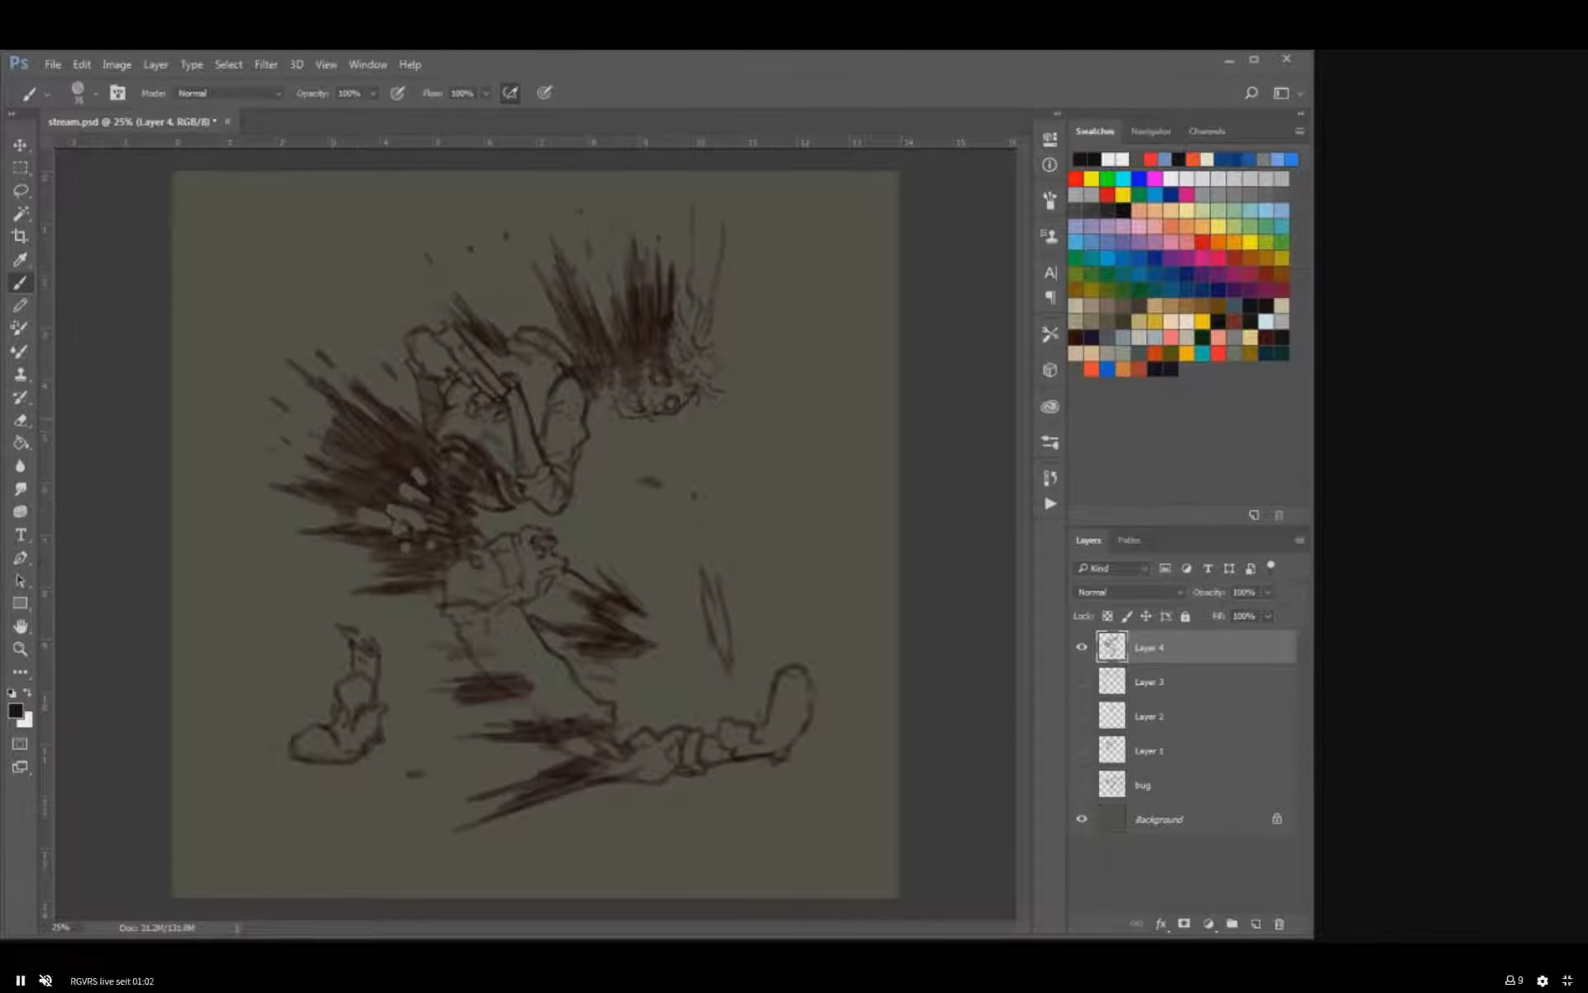
click(45, 980)
click(45, 980)
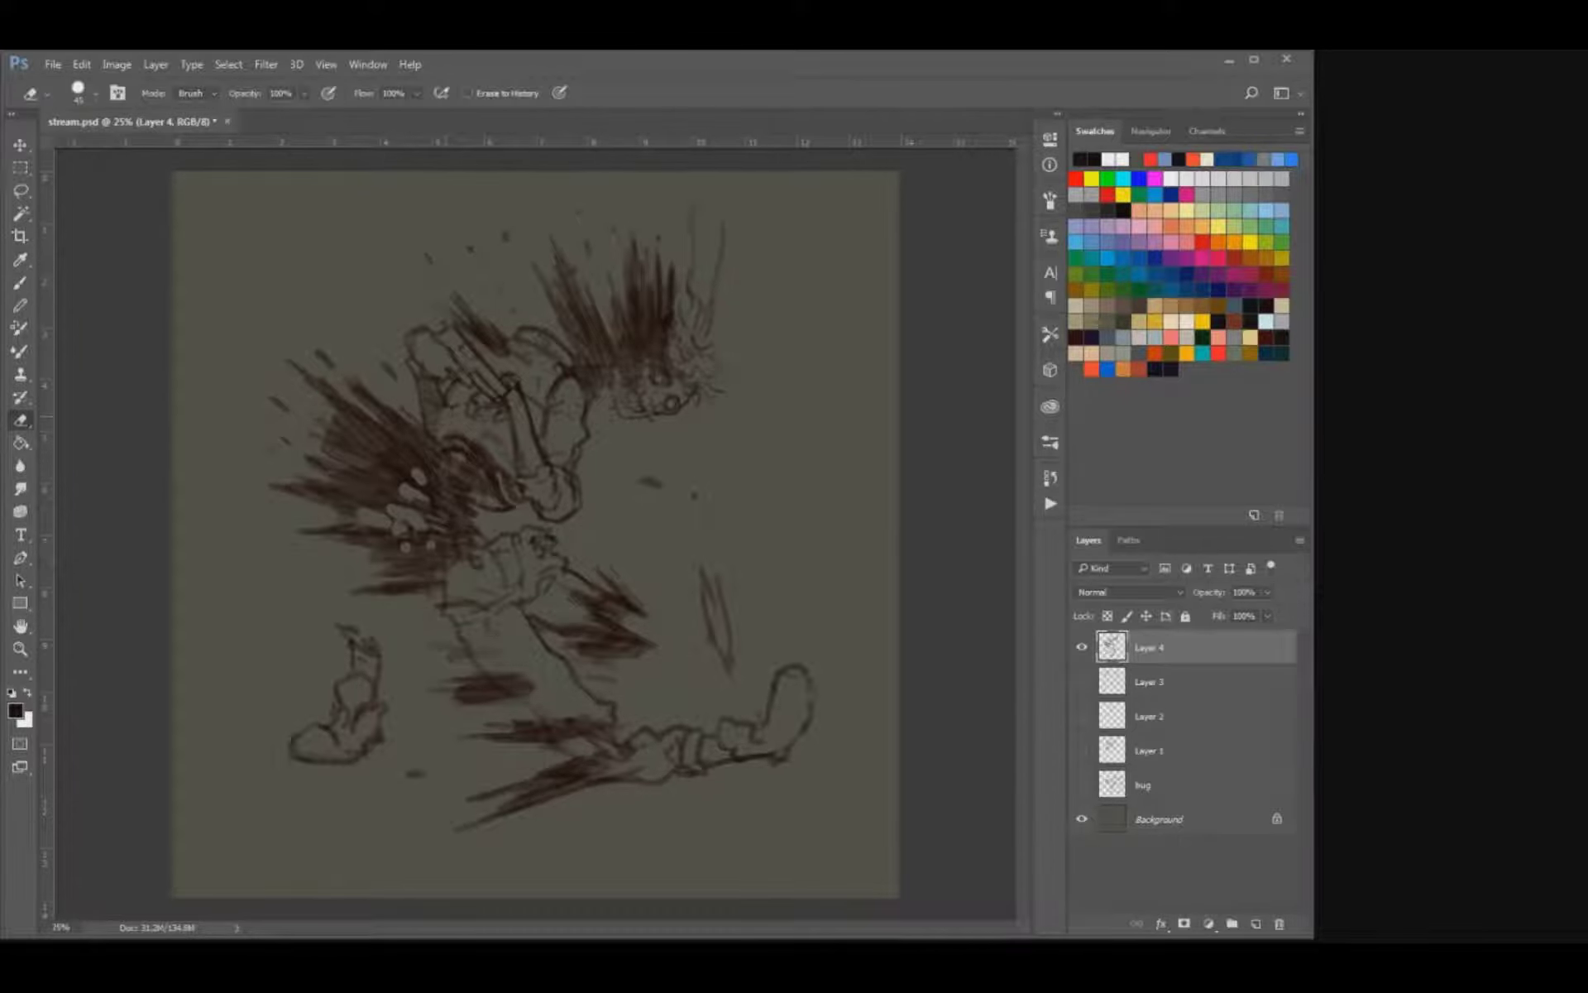
Clean up and rework the line detail around the chest and shoulder.
key(b)
key(e)
drag(449, 405, 441, 419)
key(b)
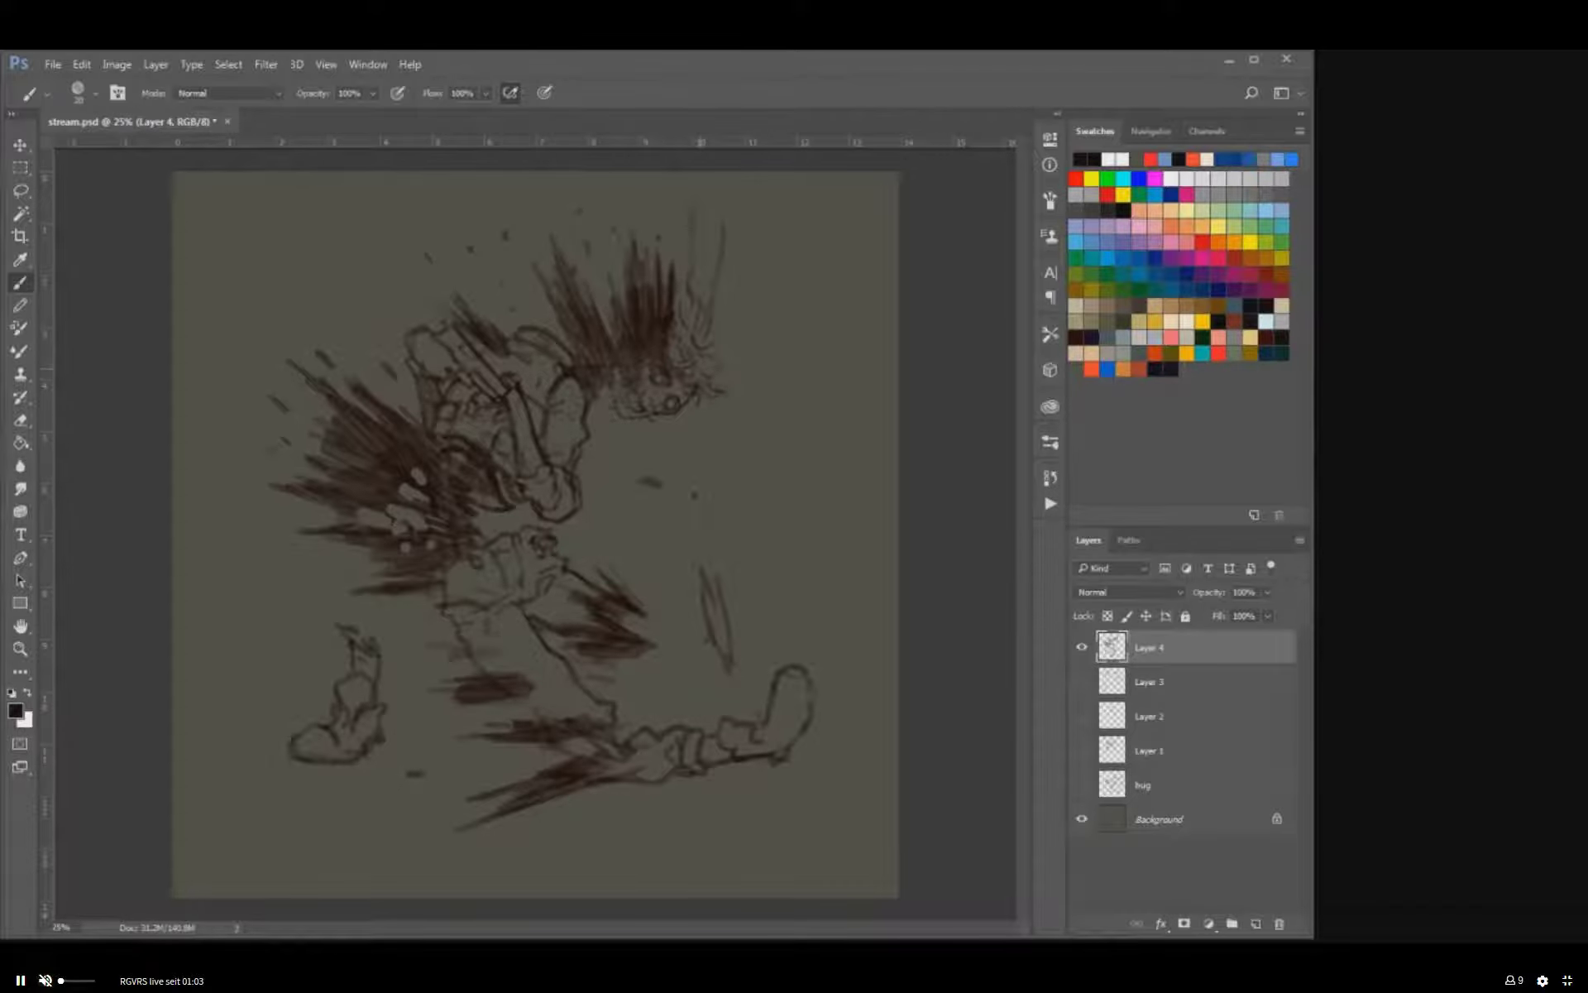
Add jagged detail and long curved strands at the front of the head, and scatter specks around the legs.
drag(715, 384, 705, 402)
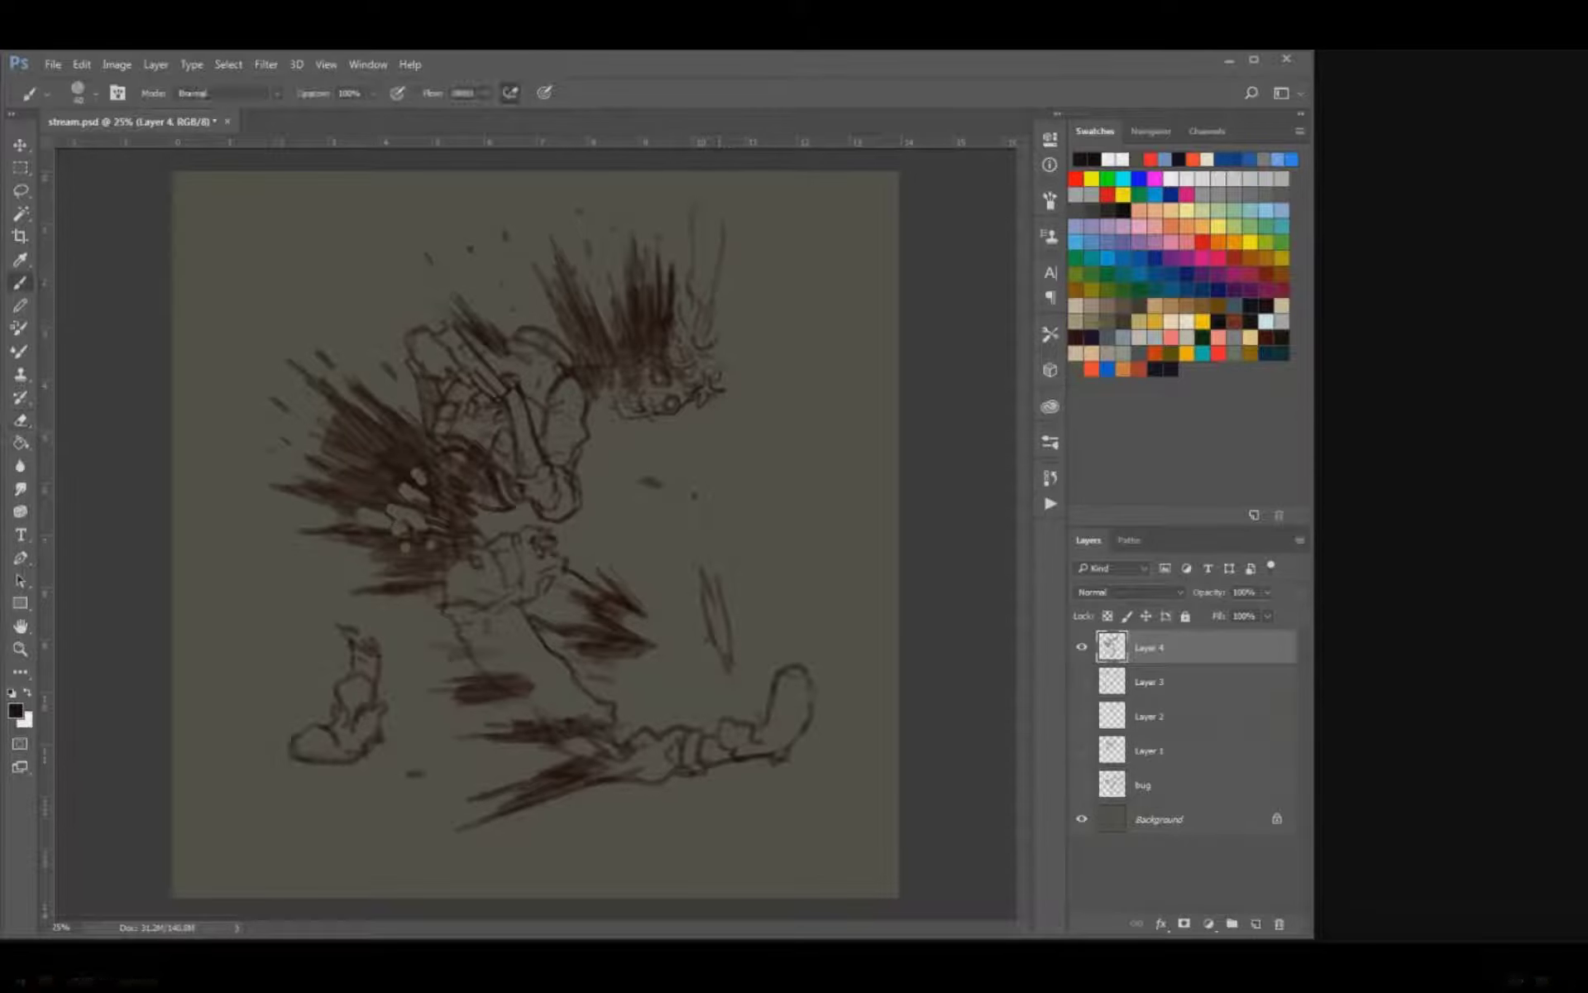
mouse_move(720, 329)
mouse_down()
mouse_move(777, 306)
mouse_move(784, 340)
mouse_up()
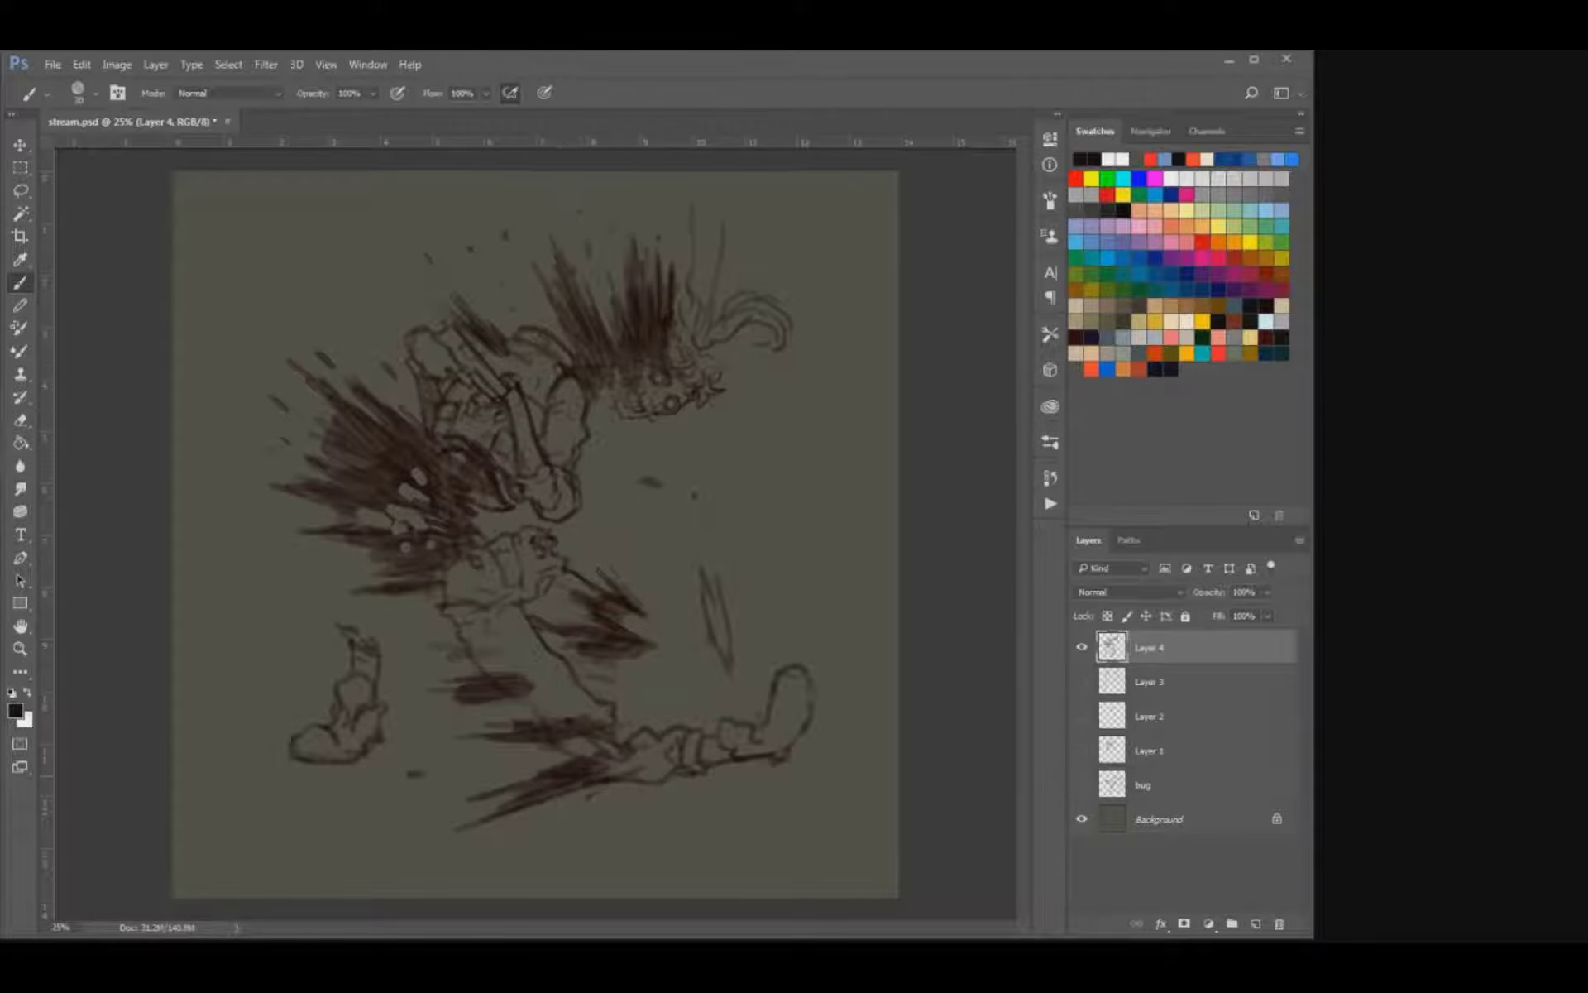
click(565, 810)
click(423, 799)
click(656, 563)
Rotate the figure layer slightly clockwise.
key(v)
drag(837, 190, 902, 267)
key(Return)
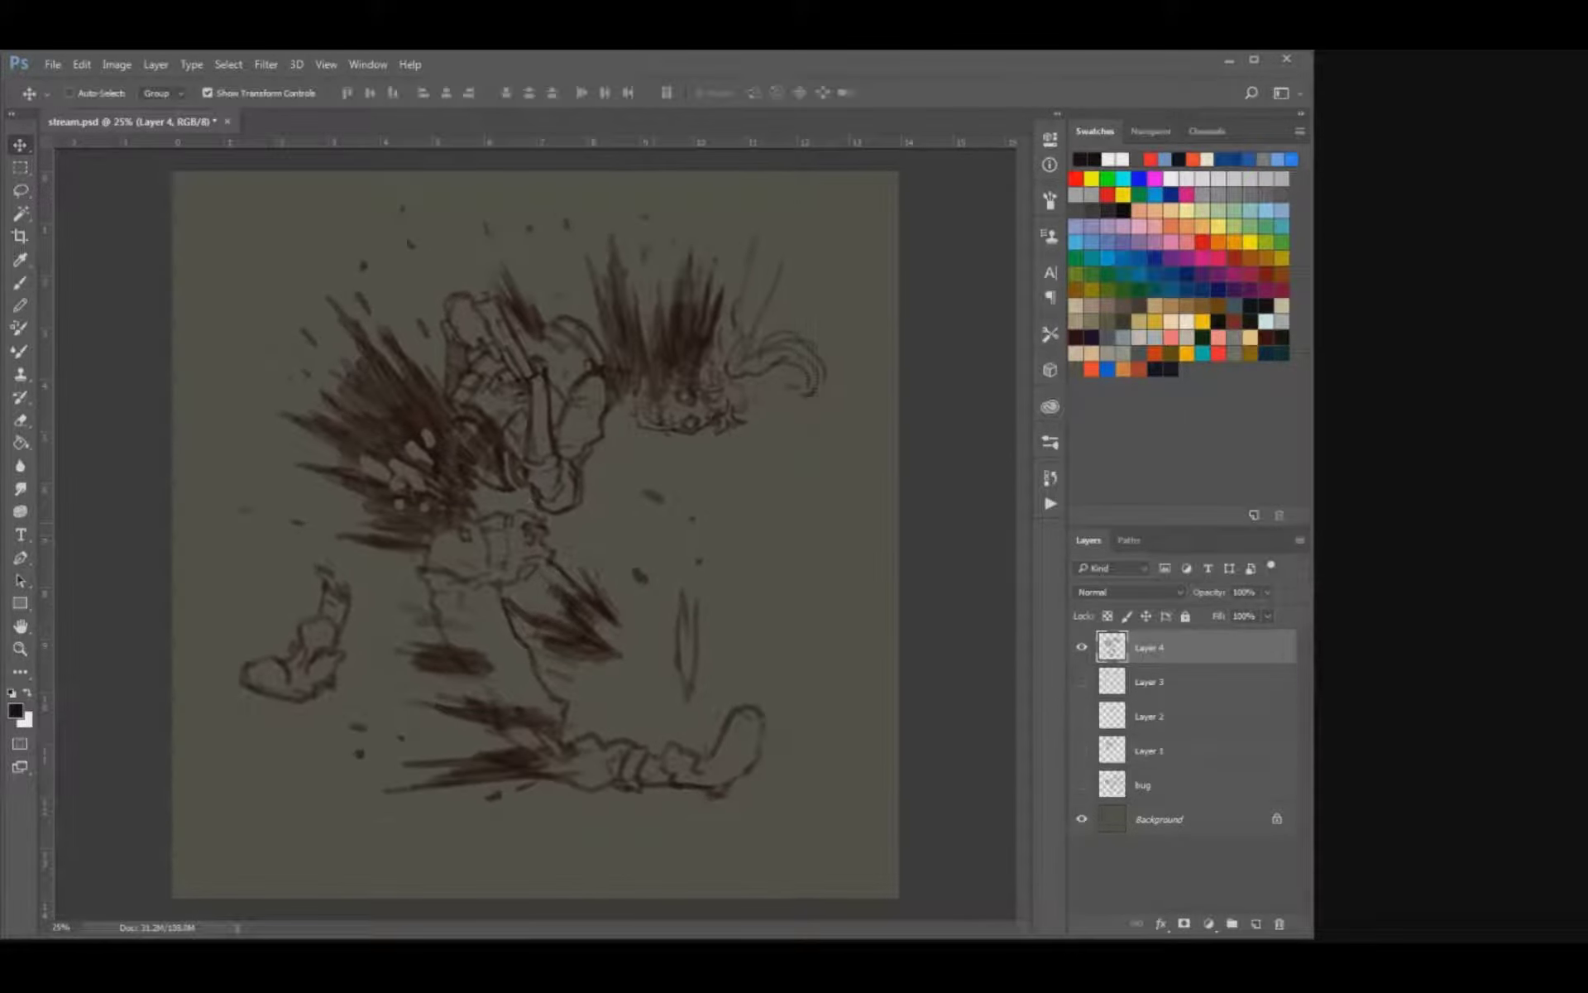
Smudge the streaks behind the lower back outward into softer tapered ends.
key(b)
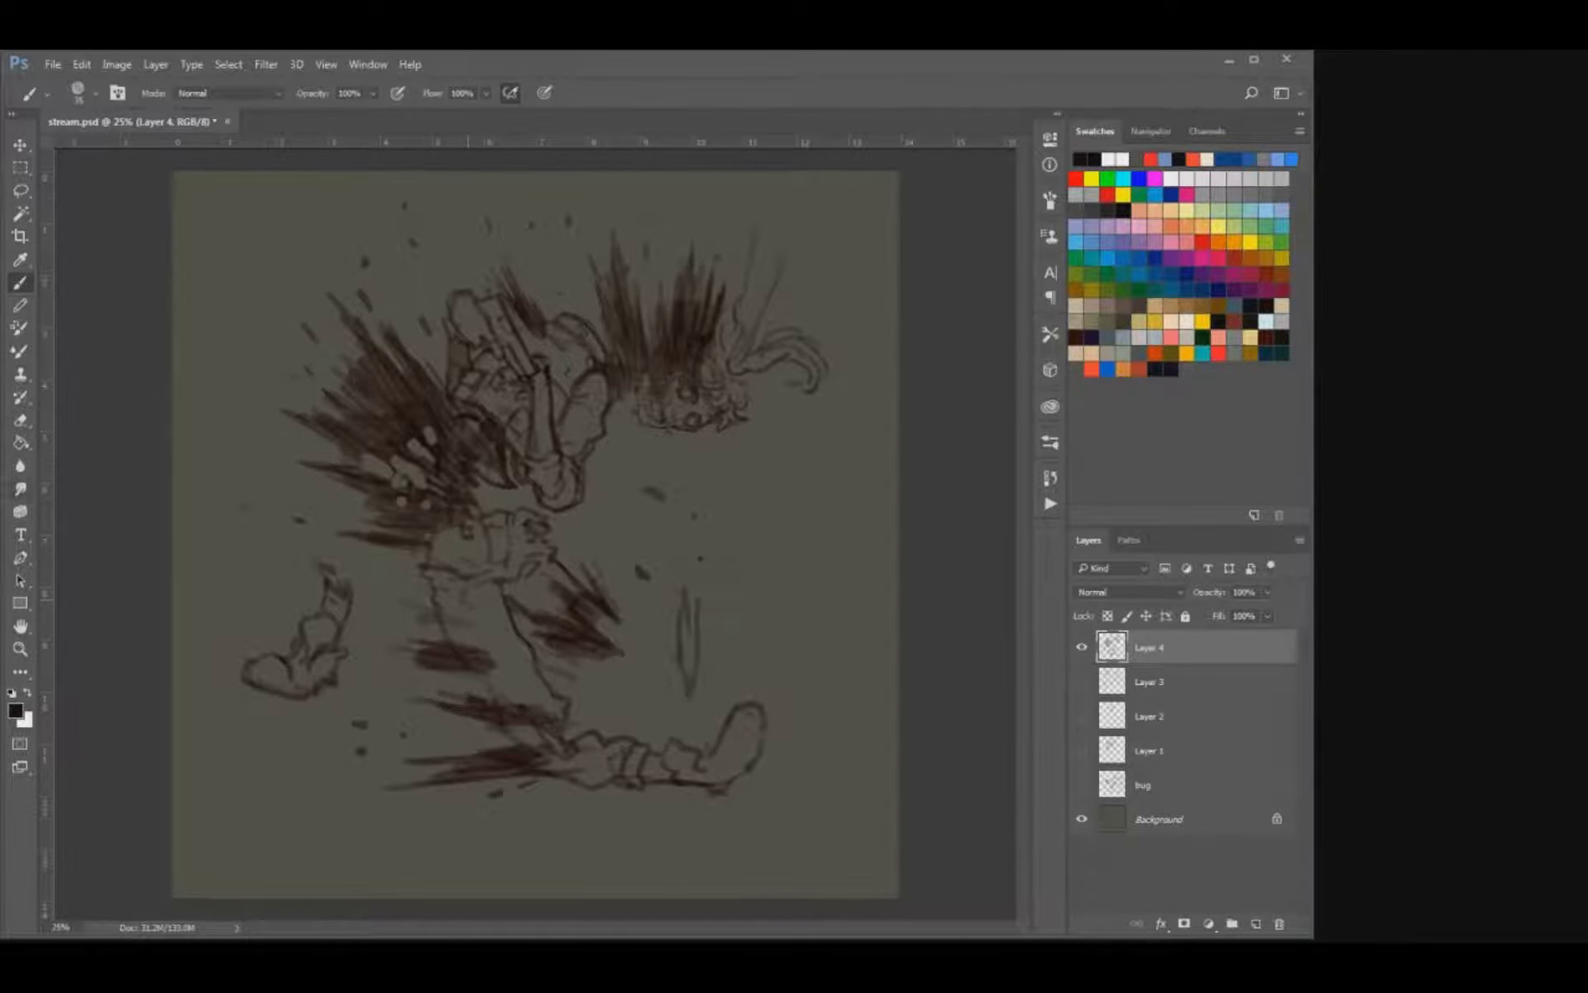
key(r)
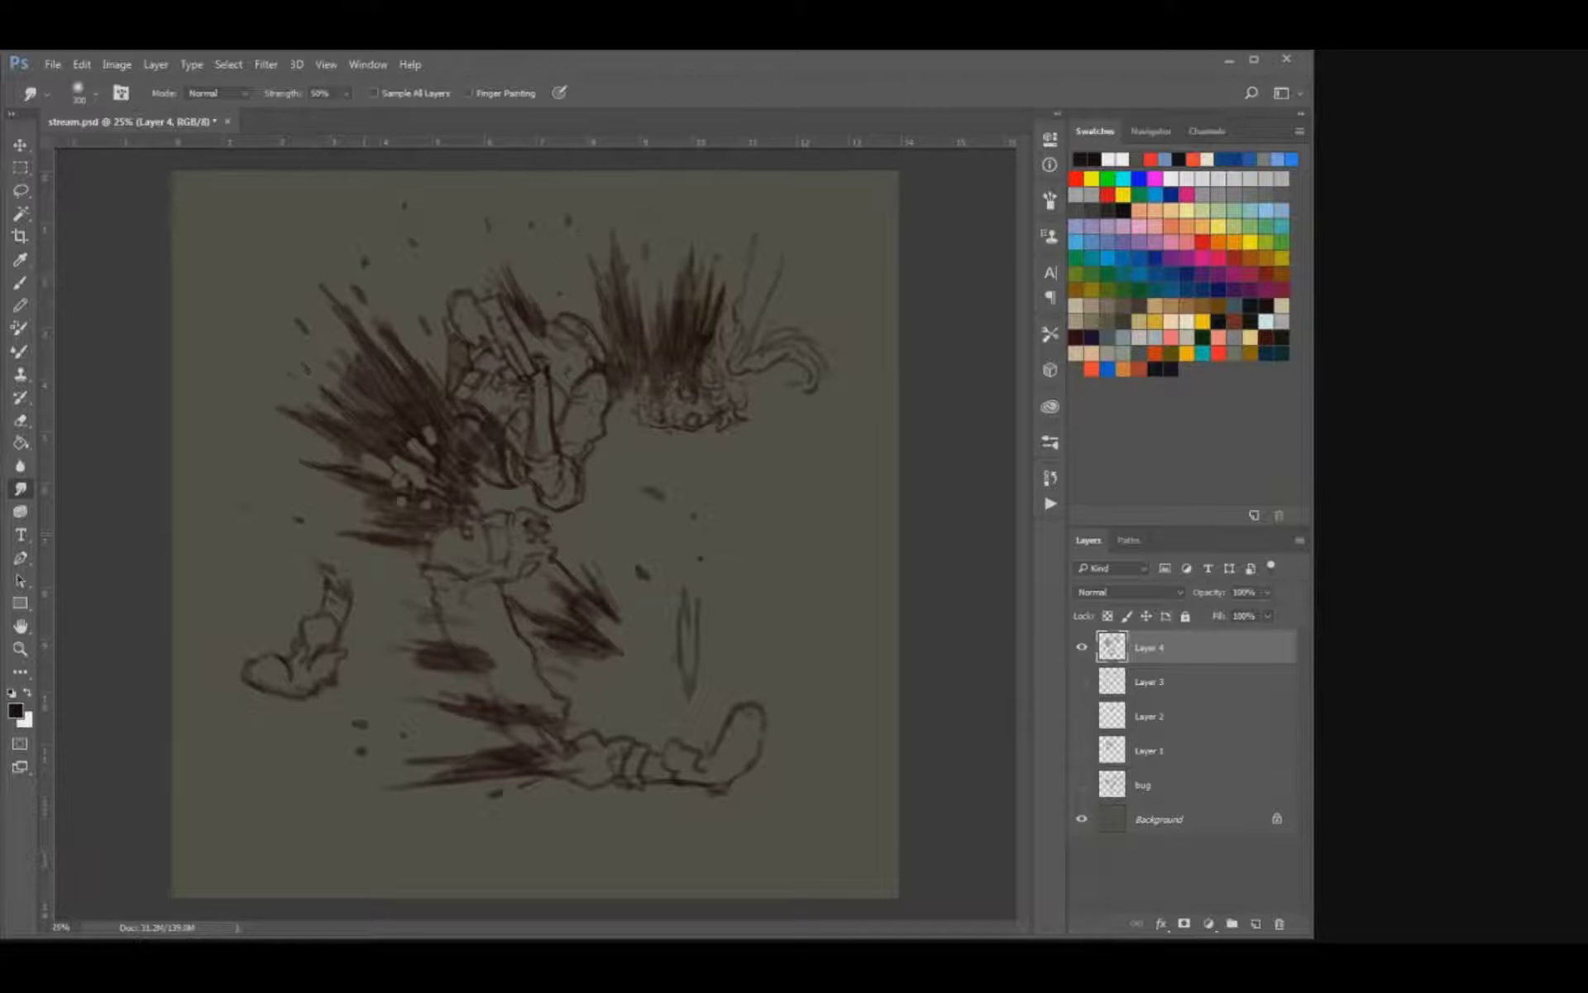
drag(364, 535, 329, 530)
key(b)
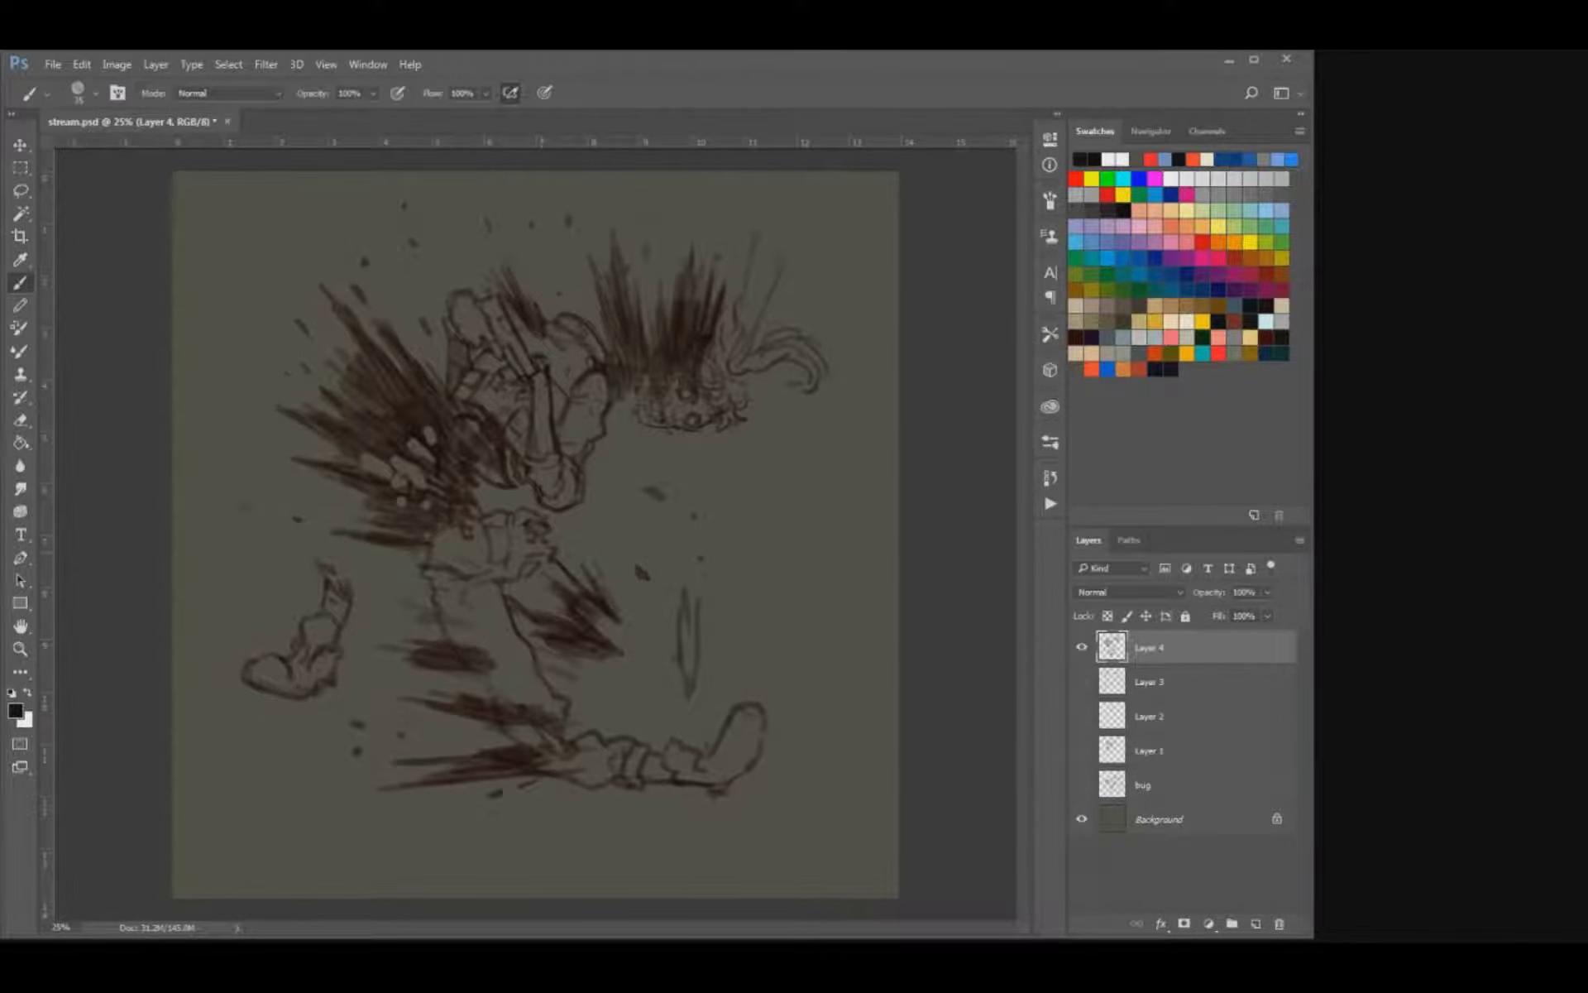
Draw curling tendrils through the streaks above the head and behind the back with a larger solid brush.
key(period)
key(bracketright)
mouse_move(662, 356)
mouse_down()
mouse_move(596, 273)
mouse_move(612, 253)
mouse_up()
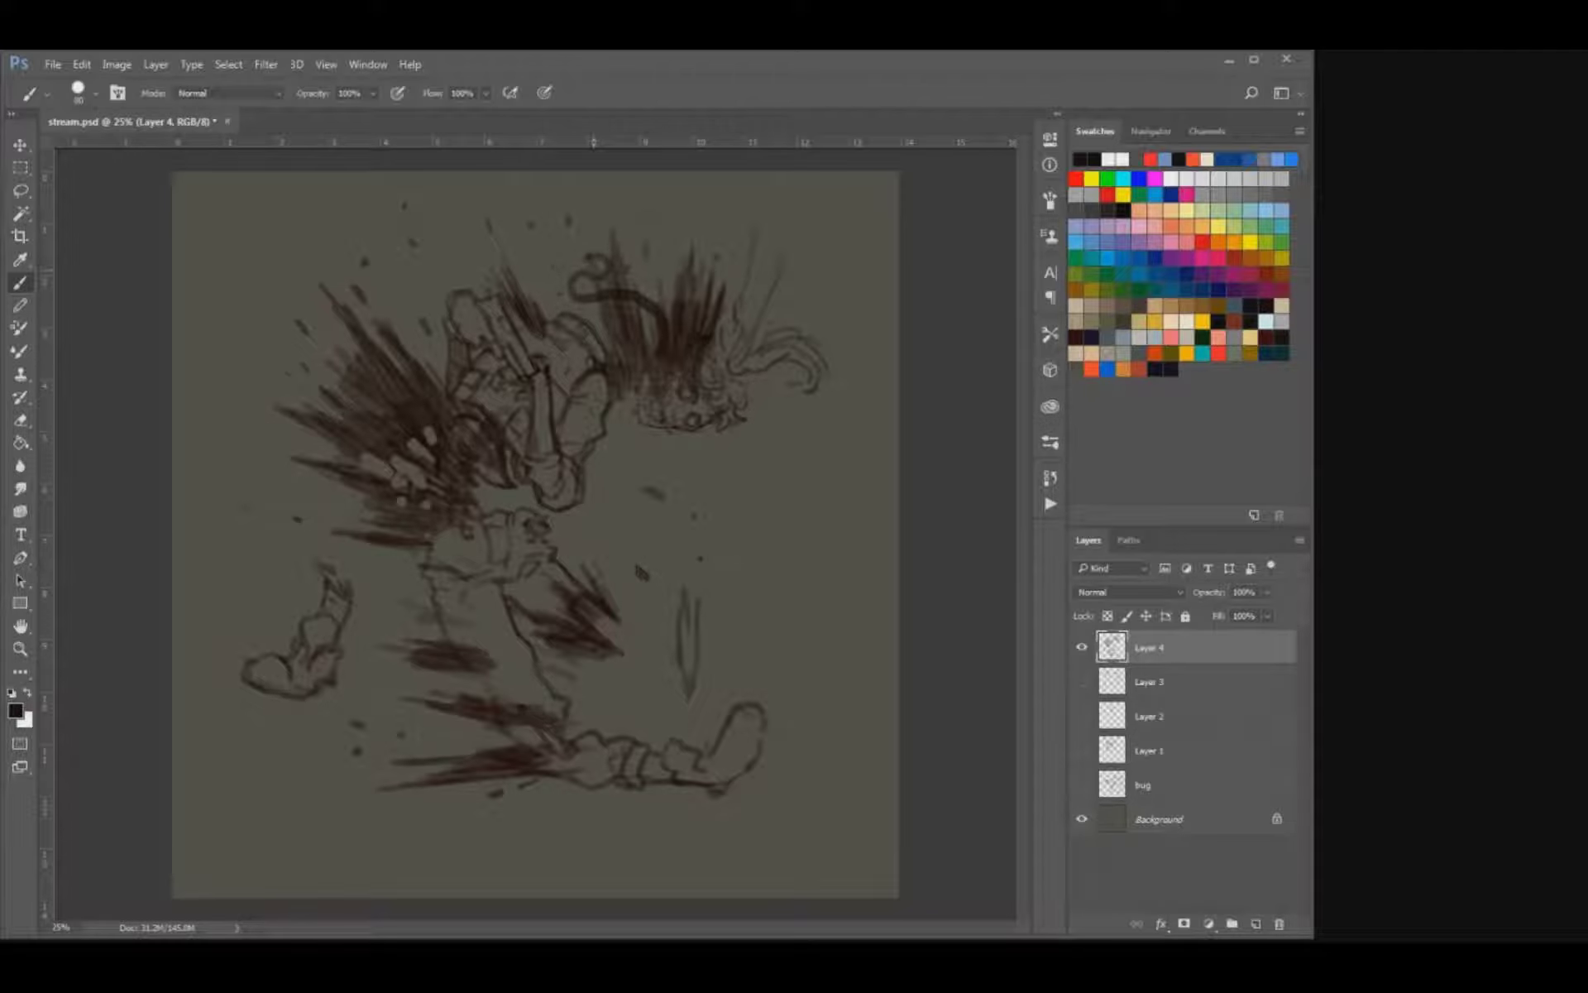
mouse_move(671, 305)
mouse_down()
mouse_move(548, 245)
mouse_move(586, 272)
mouse_up()
mouse_move(398, 401)
mouse_down()
mouse_move(320, 404)
mouse_move(335, 376)
mouse_move(344, 411)
mouse_move(316, 371)
mouse_up()
drag(384, 301, 360, 299)
Add a curl around the thigh streaks and thicken the wavy tendrils behind the back and above the head.
mouse_move(450, 622)
mouse_down()
mouse_move(389, 635)
mouse_move(393, 613)
mouse_move(476, 644)
mouse_move(451, 628)
mouse_up()
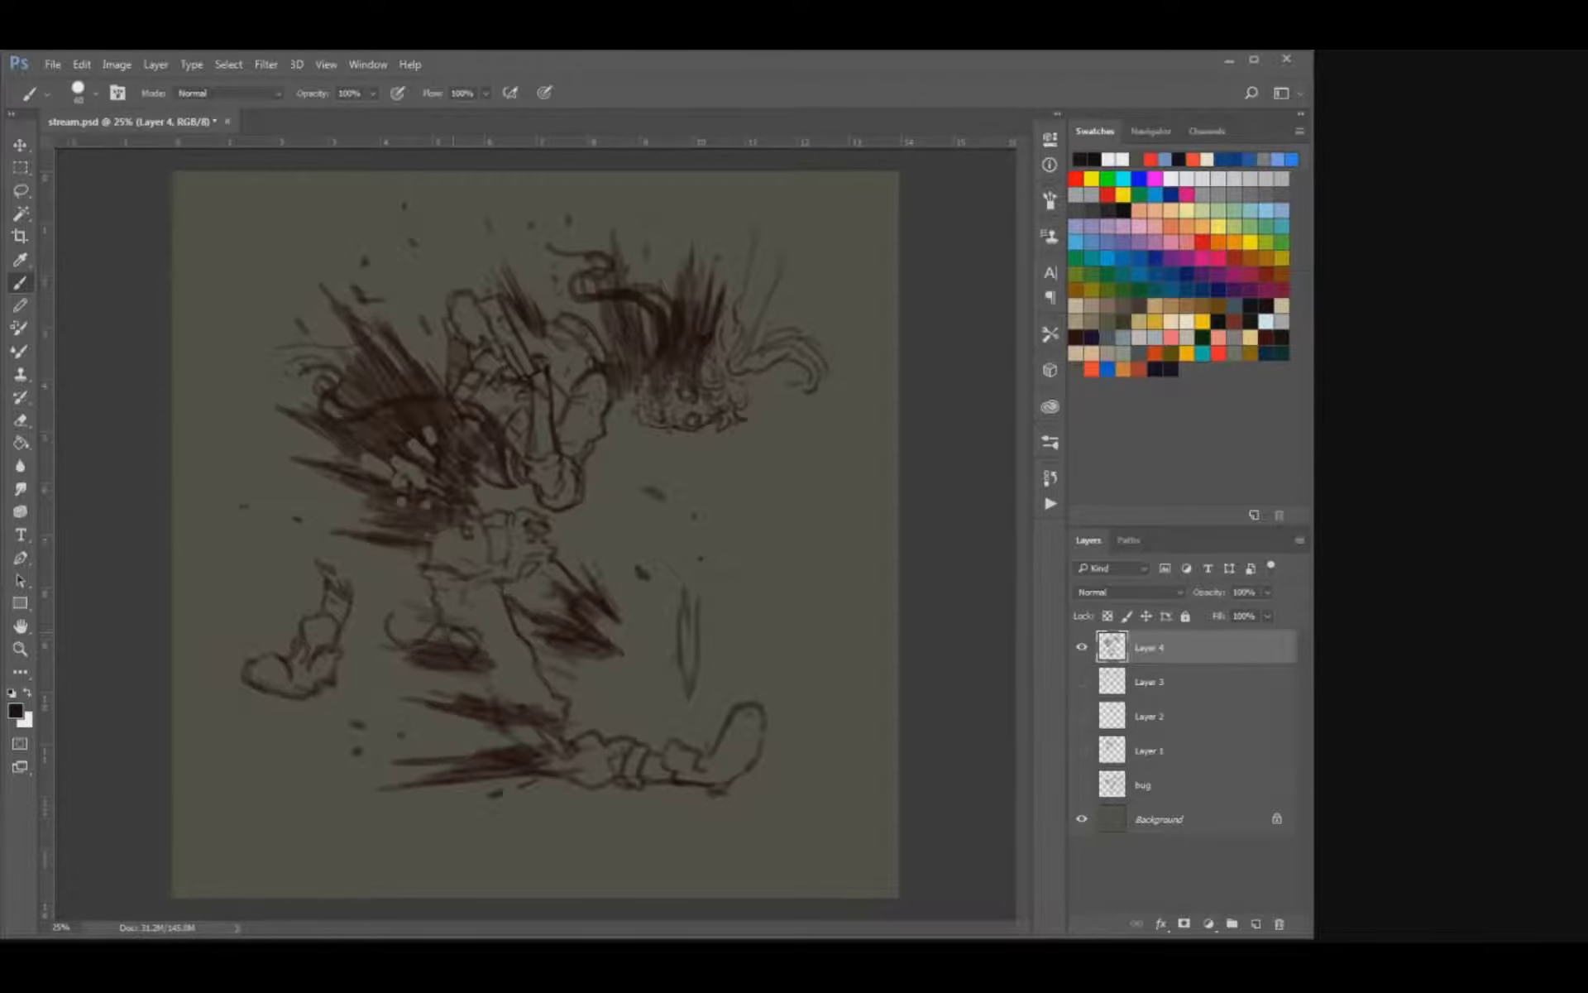
drag(463, 414, 396, 380)
drag(384, 441, 351, 428)
mouse_move(587, 312)
mouse_down()
mouse_move(627, 381)
mouse_move(571, 317)
mouse_up()
drag(731, 326, 723, 336)
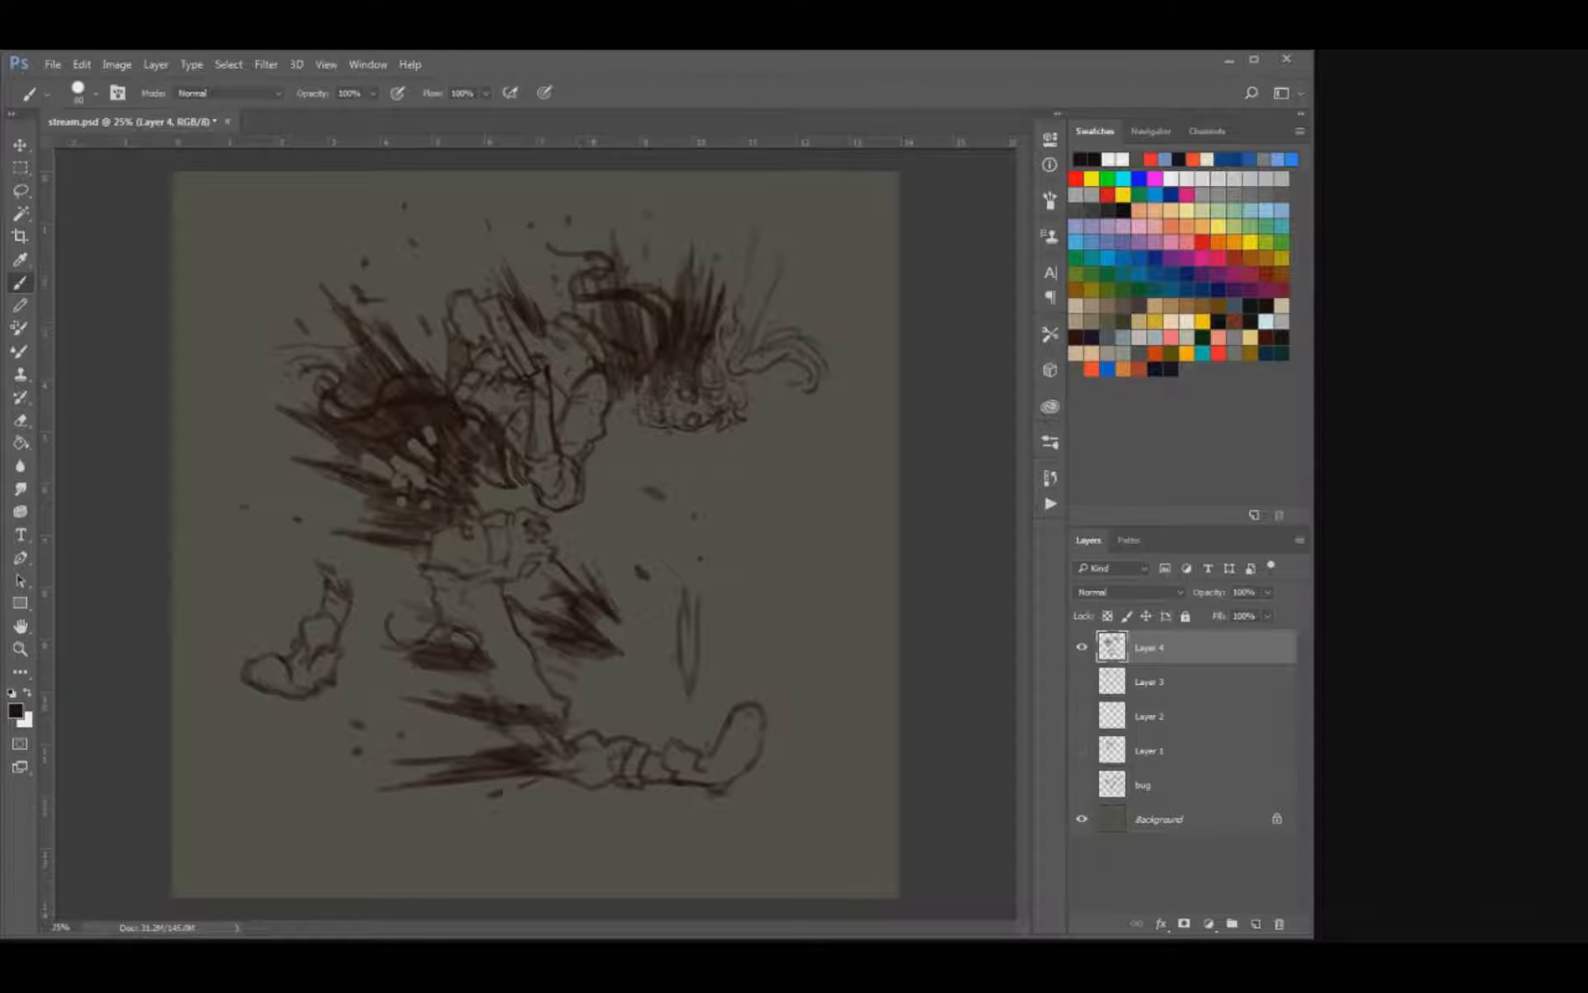
Draw curling tendrils around the knee and thigh streaks and extend the wisps above the head.
mouse_move(548, 693)
mouse_down()
mouse_move(386, 672)
mouse_move(402, 657)
mouse_up()
mouse_move(494, 692)
mouse_down()
mouse_move(543, 710)
mouse_move(540, 694)
mouse_up()
drag(414, 792, 448, 786)
drag(588, 565, 601, 576)
drag(609, 621, 653, 614)
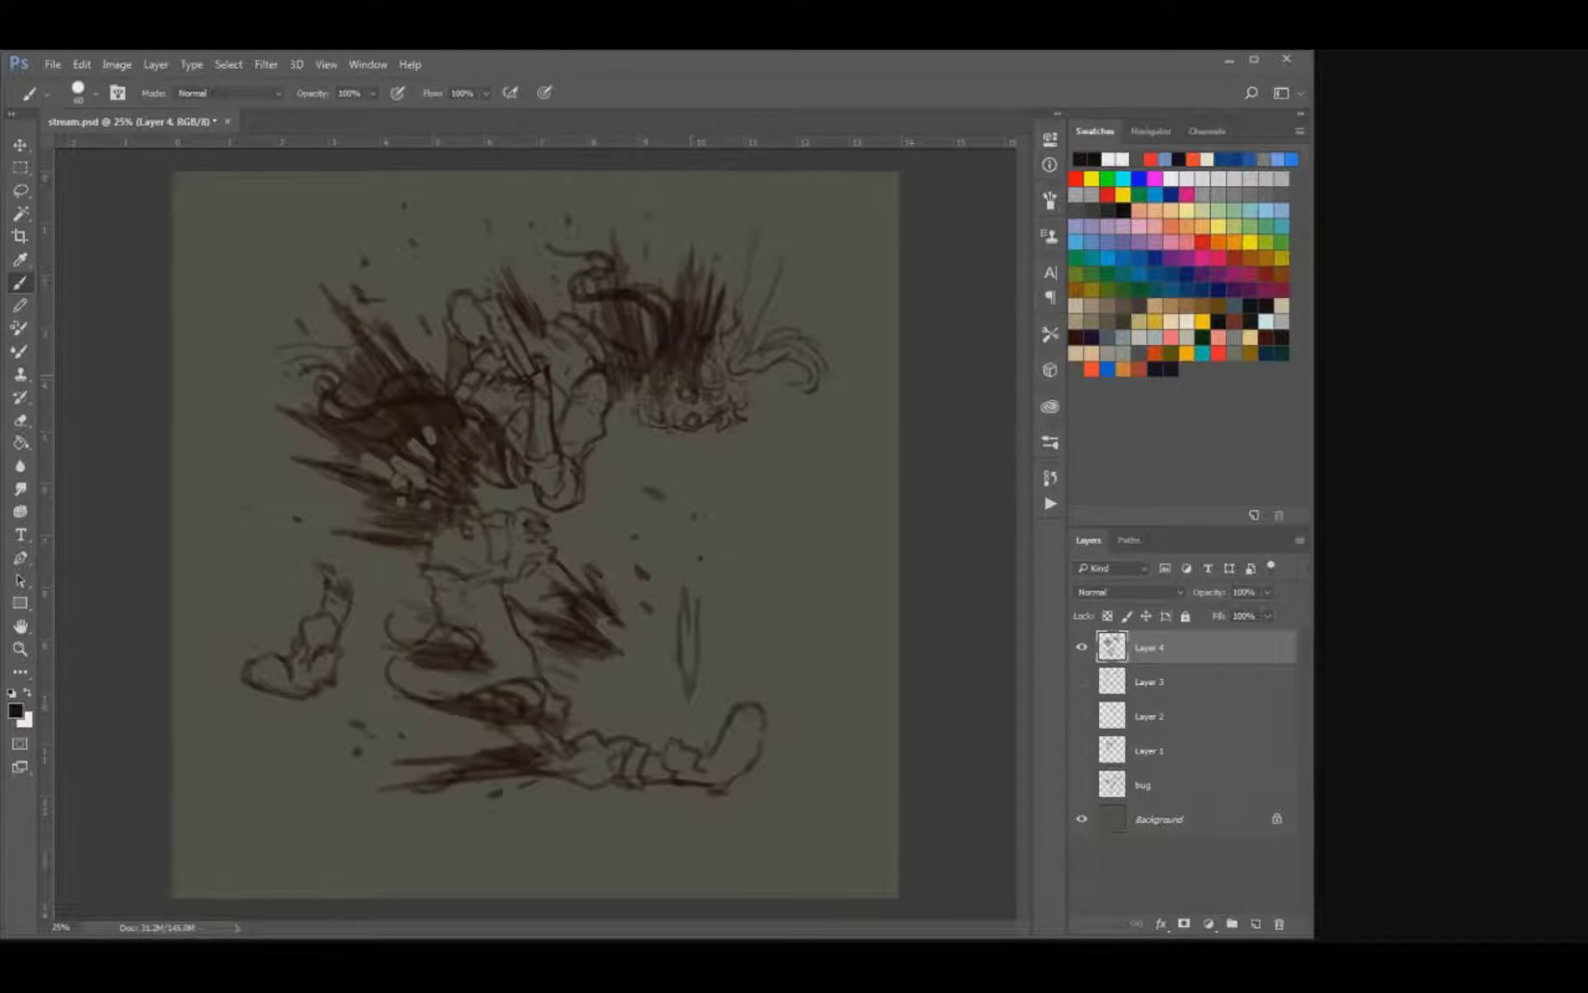
drag(723, 331, 720, 304)
mouse_move(539, 252)
mouse_down()
mouse_move(568, 252)
mouse_move(537, 250)
mouse_up()
Erase the loose specks in front of the body and below the detached rear boot.
key(e)
drag(654, 494, 642, 575)
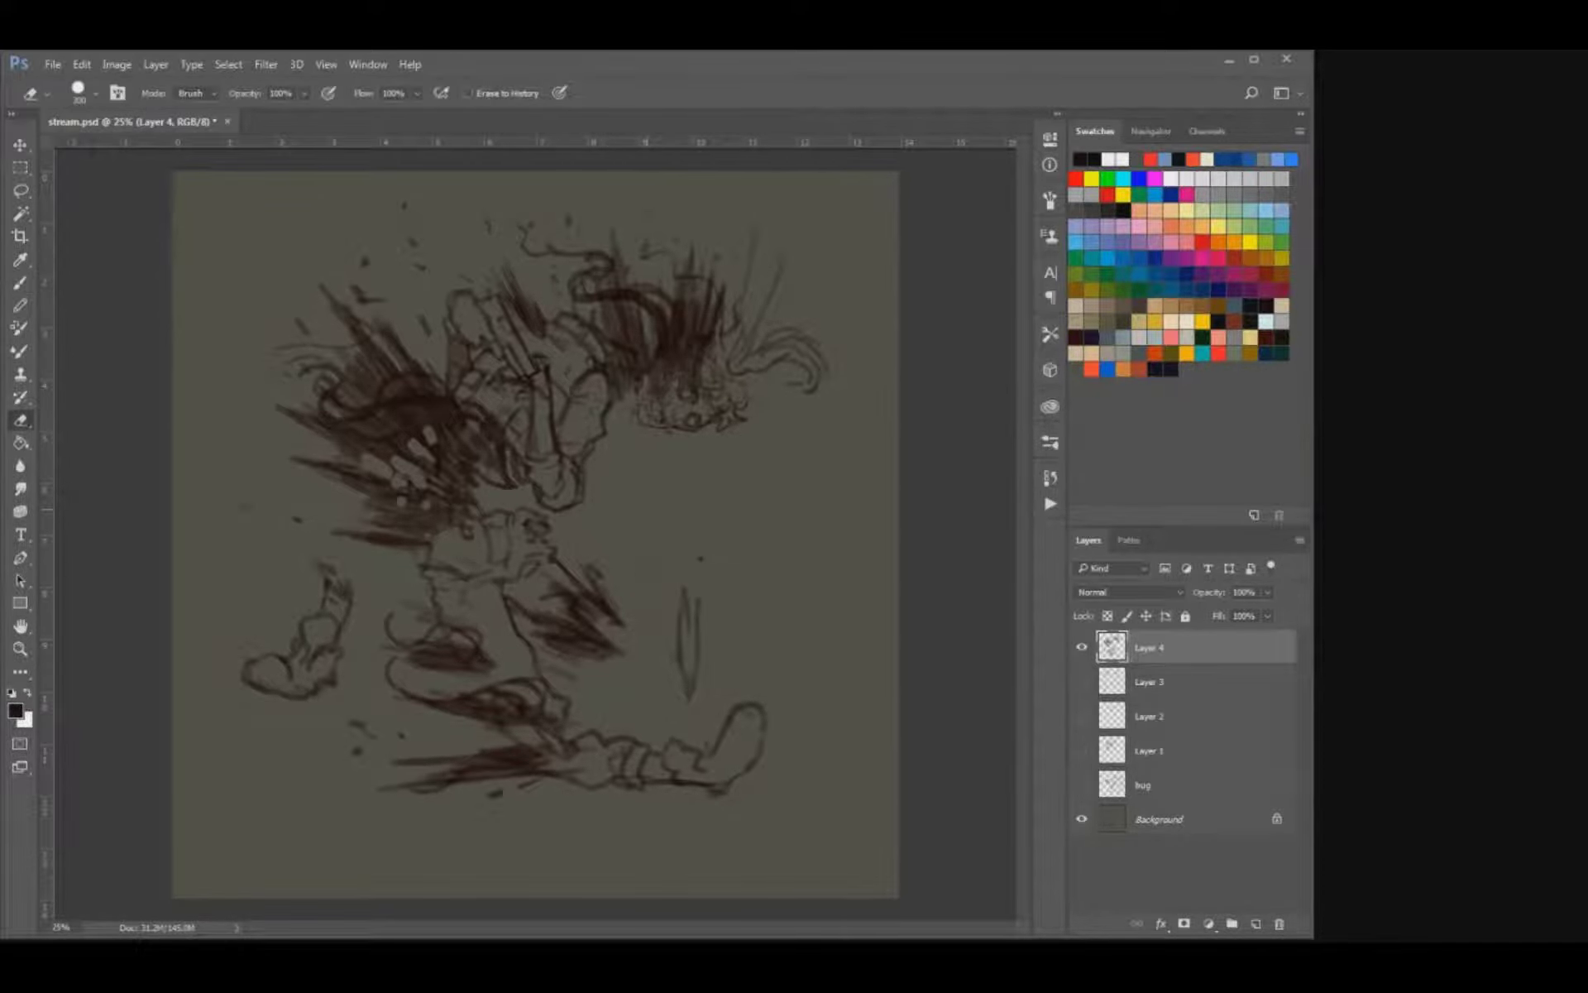
drag(356, 725, 357, 751)
Scatter new small dark specks behind the back, above the head and around the front leg.
key(b)
click(266, 325)
click(270, 282)
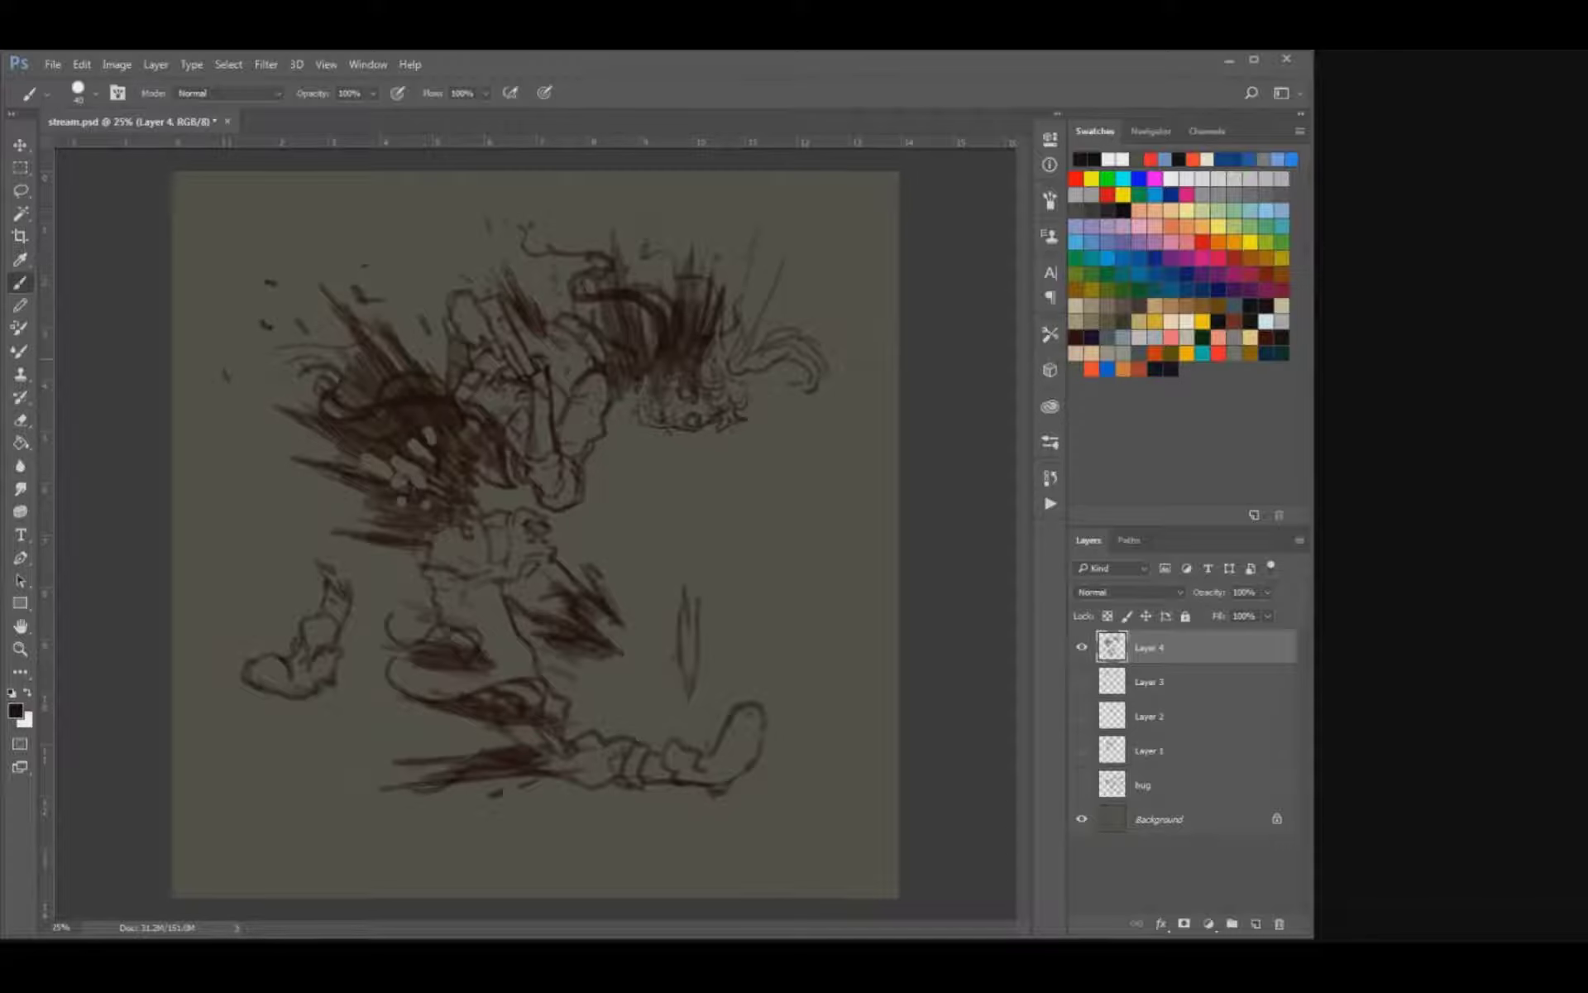
drag(287, 524, 292, 544)
click(608, 696)
click(725, 606)
drag(685, 531, 680, 542)
drag(421, 257, 414, 269)
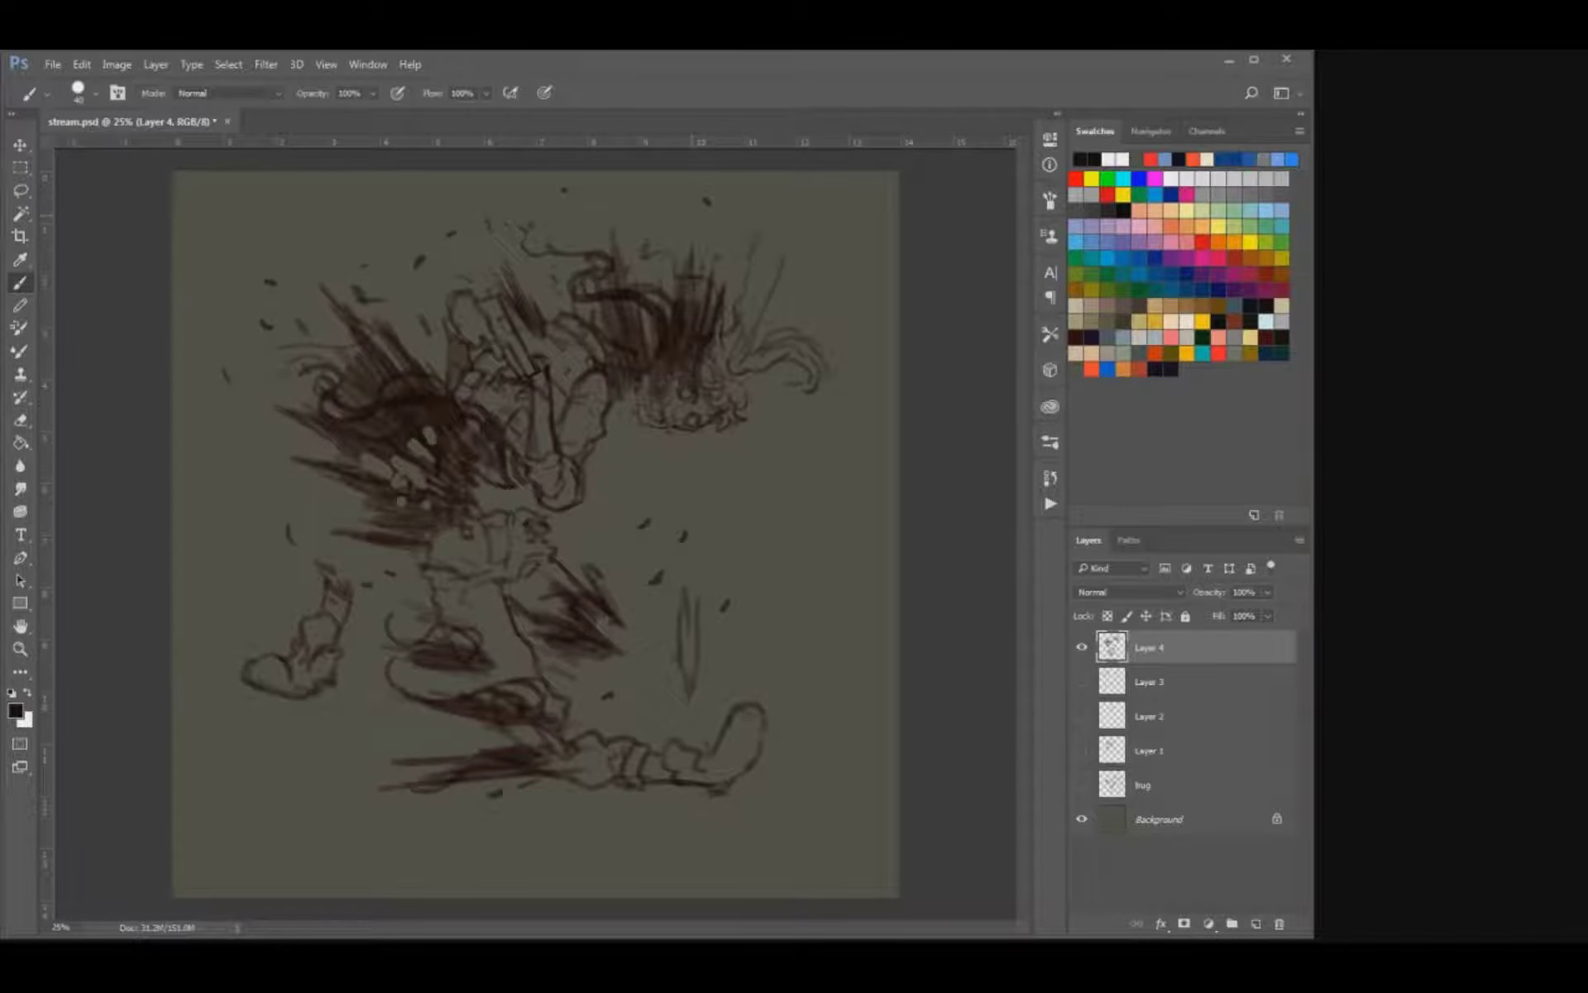
Add a new layer directly beneath Layer 4, pick an orange-brown paint colour and enlarge the brush.
click(1174, 681)
key(ctrl+alt+shift+n)
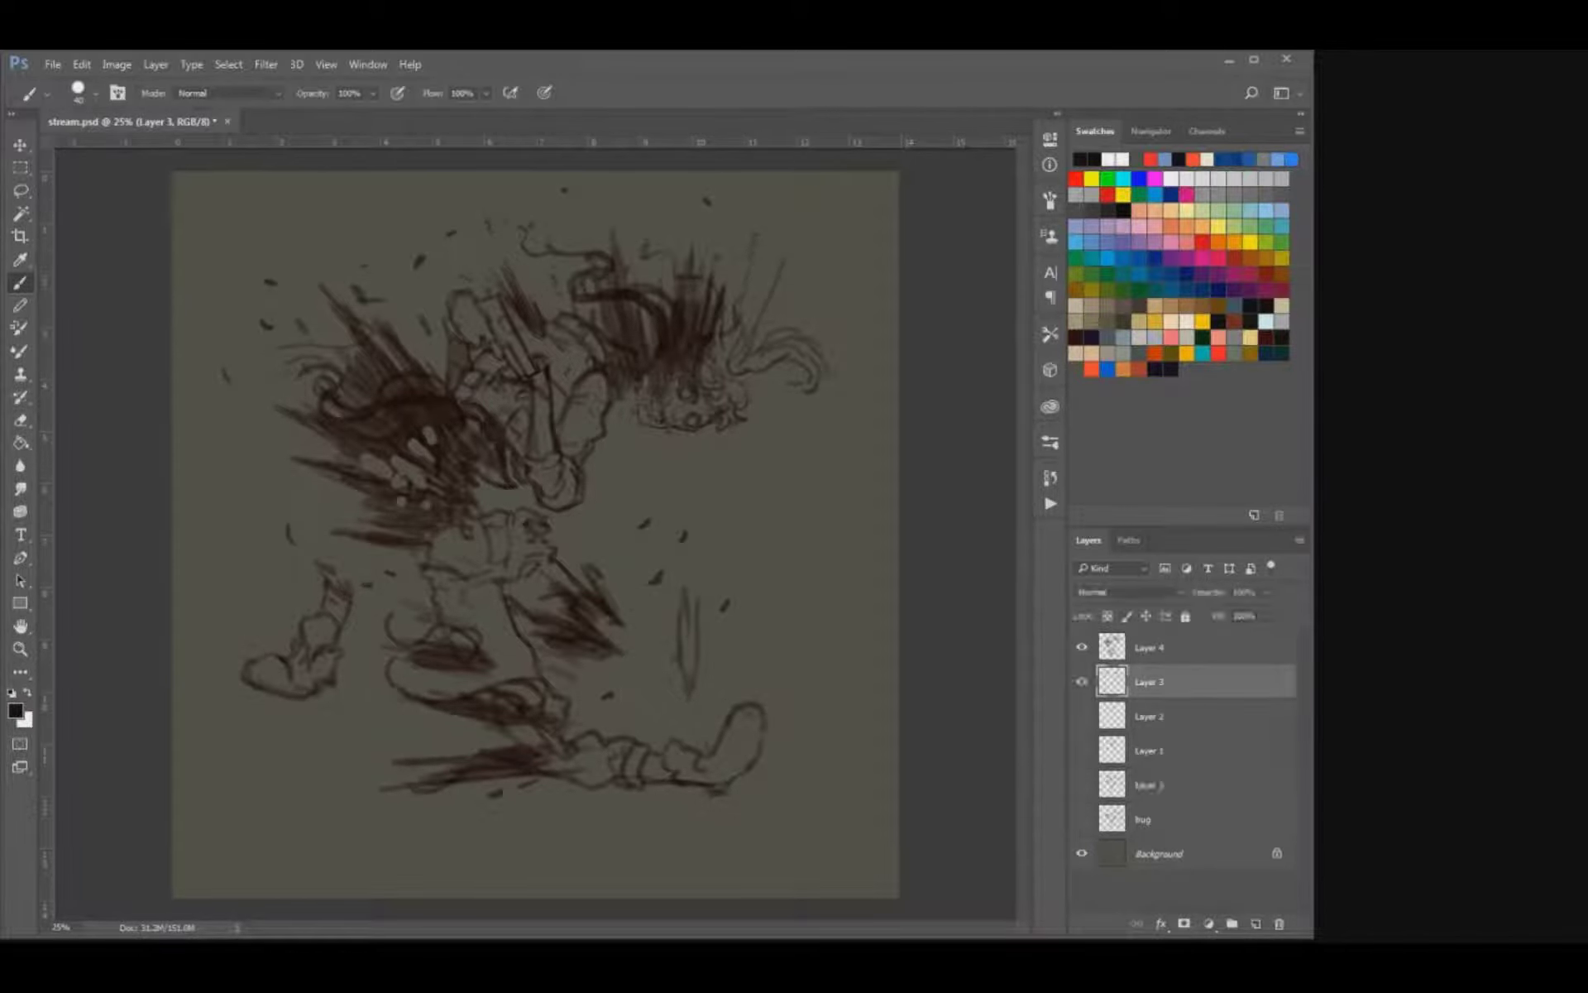
click(1091, 290)
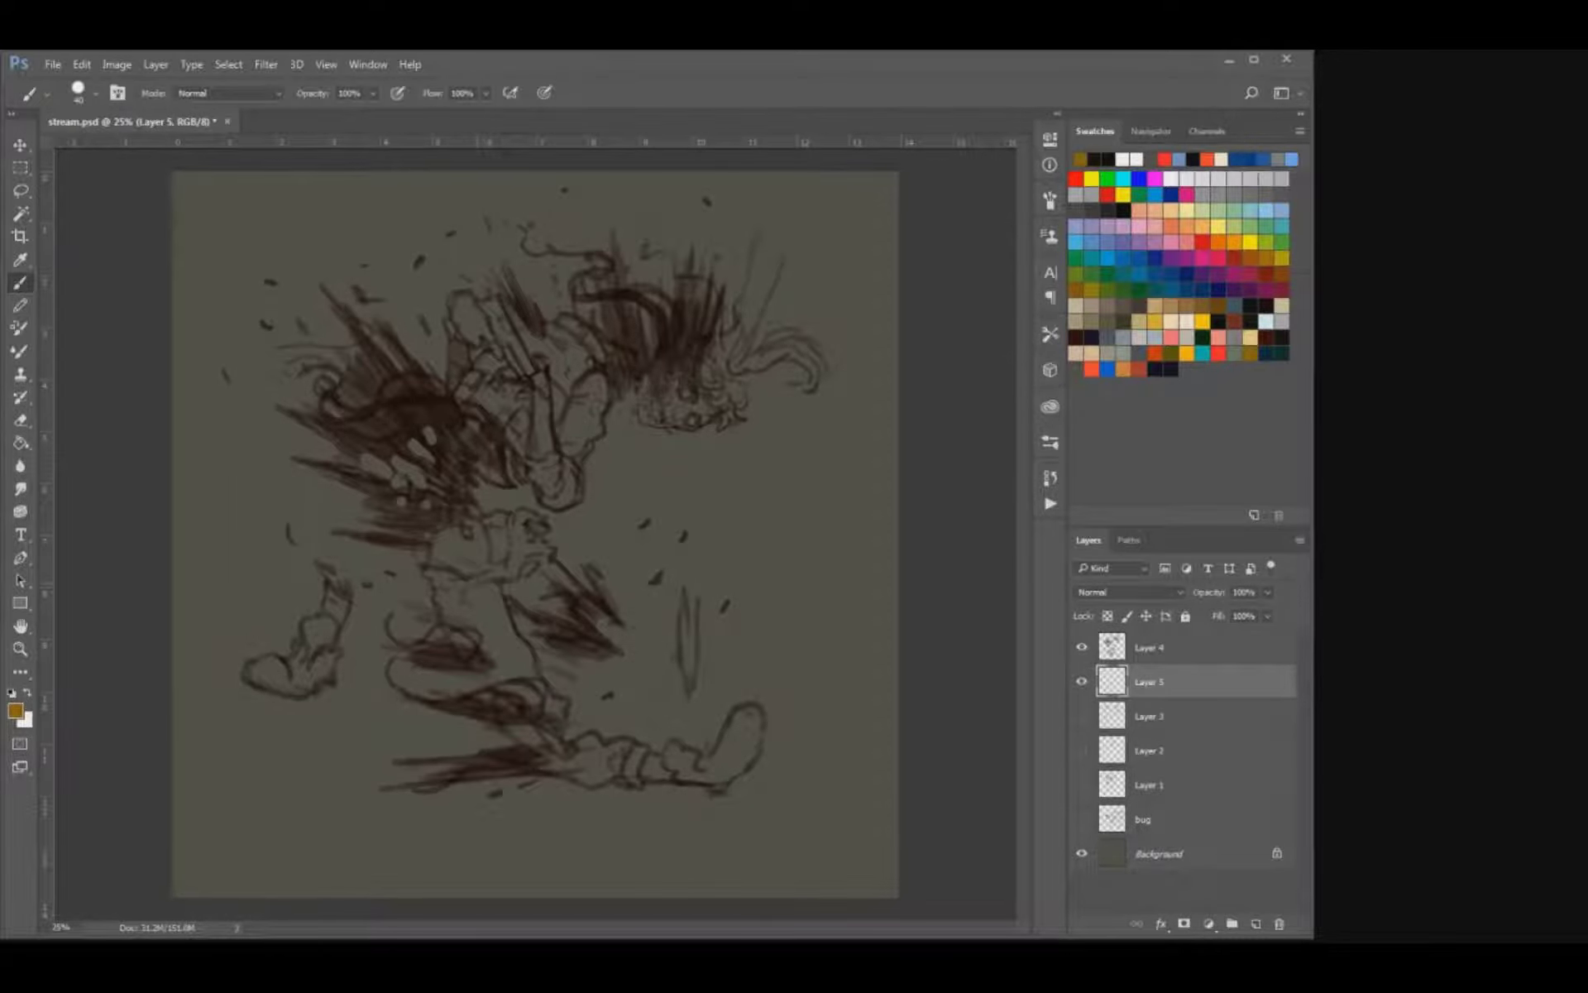
click(1171, 306)
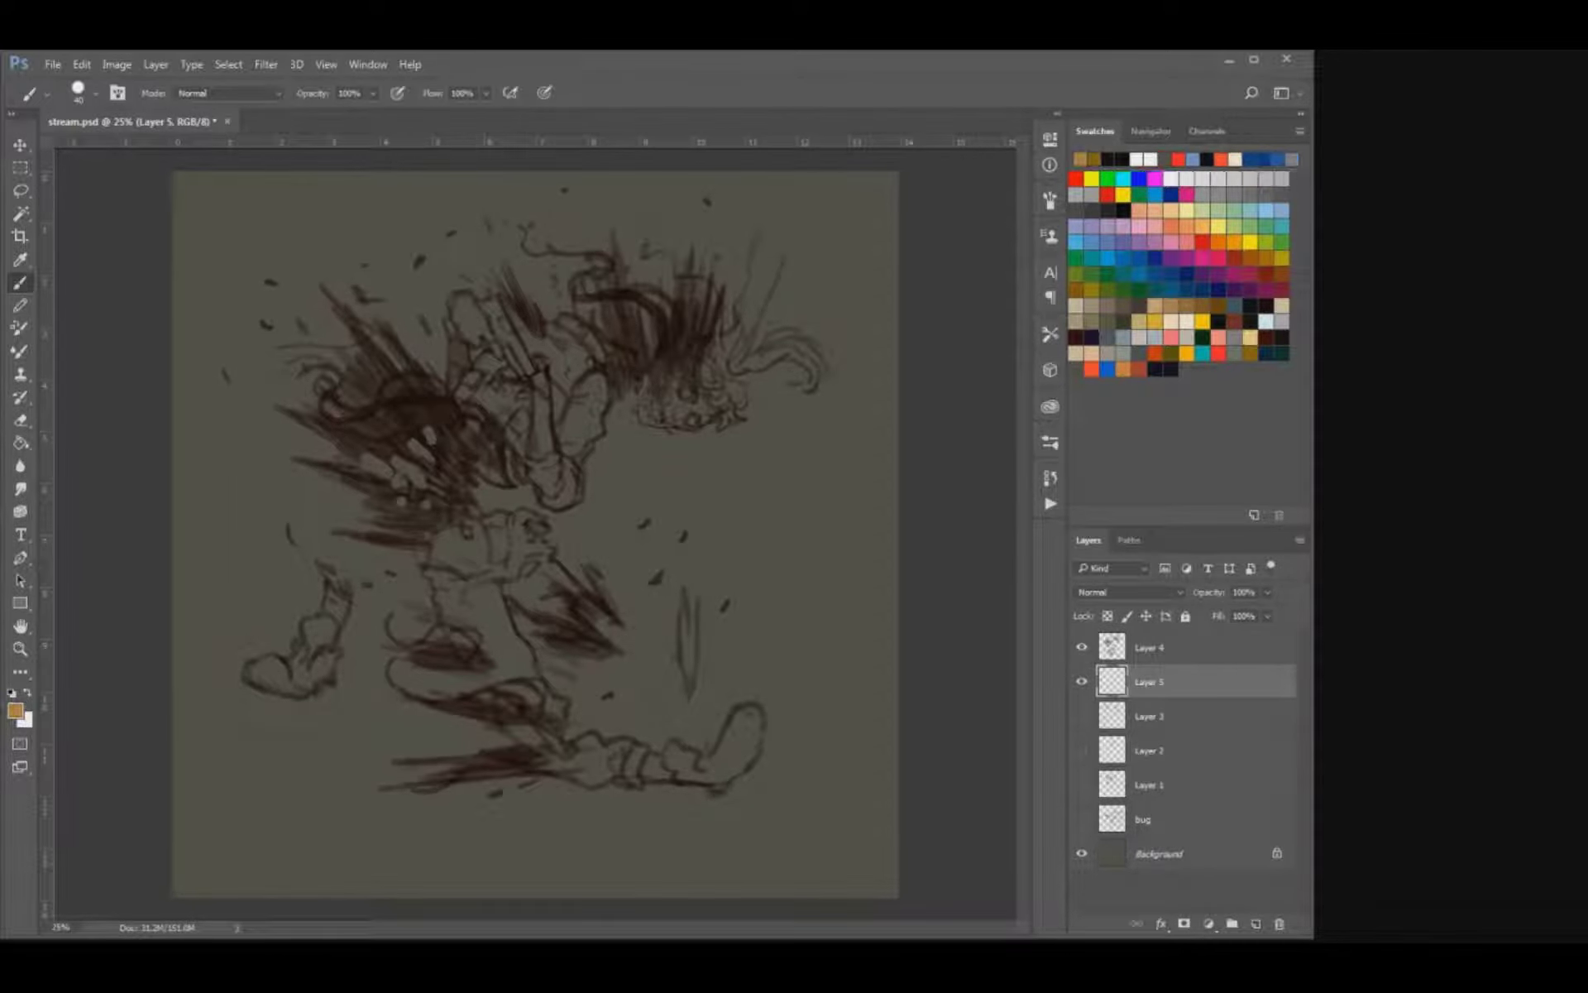
key(period)
key(period)
mouse_move(482, 370)
mouse_down()
mouse_move(564, 410)
mouse_move(581, 397)
mouse_move(565, 424)
mouse_up()
key(period)
key(ctrl+z)
key(ctrl+alt+z)
Block in the runner's torso and the hanging arm beneath the line art with flat golden ochre.
click(1094, 159)
mouse_move(521, 413)
mouse_down()
mouse_move(492, 389)
mouse_move(533, 357)
mouse_move(564, 442)
mouse_move(593, 420)
mouse_move(579, 359)
mouse_move(538, 330)
mouse_move(592, 343)
mouse_up()
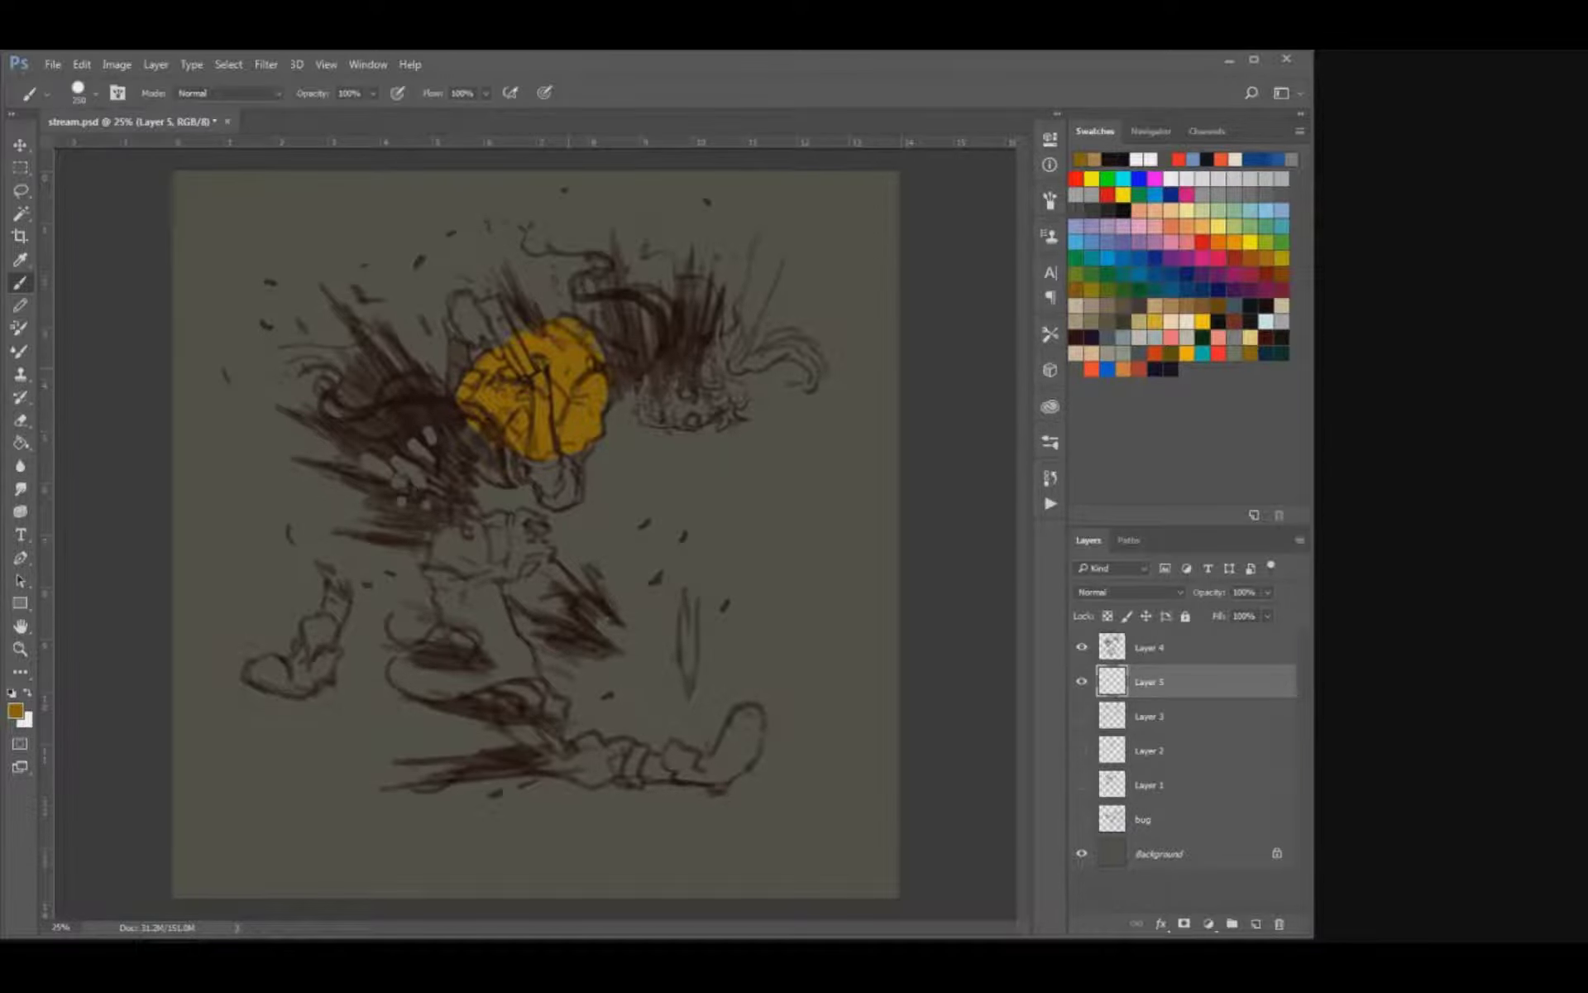
mouse_move(576, 449)
mouse_down()
mouse_move(560, 495)
mouse_move(538, 463)
mouse_up()
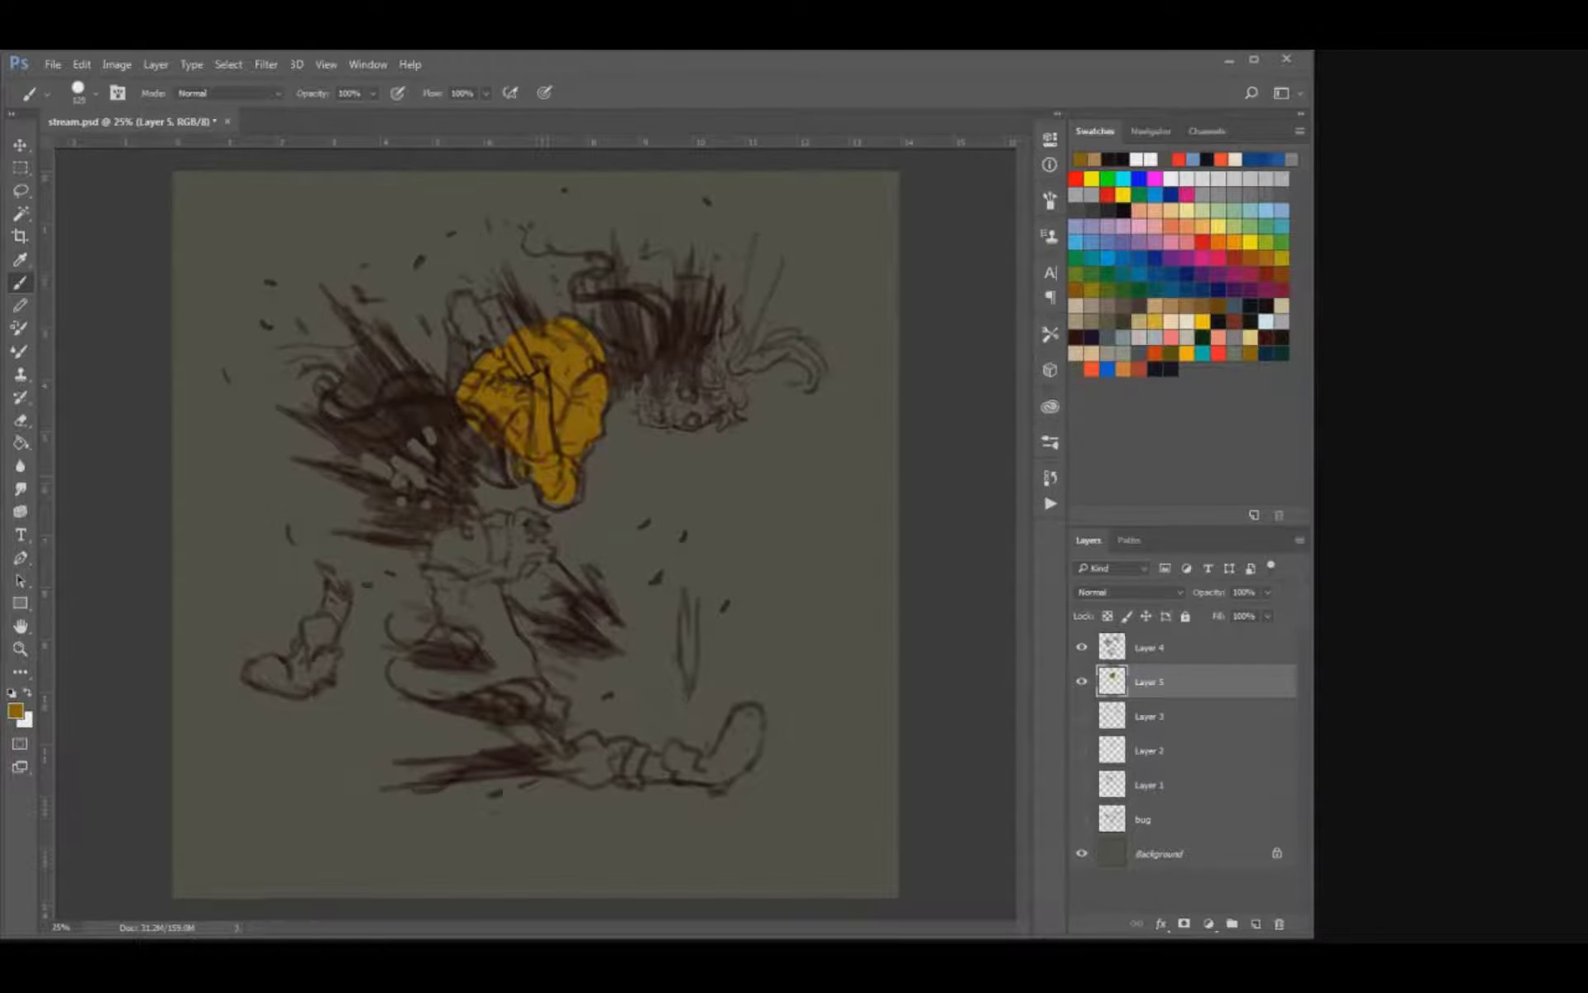
drag(550, 496, 582, 464)
Pick a muted beige and block in the upside-down skull face, using a smaller brush for its edges.
click(1092, 321)
drag(651, 393, 691, 397)
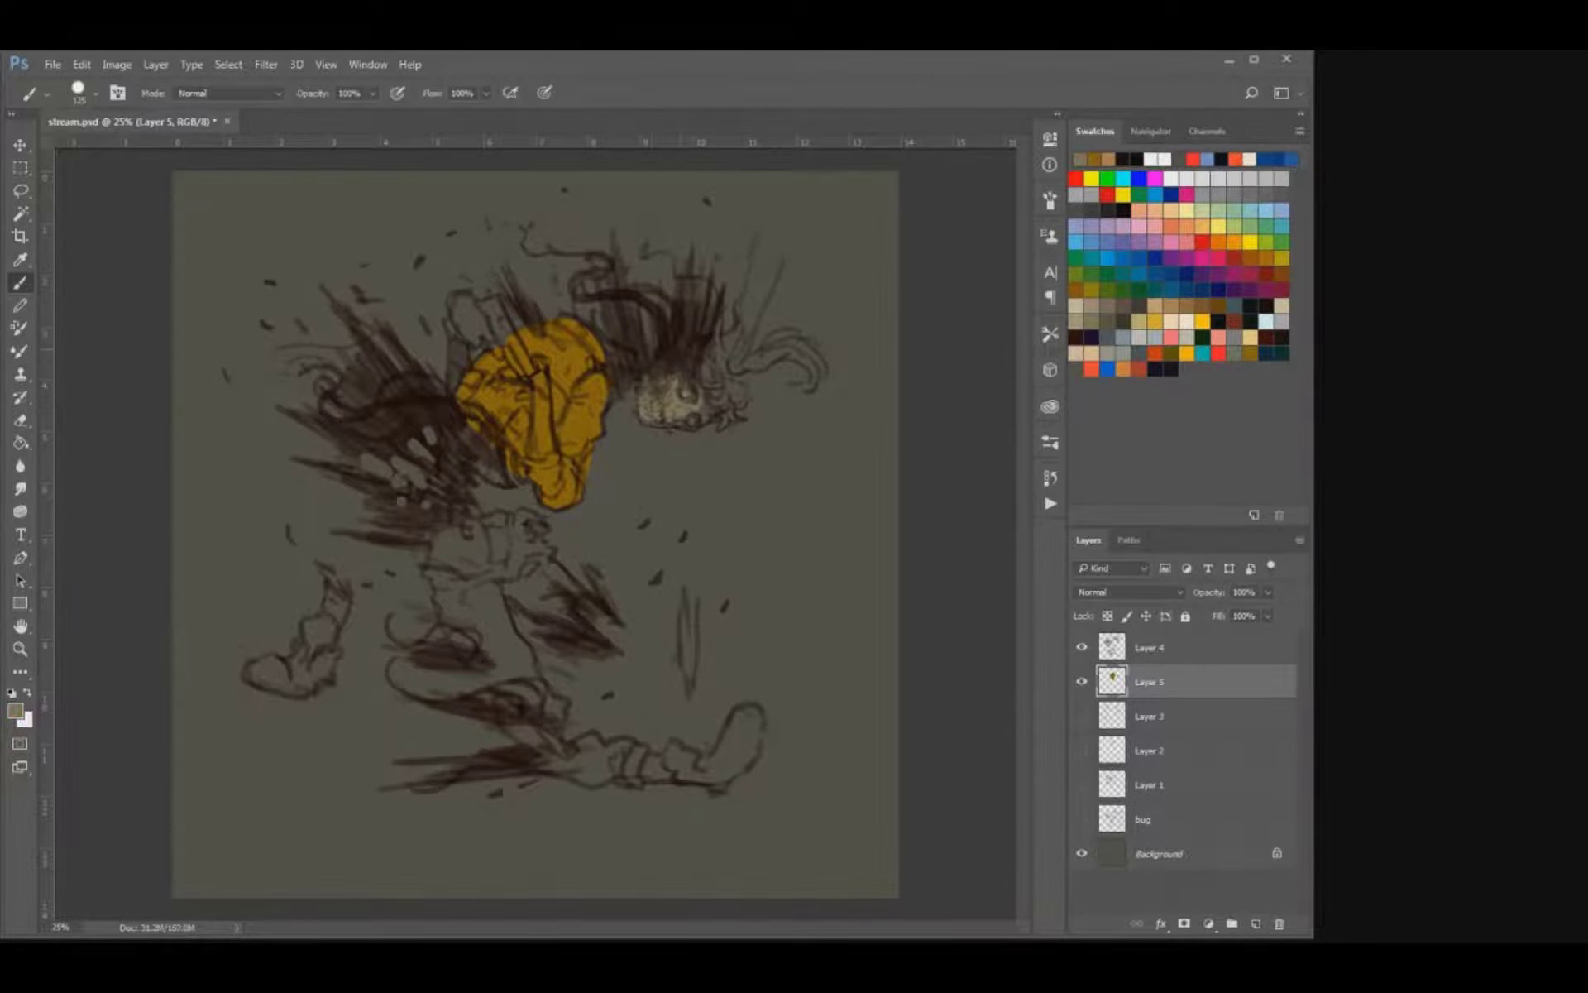
key(ctrl+plus)
key(ctrl+plus)
drag(745, 323, 632, 542)
key(bracketleft)
key(bracketleft)
key(bracketleft)
key(bracketleft)
key(bracketleft)
key(bracketleft)
mouse_move(642, 460)
mouse_down()
mouse_move(631, 485)
mouse_move(730, 528)
mouse_move(773, 507)
mouse_move(780, 471)
mouse_move(829, 481)
mouse_up()
Extend the beige over the back of the skull, its tufts and the long curling lock behind it.
key(bracketright)
key(bracketright)
key(bracketright)
drag(771, 412, 827, 356)
drag(819, 508, 795, 528)
mouse_move(815, 430)
mouse_down()
mouse_move(926, 364)
mouse_move(992, 421)
mouse_up()
drag(980, 355, 909, 414)
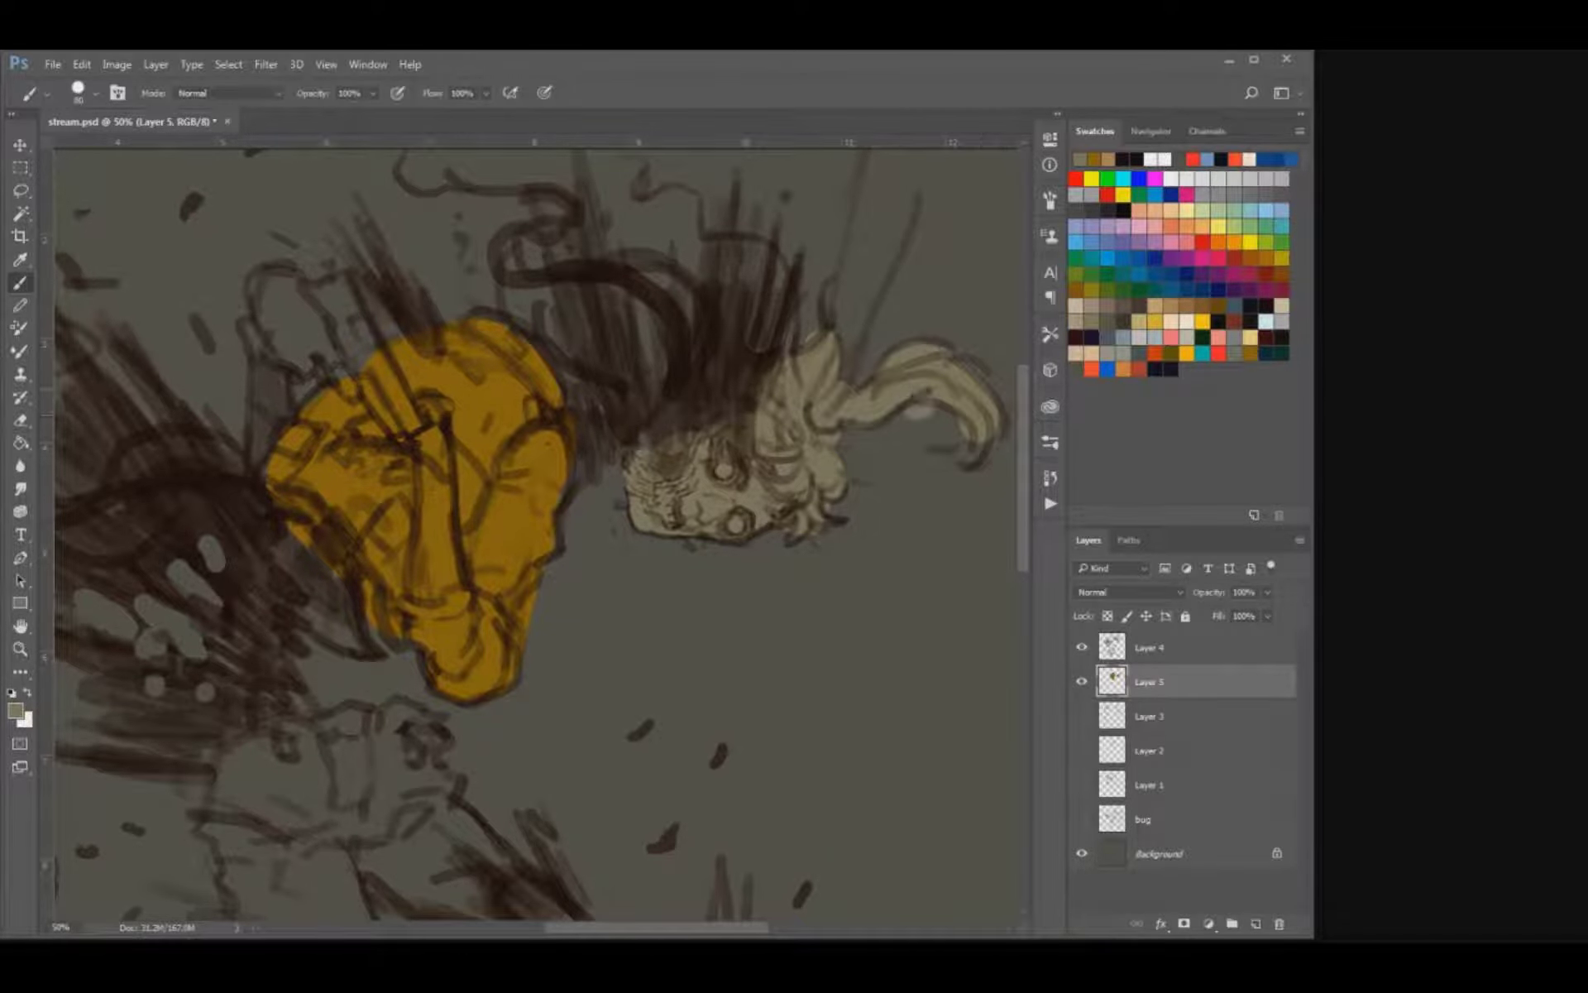
Paint the long bone across the chest and the narrow arm piece behind the shoulder in muted beige.
drag(693, 440, 556, 397)
mouse_move(554, 413)
mouse_down()
mouse_move(678, 374)
mouse_move(728, 474)
mouse_up()
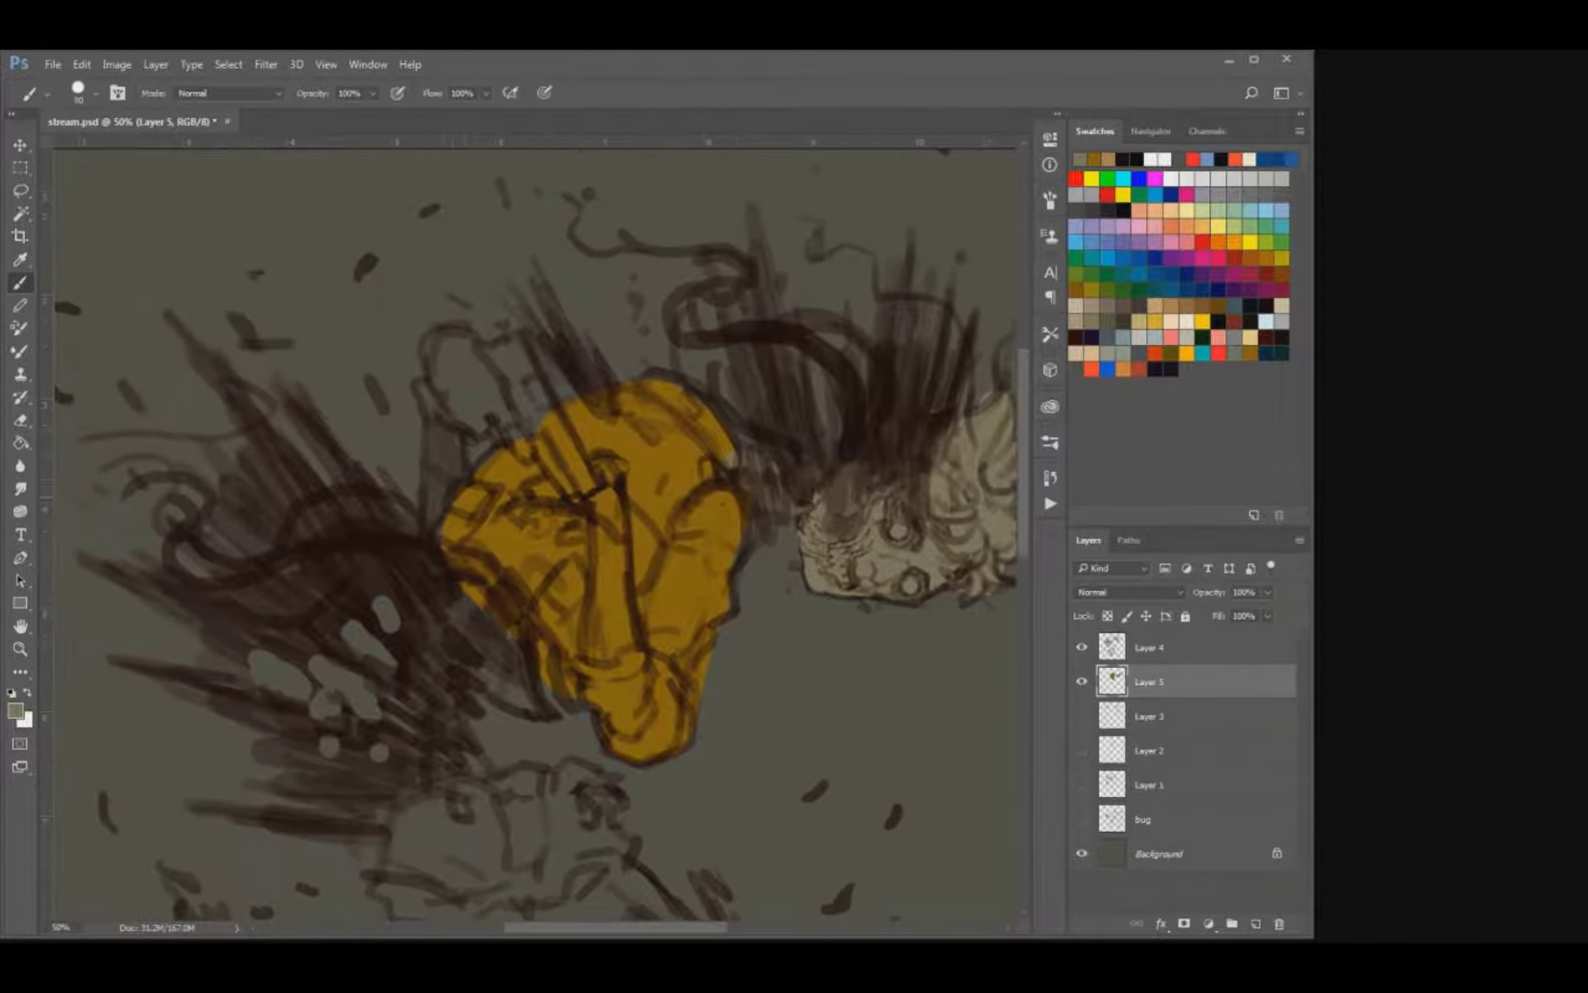
drag(610, 490, 606, 659)
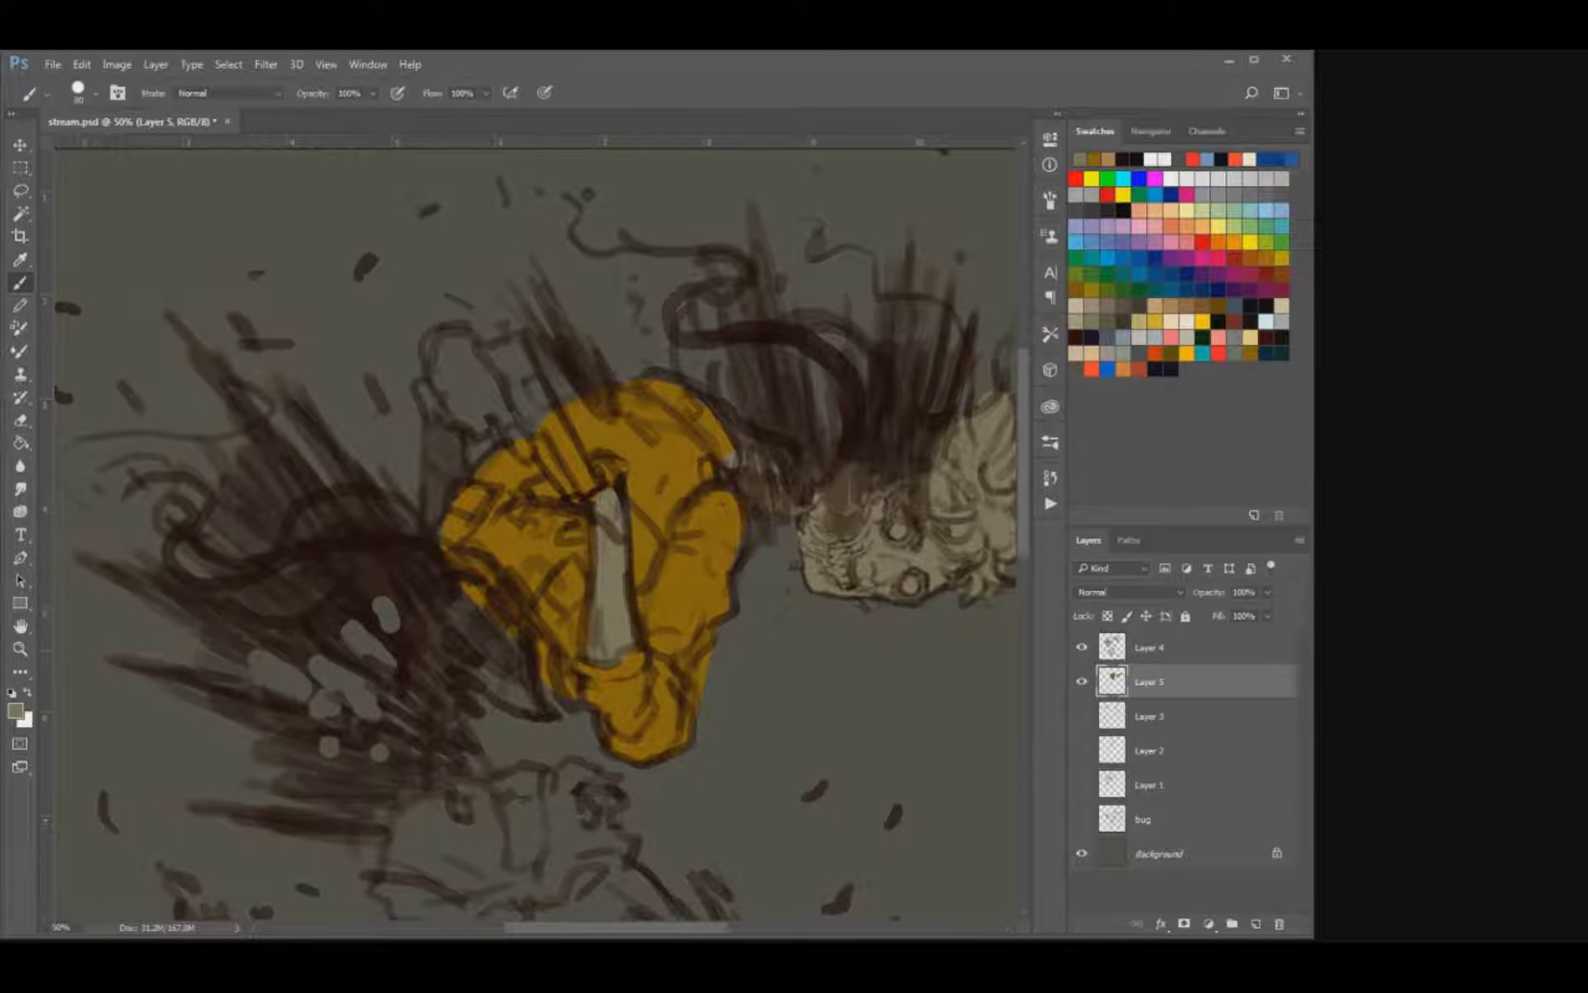
key(bracketleft)
drag(436, 526, 438, 415)
mouse_move(529, 529)
mouse_down()
mouse_move(526, 444)
mouse_move(469, 479)
mouse_up()
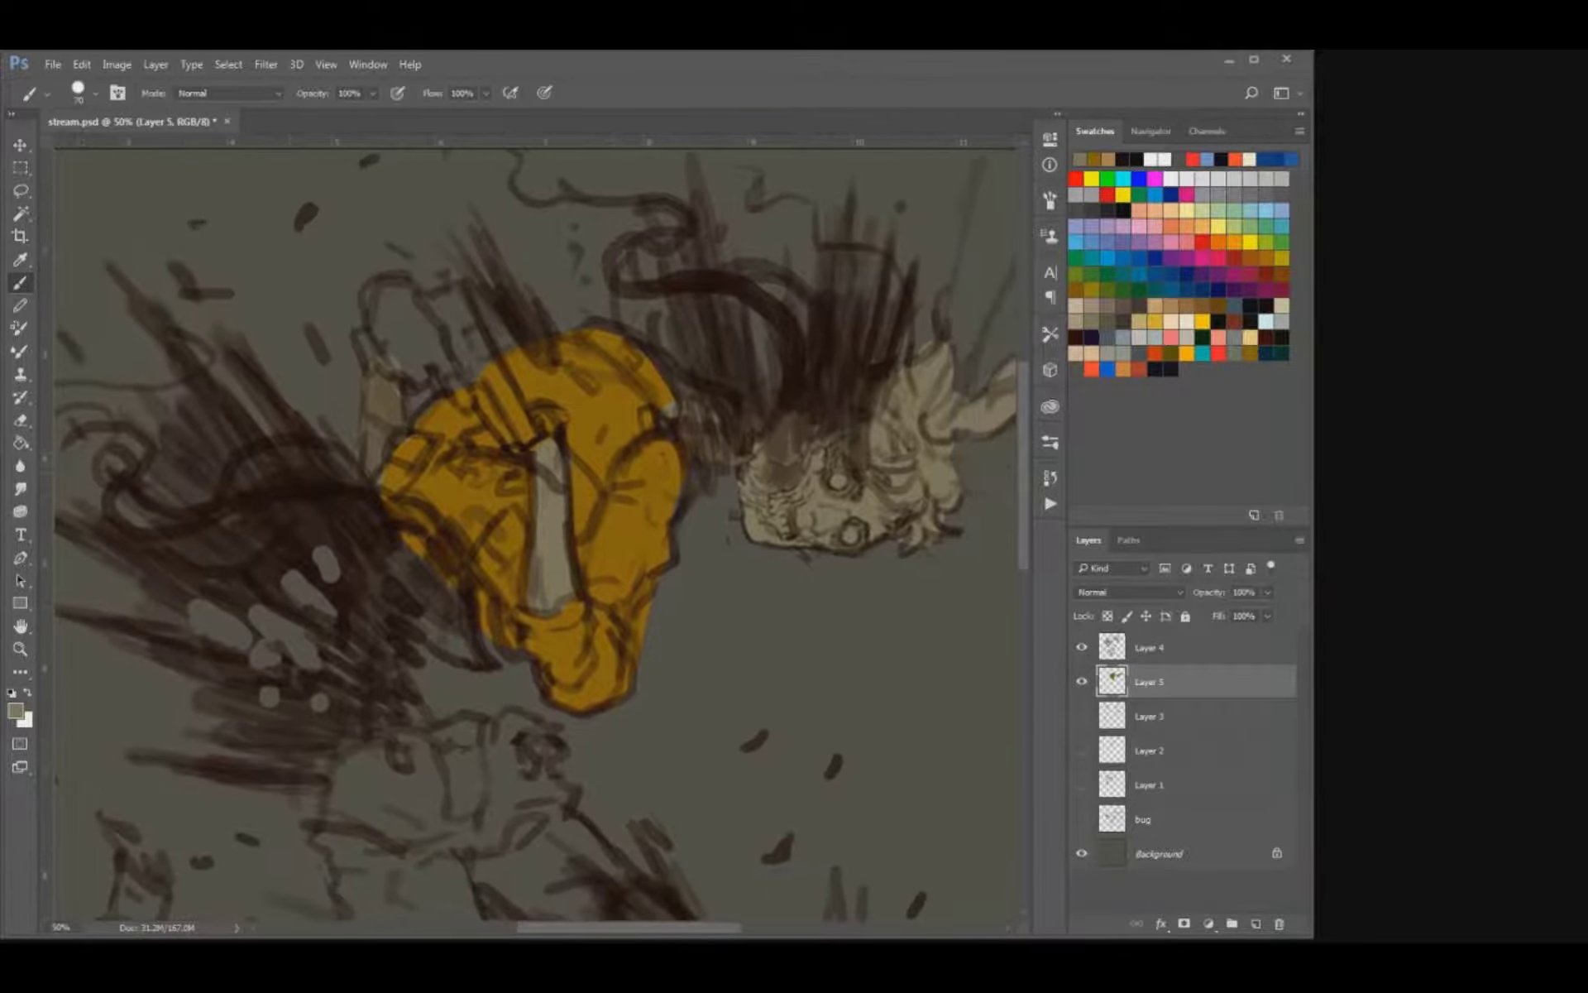
Sample the colour on the torso and fill the ochre area with a darker brownish ochre.
key(i)
click(610, 497)
key(g)
click(614, 524)
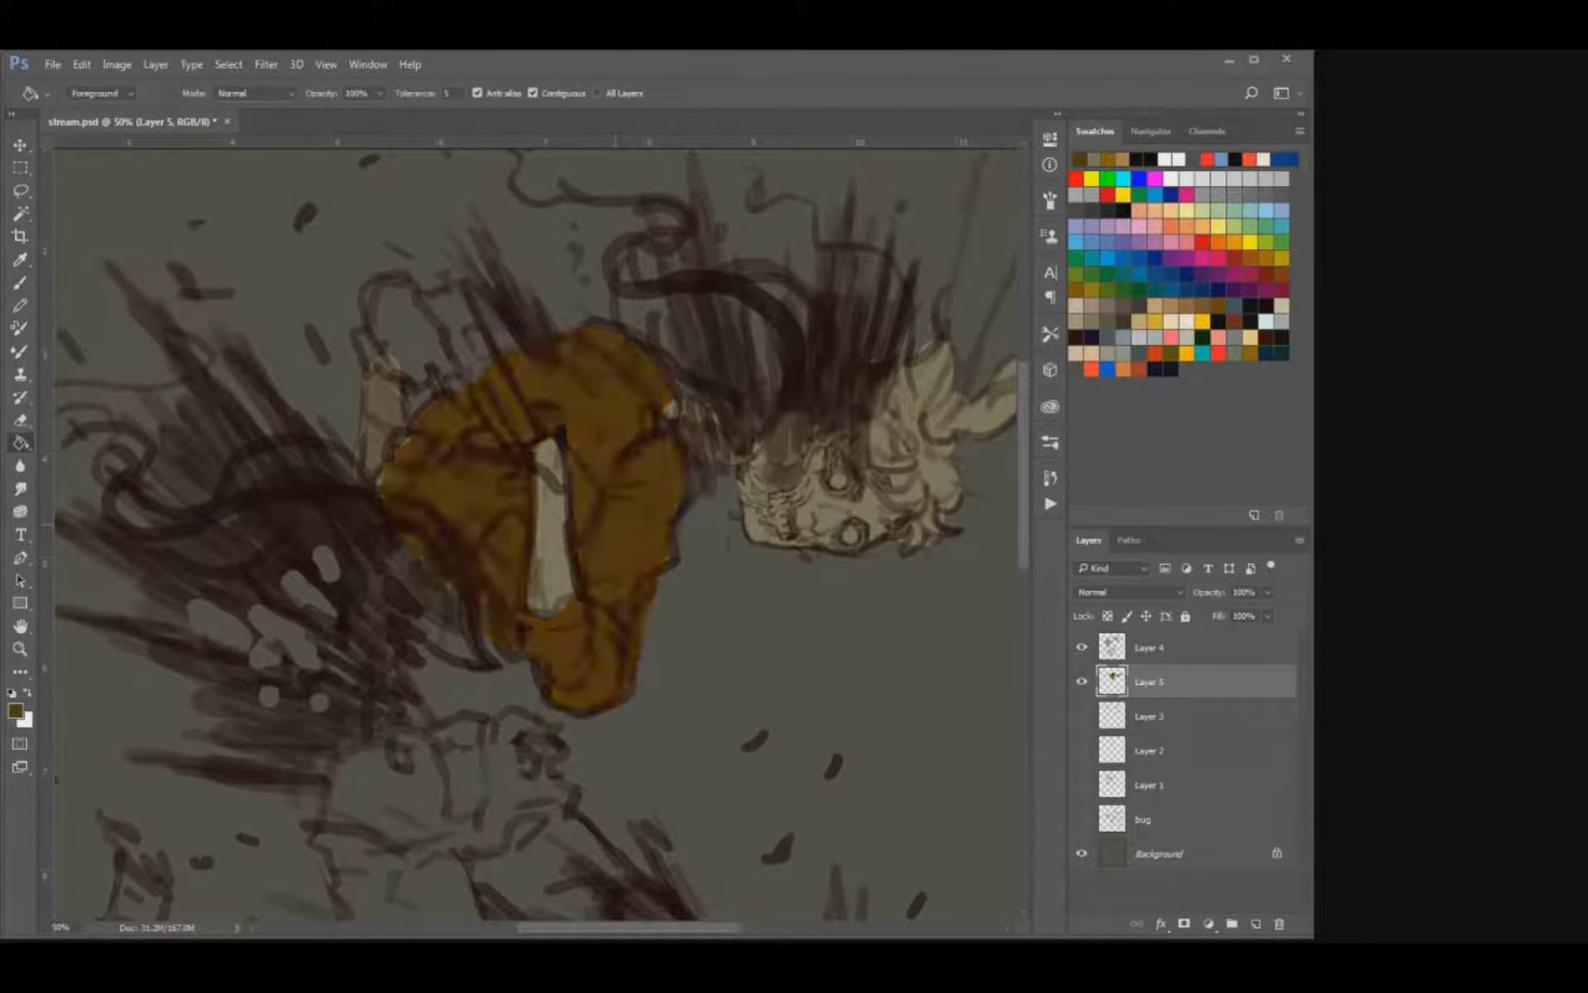
key(i)
key(b)
Touch up the torso's edges with dark ochre and block in the raised hand behind the shoulder.
drag(668, 419, 676, 407)
drag(605, 314, 653, 440)
drag(404, 436, 374, 487)
mouse_move(478, 602)
mouse_down()
mouse_move(486, 632)
mouse_move(573, 610)
mouse_up()
mouse_move(408, 559)
mouse_down()
mouse_move(433, 608)
mouse_move(395, 566)
mouse_up()
mouse_move(400, 368)
mouse_down()
mouse_move(455, 471)
mouse_move(424, 446)
mouse_move(473, 434)
mouse_move(450, 405)
mouse_up()
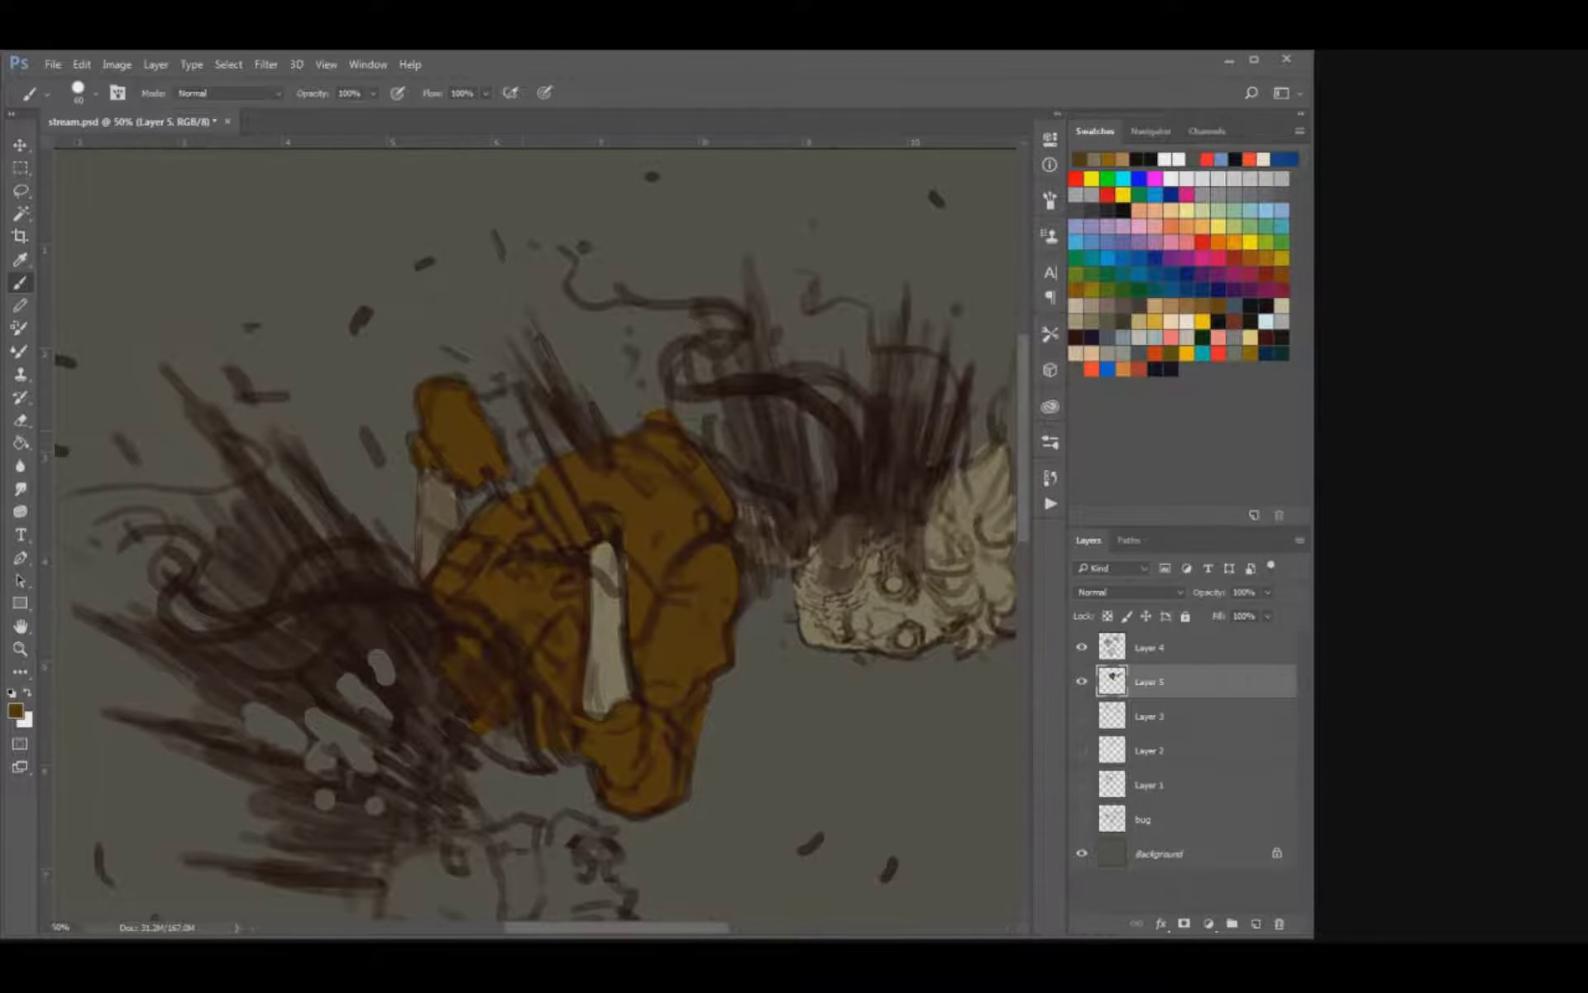
Block in the hips, both thighs and the front lower leg down to the cuff with dark ochre.
mouse_move(524, 871)
mouse_down()
mouse_move(518, 595)
mouse_move(538, 444)
mouse_up()
key(bracketright)
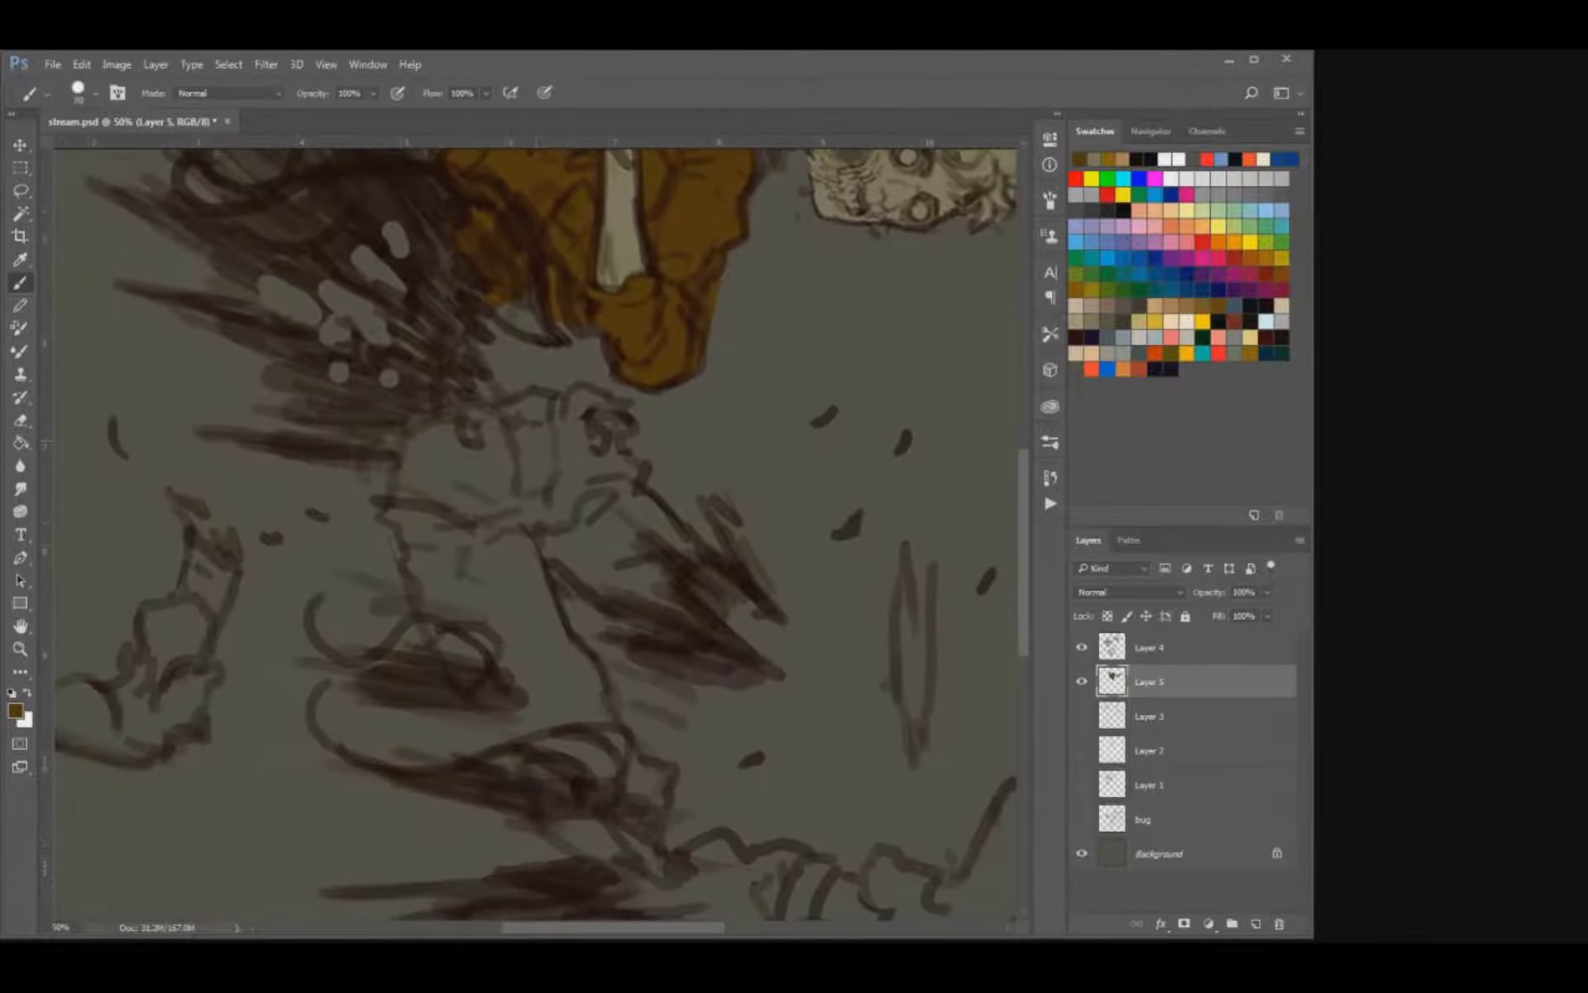
mouse_move(570, 550)
mouse_down()
mouse_move(617, 574)
mouse_move(646, 521)
mouse_move(600, 464)
mouse_move(591, 397)
mouse_move(401, 463)
mouse_move(480, 533)
mouse_move(385, 513)
mouse_move(509, 712)
mouse_move(579, 716)
mouse_move(537, 596)
mouse_move(571, 612)
mouse_up()
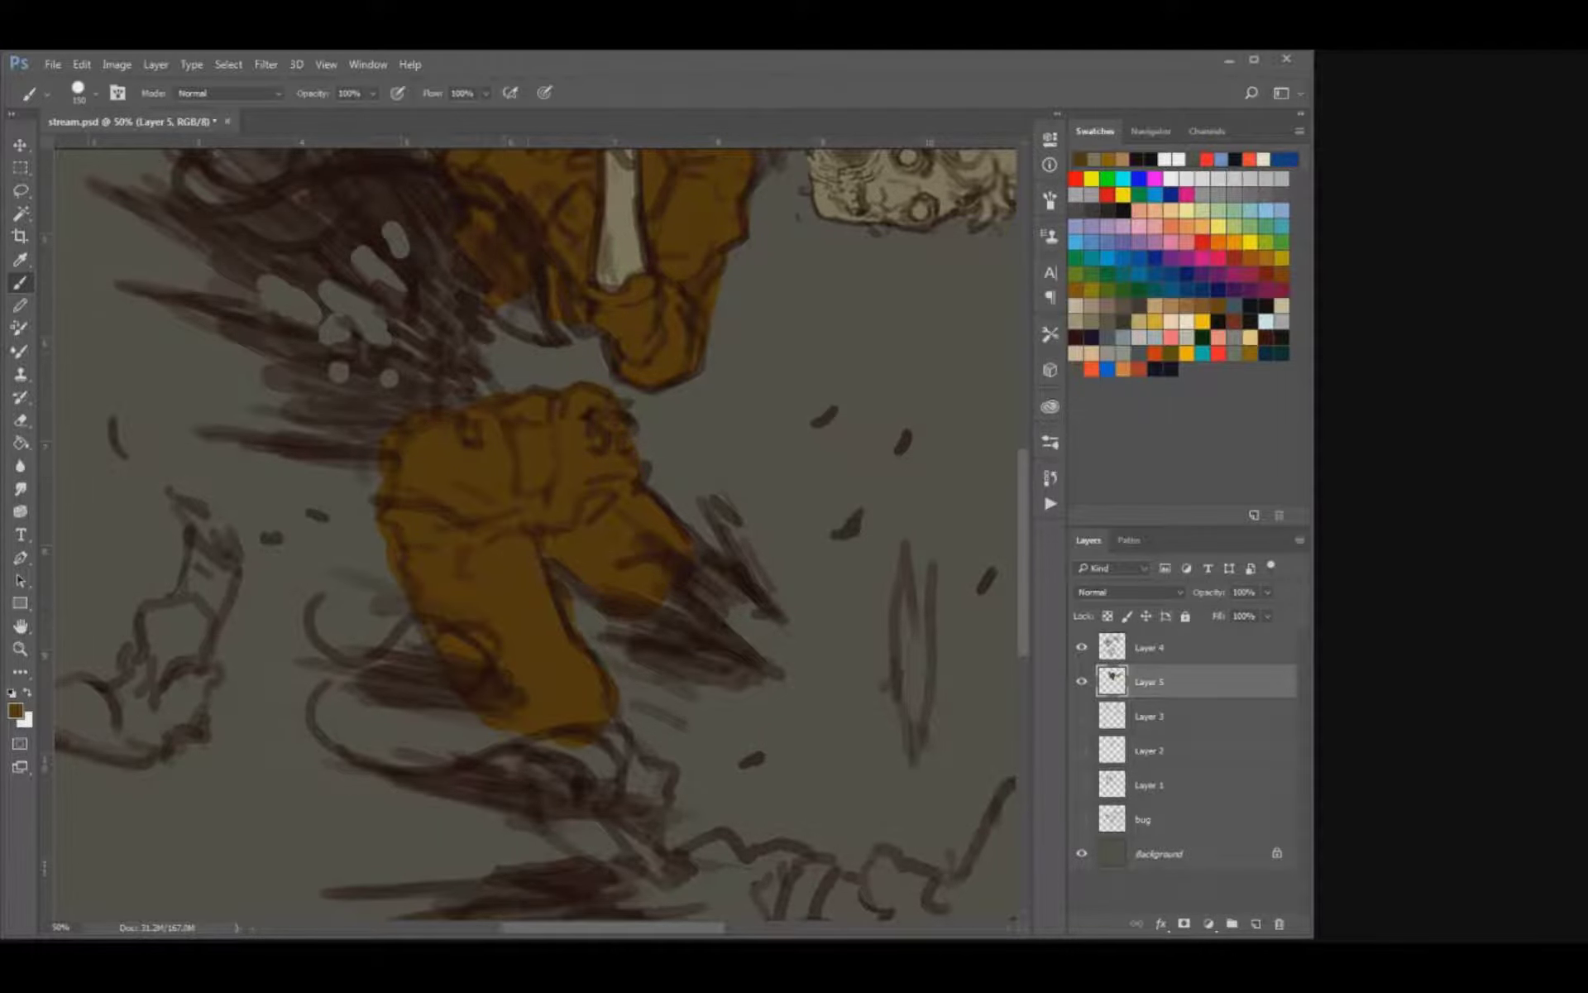
scroll(538, 529, down, 5)
mouse_move(509, 546)
mouse_down()
mouse_move(637, 600)
mouse_move(703, 720)
mouse_move(728, 687)
mouse_move(827, 686)
mouse_move(810, 745)
mouse_up()
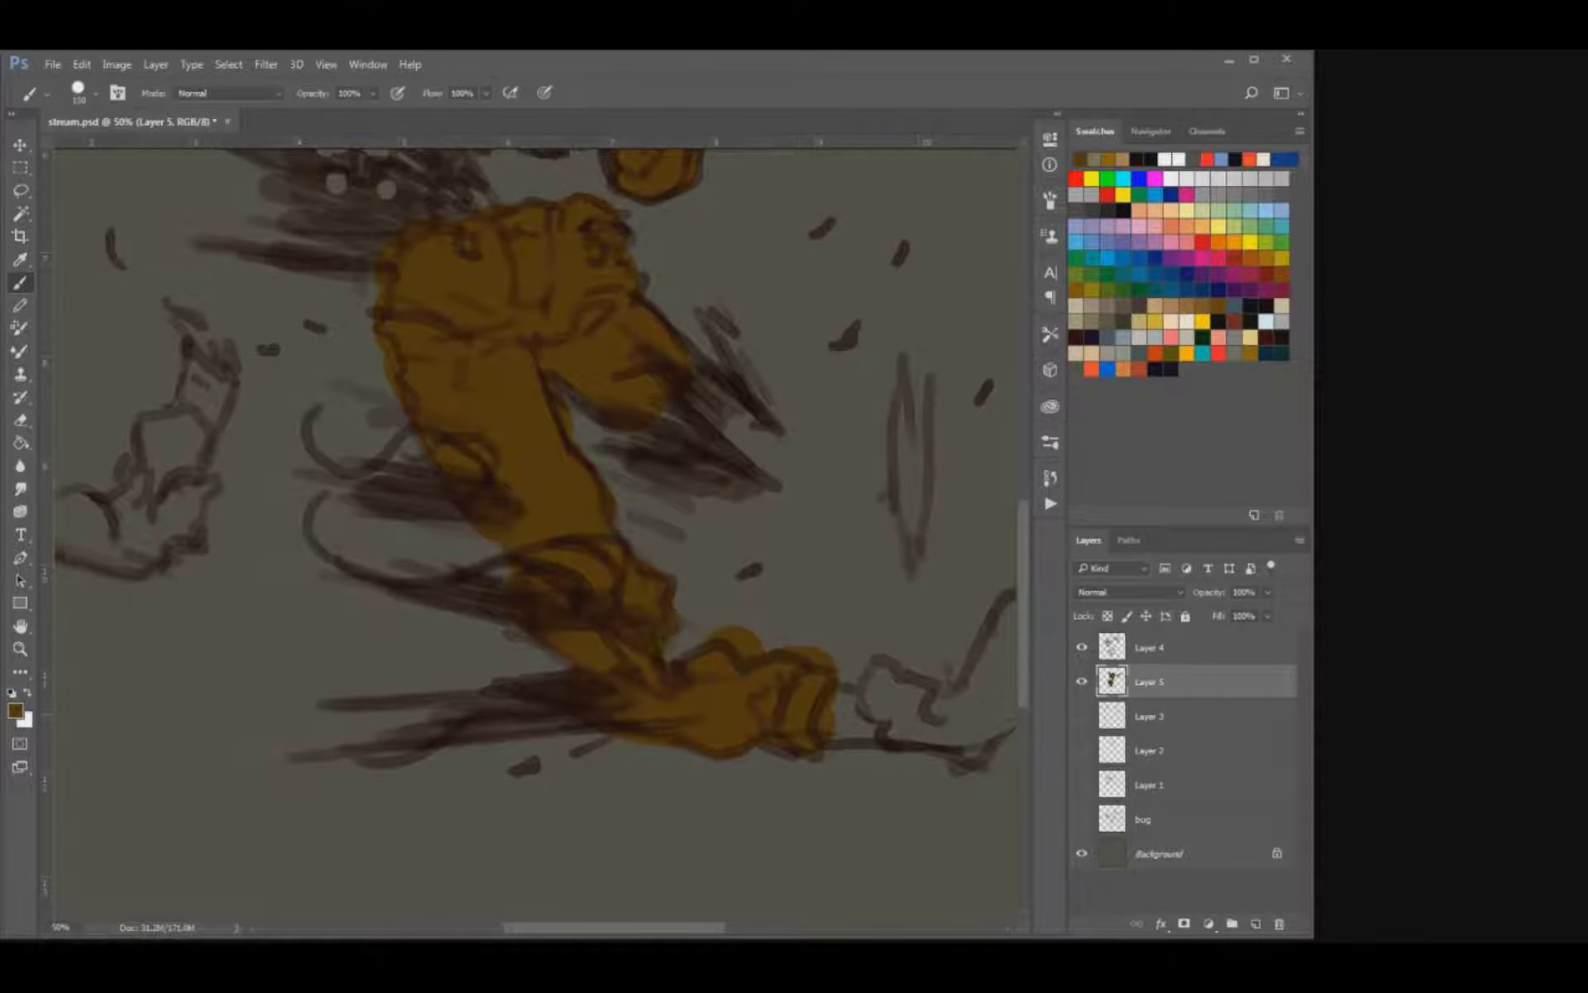
Paint the straight bone rising from the chest beside the raised hand in greyish beige.
scroll(537, 529, up, 8)
scroll(537, 529, right, 4)
scroll(537, 529, left, 4)
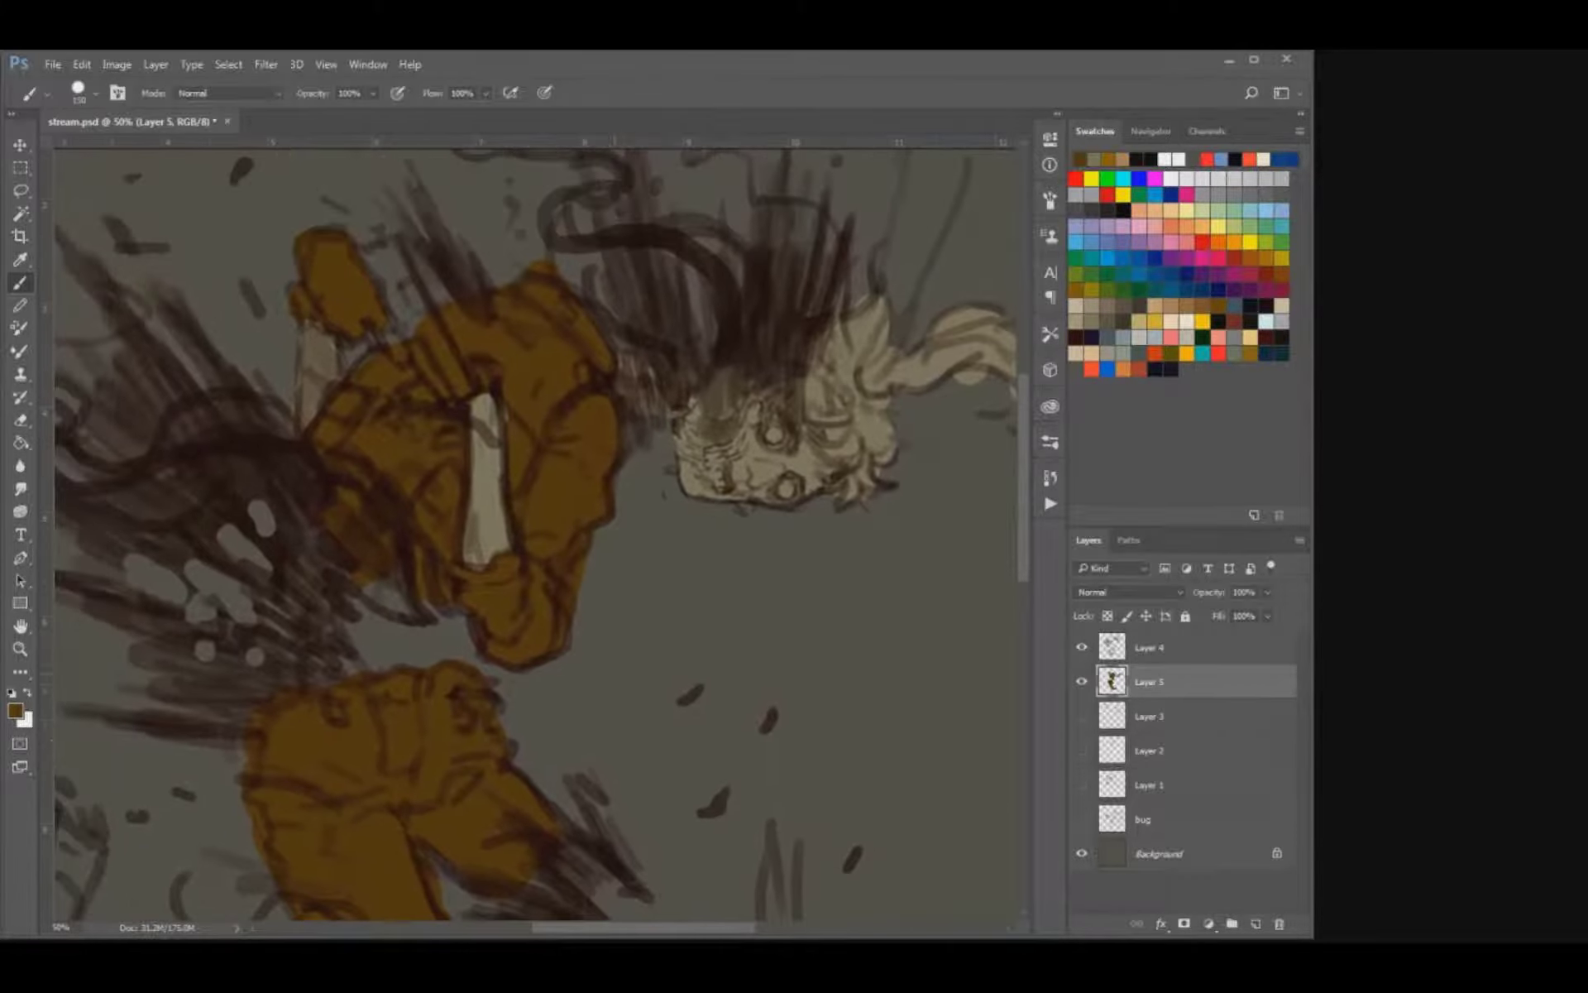
scroll(537, 530, up, 6)
alt+click(662, 496)
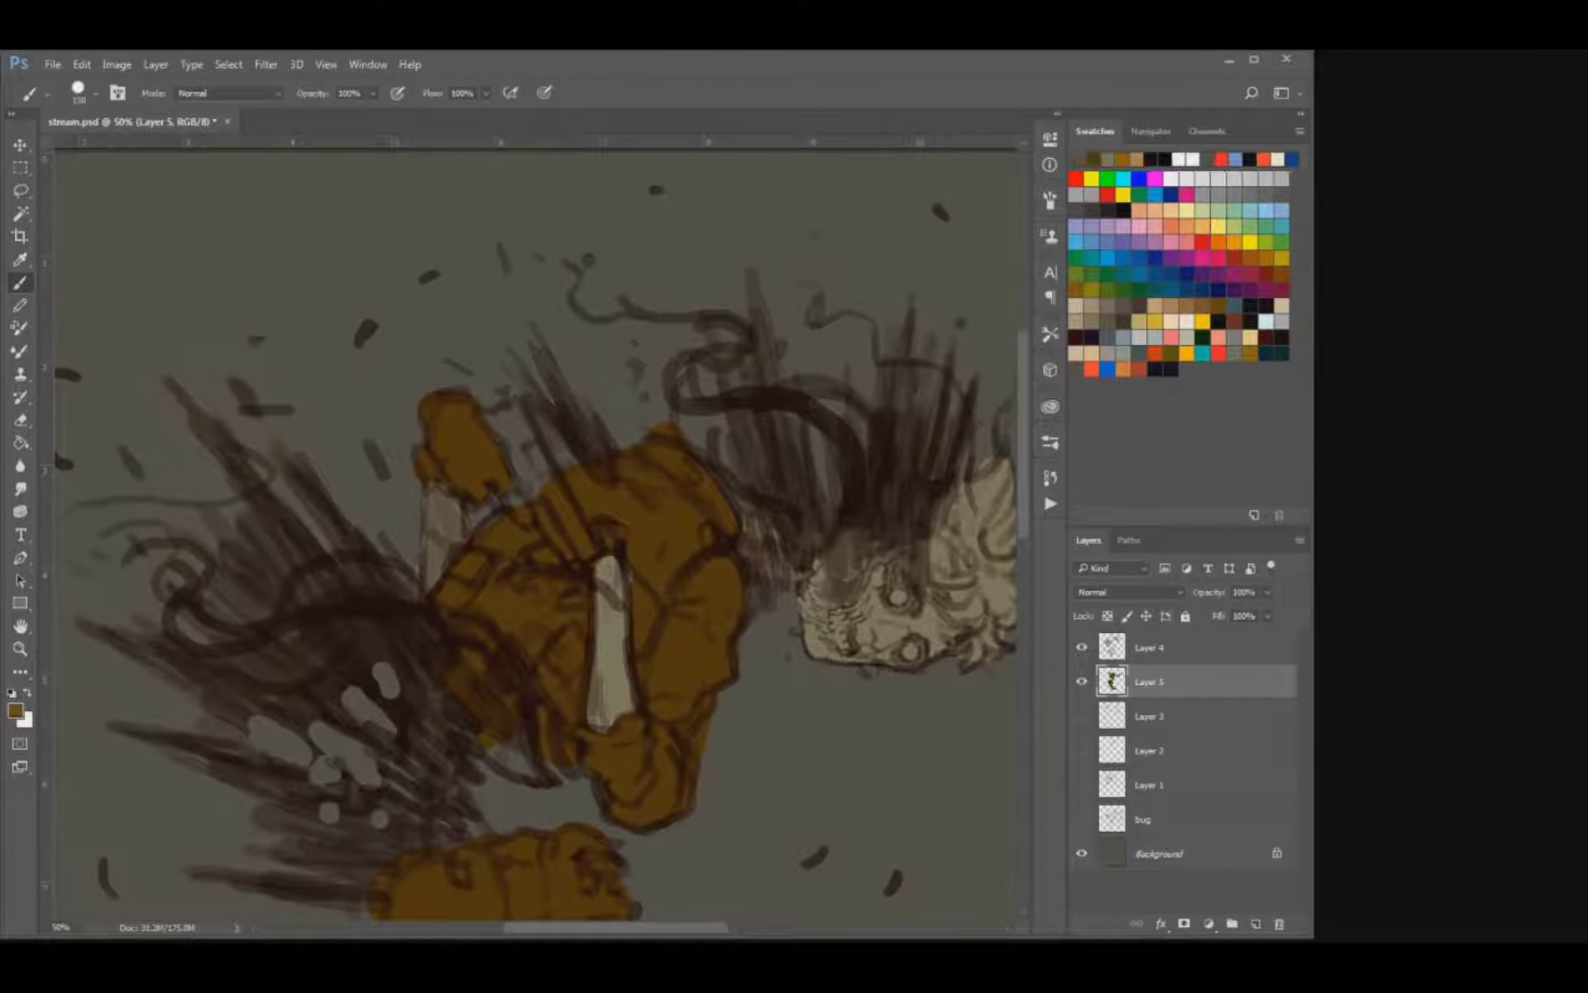
drag(533, 481, 589, 552)
alt+click(536, 463)
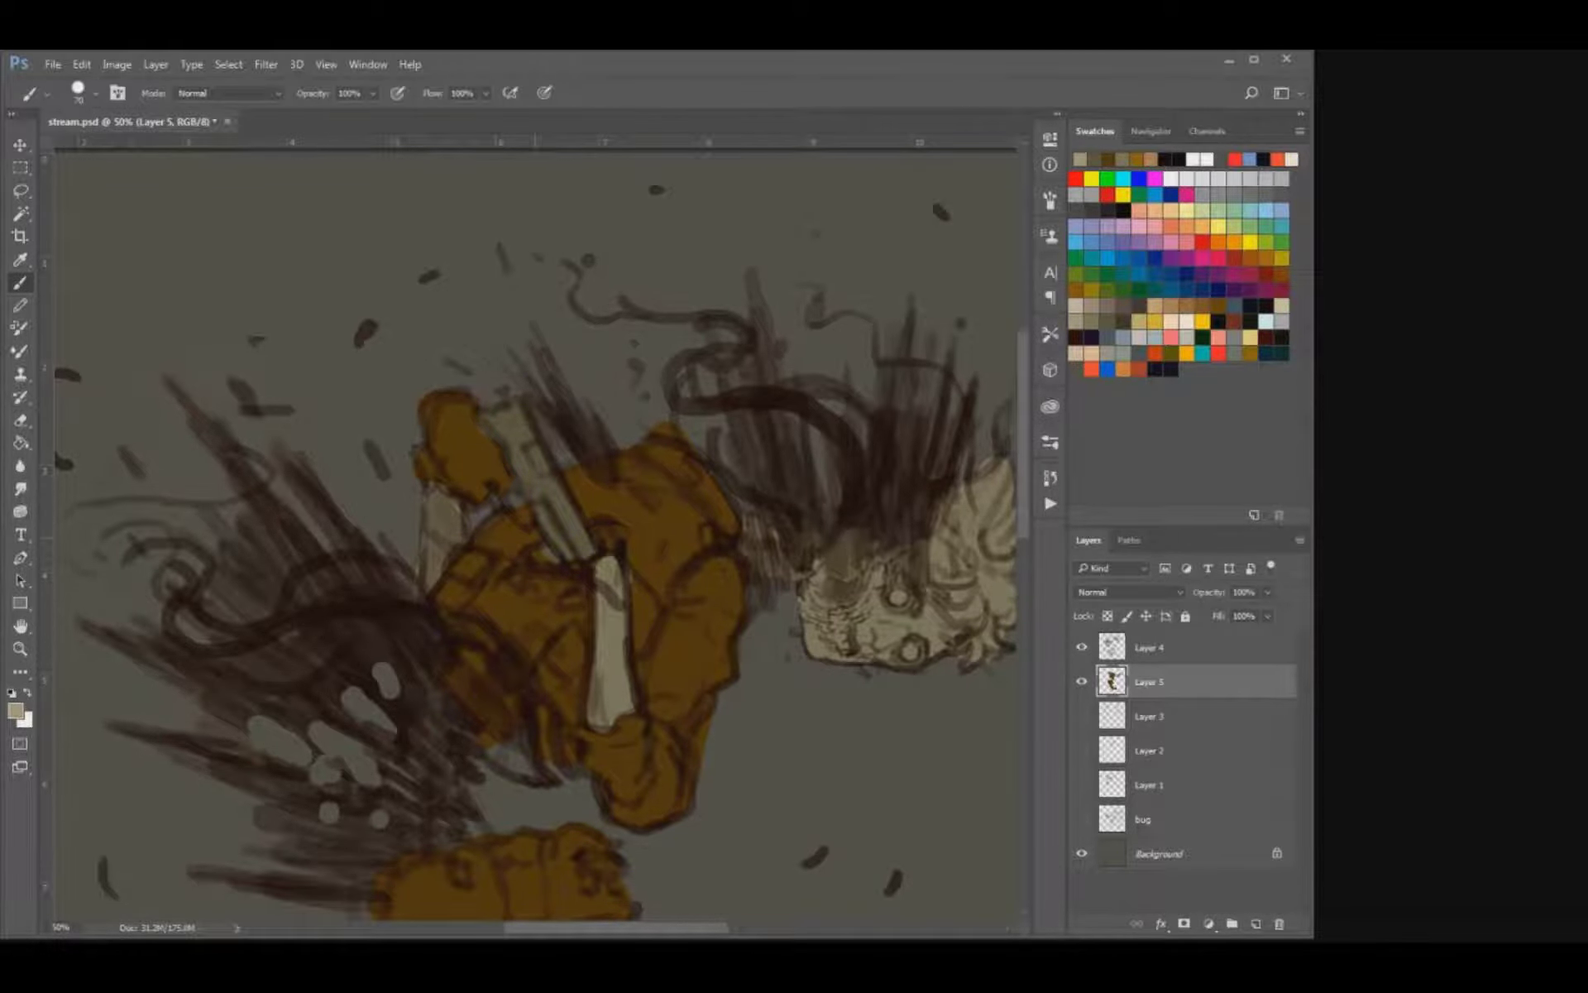
Paint the short pale wrist piece between the raised hand and the torso with a smaller brush.
key(bracketleft)
key(bracketleft)
key(bracketleft)
key(bracketleft)
key(bracketleft)
mouse_move(512, 499)
mouse_down()
mouse_move(526, 523)
mouse_move(465, 259)
mouse_move(443, 426)
mouse_move(536, 468)
mouse_move(495, 433)
mouse_move(484, 384)
mouse_move(429, 349)
mouse_move(469, 364)
mouse_up()
alt+click(490, 457)
Select the ochre areas, paint the raised hand dark grey within the selection, and deselect.
key(w)
click(480, 418)
key(b)
key(bracketright)
key(alt)
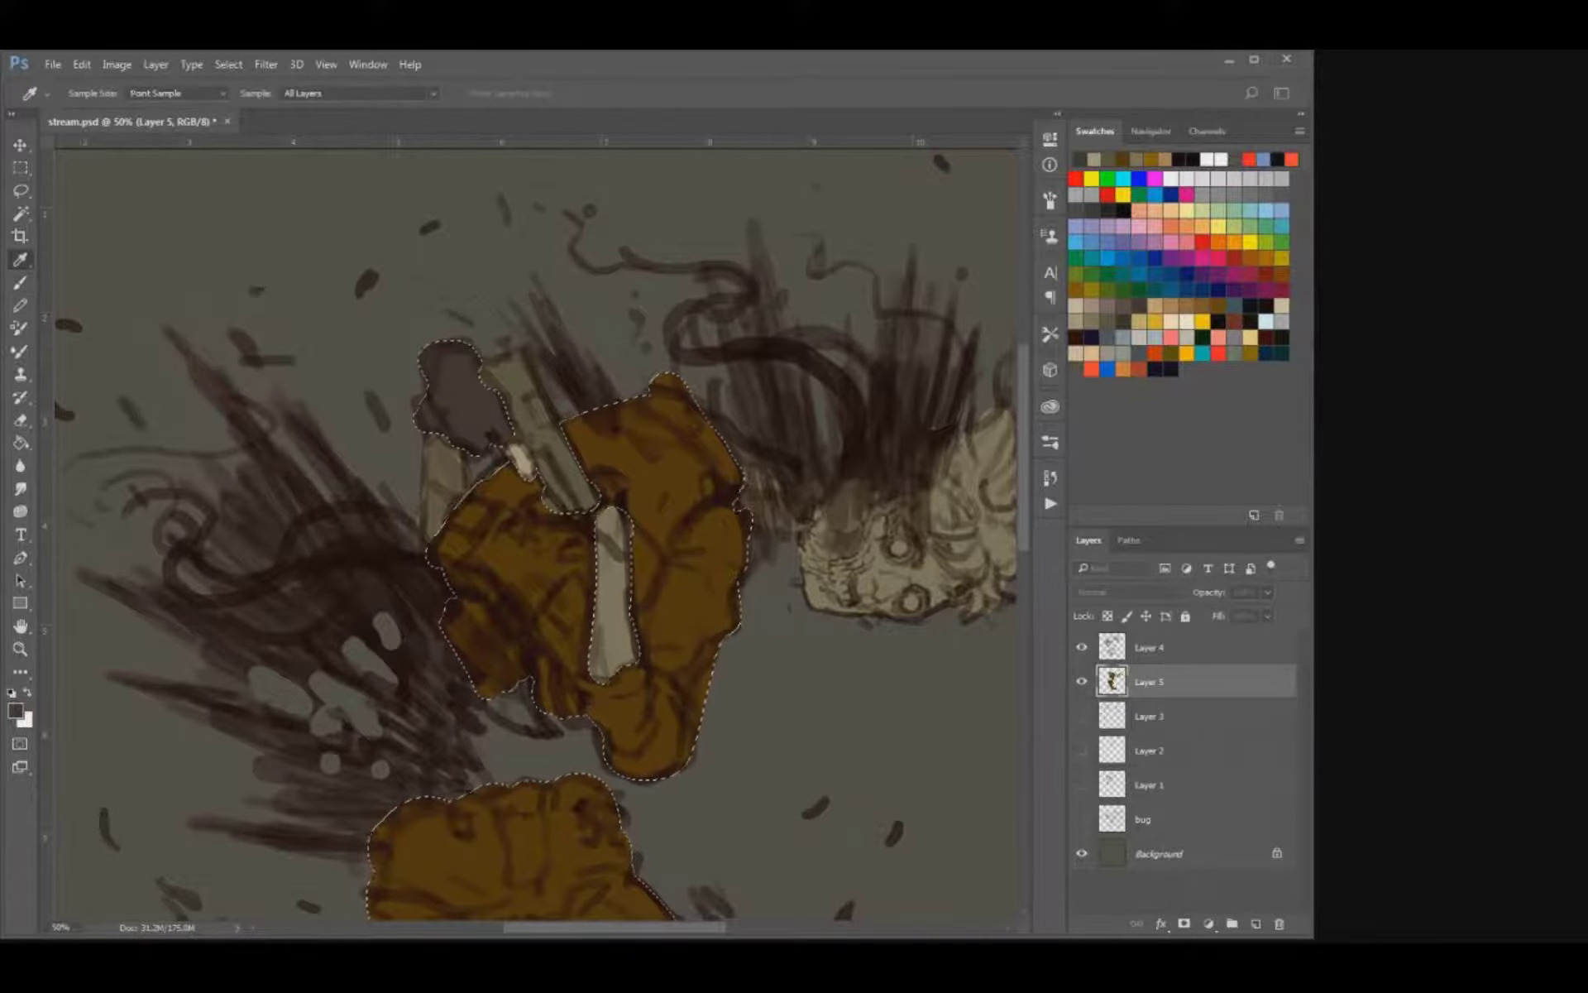
alt+click(496, 439)
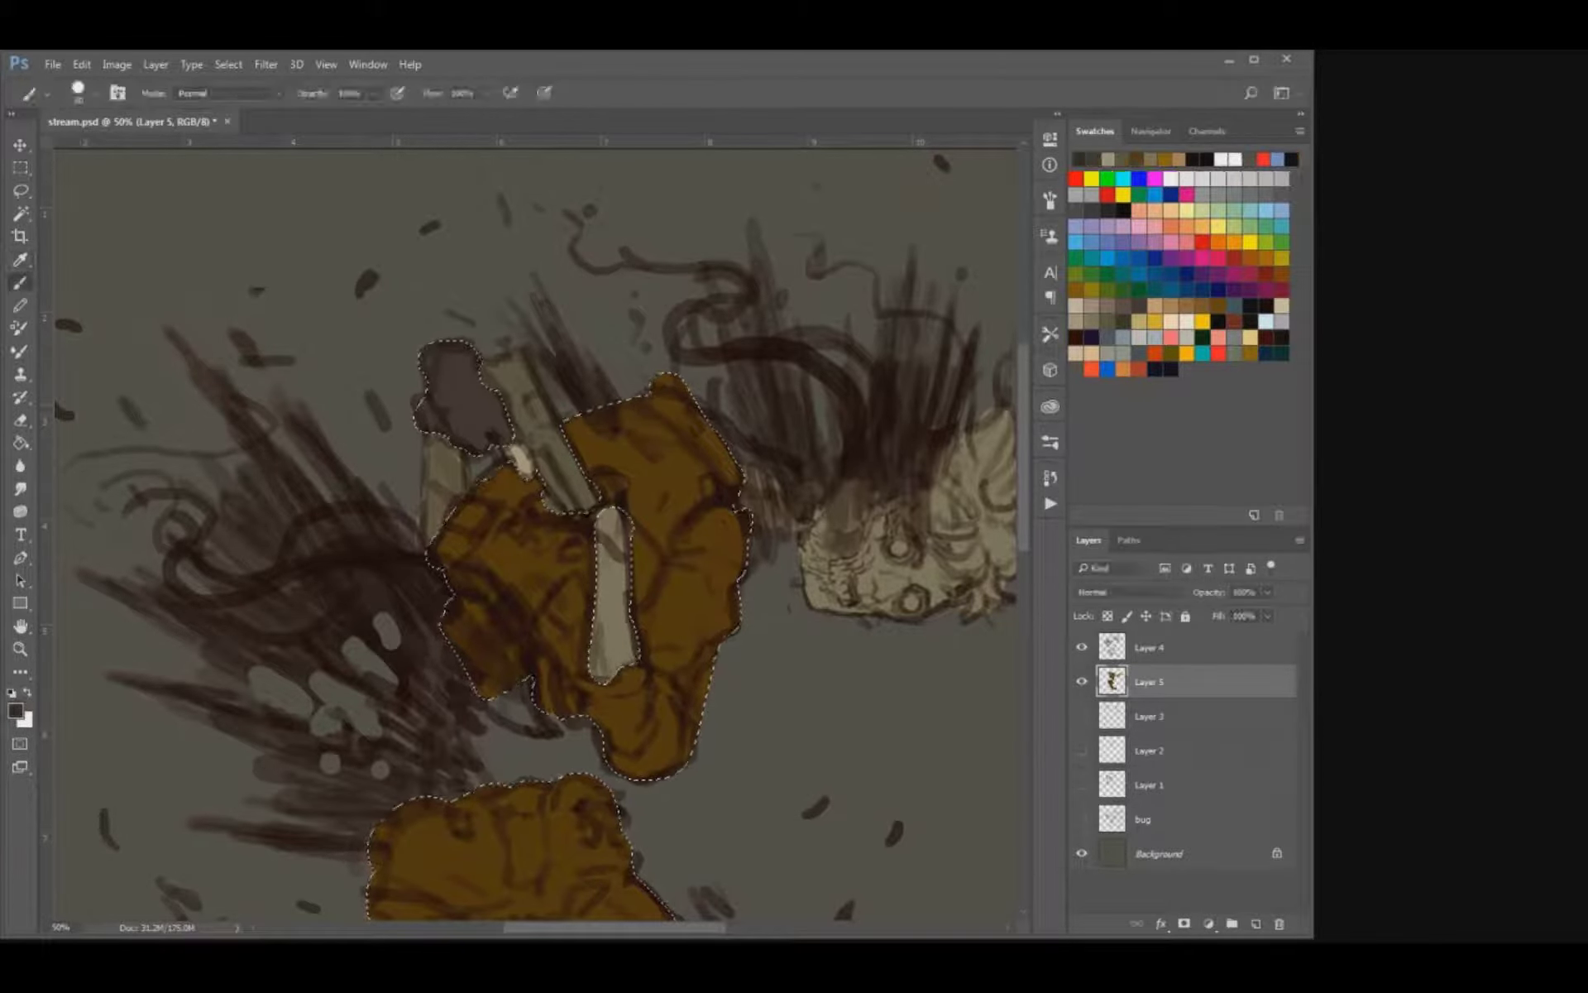
mouse_move(498, 438)
mouse_down()
mouse_move(471, 409)
mouse_move(426, 414)
mouse_up()
key(ctrl+d)
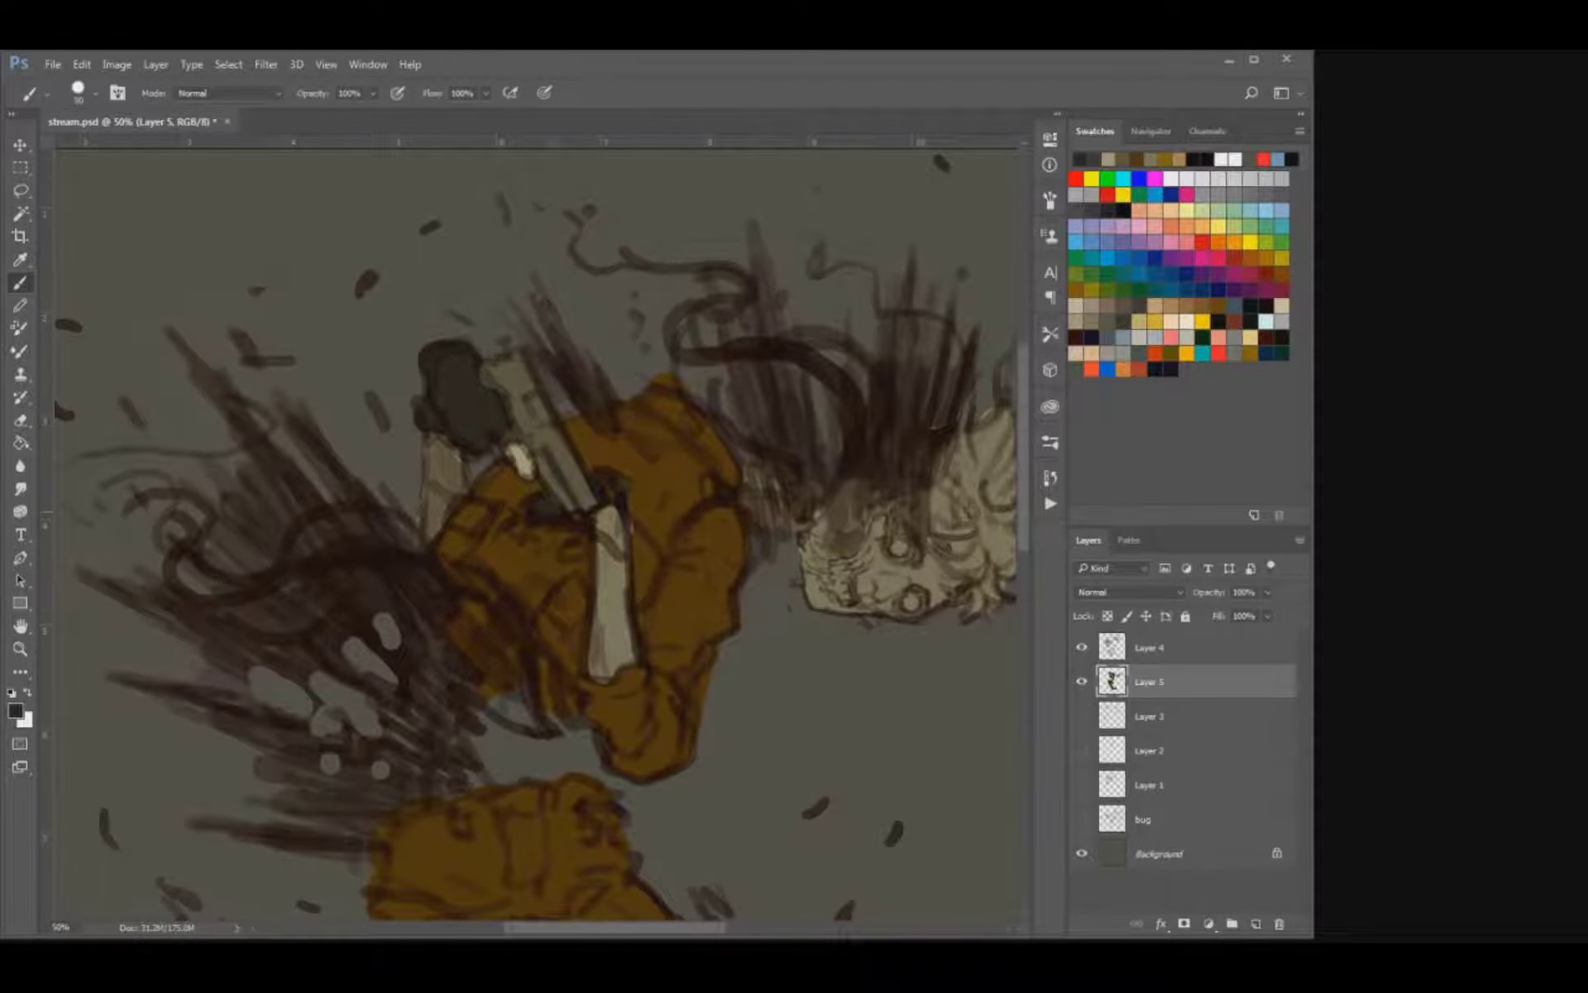
Save the document and check the coloured figure as a whole.
key(ctrl+s)
scroll(537, 530, down, 5)
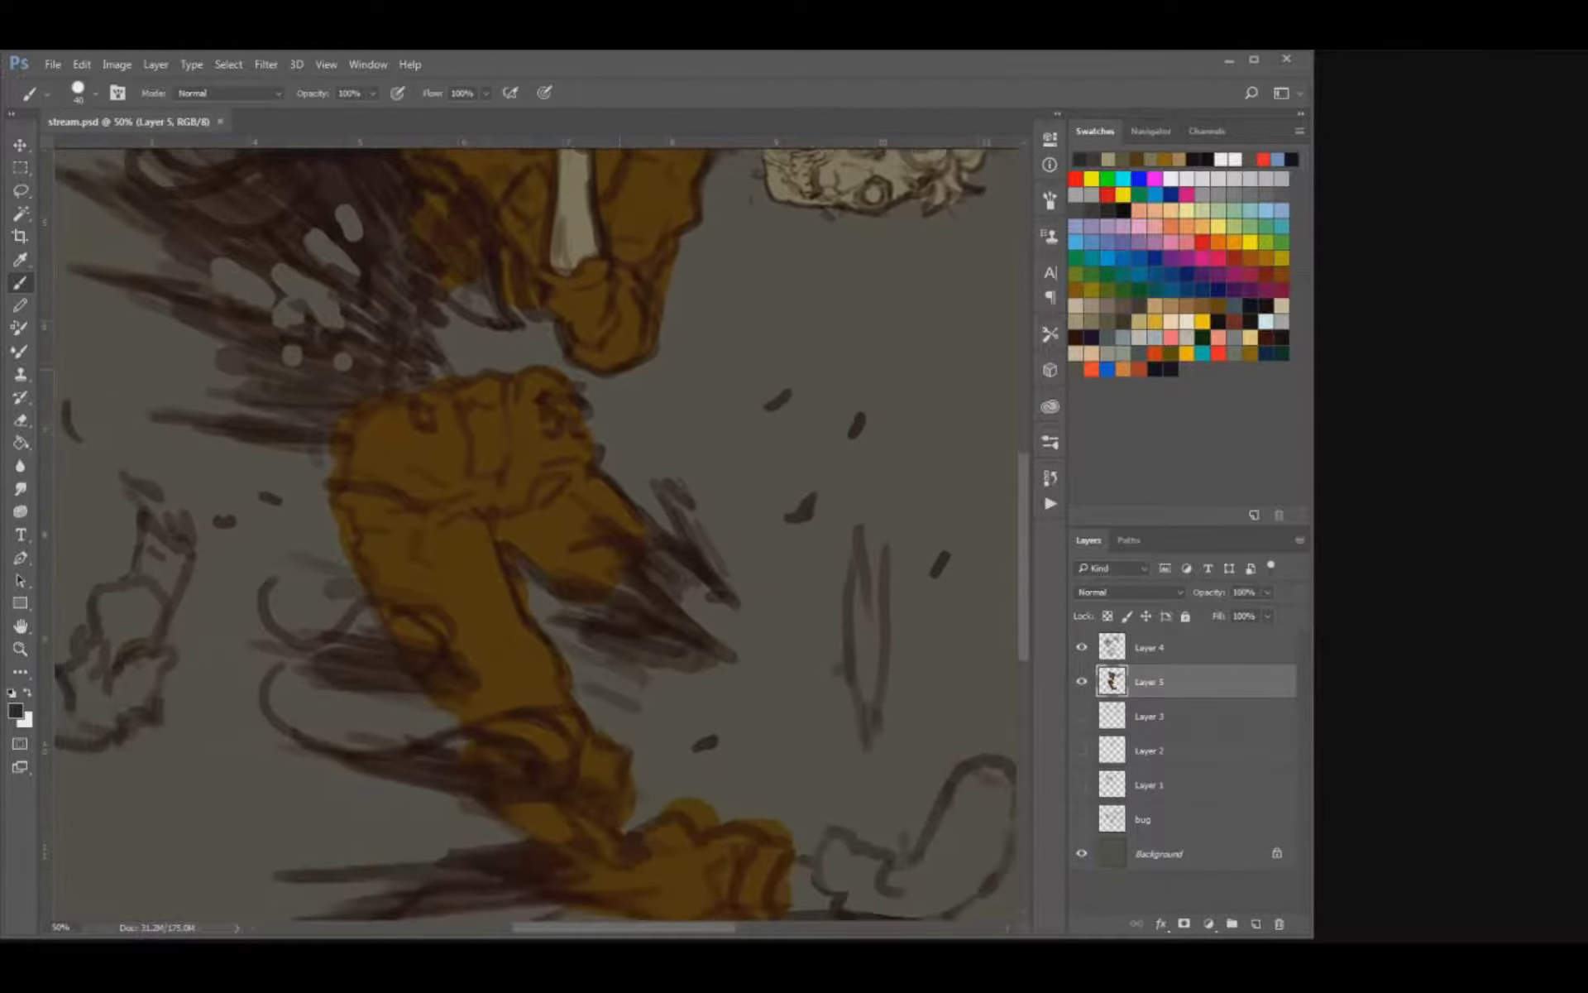
key(ctrl+minus)
key(ctrl+minus)
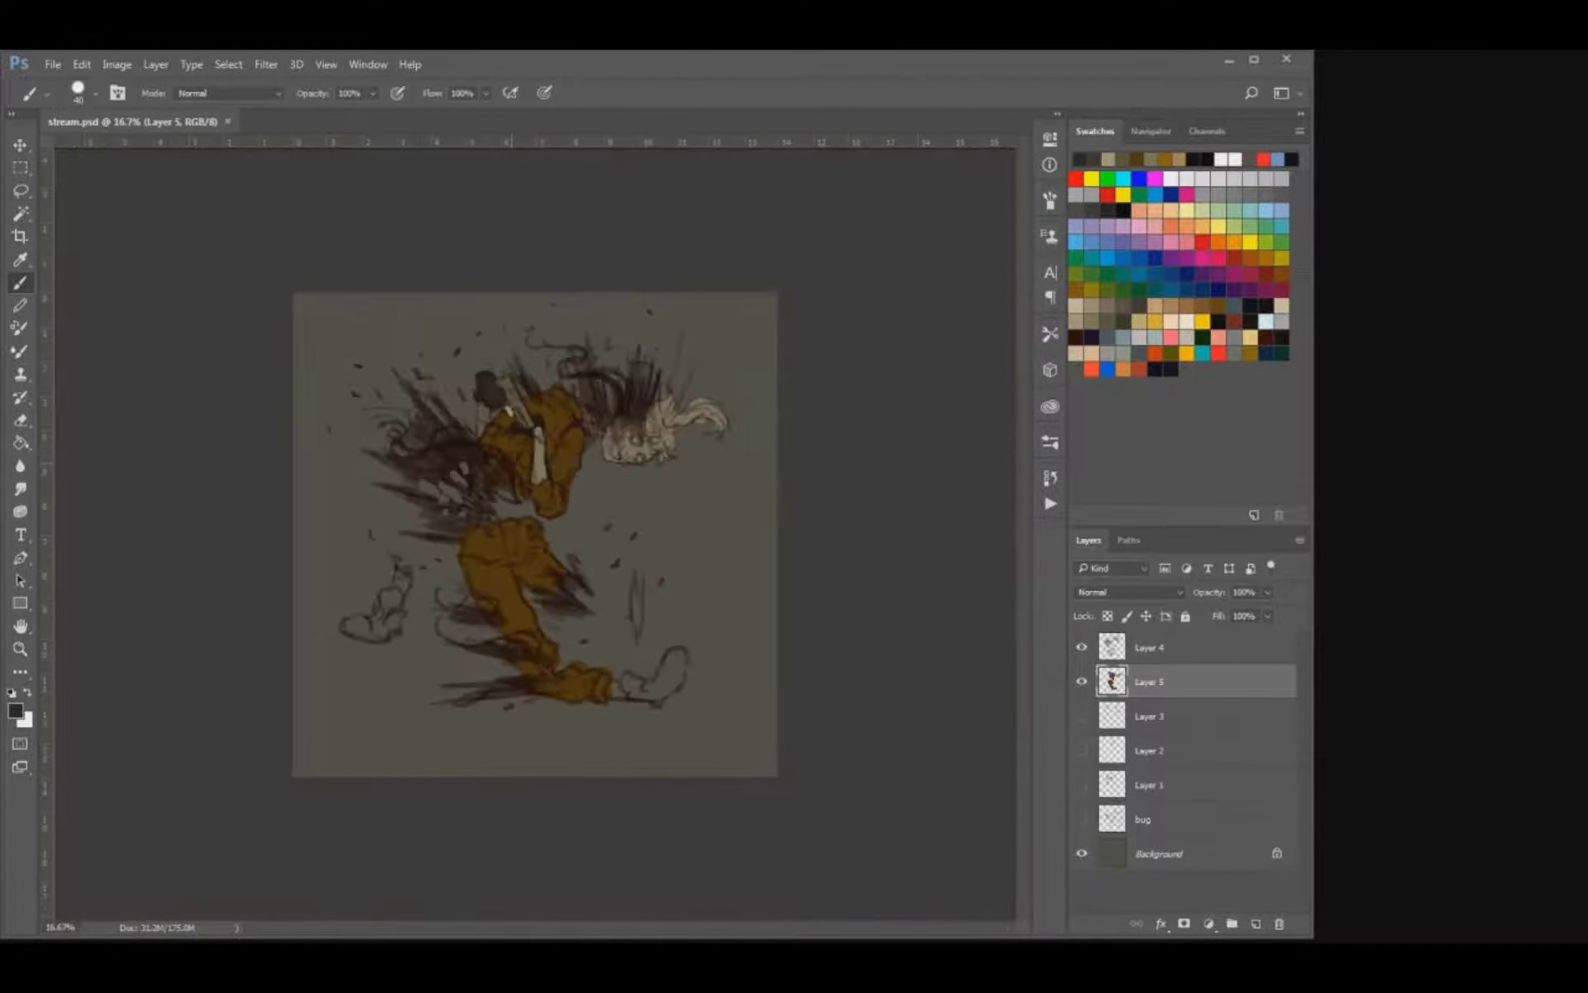
key(ctrl+plus)
Select the dark grey patches on the raised hand and torso, refill them, and deselect.
key(i)
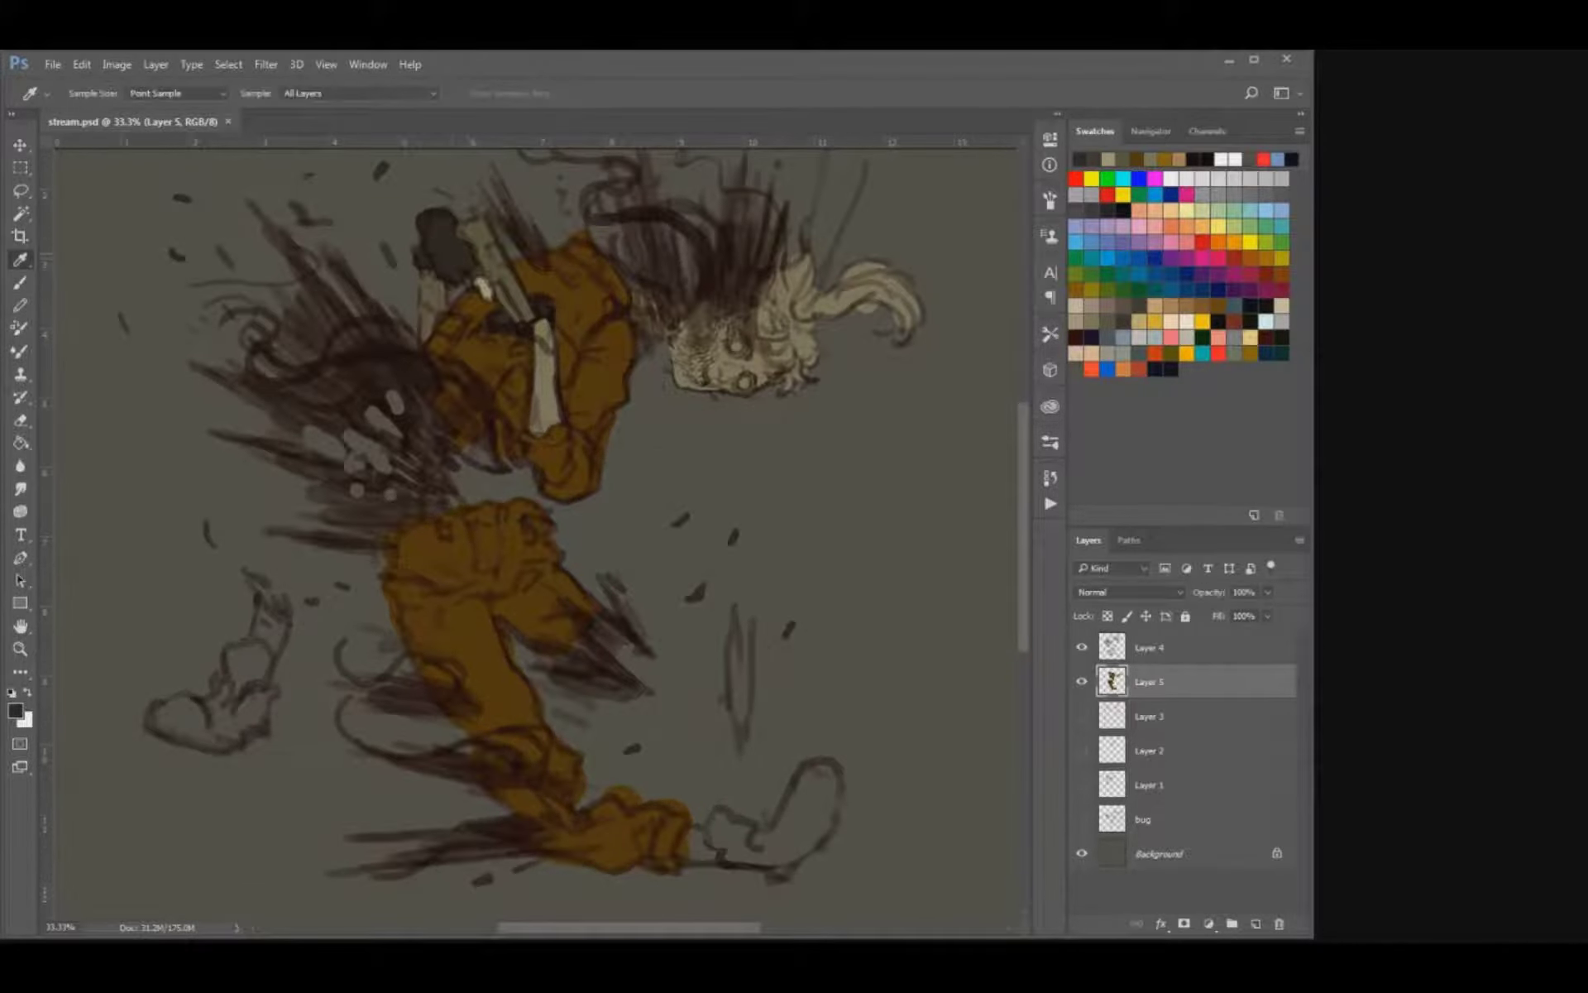
key(e)
key(w)
click(452, 251)
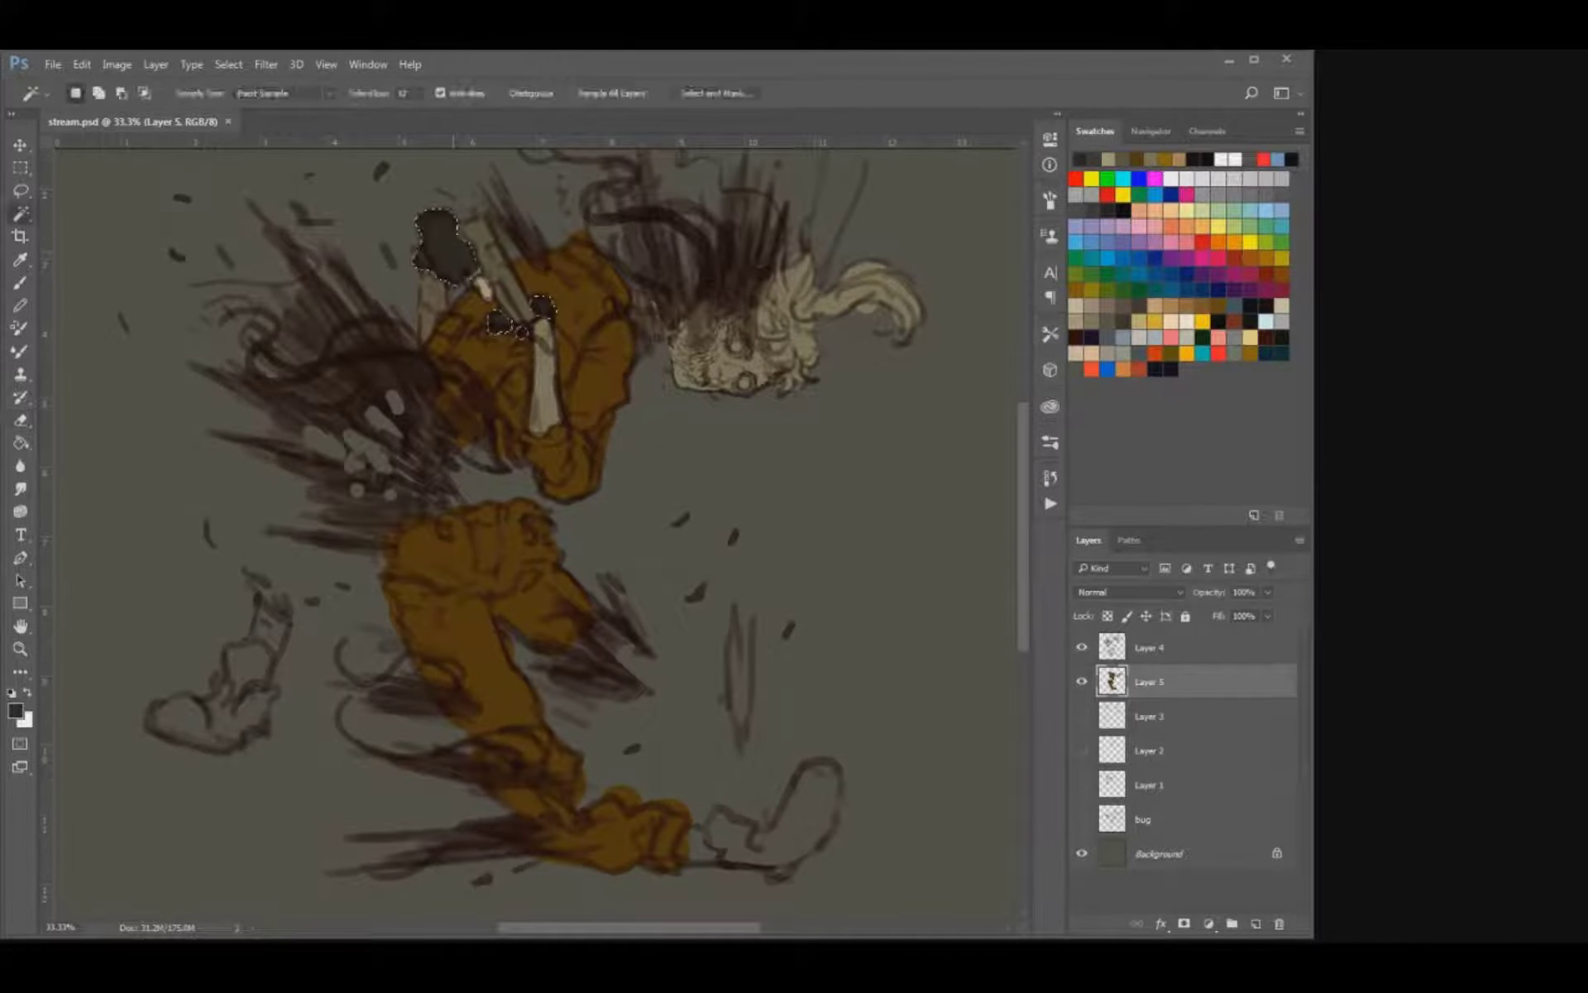
key(i)
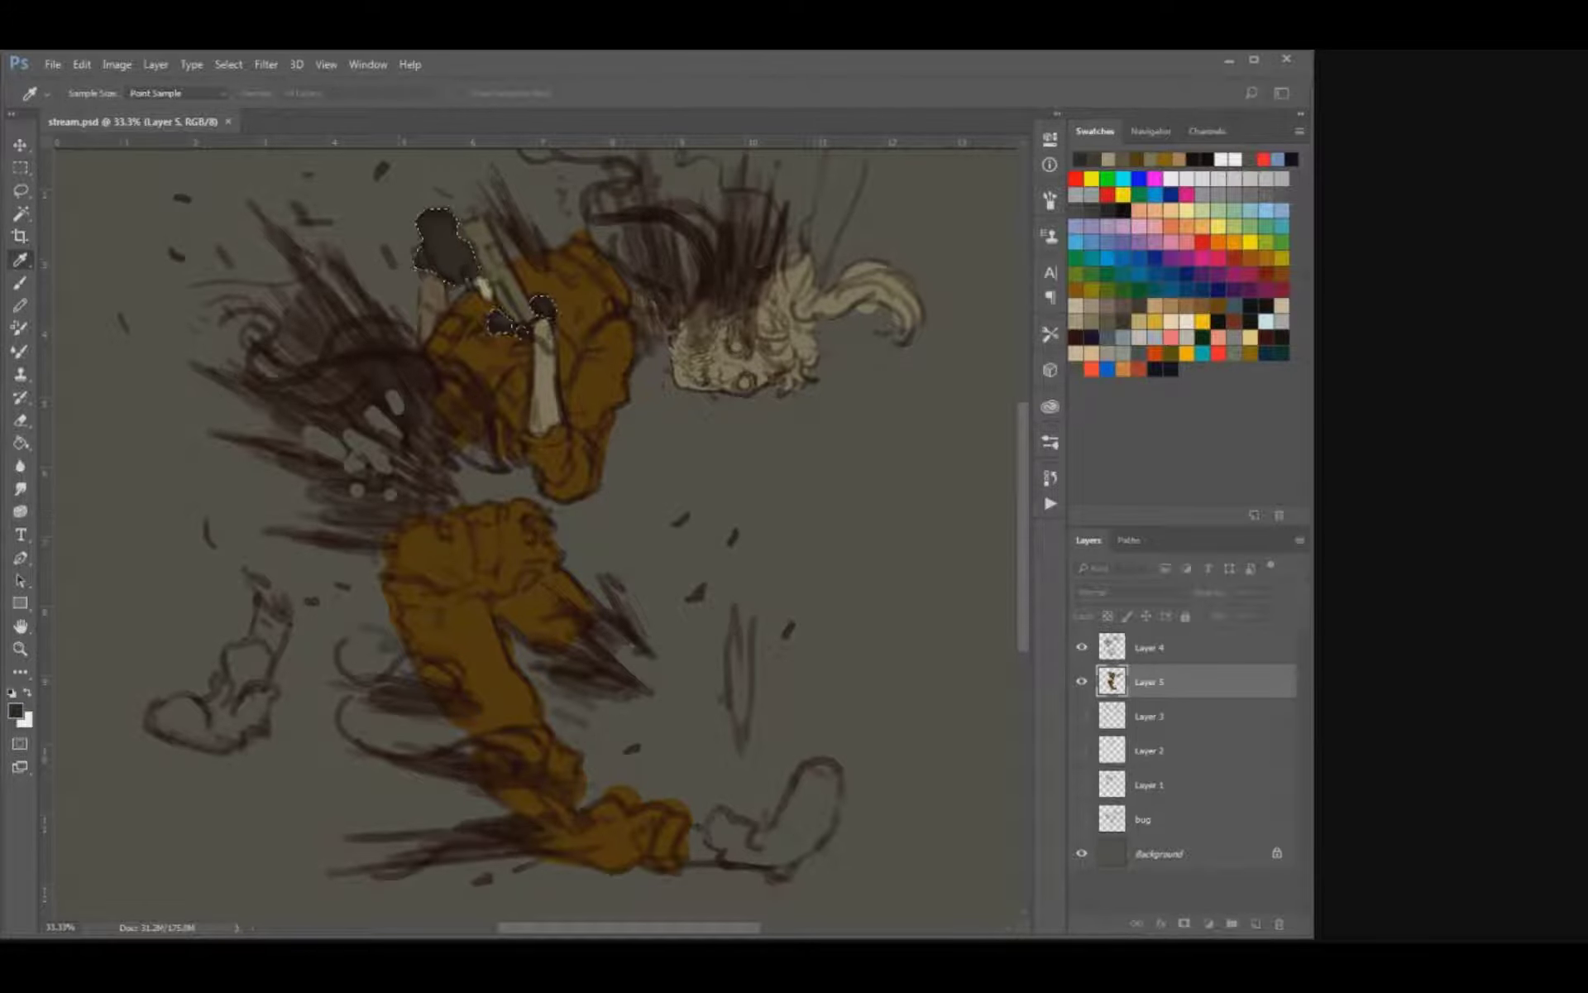
key(alt+BackSpace)
key(w)
key(ctrl+d)
key(i)
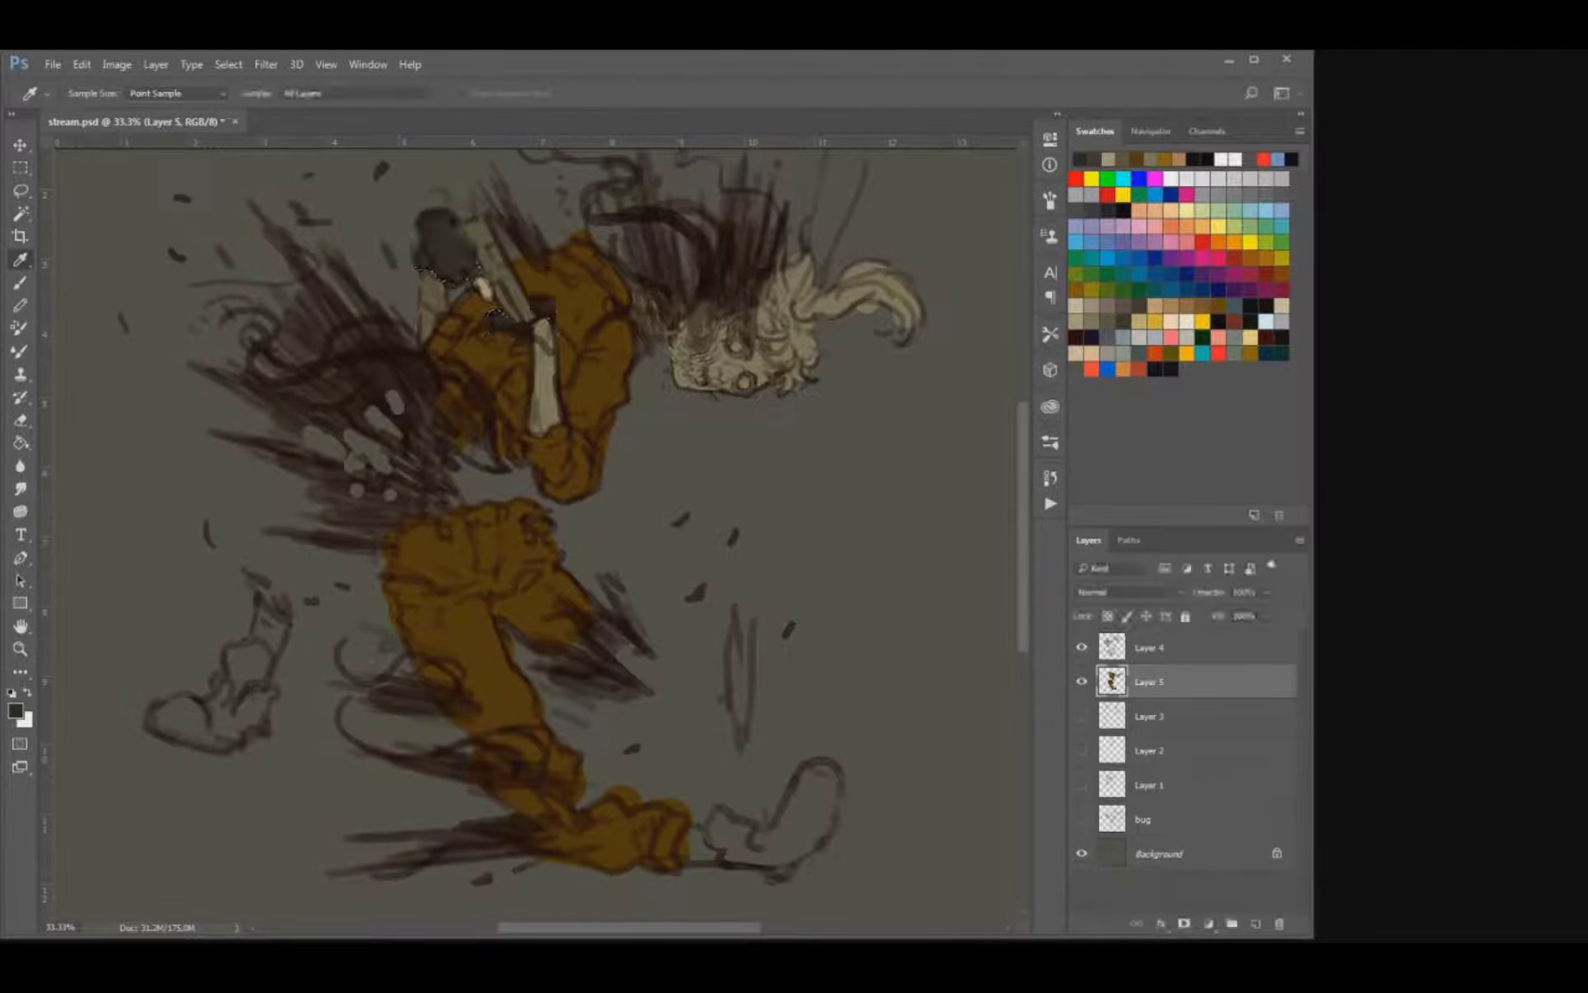
Sample the raised hand's dark grey and block in the front boot with a larger brush.
click(449, 249)
key(b)
mouse_move(646, 670)
mouse_down()
mouse_move(621, 586)
mouse_move(588, 649)
mouse_move(670, 639)
mouse_move(613, 532)
mouse_up()
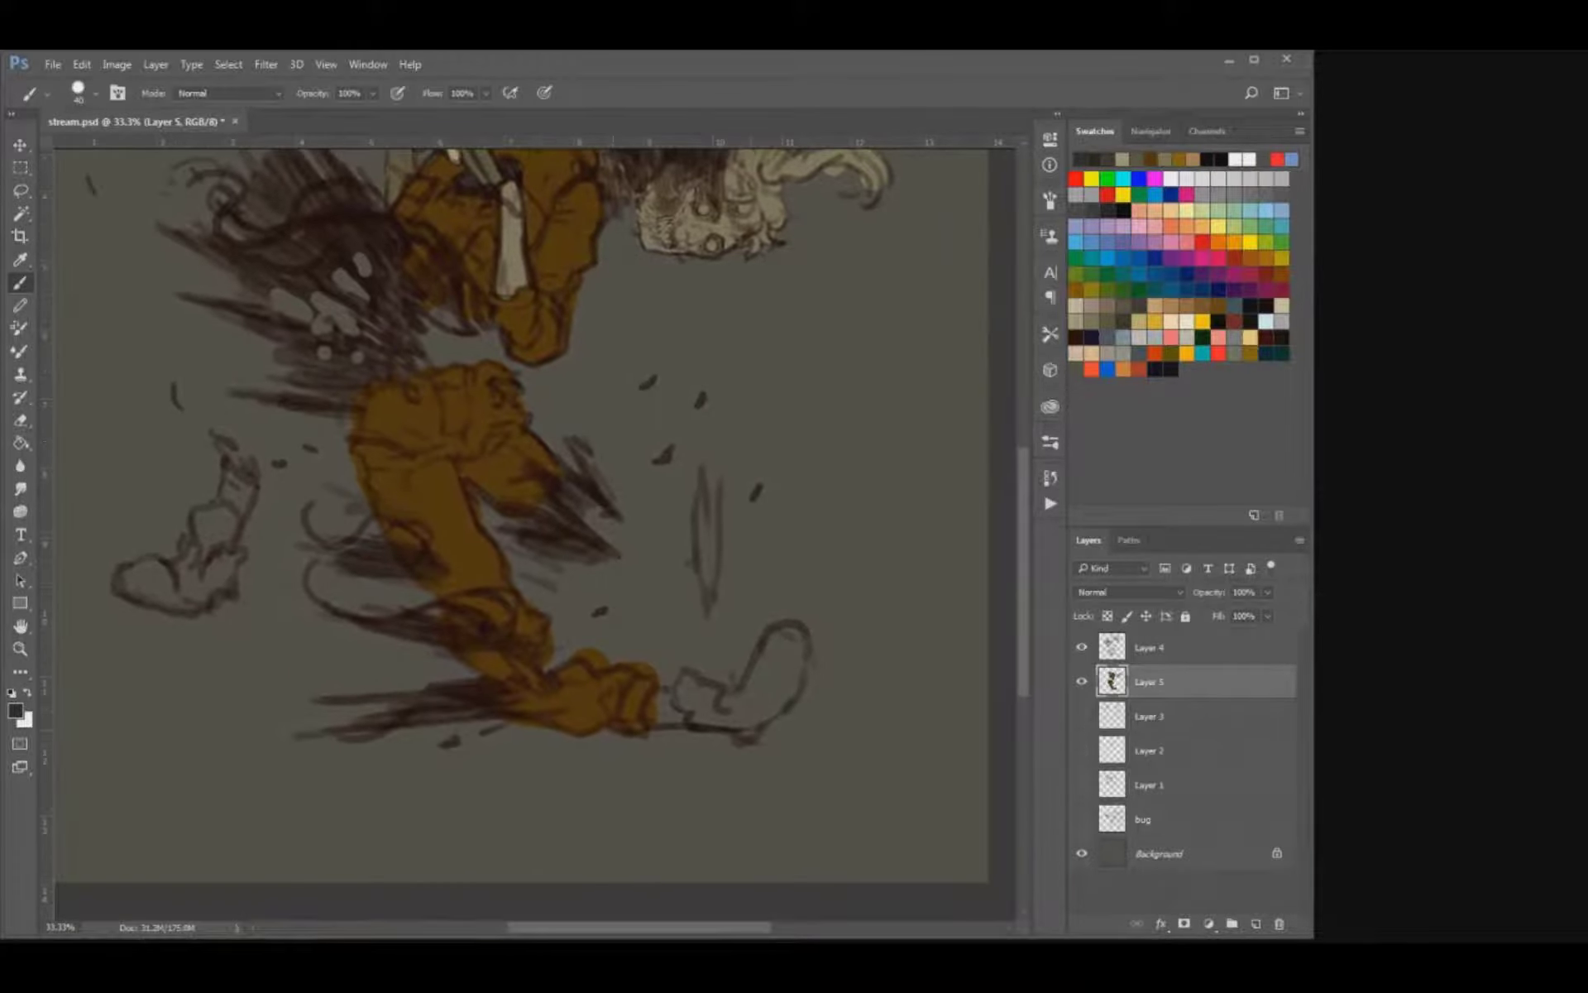
key(w)
click(629, 529)
key(b)
key(ctrl+d)
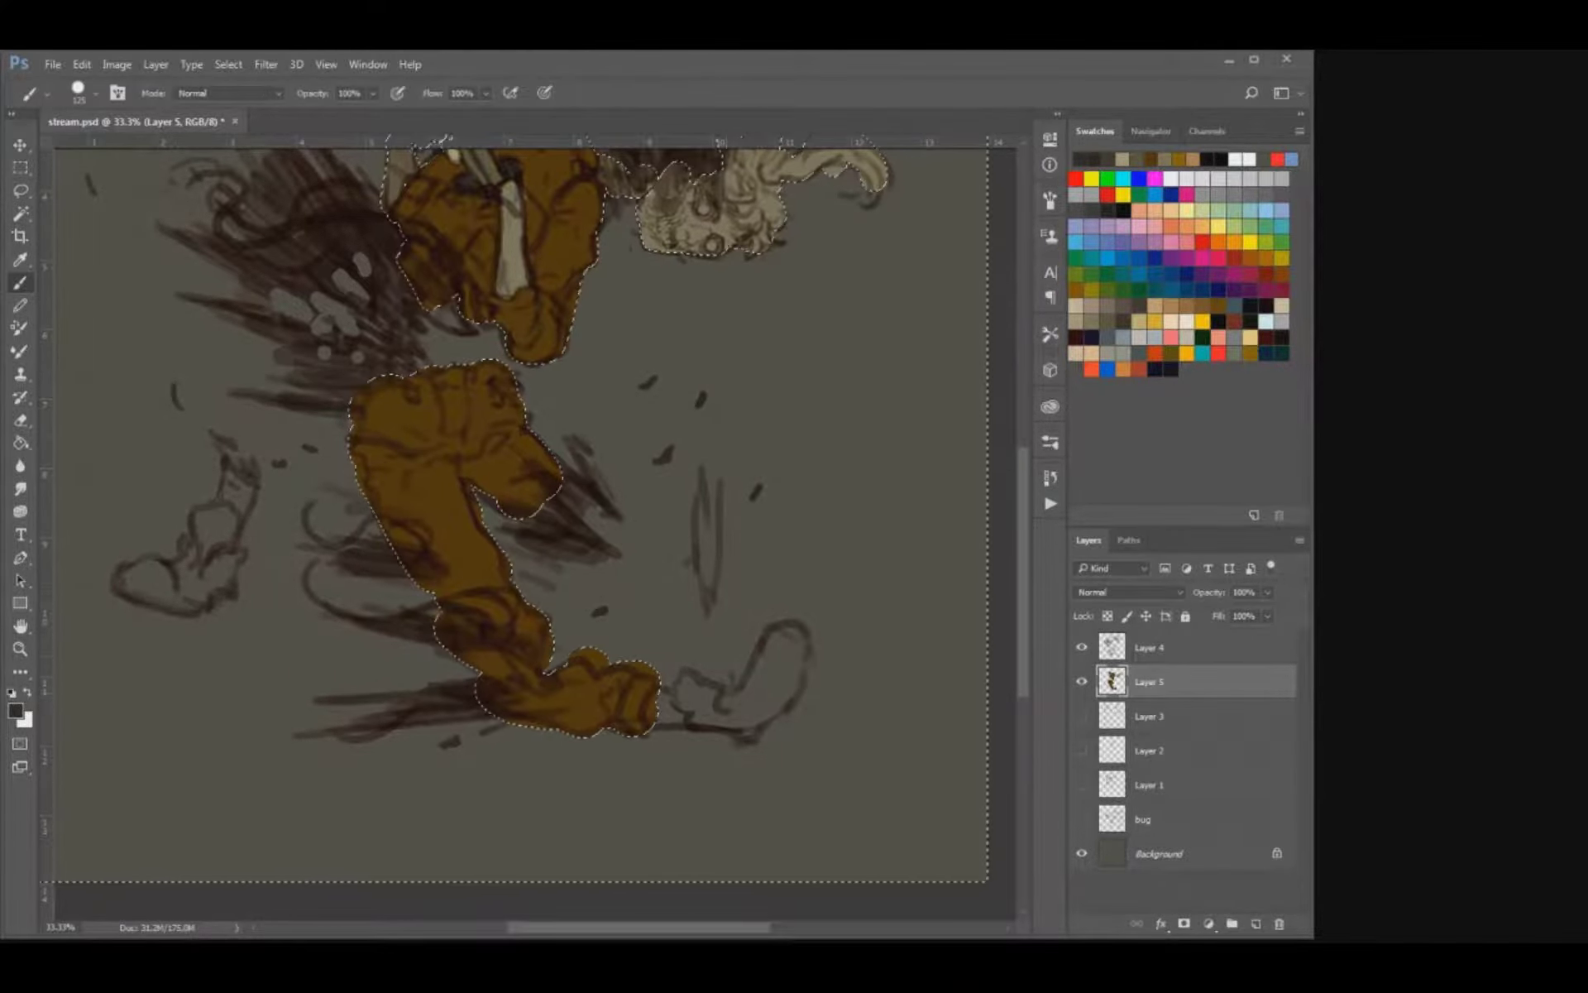
mouse_move(740, 703)
mouse_down()
mouse_move(777, 645)
mouse_move(749, 720)
mouse_move(688, 691)
mouse_move(770, 720)
mouse_move(777, 626)
mouse_move(797, 670)
mouse_move(784, 699)
mouse_up()
Block in the detached rear boot with the same dark grey.
drag(353, 508, 484, 613)
mouse_move(256, 687)
mouse_down()
mouse_move(335, 680)
mouse_move(331, 650)
mouse_move(354, 622)
mouse_move(364, 666)
mouse_up()
mouse_move(364, 667)
mouse_down()
mouse_move(363, 622)
mouse_move(362, 684)
mouse_up()
mouse_move(362, 685)
mouse_down()
mouse_move(306, 711)
mouse_move(250, 688)
mouse_up()
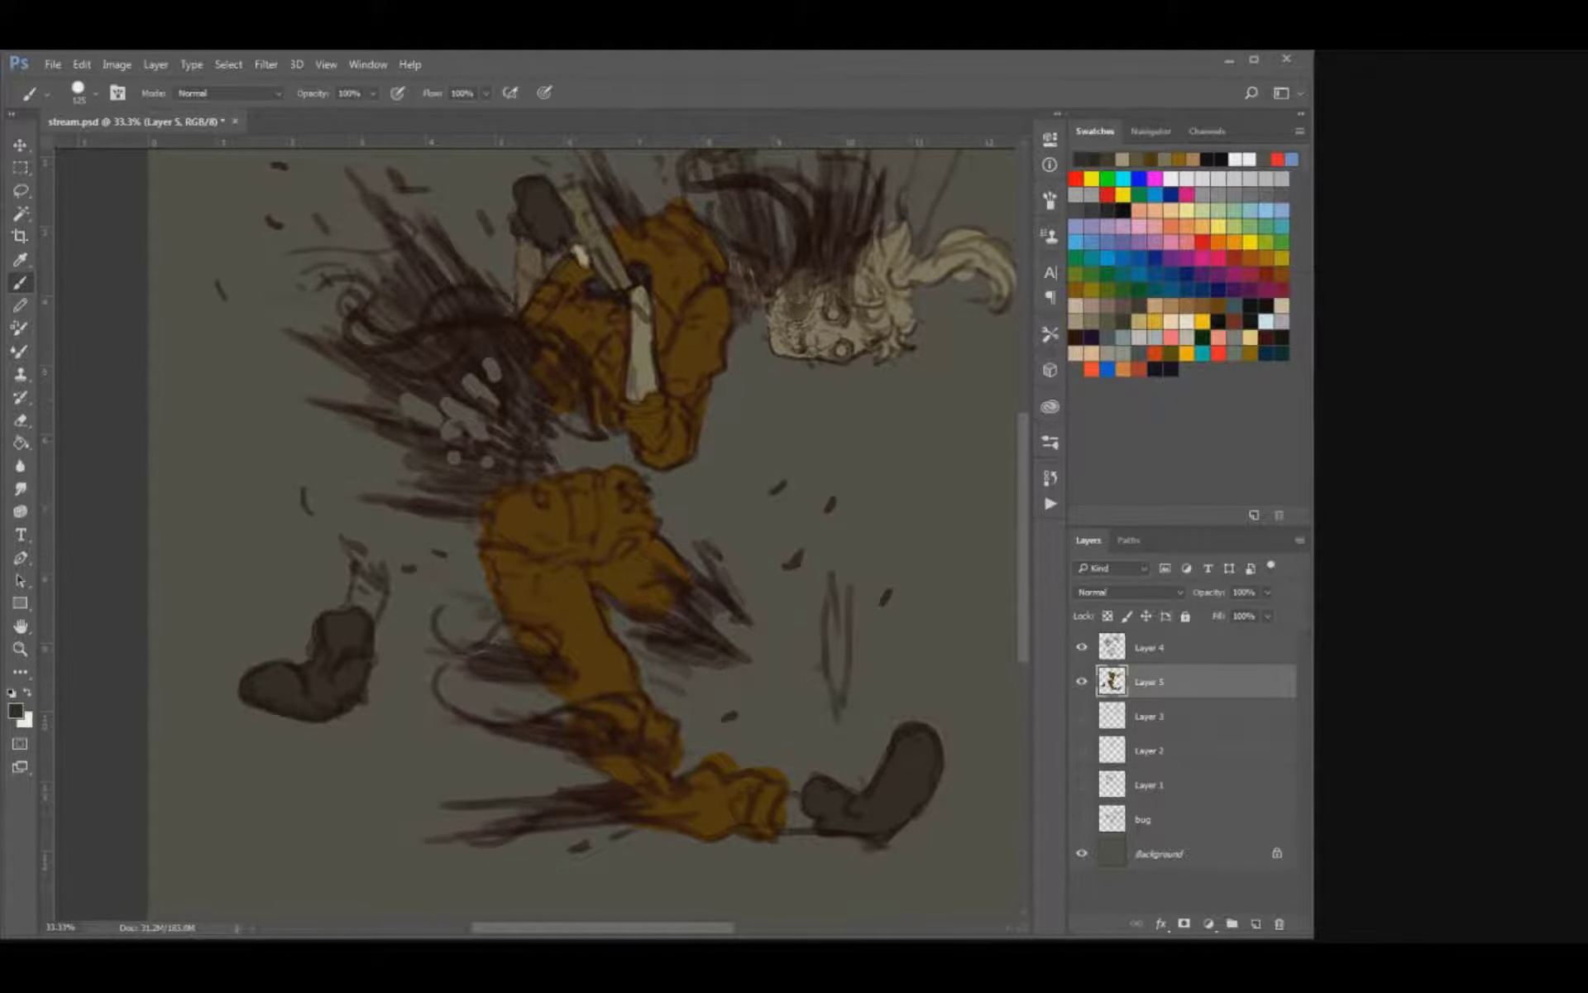
Sample the chest bone's beige, select the empty area and paint the torn ankle above the rear boot.
drag(579, 496, 487, 596)
key(alt)
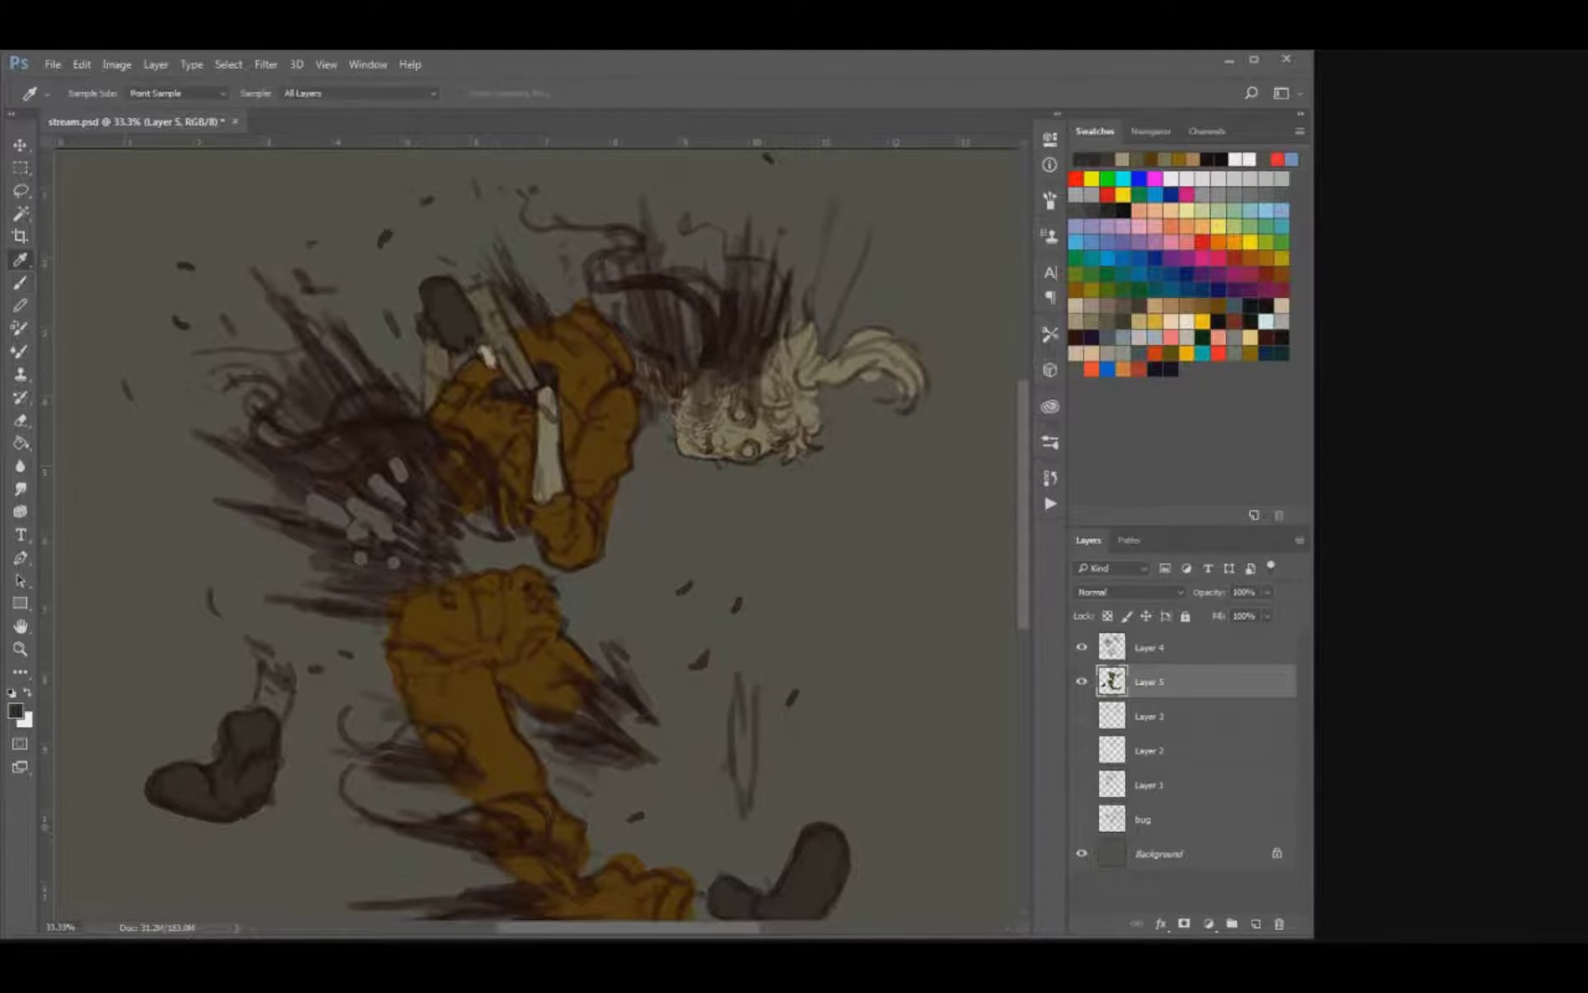
alt+click(548, 465)
key(e)
drag(259, 700, 271, 705)
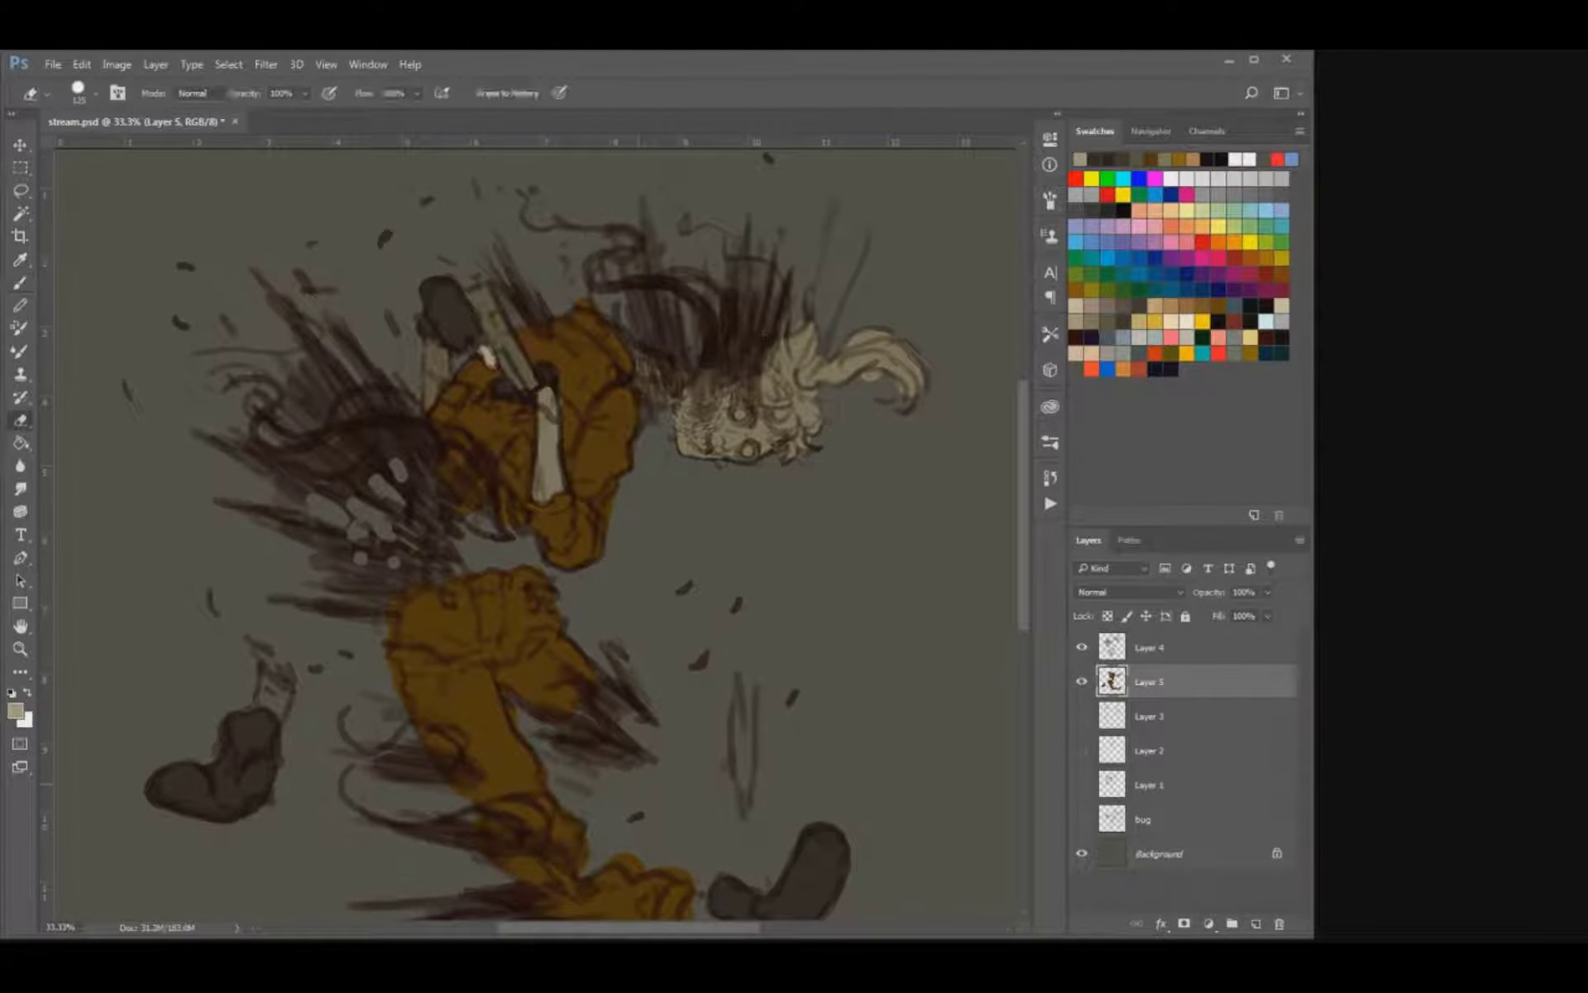
key(w)
click(273, 688)
key(b)
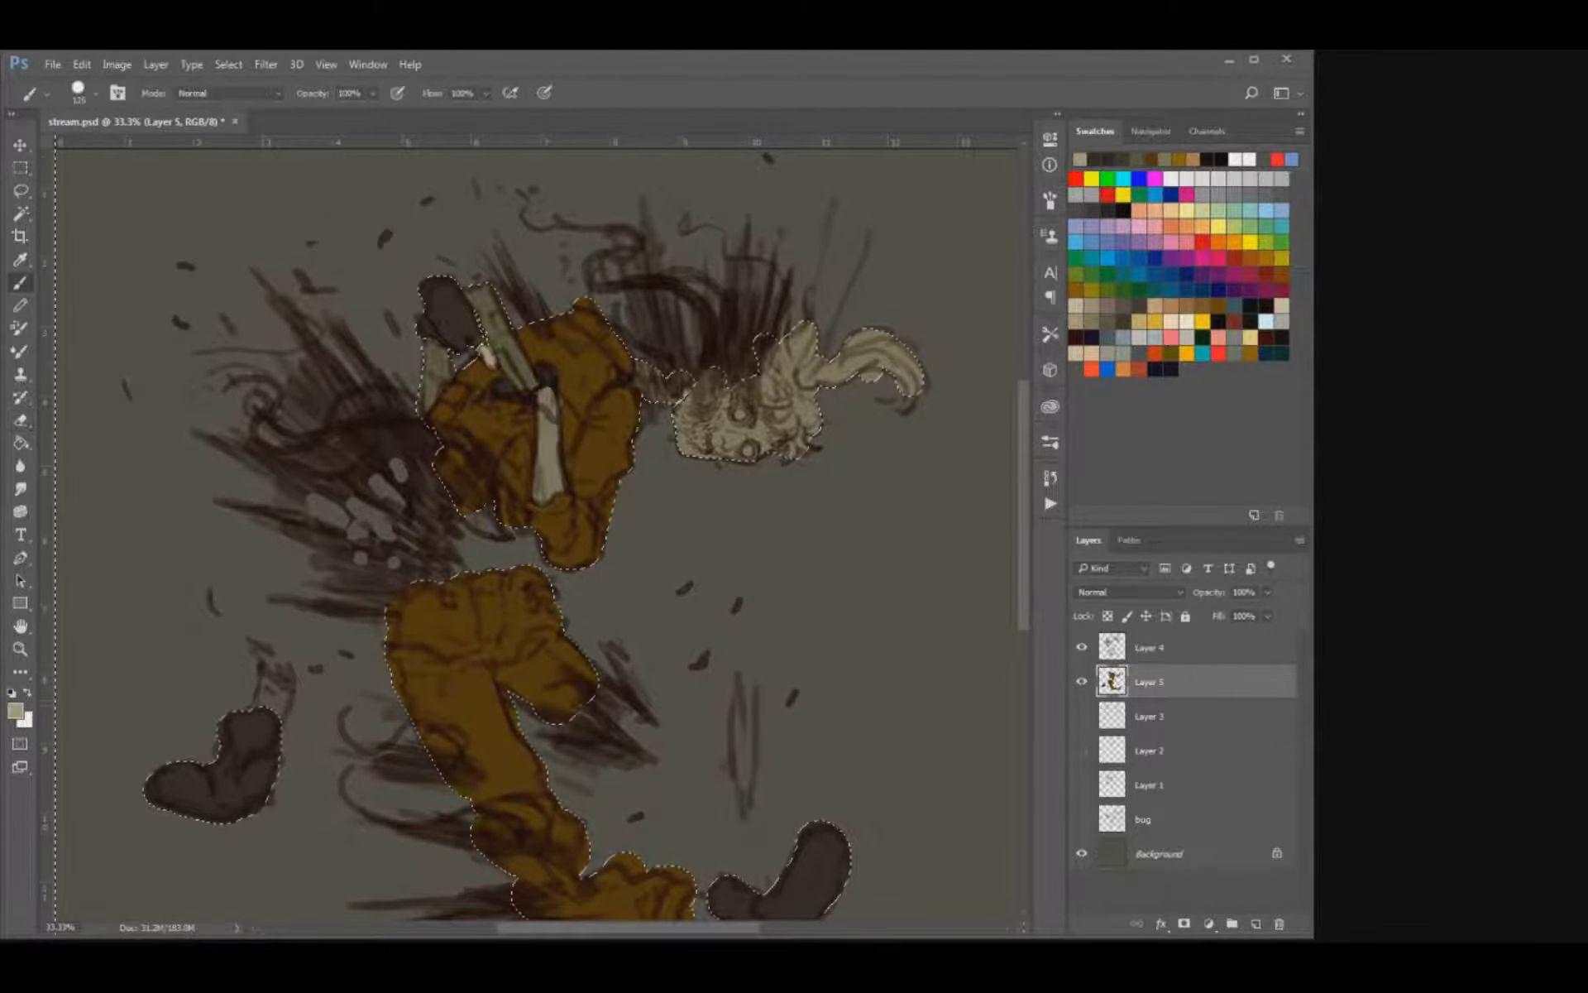
drag(270, 683, 274, 701)
Paint the front ankle between the trouser cuff and boot beige, and clear the selection.
drag(682, 414, 543, 223)
mouse_move(564, 735)
mouse_down()
mouse_move(567, 713)
mouse_move(555, 732)
mouse_up()
key(ctrl+d)
Erase the ochre spilling over the top of the front trouser cuff and save the document.
key(bracketleft)
key(e)
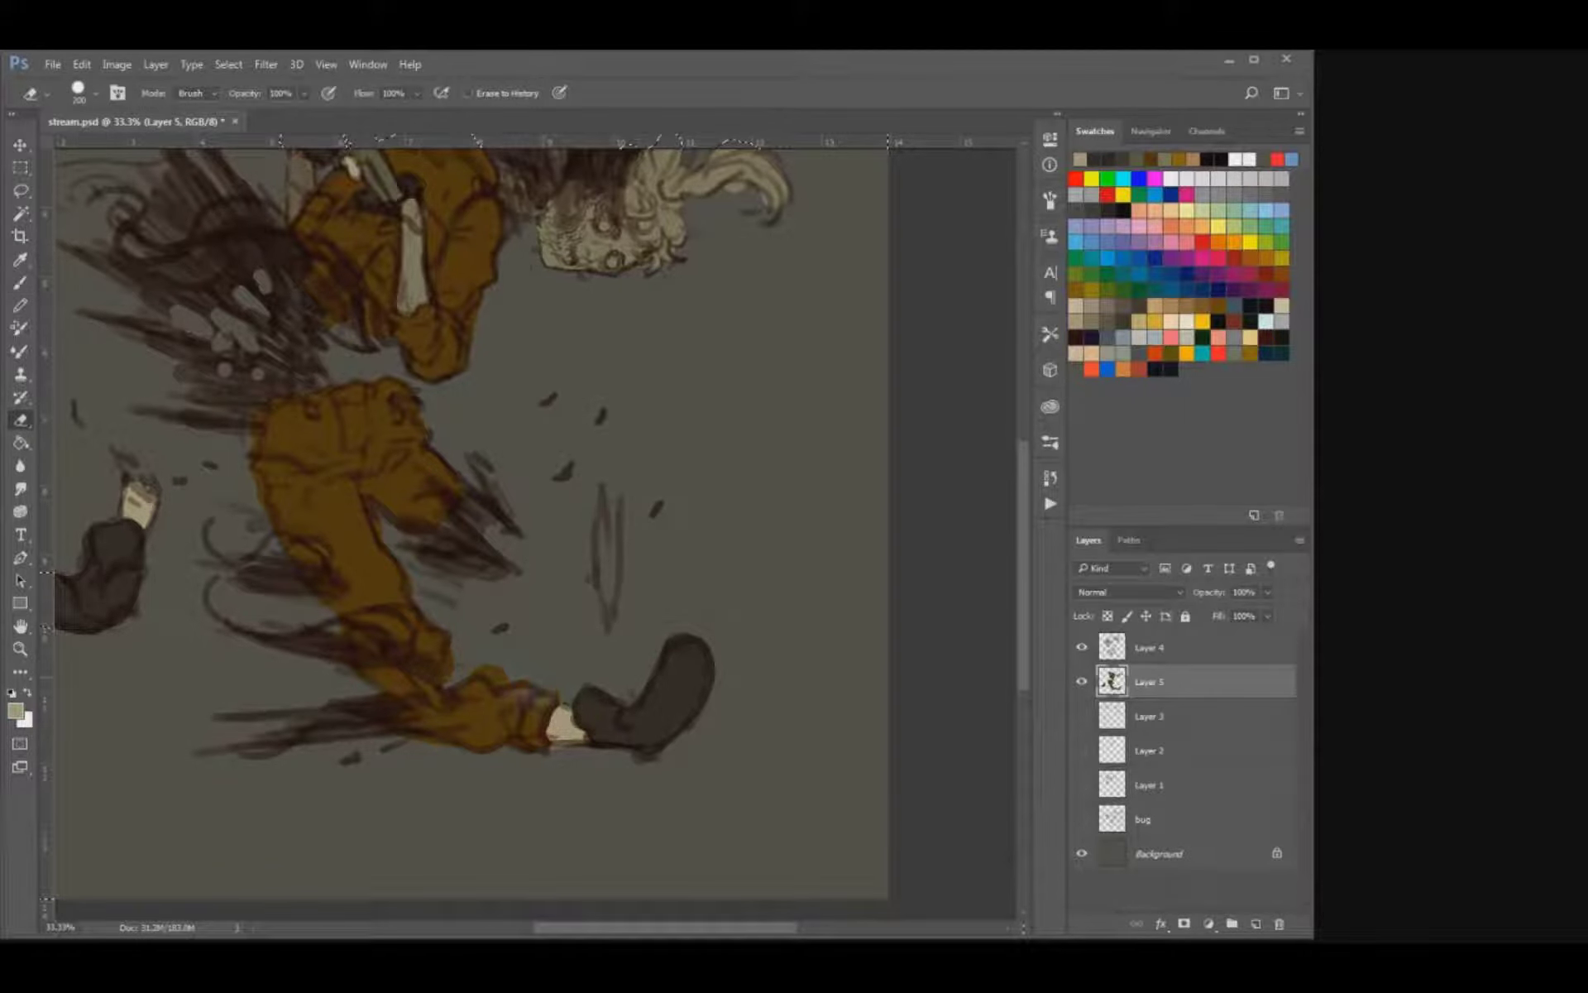
key(bracketleft)
drag(503, 668, 542, 682)
key(ctrl+s)
Save the document, sample the jacket's ochre and select the jacket's flat colour area on the torso.
drag(538, 496, 605, 587)
key(o)
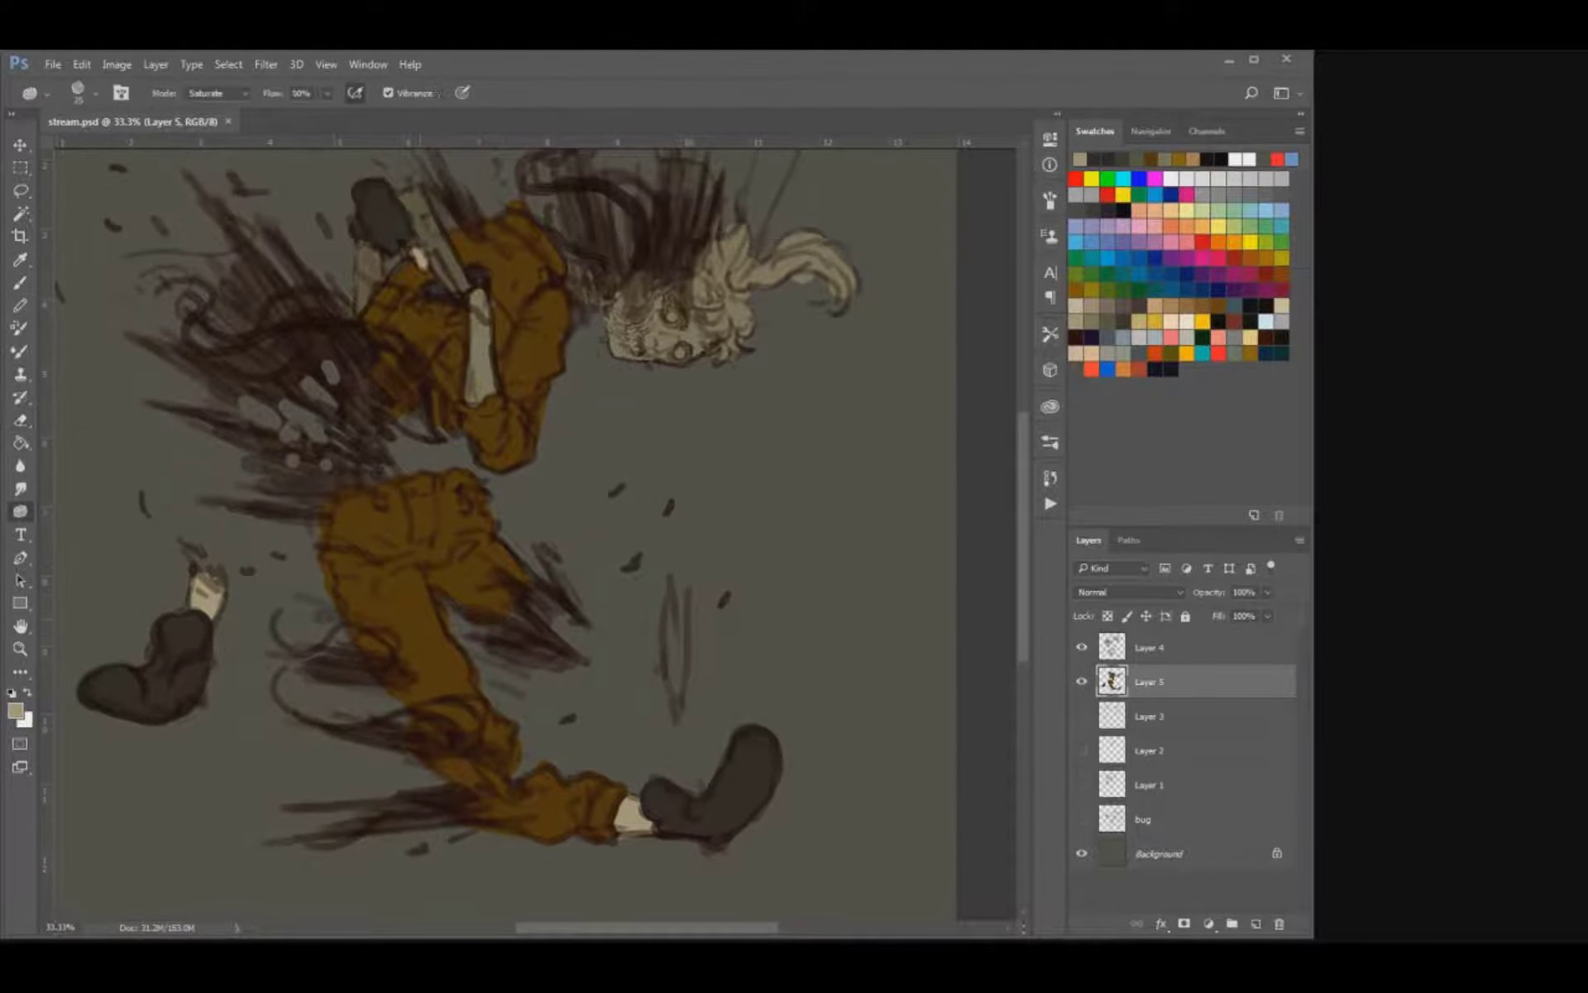
key(i)
key(b)
drag(478, 488, 497, 592)
key(ctrl+s)
drag(537, 530, 550, 591)
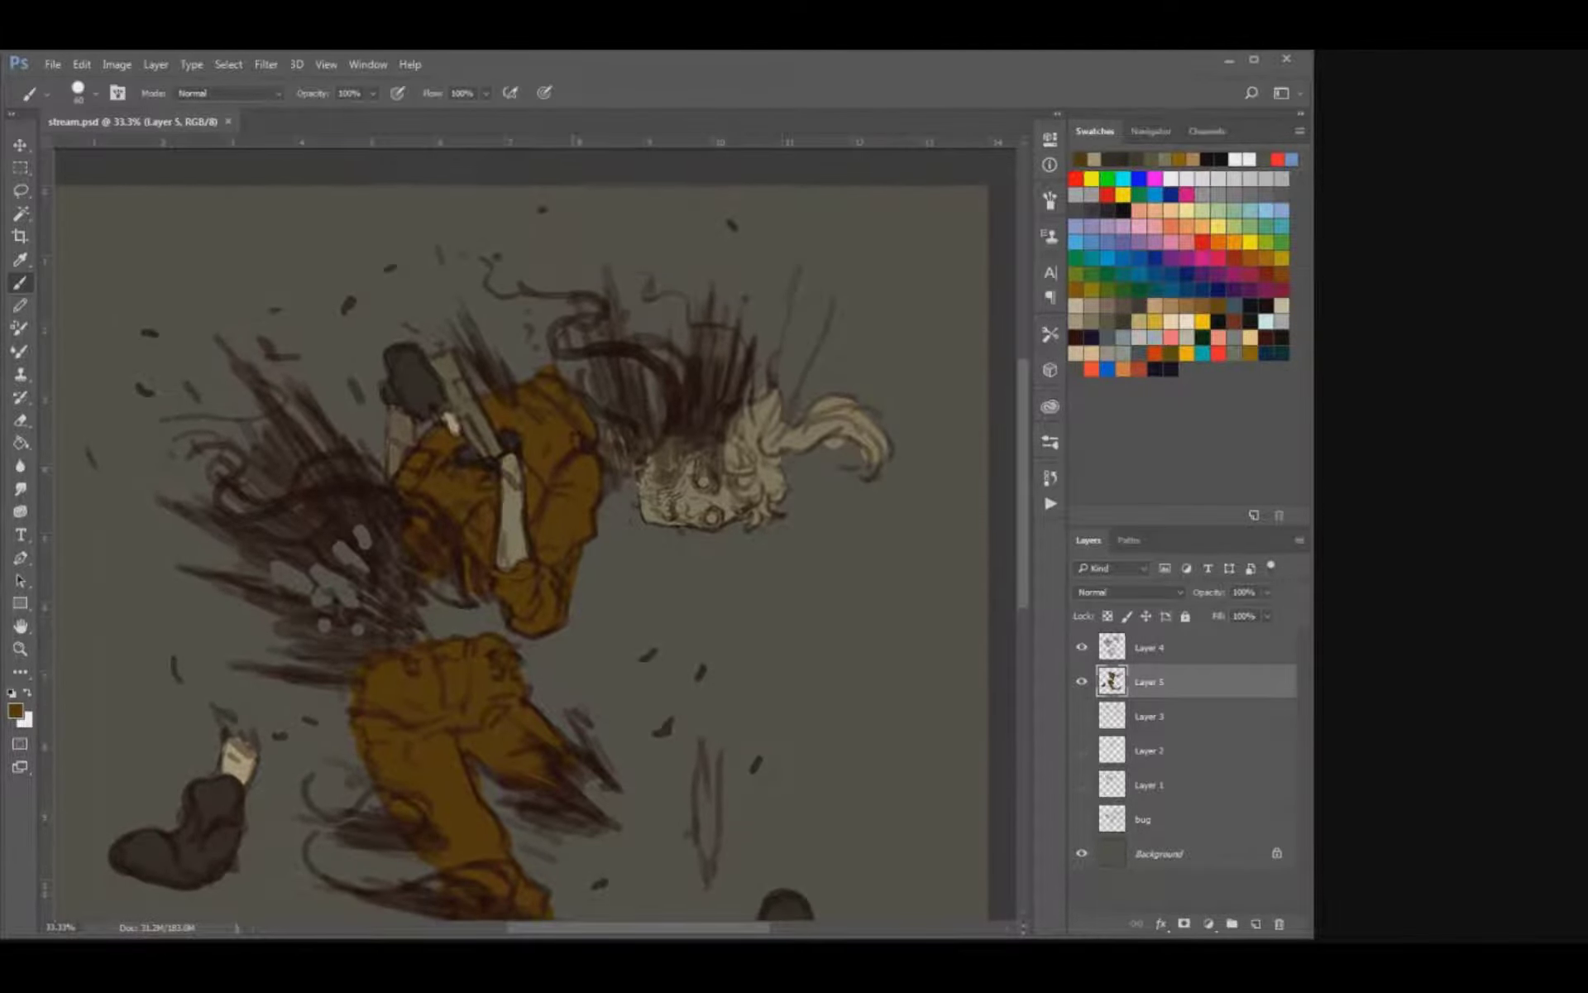
key(ctrl+plus)
key(ctrl+plus)
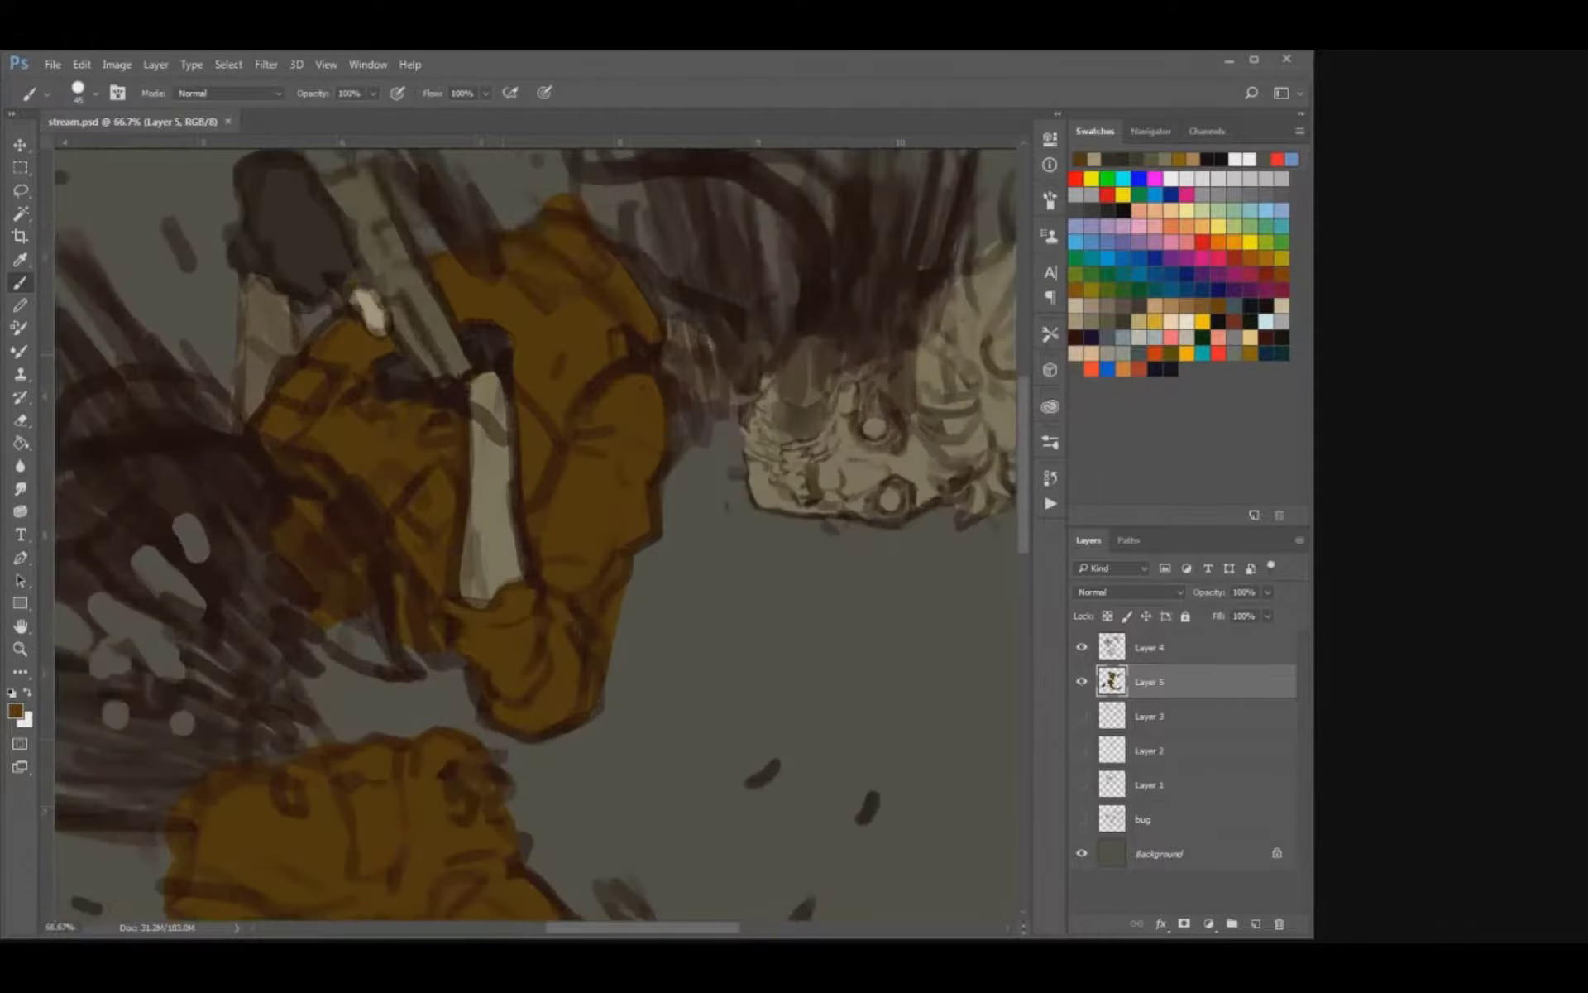
drag(503, 356, 532, 555)
alt+click(578, 531)
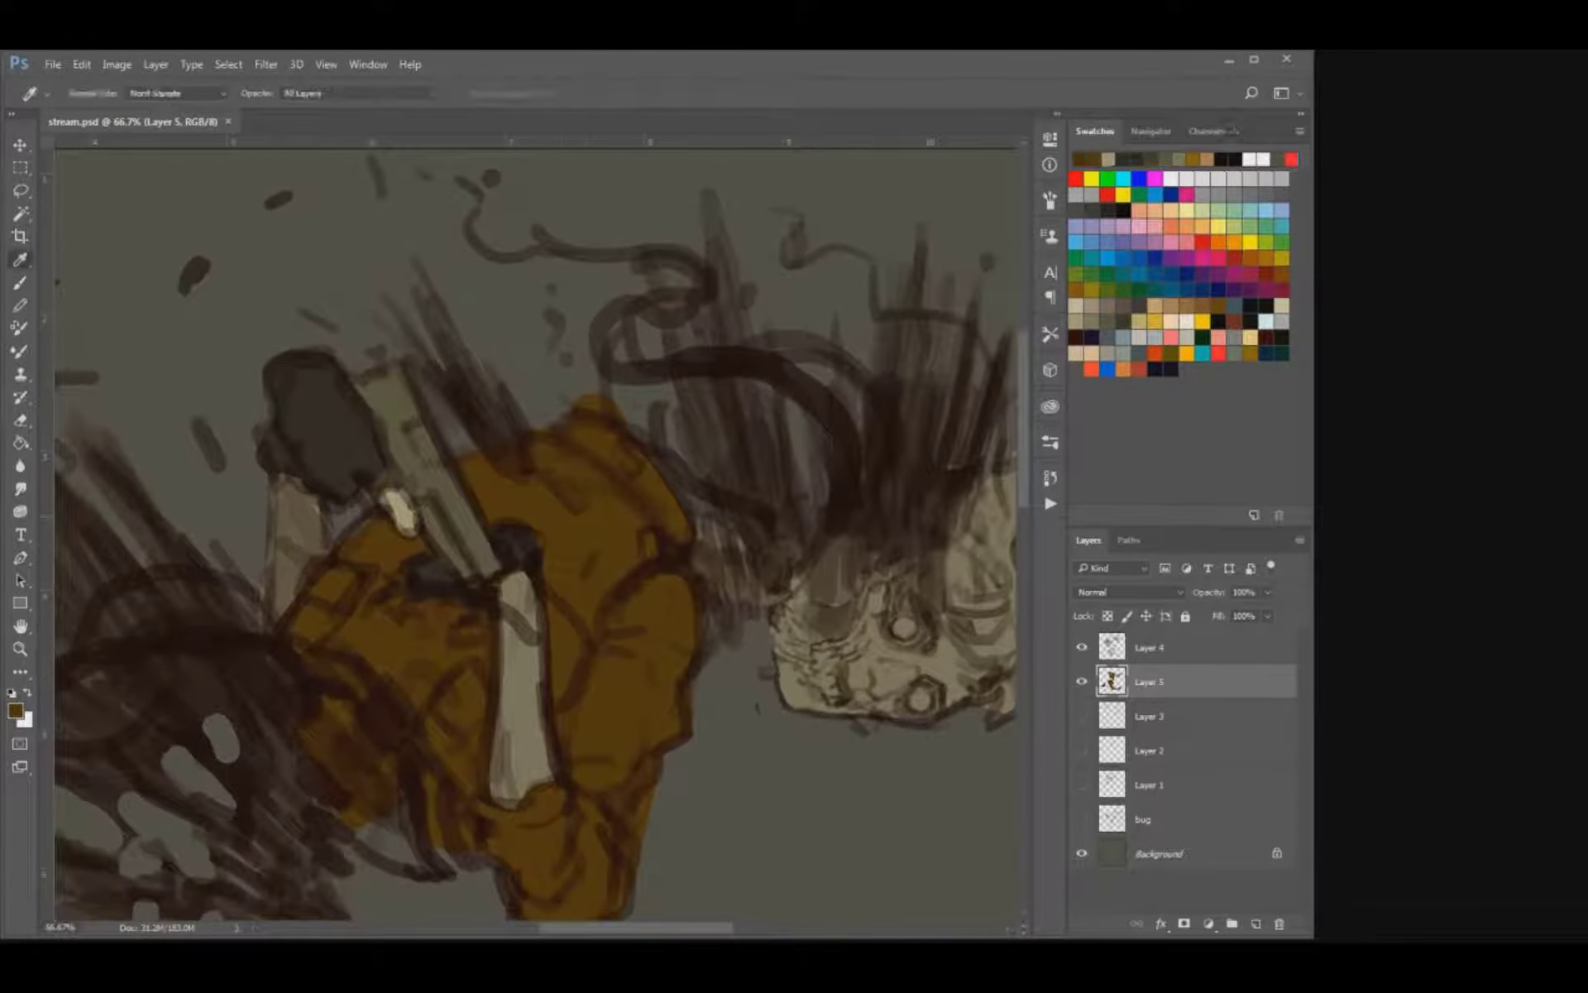
key(w)
click(576, 532)
key(b)
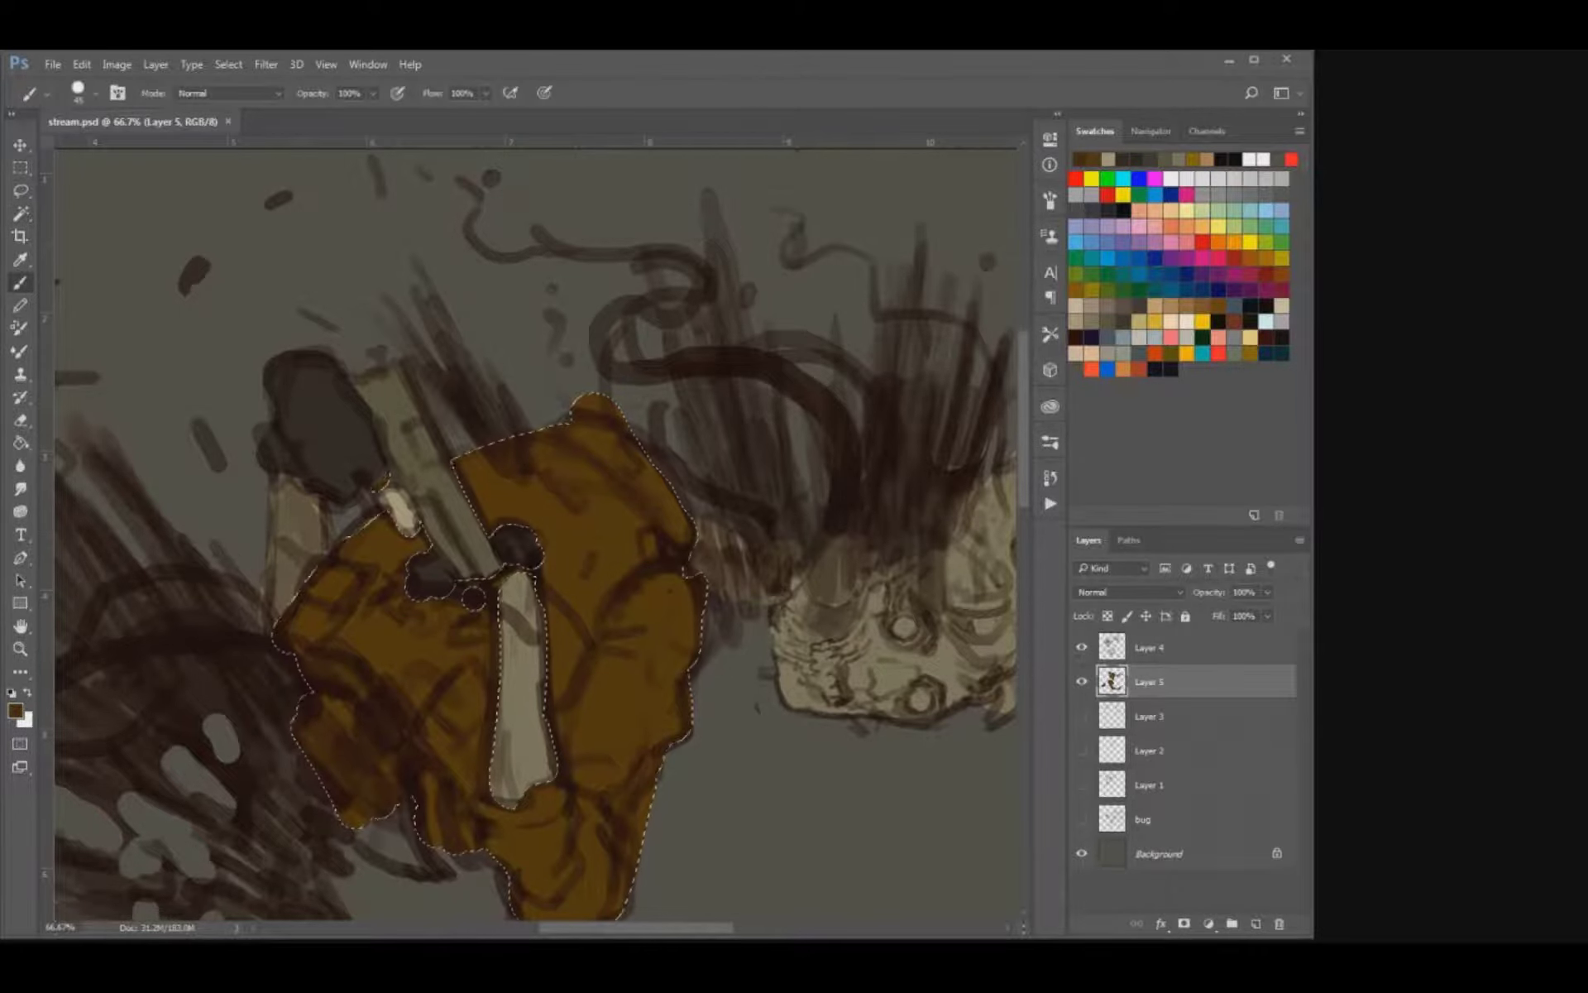
Shade the jacket's torso and far shoulder darker brown, leaving the near sleeve ochre, and clear the selection.
mouse_move(312, 632)
mouse_down()
mouse_move(374, 537)
mouse_move(430, 633)
mouse_move(459, 744)
mouse_move(438, 837)
mouse_up()
mouse_move(559, 678)
mouse_down()
mouse_move(577, 557)
mouse_move(596, 599)
mouse_move(690, 546)
mouse_move(463, 451)
mouse_up()
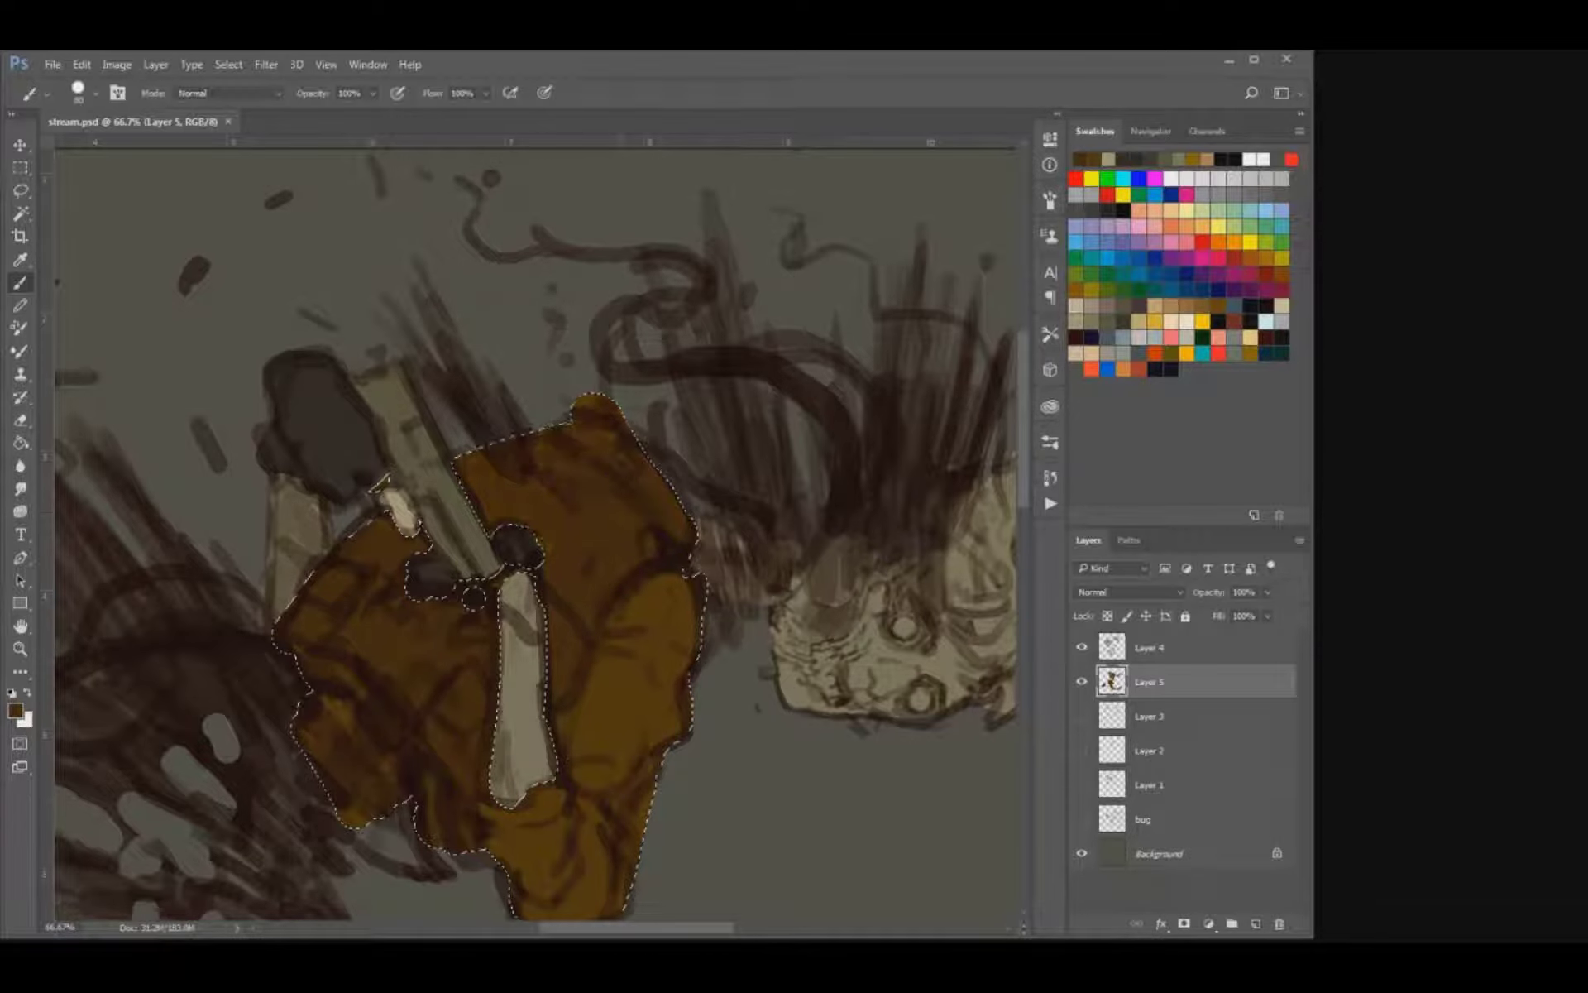
mouse_move(319, 712)
mouse_down()
mouse_move(373, 810)
mouse_move(331, 770)
mouse_up()
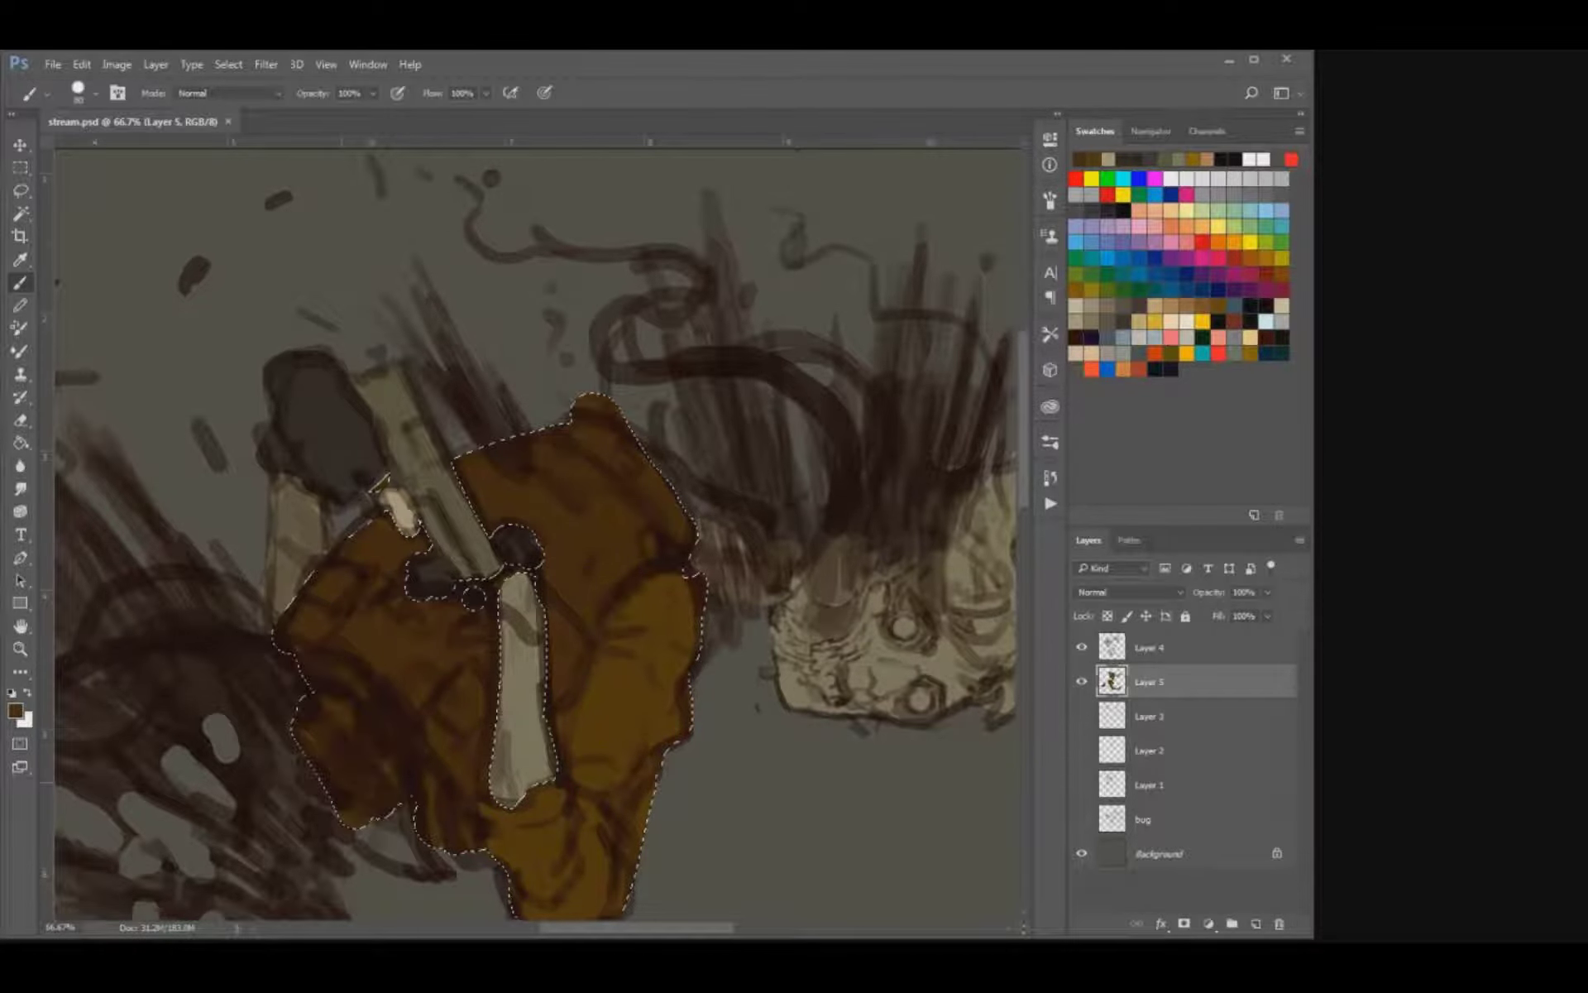
key(ctrl+d)
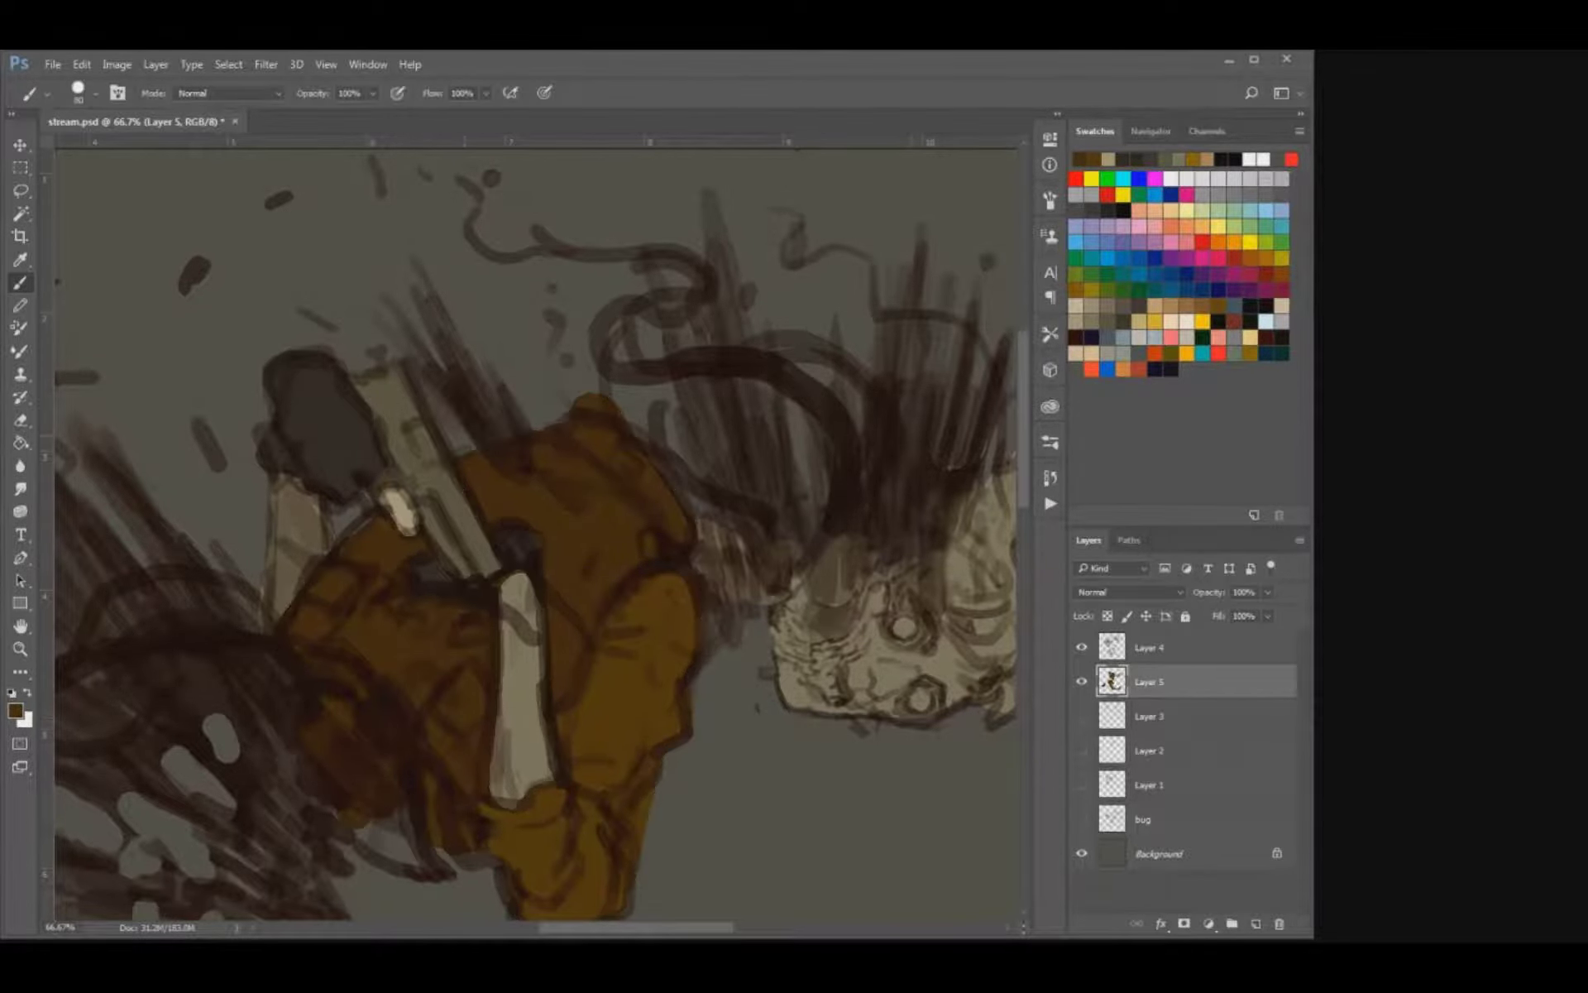
Paint the torn waist dark red from the jacket's ragged hem down to the trouser waistband, and save the document.
drag(335, 745, 373, 811)
drag(330, 701, 347, 726)
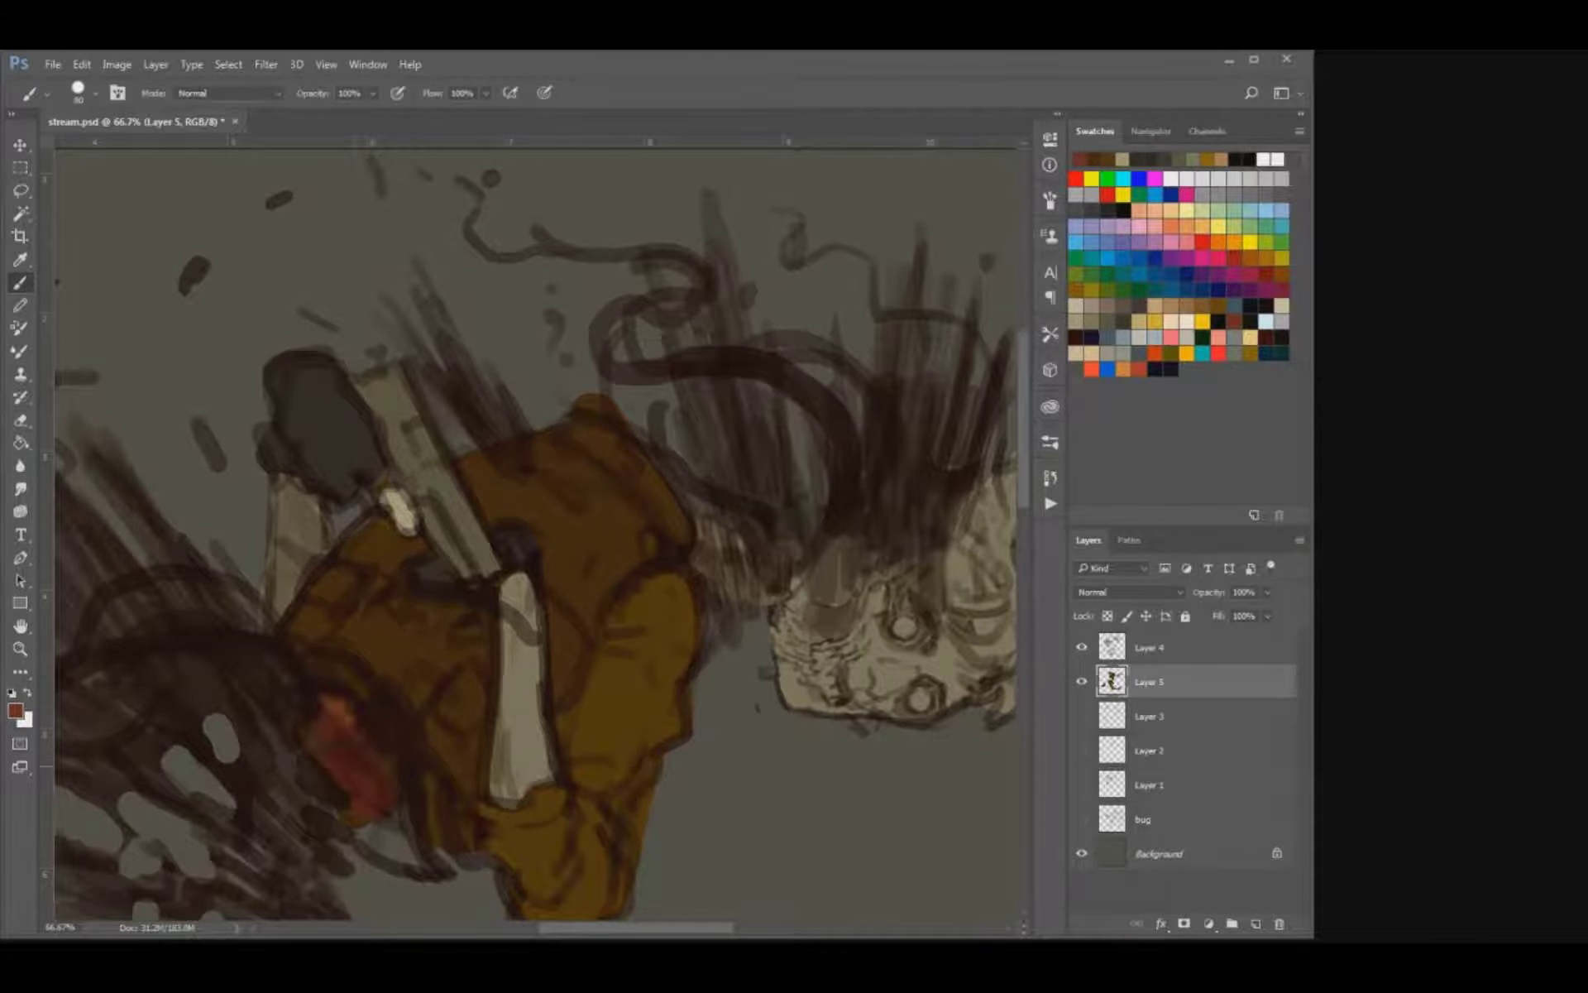
drag(325, 664, 355, 685)
drag(428, 774, 436, 832)
drag(372, 728, 406, 794)
mouse_move(289, 773)
mouse_down()
mouse_move(348, 815)
mouse_move(435, 556)
mouse_move(397, 616)
mouse_up()
mouse_move(364, 653)
mouse_down()
mouse_move(305, 689)
mouse_move(445, 669)
mouse_up()
drag(339, 654, 244, 728)
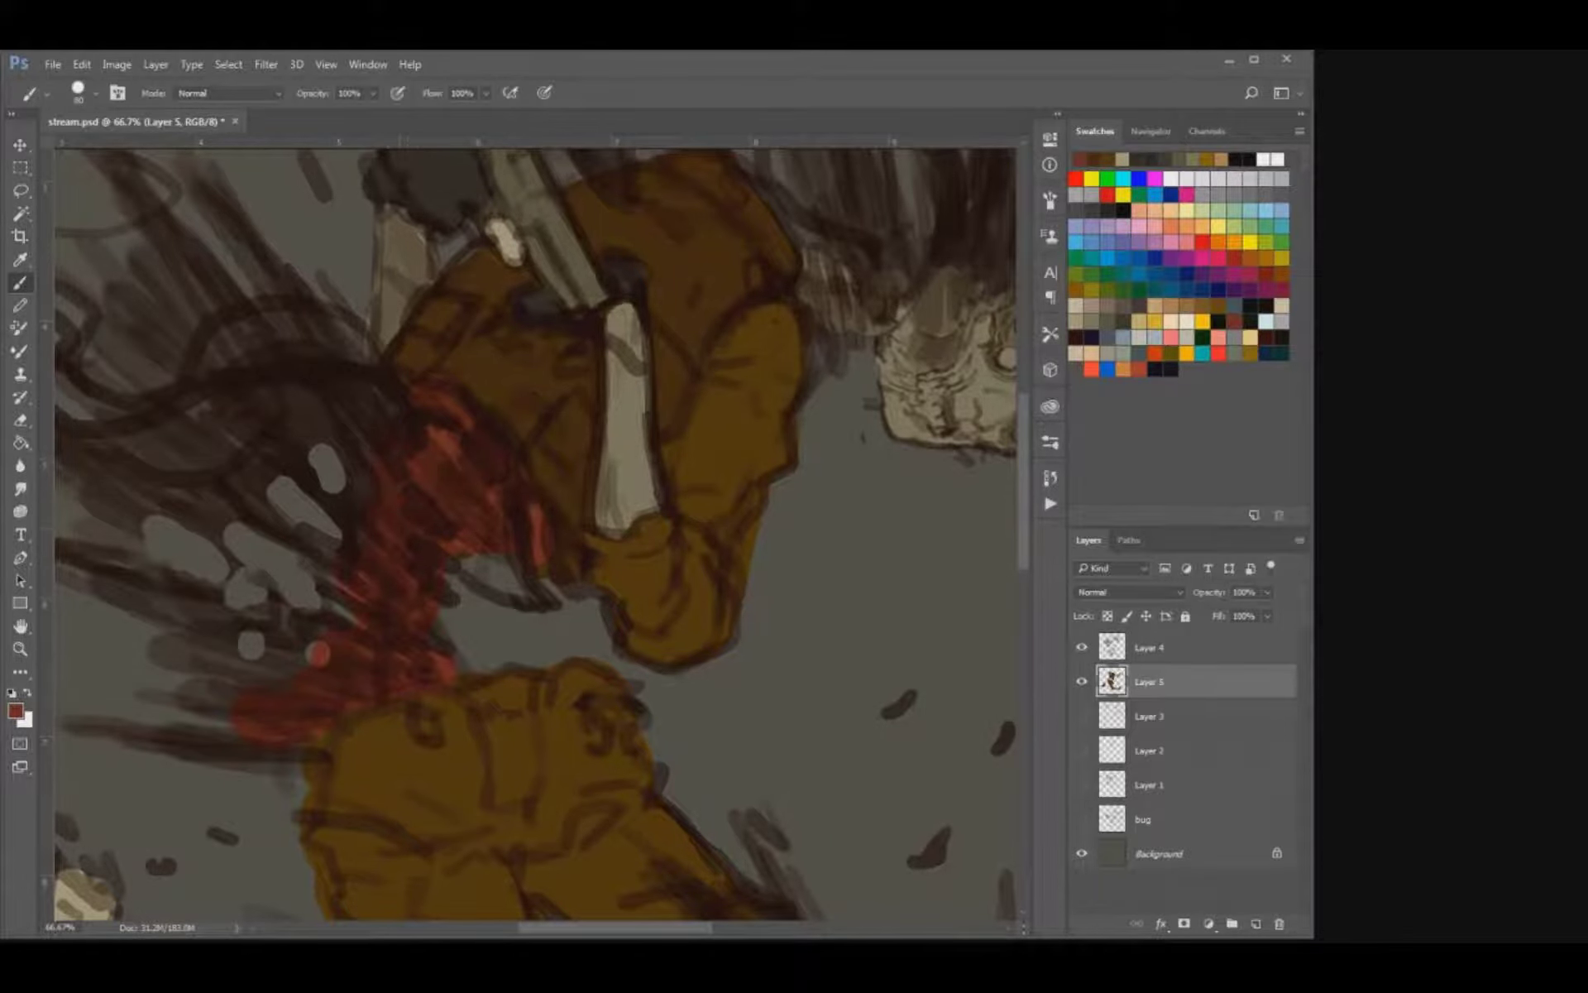
key(ctrl+s)
Paint the torn neck and the broken edge of the skull dark red.
mouse_move(612, 331)
mouse_down()
mouse_move(459, 459)
mouse_move(446, 517)
mouse_up()
mouse_move(647, 434)
mouse_down()
mouse_move(662, 546)
mouse_move(732, 517)
mouse_move(755, 463)
mouse_move(798, 541)
mouse_move(883, 467)
mouse_move(868, 549)
mouse_move(799, 525)
mouse_move(814, 494)
mouse_up()
key(bracketleft)
key(bracketleft)
key(bracketleft)
key(bracketleft)
key(bracketleft)
key(ctrl+minus)
key(ctrl+minus)
key(ctrl+minus)
key(ctrl+minus)
key(ctrl+plus)
key(ctrl+plus)
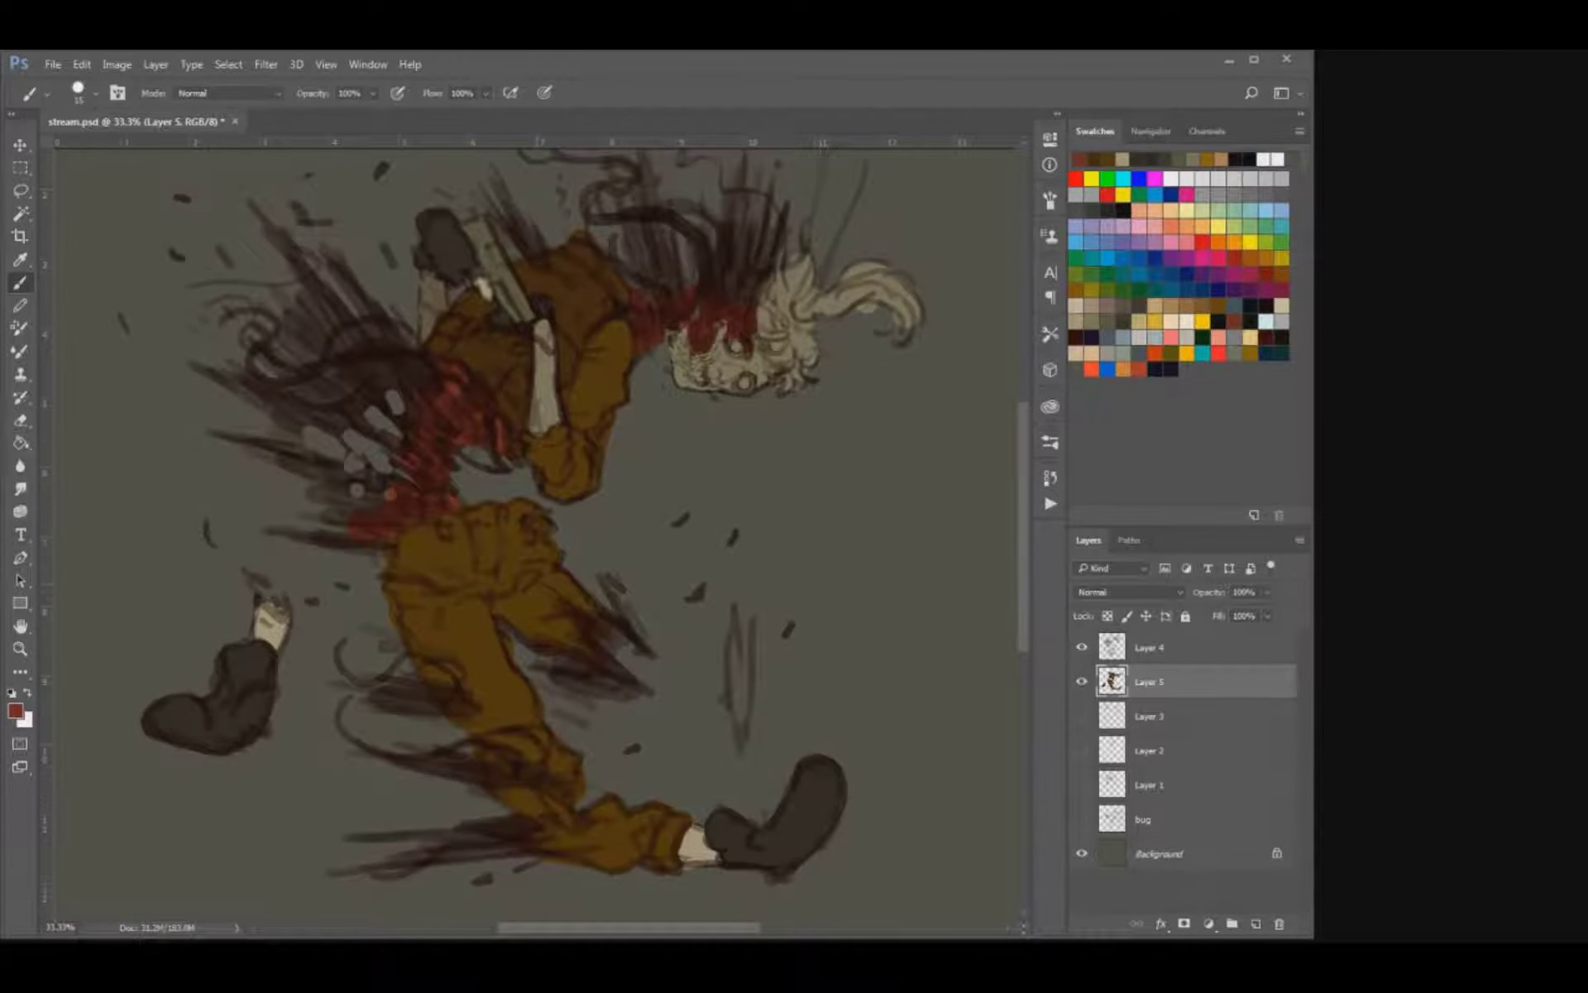
Switch to a different brush tip, testing candidates with red strokes on the empty canvas beside the figure and undoing them.
key(period)
drag(949, 260, 949, 407)
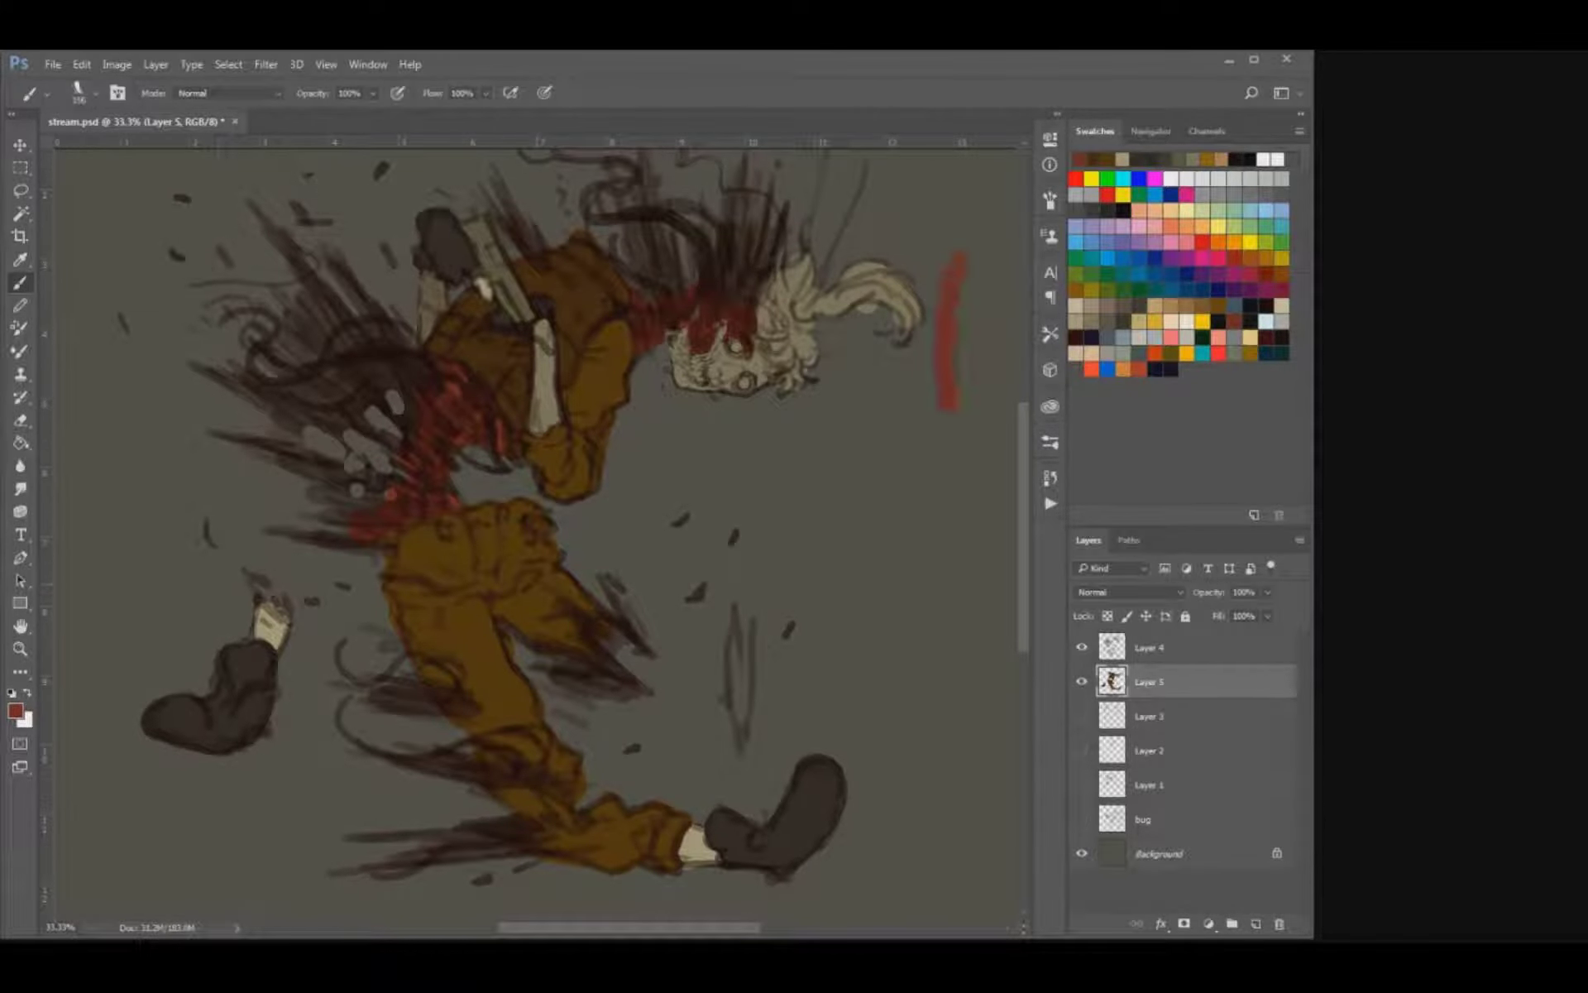
key(ctrl+z)
key(period)
mouse_move(867, 525)
mouse_down()
mouse_move(922, 473)
mouse_move(920, 549)
mouse_up()
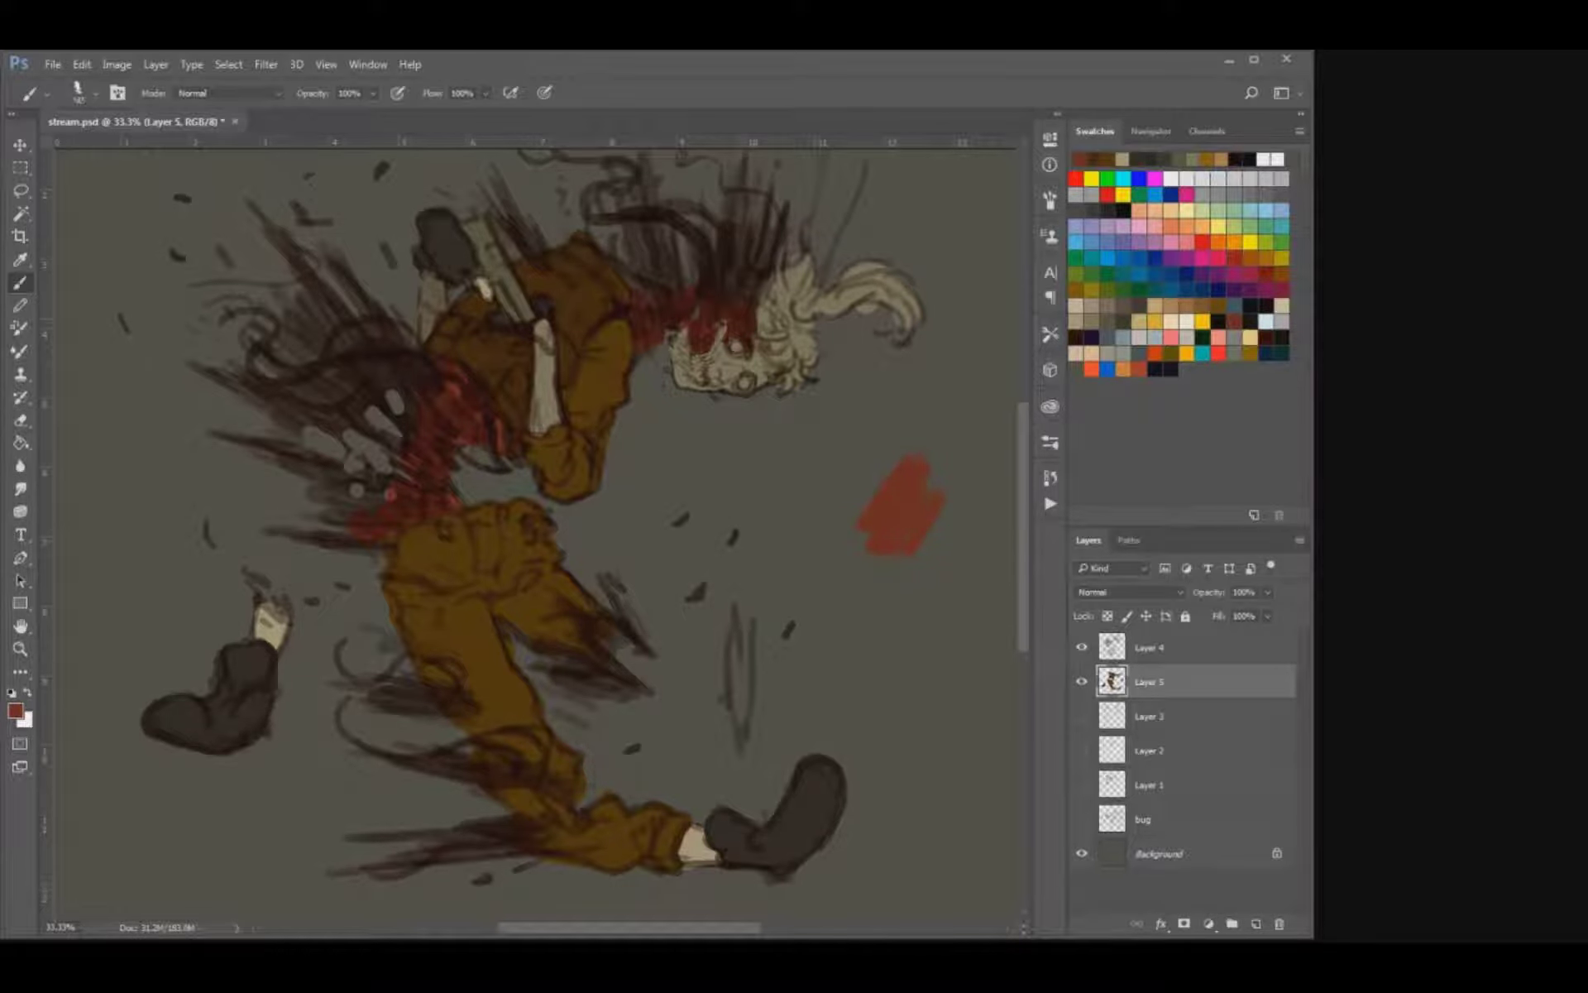
key(ctrl+z)
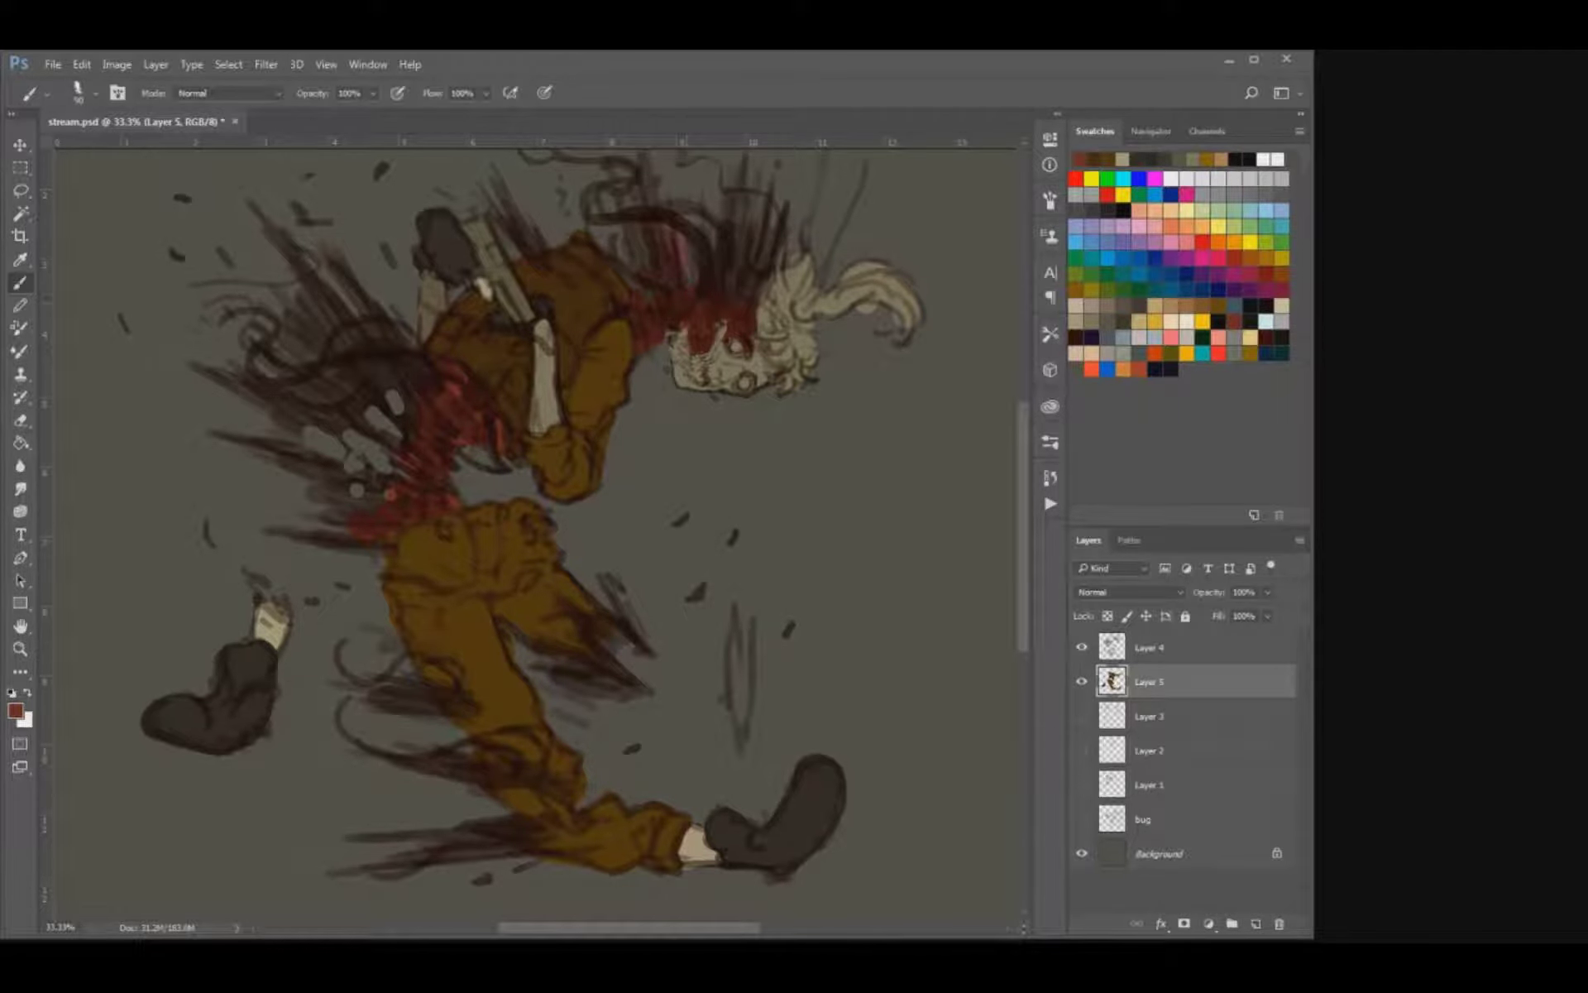
Enlarge the brush and paint red gore along the splatter lines behind the neck and waist and on the torn thigh.
key(bracketright)
key(bracketright)
drag(638, 246, 760, 382)
drag(517, 535, 496, 549)
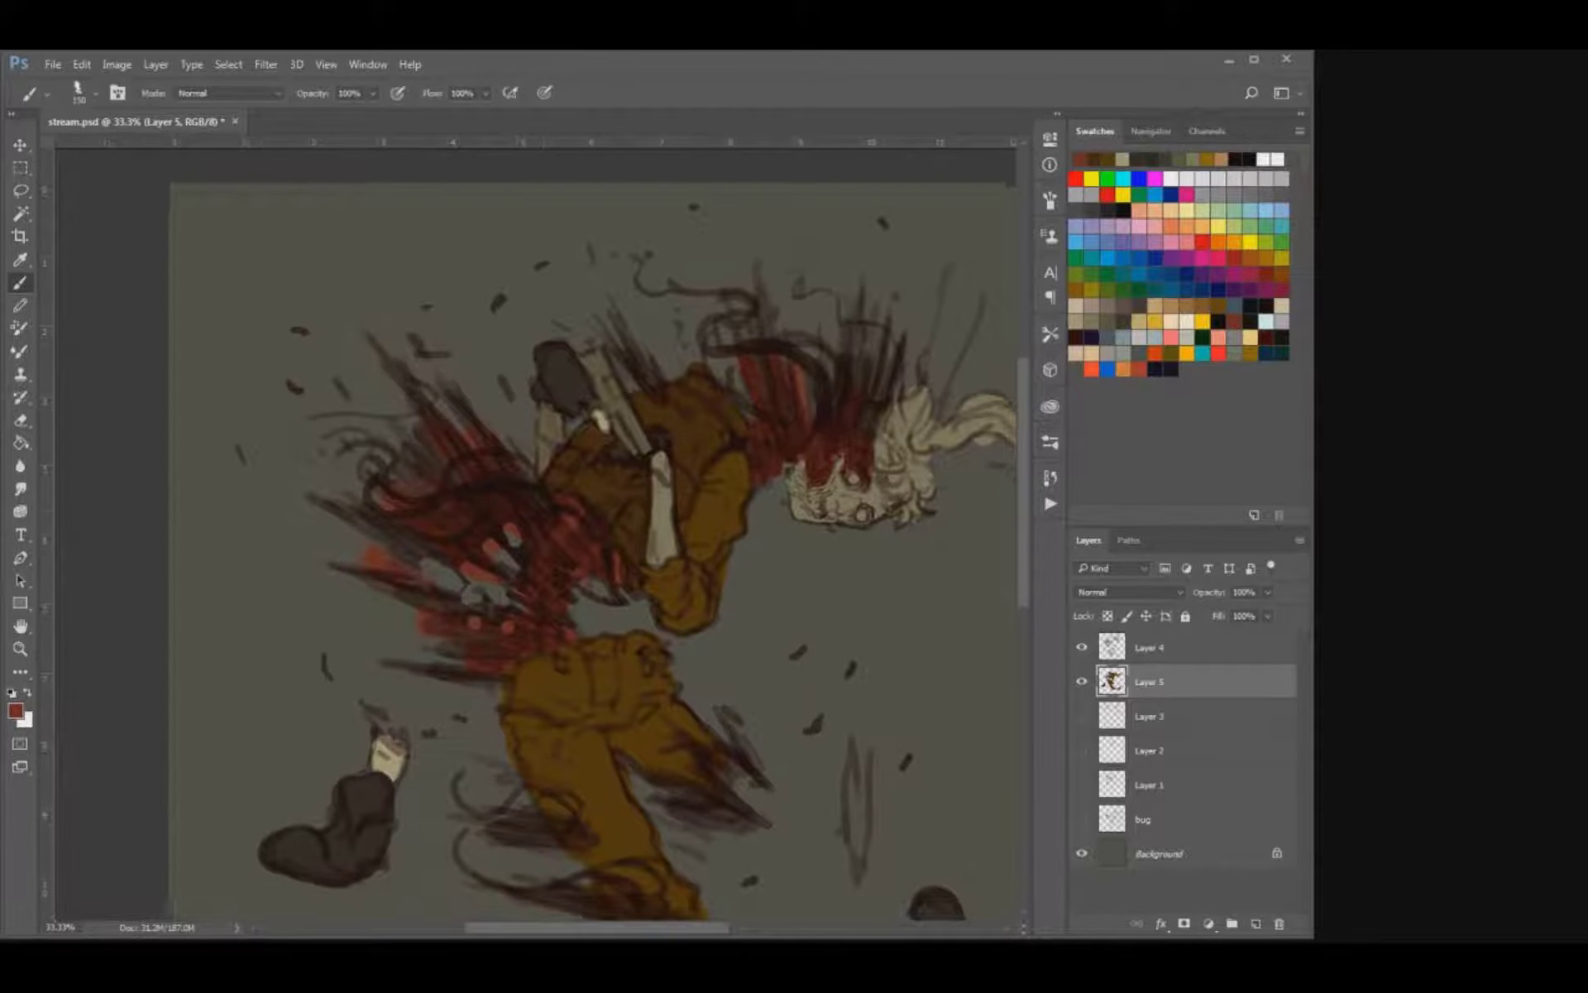
drag(643, 607, 604, 457)
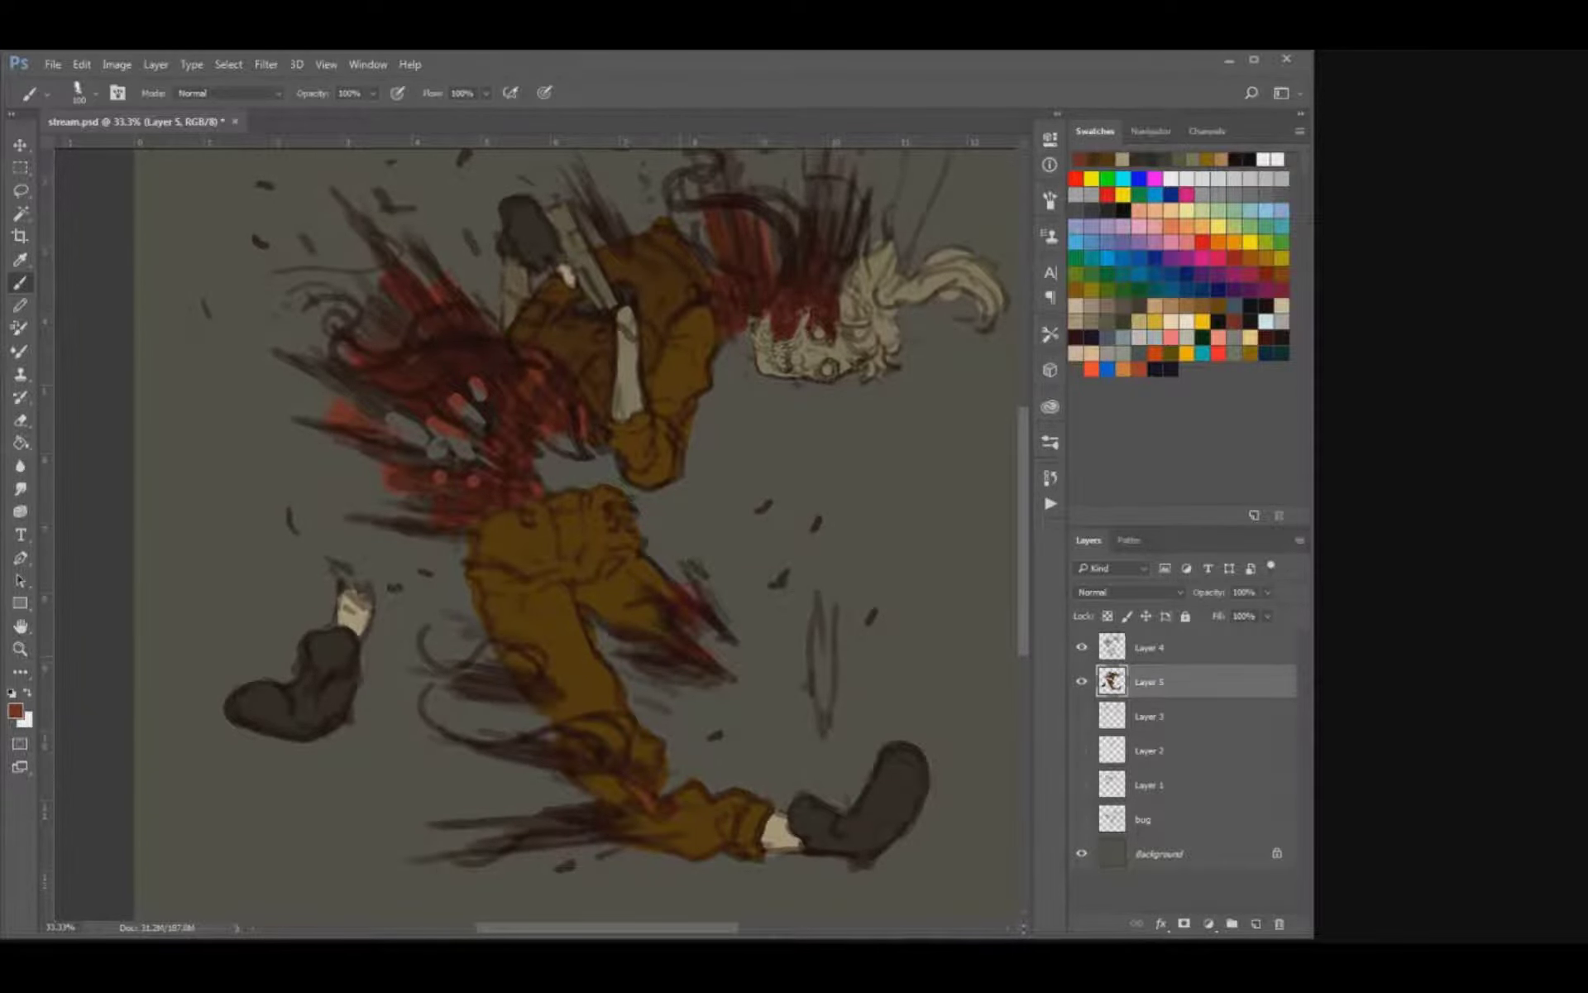
Paint a small beige bone in the torn knee of the front leg with a smaller brush.
alt+click(780, 831)
key(bracketleft)
key(bracketleft)
key(bracketleft)
key(bracketleft)
key(bracketleft)
key(bracketleft)
mouse_move(630, 785)
mouse_down()
mouse_move(651, 807)
mouse_move(621, 777)
mouse_up()
key(ctrl+z)
click(1137, 159)
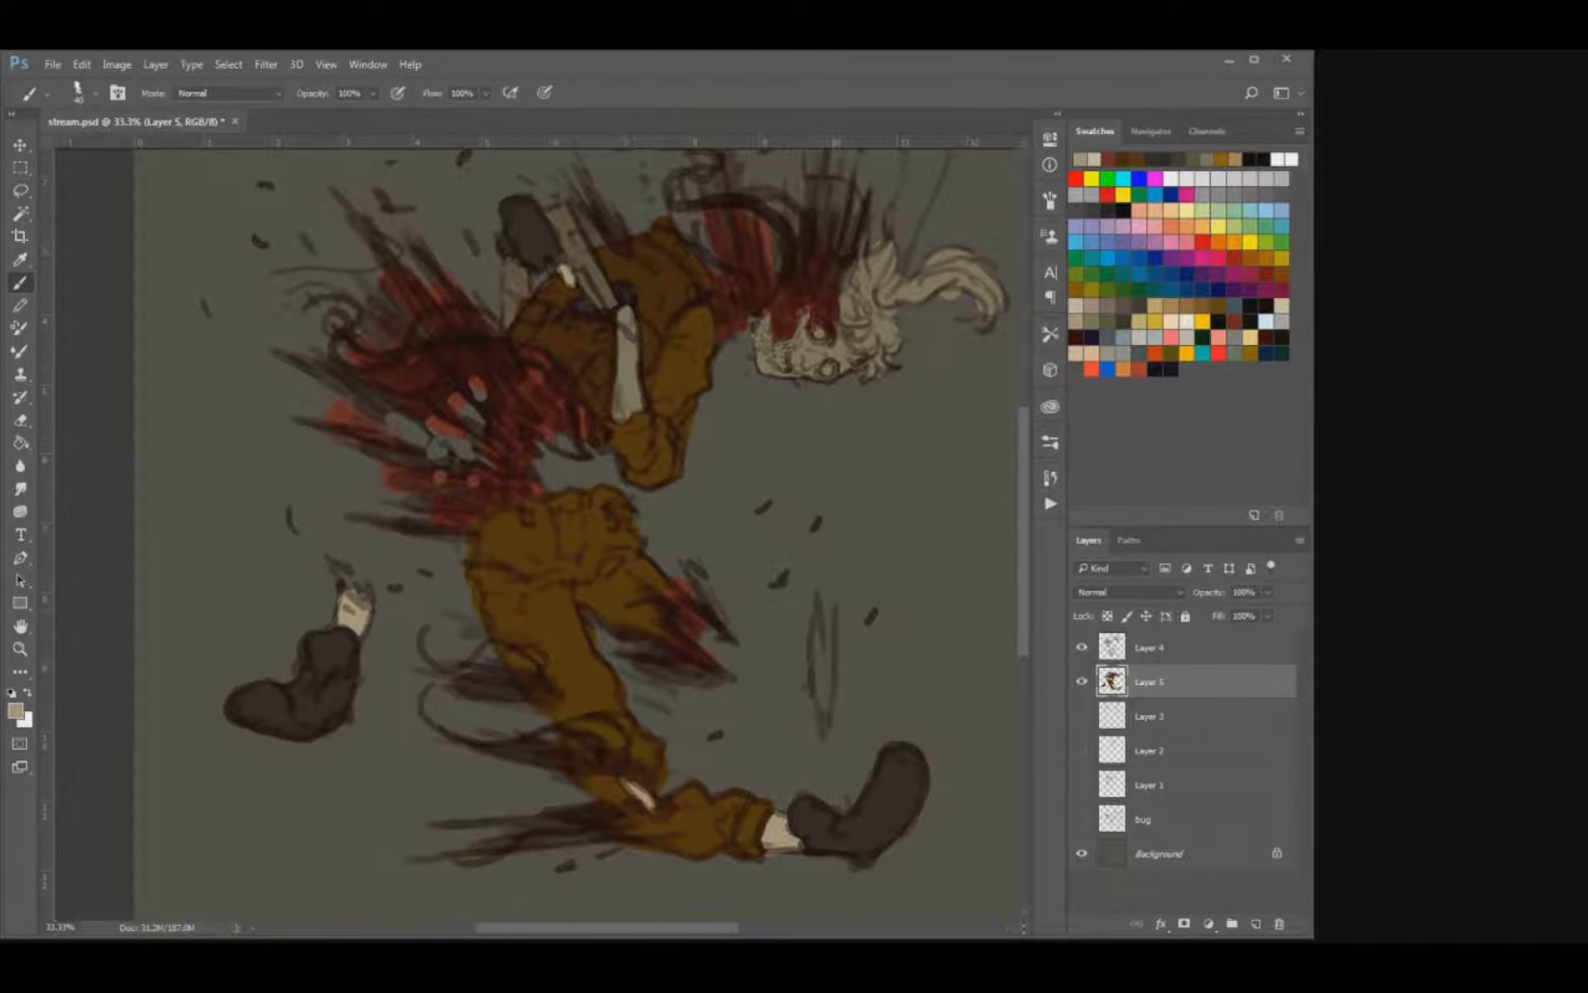
Test tan swatches with short strokes on the hair and pick an orange-tan as the hair colour.
drag(653, 497, 507, 682)
click(1155, 306)
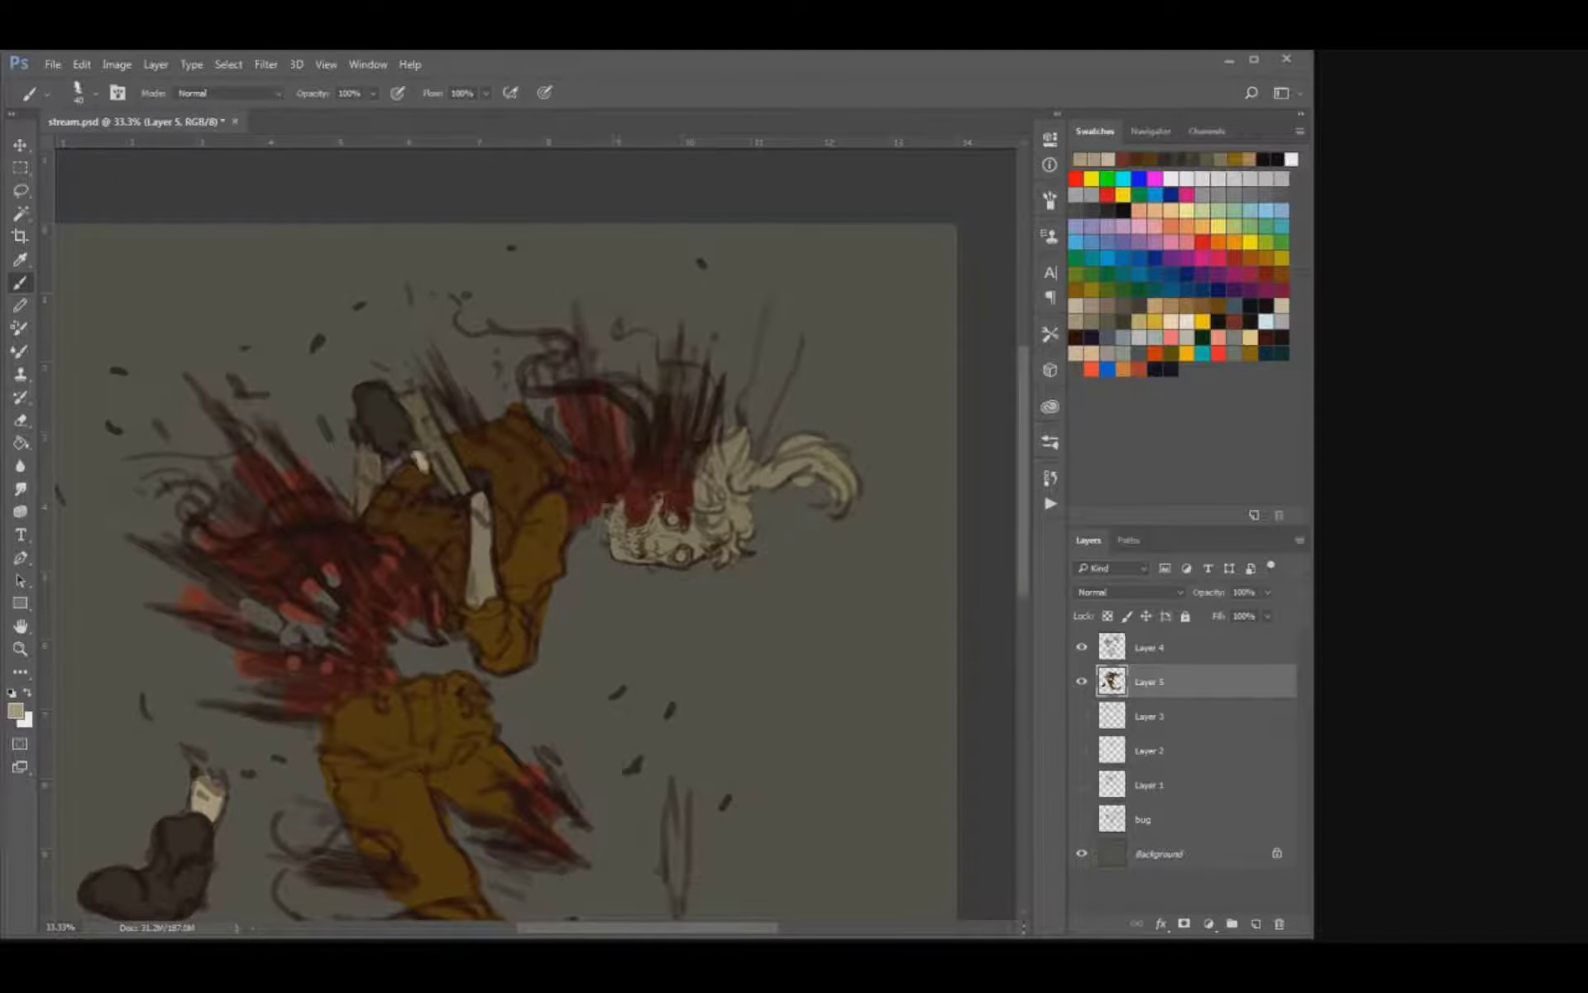
drag(733, 507, 739, 533)
key(ctrl+z)
click(1171, 306)
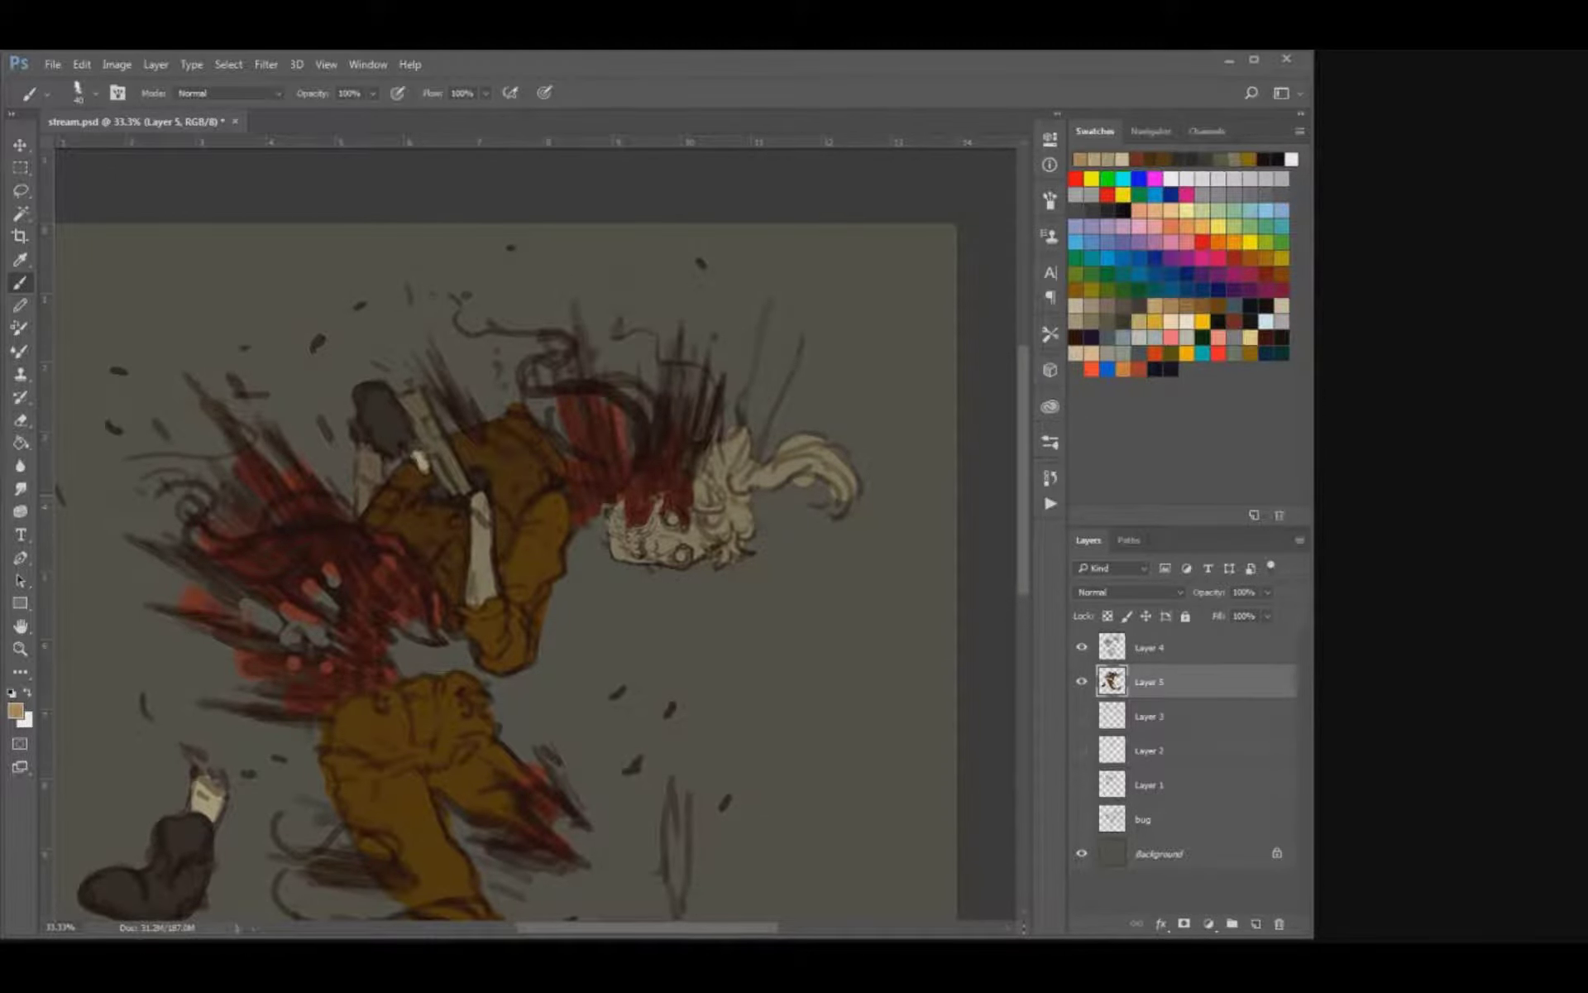
mouse_move(731, 473)
mouse_down()
mouse_move(722, 498)
mouse_move(732, 485)
mouse_up()
click(1186, 306)
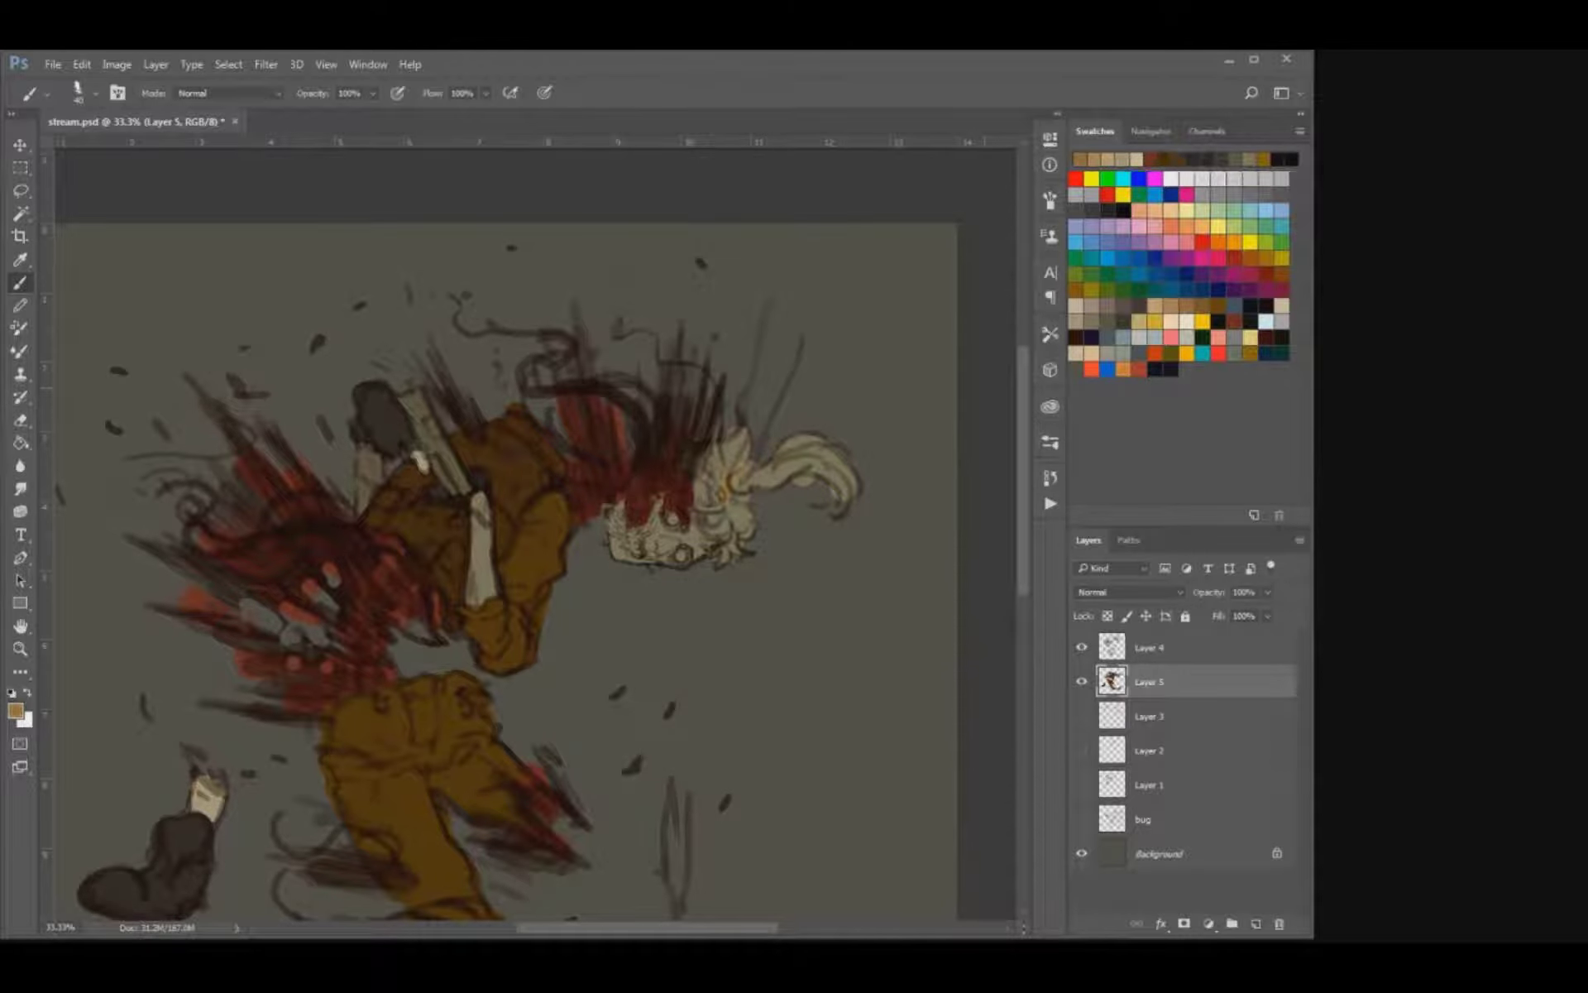
Select the head's beige fill and recolour the hair and ponytail orange-tan with a larger brush.
key(w)
click(723, 493)
key(b)
key(bracketright)
key(bracketright)
key(bracketright)
key(bracketright)
key(bracketright)
key(bracketright)
key(bracketright)
key(bracketright)
key(bracketright)
mouse_move(735, 546)
mouse_down()
mouse_move(743, 505)
mouse_move(798, 455)
mouse_move(850, 490)
mouse_up()
Refine the orange-tan along the hairline beside the skull with a smaller brush, and clear the selection.
key(bracketleft)
key(bracketleft)
key(bracketleft)
key(bracketleft)
key(bracketleft)
key(bracketleft)
key(bracketleft)
key(bracketleft)
key(bracketleft)
key(bracketleft)
drag(723, 450, 707, 524)
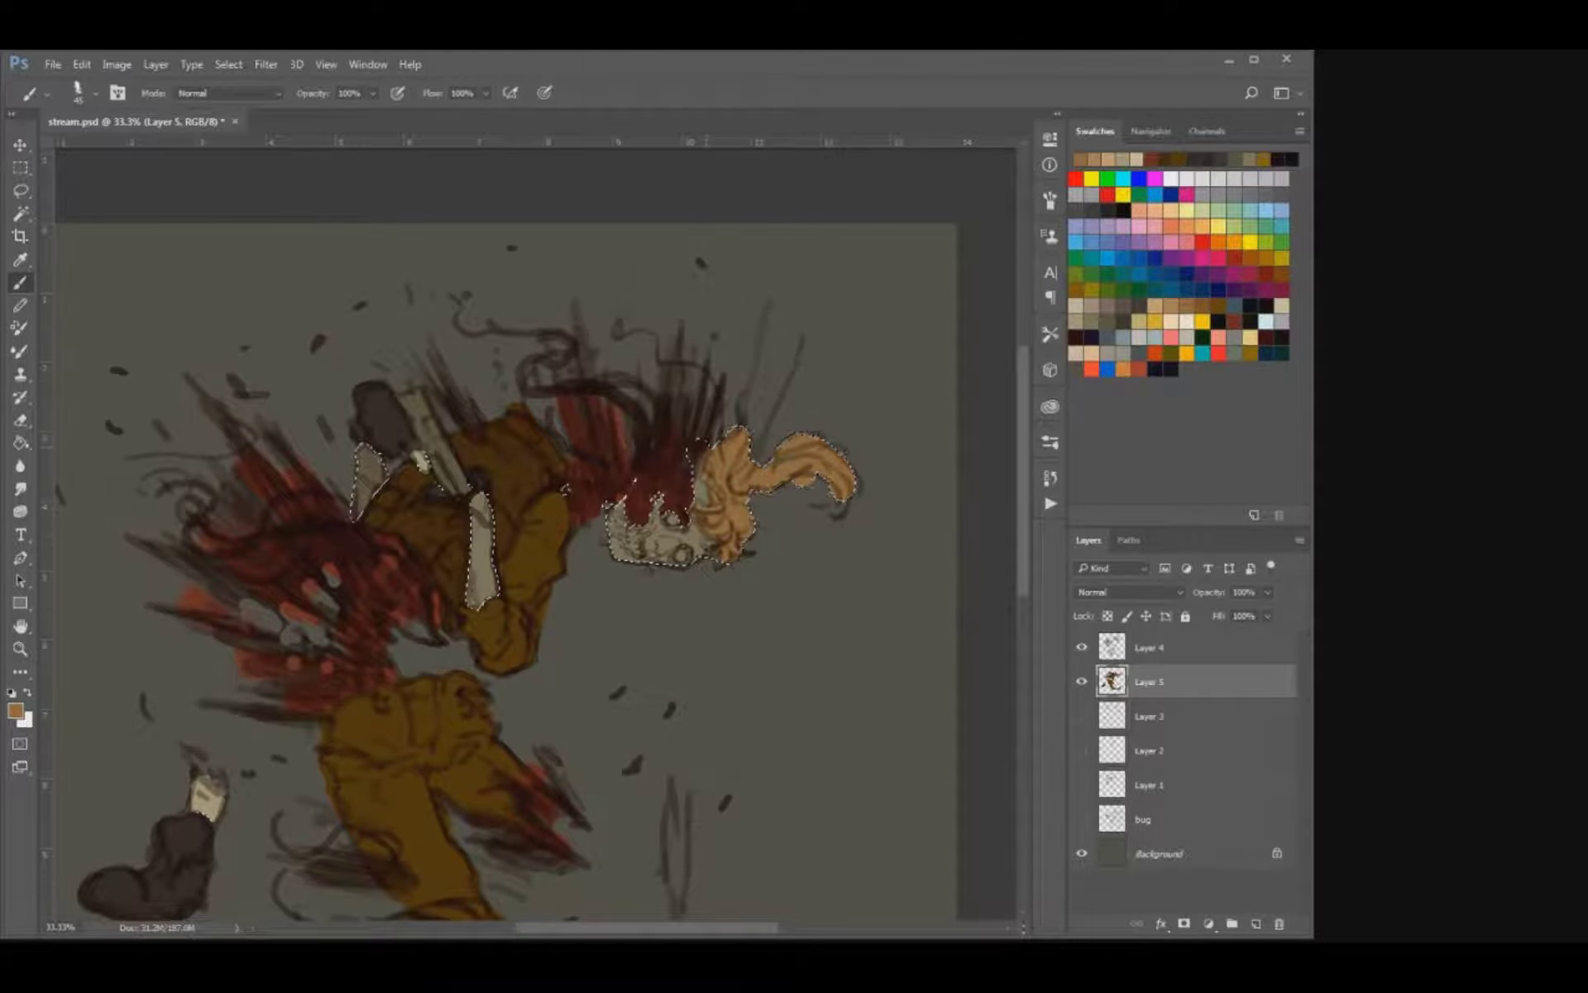
key(ctrl+d)
mouse_move(820, 497)
mouse_down()
mouse_move(837, 511)
mouse_move(814, 482)
mouse_up()
key(e)
key(b)
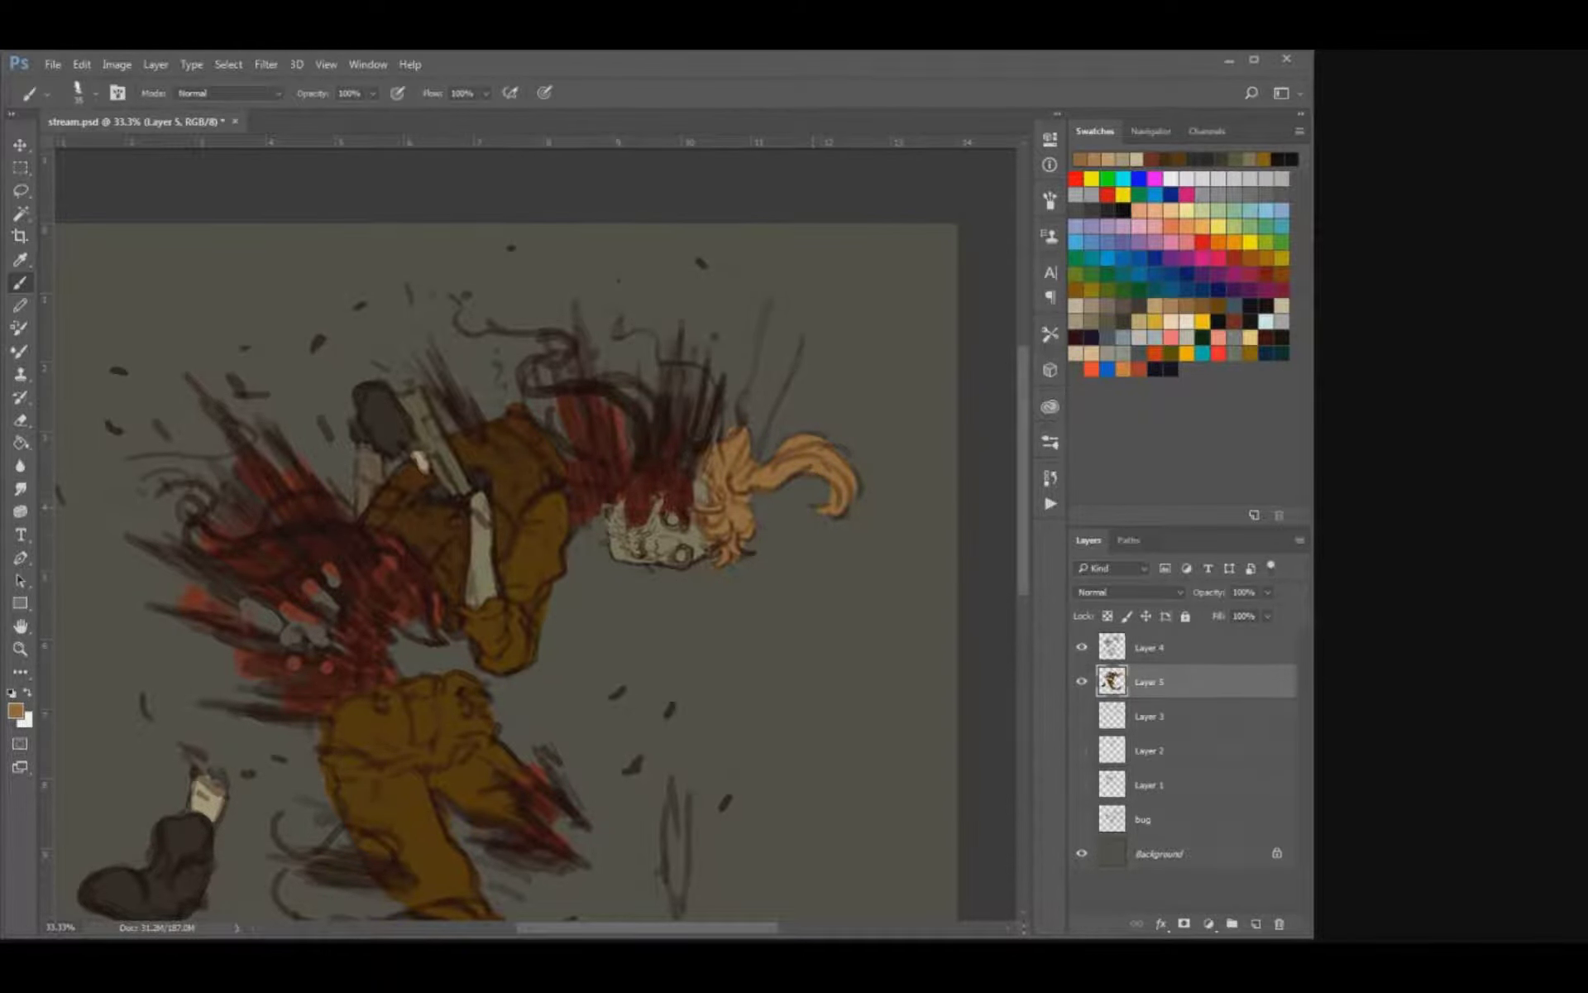
Hide the line art on Layer 4, sample the skull's beige from the flat colours, and show the line art again.
drag(579, 579, 607, 480)
click(1137, 159)
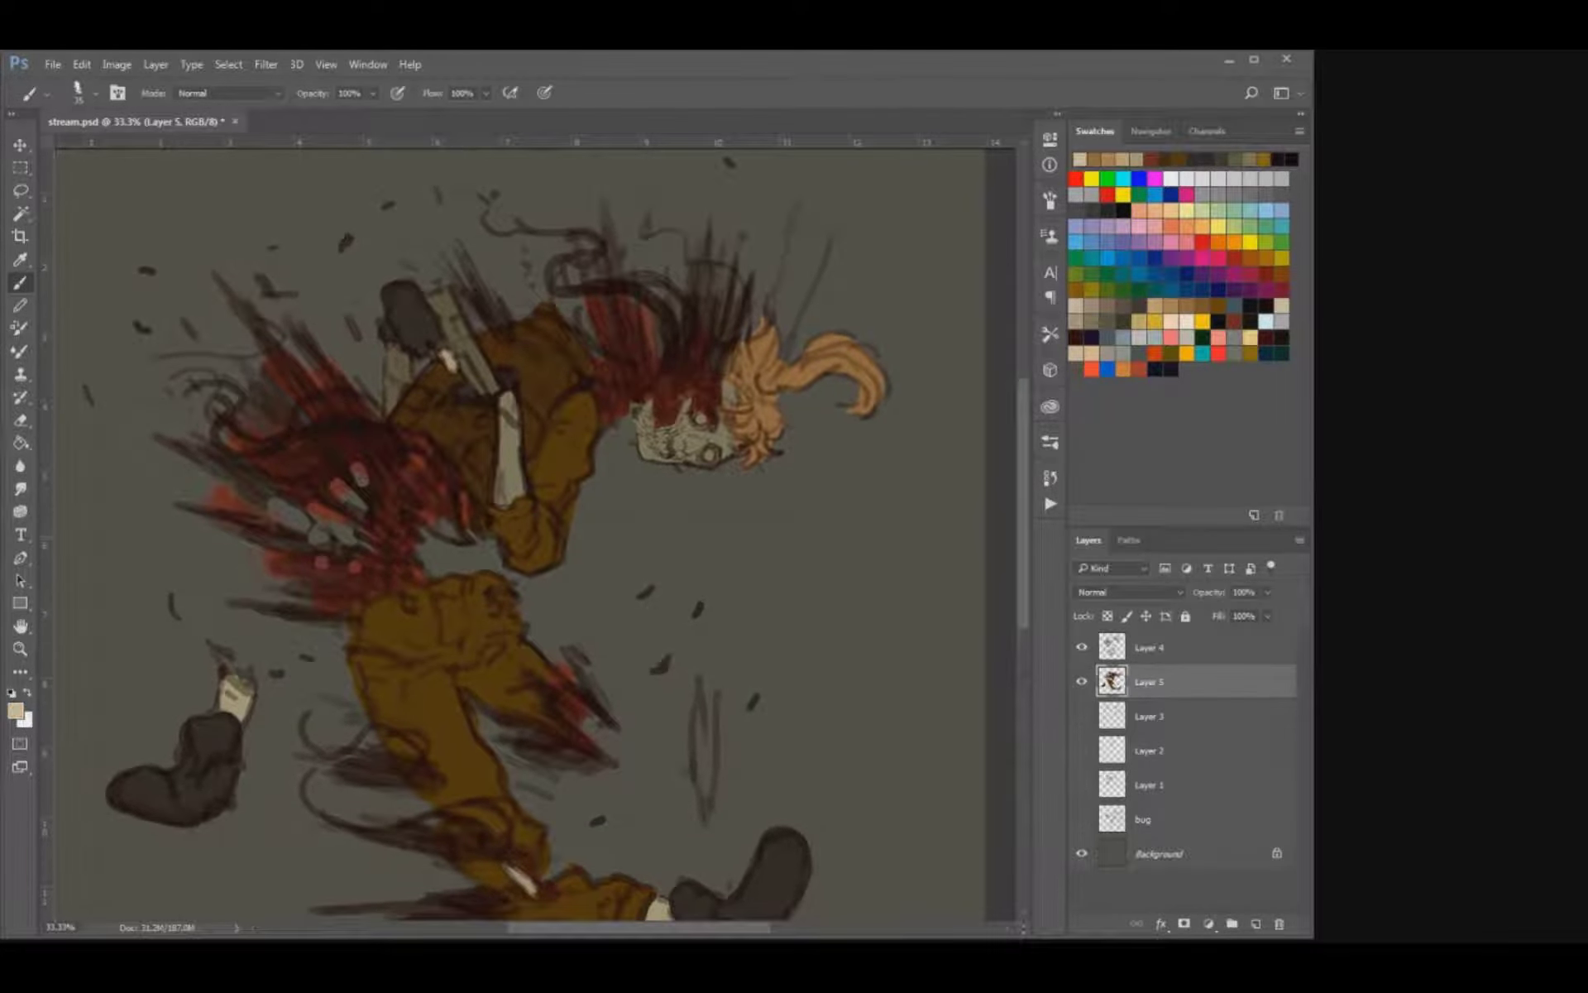
scroll(546, 339, up, 2)
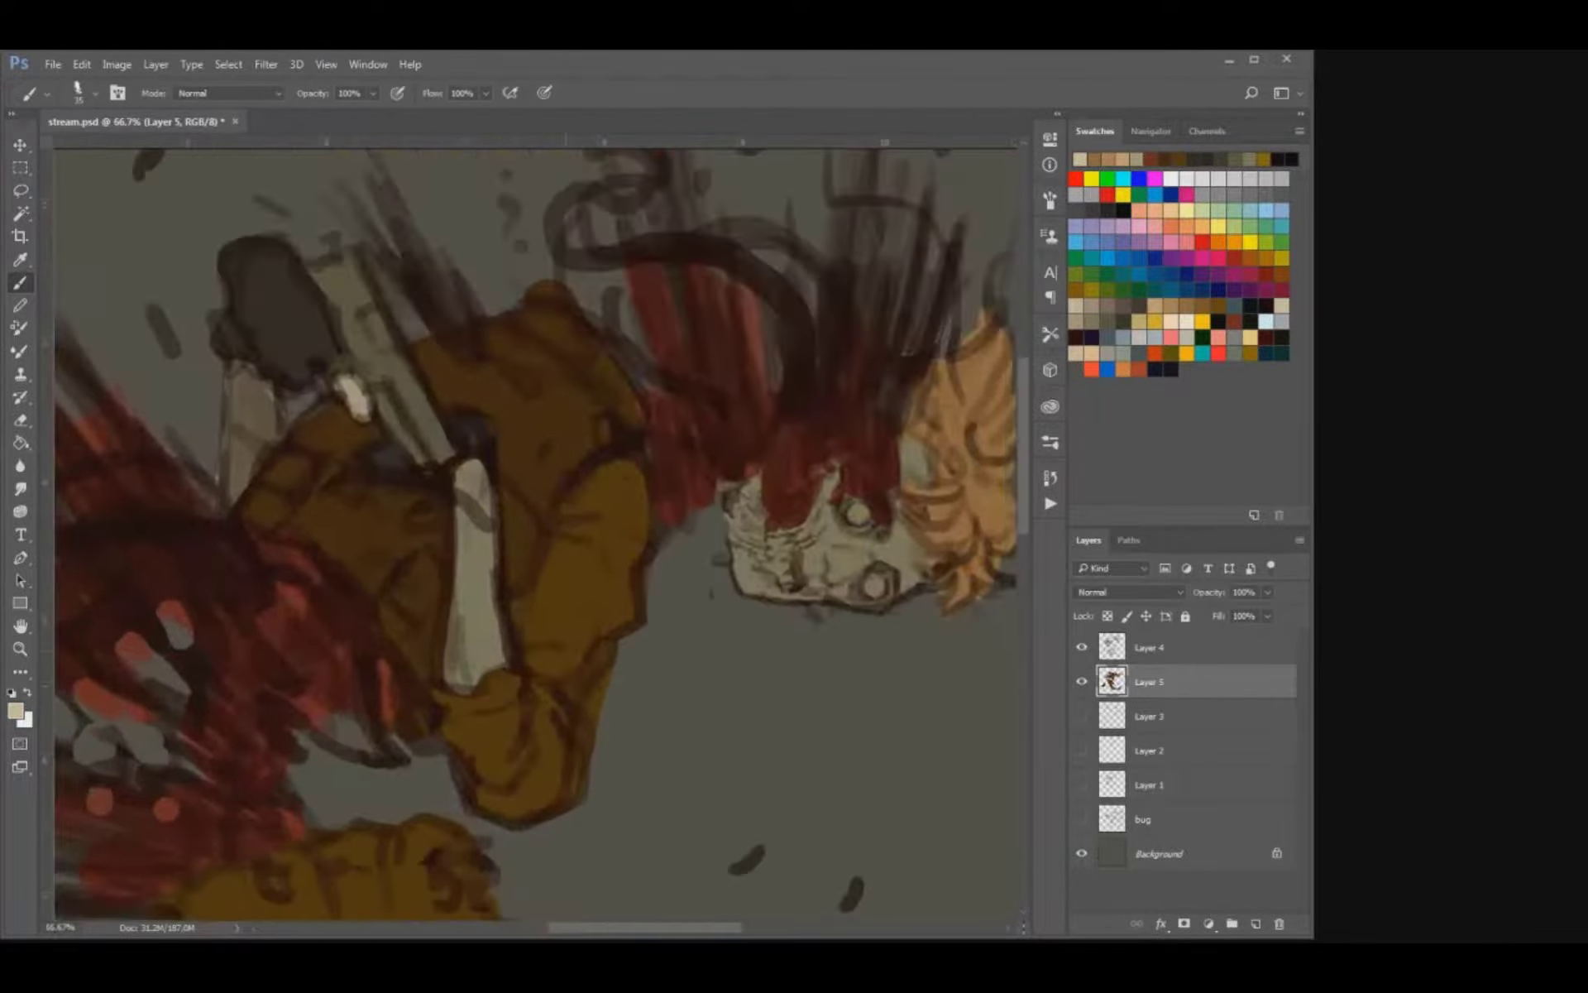
click(1081, 647)
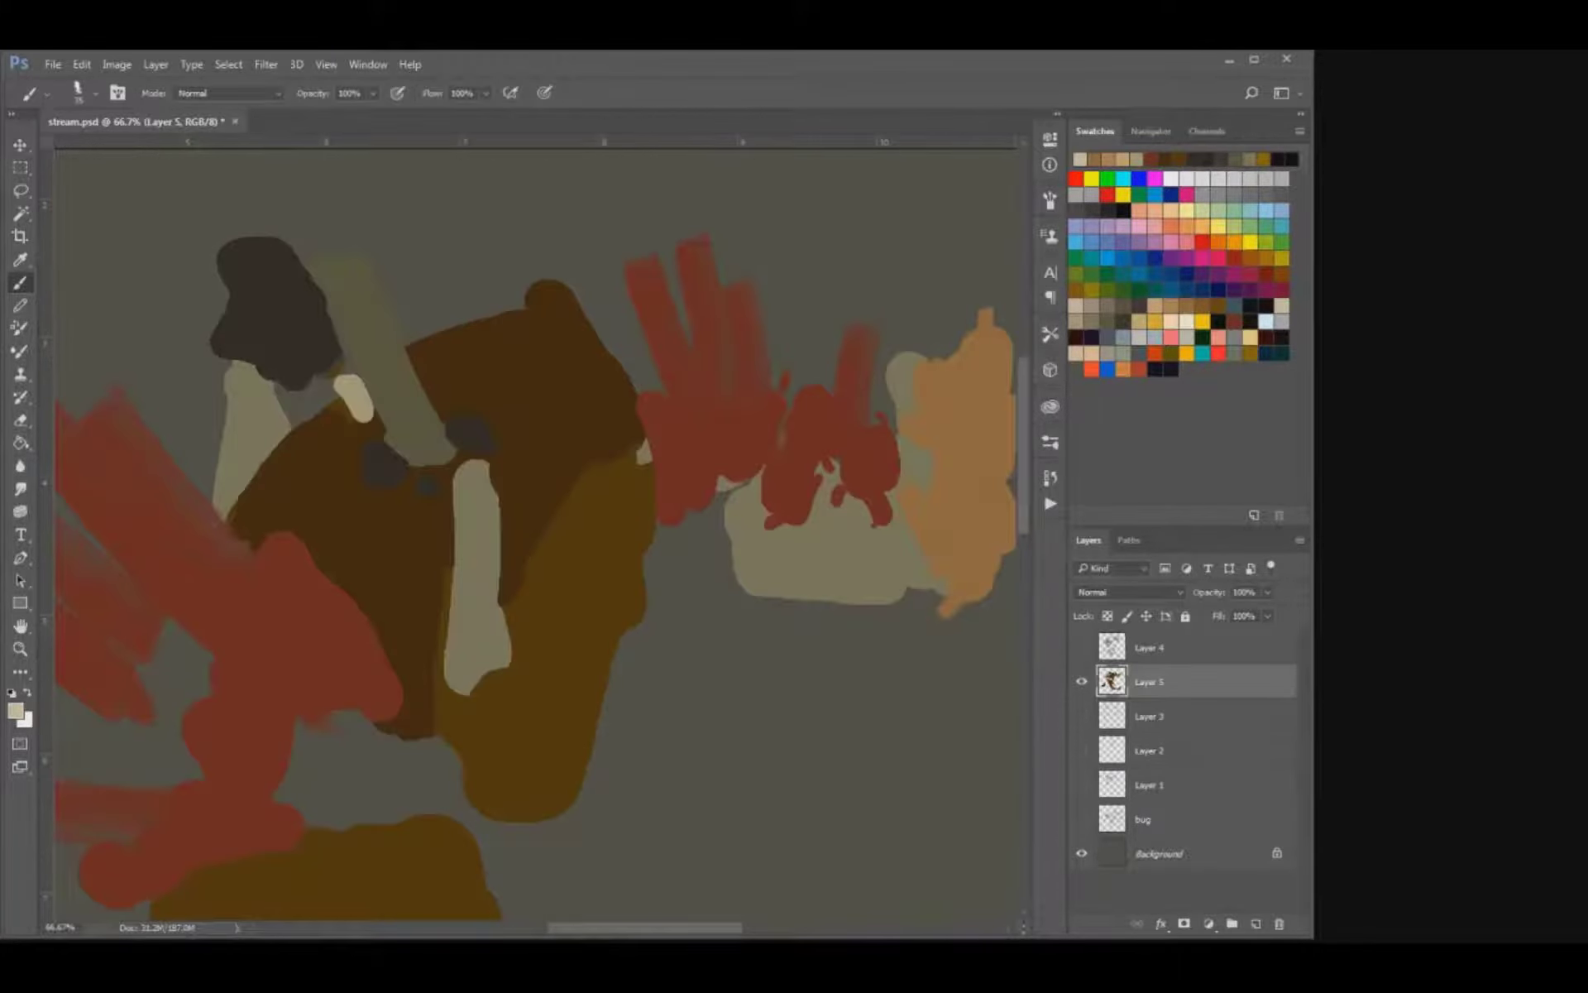
key(o)
key(i)
click(823, 559)
key(g)
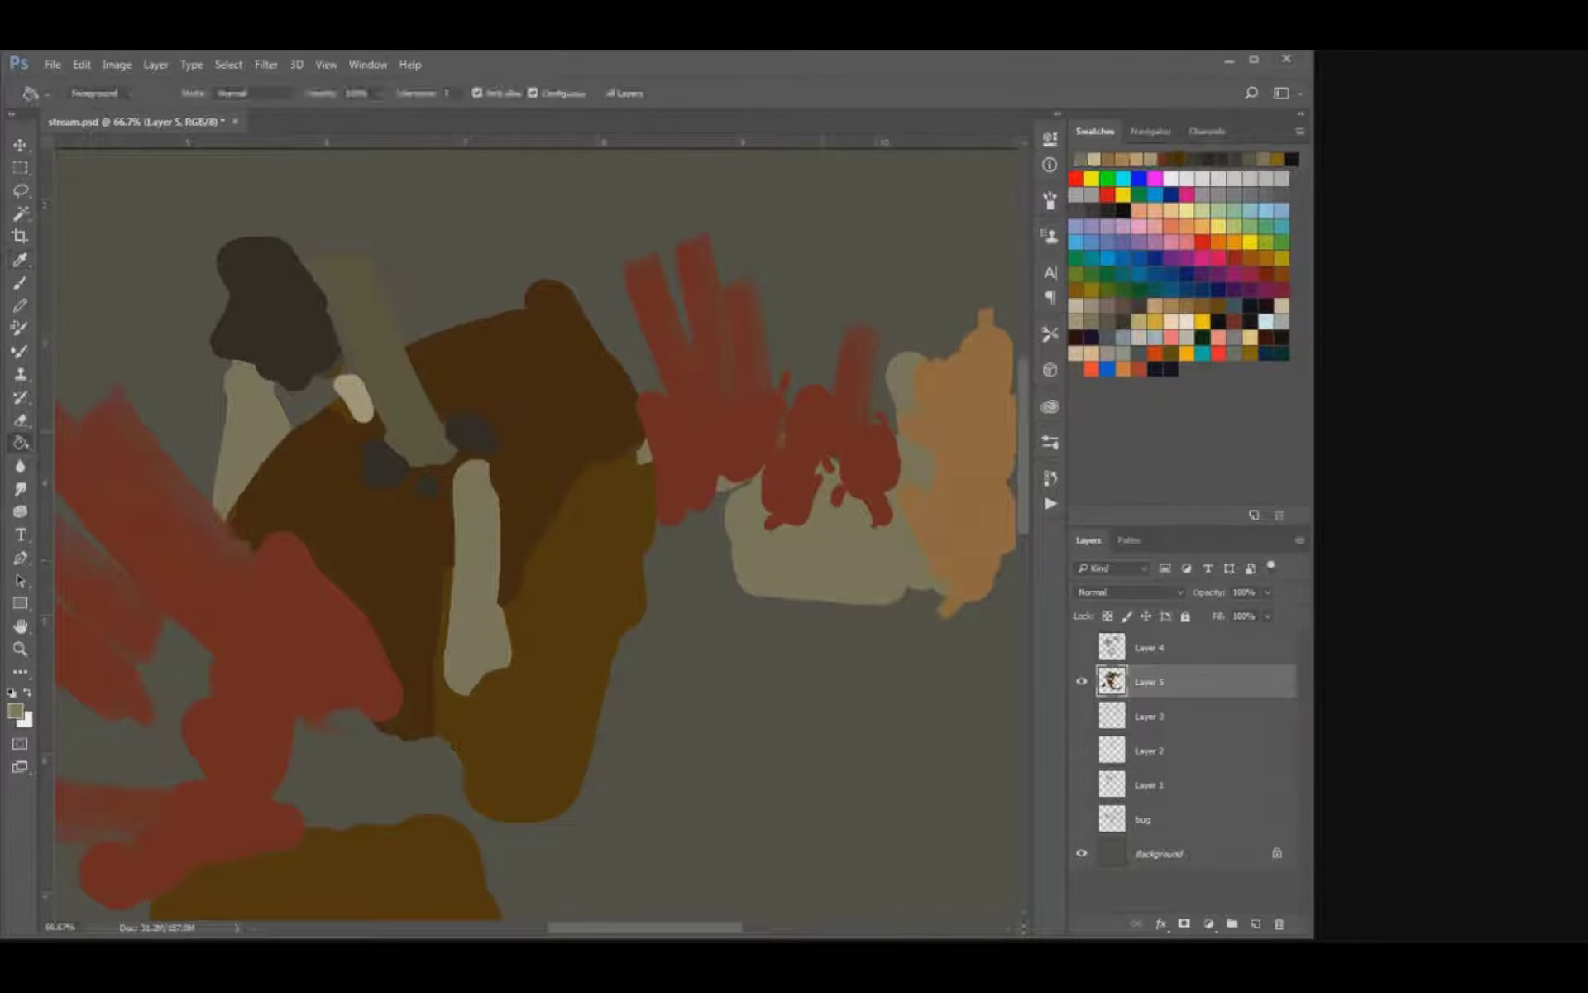
key(b)
click(1082, 647)
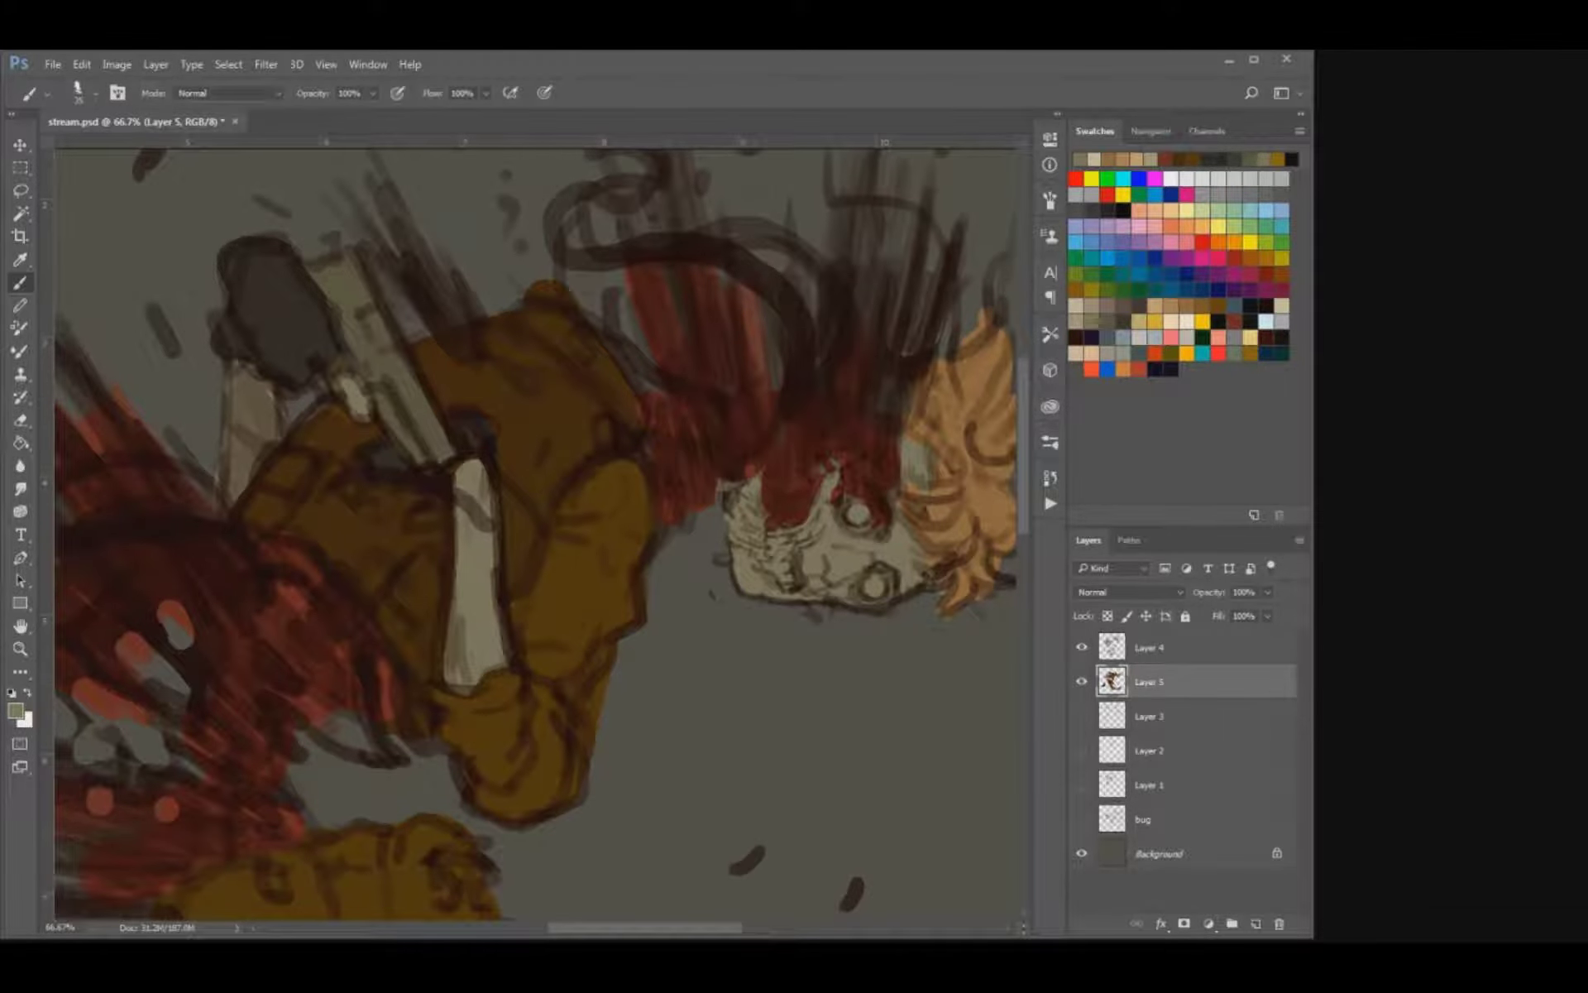
Sample the forearm's lighter beige, paint the skull's two eyes and its teeth with it, and save the document.
alt+click(476, 562)
click(857, 514)
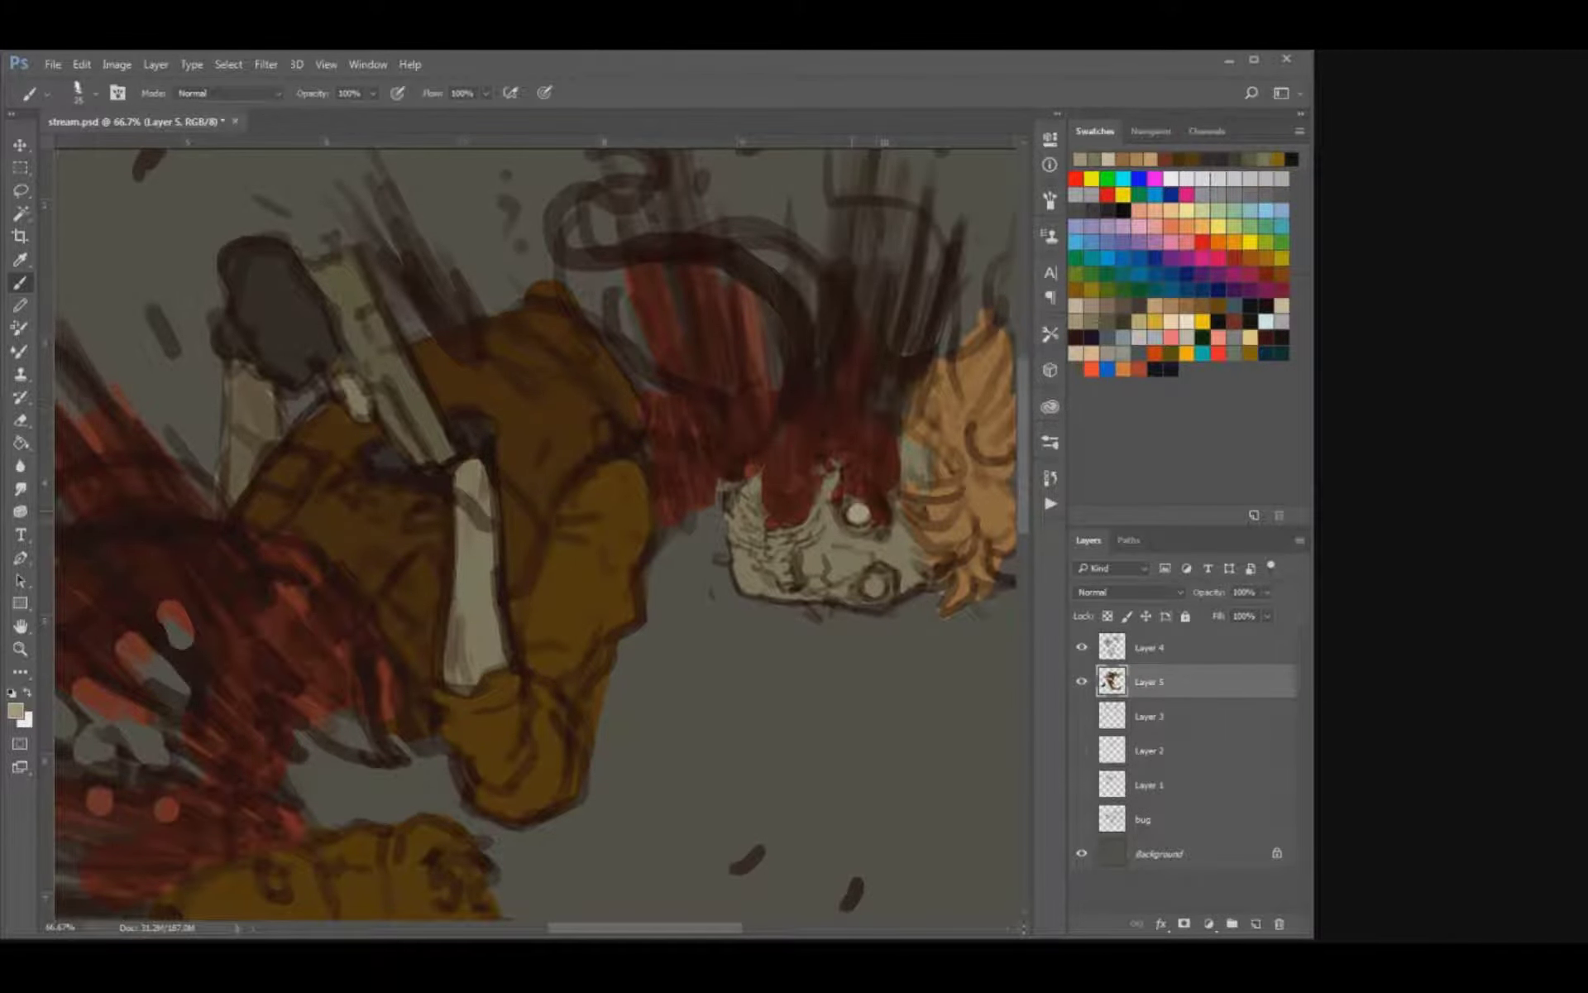
click(873, 584)
mouse_move(776, 537)
mouse_down()
mouse_move(782, 581)
mouse_move(784, 563)
mouse_up()
key(ctrl+s)
key(ctrl+minus)
key(ctrl+minus)
key(ctrl+minus)
key(ctrl+minus)
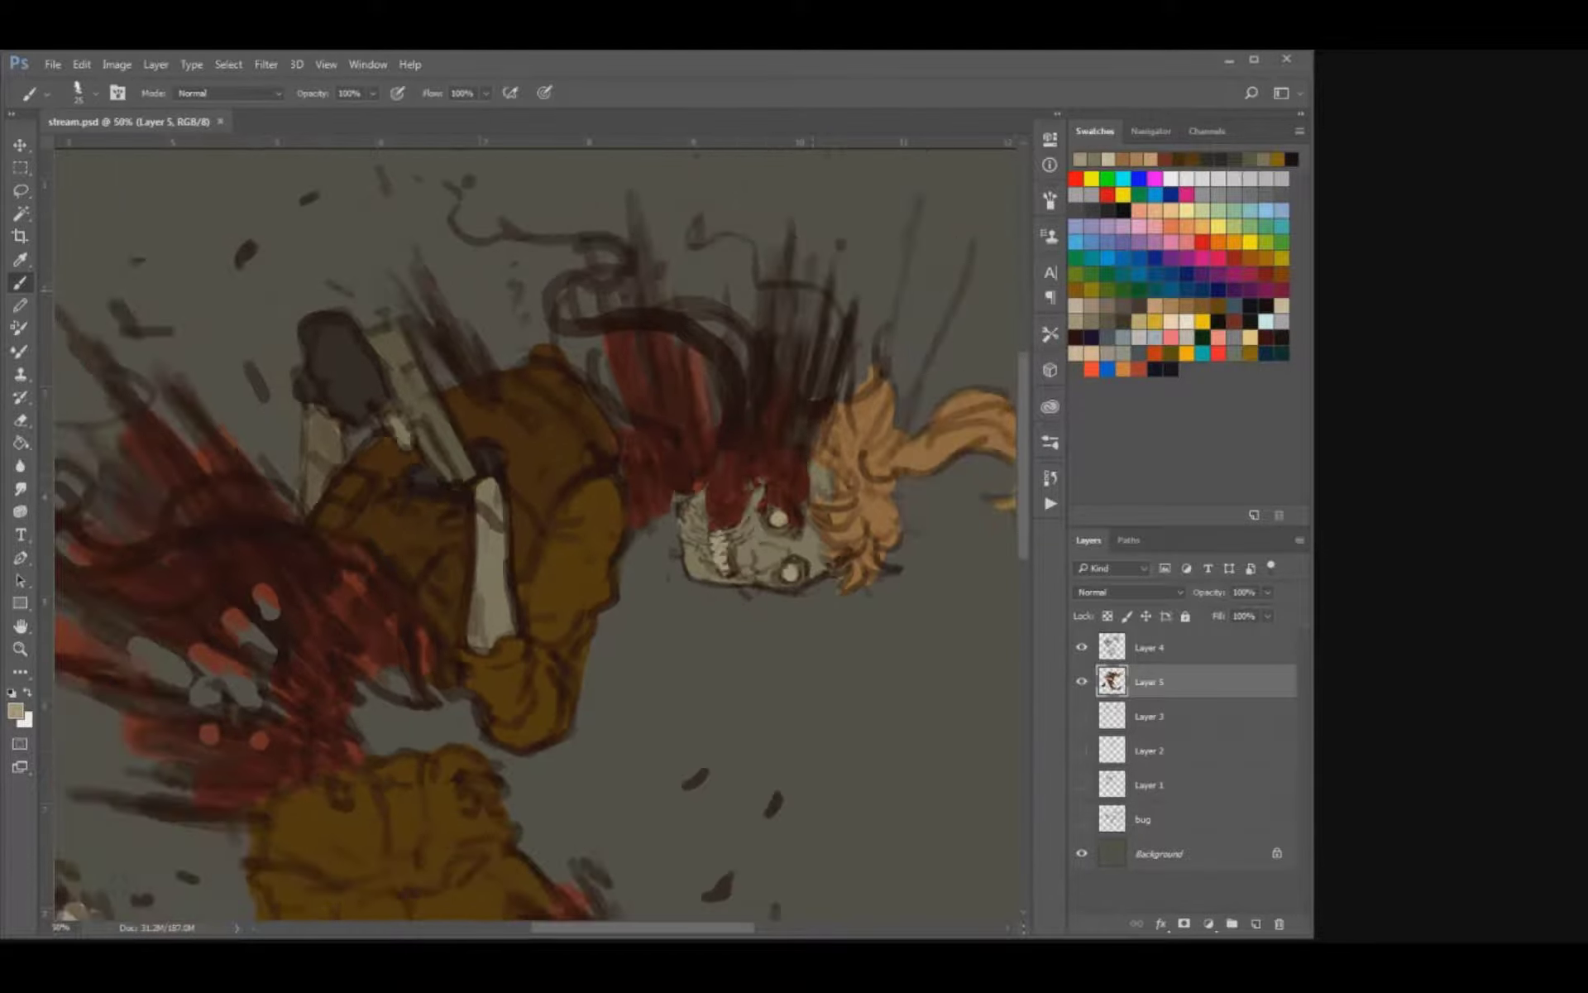
key(ctrl+plus)
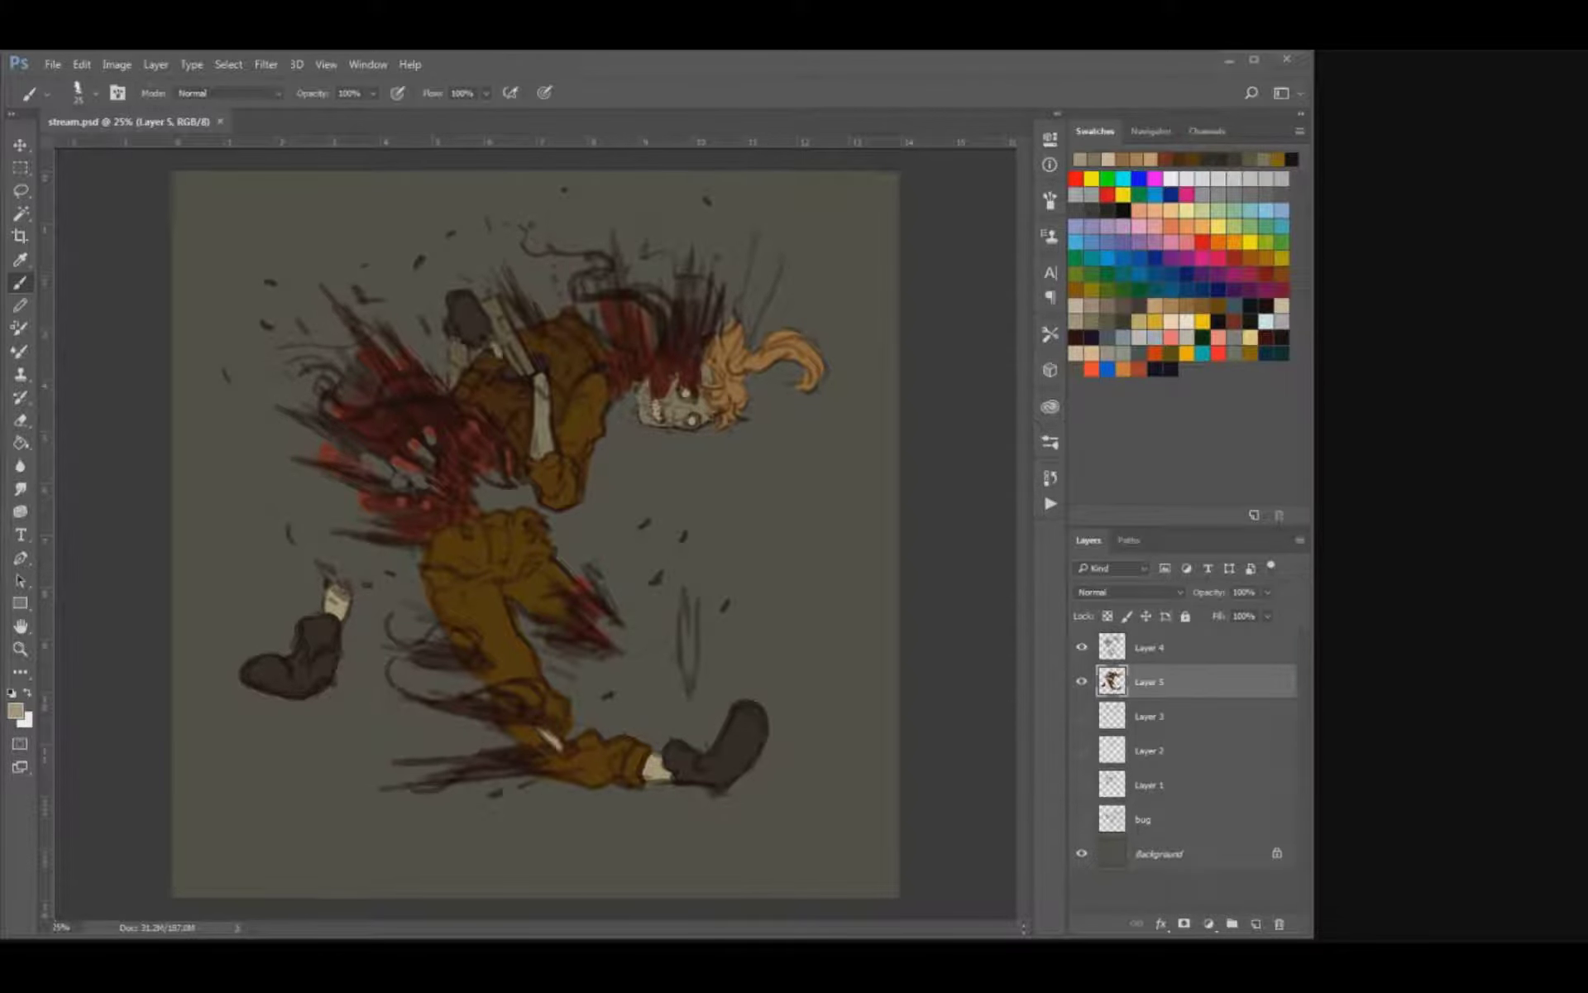
Lighten and mute the flat colours on Layer 5 and shift them towards a warm yellow-brown.
shift+click(1150, 647)
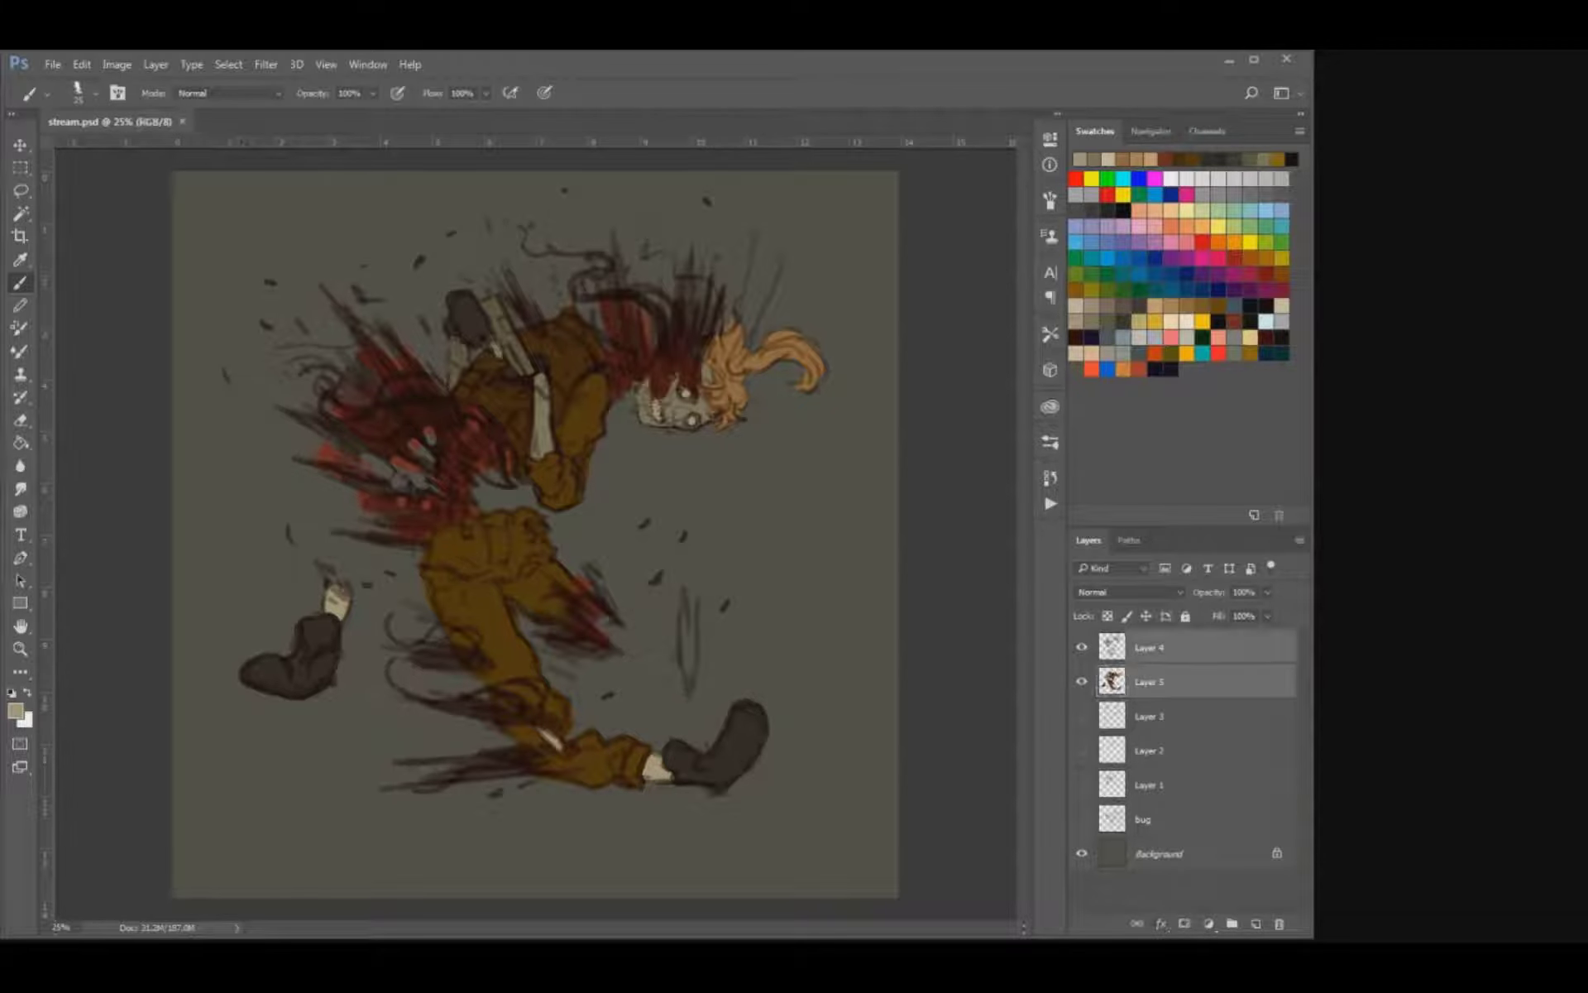
click(1150, 681)
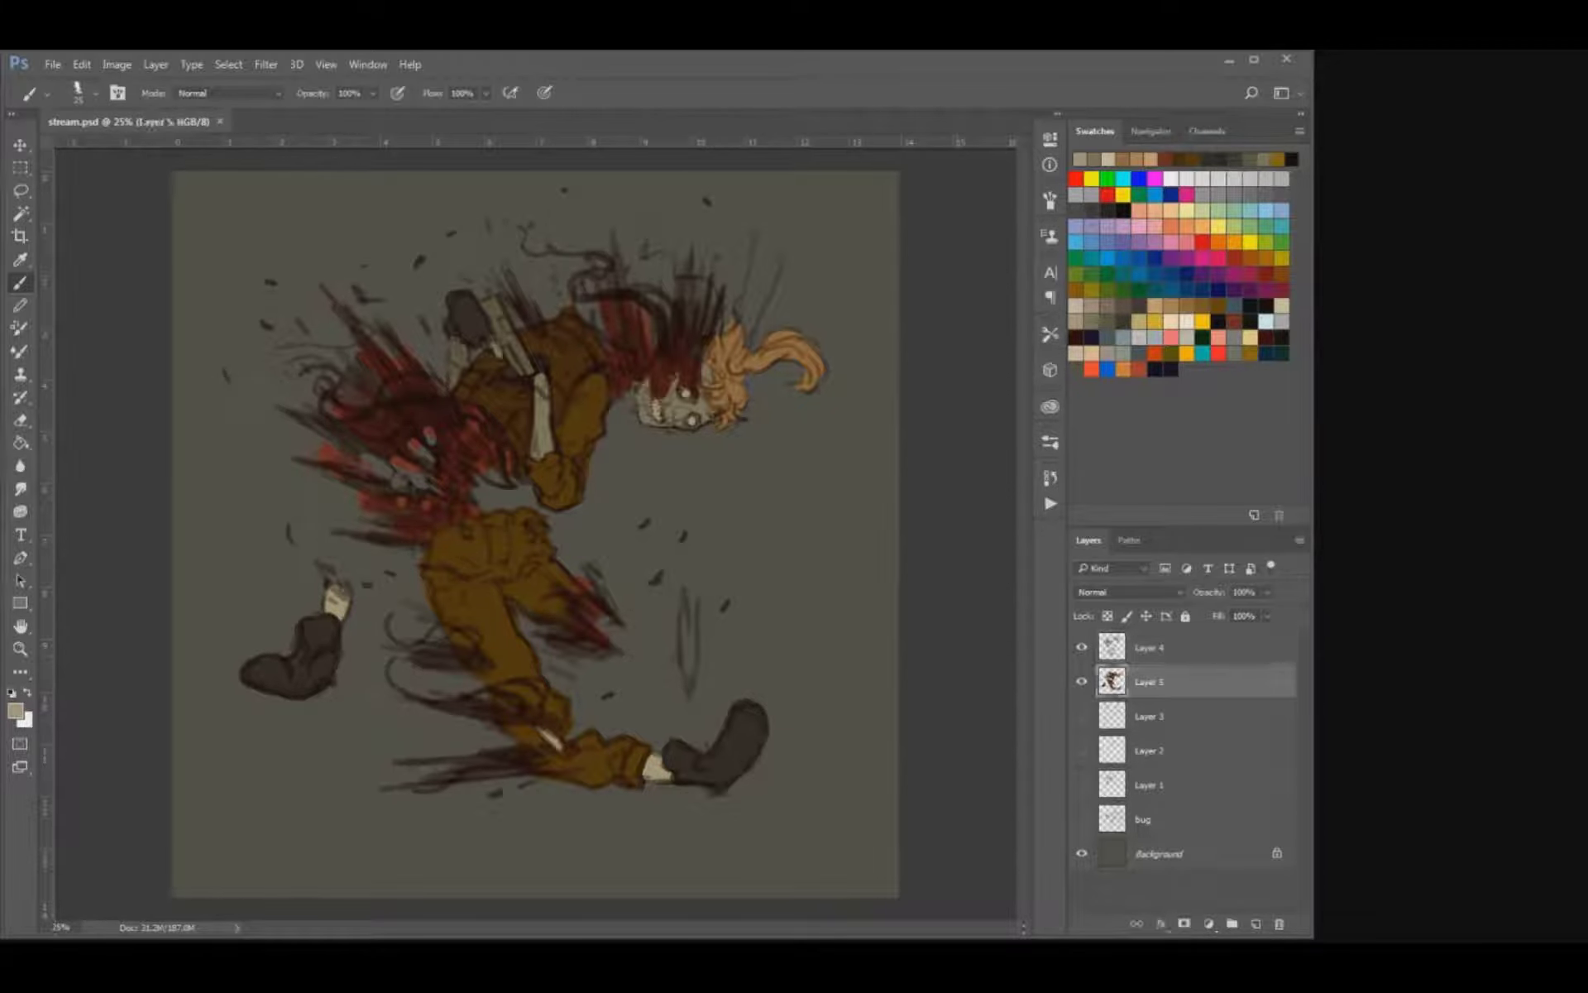
key(alt)
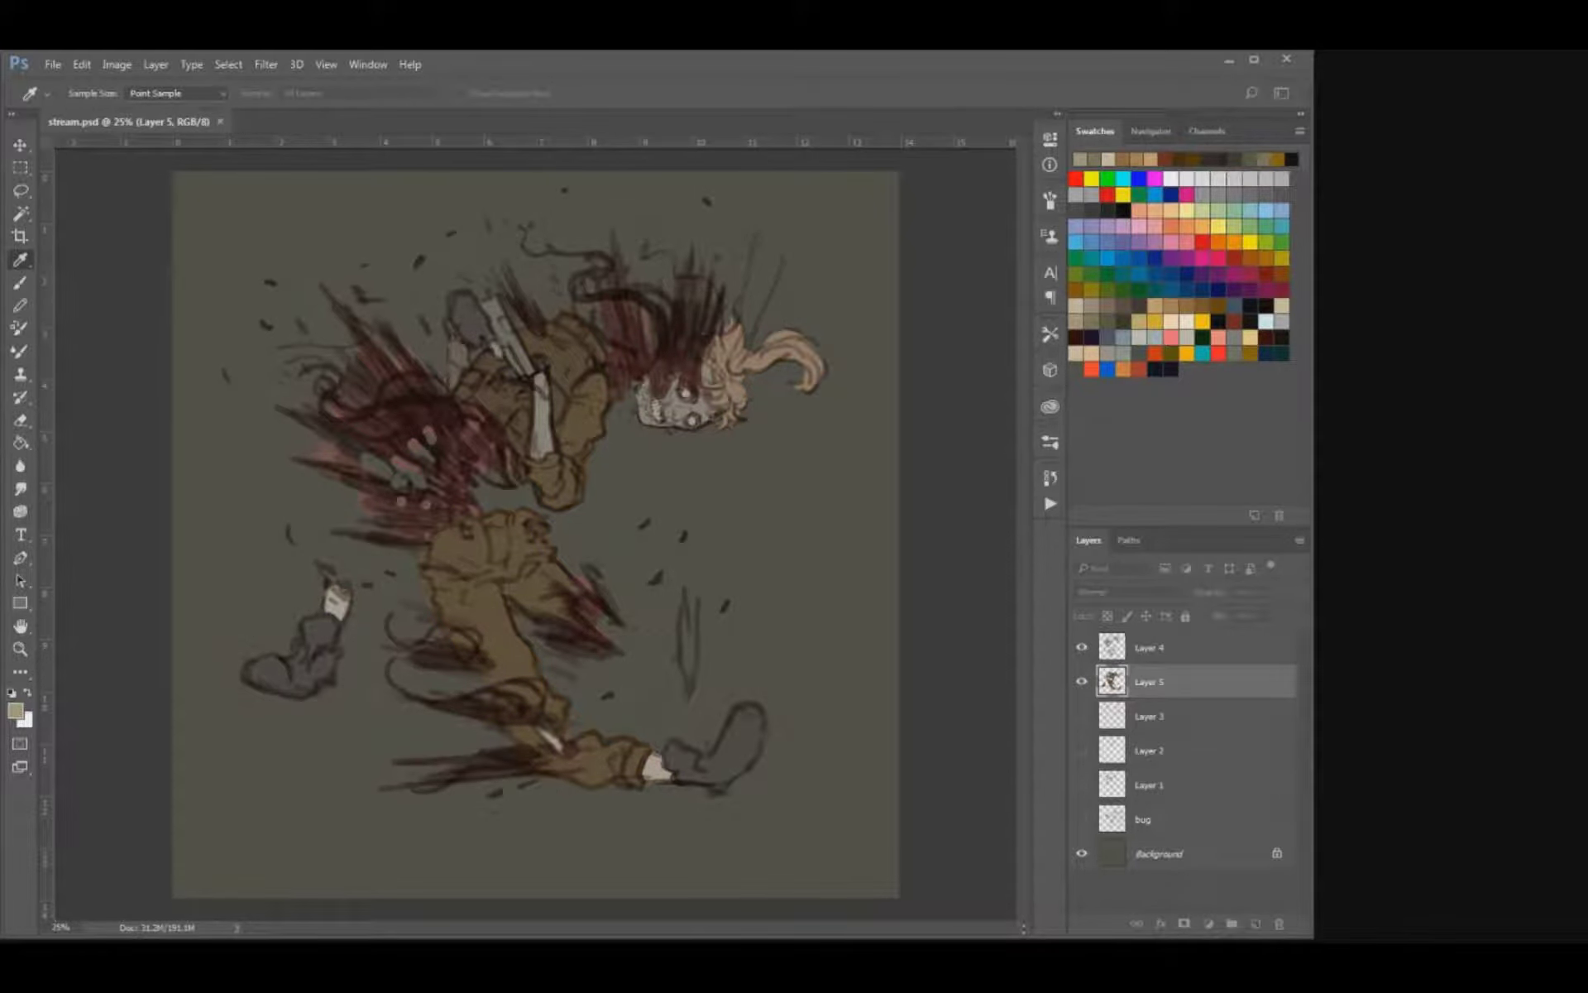
key(b)
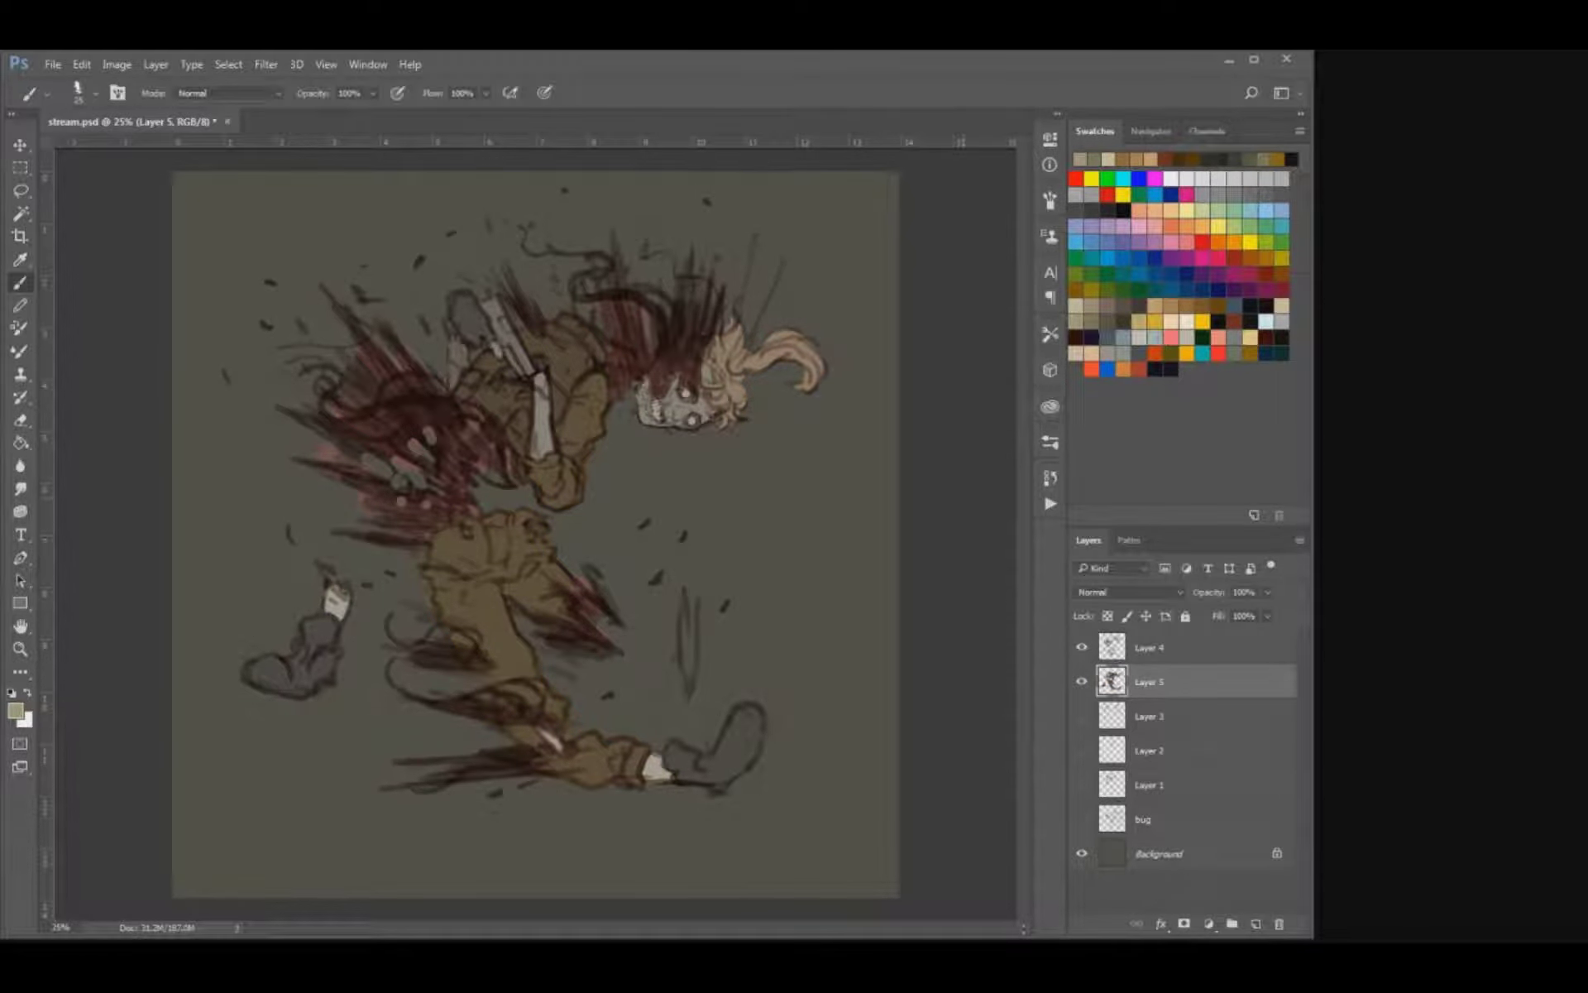
key(i)
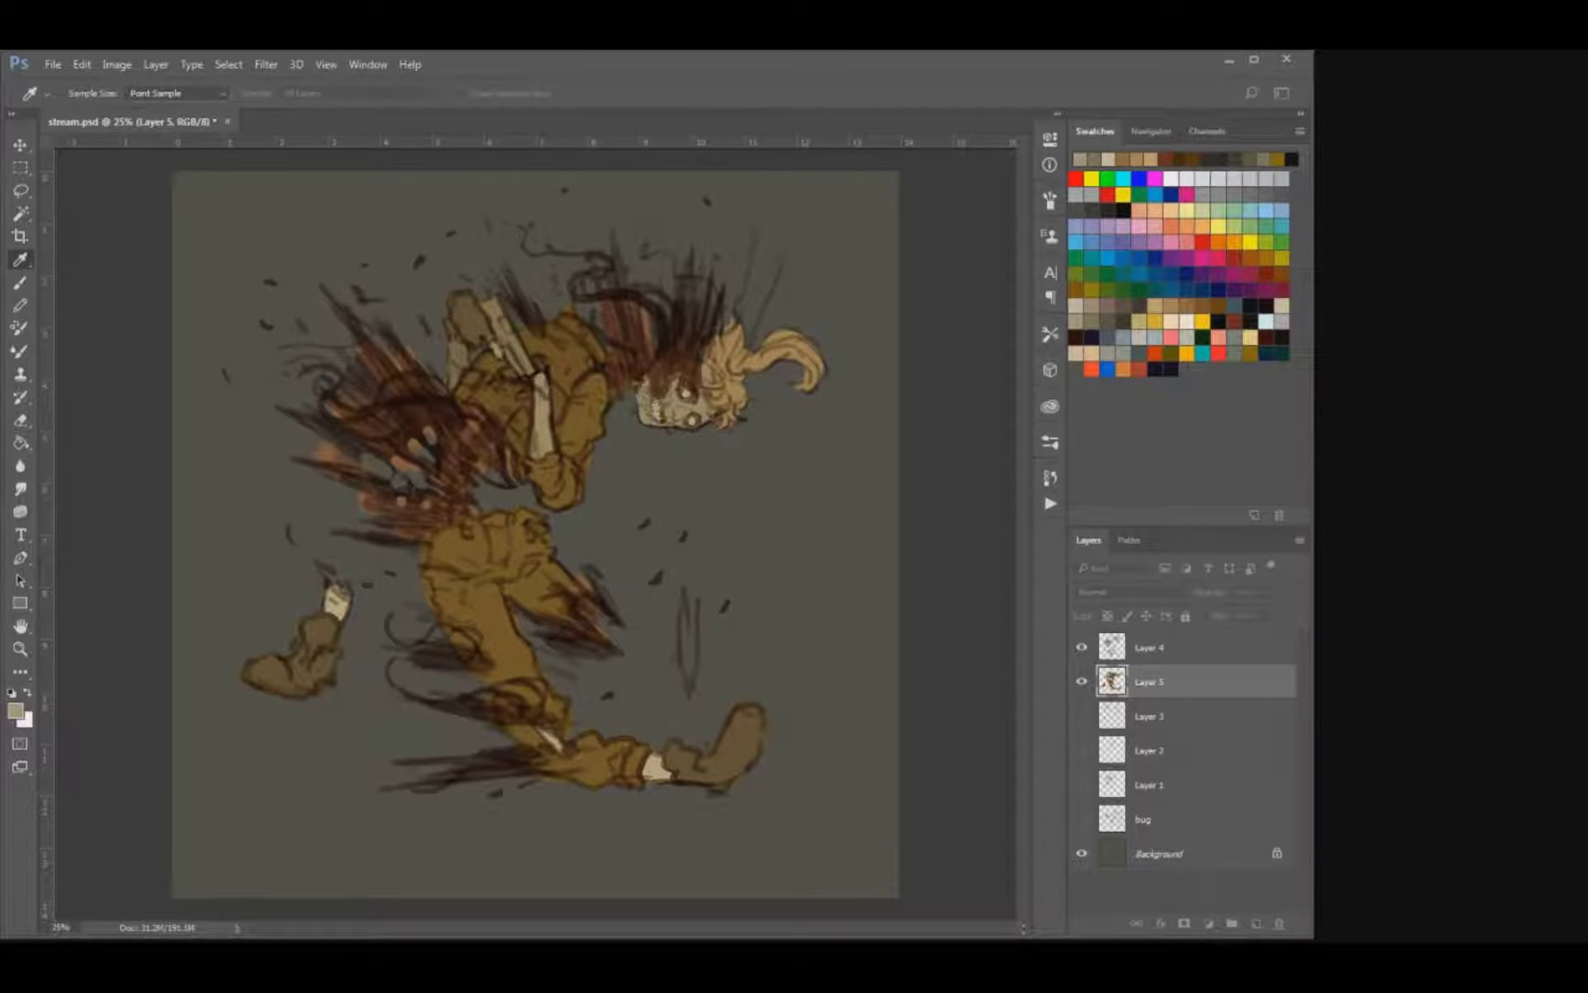
key(b)
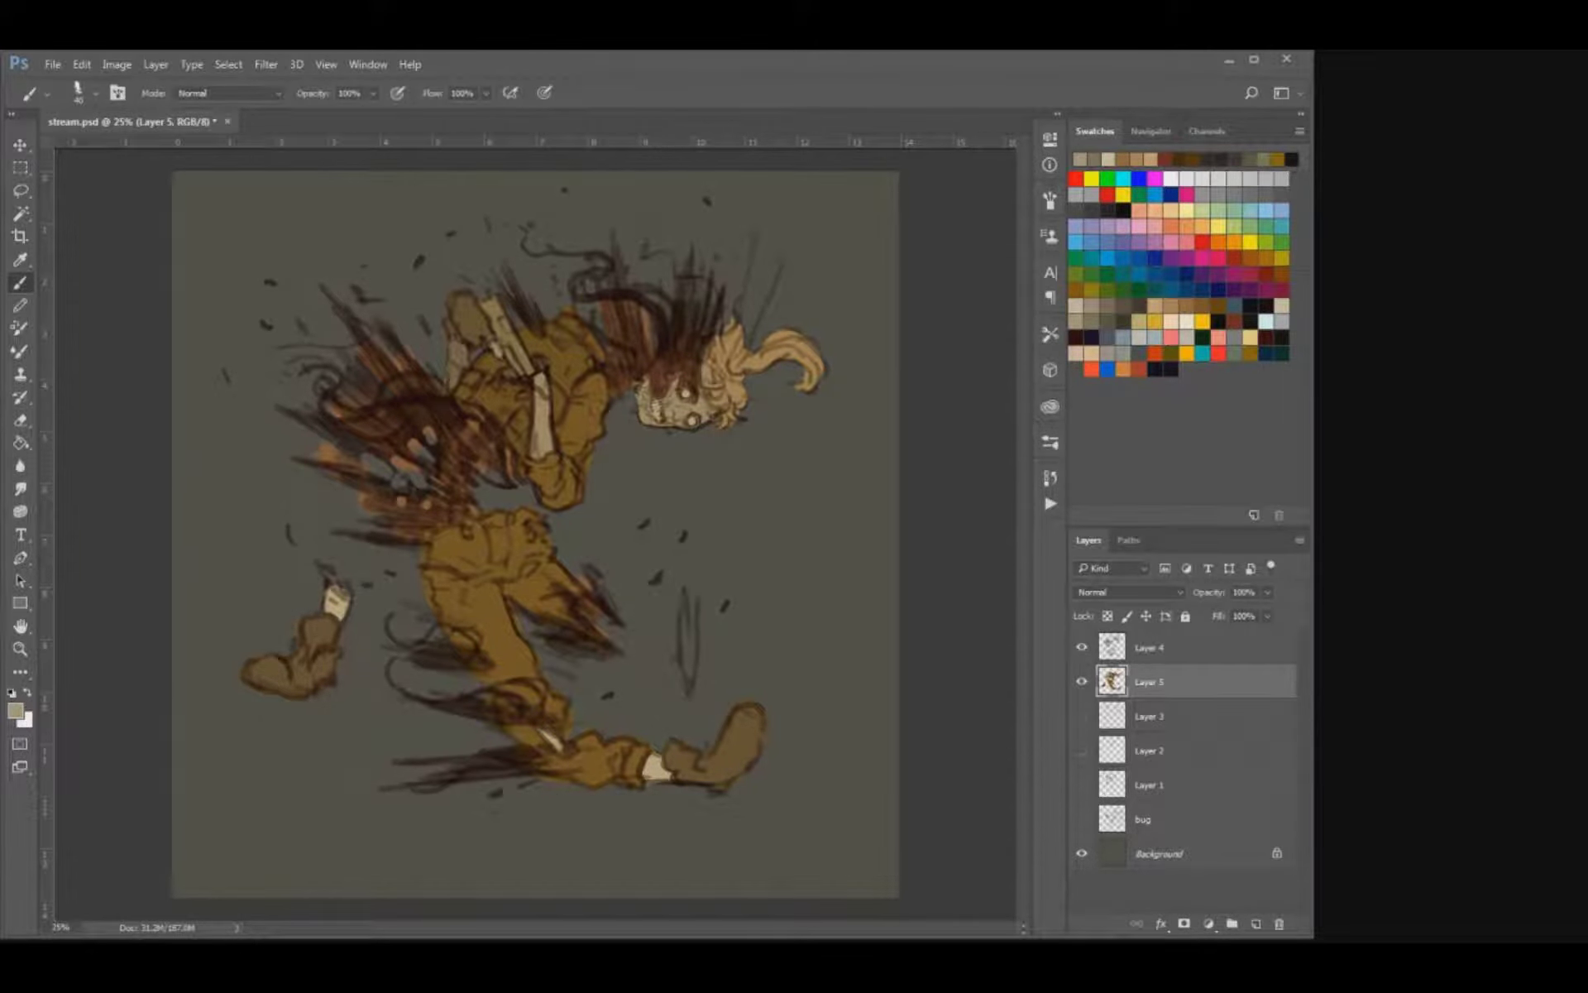
Choose a dark maroon swatch as the painting colour.
click(1139, 369)
click(1234, 321)
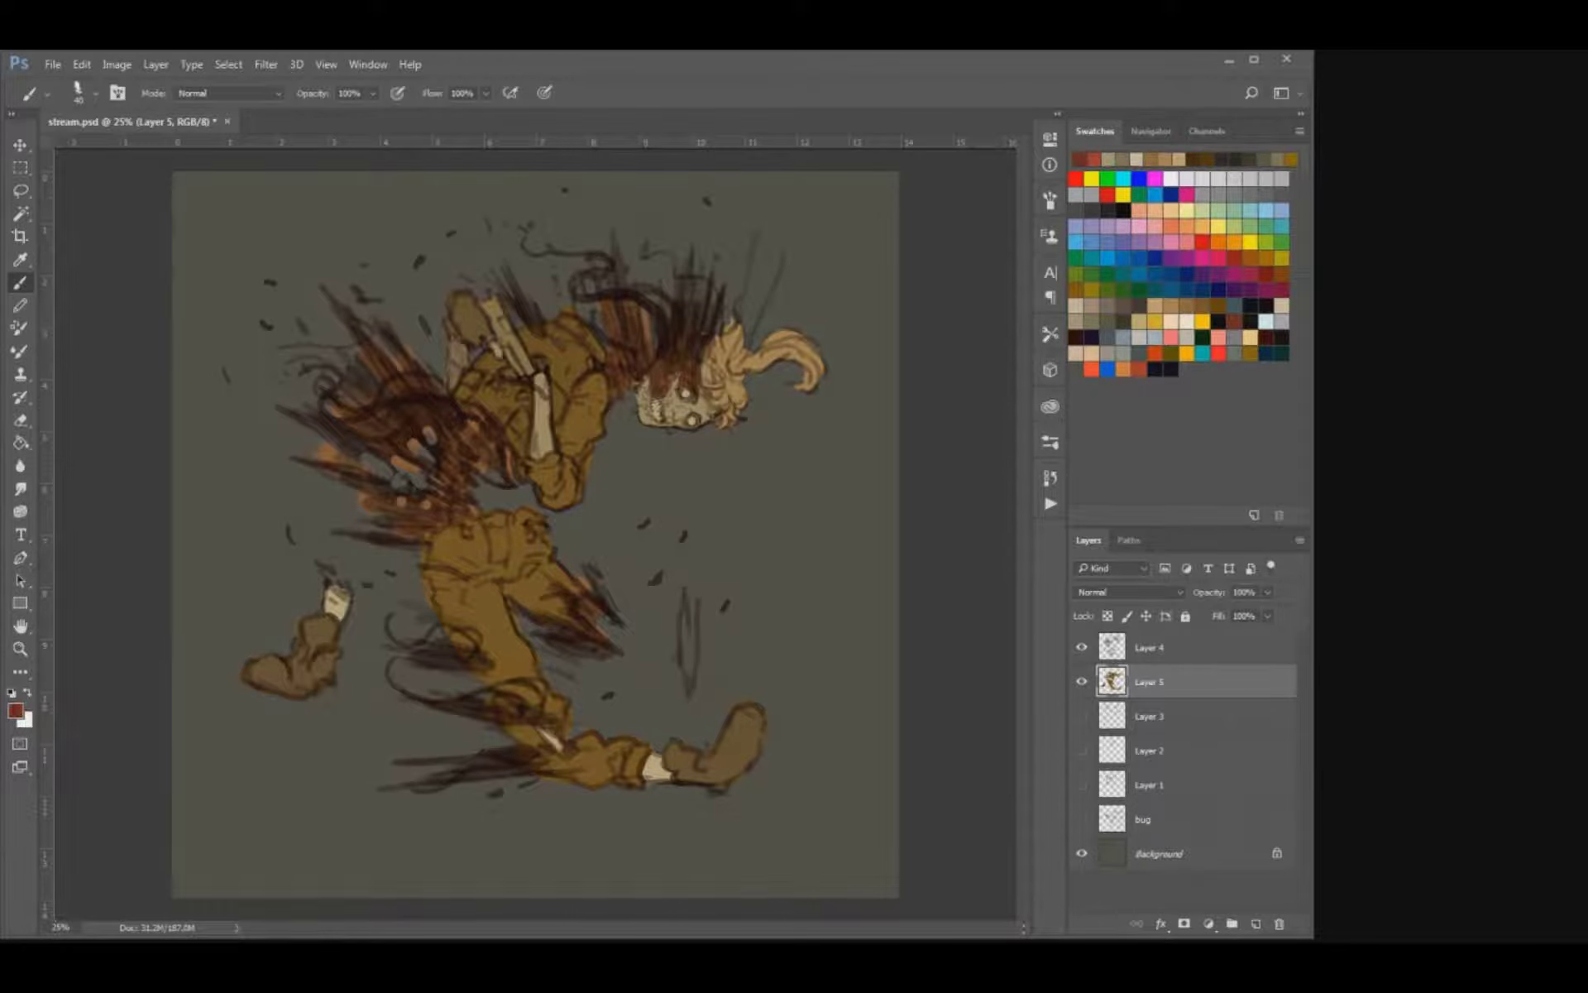
click(1266, 337)
key(f)
key(f)
key(f)
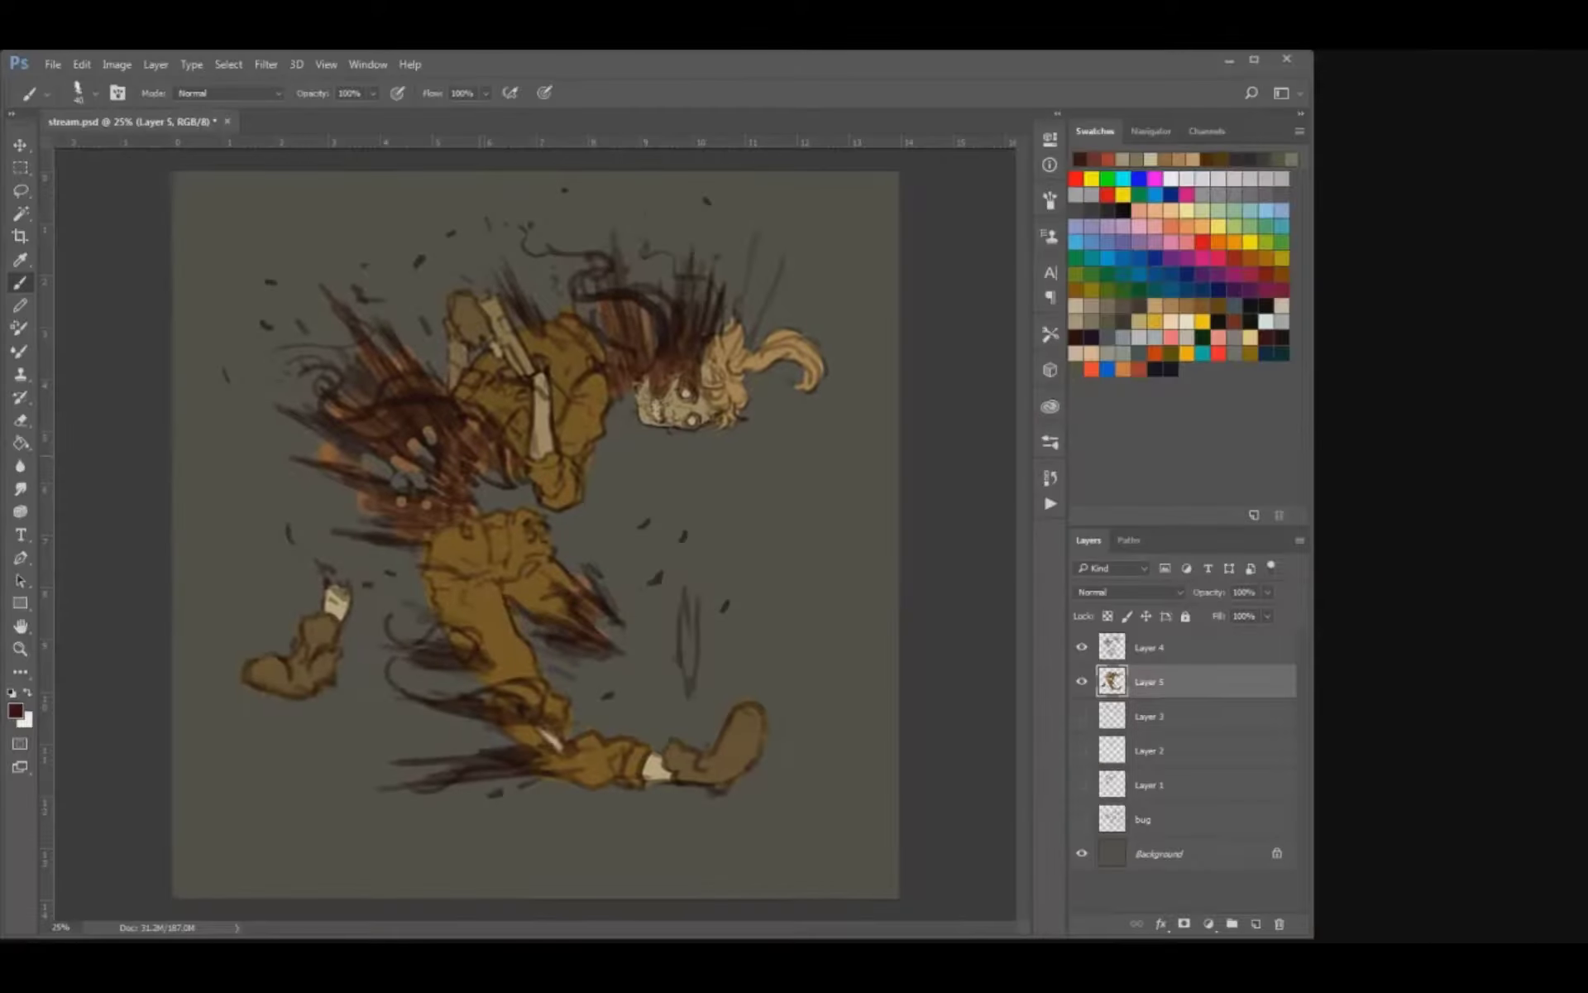
Try to fill the torso gore on Layer 5 with dark maroon and to select it with the Magic Wand.
key(g)
click(475, 463)
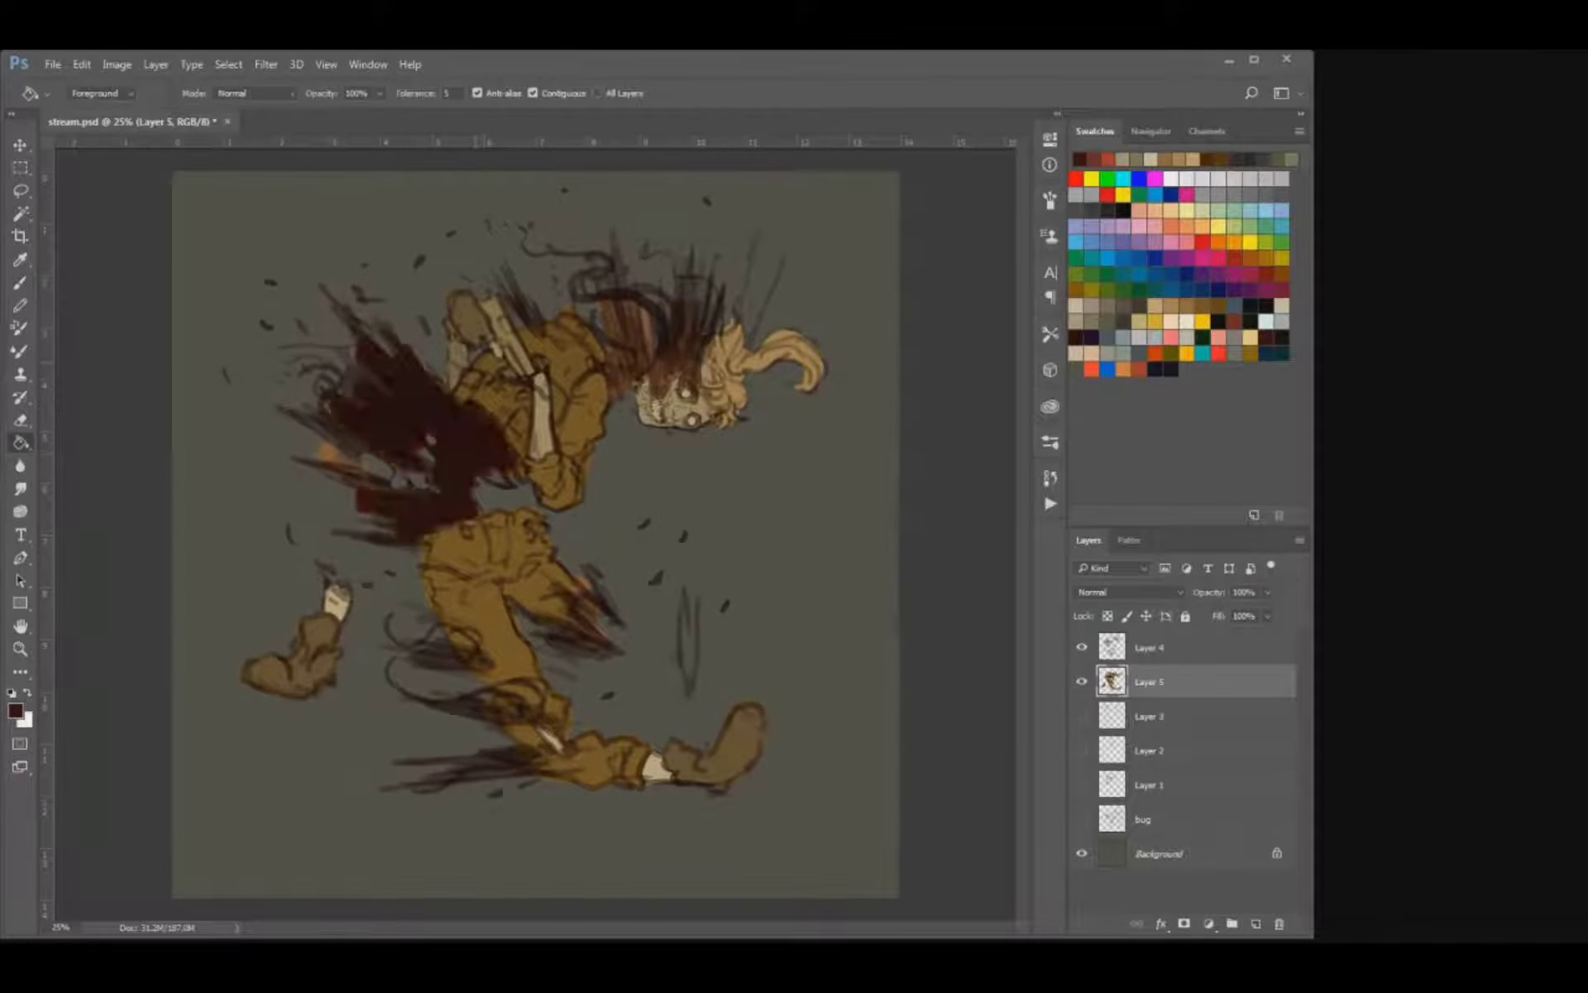
key(ctrl+z)
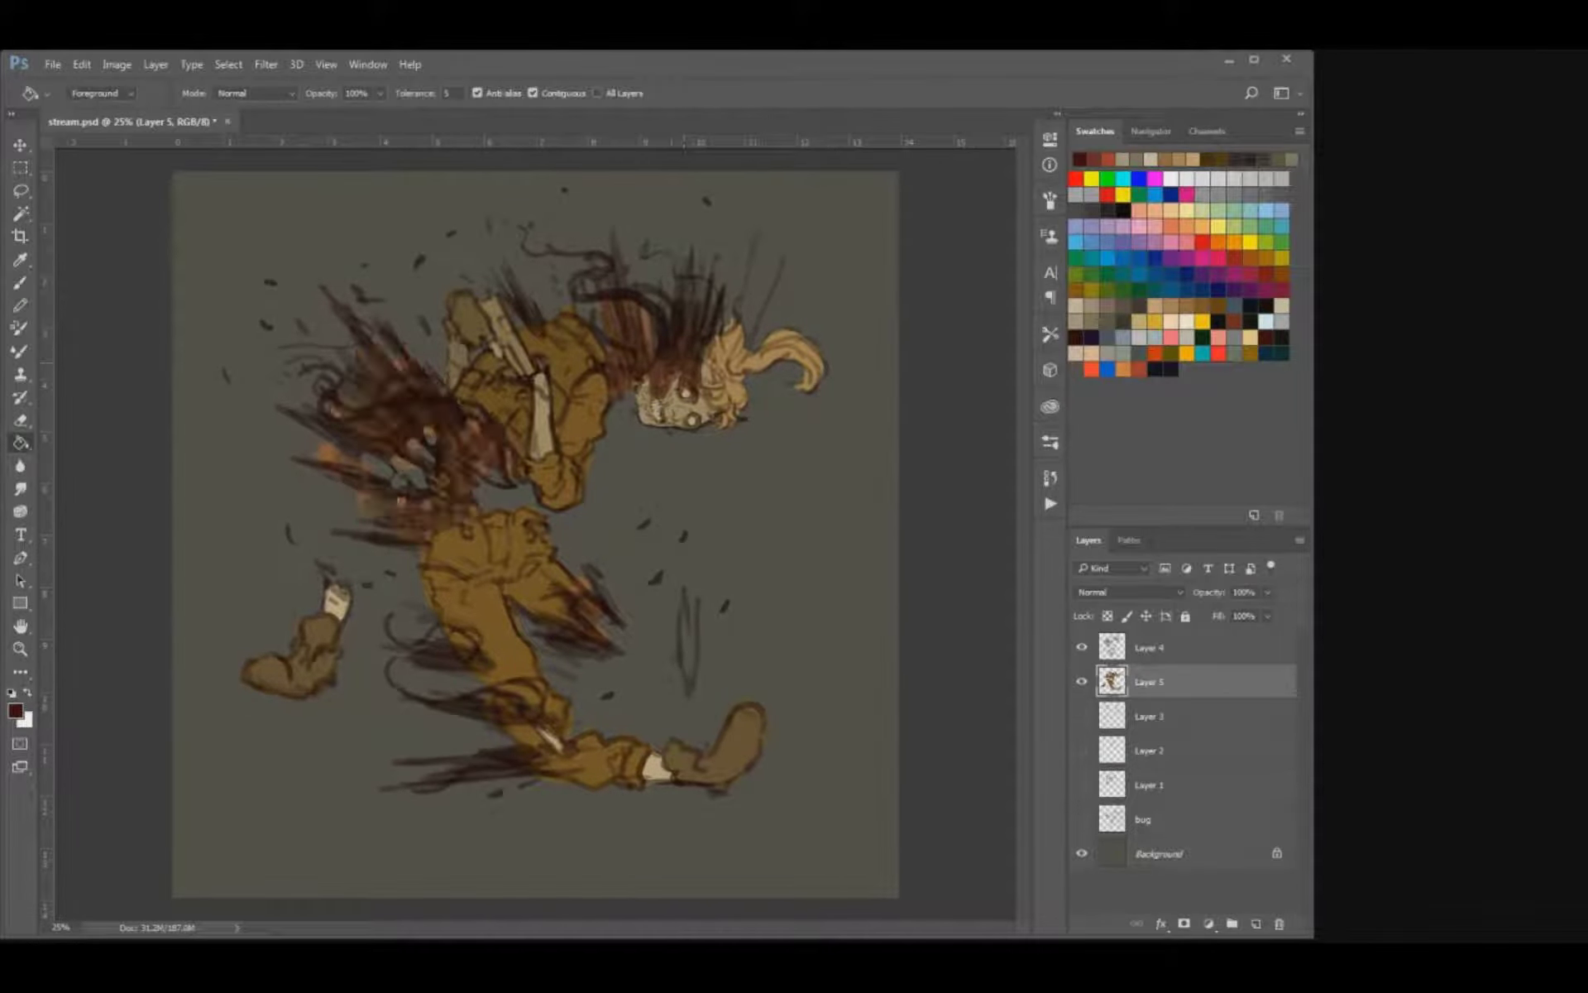
key(w)
click(468, 476)
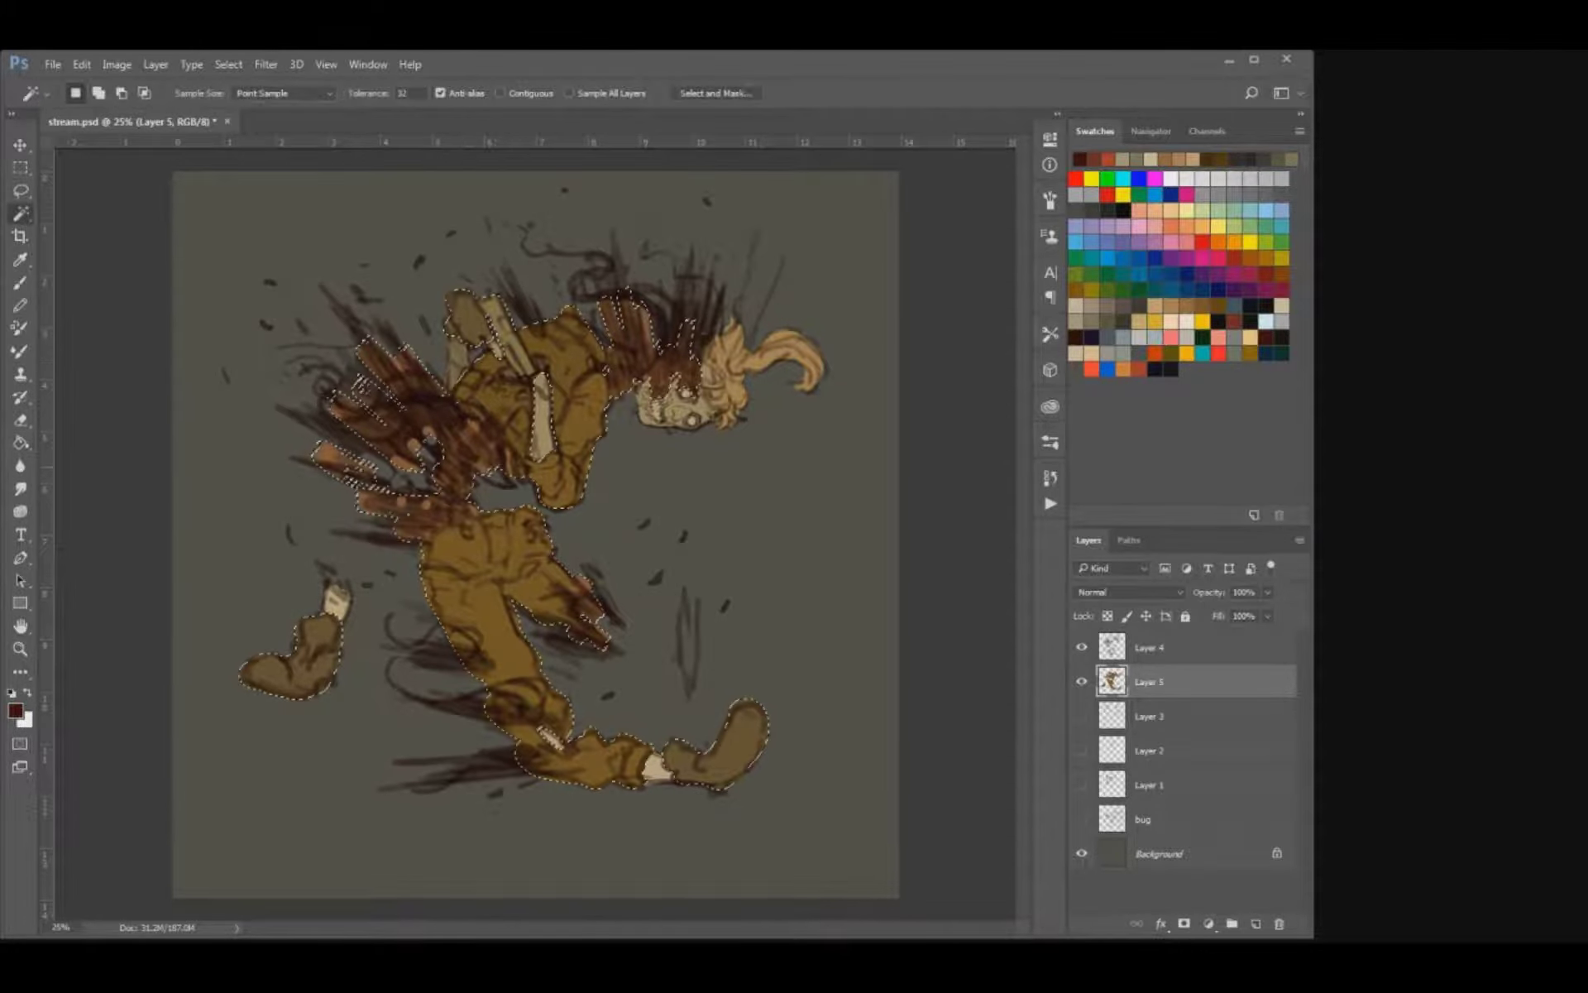
key(ctrl+d)
key(b)
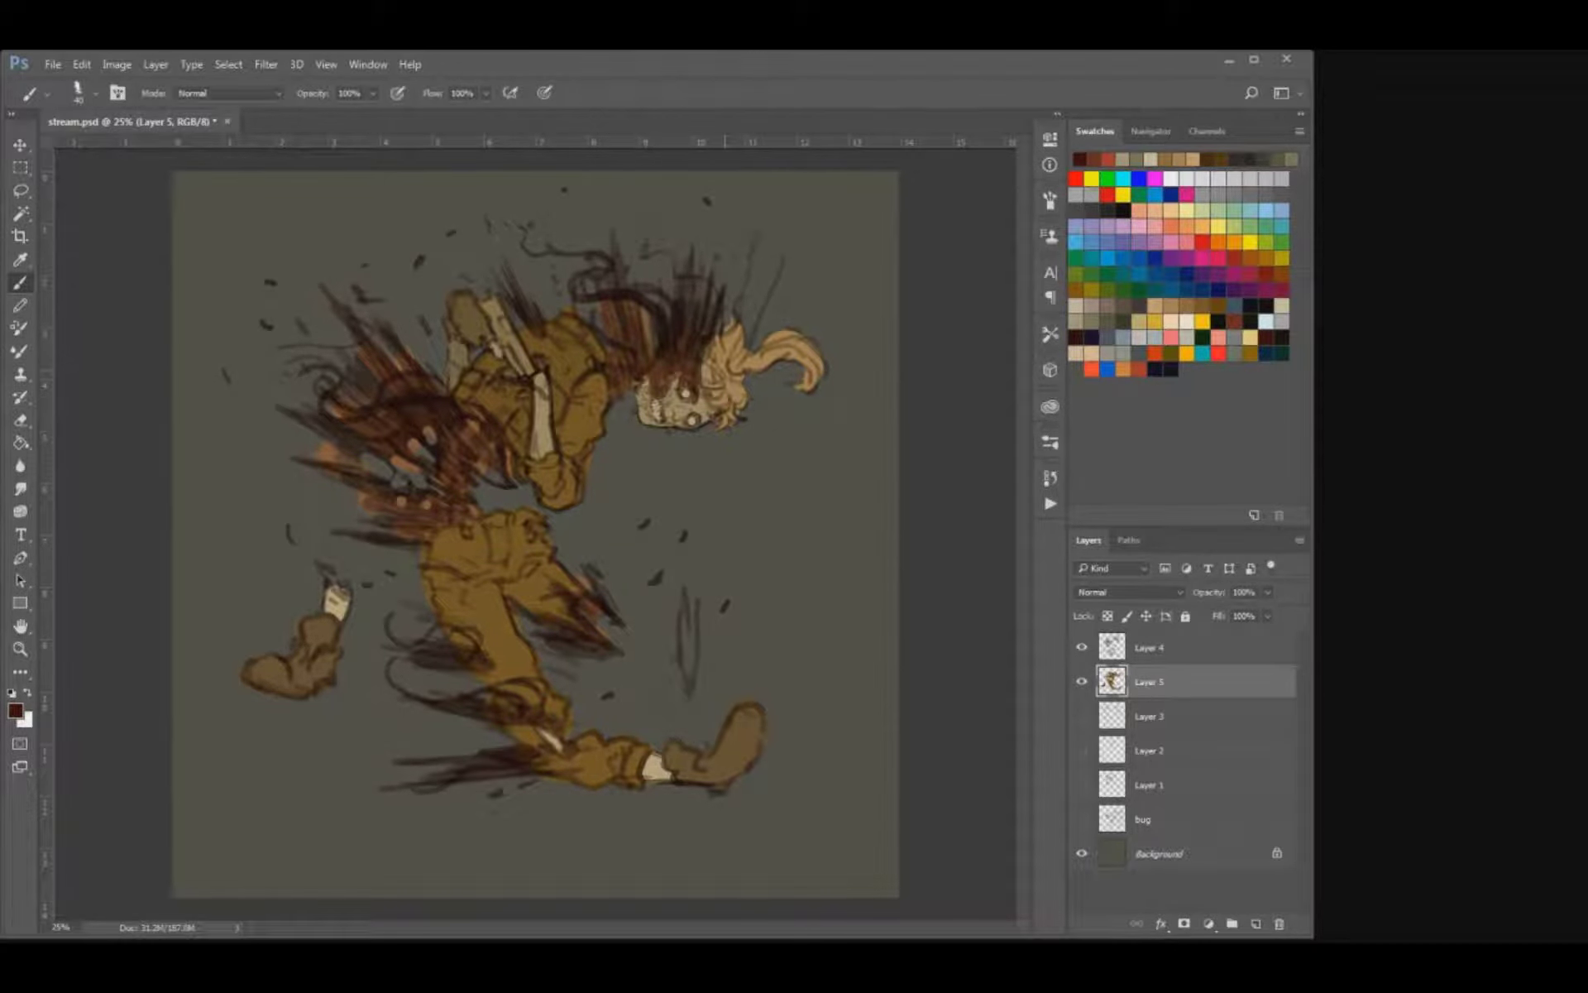
Shift the line art on Layer 4 to a warmer brown and save the document.
click(1158, 647)
key(i)
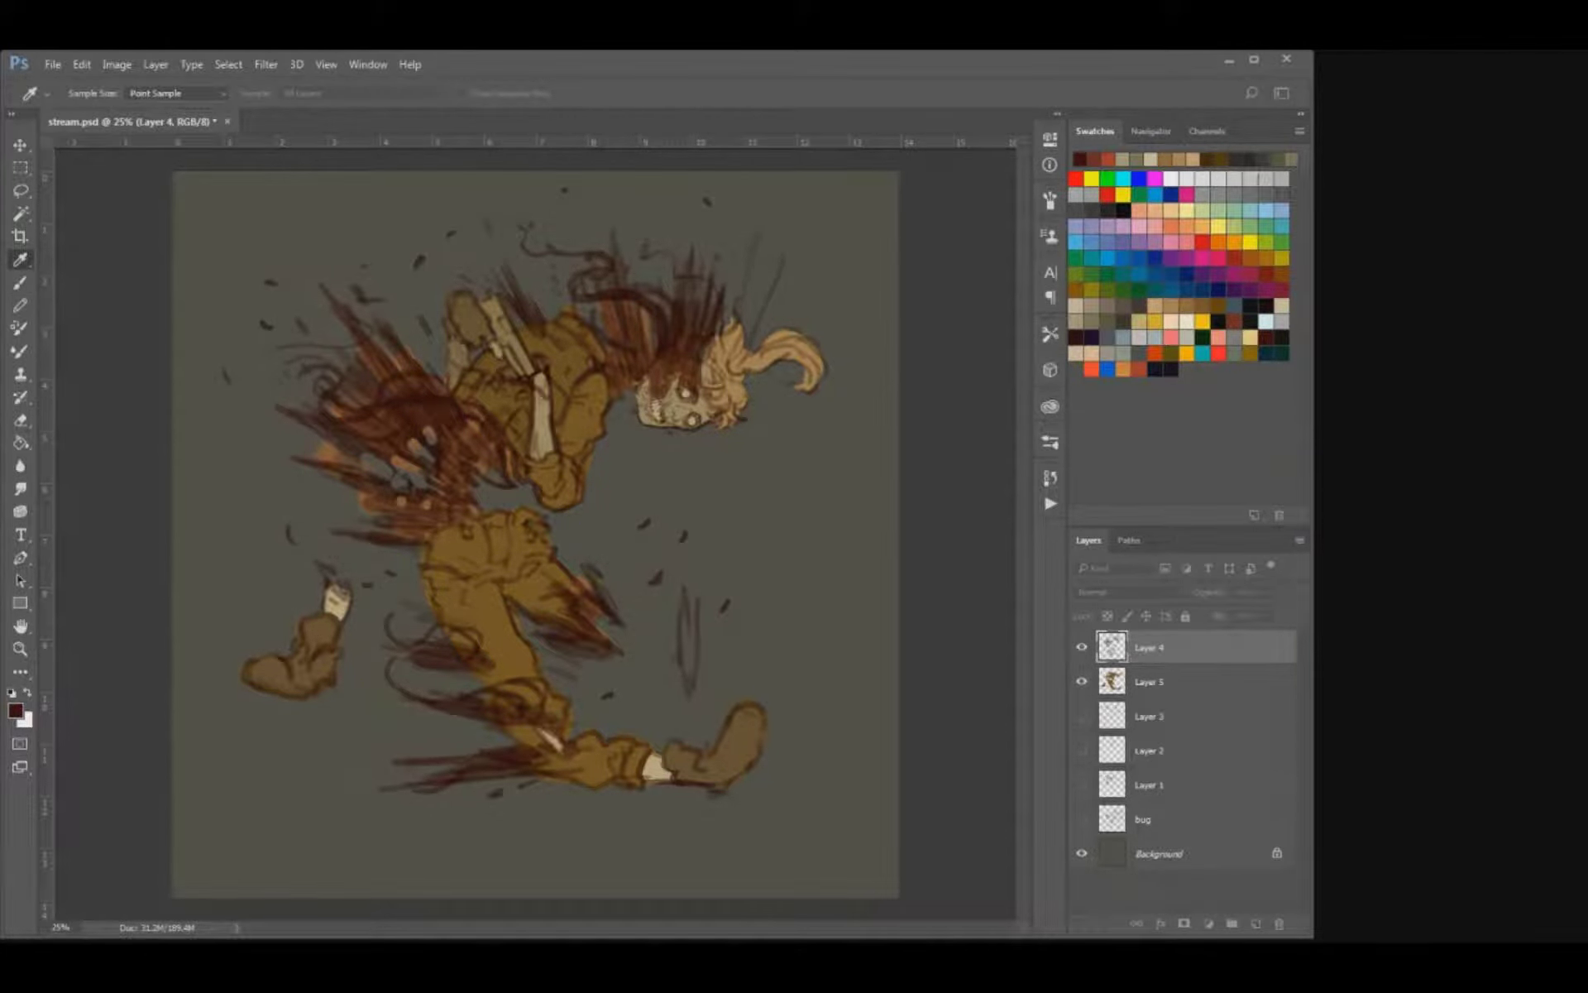
key(b)
key(i)
key(b)
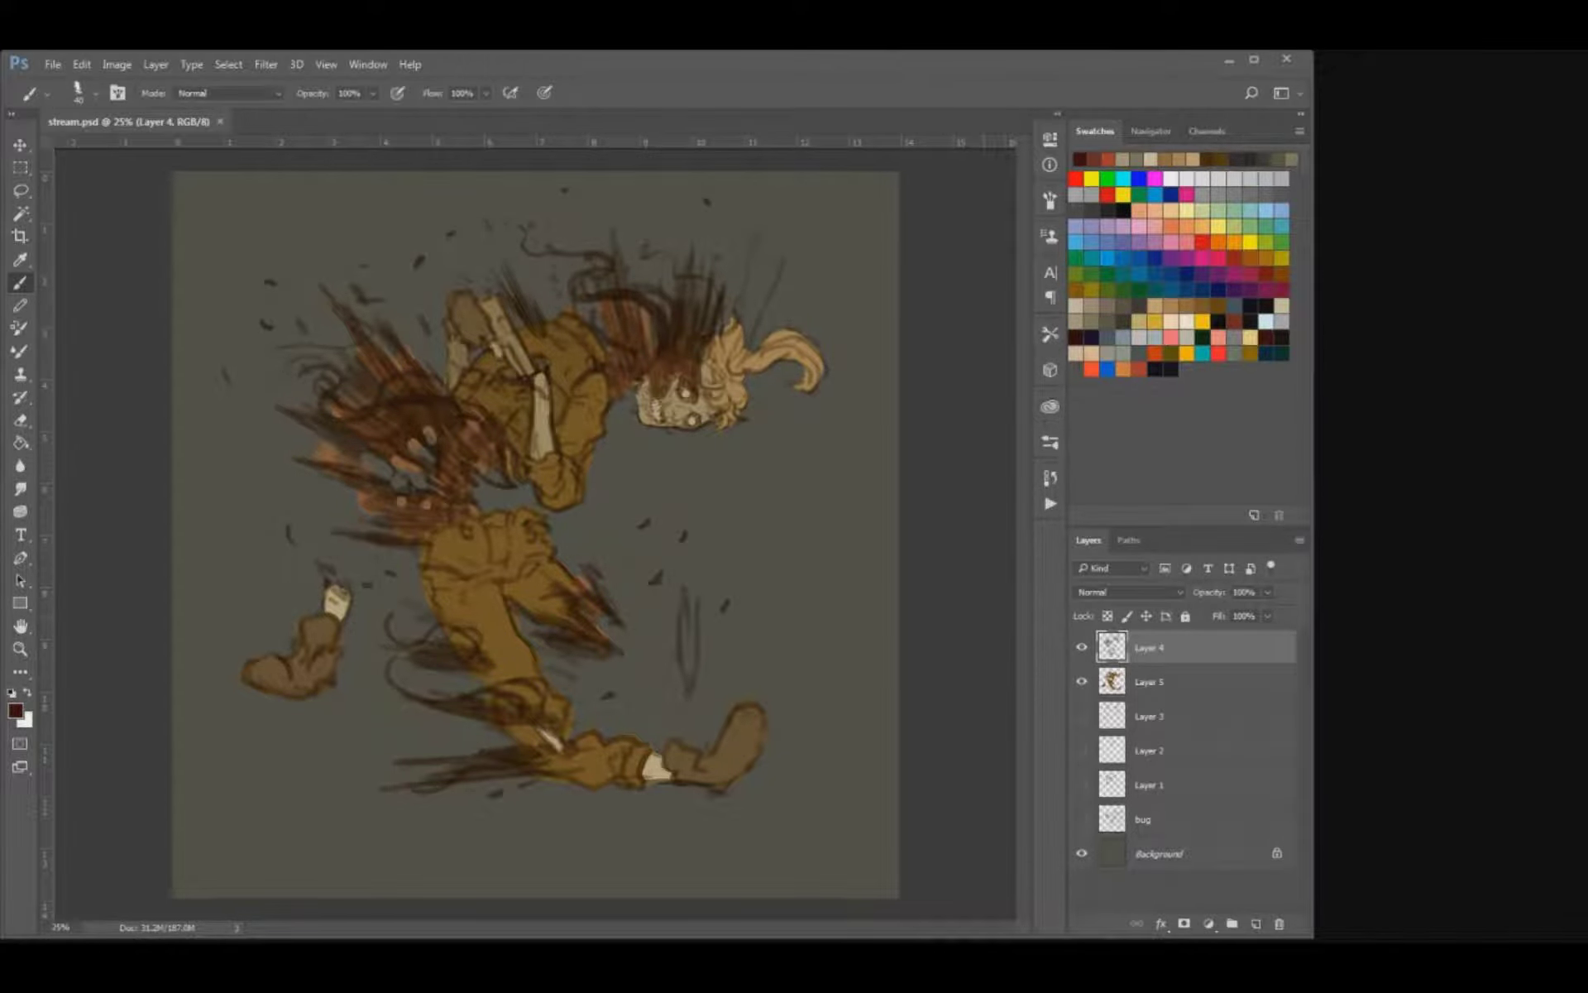
Sample the forearm's beige and fill in the floating bone shard in front of the legs on Layer 5.
key(ctrl+minus)
key(ctrl+plus)
key(ctrl+plus)
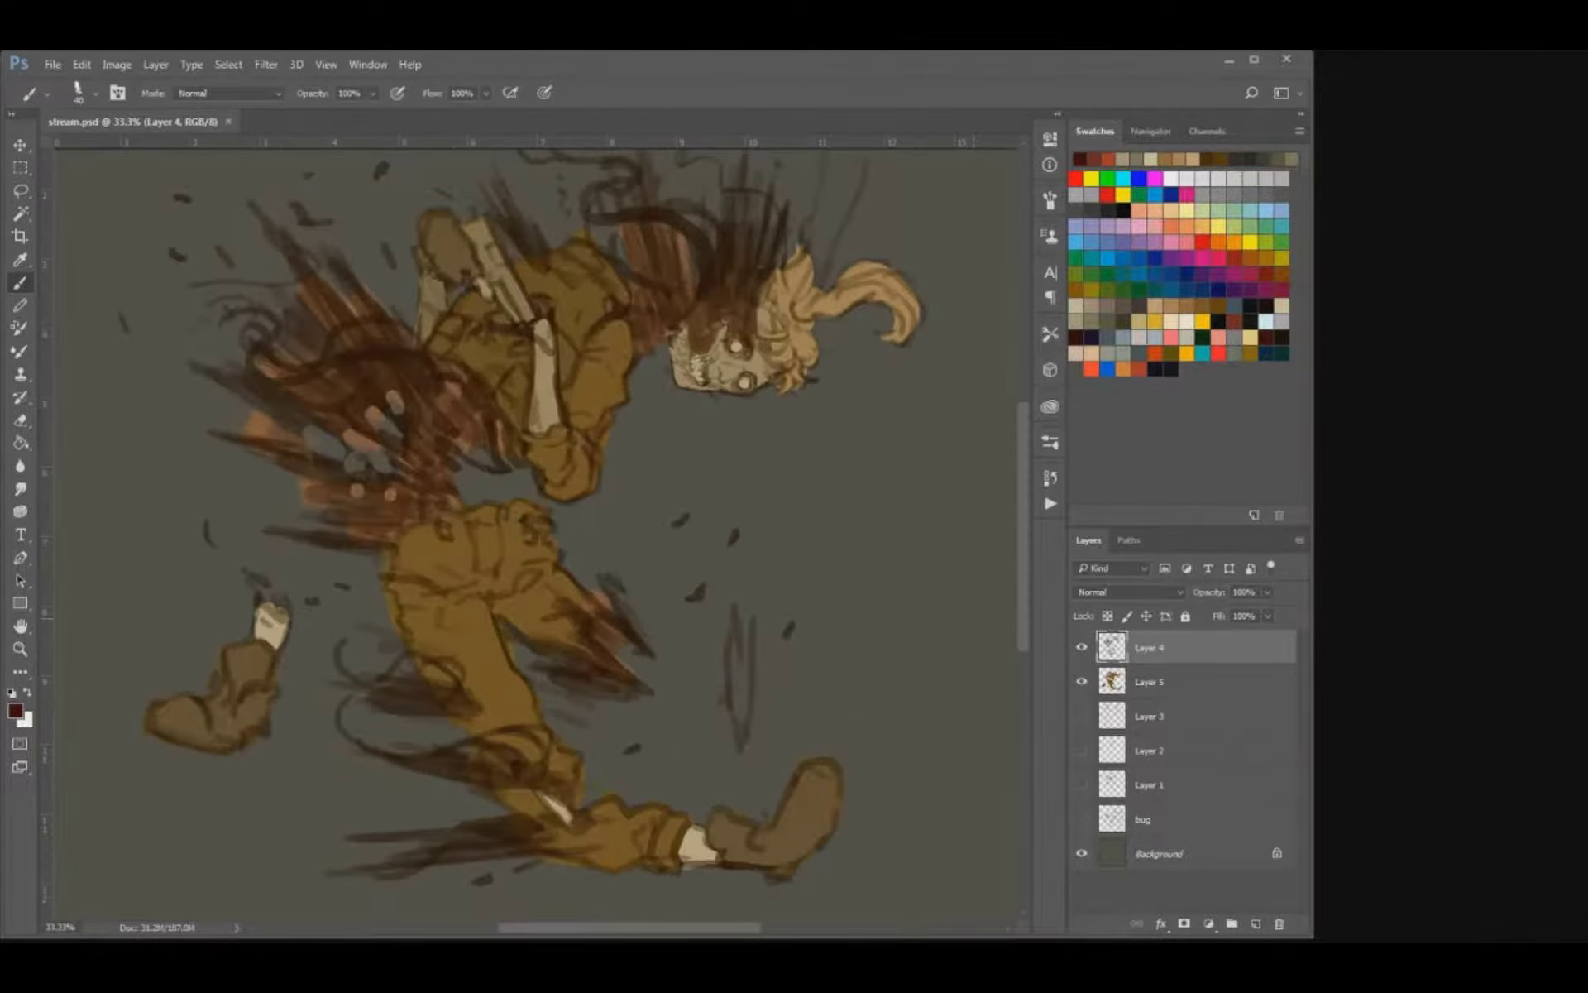
key(i)
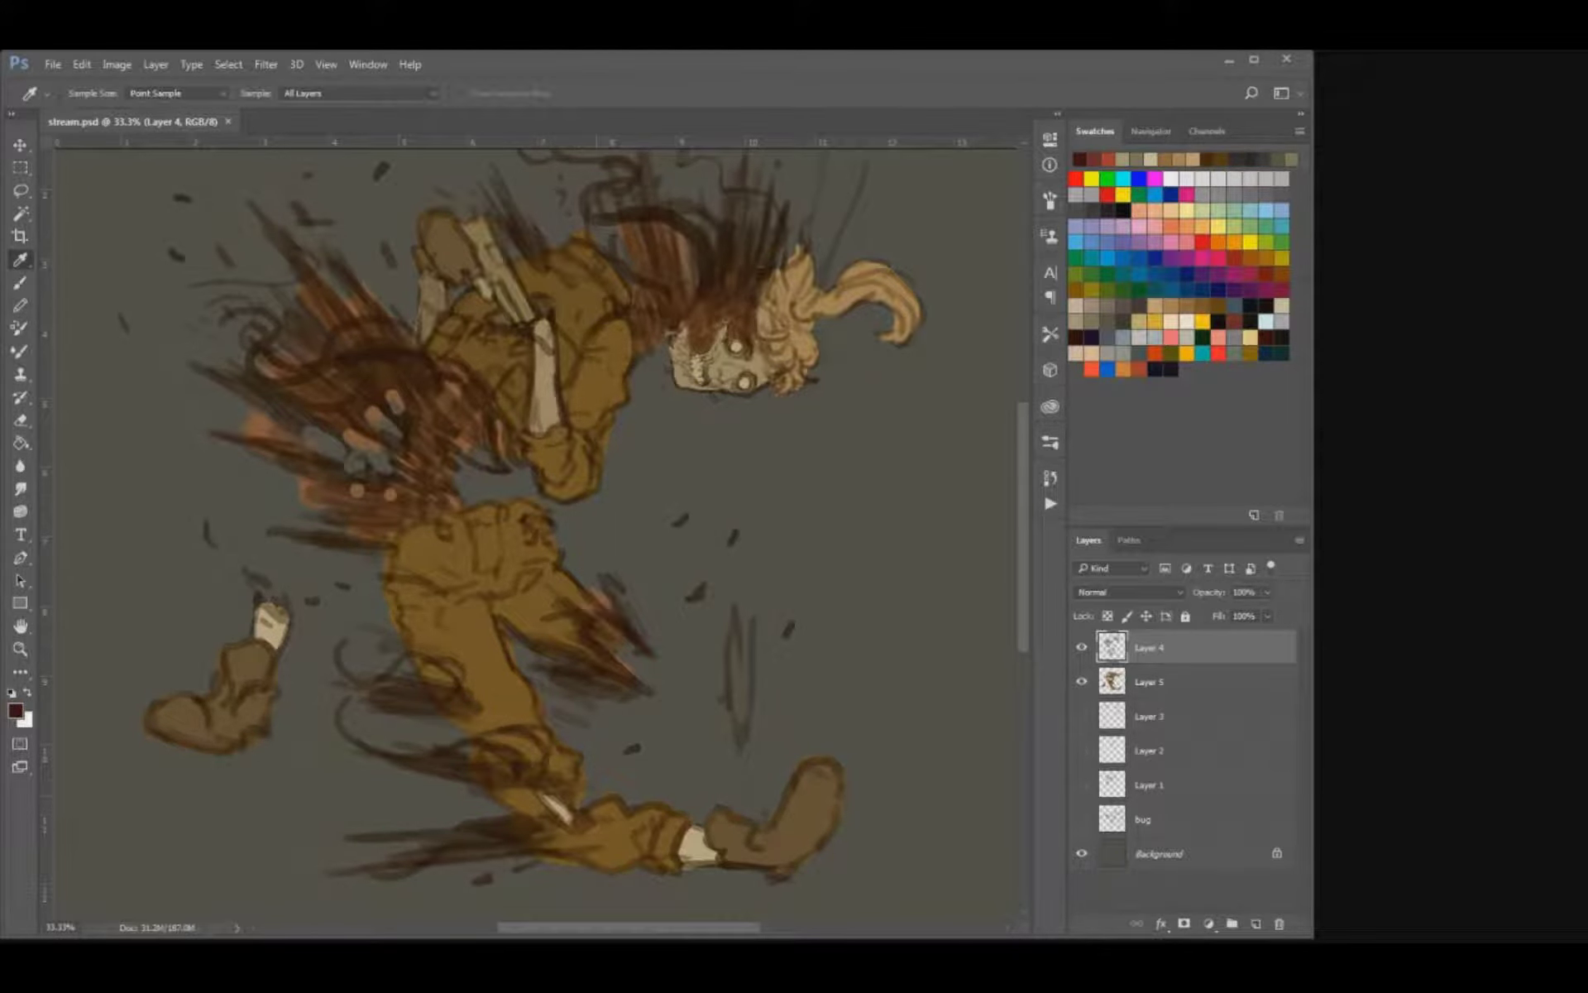
click(546, 374)
key(b)
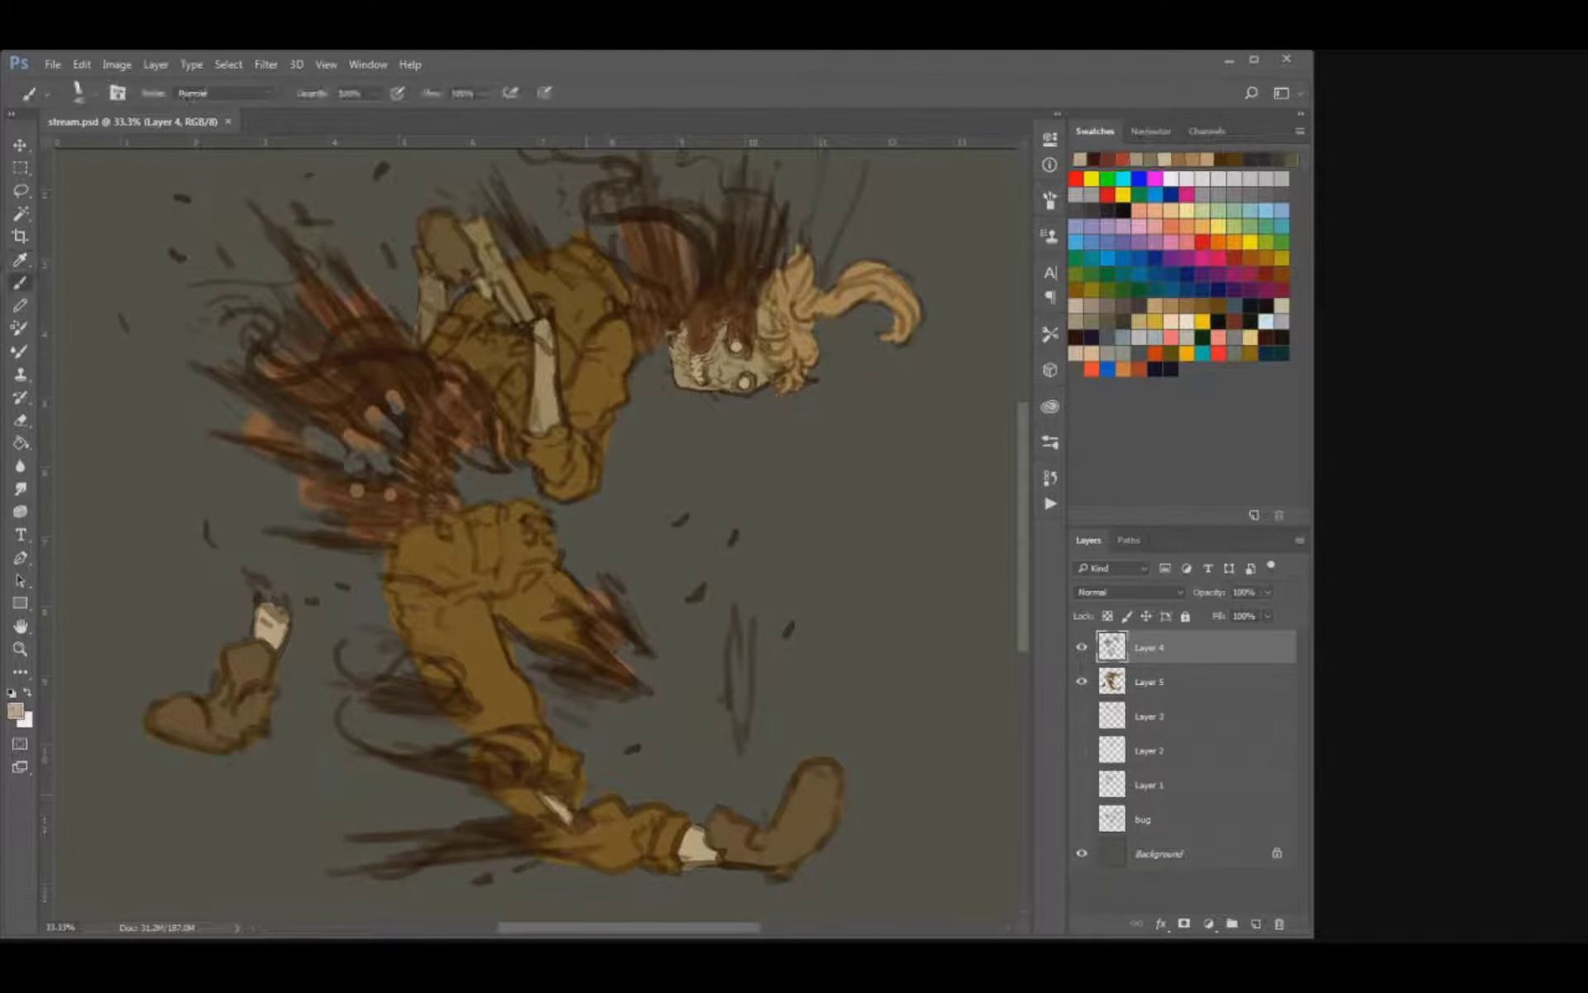
click(1149, 682)
mouse_move(733, 640)
mouse_down()
mouse_move(733, 733)
mouse_move(736, 678)
mouse_move(744, 720)
mouse_up()
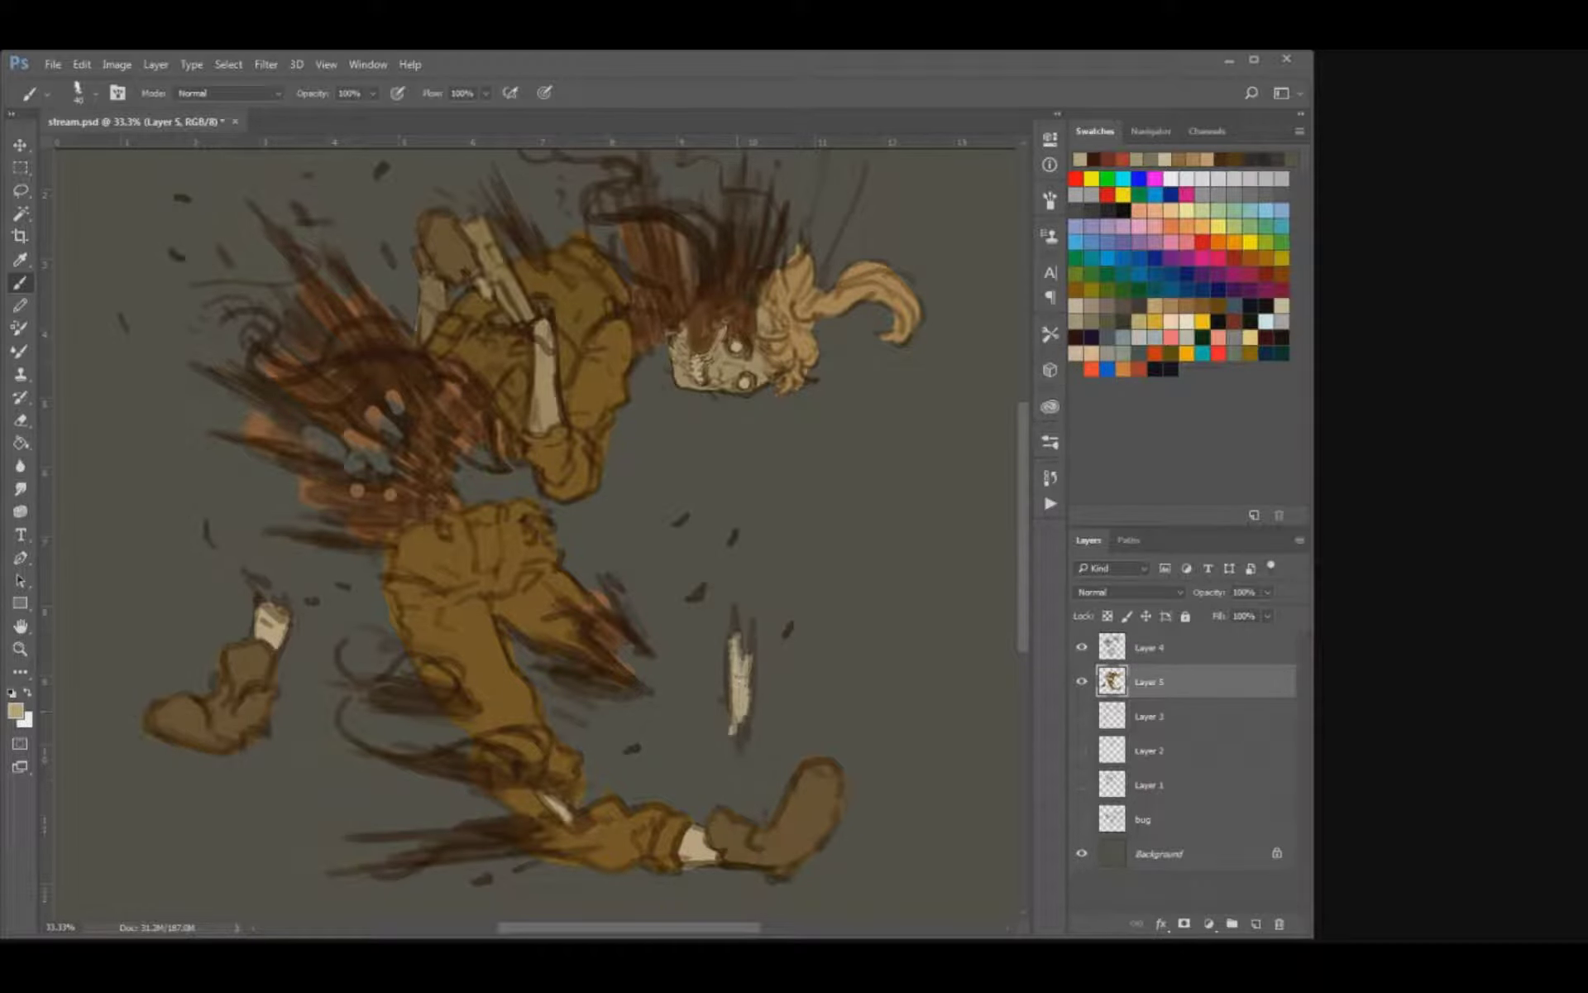
Merge the line art on Layer 4 with the flat colours on Layer 5 and try moving the merged figure.
shift+click(1150, 648)
key(ctrl+e)
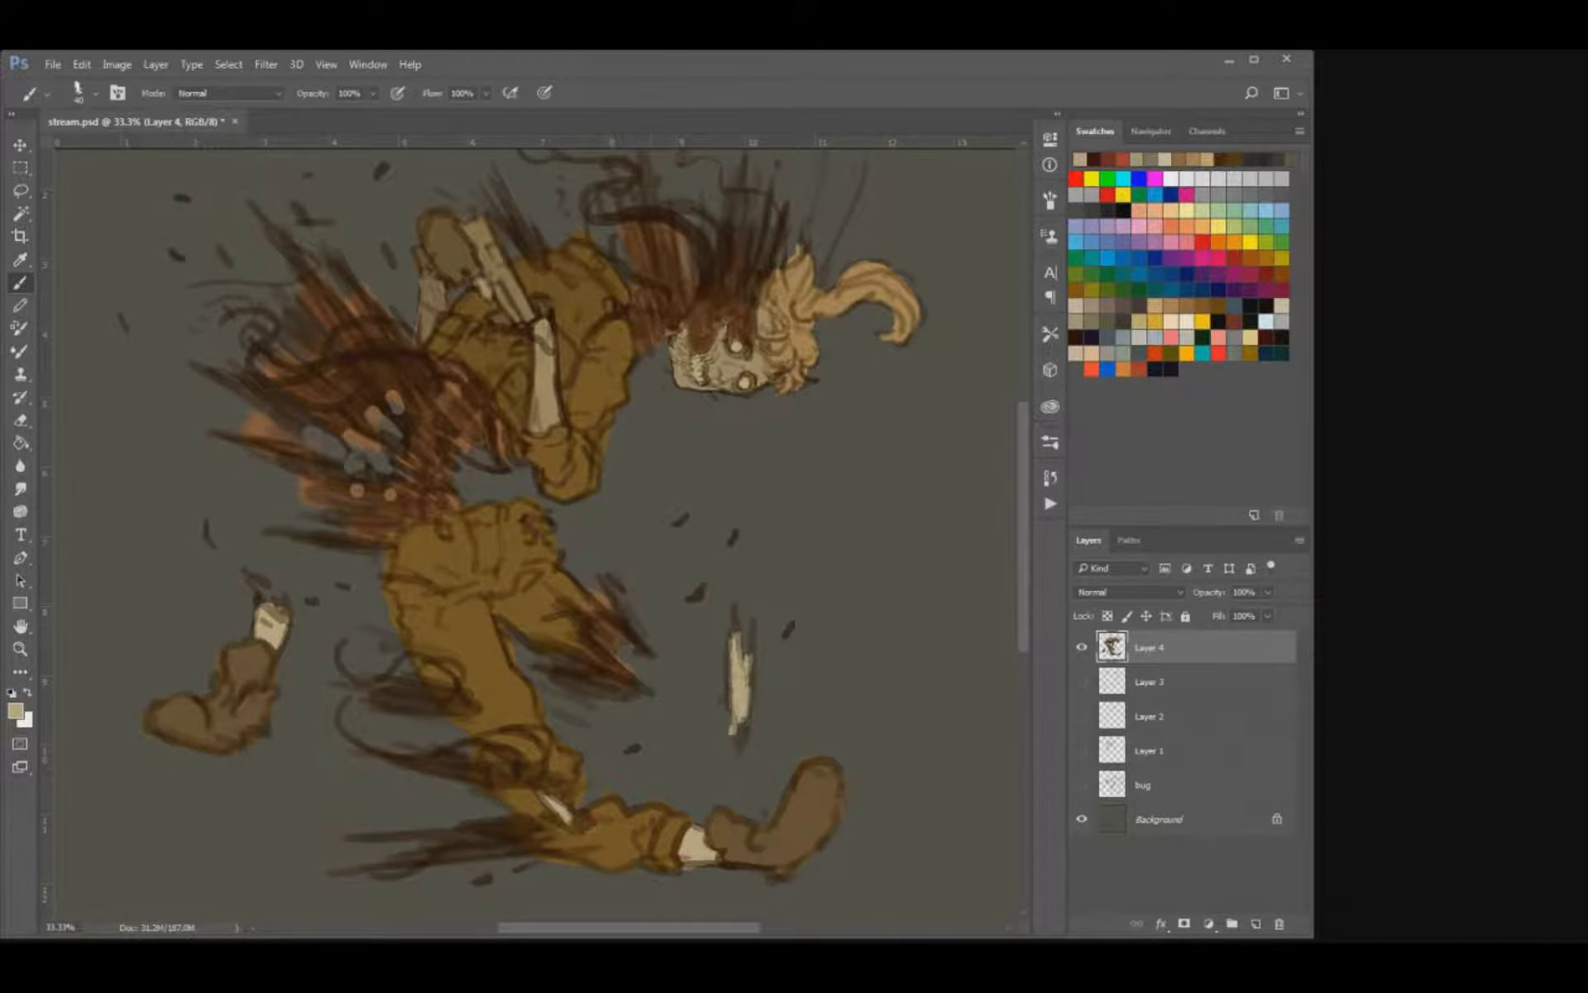
key(v)
drag(529, 546, 611, 598)
key(ctrl+z)
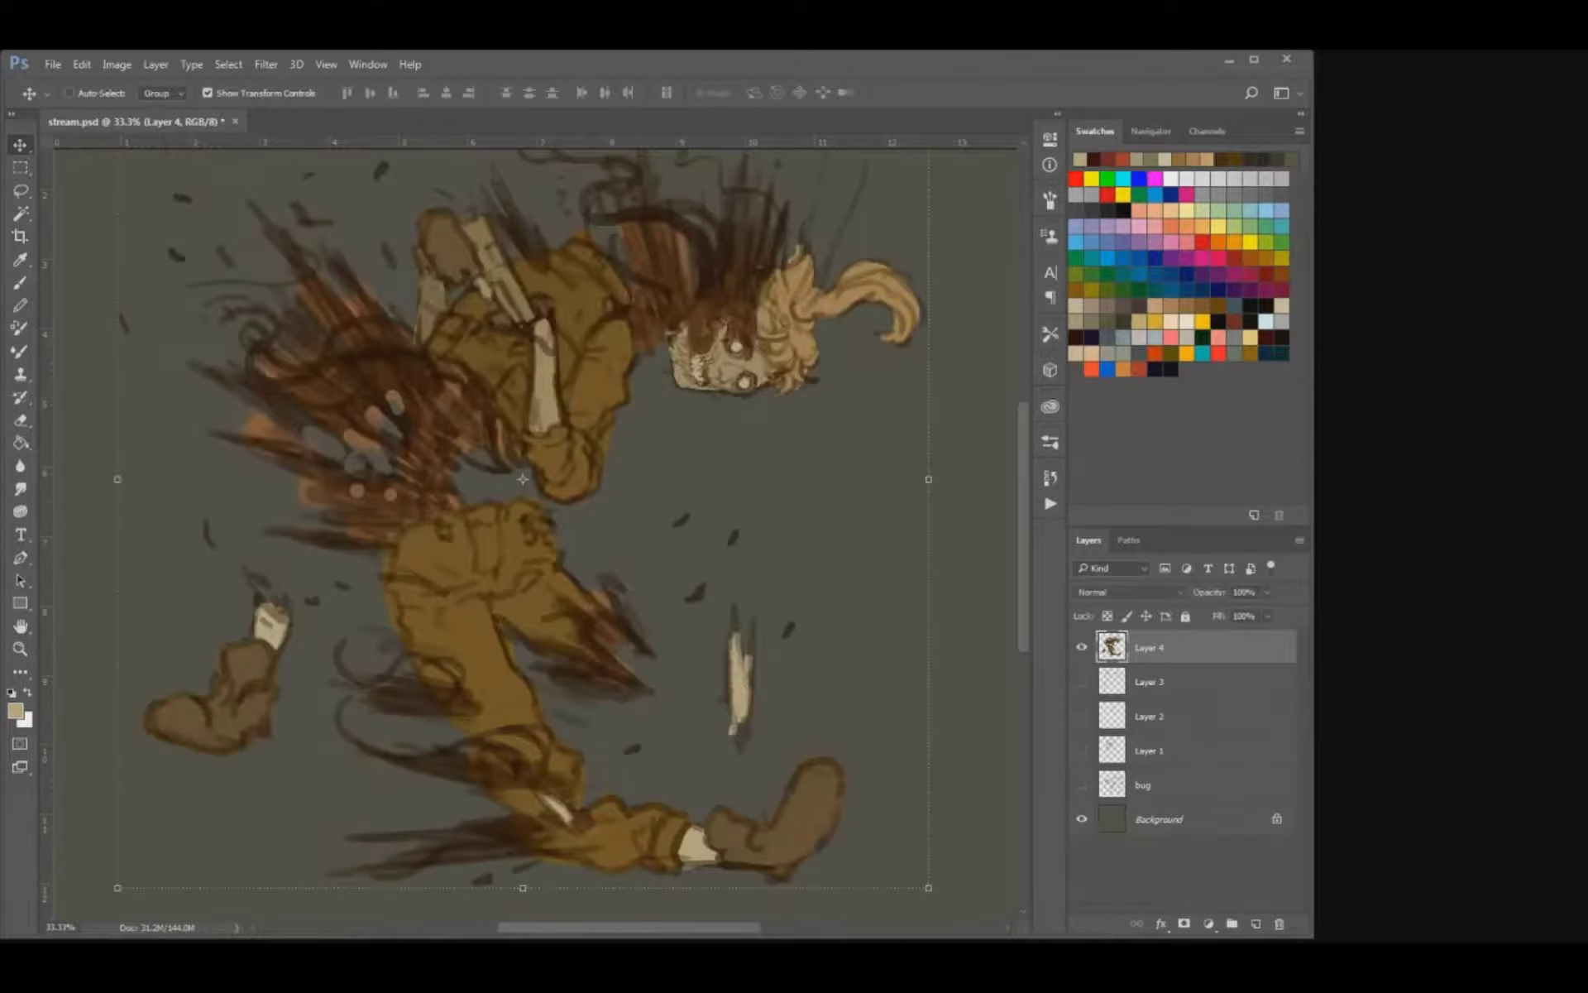
Switch to a textured brush preset, test it on the empty canvas below the skull and undo the test strokes.
key(b)
key(period)
drag(716, 350, 622, 552)
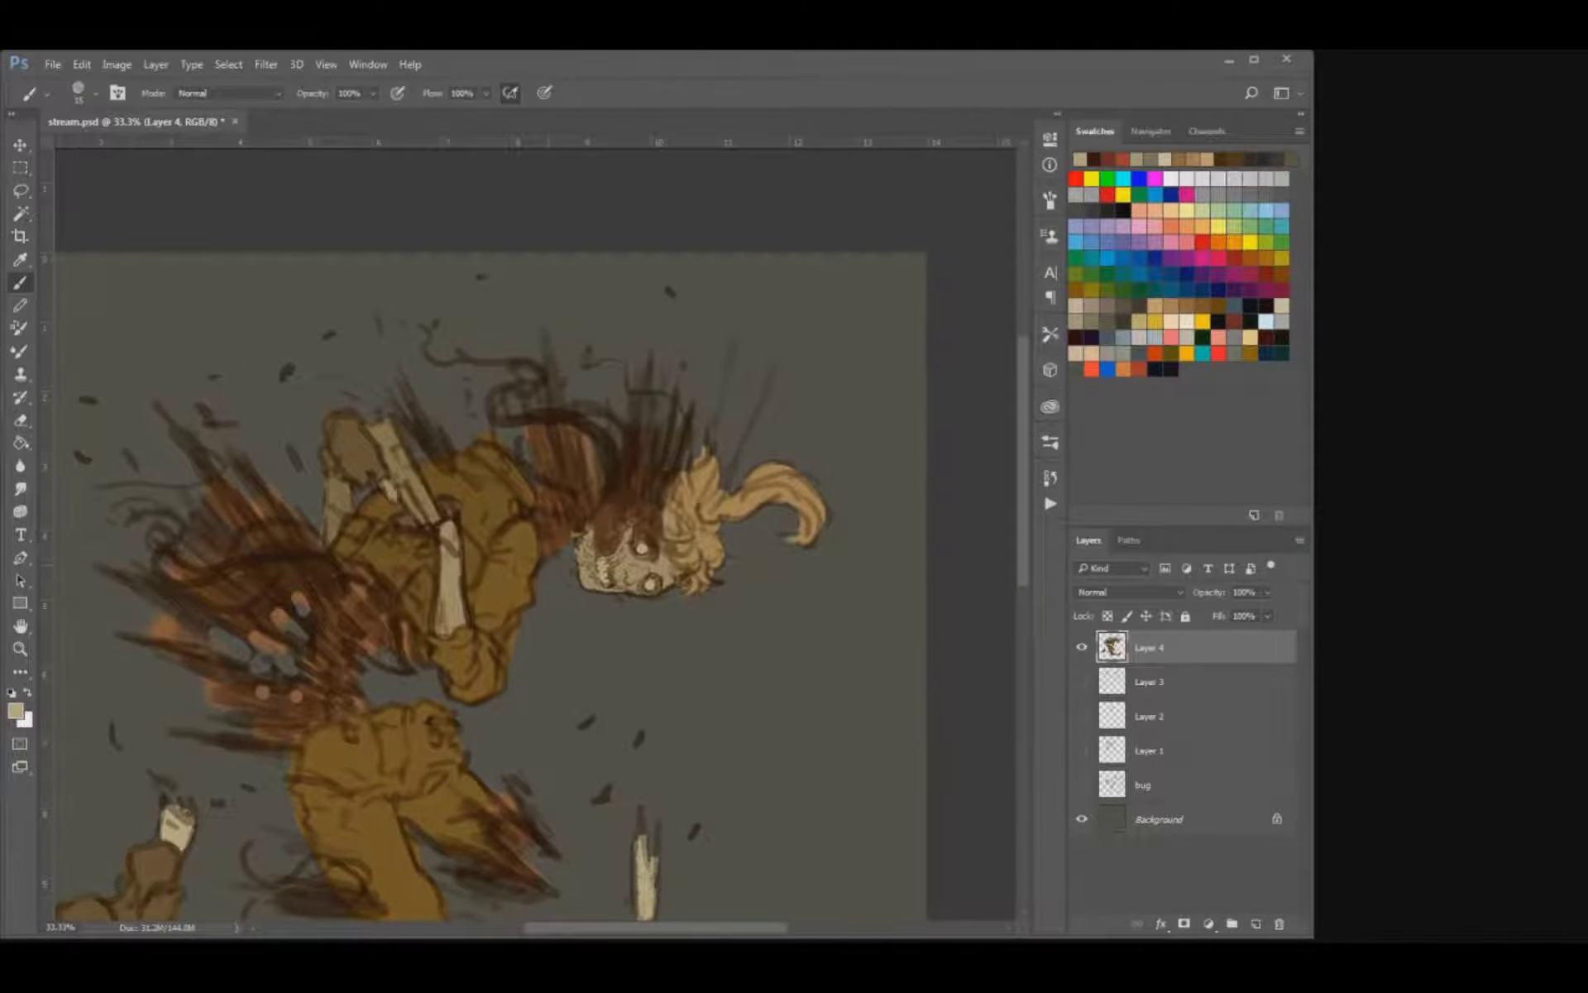
key(period)
drag(523, 693, 628, 672)
key(ctrl+z)
key(bracketright)
key(bracketright)
key(bracketright)
key(bracketright)
key(bracketright)
key(bracketright)
key(bracketright)
mouse_move(754, 692)
mouse_down()
mouse_move(736, 703)
mouse_move(803, 741)
mouse_move(774, 728)
mouse_move(761, 683)
mouse_up()
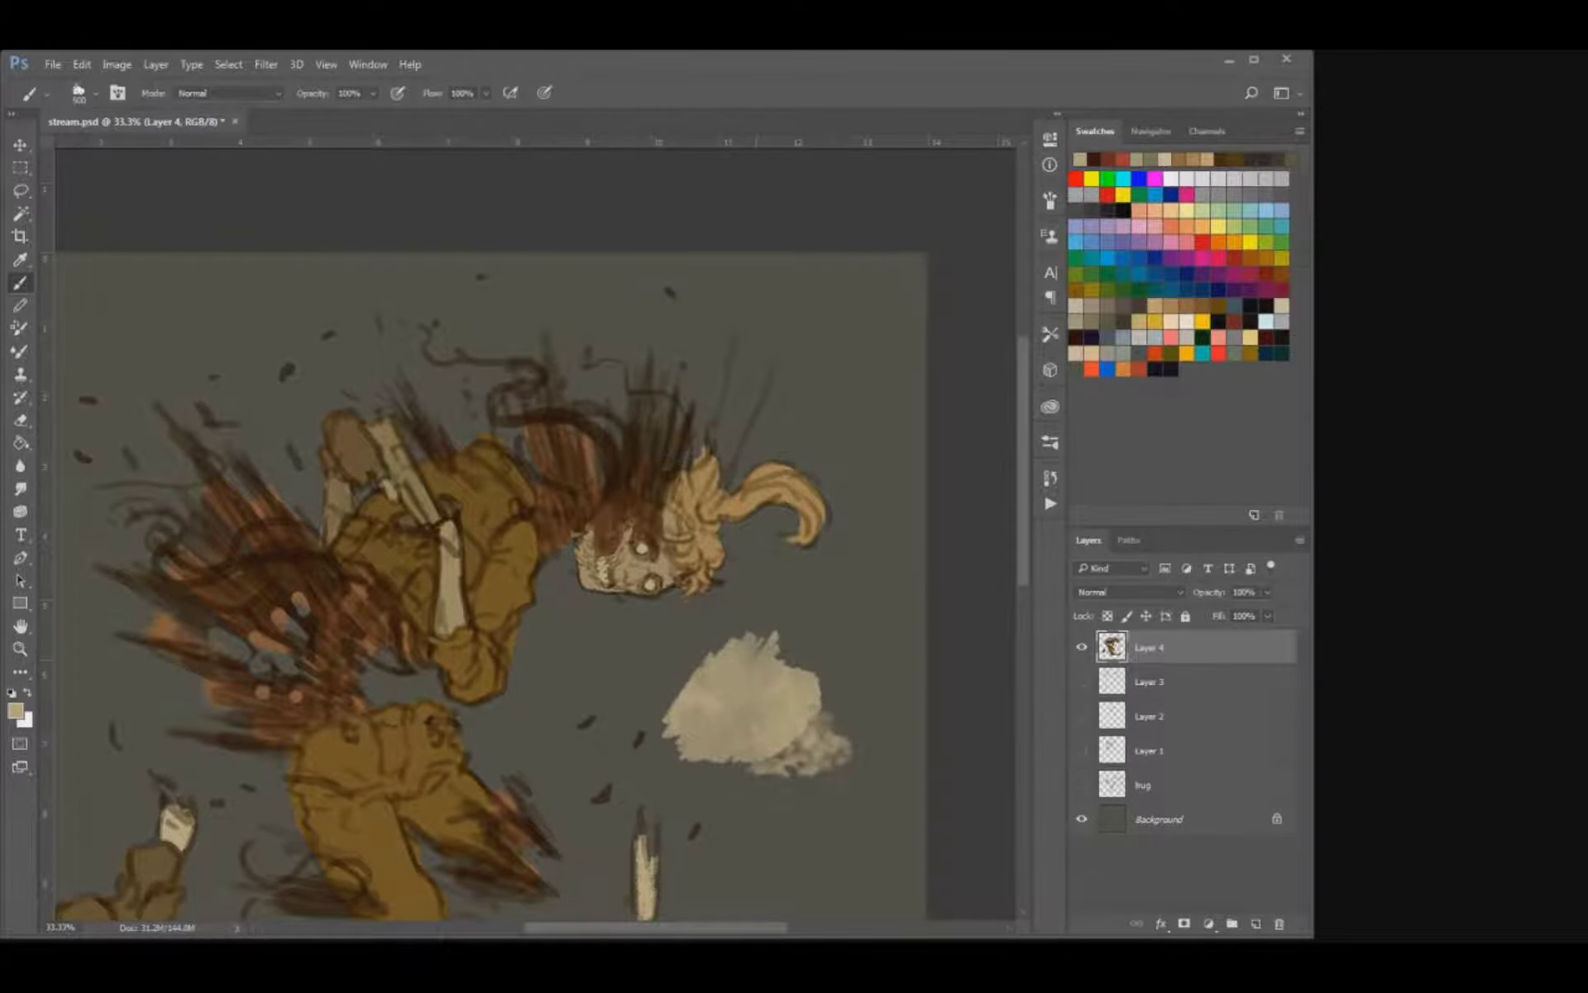
key(ctrl+z)
key(ctrl+z)
Sample a dark brown from the gore lines and darken the skull's jaw, teeth and the gore edge above them.
key(ctrl+plus)
key(ctrl+plus)
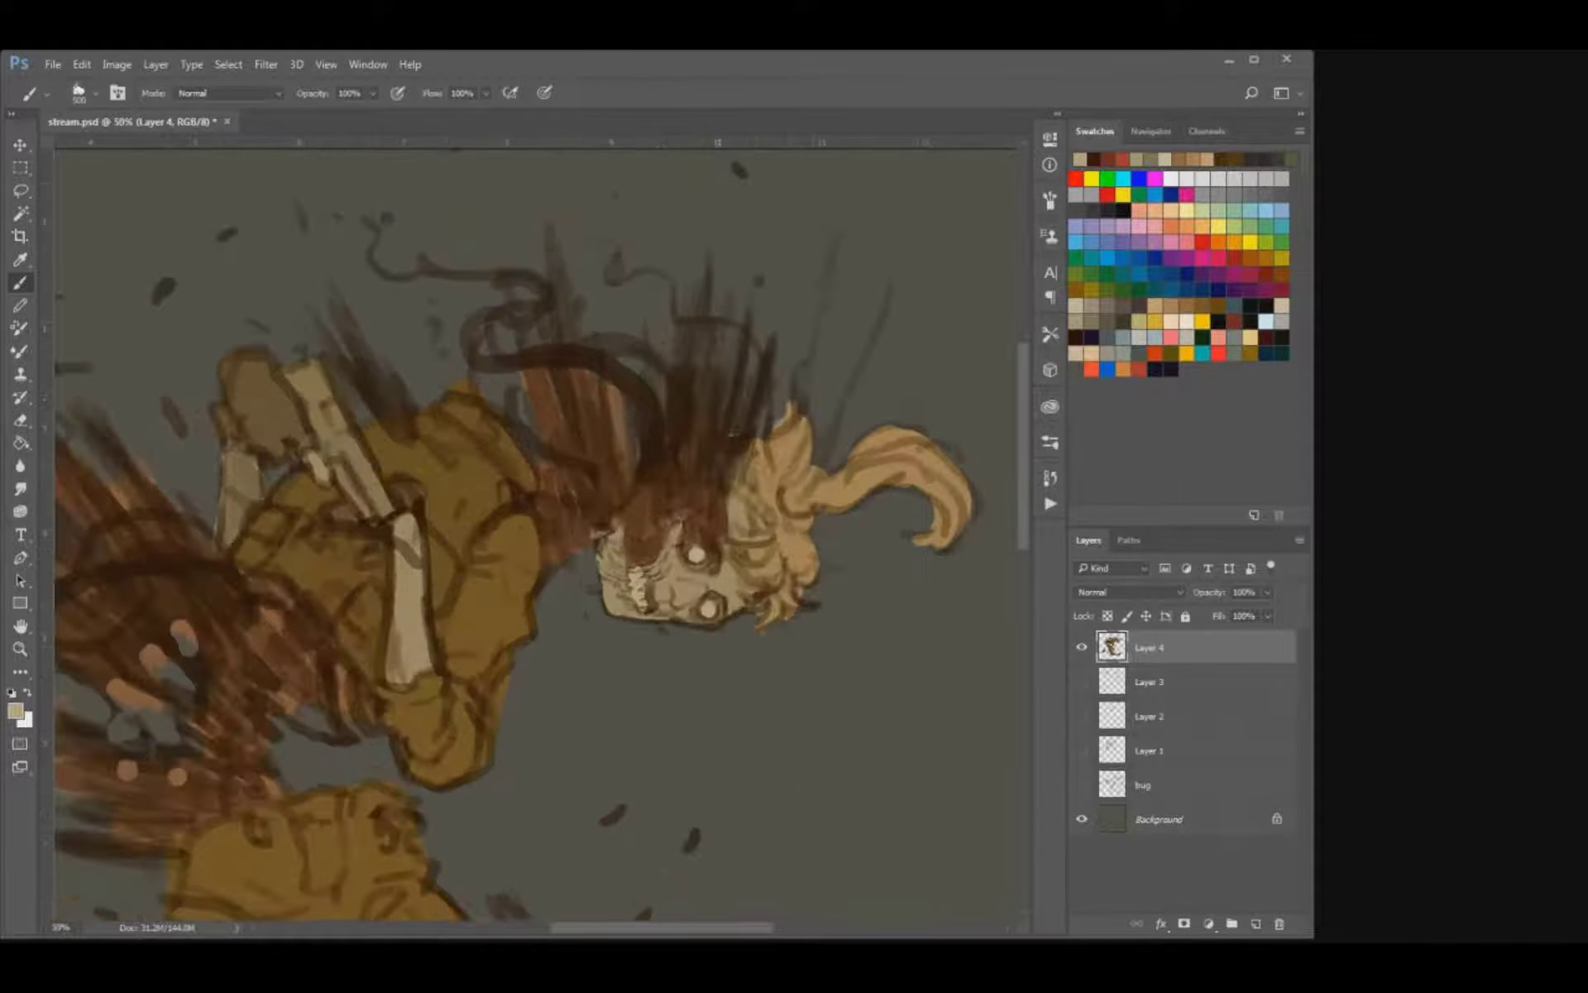
key(i)
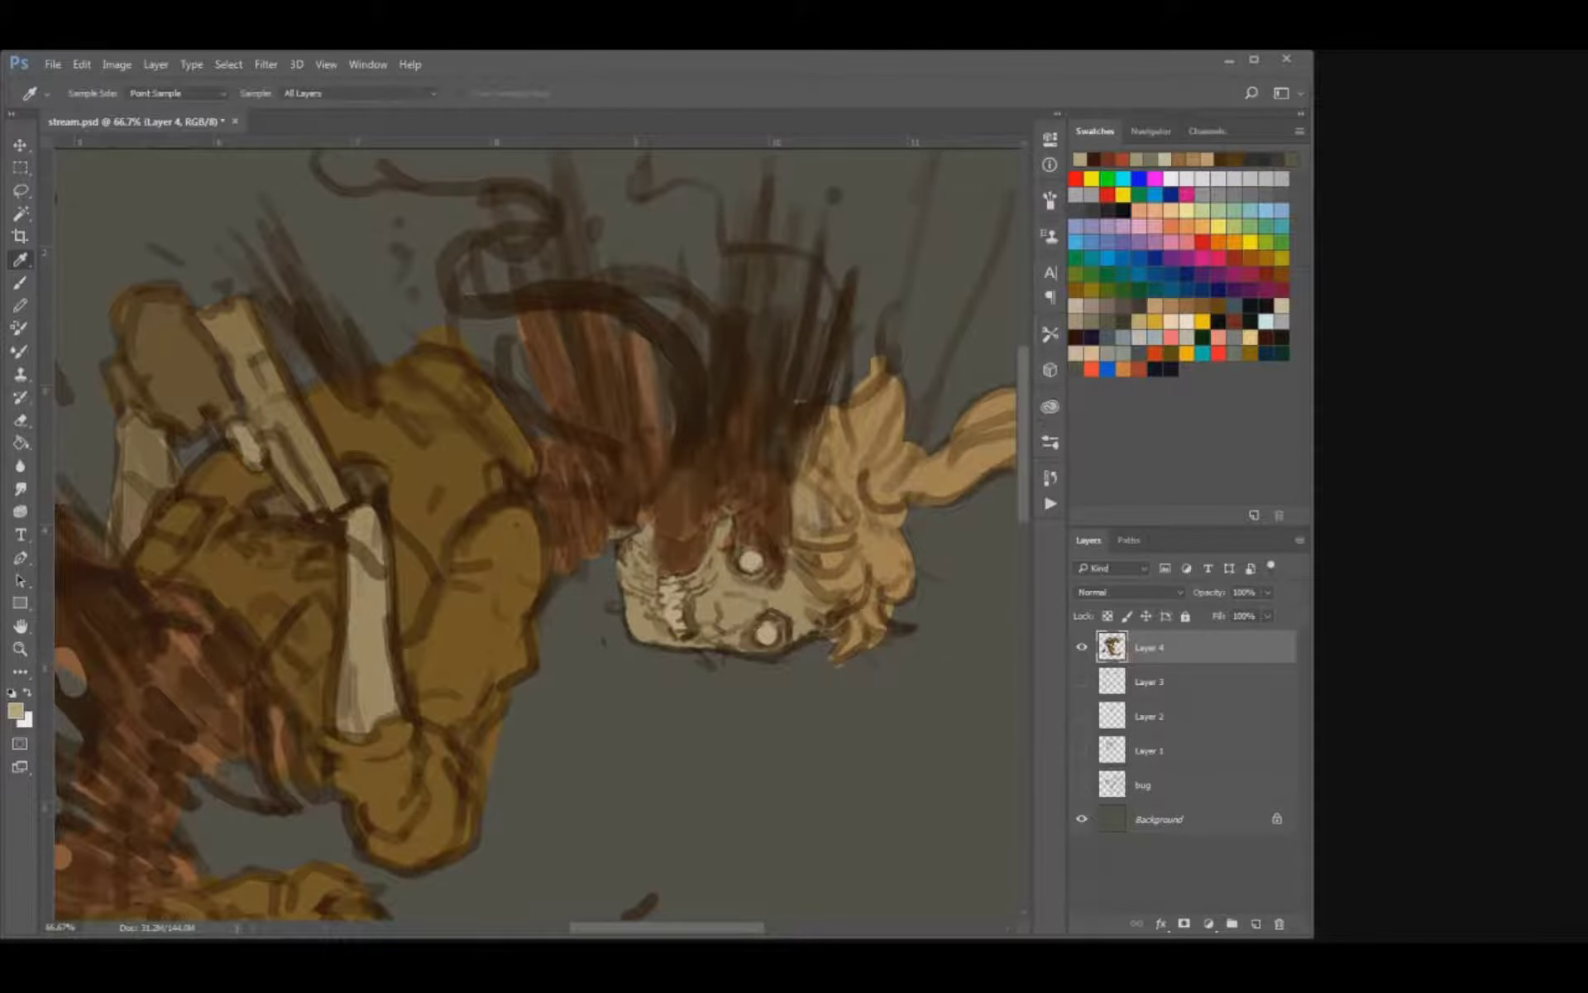
click(632, 316)
key(b)
drag(662, 397, 625, 372)
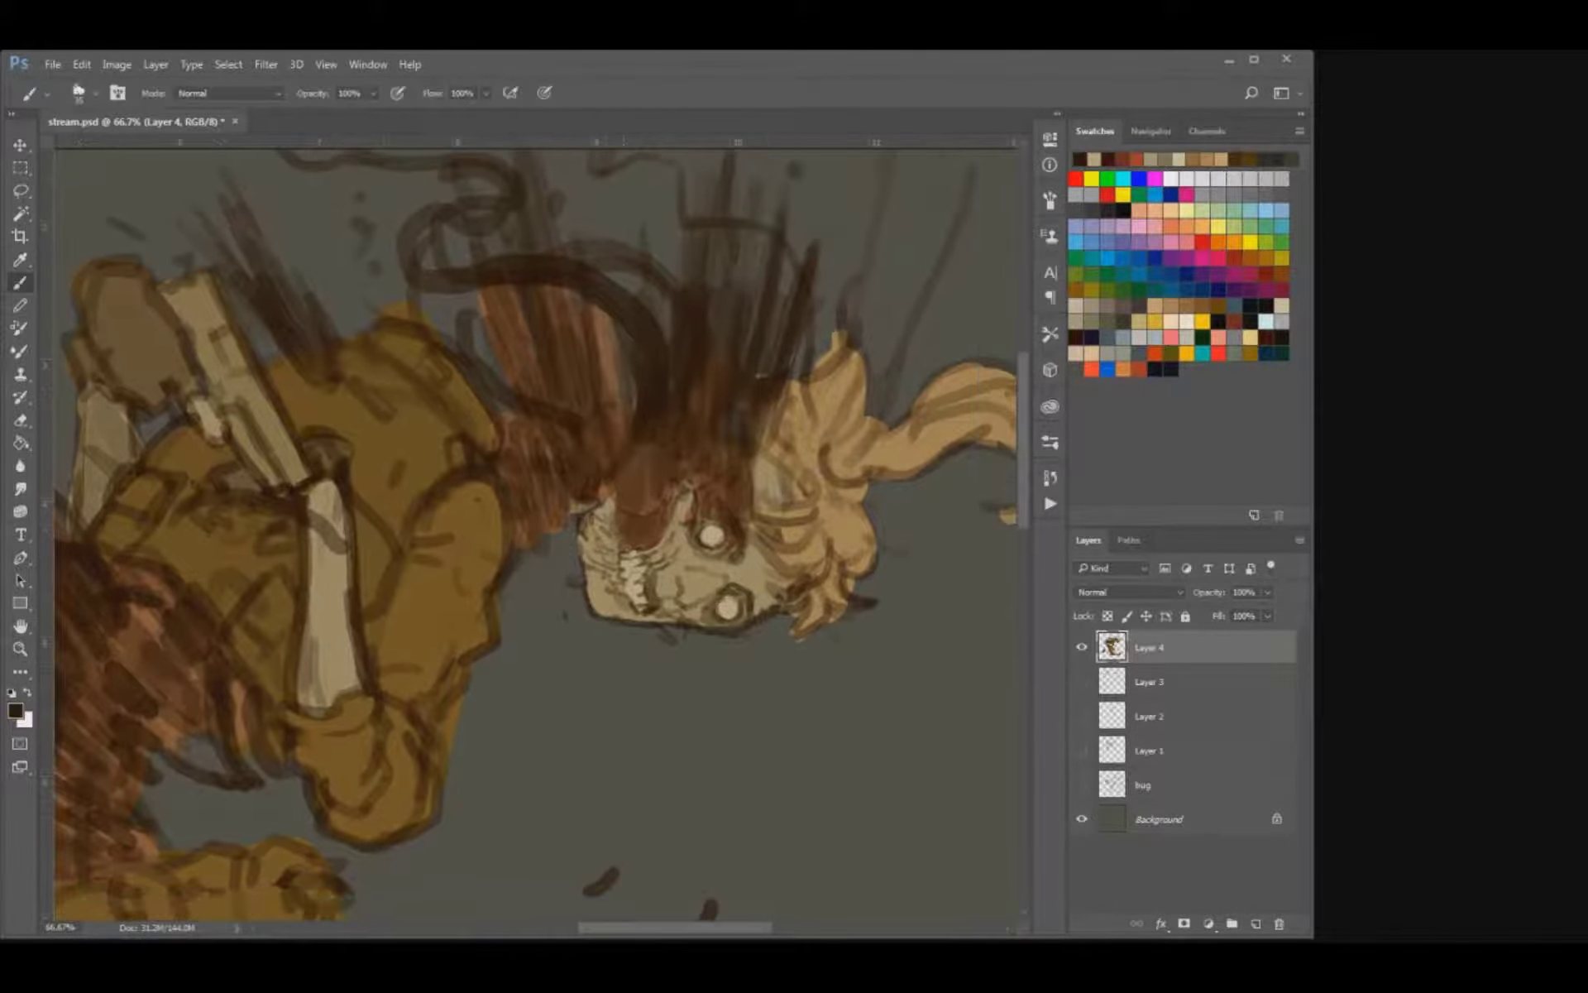
mouse_move(575, 529)
mouse_down()
mouse_move(595, 615)
mouse_move(662, 534)
mouse_move(657, 554)
mouse_move(658, 537)
mouse_move(674, 547)
mouse_move(693, 502)
mouse_move(717, 527)
mouse_move(646, 534)
mouse_up()
key(bracketleft)
Add finer dark strokes around the skull's brow, hairline and hair strands with a small brush.
key(bracketleft)
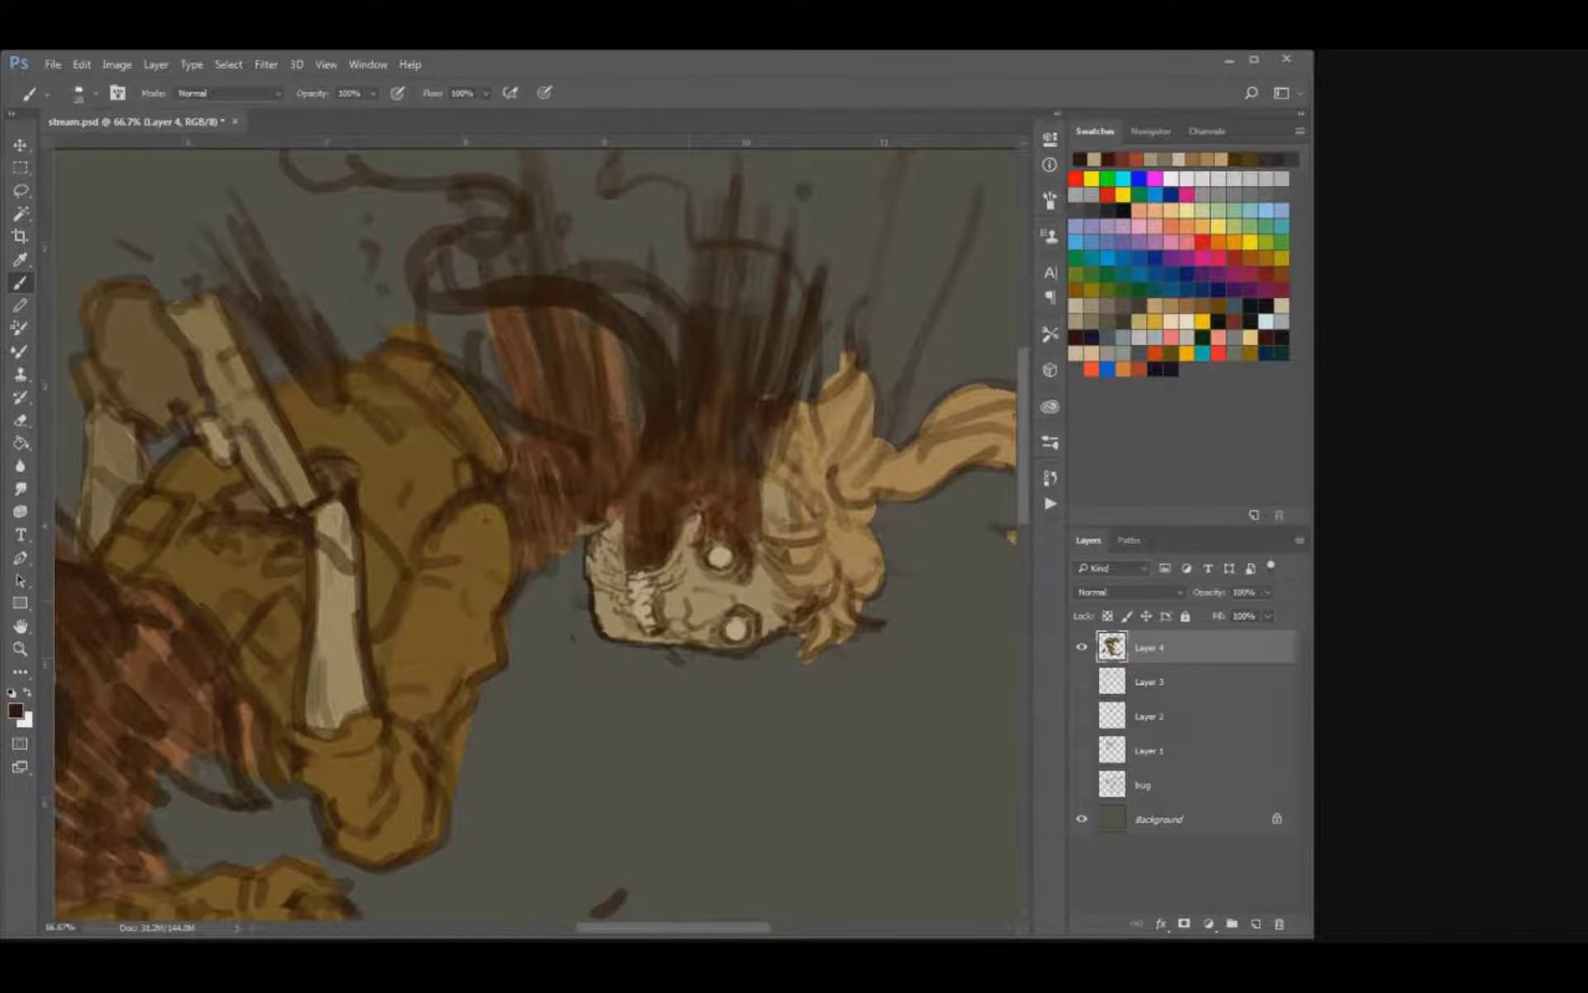
mouse_move(718, 618)
mouse_down()
mouse_move(704, 626)
mouse_move(734, 604)
mouse_move(708, 603)
mouse_move(785, 618)
mouse_move(803, 601)
mouse_up()
key(bracketleft)
mouse_move(762, 600)
mouse_down()
mouse_move(786, 616)
mouse_move(807, 595)
mouse_move(776, 525)
mouse_move(787, 470)
mouse_up()
key(bracketright)
mouse_move(784, 501)
mouse_down()
mouse_move(809, 419)
mouse_move(925, 373)
mouse_move(1000, 407)
mouse_up()
drag(750, 473, 744, 451)
Sample the coat's brown and paint over the sketch lines along the front sleeve's shoulder with a larger brush.
alt+click(648, 535)
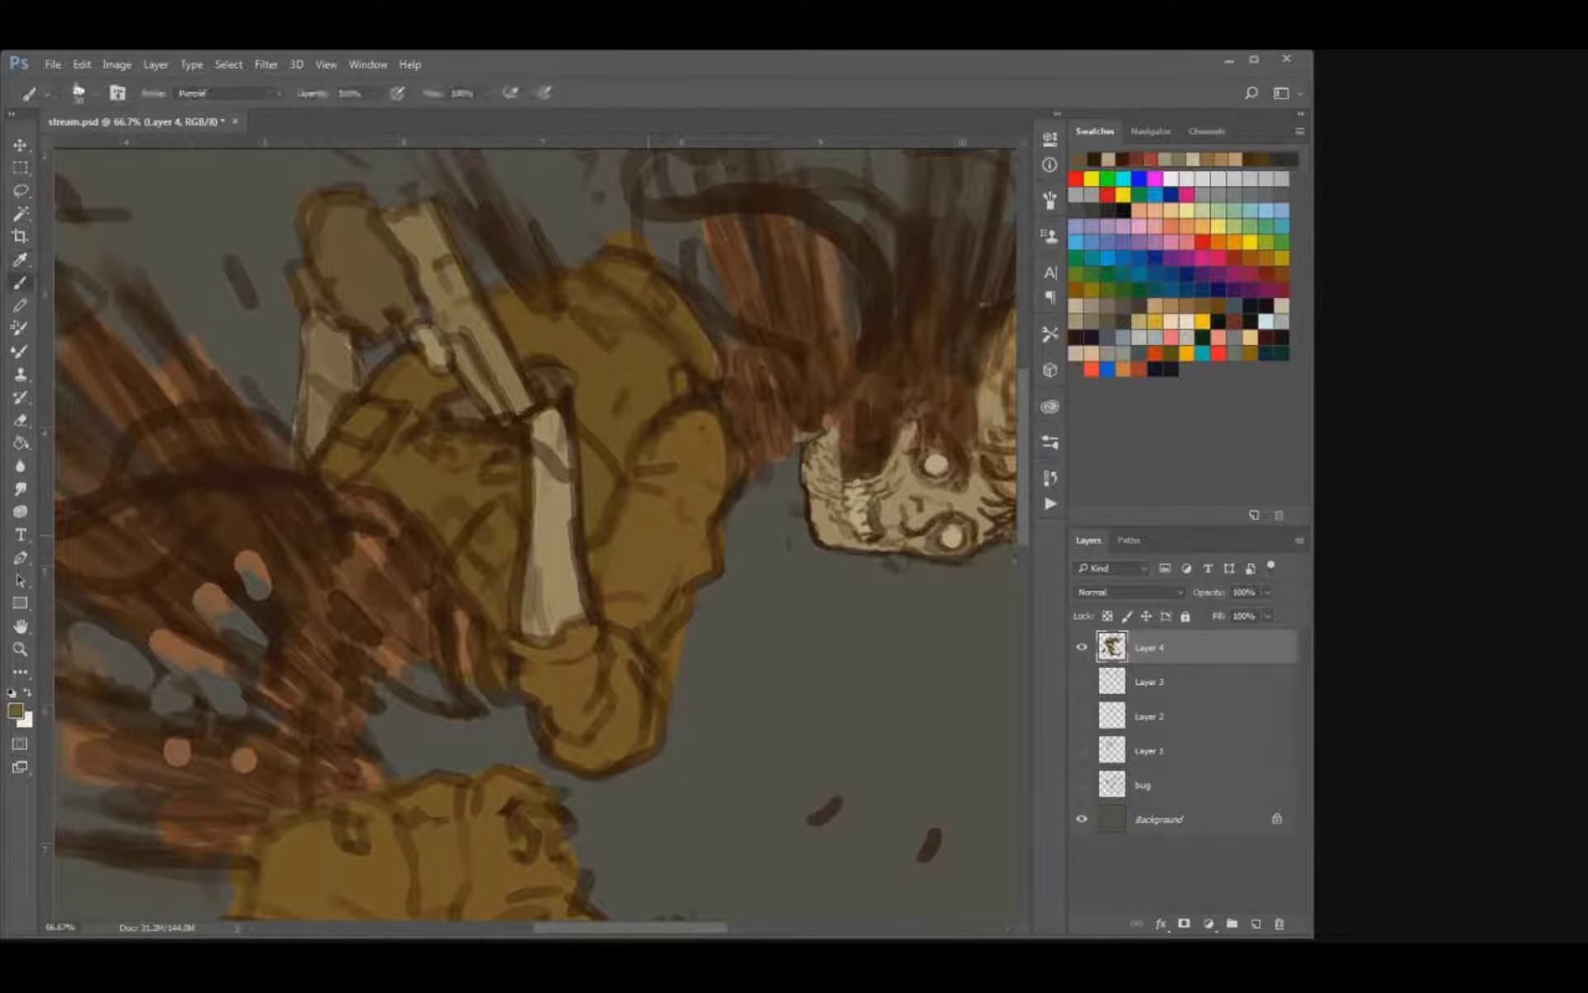
key(bracketright)
key(bracketright)
key(bracketright)
mouse_move(717, 430)
mouse_down()
mouse_move(718, 507)
mouse_move(703, 417)
mouse_up()
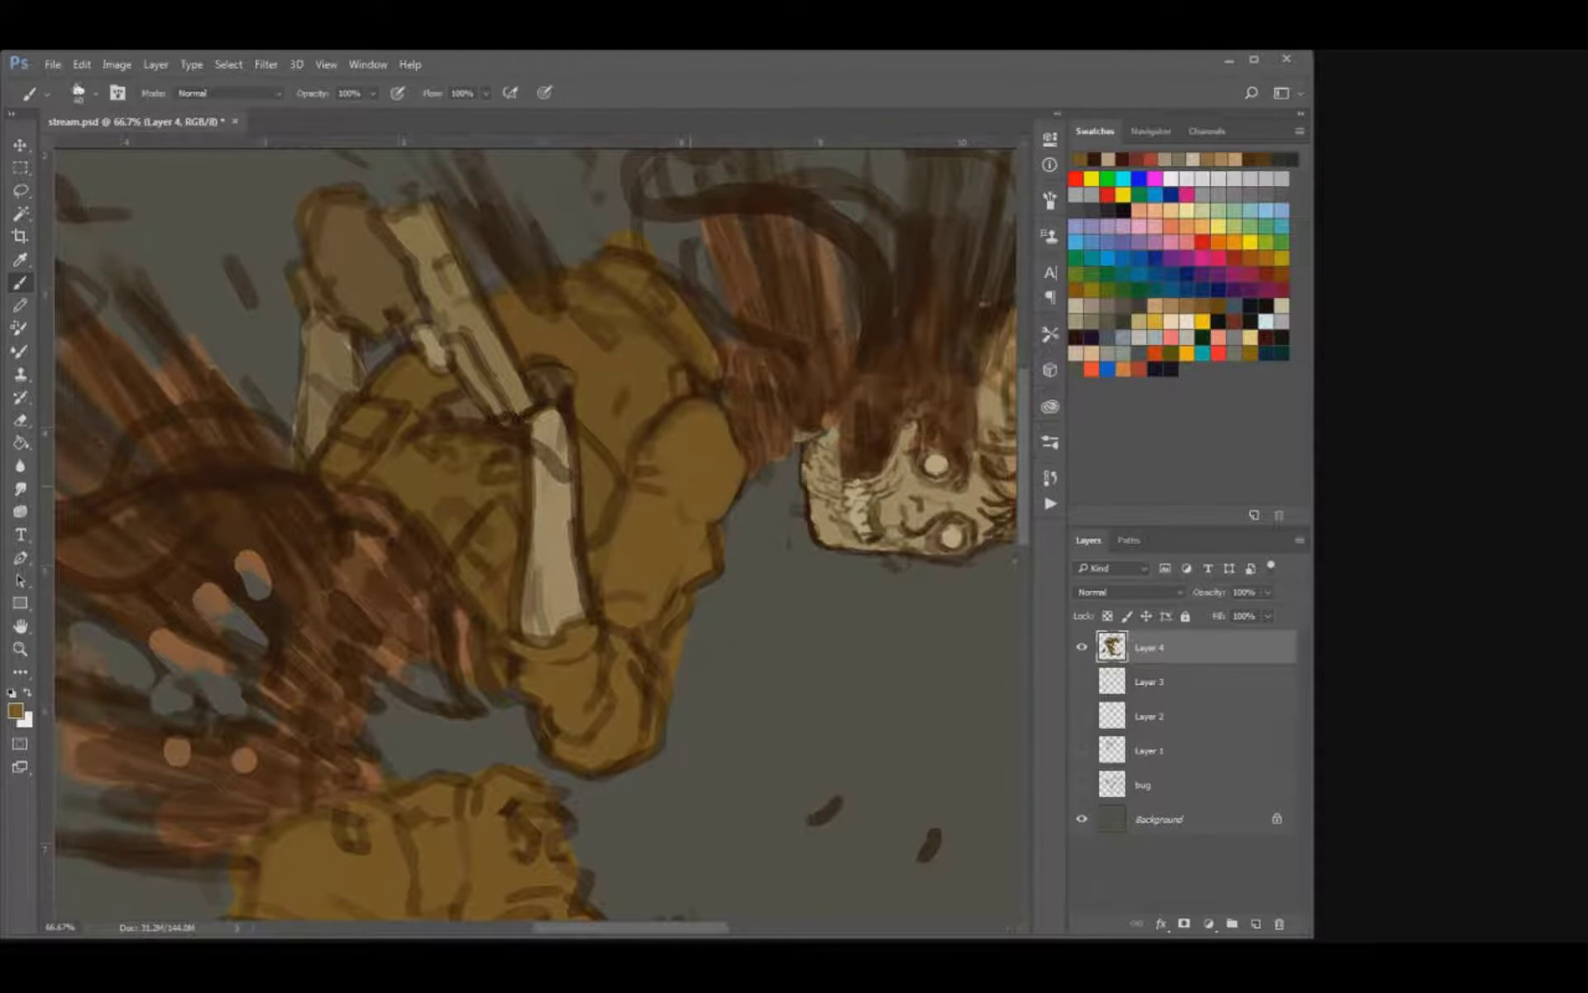
drag(716, 521, 710, 576)
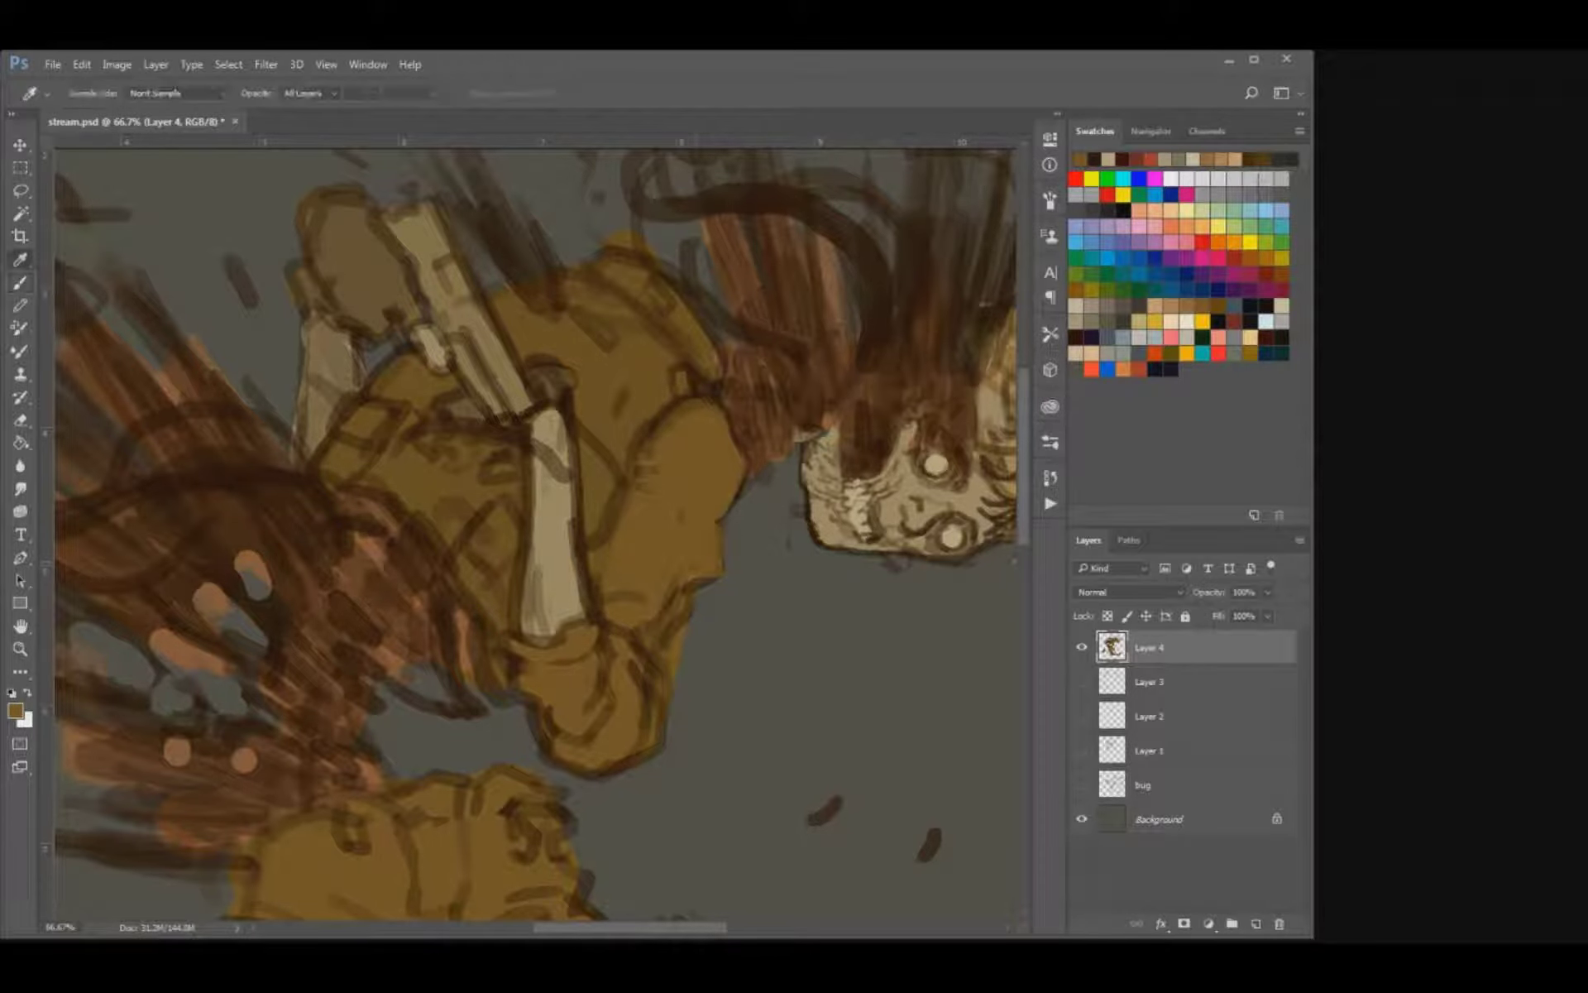
Sample a darker brown, paint the fold shadows on the front sleeve and save the document.
alt+click(622, 486)
mouse_move(668, 501)
mouse_down()
mouse_move(624, 516)
mouse_move(676, 519)
mouse_move(692, 553)
mouse_up()
mouse_move(653, 581)
mouse_down()
mouse_move(702, 576)
mouse_move(662, 597)
mouse_move(661, 570)
mouse_up()
key(bracketleft)
mouse_move(706, 518)
mouse_down()
mouse_move(725, 501)
mouse_move(641, 567)
mouse_move(671, 555)
mouse_up()
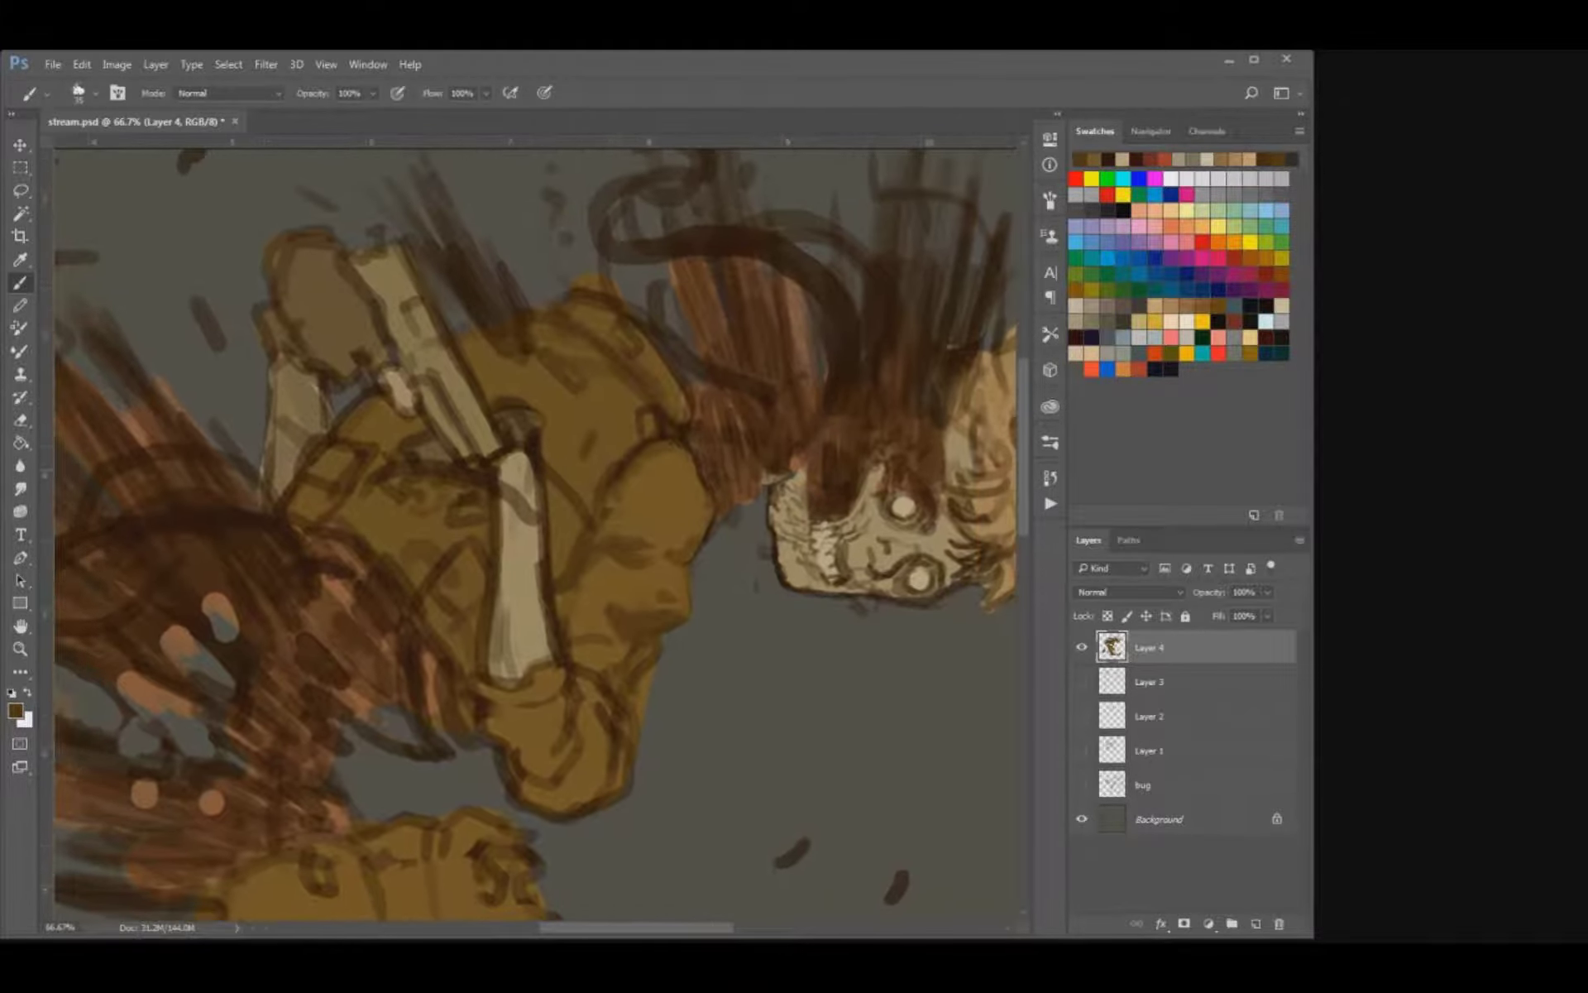
key(ctrl+s)
key(ctrl+minus)
key(ctrl+minus)
key(ctrl+minus)
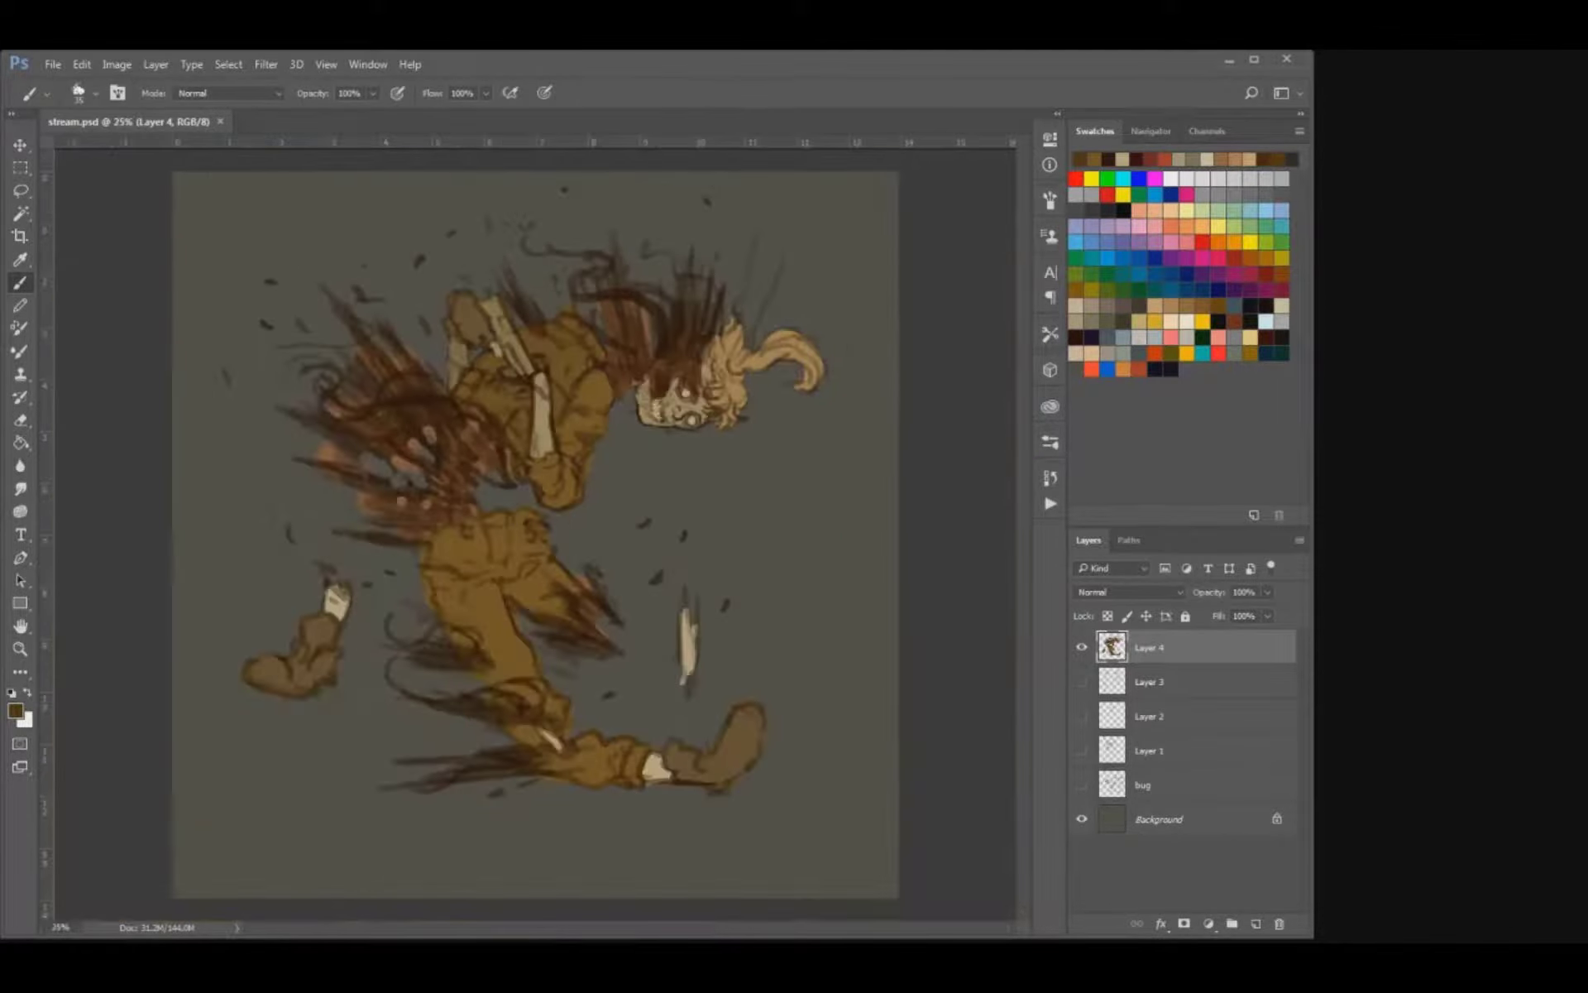
Shade the rounded lower end of the front sleeve with dark brown folds and contour strokes.
key(ctrl+plus)
key(ctrl+plus)
mouse_move(634, 397)
mouse_down()
mouse_move(648, 539)
mouse_move(631, 607)
mouse_move(566, 616)
mouse_up()
drag(617, 548, 616, 600)
mouse_move(608, 528)
mouse_down()
mouse_move(551, 574)
mouse_move(560, 593)
mouse_up()
alt+click(574, 546)
mouse_move(585, 580)
mouse_down()
mouse_move(598, 550)
mouse_move(603, 578)
mouse_move(560, 593)
mouse_move(623, 580)
mouse_move(603, 605)
mouse_move(624, 608)
mouse_up()
alt+click(601, 532)
key(bracketright)
key(bracketright)
key(bracketright)
key(bracketright)
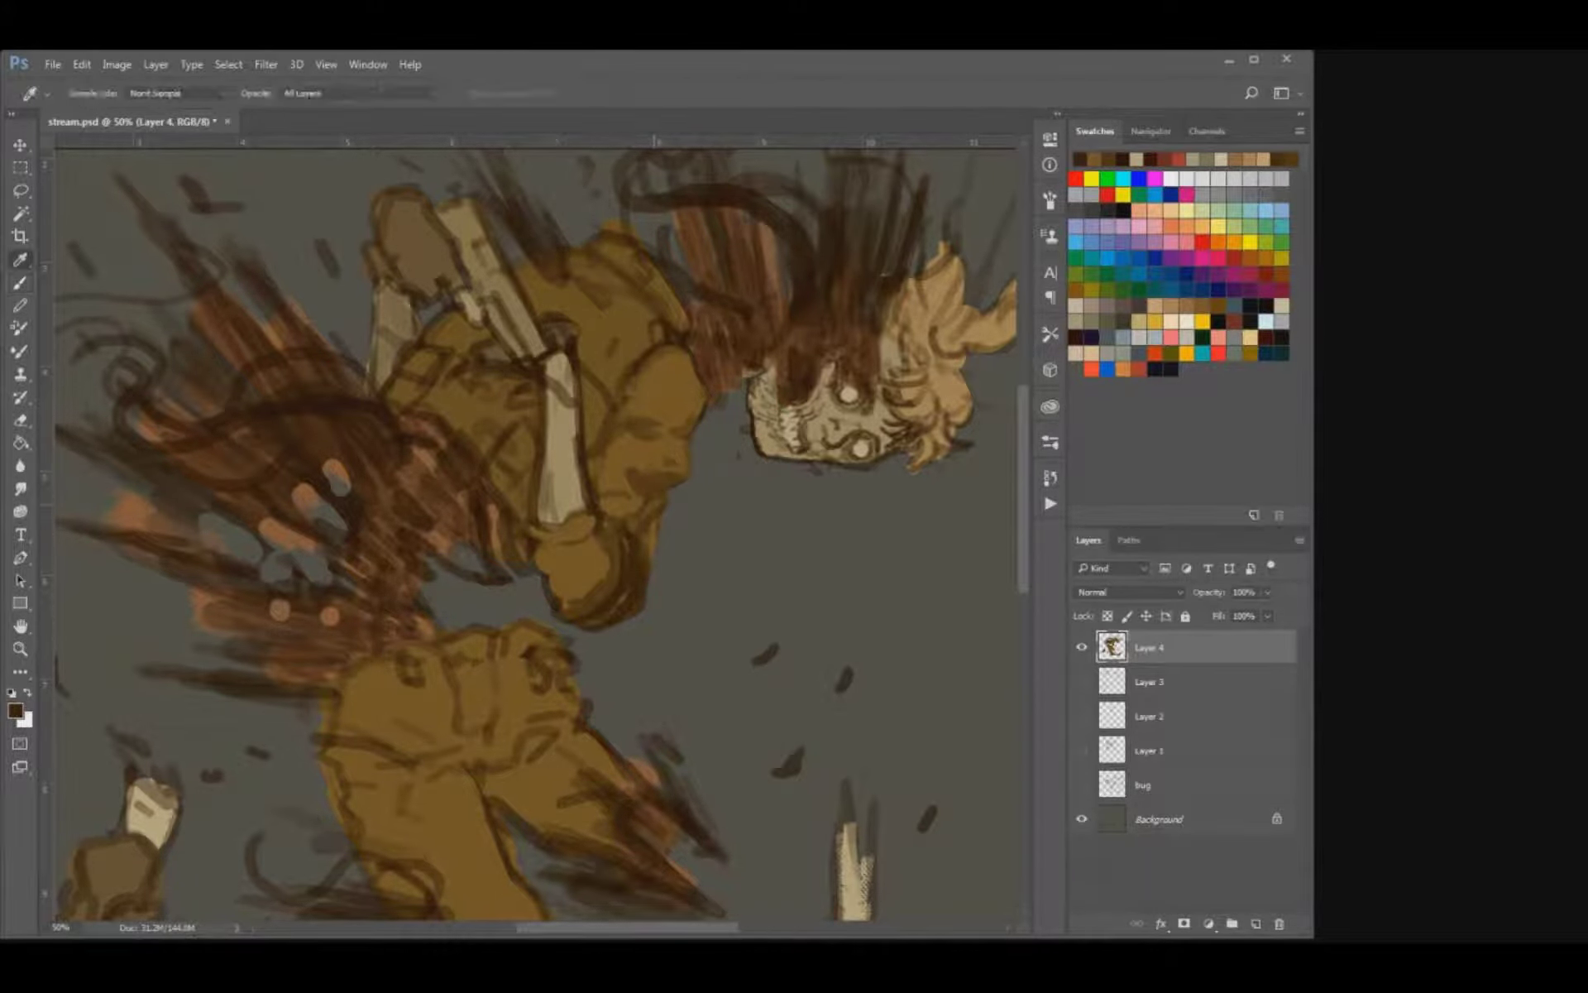
Sample the shaded sleeve's brown and refine the folds along its outer edge and around the cuff.
alt+click(639, 530)
key(bracketleft)
key(bracketleft)
drag(659, 496, 654, 504)
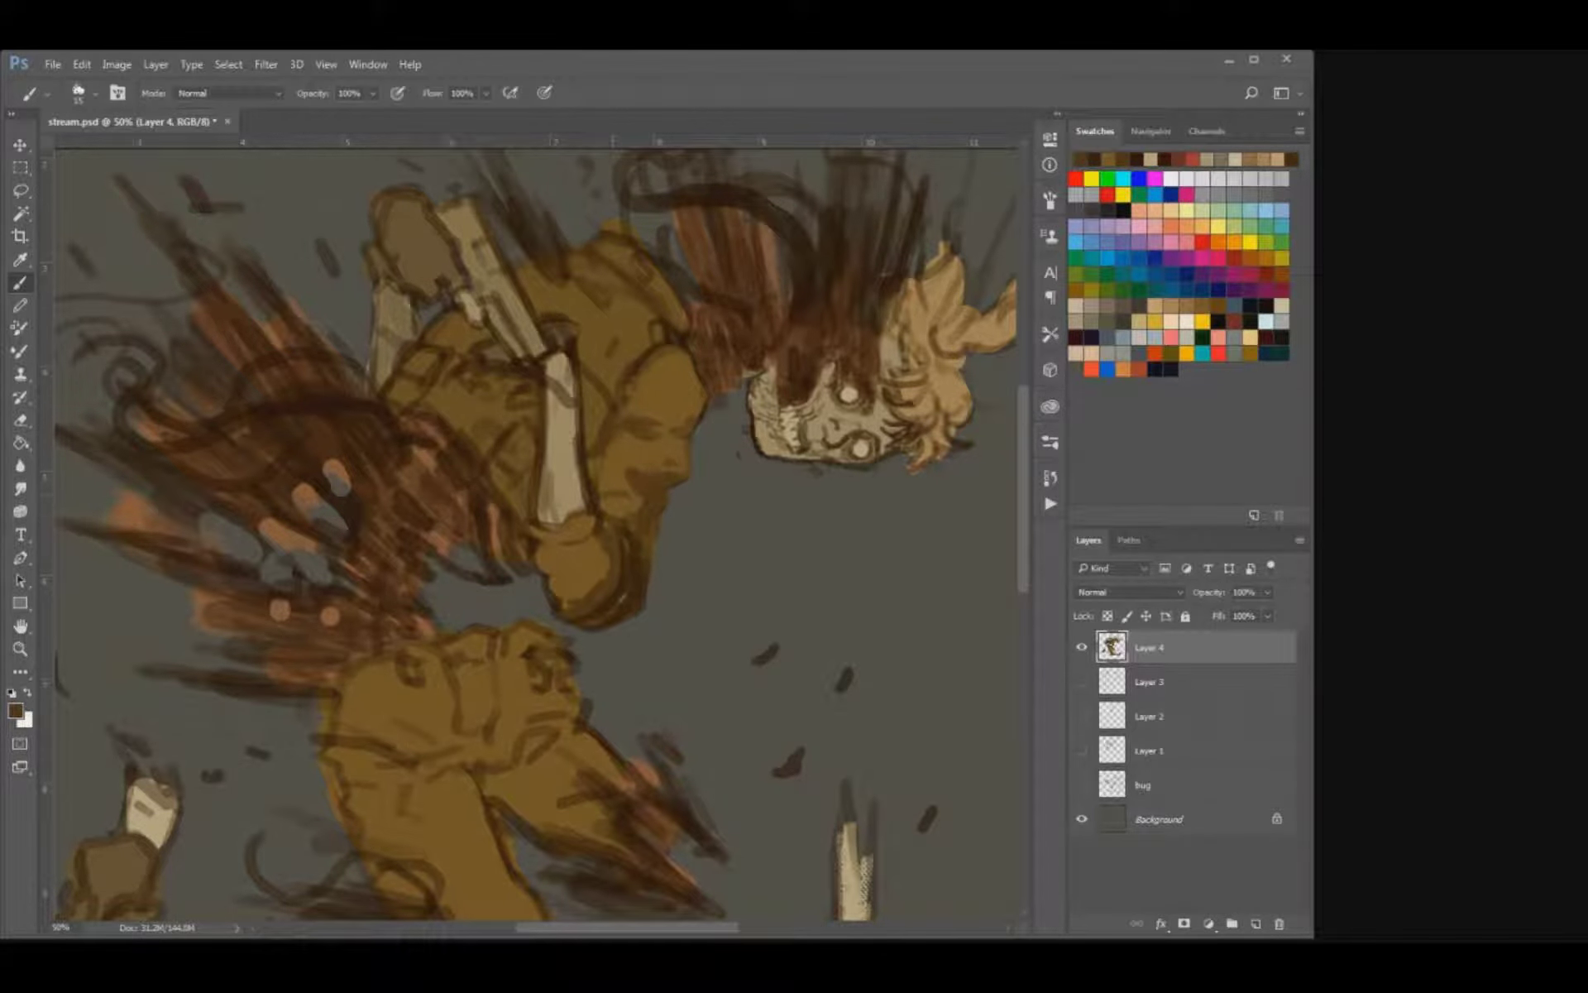
key(bracketright)
key(bracketright)
key(bracketright)
mouse_move(594, 540)
mouse_down()
mouse_move(566, 561)
mouse_move(544, 539)
mouse_move(567, 578)
mouse_up()
Sample the bone beige and repaint the front forearm smoothly over its sketch lines.
alt+click(575, 472)
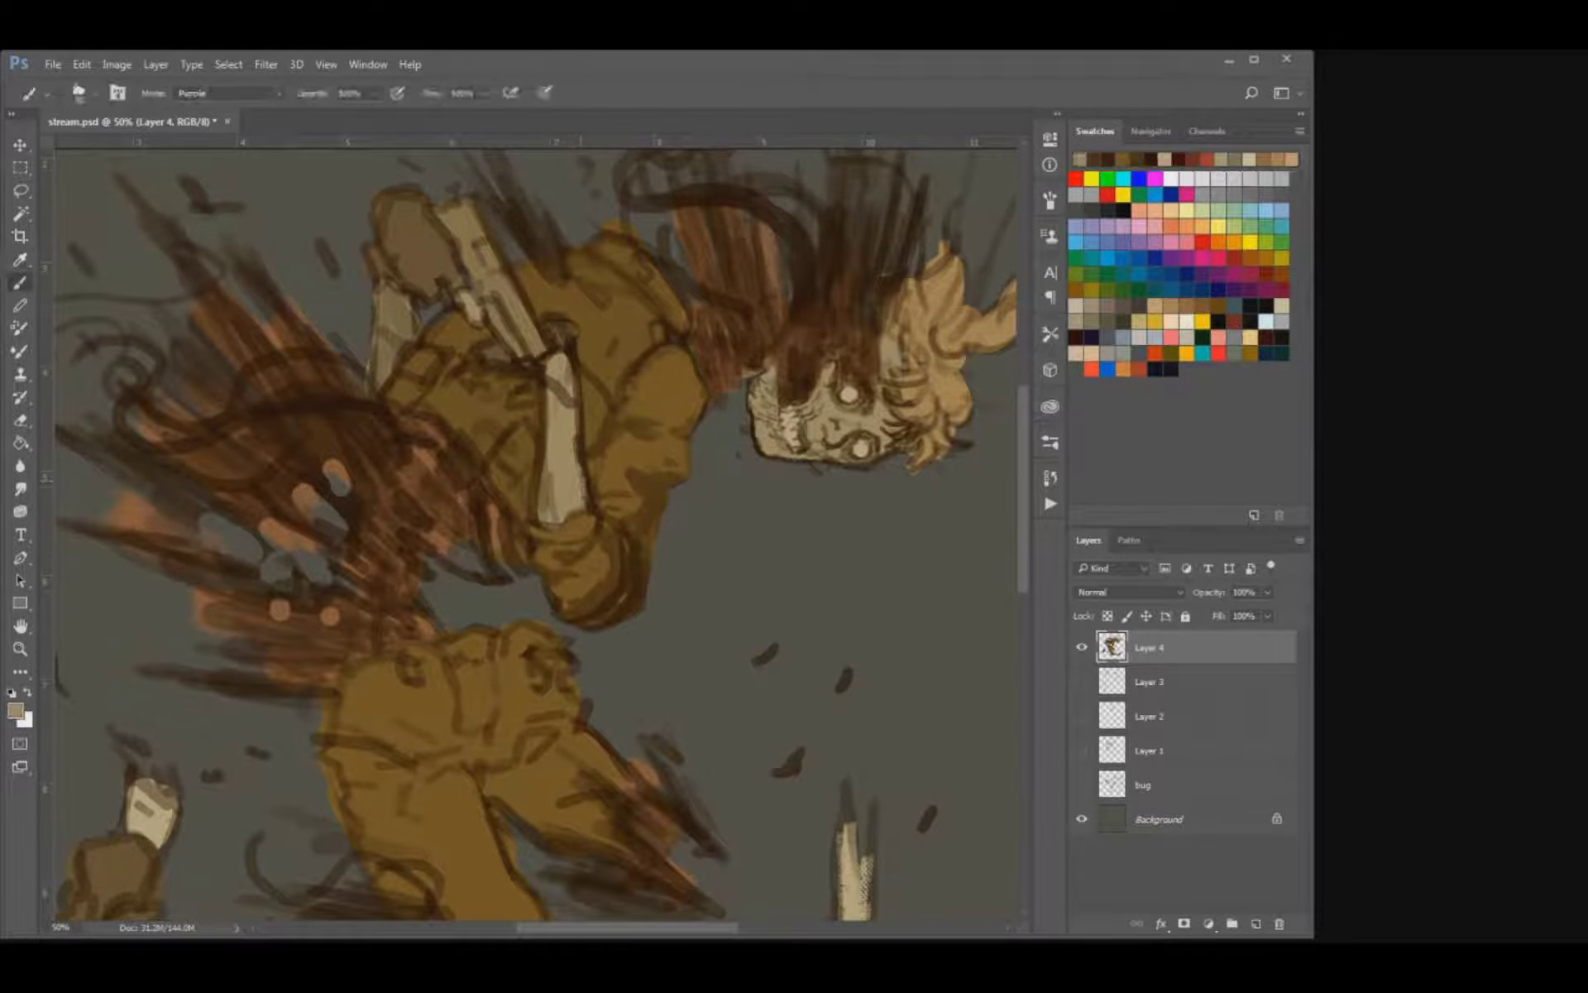
mouse_move(537, 510)
mouse_down()
mouse_move(548, 401)
mouse_move(544, 435)
mouse_up()
key(])
mouse_move(562, 375)
mouse_down()
mouse_move(575, 407)
mouse_move(572, 344)
mouse_move(579, 457)
mouse_up()
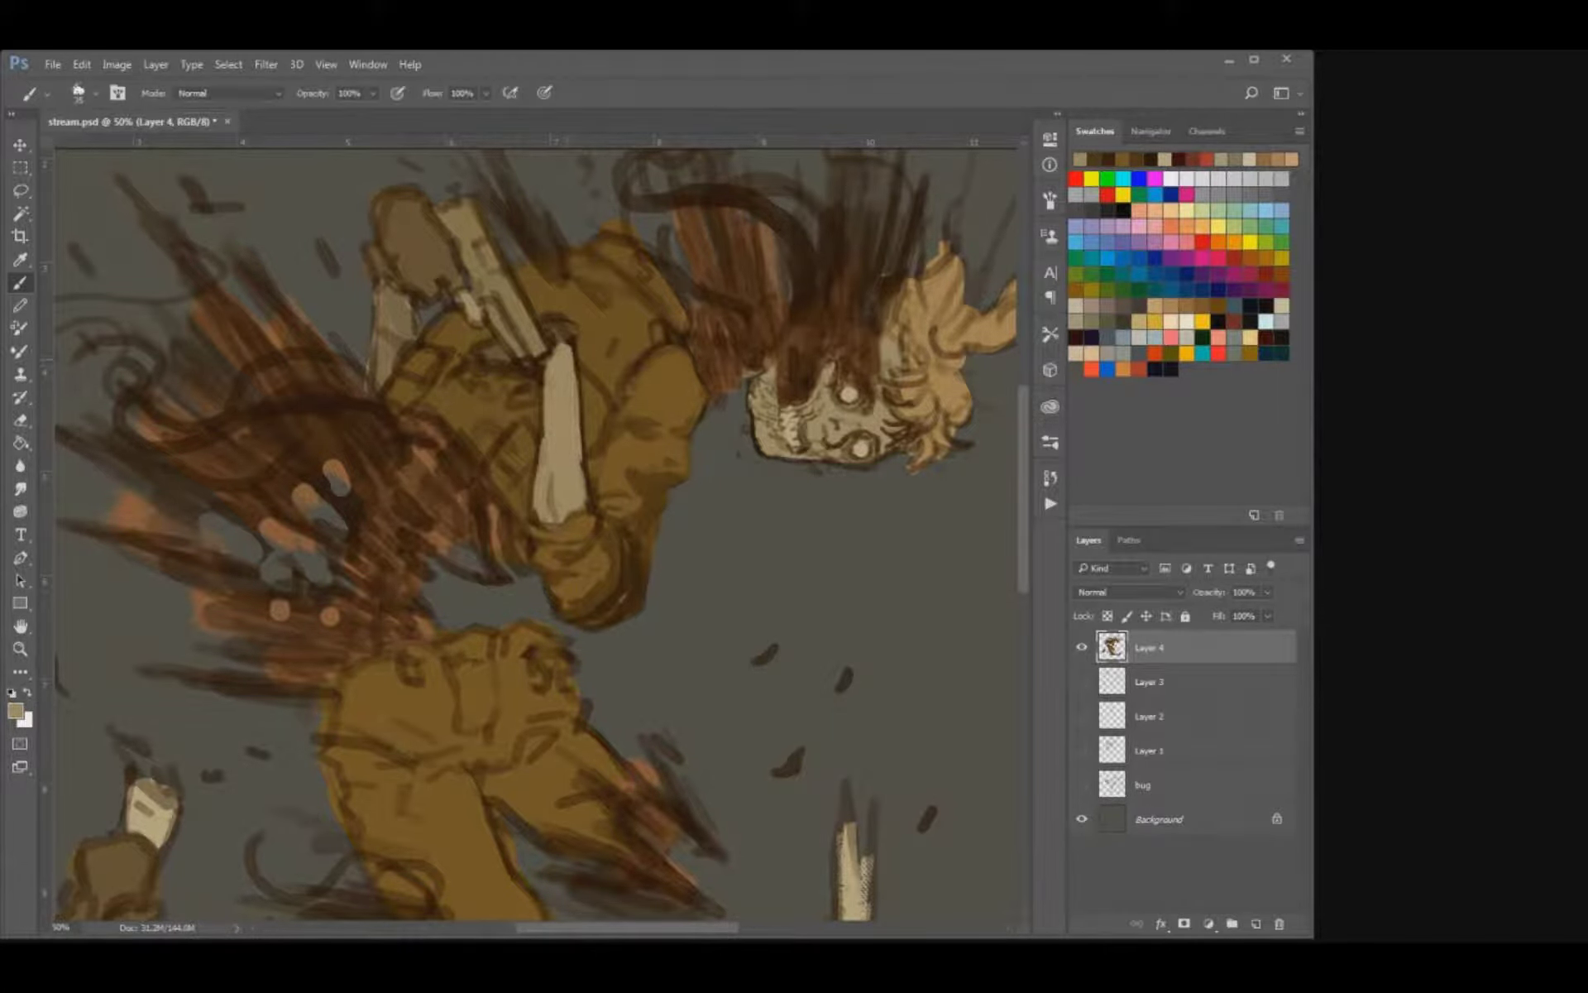
mouse_move(552, 354)
mouse_down()
mouse_move(569, 337)
mouse_move(544, 369)
mouse_move(575, 376)
mouse_move(549, 411)
mouse_move(582, 527)
mouse_up()
Repaint the rear forearm in a muted brown and clean up its outer edge with the eraser.
alt+click(395, 439)
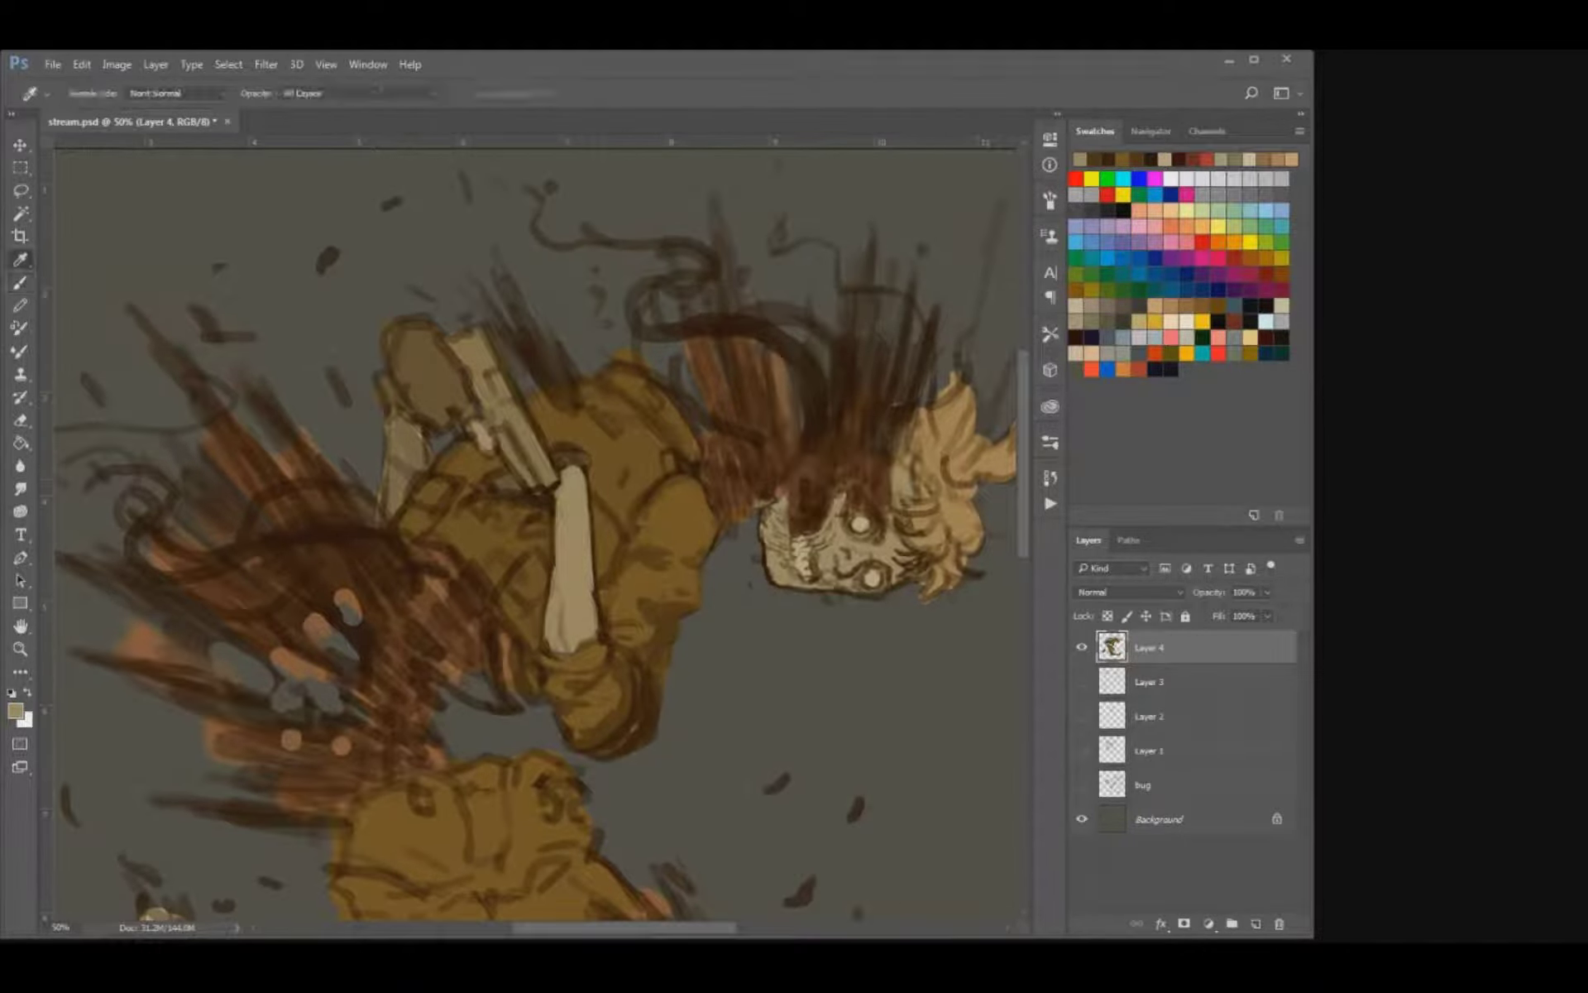
drag(388, 426, 402, 447)
drag(401, 468, 394, 493)
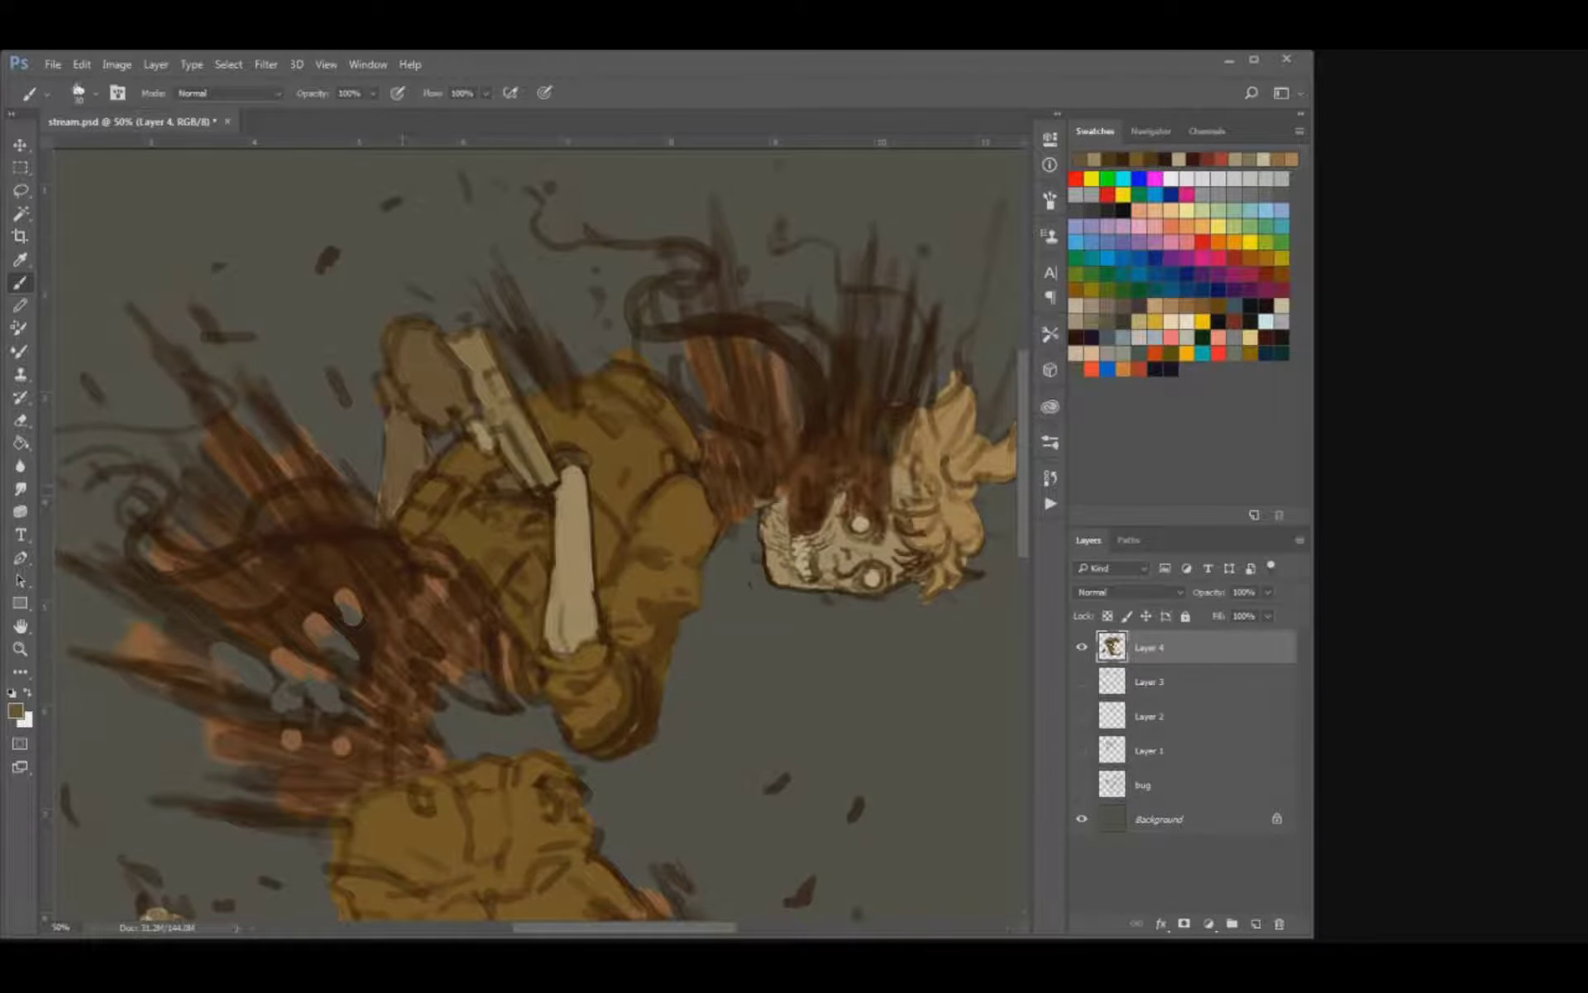
key(e)
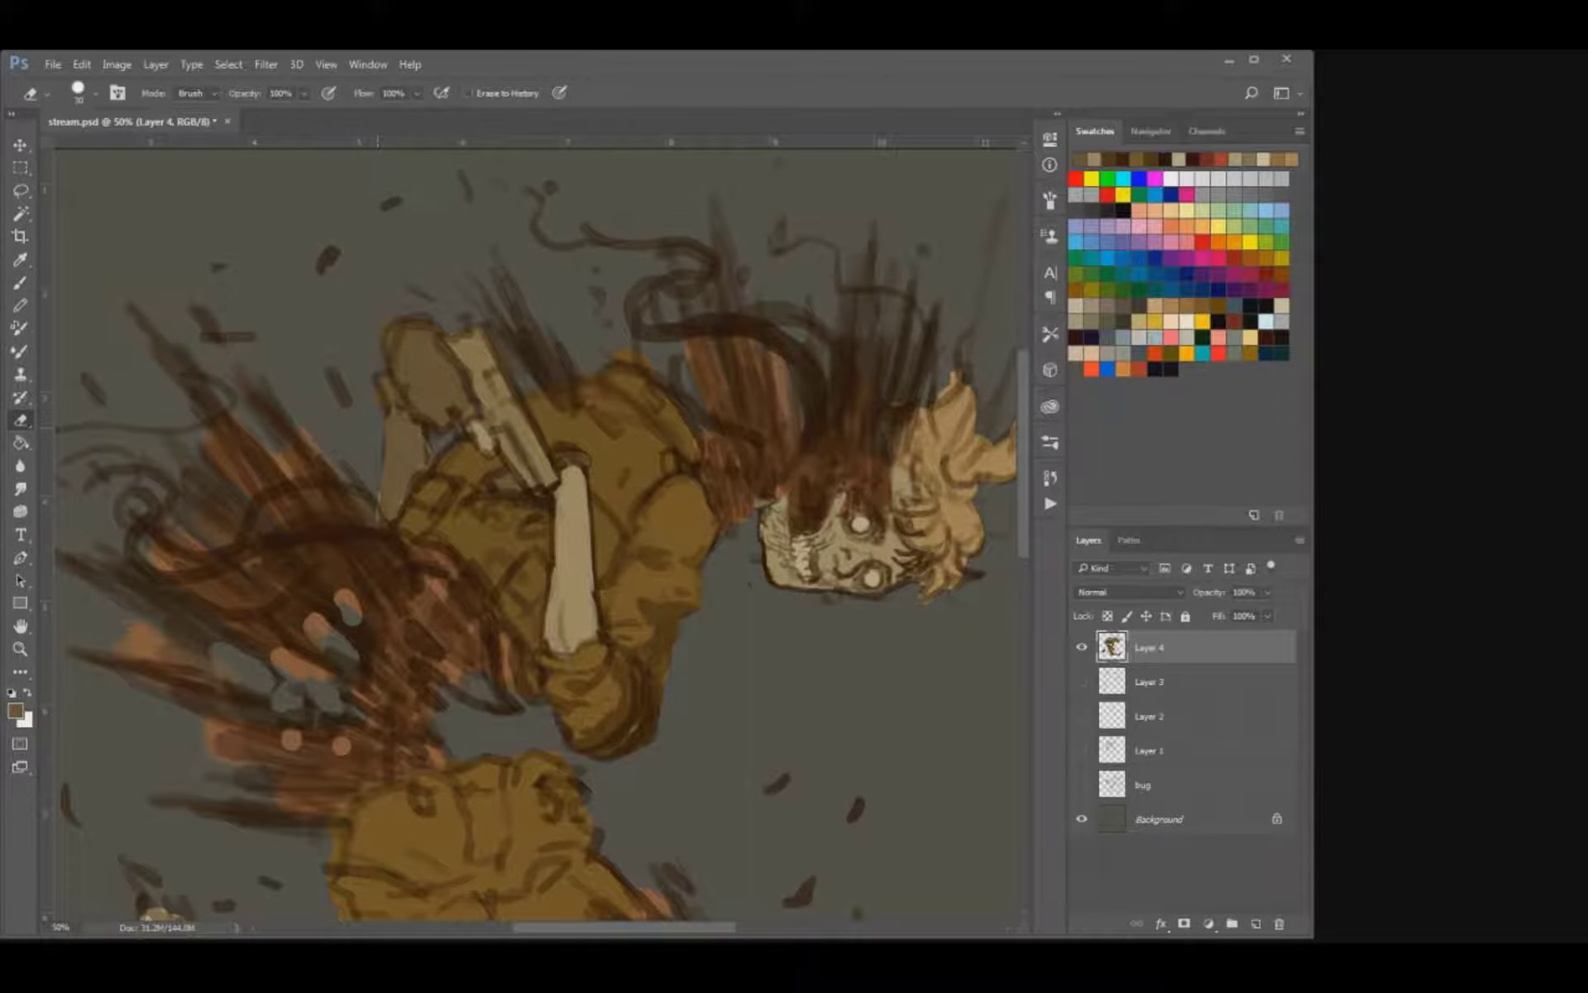
click(345, 397)
mouse_move(345, 397)
mouse_down()
mouse_move(308, 452)
mouse_move(354, 427)
mouse_move(454, 446)
mouse_move(473, 433)
mouse_move(419, 369)
mouse_move(460, 394)
mouse_move(404, 376)
mouse_move(420, 341)
mouse_move(438, 351)
mouse_up()
Paint the rounded brown shape behind the raised forearm dark brown and define its edges.
key(b)
alt+click(306, 566)
key(])
key([)
key([)
key([)
key([)
key([)
key([)
key([)
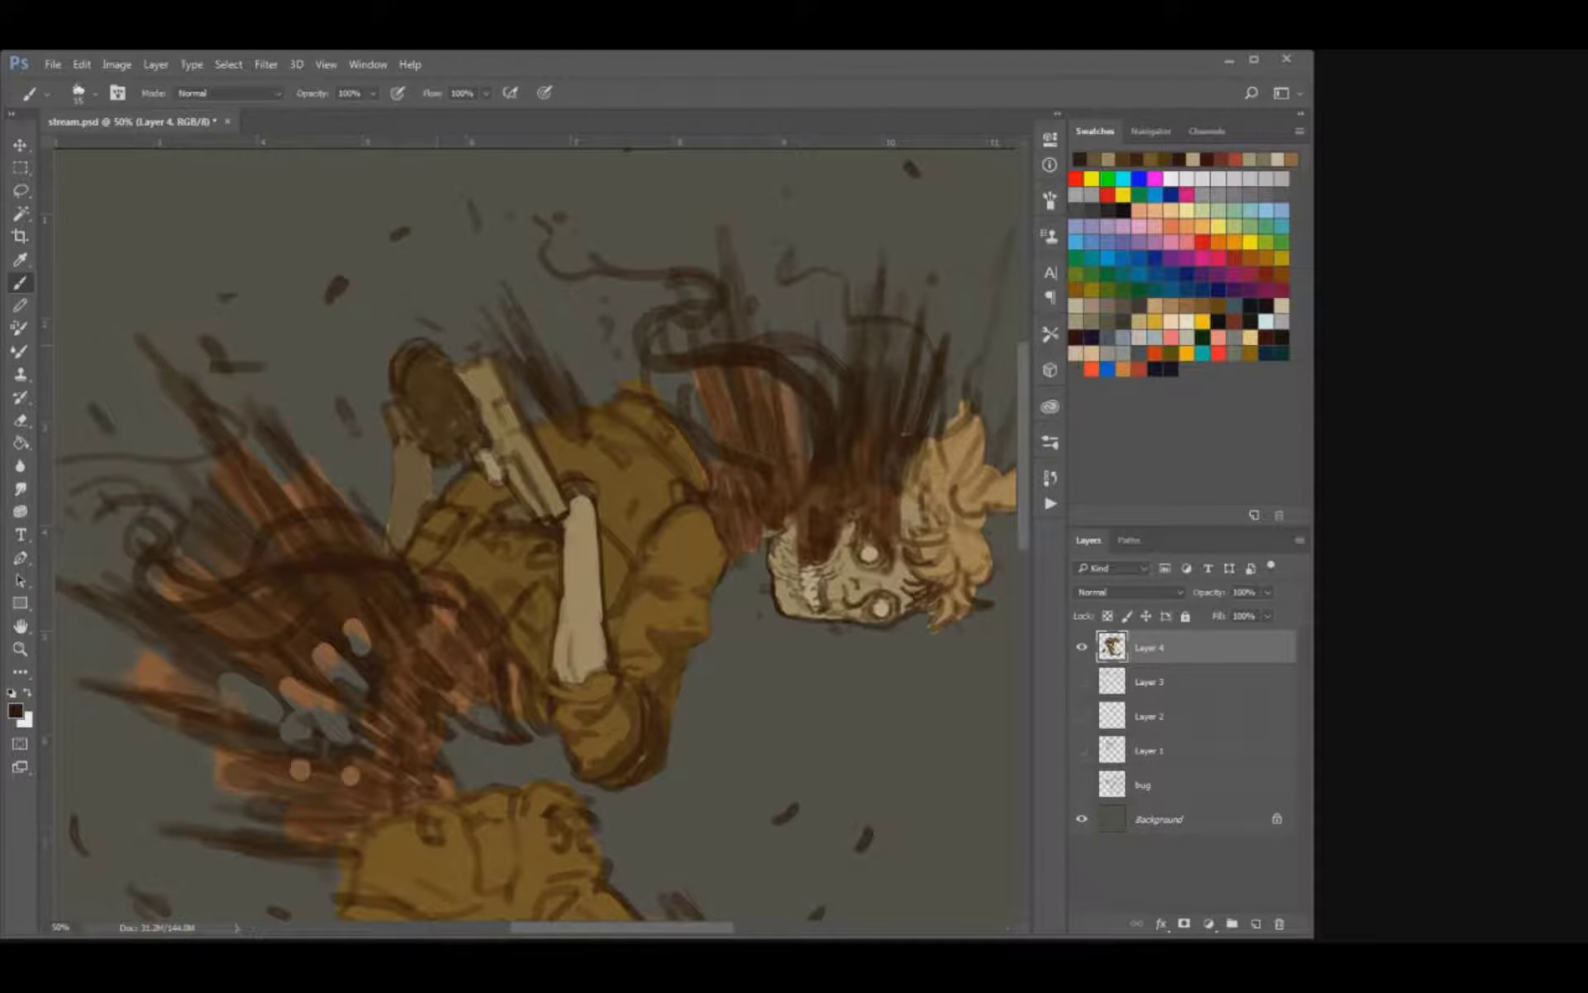
key(])
drag(484, 455, 406, 409)
mouse_move(486, 467)
mouse_down()
mouse_move(439, 455)
mouse_move(460, 517)
mouse_move(487, 515)
mouse_move(414, 535)
mouse_up()
Define the small piece above the rear forearm, shade the arm and adjoining coat edge with dark brown, and save.
key(])
key([)
mouse_move(378, 471)
mouse_down()
mouse_move(396, 477)
mouse_move(369, 468)
mouse_move(386, 461)
mouse_up()
alt+click(377, 457)
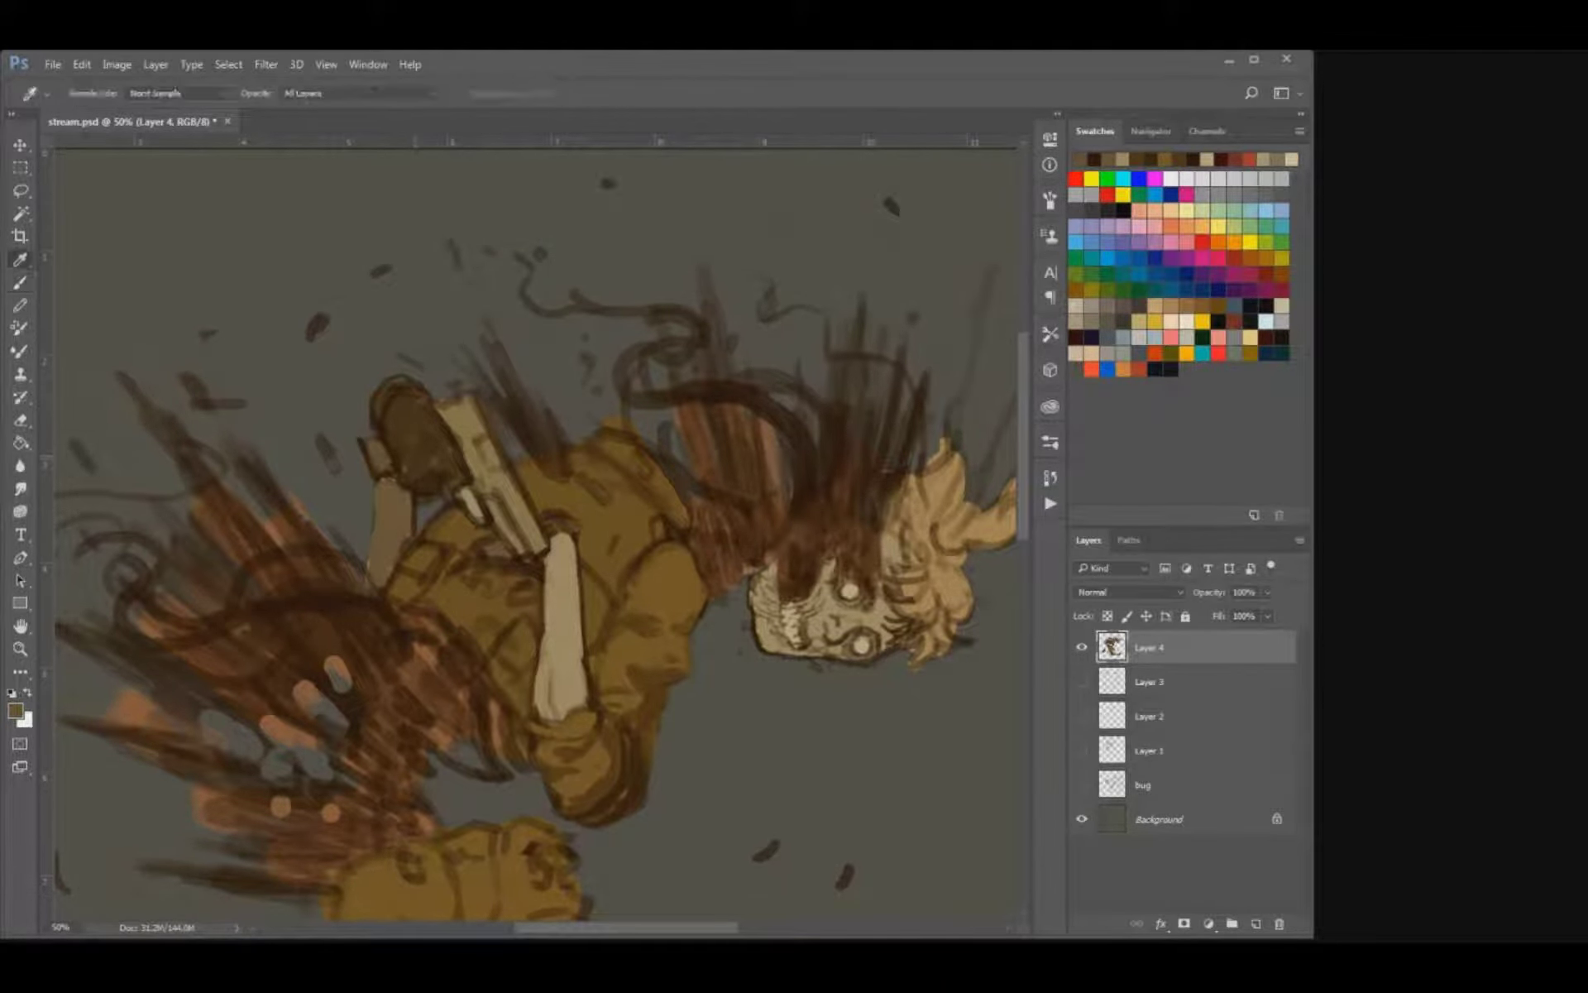
alt+click(486, 513)
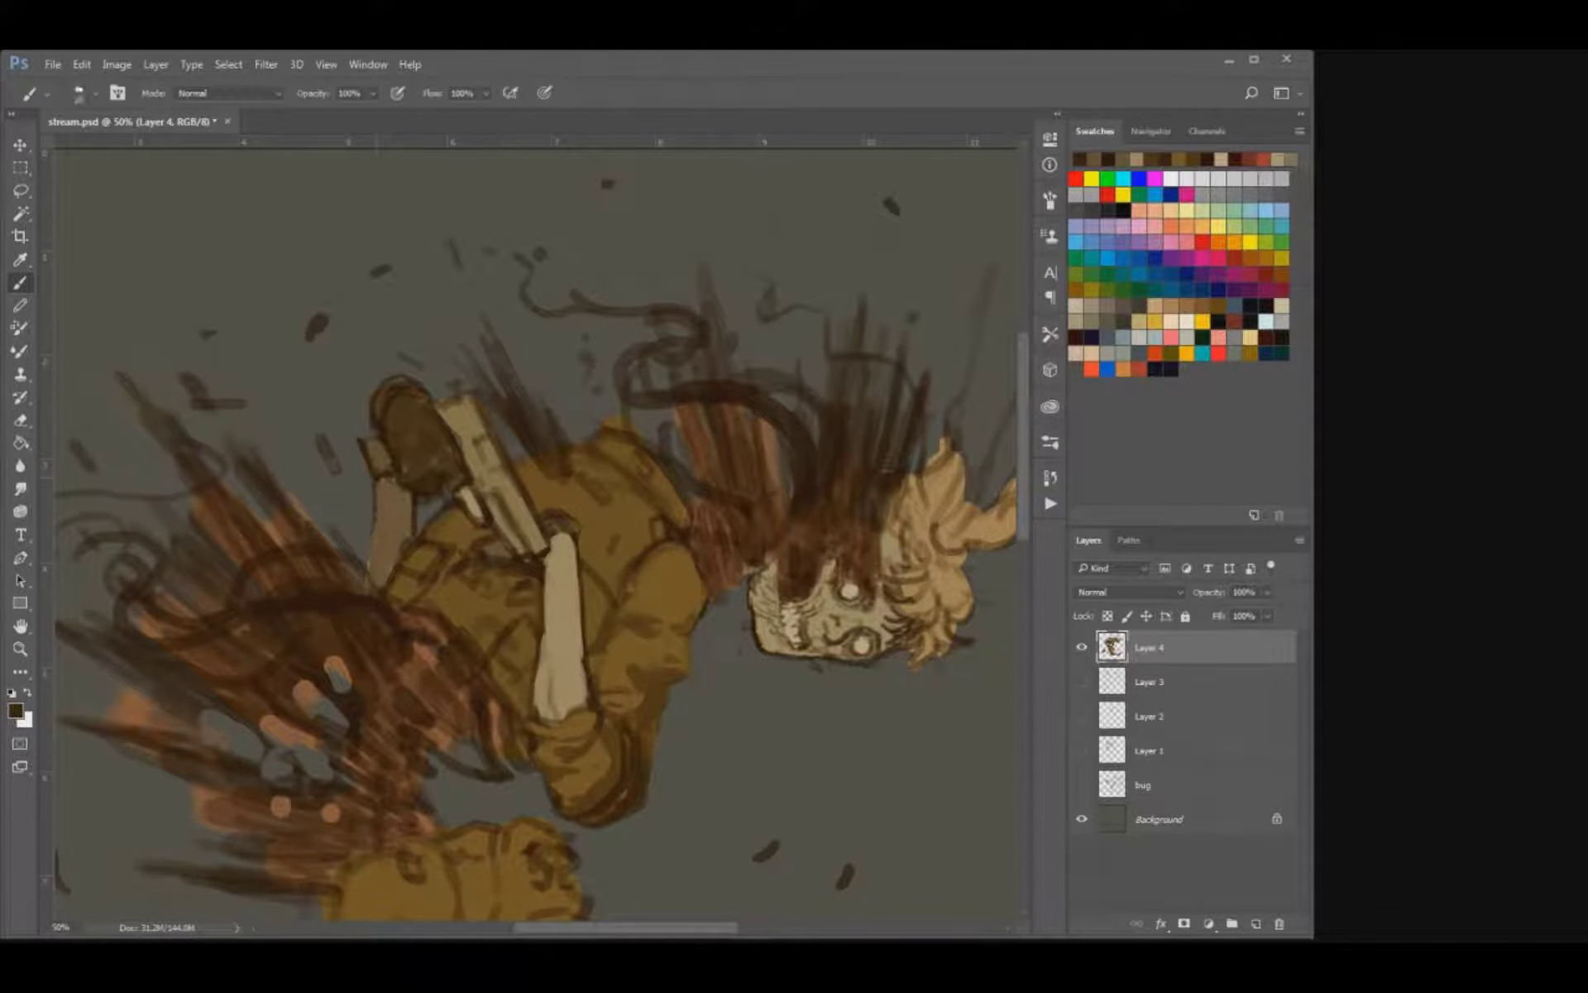
key(bracketright)
drag(410, 492, 395, 544)
mouse_move(497, 537)
mouse_down()
mouse_move(502, 451)
mouse_move(422, 527)
mouse_up()
key(ctrl+s)
mouse_move(472, 687)
mouse_down()
mouse_move(476, 708)
mouse_move(474, 688)
mouse_up()
key(ctrl+minus)
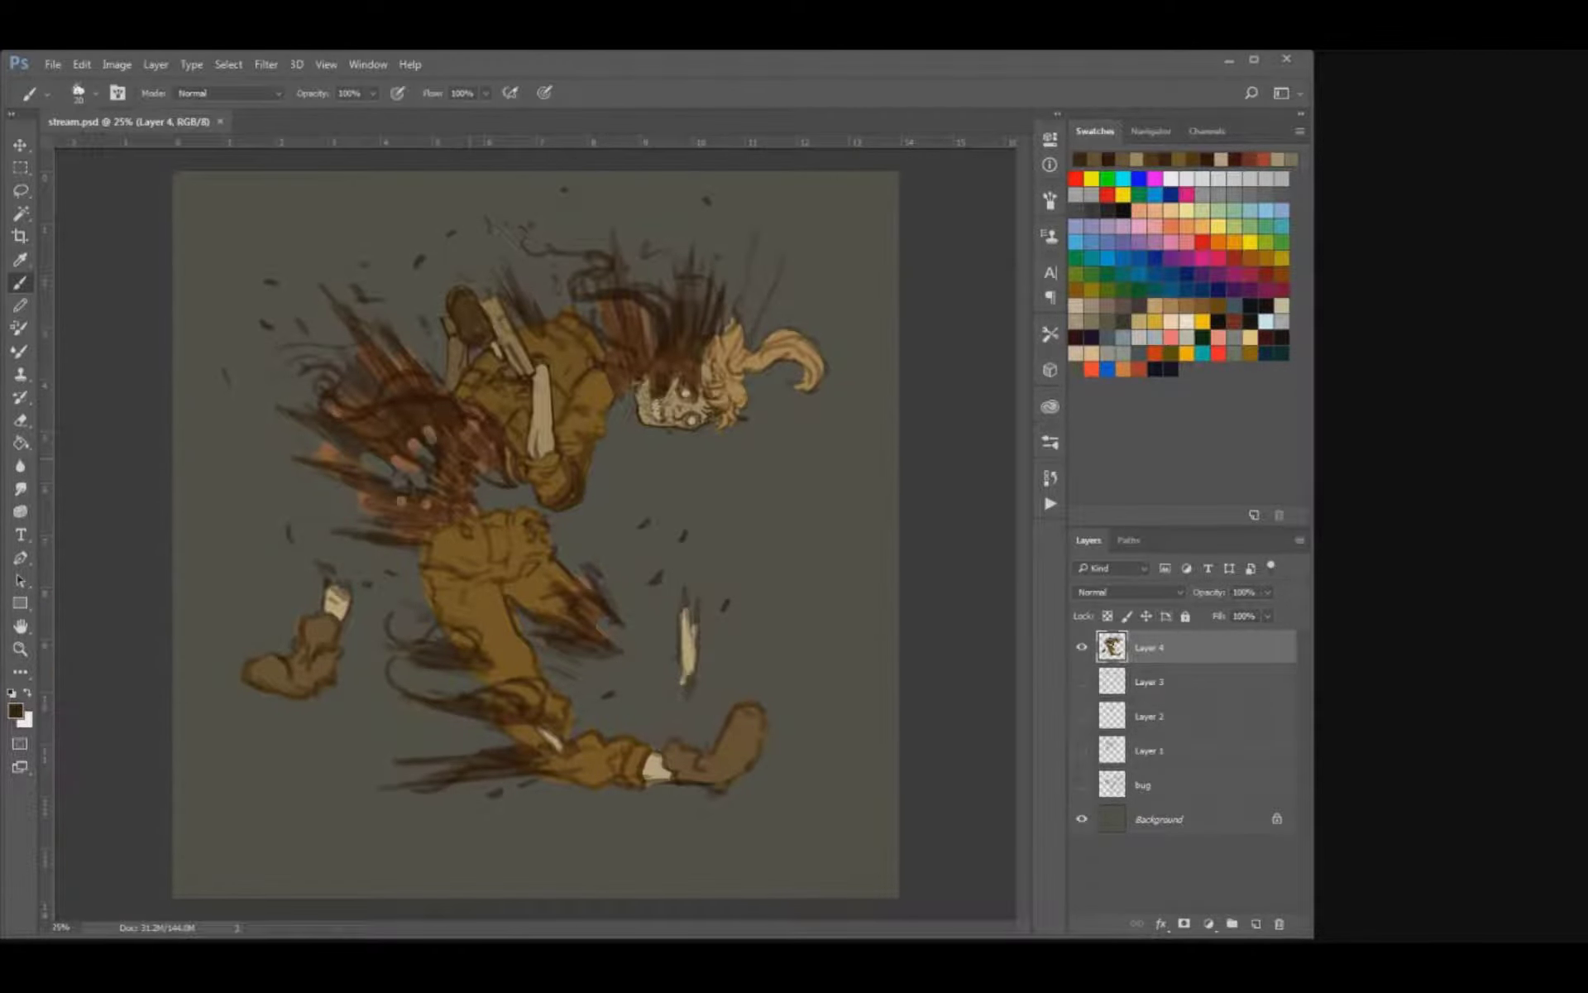
Sample the dark reddish brown and fill in the smoke streaks between the coat's shoulder and the skull.
key(ctrl+plus)
drag(545, 413, 469, 592)
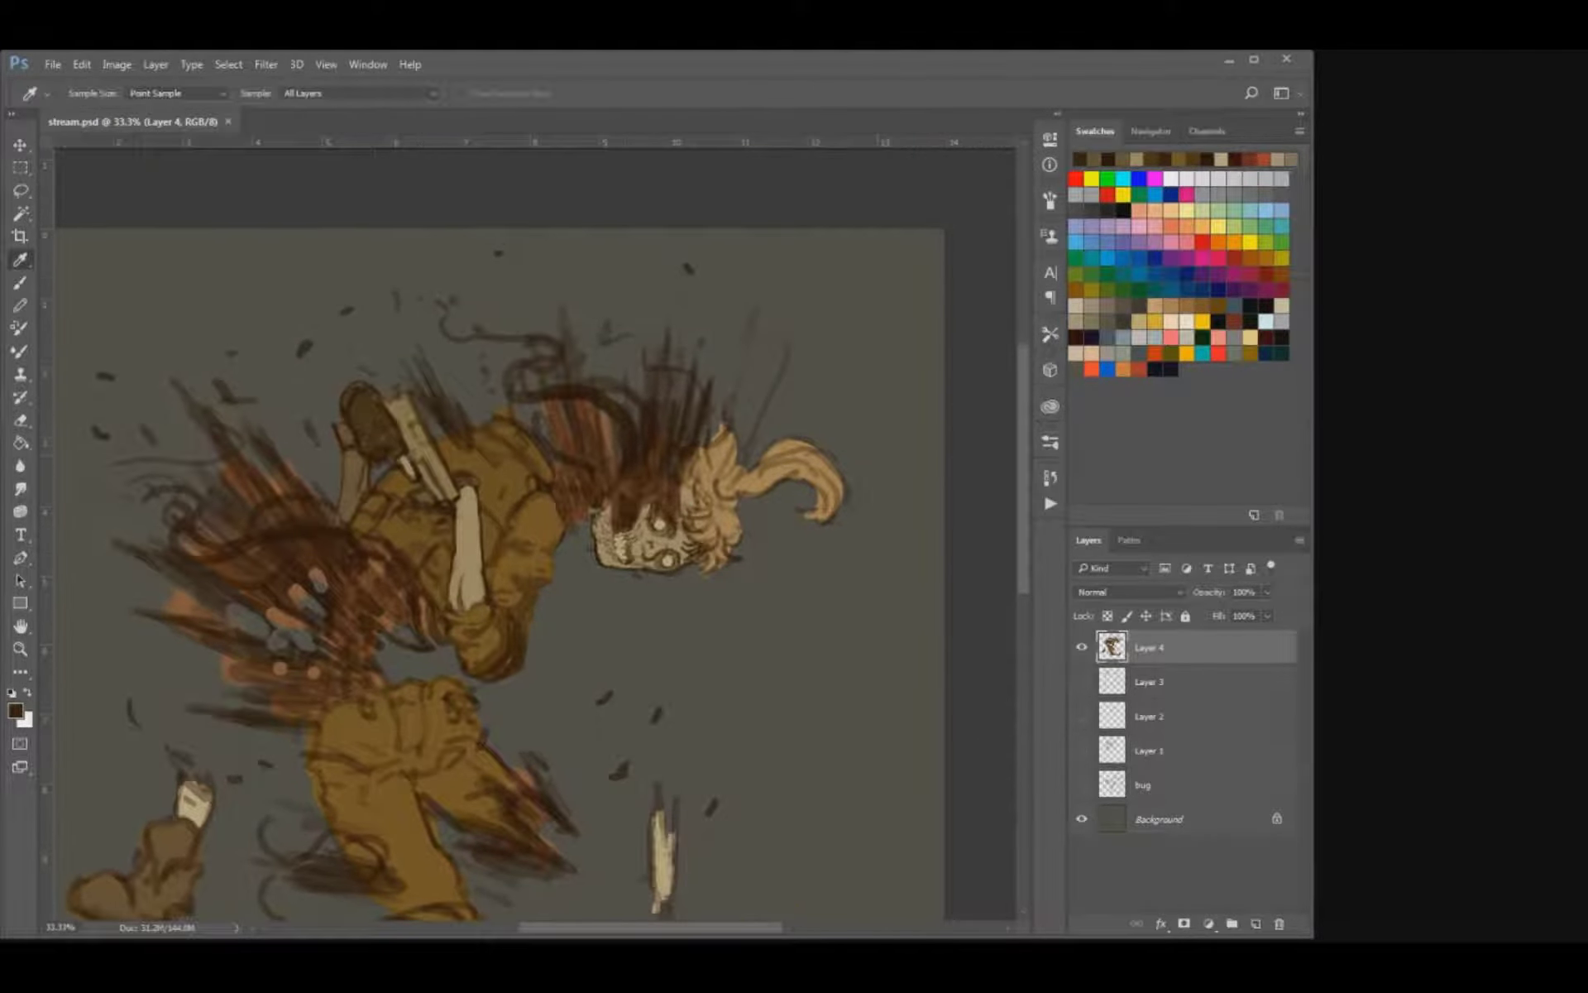
alt+click(614, 490)
key(bracketright)
key(bracketright)
key(bracketright)
key(bracketright)
mouse_move(568, 505)
mouse_down()
mouse_move(575, 470)
mouse_move(590, 493)
mouse_move(595, 418)
mouse_move(569, 445)
mouse_move(578, 371)
mouse_move(545, 348)
mouse_up()
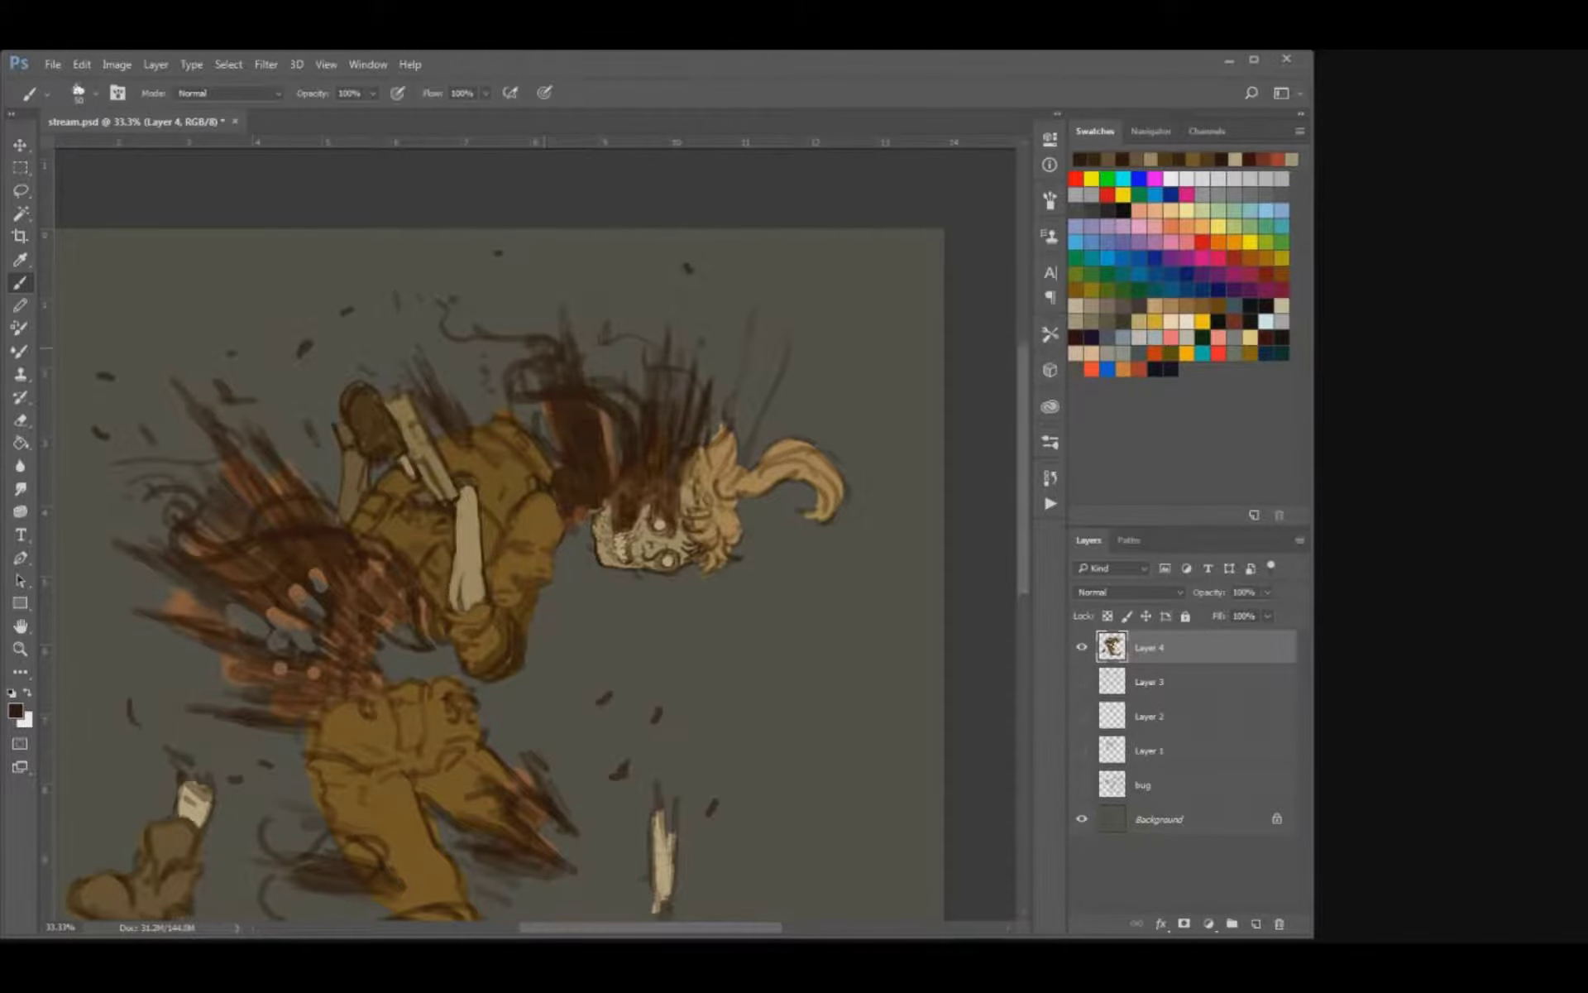
Cover the sketchy smoke plumes above the skull with dark reddish brown, using a larger brush.
mouse_move(666, 490)
mouse_down()
mouse_move(665, 415)
mouse_move(682, 397)
mouse_move(693, 417)
mouse_move(706, 377)
mouse_up()
key(bracketright)
key(bracketright)
key(bracketright)
drag(679, 414, 675, 349)
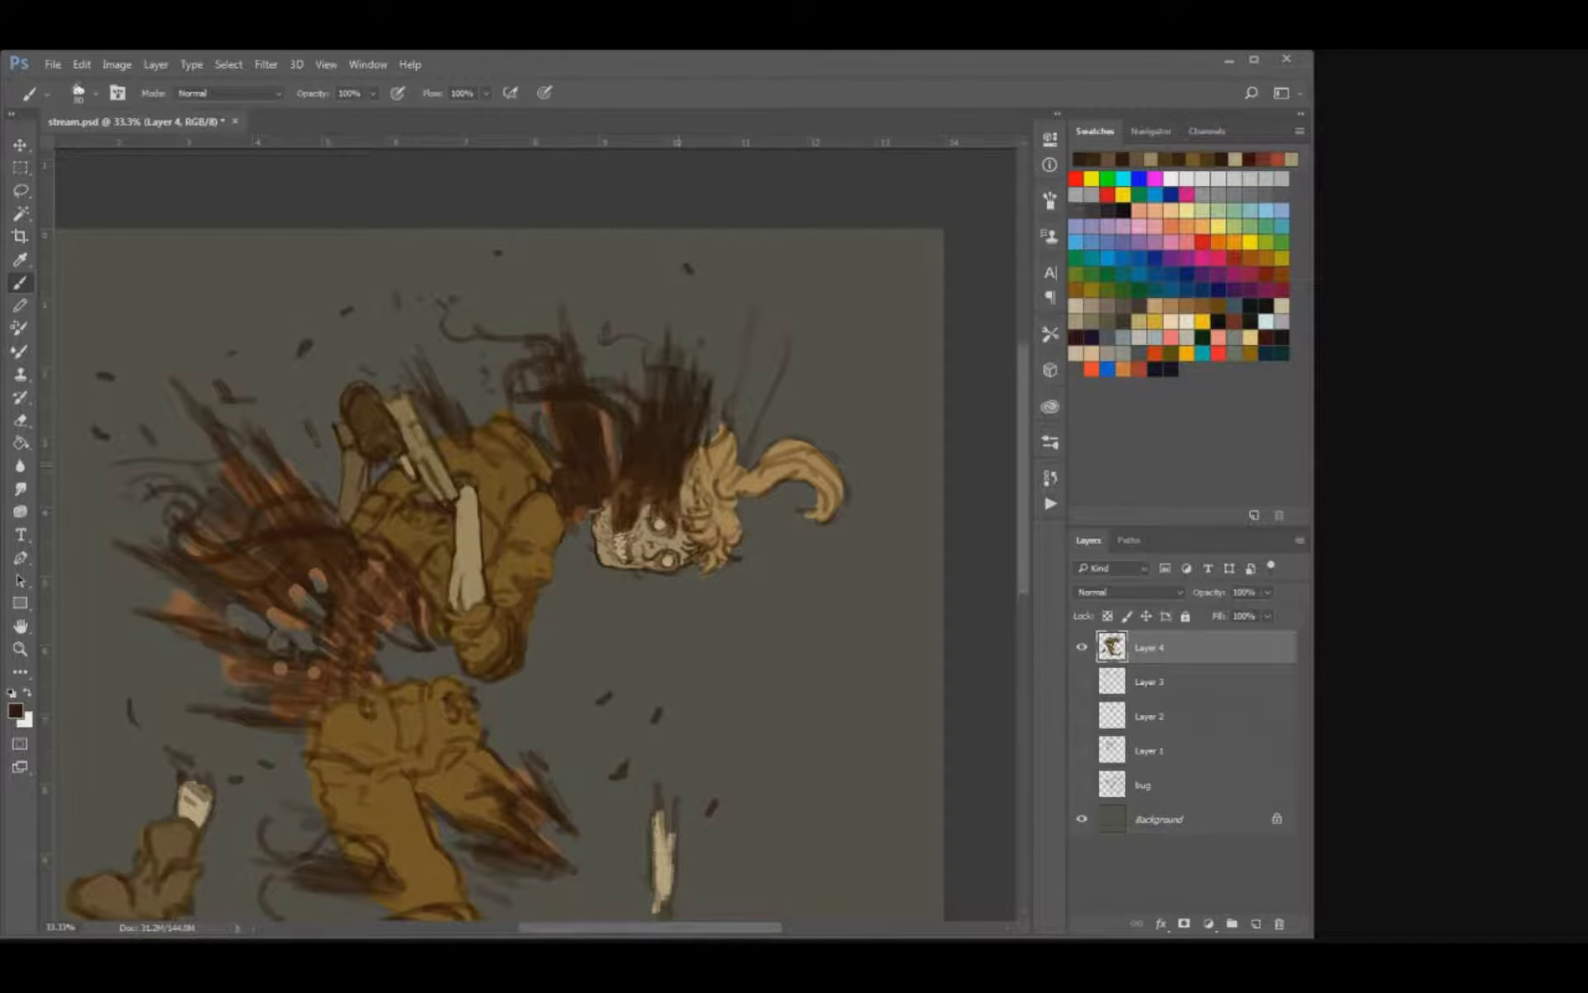
drag(632, 413, 630, 372)
mouse_move(616, 447)
mouse_down()
mouse_move(619, 367)
mouse_move(573, 324)
mouse_up()
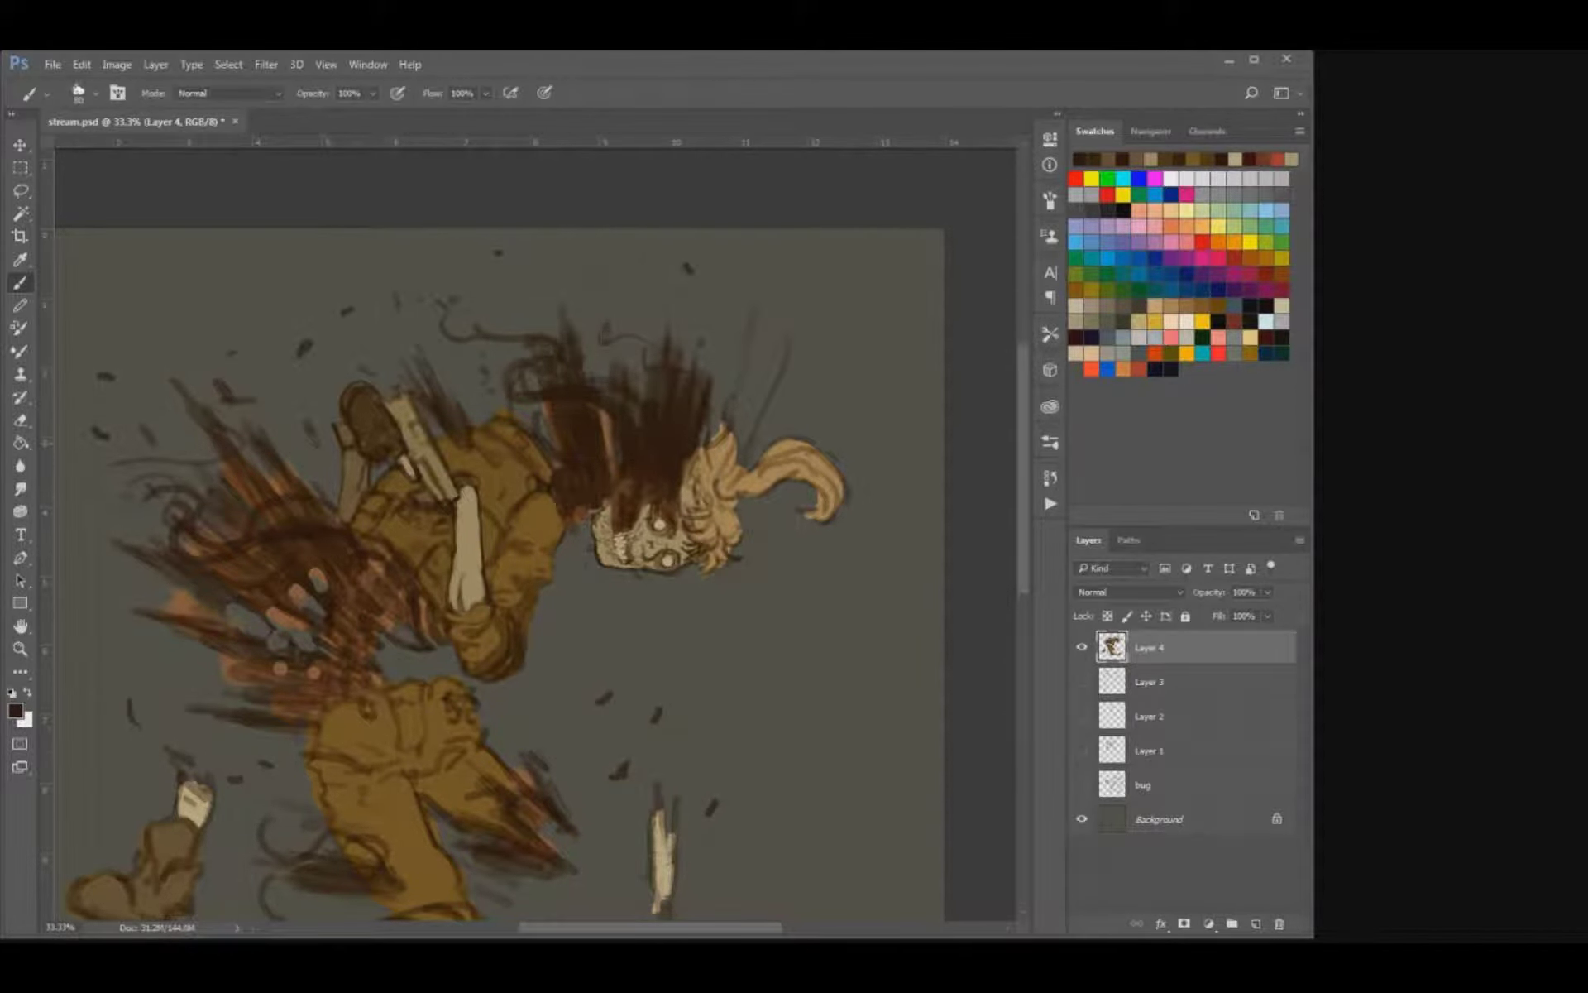
drag(548, 446, 542, 405)
drag(534, 433, 525, 400)
Block in the uppermost smoke plume trailing behind the torso with broad dark brown strokes.
drag(538, 464, 704, 442)
mouse_move(490, 611)
mouse_down()
mouse_move(510, 631)
mouse_move(510, 577)
mouse_move(564, 580)
mouse_up()
mouse_move(533, 522)
mouse_down()
mouse_move(603, 605)
mouse_move(577, 611)
mouse_up()
mouse_move(508, 506)
mouse_down()
mouse_move(456, 490)
mouse_move(443, 457)
mouse_move(486, 489)
mouse_move(397, 455)
mouse_up()
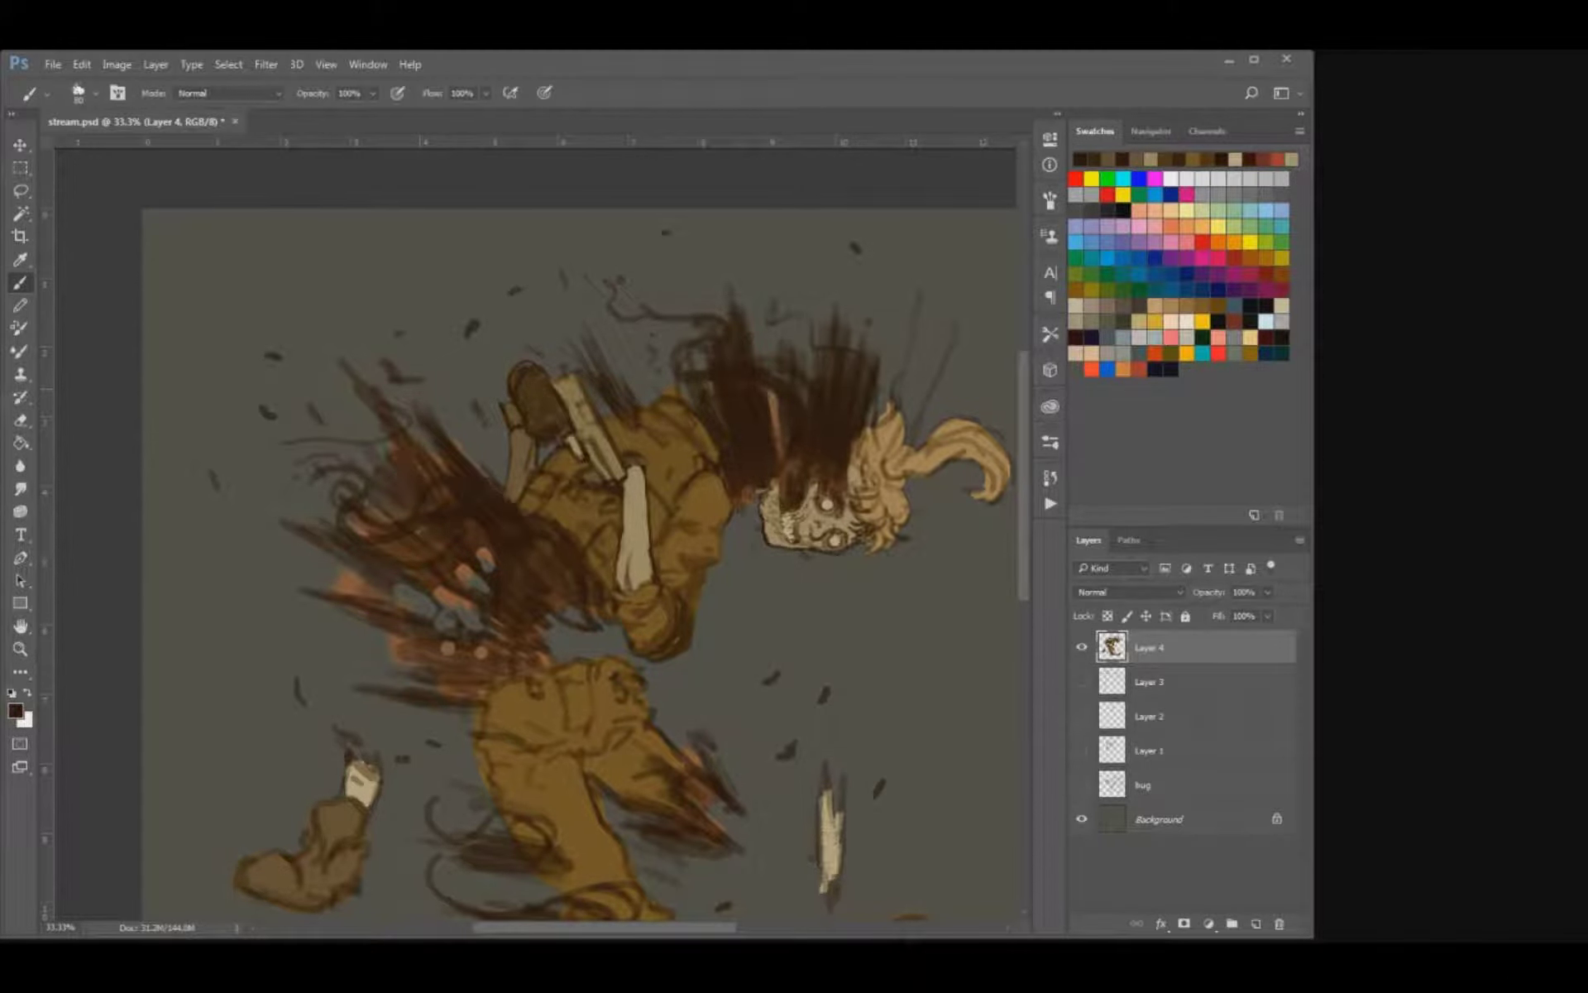
drag(475, 527, 359, 407)
drag(446, 460, 383, 388)
drag(472, 466, 368, 434)
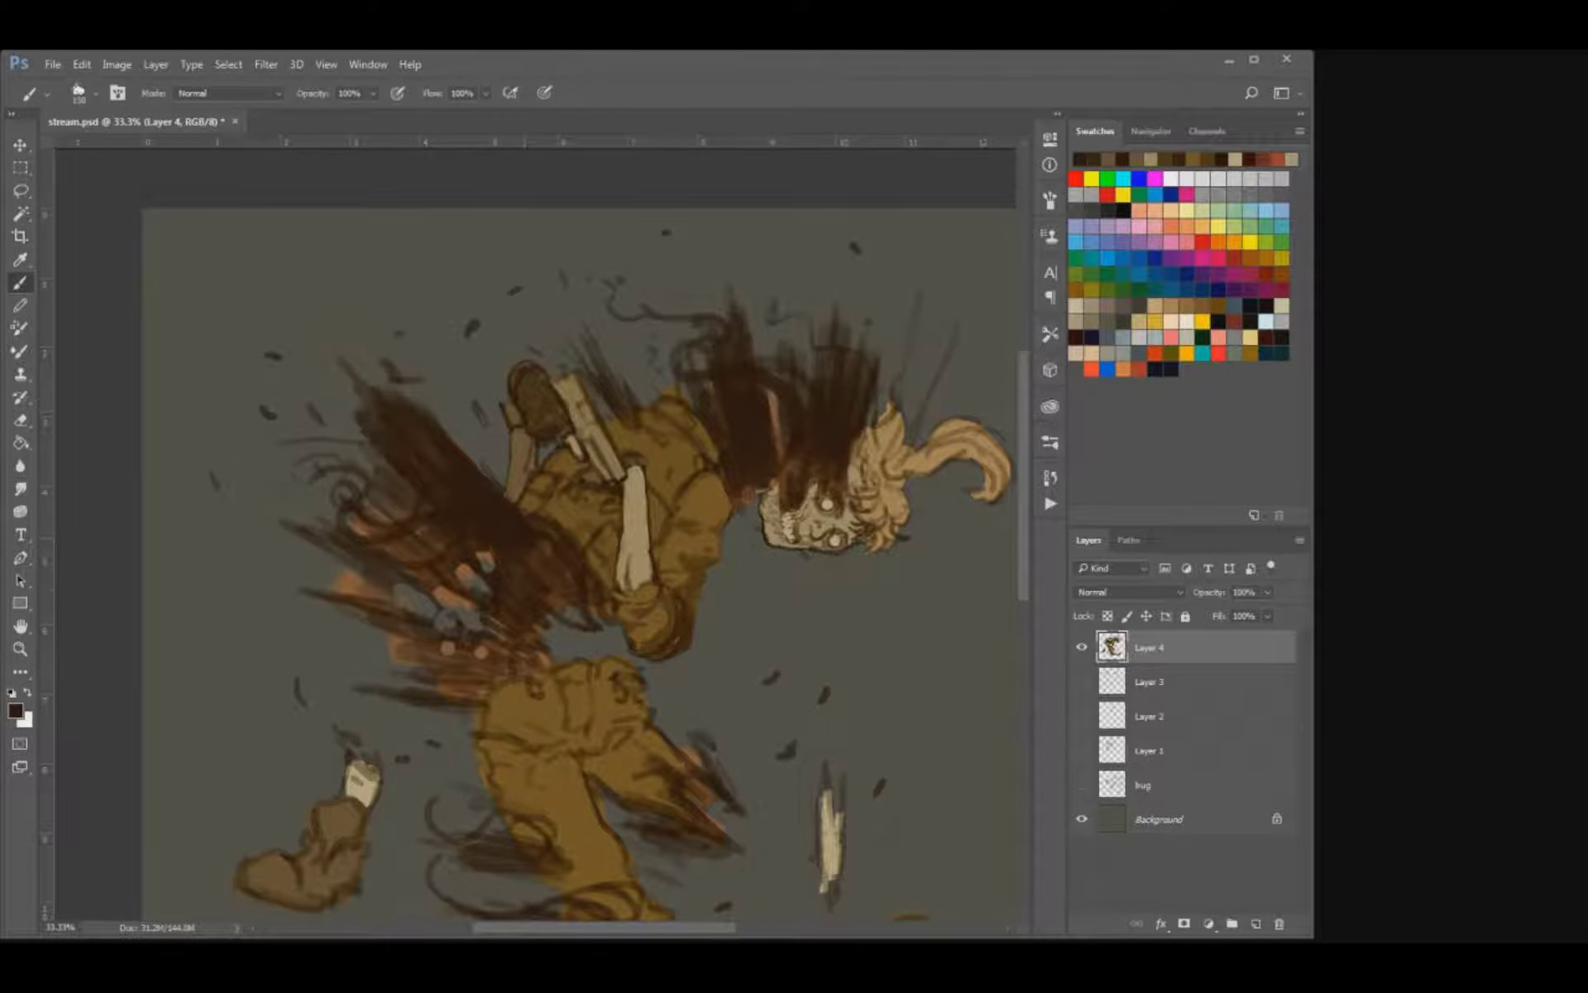
Fill the middle smoke plumes behind the torso and the mass beside the coat with dark brown.
mouse_move(409, 519)
mouse_down()
mouse_move(329, 442)
mouse_move(322, 461)
mouse_up()
drag(405, 583, 285, 495)
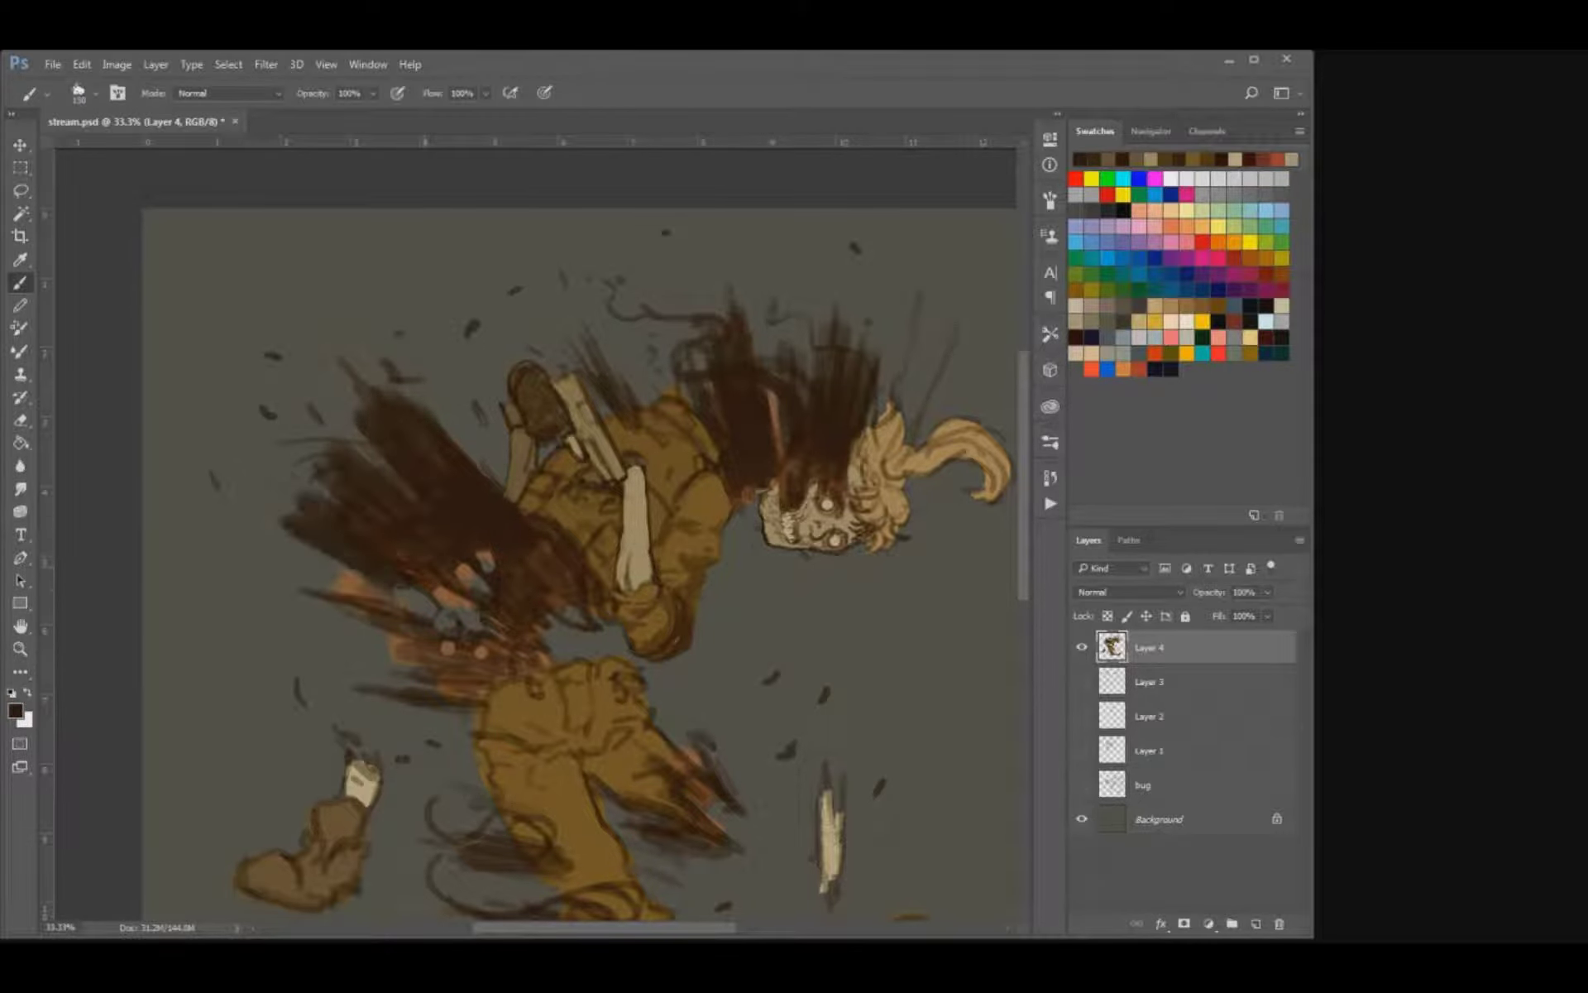
drag(495, 660, 305, 596)
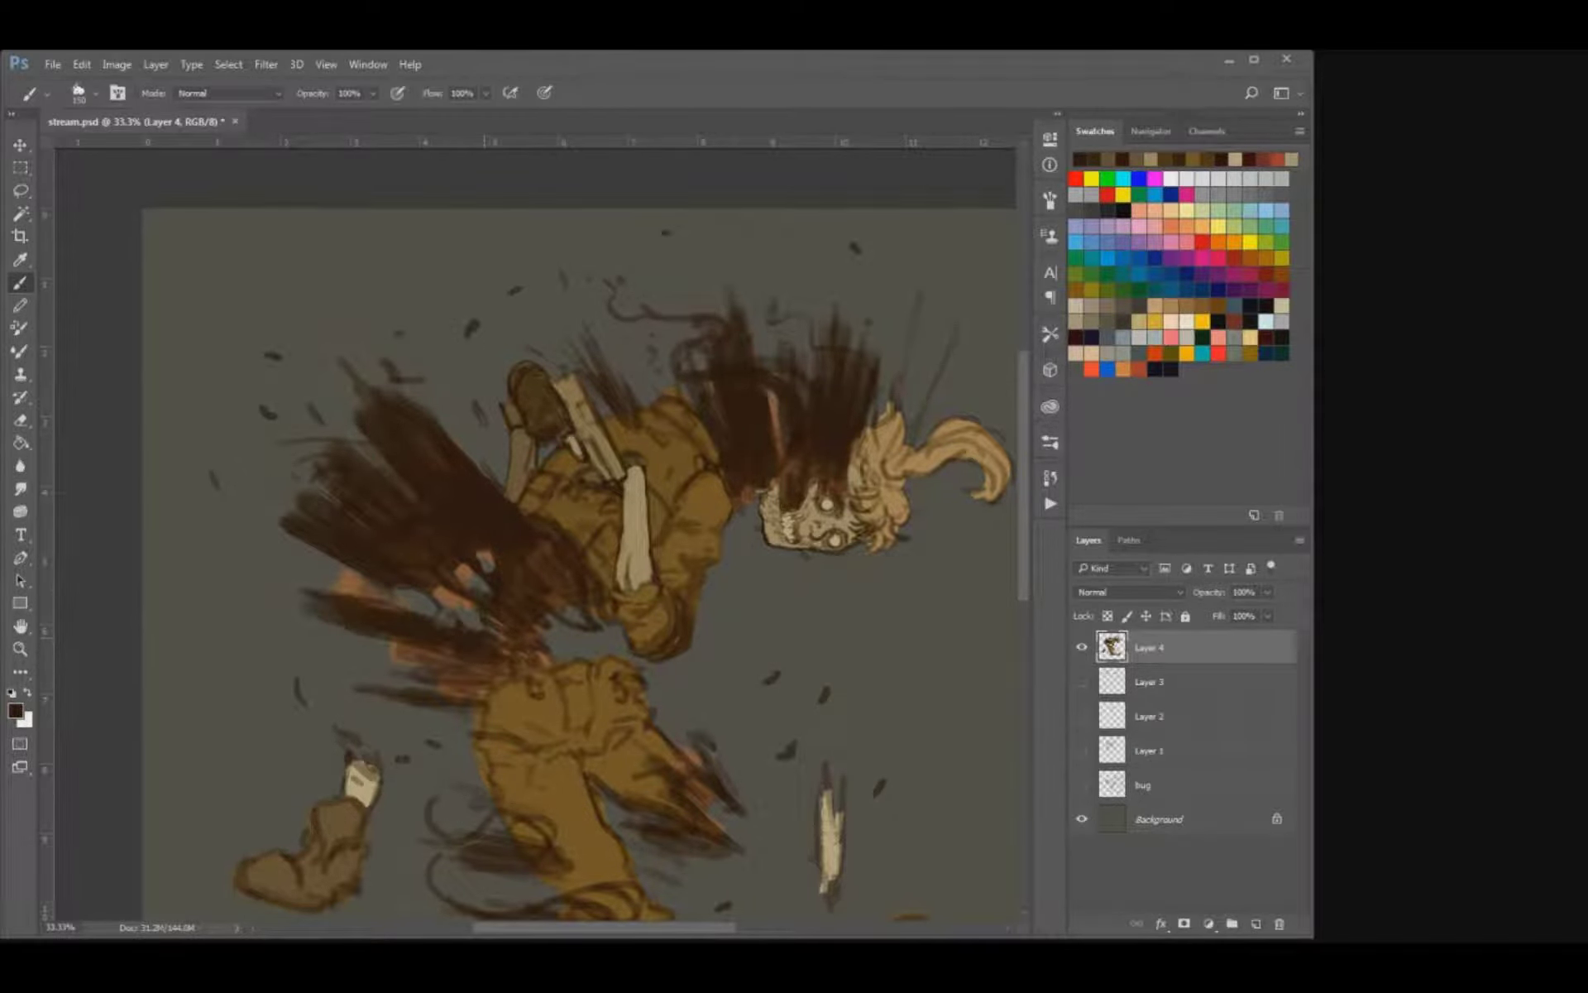
drag(554, 654, 466, 619)
mouse_move(577, 594)
mouse_down()
mouse_move(532, 644)
mouse_move(541, 547)
mouse_move(468, 454)
mouse_up()
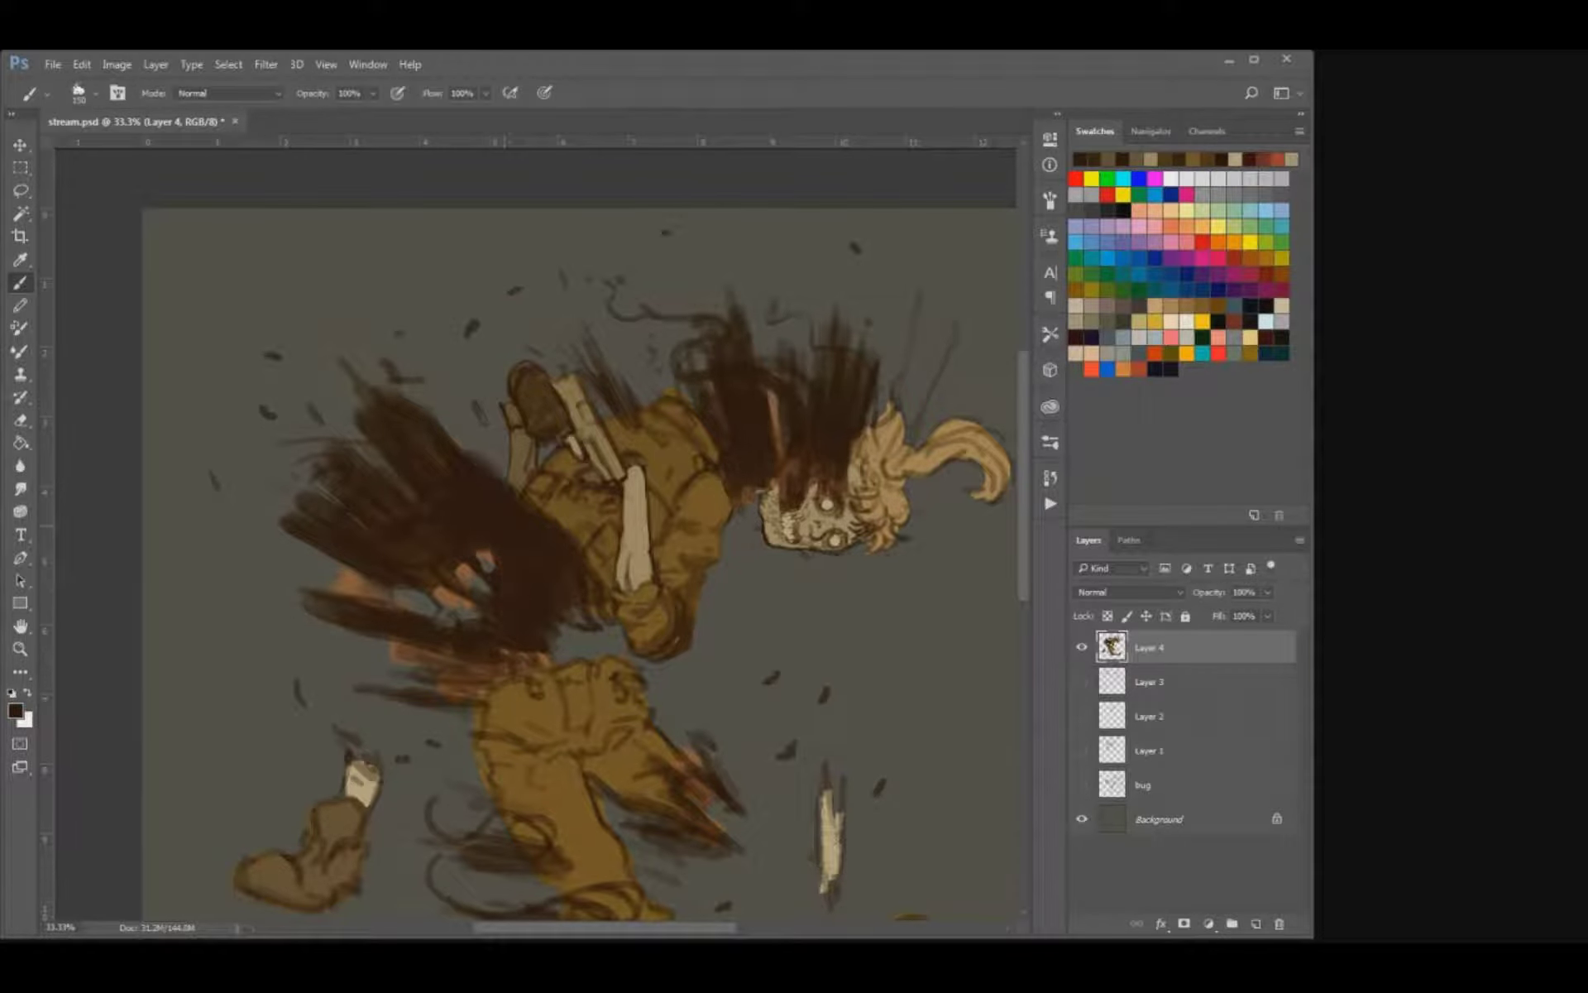
Extend dark brown streaks backward from the waist to cover the lowest orange smoke areas.
mouse_move(501, 674)
mouse_down()
mouse_move(380, 673)
mouse_move(341, 697)
mouse_move(348, 641)
mouse_move(438, 690)
mouse_up()
drag(355, 616, 258, 606)
alt+click(347, 612)
drag(468, 615, 348, 591)
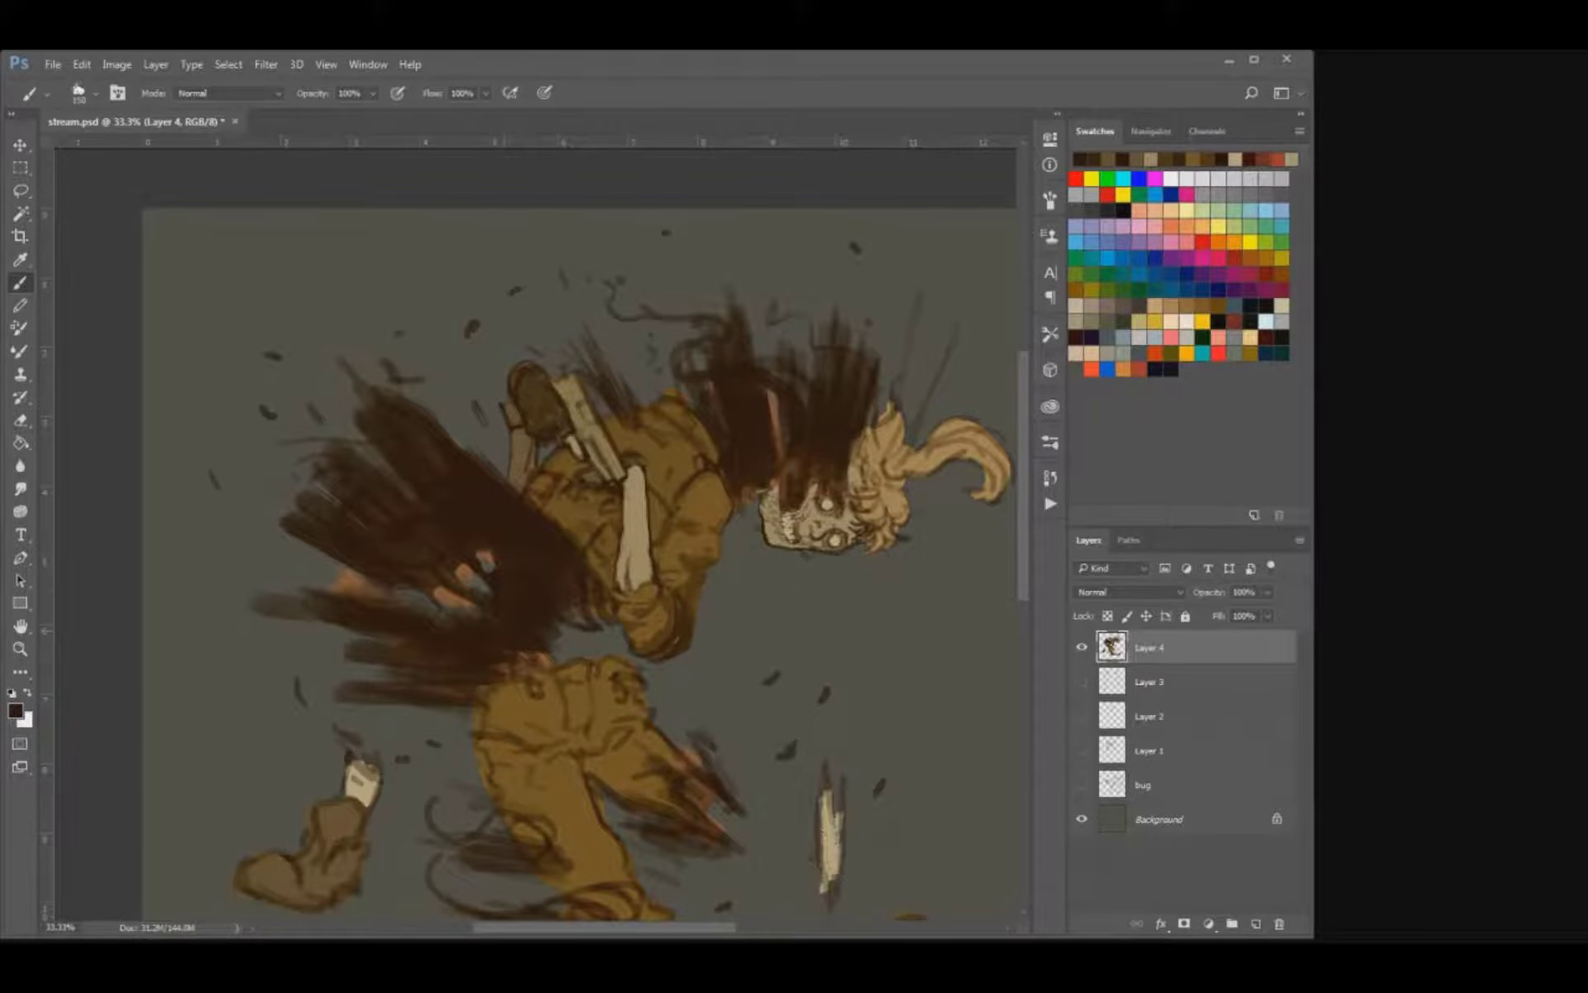
mouse_move(474, 451)
mouse_down()
mouse_move(380, 366)
mouse_move(474, 449)
mouse_up()
Paint the smoke bursting from the severed forward thigh in dark brown with a slightly smaller brush.
drag(579, 678, 520, 489)
key(bracketleft)
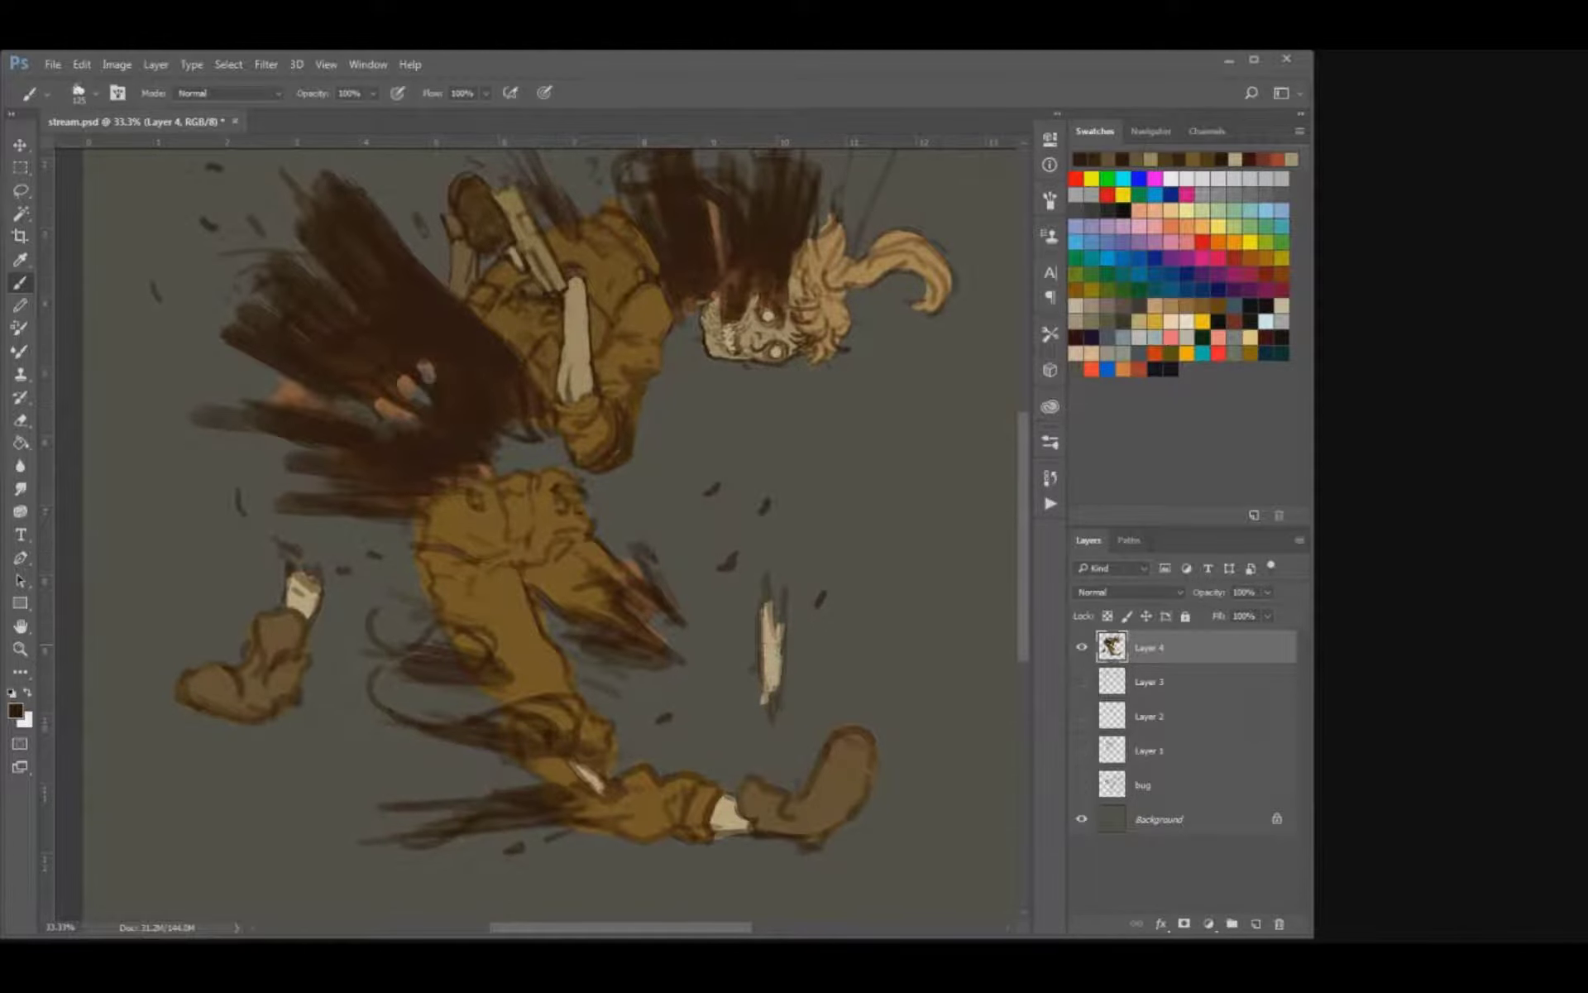
drag(569, 614, 654, 652)
drag(577, 594, 657, 633)
mouse_move(574, 556)
mouse_down()
mouse_move(655, 615)
mouse_move(645, 596)
mouse_up()
mouse_move(590, 536)
mouse_down()
mouse_move(665, 615)
mouse_move(666, 573)
mouse_move(693, 623)
mouse_move(593, 530)
mouse_move(574, 579)
mouse_up()
alt+click(622, 571)
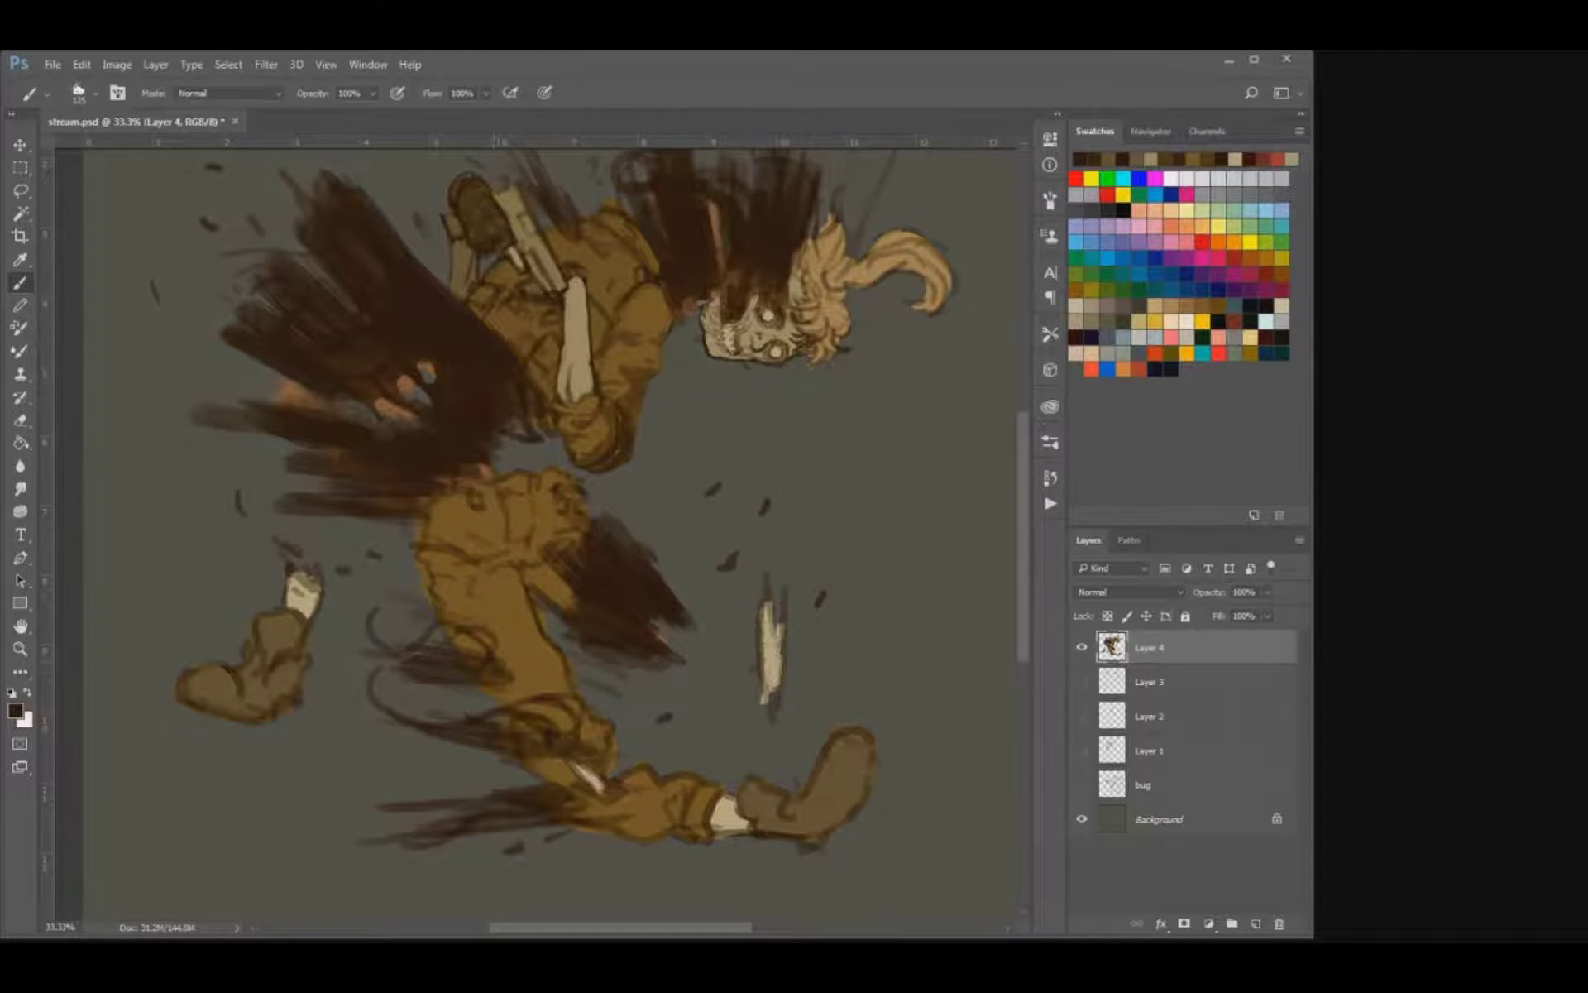
Fill the smoke streaks behind the standing leg's thigh, knee and shin with dark brown.
mouse_move(407, 660)
mouse_down()
mouse_move(509, 674)
mouse_move(341, 673)
mouse_up()
key([)
drag(565, 733, 396, 722)
mouse_move(397, 737)
mouse_down()
mouse_move(569, 739)
mouse_move(577, 749)
mouse_move(410, 812)
mouse_move(517, 820)
mouse_up()
mouse_move(589, 813)
mouse_down()
mouse_move(483, 837)
mouse_move(625, 820)
mouse_move(585, 849)
mouse_up()
Sample the trouser brown and paint over the sketch lines at the hip and upper thigh.
drag(711, 463, 699, 579)
alt+click(440, 709)
key(bracketleft)
key(bracketleft)
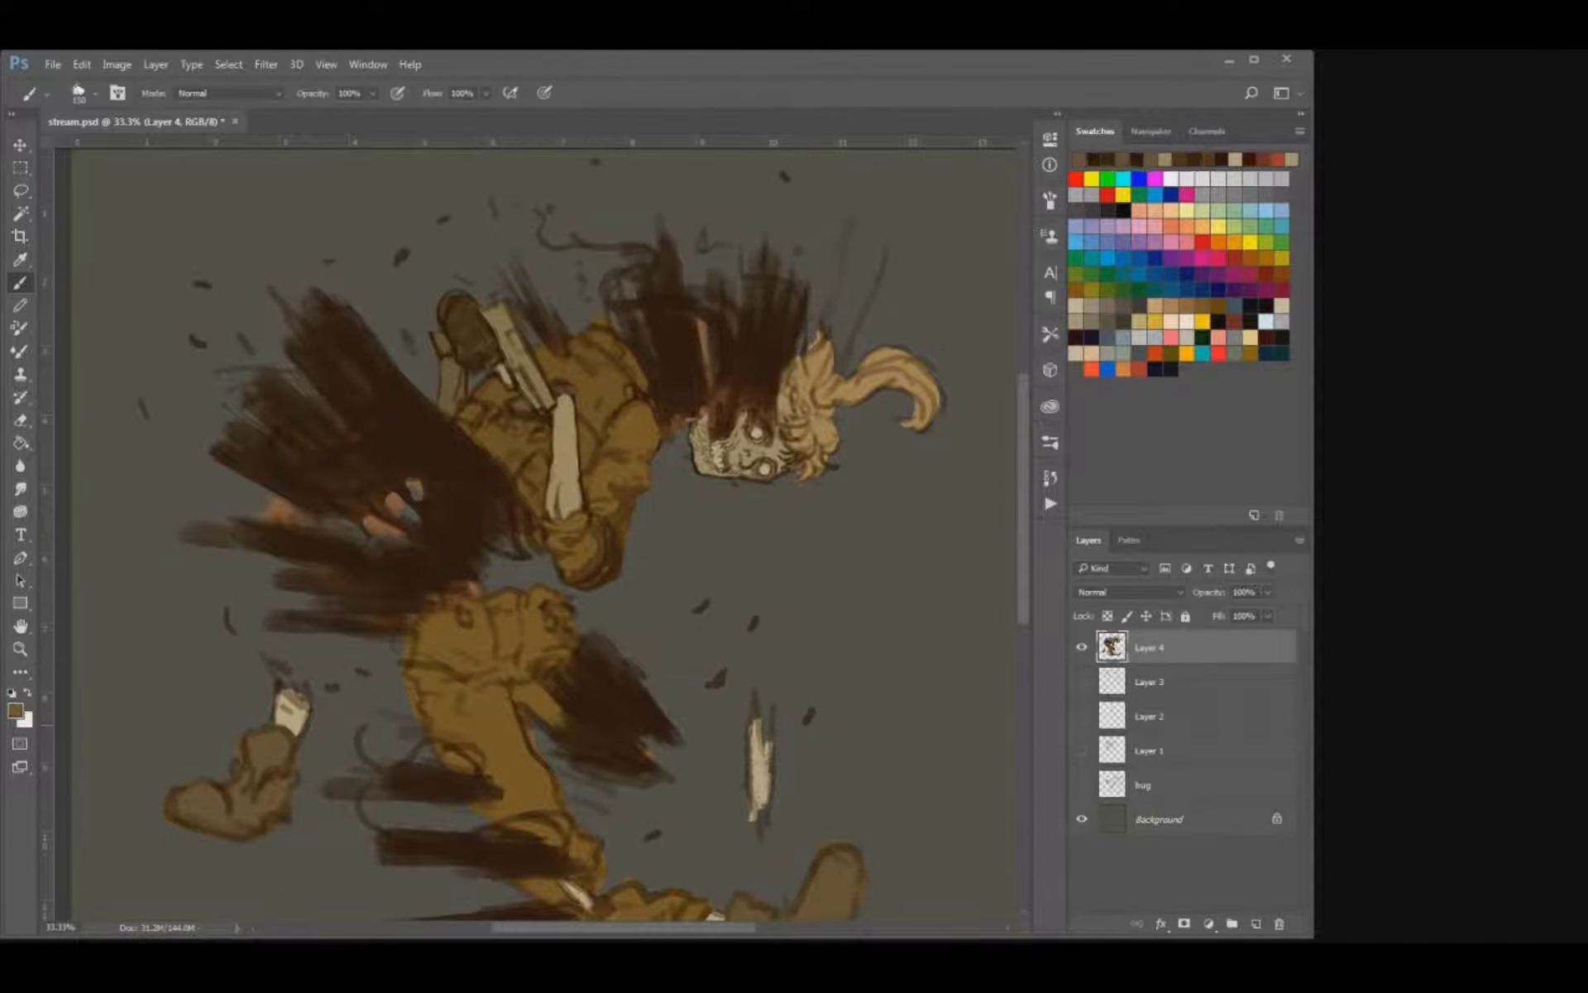
drag(427, 726, 407, 643)
drag(423, 728, 480, 757)
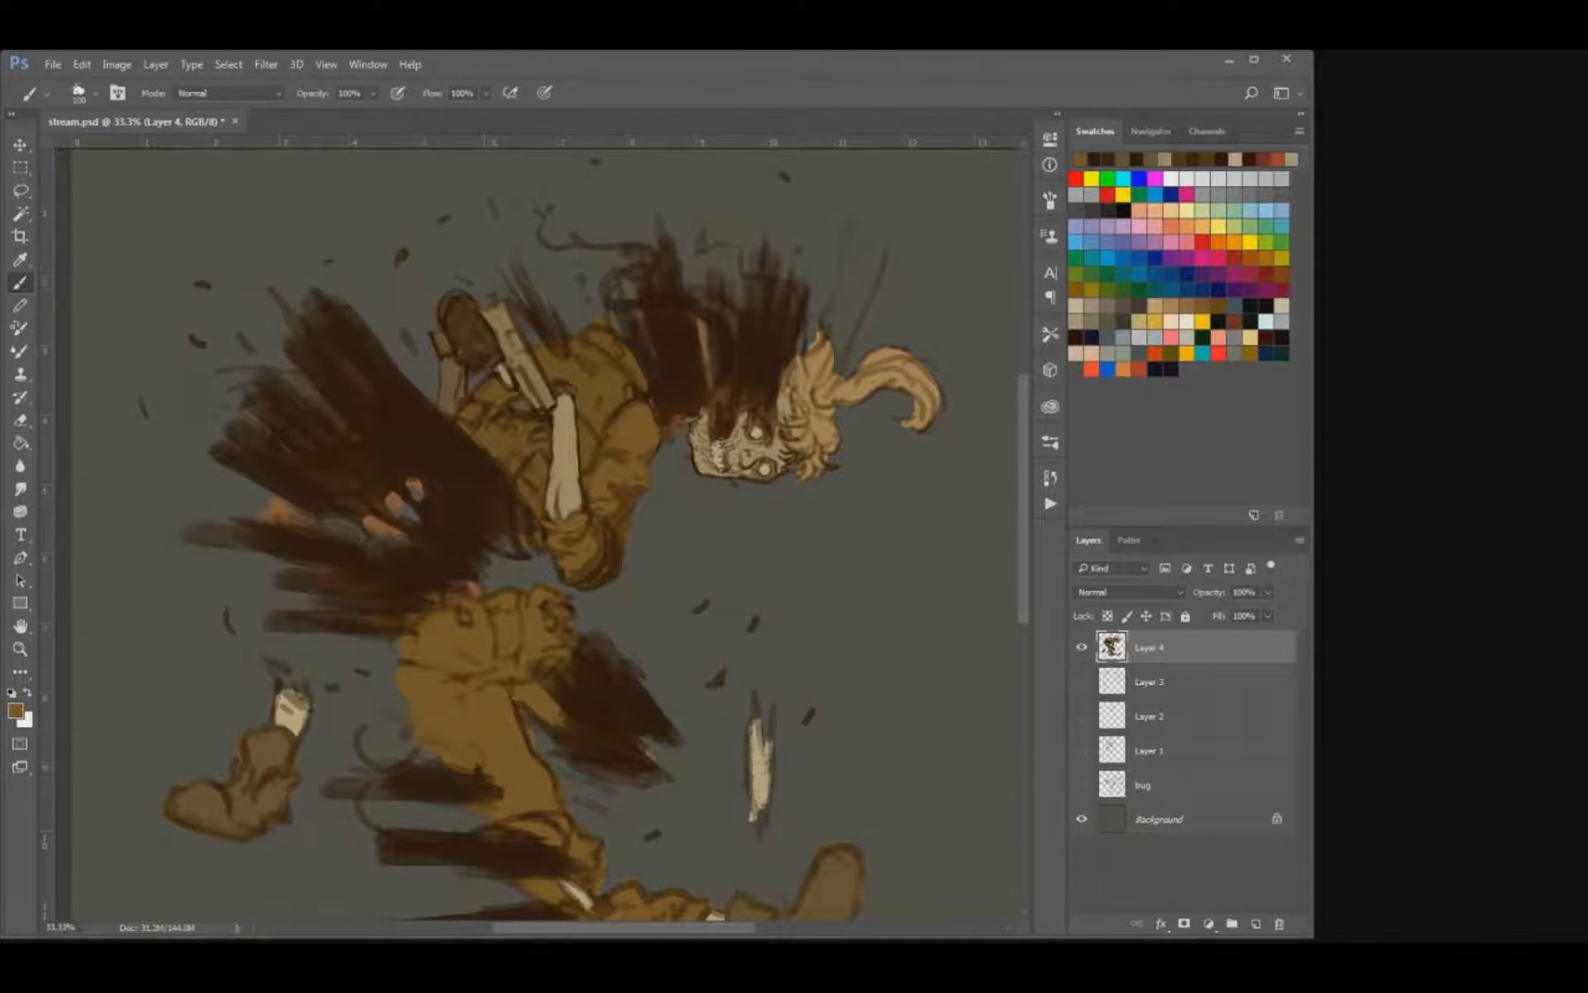
Smooth the ochre-brown sleeve near the shoulder over its sketch lines and save the file.
key(bracketright)
key(bracketright)
key(bracketleft)
key(bracketleft)
key(bracketleft)
key(bracketleft)
mouse_move(625, 404)
mouse_down()
mouse_move(613, 424)
mouse_move(659, 440)
mouse_up()
key(ctrl+s)
Sample dark brown and shade the coat's torso and the area around the raised forearm.
key(i)
alt+click(468, 452)
key(bracketright)
key(bracketright)
key(bracketright)
mouse_move(474, 432)
mouse_down()
mouse_move(494, 392)
mouse_move(530, 500)
mouse_up()
mouse_move(589, 397)
mouse_down()
mouse_move(590, 451)
mouse_move(548, 357)
mouse_move(595, 351)
mouse_move(627, 374)
mouse_move(604, 430)
mouse_move(543, 477)
mouse_move(666, 450)
mouse_move(625, 516)
mouse_up()
key(bracketleft)
Erase the gap between the two smoke plumes by the skull and clean up the strands above the shoulder.
key(e)
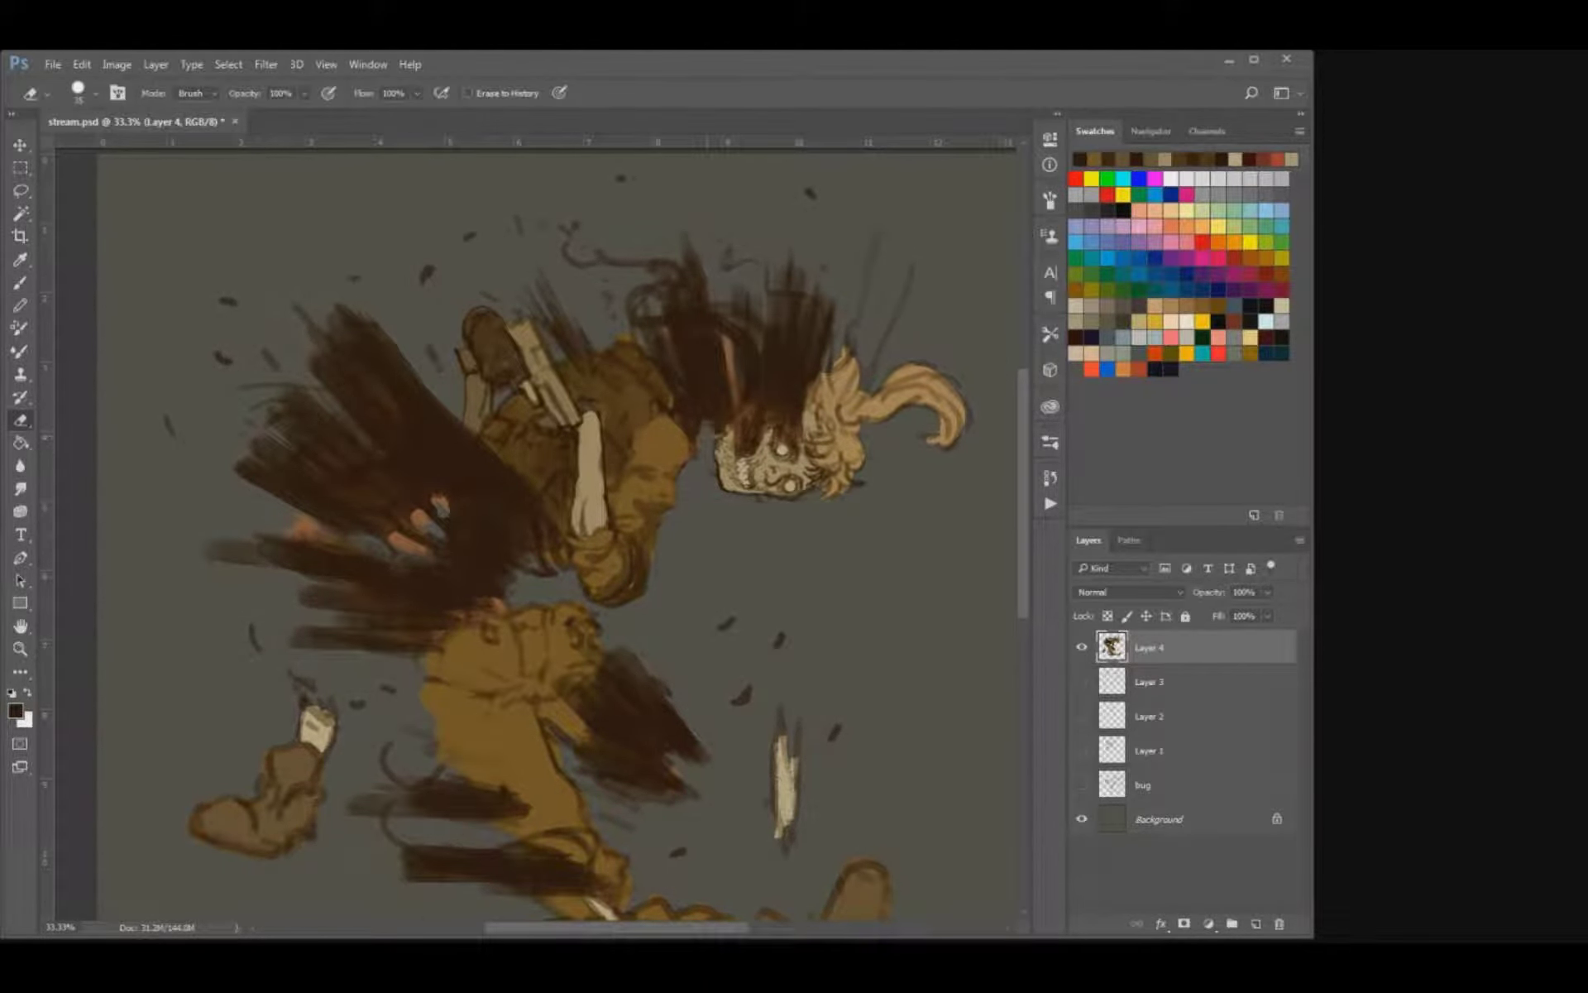
mouse_move(712, 430)
mouse_down()
mouse_move(709, 416)
mouse_move(697, 439)
mouse_up()
mouse_move(728, 347)
mouse_down()
mouse_move(696, 433)
mouse_move(709, 400)
mouse_move(718, 455)
mouse_move(731, 382)
mouse_up()
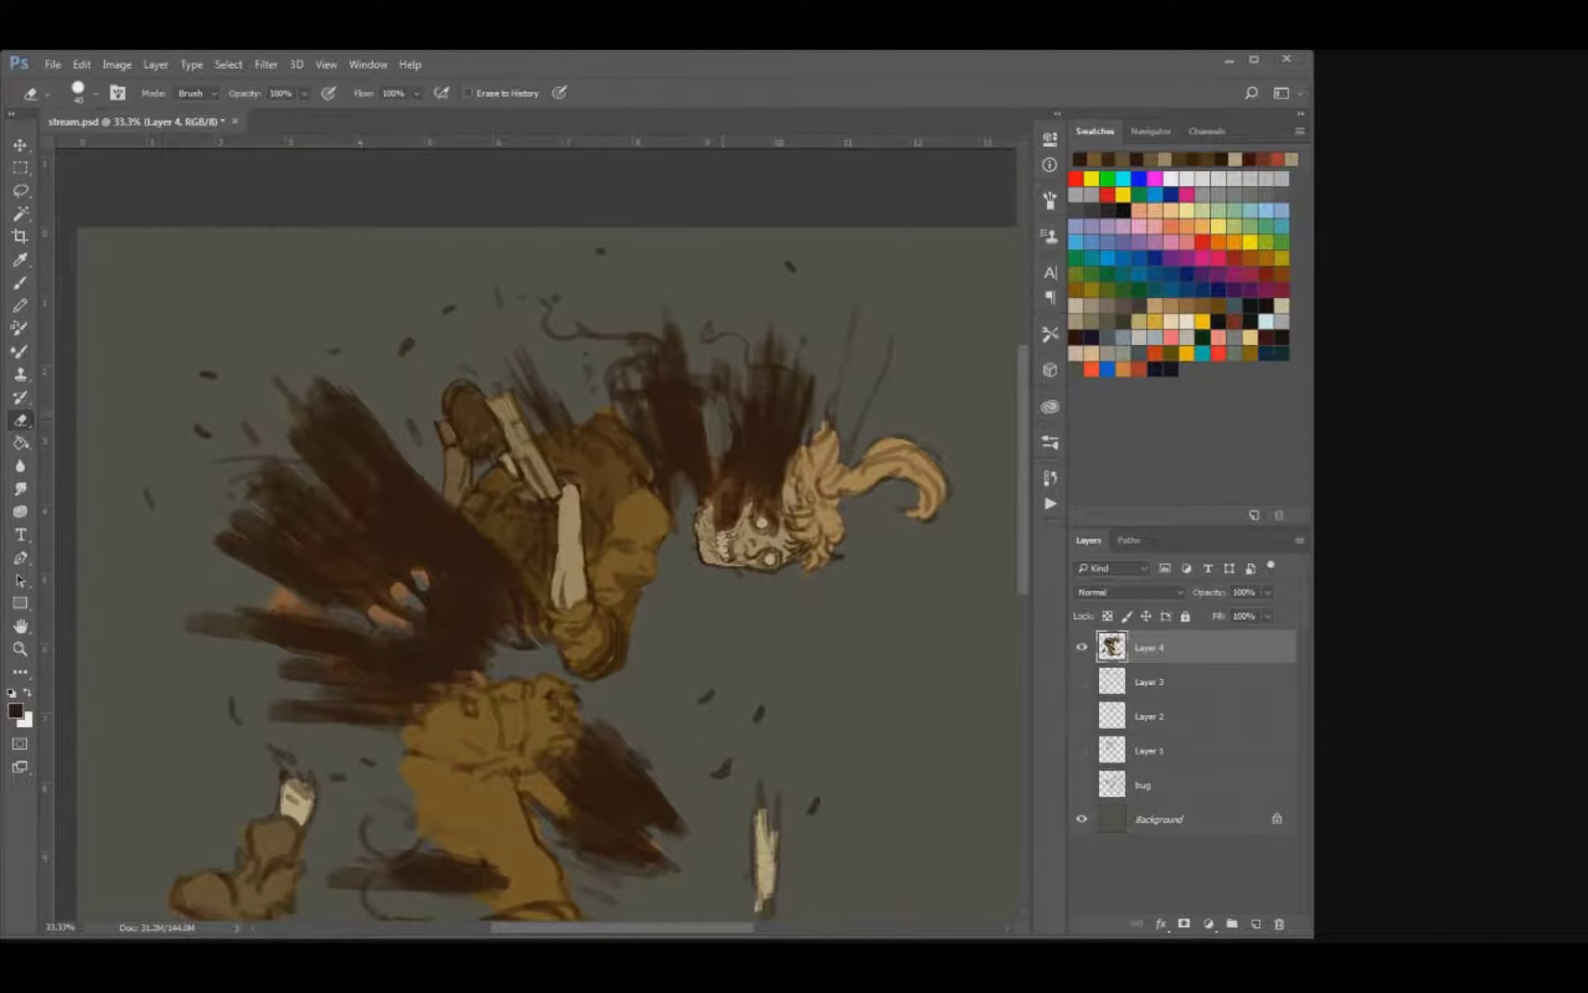
key(b)
mouse_move(648, 420)
mouse_down()
mouse_move(637, 377)
mouse_move(617, 380)
mouse_move(578, 325)
mouse_up()
key(e)
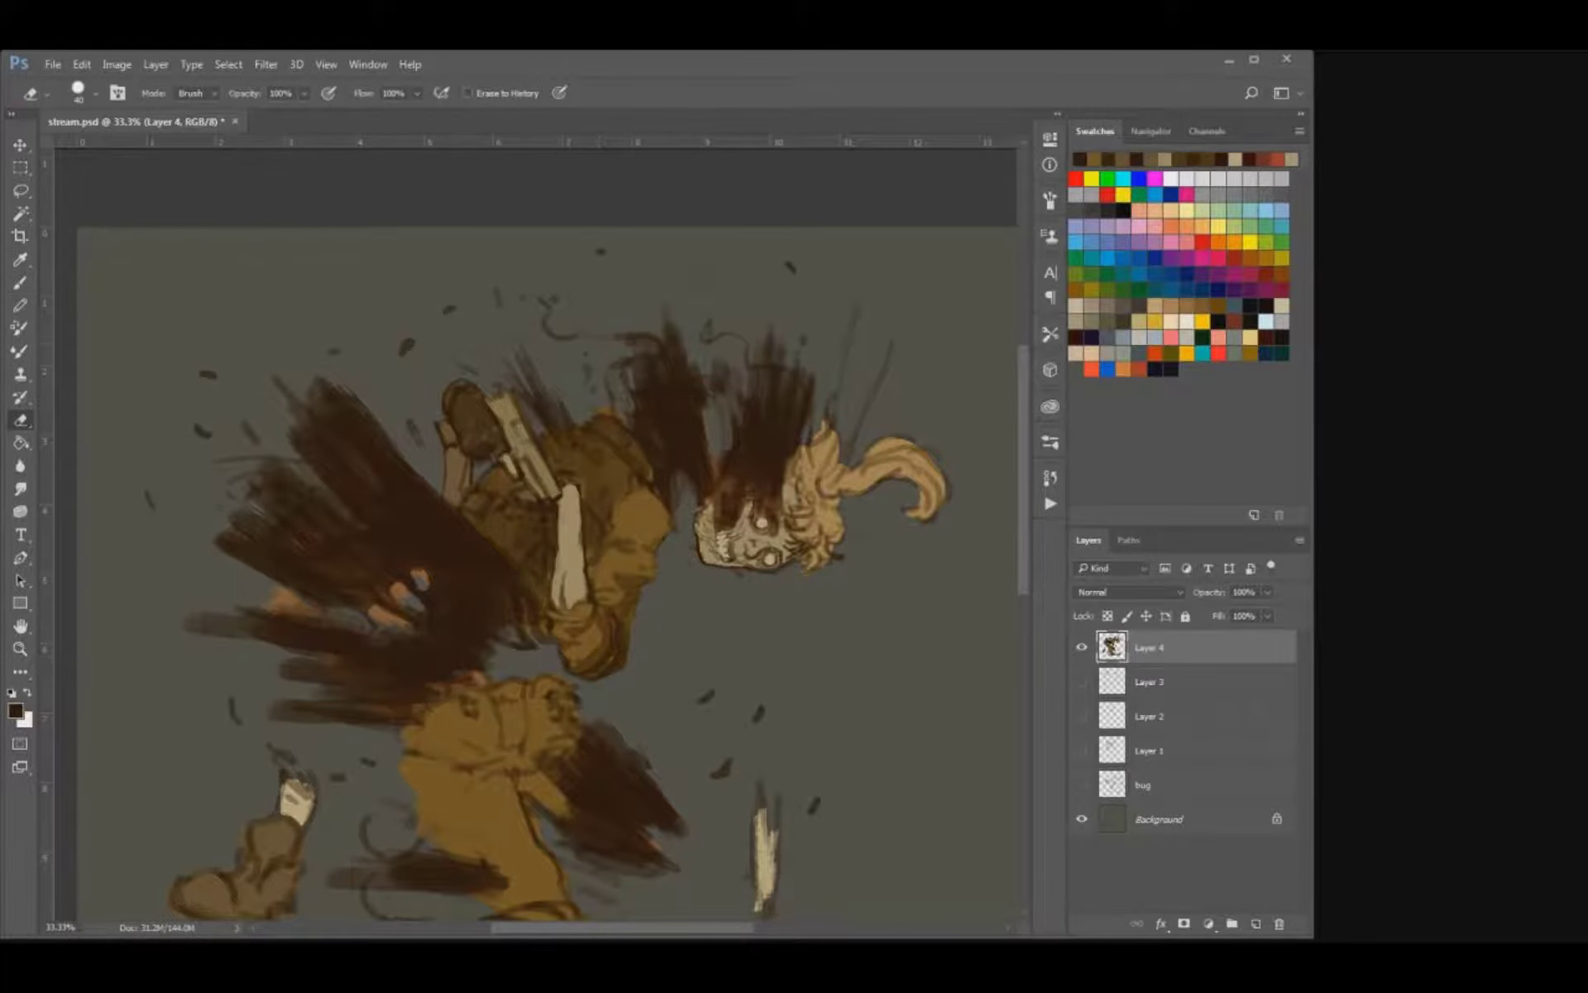
drag(558, 499, 606, 382)
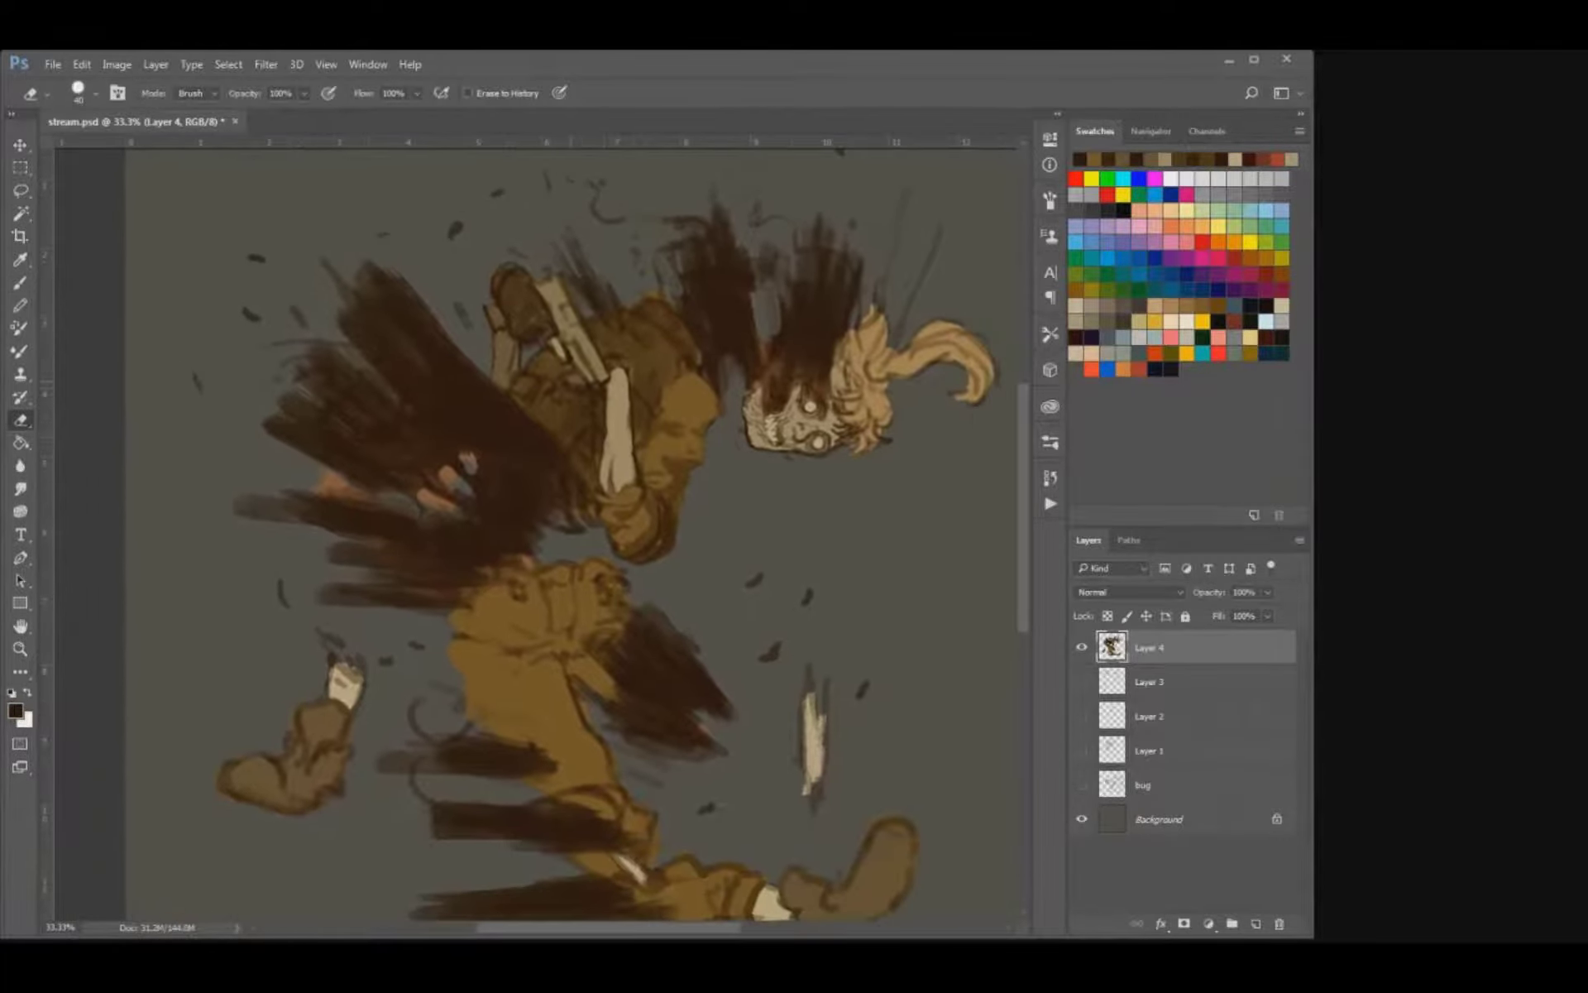
Sample a mid brown and paint shadow tones into the skull's hair and curled ponytail.
key(ctrl+plus)
key(ctrl+minus)
key(ctrl+minus)
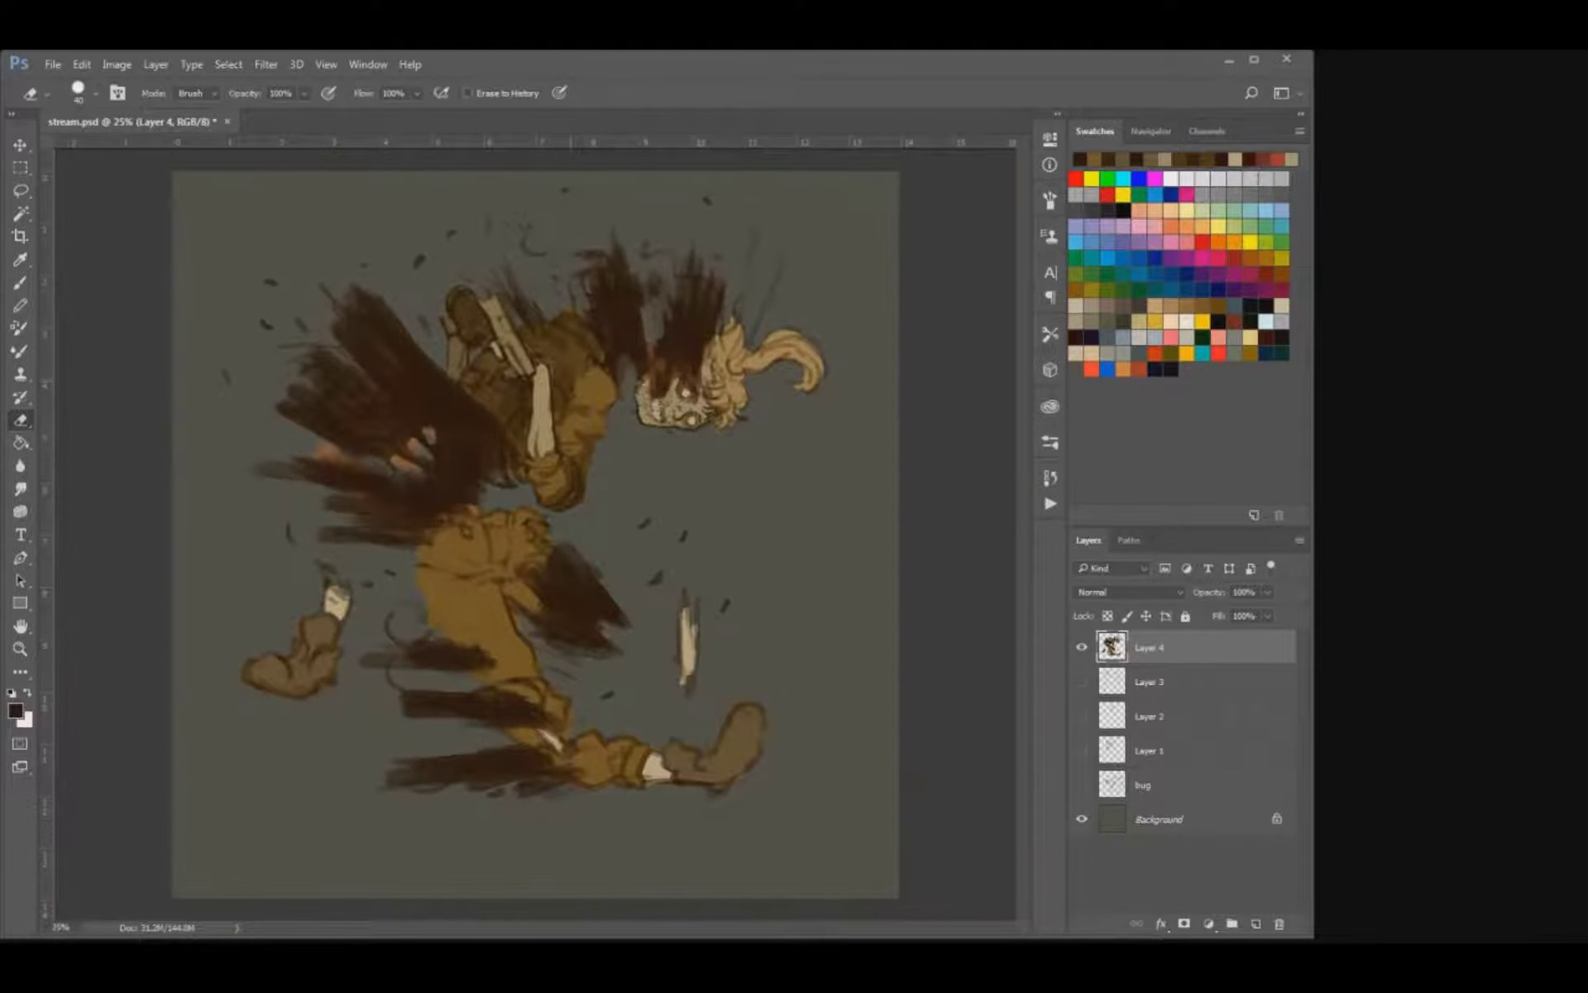
key(ctrl+plus)
drag(555, 521, 499, 537)
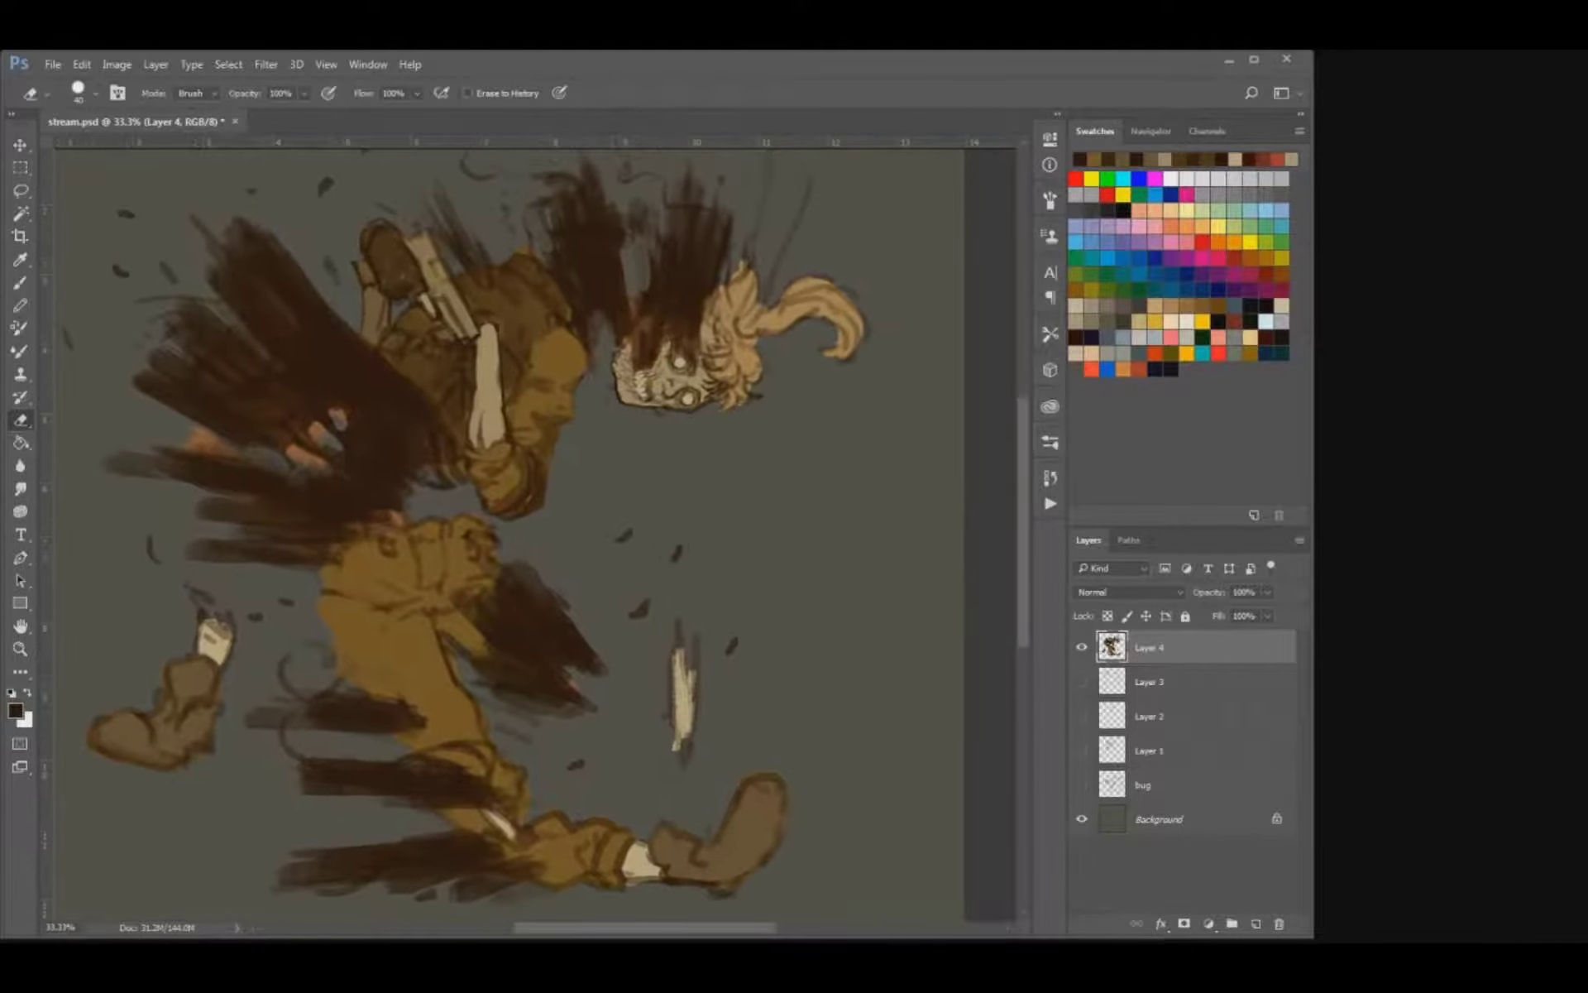
key(i)
click(710, 366)
key(b)
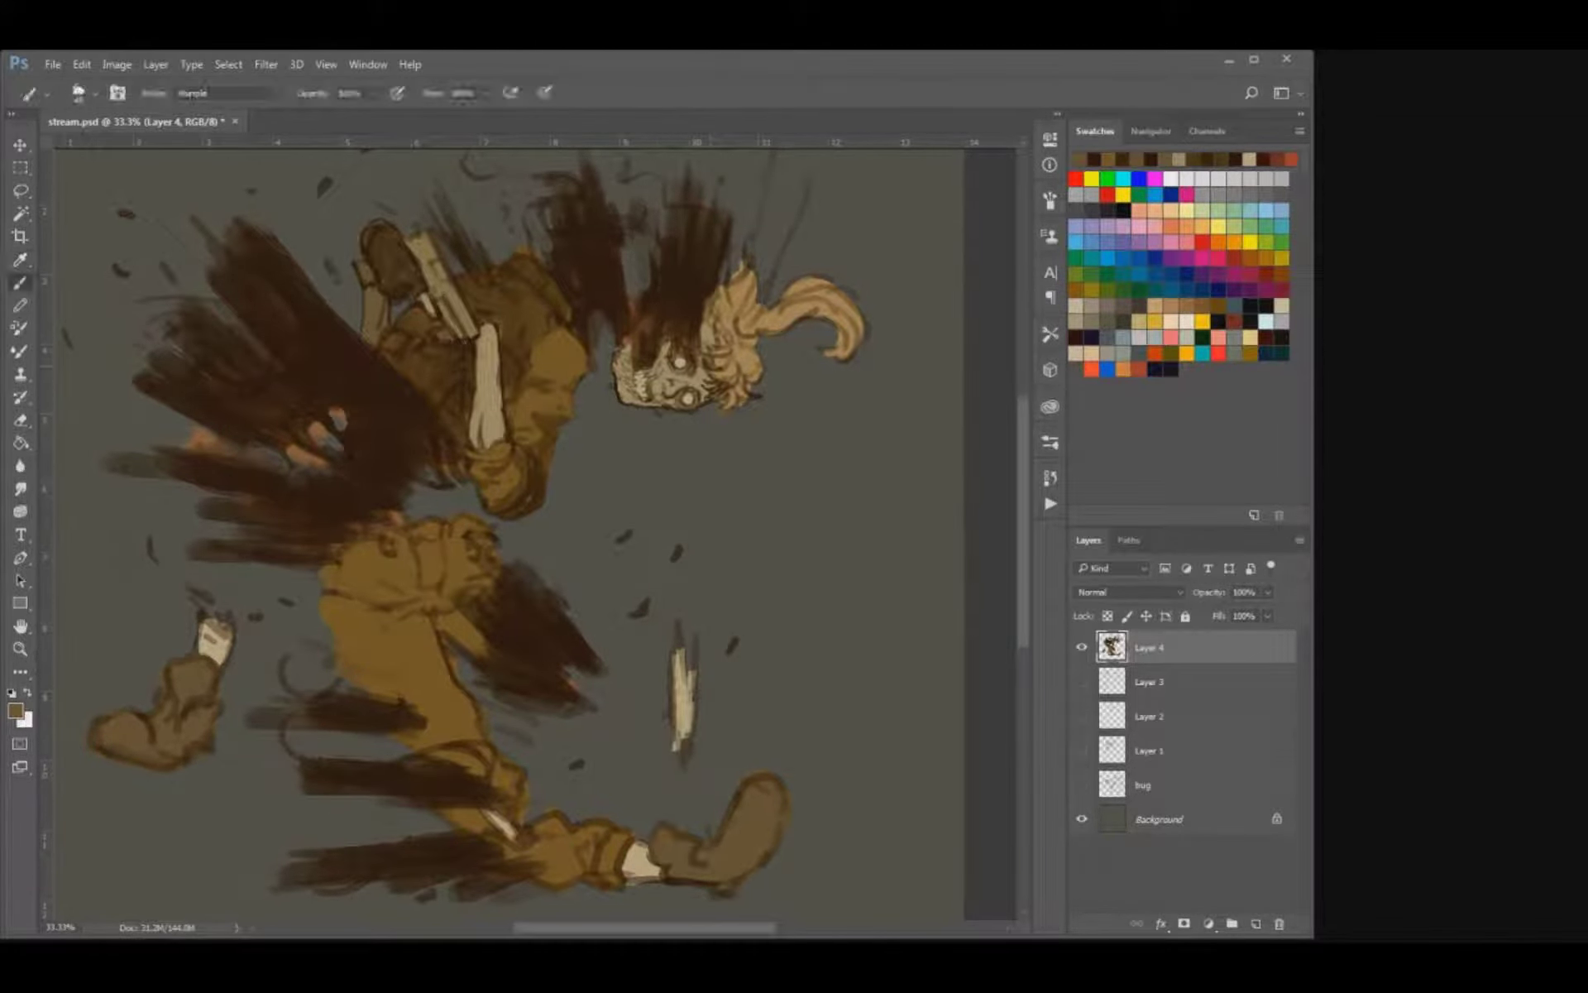
mouse_move(733, 306)
mouse_down()
mouse_move(721, 330)
mouse_move(804, 305)
mouse_move(836, 314)
mouse_move(840, 359)
mouse_move(857, 332)
mouse_up()
key(bracketleft)
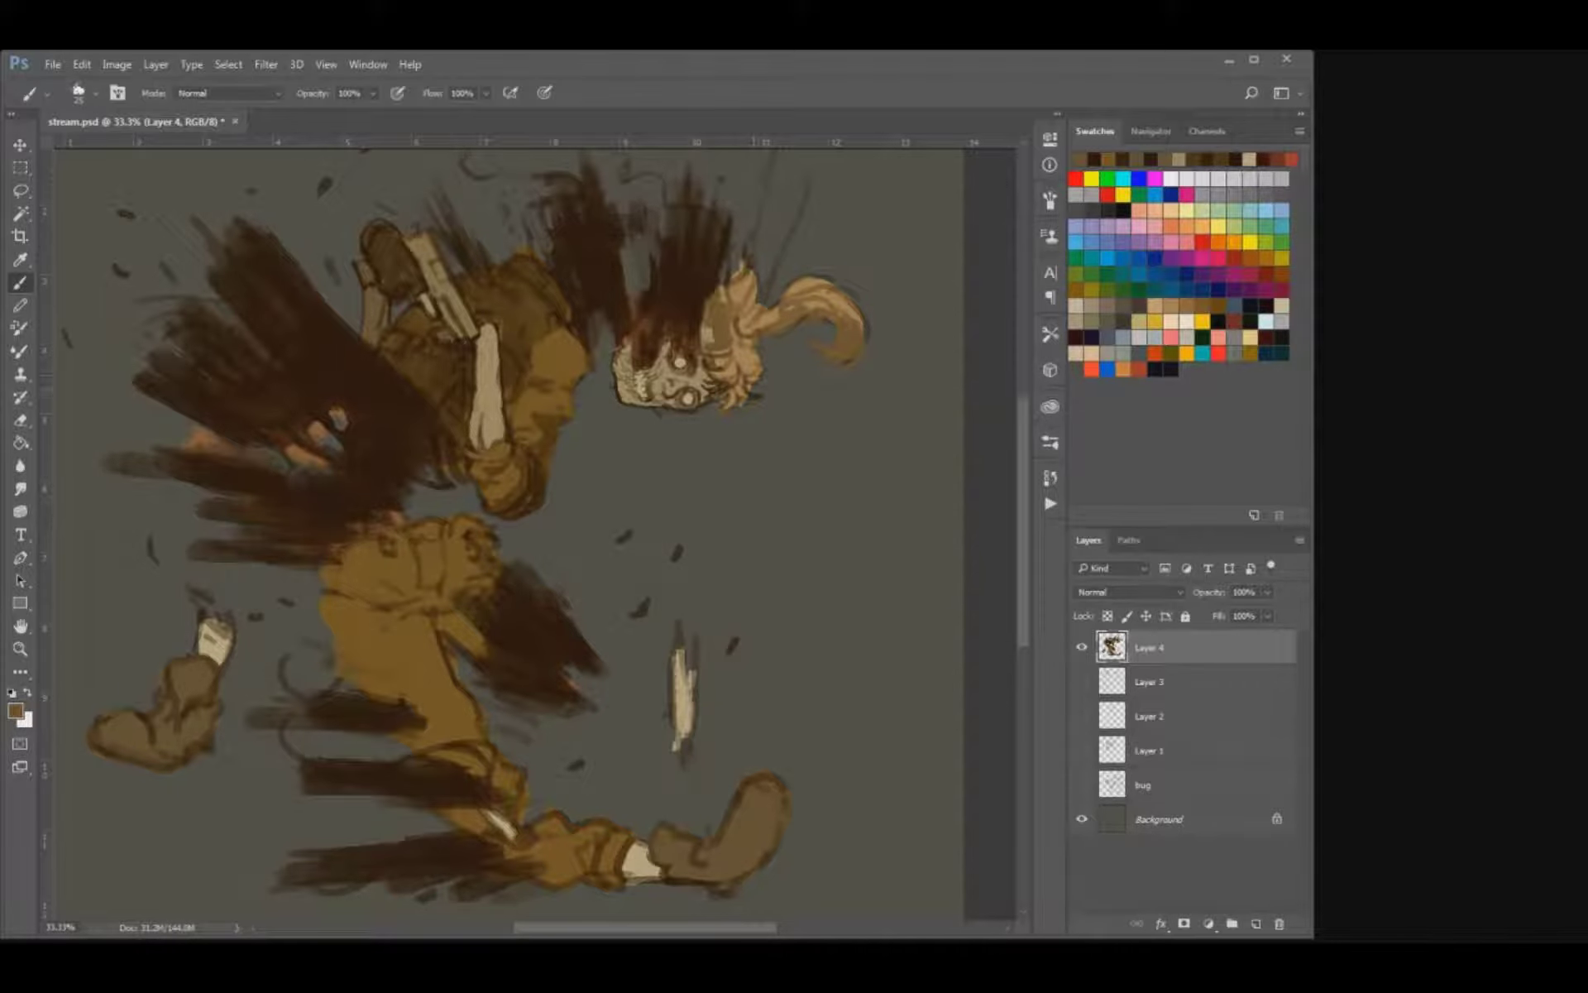
Paint loose tan strands across the hair and ponytail, and tidy the outline with the eraser.
alt+click(751, 369)
mouse_move(754, 373)
mouse_down()
mouse_move(778, 383)
mouse_move(731, 417)
mouse_move(703, 371)
mouse_move(817, 271)
mouse_move(863, 306)
mouse_move(840, 396)
mouse_up()
key(e)
mouse_move(776, 318)
mouse_down()
mouse_move(758, 367)
mouse_move(733, 351)
mouse_move(779, 264)
mouse_move(733, 359)
mouse_move(734, 320)
mouse_up()
click(696, 193)
key(b)
alt+click(734, 359)
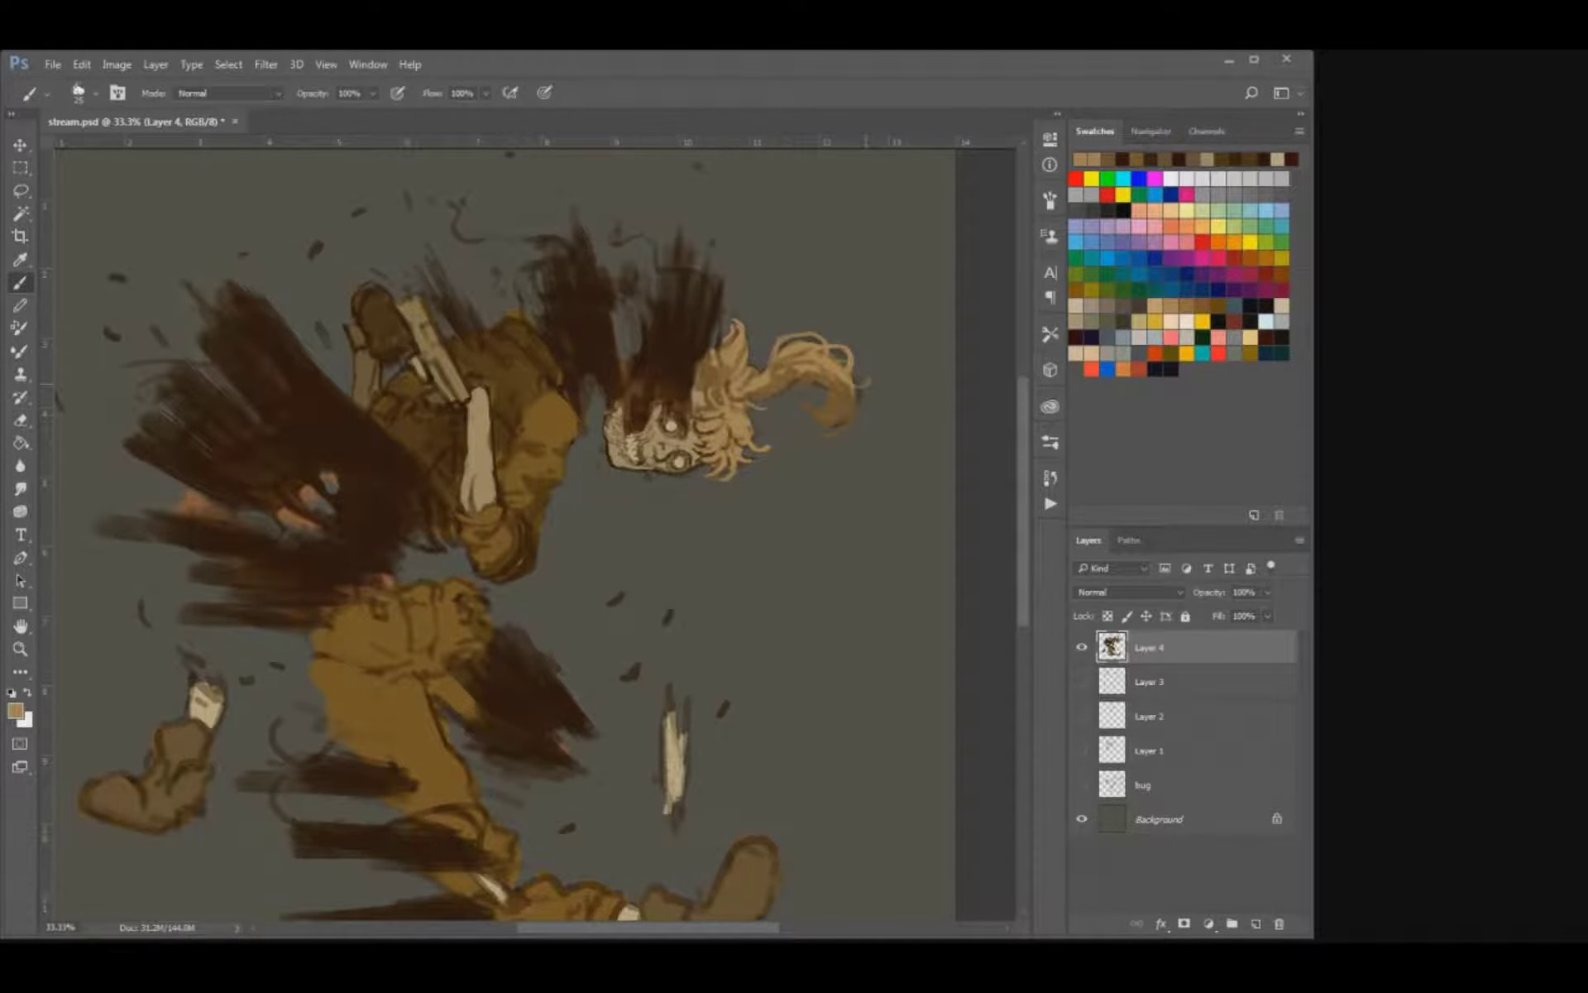
Dab brown wisps around the ponytail's tip and touch up the hair near the skull with sampled tan.
alt+click(849, 397)
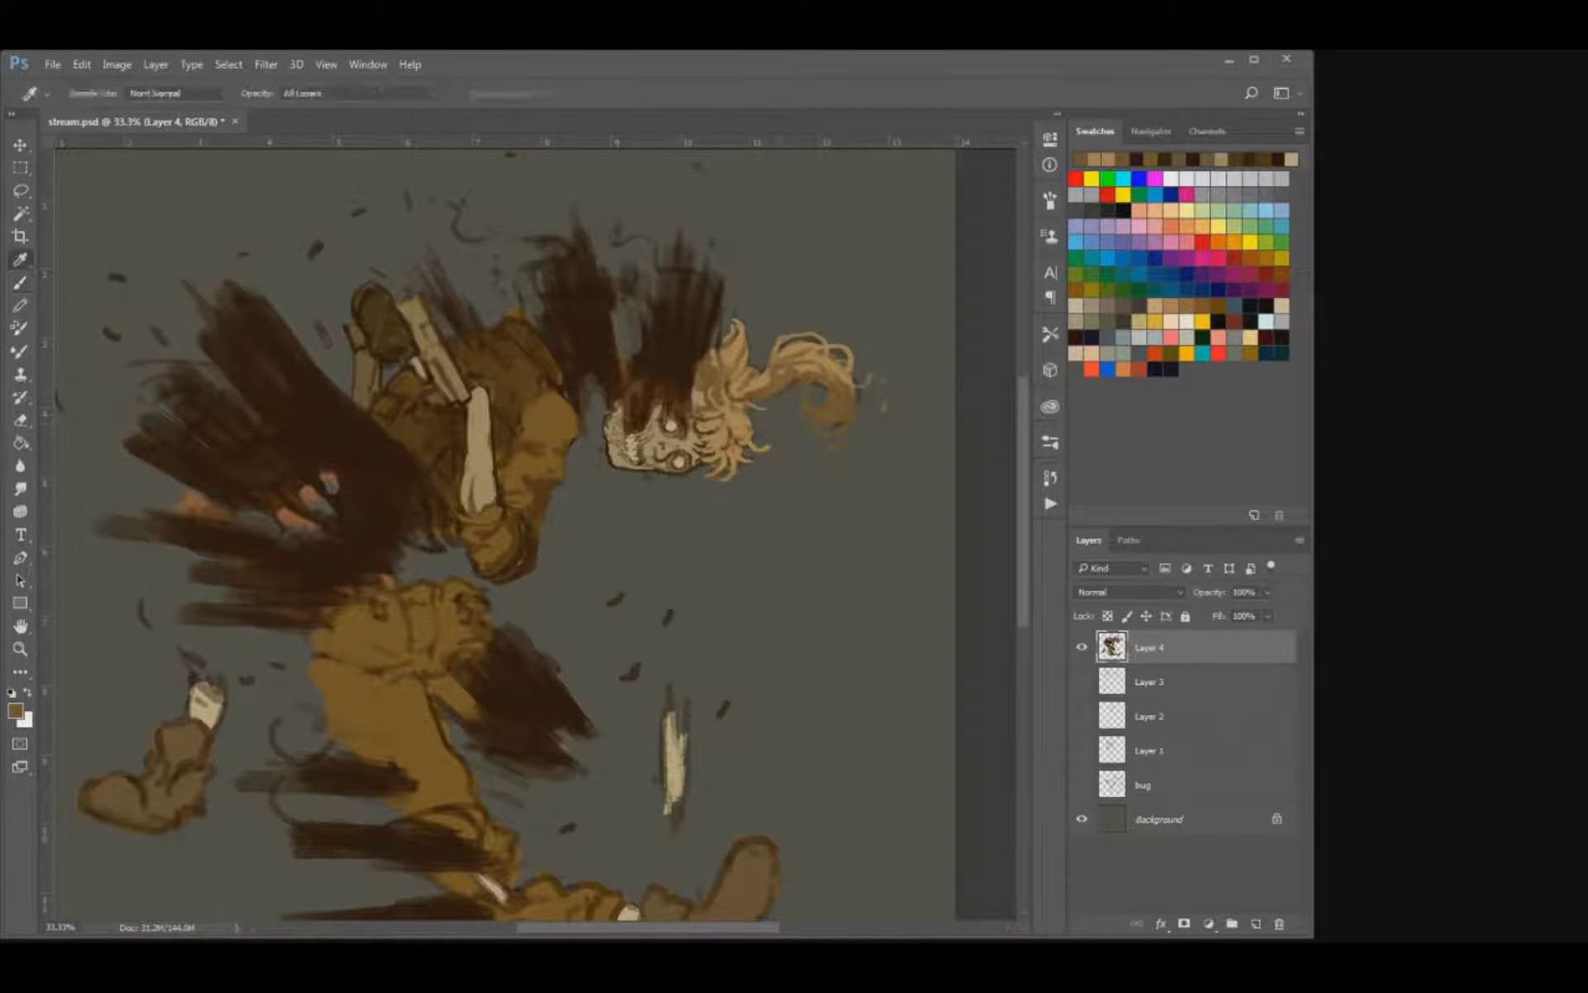
alt+click(746, 432)
drag(751, 436, 770, 425)
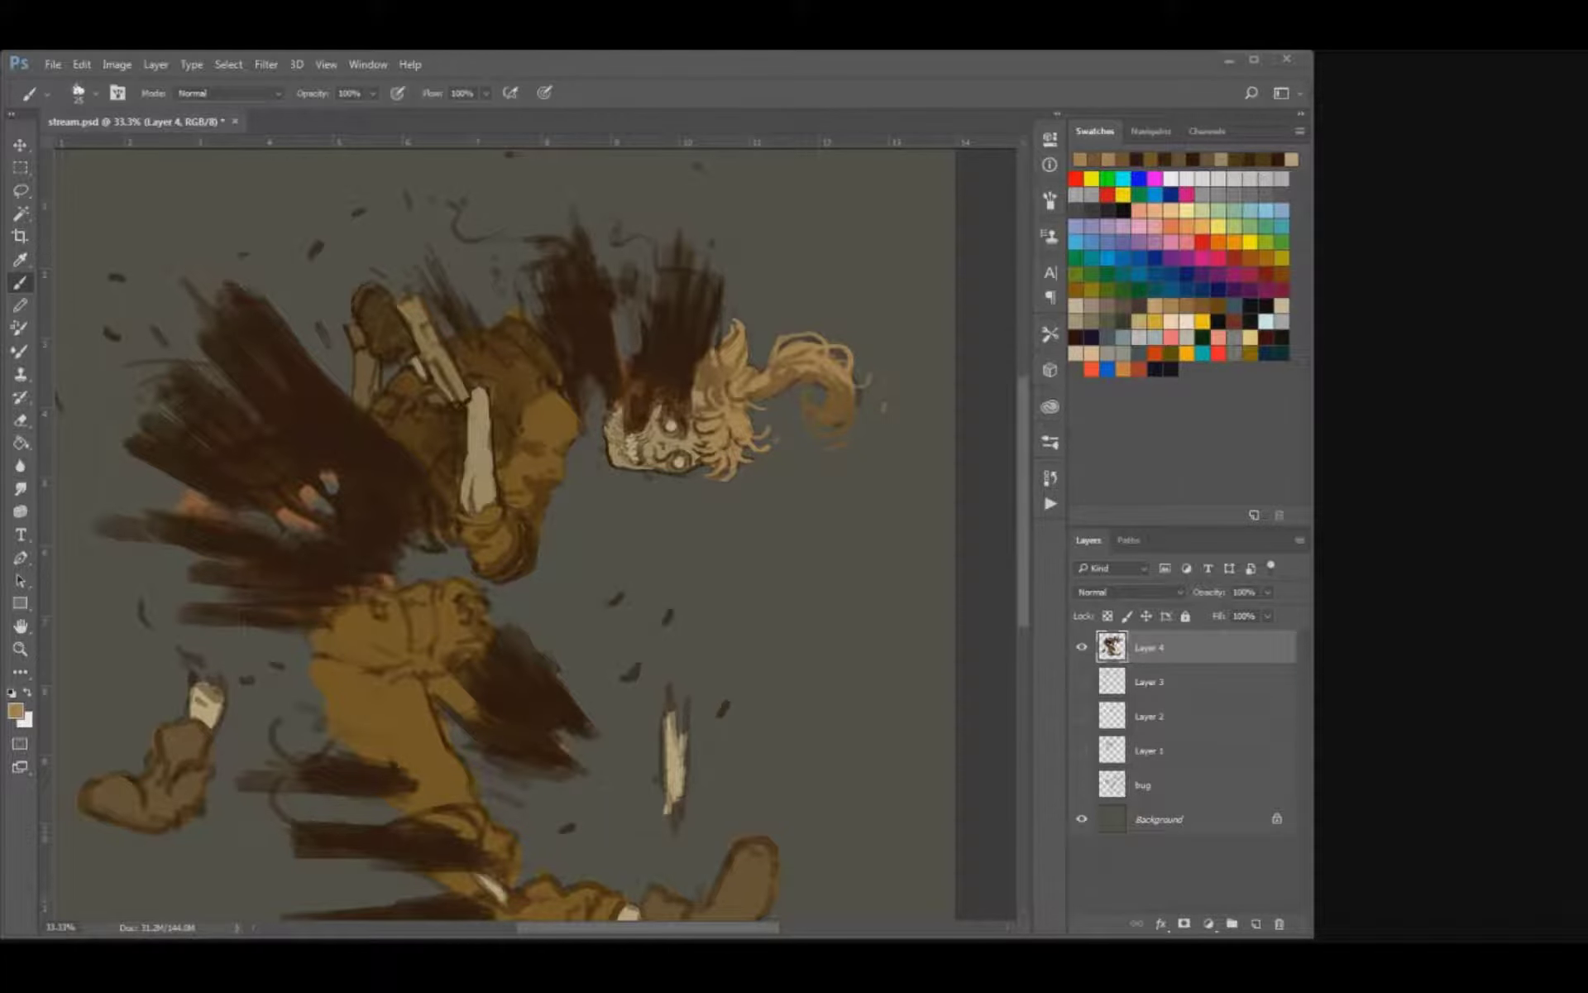
Erase the stray curls above the coat and skull, and soften the smoke tip with a textured eraser.
mouse_move(696, 455)
mouse_down()
mouse_move(768, 451)
mouse_move(805, 495)
mouse_up()
key(e)
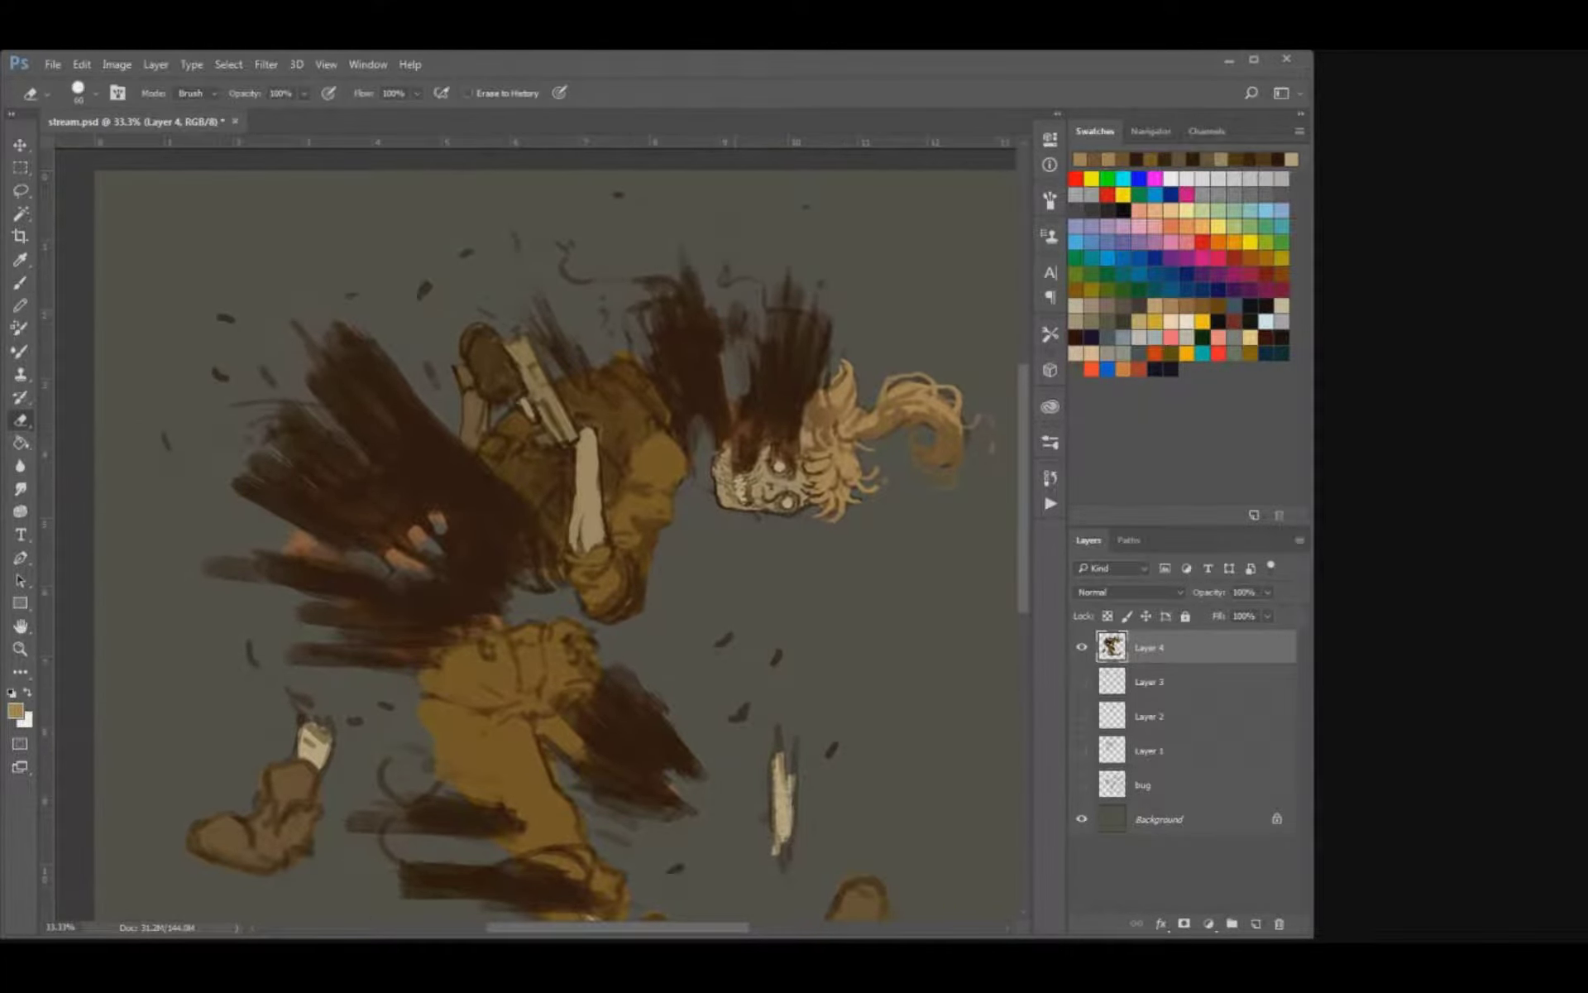
mouse_move(728, 275)
mouse_down()
mouse_move(735, 329)
mouse_move(743, 317)
mouse_up()
drag(632, 279, 639, 286)
key(bracketleft)
drag(632, 276, 645, 290)
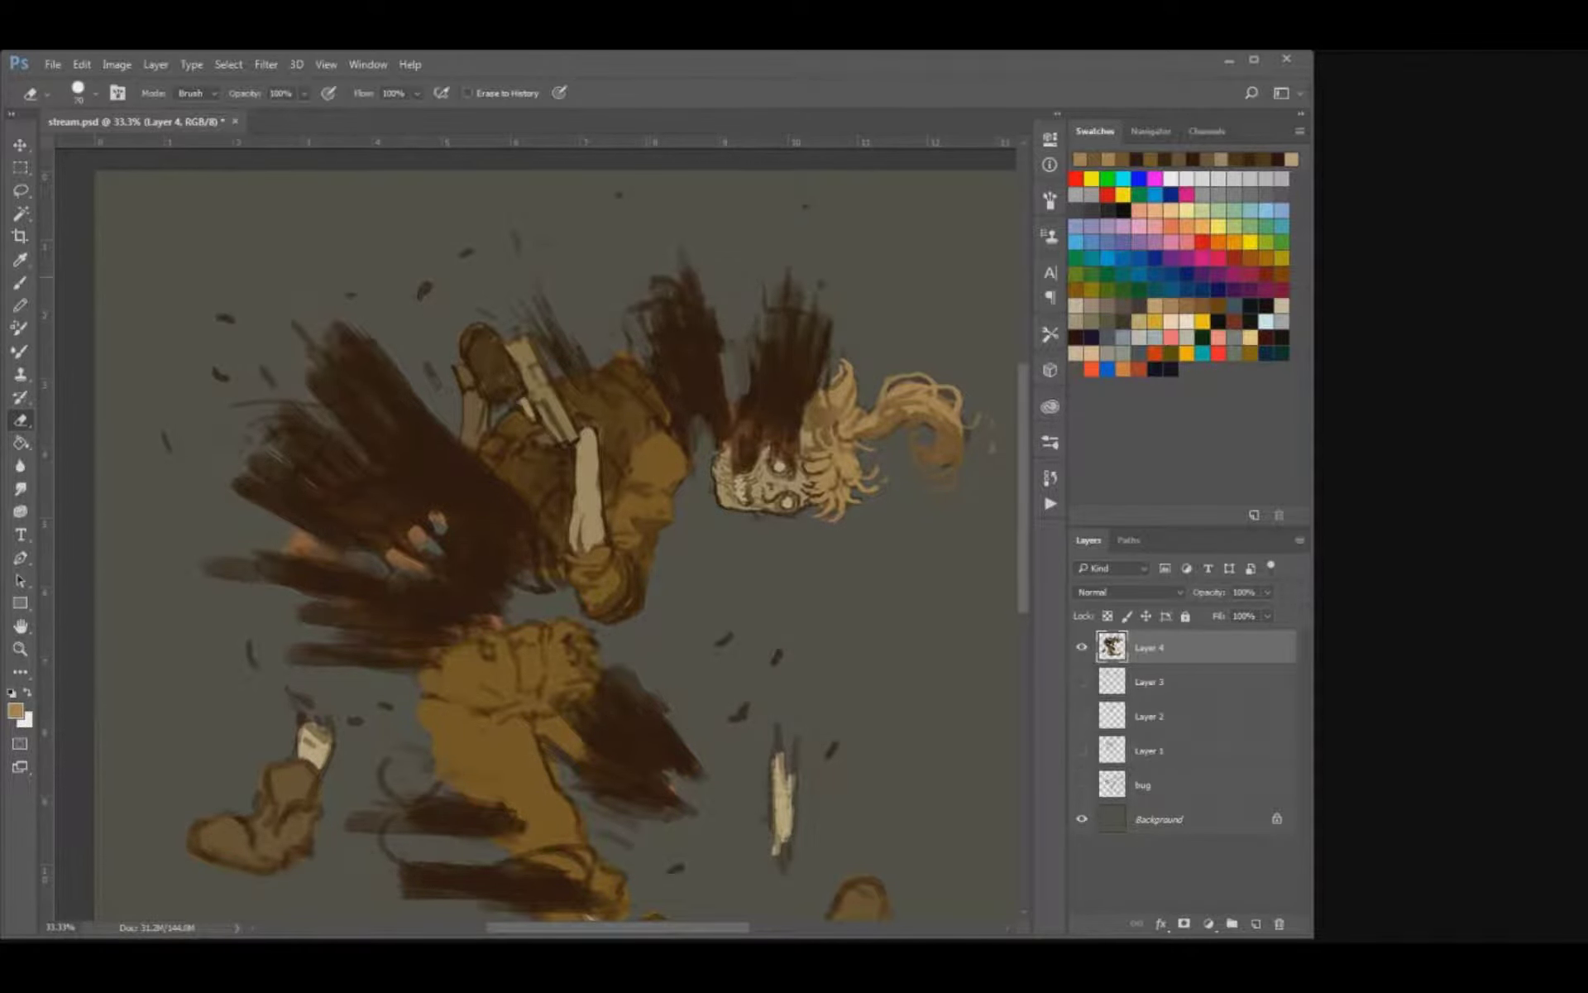
key(period)
drag(659, 294, 695, 290)
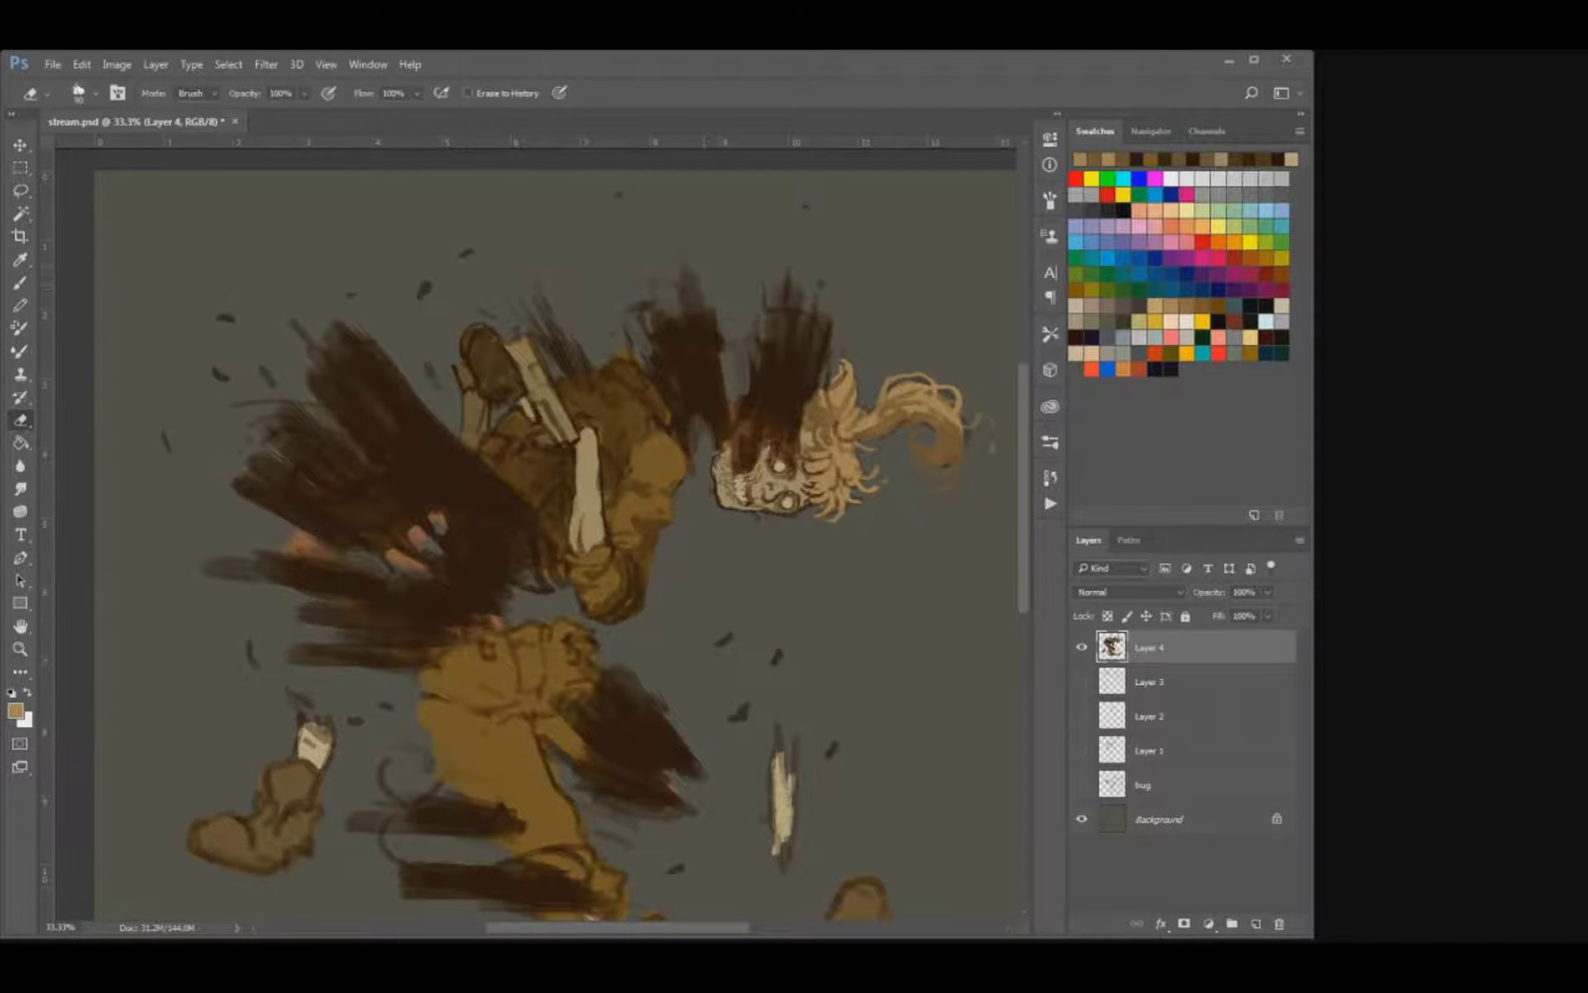
Erase the floating specks above and behind the torso and roughen the smoke's rear edge.
click(467, 253)
click(424, 291)
click(226, 318)
click(220, 373)
click(268, 377)
mouse_move(271, 400)
mouse_down()
mouse_move(311, 417)
mouse_move(283, 433)
mouse_up()
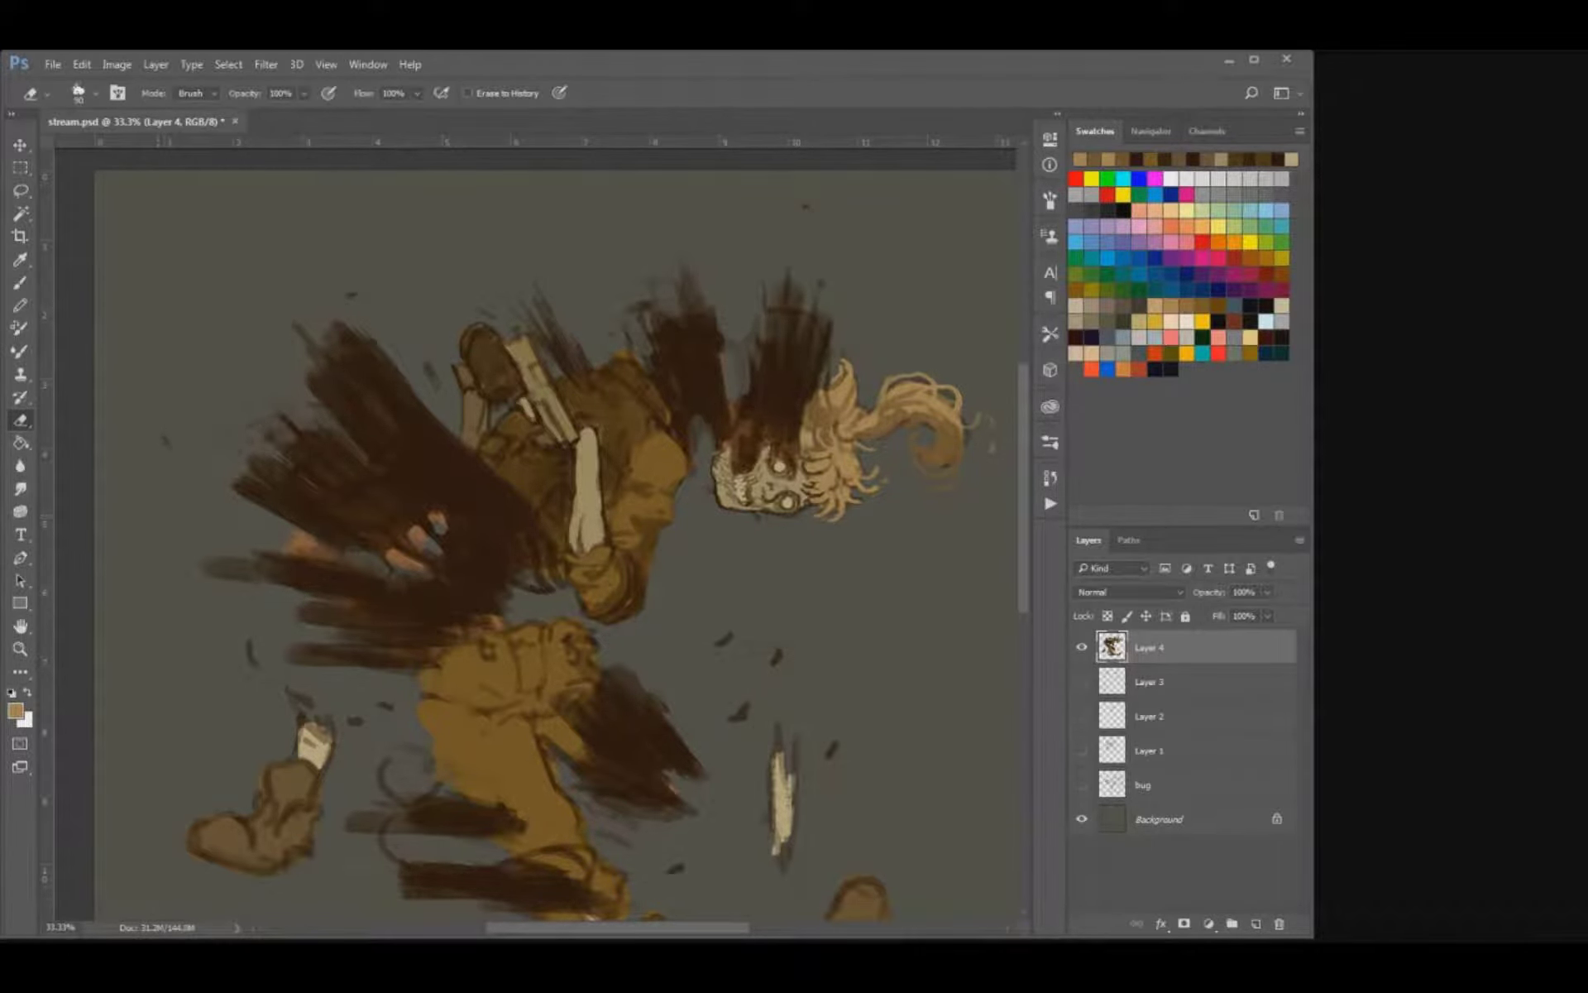
Trim the smoke streaks behind the waist and at the severed thigh, and erase the curls behind the standing leg.
mouse_move(339, 546)
mouse_down()
mouse_move(302, 539)
mouse_move(294, 558)
mouse_move(219, 569)
mouse_up()
click(251, 653)
drag(328, 656, 290, 653)
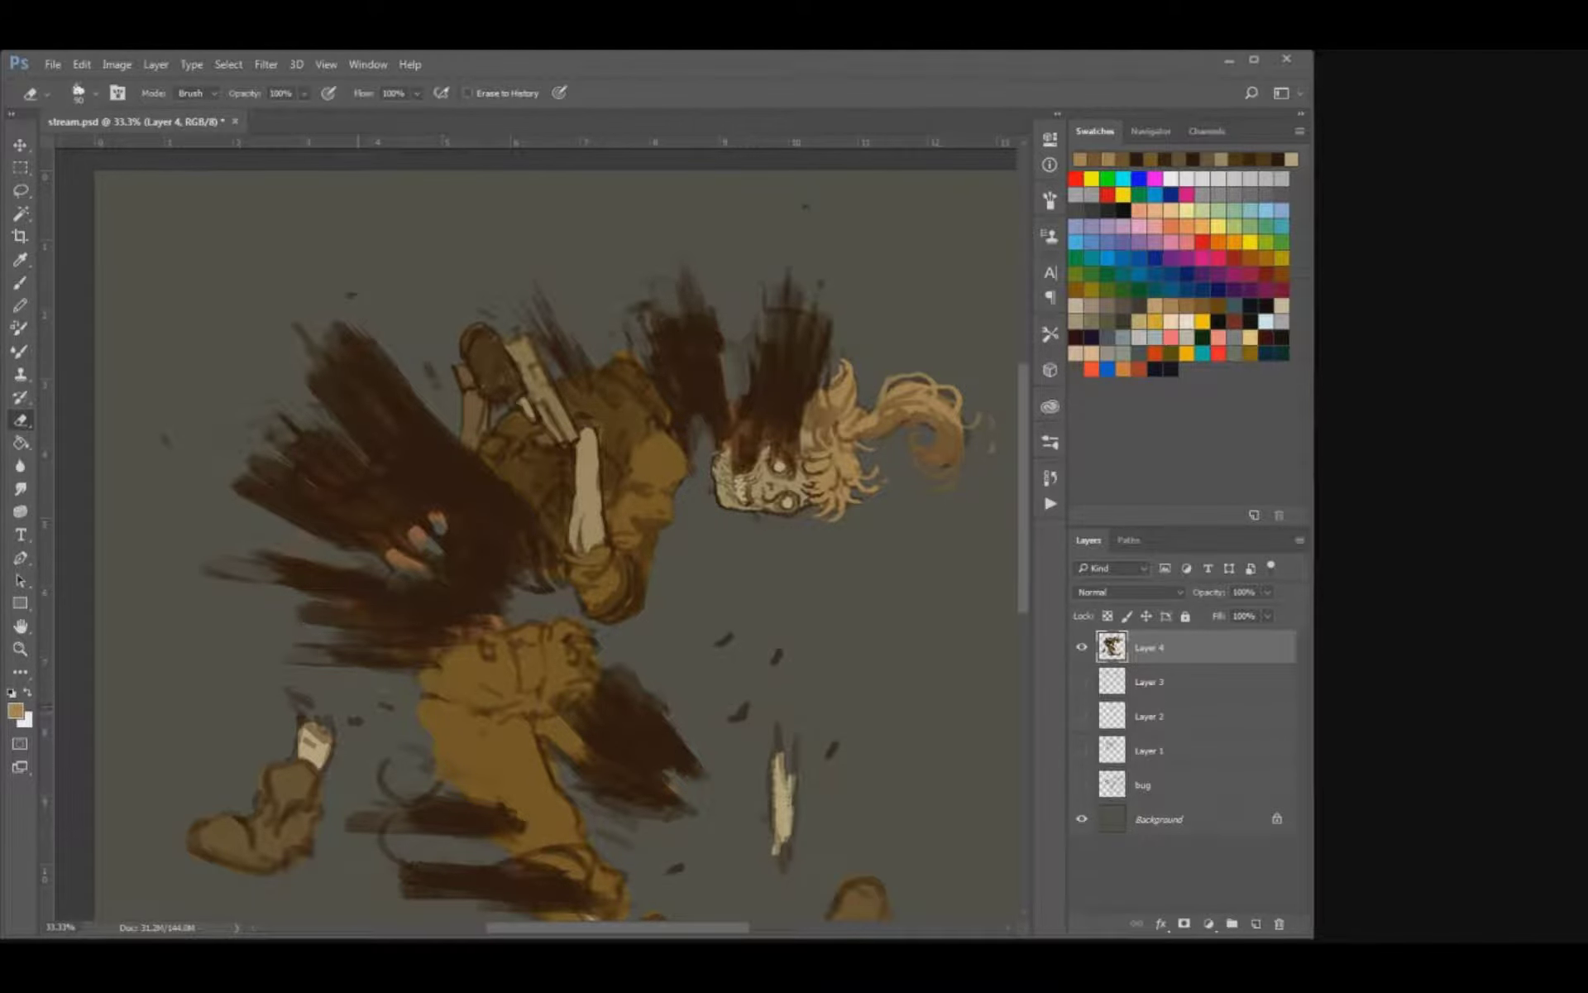
mouse_move(356, 720)
mouse_down()
mouse_move(405, 861)
mouse_move(388, 853)
mouse_move(488, 869)
mouse_up()
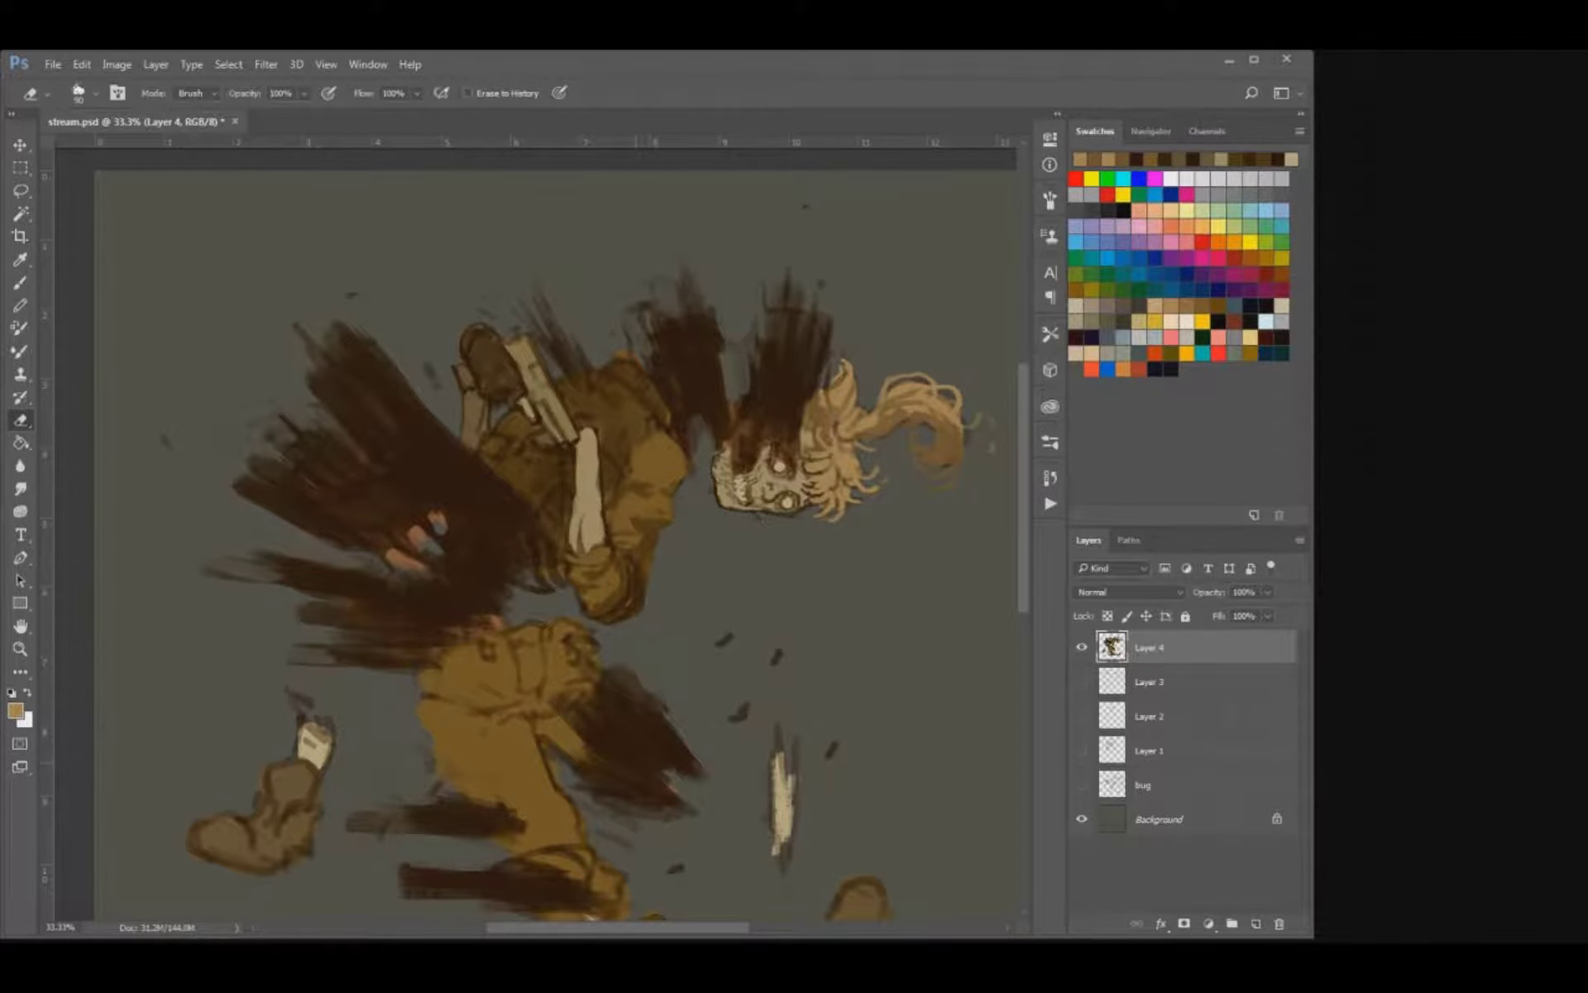
mouse_move(692, 806)
mouse_down()
mouse_move(662, 782)
mouse_move(677, 772)
mouse_move(662, 756)
mouse_move(693, 763)
mouse_move(659, 688)
mouse_up()
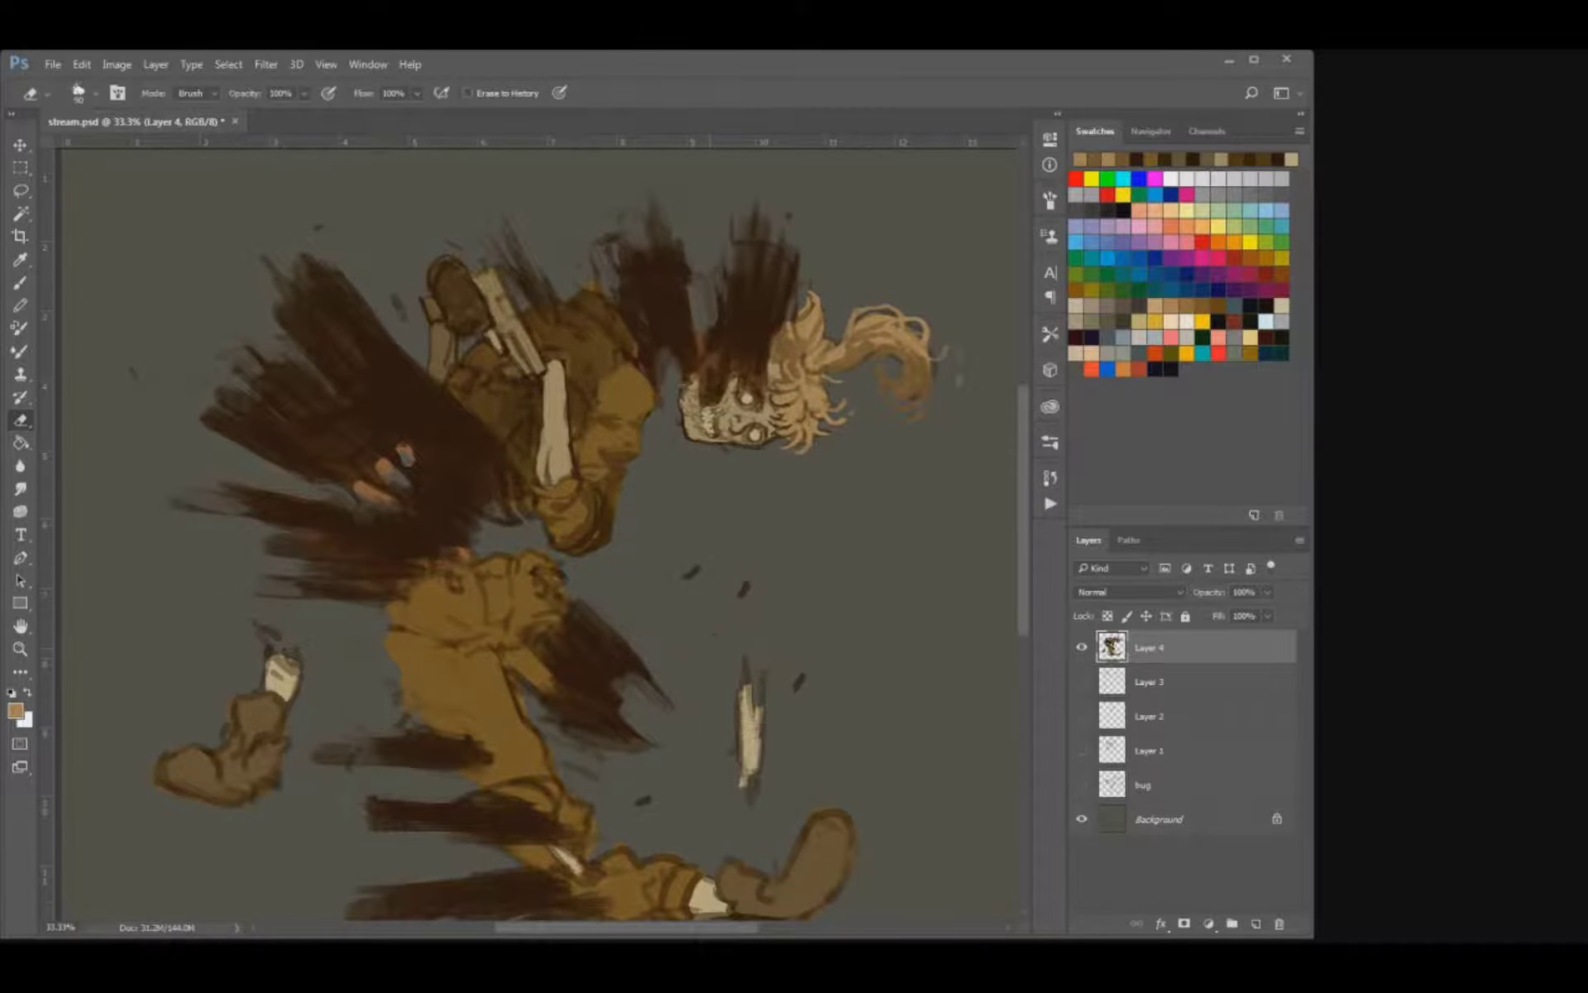
Erase the loose specks in front of the figure and slim the floating bone shard's edges.
click(744, 588)
click(799, 681)
click(693, 571)
mouse_move(747, 660)
mouse_down()
mouse_move(762, 678)
mouse_move(759, 771)
mouse_move(740, 786)
mouse_up()
drag(737, 702, 737, 741)
click(643, 799)
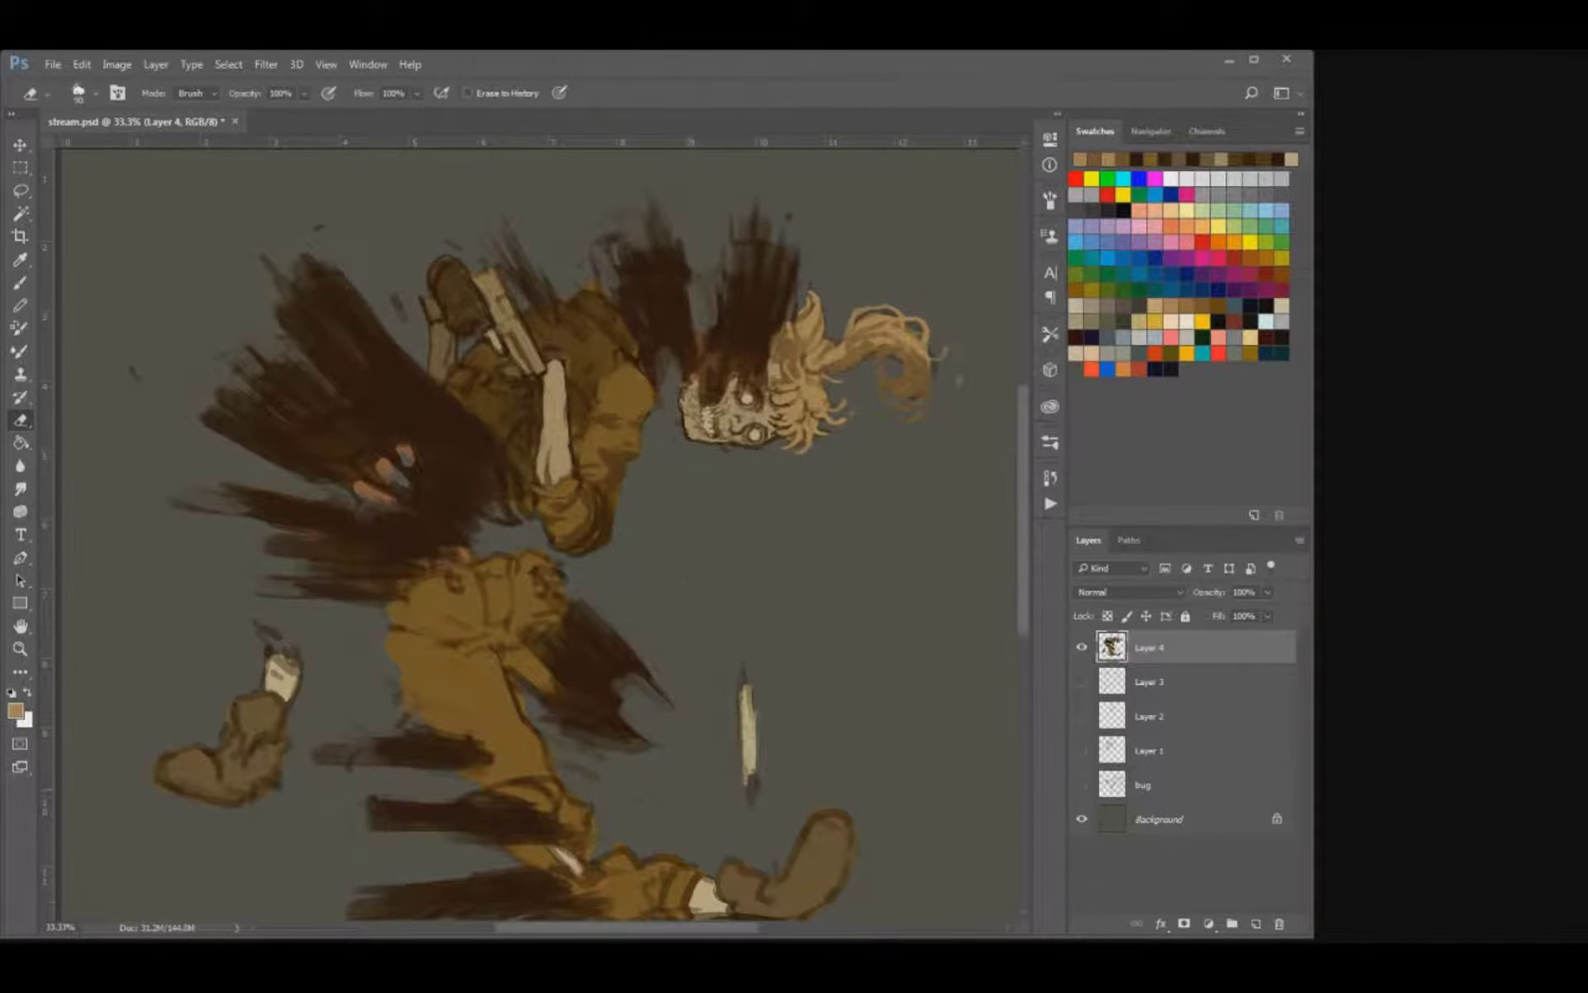
Erase into the smoke beneath the severed thigh to give it thinner, ragged edges.
click(591, 774)
mouse_move(535, 724)
mouse_down()
mouse_move(547, 744)
mouse_move(586, 746)
mouse_move(569, 738)
mouse_up()
drag(645, 733, 606, 731)
drag(521, 697, 535, 588)
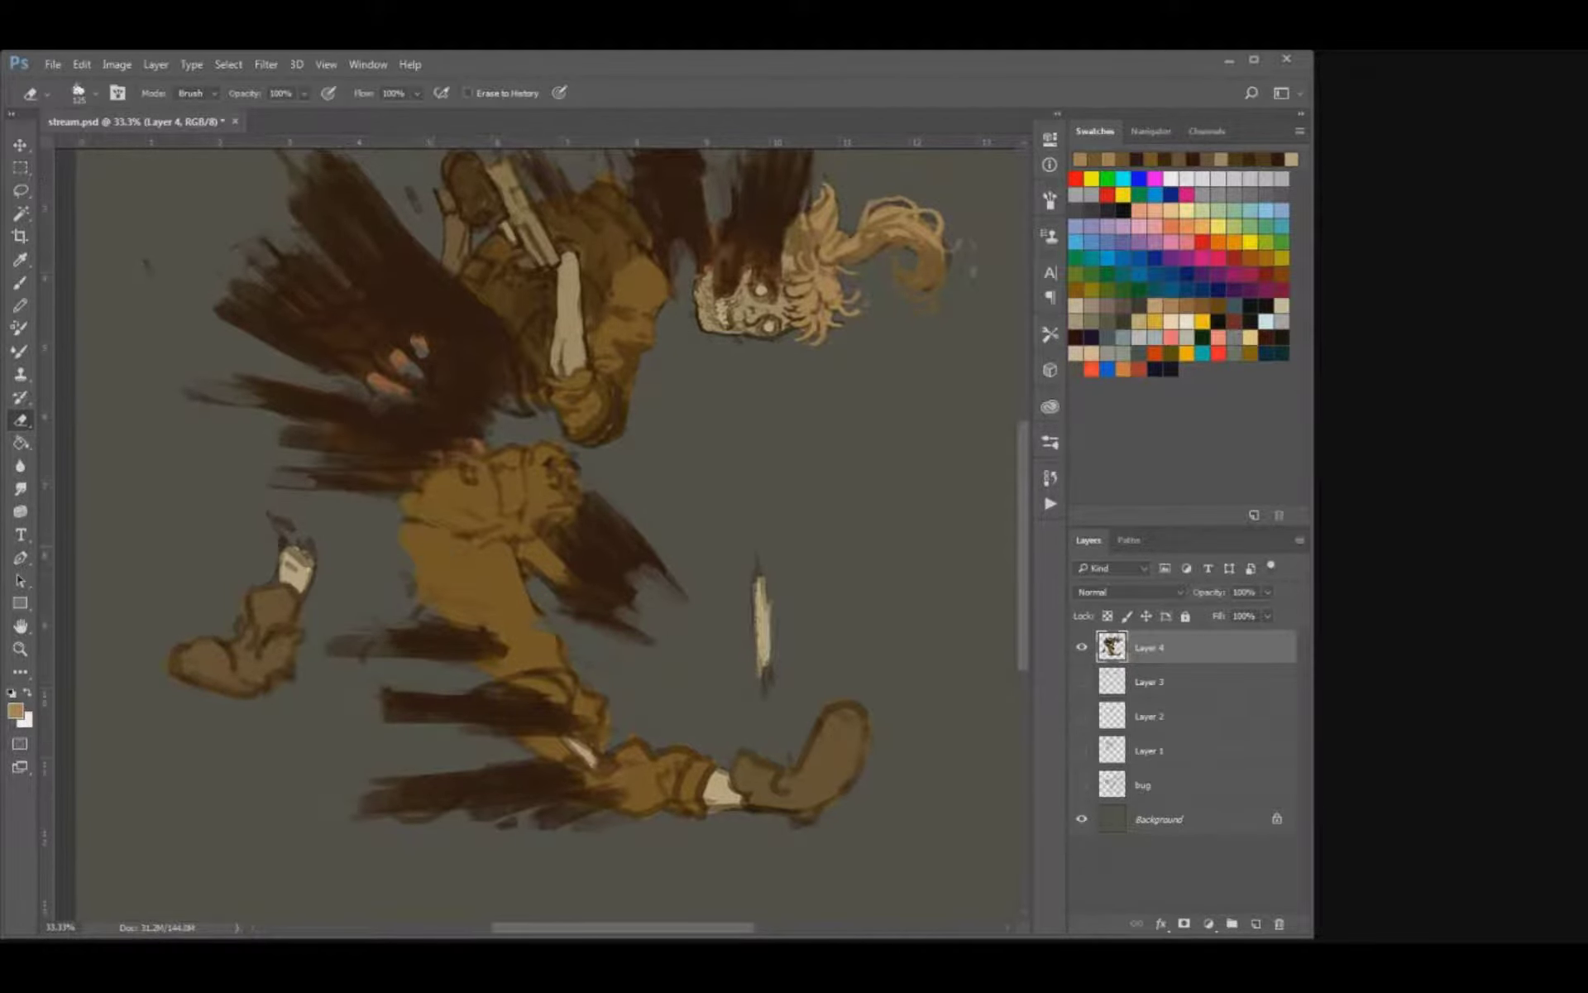
key(b)
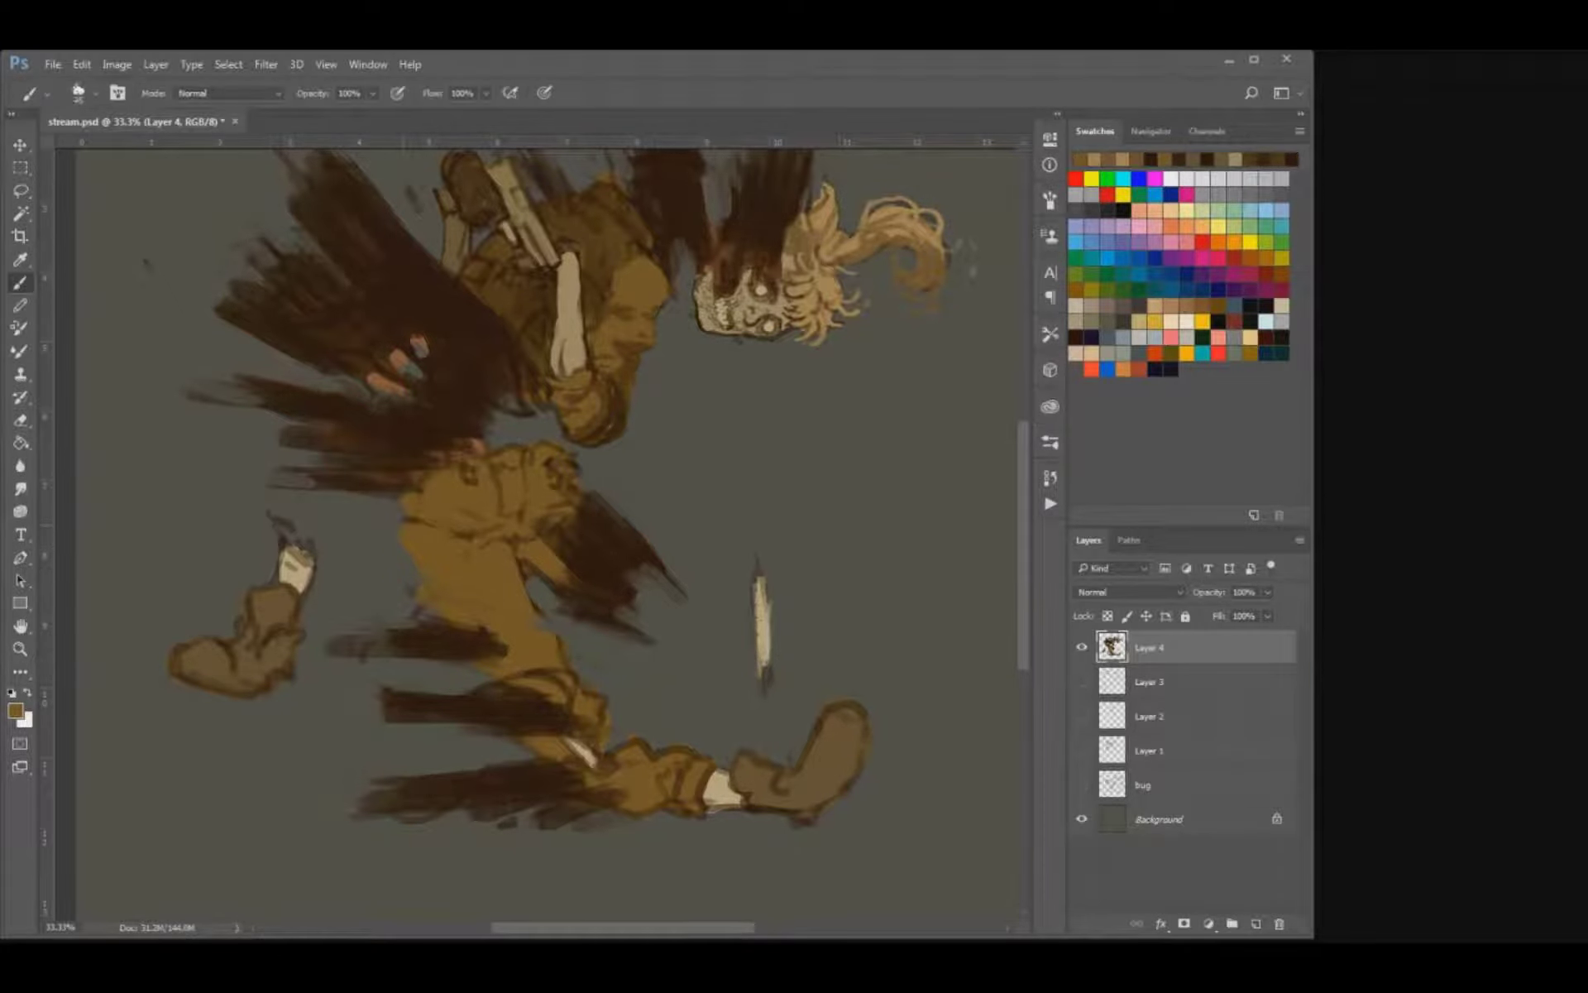
Paint ragged ochre streaks trailing back from the trousers at the hips, thigh and knee.
mouse_move(417, 486)
mouse_down()
mouse_move(380, 475)
mouse_move(433, 465)
mouse_move(376, 463)
mouse_move(463, 449)
mouse_up()
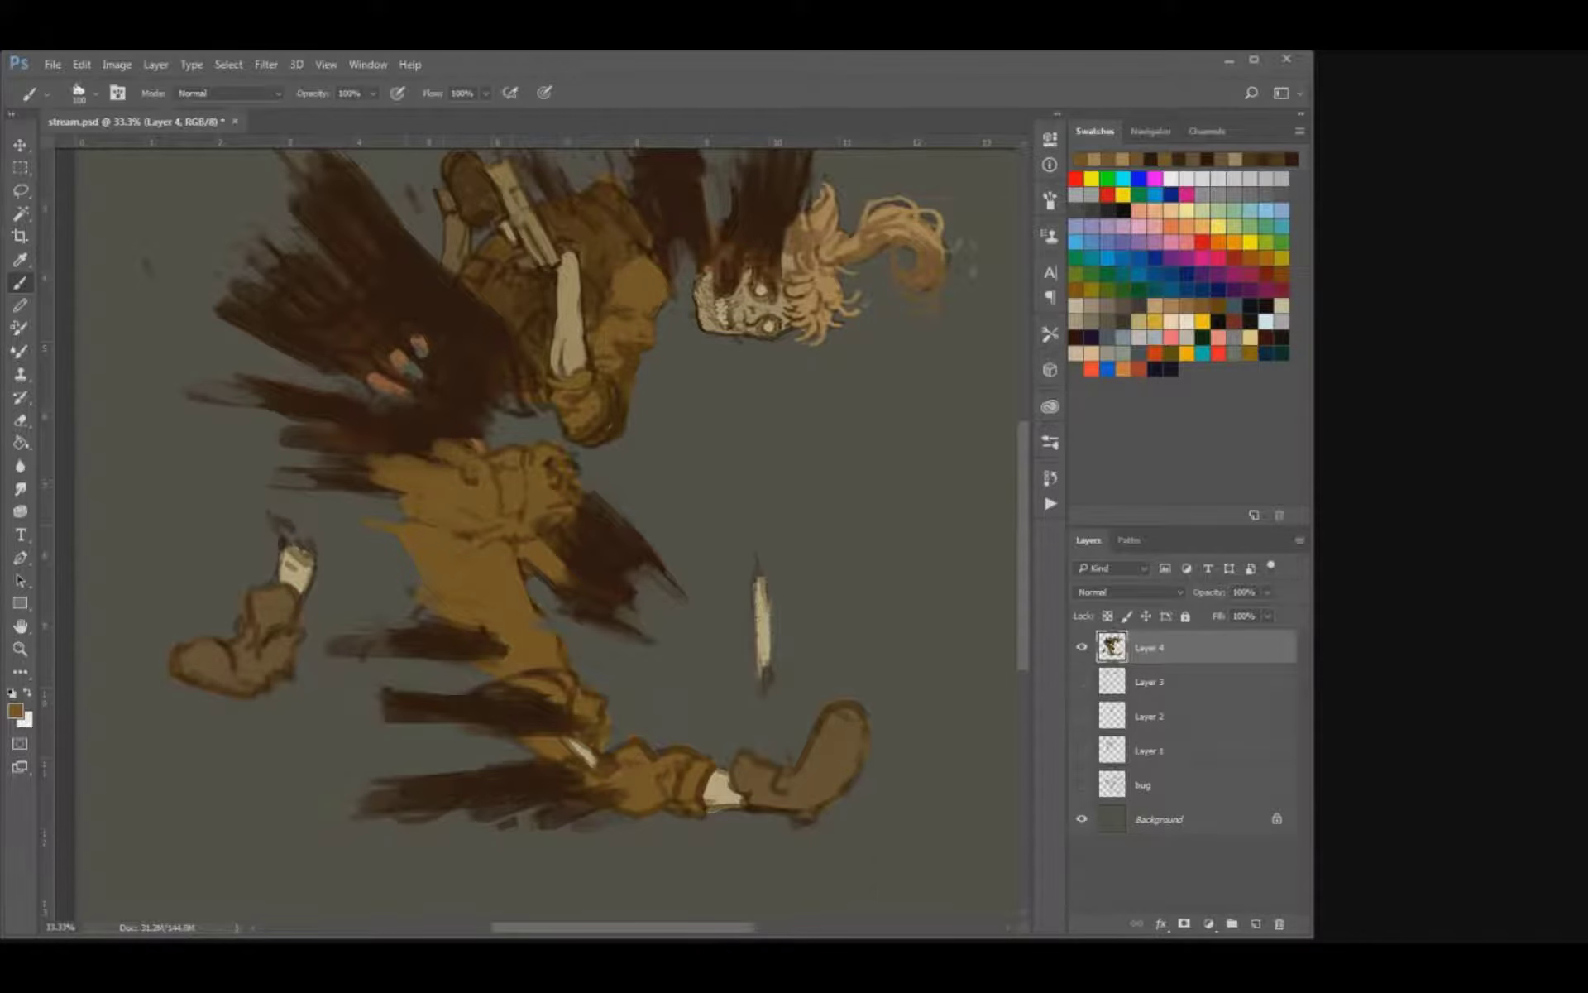
drag(415, 519, 412, 518)
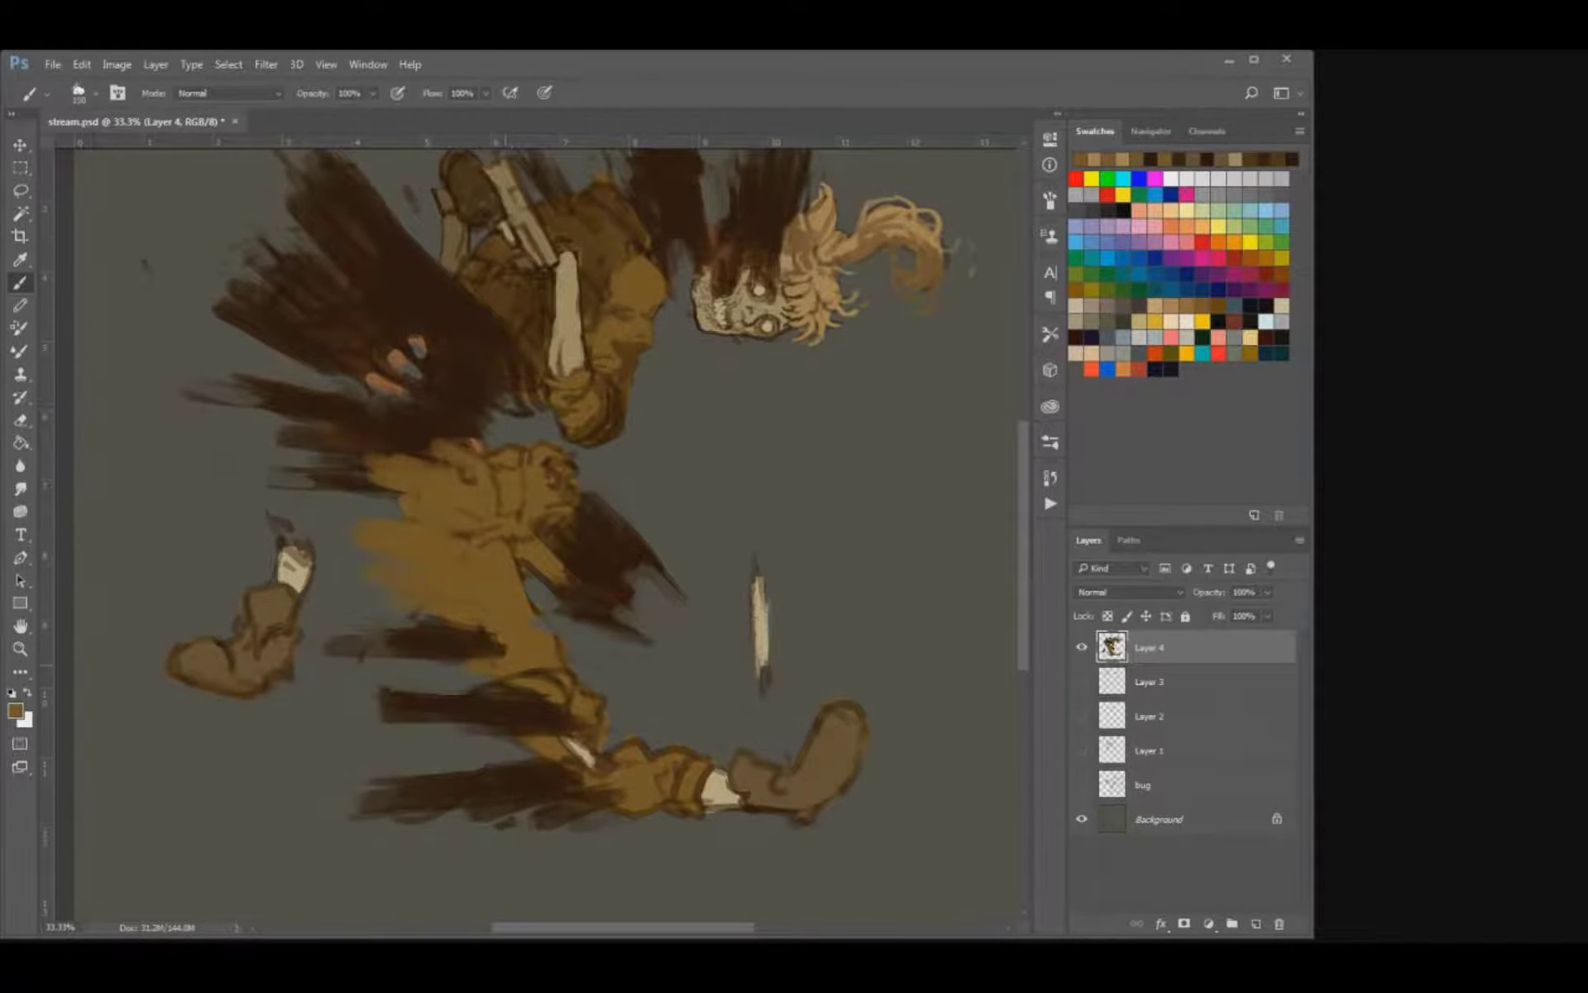
drag(511, 668, 465, 662)
mouse_move(464, 661)
mouse_down()
mouse_move(569, 676)
mouse_move(488, 685)
mouse_up()
mouse_move(488, 685)
mouse_down()
mouse_move(582, 693)
mouse_move(536, 611)
mouse_move(477, 692)
mouse_up()
Paint a pointed ochre streak off the front edge of the coat's chest with a smaller brush.
key([)
key([)
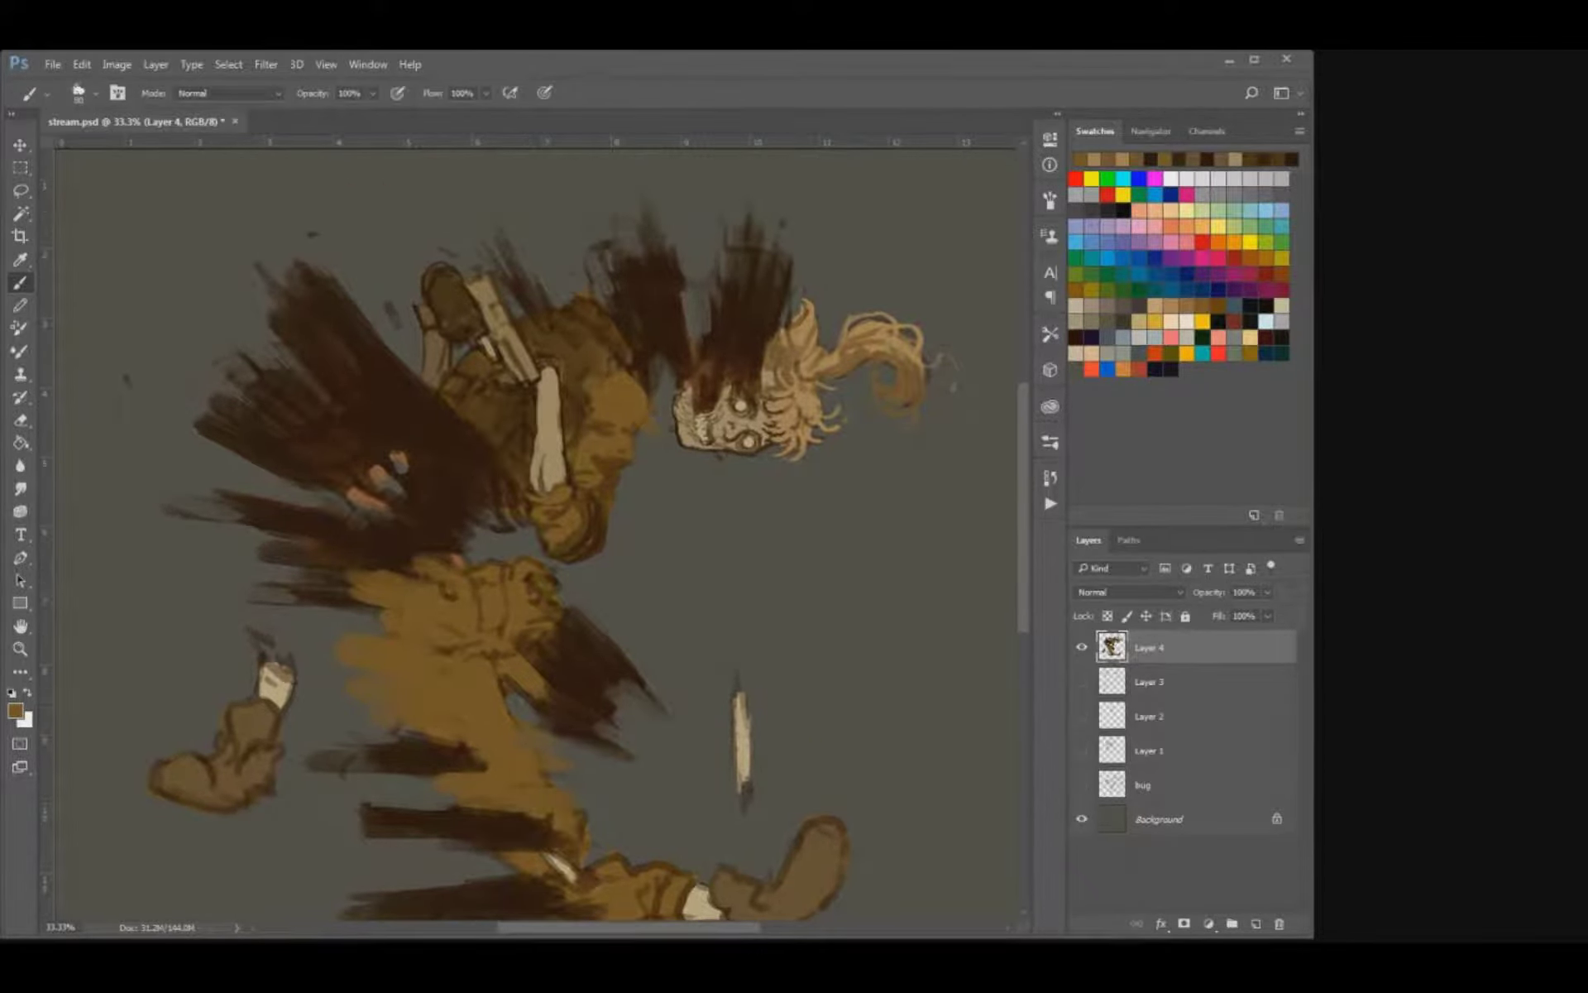
drag(538, 579, 560, 493)
key([)
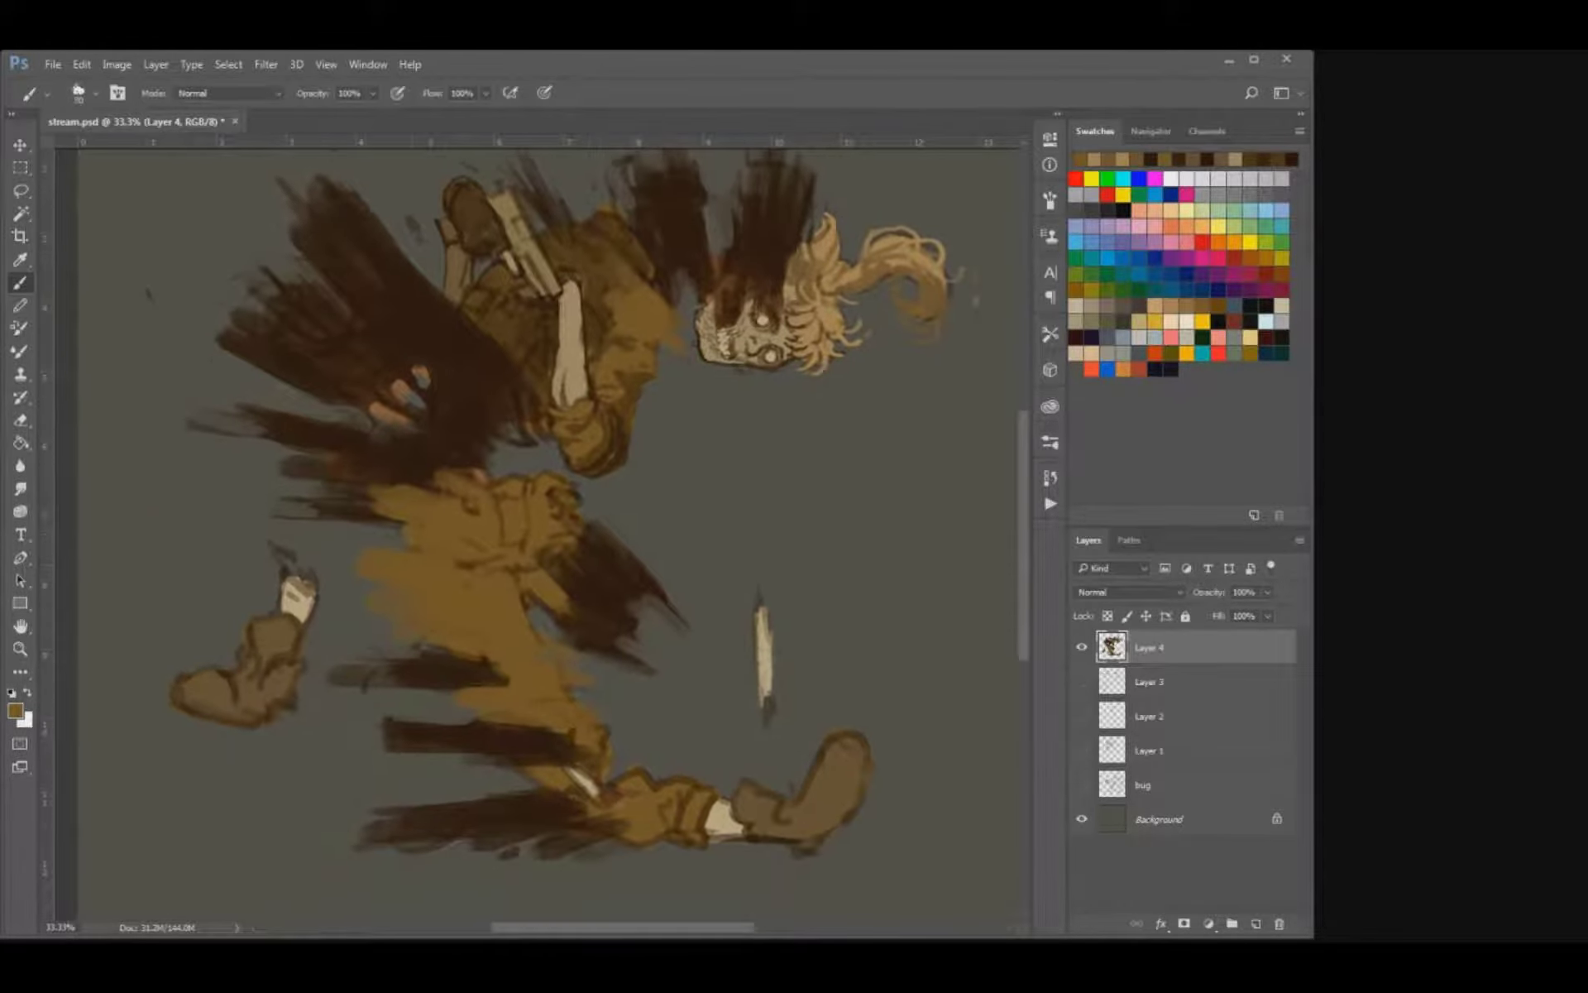
Sample the bone colour and paint pale strokes over the severed shin's stump and the front ankle.
alt+click(299, 606)
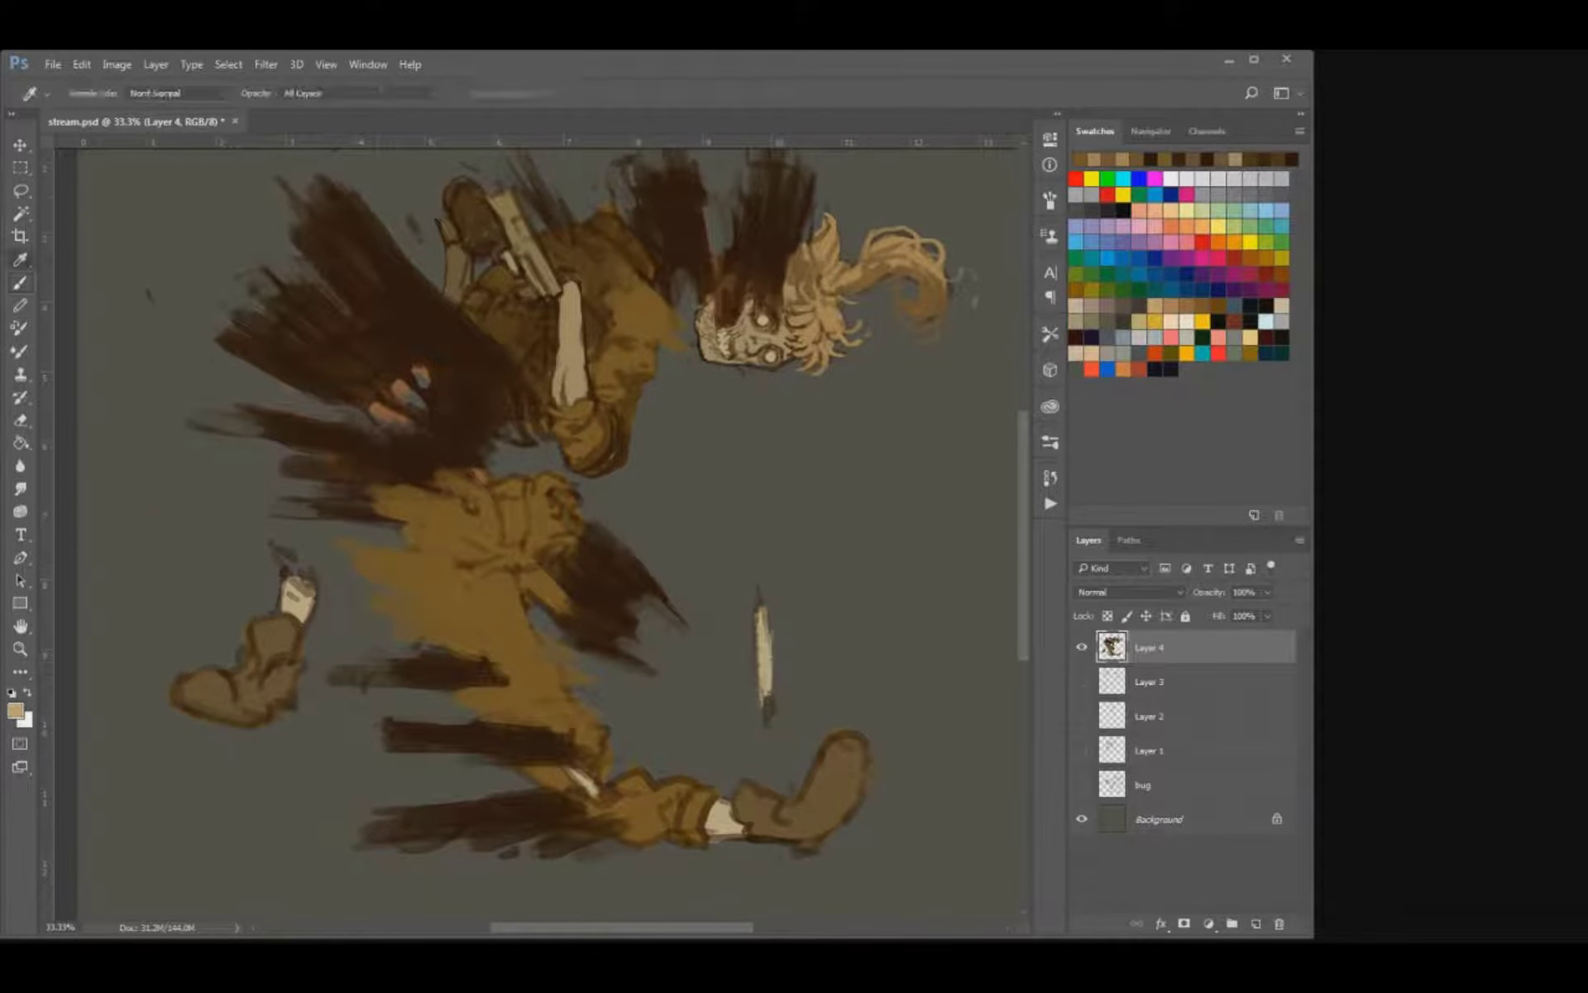
mouse_move(261, 586)
mouse_down()
mouse_move(319, 608)
mouse_move(314, 589)
mouse_up()
drag(530, 529, 325, 427)
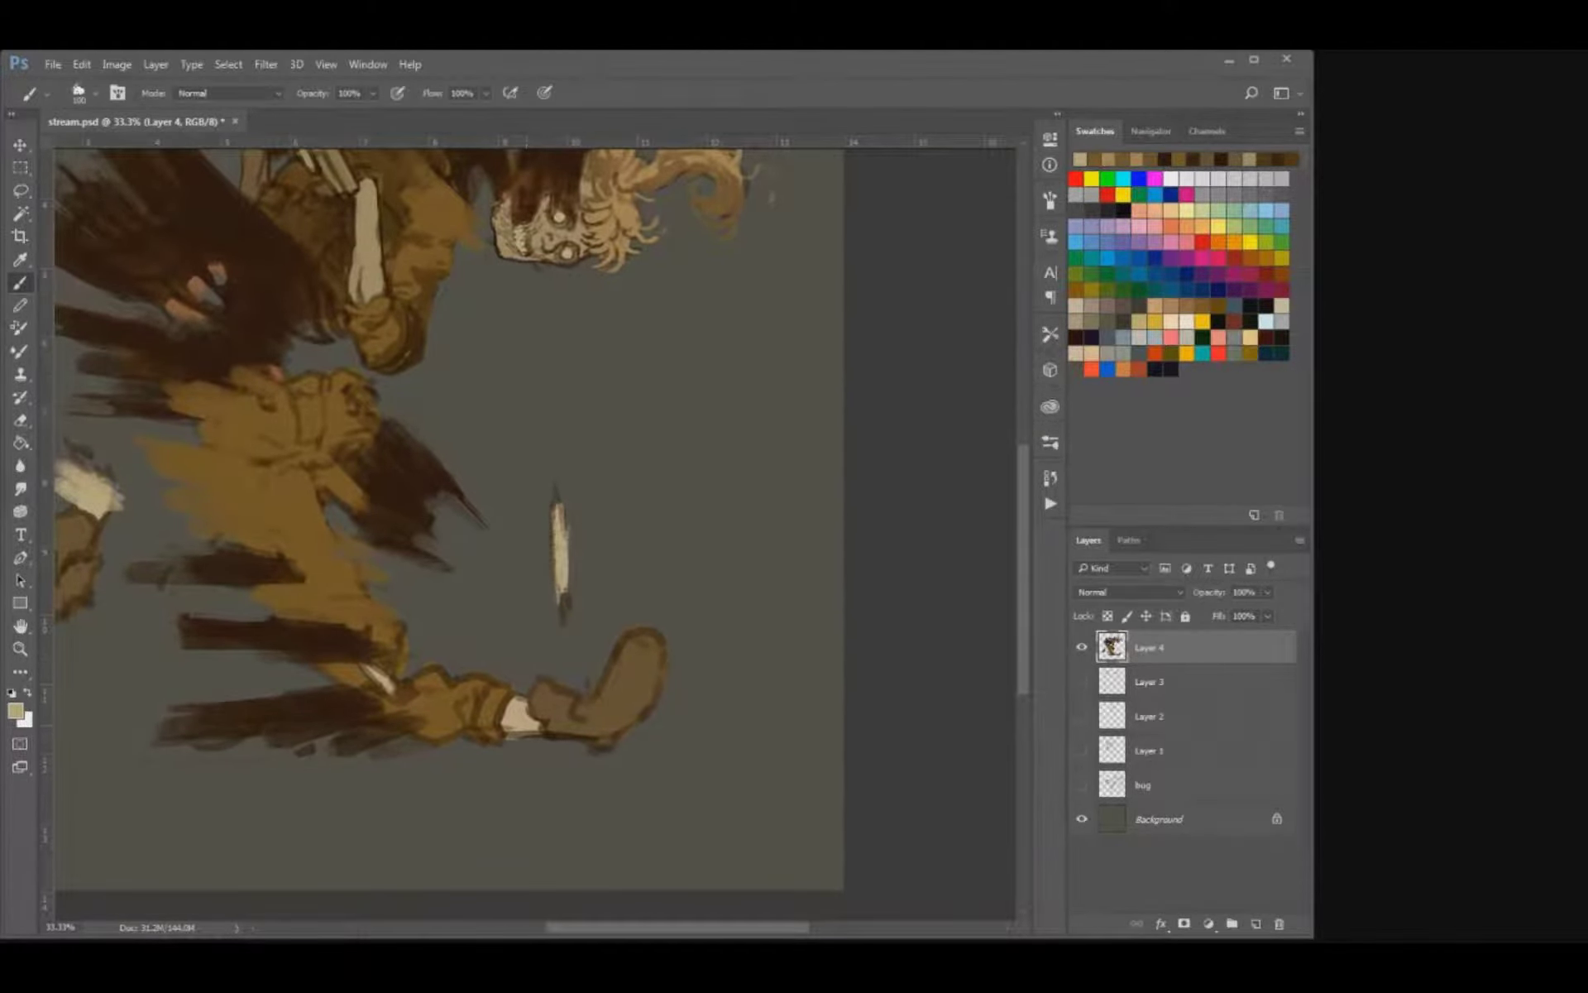
key(bracketleft)
drag(501, 709, 482, 710)
Try to repaint the floating bone shard as a slanting forked bone and extend the pale front shin.
mouse_move(522, 562)
mouse_down()
mouse_move(571, 590)
mouse_move(547, 514)
mouse_move(529, 571)
mouse_move(522, 558)
mouse_move(519, 482)
mouse_up()
key(e)
key(b)
mouse_move(582, 591)
mouse_down()
mouse_move(522, 536)
mouse_move(564, 556)
mouse_move(511, 499)
mouse_move(564, 564)
mouse_move(563, 537)
mouse_up()
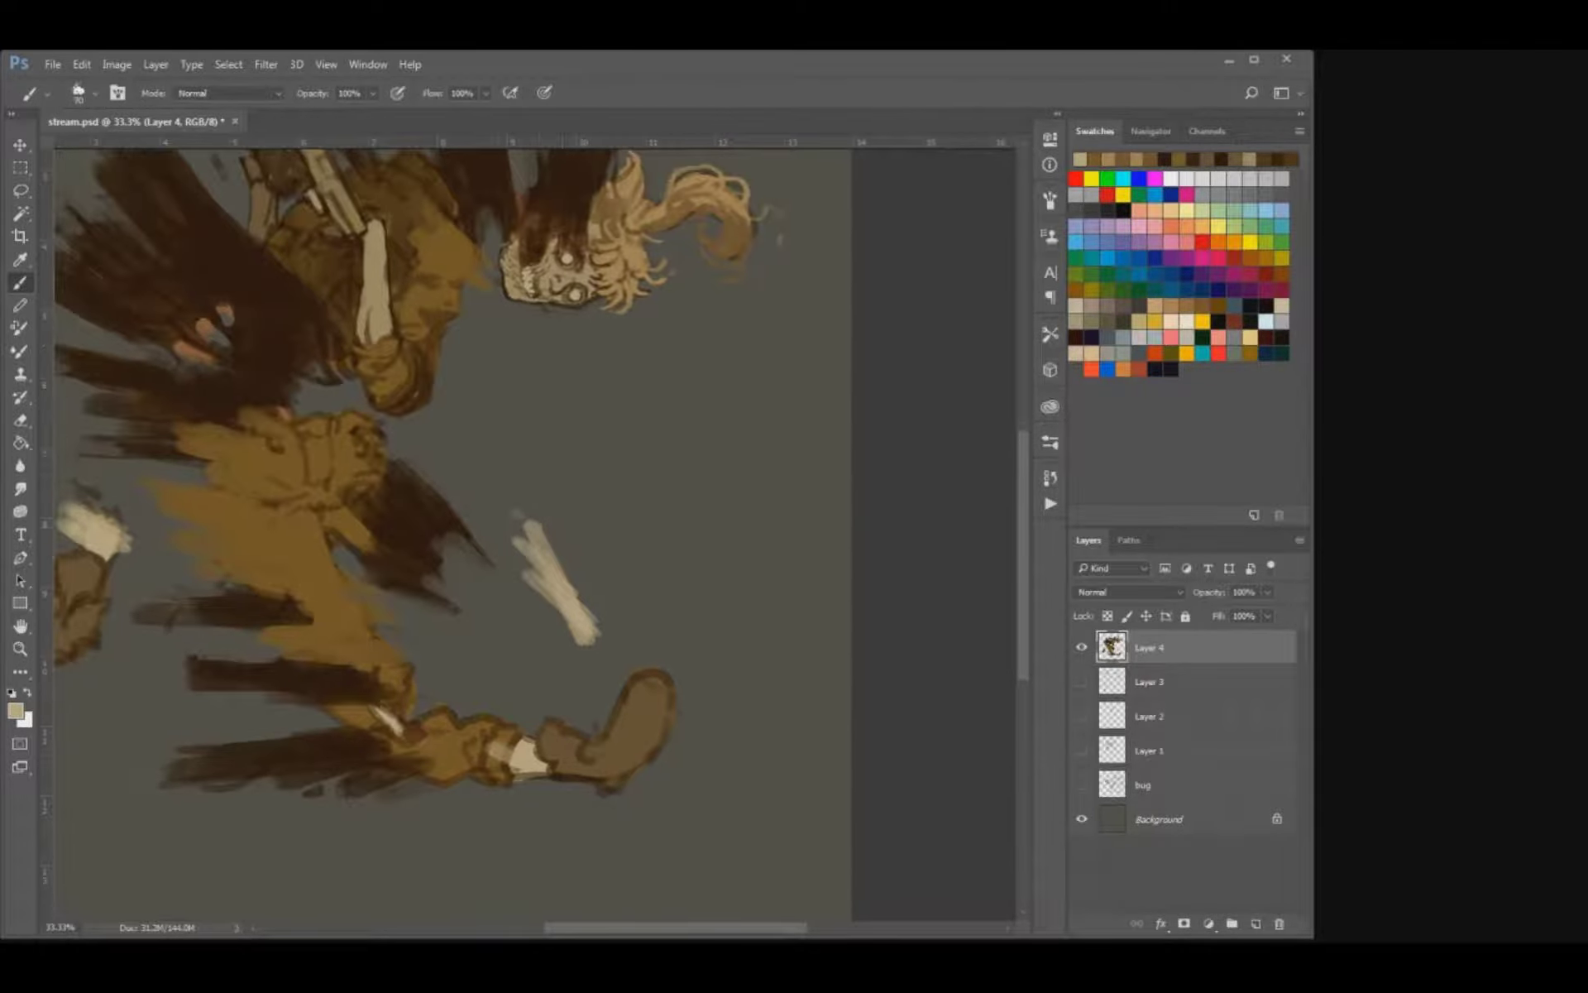
key(bracketright)
key(bracketright)
key(bracketright)
key(bracketright)
mouse_move(524, 755)
mouse_down()
mouse_move(461, 735)
mouse_move(495, 736)
mouse_up()
Undo the recent bone shard and front shin strokes, comparing the versions while stepping back.
key(ctrl+alt+z)
key(ctrl+alt+z)
key(ctrl+alt+z)
key(ctrl+alt+z)
key(ctrl+alt+z)
key(ctrl+alt+z)
key(ctrl+alt+z)
key(ctrl+alt+z)
key(ctrl+alt+z)
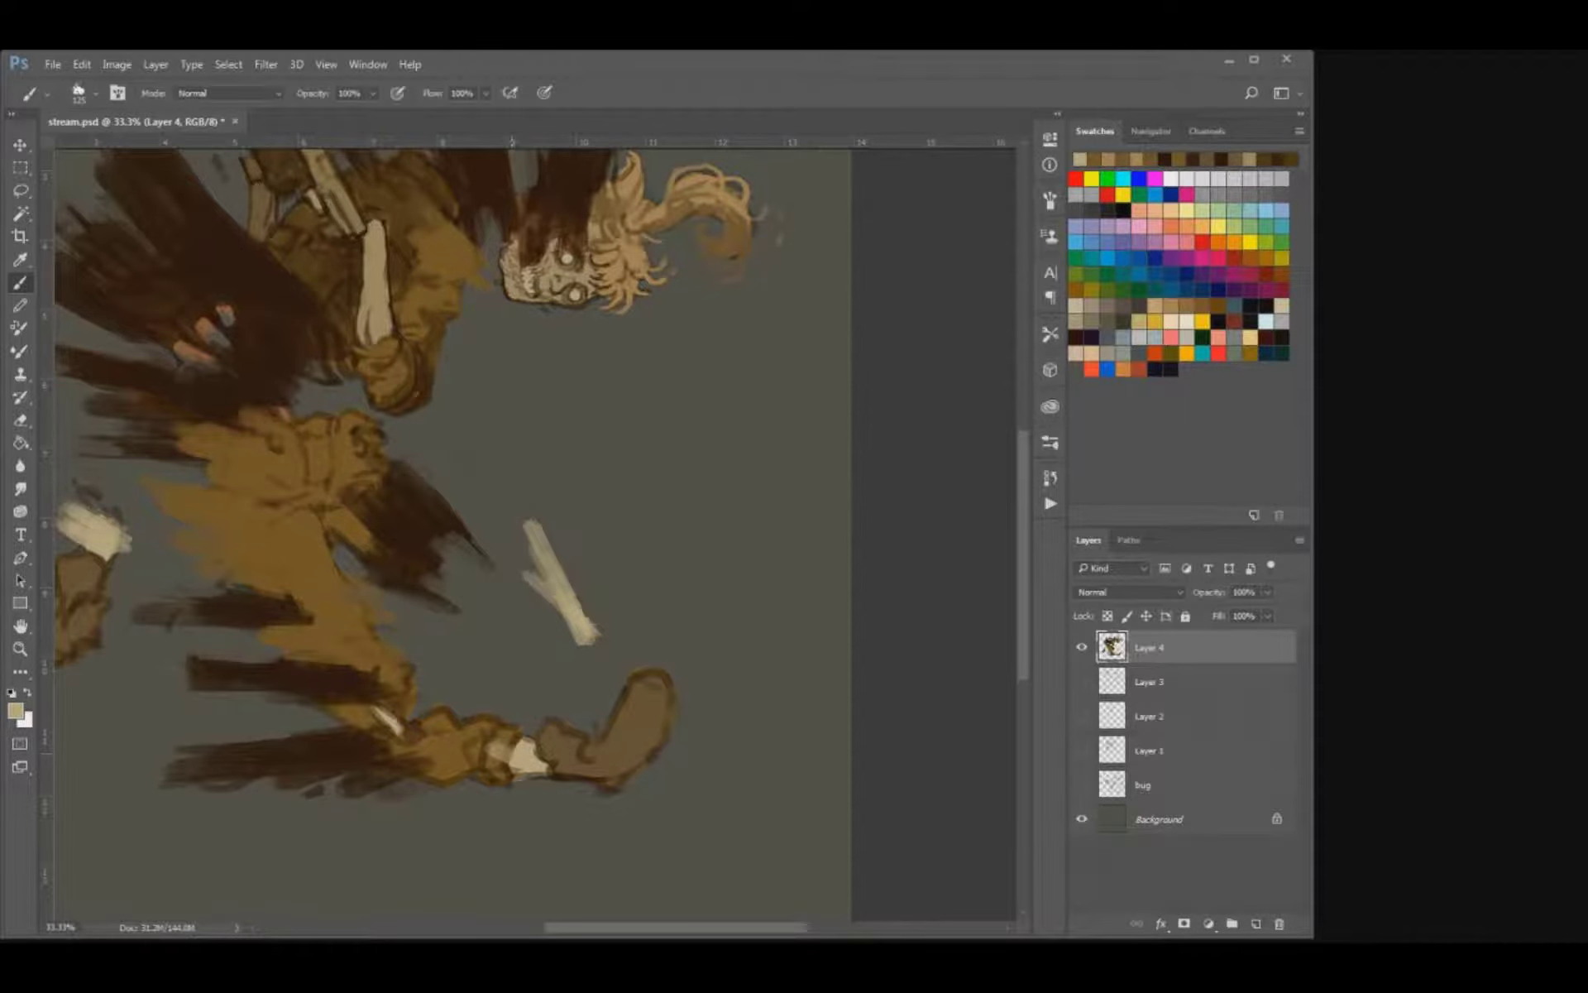
key(ctrl+shift+z)
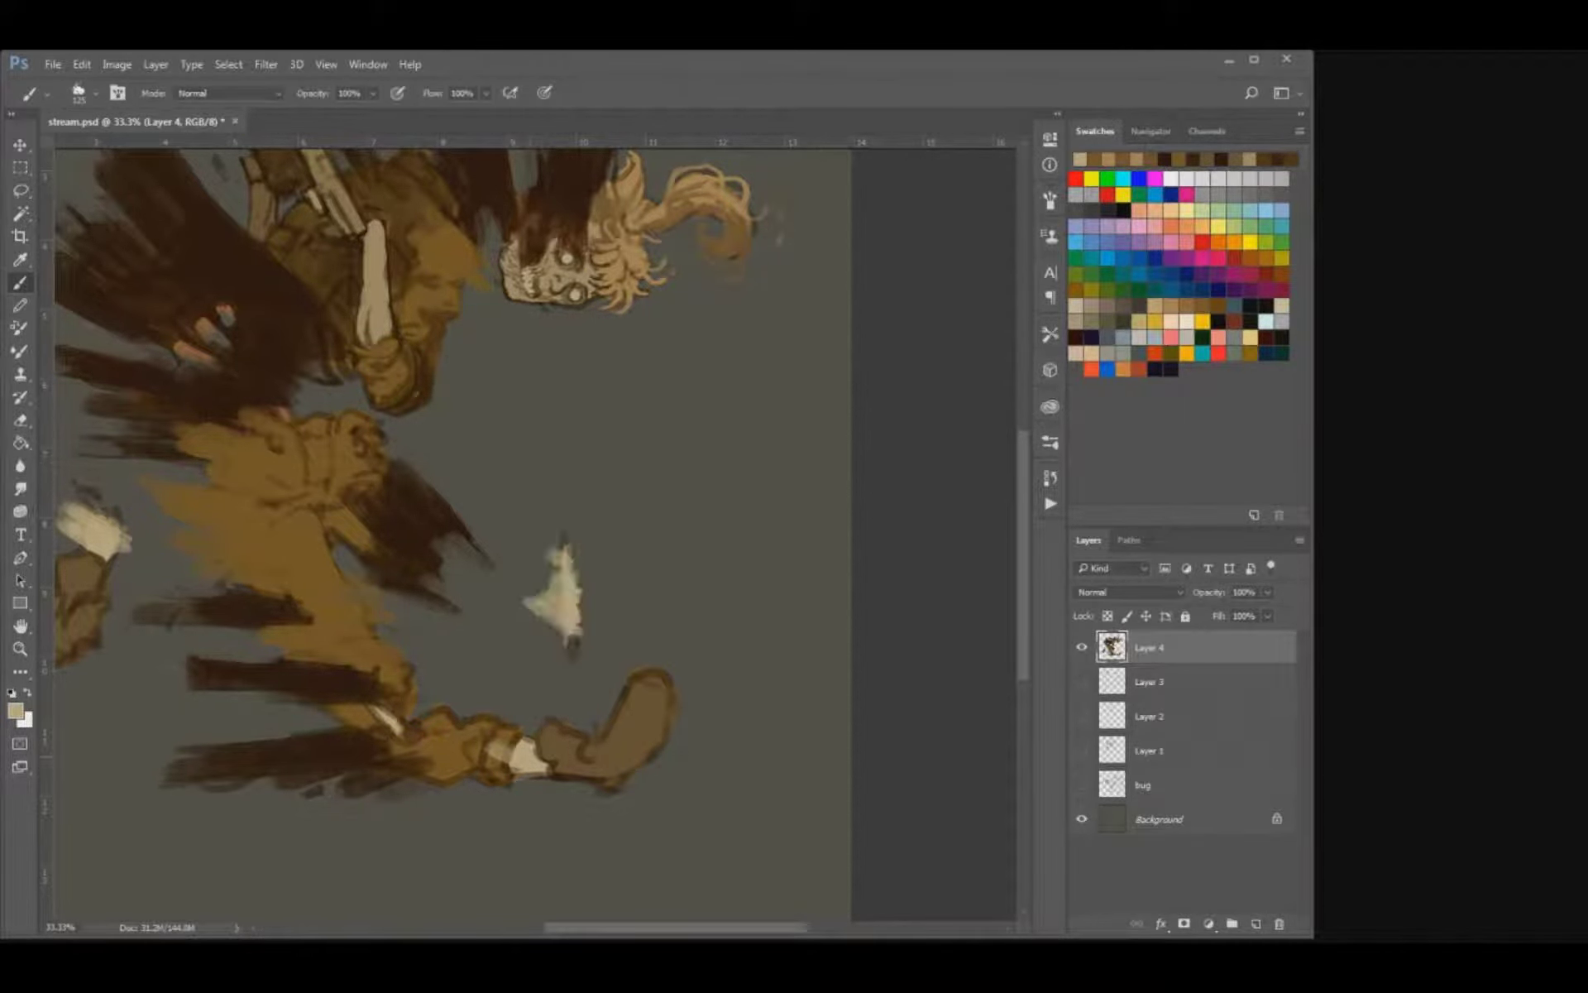
key(ctrl+shift+z)
key(ctrl+alt+z)
Remove the floating bone shard and paint a broad pale bone stroke along the front shin behind the boot.
key(ctrl+alt+z)
mouse_move(533, 749)
mouse_down()
mouse_move(445, 771)
mouse_move(440, 798)
mouse_move(576, 760)
mouse_up()
key(ctrl+alt+z)
drag(538, 530, 706, 613)
Roughen the severed shin's pale stump with the eraser and add a dark brown smoke streak above it.
key(e)
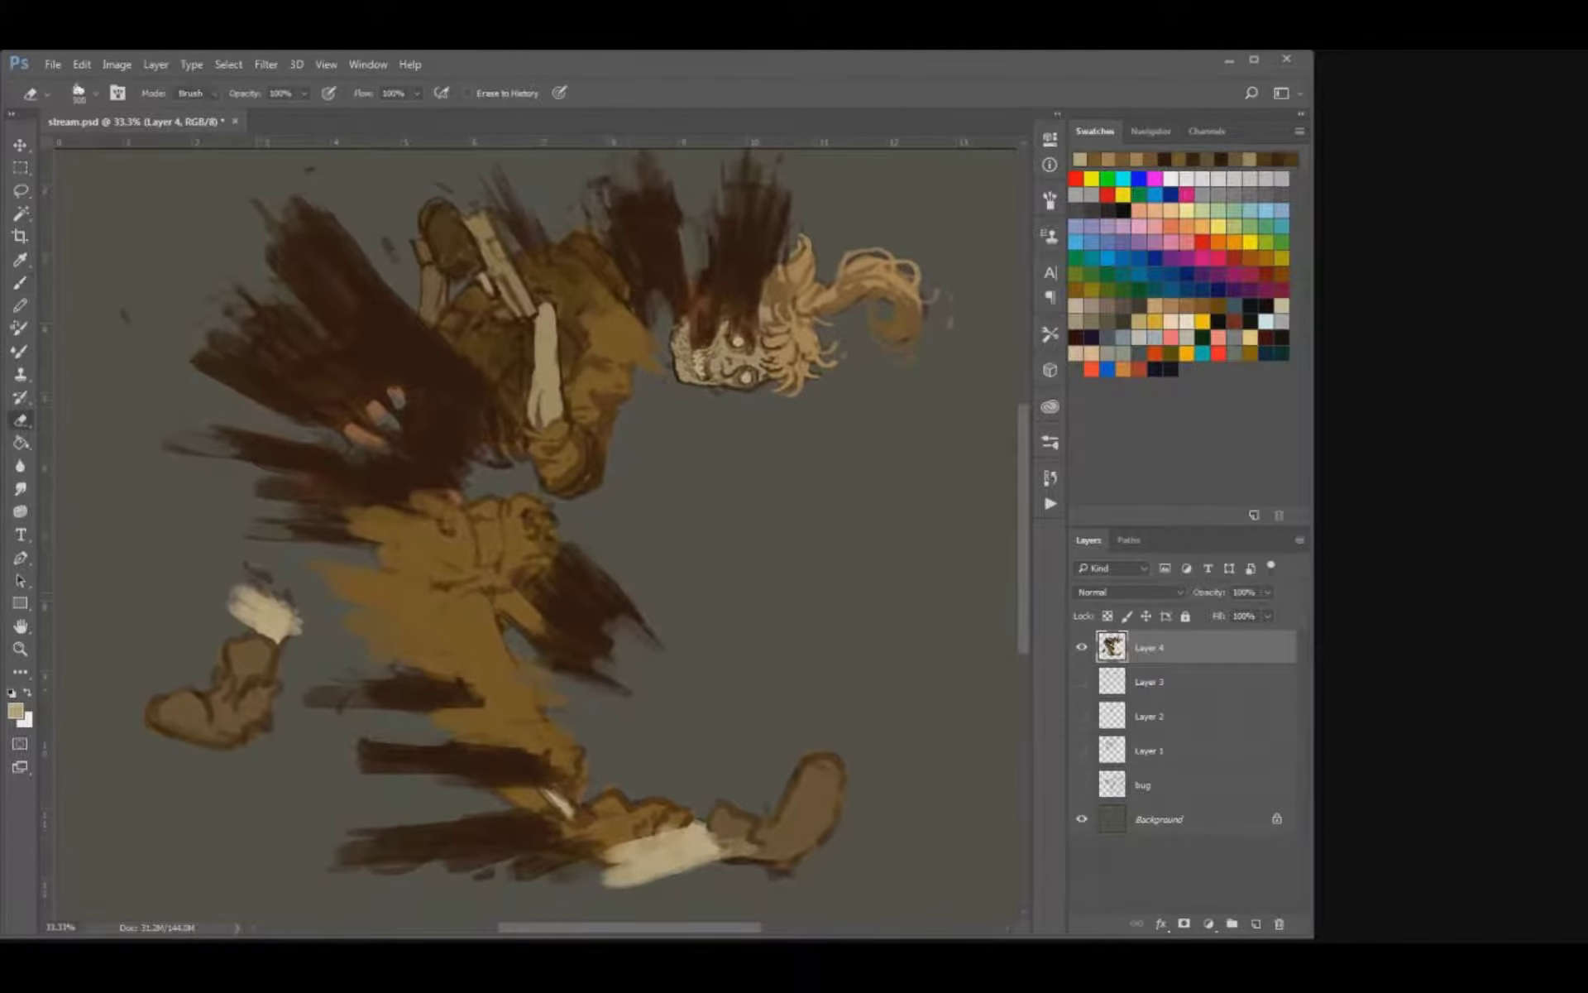
mouse_move(235, 595)
mouse_down()
mouse_move(299, 637)
mouse_move(263, 617)
mouse_move(289, 625)
mouse_move(258, 636)
mouse_move(284, 620)
mouse_move(266, 602)
mouse_move(293, 610)
mouse_up()
key(b)
key([)
alt+click(248, 337)
key([)
mouse_move(245, 572)
mouse_down()
mouse_move(296, 603)
mouse_move(321, 514)
mouse_move(335, 618)
mouse_up()
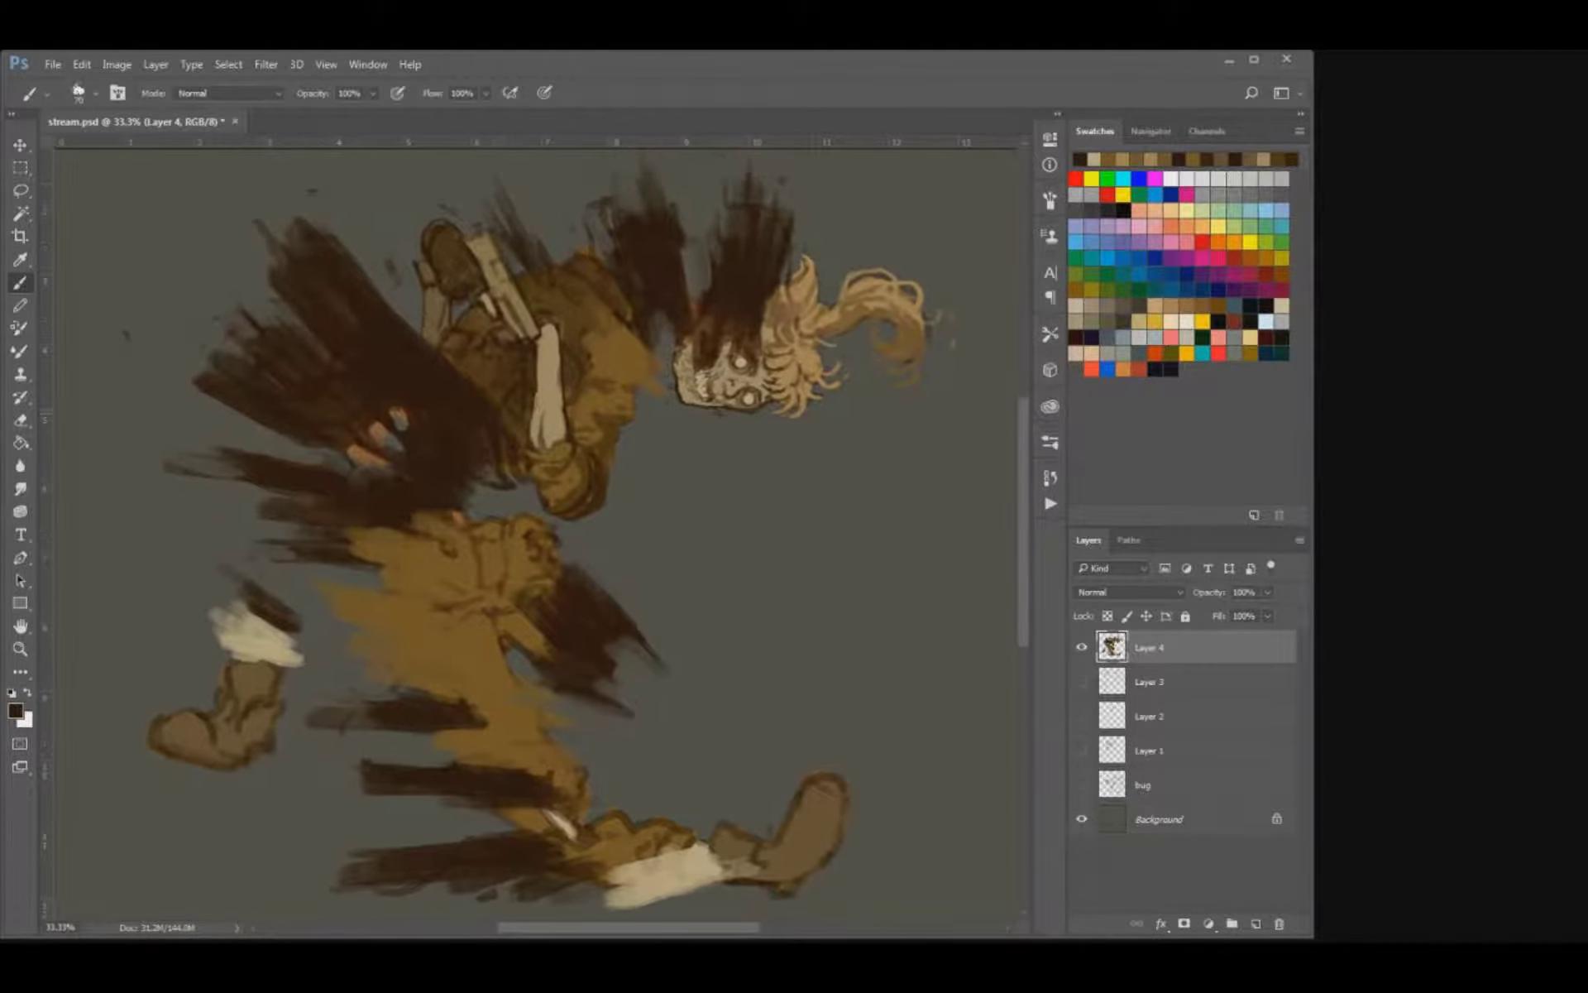
Sample the pale bone colour and brush ragged light strokes beside the forearm bone, undoing unwanted ones.
alt+click(258, 643)
mouse_move(557, 373)
mouse_down()
mouse_move(563, 424)
mouse_move(501, 442)
mouse_move(499, 418)
mouse_move(531, 420)
mouse_move(533, 404)
mouse_move(569, 418)
mouse_move(571, 382)
mouse_up()
key(ctrl+alt+z)
key(ctrl+alt+z)
key(ctrl+alt+z)
key(])
key(u)
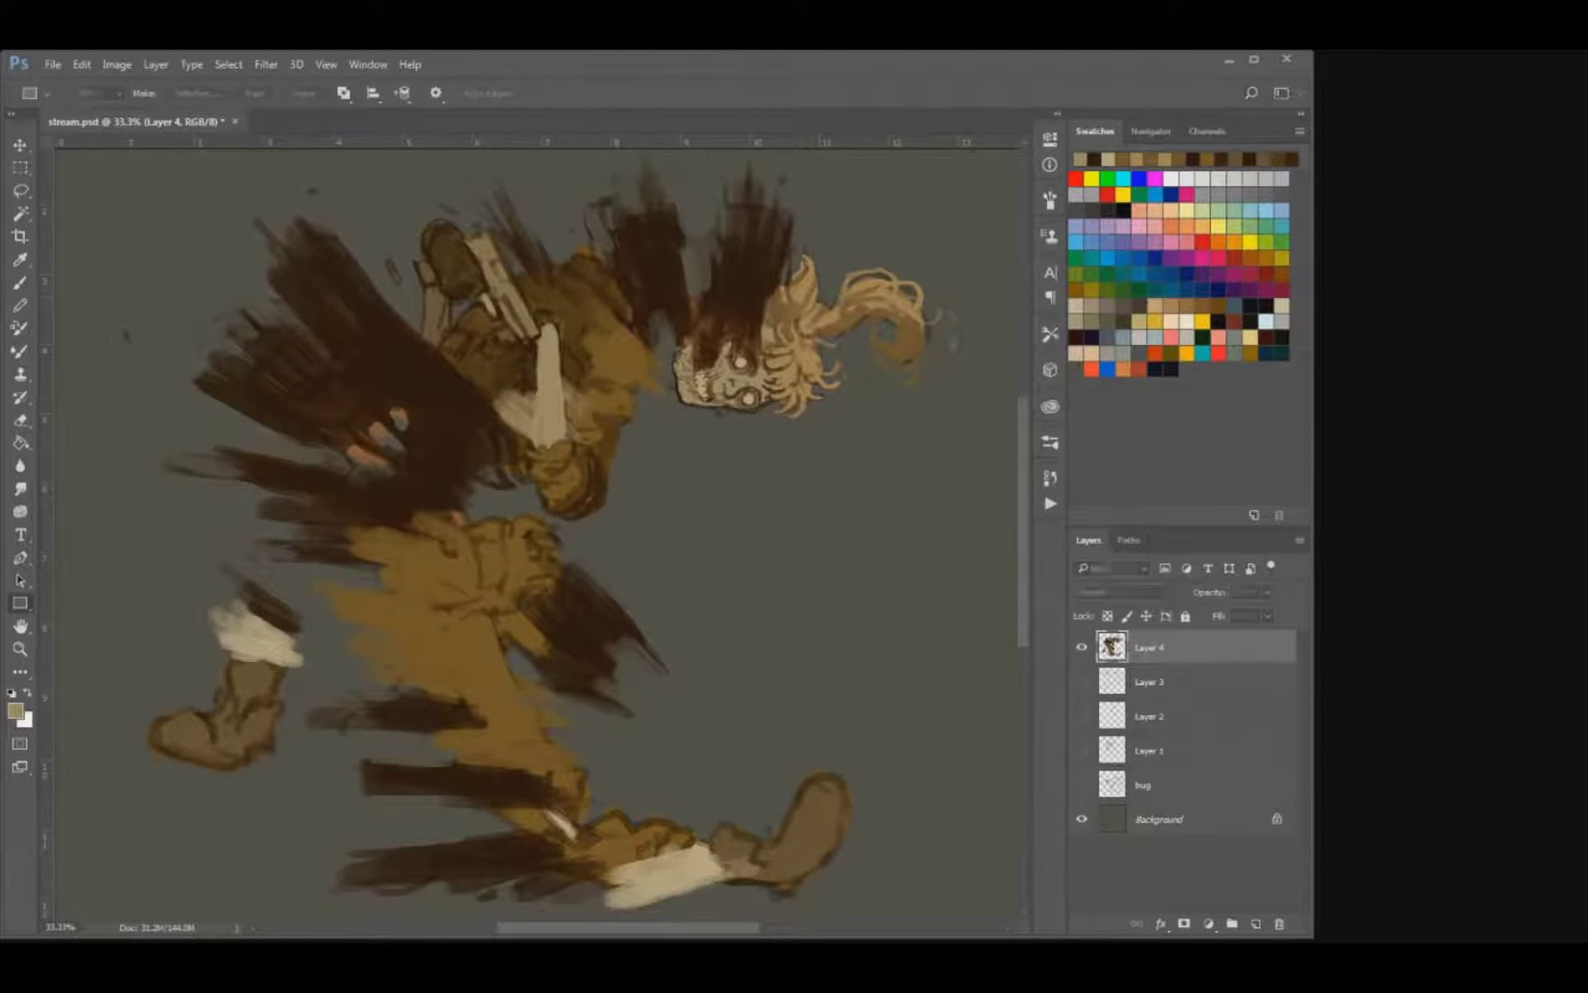
Touch up the raised limb behind the torso with a sampled brown and save the file.
key(i)
click(438, 311)
key(b)
drag(445, 328, 454, 339)
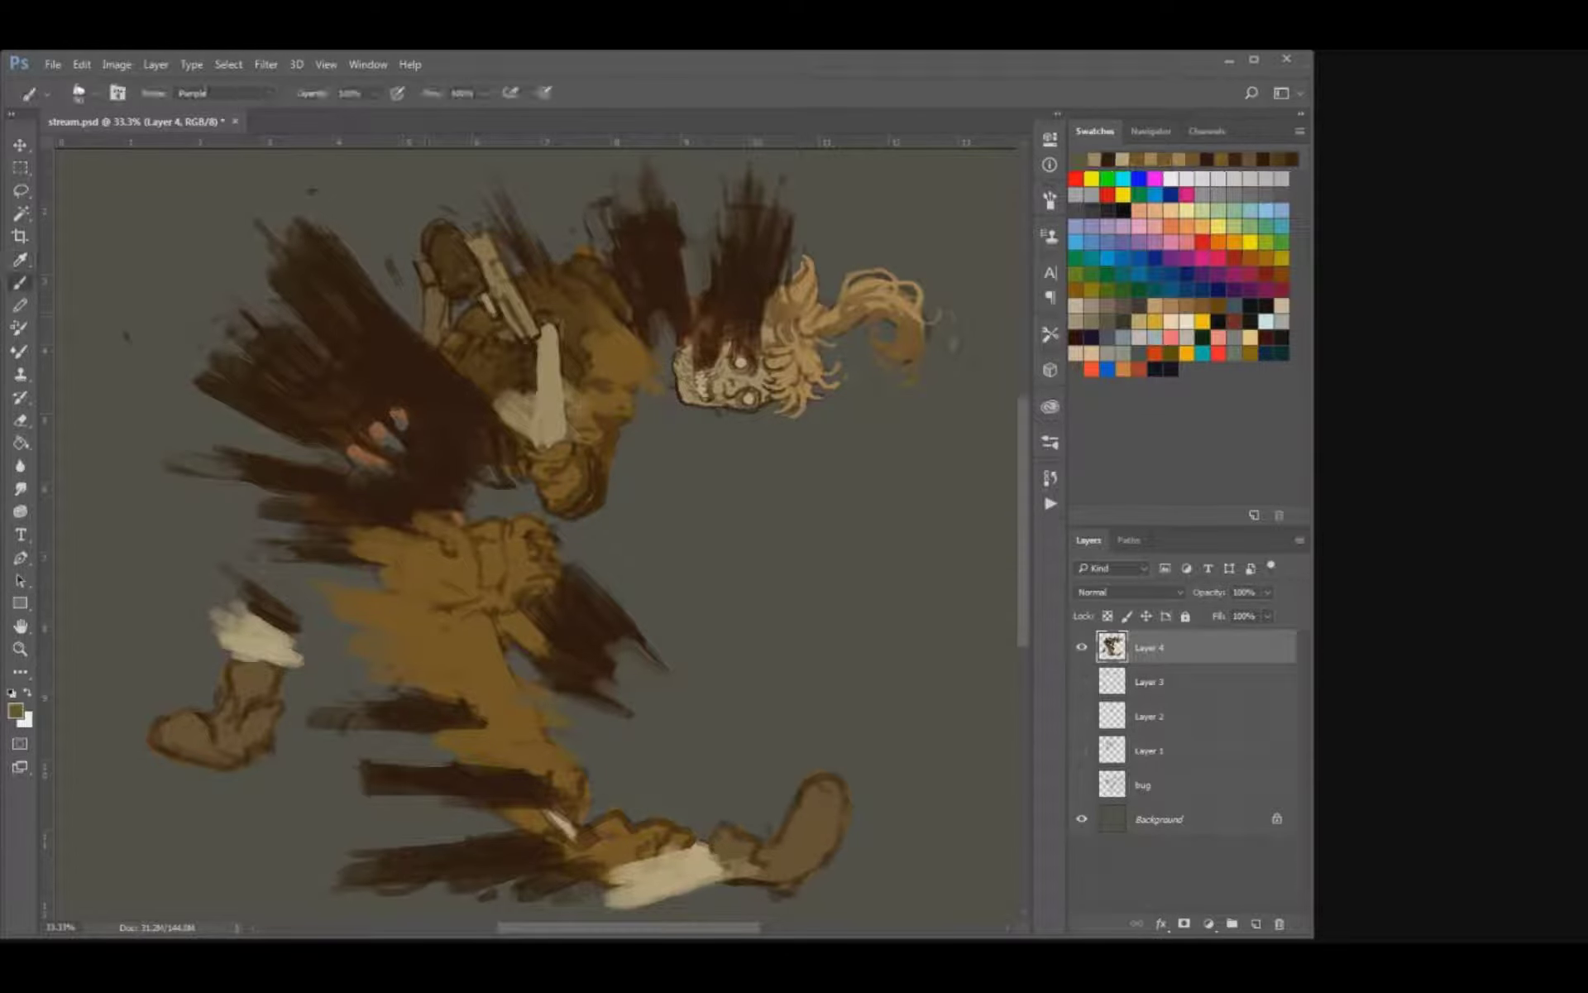
key(ctrl+s)
Check the whole figure and erase the tip of the ochre streak behind the thigh.
key(ctrl+minus)
key(ctrl+minus)
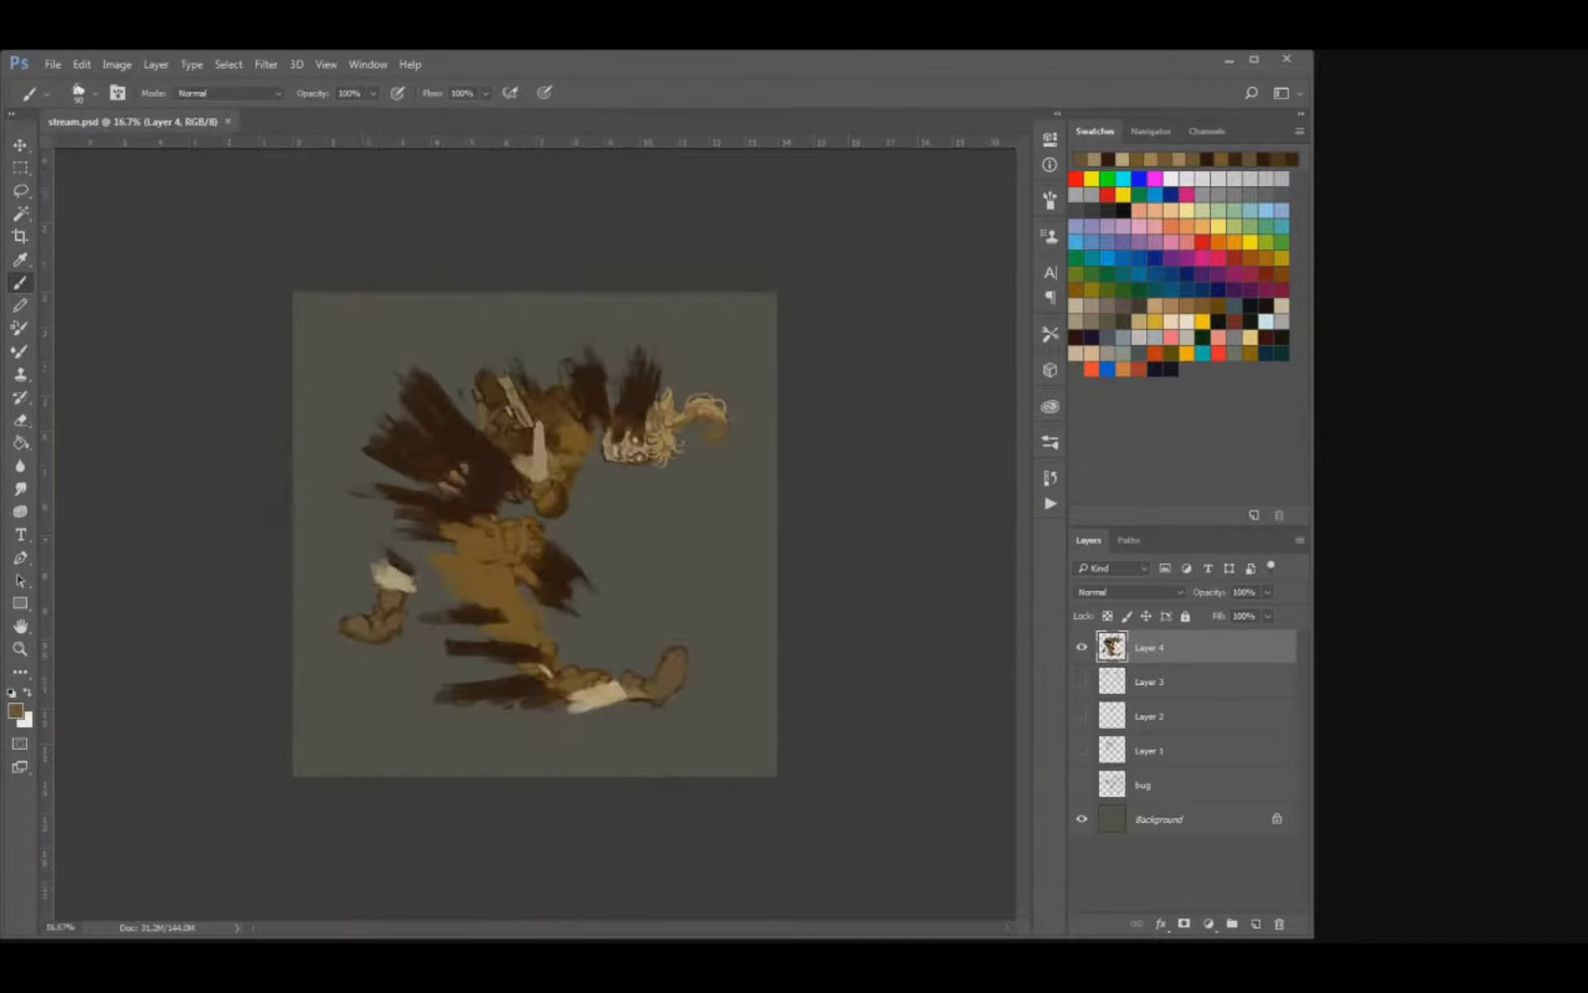
key(ctrl+plus)
key(ctrl+plus)
key(i)
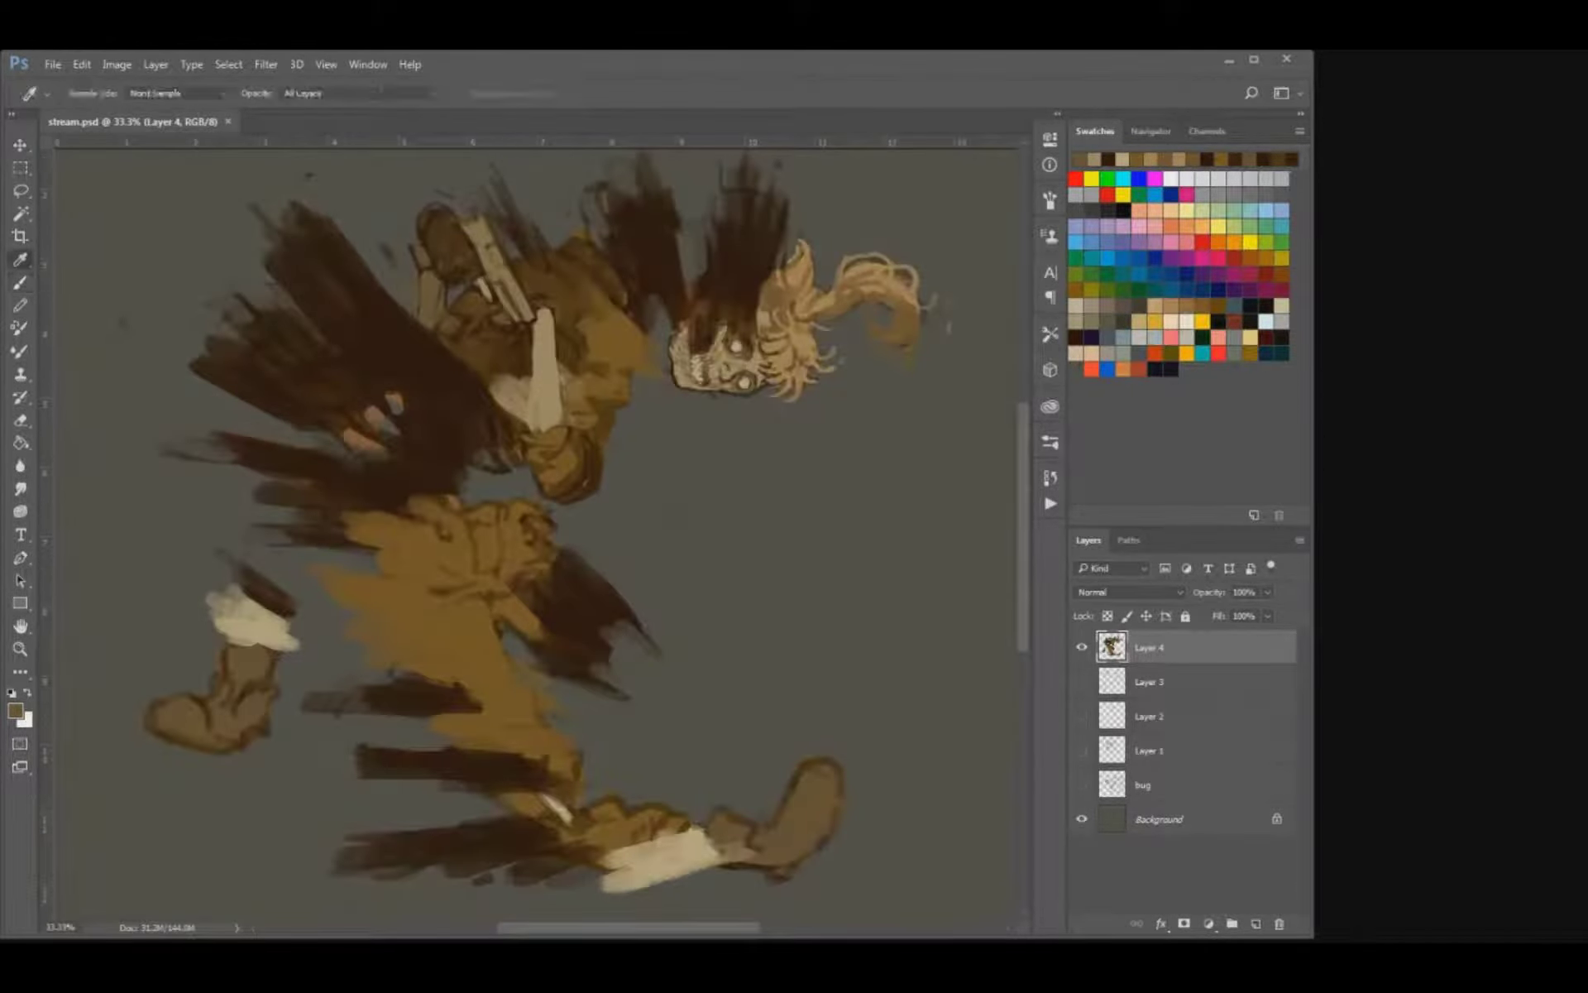
key(b)
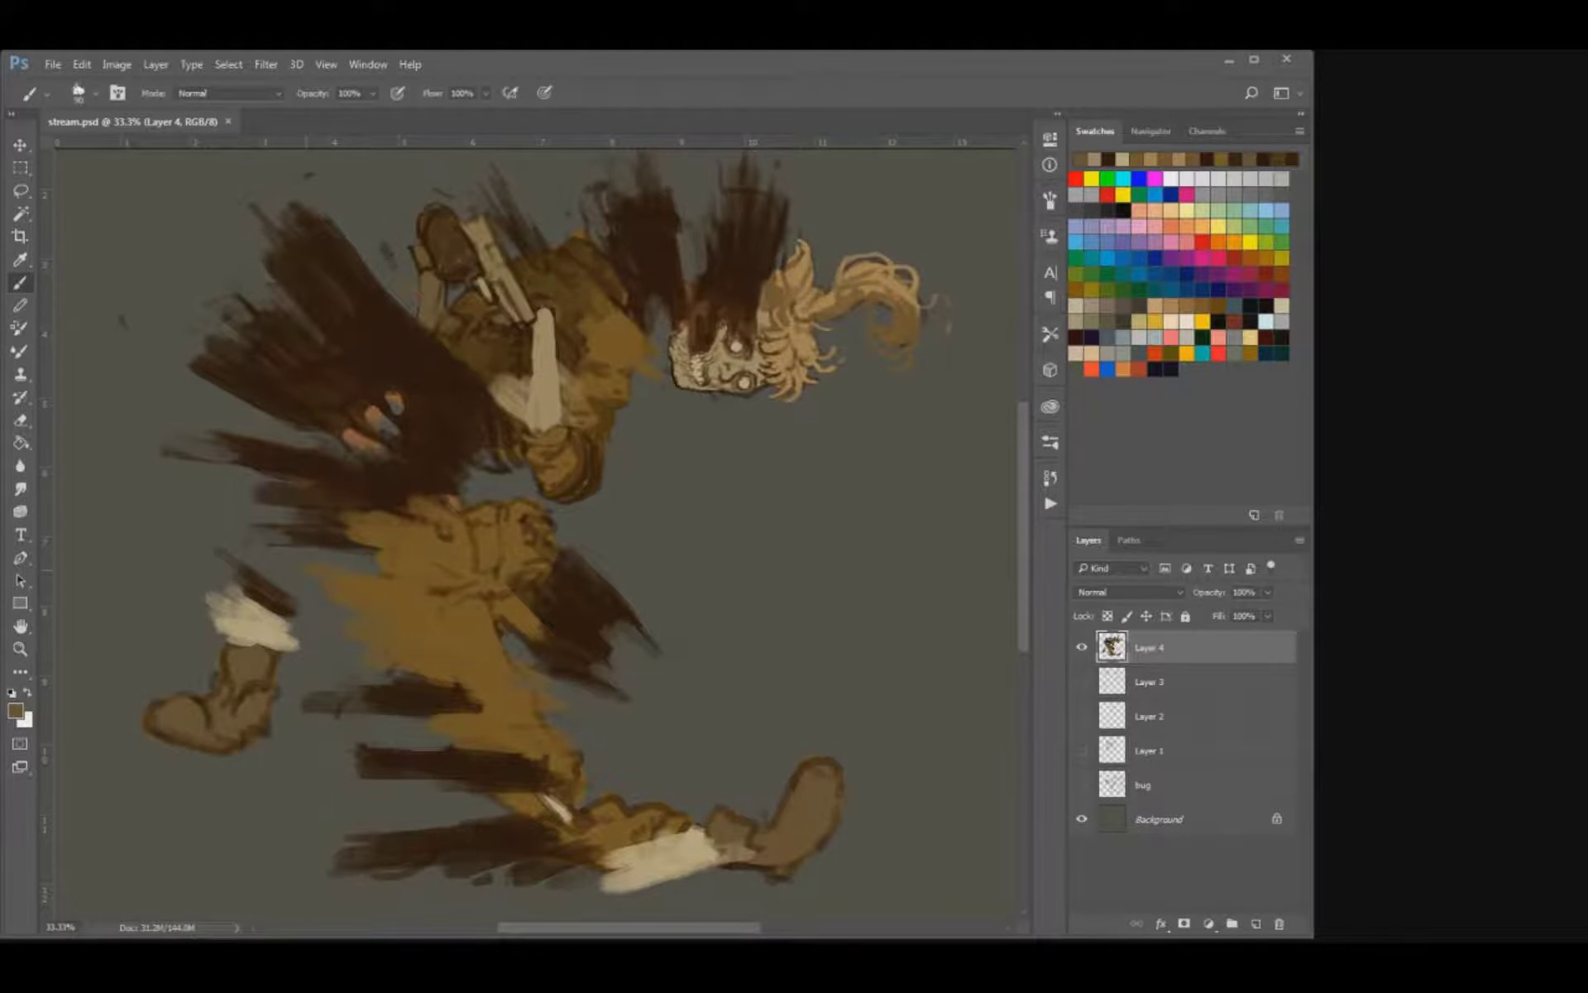
key(e)
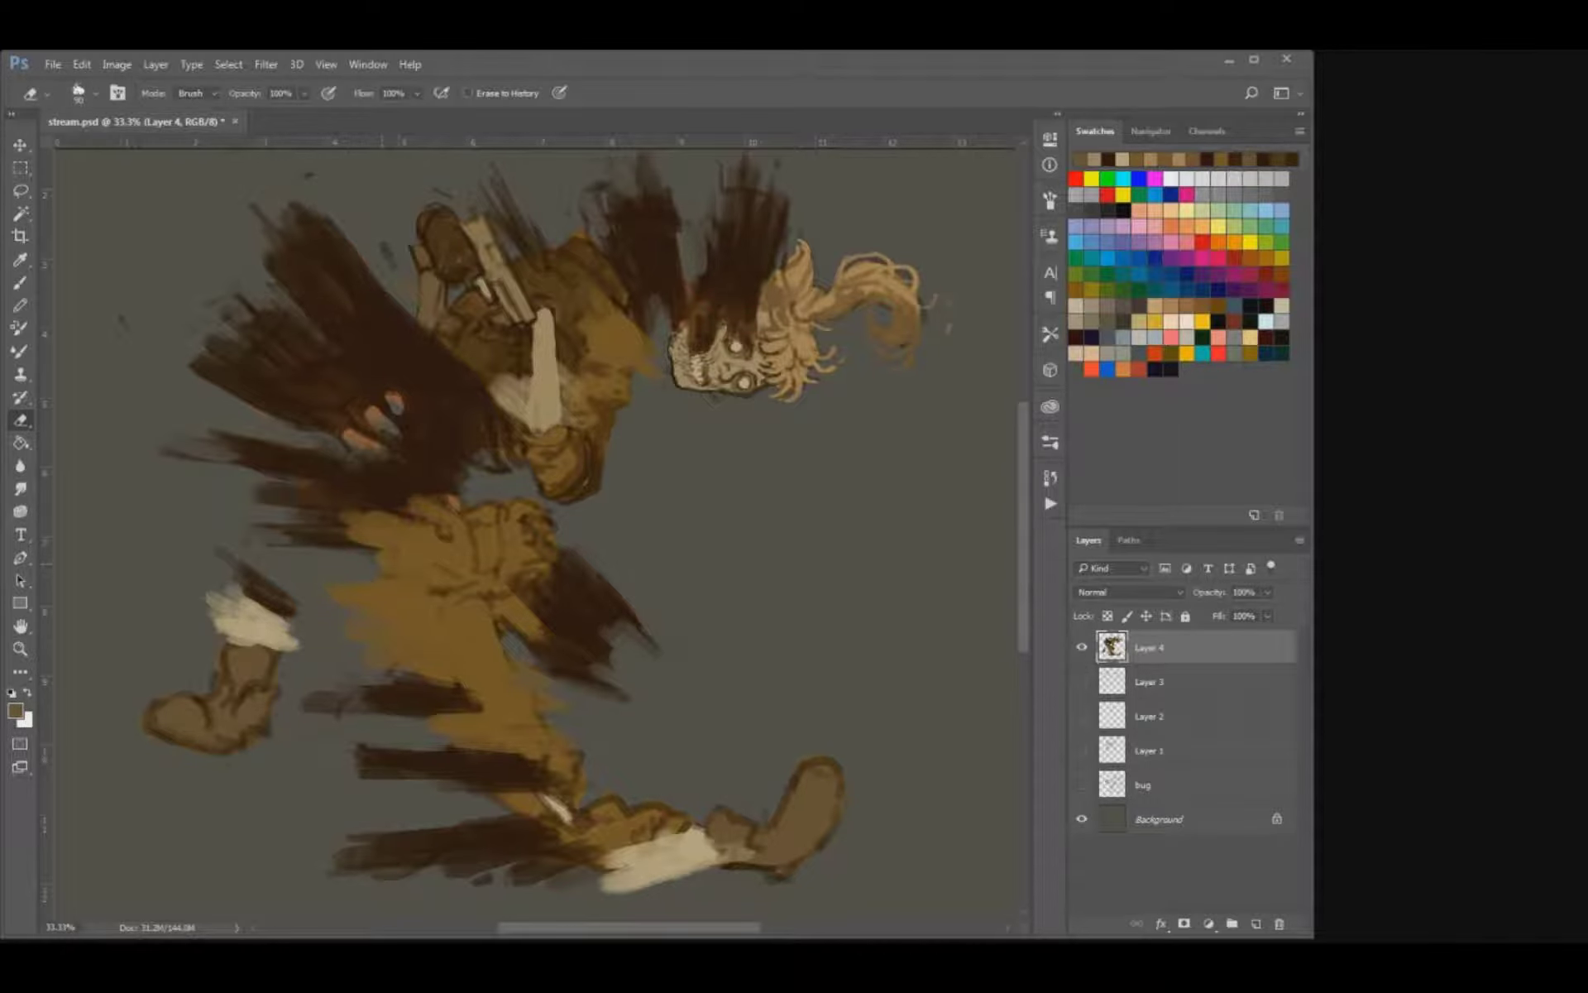
Paint dark ochre fold lines across the trousers' hips and waist with a smaller brush.
key(b)
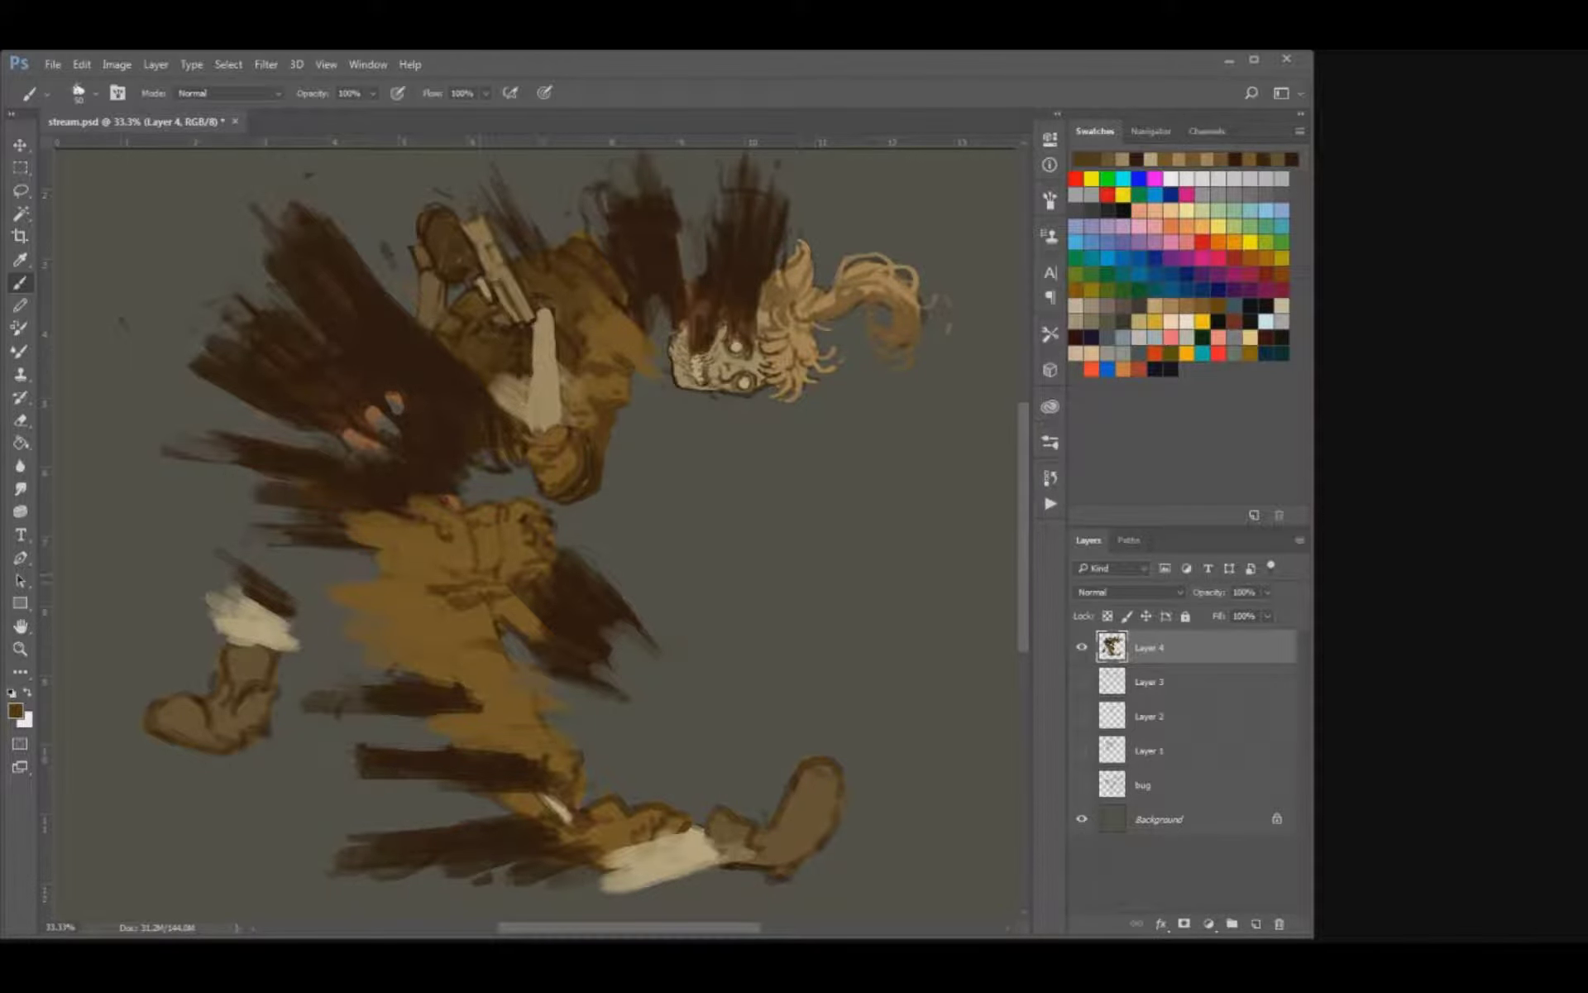
key(bracketleft)
mouse_move(507, 611)
mouse_down()
mouse_move(521, 630)
mouse_move(460, 541)
mouse_up()
key(bracketleft)
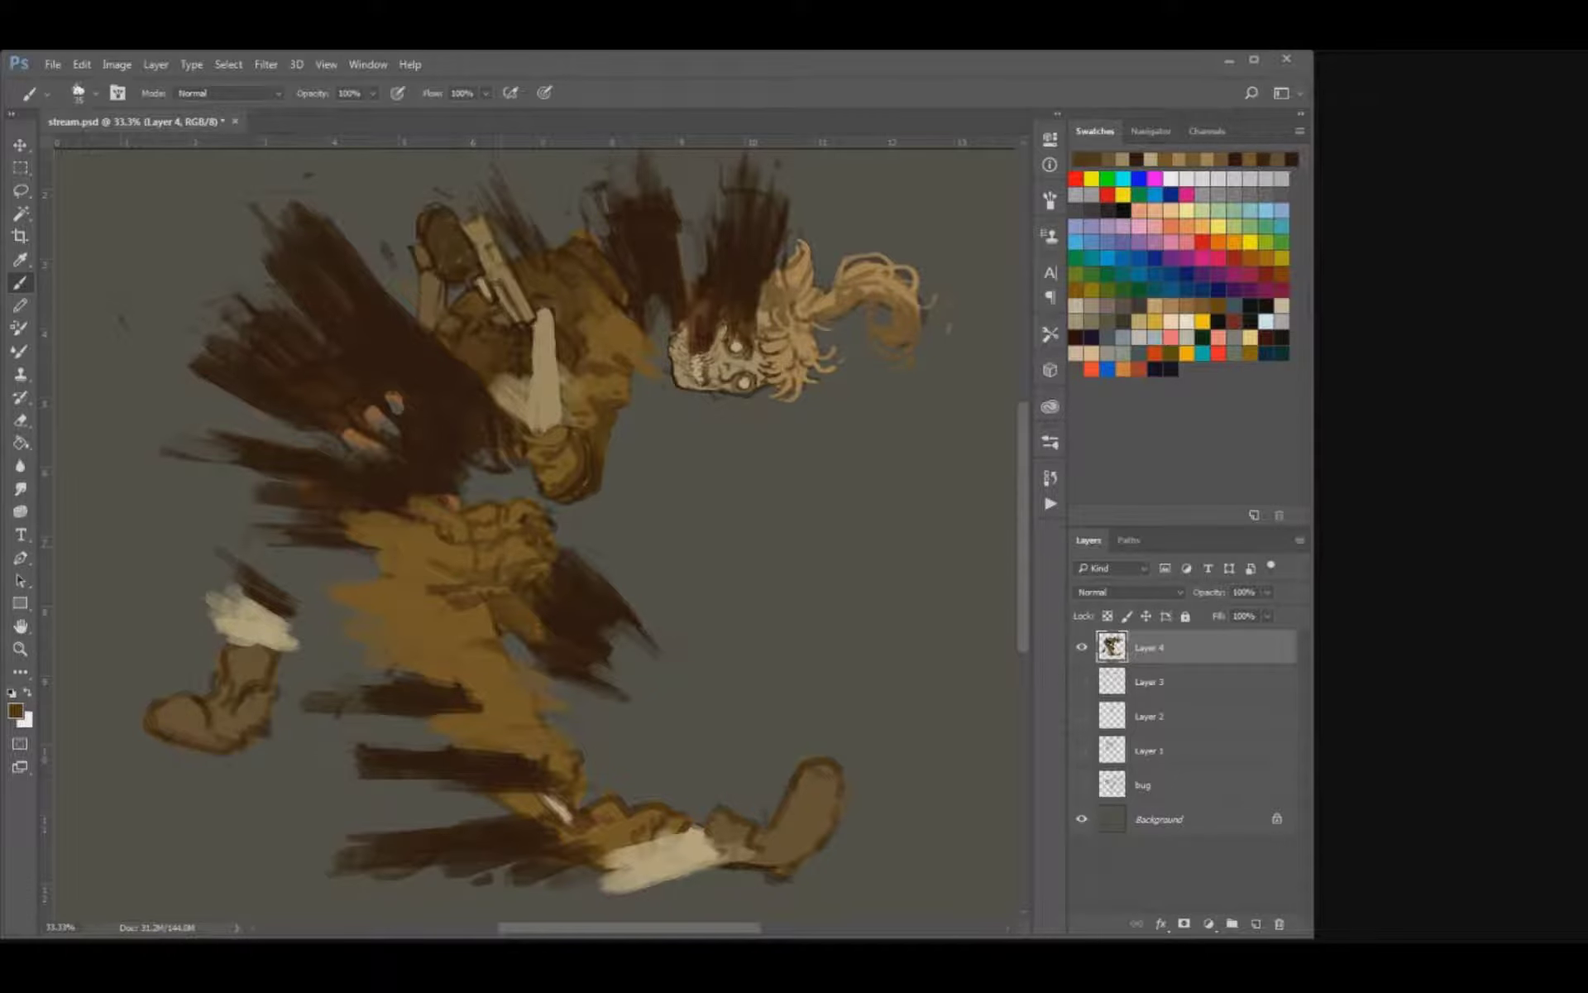
drag(420, 546, 401, 550)
Trim the front edge of the knee and cover the lower trouser leg's line work with sampled ochre.
drag(480, 696, 524, 732)
key(ctrl+z)
alt+click(572, 765)
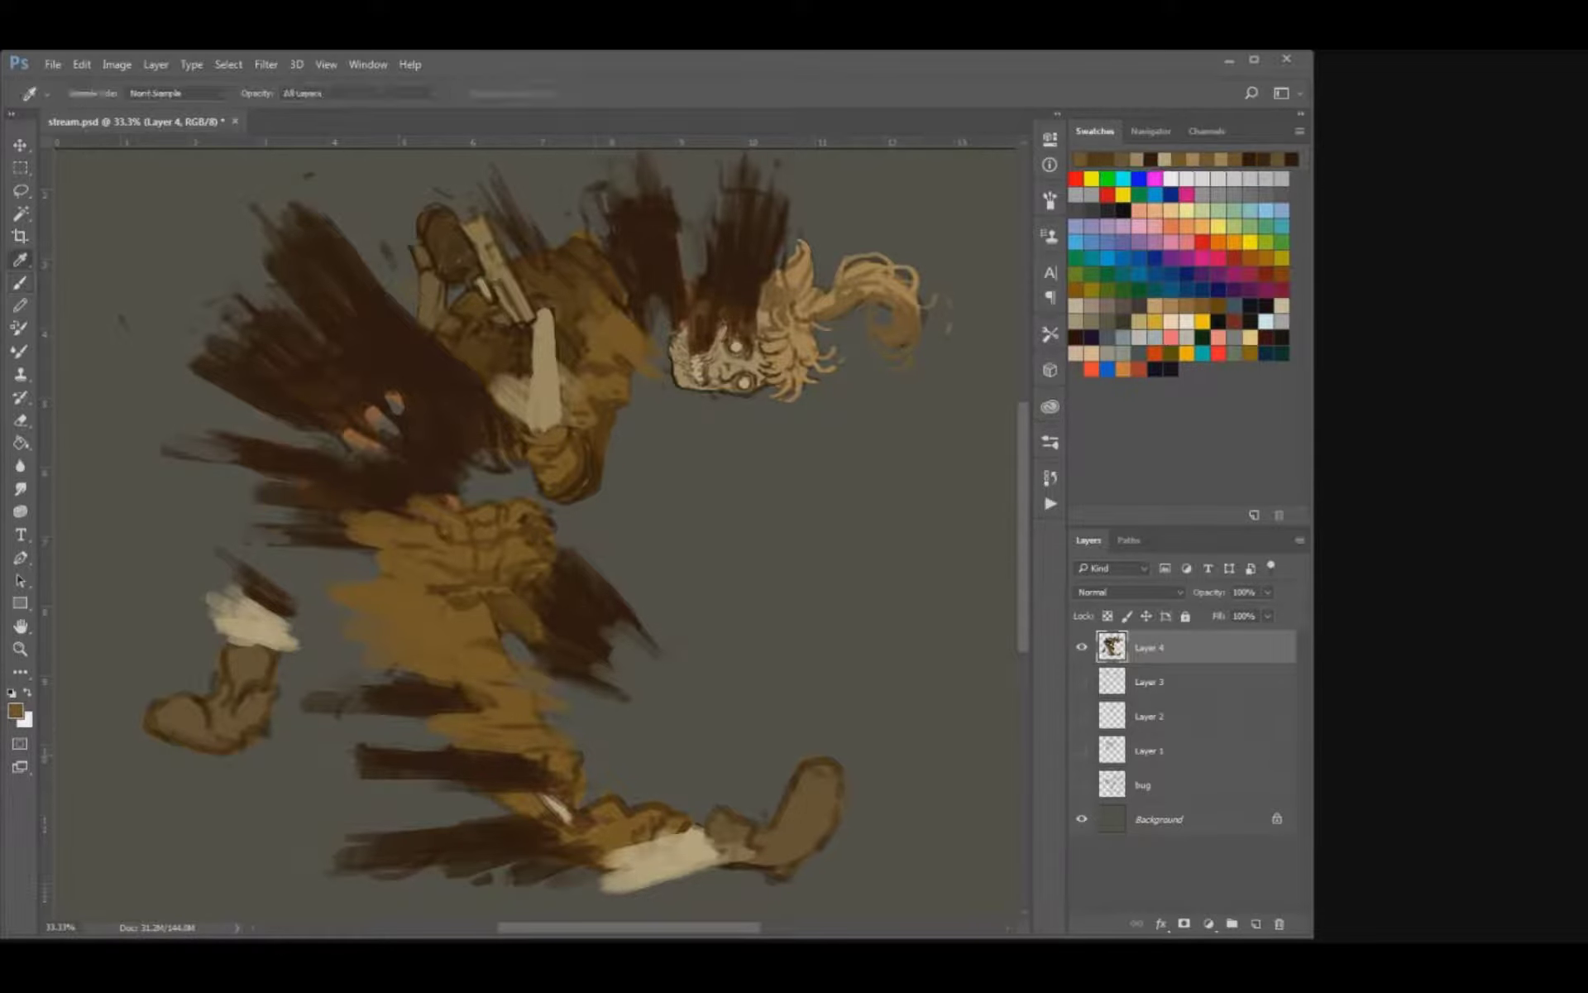
key(e)
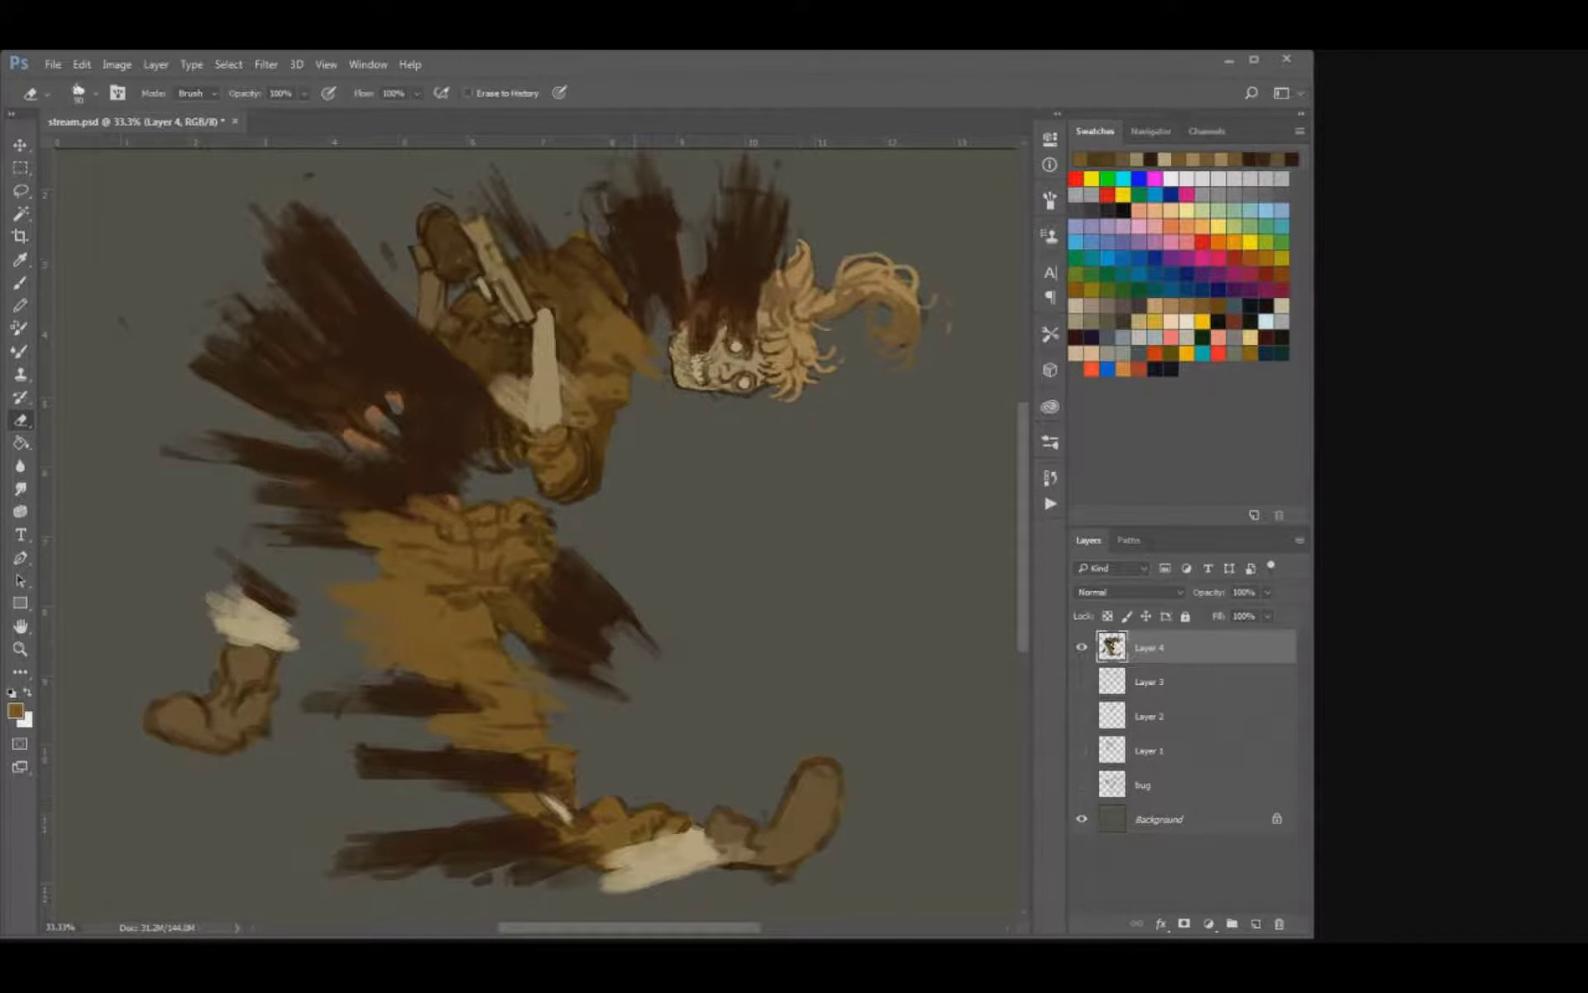
key(b)
alt+click(613, 813)
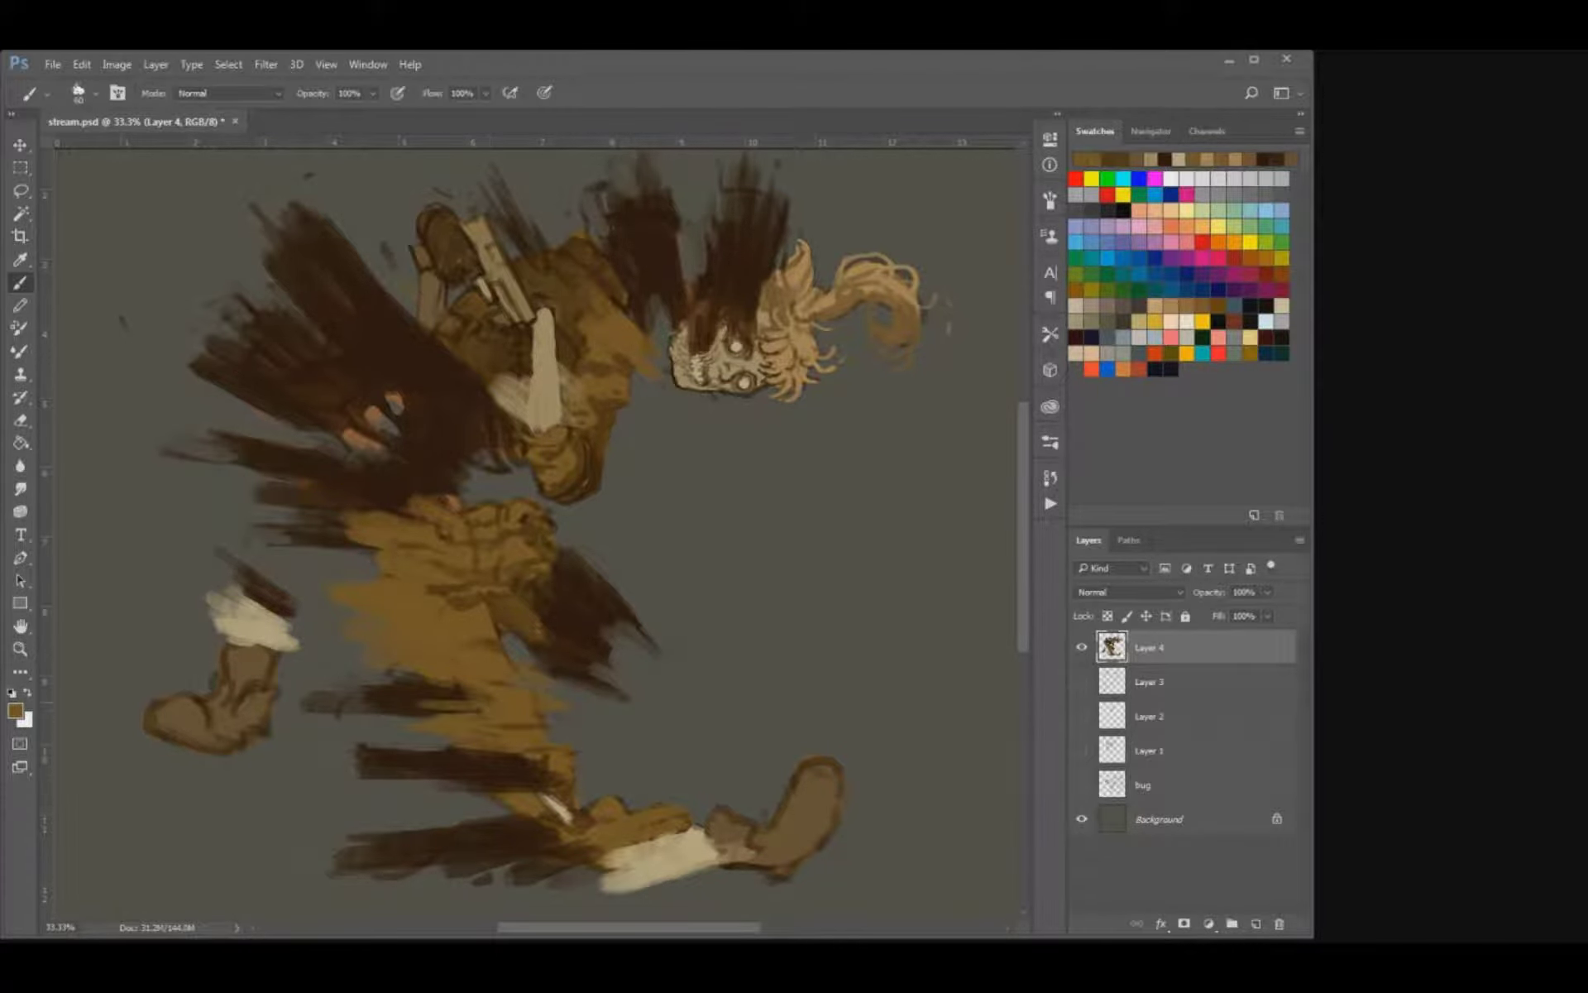
Sample dark brown and paint torn streaks over the knee and dark gaps into the front shin's pale stroke.
alt+click(467, 696)
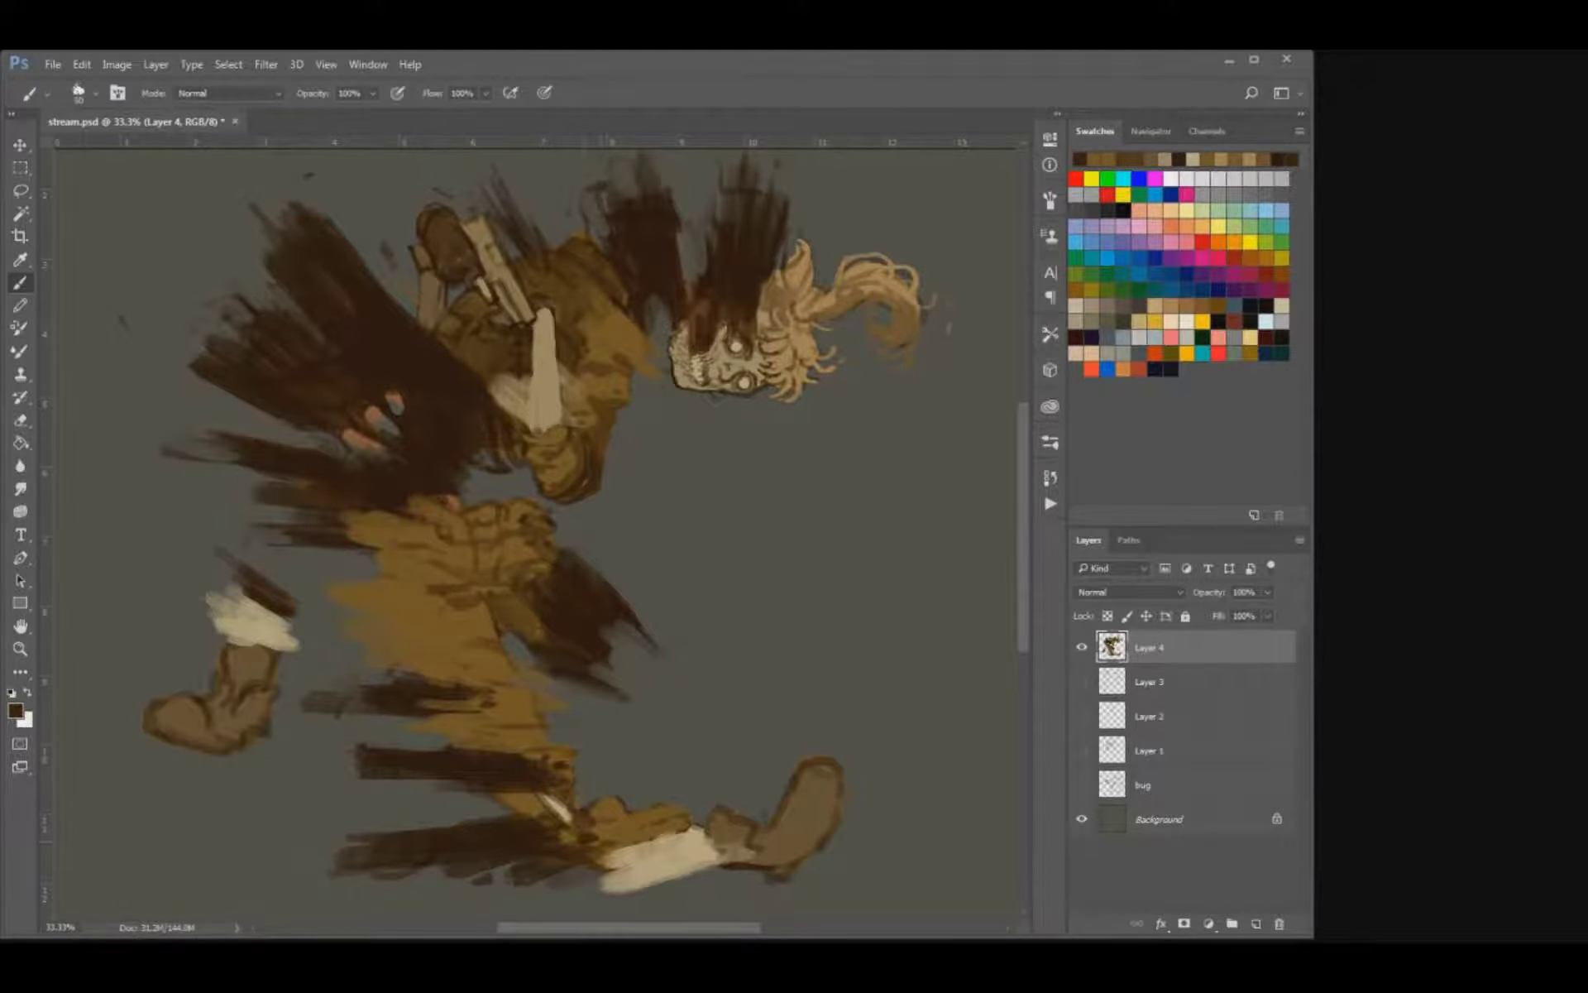
drag(488, 885, 551, 861)
mouse_move(560, 874)
mouse_down()
mouse_move(638, 861)
mouse_move(619, 878)
mouse_up()
key([)
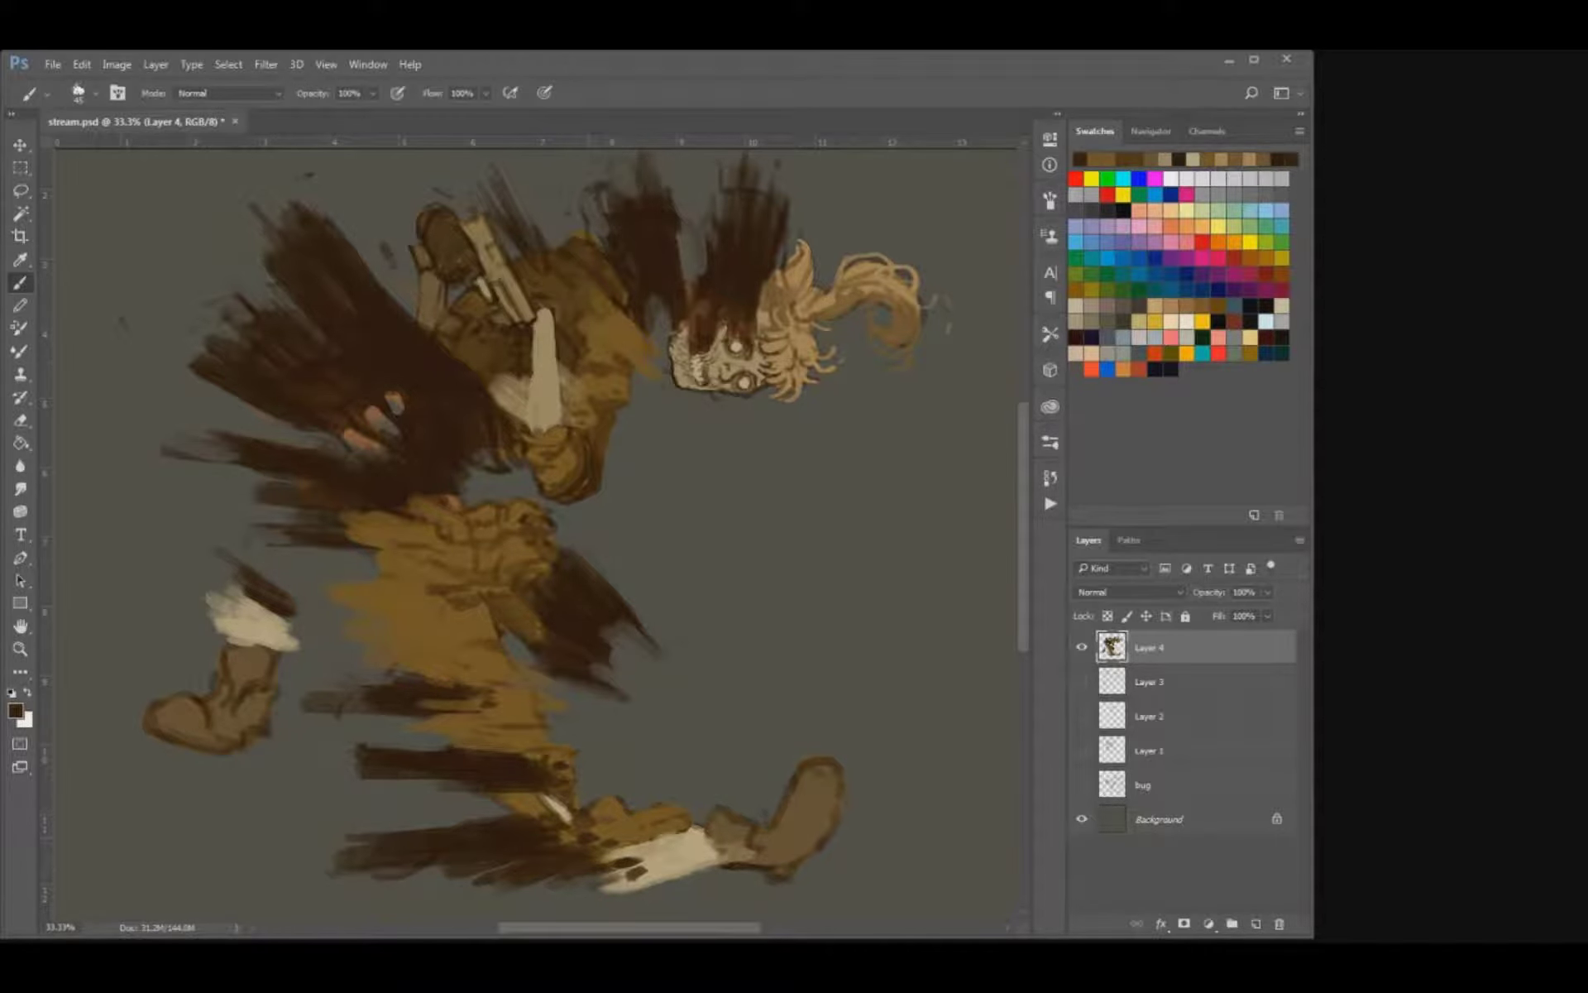
Extend the rear smoke plume with ragged dark brown streaks, redoing the first attempt with a sampled smoke colour.
drag(248, 325, 199, 273)
mouse_move(258, 304)
mouse_down()
mouse_move(182, 246)
mouse_move(262, 289)
mouse_up()
drag(300, 563, 392, 641)
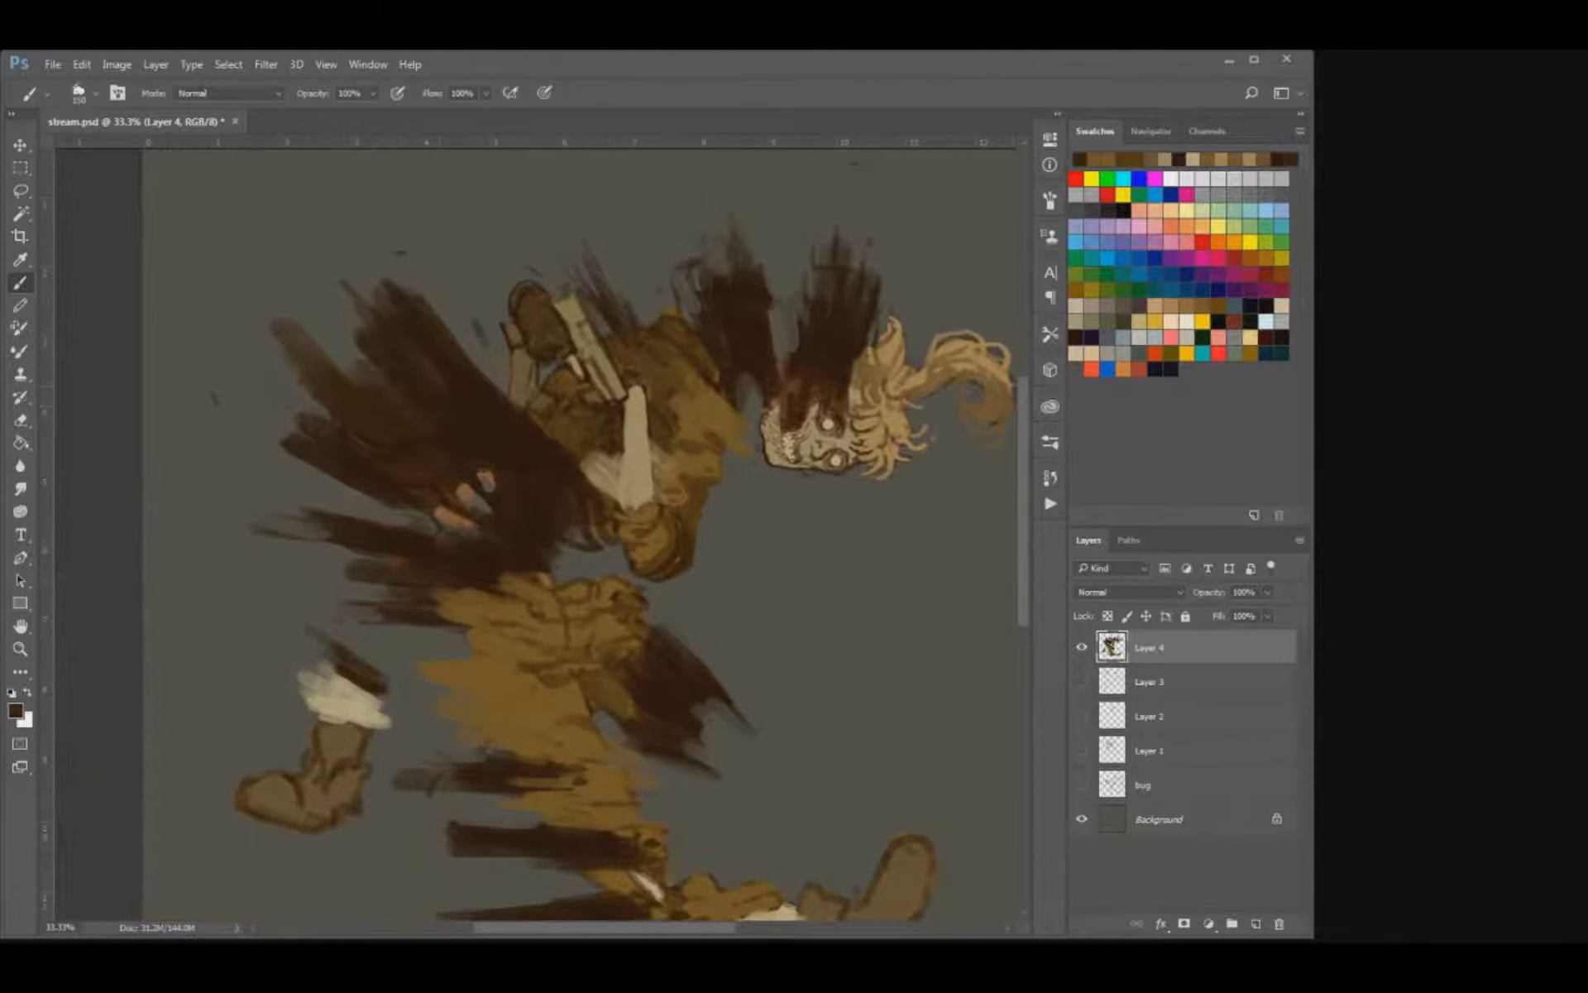
key(ctrl+alt+z)
key(ctrl+alt+z)
alt+click(474, 413)
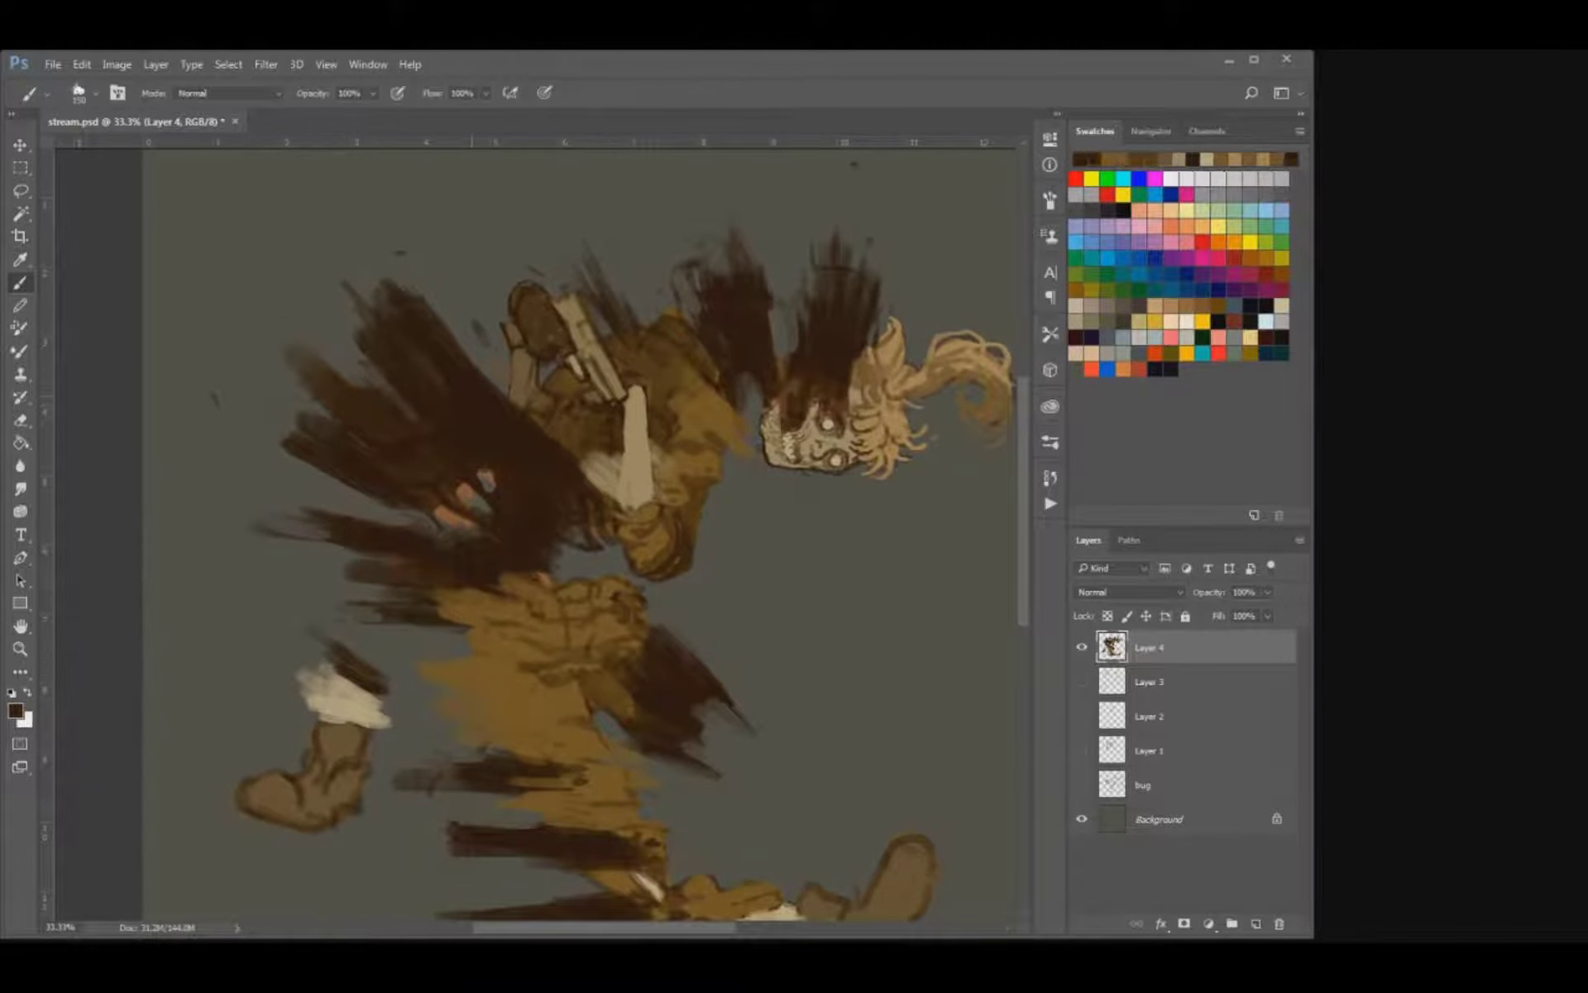
drag(365, 387, 304, 348)
drag(381, 411, 368, 403)
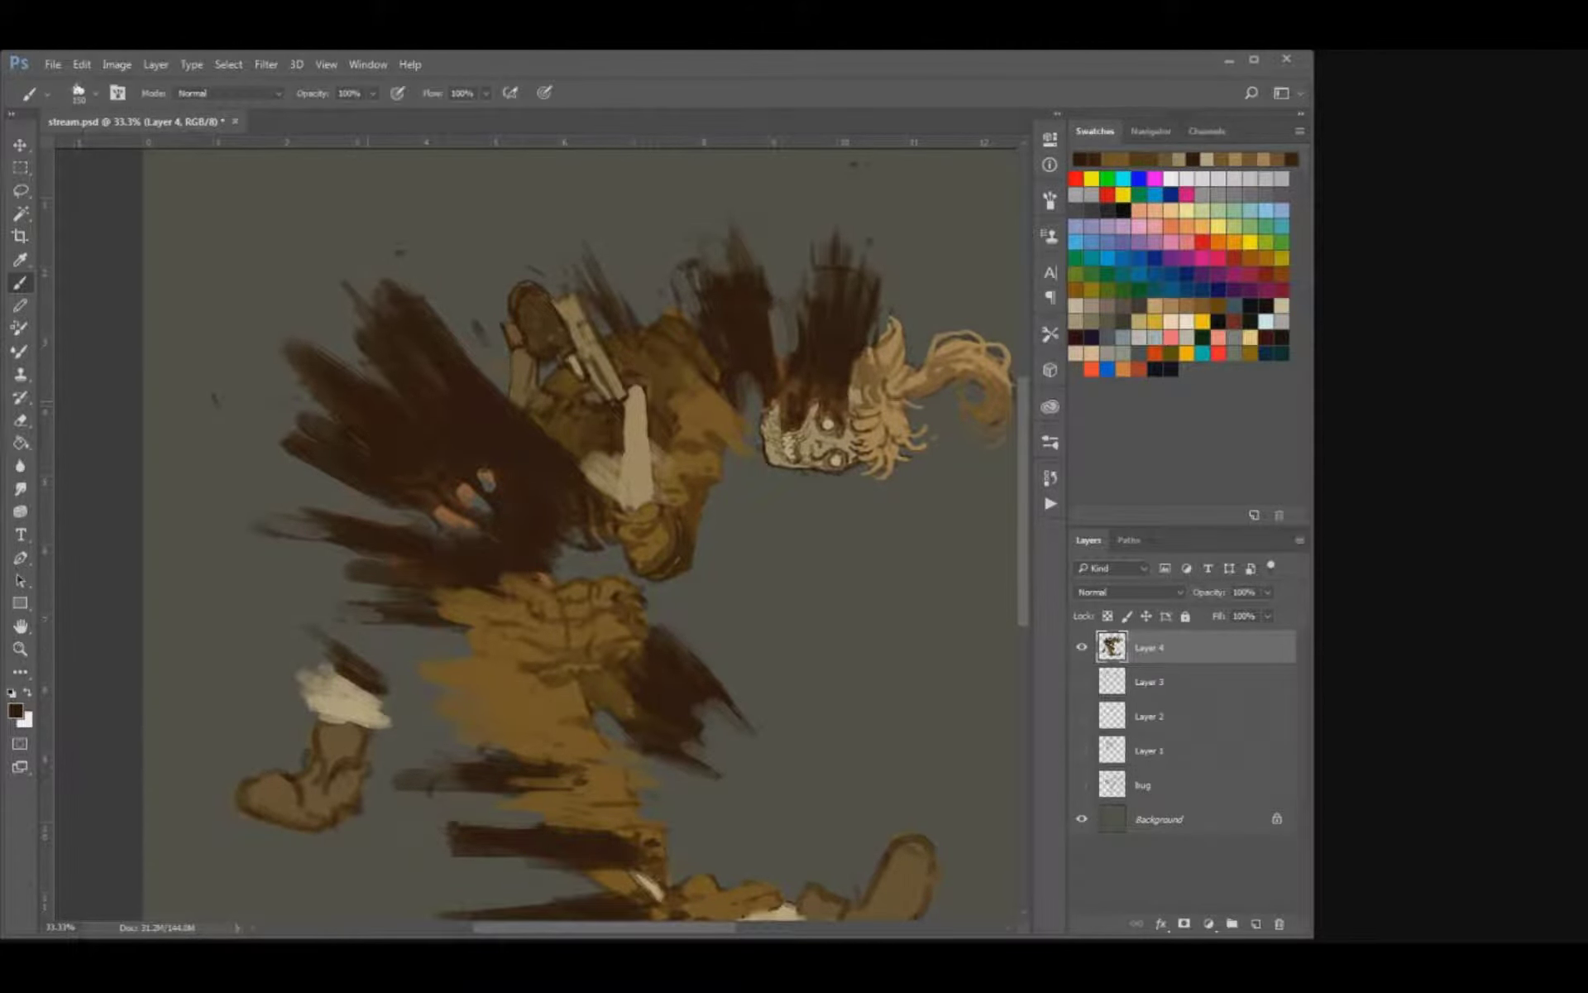
Break up the hand inside the smoke by erasing parts and painting dark brown across the fingers.
key(e)
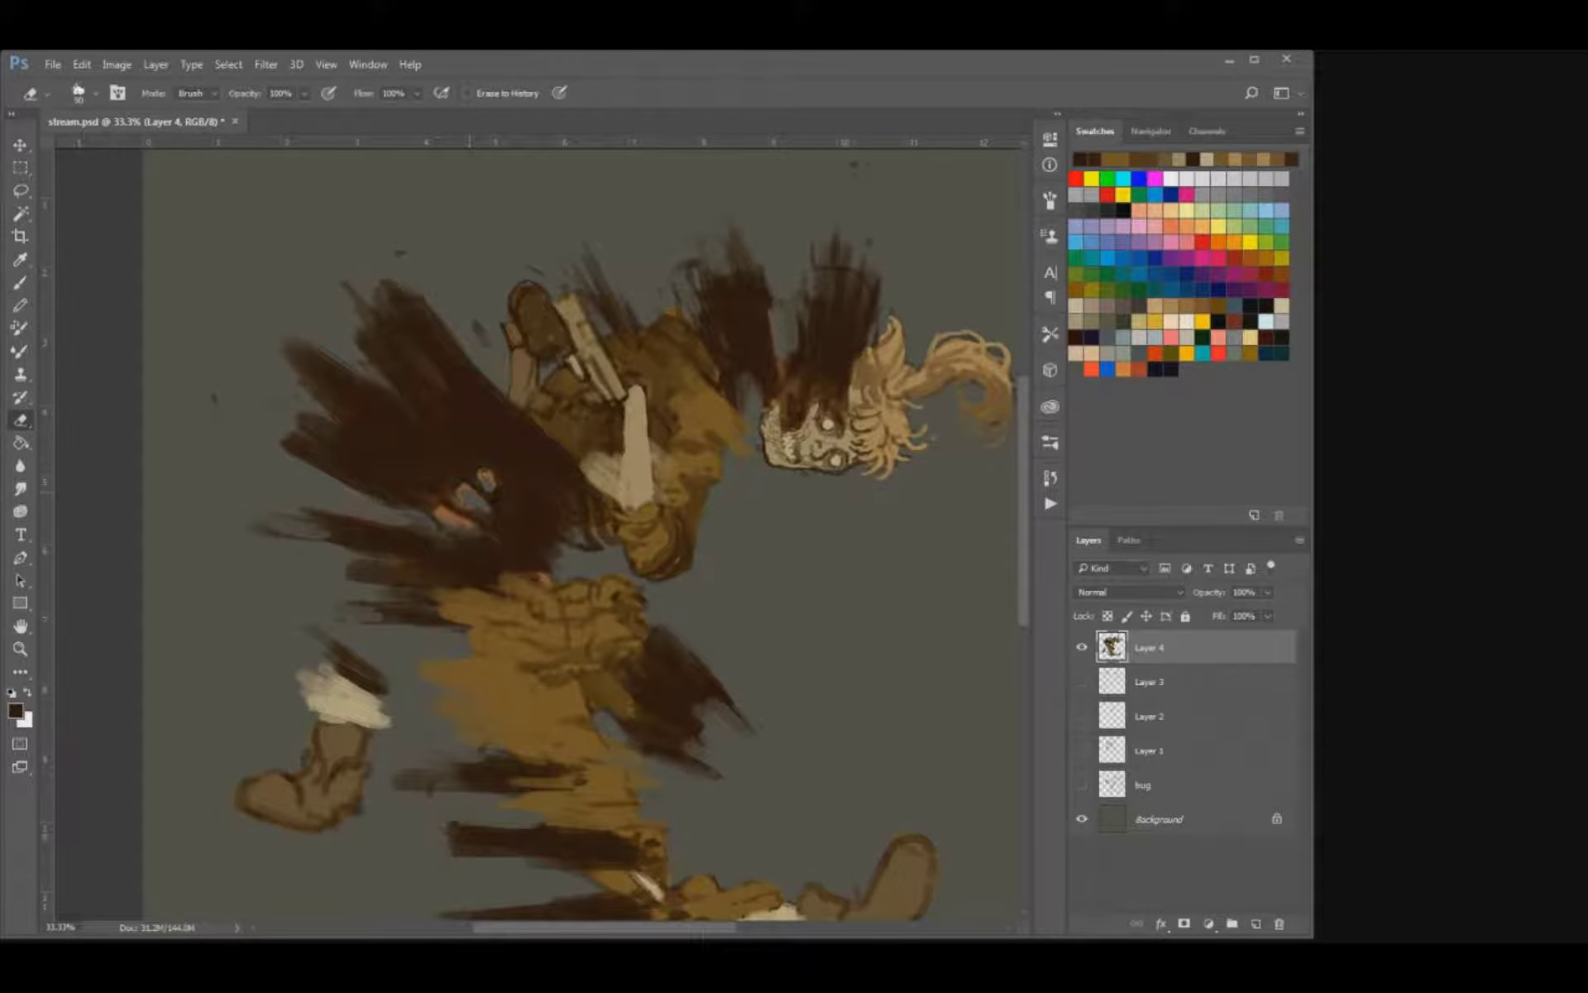
key(b)
mouse_move(455, 535)
mouse_down()
mouse_move(497, 511)
mouse_move(455, 472)
mouse_up()
Erase along the upper edge of the rear smoke plume to thin it into jagged points.
key(e)
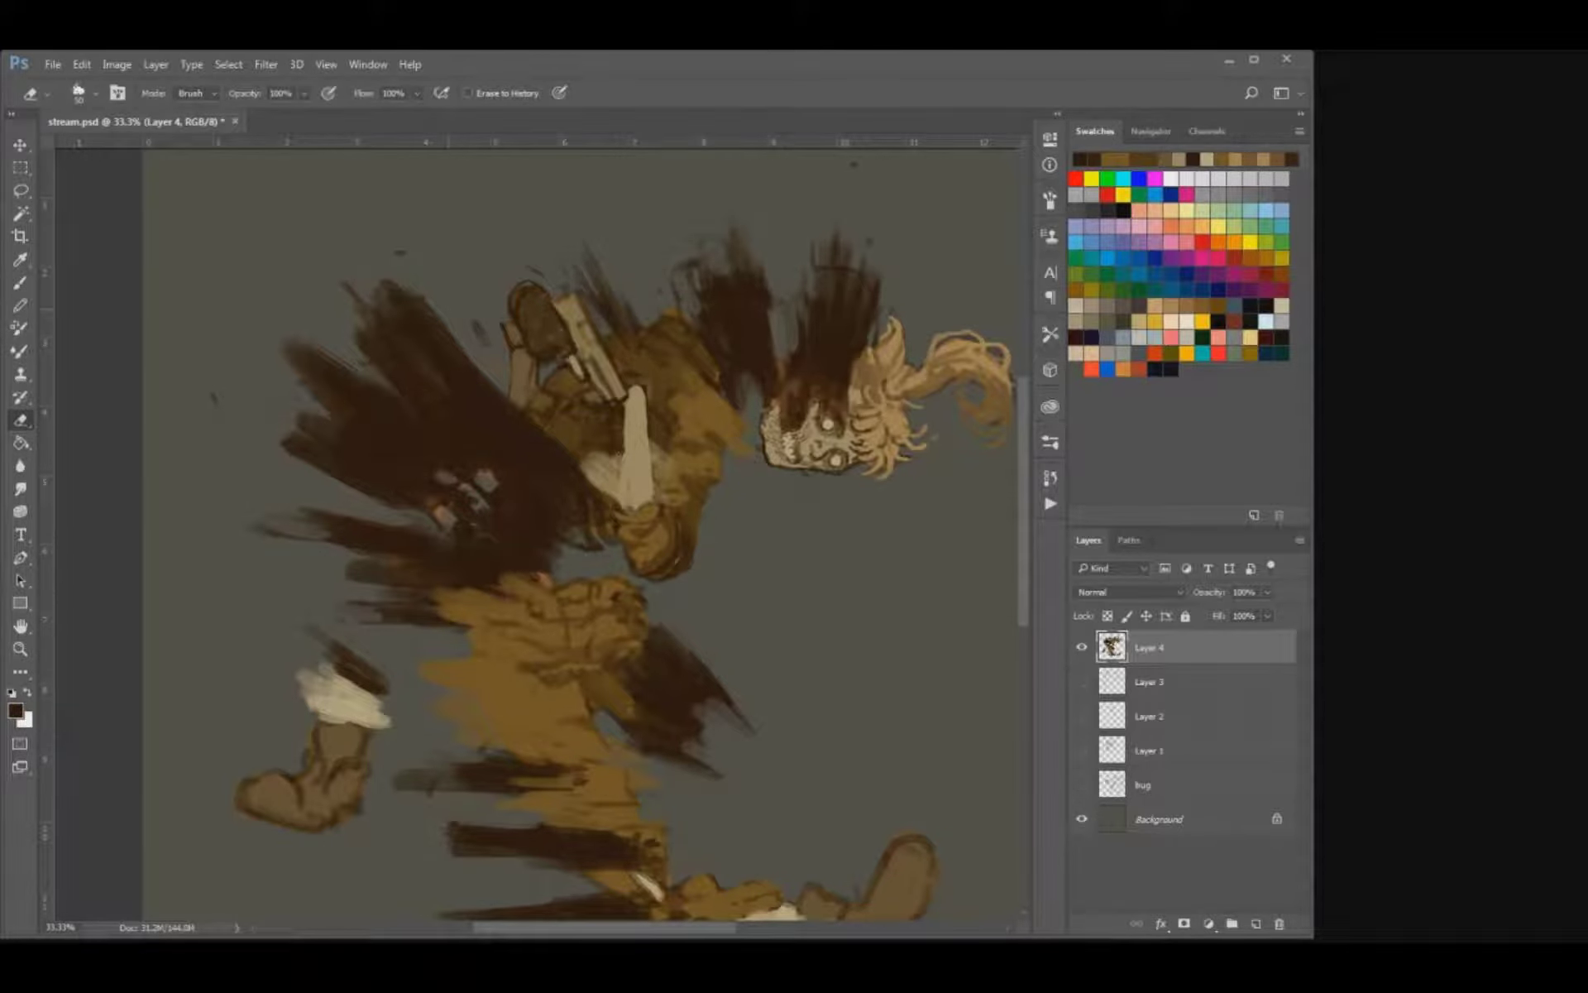
drag(446, 339, 378, 289)
drag(468, 364, 430, 331)
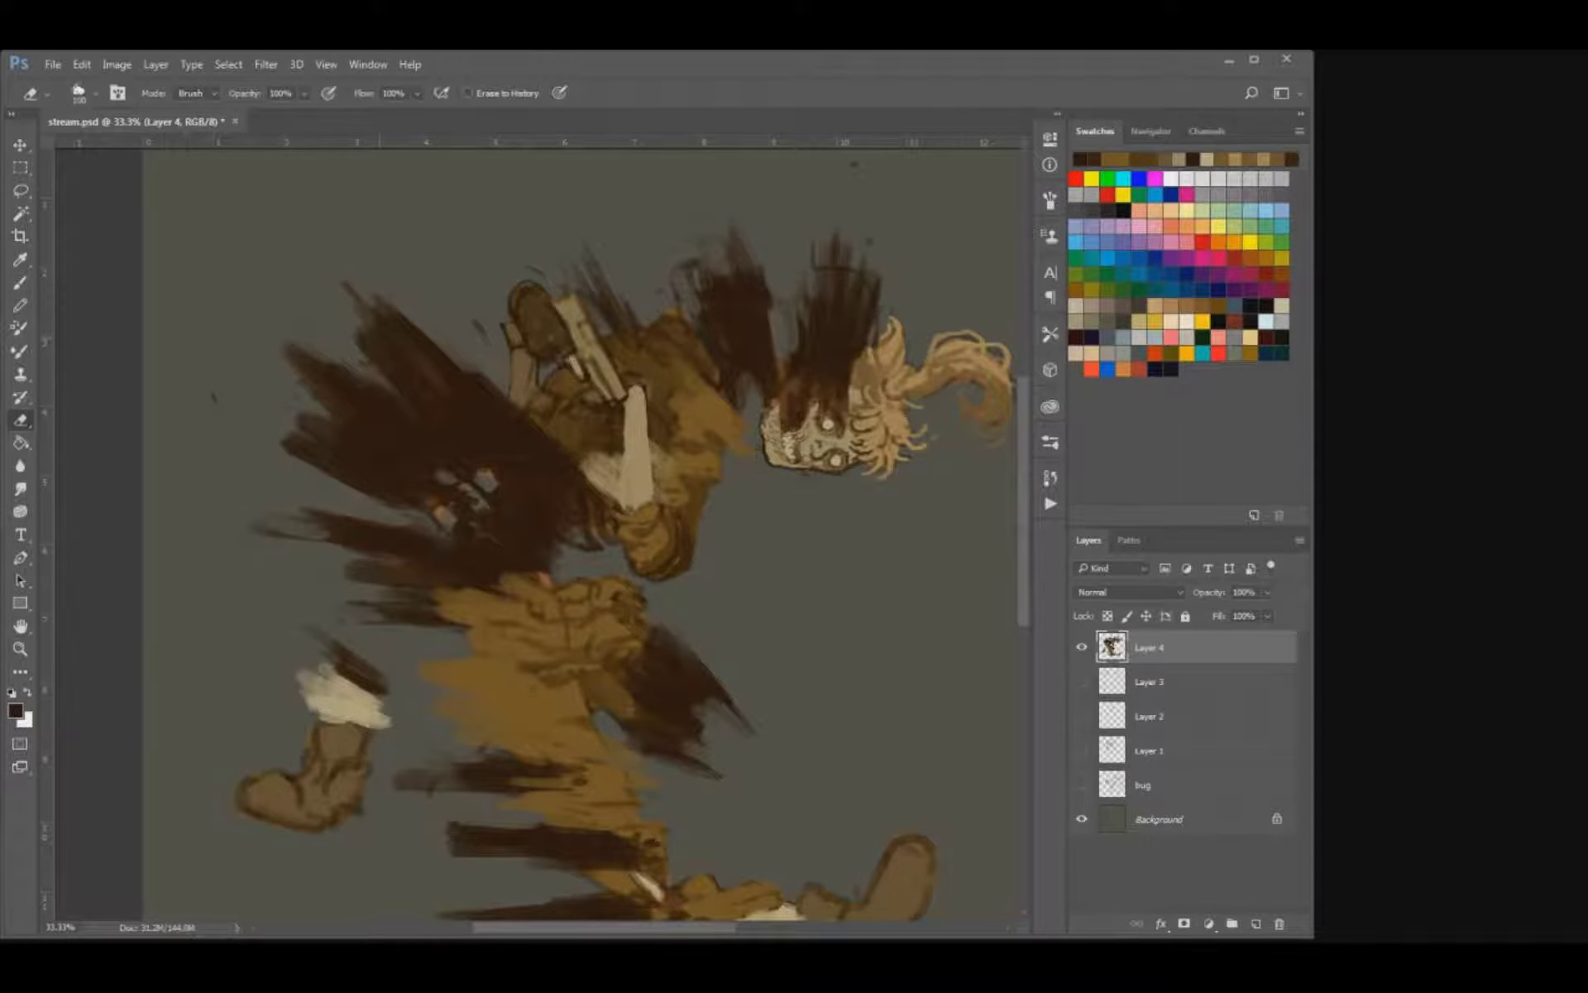
Paint a solid dark brown smoke spike rising from the coat's back behind the pistol.
key(b)
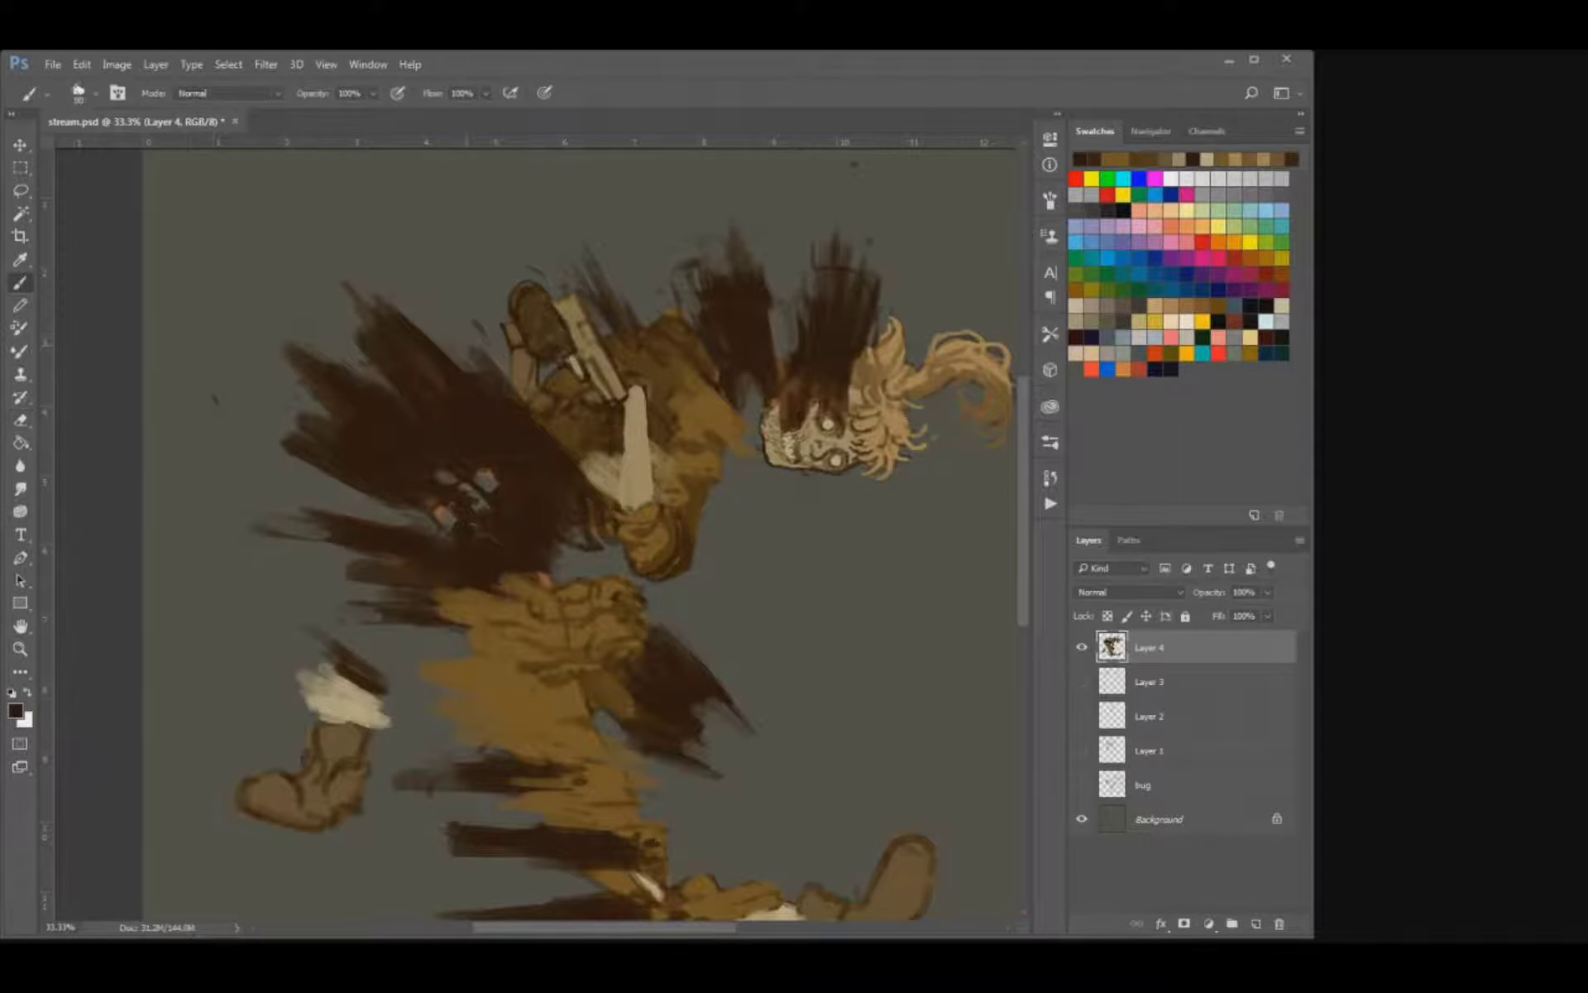
drag(634, 341, 590, 273)
drag(618, 303, 582, 243)
key(ctrl+z)
drag(622, 309, 586, 243)
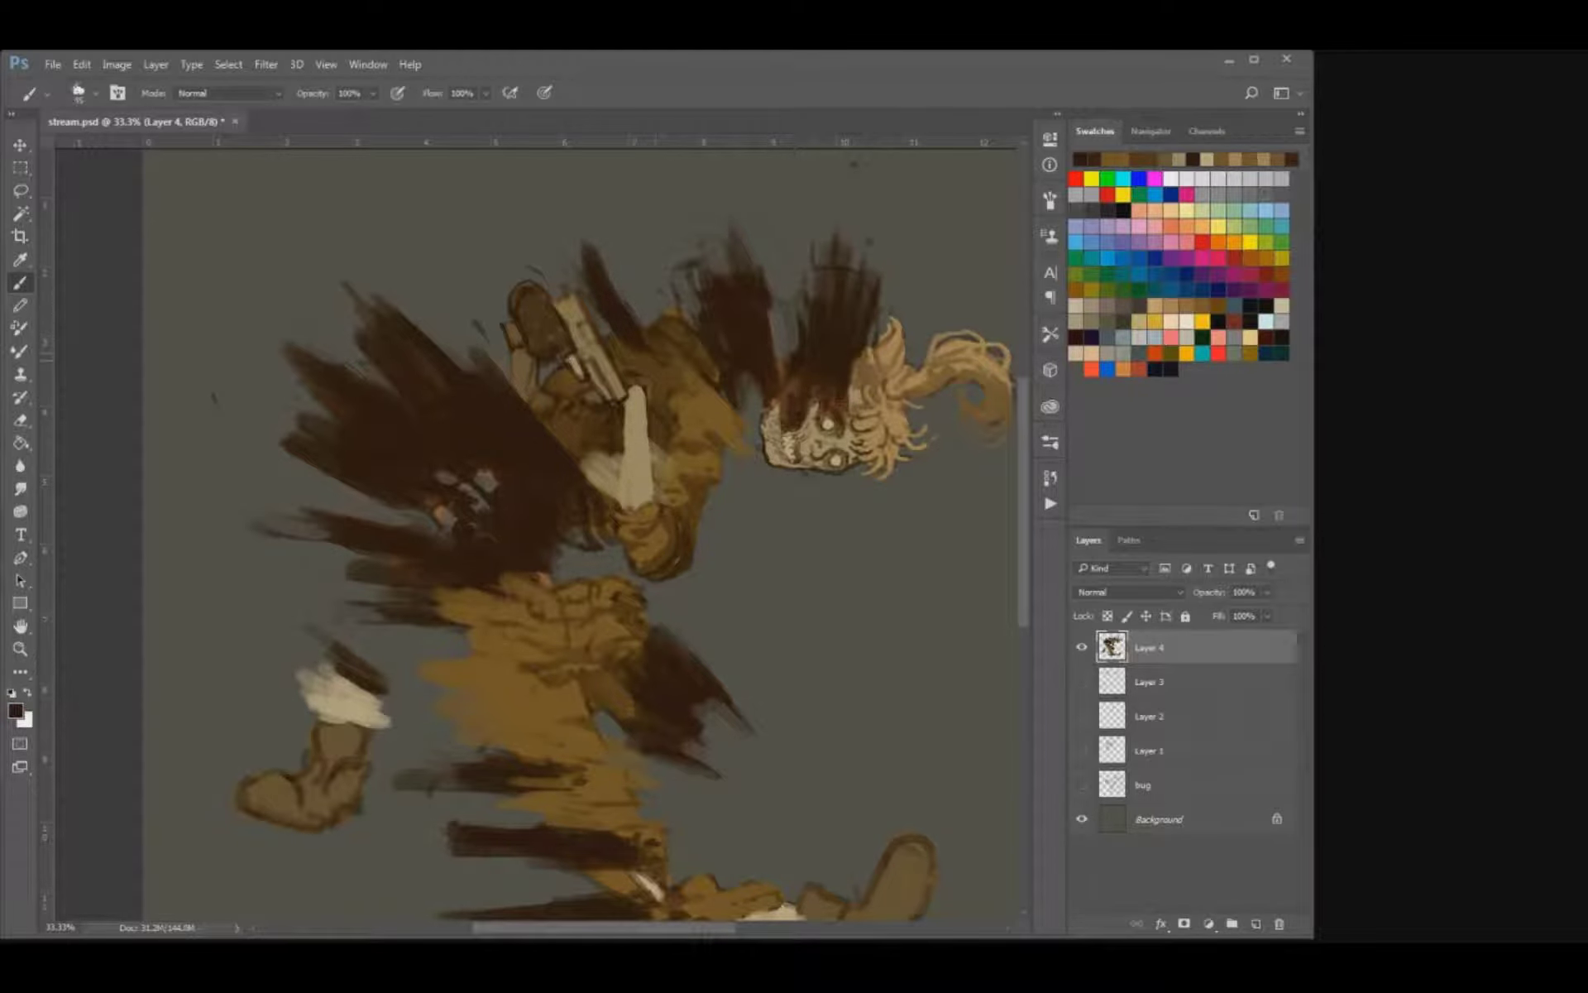
Add fine dark cracks and hatching to the forearm bone and dark accents to the torso's rear edge.
key(bracketleft)
key(bracketleft)
scroll(633, 317, up, 1)
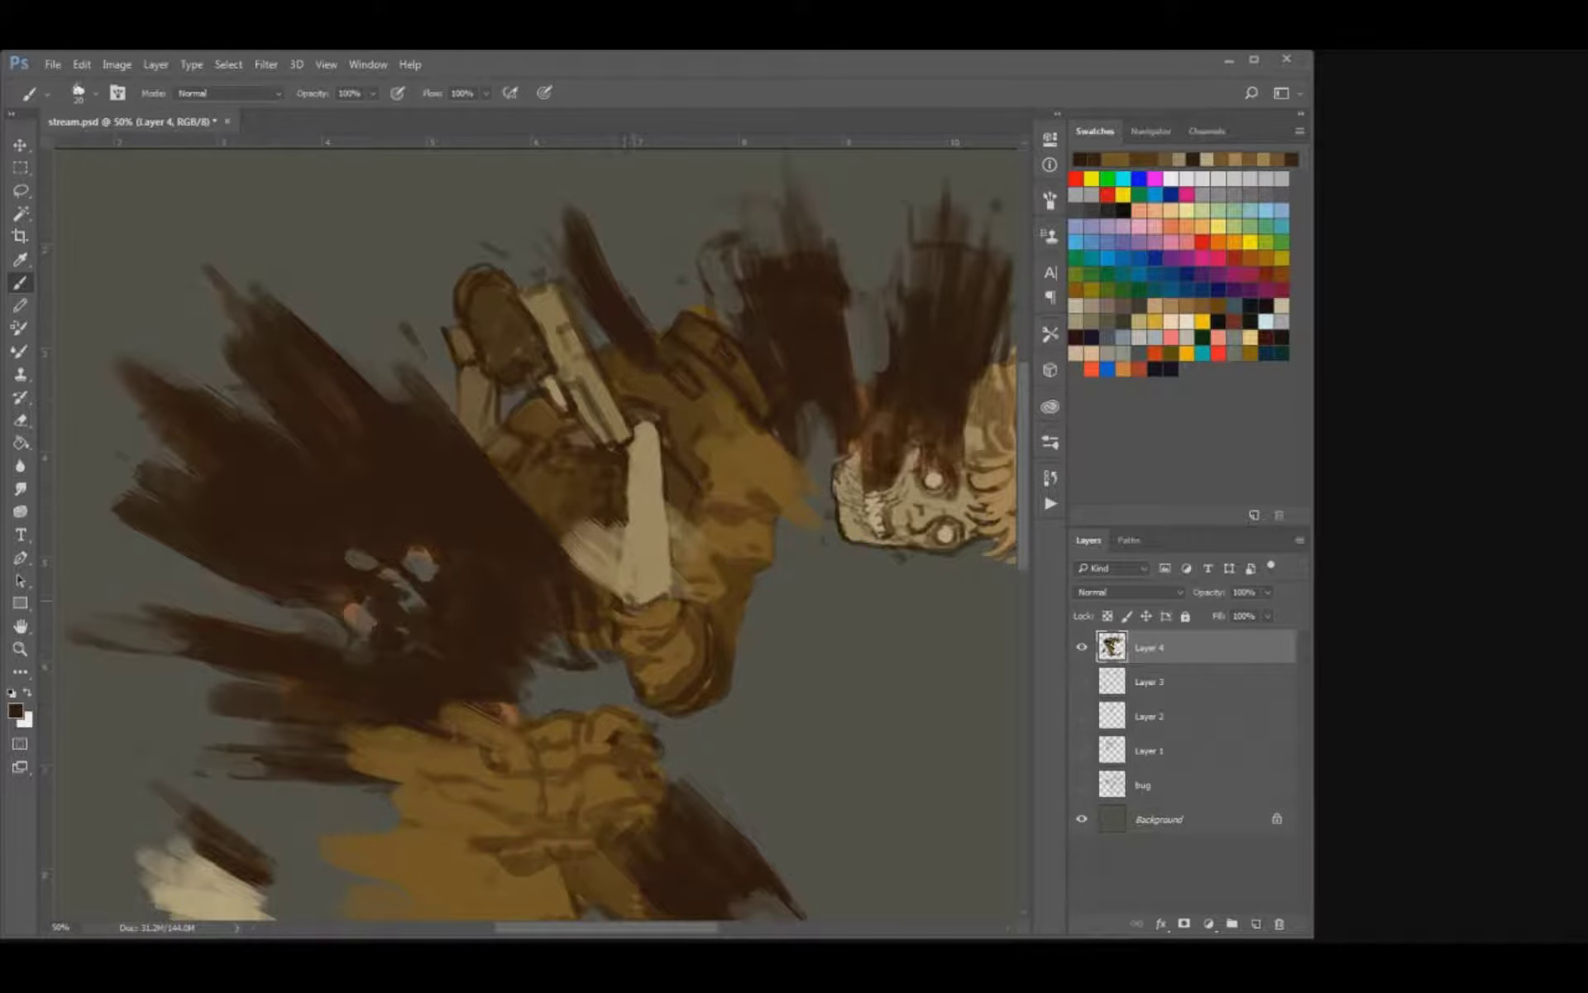
key(bracketleft)
key(bracketright)
key(bracketleft)
drag(649, 420, 664, 488)
drag(513, 438, 504, 474)
Paint over the coat's torso beneath the pistol with sampled browns and add a dark brown shadow next to the wrist.
key(bracketright)
key(alt)
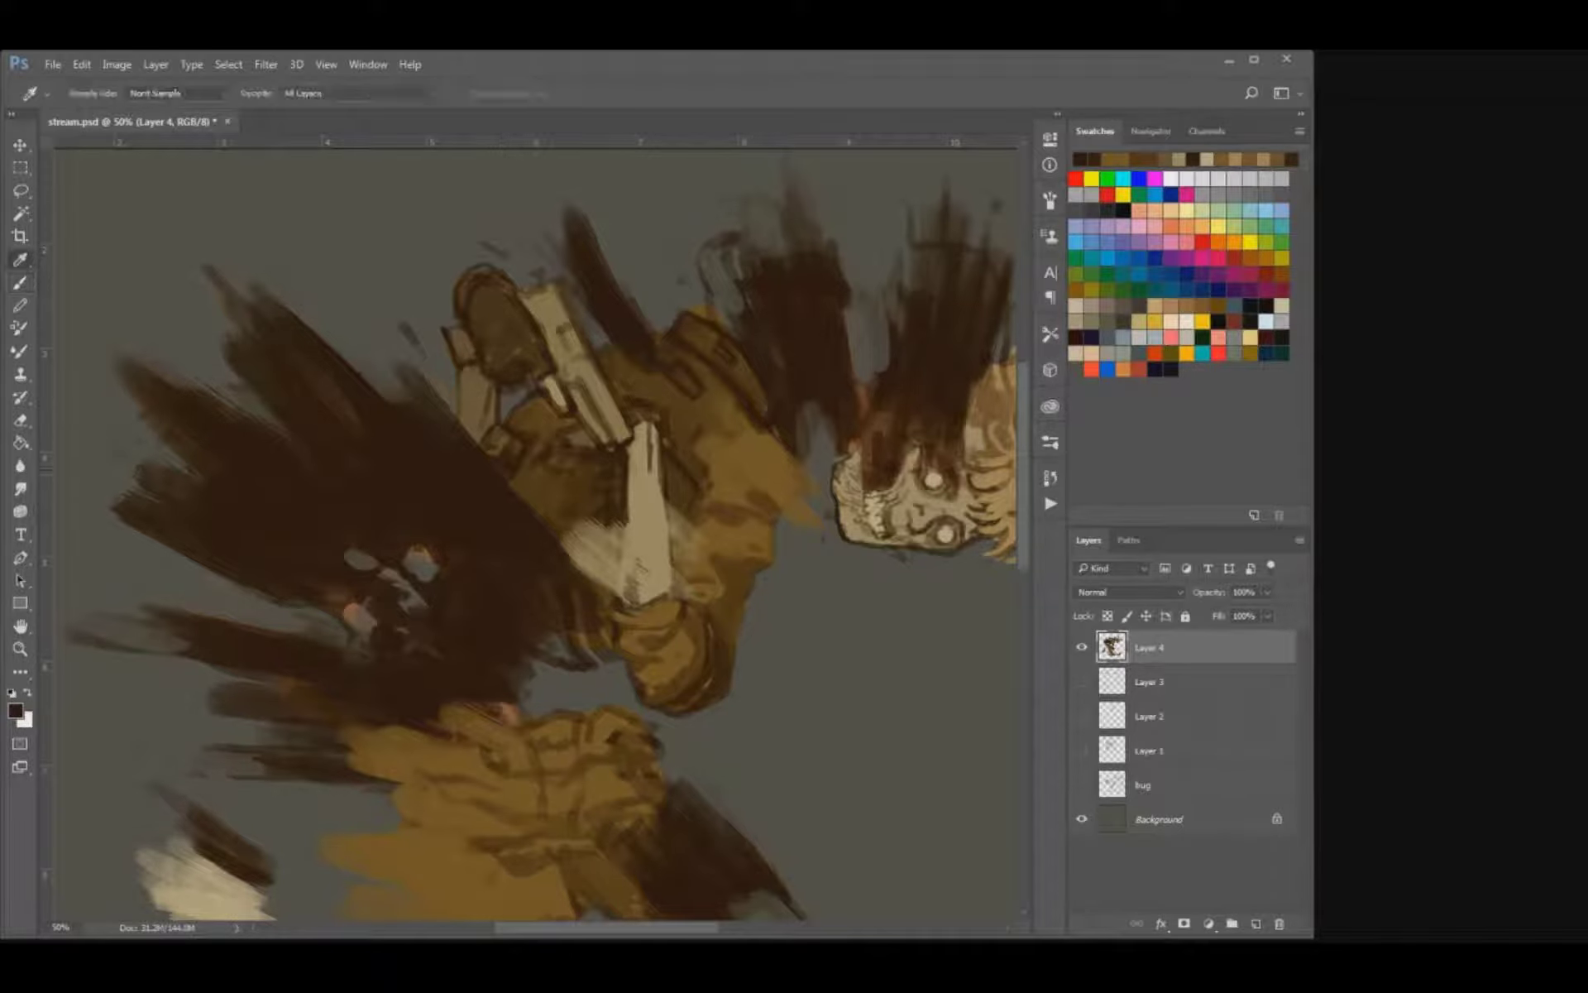
alt+click(509, 461)
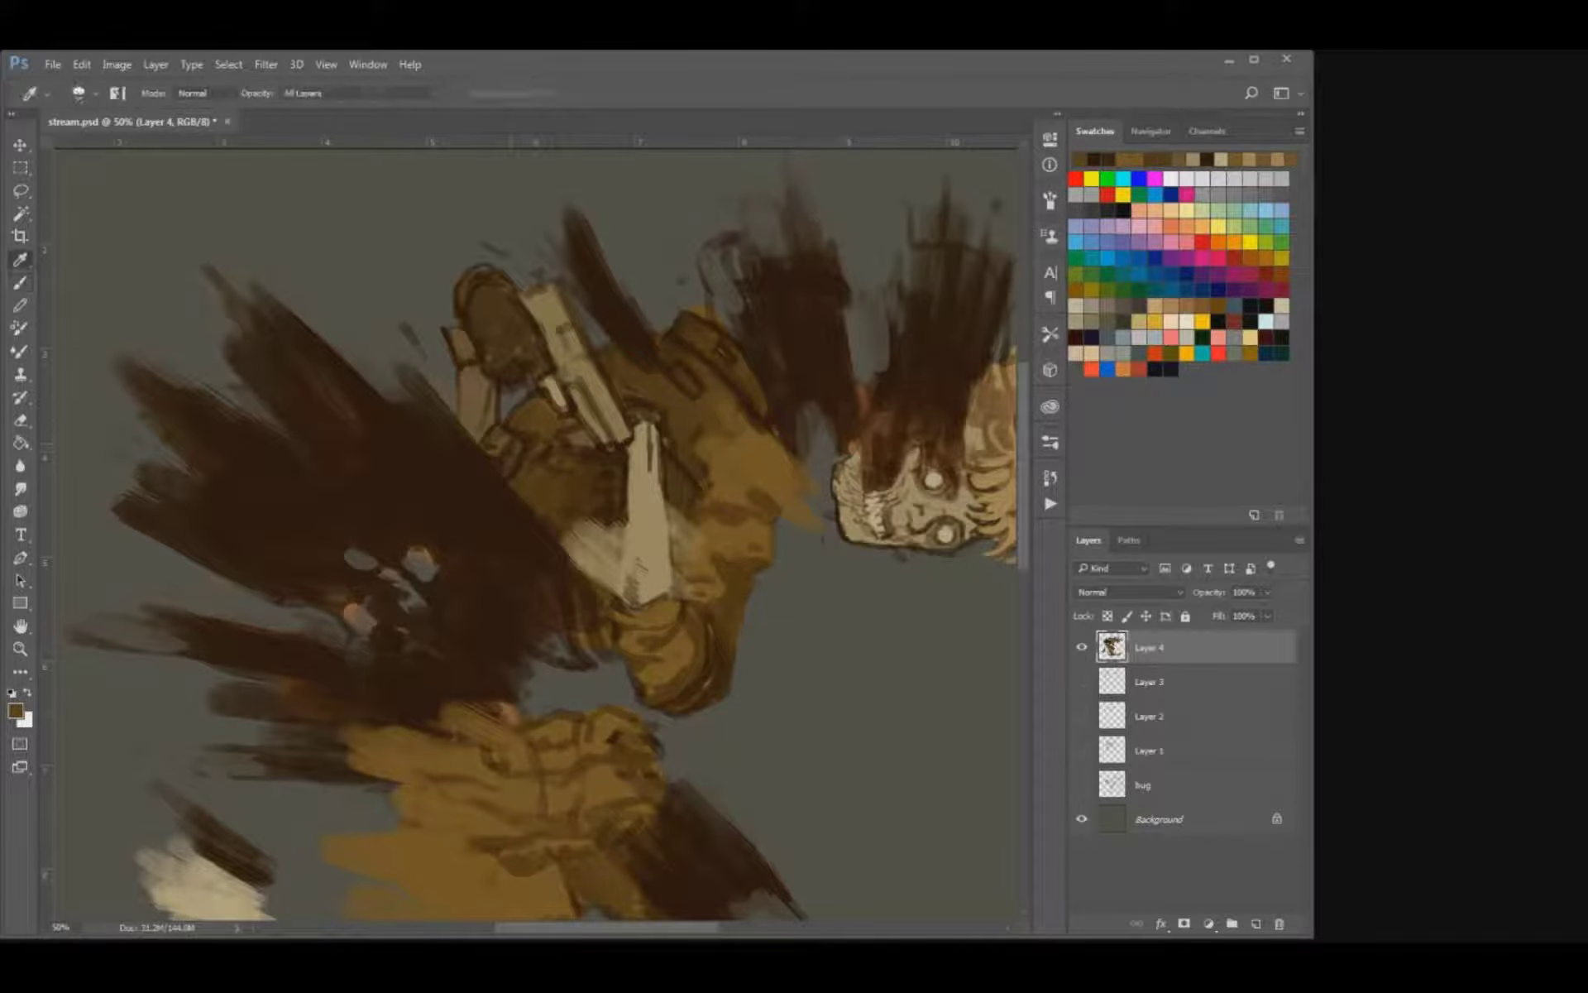
key(bracketleft)
key(bracketleft)
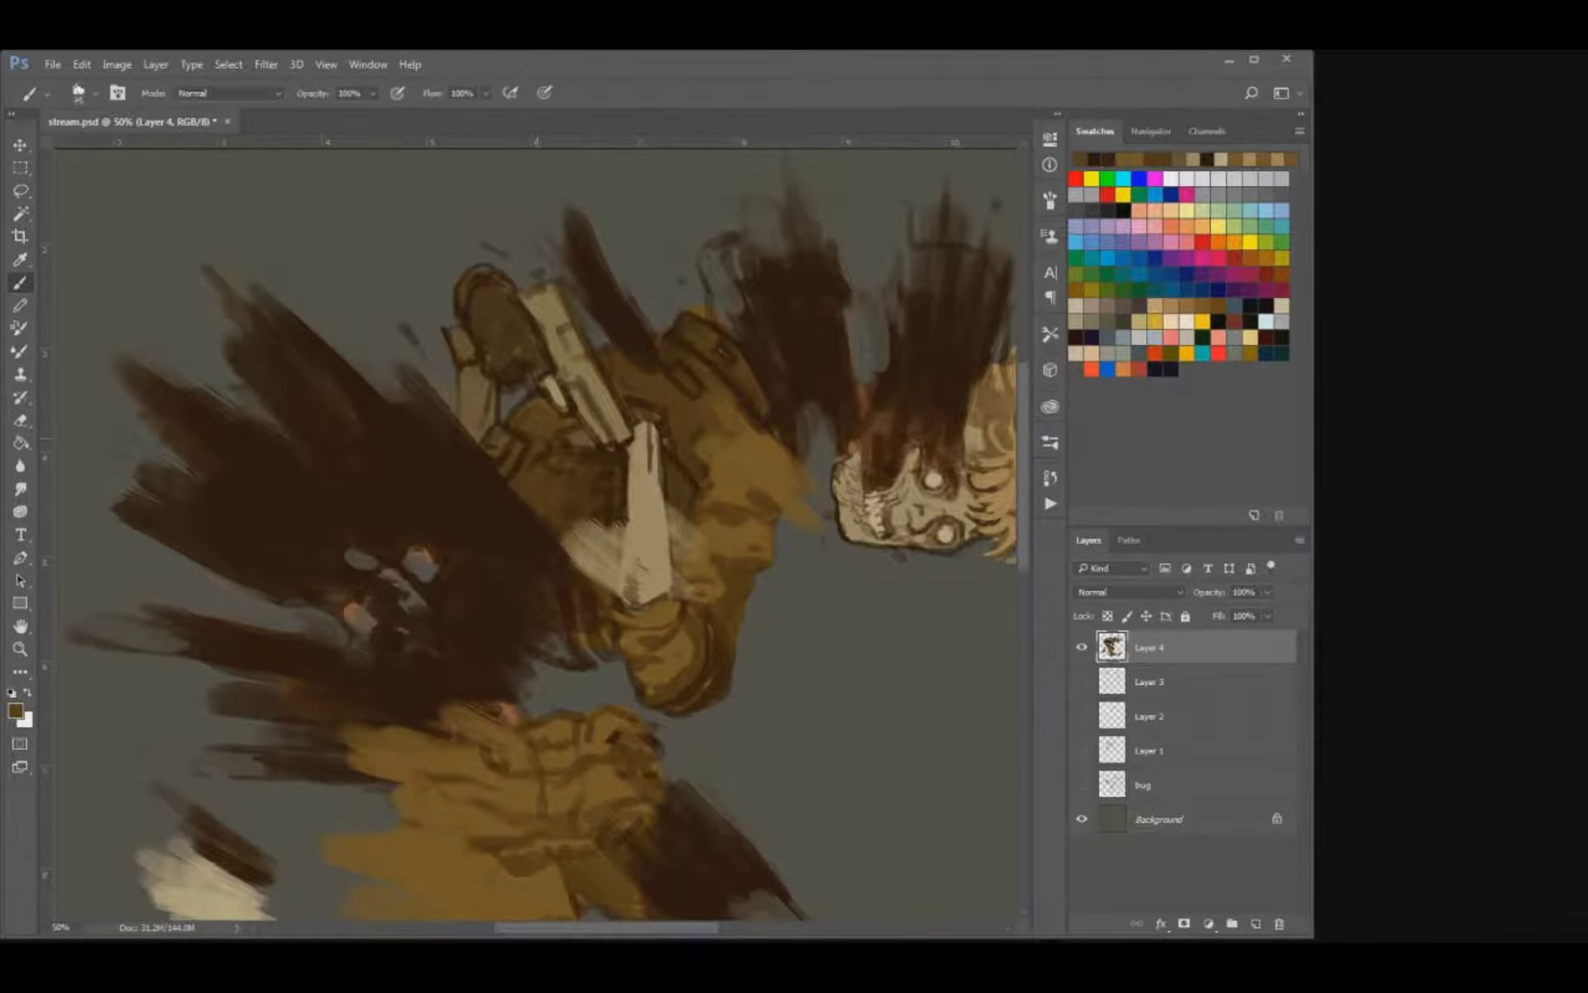
alt+click(547, 451)
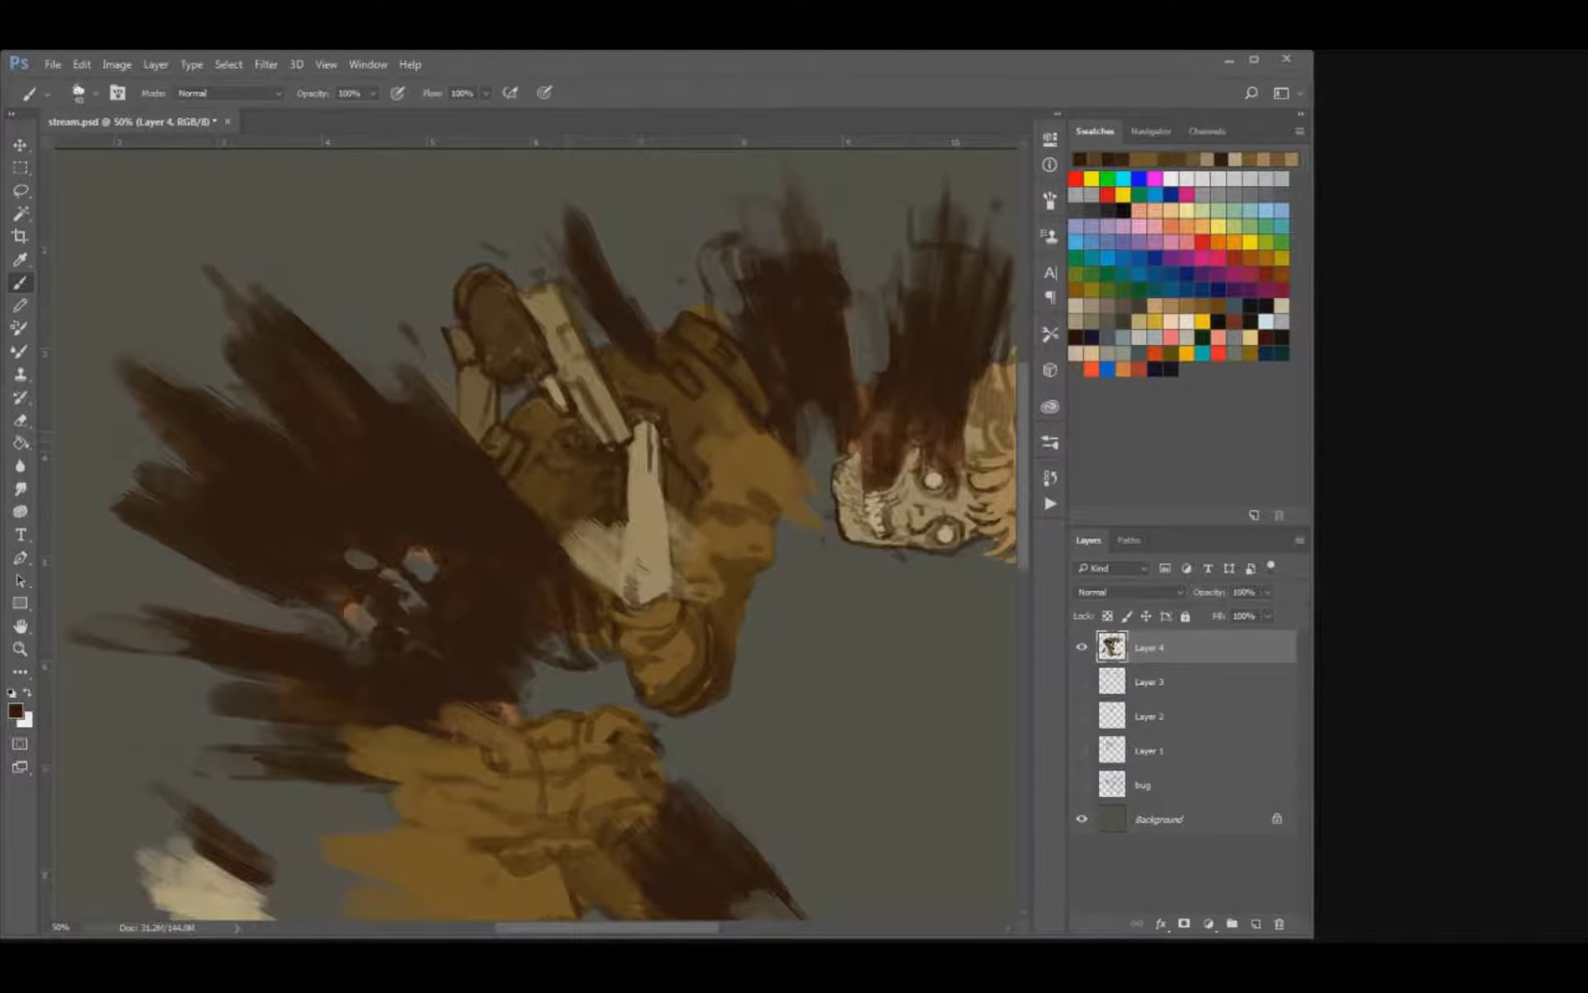
key(bracketleft)
mouse_move(576, 460)
mouse_down()
mouse_move(586, 432)
mouse_move(573, 438)
mouse_up()
key(bracketleft)
Refine the edges and upper end of the forearm bone with dark brown and sampled tan.
mouse_move(633, 415)
mouse_down()
mouse_move(662, 476)
mouse_move(628, 464)
mouse_move(613, 556)
mouse_move(624, 544)
mouse_up()
alt+click(671, 429)
key(])
key([)
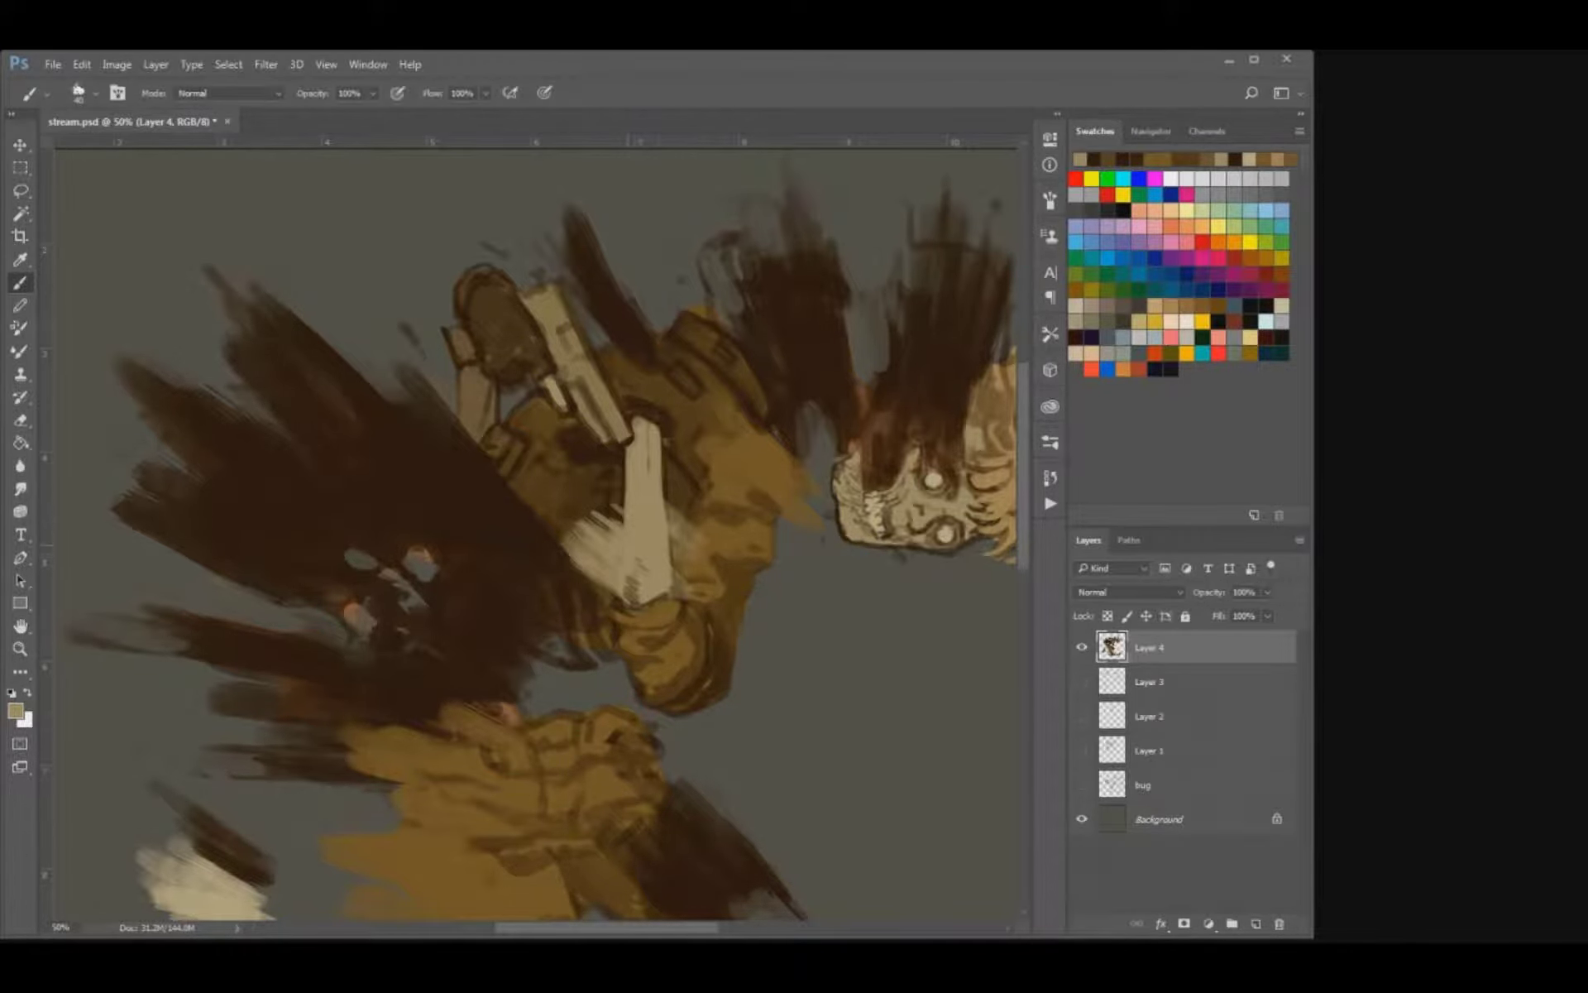
key(])
Outline the top of the raised rear boot and its ankle folds with sampled dark brown.
mouse_move(612, 604)
mouse_down()
mouse_move(648, 628)
mouse_move(684, 597)
mouse_move(556, 683)
mouse_move(716, 493)
mouse_move(823, 250)
mouse_up()
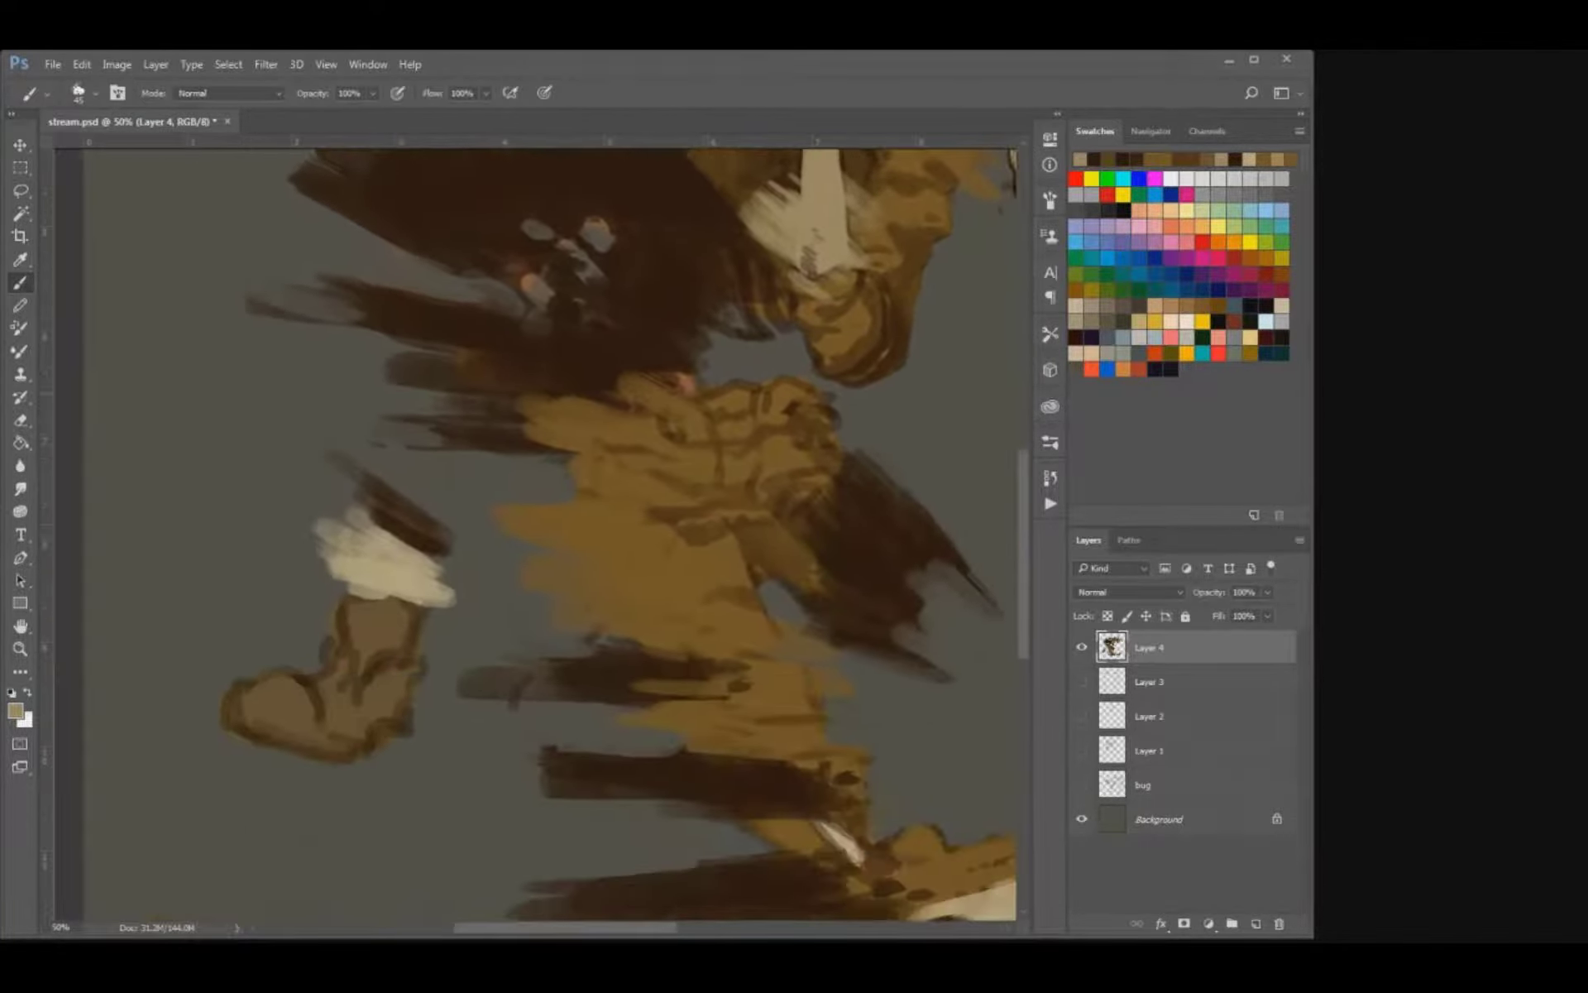
key(i)
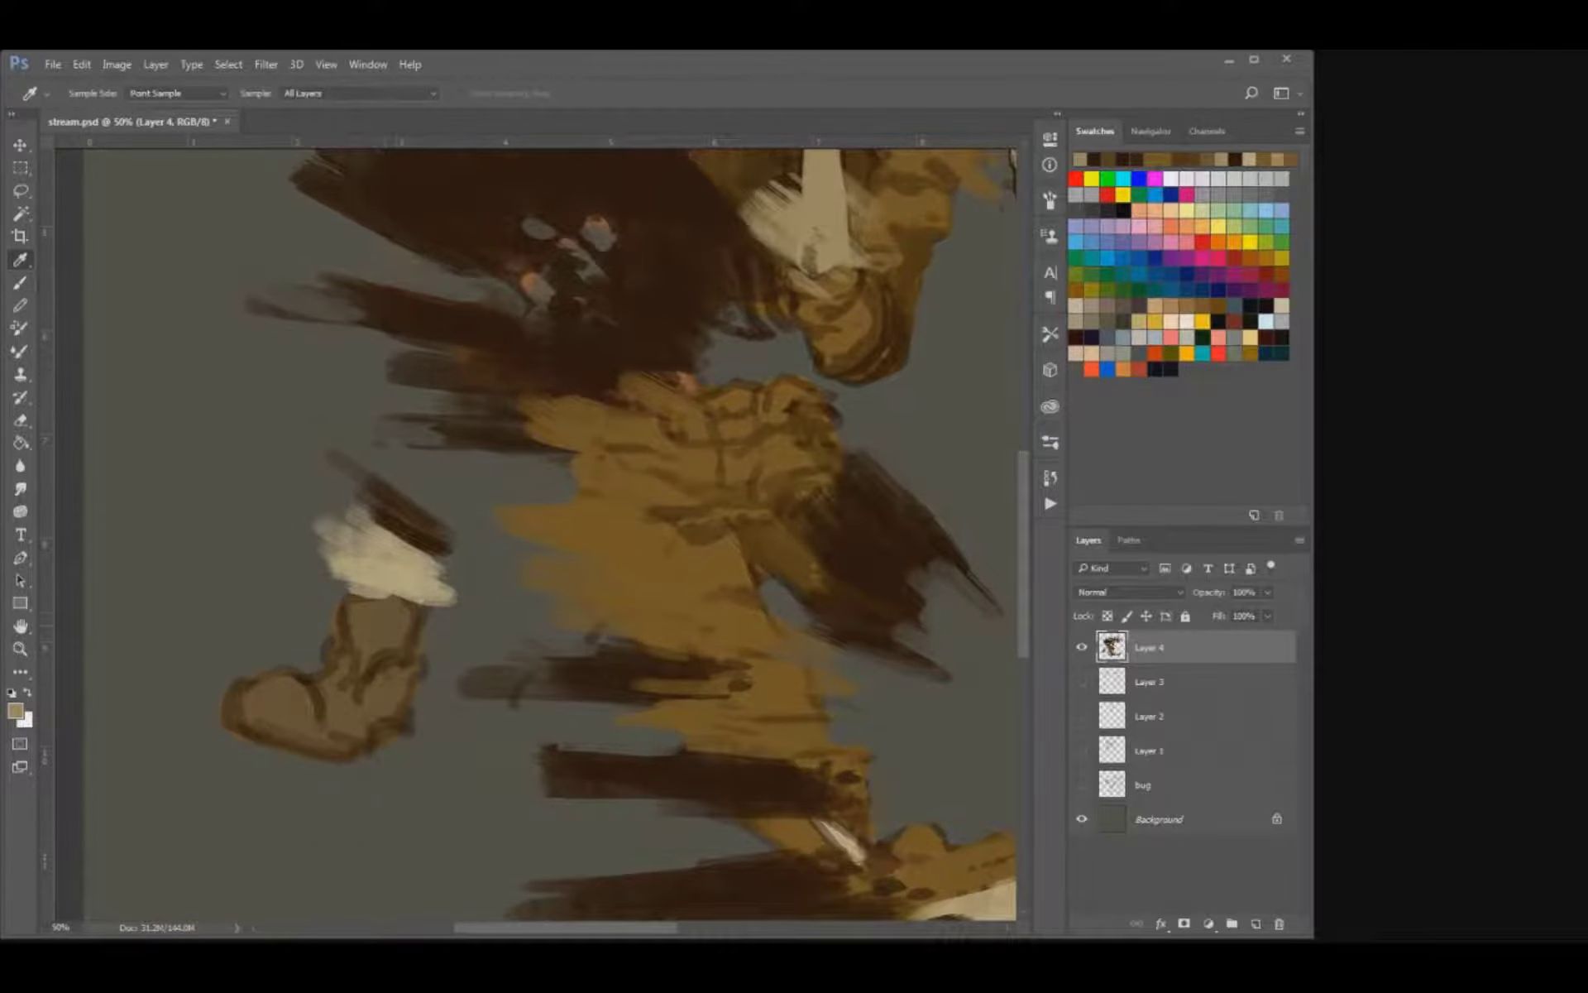
alt+click(402, 532)
mouse_move(342, 597)
mouse_down()
mouse_move(395, 605)
mouse_move(411, 630)
mouse_up()
mouse_move(391, 584)
mouse_down()
mouse_move(403, 609)
mouse_move(349, 588)
mouse_move(334, 627)
mouse_up()
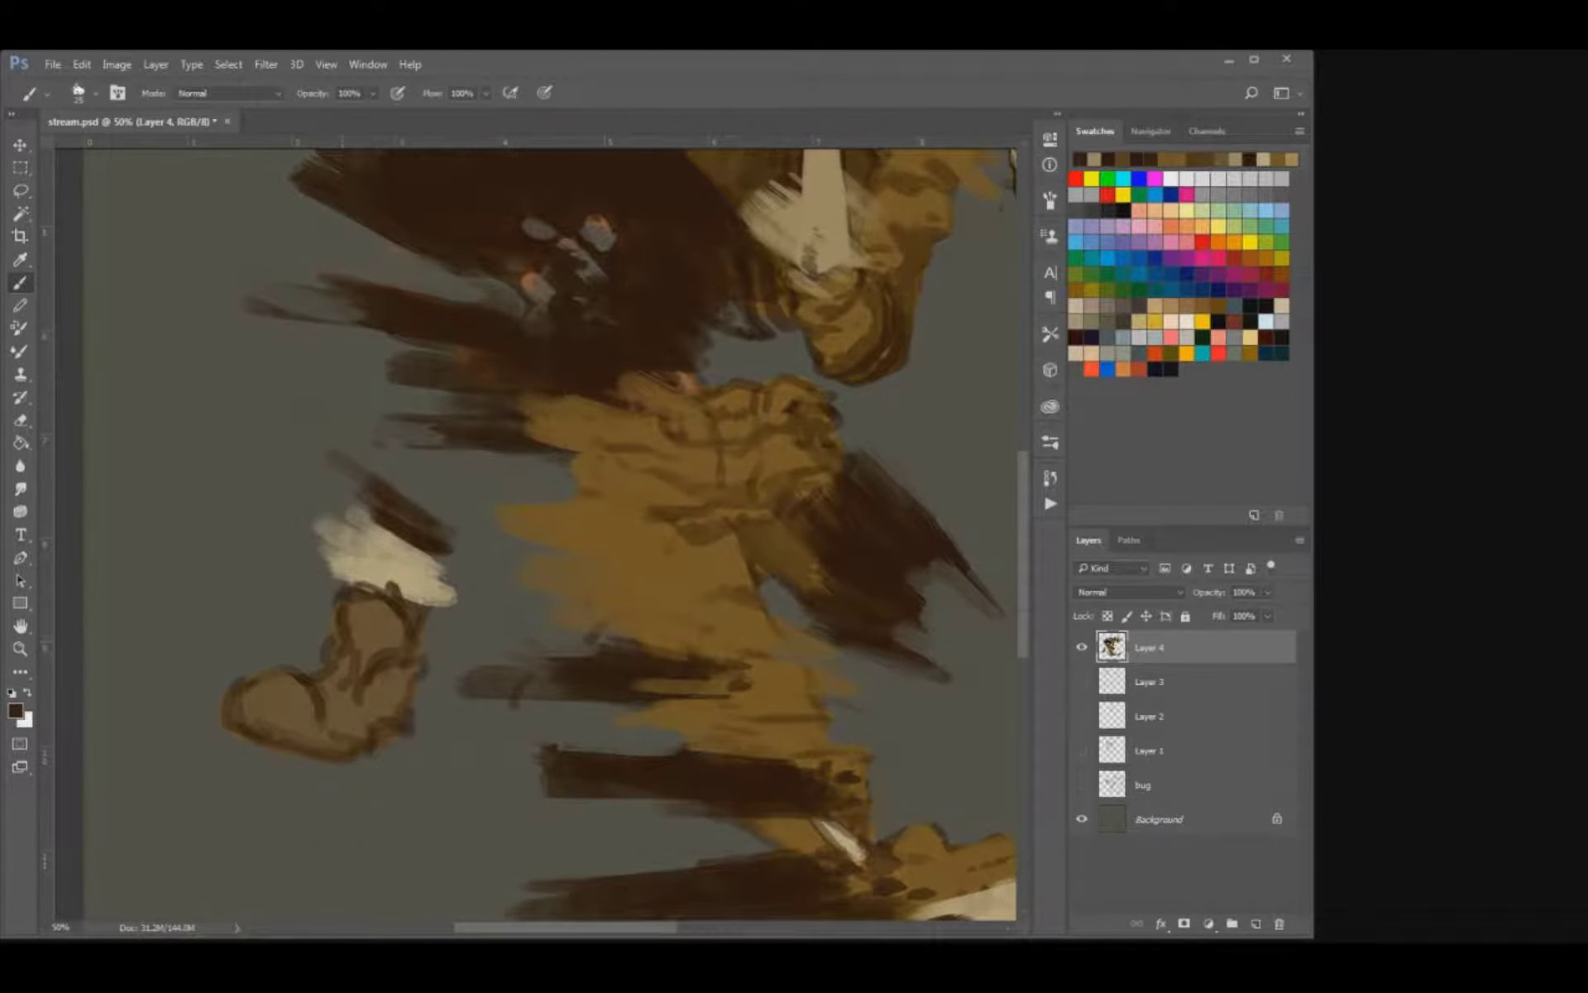
key(e)
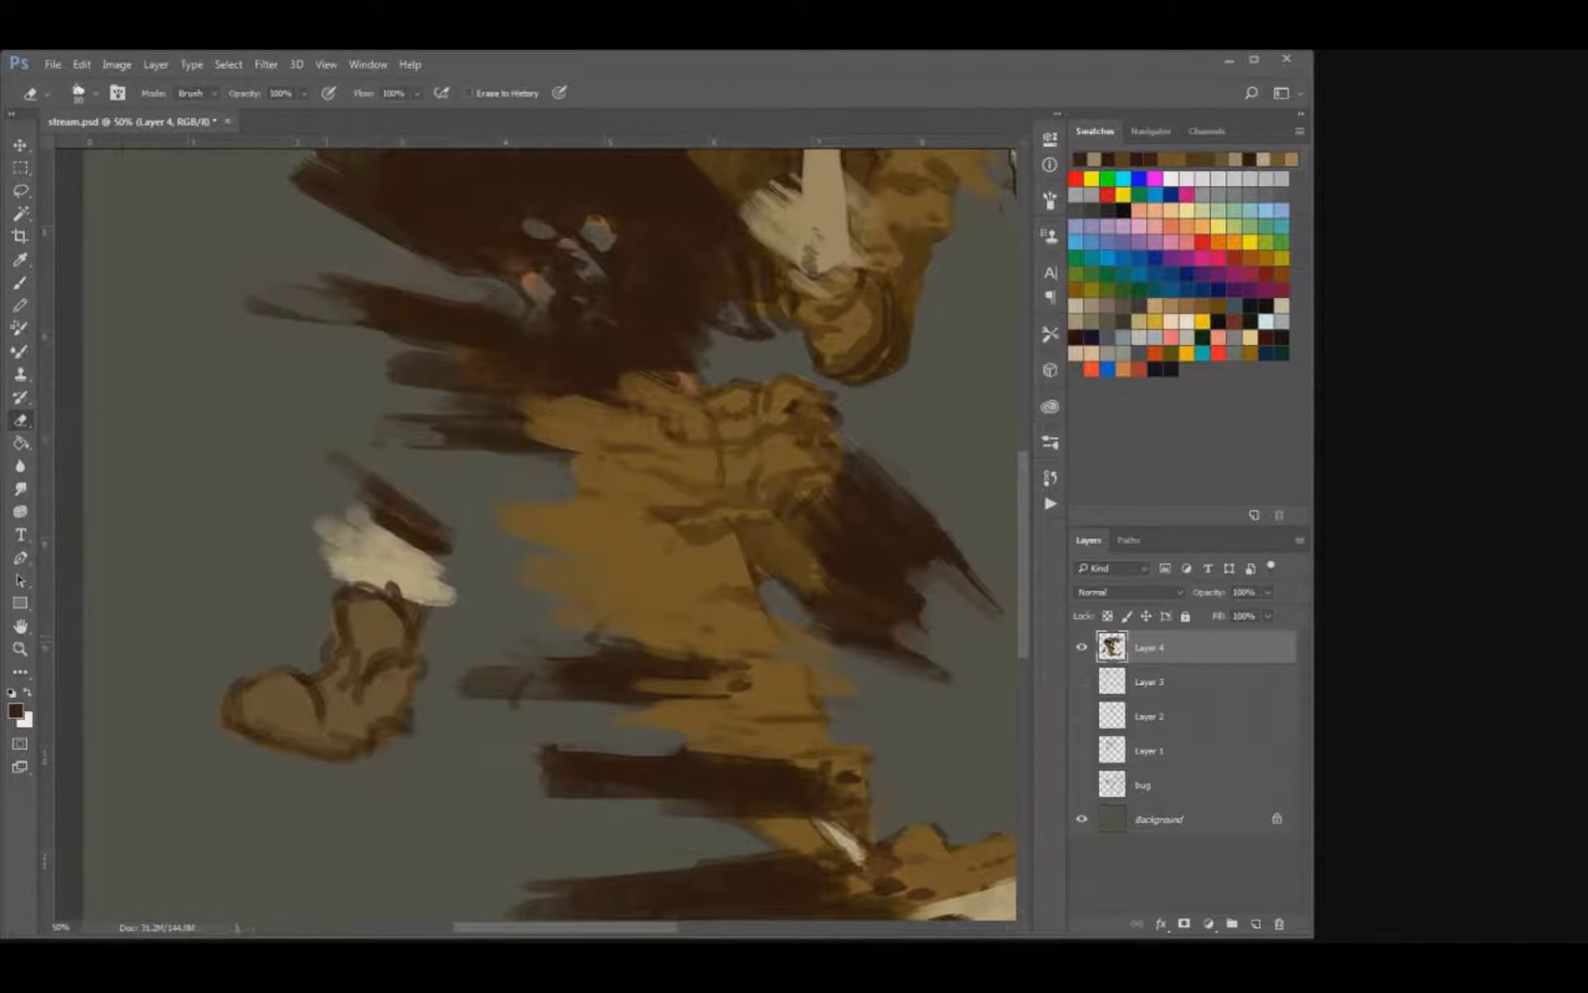
key(b)
mouse_move(327, 637)
mouse_down()
mouse_move(332, 614)
mouse_move(365, 623)
mouse_move(416, 663)
mouse_up()
alt+click(364, 629)
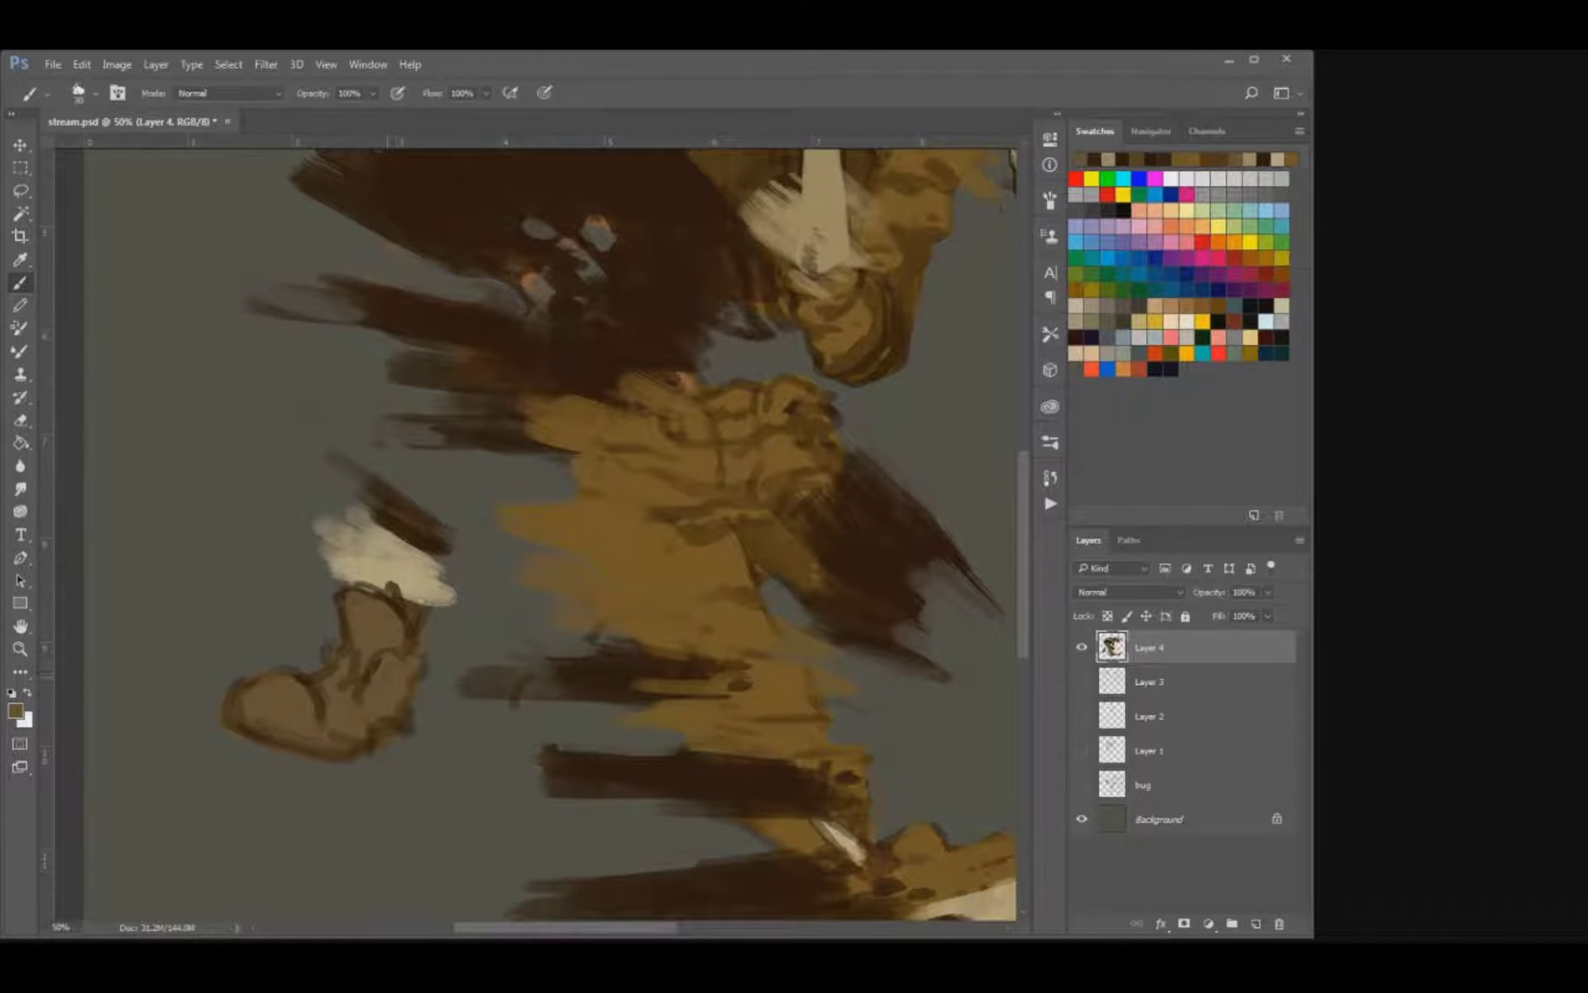
Save the document.
key(e)
scroll(529, 529, up, 1)
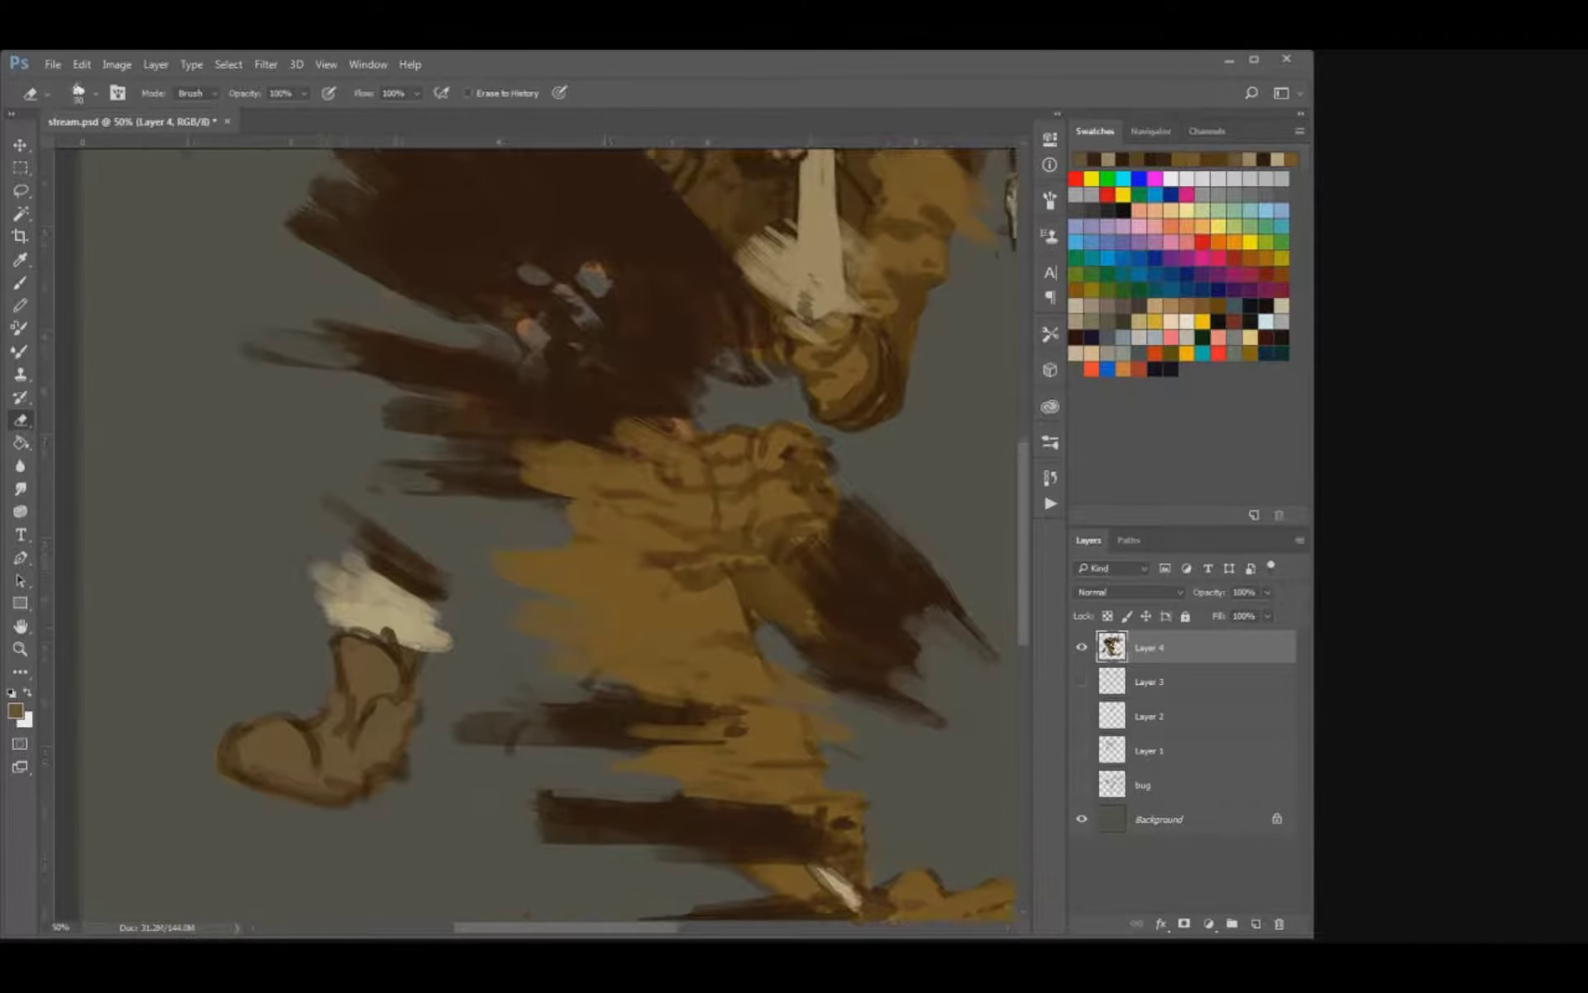
drag(529, 414, 422, 615)
key(ctrl+minus)
key(ctrl+minus)
key(ctrl+s)
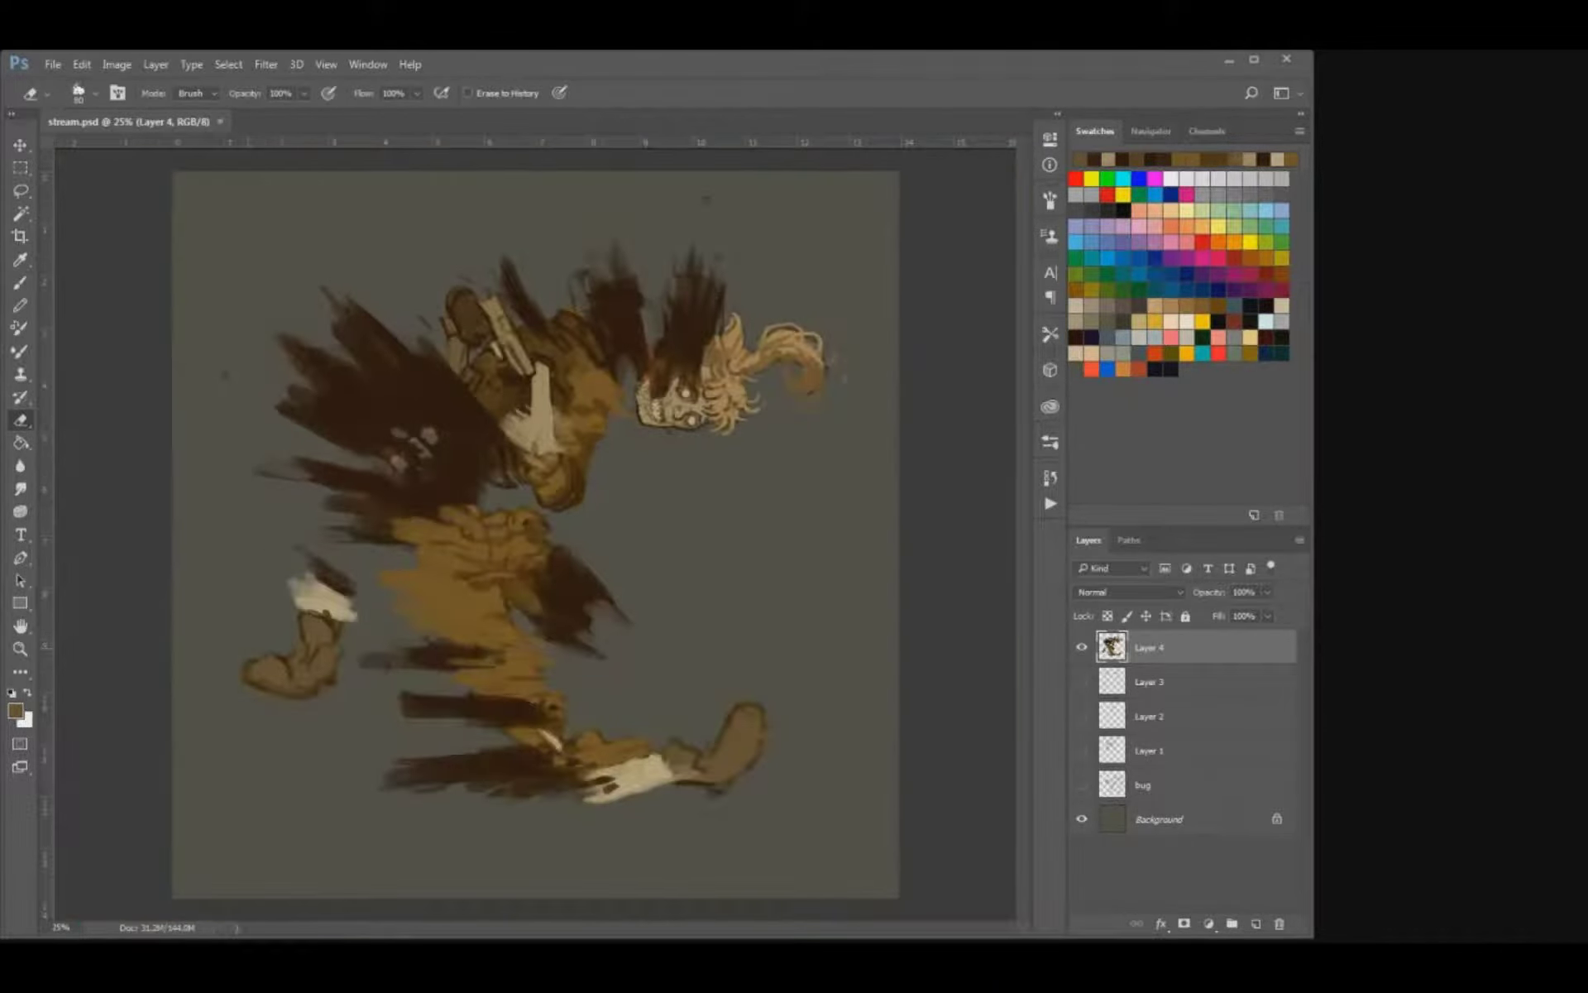
Thicken the smoke plumes above the skull and neck with sampled dark brown, extend their tips upward, and save the document.
key(ctrl+plus)
mouse_move(530, 414)
mouse_down()
mouse_move(475, 529)
mouse_move(489, 505)
mouse_up()
key(i)
alt+click(331, 537)
alt+click(331, 542)
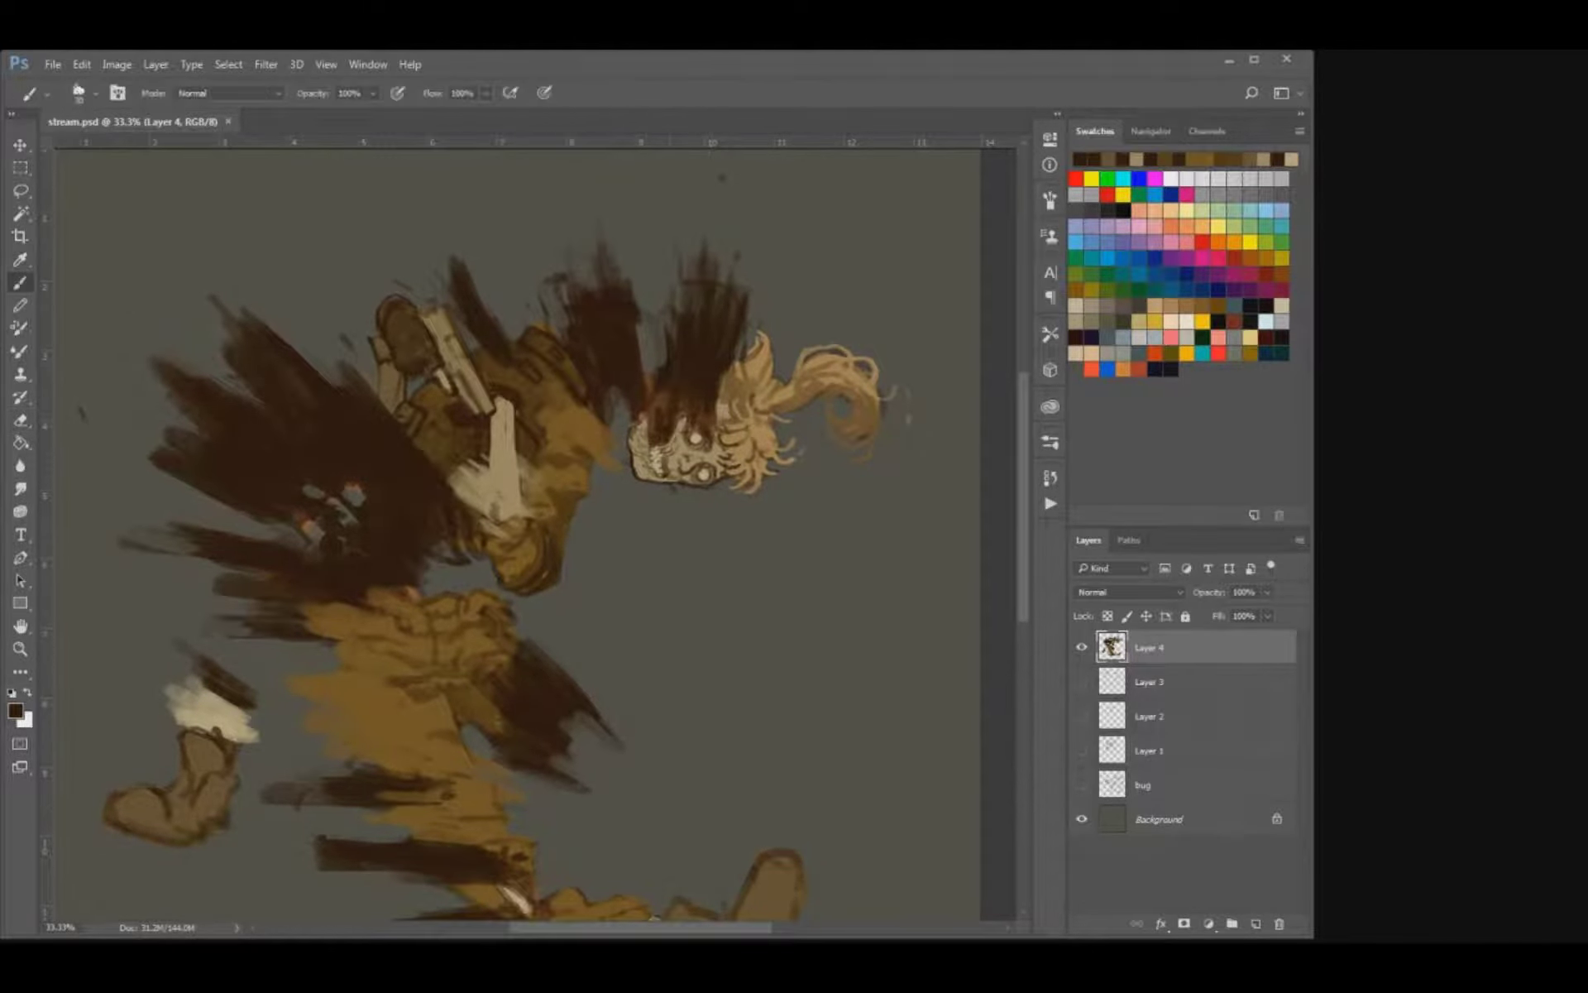
mouse_move(662, 405)
mouse_down()
mouse_move(647, 354)
mouse_move(665, 292)
mouse_move(707, 254)
mouse_up()
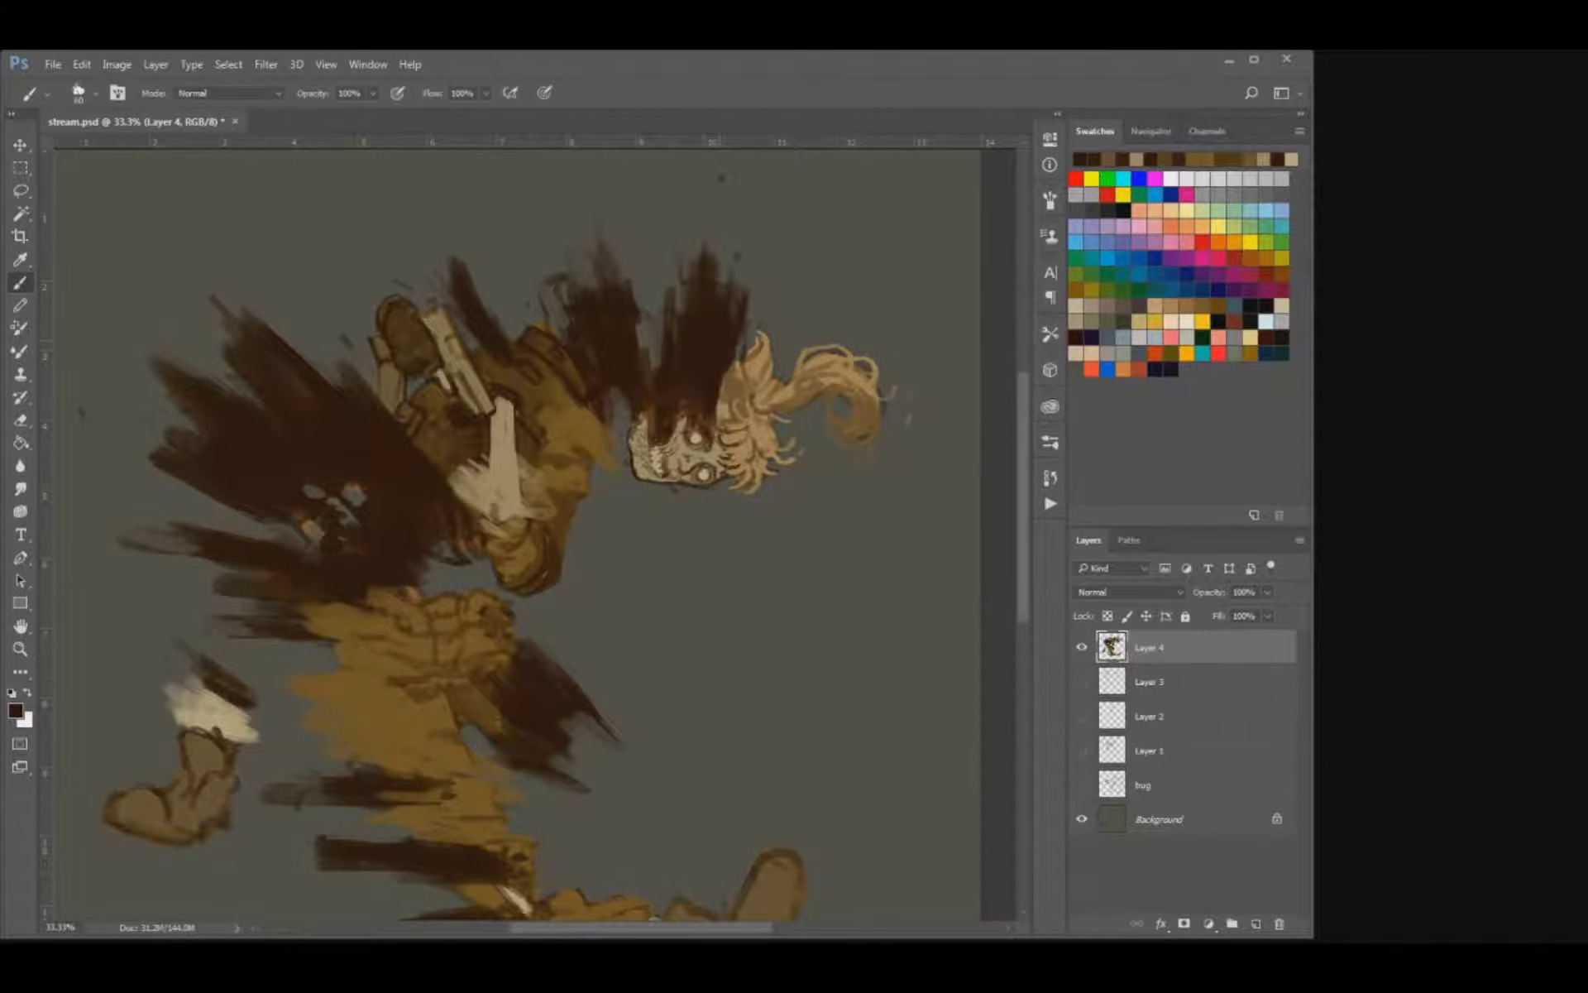
drag(593, 296, 579, 246)
drag(592, 257, 592, 225)
key(ctrl+s)
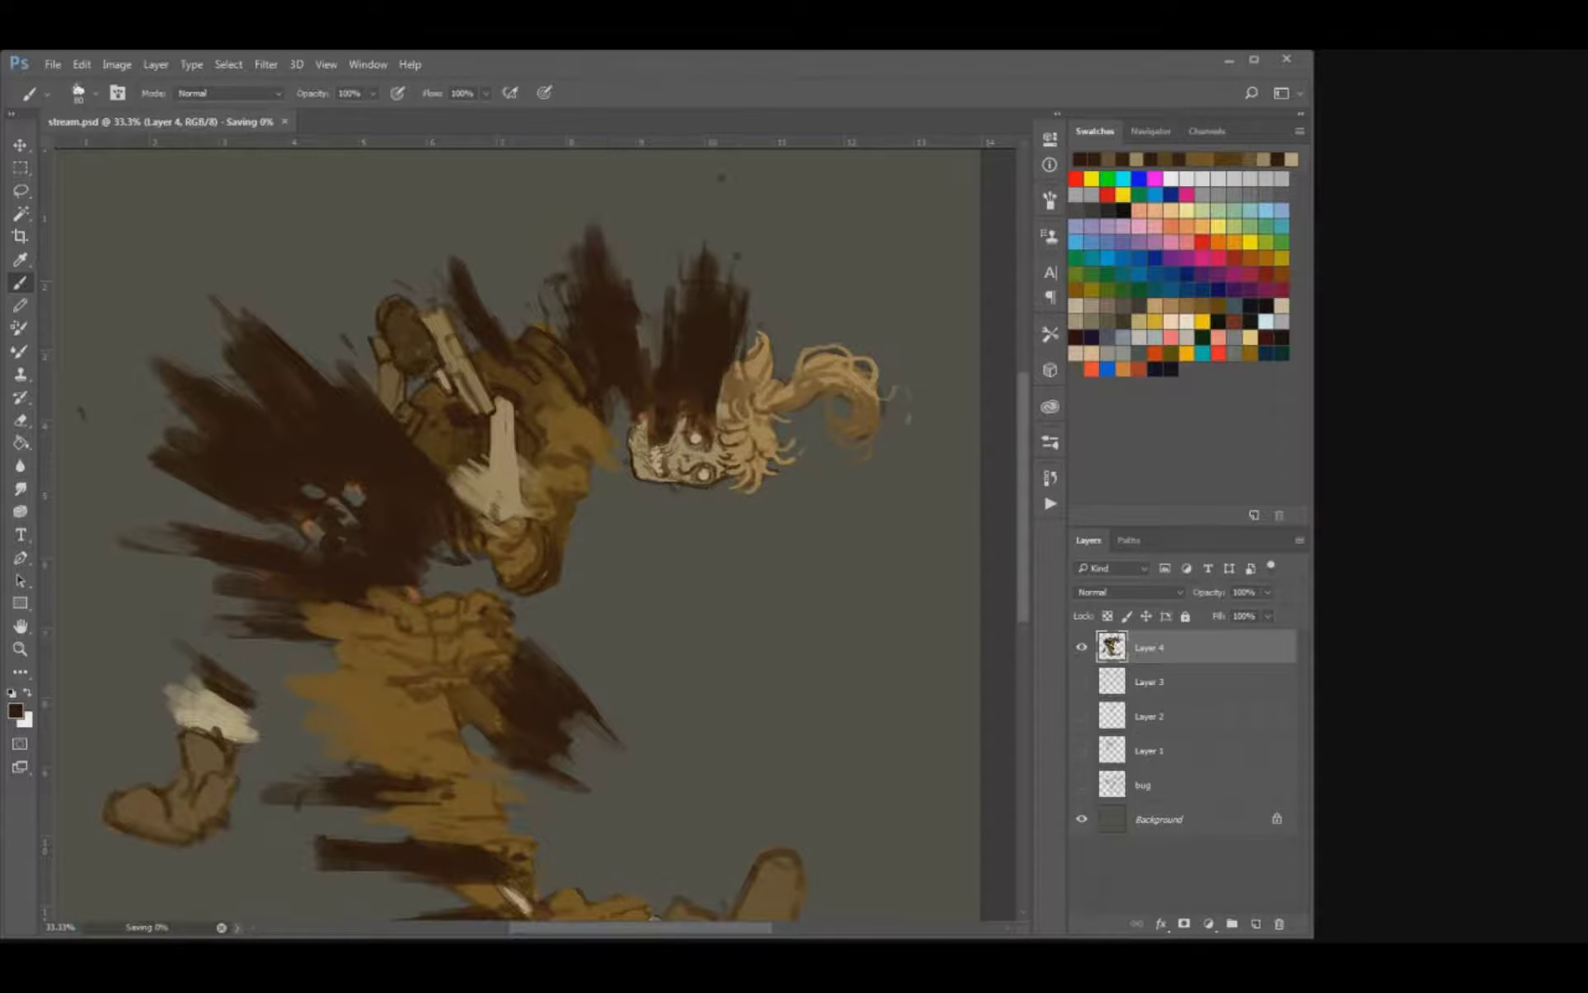
Outline the belt's upper edge and buckle in dark brown and fill a dark patch beside it at the waist.
key(ctrl+minus)
key(ctrl+minus)
key(ctrl+plus)
key(ctrl+plus)
key(ctrl+plus)
key(ctrl+plus)
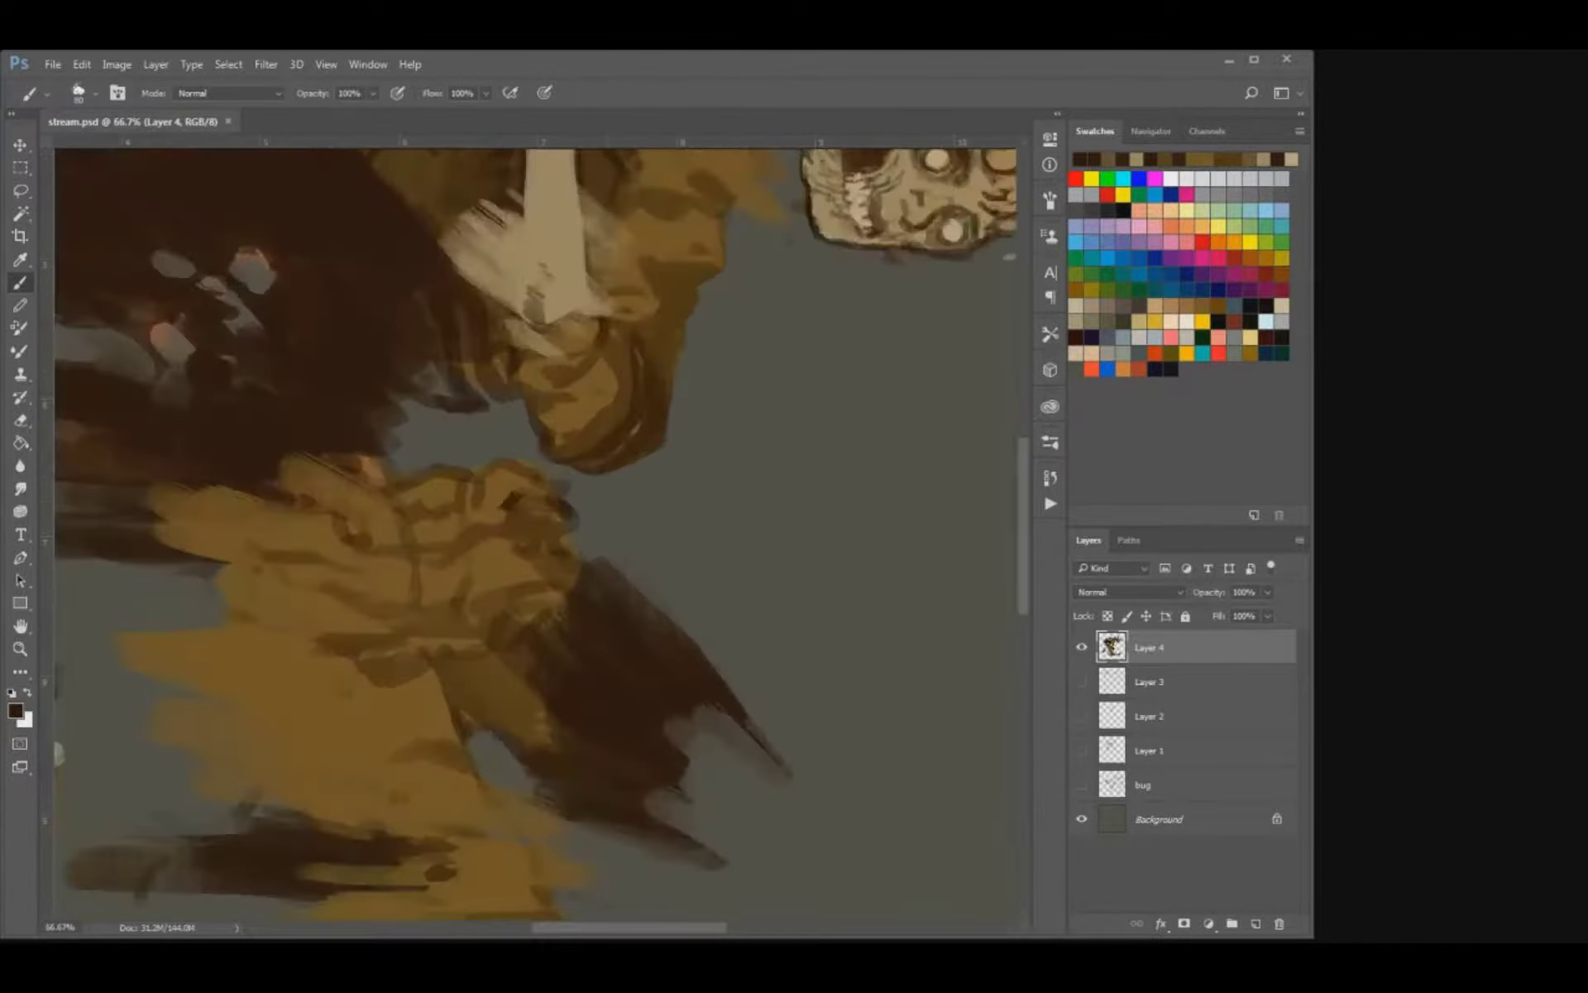
key(ctrl+plus)
key(i)
drag(538, 496, 690, 564)
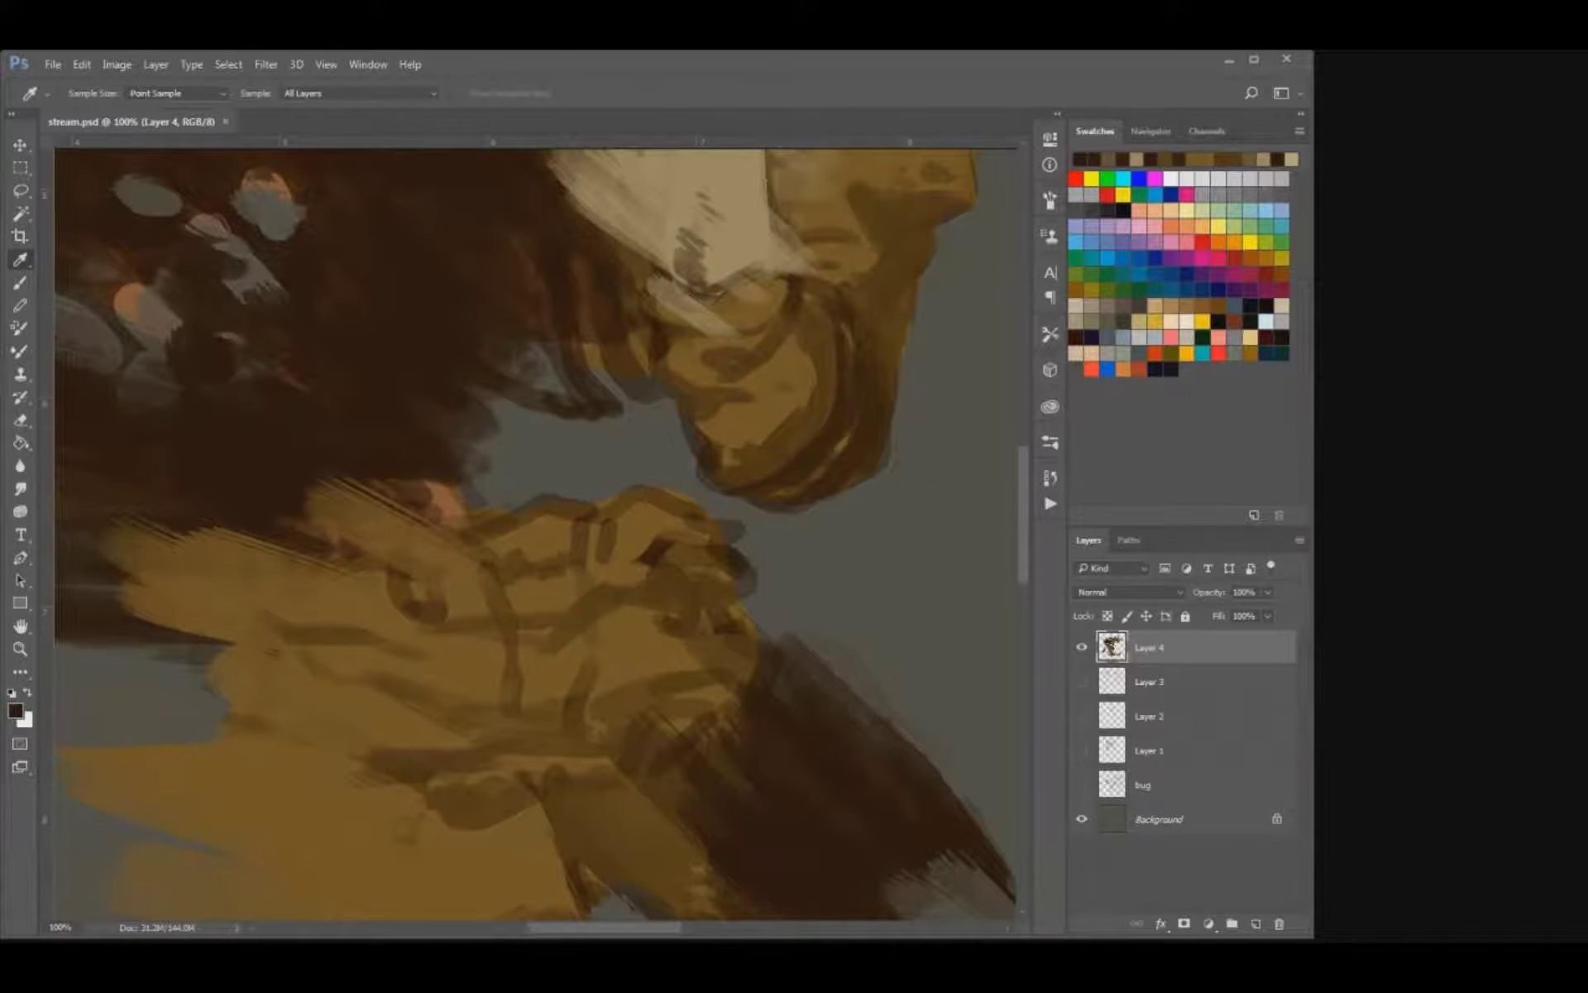
key(b)
mouse_move(515, 556)
mouse_down()
mouse_move(602, 521)
mouse_move(583, 500)
mouse_move(693, 499)
mouse_move(729, 517)
mouse_move(614, 530)
mouse_move(651, 571)
mouse_move(652, 521)
mouse_move(672, 572)
mouse_up()
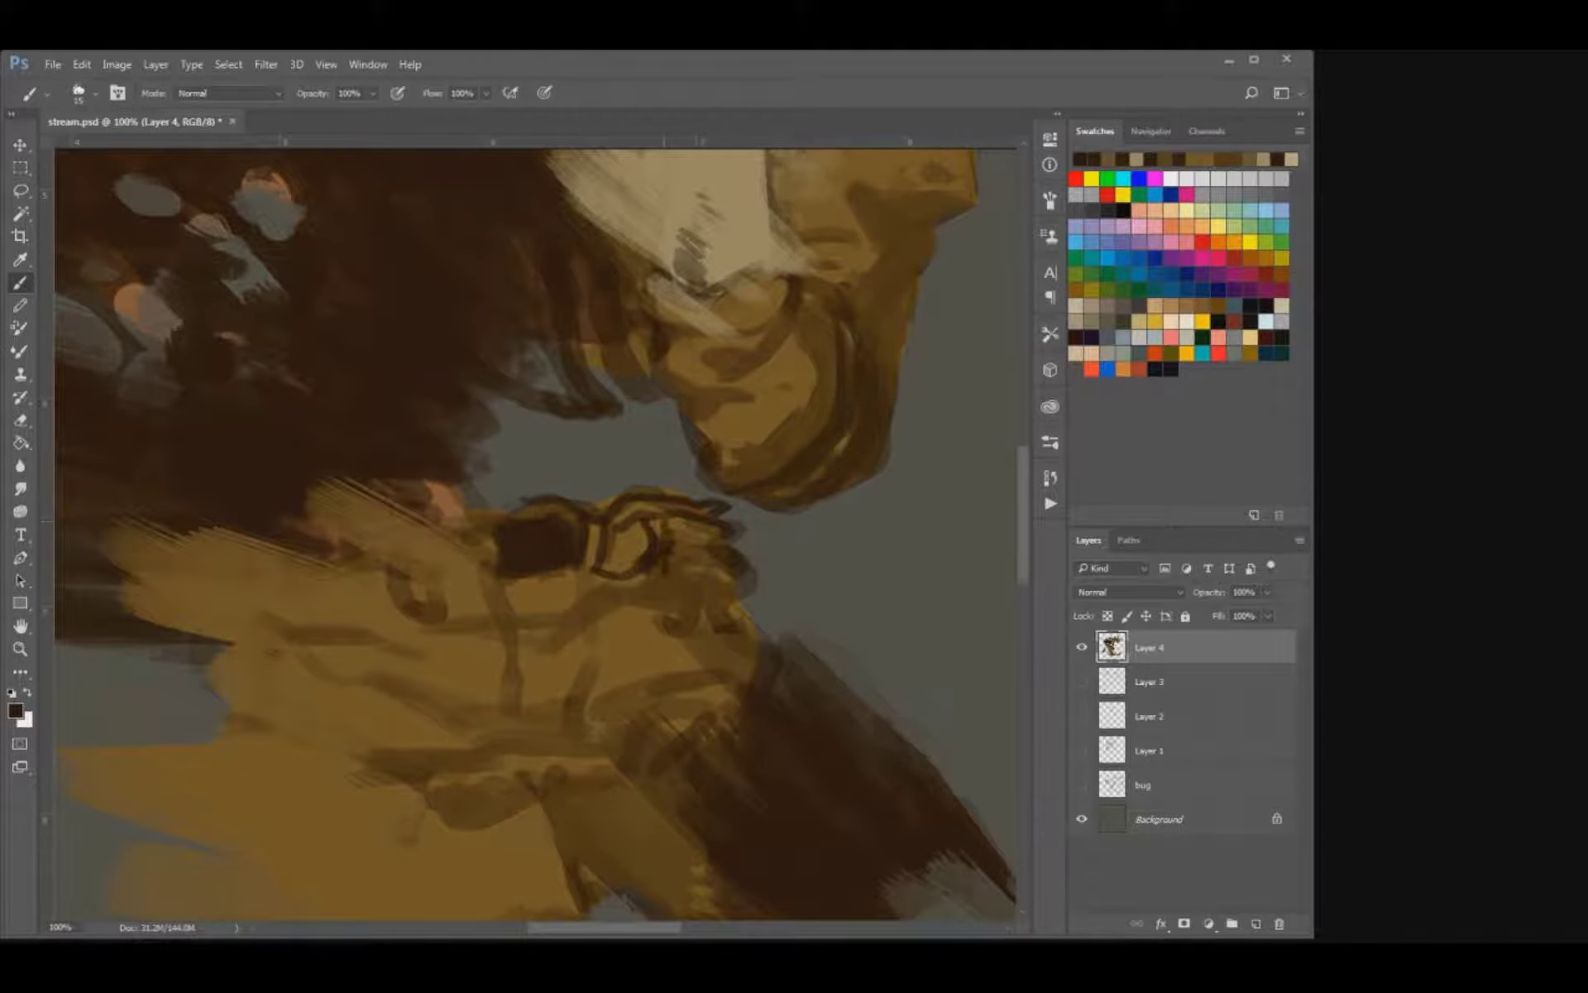
Draw thin dark brown loop lines across the rear part of the belt, replacing the first heavier stroke.
mouse_move(418, 511)
mouse_down()
mouse_move(490, 529)
mouse_move(455, 558)
mouse_move(458, 594)
mouse_up()
key(ctrl+z)
key(bracketleft)
drag(429, 545, 440, 601)
mouse_move(420, 546)
mouse_down()
mouse_move(447, 614)
mouse_move(436, 585)
mouse_up()
alt+click(468, 597)
key(bracketright)
Touch up the belt buckle and the front folds of the waist with brown and ochre strokes.
drag(584, 533, 582, 566)
mouse_move(617, 531)
mouse_down()
mouse_move(607, 560)
mouse_move(737, 575)
mouse_up()
key(bracketleft)
key(bracketright)
mouse_move(682, 529)
mouse_down()
mouse_move(718, 517)
mouse_move(728, 536)
mouse_move(641, 496)
mouse_move(720, 501)
mouse_up()
Erase along the belt's top edge and the smoke's lower edge to sharpen the gap at the waist.
key(e)
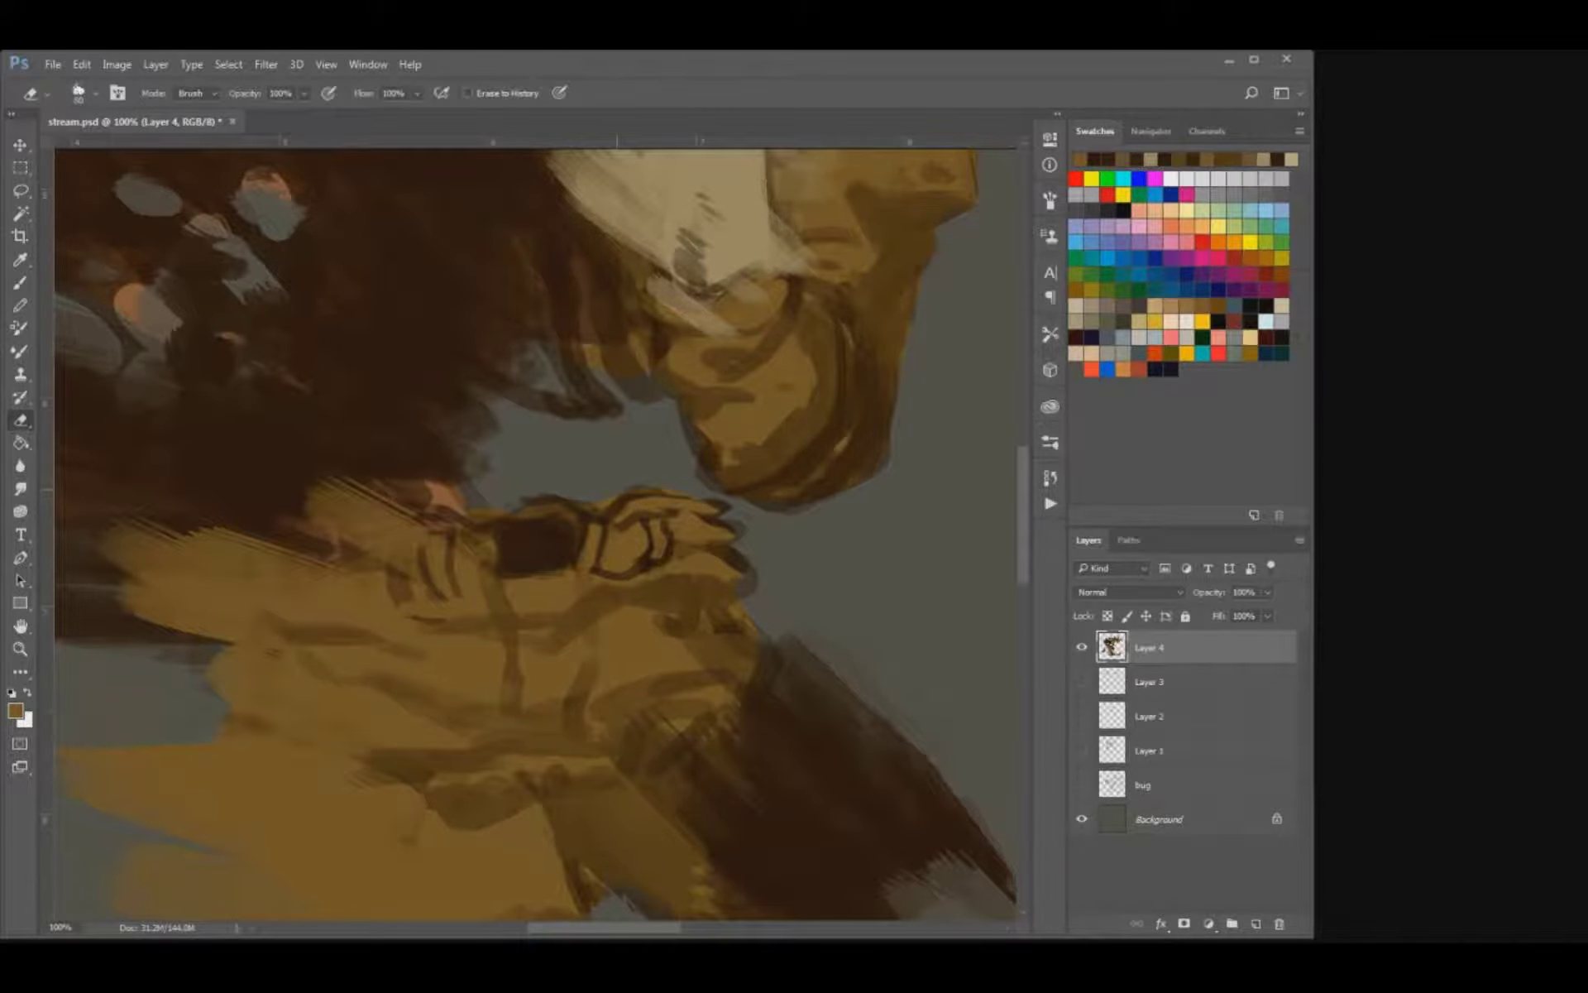
drag(589, 498, 643, 485)
key(bracketleft)
key(bracketleft)
key(bracketleft)
key(bracketleft)
mouse_move(477, 493)
mouse_down()
mouse_move(455, 478)
mouse_move(484, 407)
mouse_move(461, 398)
mouse_up()
Cover the lighter streaks on the coat's torn edge near the elbow with sampled dark brown.
drag(471, 405, 493, 560)
key(i)
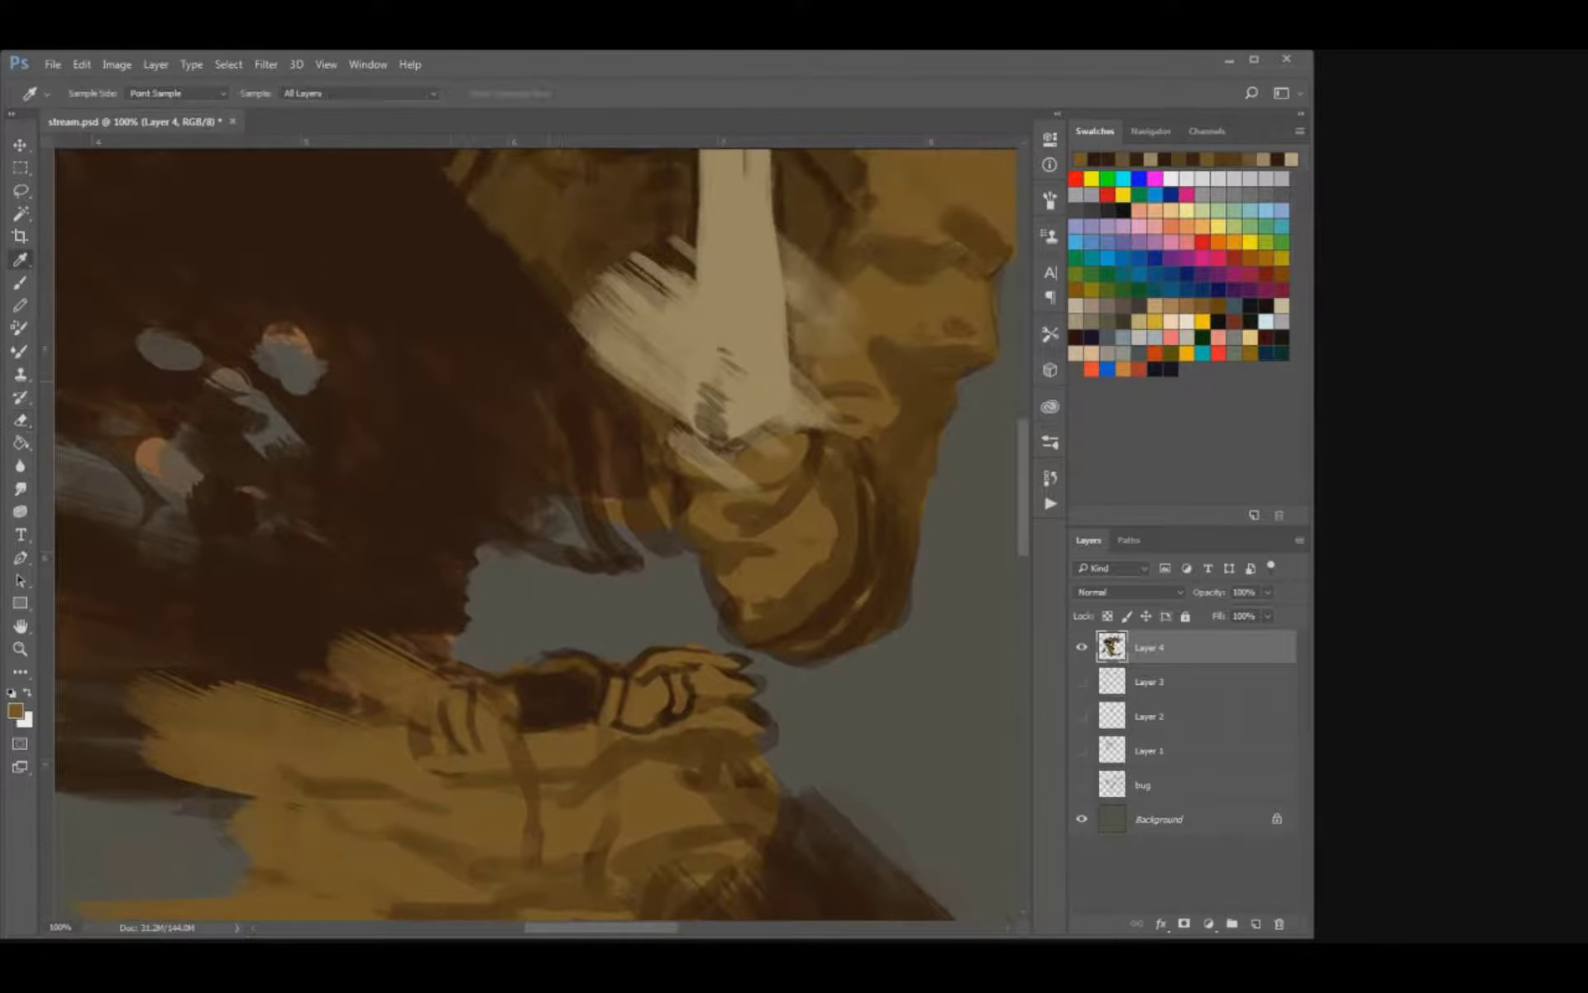
alt+click(446, 563)
key(bracketright)
mouse_move(606, 434)
mouse_down()
mouse_move(636, 500)
mouse_move(668, 492)
mouse_move(579, 496)
mouse_up()
Paint sampled olive brown over the coat's back and rear strap beneath the pistol, breaking up its dark edge marks.
mouse_move(501, 238)
mouse_down()
mouse_move(537, 515)
mouse_move(570, 546)
mouse_move(537, 480)
mouse_up()
key(bracketleft)
key(bracketleft)
alt+click(511, 403)
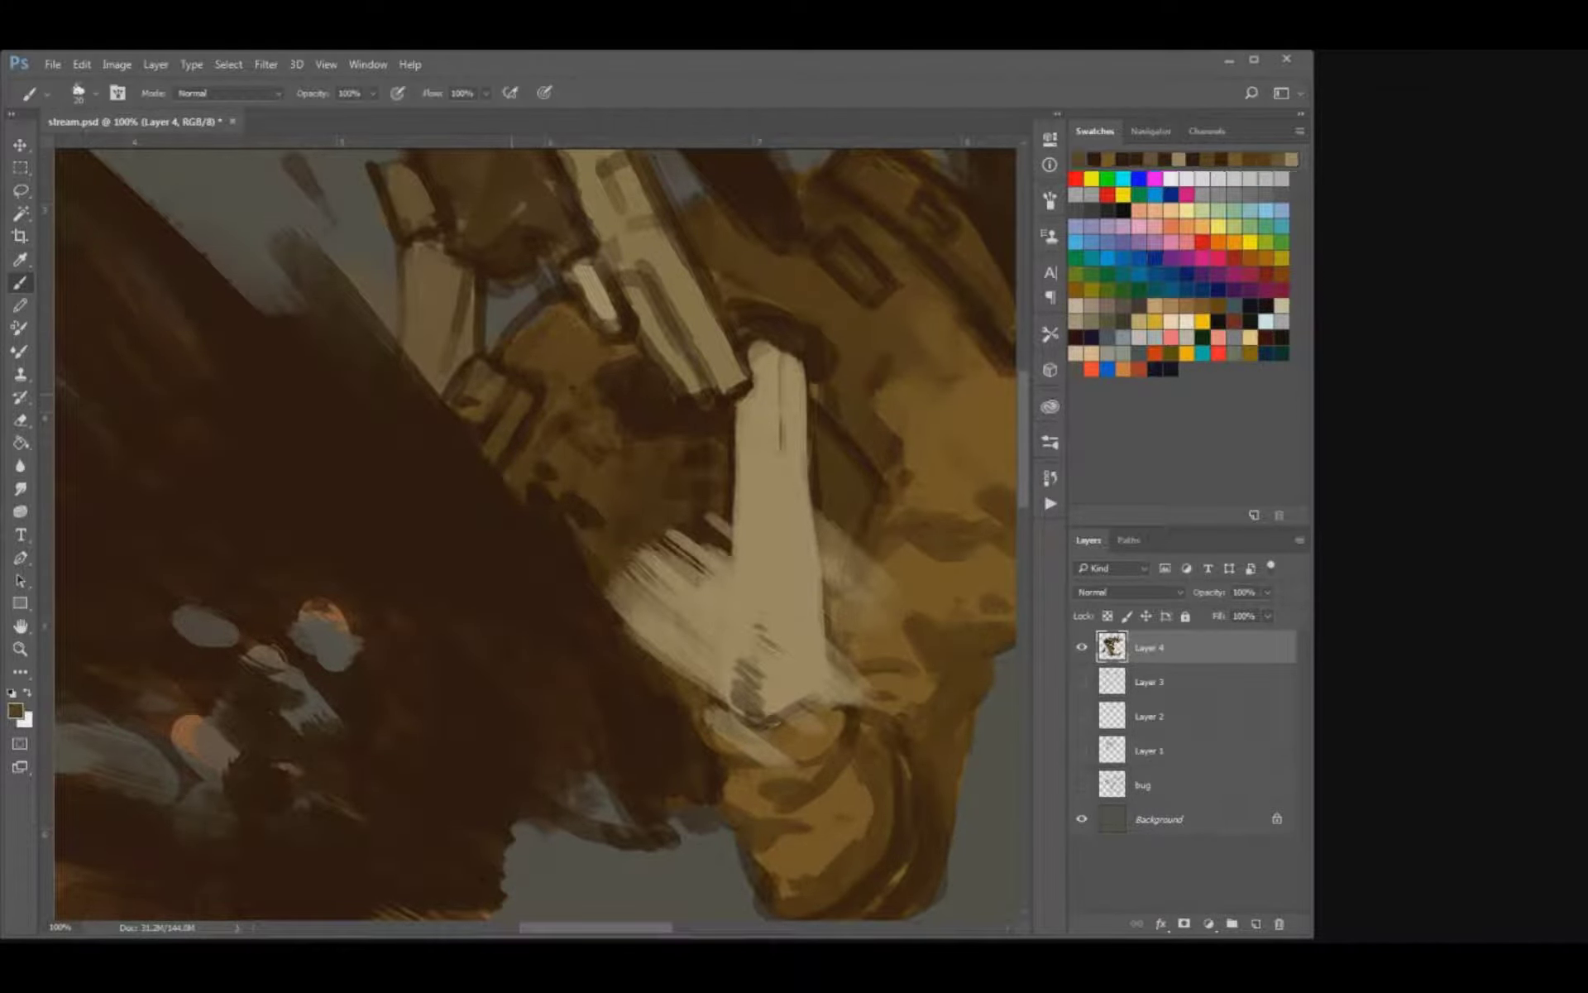
key(bracketright)
key(bracketright)
drag(486, 430, 460, 382)
mouse_move(531, 422)
mouse_down()
mouse_move(504, 455)
mouse_move(525, 376)
mouse_move(613, 374)
mouse_move(550, 430)
mouse_up()
key([)
drag(558, 505, 579, 525)
drag(530, 473, 513, 486)
mouse_move(579, 529)
mouse_down()
mouse_move(589, 563)
mouse_move(613, 540)
mouse_move(690, 545)
mouse_up()
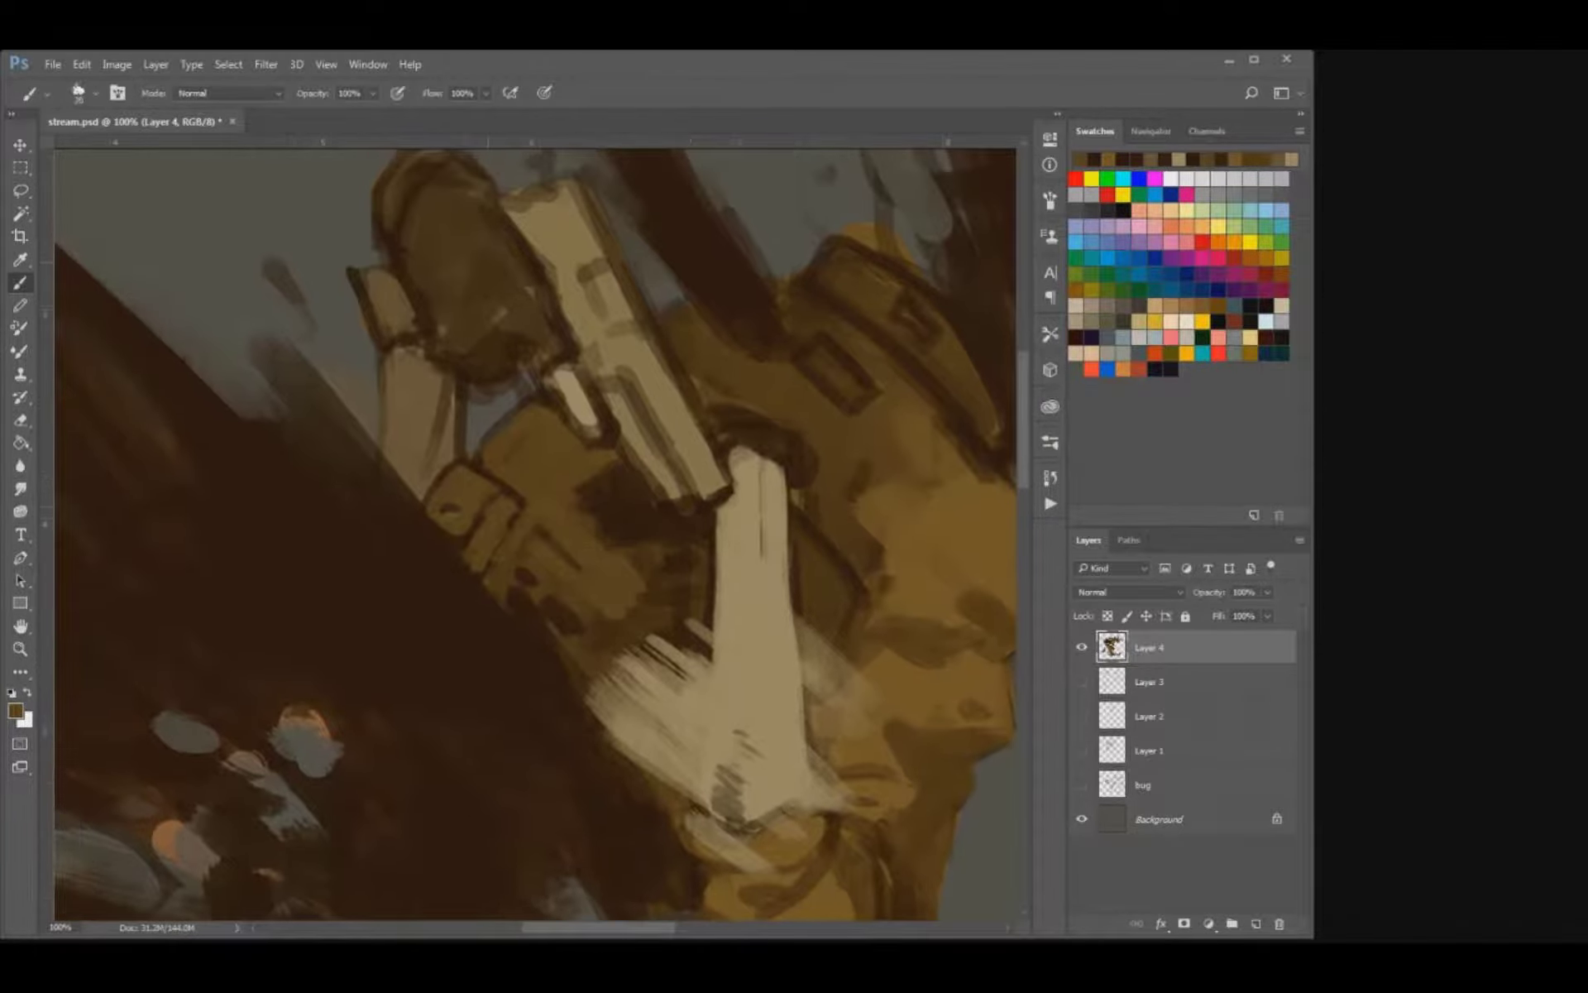
Smooth the coat's rear strap with brown, and draw its buckle and seam details in dark brown.
key(bracketleft)
drag(441, 507, 484, 498)
key(i)
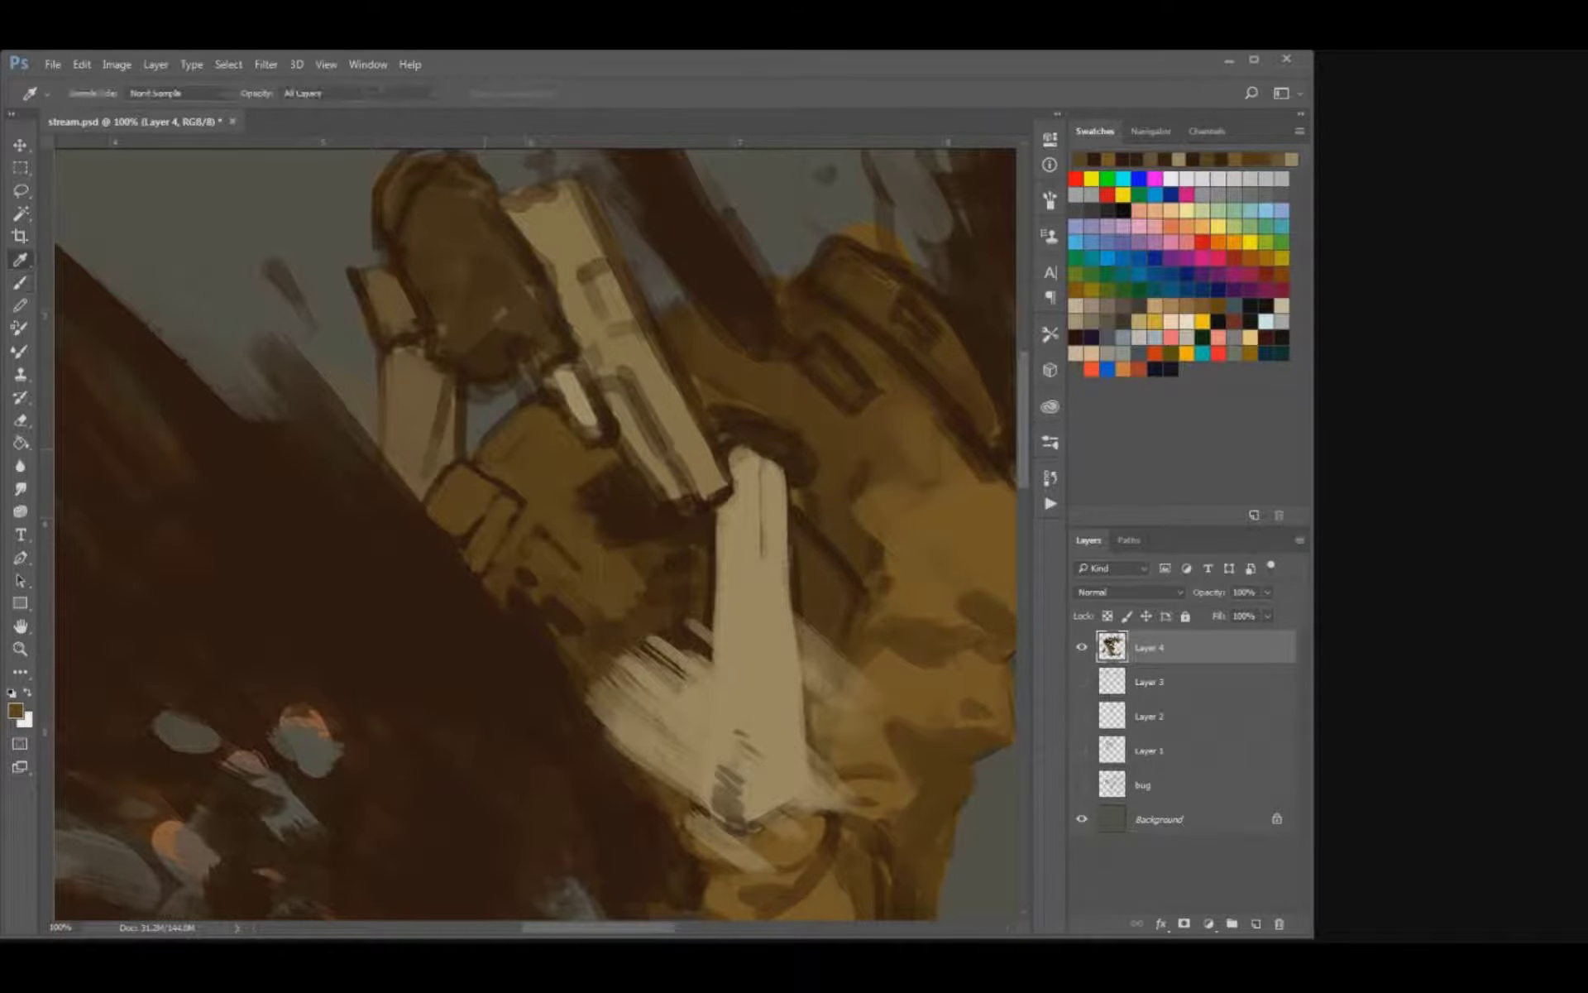
key(b)
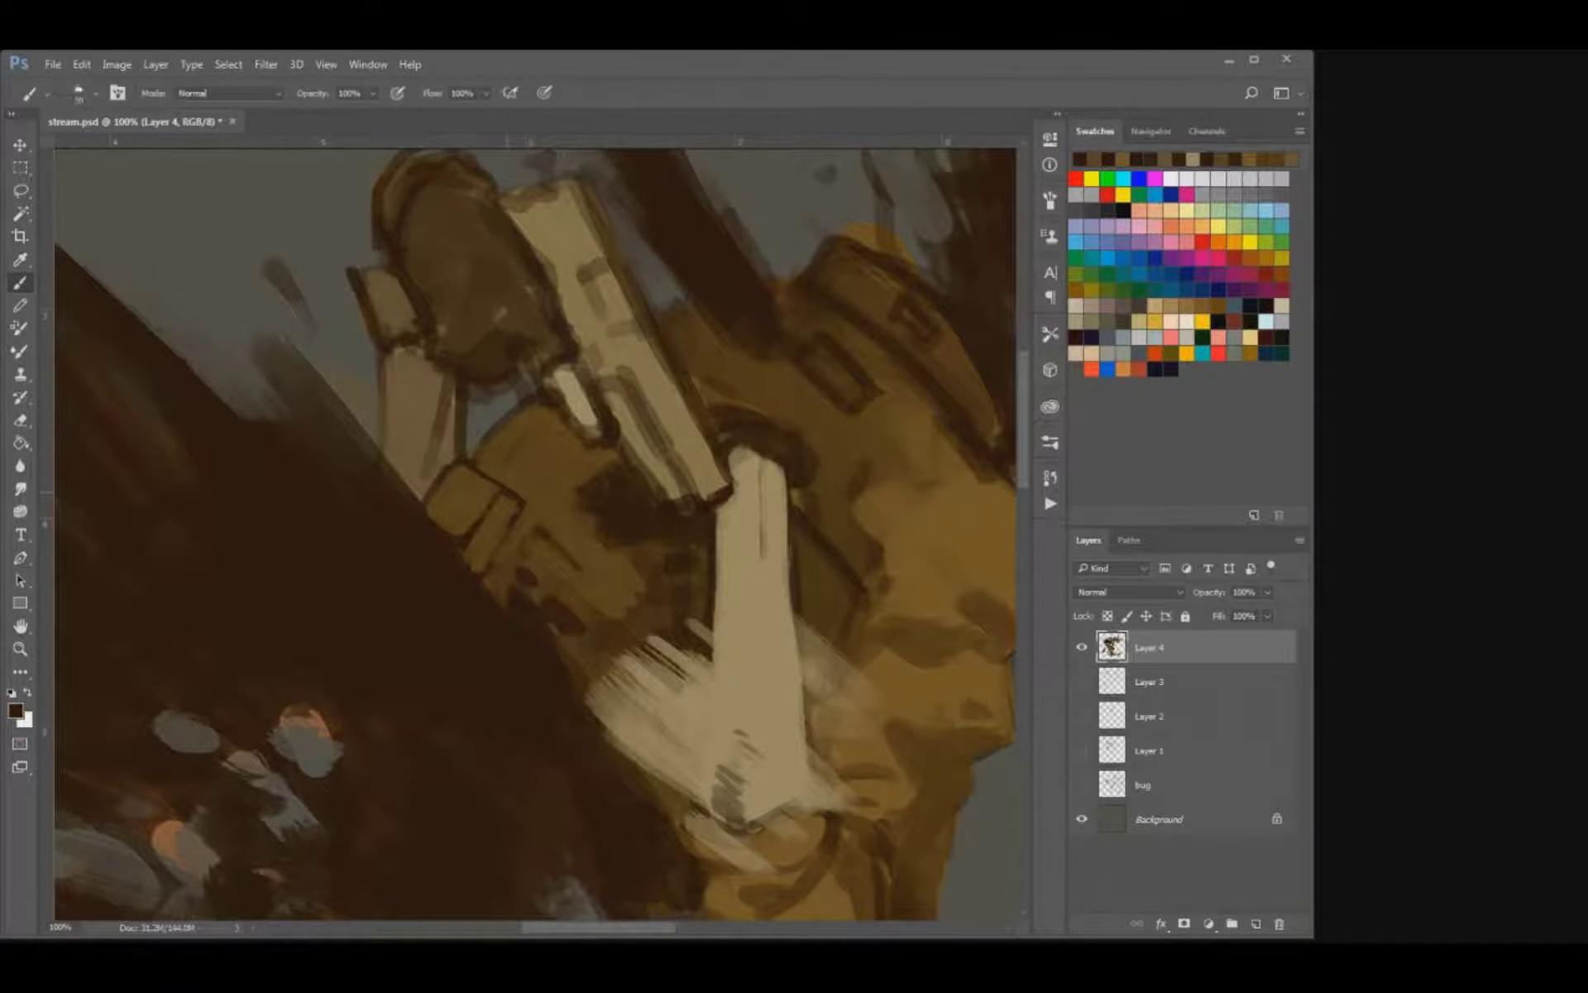
mouse_move(502, 505)
mouse_down()
mouse_move(480, 567)
mouse_move(497, 551)
mouse_move(490, 521)
mouse_move(455, 531)
mouse_up()
mouse_move(489, 481)
mouse_down()
mouse_move(450, 483)
mouse_move(491, 488)
mouse_up()
drag(560, 420, 508, 470)
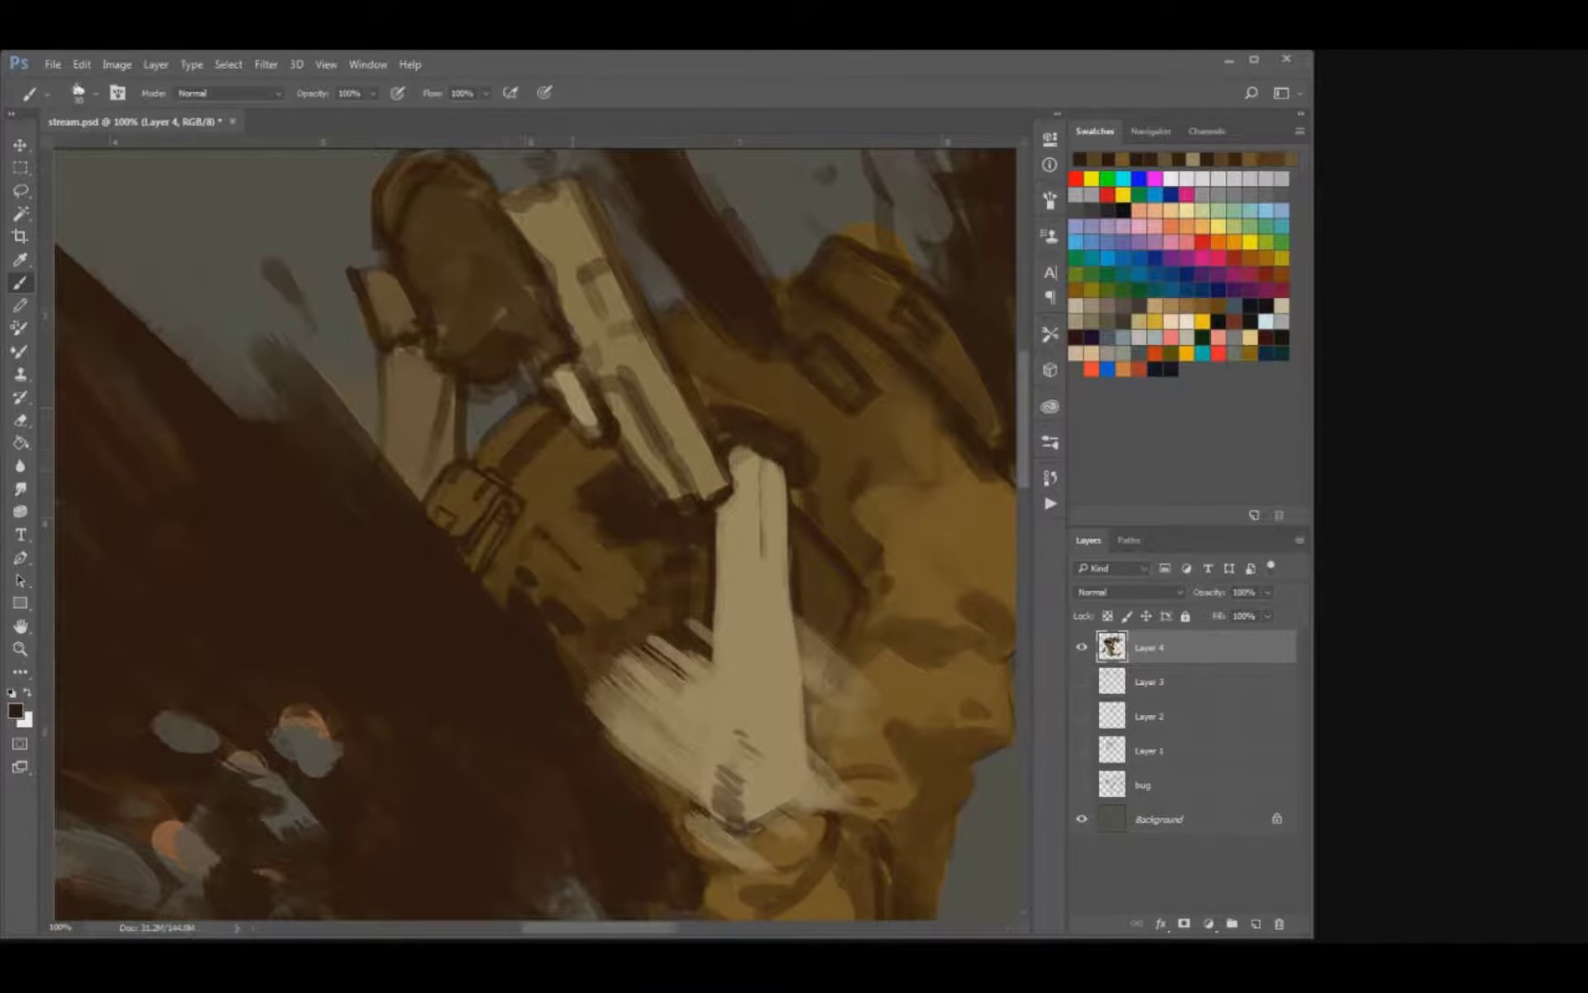
drag(673, 386, 537, 443)
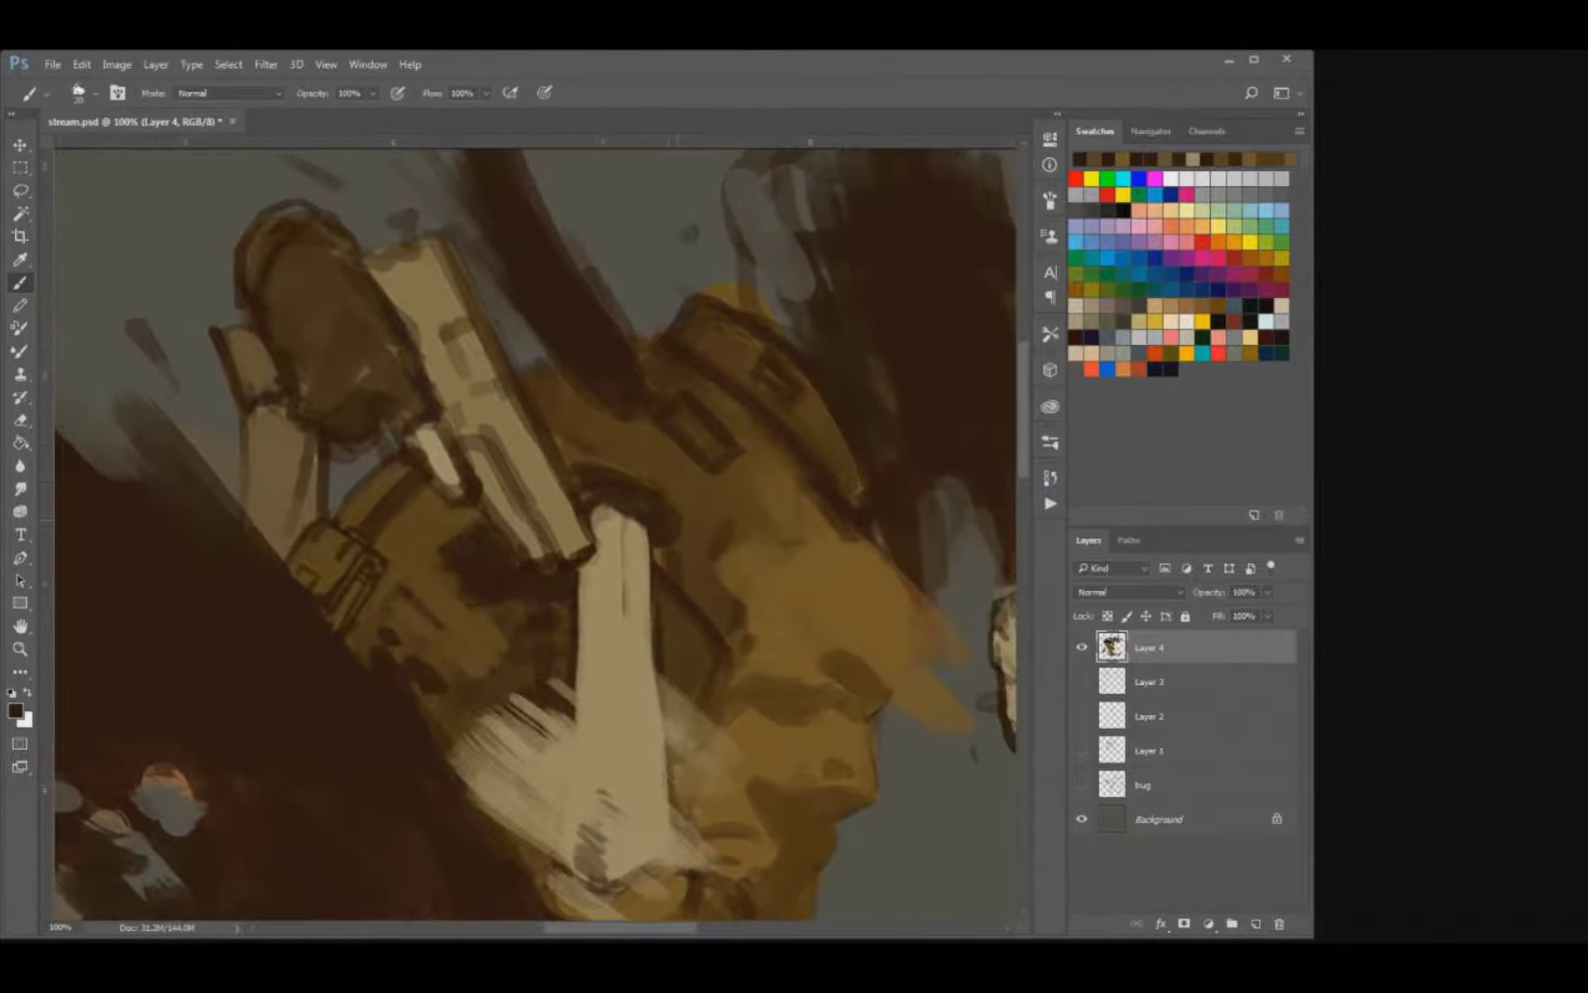
alt+click(834, 431)
drag(675, 416, 714, 435)
key(ctrl+z)
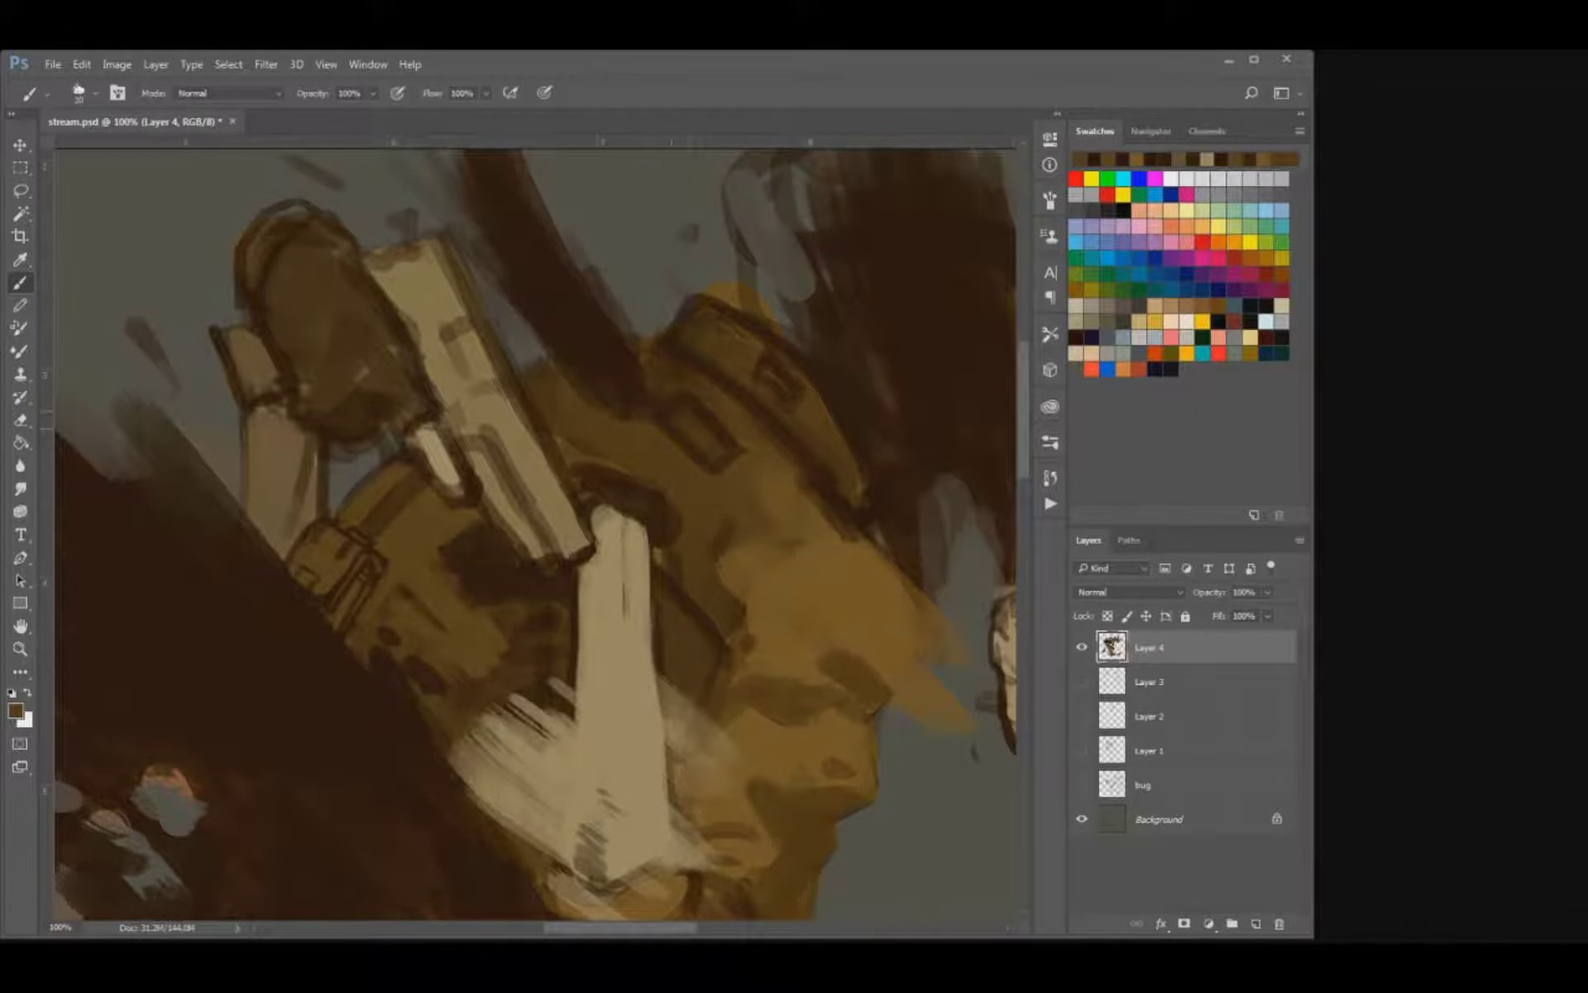
Clean up the small rectangular patch on the coat's shoulder with brown sampled from the rear strap.
alt+click(291, 527)
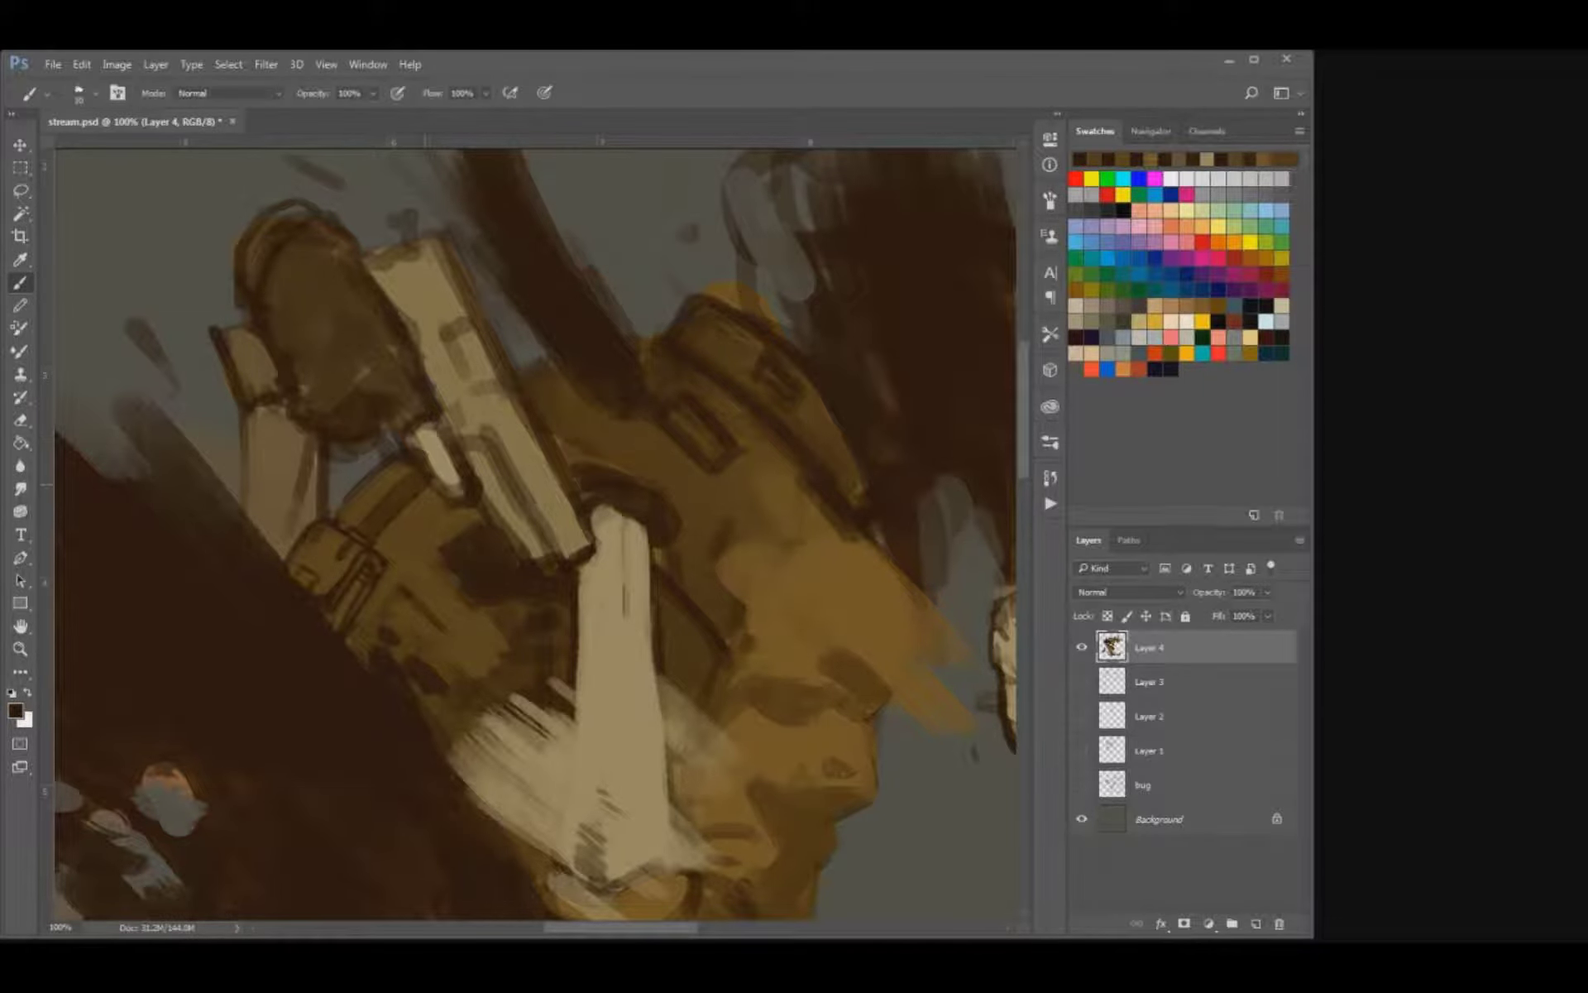
alt+click(317, 541)
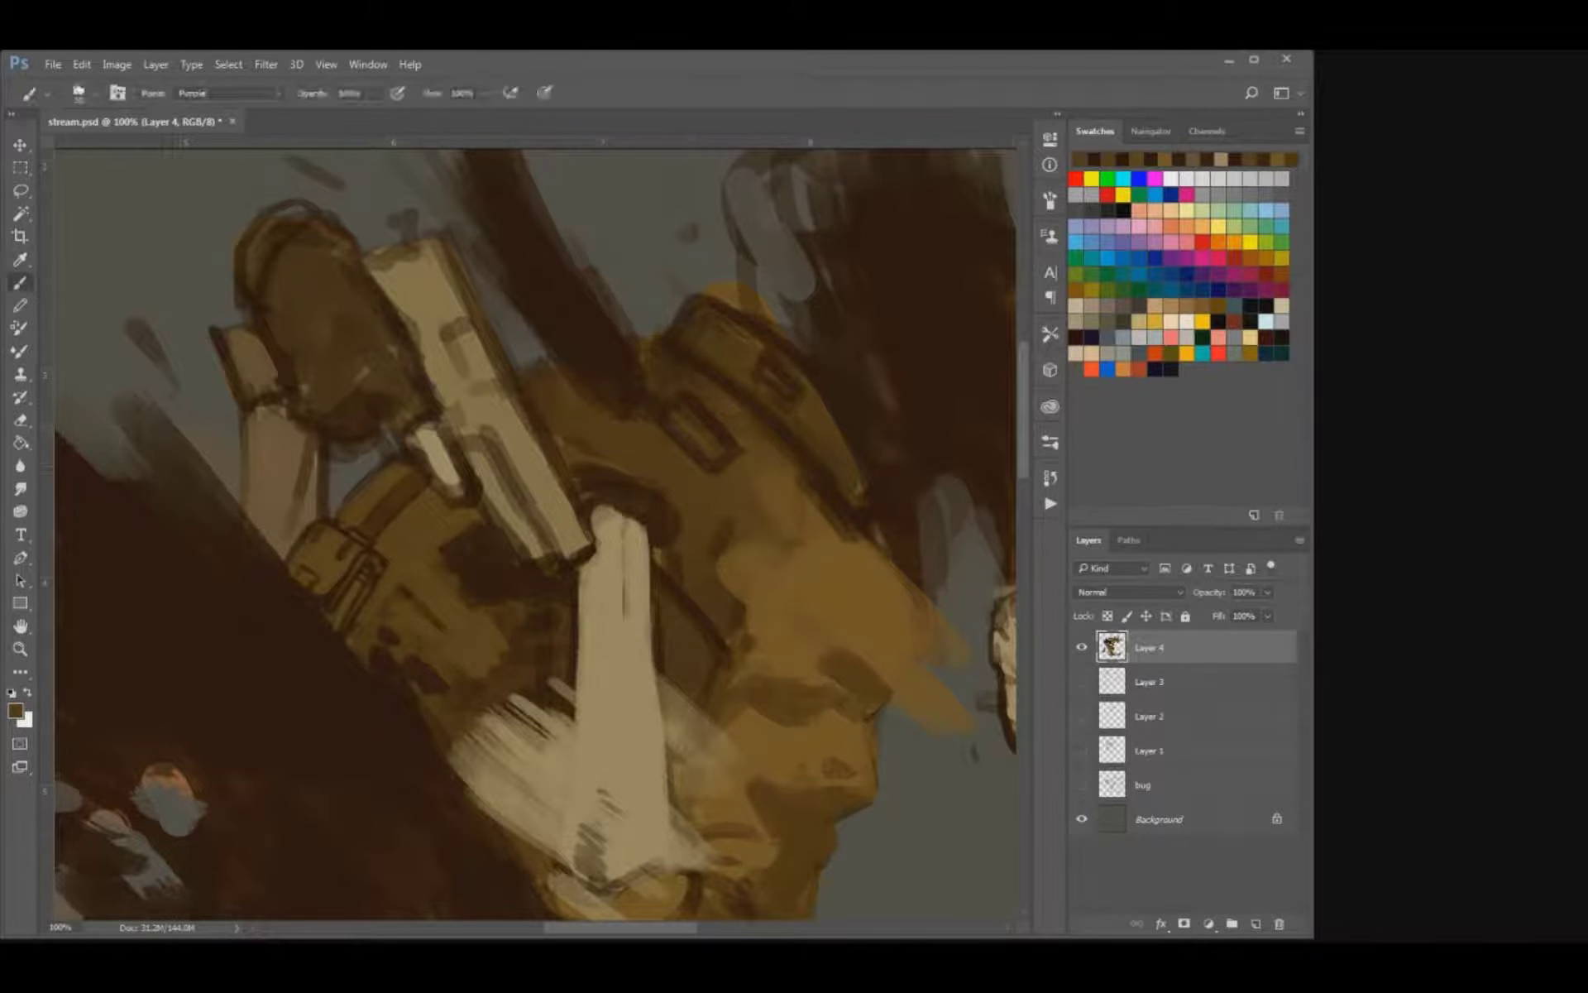
drag(693, 409, 717, 437)
key(bracketleft)
Paint brown over the coat's shoulder flap to smooth its surface and round off its lower end.
key(bracketleft)
key(bracketright)
key(bracketright)
drag(771, 435, 668, 355)
key(bracketright)
key(bracketleft)
mouse_move(847, 459)
mouse_down()
mouse_move(861, 489)
mouse_move(864, 452)
mouse_up()
key(bracketleft)
mouse_move(699, 315)
mouse_down()
mouse_move(812, 382)
mouse_move(868, 445)
mouse_move(921, 584)
mouse_up()
key(bracketright)
Erase stray paint along the shoulder flap's outer edges to sharpen its silhouette, and save the document.
key(e)
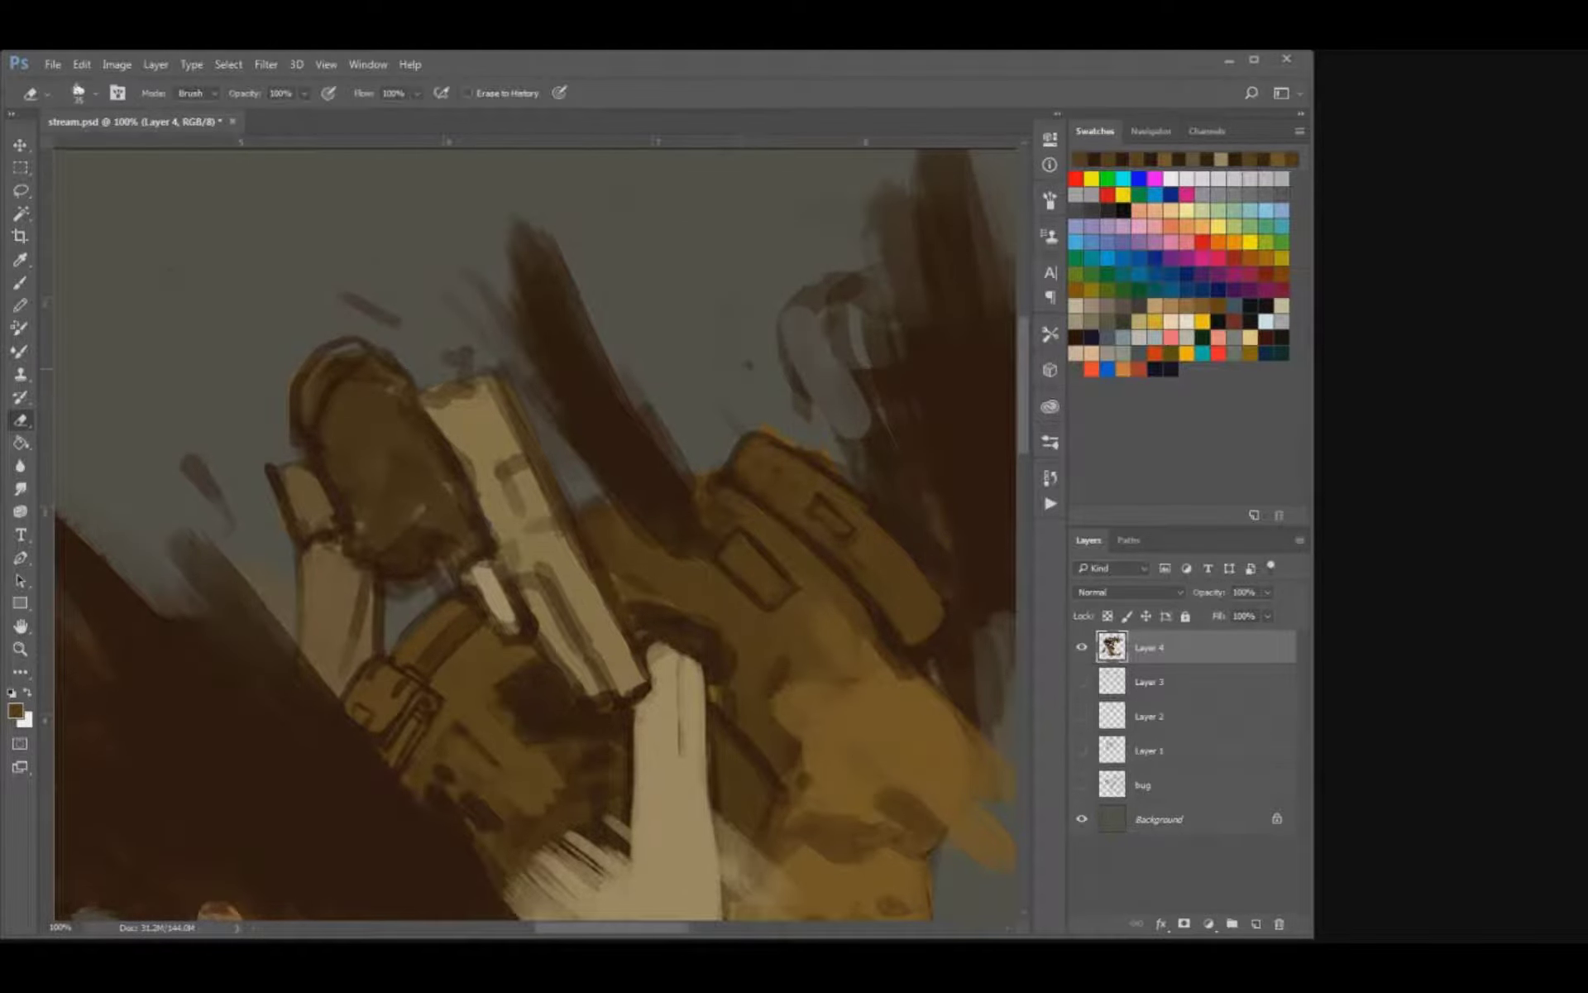
key(bracketleft)
key(bracketleft)
key(bracketleft)
mouse_move(708, 474)
mouse_down()
mouse_move(744, 436)
mouse_move(826, 457)
mouse_up()
drag(894, 635, 741, 540)
key(ctrl+s)
Touch up the coat beside the top of the forearm bone with sampled brown, and save the document.
key(b)
alt+click(672, 641)
drag(649, 653, 649, 687)
mouse_move(616, 599)
mouse_down()
mouse_move(626, 580)
mouse_move(749, 561)
mouse_move(775, 449)
mouse_move(748, 471)
mouse_move(771, 545)
mouse_move(819, 362)
mouse_up()
key(bracketright)
key(ctrl+z)
key(bracketleft)
key(ctrl+s)
key(ctrl+minus)
Deepen the coat's shadow and fold lines beside the top of the forearm bone with sampled dark brown.
key(ctrl+minus)
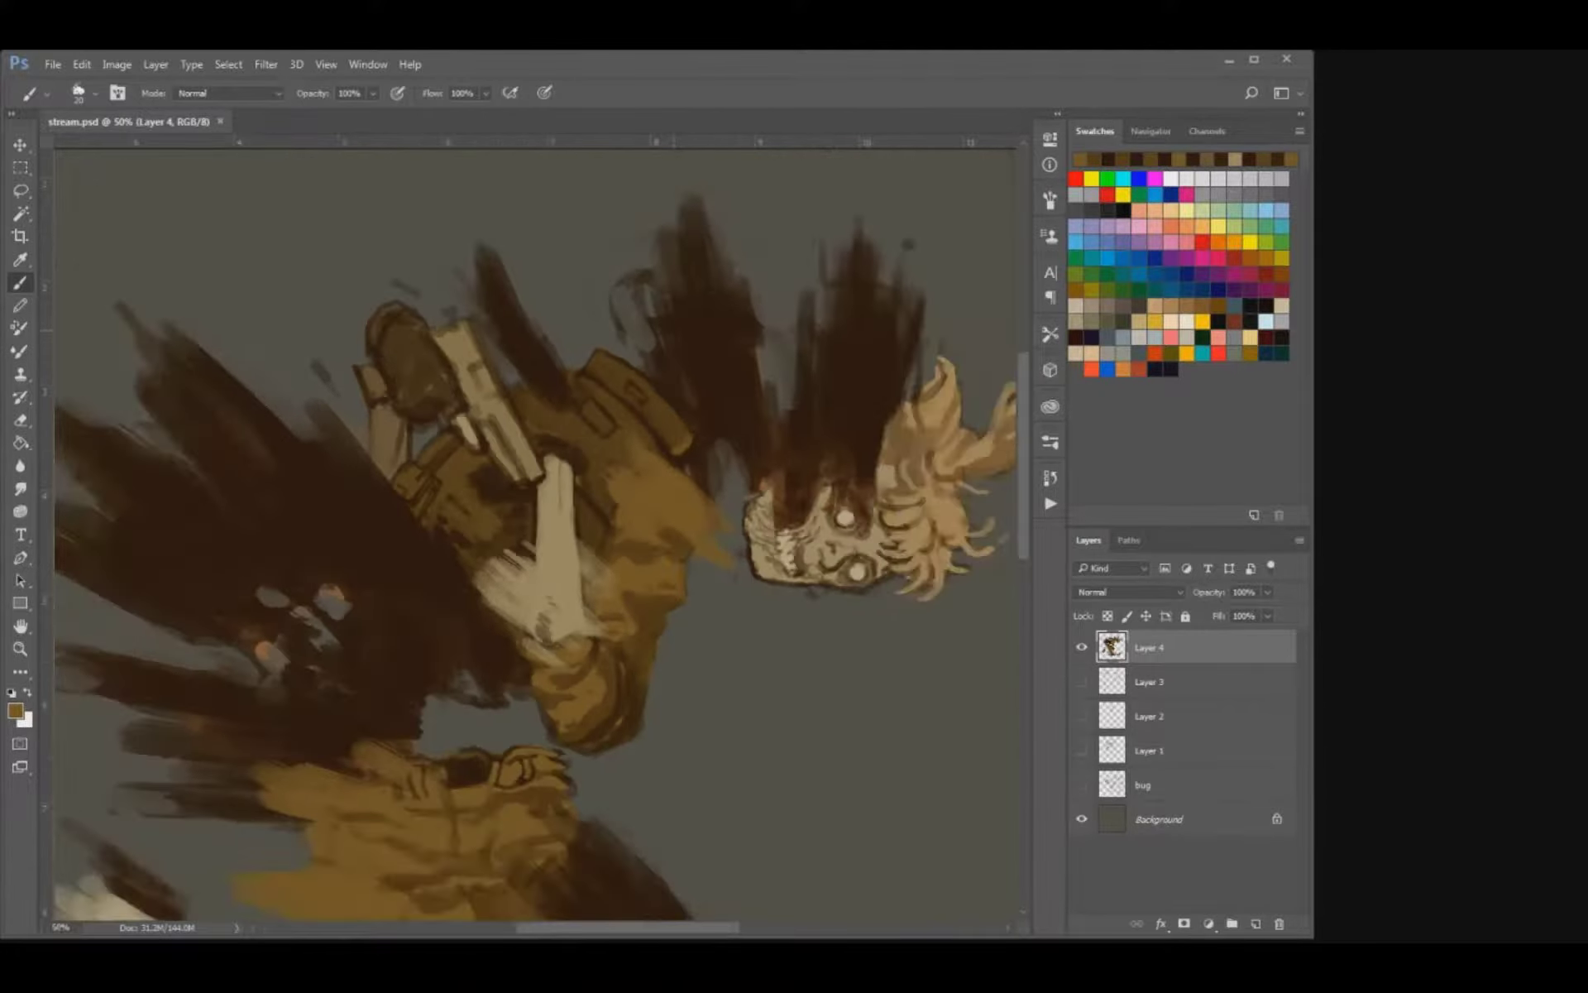
key(ctrl+minus)
key(ctrl+plus)
key(ctrl+plus)
key(ctrl+plus)
drag(628, 464, 517, 581)
key(alt)
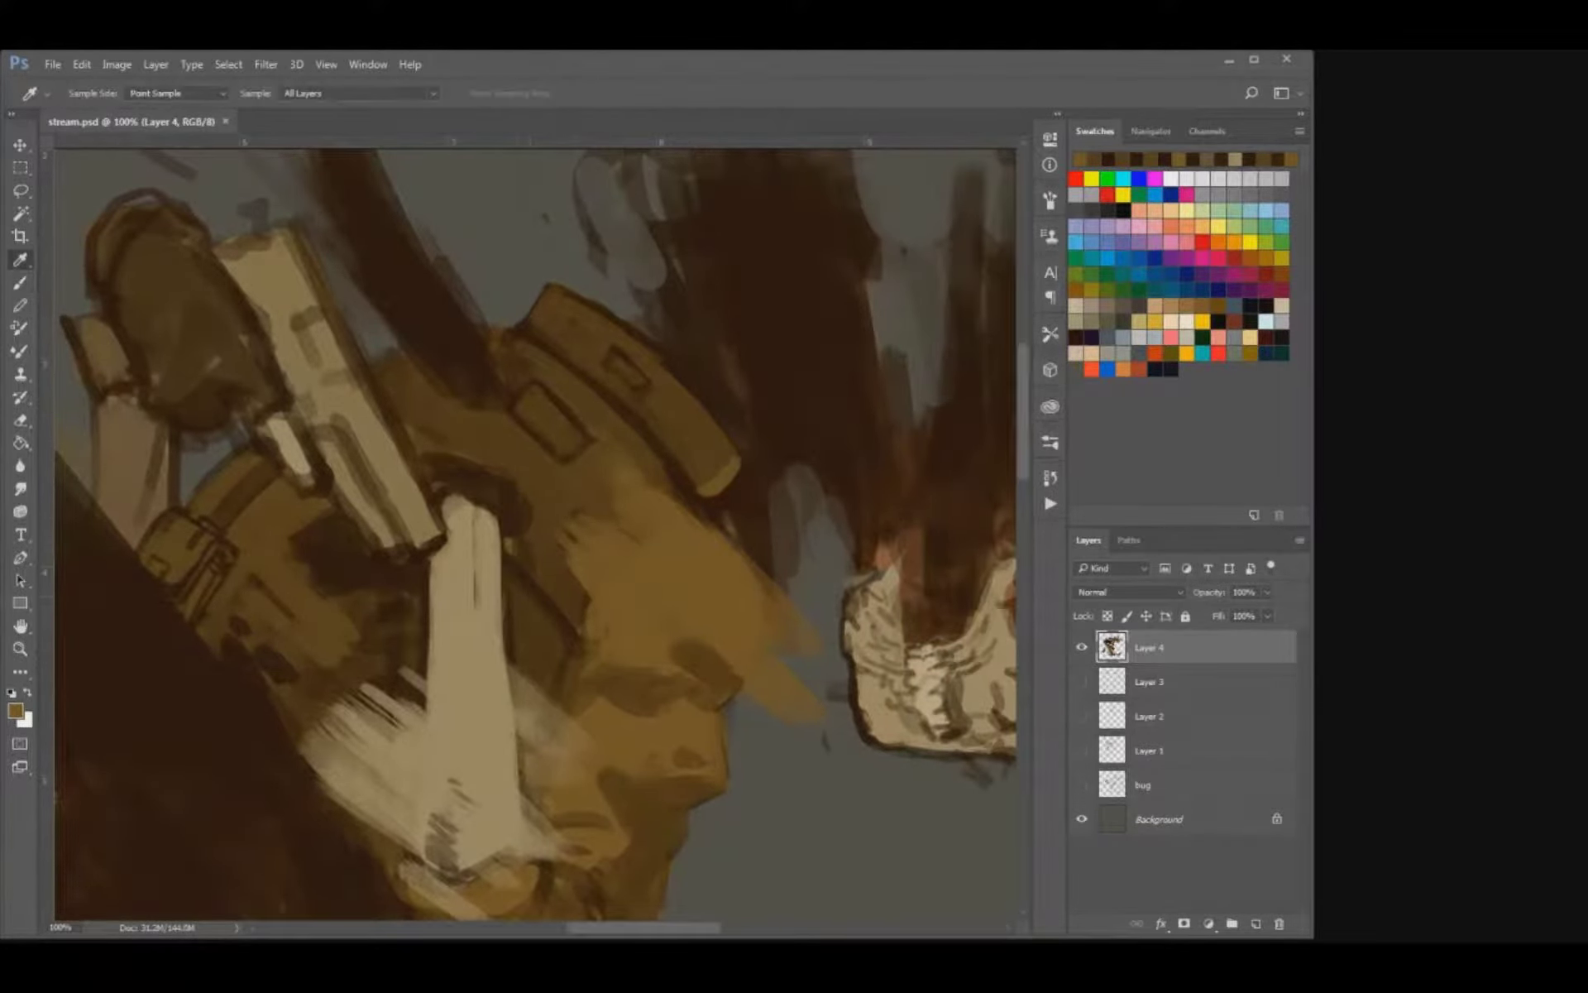
alt+click(506, 507)
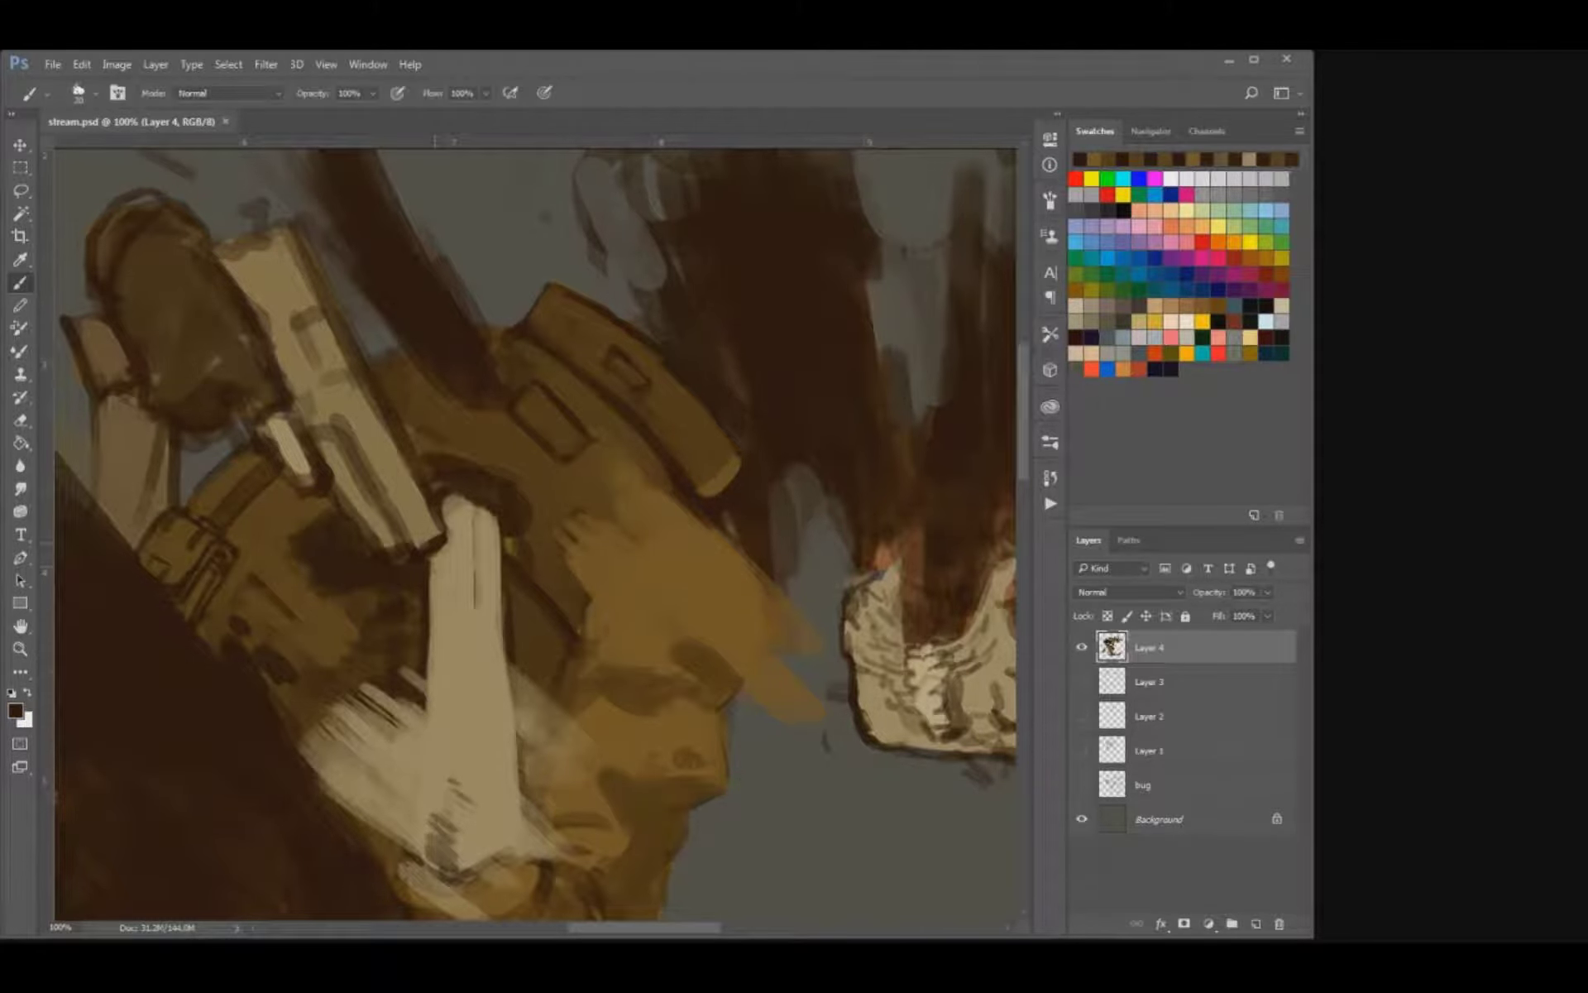
drag(536, 602, 502, 643)
key(bracketleft)
key(bracketleft)
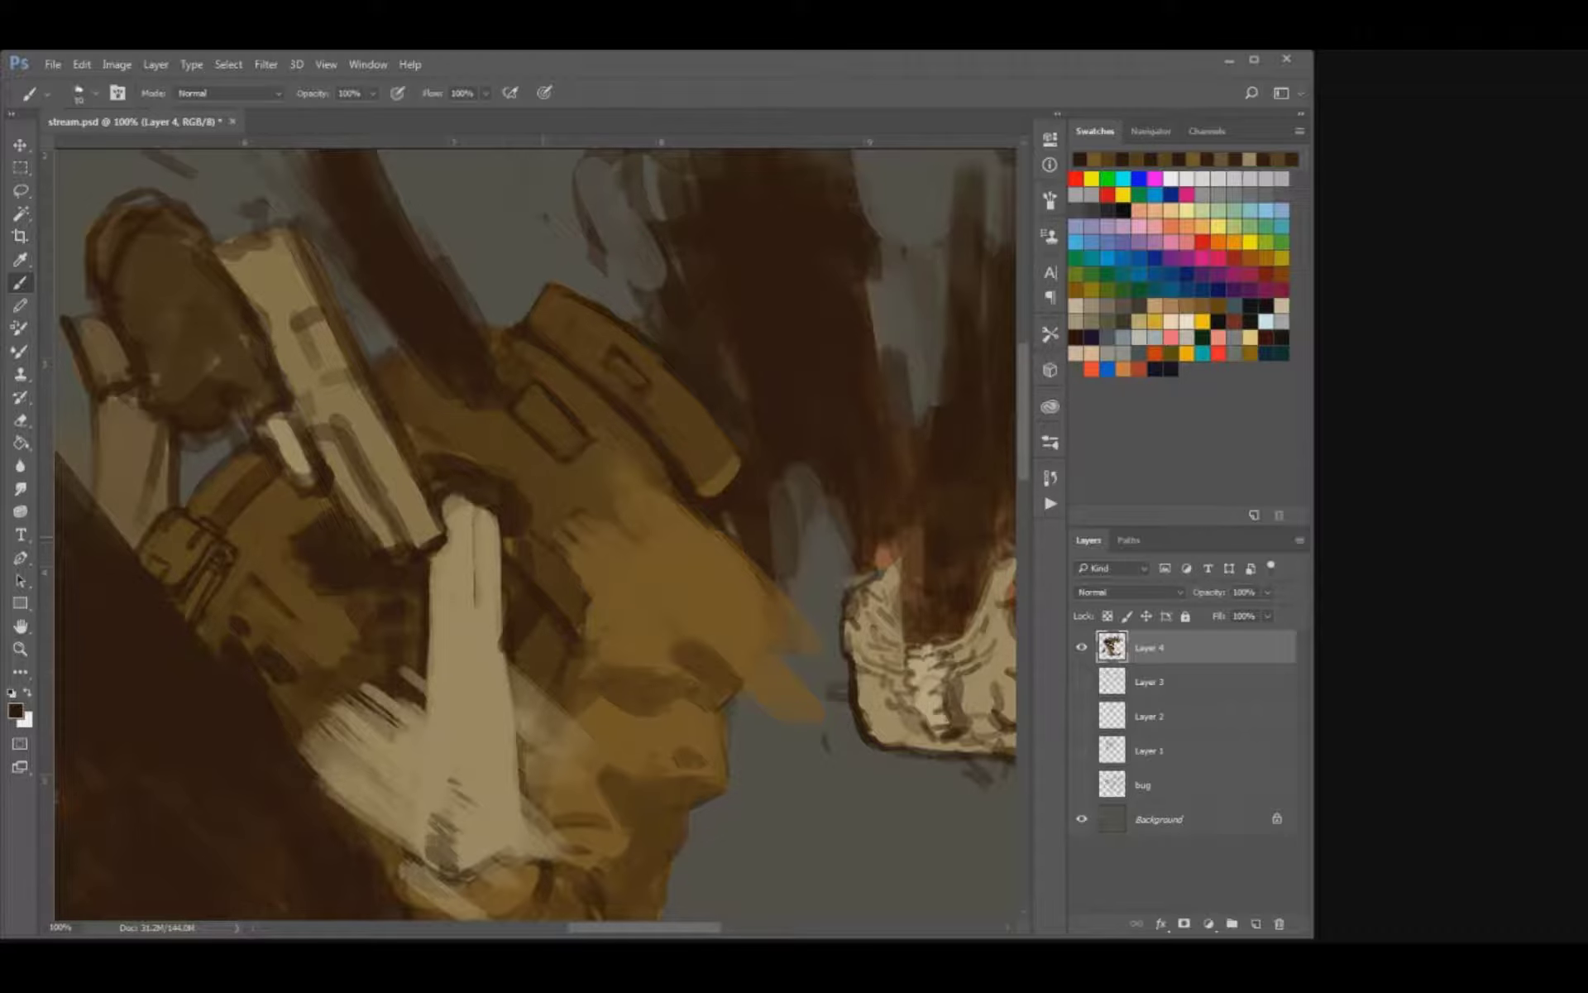
key(bracketleft)
Define the coat's upper edge next to the pistol in dark brown, and fill inside it with sampled olive brown.
mouse_move(373, 362)
mouse_down()
mouse_move(402, 344)
mouse_move(430, 423)
mouse_move(418, 417)
mouse_up()
alt+click(439, 435)
key(bracketright)
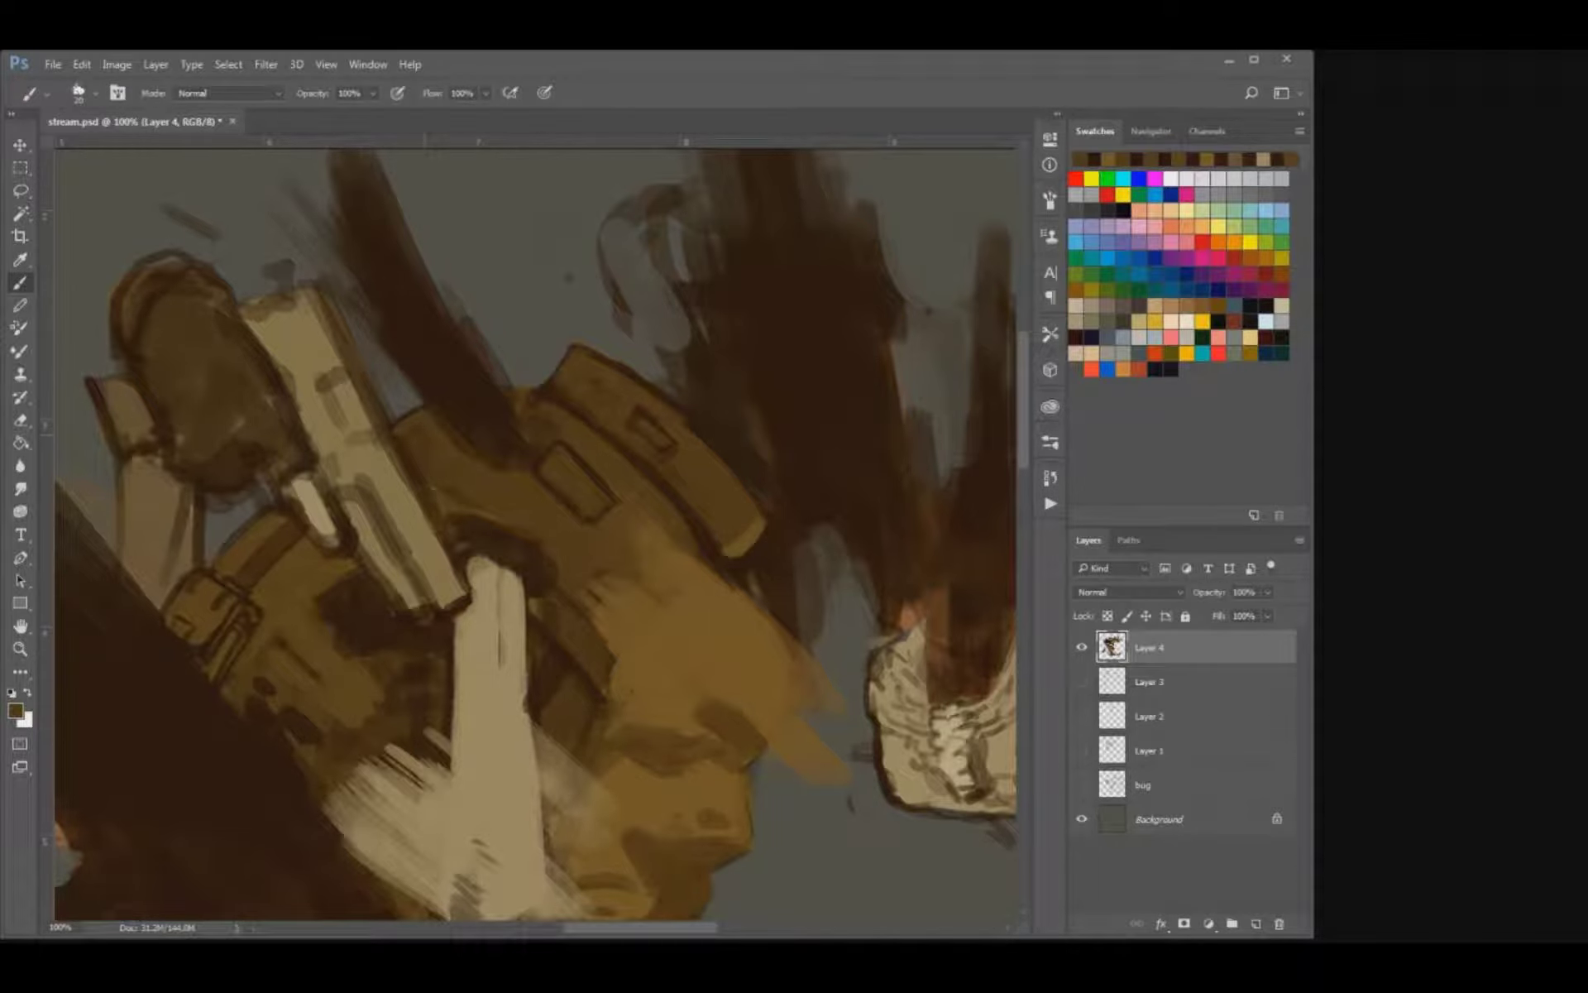
drag(407, 452, 450, 548)
Paint sampled tan at the end of the pistol nearest the forearm bone.
alt+click(425, 518)
mouse_move(482, 607)
mouse_down()
mouse_move(495, 632)
mouse_move(497, 609)
mouse_up()
key(bracketright)
key(bracketright)
key(bracketleft)
key(bracketleft)
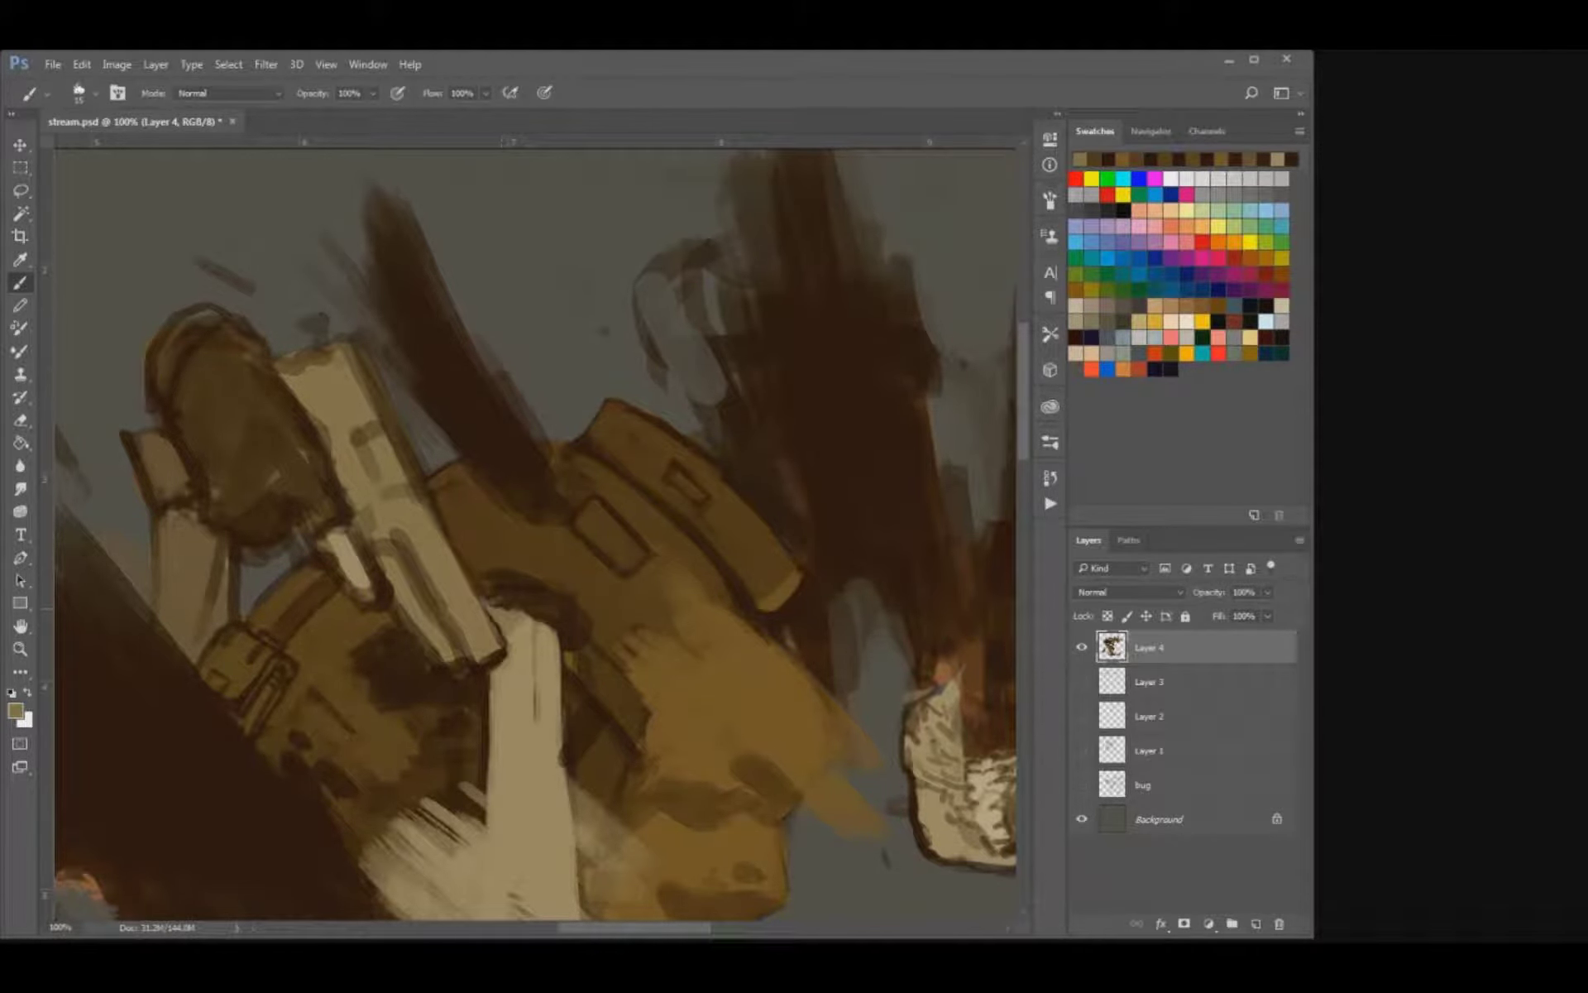
Outline the pistol's end beside the forearm bone with a fine sampled dark brown line.
alt+click(512, 588)
key(bracketleft)
key(bracketleft)
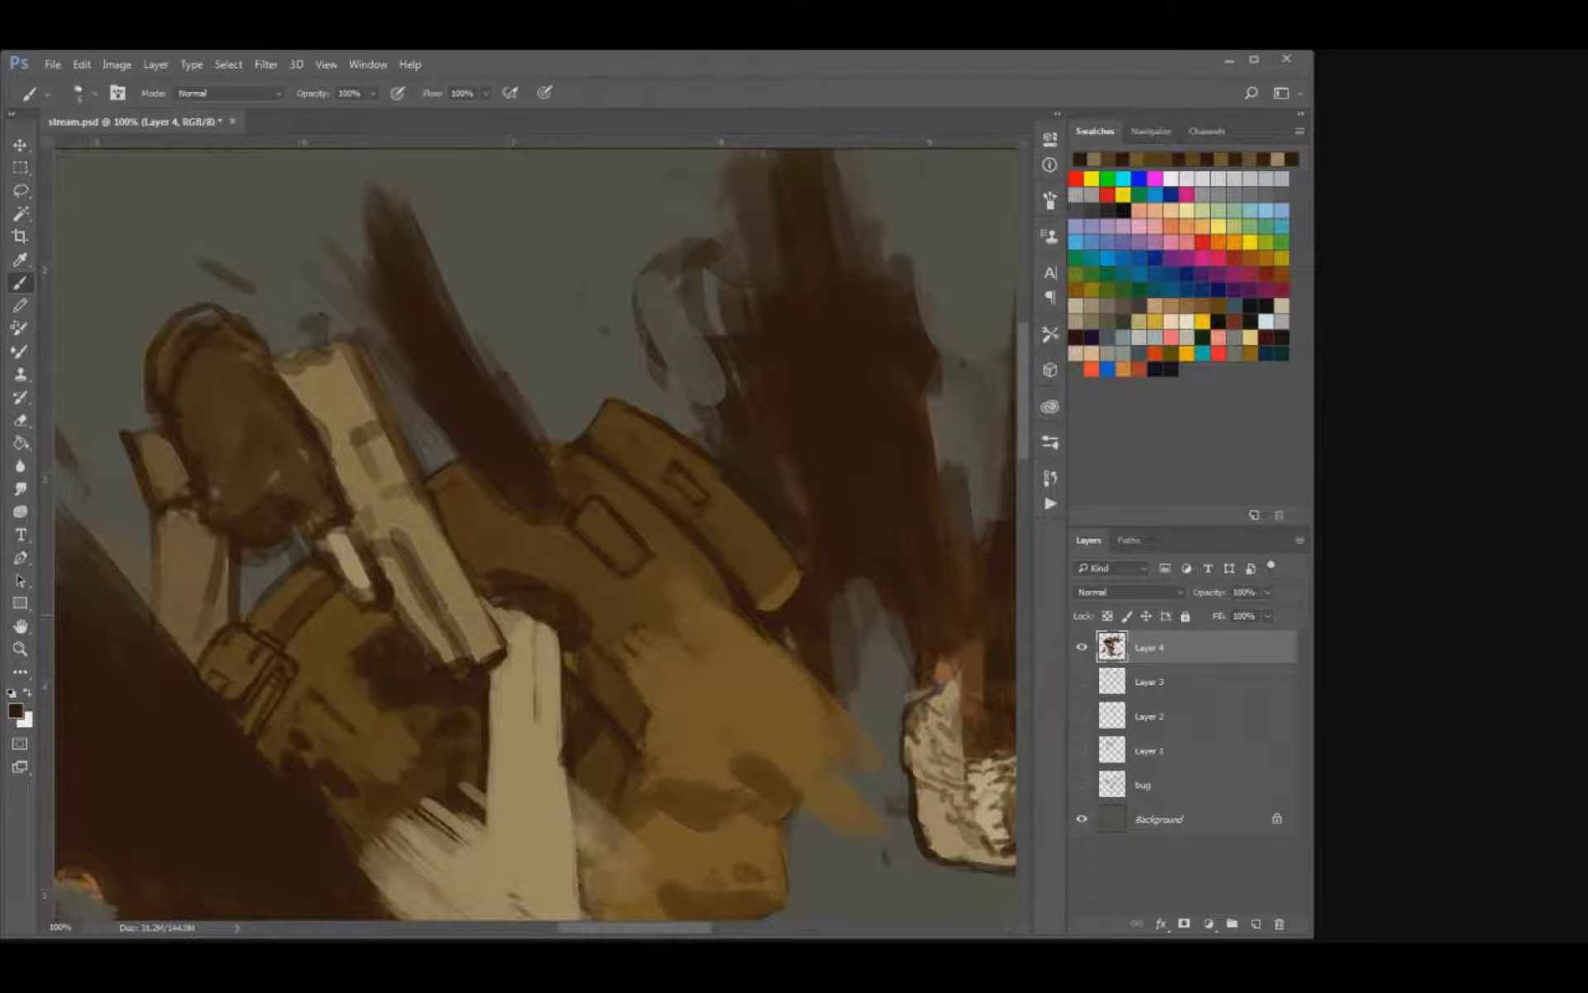
mouse_move(481, 598)
mouse_down()
mouse_move(497, 633)
mouse_move(505, 609)
mouse_move(505, 641)
mouse_up()
key(bracketleft)
key(bracketright)
key(bracketright)
drag(480, 660, 505, 647)
Redraw the long recessed panel along the pistol's side with cleaner lines and flat tan.
mouse_move(406, 566)
mouse_down()
mouse_move(454, 647)
mouse_move(437, 656)
mouse_move(426, 613)
mouse_move(452, 653)
mouse_move(432, 614)
mouse_up()
alt+click(419, 608)
key(bracketright)
Draw the raised block and stepped edge at the middle of the pistol.
key(bracketright)
mouse_move(381, 538)
mouse_down()
mouse_move(412, 547)
mouse_move(501, 660)
mouse_up()
key(bracketleft)
drag(371, 517, 372, 542)
mouse_move(378, 529)
mouse_down()
mouse_move(425, 609)
mouse_move(413, 553)
mouse_move(445, 541)
mouse_move(463, 579)
mouse_up()
key(bracketright)
key(bracketleft)
drag(410, 509, 419, 519)
drag(466, 573, 474, 593)
key(bracketright)
key(bracketright)
Repaint the pistol's far end in tan and add a small sight projecting from it.
drag(400, 441, 423, 485)
mouse_move(344, 448)
mouse_down()
mouse_move(372, 437)
mouse_move(316, 451)
mouse_move(368, 507)
mouse_move(402, 592)
mouse_up()
drag(372, 430, 386, 437)
mouse_move(401, 445)
mouse_down()
mouse_move(430, 498)
mouse_move(414, 452)
mouse_move(376, 437)
mouse_up()
mouse_move(409, 436)
mouse_down()
mouse_move(450, 489)
mouse_move(420, 465)
mouse_move(395, 486)
mouse_move(404, 478)
mouse_up()
key(e)
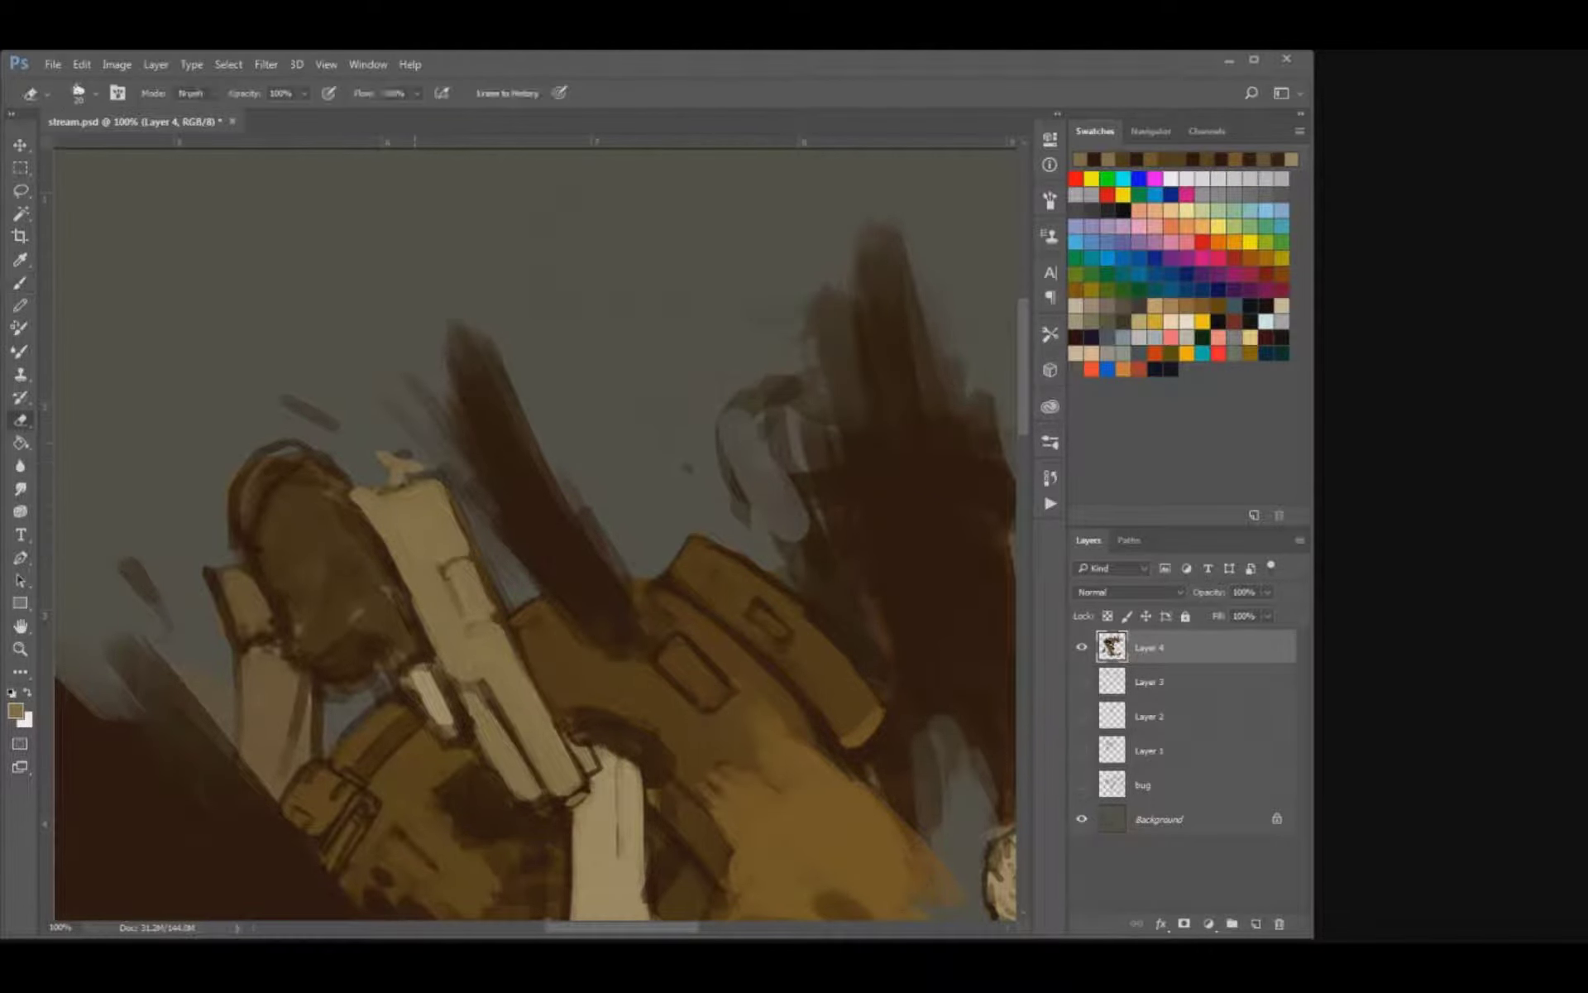
Separate and trim the small sight with a dark outline, and sharpen the pistol's edge beside the rounded brown shape.
key(b)
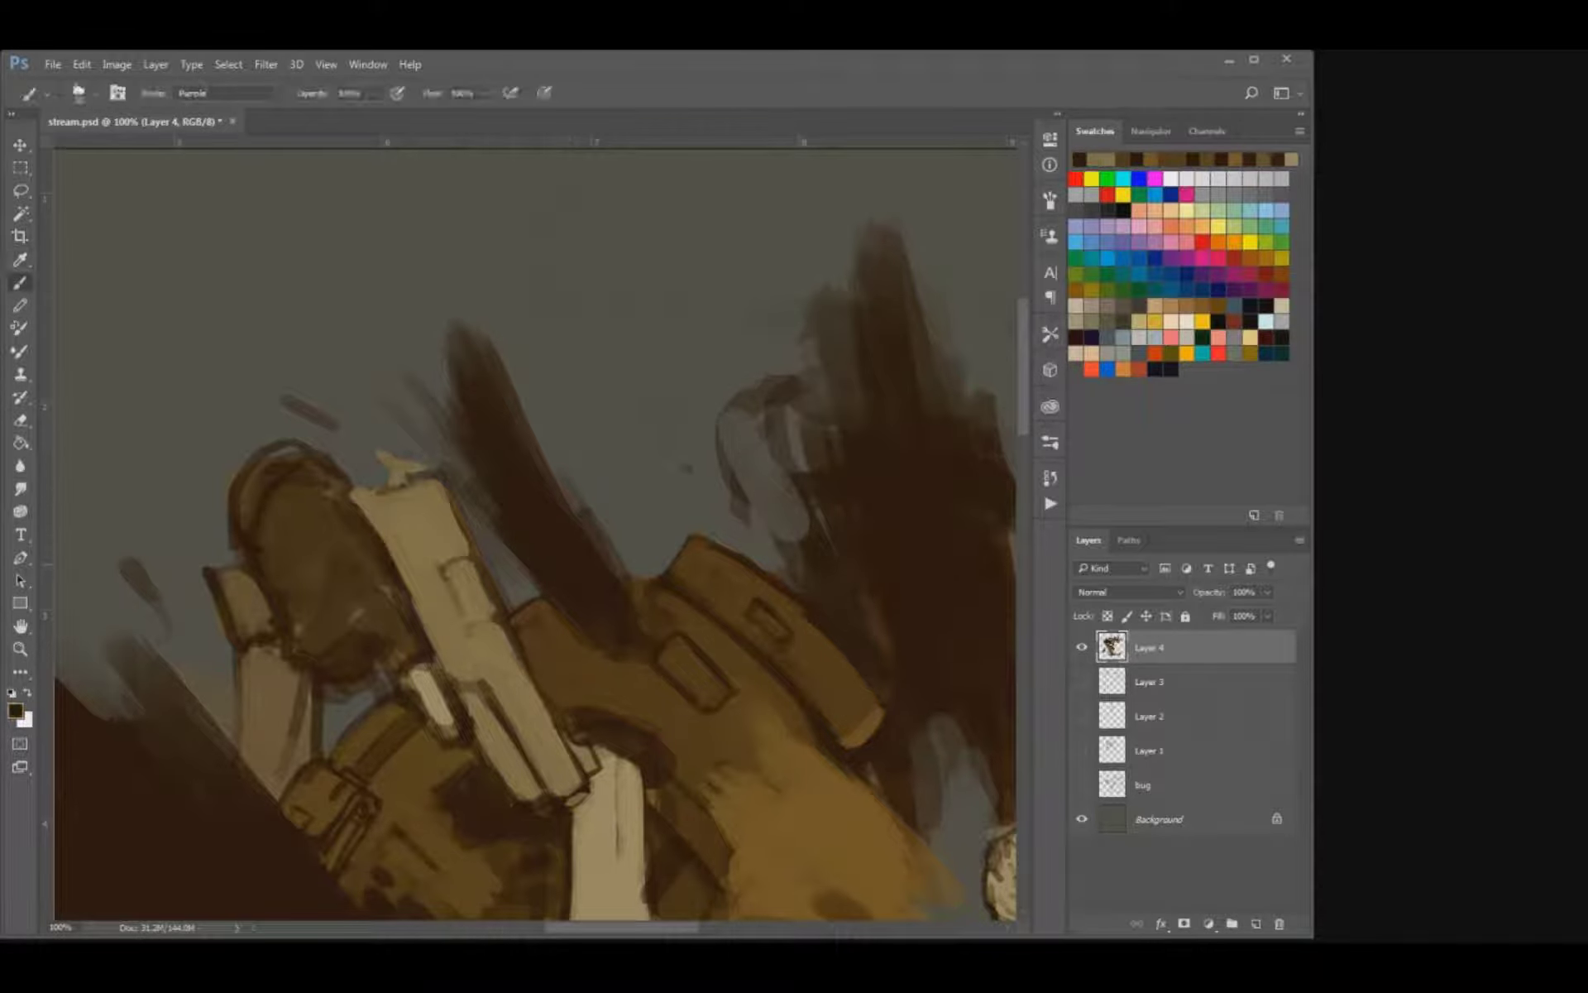
drag(392, 483, 406, 474)
key([)
mouse_move(394, 456)
mouse_down()
mouse_move(426, 468)
mouse_move(351, 487)
mouse_up()
key(])
key(e)
key(b)
drag(381, 531, 430, 633)
key(bracketright)
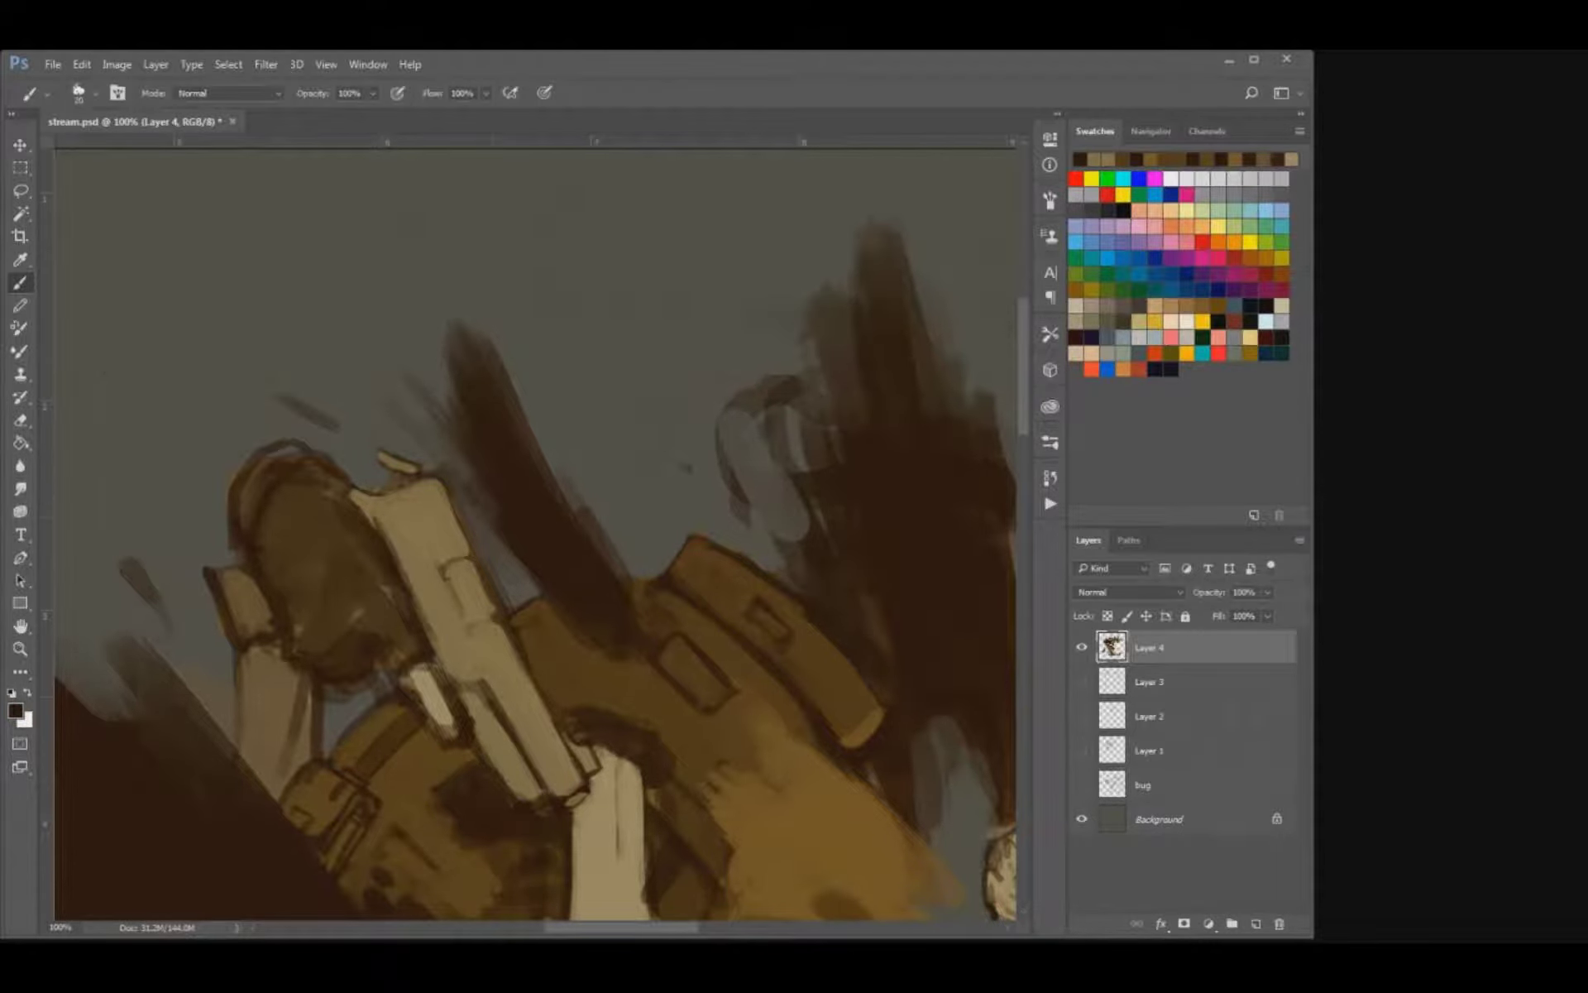
Draw a dark line across the pistol's end near the forearm bone, and undo the extra stroke at its middle.
scroll(536, 529, down, 3)
key(bracketleft)
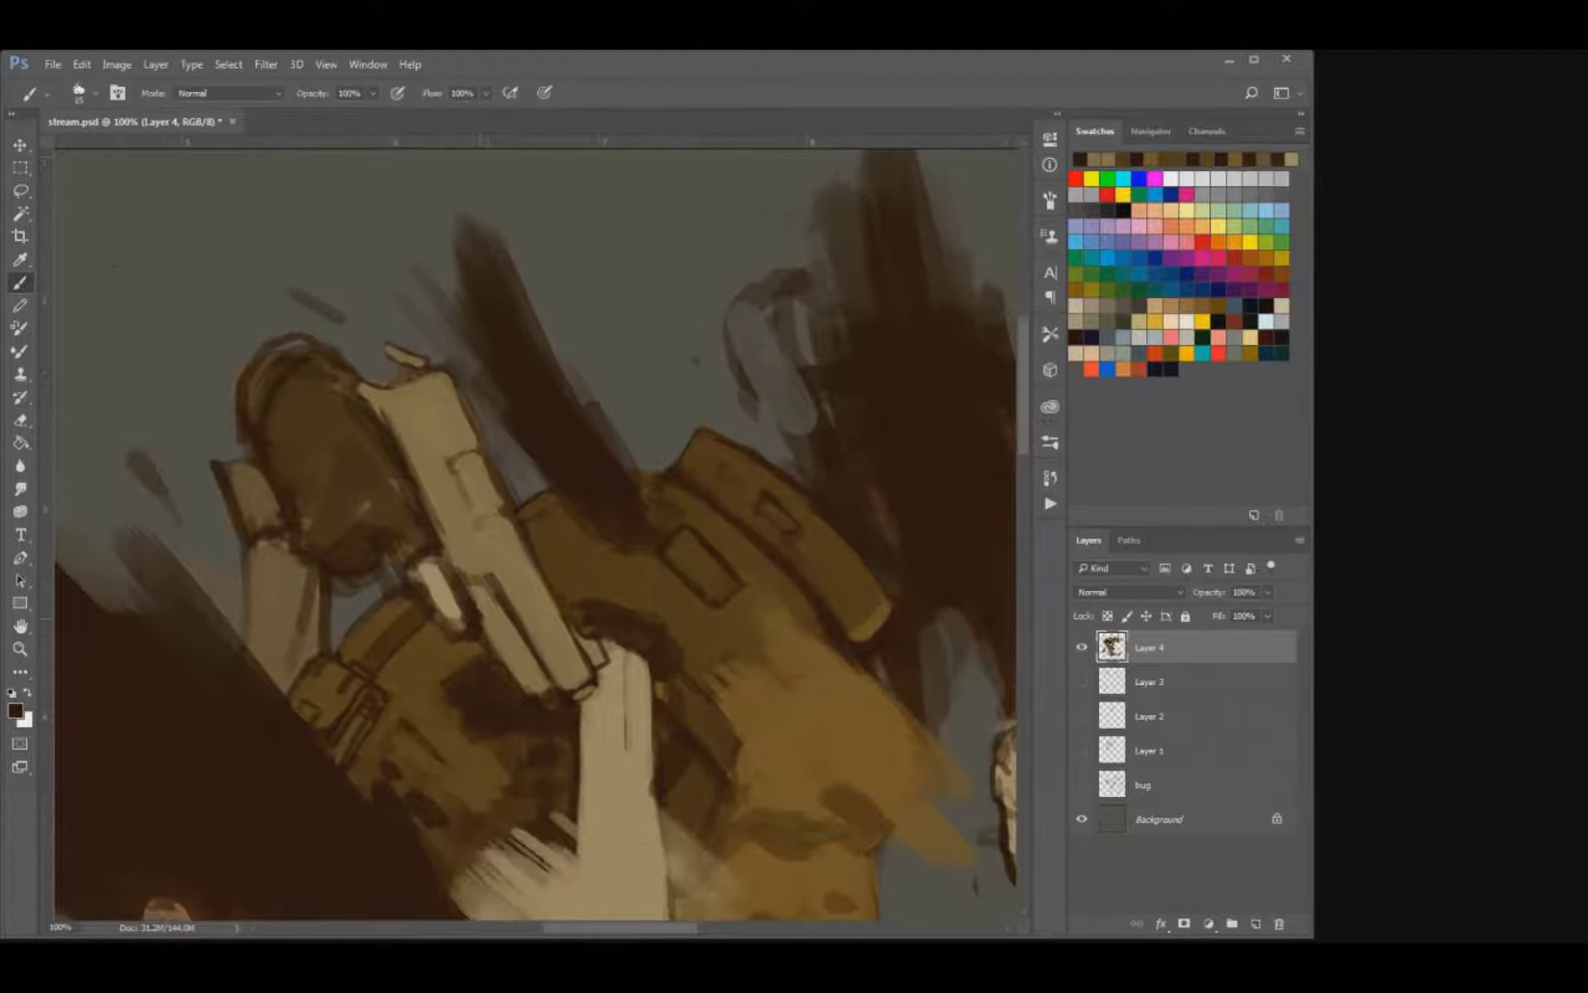
key(bracketleft)
drag(525, 680, 540, 677)
mouse_move(478, 516)
mouse_down()
mouse_move(504, 508)
mouse_move(469, 526)
mouse_move(474, 509)
mouse_up()
key(ctrl+z)
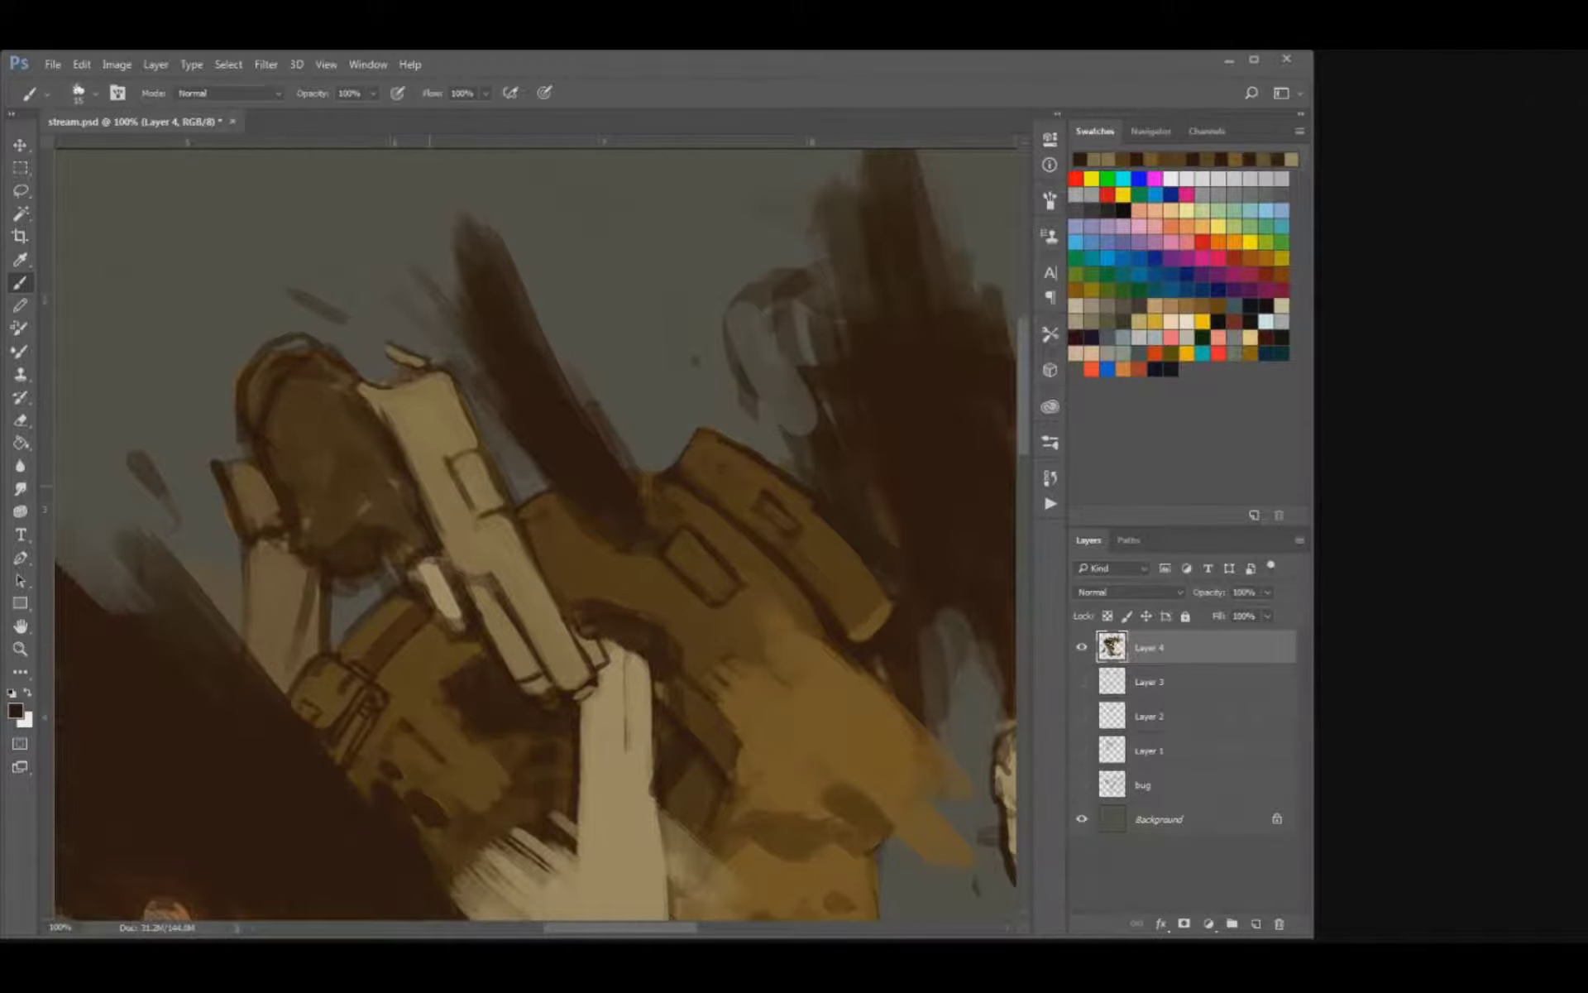
Undo the trial strokes, and draw small dark slots and a shading band on the pistol's far half.
drag(416, 445, 434, 483)
key(ctrl+alt+z)
key(ctrl+alt+z)
drag(365, 387, 433, 468)
key(])
key(])
key(])
drag(416, 388, 430, 430)
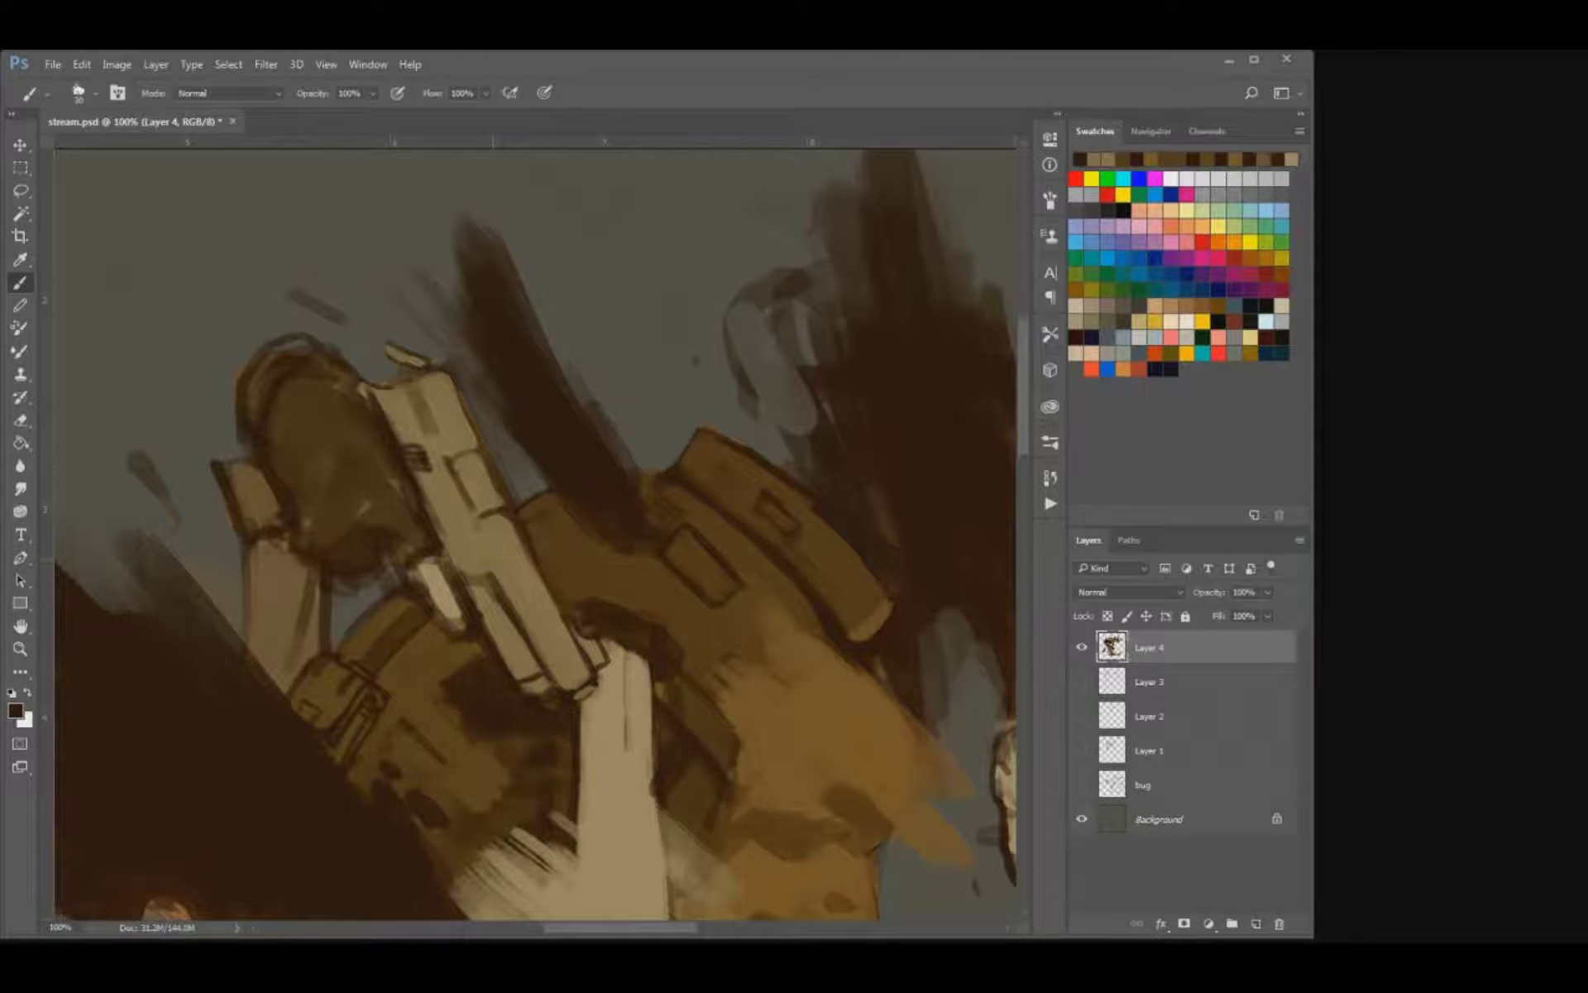
Shade the pistol's long side panel, and save the document.
drag(504, 574, 523, 605)
drag(542, 406, 589, 380)
key(ctrl+s)
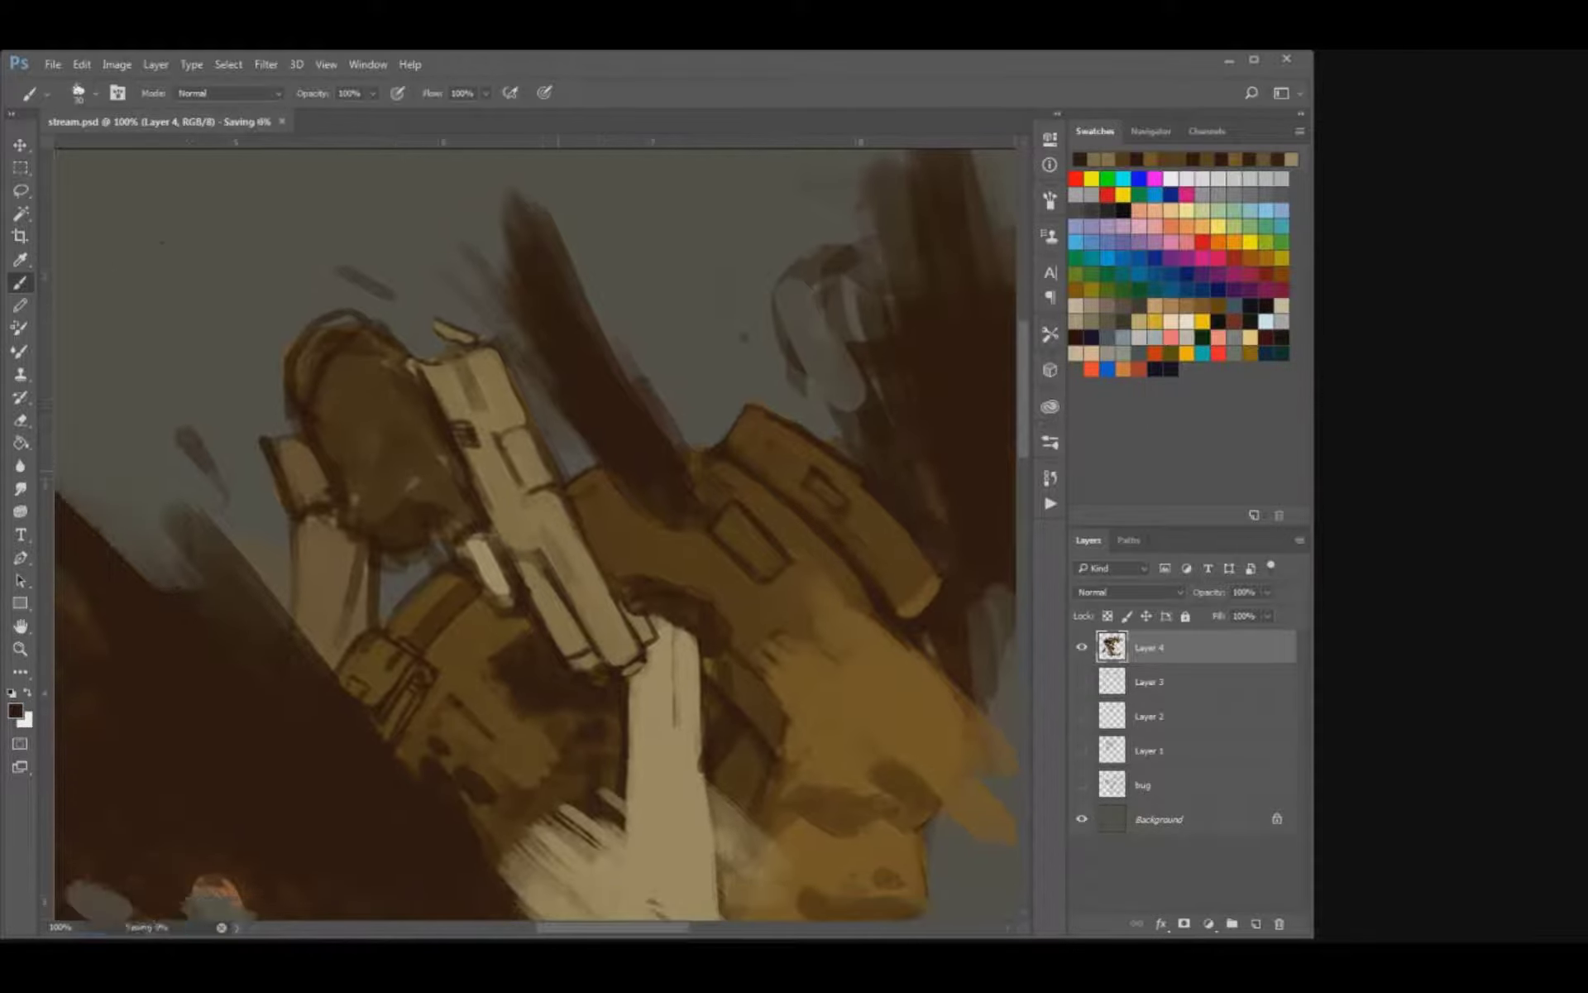
key(ctrl+minus)
key(ctrl+minus)
key(ctrl+minus)
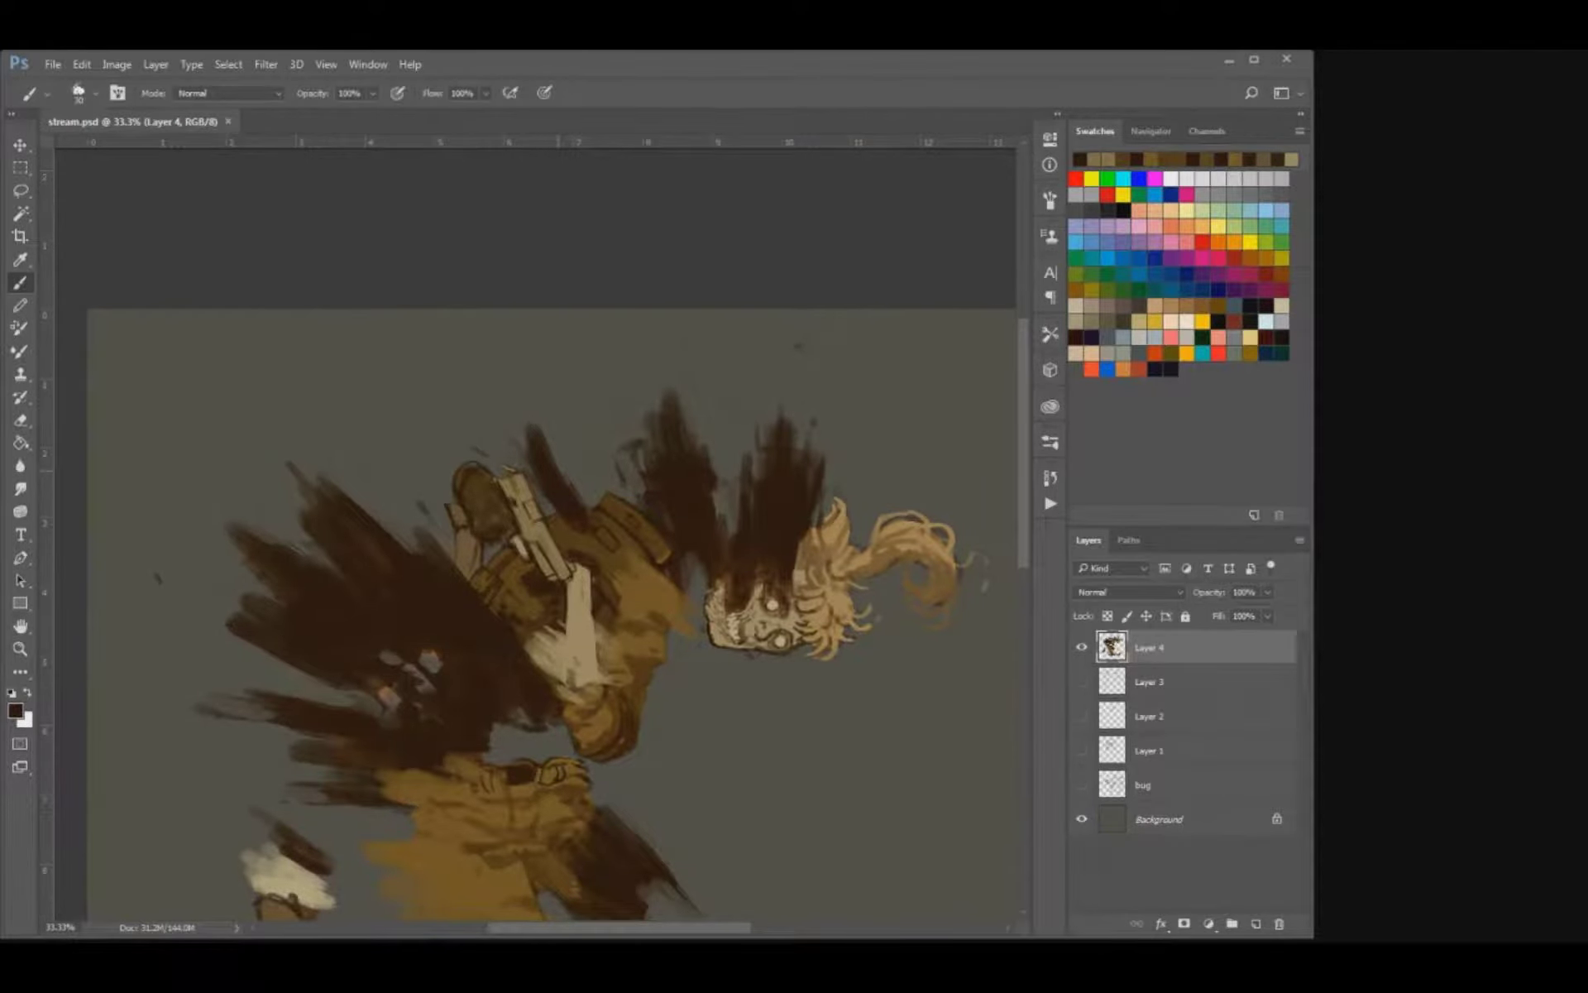
Darken the outline along the forearm bone's edge where it meets the coat.
key(ctrl+plus)
key(ctrl+plus)
key(ctrl+plus)
drag(583, 490, 504, 469)
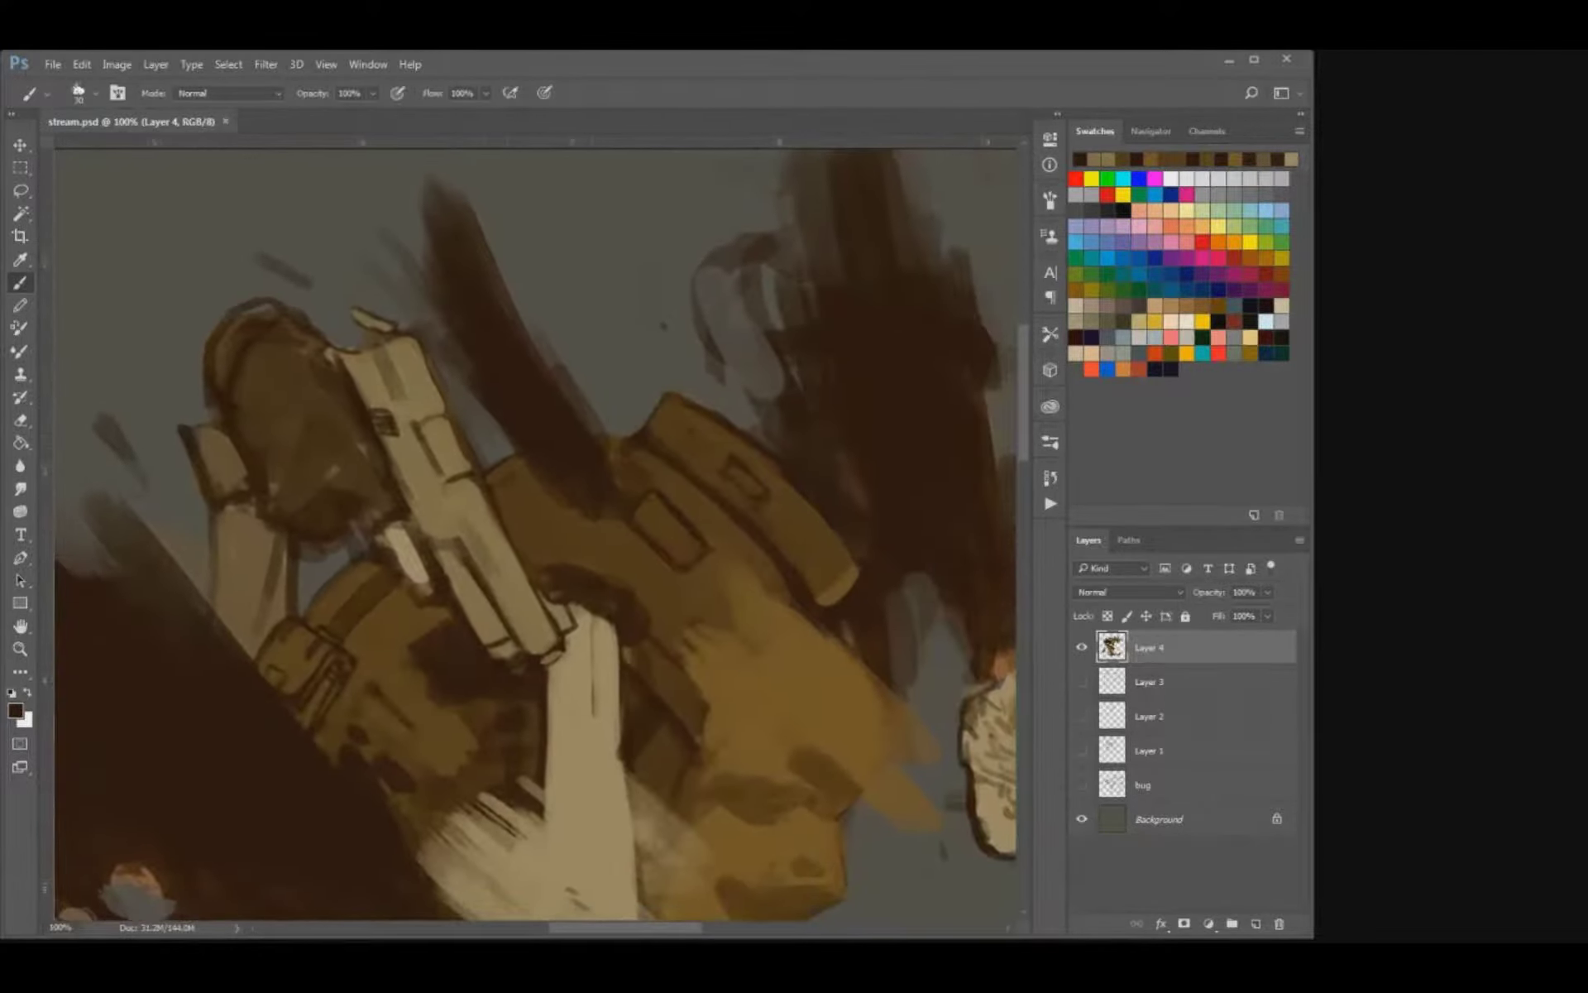
drag(617, 627, 619, 755)
click(81, 230)
Thicken the smoke plume behind the pistol with dark brown strokes from its tip to the coat.
key(bracketright)
mouse_move(605, 529)
mouse_down()
mouse_move(564, 510)
mouse_move(617, 486)
mouse_move(505, 283)
mouse_up()
drag(492, 355, 533, 431)
key(bracketright)
Erase the plume's tip to a narrow point, and remove the stray smoke marks around the pistol and rounded shape.
key(e)
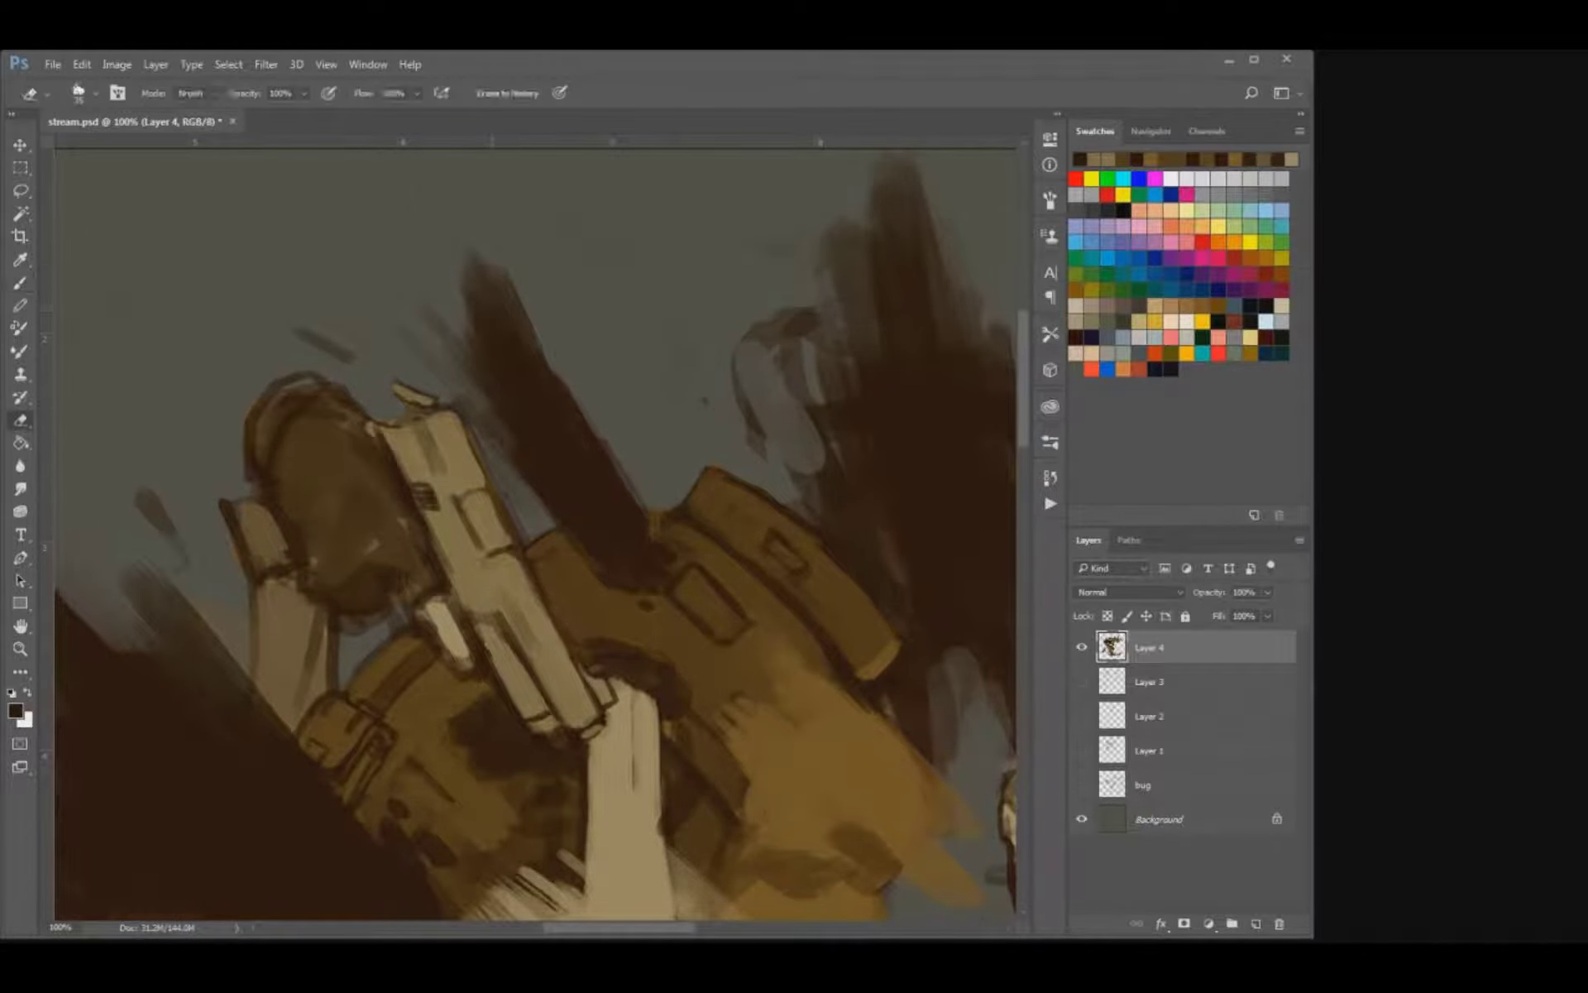
drag(501, 314, 481, 266)
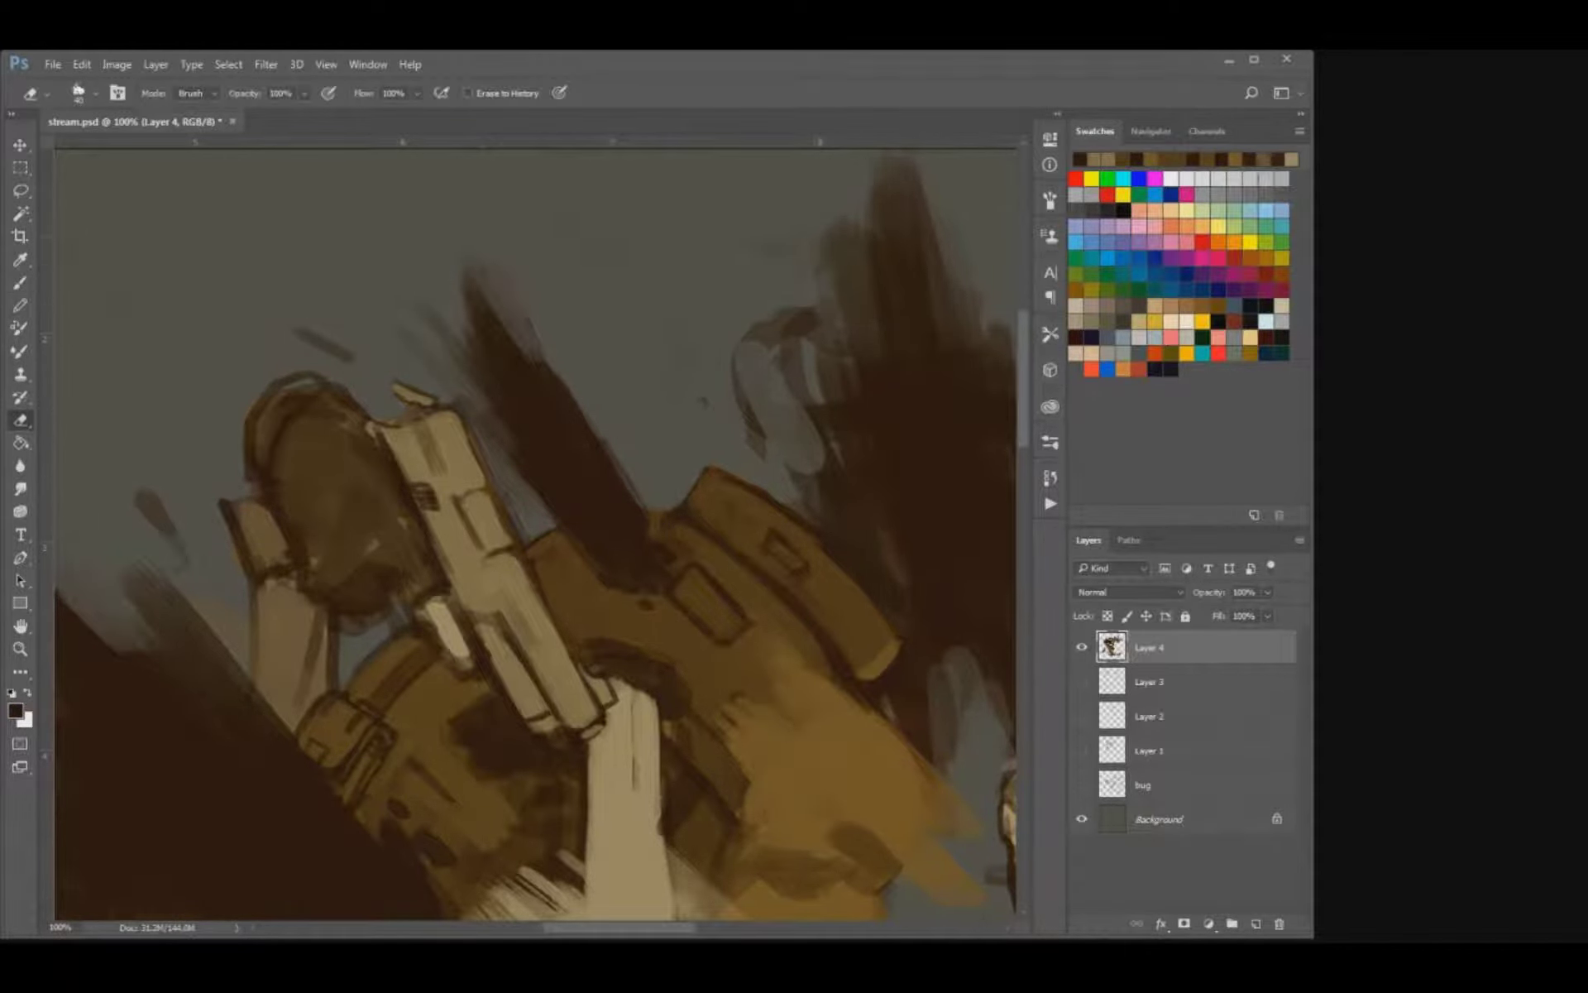
drag(451, 347, 462, 370)
drag(354, 361, 297, 331)
drag(290, 413, 430, 400)
key(bracketright)
mouse_move(314, 511)
mouse_down()
mouse_move(290, 478)
mouse_move(291, 498)
mouse_up()
Paint sampled ochre highlights over the upper part of the rounded brown shape beside the pistol.
key(b)
alt+click(799, 587)
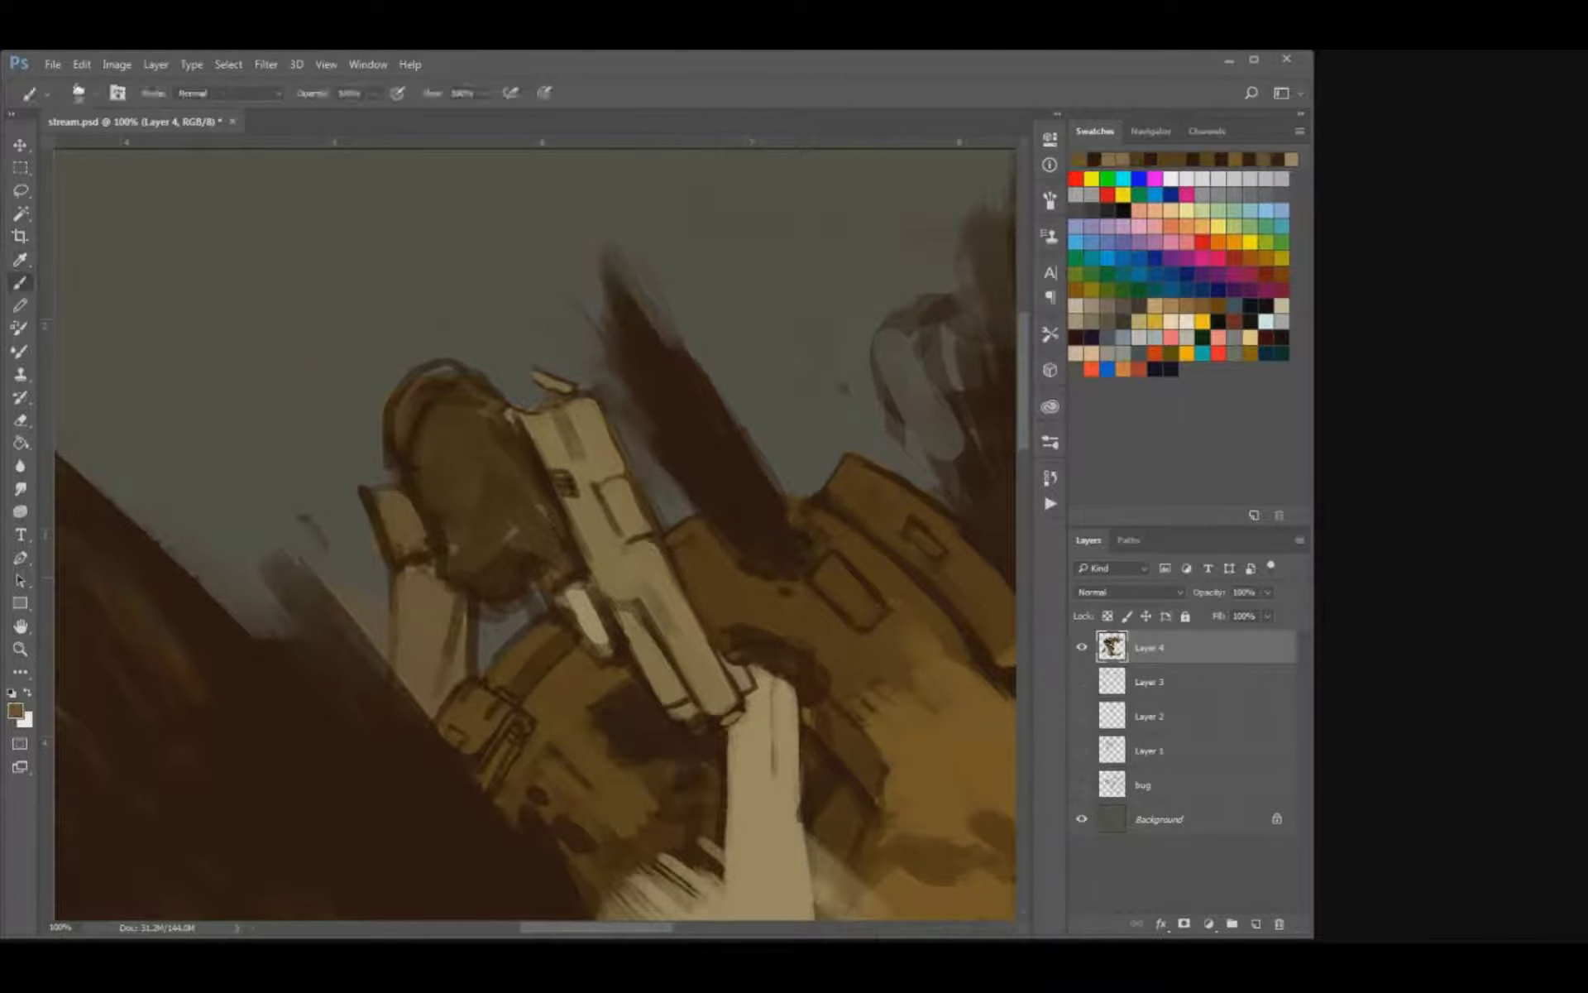
mouse_move(417, 382)
mouse_down()
mouse_move(447, 371)
mouse_move(430, 383)
mouse_move(494, 399)
mouse_move(476, 411)
mouse_up()
key(bracketright)
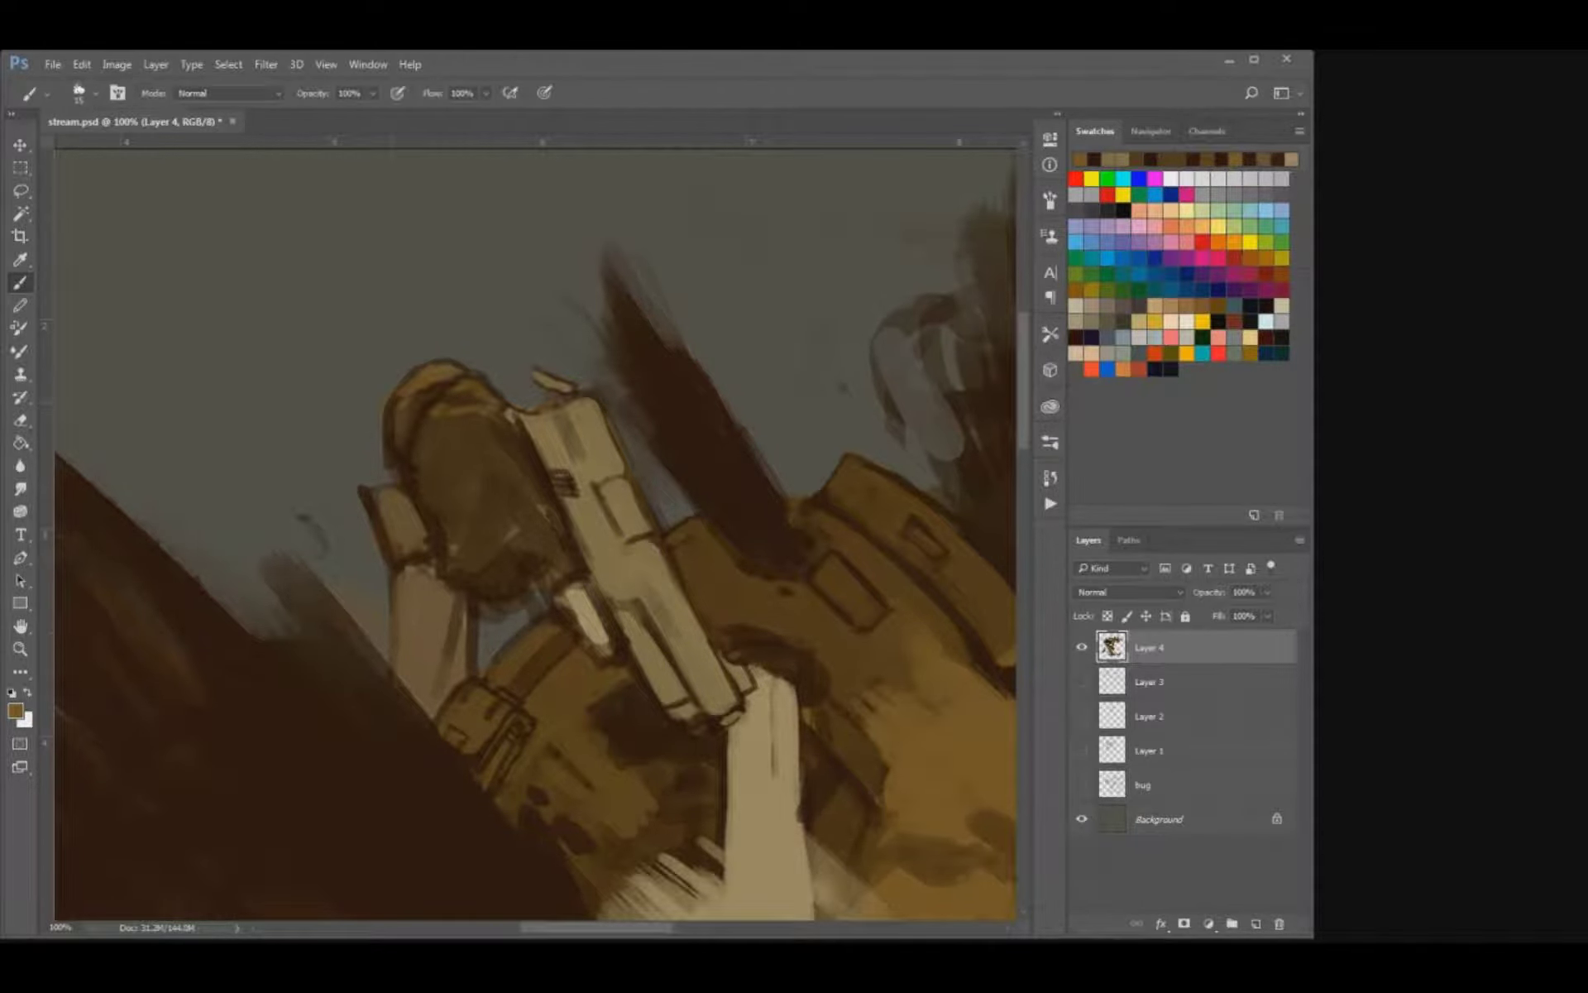
drag(436, 427, 466, 428)
mouse_move(491, 410)
mouse_down()
mouse_move(511, 427)
mouse_move(583, 406)
mouse_move(604, 424)
mouse_move(596, 405)
mouse_up()
Outline the raised block on the pistol's side in fine dark brown lines.
alt+click(539, 451)
key(bracketleft)
key(bracketleft)
drag(650, 504, 648, 527)
drag(634, 467, 633, 483)
mouse_move(644, 535)
mouse_down()
mouse_move(622, 539)
mouse_move(623, 479)
mouse_move(616, 523)
mouse_up()
key(])
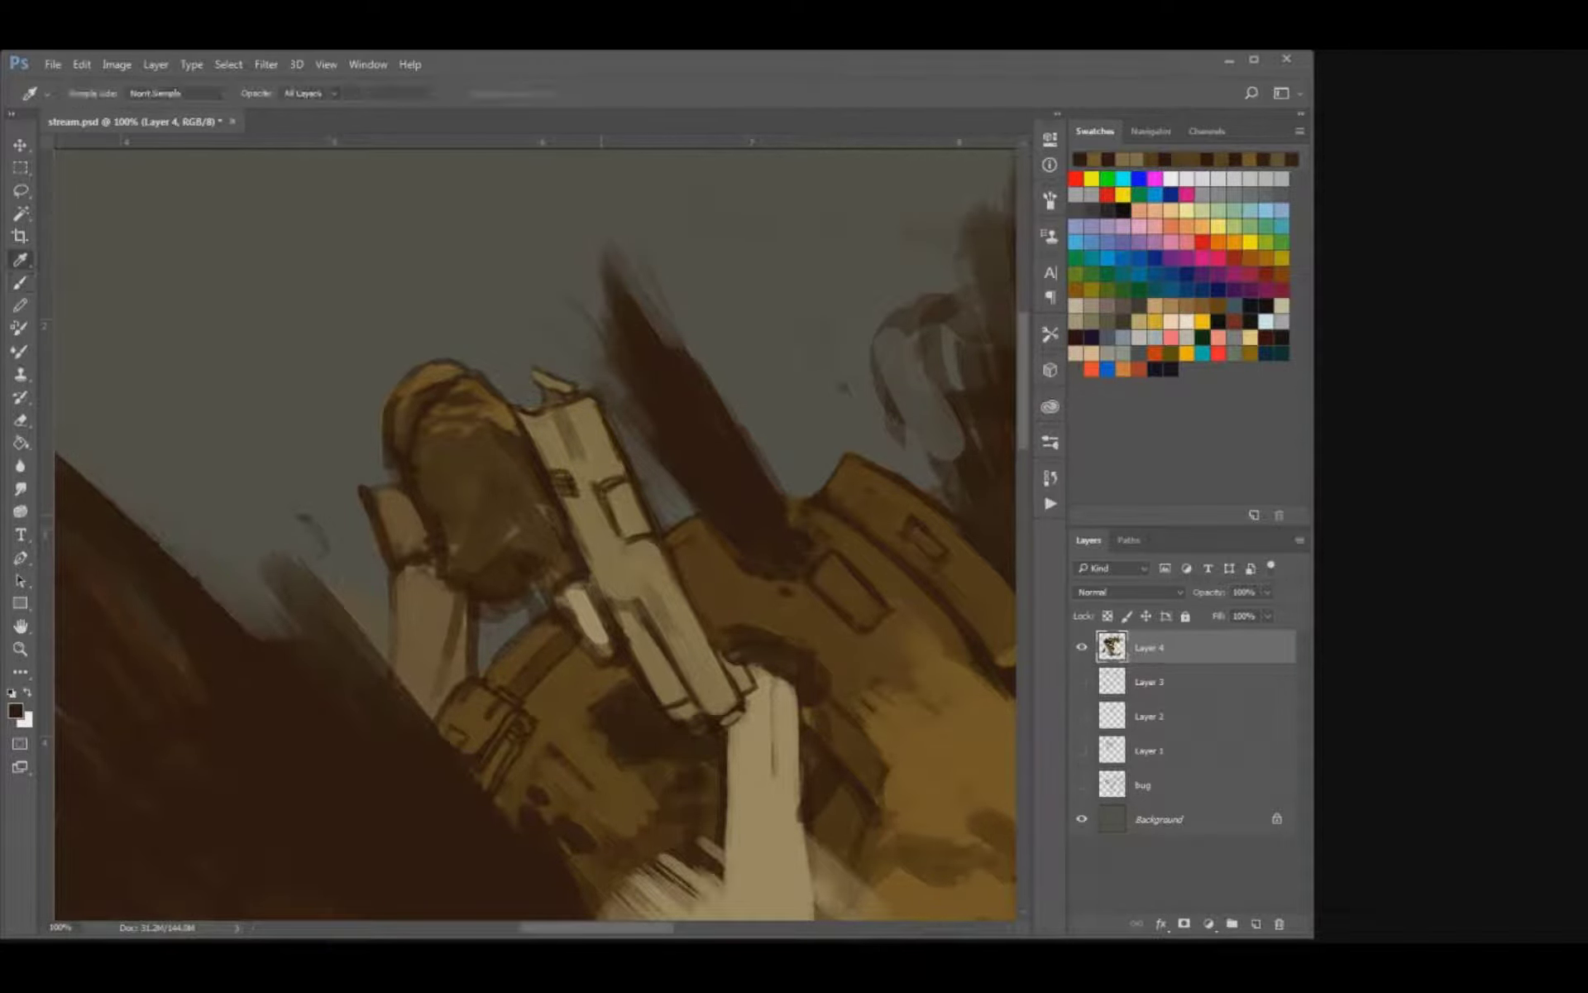
Smooth the pistol's middle and raised block with sampled tan.
alt+click(599, 508)
mouse_move(599, 529)
mouse_down()
mouse_move(606, 490)
mouse_move(619, 536)
mouse_up()
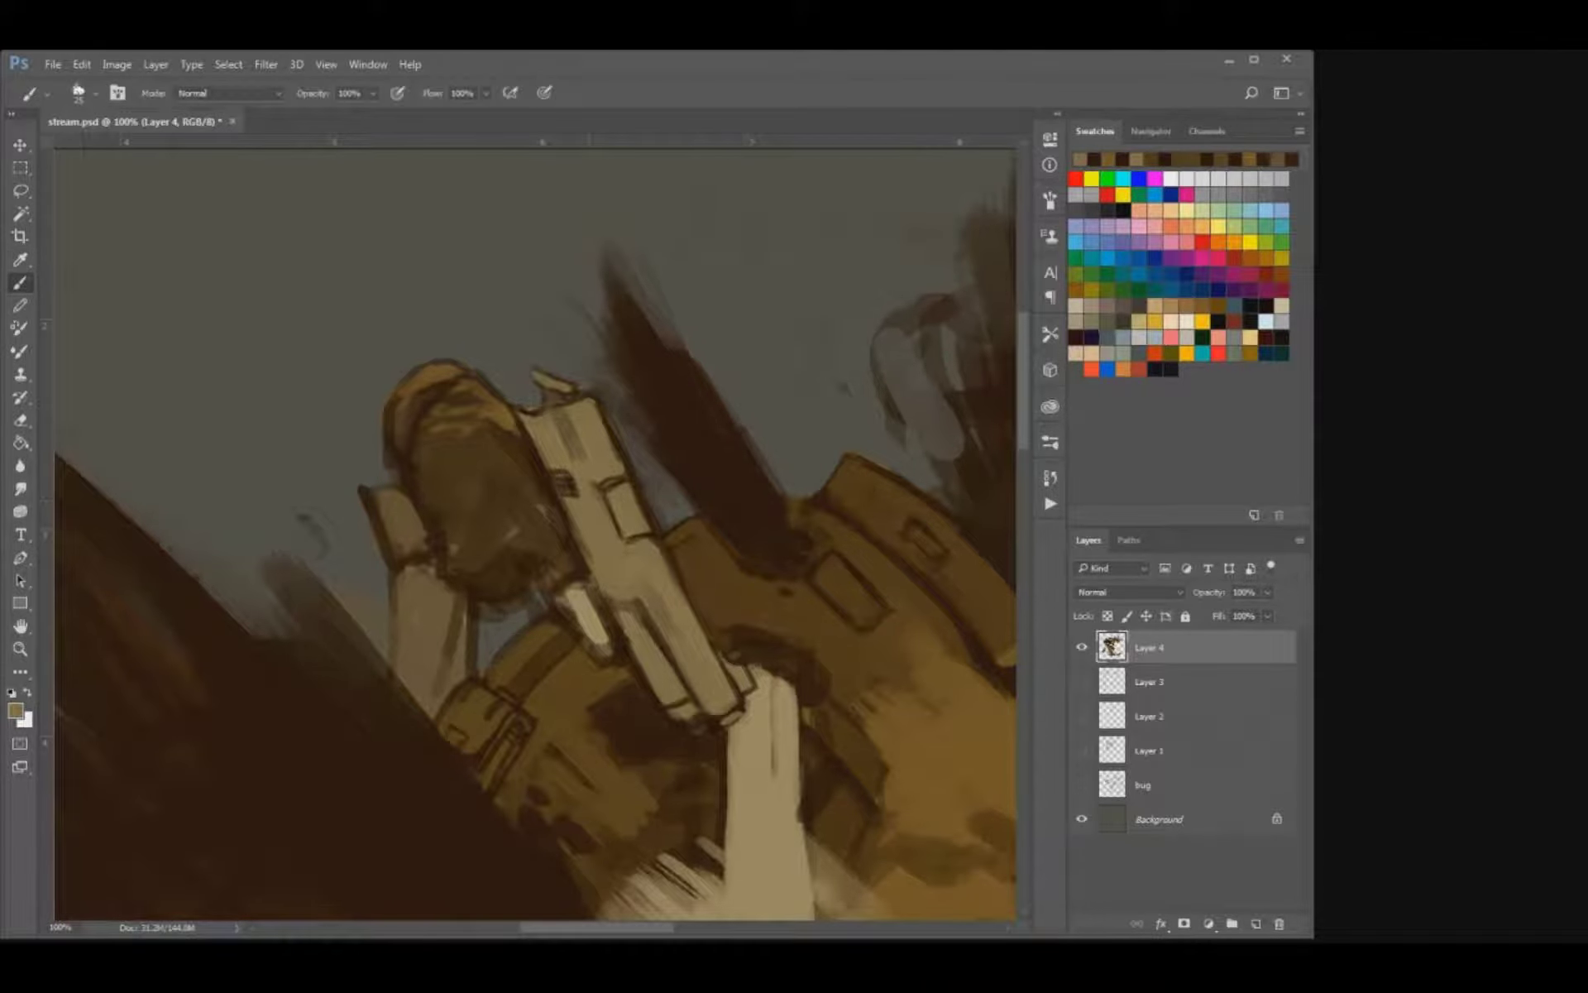
mouse_move(656, 605)
mouse_down()
mouse_move(658, 649)
mouse_move(629, 643)
mouse_move(621, 529)
mouse_up()
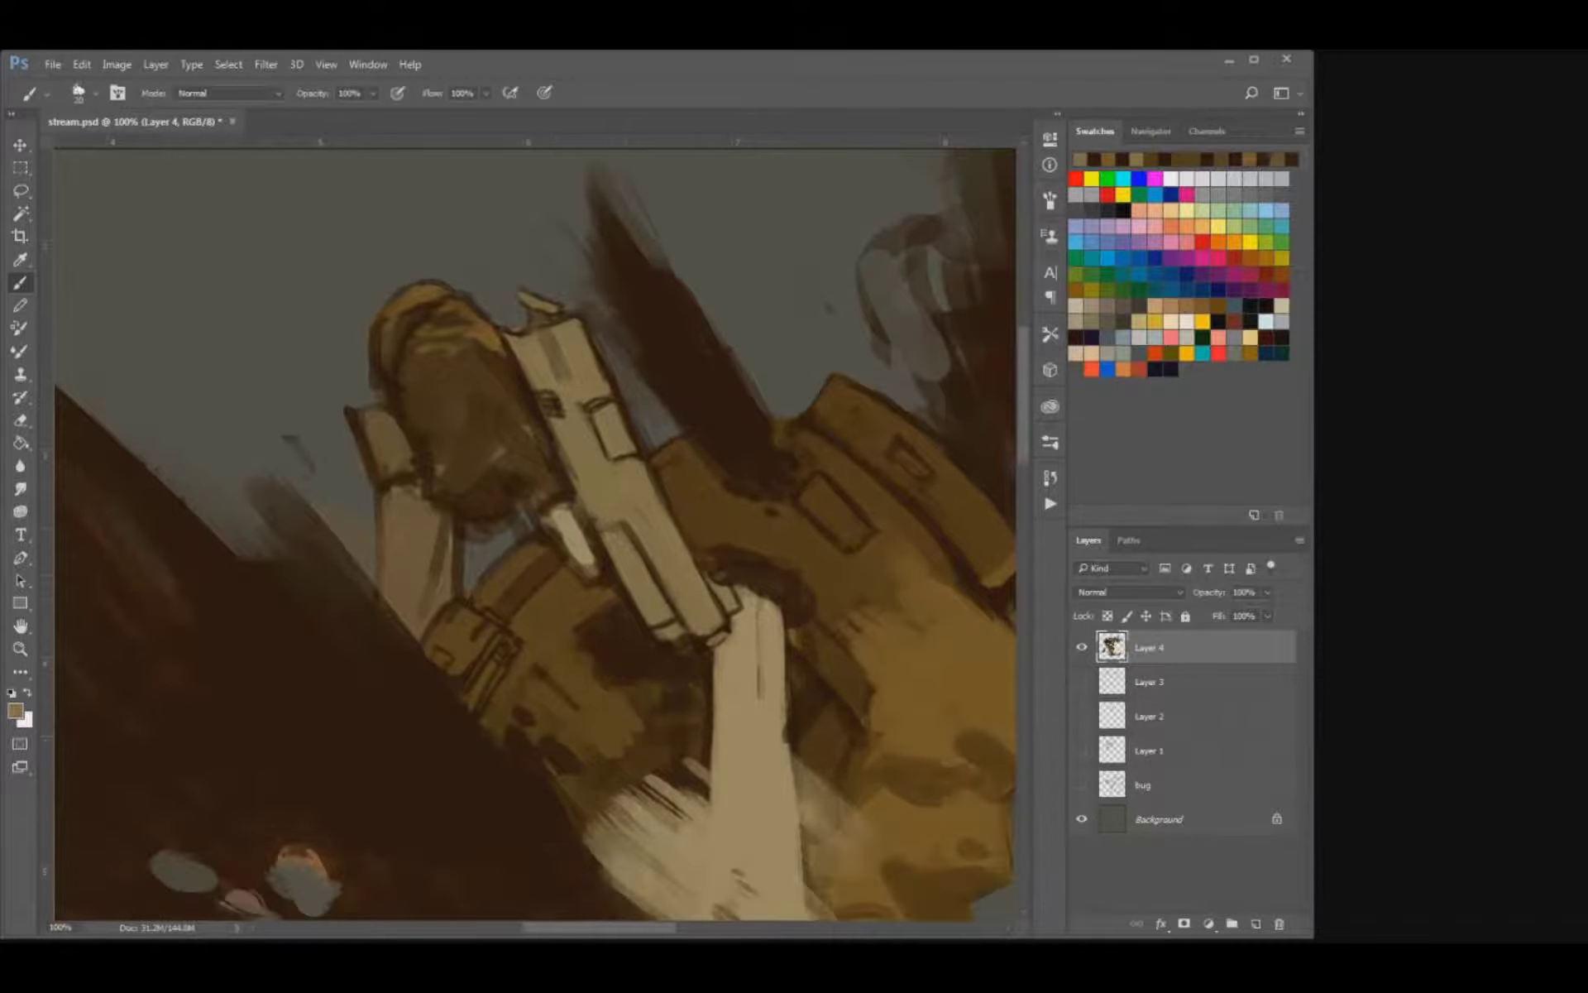
alt+click(621, 529)
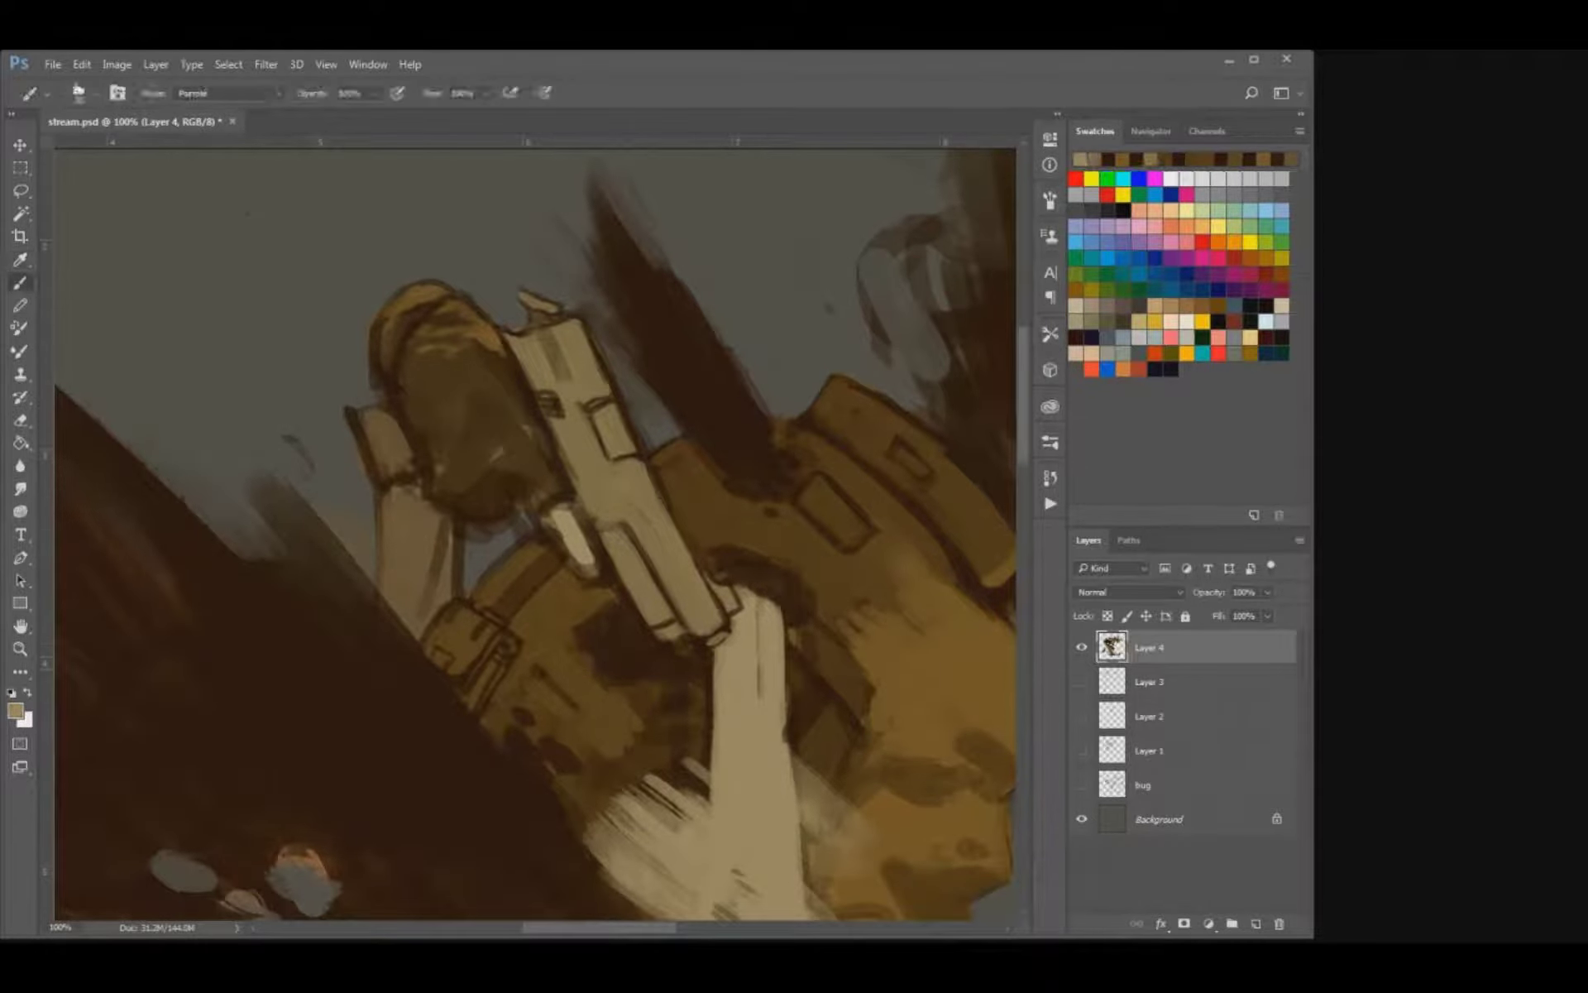
Paint four pale skeletal fingers below the pistol beside the forearm bone, and refine their edges with sampled dark brown.
mouse_move(627, 647)
mouse_down()
mouse_move(598, 685)
mouse_move(641, 710)
mouse_move(676, 684)
mouse_move(678, 701)
mouse_move(704, 693)
mouse_up()
key([)
key(])
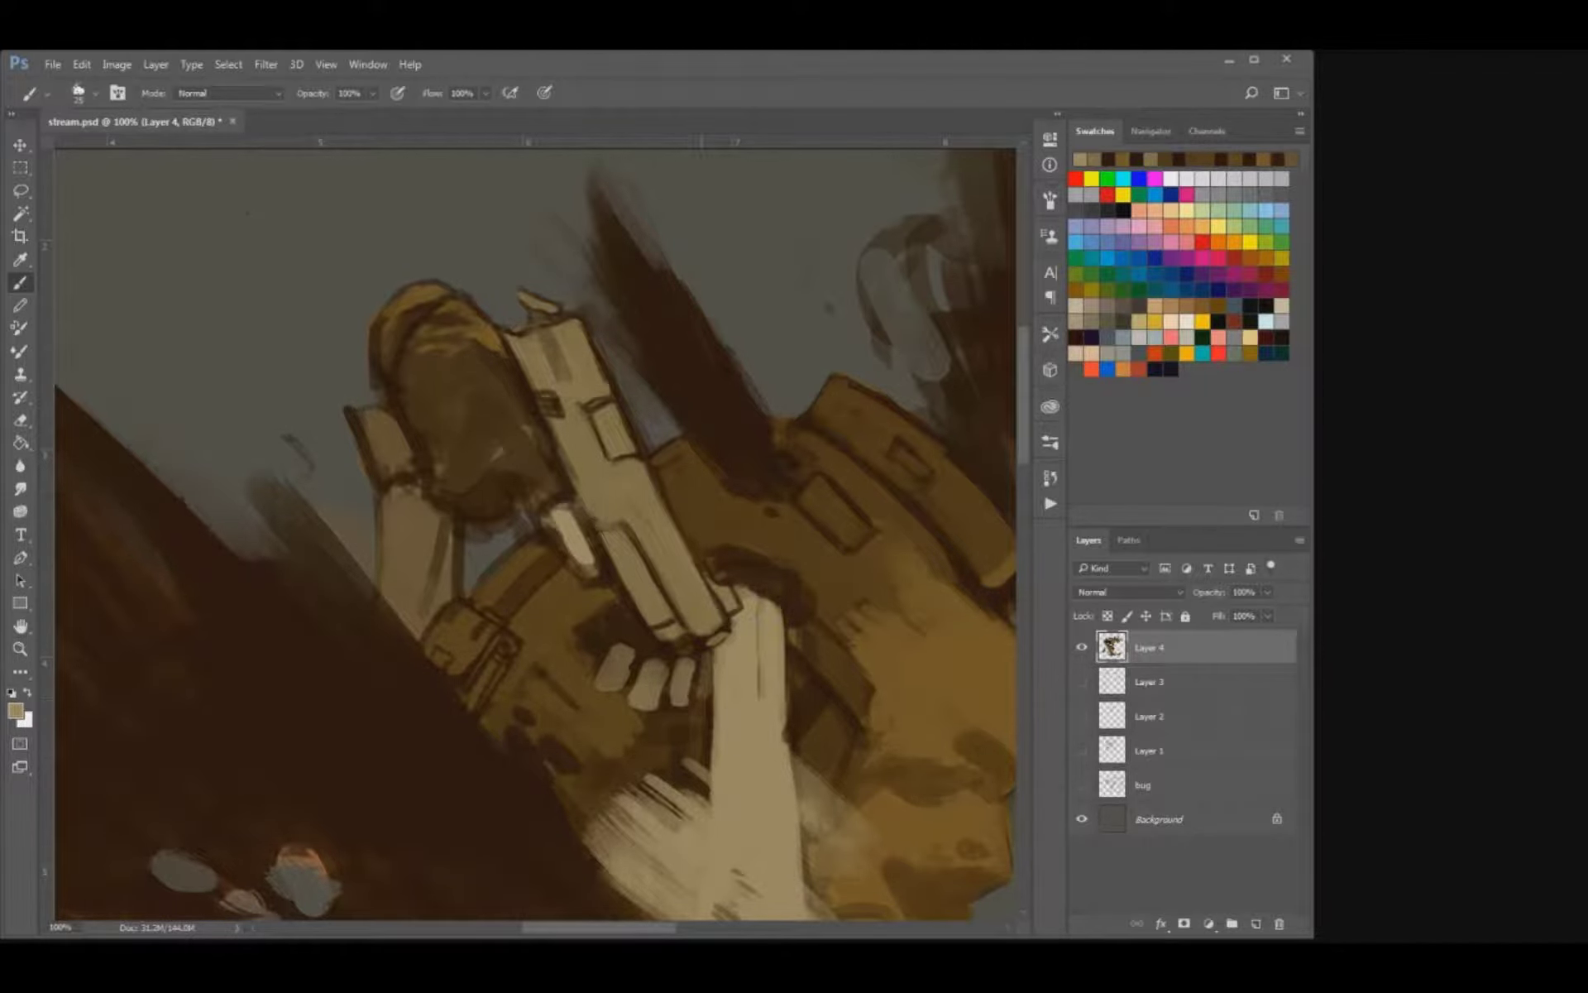
mouse_move(589, 652)
mouse_down()
mouse_move(585, 682)
mouse_move(622, 692)
mouse_move(597, 693)
mouse_move(652, 709)
mouse_up()
key(ctrl+z)
alt+click(605, 637)
key(bracketleft)
key(bracketleft)
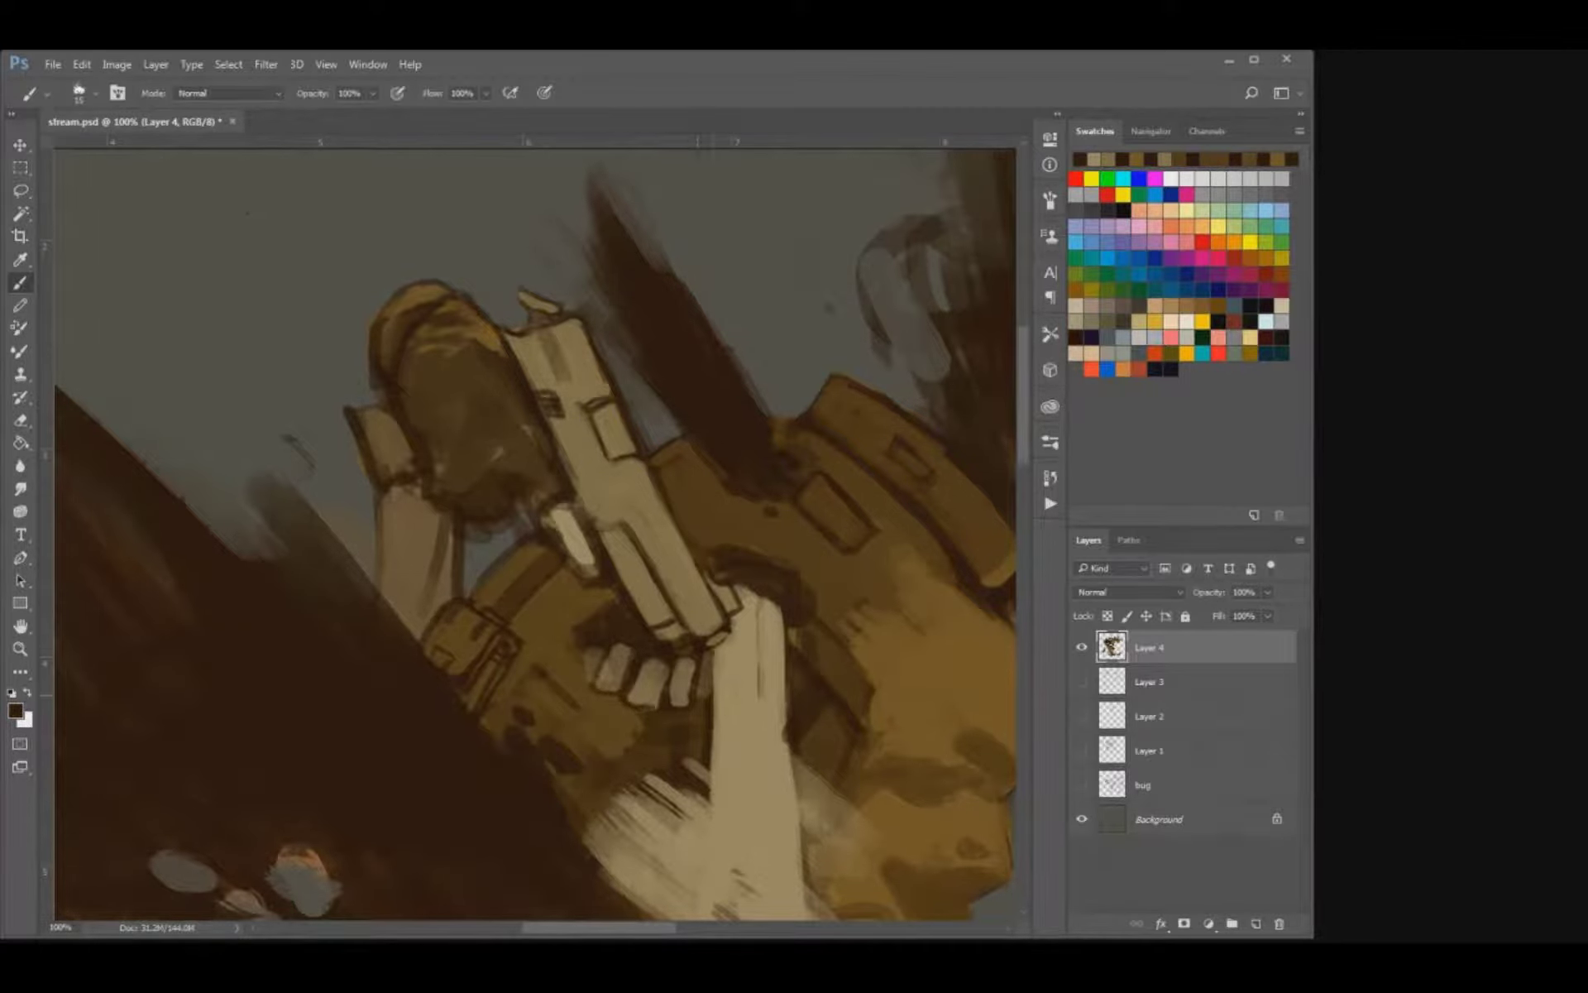
Touch up the coat area beside the skeletal forearm with sampled brown and save the file.
key(ctrl+s)
drag(938, 500, 735, 488)
alt+click(611, 501)
key(bracketright)
key(bracketright)
drag(606, 576, 598, 627)
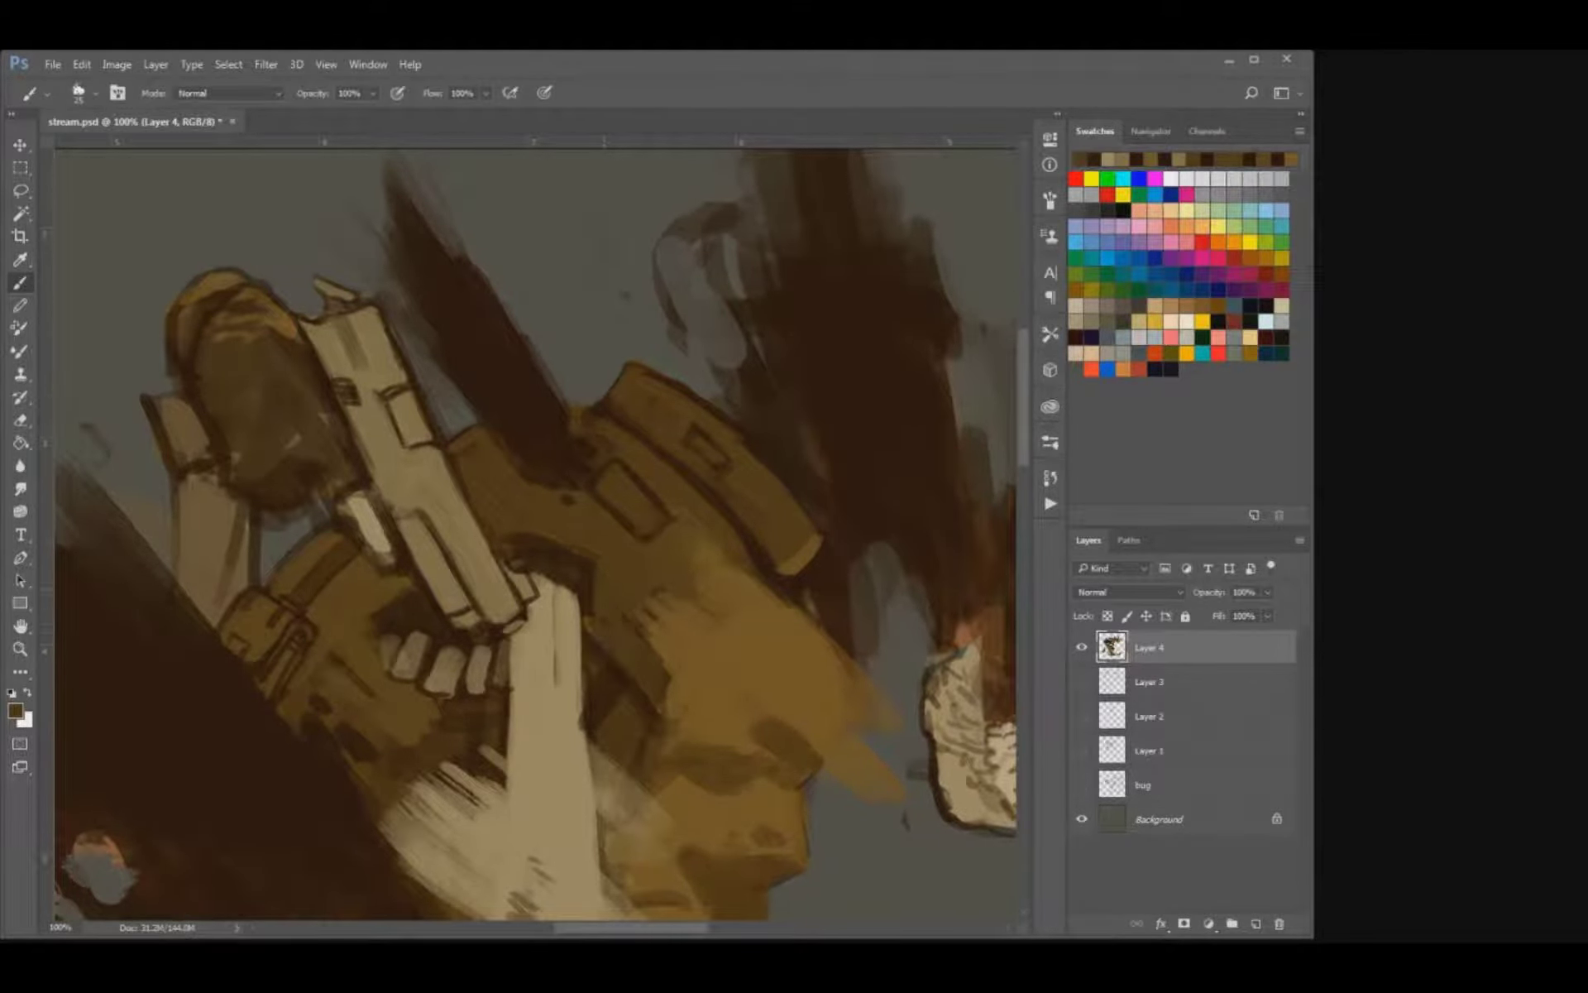
key(ctrl+s)
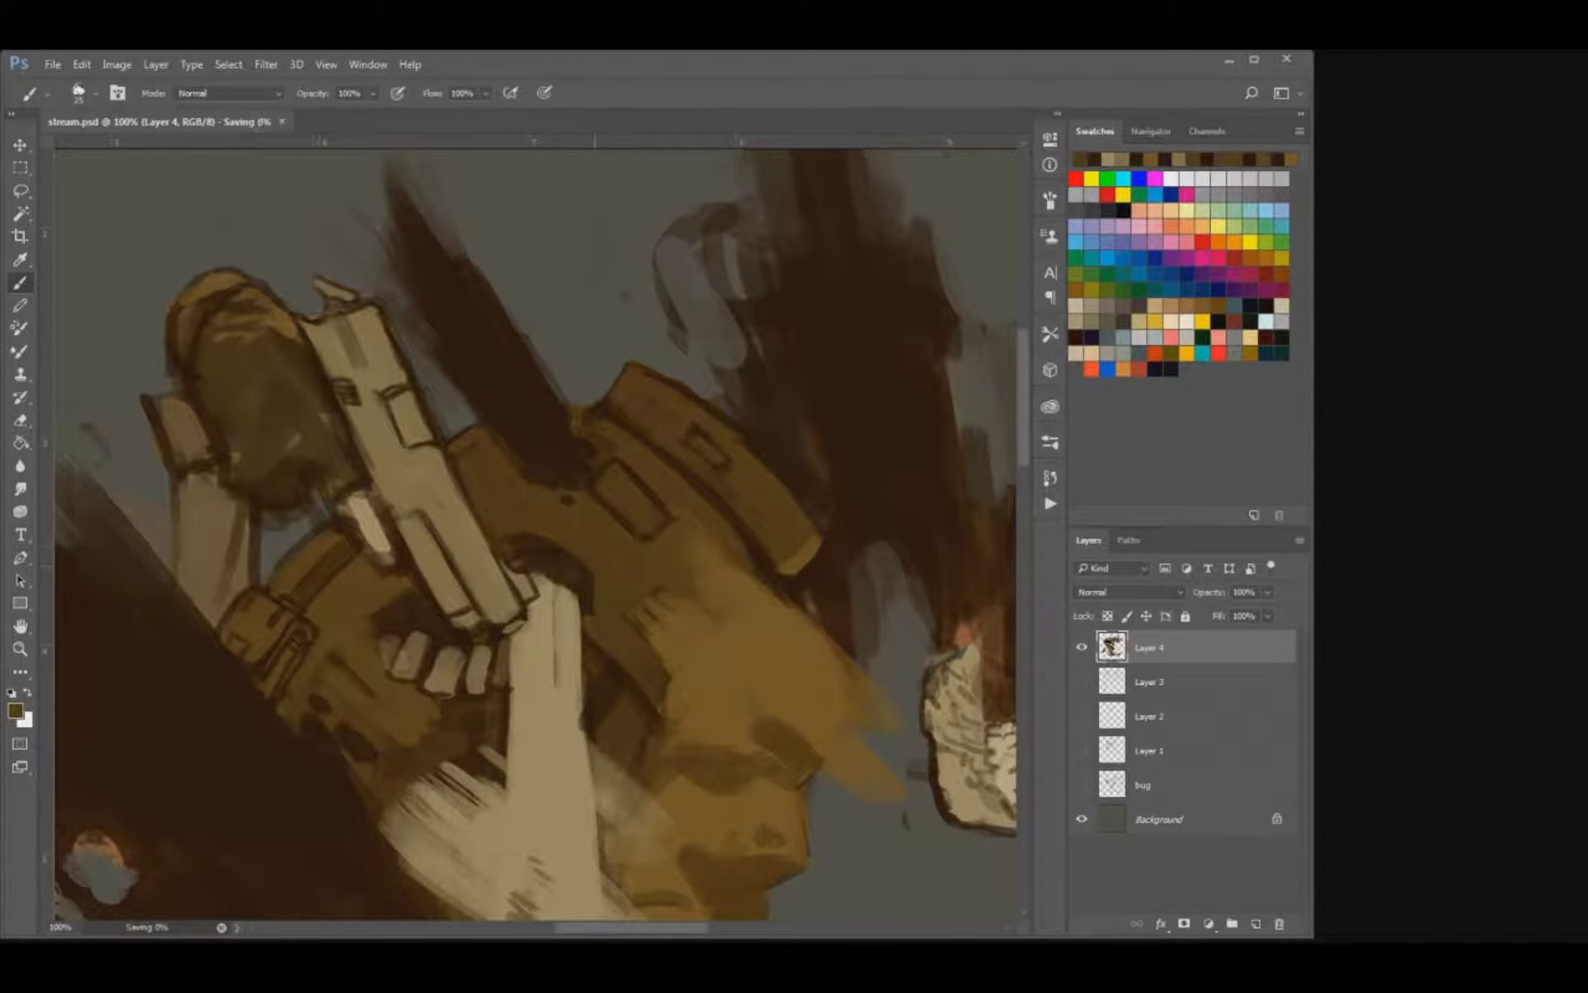
Smooth and shade the rounded brown shape beside the pistol with sampled browns, and save the file.
drag(502, 410, 664, 552)
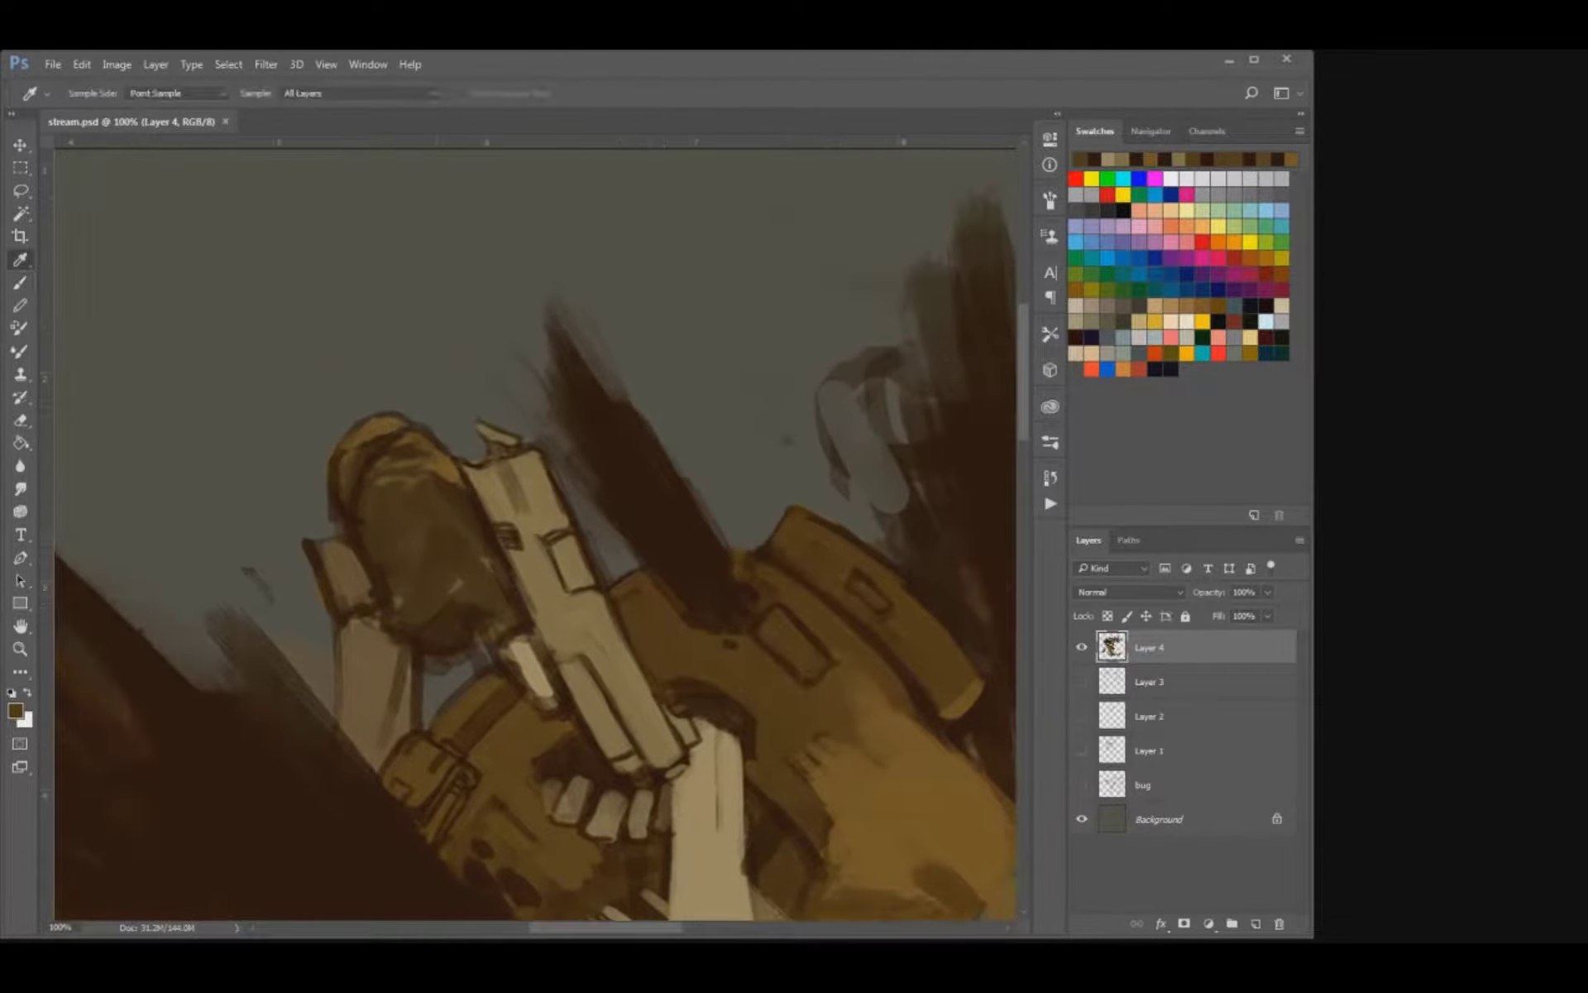
alt+click(384, 539)
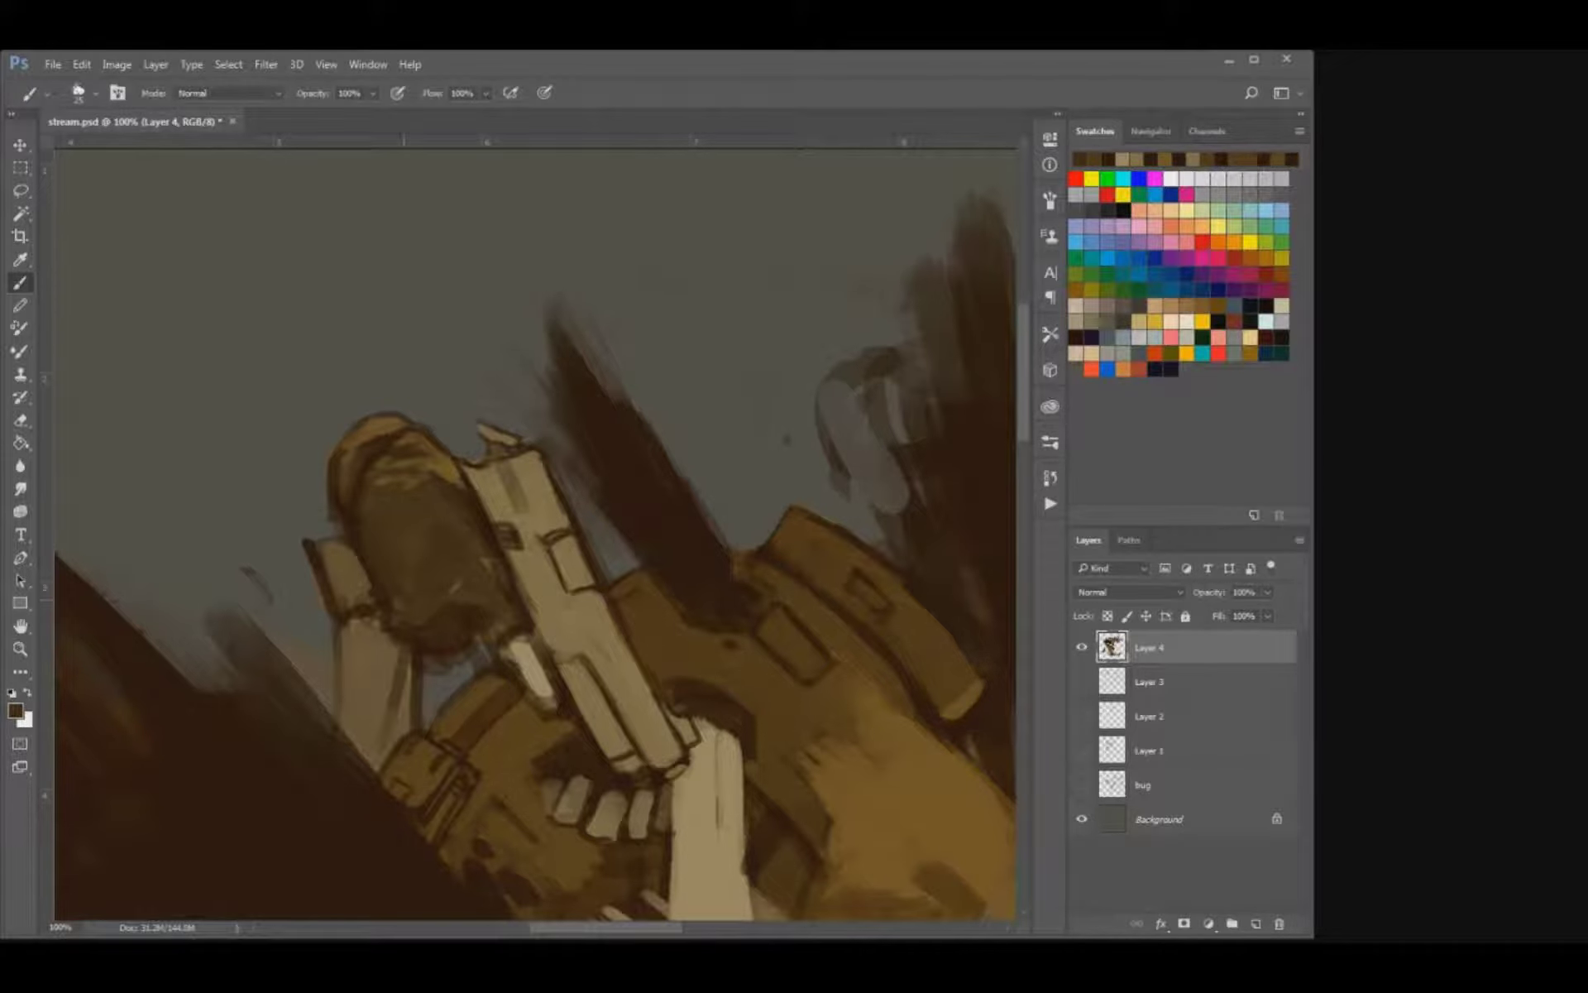
drag(482, 558, 489, 570)
alt+click(449, 496)
mouse_move(463, 561)
mouse_down()
mouse_move(482, 569)
mouse_move(404, 623)
mouse_up()
key(bracketleft)
key(ctrl+s)
key(alt)
alt+click(406, 554)
drag(393, 551, 418, 541)
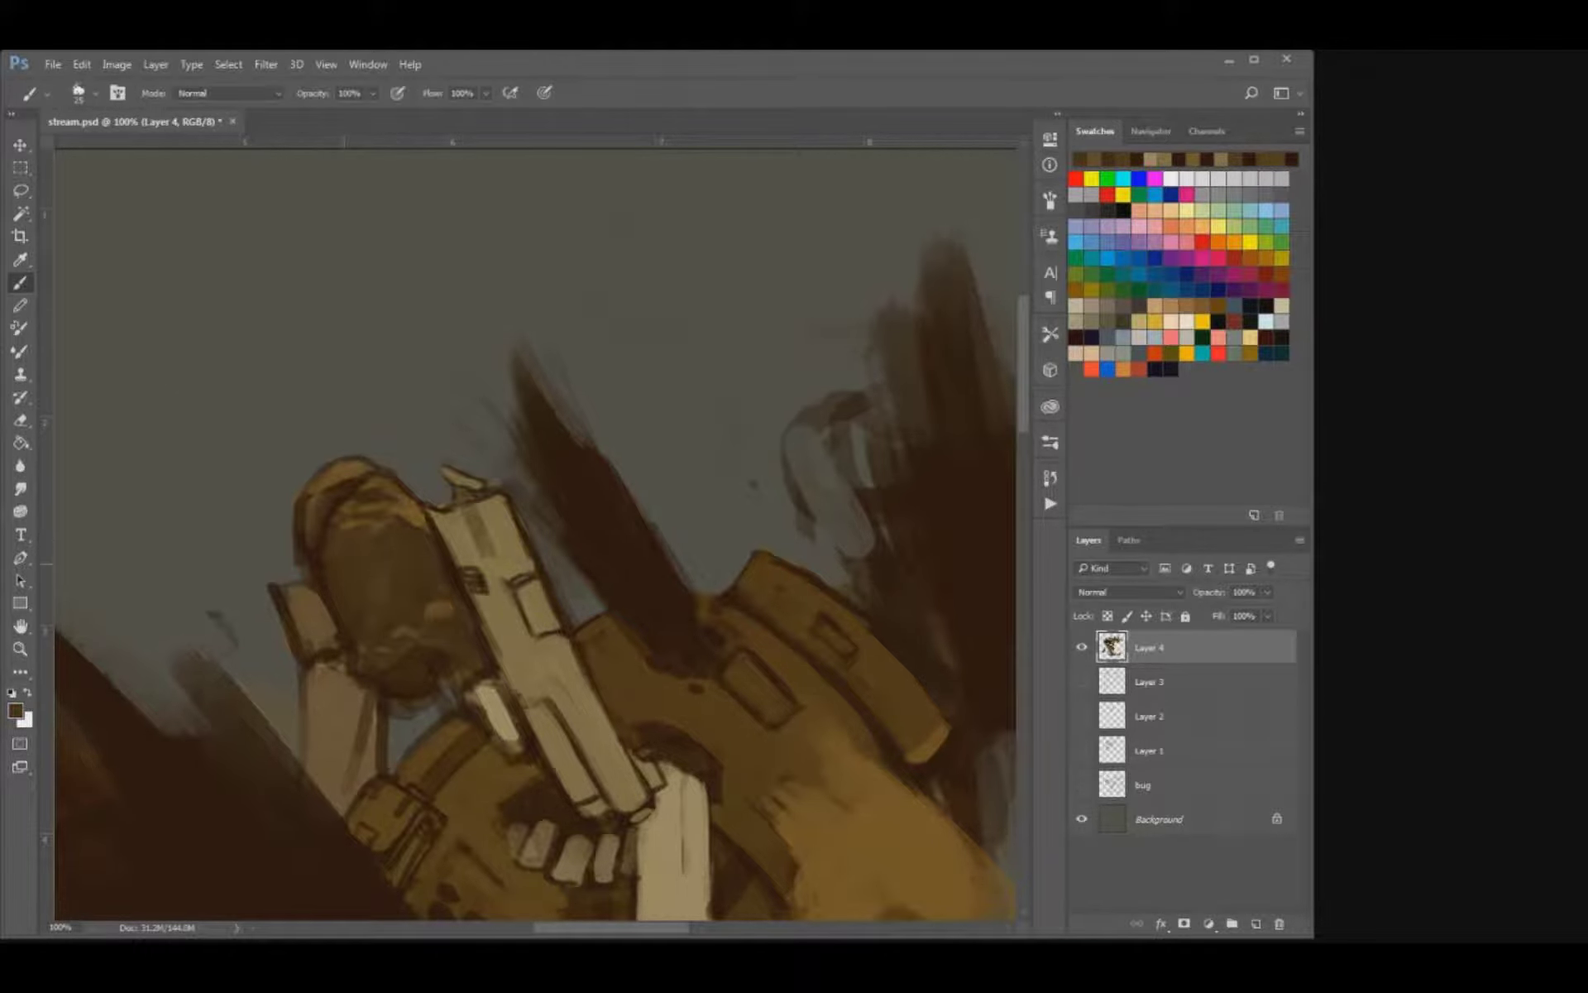
key(ctrl+s)
Sharpen the outer edge of the small block beside the rounded shape with dark brown, erasing the excess outside it.
key(ctrl+minus)
key(ctrl+minus)
key(ctrl+minus)
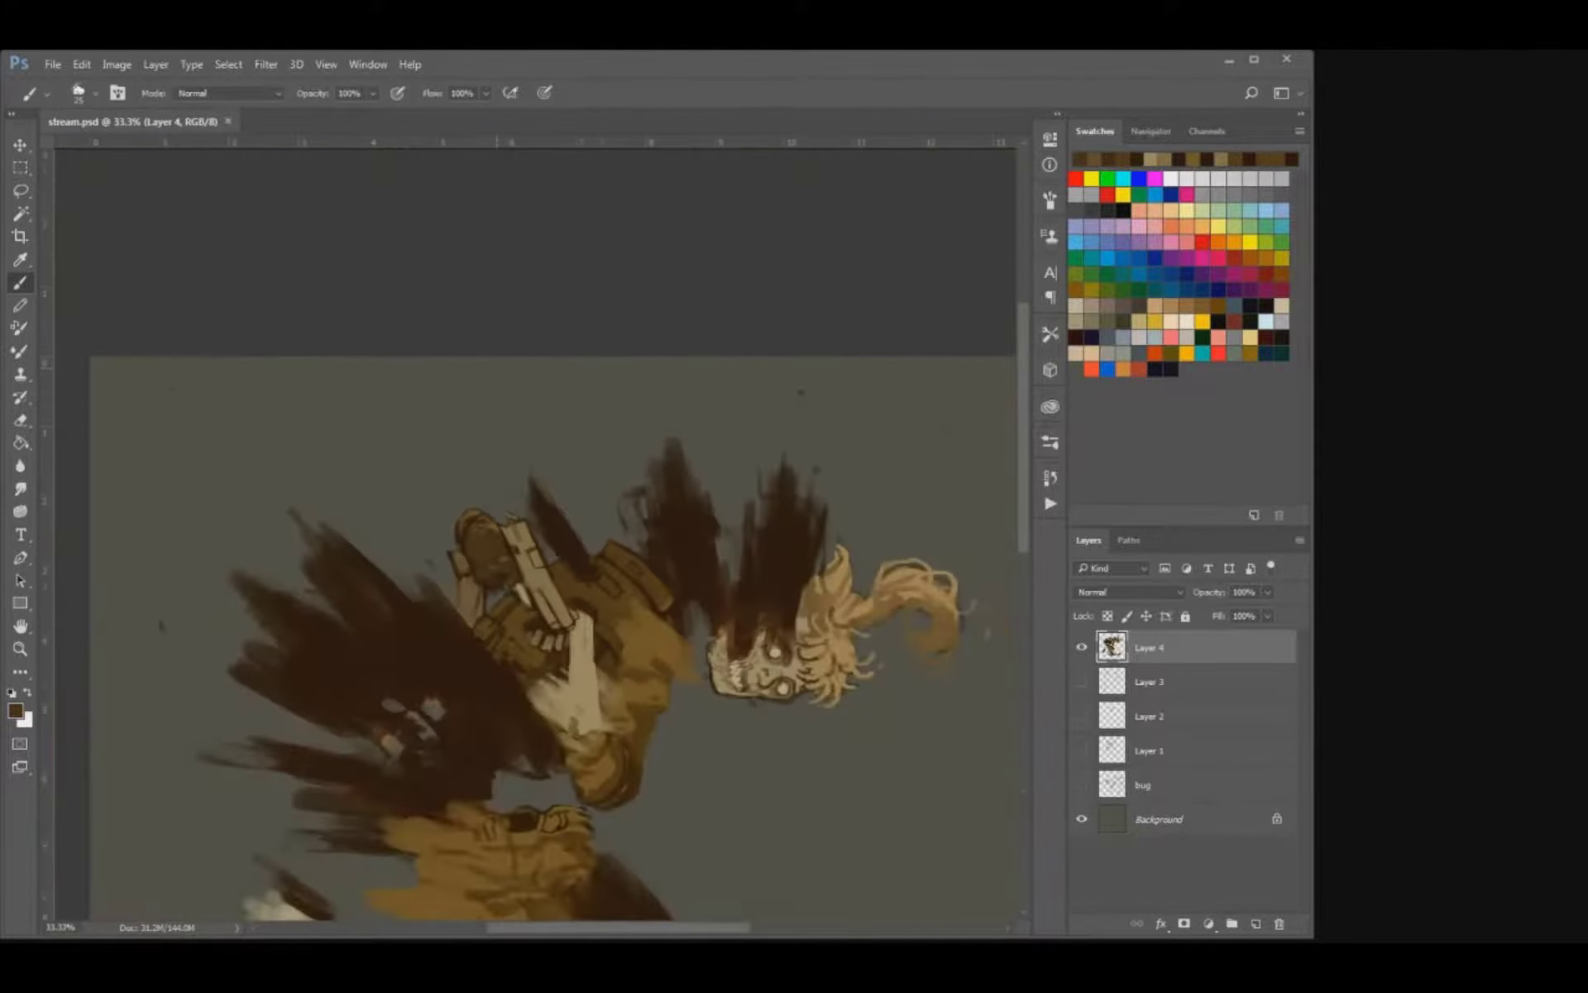
key(ctrl+plus)
key(ctrl+plus)
key(ctrl+plus)
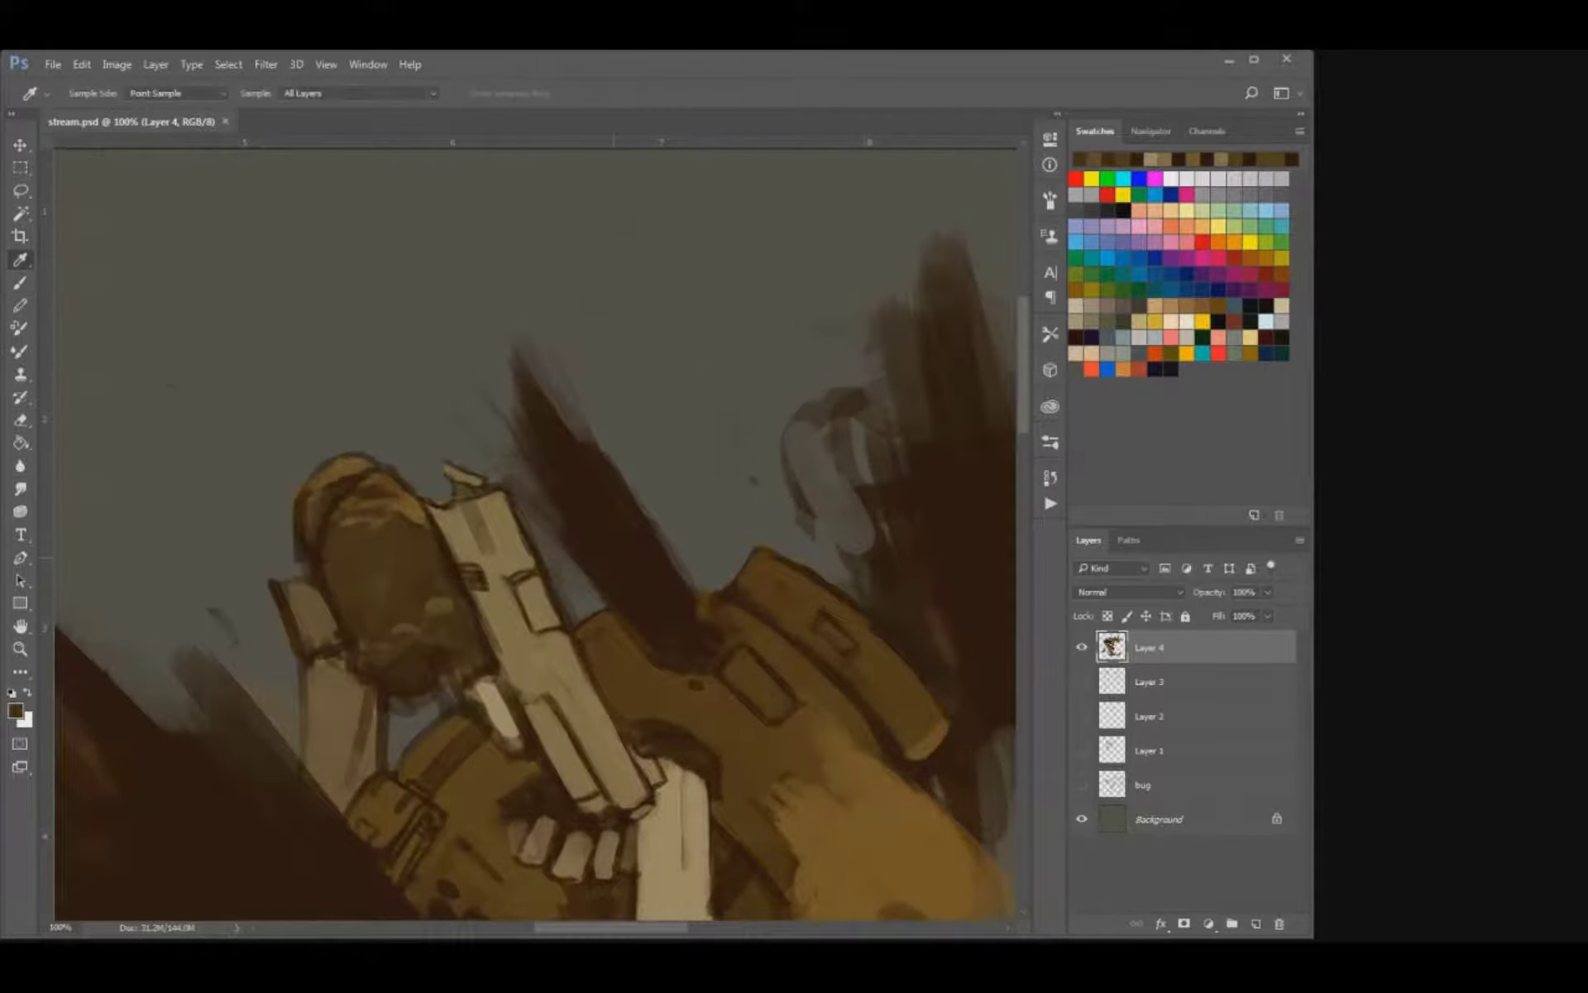
alt+click(291, 608)
key(bracketleft)
key(bracketleft)
drag(284, 586, 296, 584)
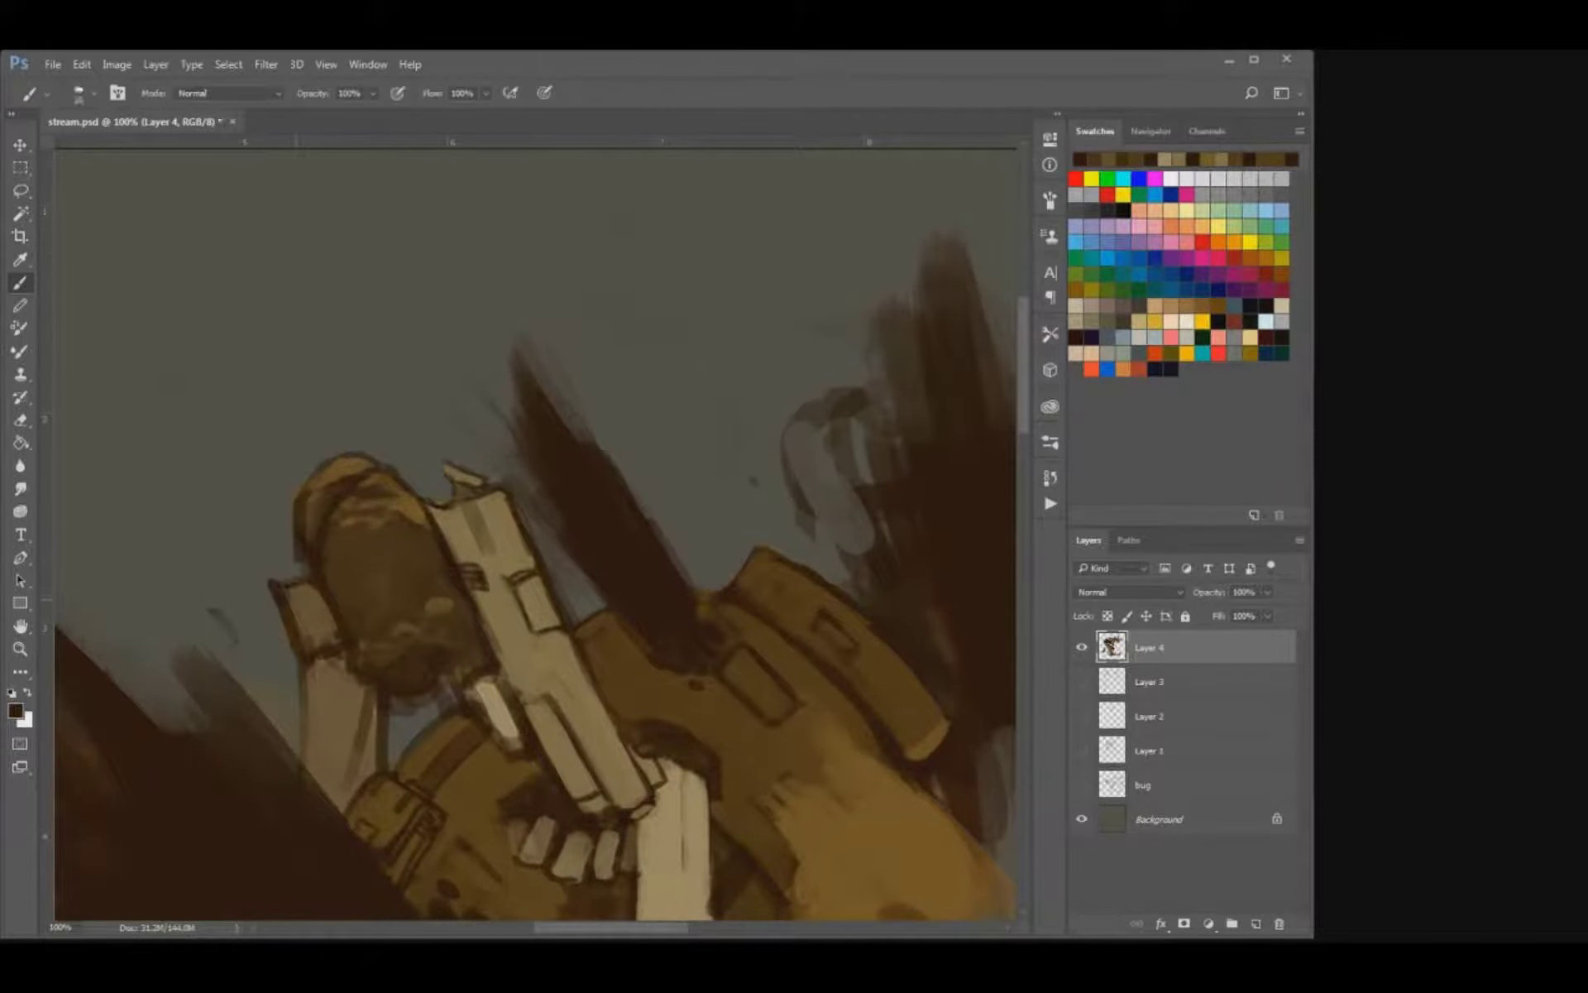
key(e)
drag(211, 612, 293, 651)
key(b)
alt+click(314, 611)
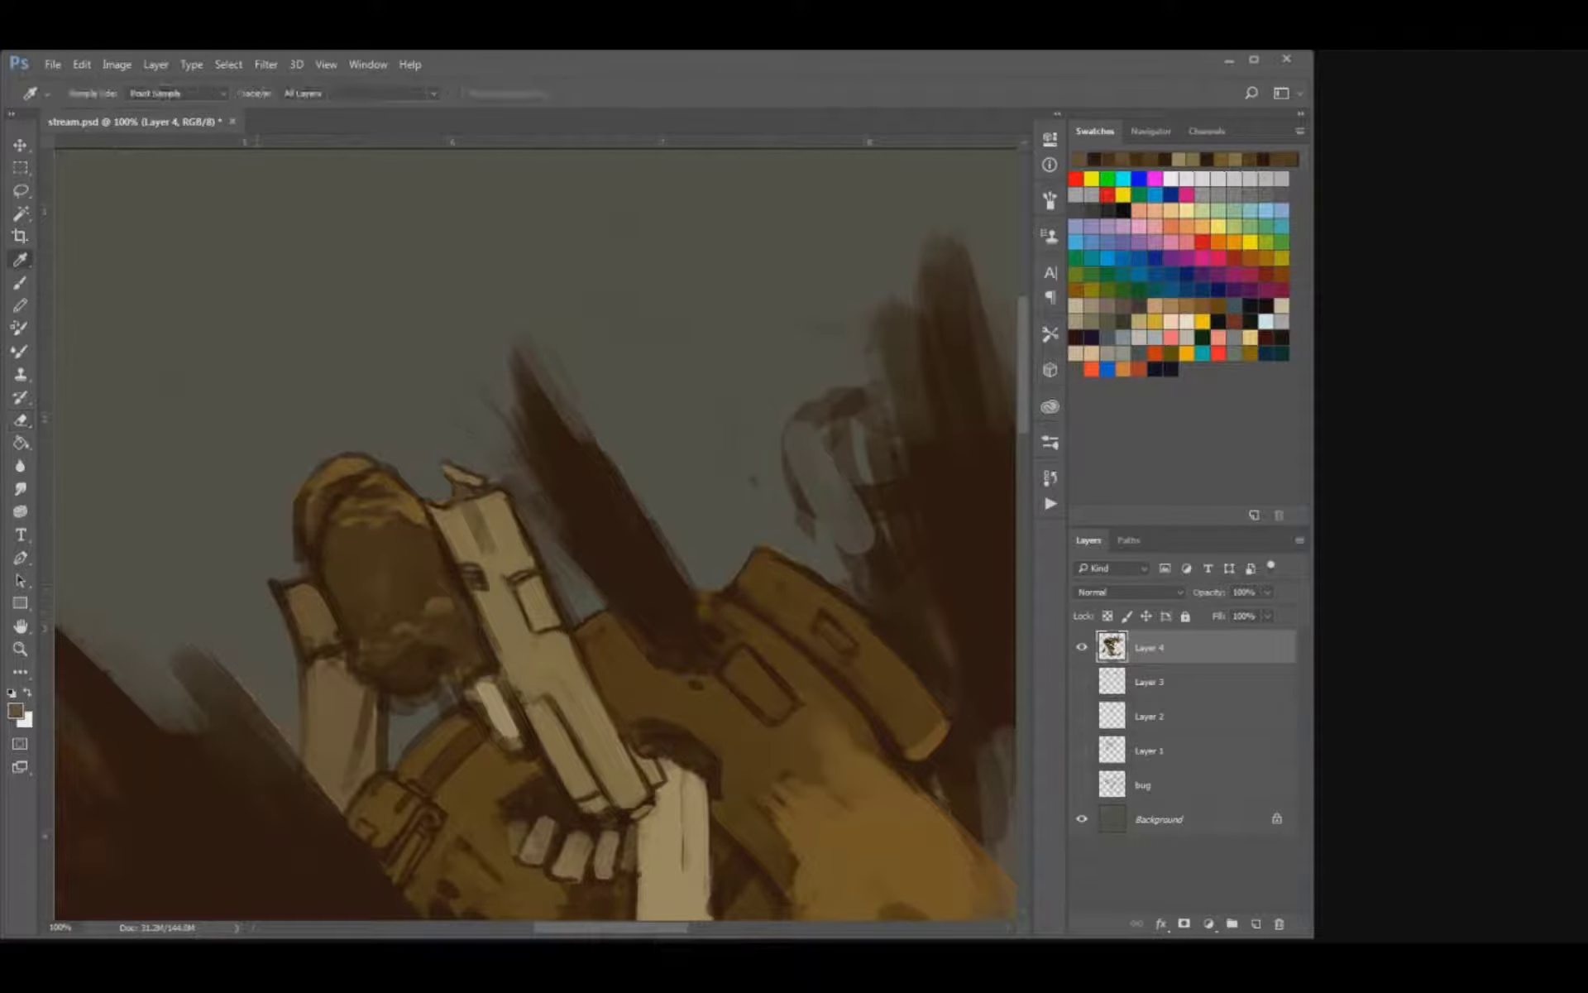
Paint an inset panel detail onto the small block above the rear arm bone with sampled browns.
key(bracketright)
mouse_move(317, 589)
mouse_down()
mouse_move(336, 630)
mouse_move(318, 640)
mouse_move(301, 611)
mouse_move(317, 648)
mouse_up()
key(bracketright)
alt+click(330, 616)
key(bracketright)
key(bracketleft)
key(ctrl+z)
drag(280, 573, 332, 629)
key(bracketright)
key(ctrl+z)
Shade the pistol's upper slide and raised side block with darker brown stripes.
key(bracketright)
key(bracketright)
mouse_move(488, 538)
mouse_down()
mouse_move(431, 531)
mouse_move(462, 620)
mouse_move(478, 594)
mouse_move(491, 618)
mouse_move(521, 604)
mouse_up()
key(bracketright)
key(bracketright)
key(bracketright)
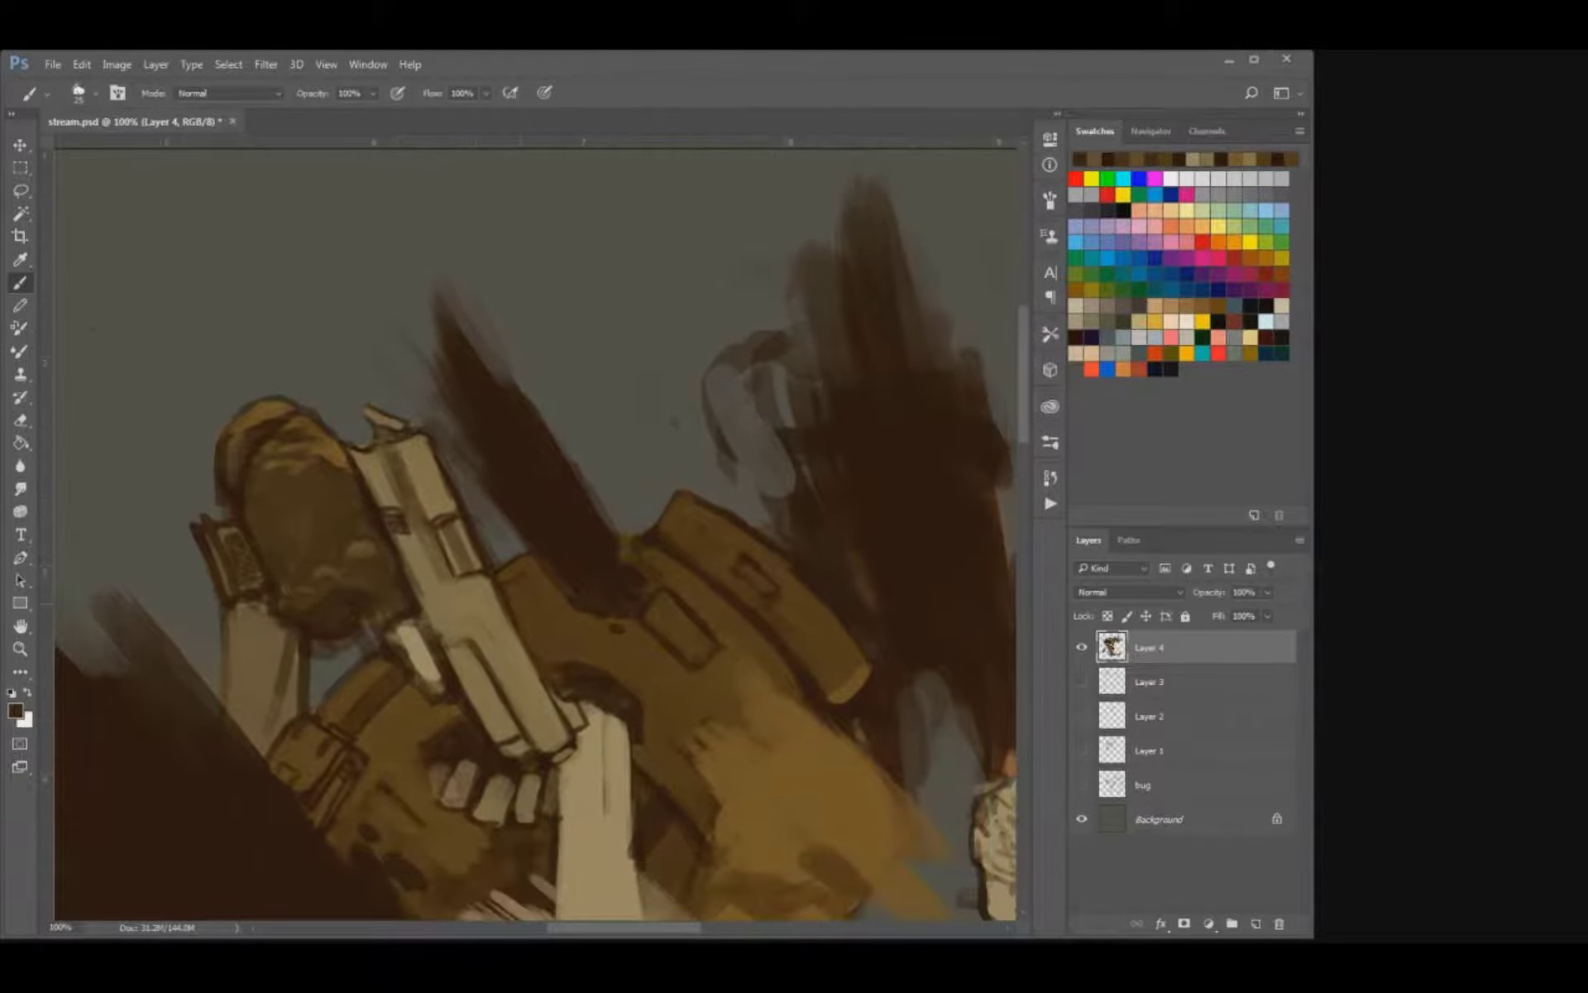
Smooth the pistol's lower section with sampled tan and redraw its long edge and end in dark brown.
drag(538, 674, 526, 599)
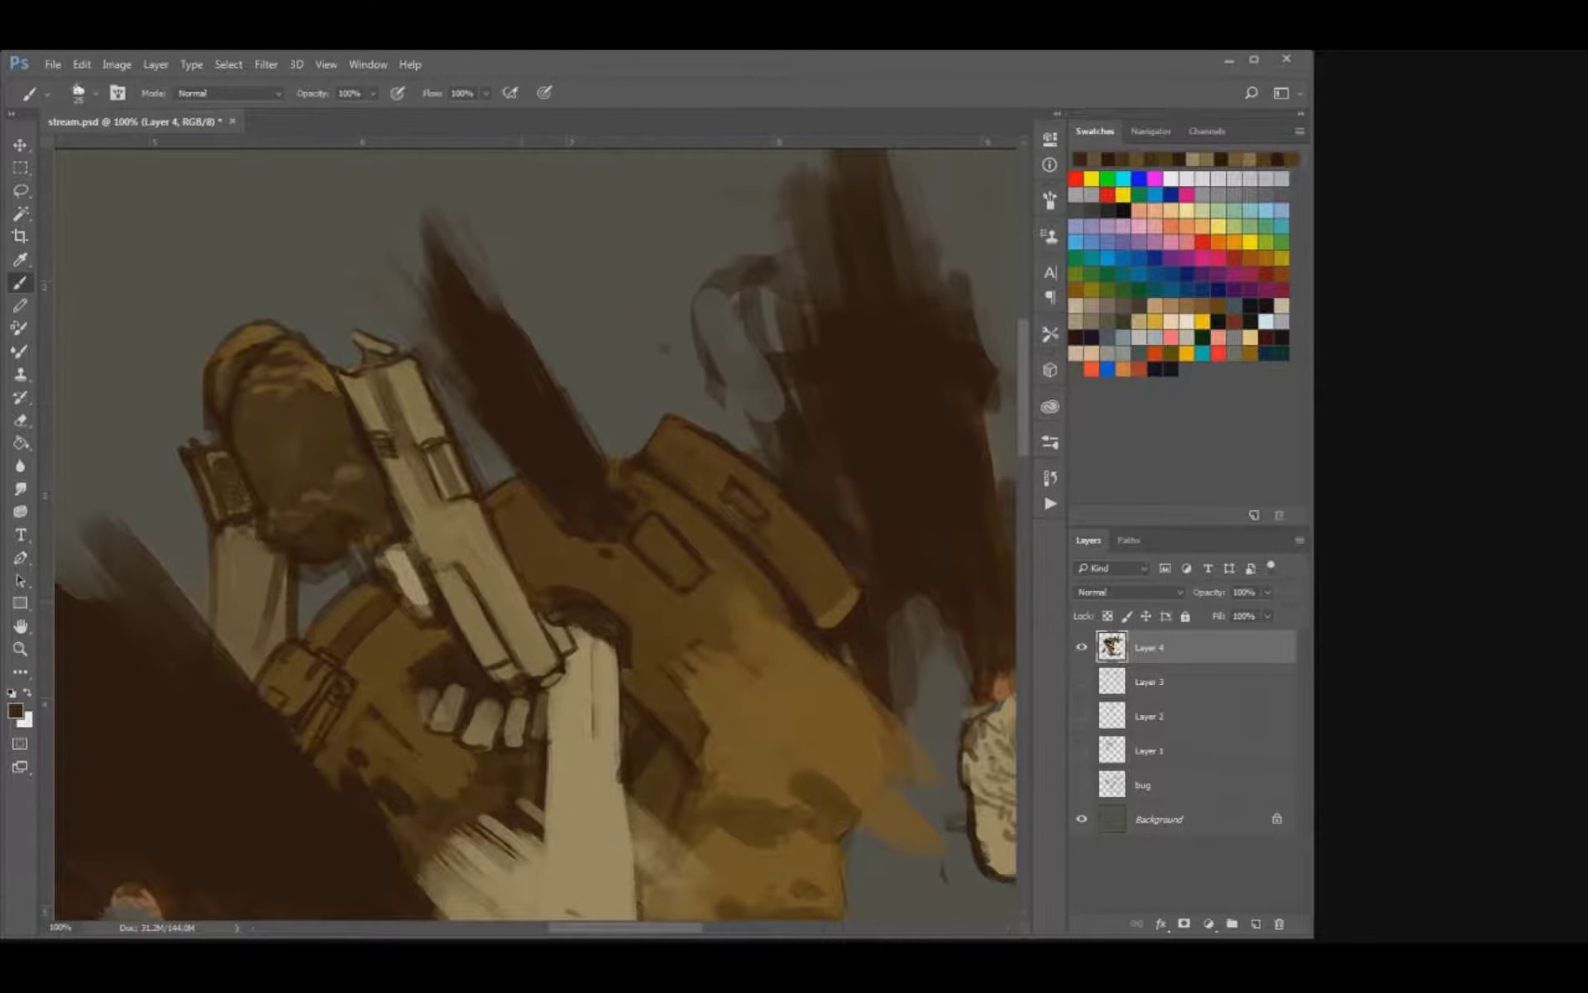
alt+click(528, 620)
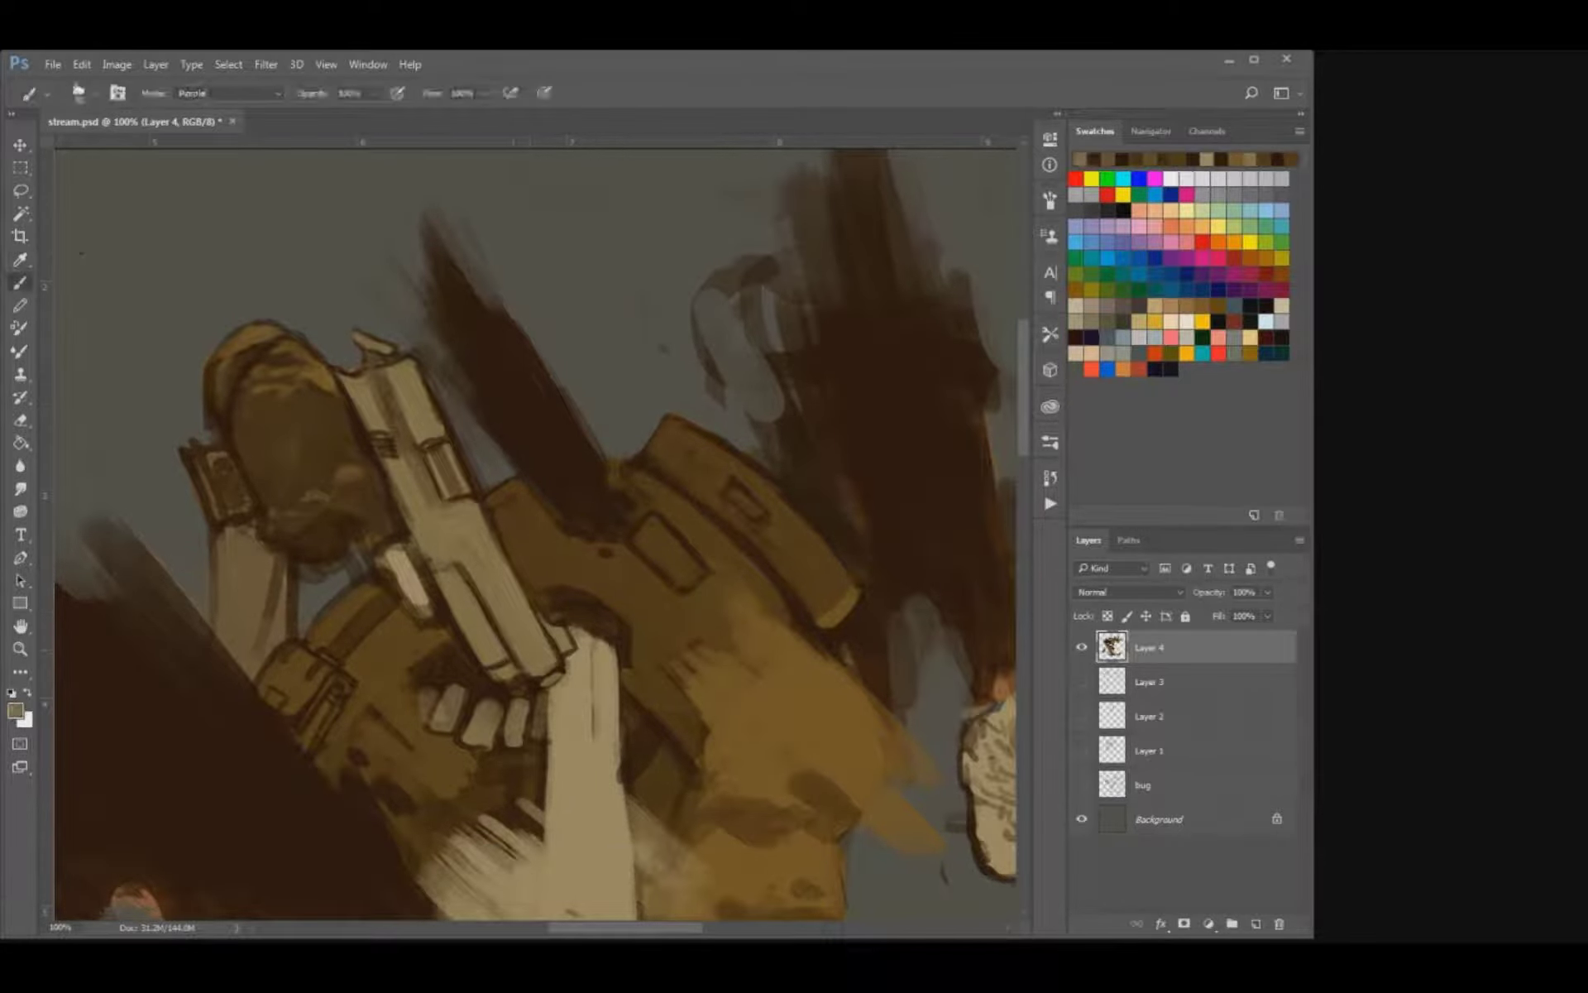
drag(515, 652, 532, 678)
drag(489, 524, 554, 659)
alt+click(534, 583)
key(bracketleft)
alt+click(567, 511)
key(bracketleft)
key(ctrl+alt+z)
key(ctrl+alt+z)
drag(510, 564, 556, 661)
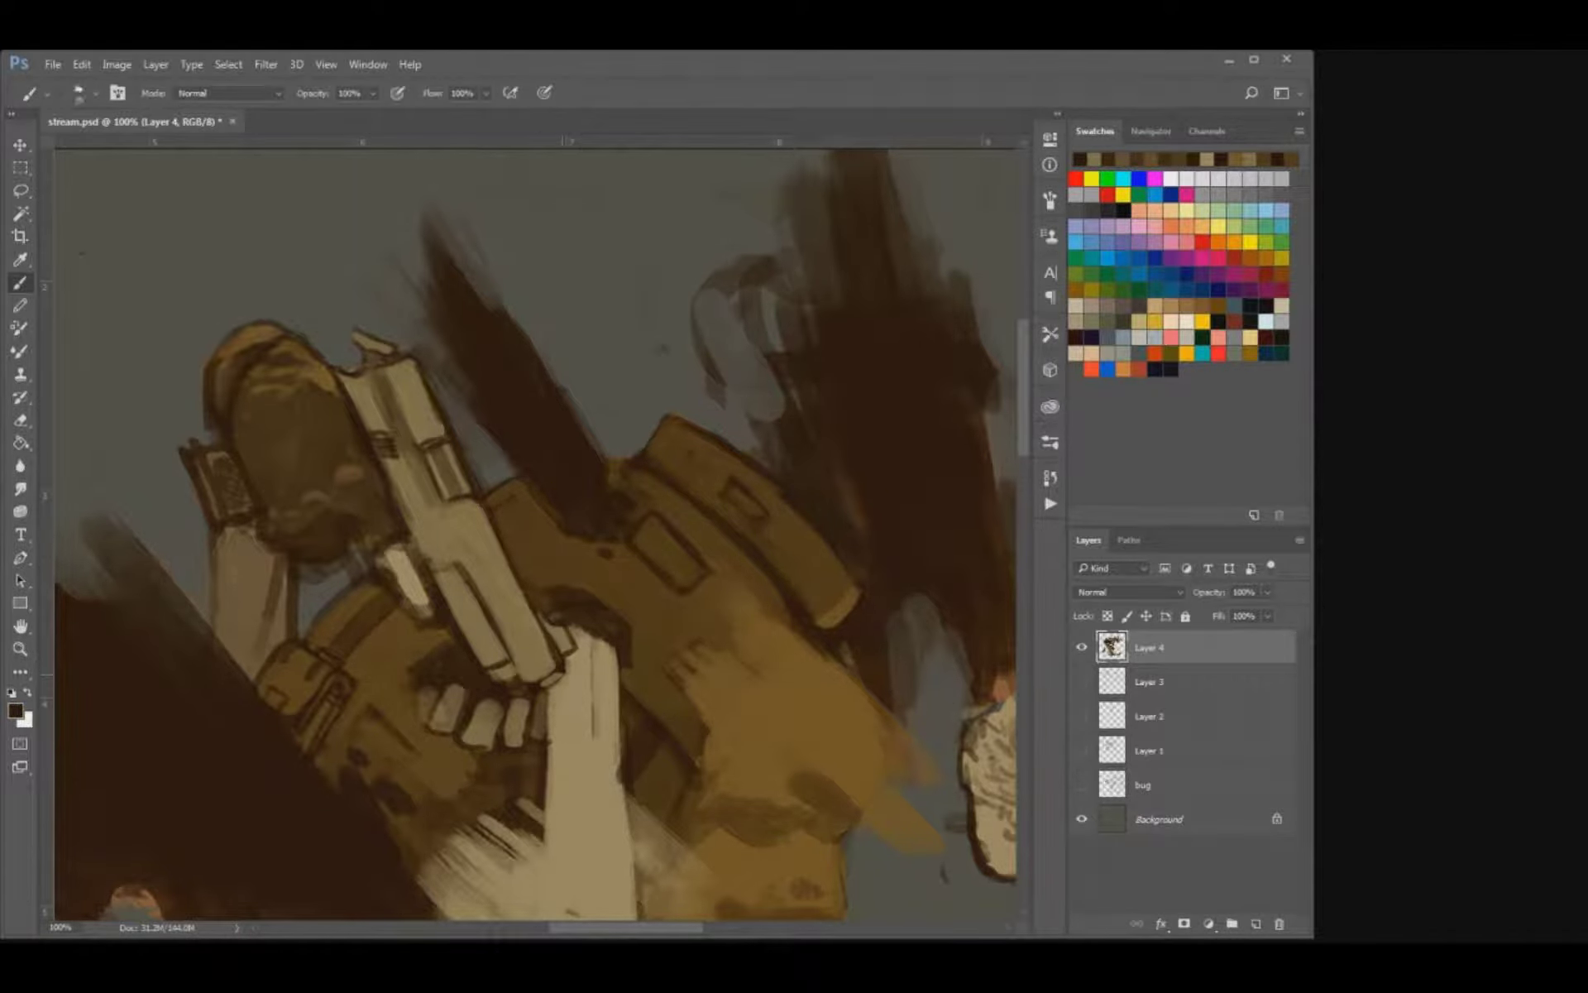
drag(512, 664, 522, 680)
Refine the pale thumb bone and adjoining pistol edge with sampled dark and tan colours, and save the file.
key(bracketright)
mouse_move(431, 575)
mouse_down()
mouse_move(454, 566)
mouse_move(415, 608)
mouse_move(448, 637)
mouse_move(405, 620)
mouse_up()
alt+click(423, 593)
key(ctrl+s)
alt+click(411, 627)
key(bracketright)
mouse_move(422, 683)
mouse_down()
mouse_move(408, 654)
mouse_move(413, 685)
mouse_up()
alt+click(426, 559)
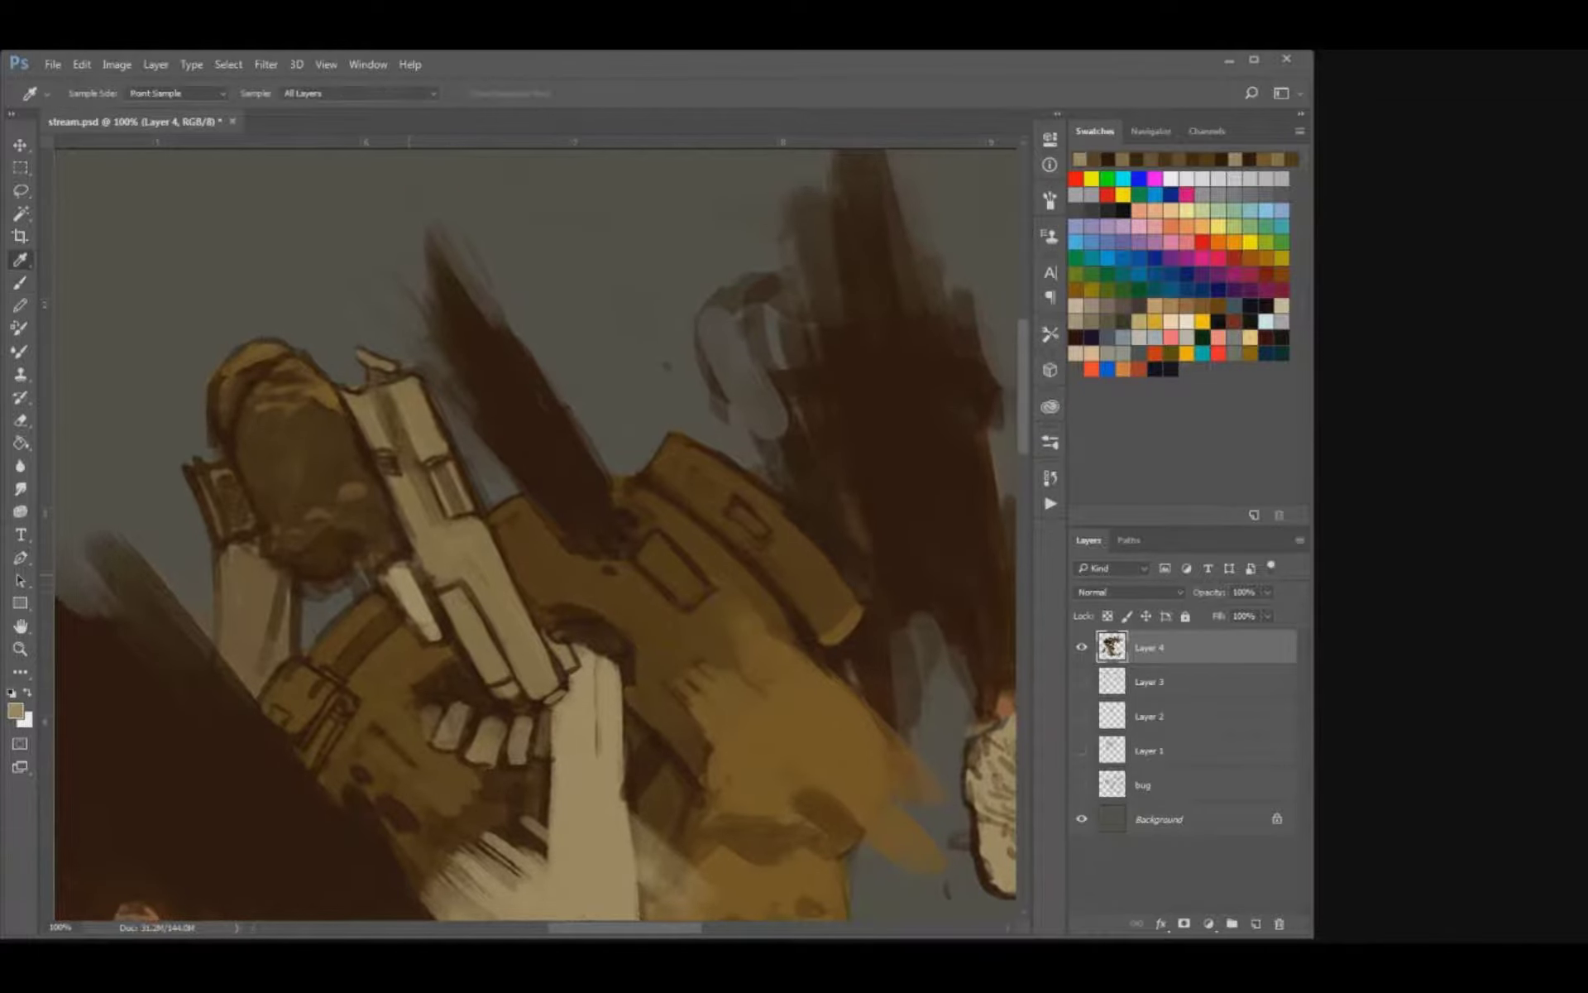
alt+click(436, 547)
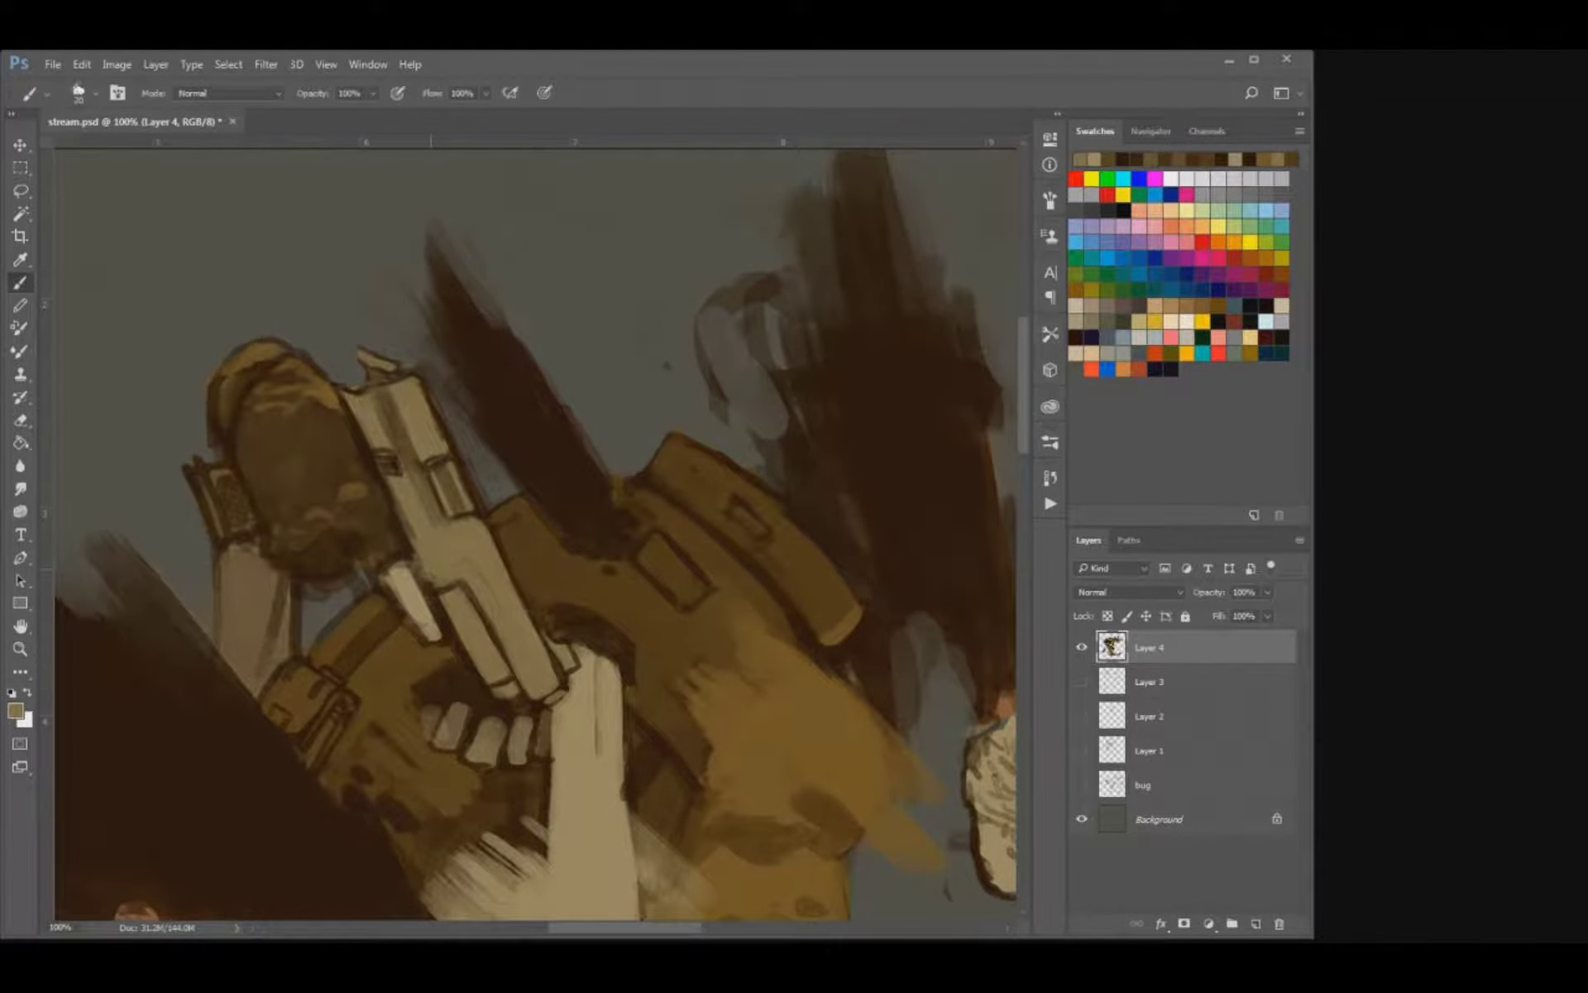
drag(405, 519, 412, 534)
key(ctrl+s)
alt+click(417, 611)
drag(420, 629, 433, 641)
key(ctrl+s)
Paint pale knuckle highlights on the skeletal fingers below the pistol and separate the bones with dark brown.
key(ctrl+minus)
key(ctrl+minus)
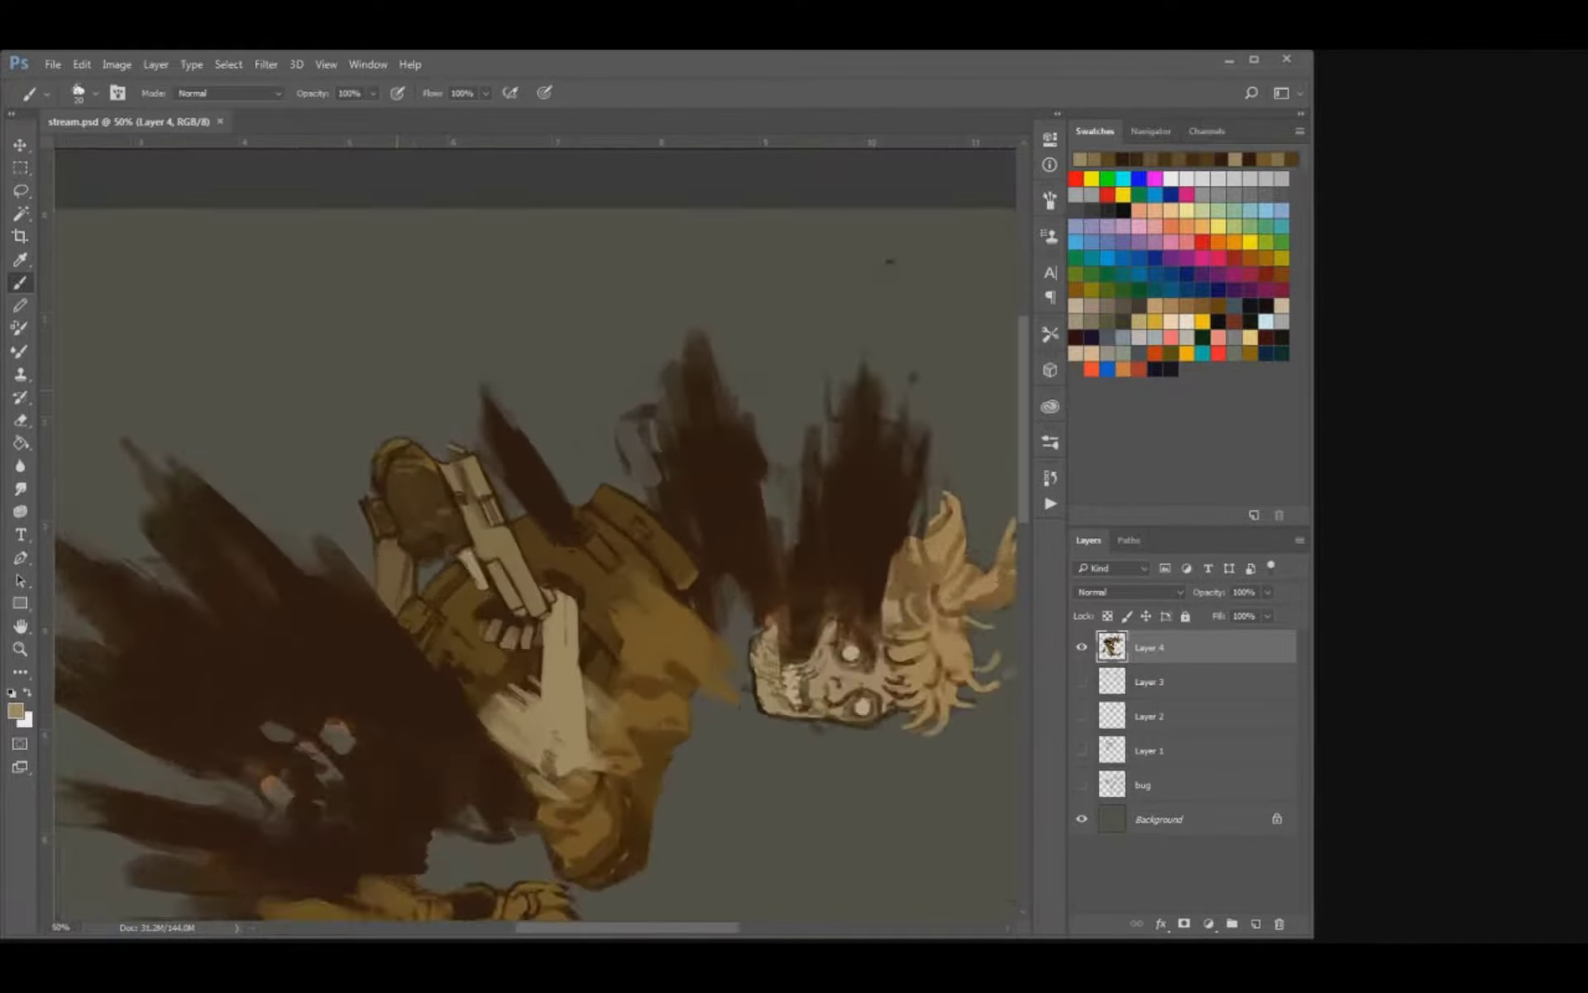
key(ctrl+plus)
key(ctrl+plus)
drag(511, 497, 469, 421)
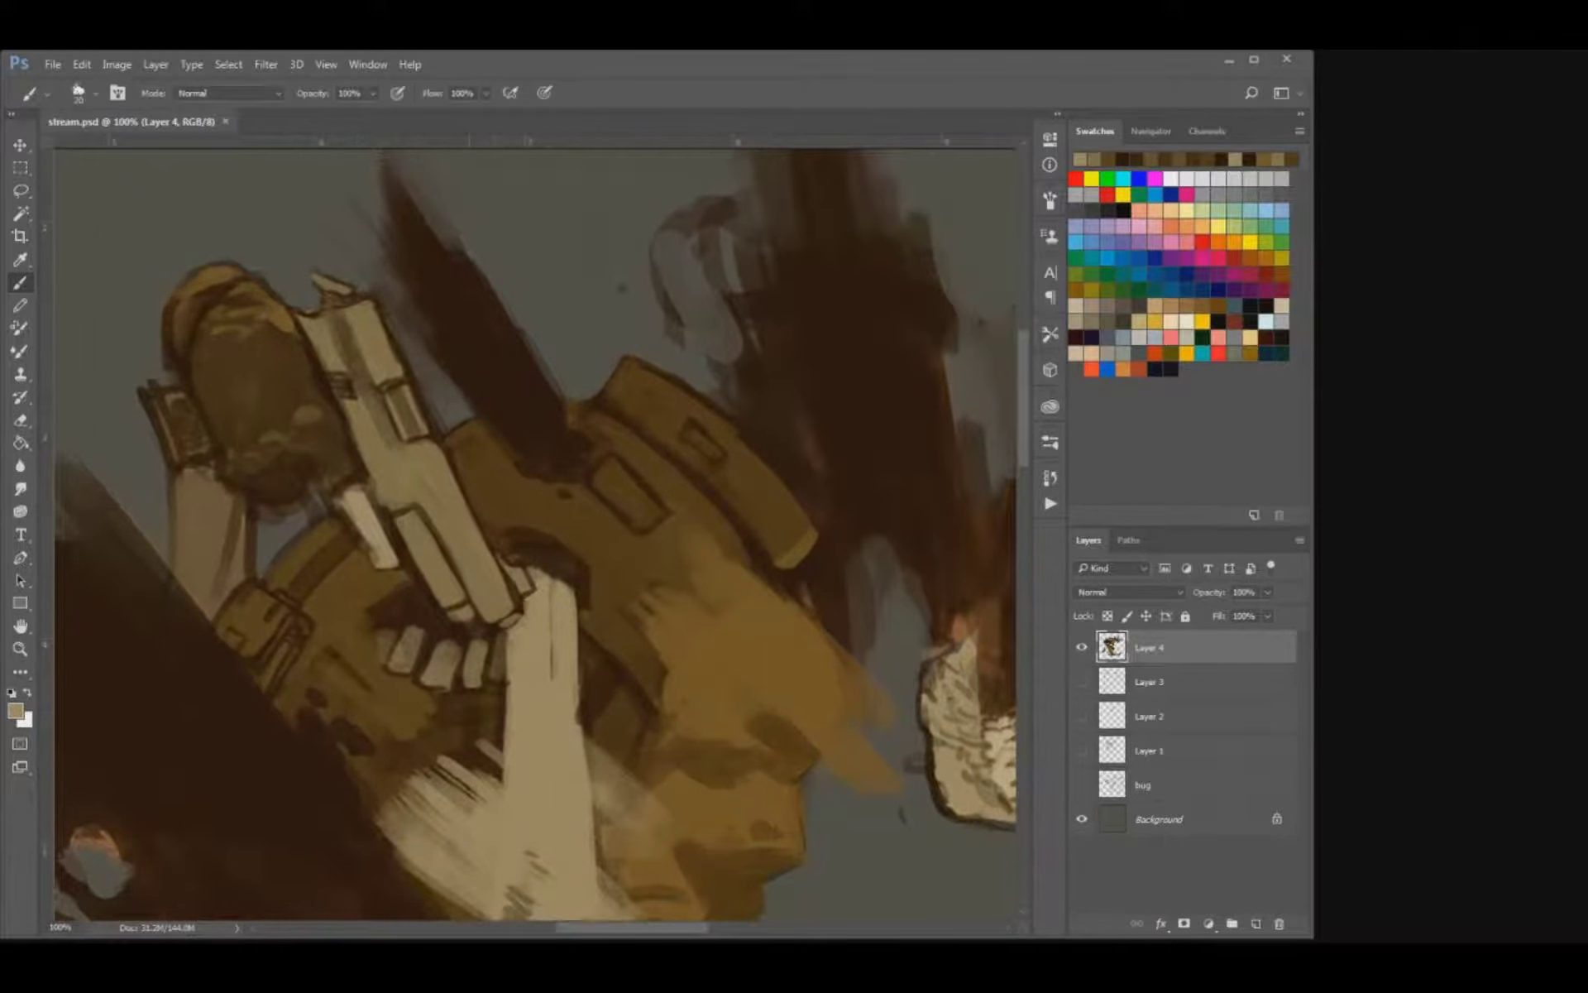
mouse_move(447, 633)
mouse_down()
mouse_move(494, 639)
mouse_move(438, 640)
mouse_move(500, 652)
mouse_move(474, 664)
mouse_up()
key(ctrl+z)
key(bracketright)
alt+click(490, 632)
key(bracketleft)
key(bracketleft)
key(ctrl+s)
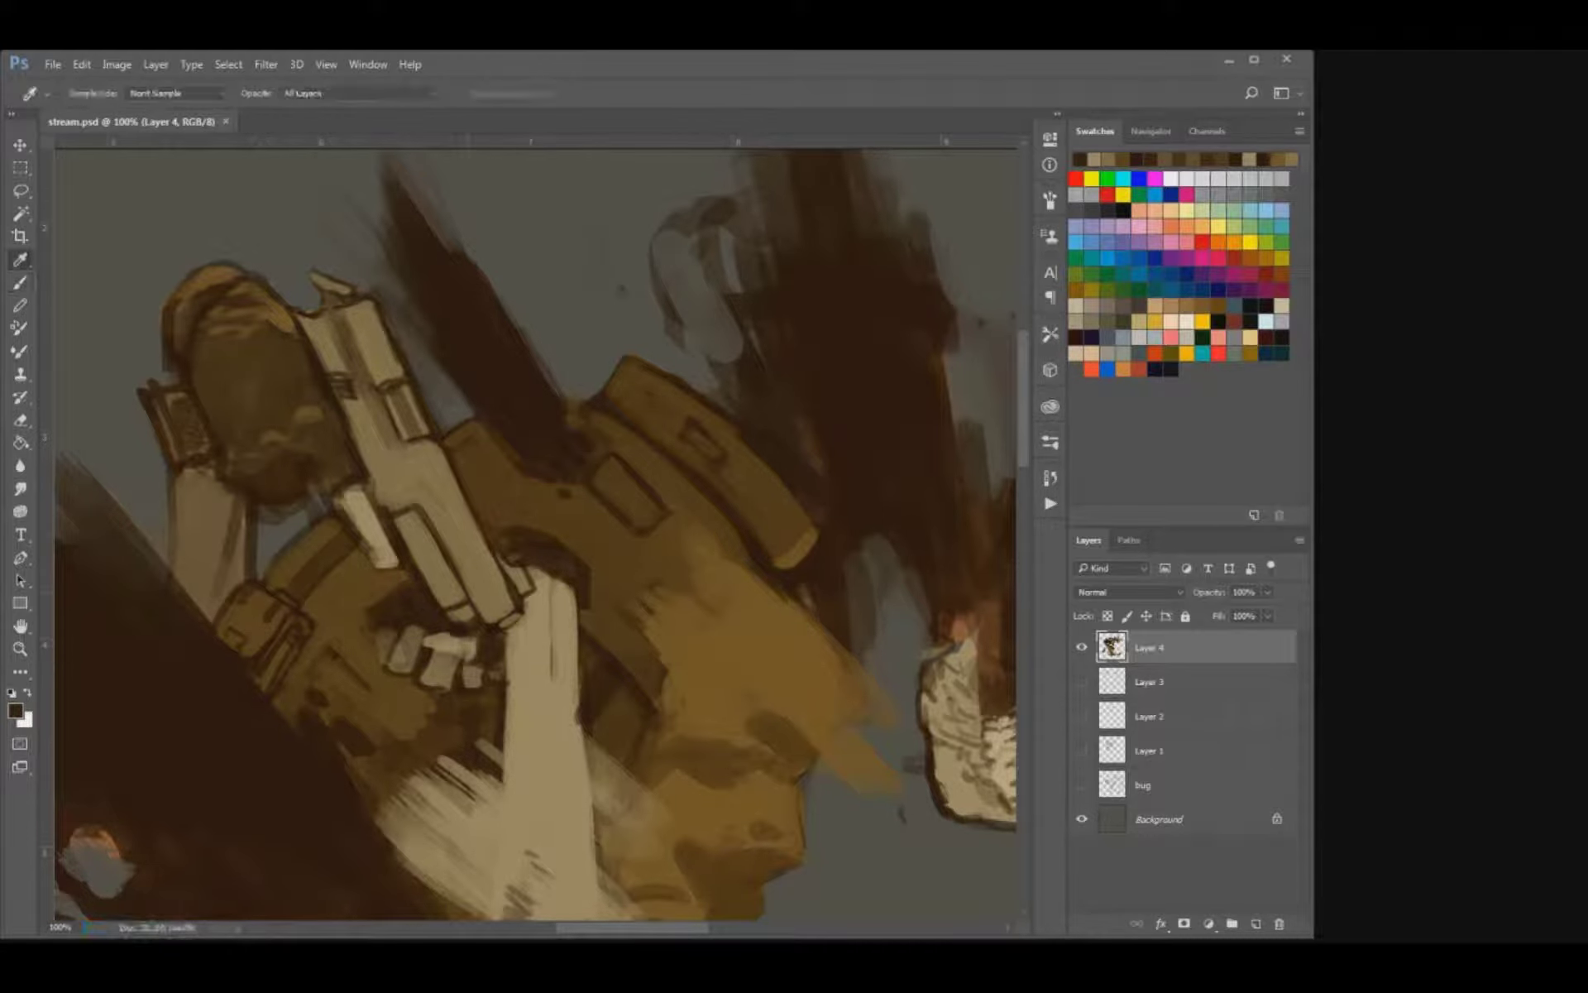
key(bracketleft)
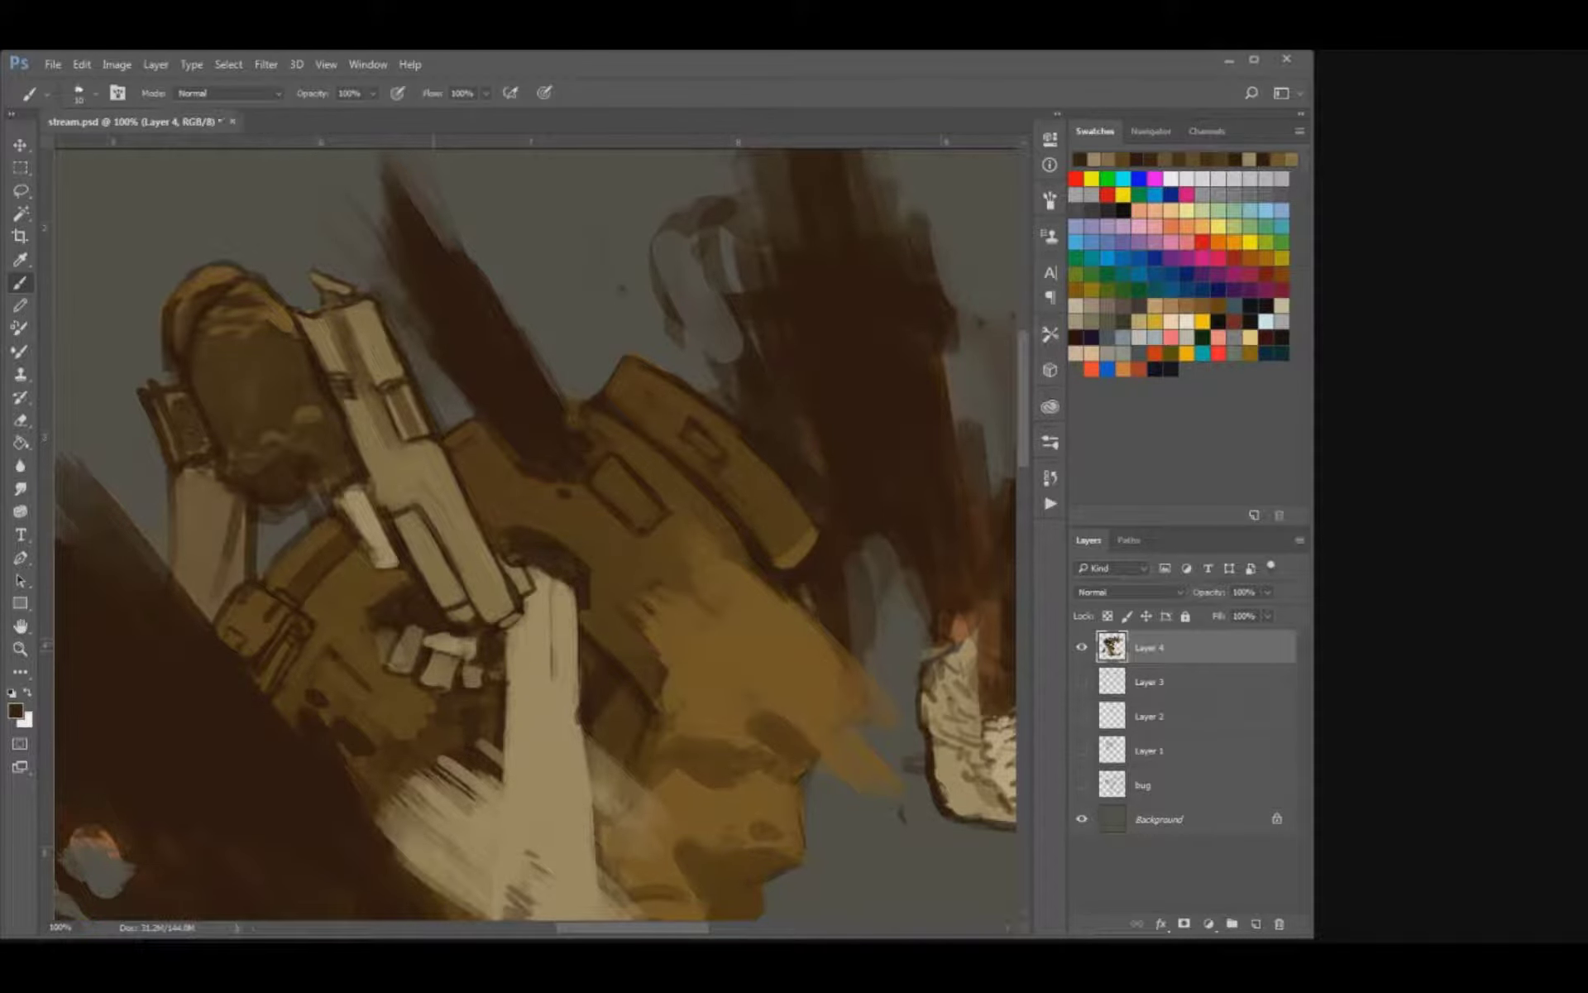
key(ctrl+minus)
key(ctrl+plus)
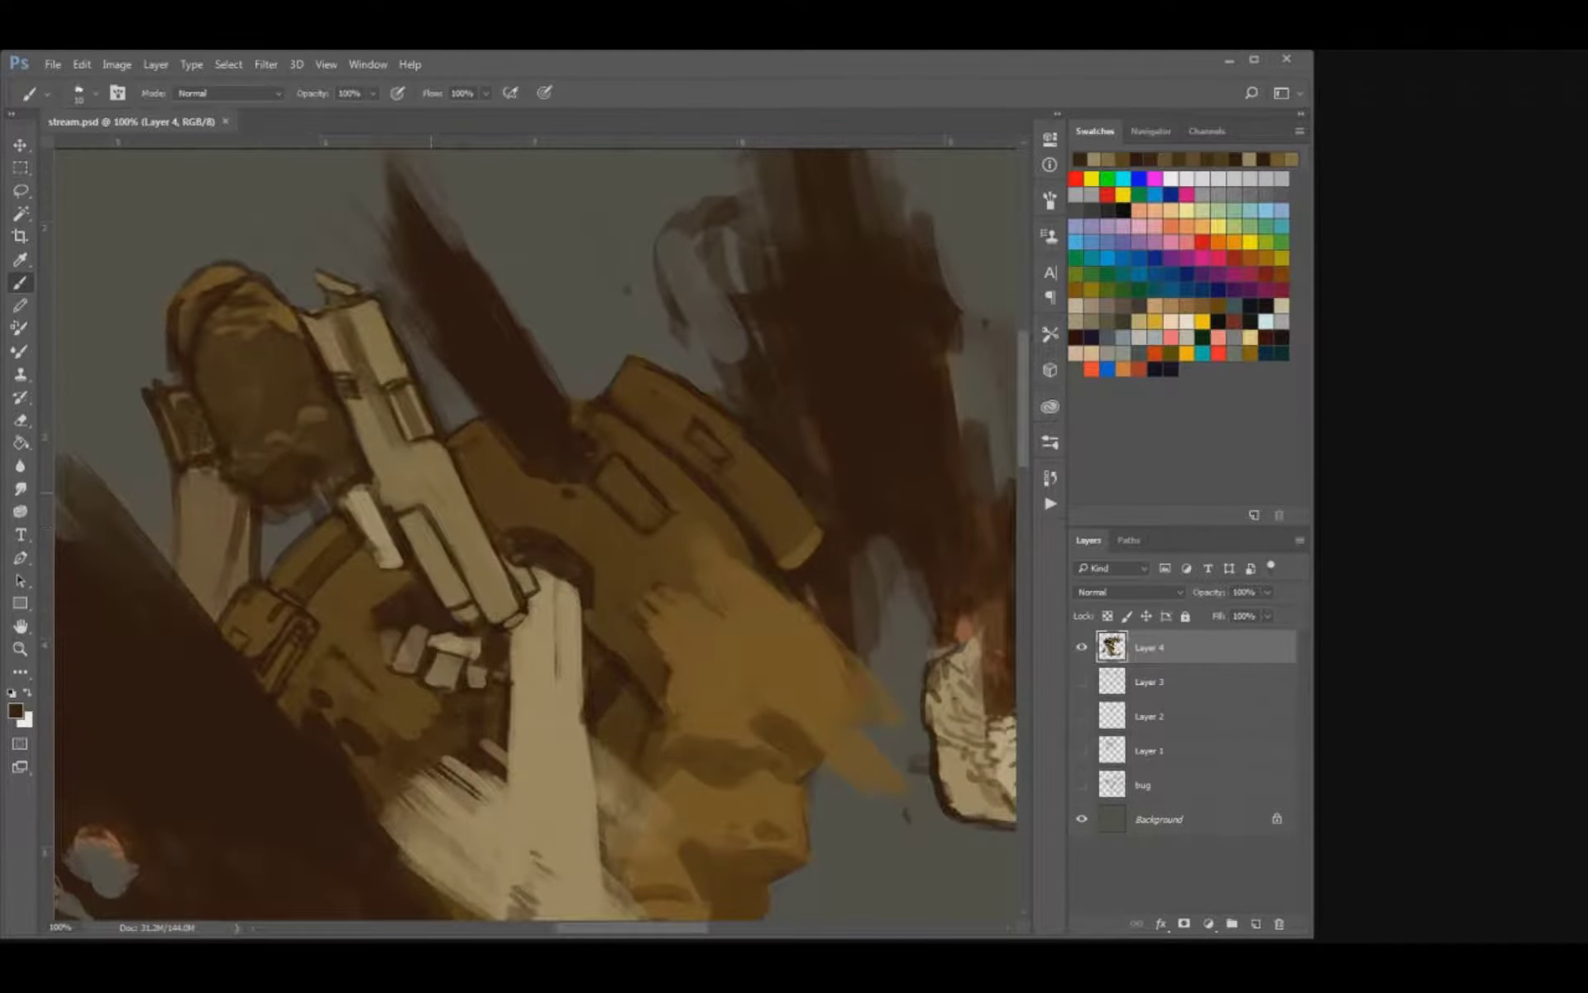
Paint darker shading stripes along the pistol's lower section, side block and upper slide, and save the file.
key(bracketright)
key(bracketright)
key(bracketright)
mouse_move(501, 608)
mouse_down()
mouse_move(430, 468)
mouse_move(448, 582)
mouse_up()
key(ctrl+z)
key(bracketright)
drag(417, 511, 451, 589)
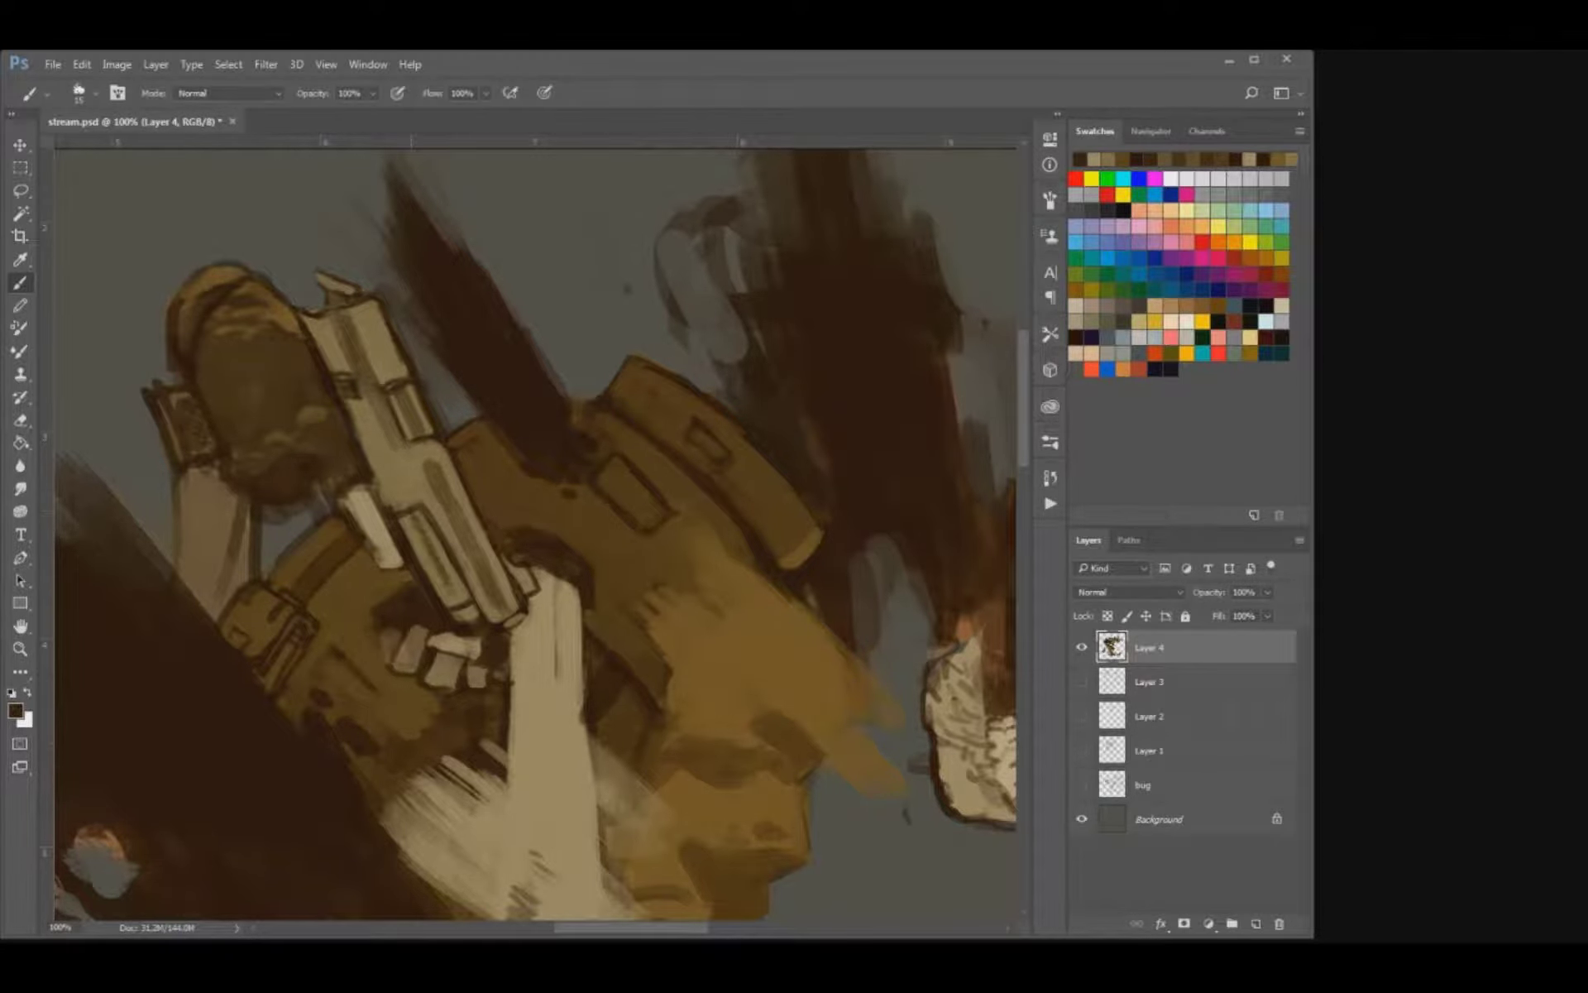
key(bracketright)
key(bracketright)
mouse_move(407, 510)
mouse_down()
mouse_move(387, 474)
mouse_move(416, 449)
mouse_up()
drag(374, 322, 398, 369)
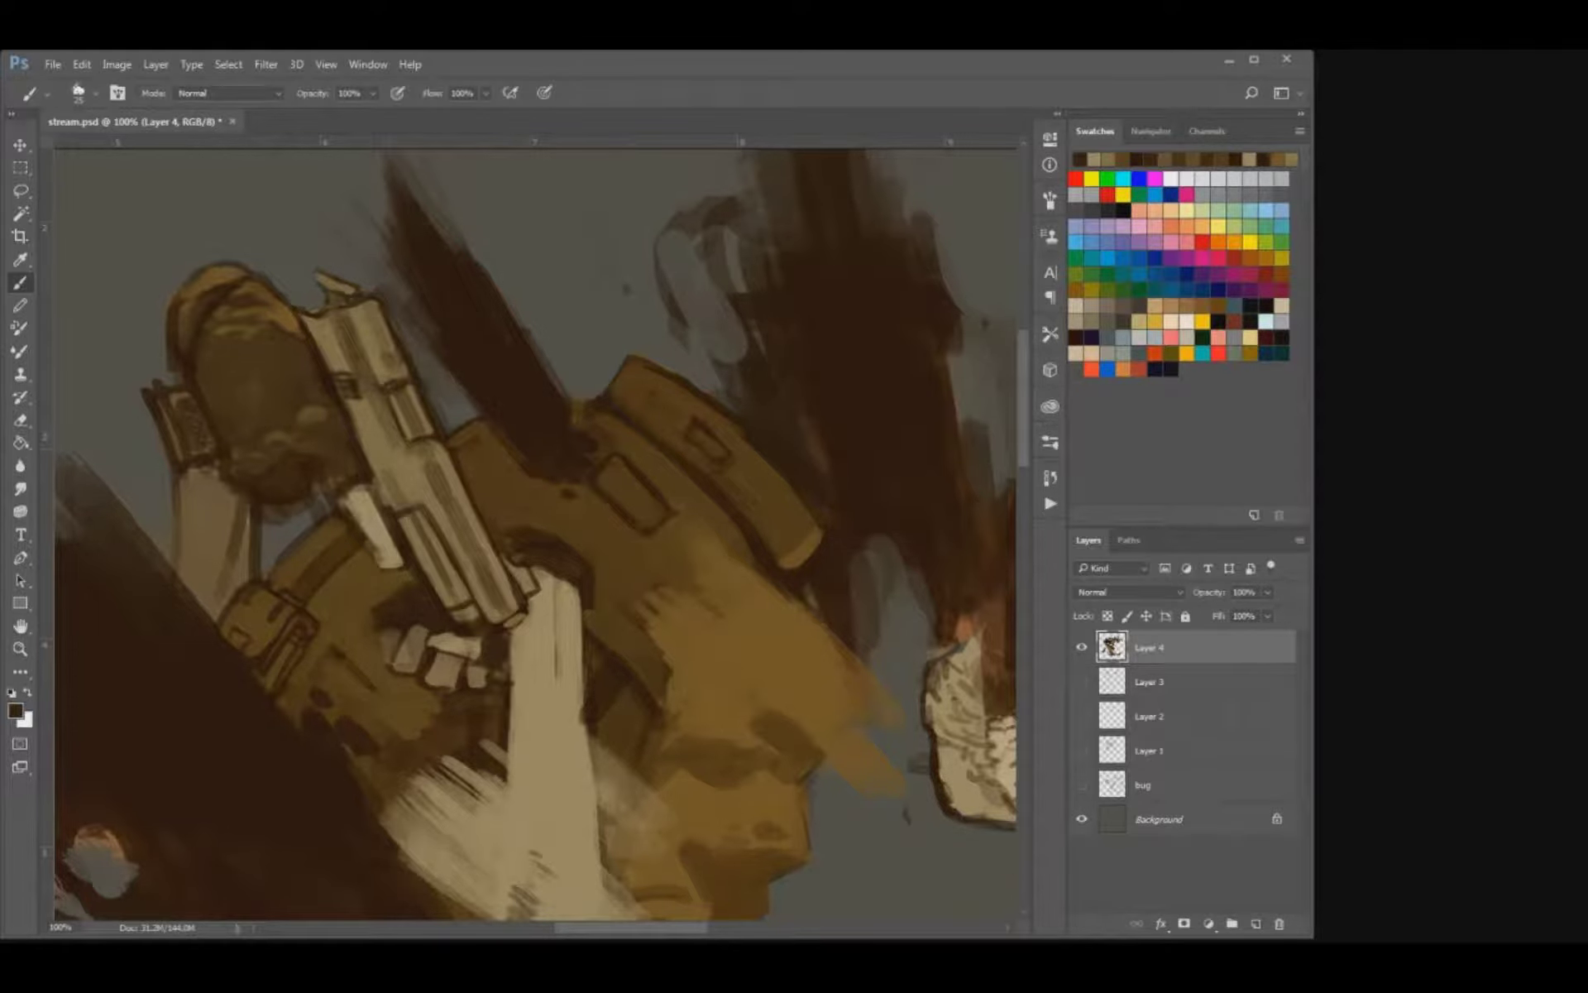
key(ctrl+s)
Smooth the shading along the rear arm bone beneath the rounded shape with a sampled muted brown.
drag(445, 477, 649, 470)
alt+click(432, 519)
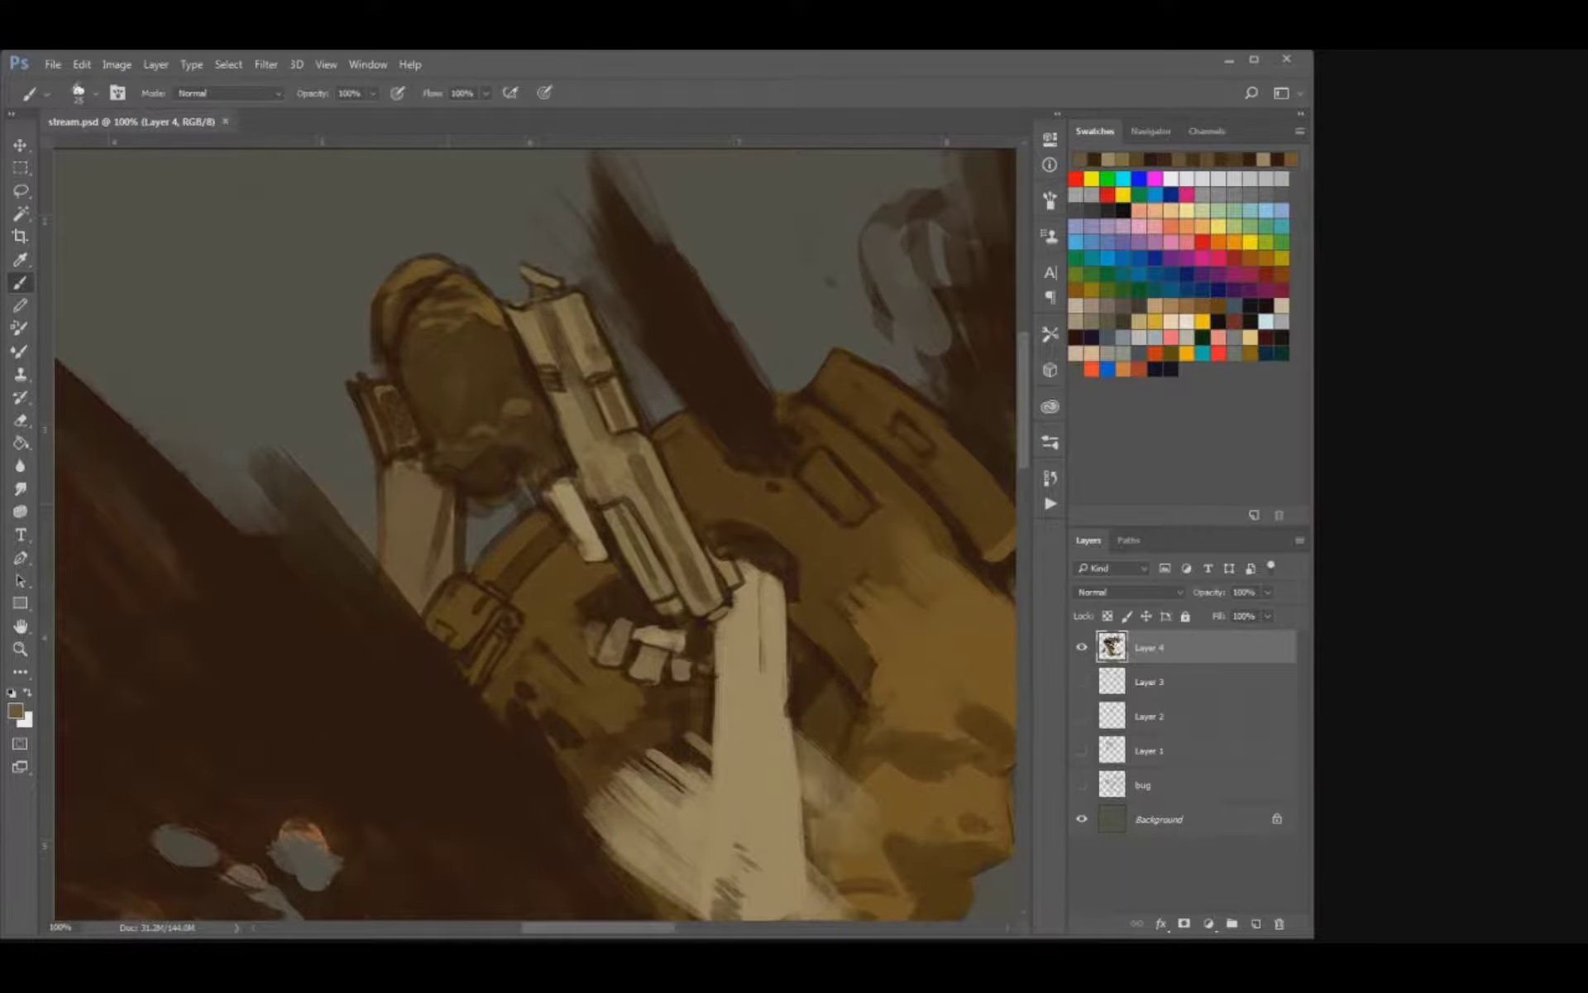
mouse_move(454, 491)
mouse_down()
mouse_move(454, 562)
mouse_move(458, 545)
mouse_up()
drag(405, 462, 416, 457)
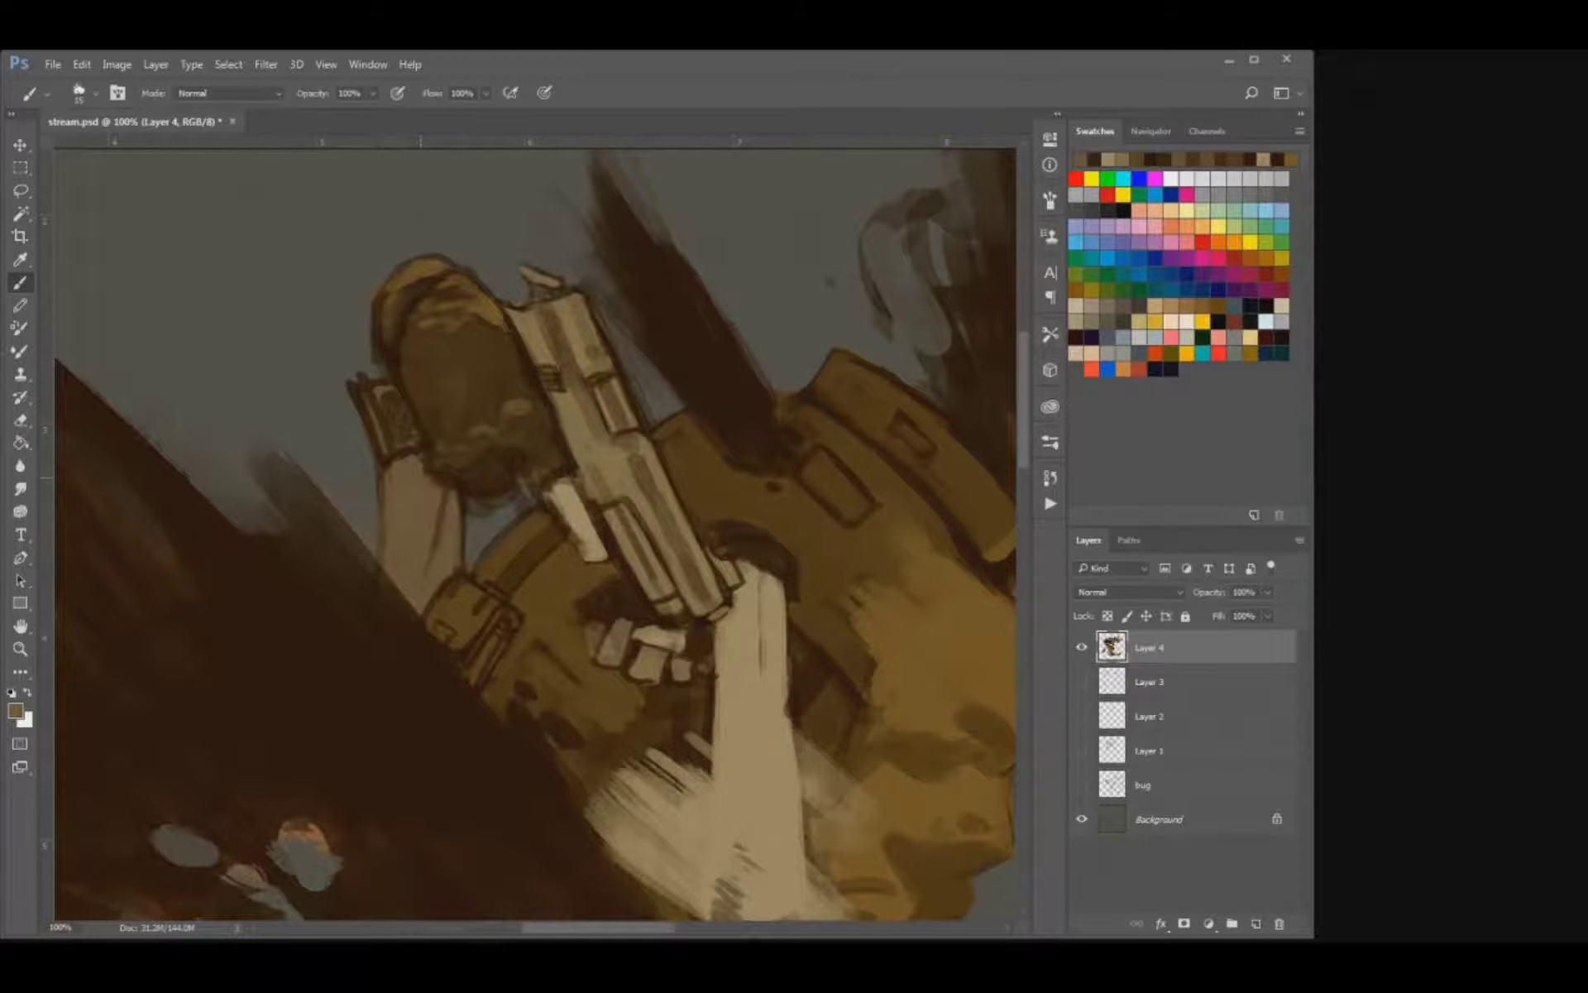
key(e)
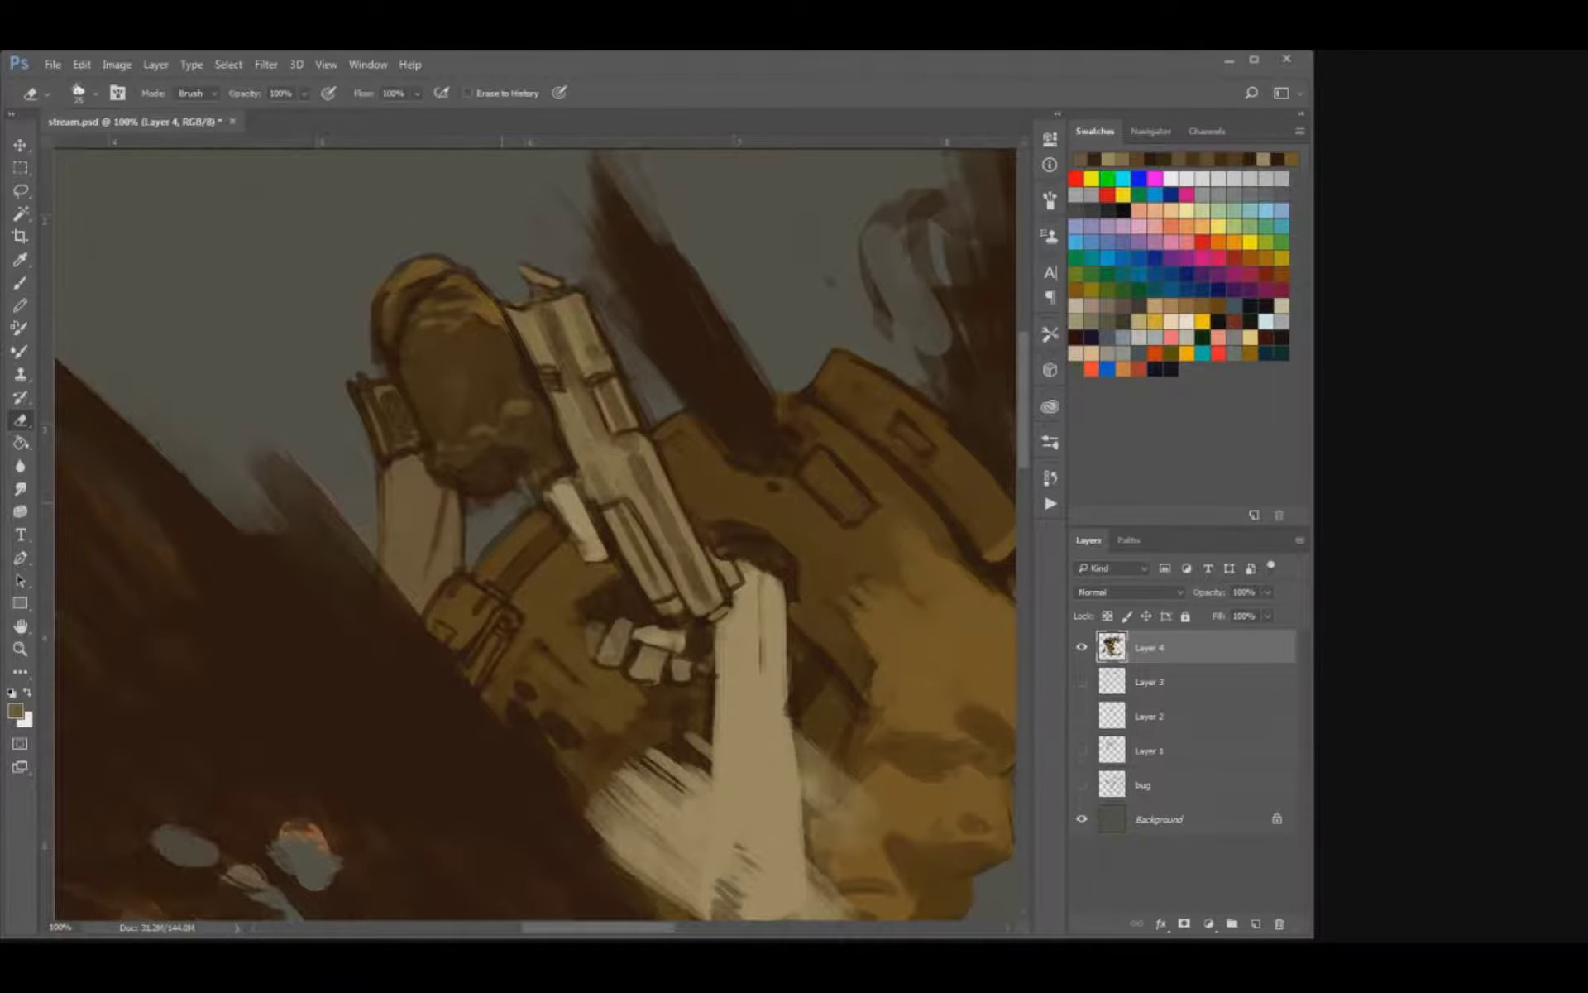
key(i)
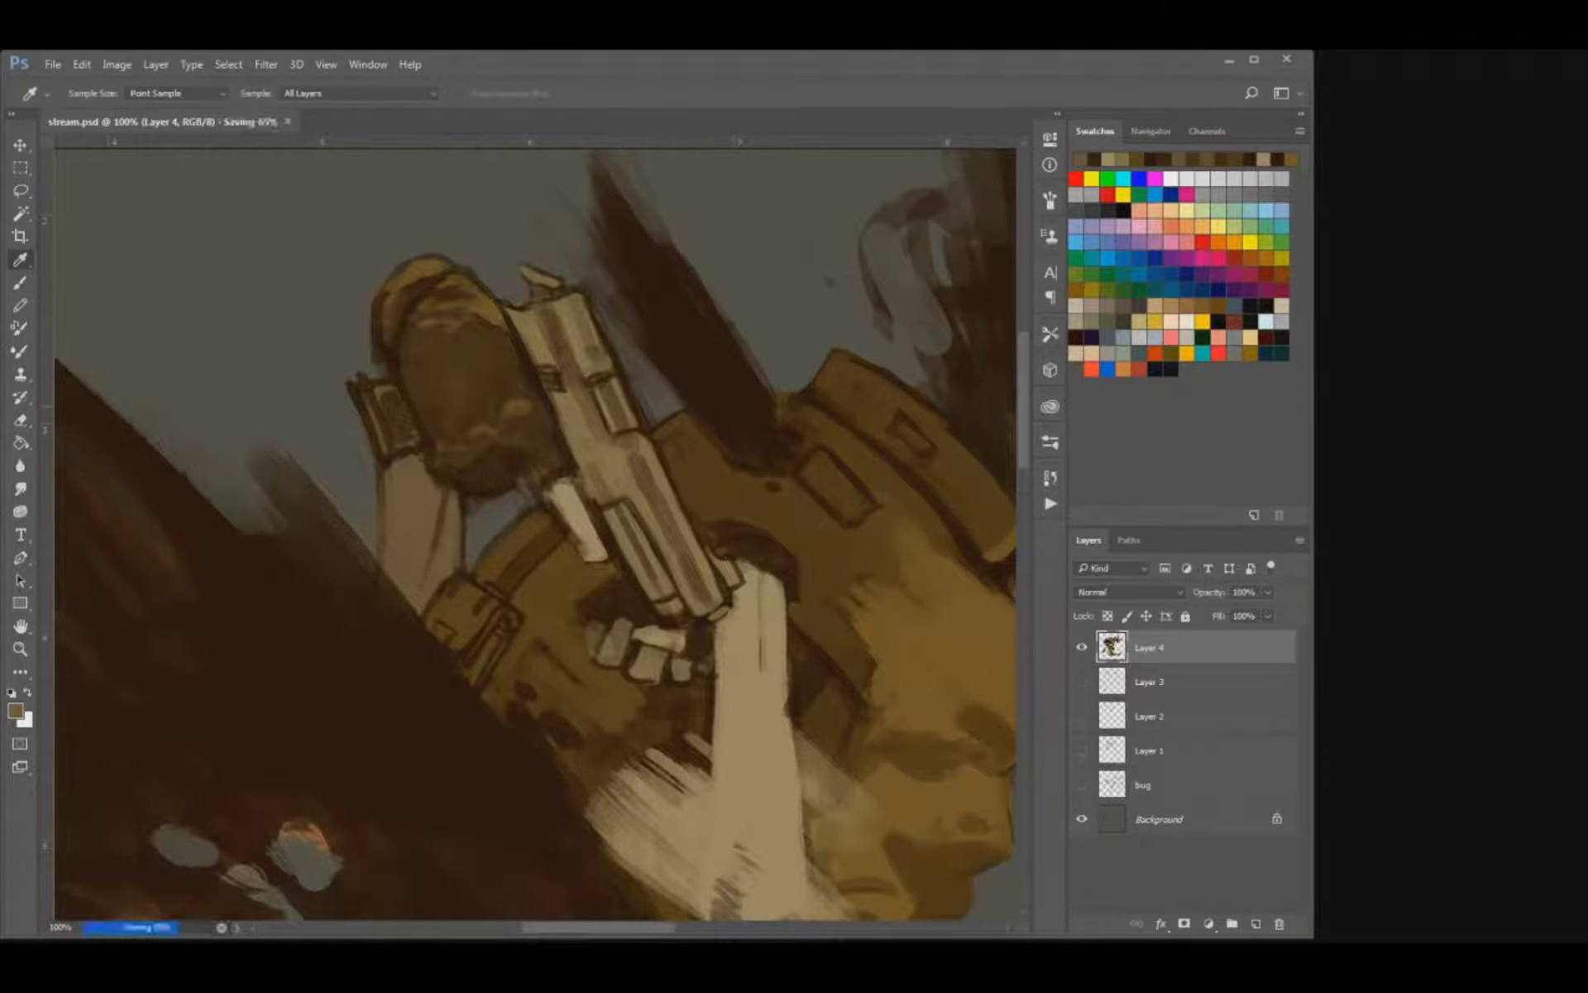
Paint a lighter brown fold along the sleeve opening above the skeletal forearm.
key(ctrl+minus)
key(ctrl+minus)
key(ctrl+minus)
key(ctrl+plus)
key(ctrl+plus)
key(ctrl+plus)
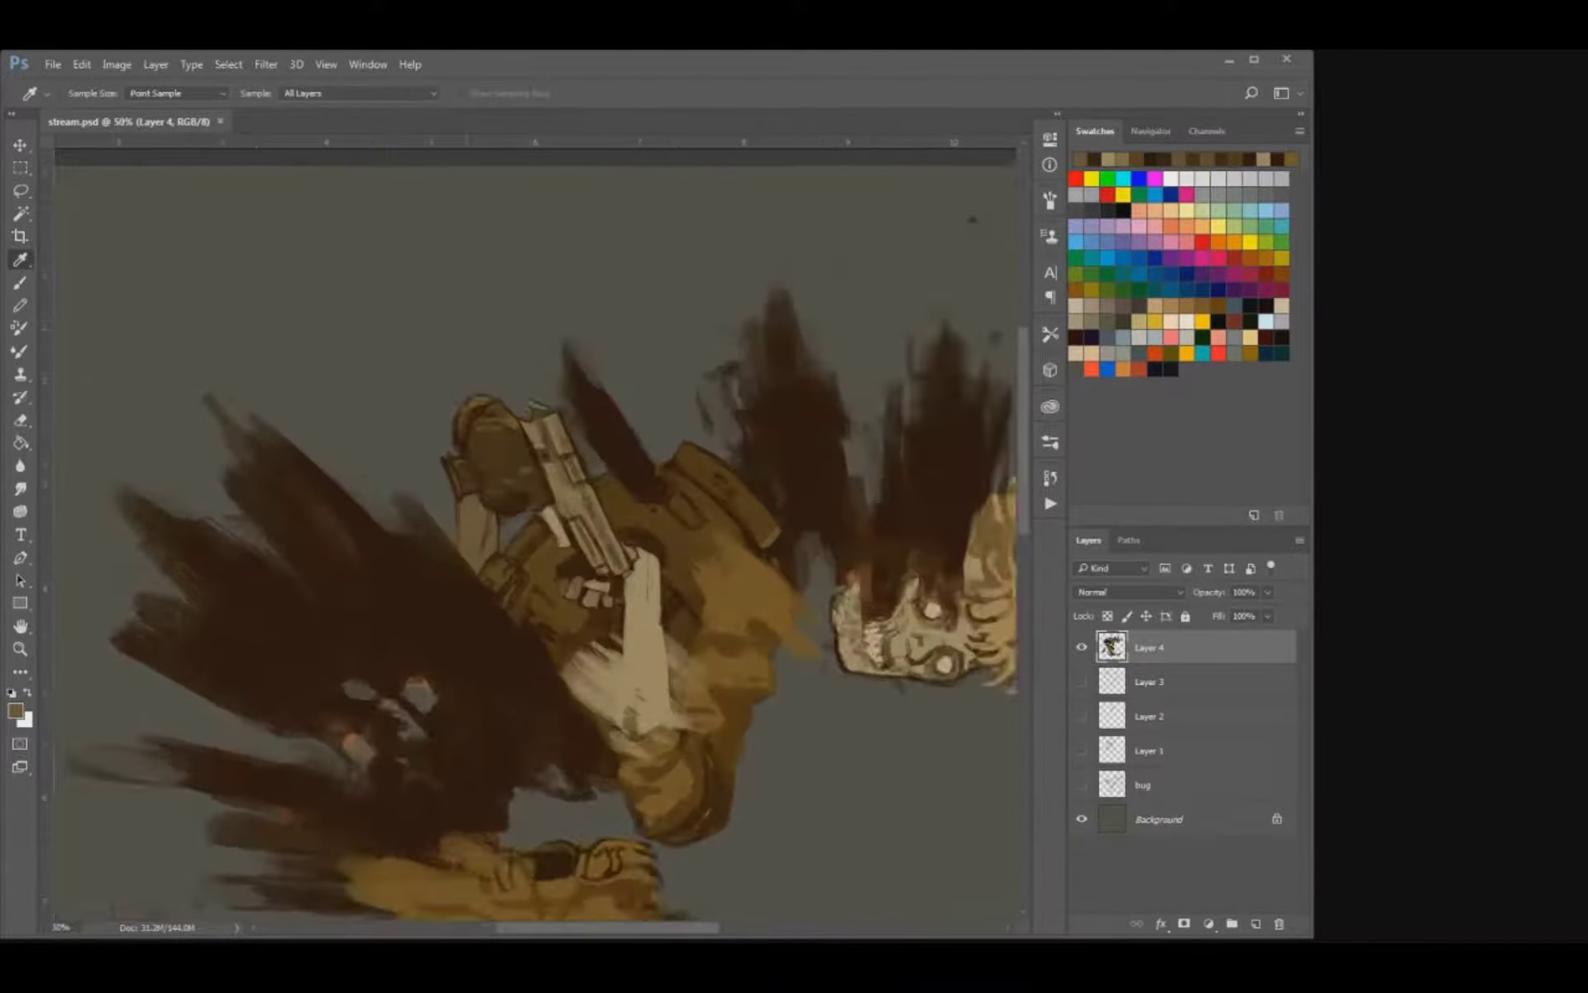
key(b)
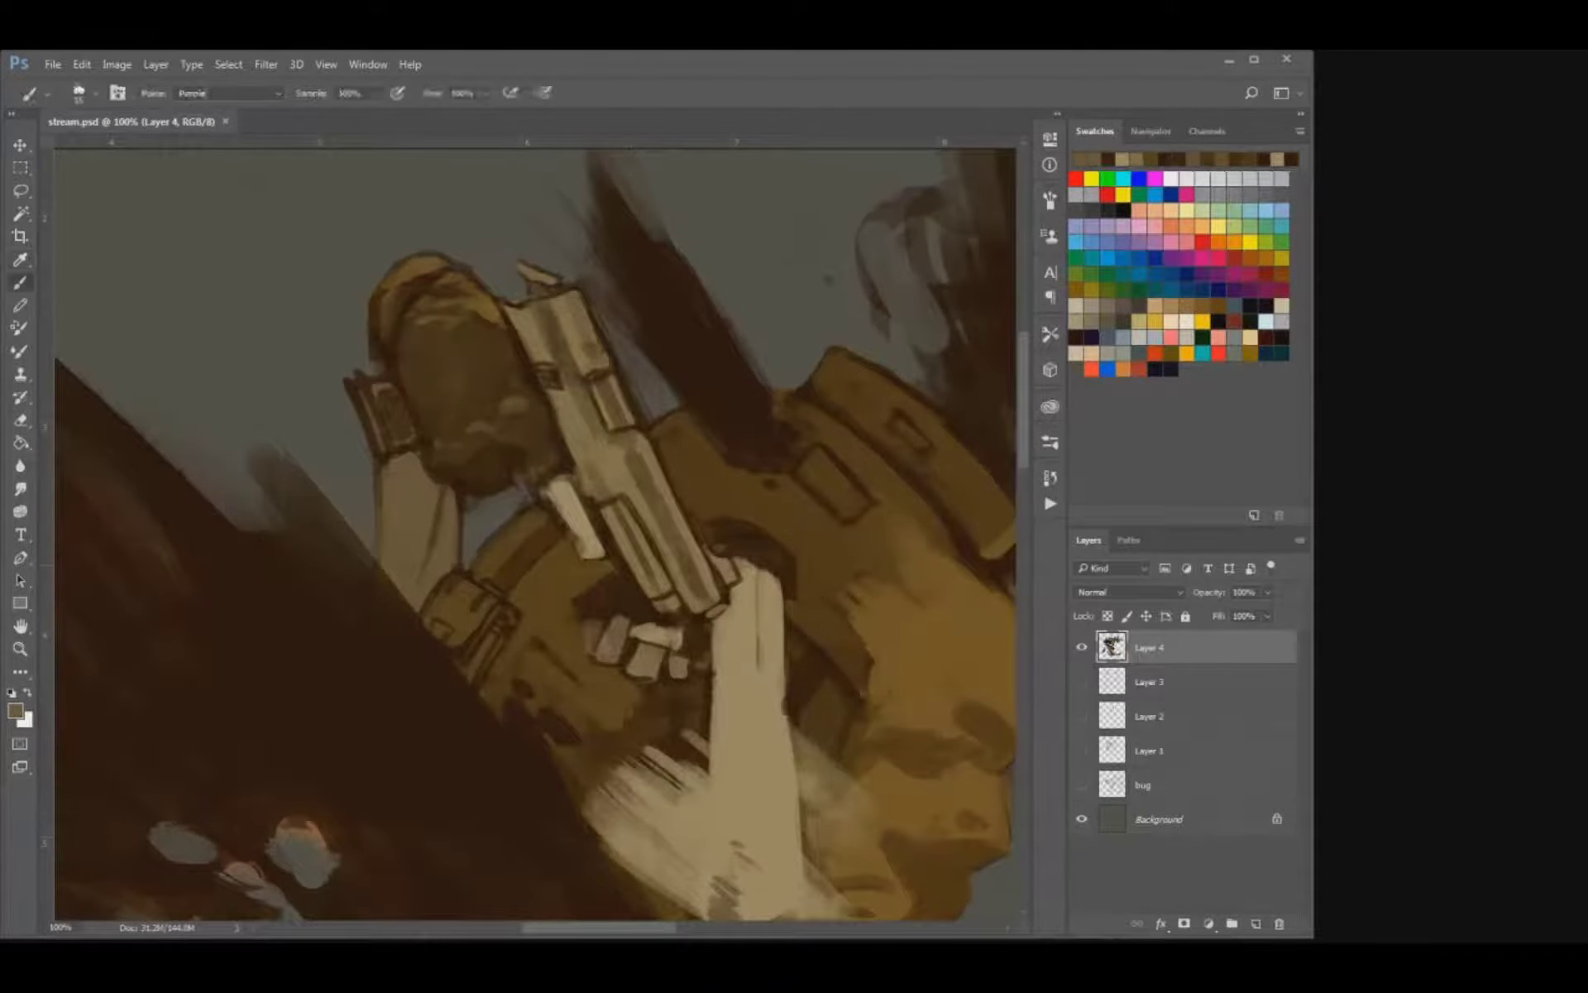
drag(762, 545, 713, 518)
mouse_move(614, 583)
mouse_down()
mouse_move(590, 594)
mouse_move(613, 581)
mouse_up()
key(ctrl+z)
key(bracketleft)
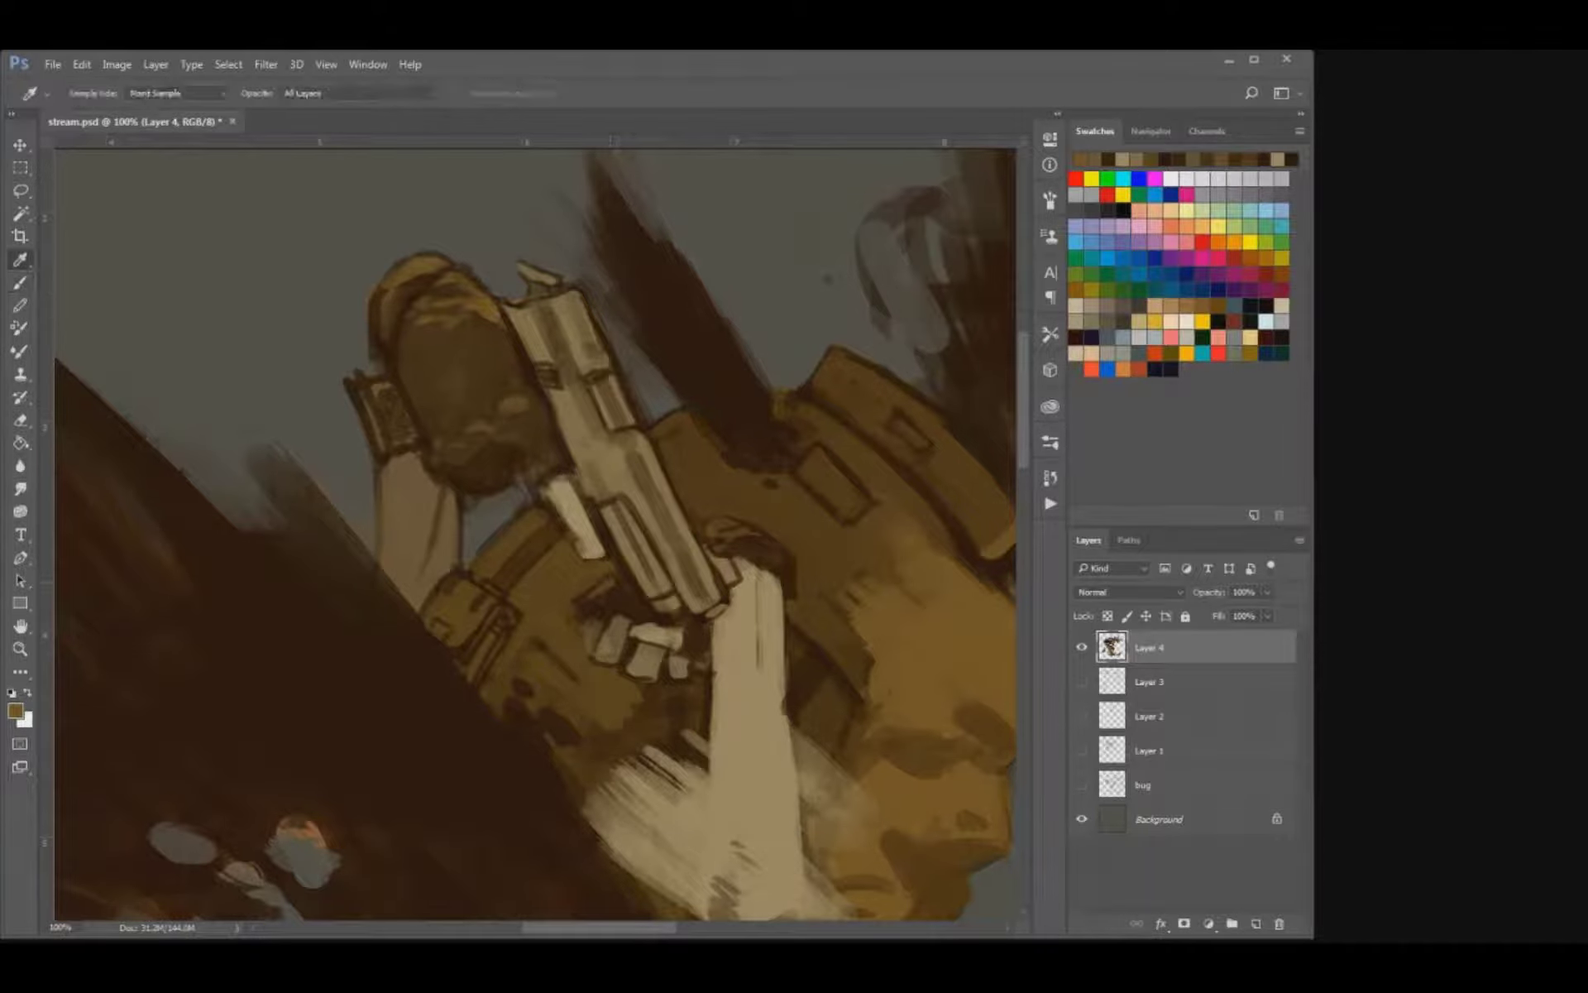
Outline the dark opening around the skeletal fingers, refine the gaps between the finger bones, and save the file.
alt+click(630, 605)
drag(617, 572, 587, 625)
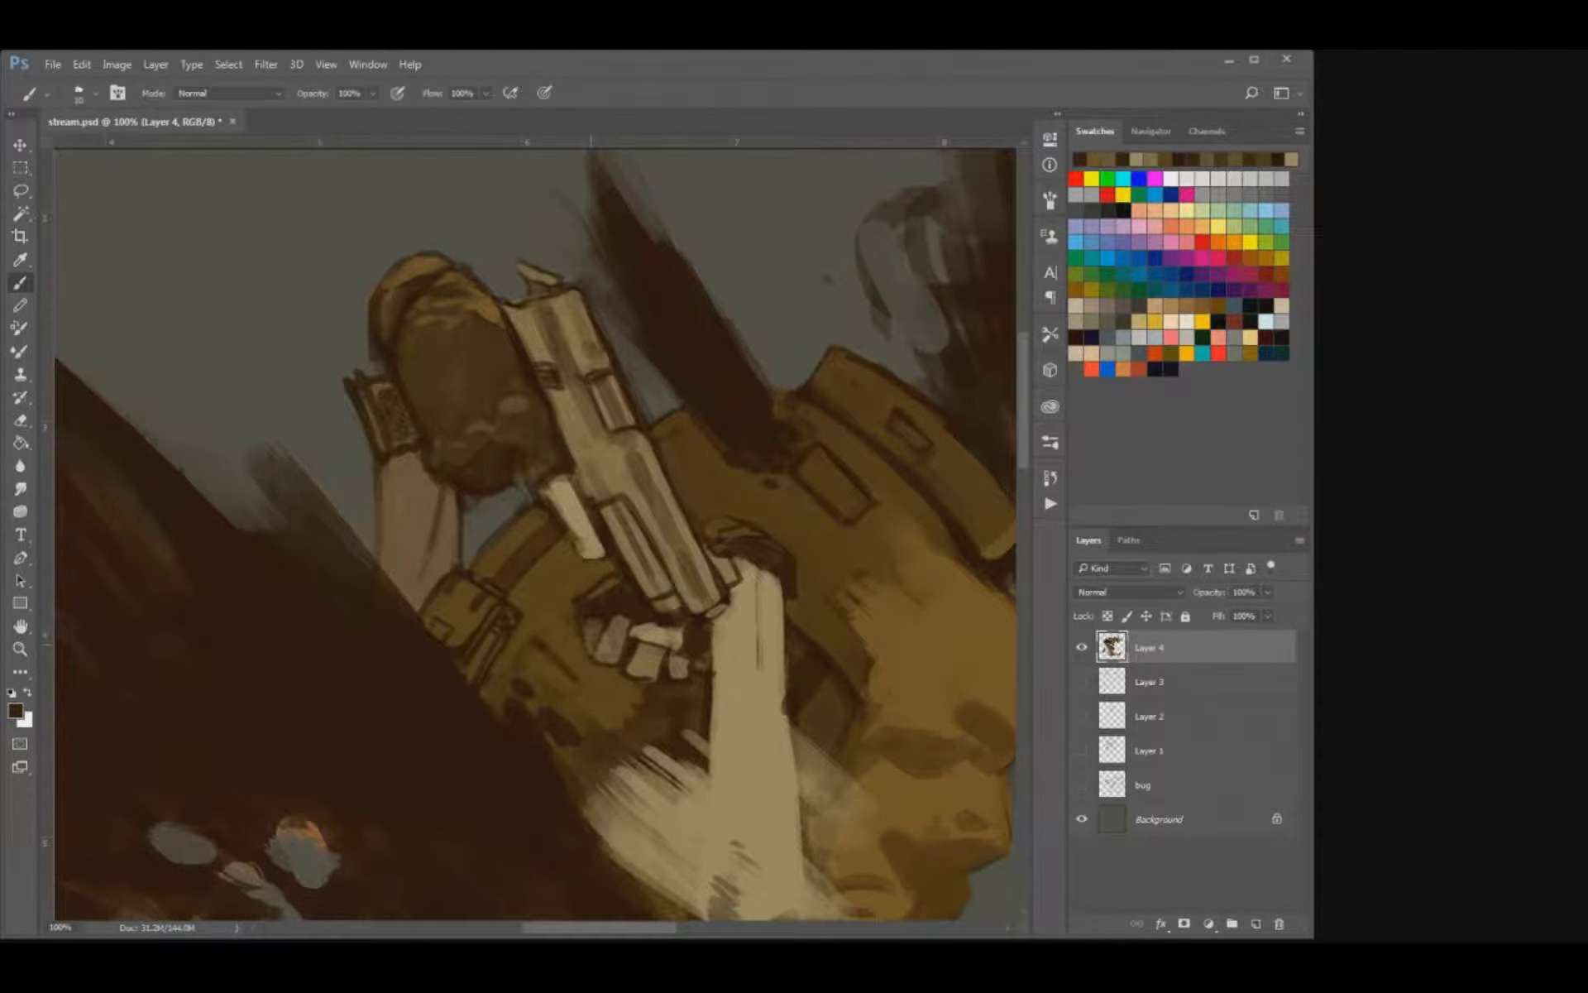
key(ctrl+s)
drag(652, 638, 654, 658)
key(ctrl+s)
Define the forearm bone's edge with a dark brown stroke and undo the extra dab beside it.
mouse_move(720, 741)
mouse_down()
mouse_move(638, 654)
mouse_move(606, 643)
mouse_move(660, 715)
mouse_move(764, 763)
mouse_move(778, 753)
mouse_move(719, 584)
mouse_up()
key(bracketright)
key(bracketright)
click(713, 680)
key(ctrl+z)
key(bracketleft)
key(bracketright)
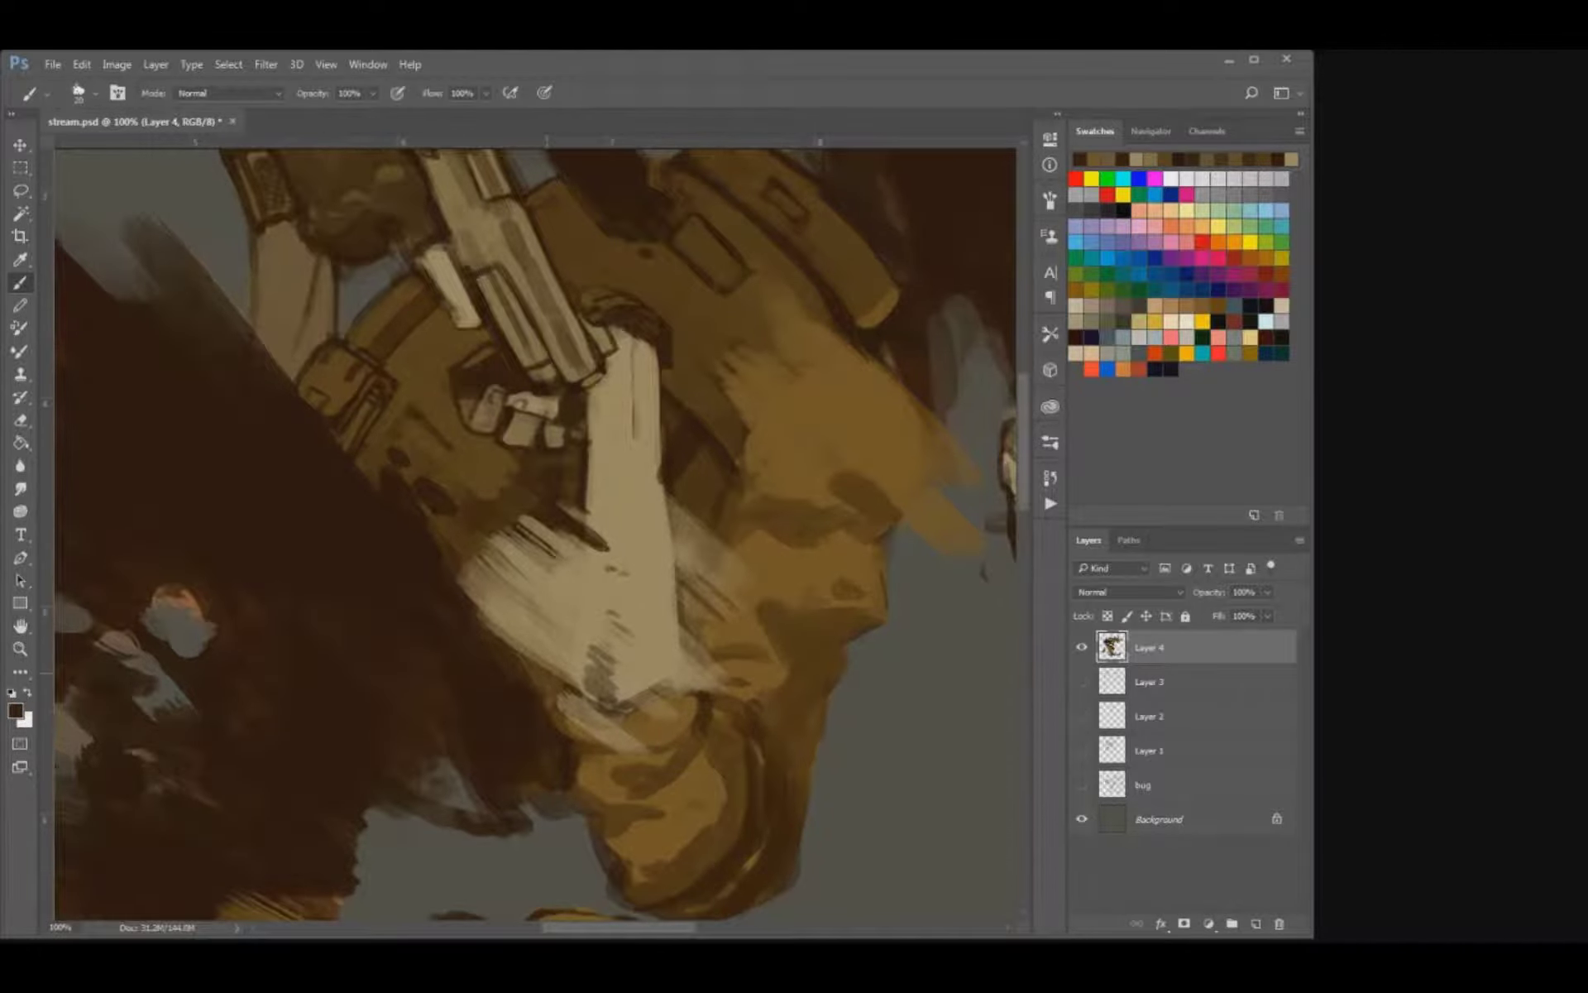
Extend the ragged lower edge of the large smoke plume with dark brown strokes above the coat's belt.
key(ctrl+minus)
key(ctrl+minus)
key(ctrl+minus)
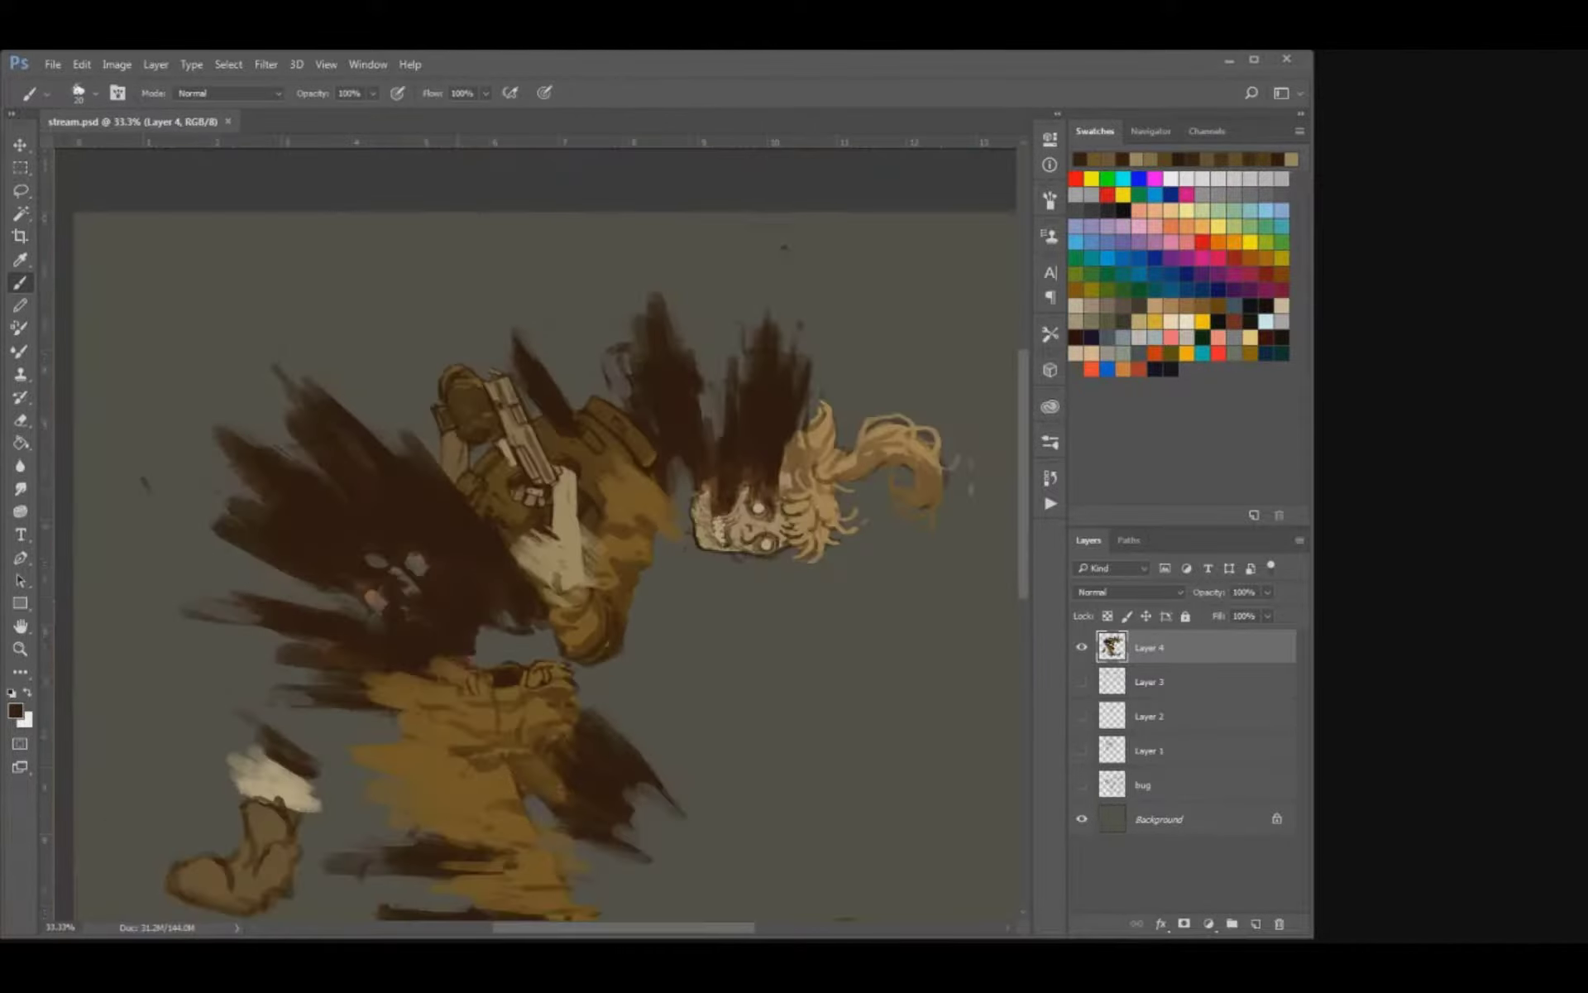
key(ctrl+minus)
key(ctrl+plus)
key(ctrl+plus)
key(ctrl+plus)
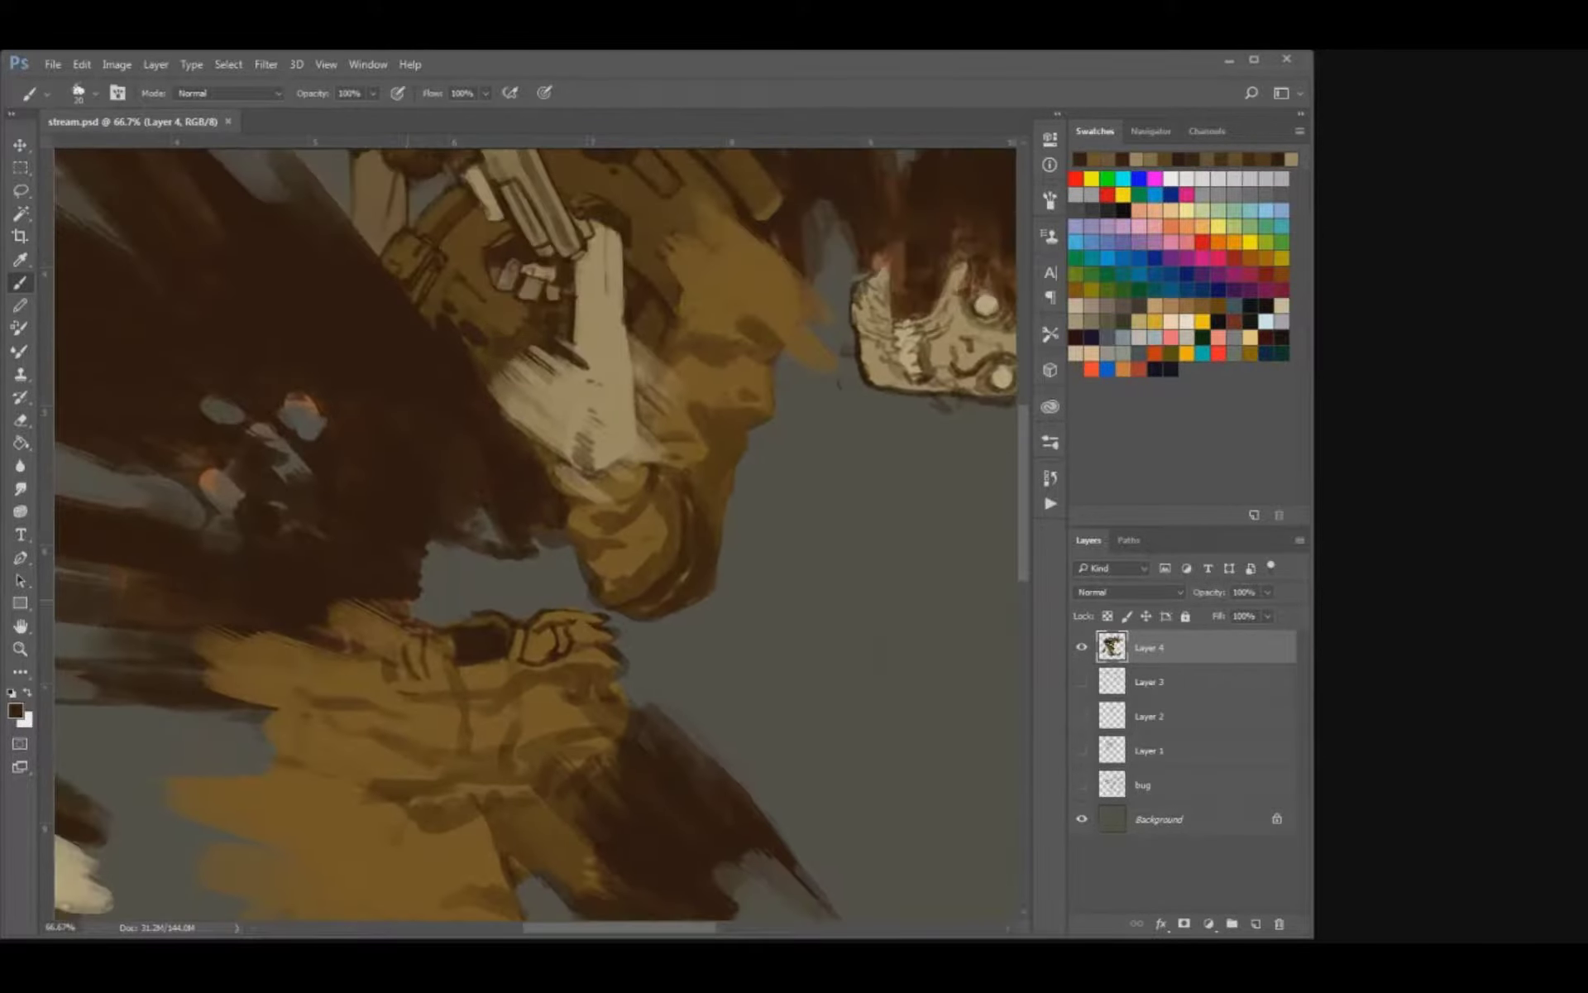
key(bracketright)
mouse_move(402, 609)
mouse_down()
mouse_move(428, 625)
mouse_move(438, 558)
mouse_move(477, 519)
mouse_move(565, 553)
mouse_move(473, 528)
mouse_up()
alt+click(409, 568)
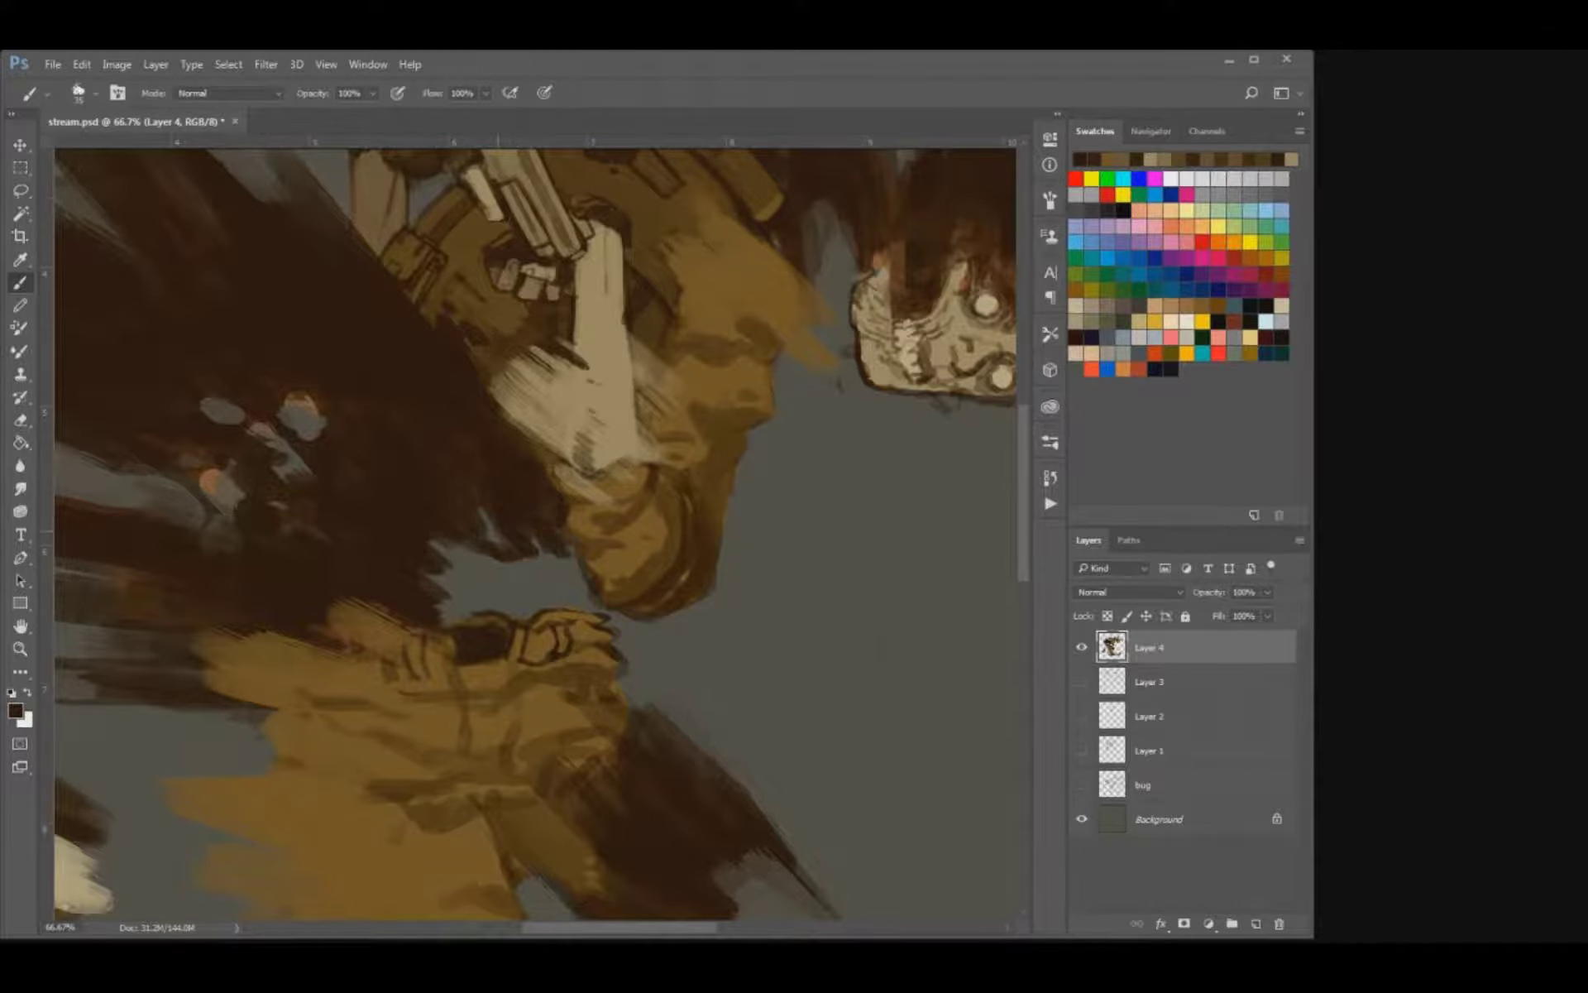
Paint dark brown over the plume's edge beside the forearm and around the grey gaps inside the smoke.
mouse_move(506, 407)
mouse_down()
mouse_move(559, 470)
mouse_move(504, 402)
mouse_move(539, 426)
mouse_up()
key([)
mouse_move(309, 381)
mouse_down()
mouse_move(304, 448)
mouse_move(368, 429)
mouse_move(418, 488)
mouse_move(421, 508)
mouse_move(381, 539)
mouse_move(403, 505)
mouse_move(420, 513)
mouse_up()
key(])
key(])
key(])
Erase a spot at the plume's lower edge, brush dark smoke over the coat's upper edge, and save the file.
key(e)
click(438, 511)
key(b)
mouse_move(299, 622)
mouse_down()
mouse_move(334, 641)
mouse_move(311, 624)
mouse_move(394, 617)
mouse_up()
key(ctrl+s)
key(ctrl+minus)
key(ctrl+minus)
key(ctrl+minus)
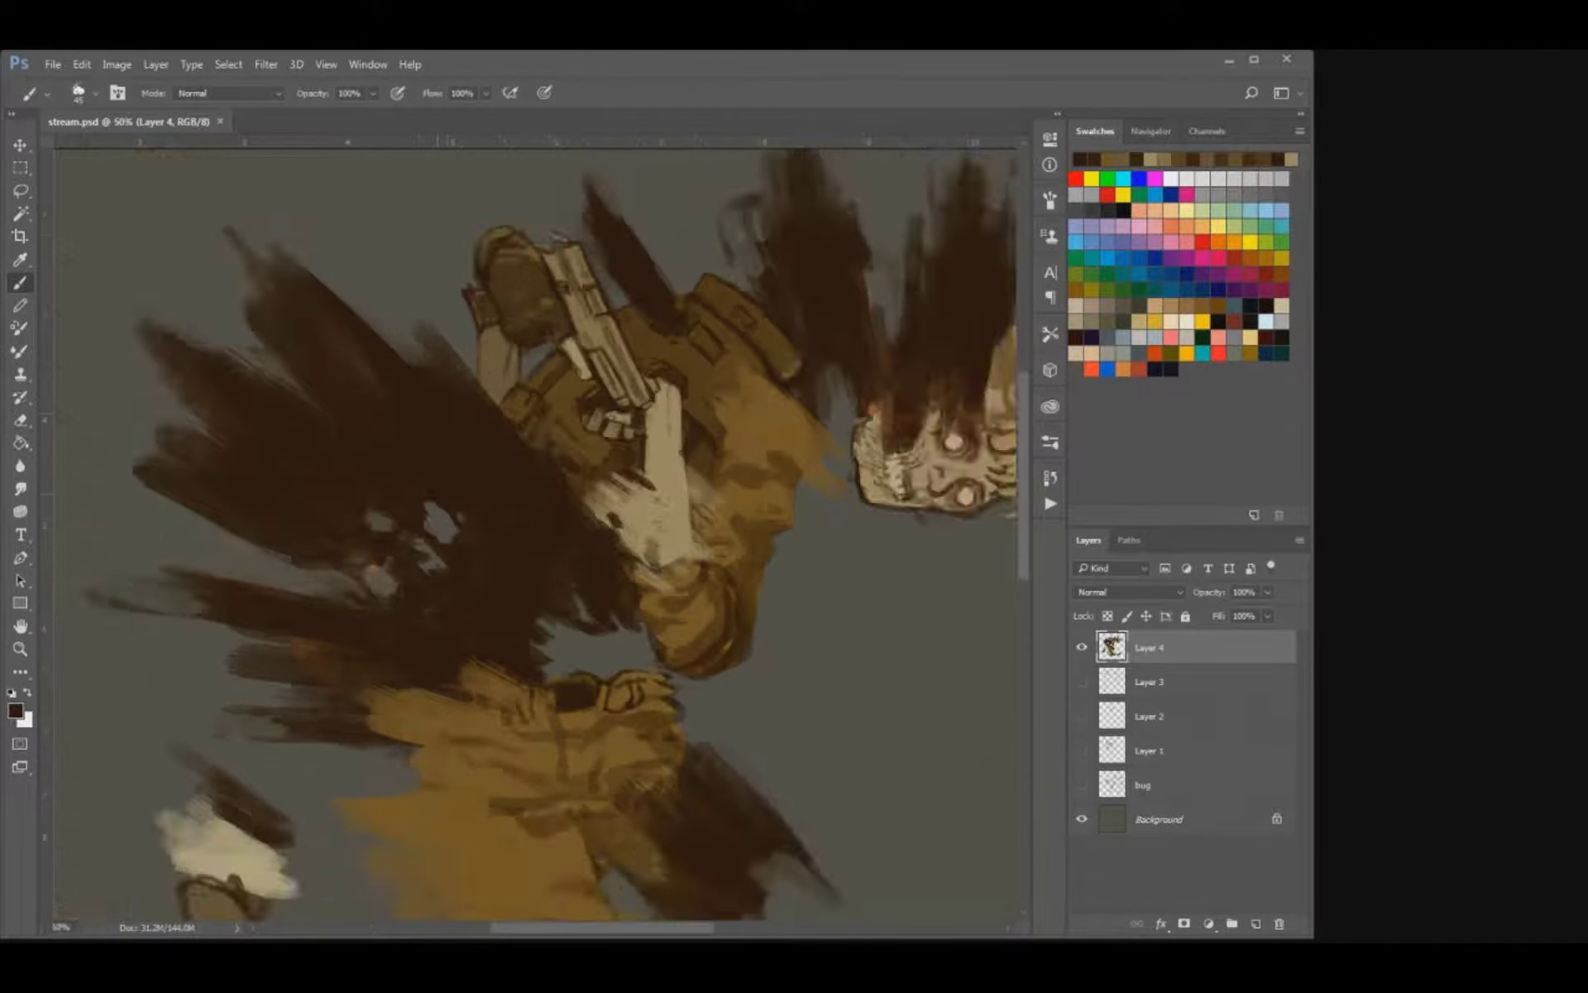
Erase stray paint along the jaw edge of the skull, beside the coat's sleeve.
key(ctrl+plus)
key(ctrl+plus)
key(ctrl+plus)
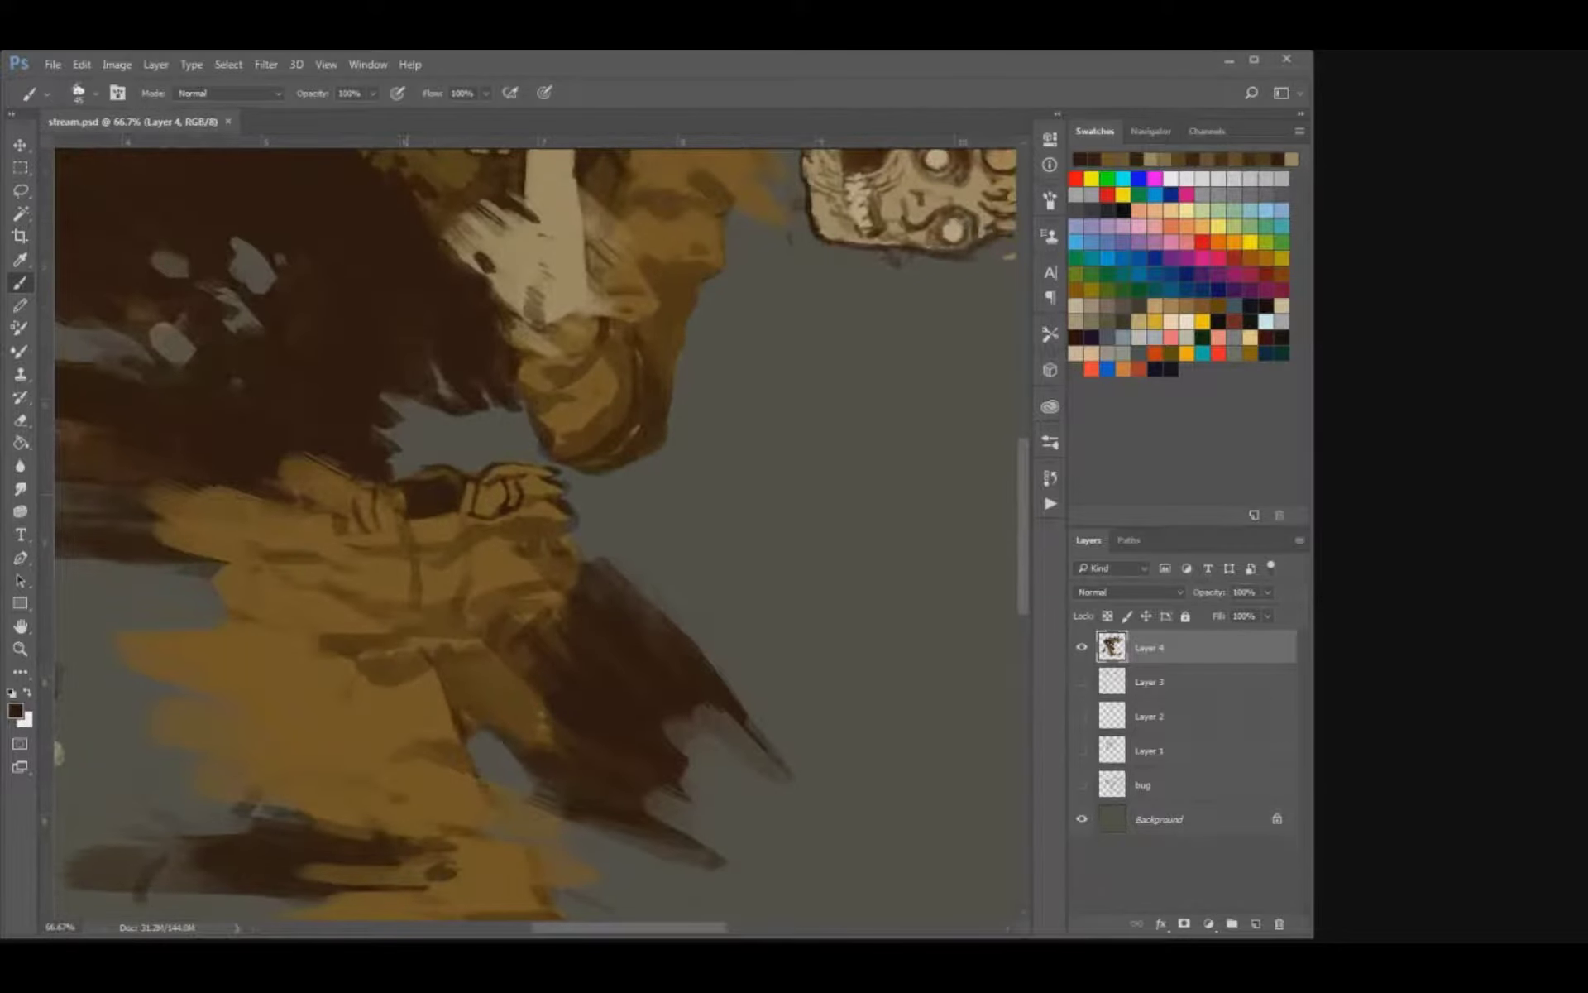
drag(529, 397, 472, 713)
alt+click(495, 512)
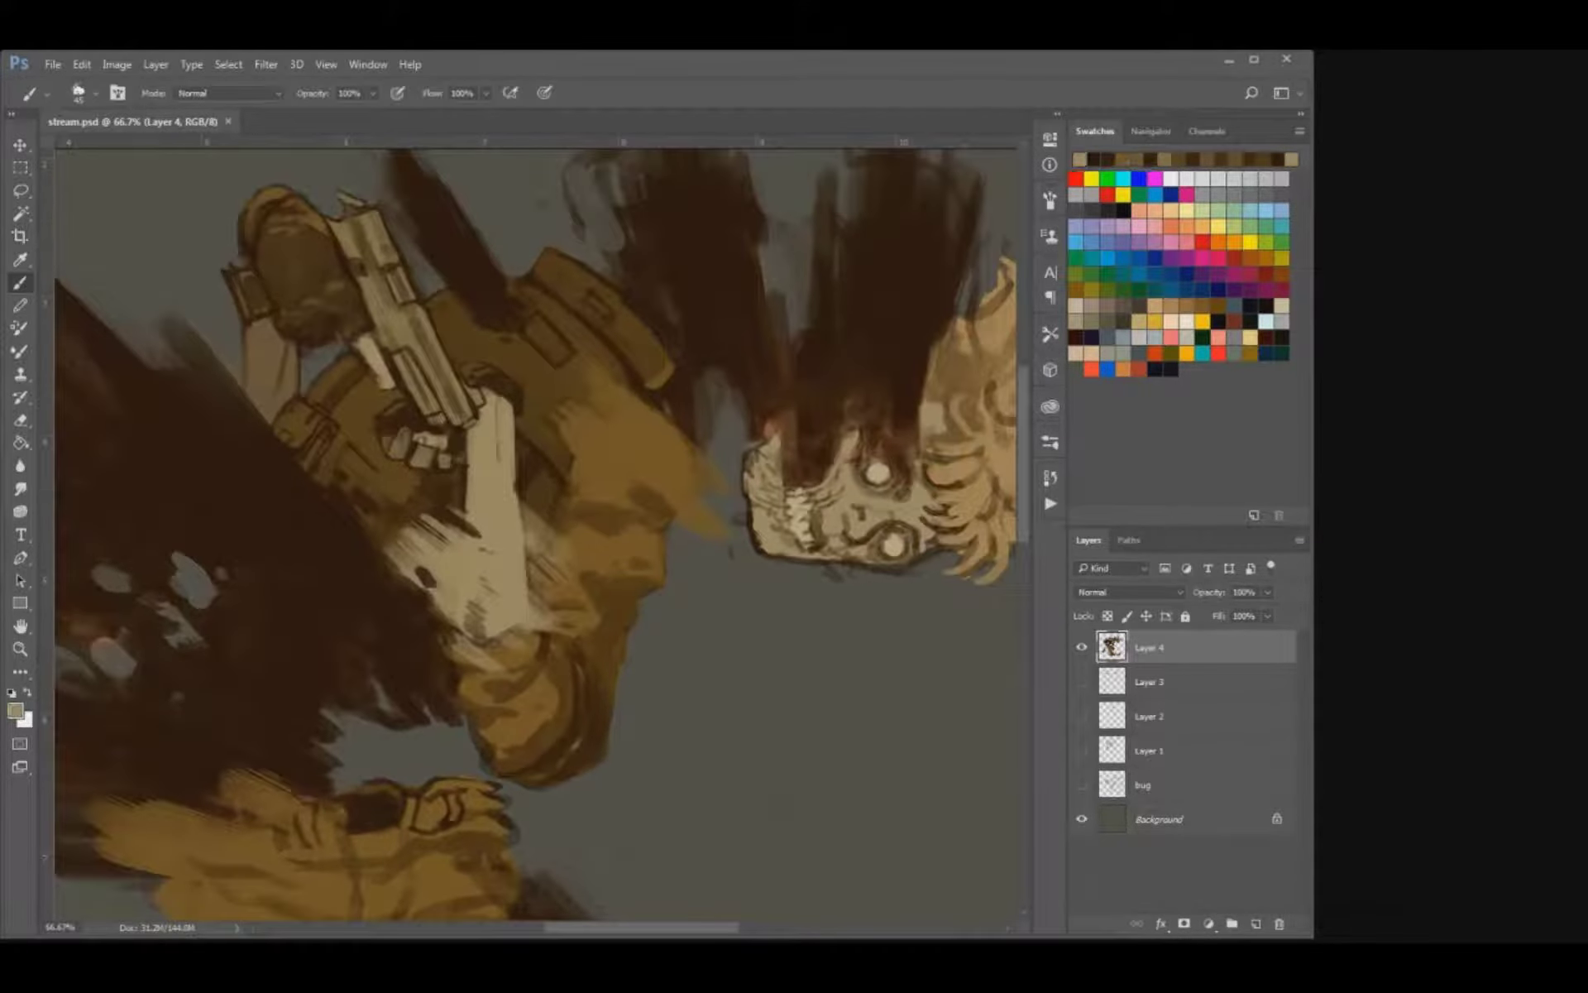
key(e)
drag(738, 516, 749, 545)
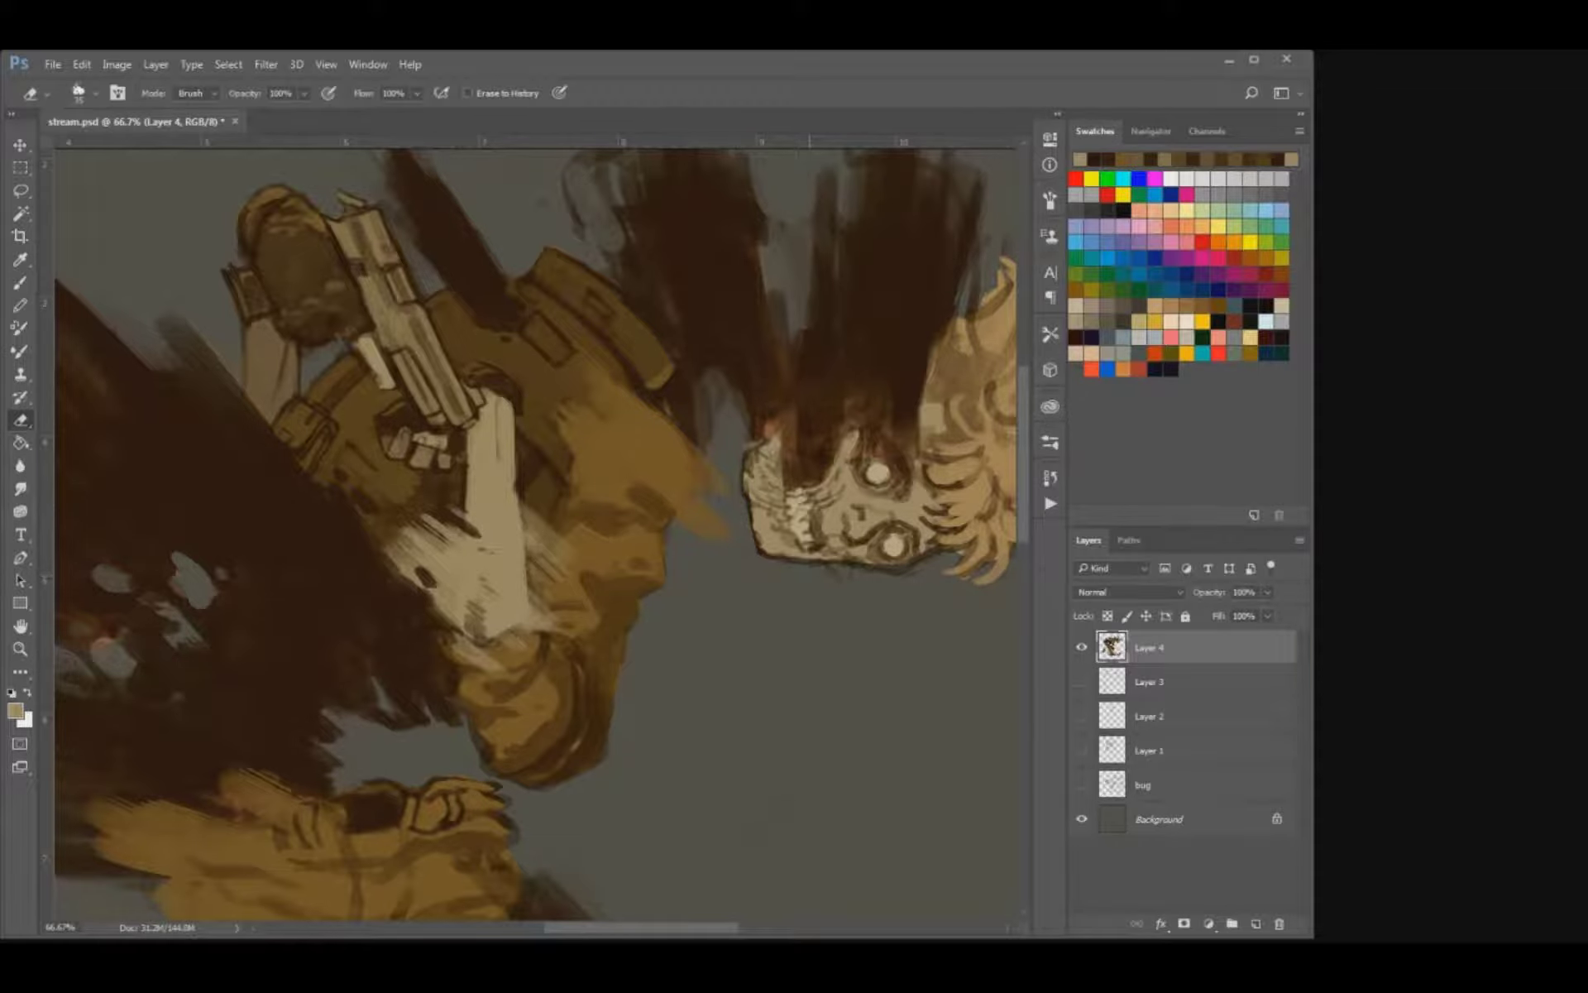
drag(775, 538, 666, 644)
key(b)
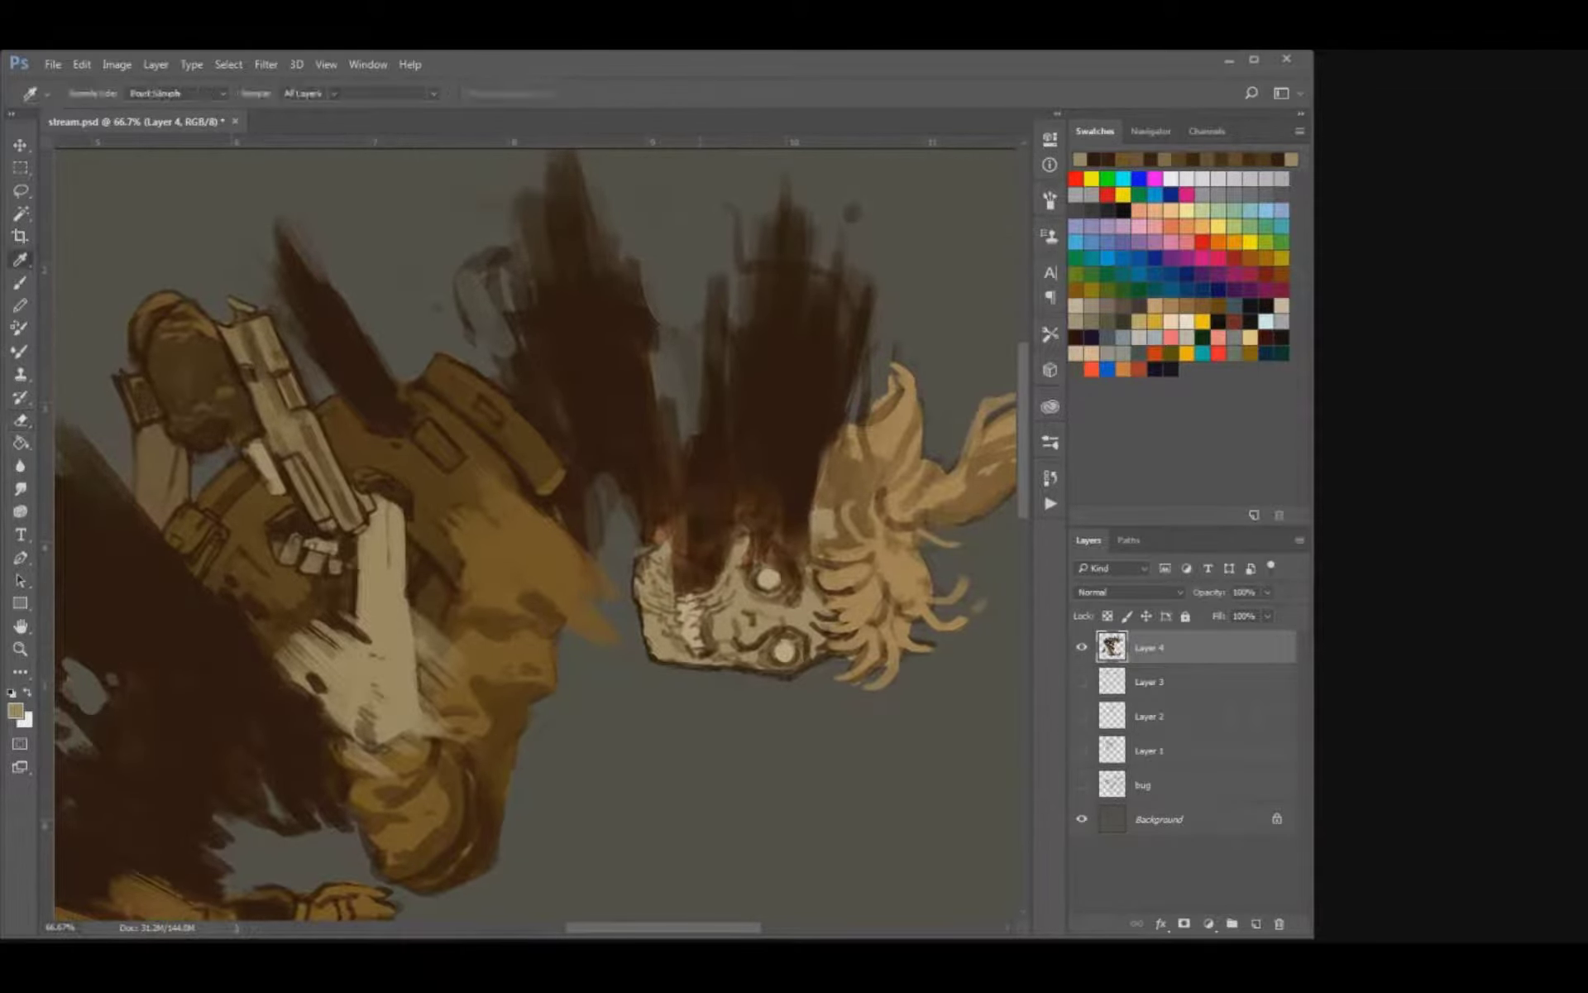
Sample the dark brown and pull smoke strokes down over the skull's jaw and teeth.
alt+click(725, 553)
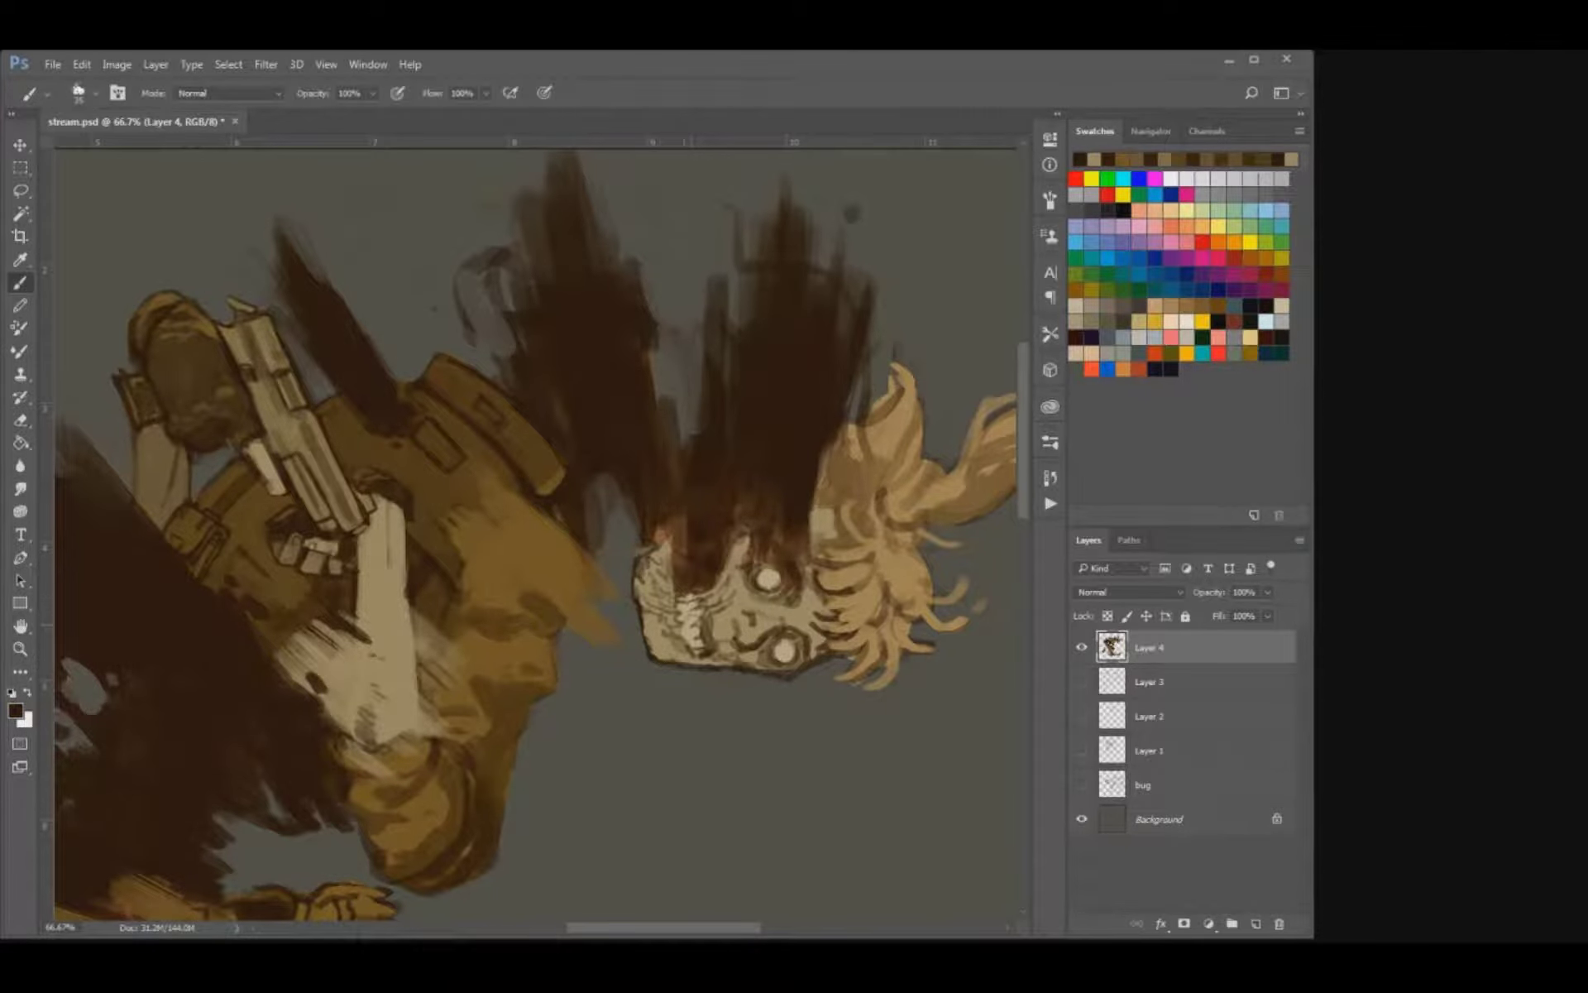
mouse_move(676, 592)
mouse_down()
mouse_move(708, 620)
mouse_move(705, 601)
mouse_up()
mouse_move(680, 542)
mouse_down()
mouse_move(683, 579)
mouse_move(723, 586)
mouse_move(718, 598)
mouse_up()
drag(680, 511, 660, 564)
drag(654, 522, 654, 586)
mouse_move(675, 476)
mouse_down()
mouse_move(661, 389)
mouse_move(697, 413)
mouse_up()
Brush dark brown smoke around the skull's upper eye socket, nose and the edge of the hair.
mouse_move(776, 523)
mouse_down()
mouse_move(784, 599)
mouse_move(760, 568)
mouse_move(802, 564)
mouse_move(746, 559)
mouse_move(749, 598)
mouse_move(772, 593)
mouse_up()
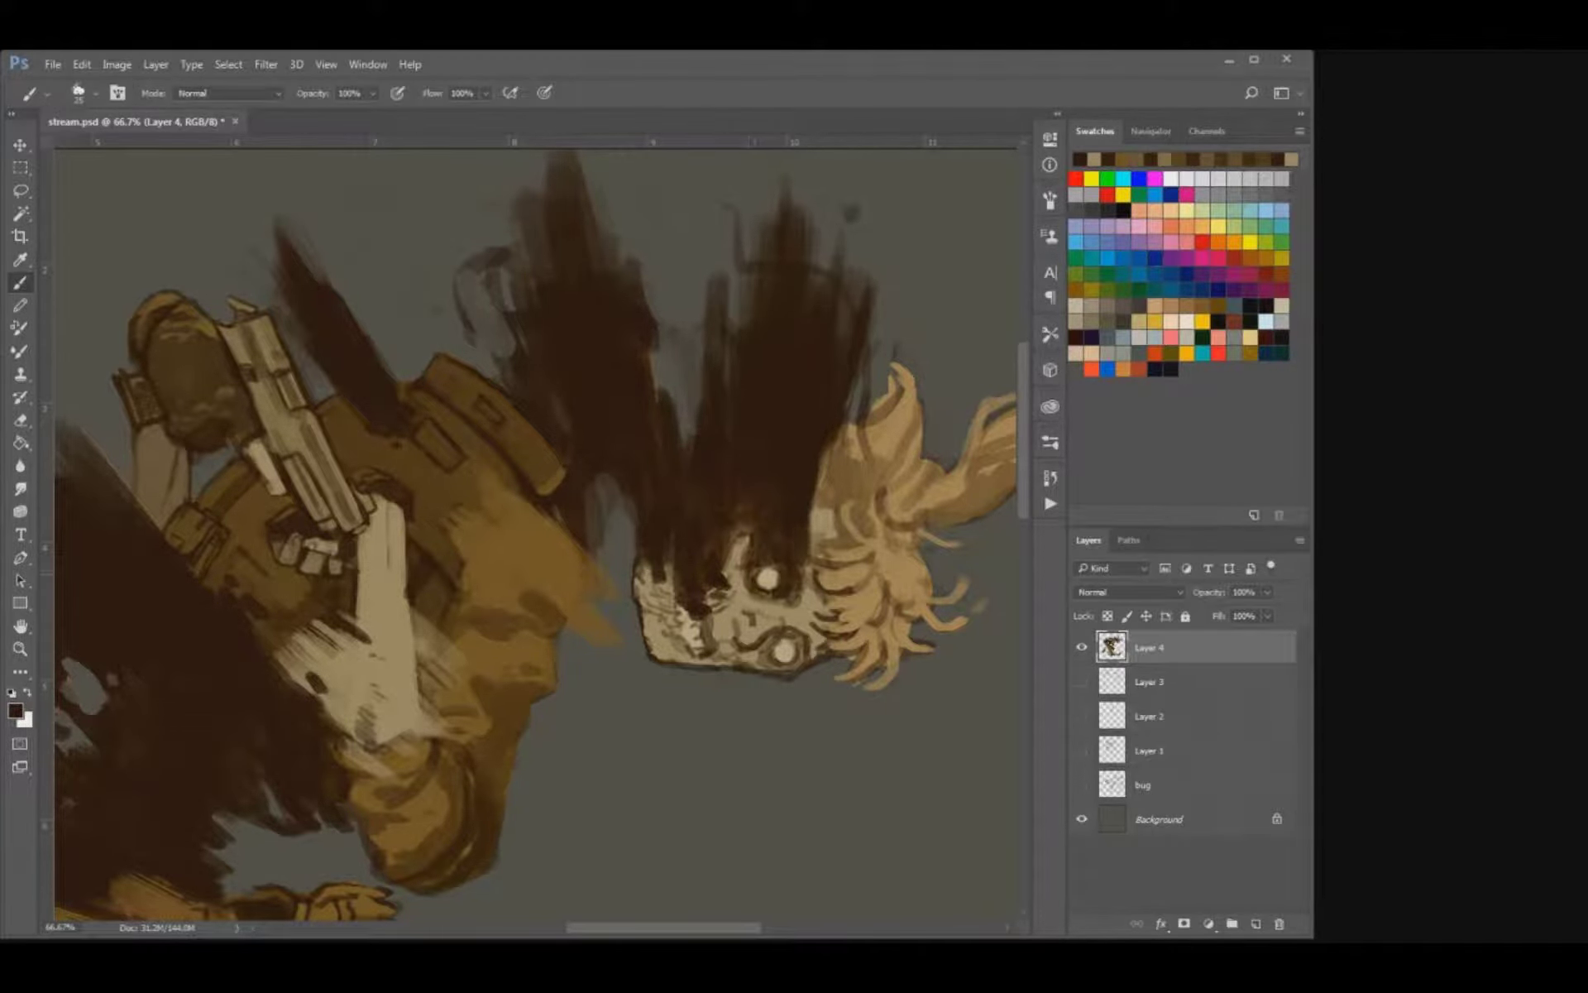
drag(738, 527, 724, 563)
mouse_move(817, 453)
mouse_down()
mouse_move(800, 585)
mouse_move(819, 531)
mouse_up()
drag(837, 438, 830, 475)
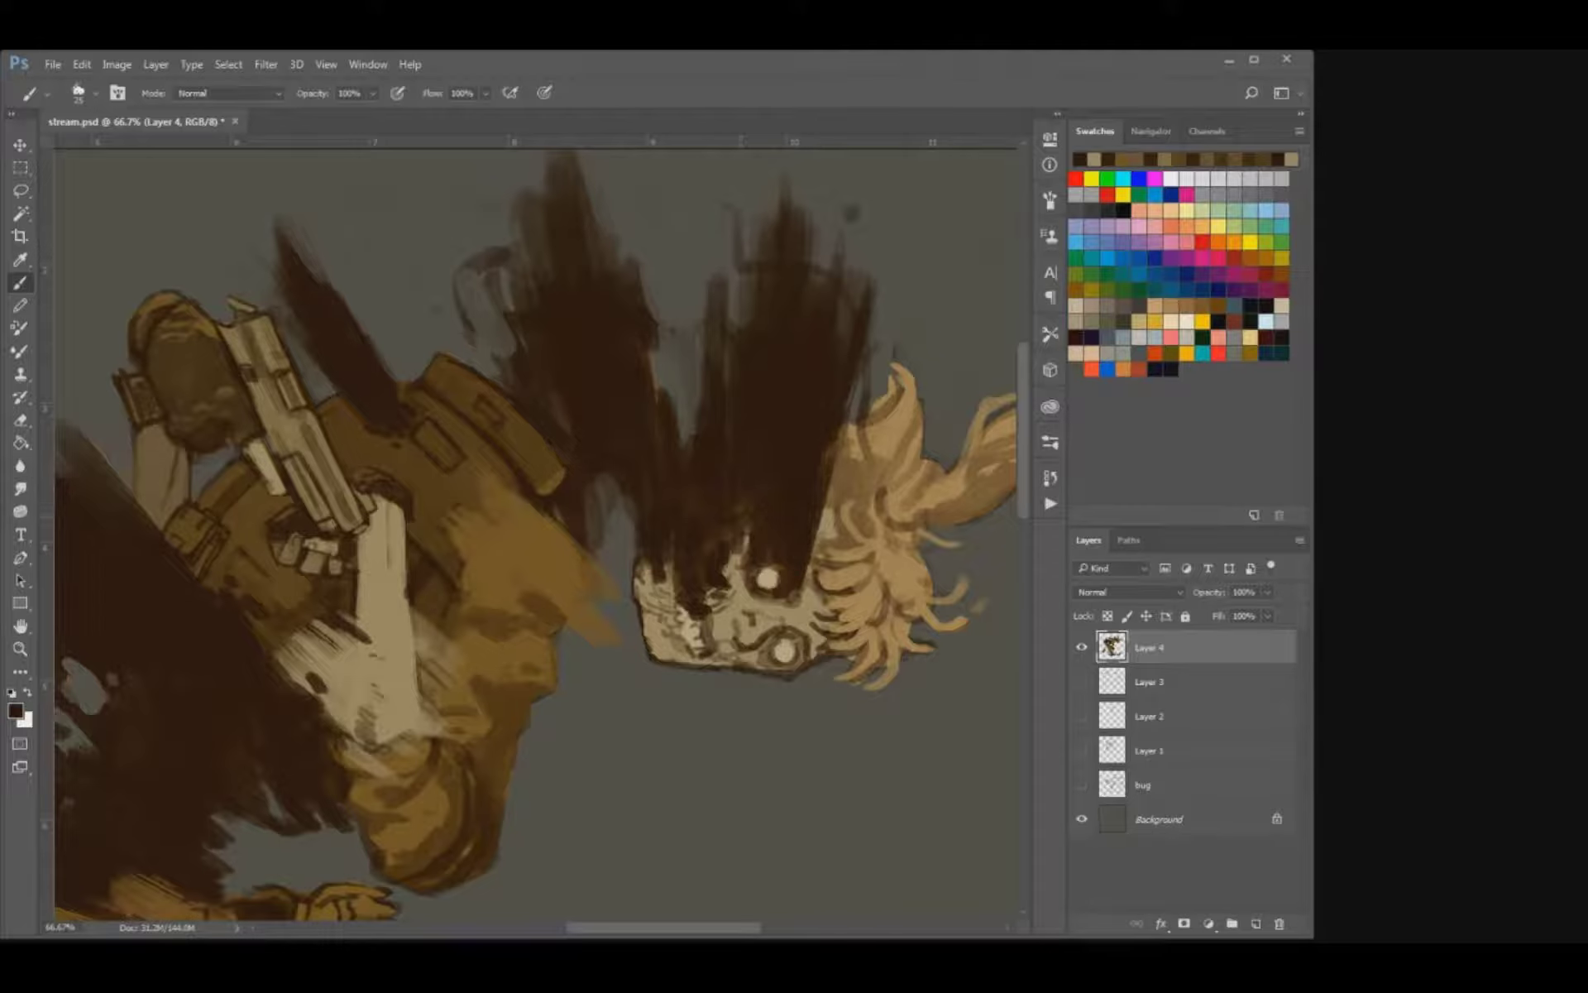
alt+click(736, 614)
mouse_move(748, 523)
mouse_down()
mouse_move(743, 540)
mouse_move(819, 522)
mouse_up()
Dab small bone-coloured flecks into the dark smoke above the skull's jaw.
key(bracketright)
key(bracketleft)
click(675, 555)
click(678, 522)
click(670, 562)
key(ctrl+plus)
drag(702, 439, 538, 374)
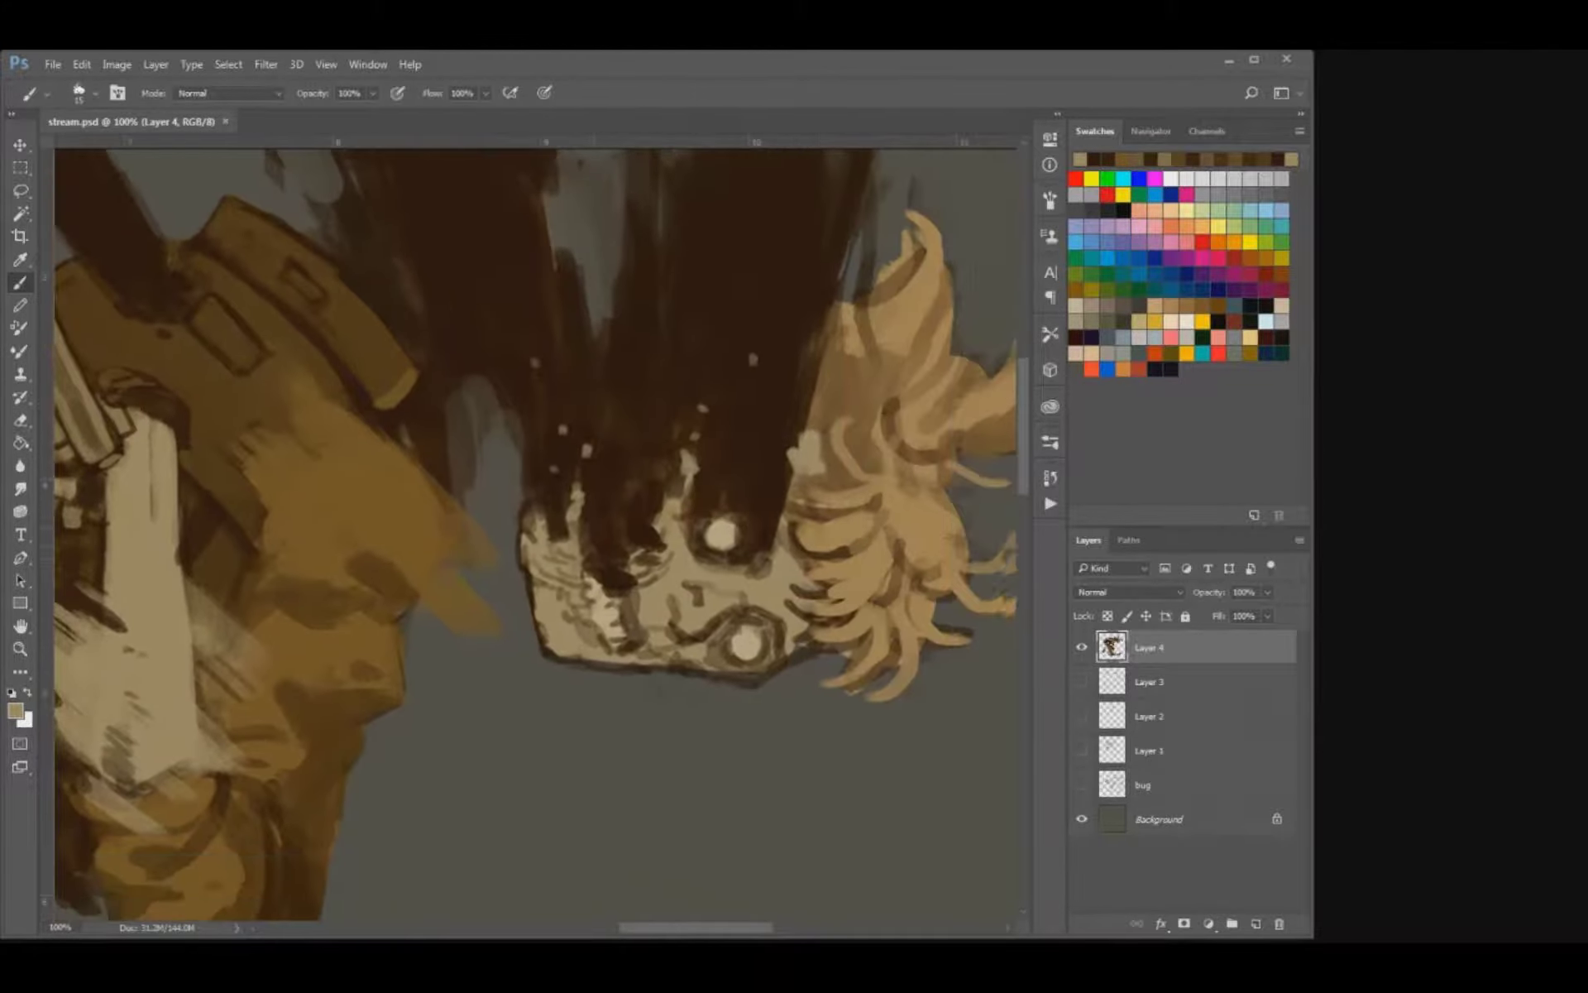
Sample a light bone colour, add larger flecks between the teeth and eye with a smaller brush, and save the file.
alt+click(606, 597)
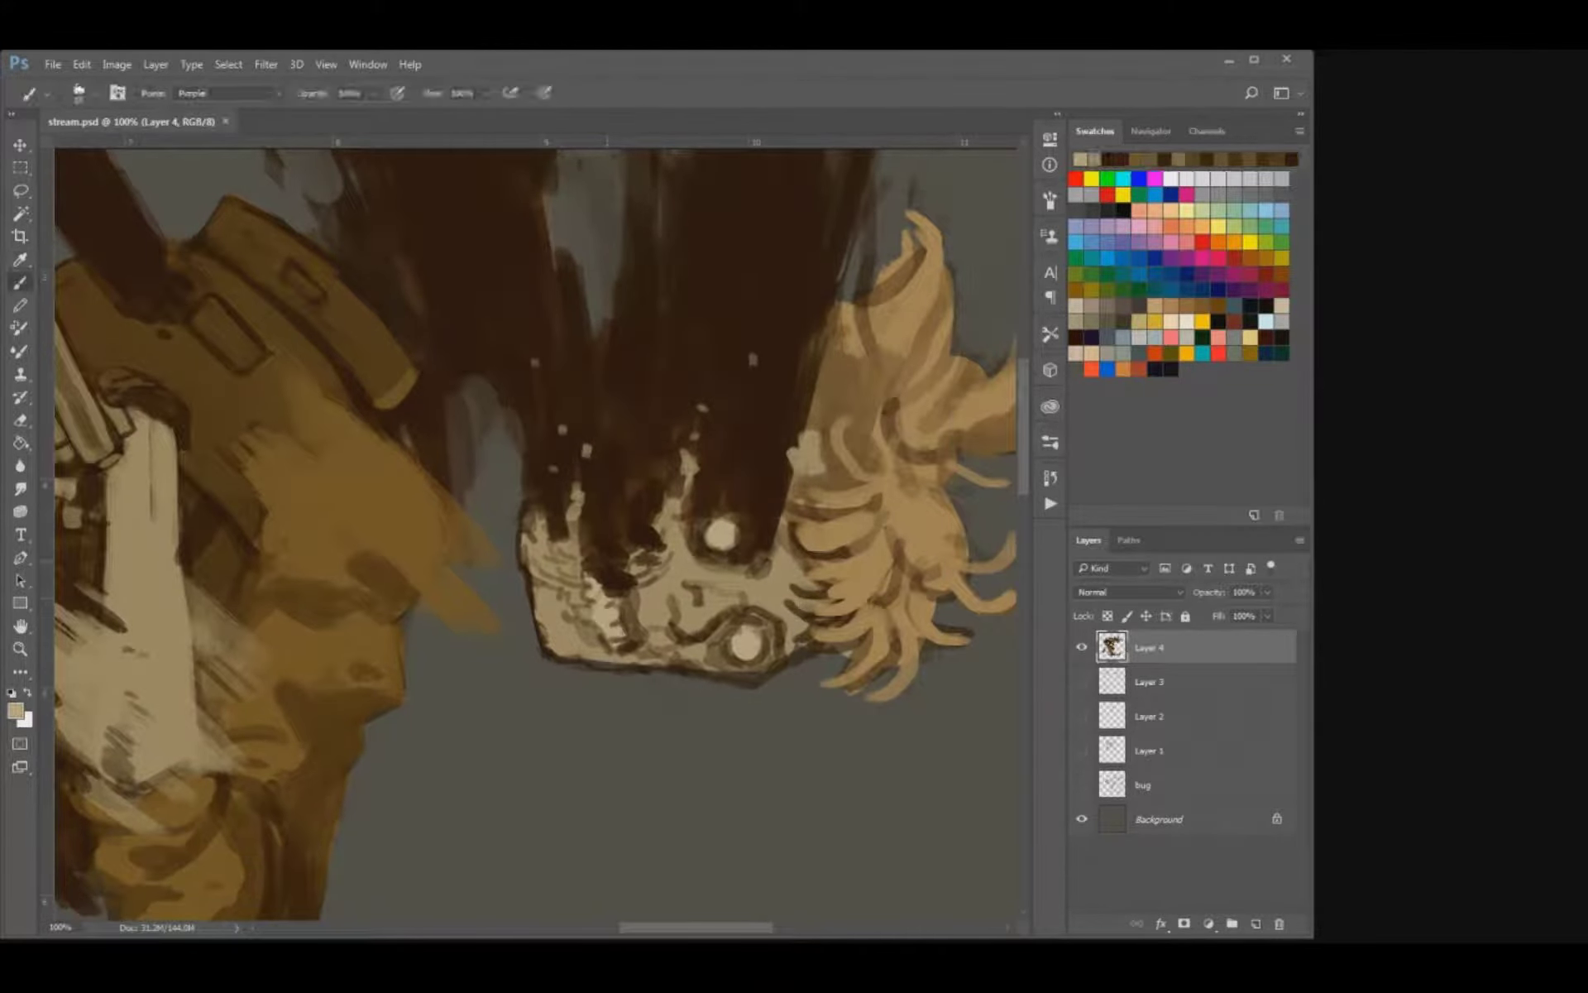
key(bracketleft)
drag(621, 540, 616, 537)
click(594, 524)
drag(646, 499, 631, 562)
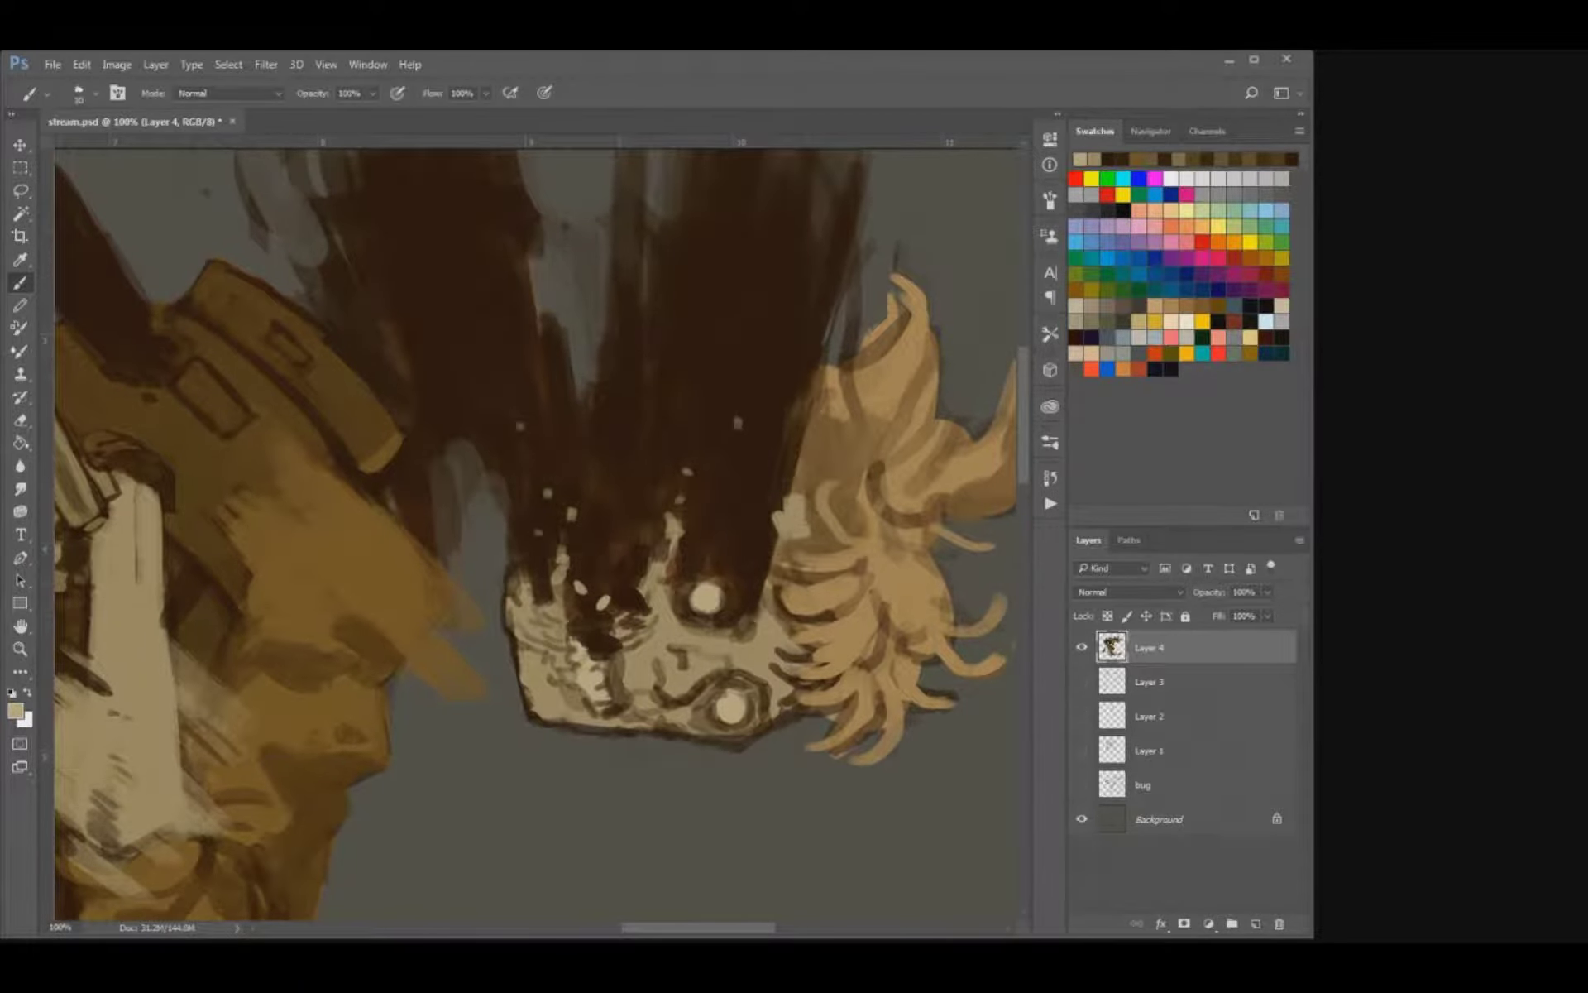
click(611, 565)
drag(608, 554, 582, 604)
key(ctrl+s)
key(ctrl+minus)
key(ctrl+minus)
key(ctrl+minus)
key(ctrl+minus)
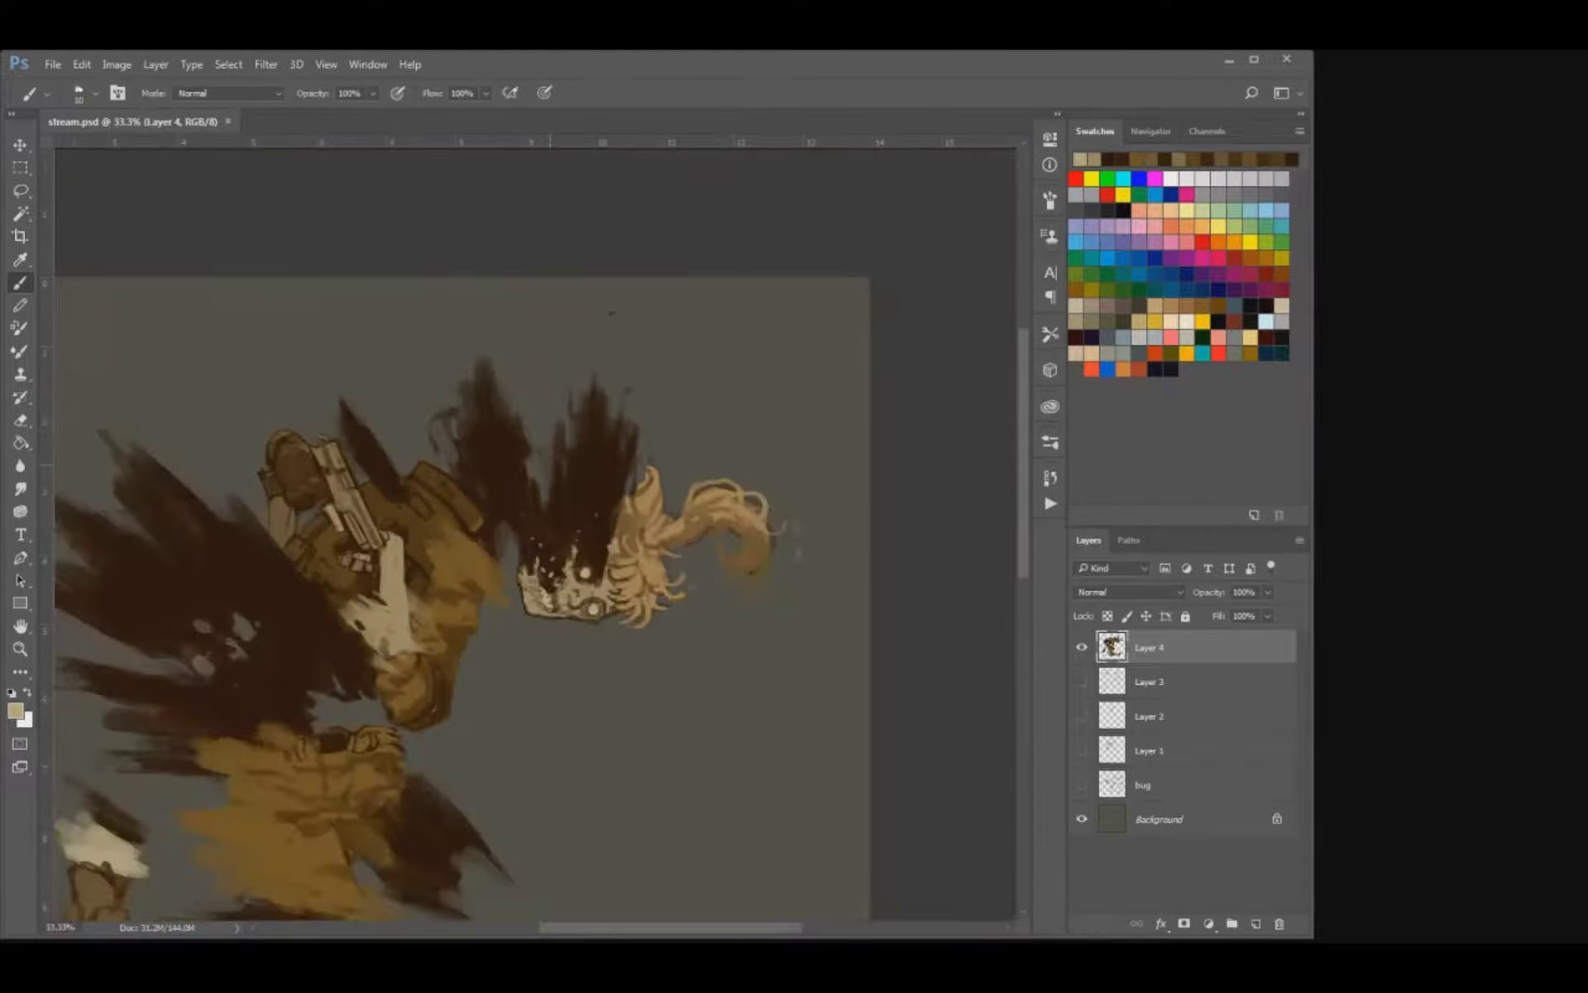
Erase along the gap between the trouser leg and the dark plume, and sample dark brown for the brush.
key(ctrl+plus)
key(ctrl+plus)
scroll(535, 530, up, 2)
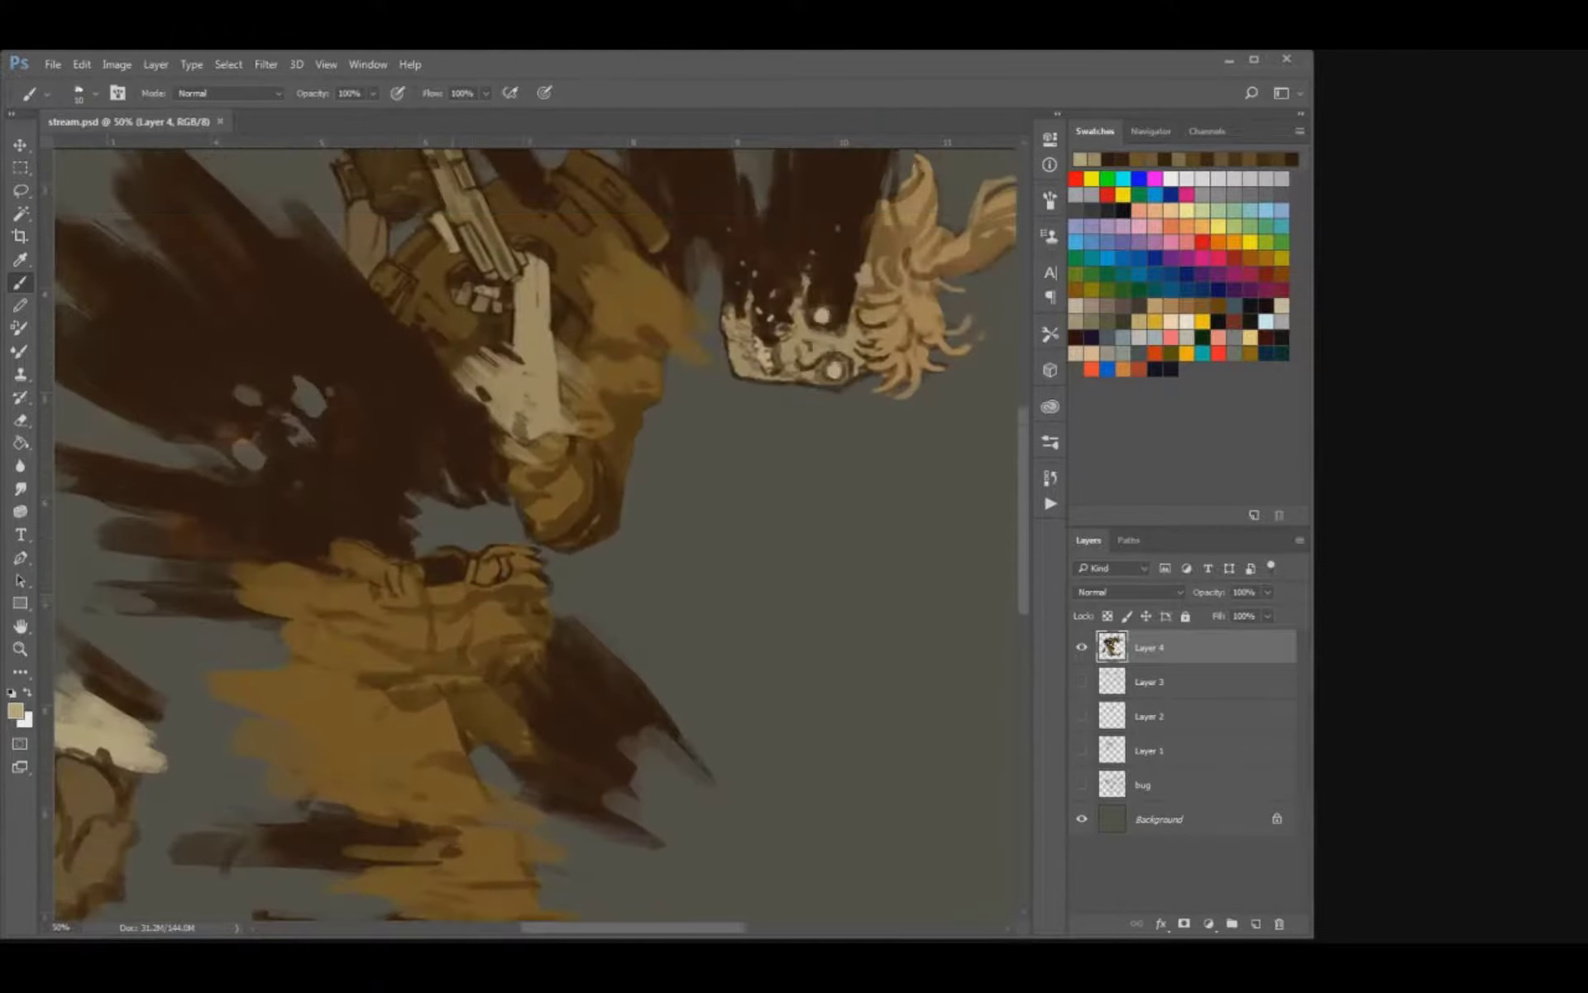
key(i)
key(e)
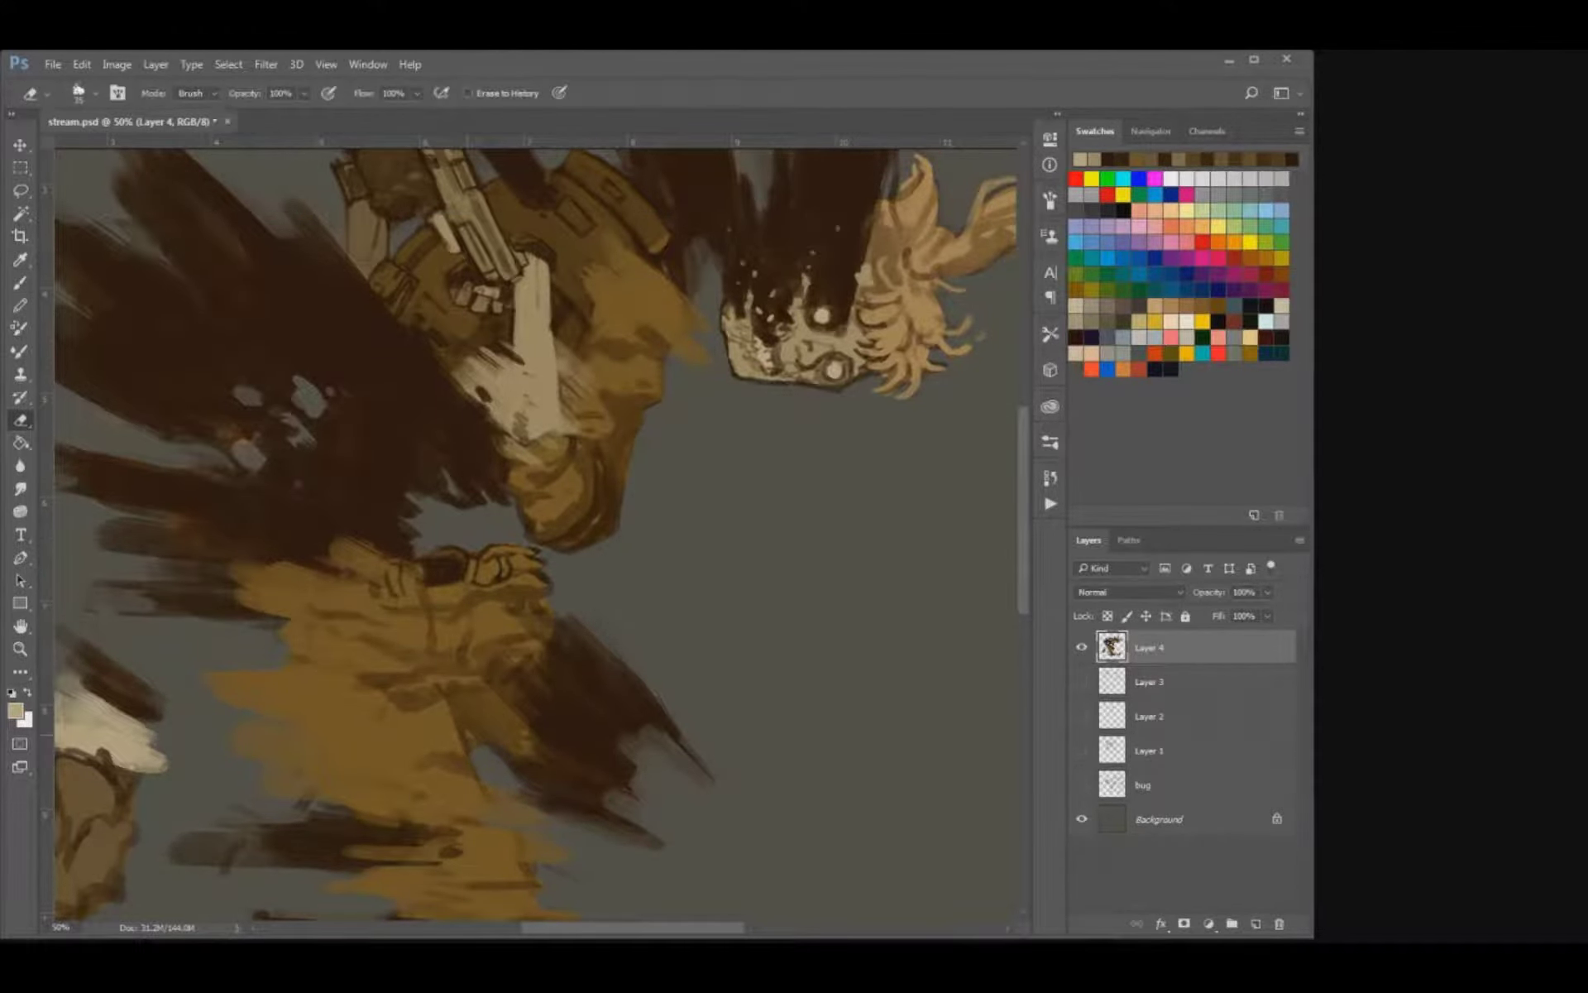
mouse_move(468, 739)
mouse_down()
mouse_move(506, 769)
mouse_move(529, 739)
mouse_up()
key(i)
click(536, 771)
key(b)
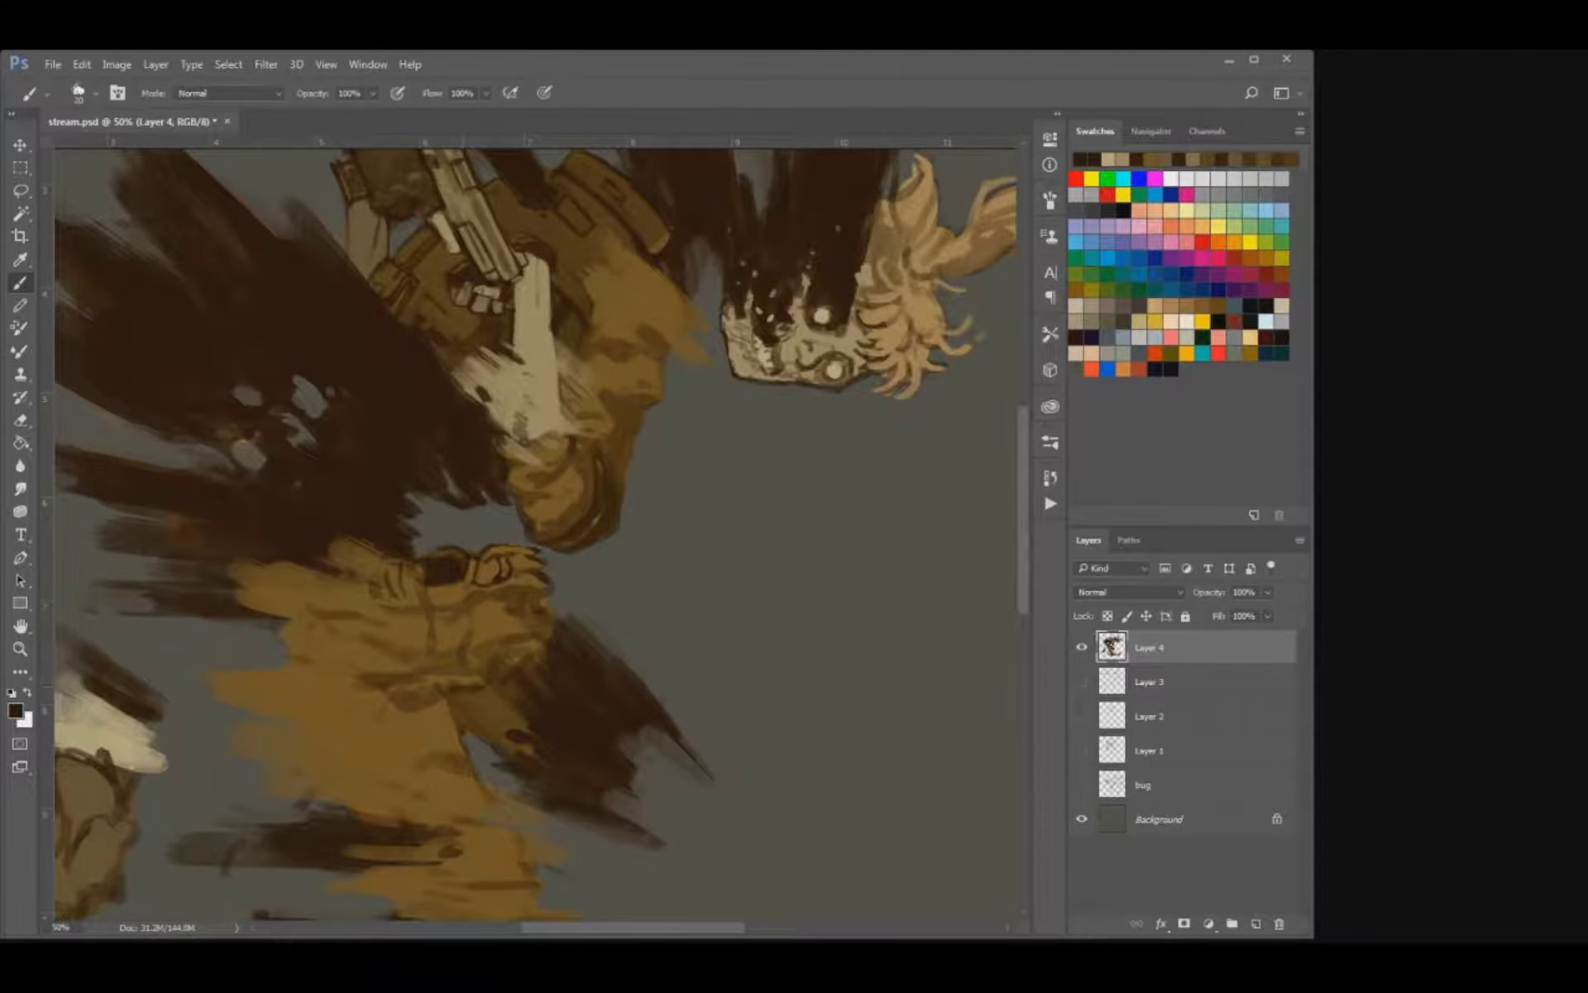
Paint dark brown strokes along the inner trouser leg and draw a seam line down from the belt.
key(bracketright)
key(bracketright)
key(bracketright)
mouse_move(465, 687)
mouse_down()
mouse_move(510, 716)
mouse_move(463, 741)
mouse_move(500, 758)
mouse_up()
key(bracketleft)
drag(464, 653, 495, 696)
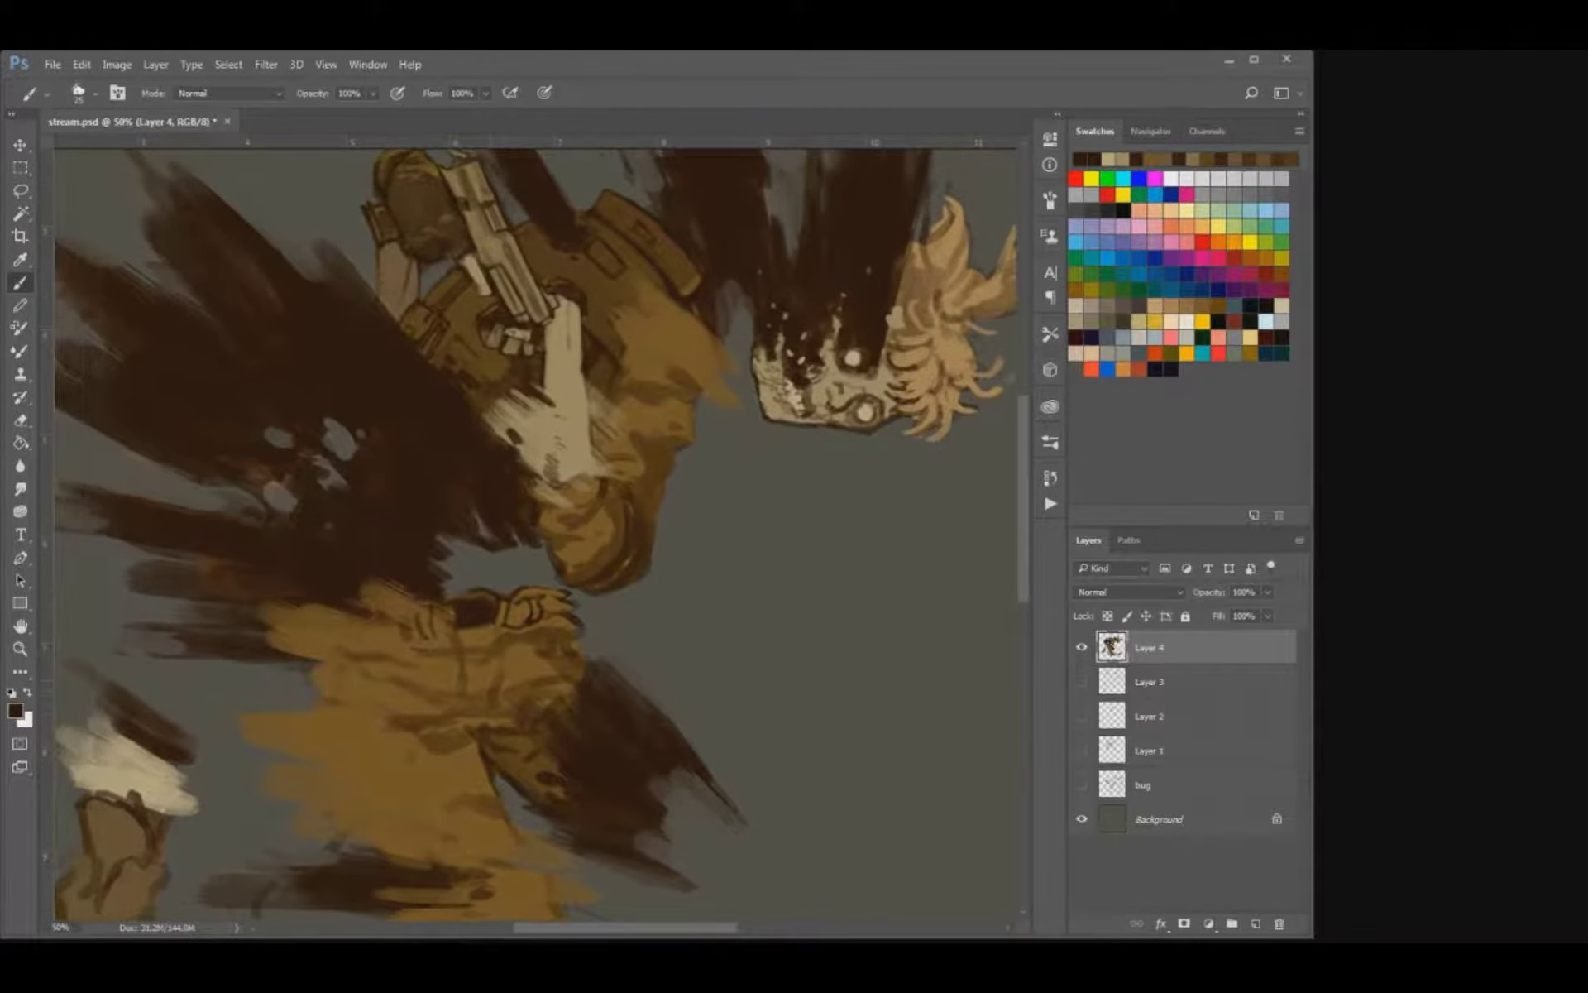
mouse_move(492, 627)
mouse_down()
mouse_move(505, 674)
mouse_move(491, 722)
mouse_up()
Darken the trouser detail under the belt and the pleats at the waist with dark brown strokes.
key(bracketright)
key(bracketleft)
key(bracketright)
drag(474, 644, 463, 662)
drag(427, 605, 416, 613)
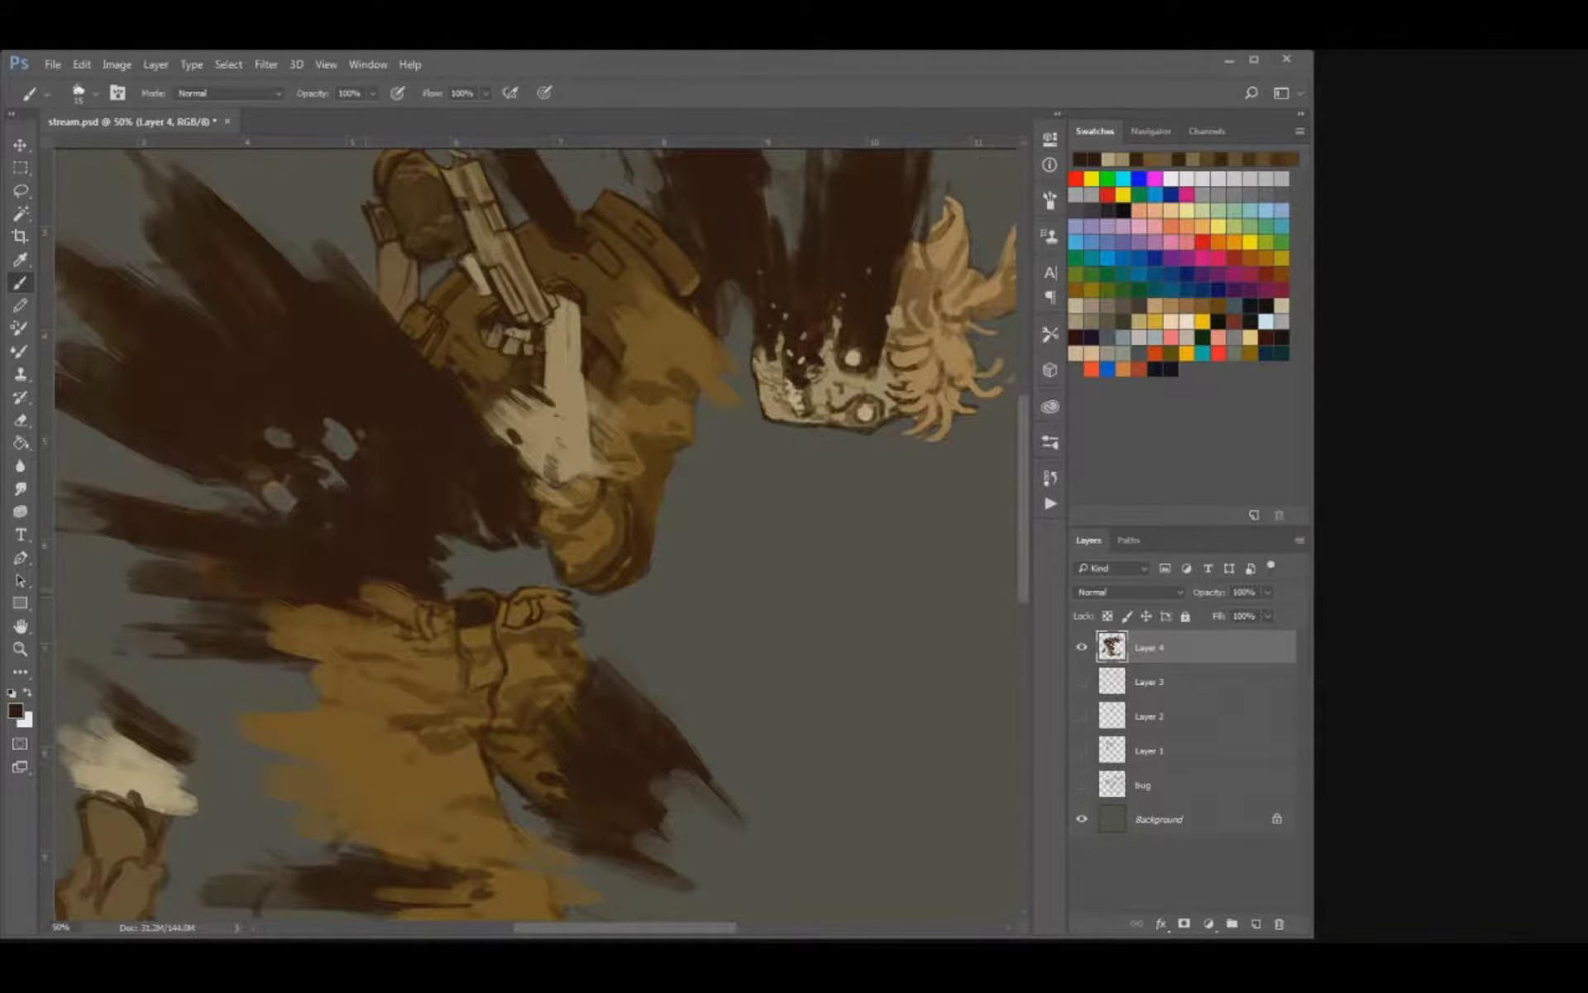
Blend dark brown smoke into the waist's ragged edge, erase the back of the thigh into jagged shapes, and save the file.
mouse_move(377, 588)
mouse_down()
mouse_move(360, 597)
mouse_move(377, 581)
mouse_up()
key(bracketright)
key(bracketright)
mouse_move(288, 608)
mouse_down()
mouse_move(267, 615)
mouse_move(302, 624)
mouse_move(248, 630)
mouse_move(375, 653)
mouse_move(377, 500)
mouse_up()
key(bracketright)
scroll(317, 626, up, 1)
key(e)
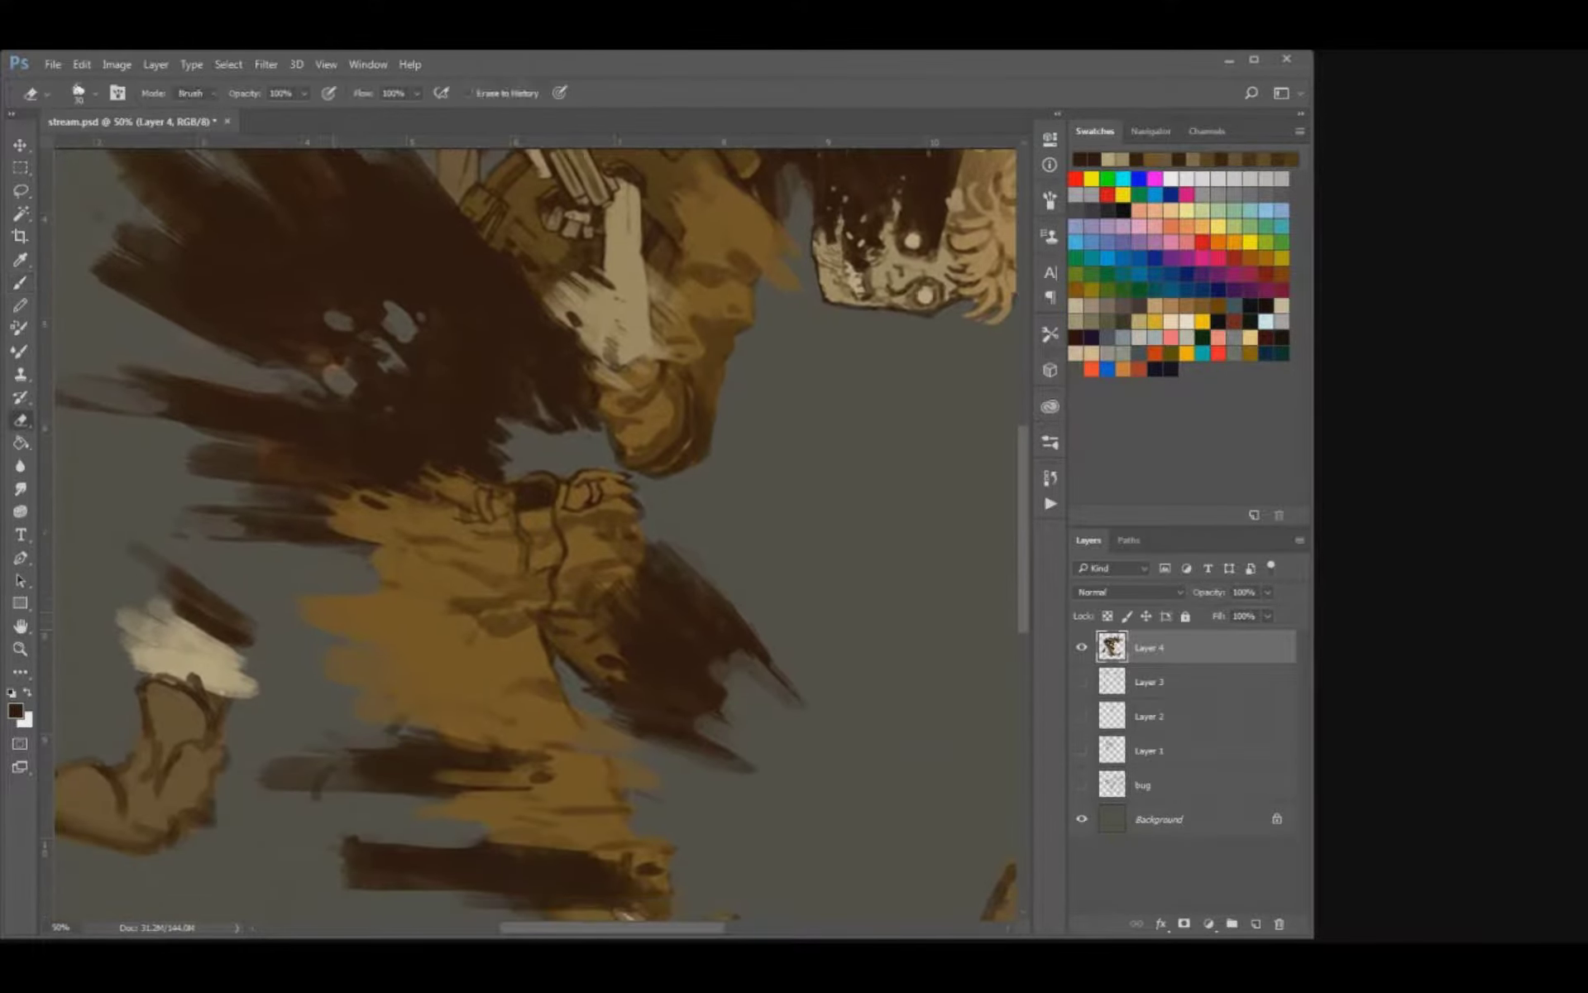
key(ctrl+s)
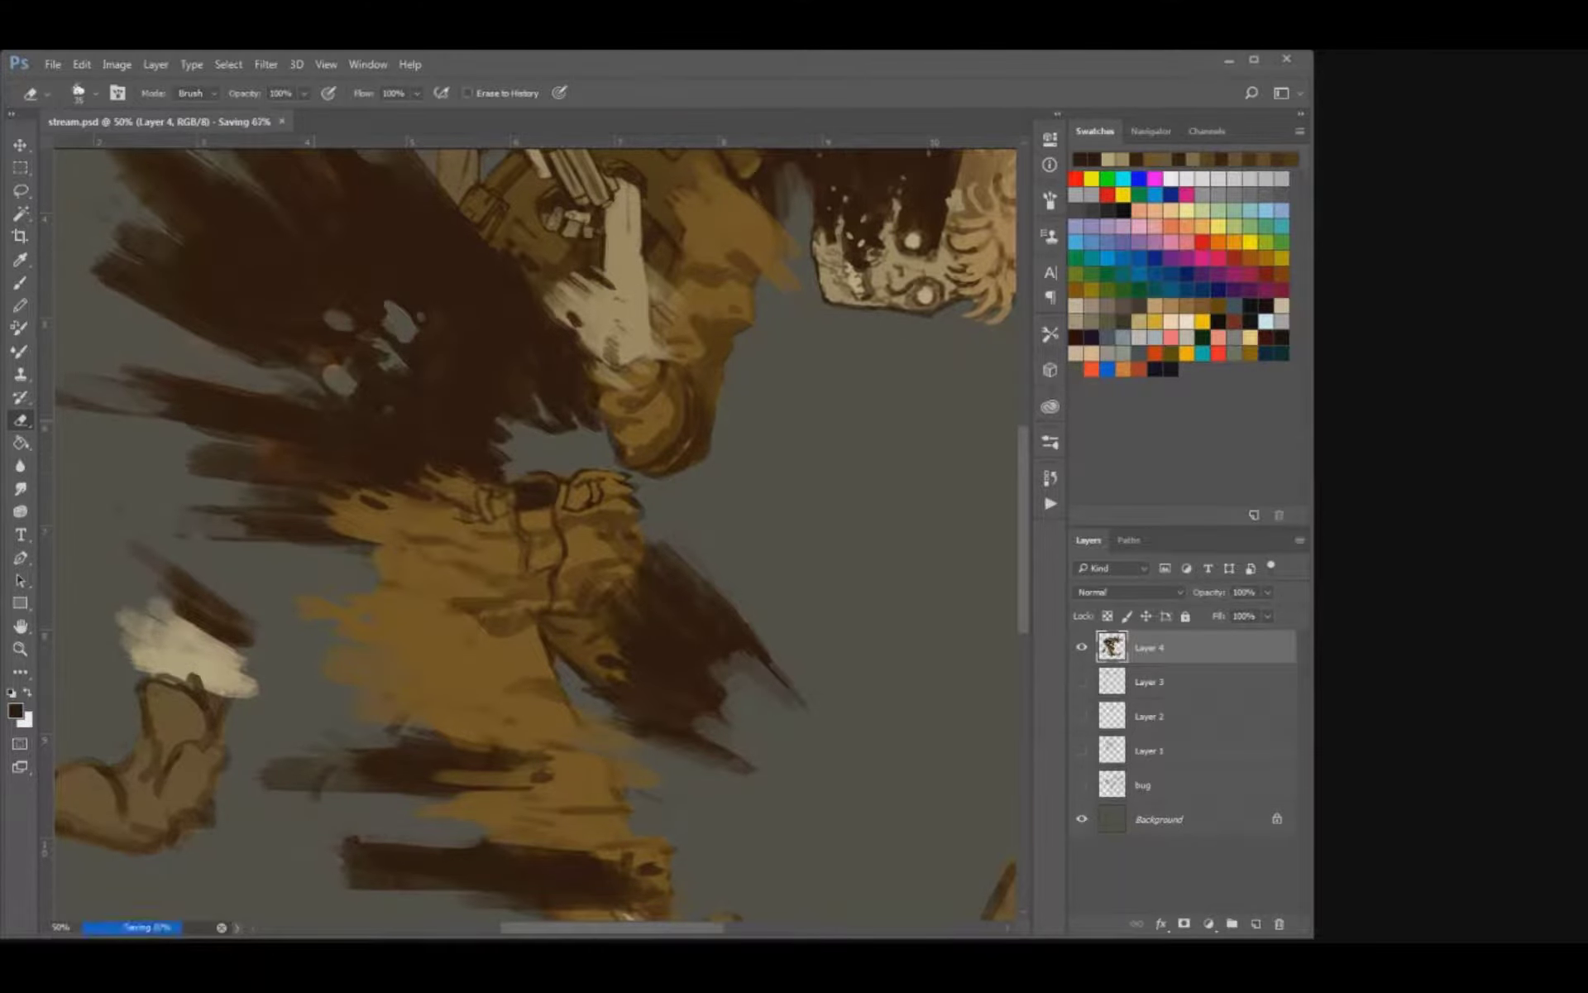
Erase the ragged front edge of the coat sleeve facing the skull with a larger eraser.
key(ctrl+minus)
key(ctrl+minus)
key(ctrl+plus)
key(ctrl+plus)
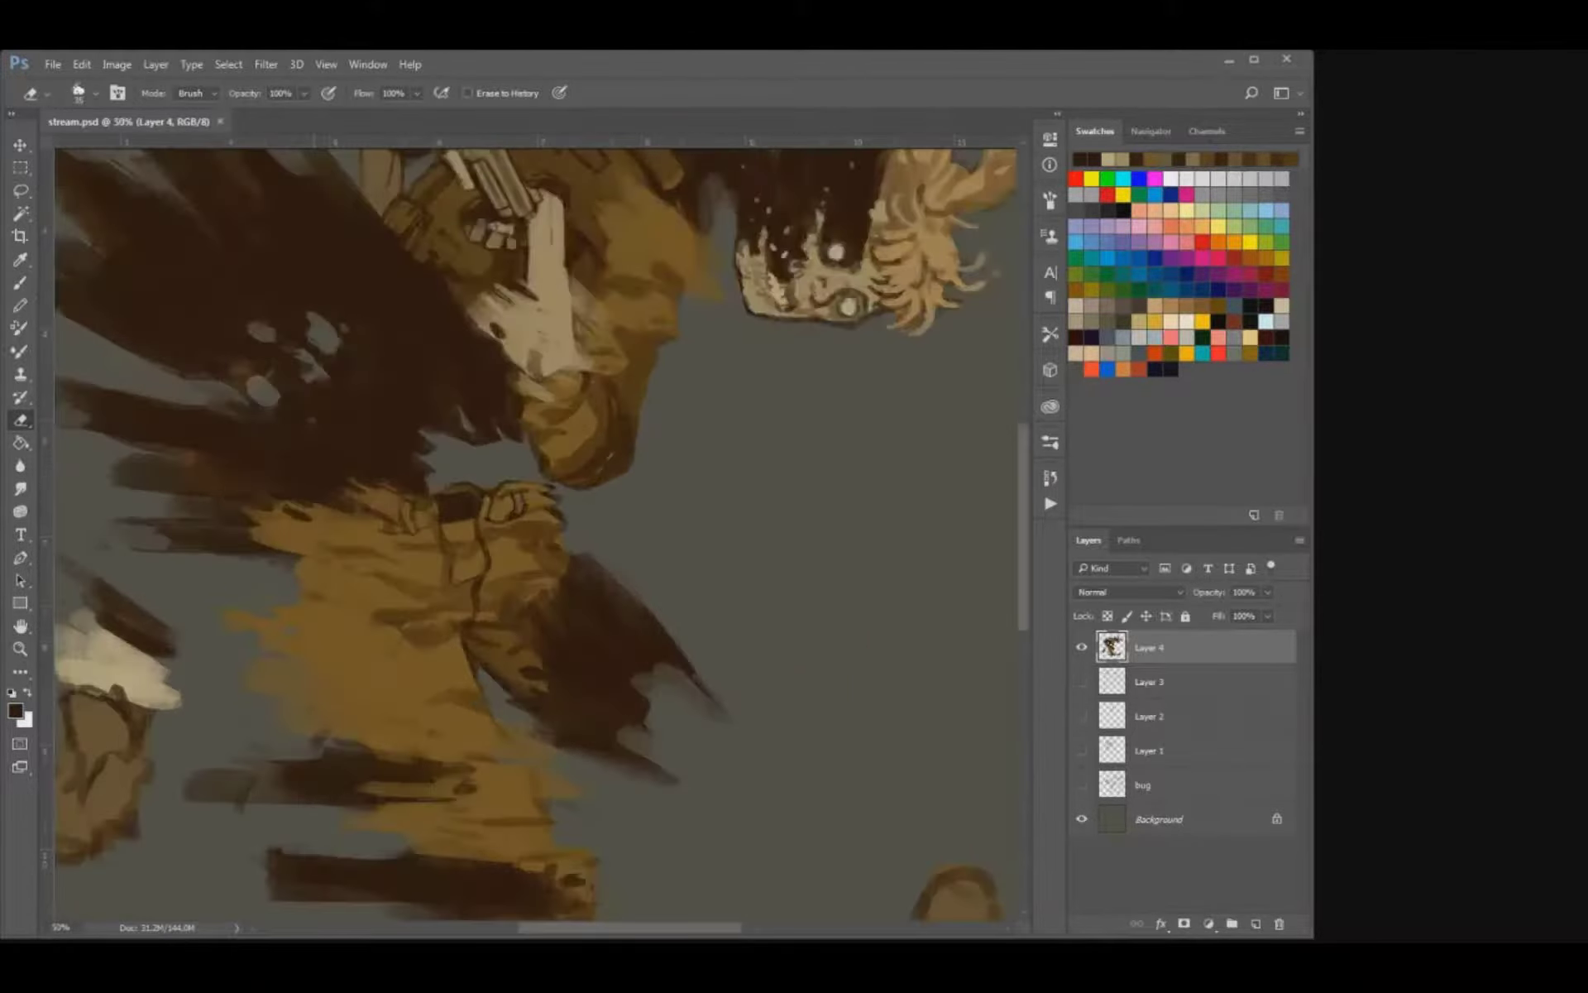
mouse_move(725, 331)
mouse_down()
mouse_move(645, 611)
mouse_move(638, 565)
mouse_up()
key(bracketright)
key(bracketright)
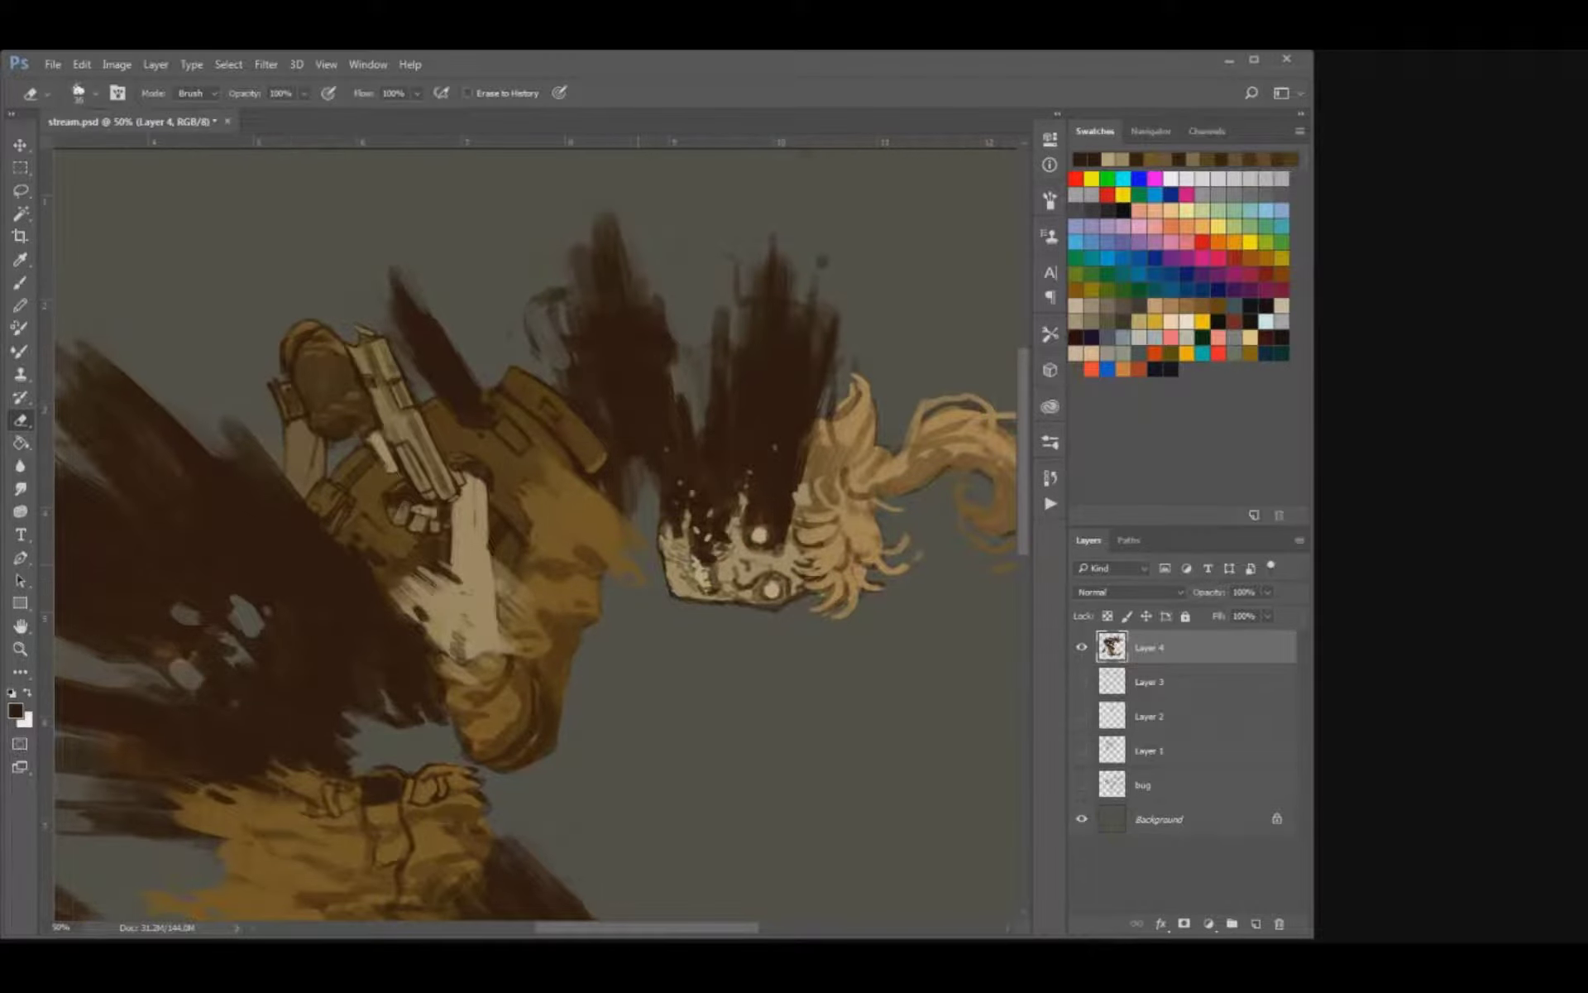
Brush sampled brown shading onto the upper sleeve below the shoulder strap and save the file.
key(b)
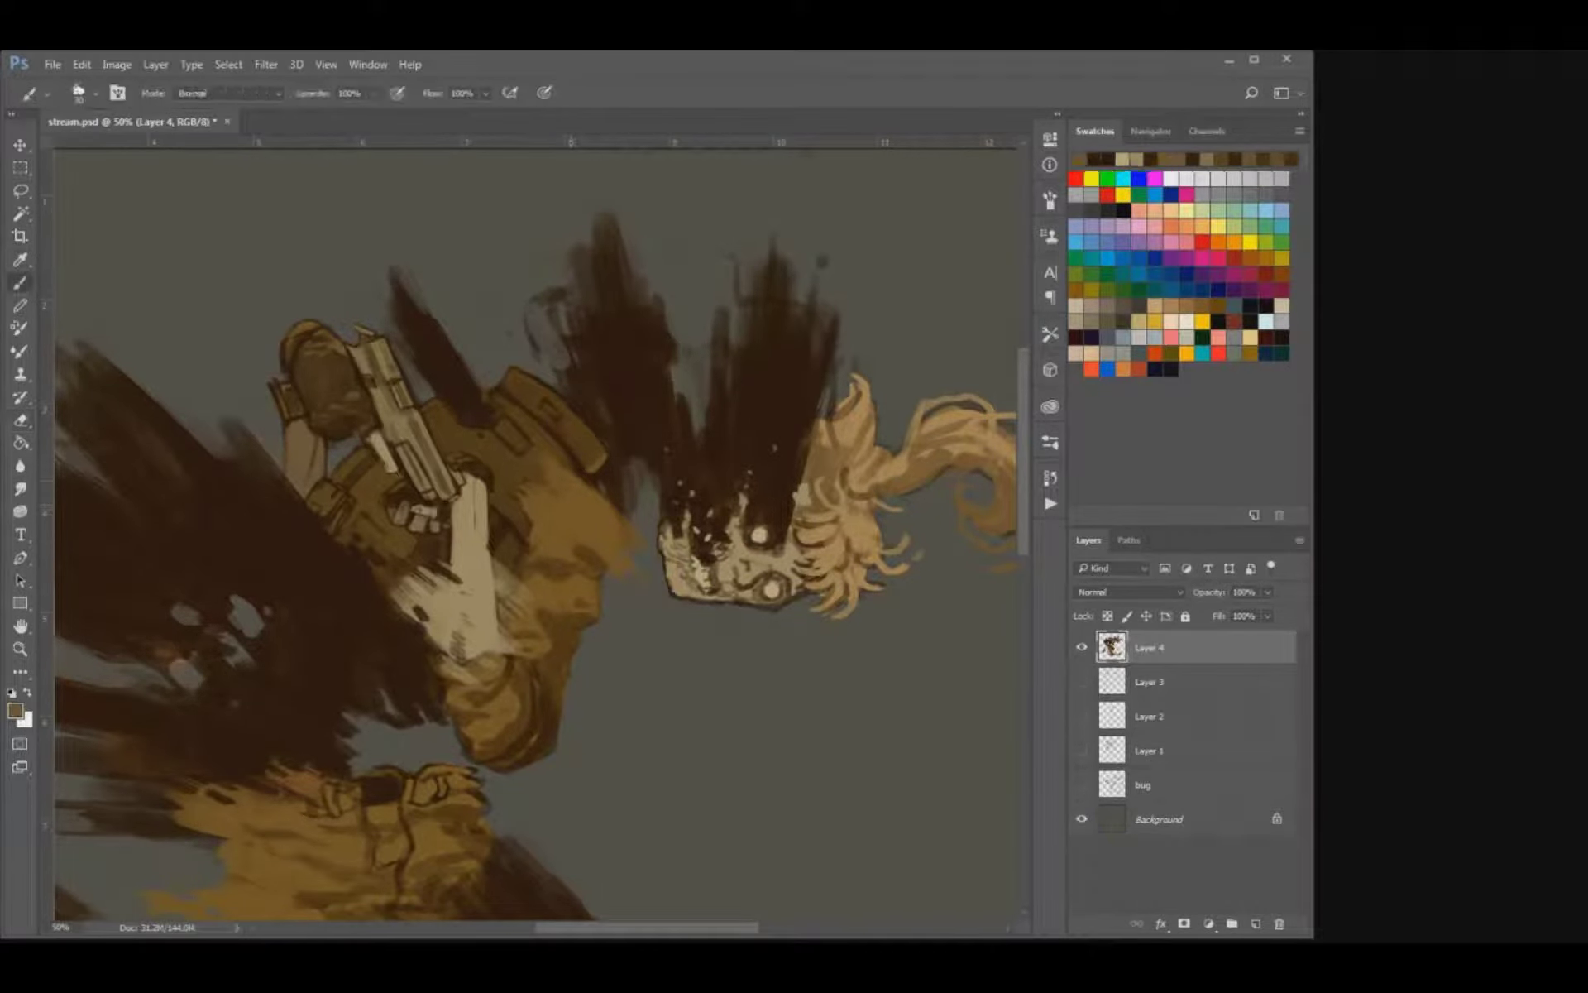
drag(553, 465, 572, 471)
alt+click(526, 474)
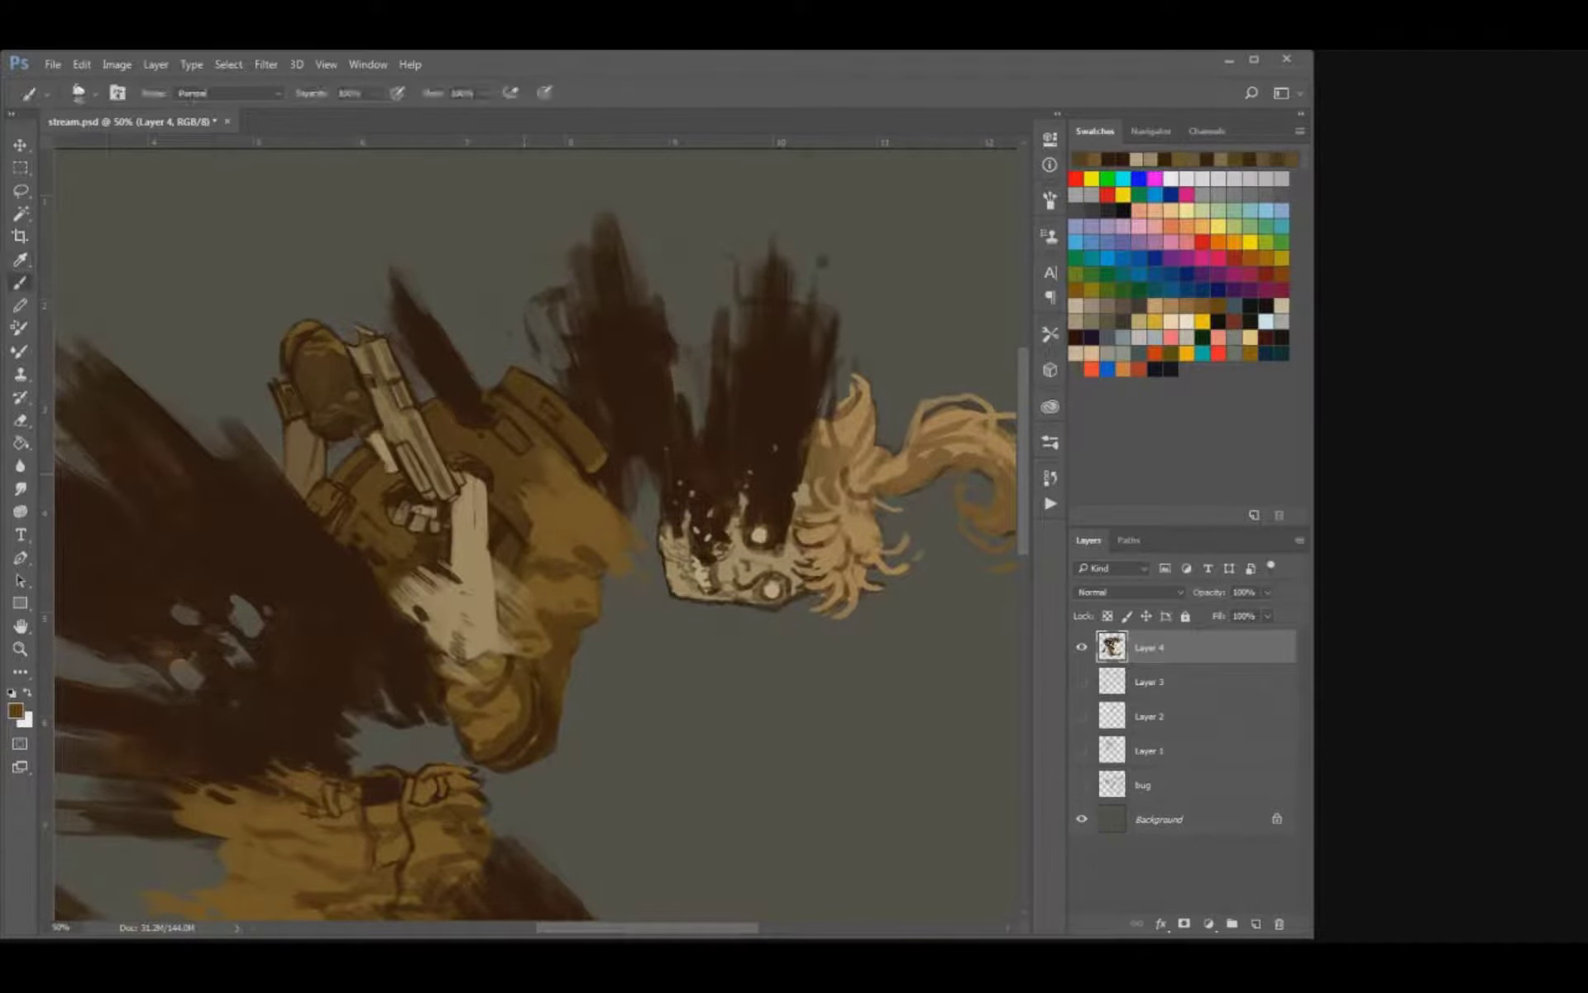
key(bracketleft)
click(552, 464)
key(ctrl+s)
key(ctrl+minus)
key(ctrl+minus)
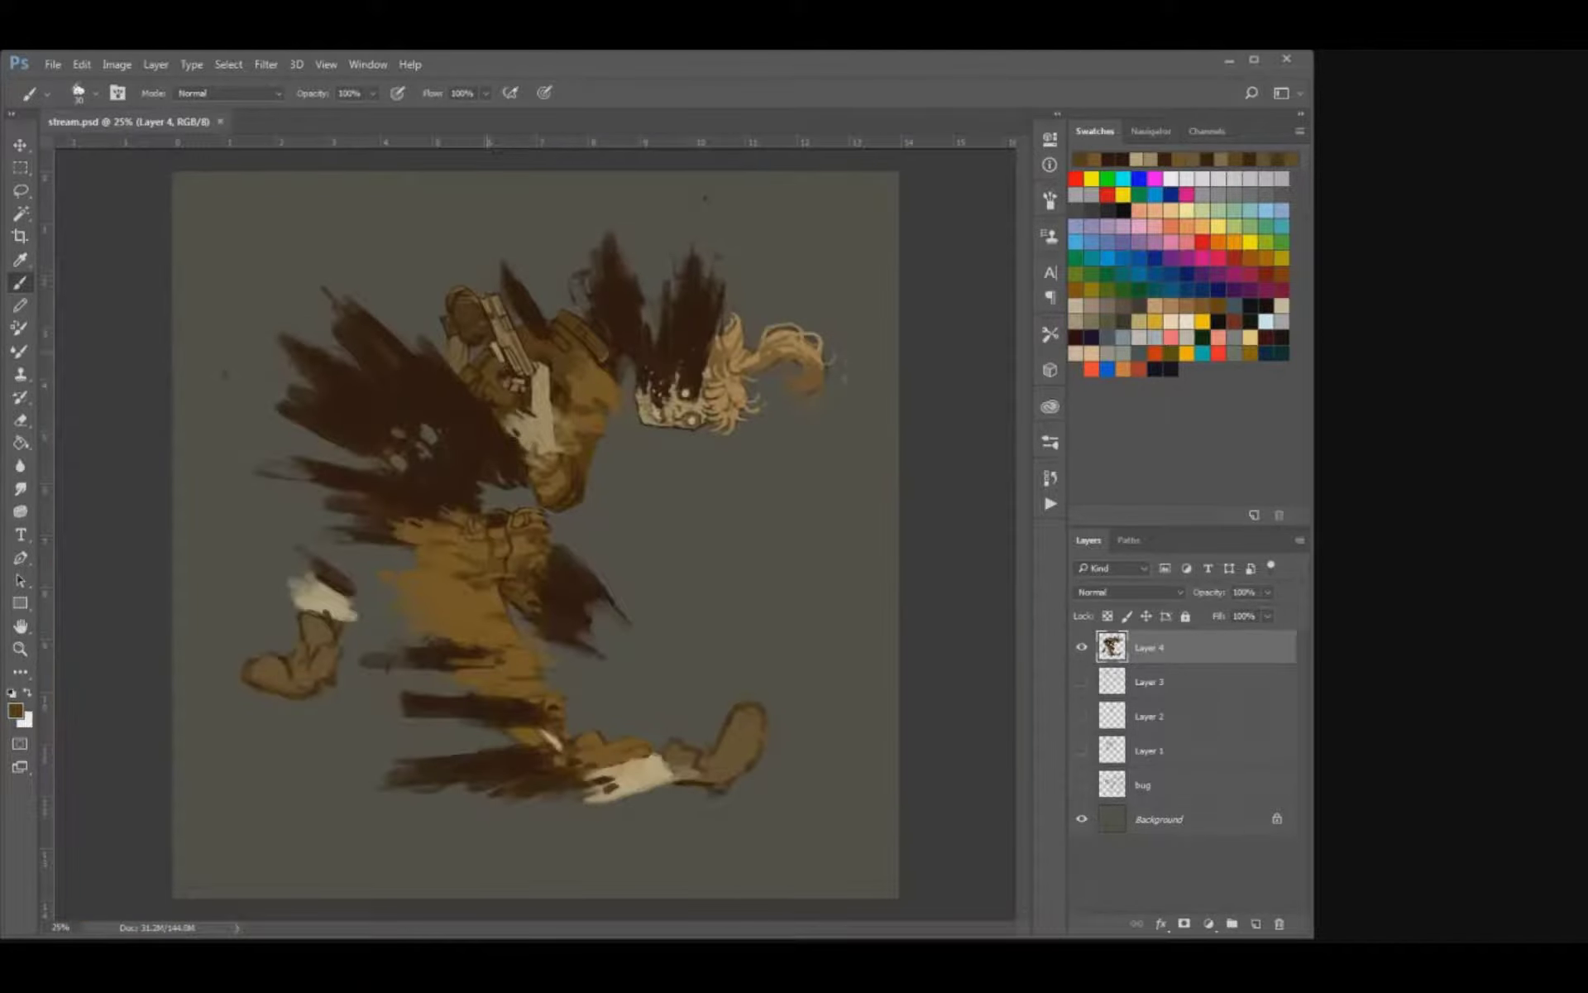
Sample a darker brown and paint small folds on the upper sleeve with a reduced brush.
key(ctrl+plus)
key(ctrl+plus)
key(ctrl+plus)
drag(626, 319, 538, 653)
alt+click(566, 546)
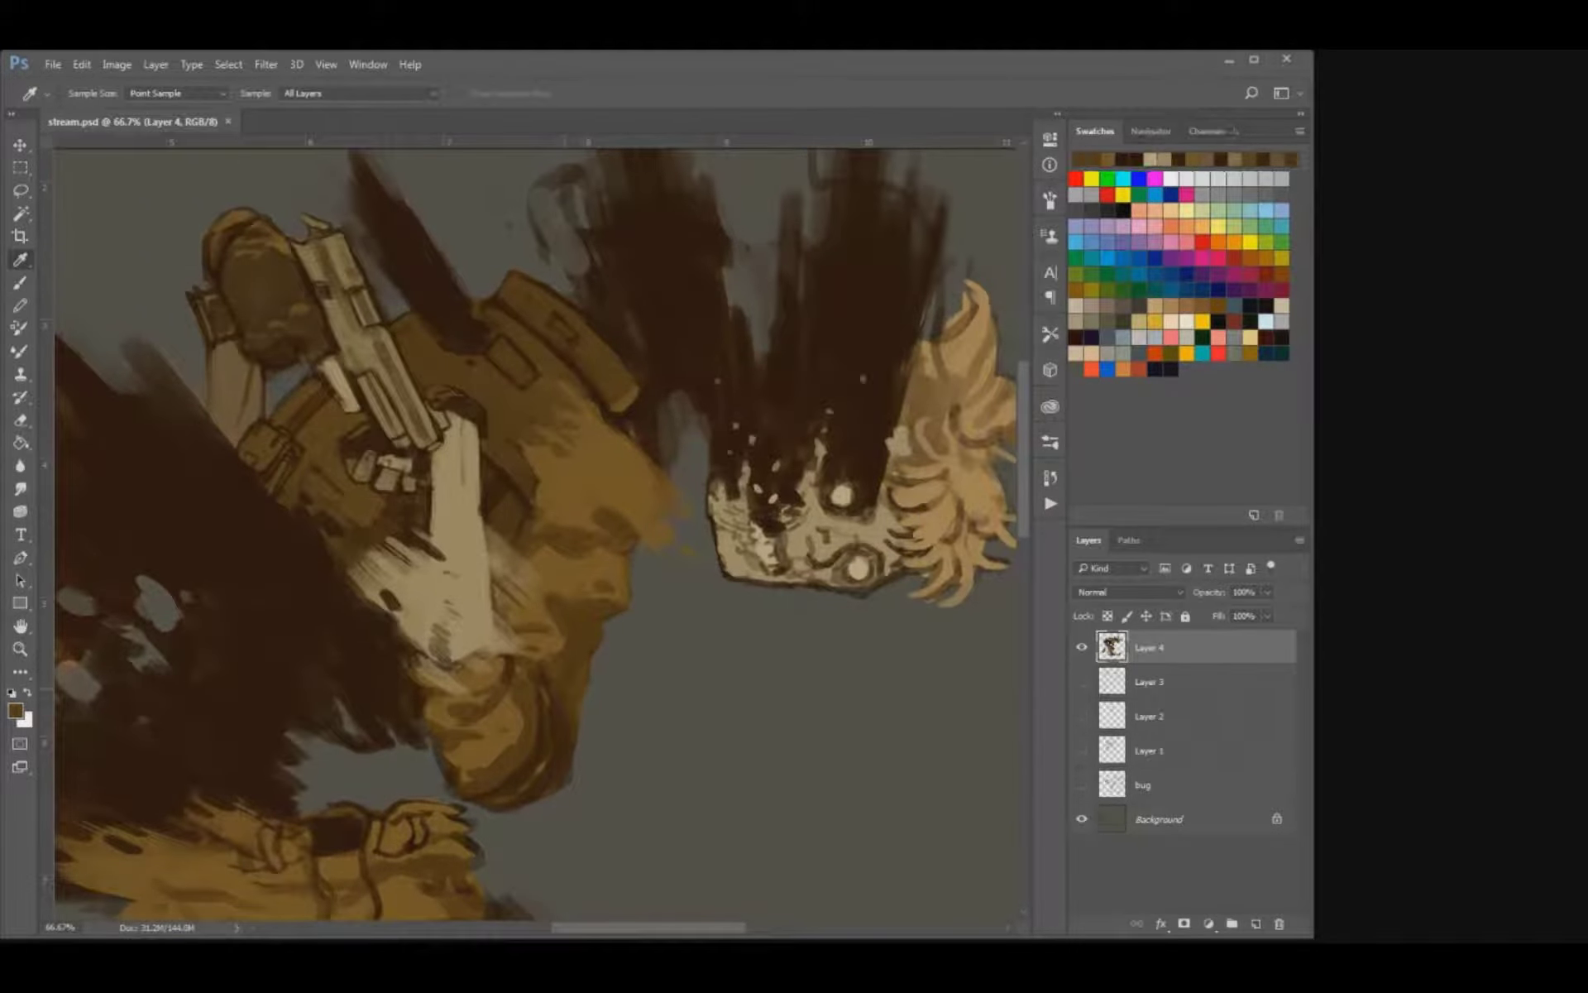
alt+click(569, 531)
key(bracketleft)
key(bracketleft)
key(bracketleft)
drag(544, 507, 569, 492)
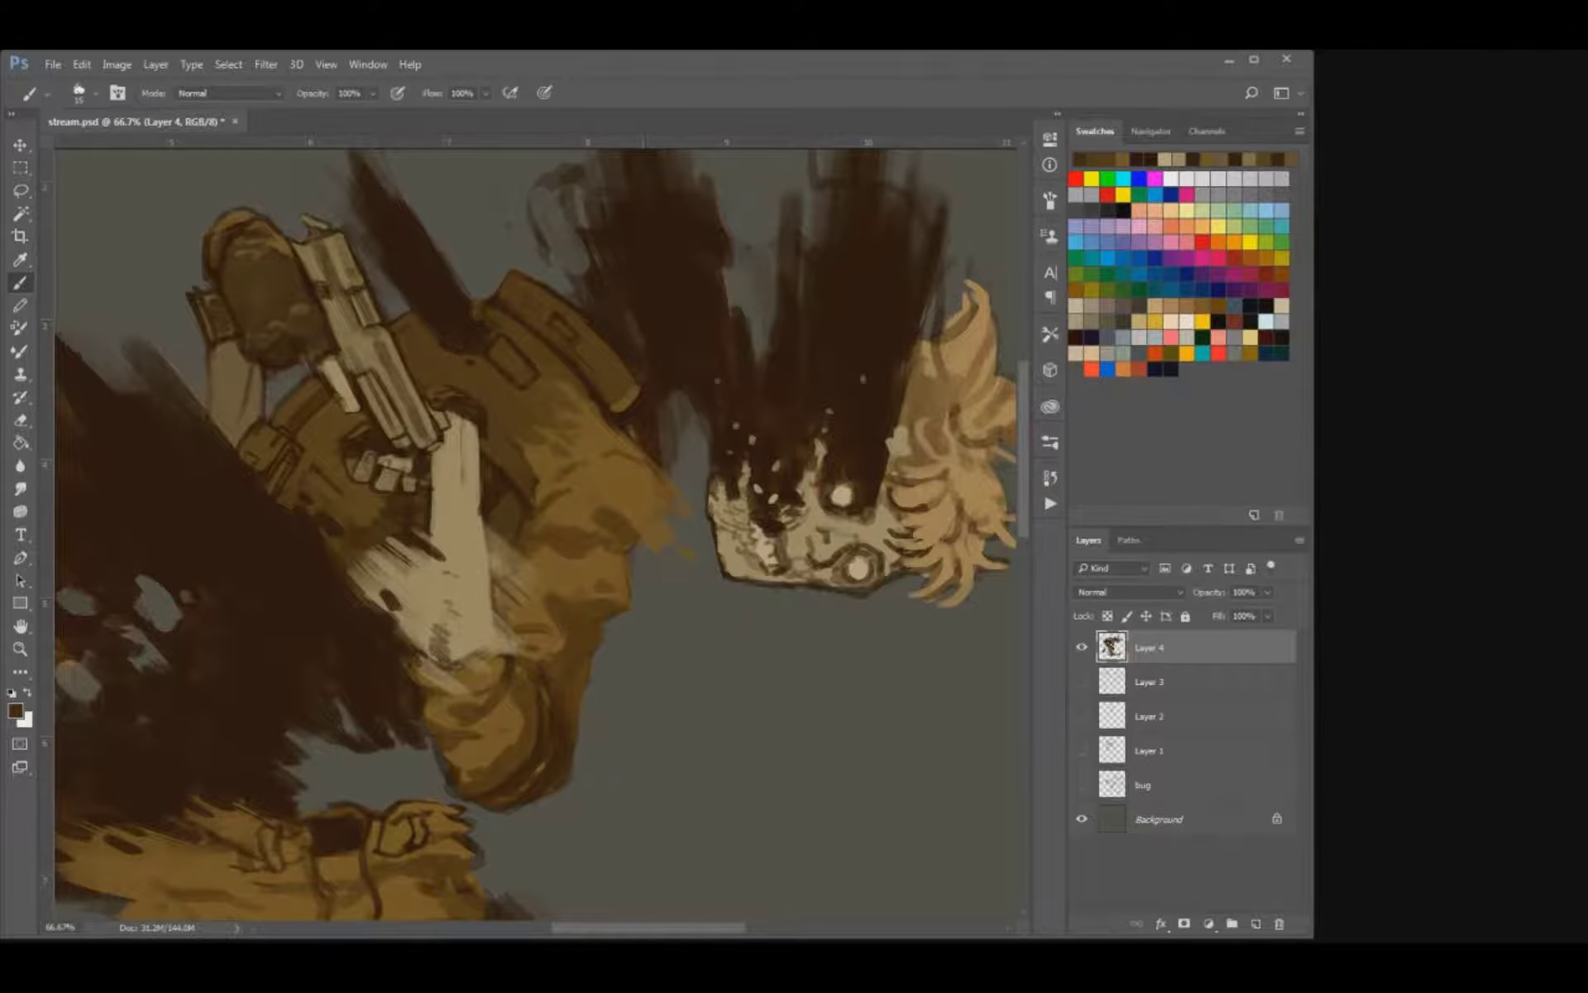
Add brown fold strokes along the sleeve's front edge near the elbow and save the file.
drag(620, 460, 598, 457)
drag(632, 547, 627, 571)
key(bracketleft)
key(ctrl+s)
key(ctrl+minus)
key(ctrl+minus)
key(ctrl+minus)
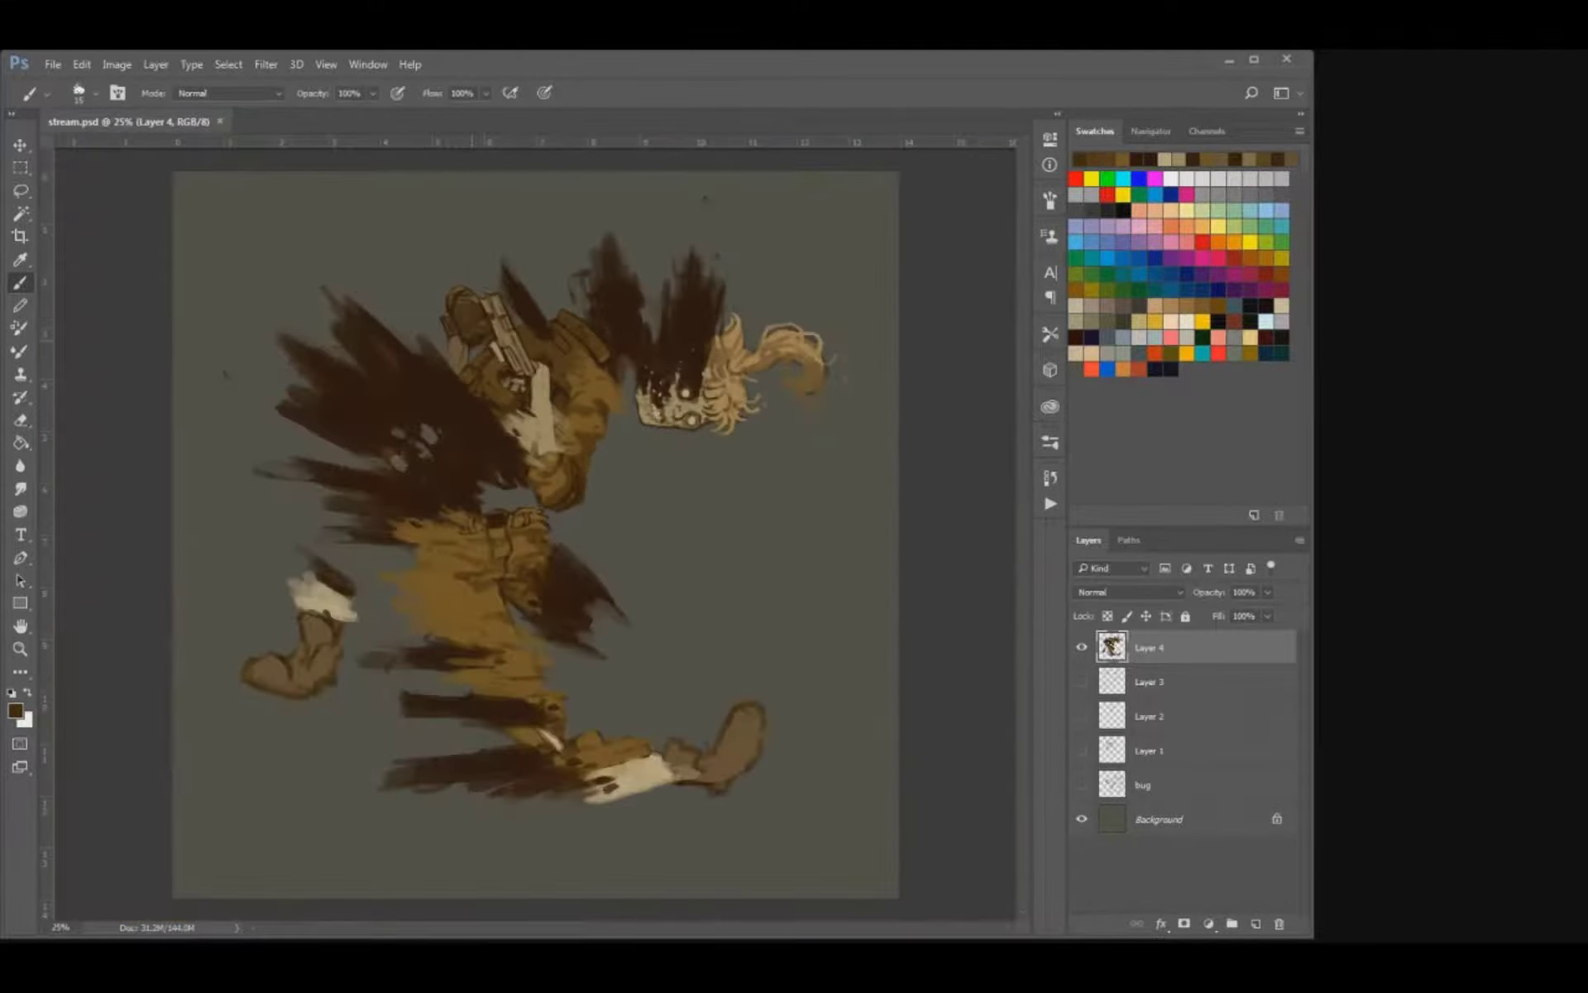
Paint brown creases across the trousers' thigh, undo the misplaced stroke, and save the file.
key(ctrl+plus)
key(ctrl+plus)
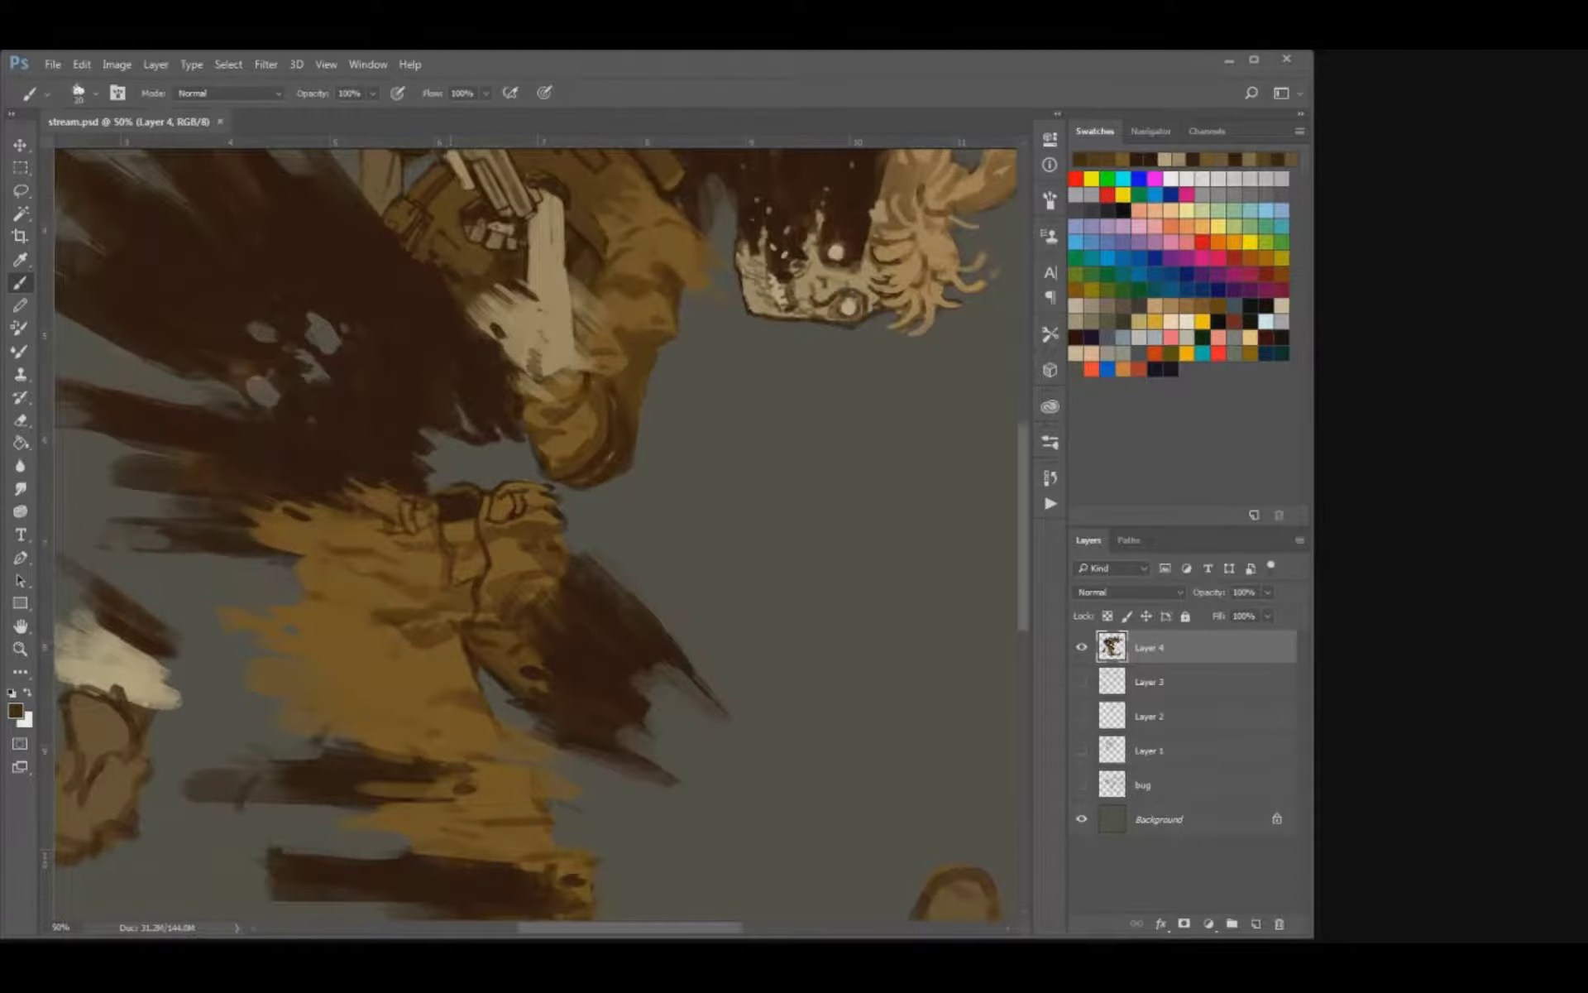
mouse_move(444, 652)
mouse_down()
mouse_move(389, 672)
mouse_move(336, 661)
mouse_move(384, 663)
mouse_up()
key(ctrl+z)
key(])
key(ctrl+s)
drag(529, 595, 465, 457)
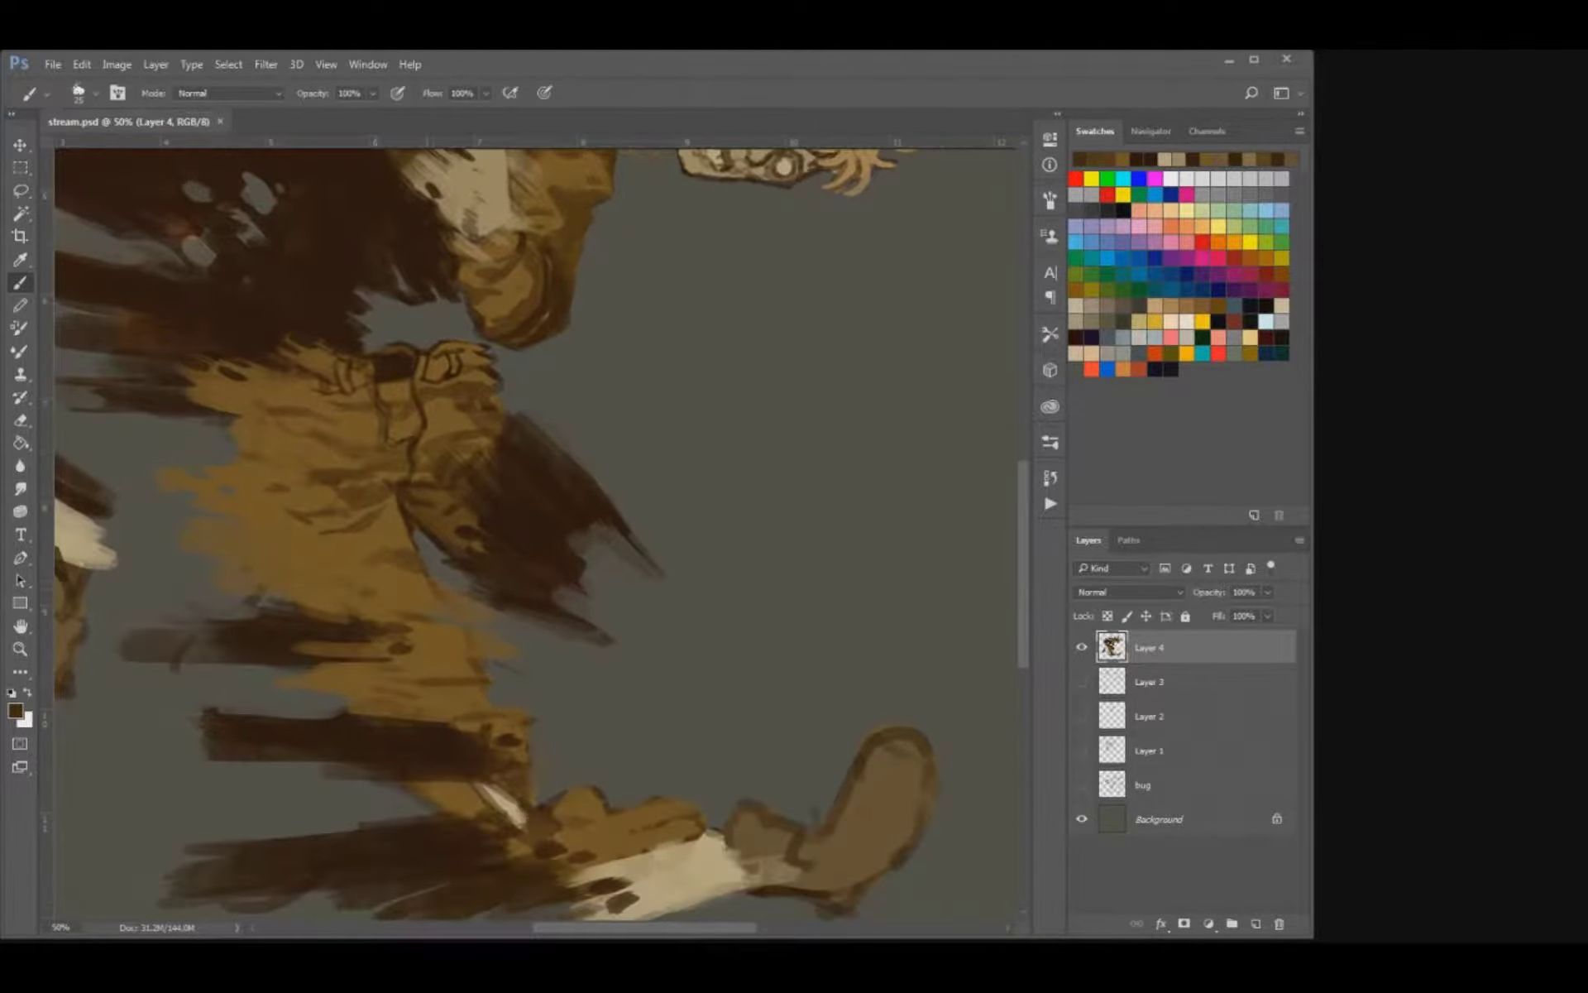
Paint brown folds down the trouser leg from the thigh towards the shin and save the file.
drag(426, 569, 478, 628)
drag(497, 530, 489, 751)
key(ctrl+s)
key(ctrl+minus)
key(ctrl+minus)
key(ctrl+plus)
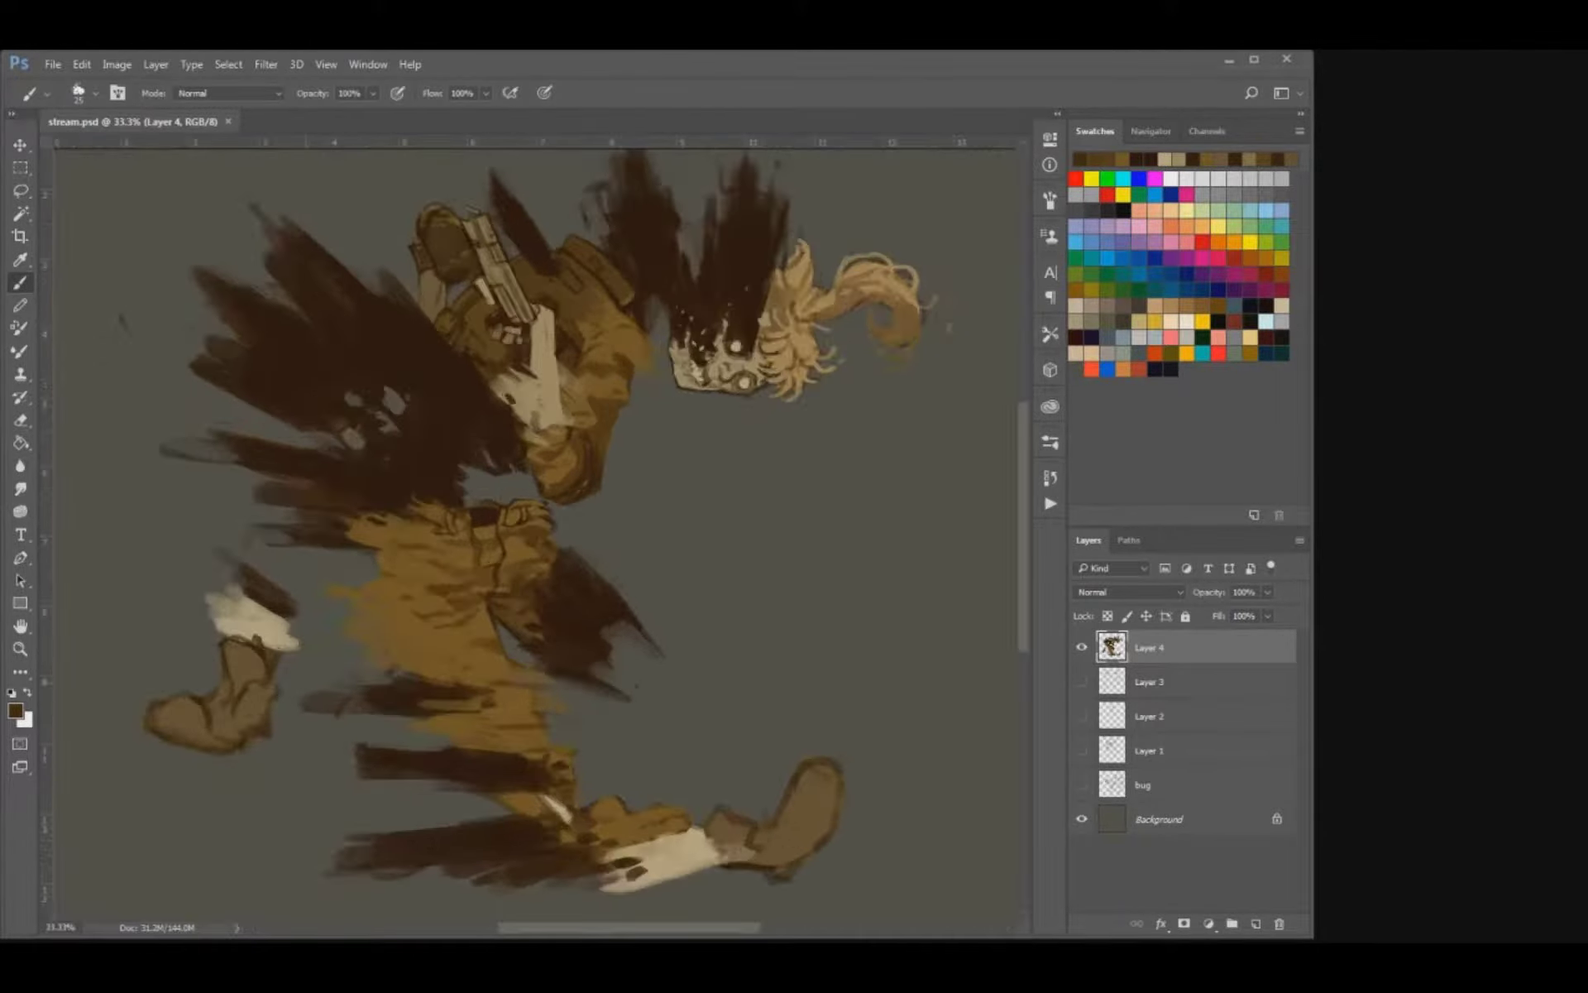
Break up the dark streaks behind the lower leg with dark brown brushwork and erase their trailing ends.
key(i)
key(b)
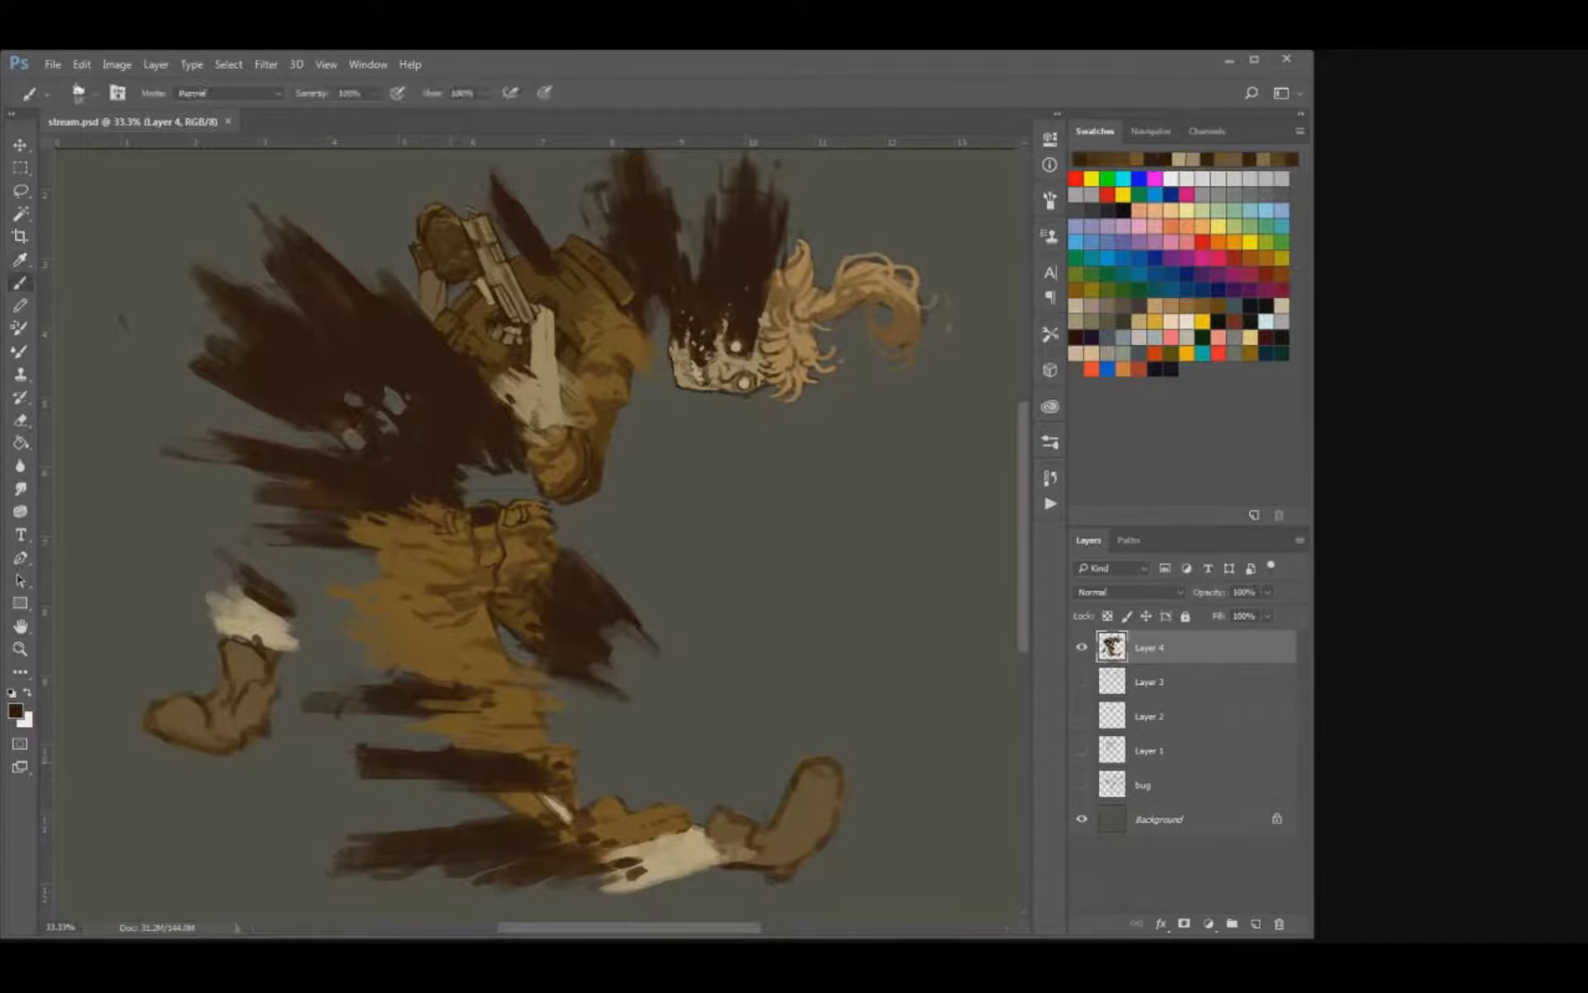
mouse_move(451, 771)
mouse_down()
mouse_move(356, 772)
mouse_move(410, 782)
mouse_up()
key(e)
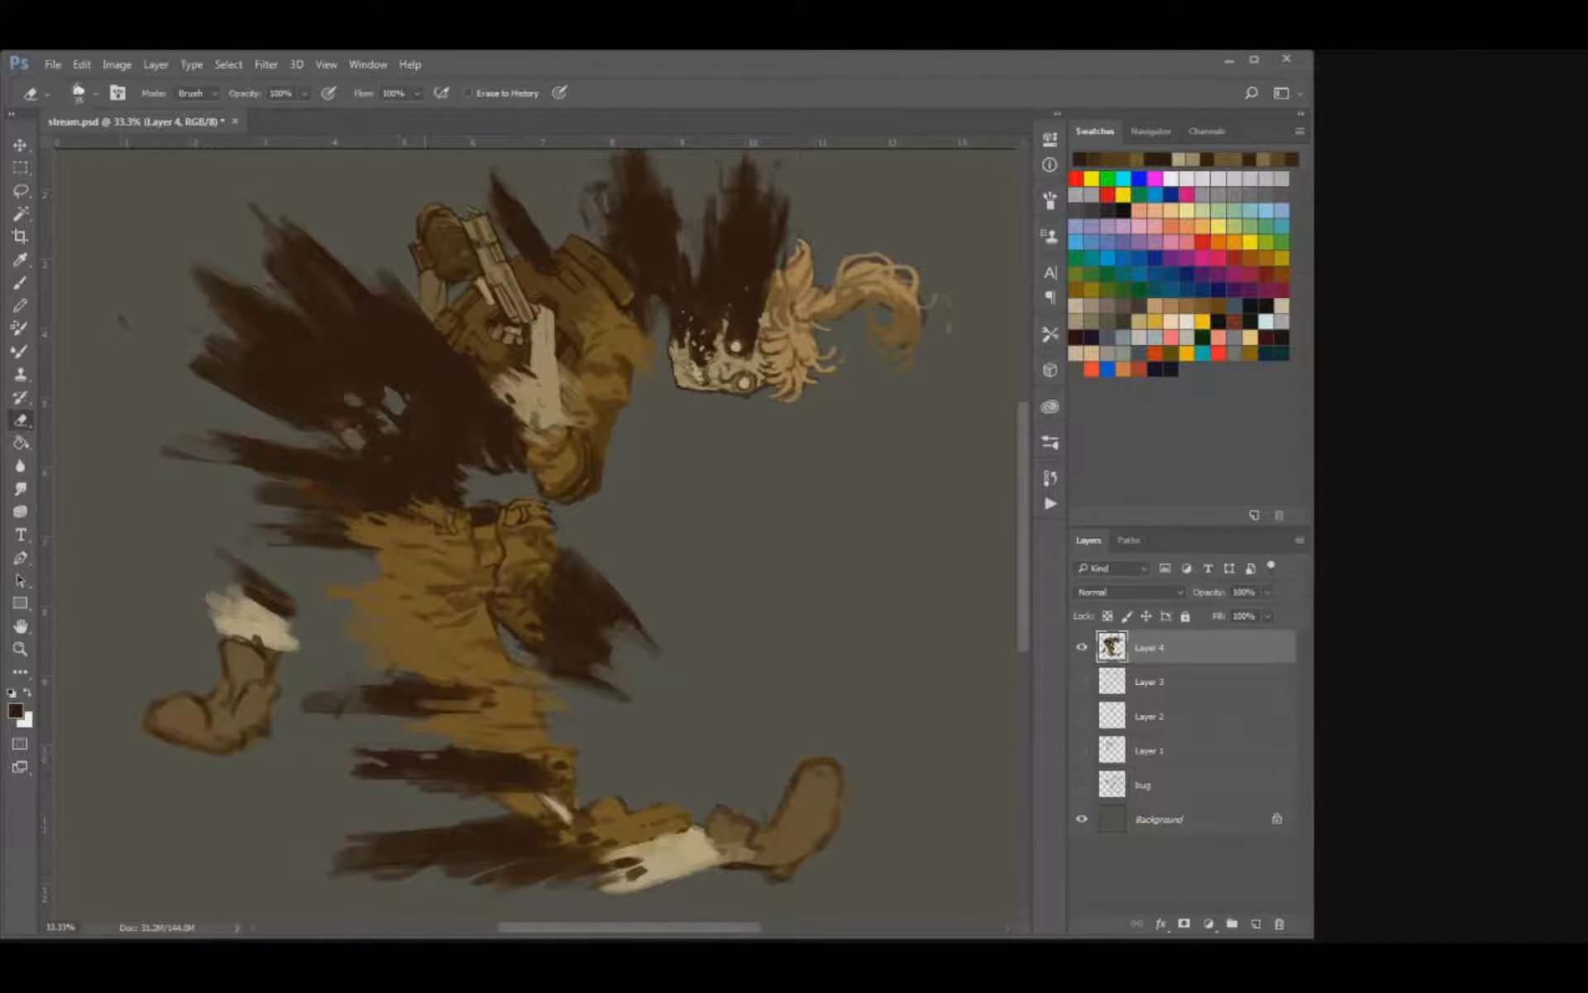
mouse_move(343, 707)
mouse_down()
mouse_move(310, 707)
mouse_move(317, 632)
mouse_move(259, 632)
mouse_move(271, 732)
mouse_move(328, 773)
mouse_up()
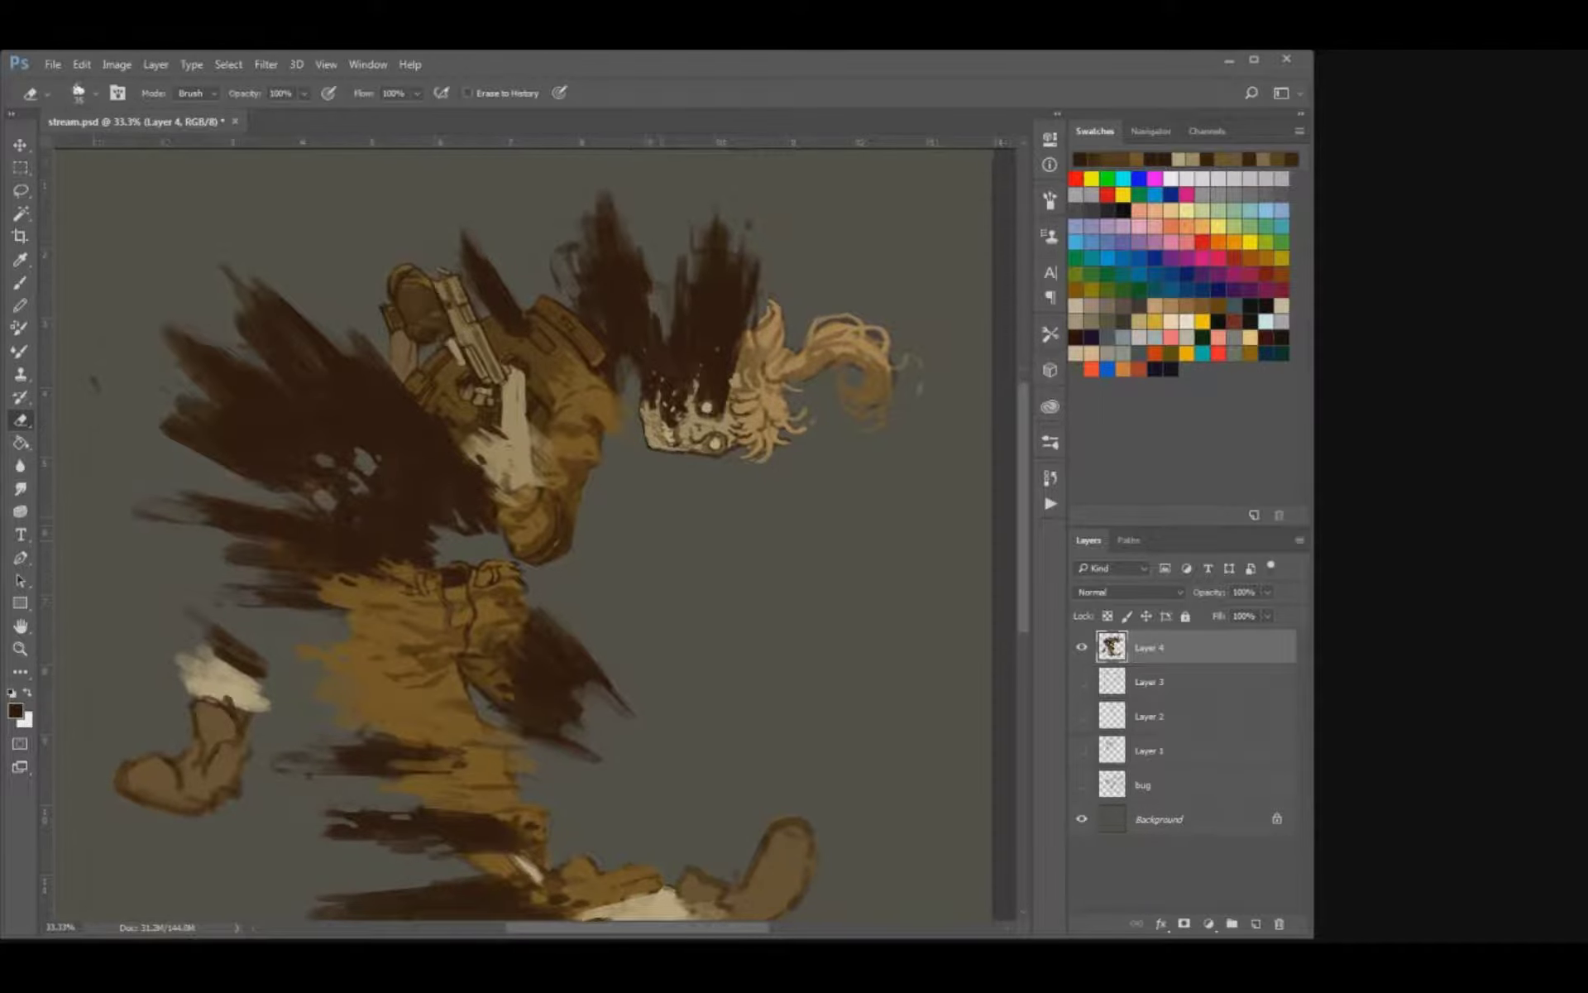
Sample dark brown, paint dark bands across the coat's shoulder strap, and save the file.
drag(666, 529, 573, 644)
key(ctrl+plus)
key(ctrl+plus)
key(ctrl+plus)
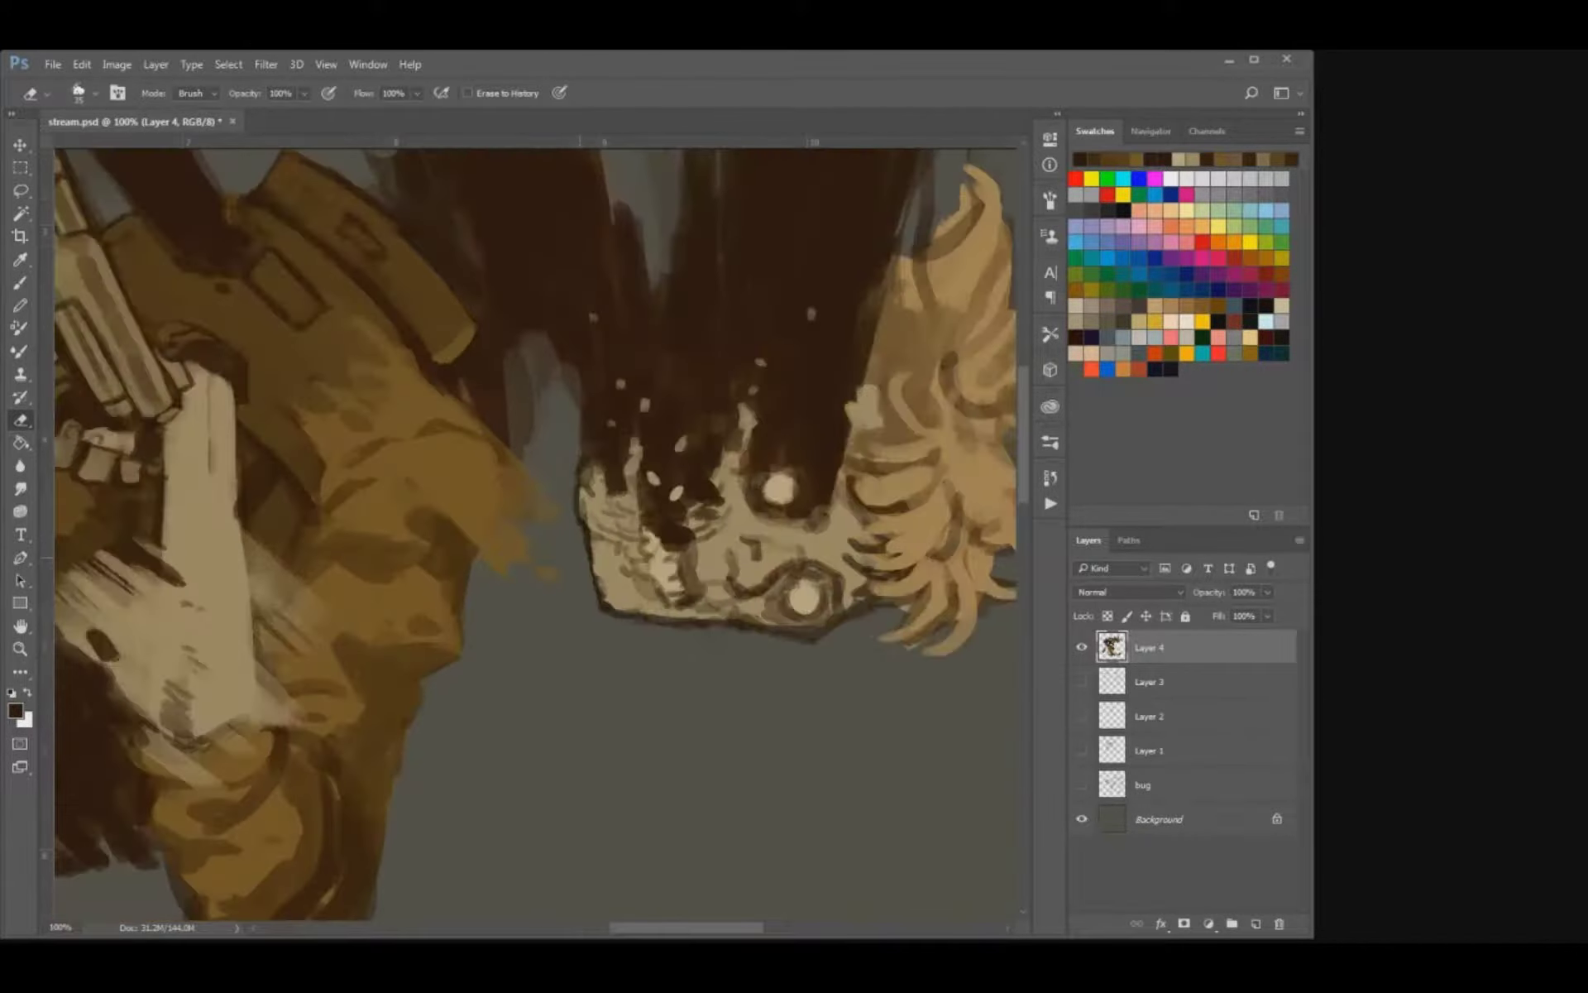
drag(581, 557, 645, 663)
key(i)
key(b)
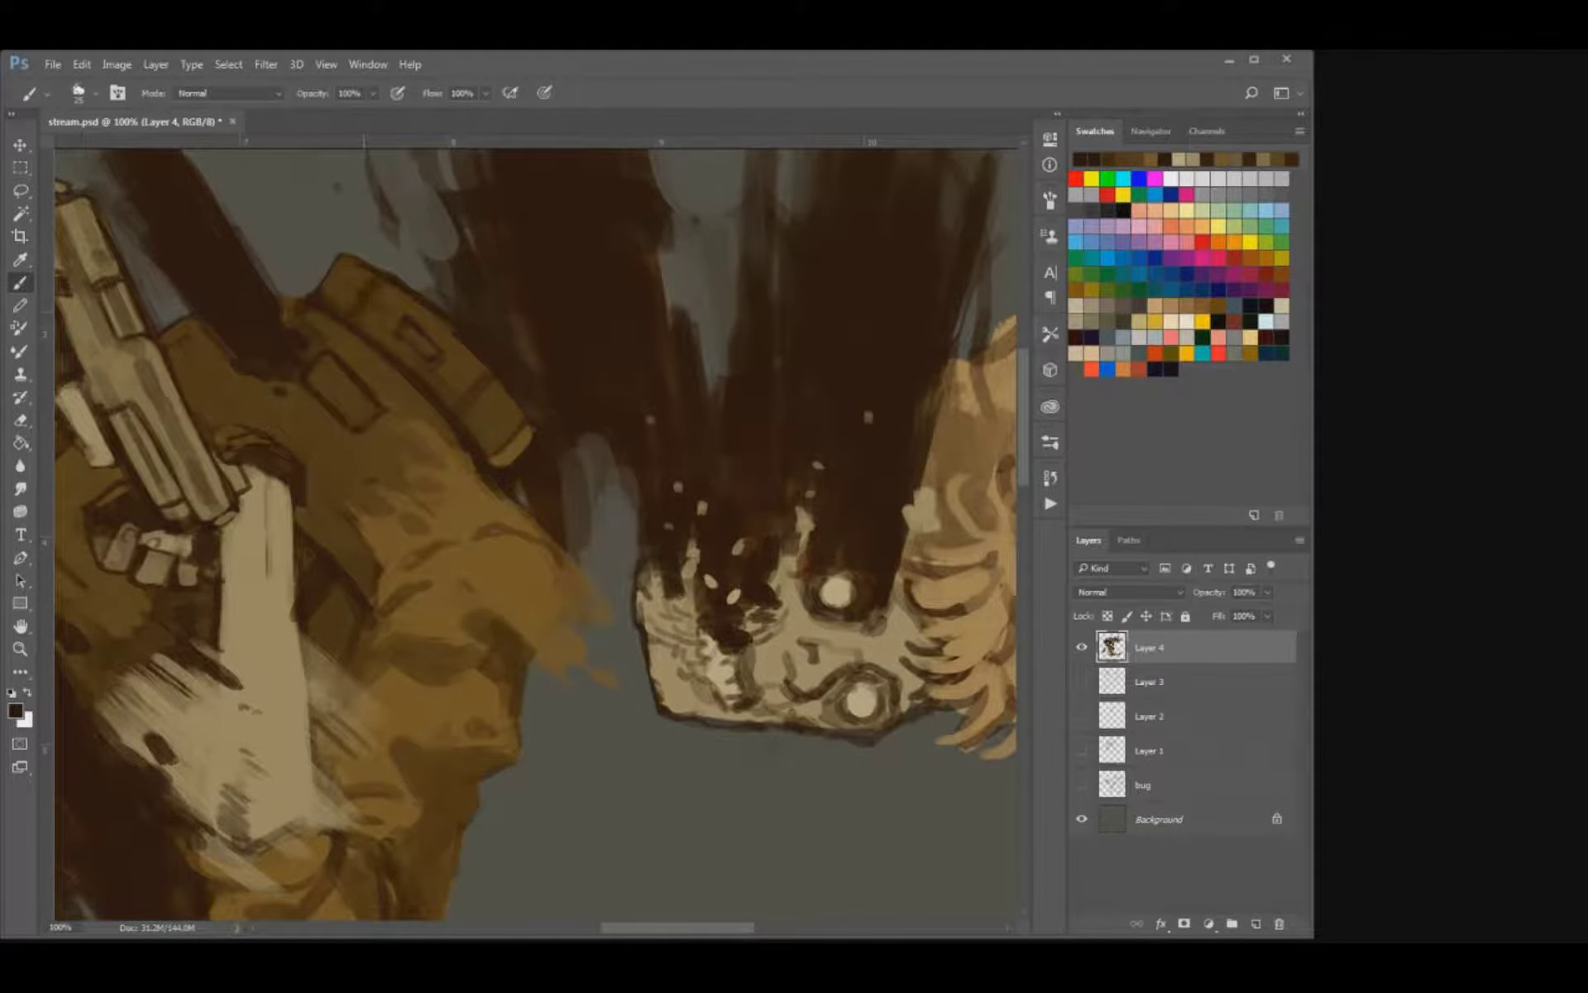
key(ctrl+s)
drag(479, 366, 488, 377)
key(bracketleft)
key(ctrl+s)
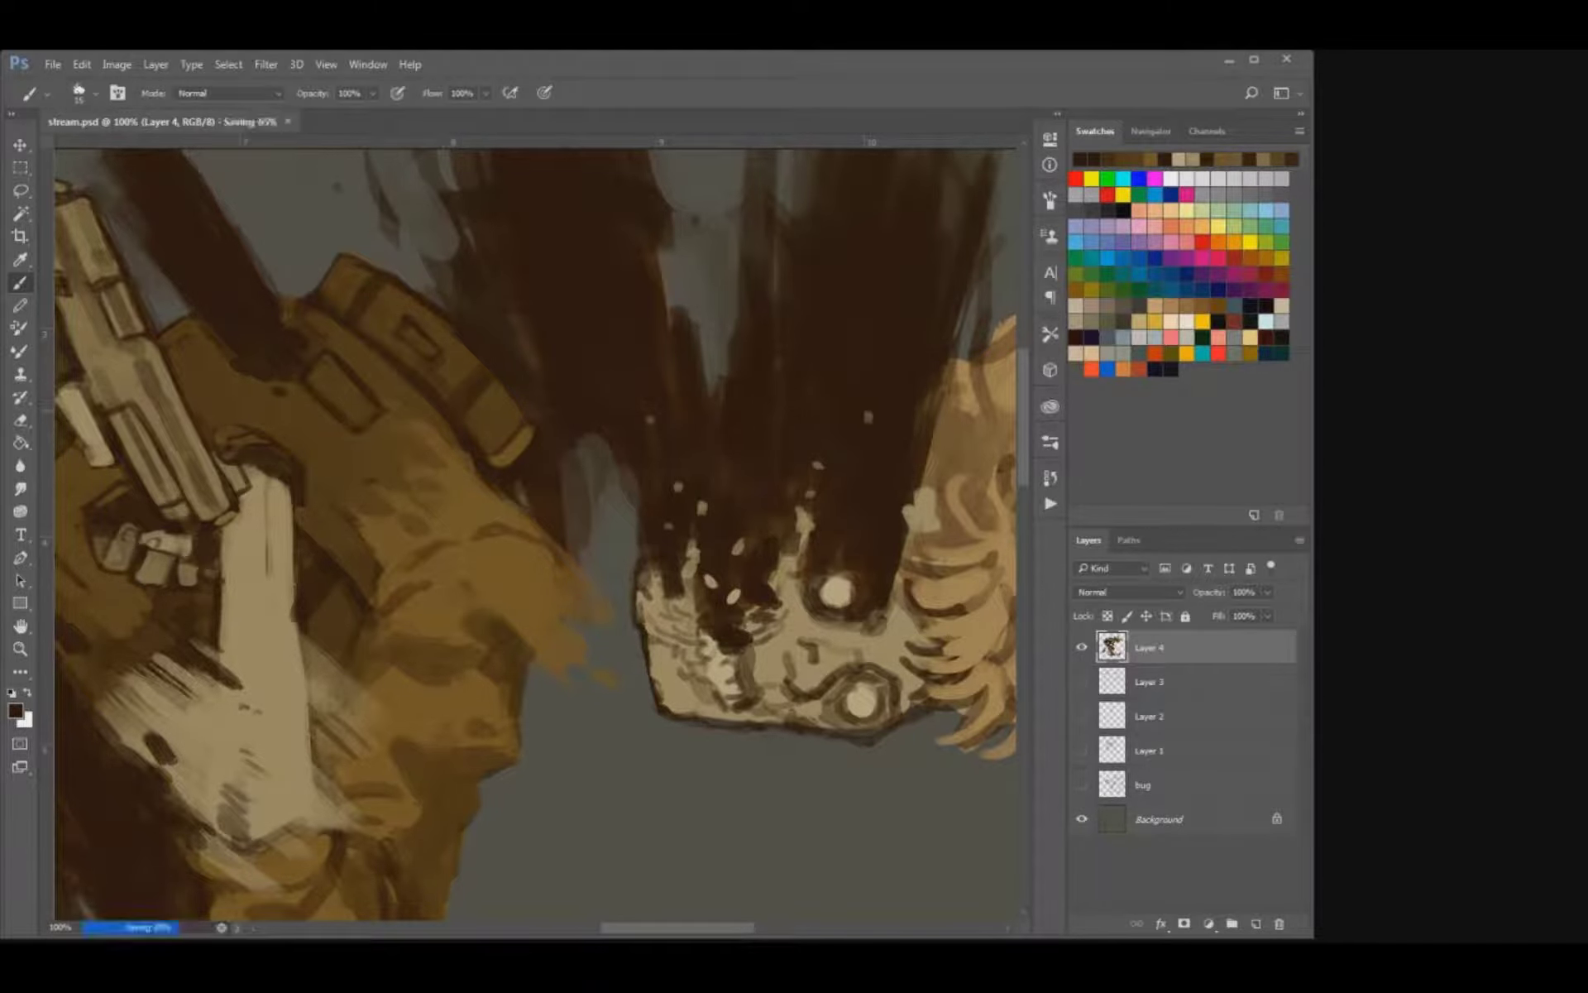
Sample tan from the skull, paint light patches on the coat's shoulder badge and strap buckle, and save the file.
alt+click(827, 645)
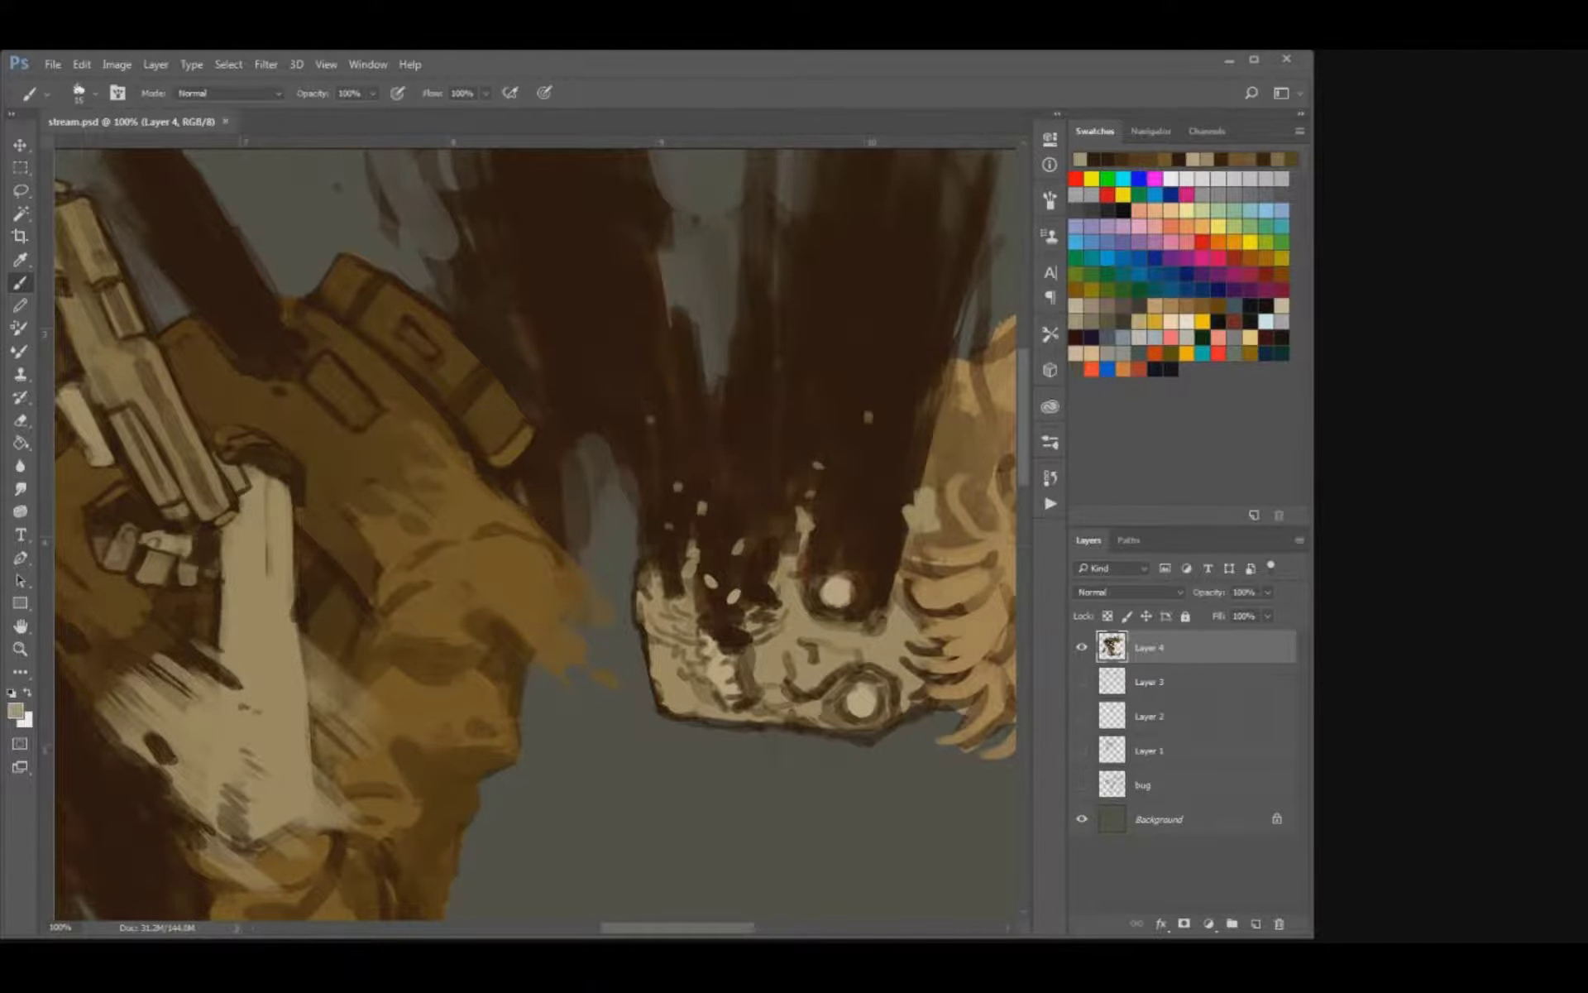
mouse_move(314, 378)
mouse_down()
mouse_move(358, 416)
mouse_move(350, 382)
mouse_move(364, 420)
mouse_move(351, 387)
mouse_up()
key(bracketright)
mouse_move(420, 340)
mouse_down()
mouse_move(434, 357)
mouse_move(425, 341)
mouse_up()
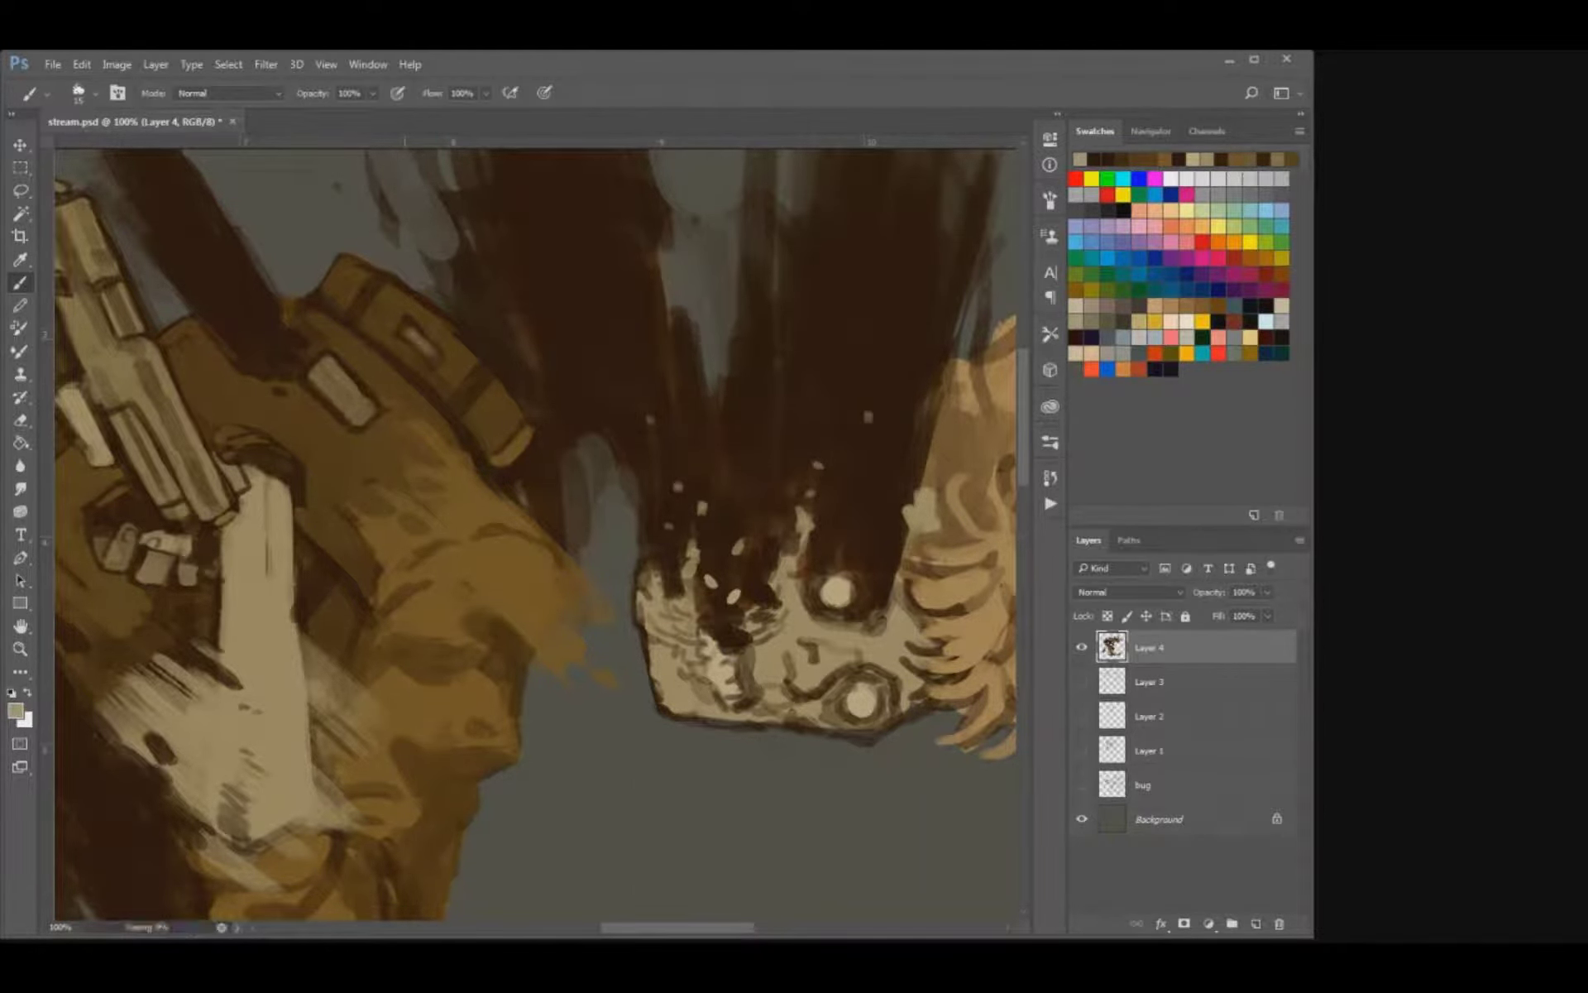
key(ctrl+minus)
key(ctrl+minus)
key(ctrl+minus)
key(ctrl+minus)
key(ctrl+plus)
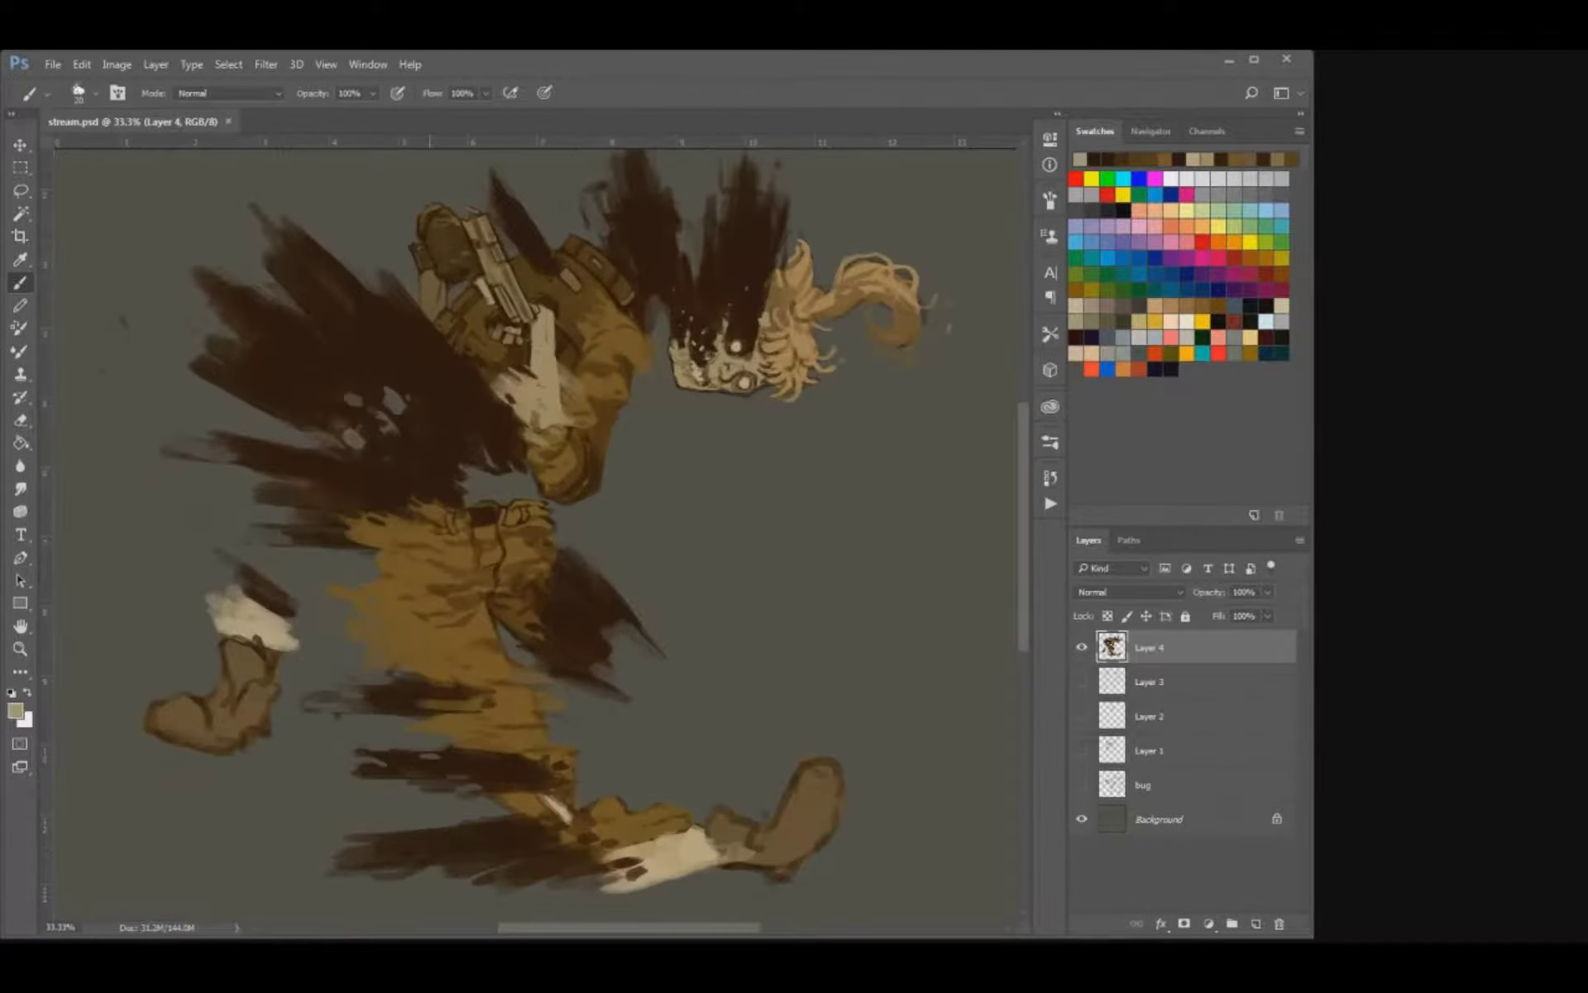
Sample brown from the trousers and paint short fold strokes along the lower edge of the thigh.
drag(496, 490, 492, 451)
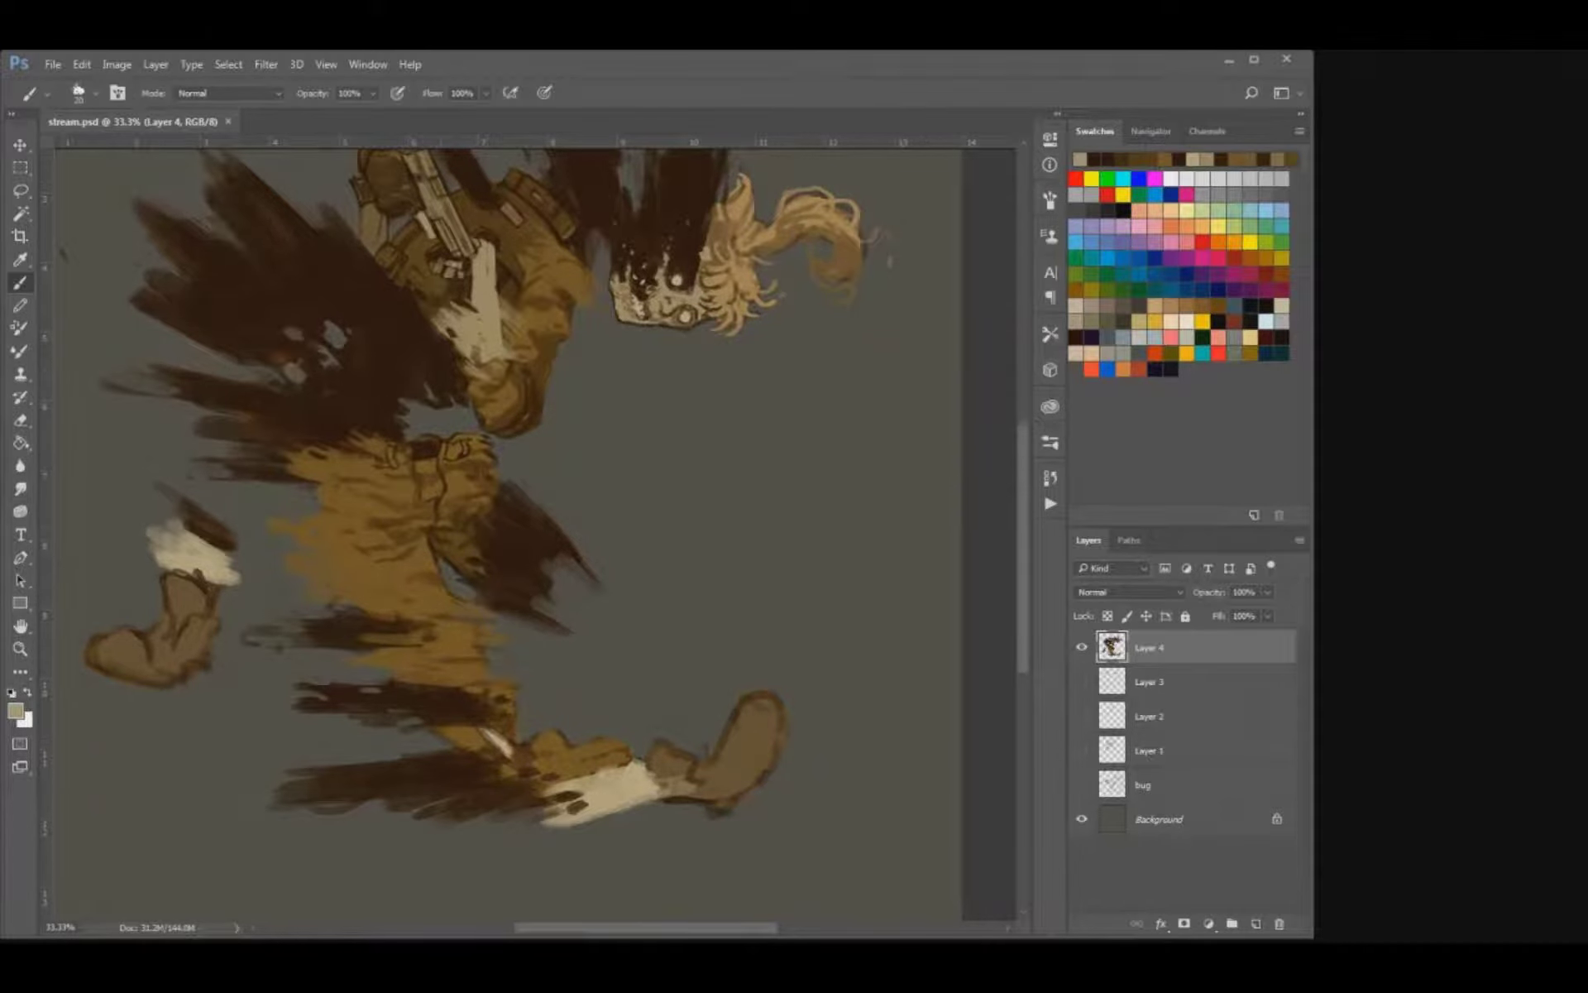
key(o)
key(i)
click(453, 481)
key(b)
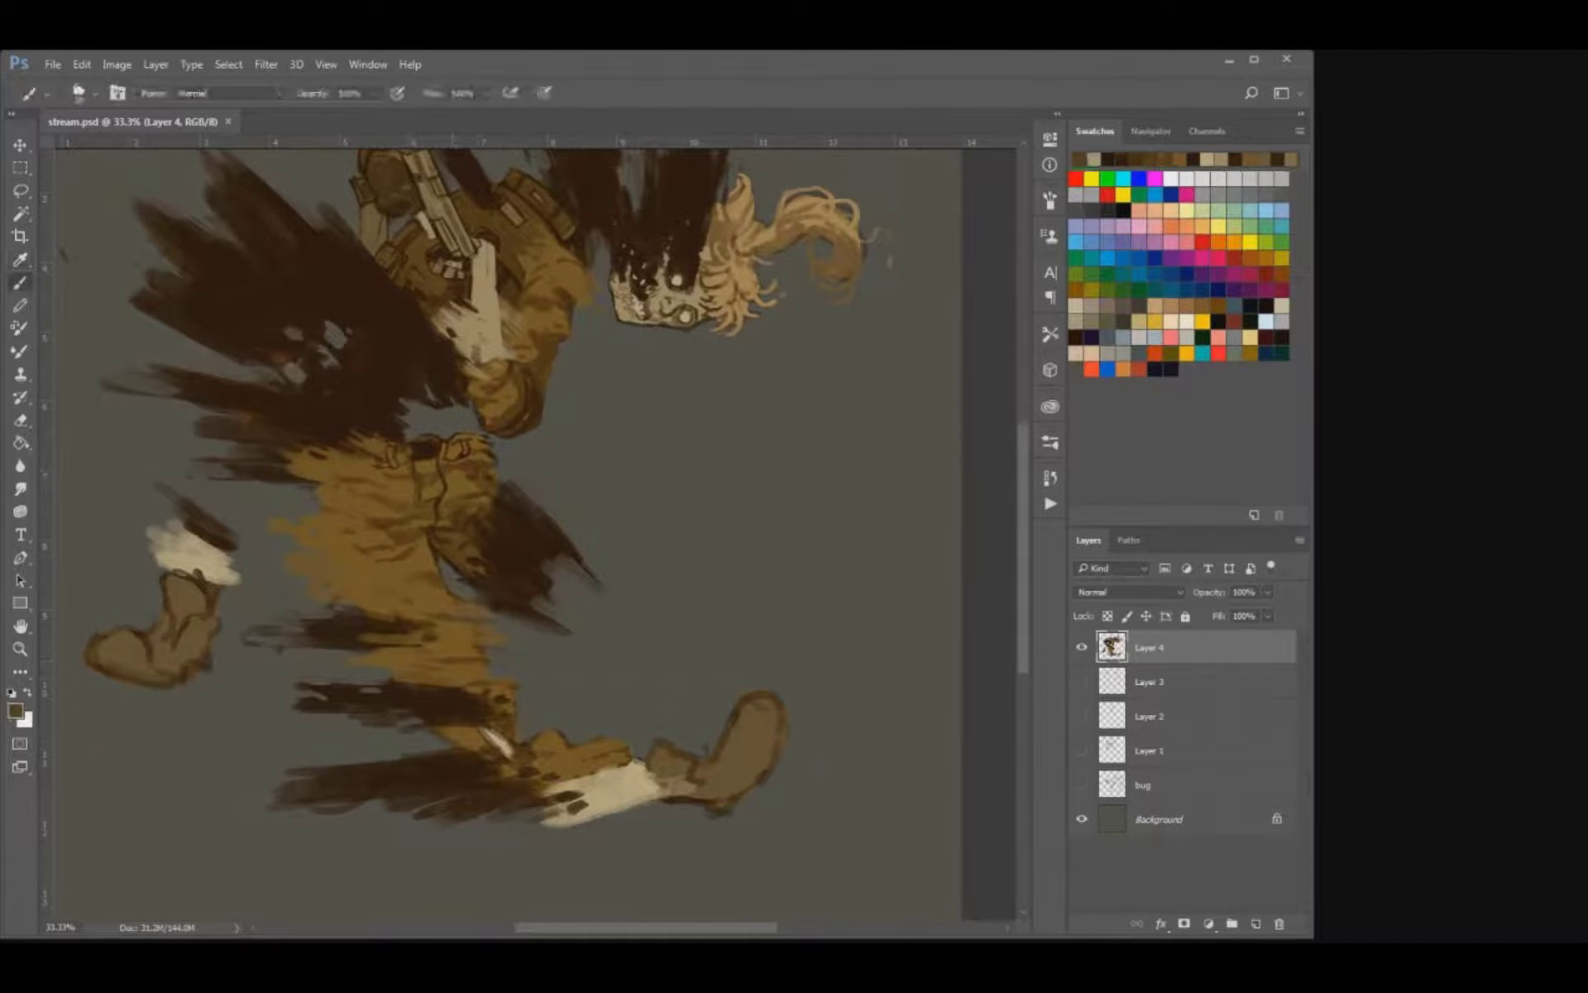
mouse_move(460, 665)
mouse_down()
mouse_move(427, 669)
mouse_move(430, 652)
mouse_up()
drag(471, 639, 456, 645)
Sample dark brown and paint thick dark rings around the skull's two glowing eyes.
drag(512, 529, 328, 750)
key(ctrl+plus)
key(ctrl+plus)
key(ctrl+plus)
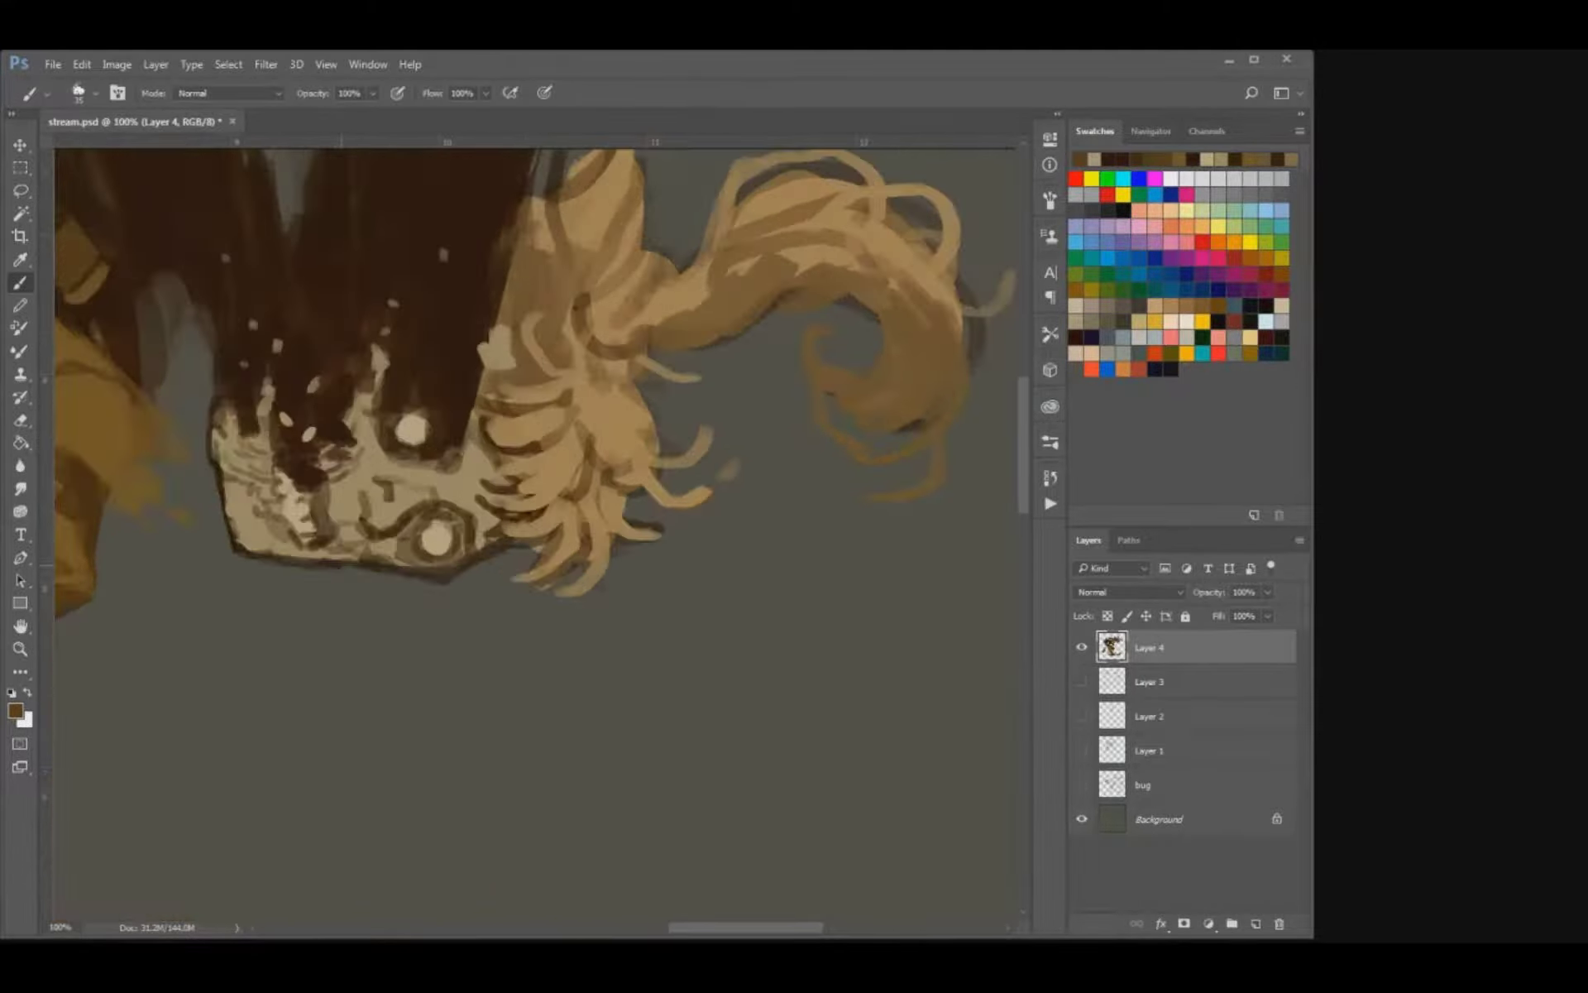
drag(497, 368, 584, 439)
key(alt)
alt+click(530, 438)
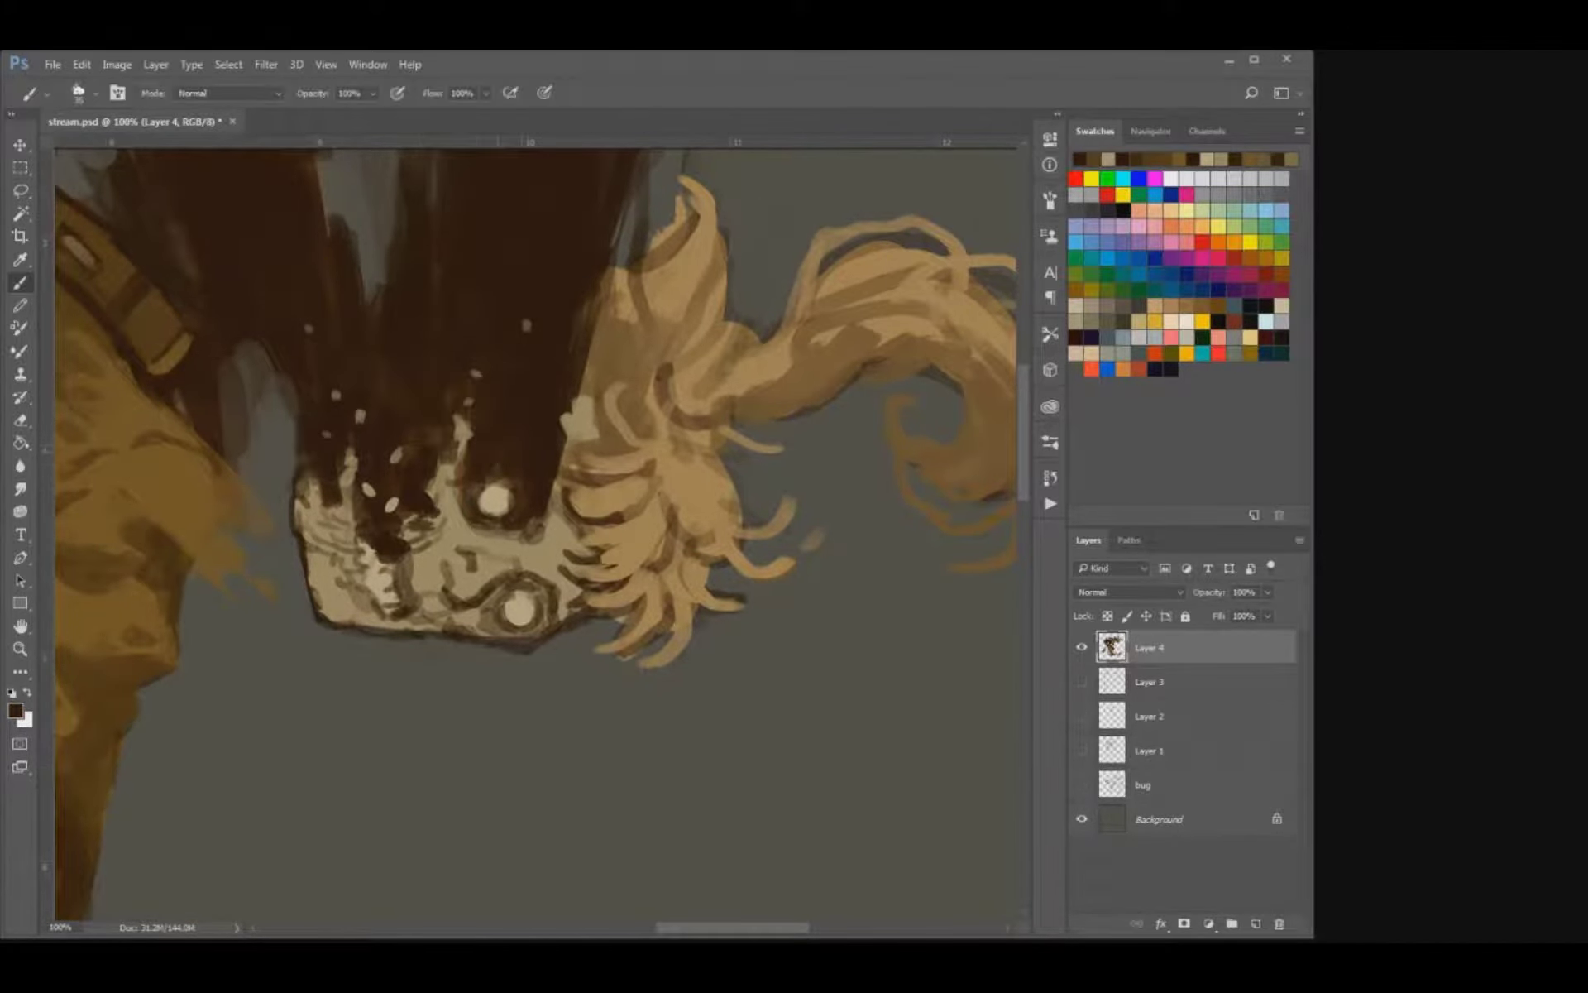
mouse_move(457, 455)
mouse_down()
mouse_move(469, 533)
mouse_move(506, 540)
mouse_move(539, 629)
mouse_up()
drag(539, 577, 545, 597)
mouse_move(511, 632)
mouse_down()
mouse_move(483, 607)
mouse_move(496, 635)
mouse_move(535, 630)
mouse_move(420, 636)
mouse_move(458, 636)
mouse_up()
Darken the skull's cheek contours and erase a notch into the jaw's outer outline.
key(e)
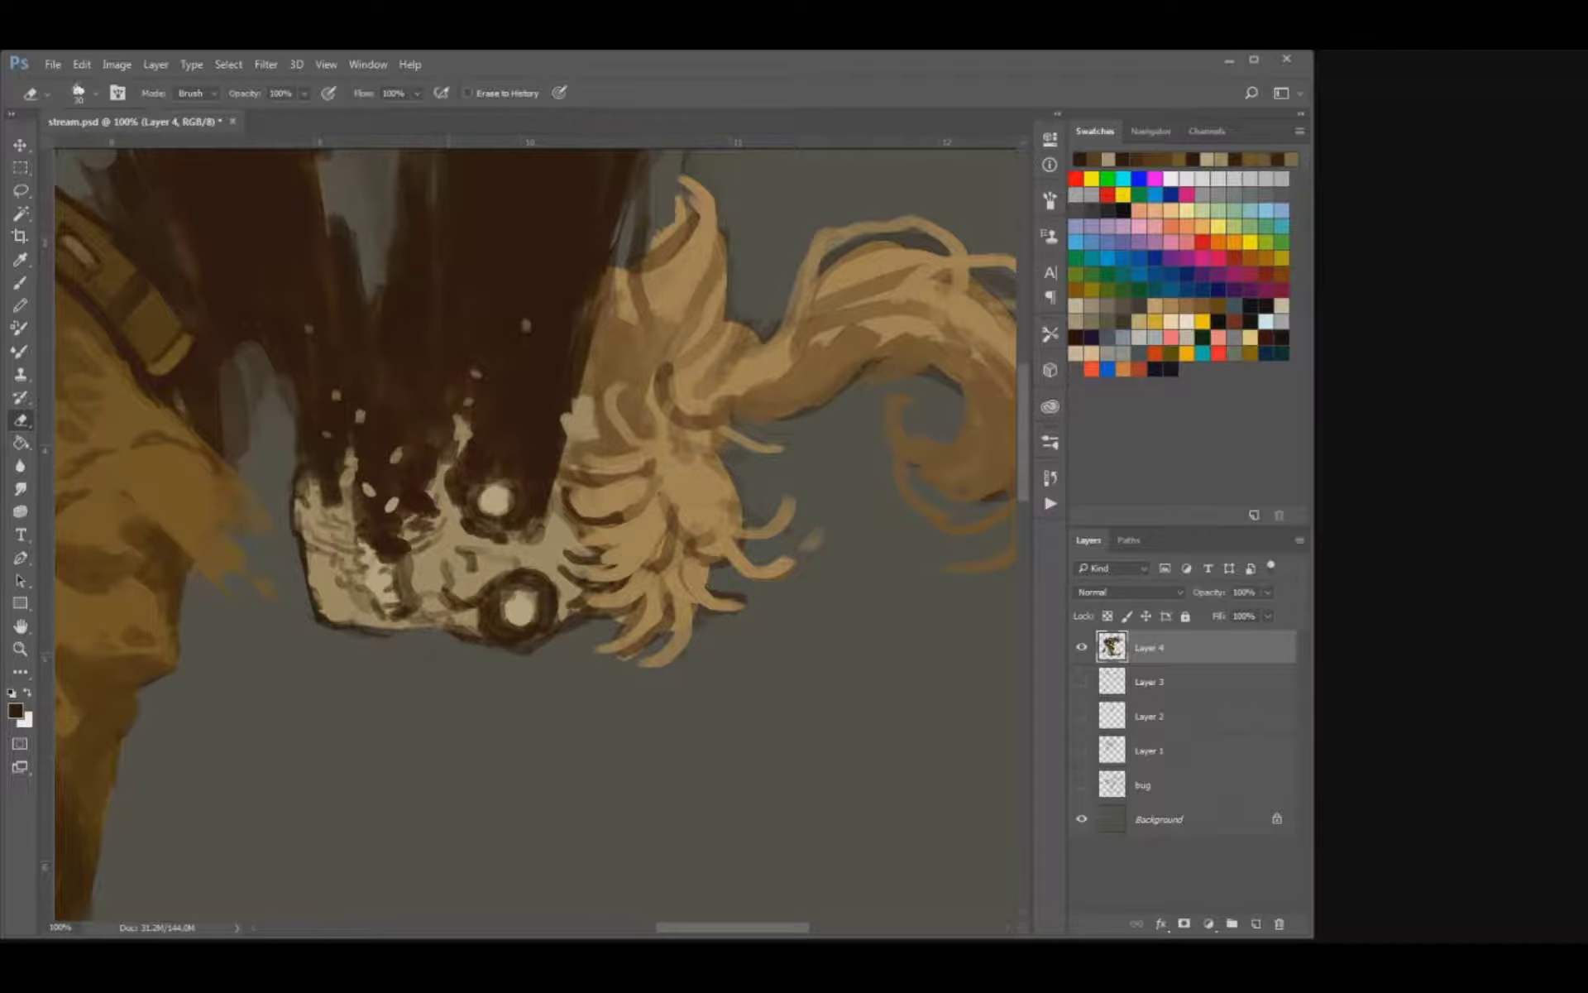
key(i)
key(b)
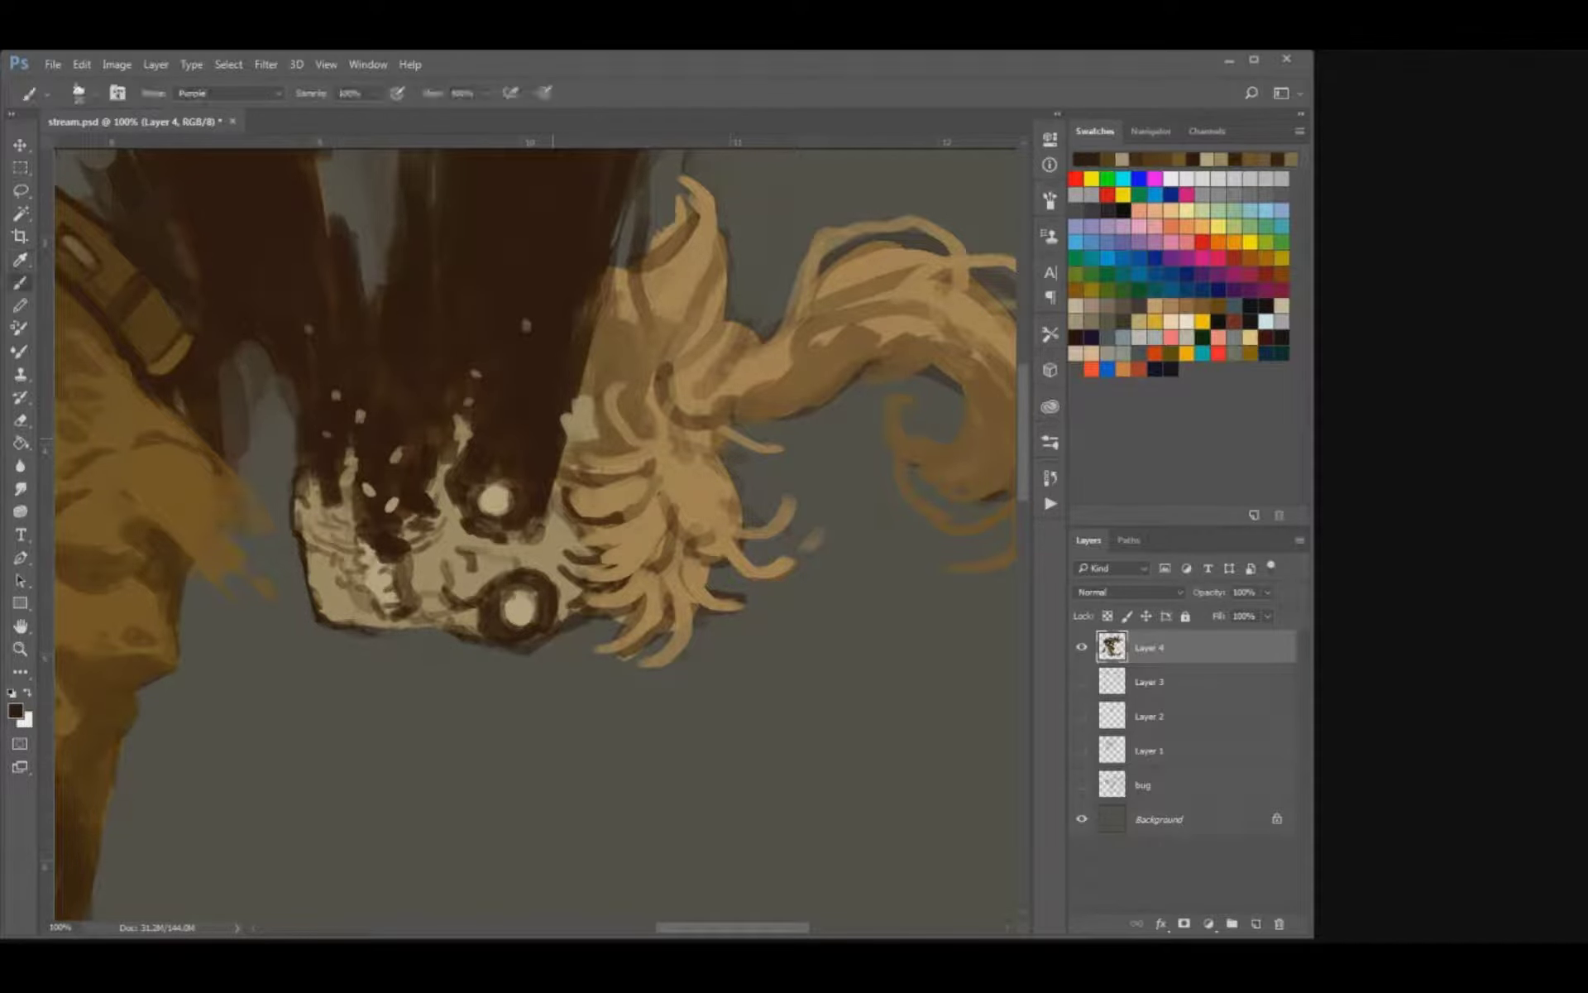
mouse_move(460, 505)
mouse_down()
mouse_move(444, 587)
mouse_move(531, 599)
mouse_move(536, 616)
mouse_move(529, 590)
mouse_move(523, 644)
mouse_move(431, 616)
mouse_move(379, 627)
mouse_up()
key(bracketright)
key(bracketright)
key(bracketright)
key(e)
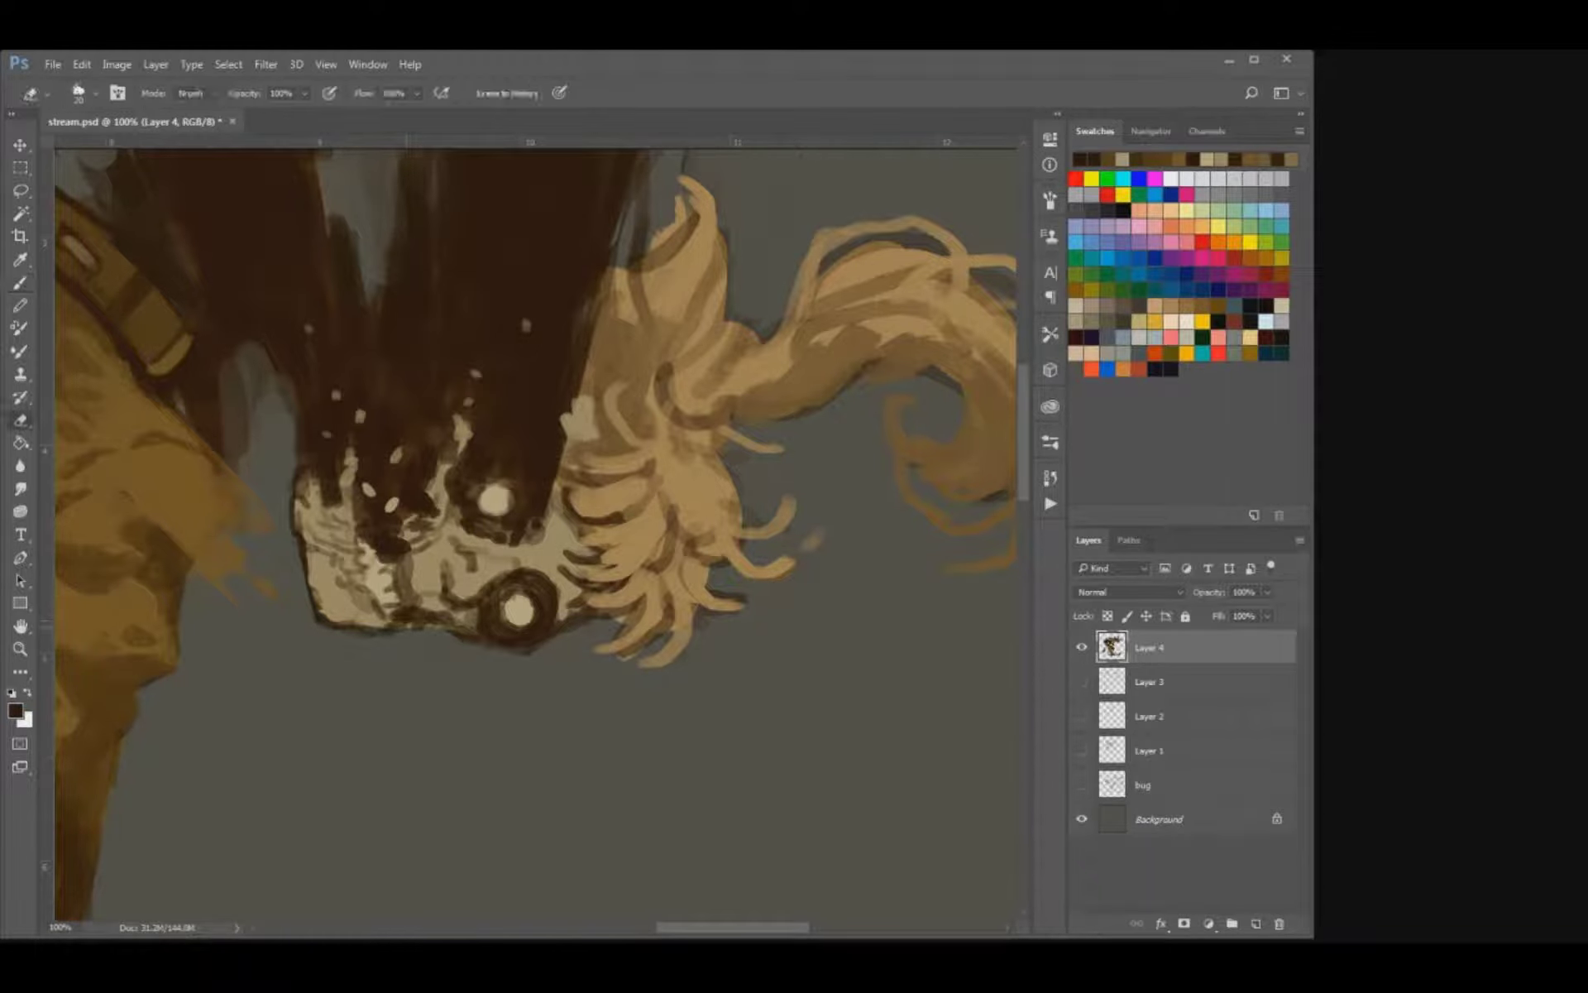
key(b)
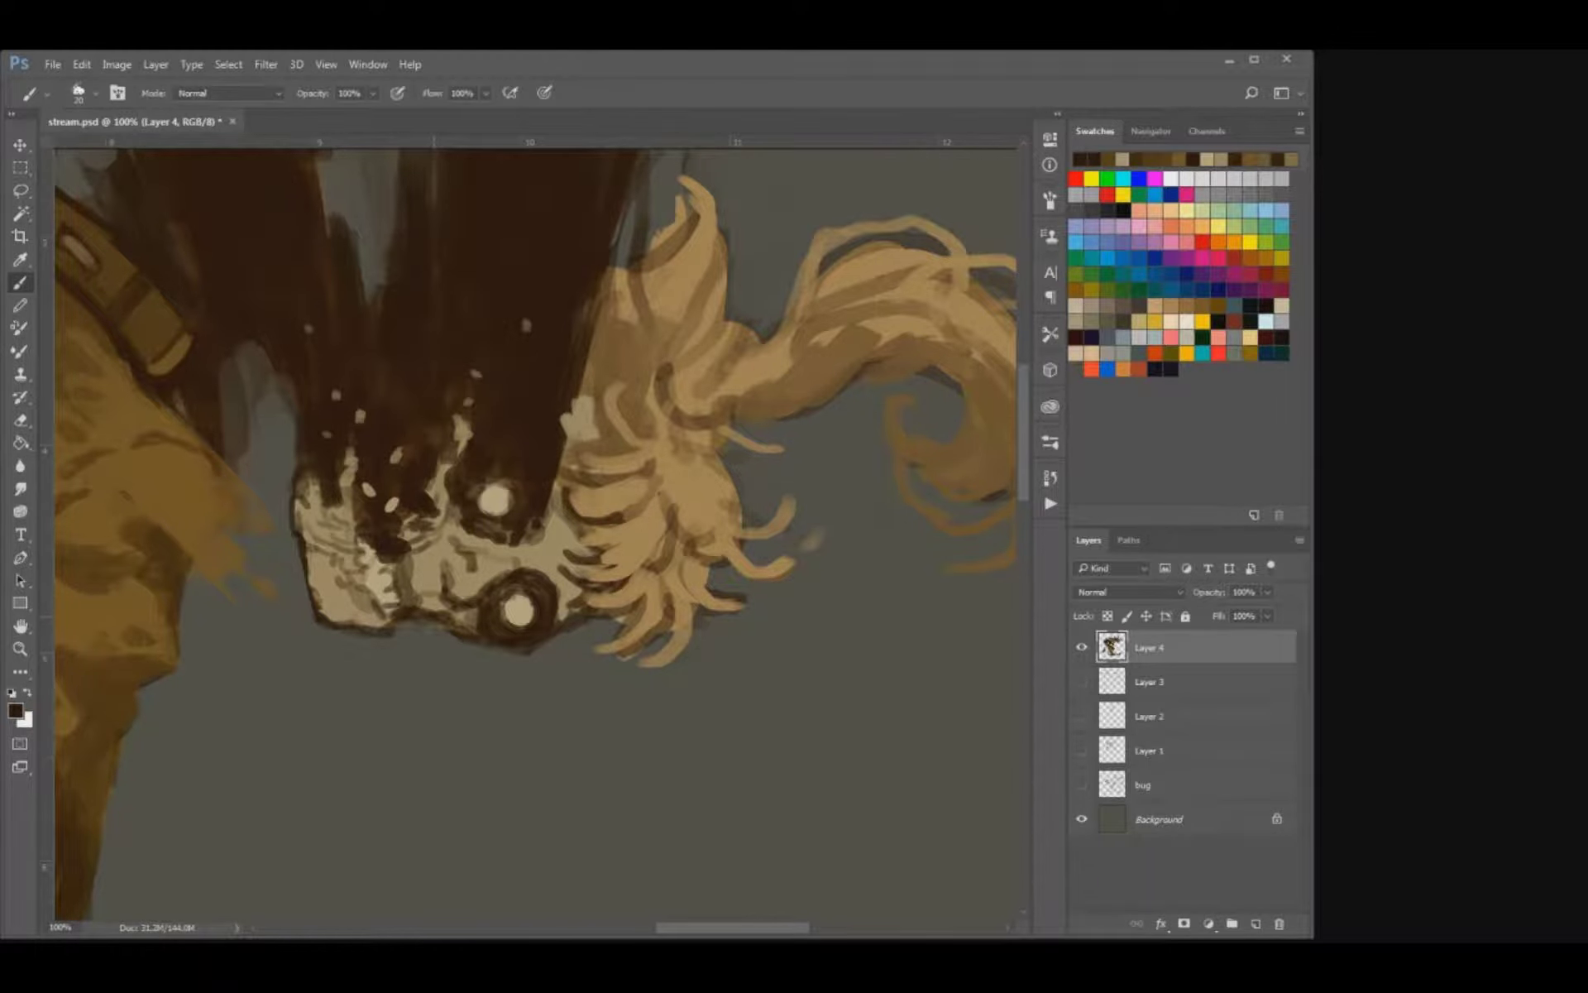
Paint dark creases around the skull's teeth and jaw with a small brush and save the file.
mouse_move(535, 566)
mouse_down()
mouse_move(567, 549)
mouse_move(557, 528)
mouse_move(622, 582)
mouse_up()
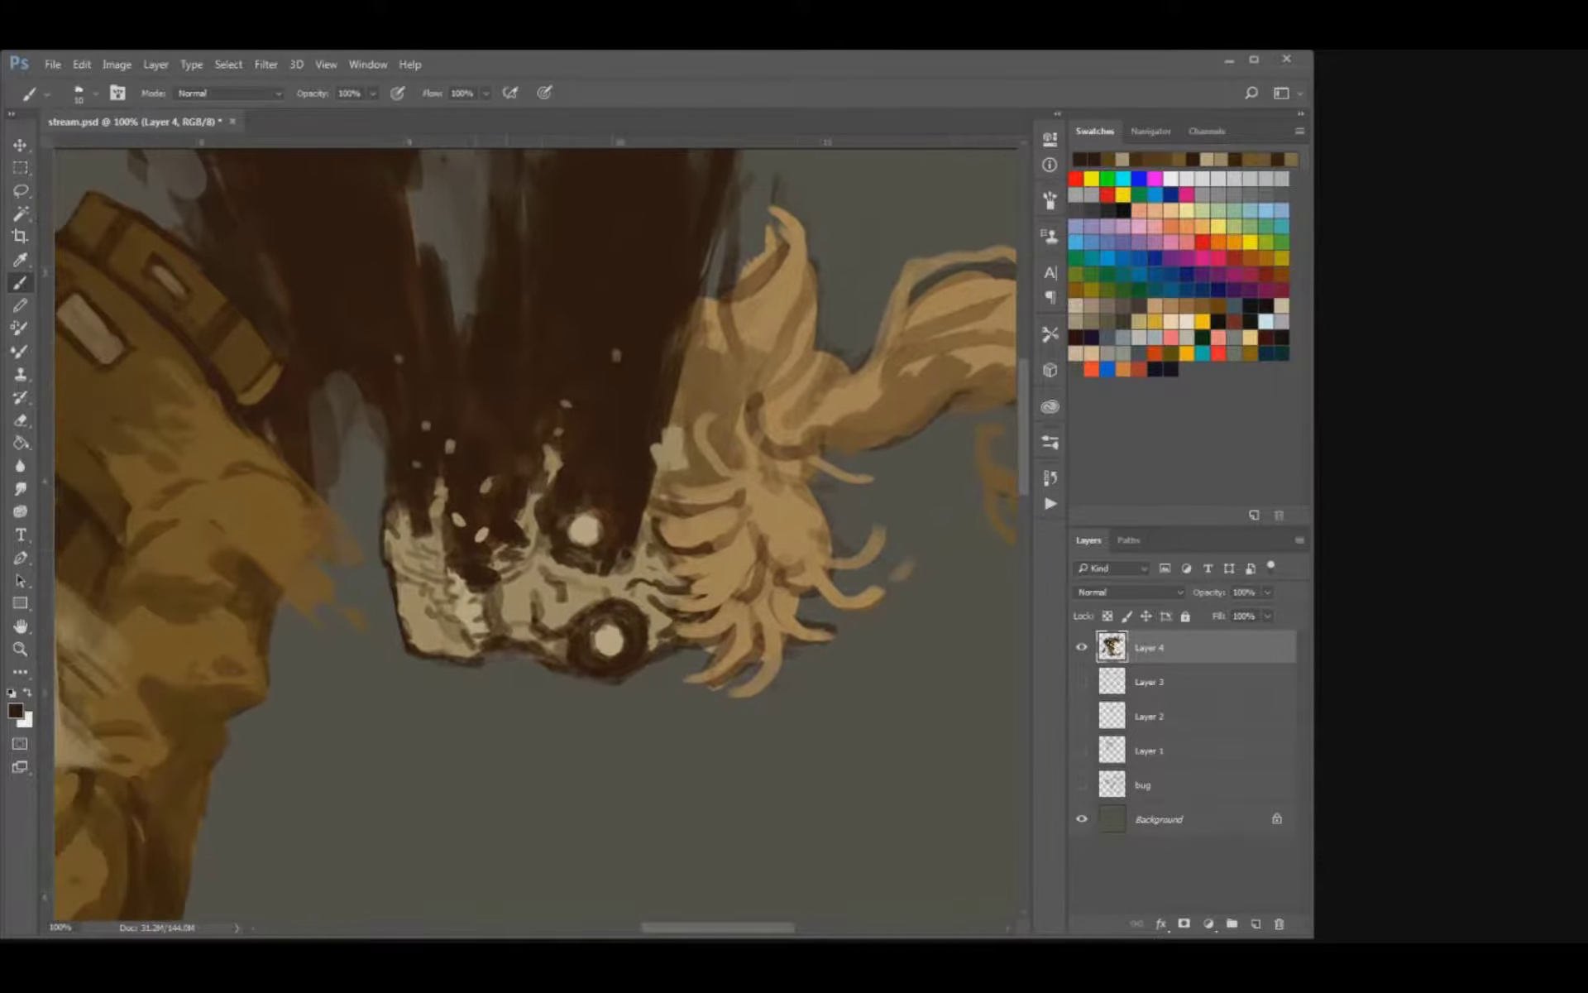
key(bracketright)
key(bracketright)
mouse_move(489, 595)
mouse_down()
mouse_move(500, 633)
mouse_move(474, 647)
mouse_move(443, 603)
mouse_up()
key(bracketleft)
drag(411, 580, 432, 576)
drag(426, 554, 437, 564)
key(ctrl+s)
key(ctrl+minus)
key(ctrl+minus)
key(ctrl+minus)
key(ctrl+minus)
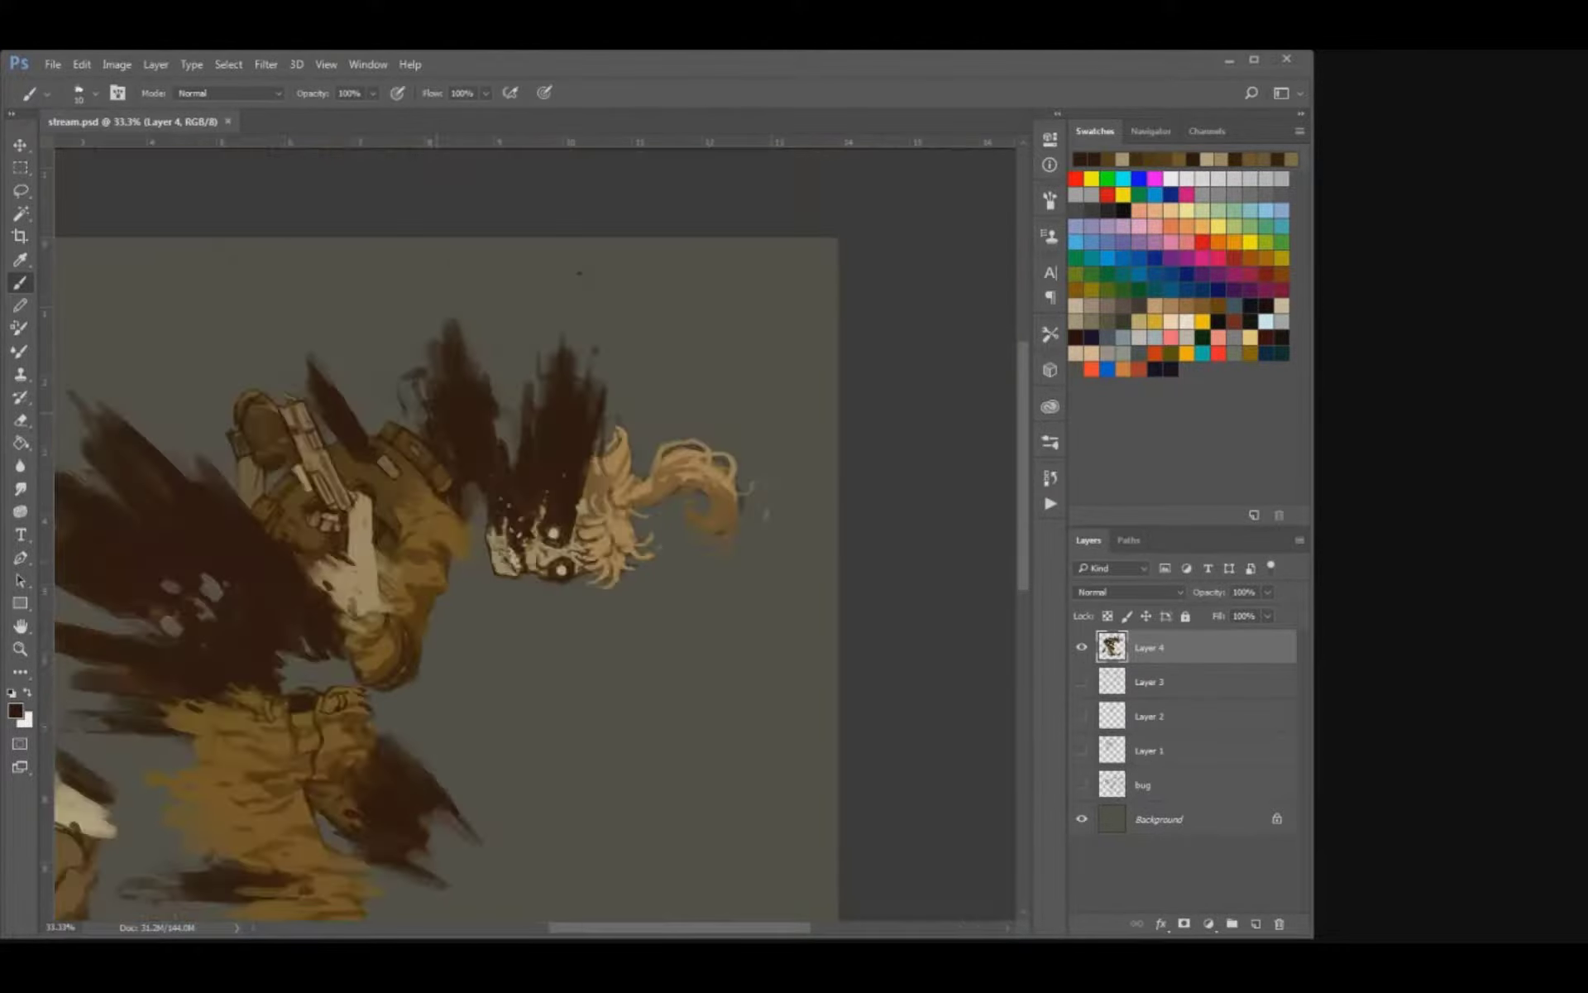
Deepen the dark line behind the skull's jaw and the shadows between its teeth with finer strokes, and save the file.
key(ctrl+plus)
key(ctrl+plus)
drag(703, 322, 512, 578)
key(bracketright)
key(bracketright)
key(bracketright)
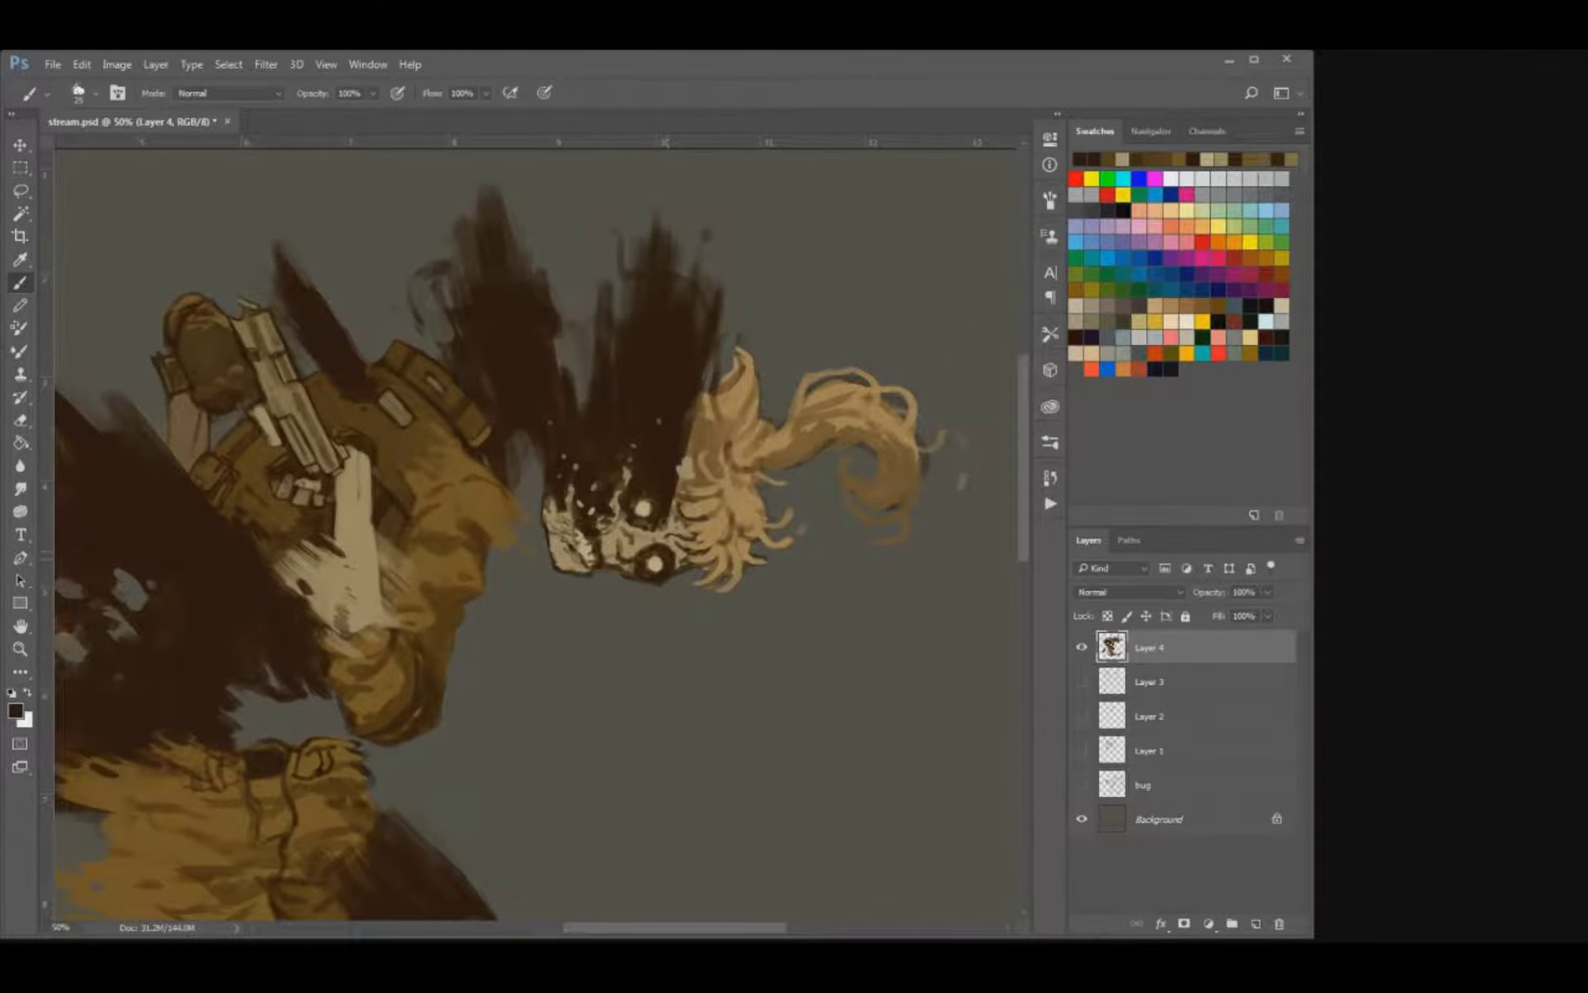
drag(678, 463, 537, 488)
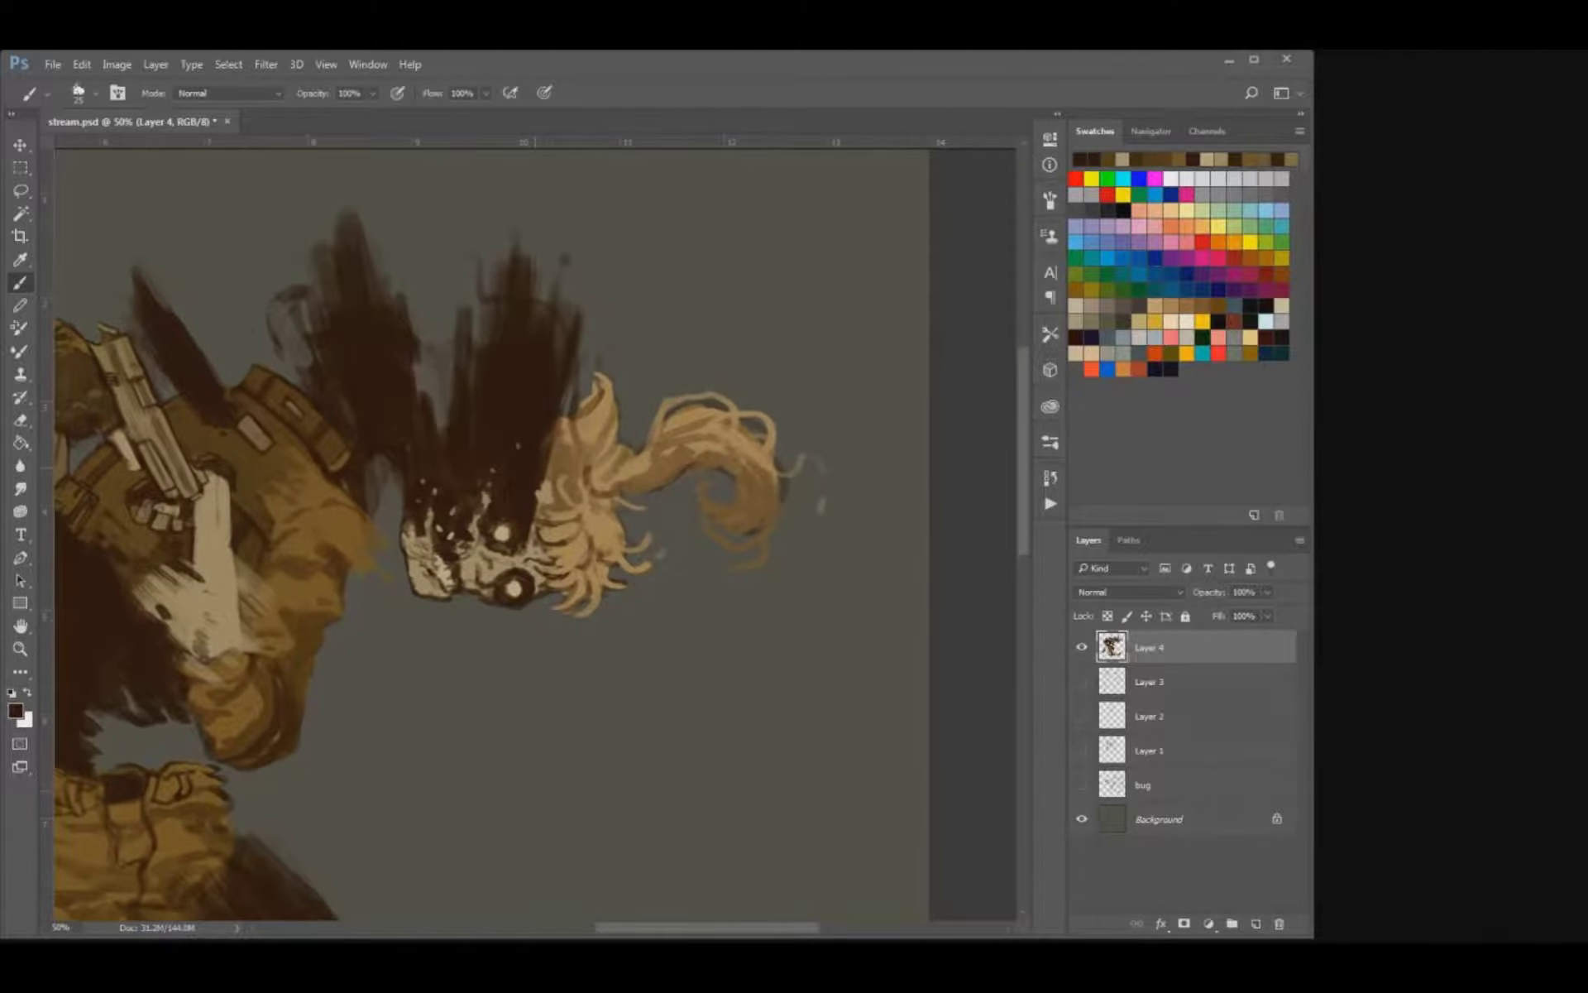
key(ctrl+plus)
key(ctrl+plus)
key(ctrl+plus)
drag(463, 612, 596, 502)
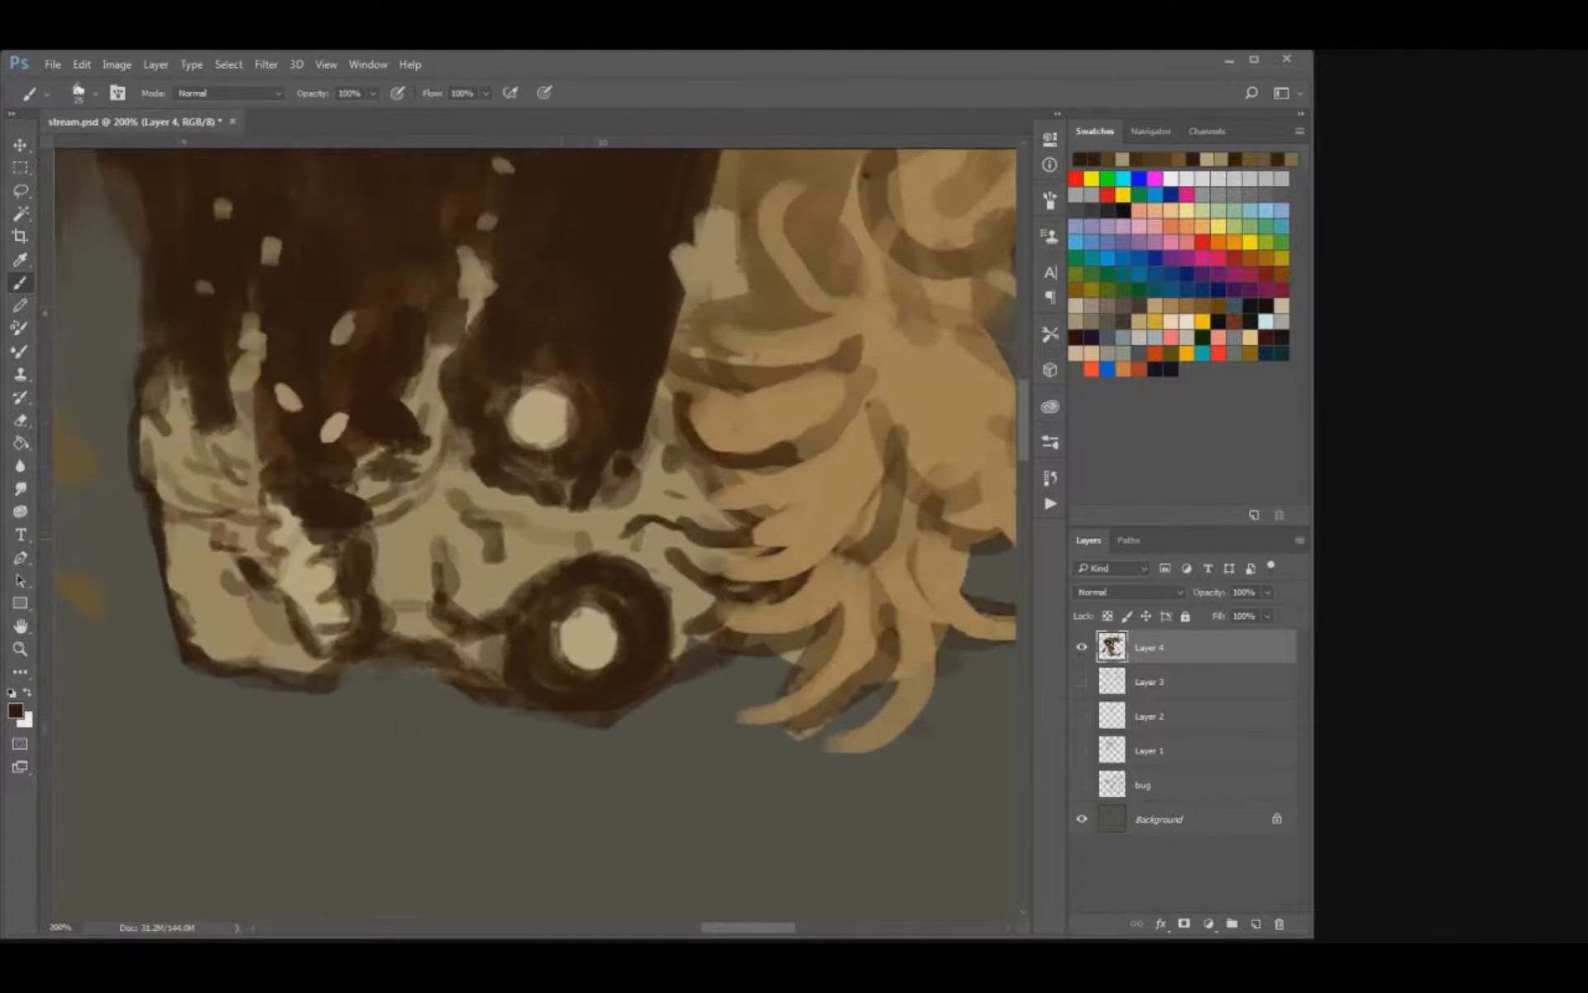
key(bracketleft)
key(bracketleft)
mouse_move(363, 535)
mouse_down()
mouse_move(329, 649)
mouse_move(350, 631)
mouse_move(341, 640)
mouse_up()
key(bracketleft)
mouse_move(263, 563)
mouse_down()
mouse_move(259, 478)
mouse_move(283, 451)
mouse_move(370, 452)
mouse_move(362, 477)
mouse_move(405, 459)
mouse_move(422, 396)
mouse_up()
key(bracketright)
key(ctrl+s)
key(ctrl+minus)
key(ctrl+minus)
key(ctrl+minus)
key(ctrl+minus)
key(ctrl+minus)
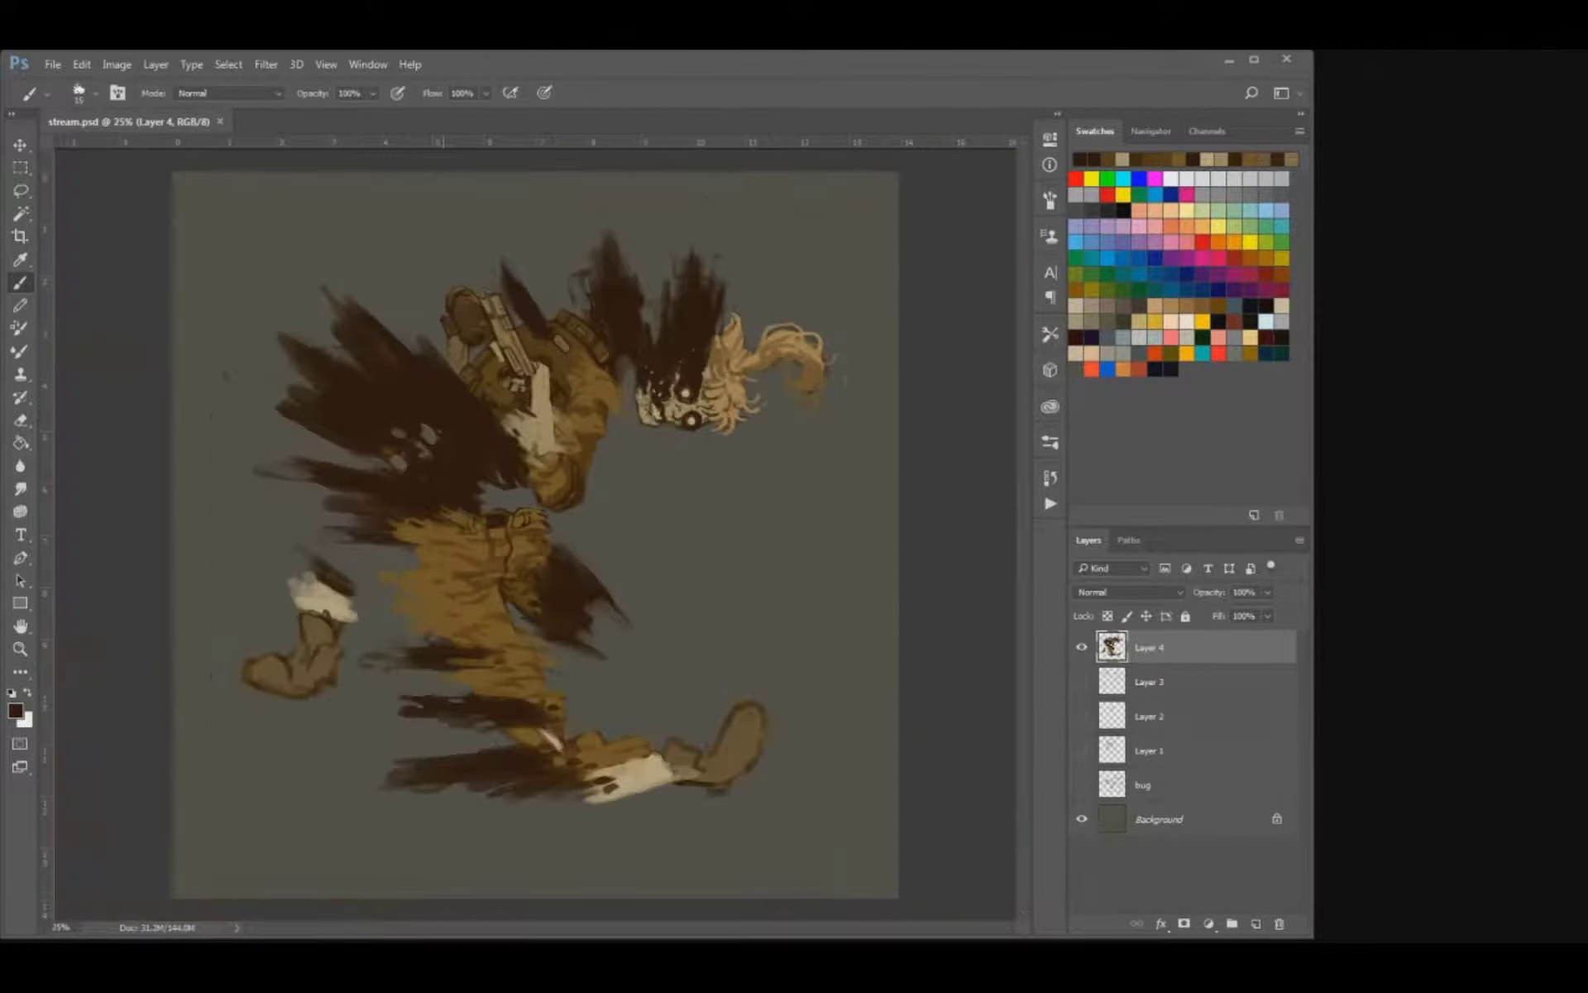
Sample tan from the skull and paint light flecks over its teeth and cheekbone.
key(ctrl+plus)
key(ctrl+plus)
drag(613, 283, 337, 513)
key(ctrl+plus)
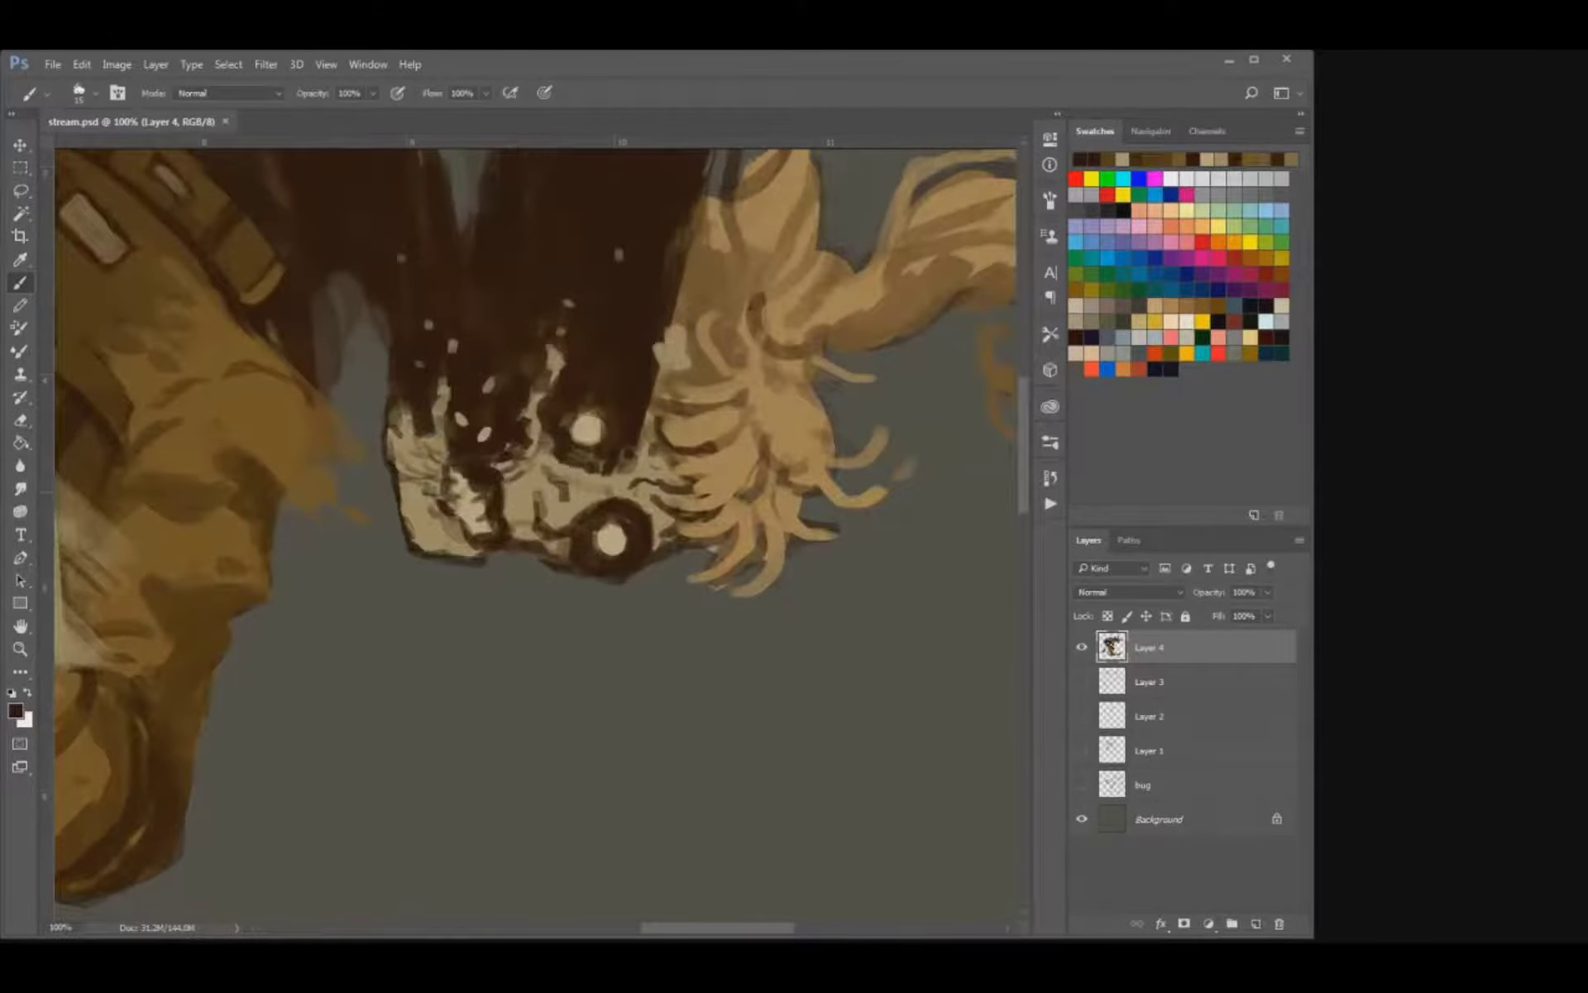
alt+click(526, 491)
mouse_move(471, 475)
mouse_down()
mouse_move(480, 458)
mouse_move(475, 472)
mouse_up()
drag(524, 339, 470, 363)
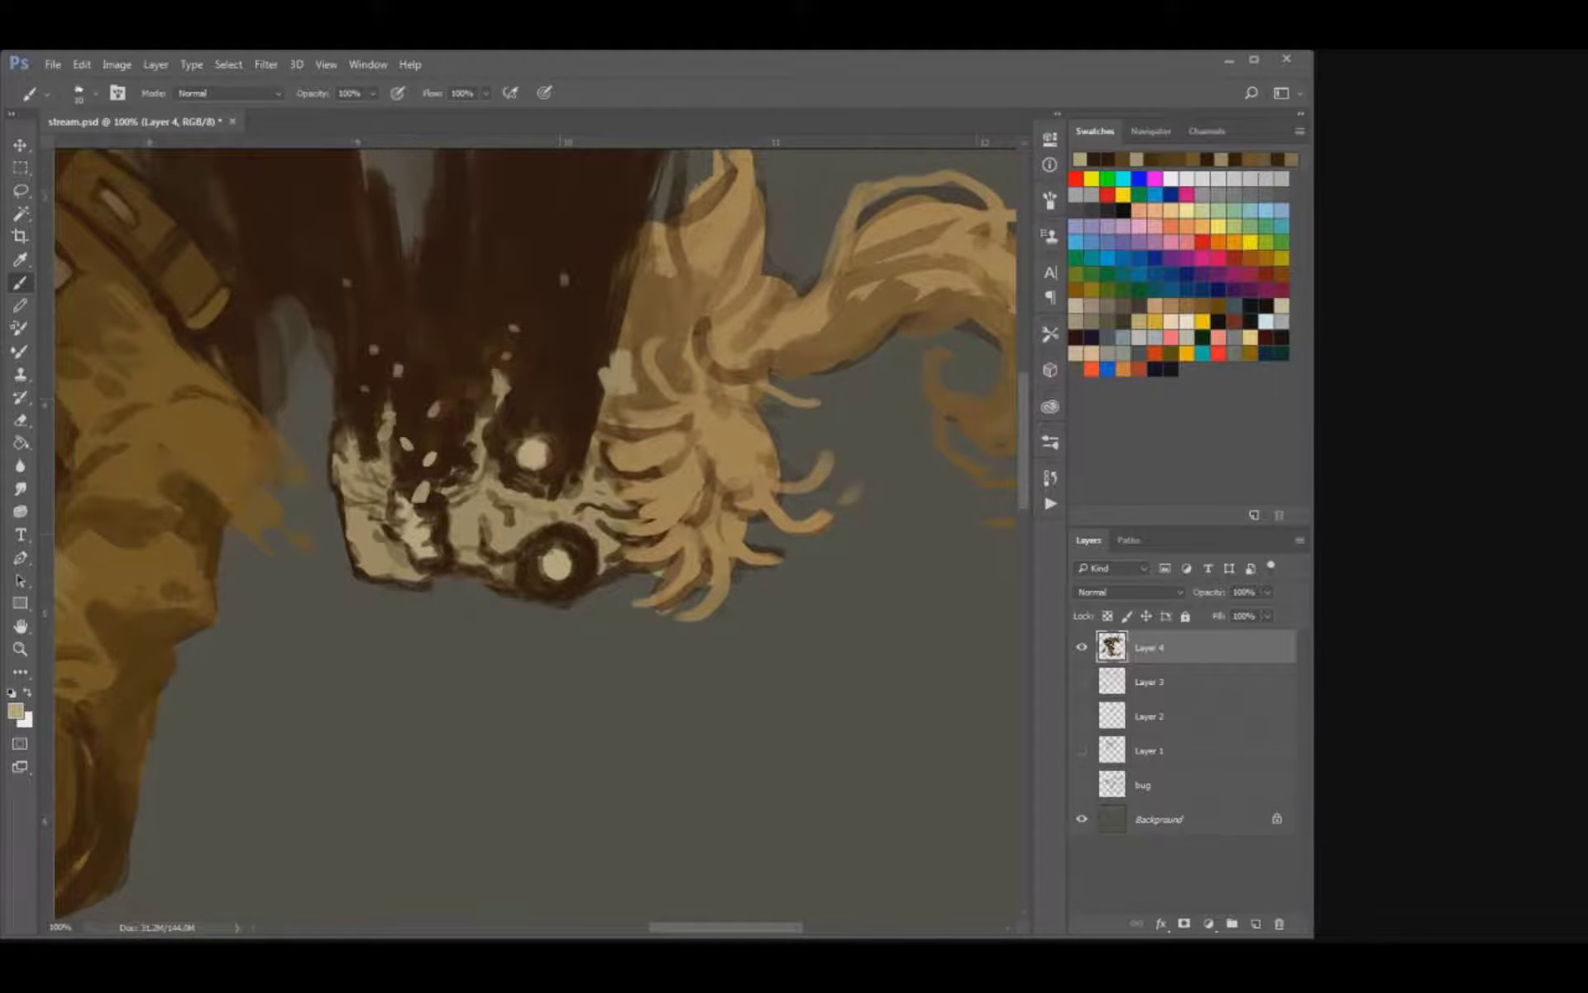
mouse_move(560, 493)
mouse_down()
mouse_move(469, 521)
mouse_move(481, 537)
mouse_move(550, 519)
mouse_move(458, 504)
mouse_up()
alt+click(465, 523)
key(])
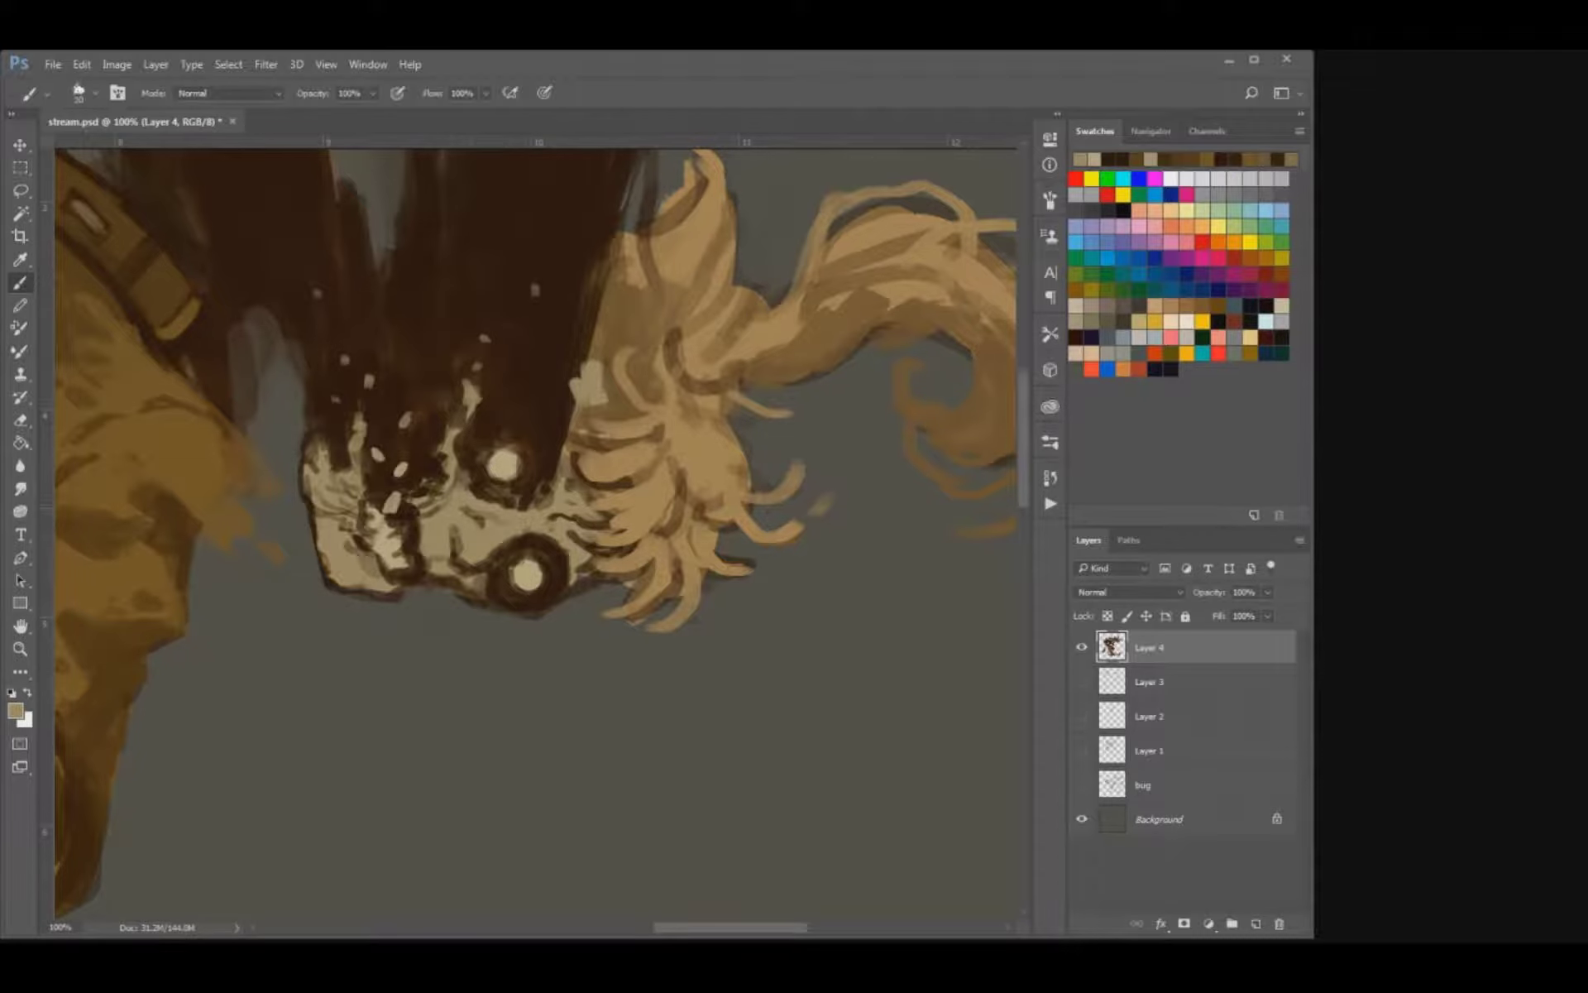
Reshape the skull's nose contour with finer strokes in sampled bone colours and save the file.
alt+click(481, 489)
key([)
mouse_move(482, 535)
mouse_down()
mouse_move(447, 530)
mouse_move(466, 565)
mouse_up()
alt+click(468, 544)
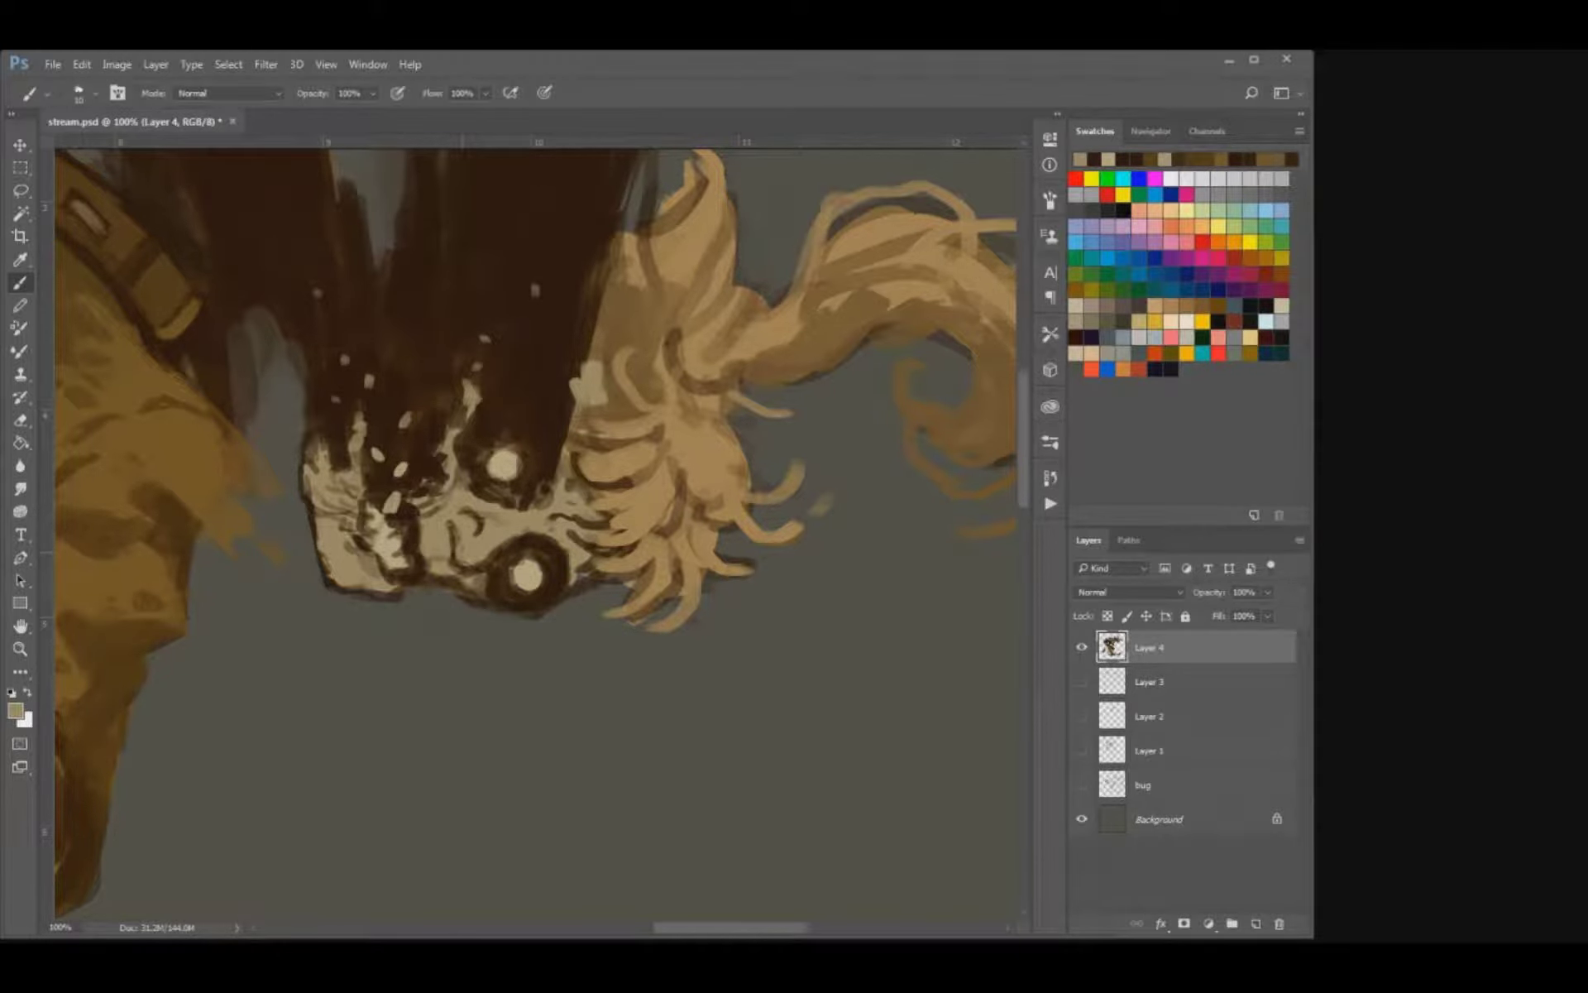
key(ctrl+s)
key(ctrl+minus)
key(ctrl+minus)
key(ctrl+minus)
key(ctrl+minus)
key(ctrl+y)
key(ctrl+y)
key(ctrl+plus)
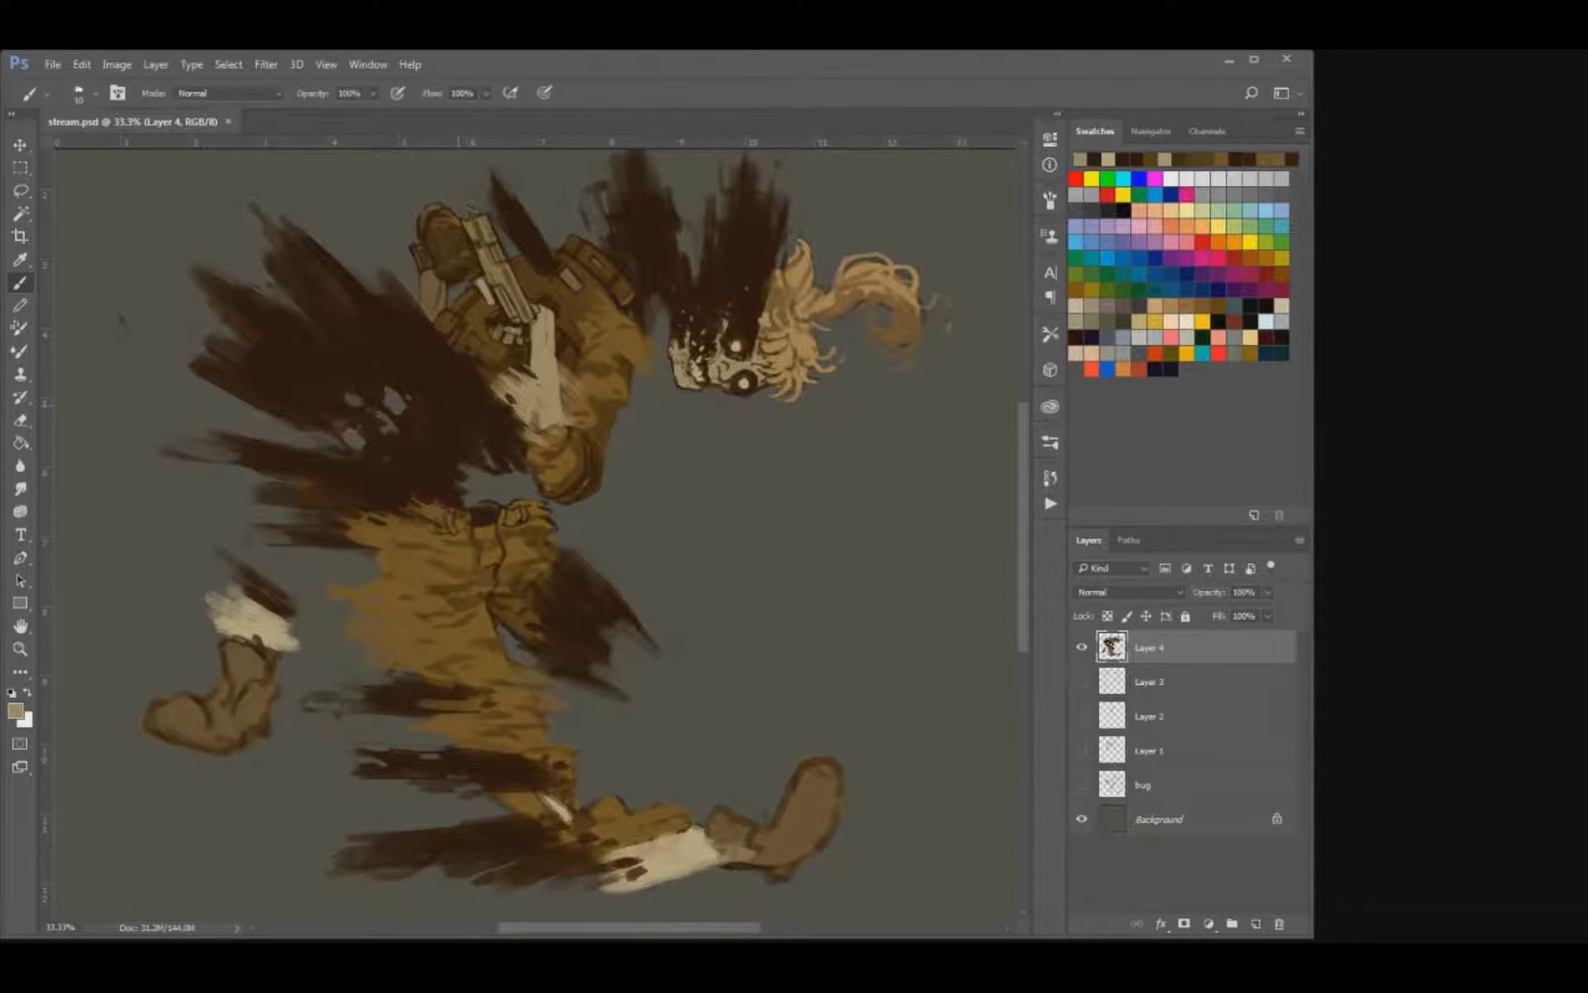
Sample brown from the trousers and paint it over the shin of the front leg.
key(u)
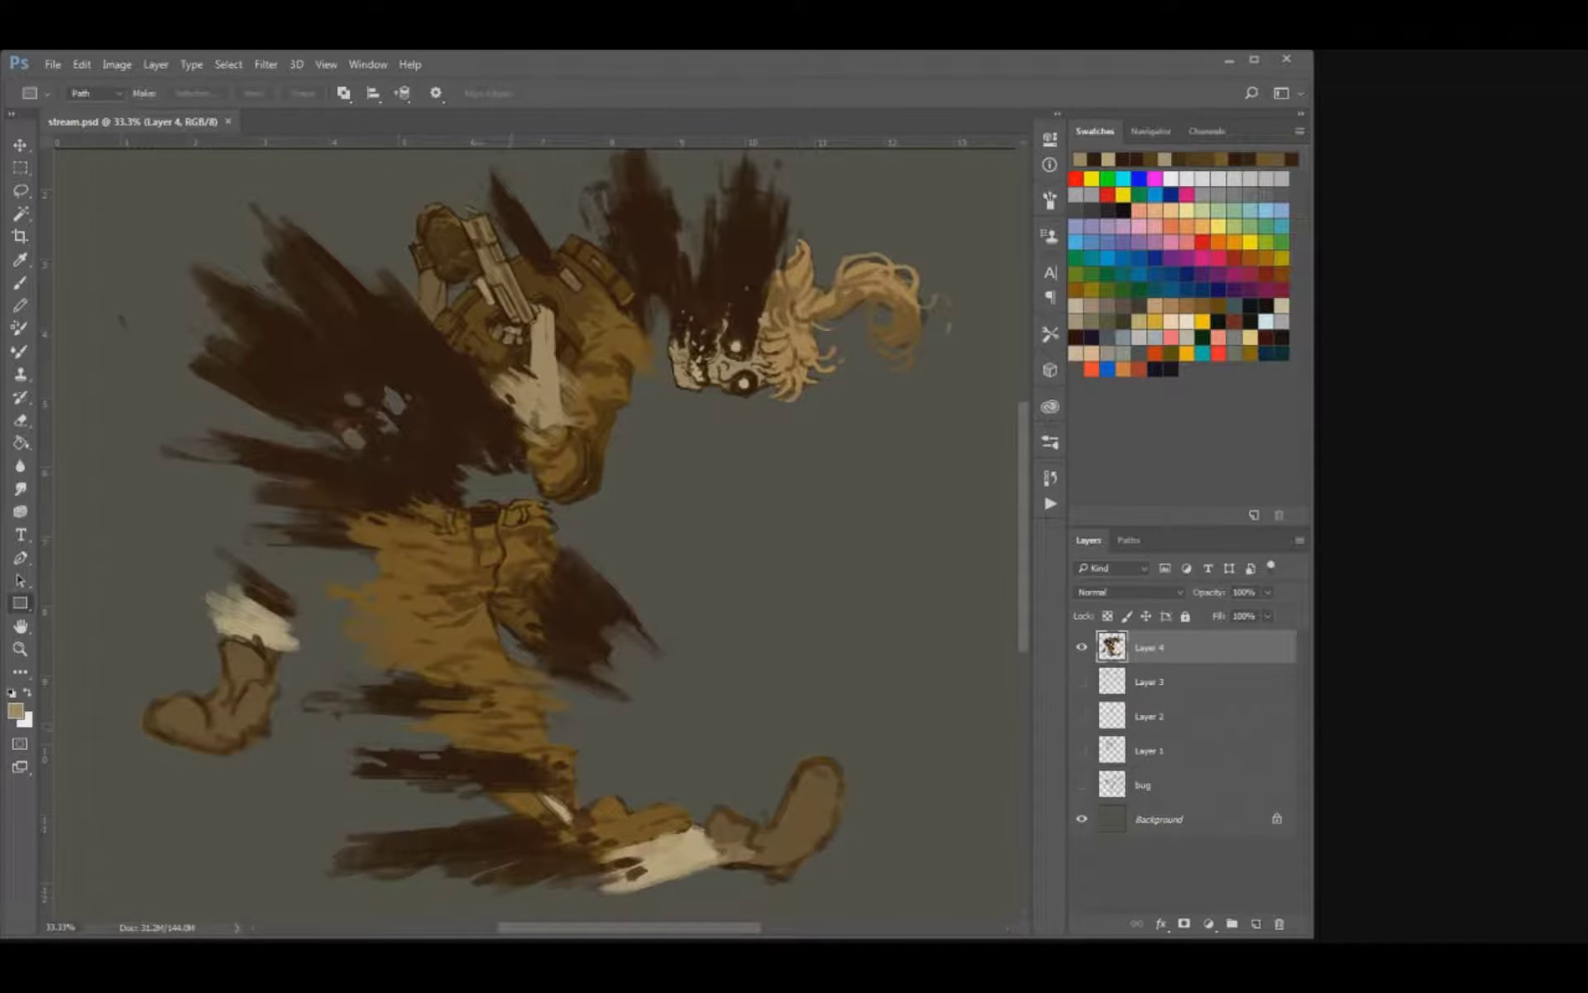
key(i)
click(507, 729)
key(b)
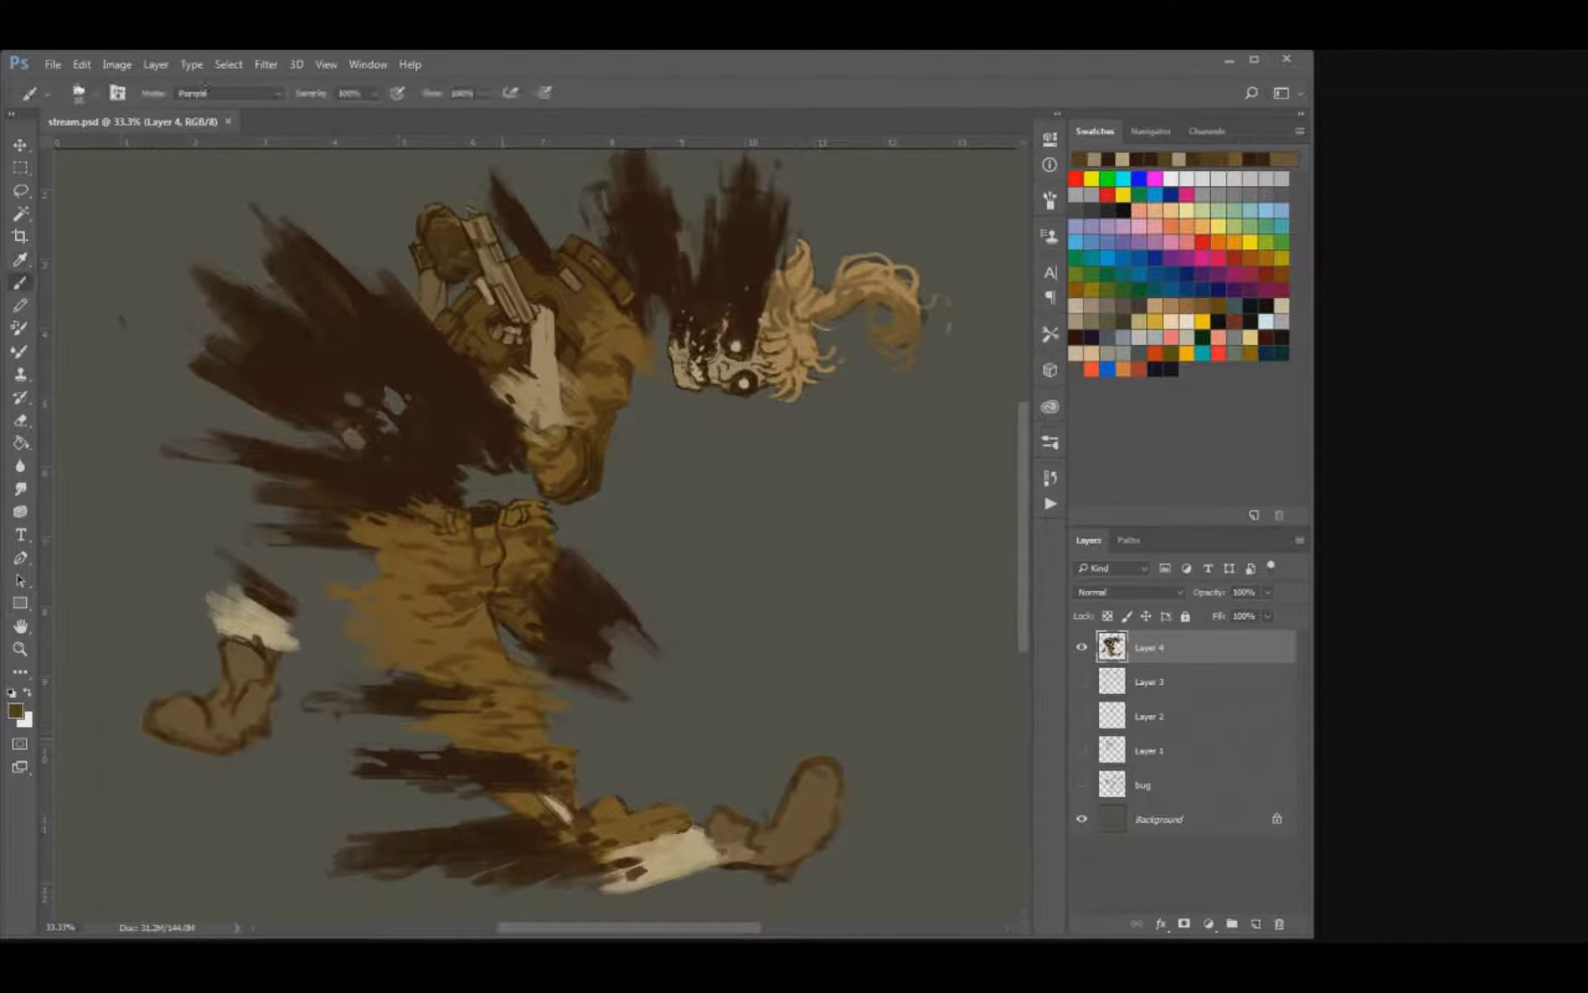
drag(528, 806, 508, 810)
alt+click(519, 799)
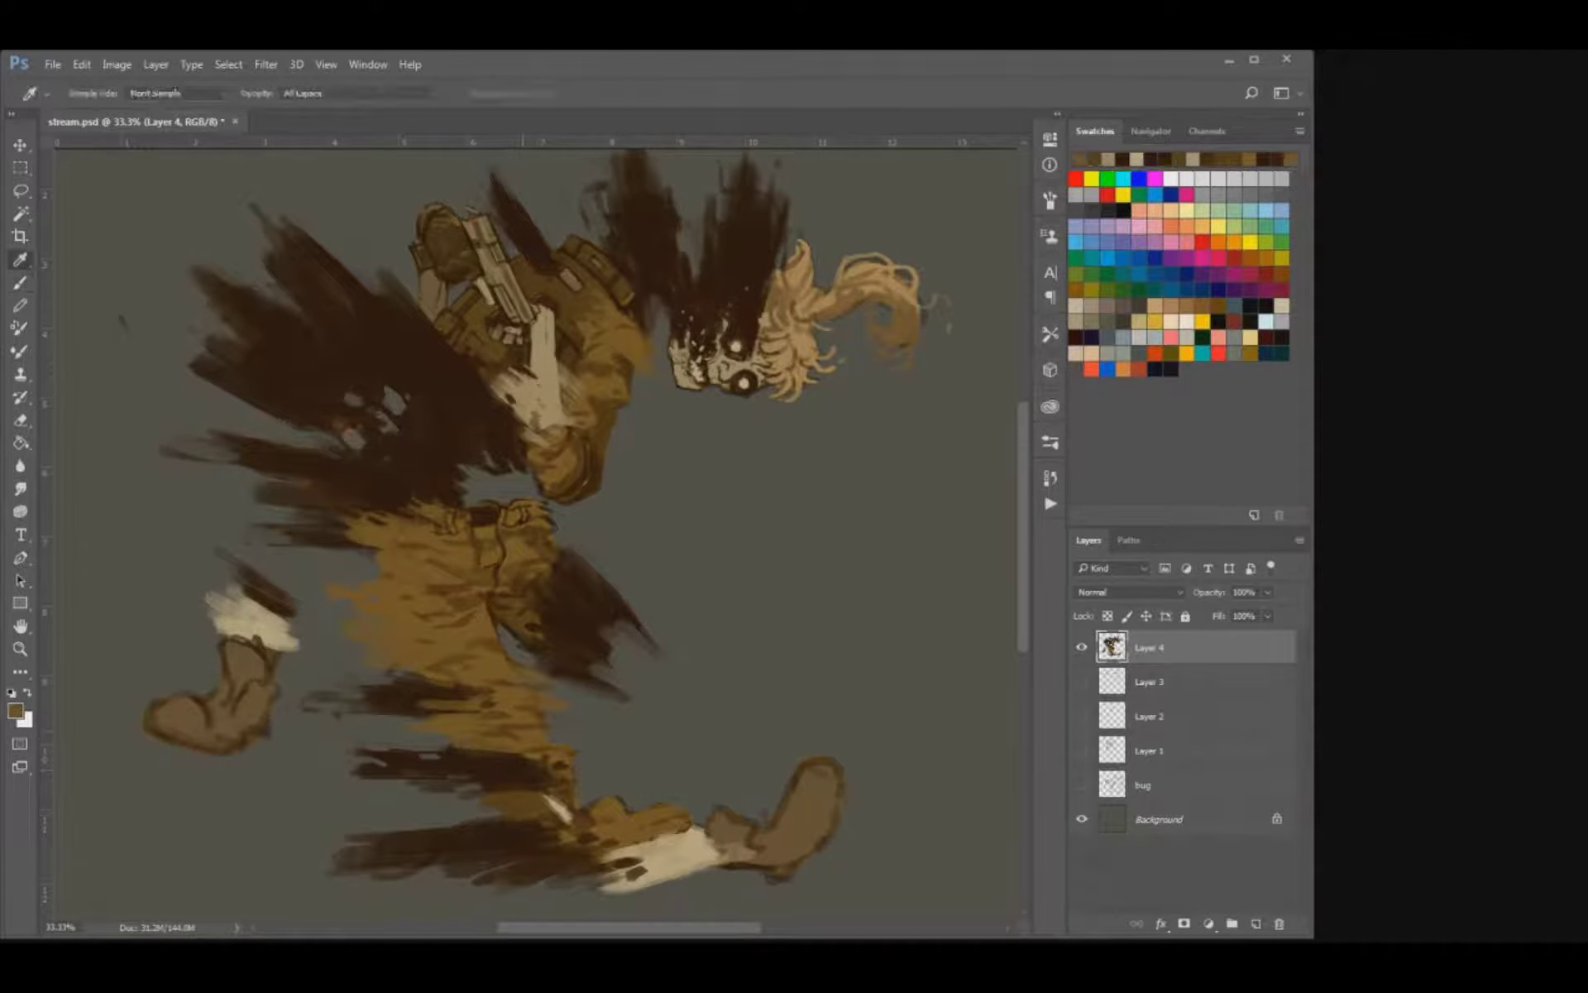
Paint ochre over the front leg's trouser cuff above the bare shin and undo the last stroke.
key(bracketleft)
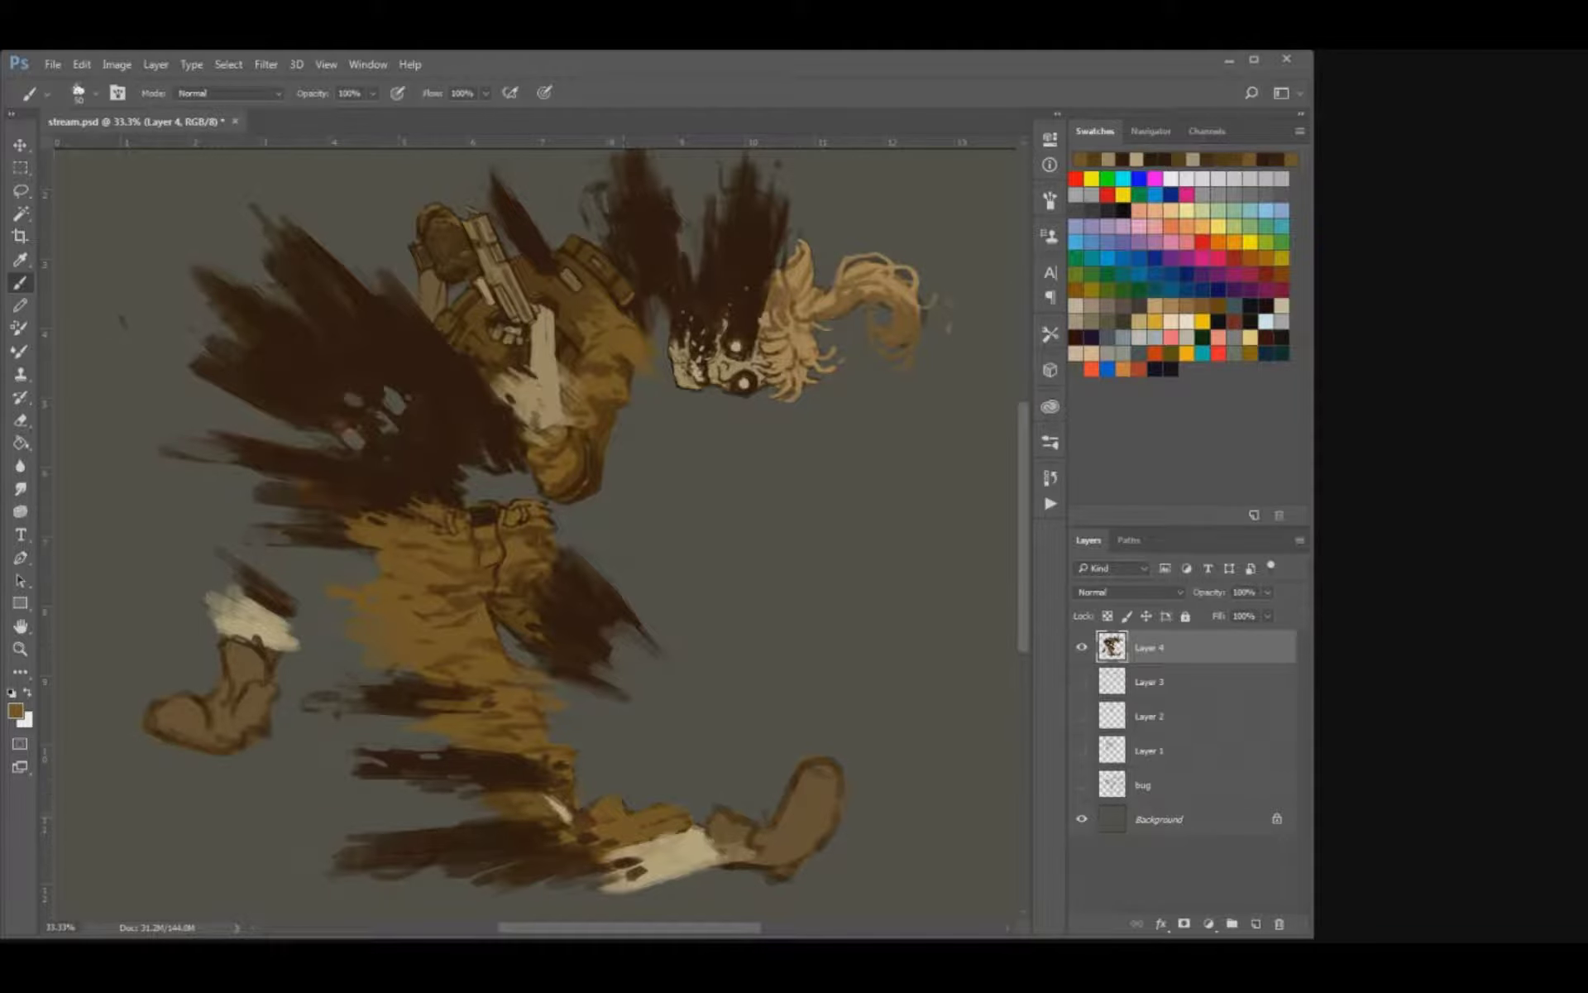
drag(622, 849, 697, 831)
drag(645, 862, 700, 838)
key(ctrl+z)
key(alt)
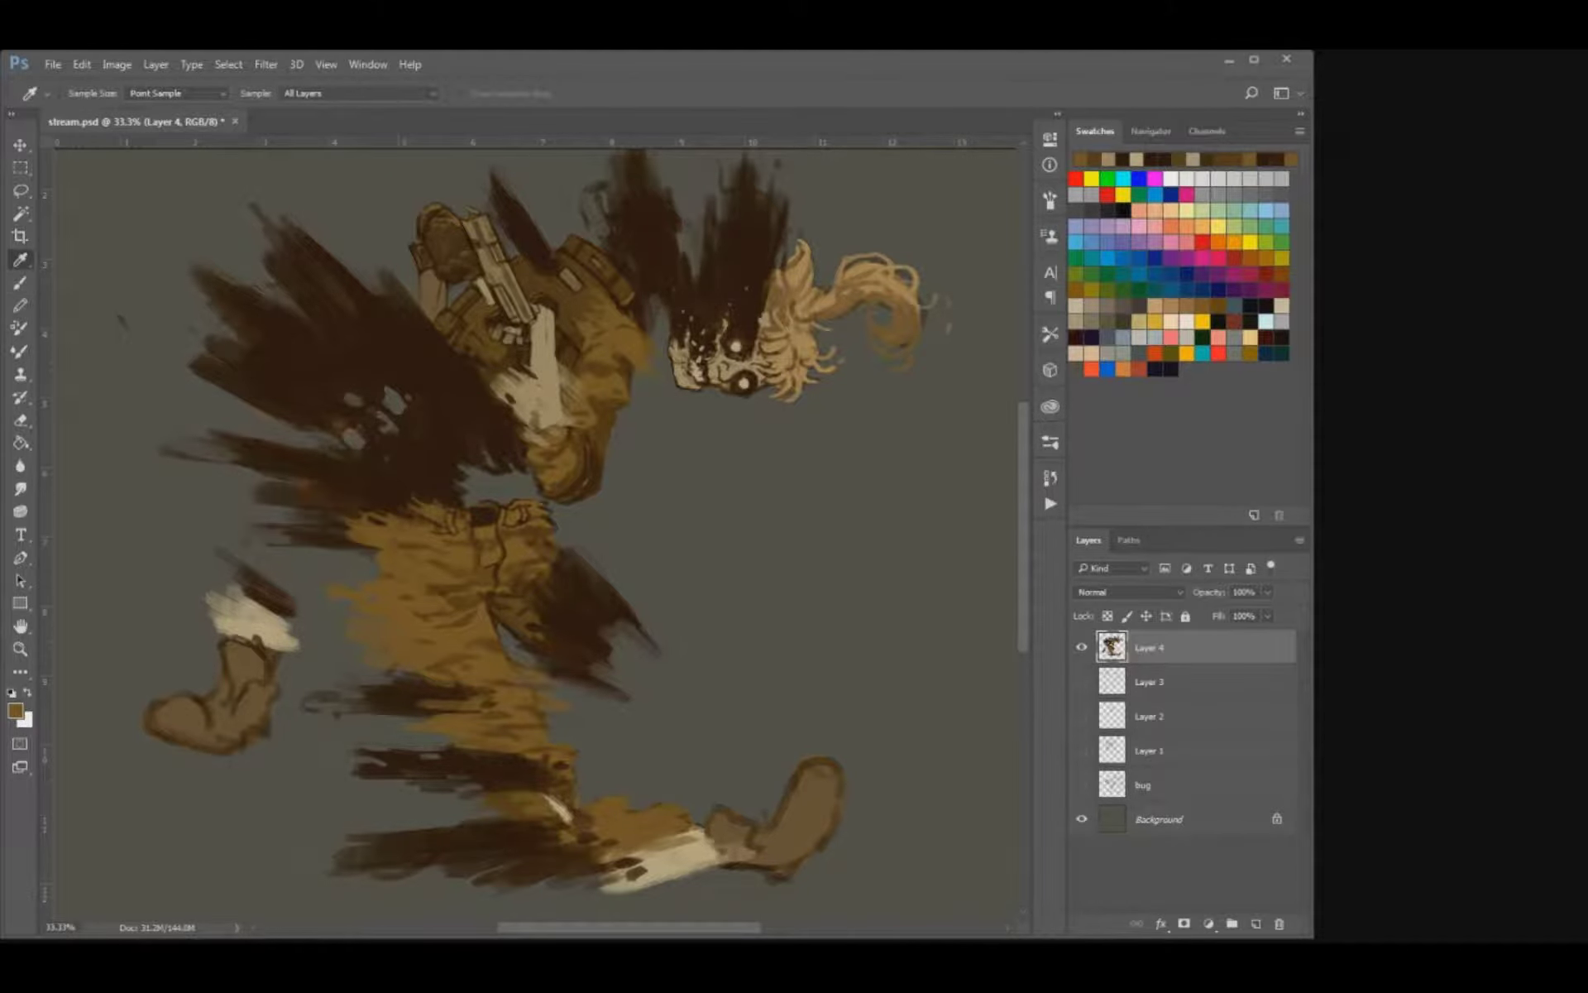
Sample dark brown, outline the front boot's collar, sole and toe, and trim its edge with the eraser.
alt+click(571, 856)
mouse_move(712, 813)
mouse_down()
mouse_move(751, 851)
mouse_move(785, 830)
mouse_move(788, 789)
mouse_move(834, 778)
mouse_move(820, 838)
mouse_move(756, 883)
mouse_up()
key(])
key(e)
drag(840, 762, 792, 762)
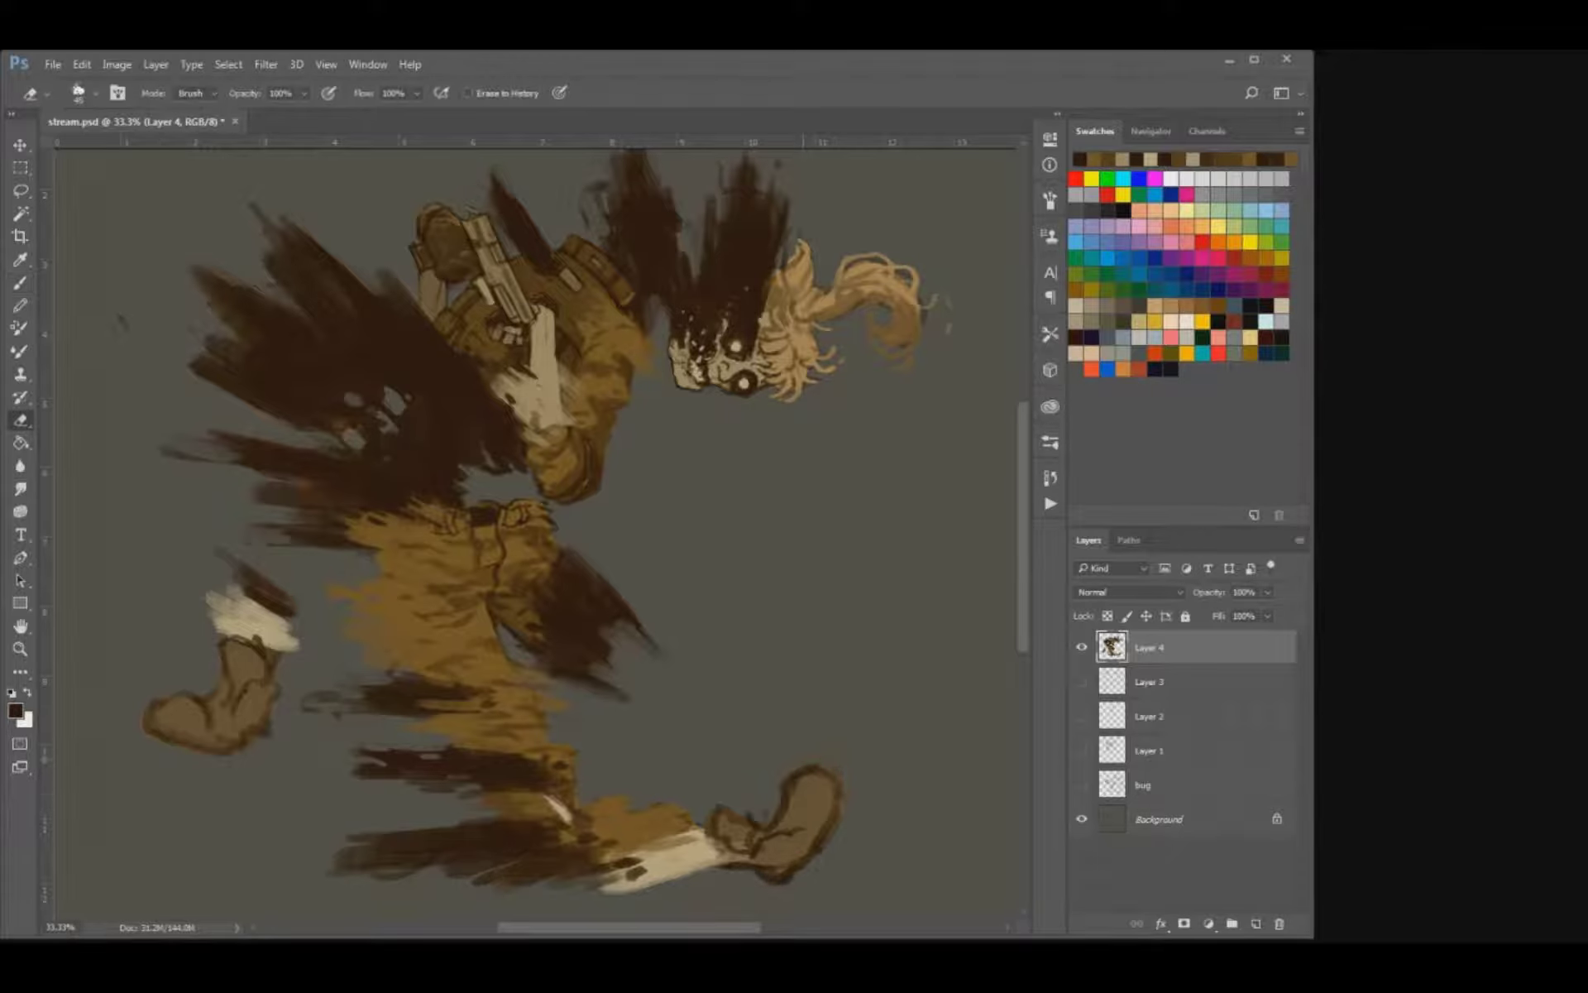
key(b)
key([)
drag(802, 828, 815, 838)
mouse_move(838, 773)
mouse_down()
mouse_move(831, 833)
mouse_move(797, 875)
mouse_up()
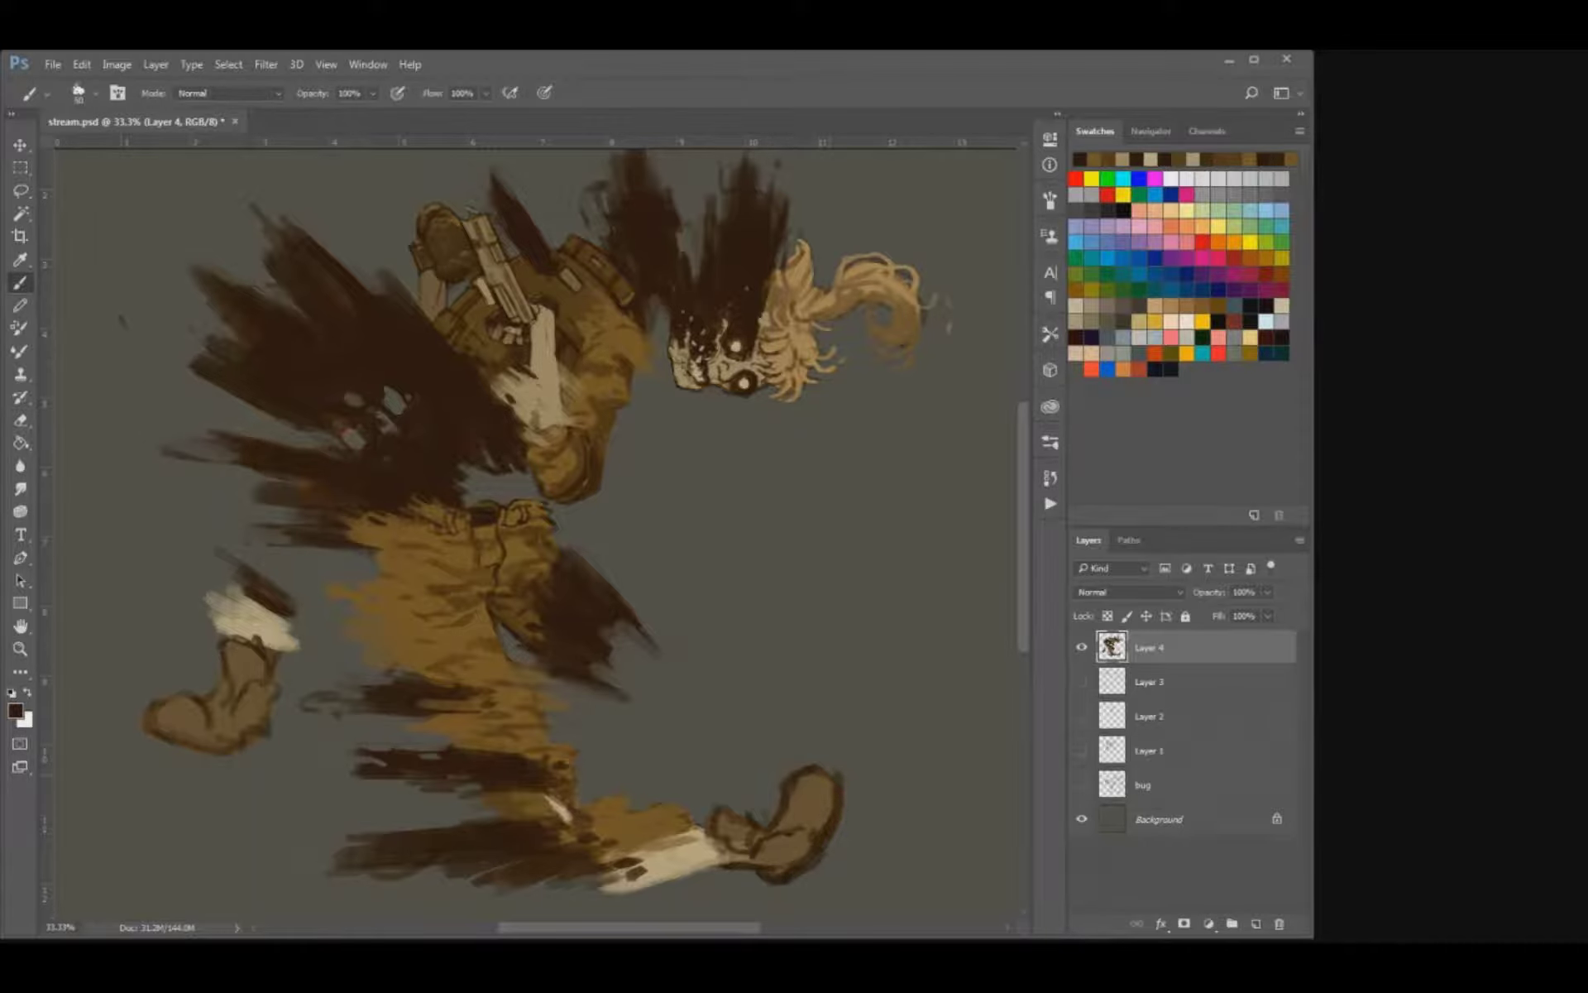
Paint a dark brown outline and laces on the rear boot and matching laces on the front boot.
mouse_move(142, 726)
mouse_down()
mouse_move(183, 748)
mouse_move(270, 735)
mouse_move(220, 726)
mouse_move(256, 696)
mouse_move(202, 666)
mouse_move(235, 686)
mouse_move(218, 678)
mouse_up()
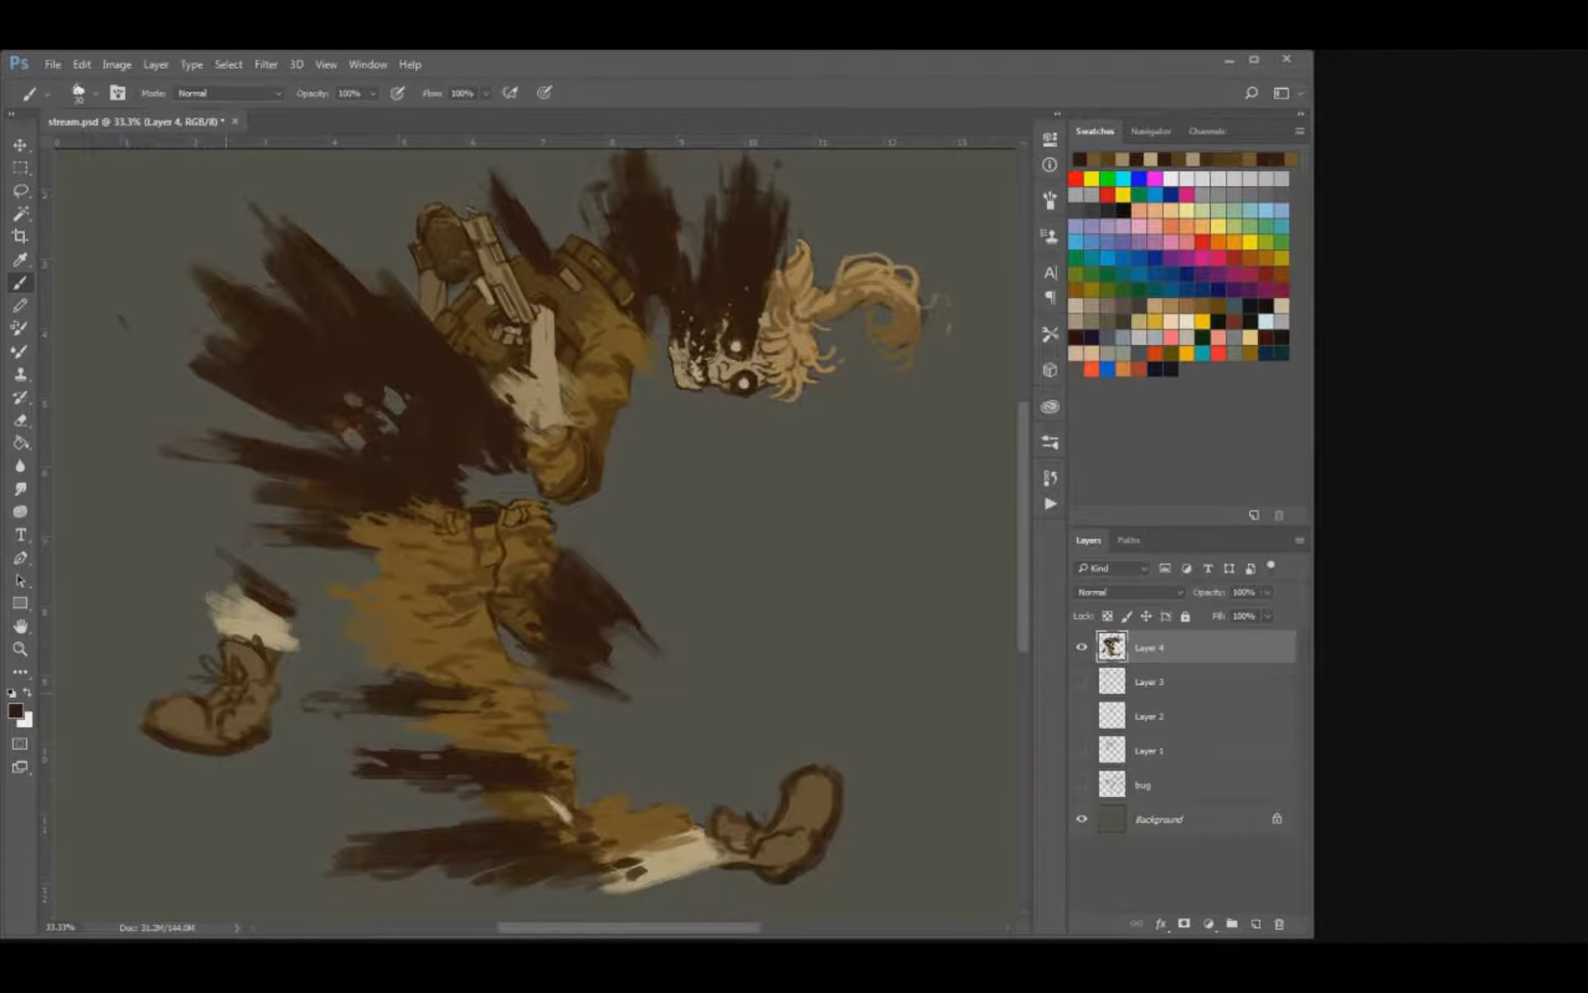
mouse_move(747, 822)
mouse_down()
mouse_move(765, 804)
mouse_move(748, 797)
mouse_move(804, 775)
mouse_up()
alt+click(801, 806)
key(bracketright)
key(bracketright)
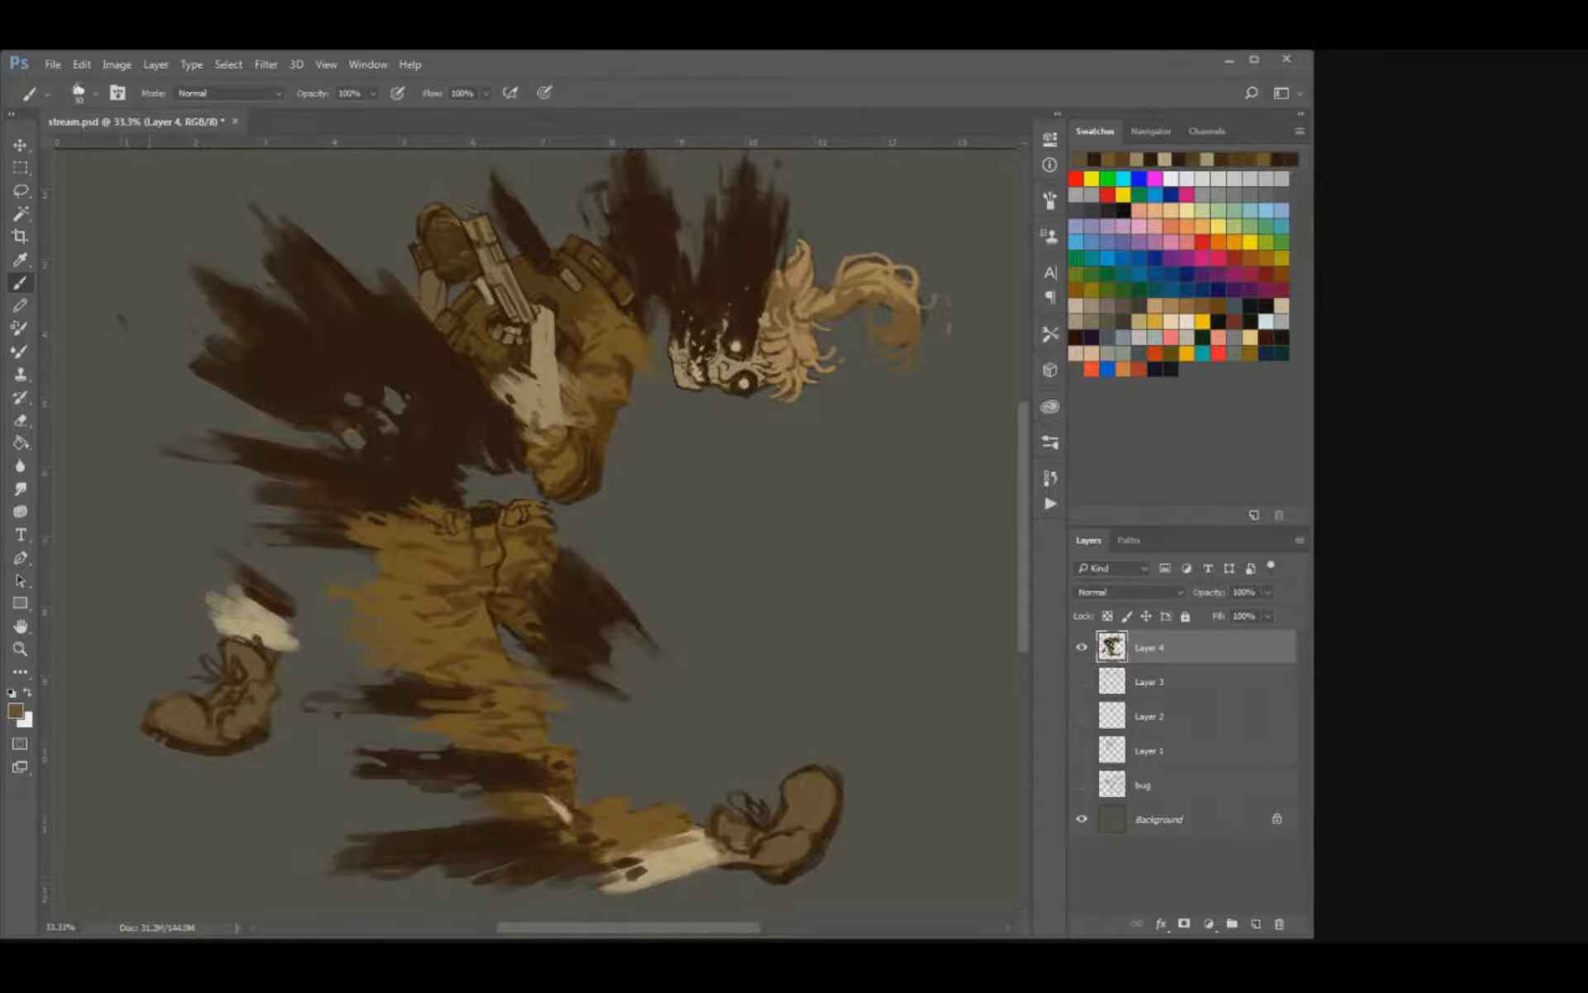
Cut tread notches into the soles of both boots with the eraser and touch up the front boot's sole in sampled dark brown.
key(e)
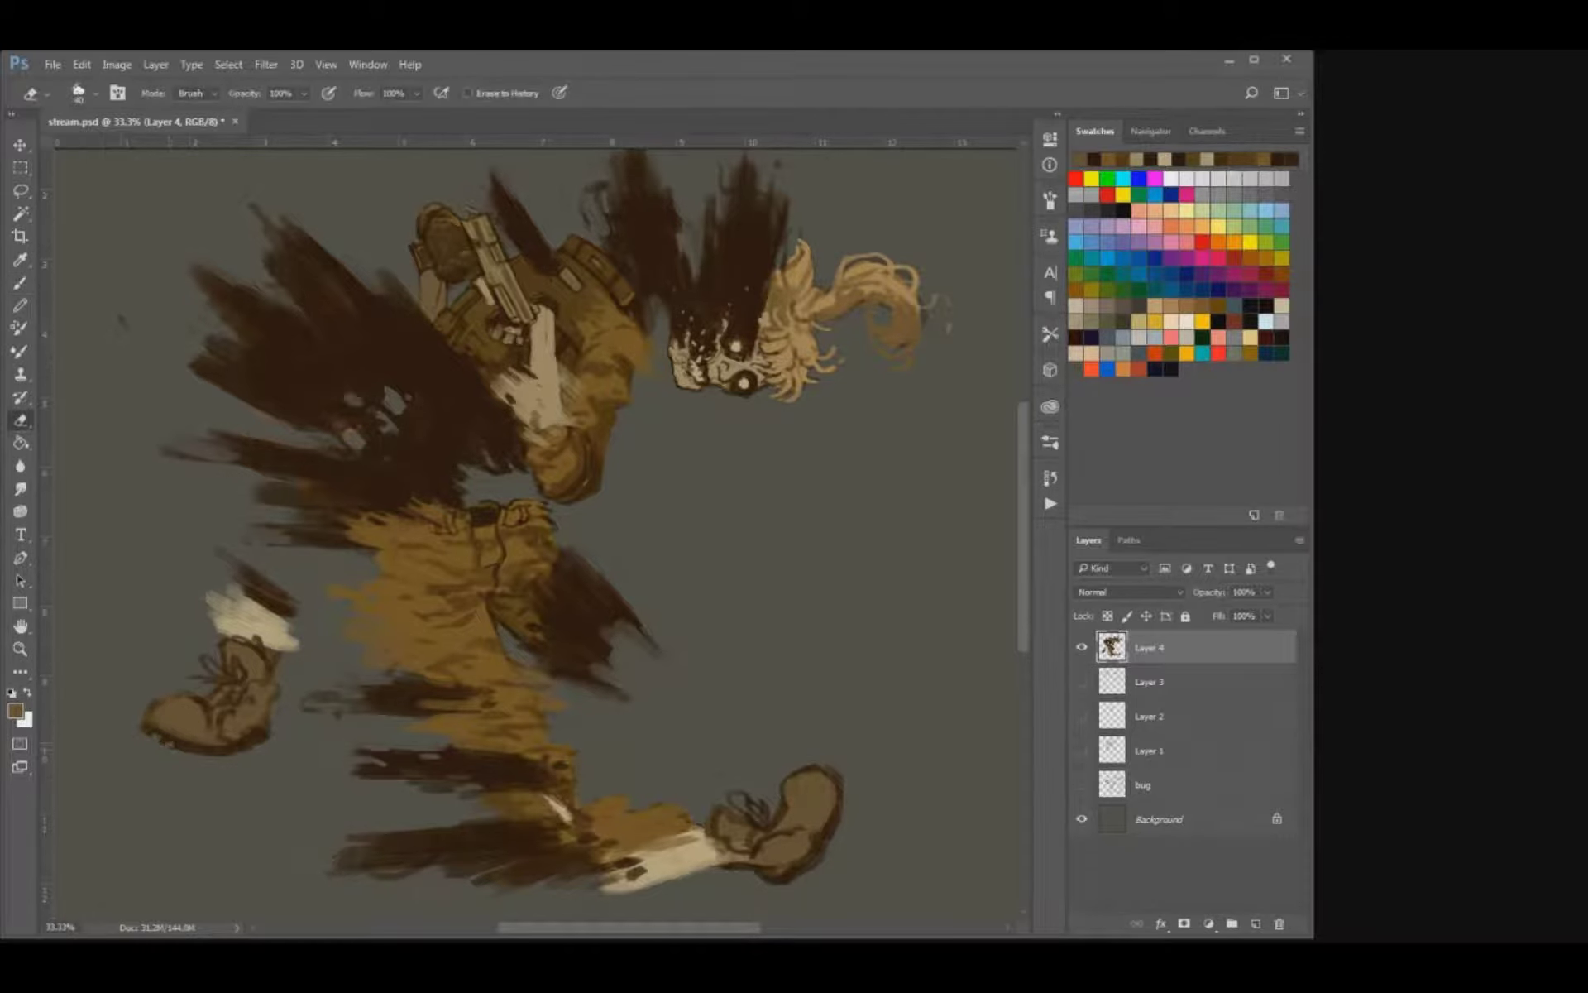
drag(232, 752, 249, 746)
key(ctrl+alt+z)
key(ctrl+alt+z)
key(i)
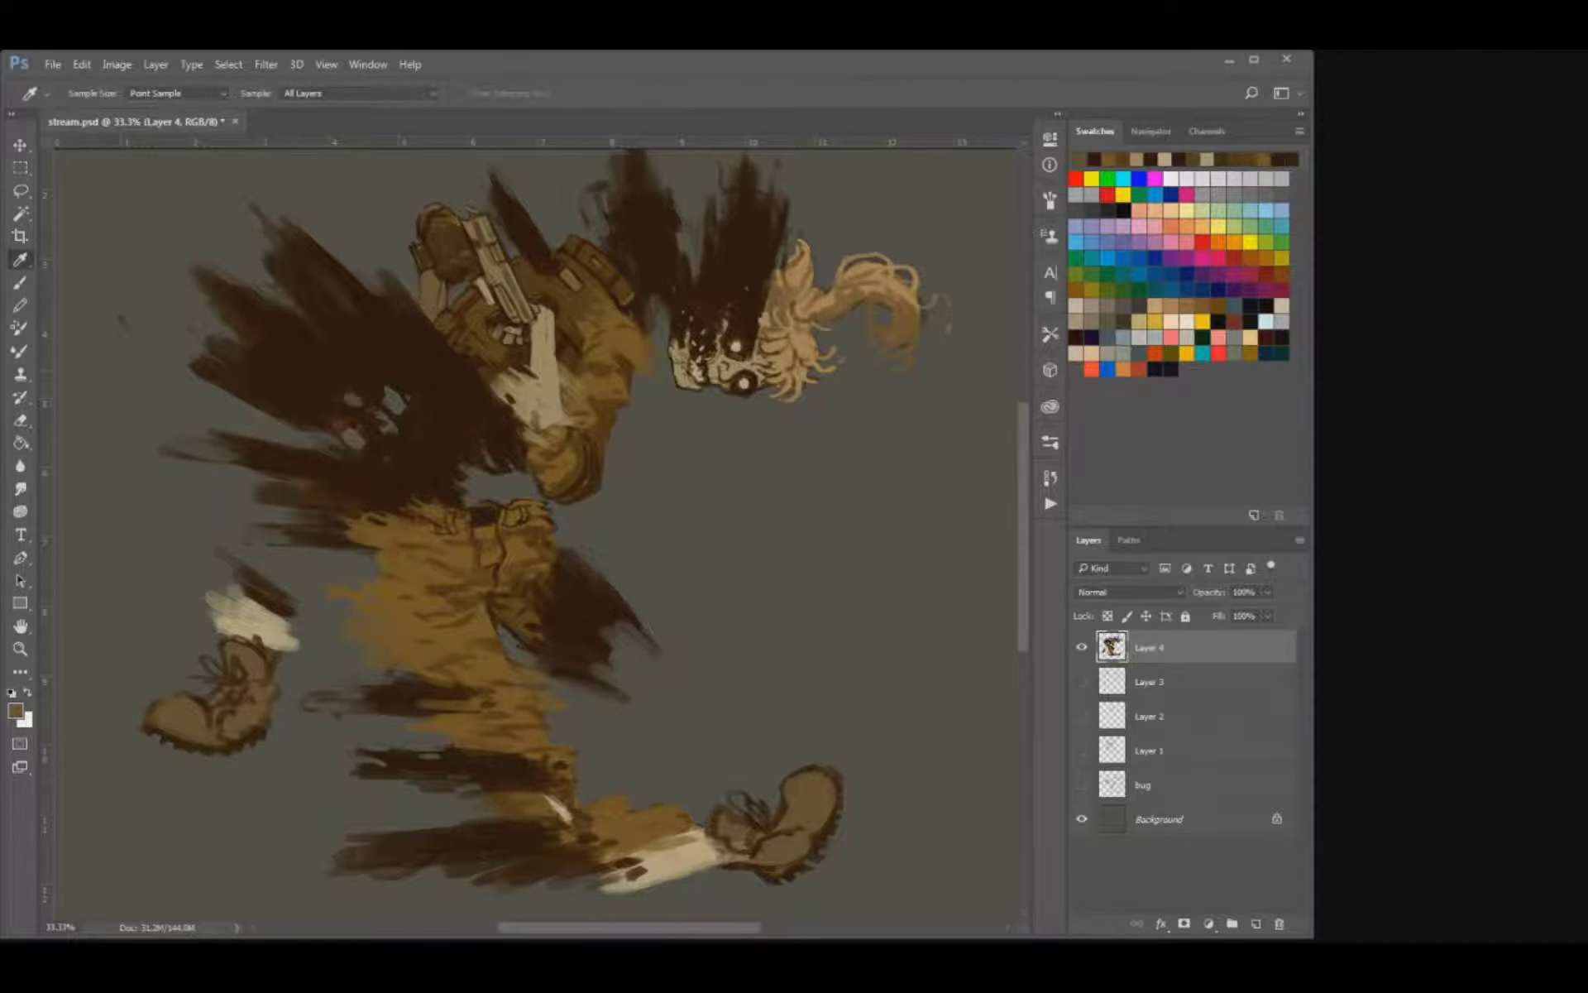
key(b)
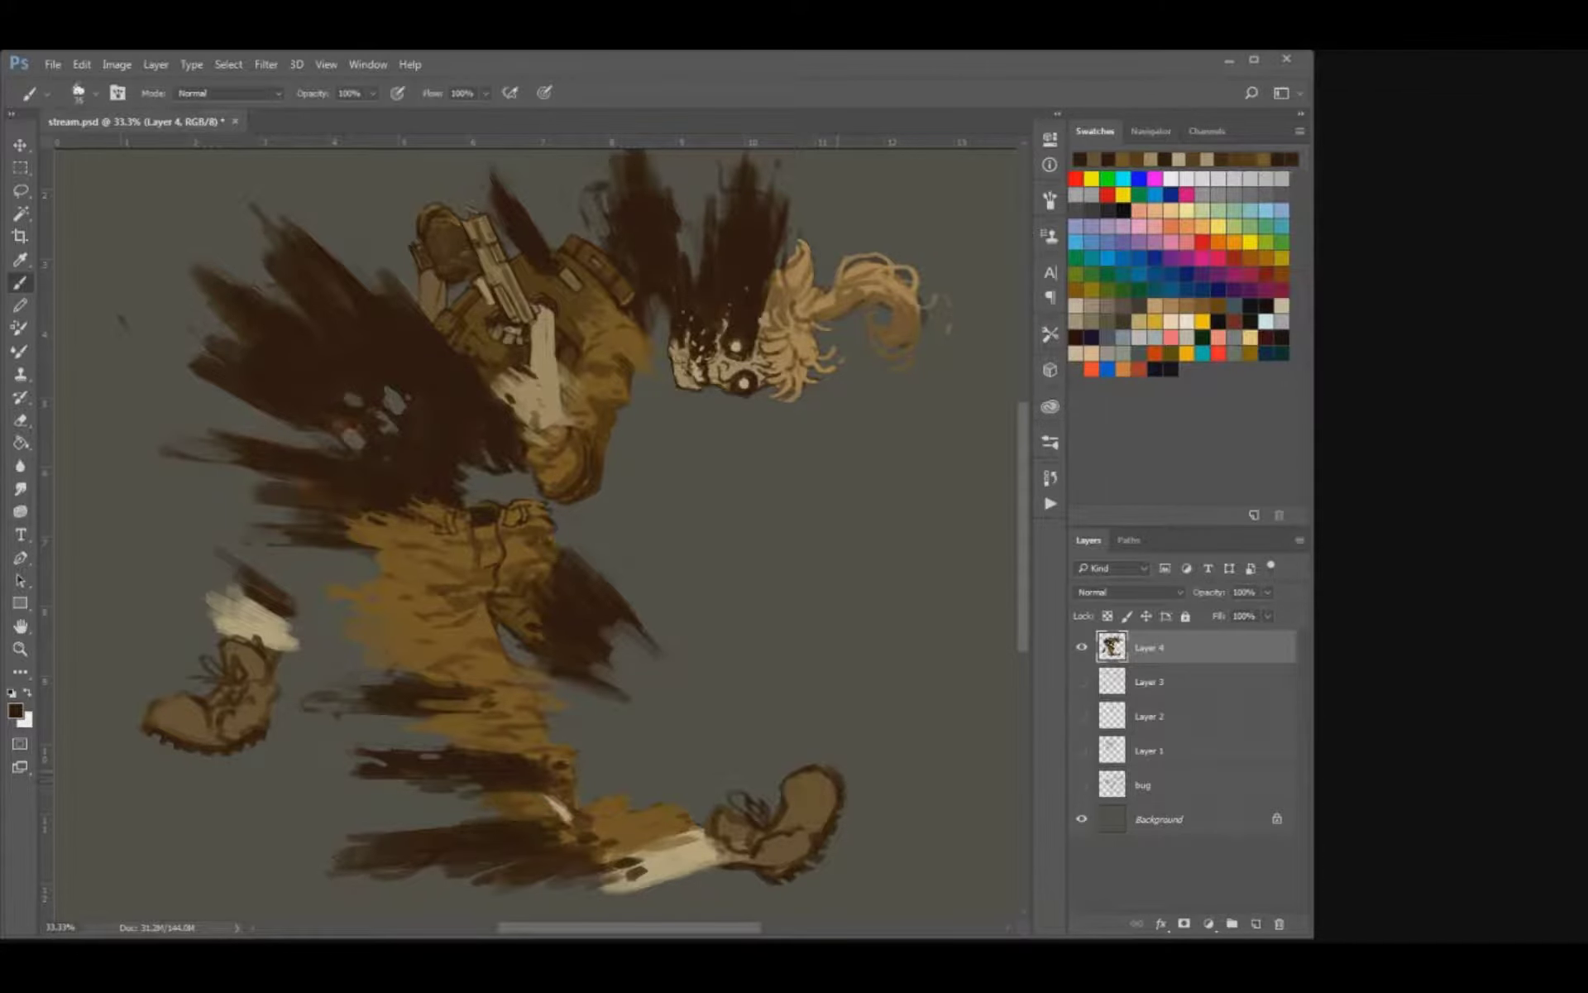
key(e)
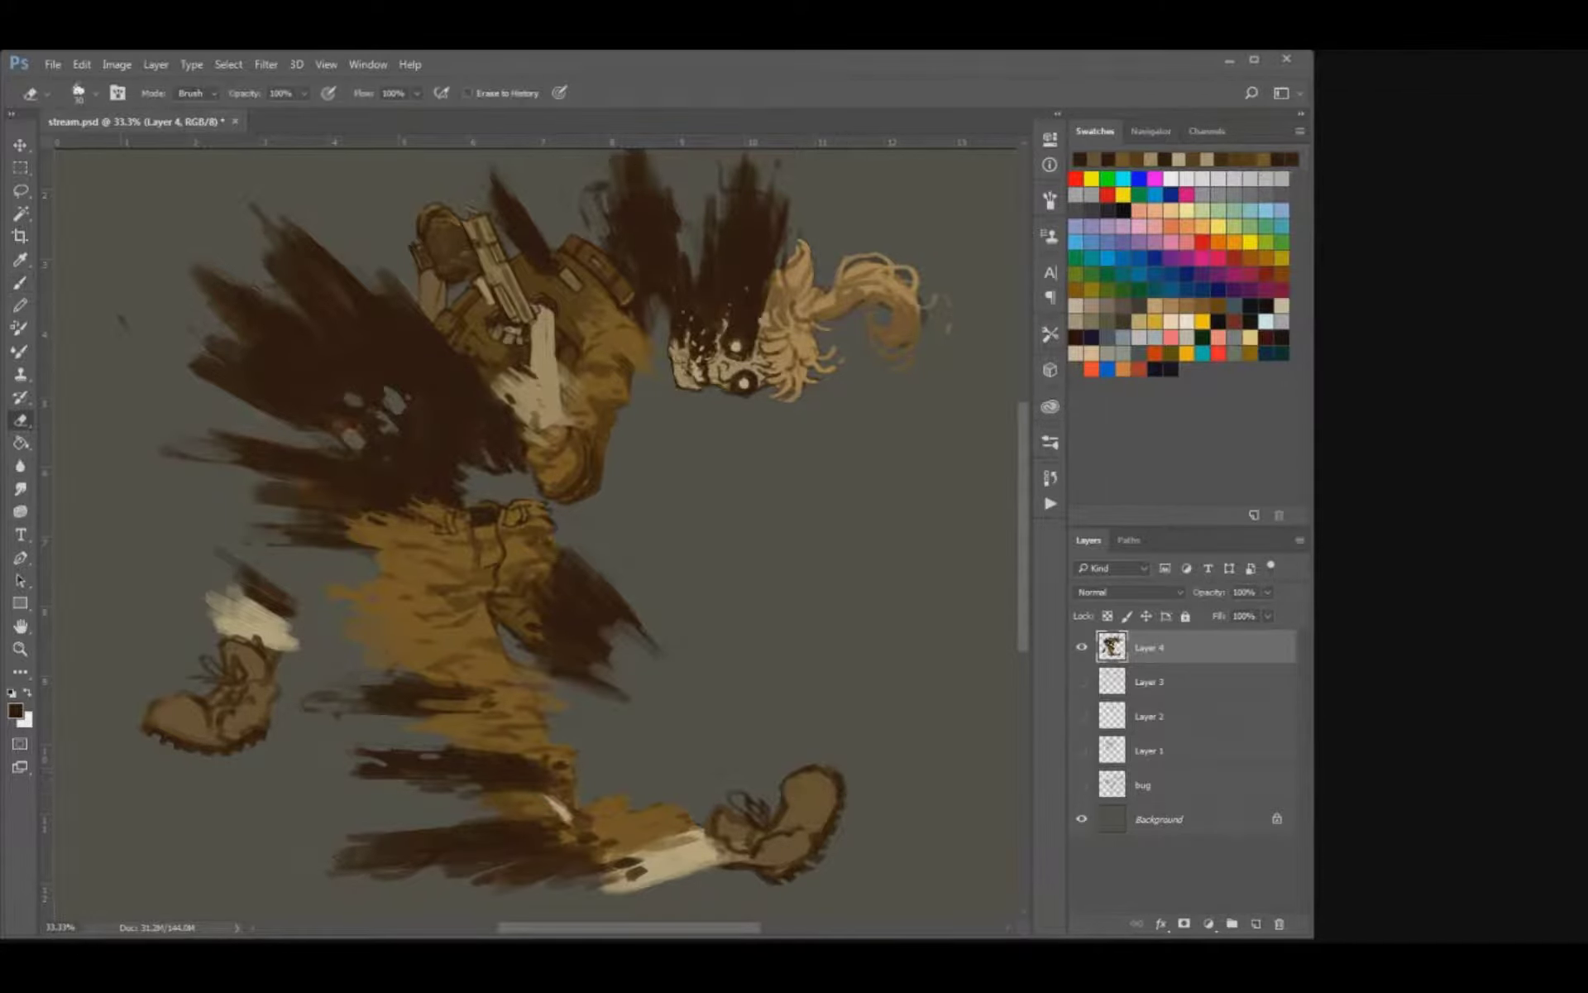
key(b)
mouse_move(801, 829)
mouse_down()
mouse_move(815, 836)
mouse_move(790, 812)
mouse_up()
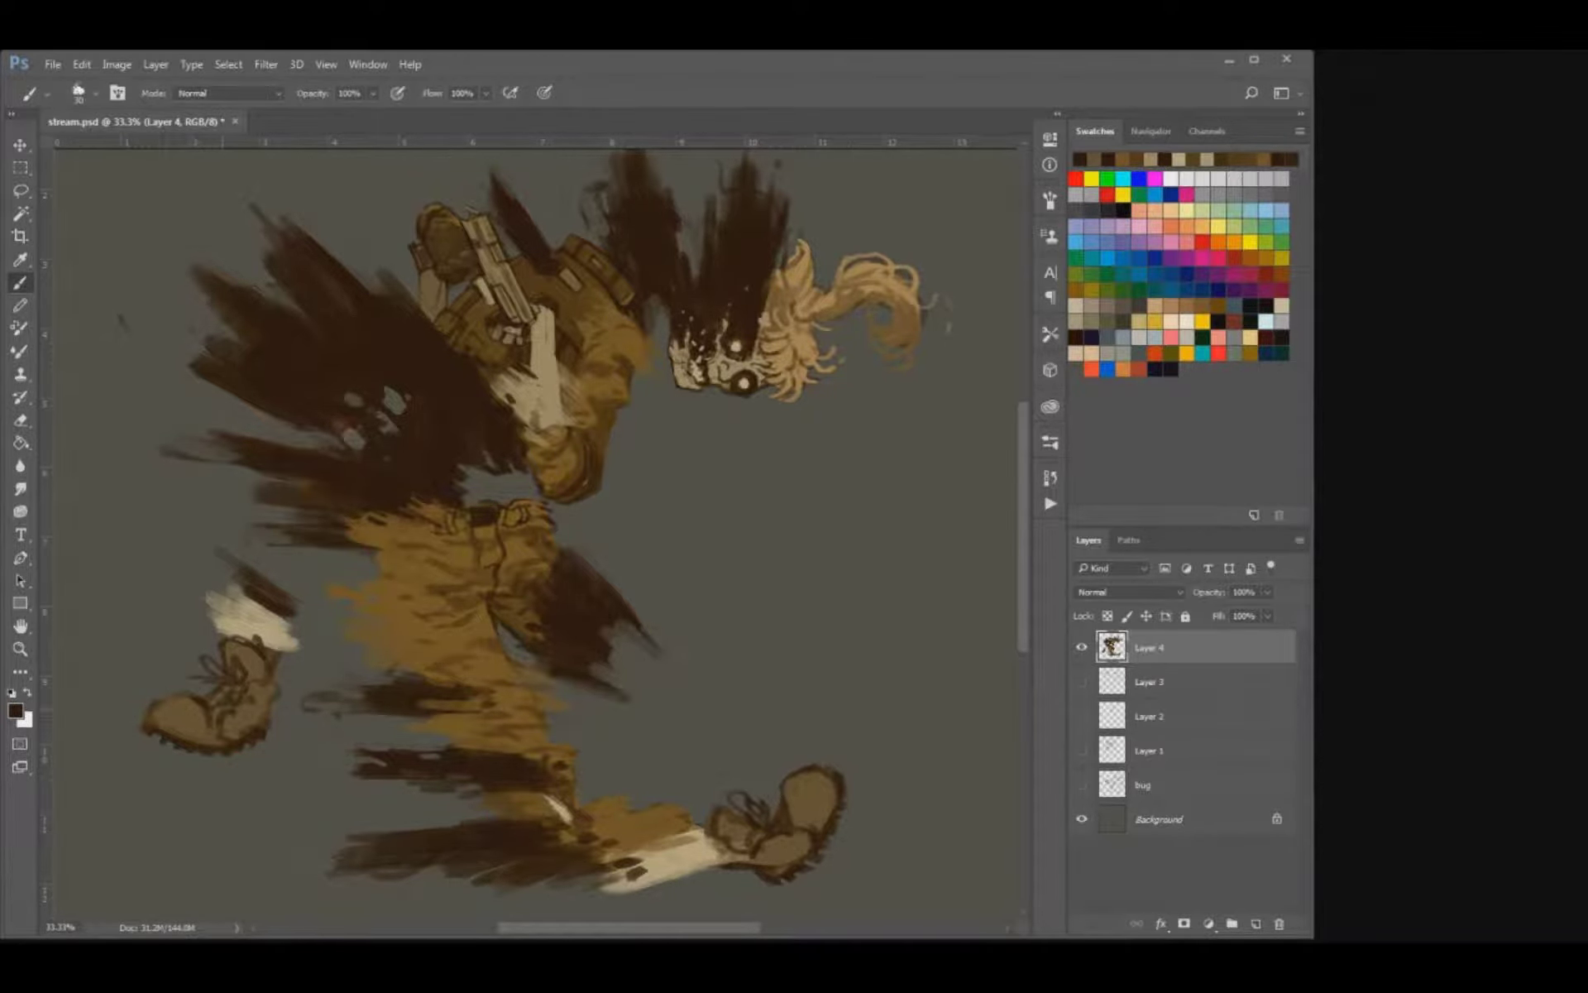
Brush pale bone-coloured strokes over the rear leg's shin, just above the boot collar.
mouse_move(276, 676)
mouse_down()
mouse_move(273, 694)
mouse_move(278, 650)
mouse_move(307, 643)
mouse_up()
alt+click(277, 638)
mouse_move(202, 622)
mouse_down()
mouse_move(221, 630)
mouse_move(231, 603)
mouse_move(276, 601)
mouse_up()
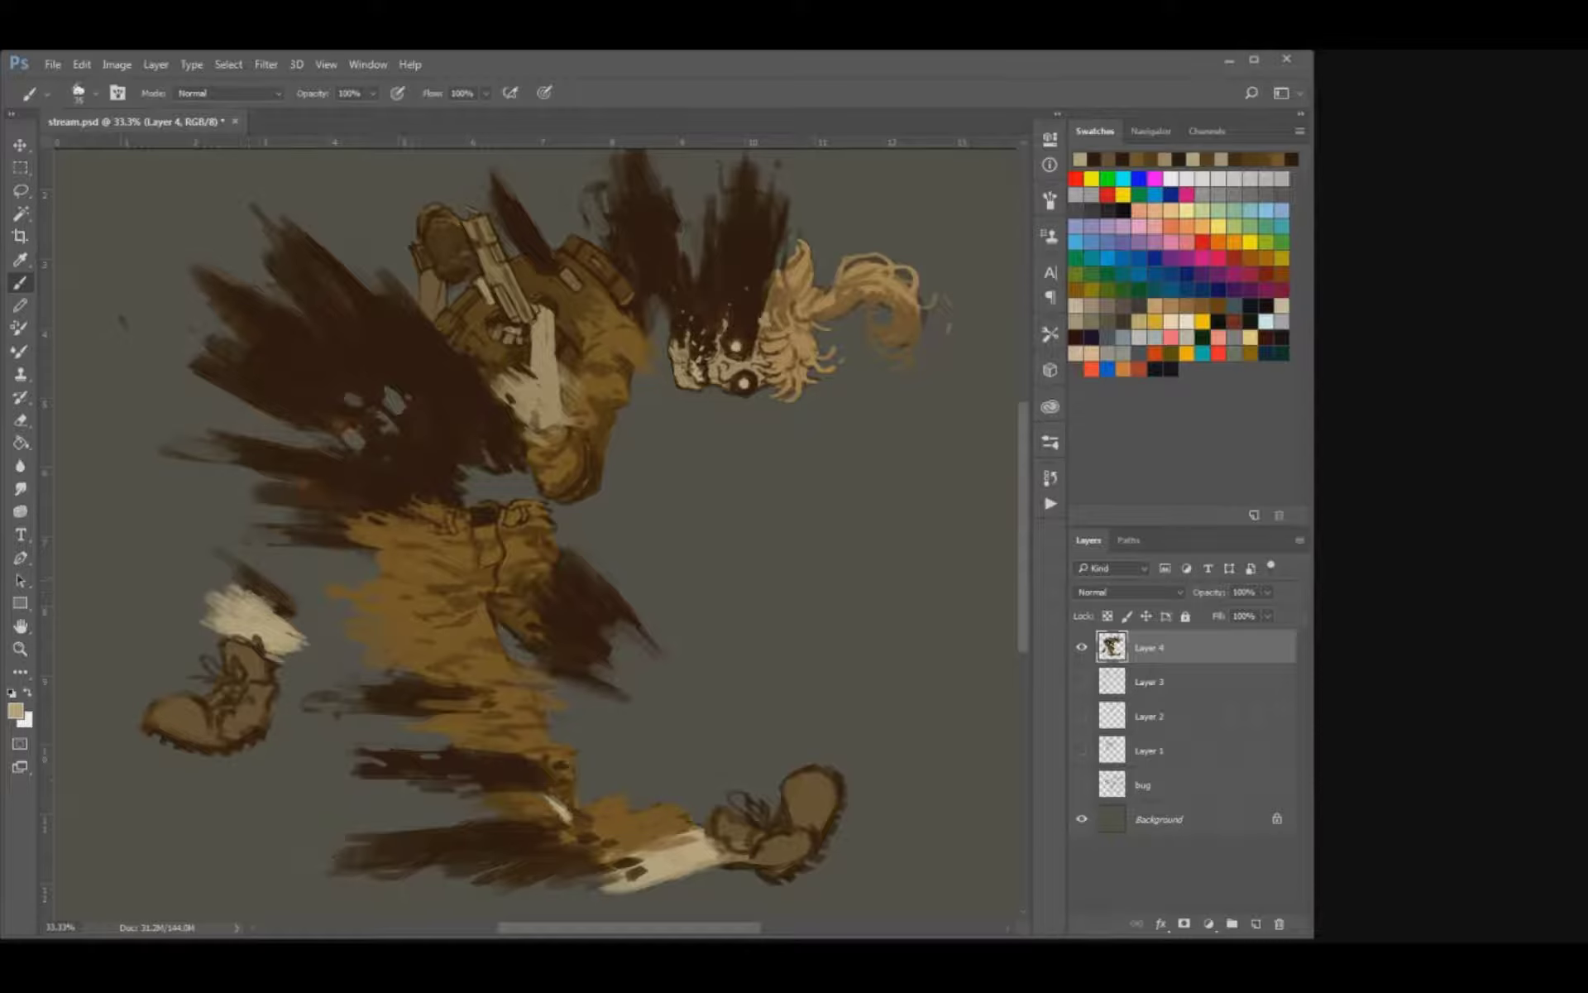
Sample dark brown and refine the ragged spikes along the back of the coat.
alt+click(439, 360)
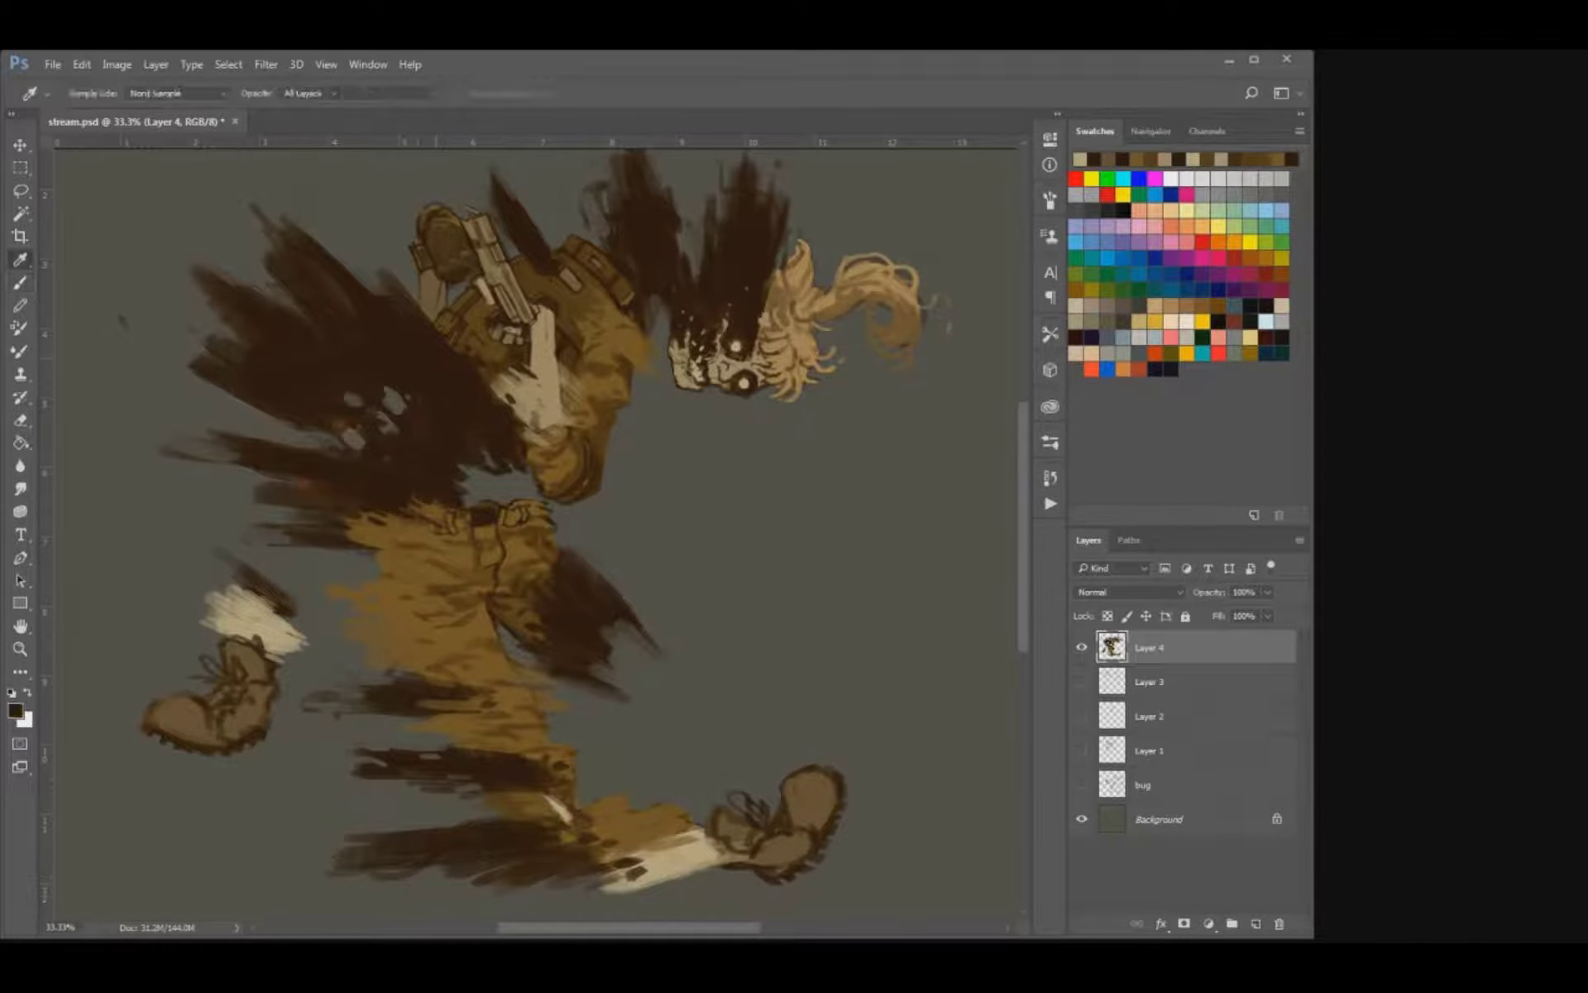
drag(378, 267, 389, 289)
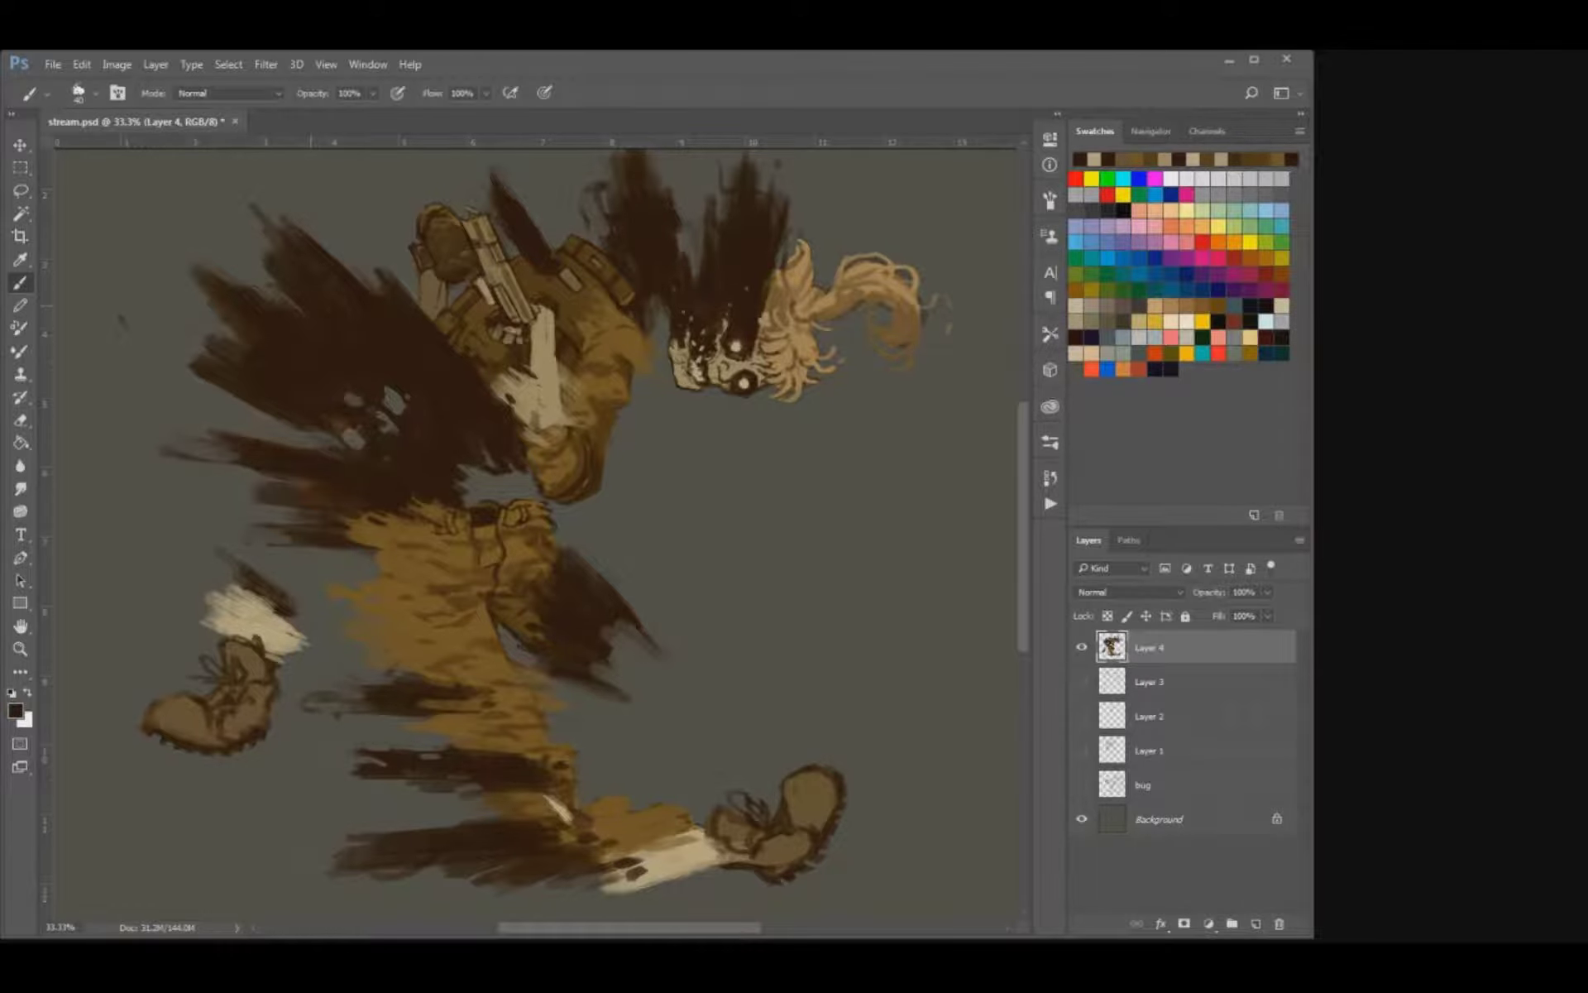
mouse_move(264, 265)
mouse_down()
mouse_move(235, 237)
mouse_move(254, 240)
mouse_up()
drag(207, 303, 177, 288)
Erase into the tips of the dark streaks above the skull to make them more ragged.
drag(592, 213, 527, 347)
key(e)
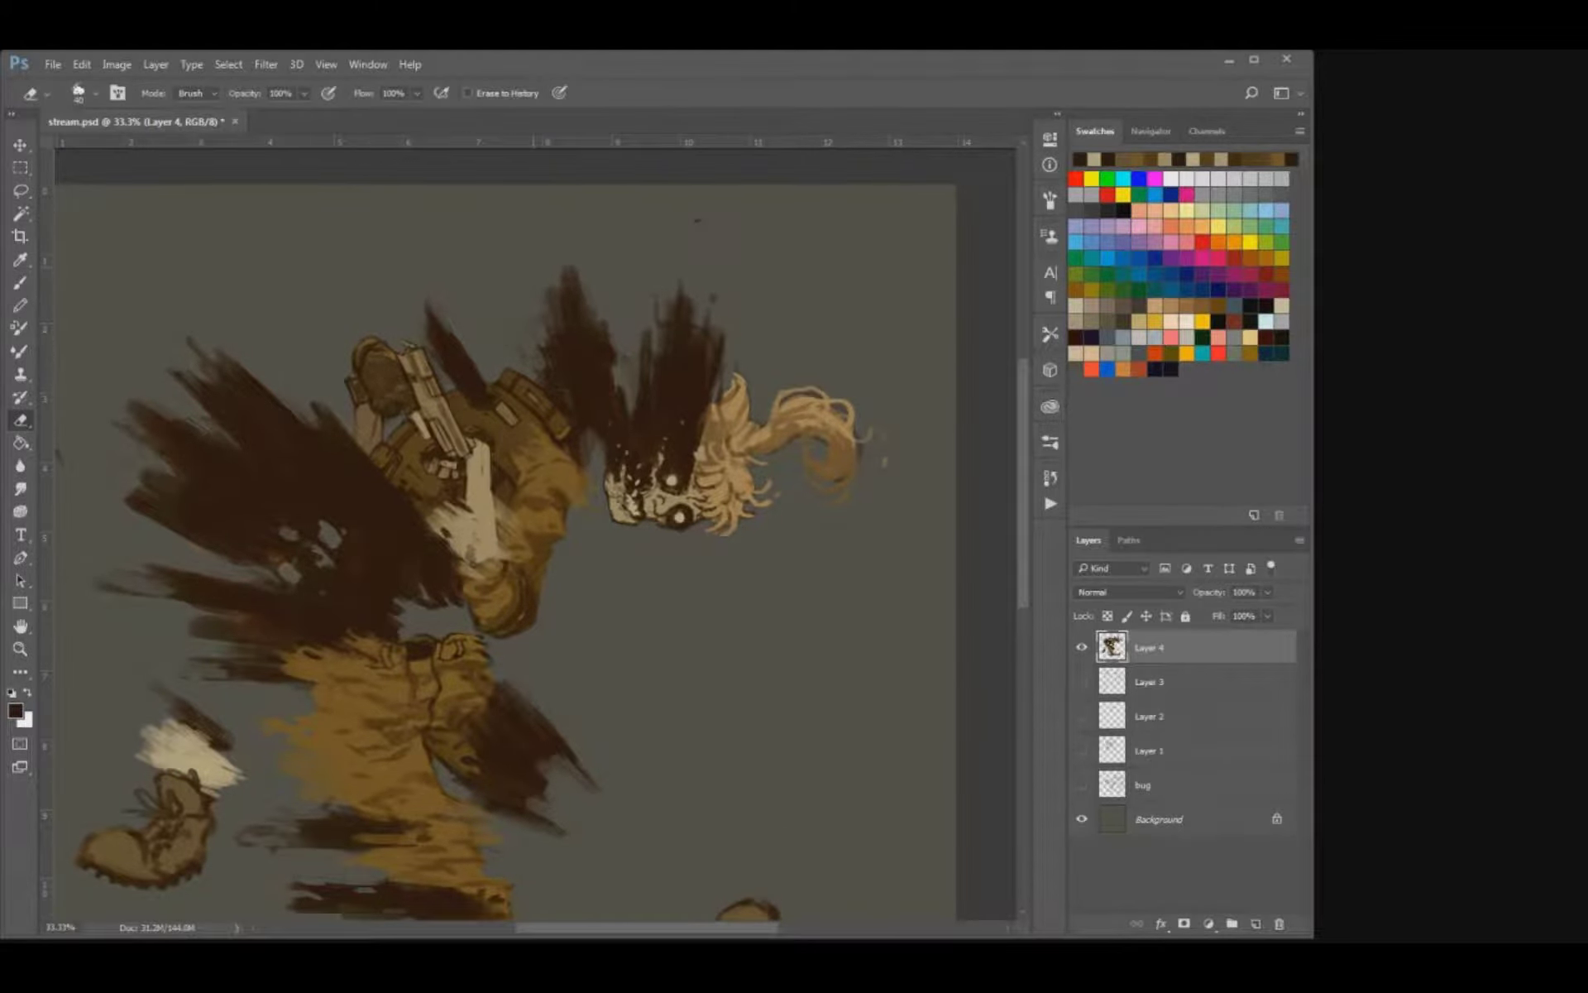
drag(564, 297, 575, 269)
mouse_move(665, 308)
mouse_down()
mouse_move(662, 334)
mouse_move(708, 352)
mouse_move(679, 307)
mouse_move(710, 351)
mouse_up()
key(b)
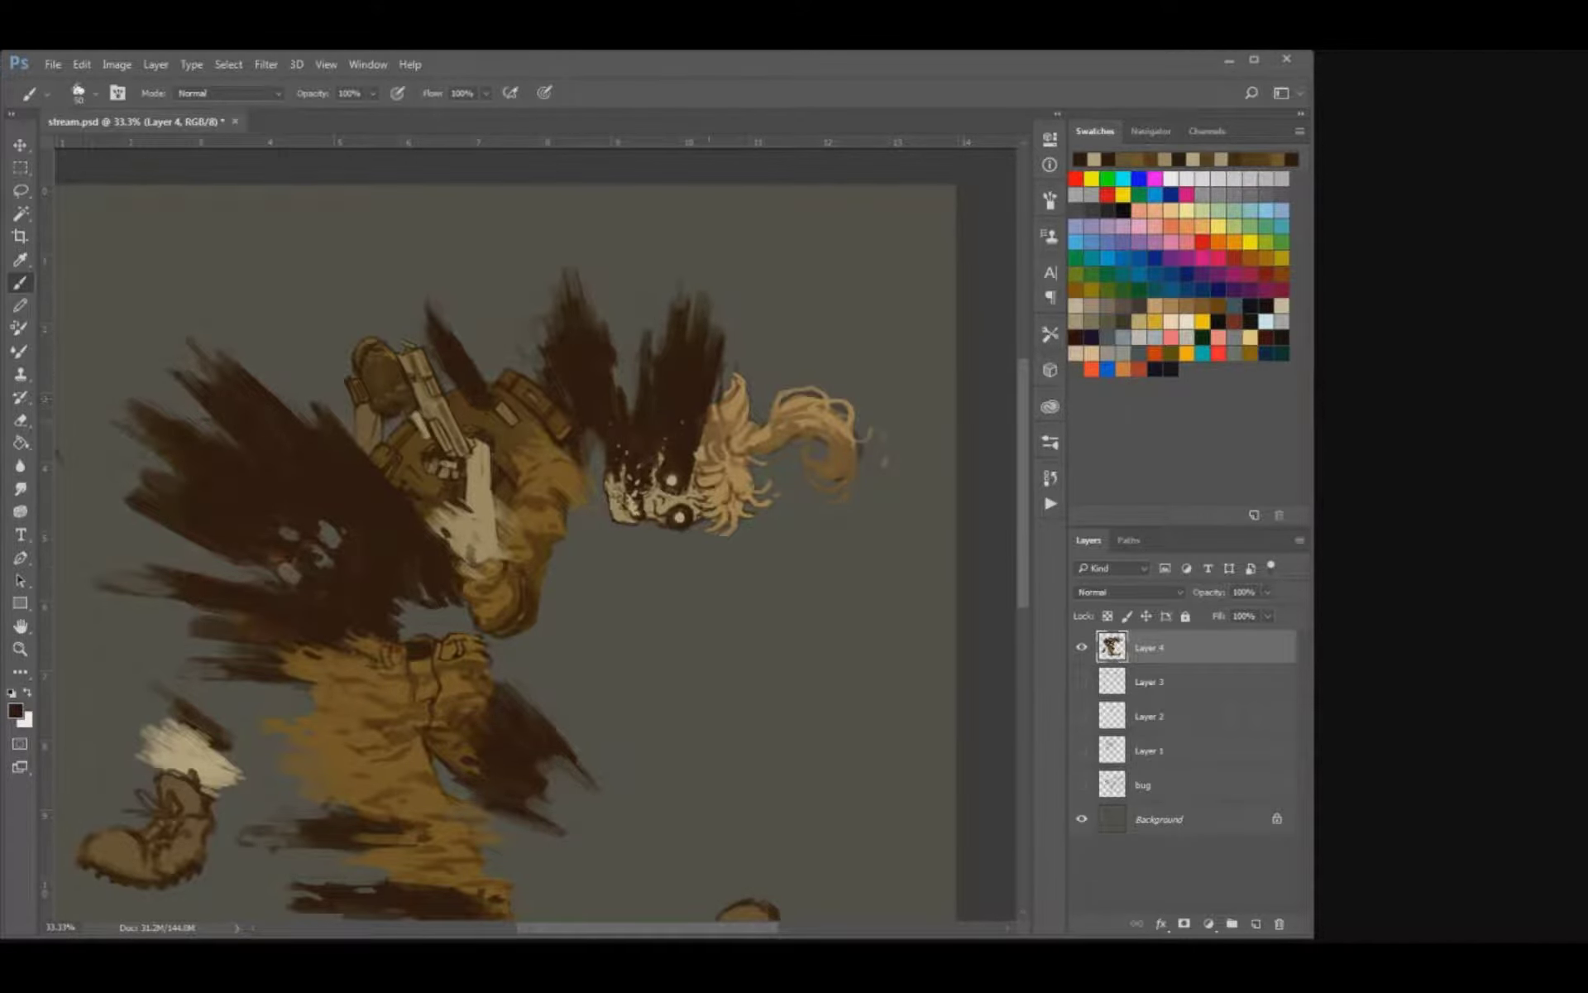
Sample the hair's tan colour and draw thin loose strands curling around the skull and hair.
alt+click(731, 411)
mouse_move(709, 414)
mouse_down()
mouse_move(722, 383)
mouse_move(694, 380)
mouse_move(686, 416)
mouse_move(700, 373)
mouse_move(684, 412)
mouse_move(665, 362)
mouse_up()
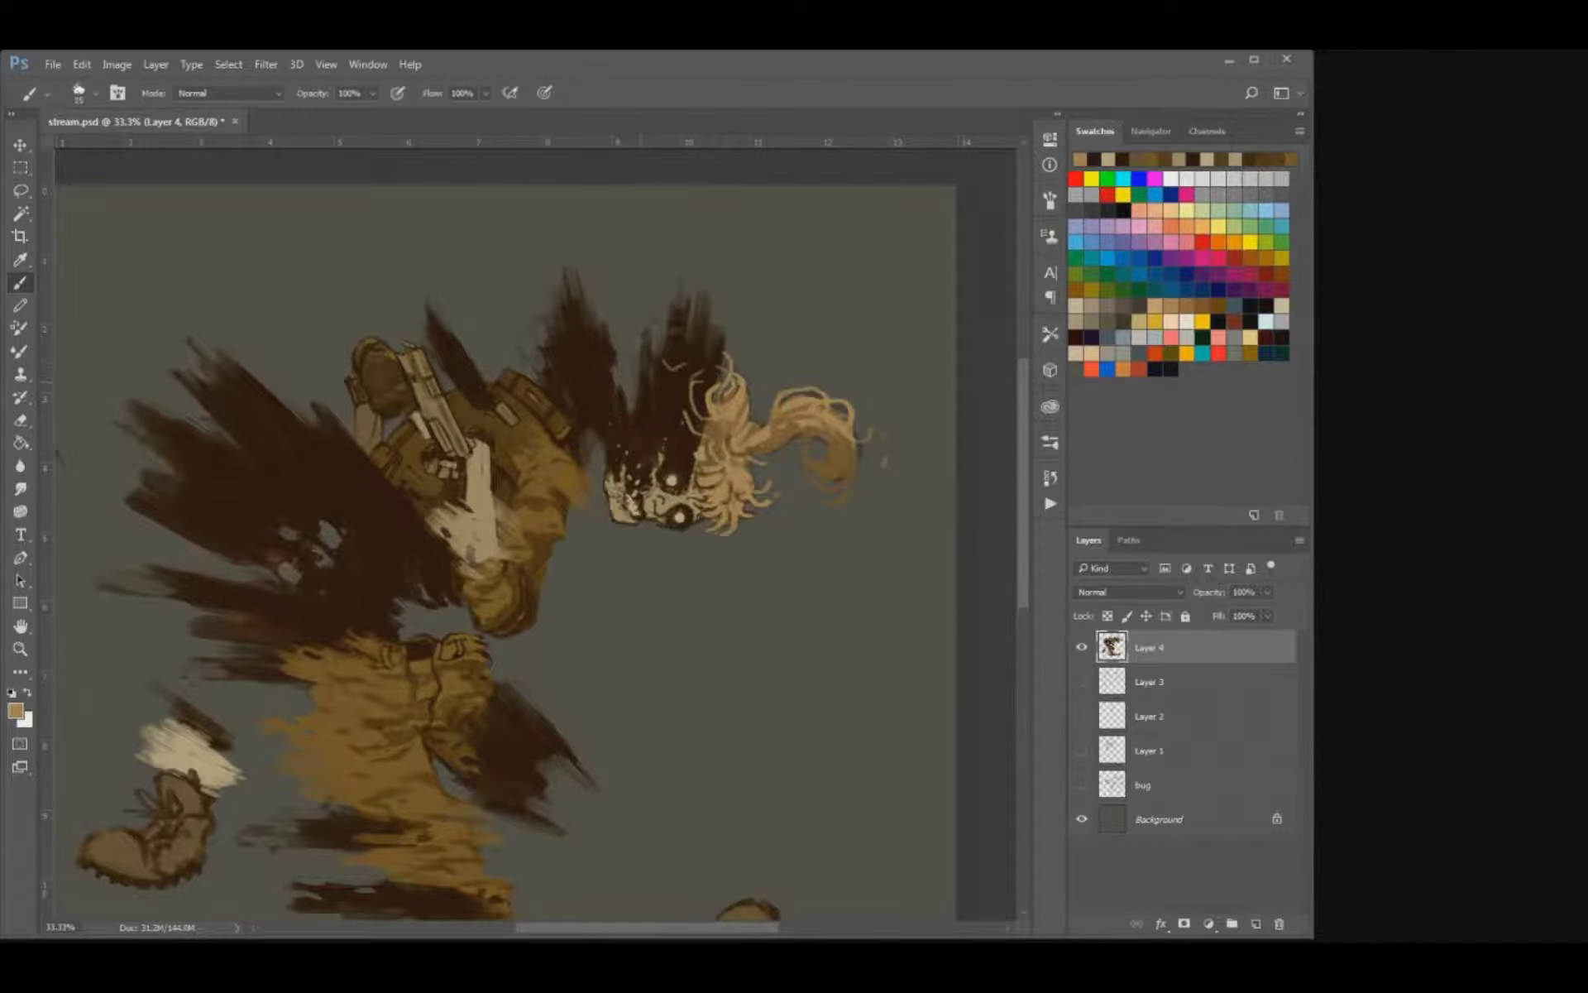
drag(742, 332, 772, 368)
drag(606, 324, 576, 345)
mouse_move(750, 552)
mouse_down()
mouse_move(724, 586)
mouse_move(828, 405)
mouse_move(906, 410)
mouse_up()
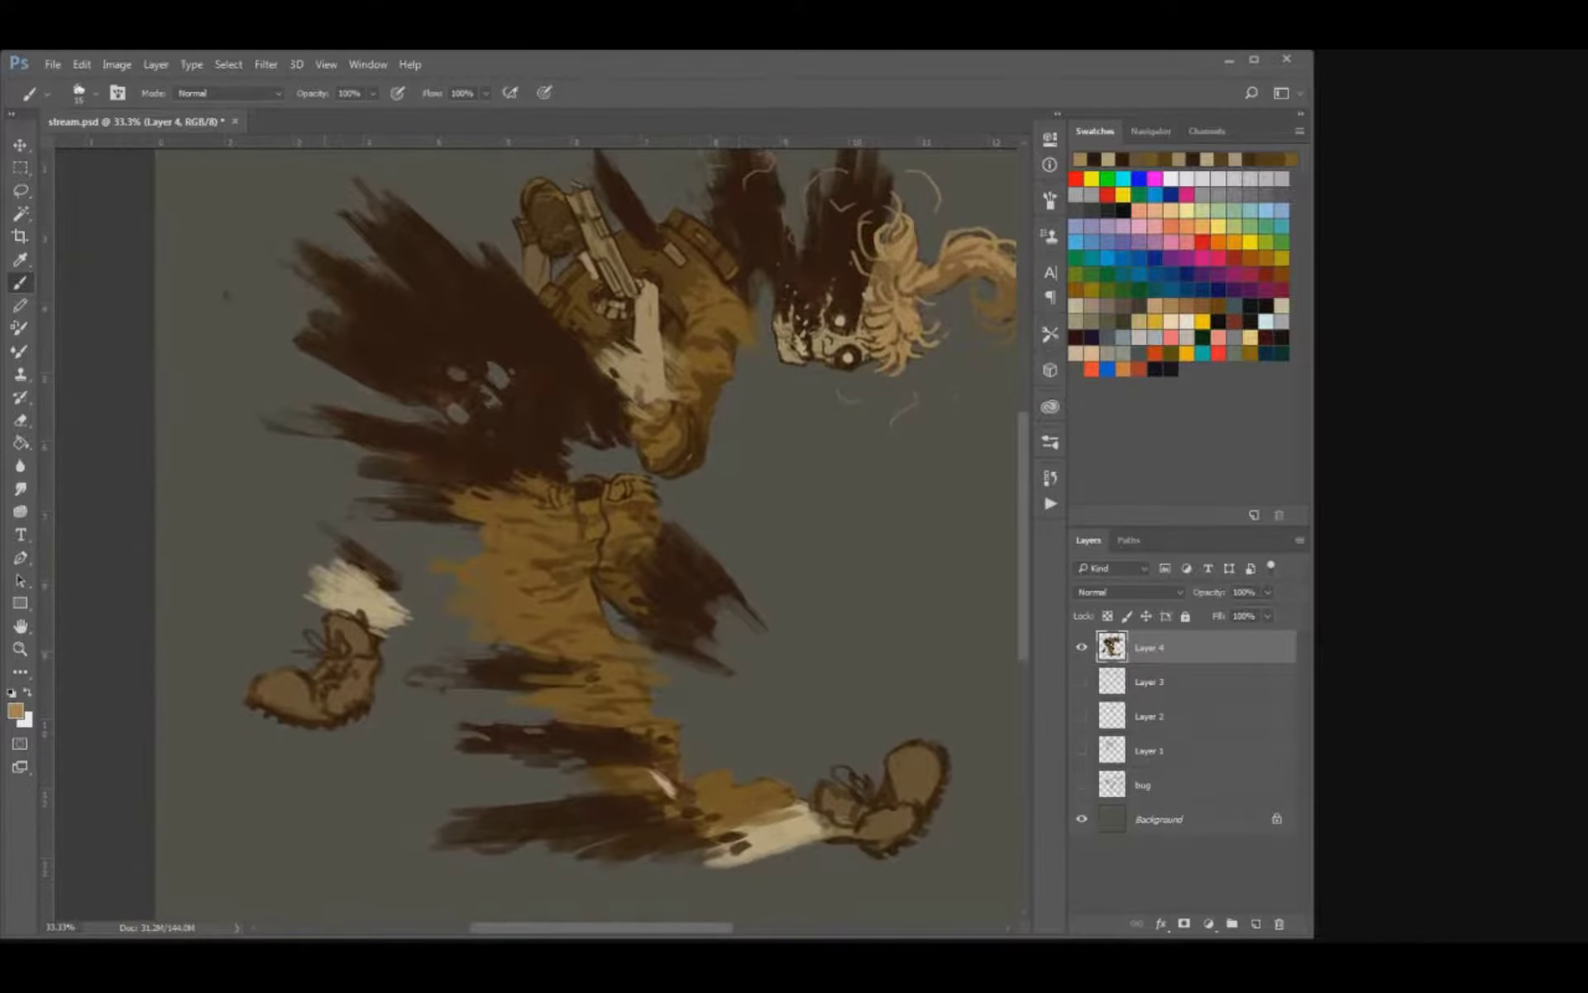
Shade both boots with sampled dark brown using a larger brush, then save the document.
key(i)
alt+click(359, 665)
key(bracketright)
key(bracketright)
key(bracketright)
key(bracketright)
mouse_move(268, 694)
mouse_down()
mouse_move(326, 700)
mouse_move(357, 674)
mouse_move(347, 627)
mouse_move(370, 667)
mouse_move(336, 708)
mouse_up()
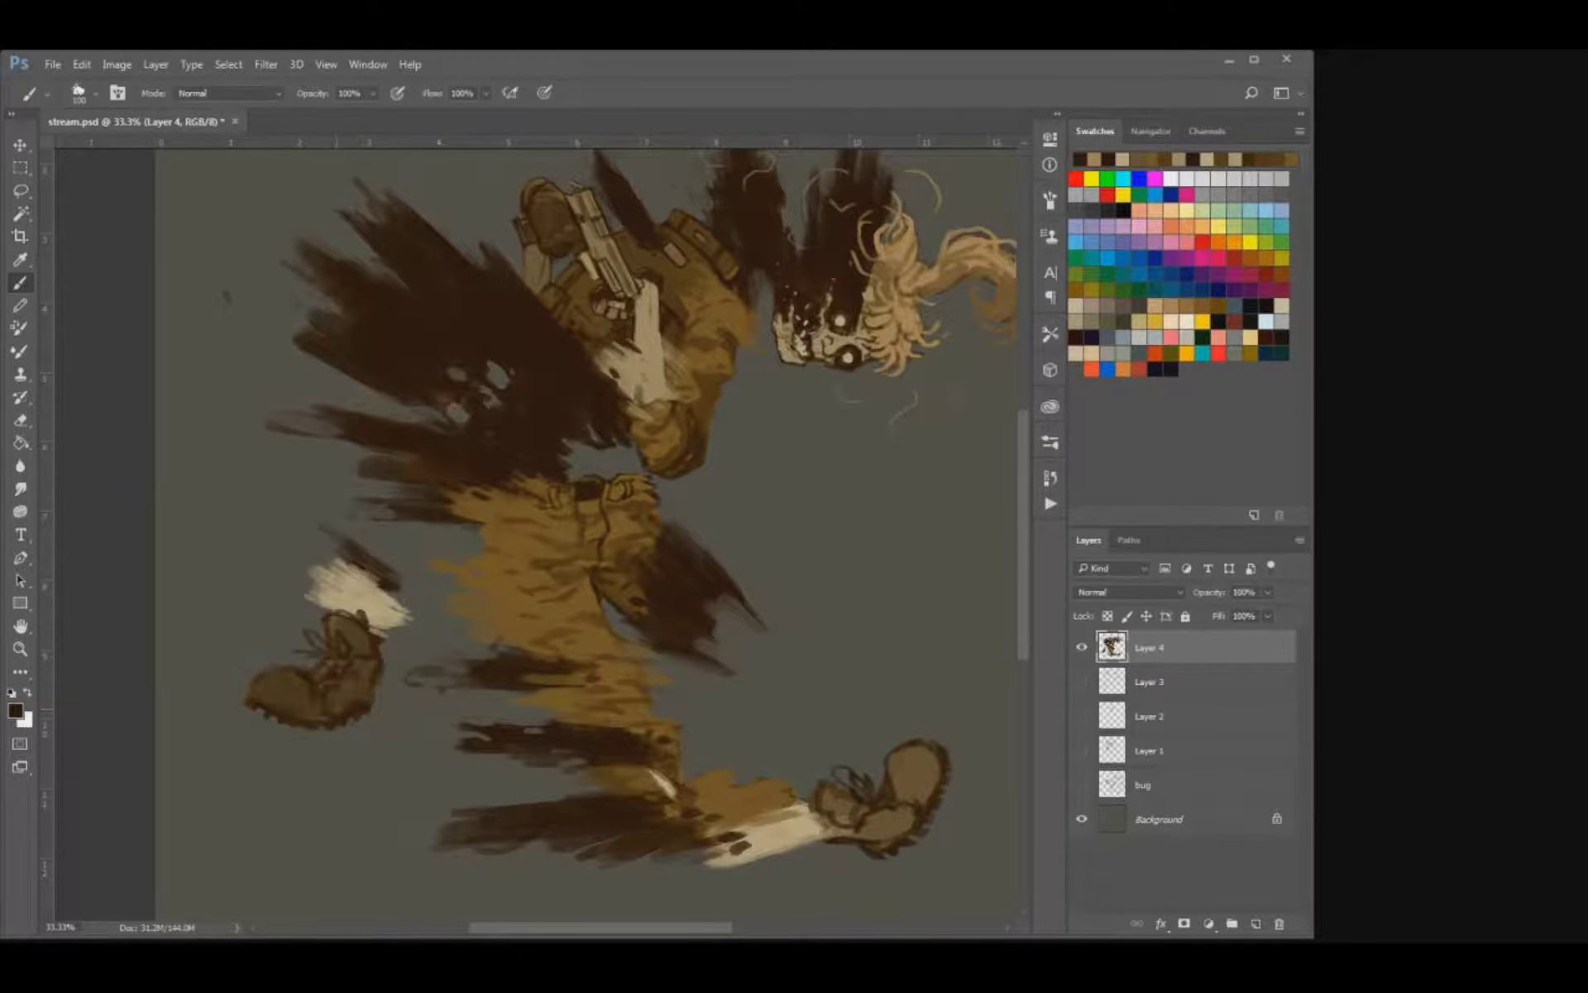
mouse_move(834, 812)
mouse_down()
mouse_move(900, 814)
mouse_move(925, 769)
mouse_move(869, 835)
mouse_up()
key(ctrl+s)
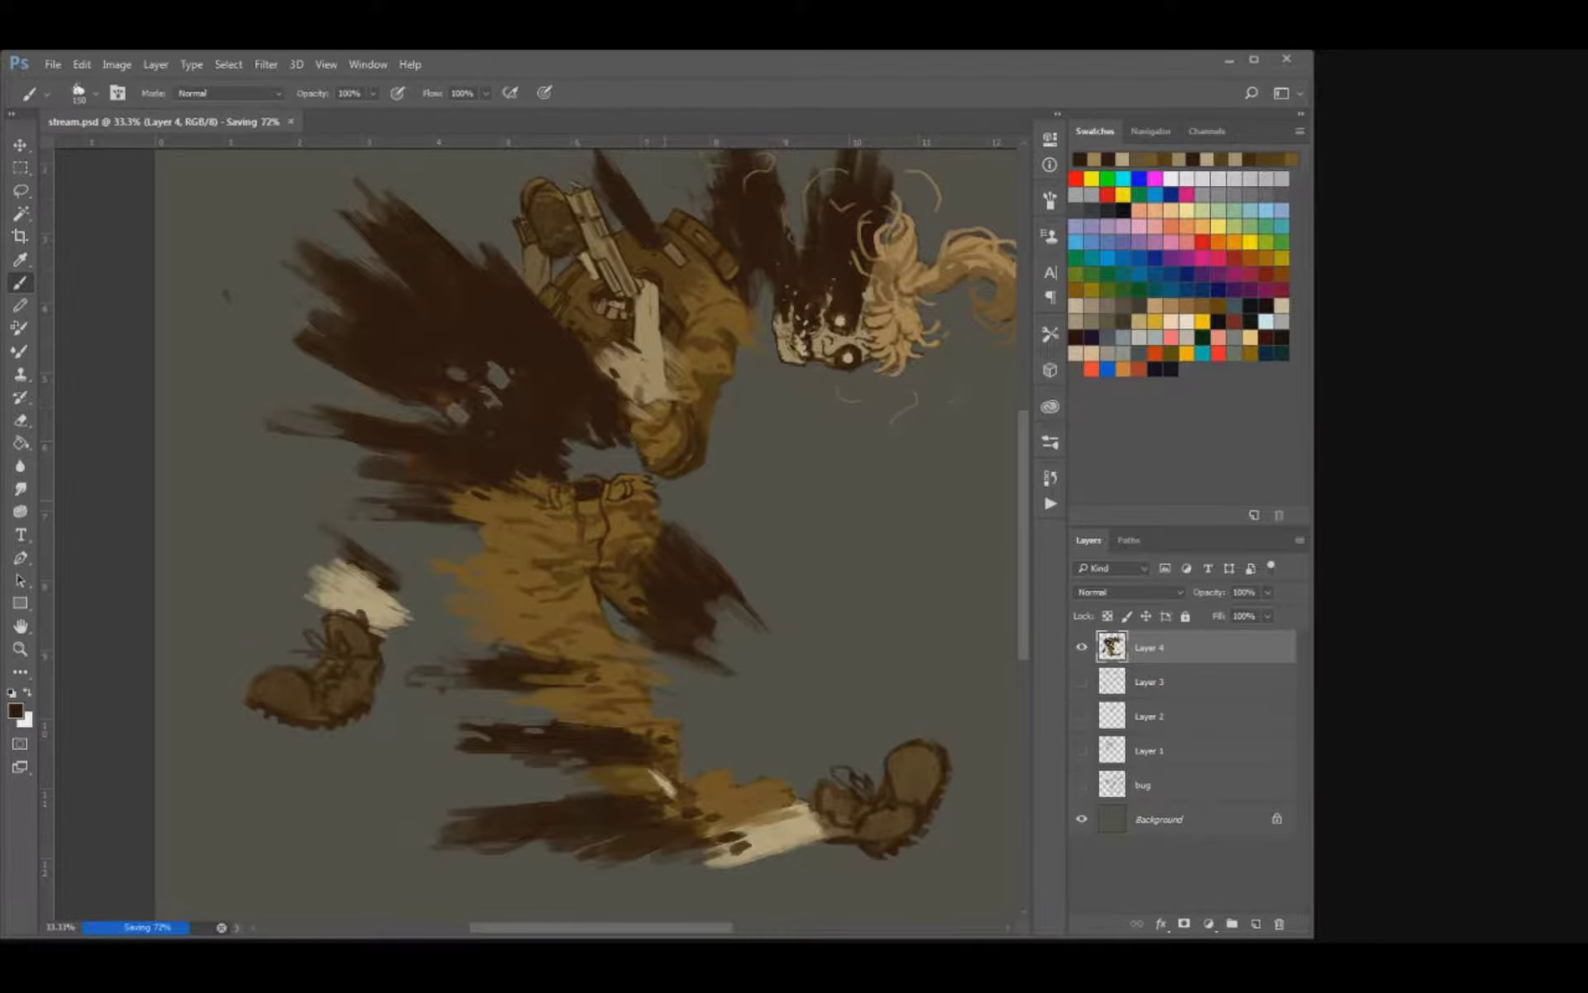
Trim the rear boot's toe edge with the eraser and paint dark lines around its collar and tongue.
key(ctrl+plus)
key(ctrl+plus)
drag(532, 615, 773, 503)
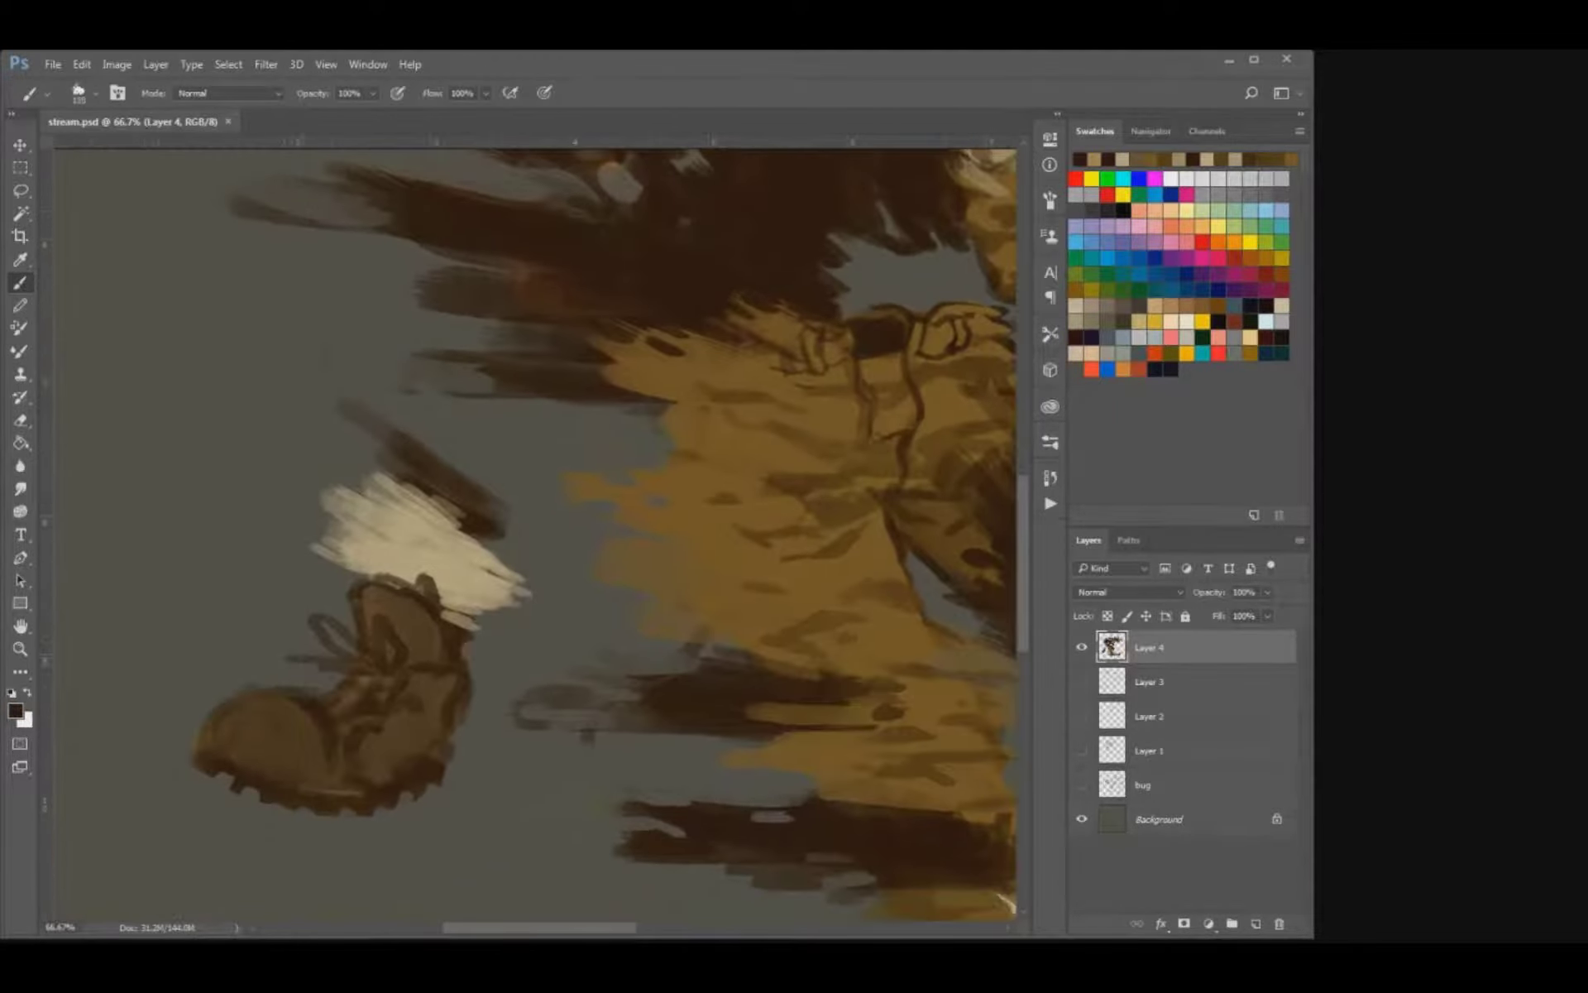
key(e)
click(206, 724)
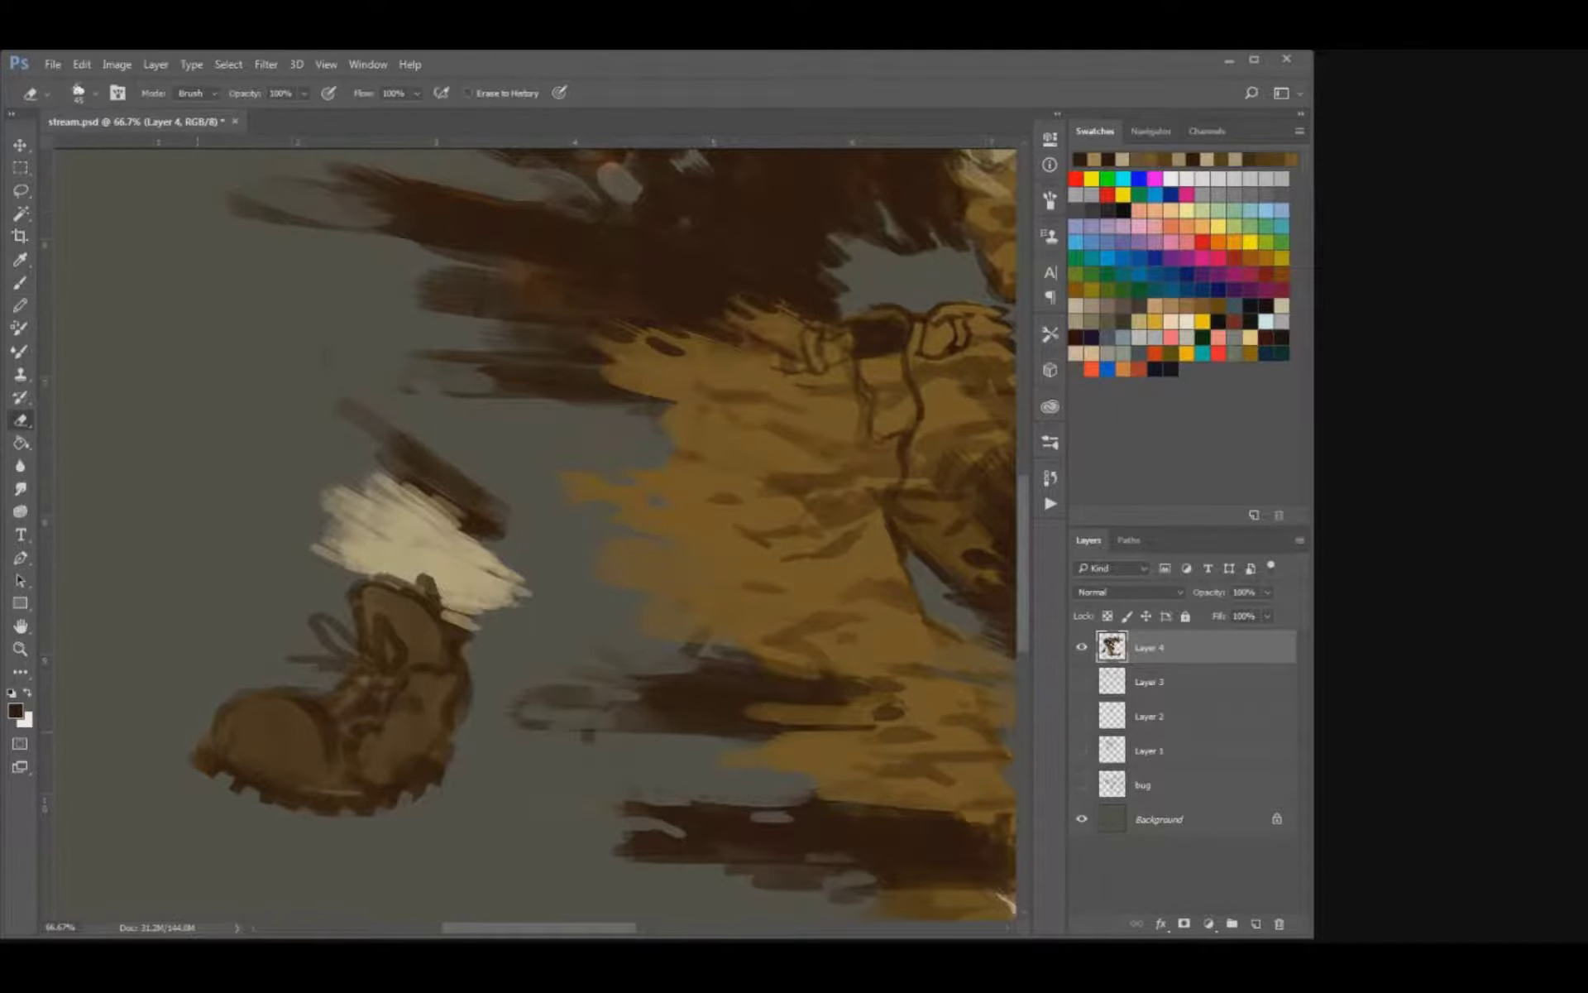
key(b)
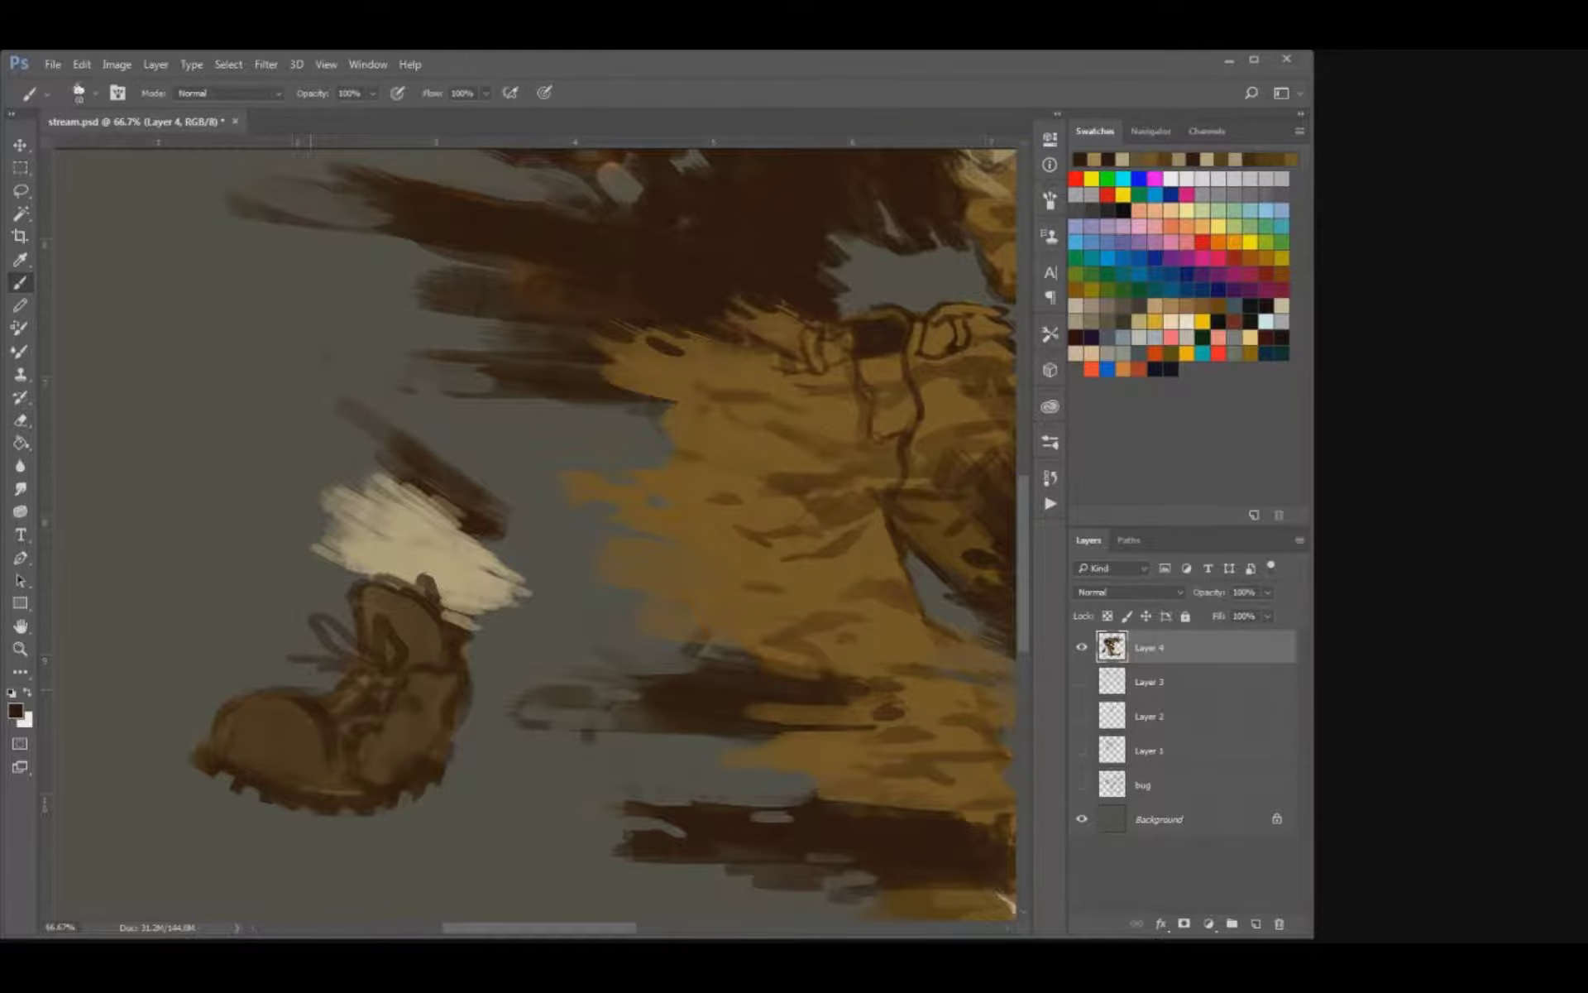
mouse_move(372, 585)
mouse_down()
mouse_move(404, 588)
mouse_move(380, 597)
mouse_move(425, 633)
mouse_move(425, 661)
mouse_up()
key(])
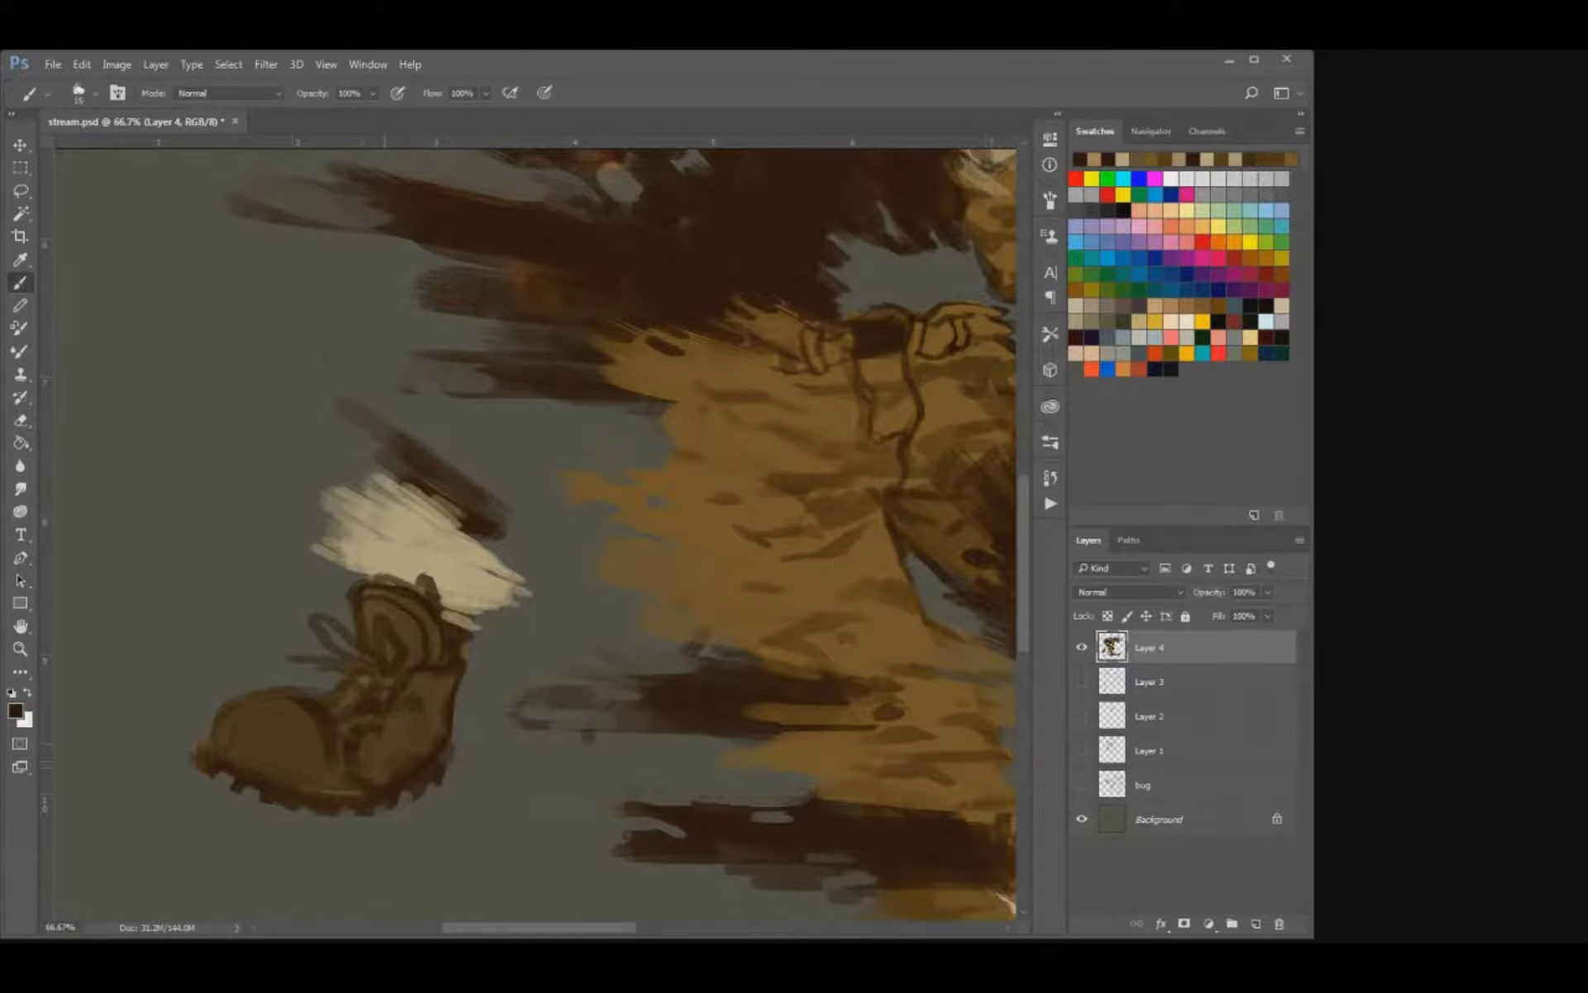
Sample the boot's mid brown and paint smoothly over the rear boot's heel and side.
key(bracketright)
alt+click(209, 742)
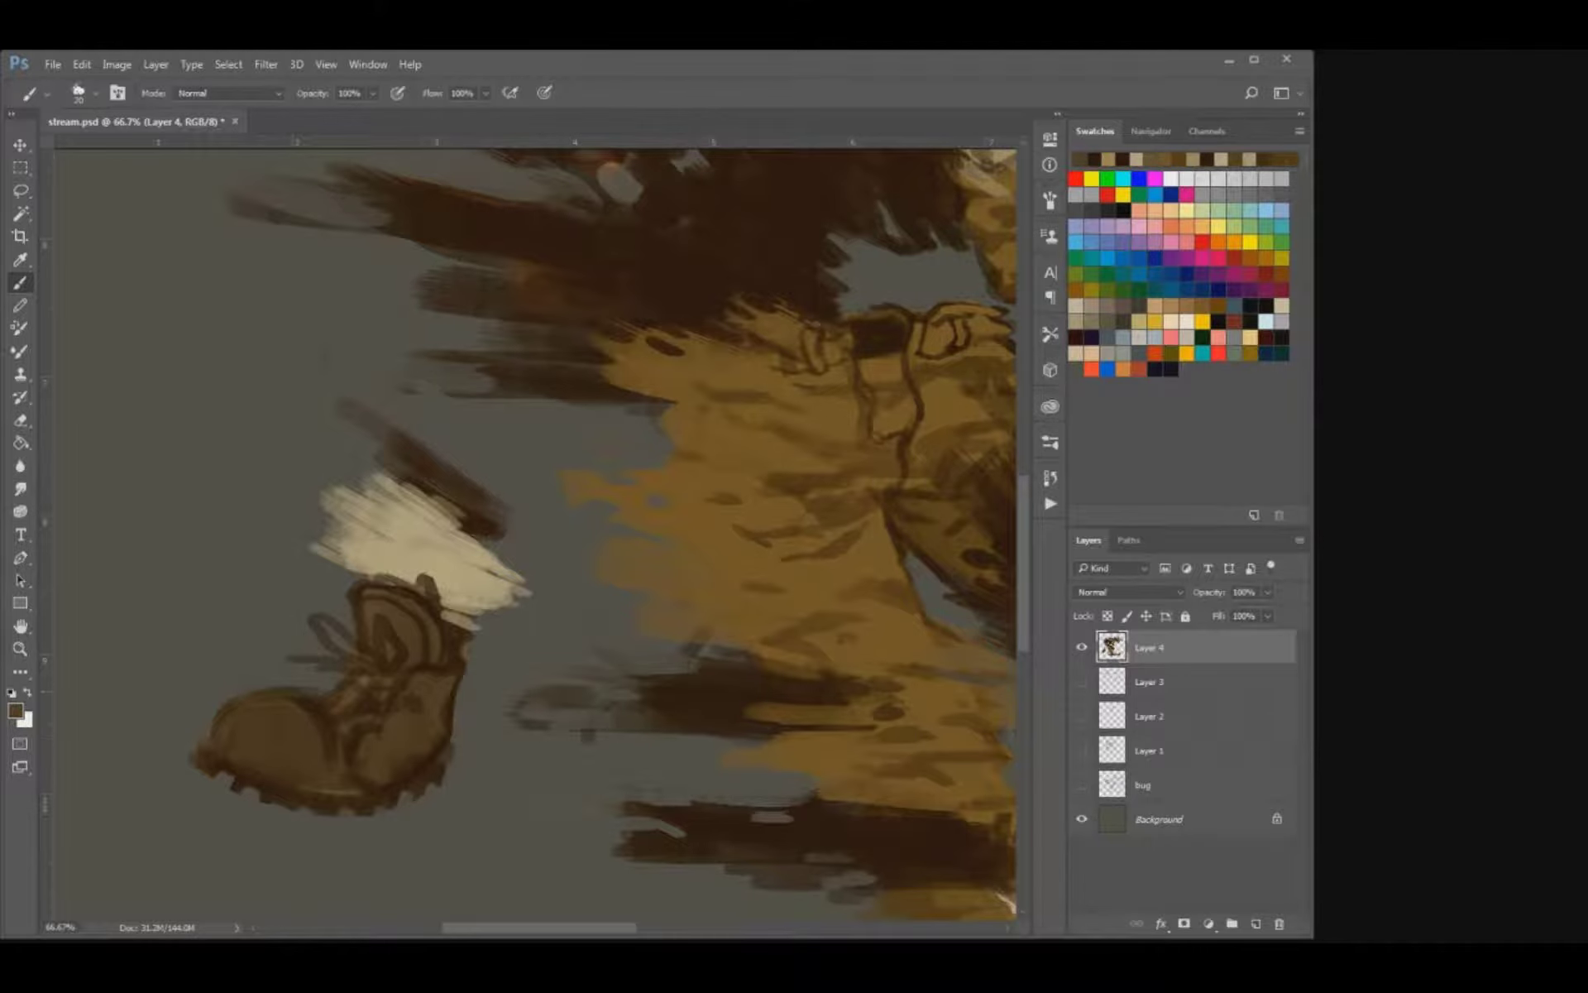
key(bracketright)
key(bracketright)
mouse_move(408, 696)
mouse_down()
mouse_move(420, 709)
mouse_move(389, 714)
mouse_move(351, 764)
mouse_move(392, 779)
mouse_up()
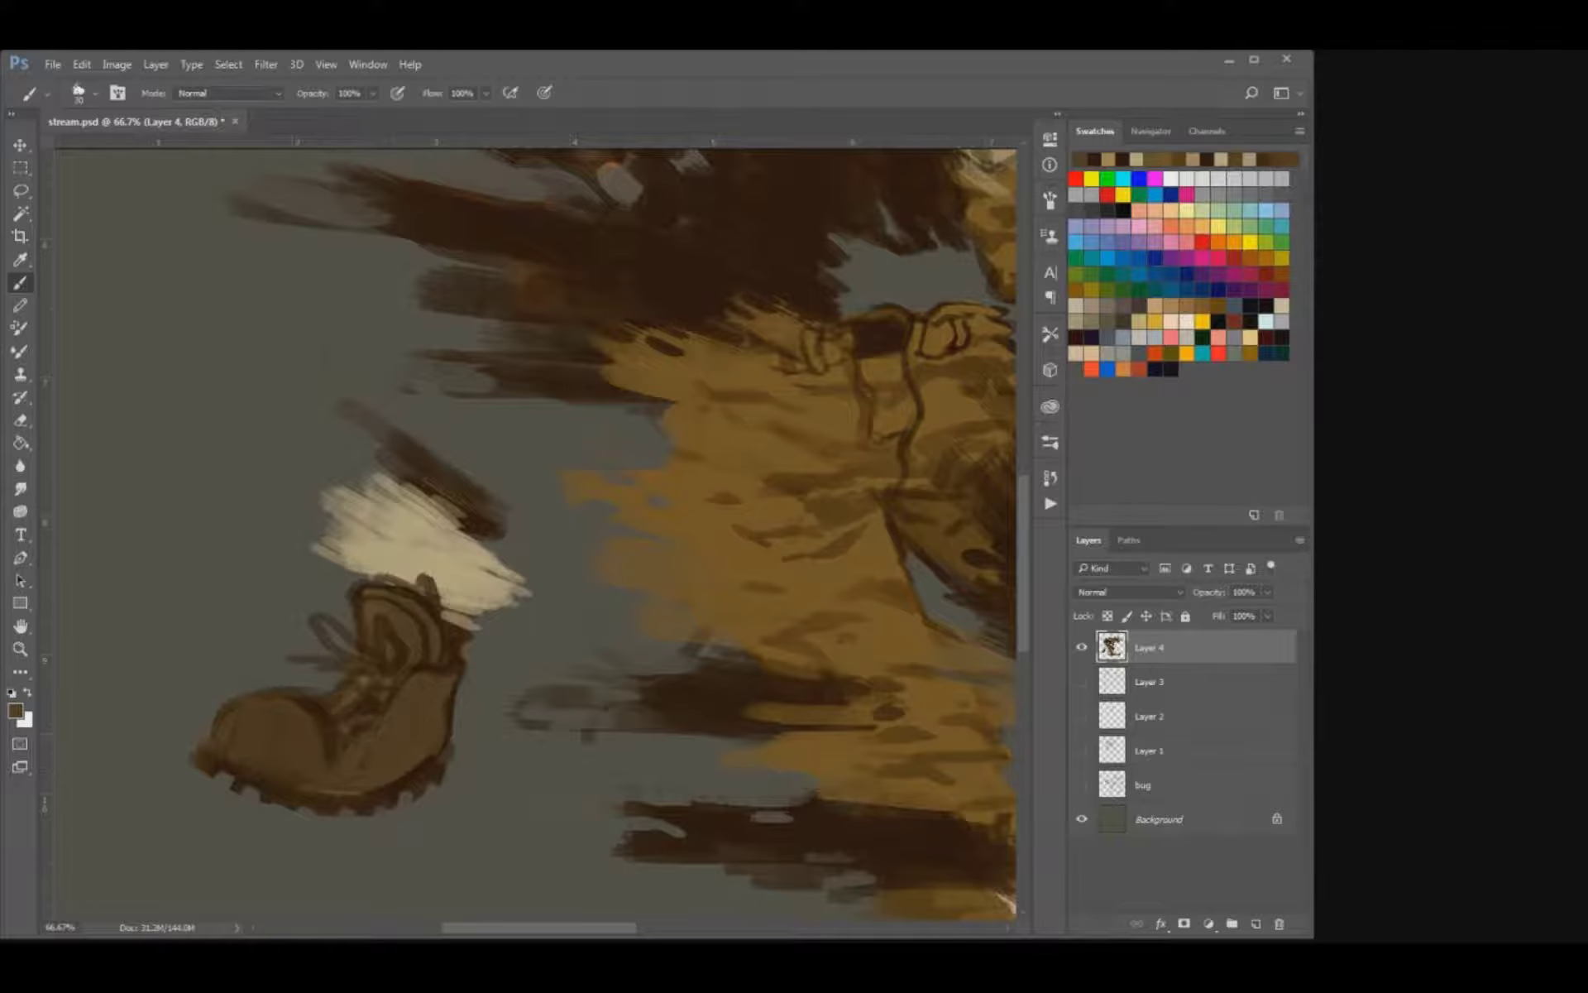
key(e)
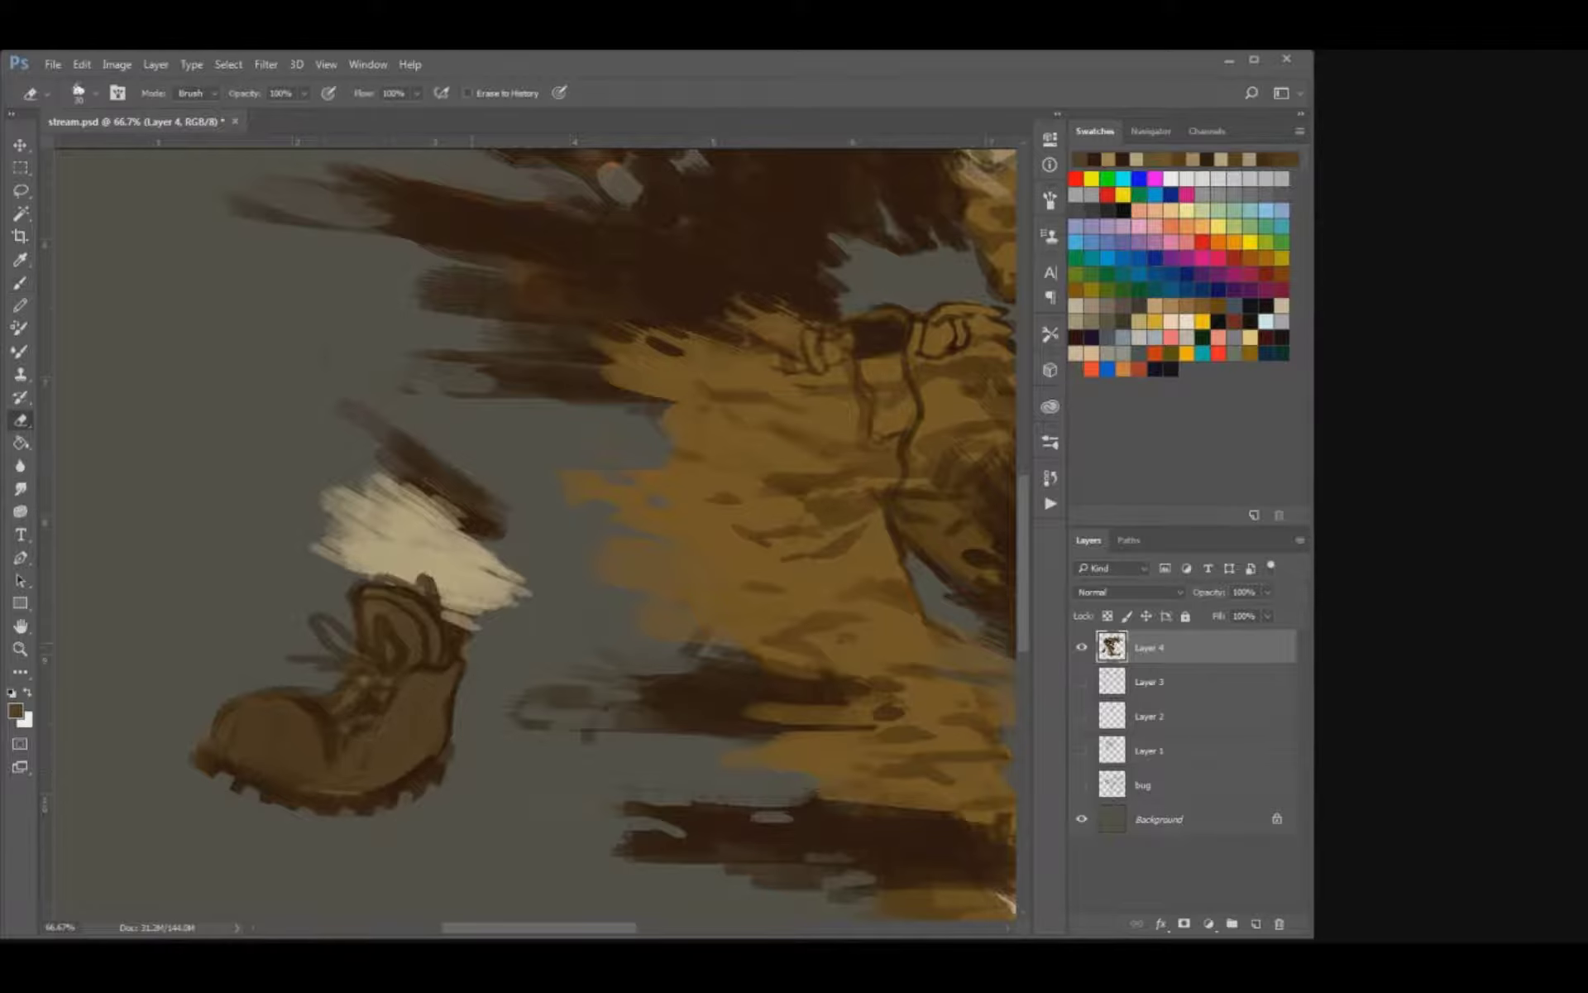
key(b)
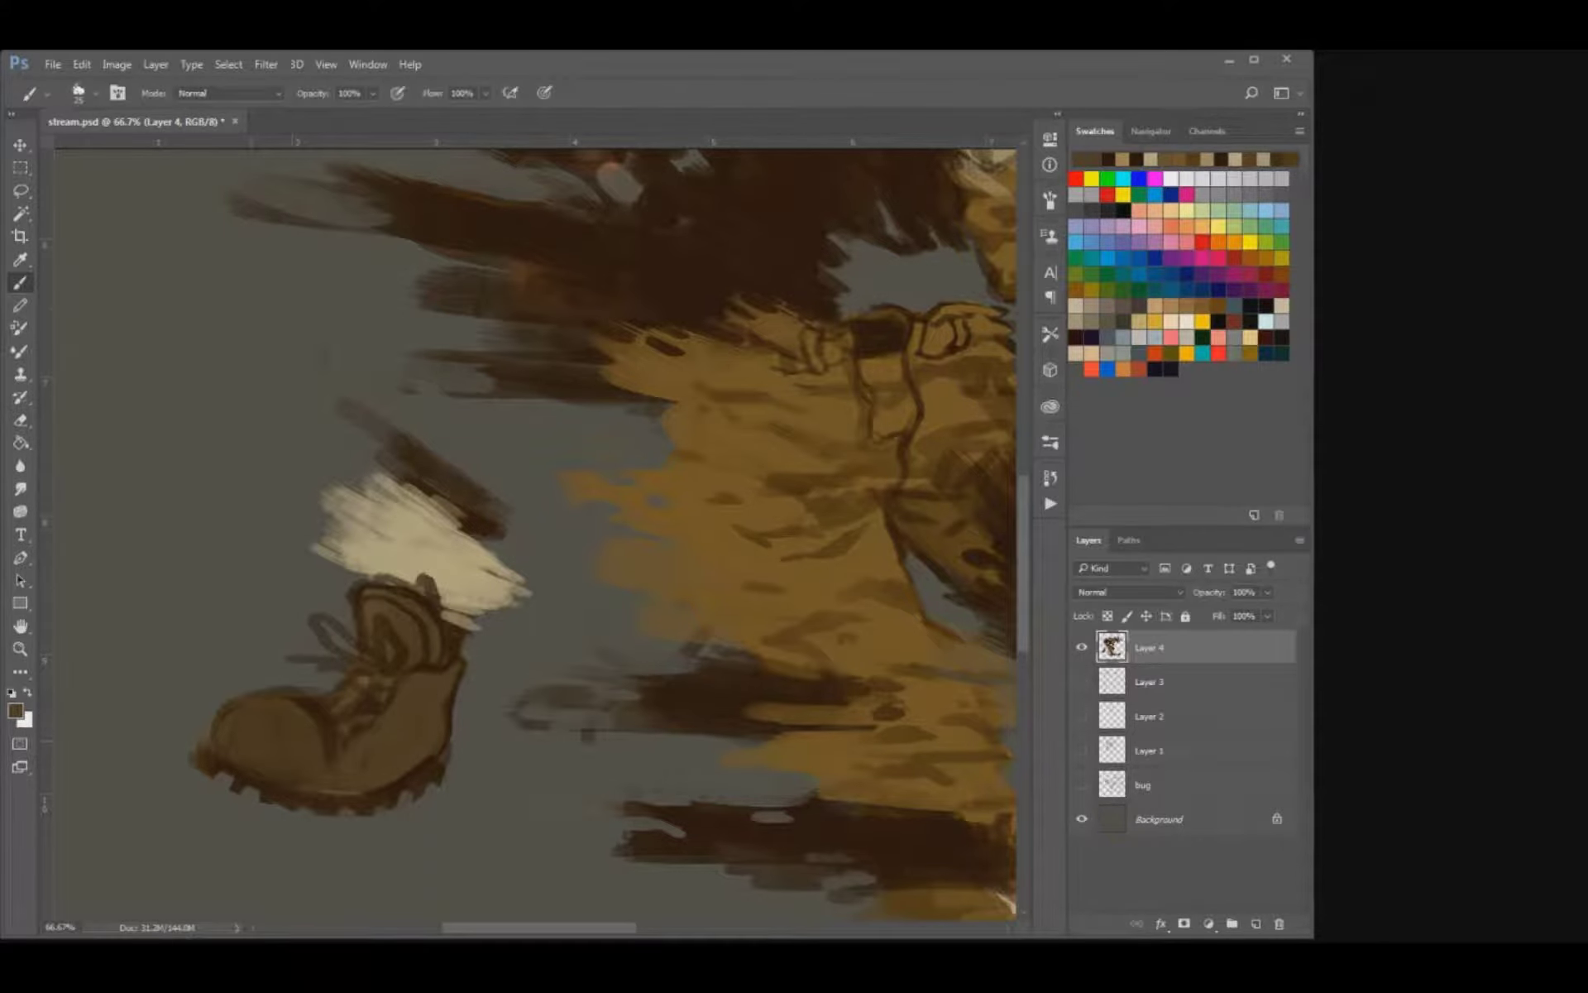
Even out the rear boot's toe cap and lower side with broad mid-brown strokes.
key(bracketright)
key(bracketright)
key(bracketright)
key(bracketright)
key(bracketright)
key(bracketright)
mouse_move(284, 701)
mouse_down()
mouse_move(320, 721)
mouse_move(324, 748)
mouse_move(286, 771)
mouse_up()
drag(323, 714, 328, 734)
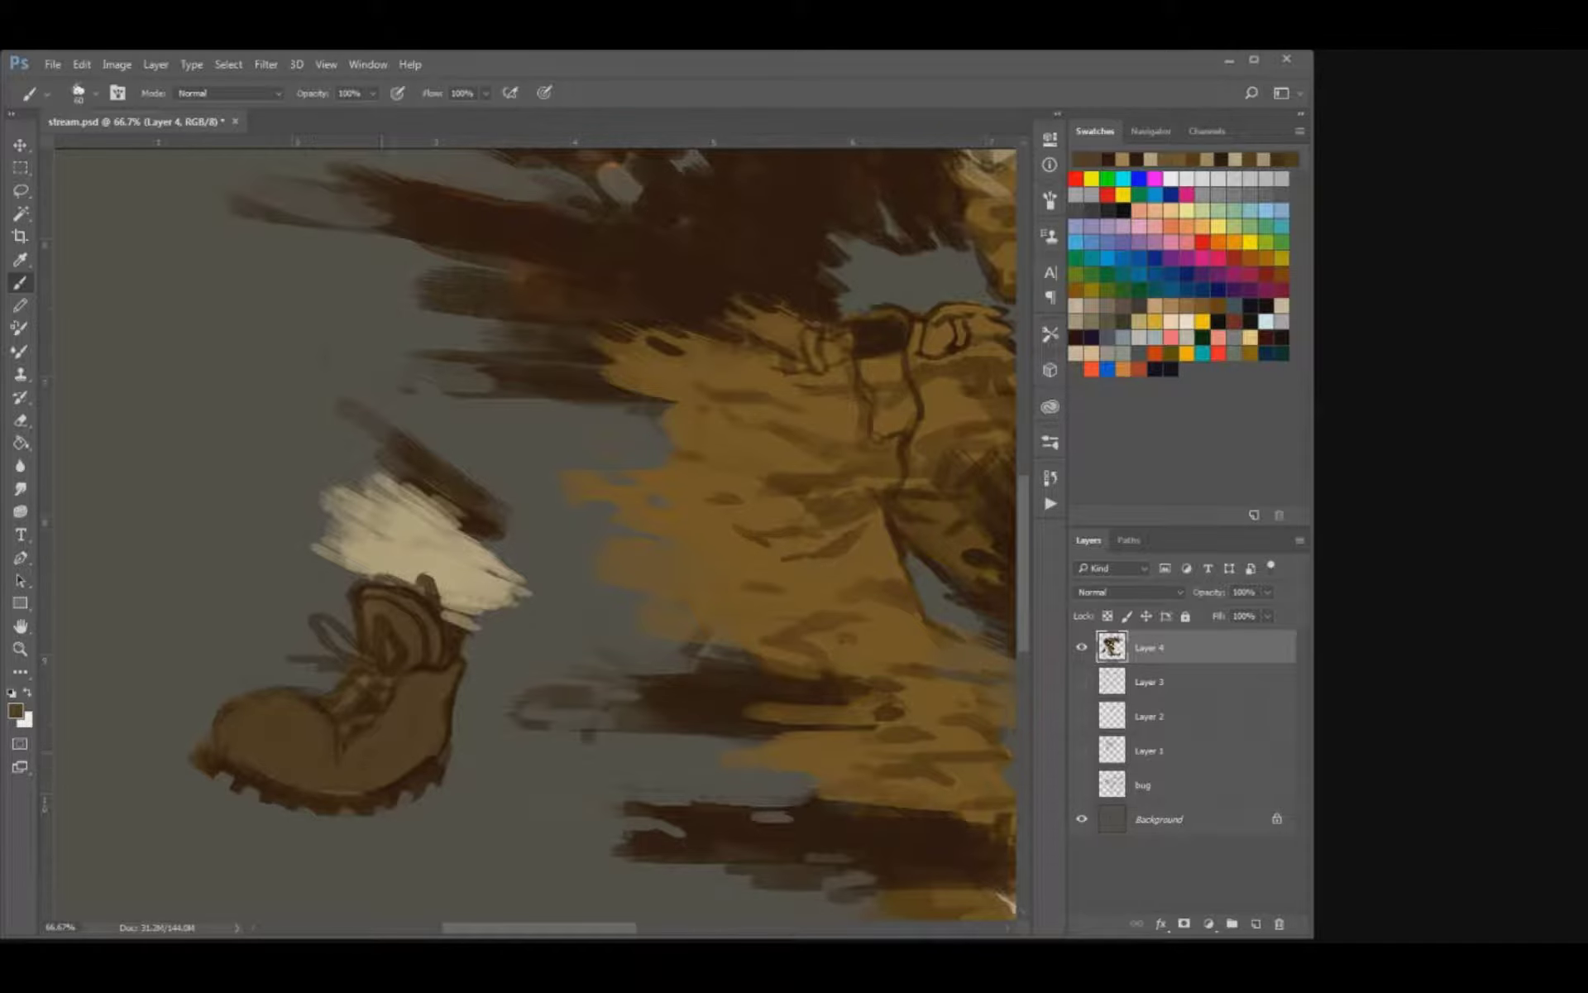
drag(420, 751, 381, 753)
Sample dark brown and draw the rear boot's side seam, eyelets and laces with a finer brush.
alt+click(597, 379)
drag(342, 743, 328, 785)
key(bracketleft)
key(bracketleft)
key(bracketleft)
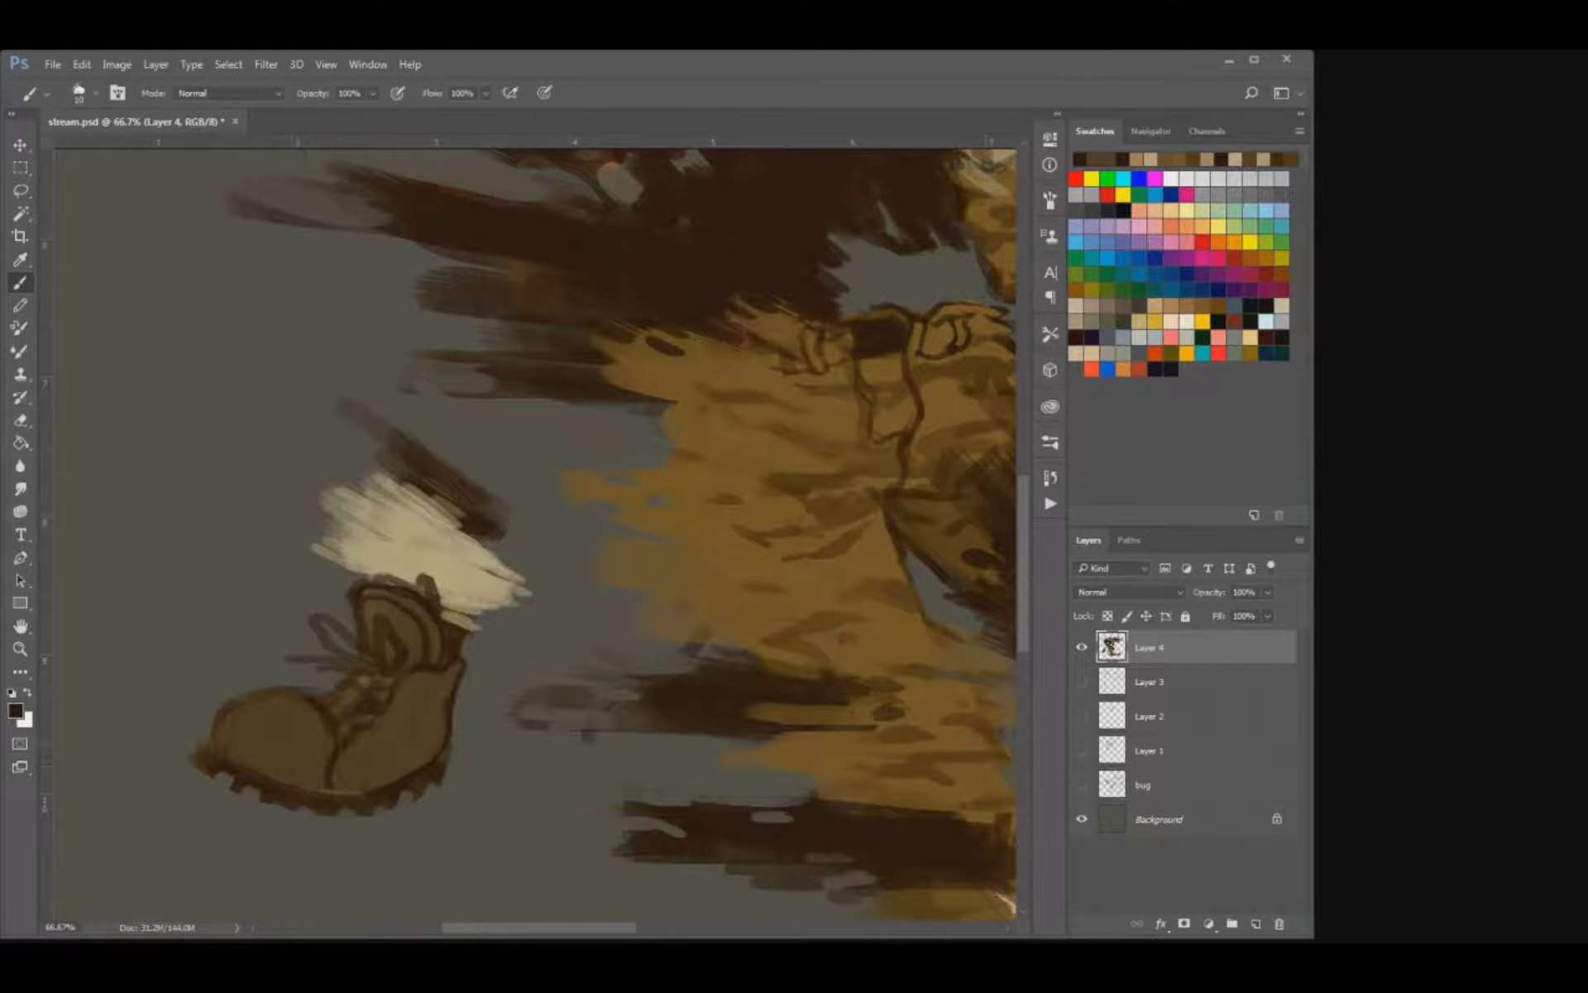
key(bracketright)
mouse_move(351, 672)
mouse_down()
mouse_move(339, 687)
mouse_move(376, 691)
mouse_up()
mouse_move(319, 618)
mouse_down()
mouse_move(352, 652)
mouse_move(341, 666)
mouse_up()
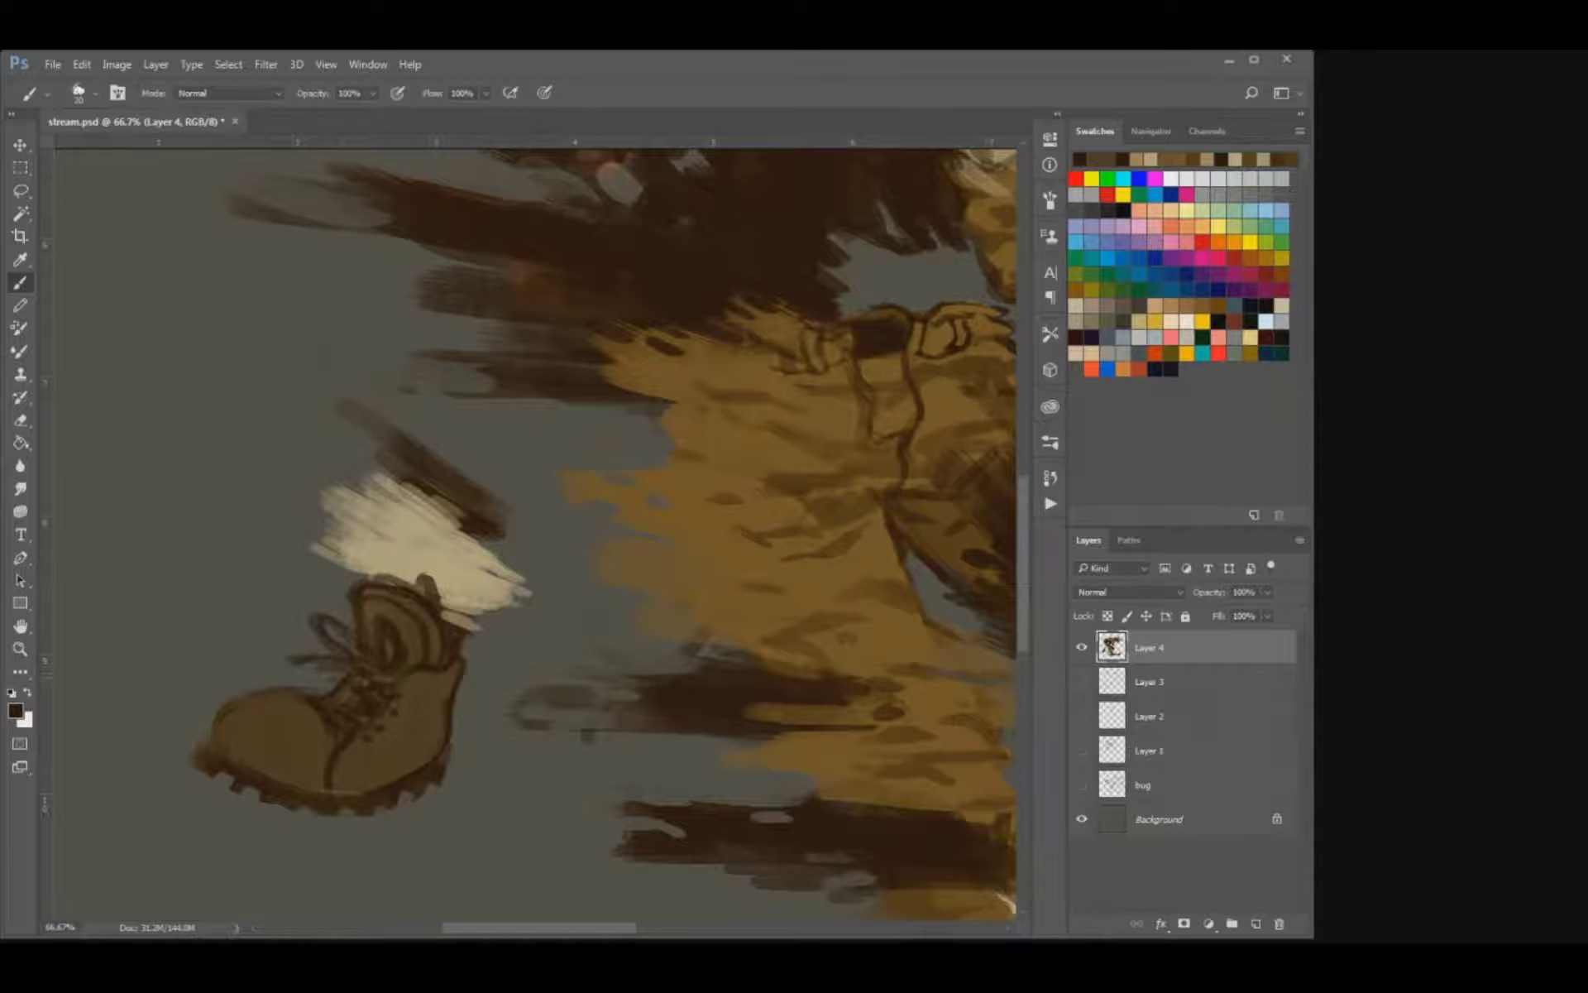
Add a second side seam to the rear boot and darken the outline of its toe and sole.
mouse_move(447, 686)
mouse_down()
mouse_move(400, 713)
mouse_move(355, 774)
mouse_up()
drag(207, 749, 263, 691)
key(e)
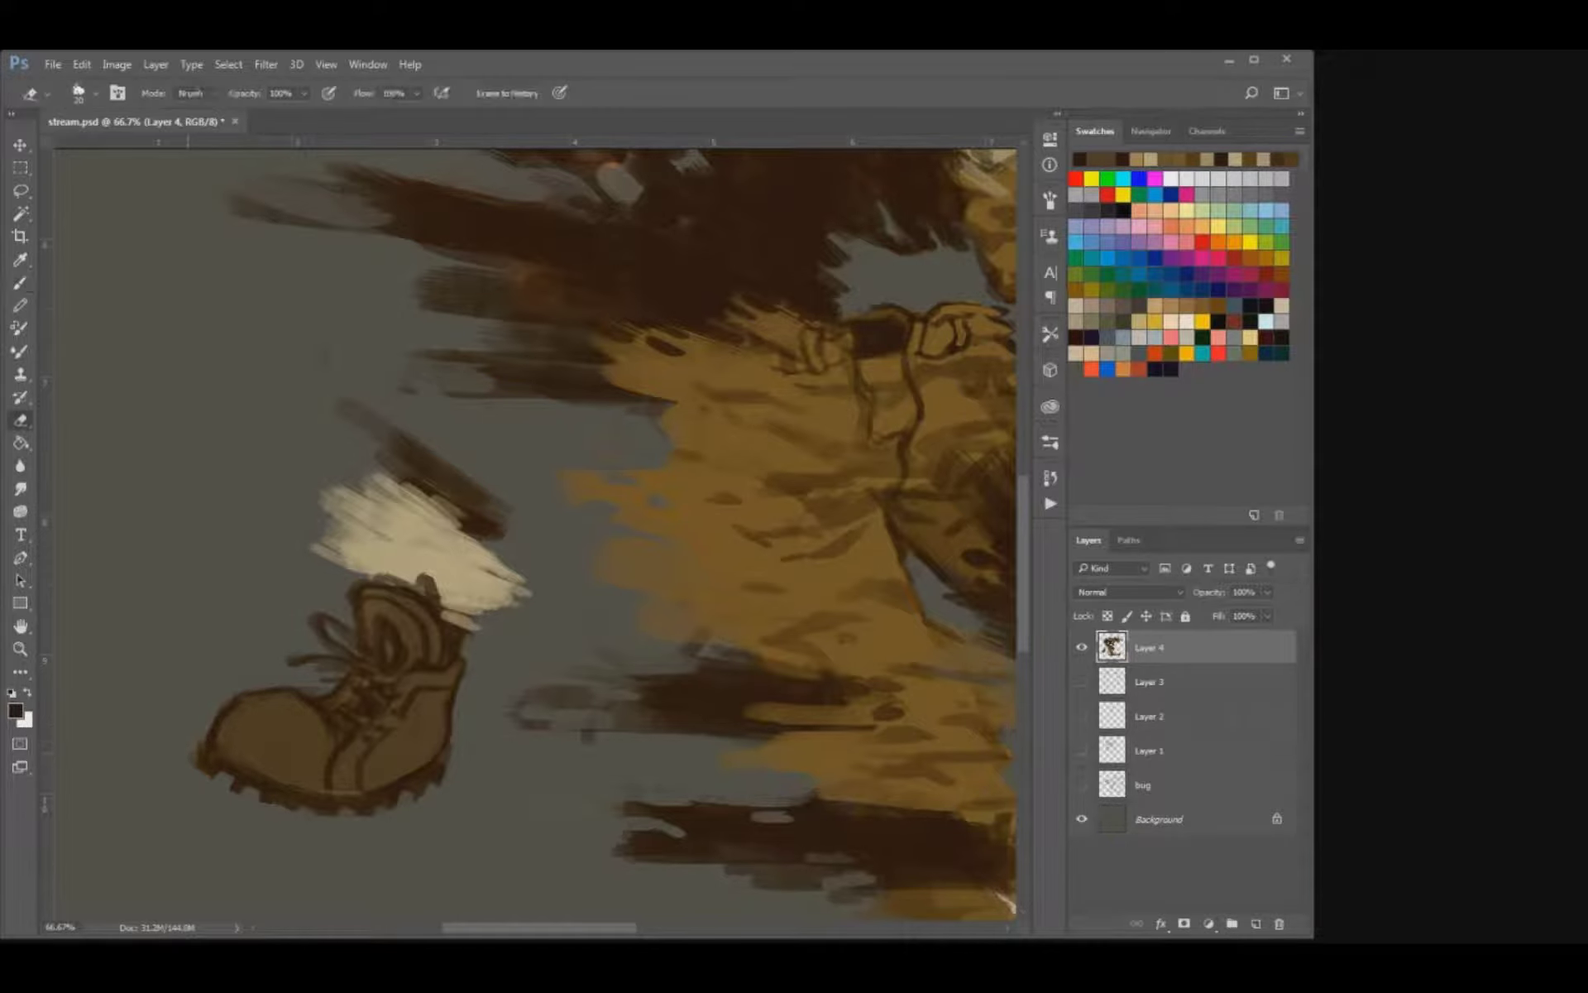
key(b)
key(])
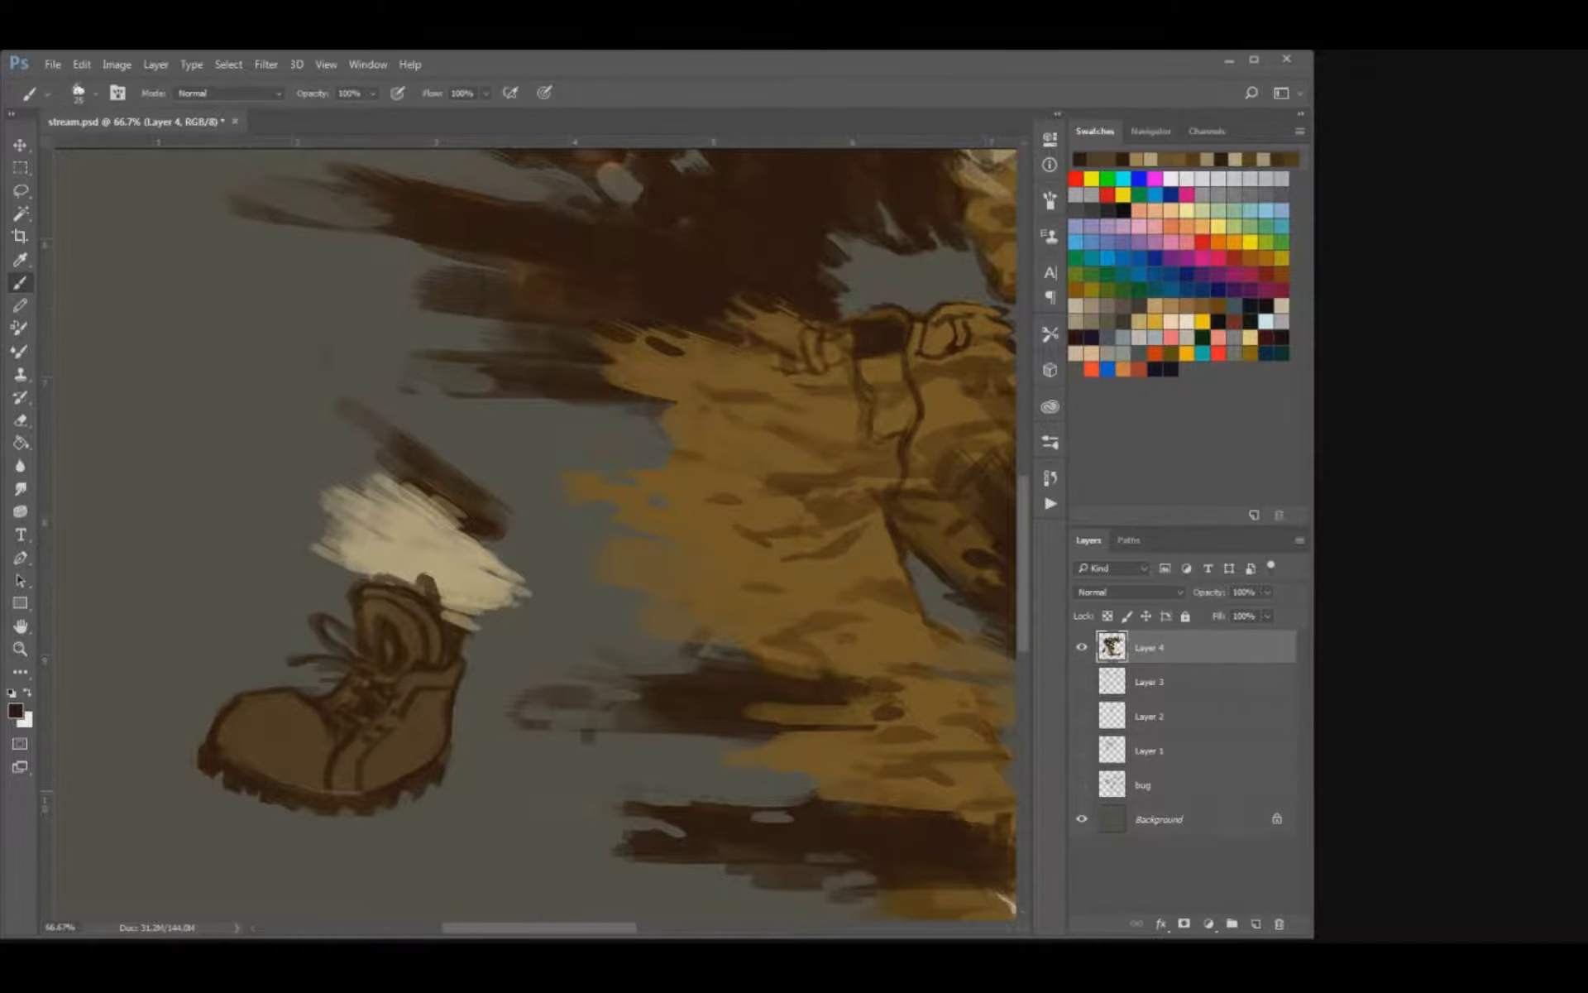
mouse_move(339, 703)
mouse_down()
mouse_move(246, 666)
mouse_move(316, 671)
mouse_move(278, 688)
mouse_up()
key([)
Repaint the front boot's collar and ankle in sampled browns and redraw the collar's dark outline.
mouse_move(783, 607)
mouse_down()
mouse_move(443, 608)
mouse_move(75, 430)
mouse_up()
drag(702, 610, 670, 573)
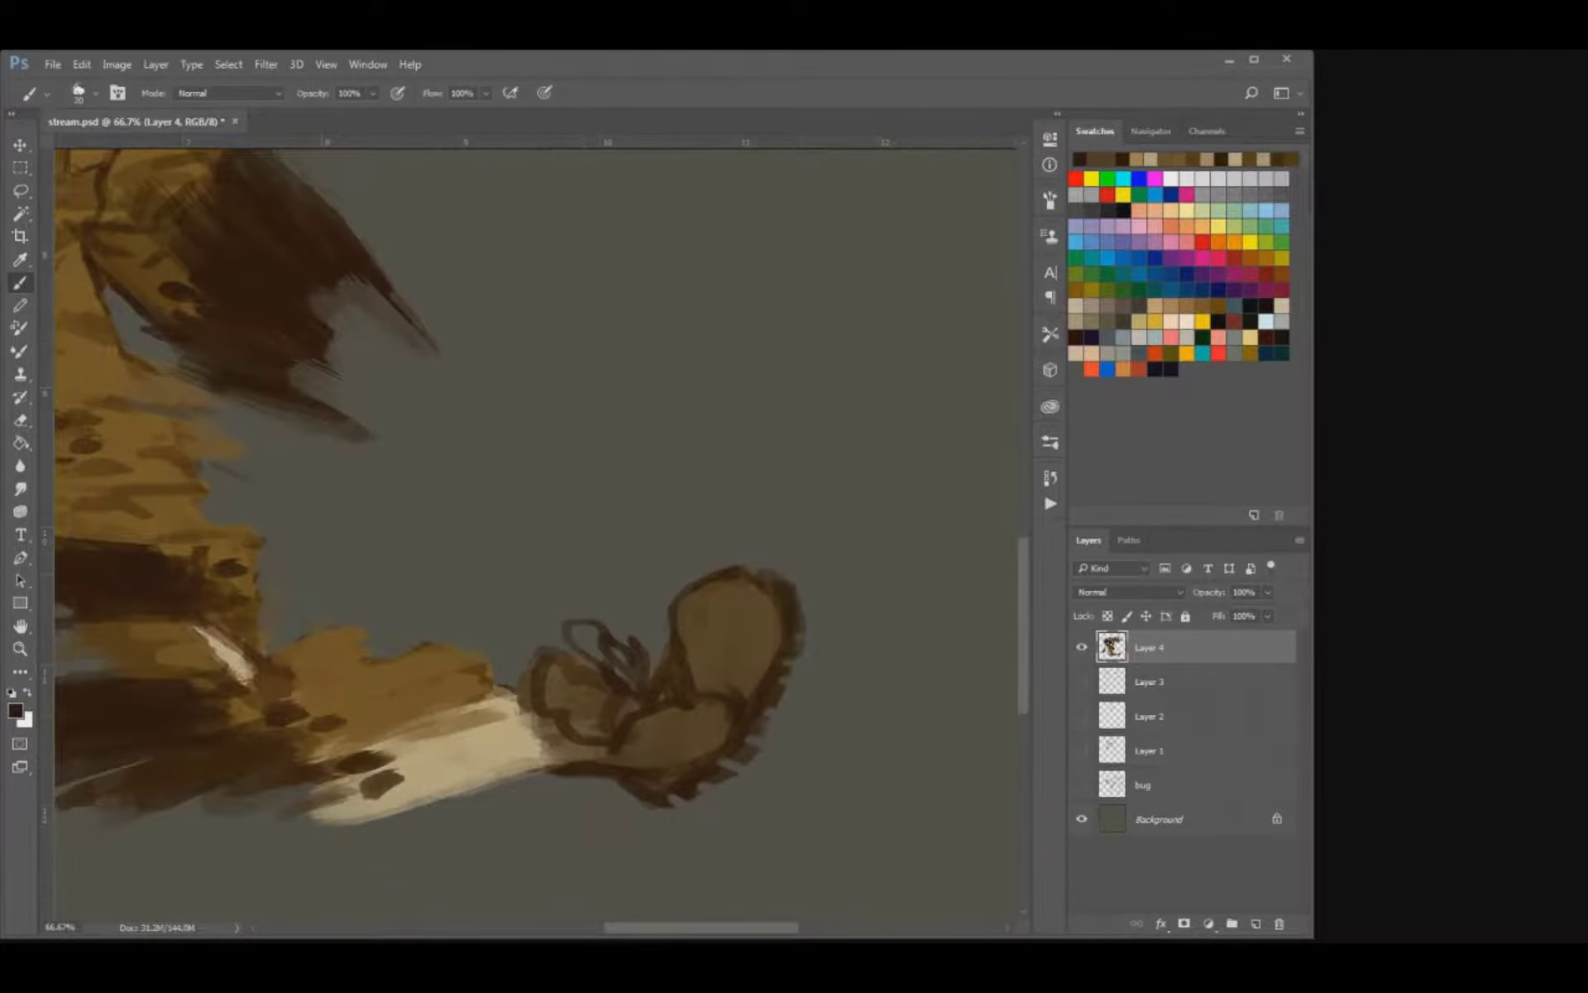
key(])
mouse_move(662, 728)
mouse_down()
mouse_move(634, 729)
mouse_move(718, 724)
mouse_move(726, 703)
mouse_move(641, 719)
mouse_move(612, 756)
mouse_move(557, 734)
mouse_move(592, 680)
mouse_up()
alt+click(716, 723)
alt+click(541, 688)
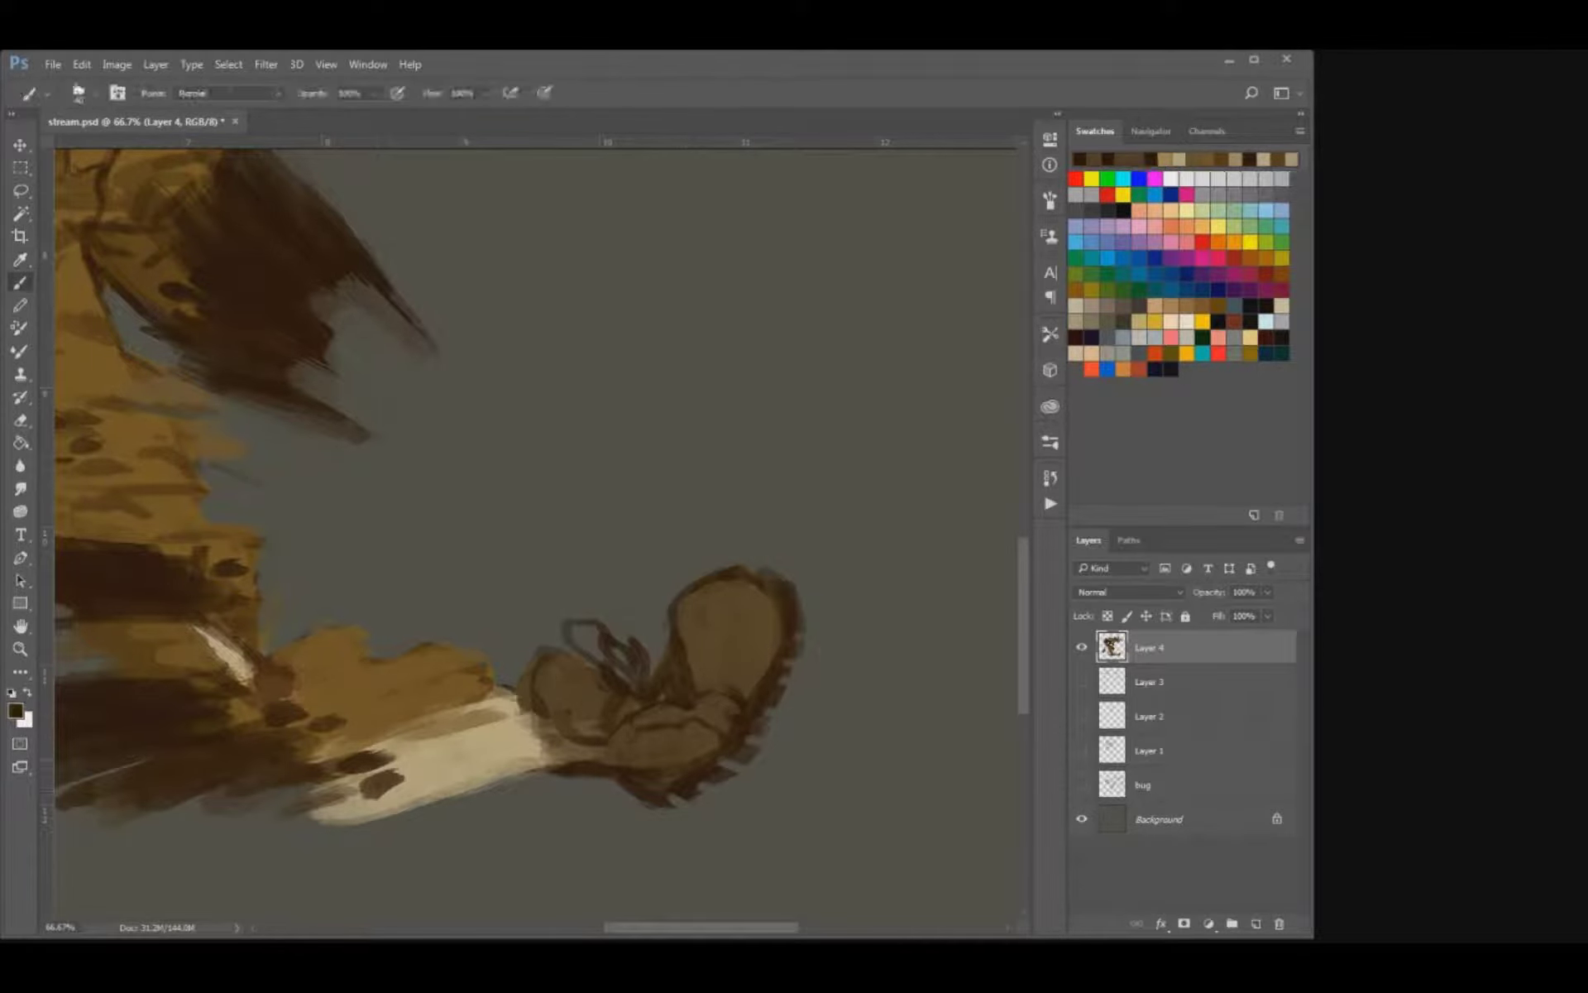
click(606, 702)
mouse_move(608, 736)
mouse_down()
mouse_move(521, 670)
mouse_move(554, 655)
mouse_up()
drag(563, 718, 594, 730)
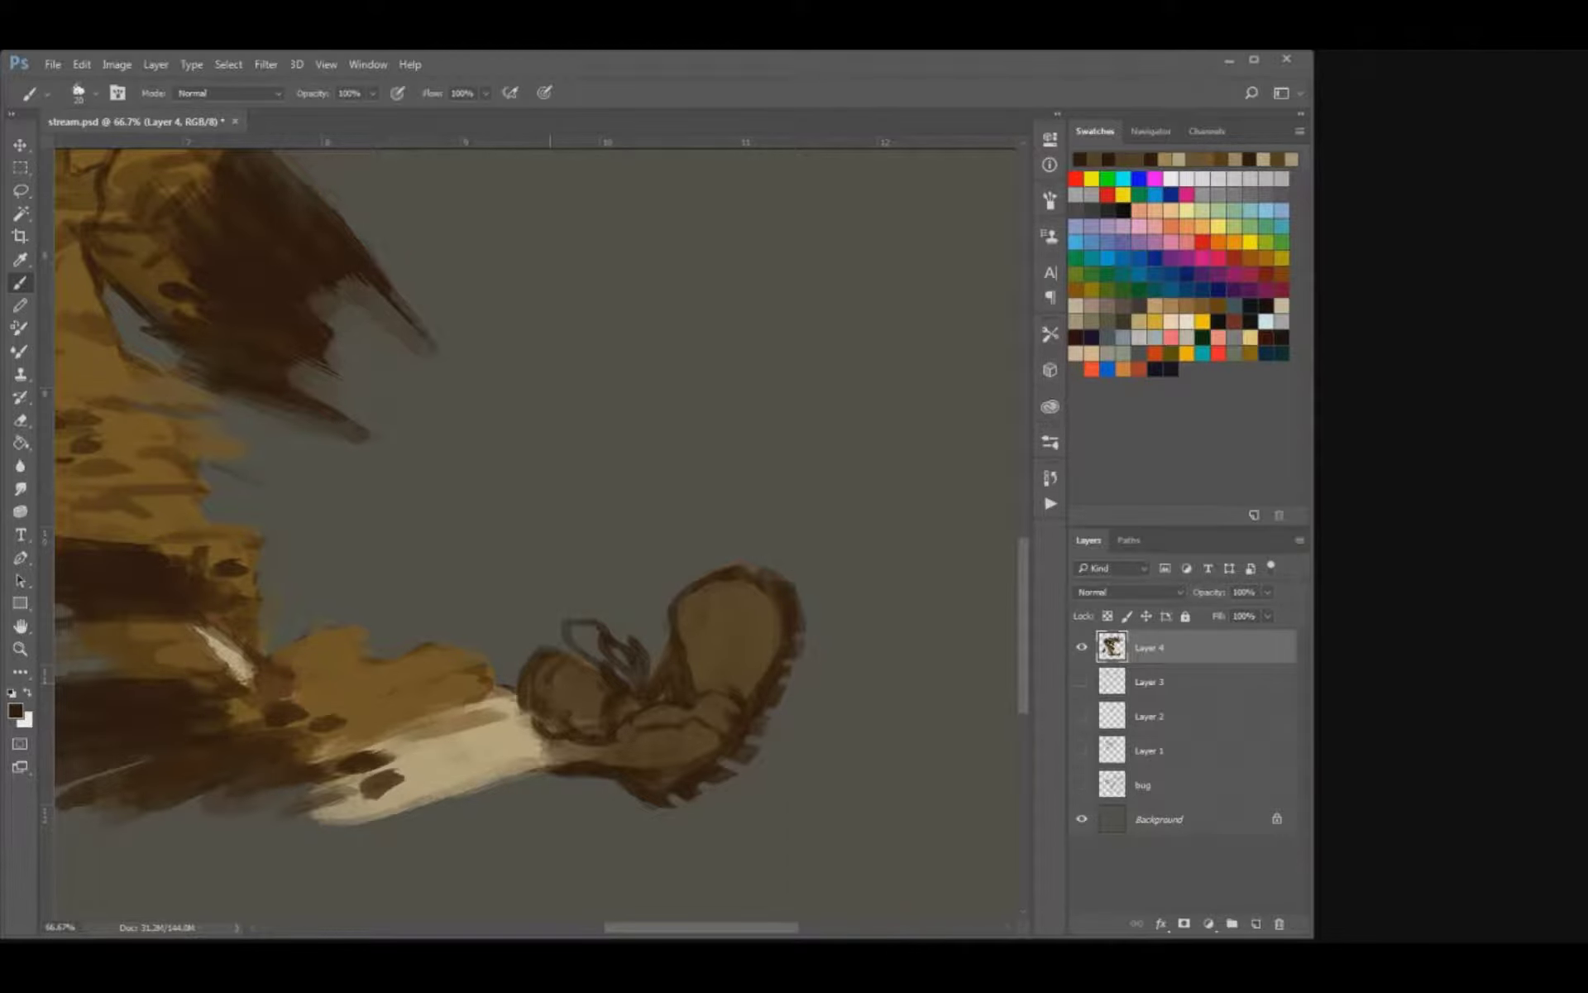
Draw finer dark laces, toe contour and sole line on the front boot, then save the document.
key([)
drag(657, 661, 649, 669)
drag(673, 600, 662, 634)
drag(769, 590, 774, 660)
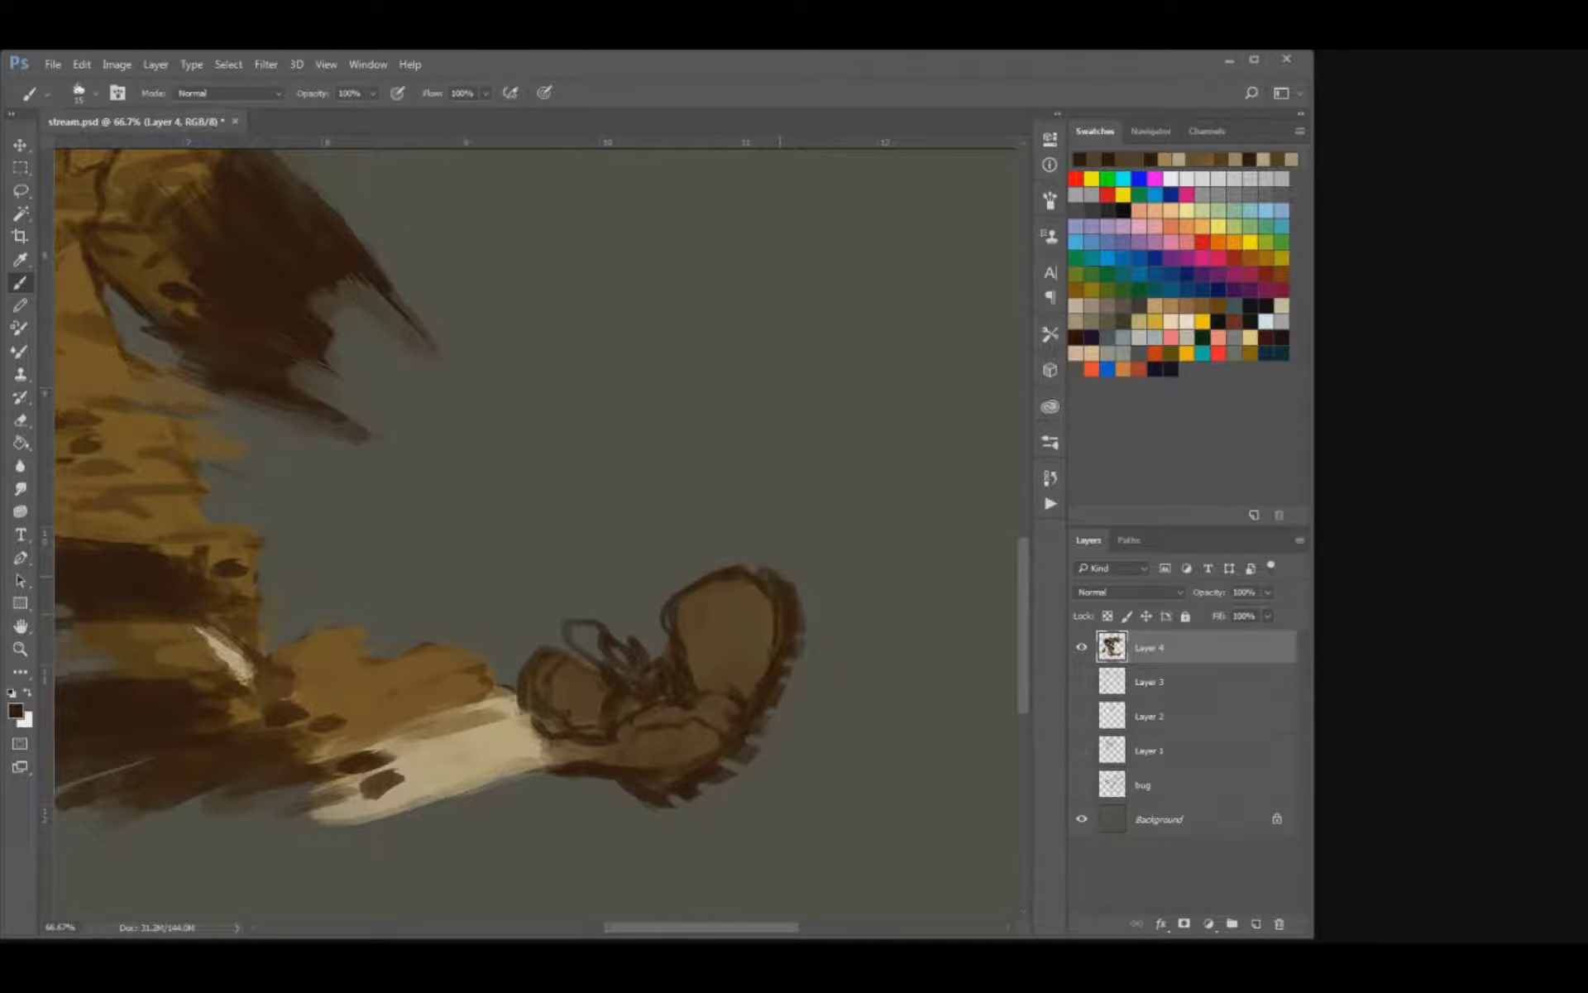
key(ctrl+minus)
key(ctrl+minus)
key(ctrl+minus)
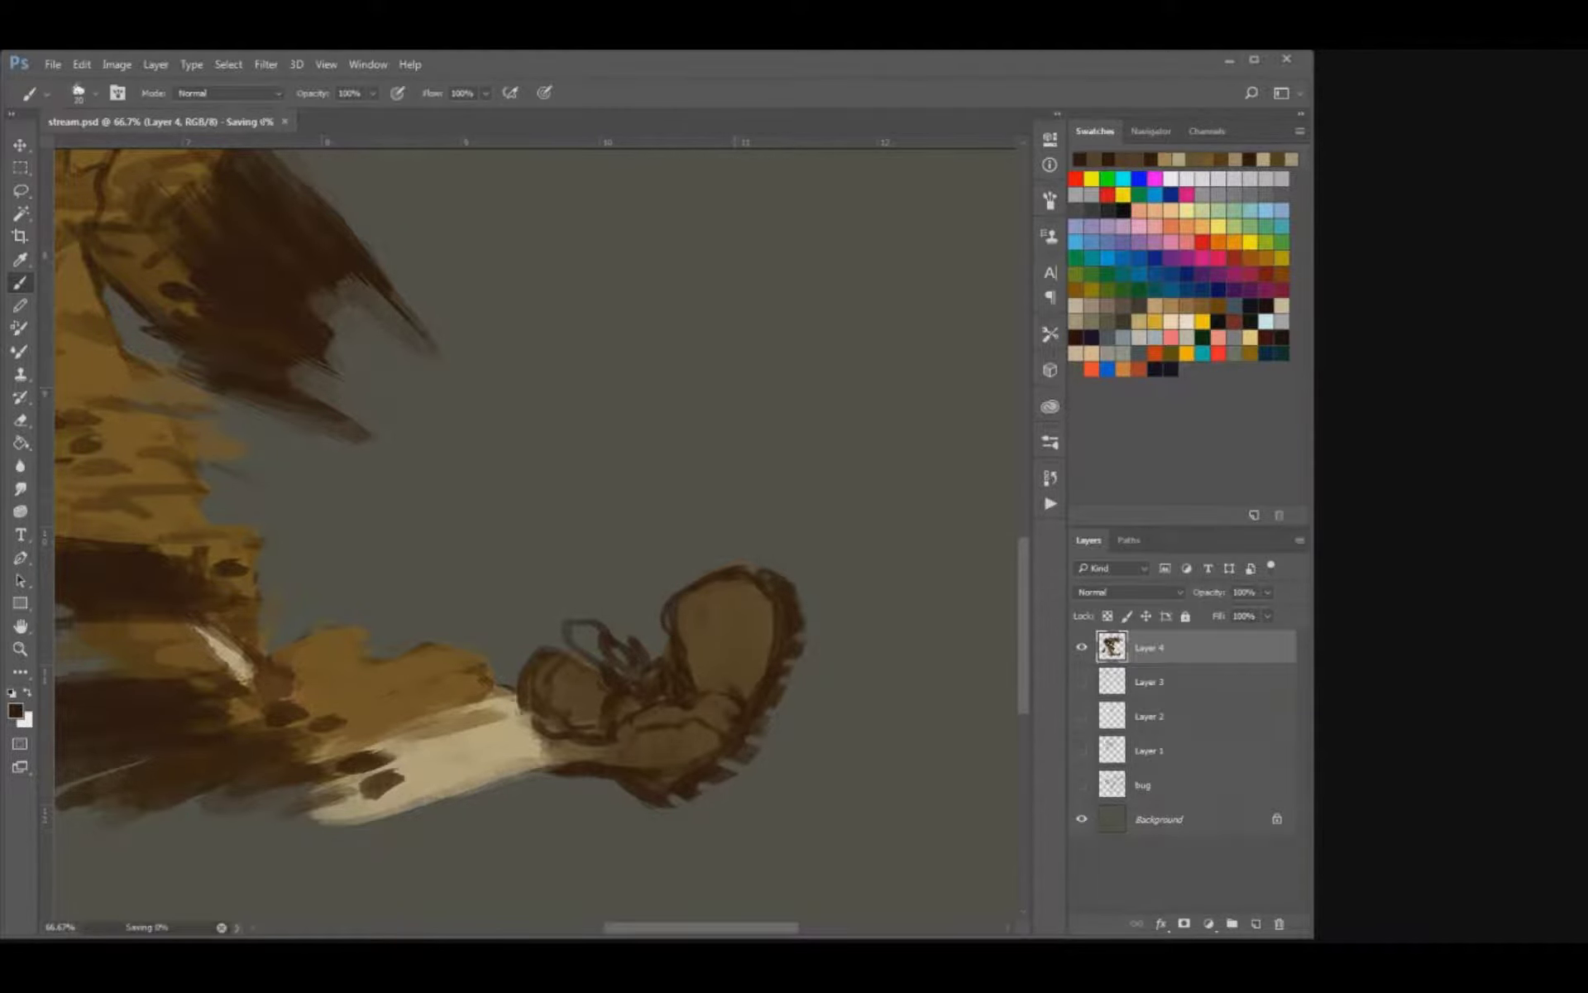
key(ctrl+minus)
key(ctrl+plus)
key(ctrl+plus)
drag(537, 496, 571, 453)
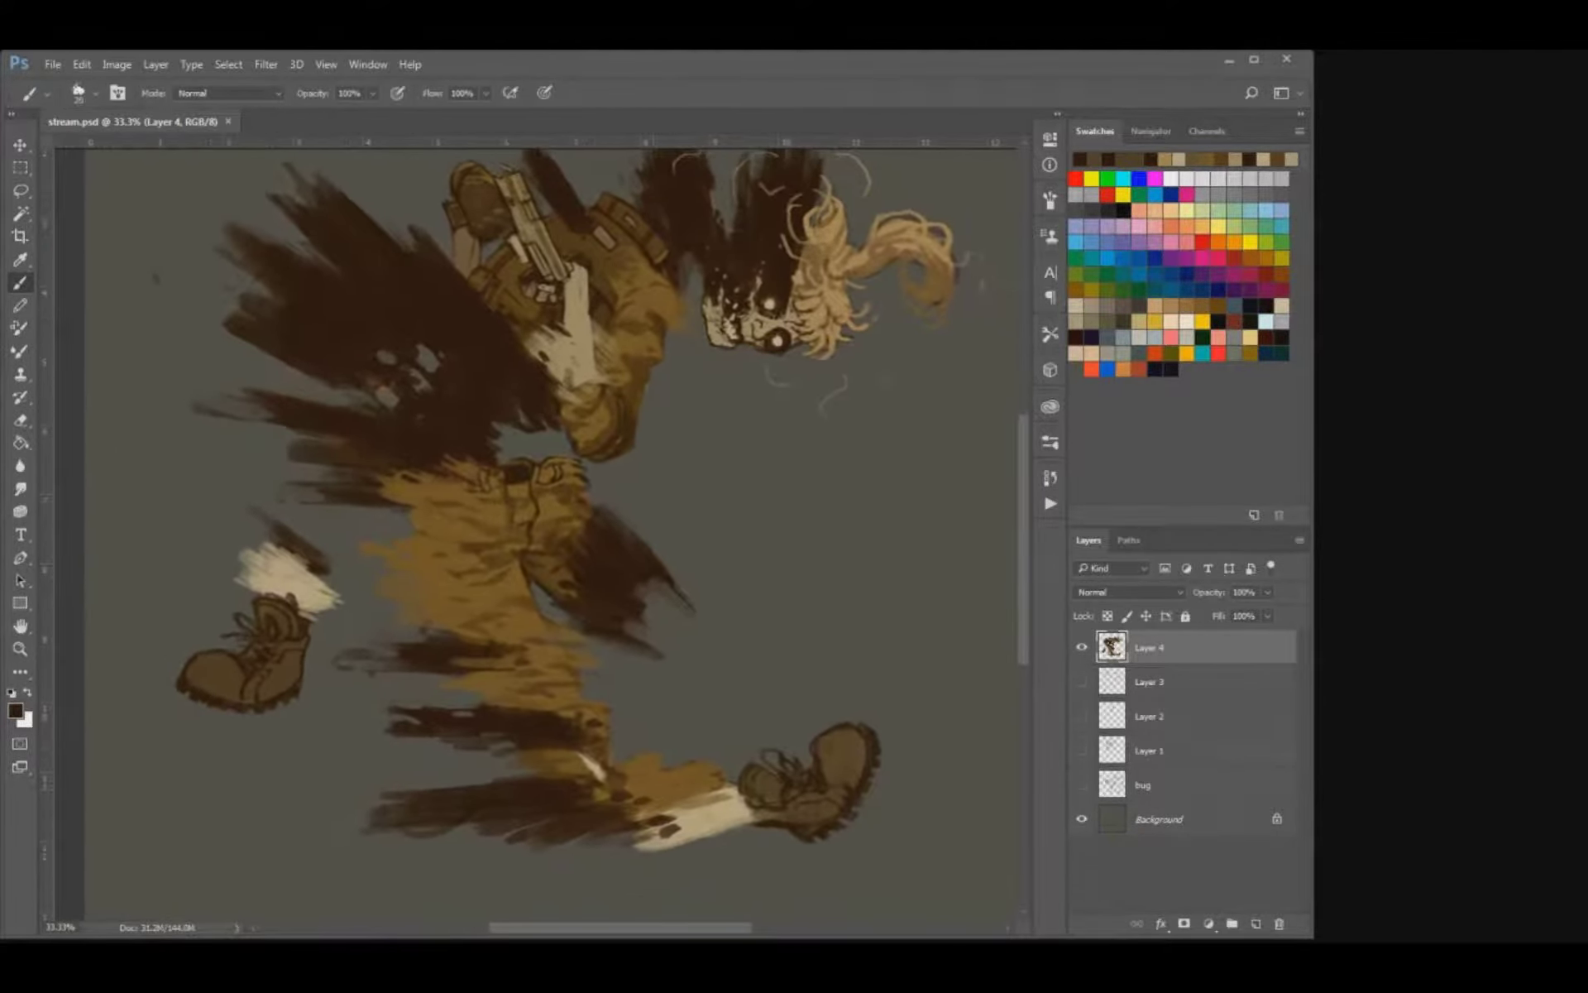
Dab dark brown camouflage marks on the front leg's trouser cuff and sample a greyish tone from the skull.
alt+click(643, 798)
mouse_move(653, 793)
mouse_down()
mouse_move(713, 777)
mouse_move(663, 804)
mouse_move(654, 791)
mouse_up()
alt+click(618, 812)
drag(537, 496, 548, 597)
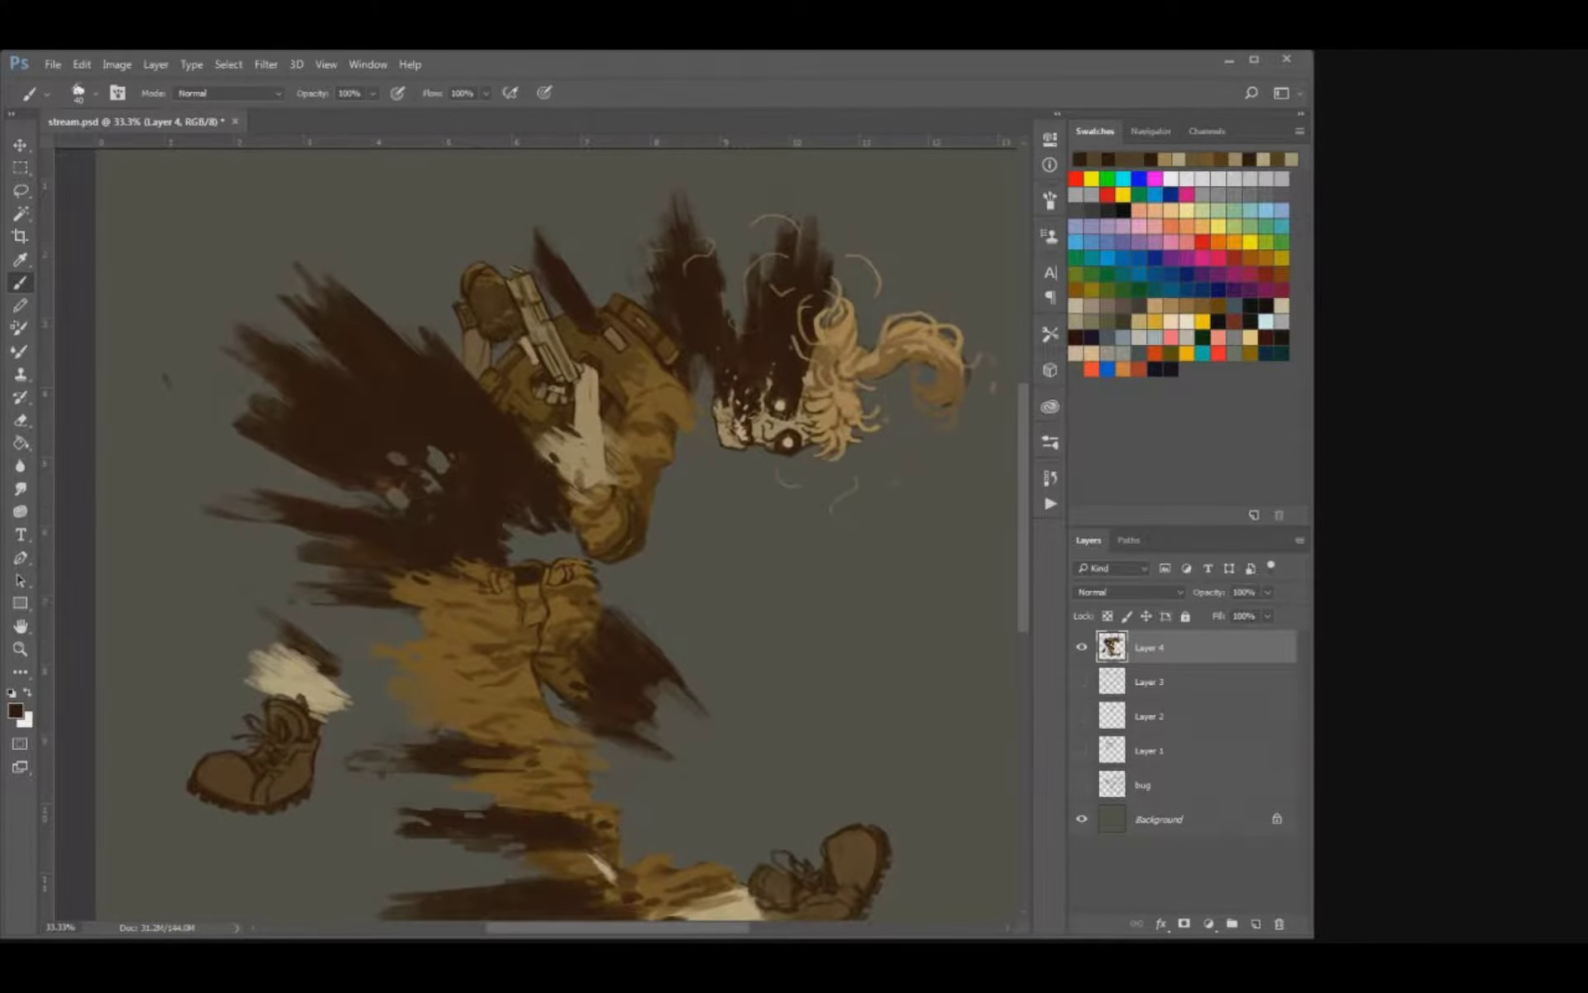
alt+click(763, 420)
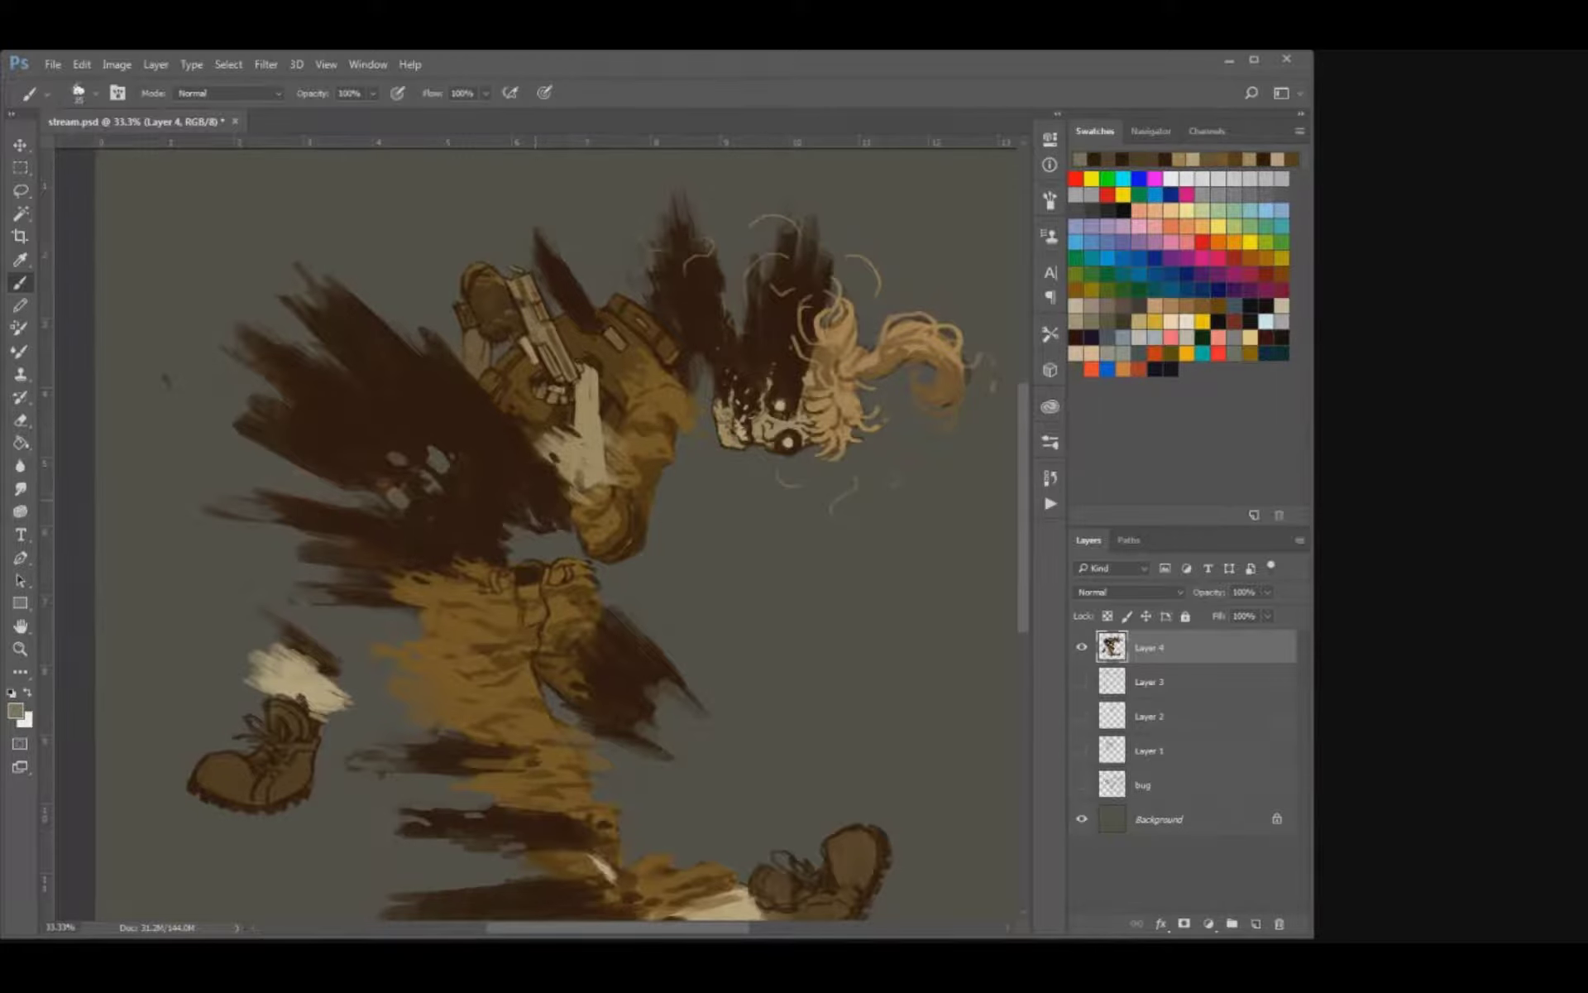
Paint curved greyish rib strokes and small bone flecks in the dark torso beside the bare forearm, and save the document.
drag(527, 465, 564, 527)
drag(513, 473, 517, 493)
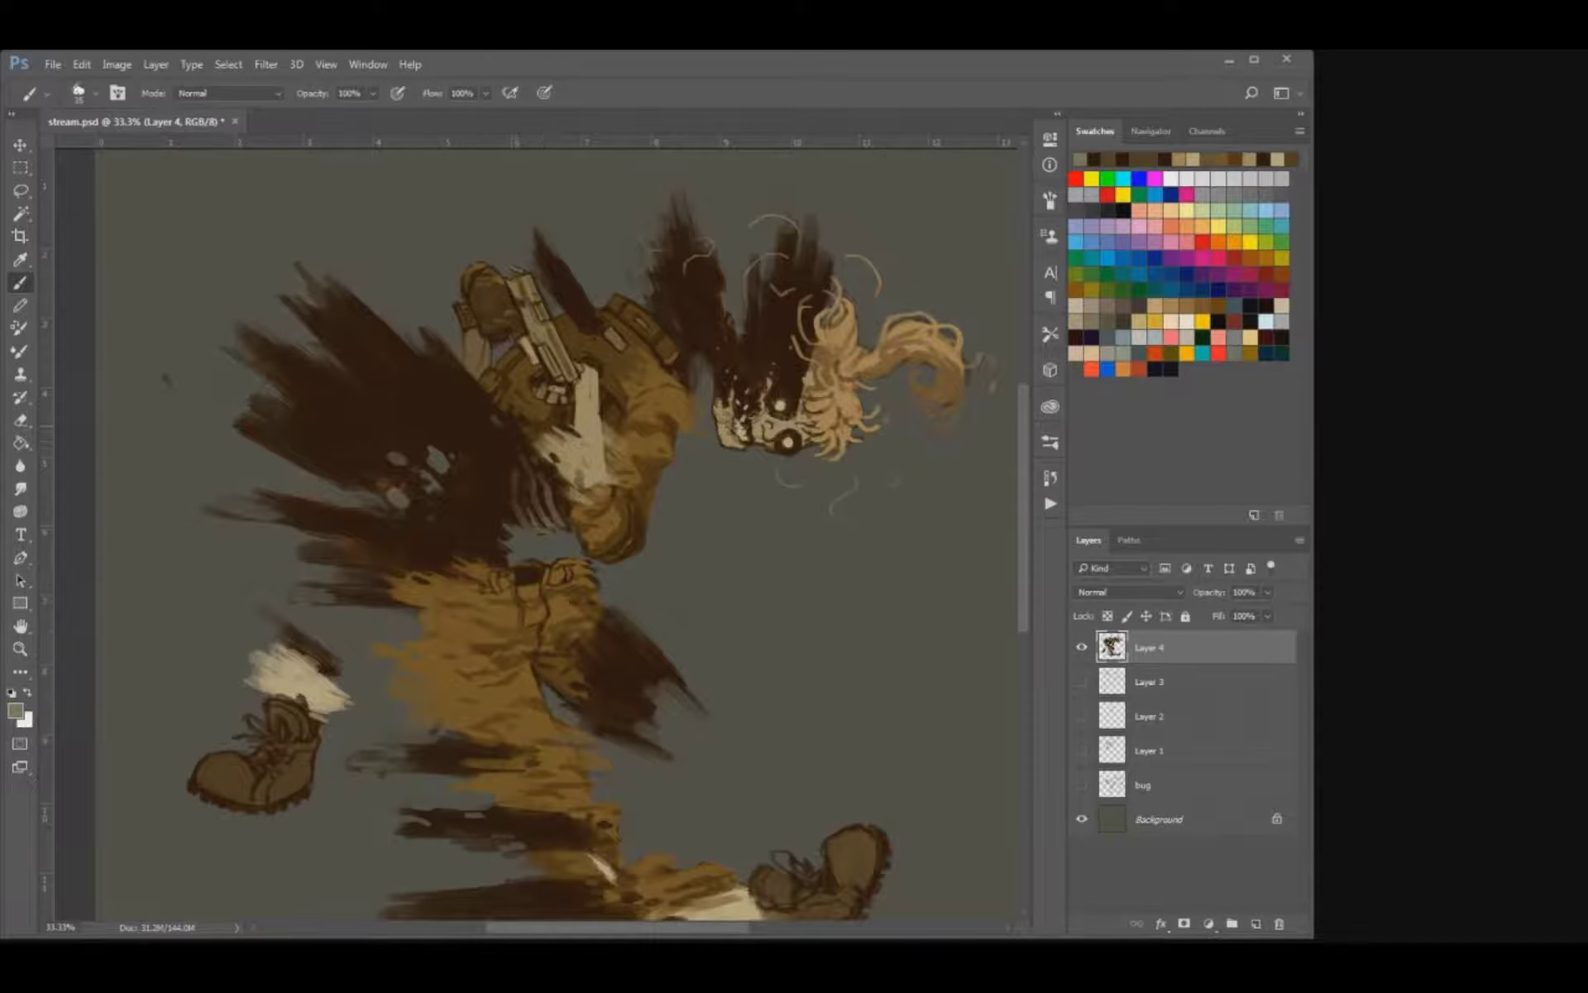
drag(487, 435, 500, 428)
mouse_move(511, 458)
mouse_down()
mouse_move(540, 464)
mouse_move(526, 478)
mouse_up()
key(bracketright)
key(ctrl+s)
Dab small greyish vertebra marks just above the trousers' waistband with a smaller brush, and save the document.
key(bracketleft)
key(bracketleft)
drag(480, 561, 497, 571)
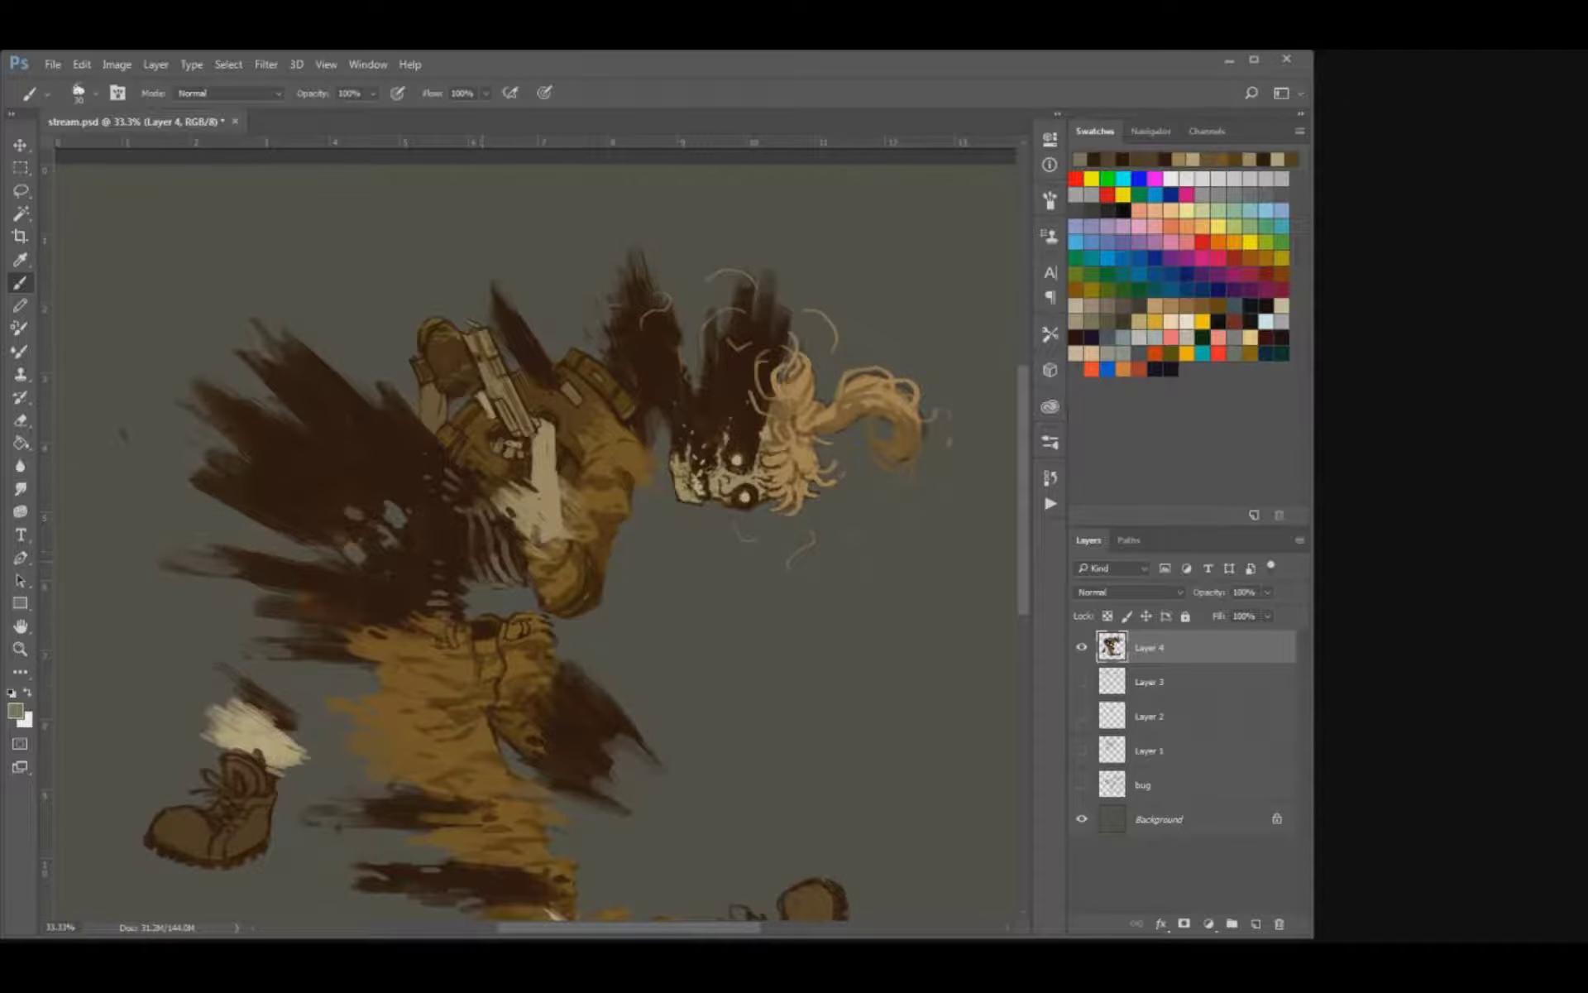
key(ctrl+s)
Paint two curved greyish rib arcs across the dark mass of the coat's back, and save the document.
key(ctrl+minus)
key(ctrl+minus)
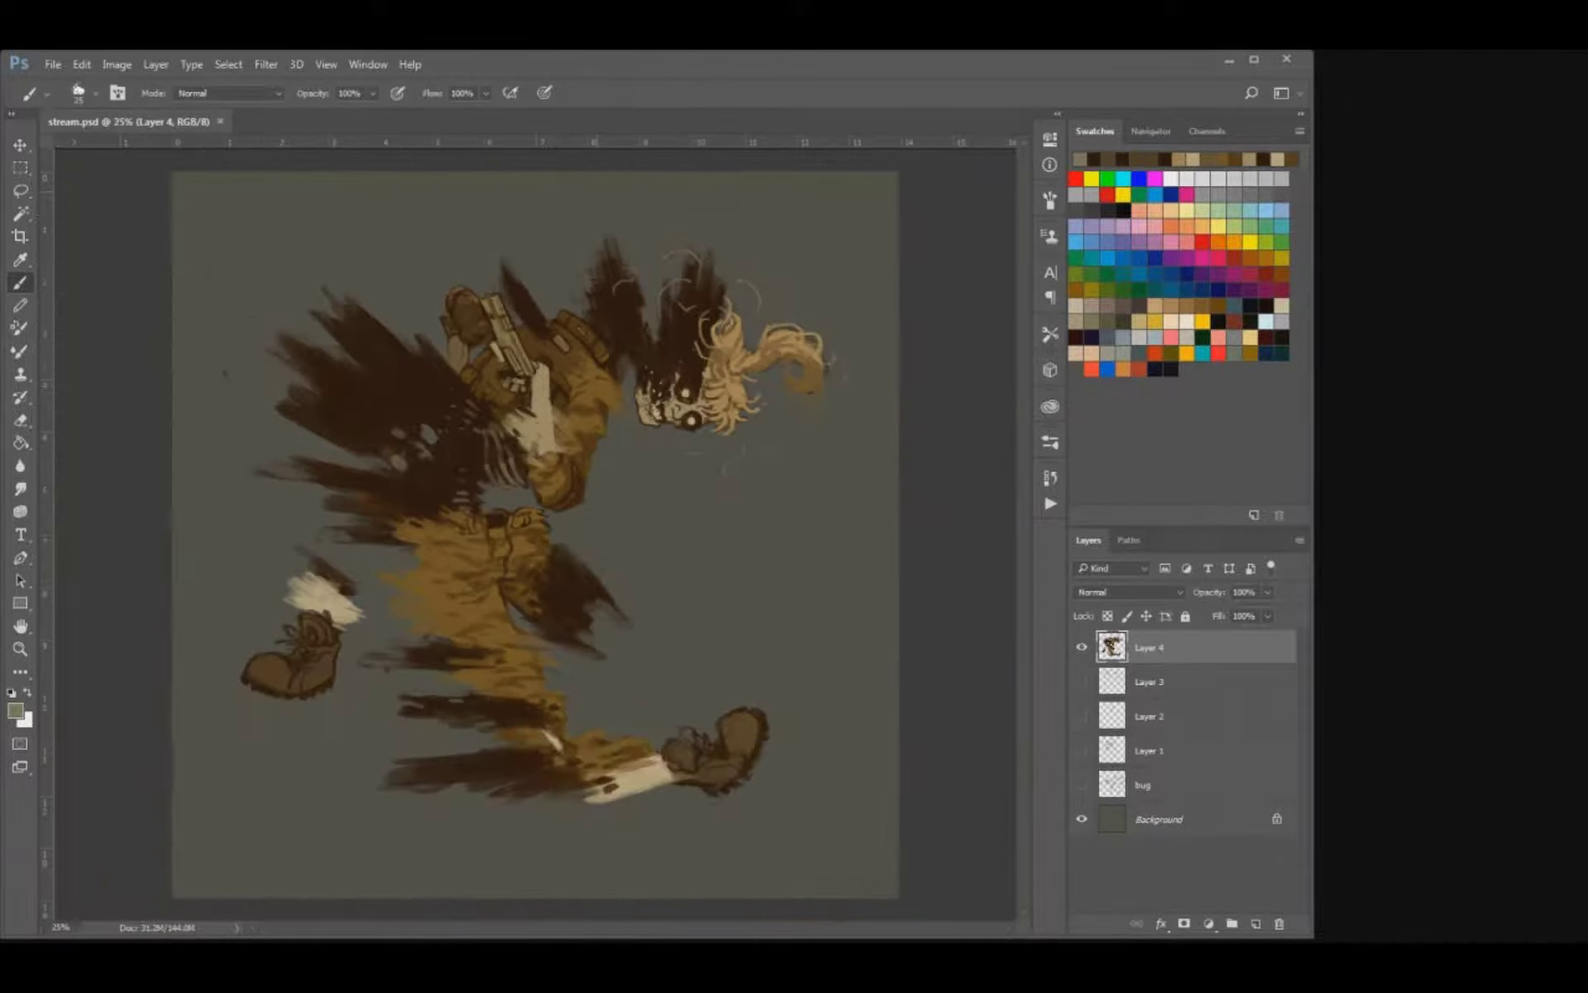
key(ctrl+plus)
key(ctrl+plus)
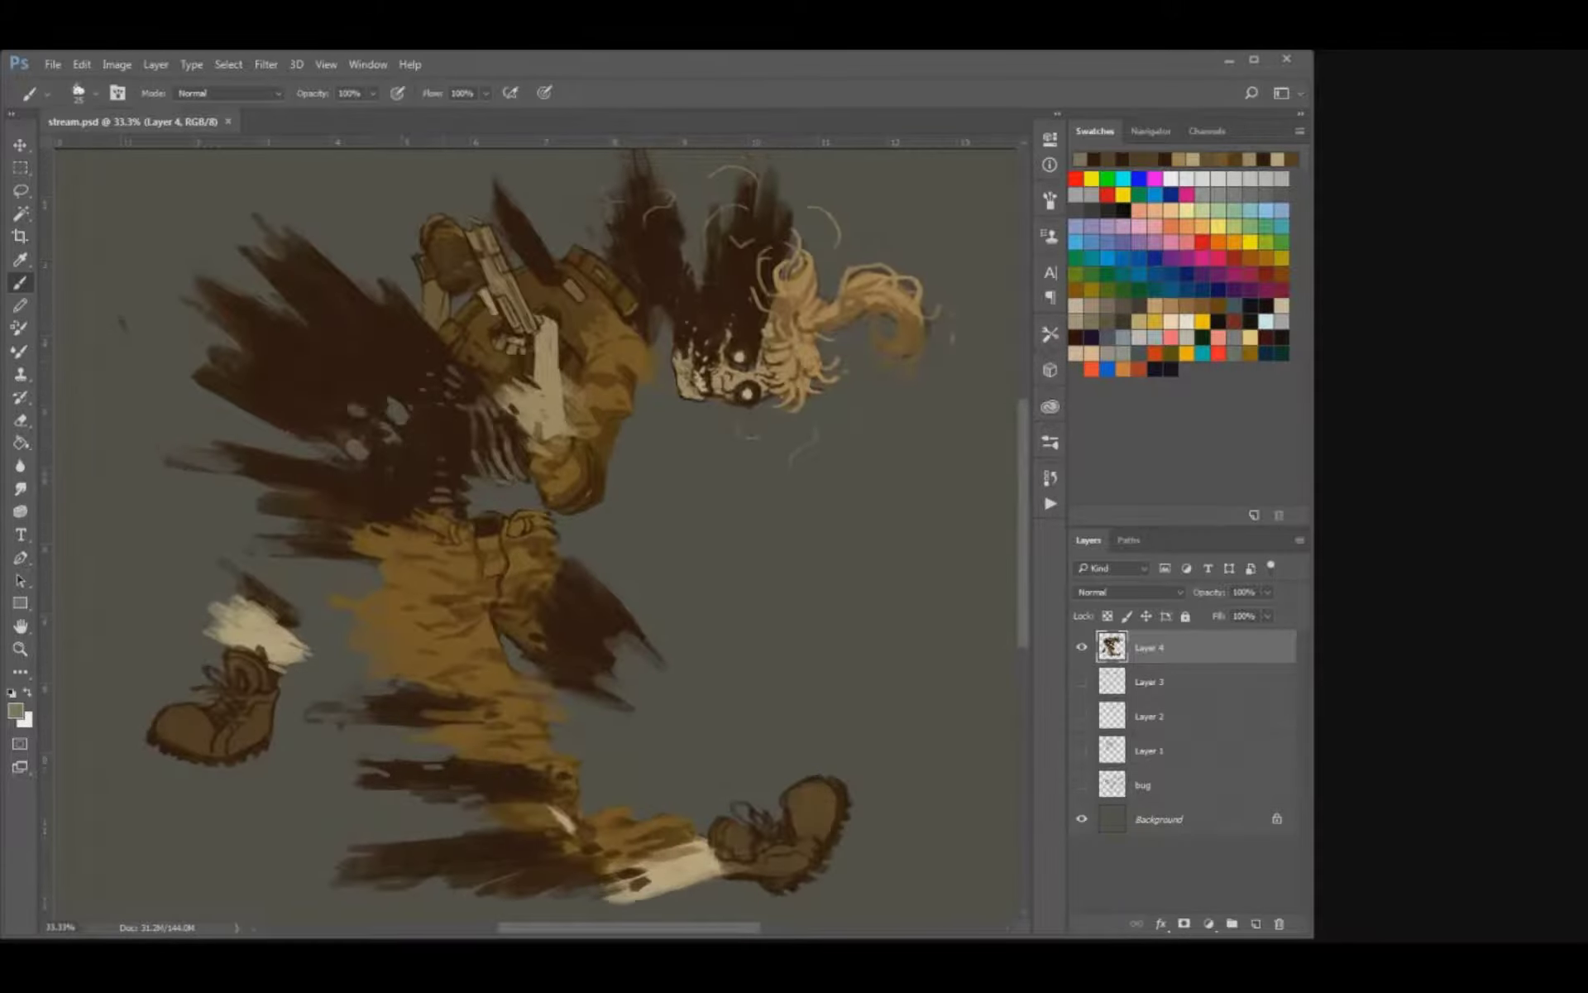
drag(457, 391, 411, 460)
mouse_move(378, 364)
mouse_down()
mouse_move(407, 332)
mouse_move(378, 359)
mouse_up()
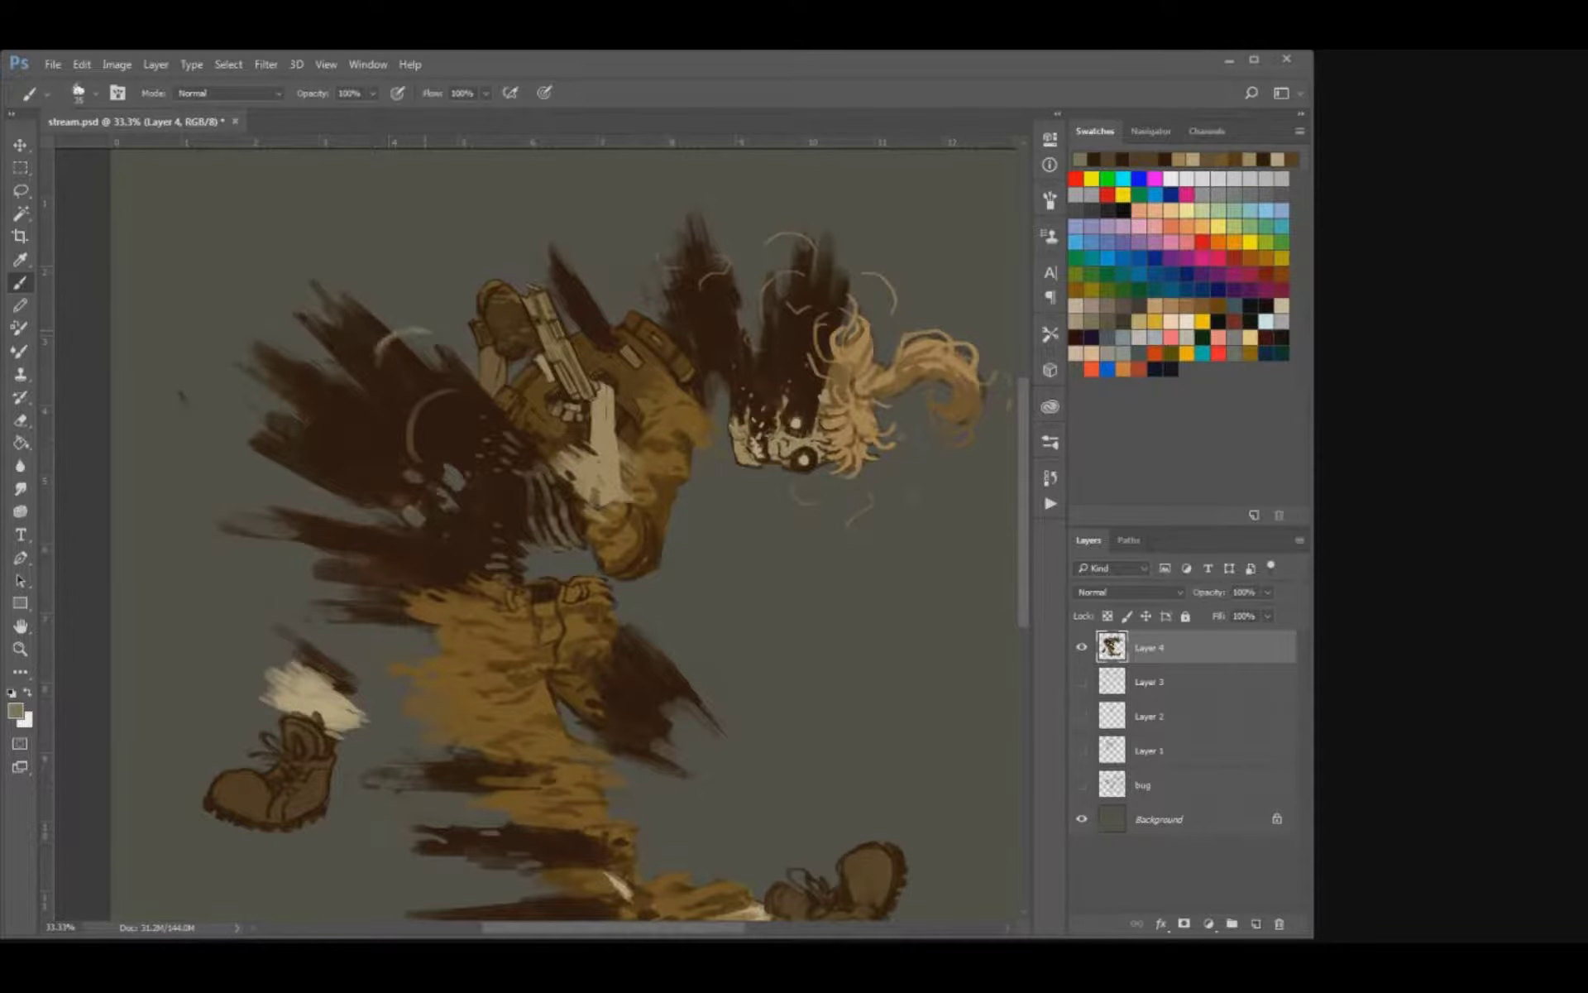
drag(412, 453, 419, 465)
key(ctrl+s)
key(ctrl+minus)
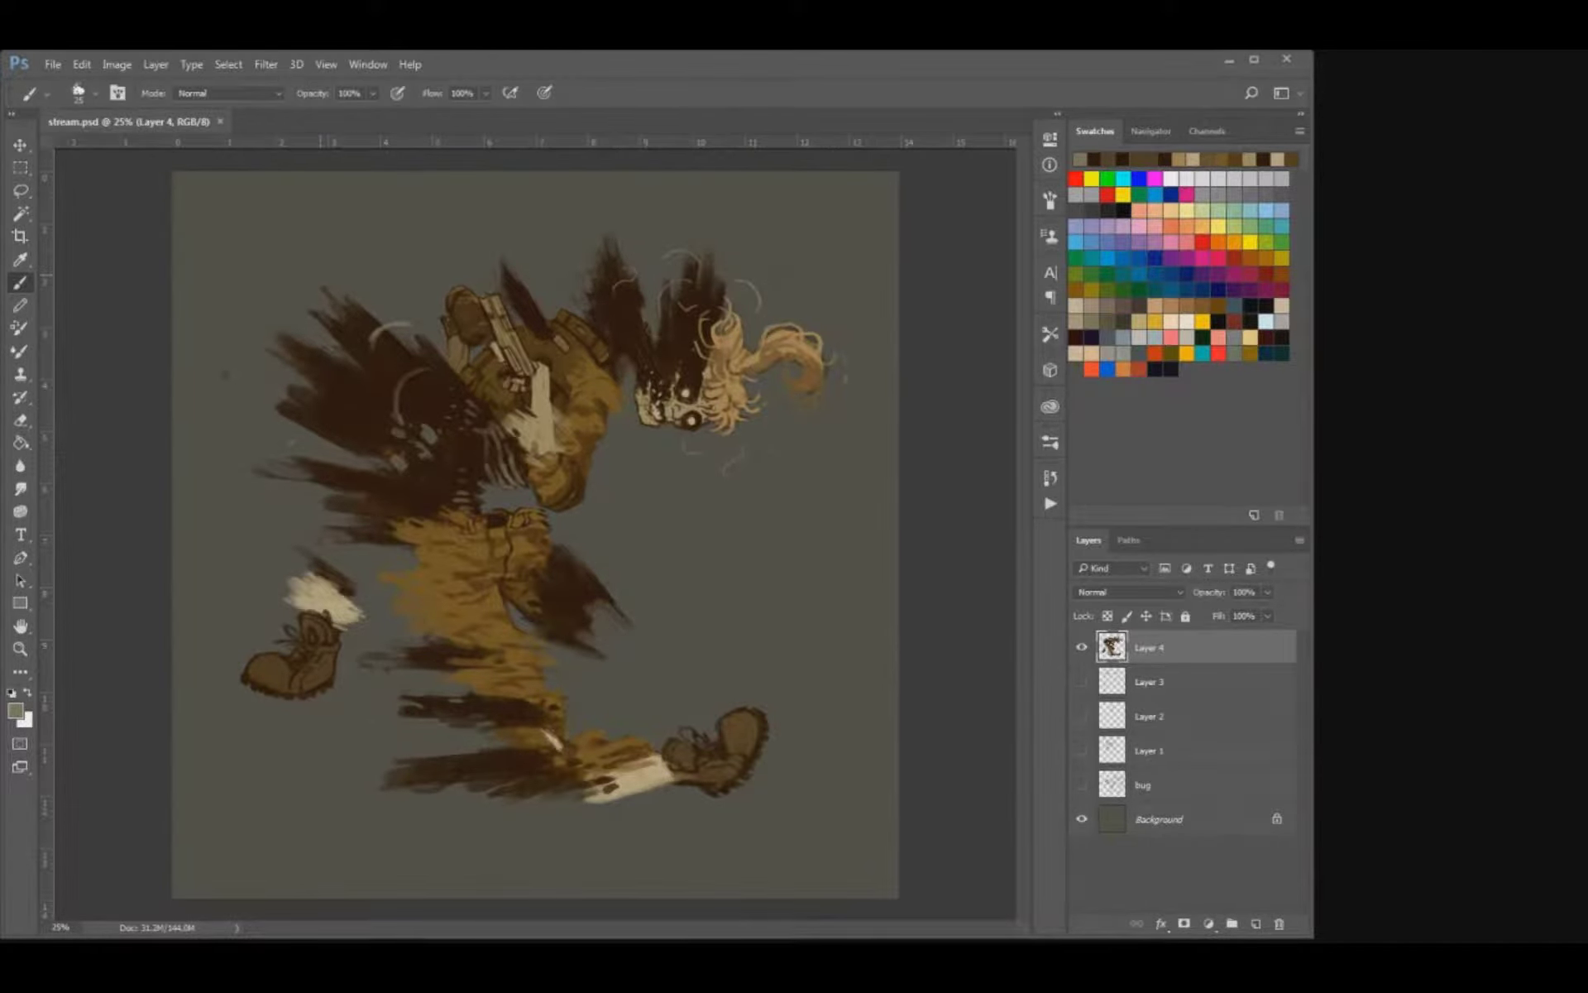
Sample a very dark brown, thicken the shadow along the bent elbow's outer edge, and save the document.
key(ctrl+plus)
drag(607, 443, 590, 527)
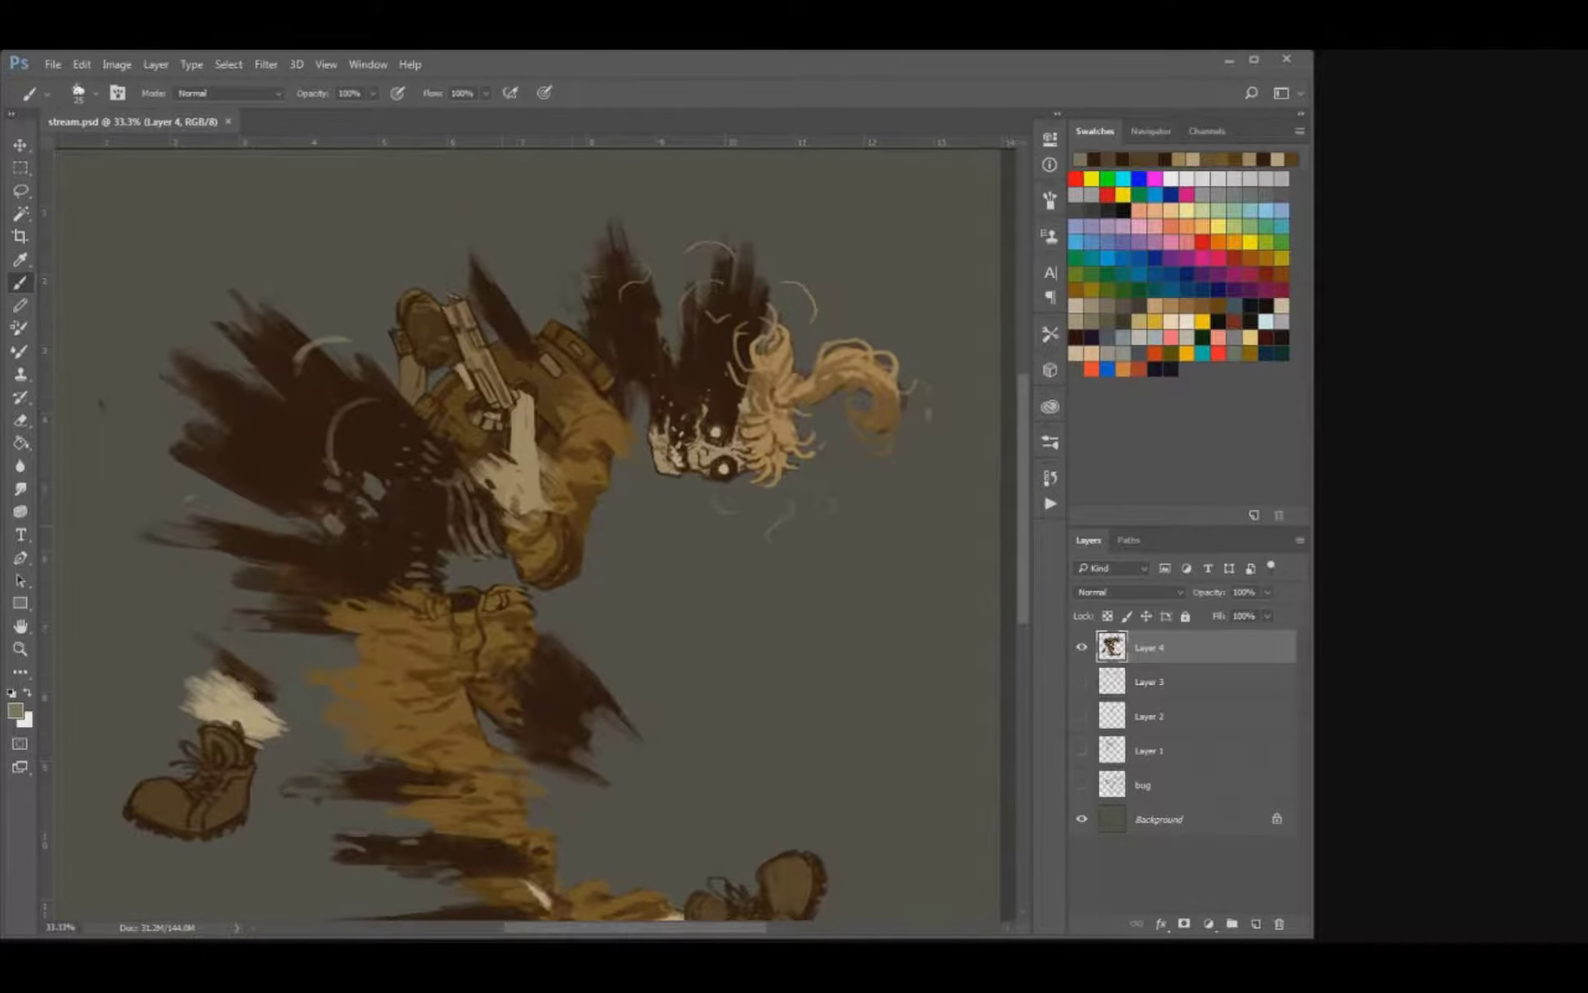
key(ctrl+plus)
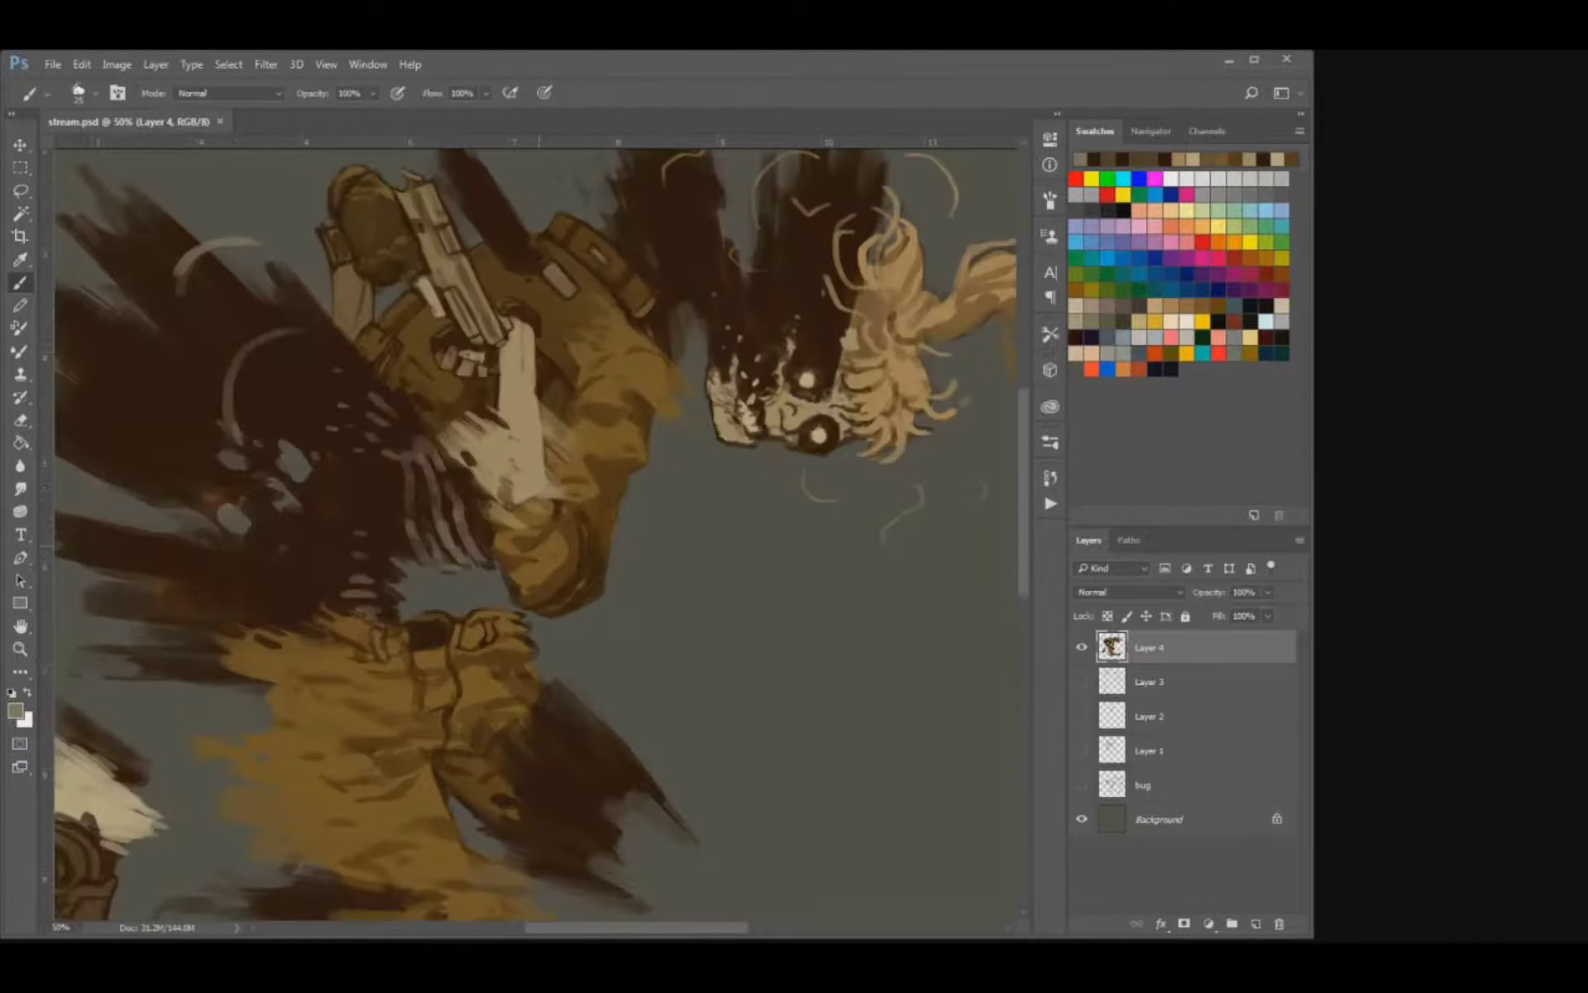
key(i)
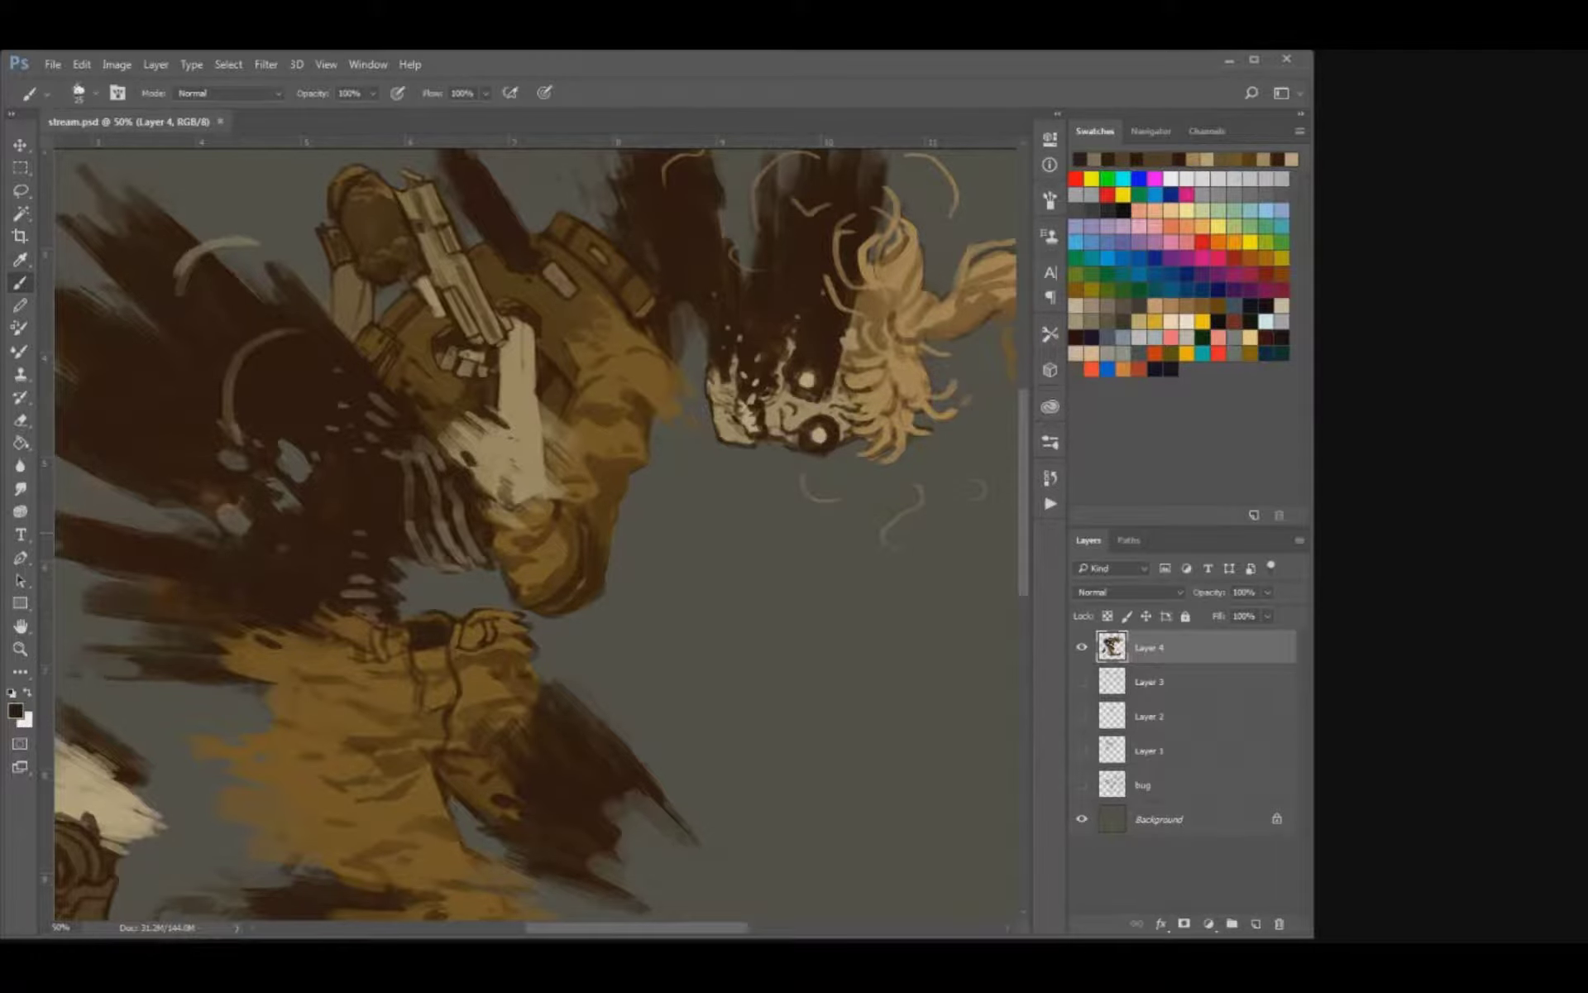
key(bracketleft)
mouse_move(603, 571)
mouse_down()
mouse_move(572, 623)
mouse_move(536, 620)
mouse_move(590, 602)
mouse_up()
key(bracketright)
key(bracketright)
key(bracketright)
key(bracketright)
key(bracketright)
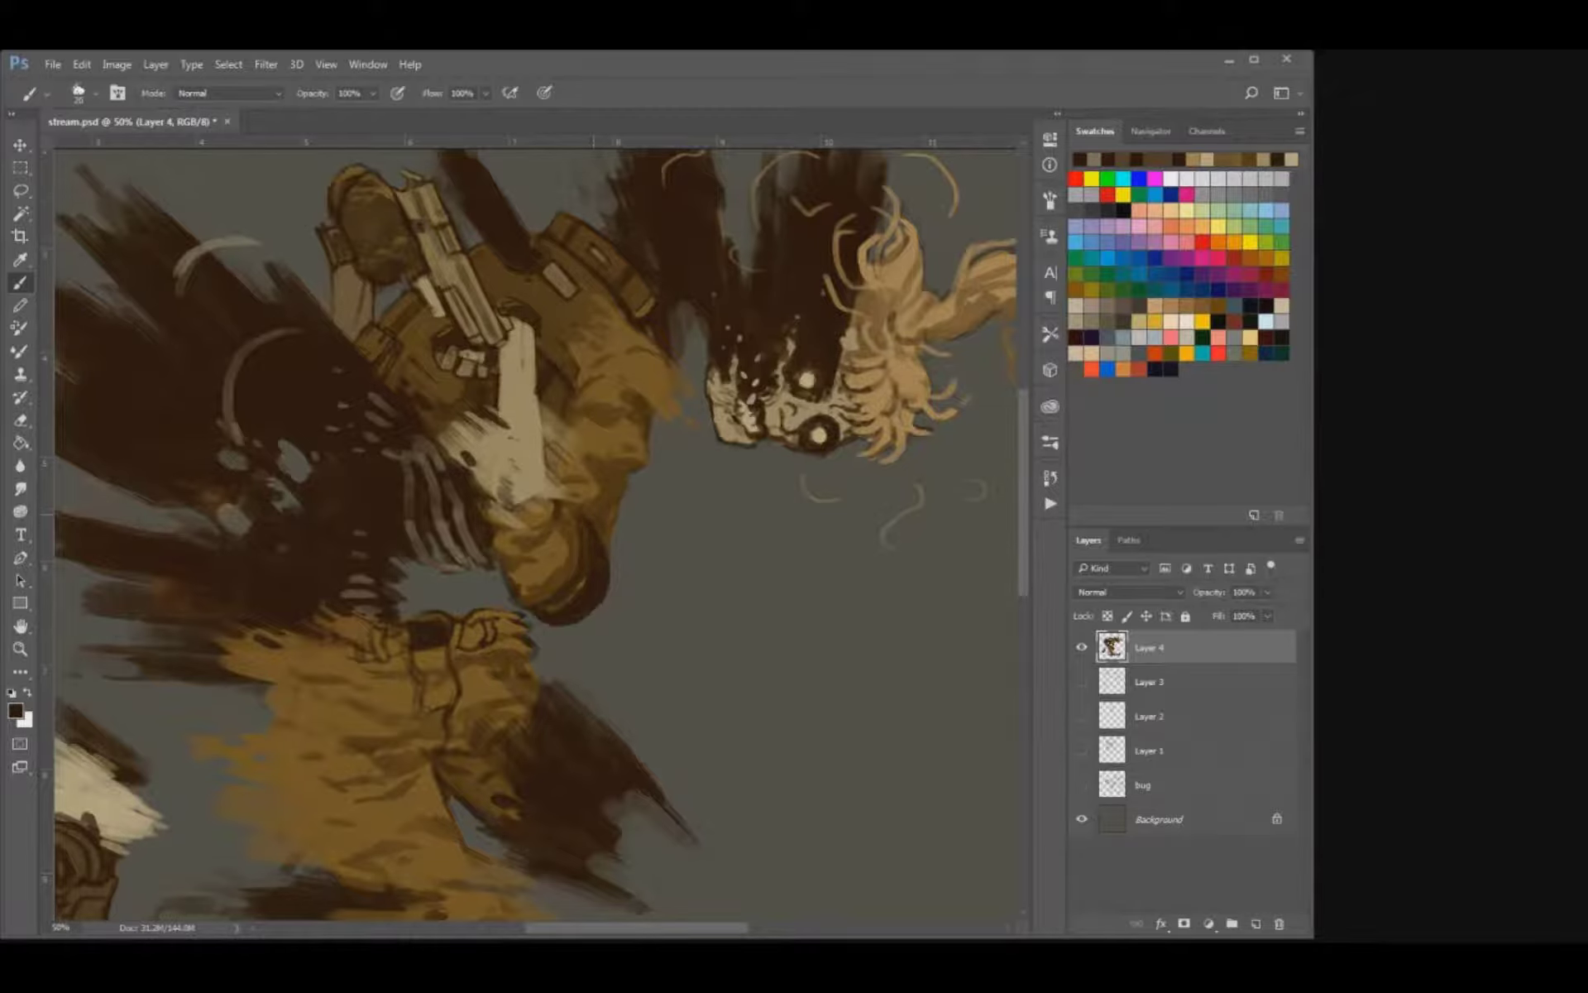
key(bracketleft)
key(ctrl+s)
Touch up the elbow's dark inner edge next to the ribs with a smaller brush, and save the document.
drag(579, 506, 613, 530)
key(bracketleft)
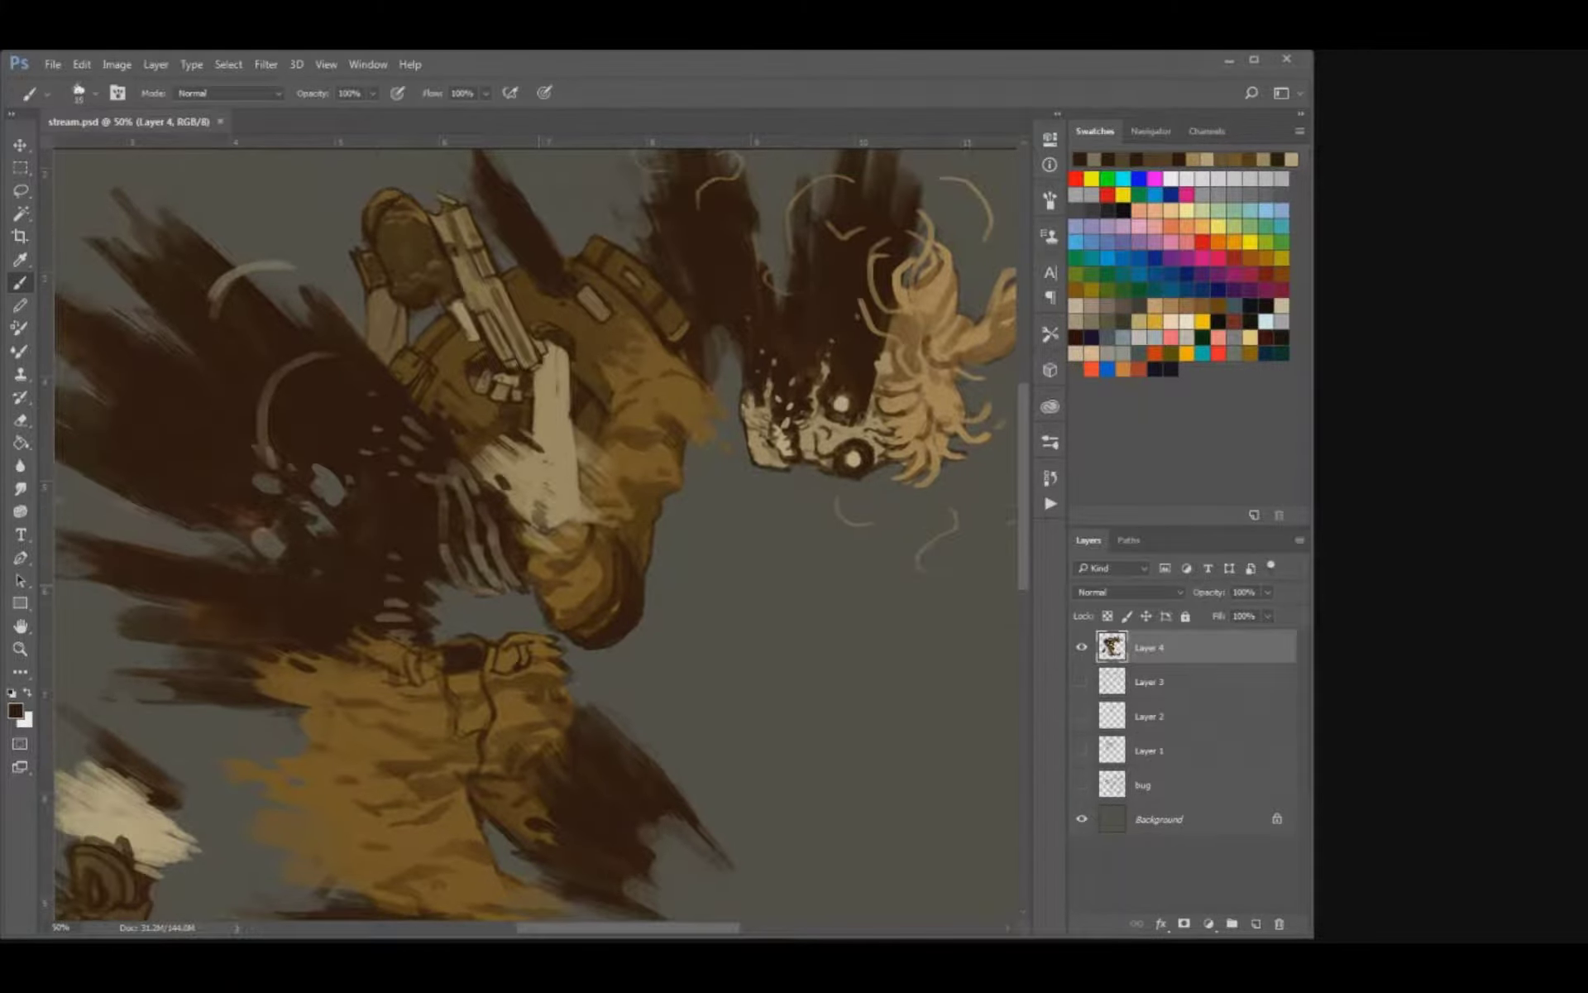
drag(535, 586, 536, 606)
key(ctrl+s)
key(ctrl+minus)
key(ctrl+minus)
key(ctrl+minus)
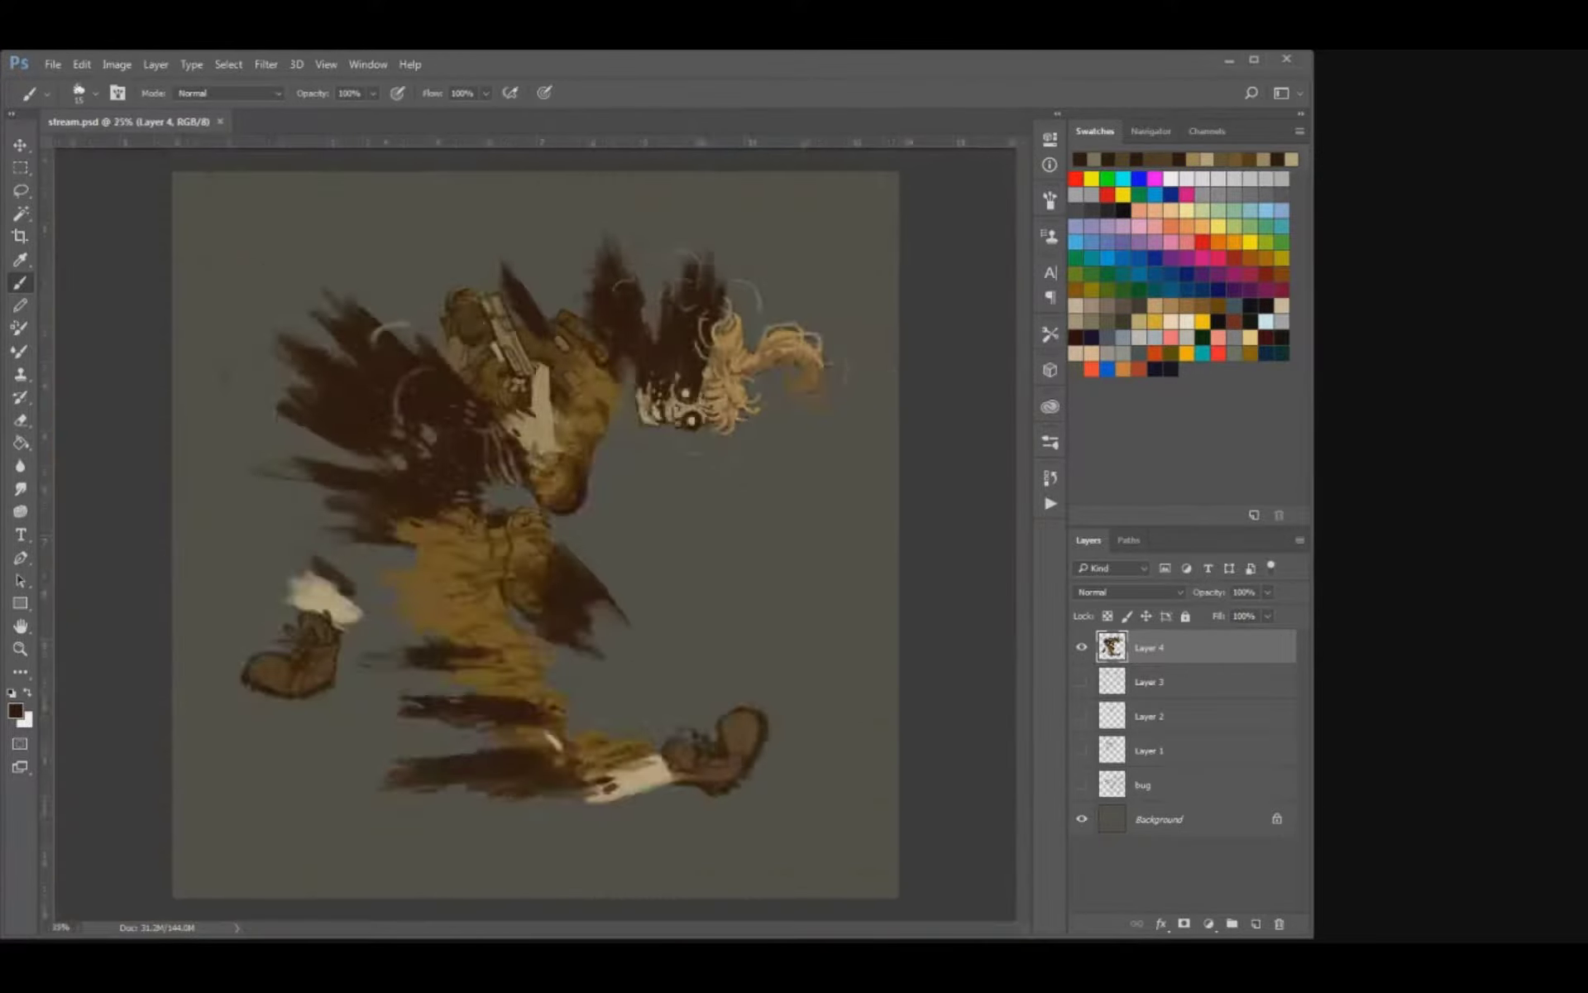
Add fine dark brown accents from the upper torso down along the ribs and forearm, and save the document.
key(ctrl+plus)
key(ctrl+plus)
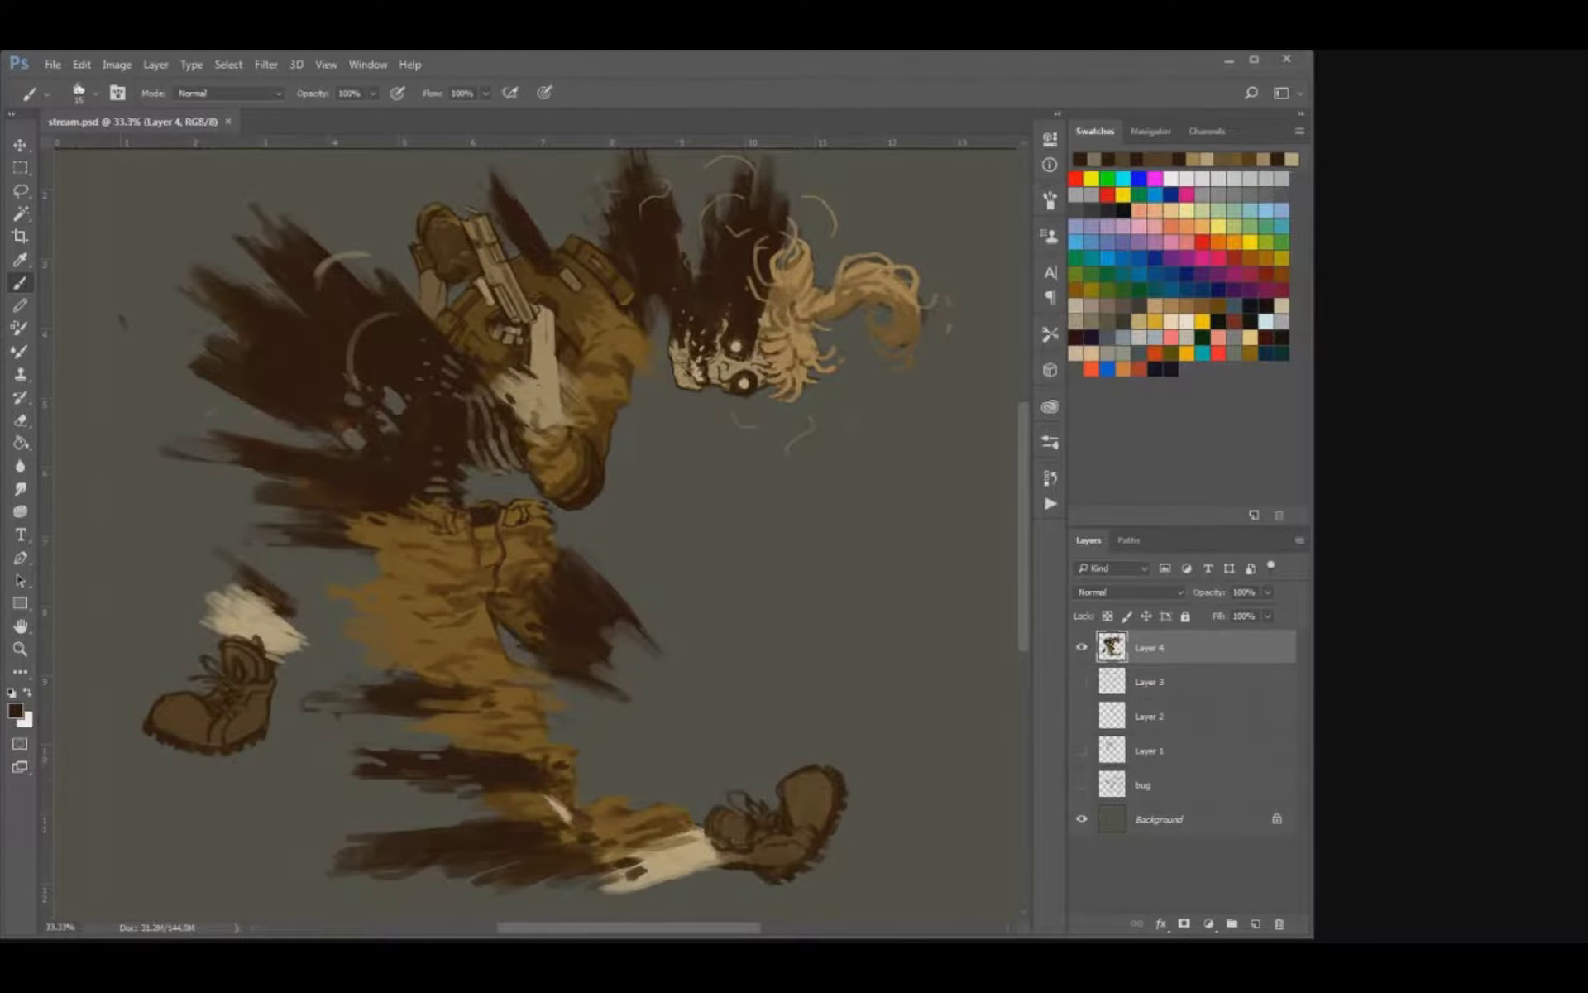
key(ctrl+plus)
key(ctrl+plus)
mouse_move(452, 377)
mouse_down()
mouse_move(544, 564)
mouse_move(529, 598)
mouse_move(567, 603)
mouse_move(554, 588)
mouse_up()
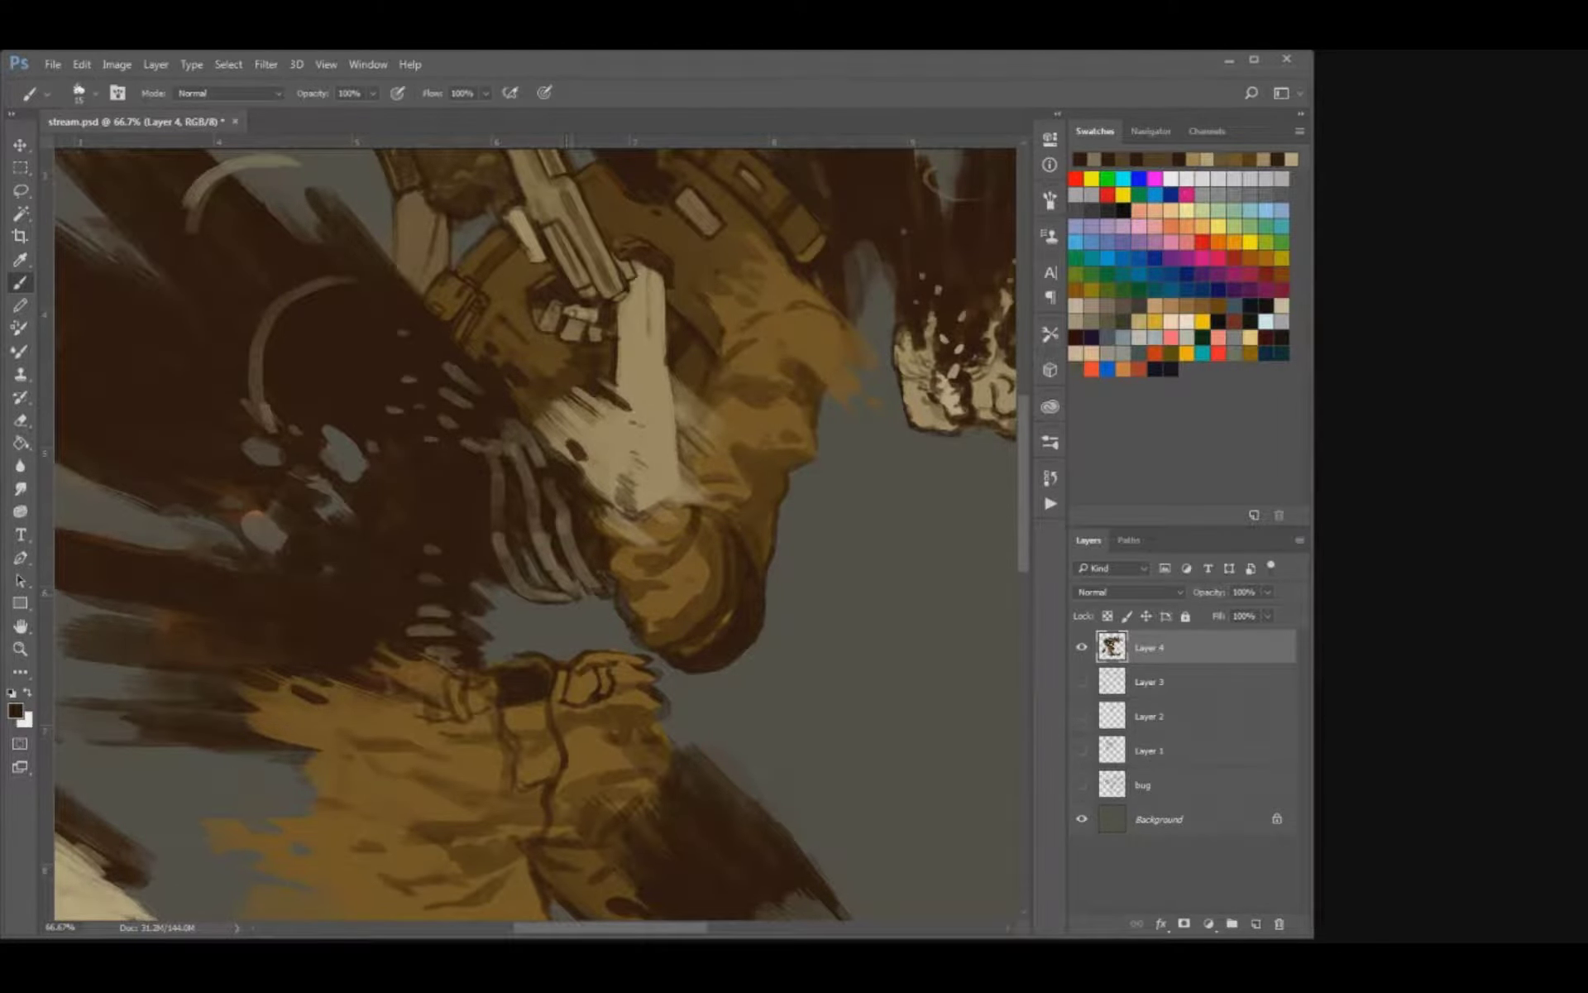
key(ctrl+s)
key(ctrl+minus)
key(ctrl+minus)
Sample a muted brown, shade the upper parts of the curved ribs with it, and save the document.
key(ctrl+plus)
key(ctrl+plus)
key(ctrl+plus)
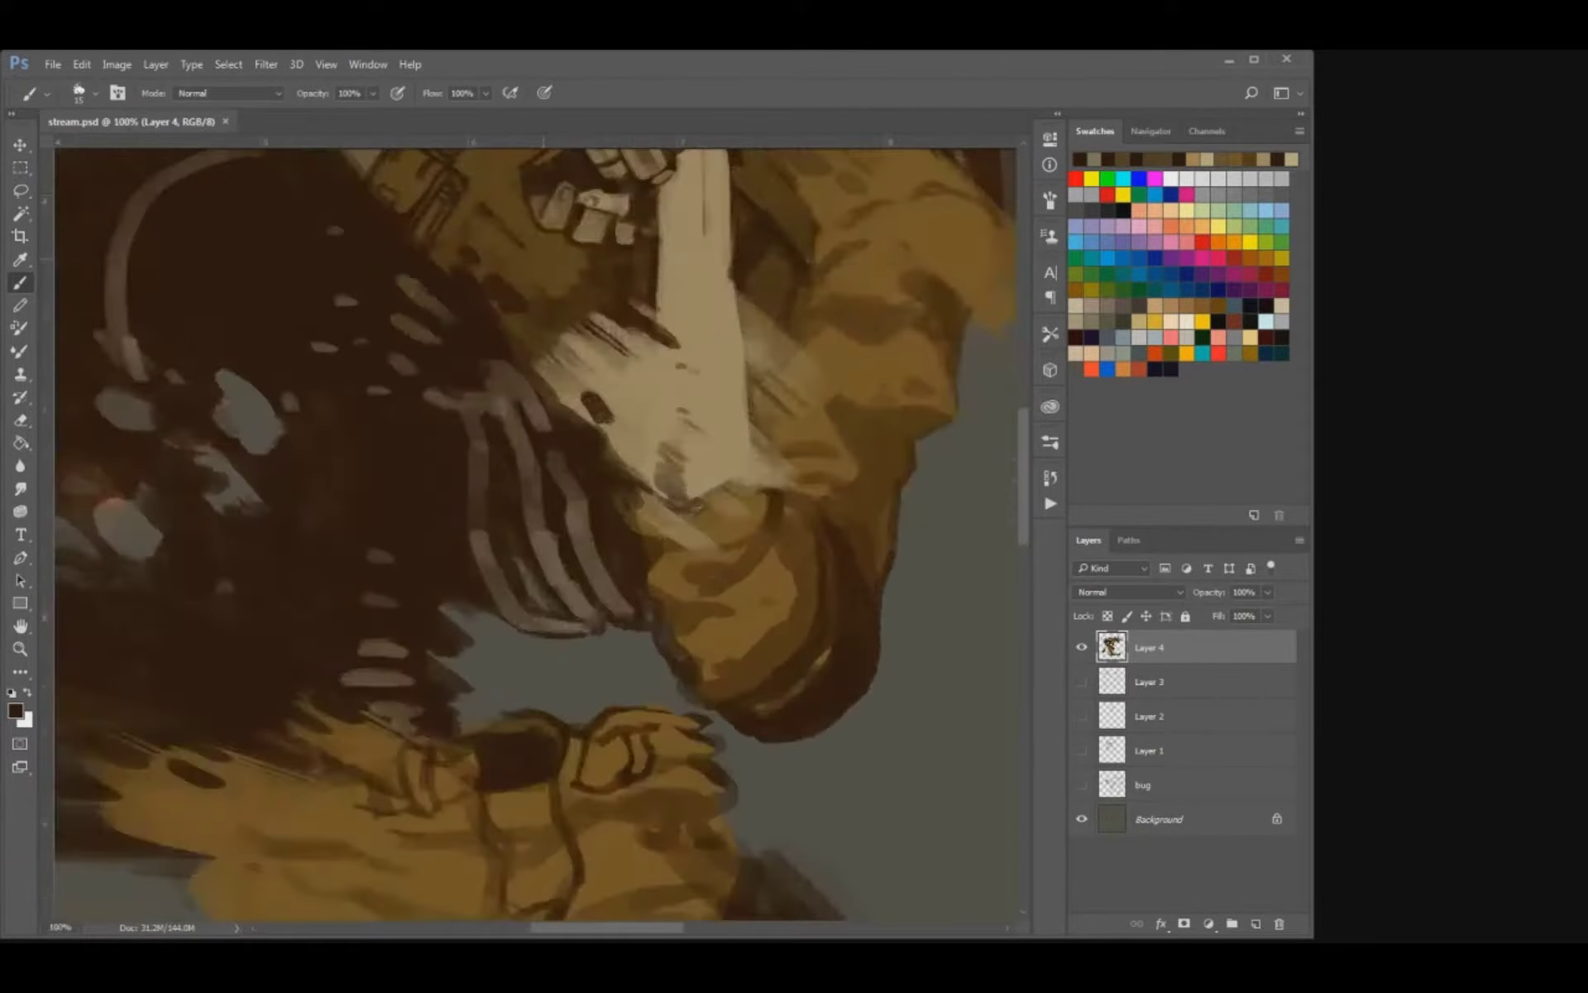
alt+click(480, 494)
drag(478, 503, 478, 542)
key(bracketright)
mouse_move(480, 479)
mouse_down()
mouse_move(484, 530)
mouse_move(539, 517)
mouse_move(563, 563)
mouse_up()
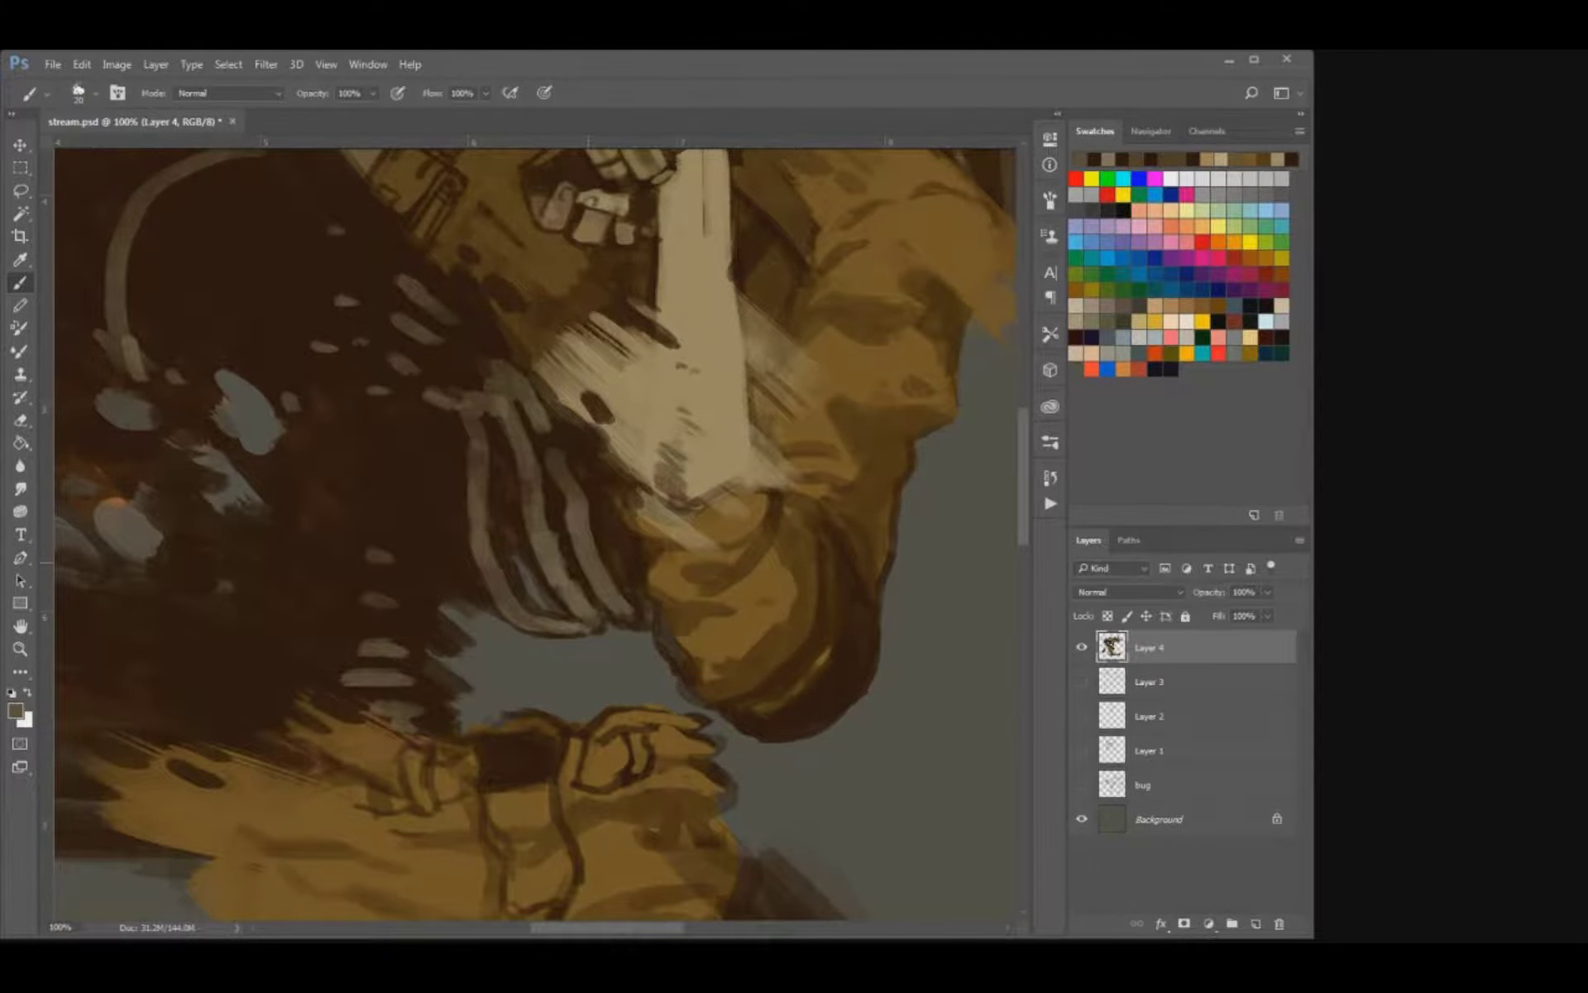
key(ctrl+s)
key(ctrl+minus)
key(ctrl+minus)
key(ctrl+minus)
key(ctrl+minus)
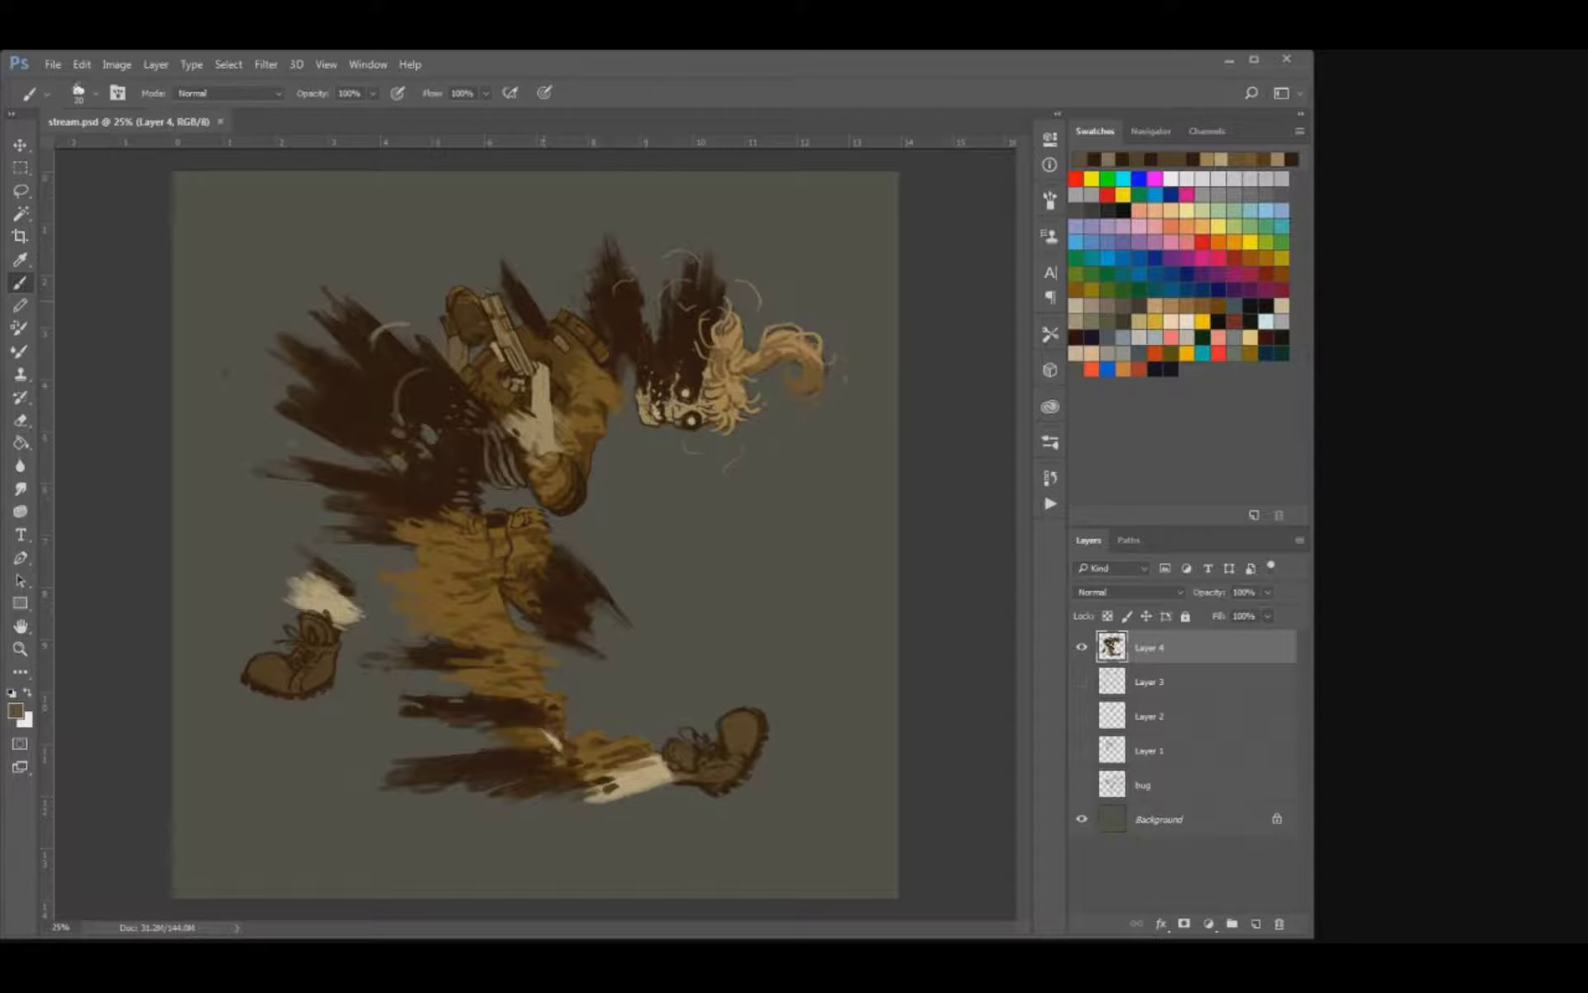
Sample a dark brown and paint ragged dark breaks into the bare shin of the front leg with a larger brush.
key(ctrl+plus)
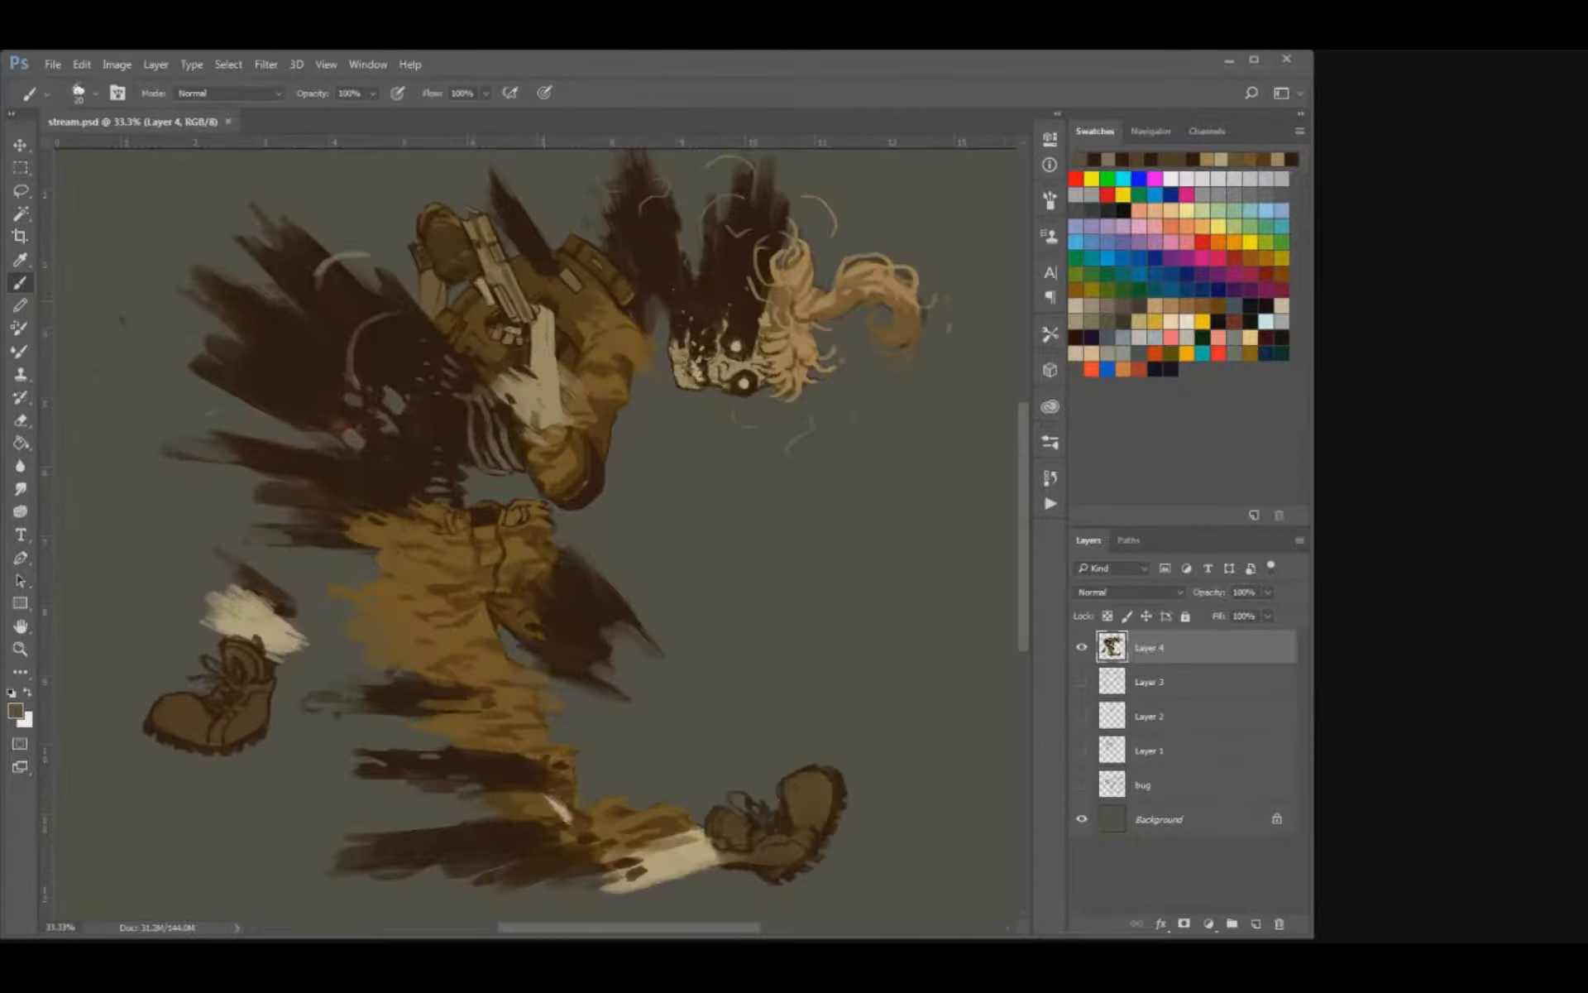
alt+click(571, 856)
key(])
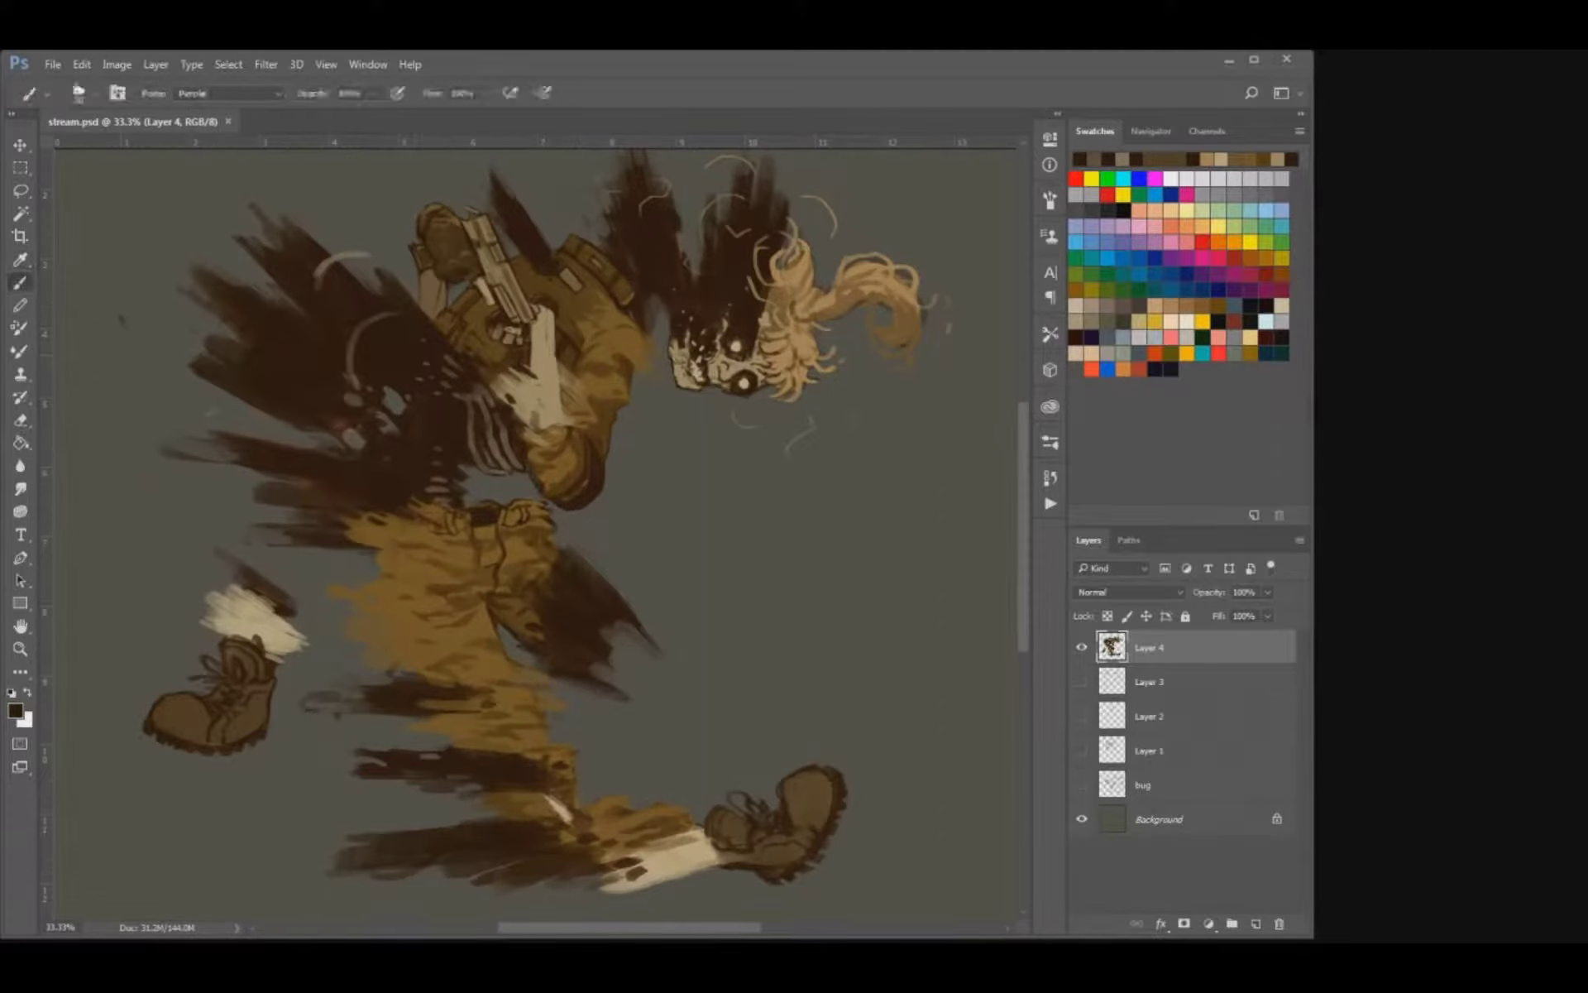
key(])
key(])
mouse_move(515, 863)
mouse_down()
mouse_move(501, 870)
mouse_move(618, 829)
mouse_move(654, 868)
mouse_move(625, 881)
mouse_up()
key(e)
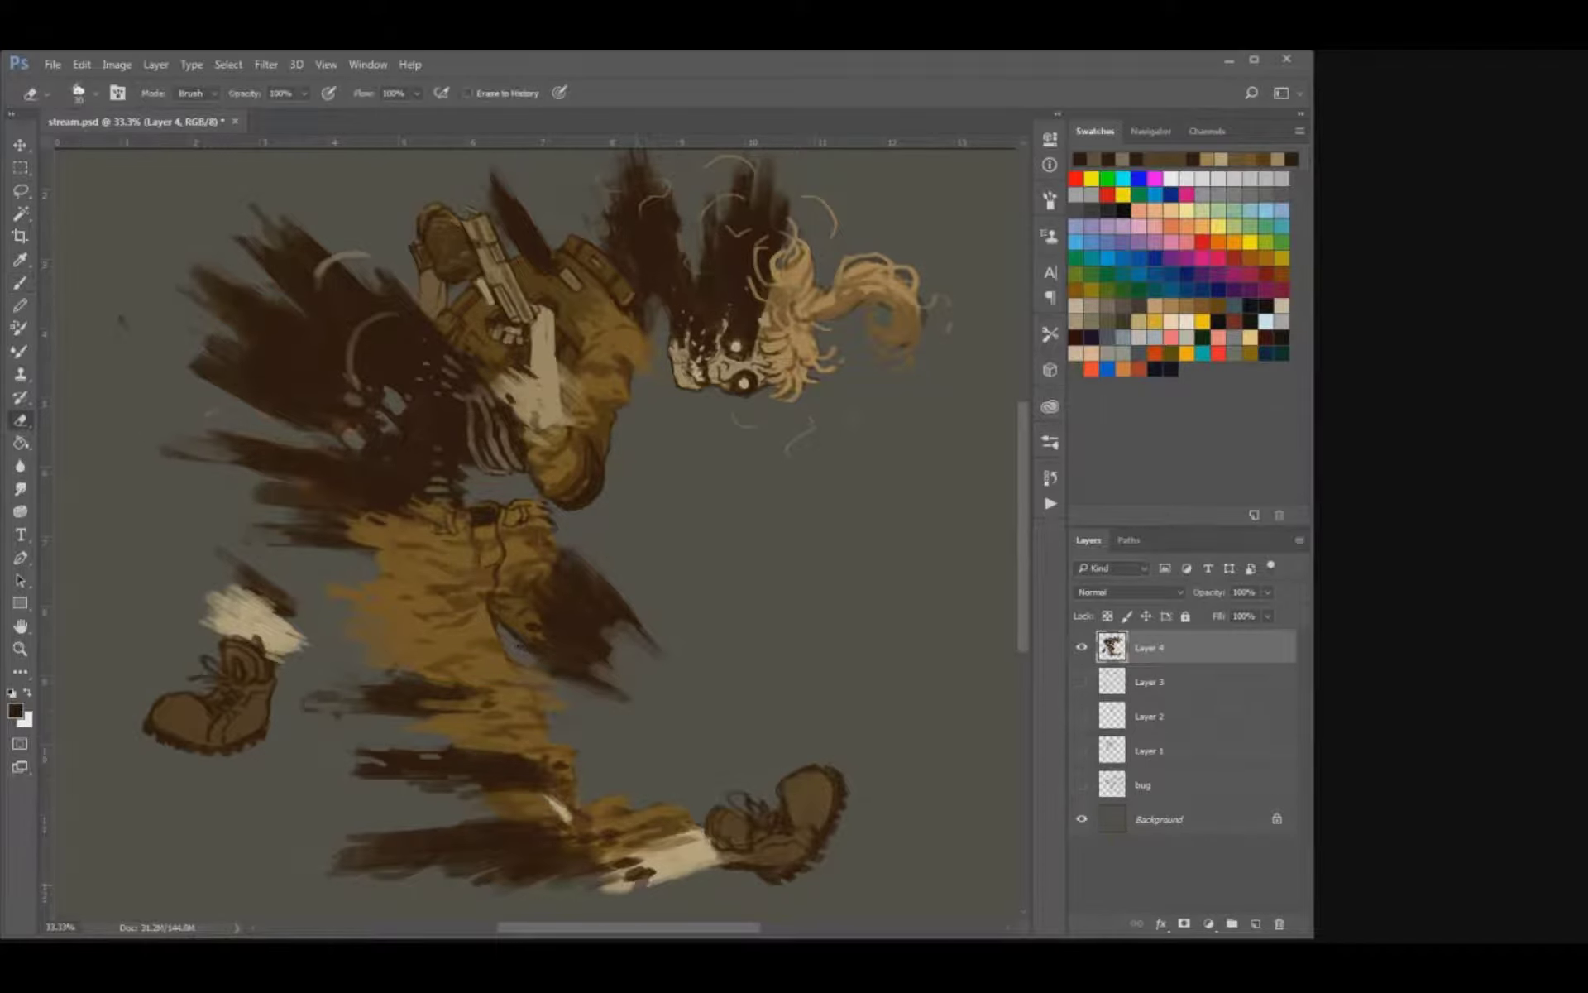
key(b)
click(663, 863)
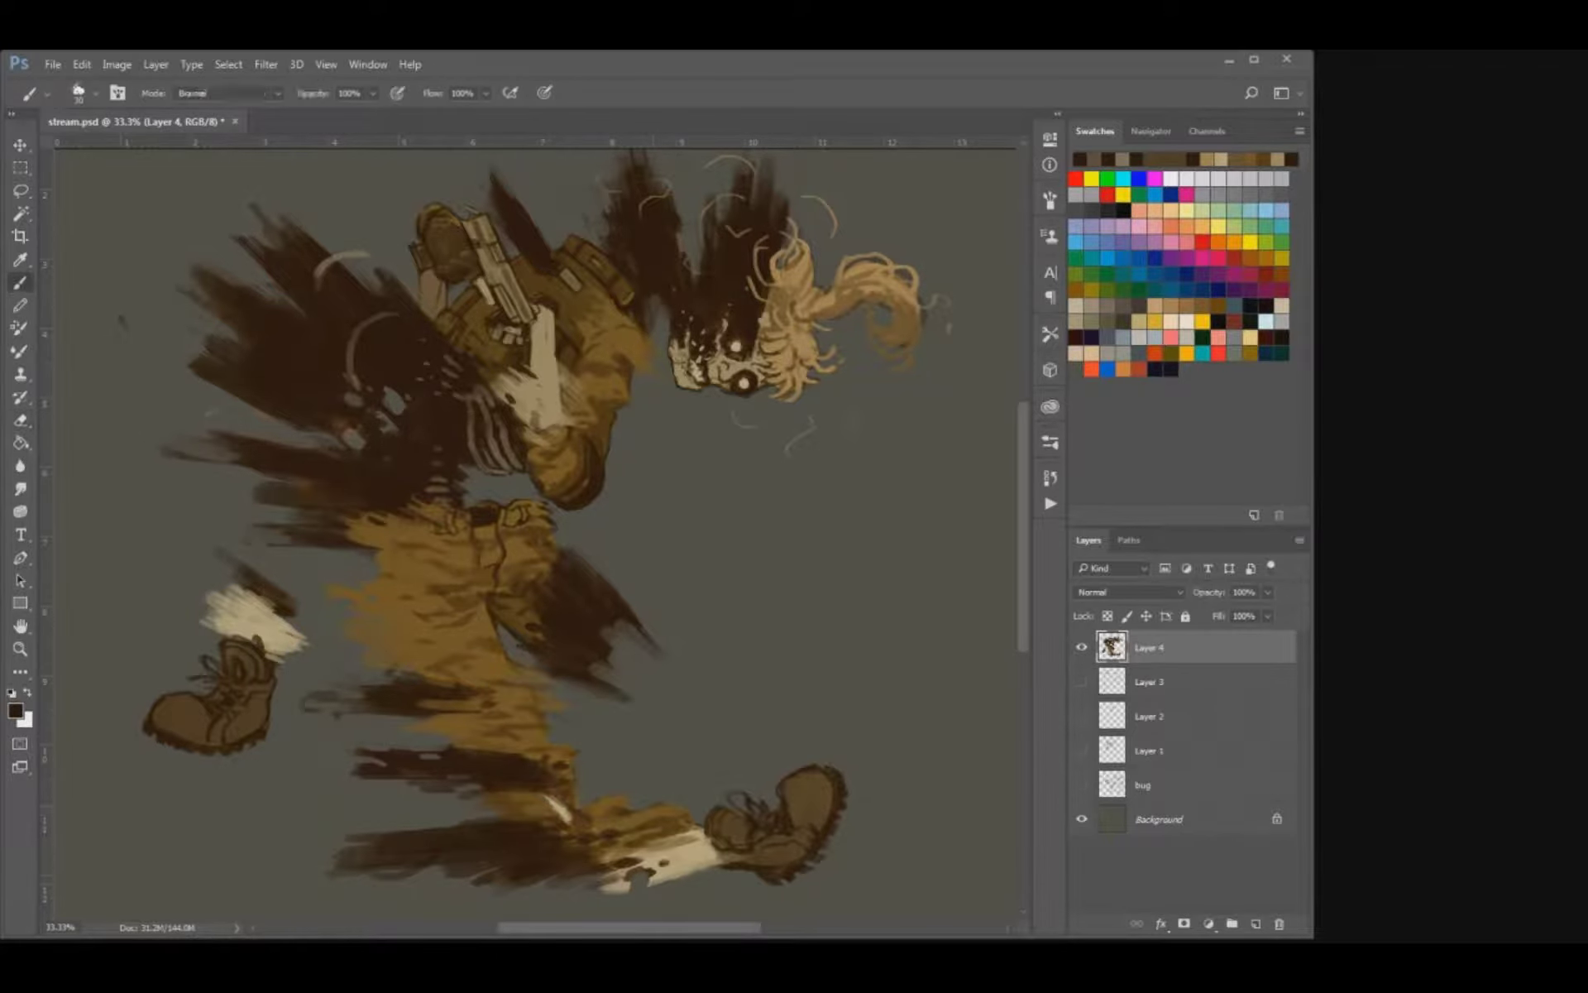
key(e)
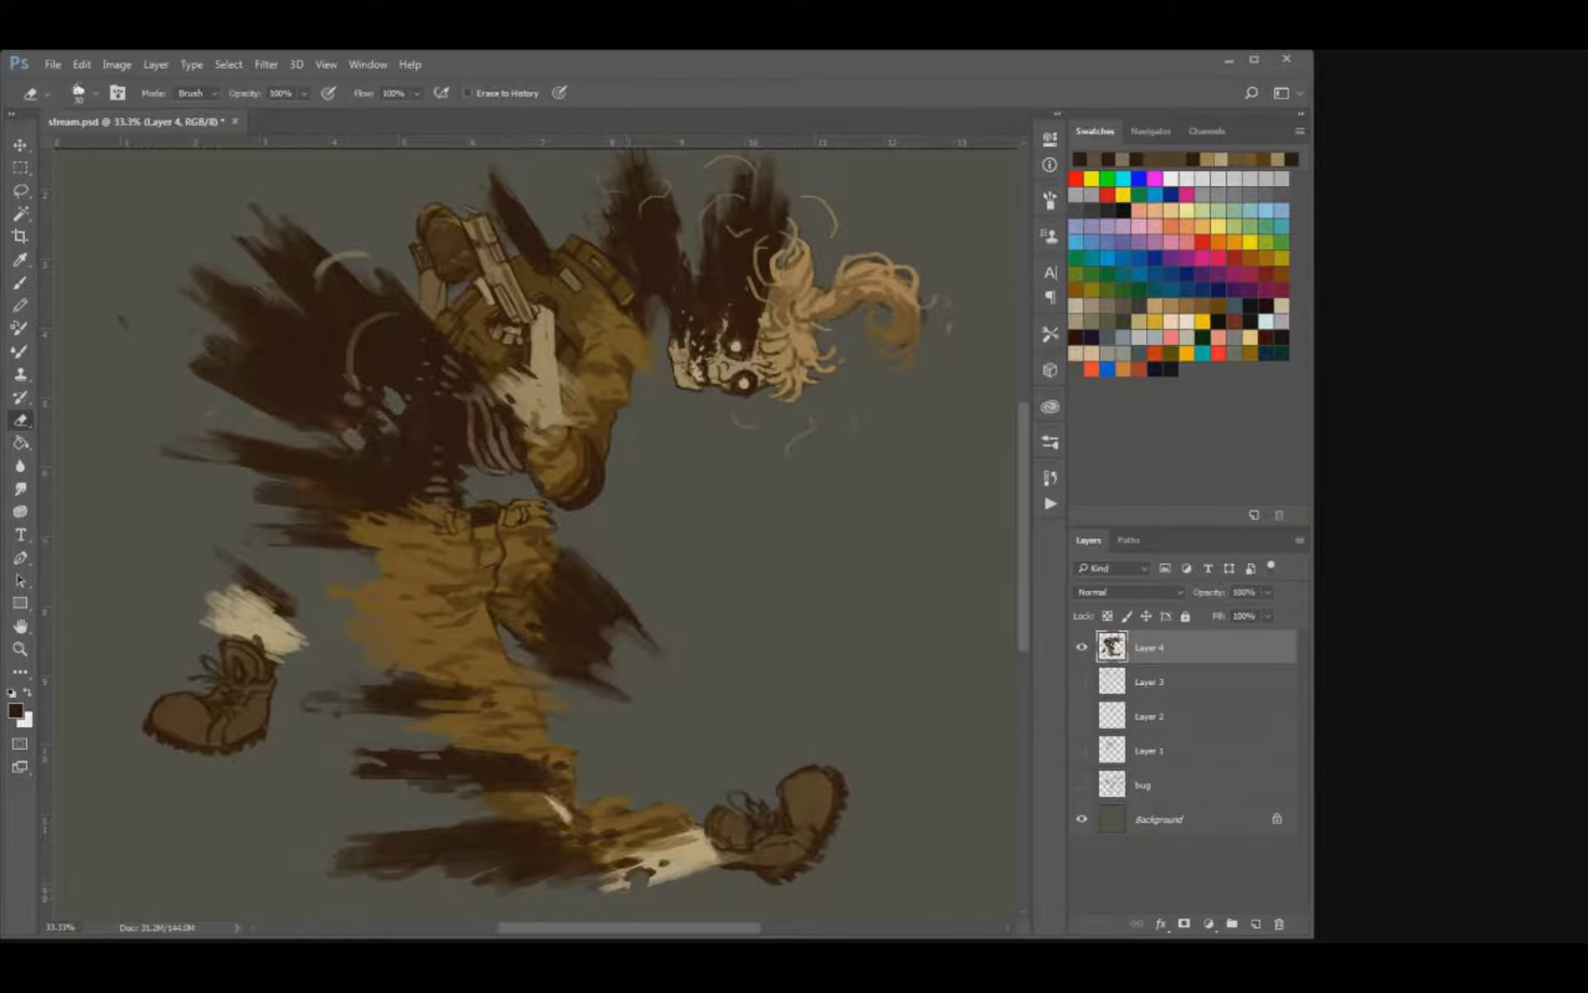
Extend the dark tatters trailing behind the front shin and dab loose specks beneath them.
key(b)
drag(347, 859, 291, 851)
mouse_move(452, 827)
mouse_down()
mouse_move(434, 814)
mouse_move(381, 872)
mouse_up()
click(423, 890)
click(341, 897)
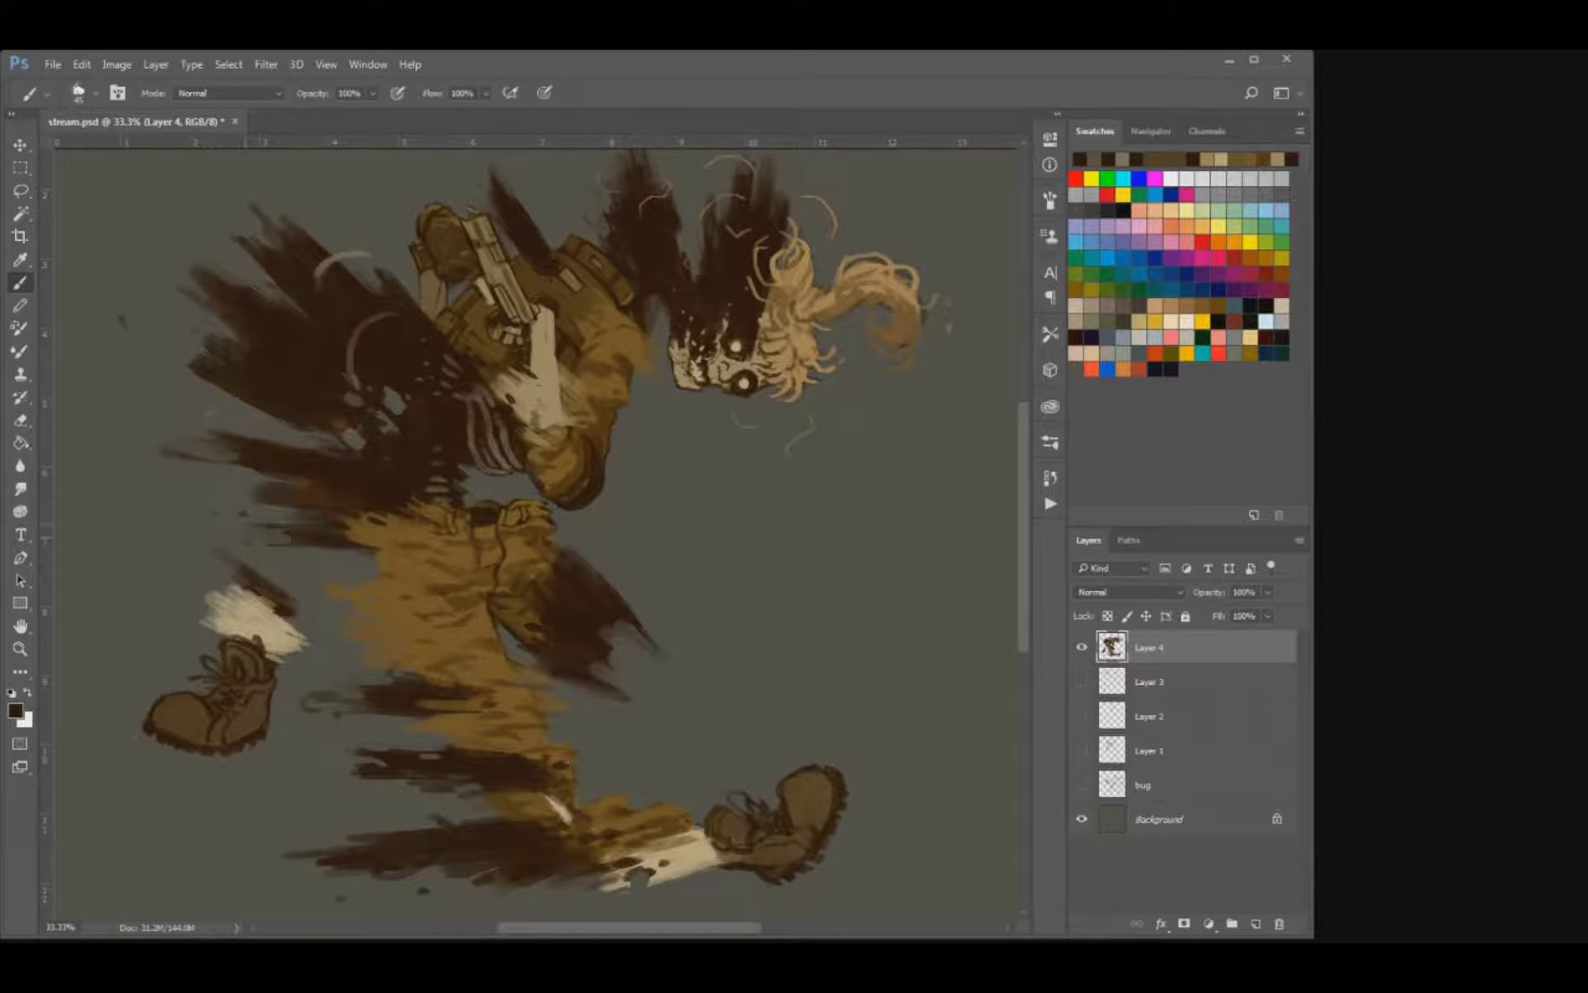
Scatter dark brown specks above the rear shin, behind the coat and over the shoulder, and save the document.
mouse_move(238, 559)
mouse_down()
mouse_move(290, 590)
mouse_move(289, 576)
mouse_up()
drag(155, 401, 174, 404)
drag(192, 263, 180, 257)
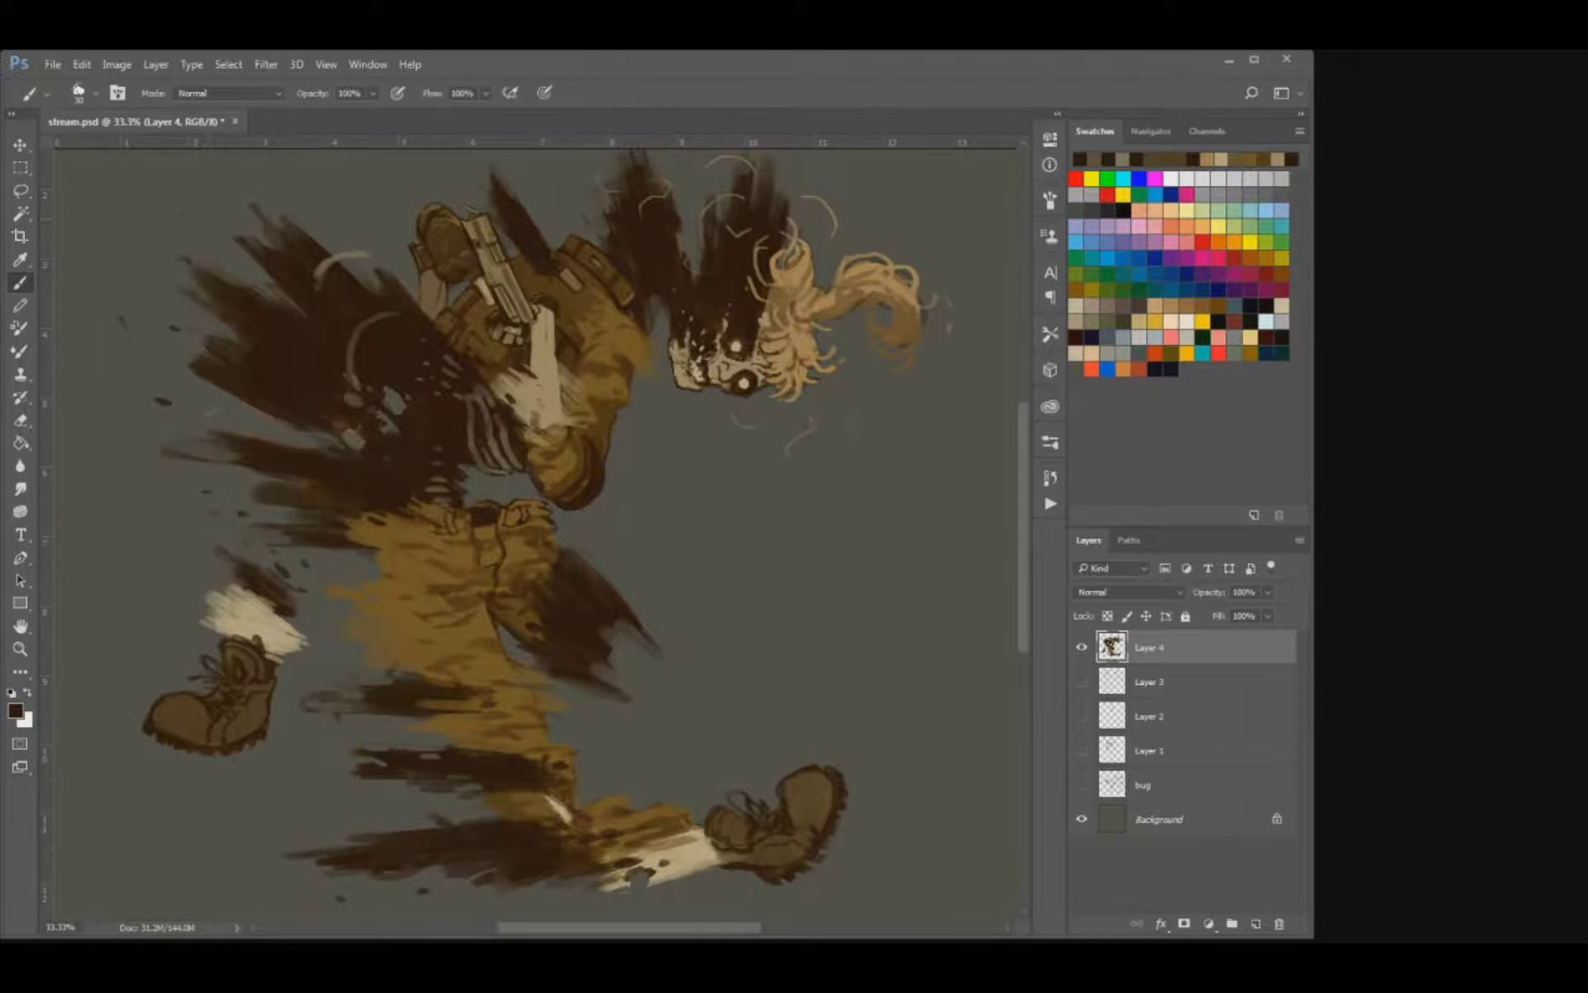
mouse_move(413, 248)
mouse_down()
mouse_move(389, 384)
mouse_move(386, 345)
mouse_up()
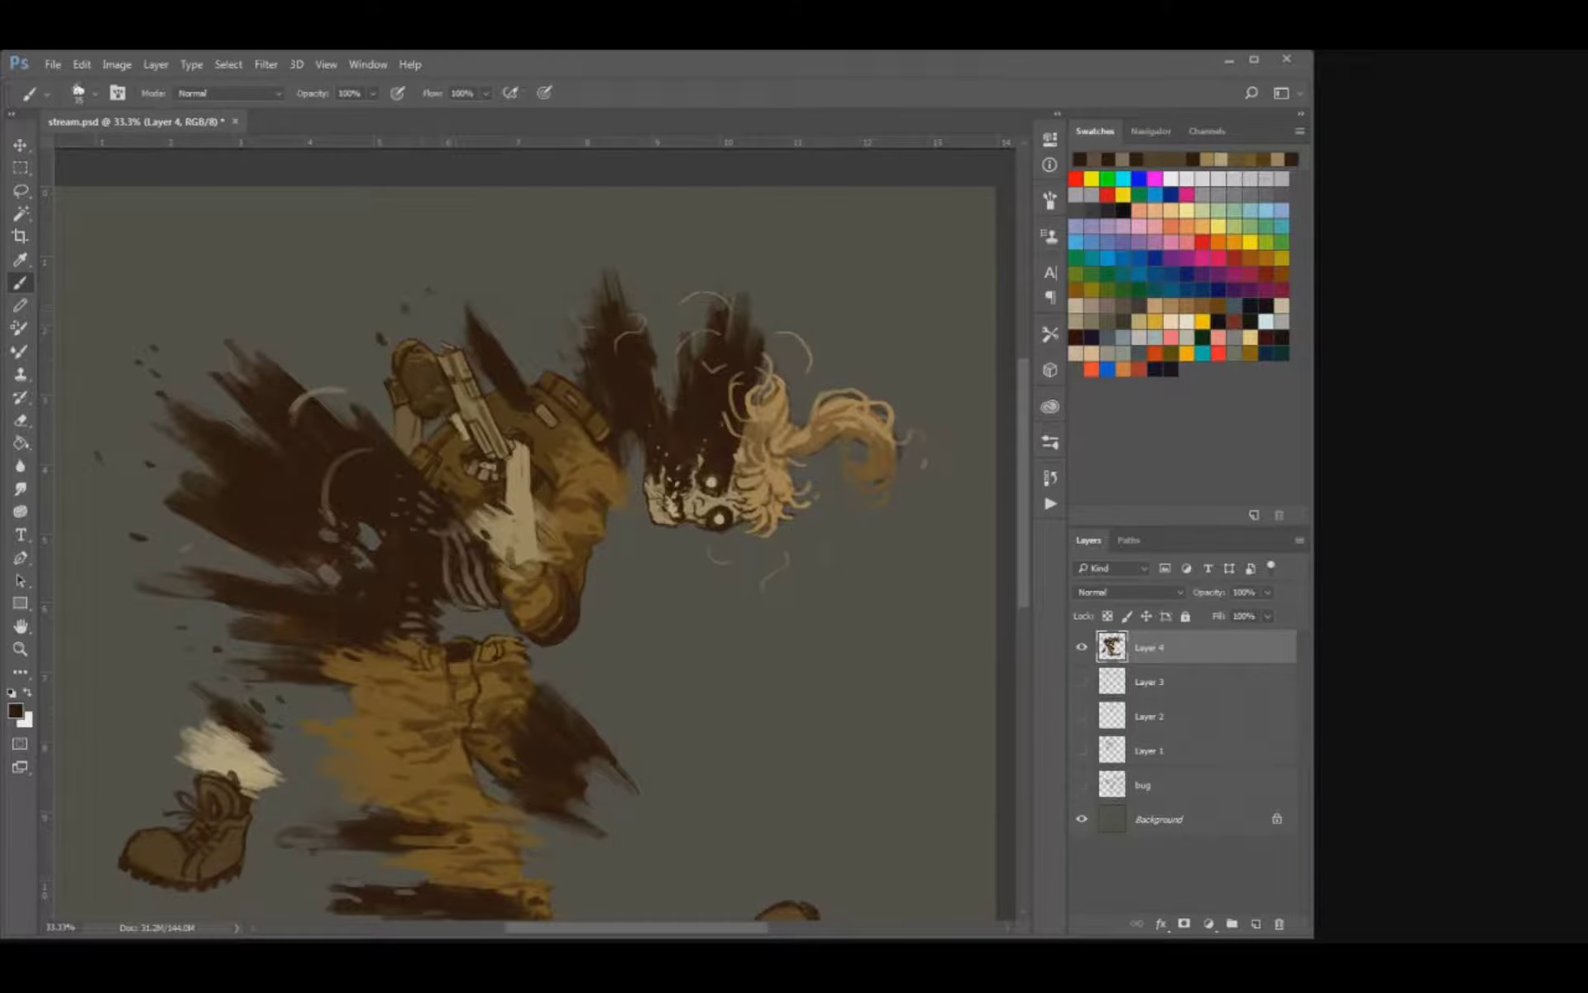
drag(409, 288, 408, 298)
key(ctrl+s)
Scatter smaller dark specks in front of the thigh's coat tatter and below the skull, and save the document.
drag(629, 529, 613, 370)
key([)
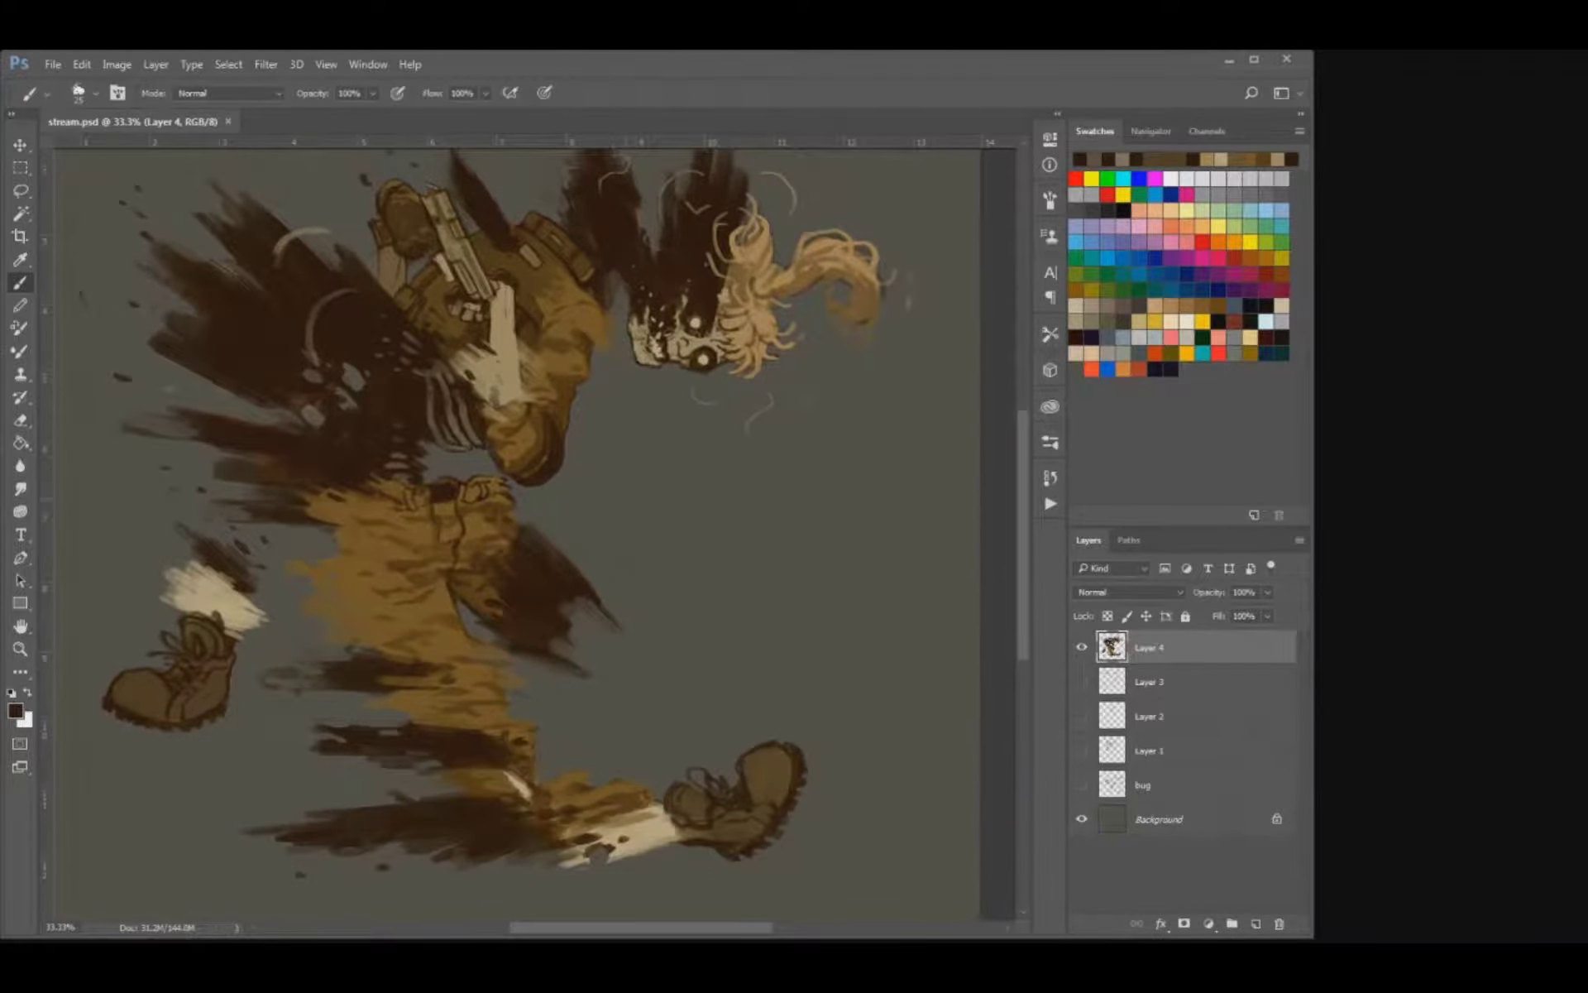
drag(625, 499, 638, 509)
drag(602, 580, 619, 592)
key(ctrl+s)
key(ctrl+minus)
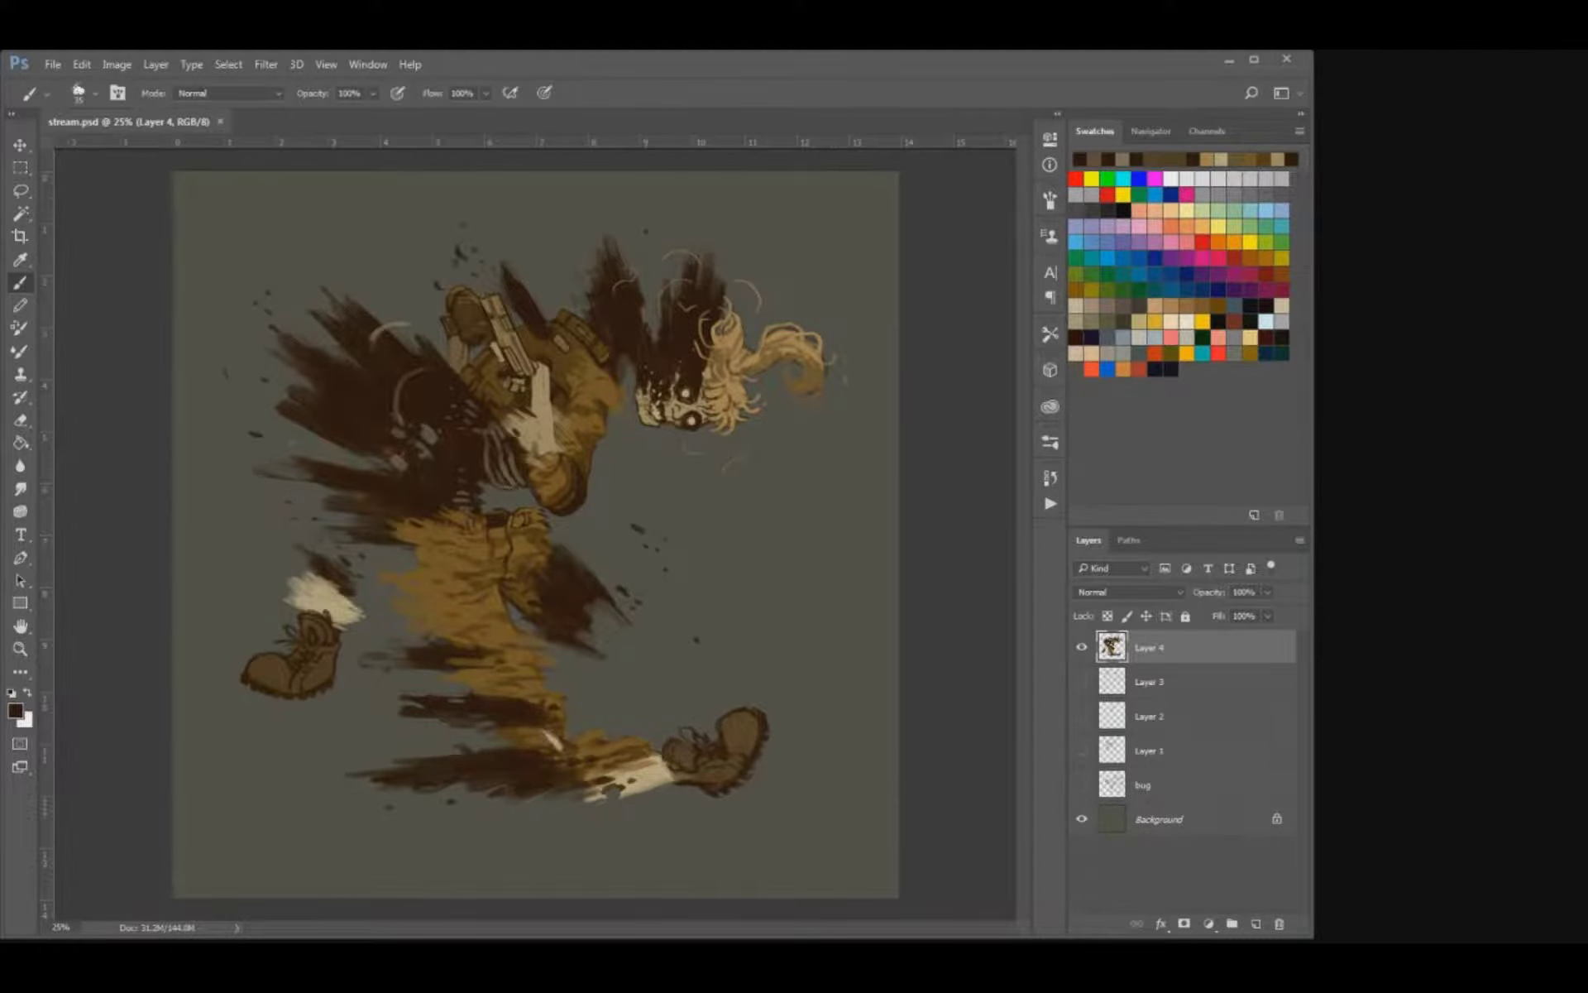
click(726, 512)
key(ctrl+s)
Shift the whole figure slightly on the canvas and rotate it clockwise so the runner leans further forward.
key(v)
drag(726, 512, 733, 515)
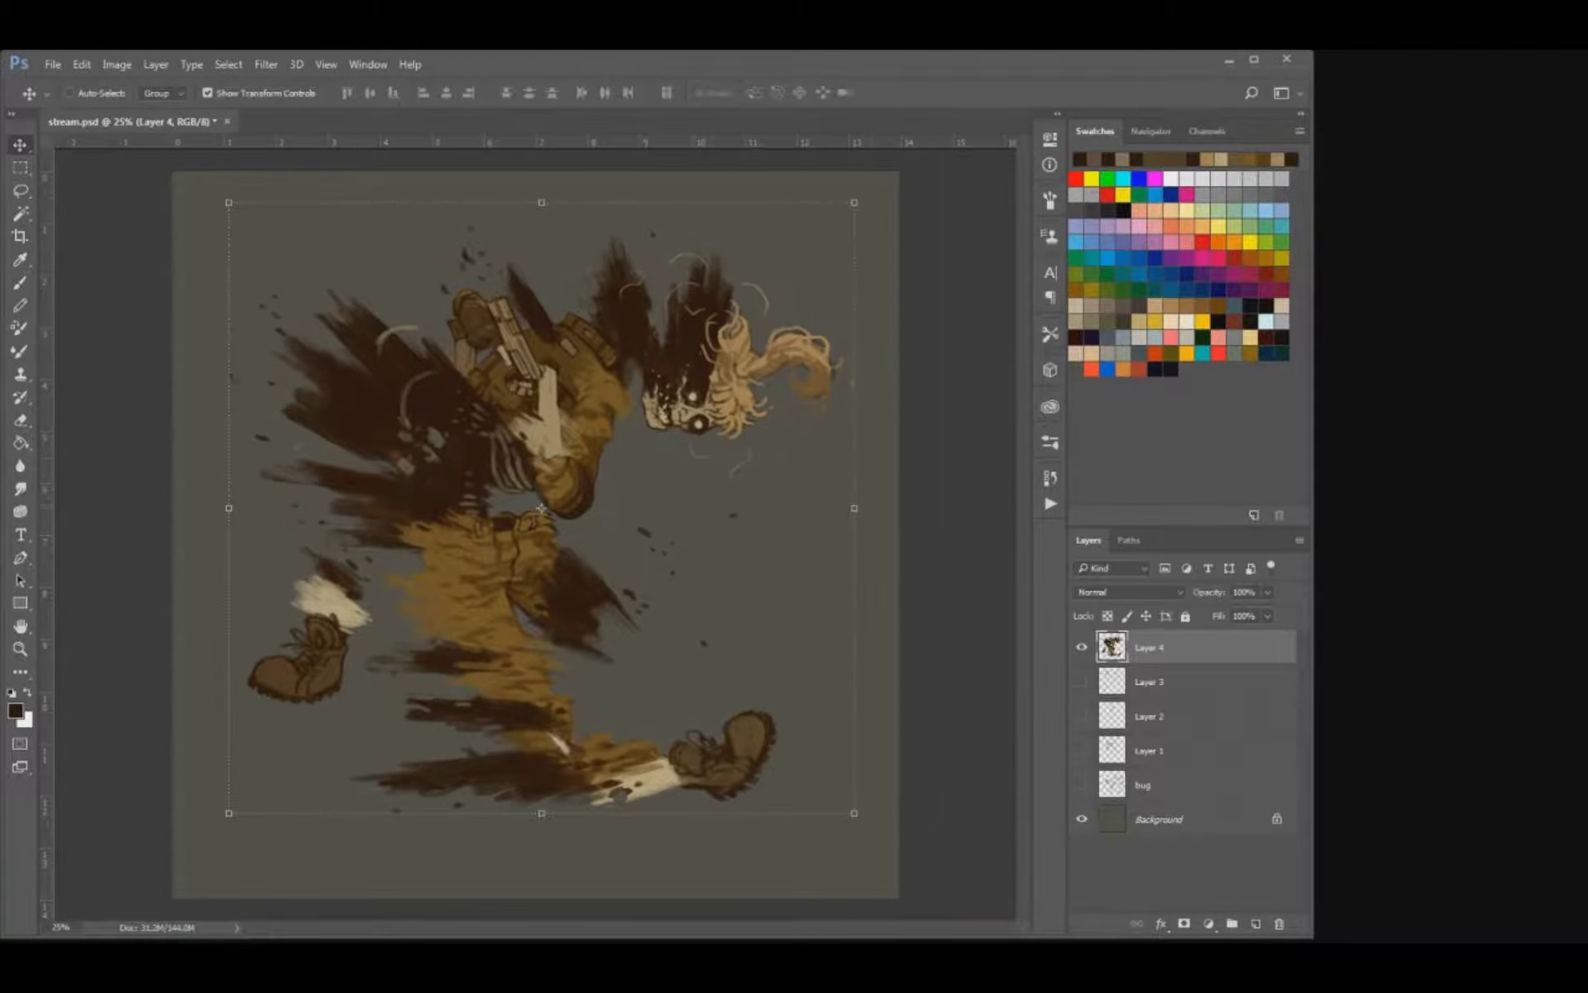
drag(893, 178, 959, 266)
key(Return)
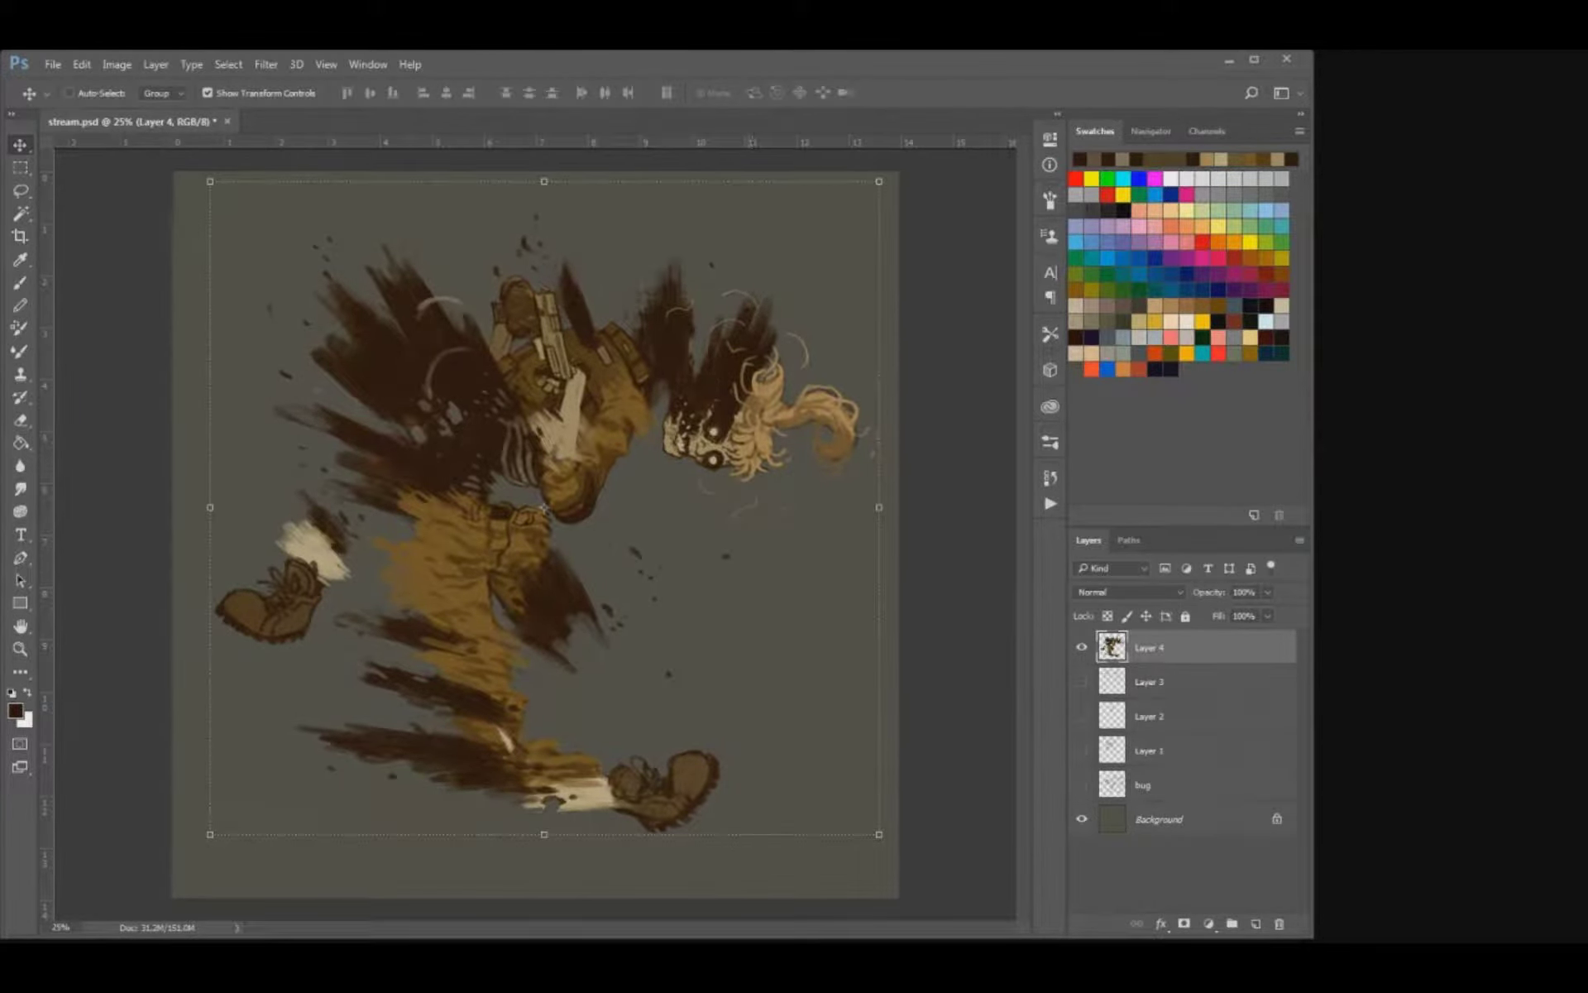
Try smearing the front boot's collar, ankle and sole with the Smudge tool, and undo the smudging.
key(b)
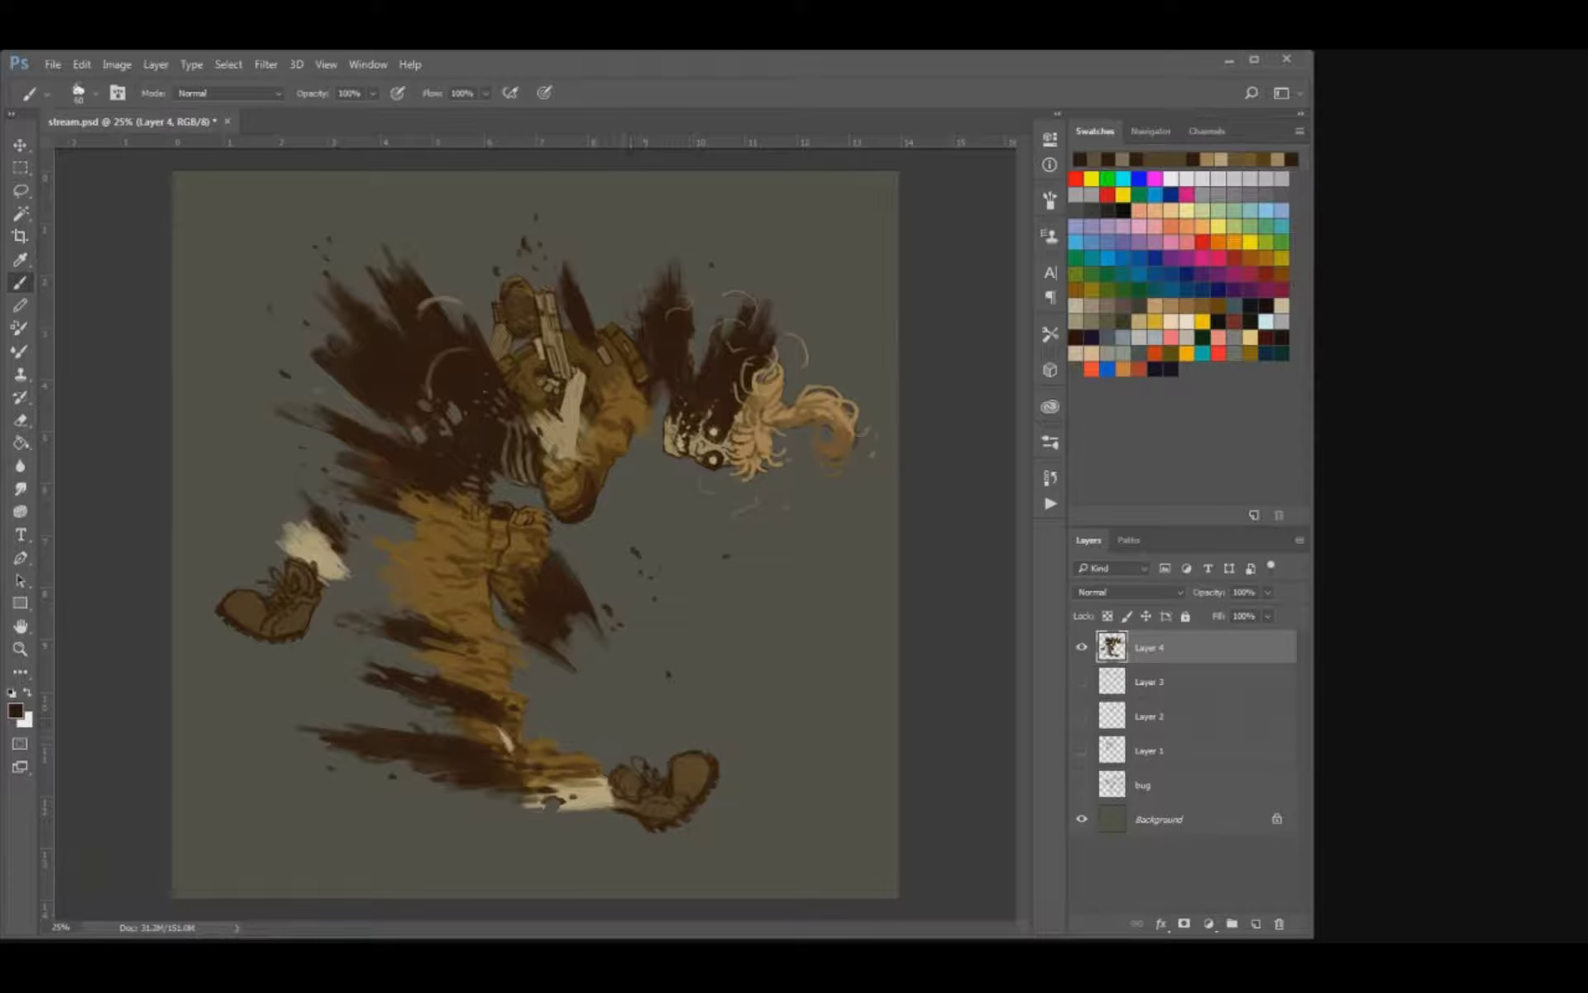
key(r)
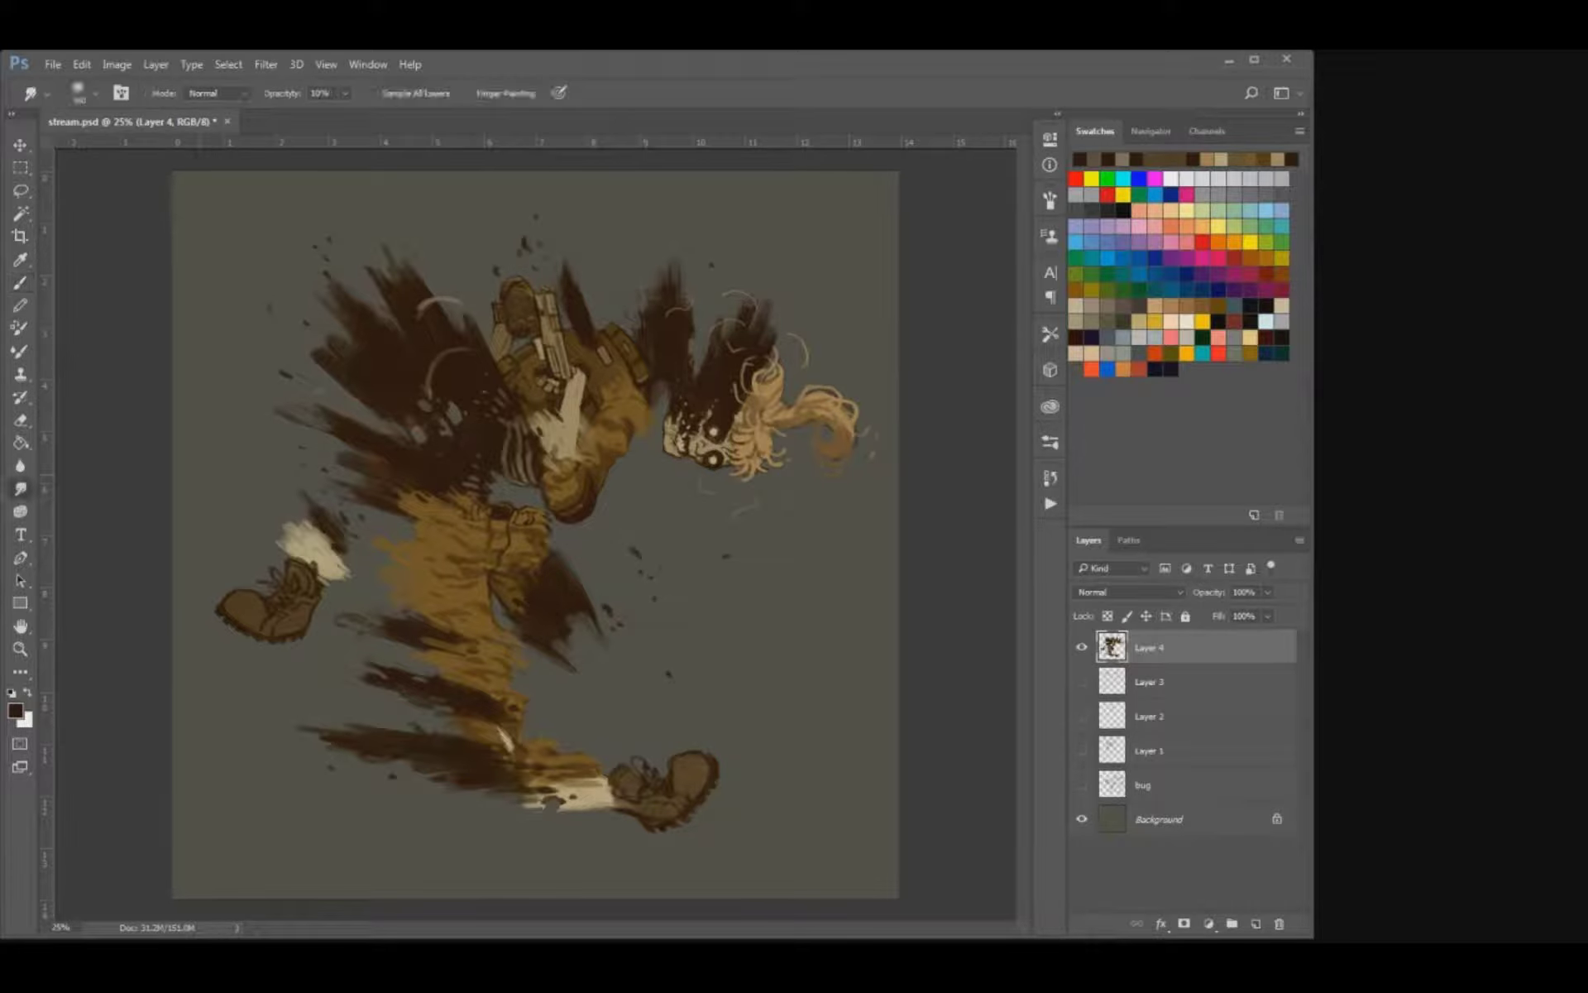
drag(691, 767, 723, 793)
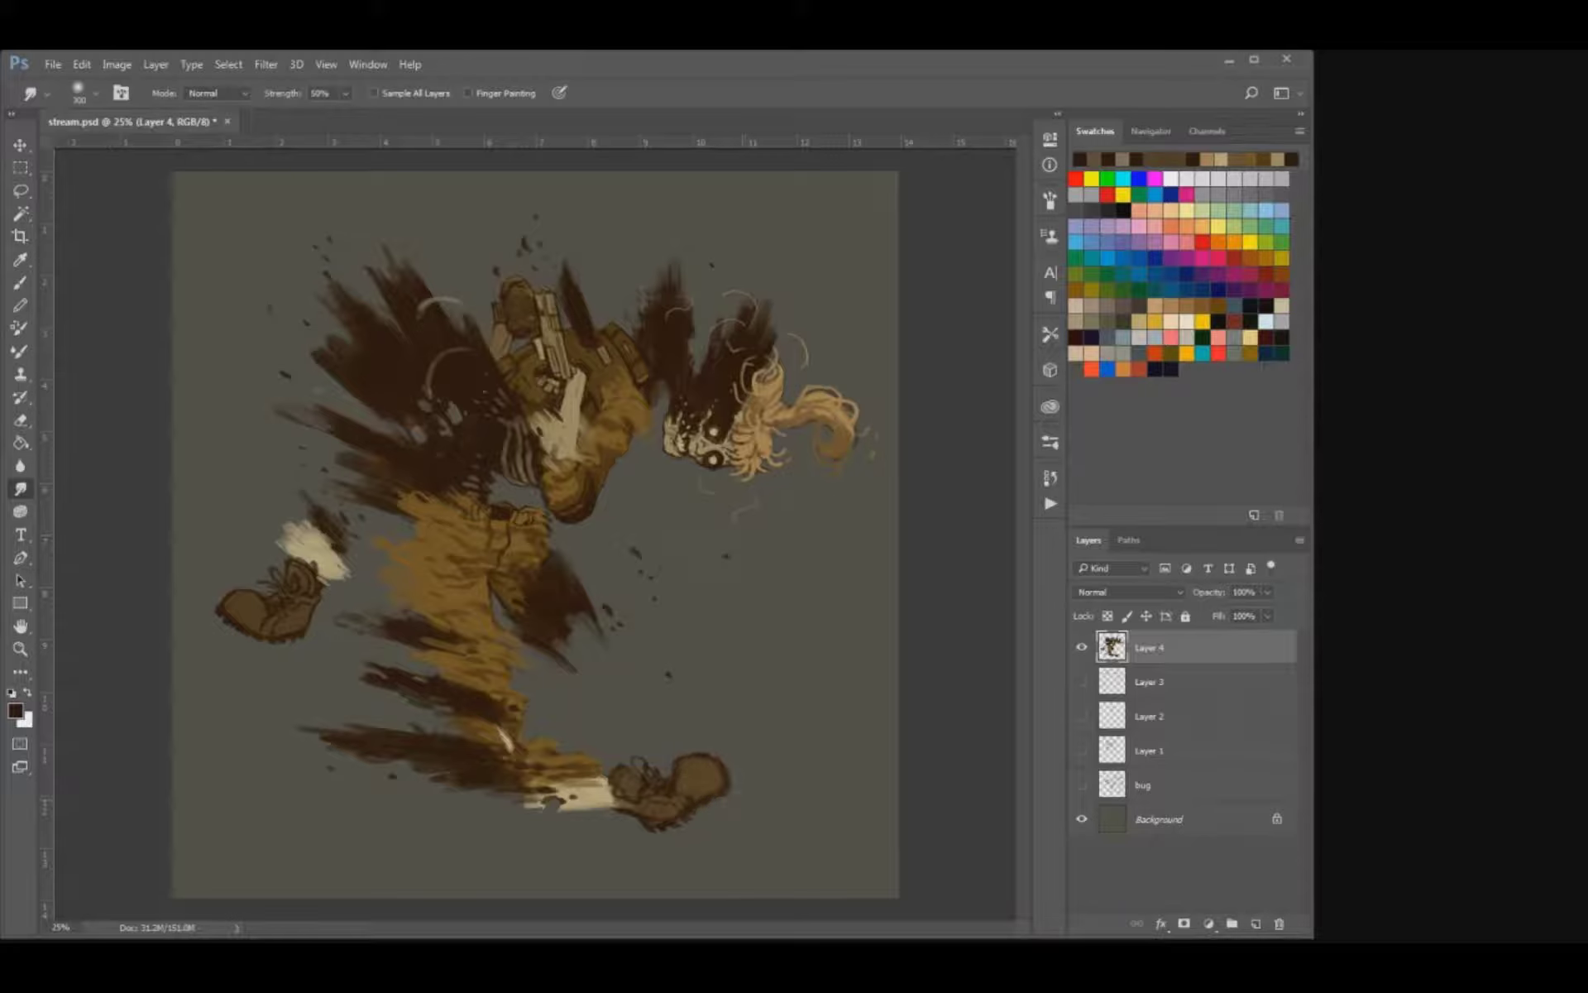
mouse_move(589, 794)
mouse_down()
mouse_move(646, 792)
mouse_move(708, 825)
mouse_up()
key(ctrl+alt+z)
key(ctrl+alt+z)
key(ctrl+alt+z)
key(ctrl+alt+z)
key(ctrl+alt+z)
key(ctrl+alt+z)
Erase ragged parts of the front boot's body and heel so only broken fragments remain.
key(e)
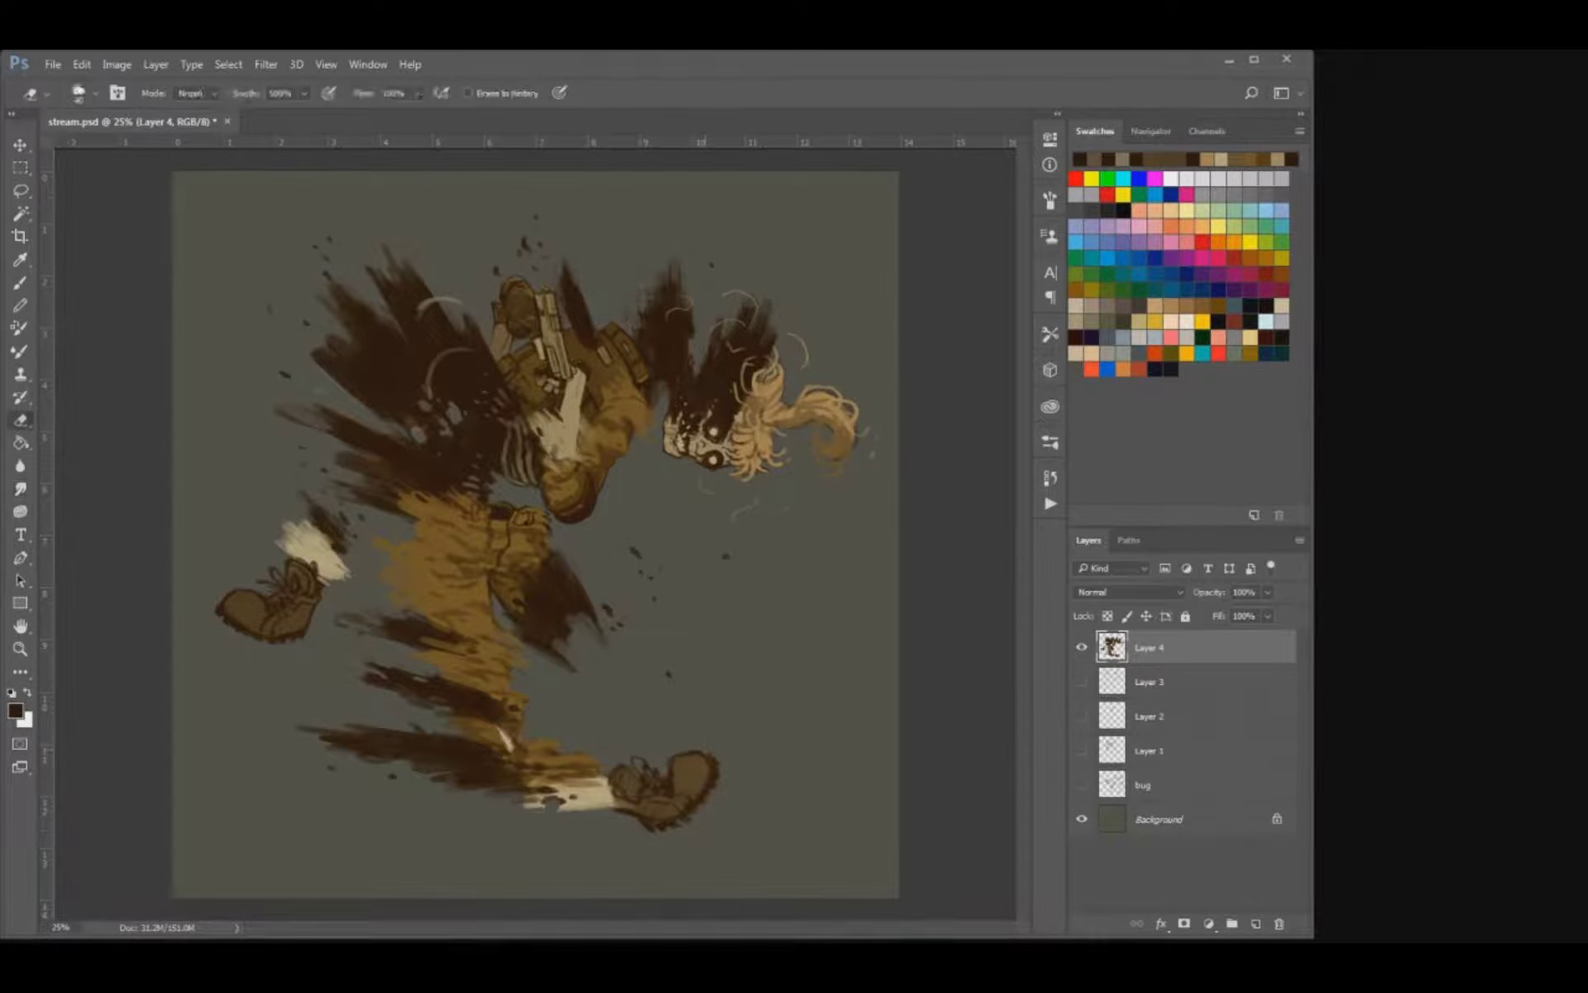
mouse_move(618, 776)
mouse_down()
mouse_move(693, 805)
mouse_move(664, 830)
mouse_up()
key([)
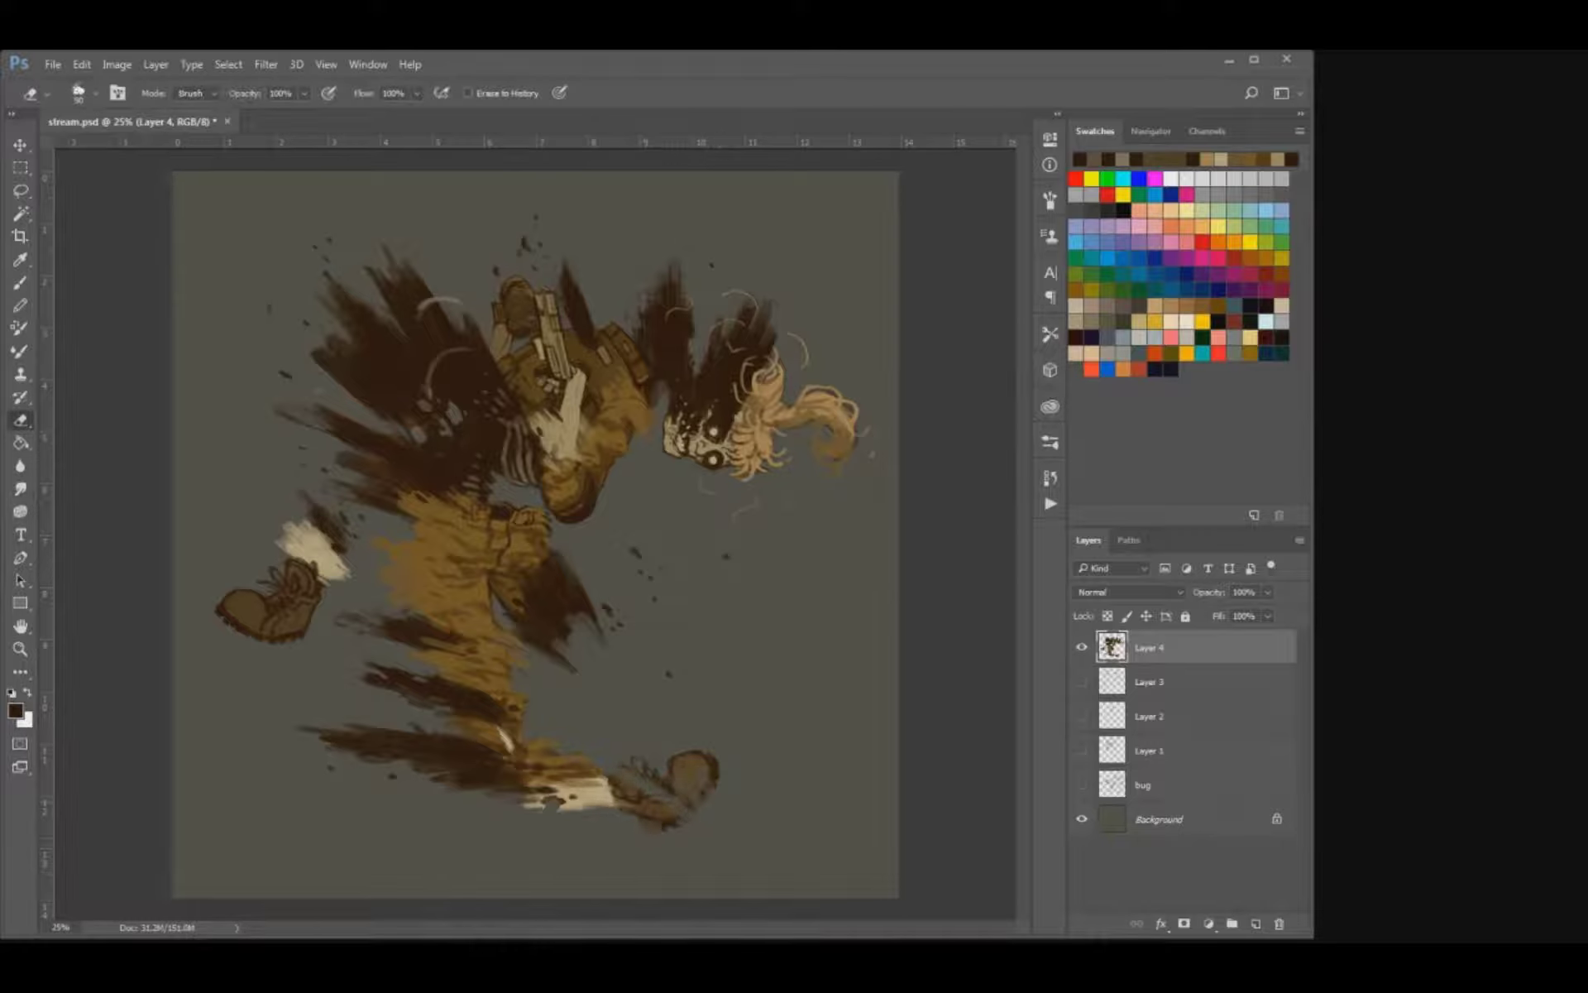
mouse_move(712, 776)
mouse_down()
mouse_move(693, 753)
mouse_move(710, 790)
mouse_up()
key(b)
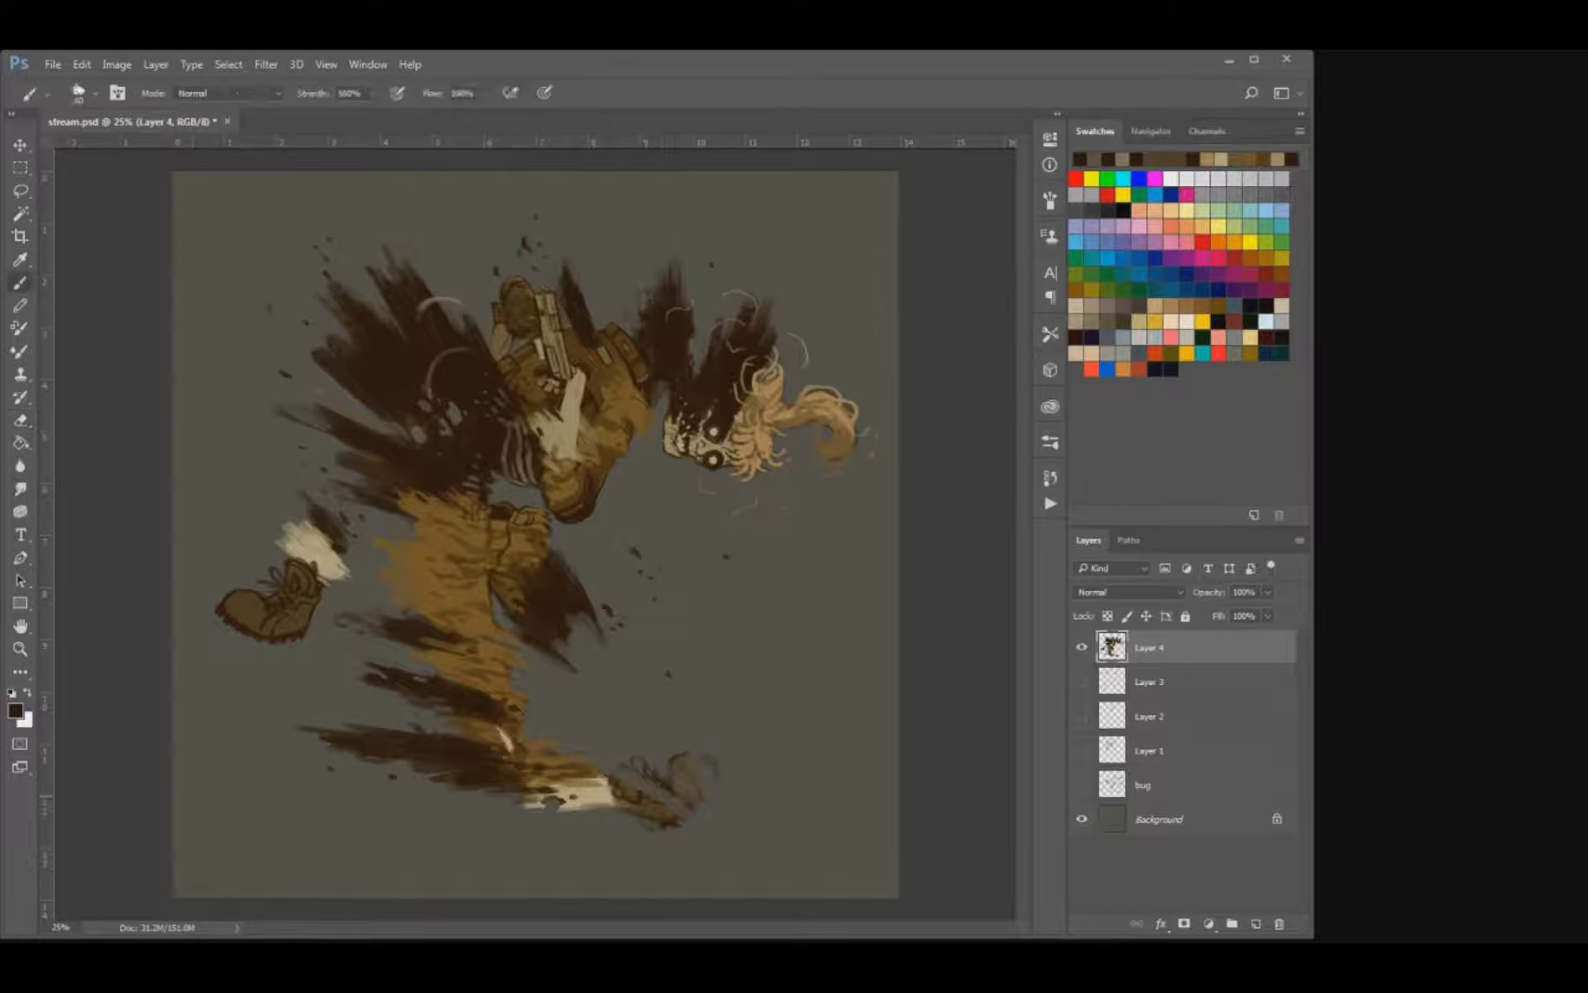
Undo the erasing on the front boot so it is whole again, and save the document.
key(ctrl+alt+z)
key(ctrl+alt+z)
key(ctrl+alt+z)
key(ctrl+alt+z)
key(ctrl+alt+z)
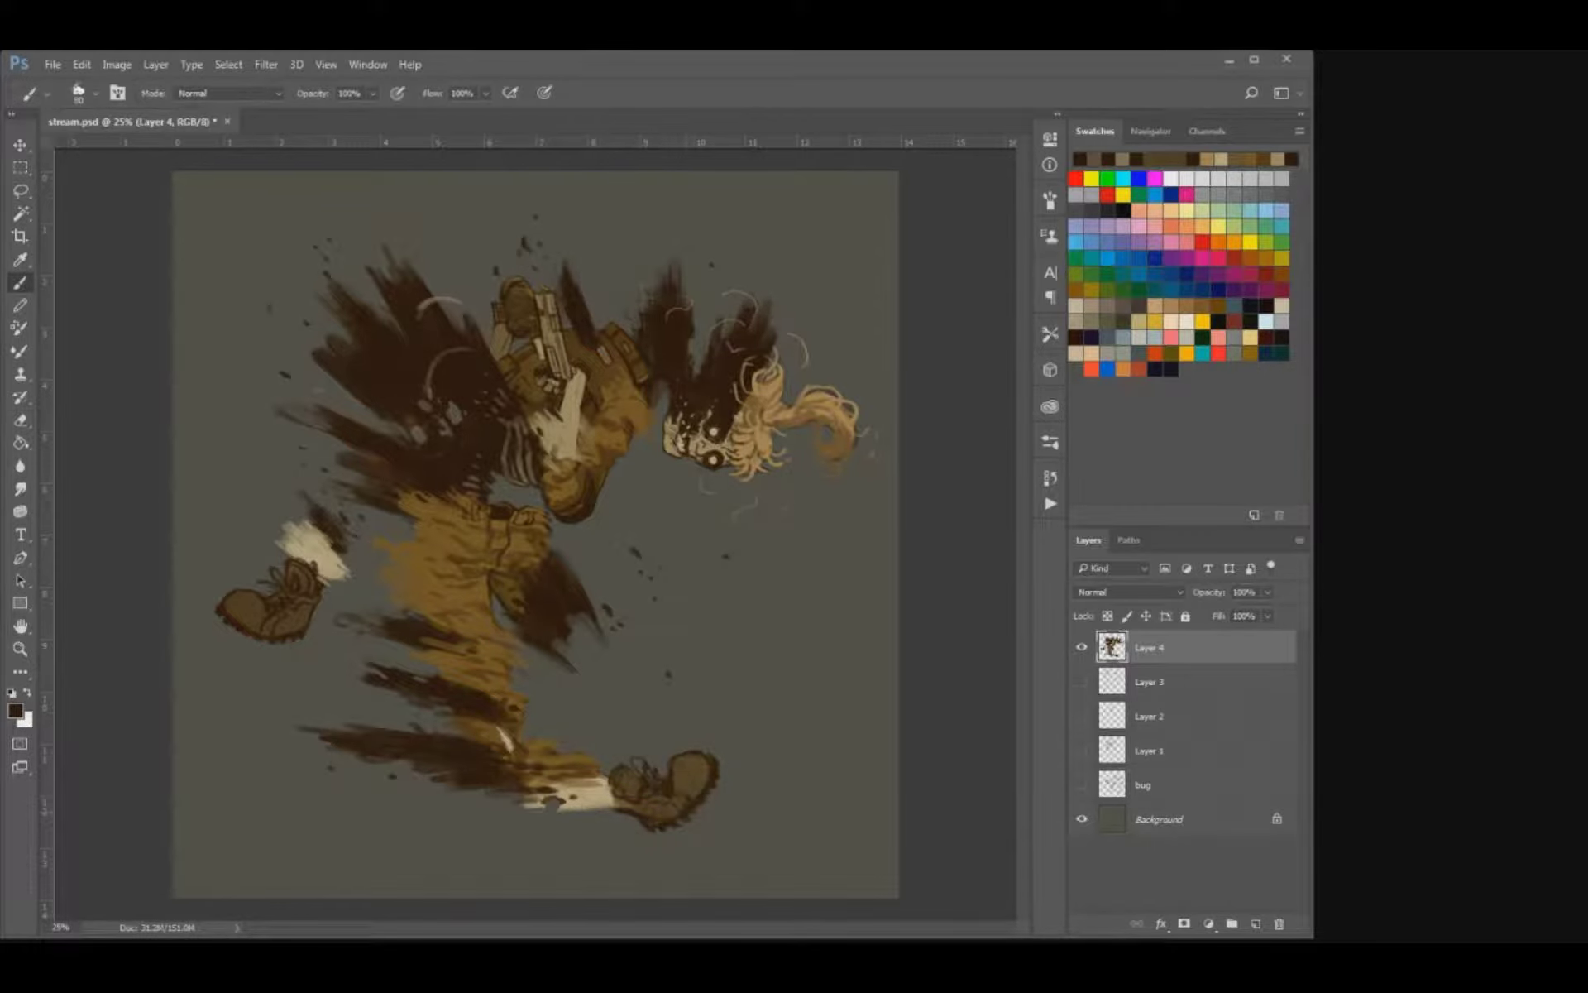
key(ctrl+shift+Down)
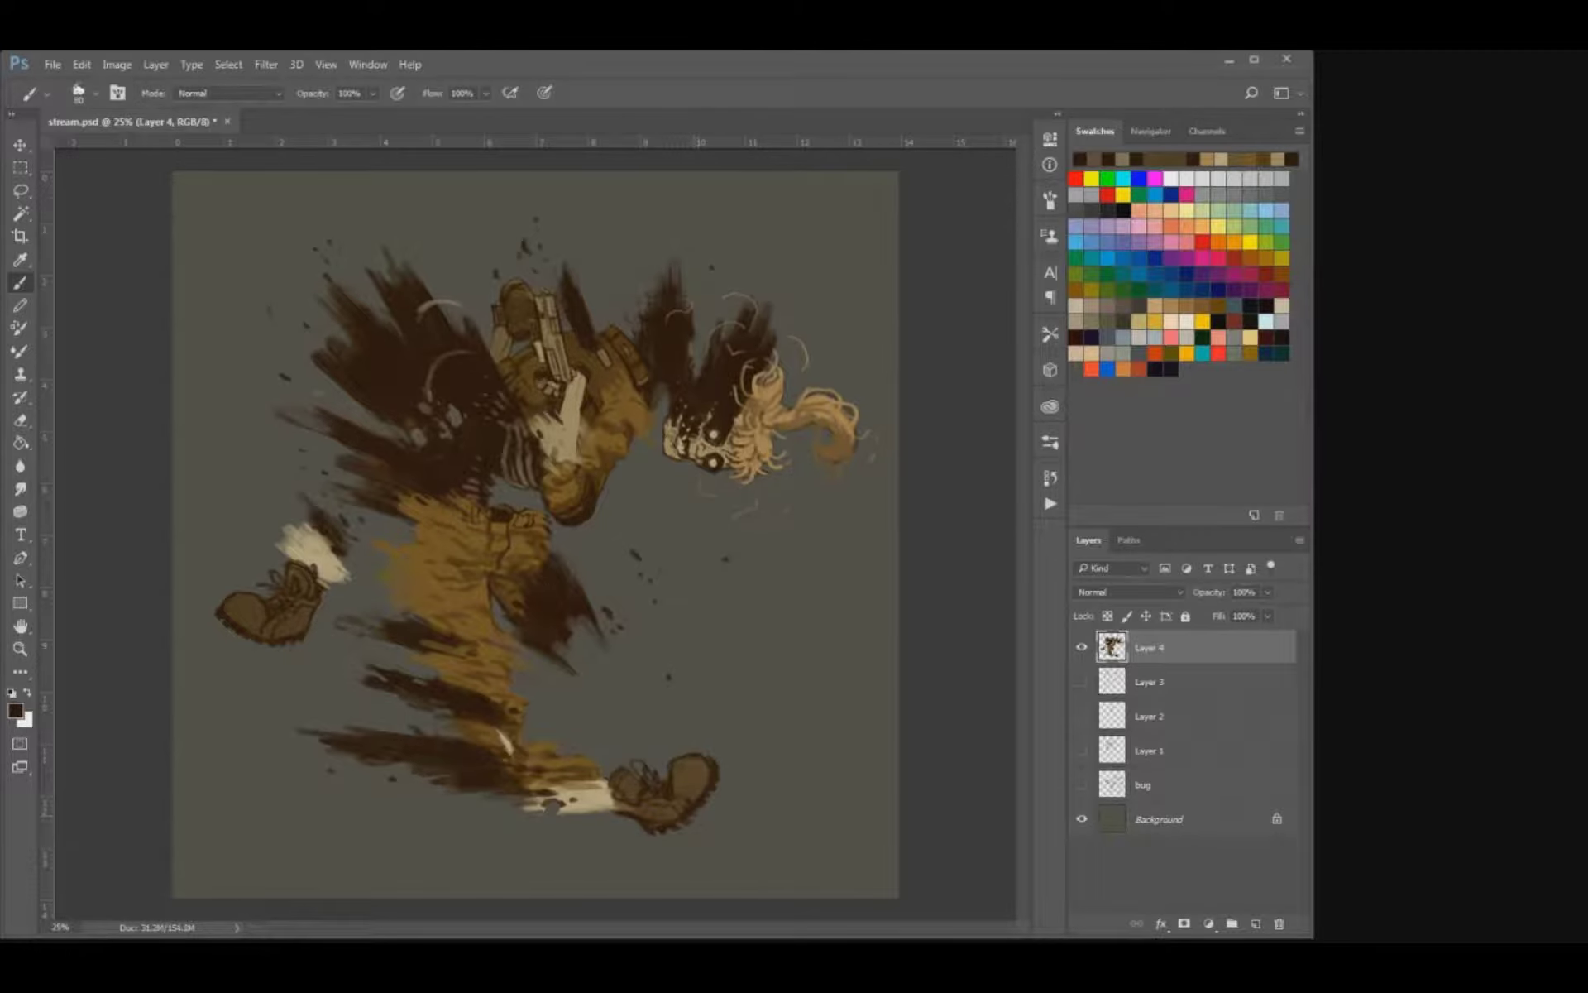
key(ctrl+s)
Duplicate Layer 4 and try erasing slanted gaps through the front boot on the copy.
key(ctrl+j)
key(e)
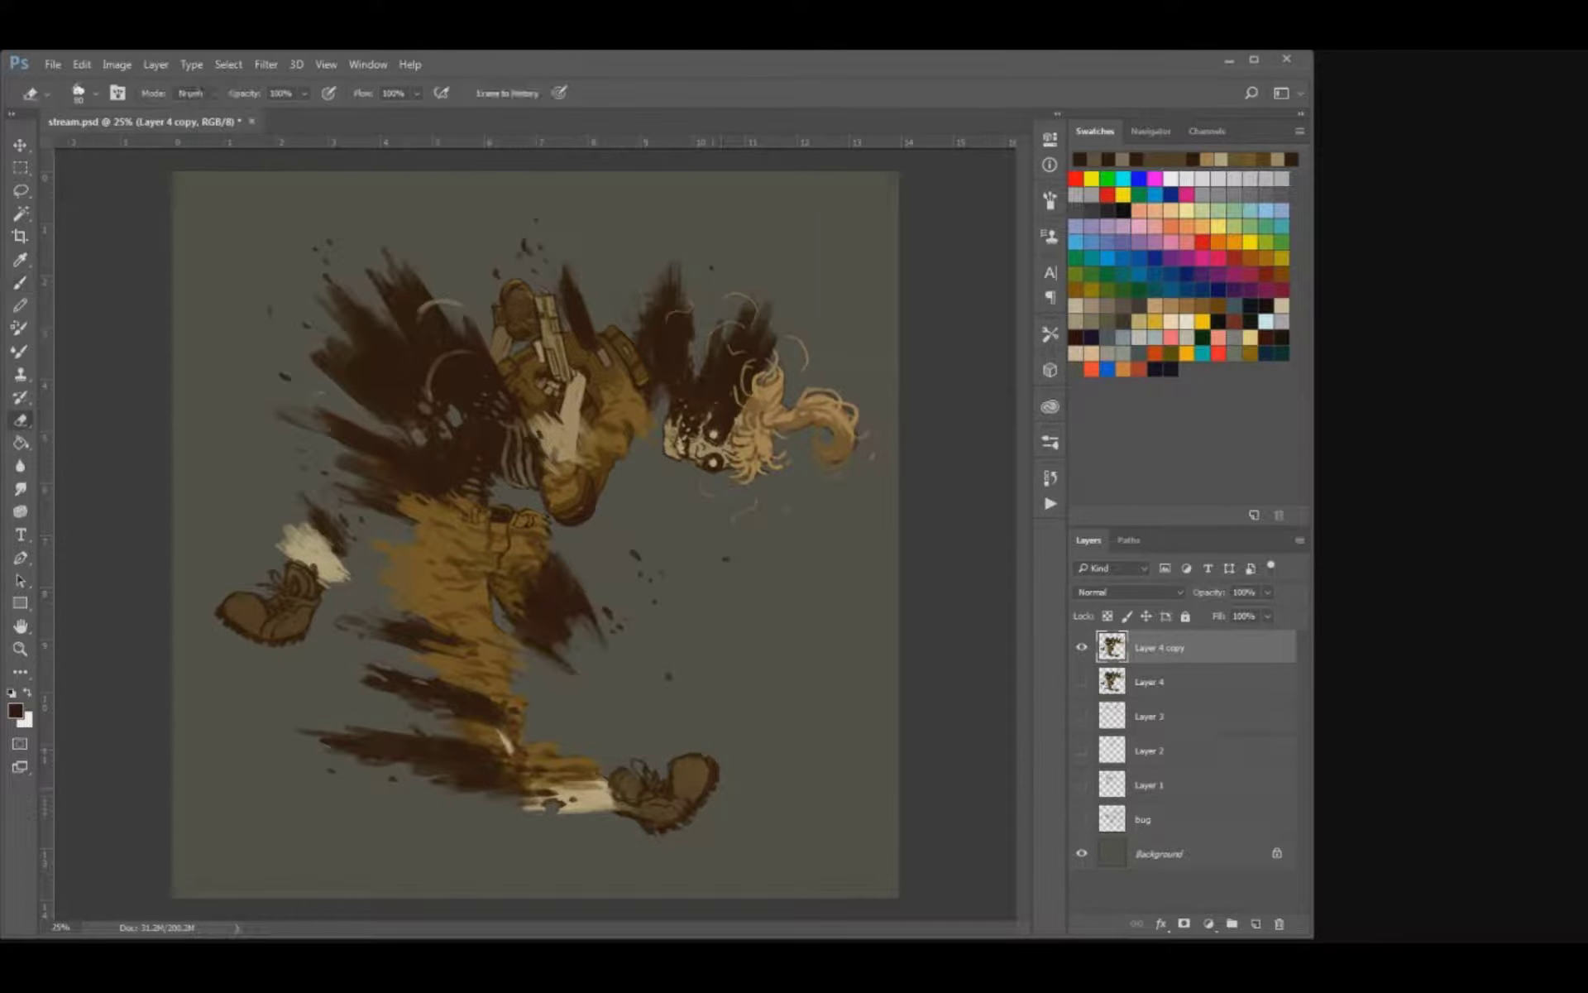
drag(681, 760, 710, 784)
drag(539, 792, 665, 827)
drag(634, 769, 703, 817)
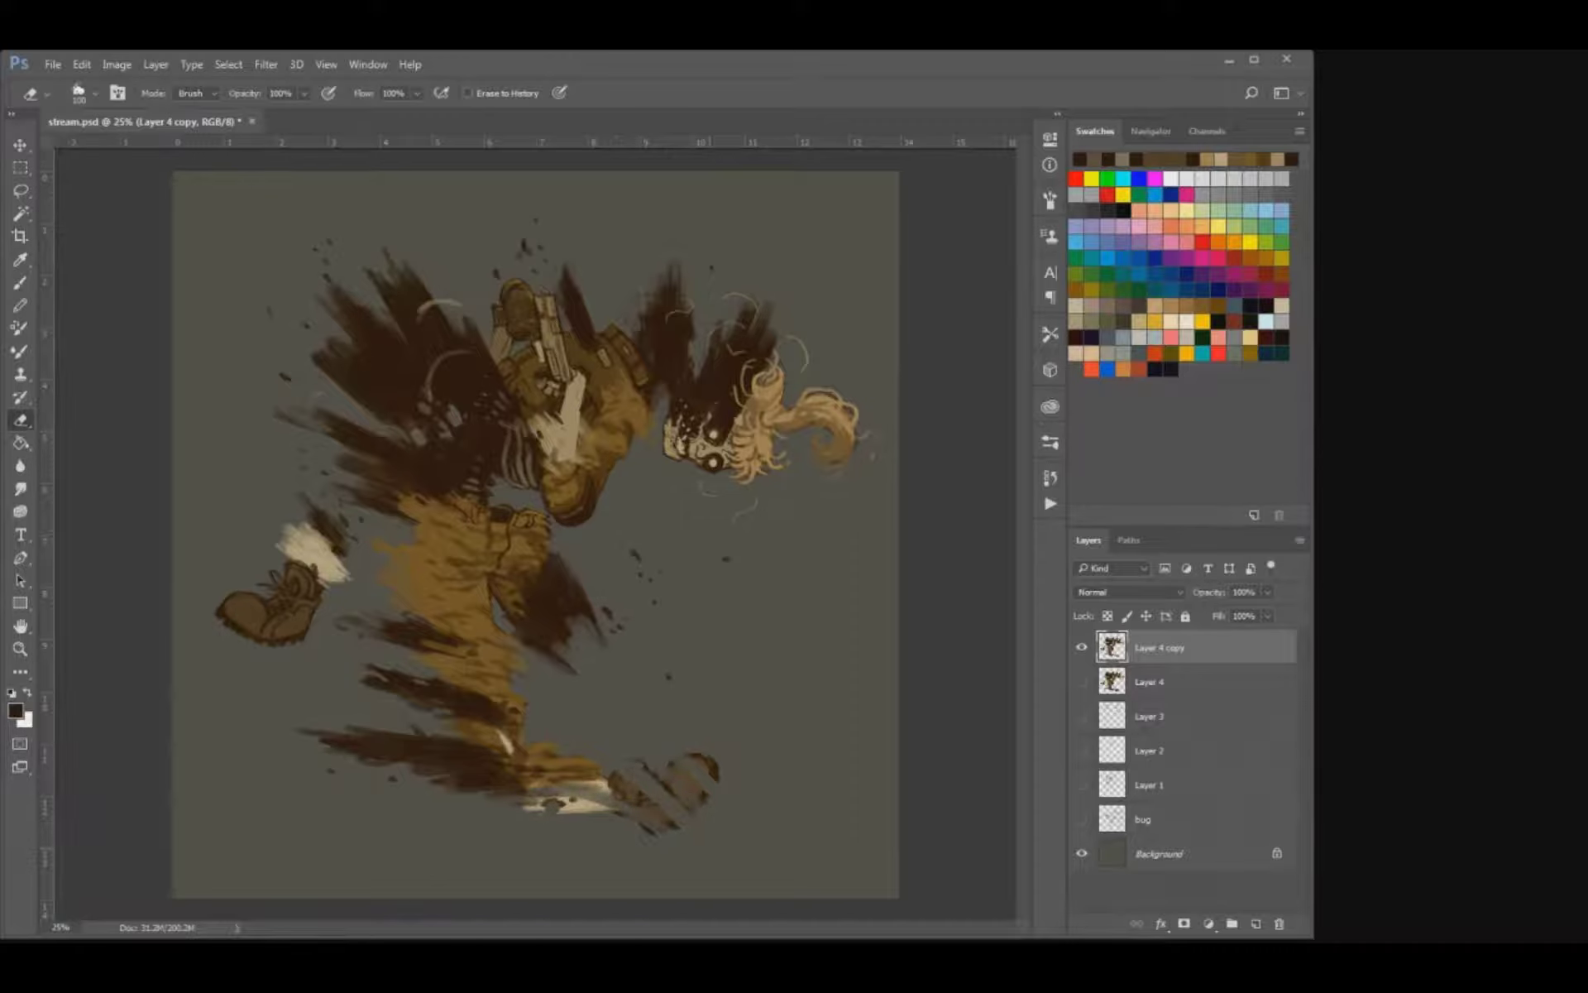
Try smudging the front boot's fragments and ankle on the copy, then delete that layer and show Layer 4 again.
key(b)
alt+click(631, 796)
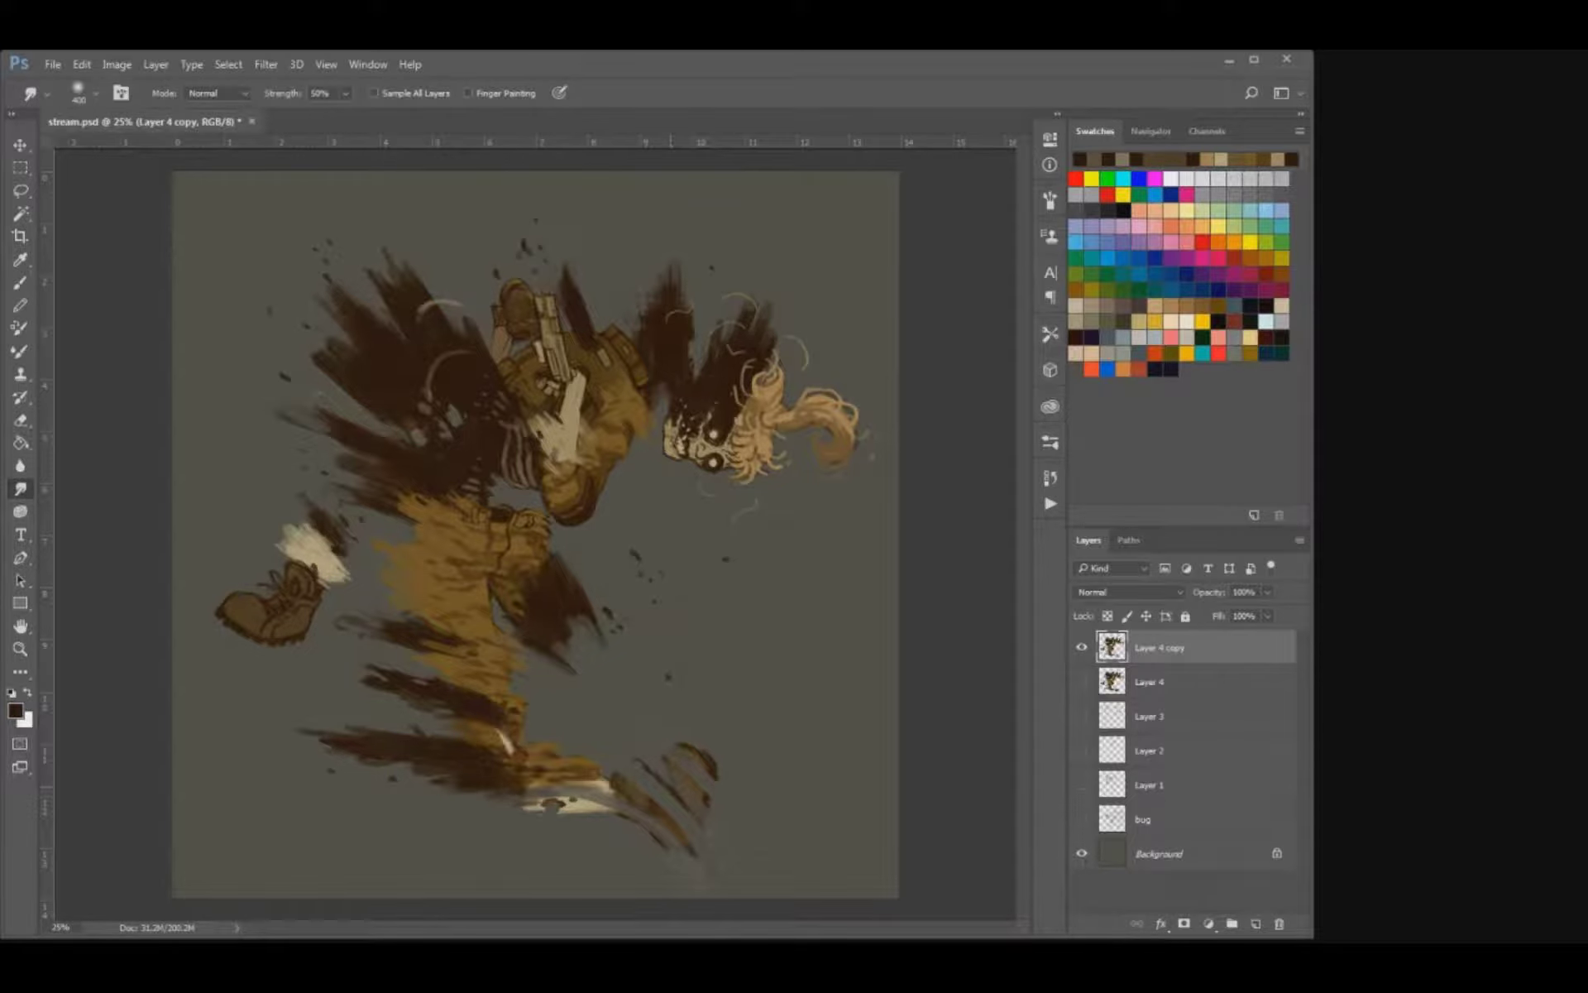
mouse_move(665, 788)
mouse_down()
mouse_move(589, 787)
mouse_move(522, 767)
mouse_move(501, 742)
mouse_up()
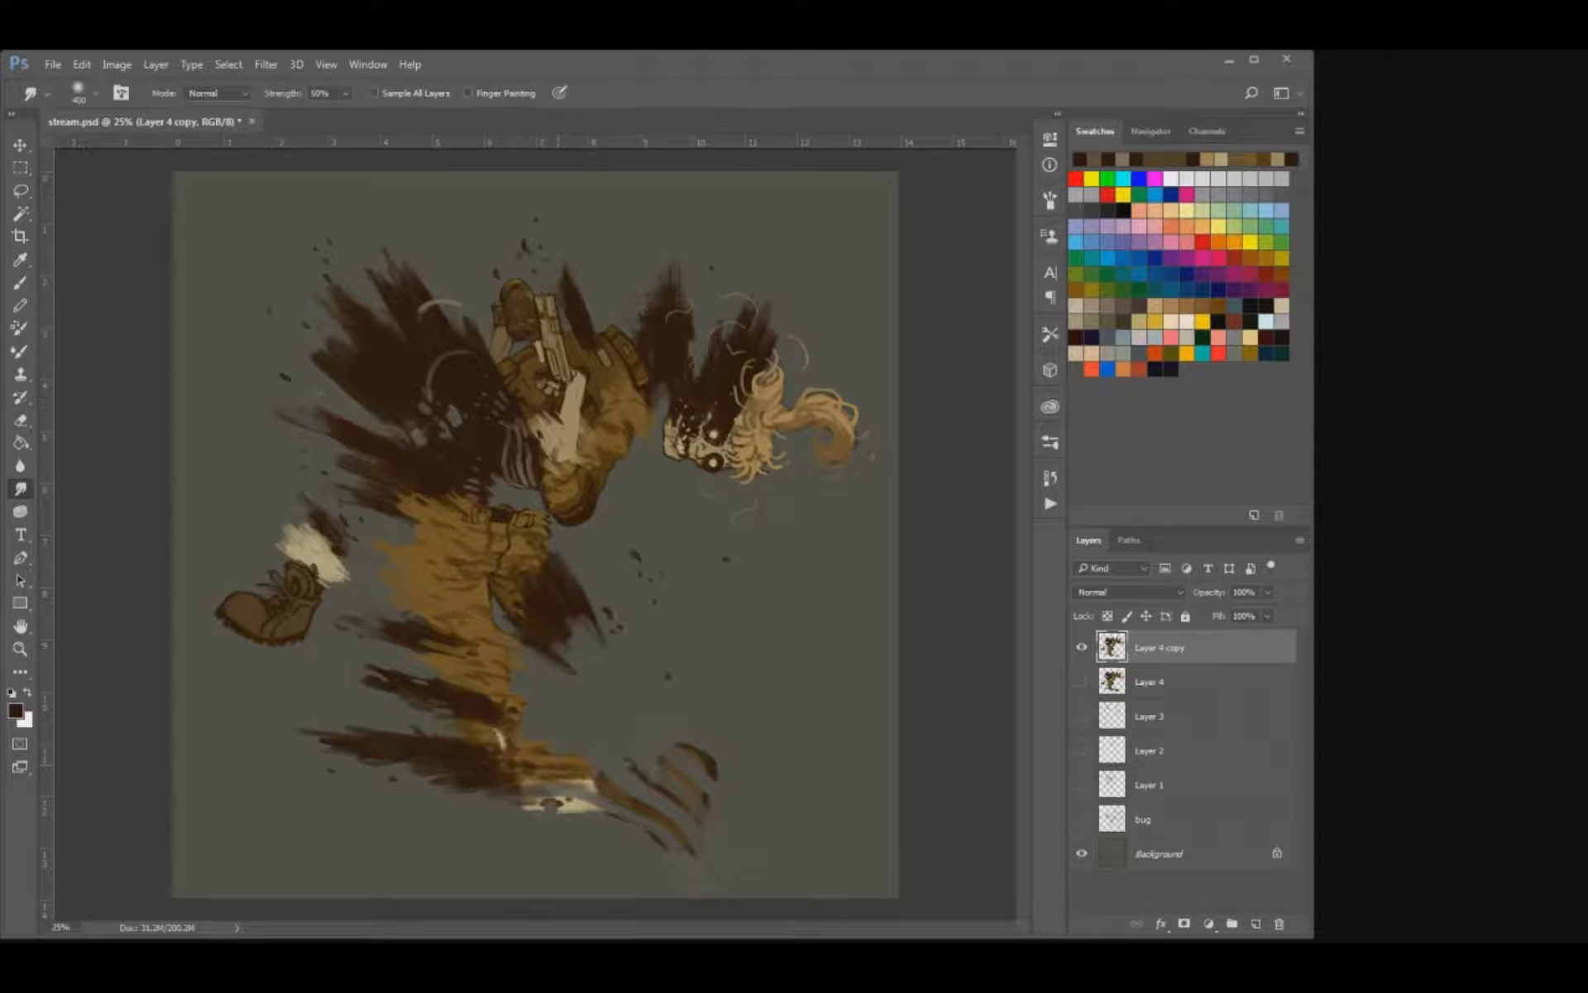
key(Delete)
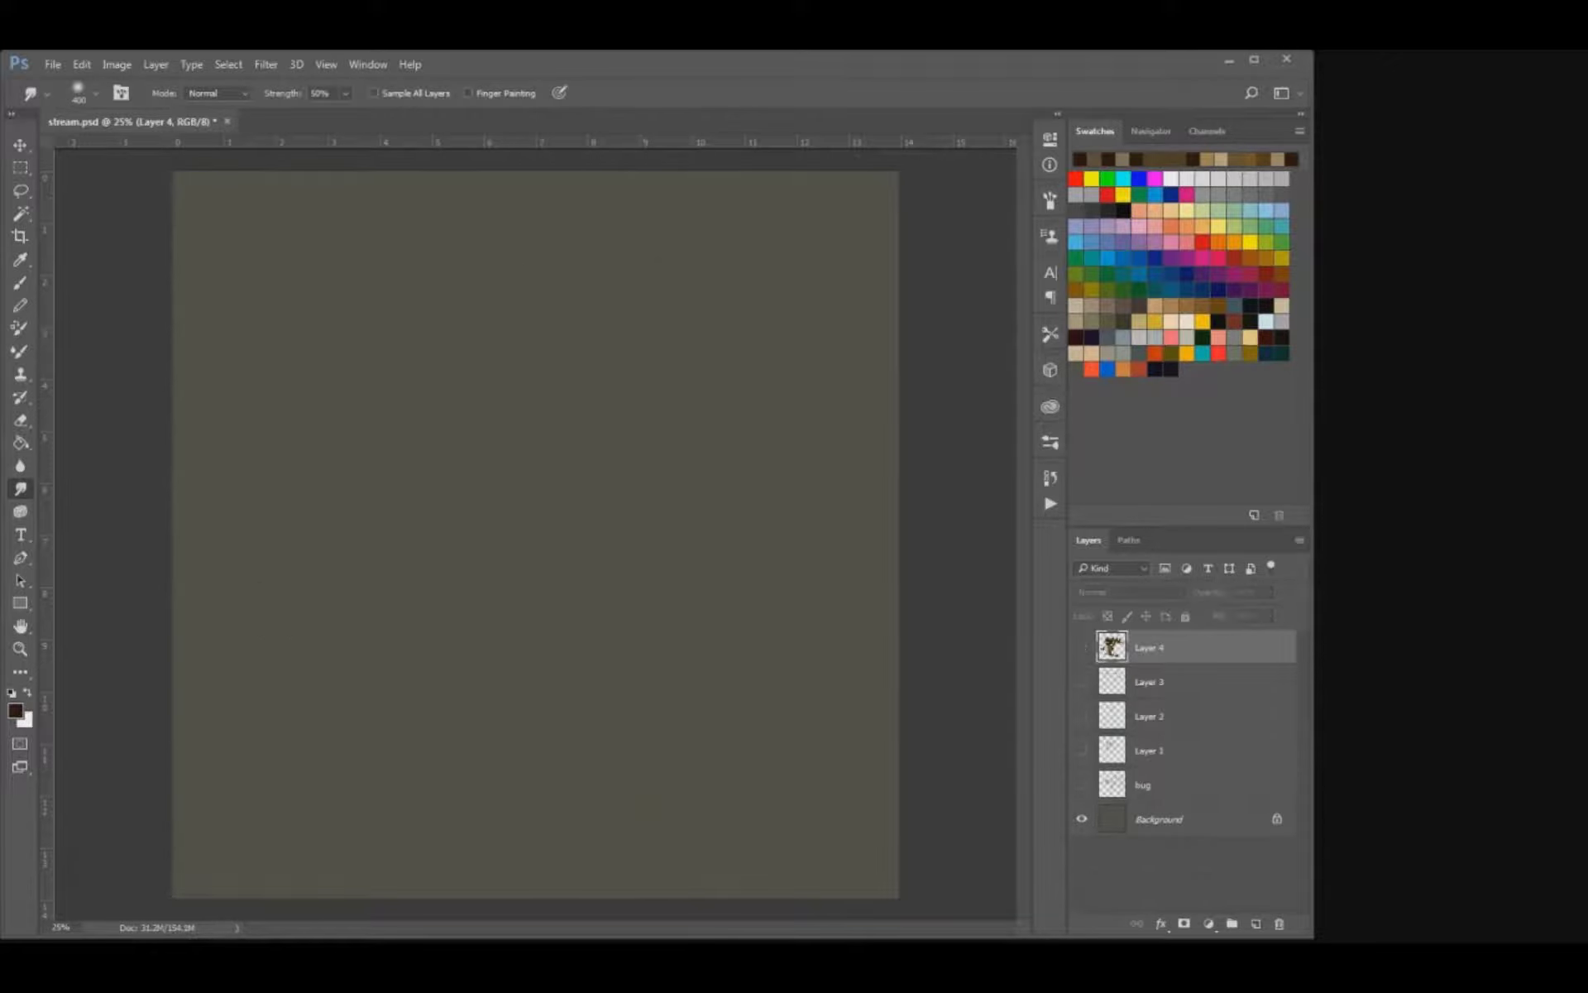
click(1082, 648)
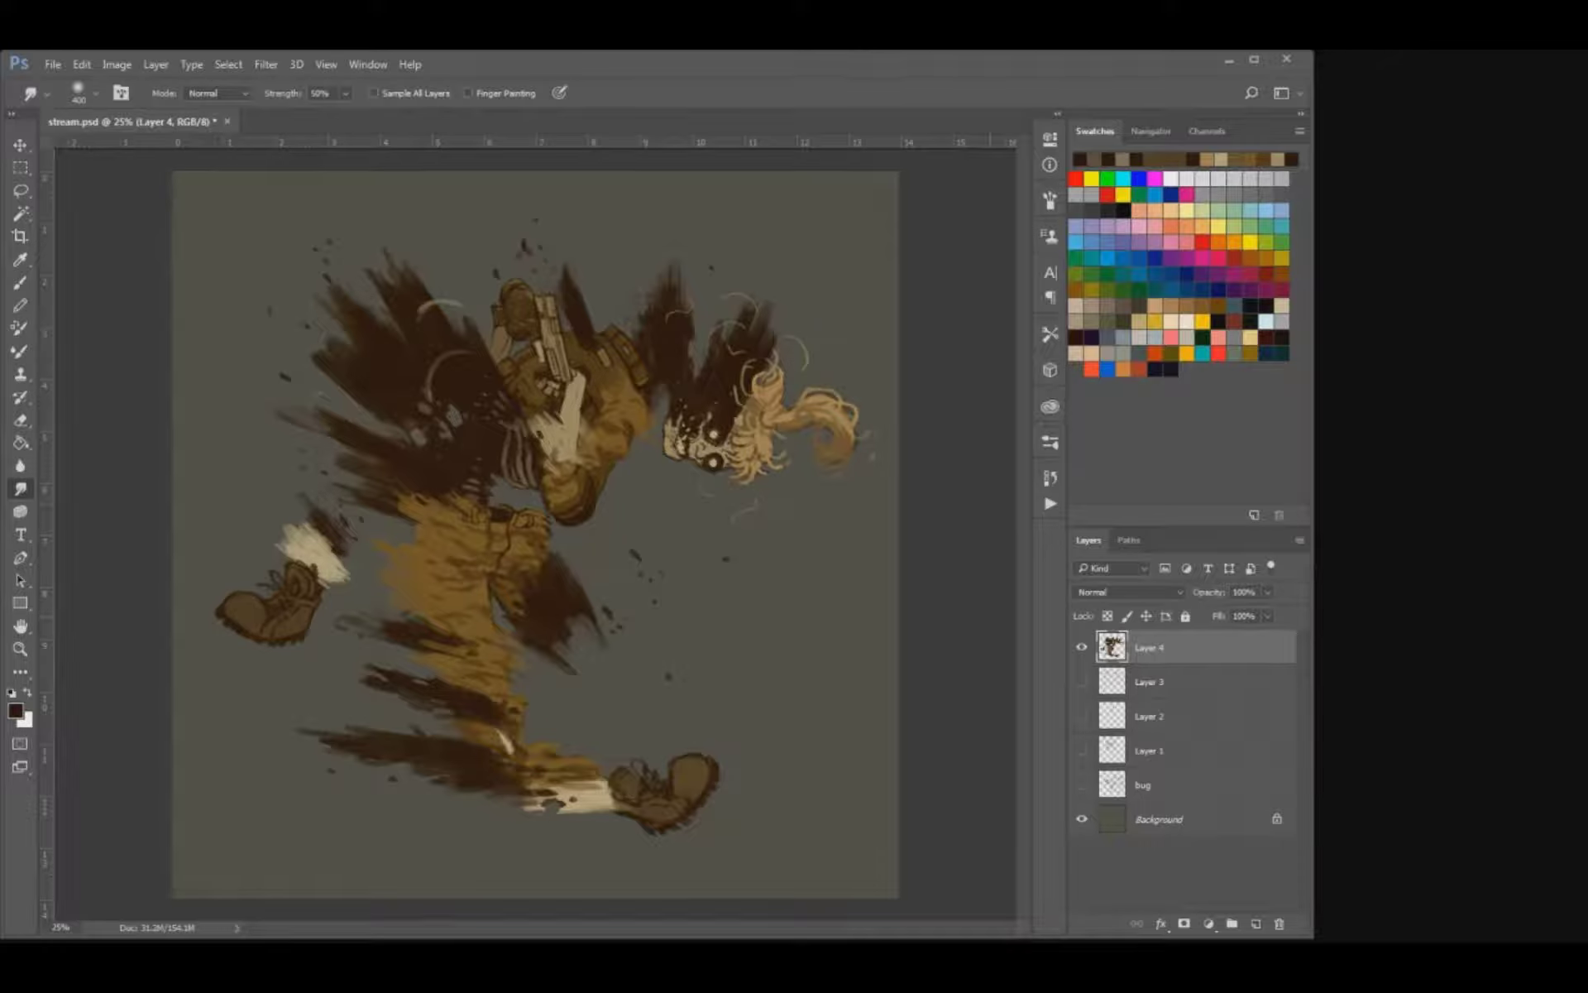
Smudge the rear leg's pale bone and the coat's ragged tips outward on Layer 4.
drag(309, 549, 277, 511)
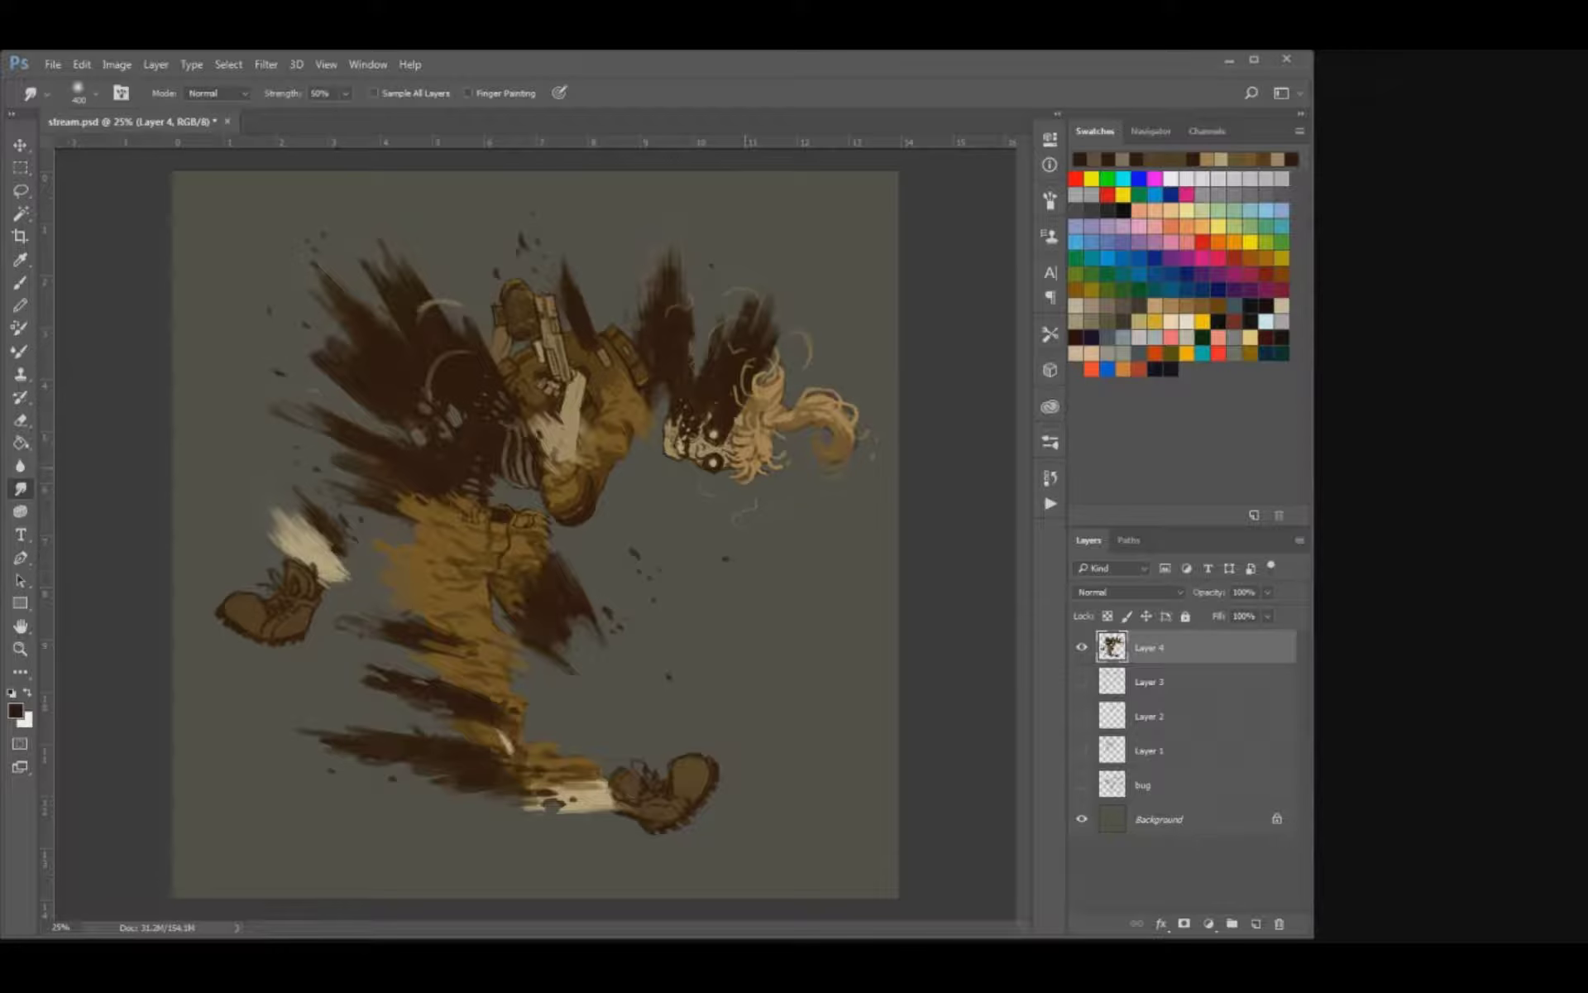
key(i)
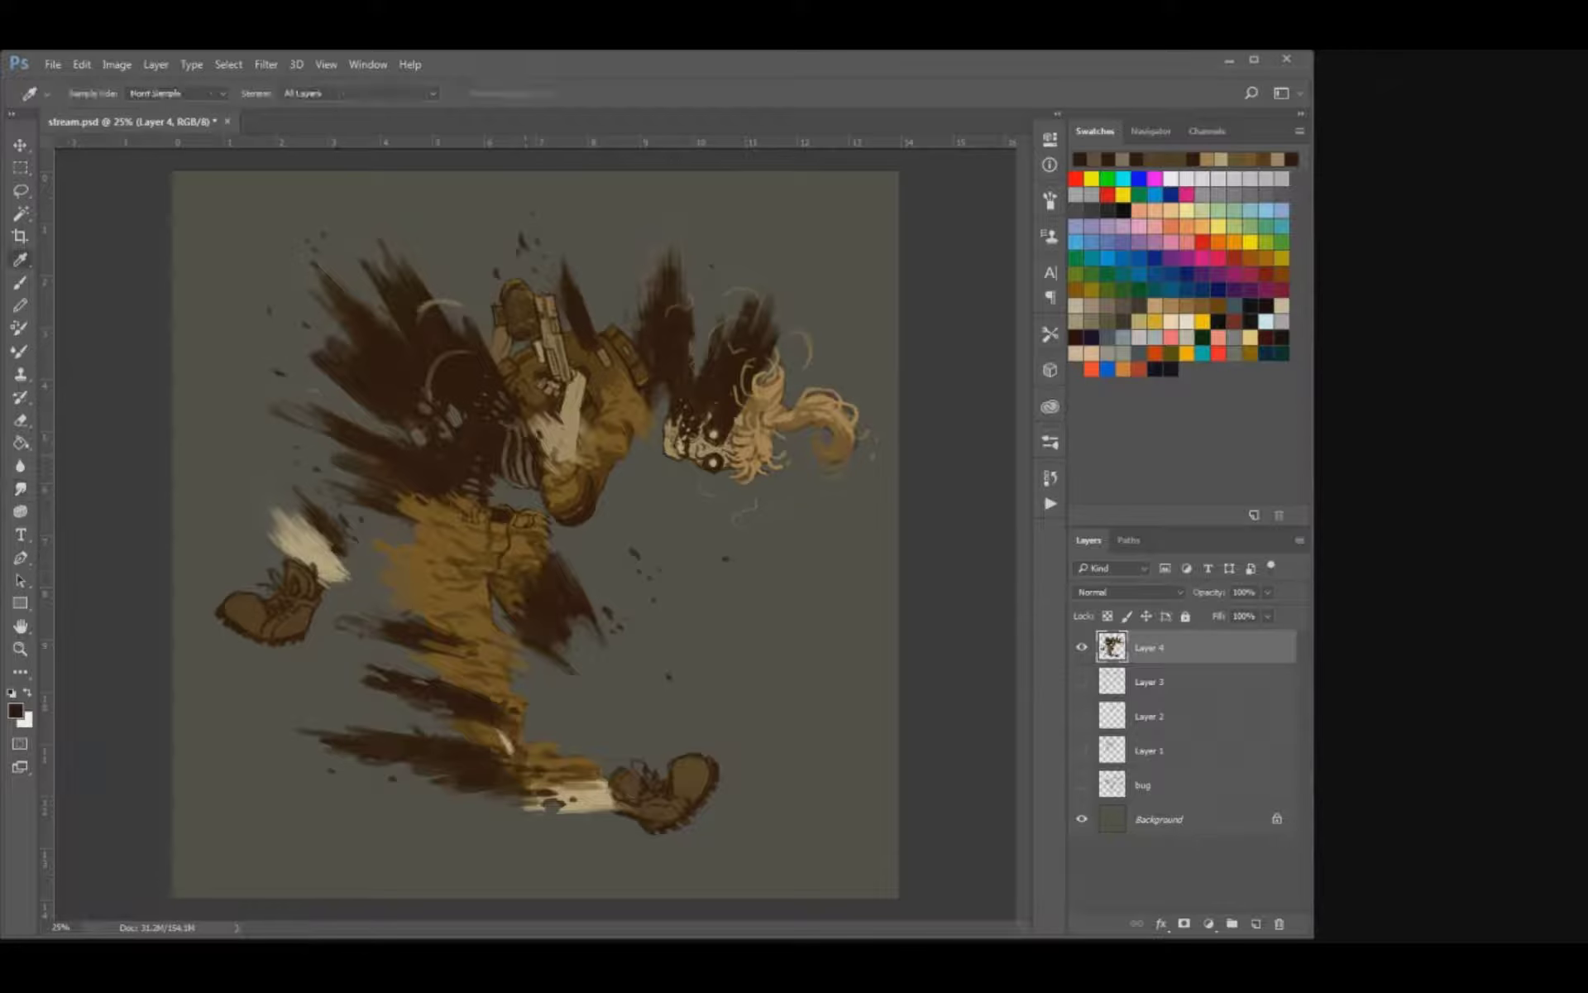
key(b)
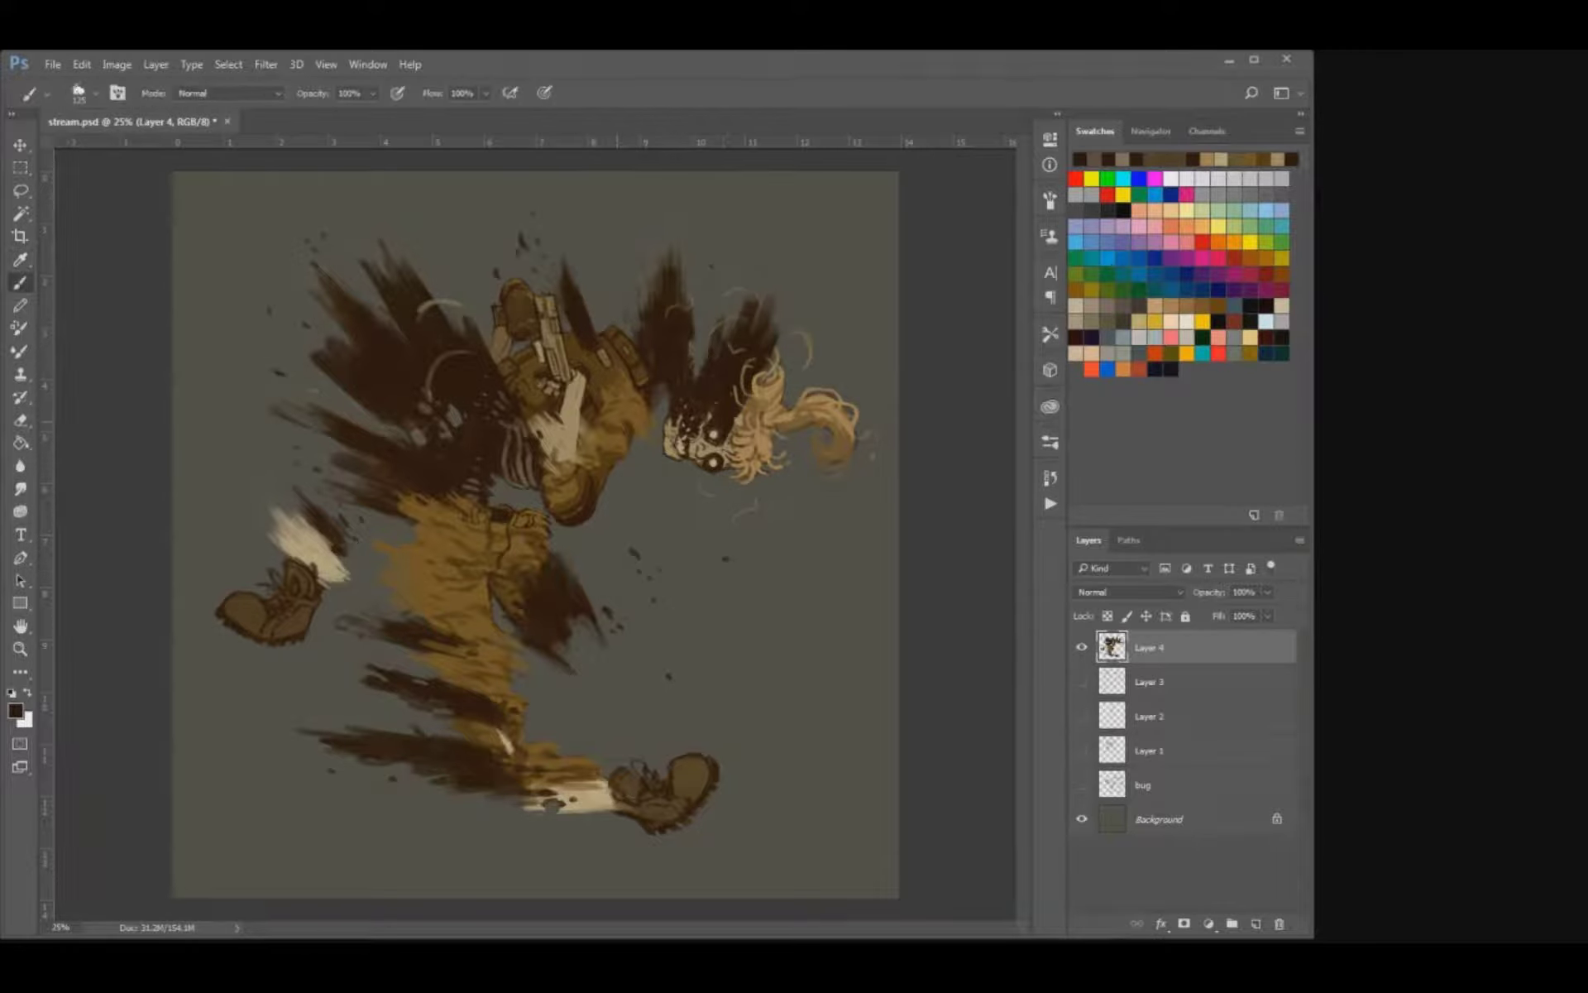
key(ctrl+plus)
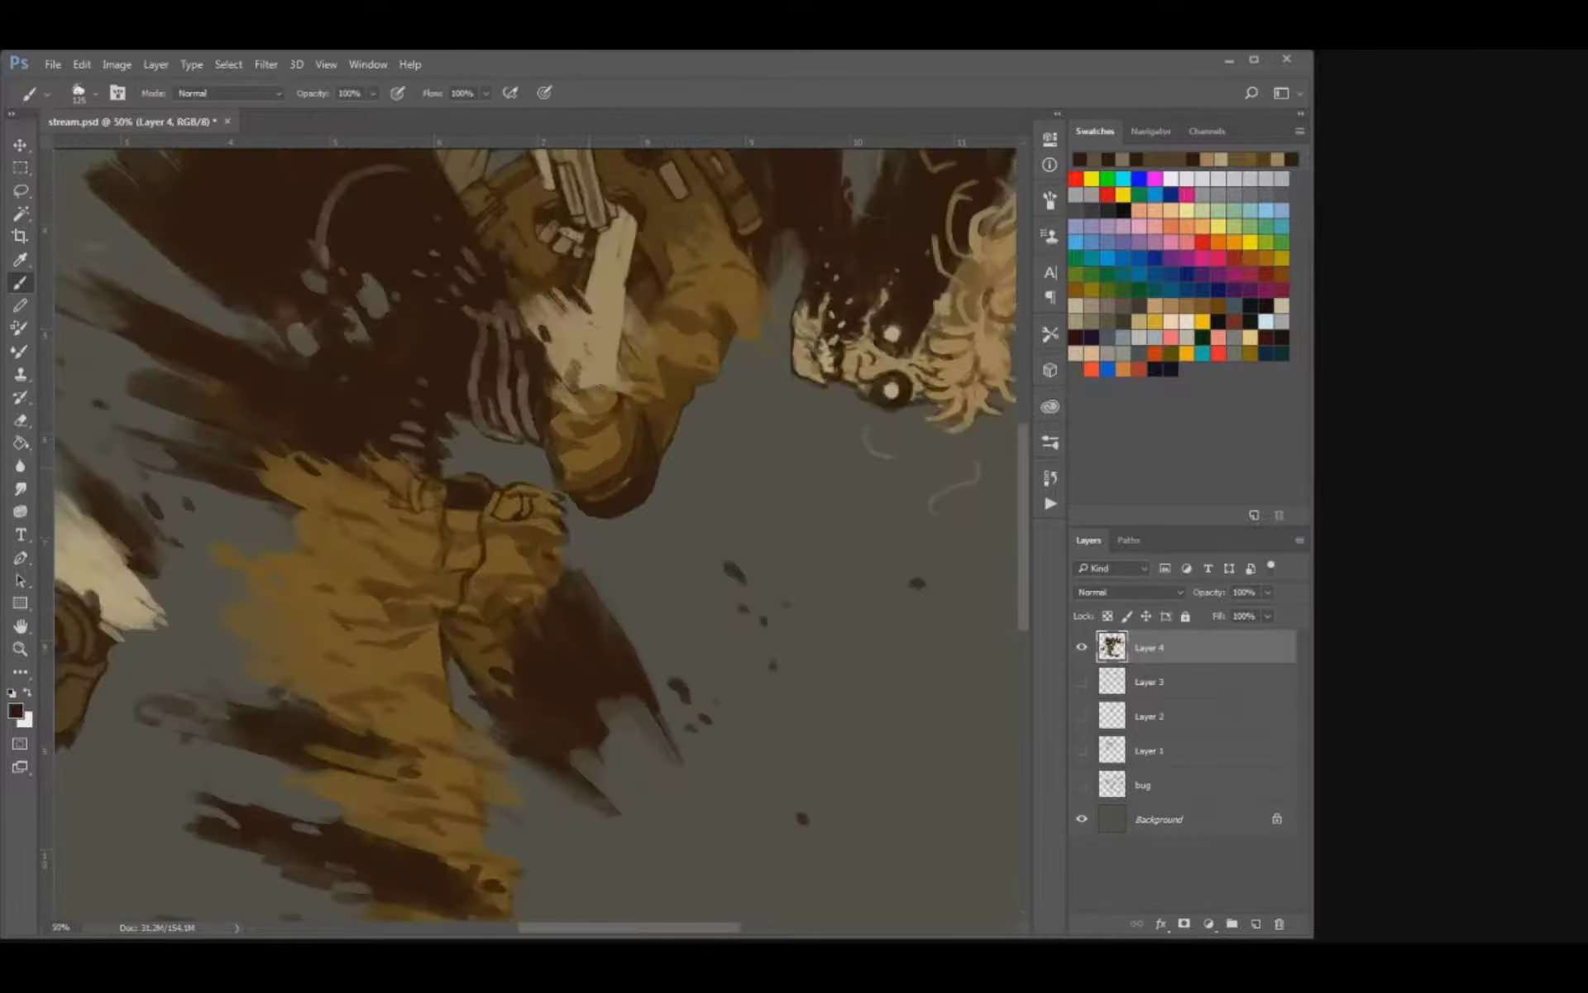
drag(628, 223, 561, 497)
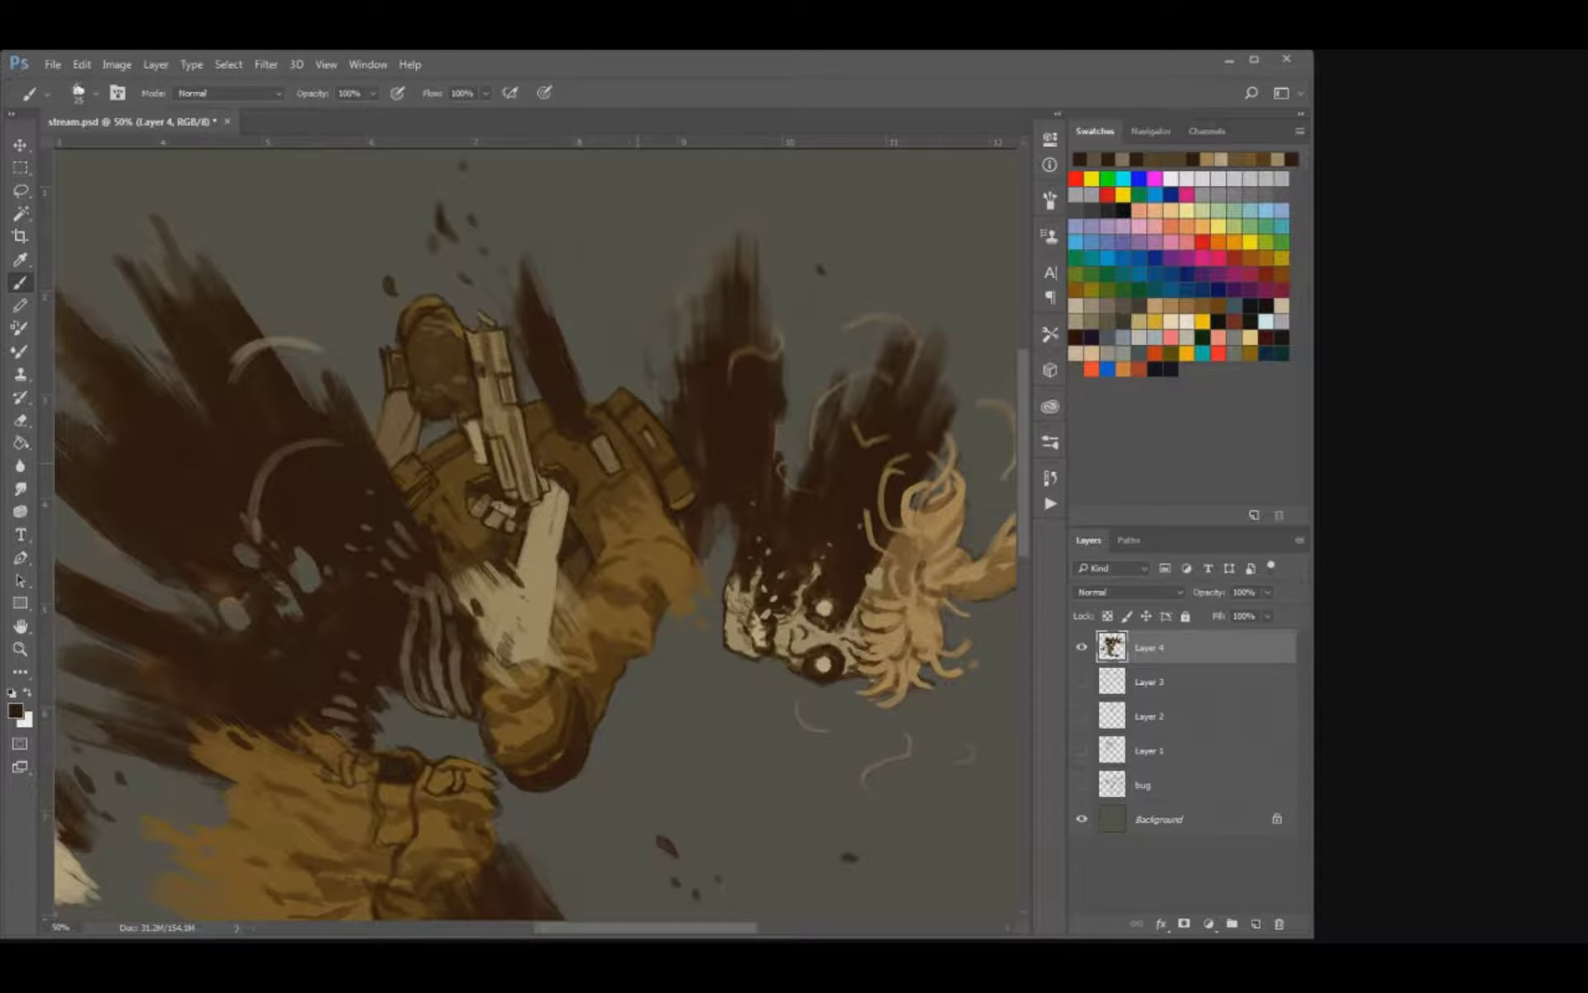
key(ctrl+minus)
key(ctrl+minus)
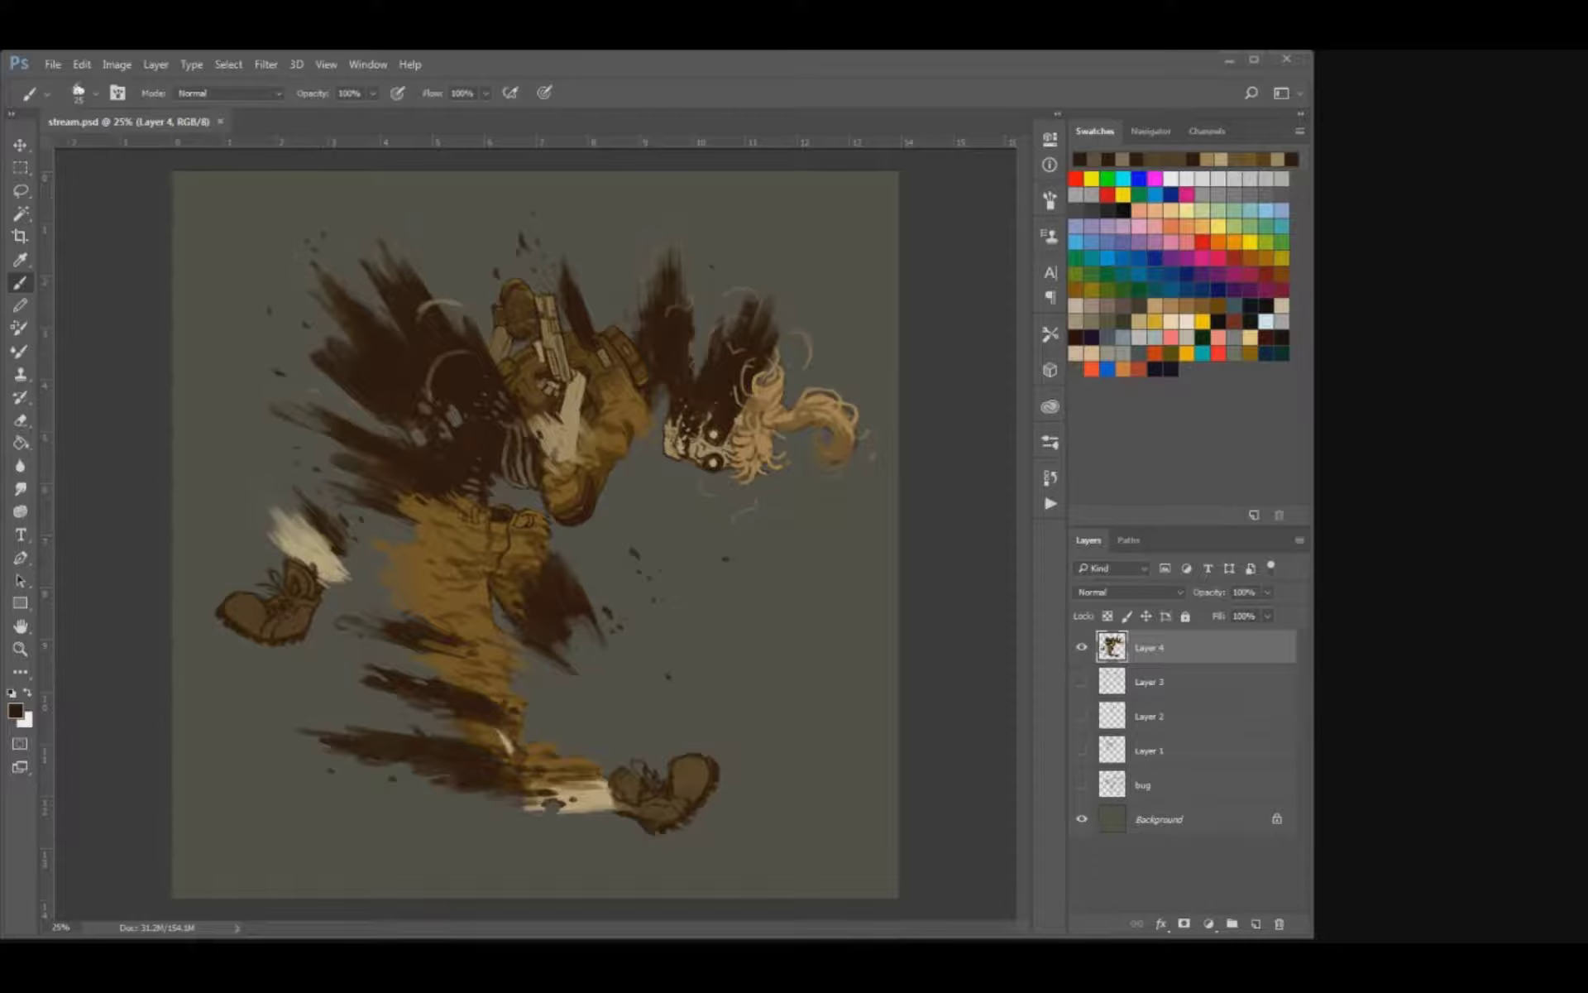
drag(494, 571, 495, 581)
Add a new layer and paint a looping tan ribbon around the front shin, with swirl strokes above and below it.
click(1256, 924)
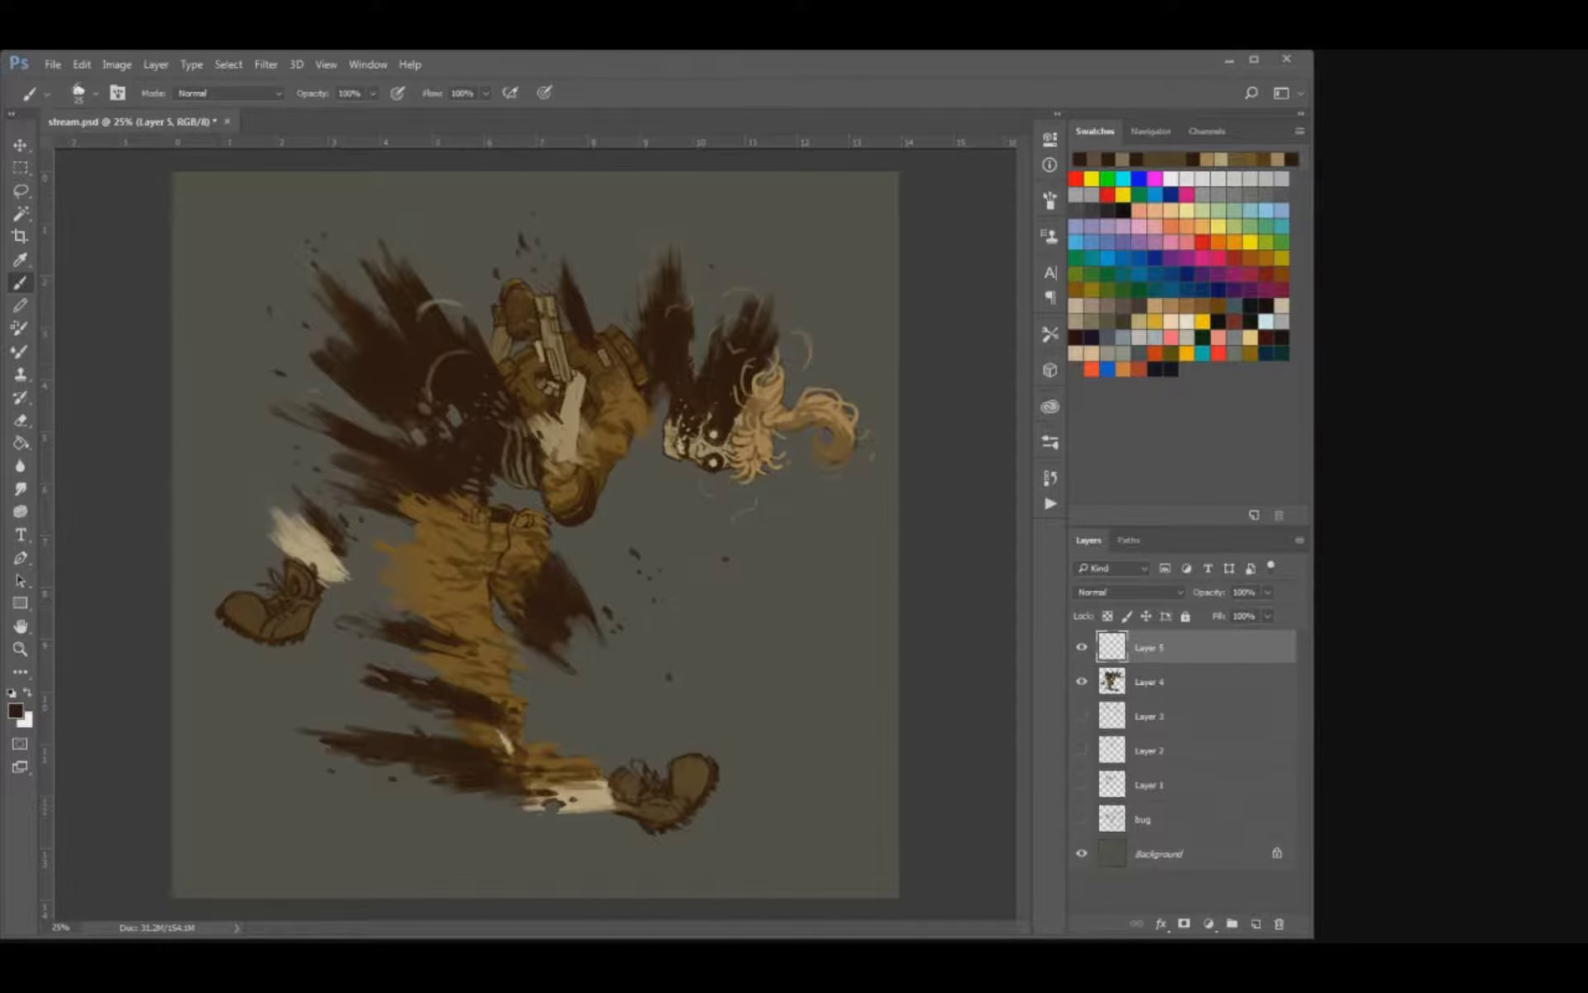
alt+click(815, 407)
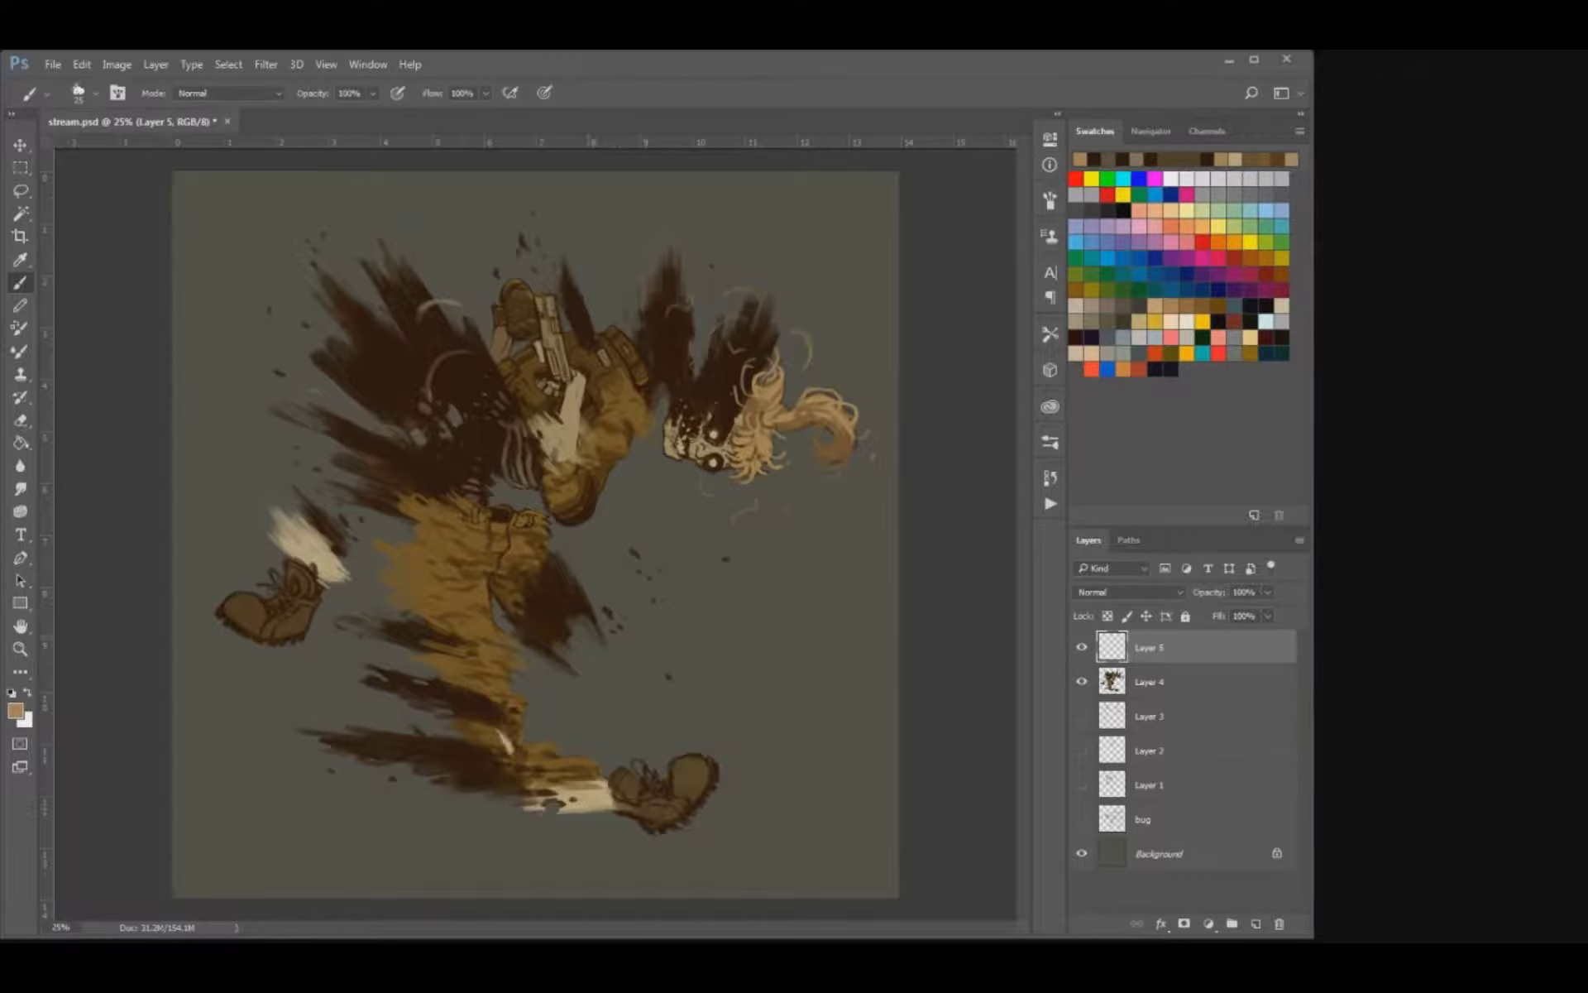
key(bracketright)
mouse_move(705, 856)
mouse_down()
mouse_move(604, 765)
mouse_move(459, 753)
mouse_move(443, 691)
mouse_up()
mouse_move(546, 711)
mouse_down()
mouse_move(661, 786)
mouse_move(577, 743)
mouse_move(653, 712)
mouse_up()
key(bracketright)
drag(438, 801, 495, 847)
drag(518, 859, 581, 873)
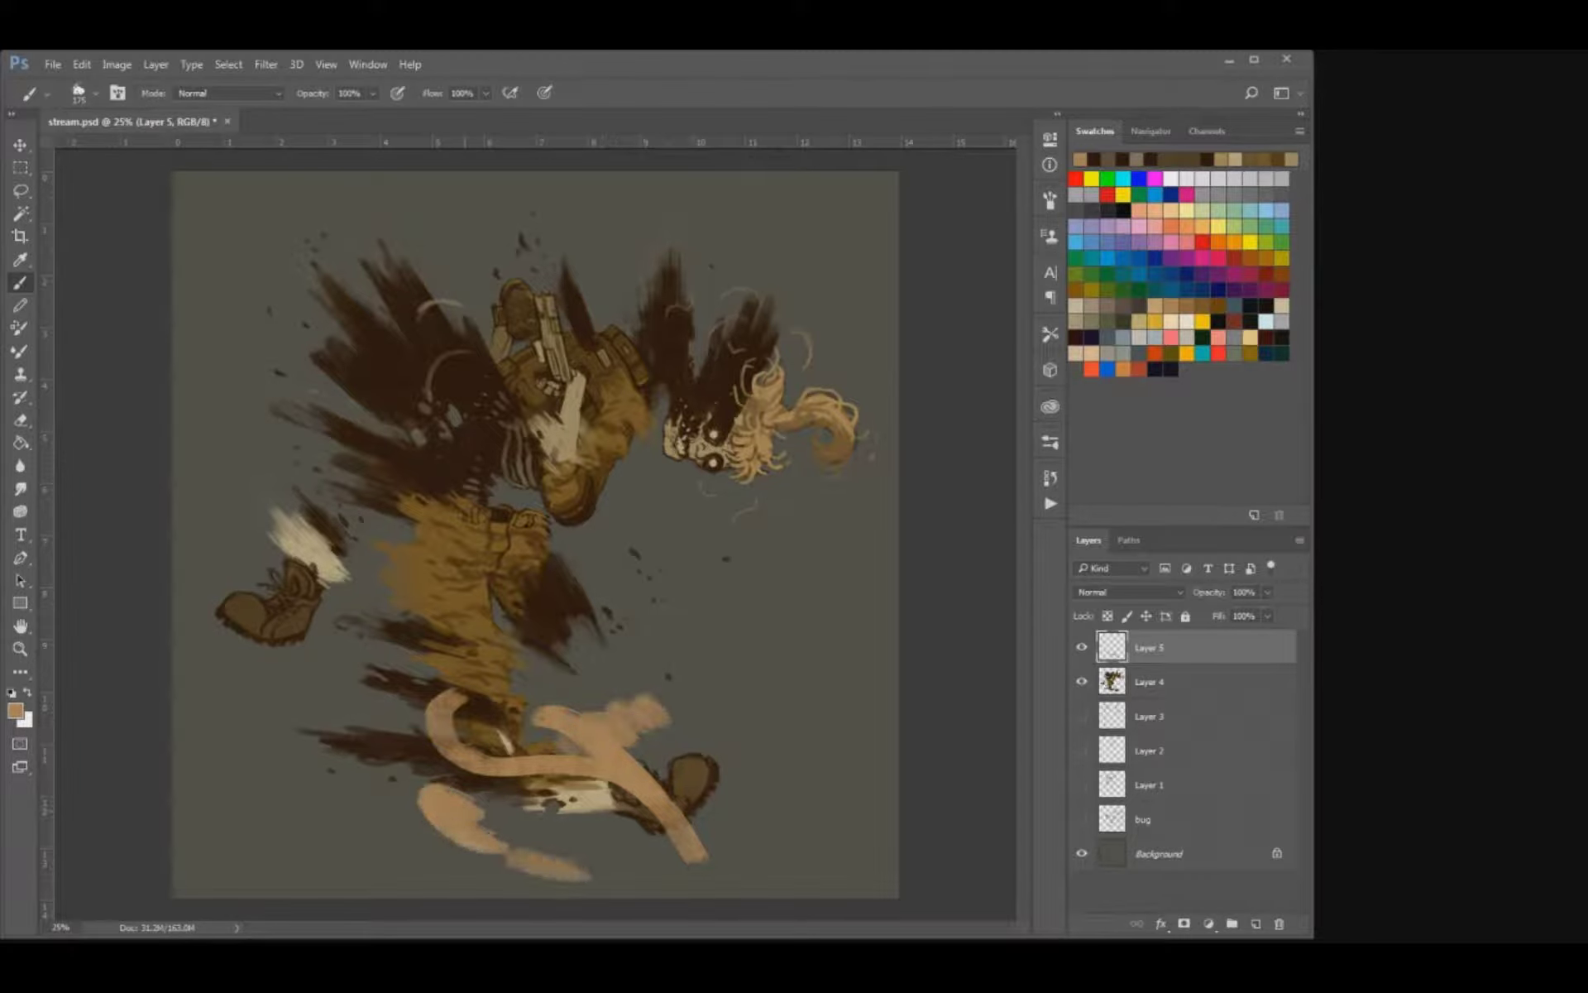
Extend the tan swirl below the front leg and add curling strokes and dabs up to the knee.
drag(544, 814, 605, 818)
click(650, 854)
mouse_move(453, 852)
mouse_down()
mouse_move(493, 852)
mouse_move(392, 817)
mouse_move(397, 776)
mouse_move(362, 773)
mouse_up()
key(bracketleft)
mouse_move(362, 773)
mouse_down()
mouse_move(492, 819)
mouse_move(512, 869)
mouse_up()
mouse_move(647, 728)
mouse_down()
mouse_move(658, 759)
mouse_move(668, 714)
mouse_move(604, 681)
mouse_move(414, 681)
mouse_move(380, 652)
mouse_move(395, 593)
mouse_up()
click(451, 598)
click(386, 647)
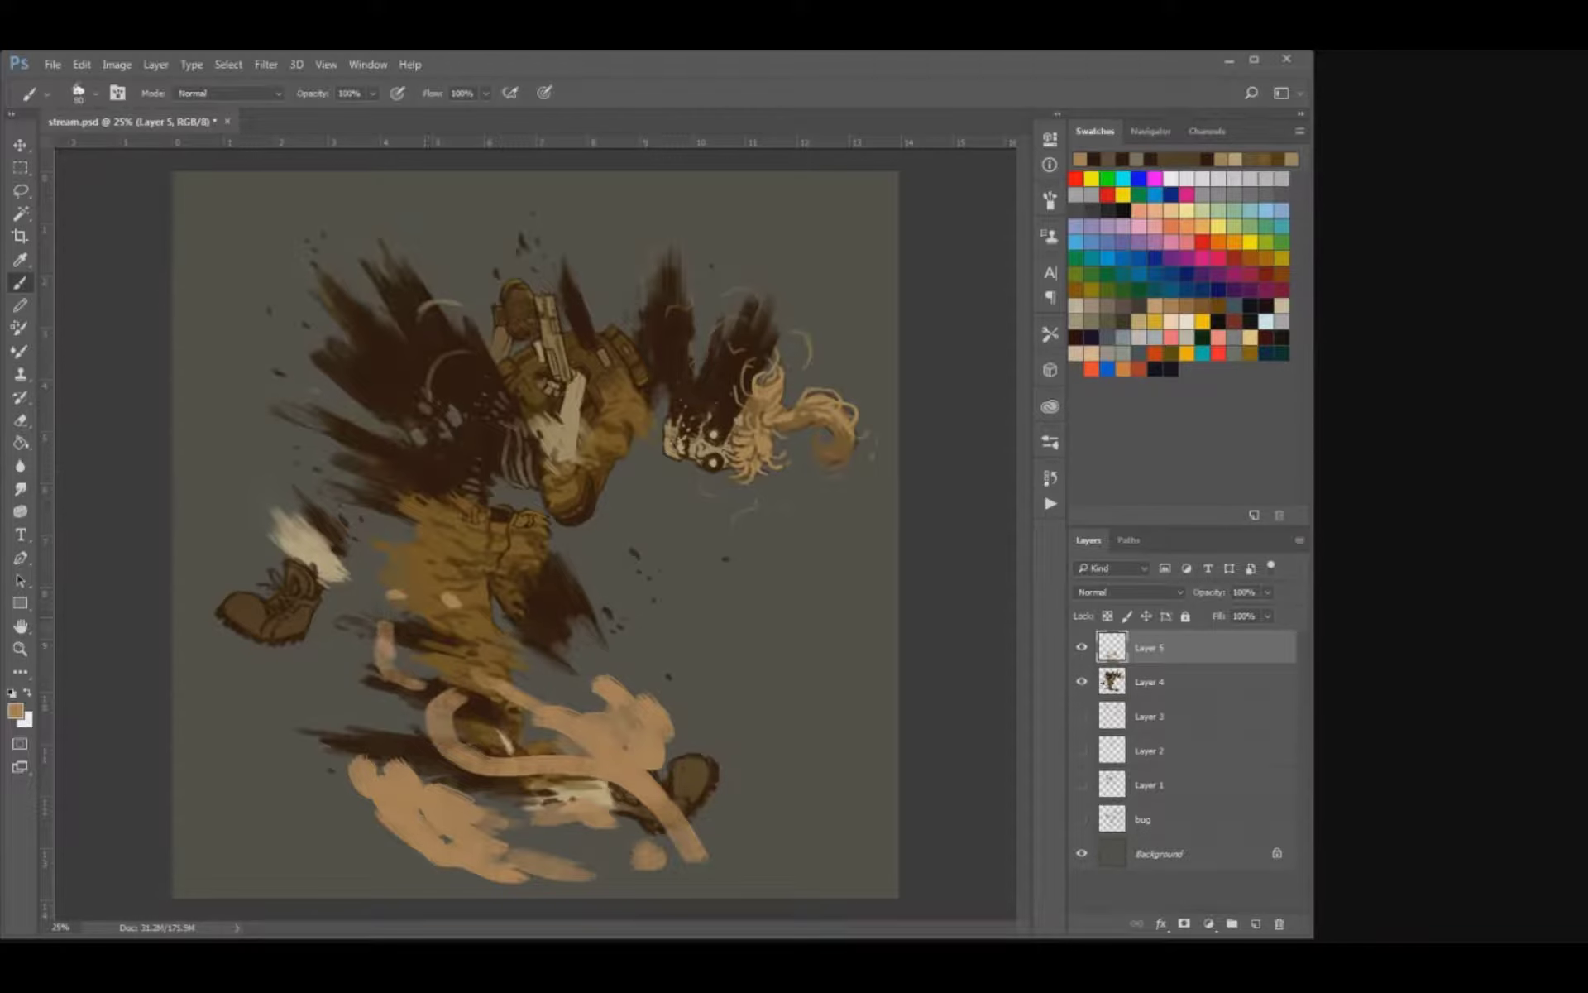
Build up the tan swirls above the front ankle, around the shin and below the leg with extra strokes and a dab.
alt+click(633, 728)
mouse_move(546, 713)
mouse_down()
mouse_move(606, 748)
mouse_move(622, 714)
mouse_move(644, 713)
mouse_up()
drag(581, 675, 602, 675)
mouse_move(501, 705)
mouse_down()
mouse_move(537, 717)
mouse_move(448, 747)
mouse_move(471, 760)
mouse_up()
key(bracketright)
key(bracketright)
mouse_move(387, 793)
mouse_down()
mouse_move(421, 794)
mouse_move(463, 832)
mouse_move(475, 820)
mouse_move(391, 815)
mouse_move(377, 754)
mouse_move(452, 804)
mouse_up()
key(bracketleft)
click(419, 628)
Erase the edges of the tan swirl under the front leg to break it into wisps.
key(e)
key(bracketright)
key(bracketright)
key(bracketleft)
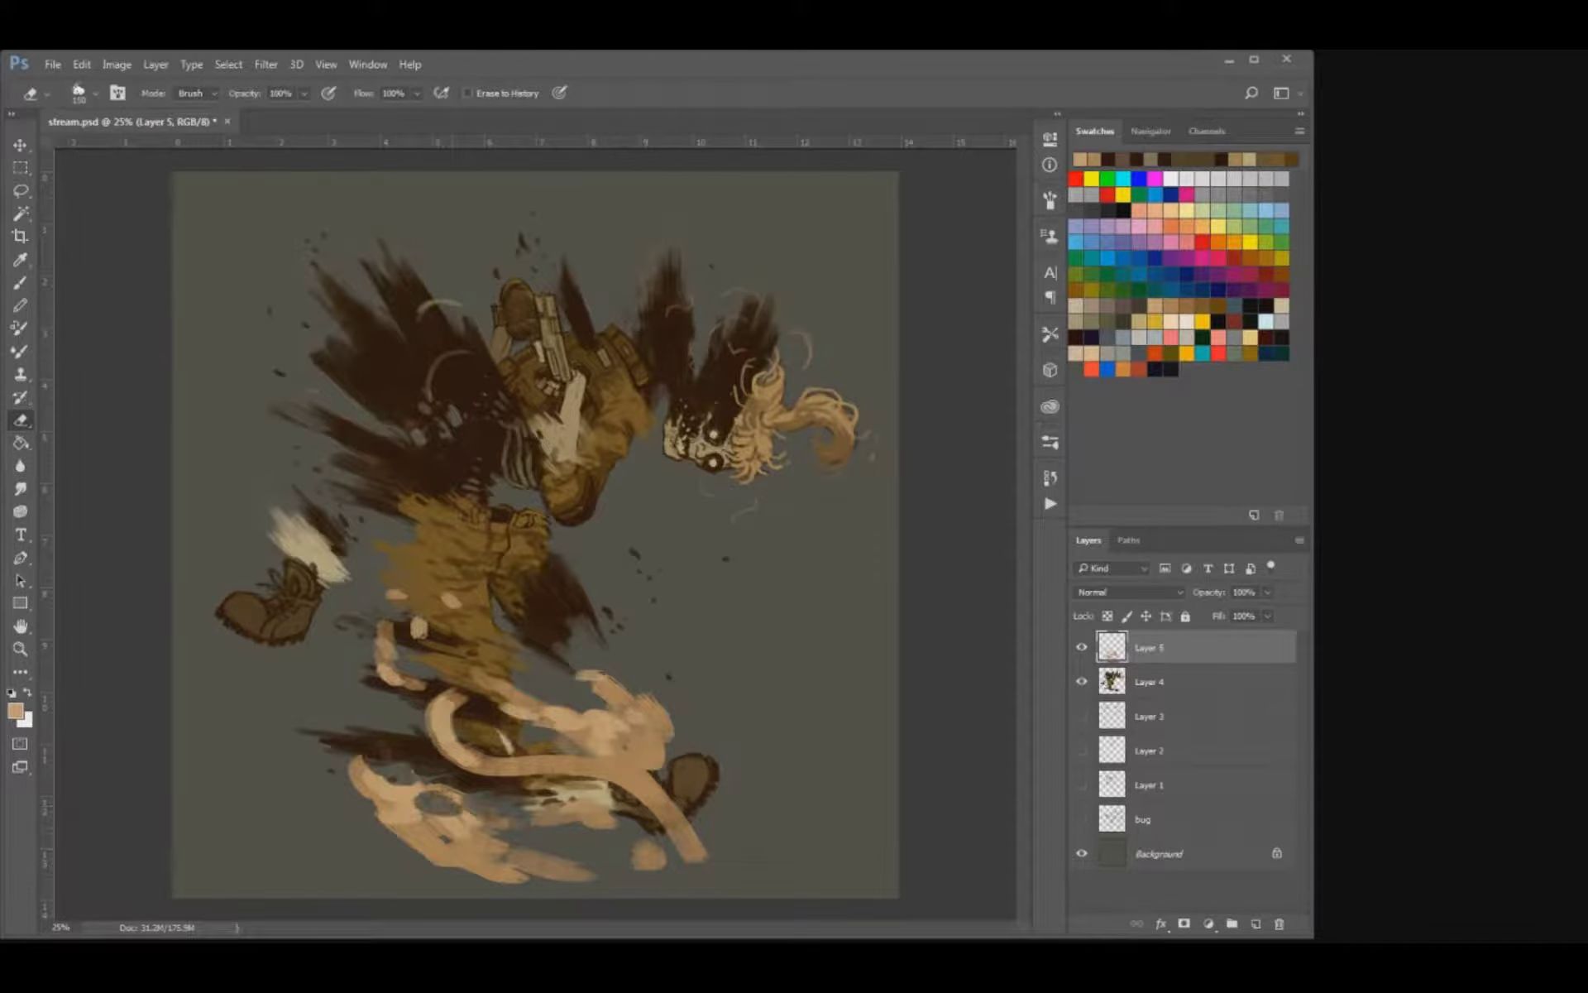
drag(529, 847, 591, 867)
click(556, 807)
Erase into the tan shin ribbon, the strokes beside the knee and the swirl above the boot to thin them into curls.
key(bracketright)
key(bracketright)
mouse_move(506, 754)
mouse_down()
mouse_move(463, 742)
mouse_move(460, 703)
mouse_move(385, 647)
mouse_up()
click(420, 627)
mouse_move(569, 721)
mouse_down()
mouse_move(619, 728)
mouse_move(693, 850)
mouse_up()
key(bracketleft)
key(bracketleft)
mouse_move(615, 781)
mouse_down()
mouse_move(640, 796)
mouse_move(672, 722)
mouse_move(665, 703)
mouse_move(581, 680)
mouse_up()
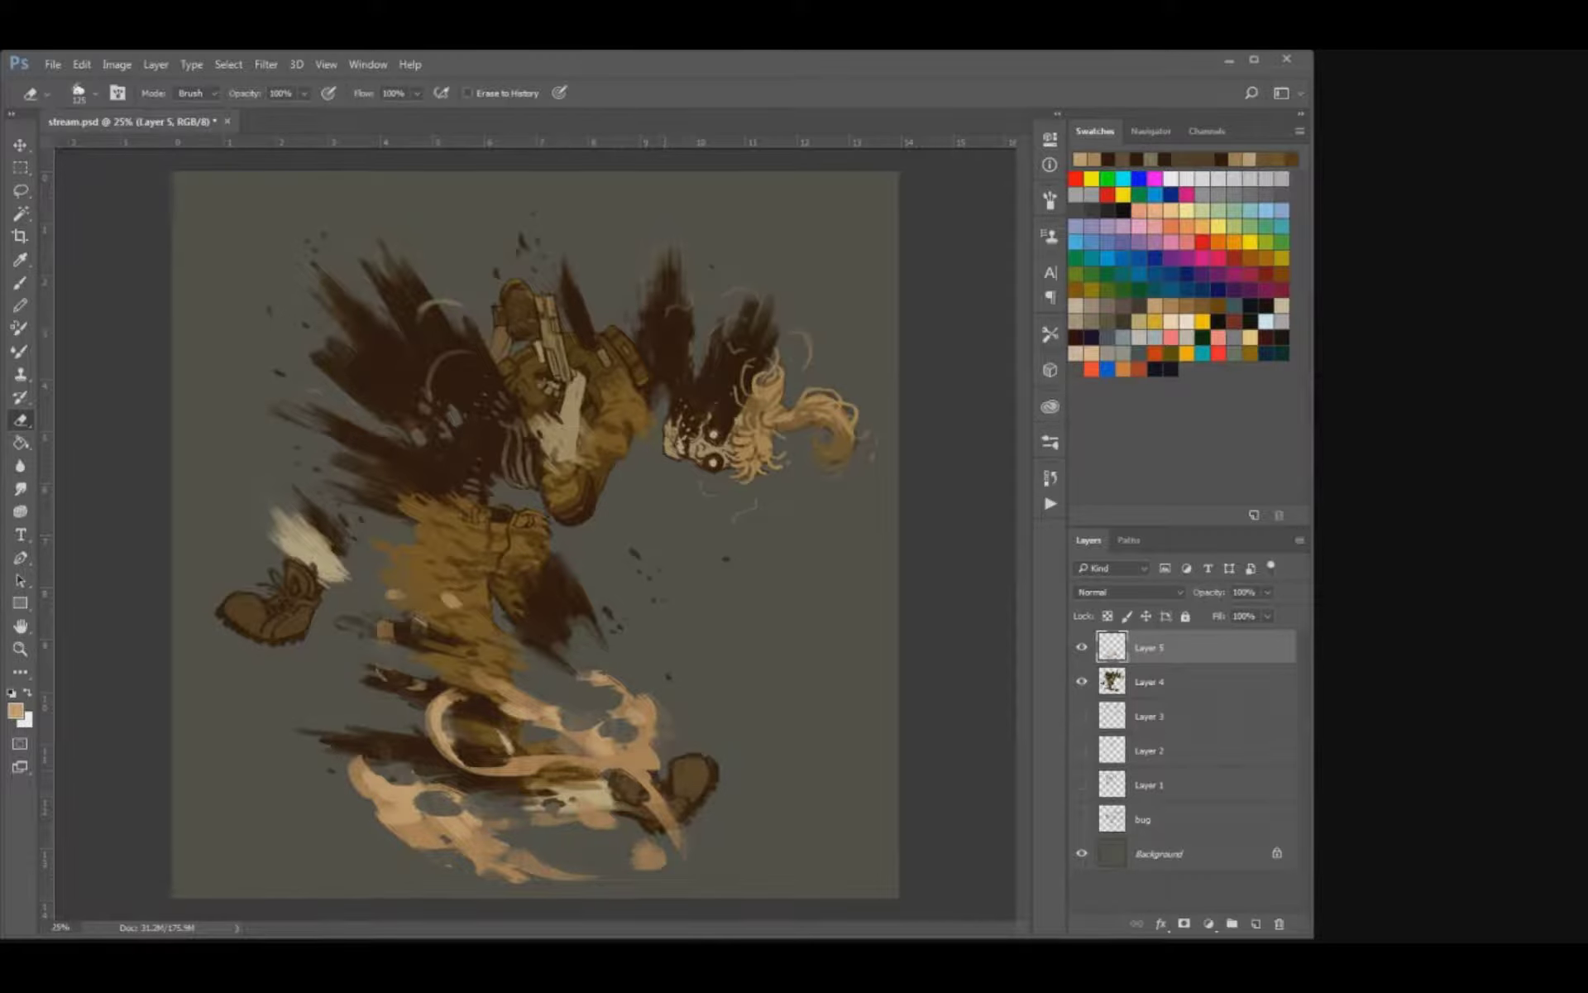
drag(388, 822, 415, 838)
Smudge the tips of the tan wisps around the shin, boot and knee into tapering flame-like points.
key(b)
click(20, 489)
drag(455, 715, 445, 703)
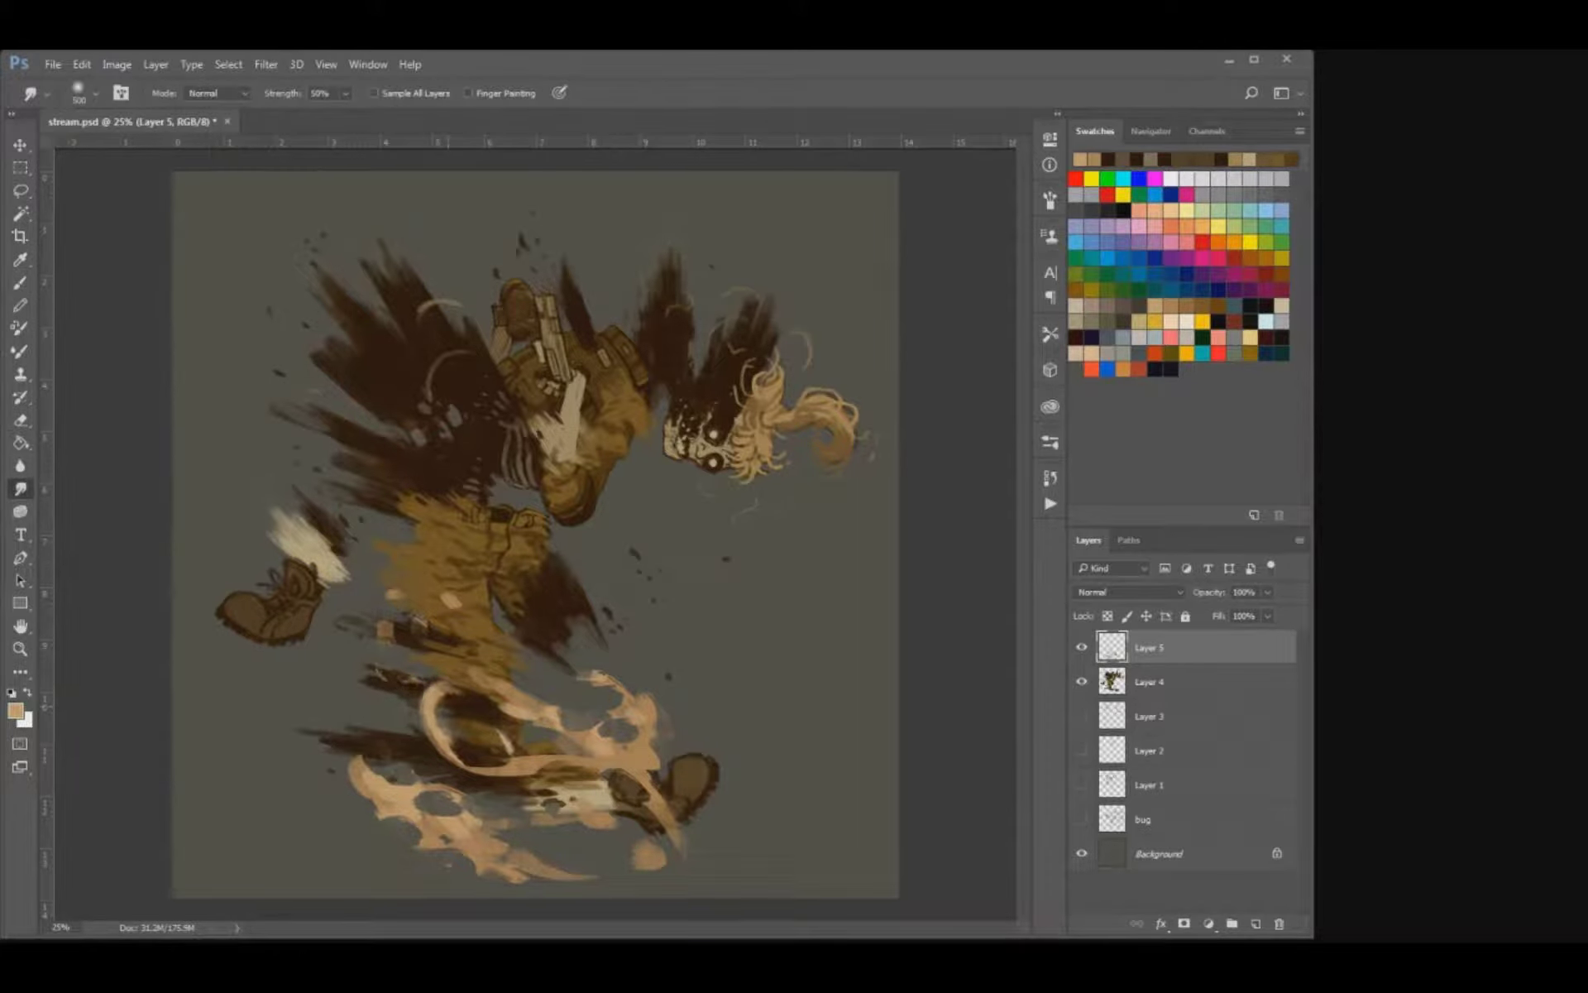
drag(604, 681, 591, 669)
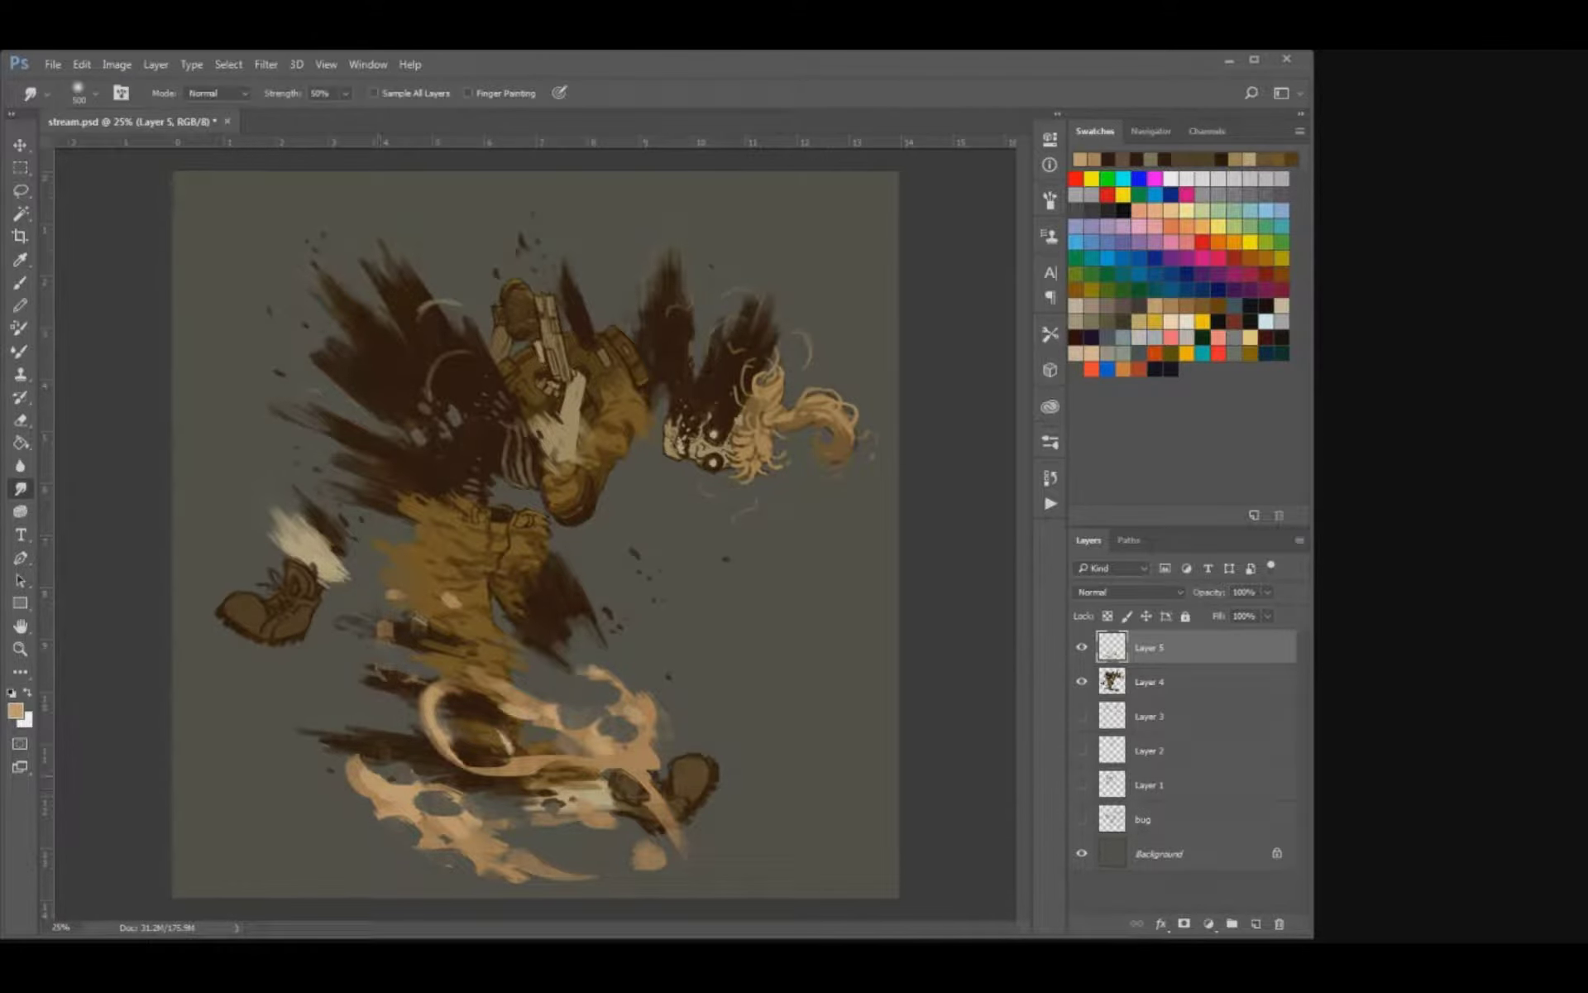
drag(380, 777, 361, 751)
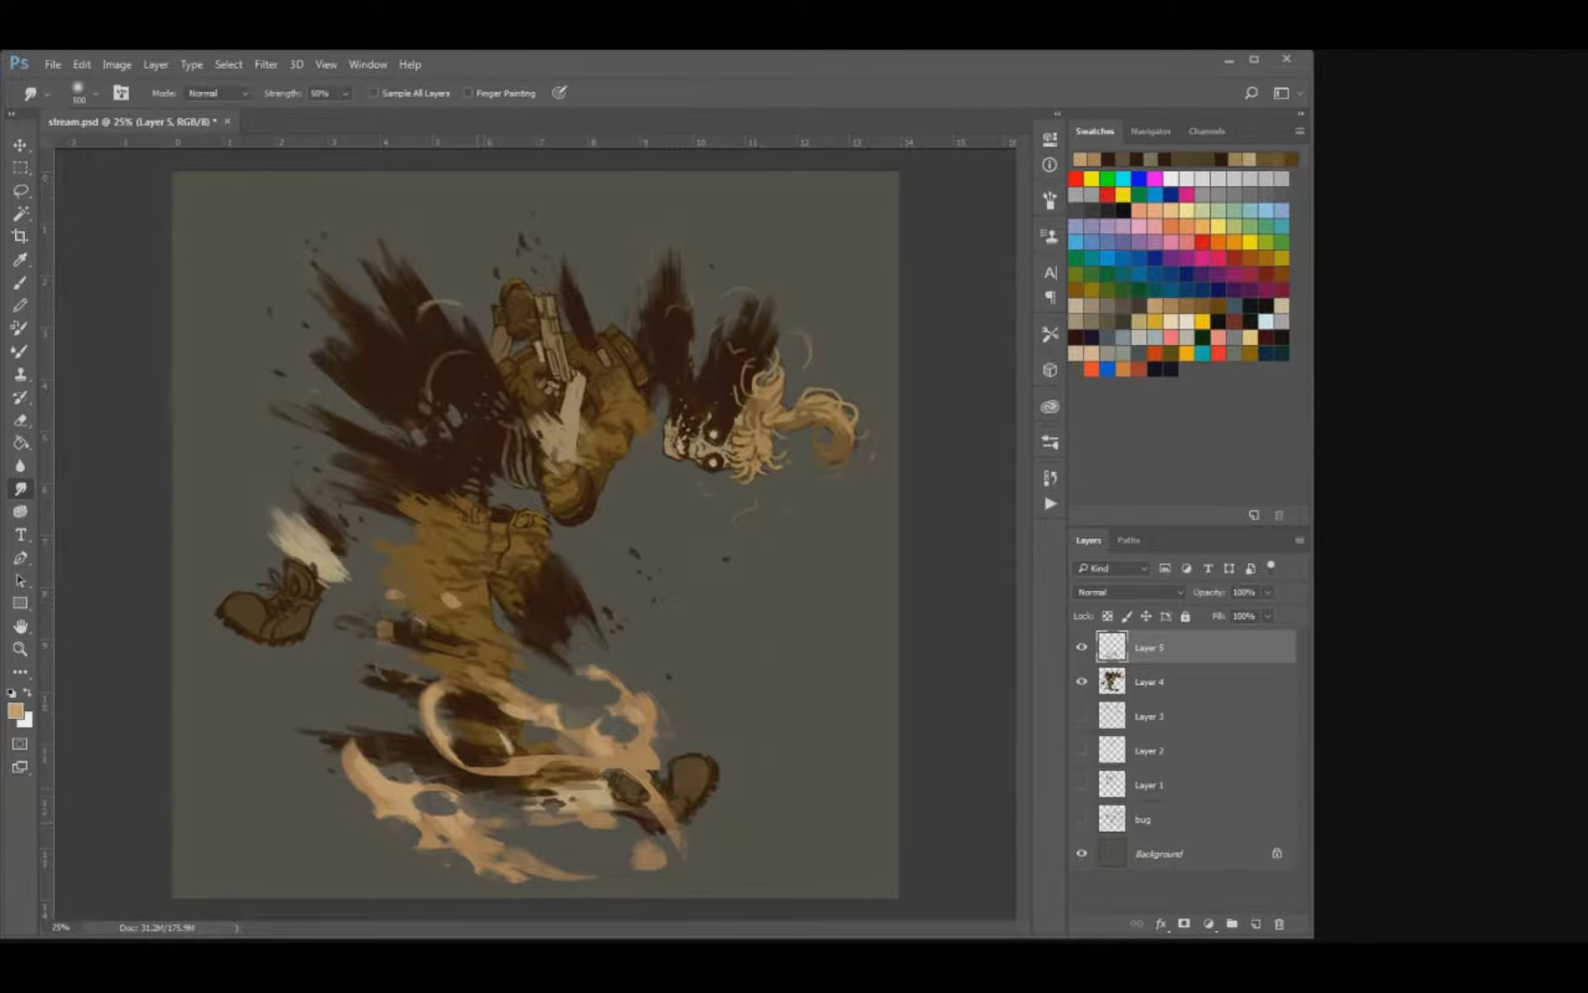
mouse_move(637, 786)
mouse_down()
mouse_move(657, 799)
mouse_move(663, 760)
mouse_up()
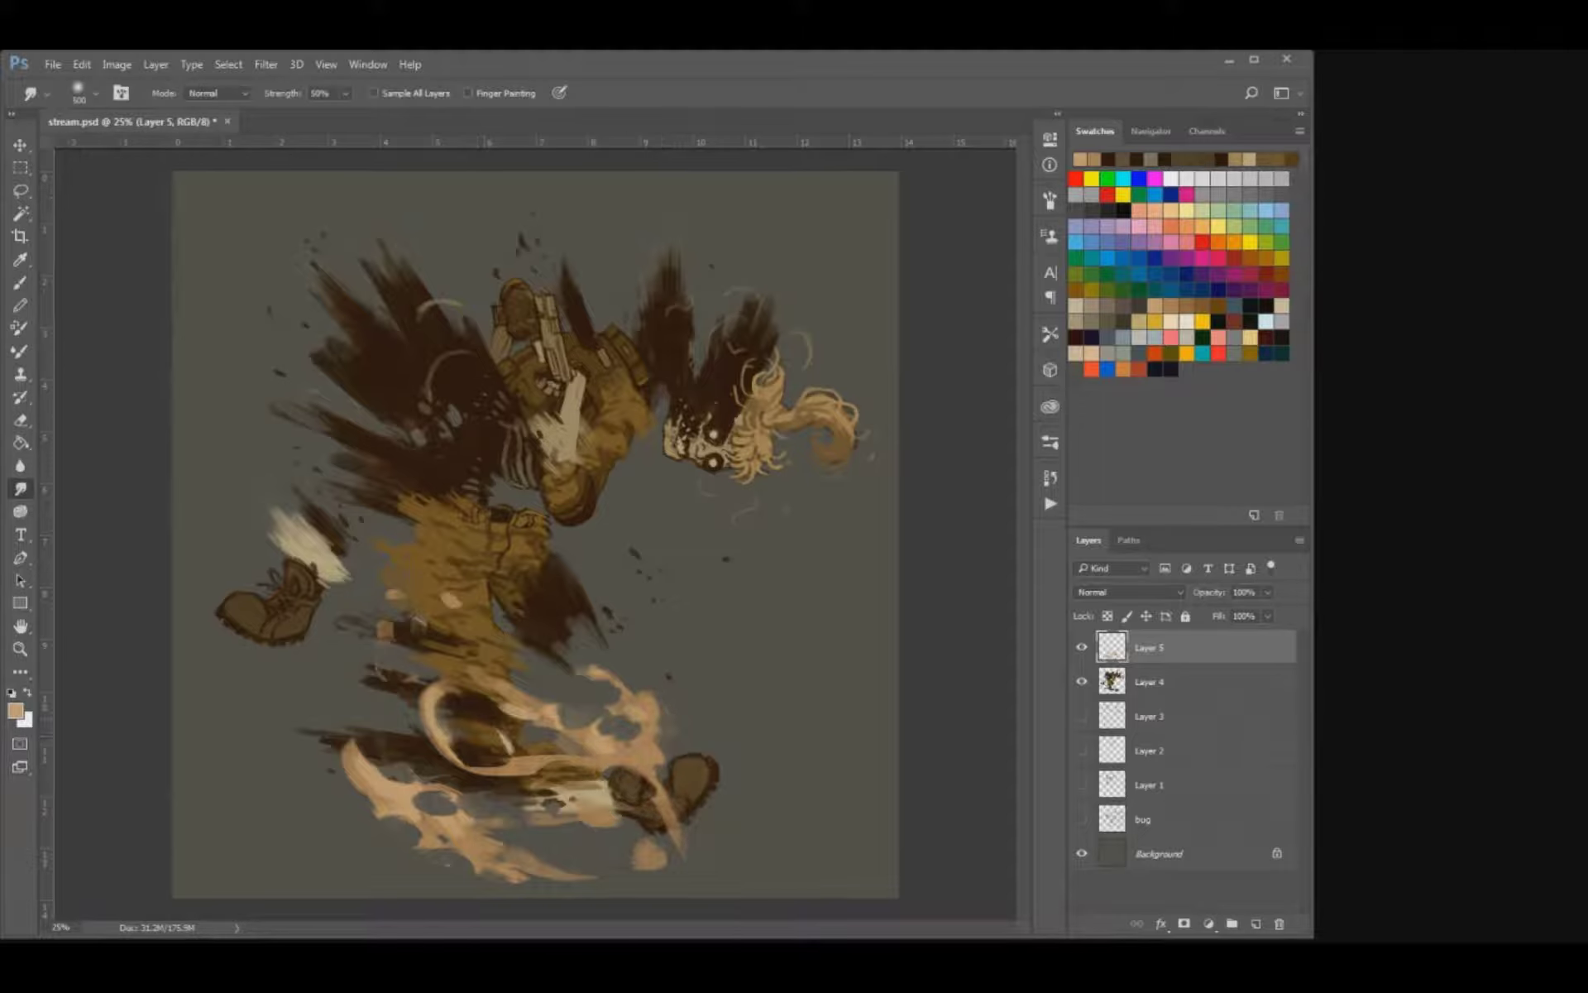
drag(462, 698, 445, 692)
drag(448, 598, 441, 589)
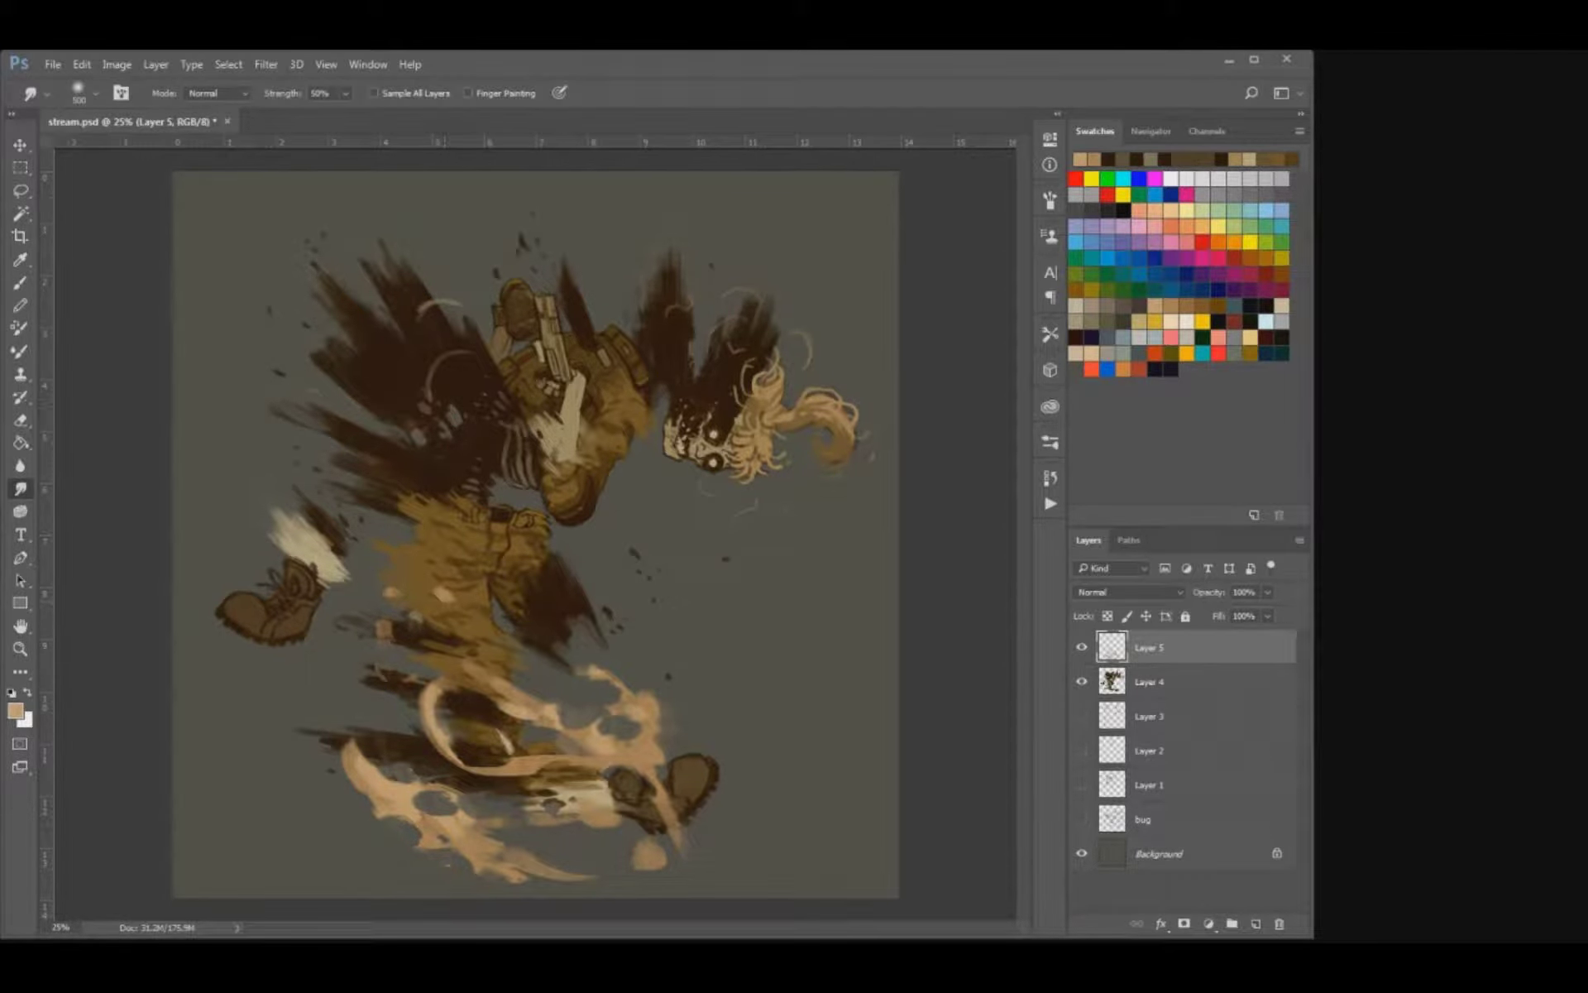
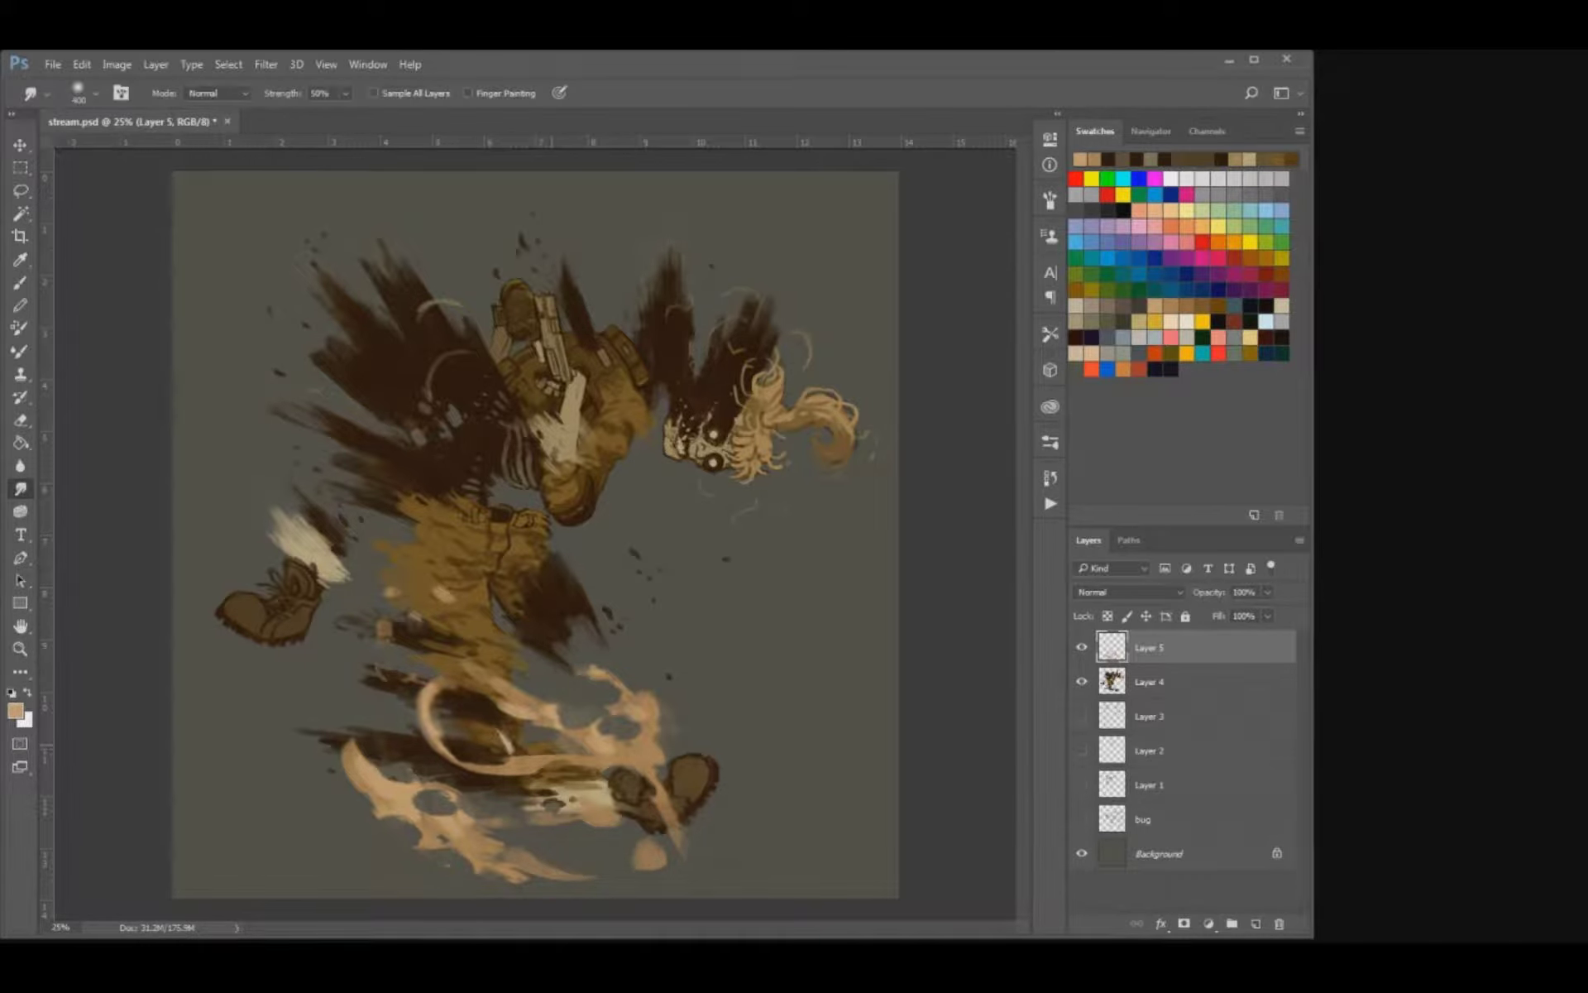
Smudge the tan flame swirls around the lower legs on Layer 5 into smoother, flowing curves.
key(bracketleft)
mouse_move(559, 713)
mouse_down()
mouse_move(573, 736)
mouse_move(639, 735)
mouse_move(656, 763)
mouse_up()
mouse_move(628, 822)
mouse_down()
mouse_move(594, 814)
mouse_move(665, 815)
mouse_move(693, 853)
mouse_move(652, 858)
mouse_move(672, 863)
mouse_up()
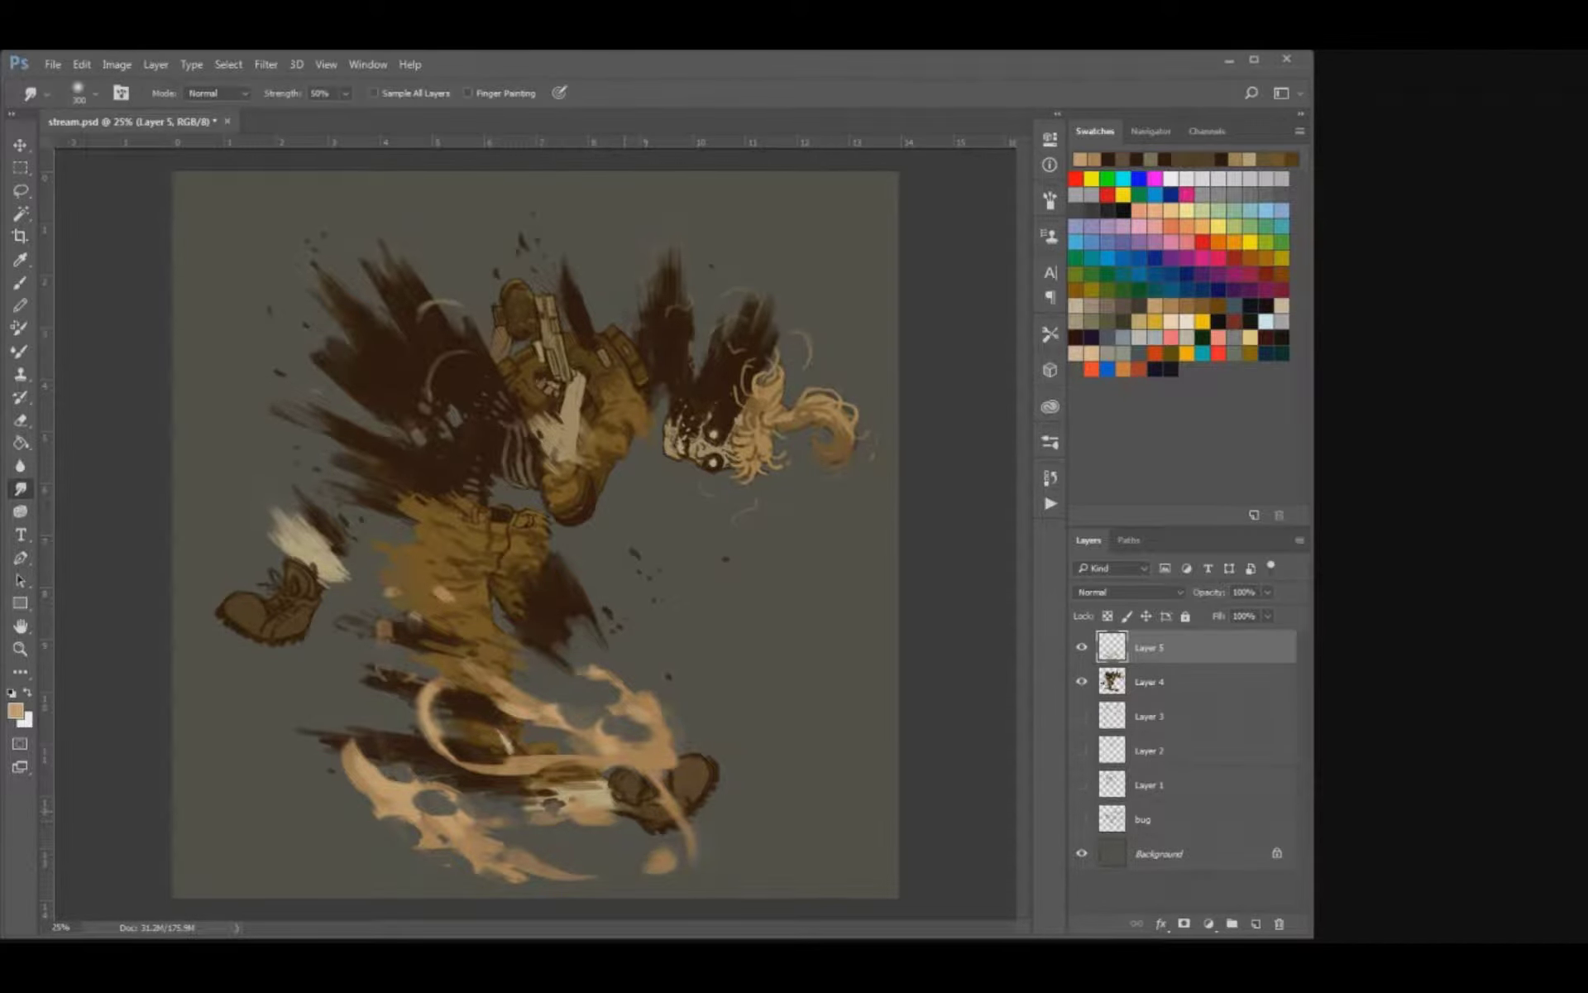
mouse_move(427, 801)
mouse_down()
mouse_move(378, 810)
mouse_move(337, 726)
mouse_up()
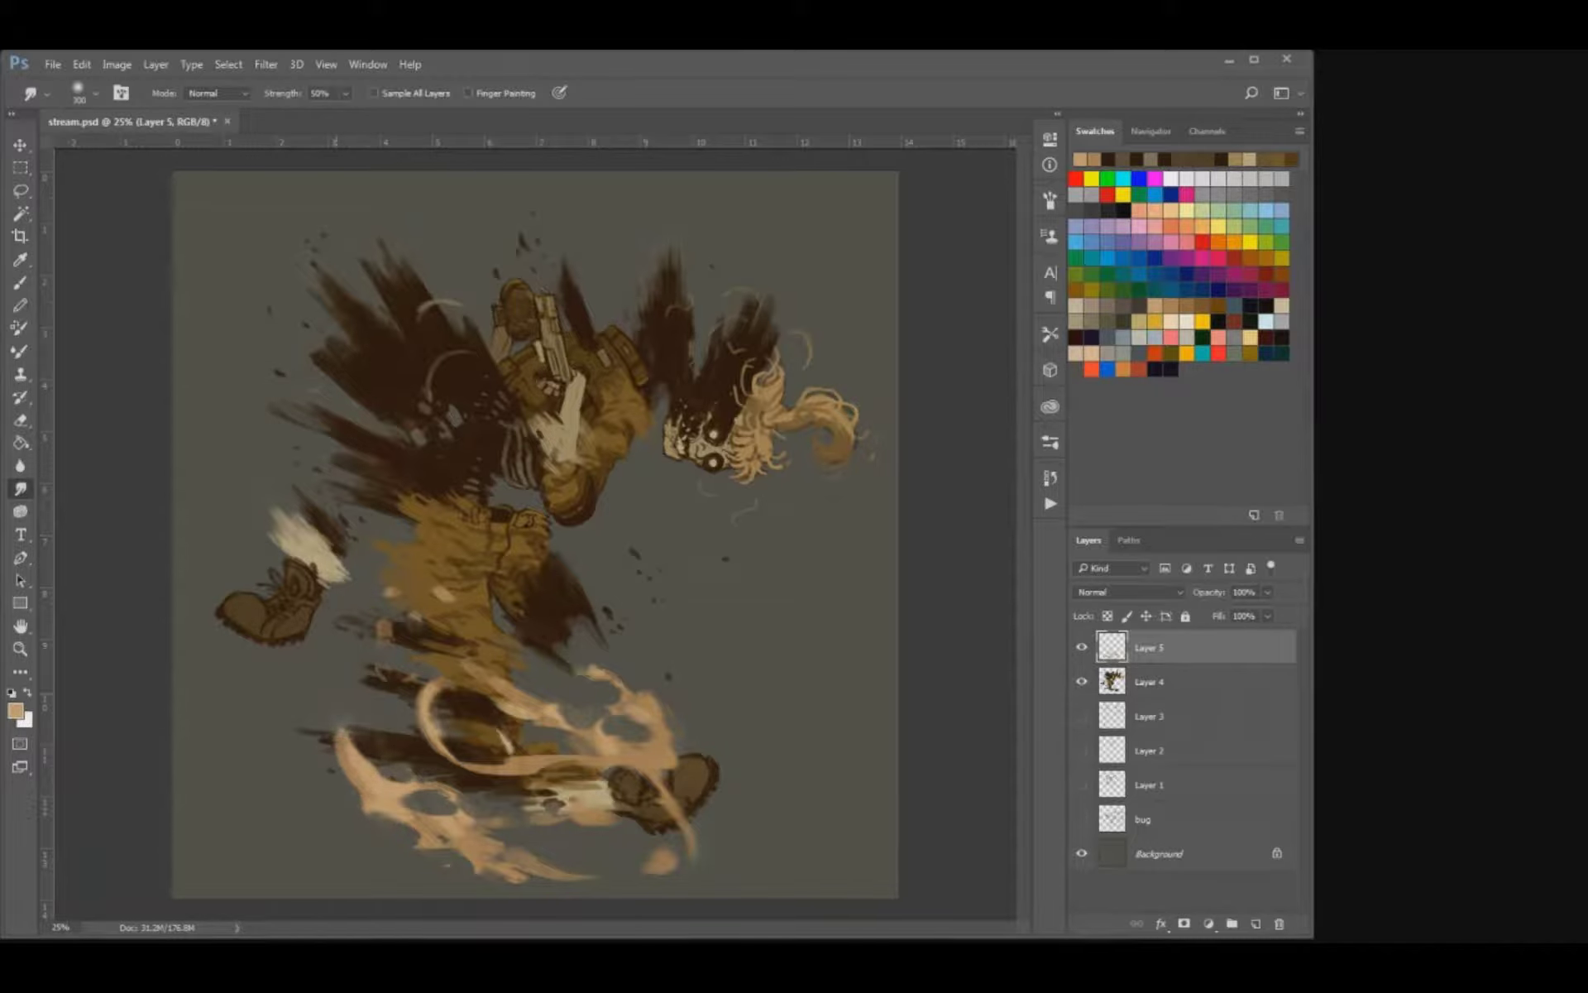
mouse_move(514, 864)
mouse_down()
mouse_move(546, 868)
mouse_move(397, 840)
mouse_move(405, 776)
mouse_up()
drag(409, 794, 396, 764)
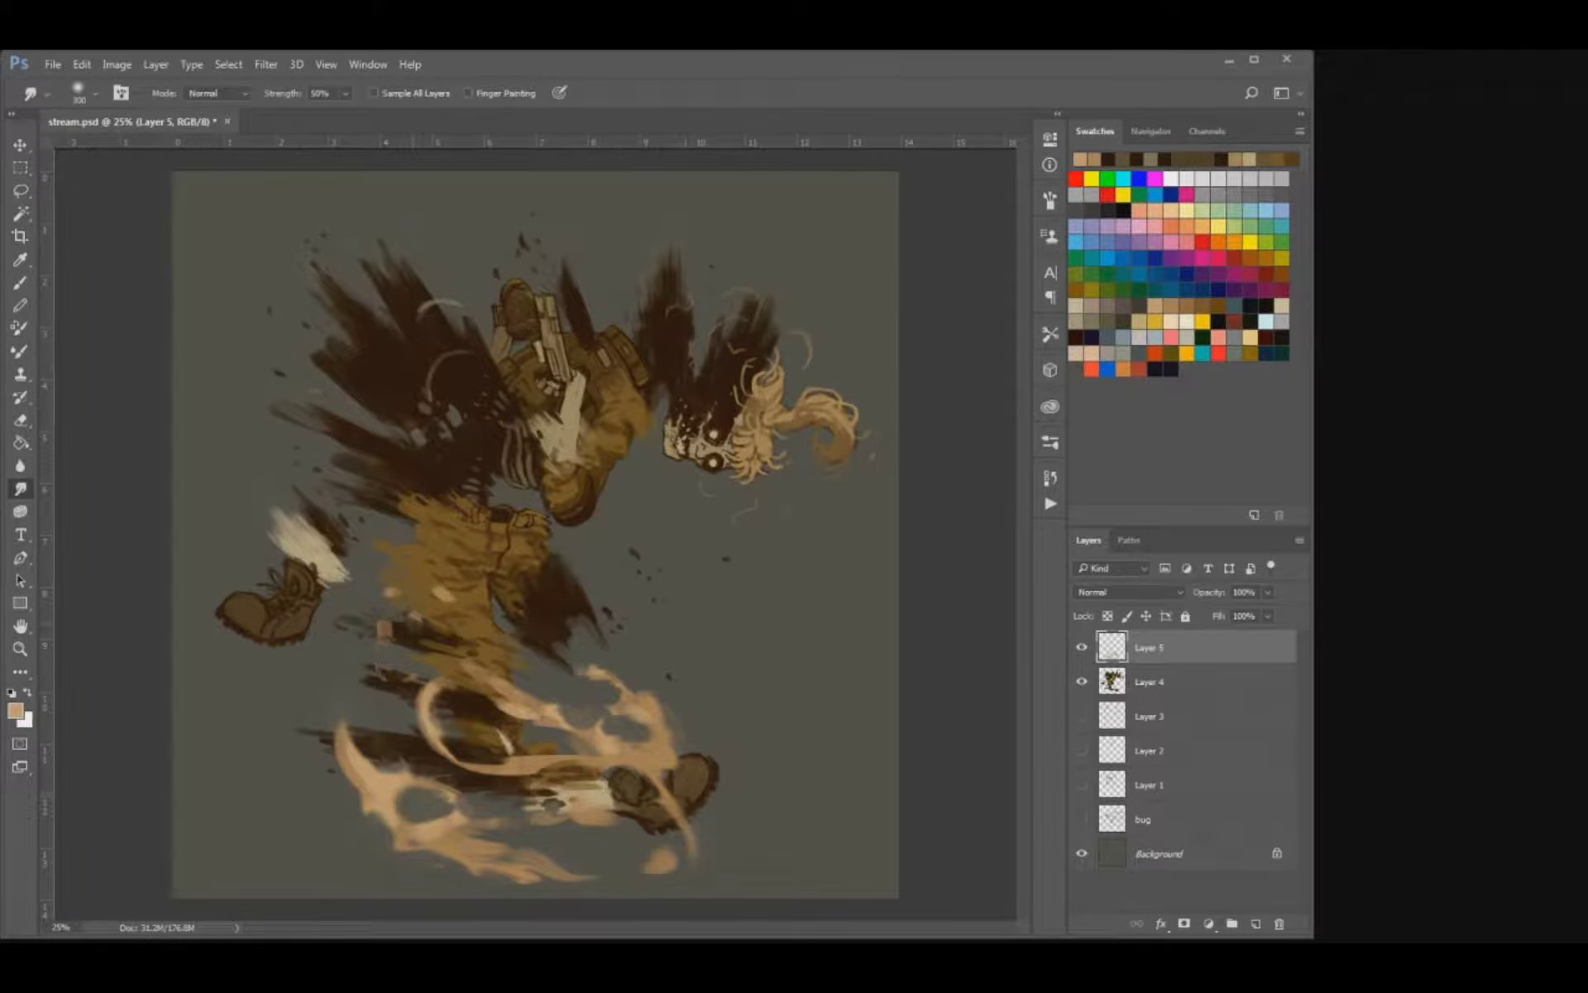
Paint small tan flecks around the flames and a faint wisp beside the lower boot, softening the wisp with the Smudge tool.
key(b)
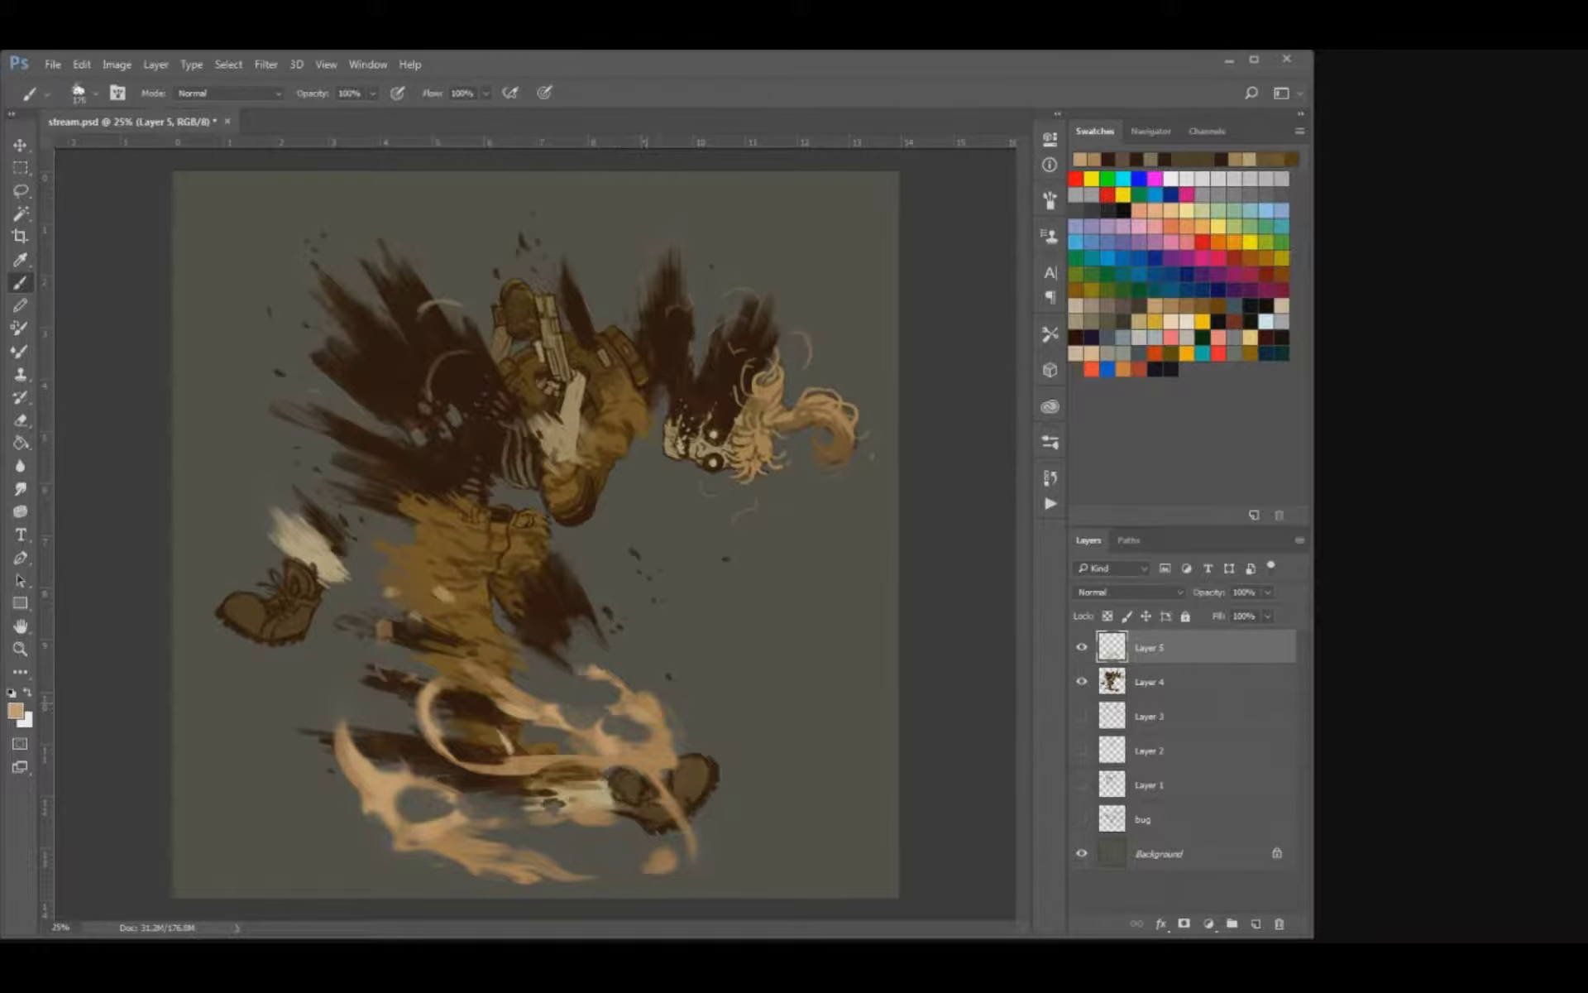
key(bracketleft)
key(bracketleft)
mouse_move(630, 834)
mouse_down()
mouse_move(589, 865)
mouse_move(603, 866)
mouse_up()
key(e)
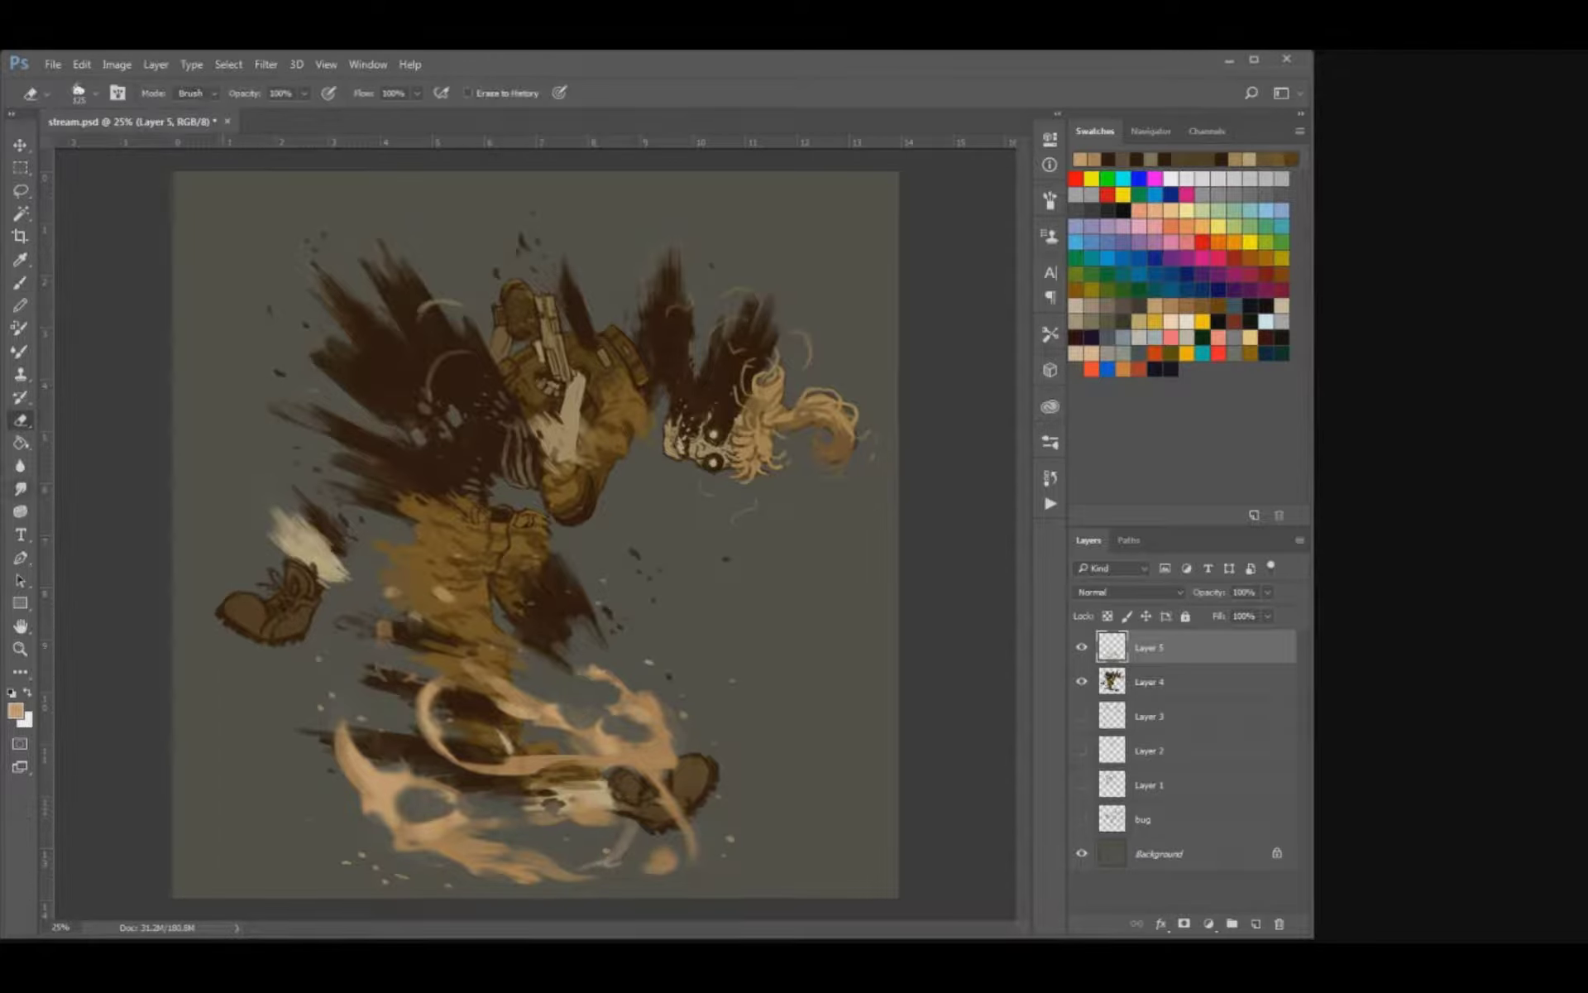
key(b)
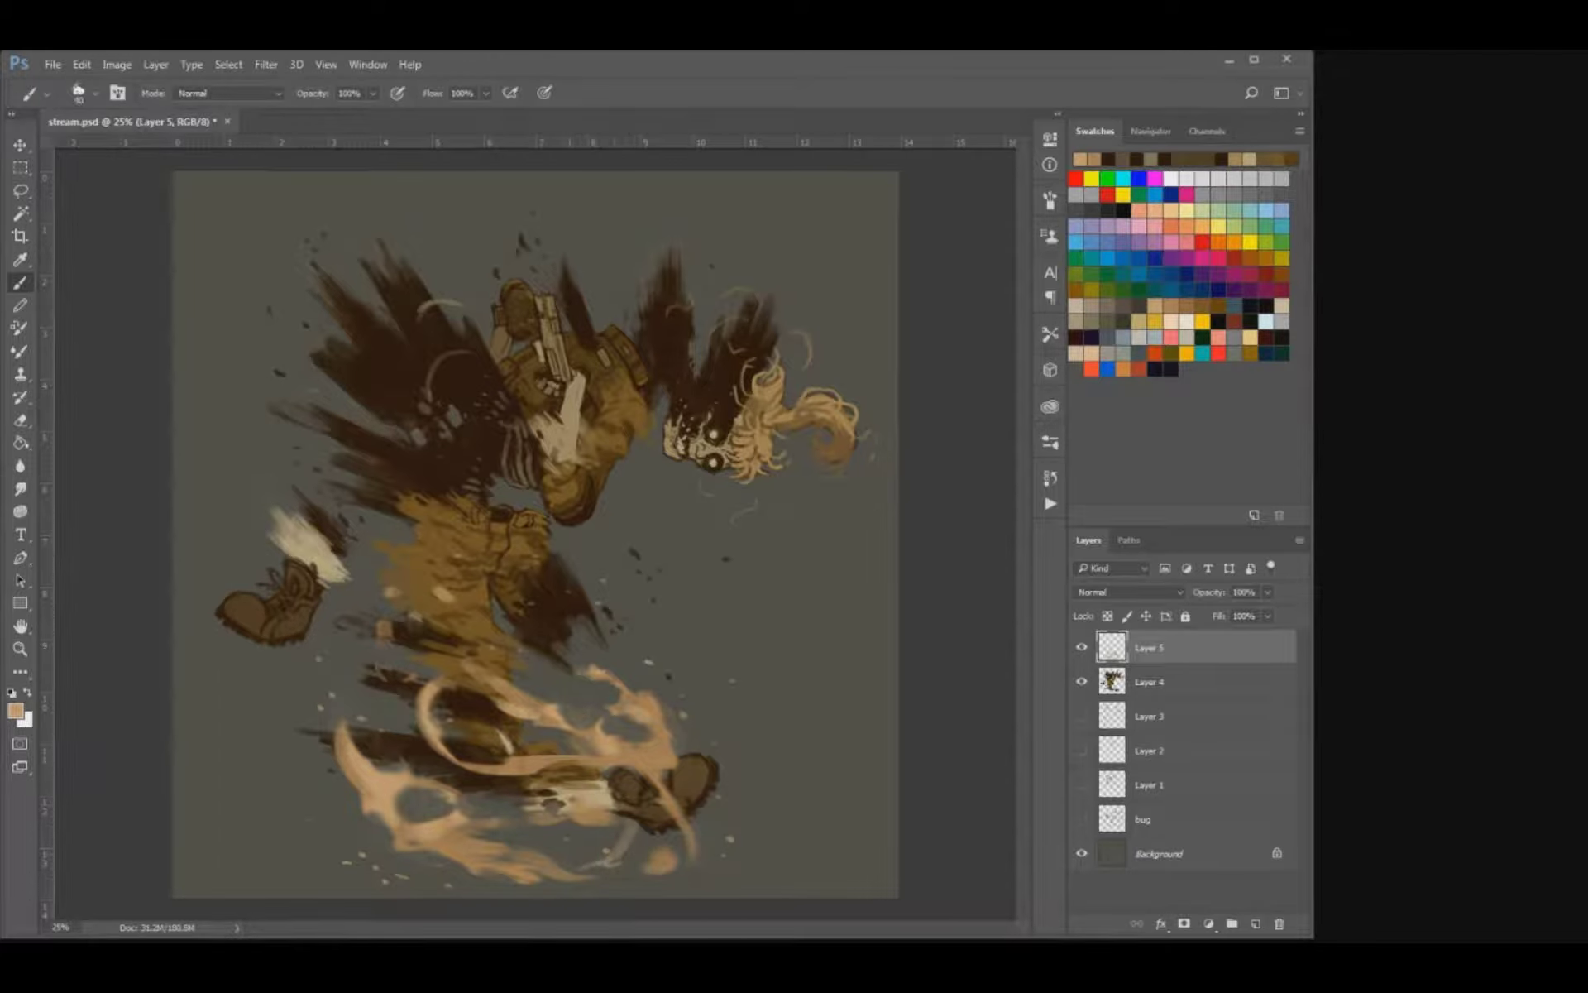
key(r)
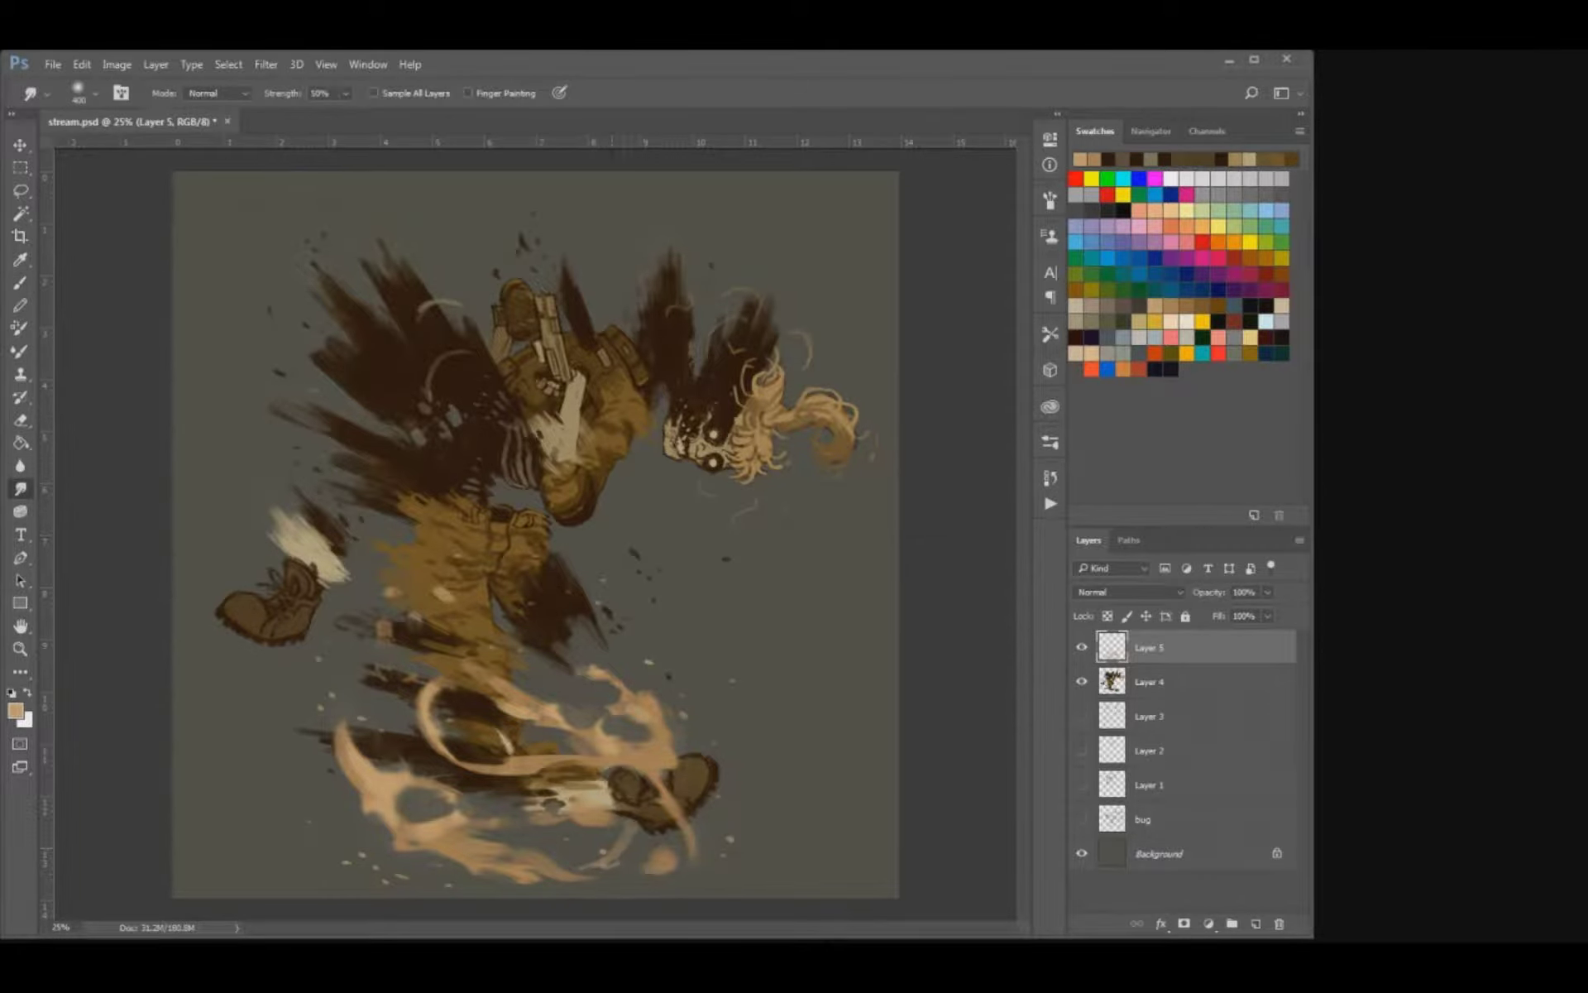
drag(615, 836, 628, 847)
key(b)
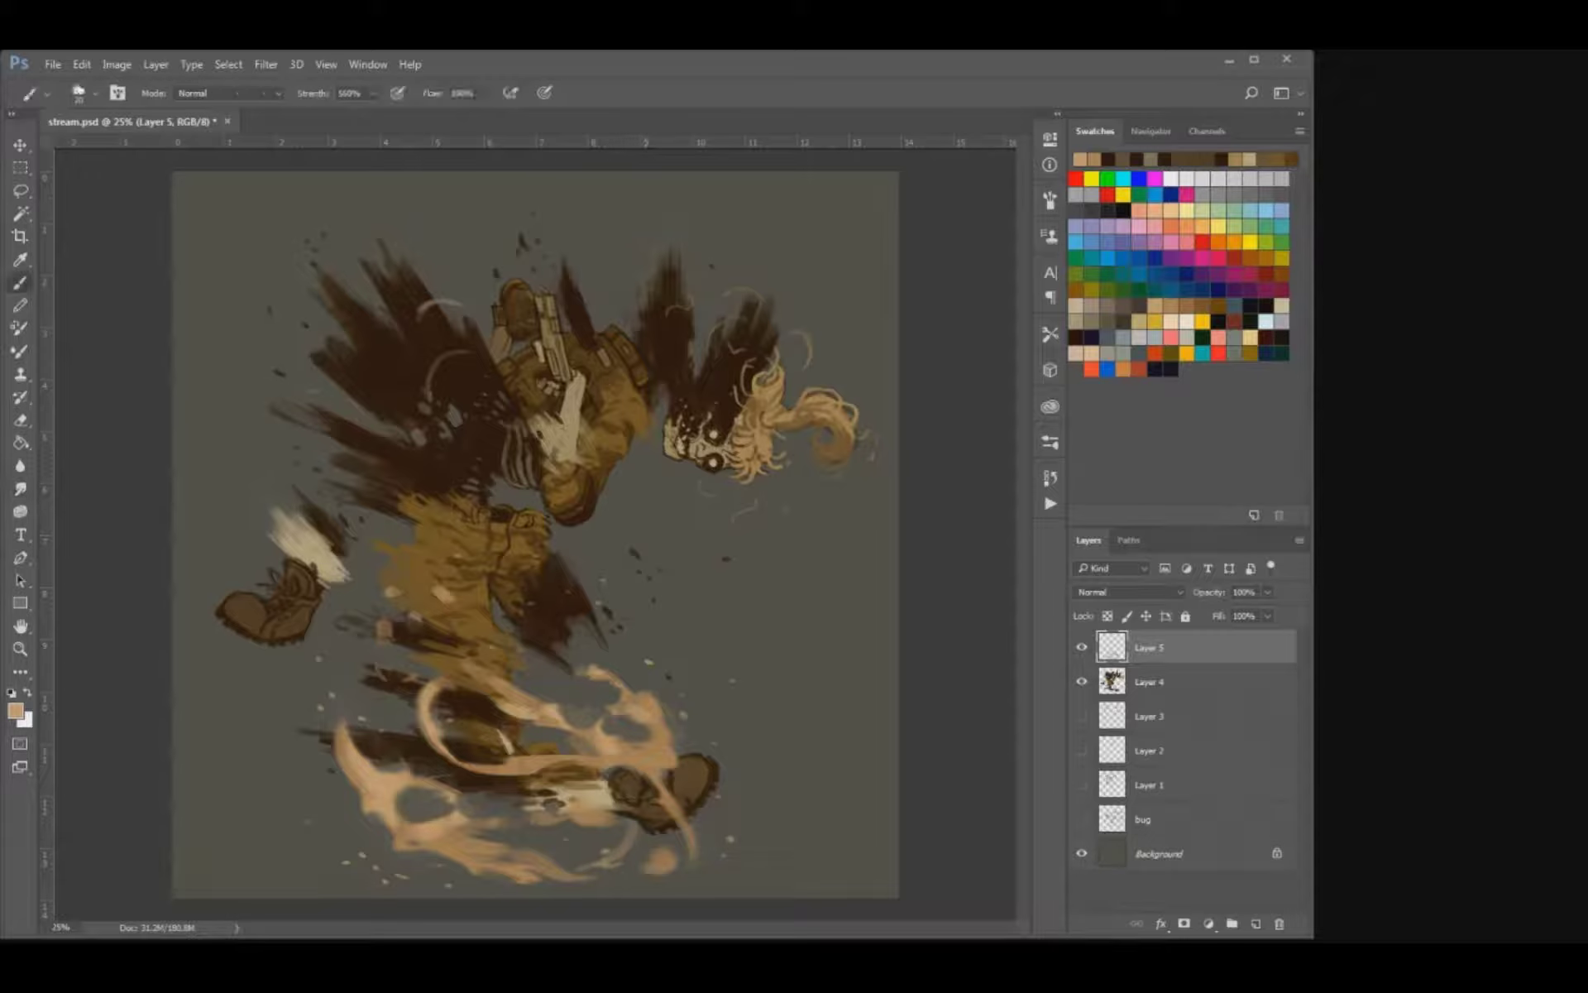
mouse_move(590, 716)
mouse_down()
mouse_move(592, 697)
mouse_move(603, 710)
mouse_up()
key(ctrl+z)
Create a new layer below Layer 4, paint faint tan wisps behind the flames under the knee, trim them, and save.
click(1207, 715)
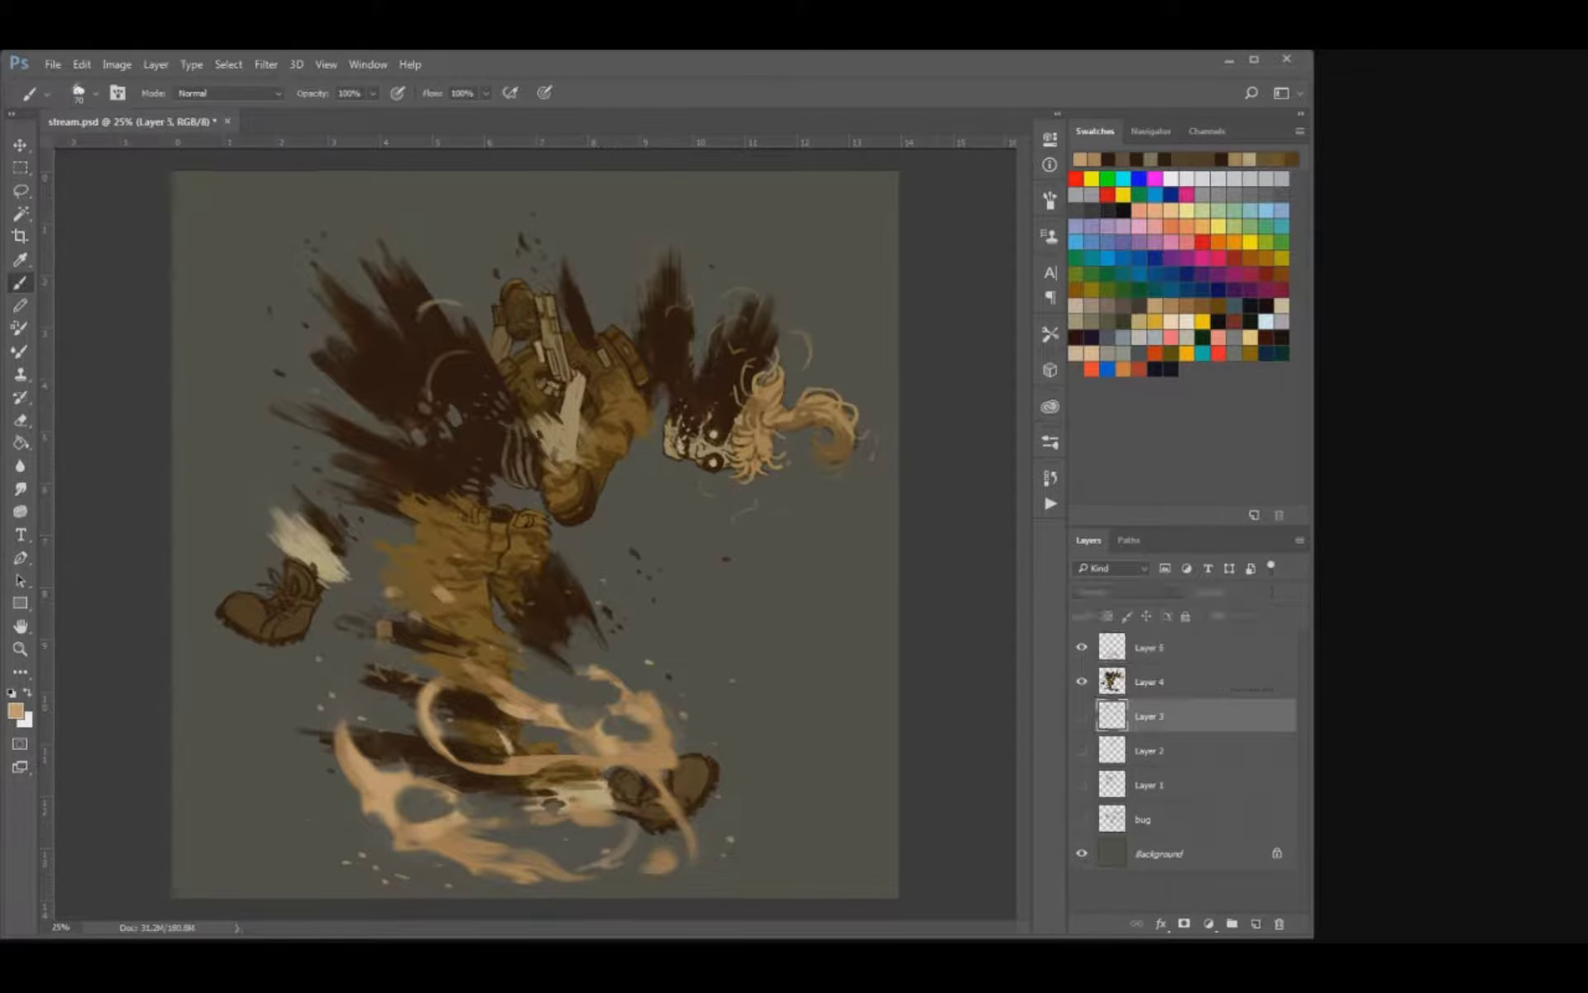
key(ctrl+alt+shift+n)
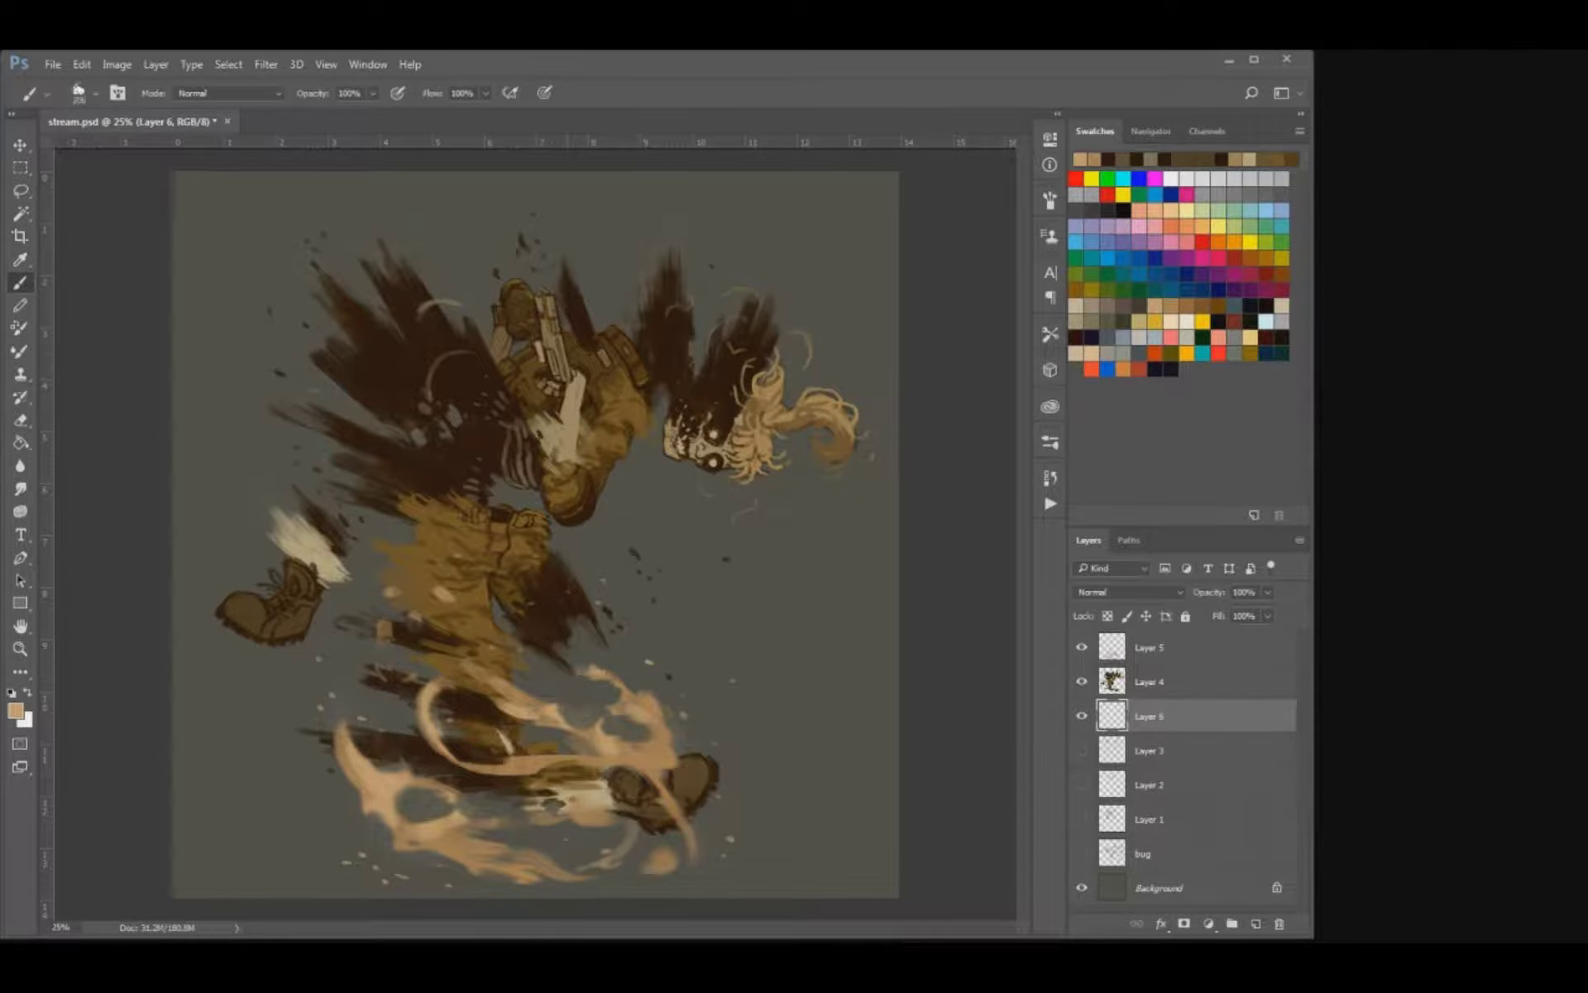
key(e)
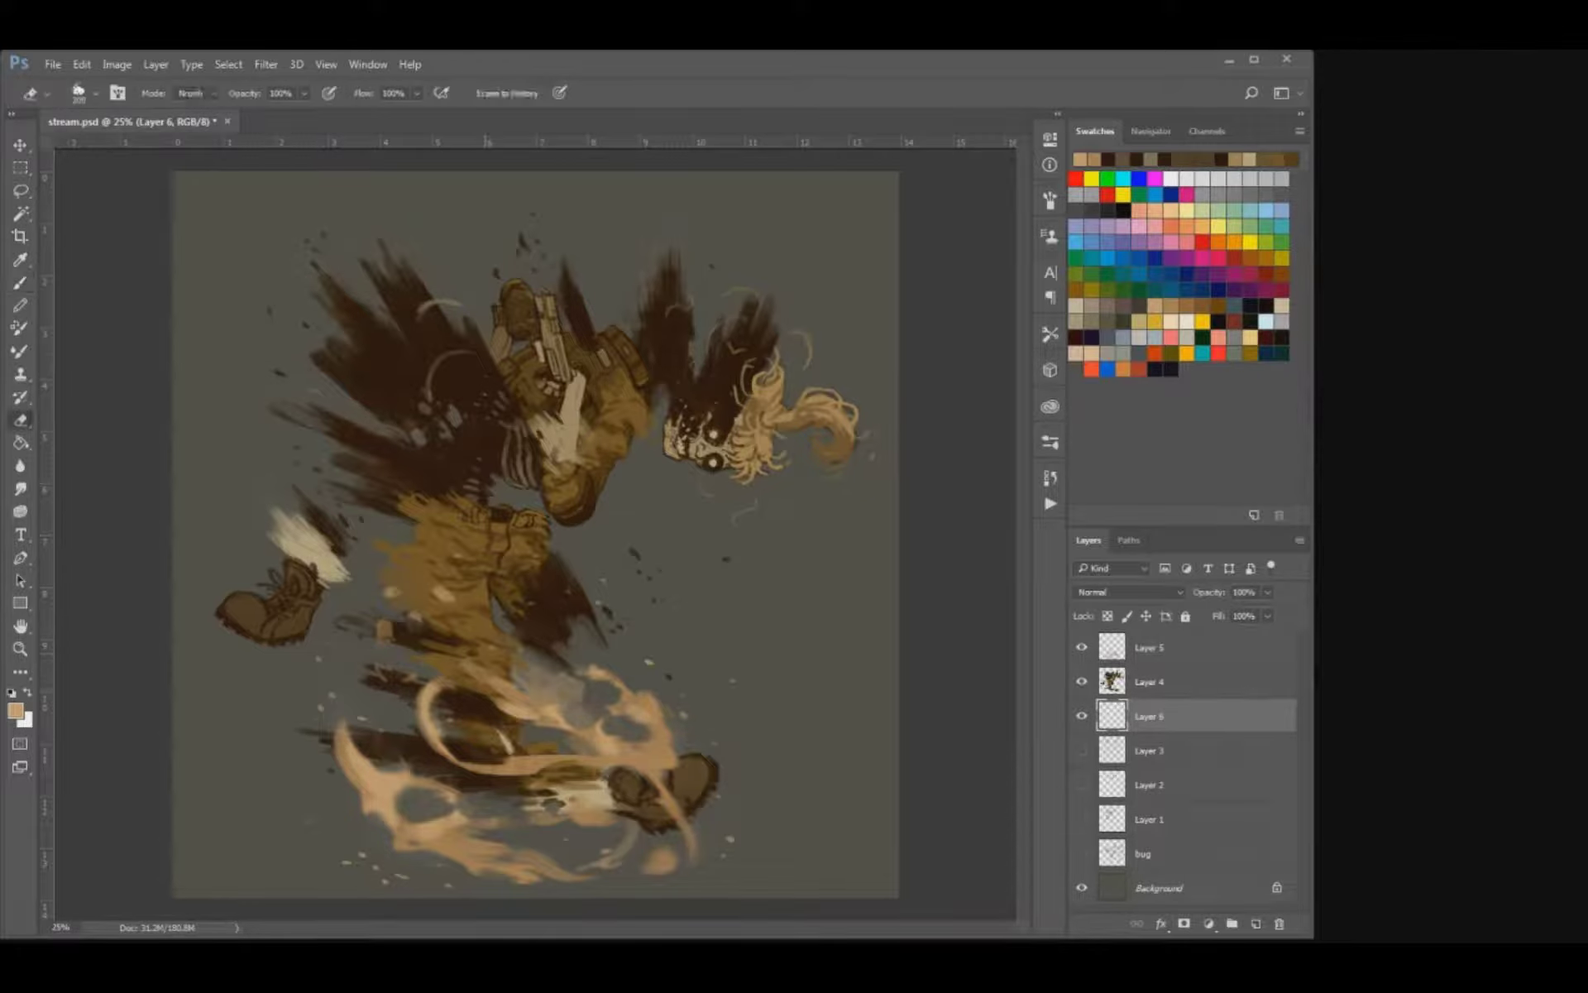
mouse_move(580, 686)
mouse_down()
mouse_move(563, 702)
mouse_move(530, 692)
mouse_up()
key(b)
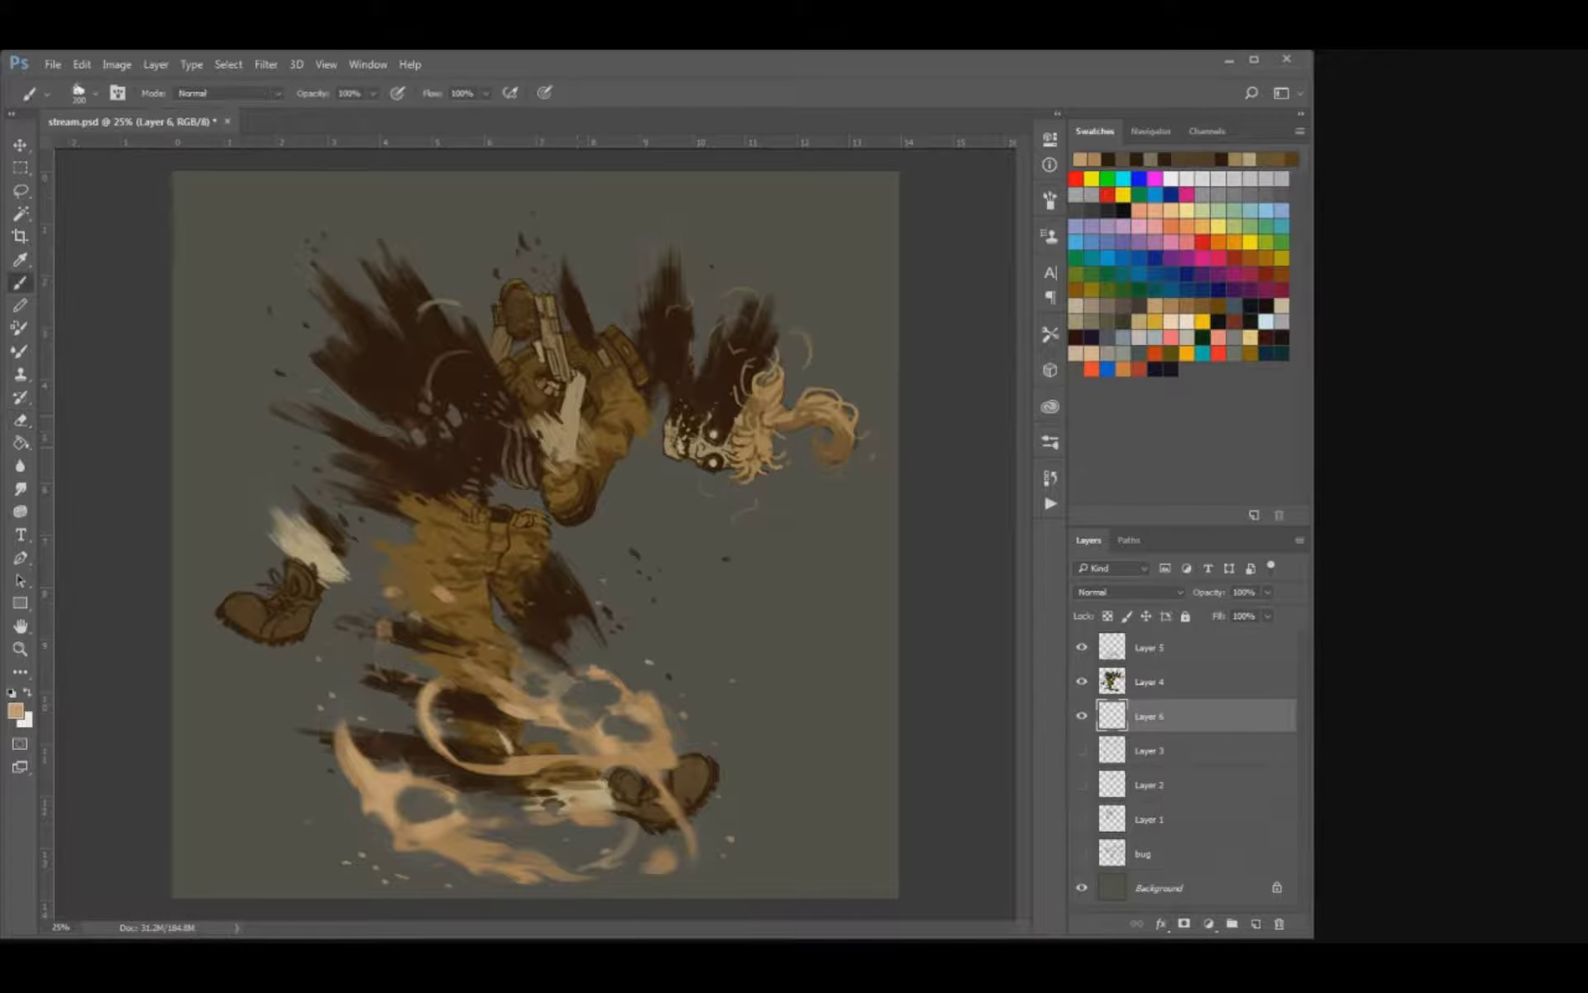
key(ctrl+s)
Paint faint tan wisps between the severed boot and the lower leg, and shape them with the Eraser.
mouse_move(430, 710)
mouse_down()
mouse_move(332, 633)
mouse_move(356, 605)
mouse_move(374, 648)
mouse_move(331, 662)
mouse_move(352, 683)
mouse_move(341, 608)
mouse_move(368, 600)
mouse_up()
key(e)
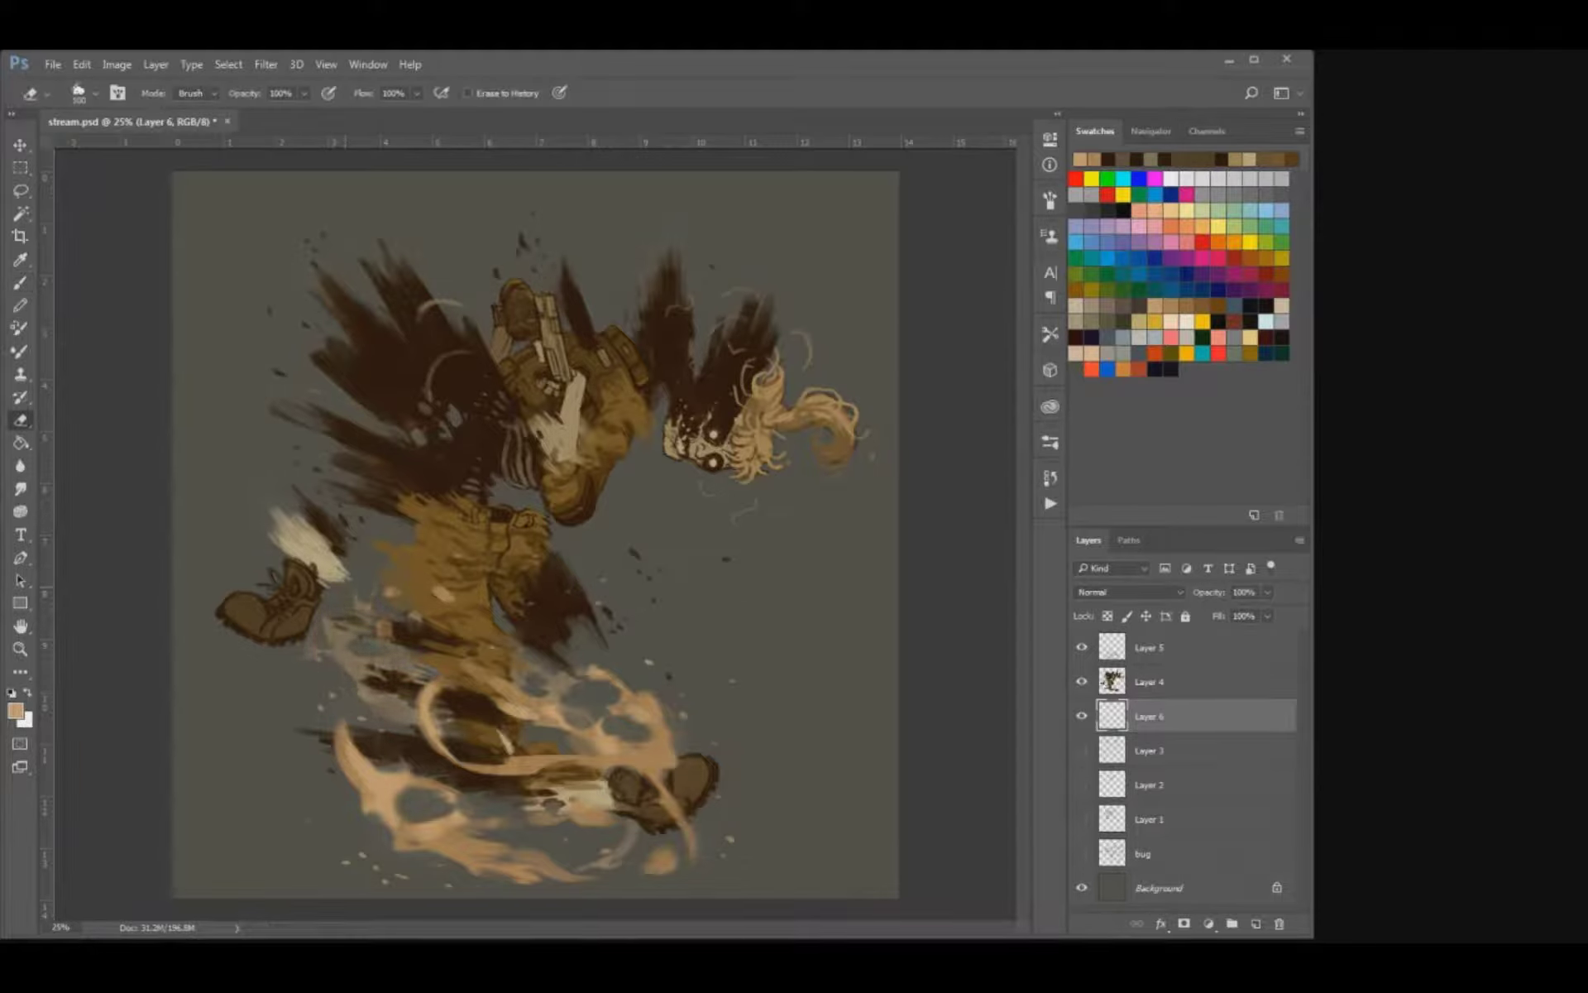
mouse_move(406, 659)
mouse_down()
mouse_move(388, 671)
mouse_move(414, 674)
mouse_move(369, 662)
mouse_up()
Paint and soften faint tan wisps around the outer flames and the lower boot on Layer 6, and save the file.
key(b)
mouse_move(670, 690)
mouse_down()
mouse_move(691, 703)
mouse_move(703, 765)
mouse_up()
mouse_move(712, 727)
mouse_down()
mouse_move(624, 646)
mouse_move(705, 748)
mouse_move(629, 665)
mouse_move(639, 646)
mouse_move(691, 698)
mouse_move(681, 669)
mouse_up()
key(e)
key(bracketleft)
key(bracketleft)
key(bracketleft)
key(r)
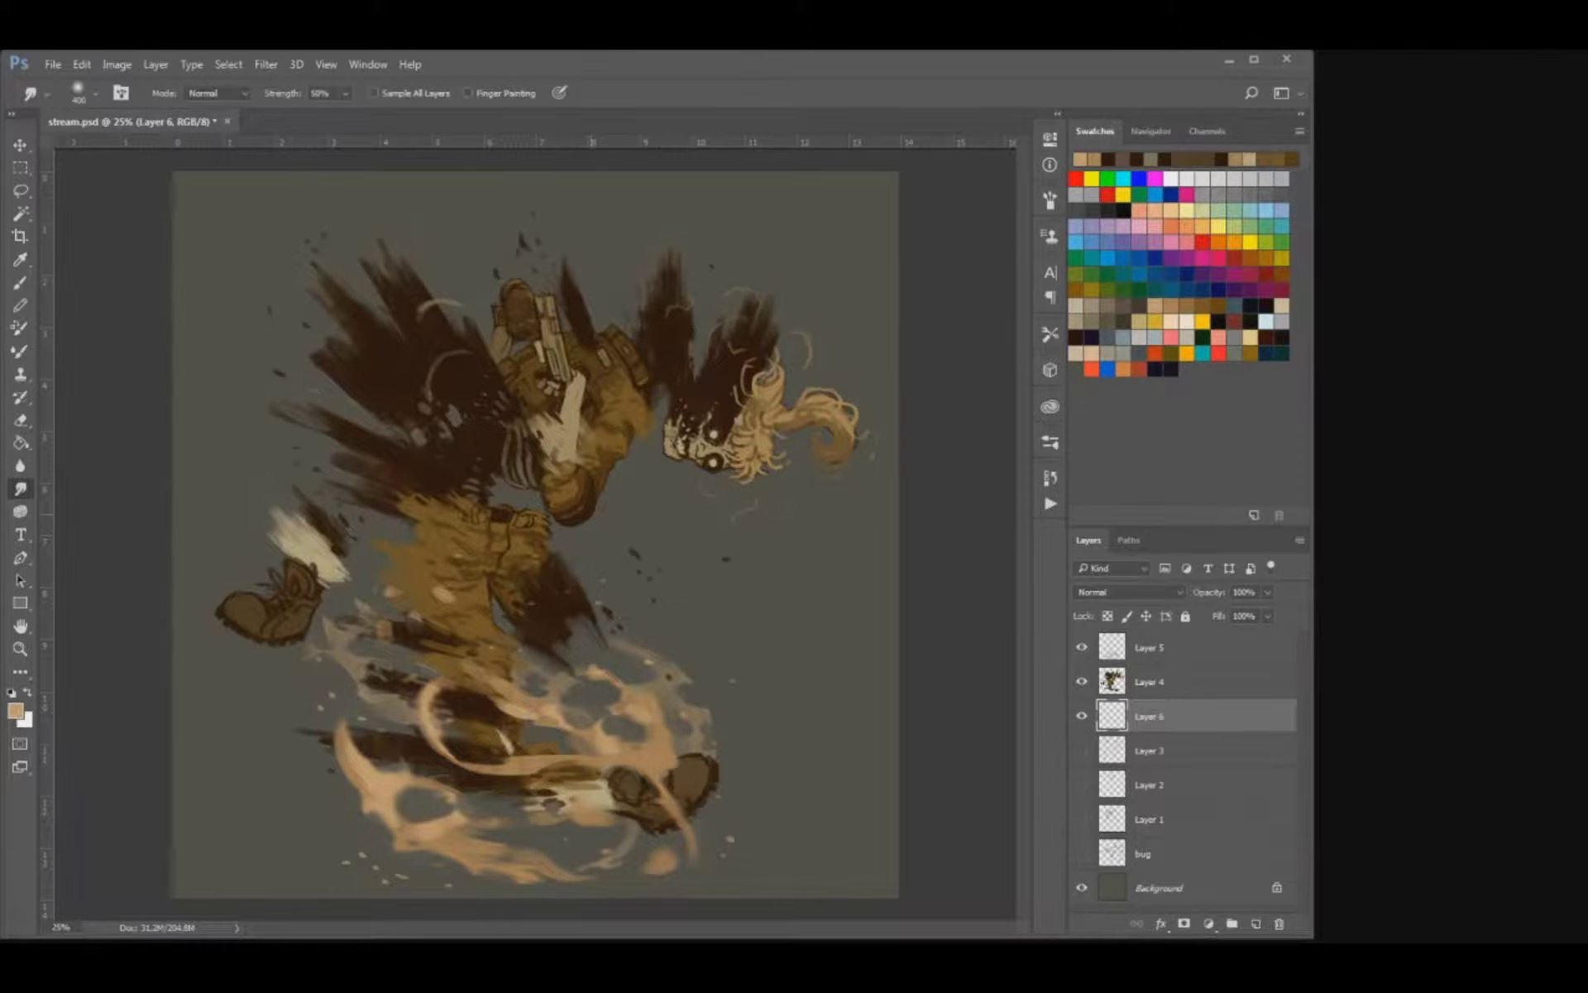
key(b)
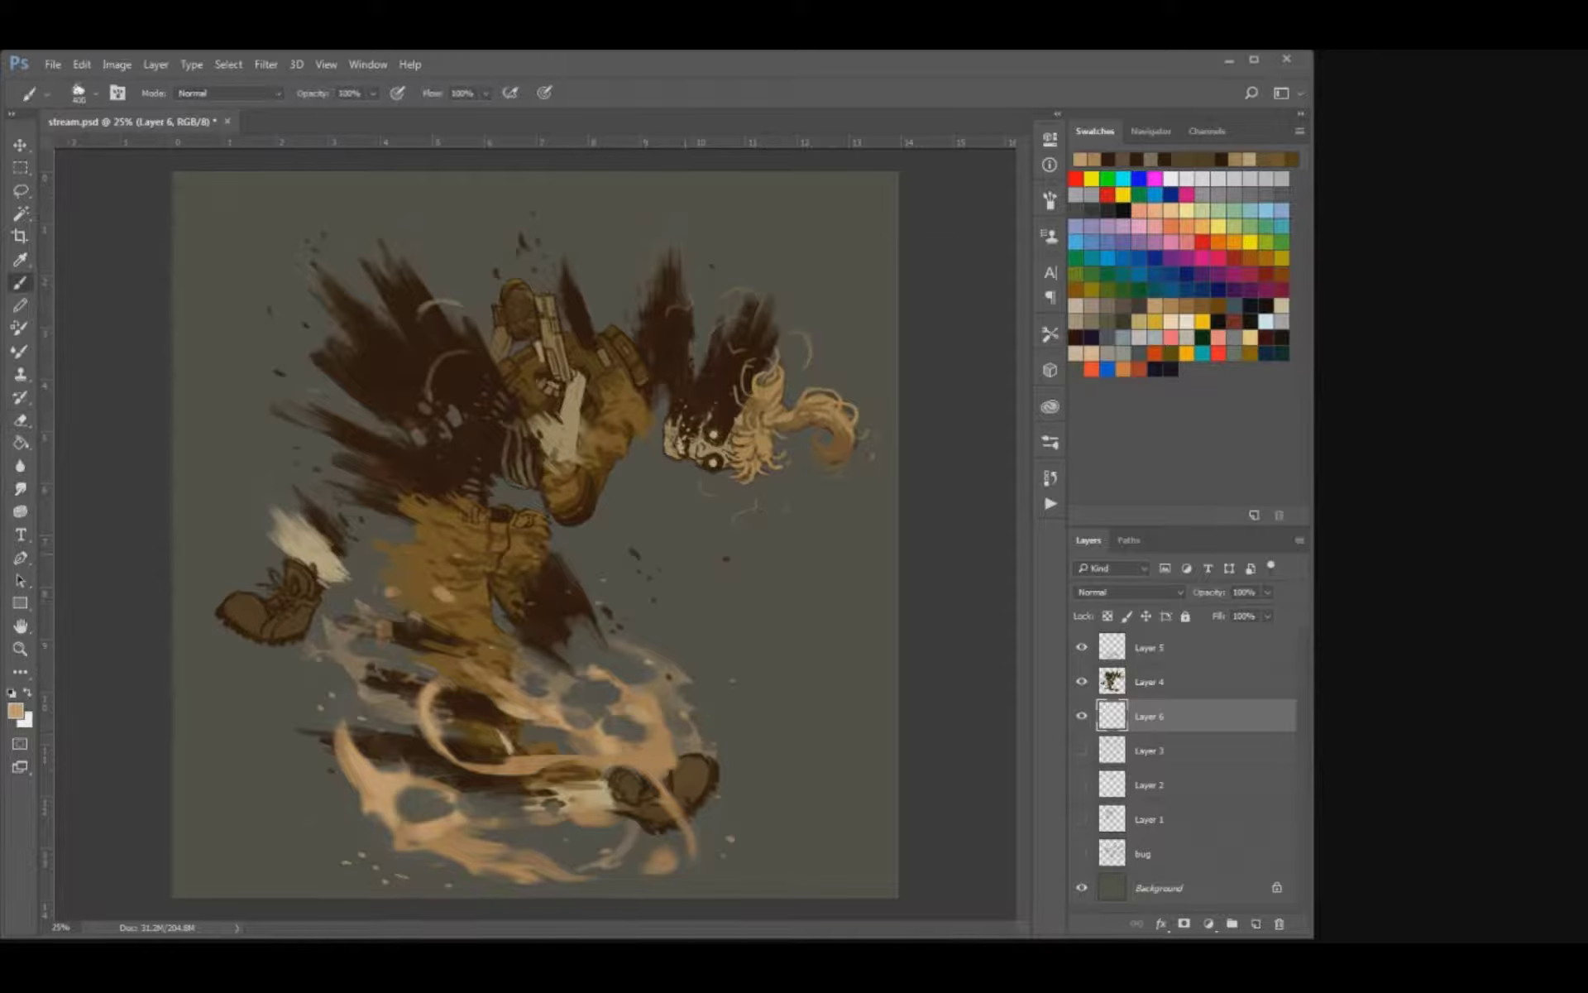
key(r)
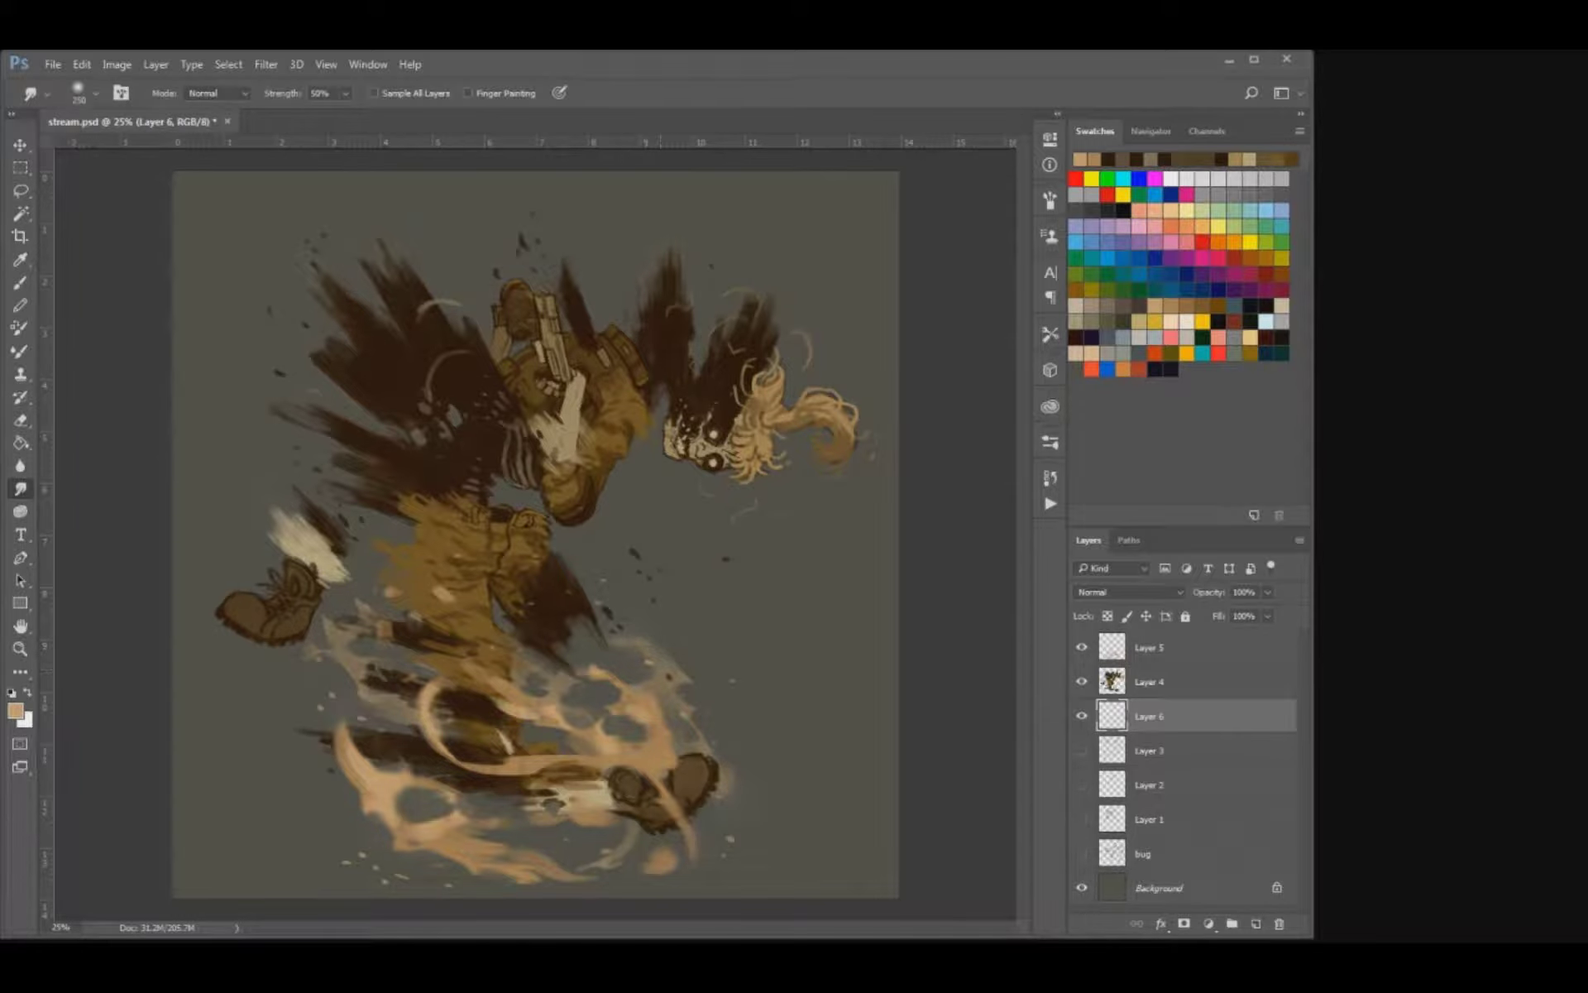
key(ctrl+s)
Scale Layers 5, 4 and 6 together about their centre to about 96 percent.
shift+click(1166, 648)
key(v)
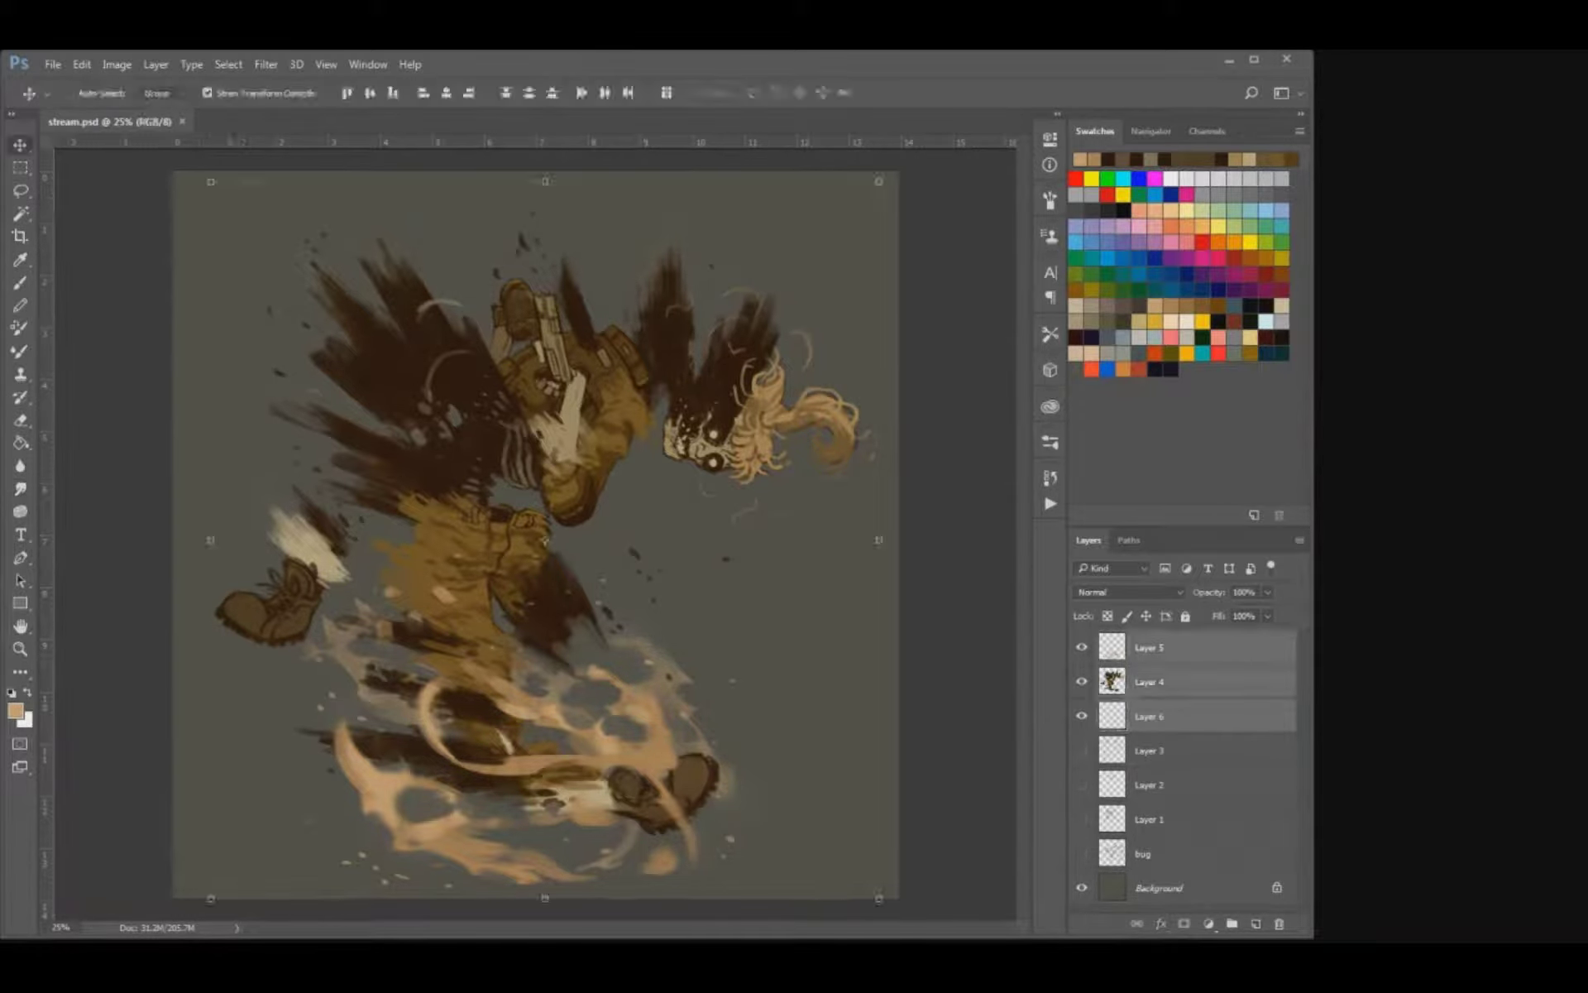
drag(879, 182, 866, 196)
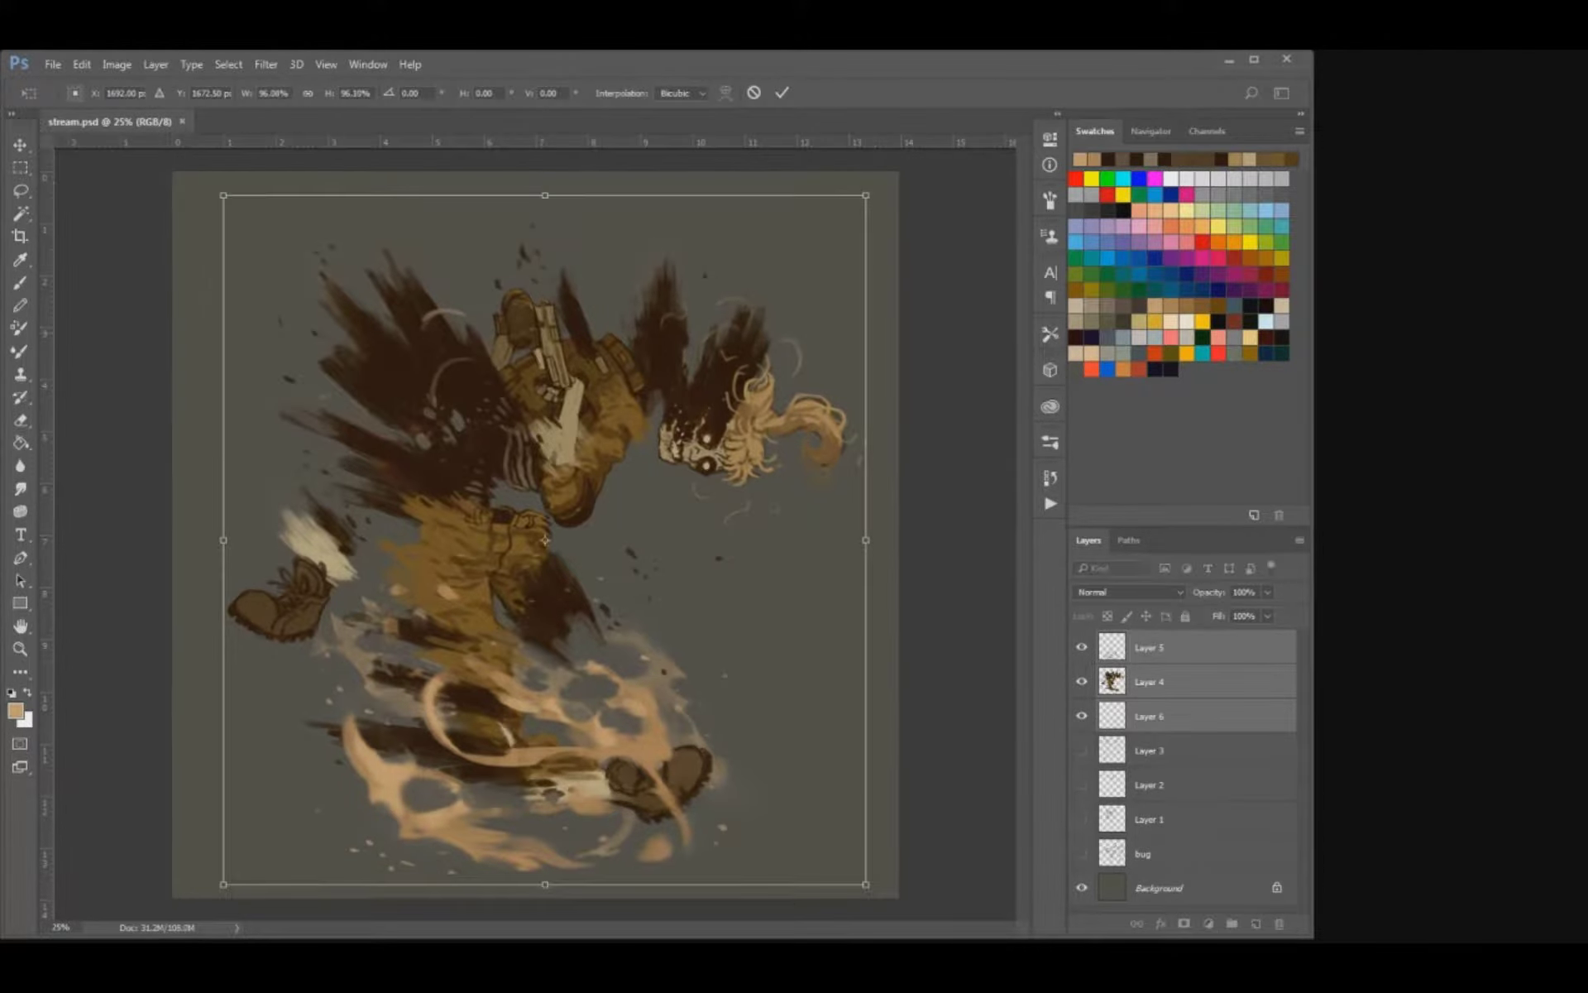
key(Return)
On a new layer above Layer 4, paint dark brown smoke wisps rising from the tips of the dark shards.
key(b)
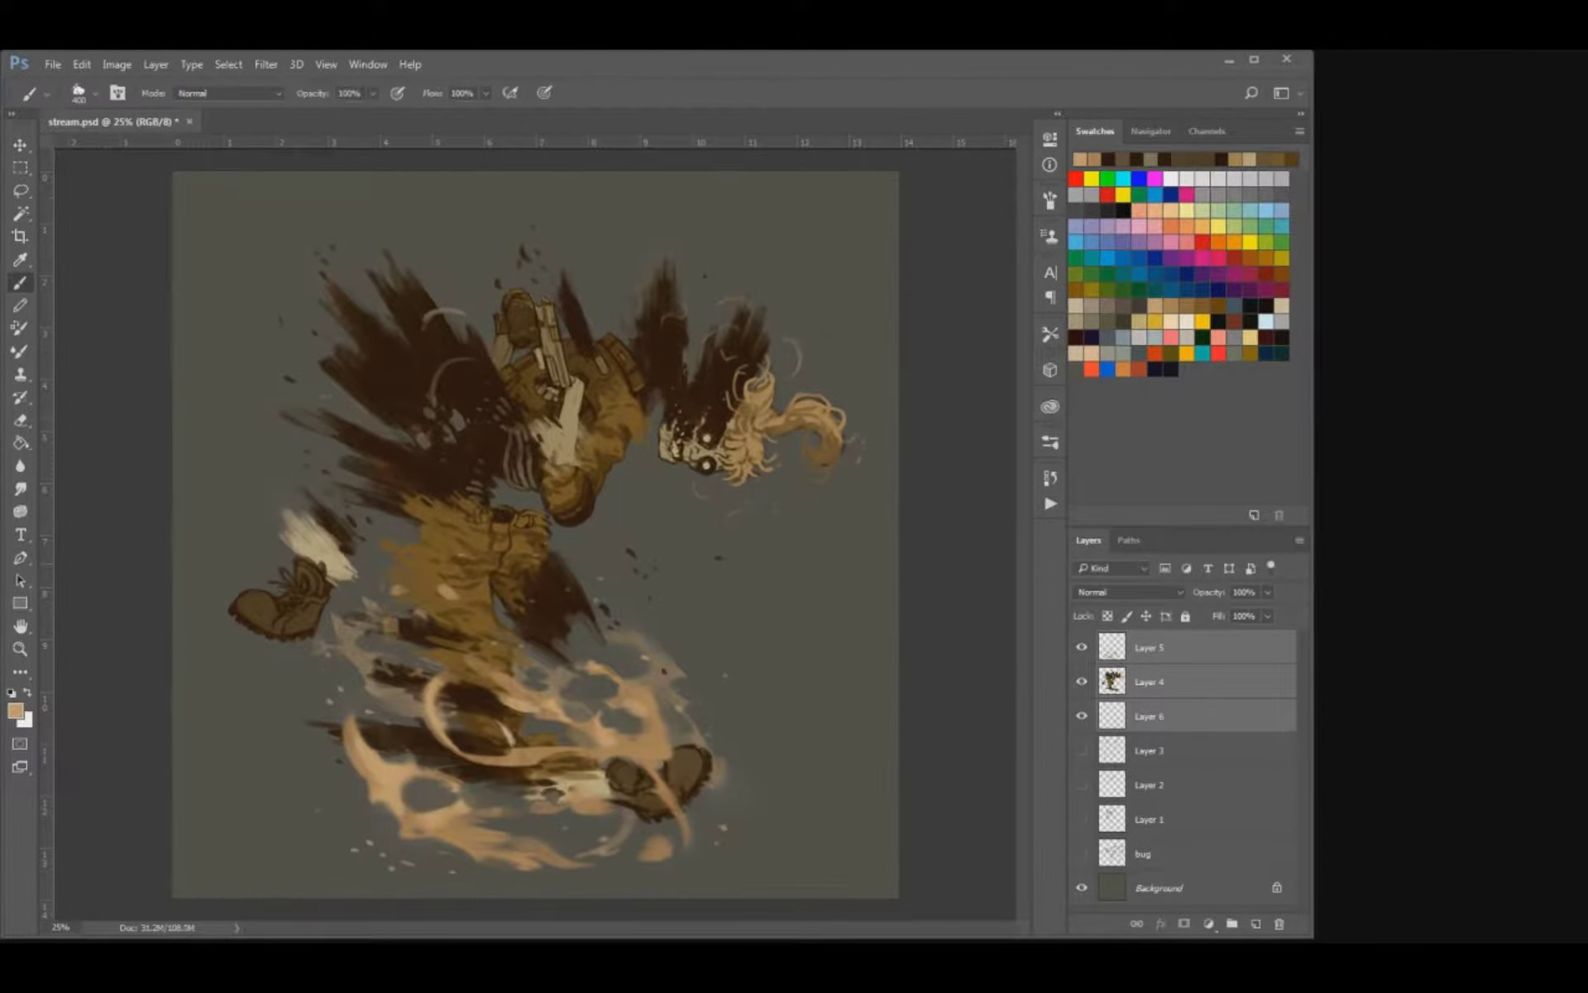
click(1166, 682)
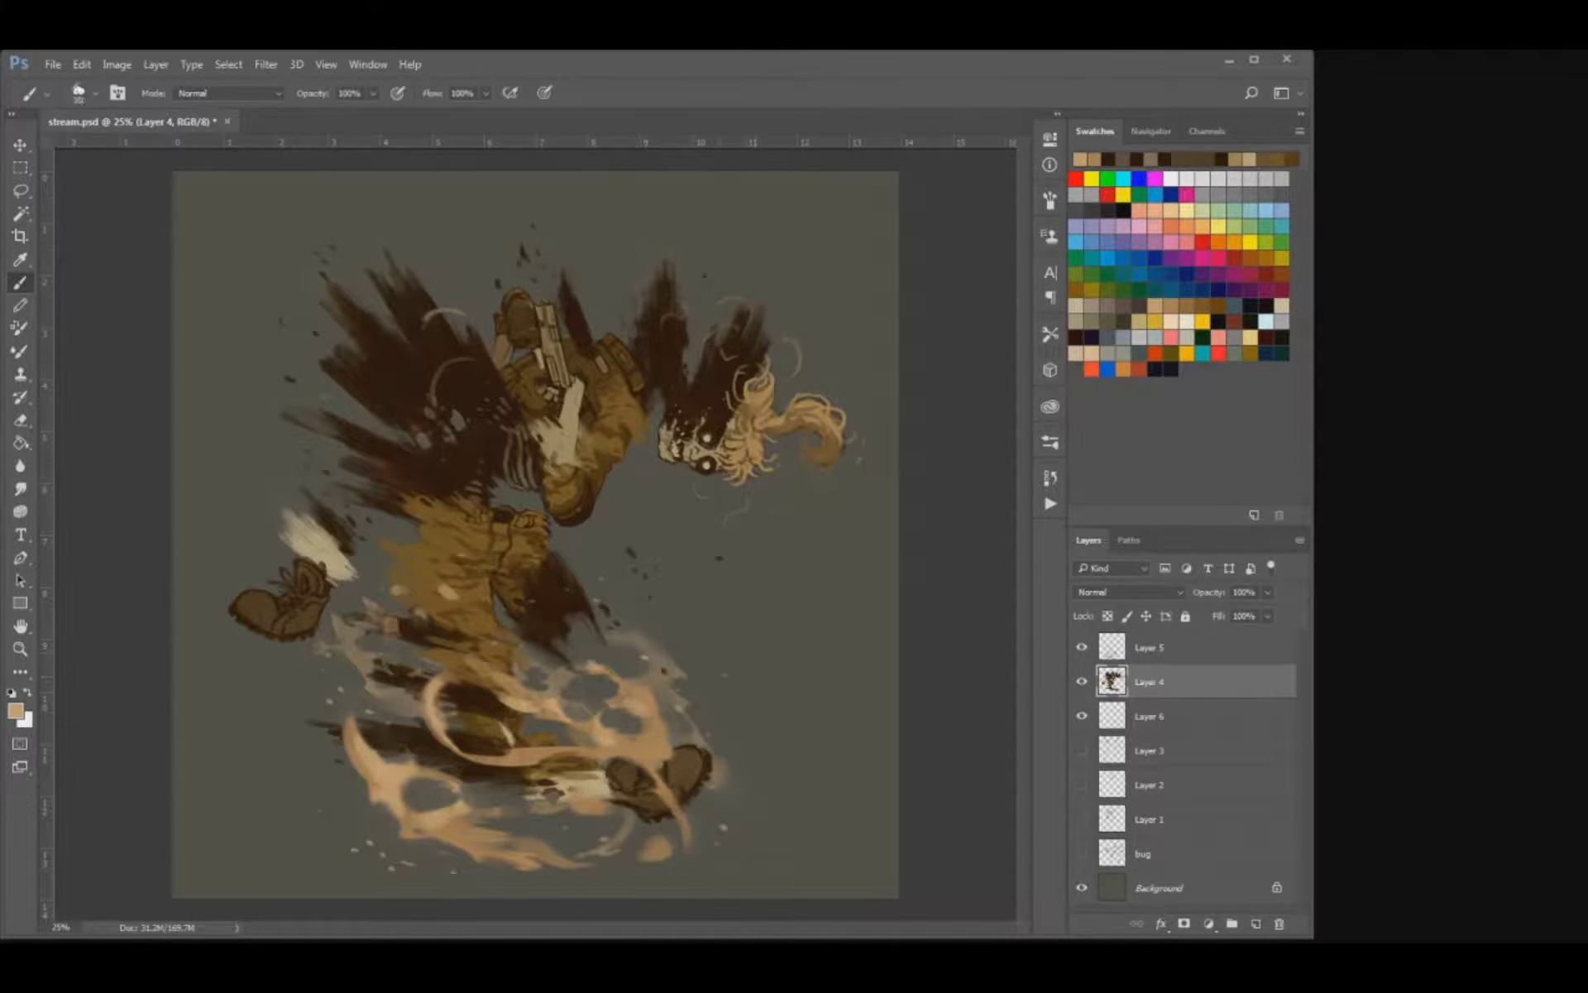
alt+click(470, 705)
key(ctrl+shift+alt+n)
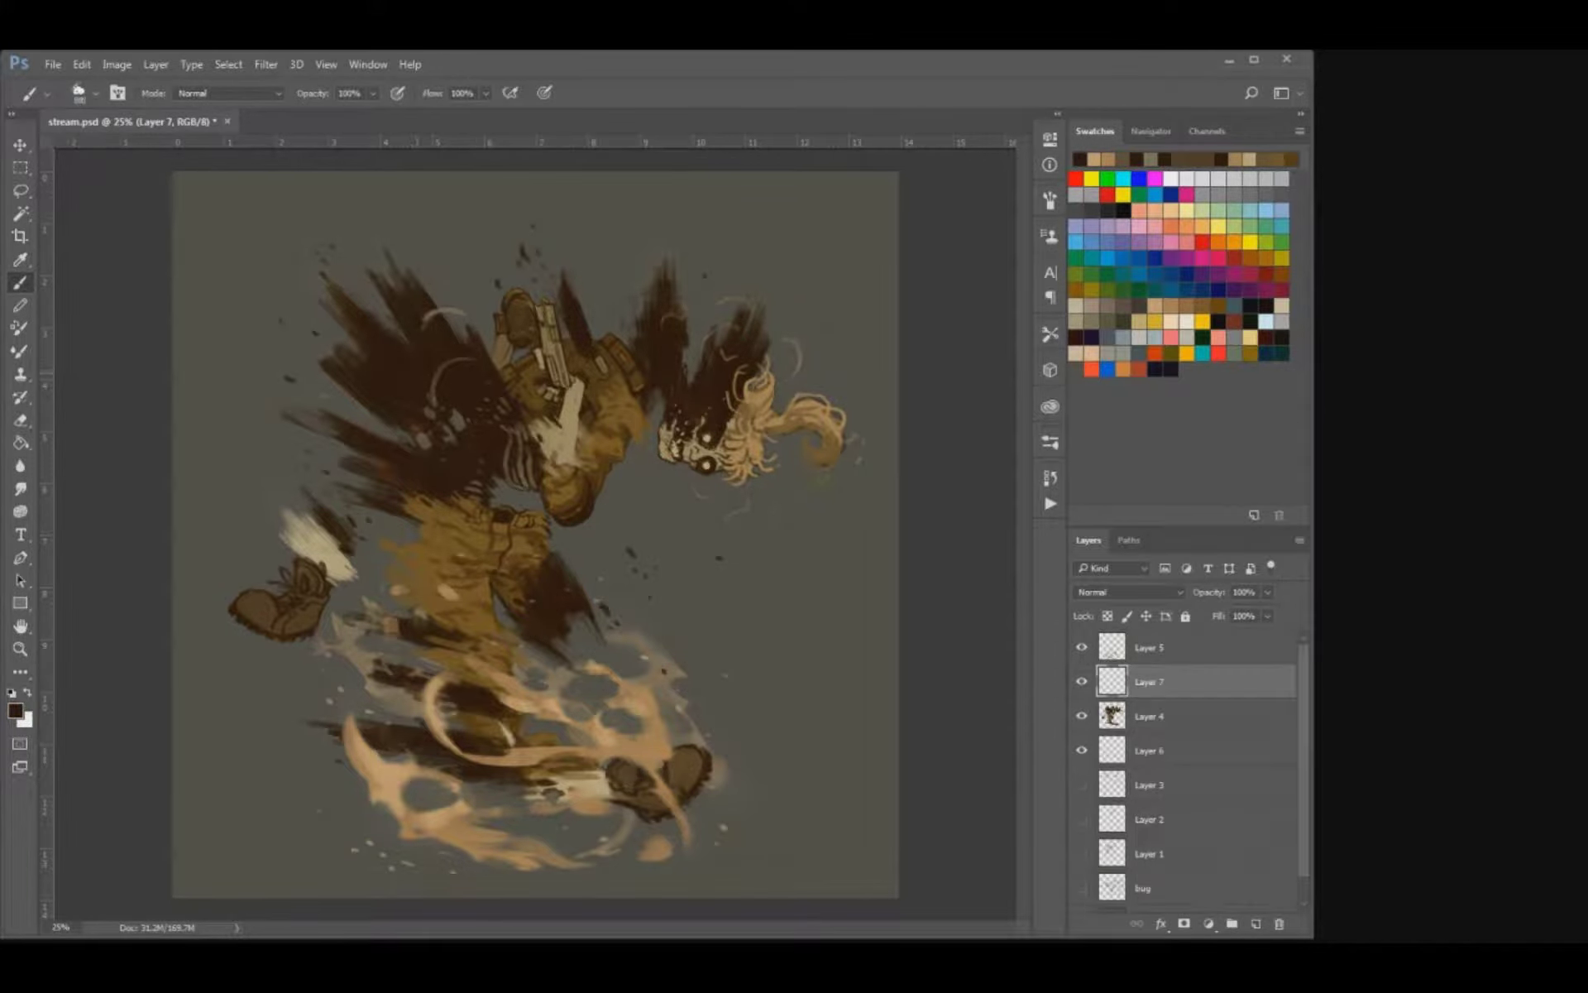
mouse_move(339, 310)
mouse_down()
mouse_move(280, 279)
mouse_move(362, 218)
mouse_up()
mouse_move(562, 285)
mouse_down()
mouse_move(548, 257)
mouse_move(604, 234)
mouse_up()
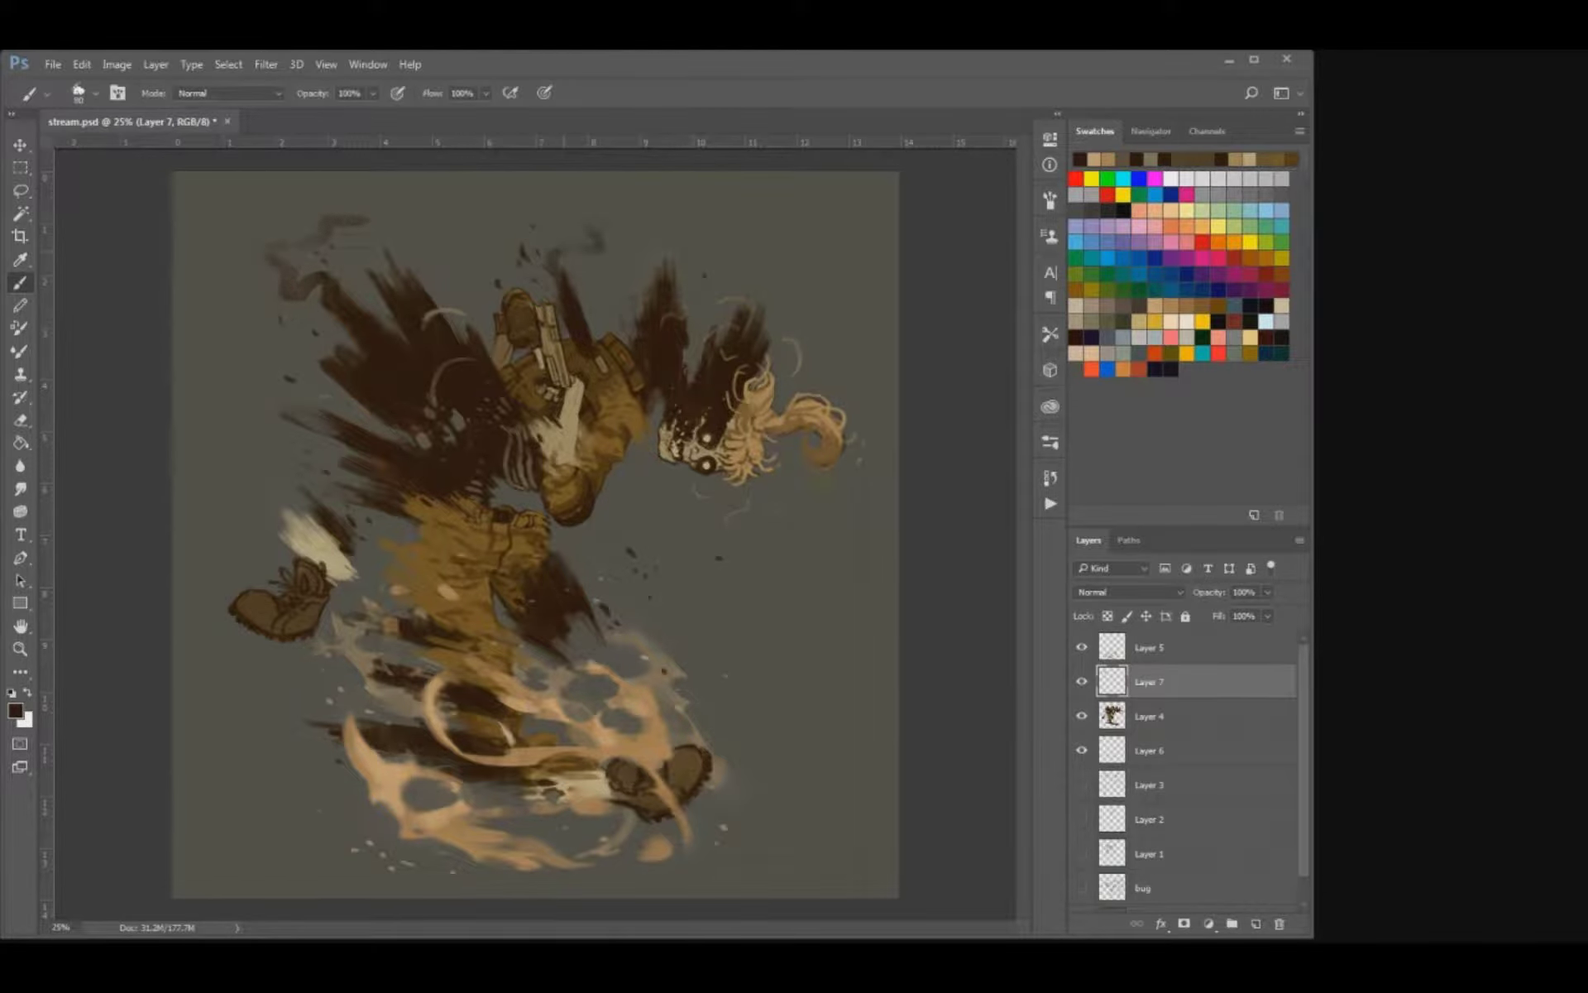
drag(343, 307, 321, 327)
drag(437, 309, 426, 258)
drag(735, 317, 728, 266)
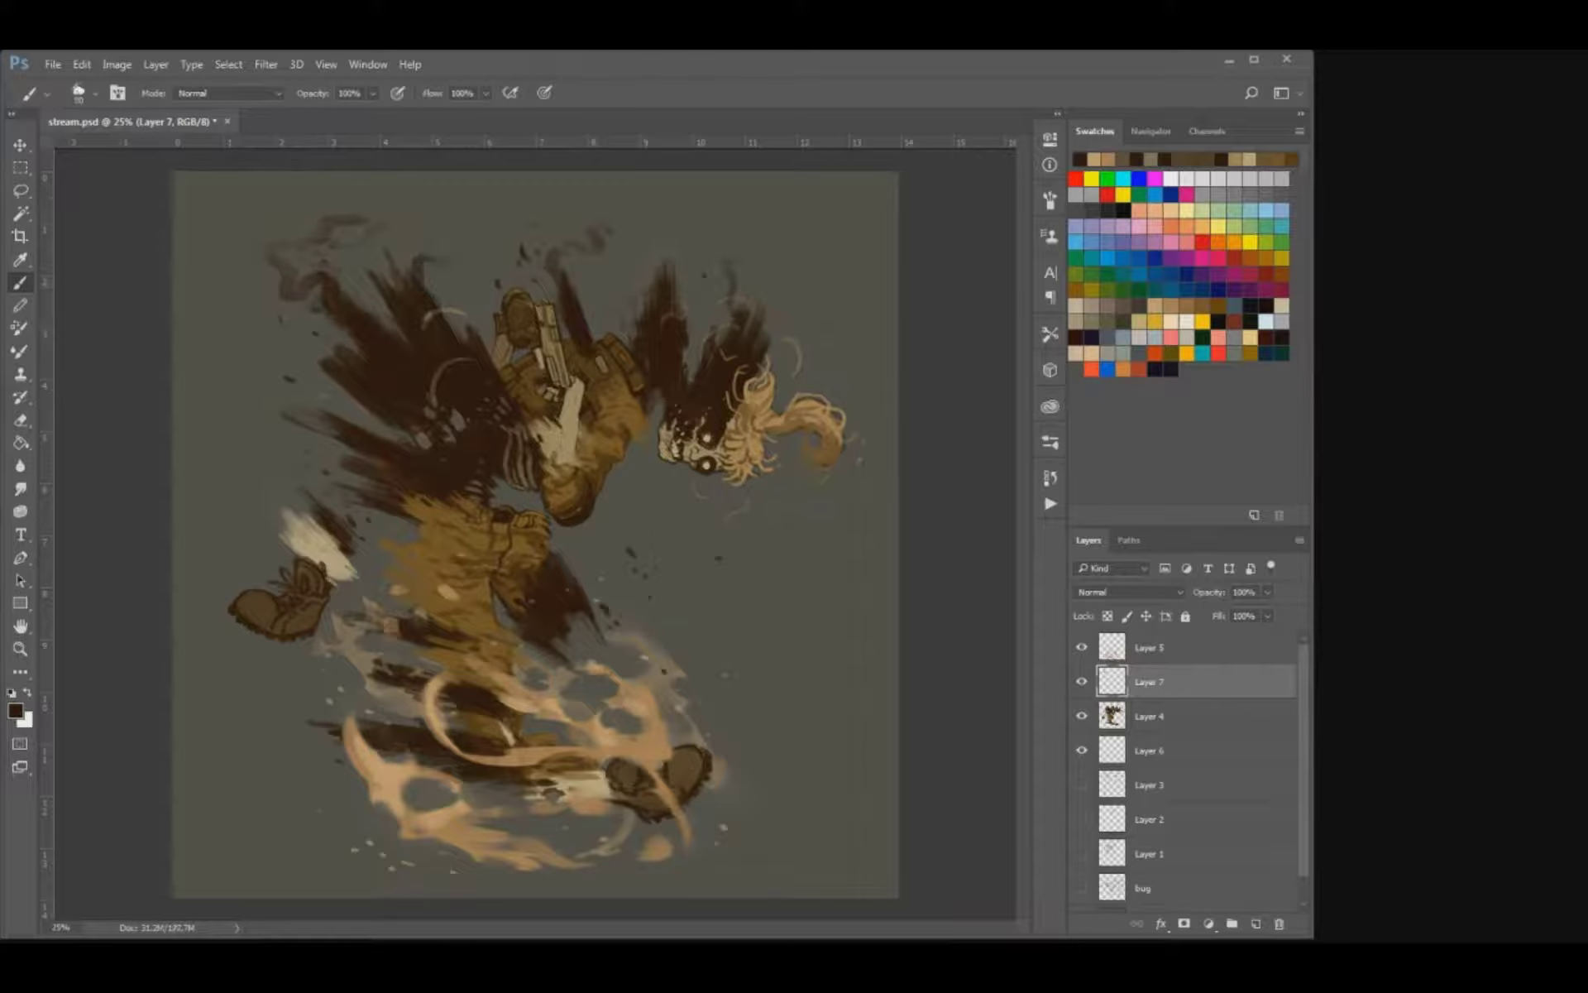
Replace the last wisp with thinner smoke above the right shard, and paint a dark trail curling from the thigh past the torso.
key(ctrl+z)
key(bracketleft)
key(bracketleft)
mouse_move(647, 303)
mouse_down()
mouse_move(632, 253)
mouse_move(645, 245)
mouse_up()
drag(522, 594, 308, 448)
key(ctrl+z)
mouse_move(521, 594)
mouse_down()
mouse_move(296, 460)
mouse_move(252, 406)
mouse_move(263, 384)
mouse_up()
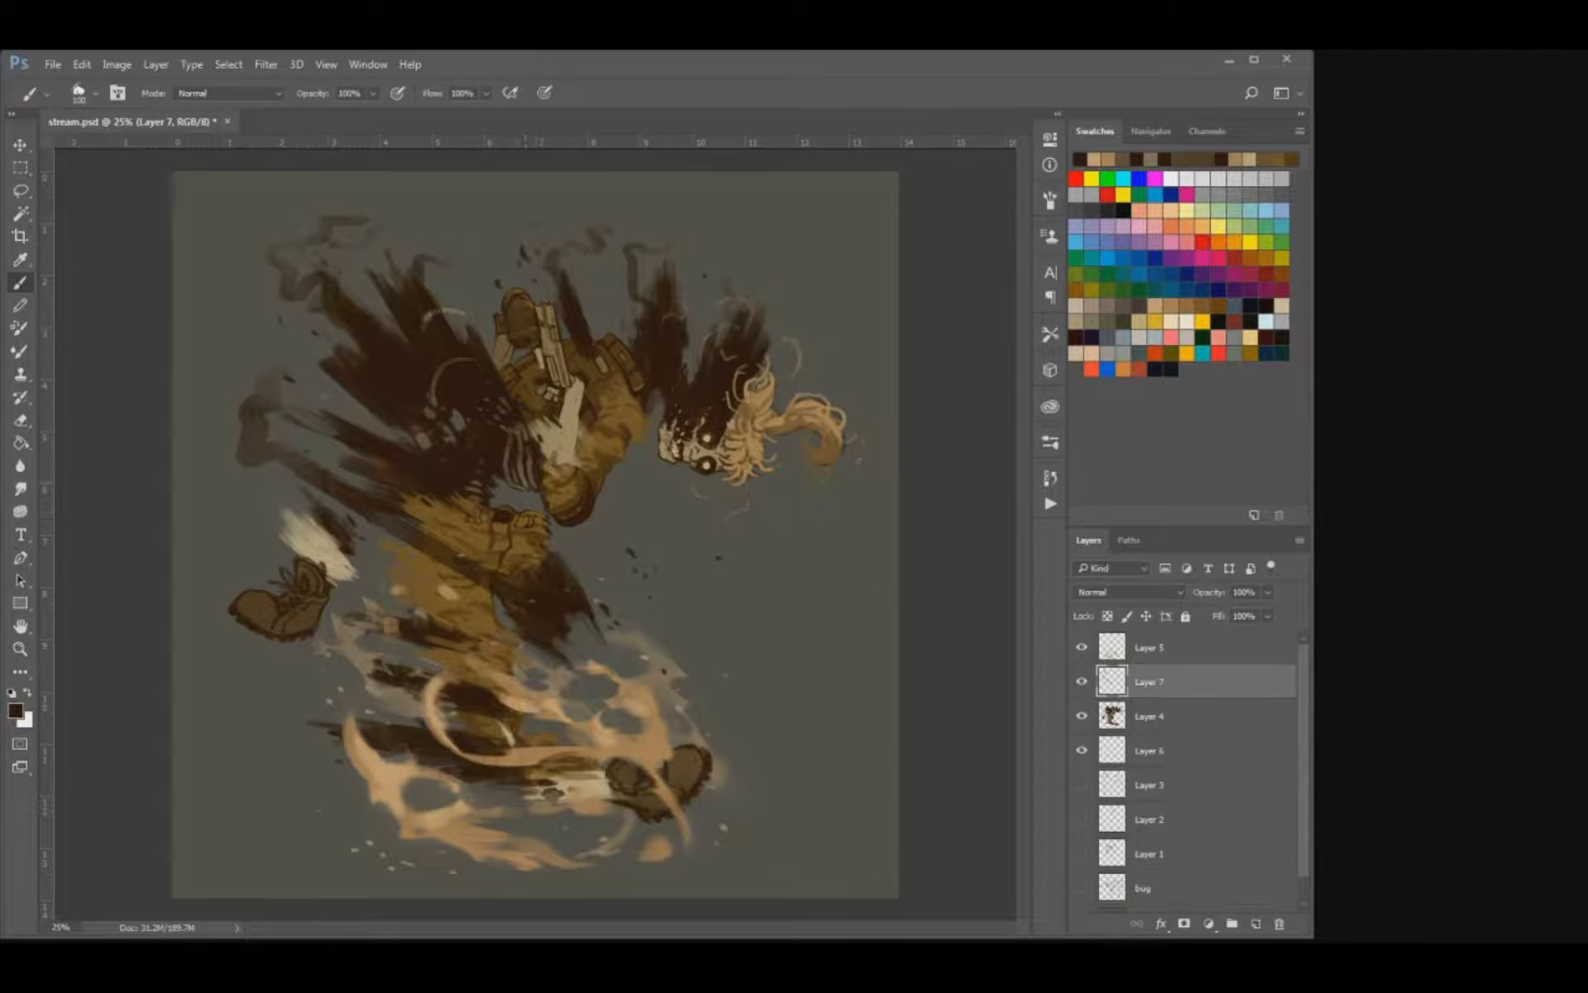
Smudge the dark smoke wisps above the upper-left shards into softer curls.
click(20, 511)
click(21, 489)
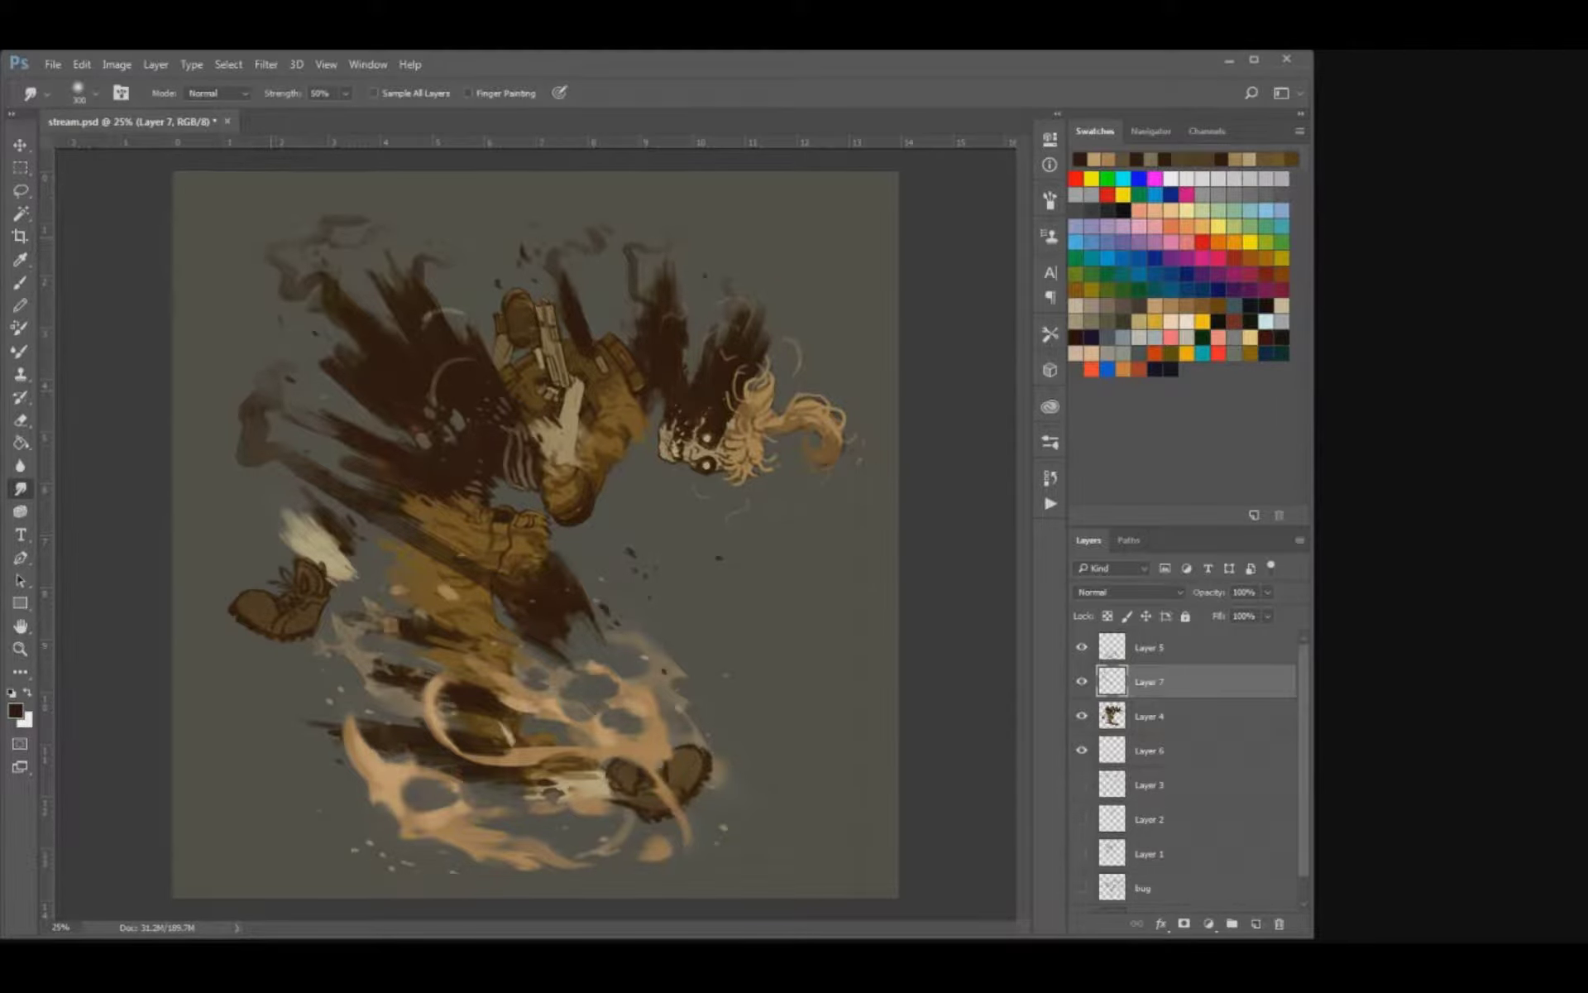
drag(329, 235, 379, 211)
drag(310, 307, 342, 271)
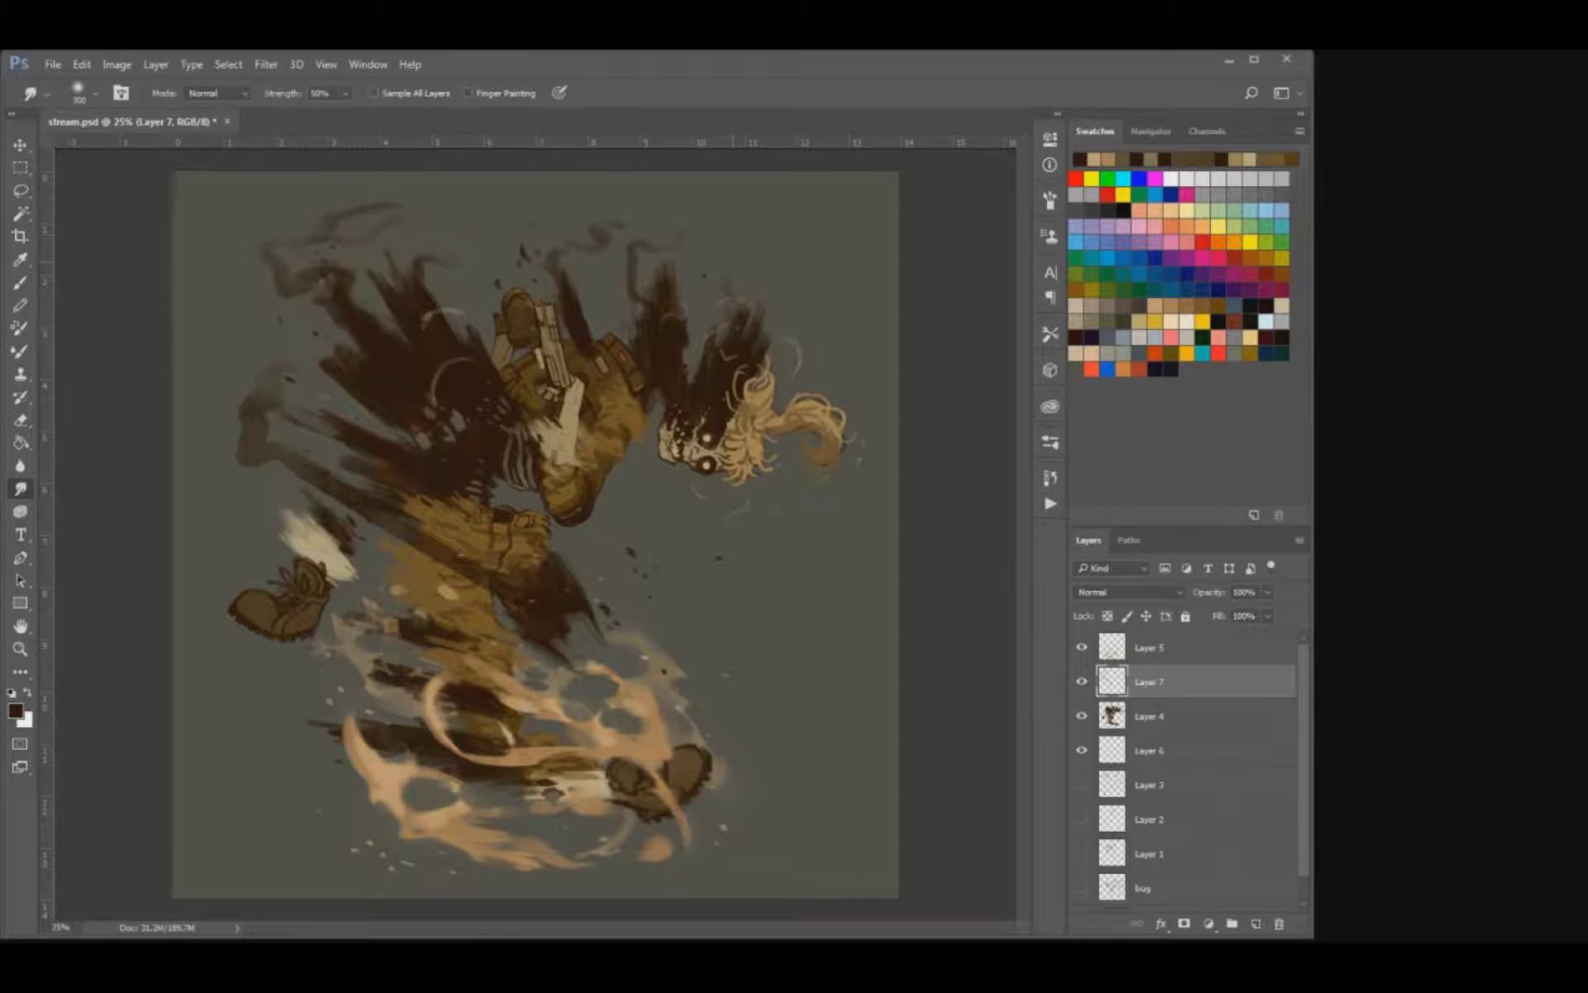
Smudge the smoke wisps above the raised boot and right shard, and soften the trail beside the torso.
drag(644, 266, 632, 266)
drag(558, 255, 548, 246)
mouse_move(284, 428)
mouse_down()
mouse_move(265, 429)
mouse_move(315, 489)
mouse_up()
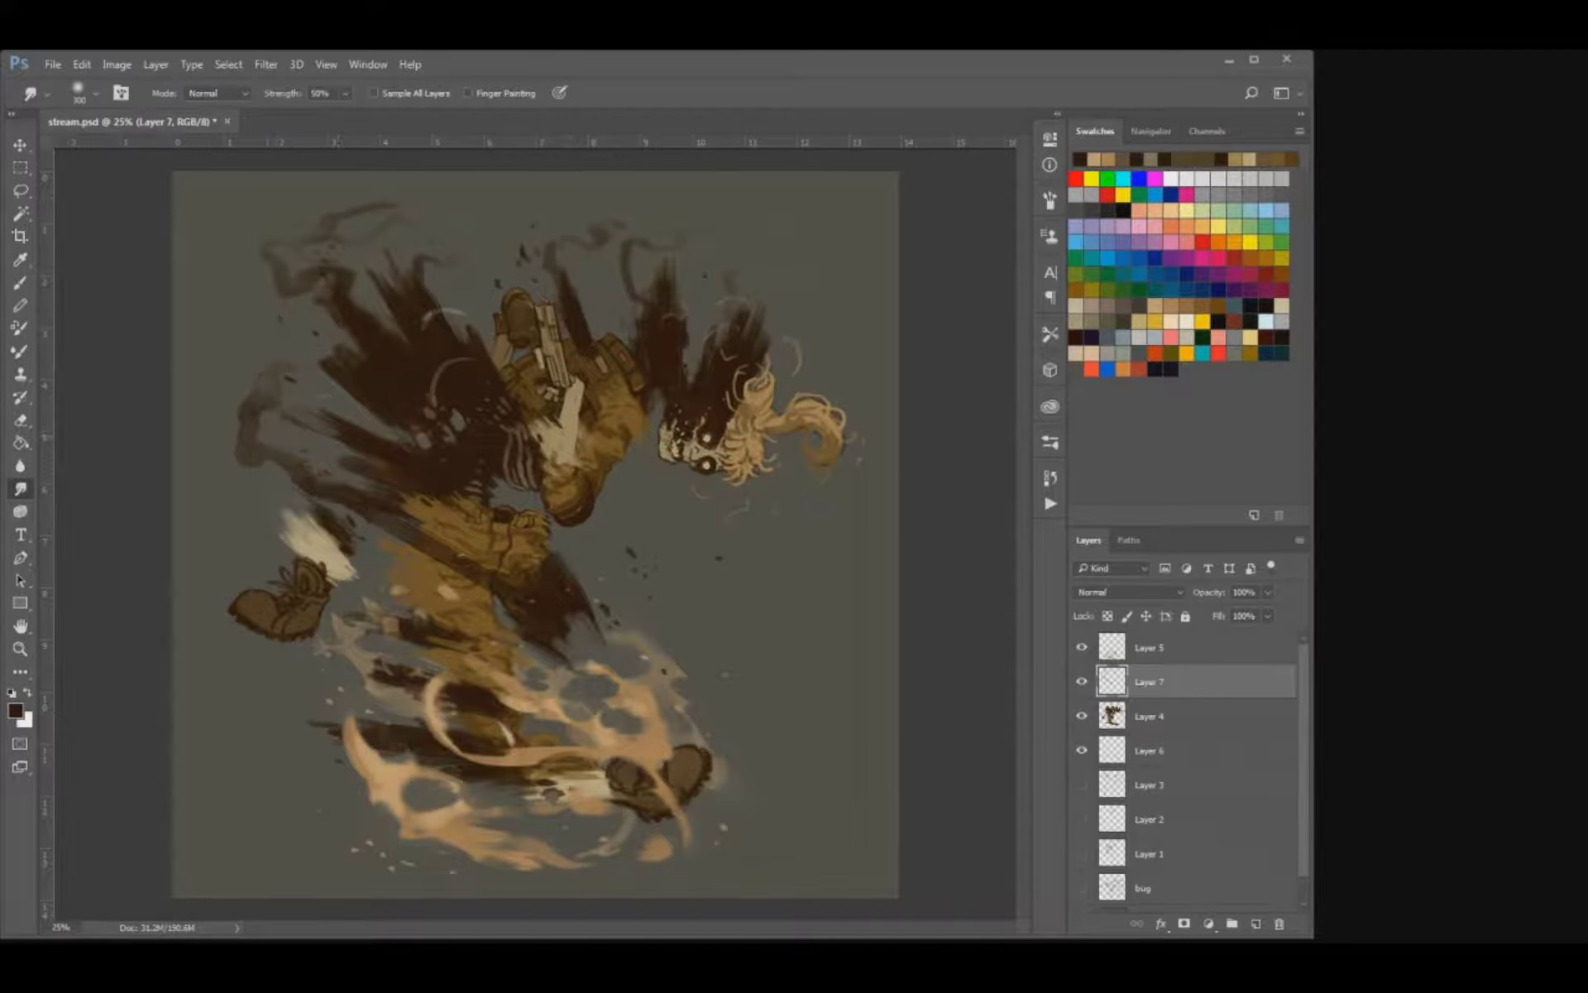
drag(253, 426, 232, 432)
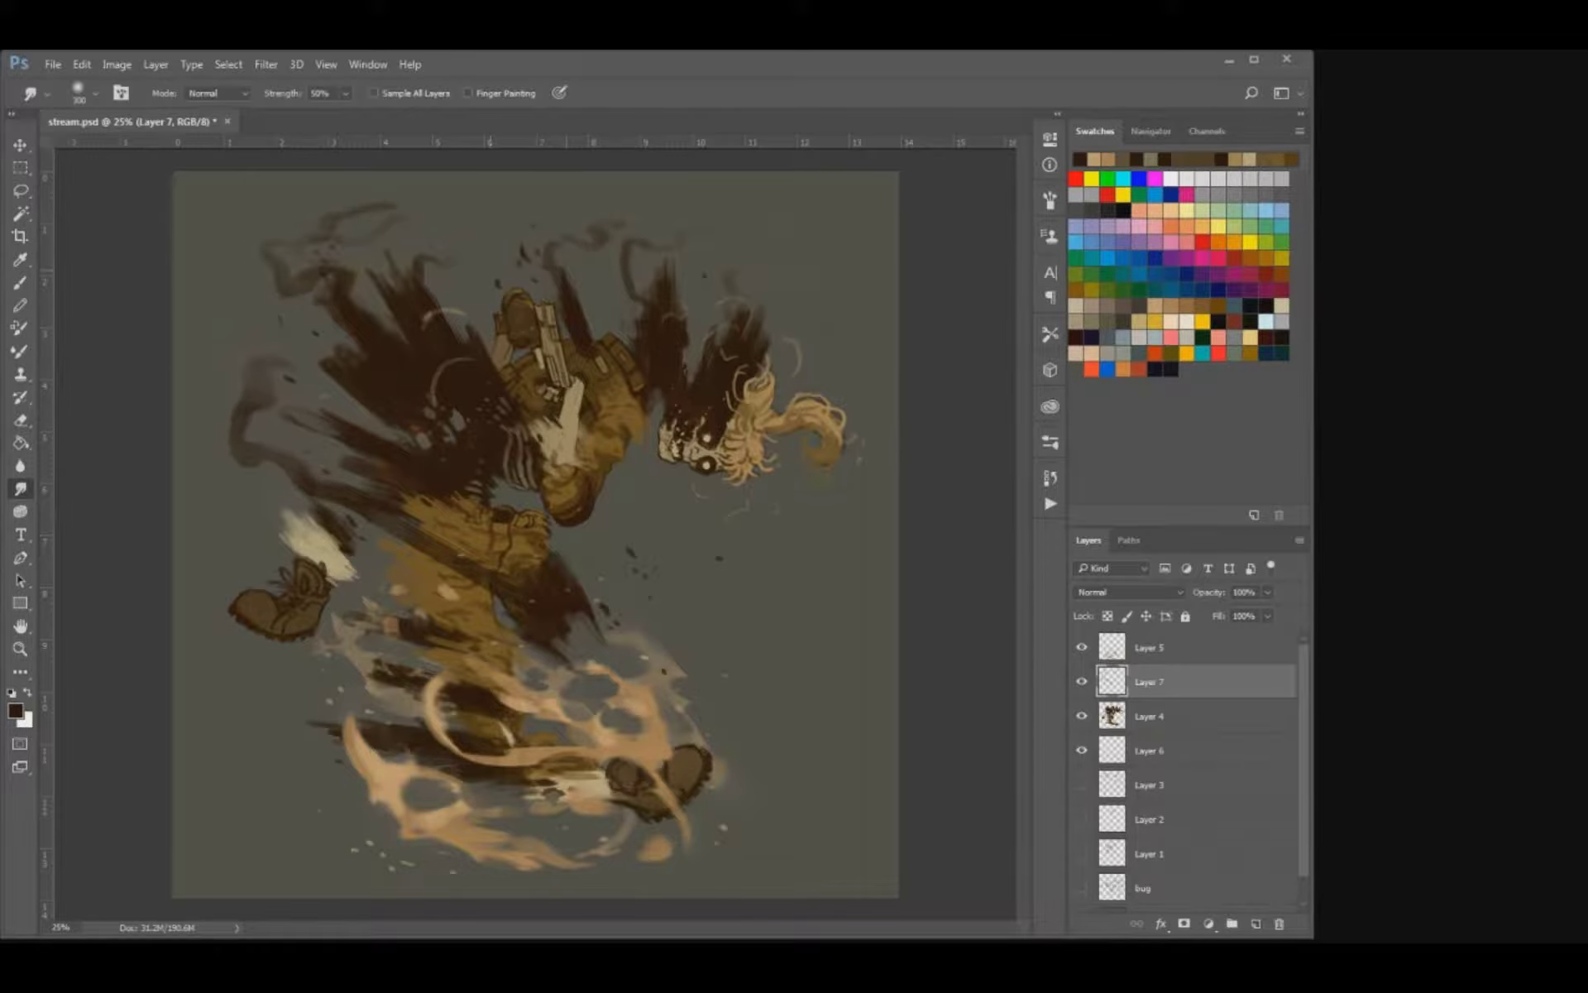
drag(574, 263, 625, 272)
drag(286, 280, 275, 284)
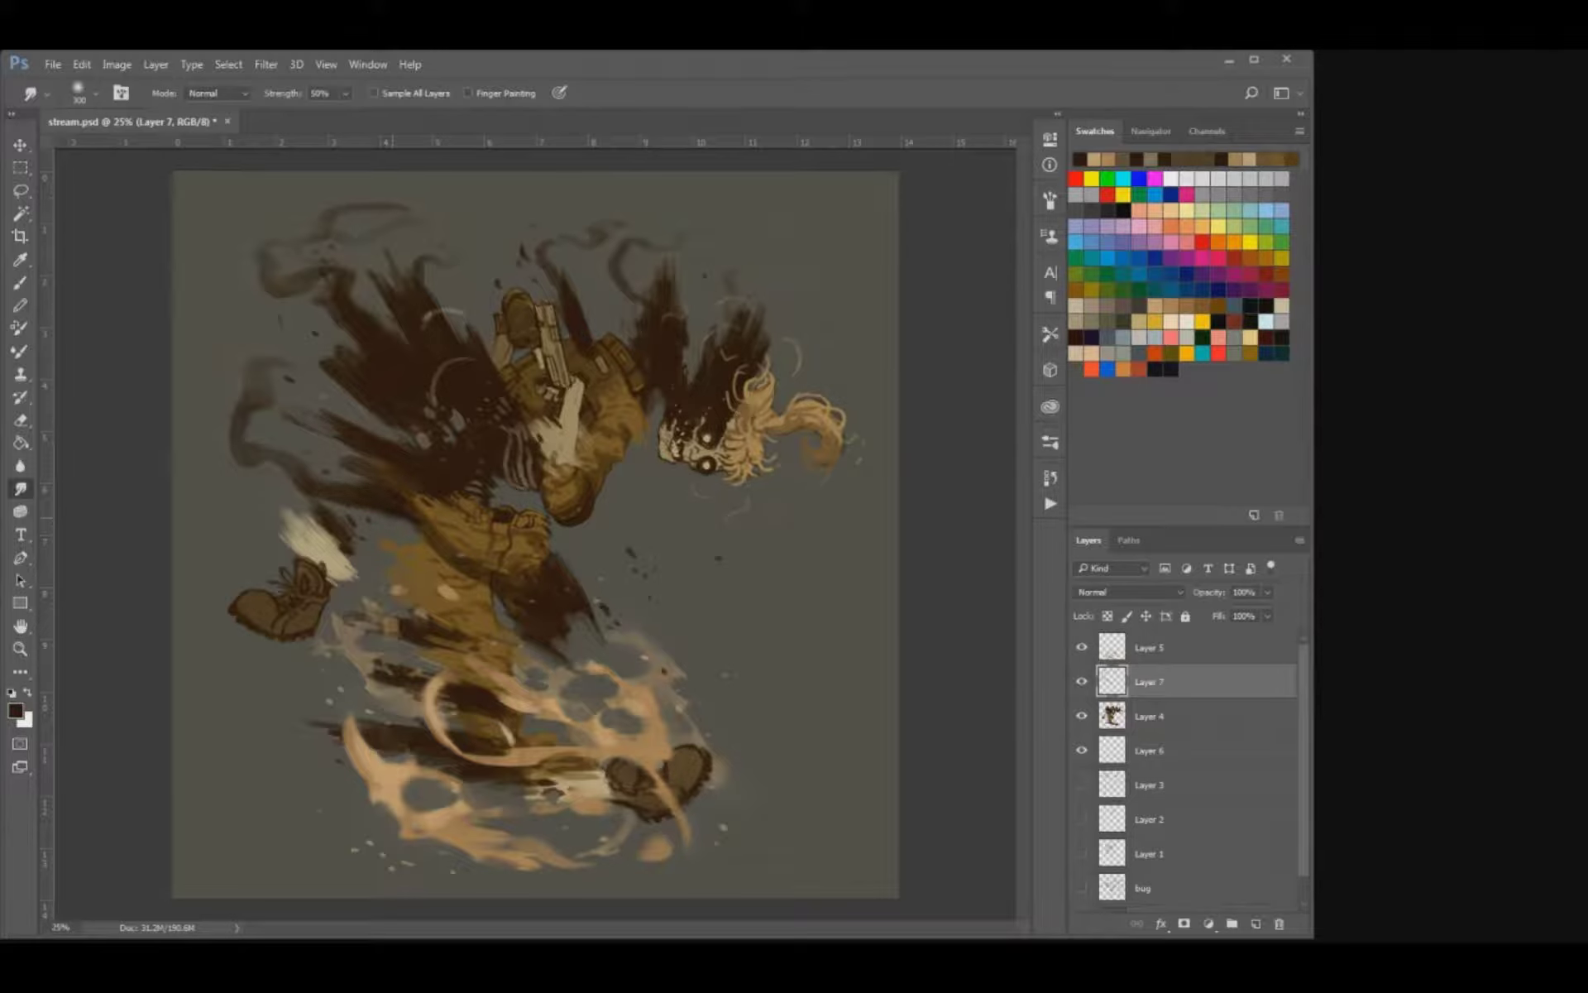
Pull the smoke trails outward toward the canvas's left edge with the Smudge tool, and refine the curls above the shards.
drag(247, 432, 192, 399)
drag(270, 269, 247, 257)
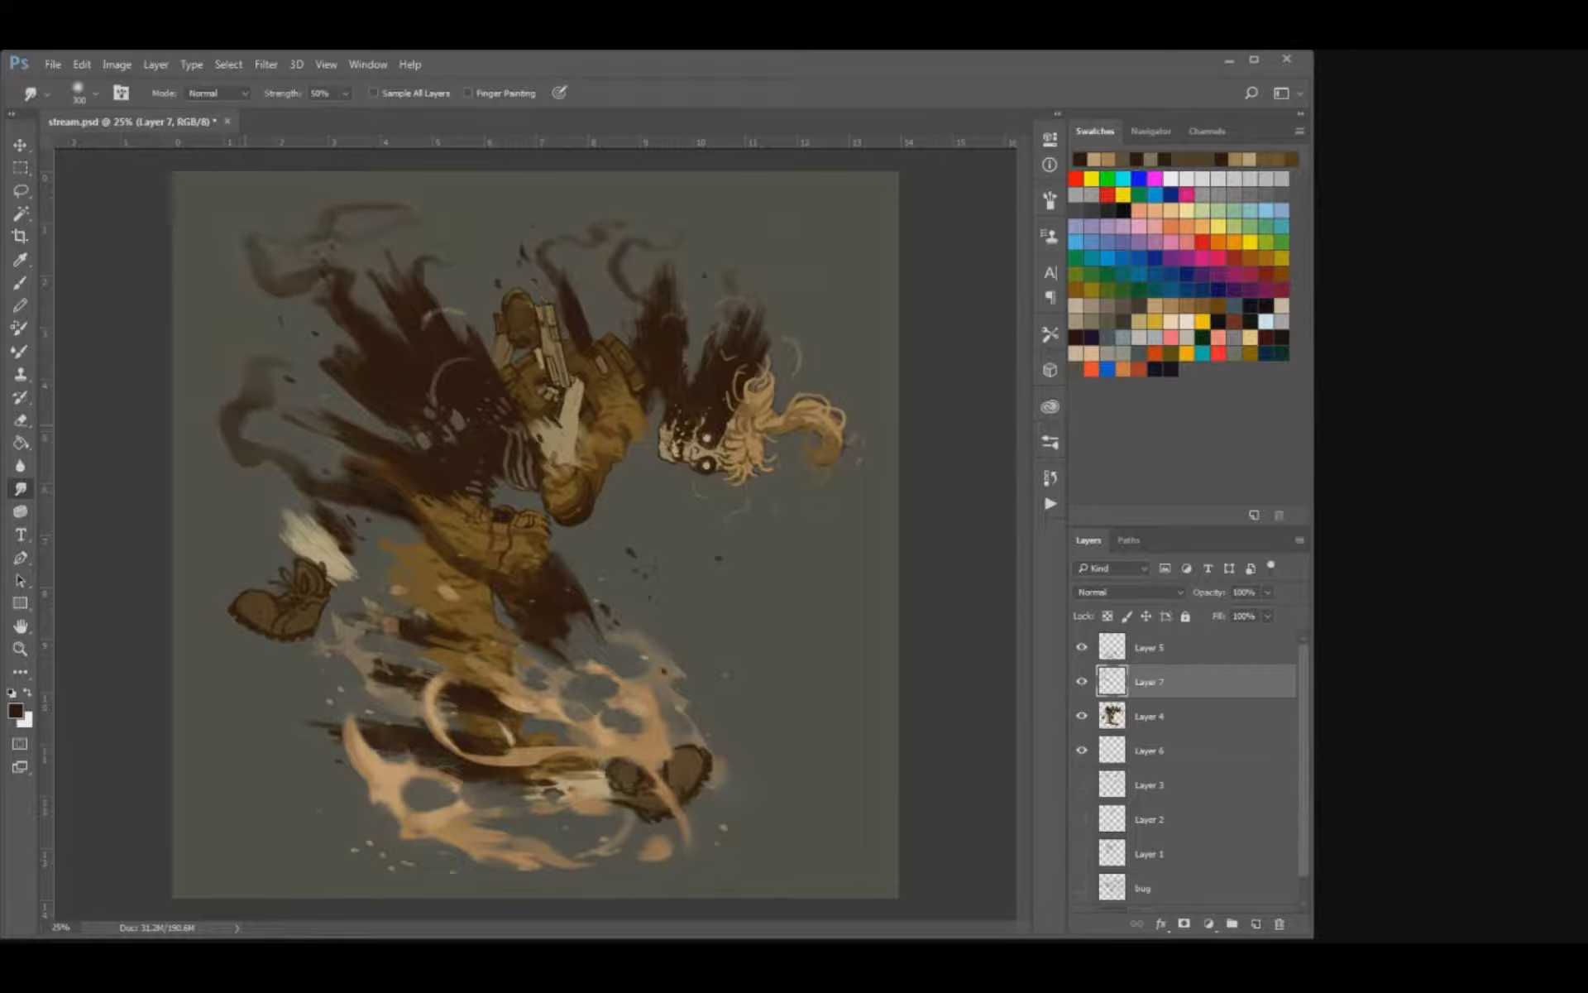
drag(252, 426, 205, 407)
mouse_move(547, 253)
mouse_down()
mouse_move(533, 249)
mouse_move(606, 261)
mouse_up()
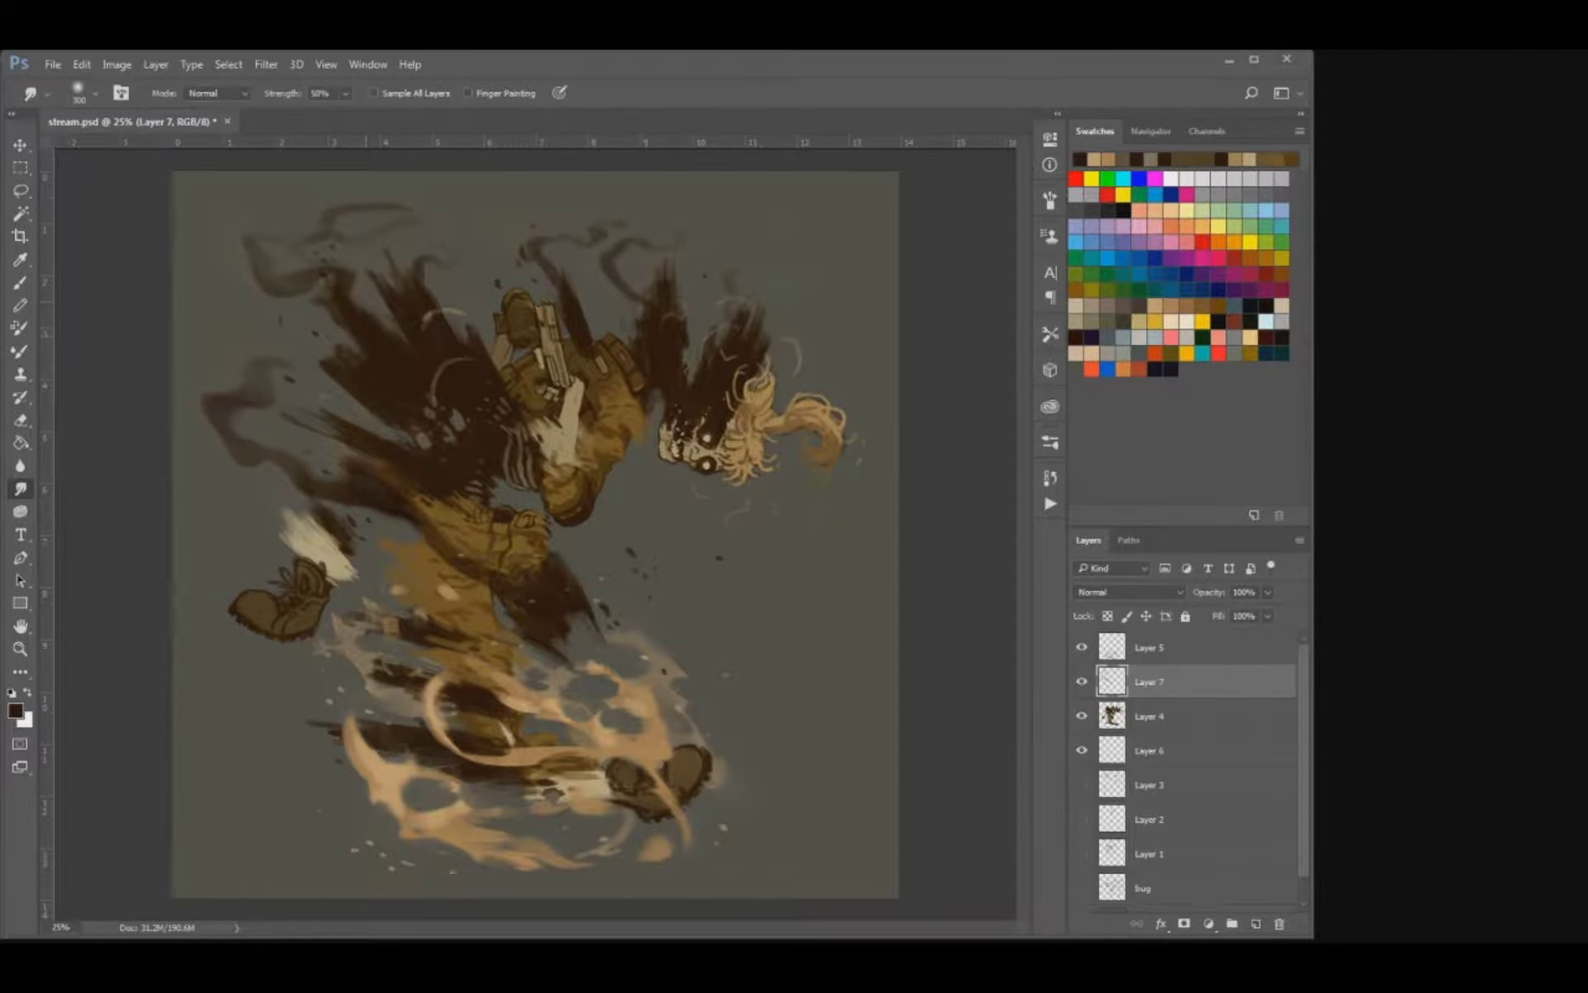
drag(348, 283, 356, 286)
drag(321, 207, 339, 204)
drag(311, 207, 334, 216)
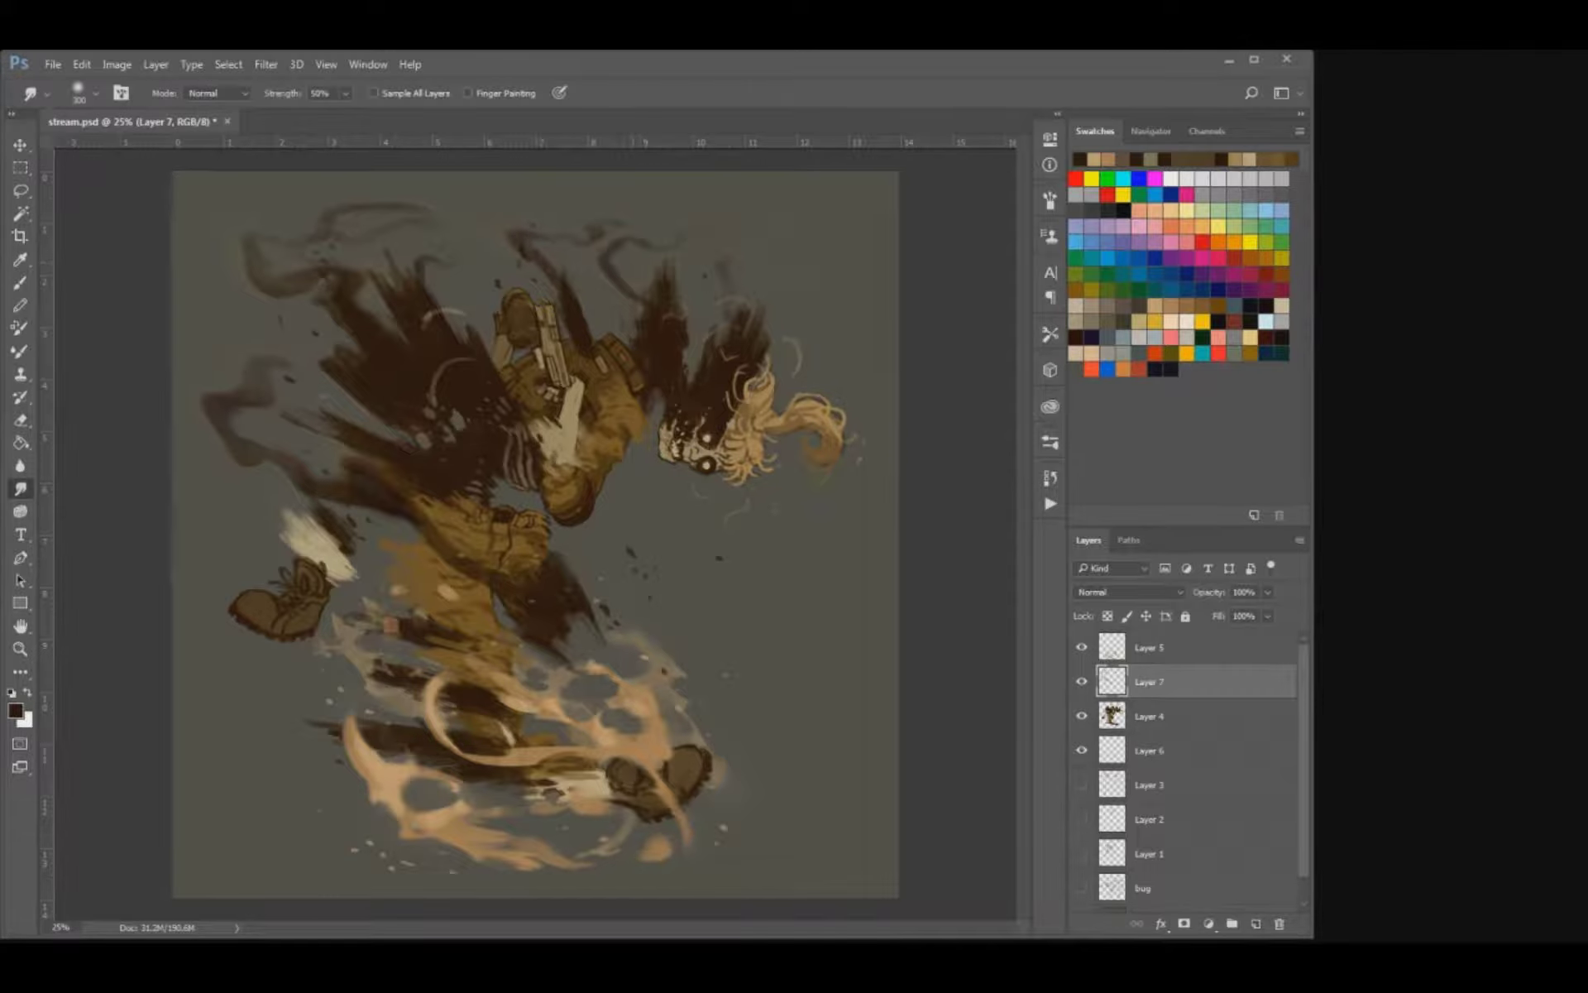
click(1082, 682)
click(1191, 648)
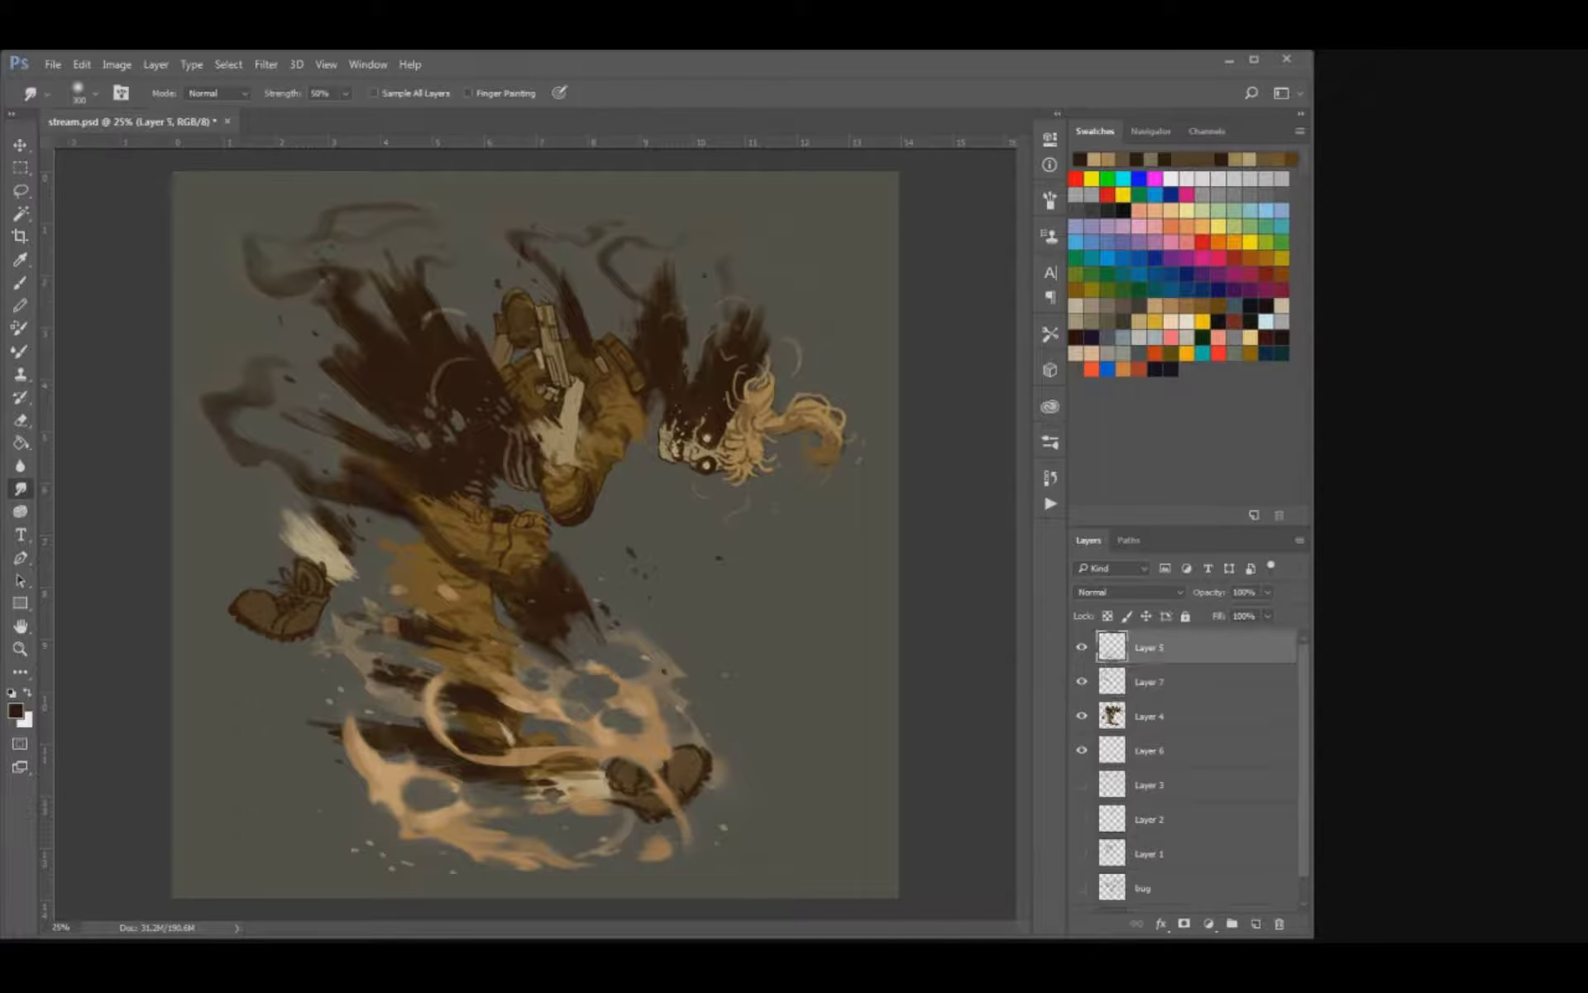
shift+click(1191, 716)
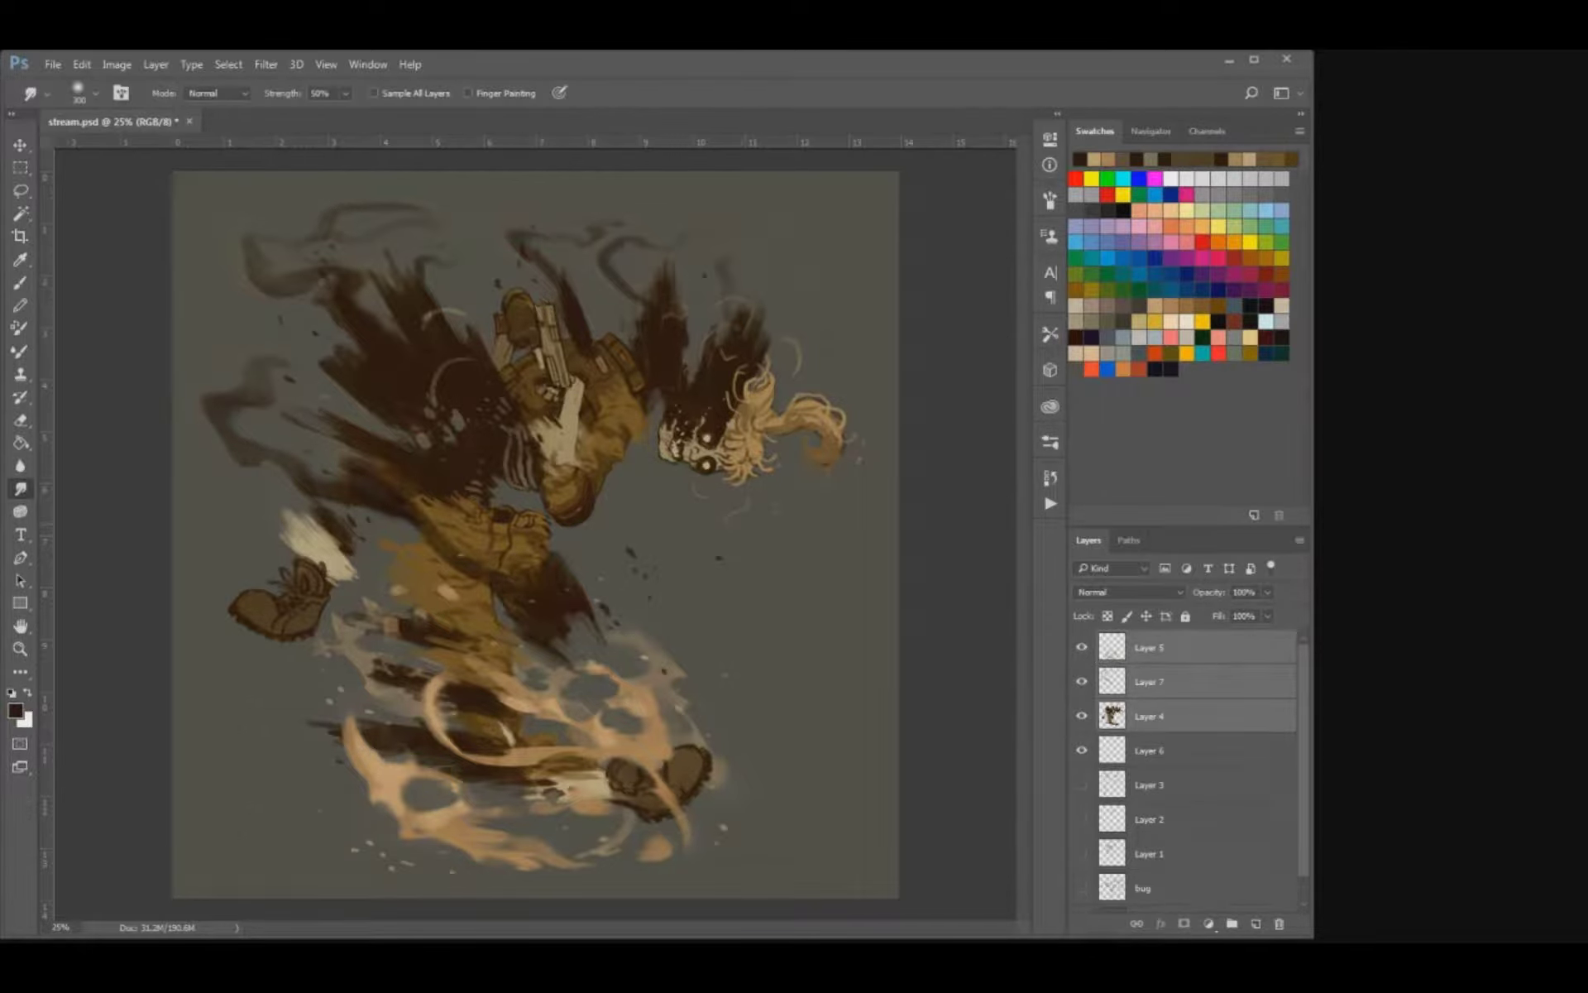
click(1199, 682)
click(1199, 716)
Set up a small brush with a pale yellow colour for highlighting the figure's vest and pistol area.
key(b)
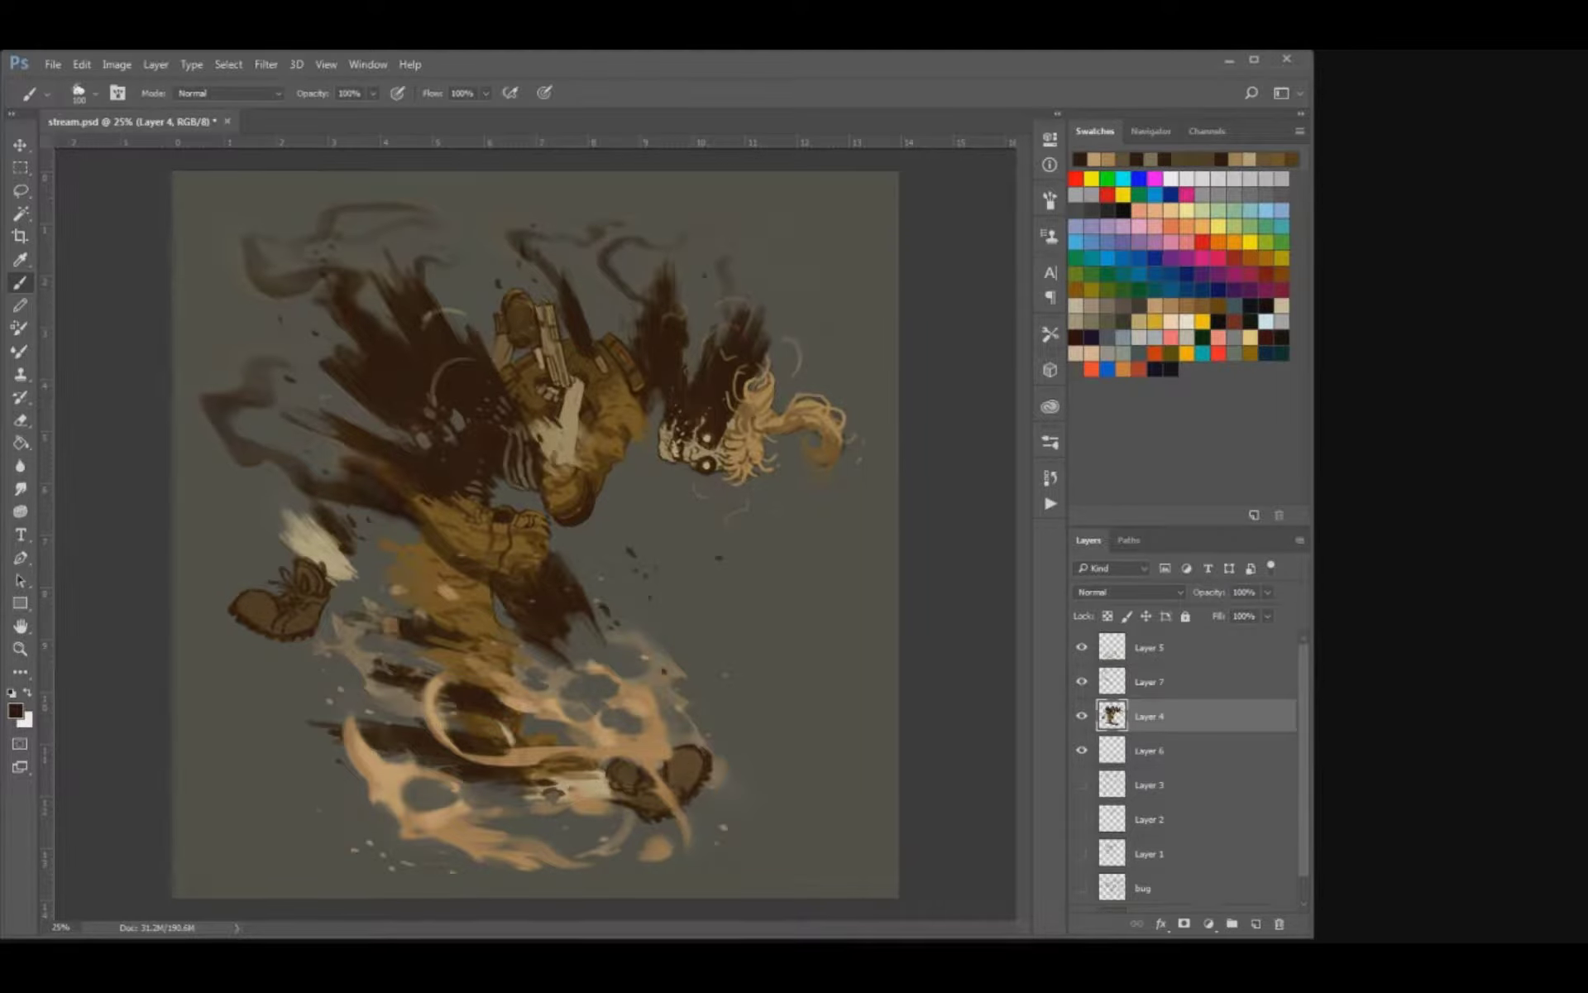
click(1168, 908)
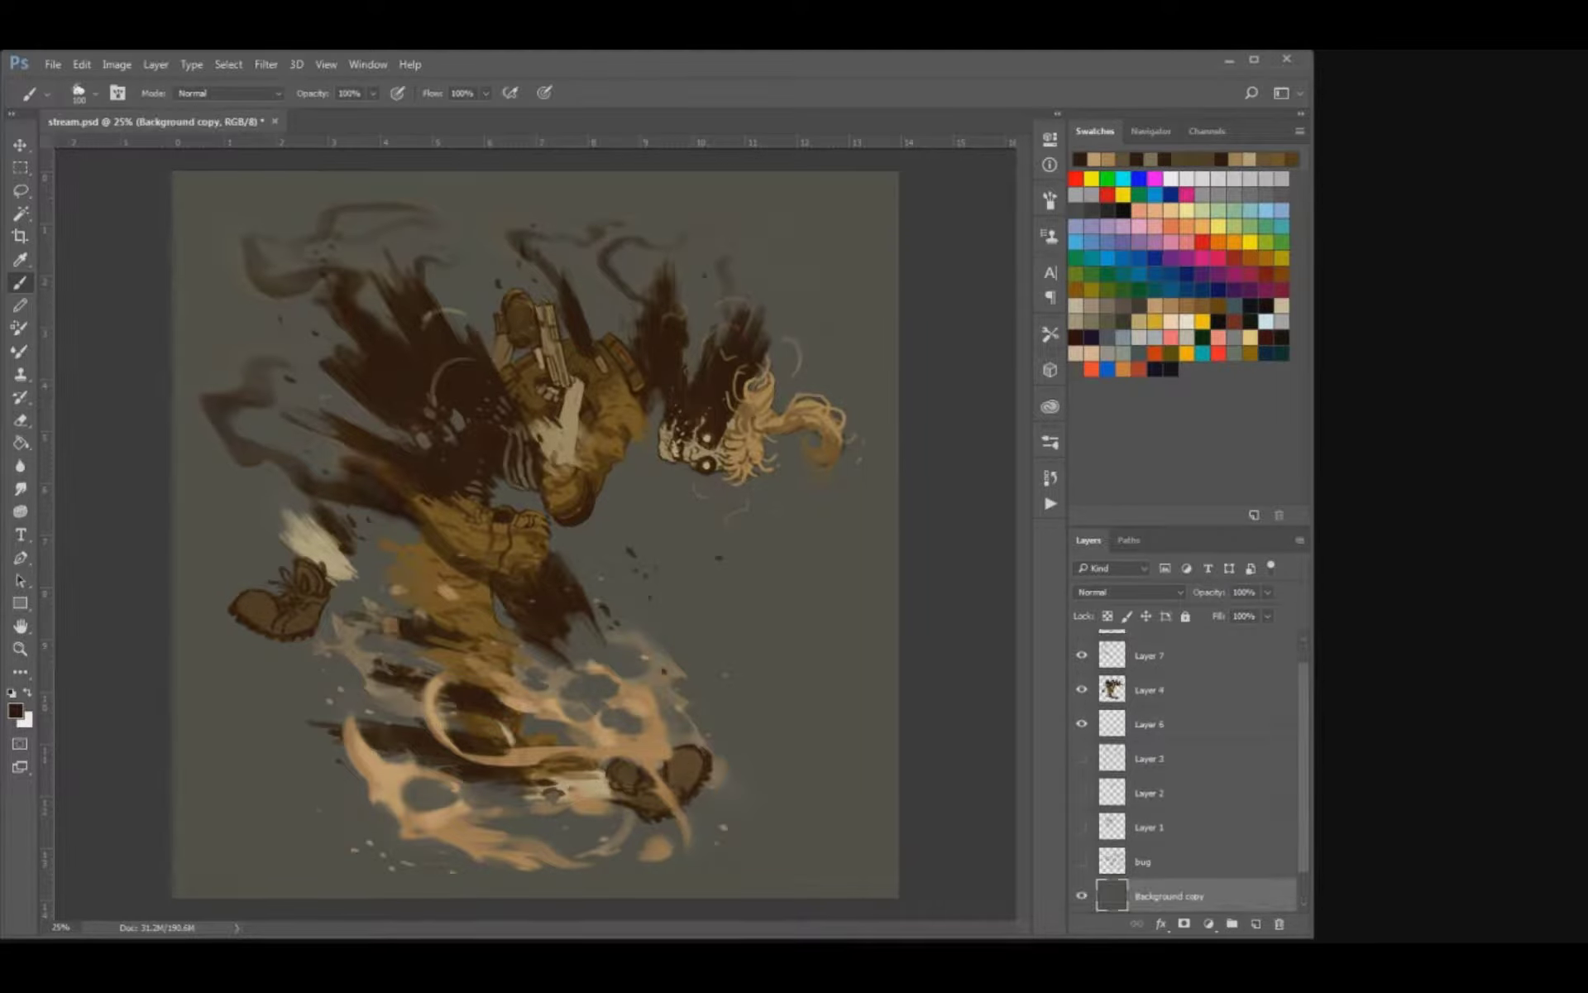
click(1249, 338)
key(ctrl+plus)
key(ctrl+plus)
key(ctrl+plus)
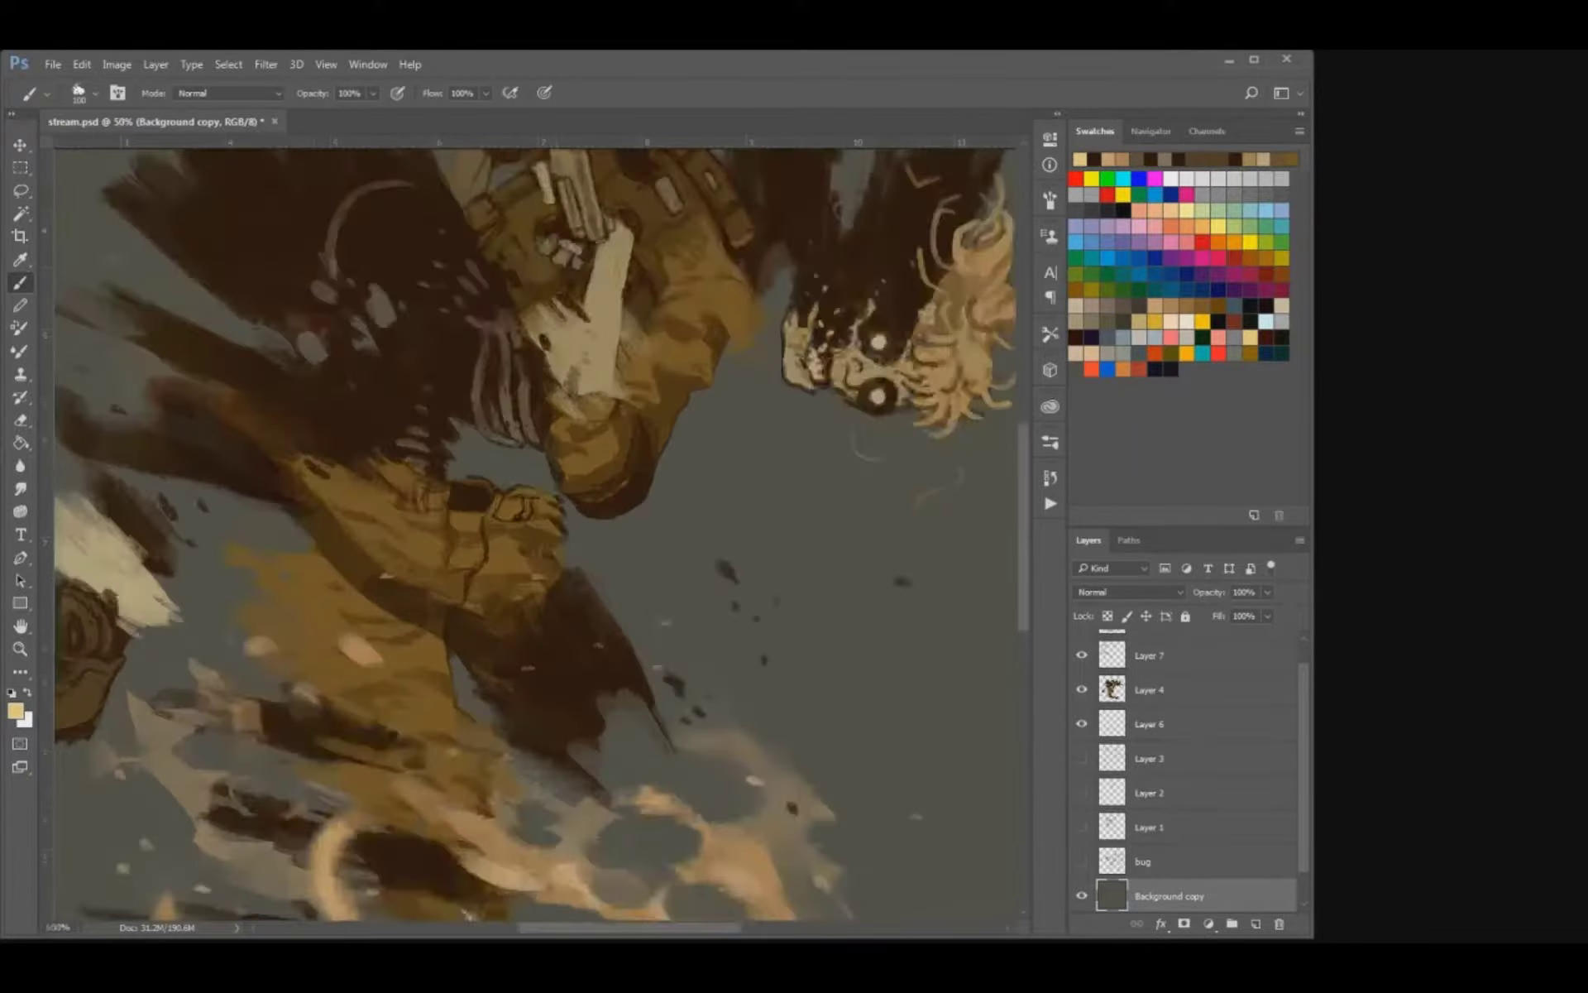
drag(620, 330, 564, 826)
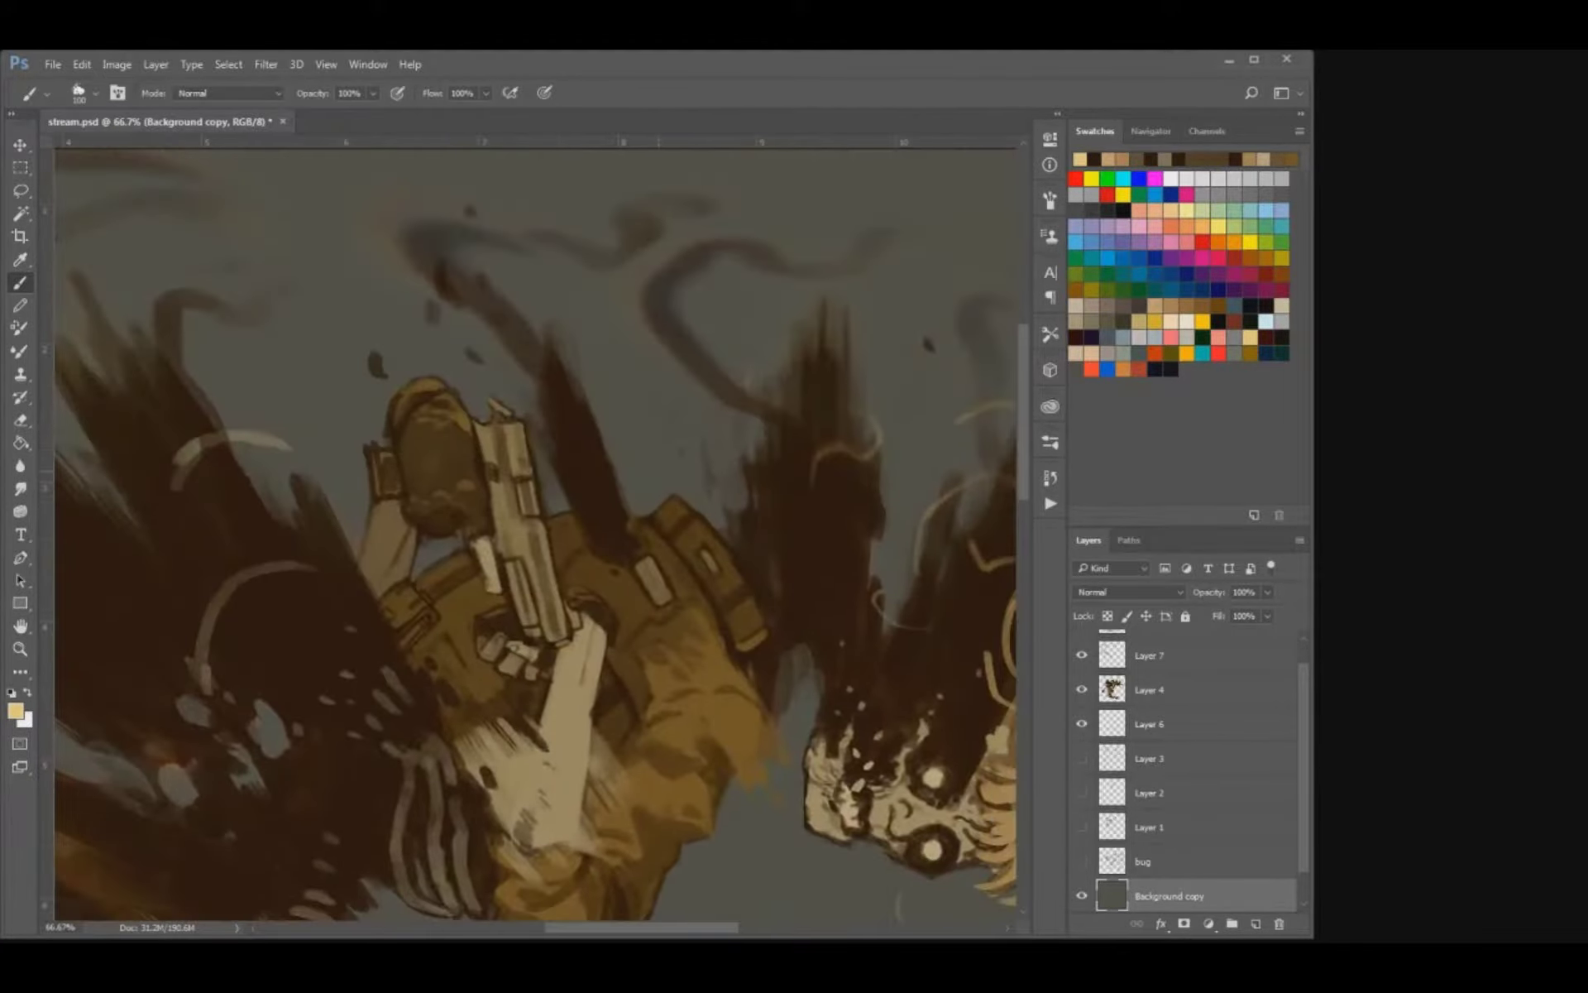
key(bracketleft)
key(bracketleft)
key(bracketleft)
key(bracketleft)
key(bracketleft)
key(bracketleft)
key(bracketleft)
key(bracketleft)
key(bracketright)
Add a new empty layer directly above Layer 4.
click(1174, 656)
scroll(1191, 764, up, 1)
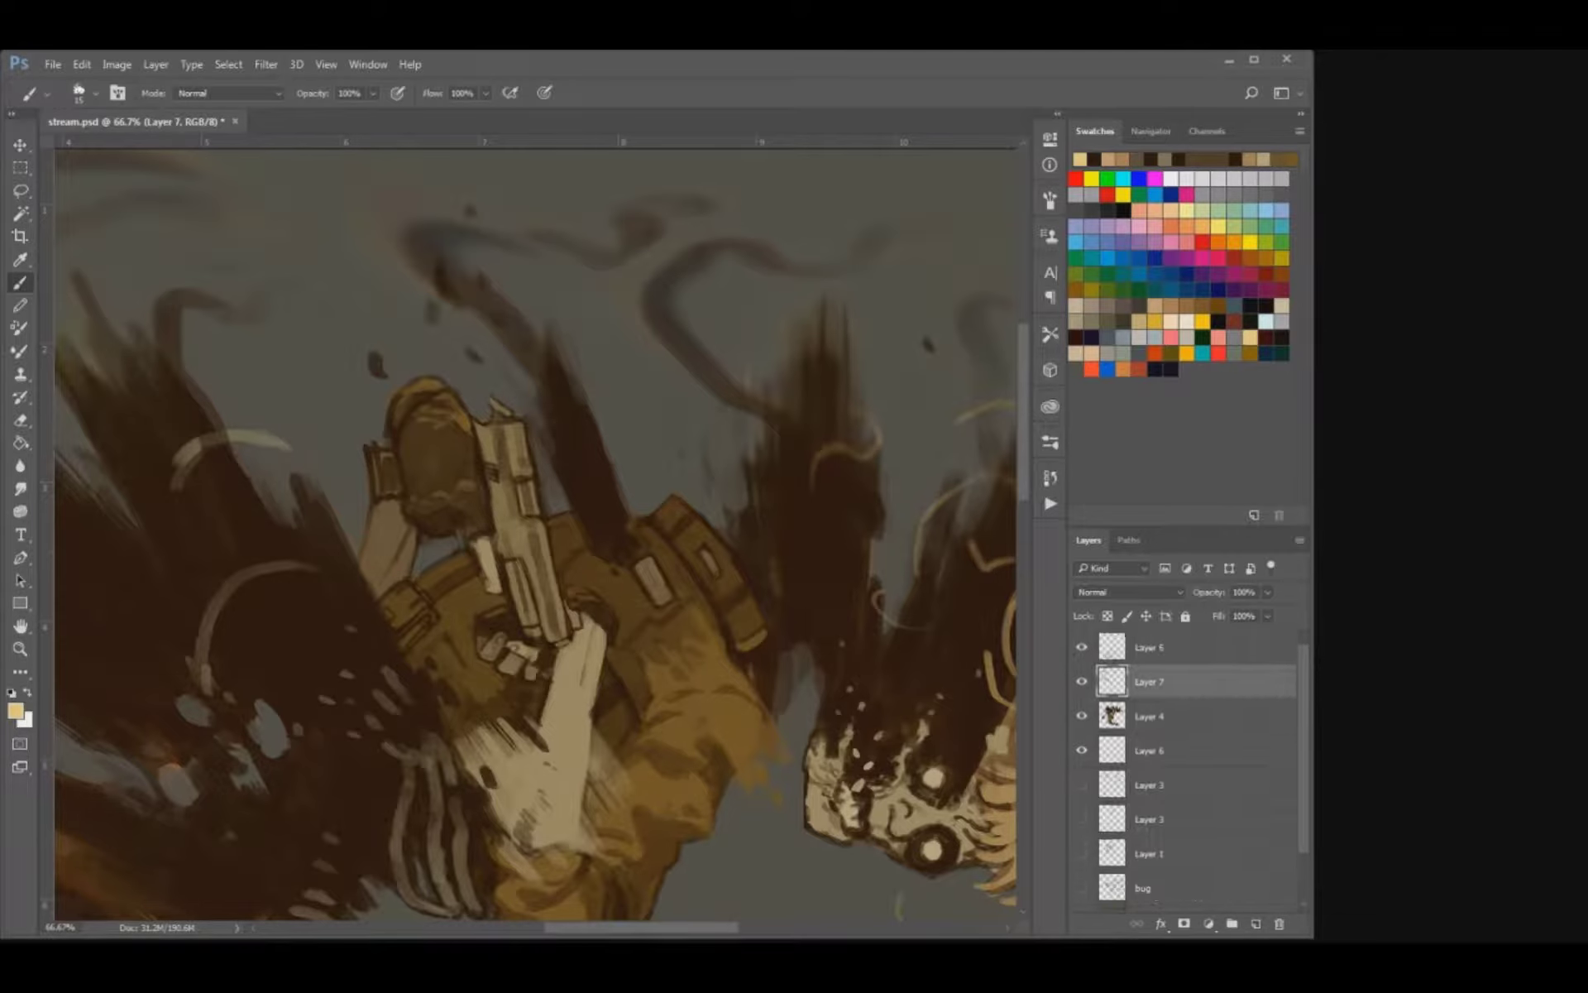
click(1174, 648)
click(1174, 716)
key(ctrl+shift+alt+n)
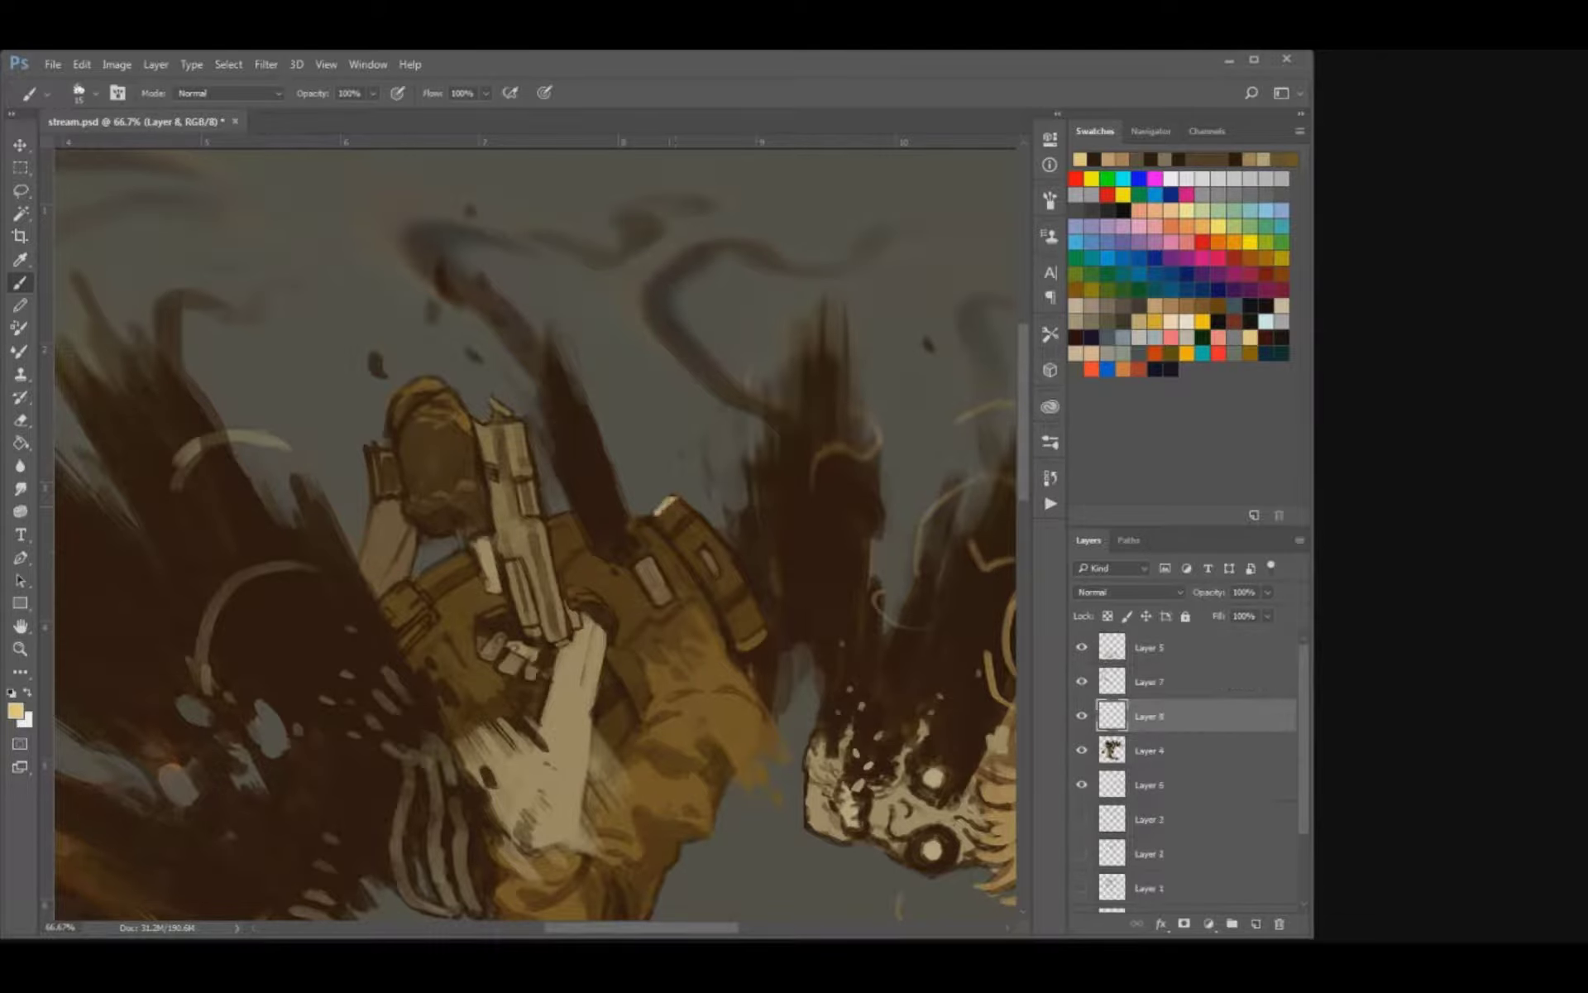
Paint pale yellow rim highlights along the upper edges of the vest and pouches around the pistol.
drag(653, 512, 674, 496)
drag(550, 517, 568, 514)
drag(463, 552, 379, 607)
mouse_move(595, 538)
mouse_down()
mouse_move(489, 548)
mouse_move(401, 475)
mouse_move(444, 506)
mouse_move(359, 373)
mouse_up()
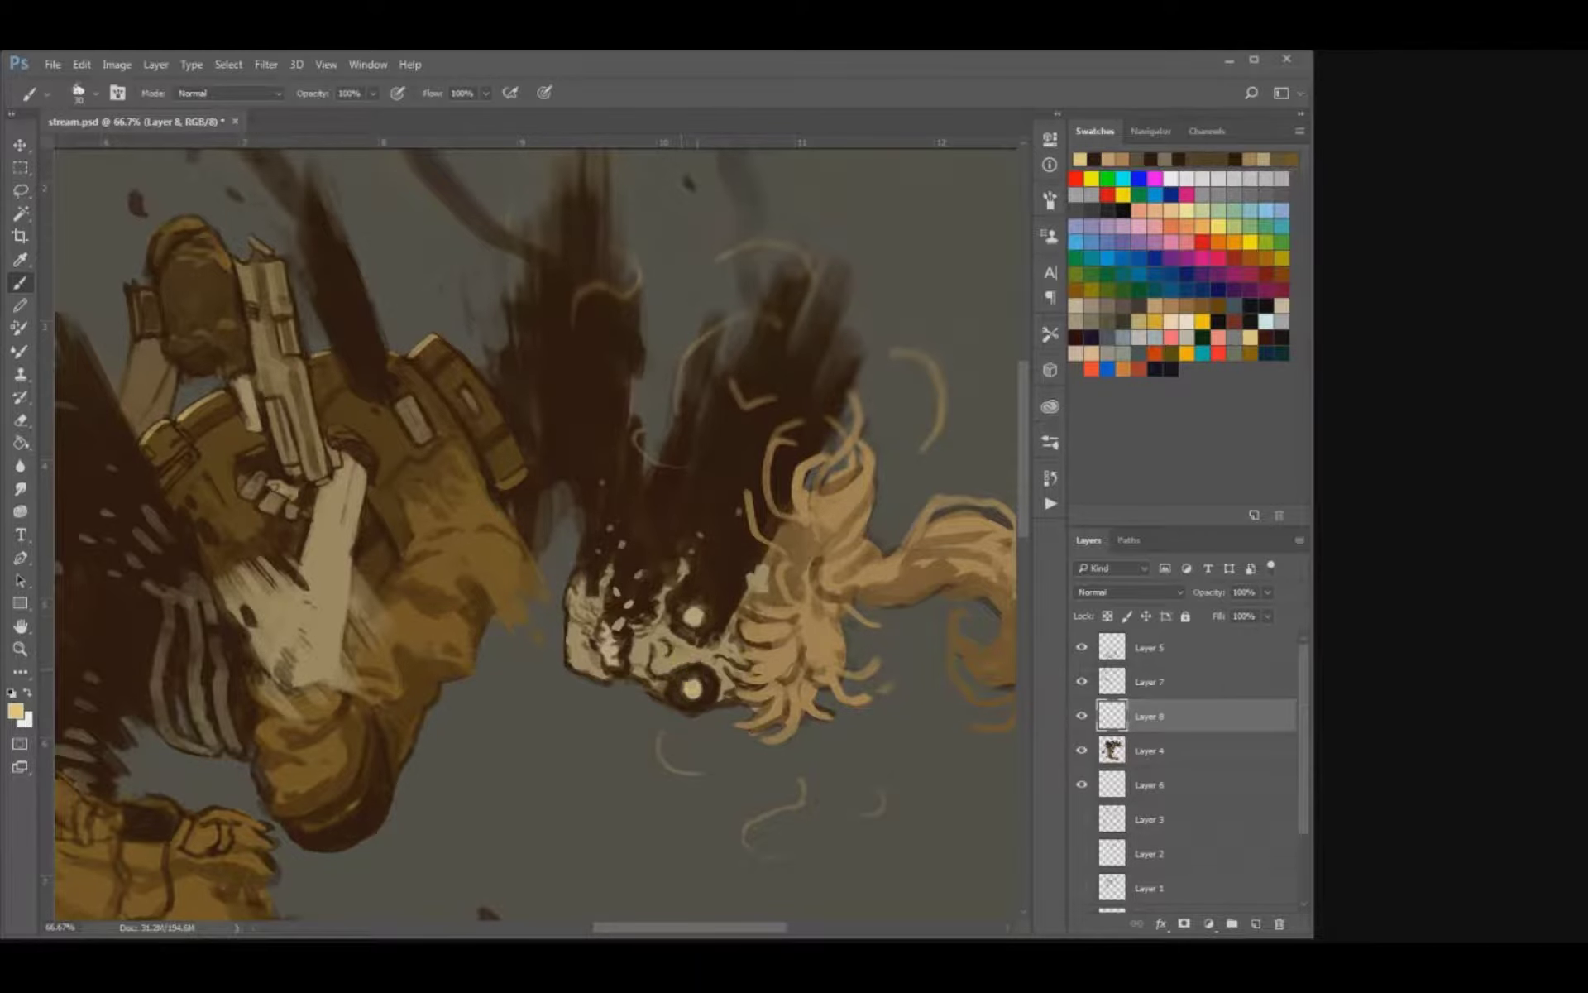
Paint glowing pale yellow eyes on the skull with a wavy streak and small sparks rising from the socket.
mouse_move(691, 614)
mouse_down()
mouse_move(718, 534)
mouse_move(692, 529)
mouse_move(716, 431)
mouse_move(775, 441)
mouse_move(718, 372)
mouse_up()
click(685, 499)
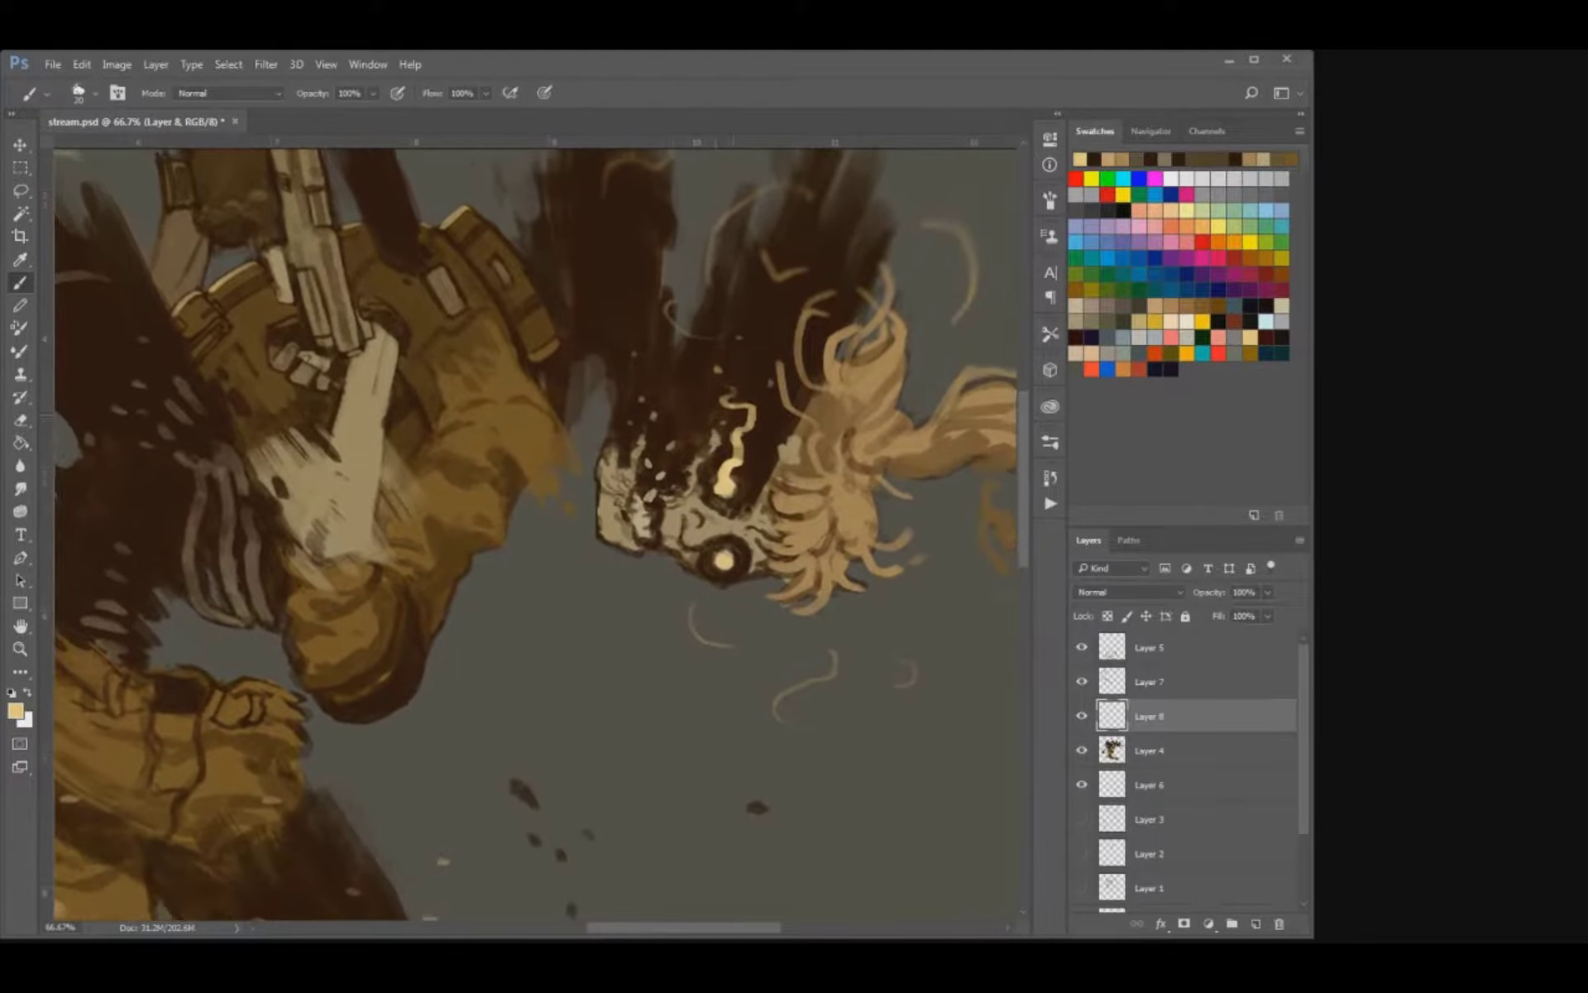
key(bracketleft)
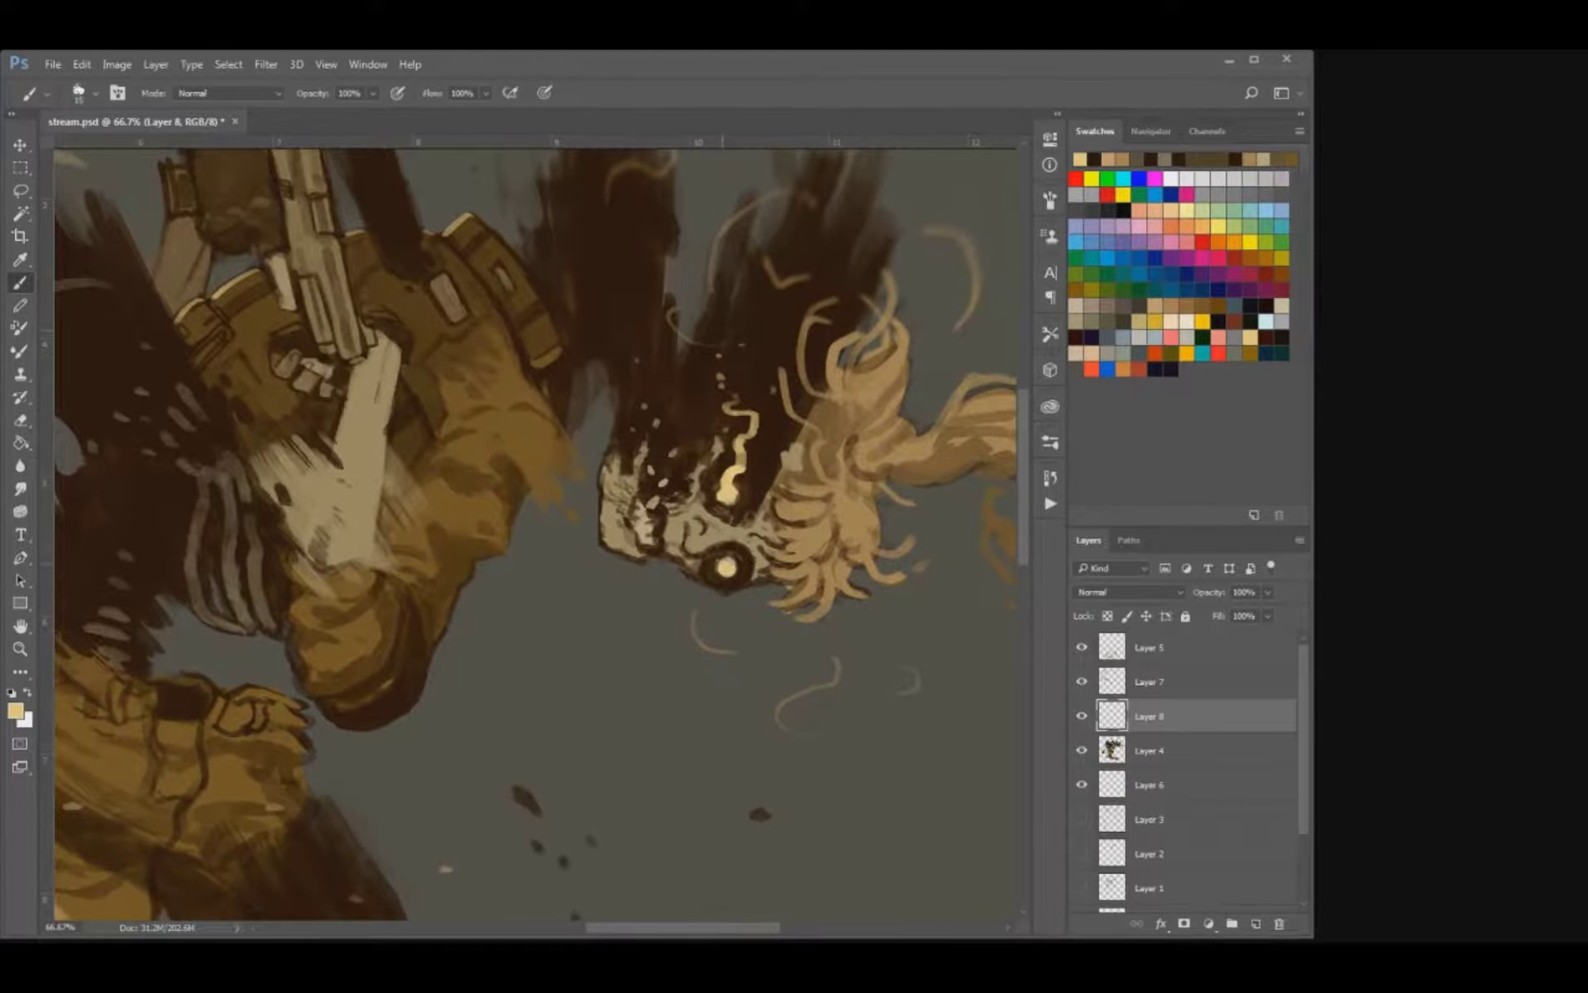
key(bracketright)
mouse_move(727, 567)
mouse_down()
mouse_move(754, 547)
mouse_move(762, 469)
mouse_move(736, 538)
mouse_move(814, 660)
mouse_move(890, 684)
mouse_move(733, 562)
mouse_move(653, 544)
mouse_move(710, 537)
mouse_up()
key(ctrl+z)
key(bracketleft)
Add thin pale highlights to the rounded pad beside the pistol and to the pistol's slide.
mouse_move(359, 332)
mouse_down()
mouse_move(496, 402)
mouse_move(551, 388)
mouse_move(511, 406)
mouse_move(508, 442)
mouse_up()
scroll(534, 534, down, 2)
key(bracketleft)
mouse_move(492, 463)
mouse_down()
mouse_move(483, 495)
mouse_move(507, 465)
mouse_move(416, 450)
mouse_move(397, 509)
mouse_up()
key(bracketright)
drag(495, 380, 503, 434)
key(bracketleft)
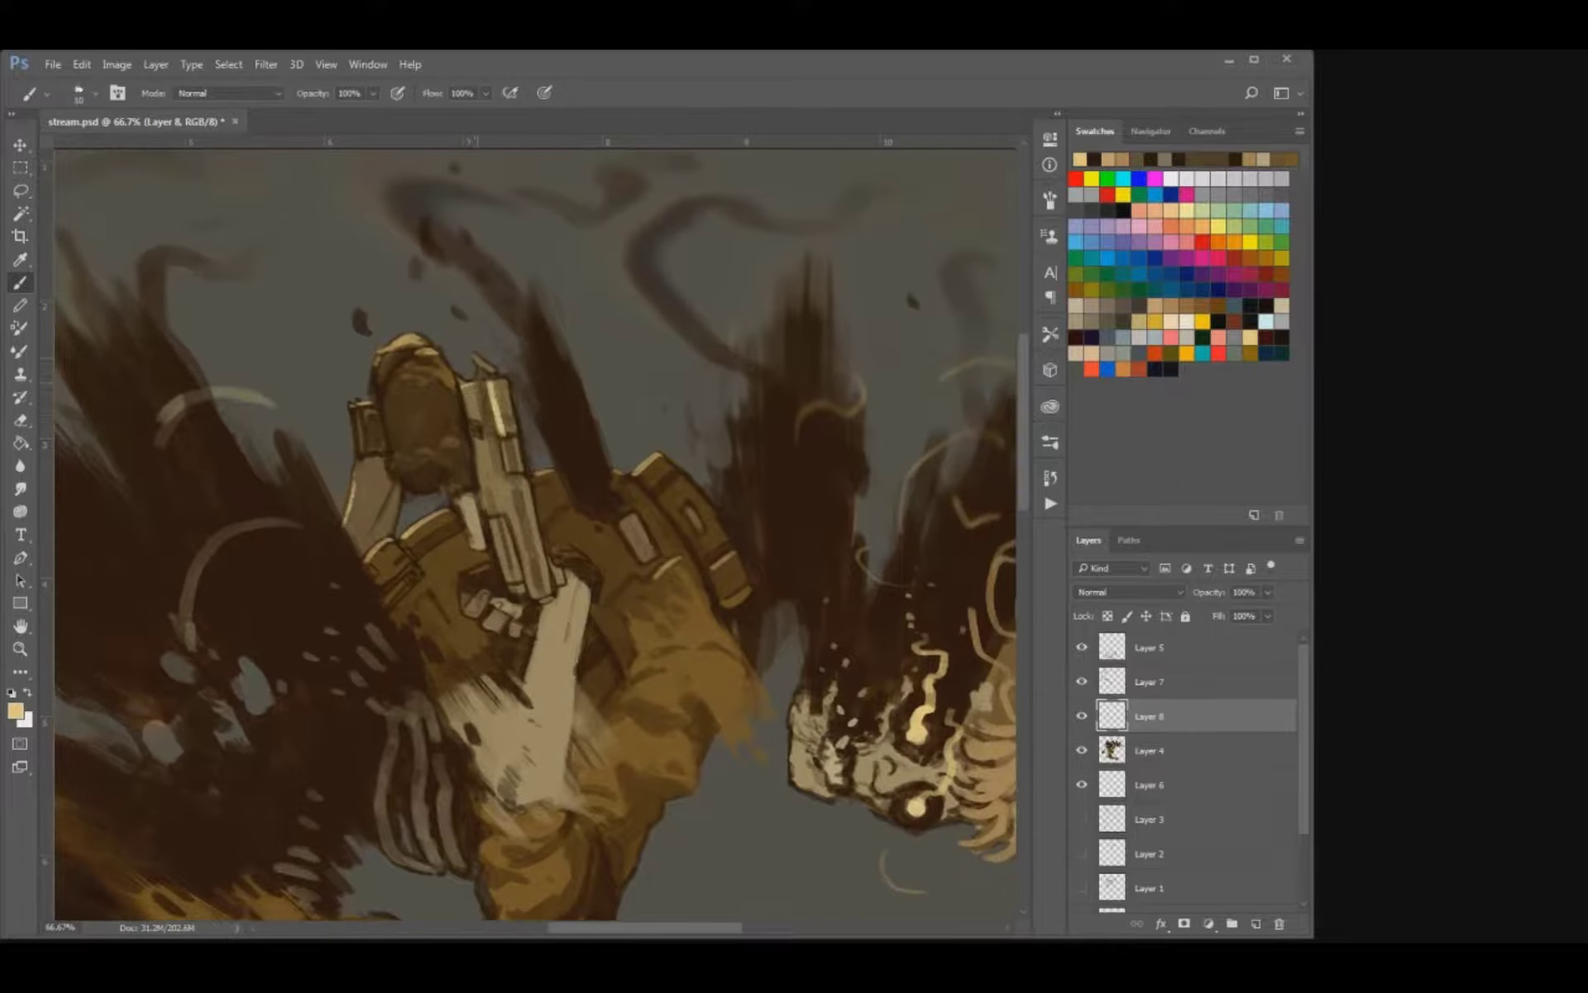
Extend the pale highlights along the pistol's sight and barrel, the pad beside it and the vest folds, and save the file.
drag(475, 356, 485, 366)
drag(509, 472, 531, 583)
key(])
mouse_move(483, 447)
mouse_down()
mouse_move(486, 546)
mouse_move(514, 415)
mouse_move(579, 342)
mouse_move(607, 412)
mouse_move(518, 438)
mouse_move(534, 376)
mouse_move(436, 391)
mouse_up()
key(bracketright)
drag(536, 427, 519, 432)
drag(442, 485, 405, 509)
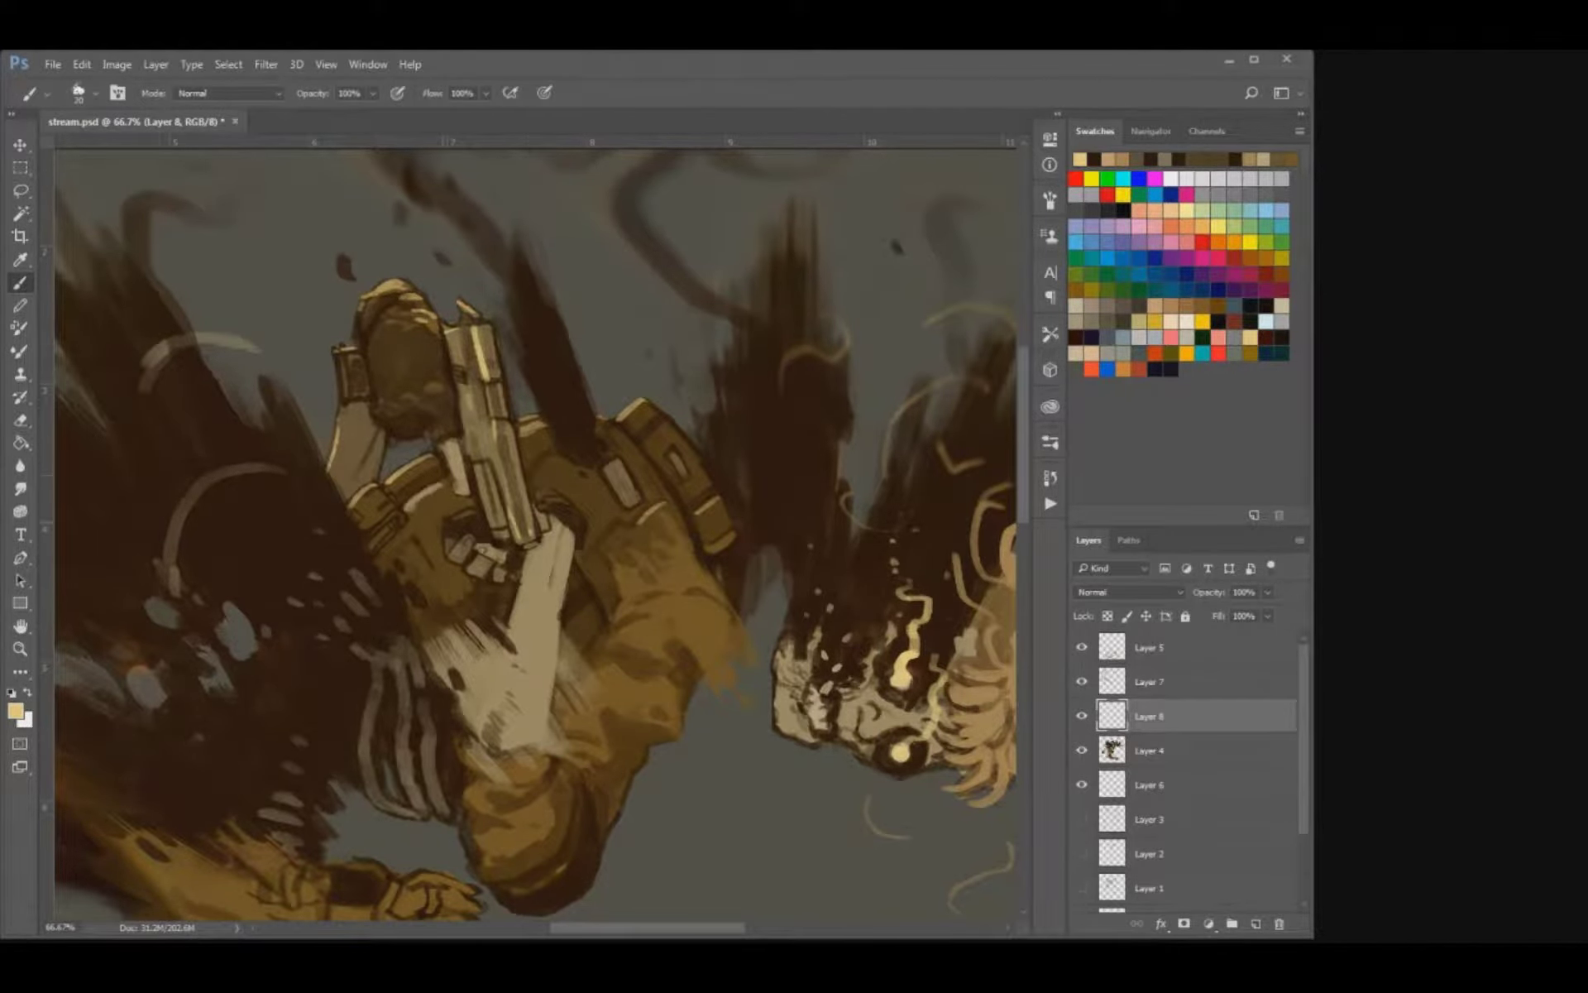
key(ctrl+s)
Paint pale rim highlights along the belt's upper edge and the torn trouser edge.
key(ctrl+minus)
key(ctrl+minus)
key(ctrl+minus)
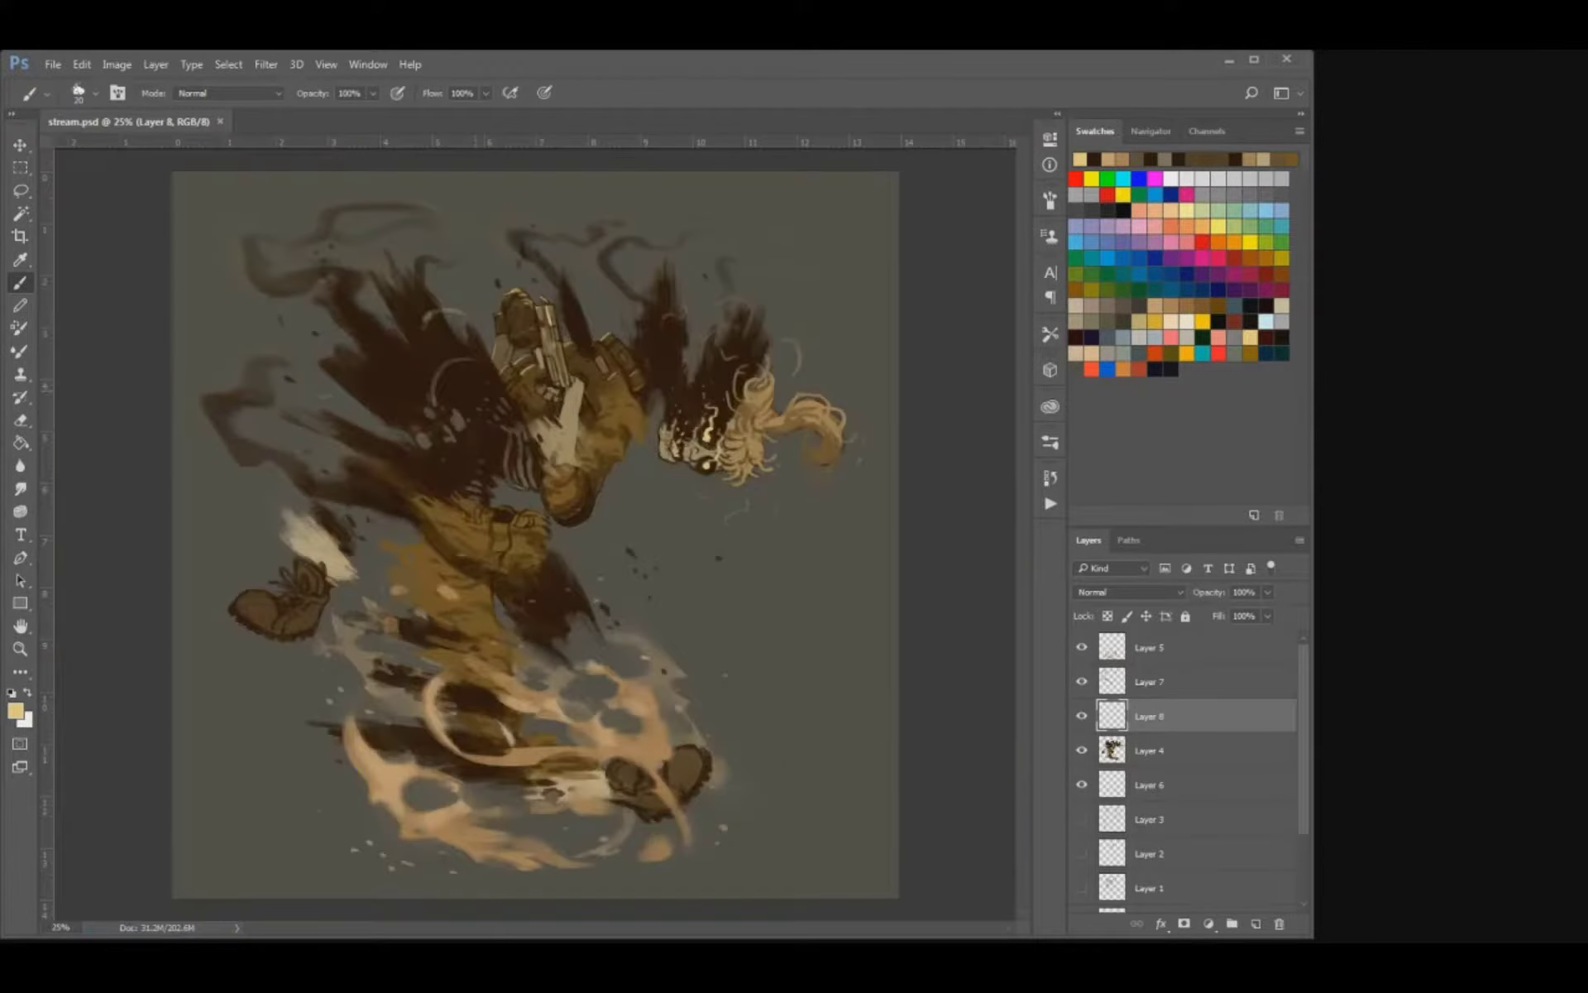
key(ctrl+plus)
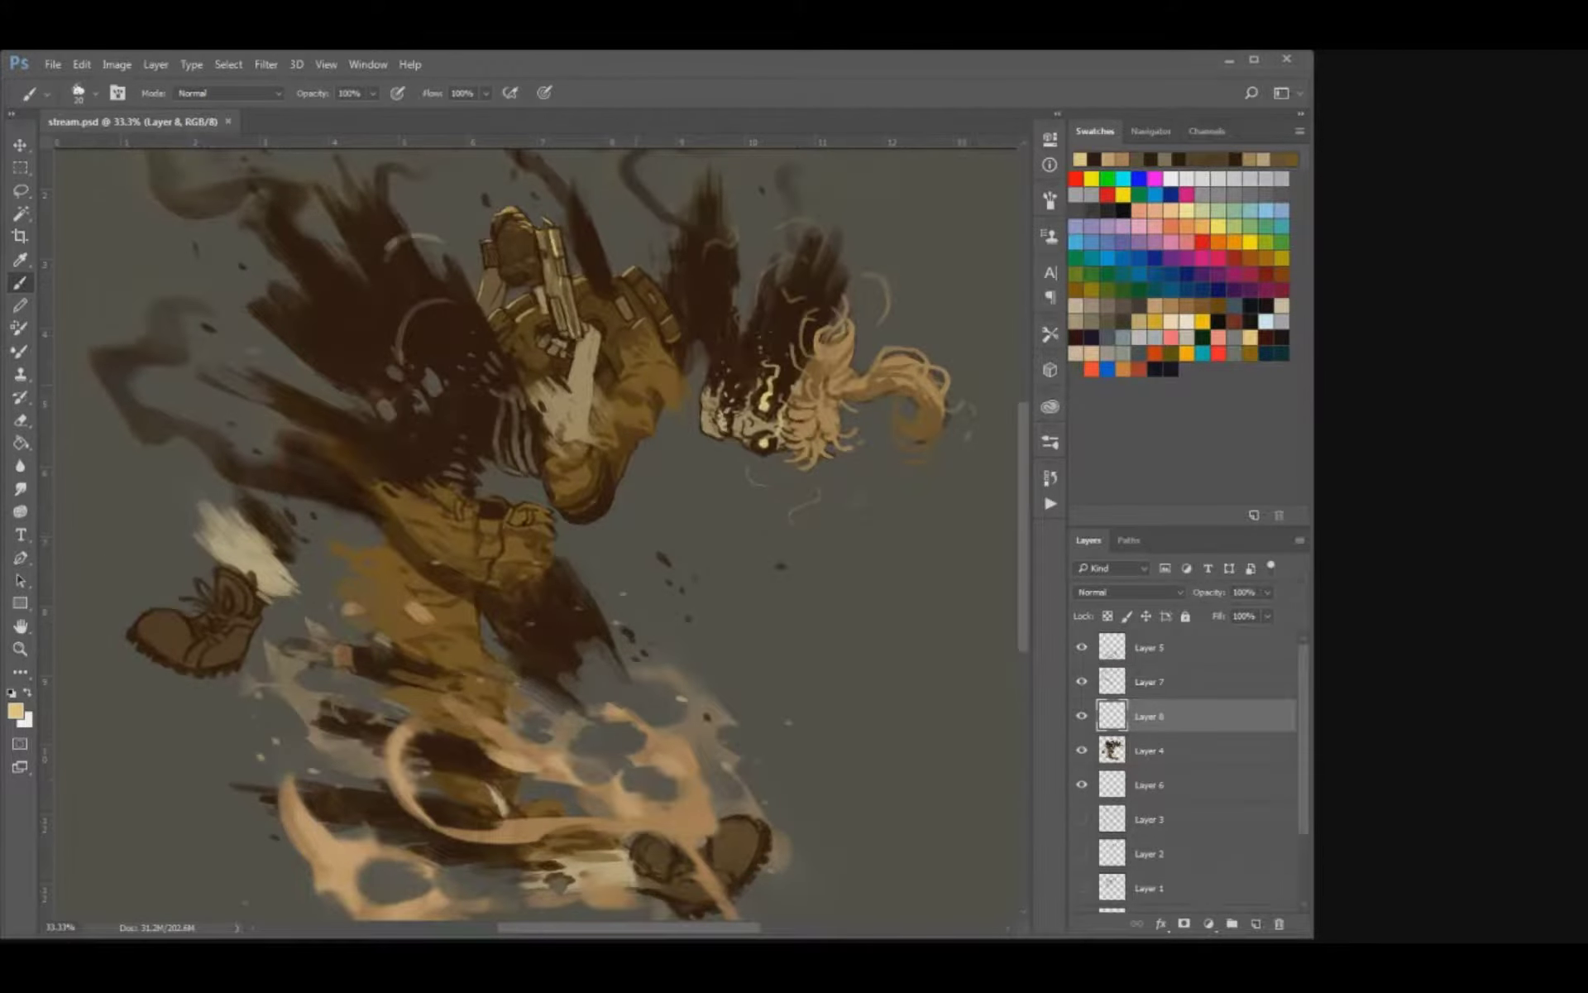
drag(620, 387, 640, 378)
key(ctrl+z)
drag(488, 498, 551, 507)
drag(332, 588, 344, 591)
Highlight the toe and upper opening of the detached boot with pale yellow strokes.
mouse_move(141, 618)
mouse_down()
mouse_move(176, 610)
mouse_move(153, 613)
mouse_move(186, 626)
mouse_up()
key(ctrl+z)
drag(222, 570, 248, 586)
drag(462, 546, 426, 602)
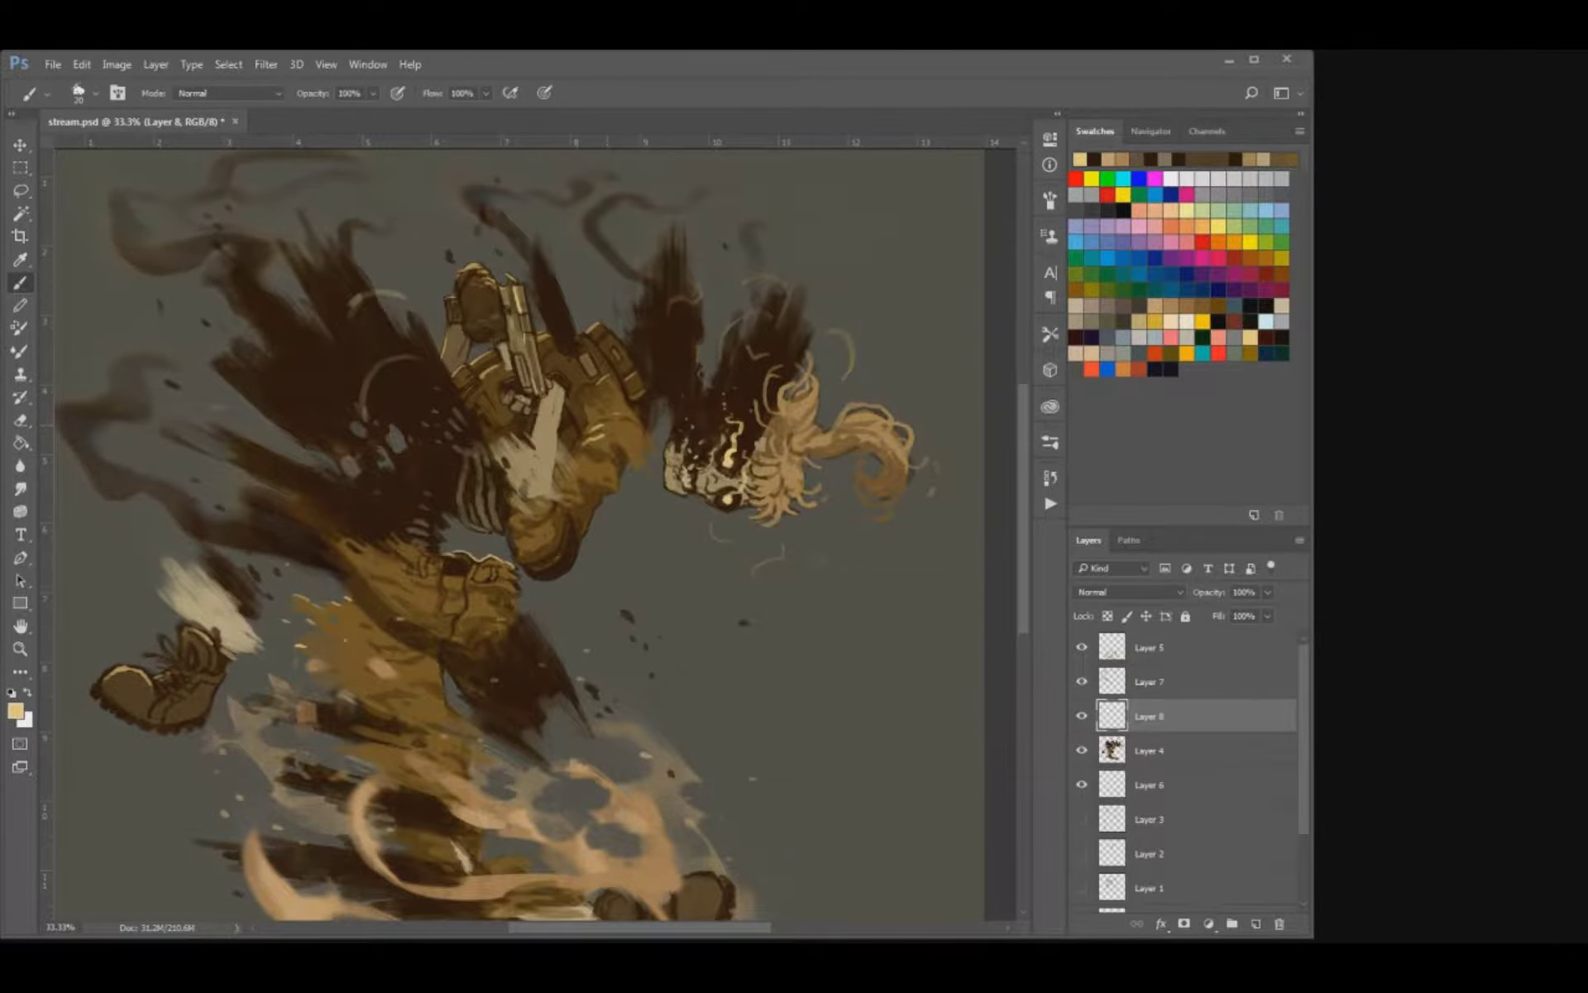
mouse_move(603, 428)
mouse_down()
mouse_move(626, 414)
mouse_move(547, 526)
mouse_move(564, 635)
mouse_up()
Add fine pale highlights to the small buckles and edges of the shoulder pouches, and save the file.
key(ctrl+plus)
key(ctrl+plus)
key(ctrl+plus)
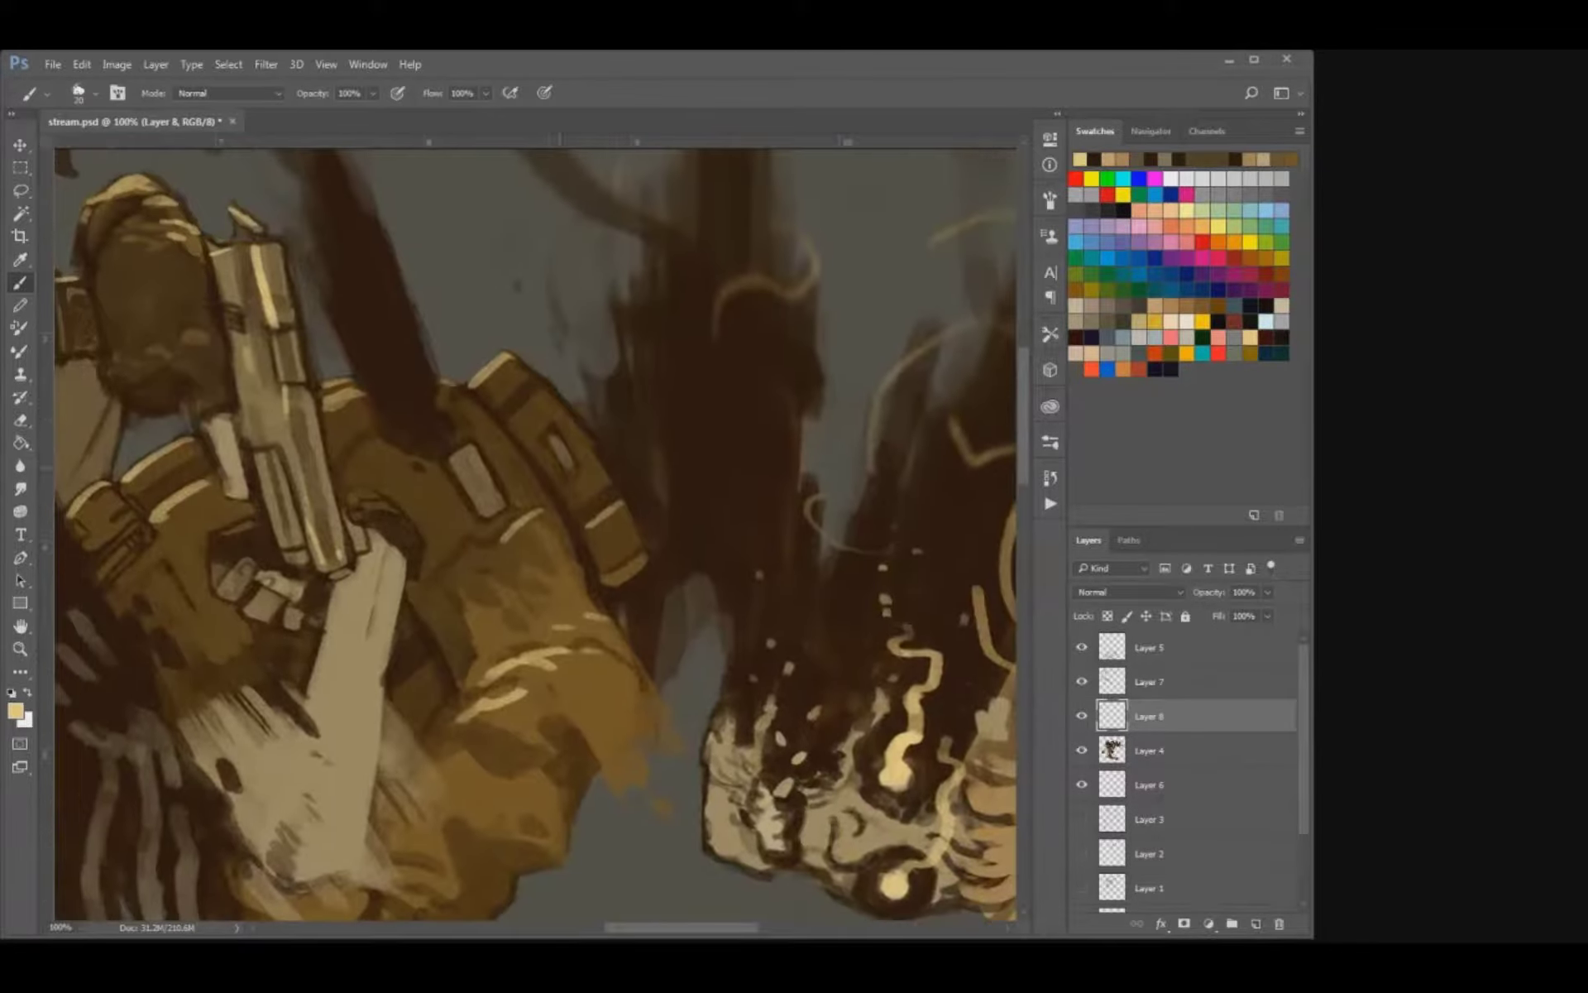
key(bracketleft)
key(bracketleft)
drag(546, 440, 552, 433)
mouse_move(451, 456)
mouse_down()
mouse_move(474, 441)
mouse_move(494, 516)
mouse_move(547, 483)
mouse_up()
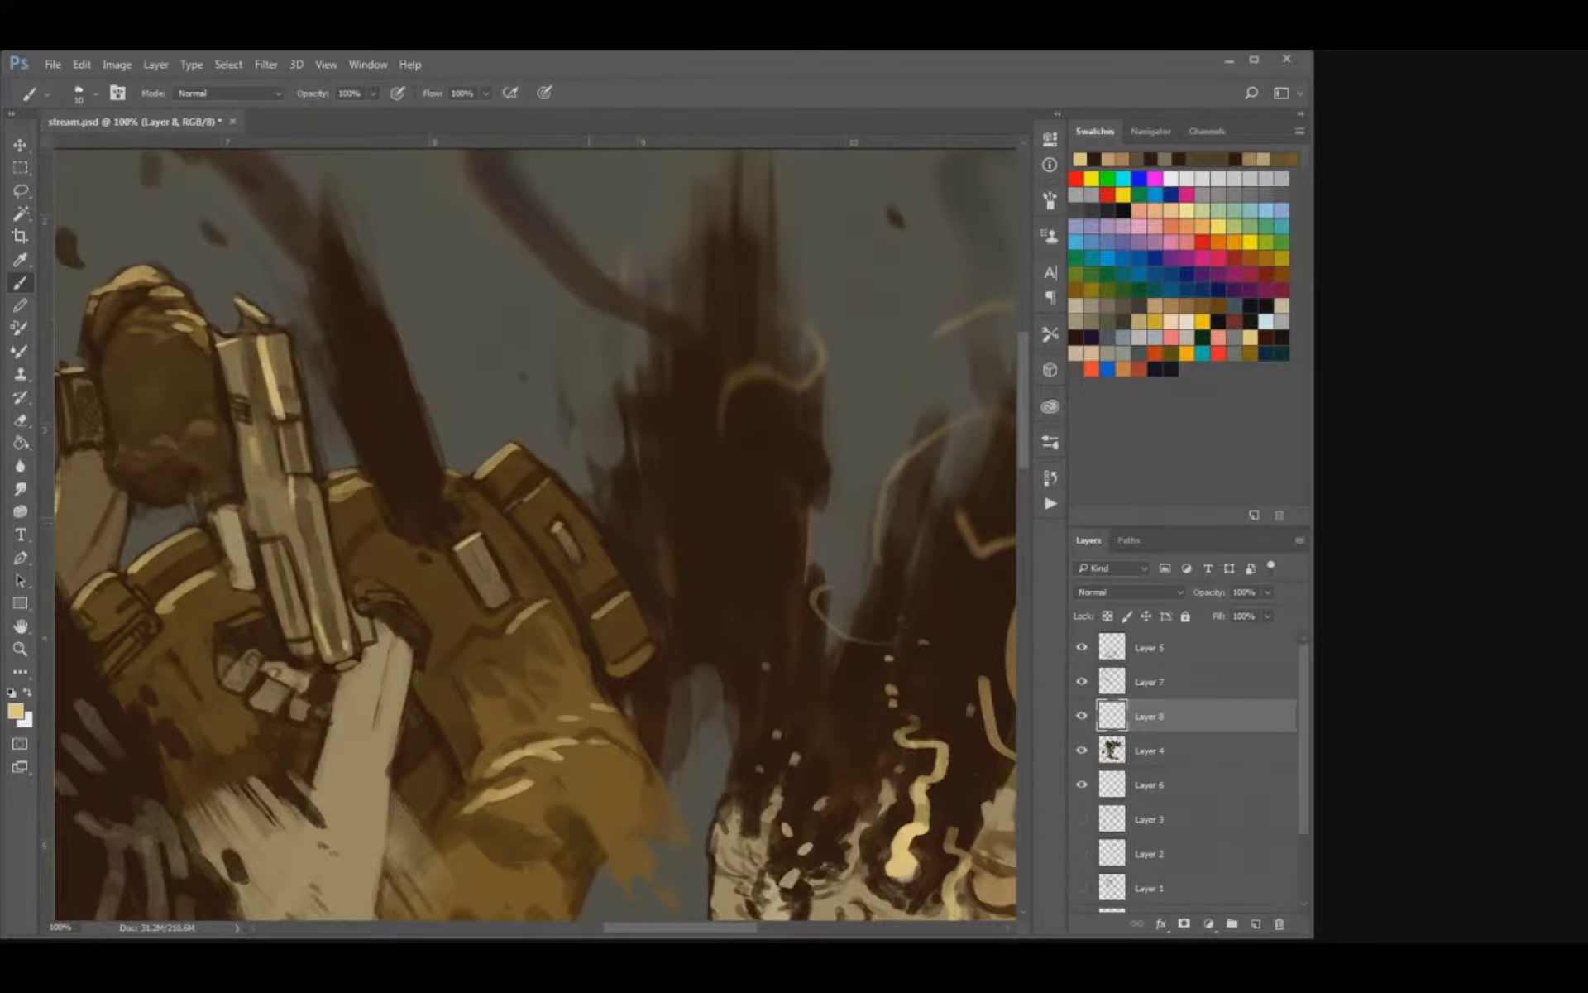
key(ctrl+s)
Refine the thin highlights around the raised forearm and upper sleeve, and save the file.
drag(497, 496, 578, 515)
key(bracketright)
key(bracketleft)
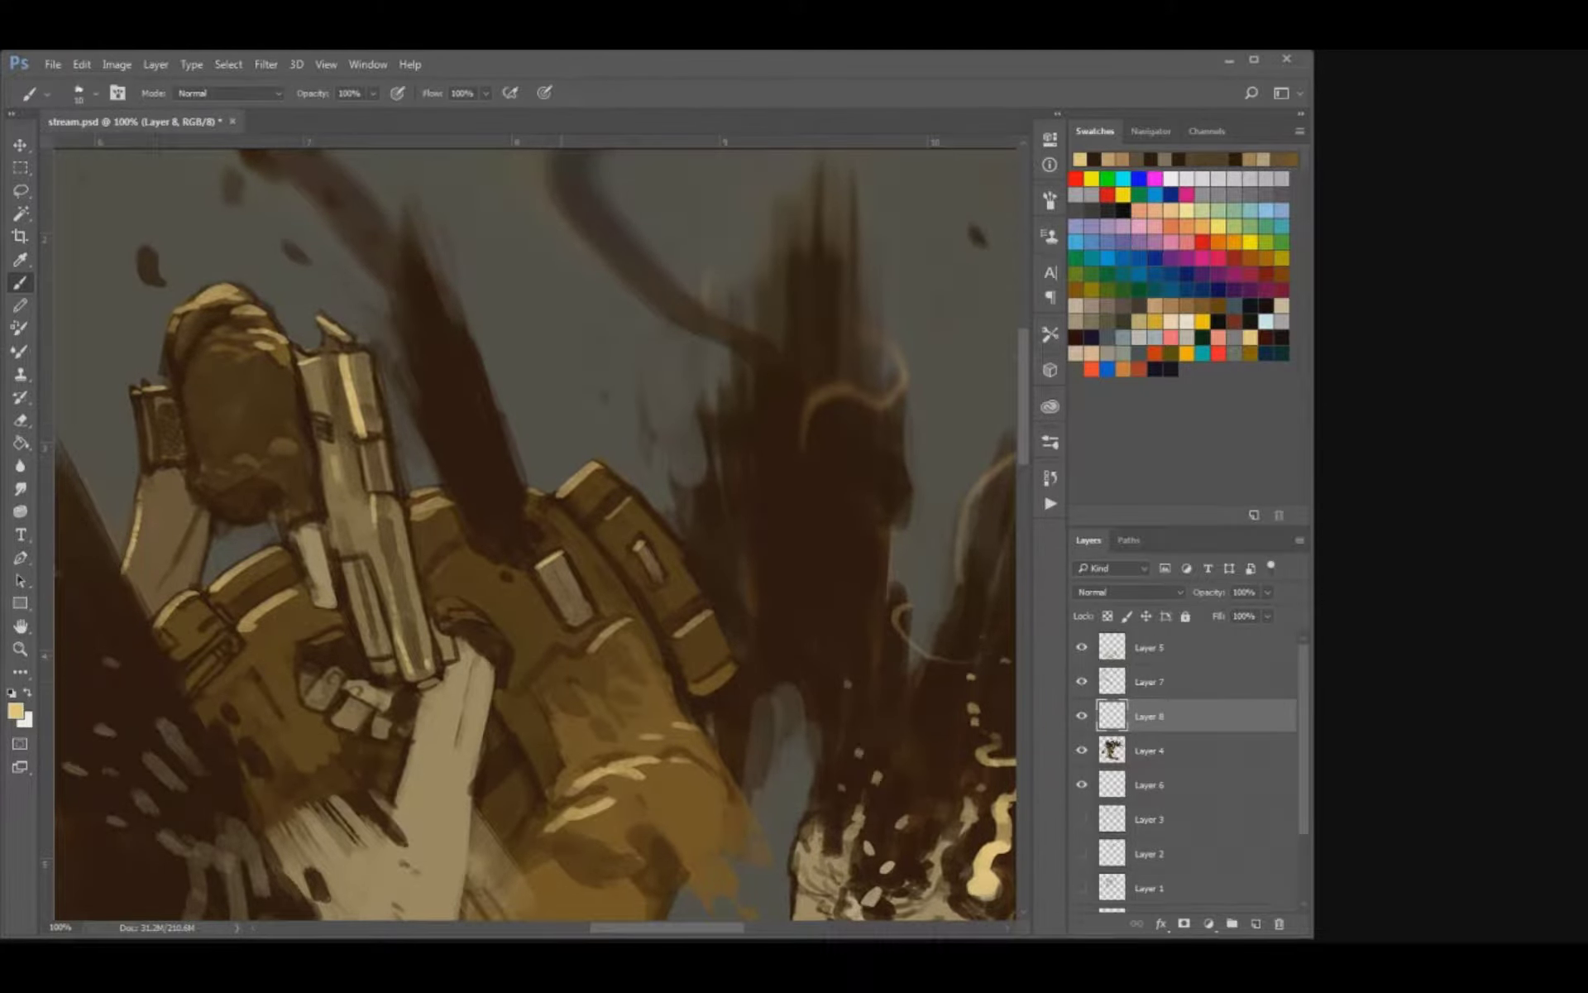
drag(536, 678, 559, 658)
key(ctrl+s)
Highlight the cuff edge above the hand bone and the rim around the fingers gripping the pistol, and save the file.
key(ctrl+minus)
key(ctrl+minus)
key(ctrl+plus)
key(ctrl+plus)
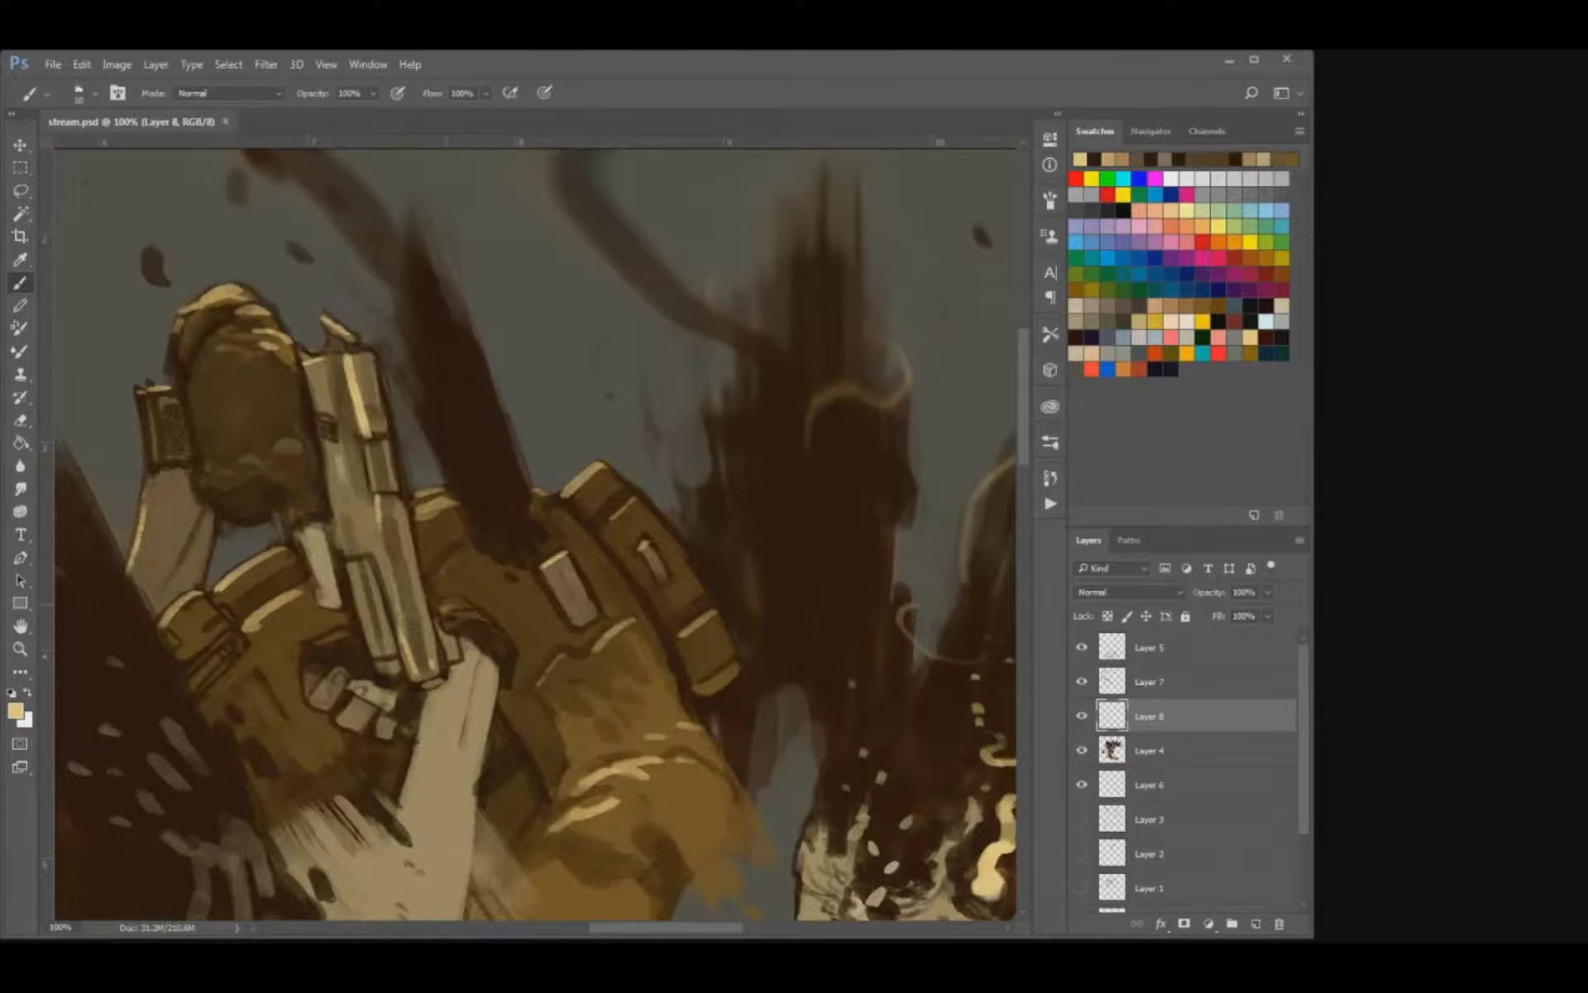
drag(443, 605, 478, 618)
drag(318, 641, 346, 632)
key(ctrl+s)
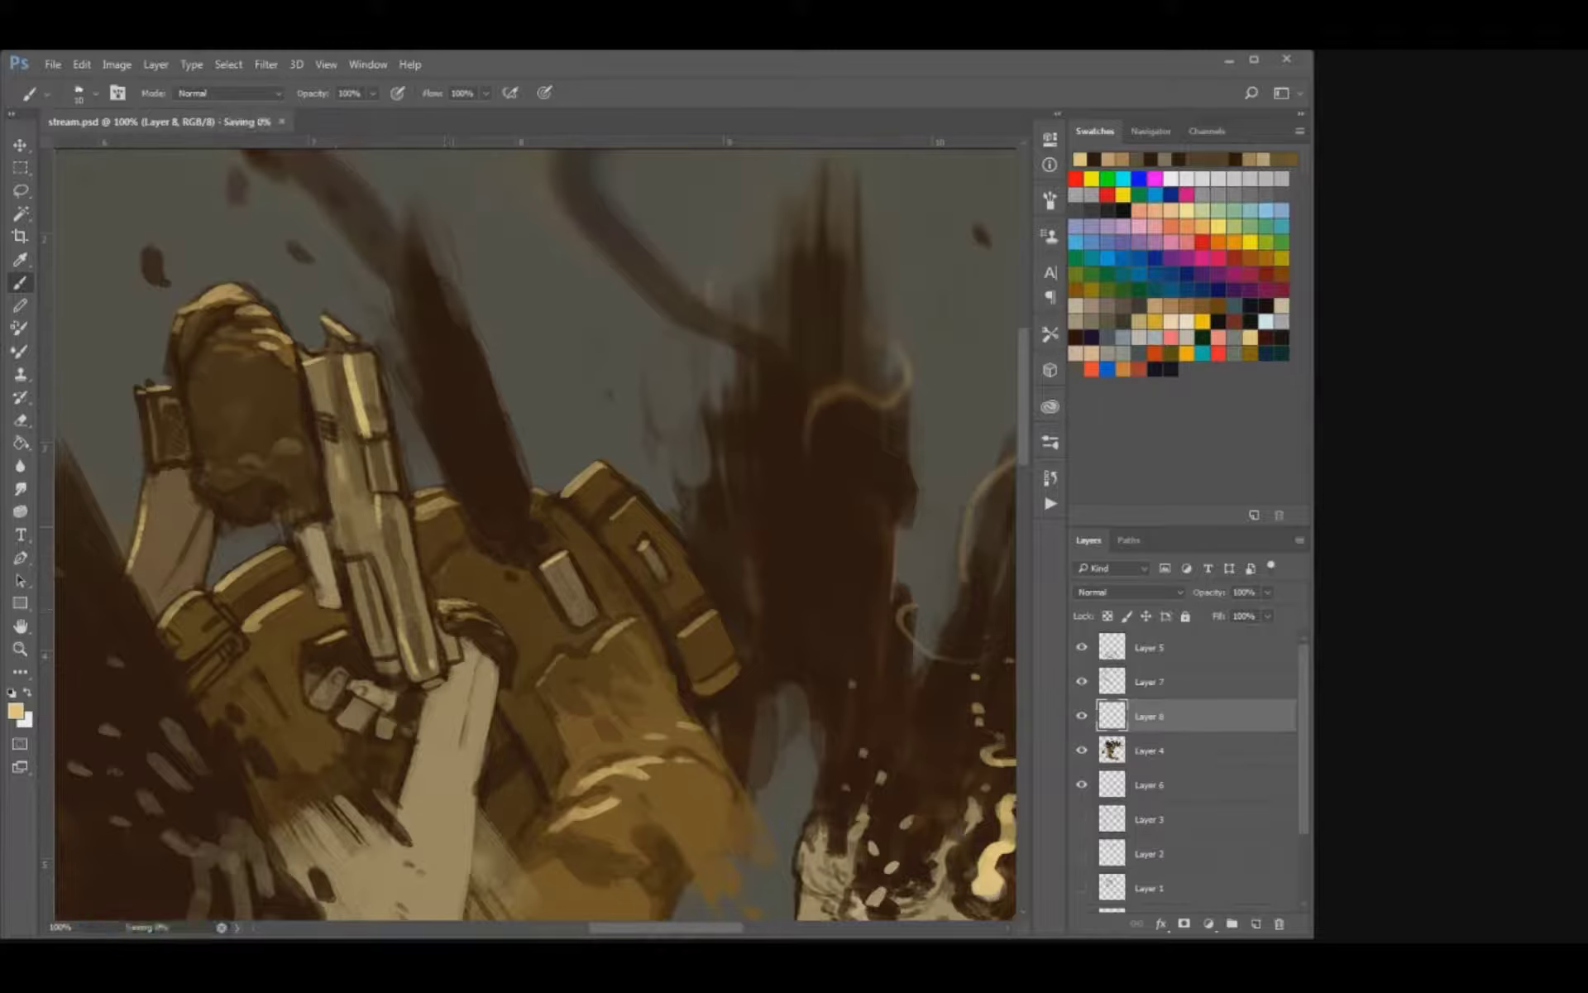
Review the new highlights across the whole figure and up close around the torso, belt and skull.
key(ctrl+minus)
key(ctrl+minus)
key(ctrl+minus)
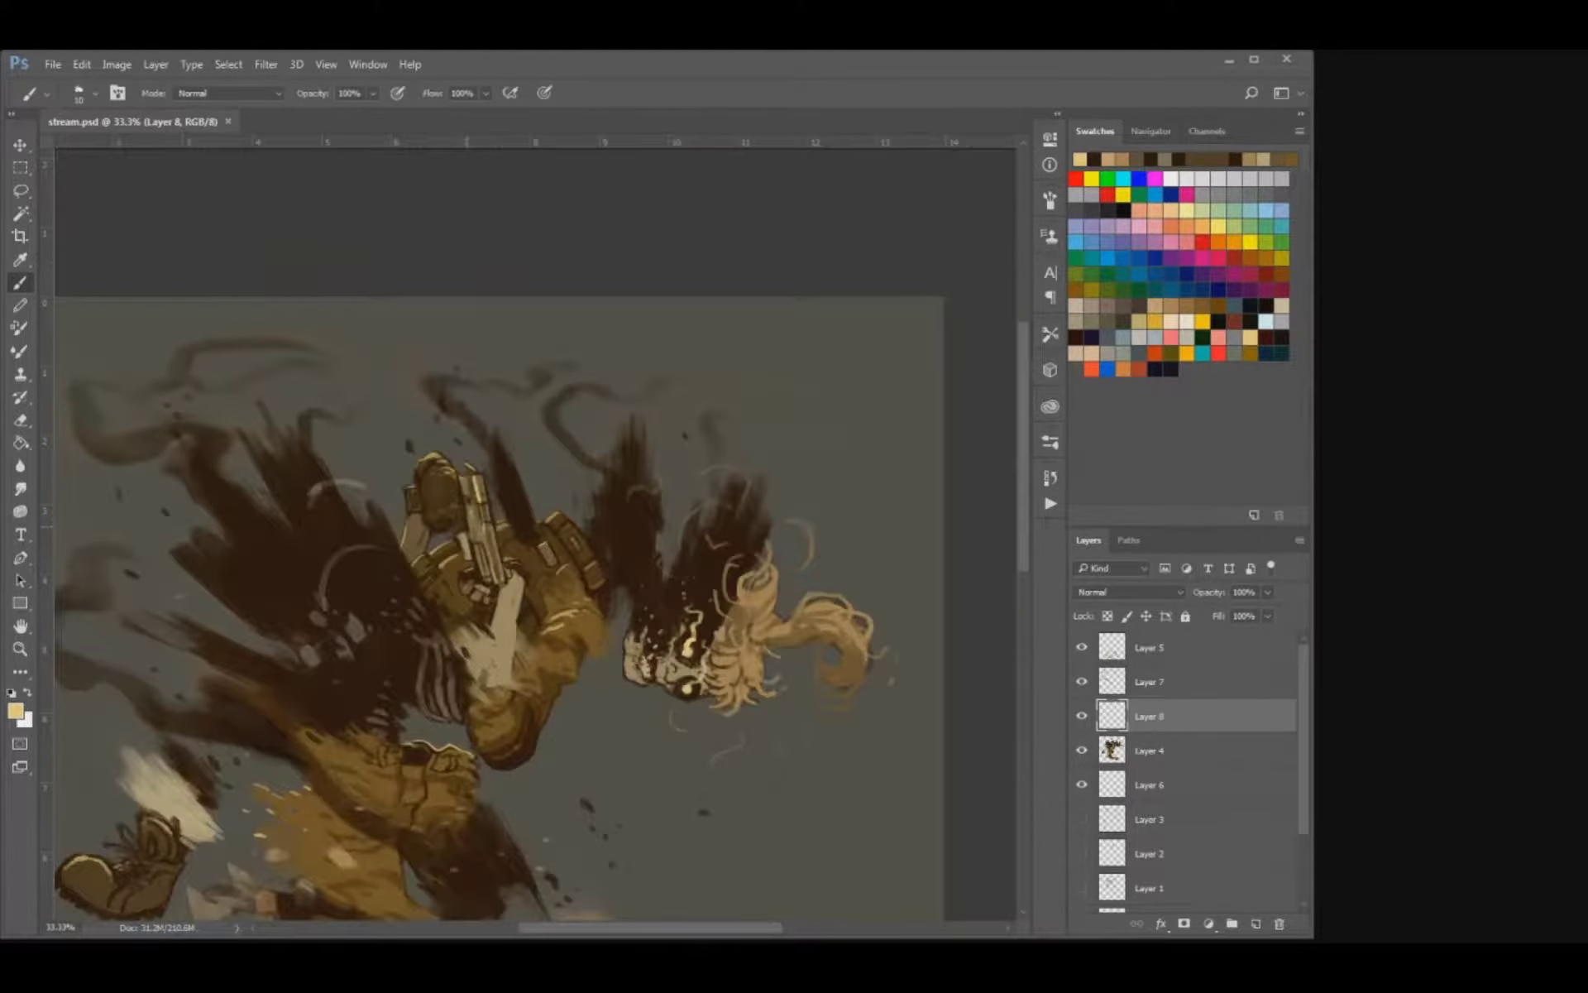
key(ctrl+minus)
key(ctrl+plus)
key(ctrl+plus)
key(ctrl+plus)
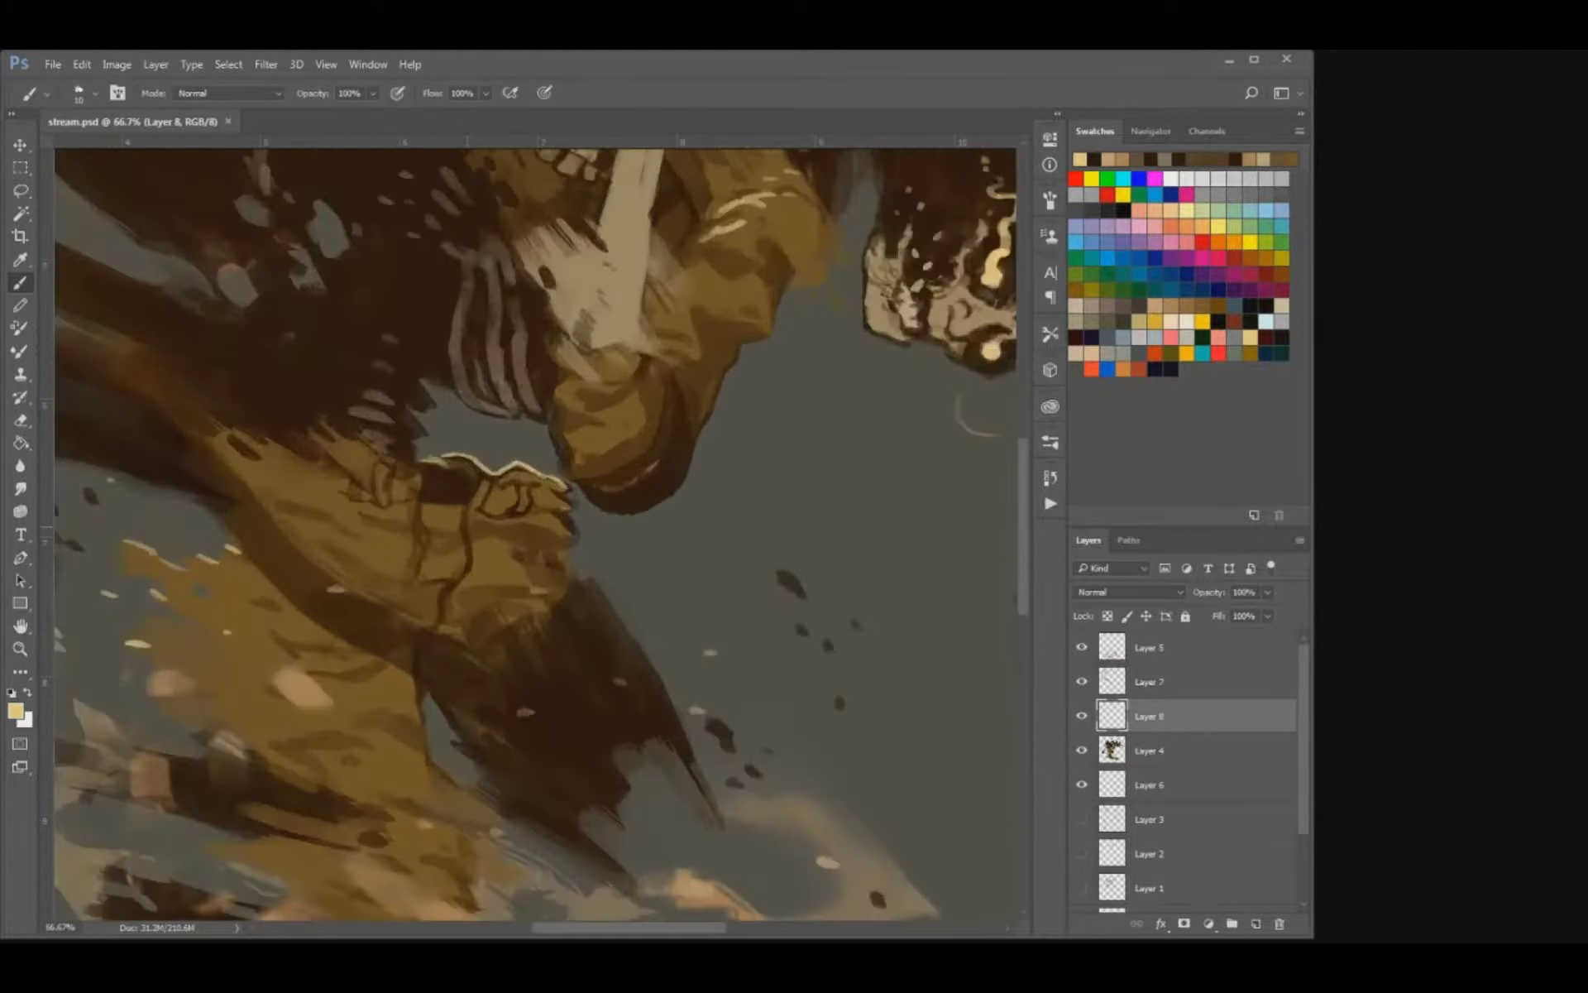
mouse_move(731, 165)
mouse_down()
mouse_move(636, 370)
mouse_move(613, 470)
mouse_move(647, 434)
mouse_move(662, 478)
mouse_up()
key(bracketright)
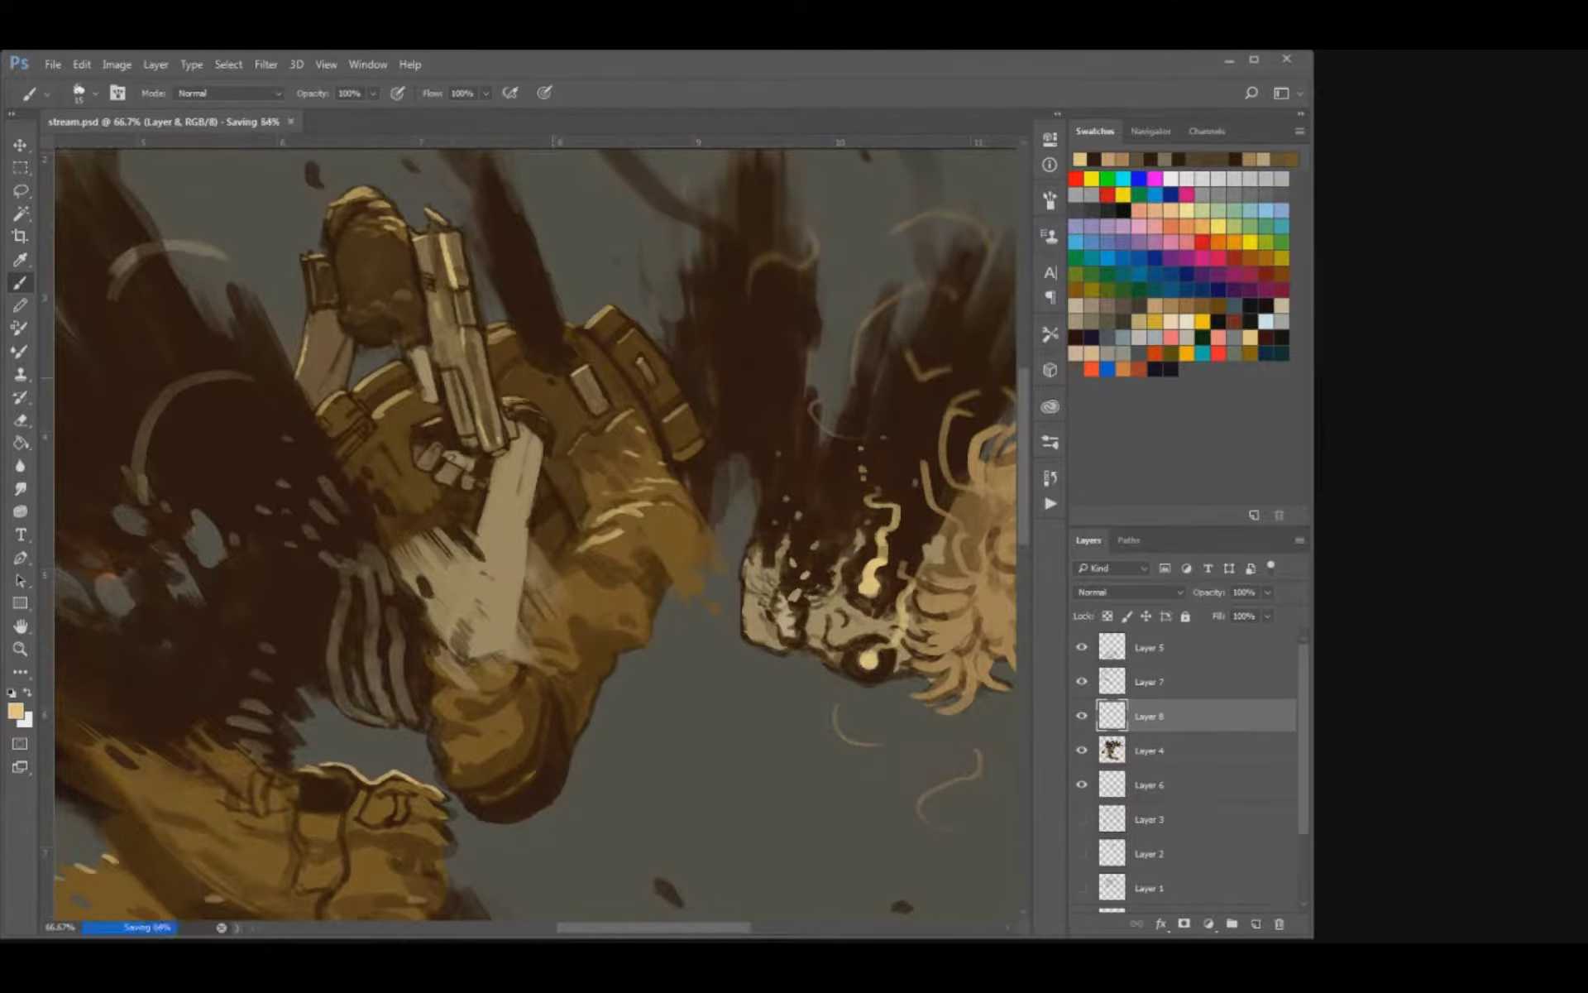
key(ctrl+minus)
key(ctrl+minus)
key(ctrl+plus)
key(ctrl+minus)
key(ctrl+plus)
Add fine pale highlights to the lower ribs and the sleeve edge near the belt, and save the file.
drag(553, 378, 627, 222)
key([)
drag(522, 620, 531, 635)
key(ctrl+z)
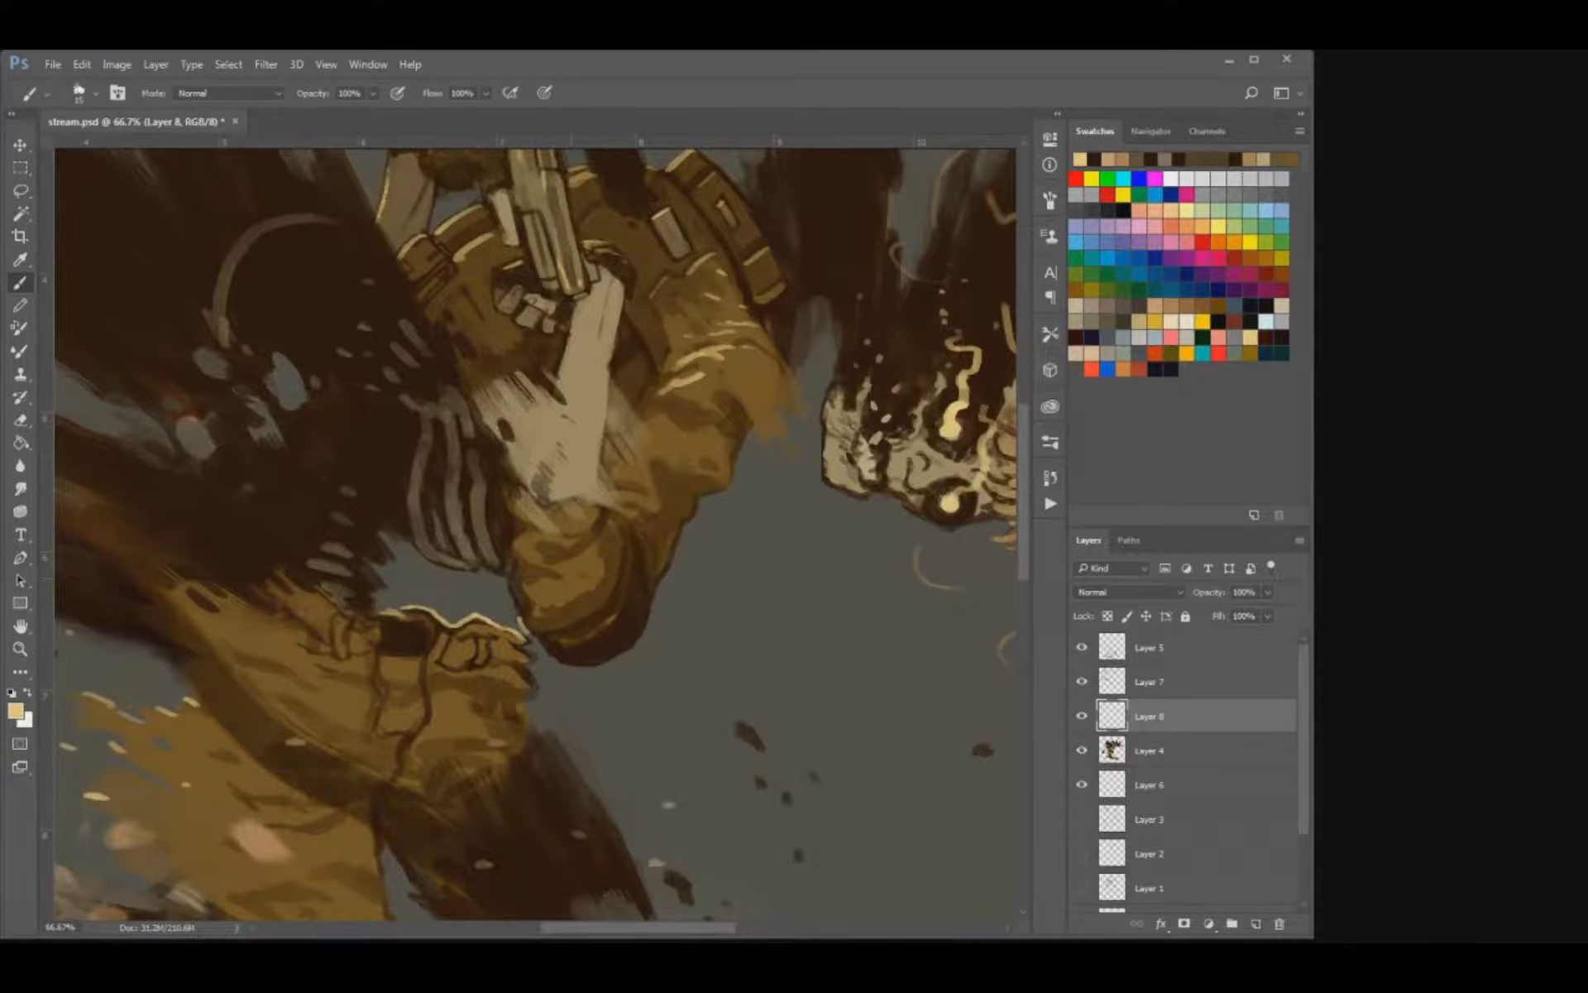
key(bracketleft)
key(ctrl+s)
drag(515, 610, 571, 662)
key(bracketright)
drag(513, 609, 491, 596)
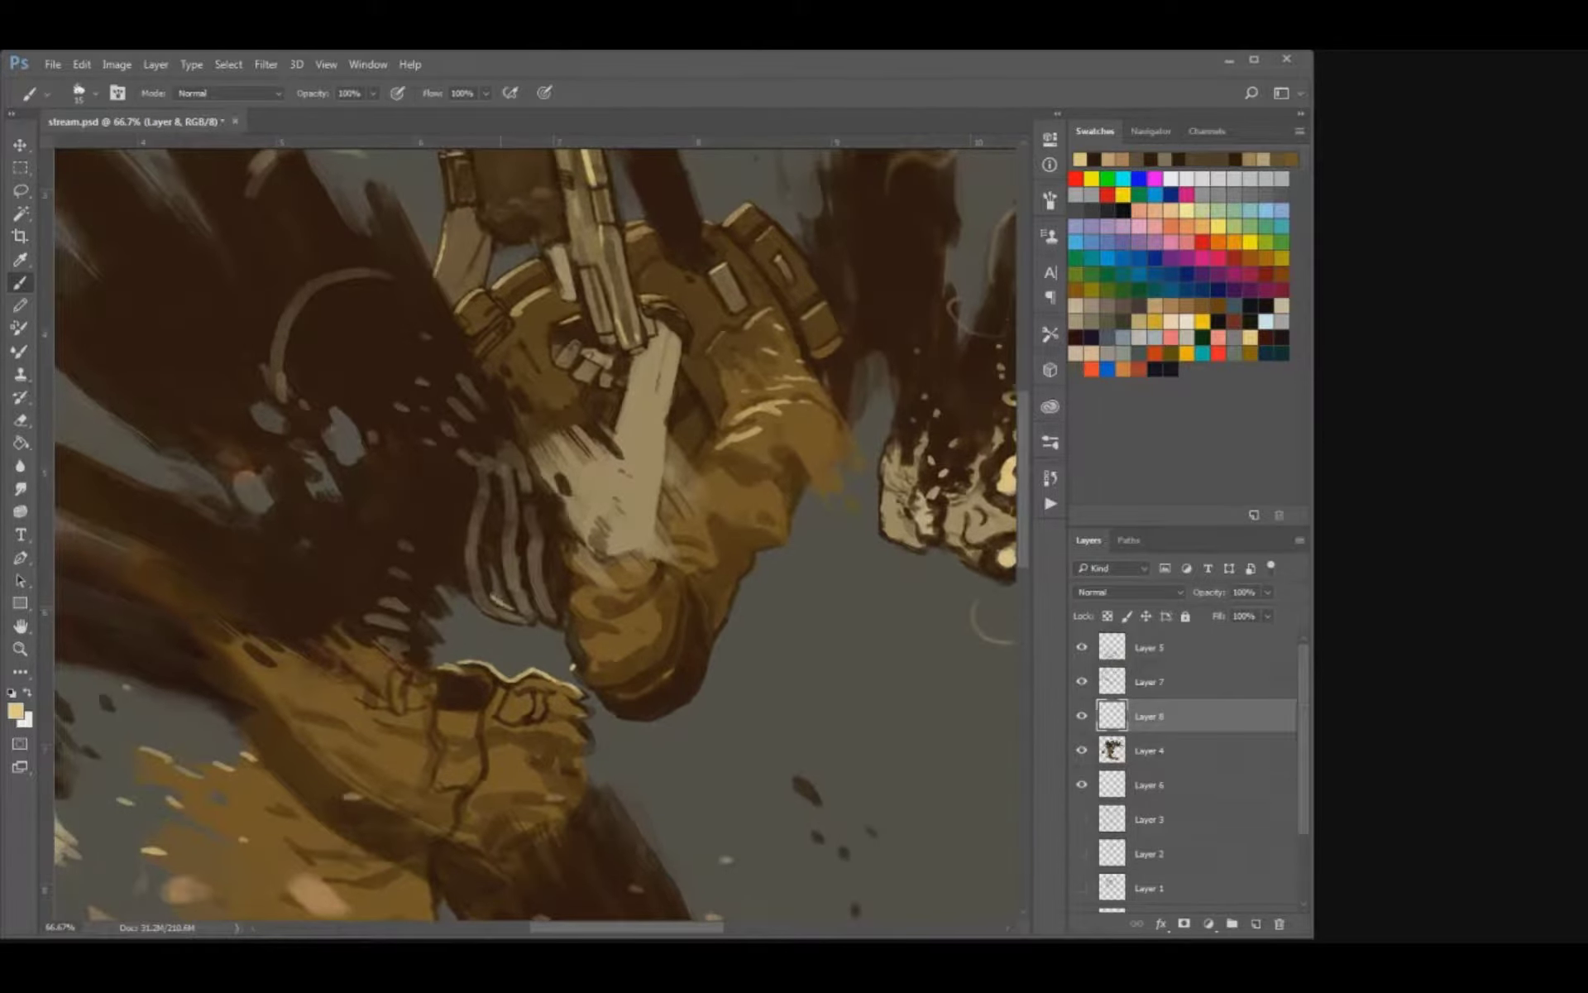
key(bracketleft)
key(ctrl+s)
Highlight the raised forearm's outer edge and the rim of the grey fragment on the dark torso.
drag(566, 596, 505, 789)
drag(379, 454, 375, 473)
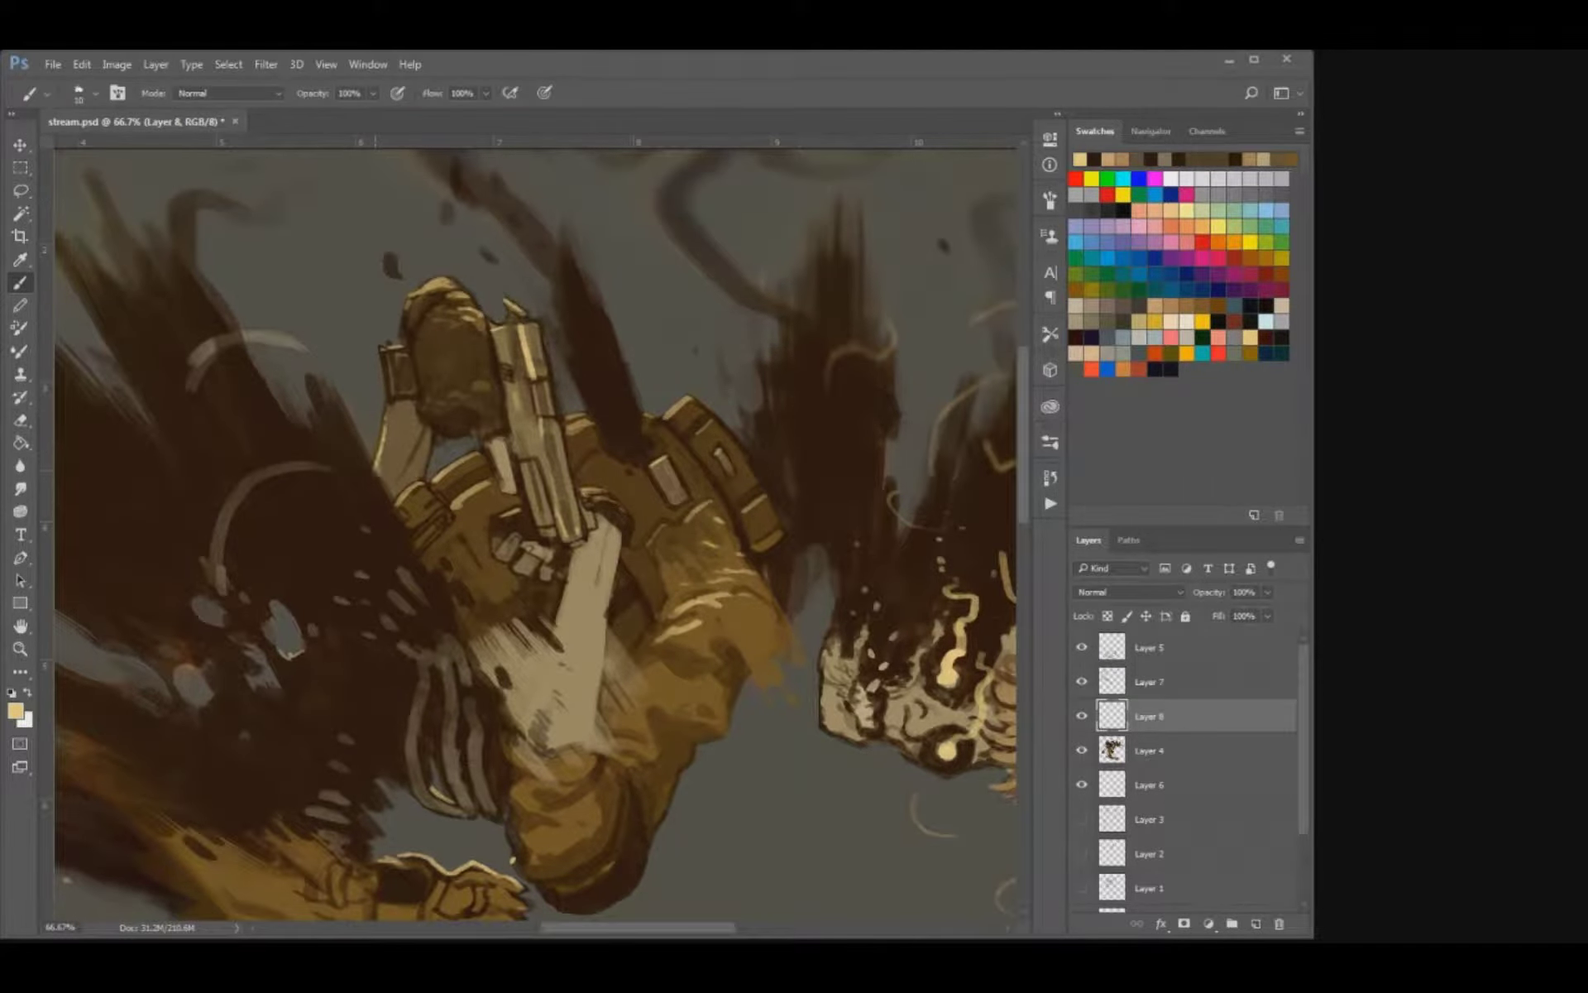
key(ctrl+minus)
key(ctrl+minus)
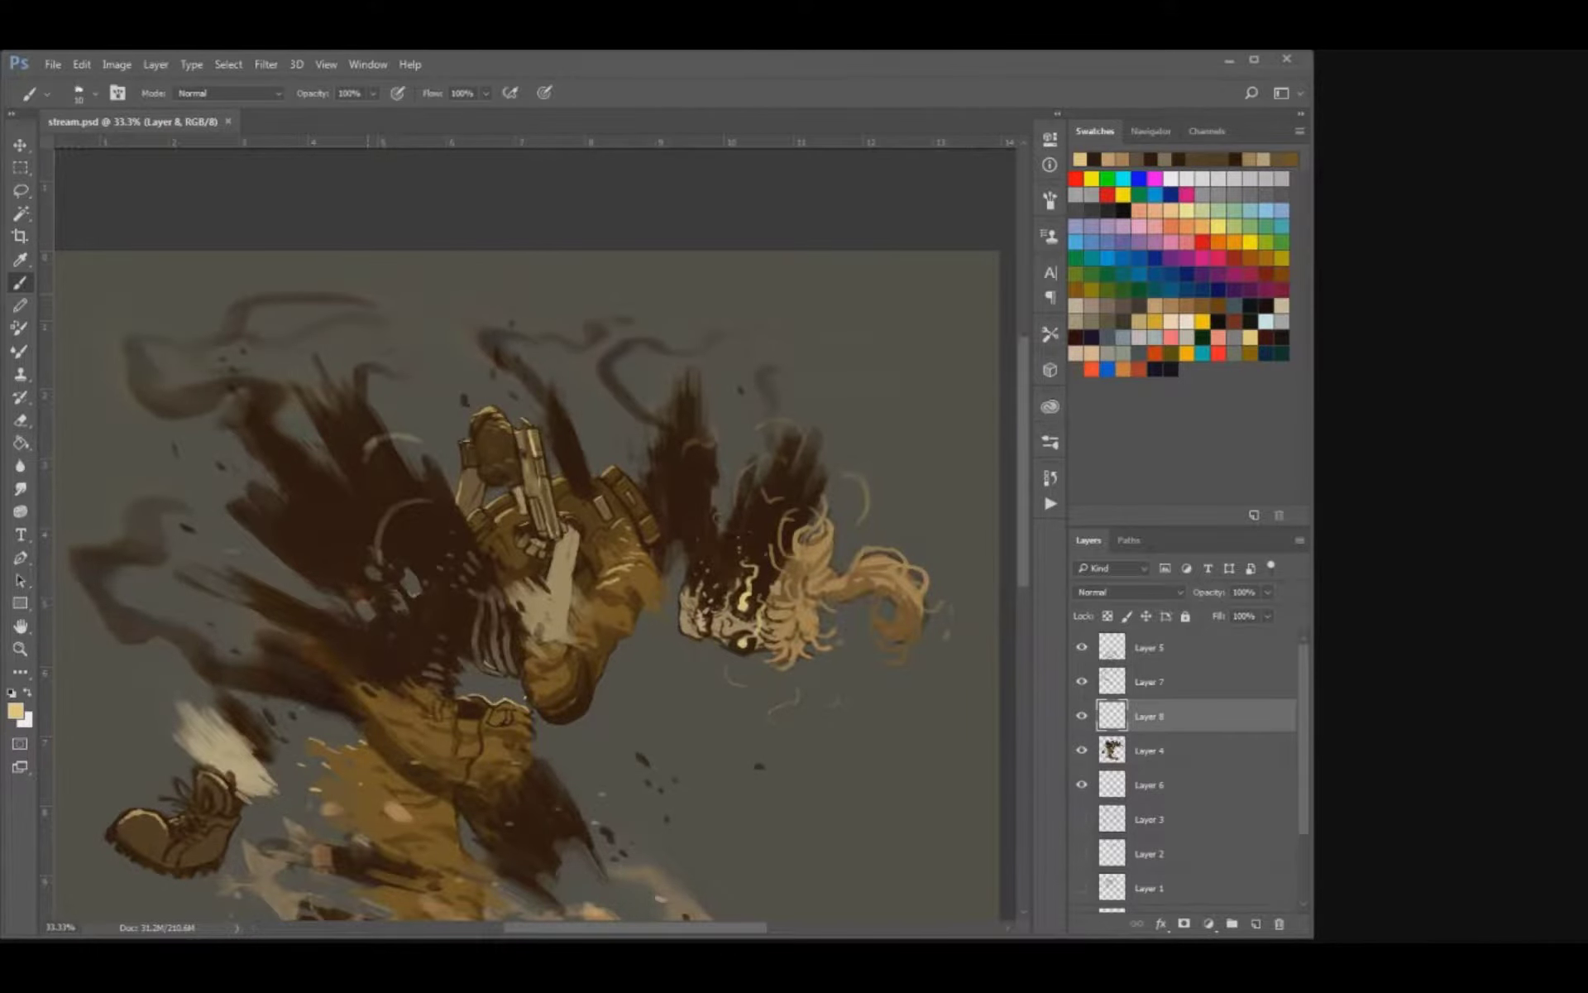
Scatter small pale yellow sparks around the shards, torso and smoke, and save the file.
mouse_move(624, 641)
mouse_down()
mouse_move(730, 486)
mouse_move(709, 391)
mouse_move(648, 464)
mouse_move(661, 573)
mouse_move(602, 552)
mouse_move(621, 523)
mouse_up()
key(bracketright)
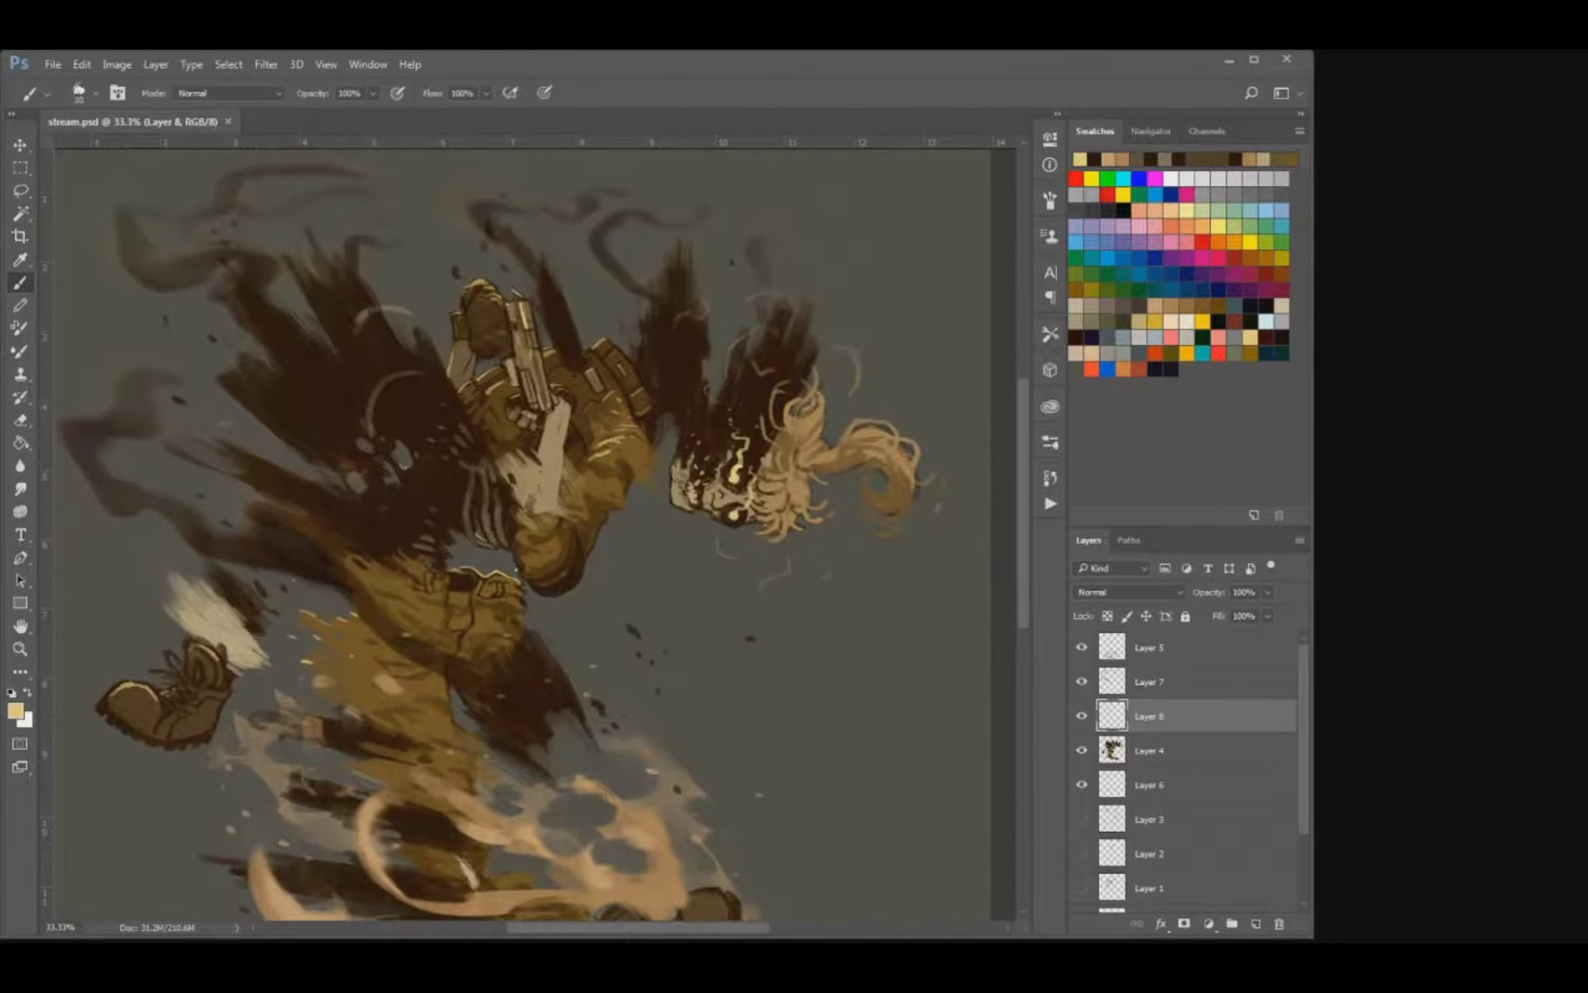
key(bracketleft)
drag(686, 612, 680, 618)
drag(657, 529, 695, 611)
key(bracketright)
key(ctrl+s)
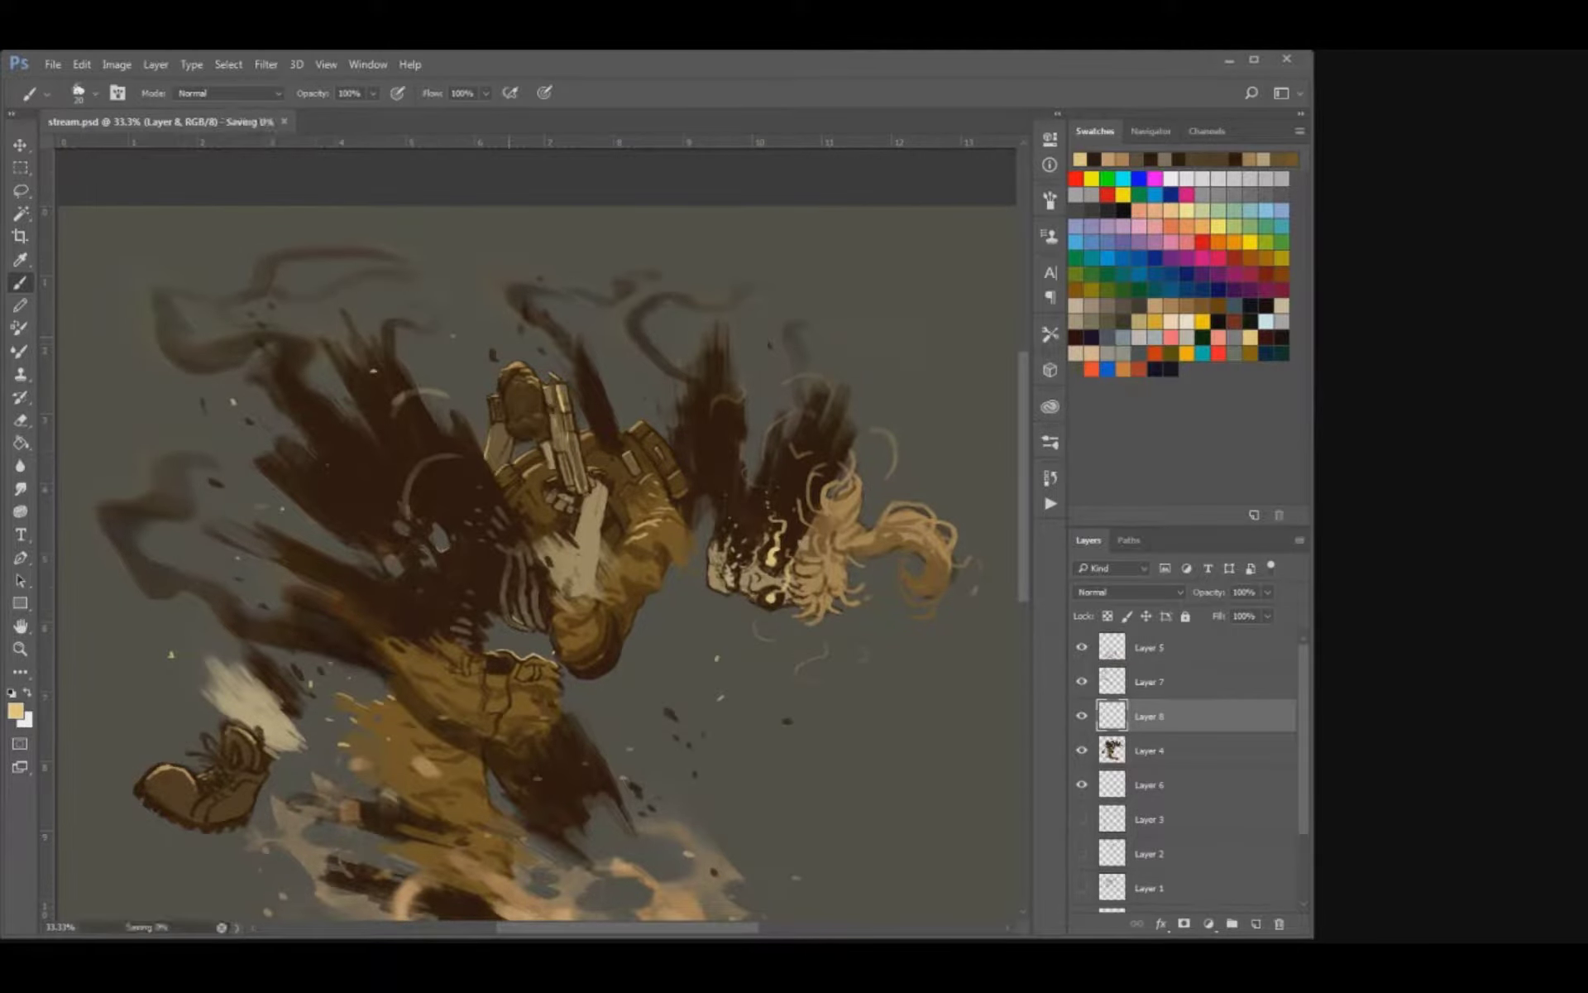
Group the layers from Layer 5 down to Layer 6 and hide the group.
click(1175, 648)
shift+click(1175, 784)
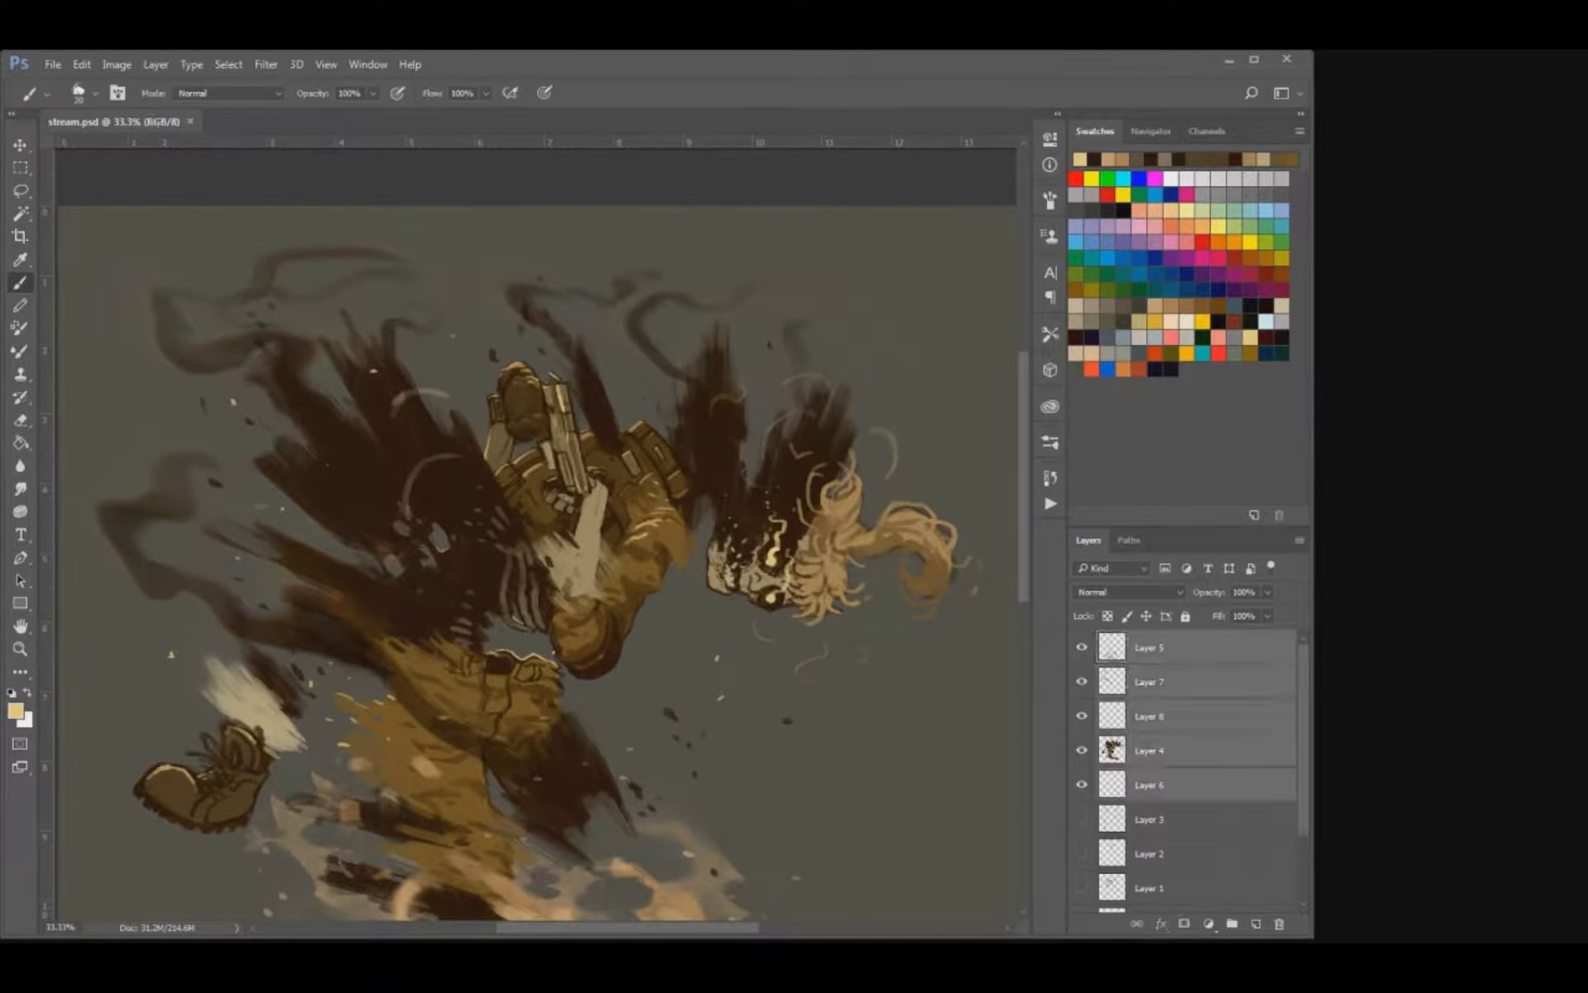
key(ctrl+g)
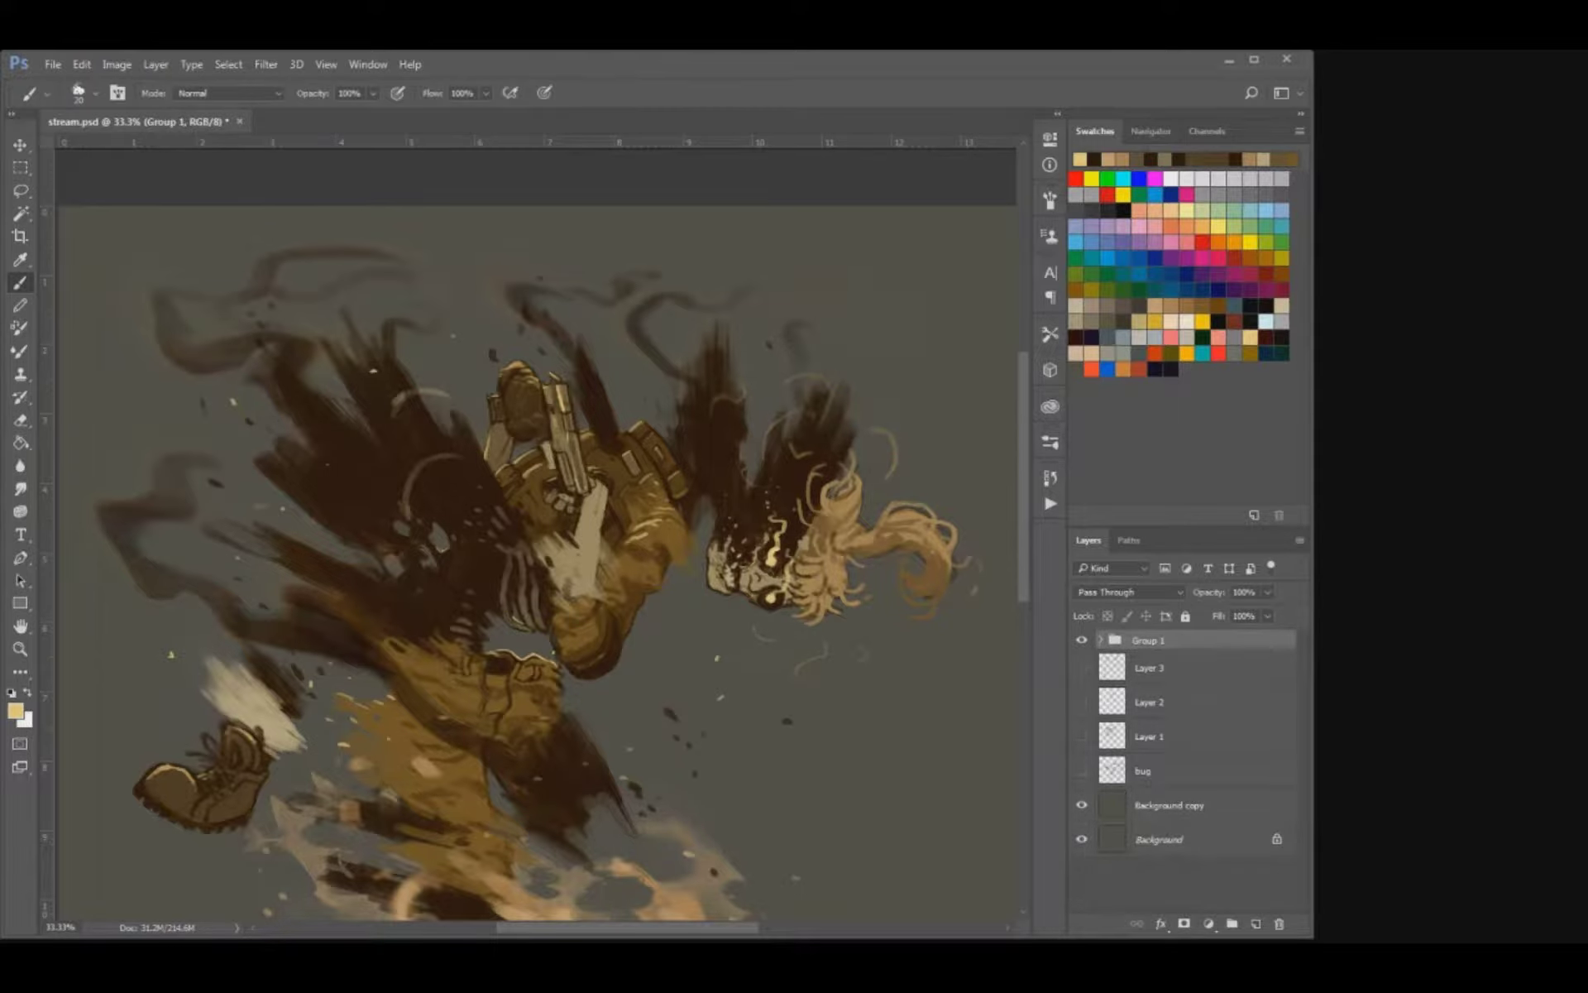
click(1081, 639)
Add a new layer above the group and choose a very dark brown brush colour.
click(1255, 923)
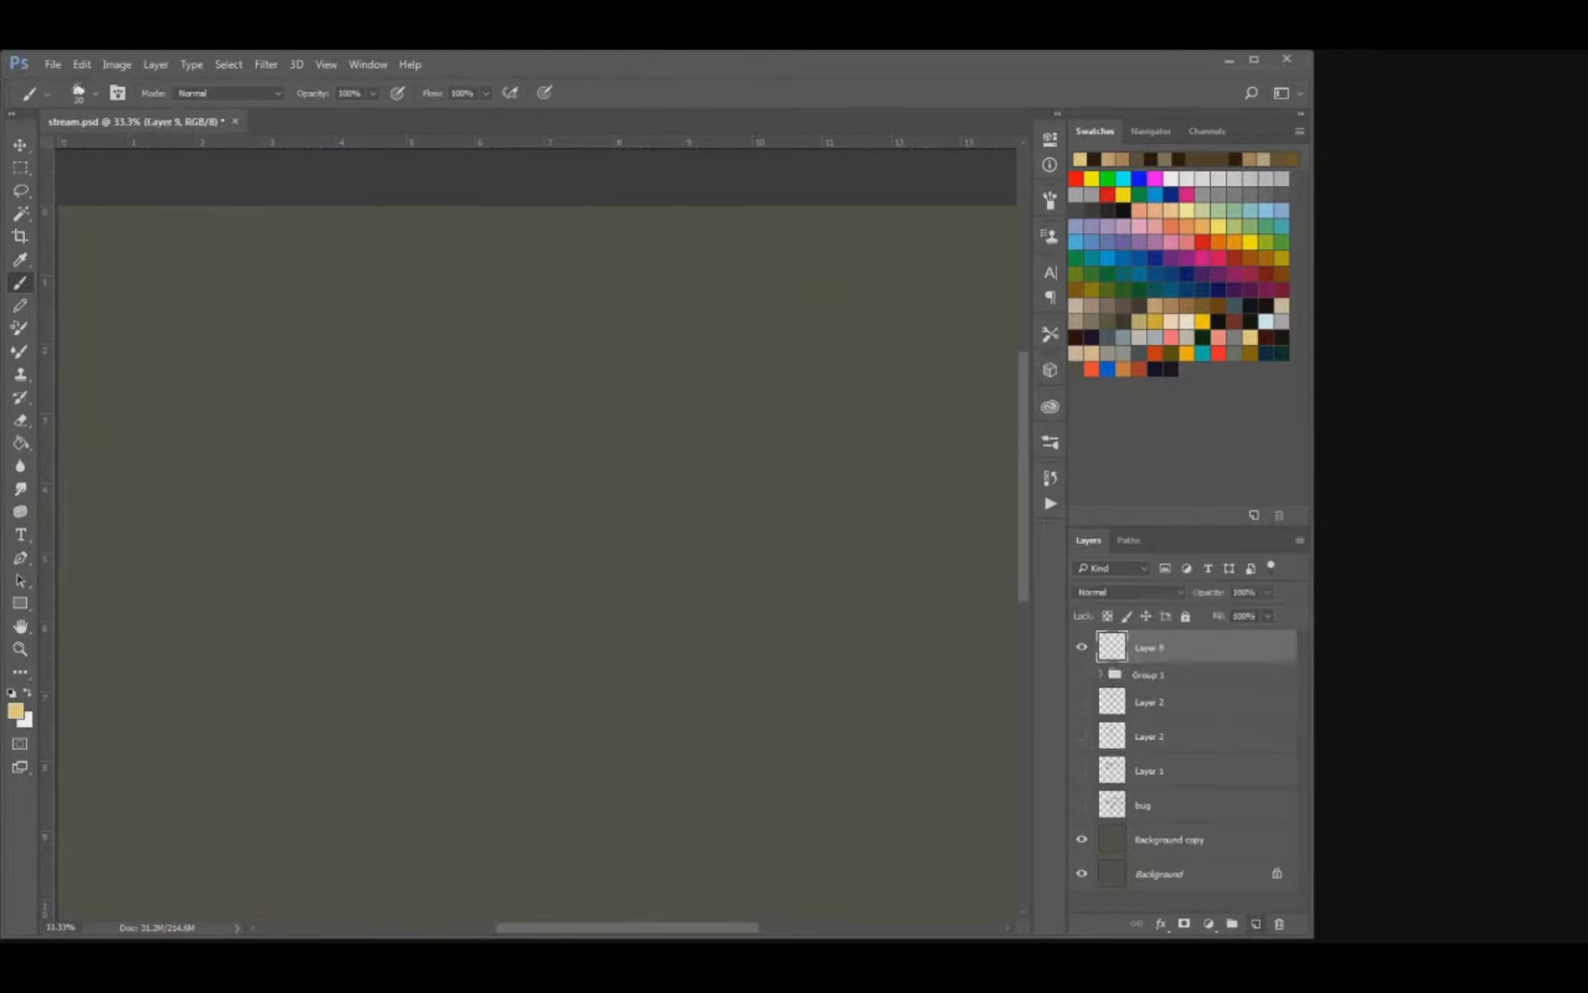
click(1266, 338)
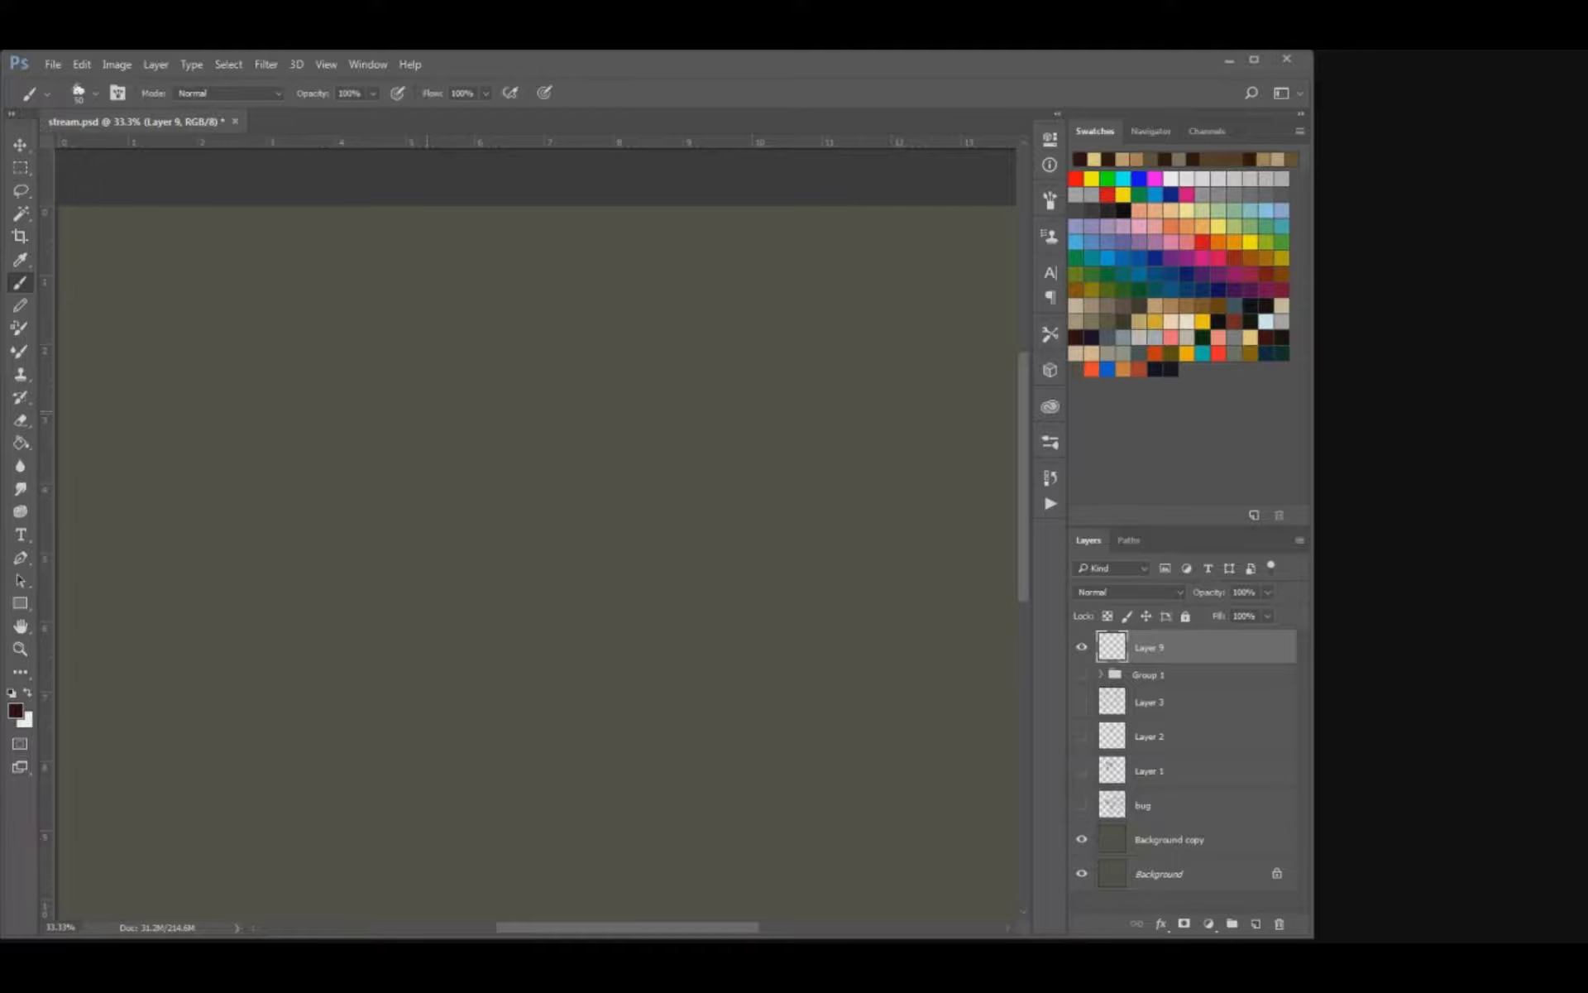
scroll(536, 529, down, 2)
scroll(536, 530, up, 2)
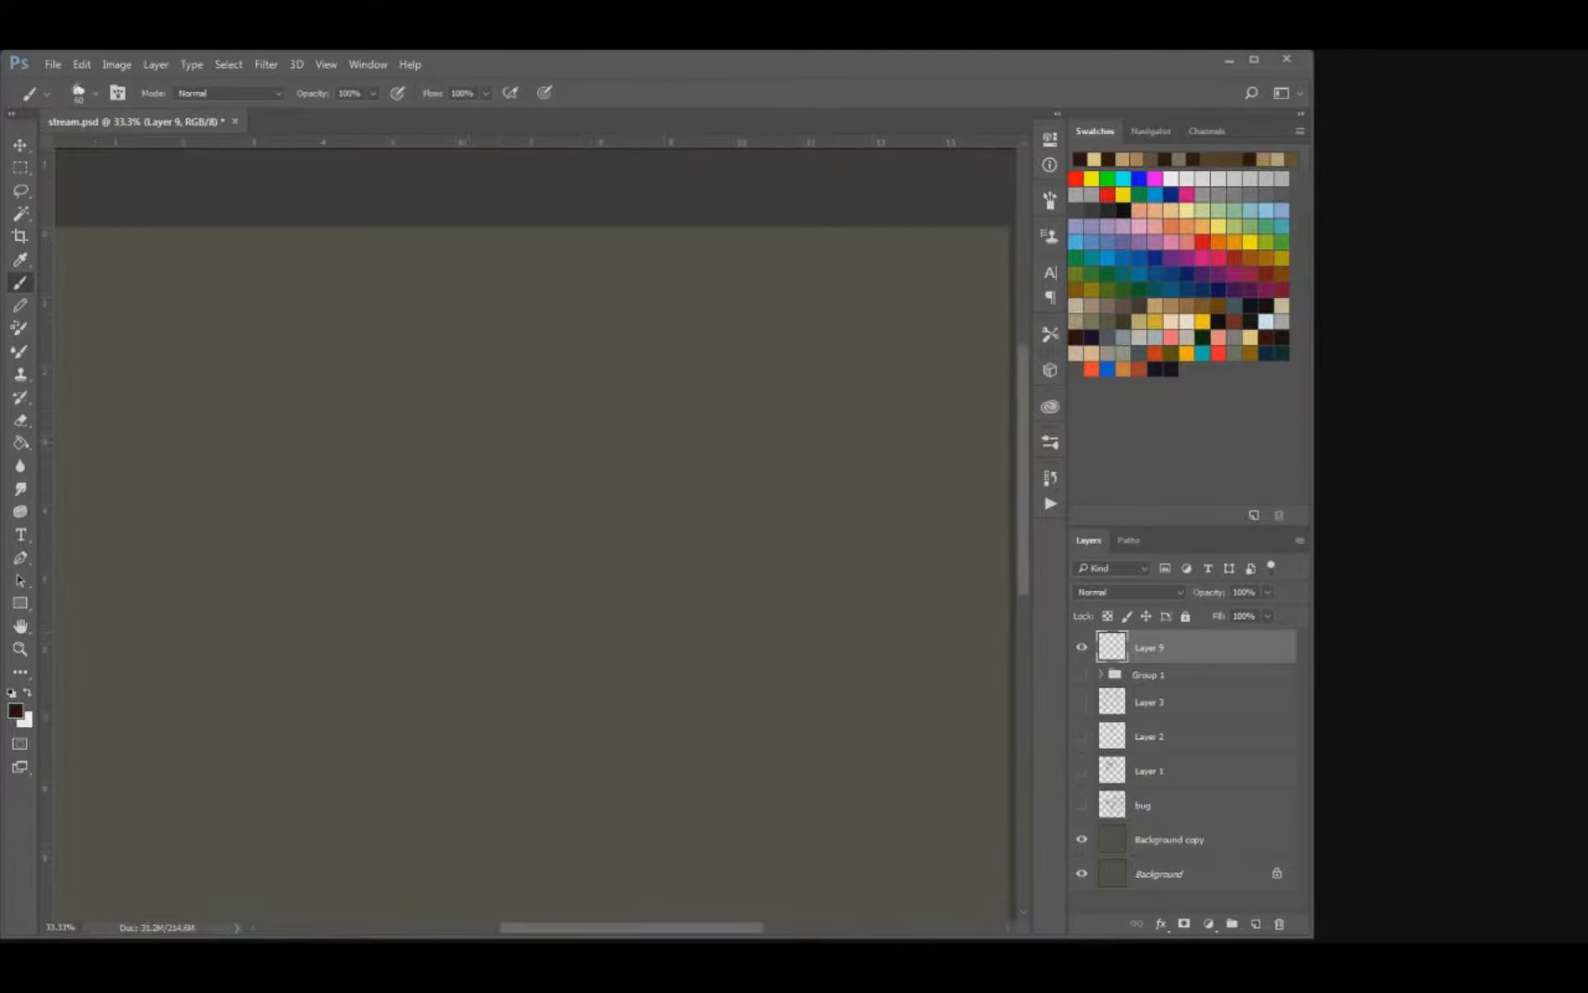
scroll(536, 529, right, 1)
mouse_move(377, 461)
mouse_down()
mouse_move(496, 373)
mouse_move(550, 422)
mouse_up()
key(ctrl+z)
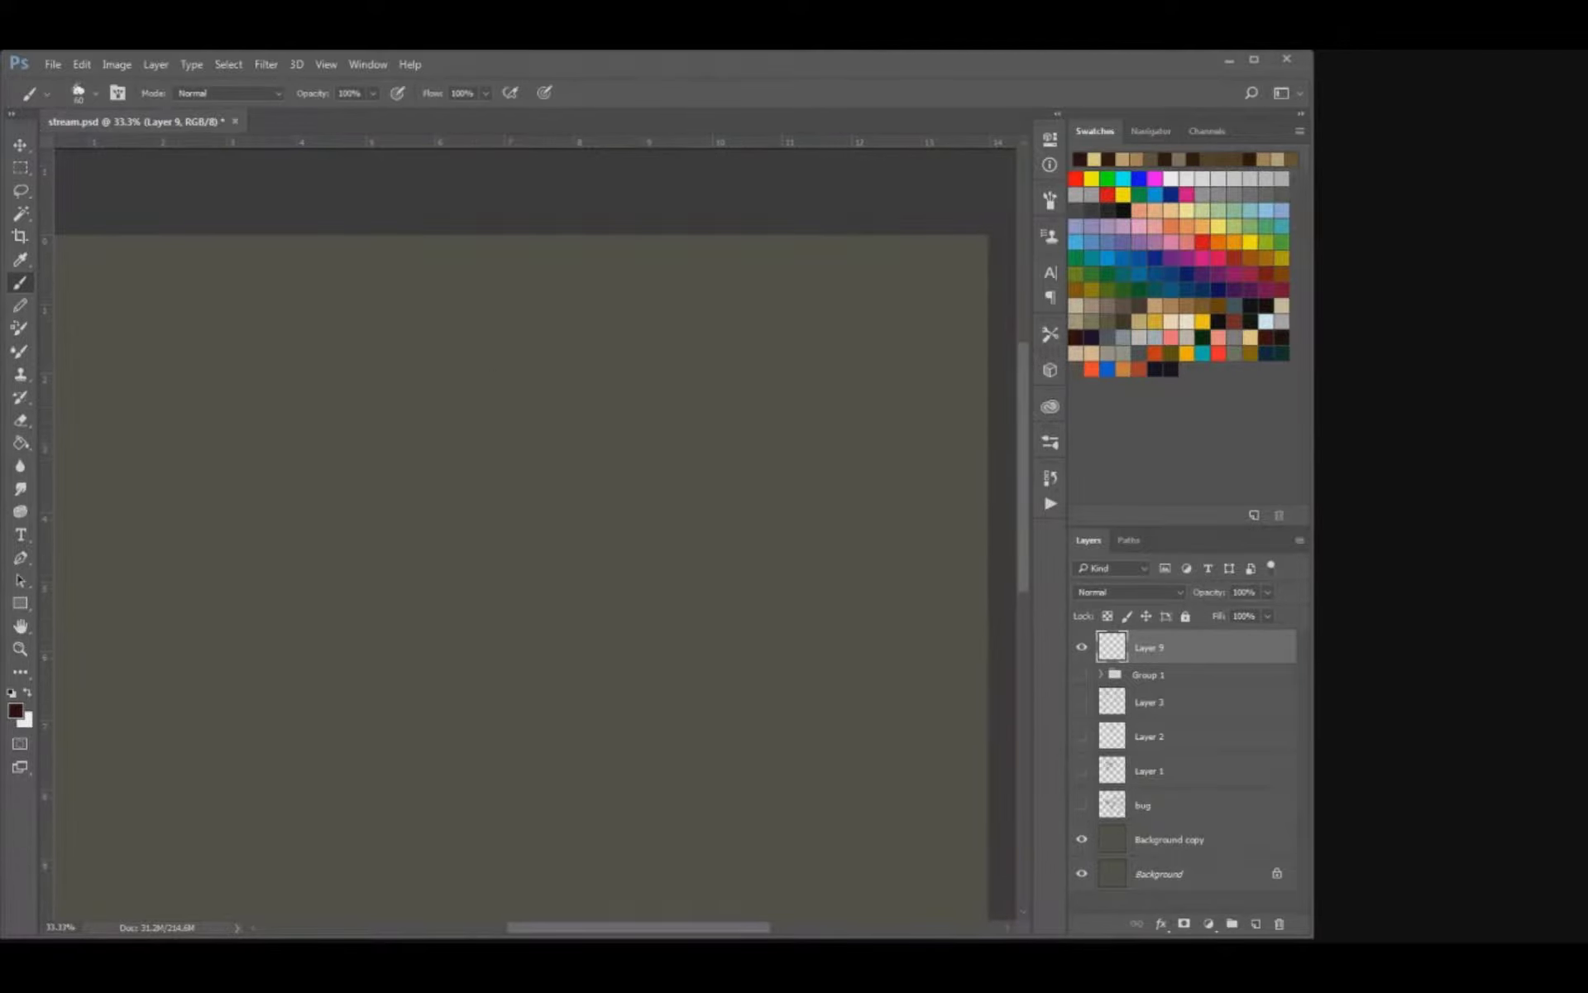
mouse_move(418, 445)
mouse_down()
mouse_move(569, 362)
mouse_move(584, 450)
mouse_up()
key(ctrl+z)
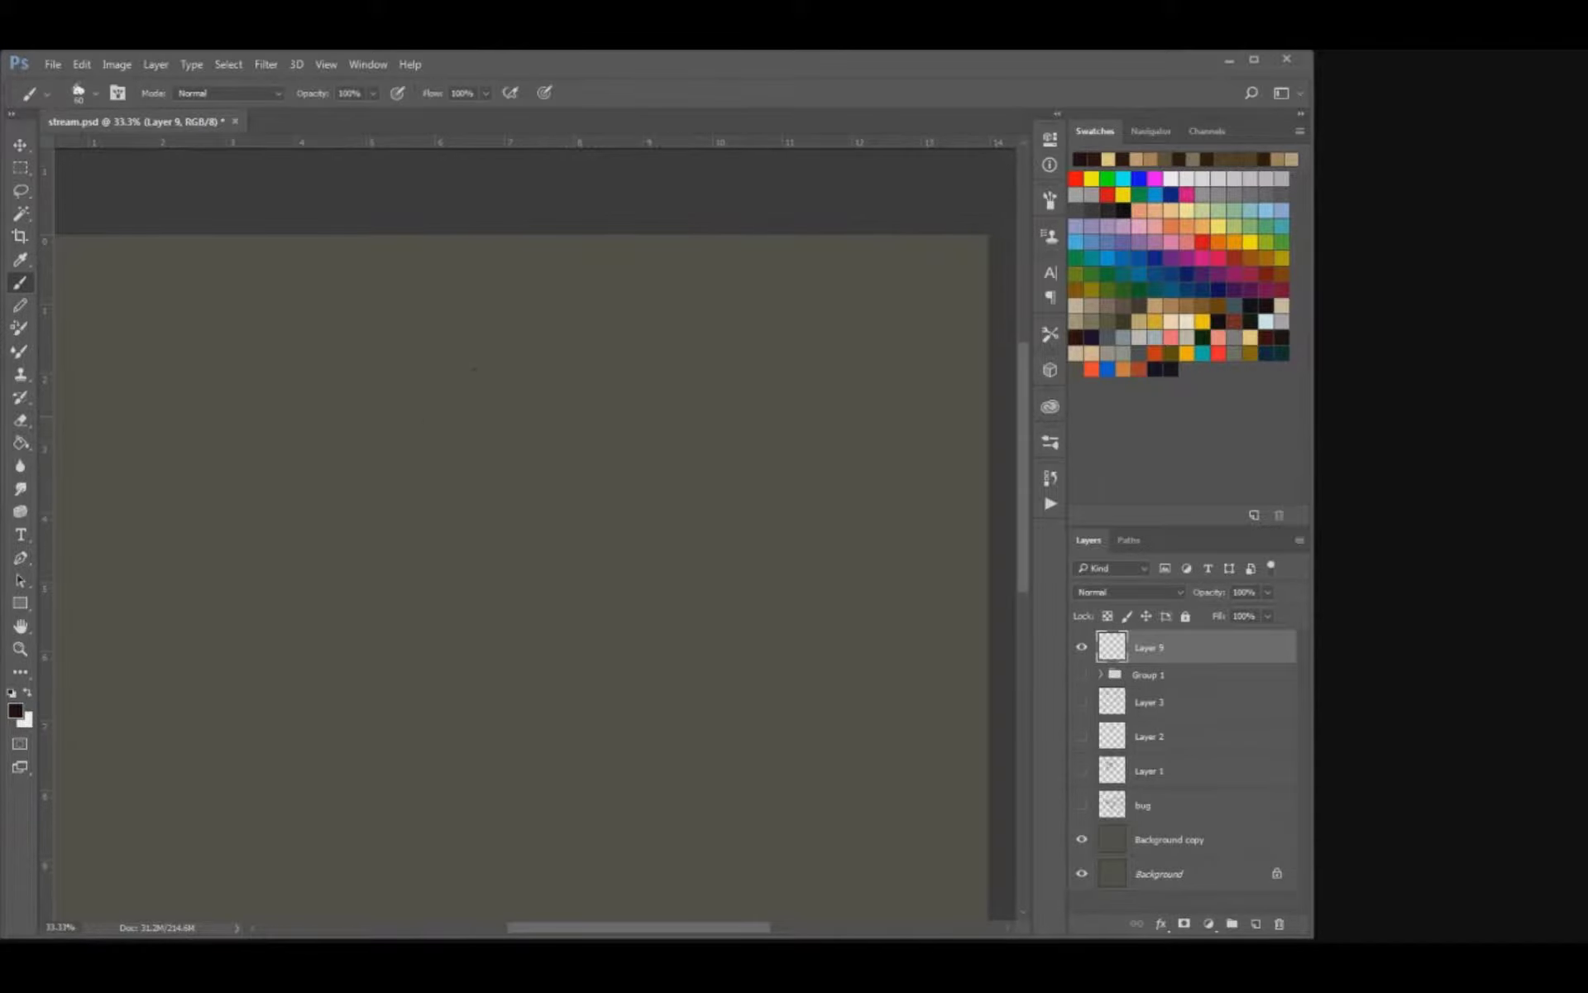
Sketch a skull's dome arc, temple curve, round eye socket and front profile in dark brown on Layer 9.
scroll(536, 529, down, 1)
scroll(536, 529, left, 1)
scroll(536, 529, down, 1)
mouse_move(531, 397)
mouse_down()
mouse_move(579, 325)
mouse_move(745, 372)
mouse_move(749, 402)
mouse_up()
mouse_move(732, 329)
mouse_down()
mouse_move(622, 402)
mouse_move(594, 445)
mouse_up()
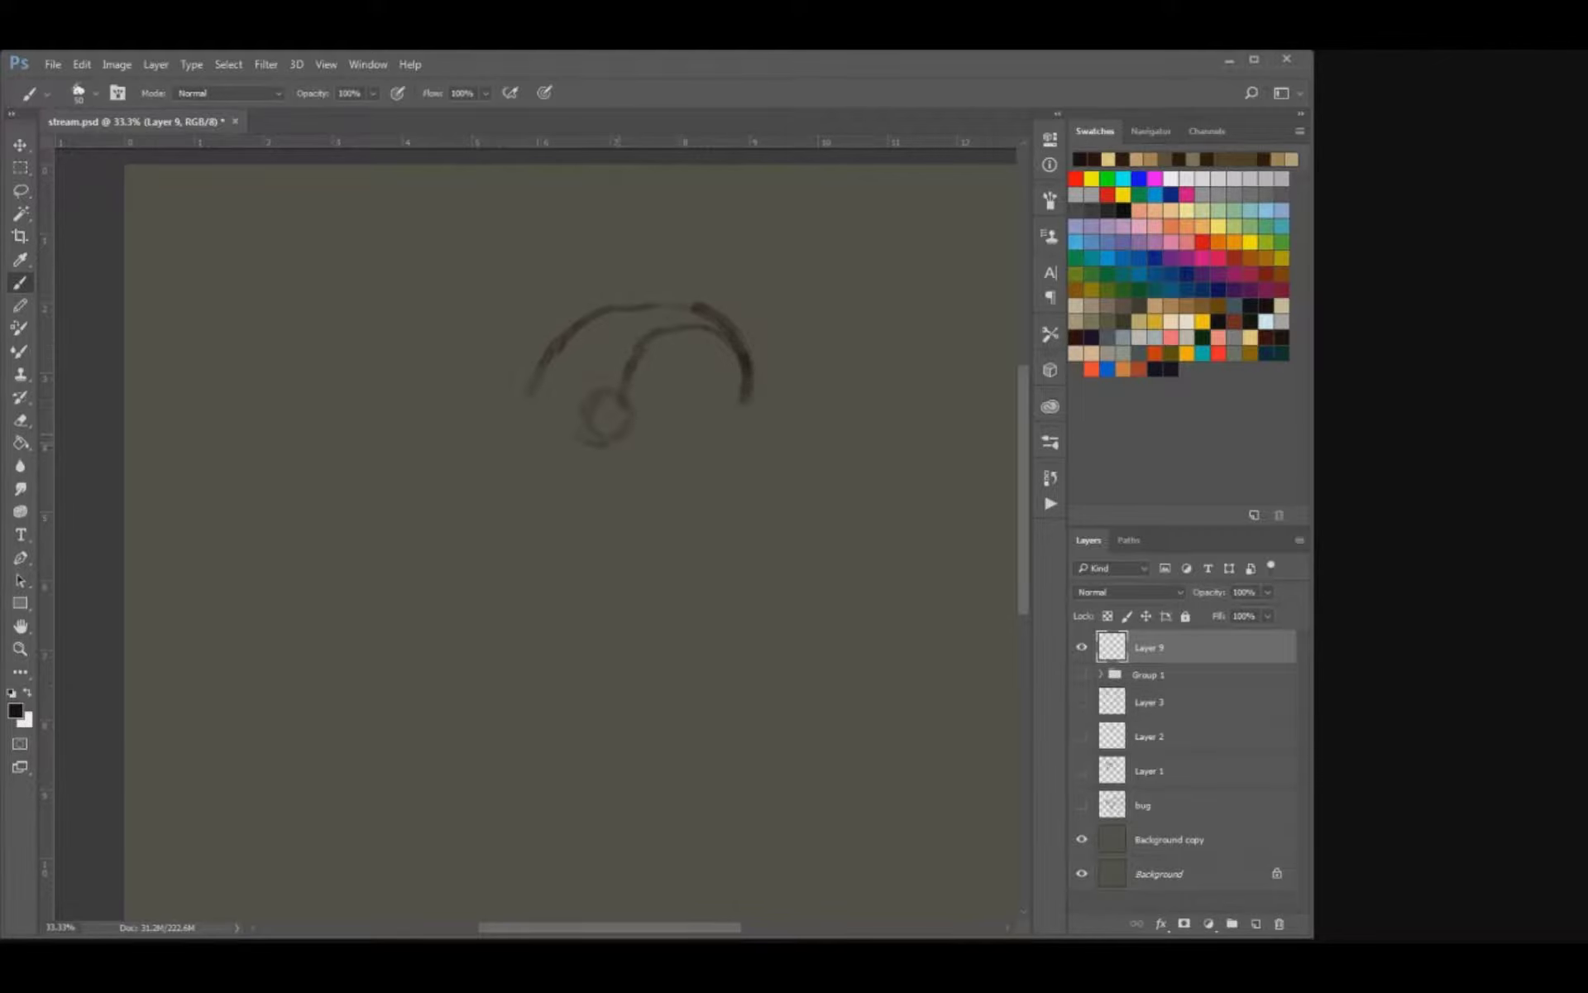
mouse_move(619, 389)
mouse_down()
mouse_move(581, 430)
mouse_move(633, 416)
mouse_up()
drag(554, 452, 543, 468)
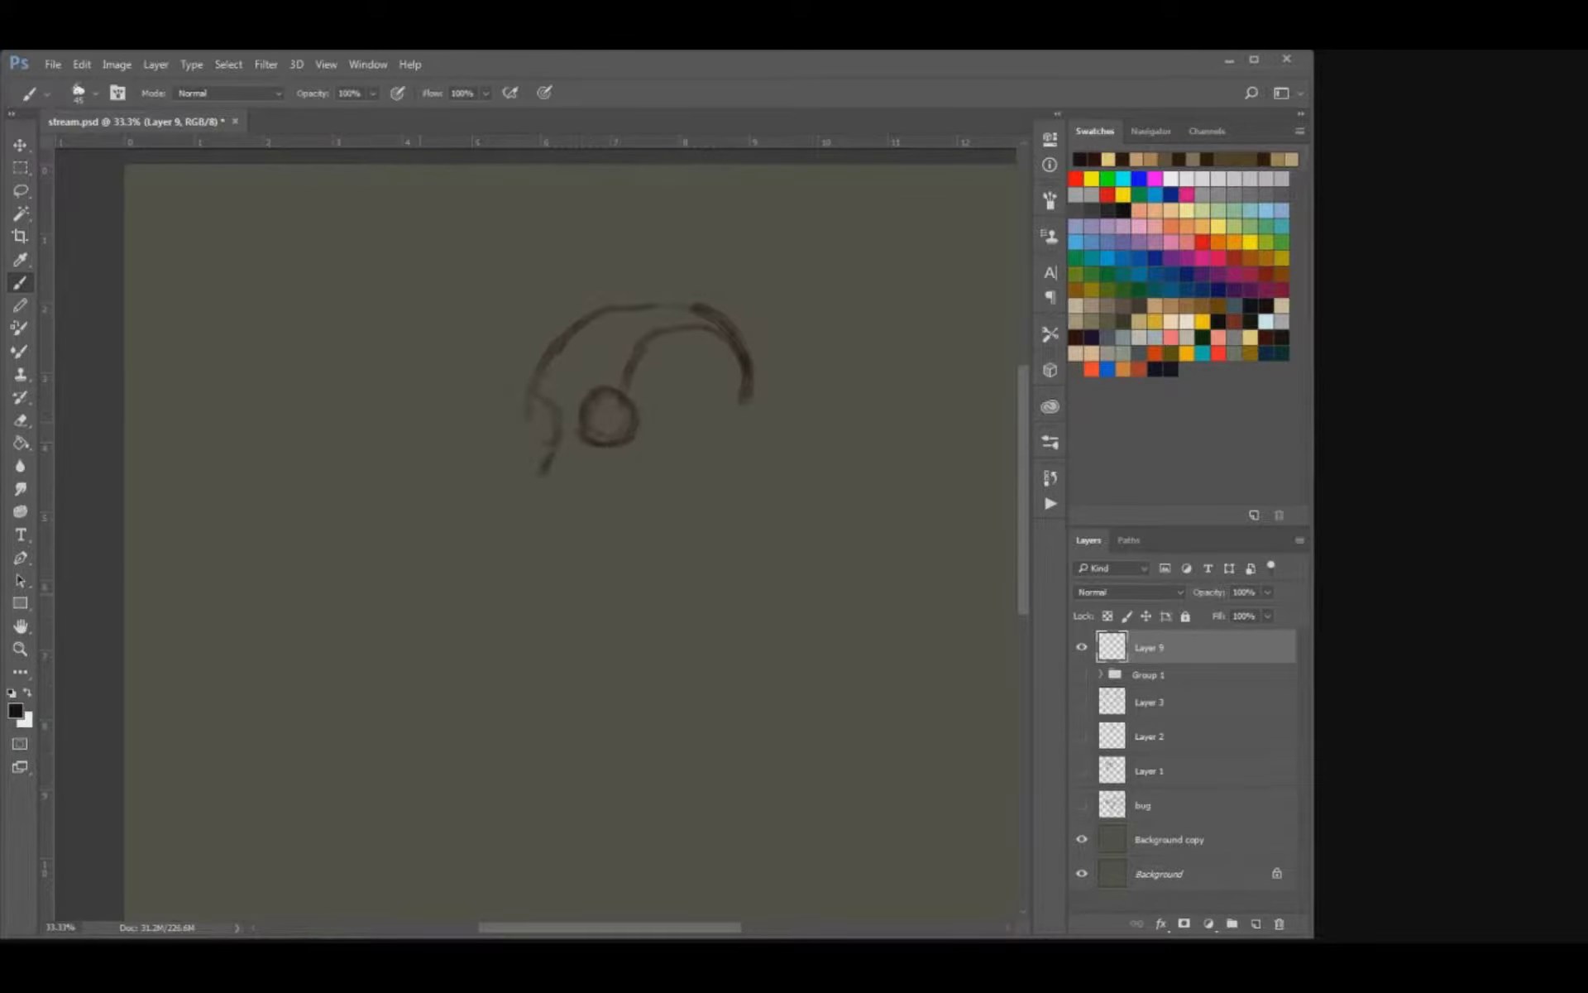
Sketch the brow and nose profile in front of the eye socket and the cheek line behind it.
drag(553, 439, 542, 477)
key(ctrl+z)
drag(529, 416, 538, 458)
drag(635, 451, 622, 468)
drag(630, 398, 649, 339)
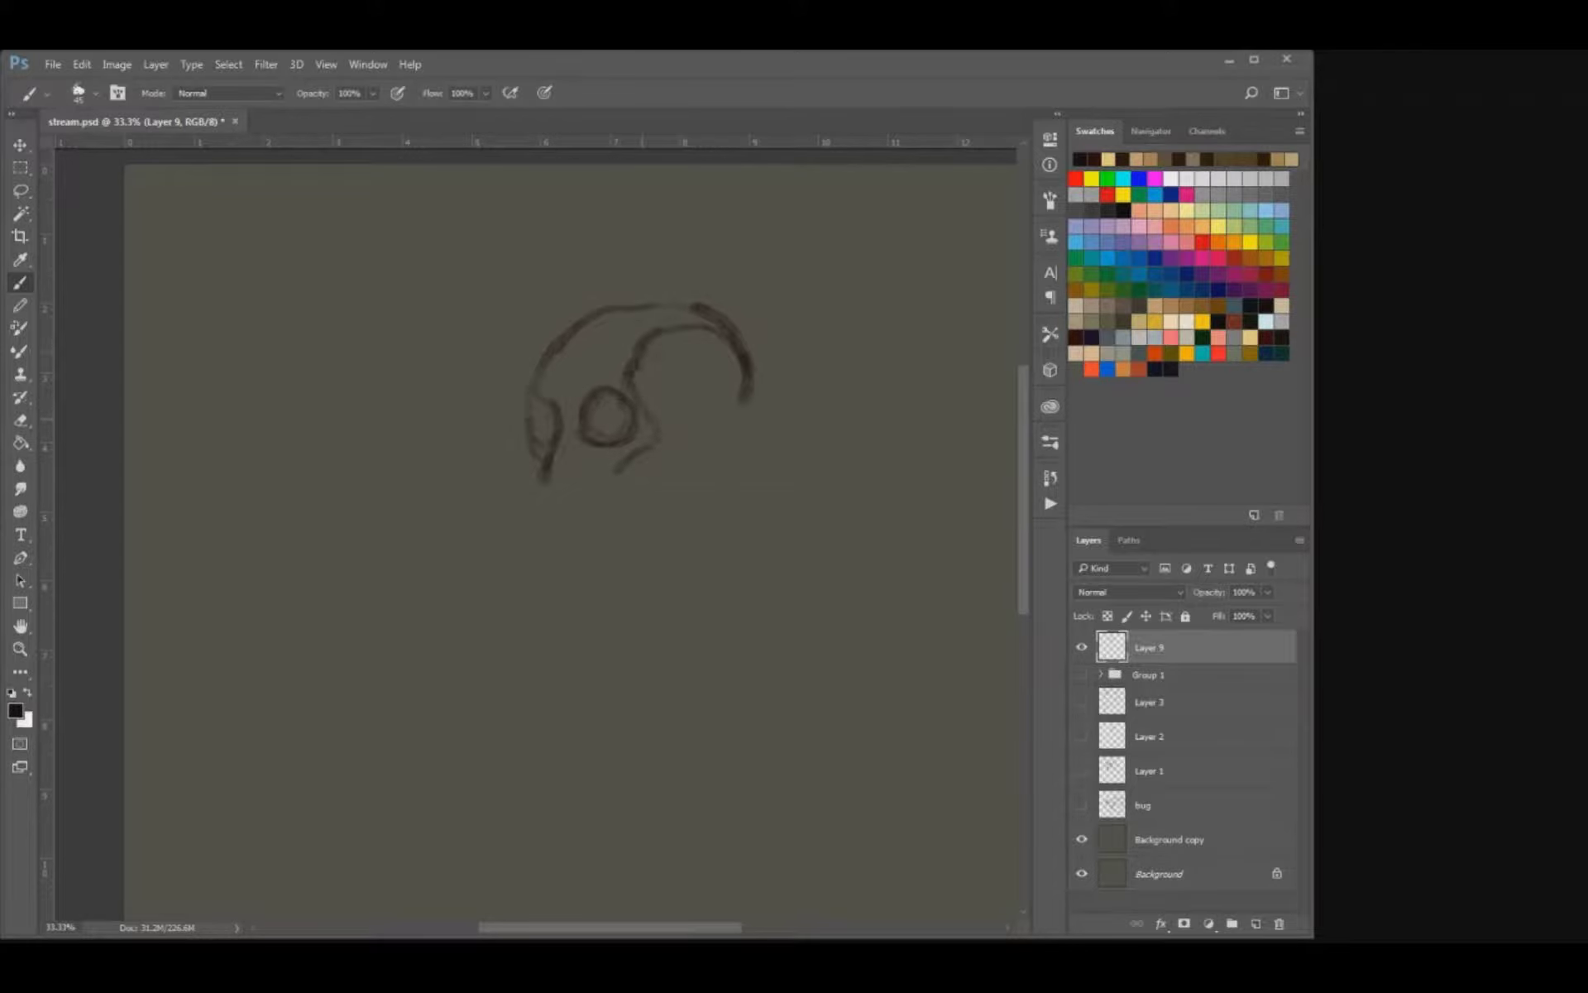
mouse_move(537, 483)
mouse_down()
mouse_move(566, 487)
mouse_move(583, 517)
mouse_up()
key(ctrl+z)
drag(527, 407, 526, 425)
Rotate the whole skull sketch clockwise so the face tilts upward and the cranium drops back.
key(v)
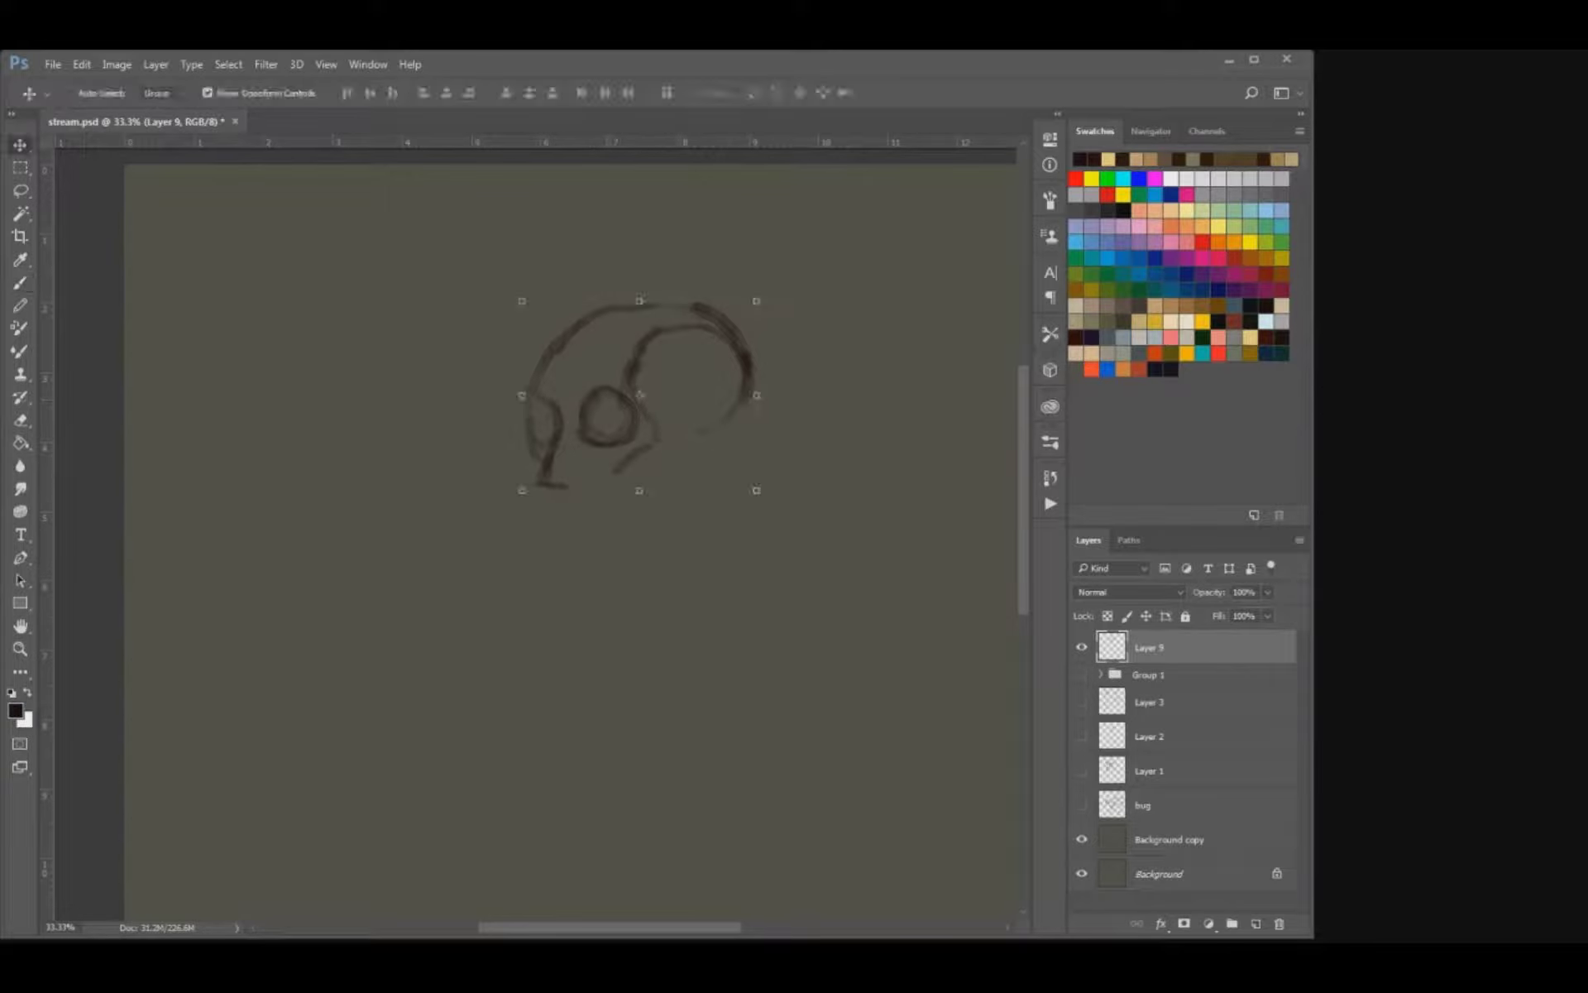
drag(778, 289, 812, 379)
key(Return)
Redraw the brow ridge, nose bridge and round eye socket on the tilted skull, erasing stray lines.
drag(654, 405, 703, 433)
key(e)
key(b)
mouse_move(598, 357)
mouse_down()
mouse_move(626, 418)
mouse_move(561, 435)
mouse_move(611, 466)
mouse_up()
key(e)
key(b)
key(e)
key(b)
mouse_move(642, 392)
mouse_down()
mouse_move(622, 422)
mouse_move(665, 452)
mouse_up()
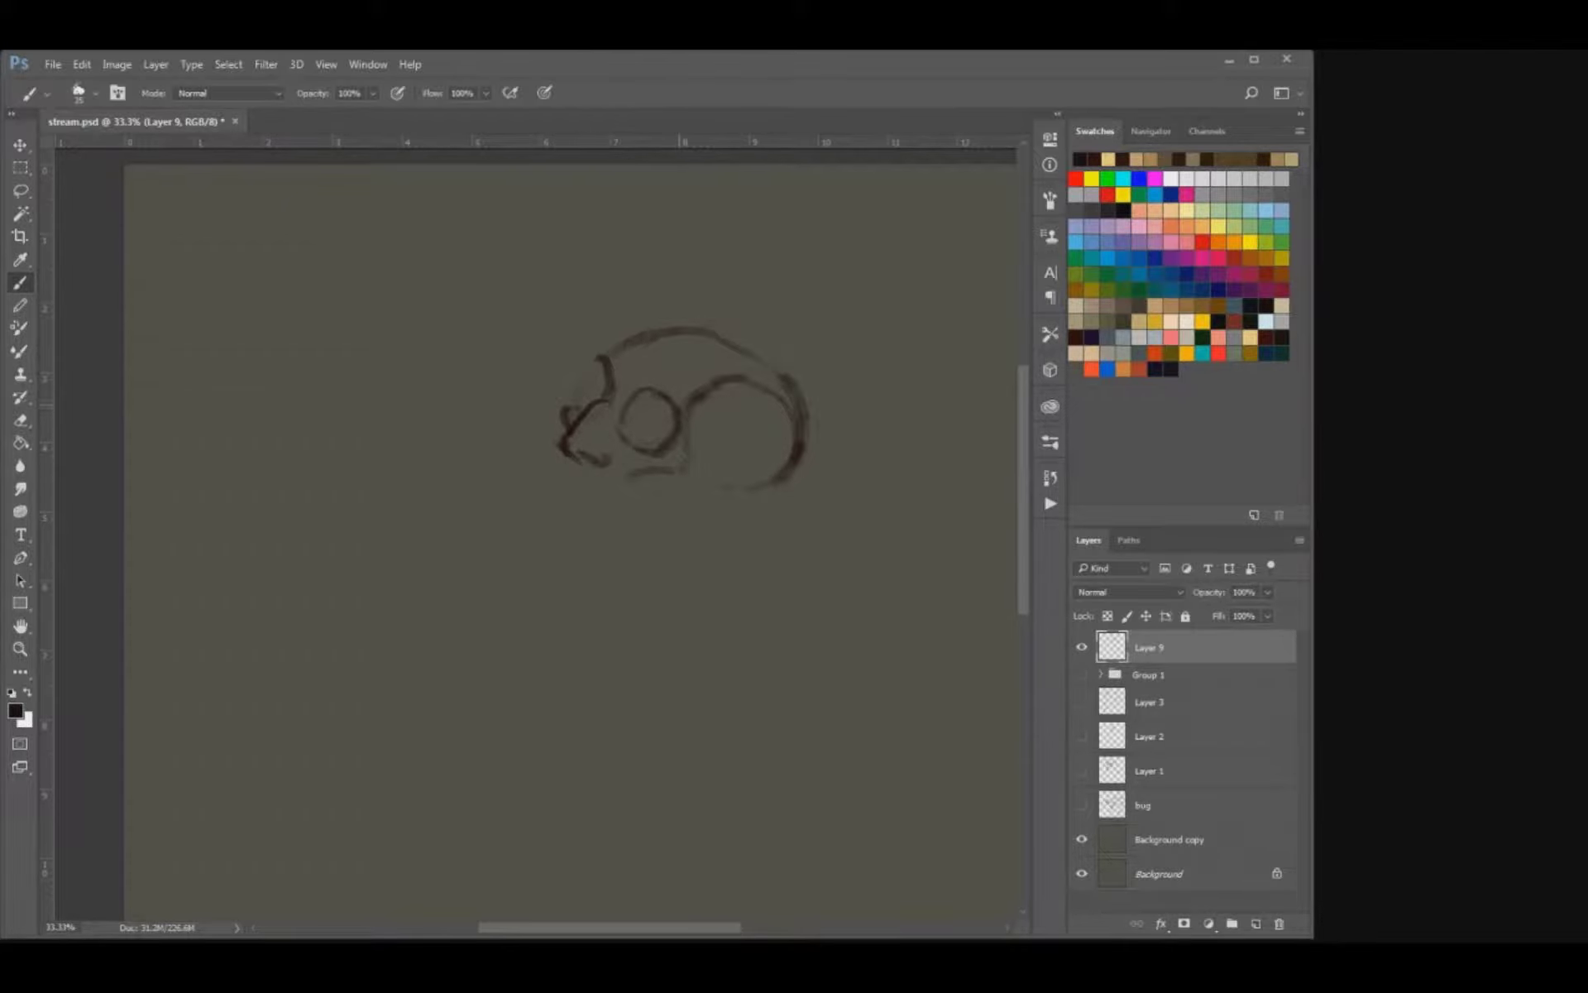
Sketch the nose tip, the cheekbone line and the start of the upper jaw beneath the eye socket.
drag(577, 402, 566, 415)
mouse_move(627, 473)
mouse_down()
mouse_move(685, 454)
mouse_move(675, 466)
mouse_up()
key(e)
key(b)
mouse_move(566, 457)
mouse_down()
mouse_move(552, 488)
mouse_move(547, 472)
mouse_move(598, 495)
mouse_move(577, 496)
mouse_move(574, 519)
mouse_move(545, 493)
mouse_move(622, 498)
mouse_move(627, 474)
mouse_up()
key(ctrl+z)
key(ctrl+z)
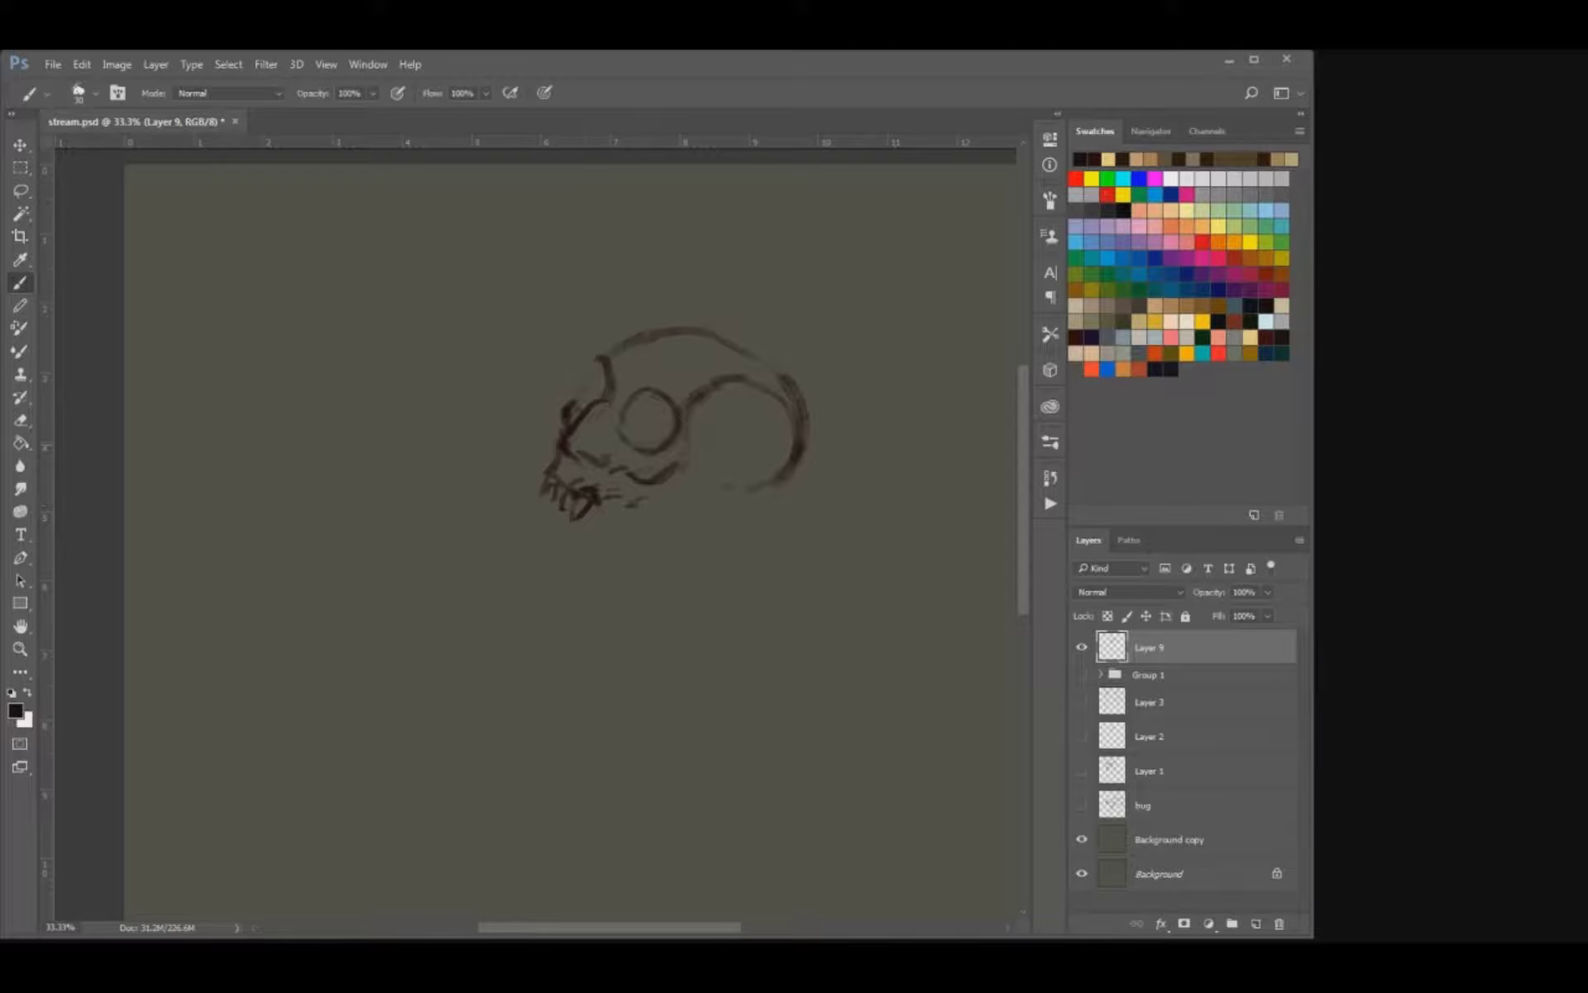
Refine the nose profile and the upper row of teeth with a smaller brush and eraser.
key(e)
key(b)
key(e)
drag(572, 437, 567, 448)
key(b)
key(ctrl+plus)
mouse_move(573, 442)
mouse_down()
mouse_move(516, 520)
mouse_move(532, 548)
mouse_move(516, 516)
mouse_move(531, 499)
mouse_move(544, 518)
mouse_move(533, 549)
mouse_move(526, 523)
mouse_move(505, 527)
mouse_move(506, 544)
mouse_move(492, 530)
mouse_up()
key(e)
key(b)
key(bracketleft)
key(bracketleft)
key(bracketleft)
key(e)
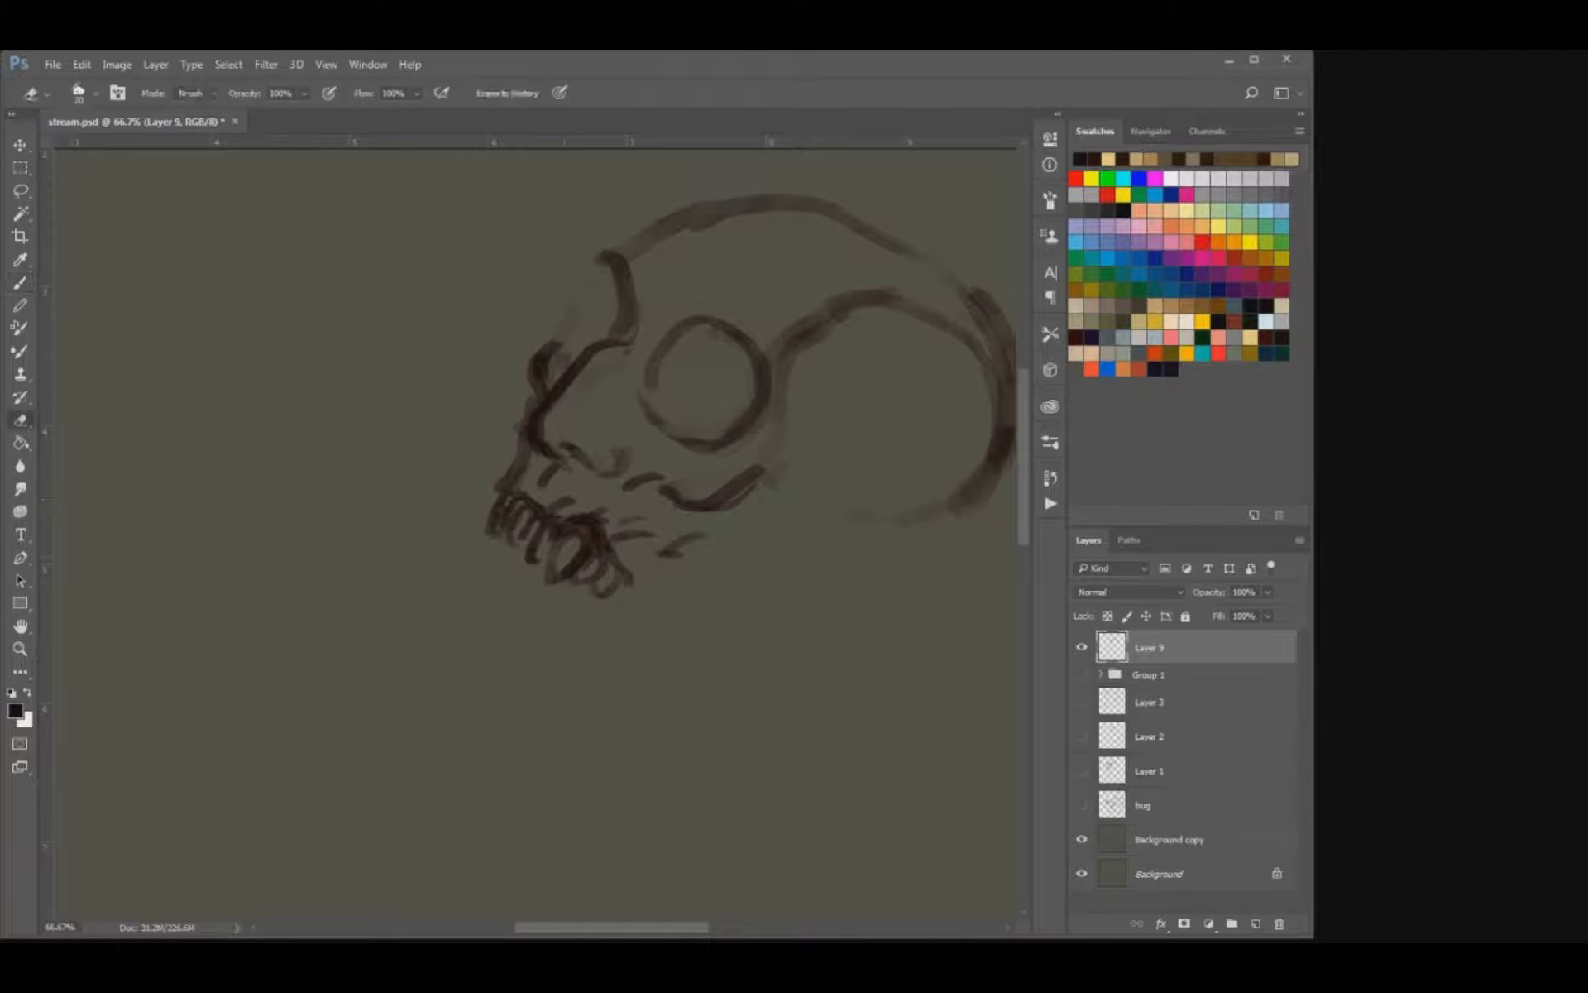
Draw the wide-open mouth's outline and a lower jaw with jagged teeth beneath the upper row.
key(b)
key(e)
mouse_move(592, 569)
mouse_down()
mouse_move(626, 594)
mouse_move(635, 655)
mouse_up()
key(b)
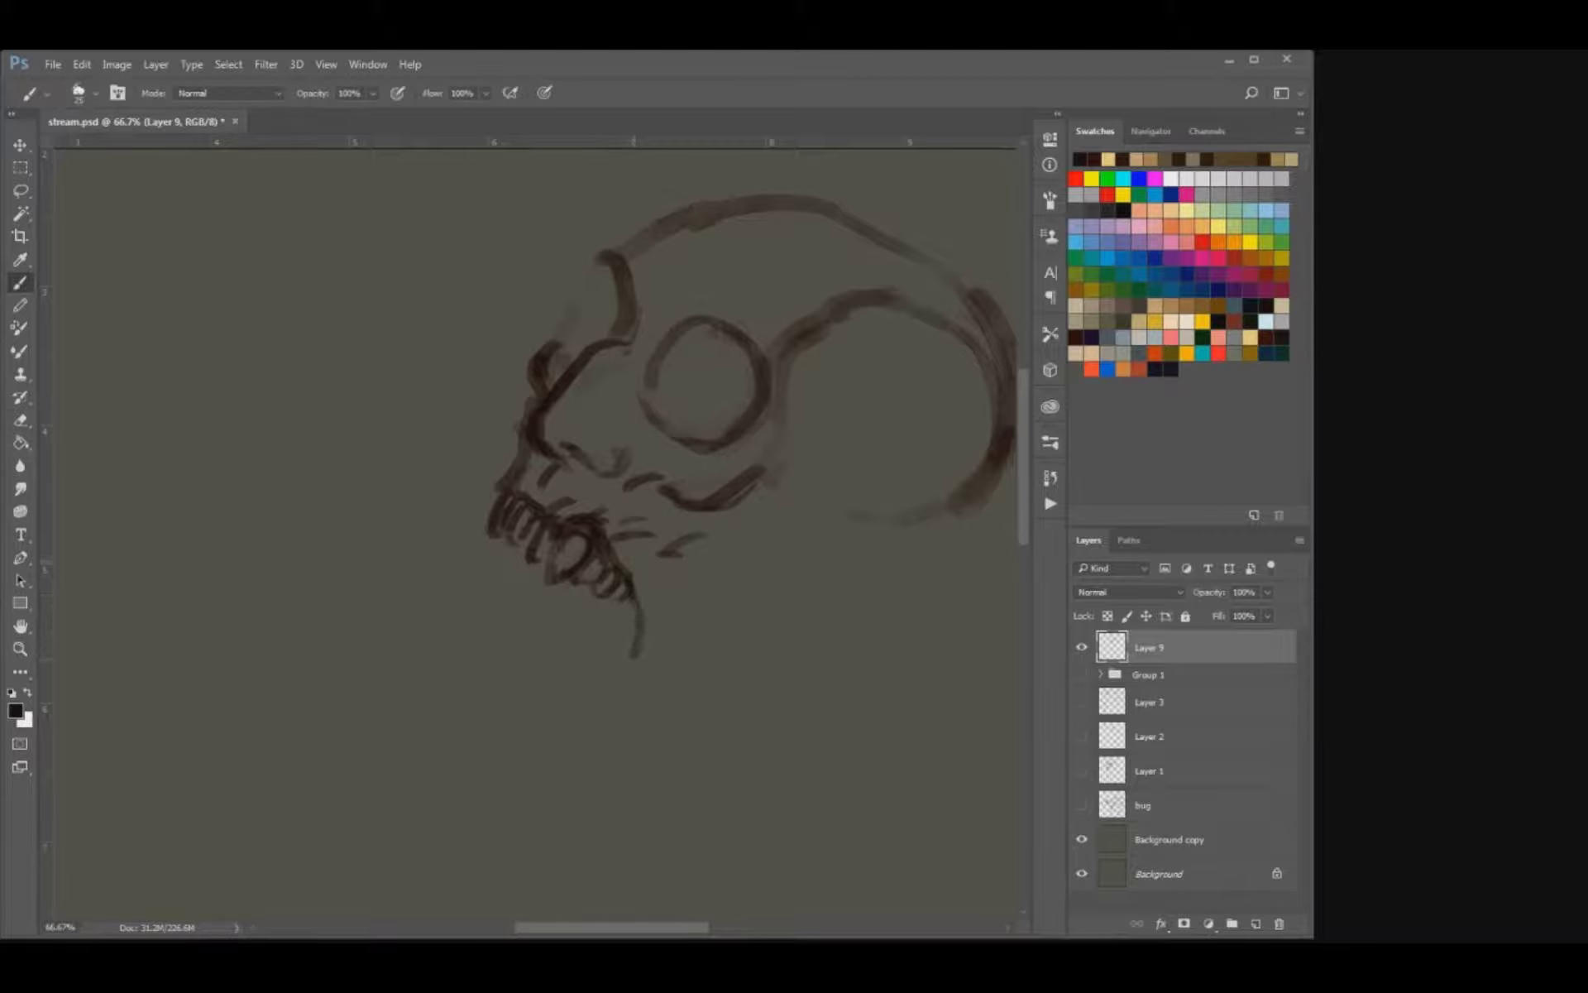
drag(514, 569, 507, 594)
mouse_move(636, 653)
mouse_down()
mouse_move(563, 751)
mouse_move(527, 741)
mouse_move(532, 760)
mouse_move(601, 718)
mouse_up()
key(ctrl+z)
key(bracketleft)
mouse_move(507, 681)
mouse_down()
mouse_move(556, 668)
mouse_move(449, 686)
mouse_move(434, 719)
mouse_move(453, 707)
mouse_move(513, 773)
mouse_up()
key(ctrl+z)
drag(508, 546, 490, 661)
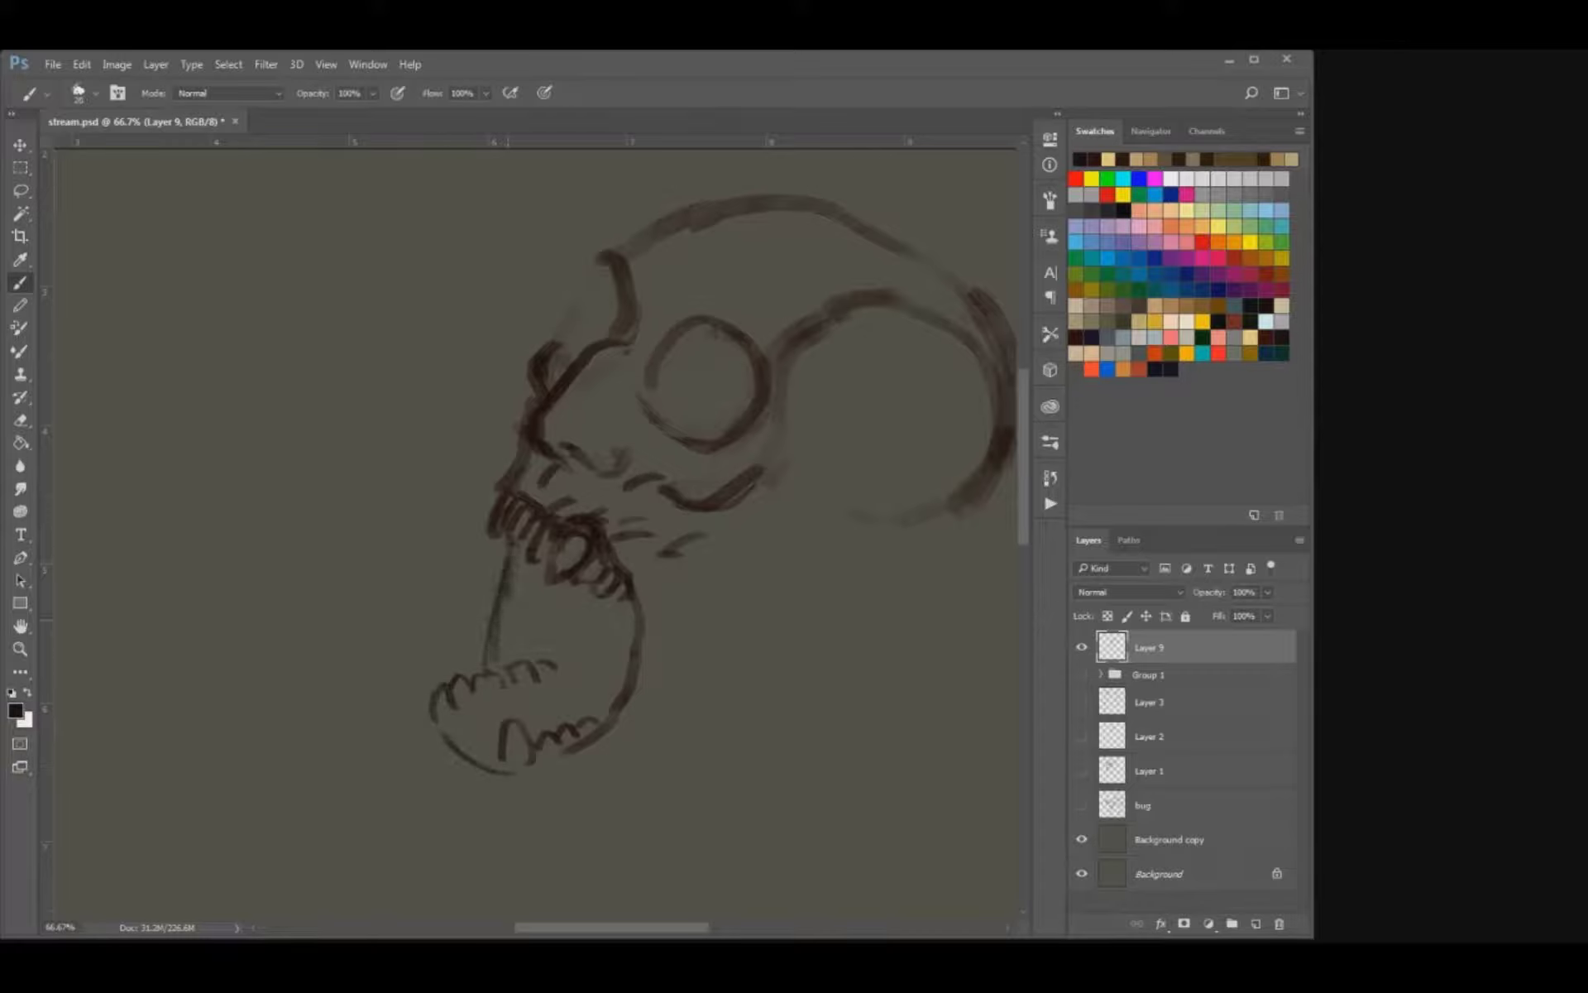
Shade the inside of the open mouth dark brown, deepest at the throat.
mouse_move(503, 589)
mouse_down()
mouse_move(557, 609)
mouse_move(574, 634)
mouse_move(589, 617)
mouse_move(614, 662)
mouse_up()
drag(608, 599, 627, 652)
mouse_move(619, 664)
mouse_down()
mouse_move(589, 682)
mouse_move(600, 627)
mouse_move(597, 689)
mouse_up()
mouse_move(540, 595)
mouse_down()
mouse_move(546, 657)
mouse_move(509, 616)
mouse_up()
mouse_move(622, 706)
mouse_down()
mouse_move(553, 689)
mouse_move(463, 716)
mouse_move(490, 756)
mouse_move(451, 724)
mouse_up()
mouse_move(592, 686)
mouse_down()
mouse_move(538, 699)
mouse_move(547, 720)
mouse_move(570, 669)
mouse_up()
mouse_move(506, 558)
mouse_down()
mouse_move(486, 665)
mouse_move(444, 738)
mouse_move(484, 759)
mouse_move(444, 719)
mouse_move(487, 747)
mouse_up()
Clean up and darken the outlines of the lower teeth, alternating a small brush and eraser.
key(e)
key(b)
key(bracketleft)
key(bracketleft)
key(bracketleft)
key(e)
key(b)
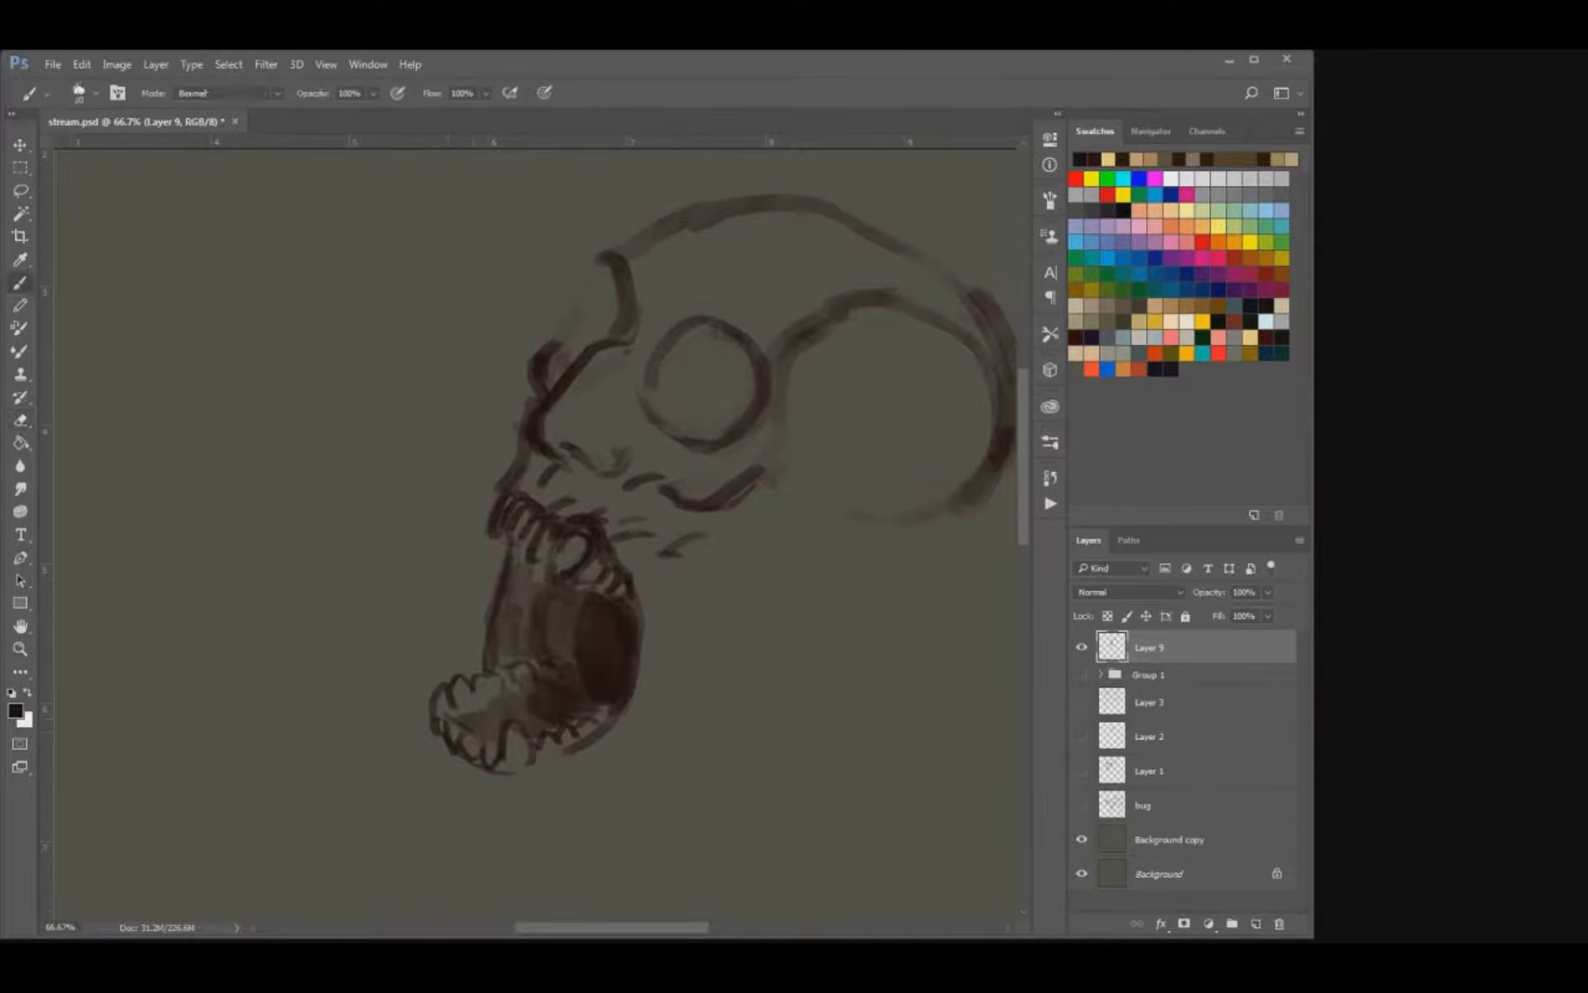
key(e)
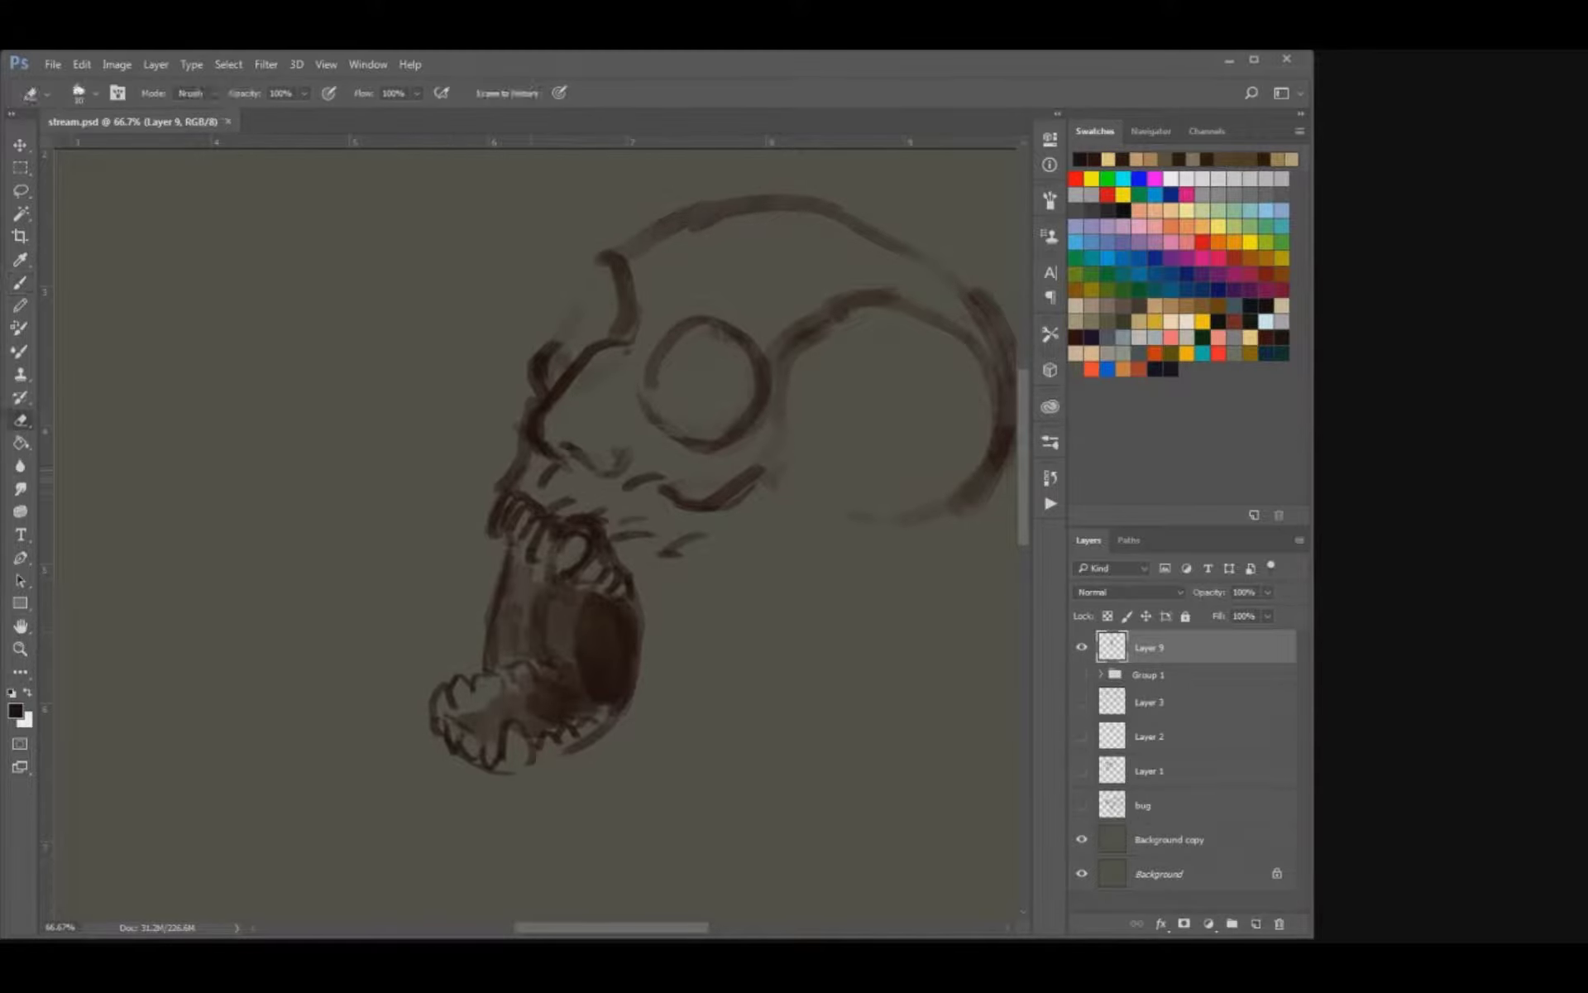
key(b)
Define the upper lip's edge and the nose underside above the upper teeth, and save the file.
drag(514, 457, 497, 486)
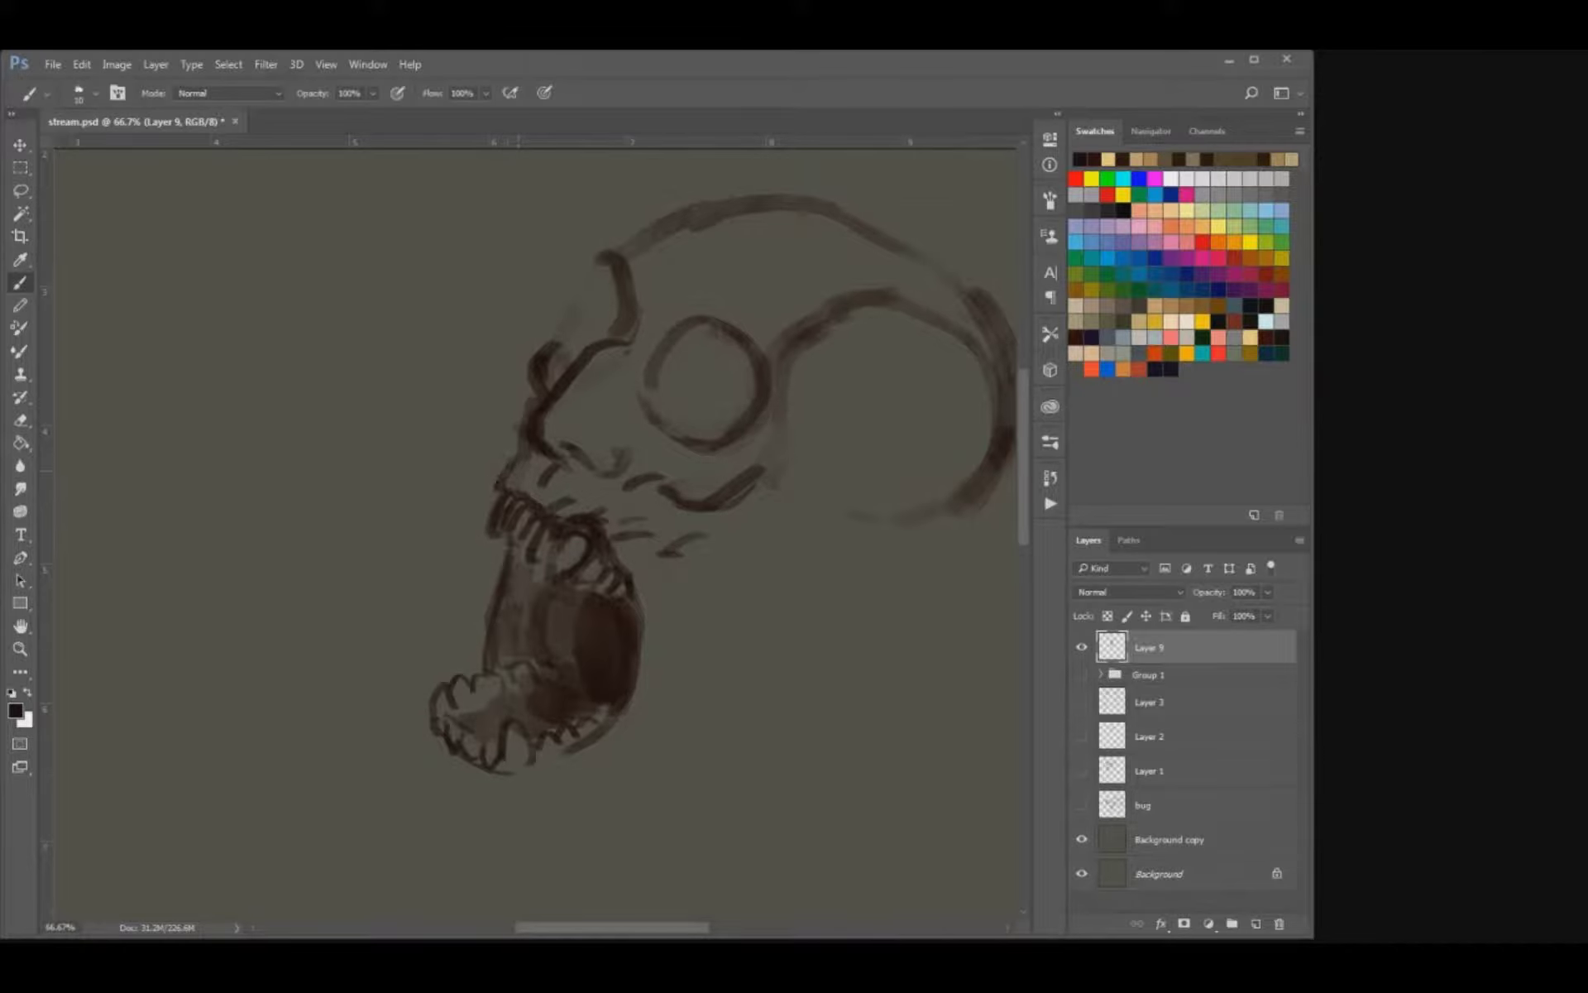
key(e)
key(b)
mouse_move(587, 455)
mouse_down()
mouse_move(509, 547)
mouse_move(519, 488)
mouse_move(448, 517)
mouse_move(488, 540)
mouse_up()
key(bracketright)
drag(614, 476, 586, 453)
key(e)
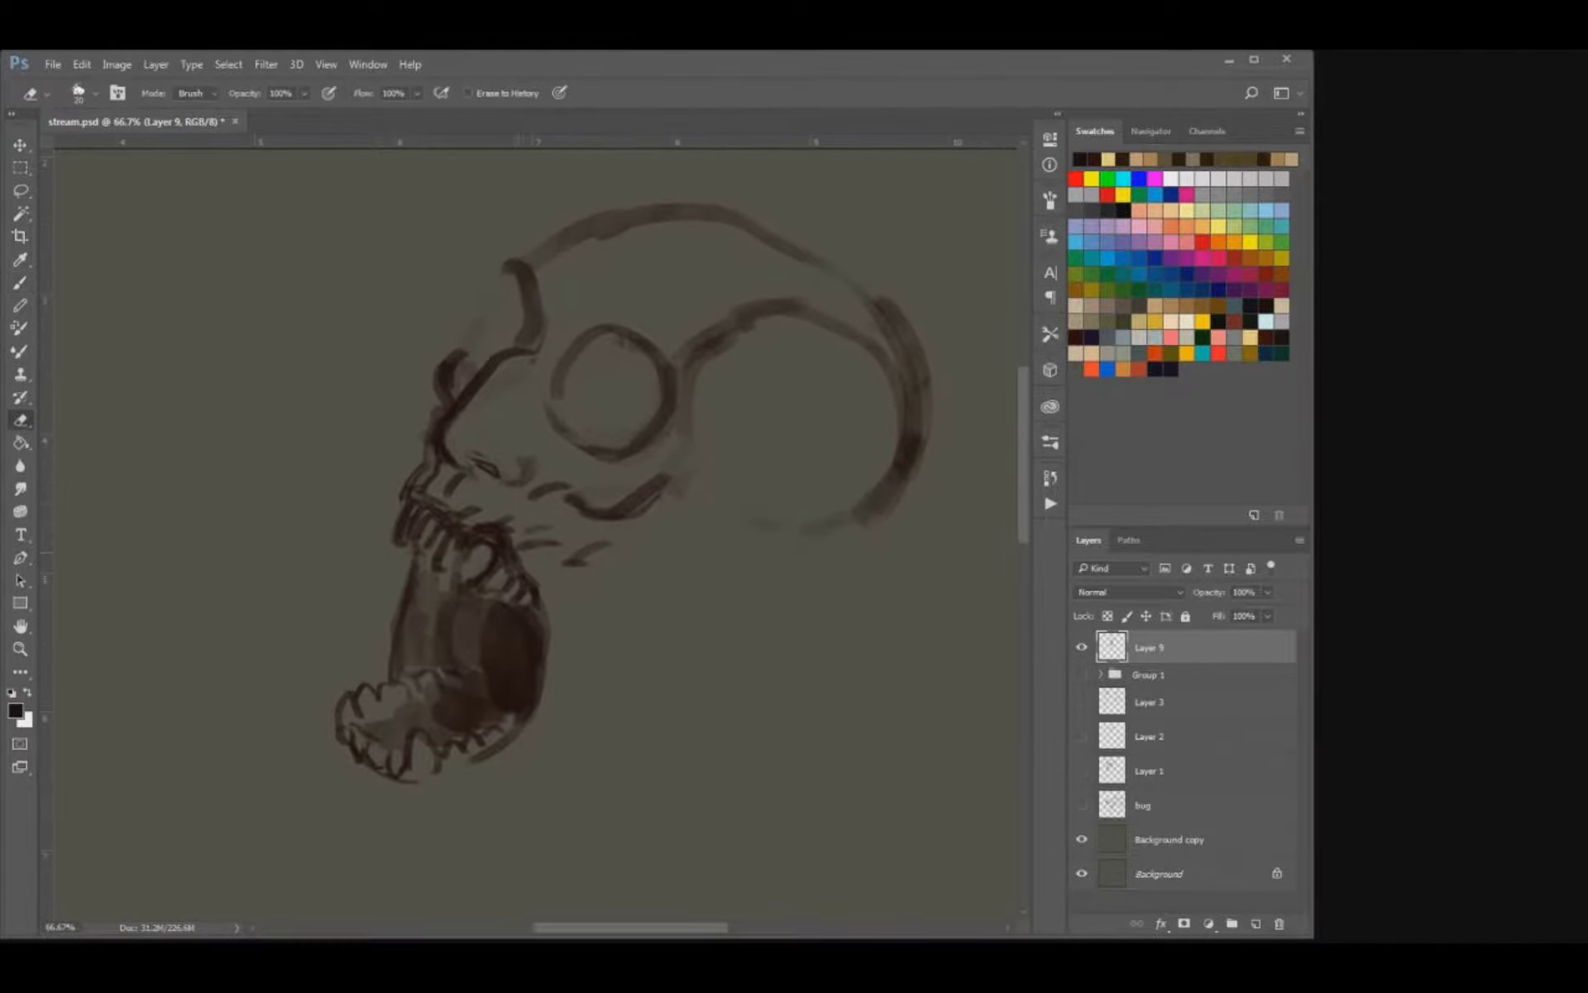
key(b)
key(ctrl+s)
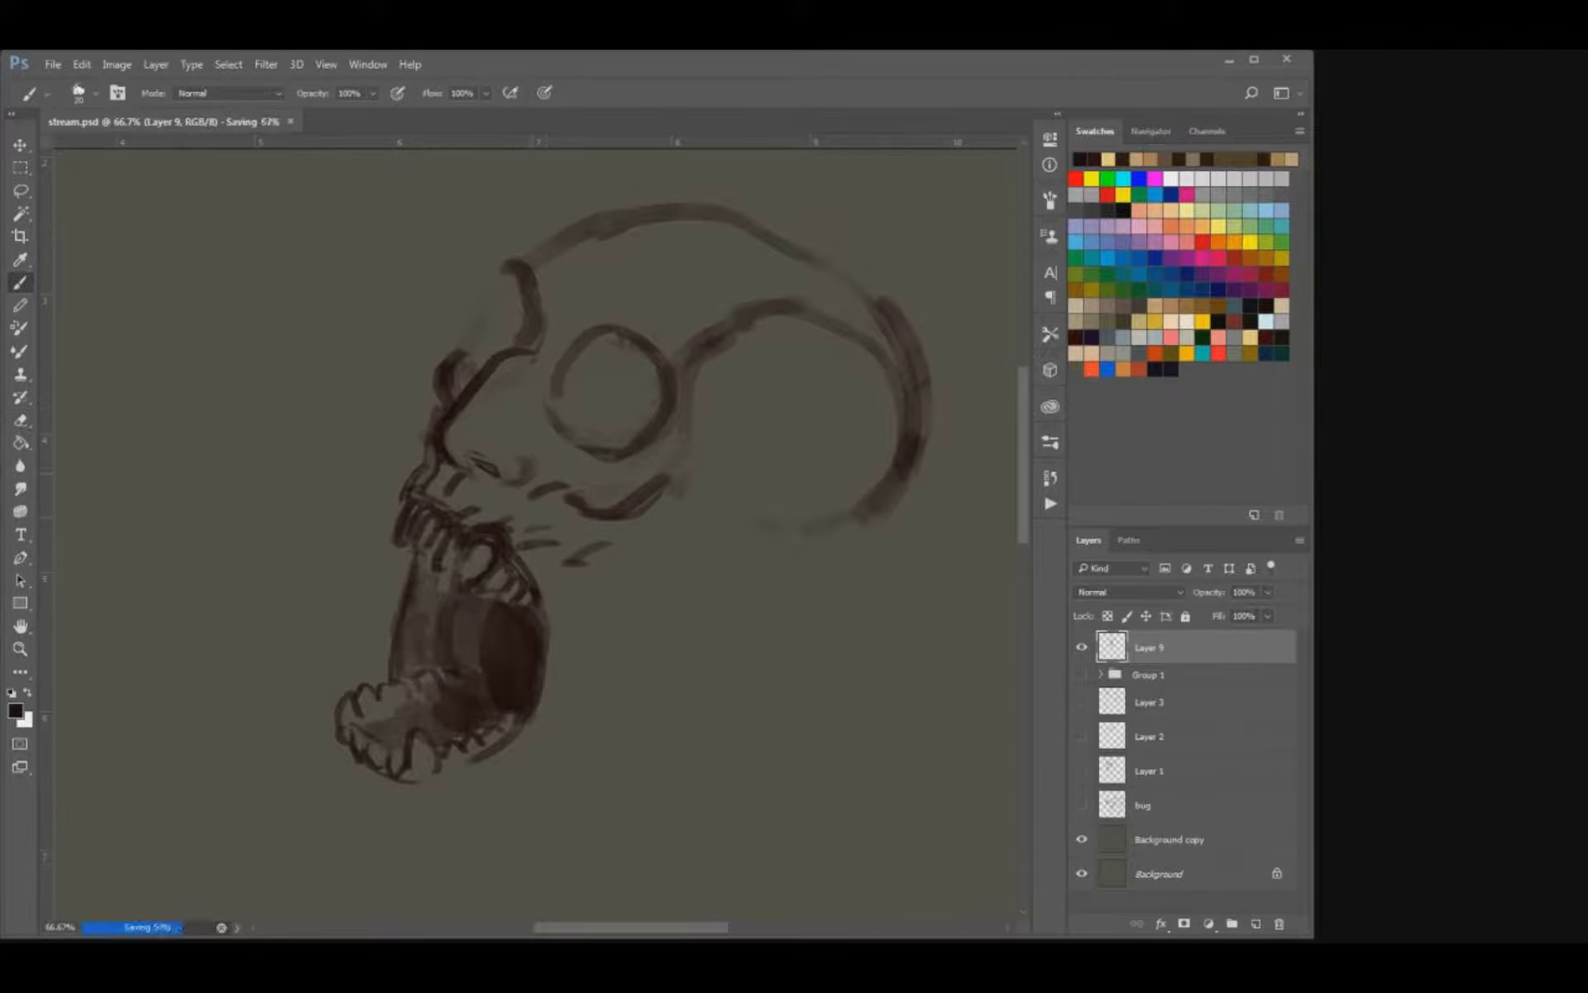
Define the nostril, and outline the lower jaw's gum line and chin below the lower teeth.
drag(530, 504, 479, 549)
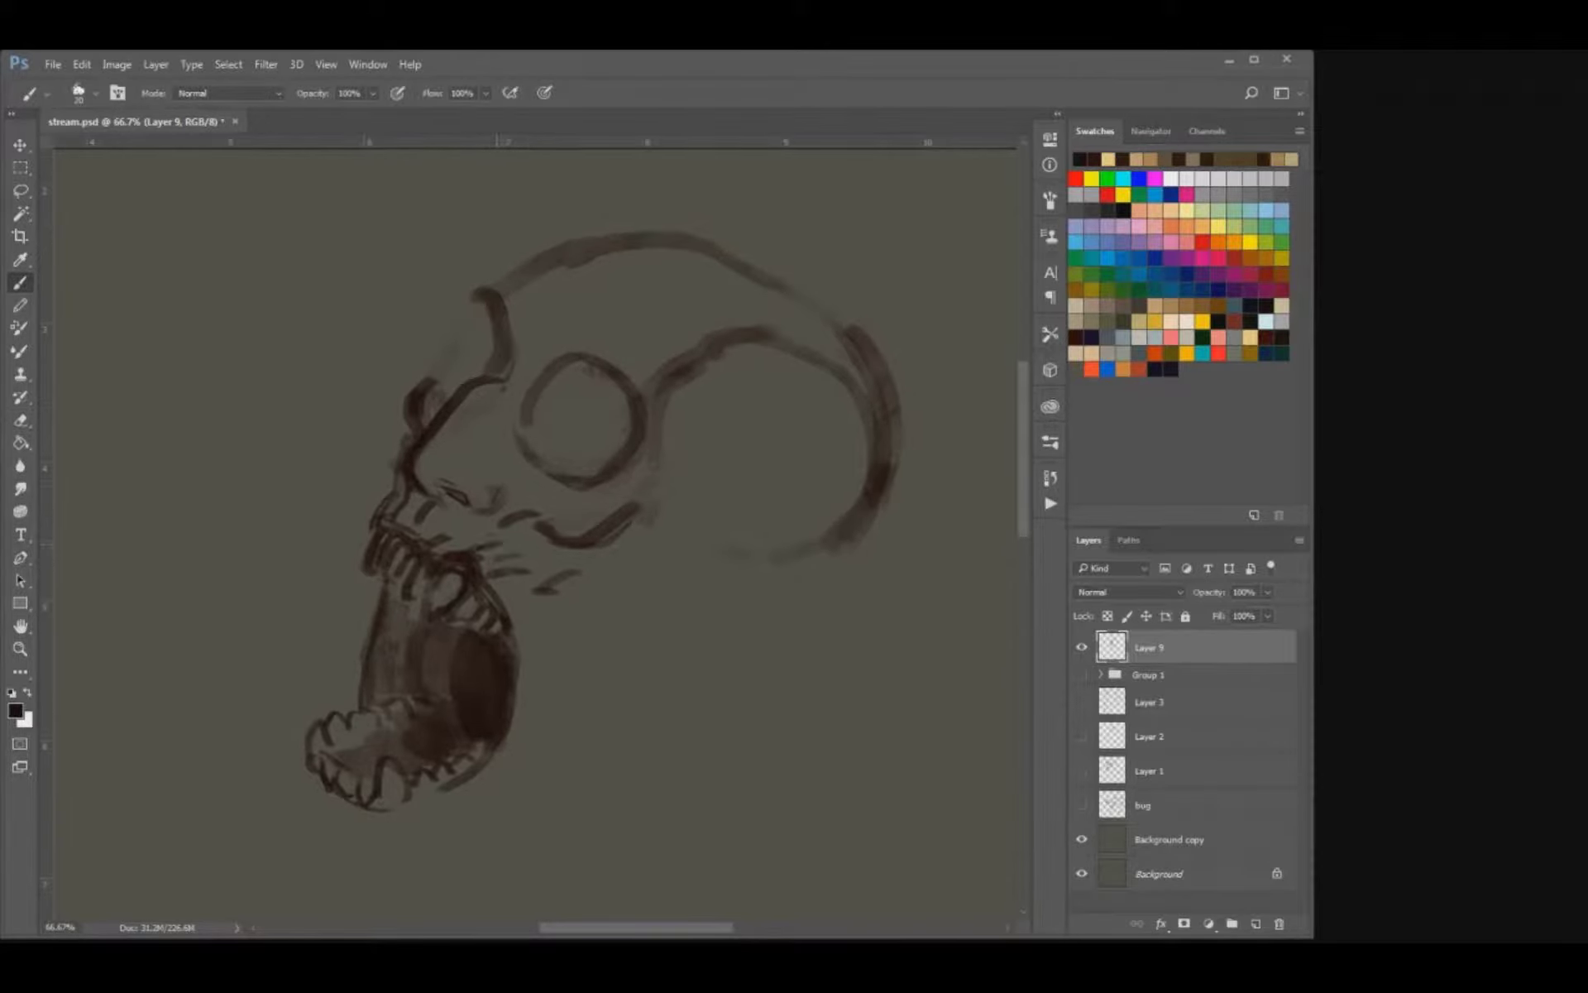
key(e)
key(b)
key(ctrl+minus)
key(ctrl+minus)
key(ctrl+minus)
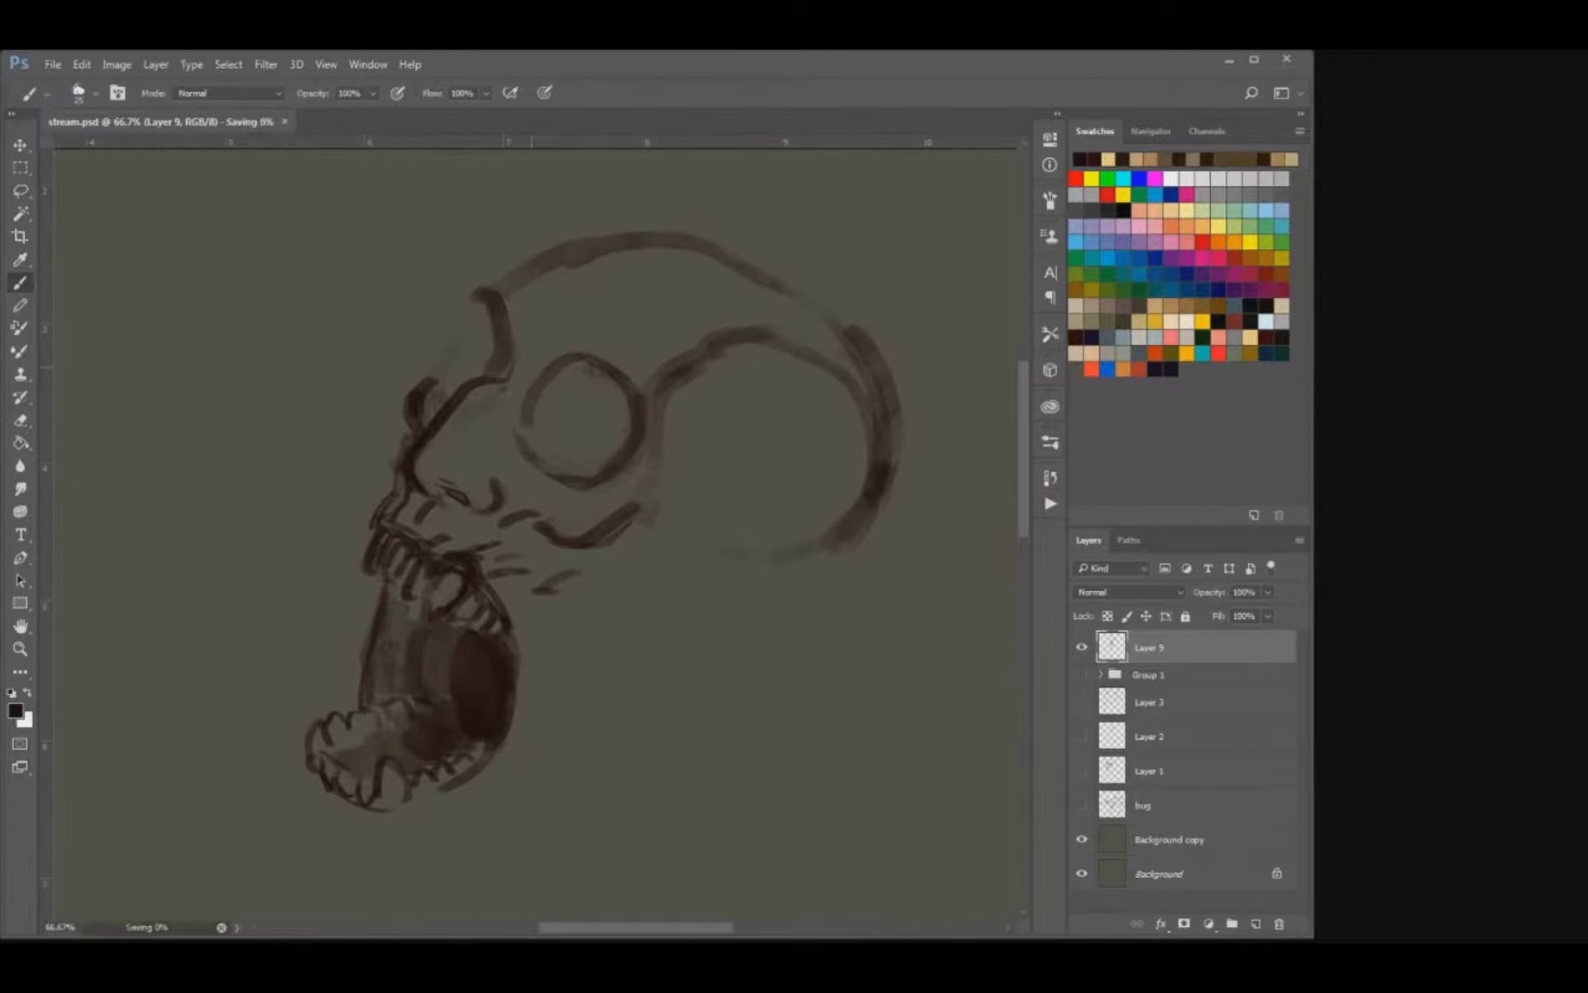
key(ctrl+plus)
key(ctrl+plus)
key(ctrl+plus)
drag(531, 366, 552, 545)
mouse_move(364, 589)
mouse_down()
mouse_move(382, 637)
mouse_move(486, 618)
mouse_up()
drag(376, 634, 407, 672)
drag(477, 513, 418, 604)
drag(513, 463, 543, 625)
Redraw the cheekbone as a thinner angled line, add the mouth corner, and save the file.
key(e)
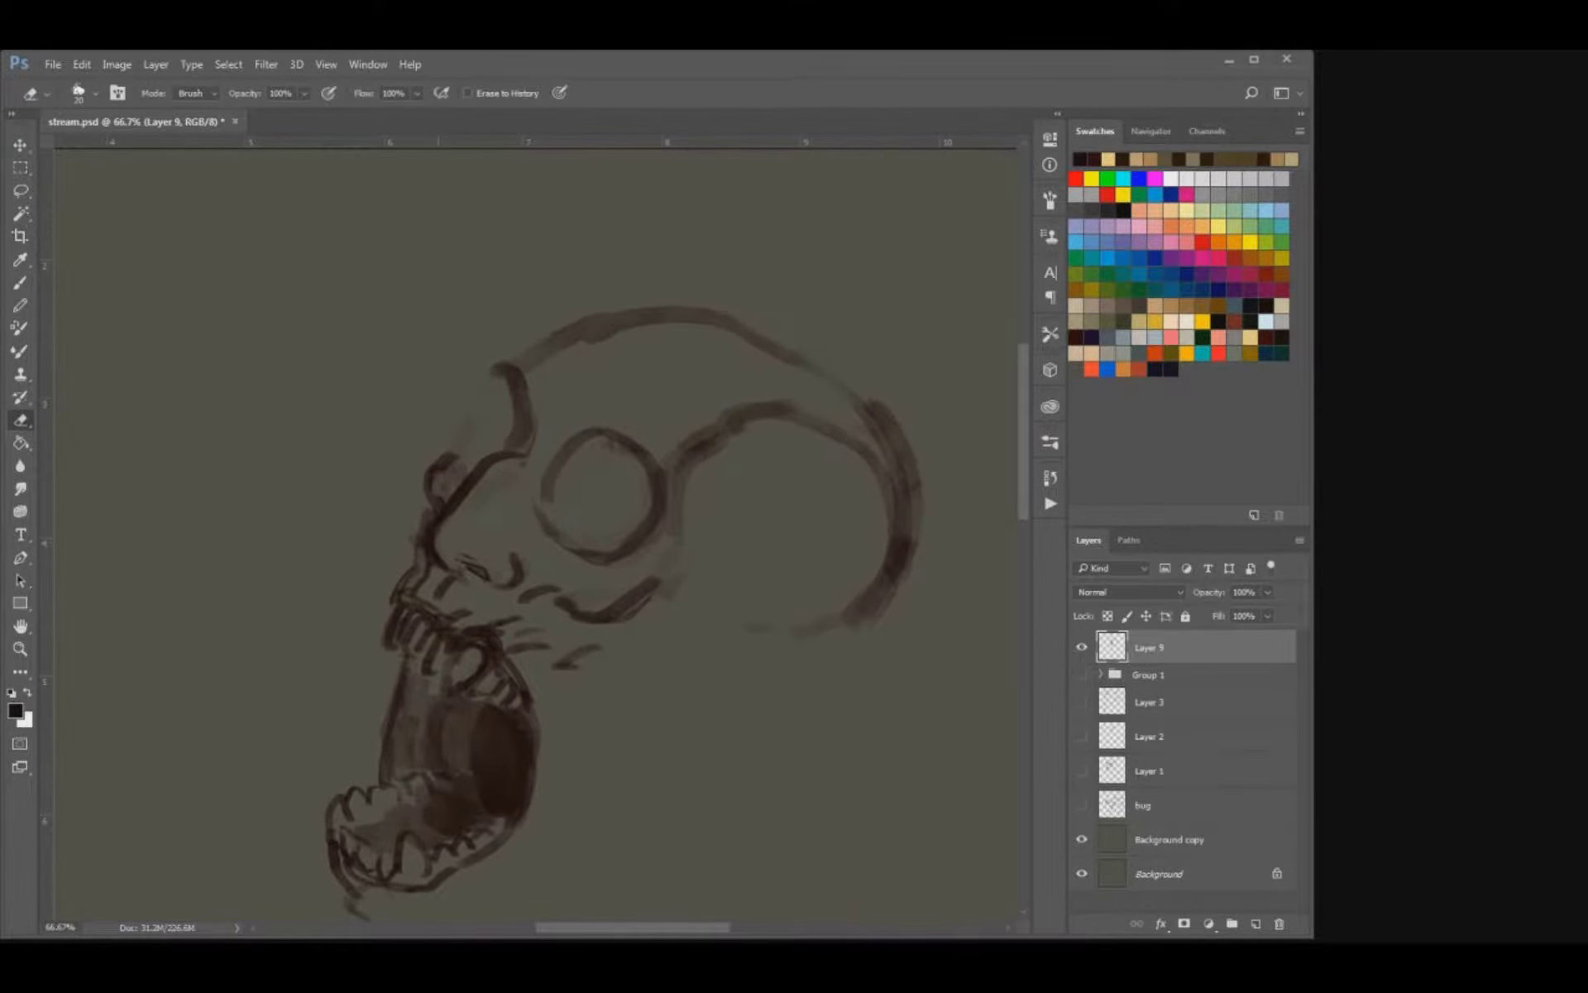
key(b)
key(e)
drag(659, 584, 592, 621)
key(b)
mouse_move(684, 601)
mouse_down()
mouse_move(586, 628)
mouse_move(600, 645)
mouse_move(536, 724)
mouse_up()
key(ctrl+s)
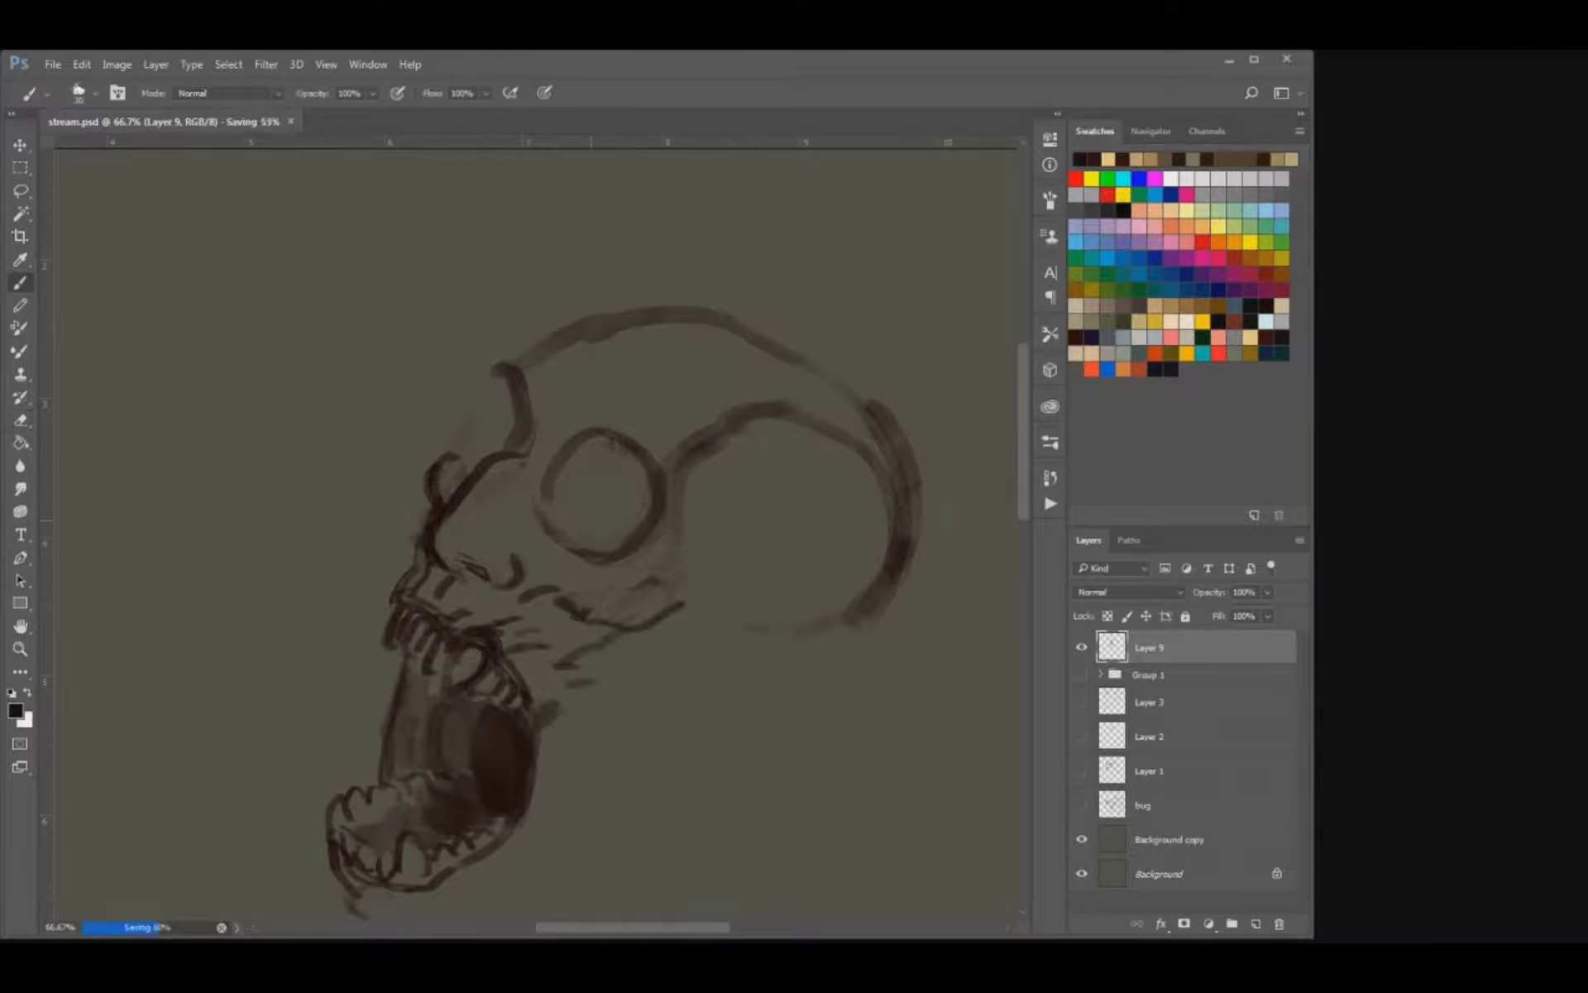
Fade the skull dome and eye socket lines with the eraser to make room for horns.
key(ctrl+minus)
key(ctrl+minus)
key(ctrl+minus)
drag(591, 608, 592, 520)
key(ctrl+plus)
mouse_move(517, 280)
mouse_down()
mouse_move(501, 494)
mouse_move(519, 478)
mouse_move(582, 503)
mouse_move(592, 526)
mouse_up()
key(e)
drag(606, 432, 544, 442)
key(b)
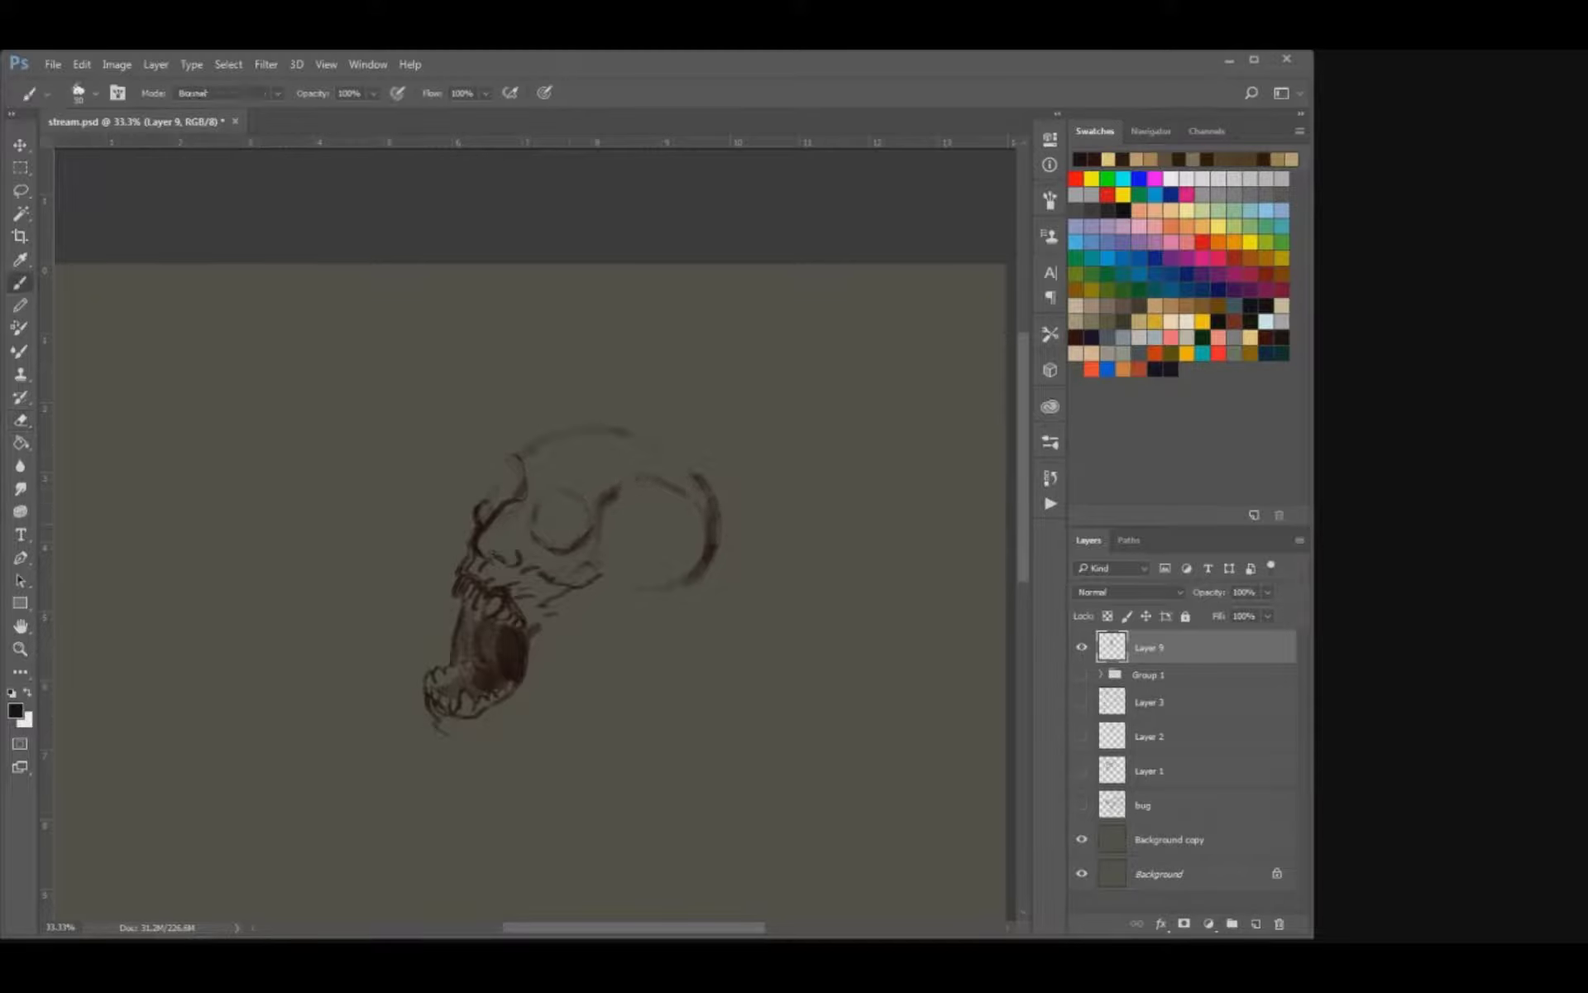
Draw two long curved horns rising from the brow, one over each eye socket.
mouse_move(471, 488)
mouse_down()
mouse_move(494, 507)
mouse_move(524, 461)
mouse_move(526, 478)
mouse_move(534, 456)
mouse_move(562, 473)
mouse_move(620, 430)
mouse_up()
drag(538, 496, 567, 552)
mouse_move(613, 494)
mouse_down()
mouse_move(647, 456)
mouse_move(655, 411)
mouse_move(685, 424)
mouse_move(685, 394)
mouse_up()
mouse_move(483, 416)
mouse_down()
mouse_move(501, 443)
mouse_move(443, 453)
mouse_move(436, 380)
mouse_move(501, 353)
mouse_move(497, 318)
mouse_move(546, 295)
mouse_move(553, 308)
mouse_move(496, 360)
mouse_move(561, 296)
mouse_up()
key(e)
mouse_move(501, 349)
mouse_down()
mouse_move(543, 309)
mouse_move(486, 393)
mouse_move(436, 372)
mouse_move(430, 423)
mouse_up()
key(b)
key(ctrl+z)
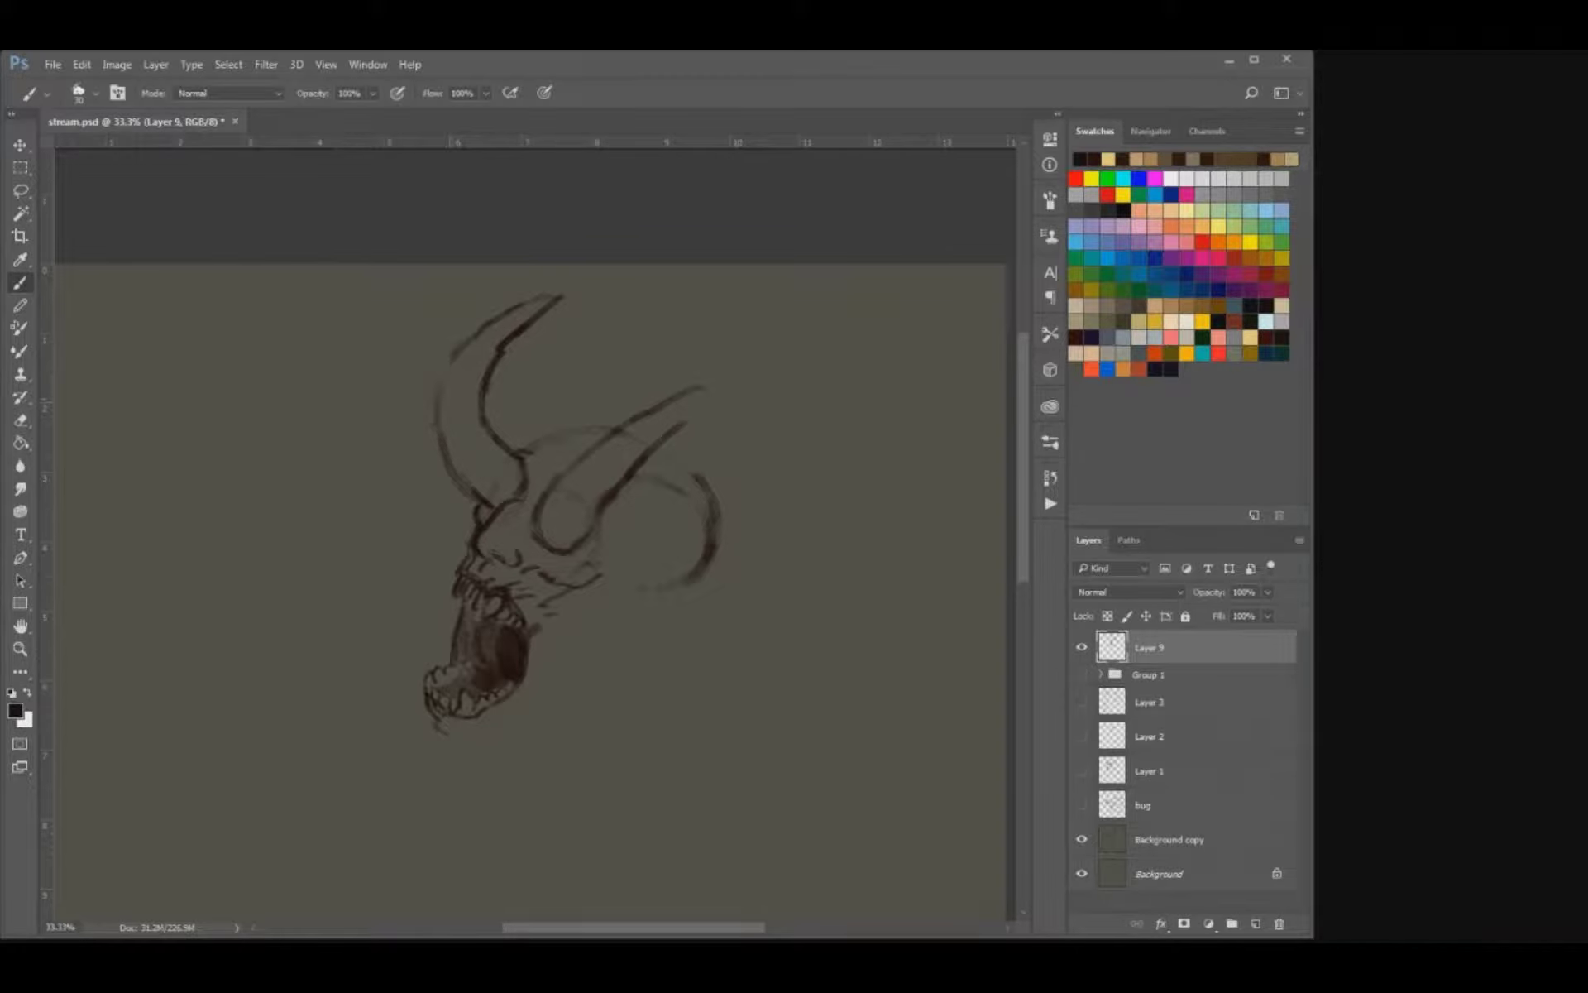
Darken and clean up both horns' outlines and bring them to pointed tips.
drag(451, 357, 440, 437)
key(e)
mouse_move(499, 352)
mouse_down()
mouse_move(559, 300)
mouse_move(508, 335)
mouse_up()
key(b)
key(e)
key(b)
key(e)
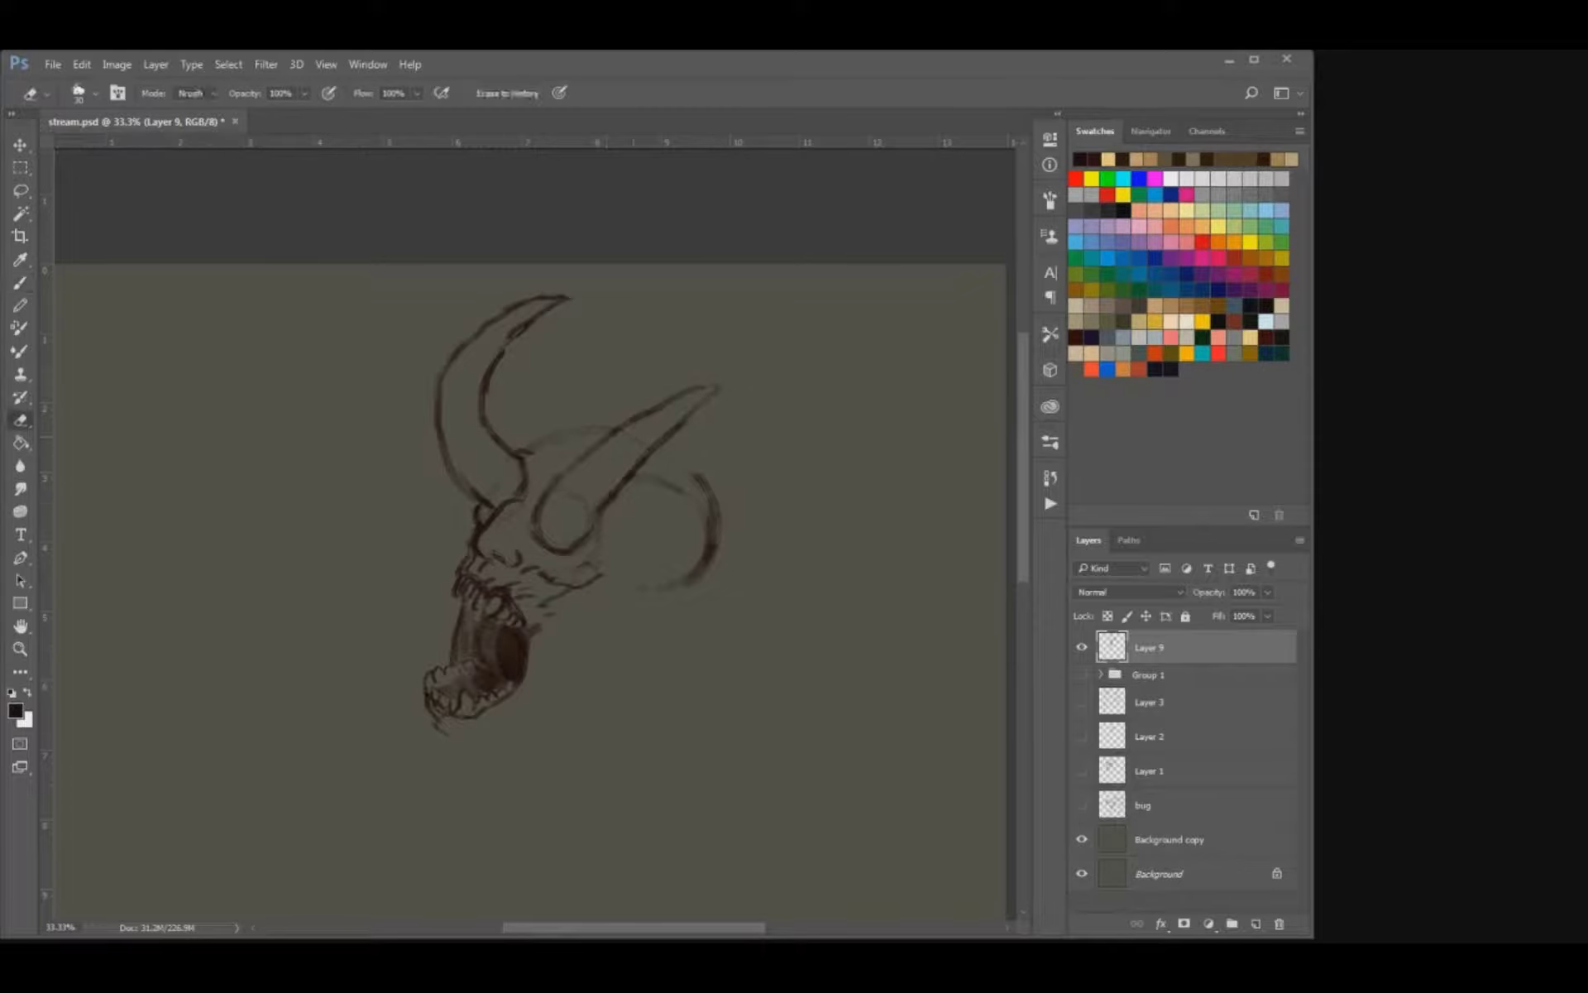
key(b)
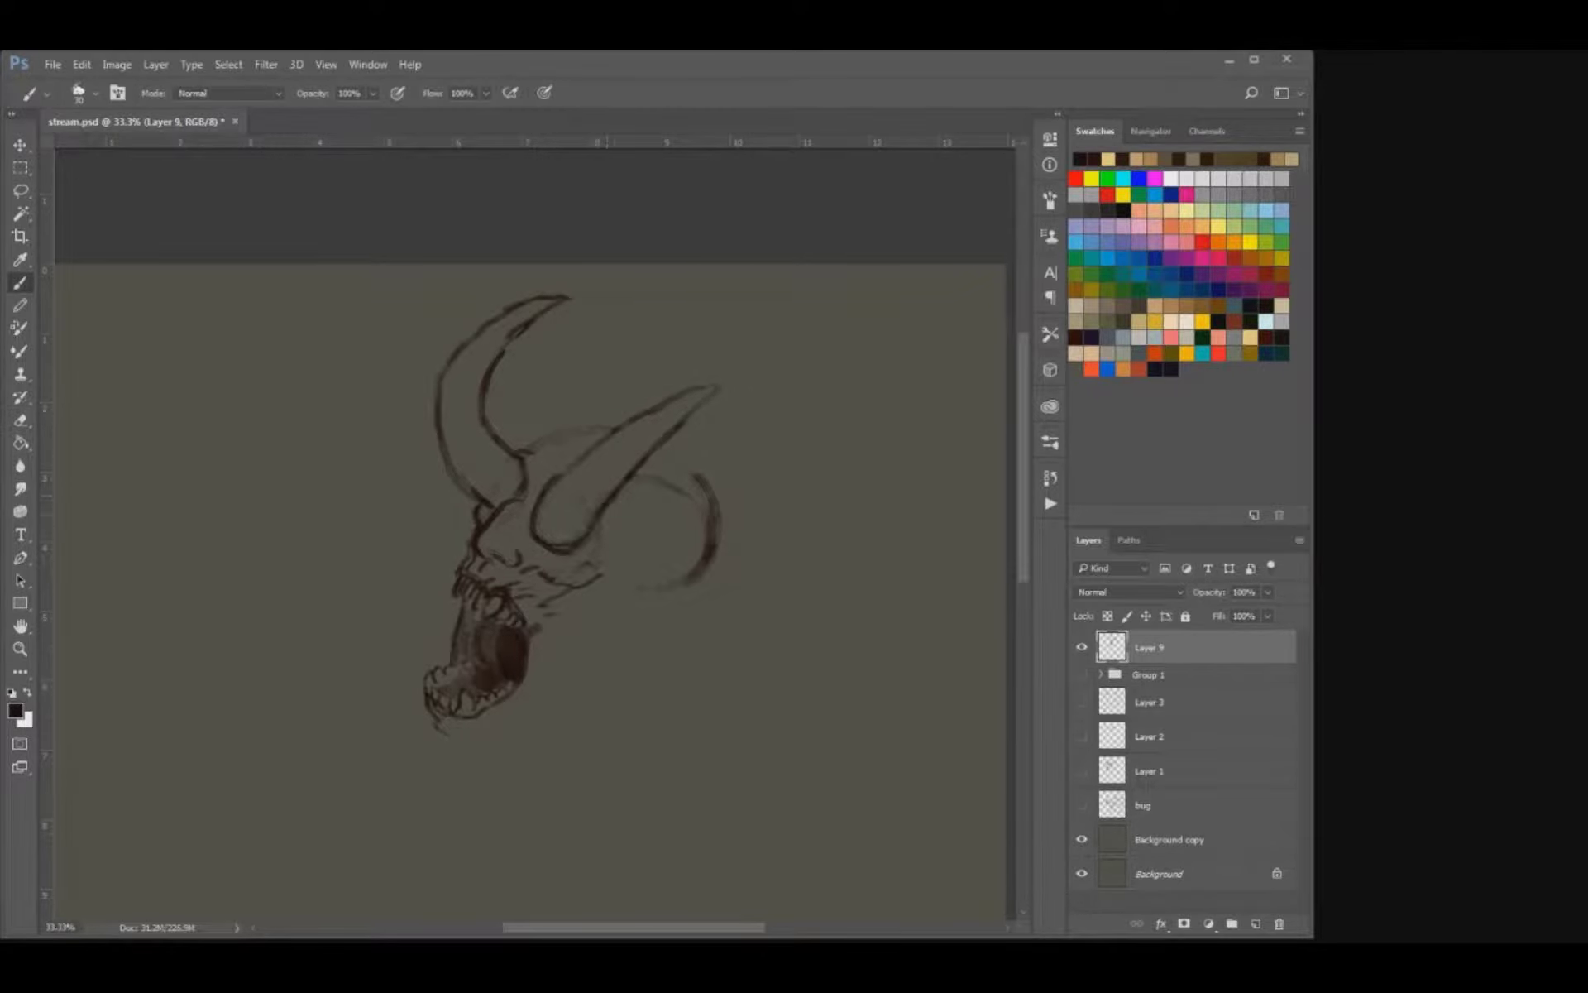
Redraw the back of the head as a smaller arc behind the front horn and add an ear beneath it.
mouse_move(702, 486)
mouse_down()
mouse_move(660, 451)
mouse_move(699, 581)
mouse_move(665, 619)
mouse_move(634, 622)
mouse_move(678, 616)
mouse_move(620, 638)
mouse_move(659, 586)
mouse_move(672, 607)
mouse_up()
key(ctrl+z)
key(])
mouse_move(646, 603)
mouse_down()
mouse_move(649, 618)
mouse_move(648, 593)
mouse_move(674, 608)
mouse_move(650, 617)
mouse_move(632, 523)
mouse_move(678, 430)
mouse_up()
key(ctrl+alt+z)
key(ctrl+alt+z)
key(e)
key(b)
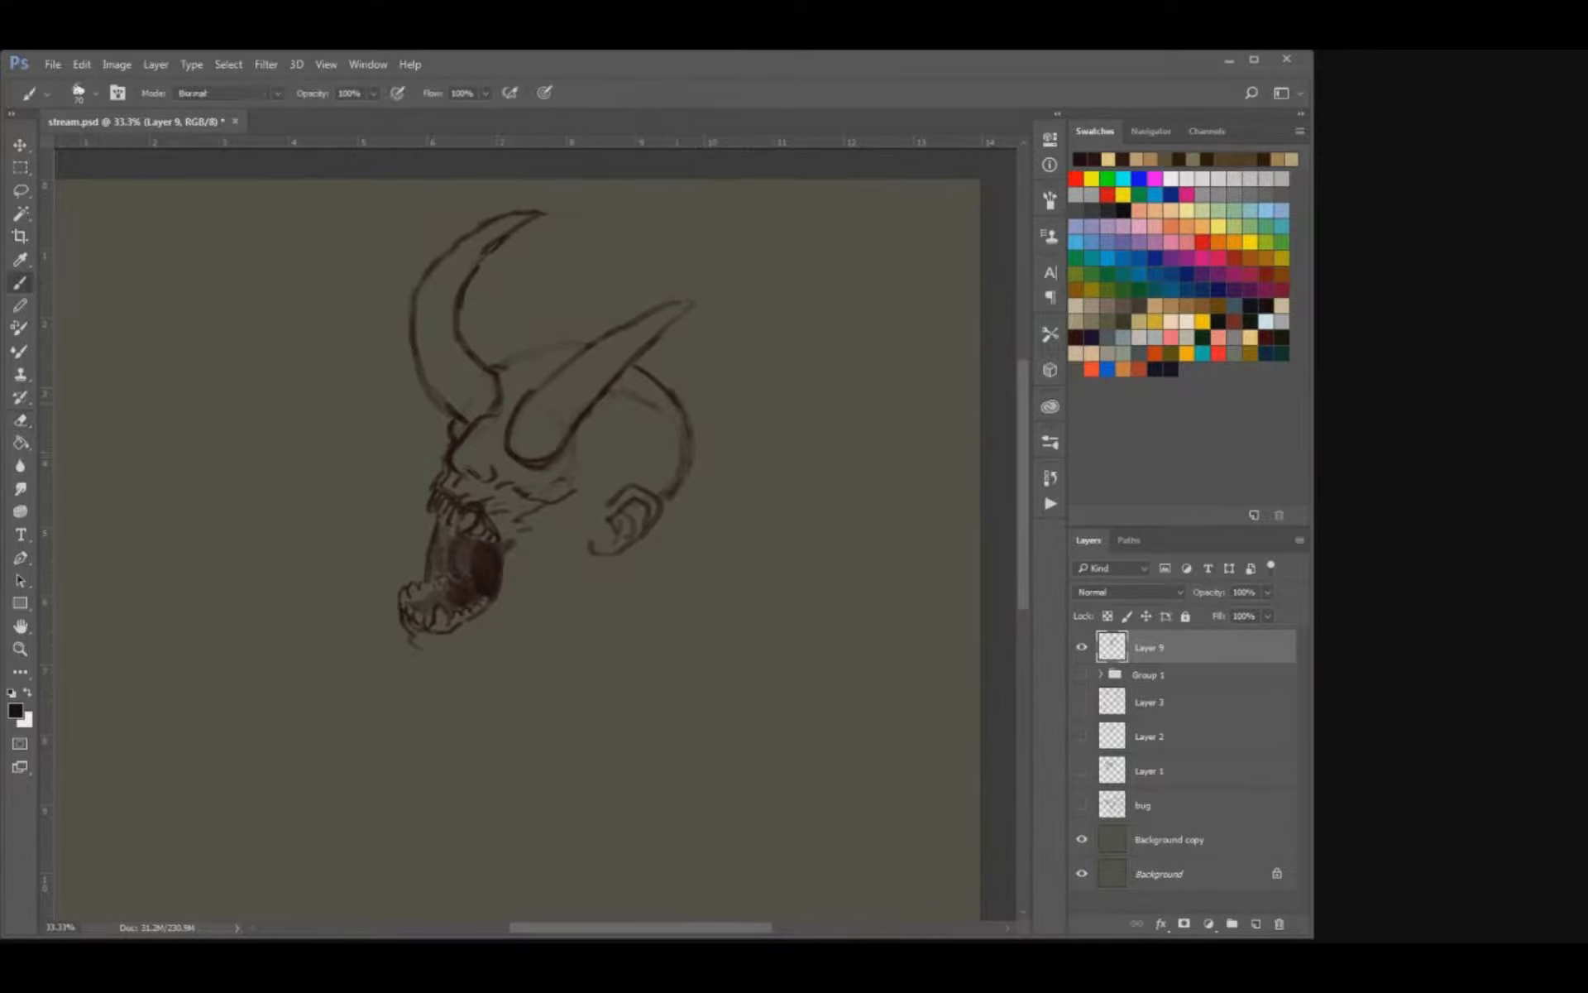
Draw the jawline from the ear to the chin and darken the mouth interior around the teeth.
mouse_move(591, 549)
mouse_down()
mouse_move(538, 623)
mouse_move(454, 652)
mouse_up()
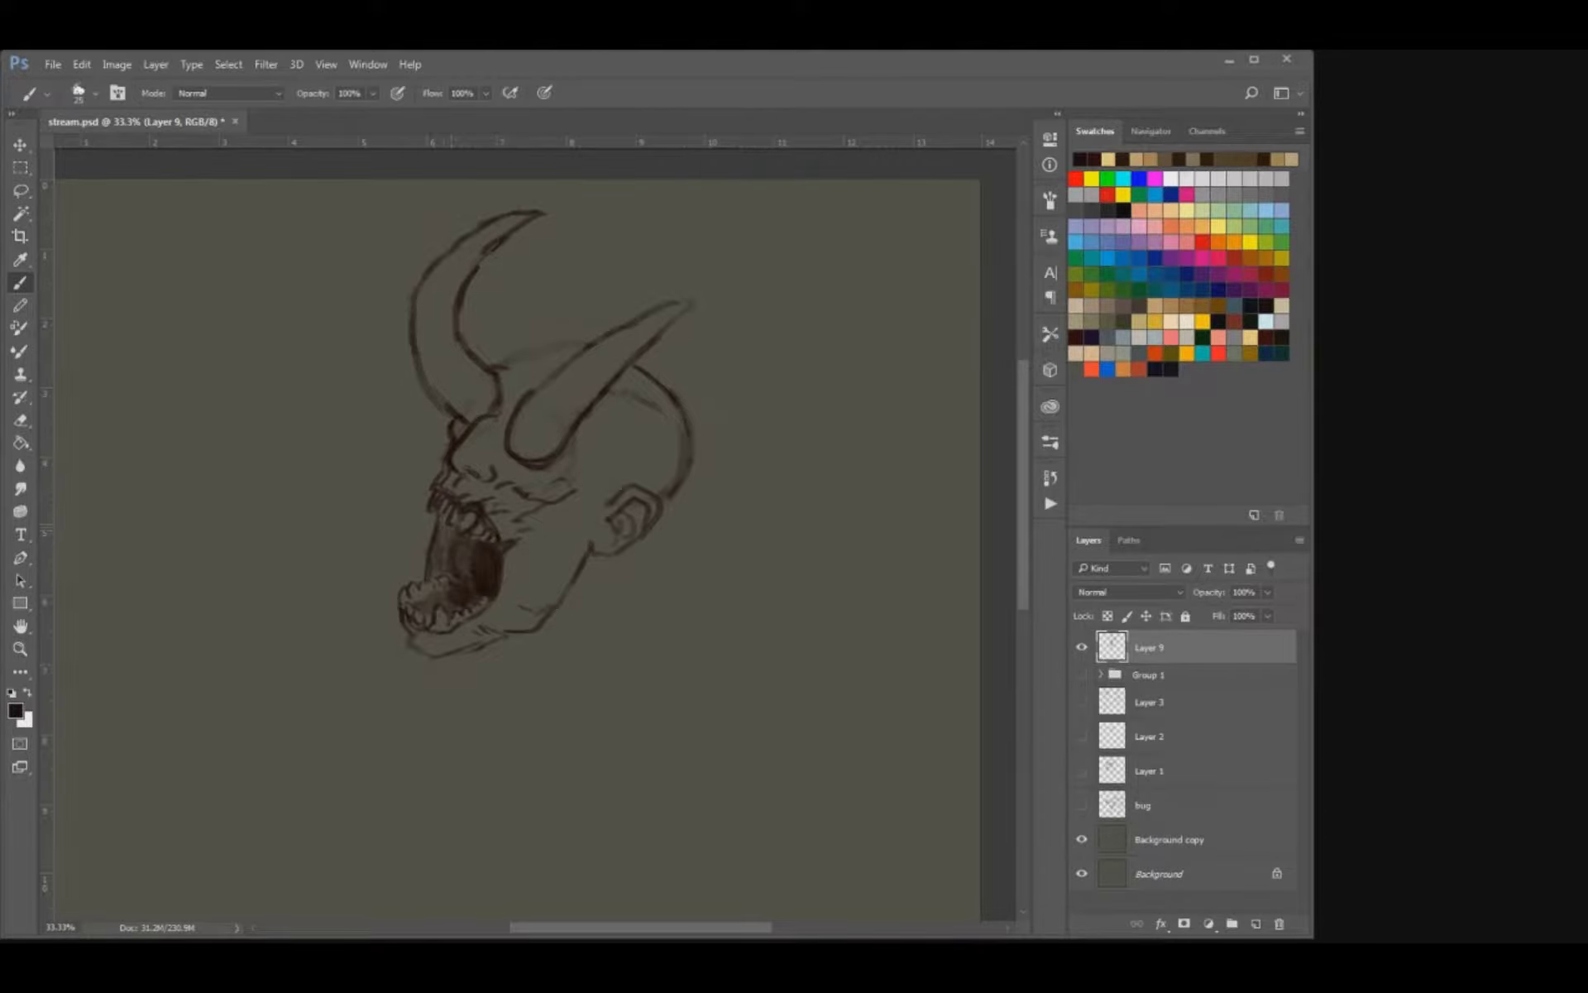
mouse_move(451, 524)
mouse_down()
mouse_move(440, 544)
mouse_move(454, 553)
mouse_up()
key(e)
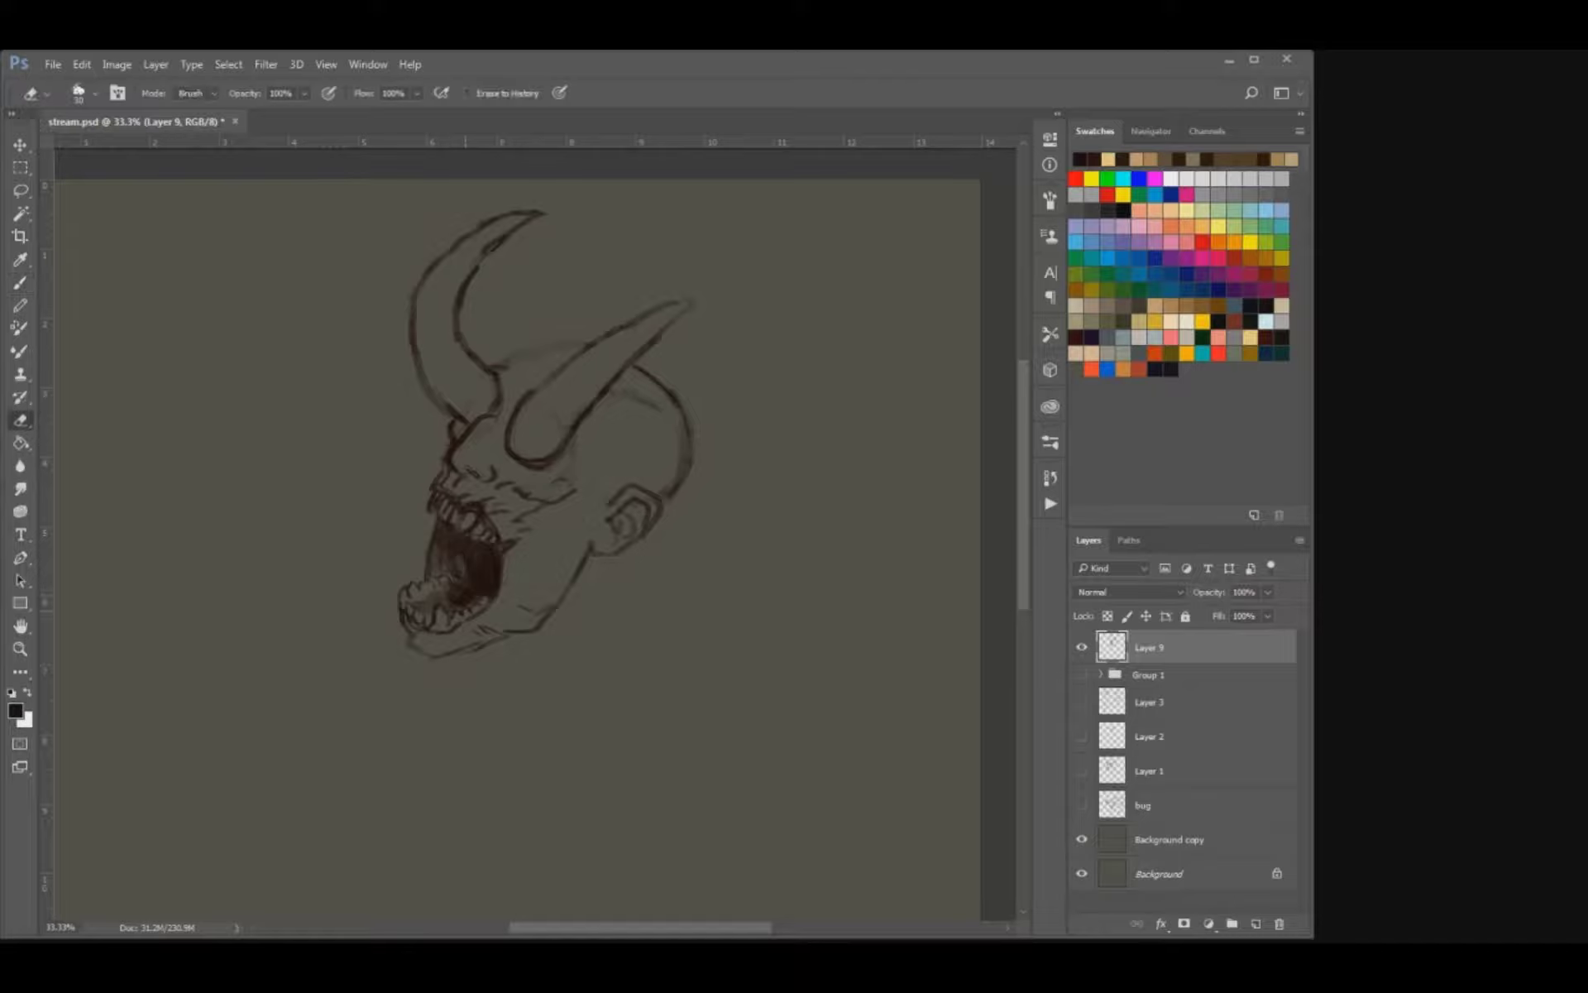
key(b)
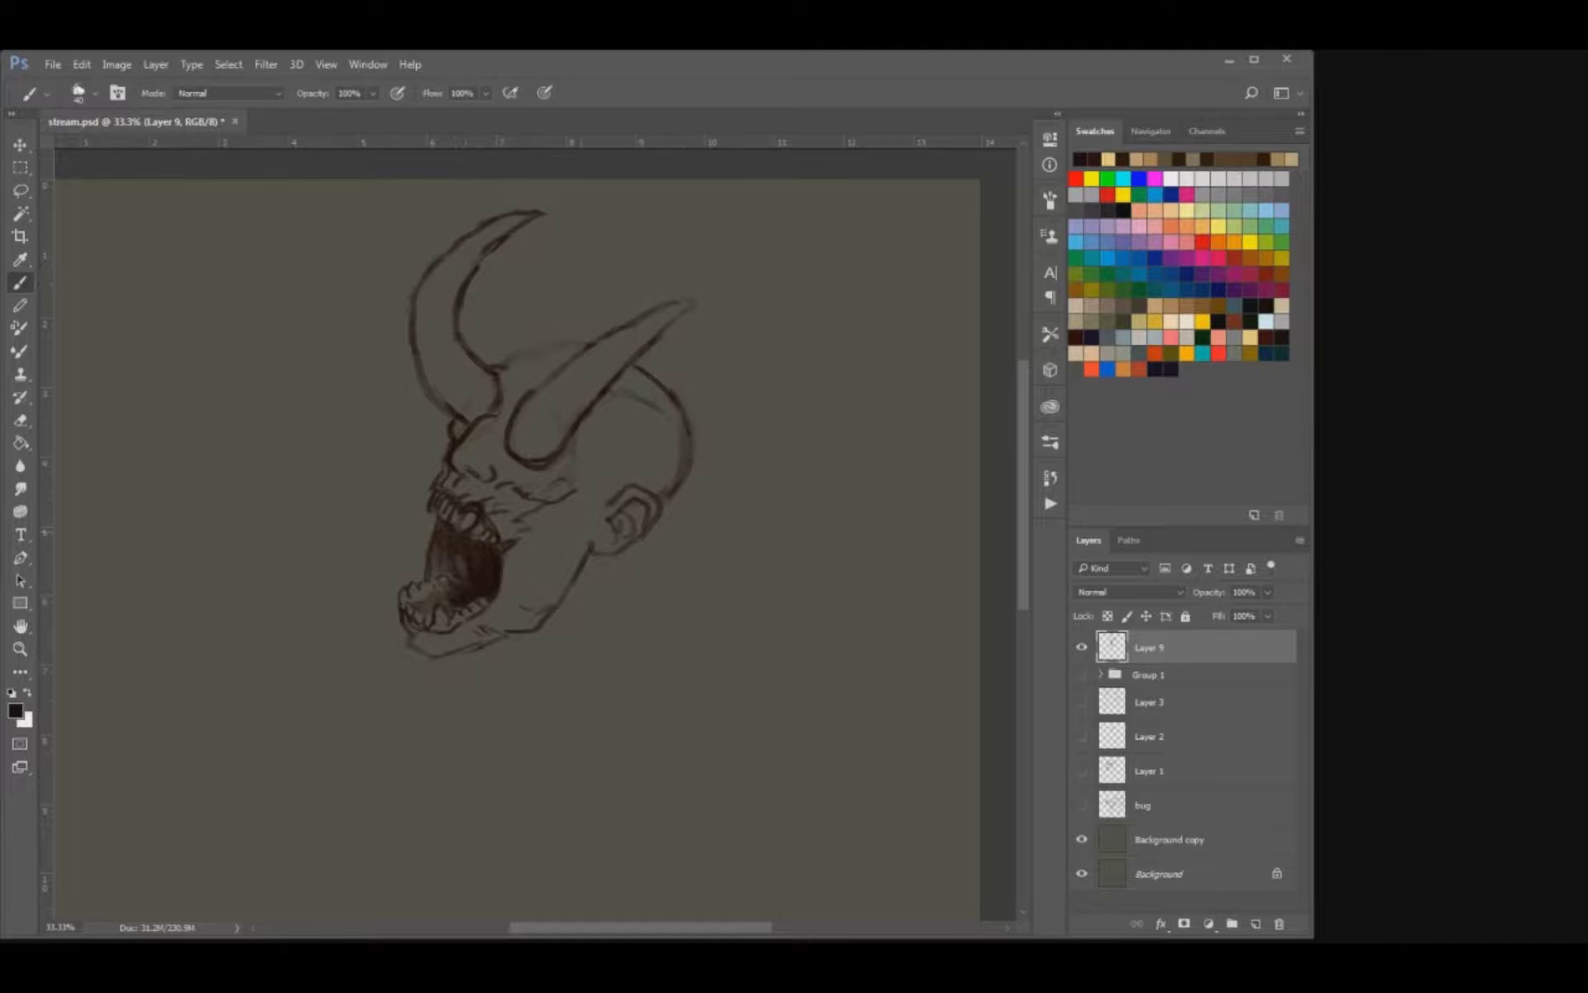
Thicken the base edge of the front horn and add wrinkle lines on the face beneath it.
key(e)
key(b)
key(e)
key(b)
drag(536, 486, 556, 478)
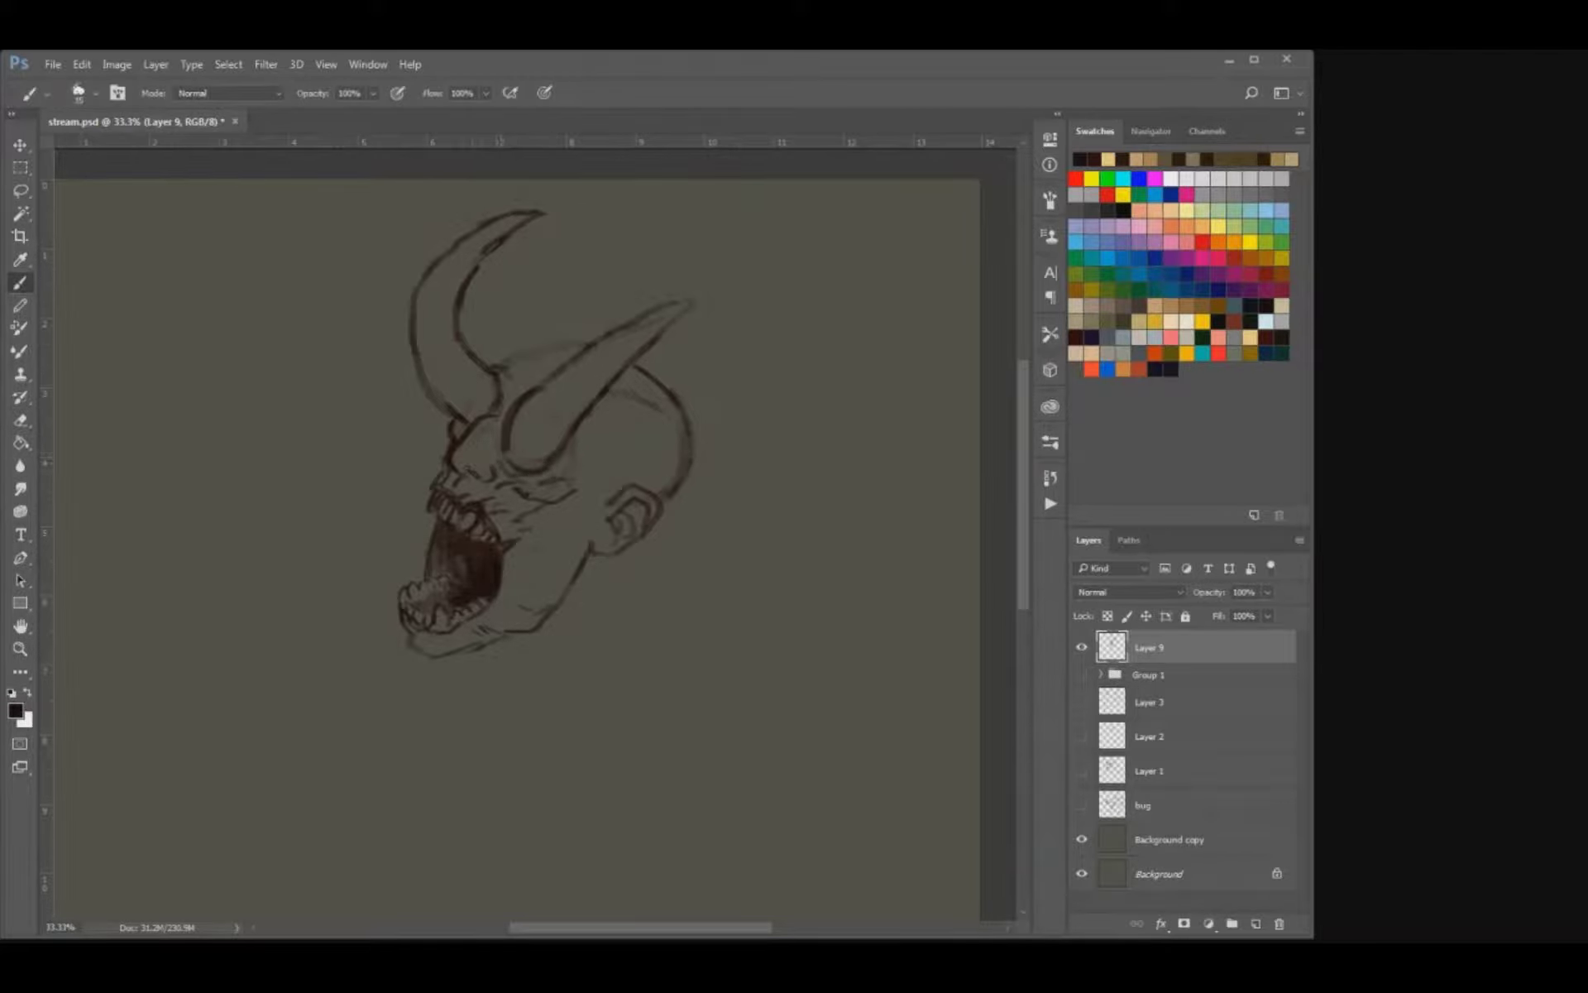
key(e)
key(b)
Add dark texture strokes at both horn bases and the far brow, and sharpen the front horn's tip.
key(bracketright)
key(bracketright)
key(bracketright)
key(bracketright)
key(bracketright)
drag(447, 435, 531, 468)
mouse_move(457, 398)
mouse_down()
mouse_move(486, 412)
mouse_move(478, 386)
mouse_up()
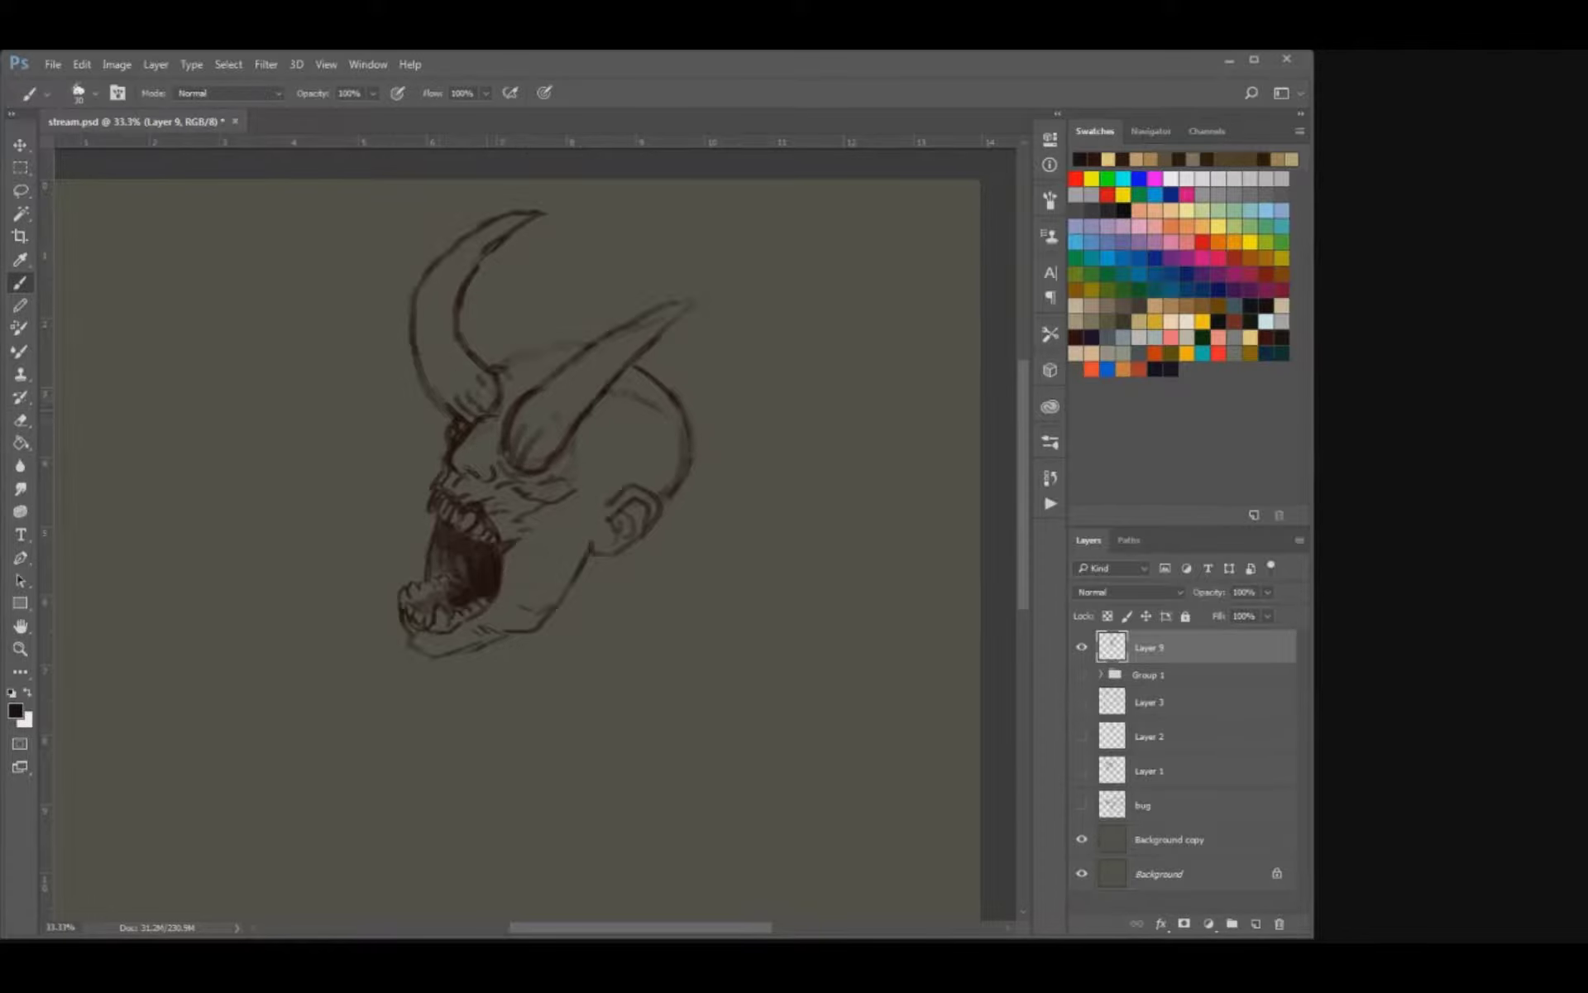
key(e)
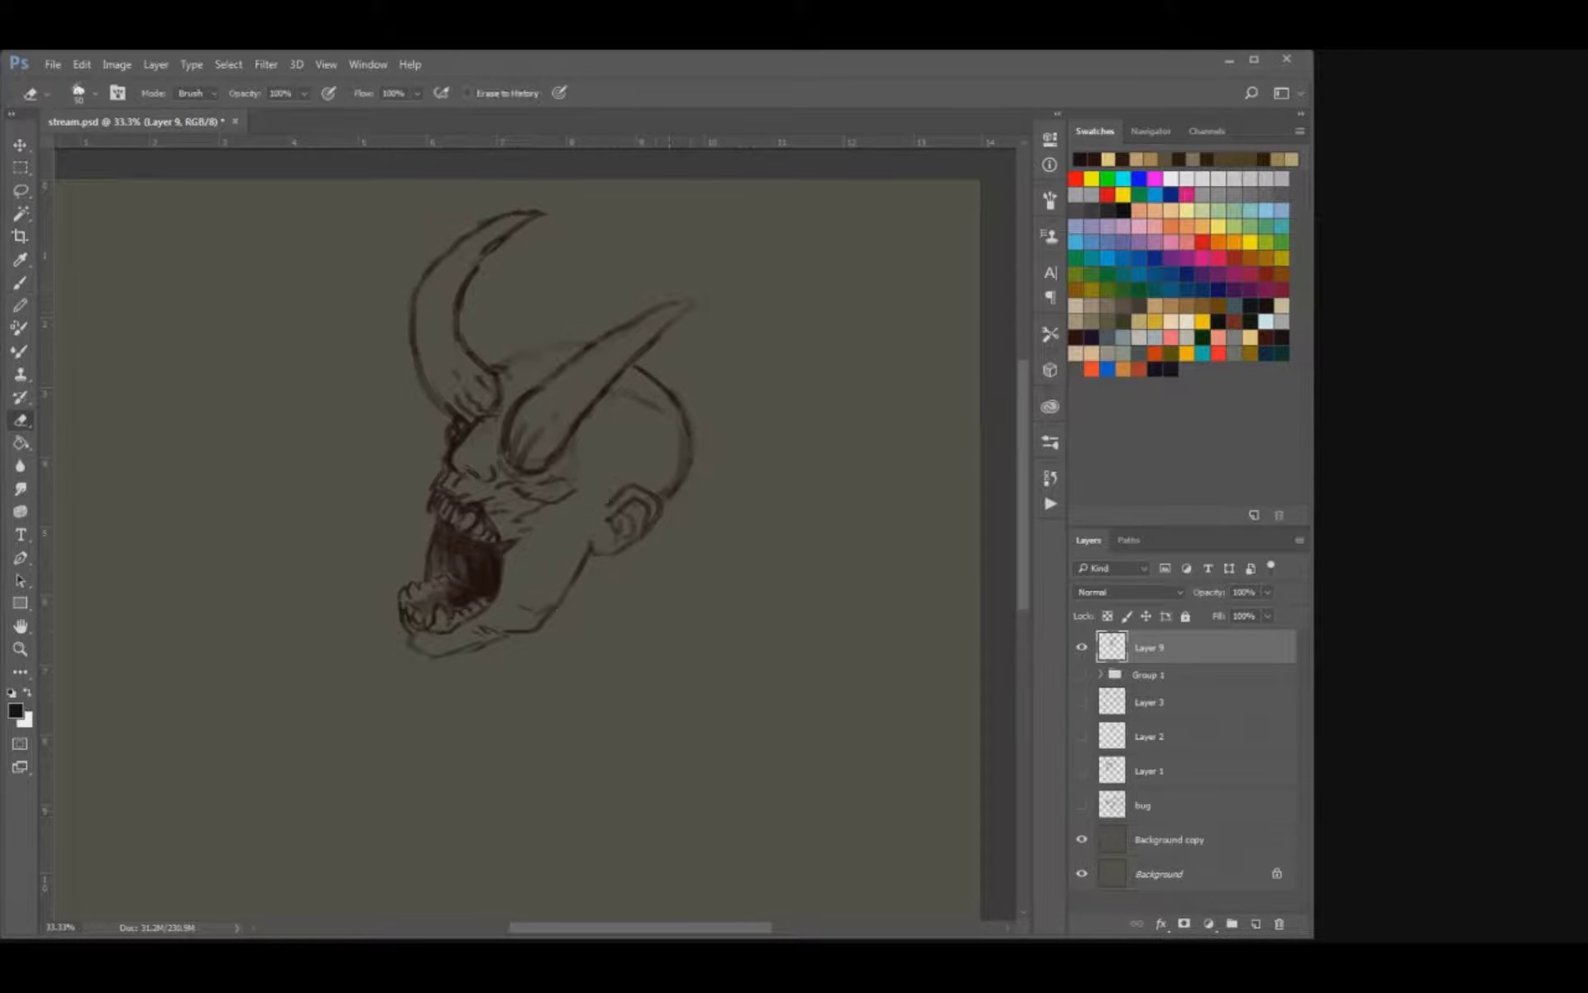
key(b)
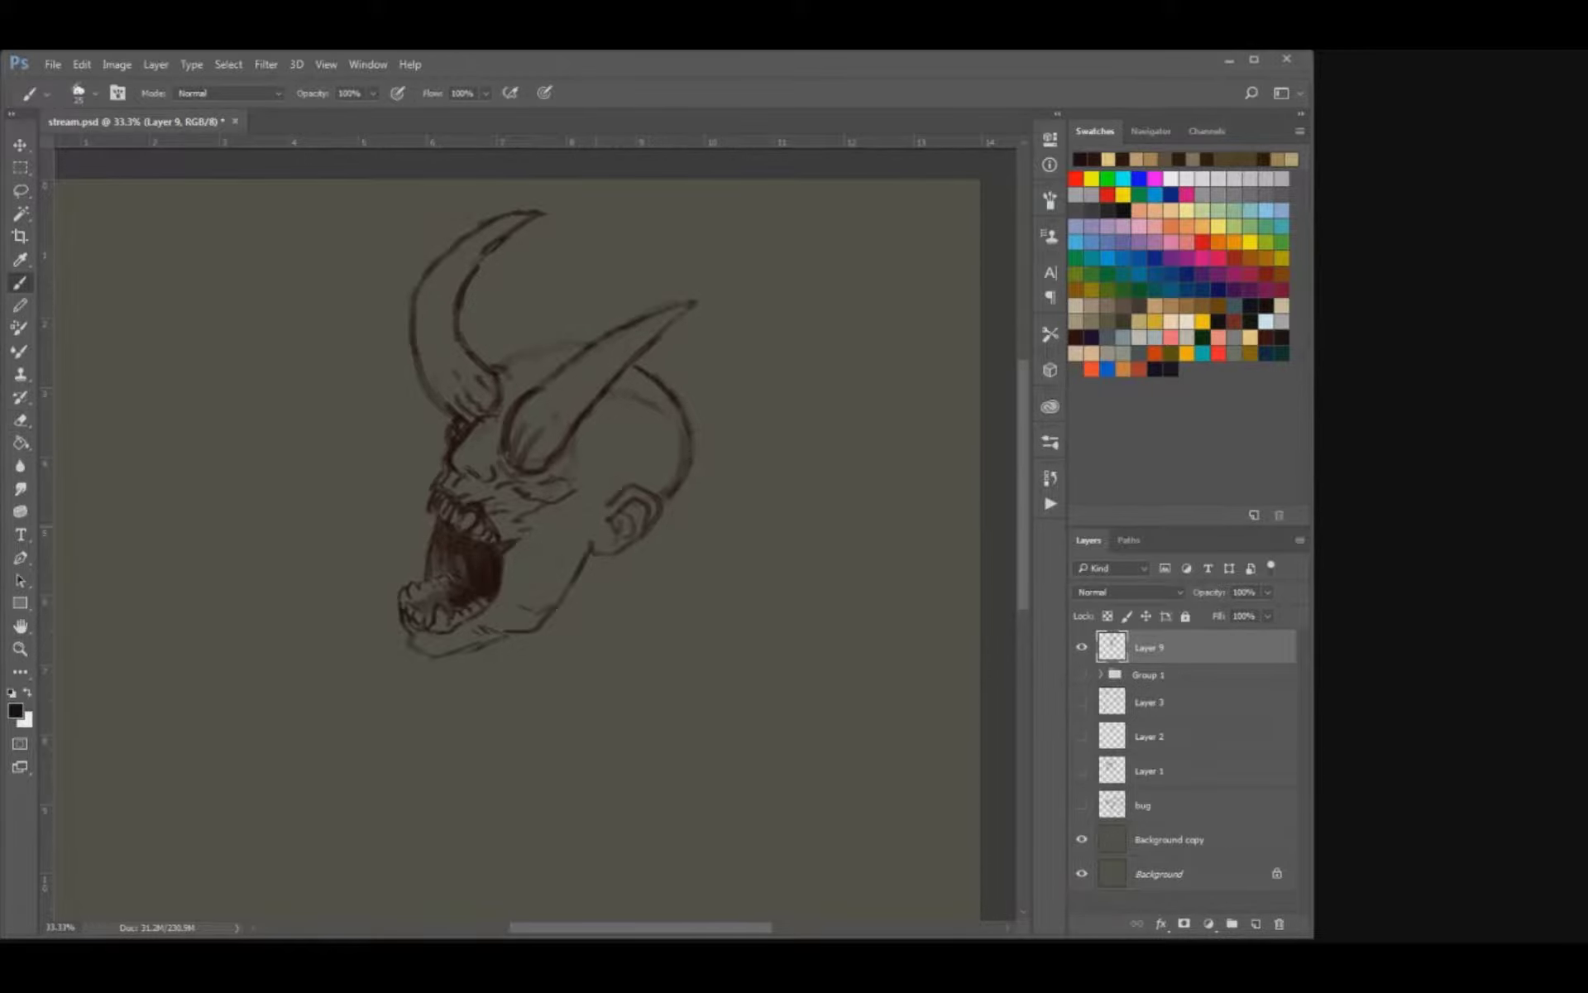
Draw a cheek line from the front horn's base to the jaw, a first throat line, and strokes for the back of the neck.
drag(596, 526, 584, 543)
key(bracketright)
drag(577, 461, 571, 495)
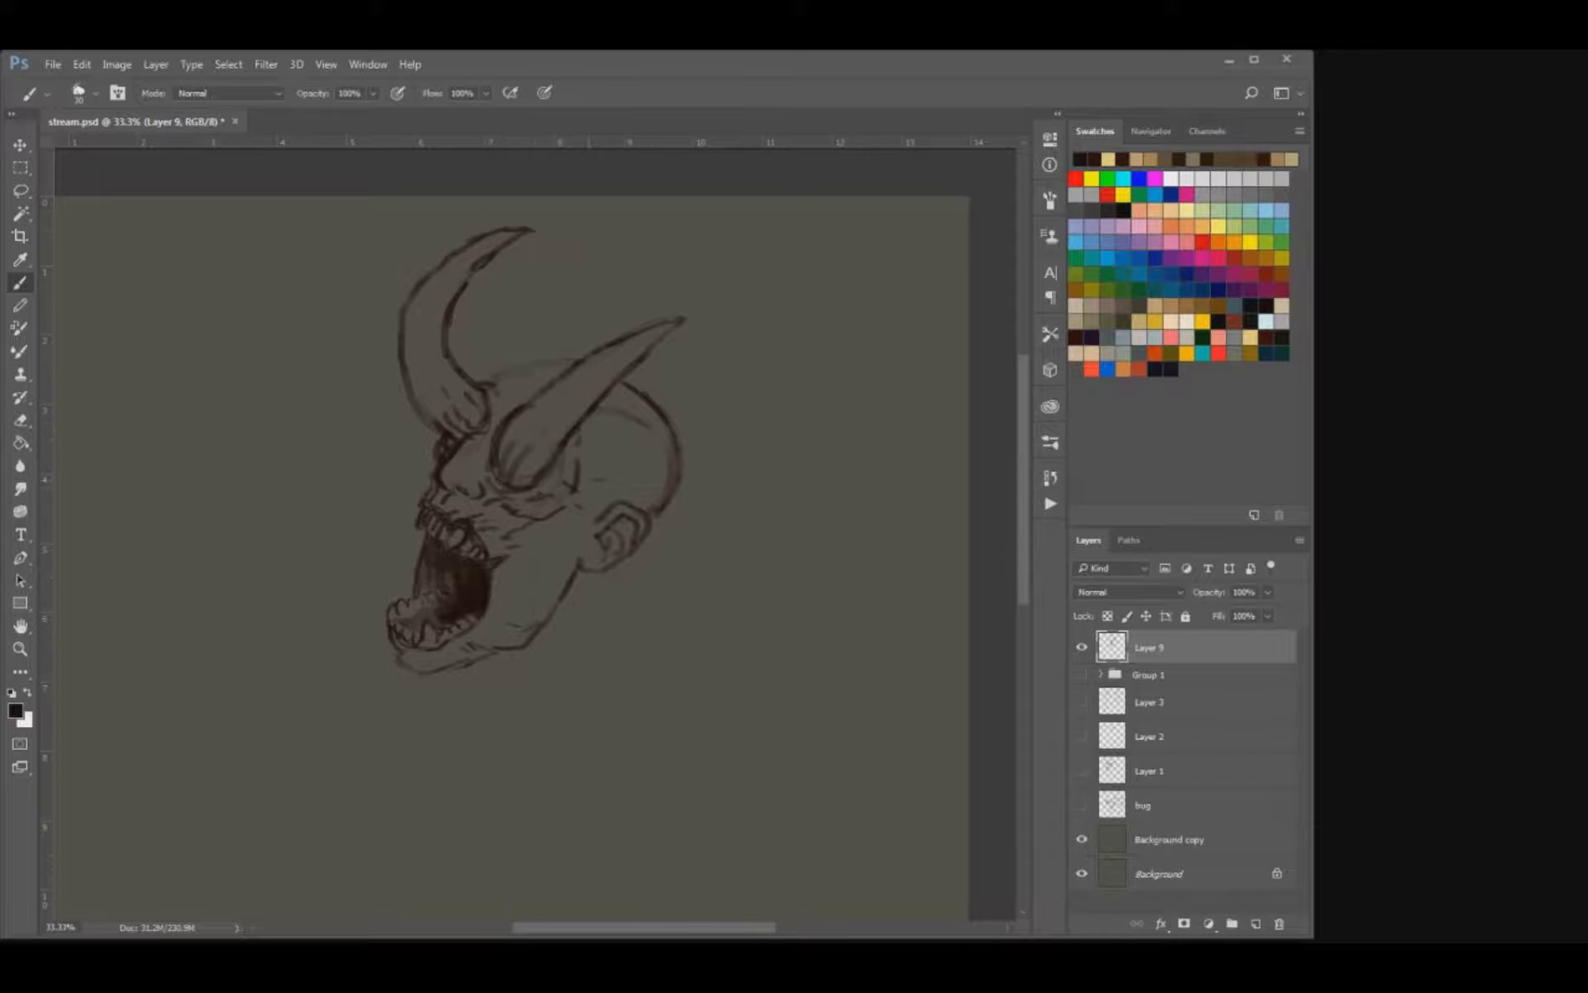
mouse_move(510, 490)
mouse_down()
mouse_move(492, 678)
mouse_move(533, 742)
mouse_up()
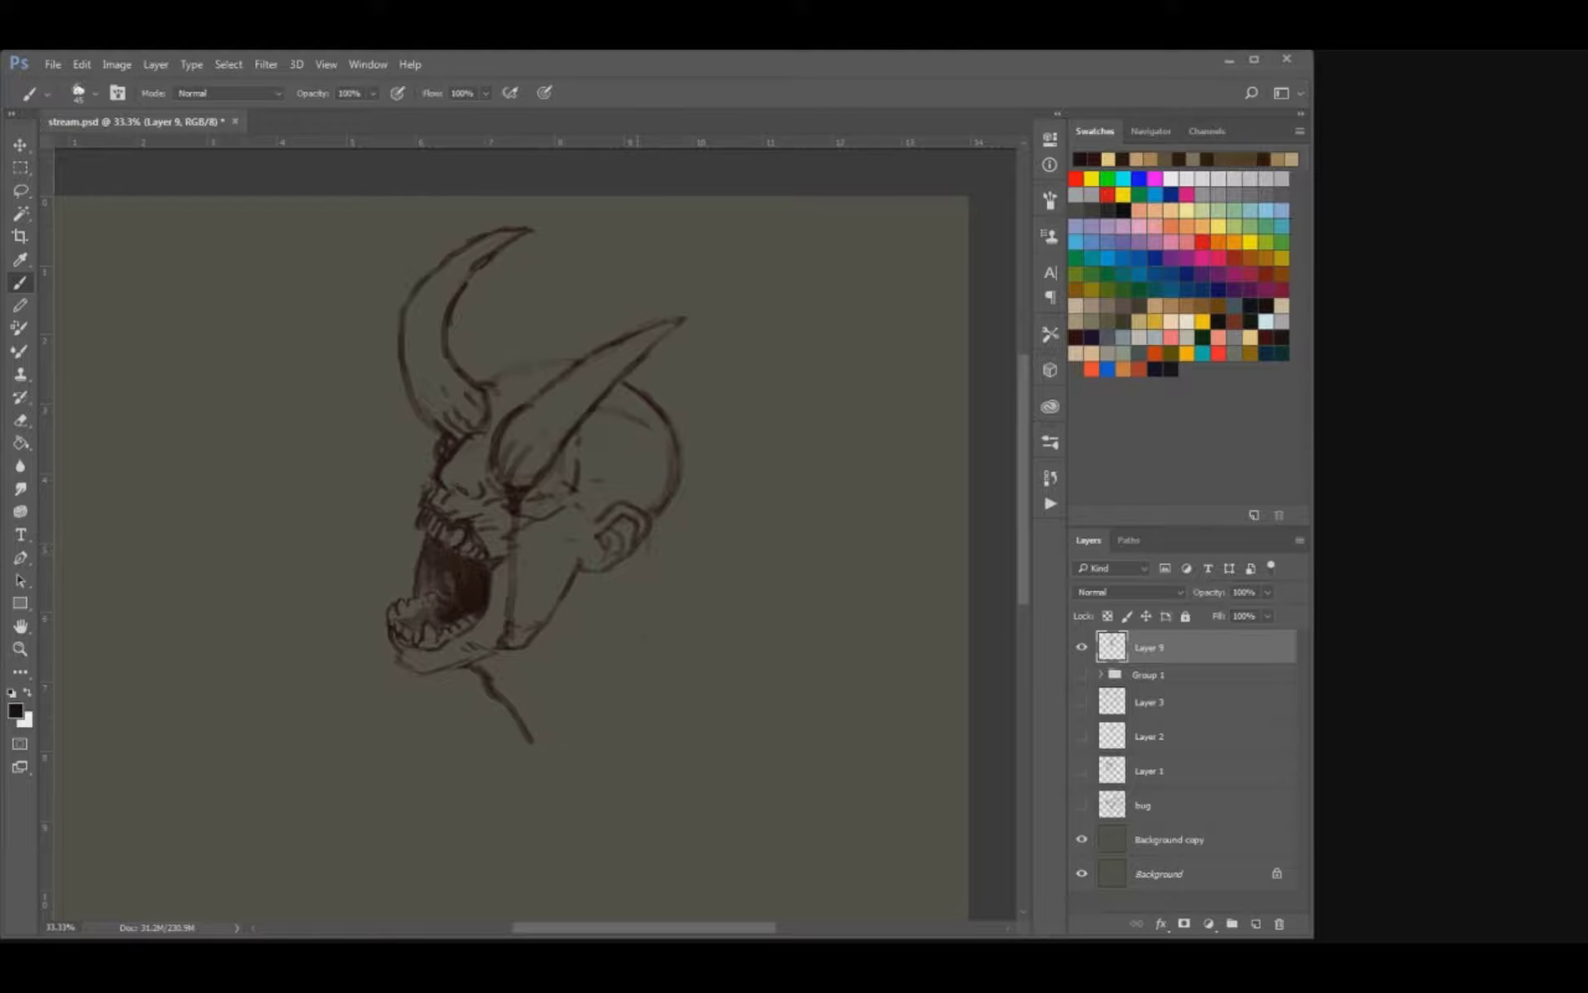
mouse_move(625, 606)
mouse_down()
mouse_move(641, 573)
mouse_move(655, 617)
mouse_up()
Erase the first throat line and redraw it from under the chin with a neck muscle line behind it.
key(e)
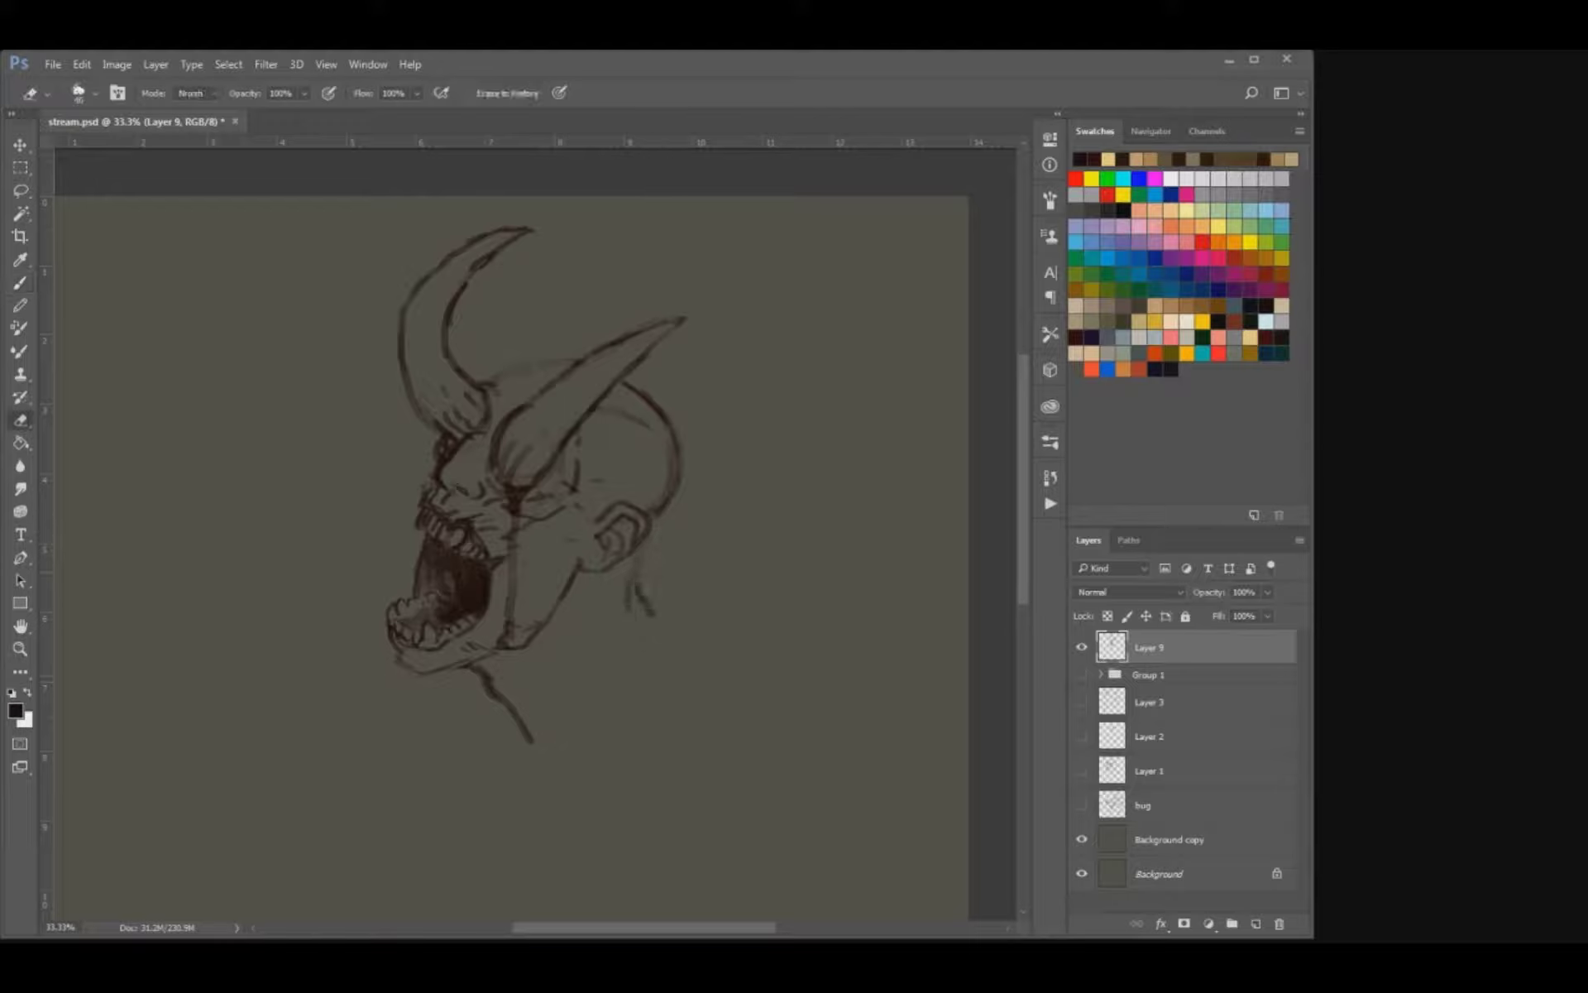
drag(471, 668, 532, 739)
key(b)
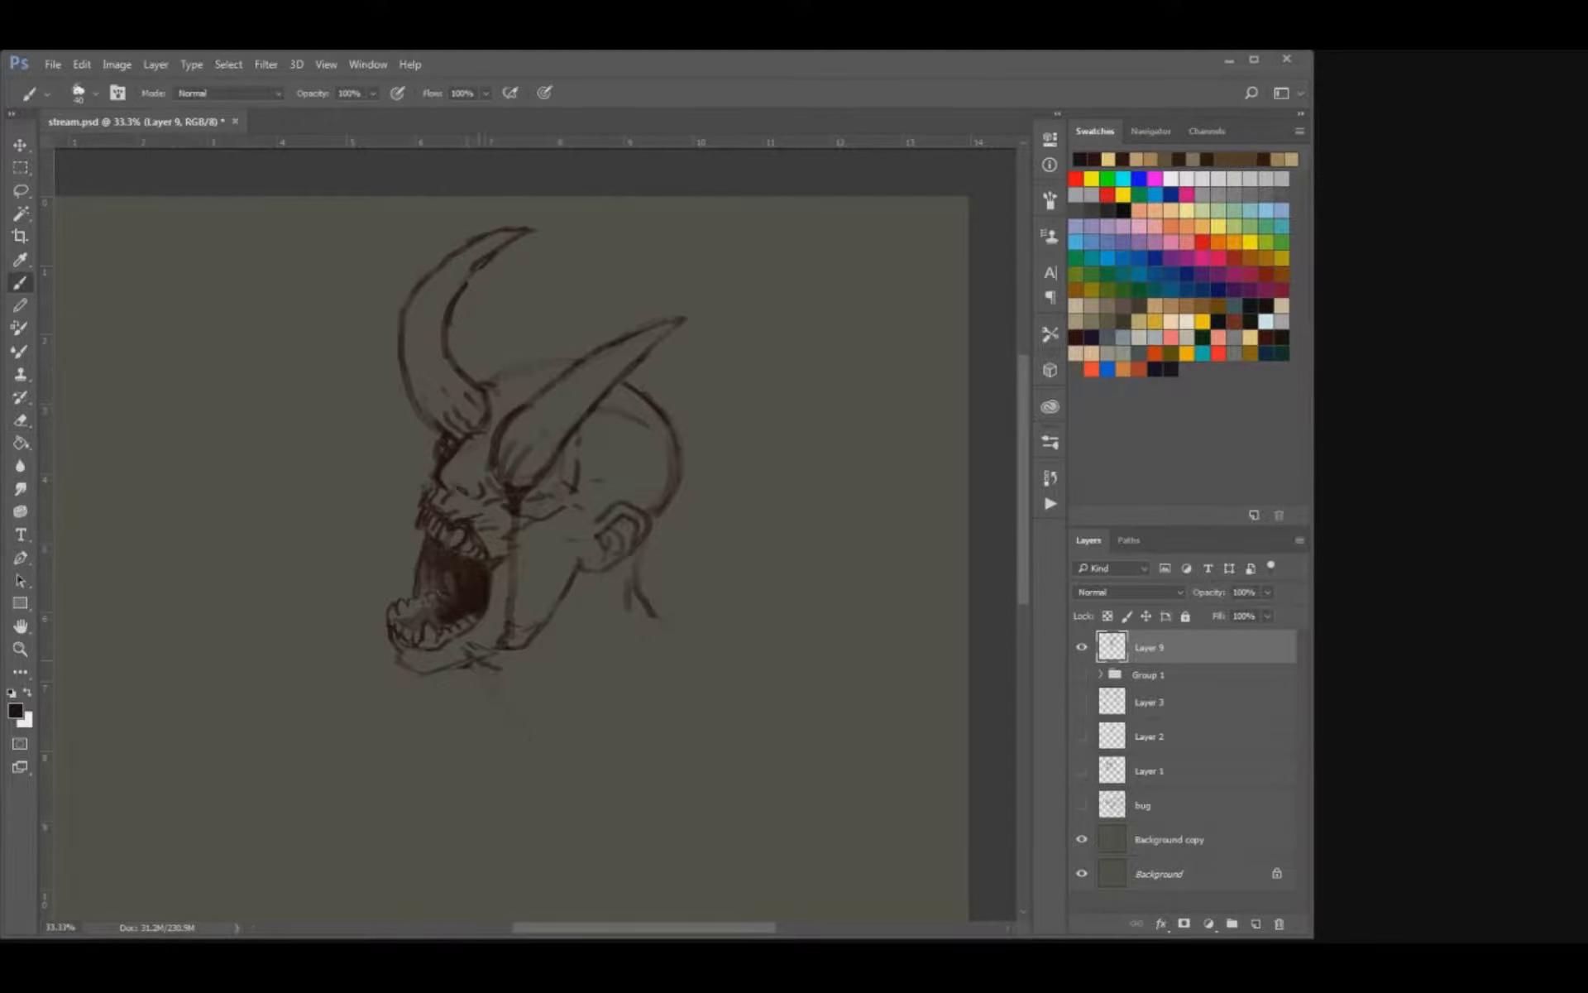
mouse_move(458, 668)
mouse_down()
mouse_move(523, 710)
mouse_move(555, 773)
mouse_up()
drag(560, 653, 554, 668)
key(ctrl+z)
Draw the shoulder line from the nape and extend the throat line down into a jagged chest contour.
drag(617, 614, 720, 645)
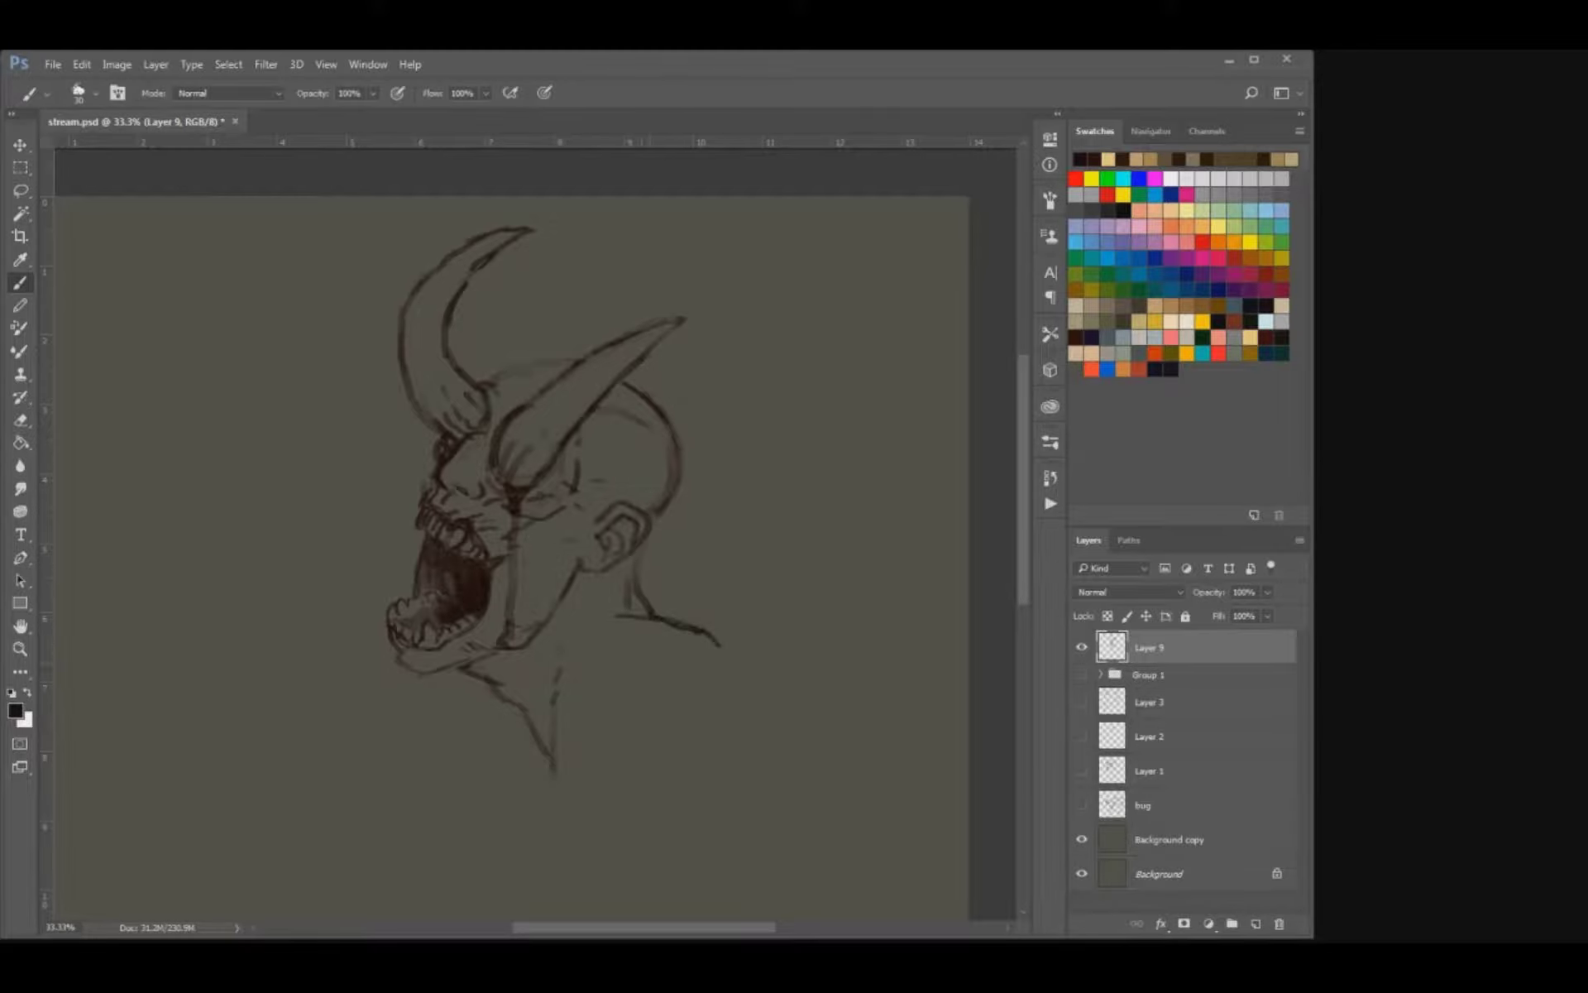
key(ctrl+alt+z)
key(ctrl+alt+z)
key(ctrl+alt+z)
key(ctrl+shift+z)
key(ctrl+shift+z)
drag(542, 756, 588, 842)
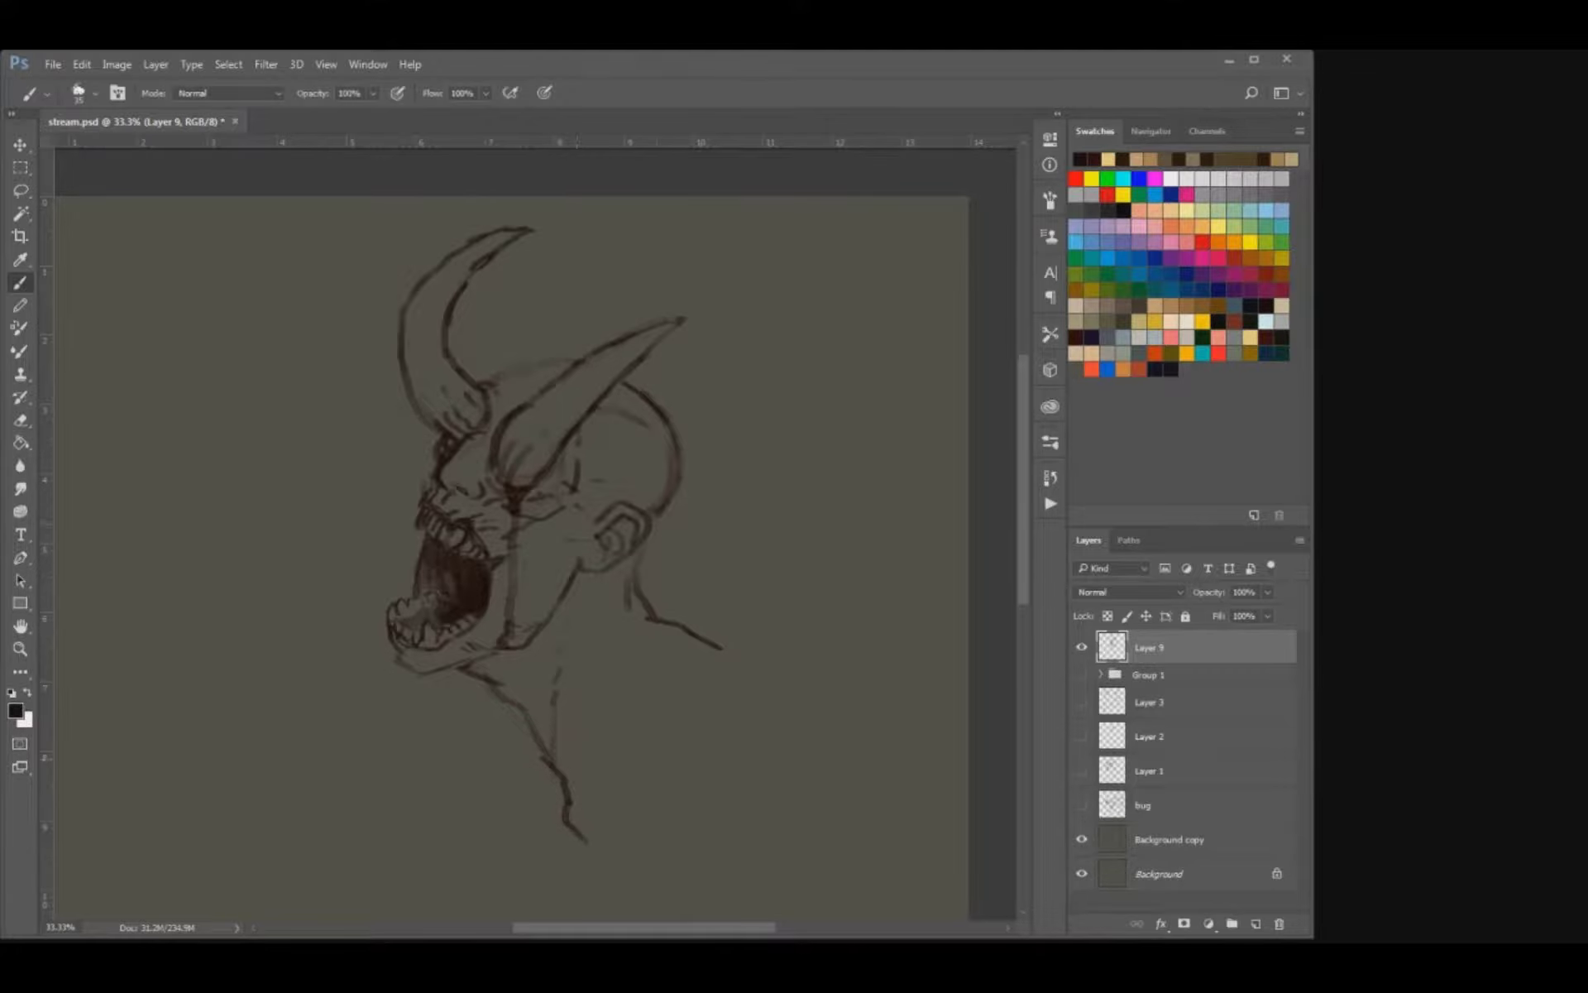
Outline the crown of the skull between the horns and refine the lines at the back of the head and temple.
drag(678, 473, 659, 514)
drag(588, 439, 643, 475)
key(bracketleft)
key(bracketleft)
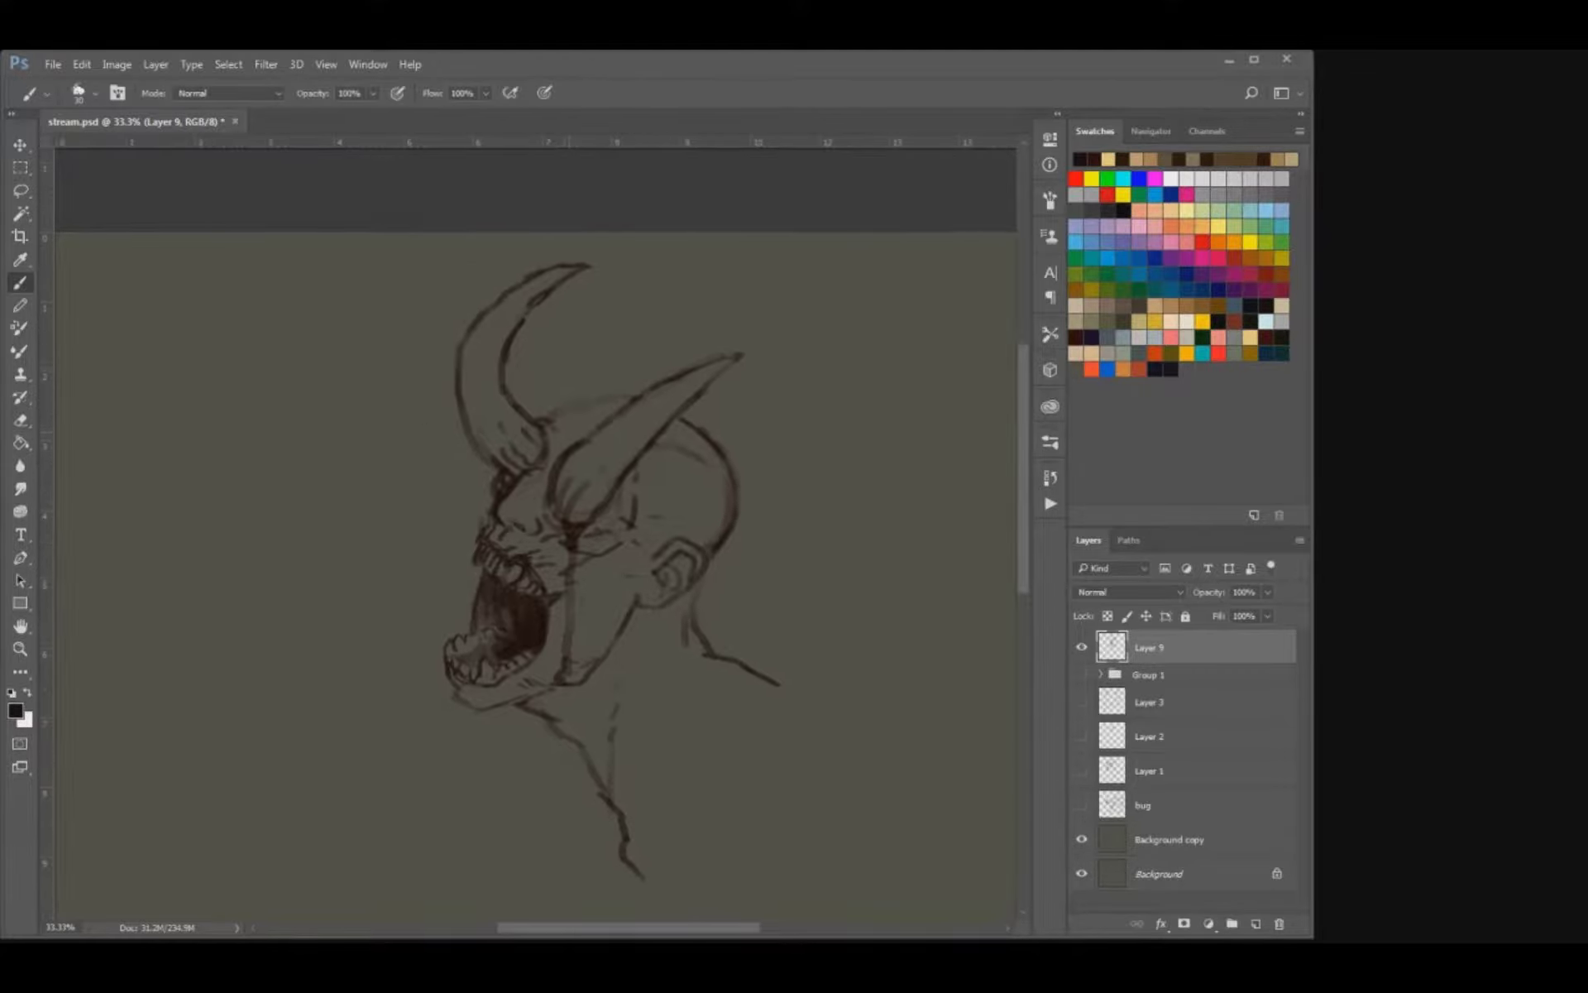
drag(545, 422, 641, 399)
key(e)
key(b)
drag(597, 514, 655, 494)
Shape the tongue inside the open mouth, and thicken the cheek line and throat contour with darker strokes.
key(e)
key(b)
key(e)
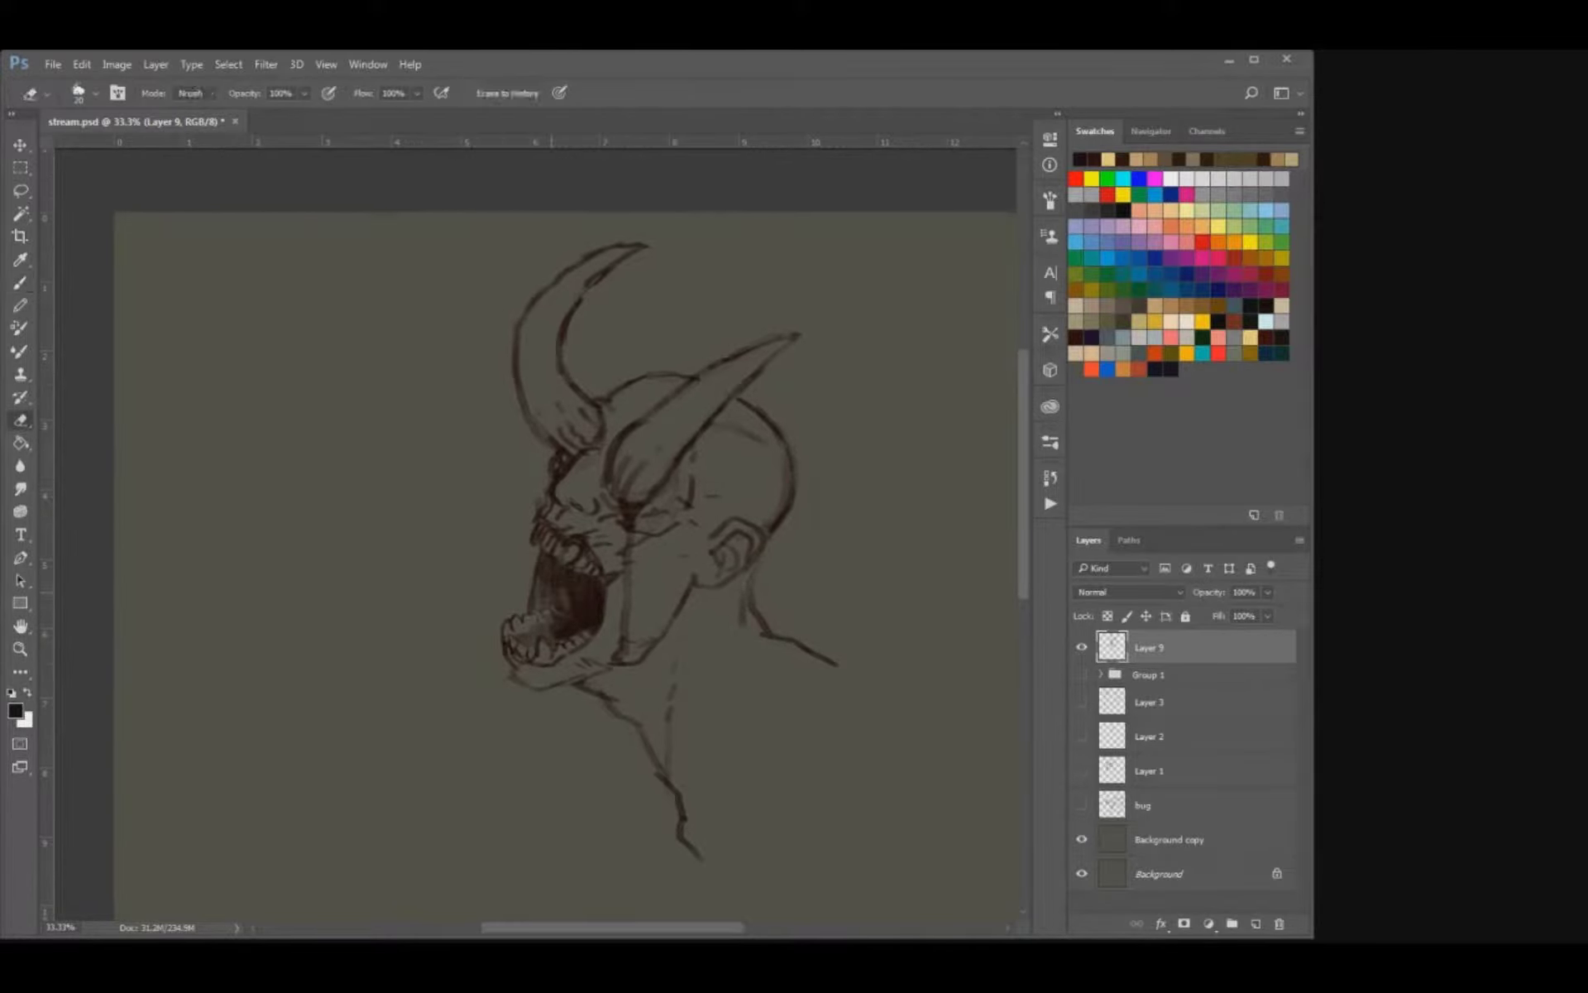
key(b)
drag(562, 584, 564, 602)
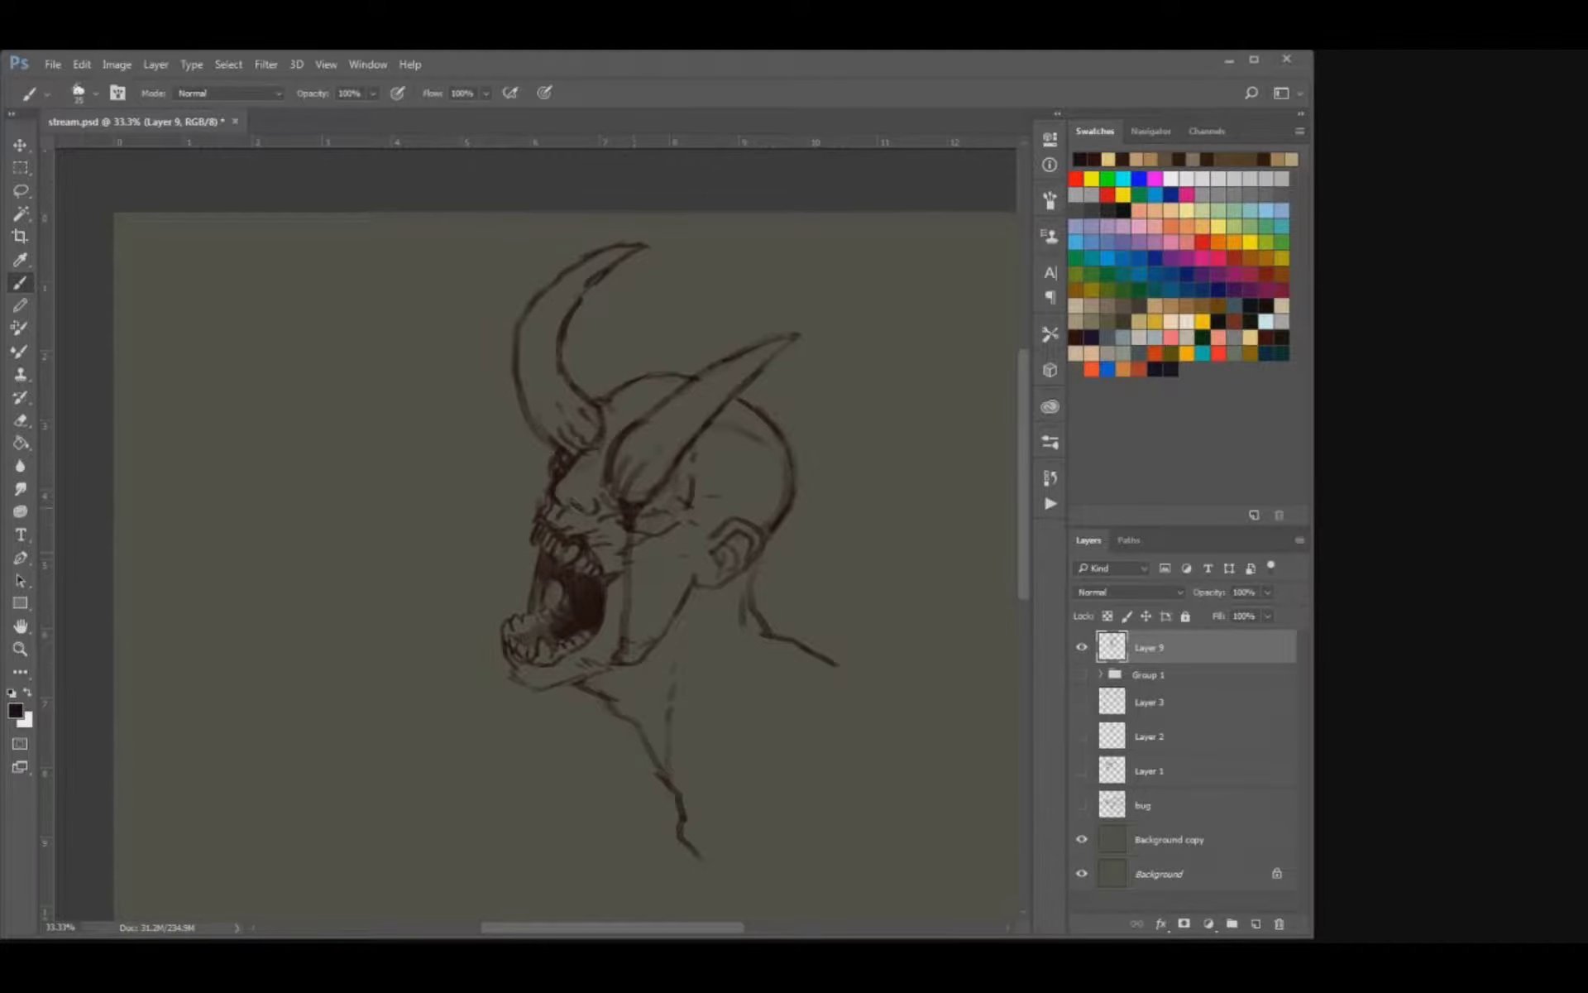
mouse_move(626, 509)
mouse_down()
mouse_move(625, 638)
mouse_move(604, 688)
mouse_up()
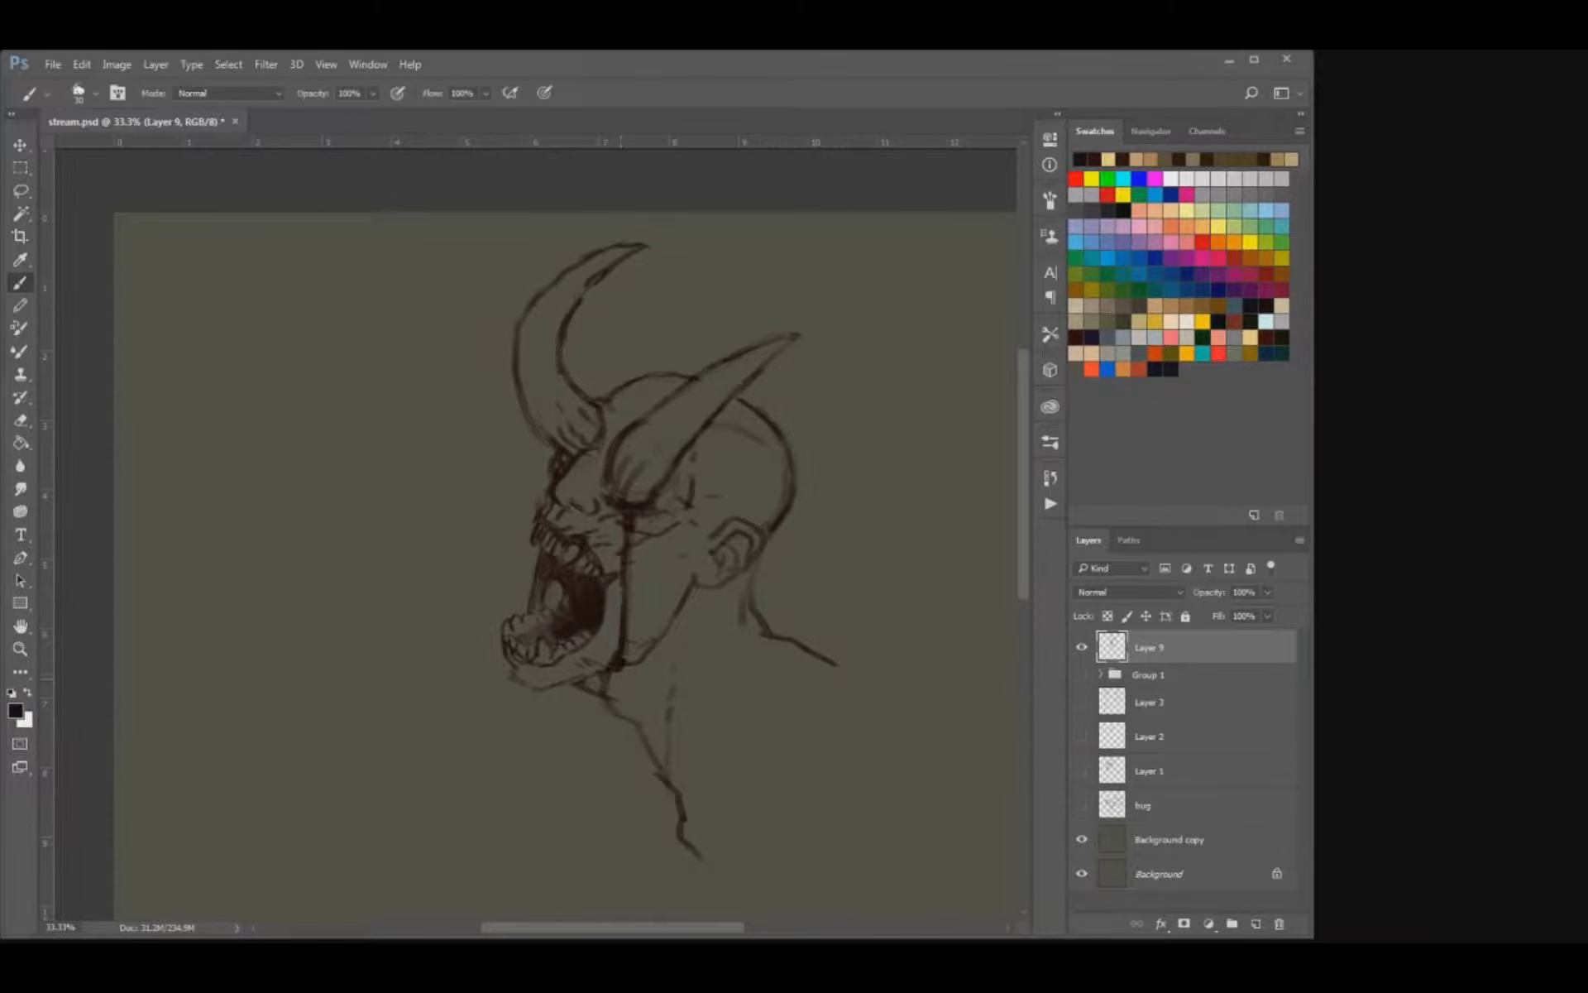
drag(605, 697, 672, 794)
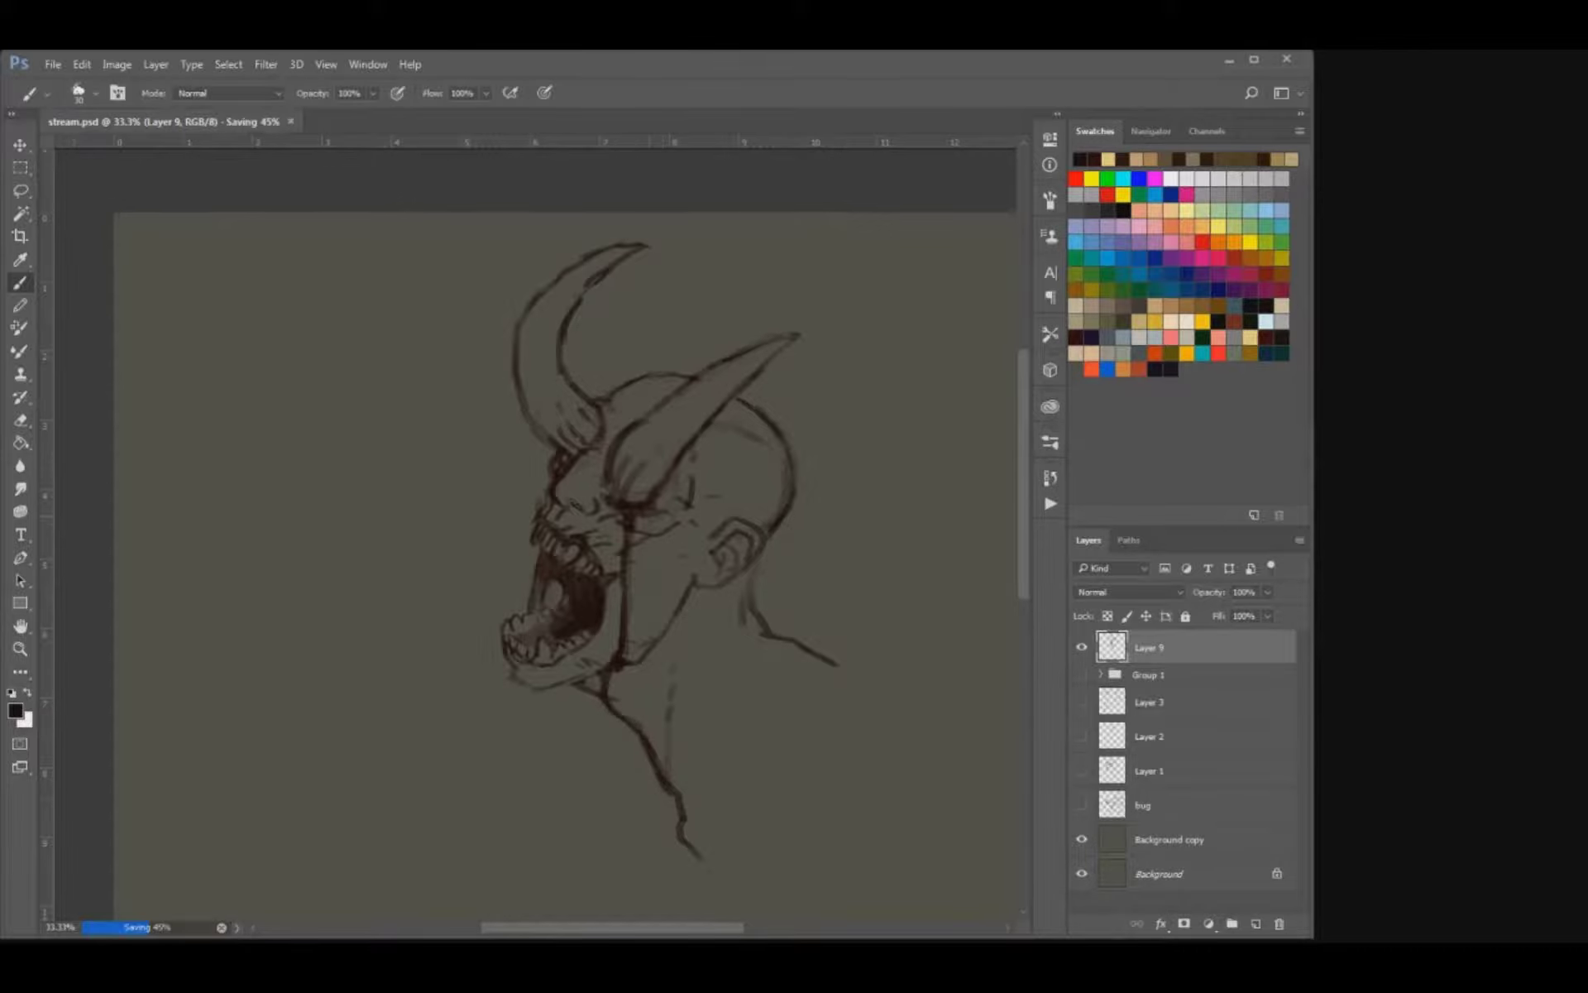
key(ctrl+minus)
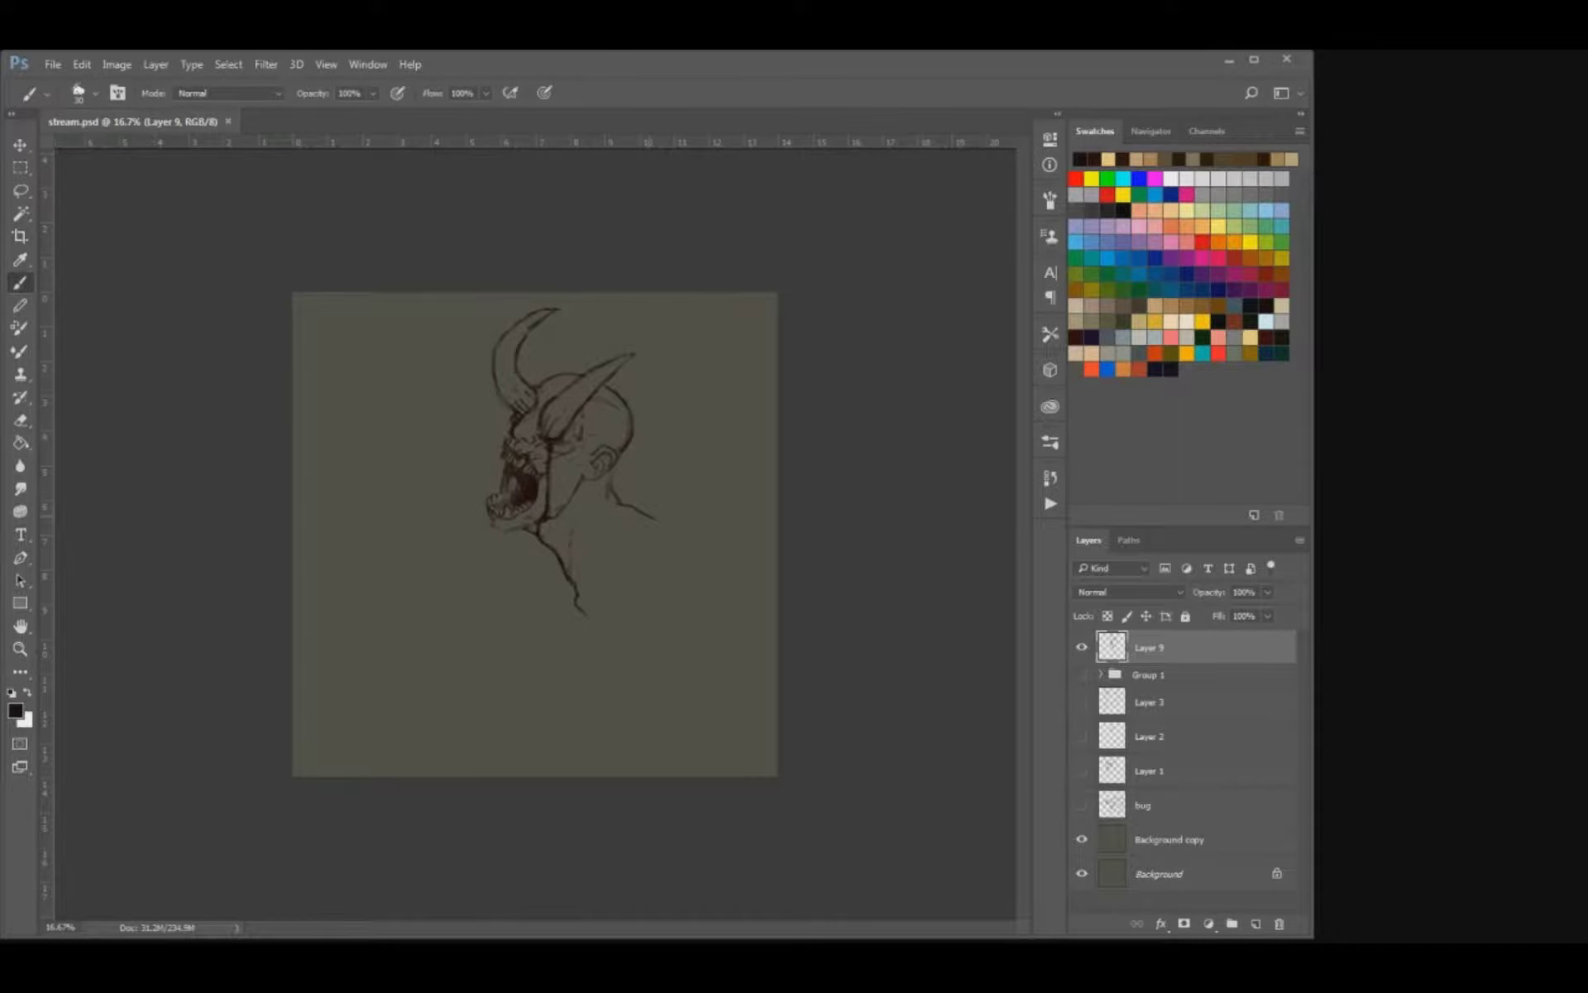
key(ctrl+plus)
key(ctrl+plus)
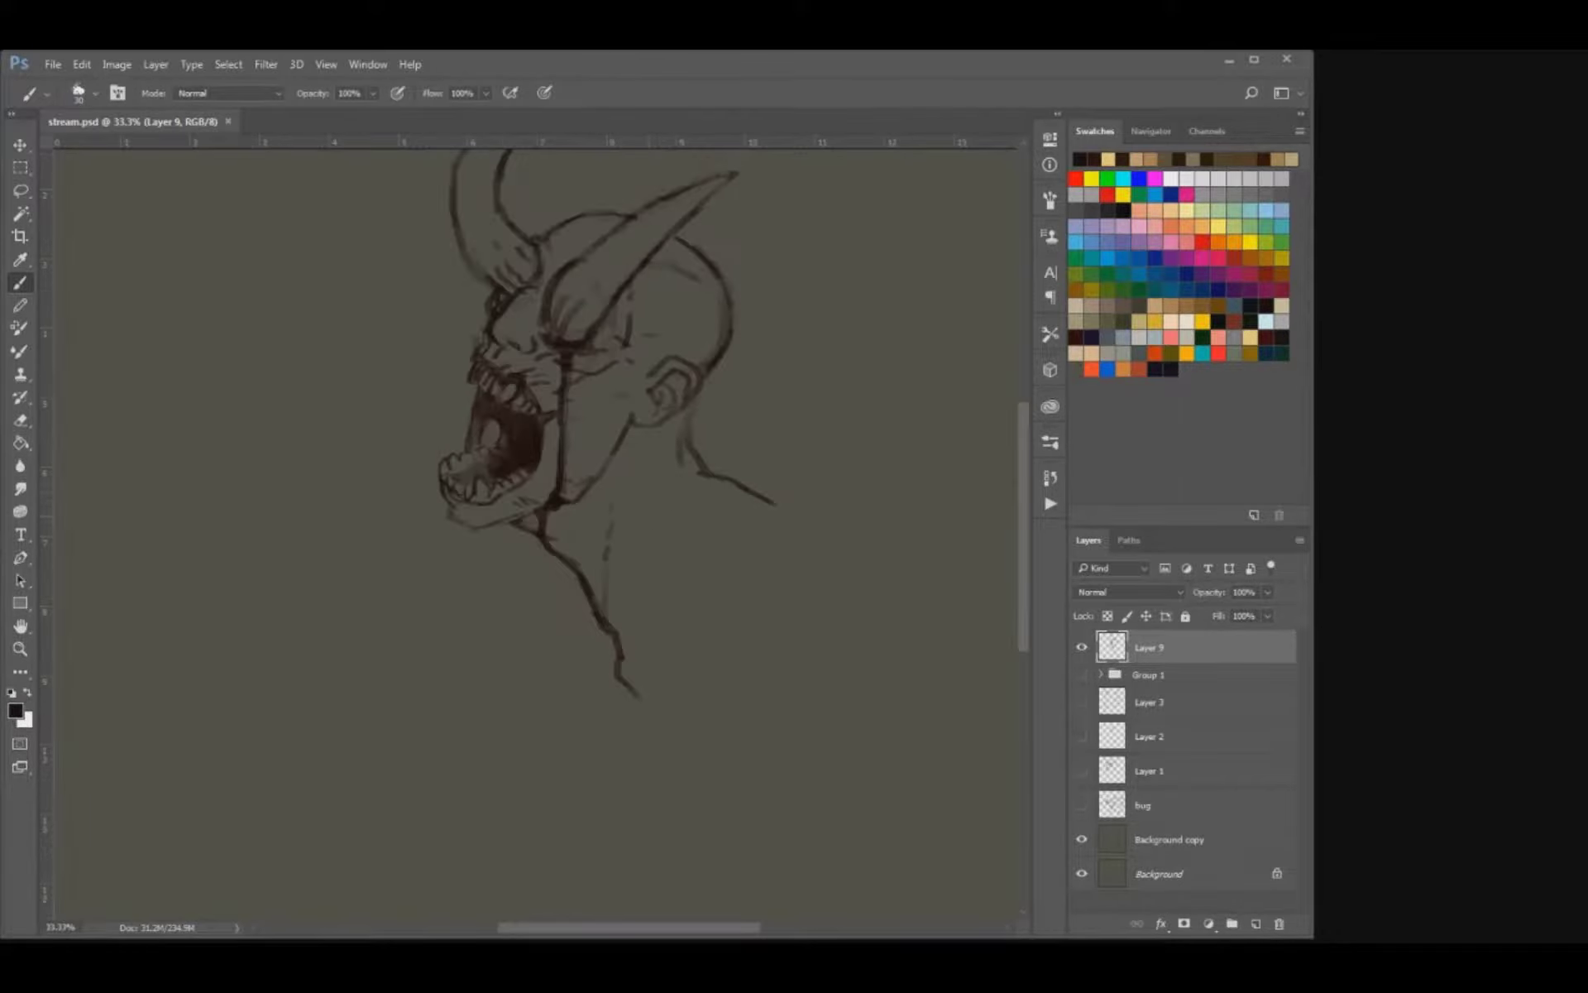
scroll(537, 529, up, 4)
click(1082, 647)
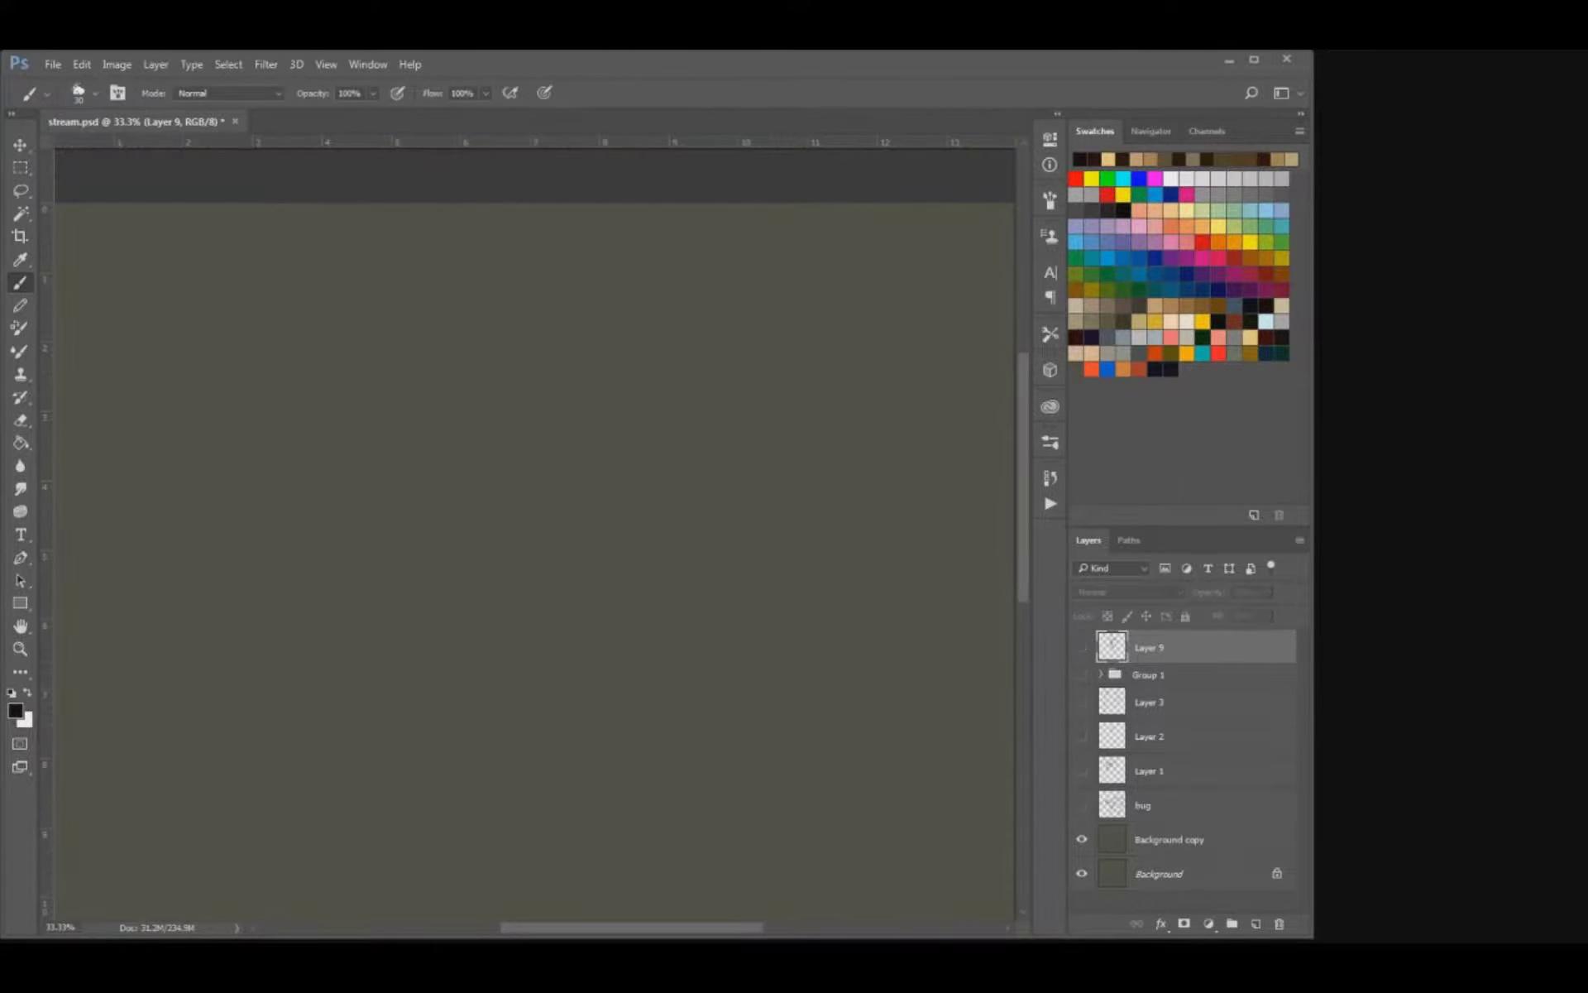
click(1081, 647)
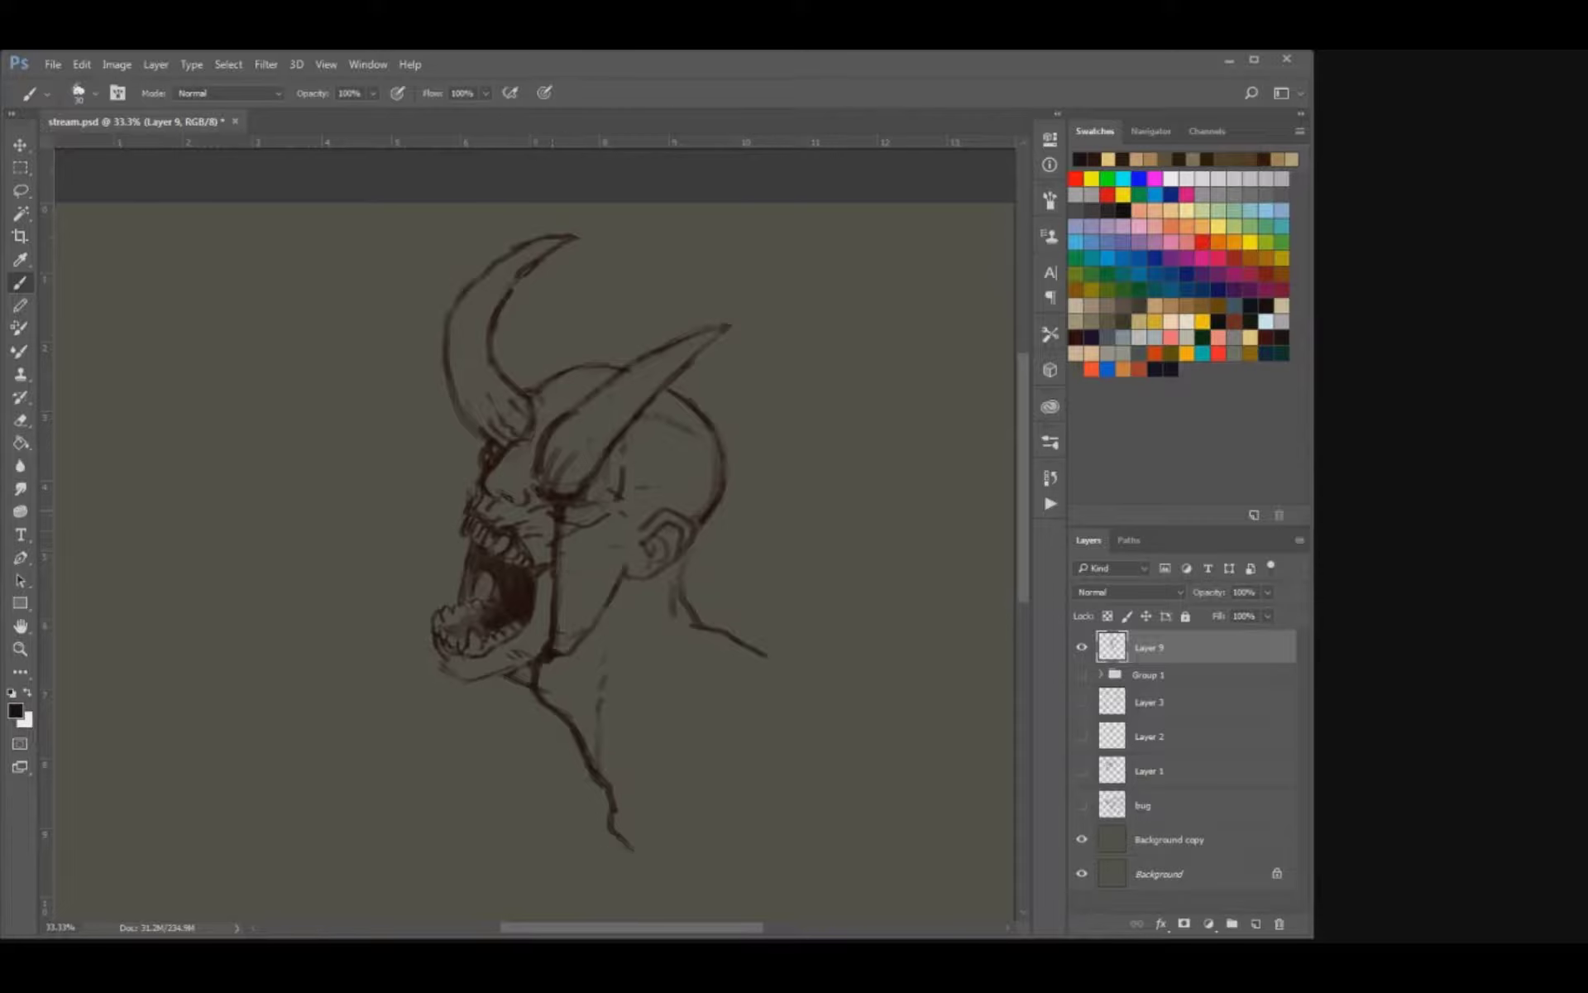
Sketch a second, hornless head in front of the demon's face, with an oval skull, ears and neck lines.
mouse_move(201, 541)
mouse_down()
mouse_move(243, 356)
mouse_move(298, 565)
mouse_move(256, 579)
mouse_move(286, 589)
mouse_up()
drag(344, 498, 325, 616)
drag(247, 580, 234, 653)
drag(242, 604, 235, 636)
drag(327, 579, 357, 637)
mouse_move(342, 453)
mouse_down()
mouse_move(364, 474)
mouse_move(347, 507)
mouse_move(302, 363)
mouse_move(233, 368)
mouse_up()
mouse_move(184, 473)
mouse_down()
mouse_move(205, 538)
mouse_move(247, 581)
mouse_move(298, 560)
mouse_move(241, 597)
mouse_move(266, 622)
mouse_move(181, 496)
mouse_move(192, 516)
mouse_up()
mouse_move(327, 559)
mouse_down()
mouse_move(310, 647)
mouse_move(363, 645)
mouse_up()
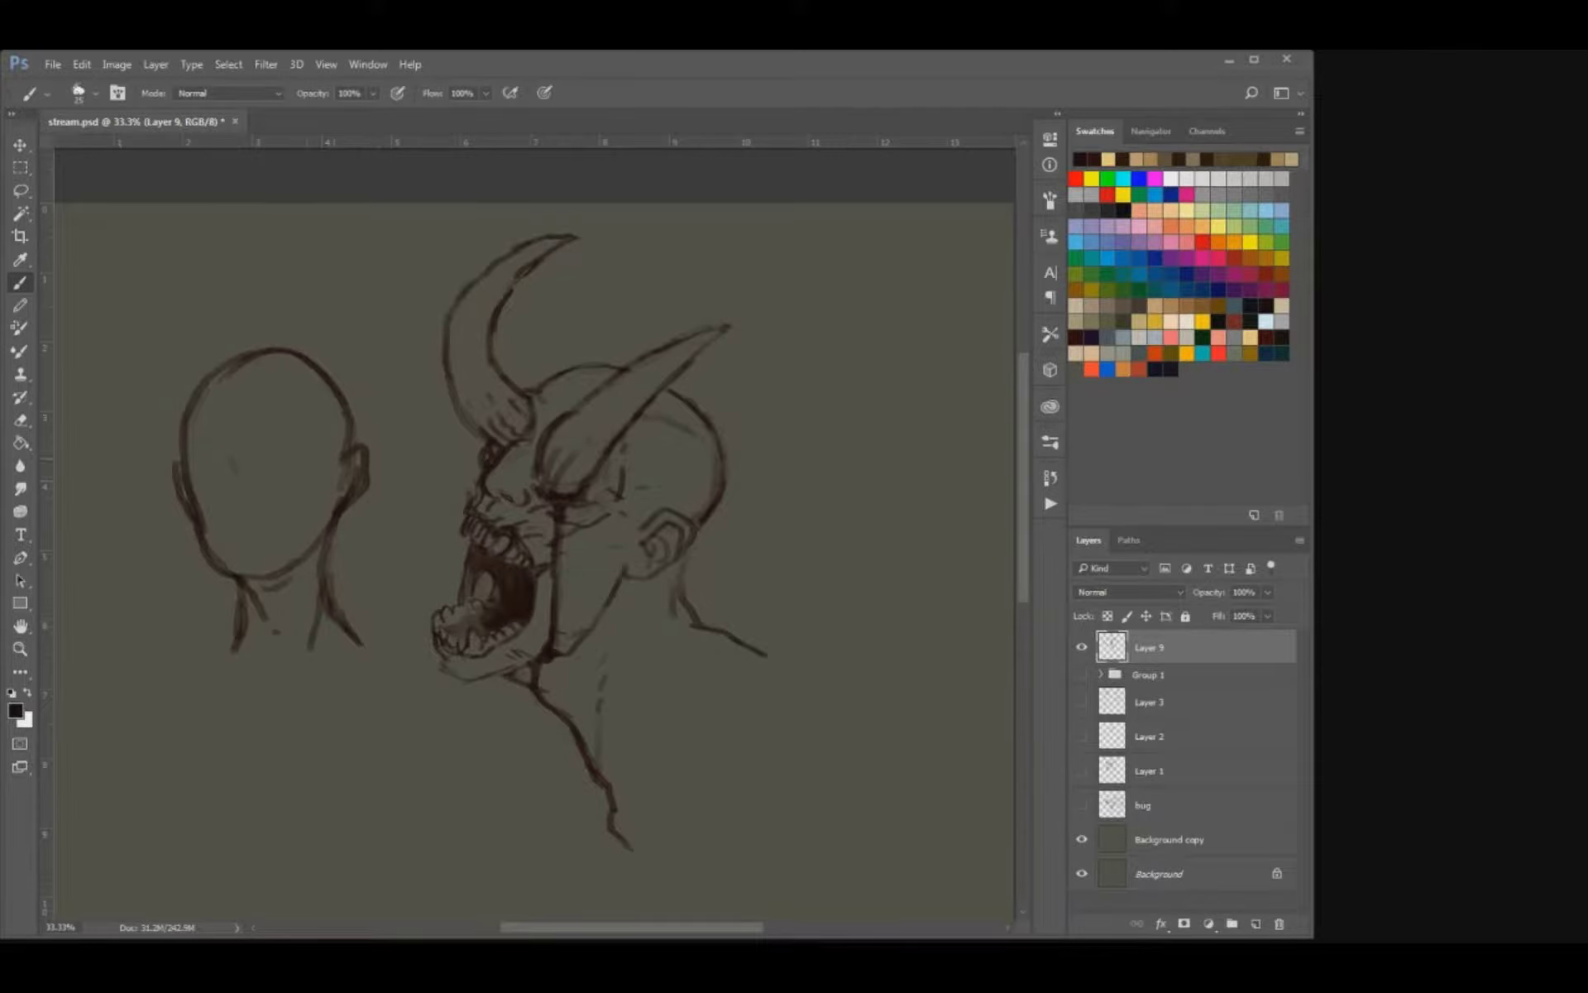
Mark the second head's cheekbones, nose and brow, and define its jaw and chin.
drag(200, 498, 208, 526)
drag(318, 492, 307, 514)
drag(242, 579, 270, 573)
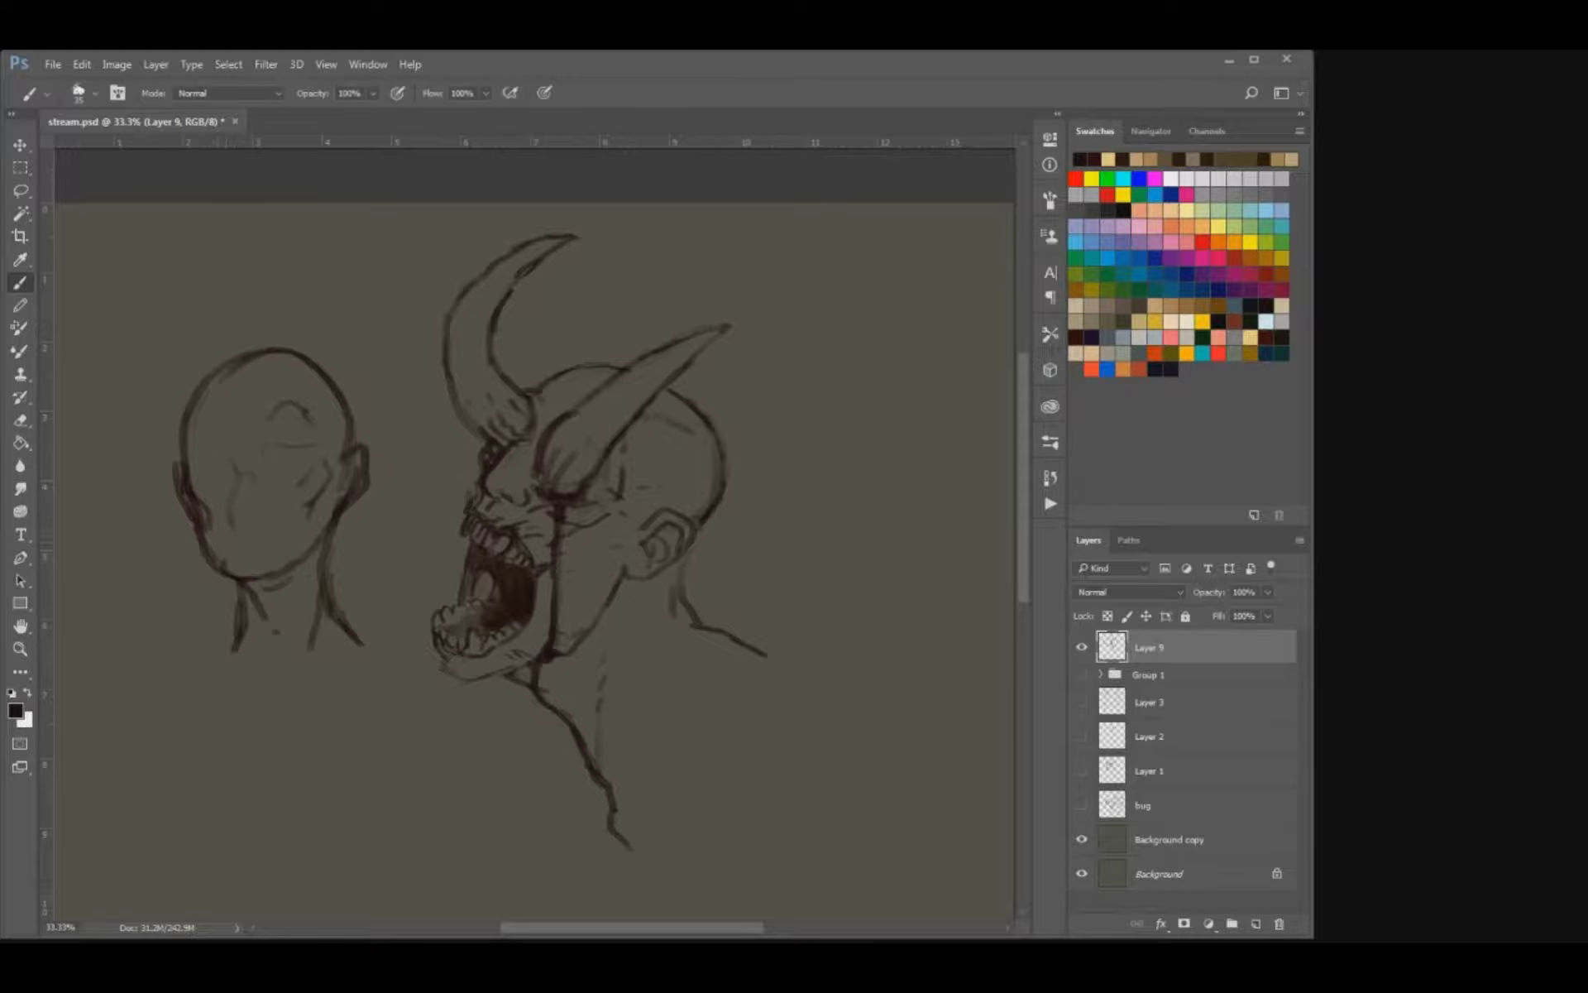
Shade both eye sockets of the second head softly with a larger brush.
key(e)
key(b)
key(bracketright)
key(bracketright)
key(bracketright)
key(bracketright)
key(bracketright)
key(bracketright)
key(bracketright)
key(bracketright)
drag(279, 465, 304, 475)
drag(206, 459, 230, 473)
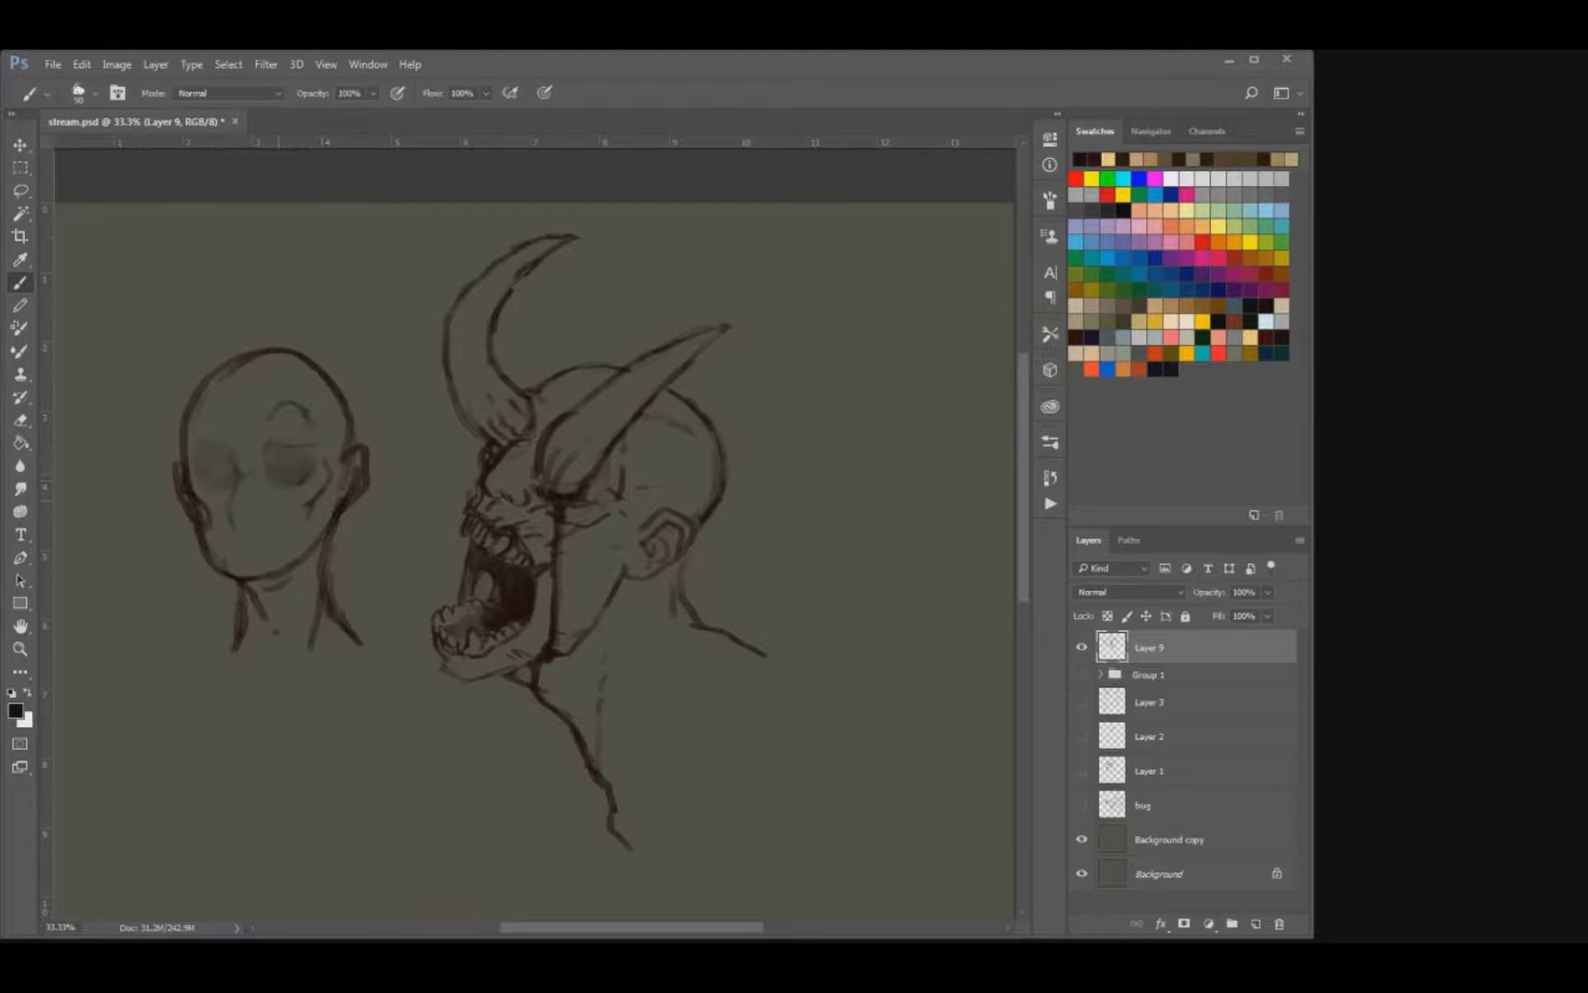
Lighten the second head's eye socket shading and add crease strokes at its temple and above the brow.
key(e)
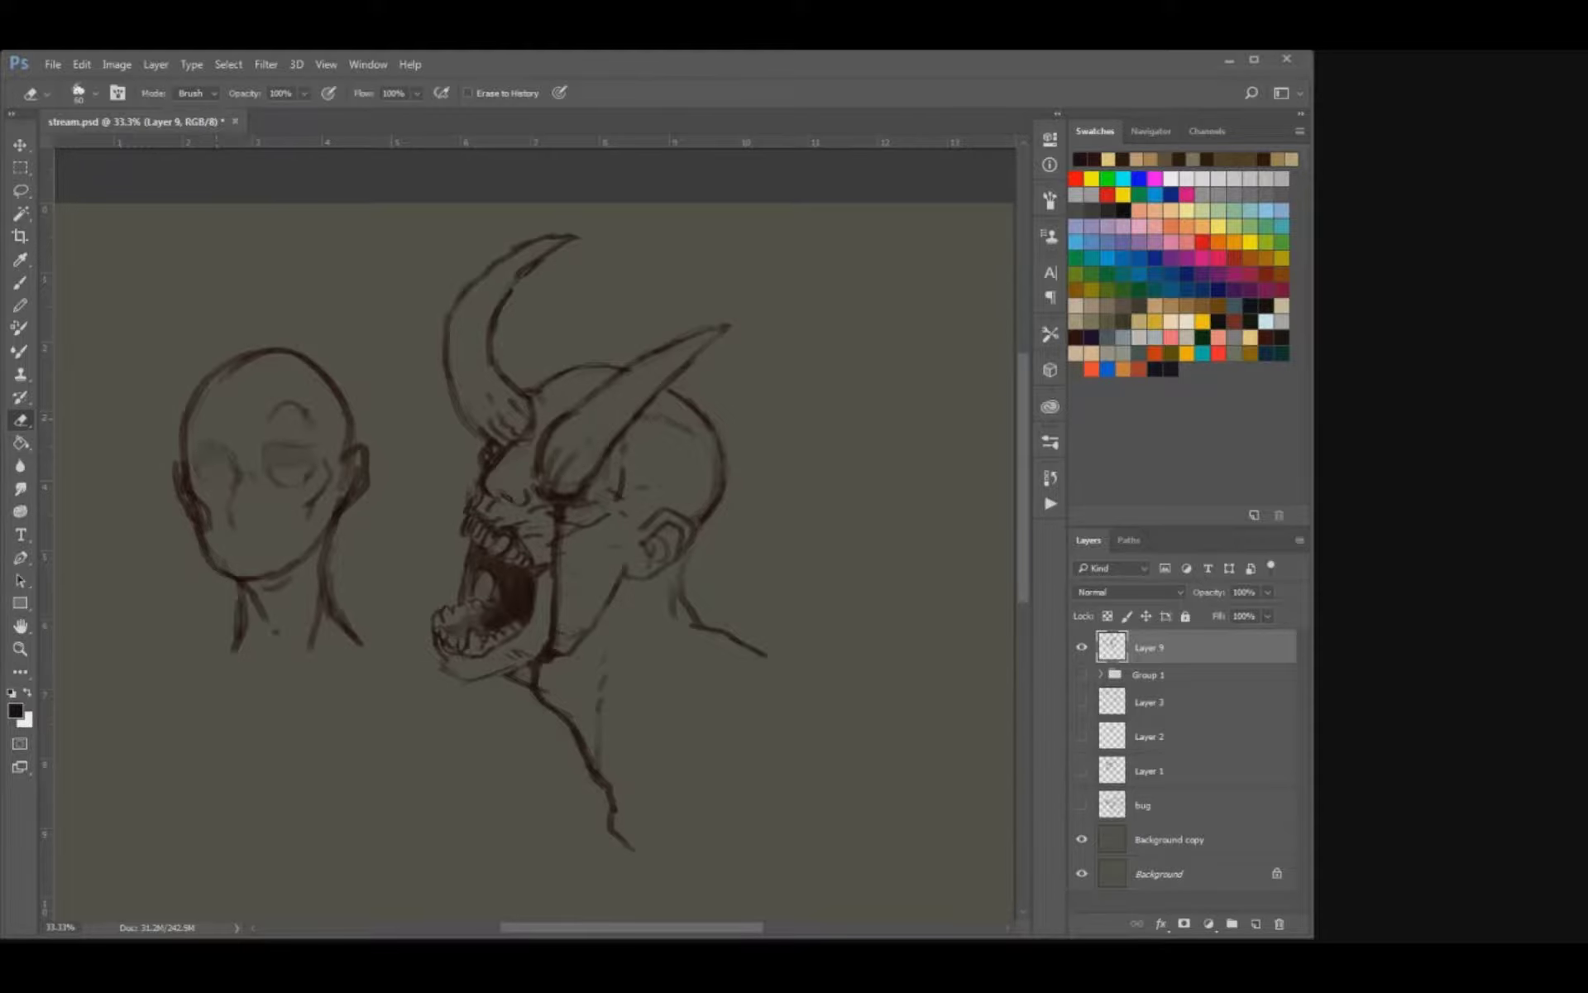
key(b)
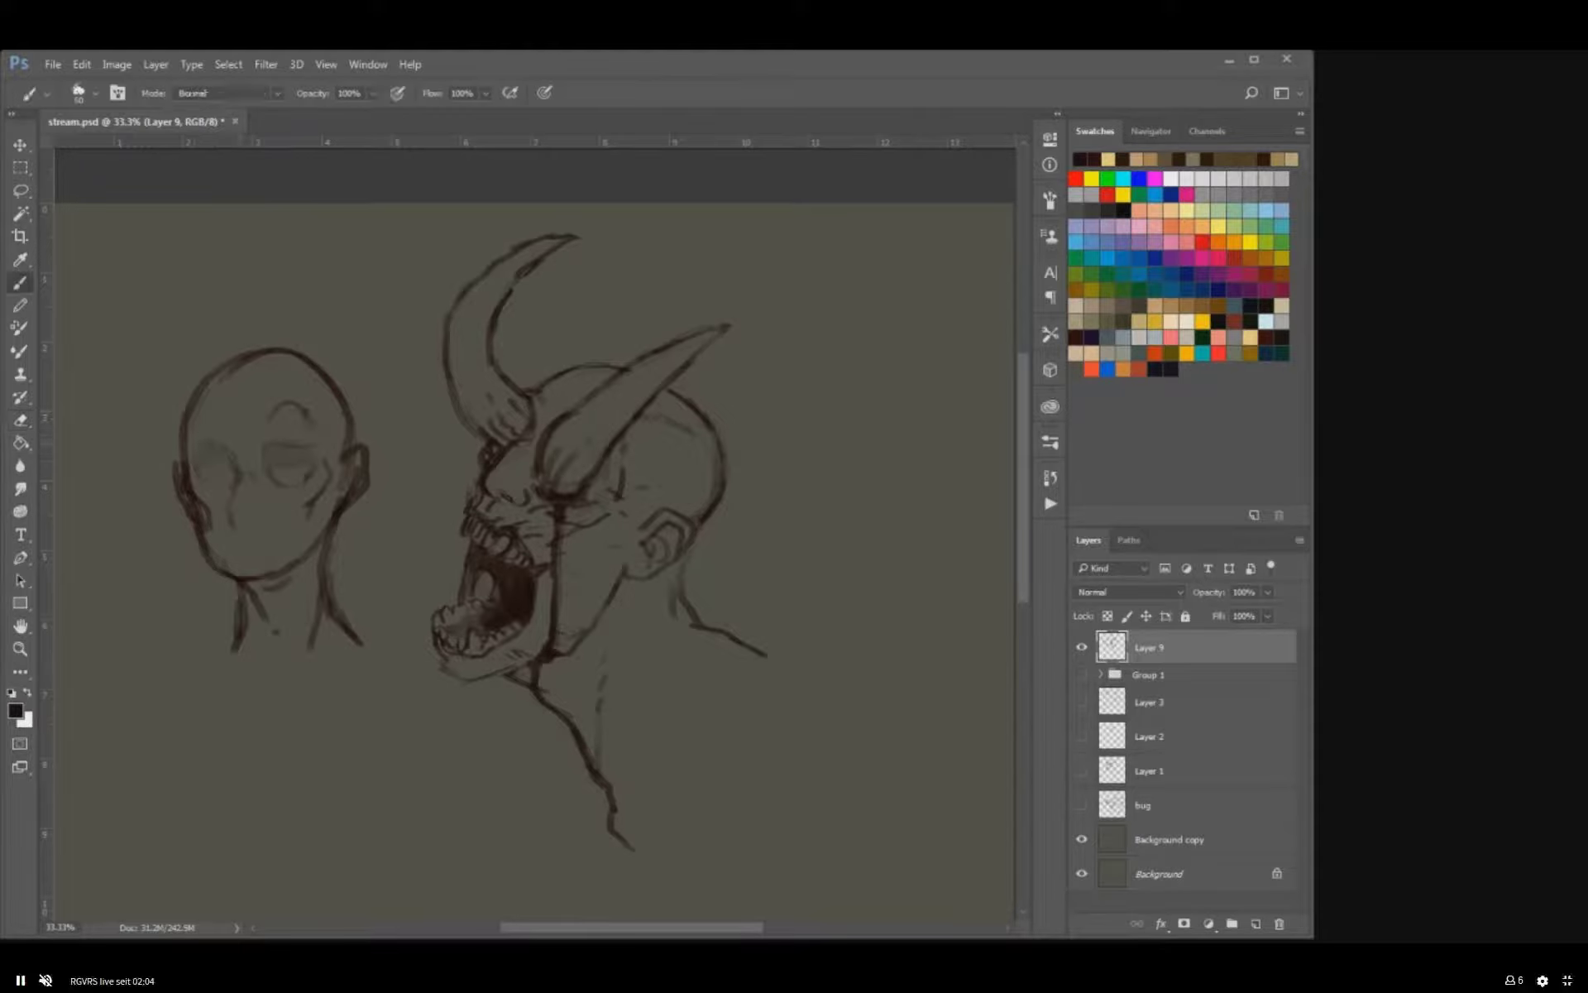
key(e)
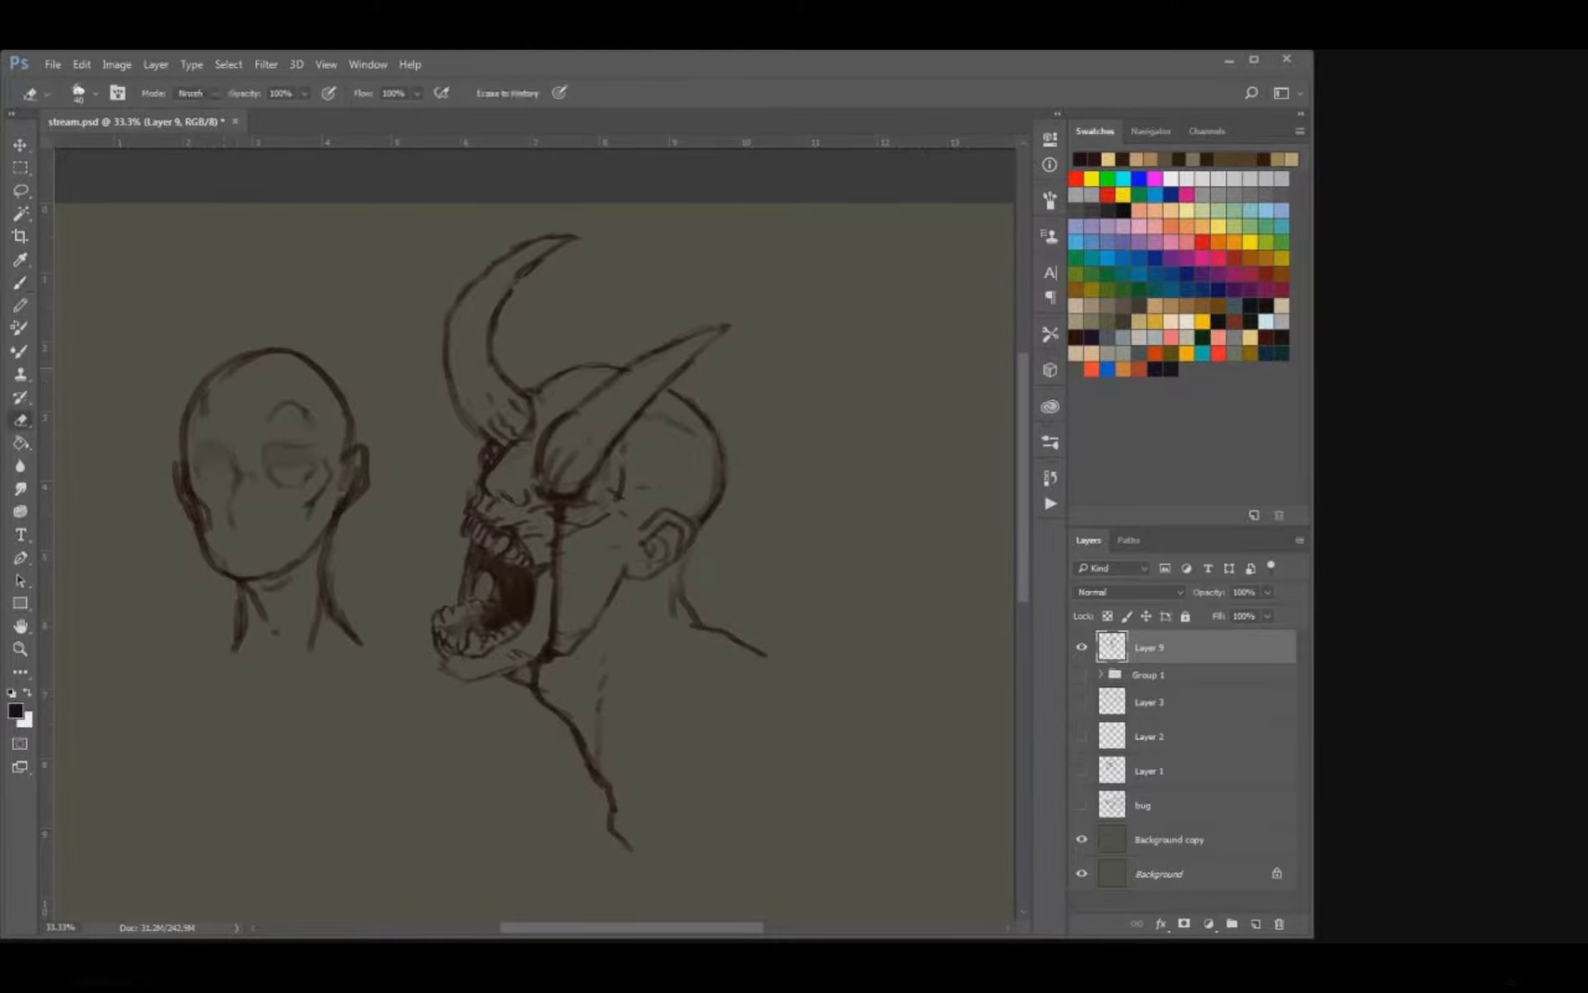
key(b)
drag(309, 398, 313, 416)
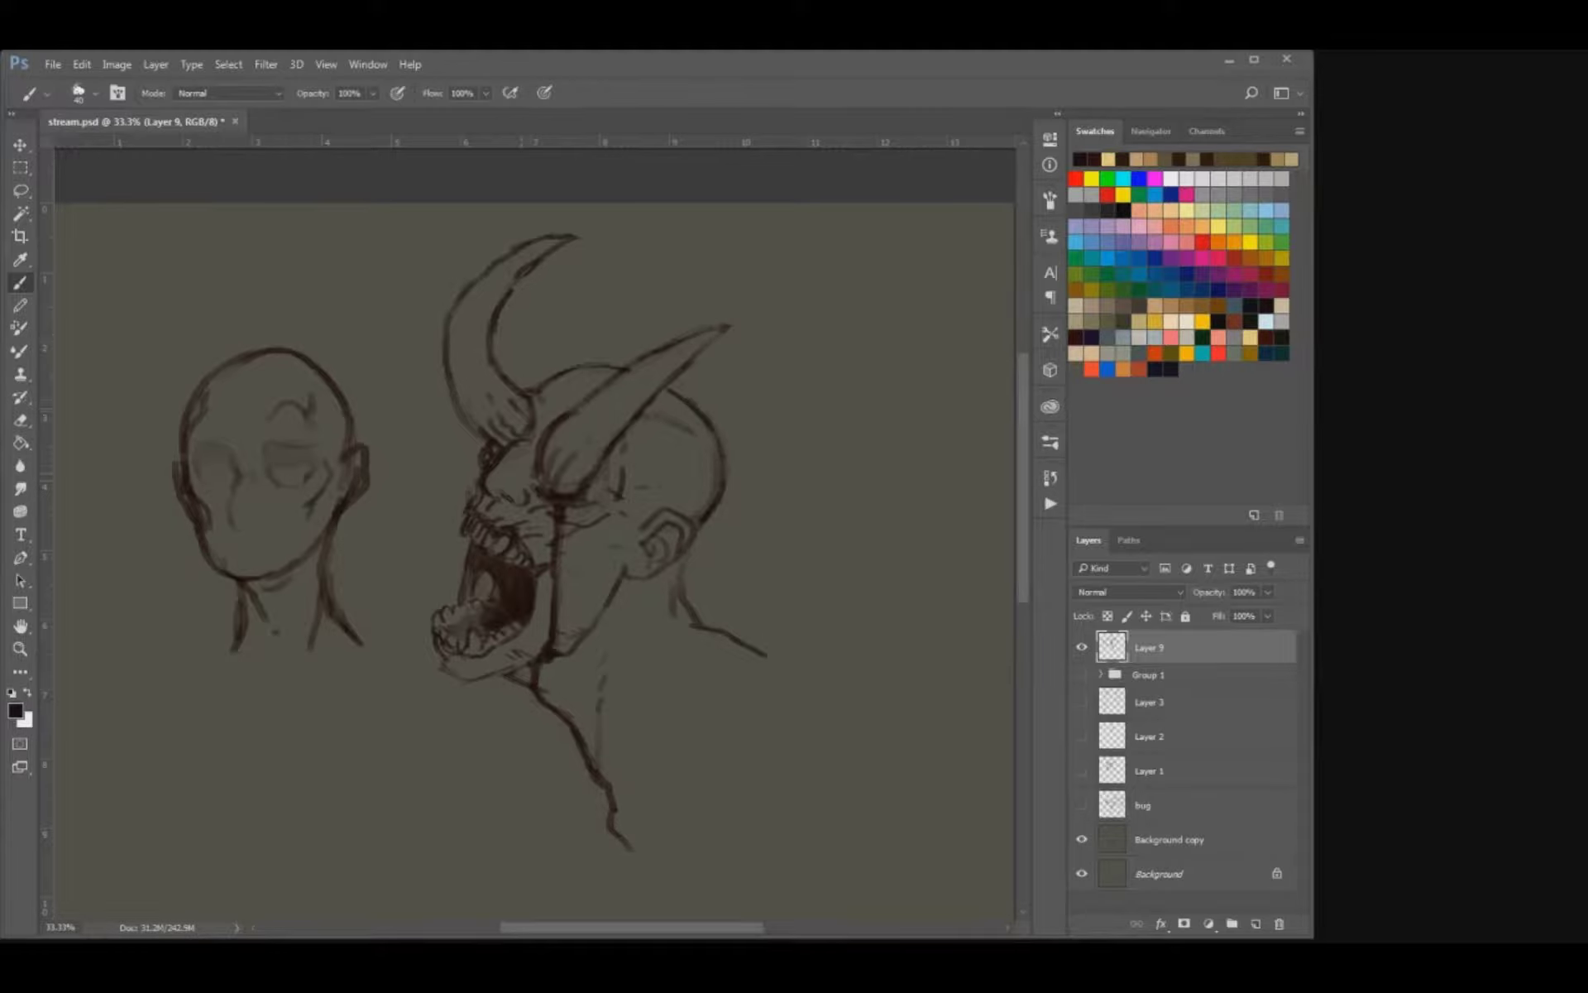
Erase the dark fill inside the second head's ears, refine their outlines, and soften the cheek line beside the near ear.
key(e)
key(b)
key(e)
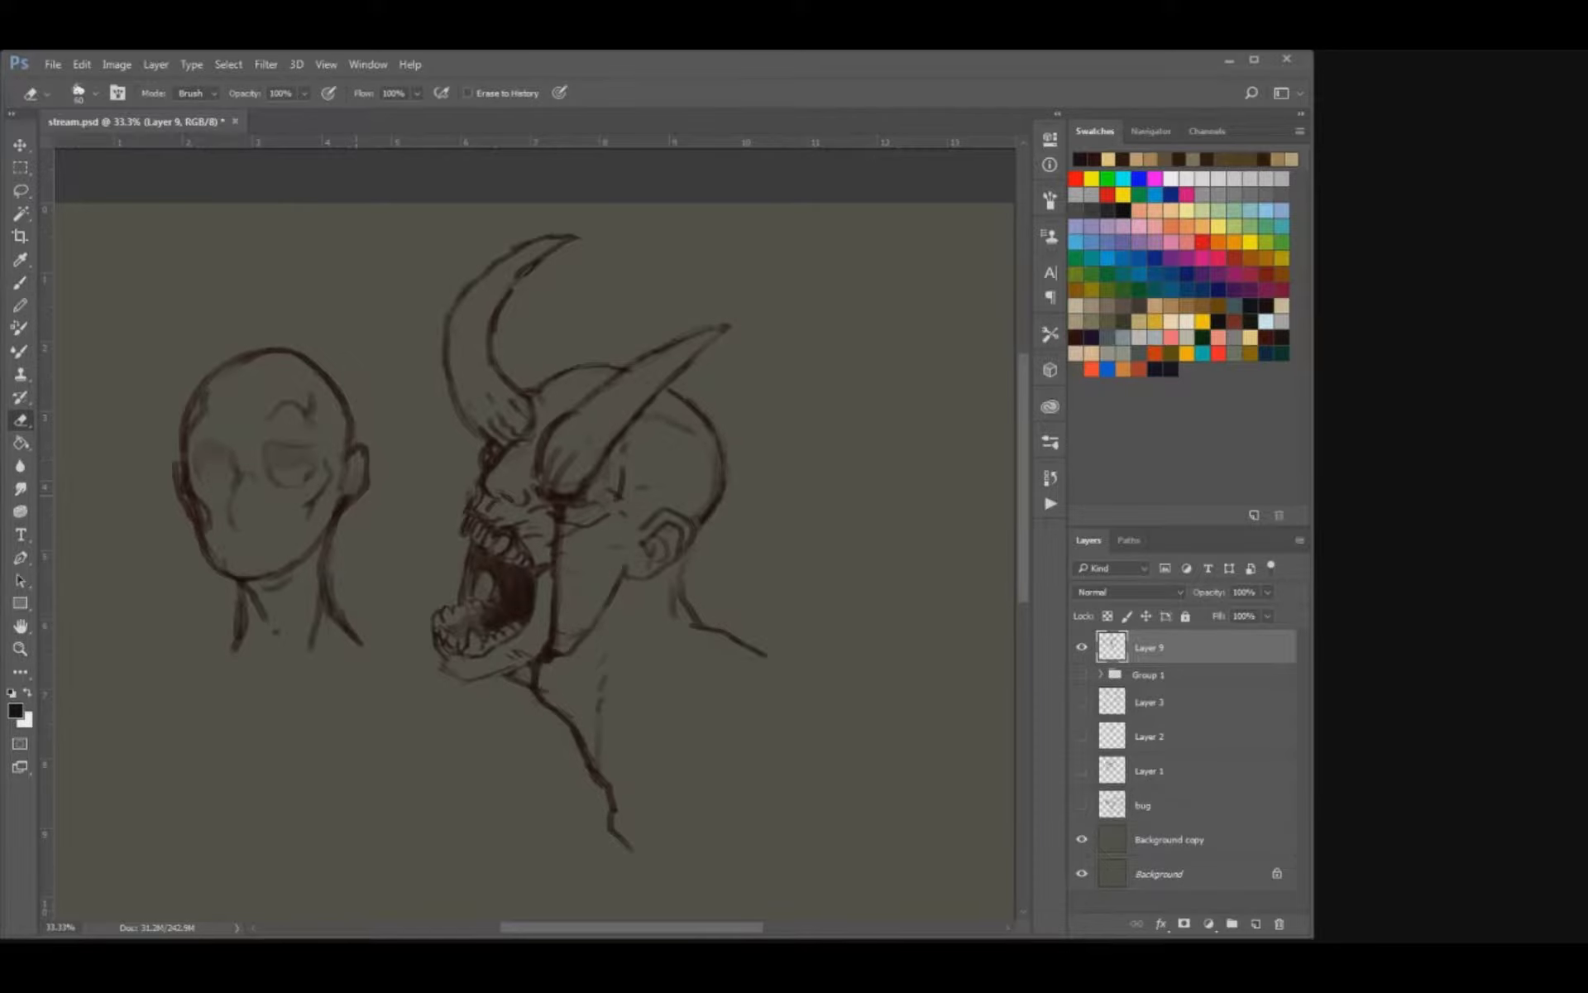
key(b)
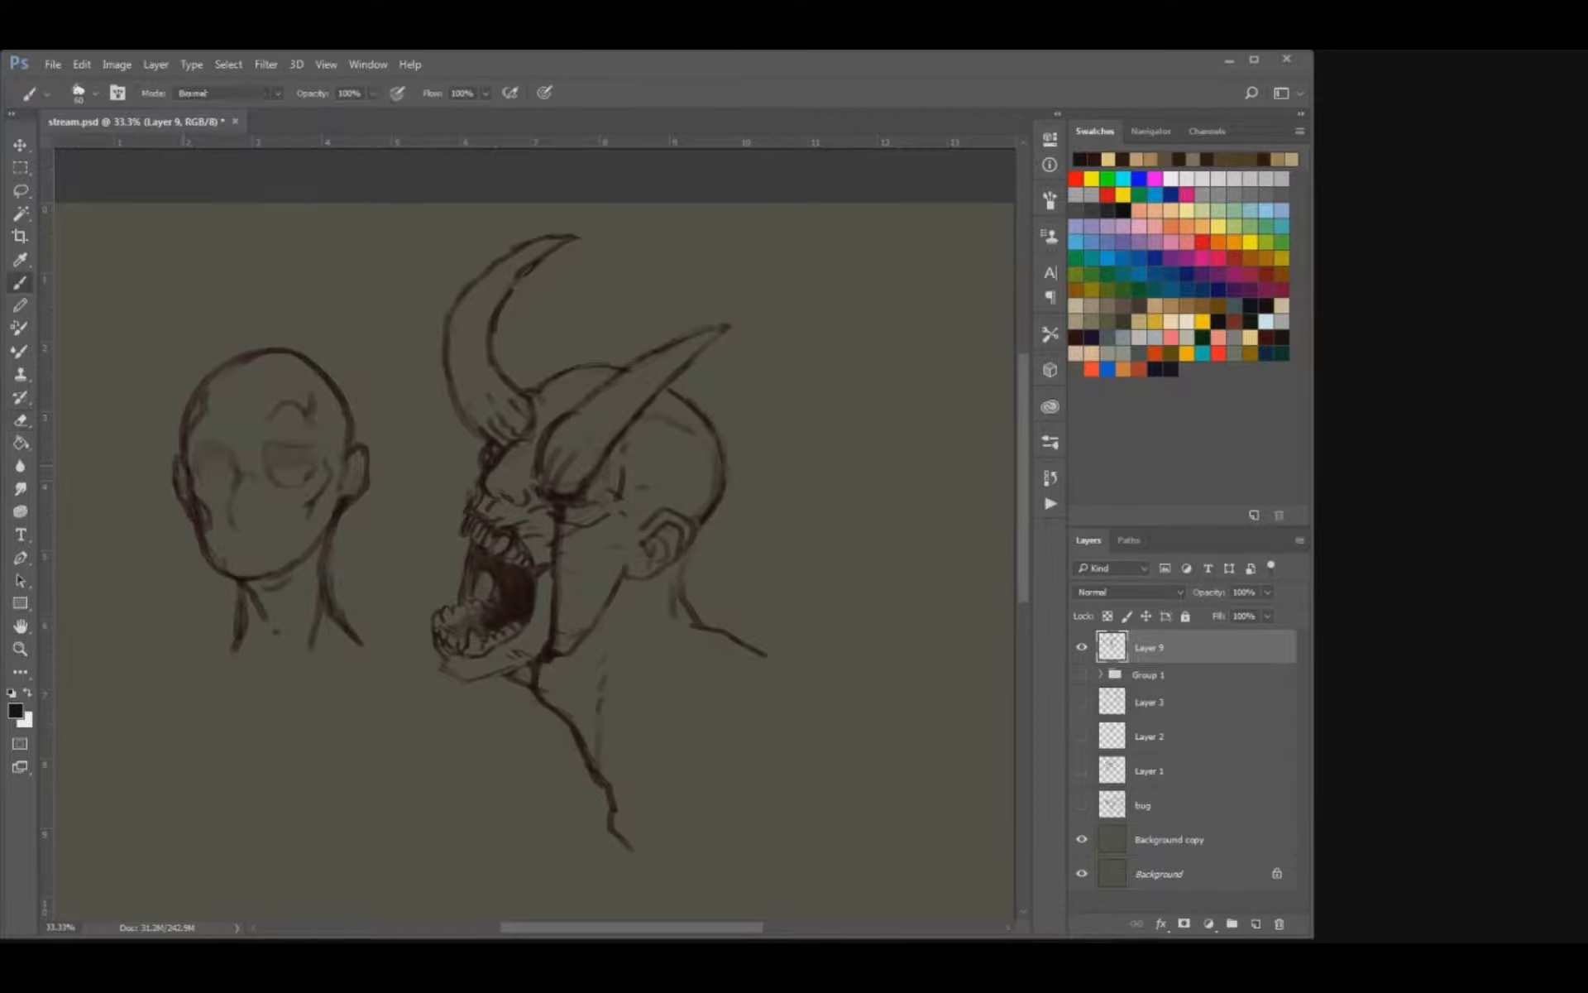
key(e)
key(b)
key(e)
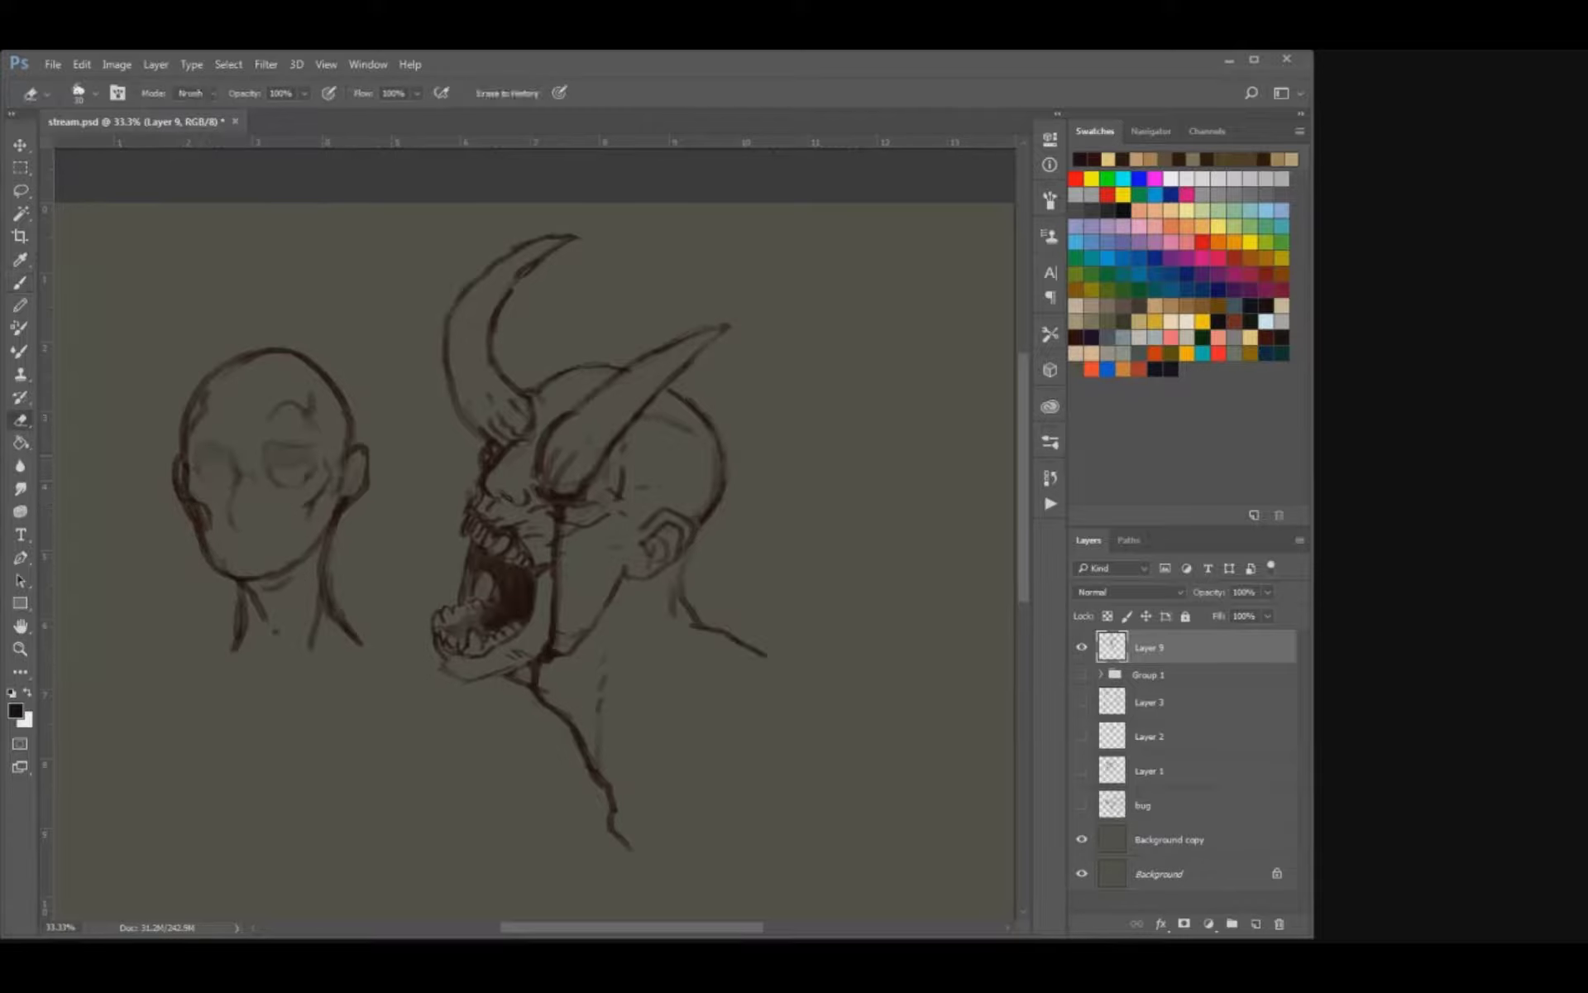
key(b)
mouse_move(333, 489)
mouse_down()
mouse_move(319, 508)
mouse_move(360, 495)
mouse_up()
key(e)
key(b)
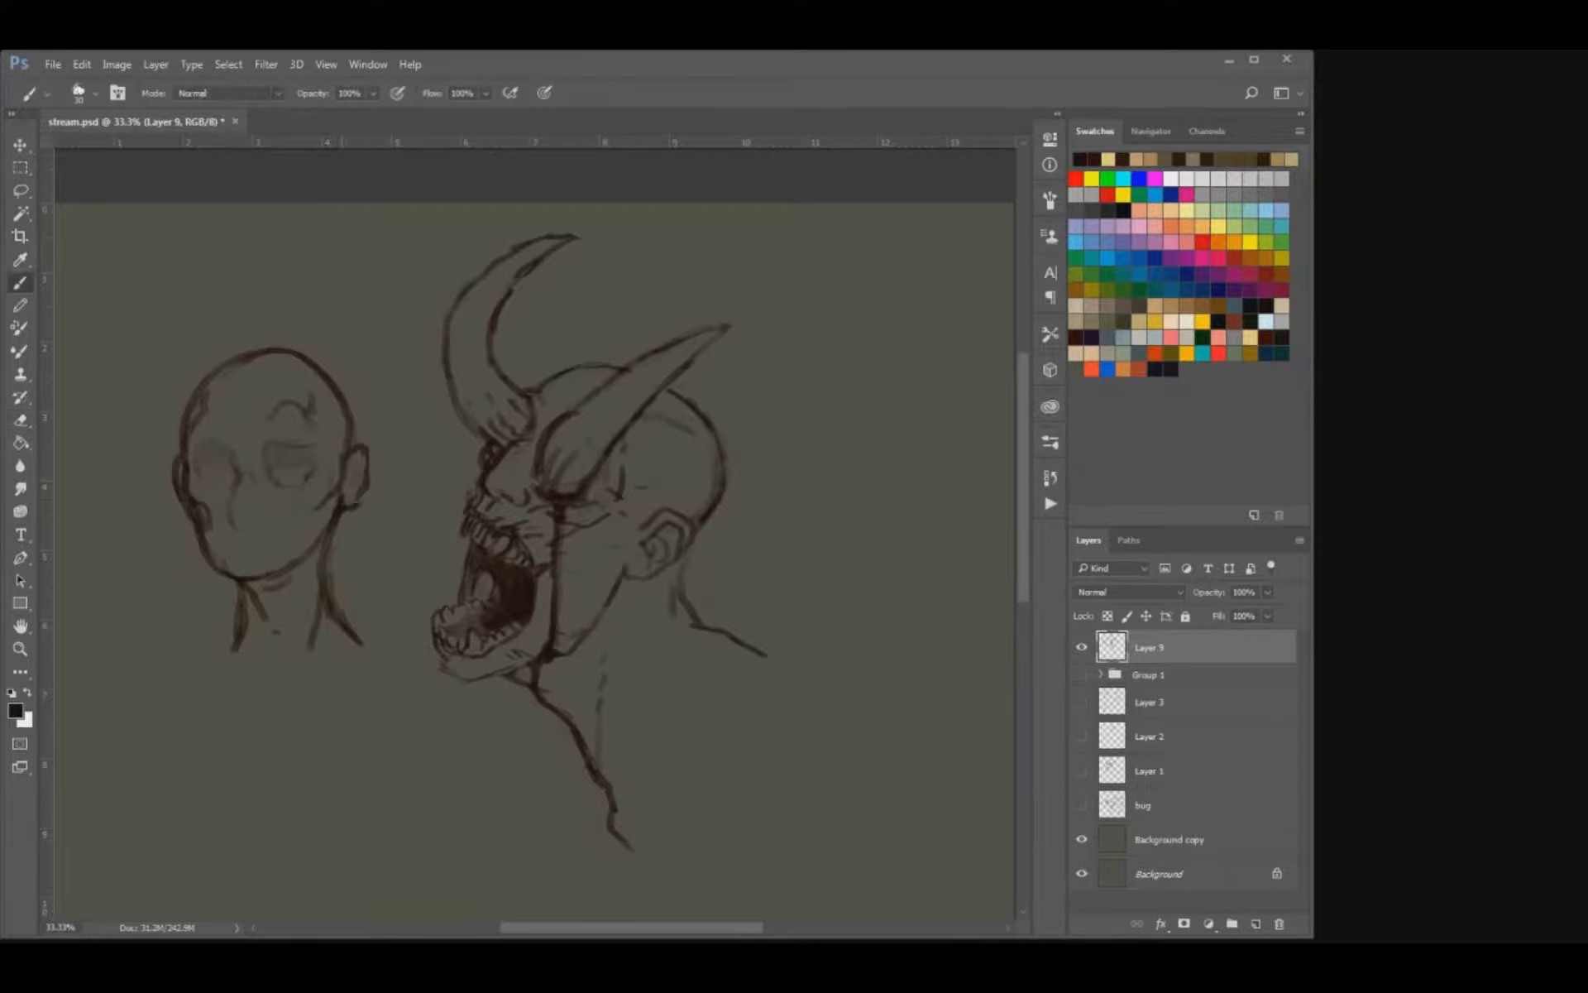
Clean up the second head's neck lines and add sloping shoulder lines with faint collarbone strokes.
key(e)
mouse_move(237, 635)
mouse_down()
mouse_move(205, 649)
mouse_move(253, 632)
mouse_move(254, 647)
mouse_move(238, 605)
mouse_move(225, 626)
mouse_up()
key(b)
key(e)
key(bracketleft)
key(b)
key(e)
drag(319, 583, 321, 603)
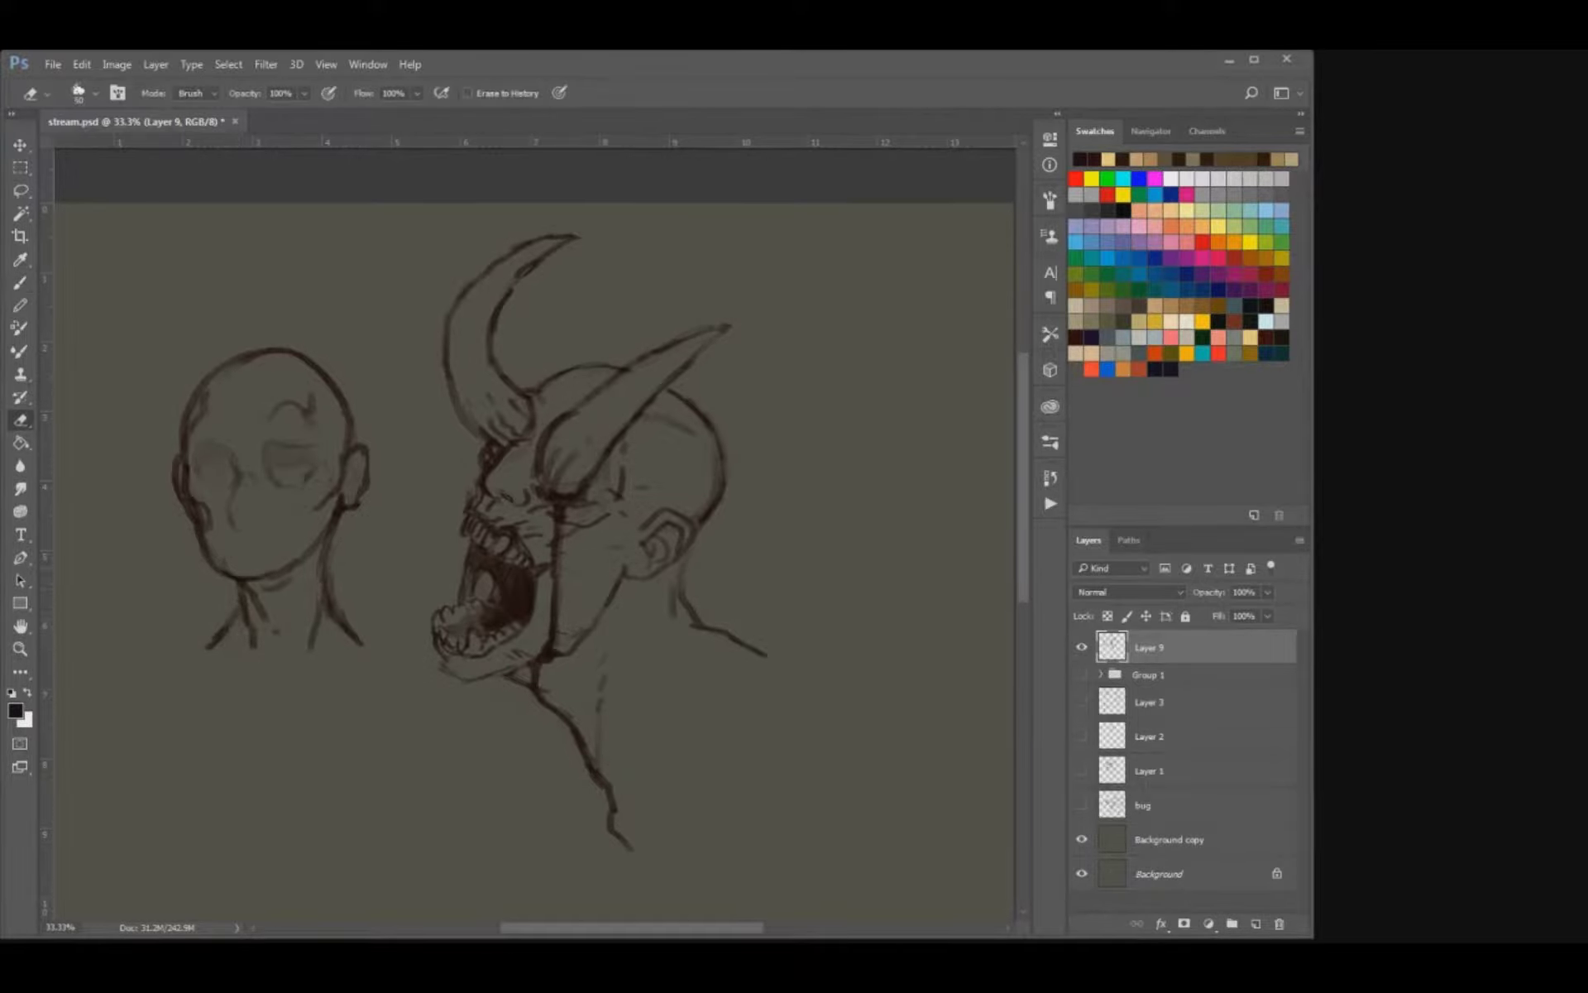
key(b)
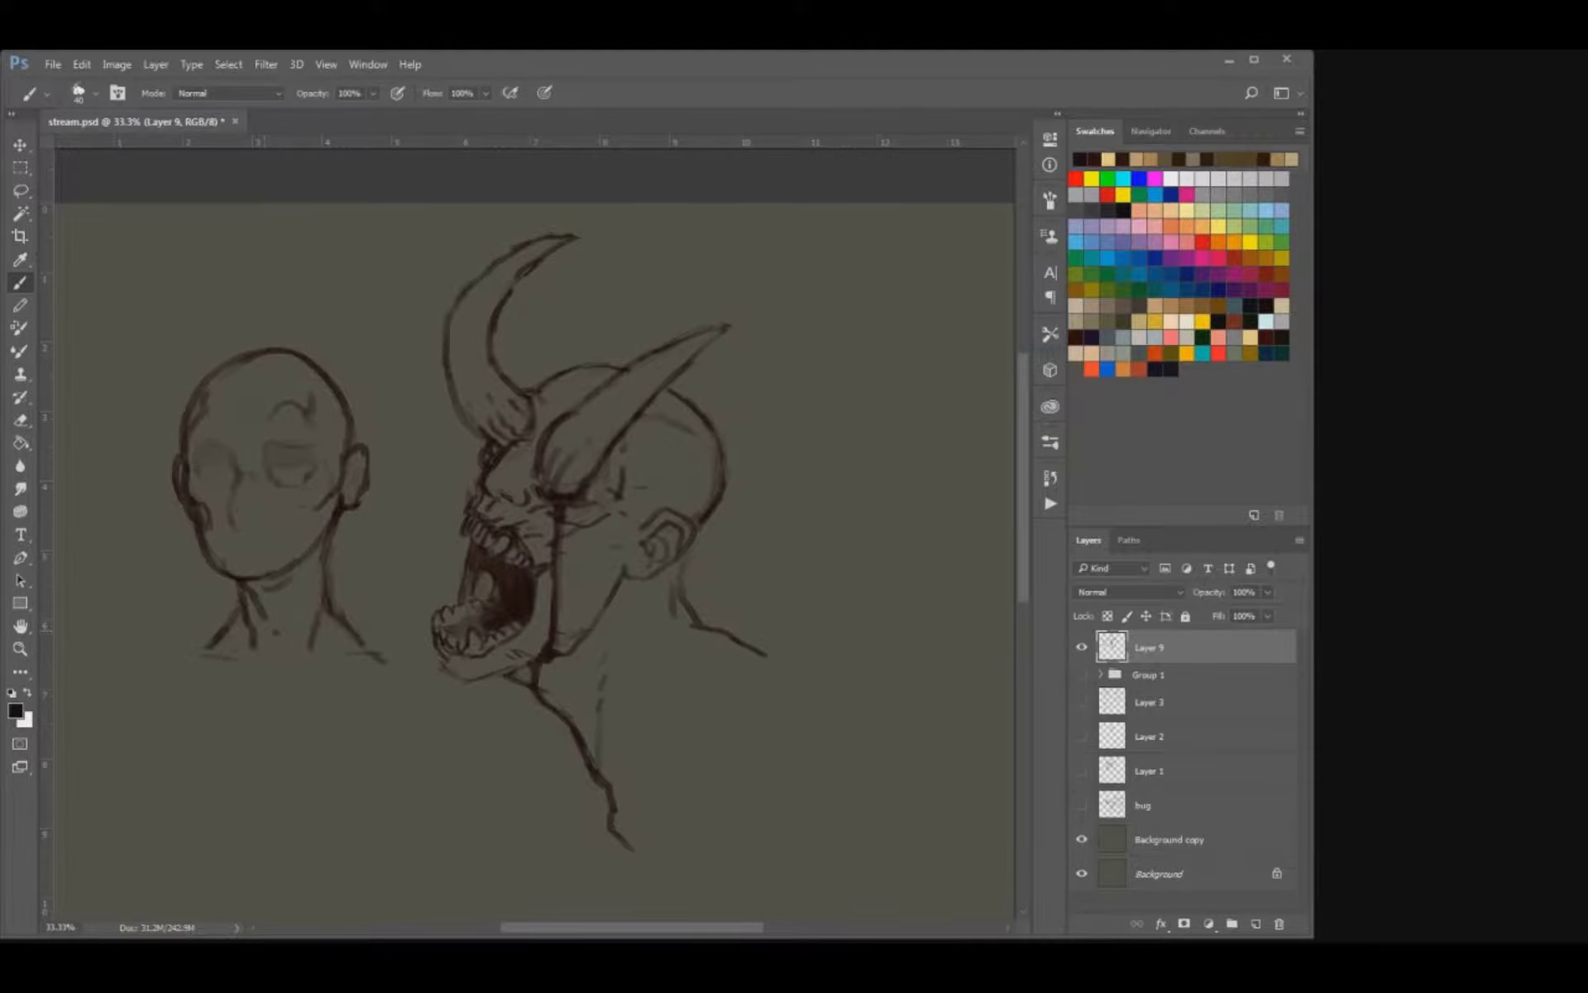
Erase the curved line above the second head's eye and replace it with an angular forehead crease.
drag(357, 501, 427, 551)
key(e)
drag(362, 455, 370, 468)
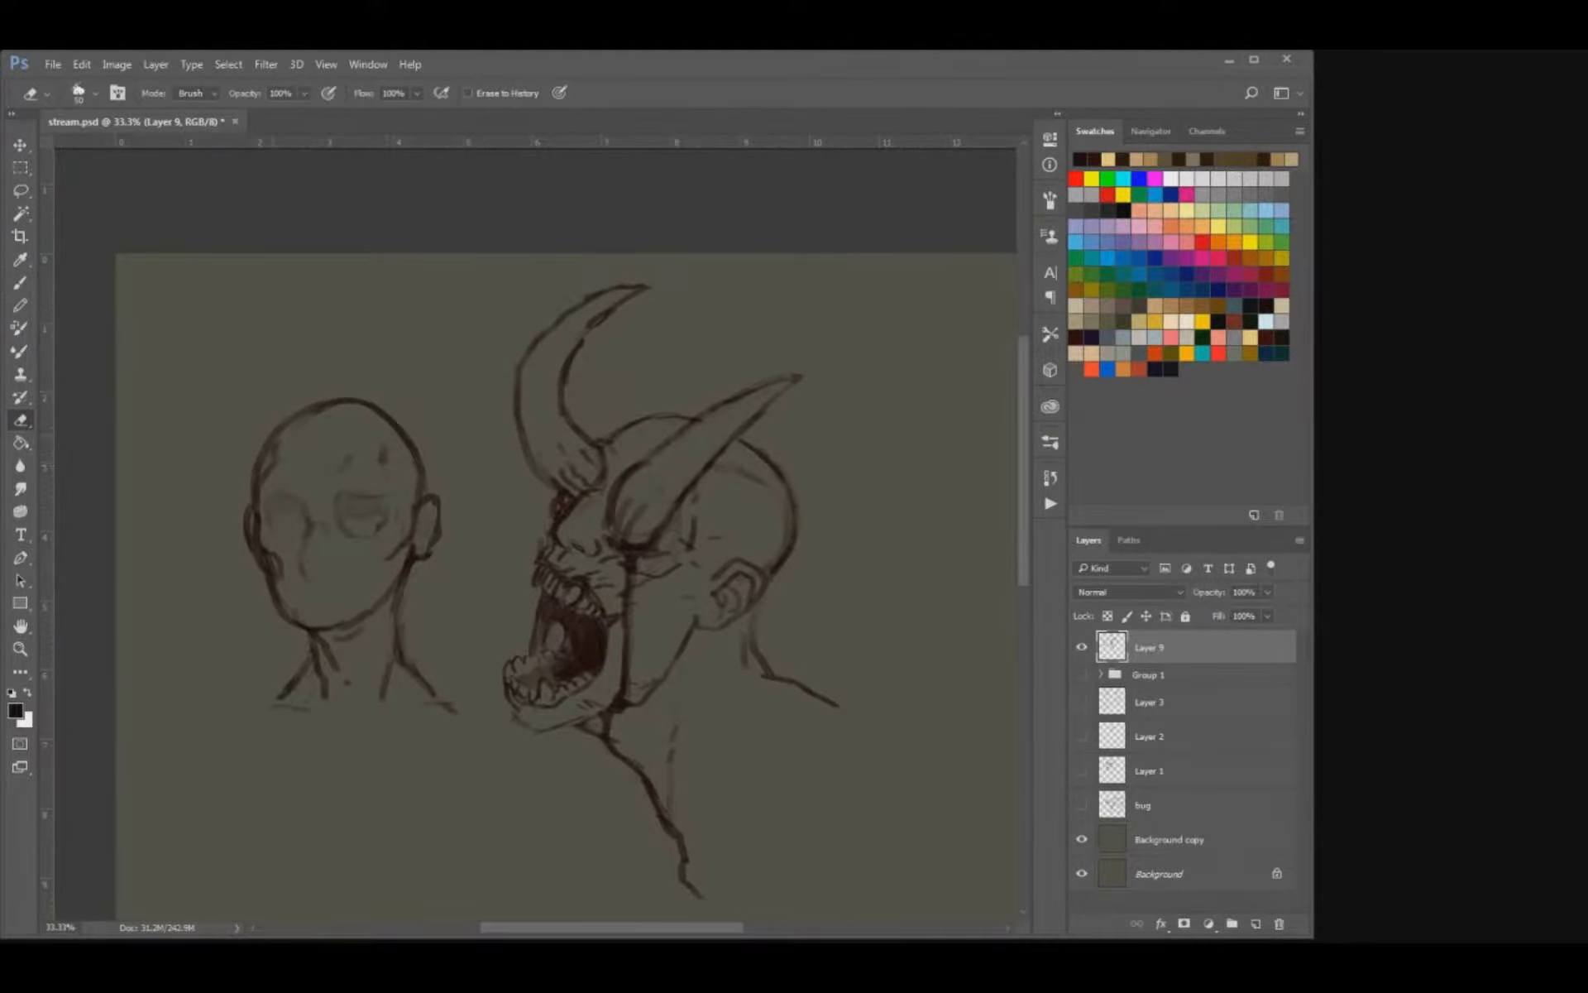
mouse_move(280, 440)
mouse_down()
mouse_move(269, 456)
mouse_move(336, 460)
mouse_up()
key(b)
key(e)
key(bracketleft)
key(b)
key(e)
key(b)
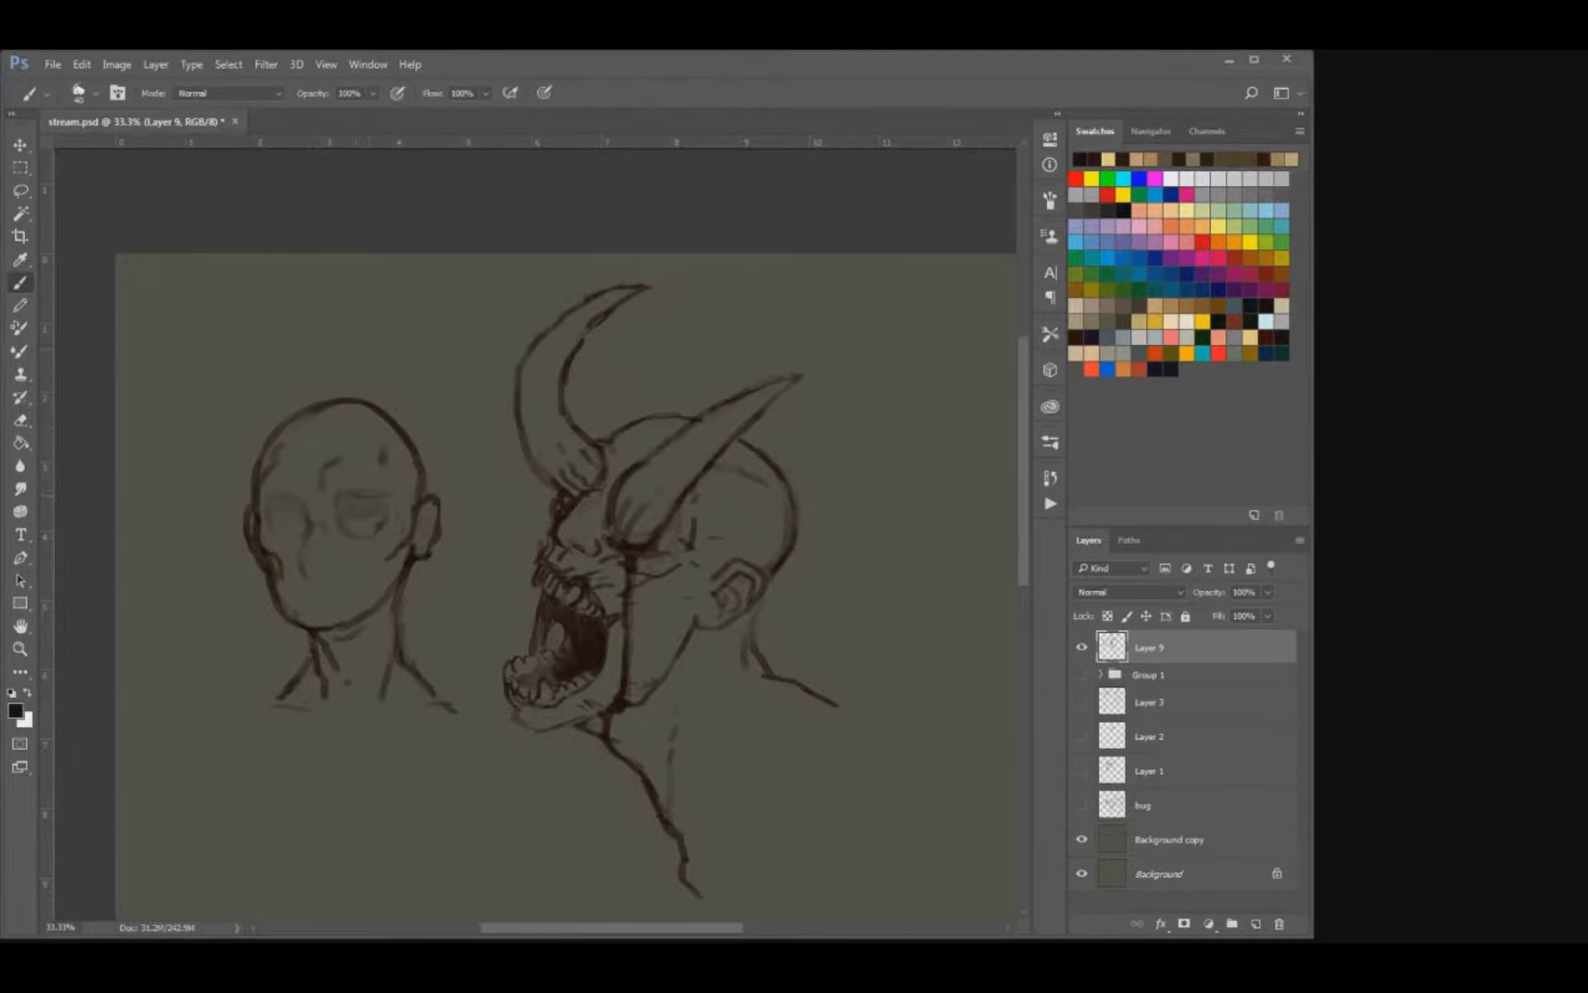
Shade the second head's neck beneath the jaw and its lower cheek with a larger soft brush.
key(ctrl+minus)
key(ctrl+minus)
key(ctrl+plus)
key(ctrl+plus)
drag(321, 360, 430, 463)
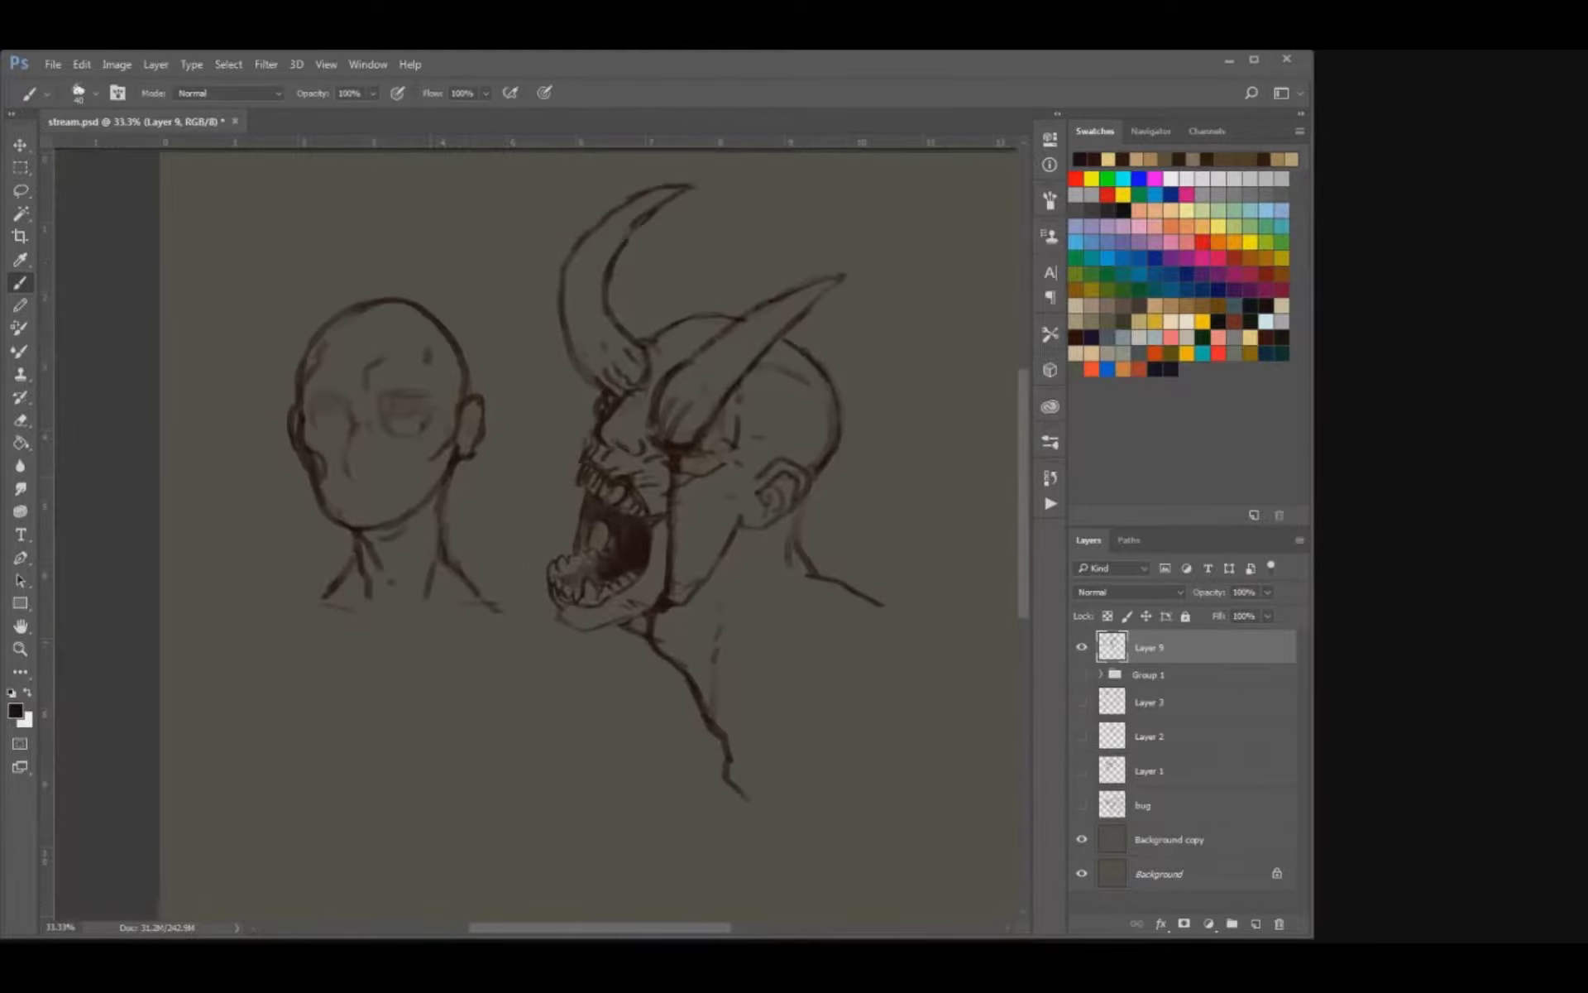
click(415, 481)
drag(430, 510, 429, 579)
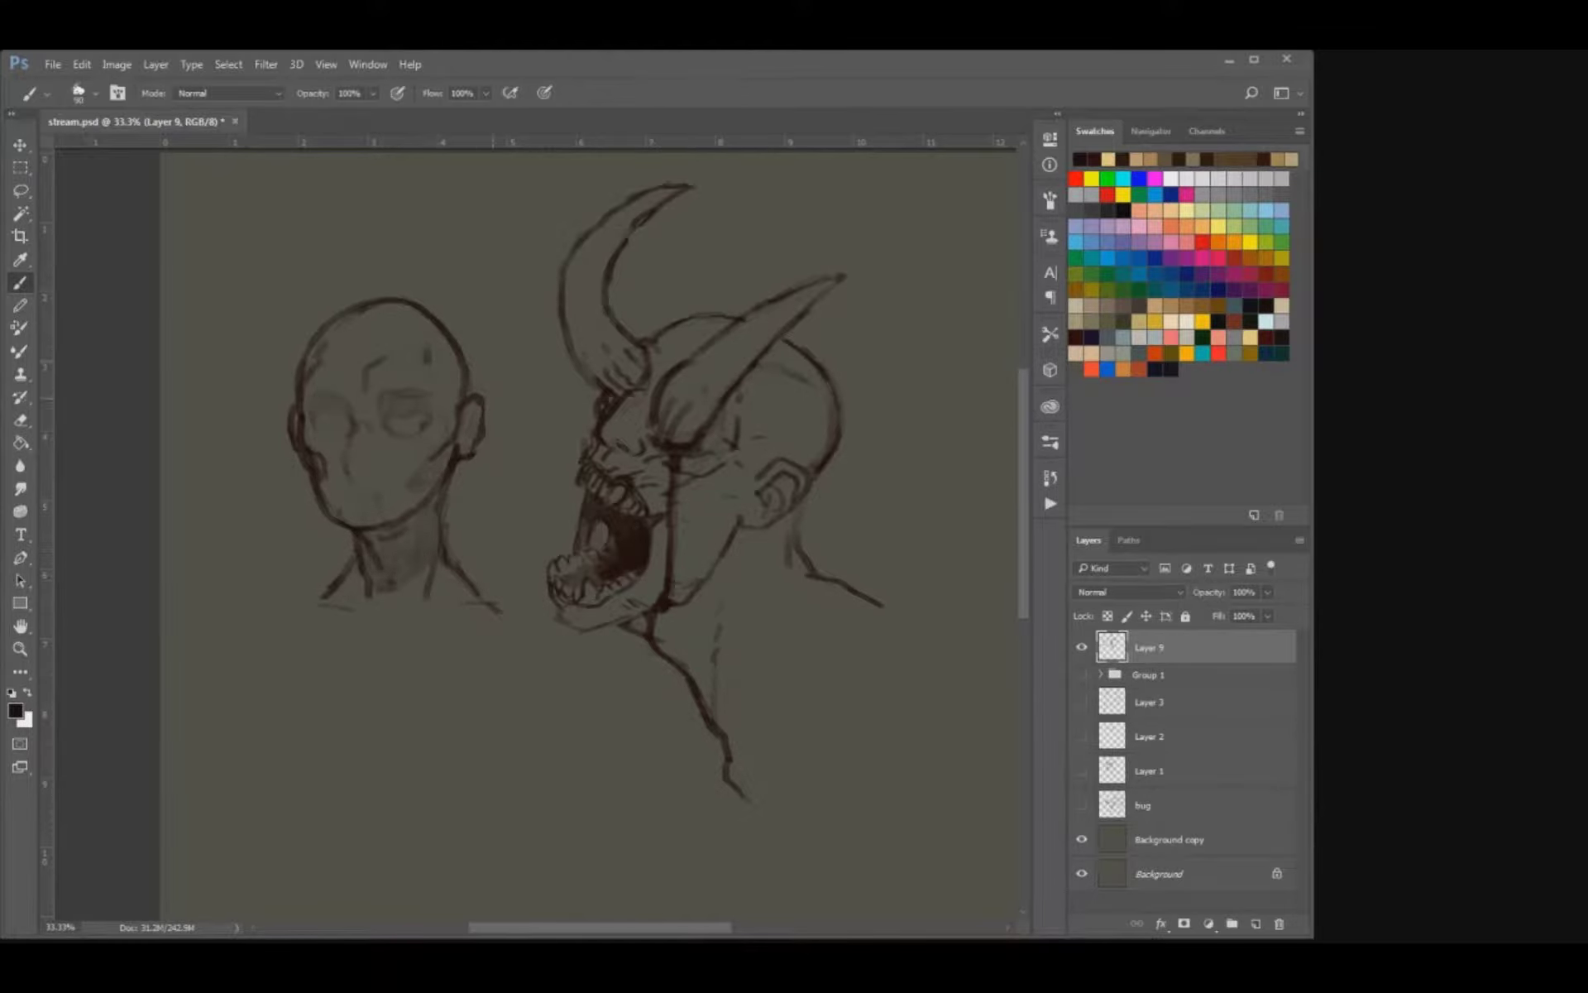
Thin out the crease marks on the second head's forehead and temple with the eraser.
drag(417, 341, 442, 405)
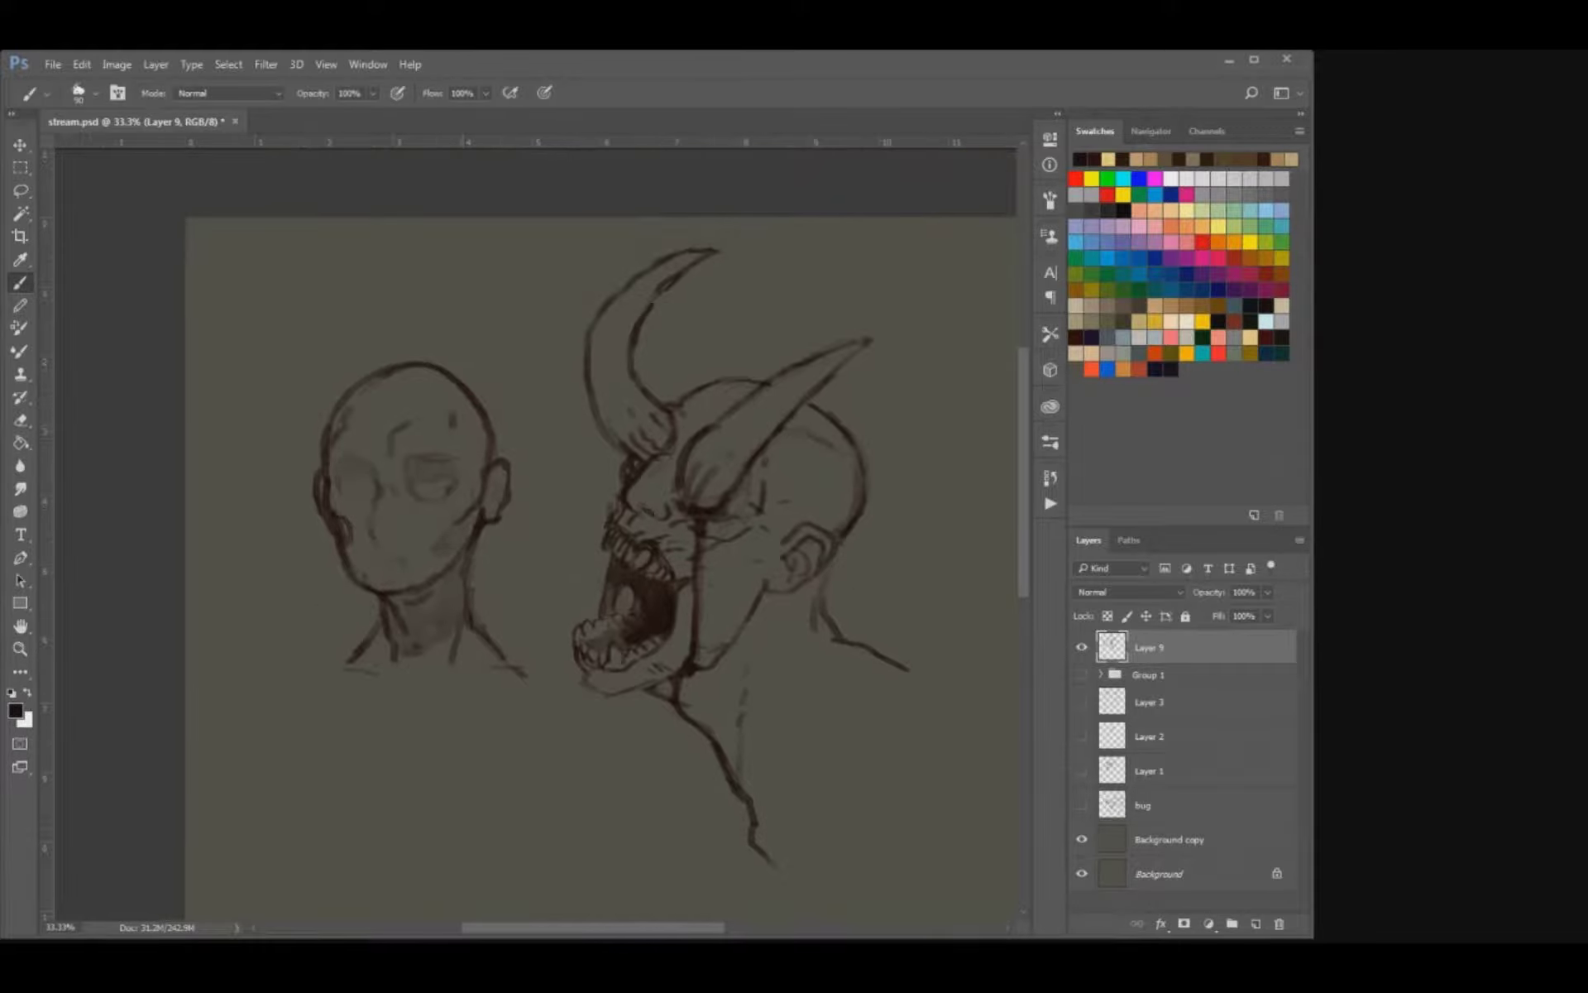
key(e)
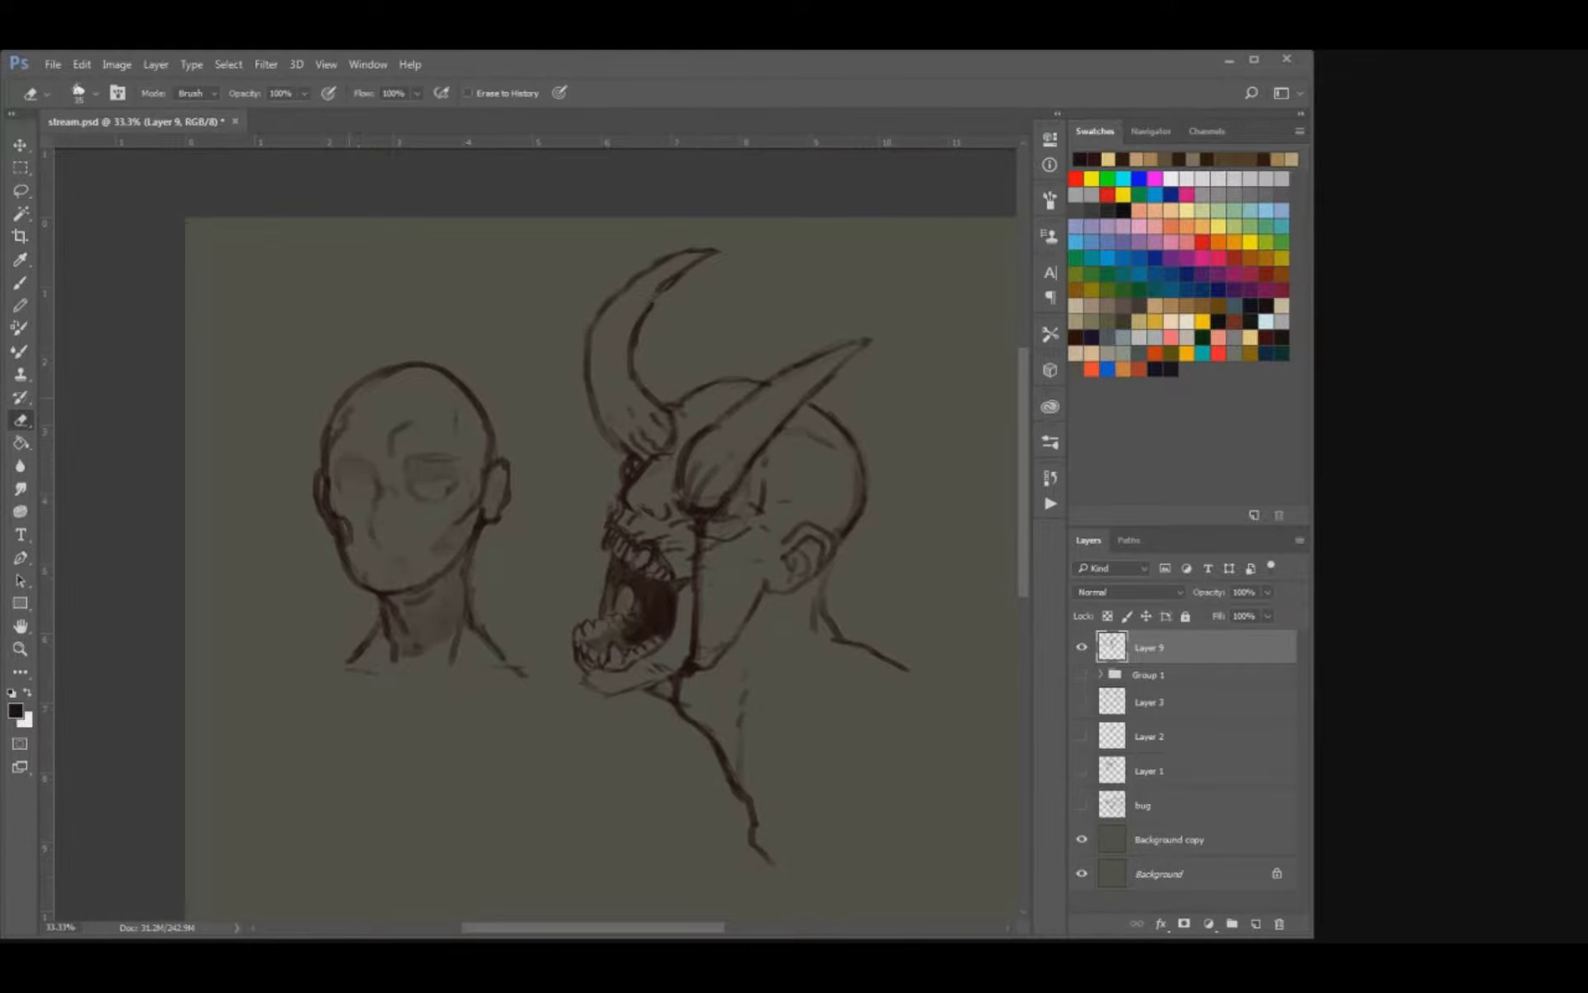
key(b)
key(e)
key(b)
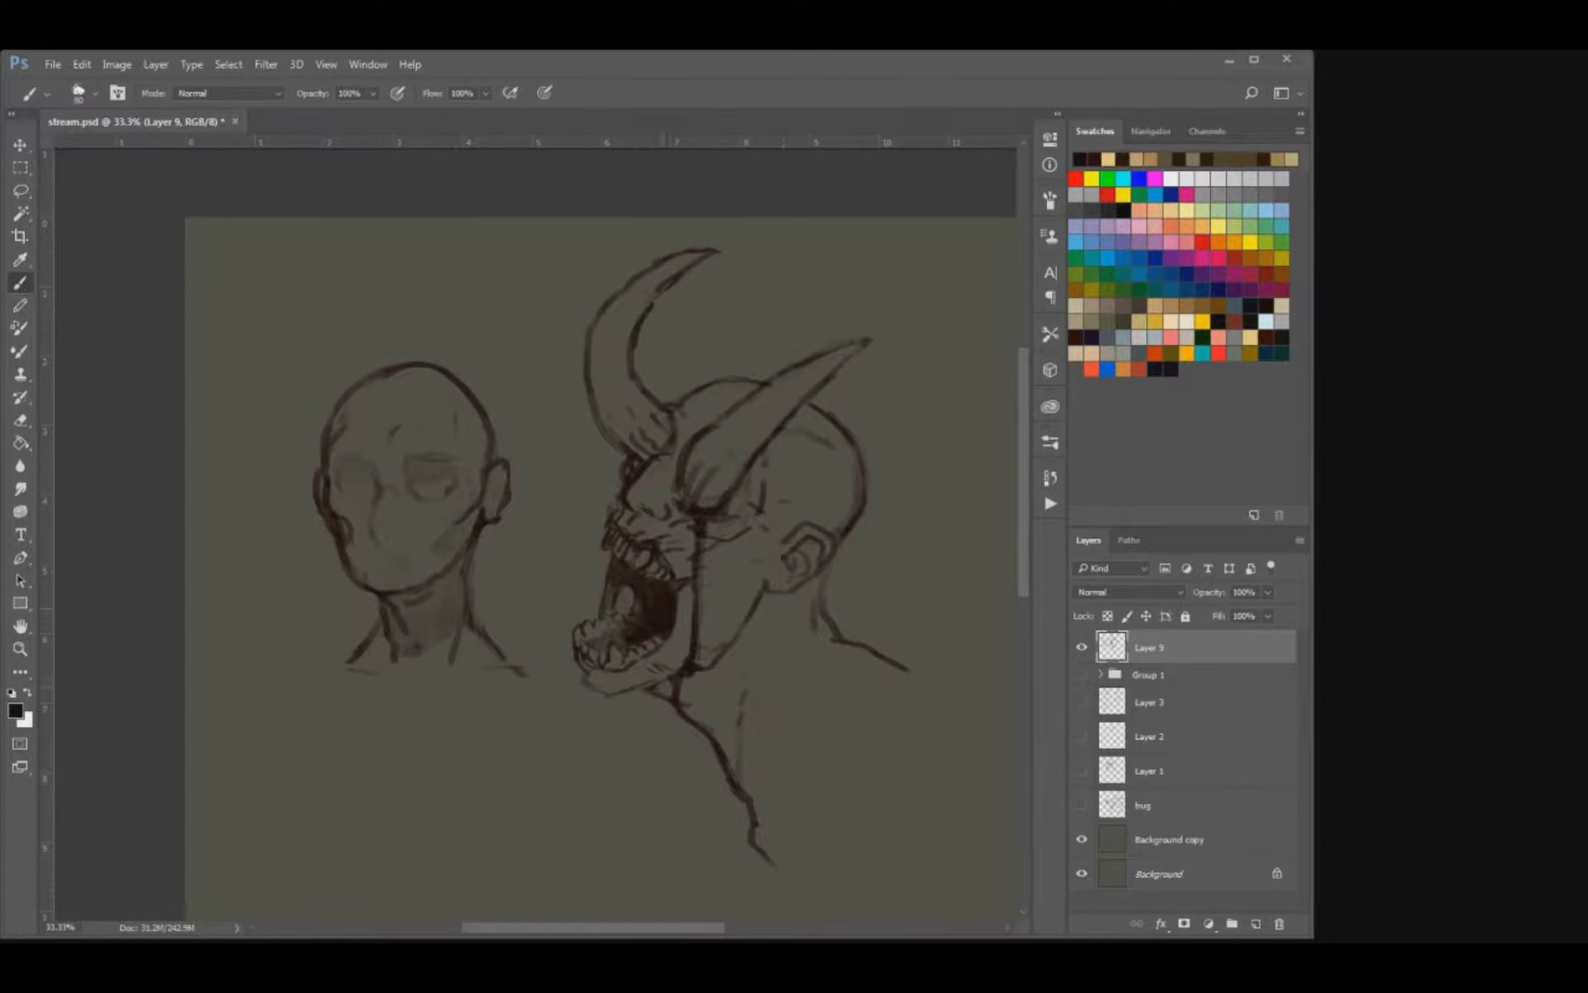
Shade the demon's neck beneath the jaw and ear, and the undersides and bases of both horns.
mouse_move(696, 678)
mouse_down()
mouse_move(710, 690)
mouse_move(730, 660)
mouse_up()
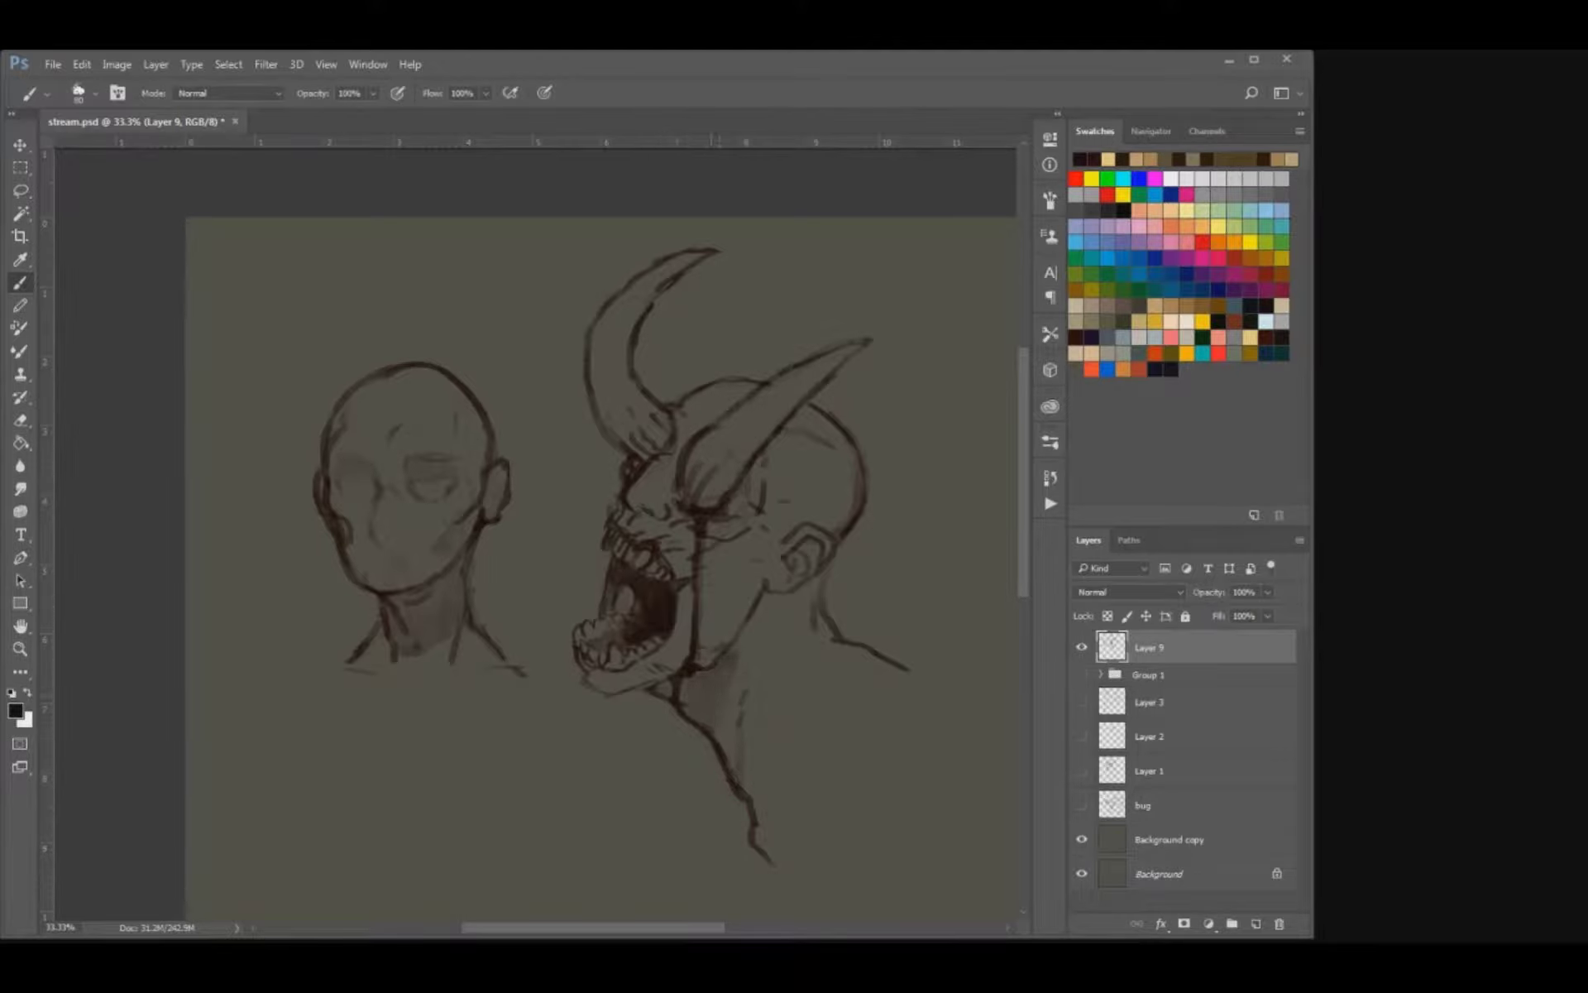
drag(761, 597, 749, 680)
mouse_move(817, 585)
mouse_down()
mouse_move(777, 612)
mouse_move(813, 584)
mouse_up()
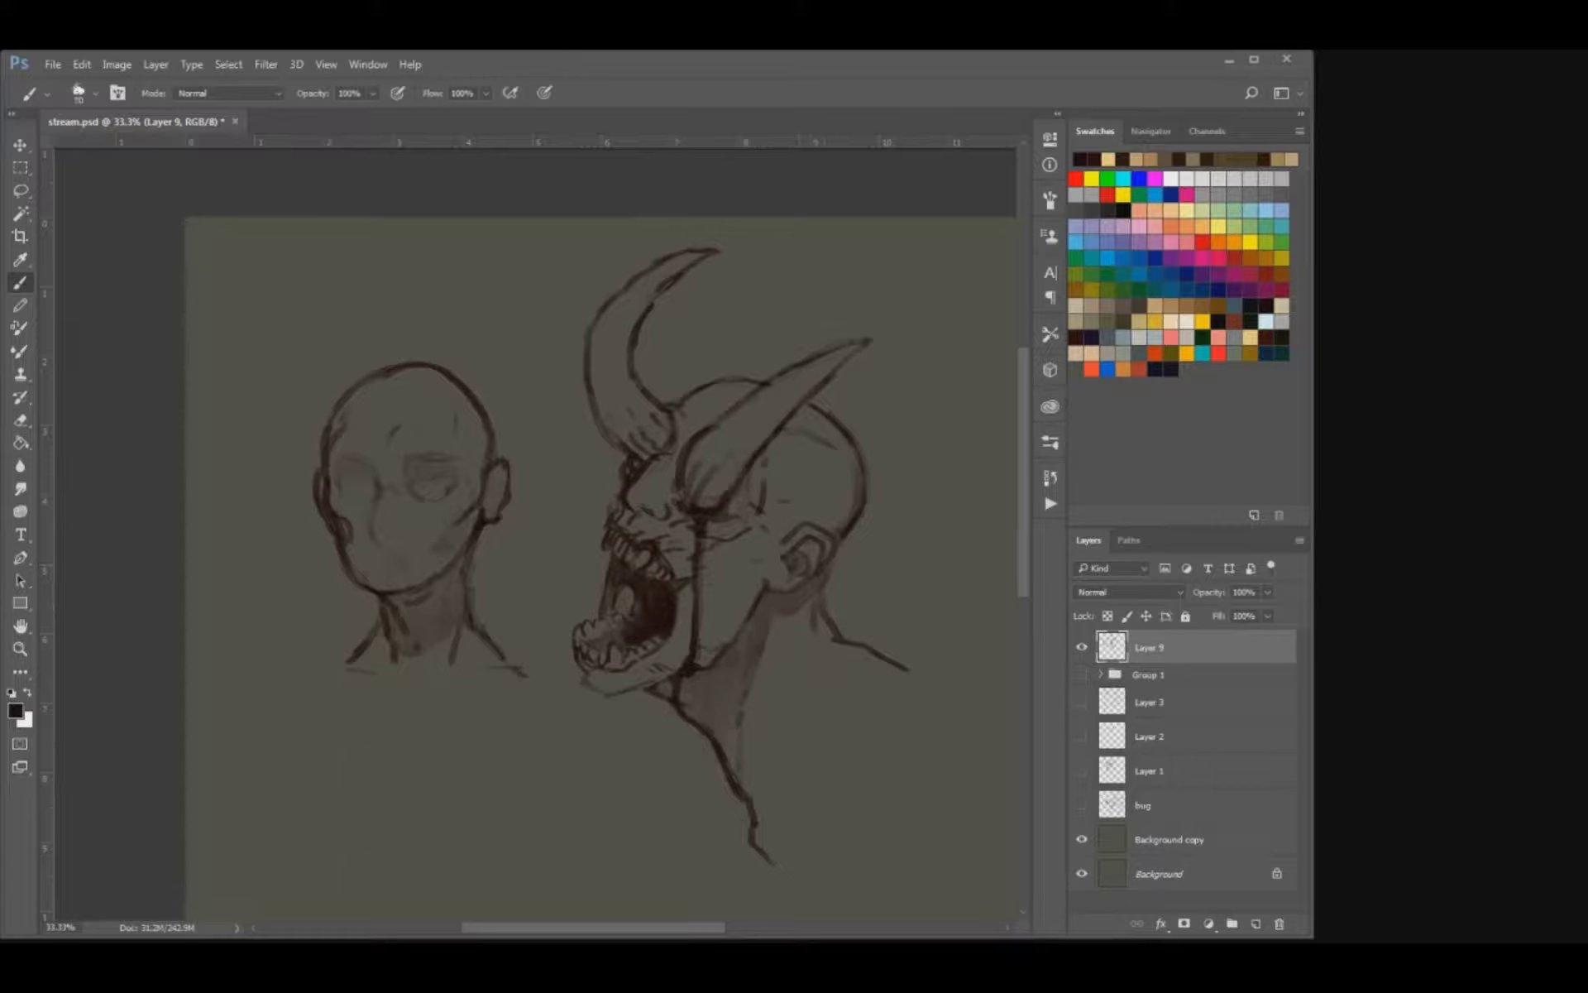
mouse_move(710, 503)
mouse_down()
mouse_move(711, 481)
mouse_move(818, 382)
mouse_up()
drag(616, 455, 662, 428)
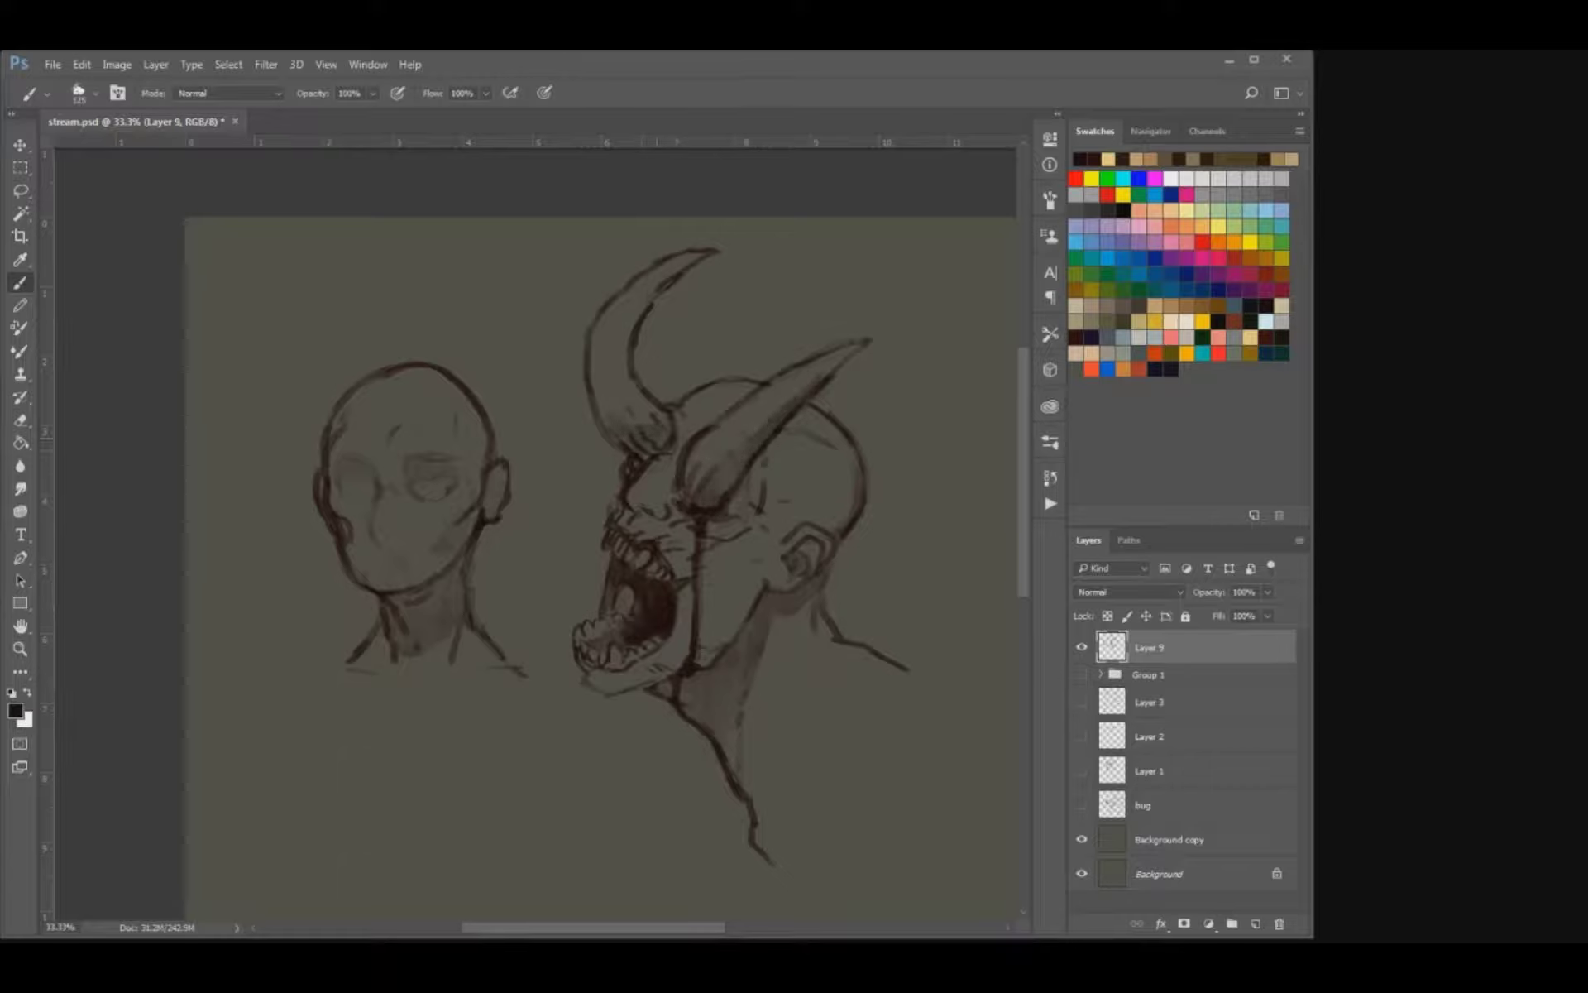
Shade the demon's cheek, lower jaw and the back of its skull around the ear with a smaller brush.
key(bracketleft)
key(bracketleft)
key(bracketleft)
key(bracketleft)
key(bracketleft)
key(bracketleft)
mouse_move(637, 517)
mouse_down()
mouse_move(658, 534)
mouse_move(646, 527)
mouse_up()
mouse_move(746, 533)
mouse_down()
mouse_move(749, 564)
mouse_move(699, 541)
mouse_move(762, 524)
mouse_up()
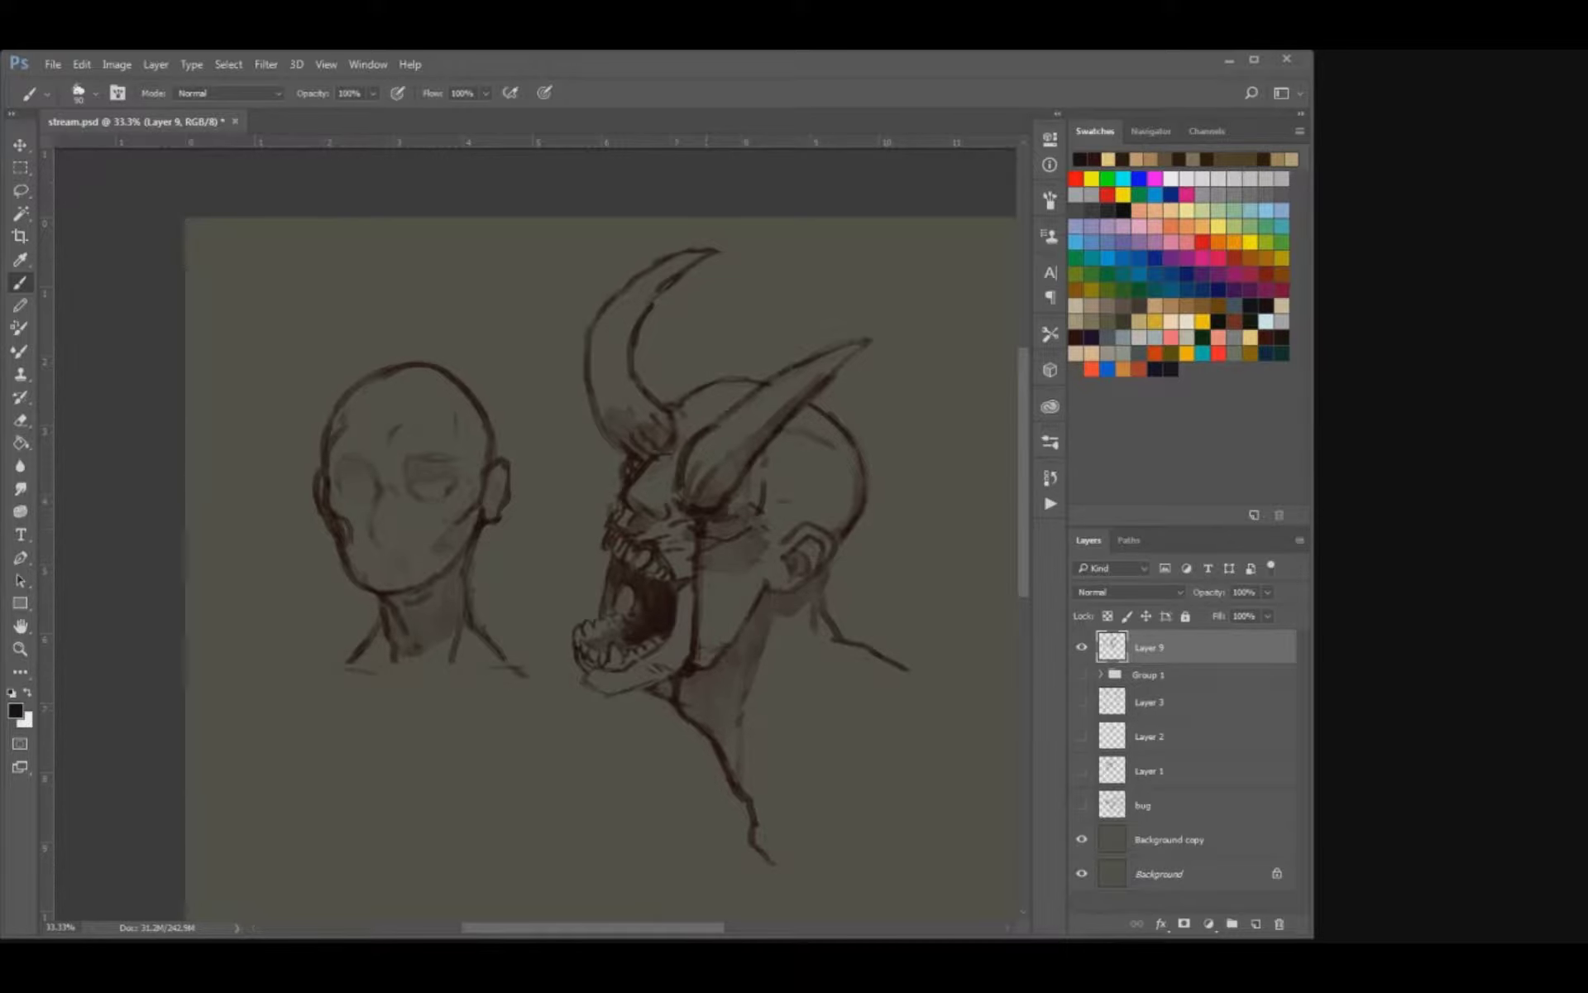
key(bracketleft)
mouse_move(593, 679)
mouse_down()
mouse_move(703, 659)
mouse_move(686, 643)
mouse_up()
key(ctrl+z)
mouse_move(810, 523)
mouse_down()
mouse_move(842, 496)
mouse_move(837, 529)
mouse_up()
Redefine the line at the back of the demon's neck below the ear and save the document.
key(e)
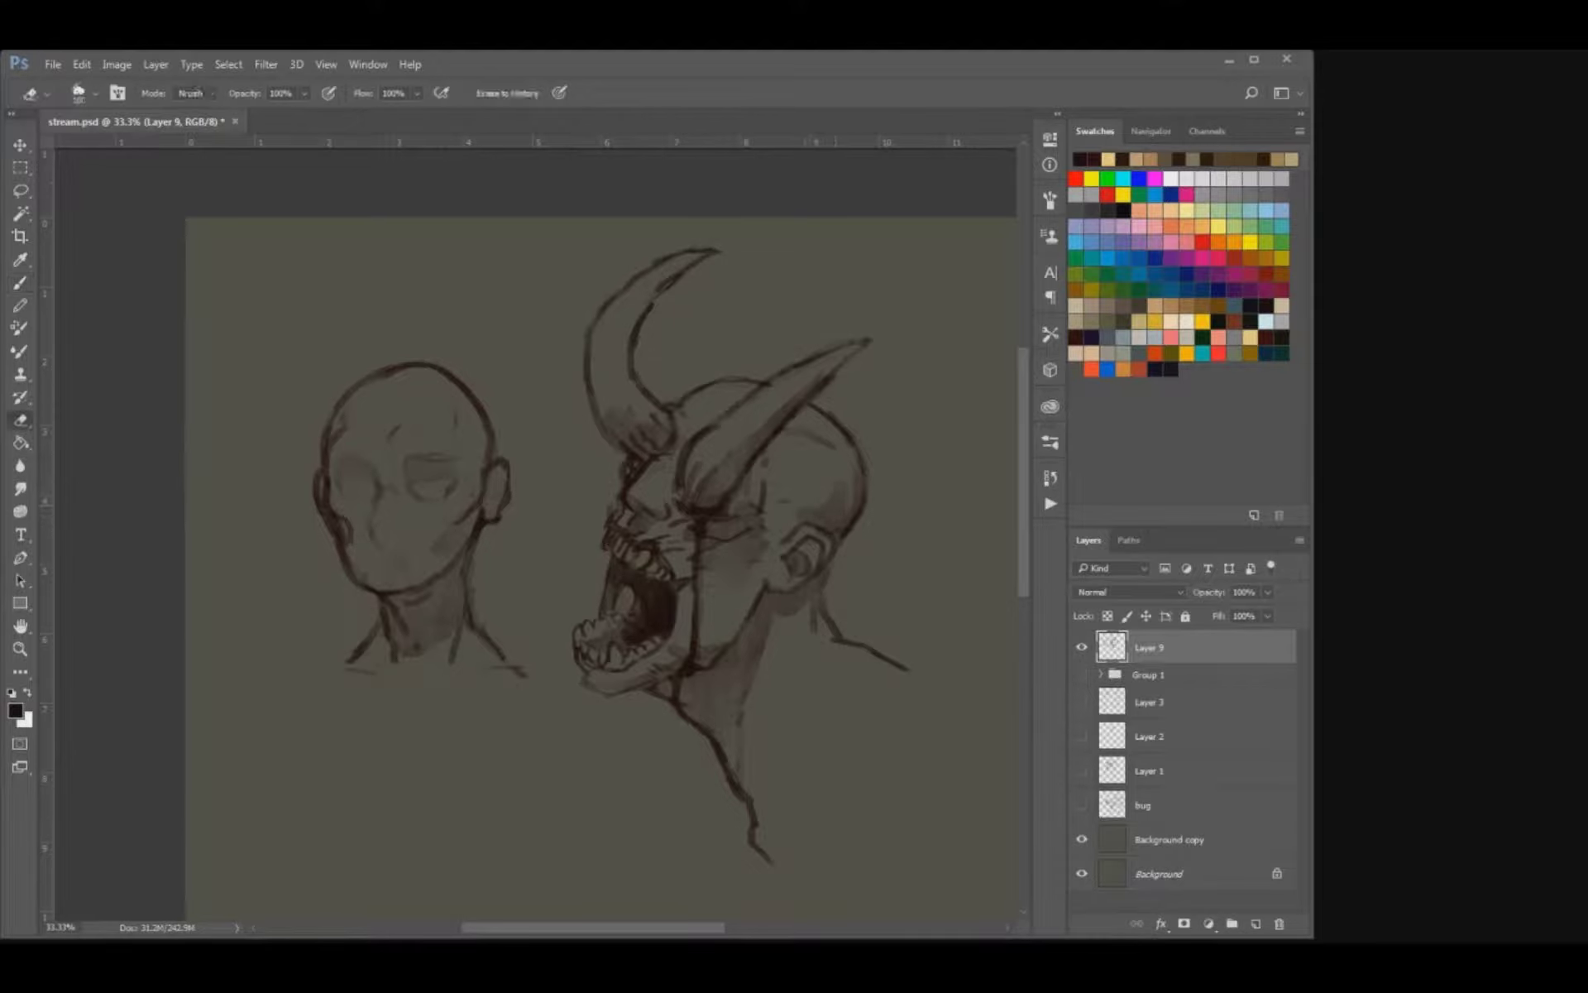
key(b)
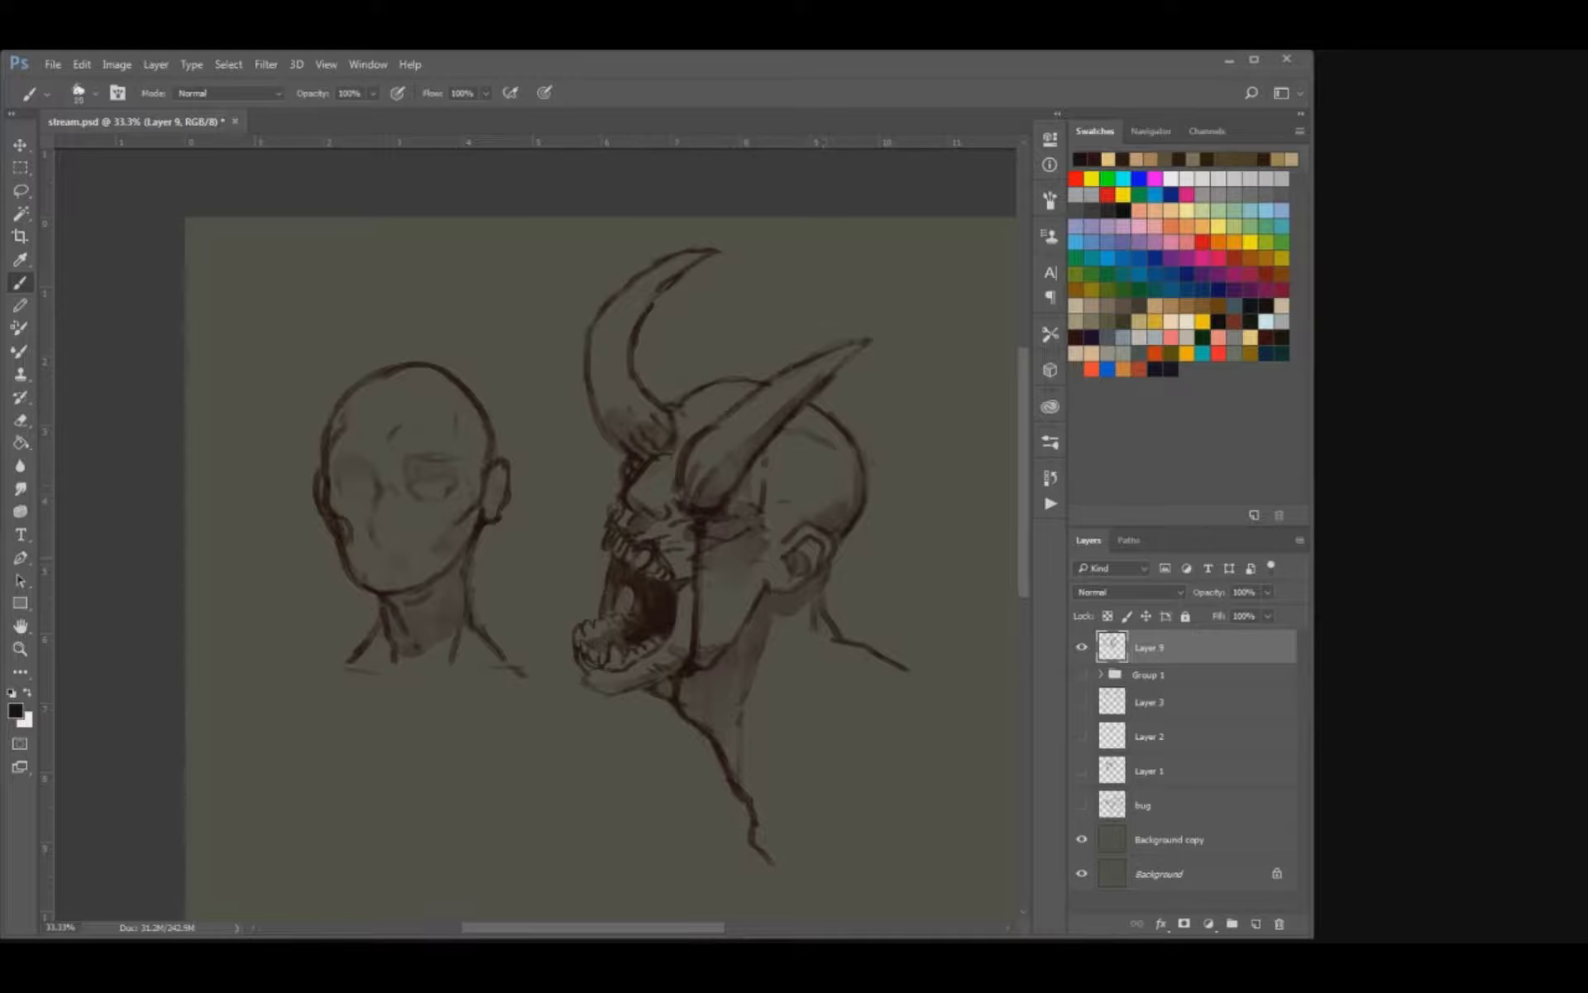
key(e)
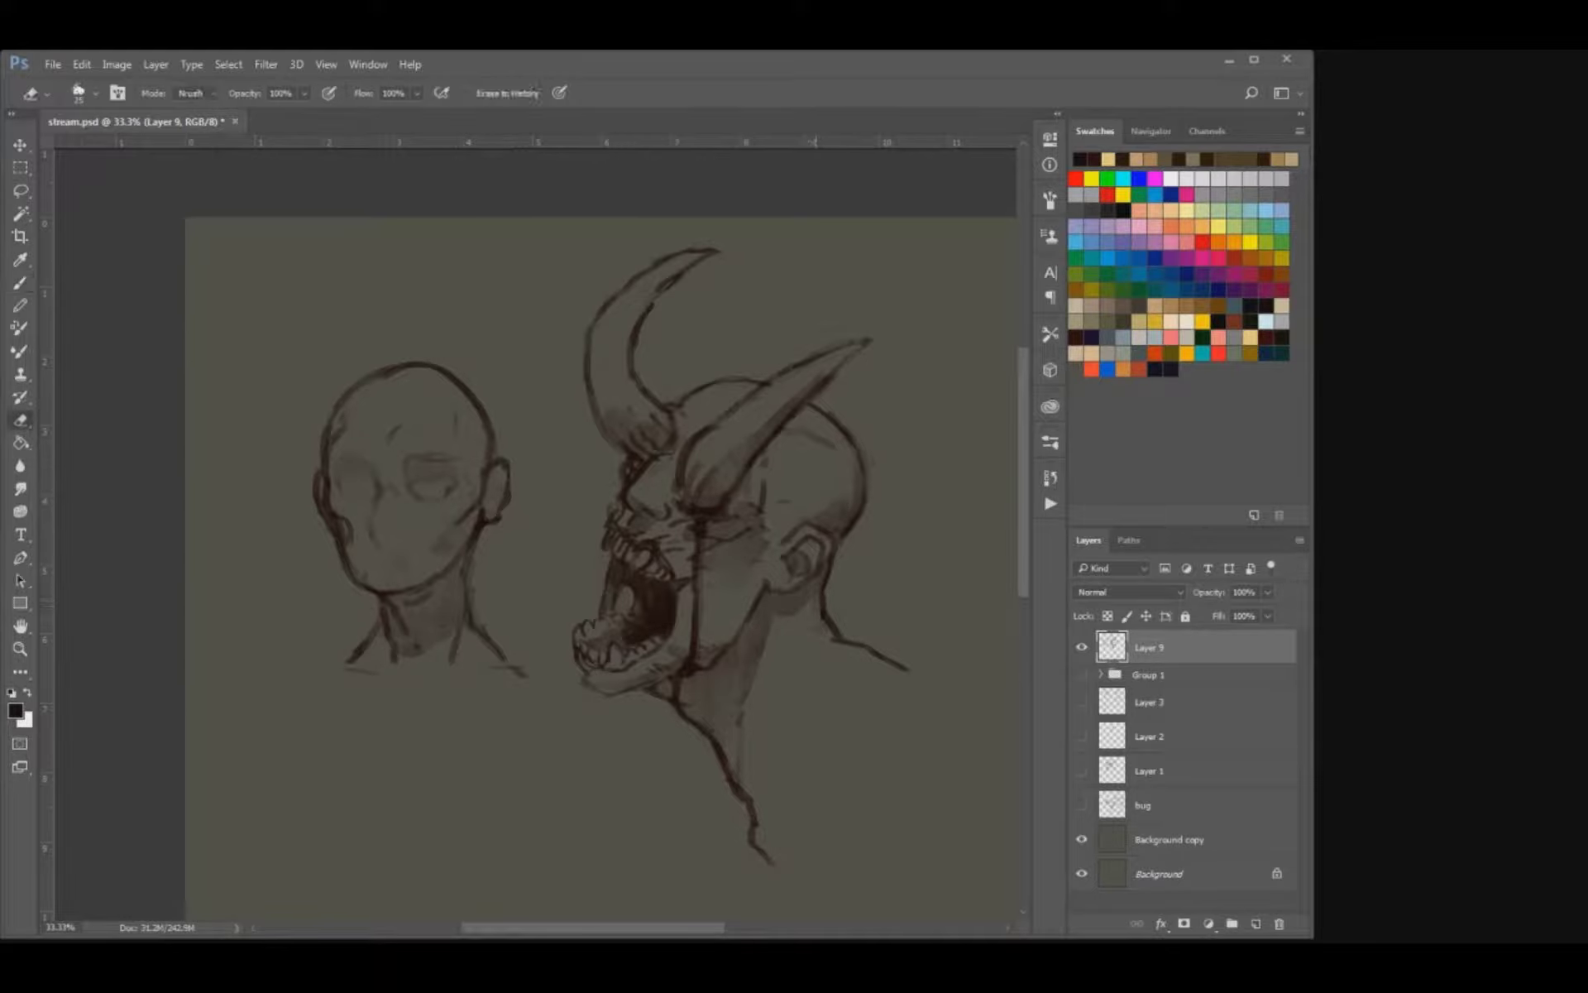
key(b)
key(ctrl+s)
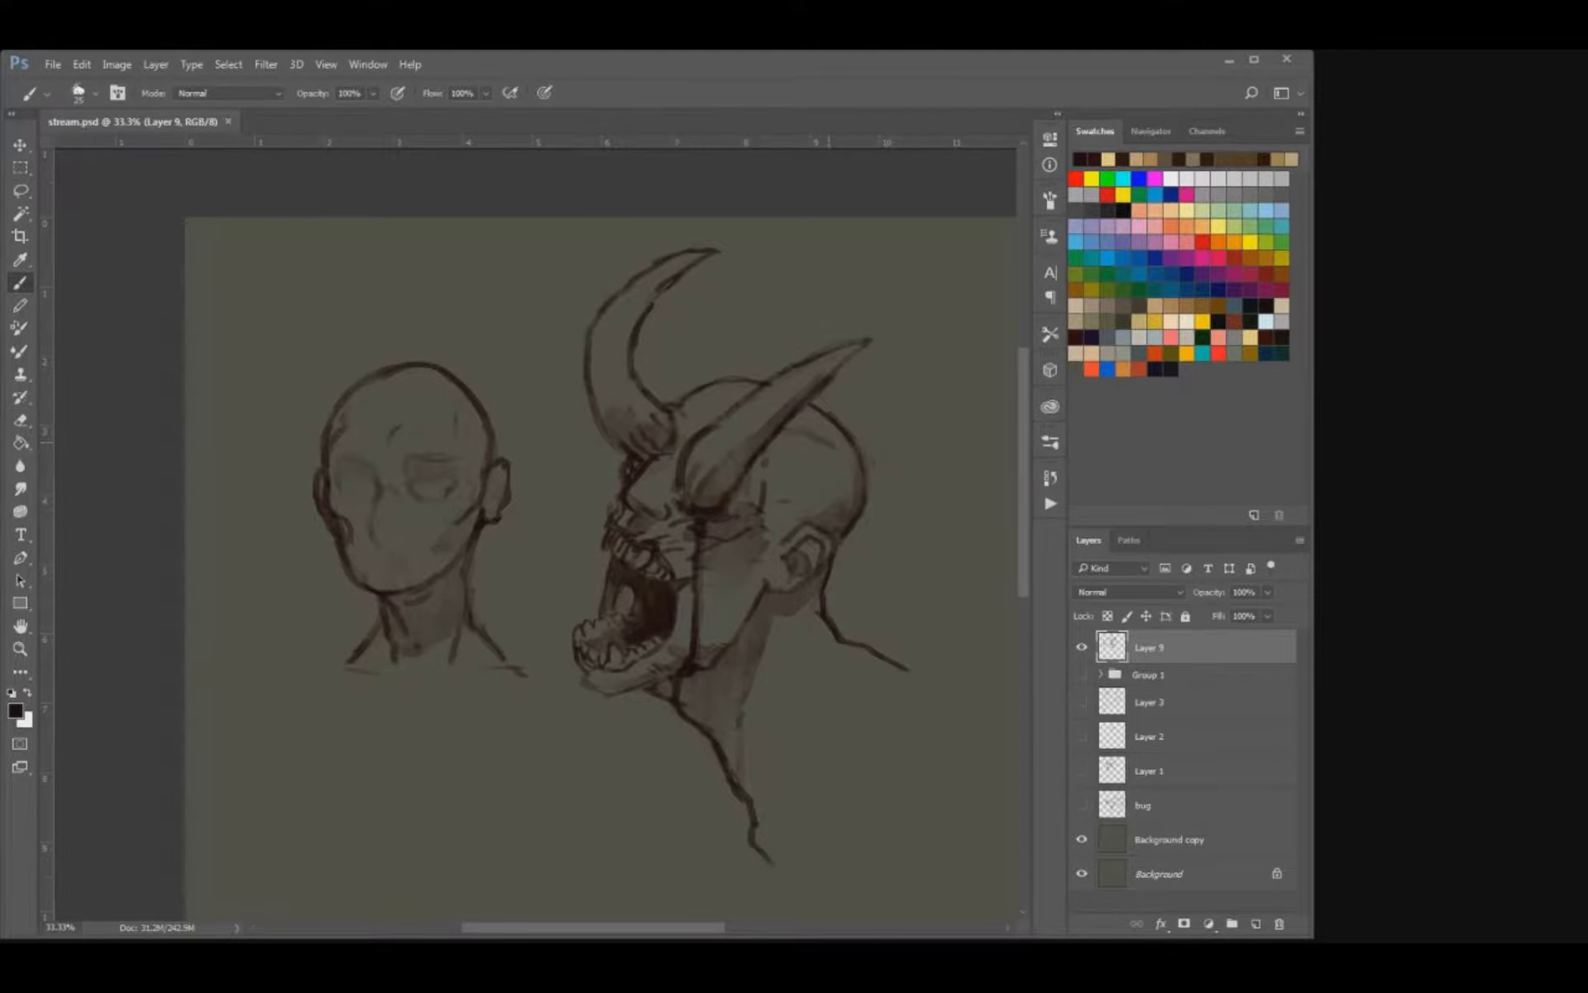
Thin the demon's throat line, extend its shoulder outward, and add collarbone strokes at the base of the neck.
key(e)
drag(729, 782, 750, 830)
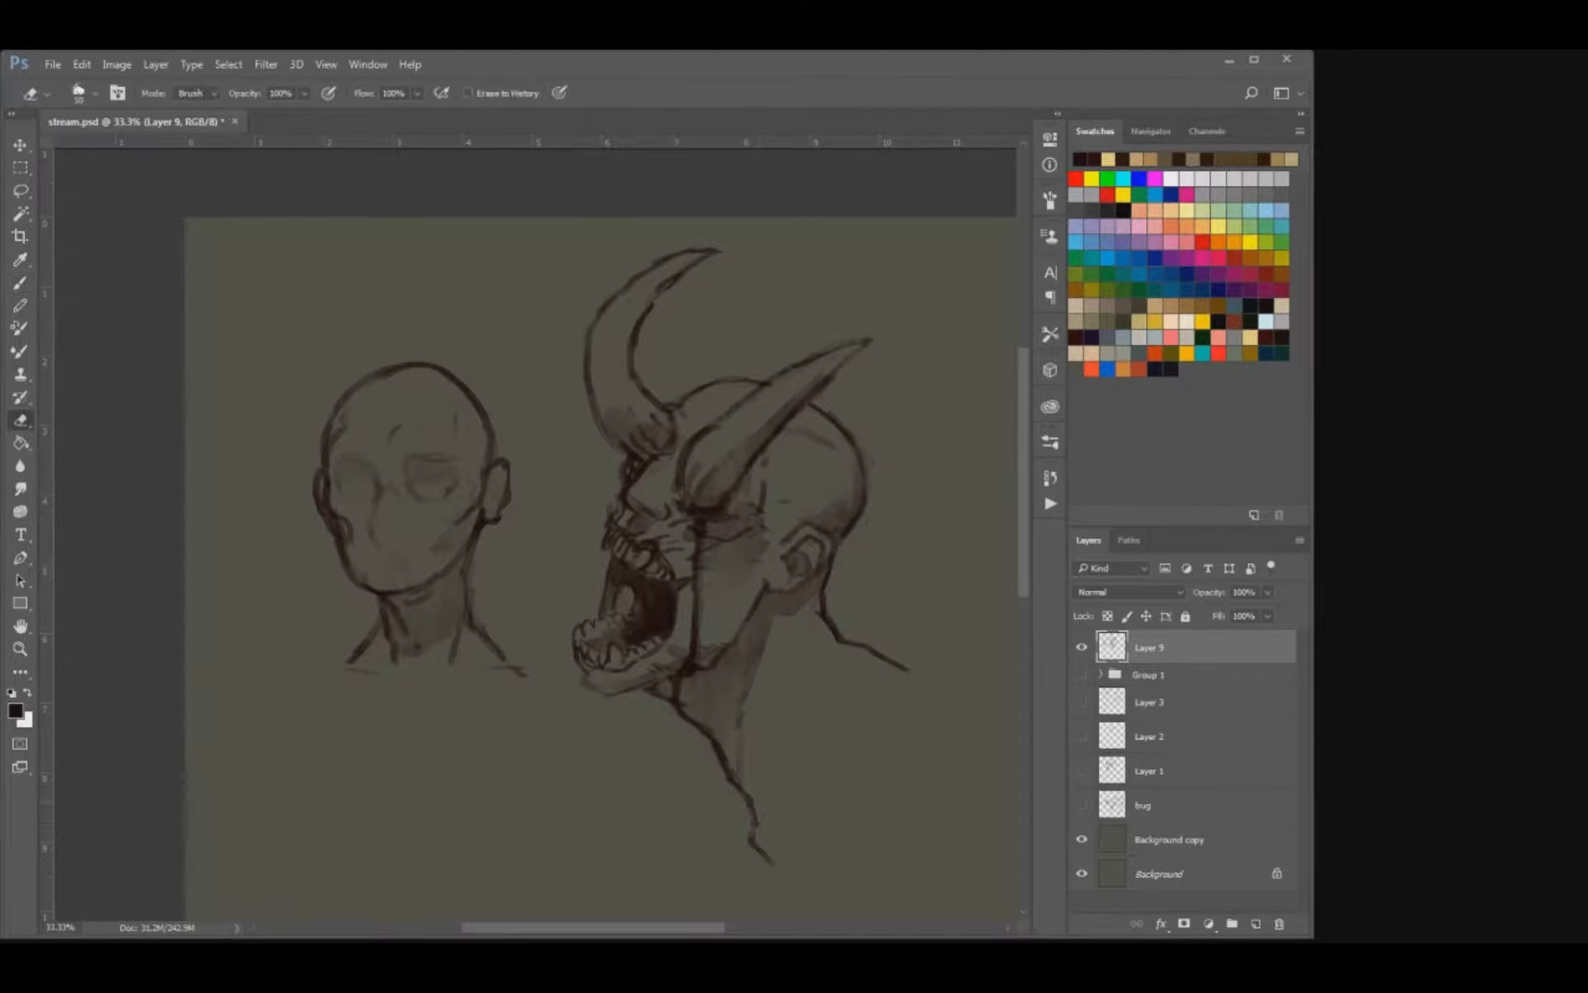
key(b)
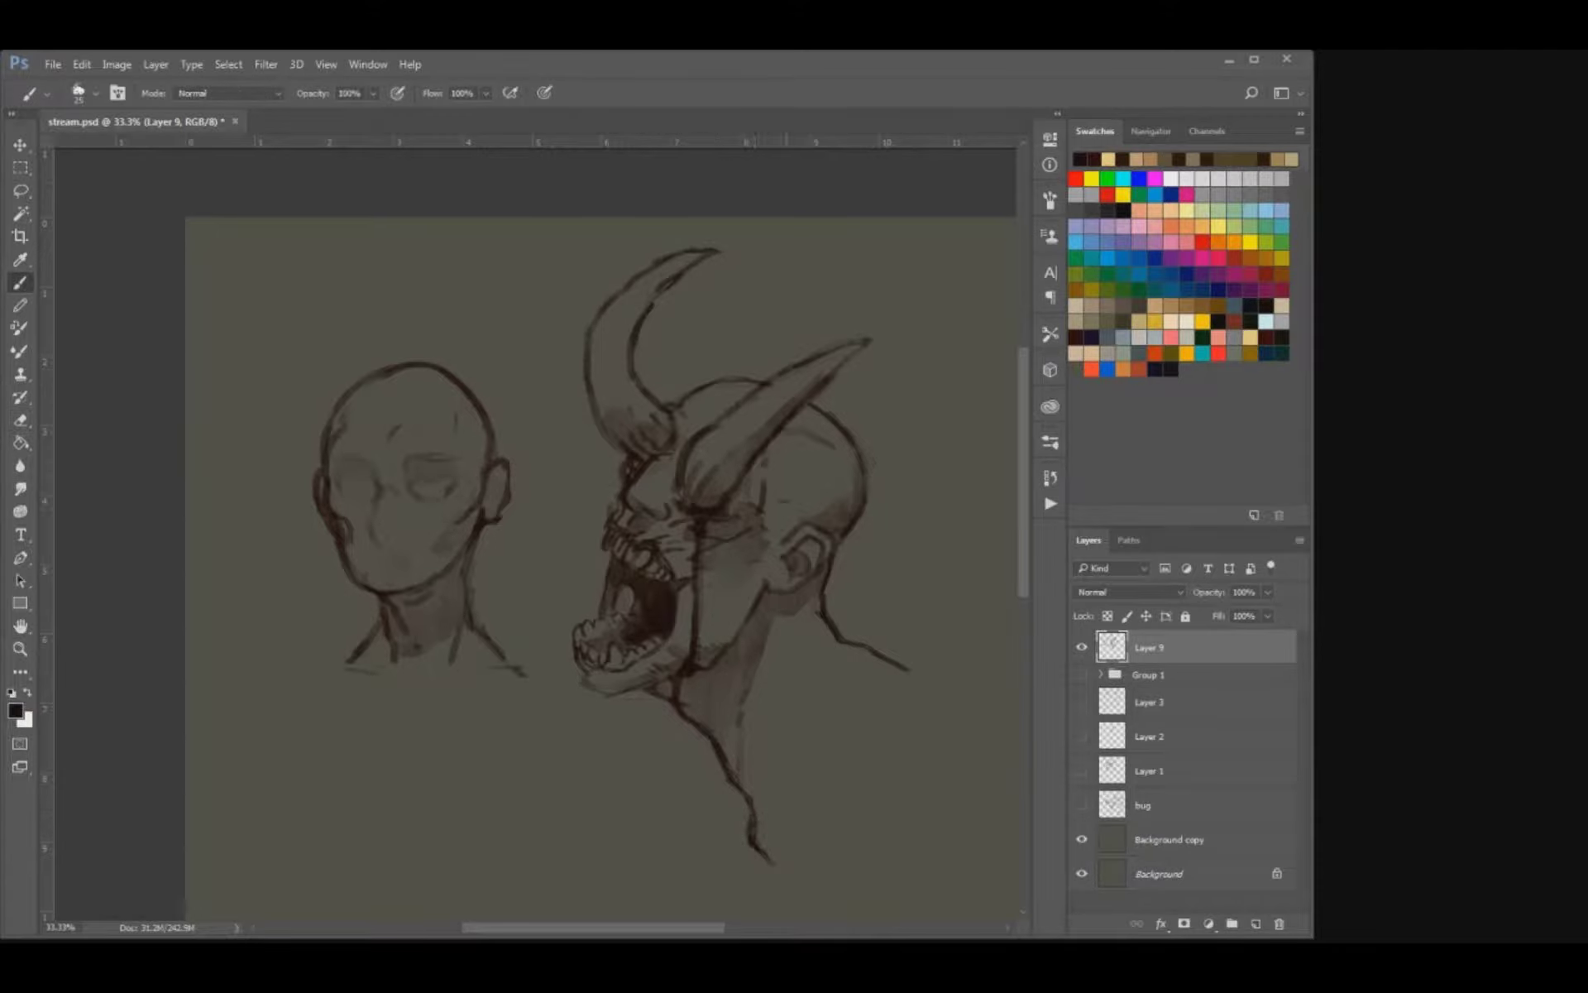
drag(762, 815, 840, 757)
drag(672, 764, 667, 796)
mouse_move(907, 668)
mouse_down()
mouse_move(992, 709)
mouse_move(948, 708)
mouse_move(998, 713)
mouse_up()
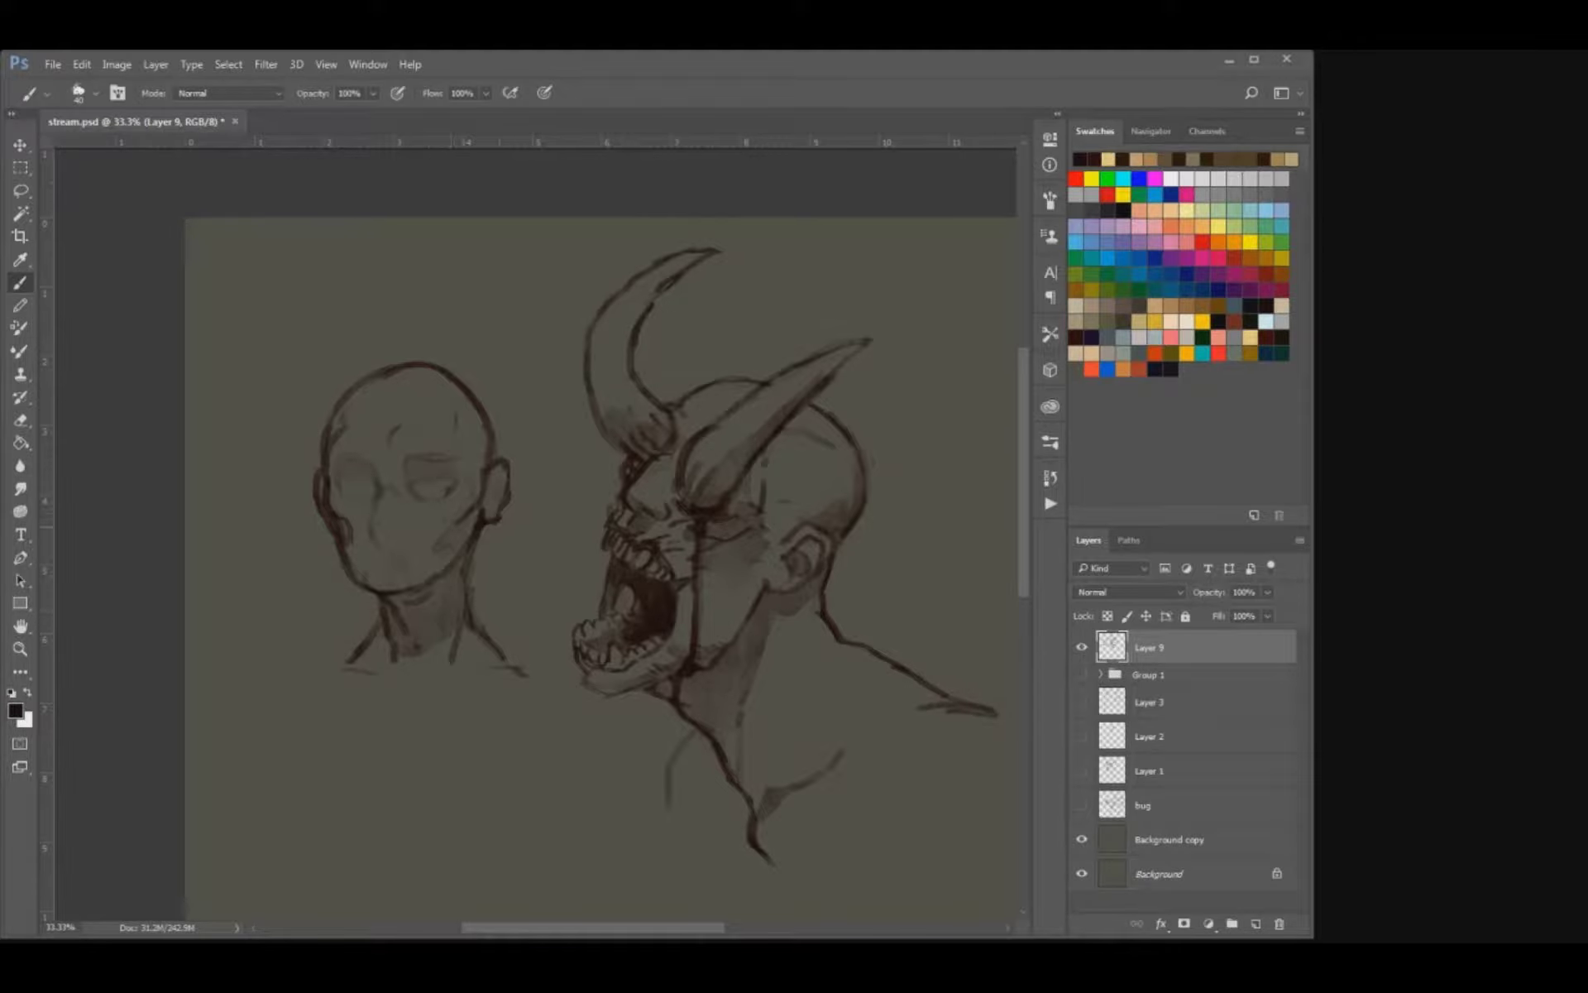
Clean up the second head's shoulder ends and redraw them as tapered sloping lines.
key(e)
key(b)
key(e)
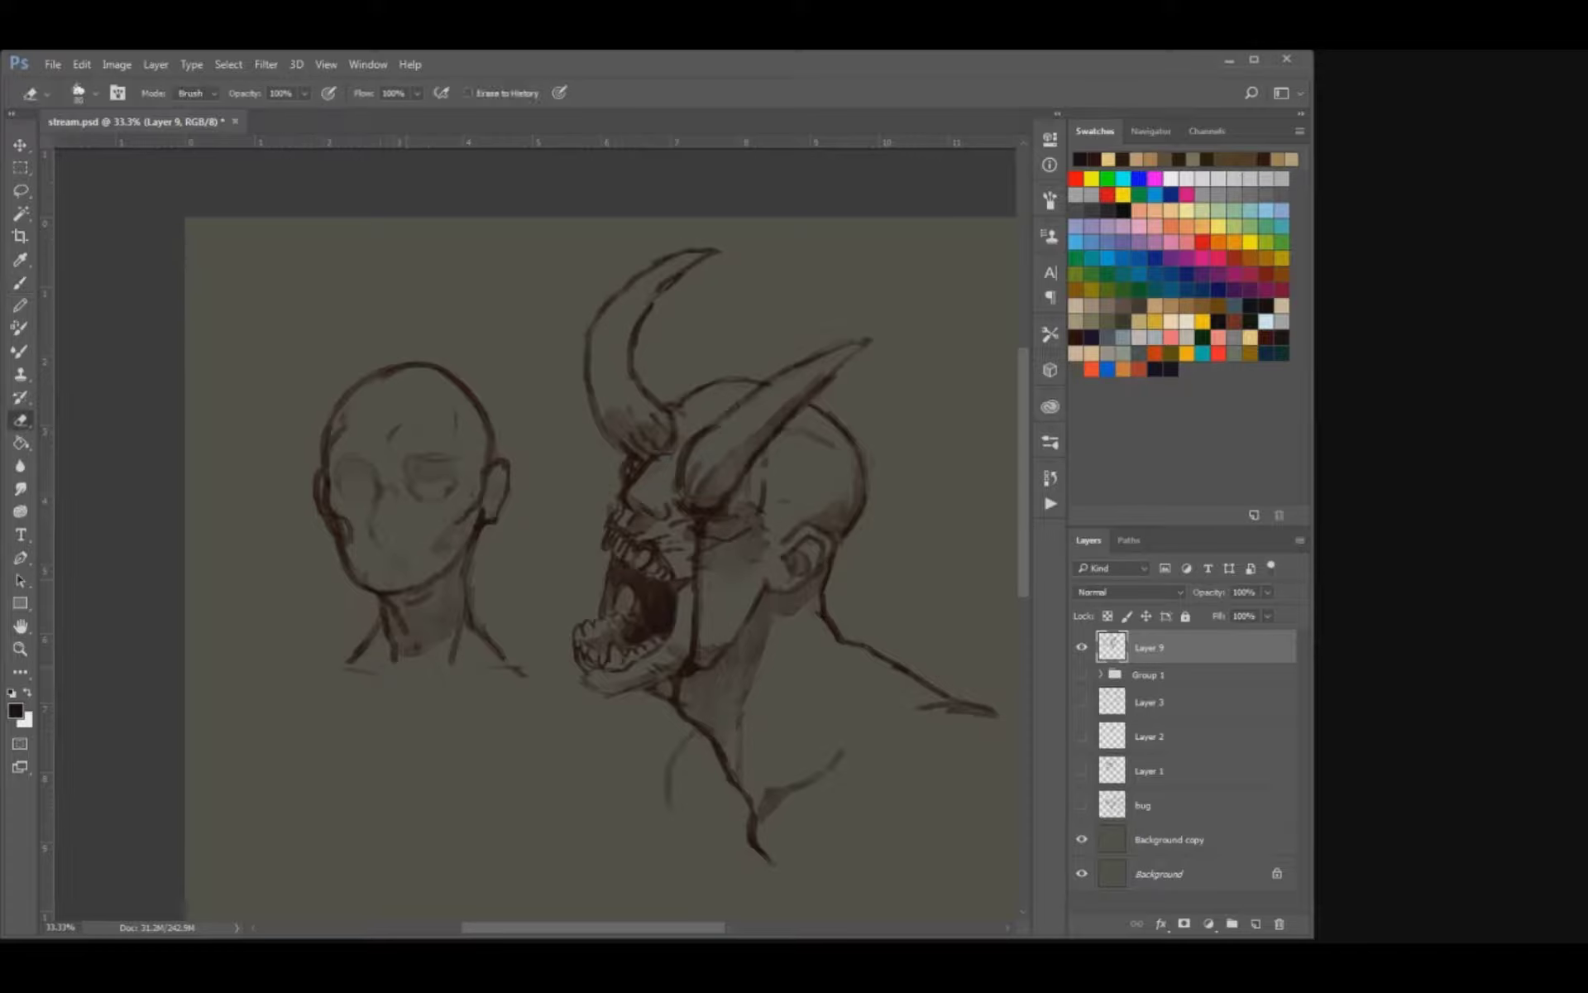
key(bracketleft)
mouse_move(351, 662)
mouse_down()
mouse_move(372, 637)
mouse_move(320, 666)
mouse_up()
key(b)
key(e)
key(b)
drag(483, 645, 527, 671)
key(e)
key(b)
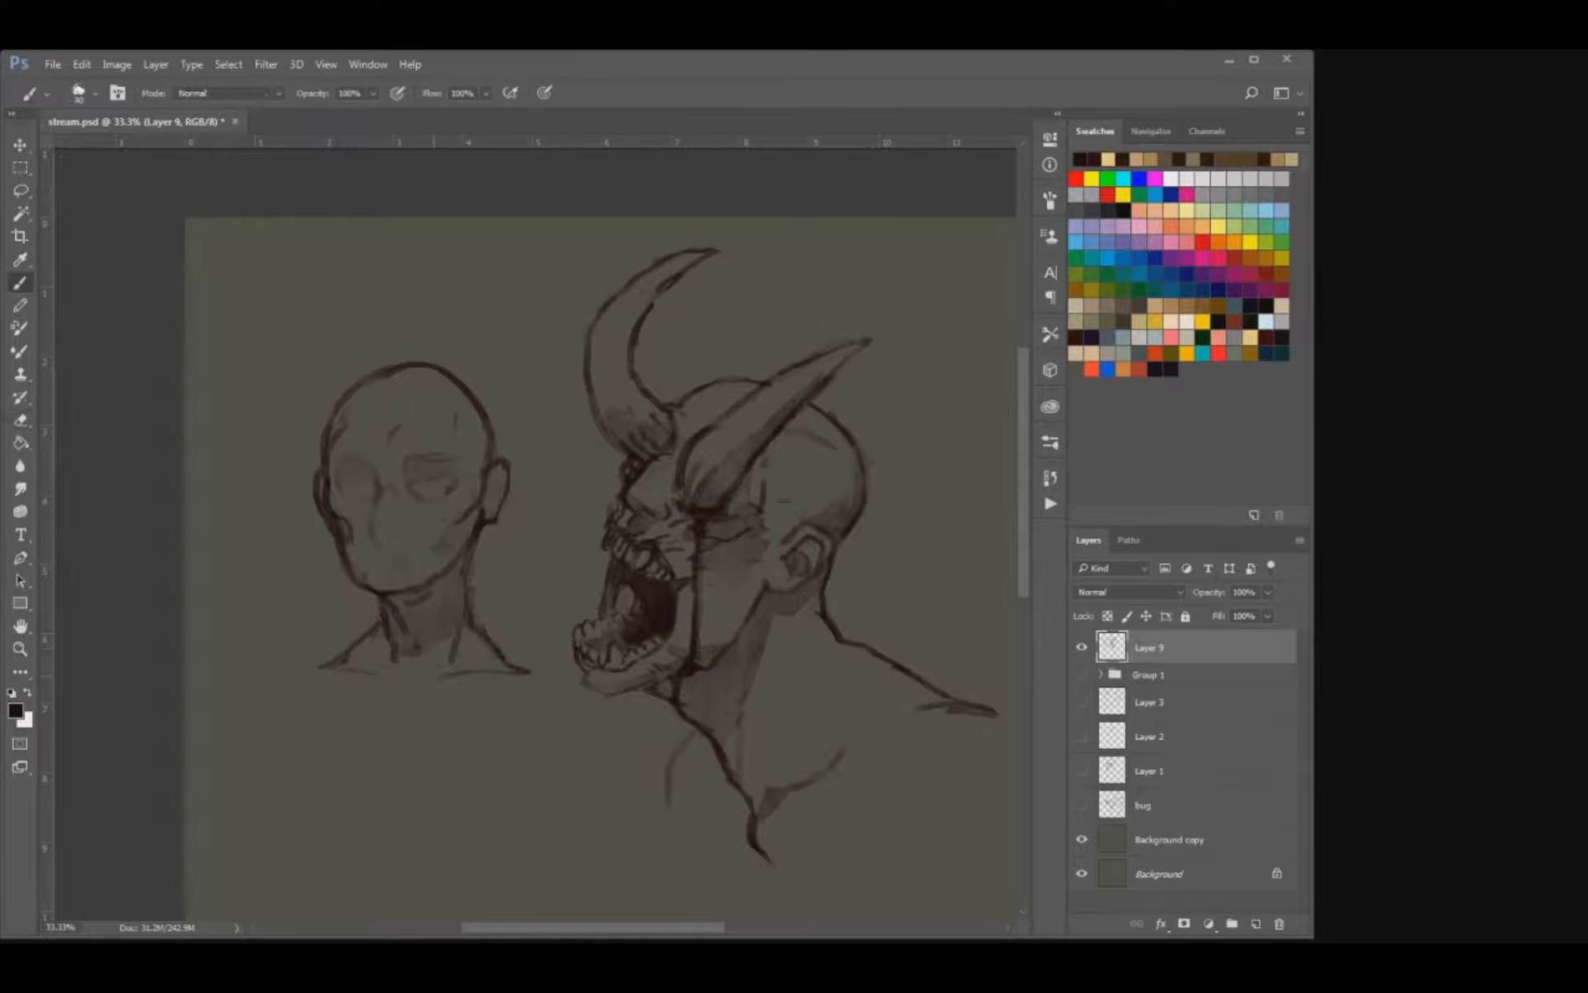
Extend the second head's shoulders outward on both sides and join them with collarbone strokes below the neck.
key(bracketright)
drag(387, 688, 553, 675)
drag(318, 666, 285, 671)
key(e)
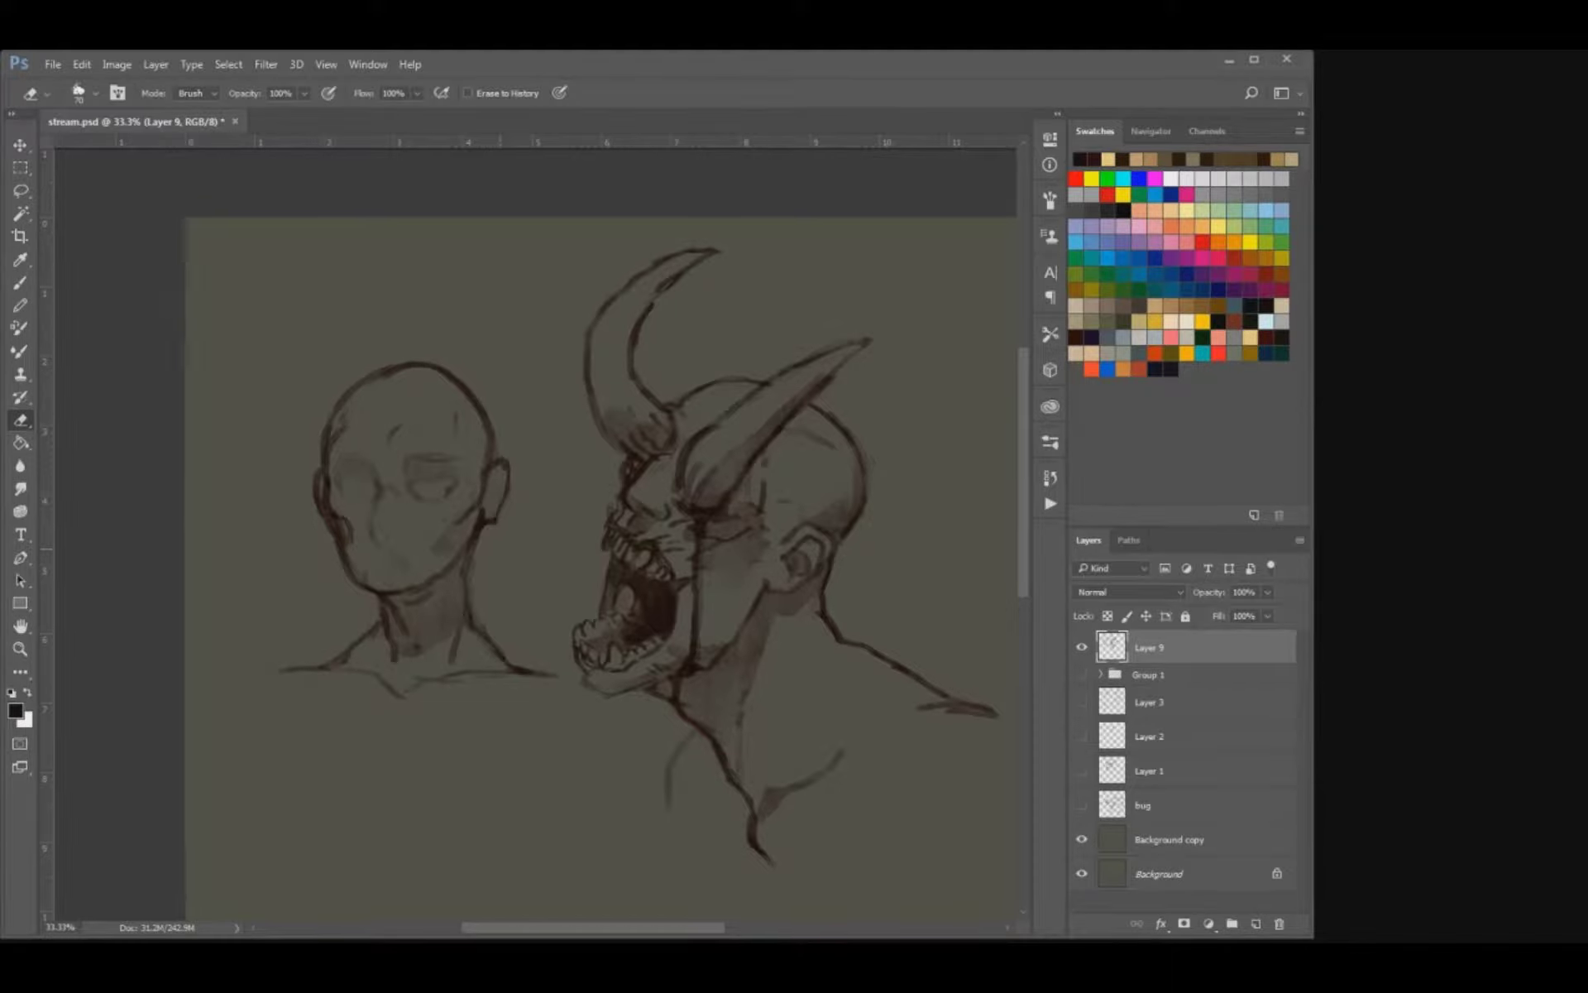
Hide the layer with the two heads and add a new empty layer above it.
drag(662, 578, 549, 406)
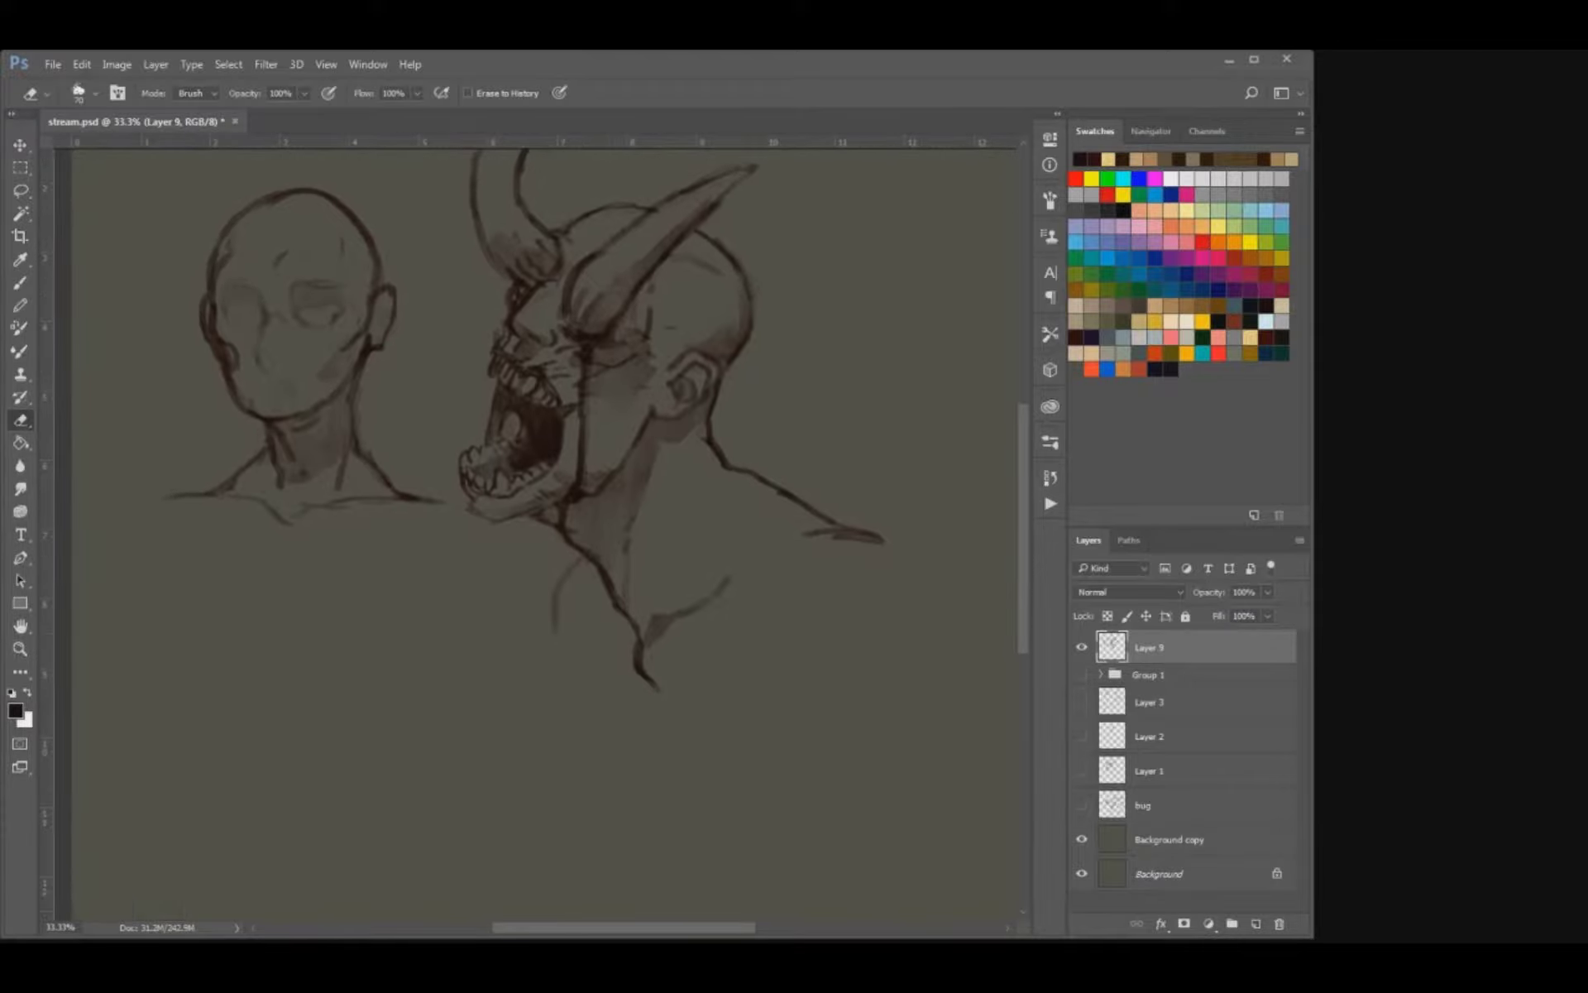
click(1082, 647)
drag(661, 497, 622, 576)
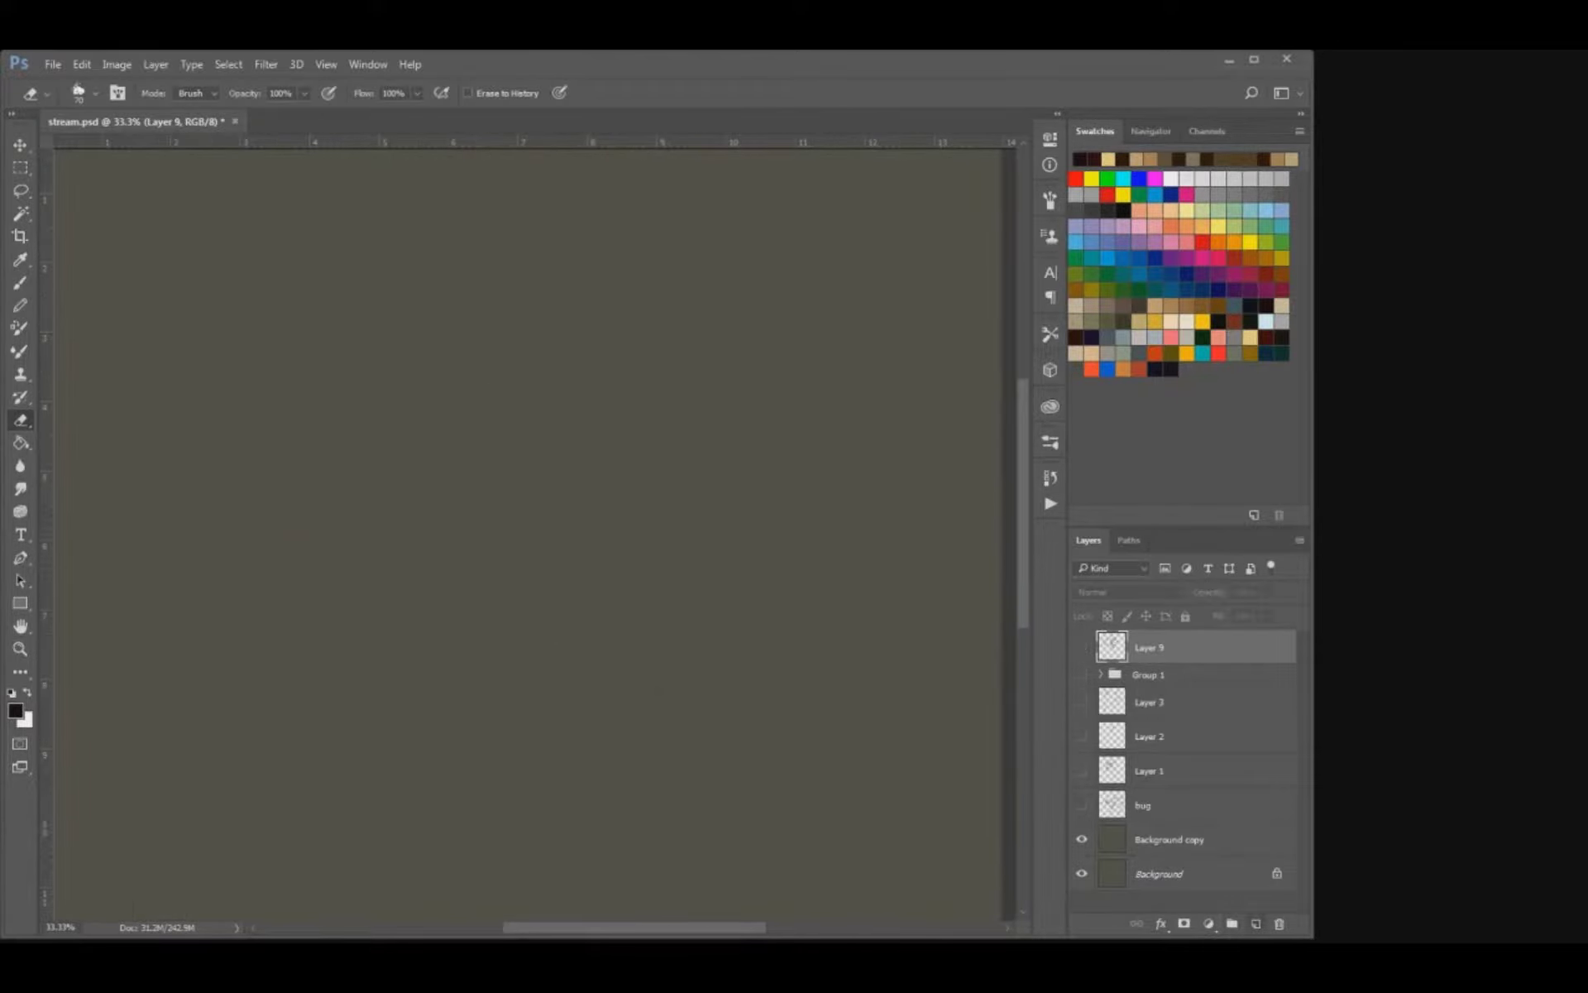
click(1255, 924)
drag(553, 524, 626, 625)
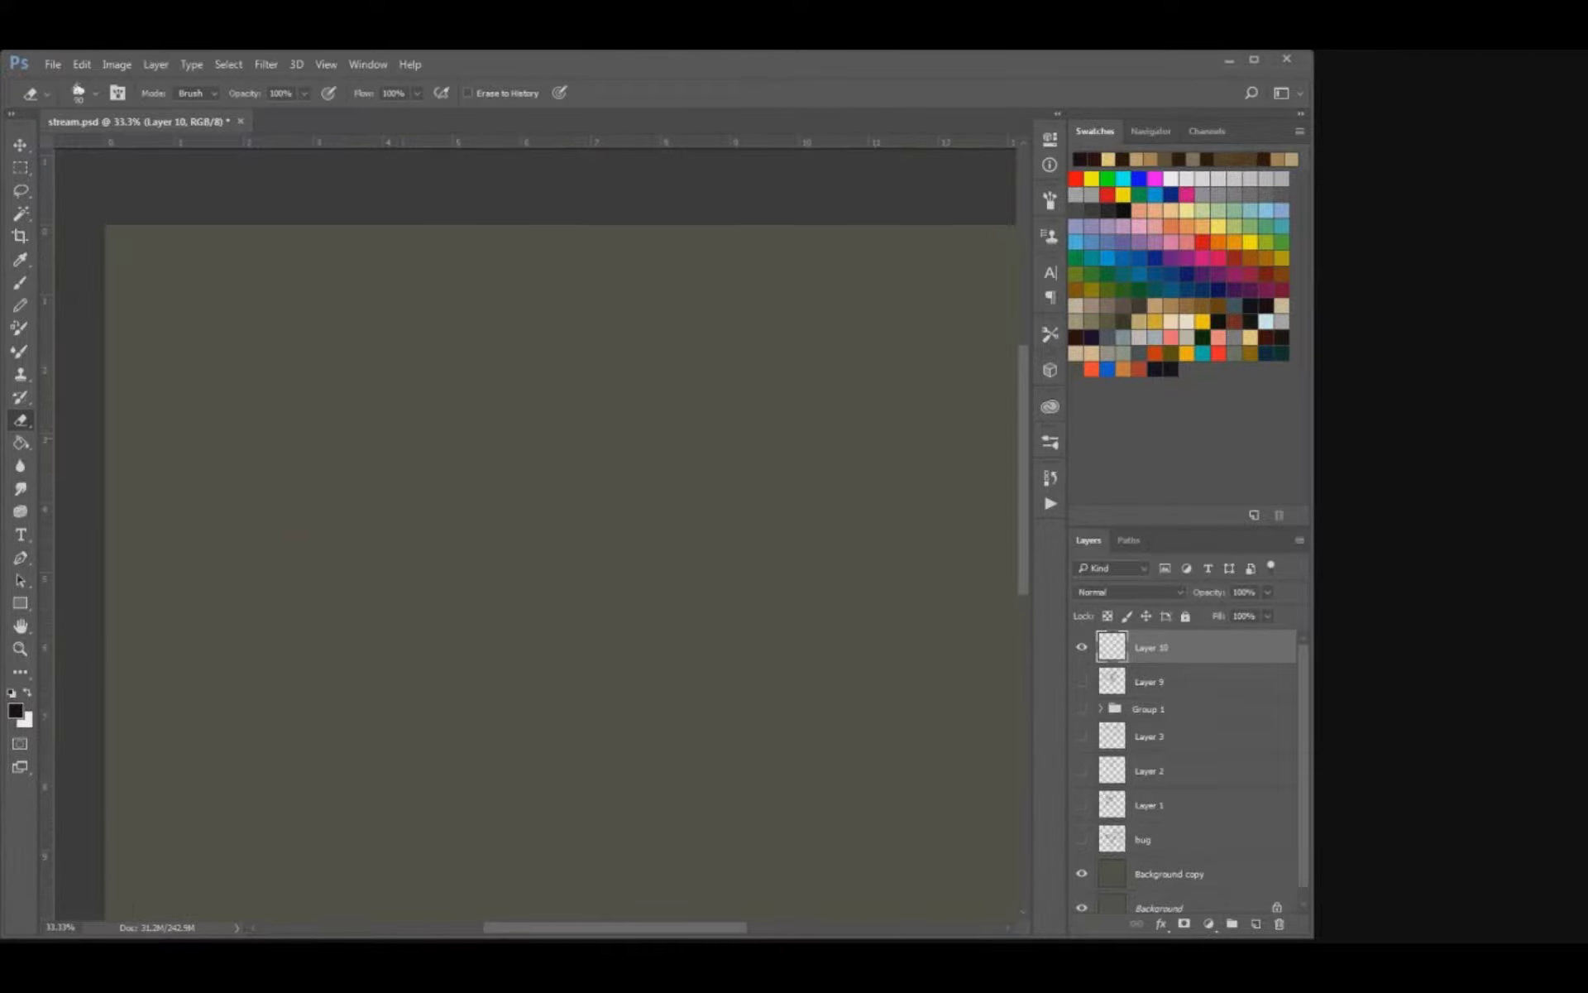
key(b)
mouse_move(350, 464)
mouse_down()
mouse_move(438, 347)
mouse_move(471, 343)
mouse_move(533, 498)
mouse_up()
mouse_move(553, 372)
mouse_down()
mouse_move(347, 469)
mouse_move(414, 364)
mouse_move(570, 364)
mouse_up()
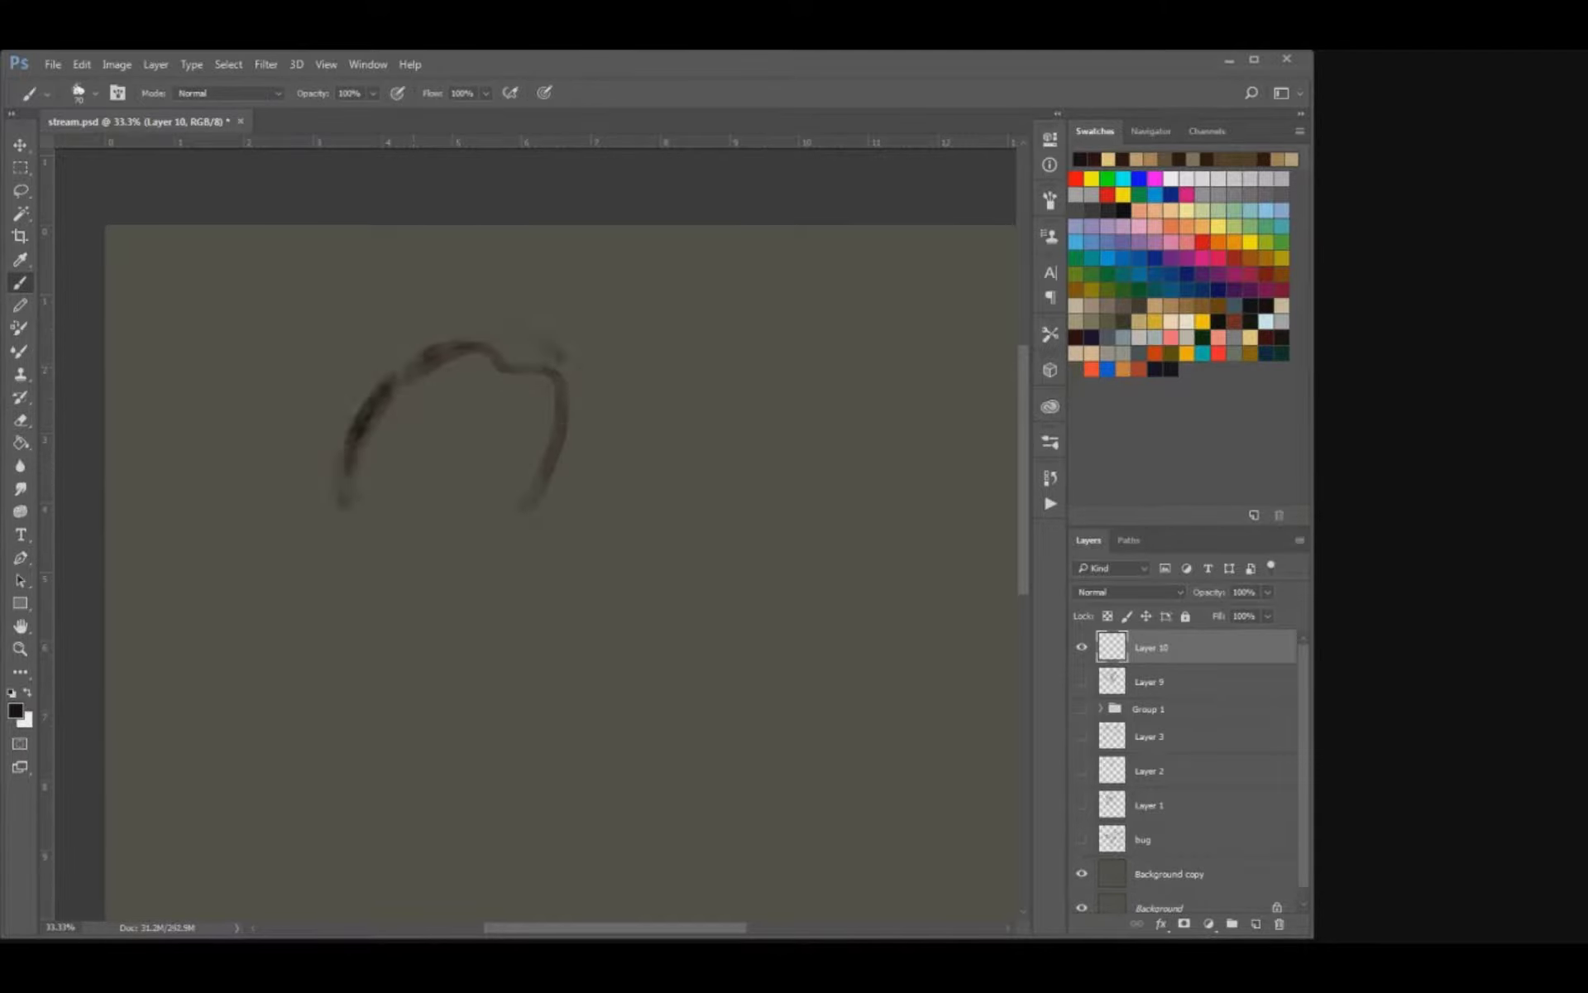
drag(565, 487, 493, 532)
key(ctrl+z)
key(bracketright)
key(bracketright)
key(ctrl+z)
key(ctrl+z)
key(ctrl+z)
key(ctrl+z)
key(ctrl+z)
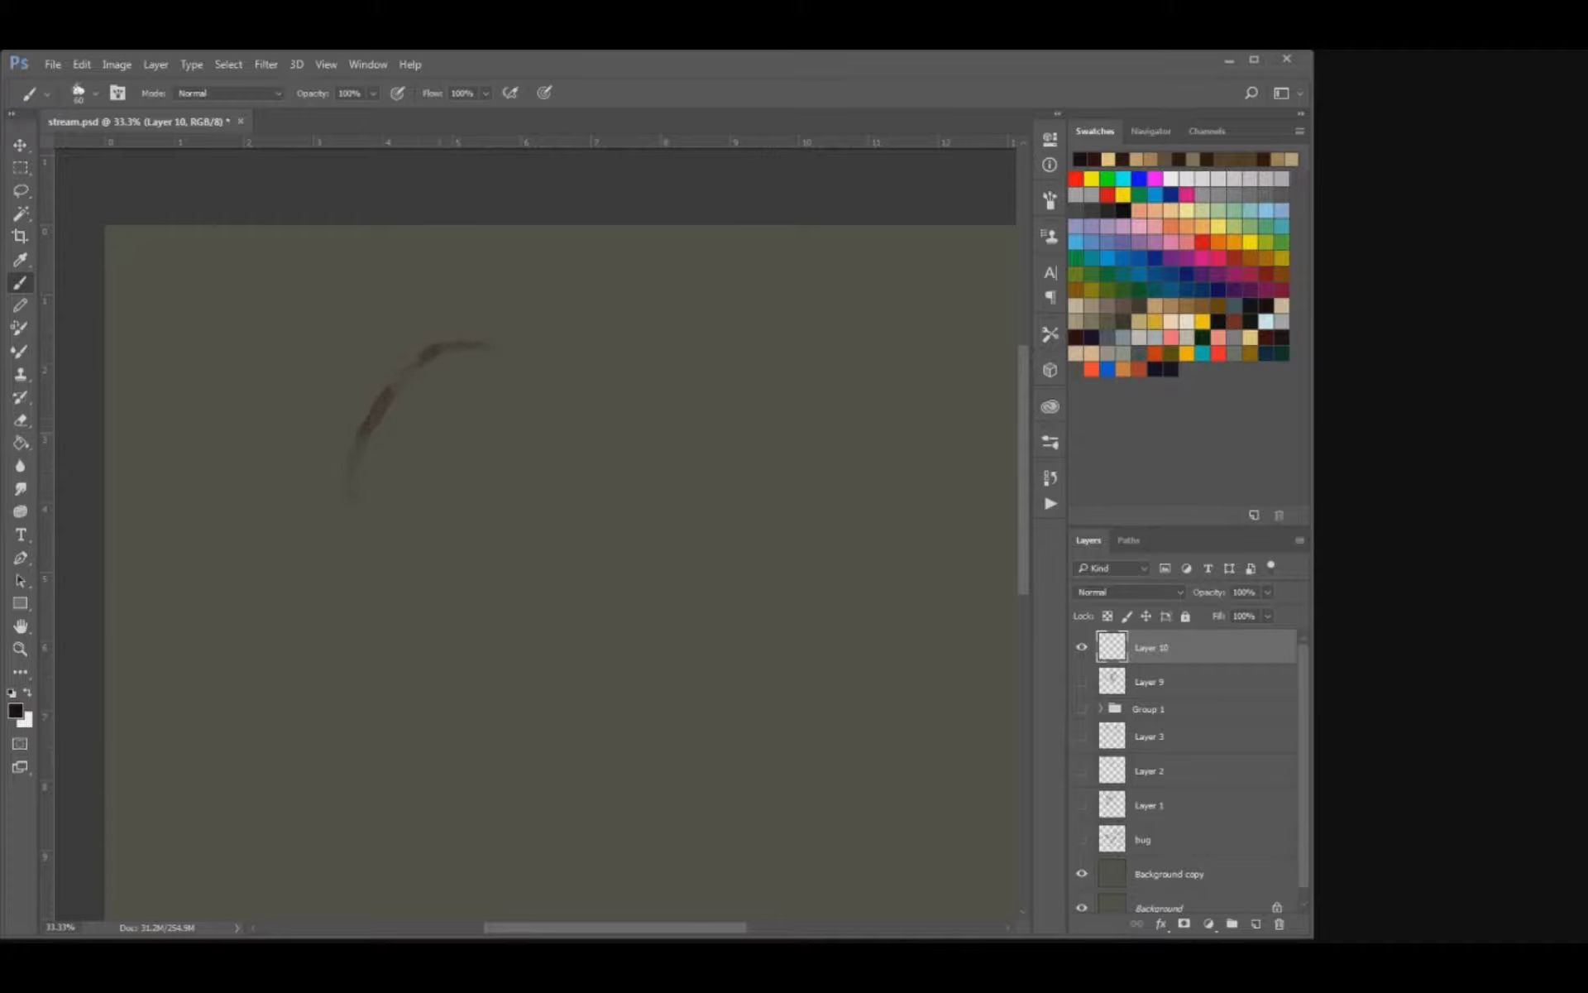
Sketch a three-quarter-view skull with a rounded cranium, two eye sockets, a nose cavity and rough upper teeth.
mouse_move(404, 550)
mouse_down()
mouse_move(443, 431)
mouse_move(578, 383)
mouse_move(631, 499)
mouse_move(618, 568)
mouse_move(581, 612)
mouse_move(456, 587)
mouse_move(485, 620)
mouse_up()
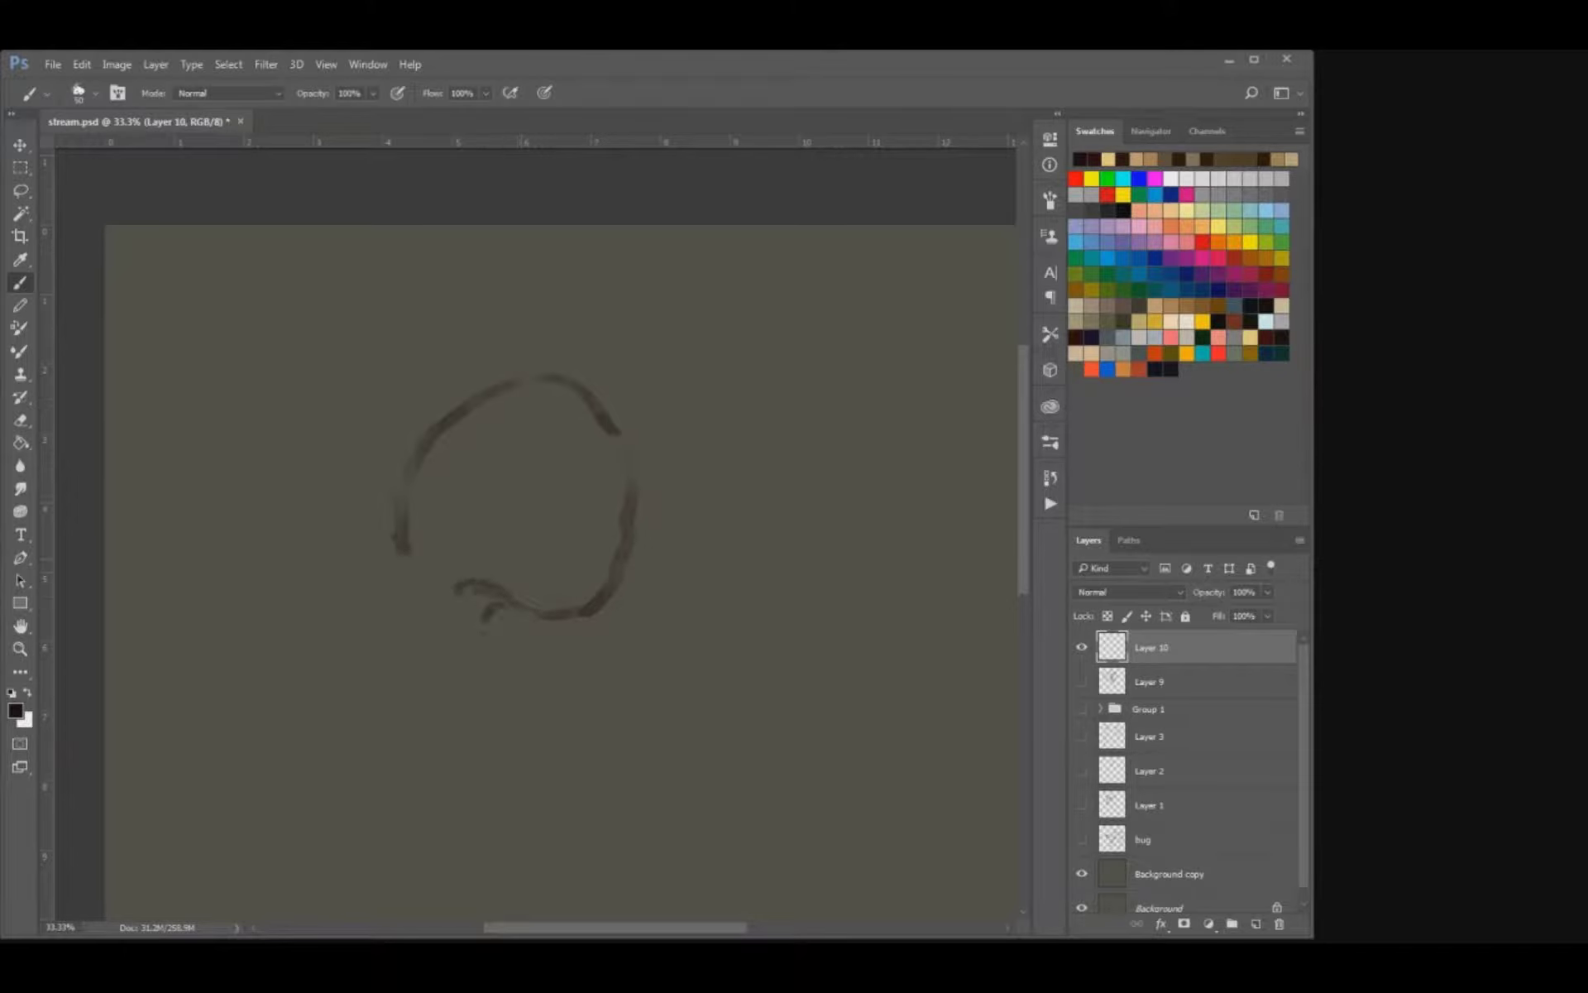
mouse_move(417, 574)
mouse_down()
mouse_move(451, 572)
mouse_move(419, 612)
mouse_move(428, 627)
mouse_move(464, 622)
mouse_move(487, 646)
mouse_up()
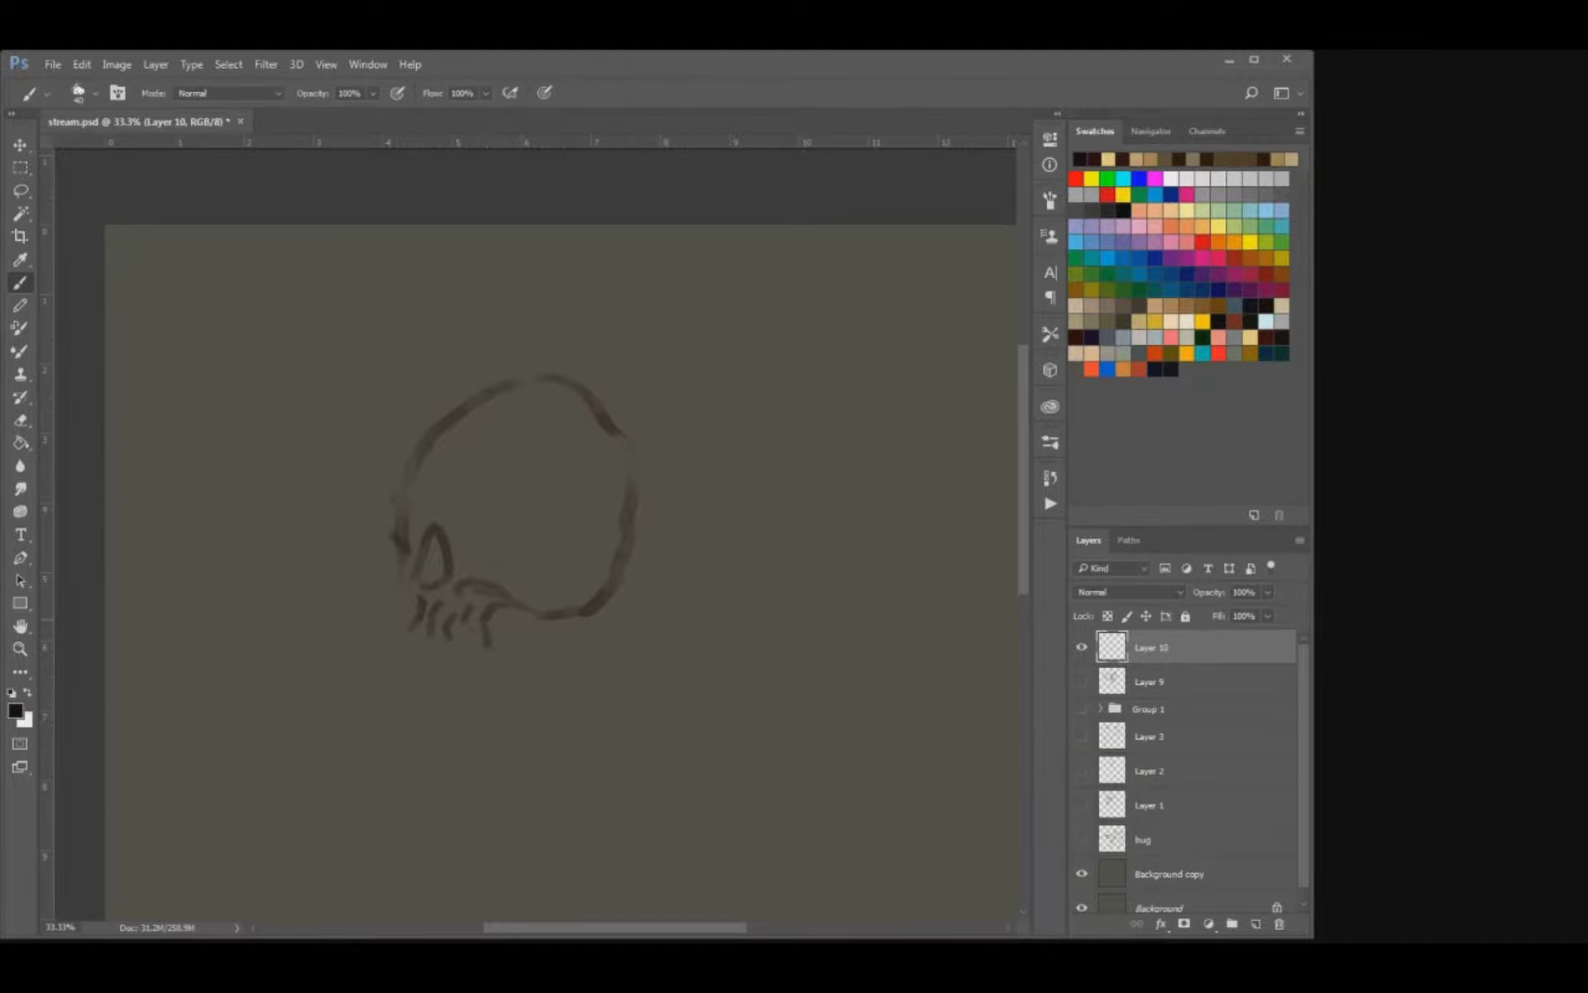
mouse_move(396, 554)
mouse_down()
mouse_move(409, 574)
mouse_move(415, 546)
mouse_up()
mouse_move(548, 510)
mouse_down()
mouse_move(489, 549)
mouse_move(515, 562)
mouse_move(471, 548)
mouse_up()
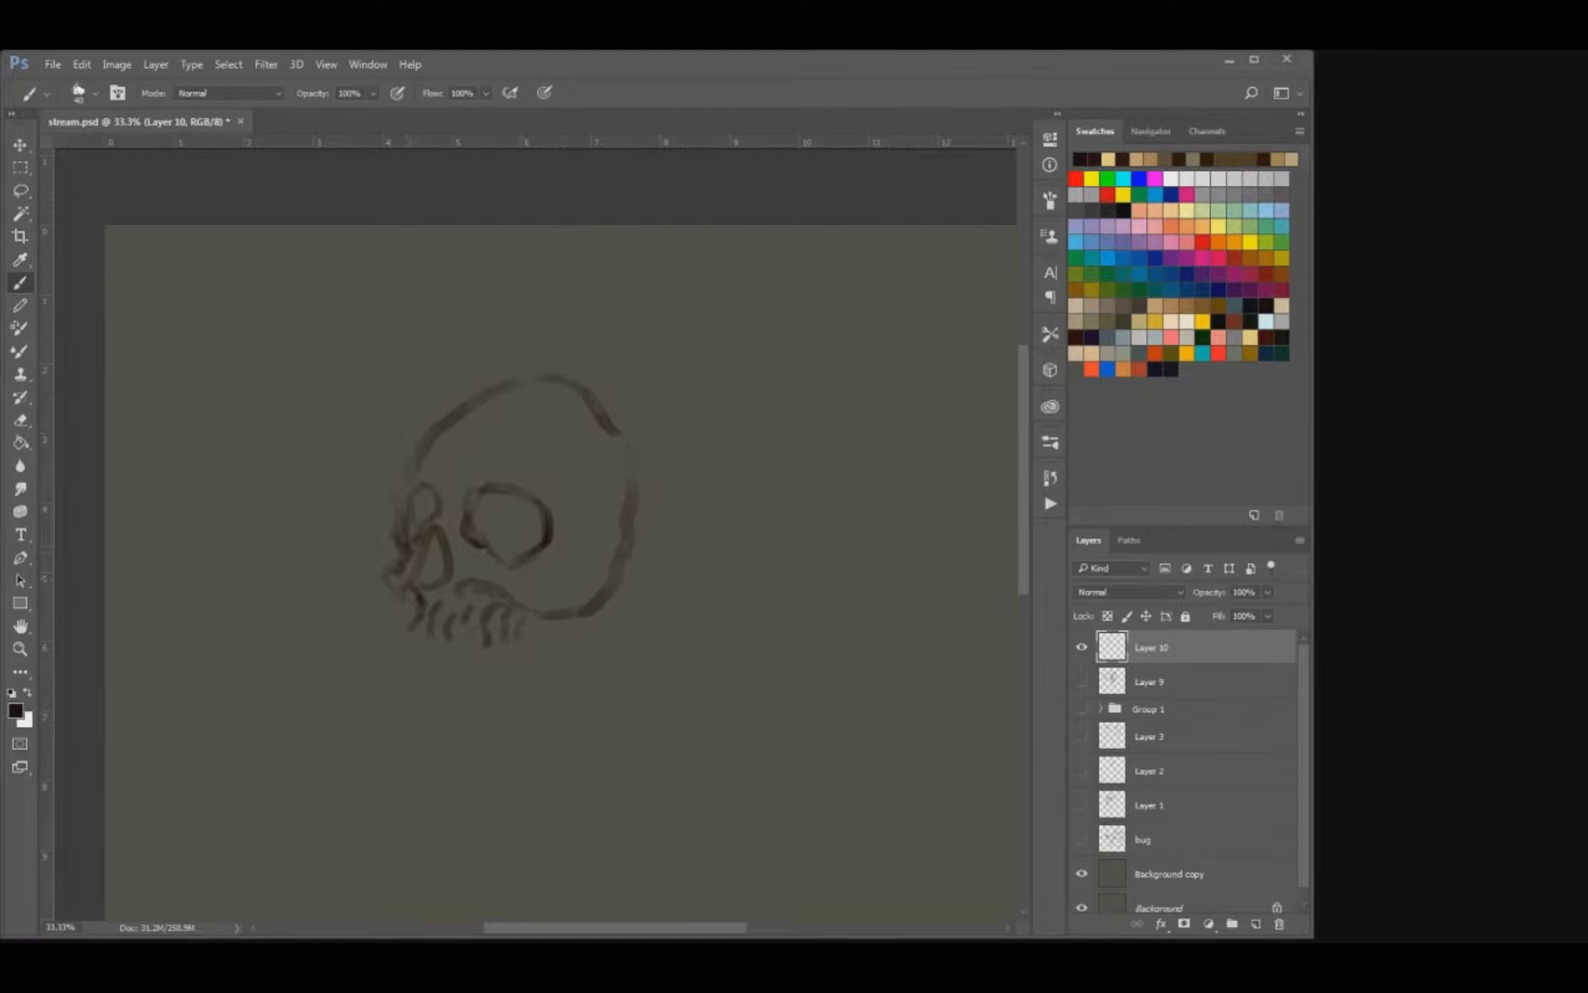
Add a protruding brow at the far eye socket and reshape the skull's forehead contour.
key(e)
key(b)
drag(401, 477, 395, 538)
key(e)
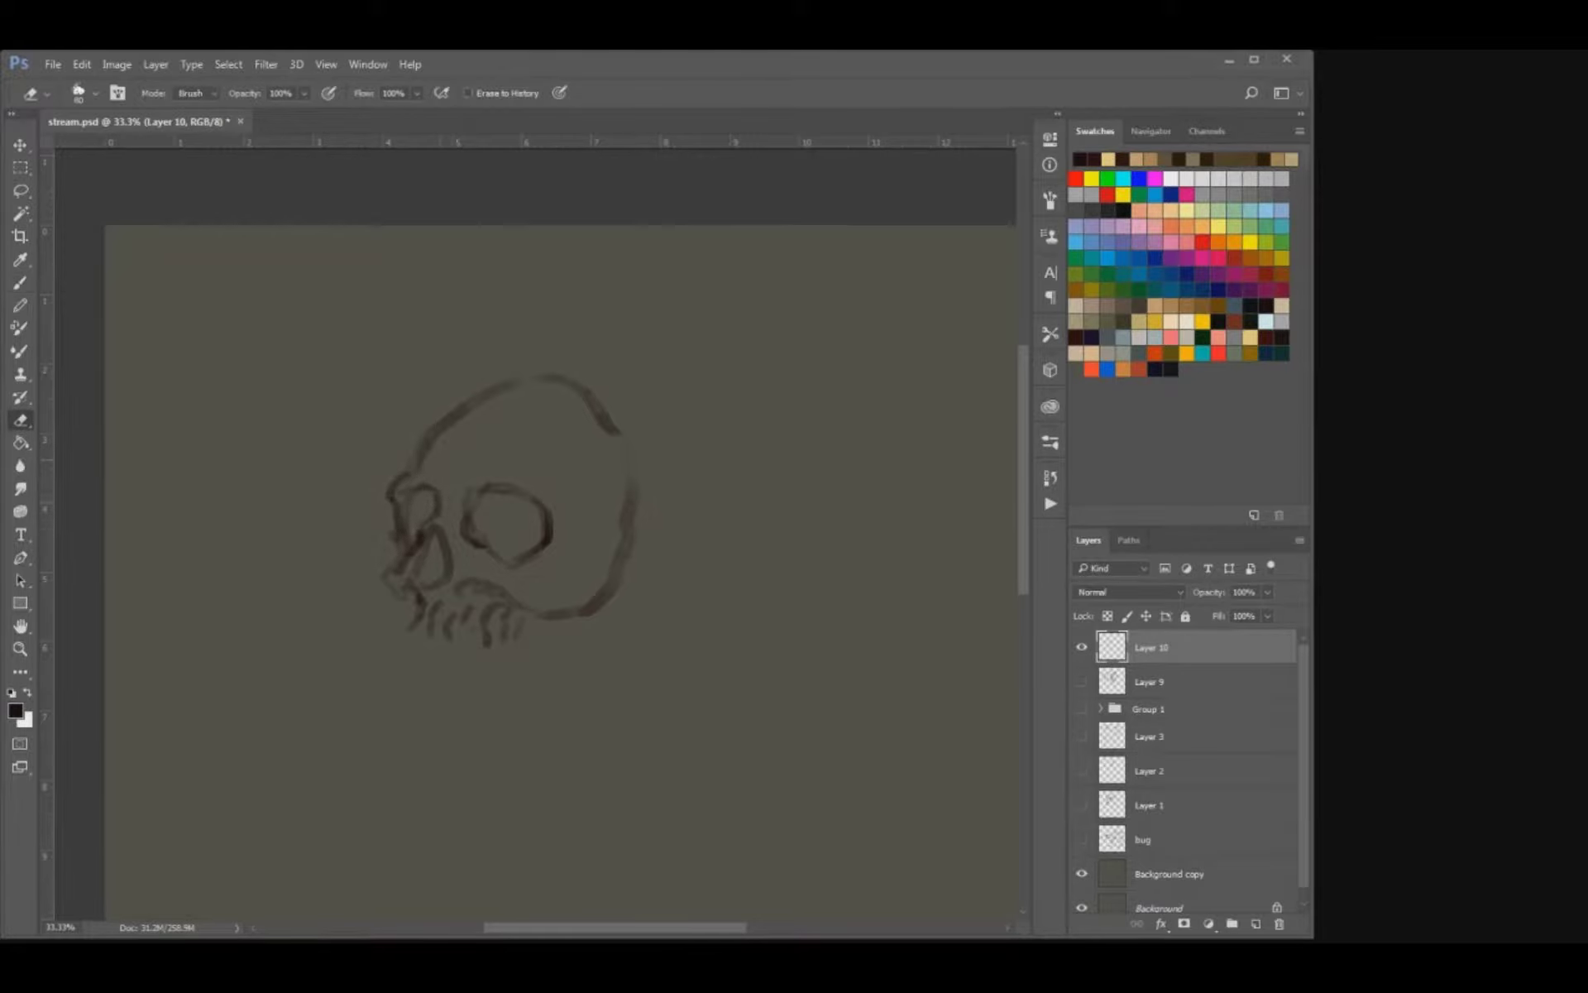
mouse_move(439, 434)
mouse_down()
mouse_move(502, 387)
mouse_move(423, 455)
mouse_move(475, 378)
mouse_up()
key(b)
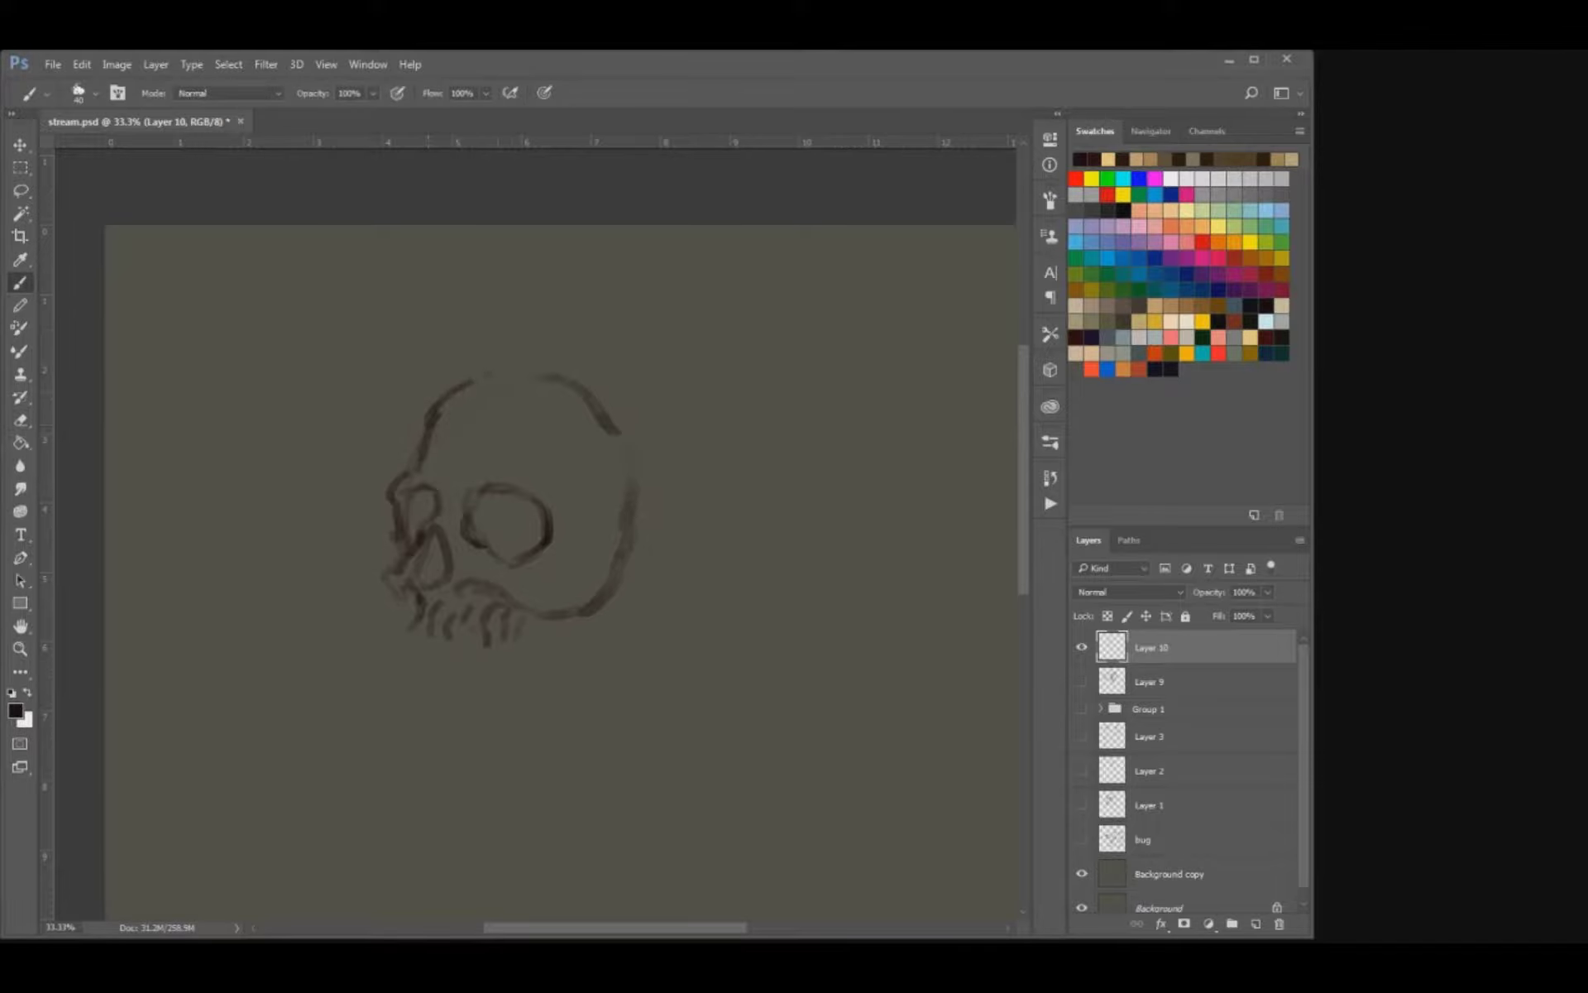
key(ctrl+z)
mouse_move(429, 432)
mouse_down()
mouse_move(449, 405)
mouse_move(517, 381)
mouse_move(620, 436)
mouse_move(632, 538)
mouse_move(591, 608)
mouse_move(552, 616)
mouse_up()
Fade out the back of the cranium and darken the outlines of the nose cavity and near eye socket.
key(e)
key(b)
mouse_move(437, 534)
mouse_down()
mouse_move(453, 579)
mouse_move(418, 583)
mouse_move(426, 566)
mouse_move(428, 588)
mouse_move(457, 578)
mouse_move(422, 567)
mouse_move(432, 550)
mouse_move(523, 556)
mouse_move(500, 486)
mouse_up()
key(e)
key(b)
key(e)
key(b)
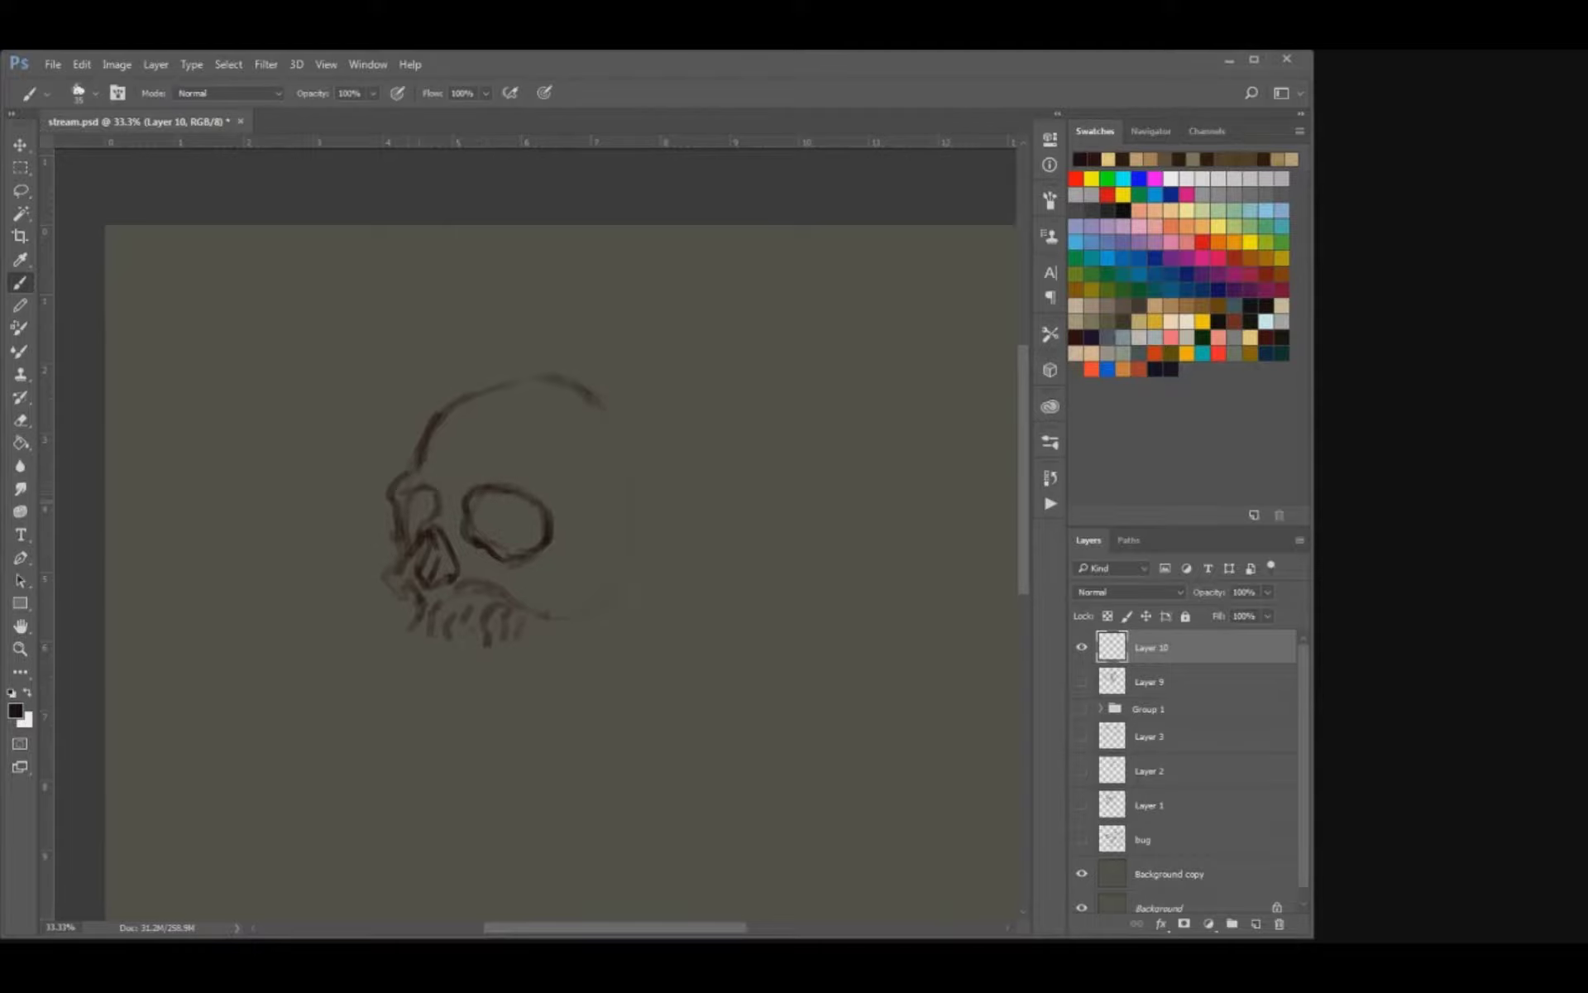
Redraw the skull's cheekbone line above the teeth and firm up the far edge of the nose and upper jaw.
mouse_move(392, 532)
mouse_down()
mouse_move(389, 576)
mouse_move(534, 587)
mouse_move(553, 606)
mouse_move(602, 584)
mouse_up()
key(e)
key(b)
drag(392, 584, 415, 604)
key(e)
mouse_move(409, 538)
mouse_down()
mouse_move(418, 552)
mouse_move(406, 545)
mouse_up()
key(b)
key(bracketright)
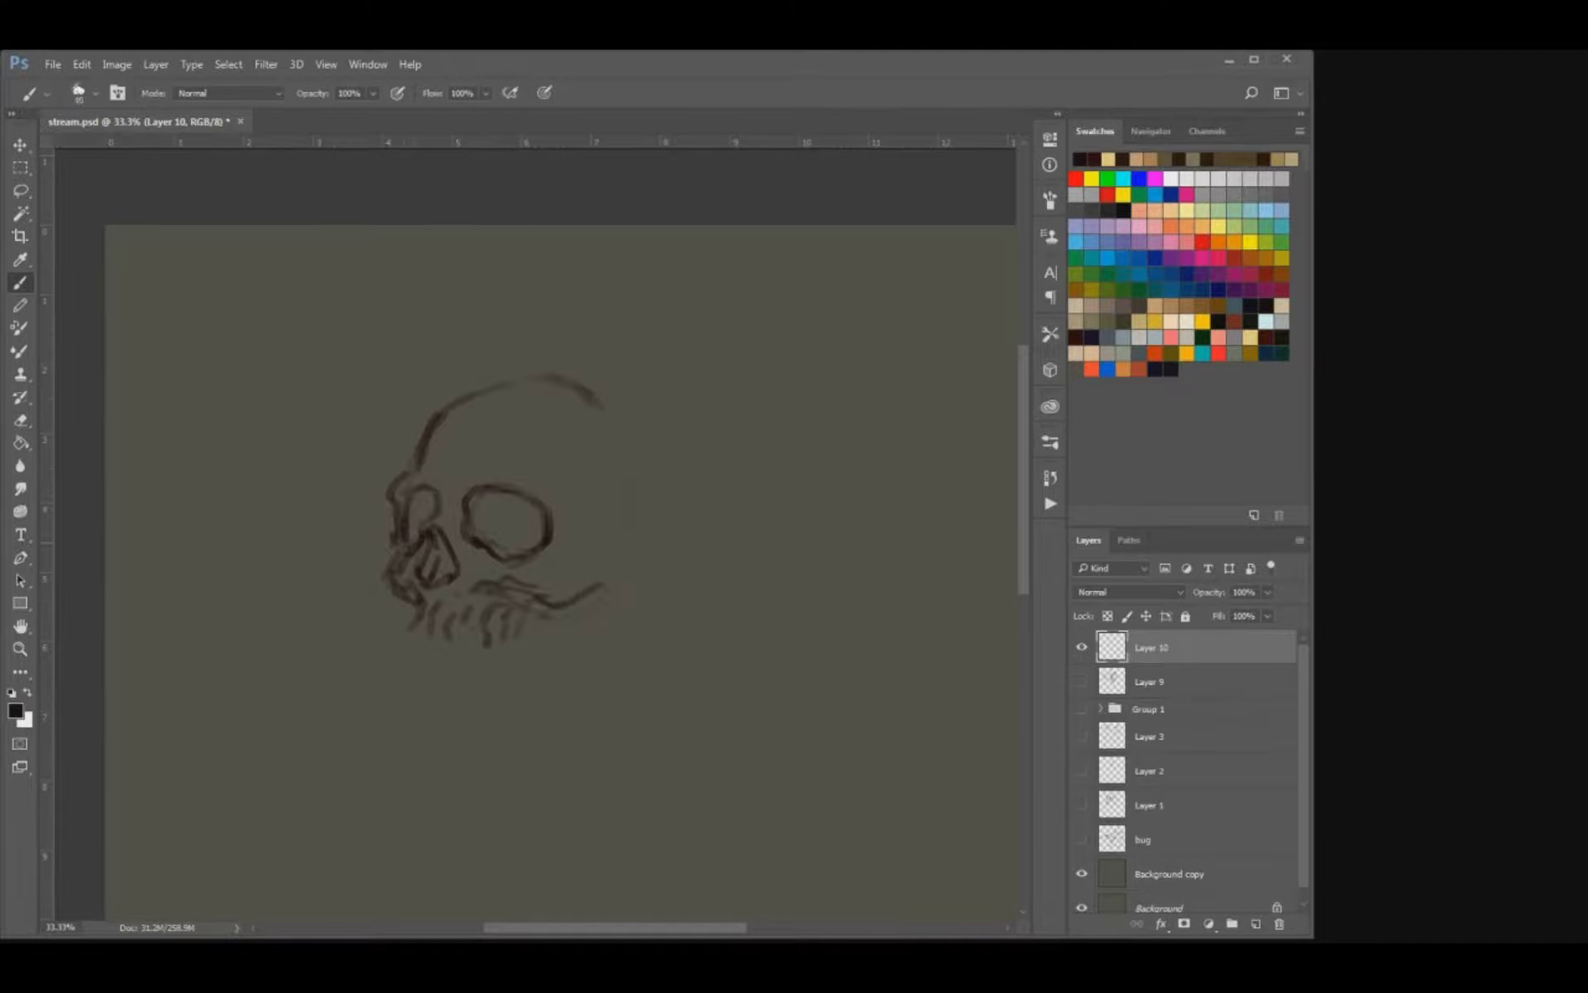
Give the near eye socket angular corners and deepen the root ridges above the upper teeth.
key(e)
mouse_move(471, 491)
mouse_down()
mouse_move(469, 526)
mouse_move(472, 485)
mouse_move(539, 497)
mouse_move(552, 548)
mouse_up()
key(b)
key(e)
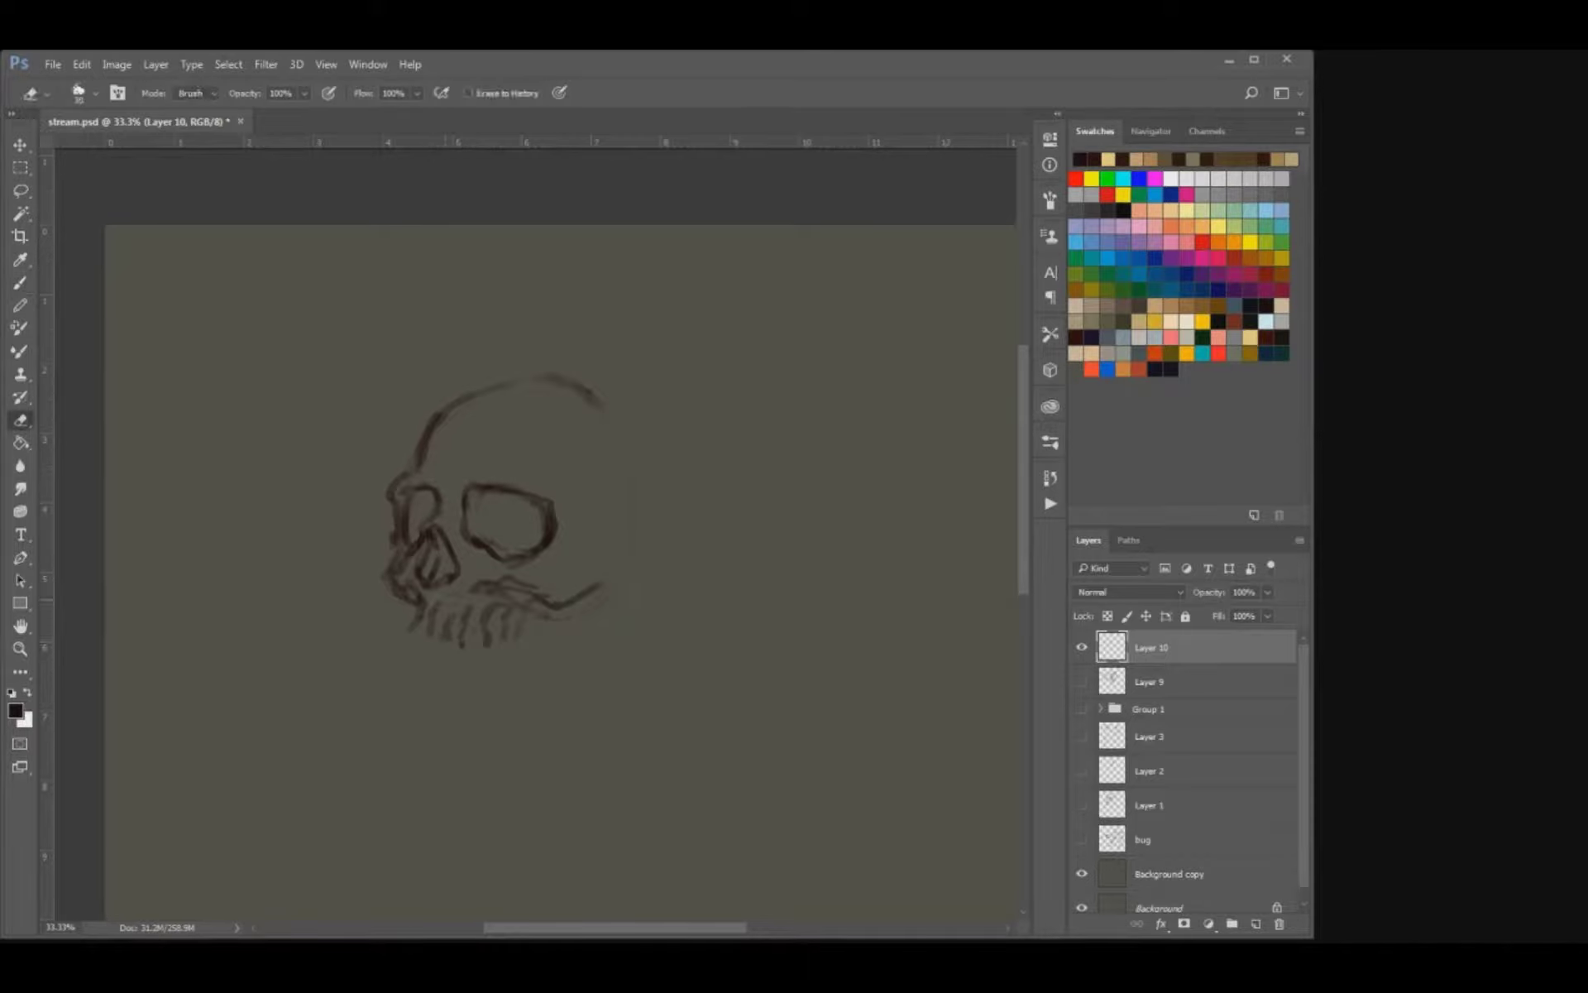
key(b)
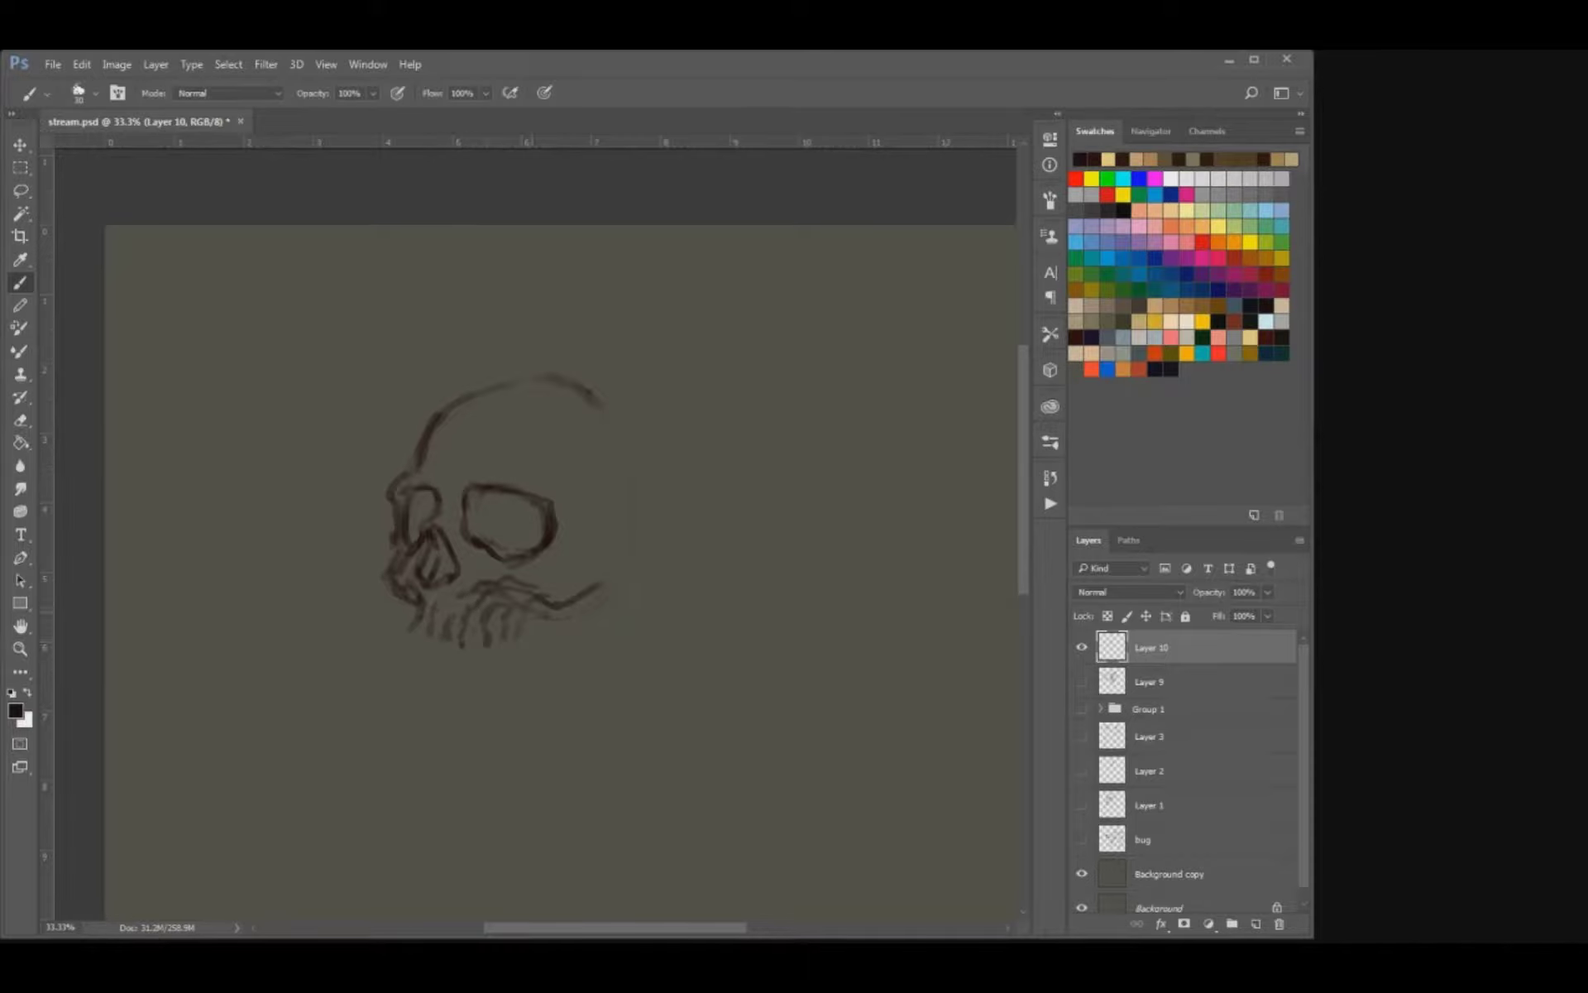
key(e)
key(b)
drag(513, 603, 531, 596)
Fill both eye sockets and the nose cavity with dark shading using a larger brush.
drag(447, 546, 431, 579)
key(bracketright)
key(bracketright)
key(bracketright)
key(bracketright)
key(bracketright)
key(bracketright)
key(bracketright)
mouse_move(477, 502)
mouse_down()
mouse_move(495, 536)
mouse_move(519, 506)
mouse_move(536, 536)
mouse_move(496, 504)
mouse_up()
click(422, 512)
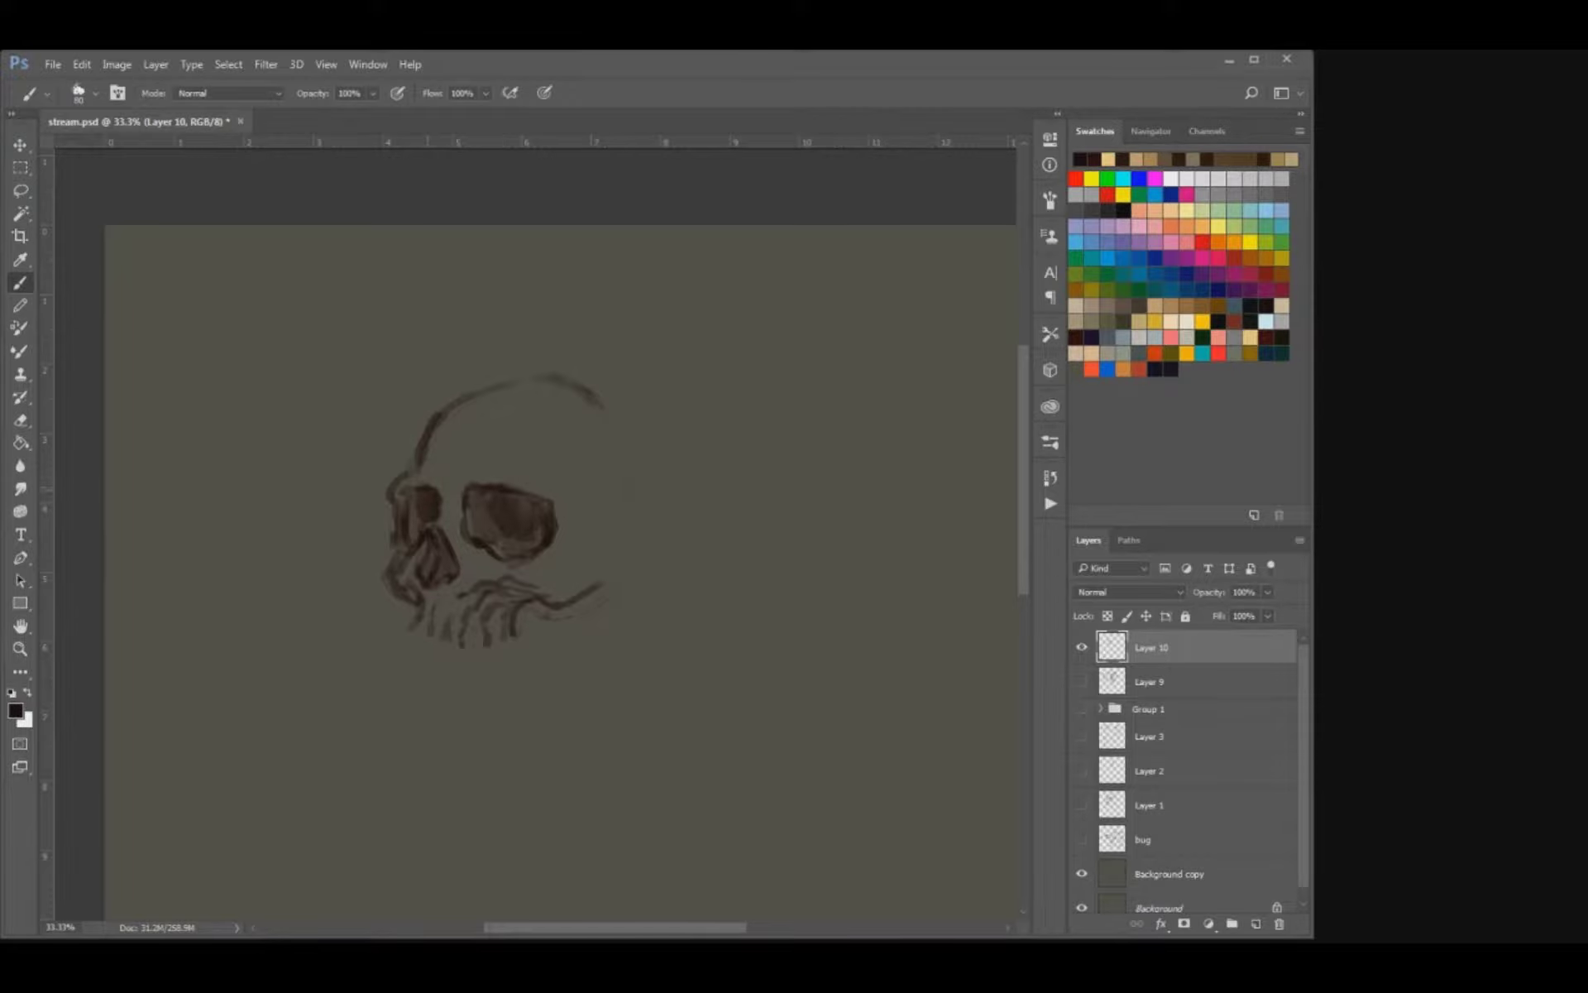
Soften the top of the cranium, then sketch the temple, the back of the skull and the end of the cheekbone.
key(e)
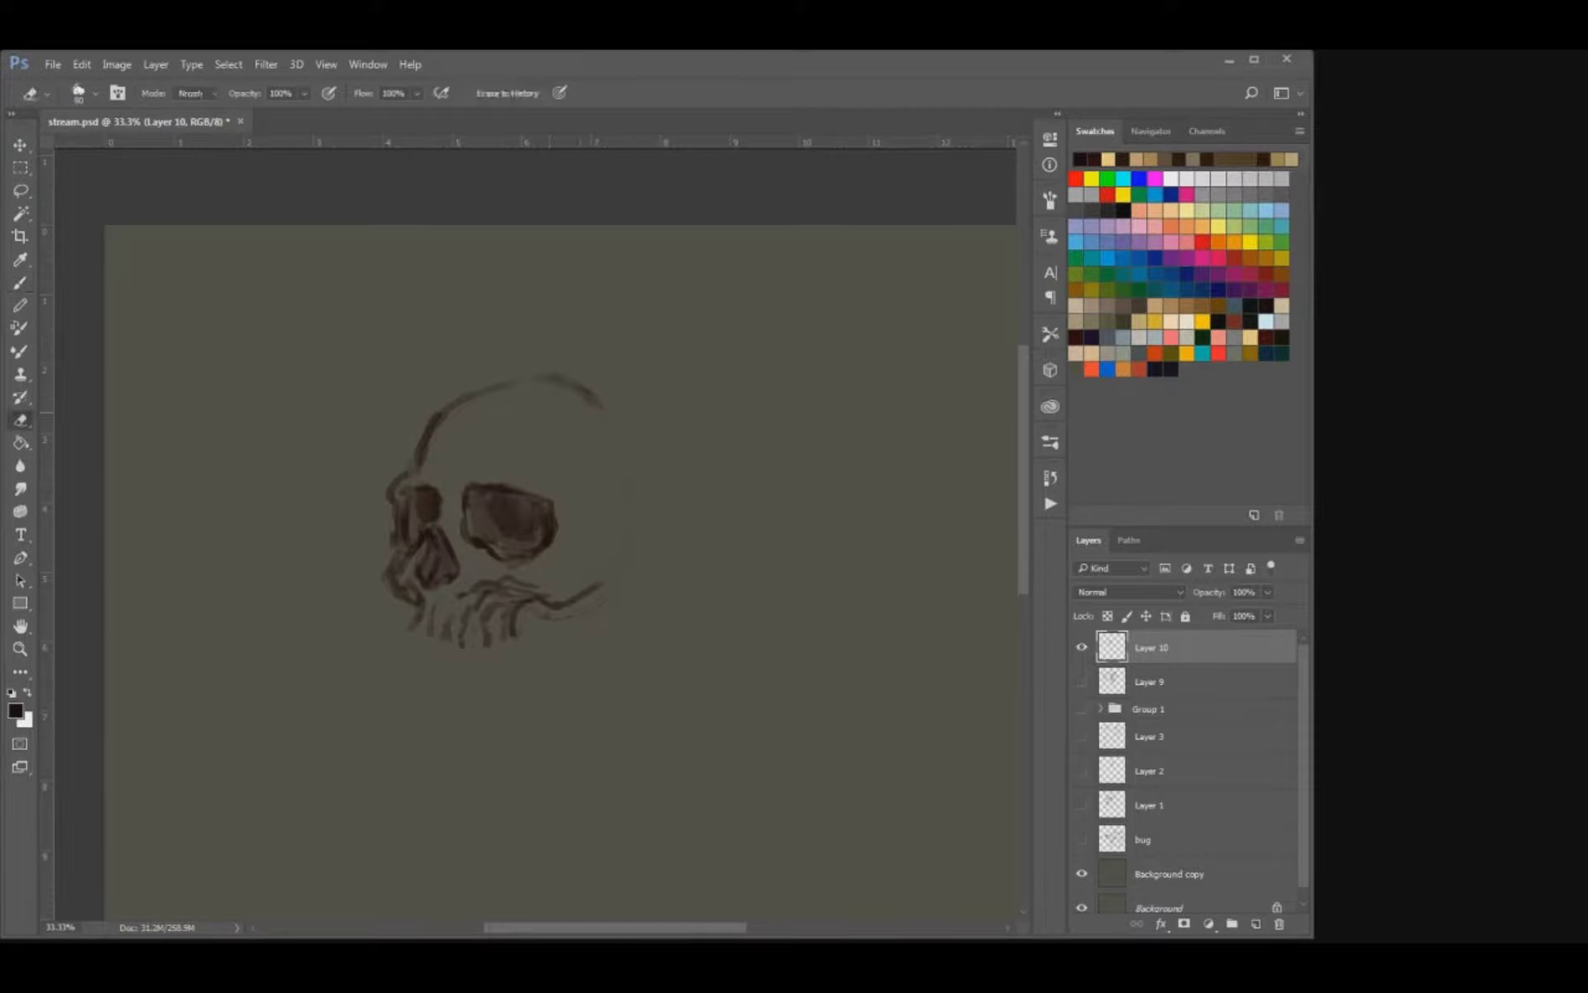
mouse_move(597, 402)
mouse_down()
mouse_move(548, 379)
mouse_move(439, 426)
mouse_move(431, 459)
mouse_move(443, 402)
mouse_up()
key(b)
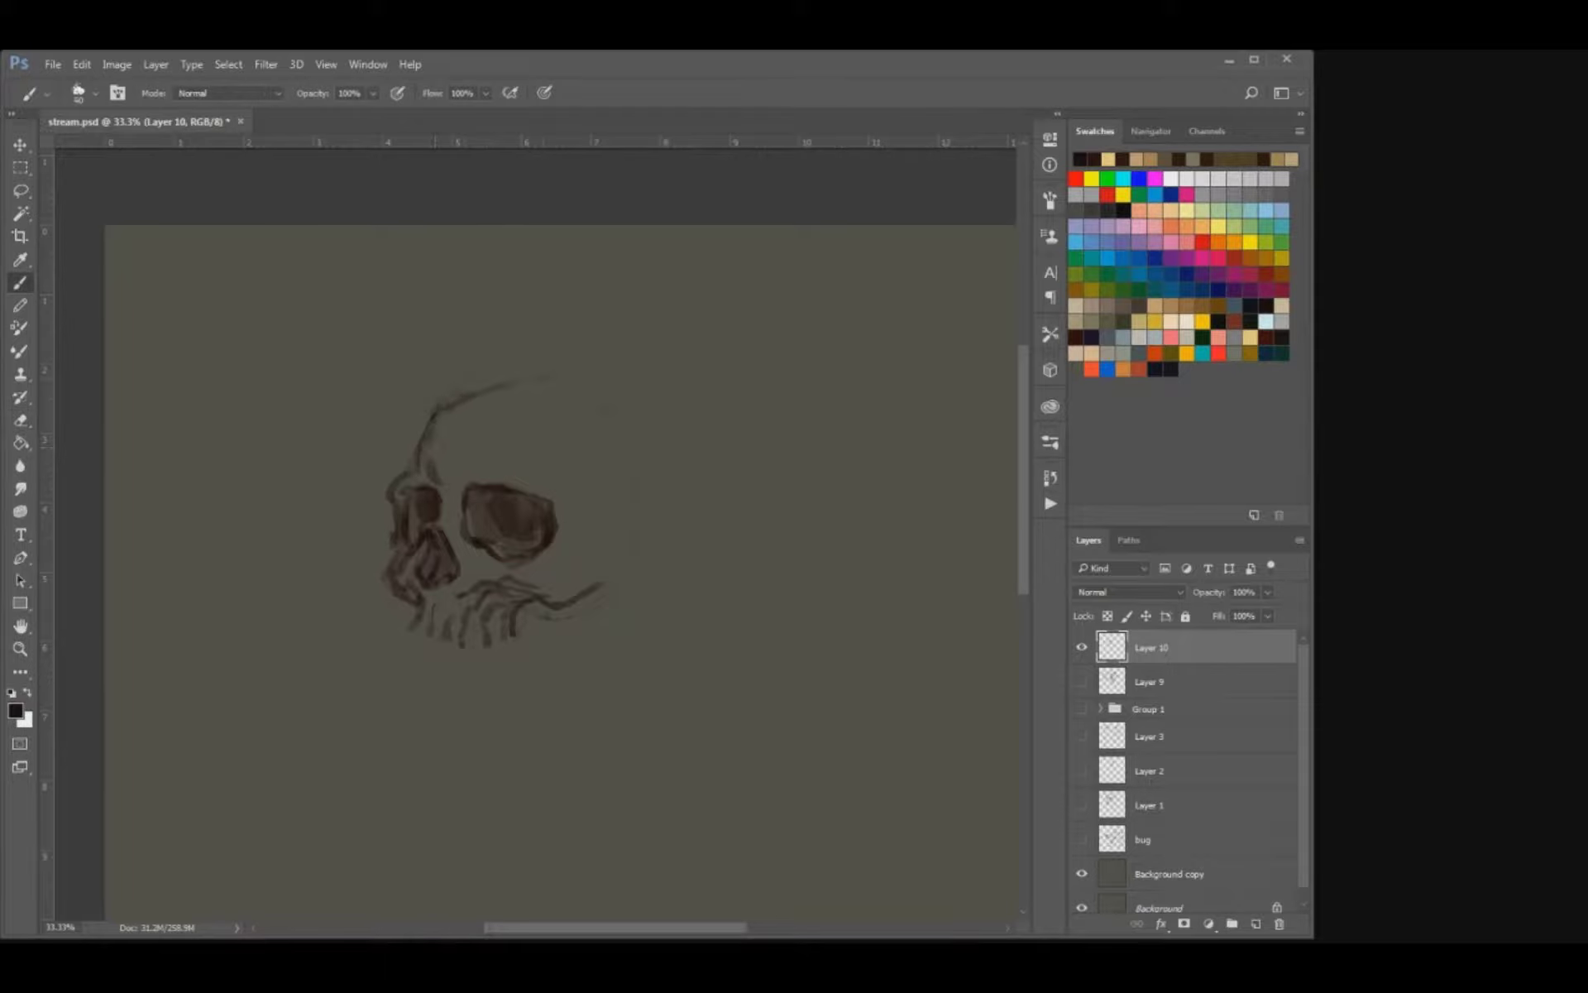
mouse_move(612, 542)
mouse_down()
mouse_move(634, 544)
mouse_move(582, 569)
mouse_up()
drag(584, 574, 600, 569)
Draw the gum-line arches of the skull's upper teeth with a smaller brush.
key(bracketleft)
key(bracketleft)
mouse_move(429, 632)
mouse_down()
mouse_move(427, 653)
mouse_move(442, 646)
mouse_move(420, 651)
mouse_up()
key(ctrl+alt+z)
key(ctrl+alt+z)
mouse_move(428, 632)
mouse_down()
mouse_move(427, 650)
mouse_move(451, 654)
mouse_move(412, 650)
mouse_move(500, 655)
mouse_move(514, 637)
mouse_up()
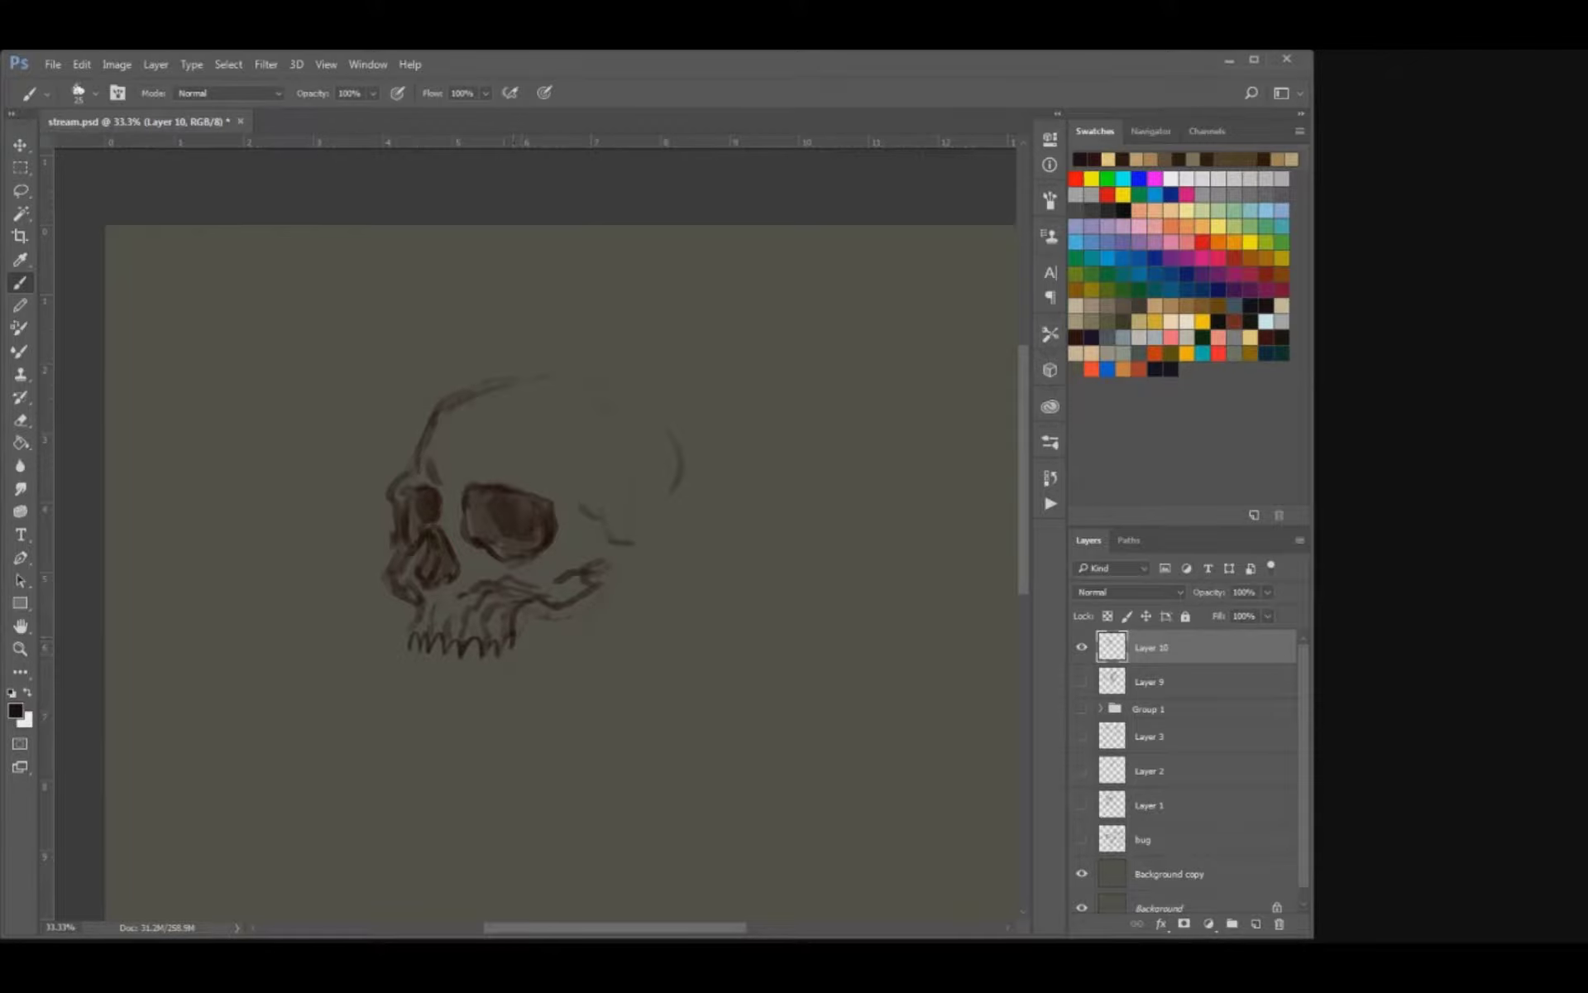
Complete the row of upper teeth with rounded tips, a longer pointed canine and a back molar.
drag(444, 653, 430, 665)
mouse_move(425, 648)
mouse_down()
mouse_move(415, 666)
mouse_move(474, 679)
mouse_move(513, 667)
mouse_move(532, 634)
mouse_up()
key(ctrl+z)
key(e)
key(b)
key(bracketleft)
key(ctrl+alt+z)
key(ctrl+alt+z)
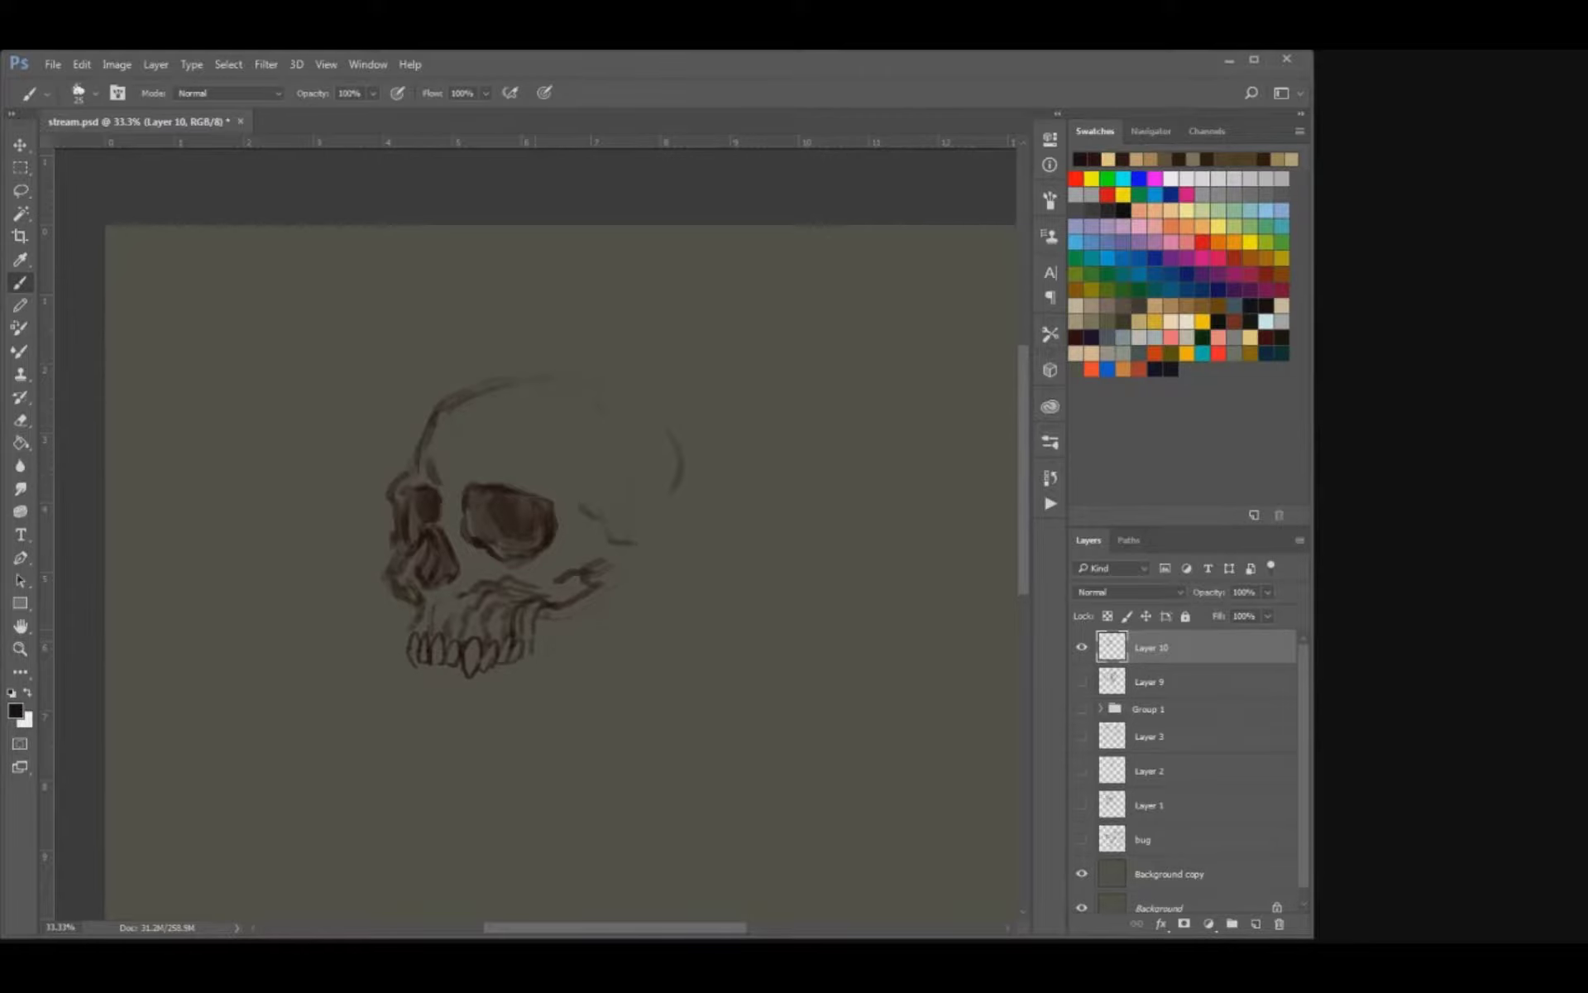
Refine the skull's nose cavity and far eye socket, alternating dark brush strokes with the eraser.
scroll(560, 529, down, 1)
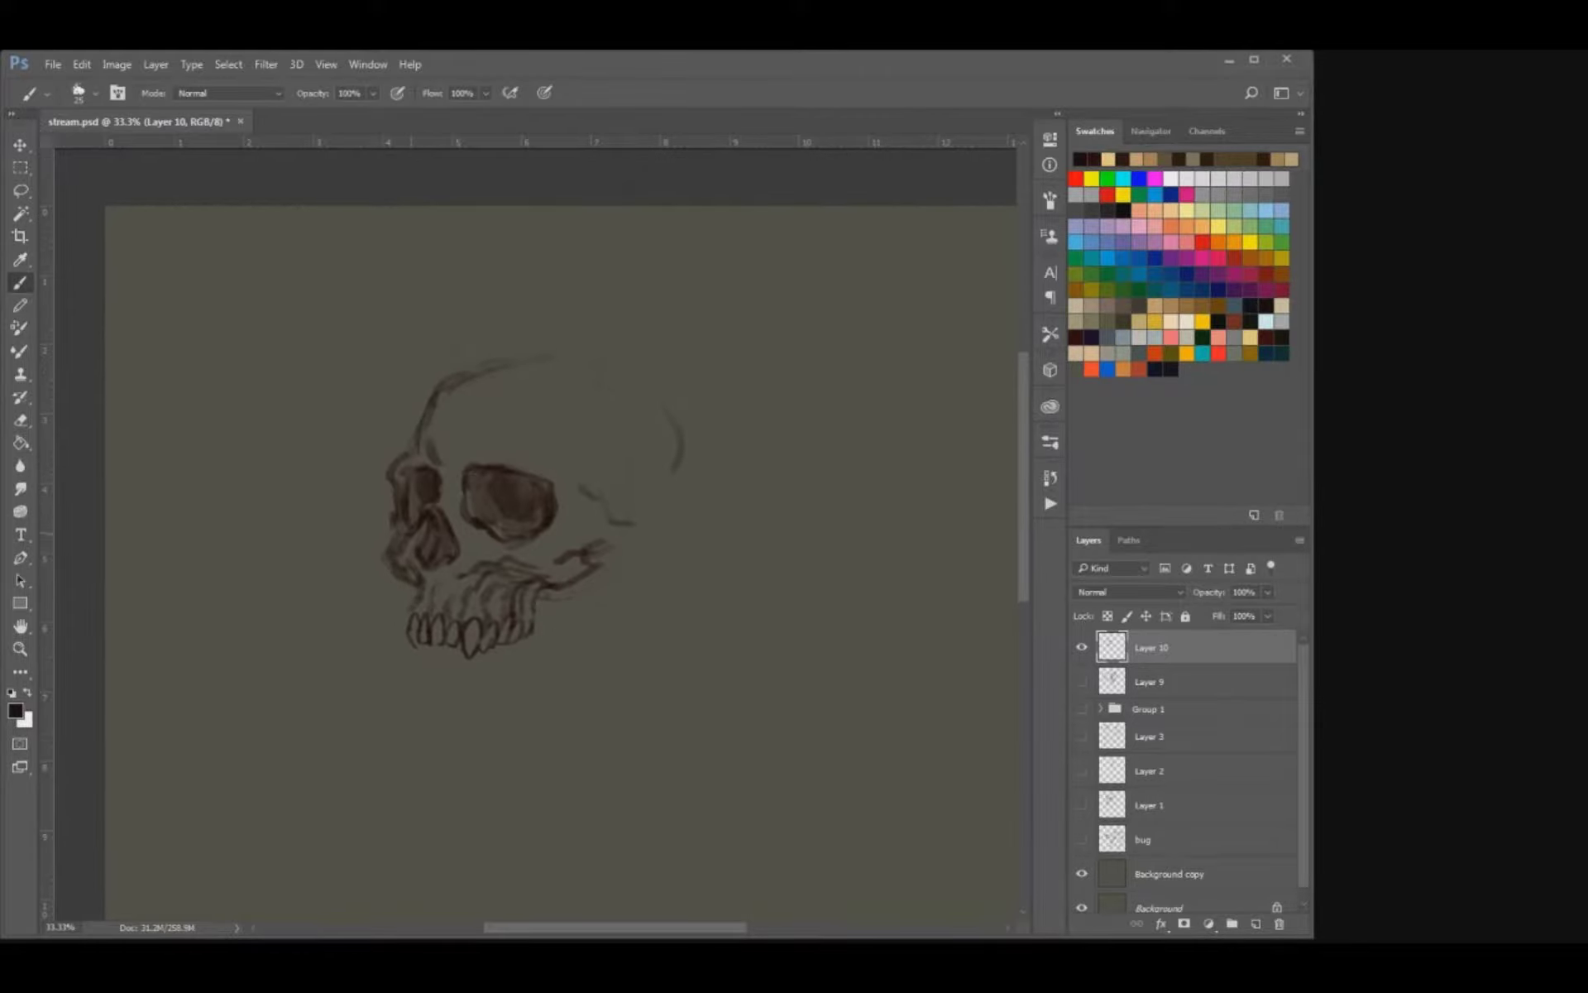
drag(417, 530, 409, 544)
key(e)
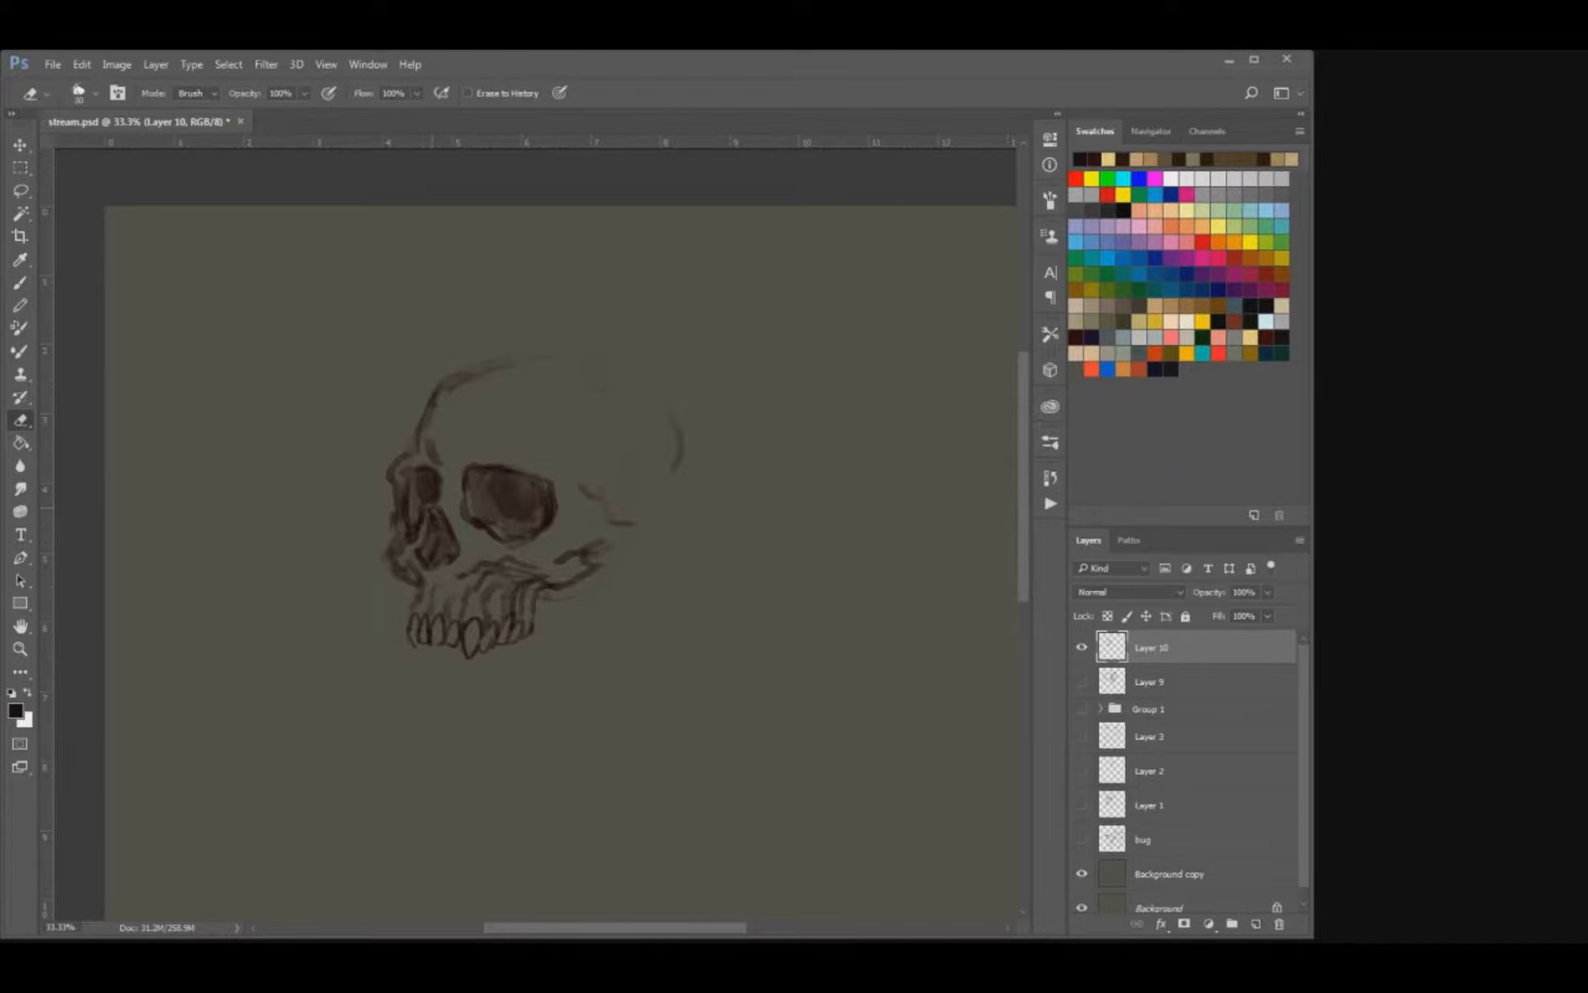
key(b)
drag(443, 488, 396, 510)
key(e)
key(b)
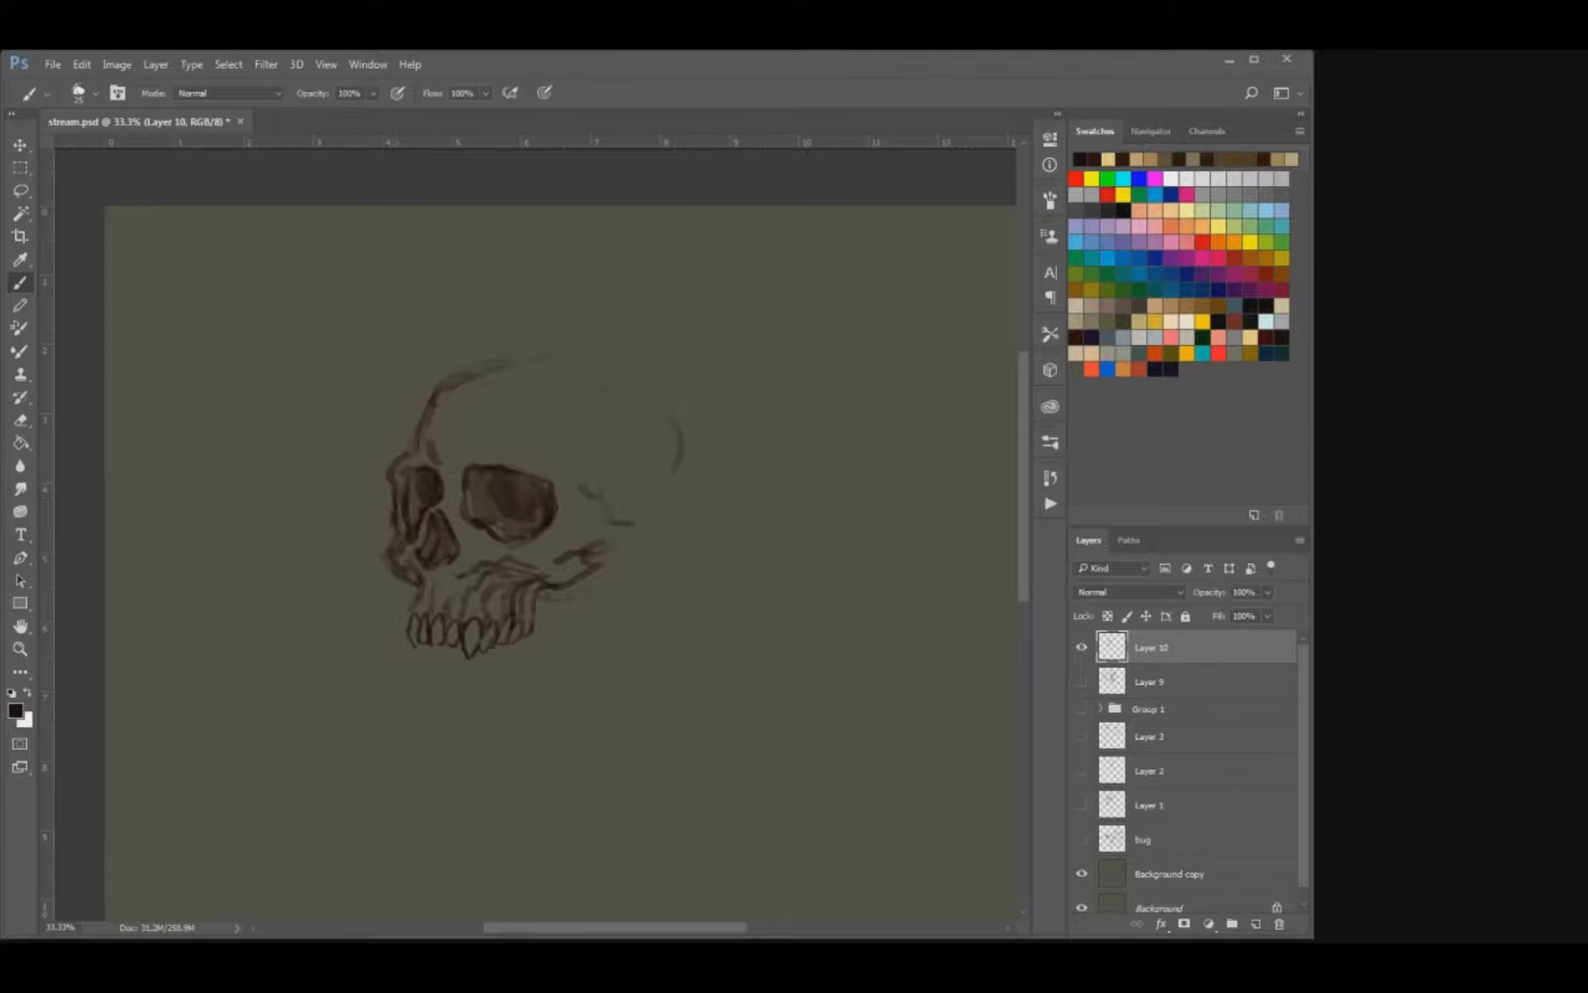
Define the nasal bridge and the near eye socket's inner lower rim with a larger brush, cleaning up with the eraser.
key(e)
key(b)
key(bracketright)
mouse_move(461, 528)
mouse_down()
mouse_move(491, 538)
mouse_move(457, 515)
mouse_up()
key(e)
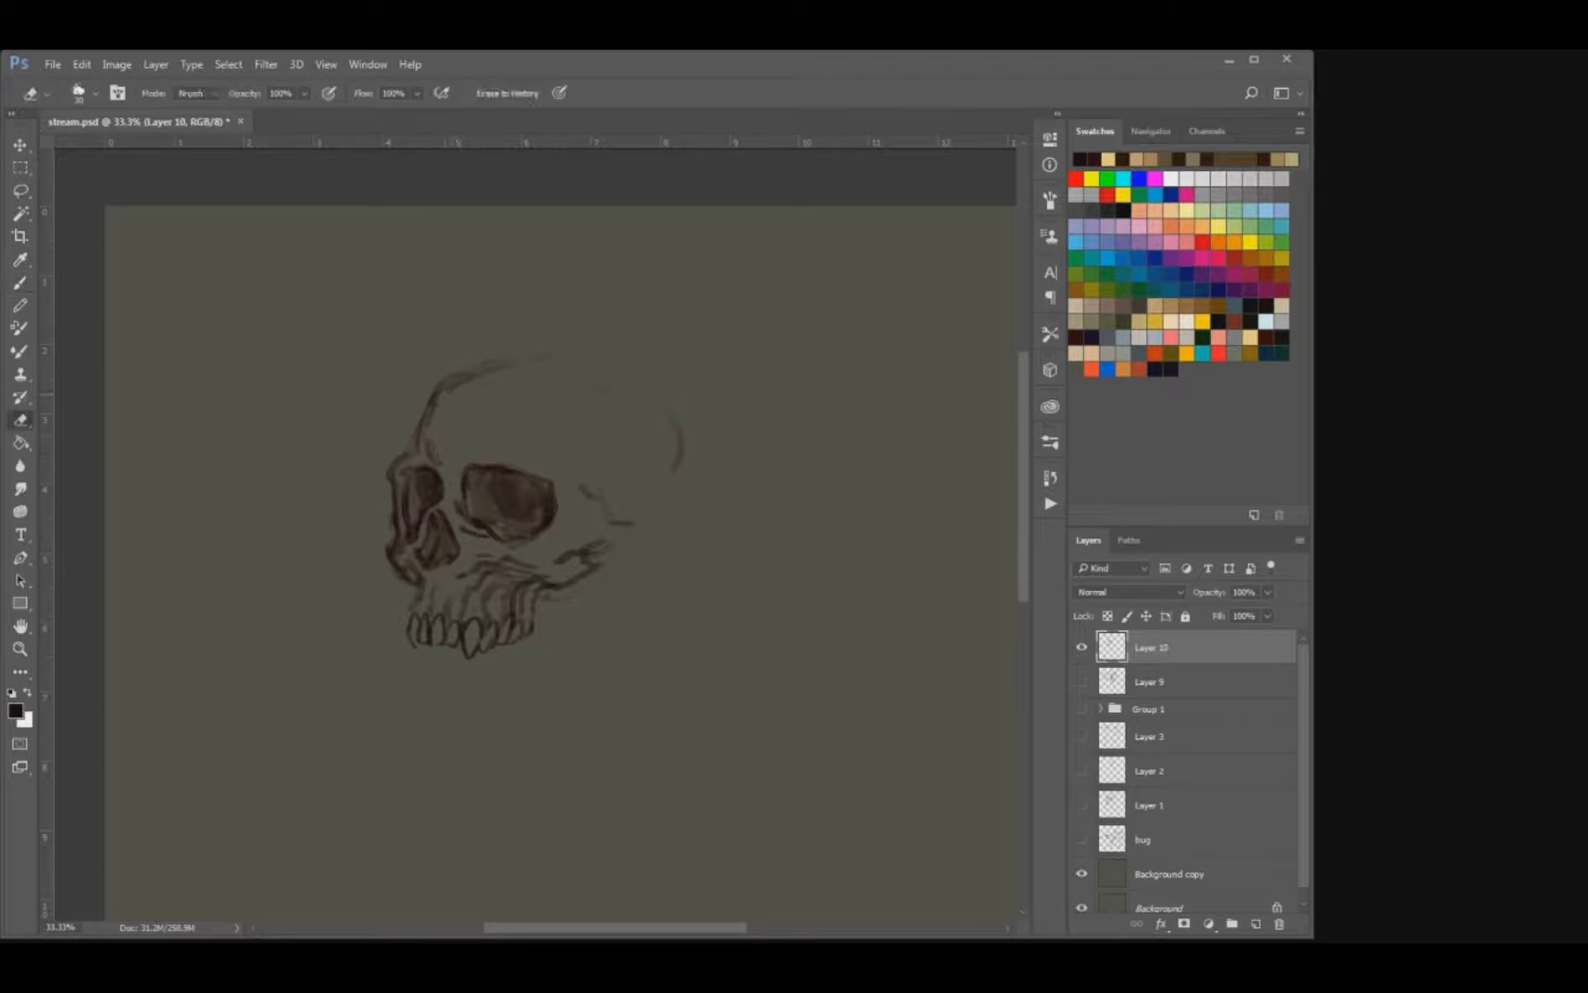
Draw the curved temple line up to the top of the cranium and extend the back of the skull downward.
key(b)
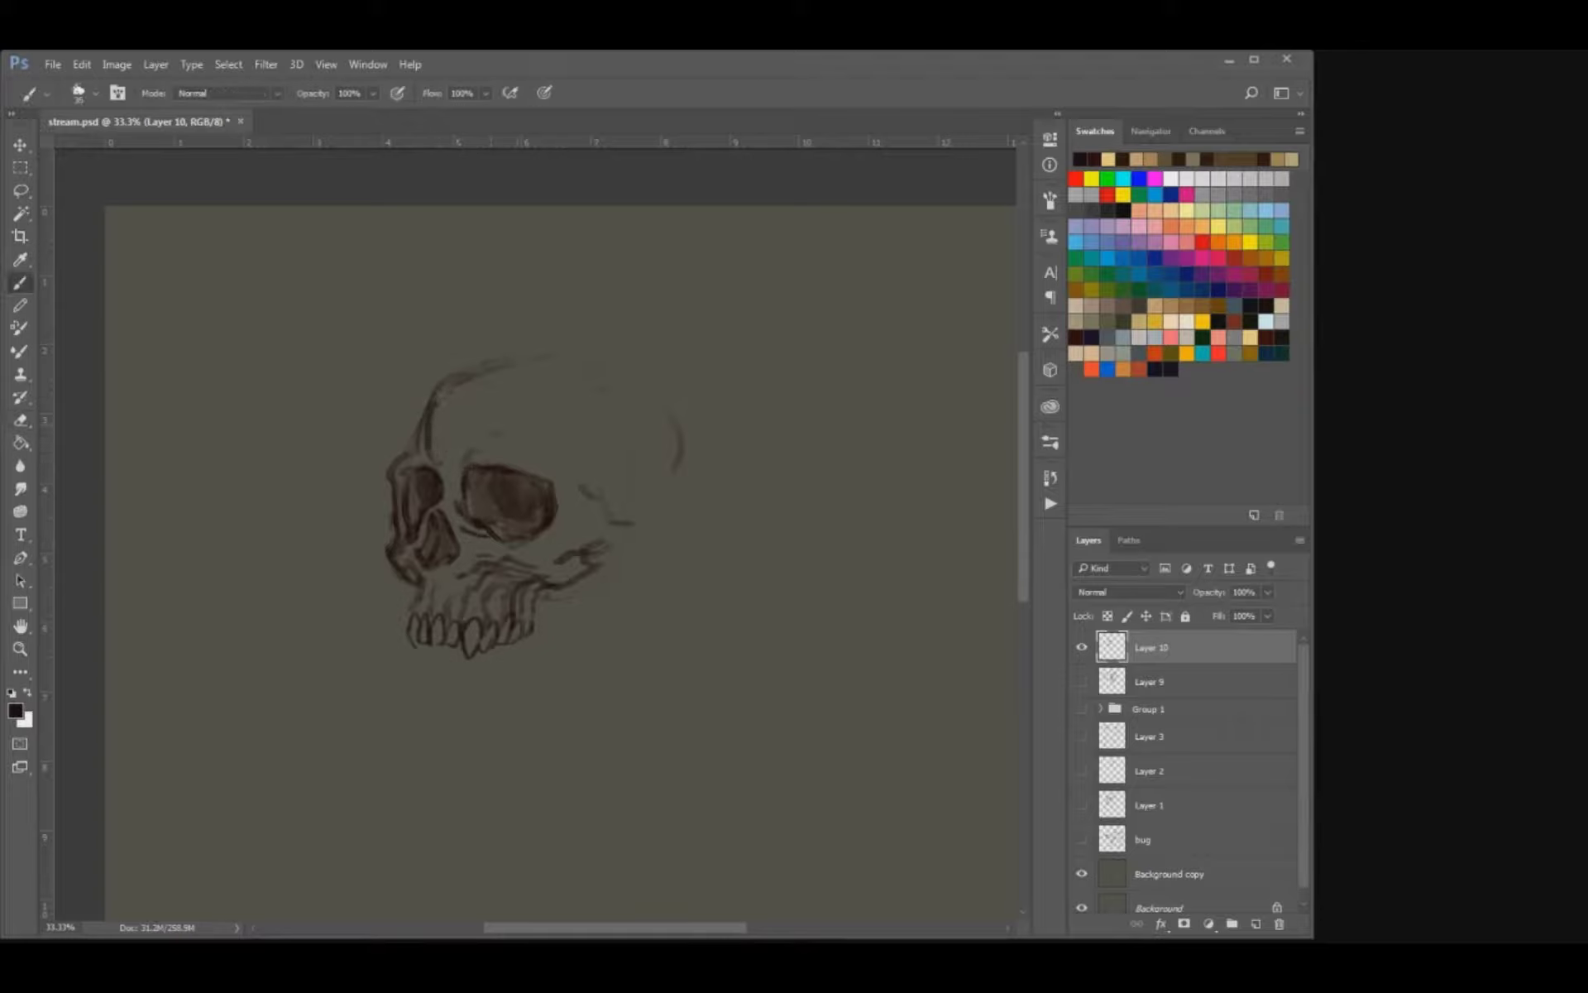
drag(595, 447, 665, 396)
drag(680, 471, 661, 526)
Partly erase the cheekbone, then redraw it as a darker arch running back toward the base of the skull.
key(e)
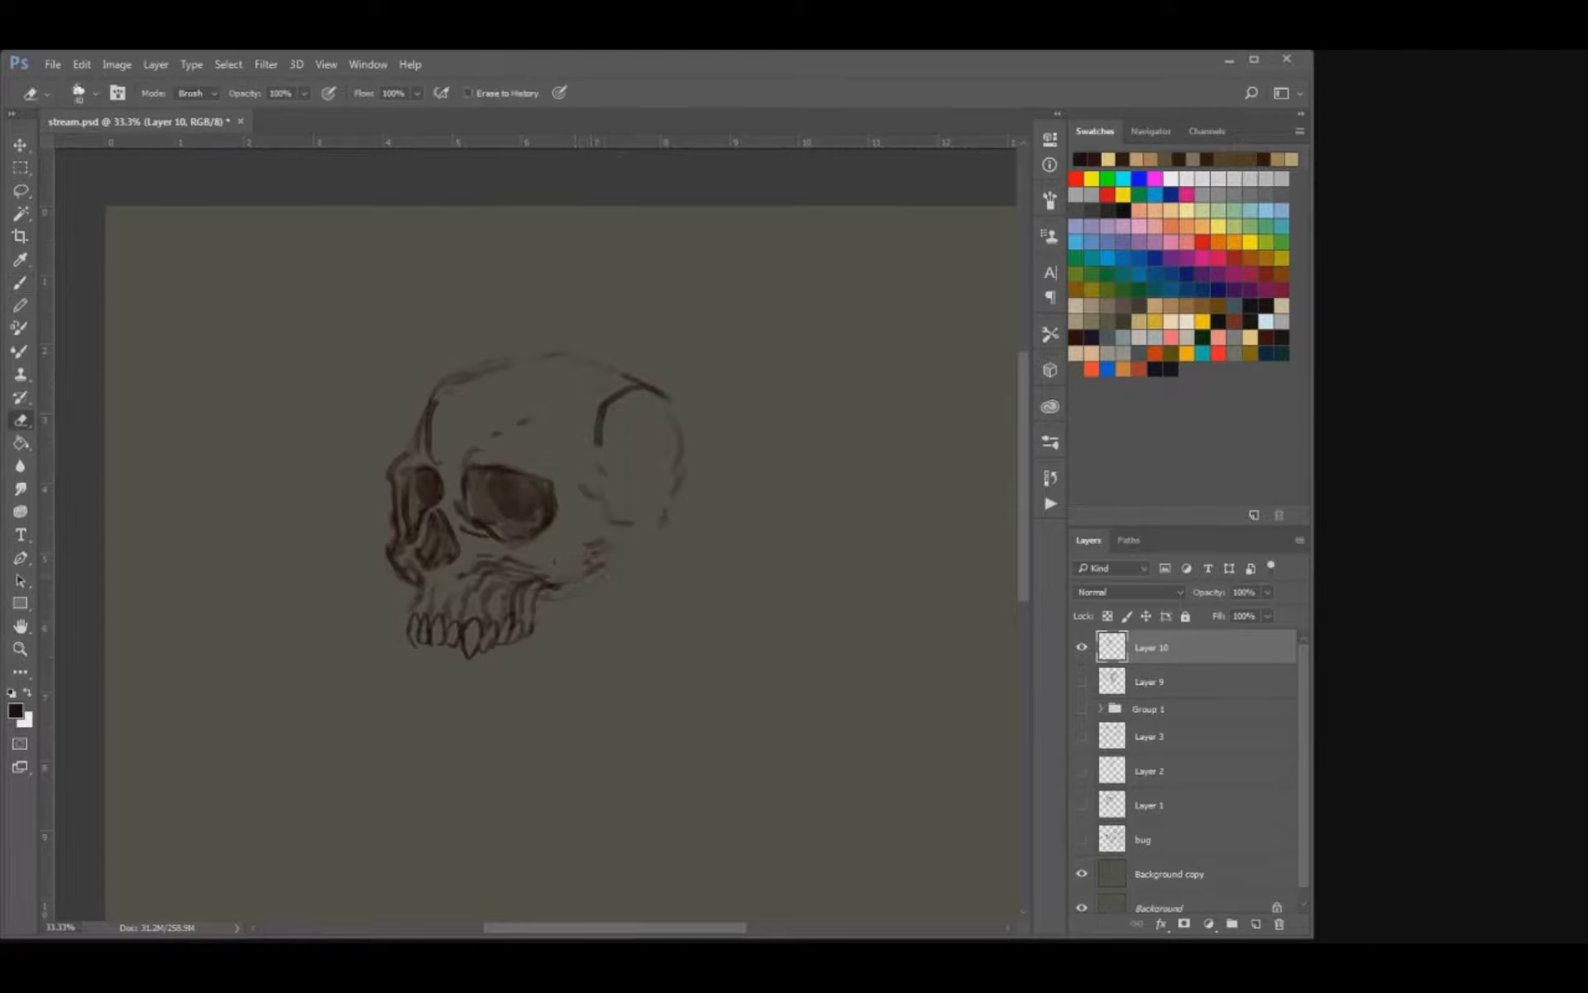
key(b)
drag(559, 583, 599, 560)
mouse_move(611, 537)
mouse_down()
mouse_move(598, 559)
mouse_move(611, 534)
mouse_move(628, 558)
mouse_move(664, 518)
mouse_up()
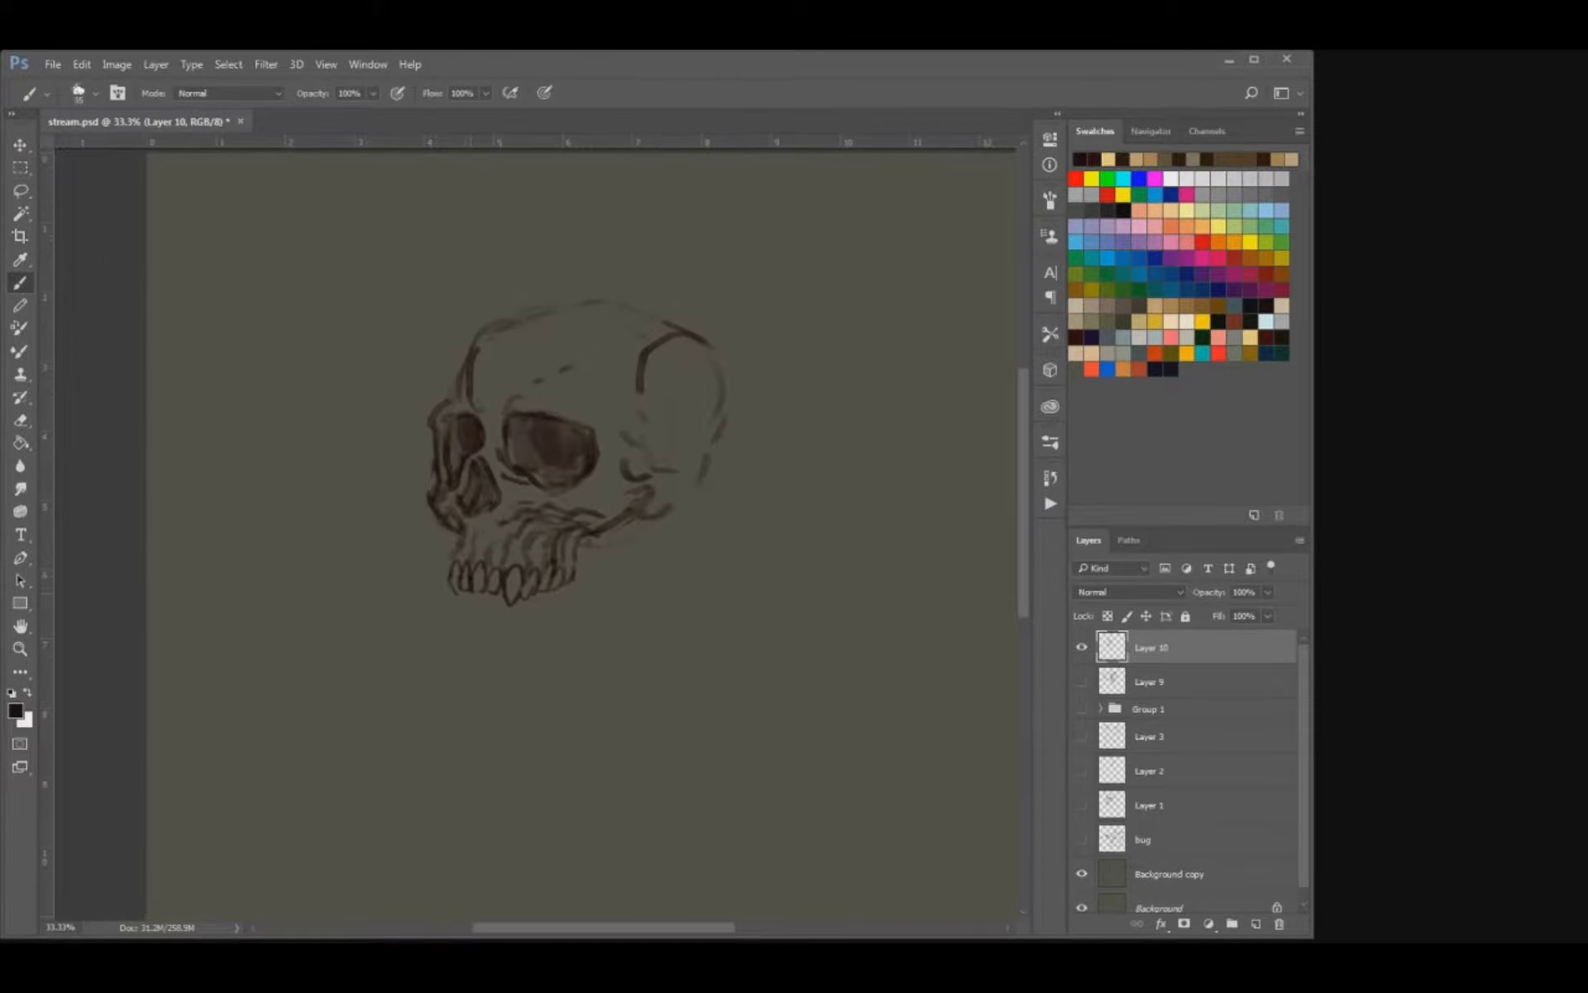
Darken the frontmost upper tooth and the back molars up to the gum line with a smaller brush.
key(bracketleft)
drag(453, 588, 458, 592)
mouse_move(554, 565)
mouse_down()
mouse_move(560, 579)
mouse_move(555, 506)
mouse_up()
key(bracketleft)
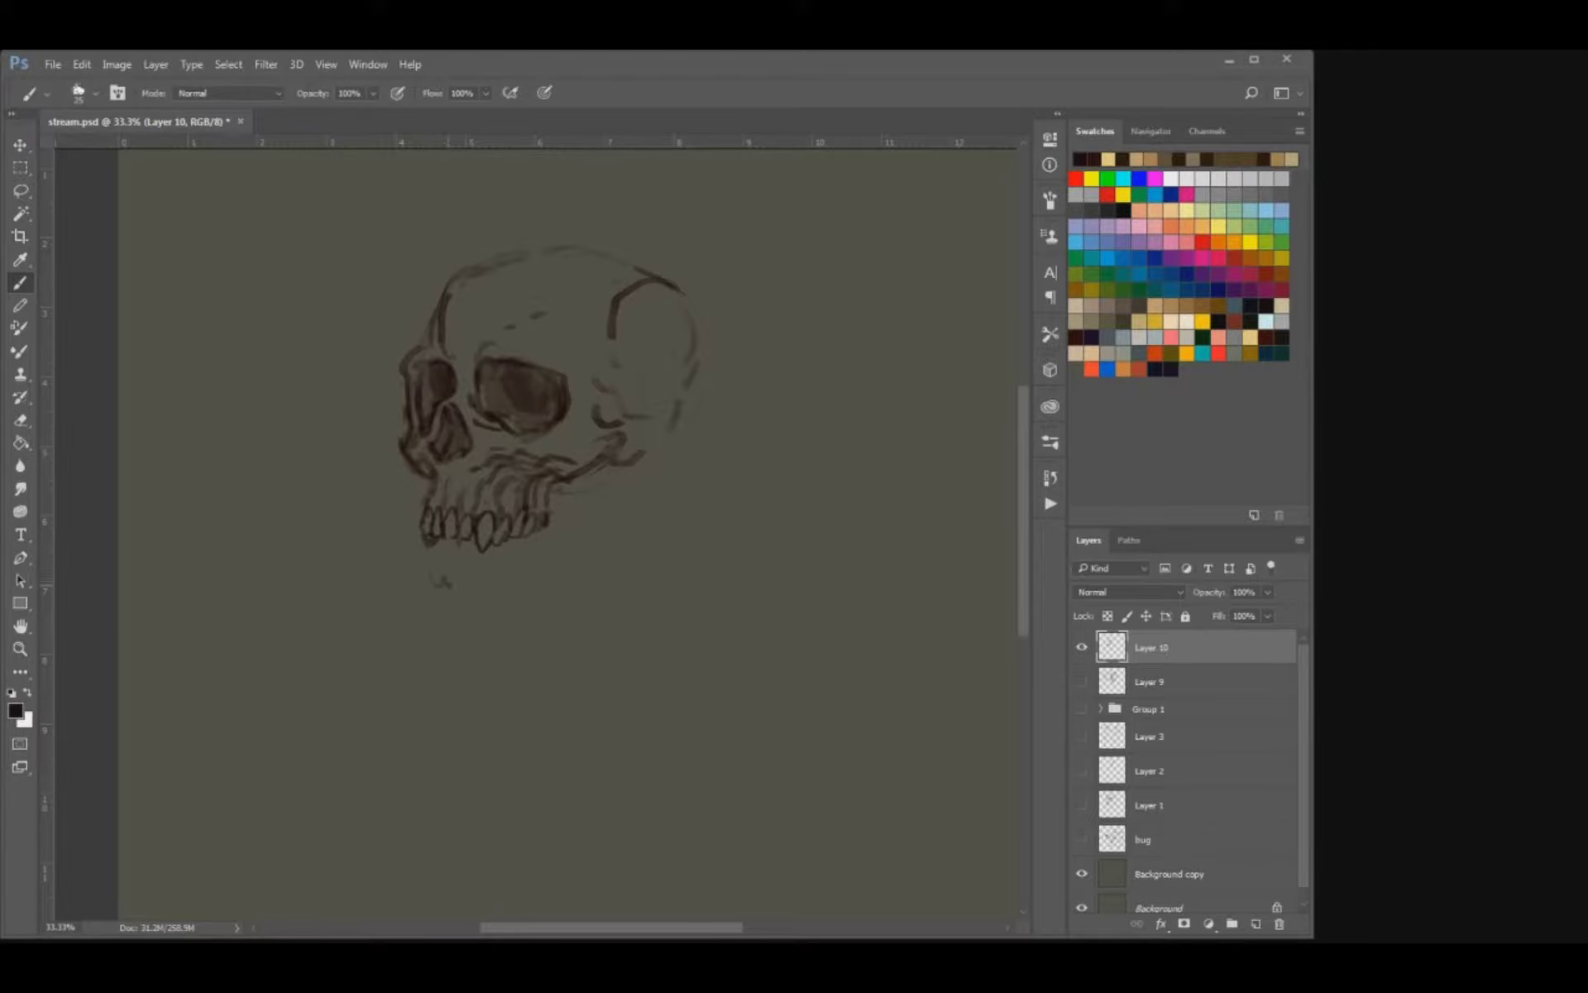
Sketch the row of lower teeth beneath the upper row, from the front incisors back toward the molars.
mouse_move(445, 583)
mouse_down()
mouse_move(470, 584)
mouse_move(445, 585)
mouse_up()
key(ctrl+z)
mouse_move(444, 560)
mouse_down()
mouse_move(446, 575)
mouse_move(489, 570)
mouse_move(427, 594)
mouse_move(499, 571)
mouse_up()
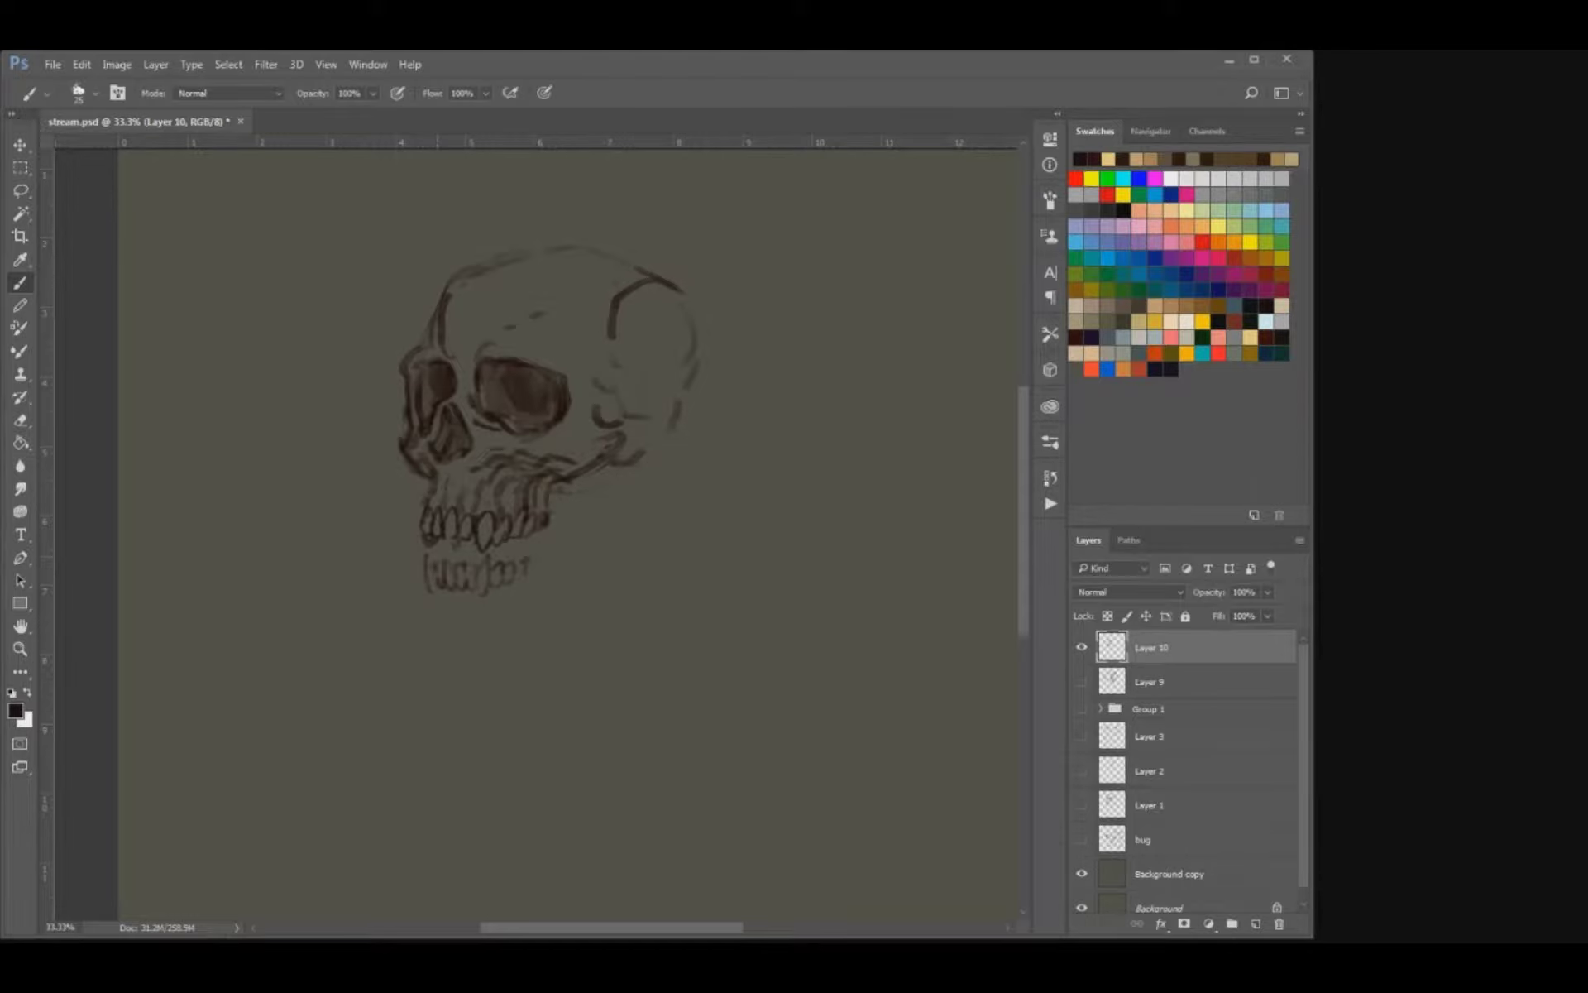
drag(488, 555, 446, 602)
Outline the lower jaw from the chin back to its angle, adding the rising rear branch up to the cheekbone.
drag(518, 615, 571, 593)
mouse_move(630, 505)
mouse_down()
mouse_move(609, 553)
mouse_move(546, 572)
mouse_up()
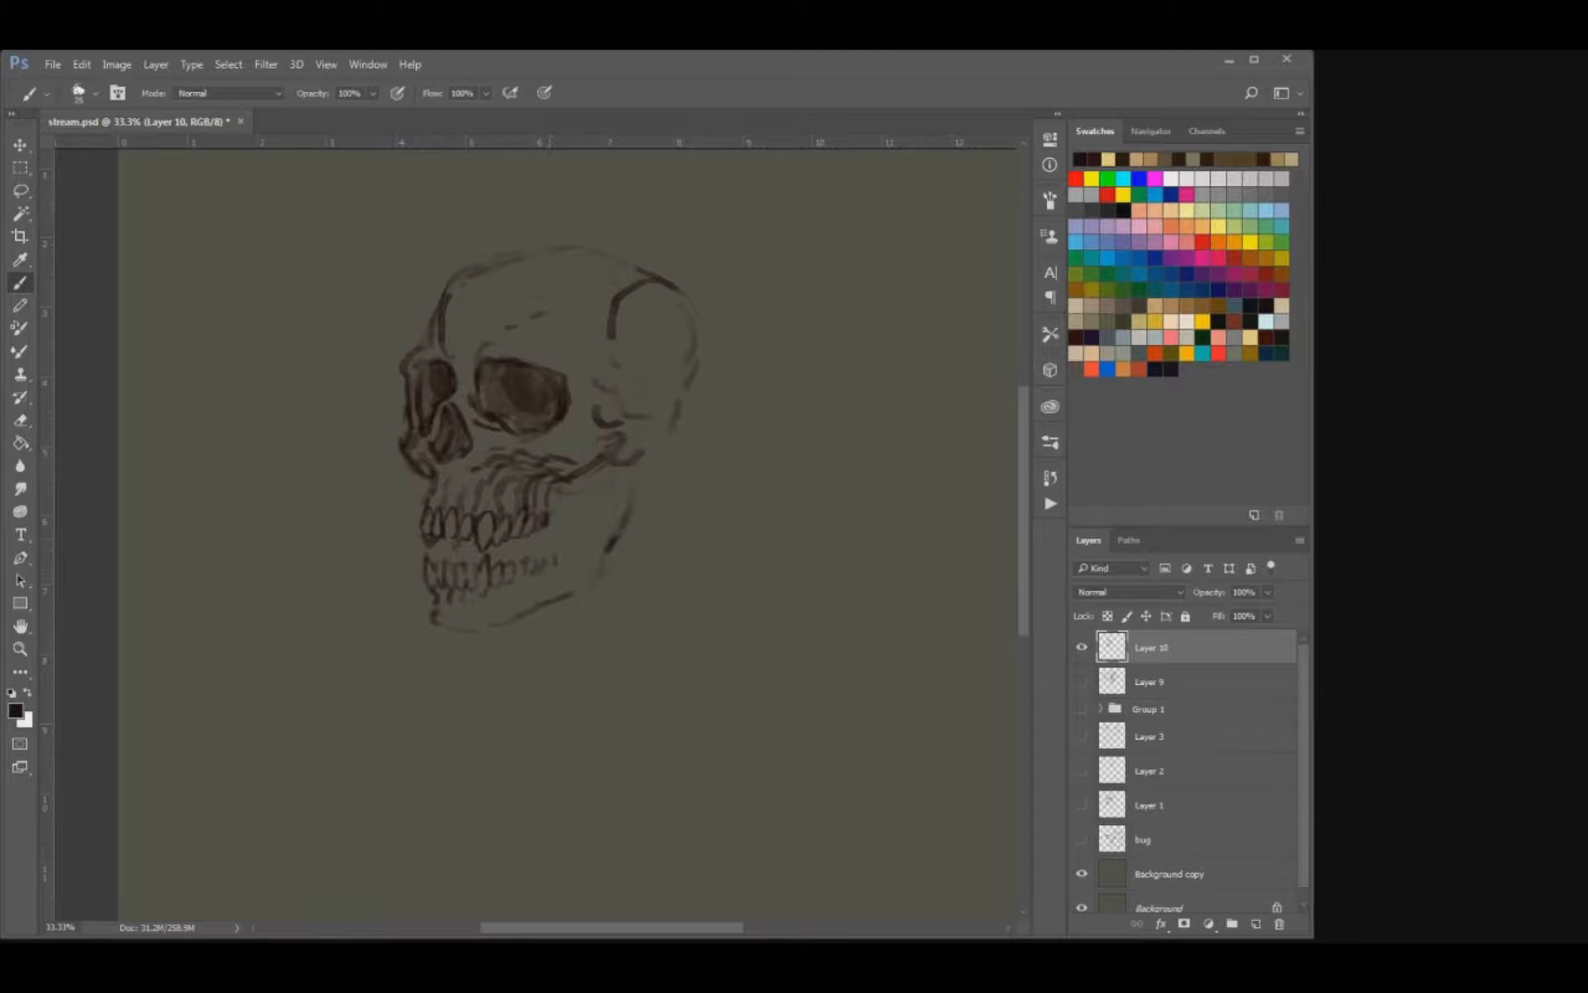
drag(574, 504, 569, 539)
mouse_move(593, 472)
mouse_down()
mouse_move(597, 524)
mouse_move(564, 572)
mouse_move(580, 609)
mouse_up()
drag(416, 643, 449, 654)
Add root lines below the lower teeth and shade the hollow behind the molars with a larger brush.
drag(451, 459, 480, 480)
key(bracketright)
mouse_move(457, 589)
mouse_down()
mouse_move(449, 607)
mouse_move(474, 607)
mouse_up()
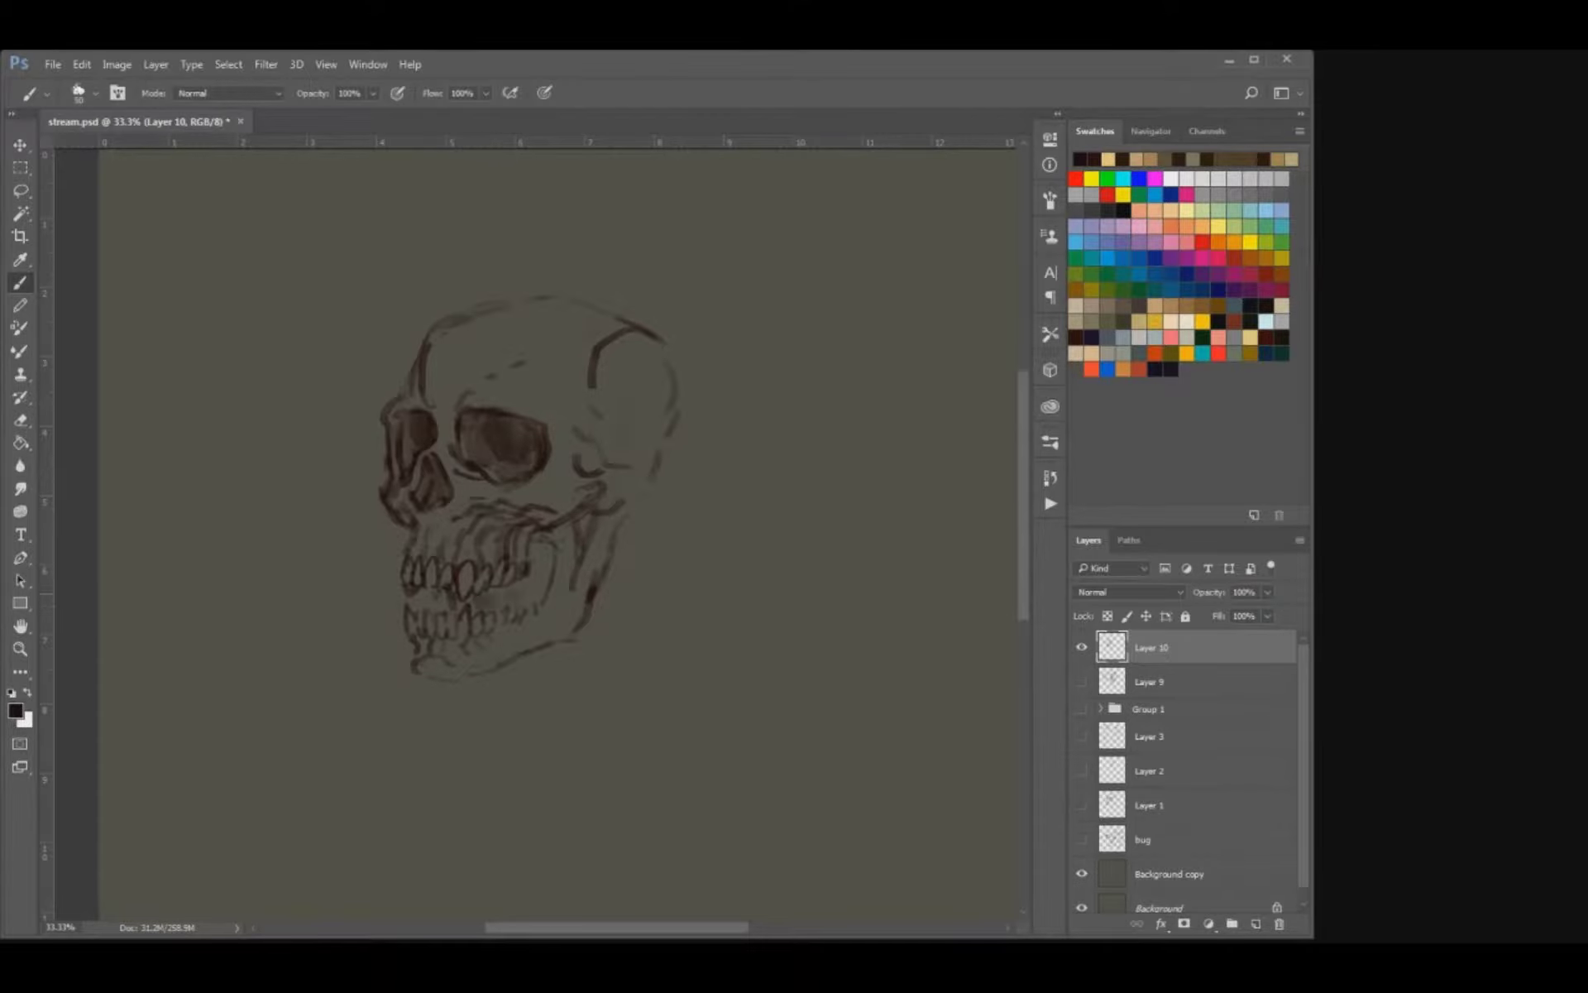
drag(529, 463, 527, 507)
drag(534, 639, 543, 586)
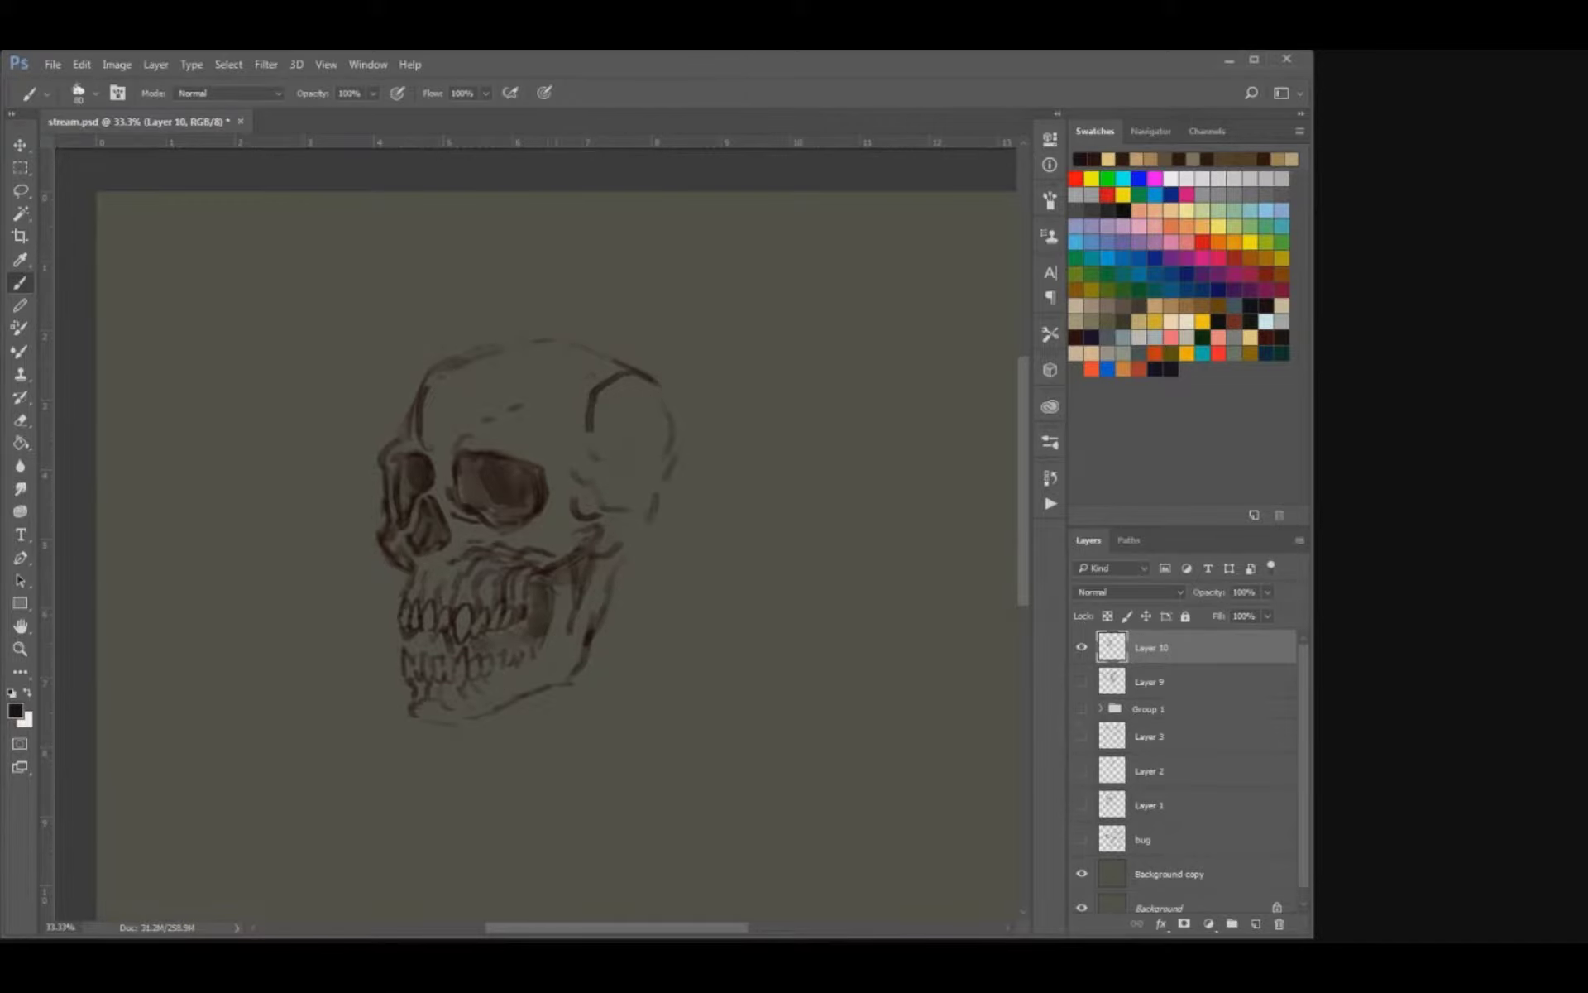
mouse_move(623, 522)
mouse_down()
mouse_move(596, 525)
mouse_move(647, 503)
mouse_move(646, 553)
mouse_up()
Clean up the brow with the eraser, darken the forehead contour, and add dark accents between the front teeth.
key(e)
mouse_move(449, 441)
mouse_down()
mouse_move(442, 488)
mouse_move(463, 429)
mouse_move(523, 408)
mouse_up()
key(b)
mouse_move(583, 529)
mouse_down()
mouse_move(544, 500)
mouse_move(571, 460)
mouse_up()
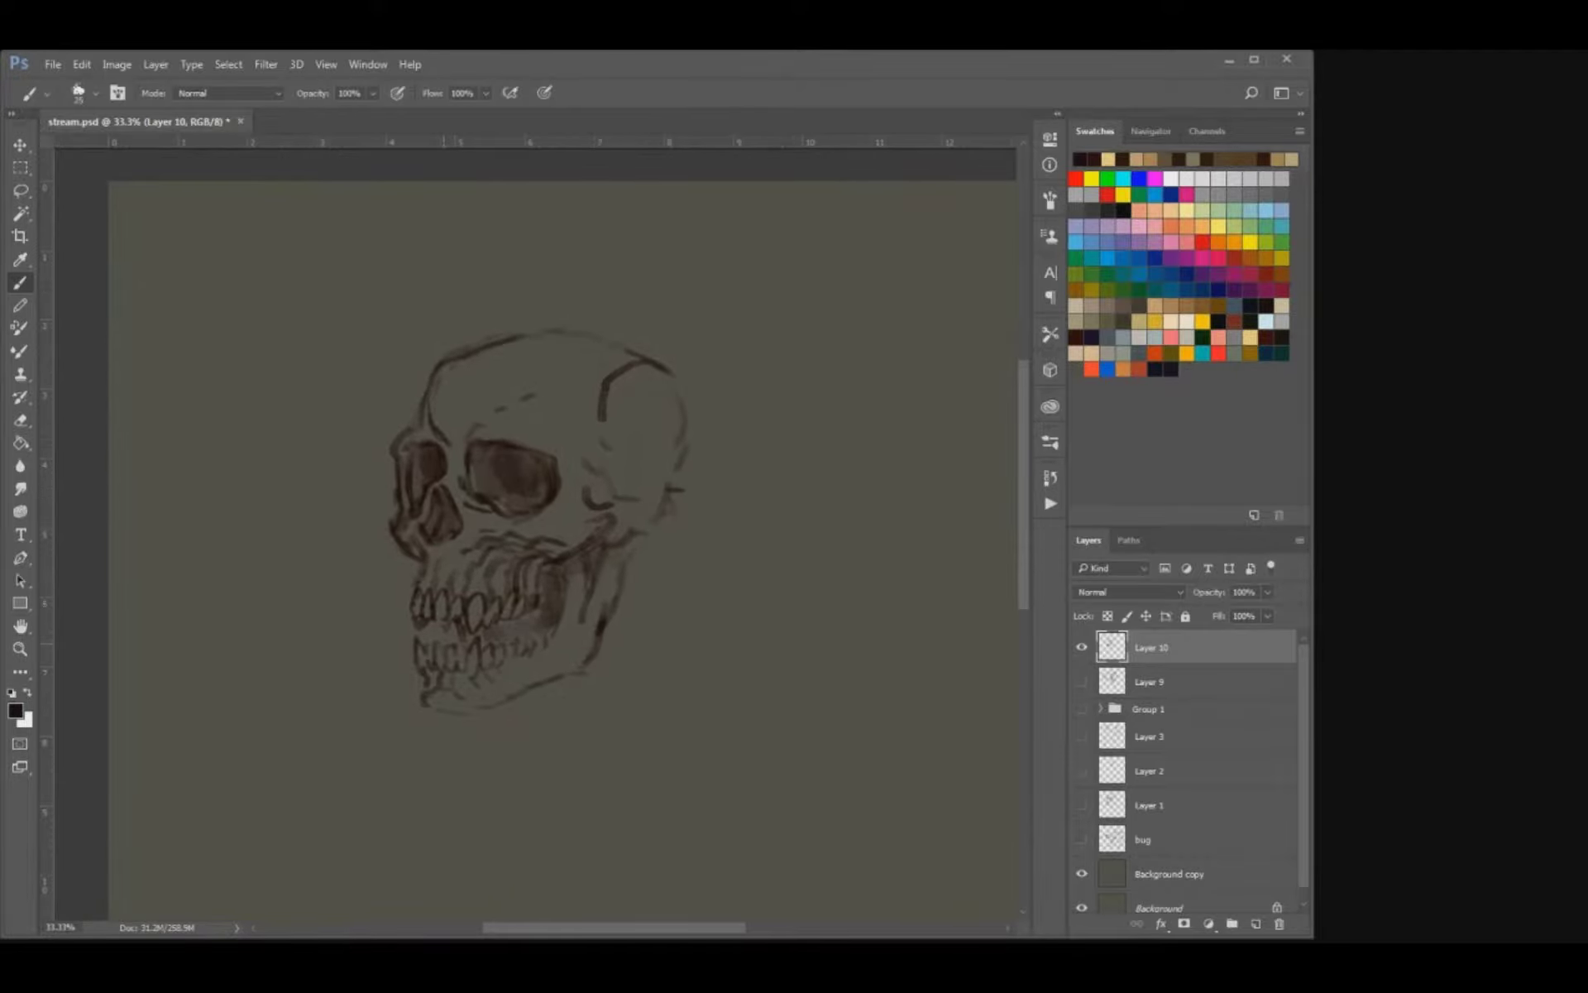
drag(443, 637, 456, 647)
drag(491, 497, 479, 418)
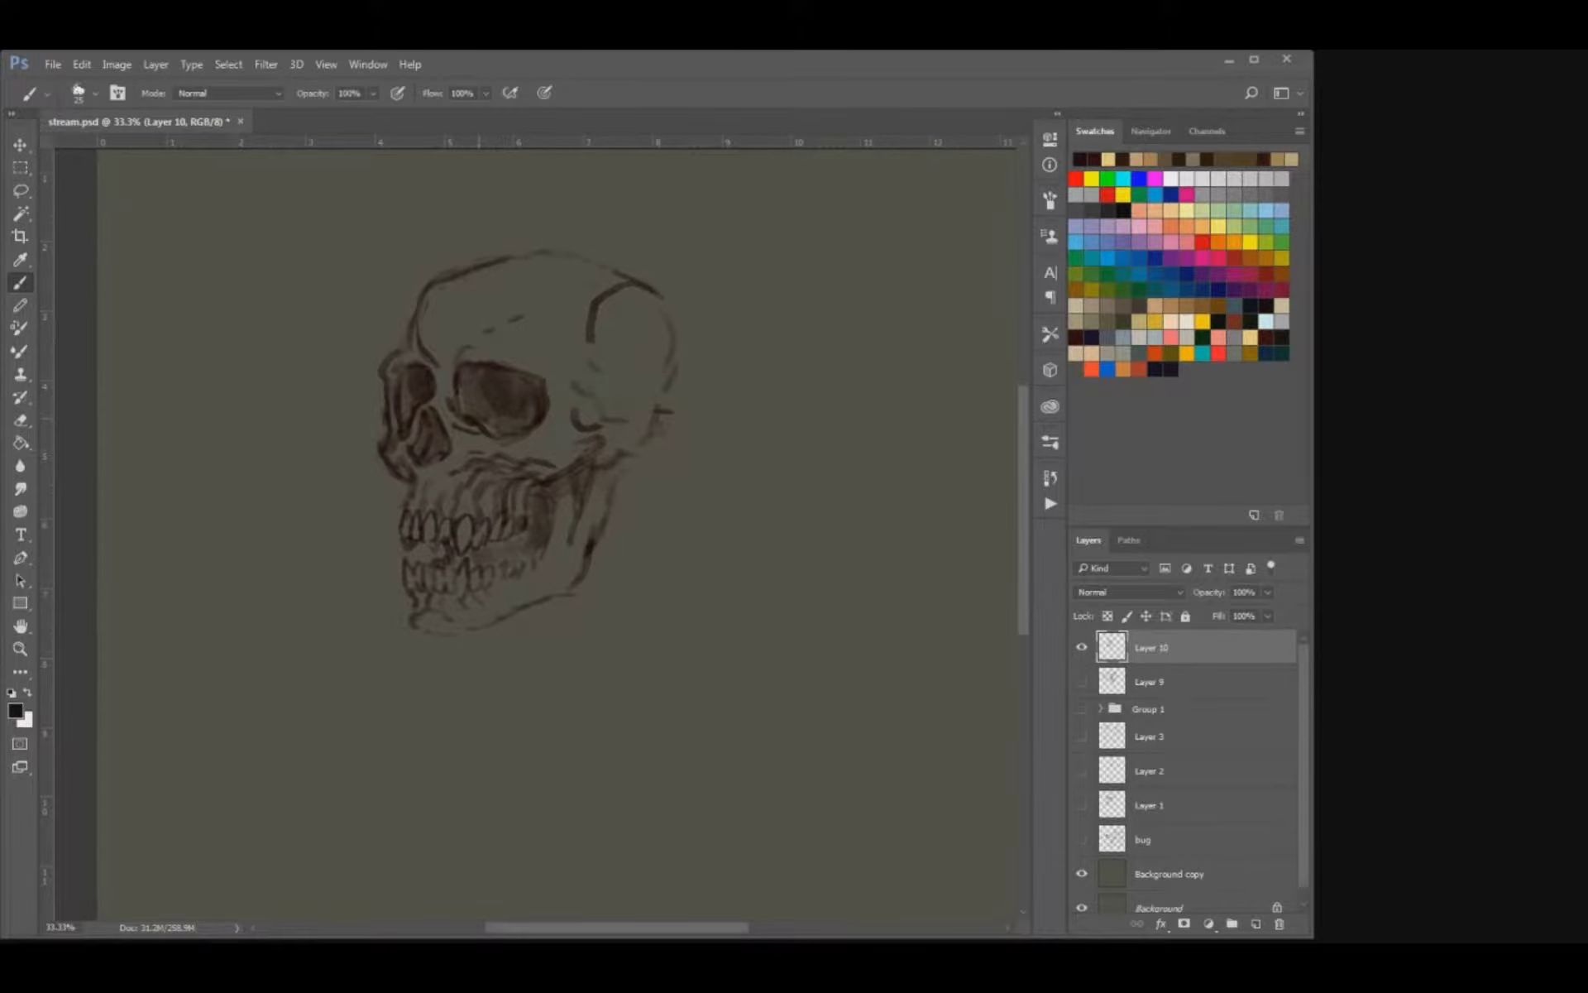
Redraw the lower side teeth as clearer rounded shapes running back to the last molar.
key(ctrl+equal)
key(ctrl+equal)
key(e)
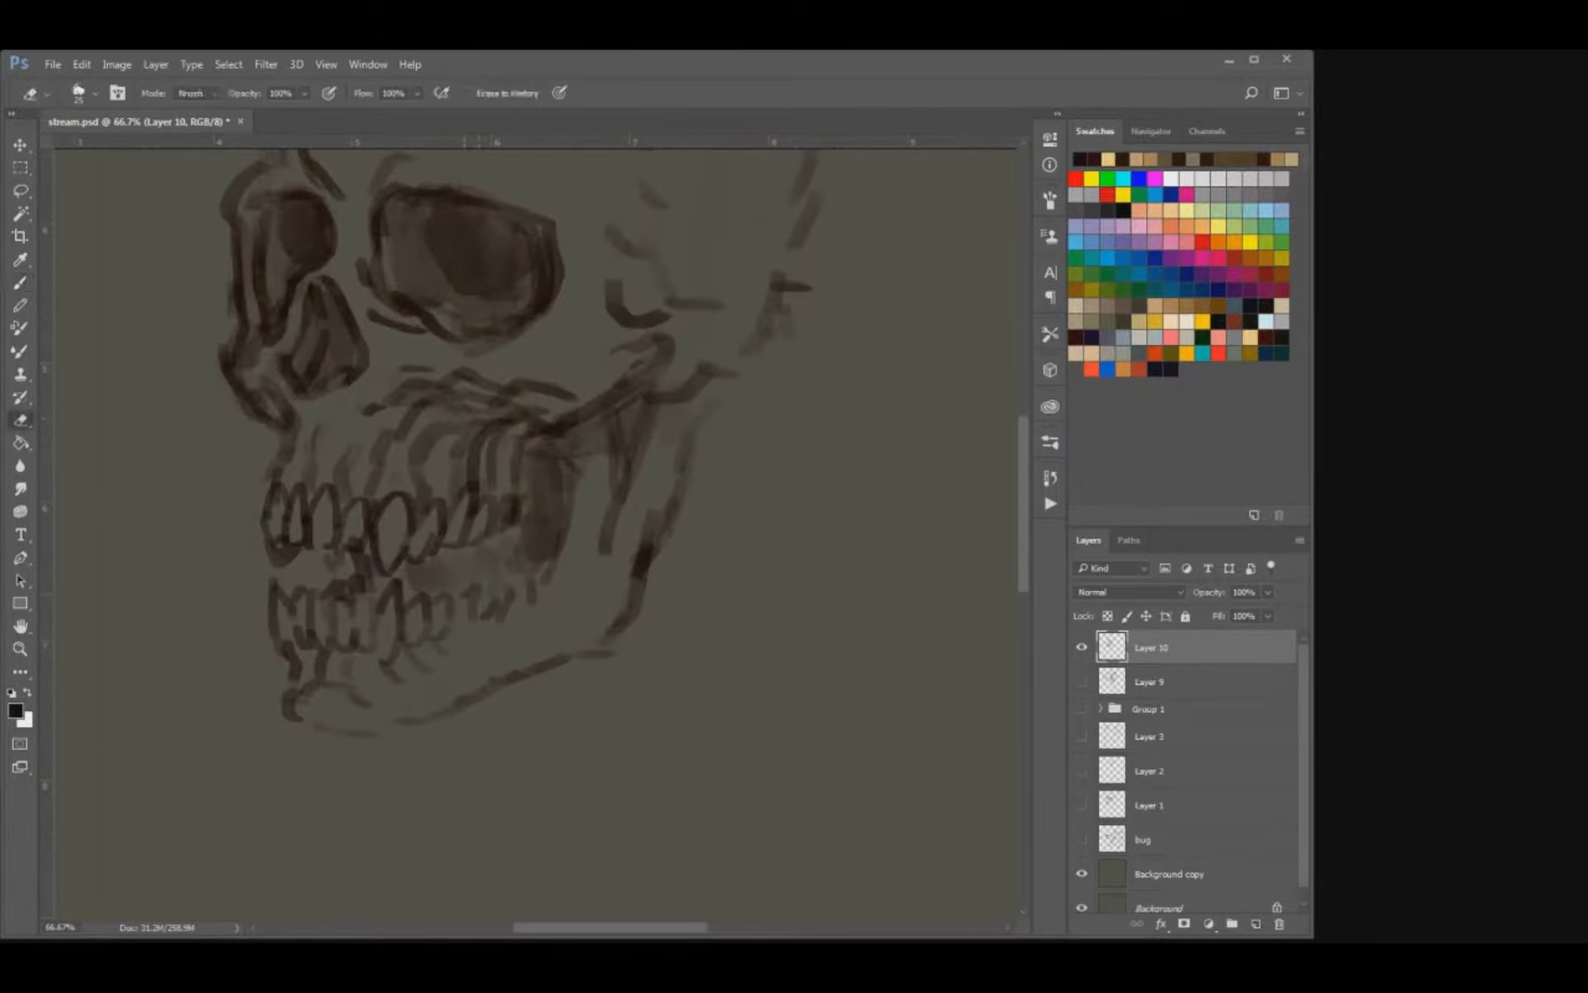
key(b)
drag(473, 596, 500, 583)
mouse_move(498, 594)
mouse_down()
mouse_move(520, 580)
mouse_move(493, 612)
mouse_move(526, 579)
mouse_move(495, 622)
mouse_move(447, 635)
mouse_move(527, 621)
mouse_move(546, 571)
mouse_up()
key(e)
key(b)
mouse_move(546, 586)
mouse_down()
mouse_move(559, 572)
mouse_move(542, 609)
mouse_up()
Darken the edge of the hollow behind the molars and the shading beneath the cheekbone on the jaw branch.
mouse_move(569, 546)
mouse_down()
mouse_move(546, 580)
mouse_move(566, 545)
mouse_up()
drag(560, 454, 558, 524)
drag(631, 408, 627, 447)
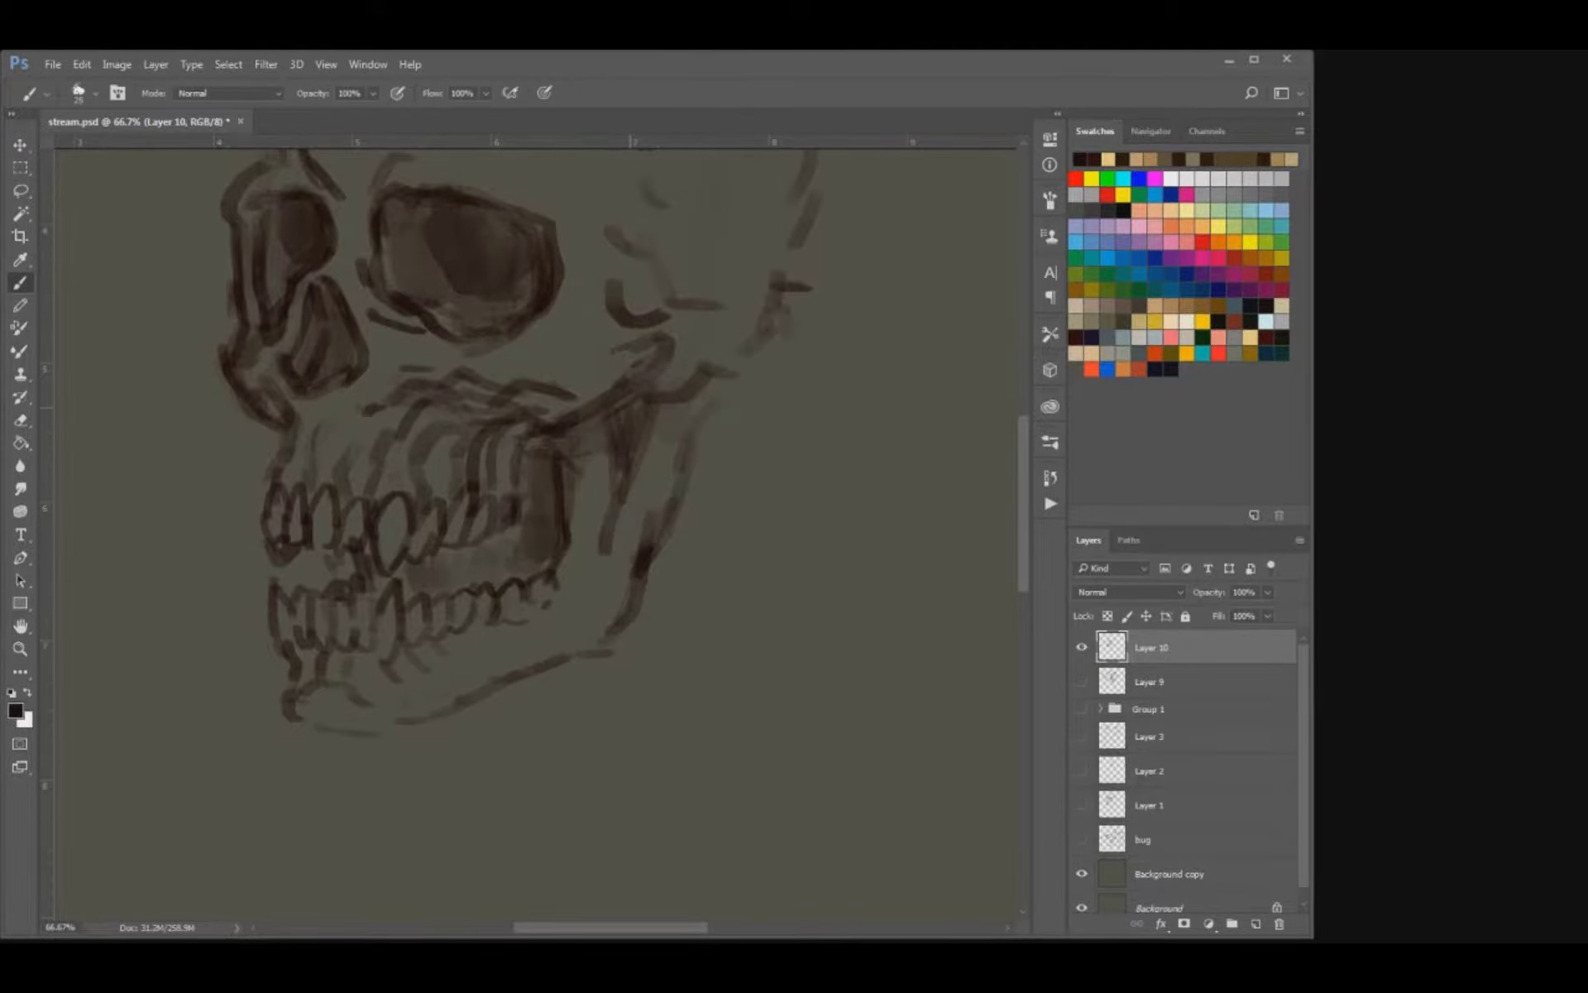
mouse_move(380, 405)
mouse_down()
mouse_move(417, 510)
mouse_move(402, 534)
mouse_move(356, 541)
mouse_up()
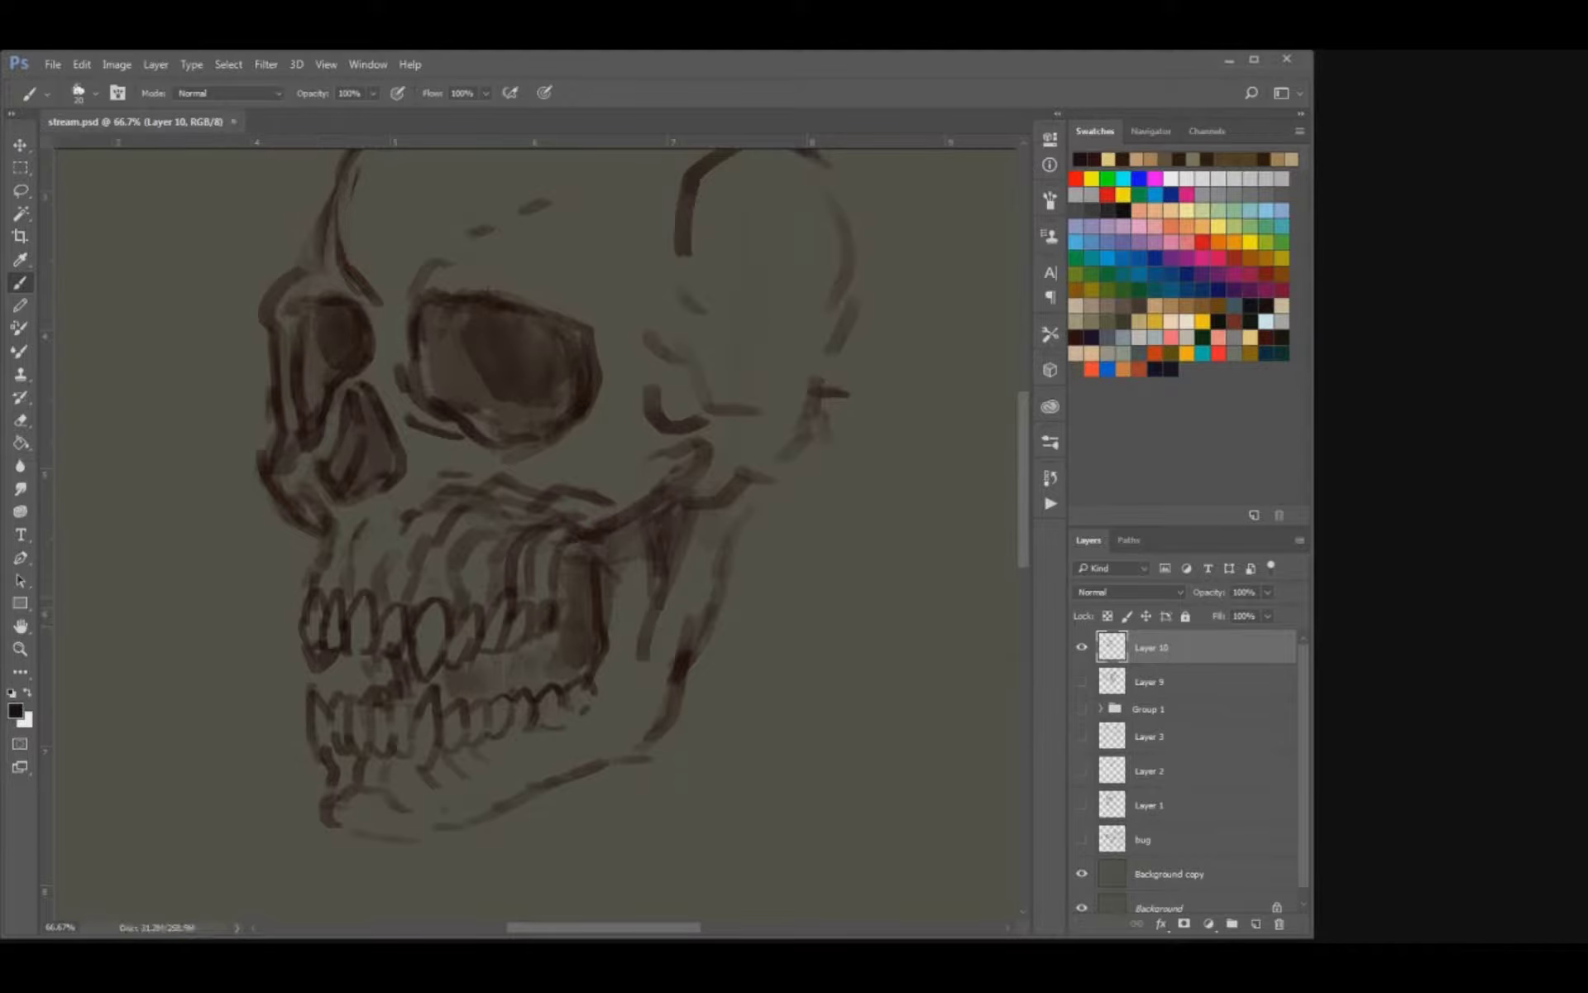
Strengthen the front teeth and upper jaw lines, then deepen the shading in the eye sockets with a larger brush.
key(e)
key(b)
mouse_move(324, 565)
mouse_down()
mouse_move(329, 533)
mouse_move(302, 580)
mouse_move(312, 595)
mouse_up()
key(bracketright)
drag(434, 571, 477, 563)
mouse_move(422, 552)
mouse_down()
mouse_move(407, 566)
mouse_move(492, 560)
mouse_move(529, 525)
mouse_move(516, 574)
mouse_up()
drag(317, 522, 312, 549)
key(bracketright)
drag(470, 525, 464, 503)
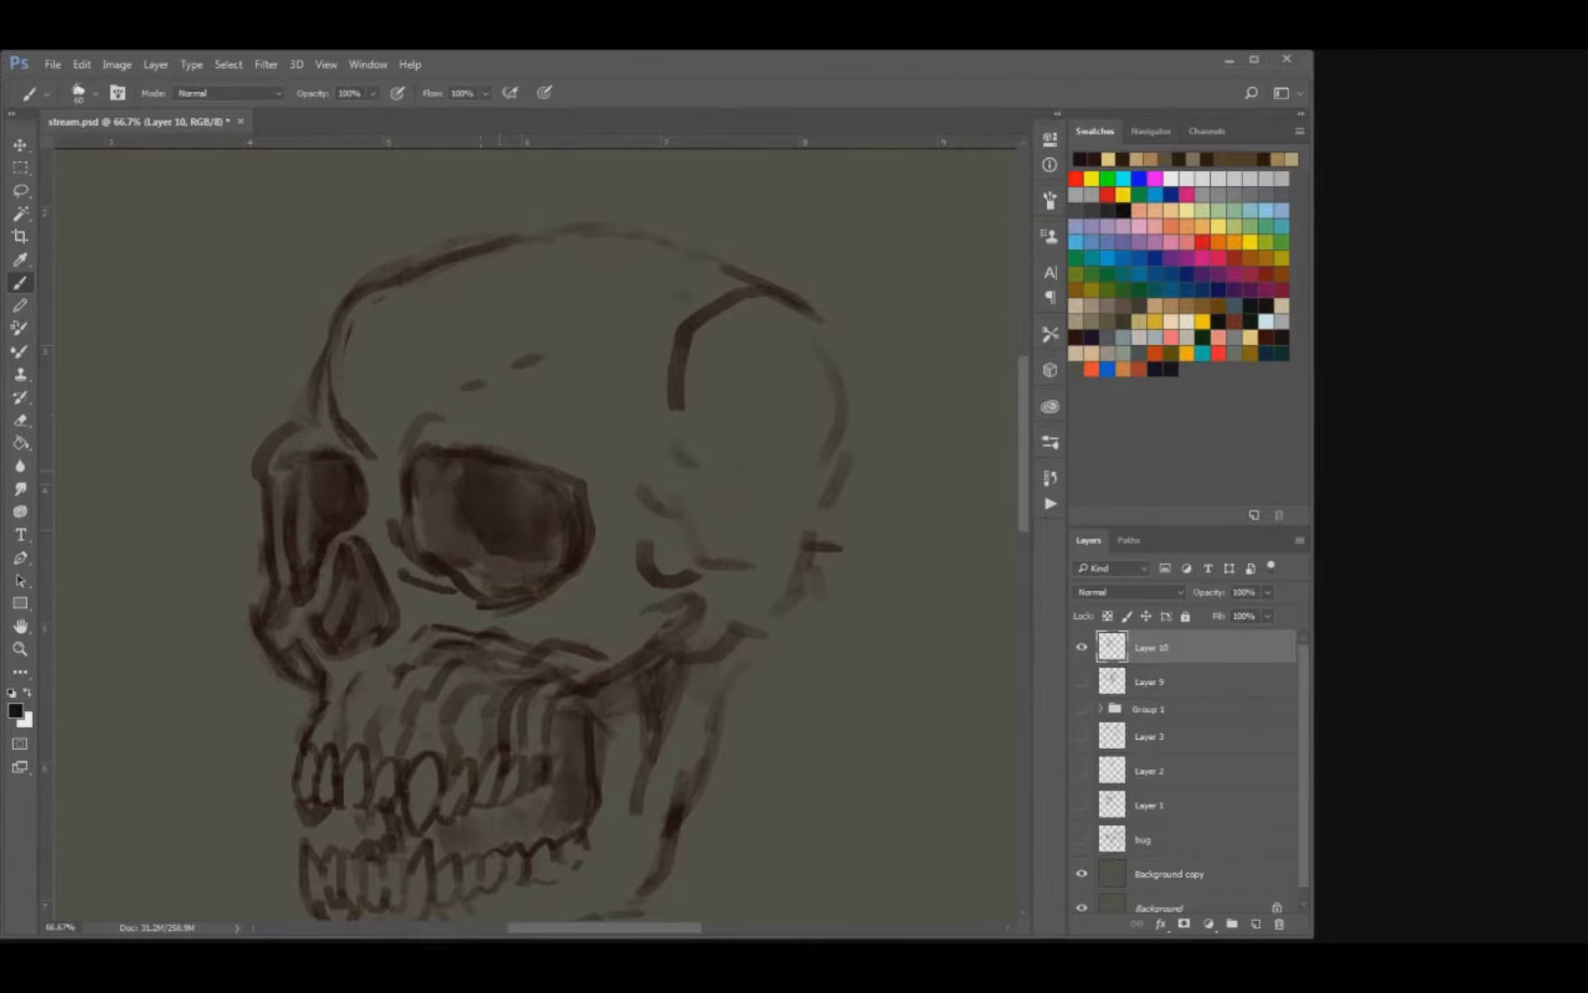
Erase part of the jaw's rear edge and redraw it from the base of the skull downward.
key(ctrl+minus)
key(ctrl+minus)
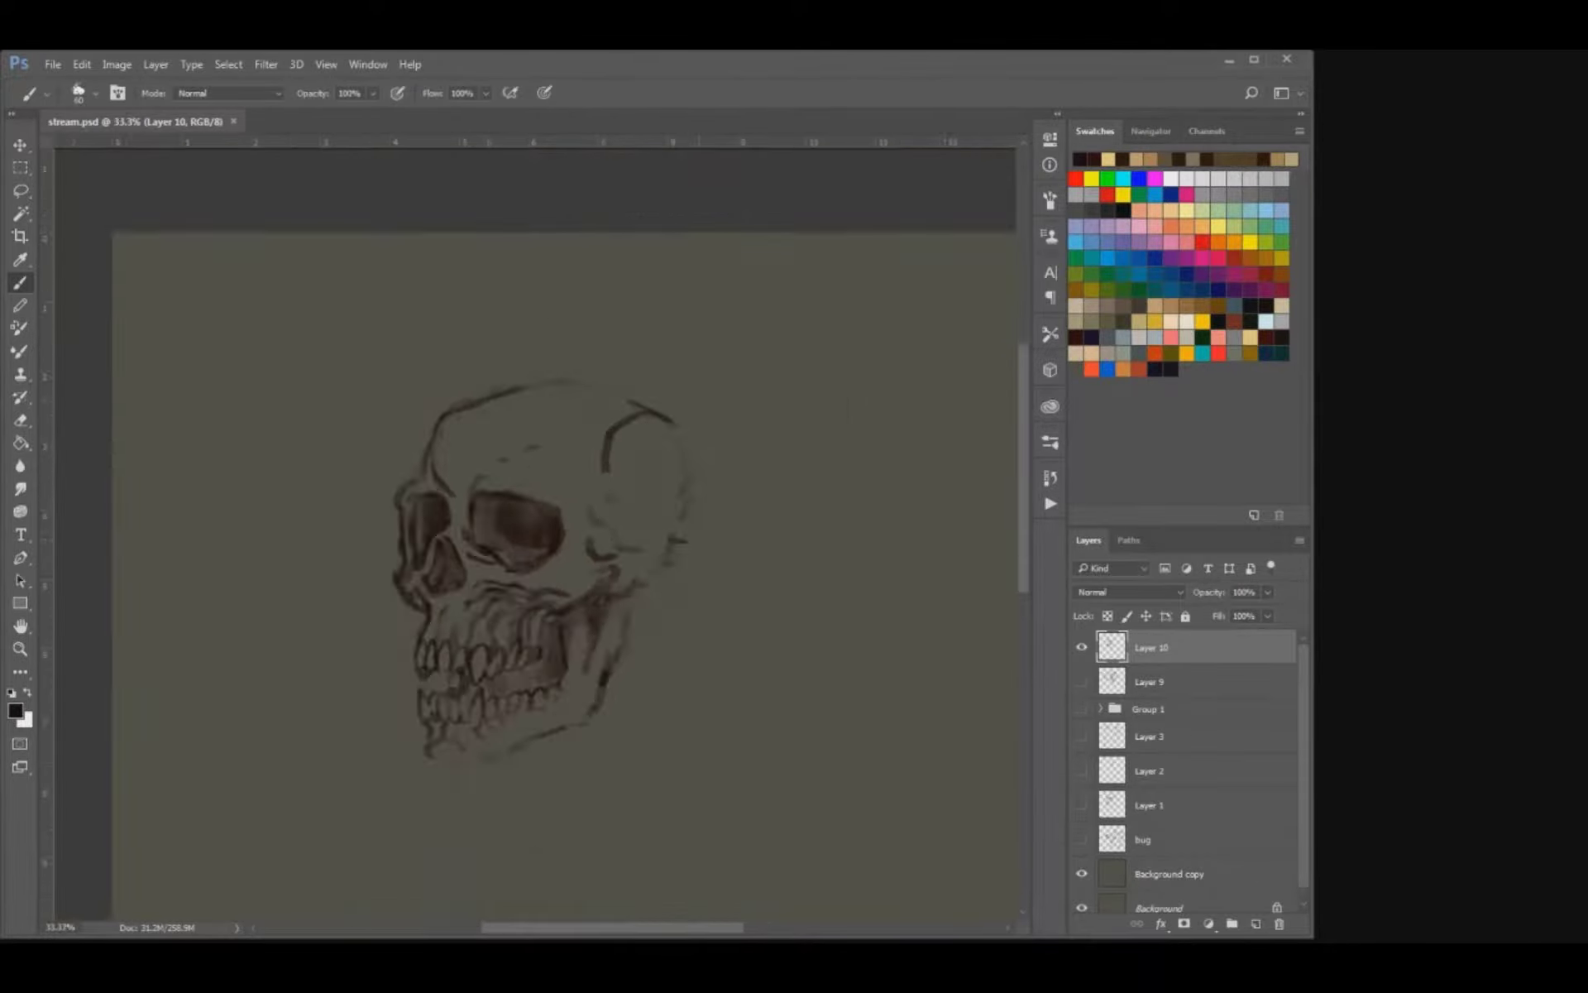
key(ctrl+minus)
key(ctrl+plus)
key(e)
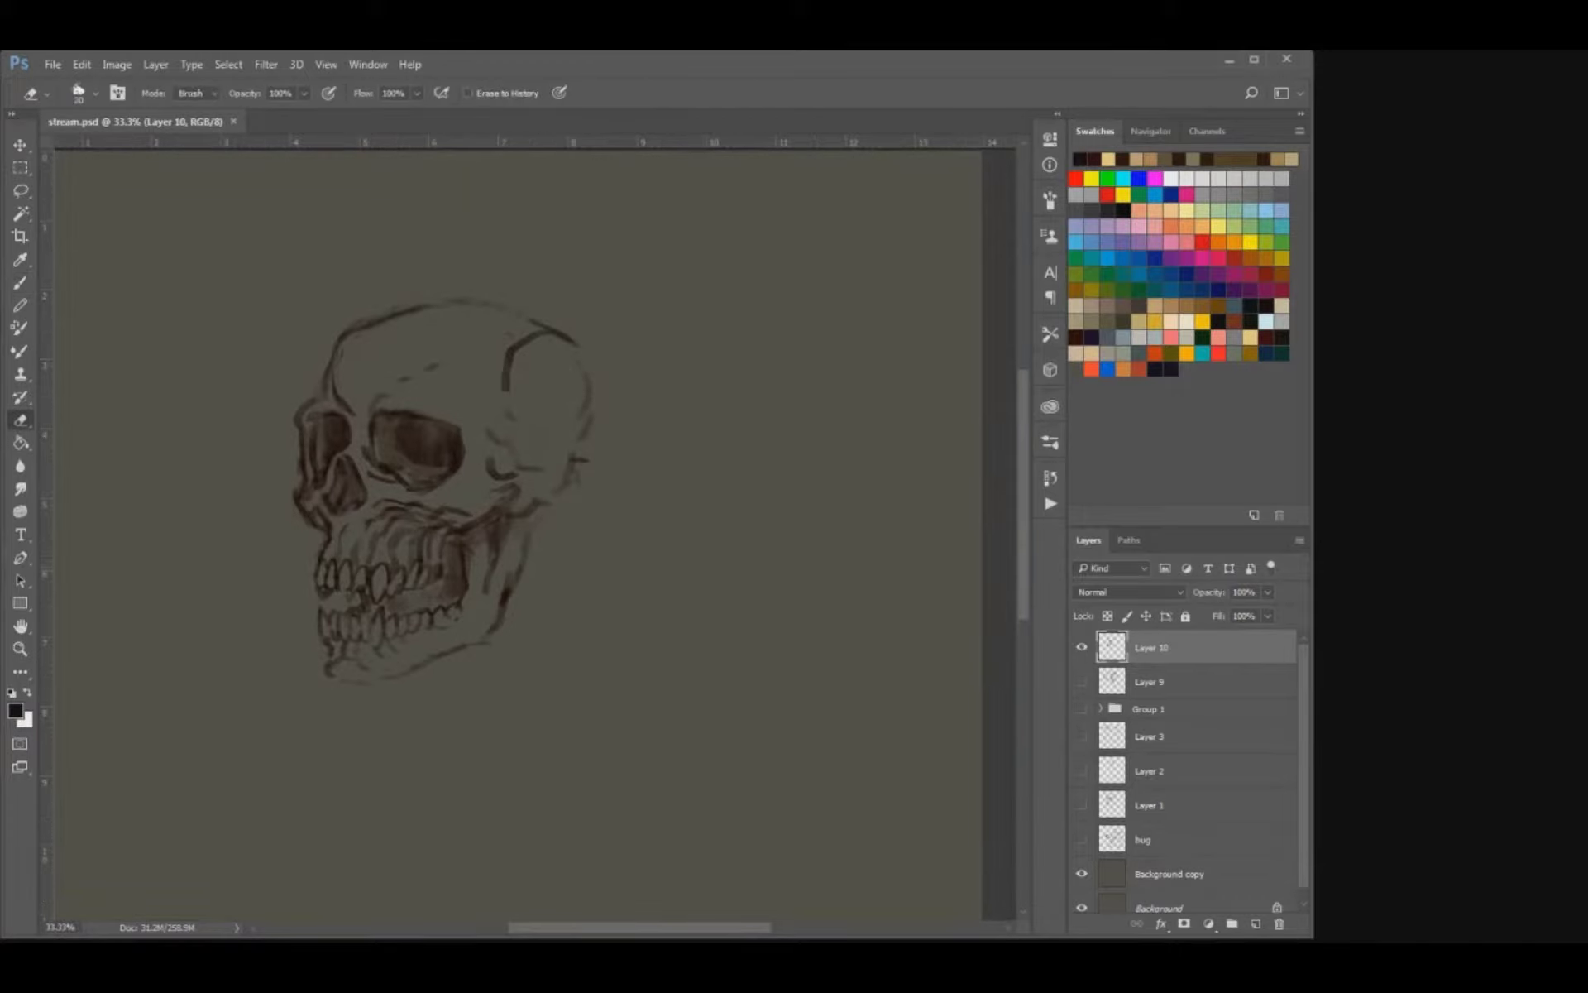
drag(528, 535, 516, 582)
key(b)
drag(542, 507, 527, 546)
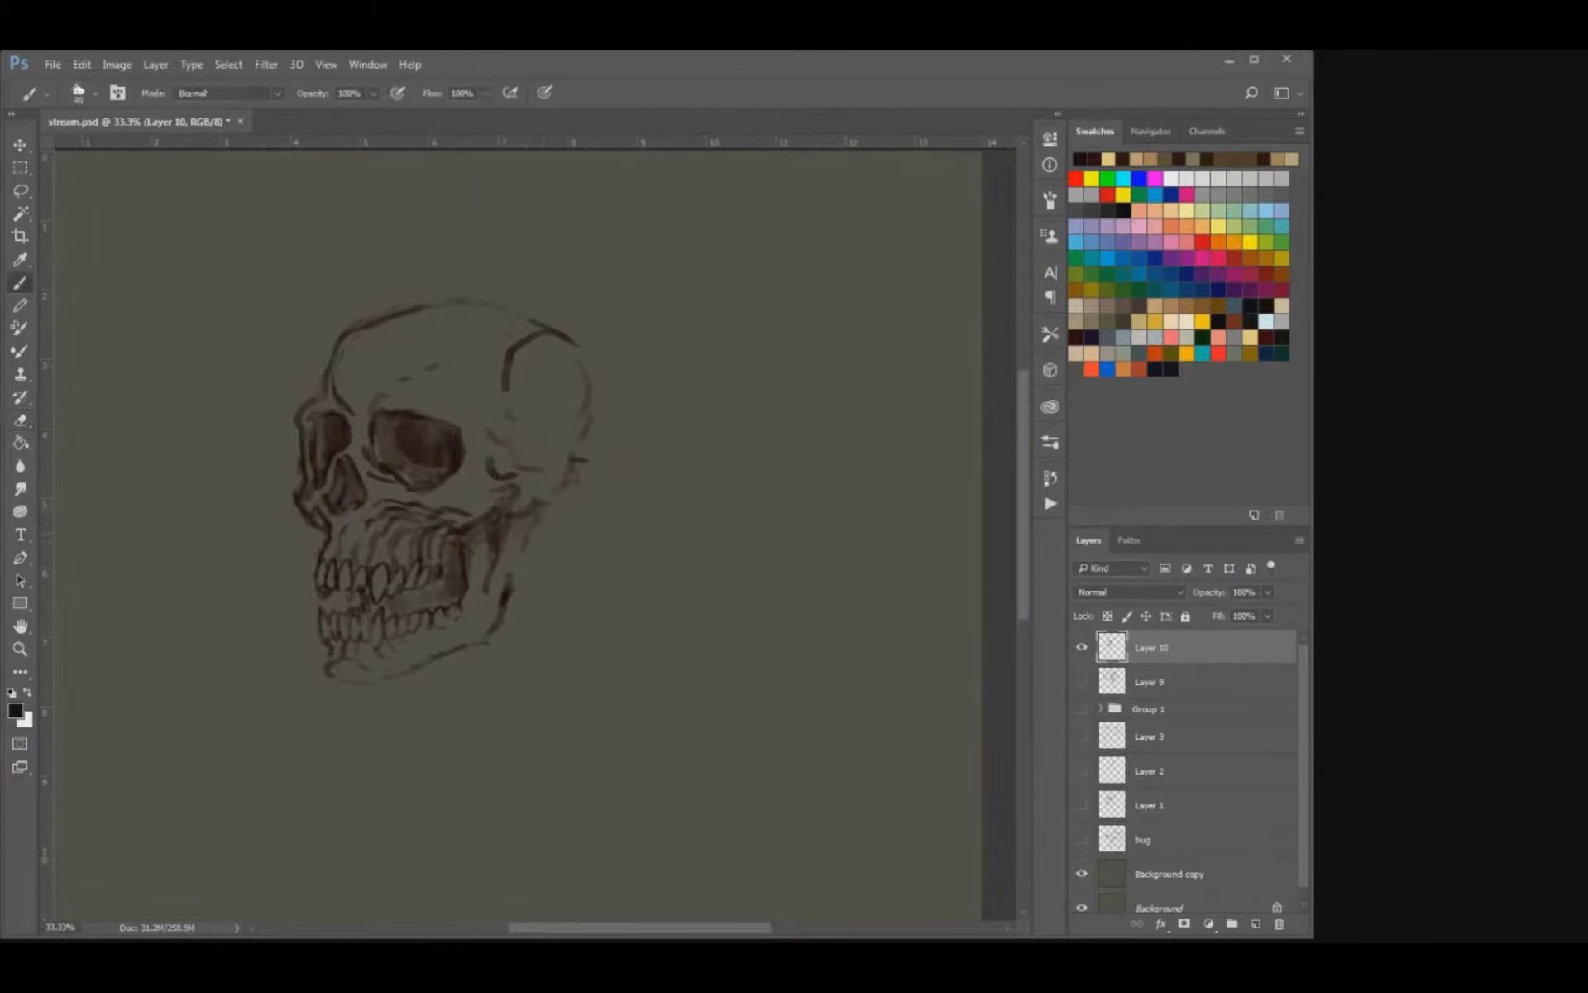
Redraw the rear contour of the cranium as a darker curve and refine the lower end of the temple line.
mouse_move(596, 451)
mouse_down()
mouse_move(564, 492)
mouse_move(594, 456)
mouse_up()
key(e)
key(b)
mouse_move(596, 371)
mouse_down()
mouse_move(573, 344)
mouse_move(524, 338)
mouse_move(547, 340)
mouse_up()
key(e)
key(b)
drag(502, 387, 491, 400)
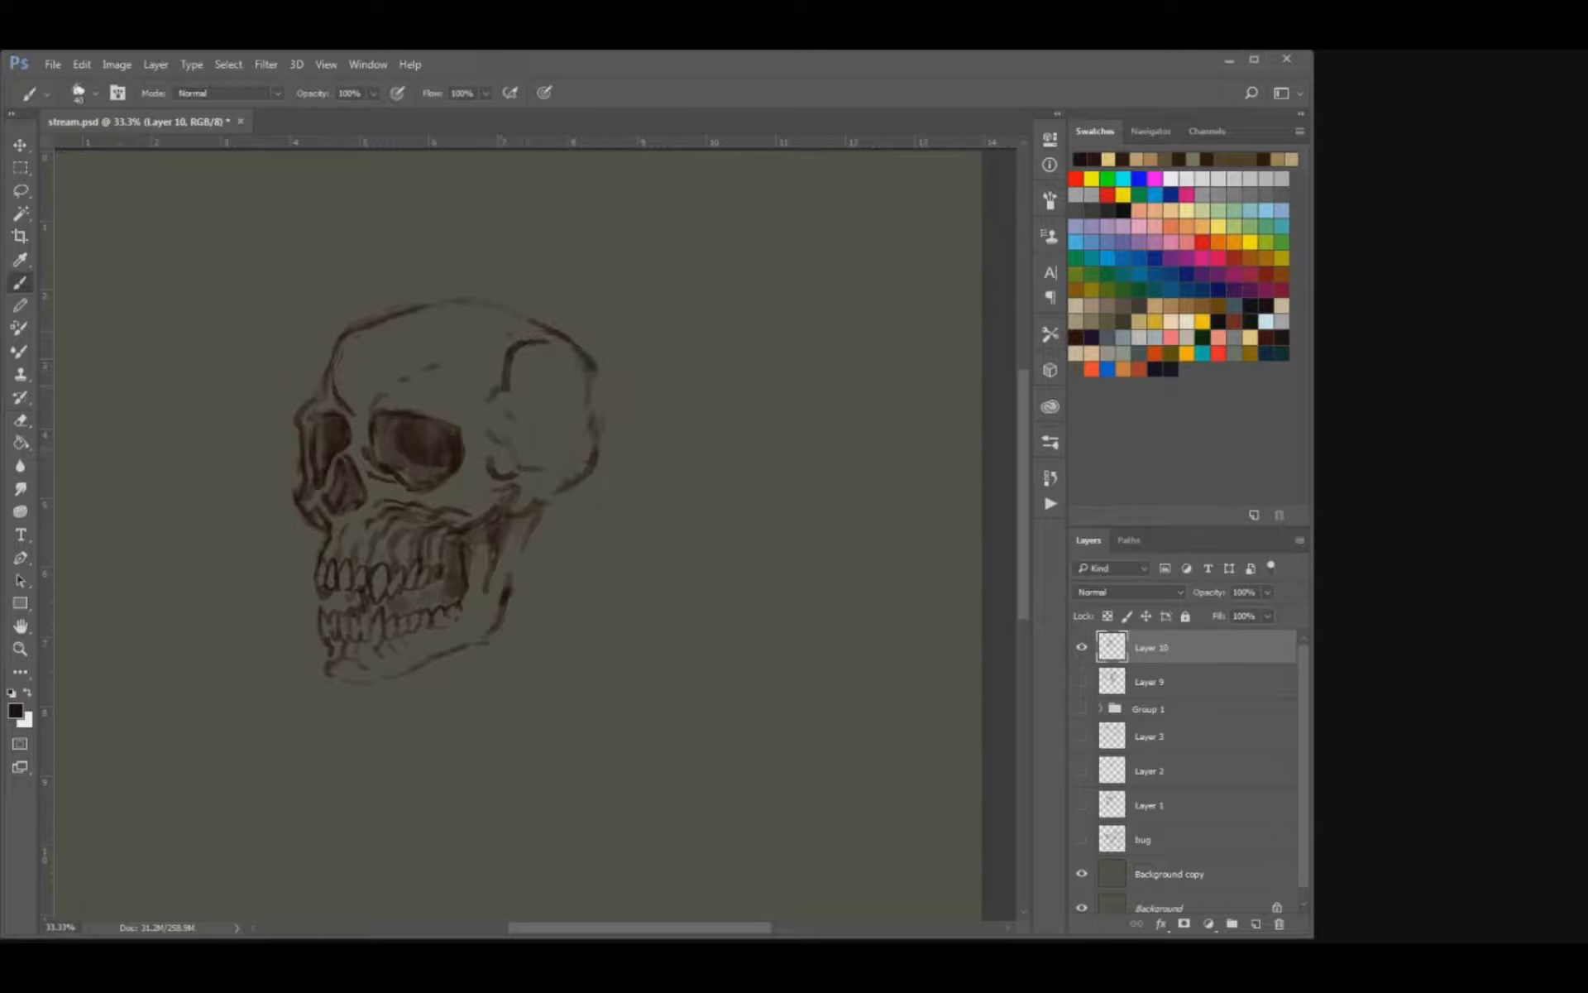
mouse_move(571, 451)
mouse_down()
mouse_move(592, 422)
mouse_move(589, 386)
mouse_up()
Clean up the front of the chin with the eraser and sharpen its contour.
drag(336, 487, 353, 470)
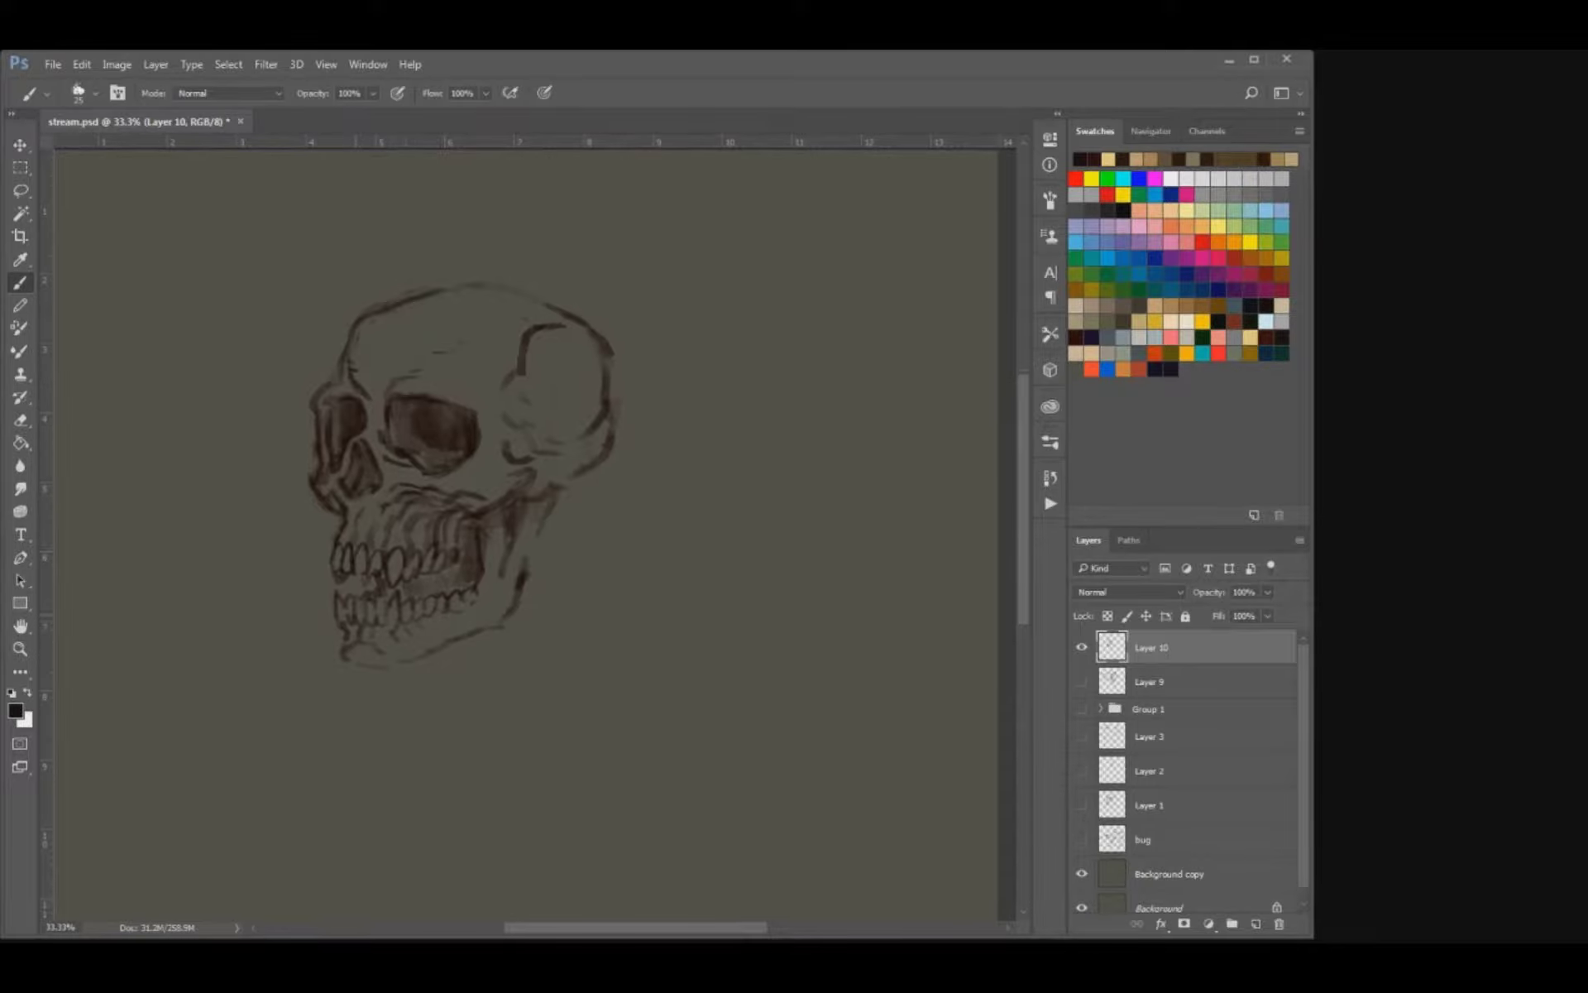
key(e)
key(b)
key(e)
drag(351, 649, 364, 637)
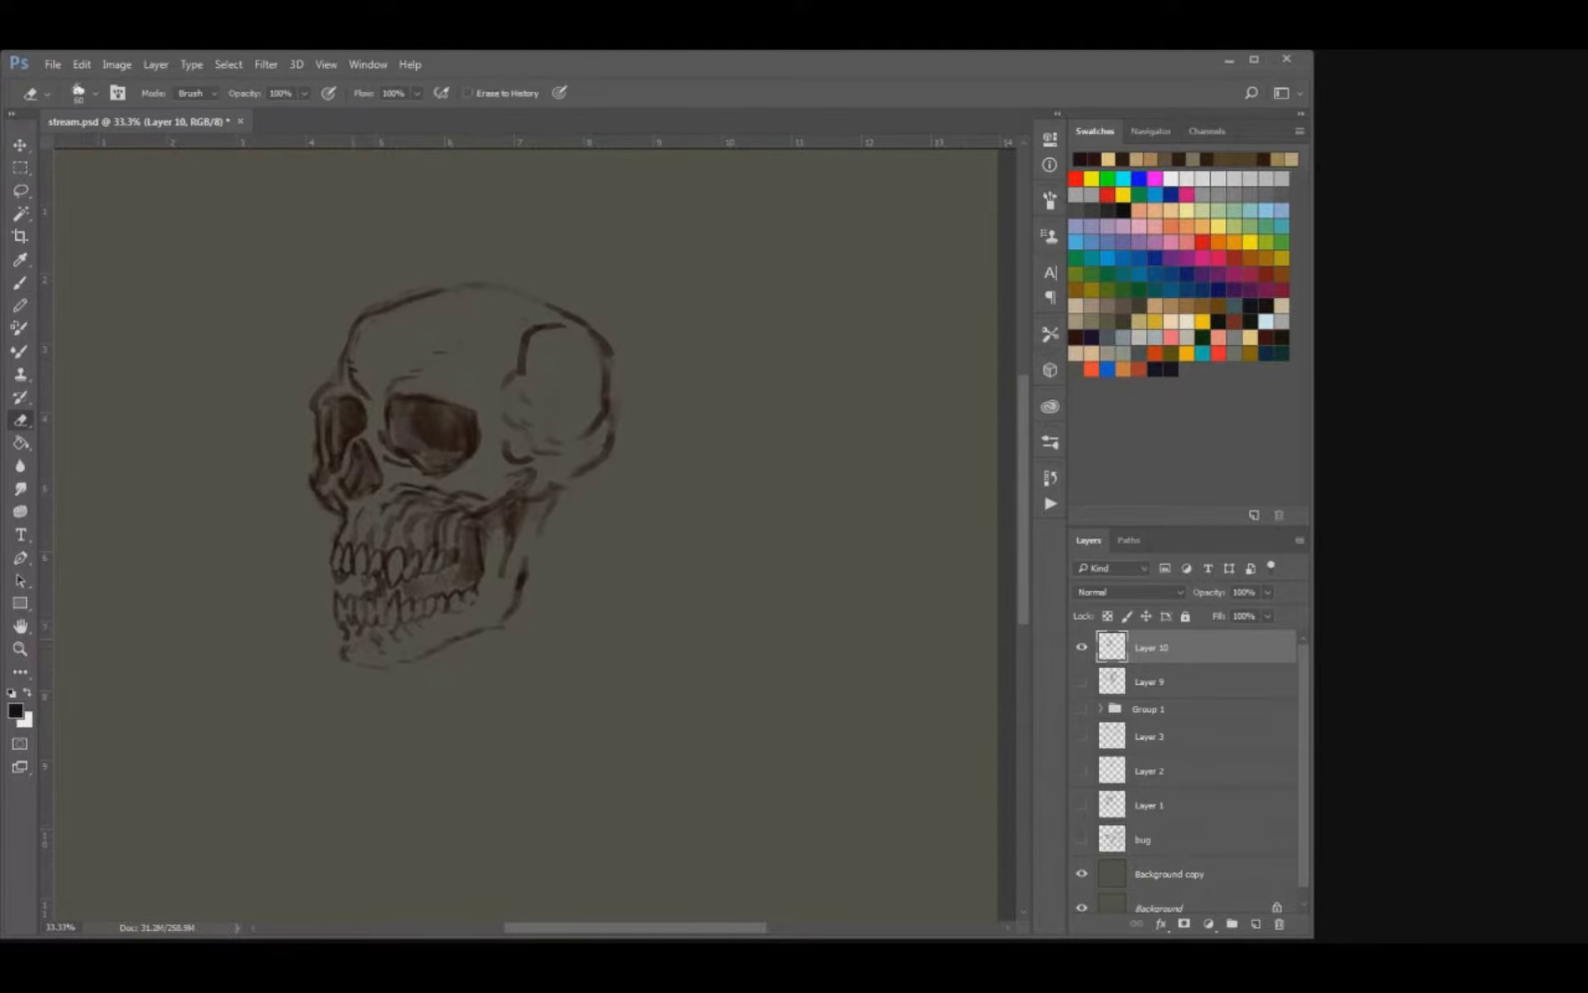
key(b)
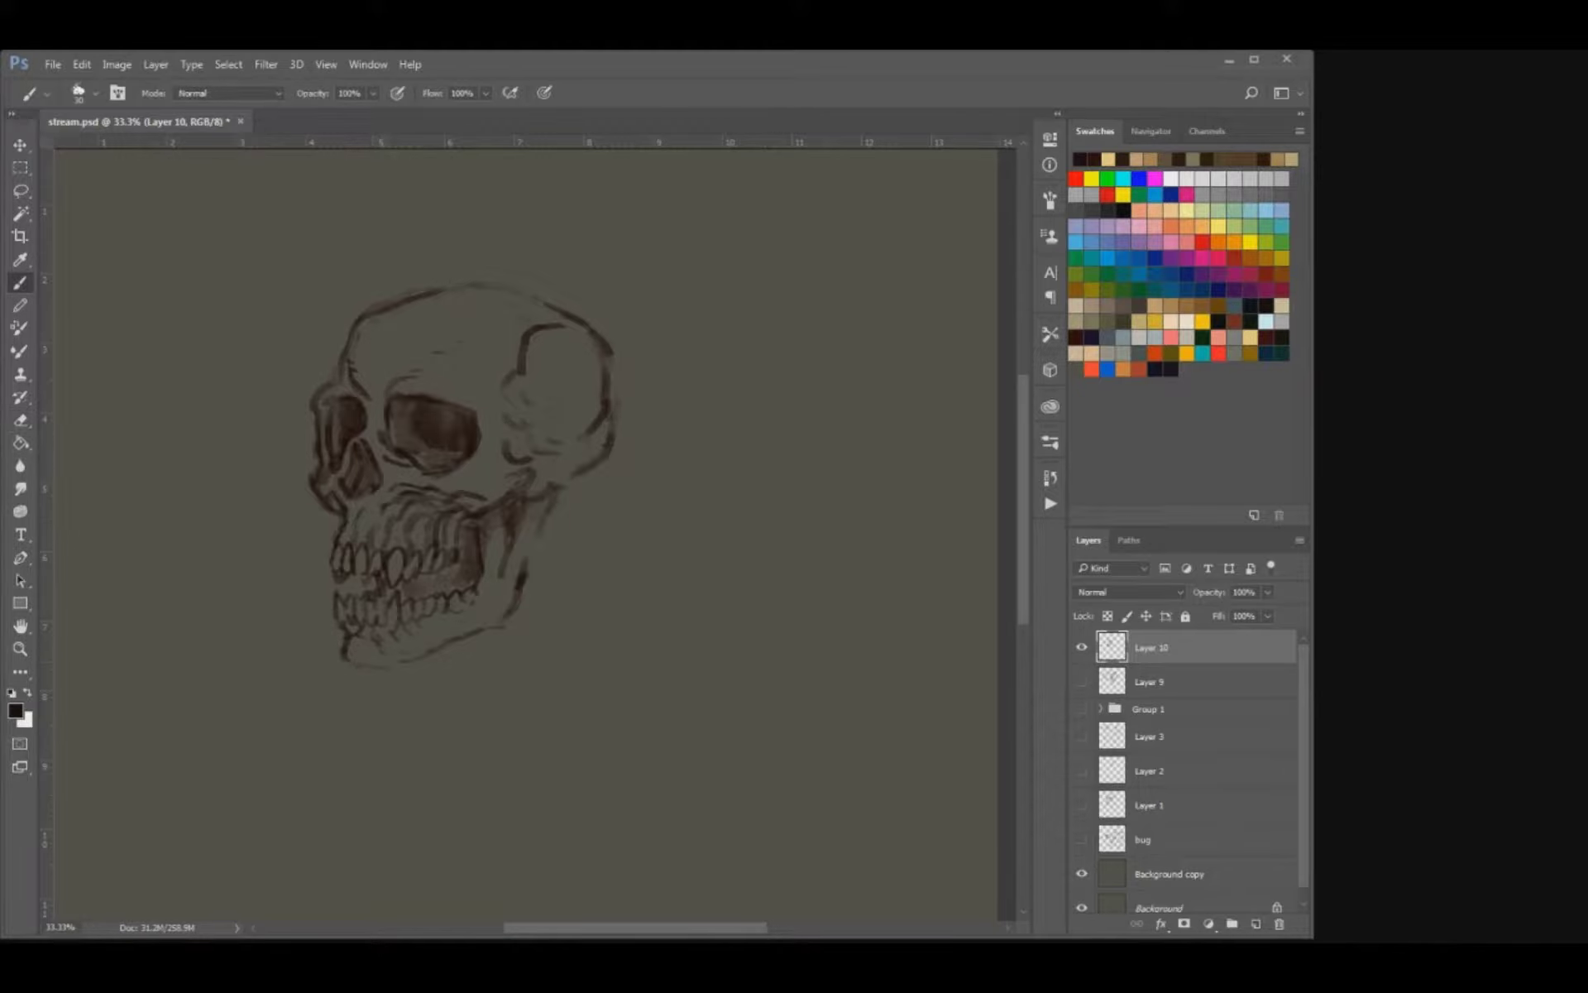
Round out the base of the skull and darken the cranium's rear contour with a larger brush.
mouse_move(630, 429)
mouse_down()
mouse_move(585, 430)
mouse_move(582, 473)
mouse_up()
key(e)
key(b)
key(bracketright)
key(bracketright)
key(bracketright)
key(bracketright)
drag(587, 408, 587, 502)
key(ctrl+z)
drag(587, 409, 582, 505)
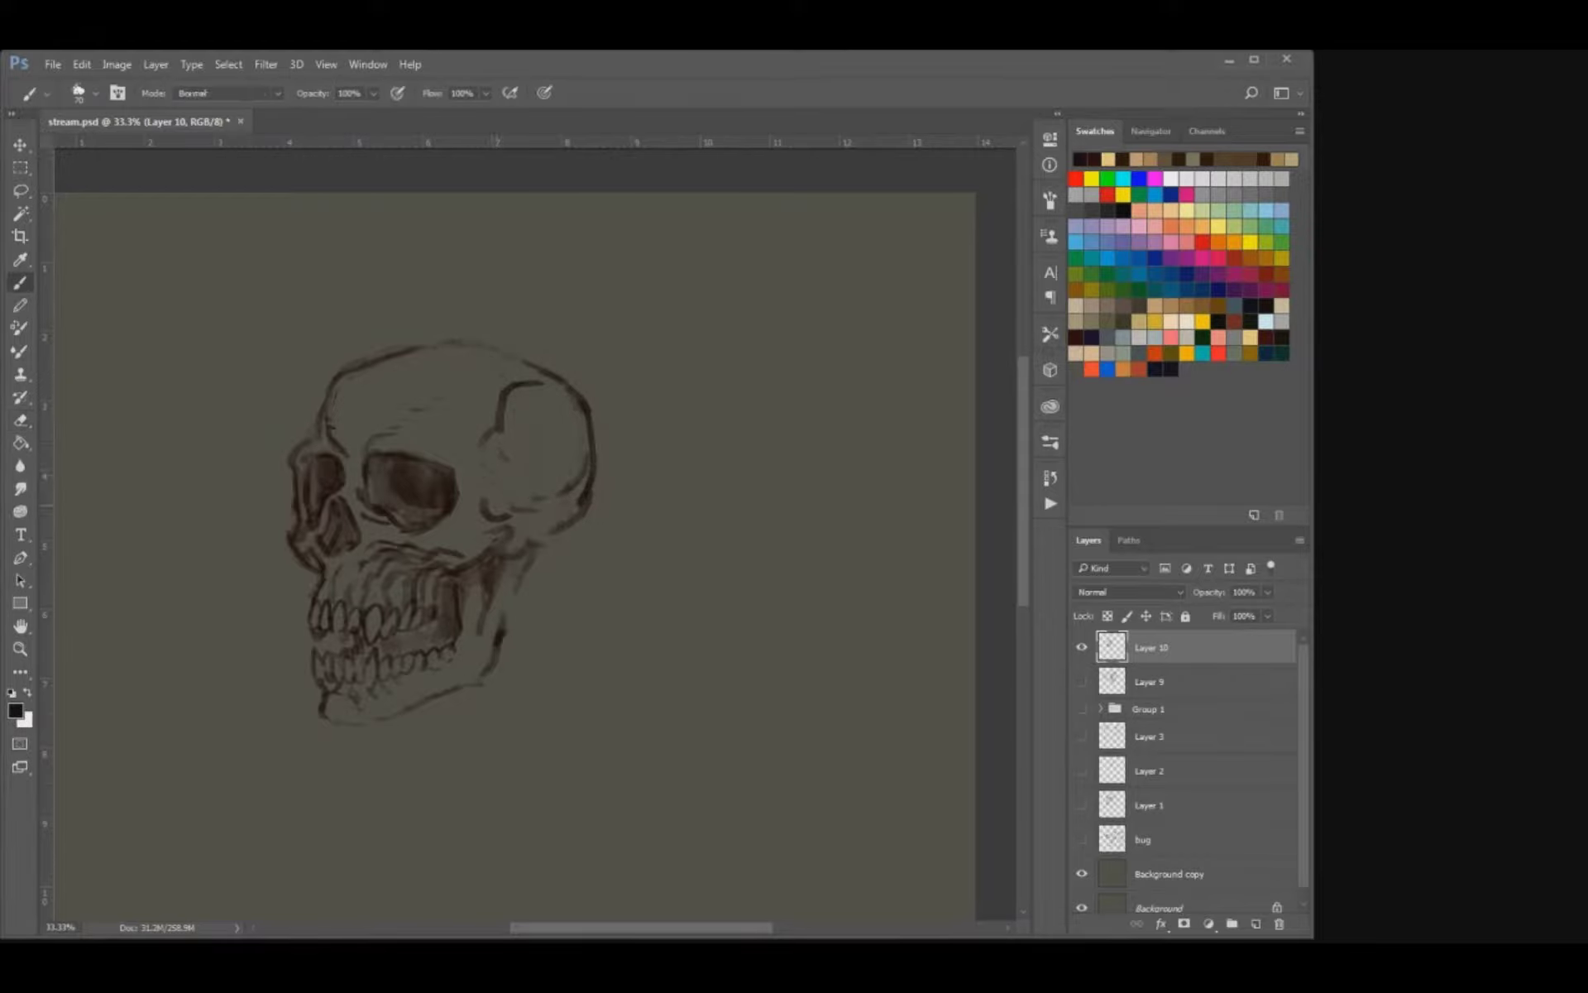
Erase the rough marks at the temple, redraw them, and strengthen the jaw's rear edge and skull base.
key(e)
mouse_move(486, 501)
mouse_down()
mouse_move(524, 508)
mouse_move(479, 494)
mouse_move(478, 450)
mouse_up()
key(b)
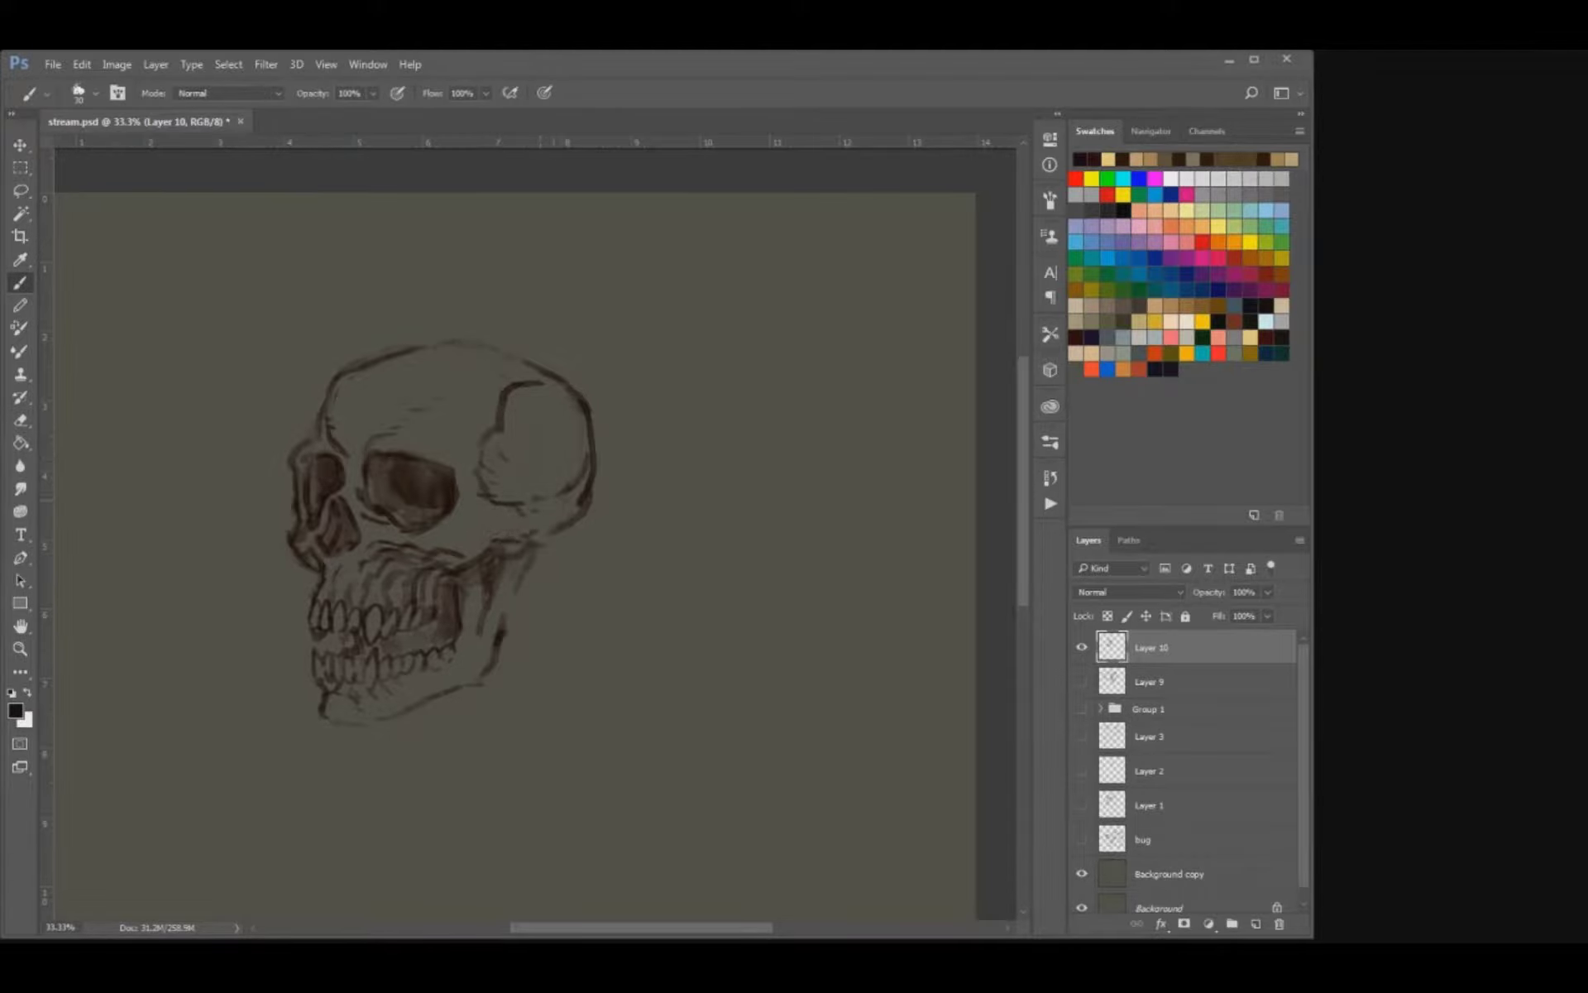
drag(524, 557, 502, 603)
drag(559, 525, 540, 539)
Refine the back of the skull by alternating eraser and brush, undoing a long stroke inside the cranium.
key(e)
drag(582, 469, 582, 503)
key(b)
key(e)
key(b)
mouse_move(570, 397)
mouse_down()
mouse_move(577, 482)
mouse_move(558, 494)
mouse_move(580, 483)
mouse_move(550, 507)
mouse_up()
key(ctrl+z)
key(e)
key(b)
mouse_move(452, 496)
mouse_down()
mouse_move(493, 502)
mouse_move(536, 469)
mouse_move(496, 492)
mouse_move(397, 470)
mouse_move(758, 470)
mouse_move(414, 478)
mouse_up()
Duplicate the skull layer and hide the original, keeping the copy for further drawing.
key(v)
click(1081, 680)
key(b)
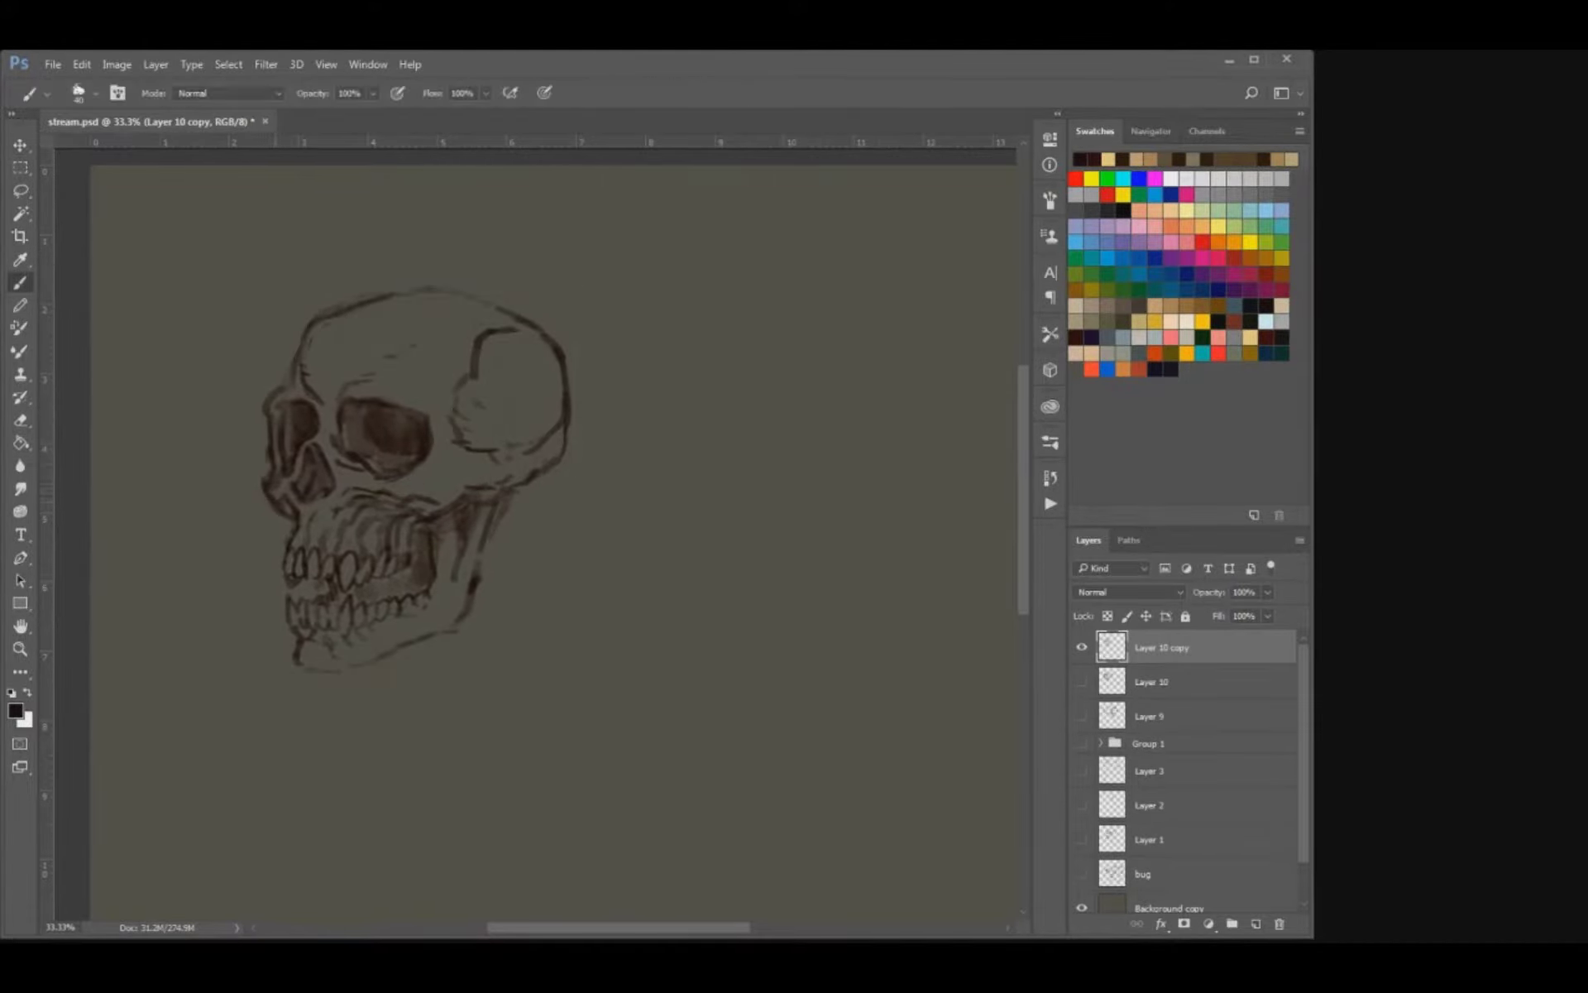
Draw a heavier contour around the face and forehead, rising above the cranium, and darken the upper jaw.
mouse_move(271, 500)
mouse_down()
mouse_move(261, 391)
mouse_move(297, 315)
mouse_move(263, 465)
mouse_move(277, 500)
mouse_up()
key(ctrl+alt+z)
key(ctrl+alt+z)
mouse_move(301, 346)
mouse_down()
mouse_move(336, 300)
mouse_move(483, 260)
mouse_up()
mouse_move(272, 504)
mouse_down()
mouse_move(290, 550)
mouse_move(293, 526)
mouse_move(345, 545)
mouse_move(319, 524)
mouse_move(404, 530)
mouse_move(385, 502)
mouse_move(431, 501)
mouse_up()
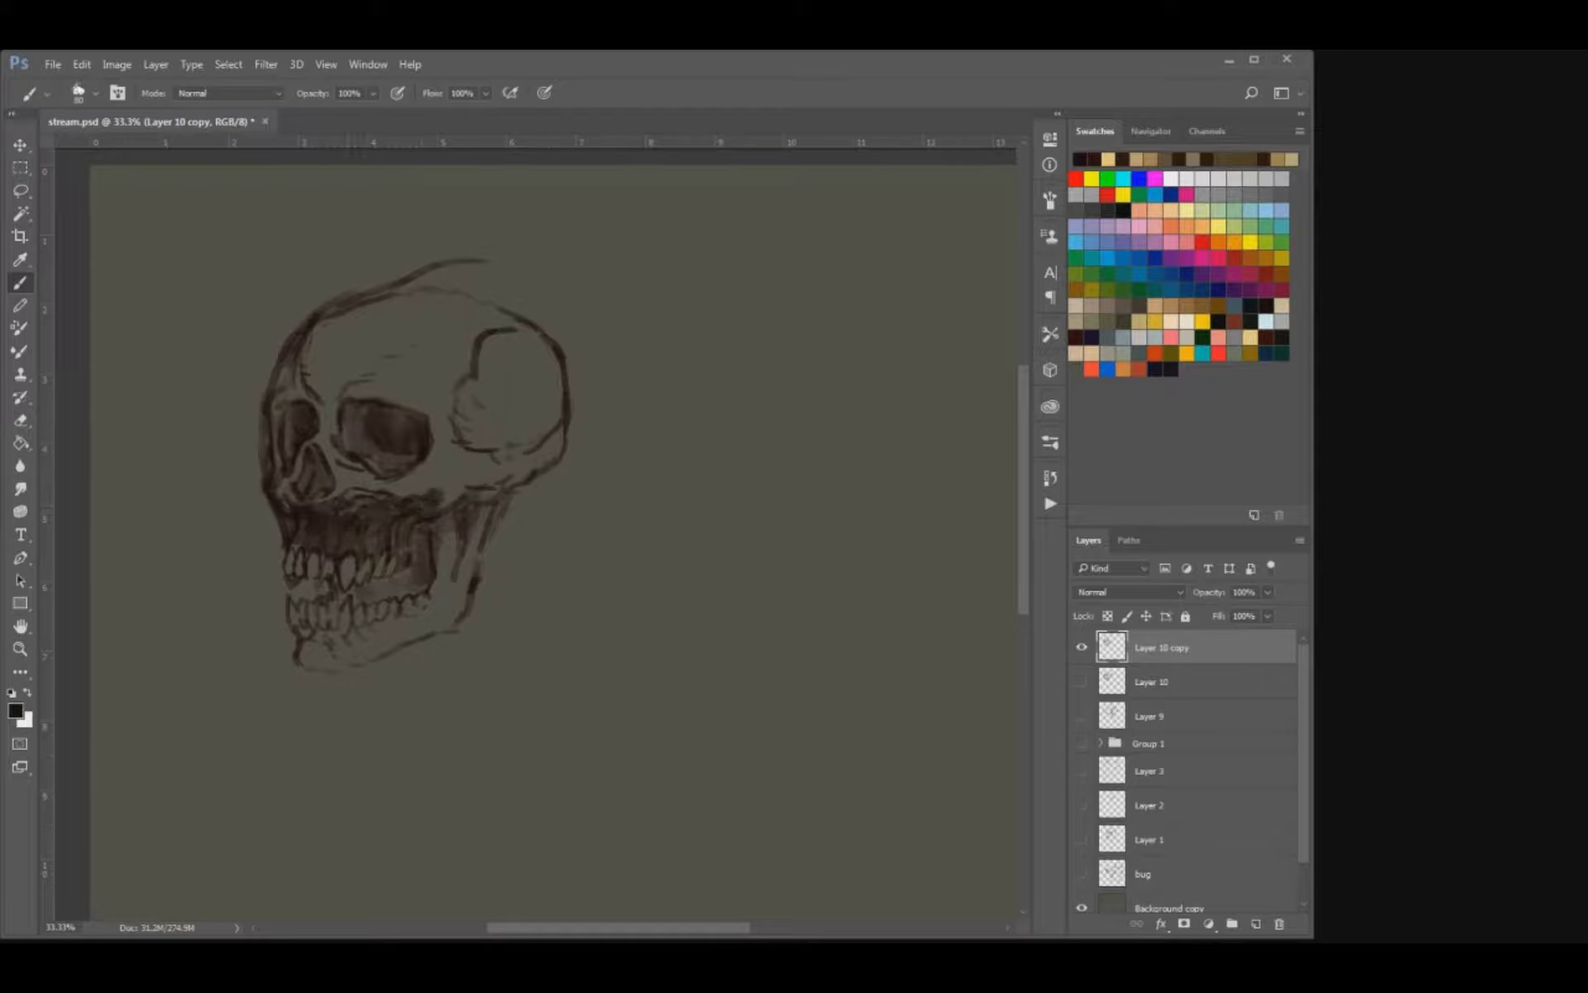
Fill the cheek, rear jaw and chin around the teeth with dark brown strokes using a larger brush.
mouse_move(295, 549)
mouse_down()
mouse_move(315, 535)
mouse_move(316, 496)
mouse_move(459, 496)
mouse_move(410, 538)
mouse_move(445, 553)
mouse_move(453, 589)
mouse_up()
drag(428, 526, 463, 620)
mouse_move(475, 506)
mouse_down()
mouse_move(459, 594)
mouse_move(486, 496)
mouse_move(476, 570)
mouse_move(422, 618)
mouse_move(364, 650)
mouse_move(302, 649)
mouse_move(406, 633)
mouse_up()
key(])
key(e)
key(b)
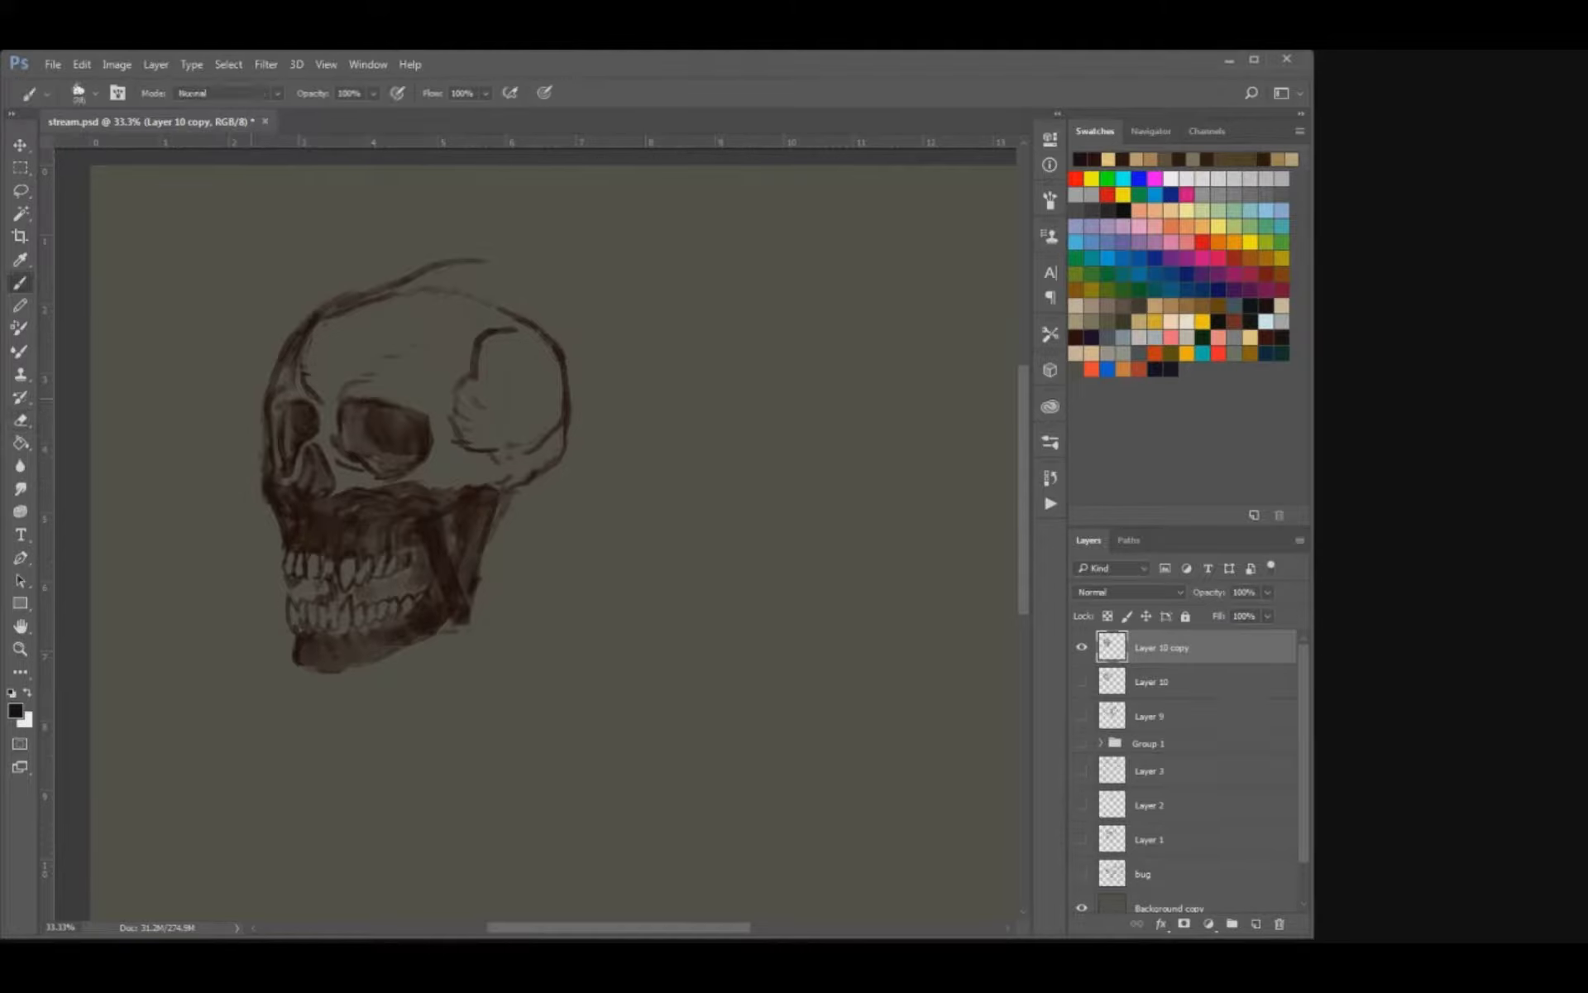
Darken the band along the cheekbone and build up the lower edge of the jaw.
drag(415, 503, 463, 481)
mouse_move(343, 510)
mouse_down()
mouse_move(456, 472)
mouse_move(531, 471)
mouse_up()
key([)
mouse_move(407, 519)
mouse_down()
mouse_move(364, 551)
mouse_move(401, 552)
mouse_up()
mouse_move(323, 671)
mouse_down()
mouse_move(455, 618)
mouse_move(468, 574)
mouse_move(452, 519)
mouse_move(477, 622)
mouse_up()
drag(457, 523, 452, 497)
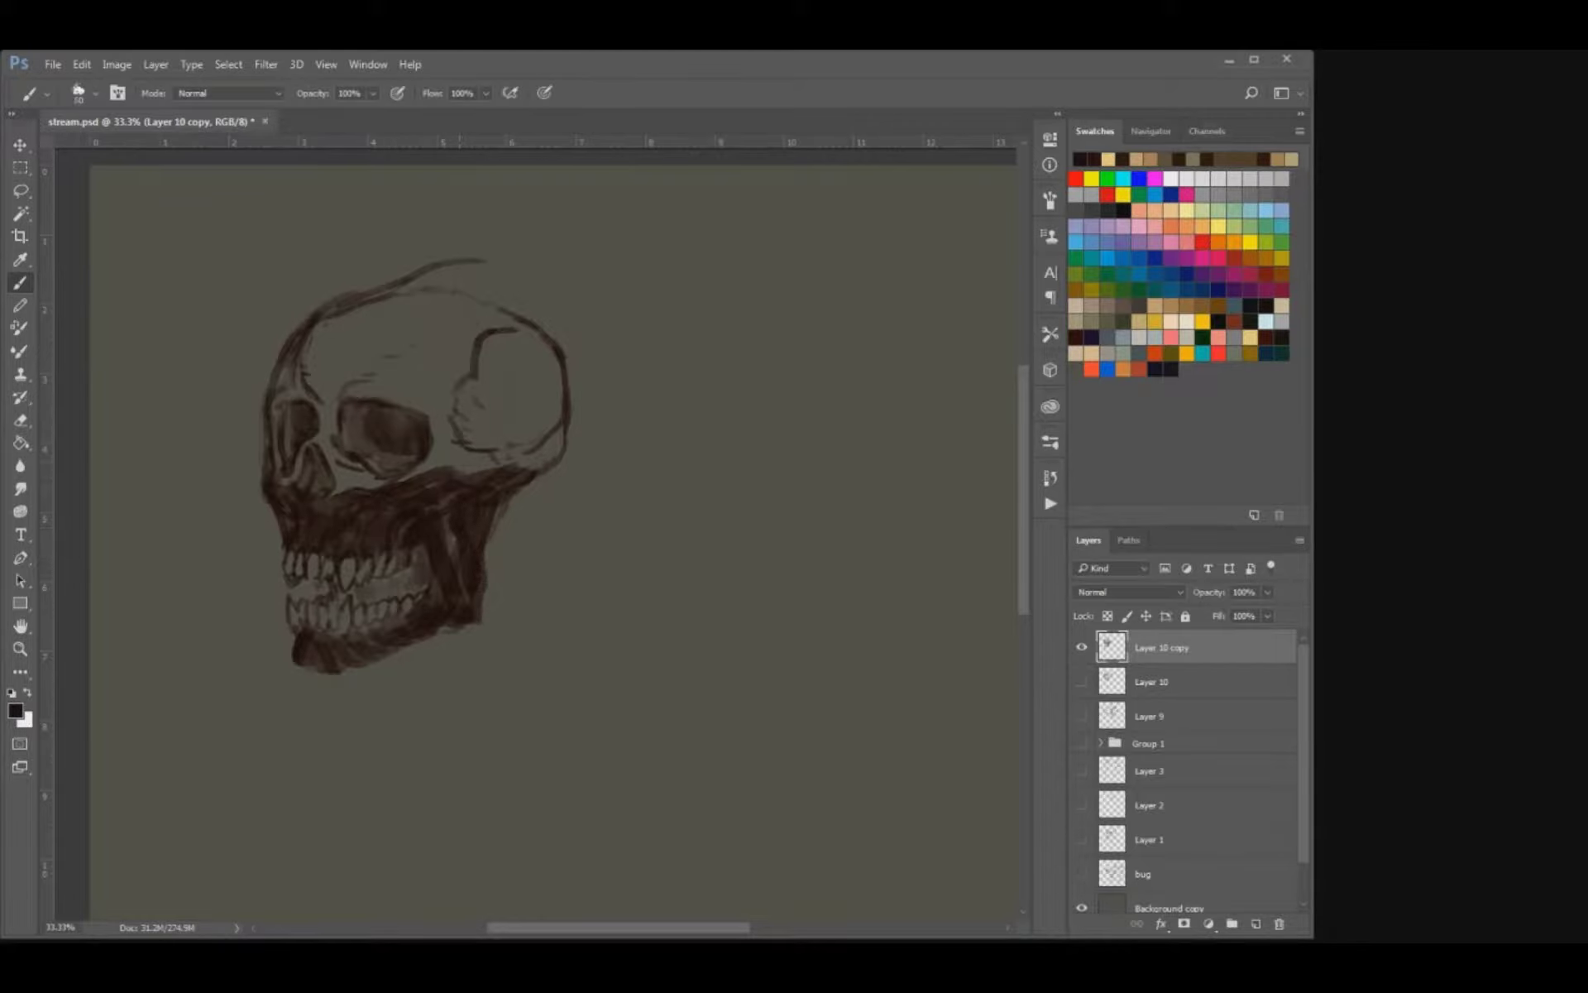
Extend the dark cheek band from below the nose back past the base of the skull.
mouse_move(278, 488)
mouse_down()
mouse_move(444, 484)
mouse_move(550, 439)
mouse_up()
drag(463, 468, 599, 420)
mouse_move(493, 517)
mouse_down()
mouse_move(584, 478)
mouse_move(622, 448)
mouse_move(605, 440)
mouse_up()
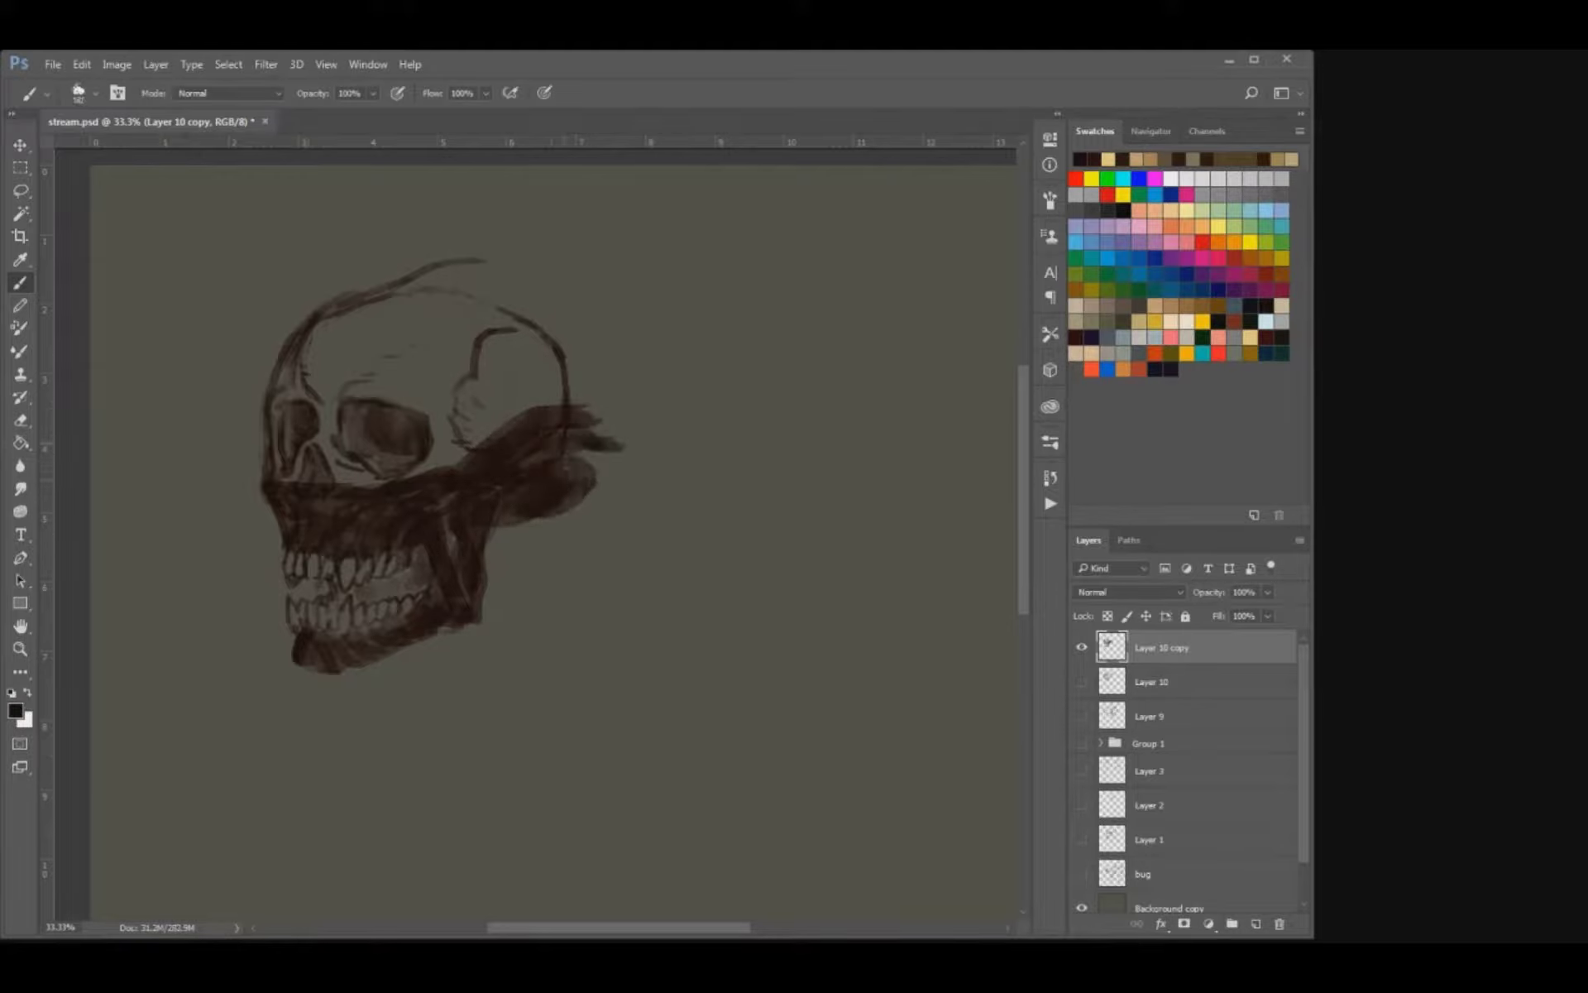
Extend the raised cranium line farther back and block in a dark mass behind the temple.
drag(397, 285, 577, 221)
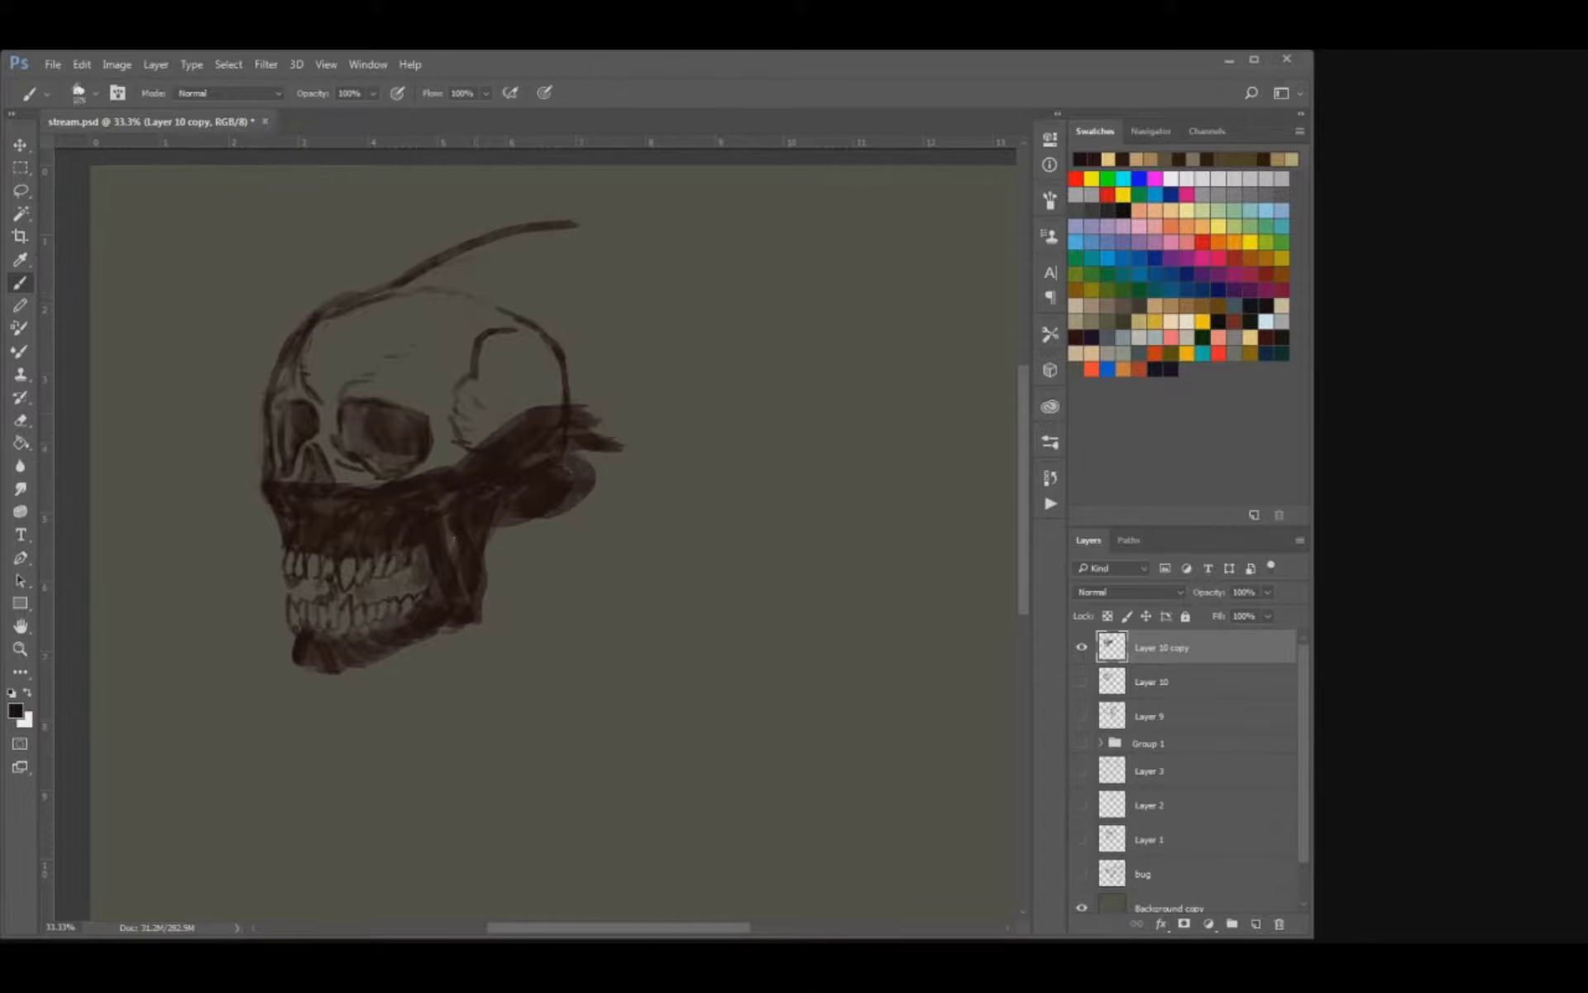
mouse_move(443, 471)
mouse_down()
mouse_move(504, 418)
mouse_move(604, 256)
mouse_up()
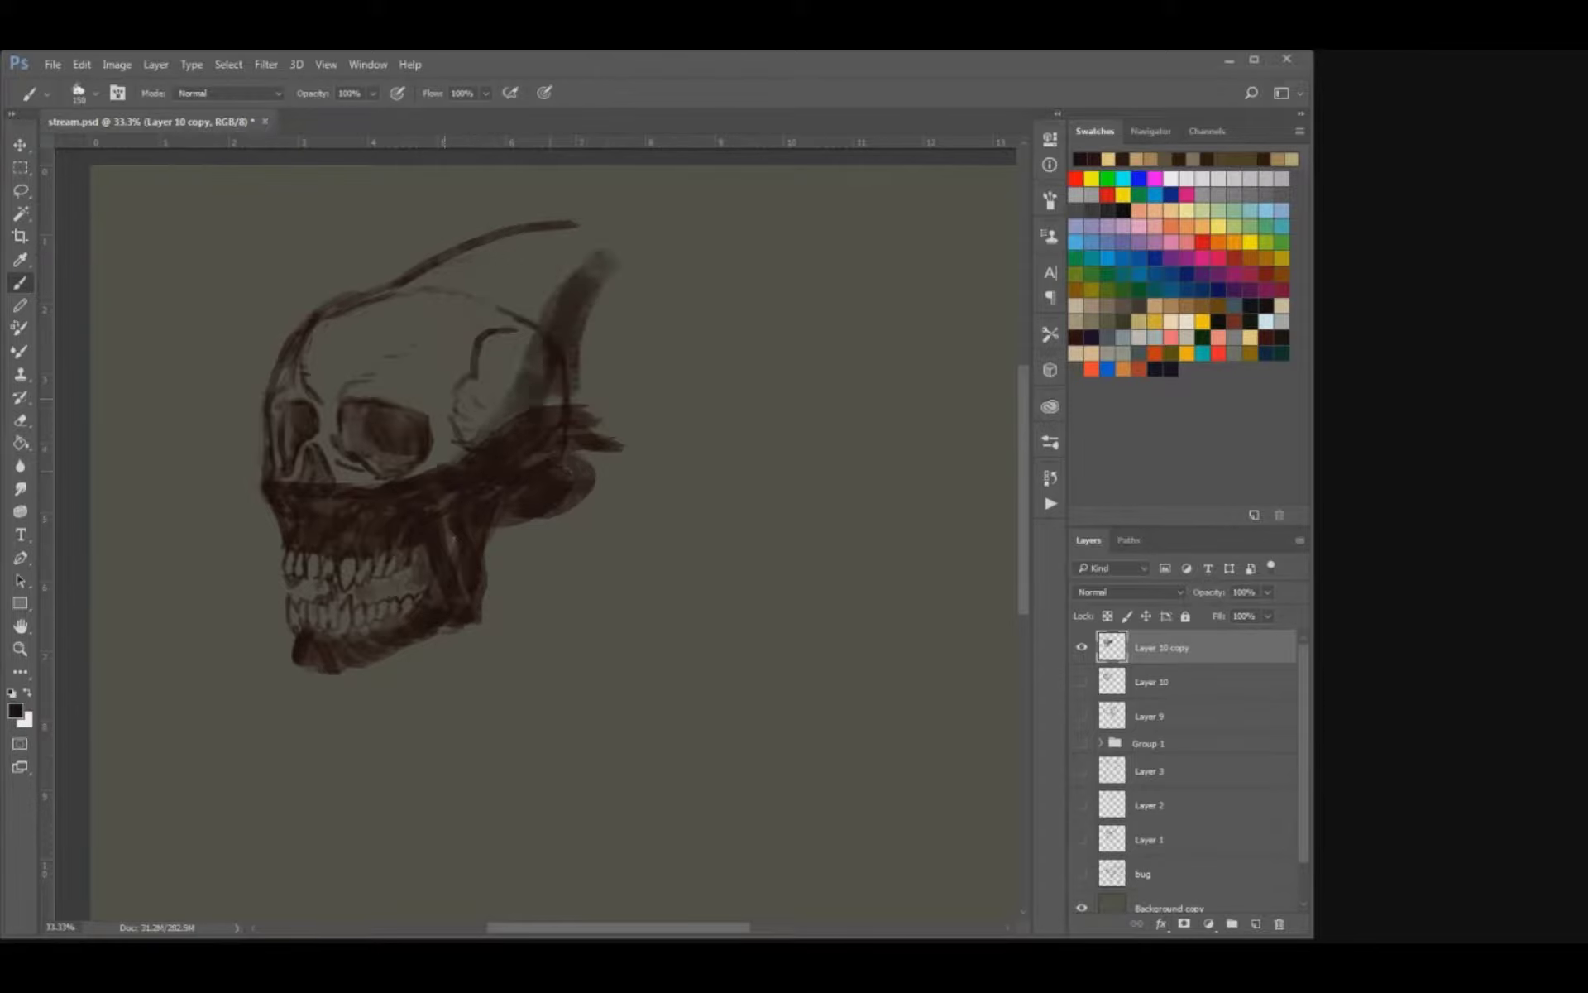
drag(550, 418, 622, 298)
mouse_move(538, 341)
mouse_down()
mouse_move(603, 253)
mouse_move(599, 385)
mouse_up()
drag(579, 446, 622, 433)
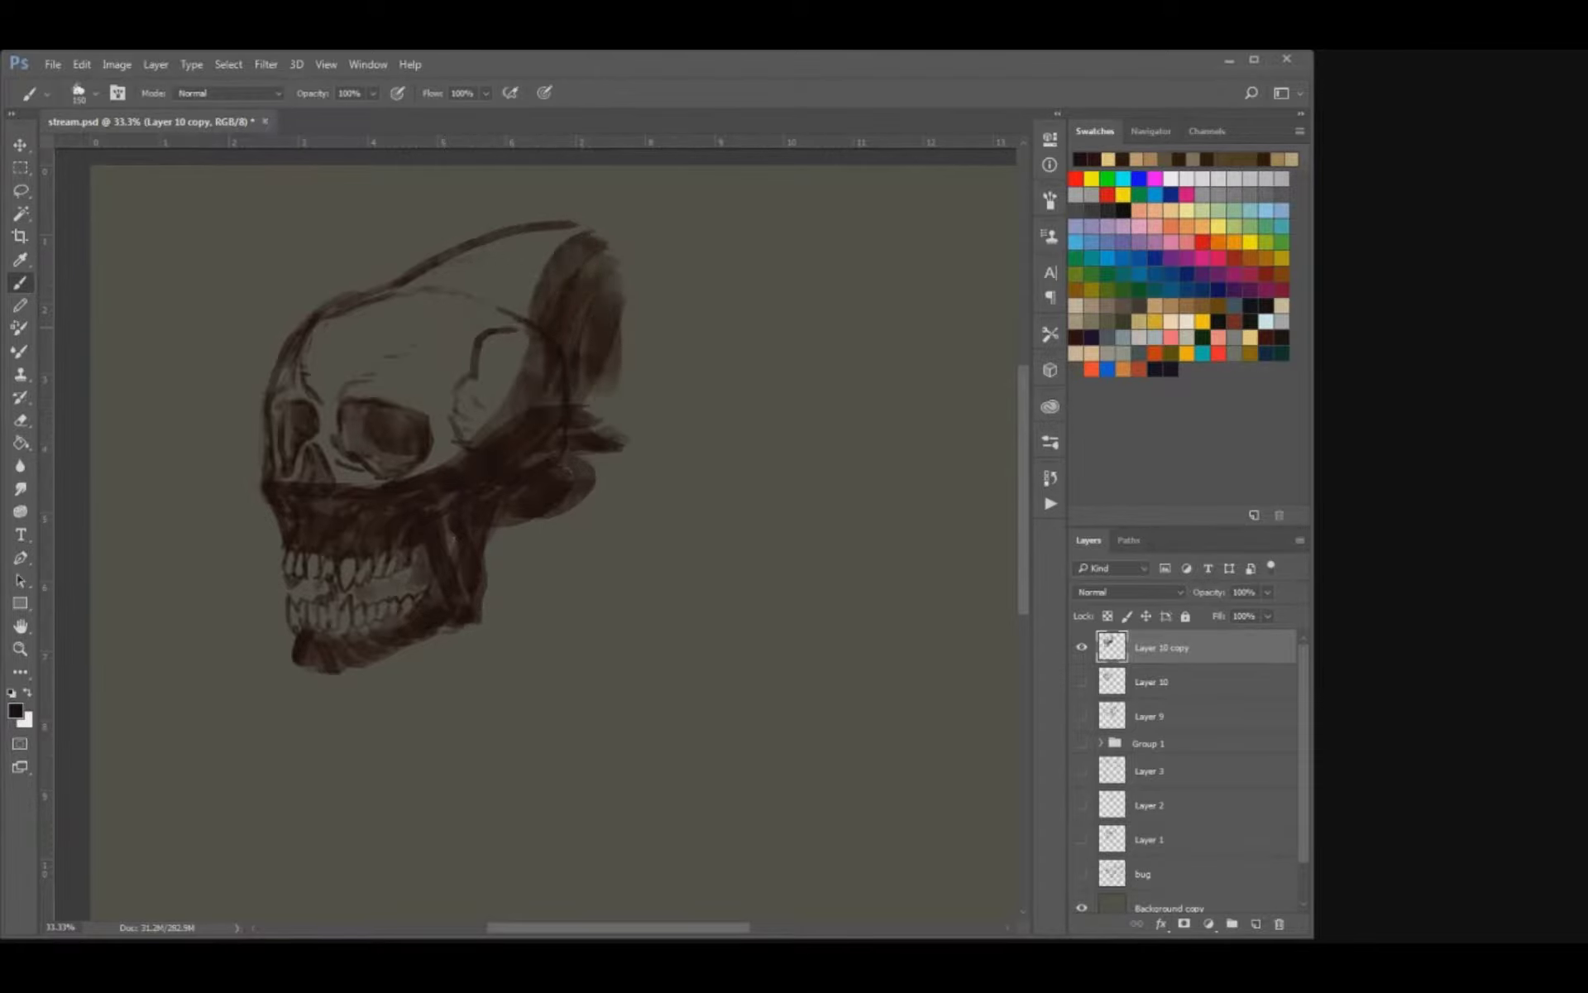
Move the head drawing slightly down and to the left on the canvas.
key(ctrl+minus)
key(v)
drag(550, 351, 521, 405)
Draw the throat line from under the jaw to the base of the neck and the long neck muscle behind it.
key(b)
key(bracketright)
key(e)
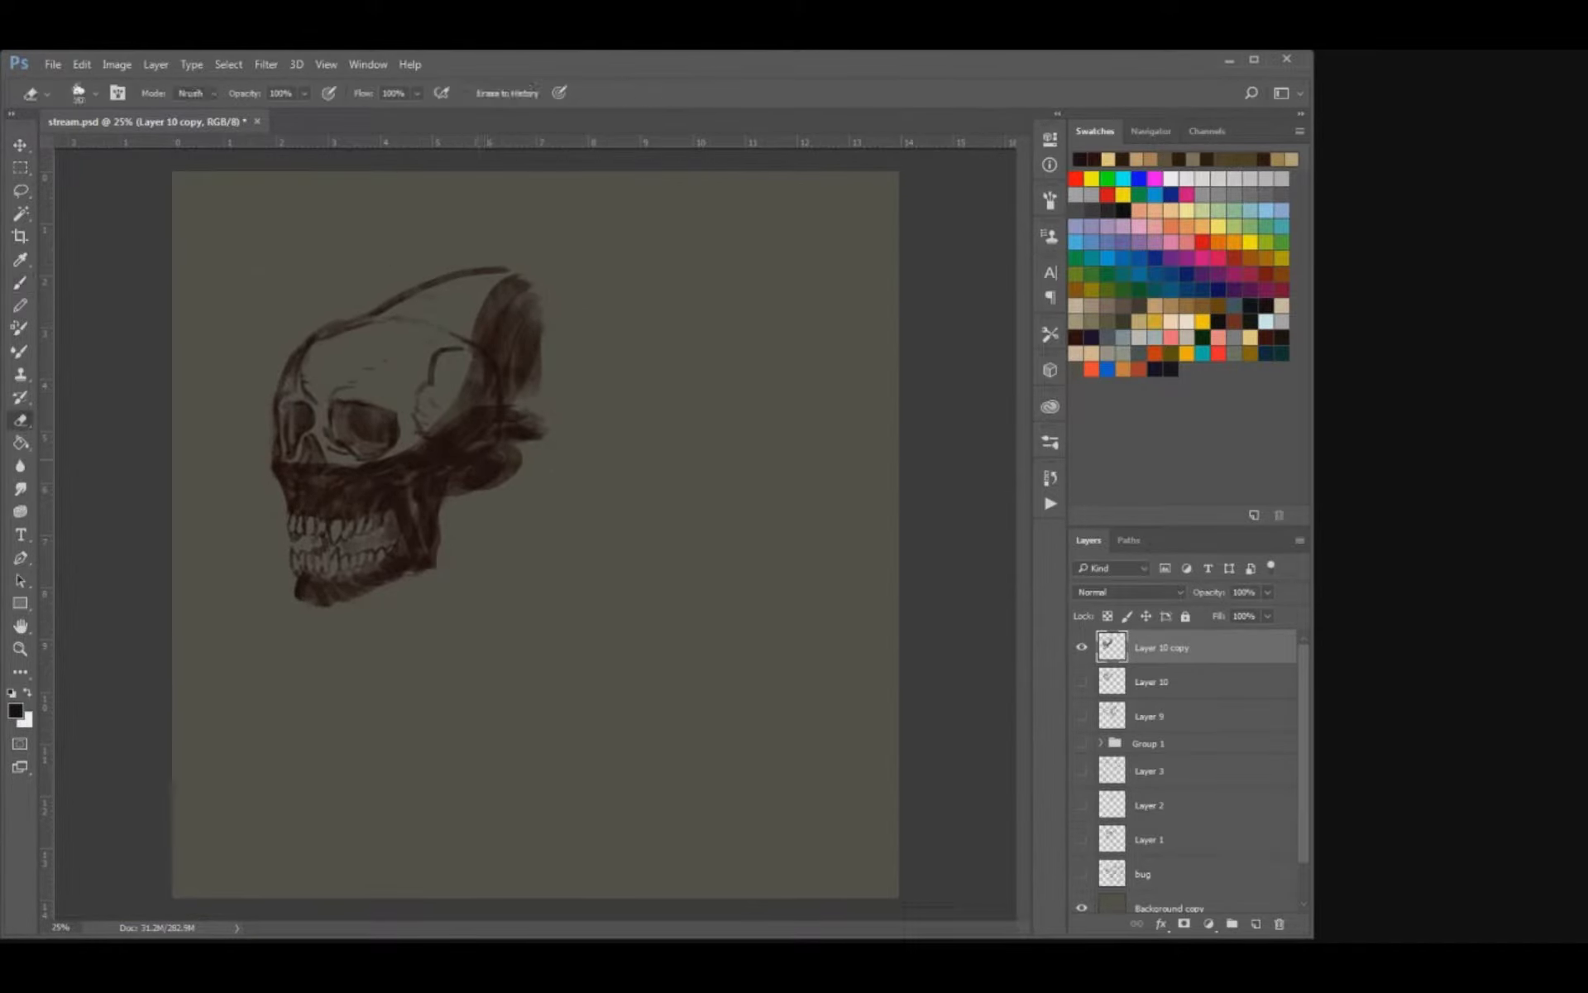
key(b)
drag(365, 589, 430, 672)
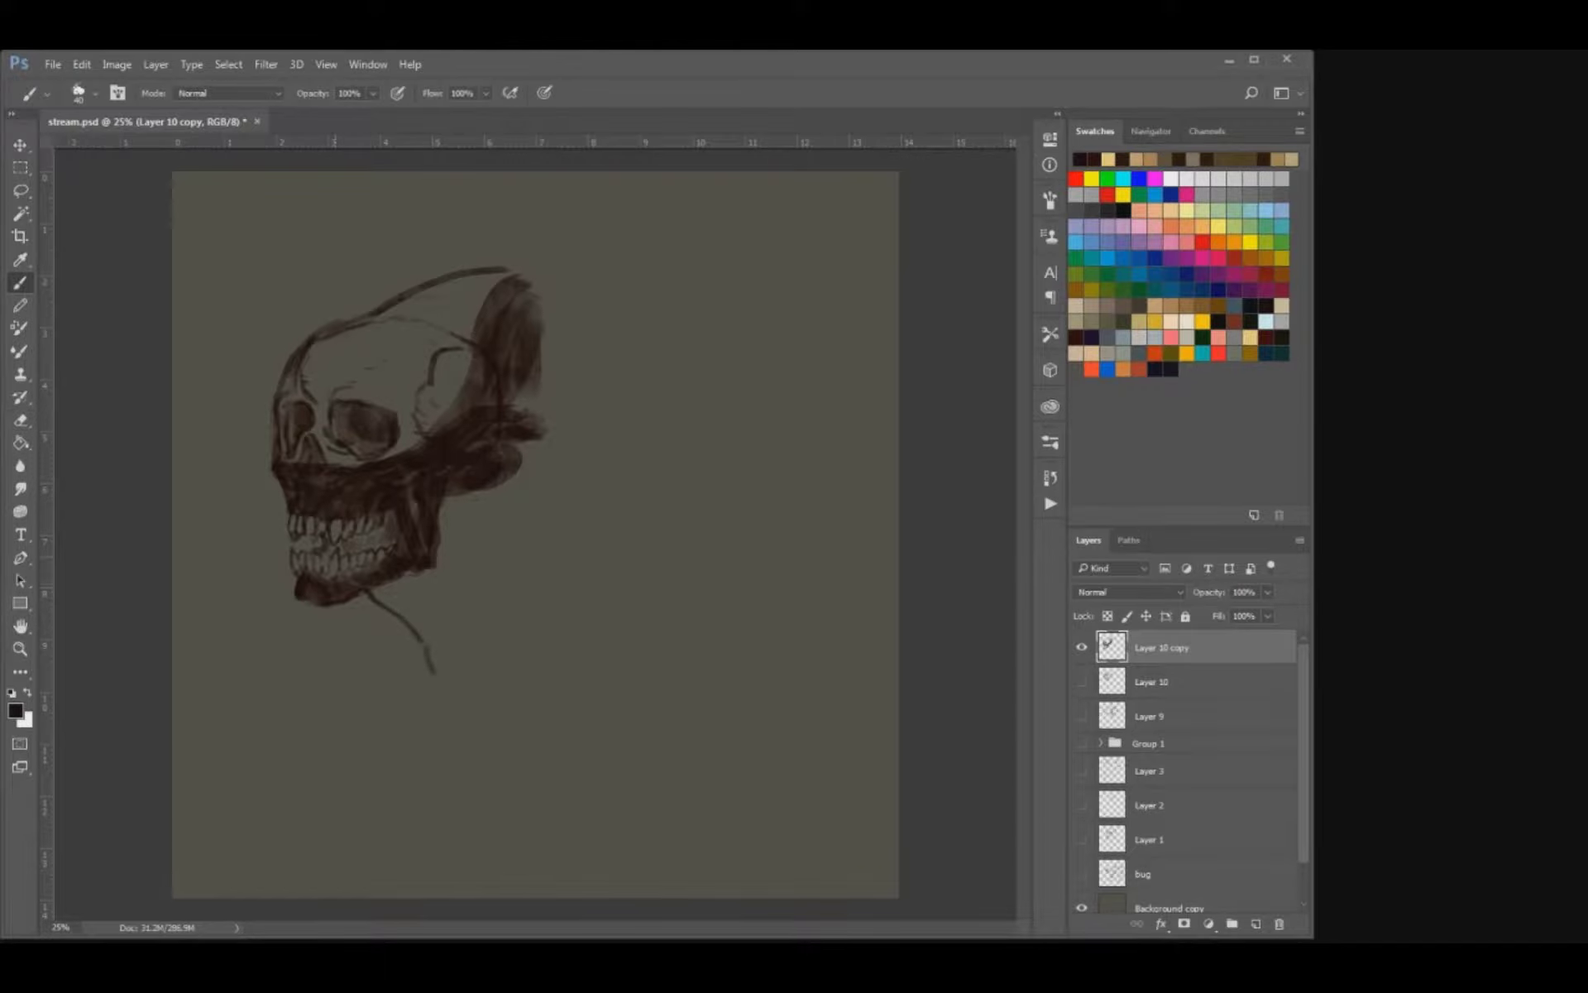
drag(434, 565, 431, 649)
key(bracketright)
mouse_move(446, 499)
mouse_down()
mouse_move(442, 688)
mouse_move(427, 667)
mouse_up()
key(bracketleft)
drag(438, 678, 448, 695)
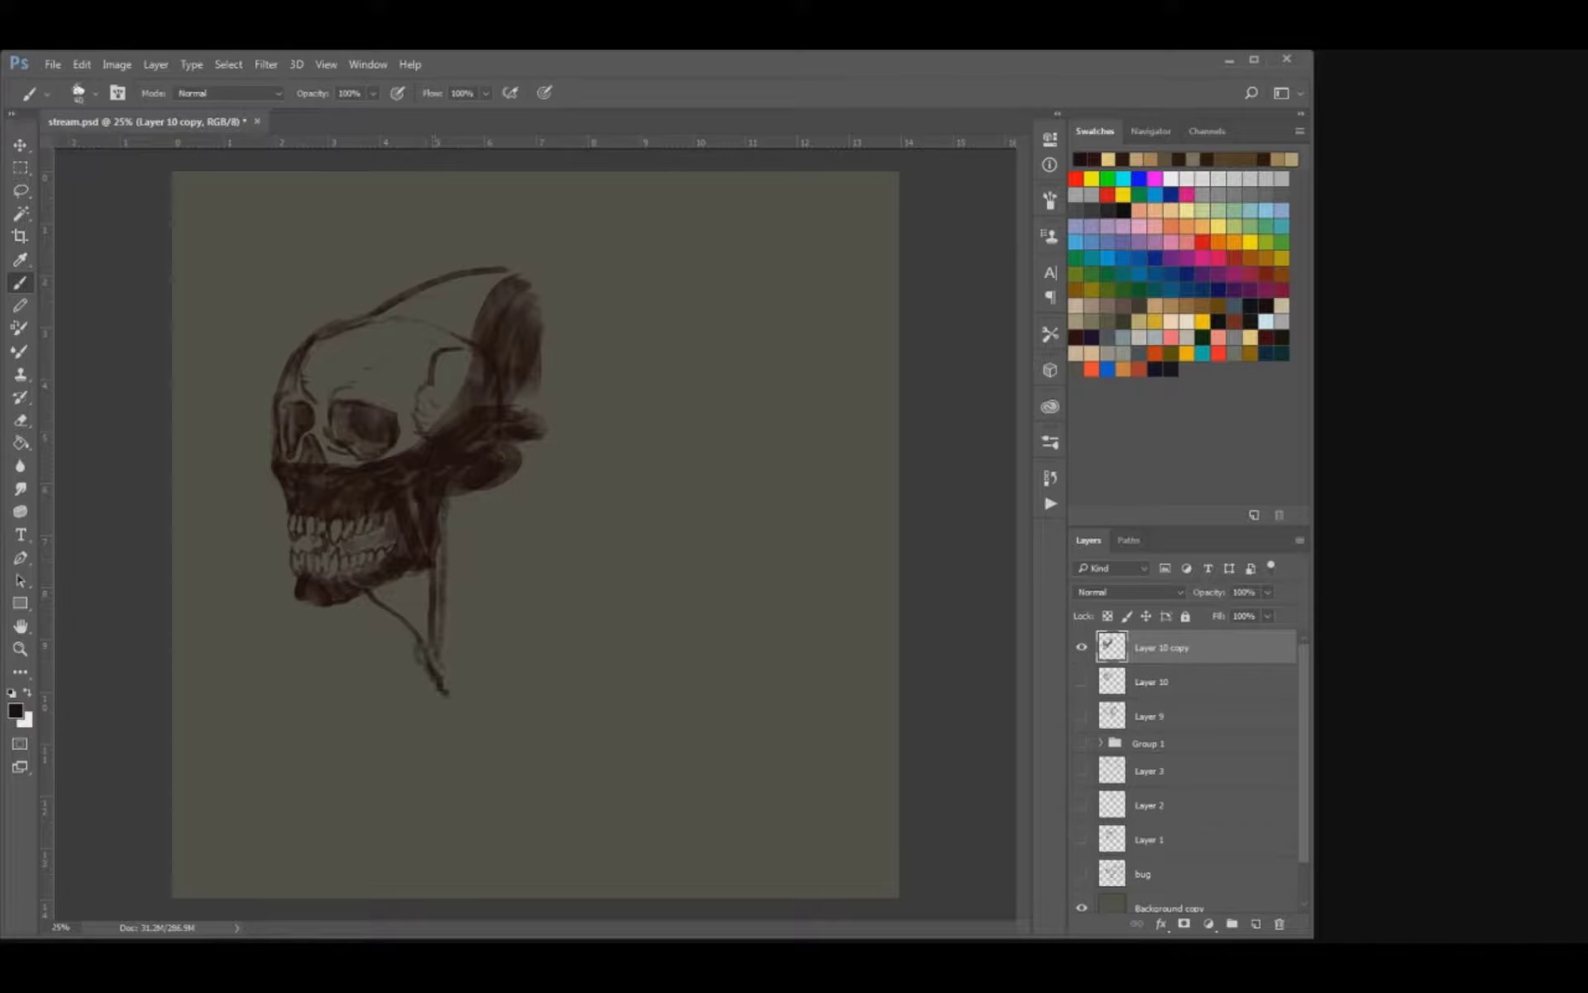
Draw the back contour of the neck, undoing the first attempts, and shade the side of the neck with broad strokes.
drag(502, 476, 500, 574)
mouse_move(502, 505)
mouse_down()
mouse_move(498, 539)
mouse_move(536, 586)
mouse_move(511, 582)
mouse_move(528, 606)
mouse_up()
key(ctrl+alt+z)
key(ctrl+alt+z)
key(ctrl+alt+z)
mouse_move(502, 525)
mouse_down()
mouse_move(499, 565)
mouse_move(536, 590)
mouse_up()
mouse_move(409, 632)
mouse_down()
mouse_move(442, 676)
mouse_move(480, 644)
mouse_up()
mouse_move(463, 492)
mouse_down()
mouse_move(459, 691)
mouse_move(475, 675)
mouse_up()
mouse_move(481, 644)
mouse_down()
mouse_move(503, 639)
mouse_move(509, 589)
mouse_up()
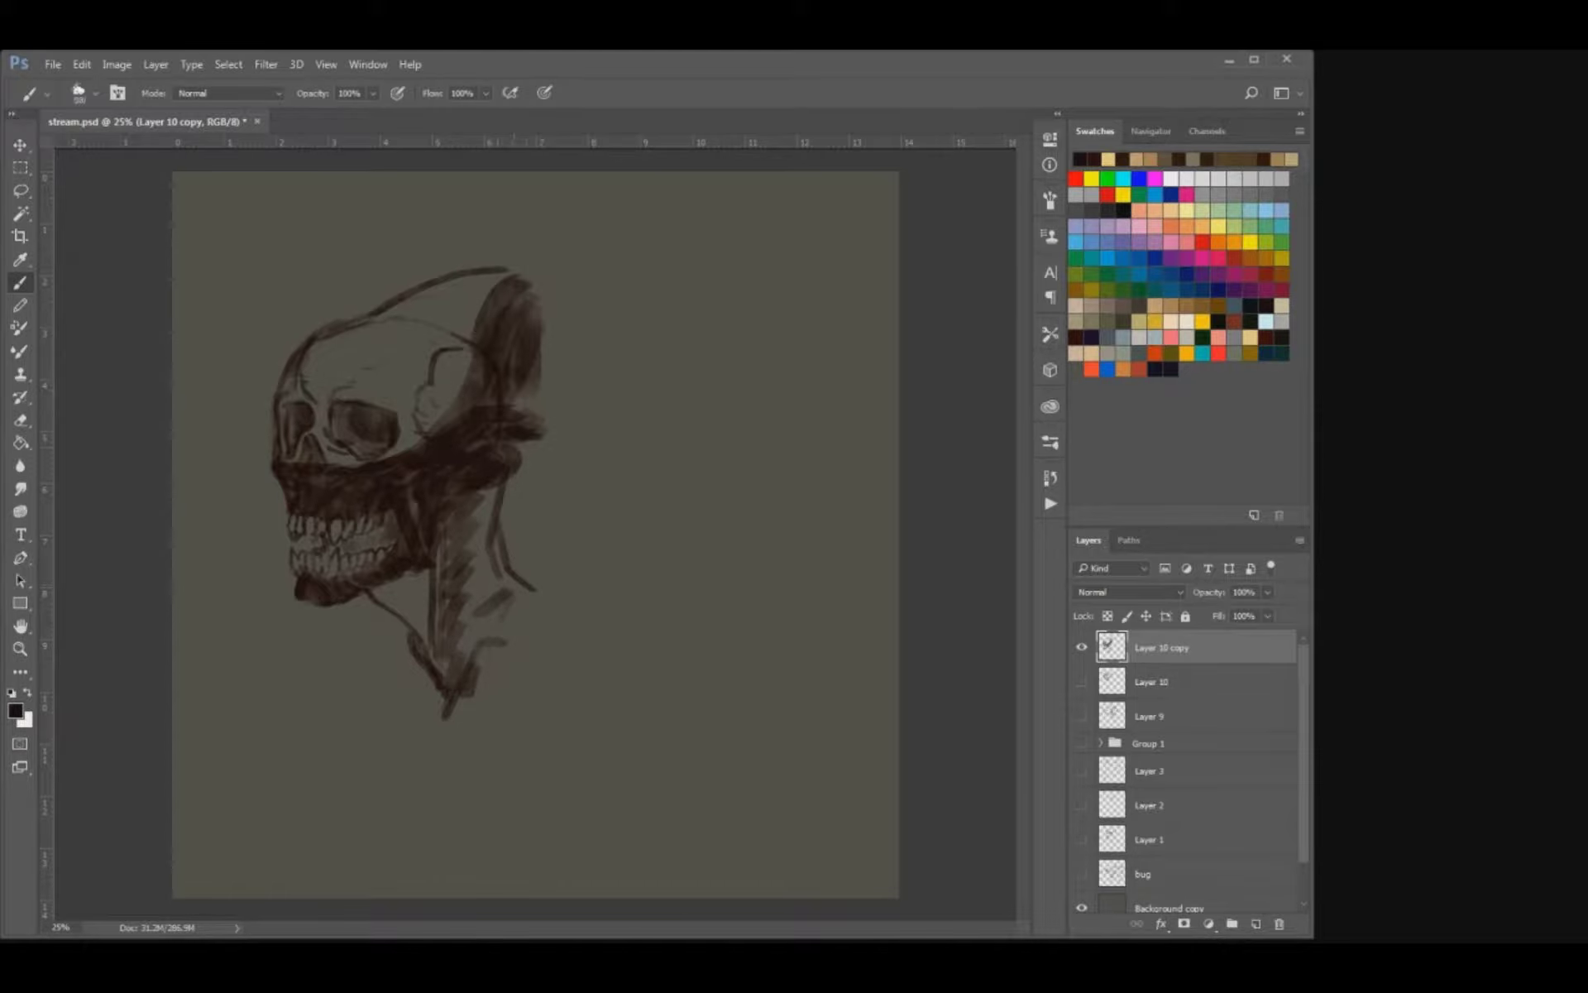
Erase most of the dark mass behind the temple and lighten the rounded form at the skull's base.
key(e)
mouse_move(529, 319)
mouse_down()
mouse_move(528, 385)
mouse_move(517, 285)
mouse_move(471, 467)
mouse_move(530, 431)
mouse_up()
mouse_move(530, 430)
mouse_down()
mouse_move(488, 446)
mouse_move(511, 412)
mouse_move(546, 462)
mouse_move(511, 478)
mouse_move(607, 431)
mouse_up()
Outline an elongated cranium sweeping far back from the forehead and curling under at its rear end.
key(b)
mouse_move(501, 266)
mouse_down()
mouse_move(580, 264)
mouse_move(747, 329)
mouse_up()
drag(616, 431, 705, 455)
mouse_move(784, 409)
mouse_down()
mouse_move(699, 462)
mouse_move(735, 442)
mouse_up()
Replace the first inner contour at the elongated cranium's rear end with a thinner curved line and small accents.
mouse_move(703, 301)
mouse_down()
mouse_move(757, 389)
mouse_move(748, 410)
mouse_move(782, 417)
mouse_move(741, 460)
mouse_up()
key(ctrl+z)
key(bracketleft)
key(bracketleft)
key(bracketleft)
mouse_move(731, 311)
mouse_down()
mouse_move(784, 418)
mouse_move(742, 460)
mouse_move(704, 467)
mouse_move(728, 435)
mouse_up()
drag(710, 406, 727, 411)
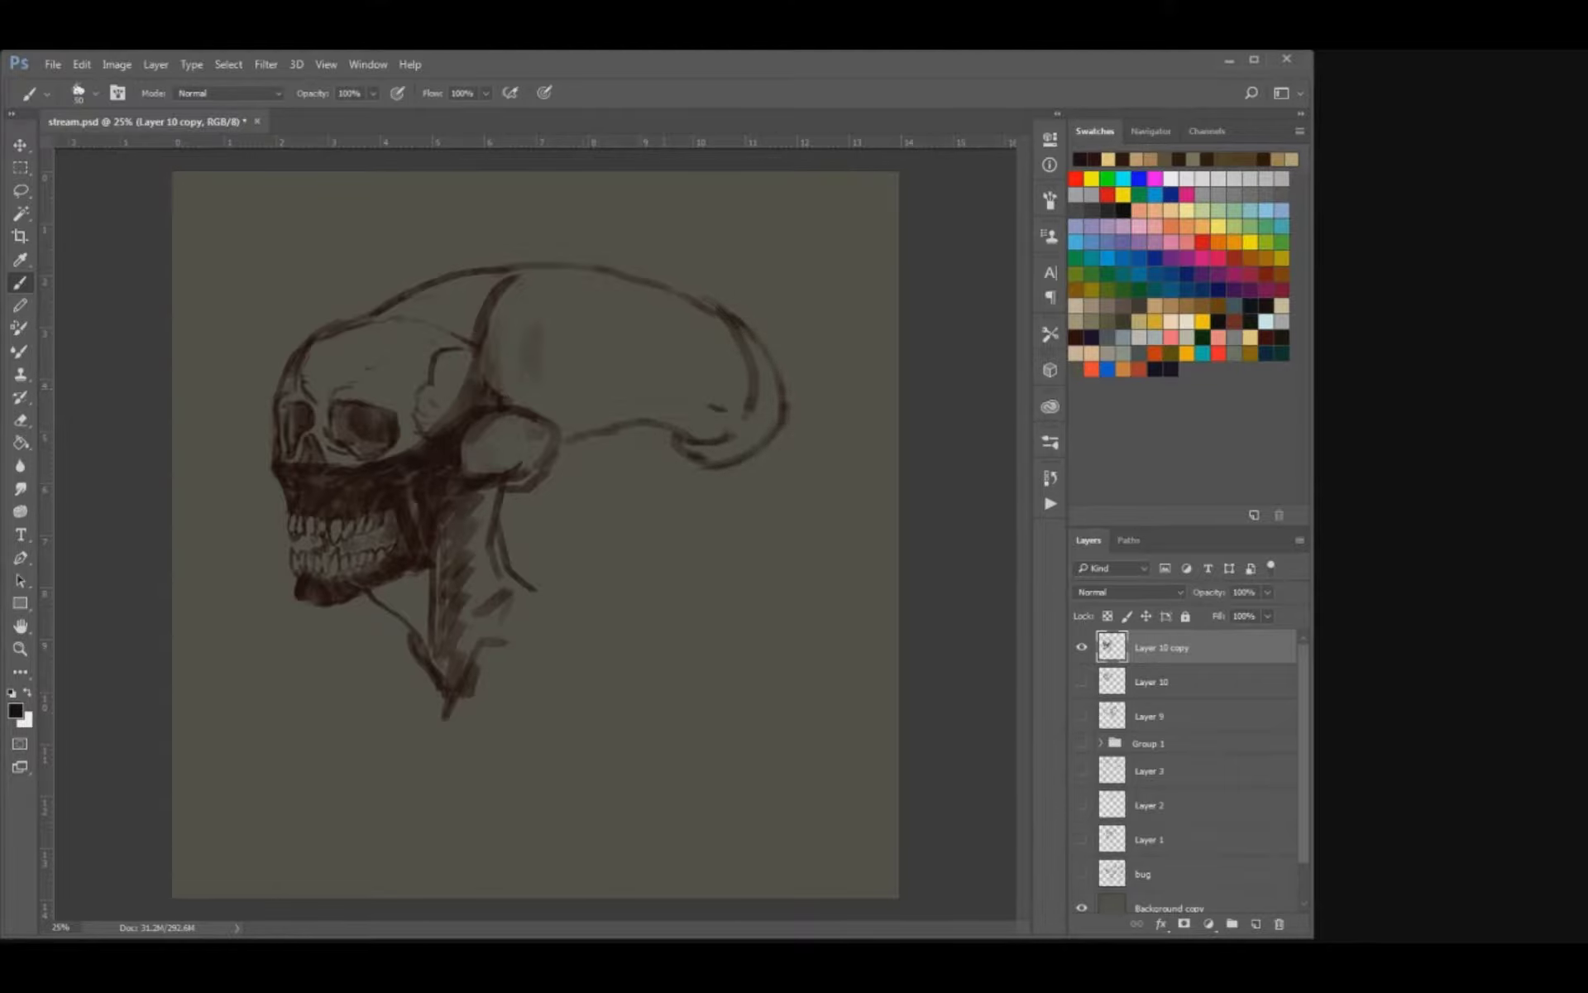
Add a small lobe under the elongated cranium behind the rounded skull base, and erase the overlapping dark lines.
mouse_move(541, 472)
mouse_down()
mouse_move(607, 445)
mouse_move(590, 470)
mouse_move(497, 505)
mouse_up()
key(e)
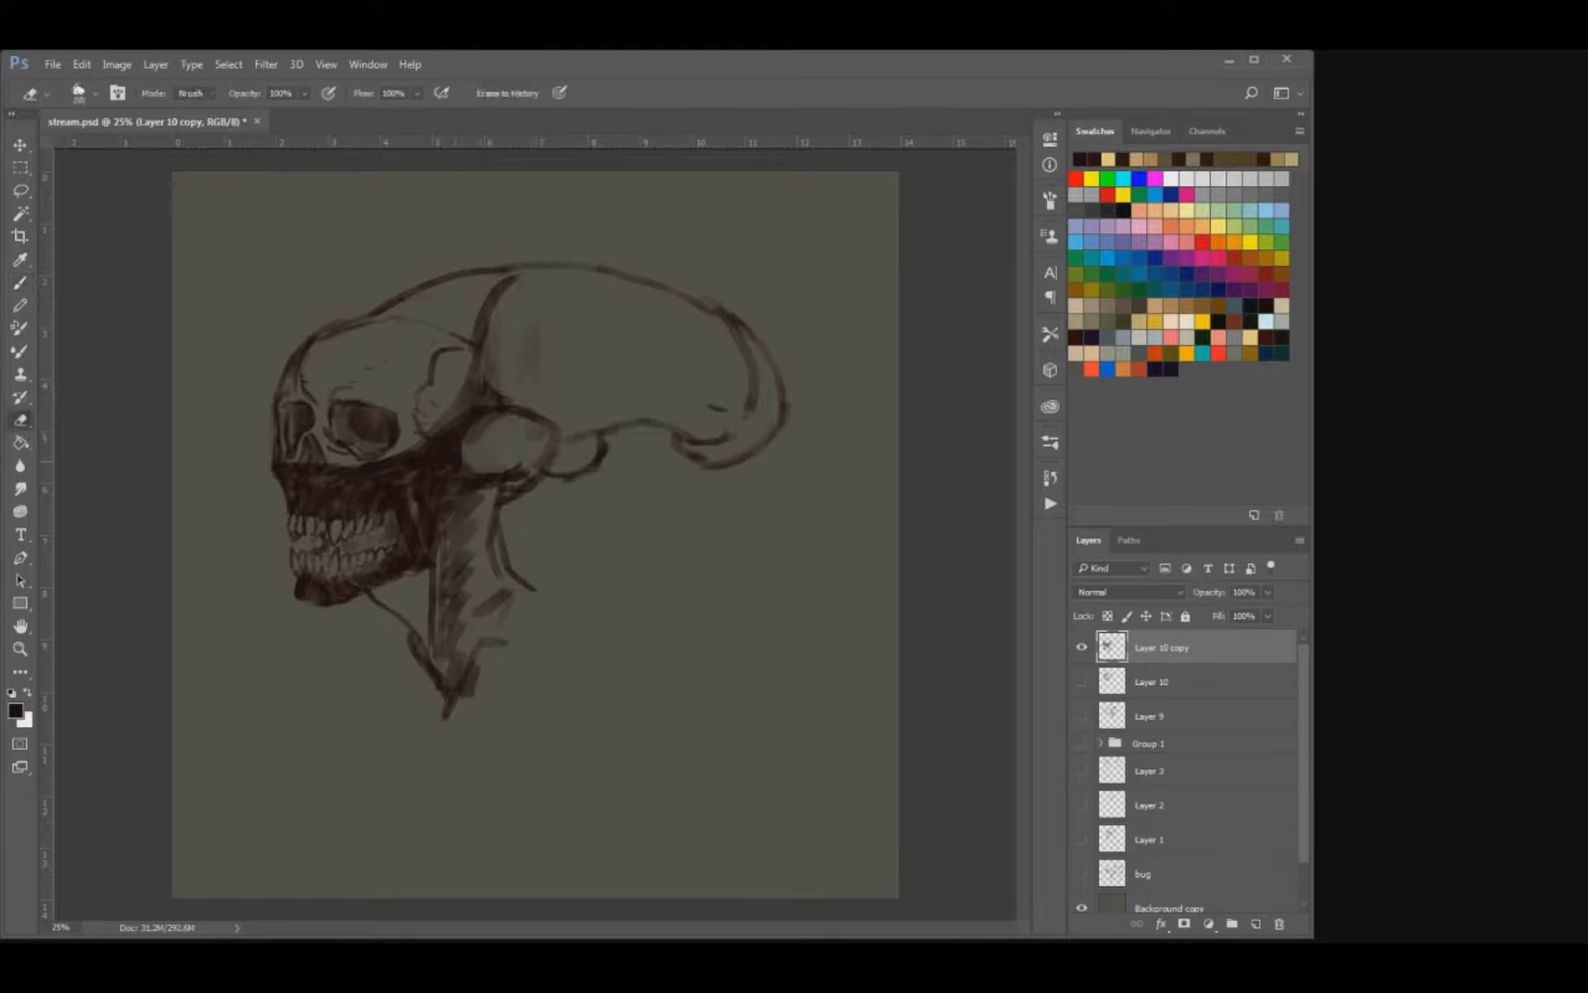
mouse_move(498, 413)
mouse_down()
mouse_move(461, 445)
mouse_move(500, 409)
mouse_move(602, 440)
mouse_up()
key(b)
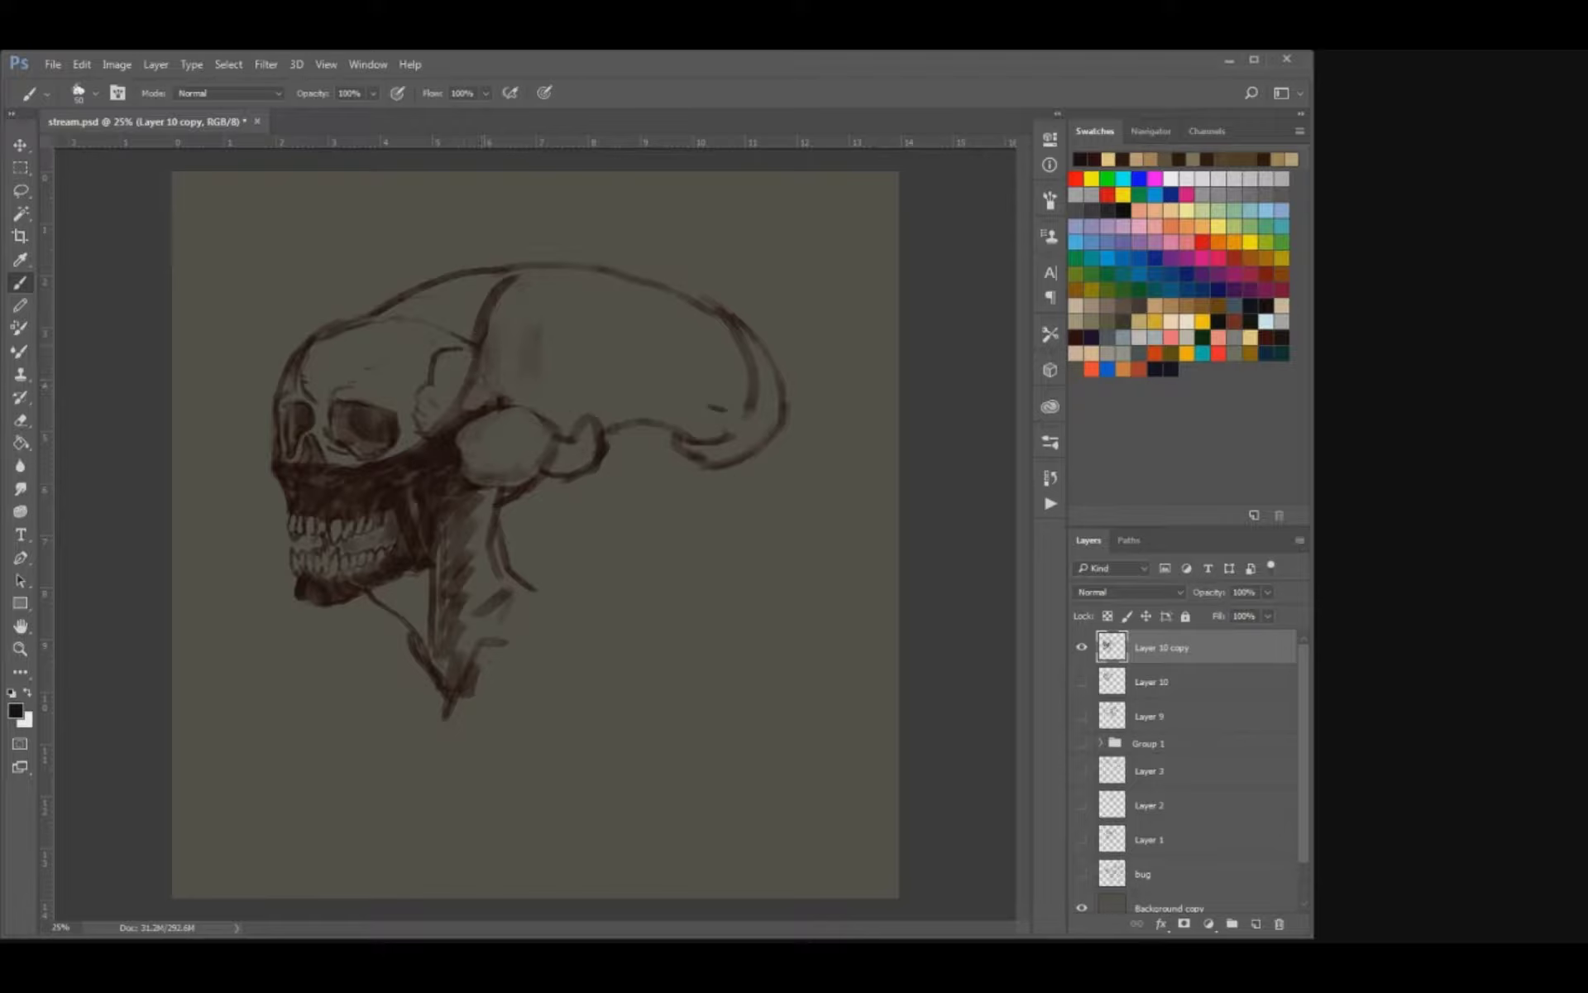
Redraw the seam behind the temple and add overlapping folds along the underside of the elongated cranium.
key(e)
drag(516, 279, 483, 335)
key(b)
mouse_move(509, 272)
mouse_down()
mouse_move(480, 339)
mouse_move(497, 314)
mouse_up()
mouse_move(517, 426)
mouse_down()
mouse_move(631, 390)
mouse_move(723, 420)
mouse_up()
mouse_move(619, 396)
mouse_down()
mouse_move(629, 419)
mouse_move(723, 432)
mouse_move(666, 428)
mouse_move(705, 431)
mouse_up()
Clean up the outline at the cranium's rear end and erase the stray strokes beyond its back edge.
key(e)
key(b)
key(e)
mouse_move(732, 324)
mouse_down()
mouse_move(755, 385)
mouse_move(684, 297)
mouse_move(759, 337)
mouse_up()
key(b)
key(e)
key(b)
drag(799, 401, 793, 434)
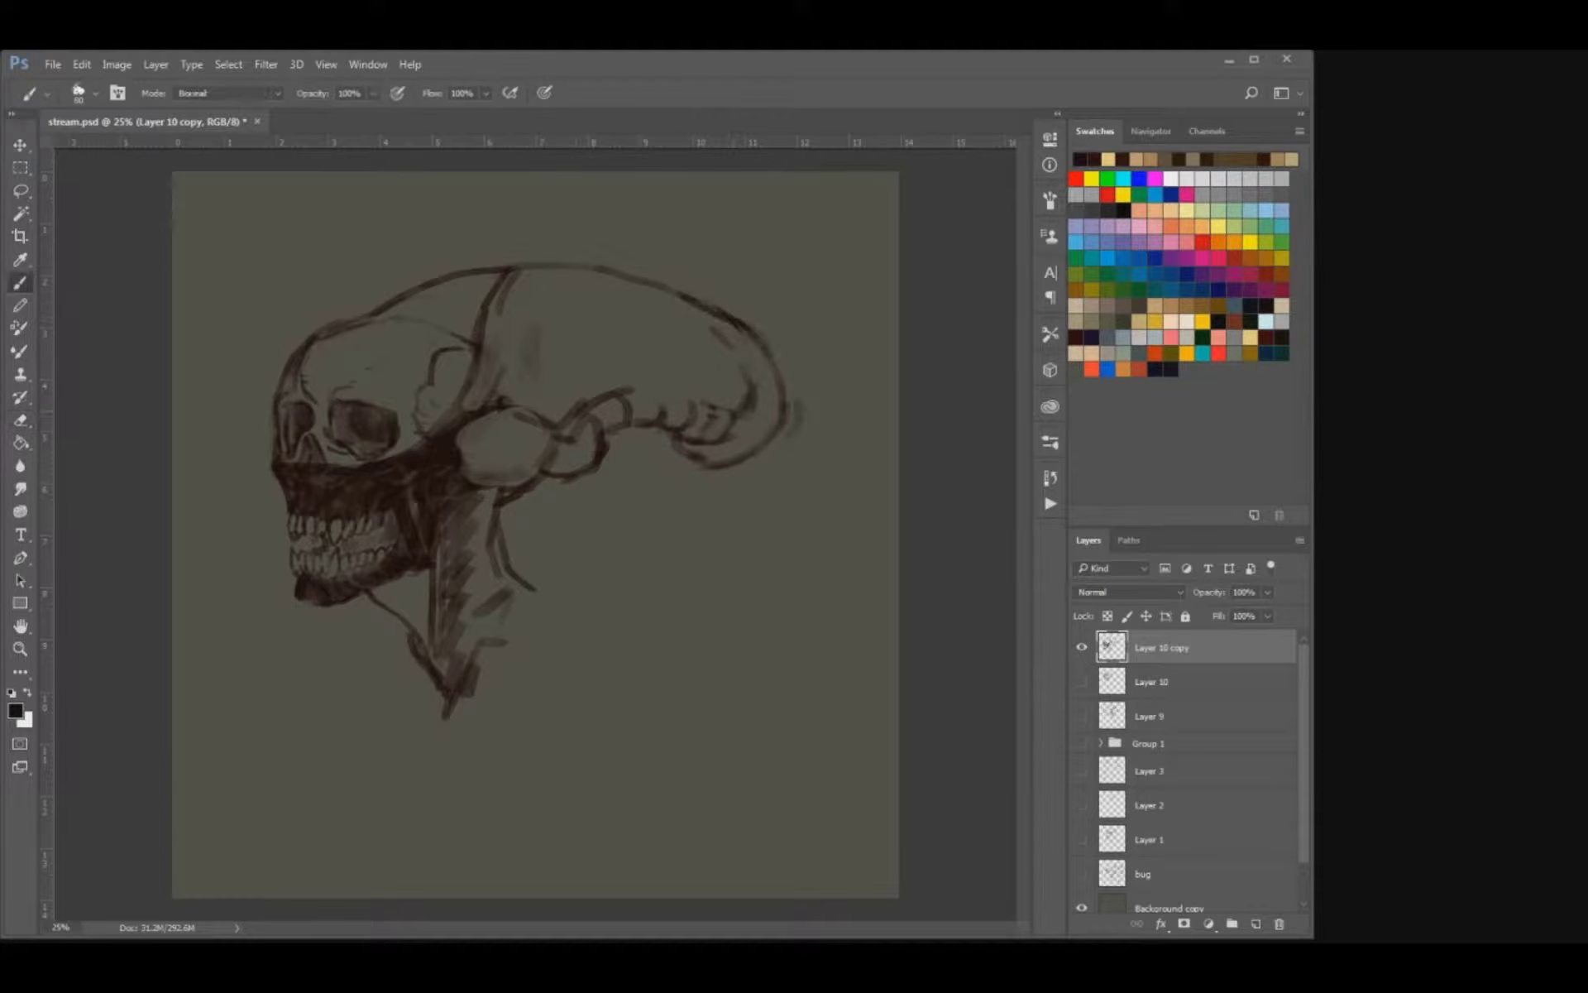
key(e)
mouse_move(761, 340)
mouse_down()
mouse_move(717, 308)
mouse_move(795, 428)
mouse_up()
Draw a wavy inner contour along the cranium's lower side, from the temple band to the rear folds.
key(b)
key(e)
key(b)
mouse_move(695, 439)
mouse_down()
mouse_move(677, 452)
mouse_move(713, 388)
mouse_up()
key(e)
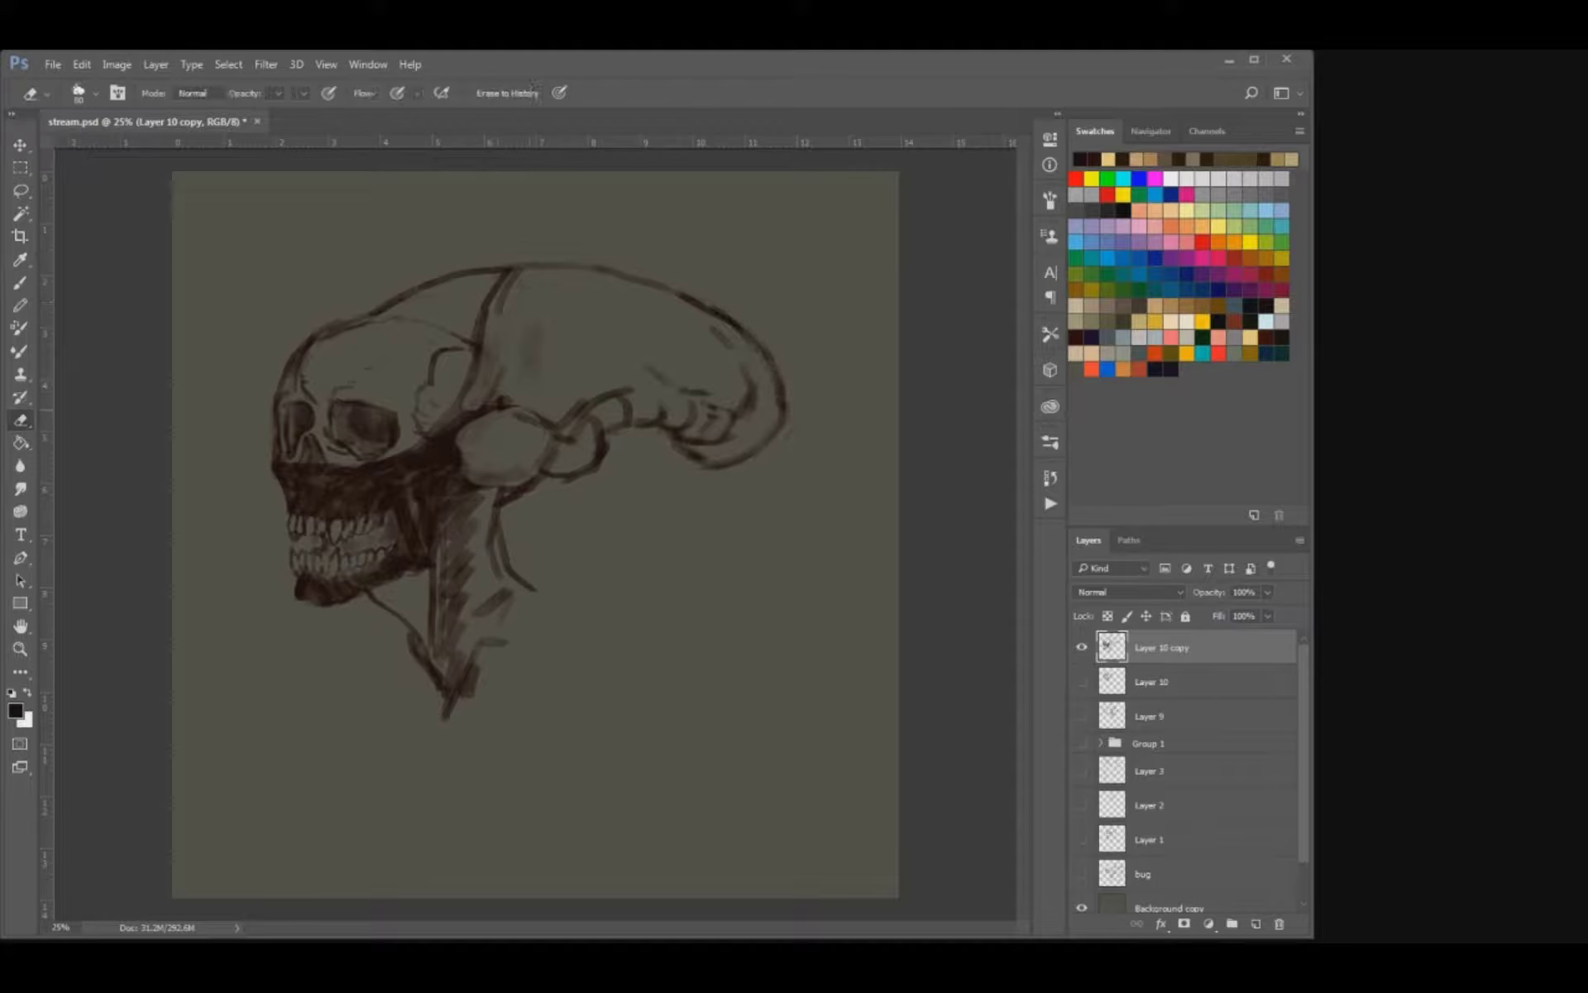
mouse_move(452, 416)
mouse_down()
mouse_move(408, 458)
mouse_move(506, 382)
mouse_move(566, 392)
mouse_move(630, 350)
mouse_up()
key(b)
Lighten the seam's upper part and add a row of small dark bumps along the cranium's top behind it.
key(e)
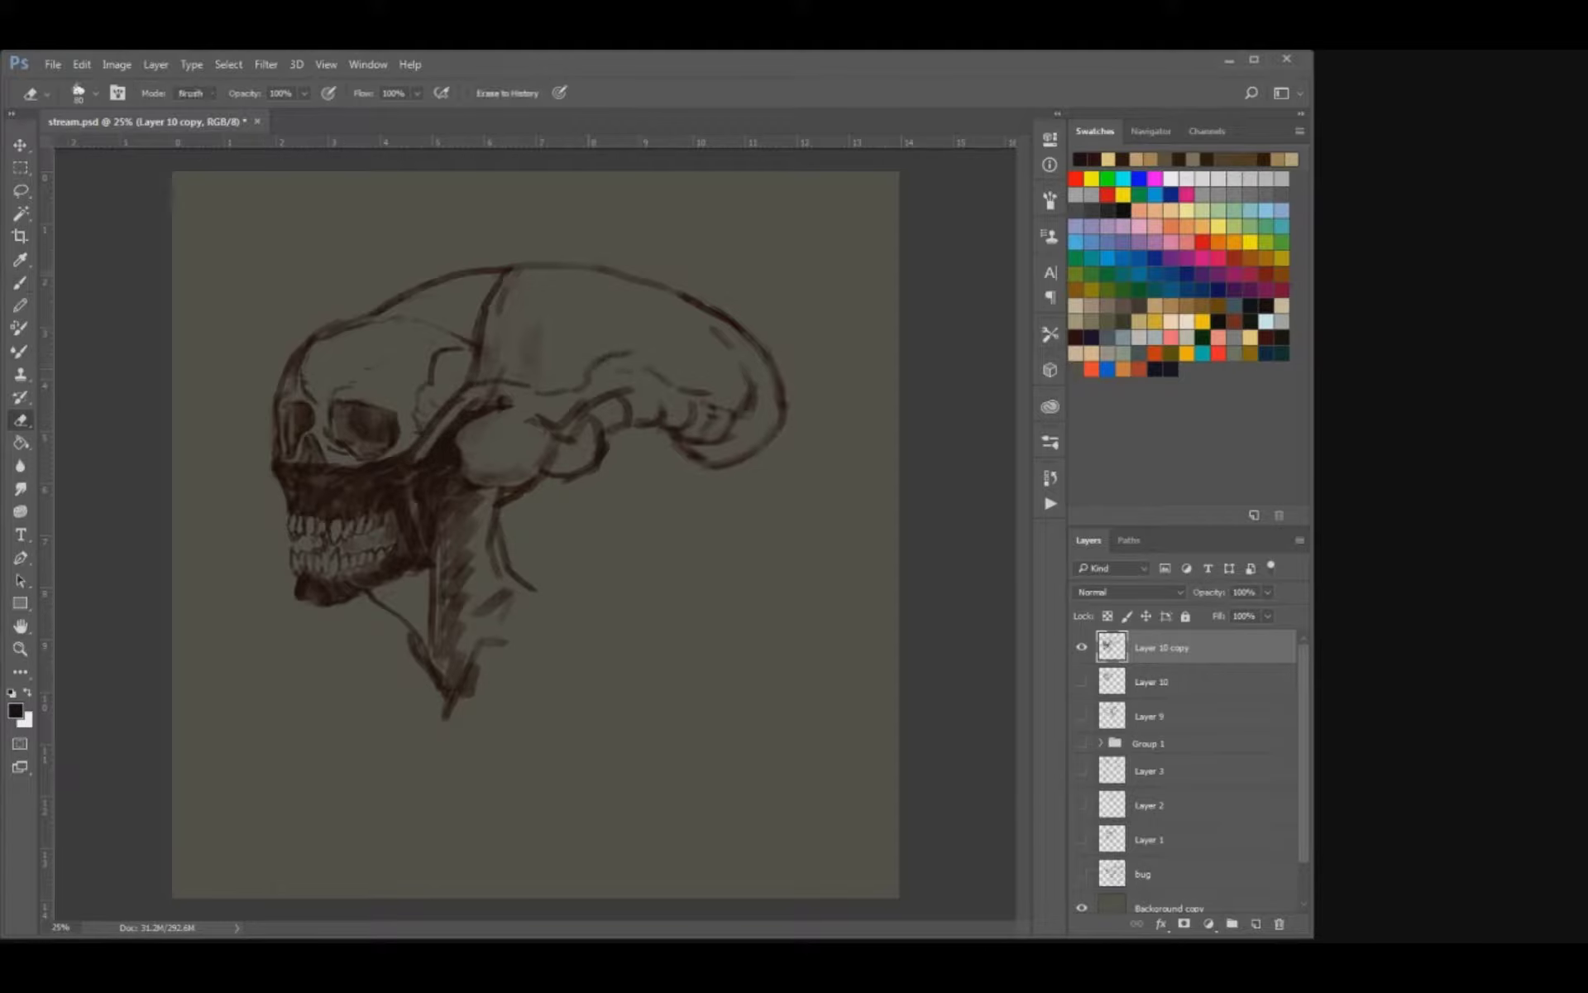
drag(516, 274, 495, 316)
key(b)
mouse_move(522, 256)
mouse_down()
mouse_move(515, 268)
mouse_move(590, 270)
mouse_up()
drag(603, 264, 610, 271)
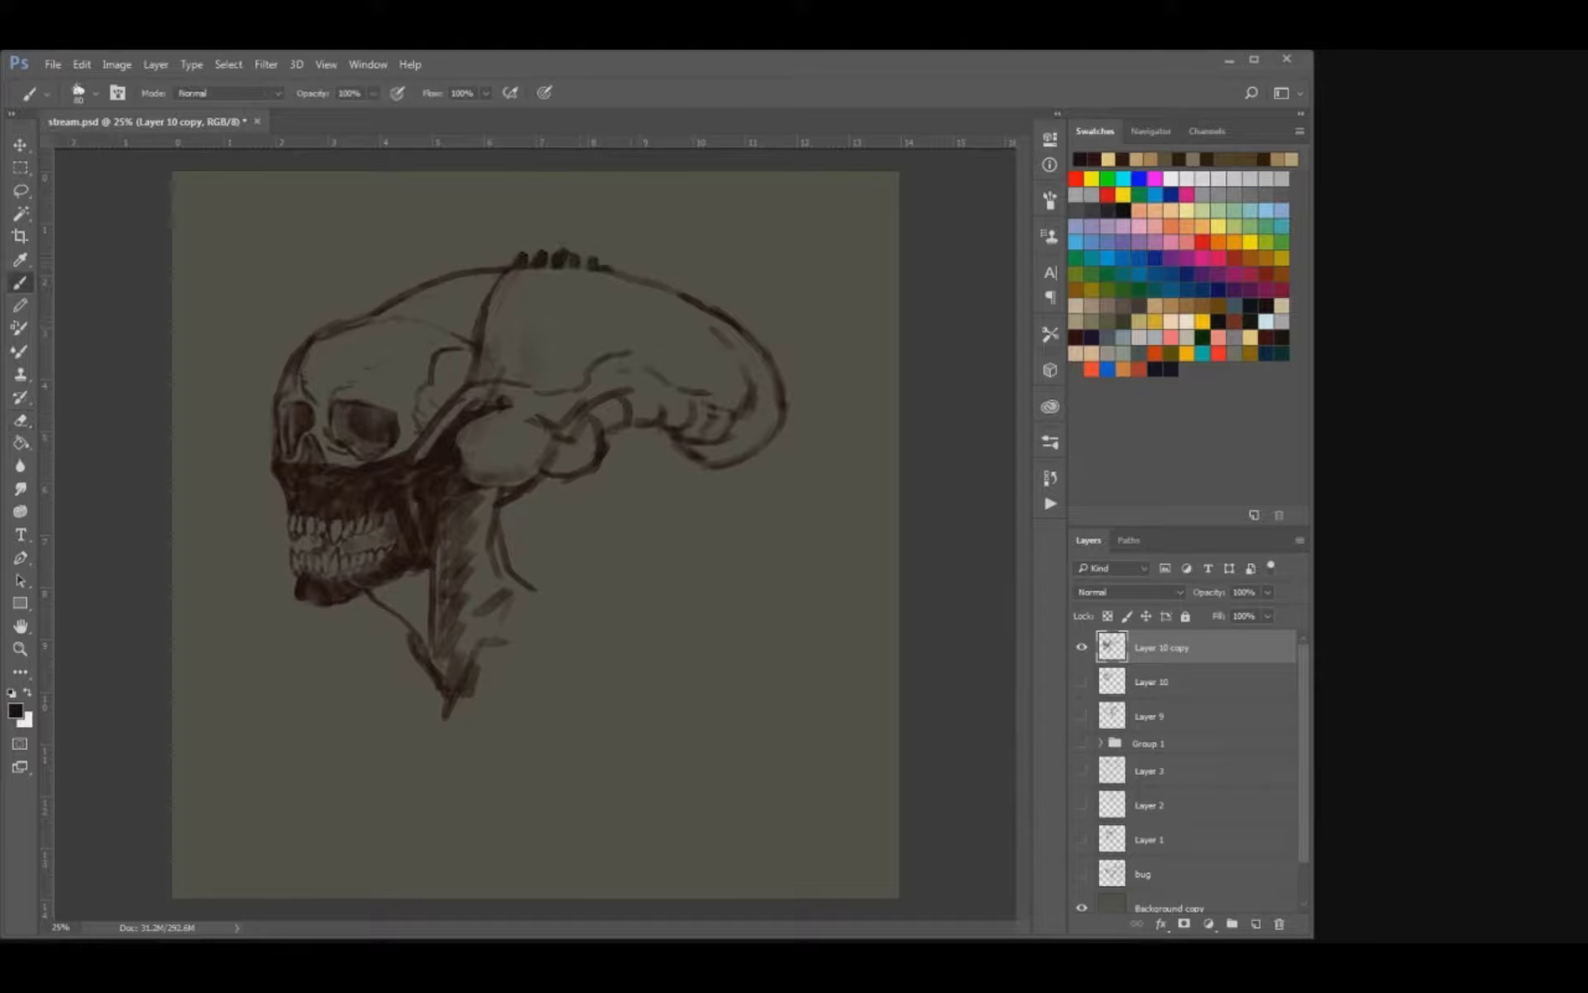
key(ctrl+alt+z)
key(ctrl+alt+z)
key(ctrl+alt+z)
key(])
mouse_move(579, 254)
mouse_down()
mouse_move(572, 265)
mouse_move(604, 271)
mouse_up()
Add short inner contour strokes behind the seam and along the inside of the cranium's rear curve.
mouse_move(511, 331)
mouse_down()
mouse_move(505, 368)
mouse_move(505, 334)
mouse_move(586, 314)
mouse_up()
drag(709, 324, 745, 363)
drag(740, 378, 748, 393)
Divide the band running from the cheekbone to the temple into small segments.
key(e)
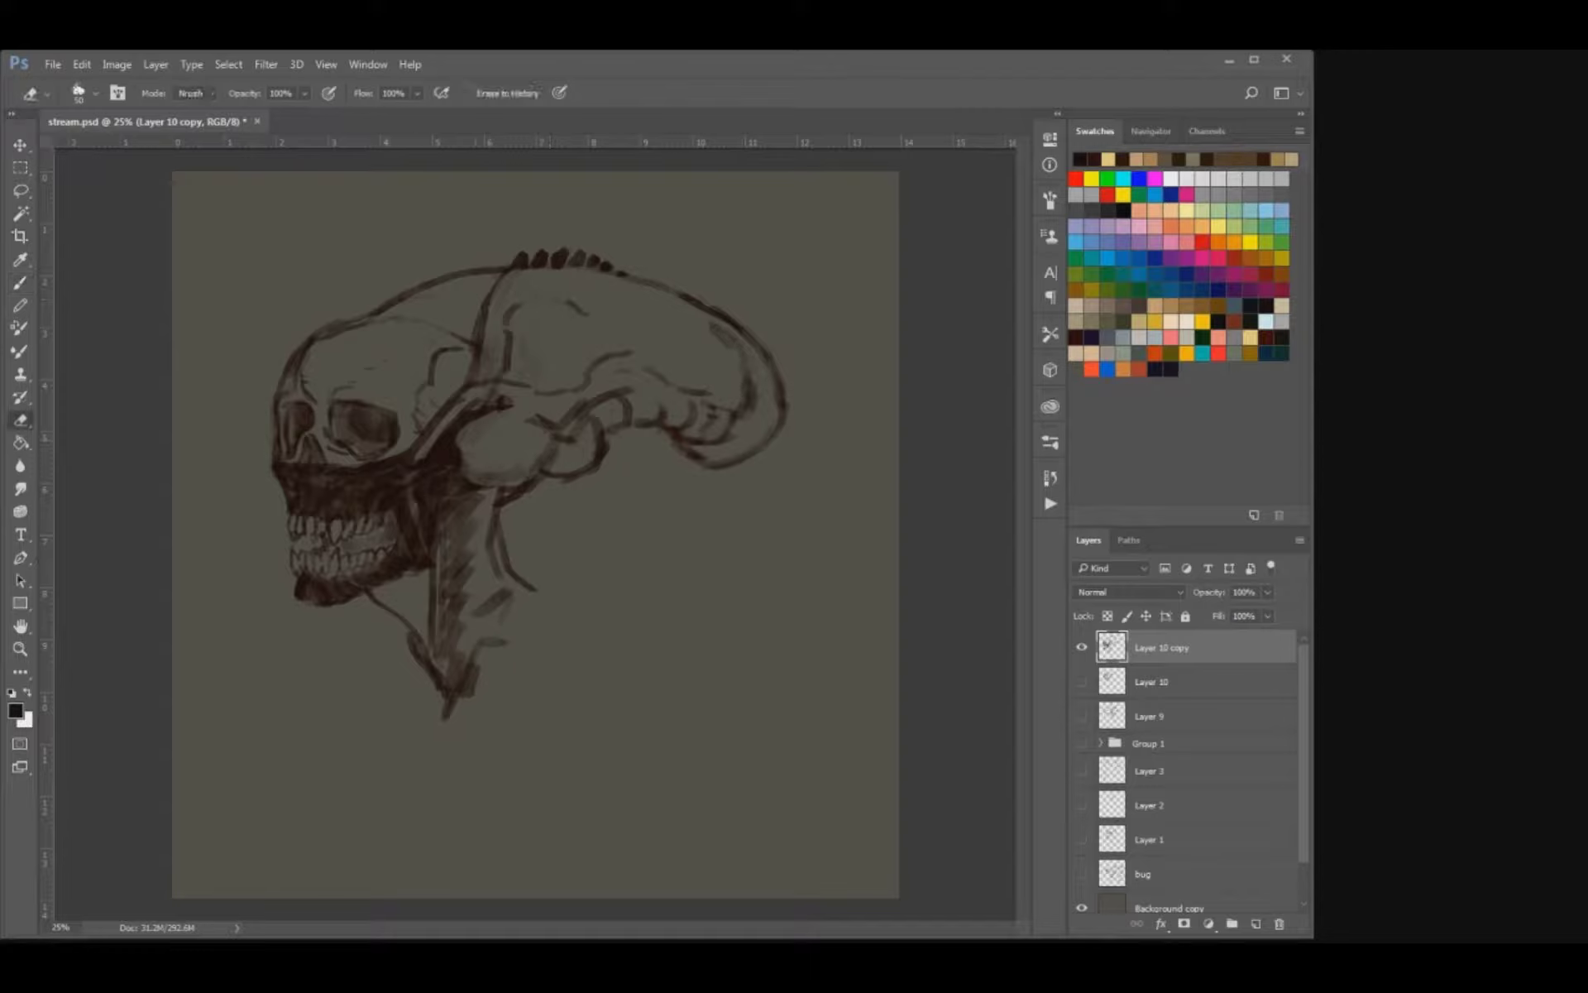
mouse_move(455, 406)
mouse_down()
mouse_move(412, 462)
mouse_move(449, 420)
mouse_up()
key(b)
drag(454, 406, 469, 398)
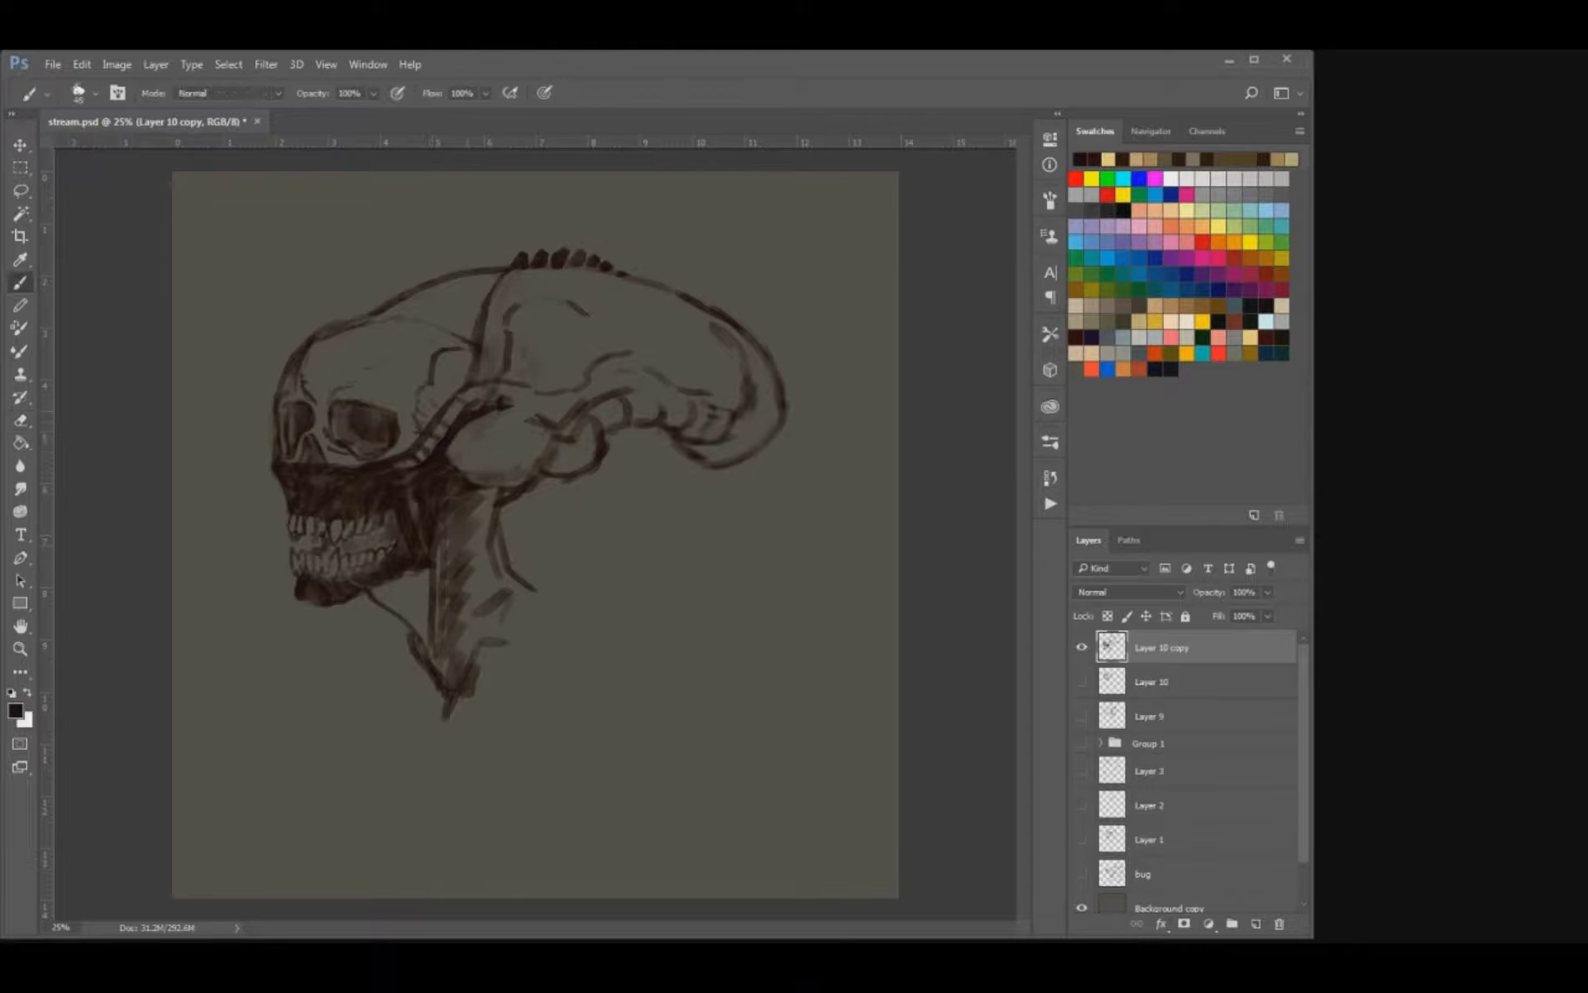
Fill the neck with dark hatching from below the jaw to its back edge.
drag(373, 585, 403, 613)
mouse_move(403, 574)
mouse_down()
mouse_move(428, 639)
mouse_move(398, 615)
mouse_move(431, 687)
mouse_up()
key(e)
key(b)
mouse_move(483, 492)
mouse_down()
mouse_move(488, 629)
mouse_move(507, 599)
mouse_move(544, 608)
mouse_move(492, 592)
mouse_move(555, 587)
mouse_up()
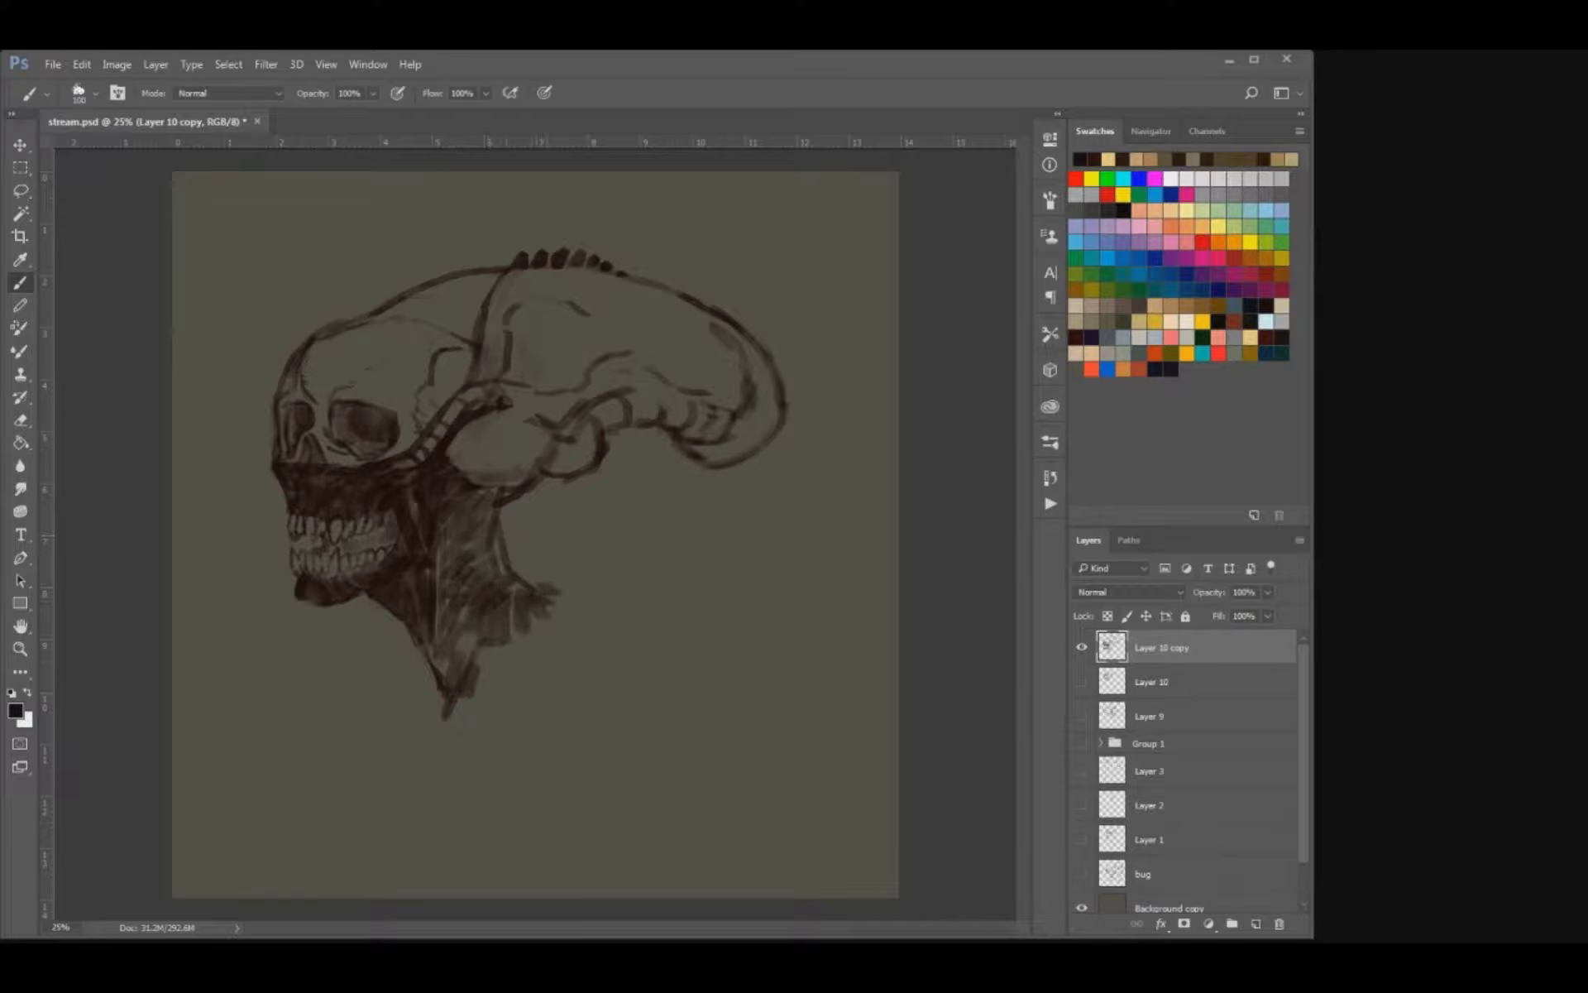
Paint a thick shoulder arc behind the neck and broad rounded chest shapes below the jaw.
mouse_move(501, 720)
mouse_down()
mouse_move(562, 572)
mouse_move(707, 565)
mouse_up()
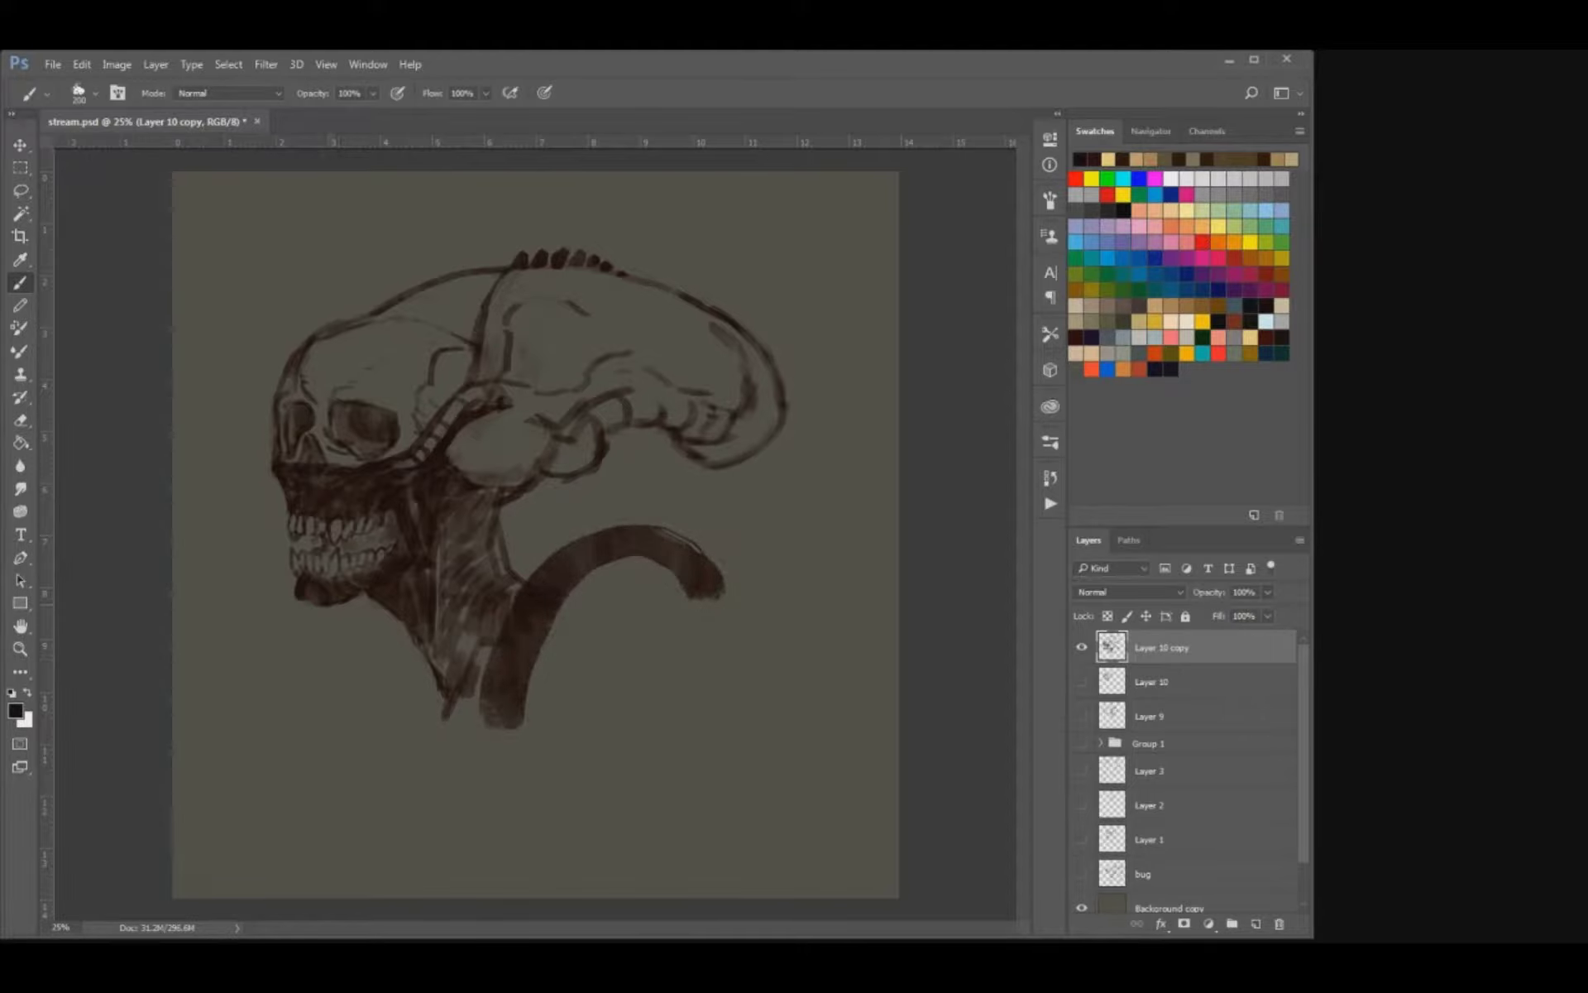
mouse_move(335, 608)
mouse_down()
mouse_move(357, 744)
mouse_move(380, 641)
mouse_move(462, 699)
mouse_up()
mouse_move(388, 636)
mouse_down()
mouse_move(397, 693)
mouse_move(465, 699)
mouse_up()
key(bracketleft)
key(bracketleft)
mouse_move(370, 721)
mouse_down()
mouse_move(368, 622)
mouse_move(374, 690)
mouse_up()
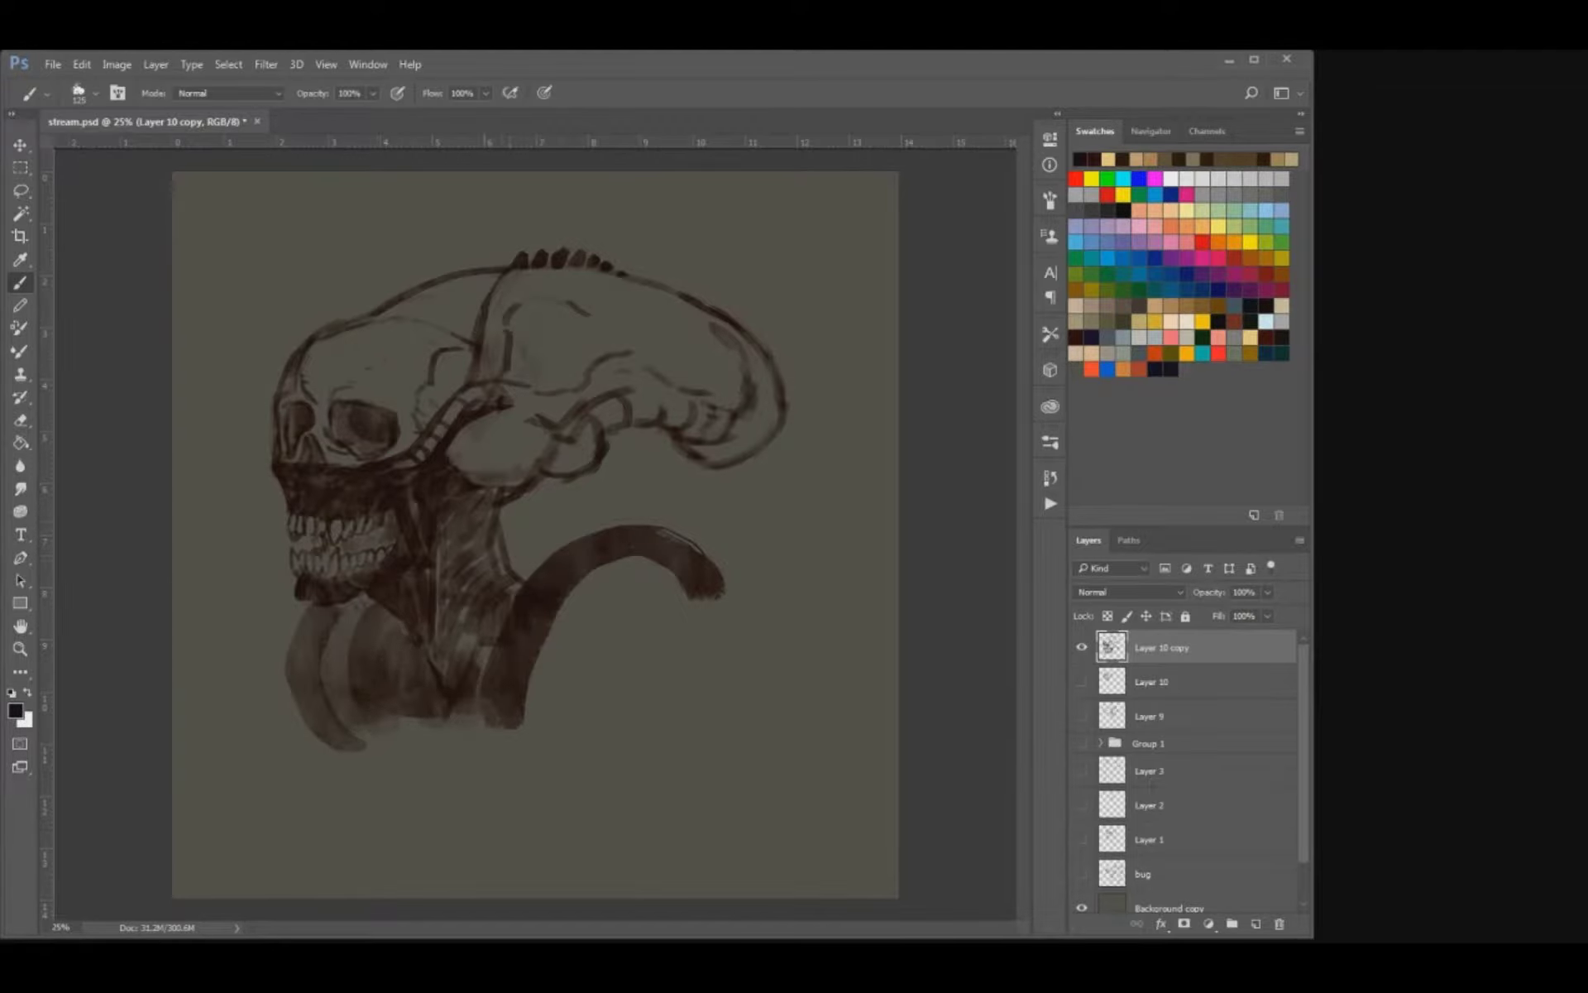
Add a column of small spikes down the back of the neck with a smaller brush.
key(bracketleft)
key(bracketleft)
key(bracketleft)
drag(494, 515, 518, 546)
drag(510, 564, 525, 576)
Clear the inside of the rounded form at the skull's base and segment the lobe behind it.
key(e)
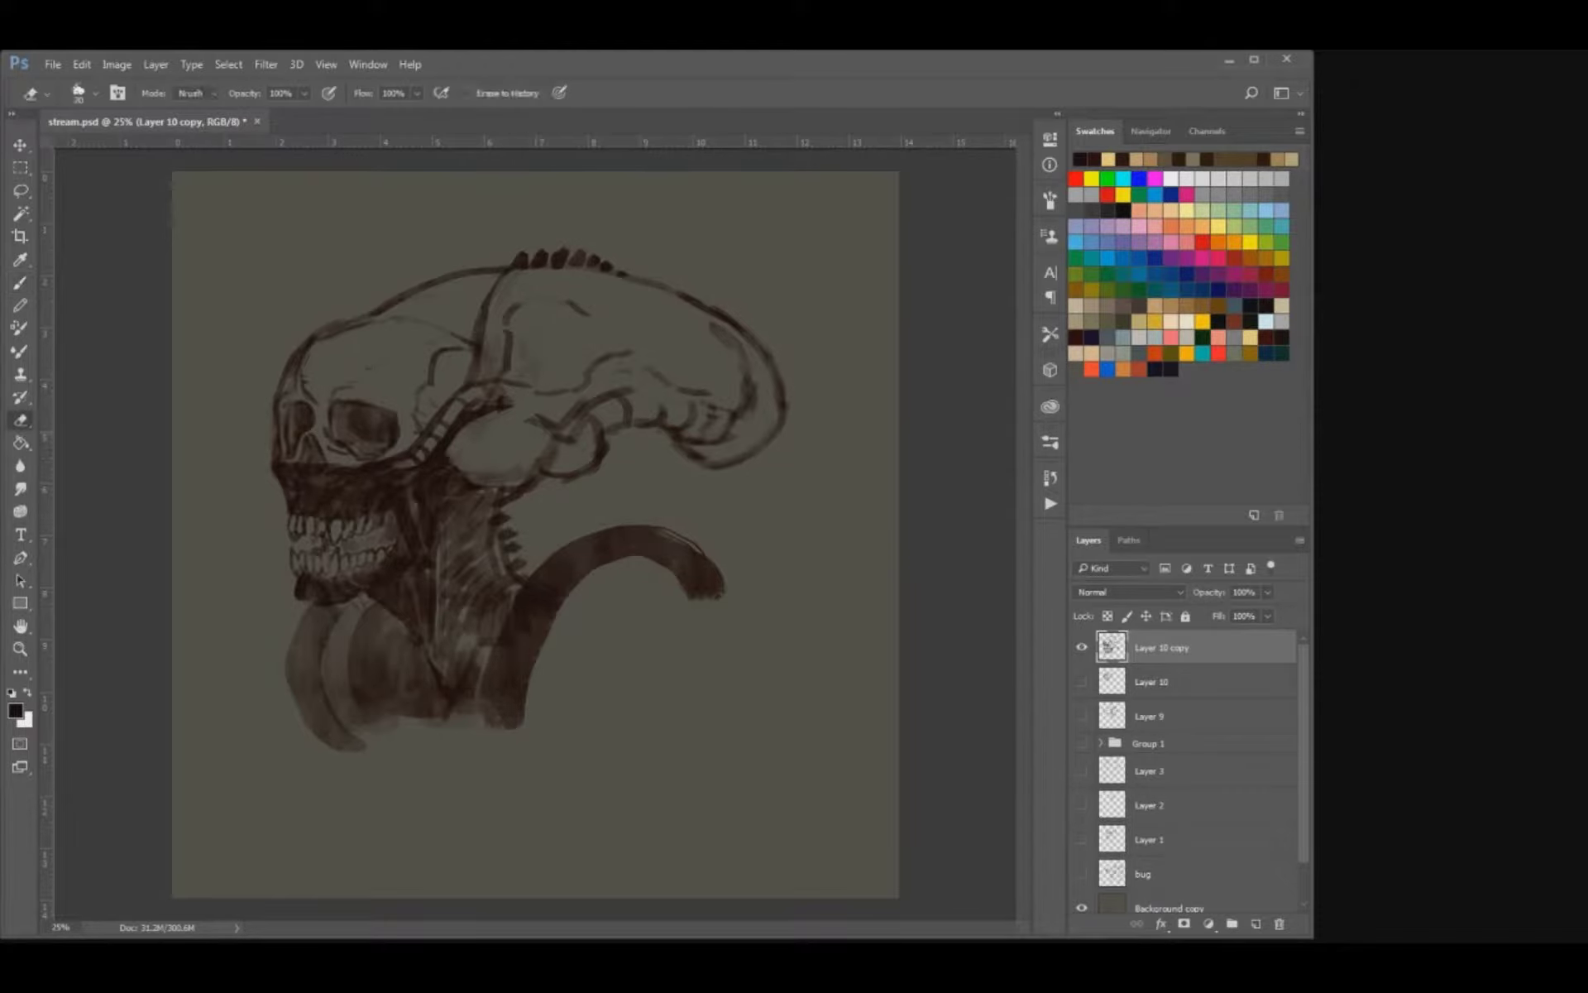
mouse_move(448, 454)
mouse_down()
mouse_move(415, 476)
mouse_move(475, 463)
mouse_move(512, 487)
mouse_up()
key(b)
key(ctrl+z)
mouse_move(551, 429)
mouse_down()
mouse_move(549, 473)
mouse_move(599, 445)
mouse_move(606, 420)
mouse_move(613, 442)
mouse_up()
key(e)
key(b)
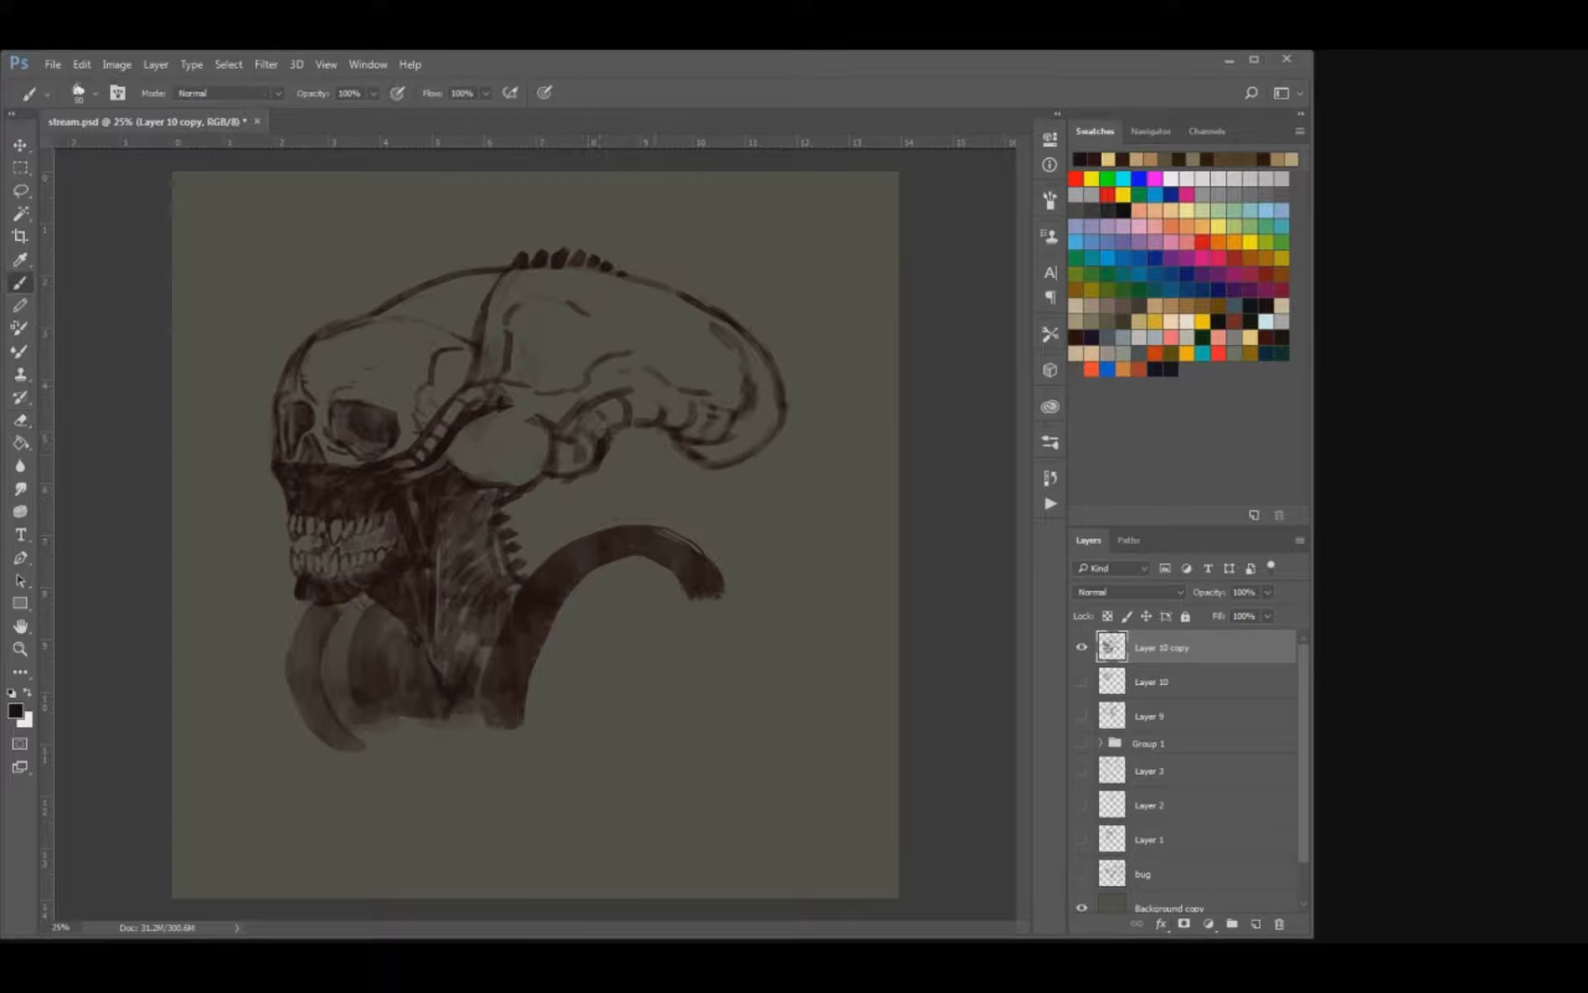
Draw a diagonal contour across the elongated cranium and shade the band along the seam and upper edge.
drag(627, 347, 648, 368)
drag(587, 310, 619, 331)
mouse_move(496, 370)
mouse_down()
mouse_move(494, 327)
mouse_move(561, 278)
mouse_move(594, 290)
mouse_up()
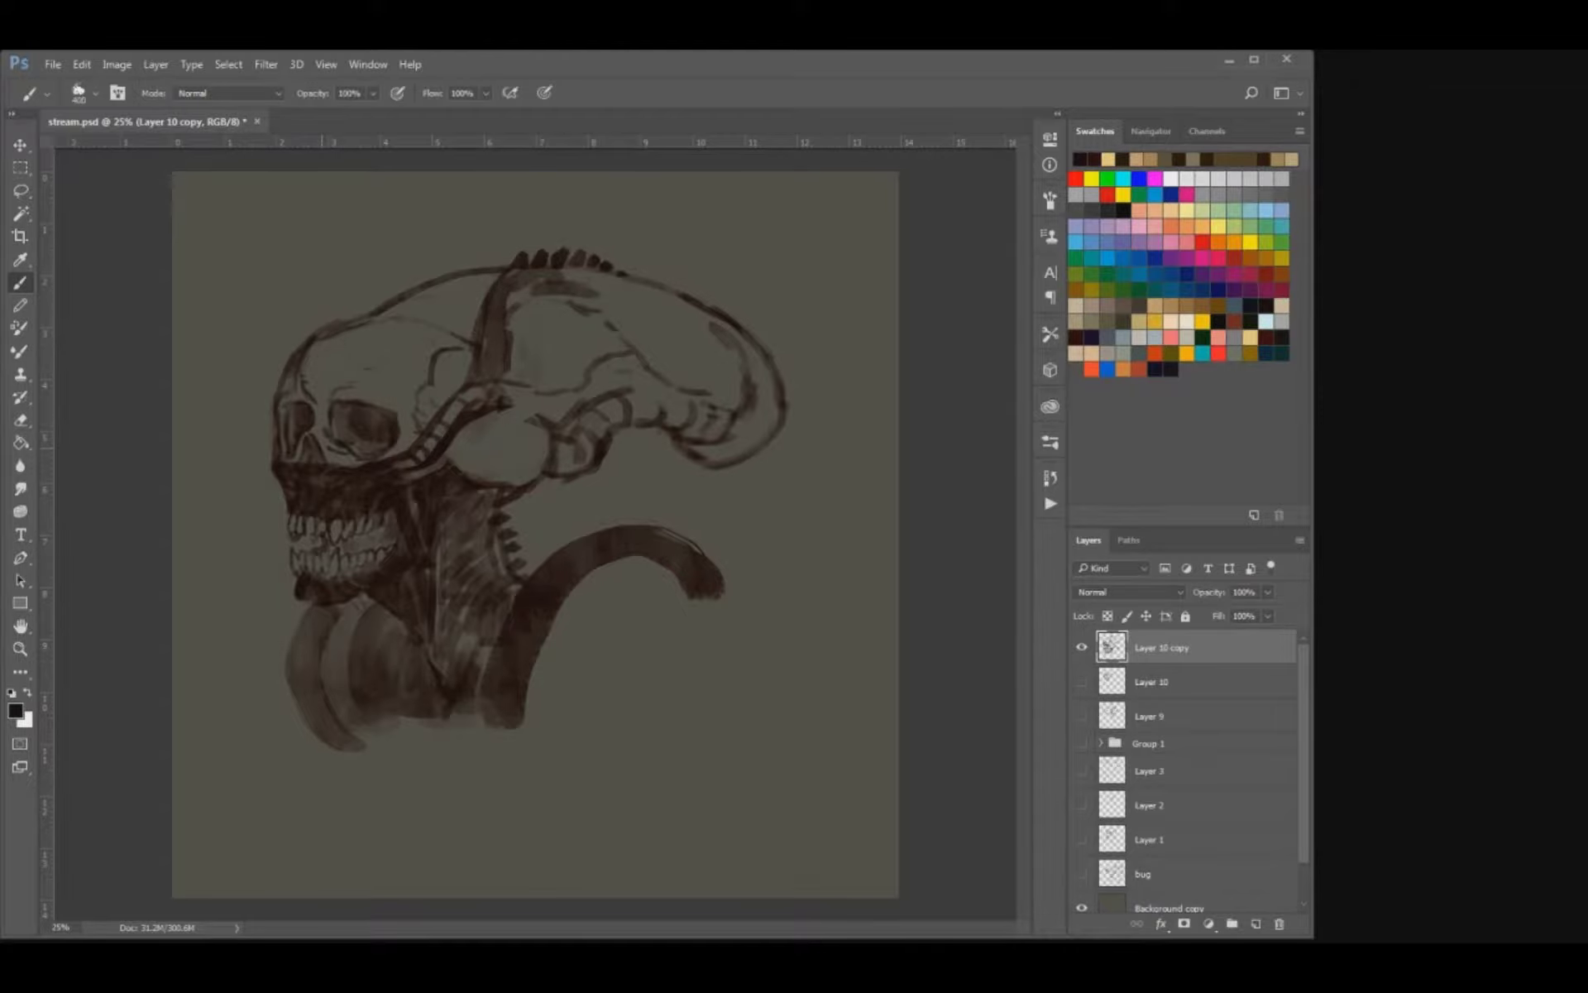
Lay a dark tone over the face and forehead, and refine the outline between nose and upper jaw.
mouse_move(322, 413)
mouse_down()
mouse_move(335, 376)
mouse_move(426, 405)
mouse_move(355, 339)
mouse_move(468, 347)
mouse_up()
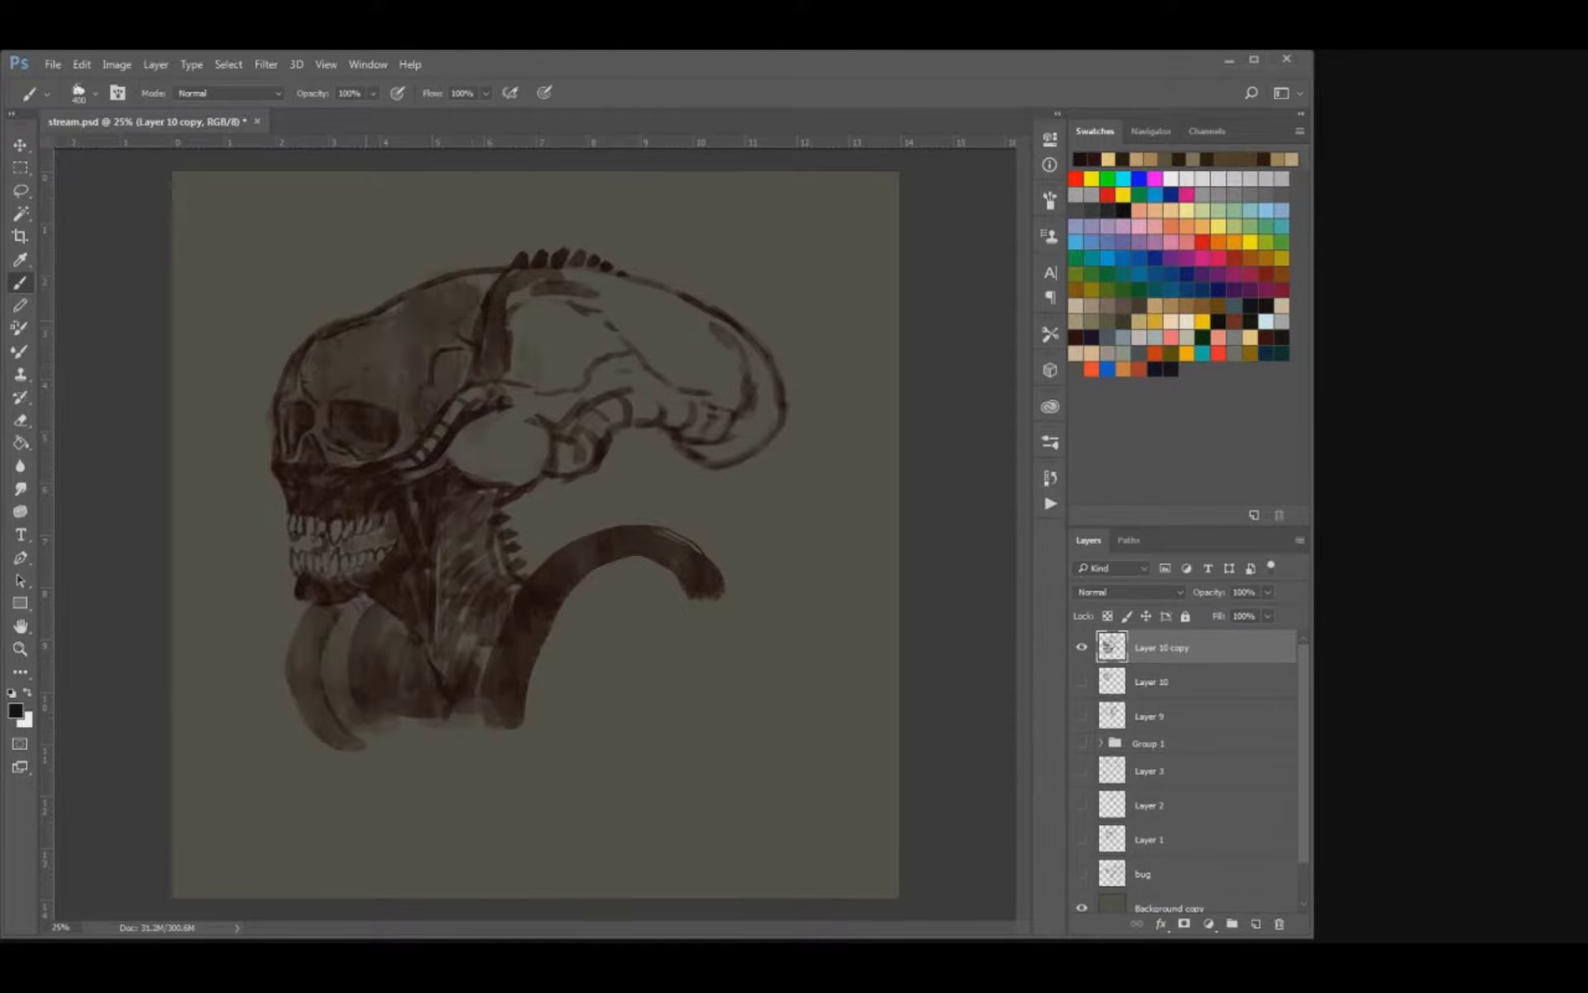
drag(474, 282, 513, 310)
drag(461, 405, 451, 416)
key(e)
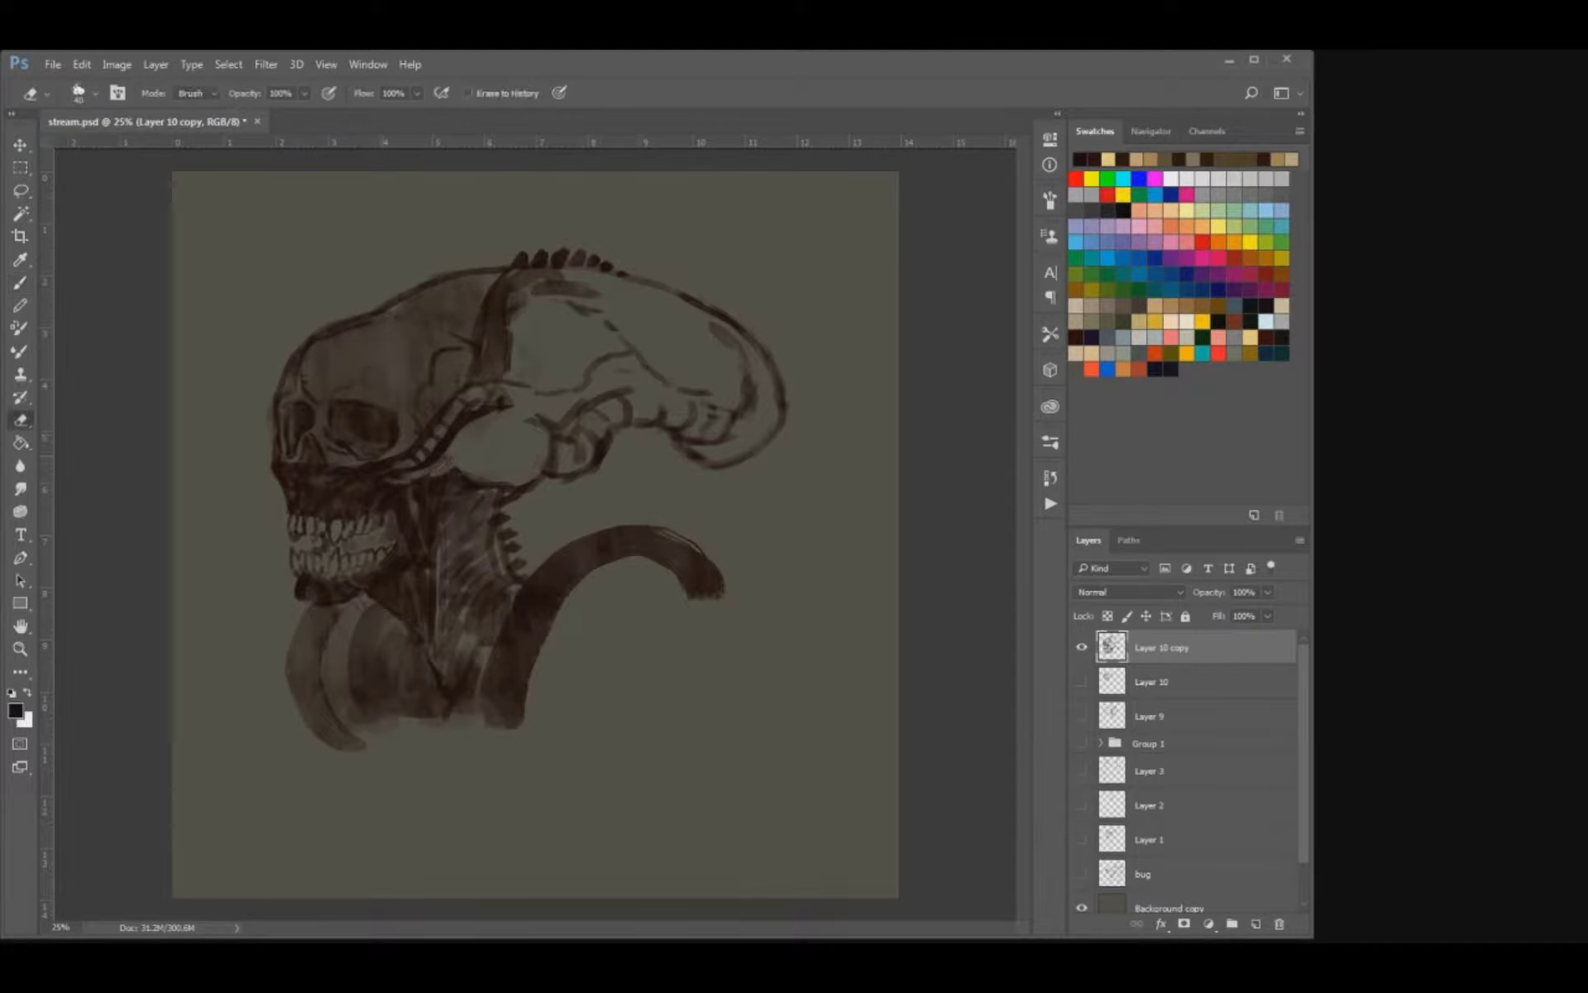
drag(277, 469, 266, 482)
key(b)
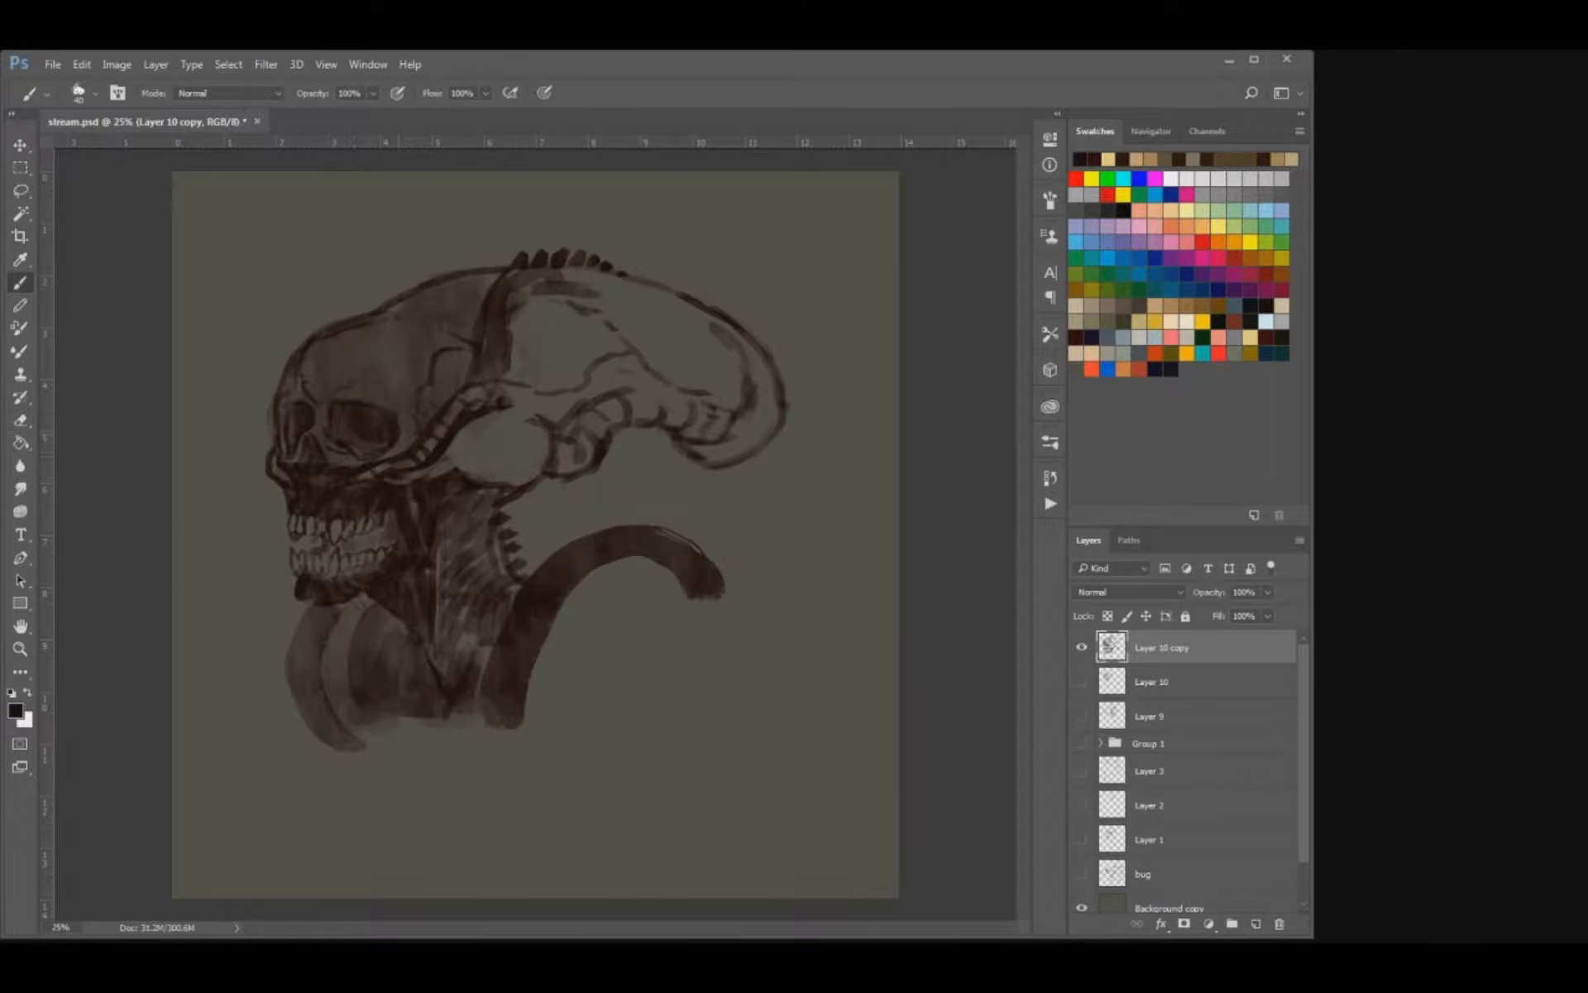
Extend the segmented band over the top and back of the rounded form at the skull's base.
drag(519, 386, 534, 414)
drag(532, 391, 546, 418)
mouse_move(518, 387)
mouse_down()
mouse_move(507, 407)
mouse_move(537, 413)
mouse_up()
key(bracketleft)
Draw an inner ring inside the rounded form and add strokes along the cranium's rear outline.
key(e)
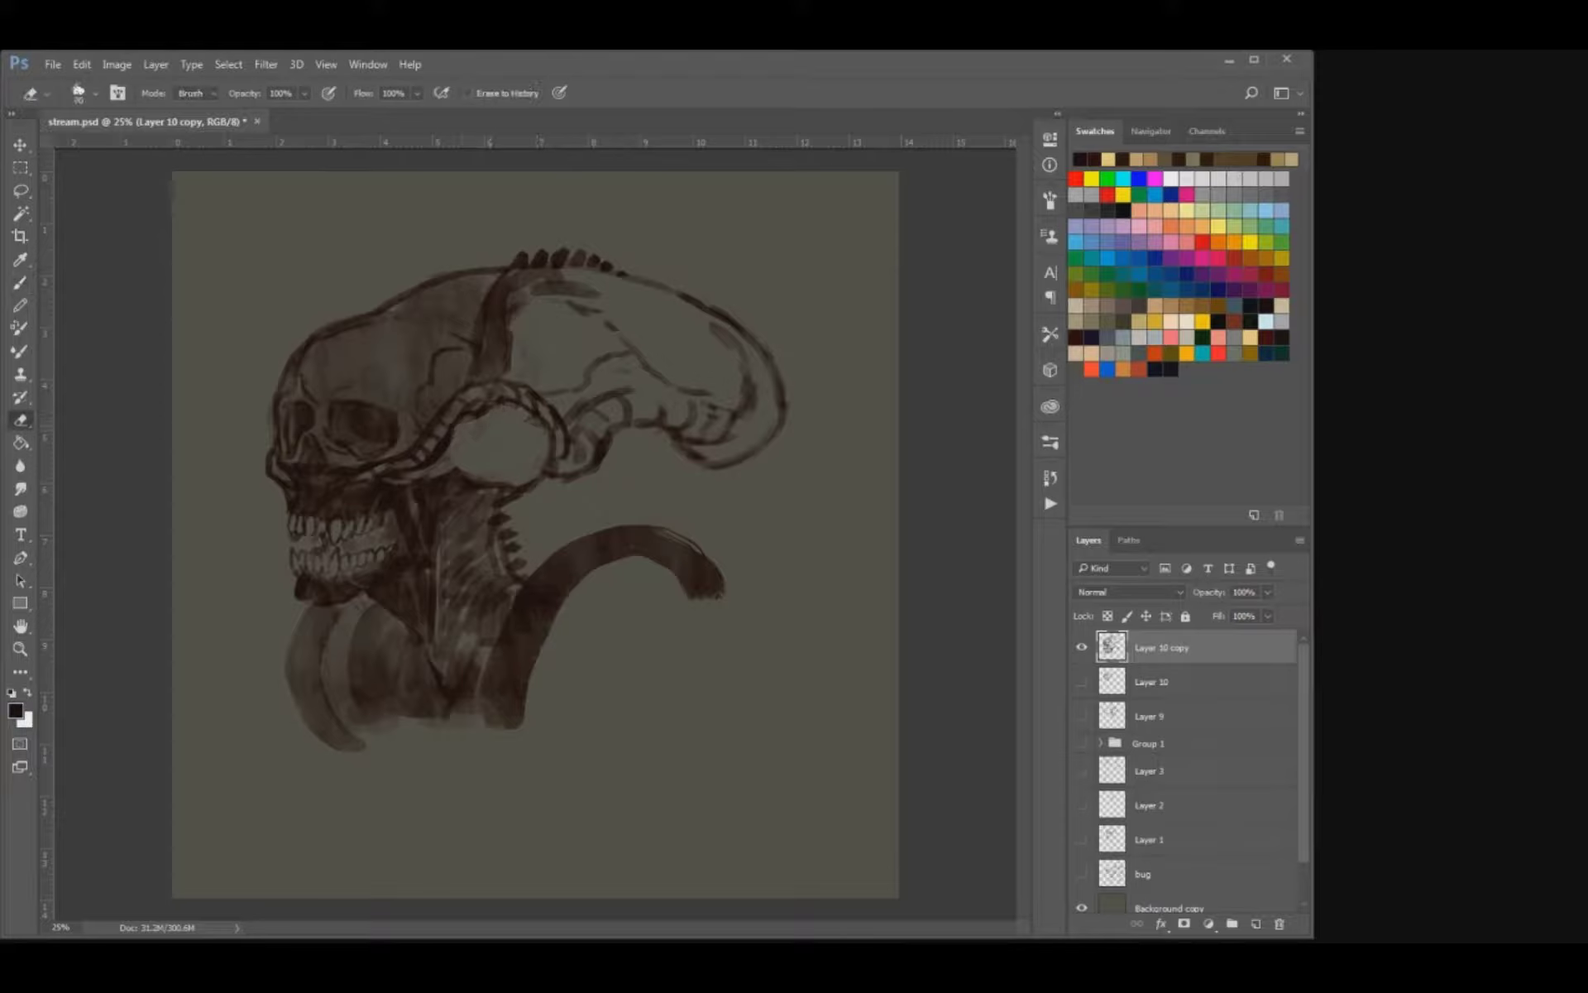
key(b)
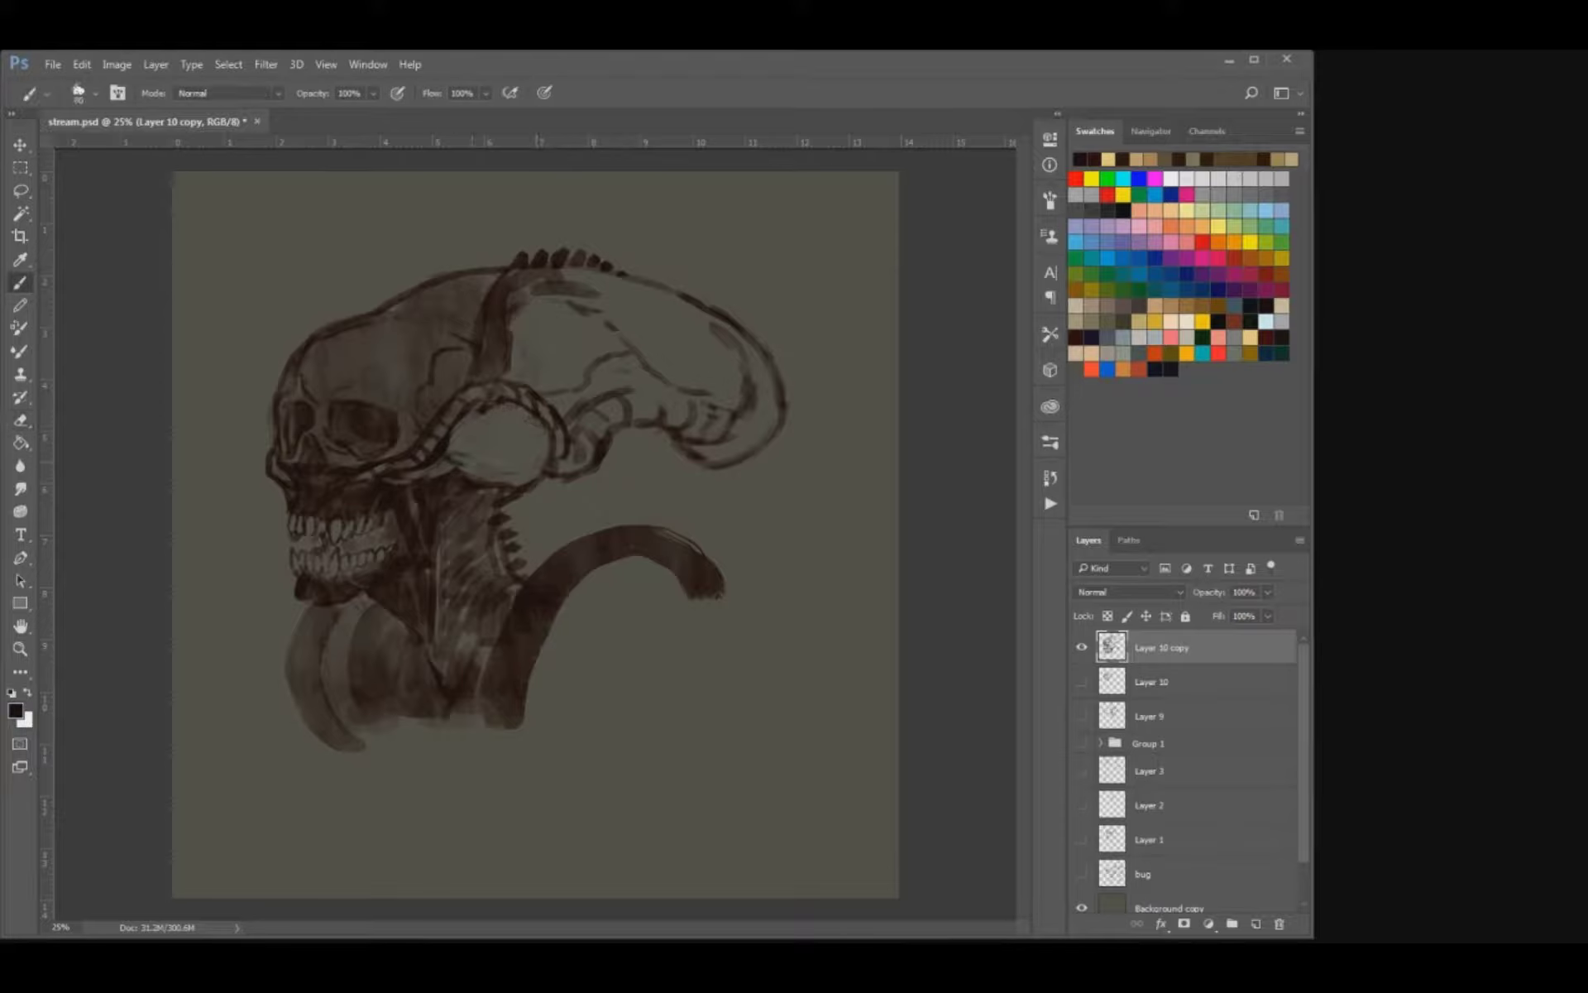
drag(542, 429, 509, 472)
drag(749, 327, 784, 401)
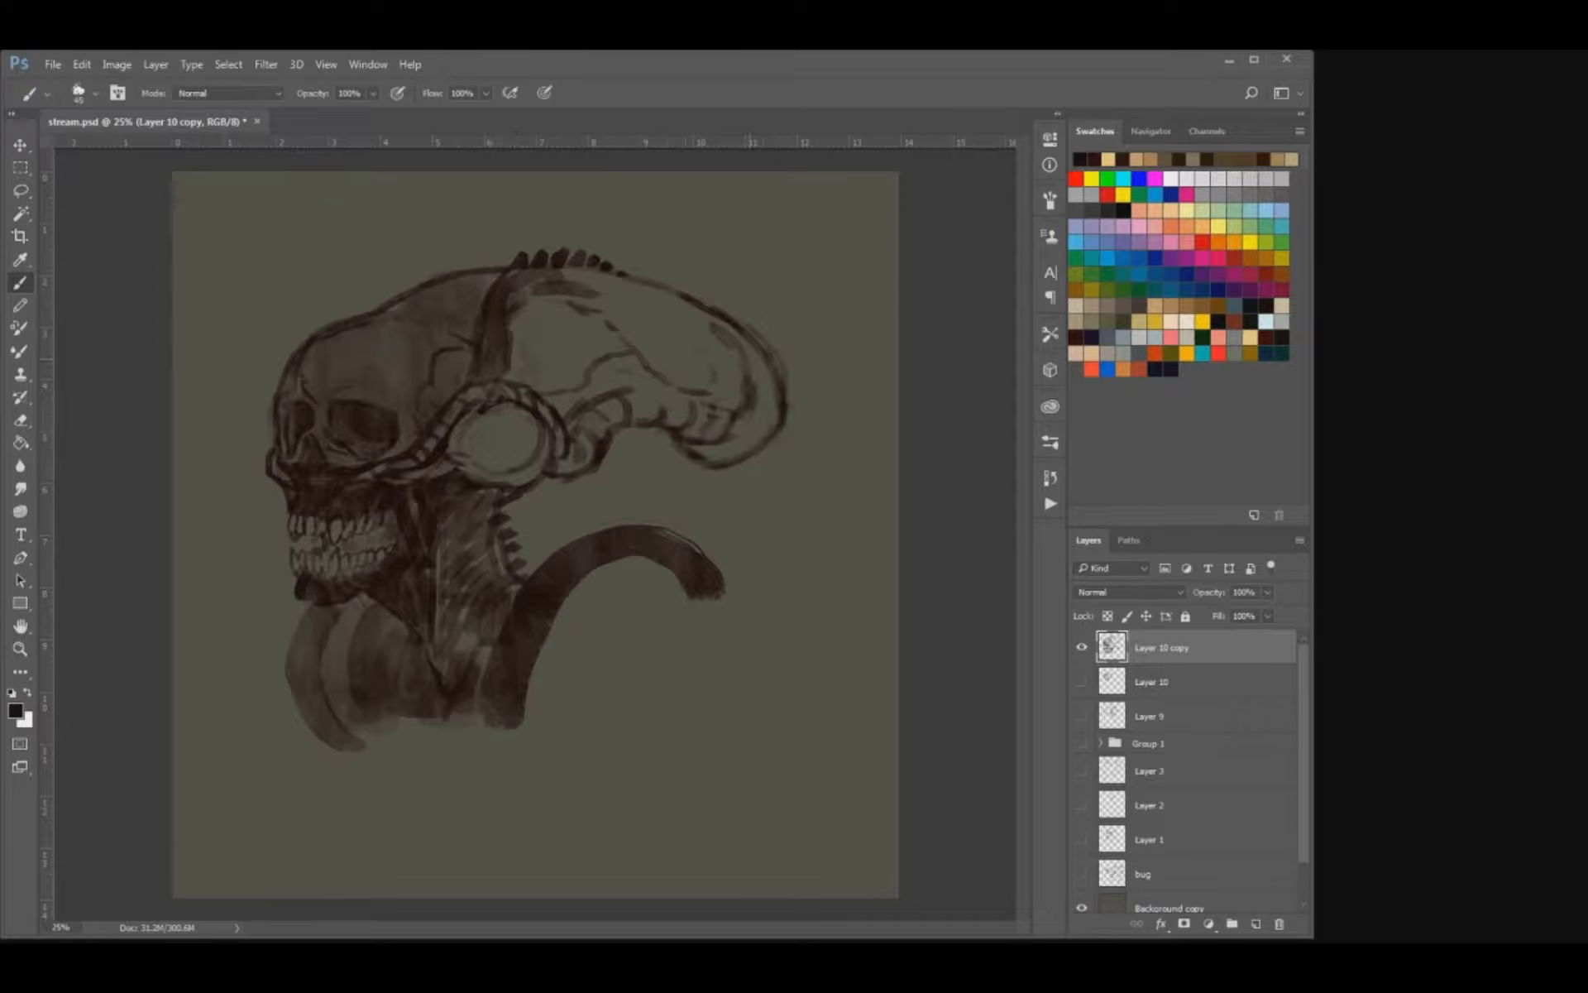
Hand-letter the label "DICK" above the cranium with an arrow pointing down at its rear end.
drag(785, 267, 771, 306)
drag(771, 305, 788, 293)
drag(747, 222, 748, 253)
mouse_move(749, 223)
mouse_down()
mouse_move(767, 245)
mouse_move(751, 258)
mouse_up()
mouse_move(784, 227)
mouse_down()
mouse_move(784, 254)
mouse_move(815, 257)
mouse_up()
mouse_move(823, 225)
mouse_down()
mouse_move(823, 256)
mouse_move(826, 243)
mouse_up()
drag(826, 243, 844, 253)
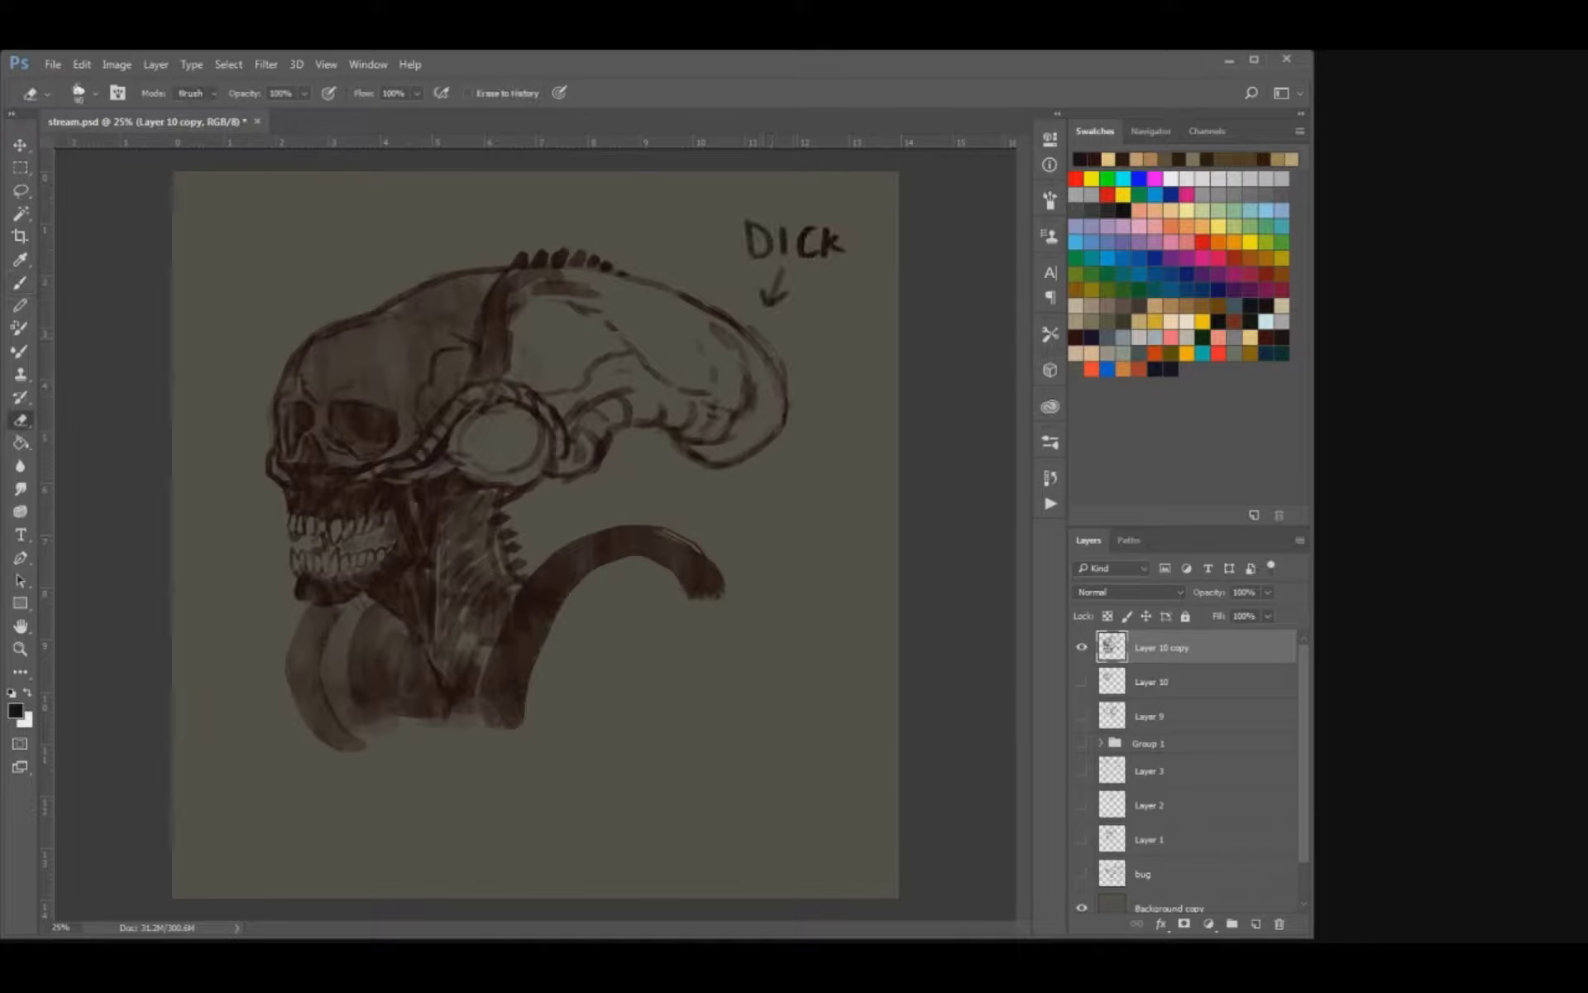
Tidy the cranium's rear outline and the folds on its underside.
drag(770, 359, 784, 431)
drag(685, 399, 707, 404)
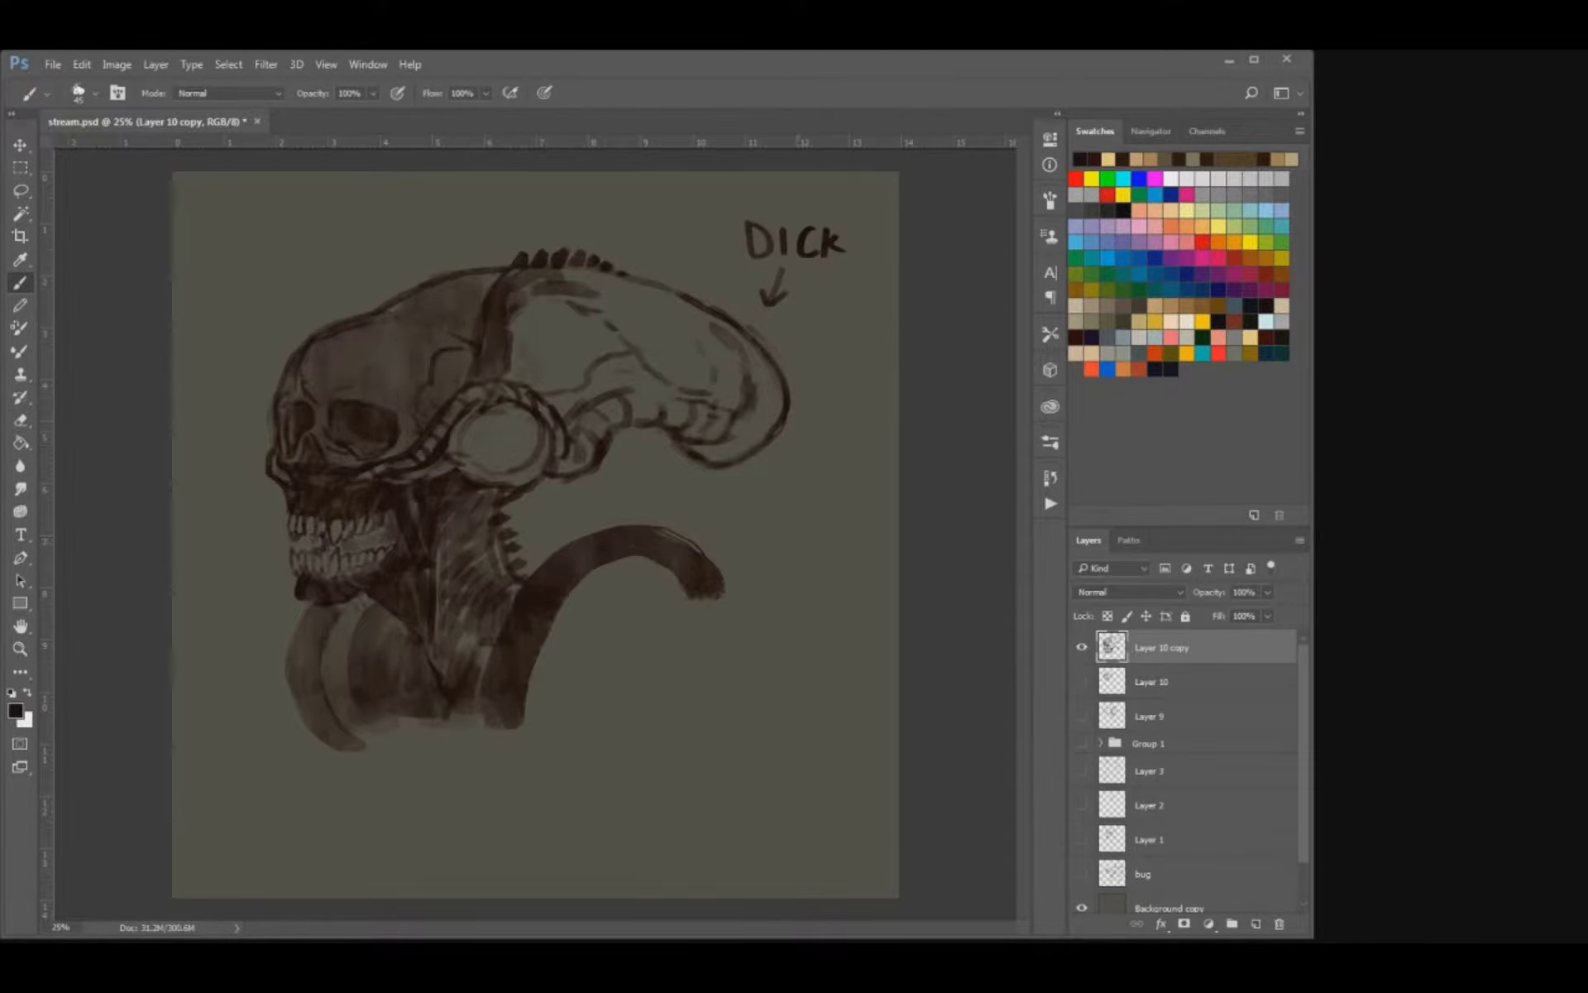
Scale the creature head layer to 94.39% and move it slightly up the canvas.
key(v)
drag(846, 752, 830, 736)
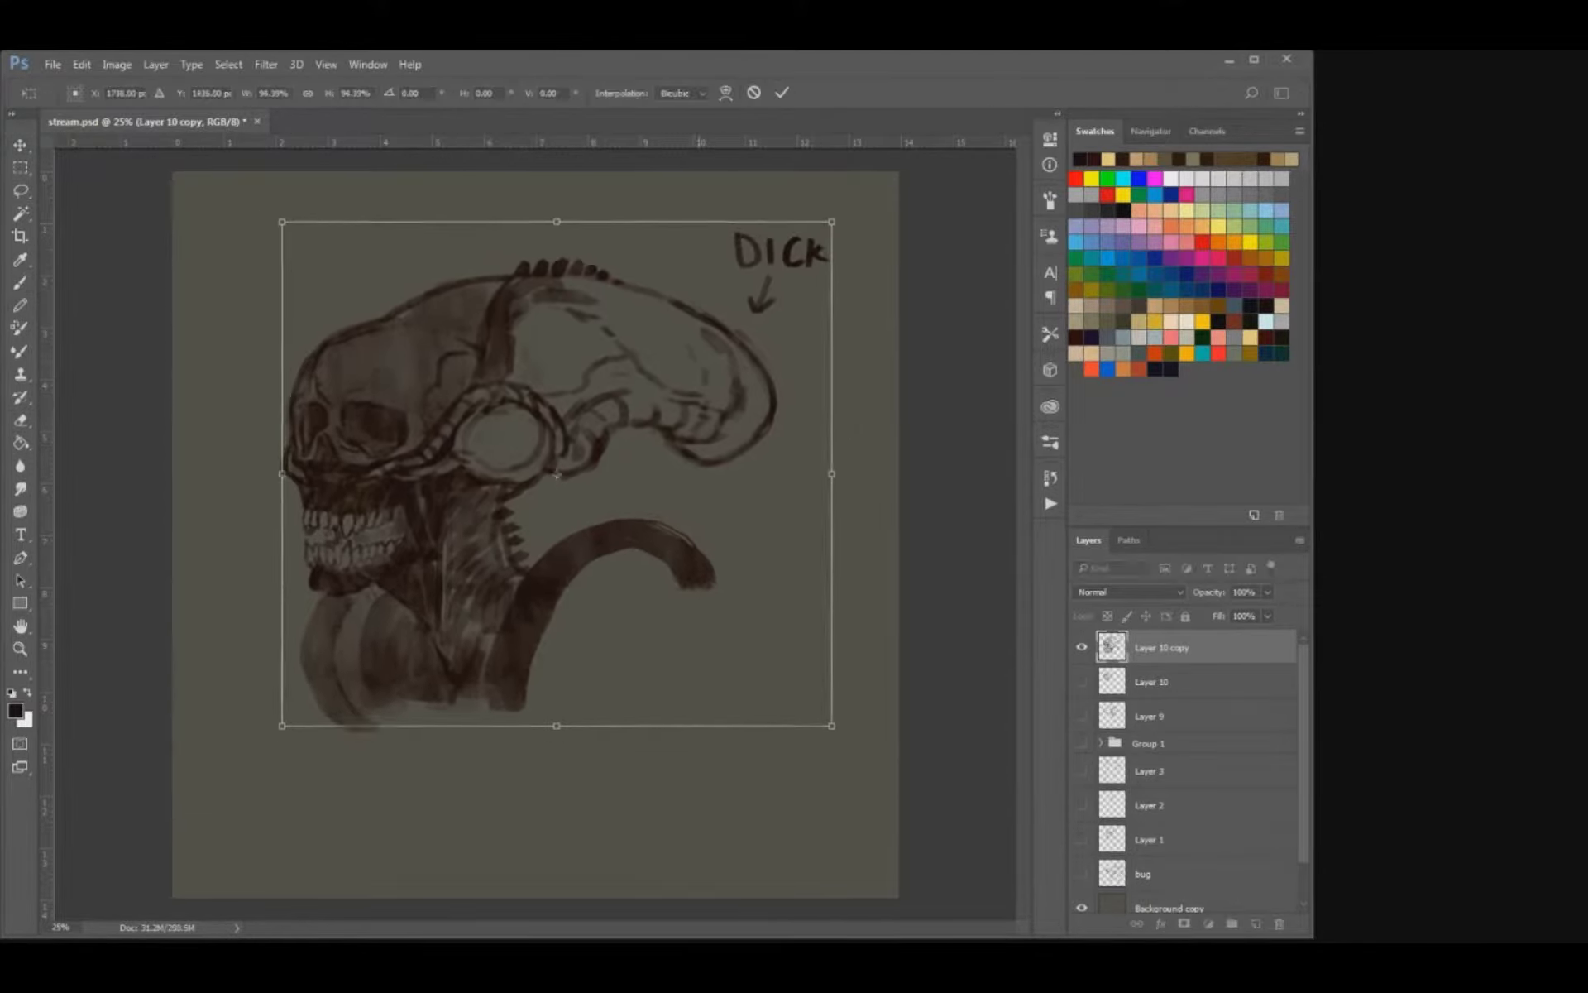
drag(674, 529, 674, 492)
key(Return)
key(ctrl+z)
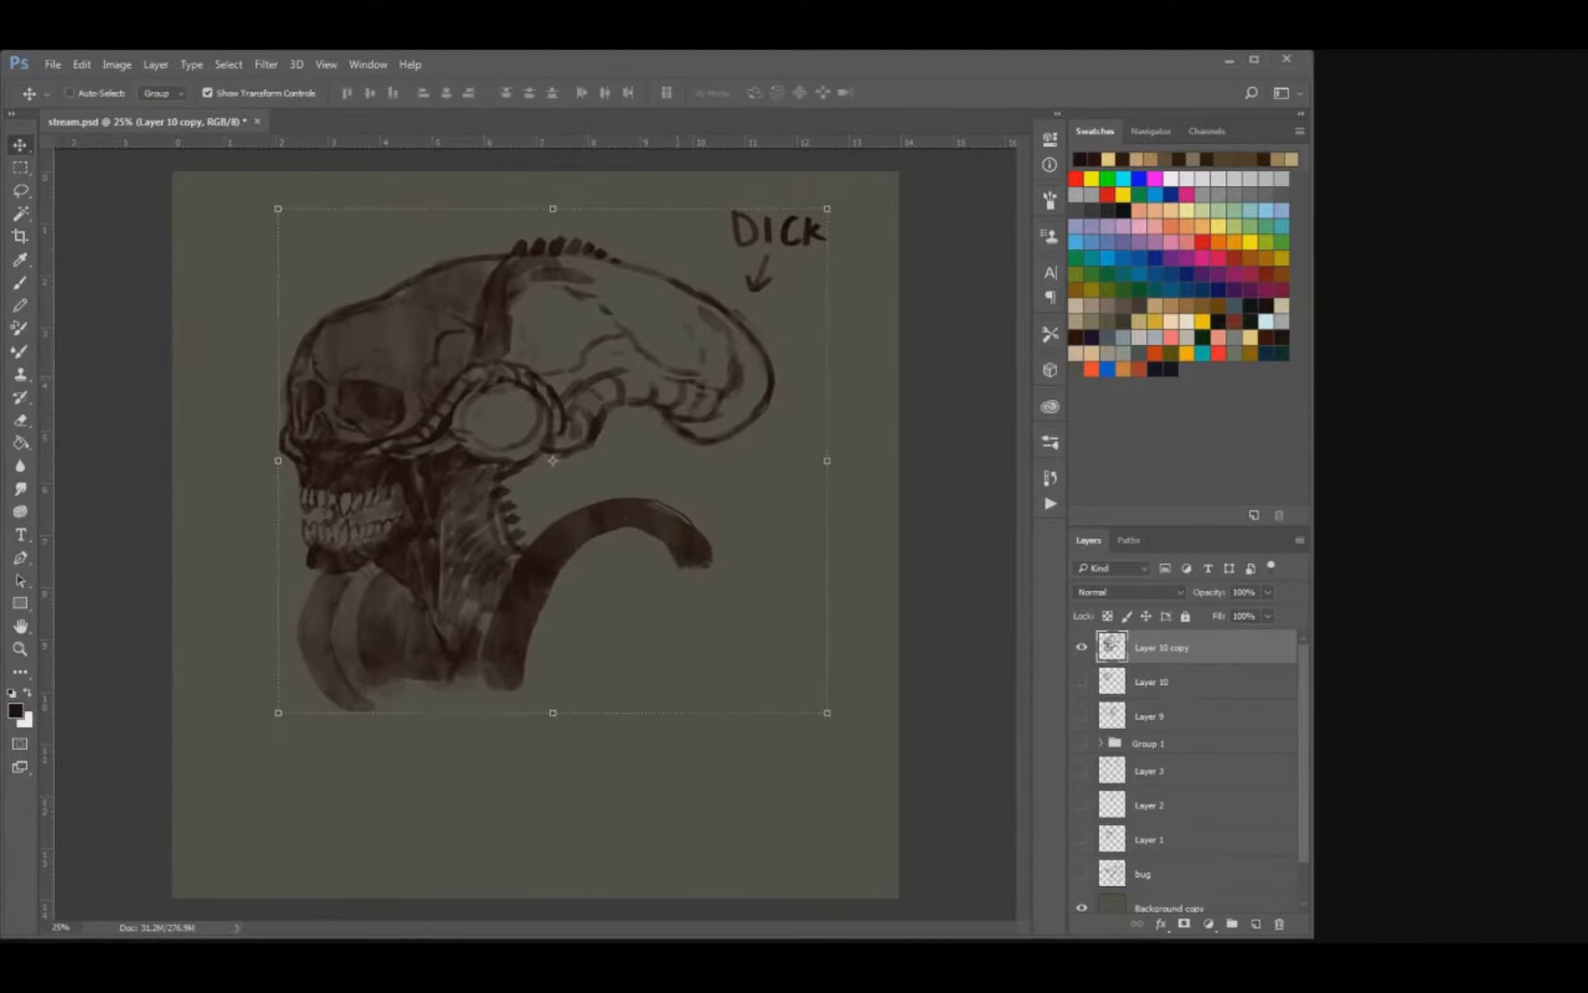
Add a new empty layer above the creature head drawing and hide the Layer 10 copy layer.
key(b)
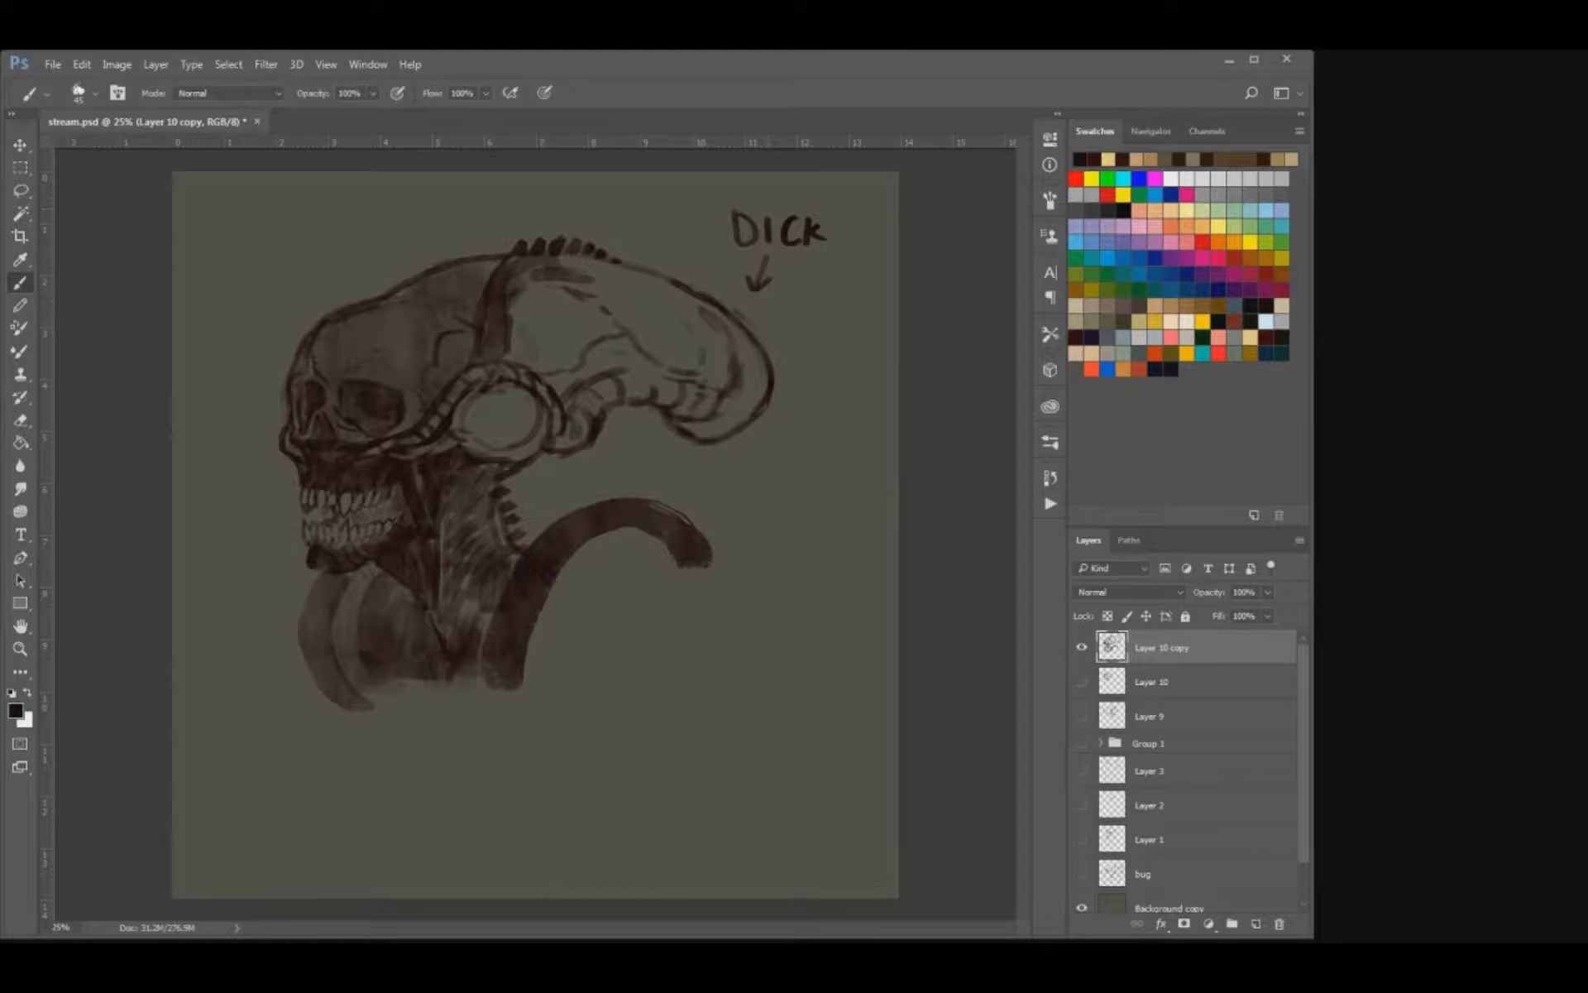
click(1256, 923)
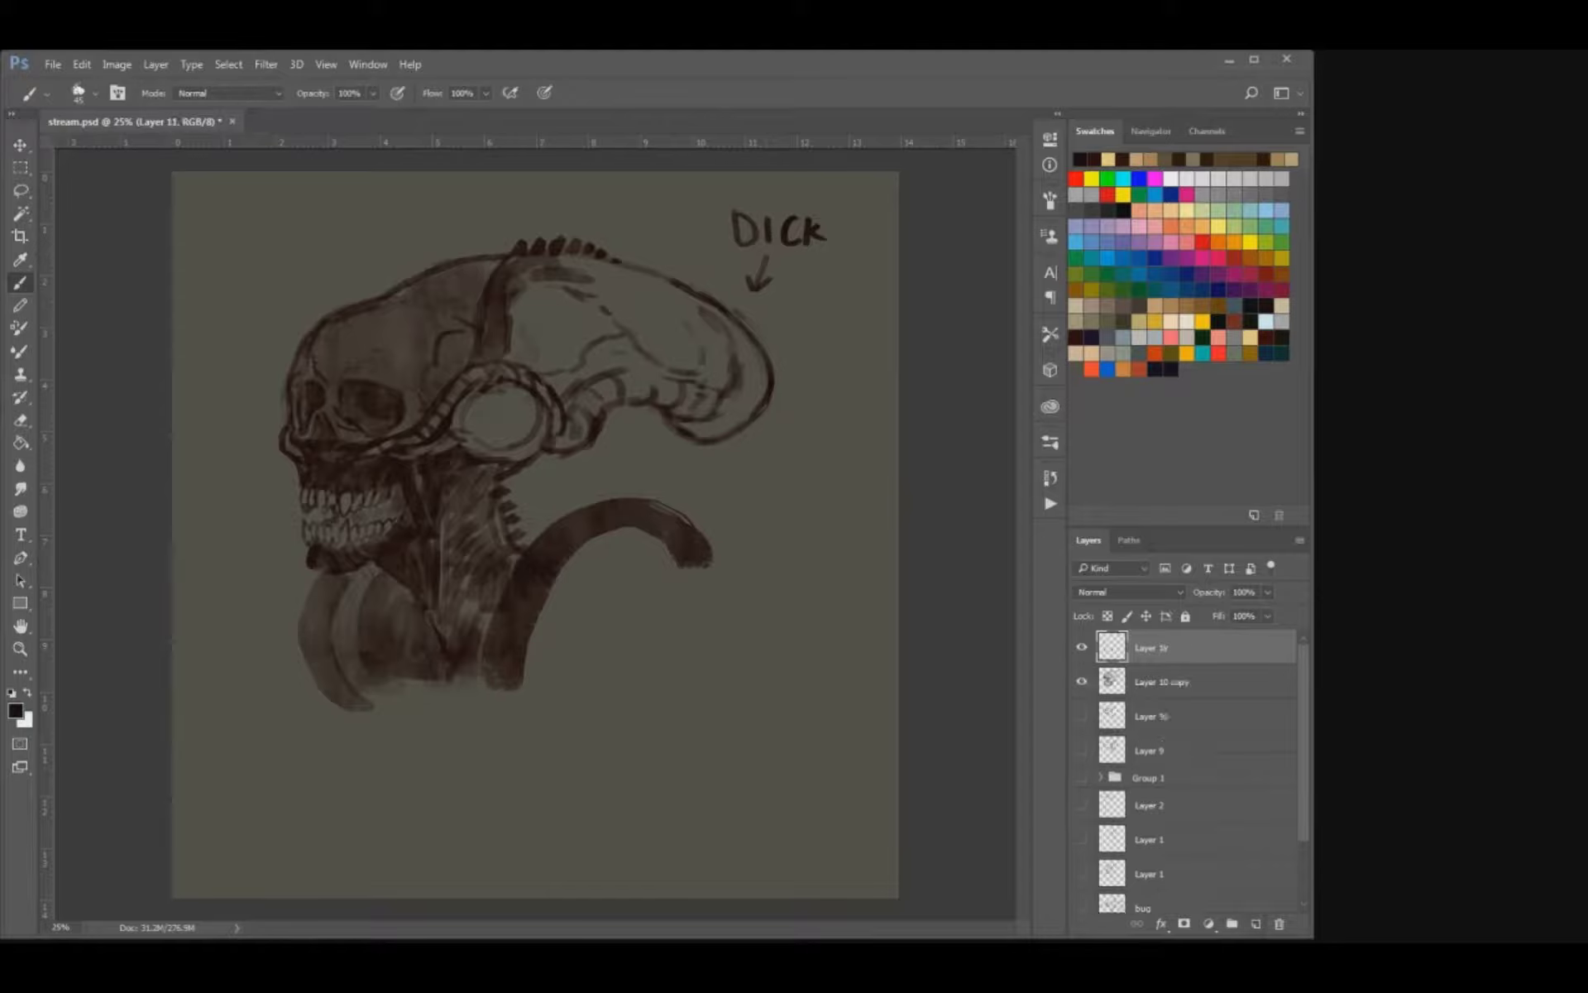
click(1081, 681)
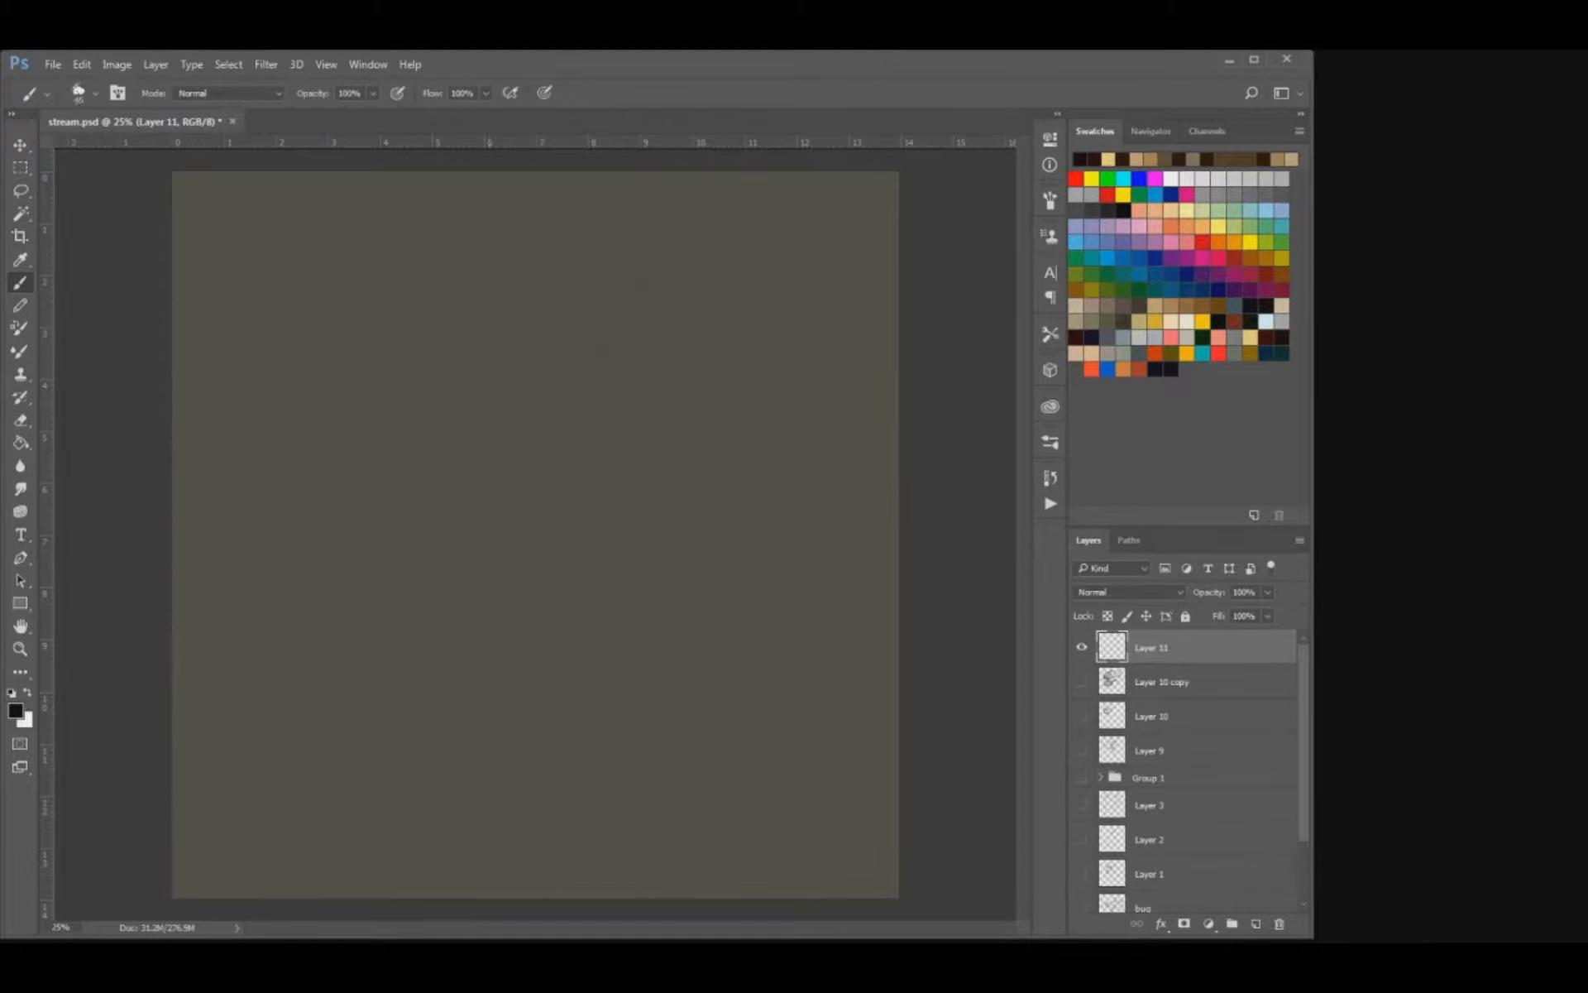
Sketch an arched back line near the canvas centre and a spiky curved edge in front of it.
key(bracketright)
key(bracketright)
mouse_move(535, 505)
mouse_down()
mouse_move(604, 416)
mouse_move(555, 452)
mouse_move(535, 513)
mouse_up()
mouse_move(567, 435)
mouse_down()
mouse_move(626, 420)
mouse_move(660, 441)
mouse_up()
mouse_move(477, 494)
mouse_down()
mouse_move(461, 475)
mouse_move(502, 412)
mouse_move(473, 414)
mouse_move(468, 431)
mouse_move(463, 468)
mouse_move(486, 502)
mouse_move(464, 478)
mouse_move(466, 435)
mouse_move(488, 405)
mouse_up()
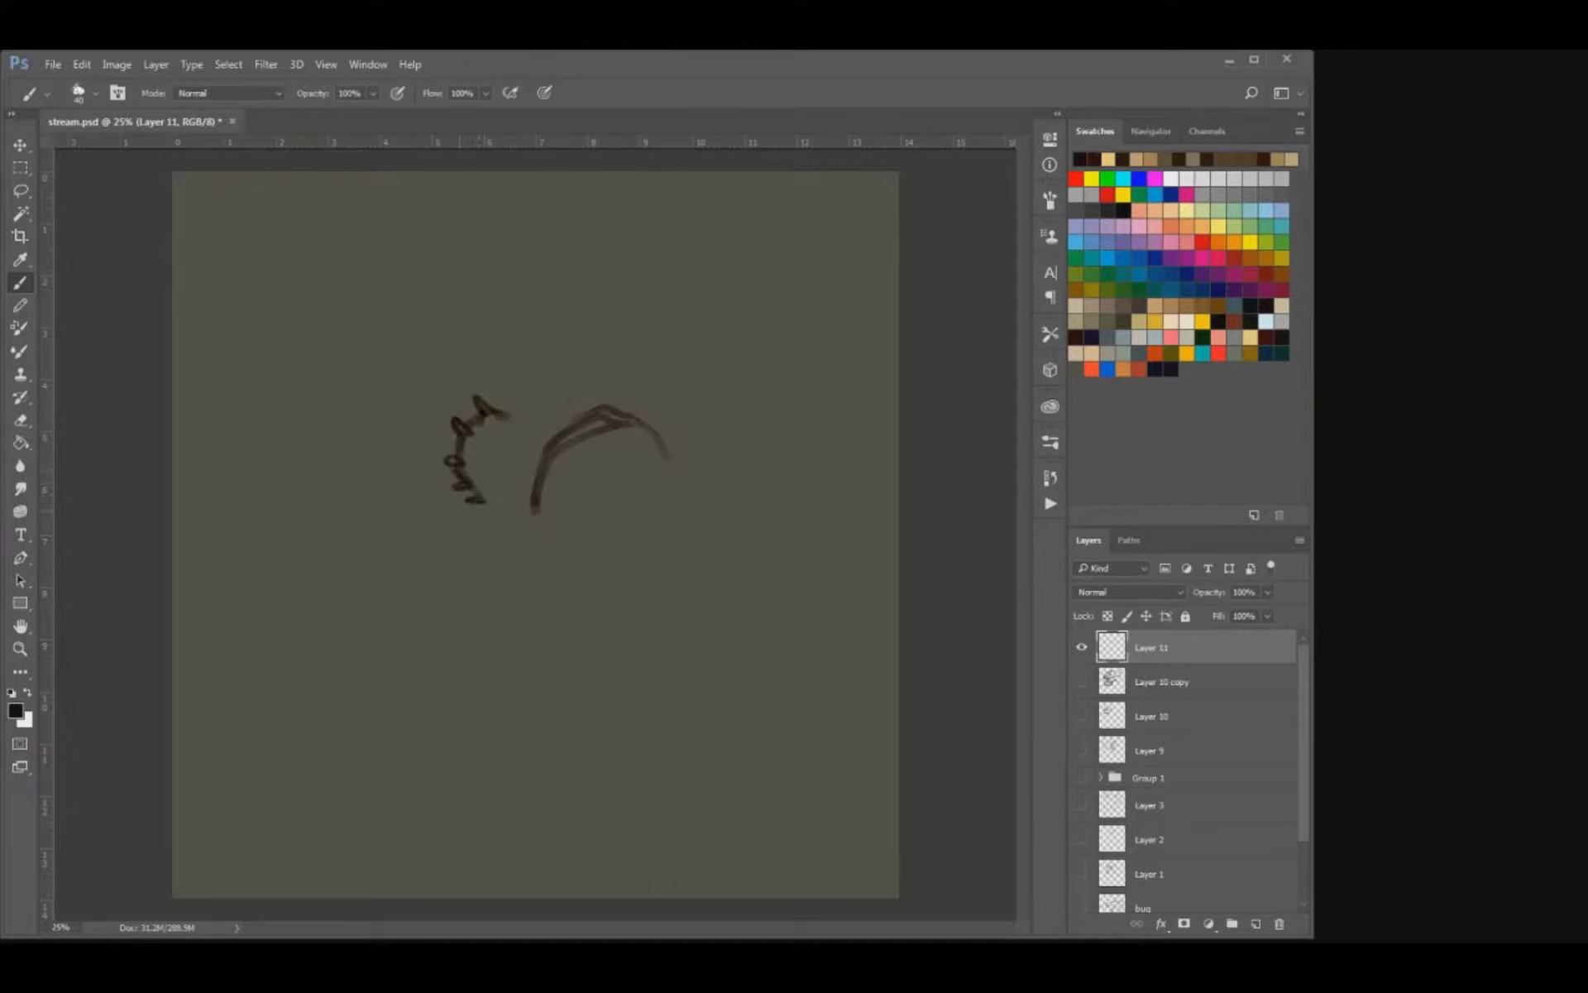
Add spikes along the arched line and over the top of the front form, with small inner strokes.
mouse_move(519, 508)
mouse_down()
mouse_move(542, 512)
mouse_move(553, 455)
mouse_move(554, 472)
mouse_up()
mouse_move(560, 417)
mouse_down()
mouse_move(567, 439)
mouse_move(563, 415)
mouse_move(592, 392)
mouse_move(631, 402)
mouse_up()
mouse_move(505, 415)
mouse_down()
mouse_move(511, 397)
mouse_move(531, 405)
mouse_move(489, 475)
mouse_move(501, 509)
mouse_move(573, 524)
mouse_up()
mouse_move(625, 425)
mouse_down()
mouse_move(664, 466)
mouse_move(600, 432)
mouse_move(557, 445)
mouse_move(600, 422)
mouse_move(653, 451)
mouse_move(630, 416)
mouse_move(658, 449)
mouse_up()
Complete the spiky edges and close the creature's outline with a flat base and a curved rear underside.
key(e)
key(b)
key(e)
key(b)
drag(530, 399, 550, 418)
mouse_move(545, 522)
mouse_down()
mouse_move(598, 523)
mouse_move(472, 508)
mouse_up()
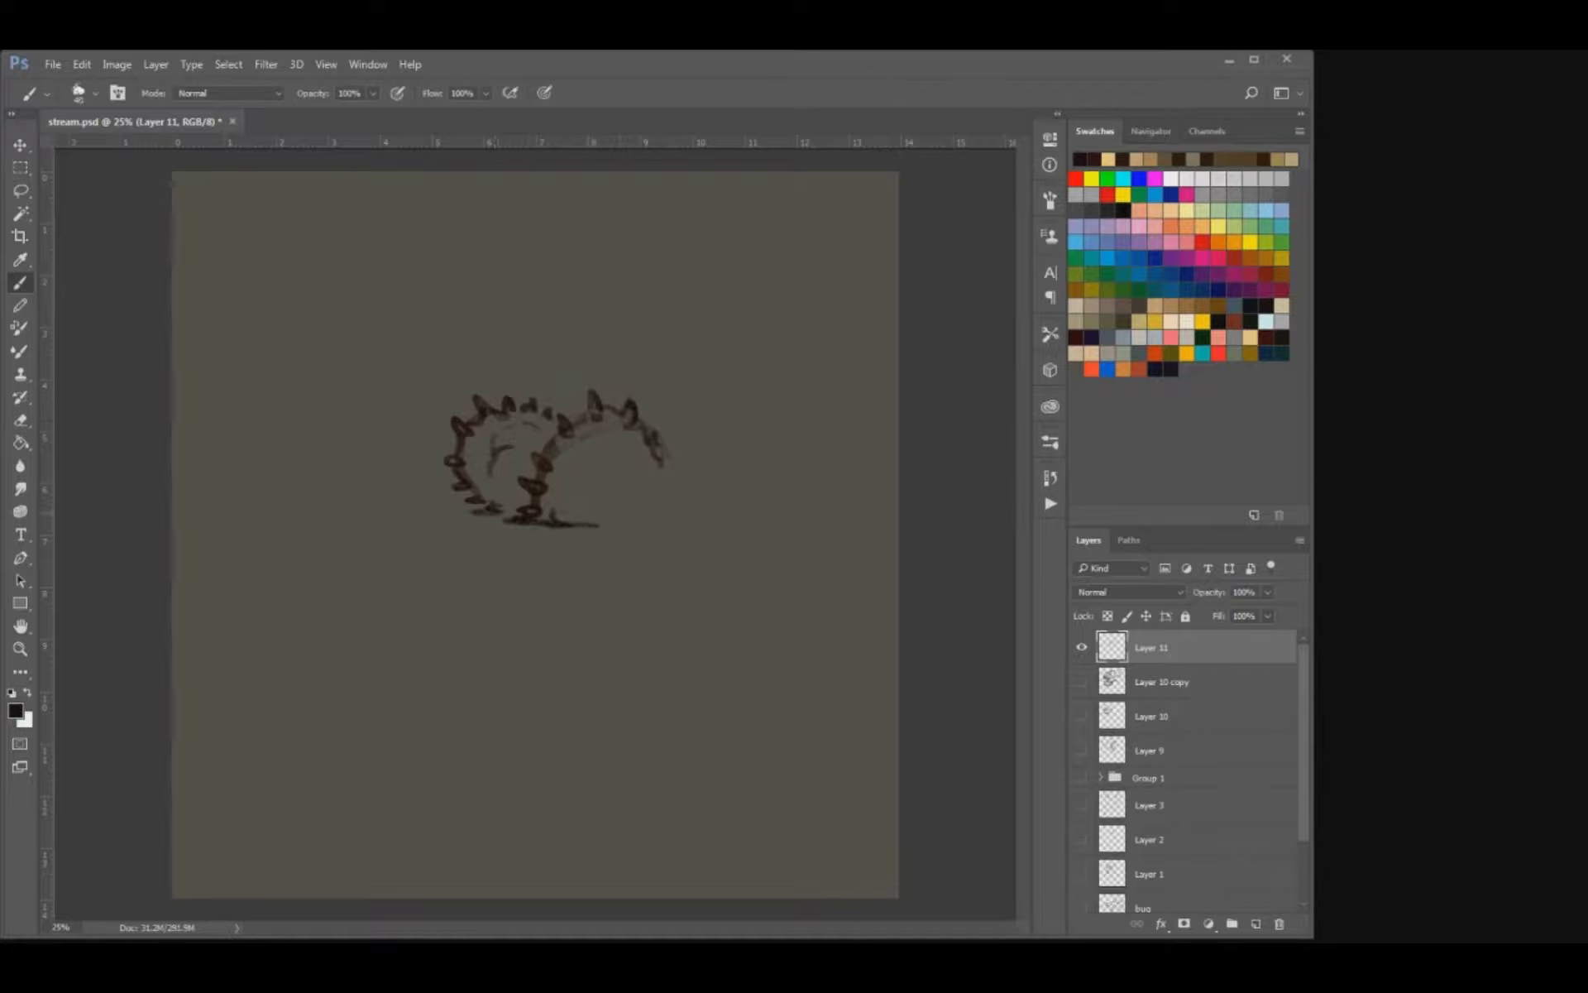
drag(661, 455, 664, 467)
mouse_move(589, 526)
mouse_down()
mouse_move(602, 488)
mouse_move(670, 476)
mouse_up()
Draw two tall, narrow loops side by side rising from the top of the spiky body.
mouse_move(572, 421)
mouse_down()
mouse_move(565, 379)
mouse_move(611, 357)
mouse_up()
key(ctrl+z)
key(ctrl+z)
mouse_move(564, 420)
mouse_down()
mouse_move(569, 365)
mouse_move(626, 360)
mouse_up()
mouse_move(595, 351)
mouse_down()
mouse_move(615, 341)
mouse_move(627, 361)
mouse_move(583, 343)
mouse_move(617, 337)
mouse_move(613, 385)
mouse_move(584, 372)
mouse_move(580, 412)
mouse_up()
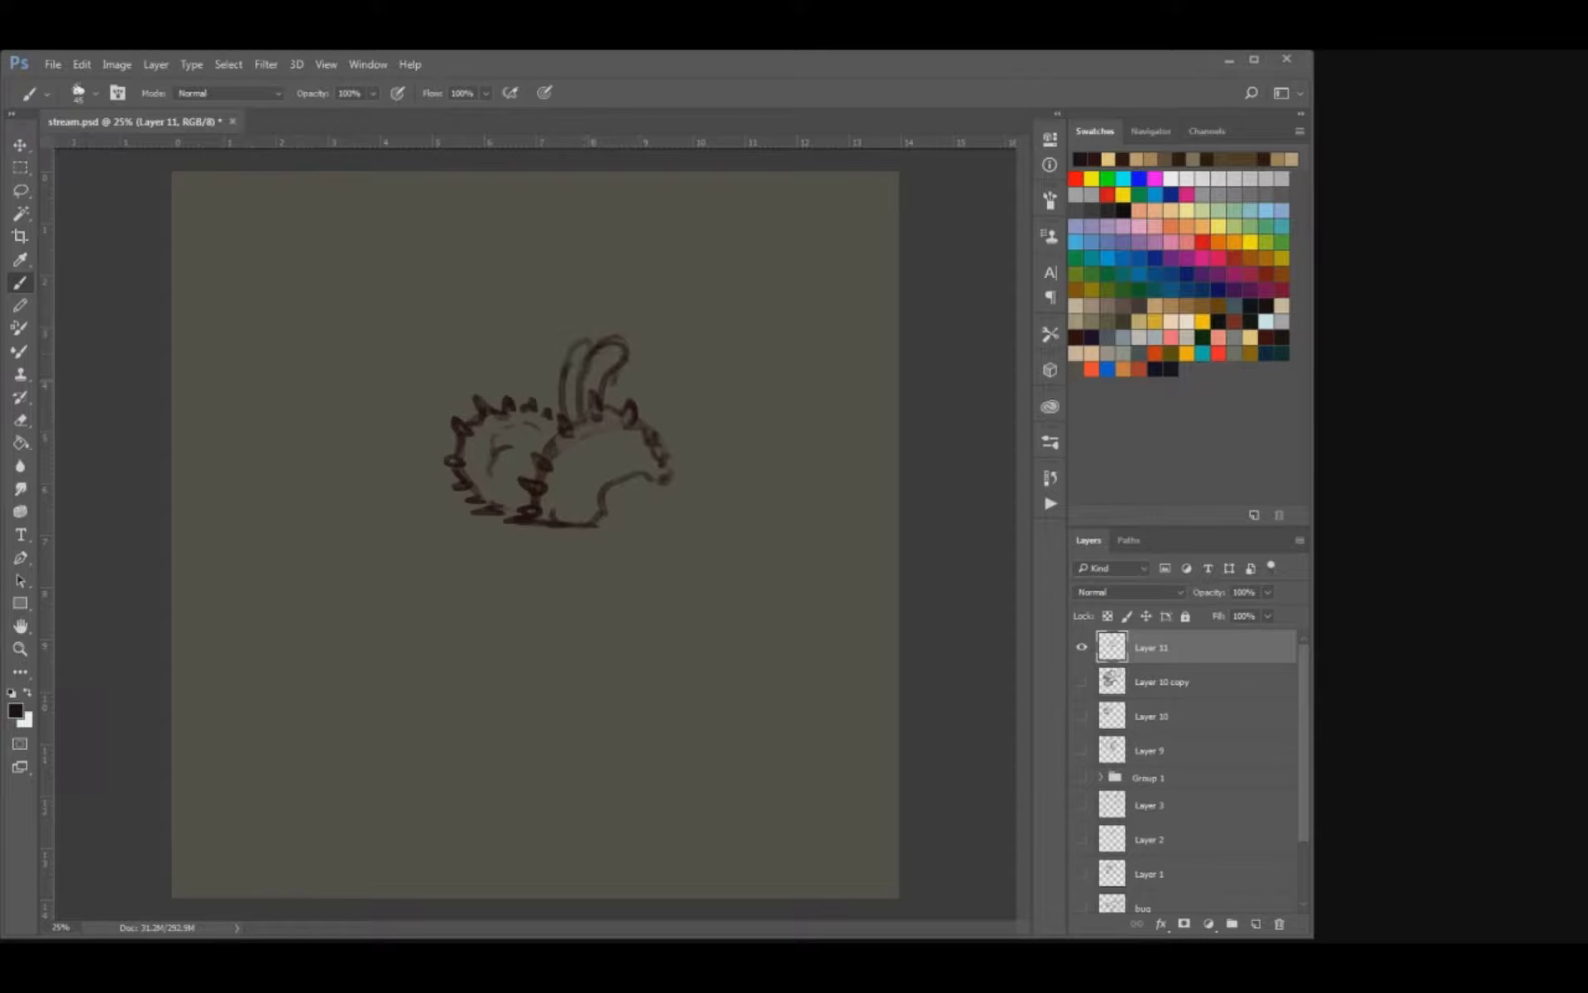
key(e)
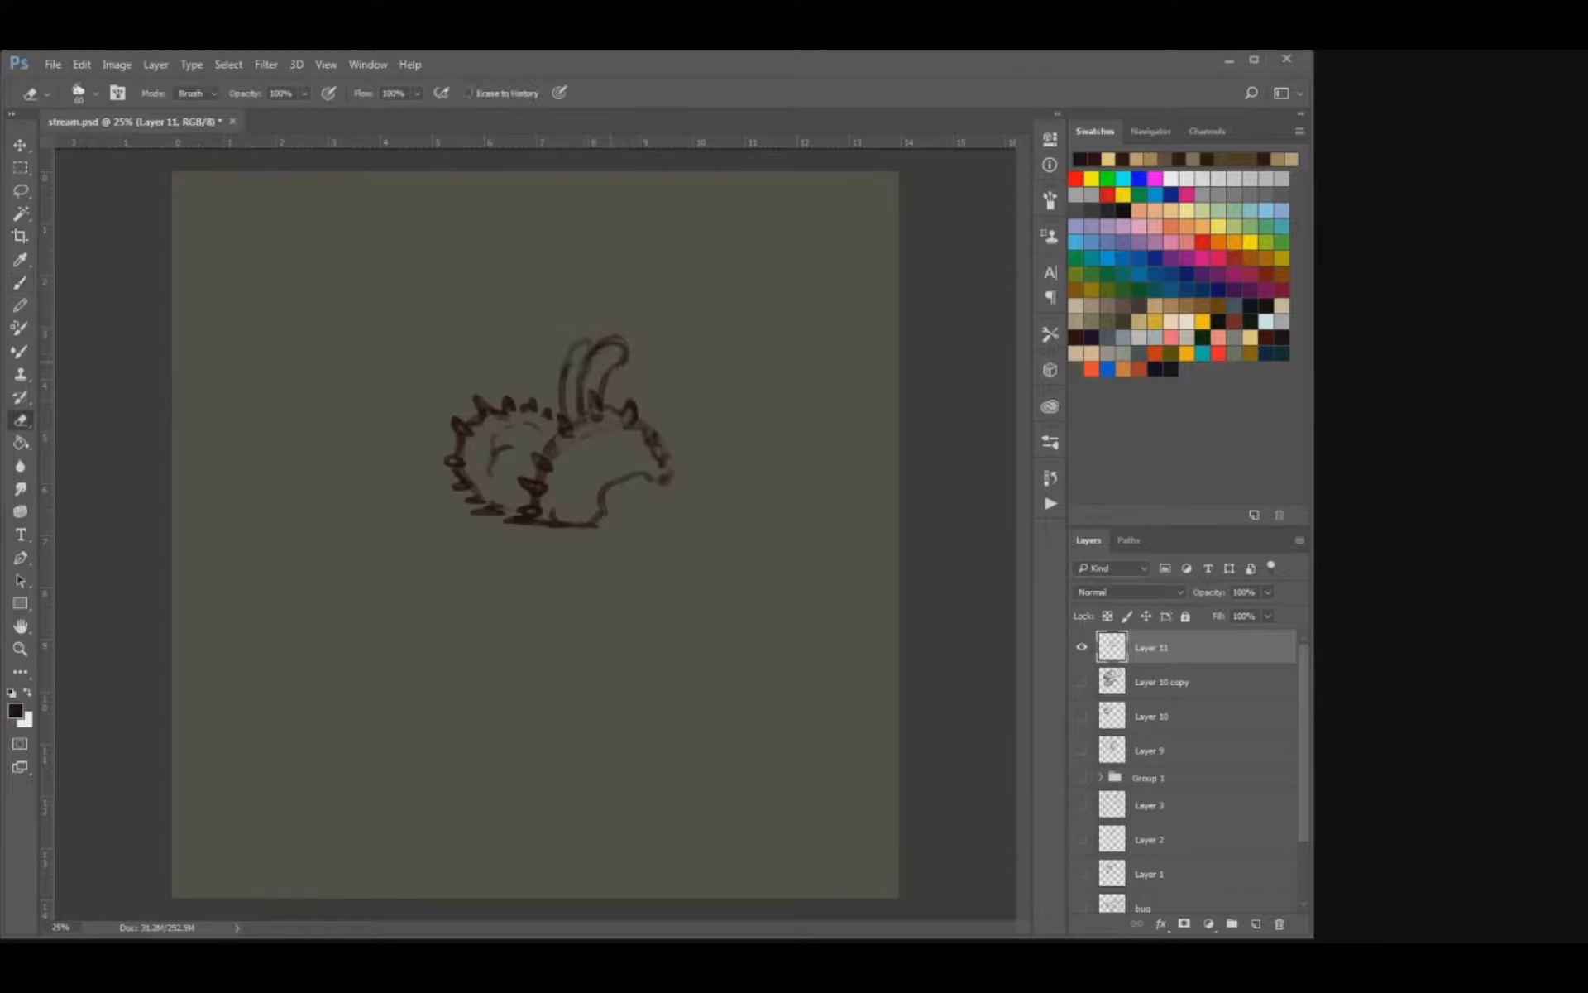
key(b)
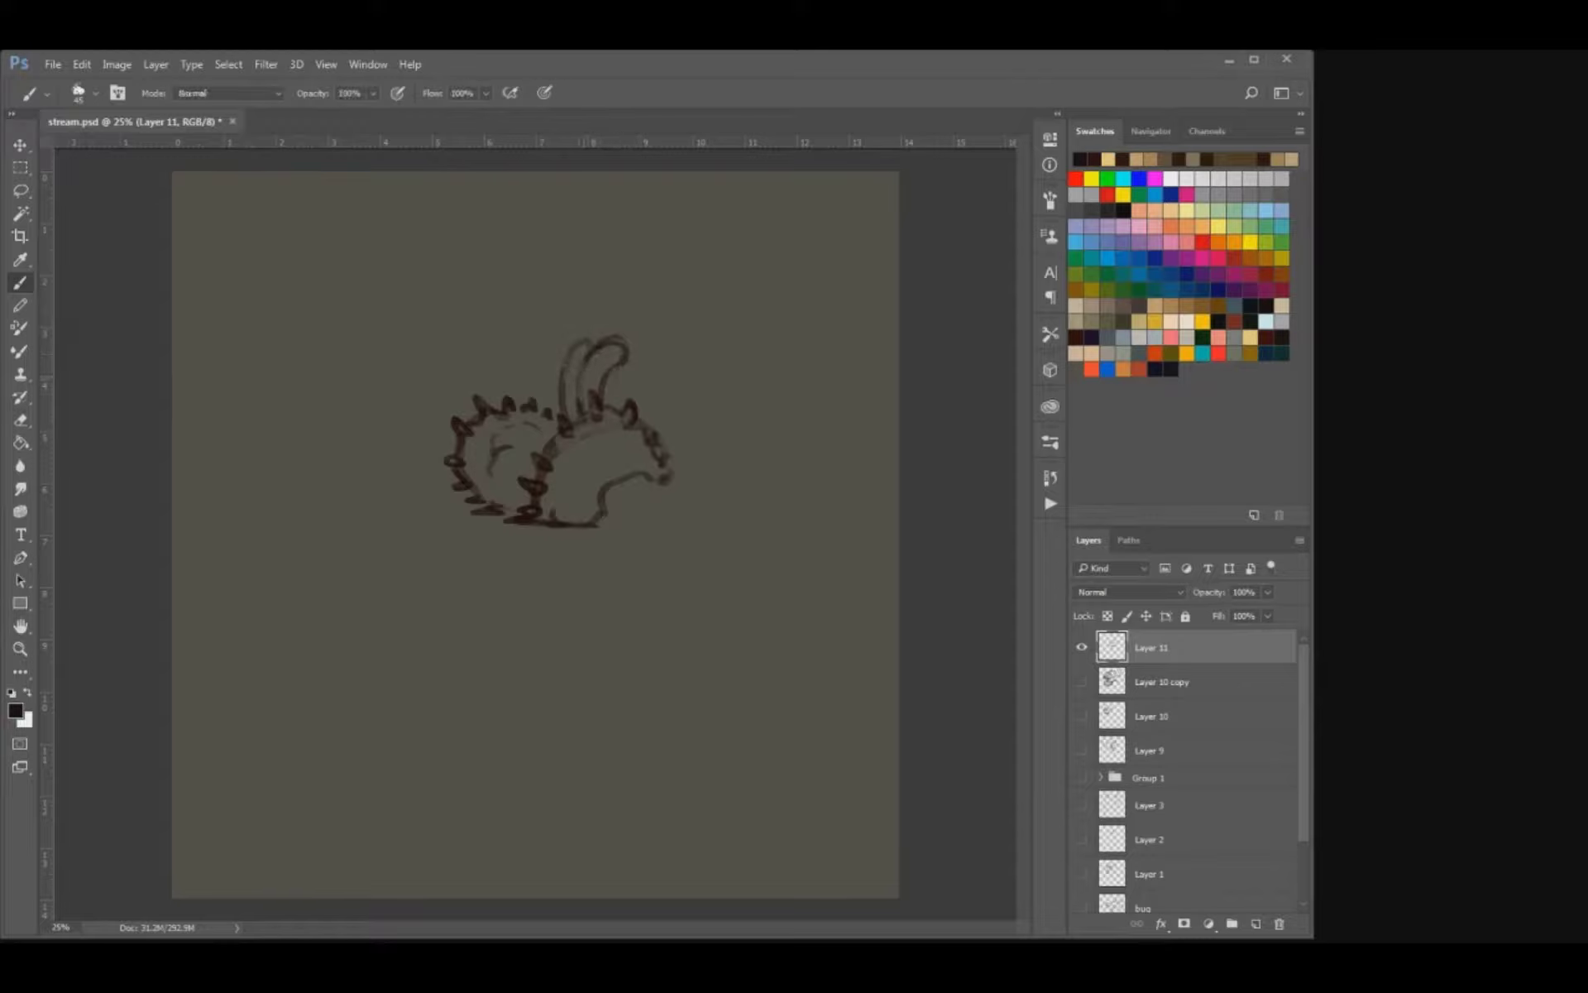
key(e)
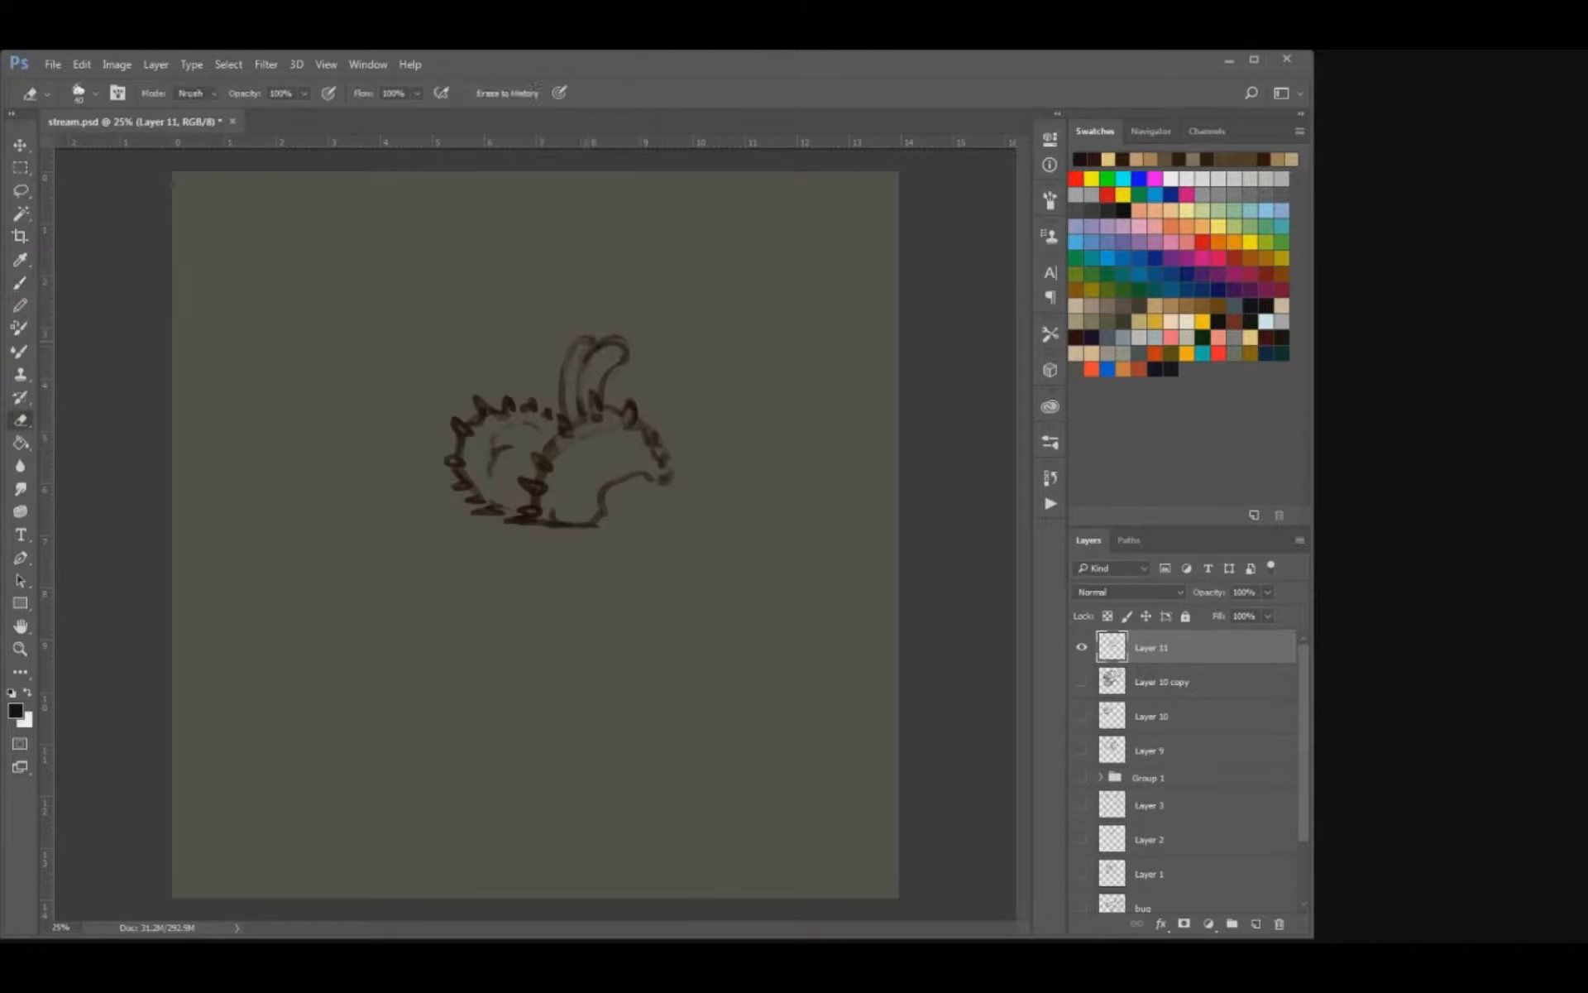
key(b)
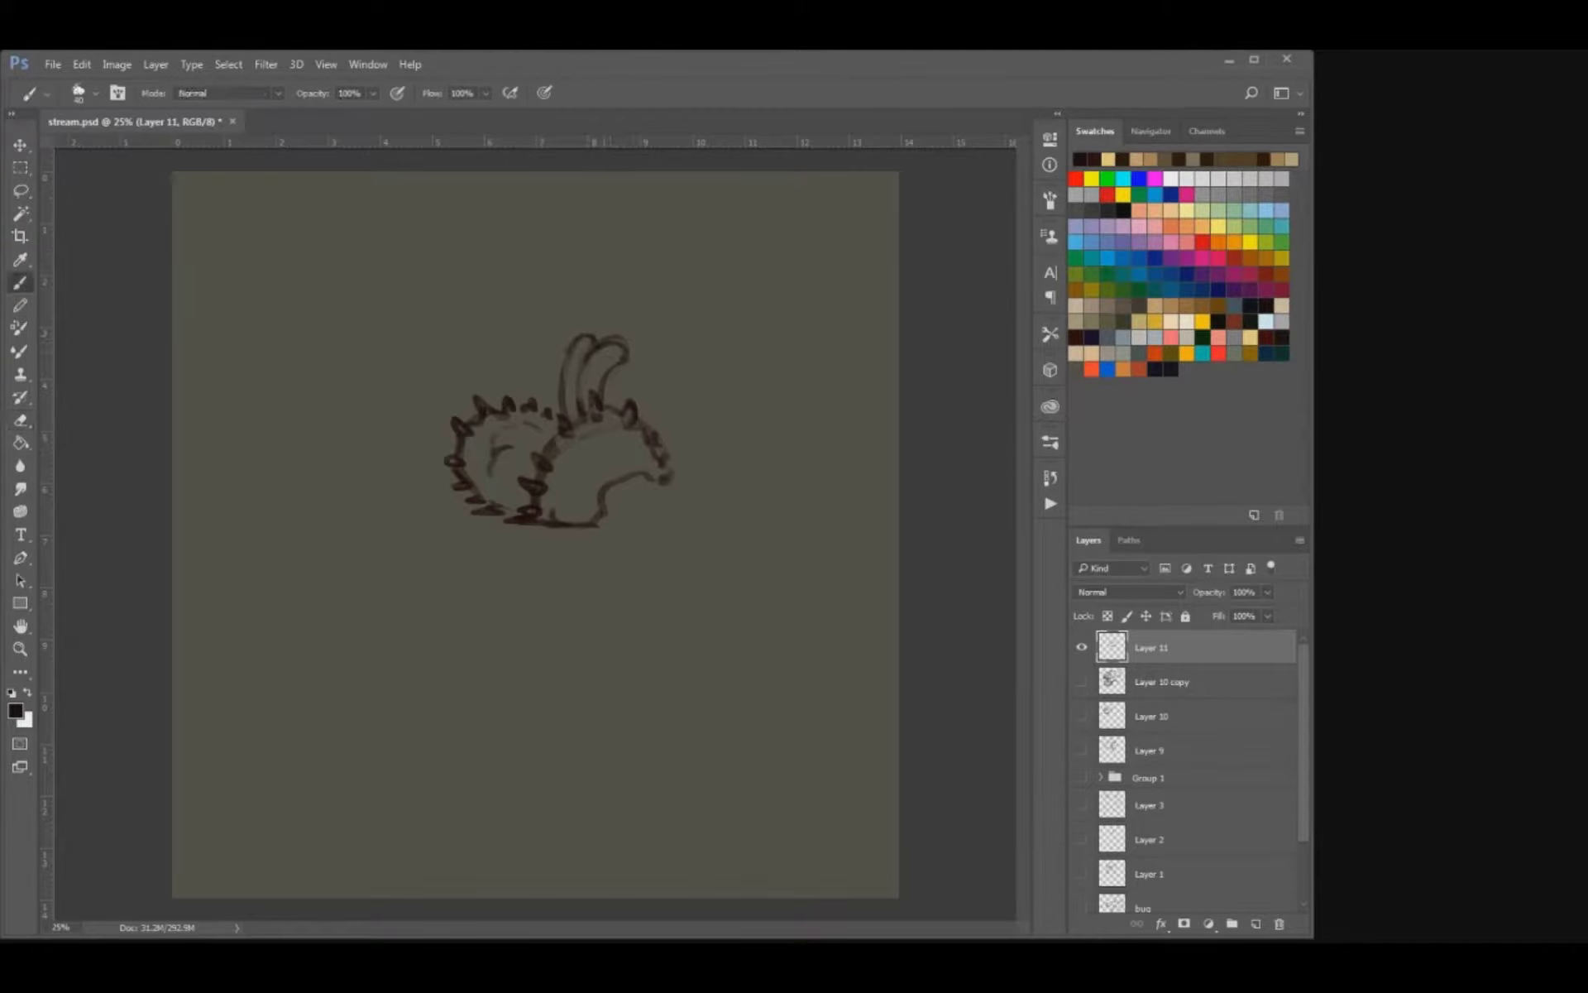
Fill both halves of the spiky body with short curved texture strokes.
mouse_move(608, 470)
mouse_down()
mouse_move(592, 490)
mouse_move(642, 463)
mouse_up()
drag(514, 495, 506, 500)
key(e)
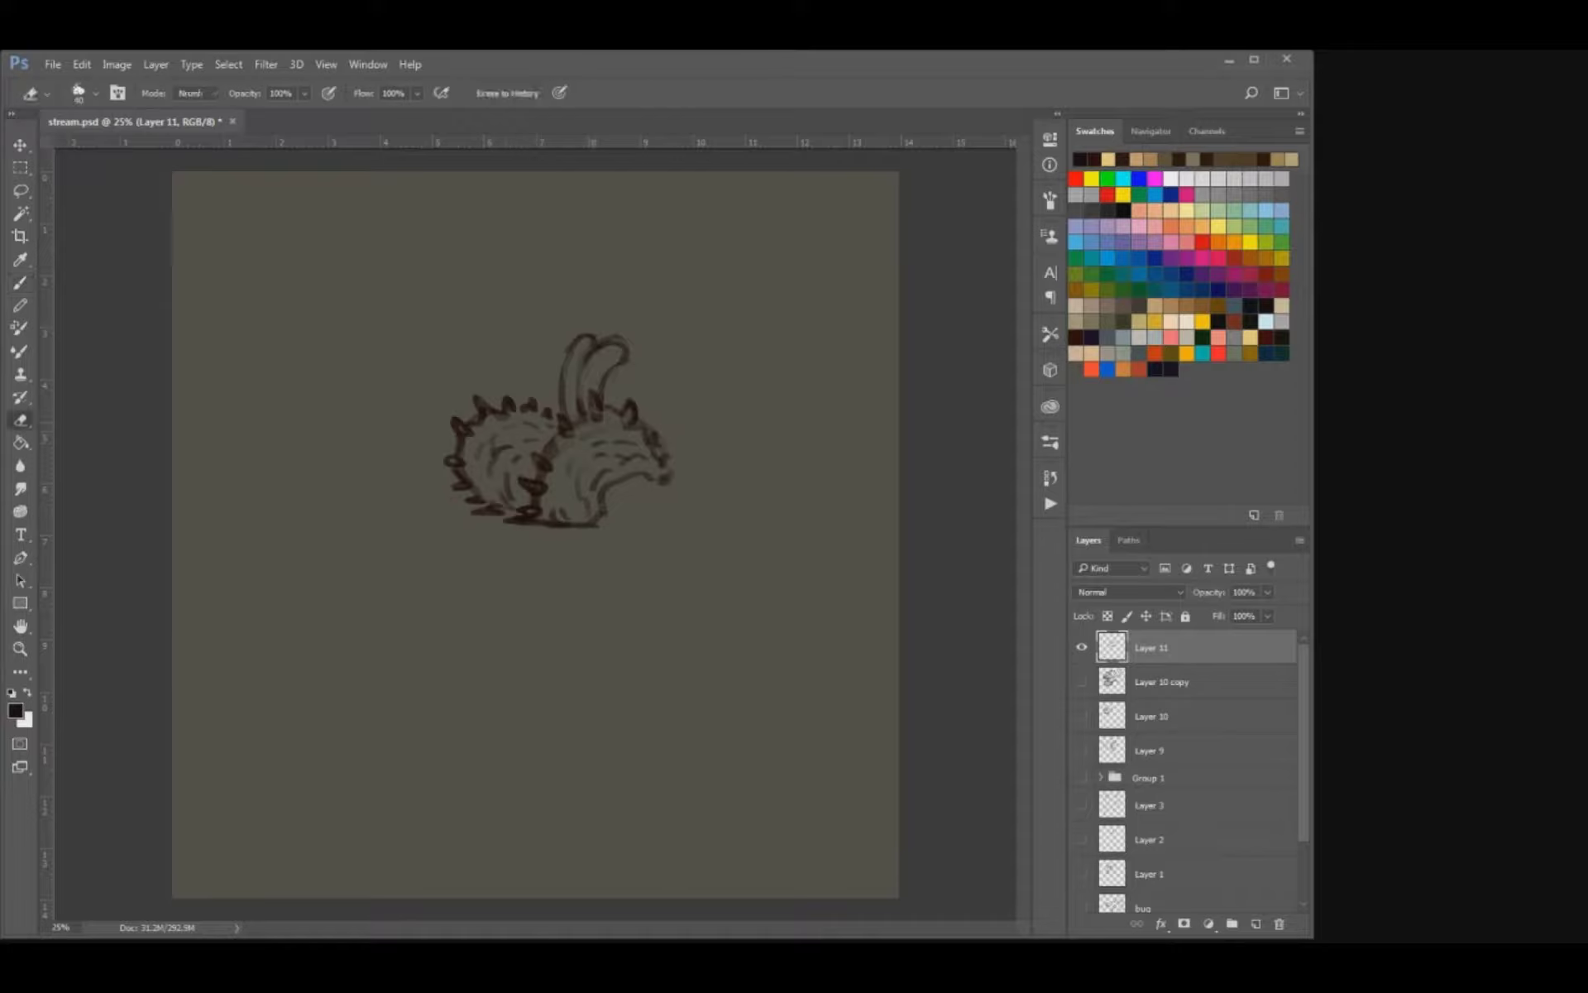
Add loose strokes around the two loops and a diagonal line closing the body's rear underside.
key(b)
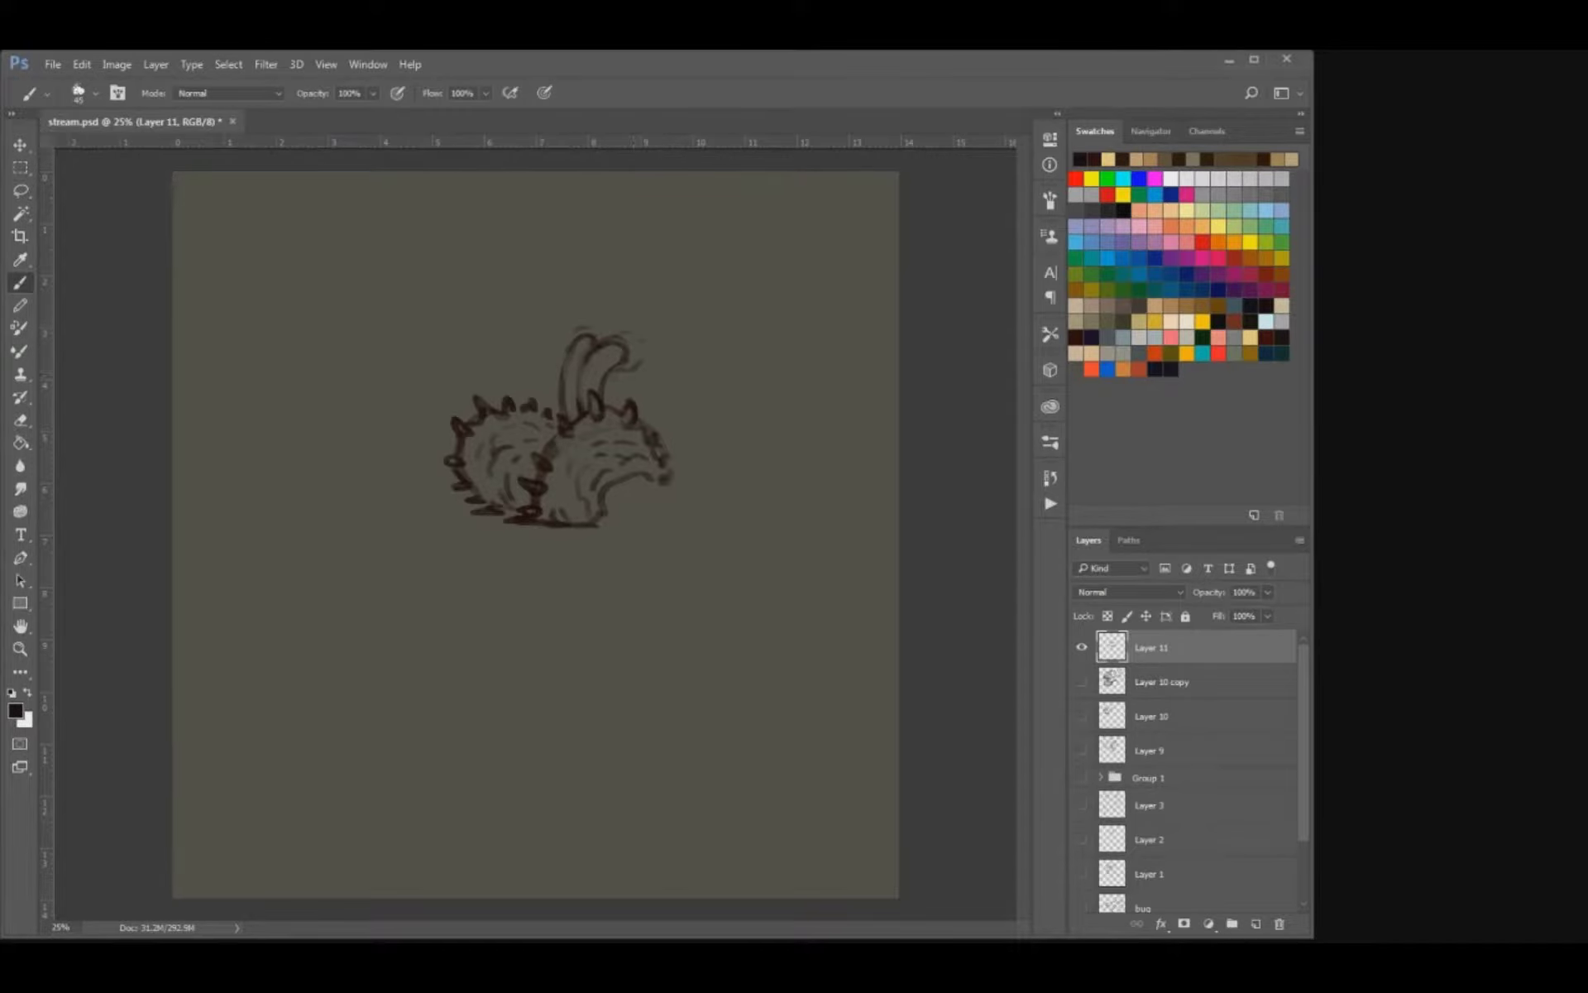
key(z)
key(b)
mouse_move(606, 387)
mouse_down()
mouse_move(631, 372)
mouse_move(619, 400)
mouse_move(553, 418)
mouse_up()
key(v)
key(b)
drag(600, 523, 654, 493)
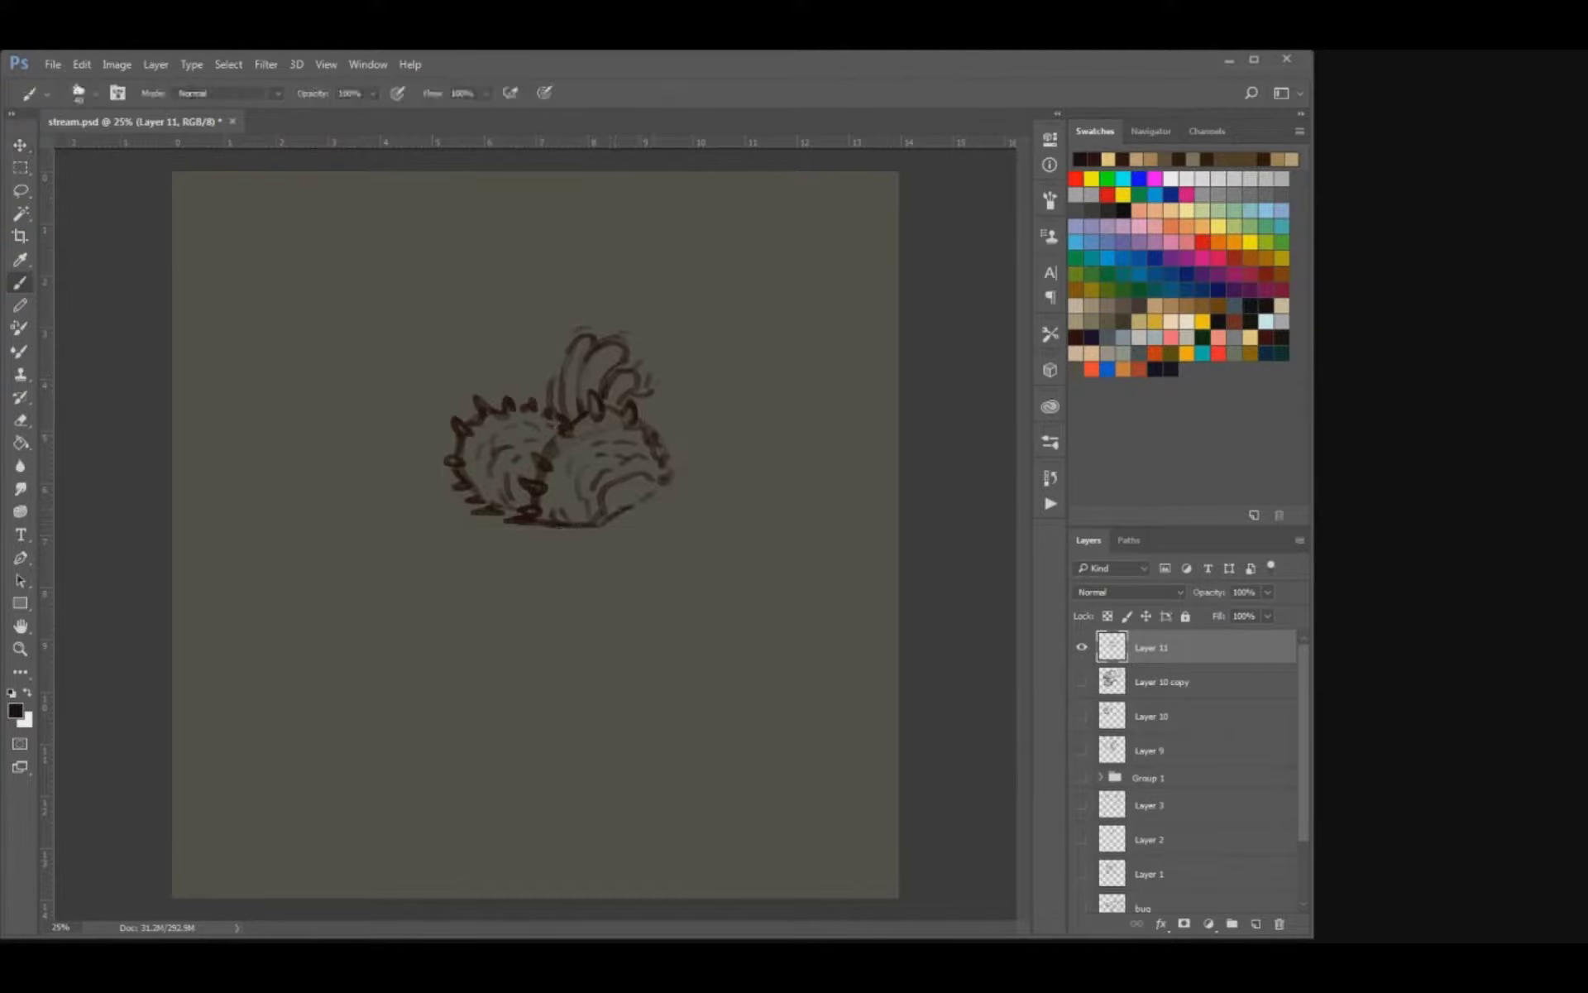
Shift the creature sketch down and to the left, and draw a hooked tube rising from the body's right edge.
key(v)
drag(537, 446, 473, 496)
key(b)
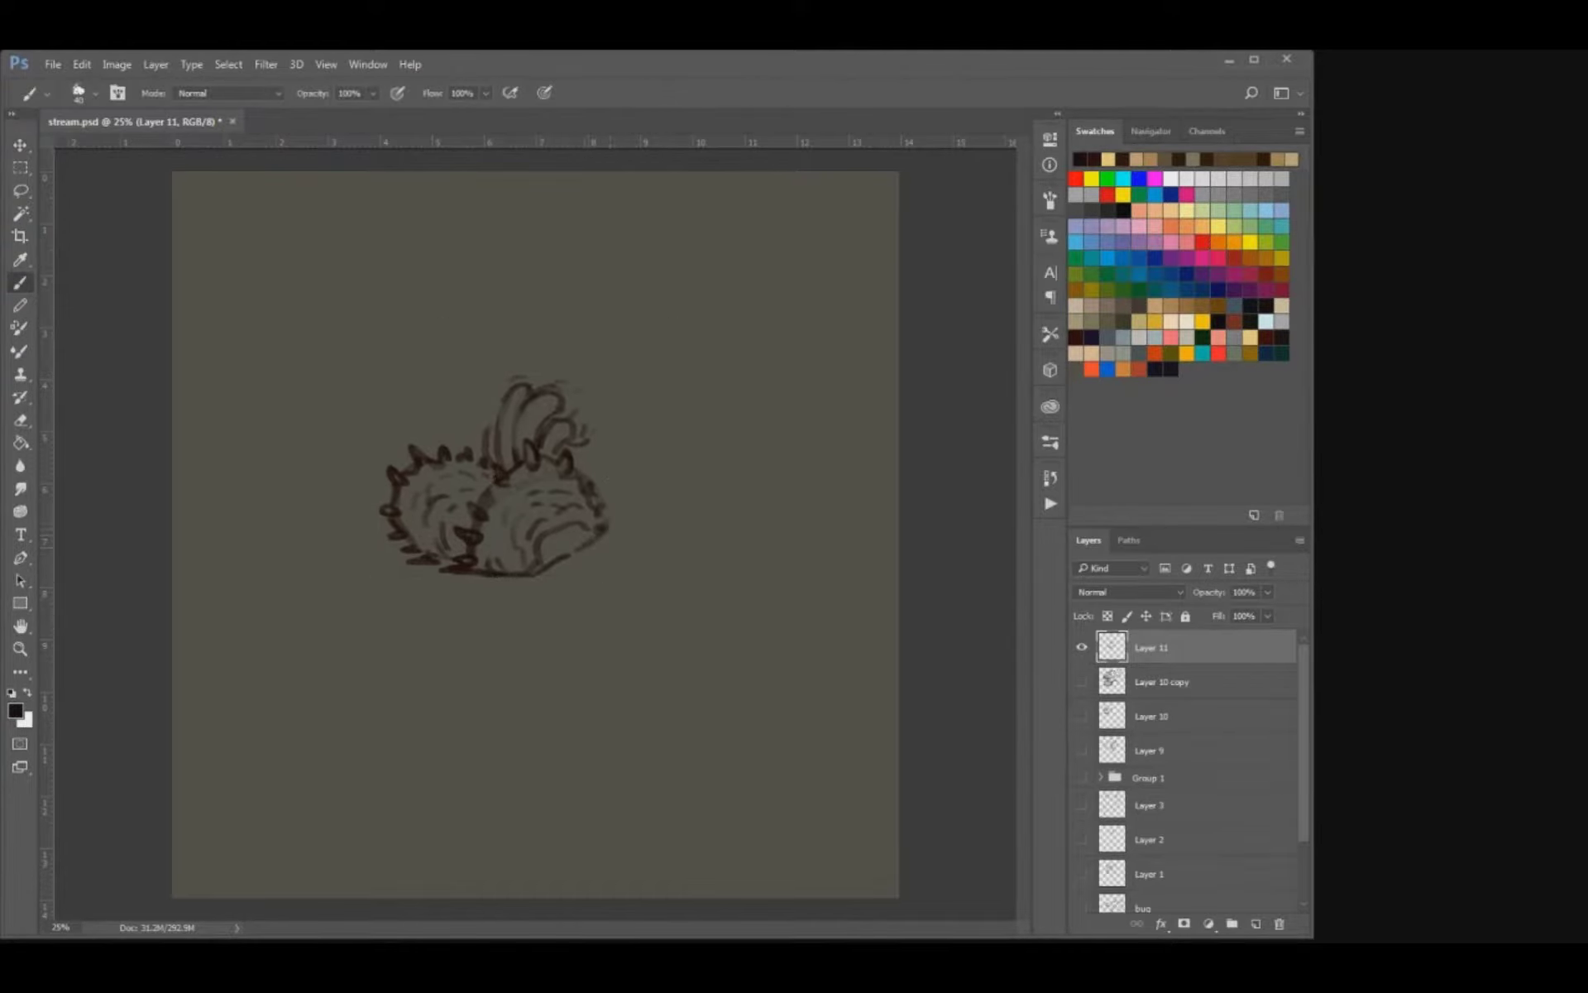
mouse_move(606, 528)
mouse_down()
mouse_move(622, 499)
mouse_move(598, 477)
mouse_move(606, 455)
mouse_move(620, 488)
mouse_move(619, 450)
mouse_move(633, 466)
mouse_move(640, 451)
mouse_move(595, 446)
mouse_move(548, 367)
mouse_move(589, 426)
mouse_move(627, 442)
mouse_up()
key(ctrl+z)
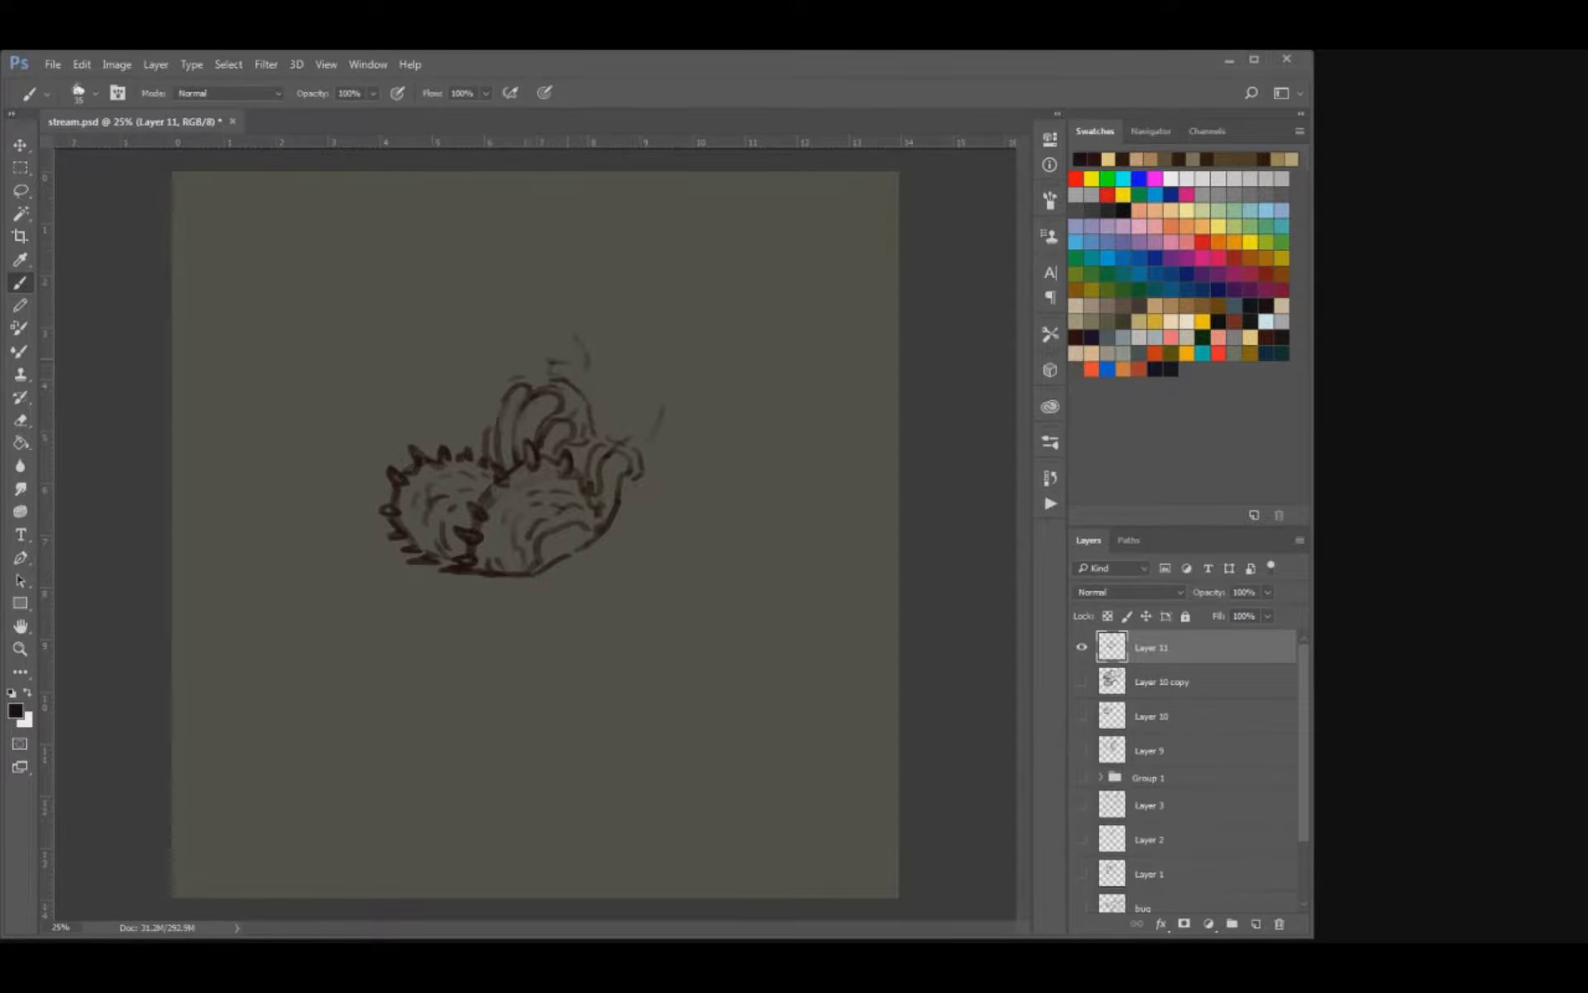
Sketch two eye shapes above the tall loops and a curved, pointed fin on the right side of the head.
key(e)
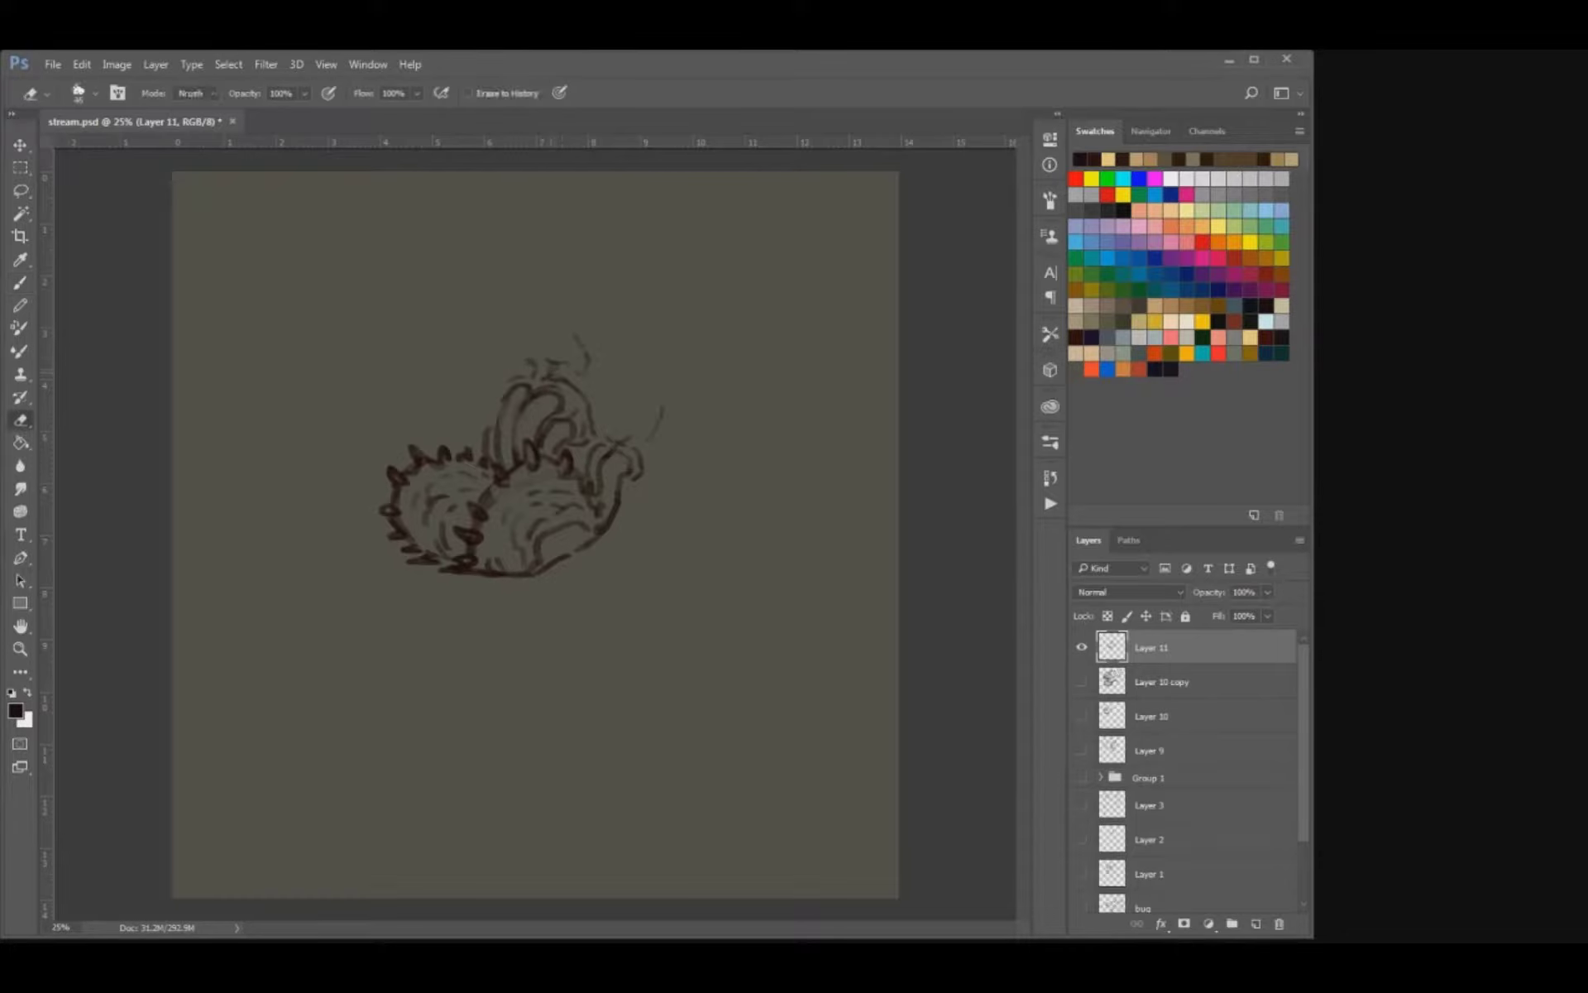
key(b)
mouse_move(550, 356)
mouse_down()
mouse_move(565, 332)
mouse_move(633, 402)
mouse_move(713, 294)
mouse_up()
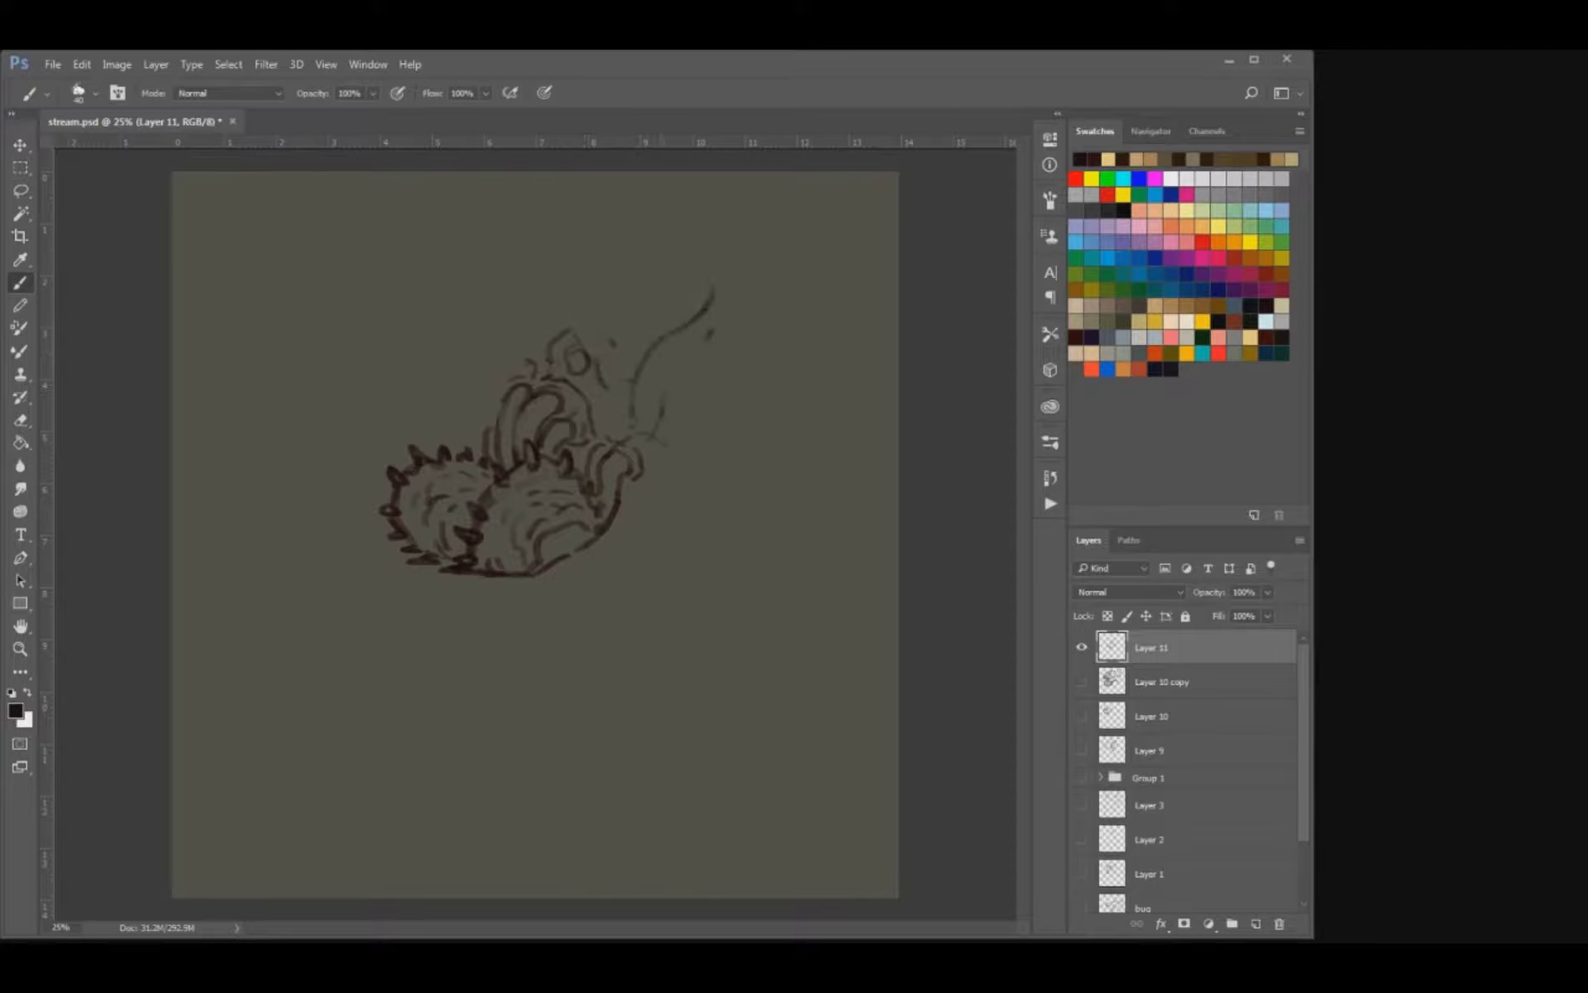
key(e)
key(b)
drag(680, 440, 643, 354)
drag(653, 444, 701, 444)
mouse_move(514, 329)
mouse_down()
mouse_move(536, 354)
mouse_move(508, 360)
mouse_move(507, 386)
mouse_up()
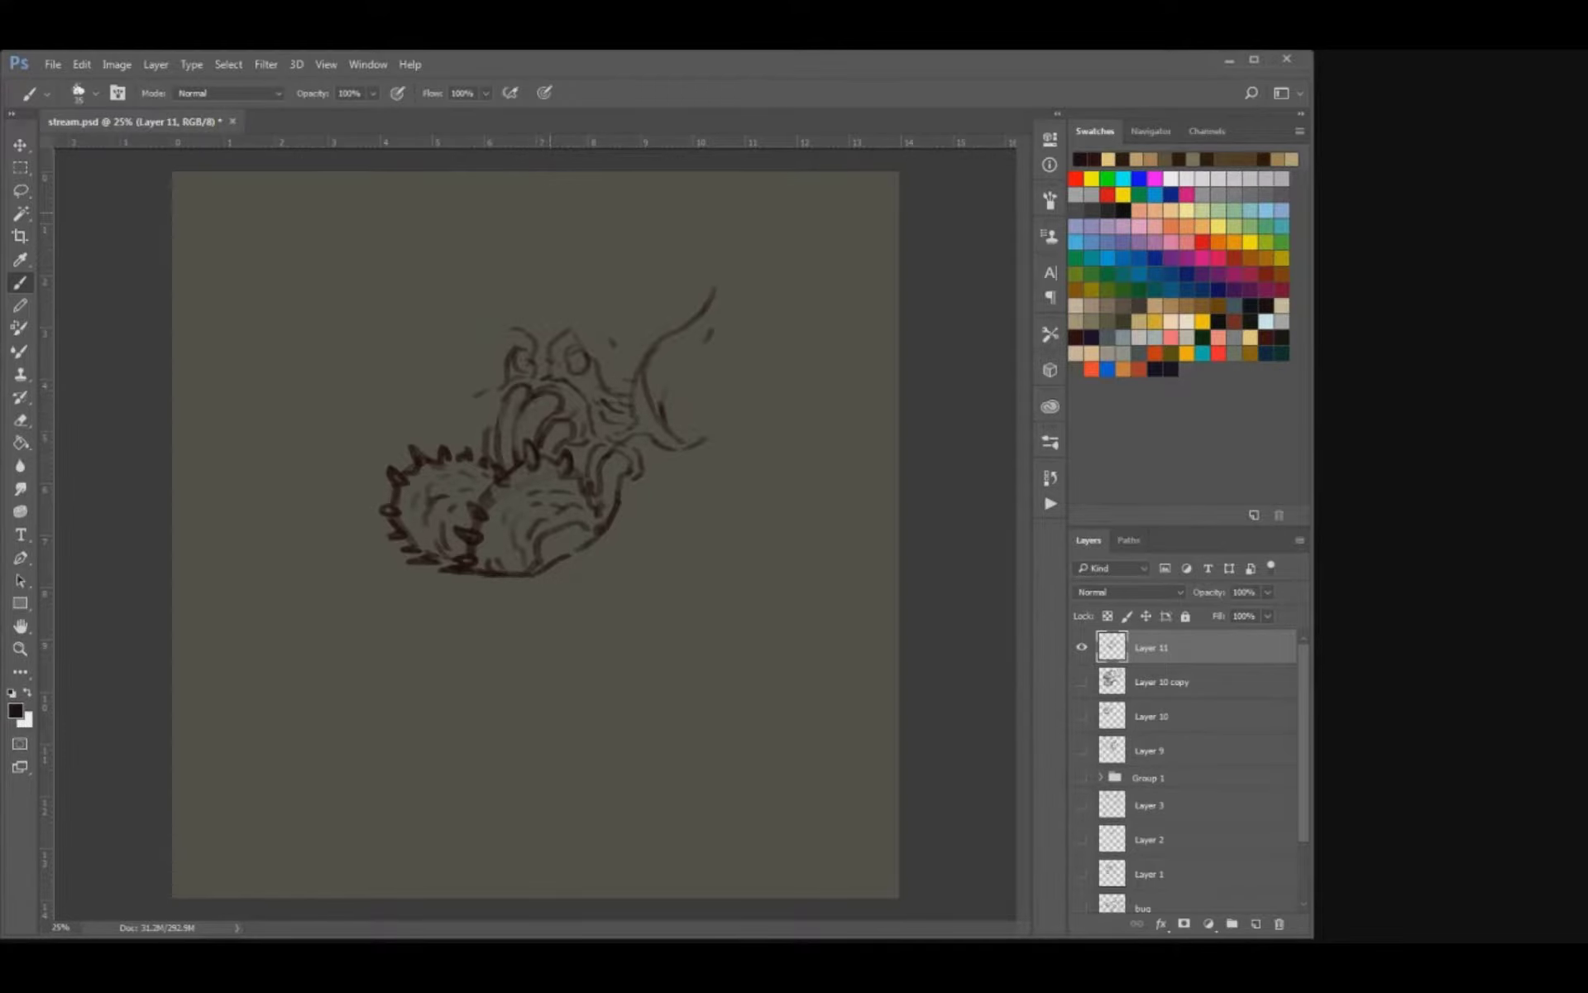
Fill both eyes with dark pupils, strengthen the lines of the loops beneath them, and save the document.
key(ctrl+plus)
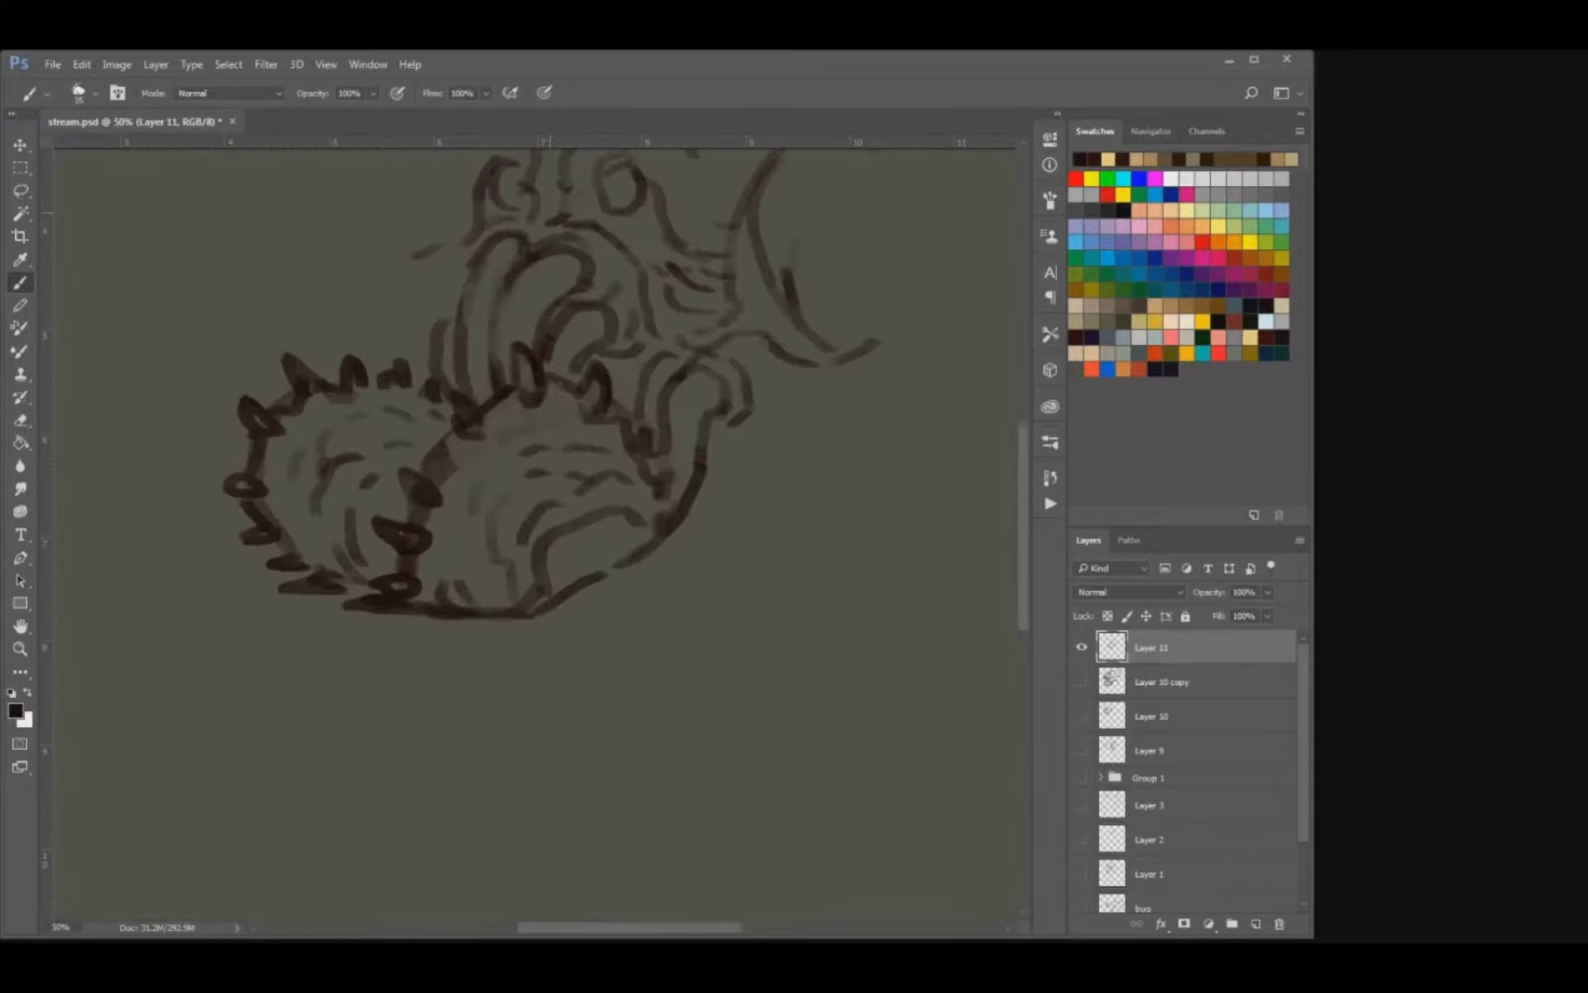
mouse_move(592, 272)
mouse_down()
mouse_move(626, 435)
mouse_move(581, 409)
mouse_move(599, 399)
mouse_move(610, 445)
mouse_move(551, 411)
mouse_move(506, 423)
mouse_move(485, 519)
mouse_up()
key(e)
key(b)
key(e)
key(b)
key(e)
key(b)
mouse_move(650, 329)
mouse_down()
mouse_move(650, 368)
mouse_move(636, 339)
mouse_move(627, 368)
mouse_up()
mouse_move(538, 331)
mouse_down()
mouse_move(563, 359)
mouse_move(662, 345)
mouse_move(547, 354)
mouse_up()
key(ctrl+minus)
key(ctrl+minus)
key(ctrl+minus)
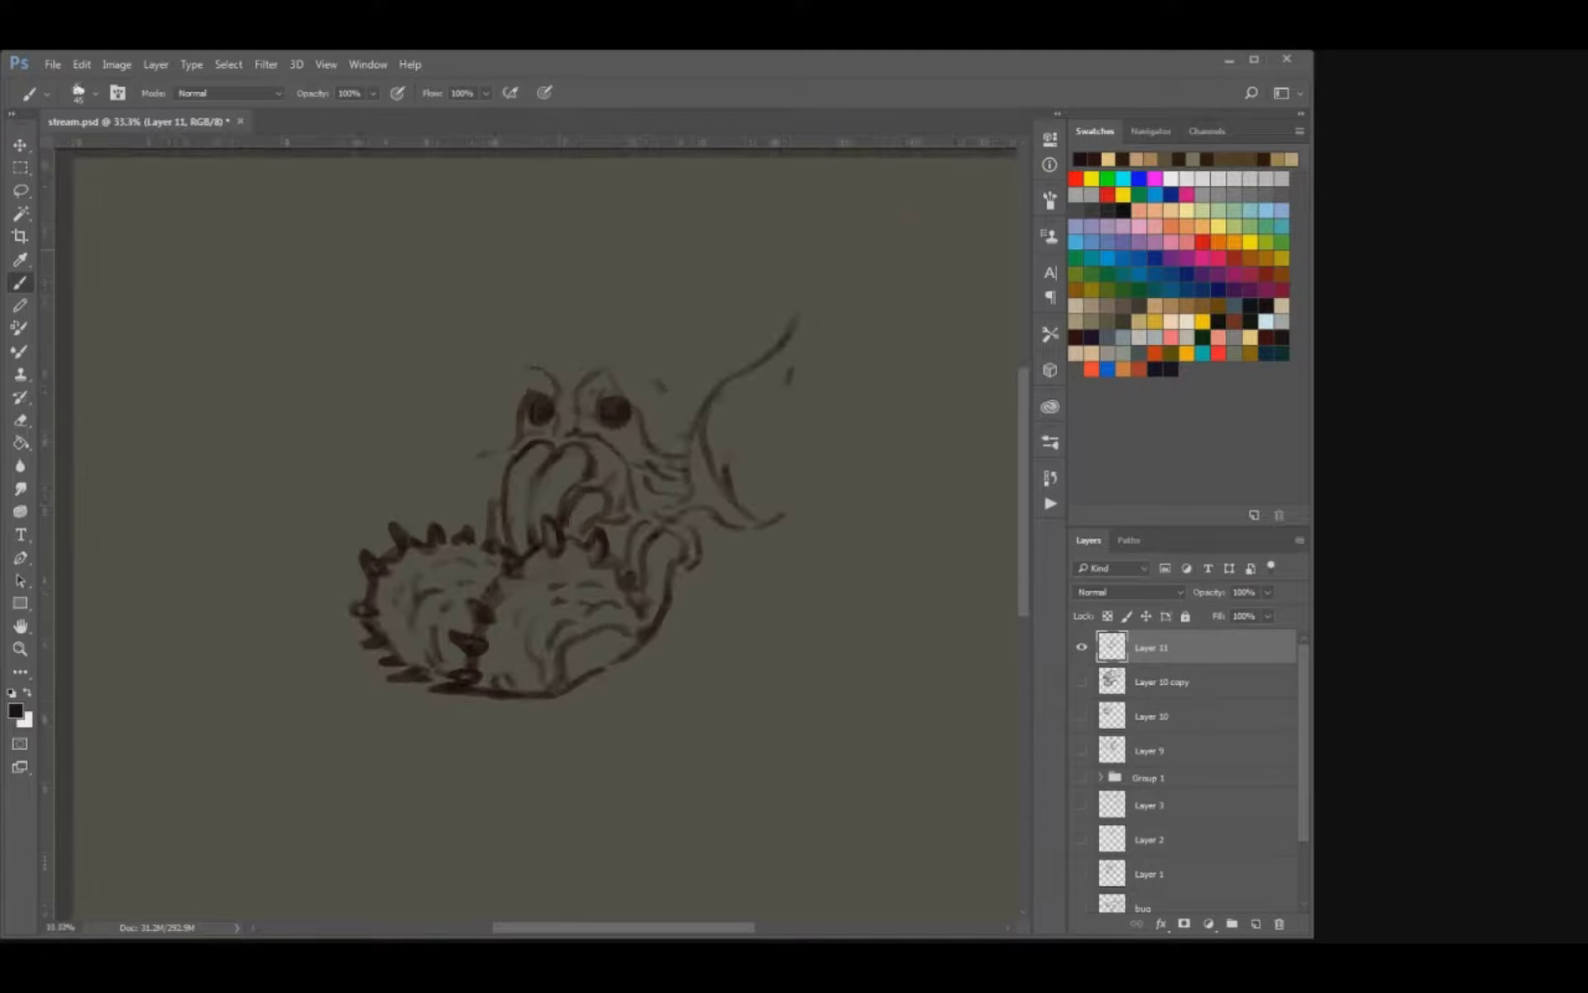
key(ctrl+s)
Draw wrinkled brows around both eyes and a sloping cheek line from the left eye down to the spiky body.
key(ctrl+plus)
key(ctrl+plus)
drag(530, 397, 494, 532)
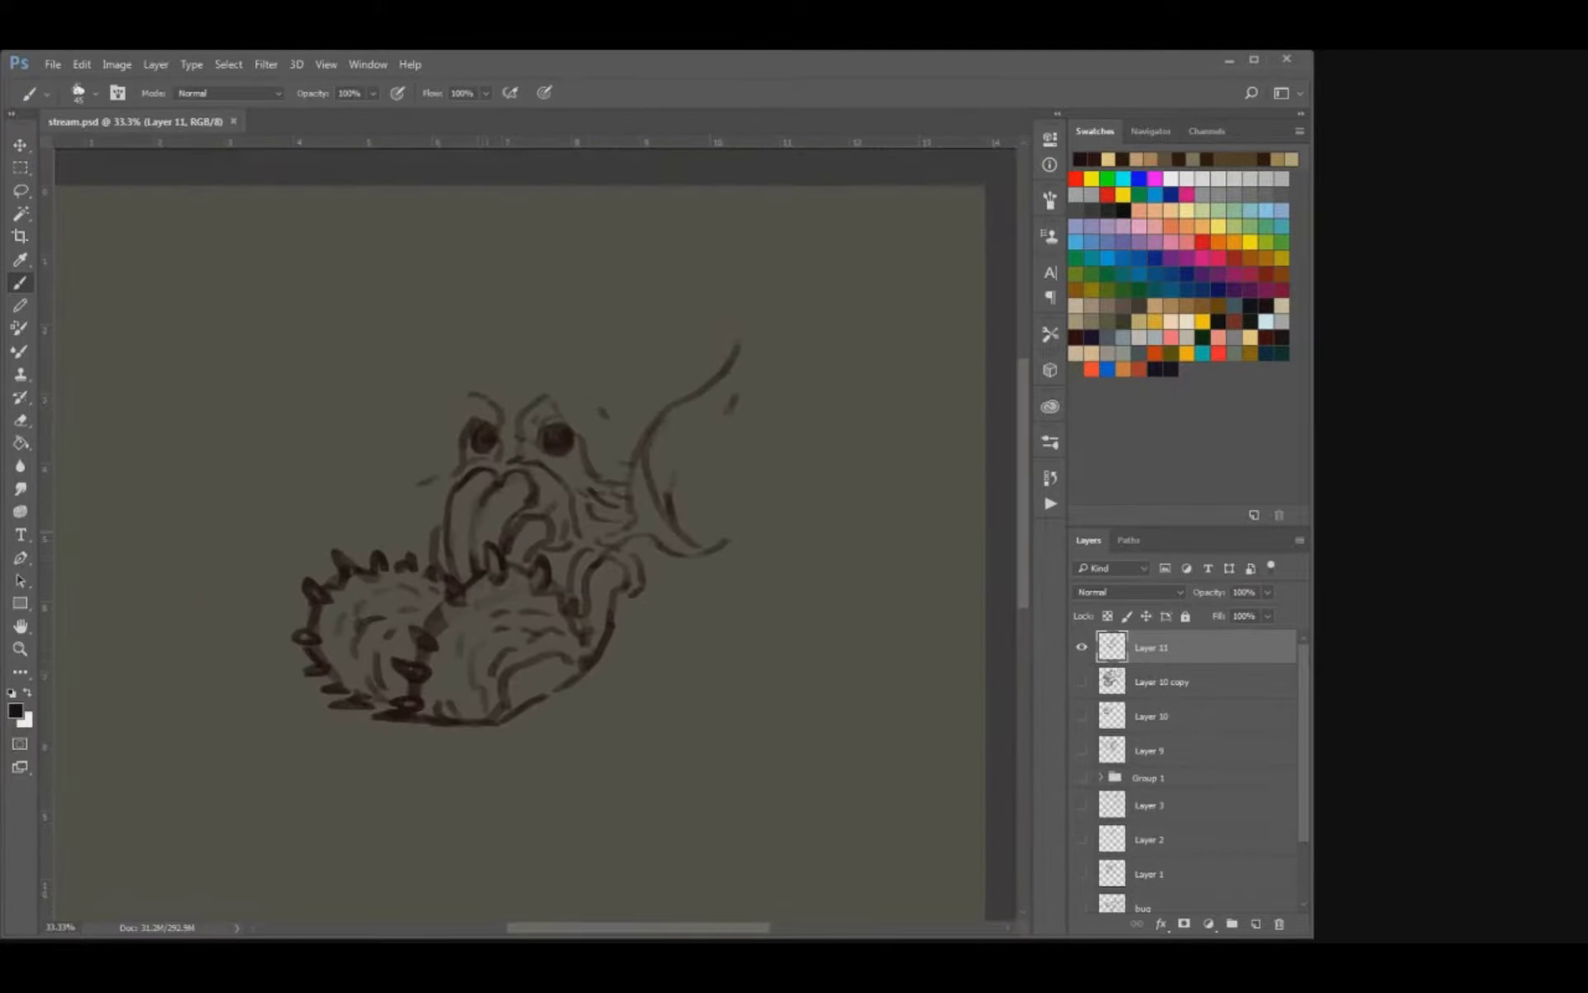
drag(533, 457, 584, 466)
mouse_move(478, 411)
mouse_down()
mouse_move(497, 420)
mouse_move(460, 414)
mouse_move(452, 468)
mouse_up()
mouse_move(446, 474)
mouse_down()
mouse_move(418, 526)
mouse_move(437, 519)
mouse_move(386, 538)
mouse_up()
key(e)
key(b)
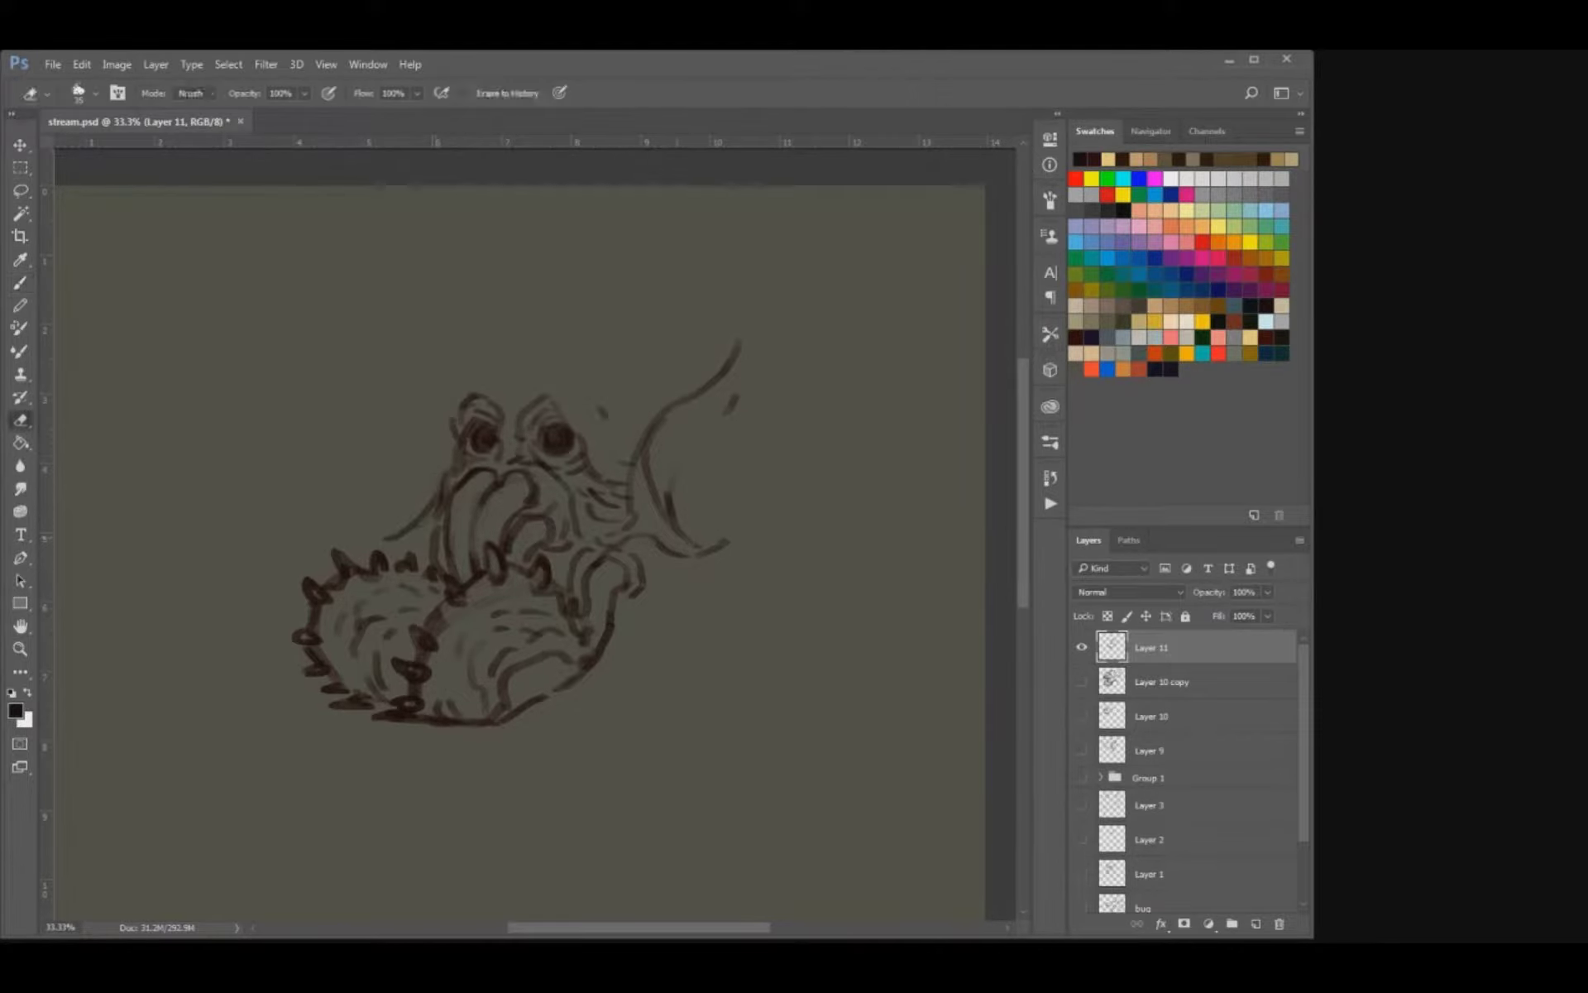
Add curved ridges and a pointed lower tip to the right fin, and sketch the first forehead curves.
drag(693, 539, 730, 536)
mouse_move(682, 494)
mouse_down()
mouse_move(690, 516)
mouse_move(674, 453)
mouse_move(699, 445)
mouse_move(707, 514)
mouse_move(778, 523)
mouse_up()
drag(768, 519, 727, 467)
mouse_move(632, 440)
mouse_down()
mouse_move(620, 511)
mouse_move(612, 488)
mouse_move(519, 453)
mouse_move(609, 426)
mouse_move(625, 363)
mouse_move(653, 402)
mouse_move(591, 423)
mouse_up()
key(ctrl+z)
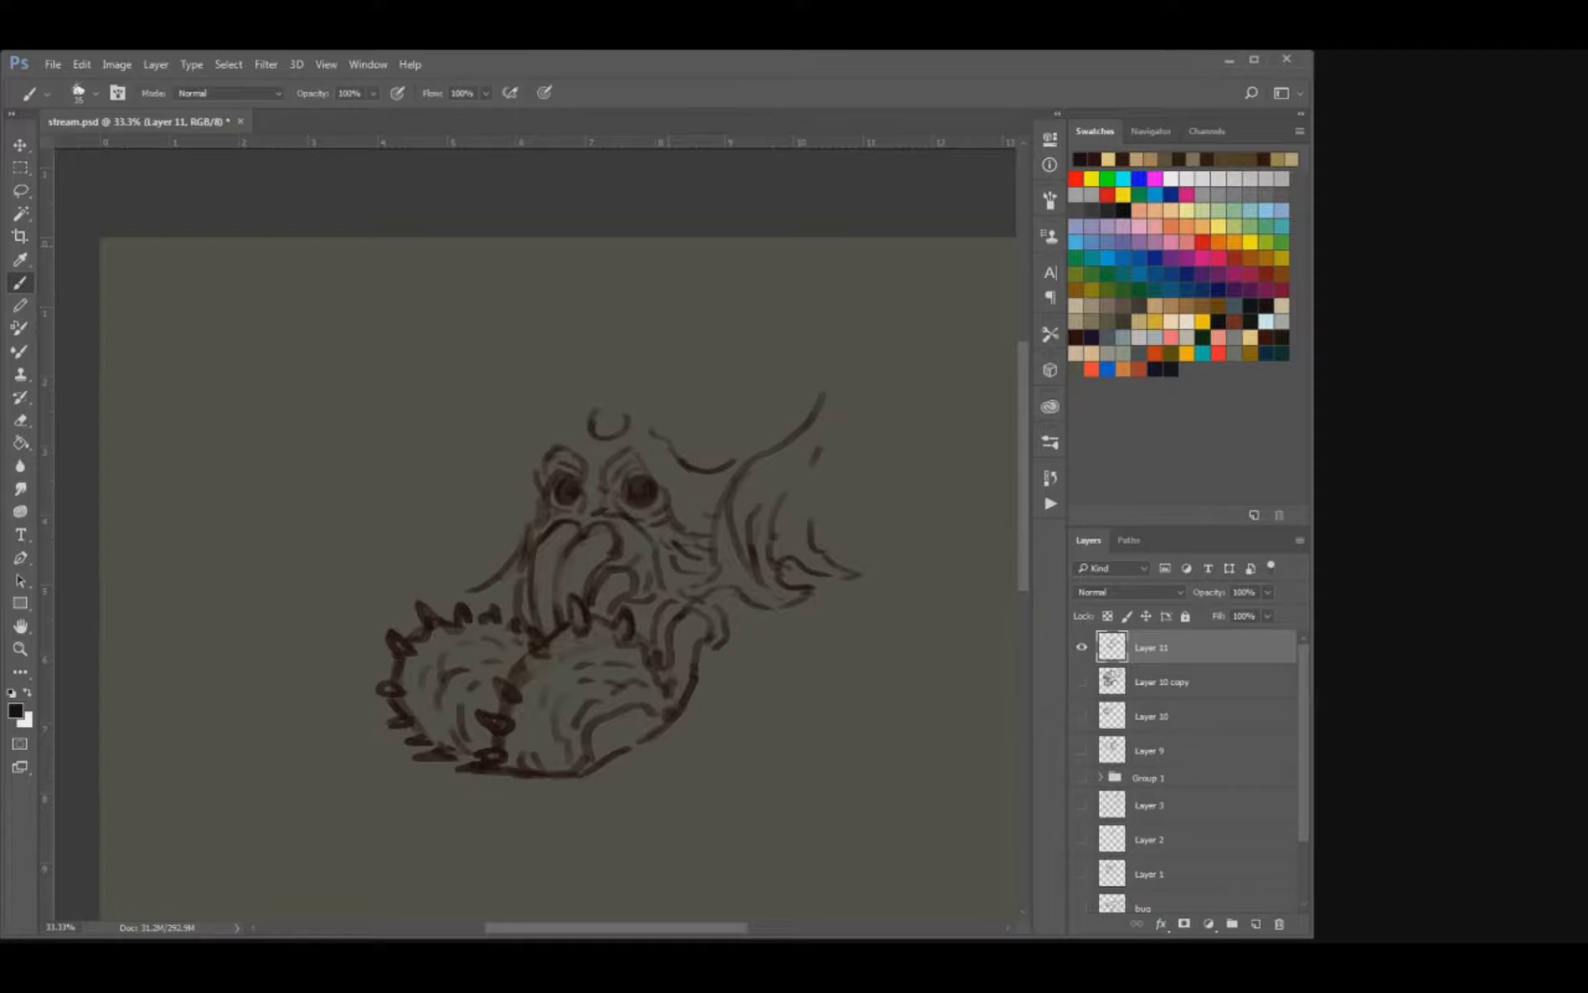
Draw a curved antenna above the right eye and finish the left cheek line with a small pointed flick.
mouse_move(658, 405)
mouse_down()
mouse_move(651, 421)
mouse_move(624, 416)
mouse_move(707, 381)
mouse_up()
mouse_move(577, 546)
mouse_down()
mouse_move(561, 496)
mouse_move(544, 513)
mouse_up()
drag(427, 549, 460, 548)
key(e)
key(b)
drag(760, 481, 772, 524)
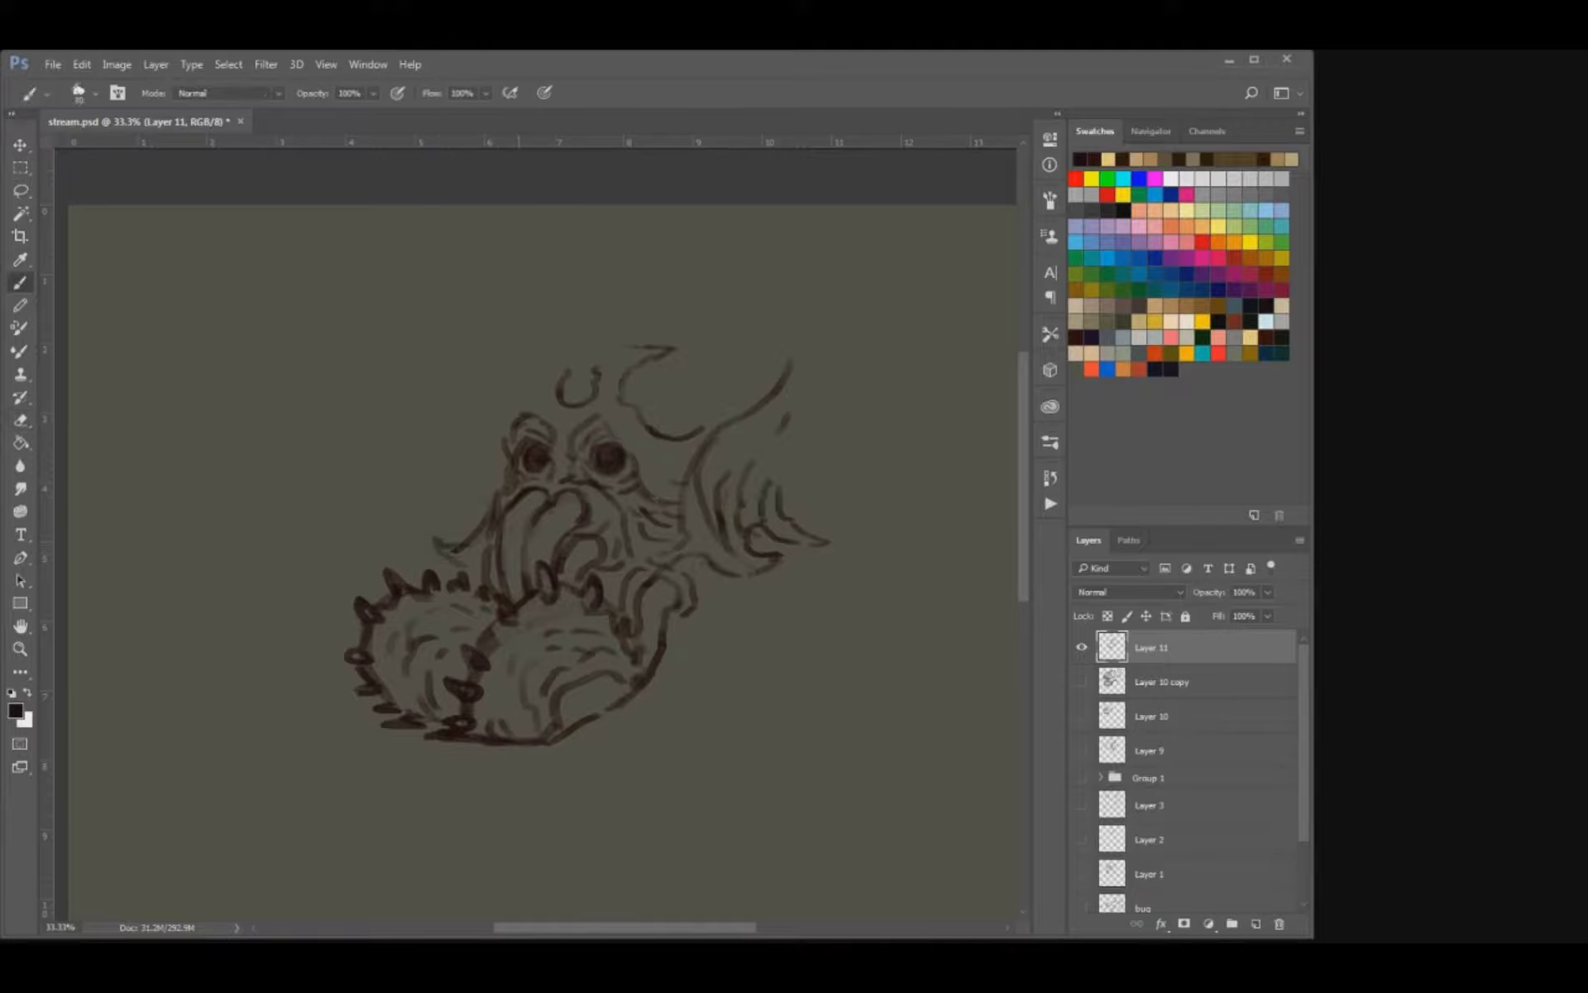
Erase the fin's long upper line, replace it with short ragged edge strokes, and add curved strokes beside the left eye.
key(e)
mouse_move(790, 362)
mouse_down()
mouse_move(748, 414)
mouse_move(789, 433)
mouse_move(716, 461)
mouse_up()
key(b)
drag(789, 421, 778, 435)
mouse_move(494, 451)
mouse_down()
mouse_move(482, 513)
mouse_move(495, 475)
mouse_up()
key(ctrl+z)
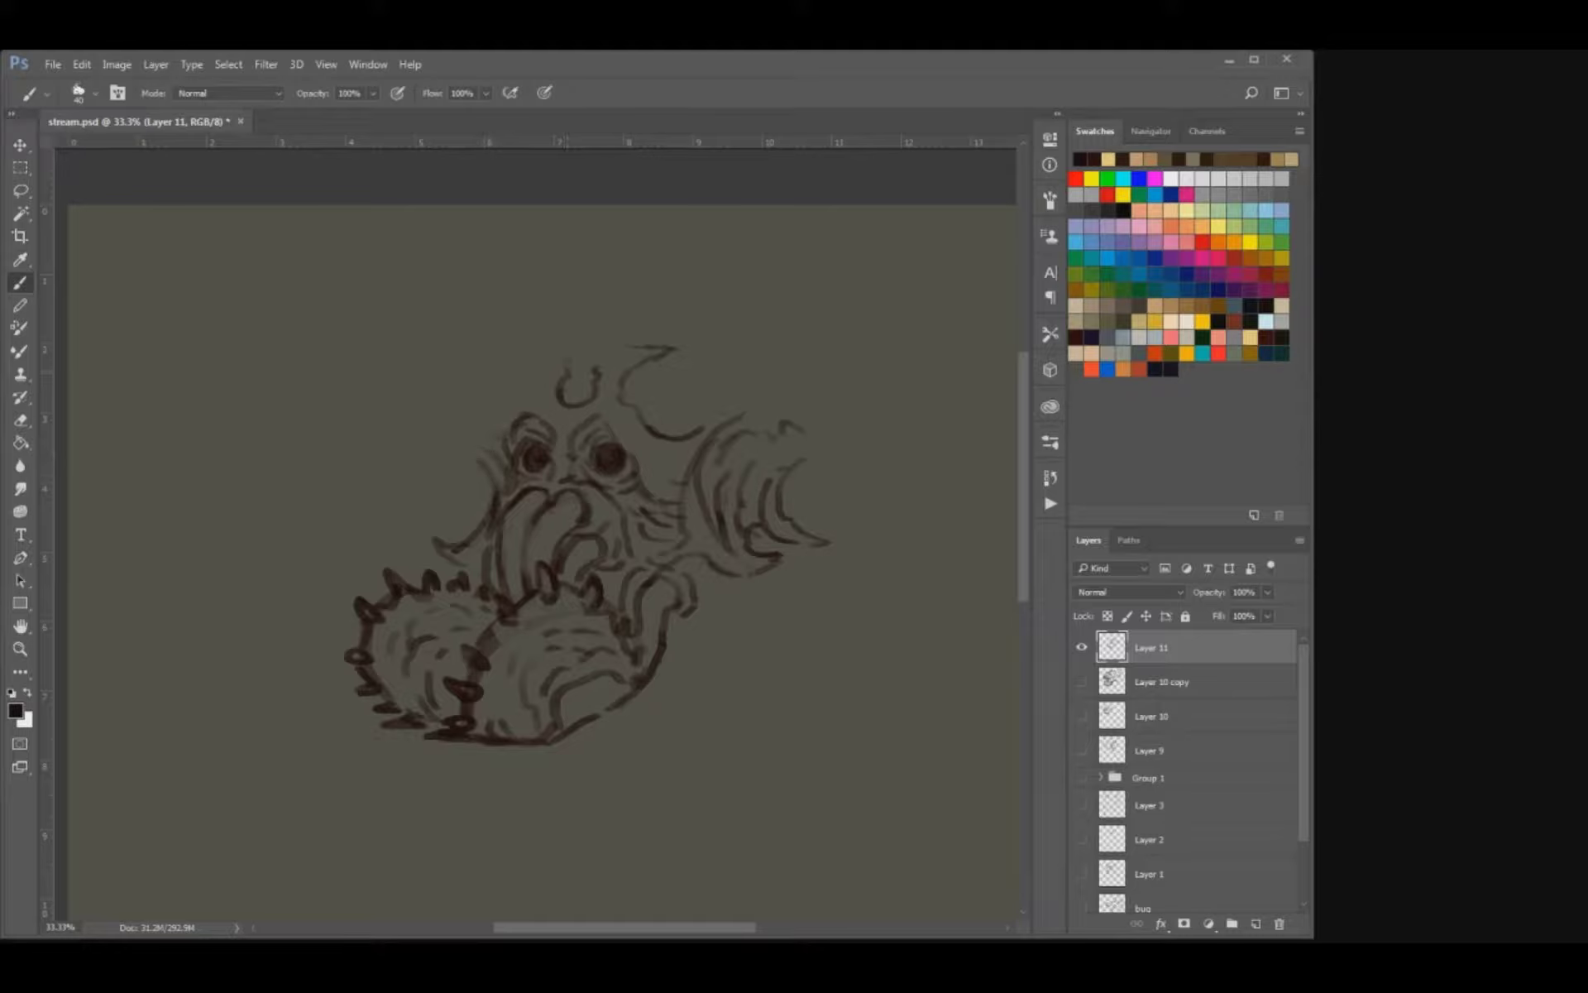
Sketch the matching left antenna stem rising from the notch in the middle of the forehead.
mouse_move(594, 369)
mouse_down()
mouse_move(644, 343)
mouse_move(519, 346)
mouse_move(506, 357)
mouse_move(537, 399)
mouse_move(532, 354)
mouse_move(506, 349)
mouse_up()
key(e)
key(b)
key(e)
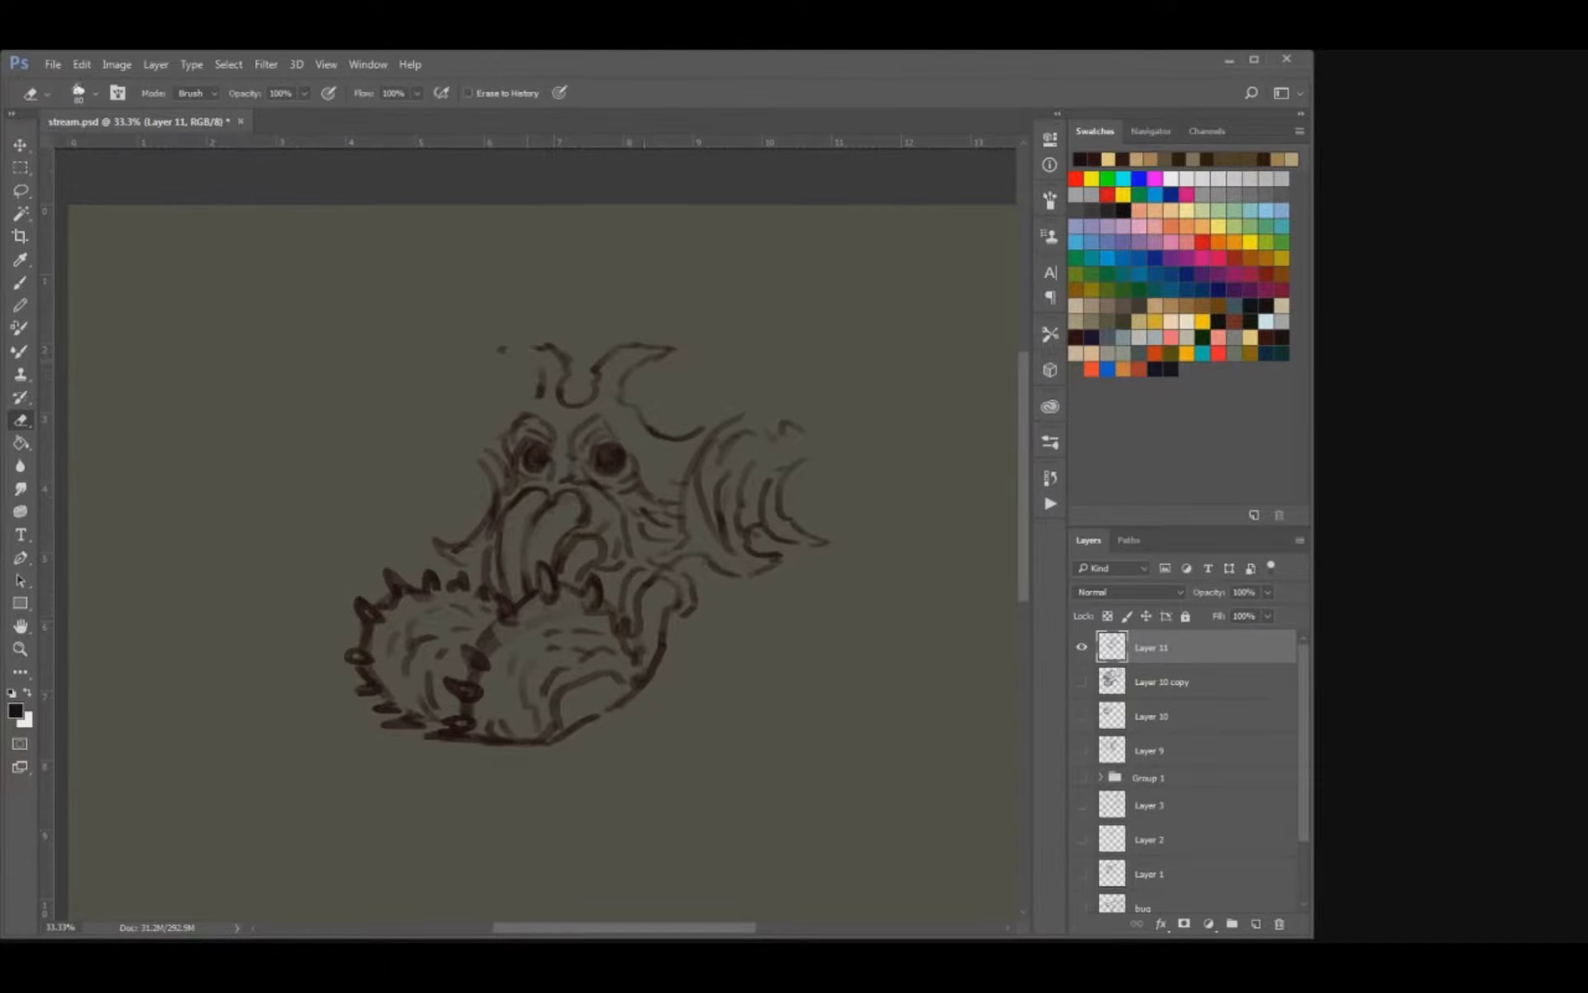
key(b)
Hatch feathery, pointed tips onto the ends of both antennae.
mouse_move(632, 349)
mouse_down()
mouse_move(623, 372)
mouse_move(656, 367)
mouse_up()
drag(650, 347, 683, 367)
mouse_move(666, 352)
mouse_down()
mouse_move(678, 363)
mouse_move(616, 379)
mouse_move(665, 369)
mouse_up()
key(ctrl+alt+z)
key(ctrl+alt+z)
key(ctrl+alt+z)
key(ctrl+alt+z)
key(ctrl+alt+z)
key(ctrl+alt+z)
drag(642, 348, 685, 359)
mouse_move(541, 355)
mouse_down()
mouse_move(551, 368)
mouse_move(536, 370)
mouse_up()
drag(499, 352, 523, 370)
mouse_move(489, 350)
mouse_down()
mouse_move(513, 369)
mouse_move(502, 359)
mouse_move(528, 350)
mouse_up()
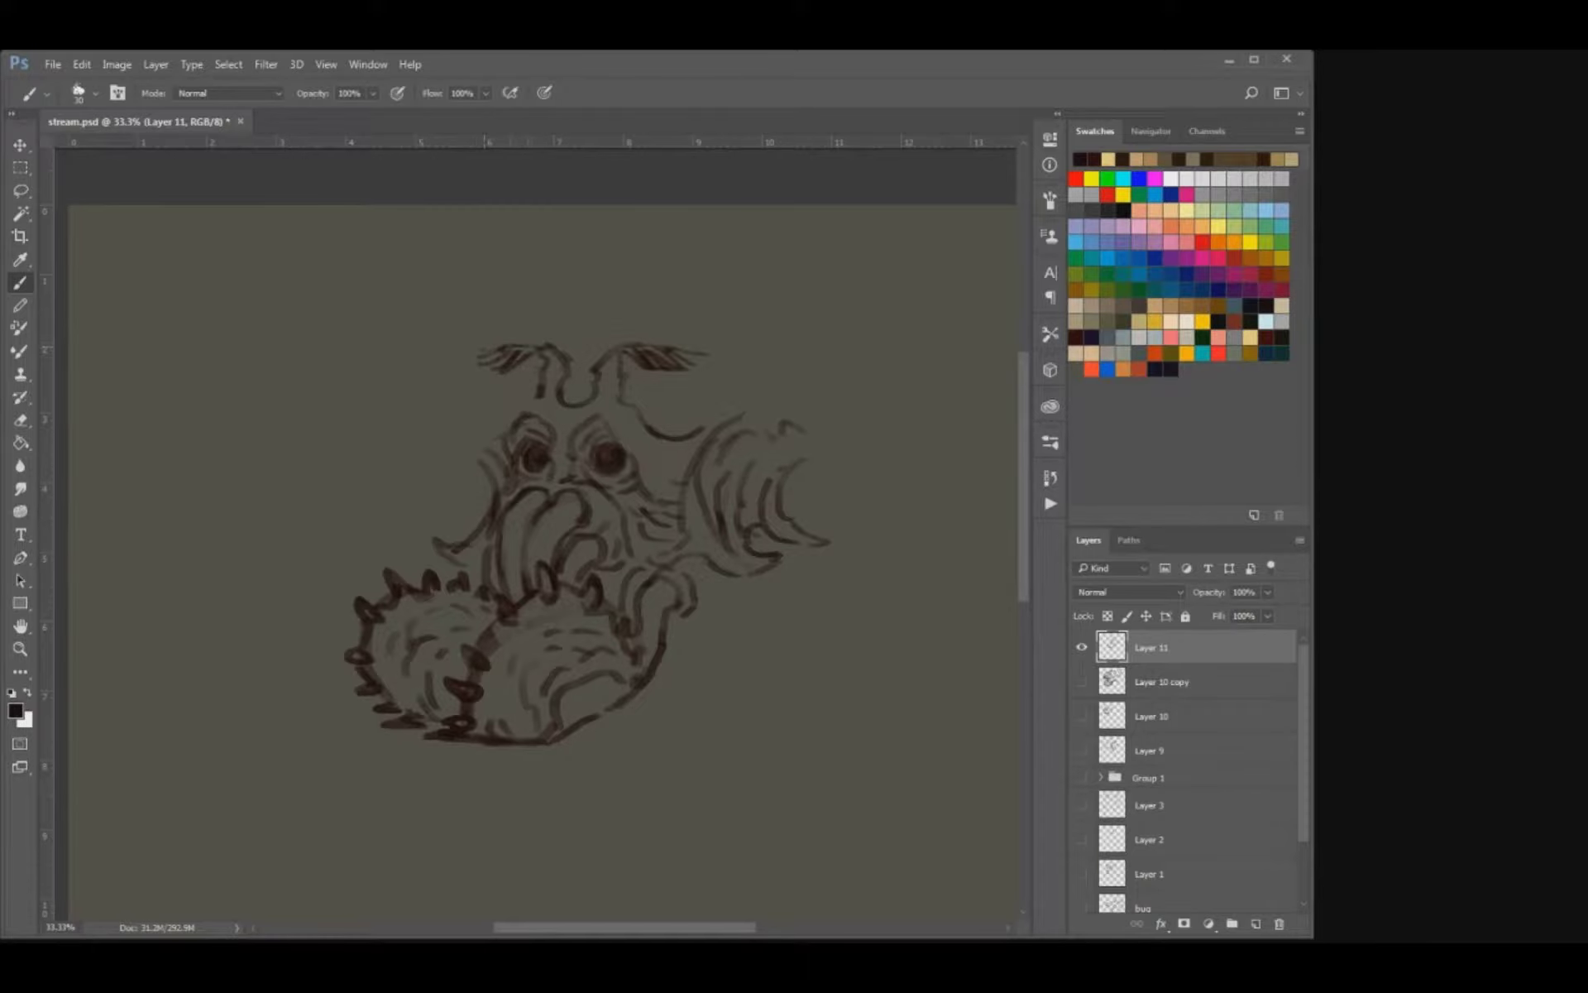
Draw curled brow ridges below the bases of both antennae with a slightly smaller brush.
mouse_move(637, 420)
mouse_down()
mouse_move(610, 414)
mouse_move(659, 397)
mouse_up()
key(bracketleft)
mouse_move(510, 387)
mouse_down()
mouse_move(480, 401)
mouse_move(552, 397)
mouse_move(539, 400)
mouse_up()
key(e)
key(b)
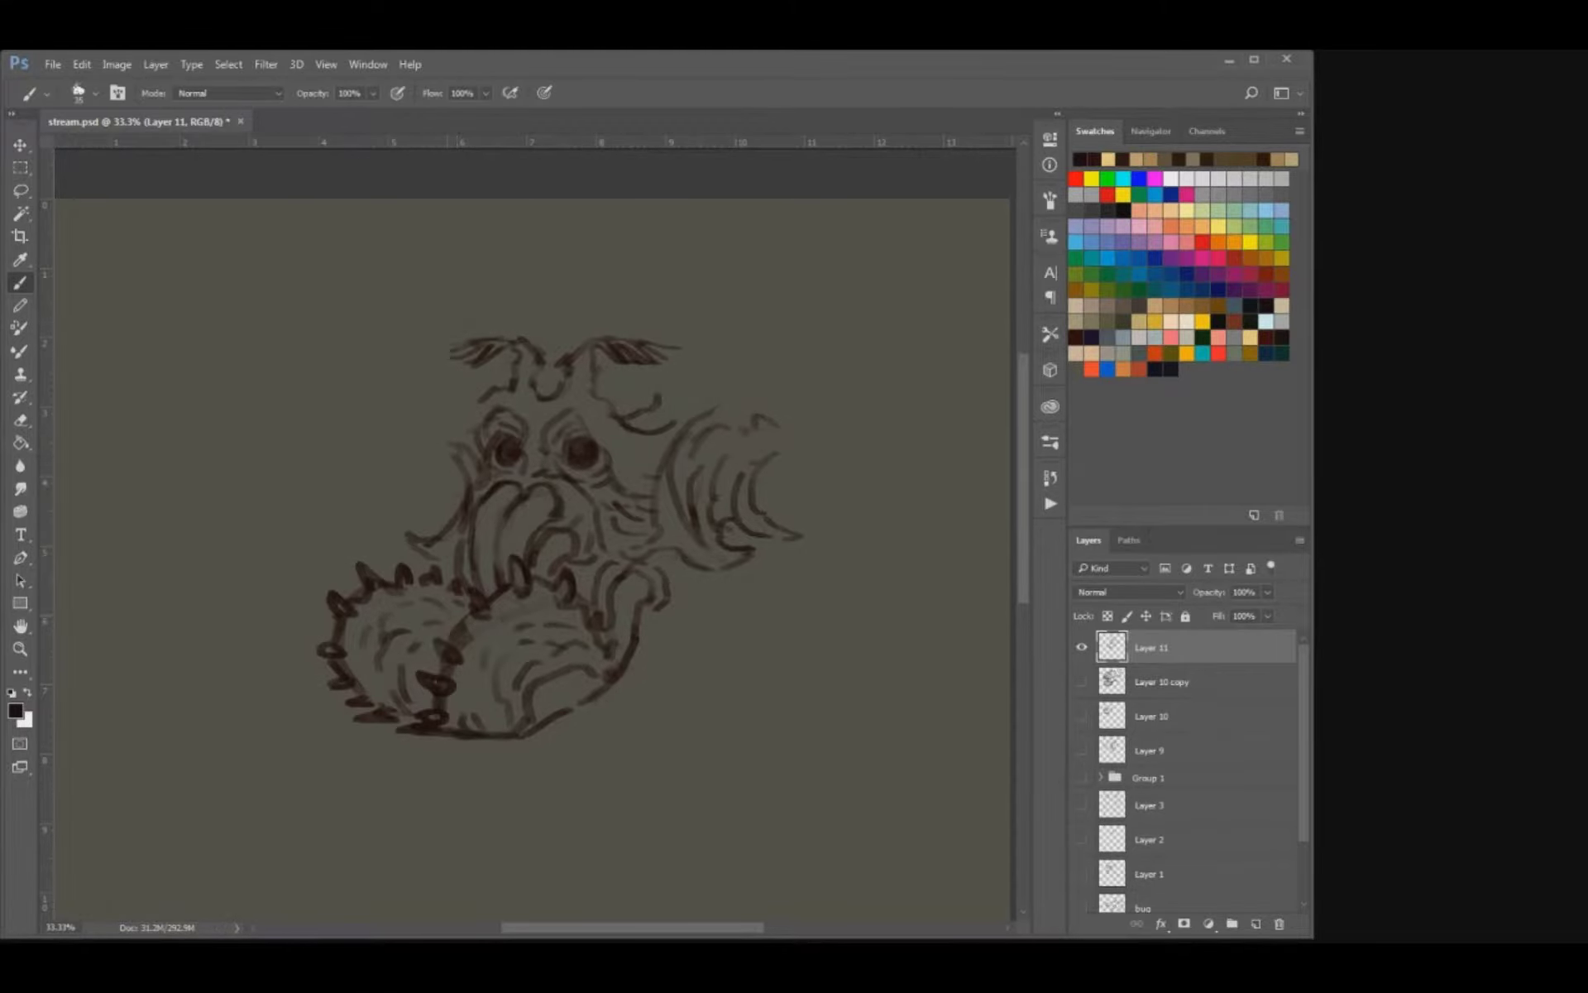
Draw the first curved tentacle hanging from the underside of the spiky body.
mouse_move(503, 741)
mouse_down()
mouse_move(555, 589)
mouse_move(546, 639)
mouse_move(542, 609)
mouse_move(519, 639)
mouse_move(539, 664)
mouse_move(512, 664)
mouse_move(520, 683)
mouse_up()
key(ctrl+z)
drag(539, 649, 541, 683)
drag(520, 683, 525, 694)
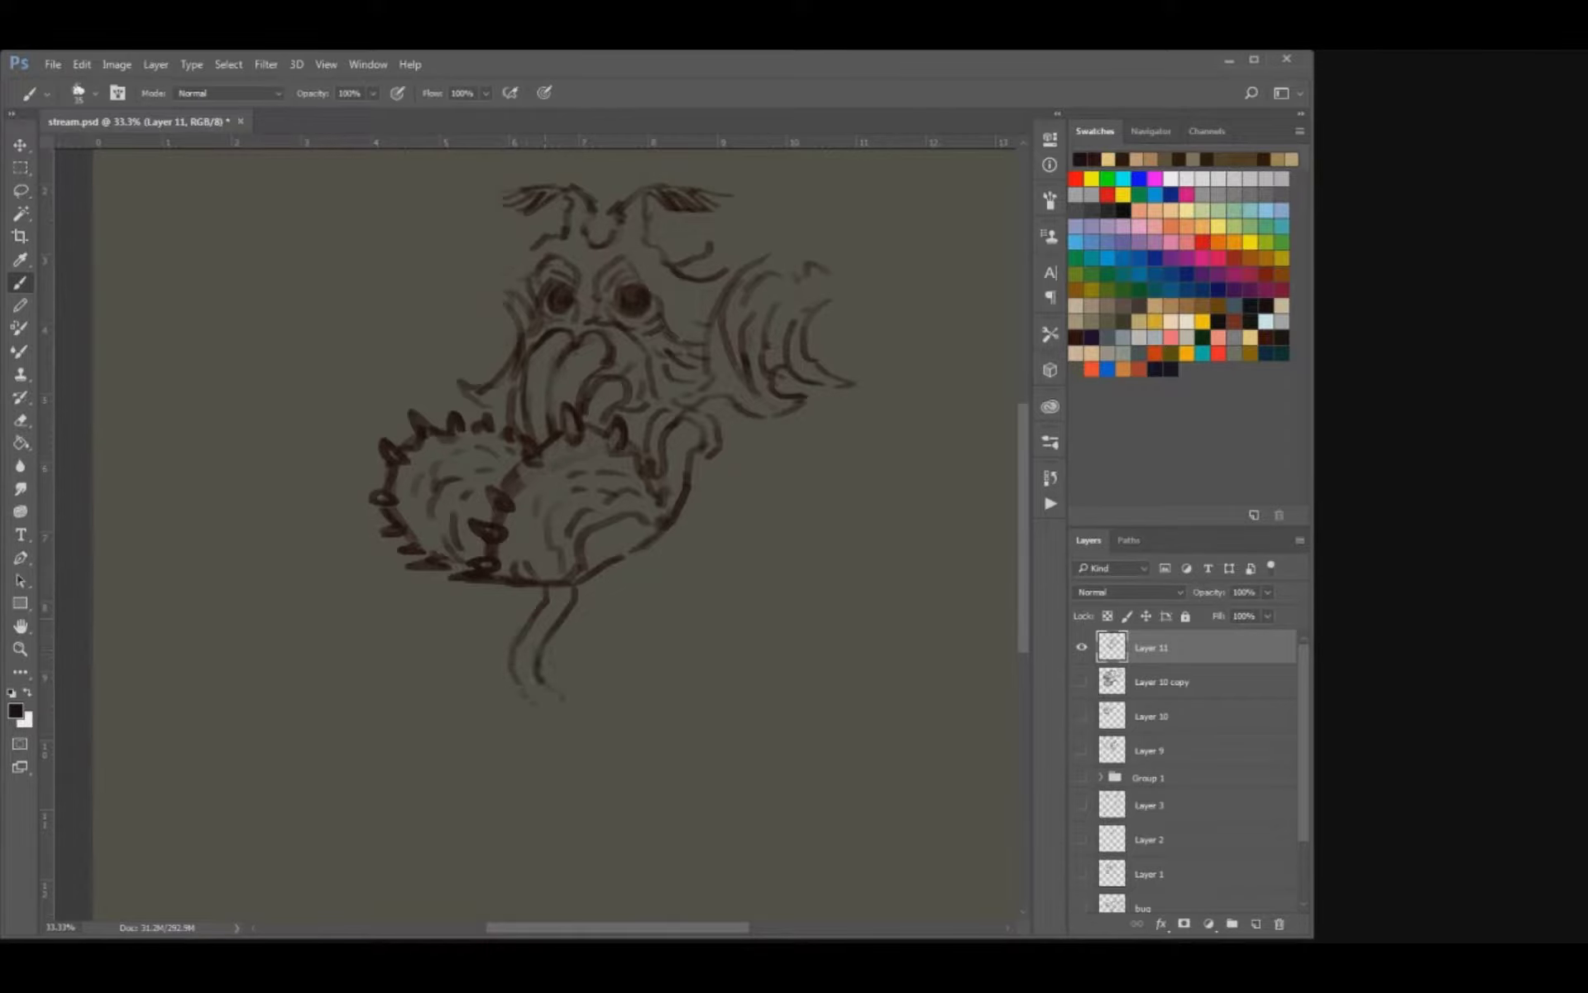
Add more wavy tentacles on both sides of the first one, hanging below the spiky body.
drag(524, 587, 485, 665)
mouse_move(578, 585)
mouse_down()
mouse_move(548, 693)
mouse_move(573, 724)
mouse_move(550, 715)
mouse_move(539, 739)
mouse_up()
key(ctrl+alt+z)
key(ctrl+alt+z)
drag(575, 717, 566, 751)
drag(543, 737, 541, 765)
mouse_move(459, 689)
mouse_down()
mouse_move(418, 736)
mouse_move(422, 749)
mouse_move(465, 704)
mouse_move(443, 739)
mouse_up()
key(ctrl+z)
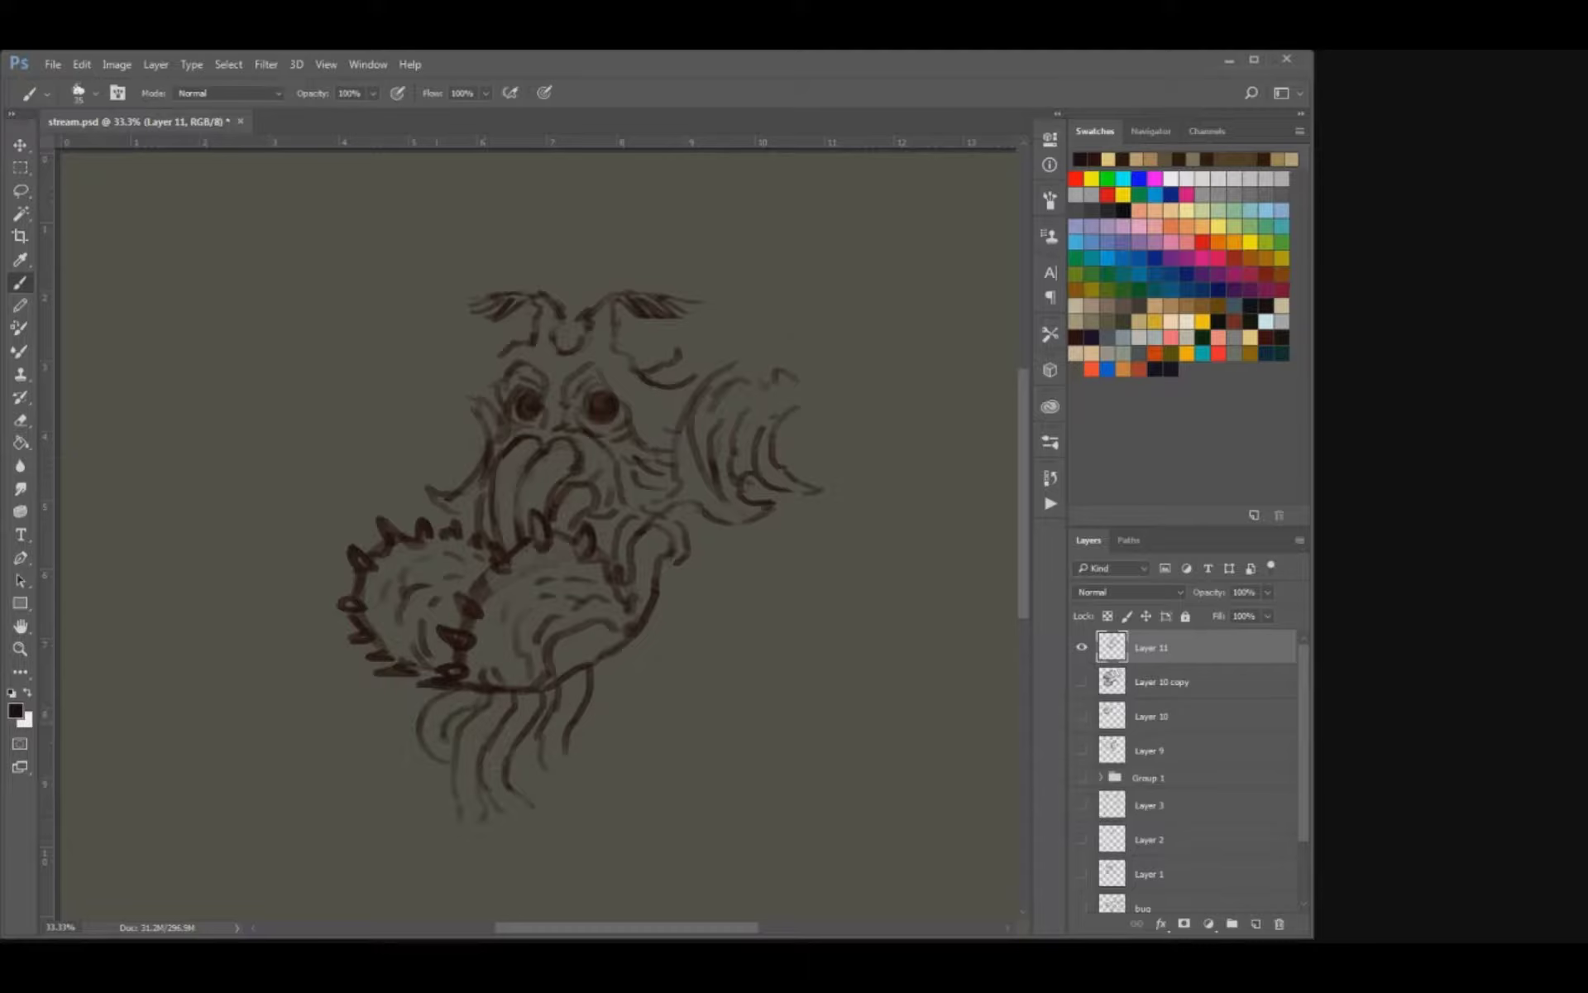
Add short contour strokes around the hooked tube beside the body and save the document.
drag(704, 524, 698, 569)
mouse_move(755, 396)
mouse_down()
mouse_move(704, 484)
mouse_move(630, 519)
mouse_up()
key(e)
key(b)
drag(650, 449, 622, 519)
key(ctrl+s)
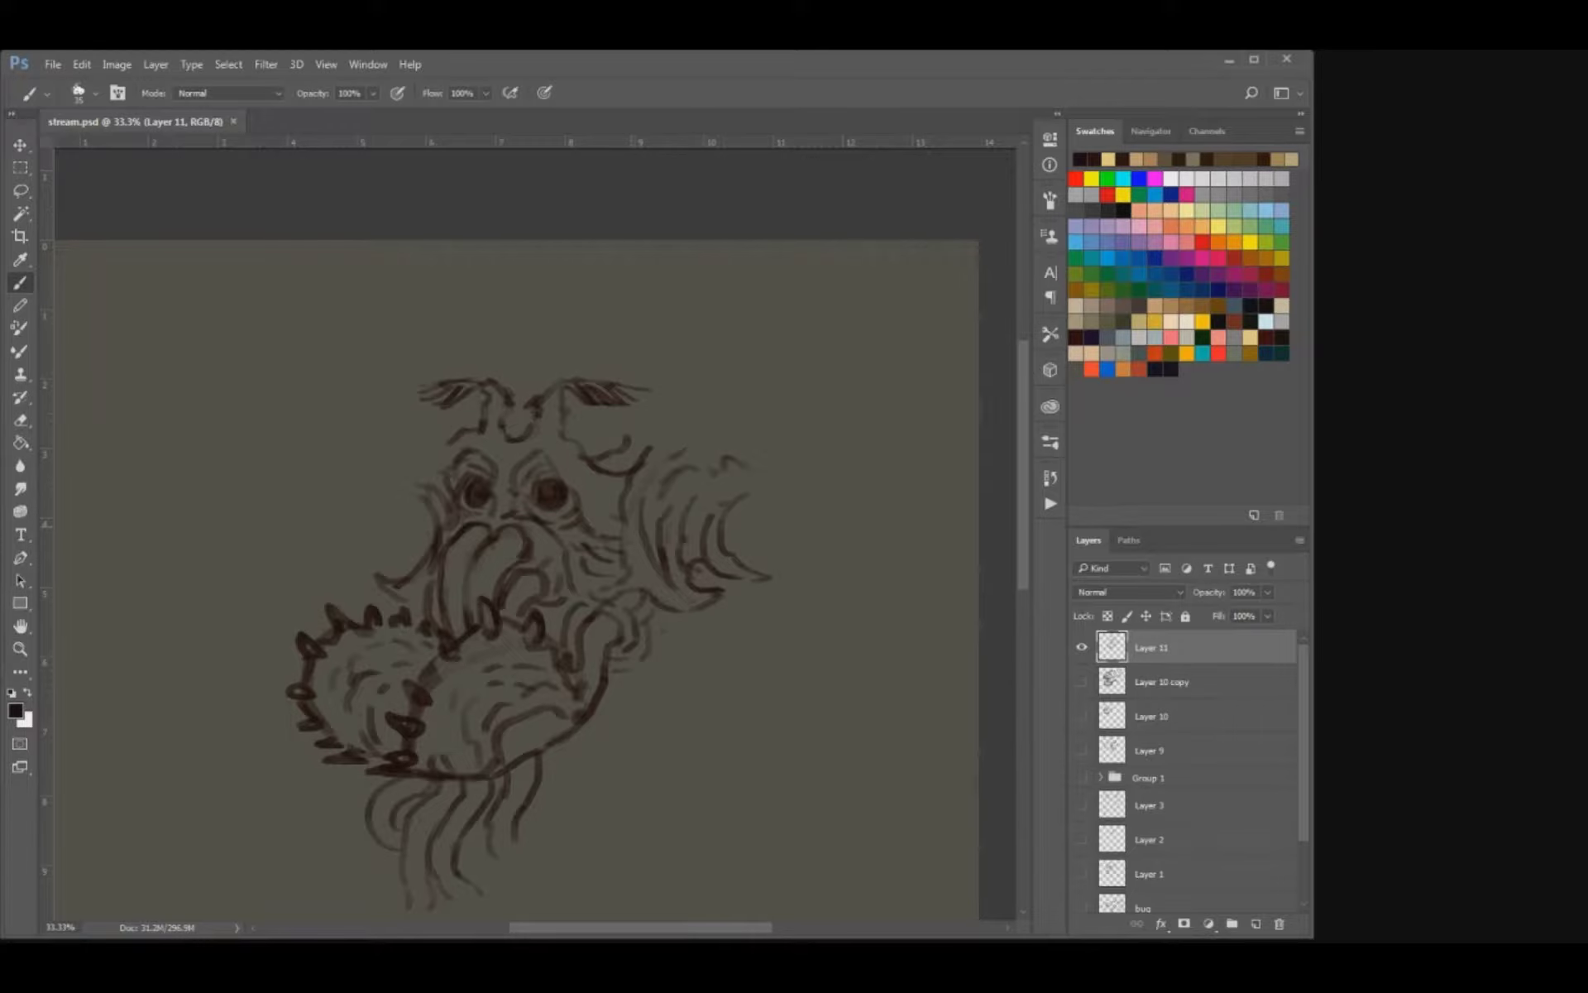
Clean up the lines near the right brow curl and add jagged strokes along the left brow and cheek.
key(e)
mouse_move(650, 450)
mouse_down()
mouse_move(625, 497)
mouse_move(651, 475)
mouse_move(610, 474)
mouse_up()
key(b)
mouse_move(430, 498)
mouse_down()
mouse_move(407, 520)
mouse_move(428, 442)
mouse_move(420, 454)
mouse_up()
drag(571, 571, 523, 594)
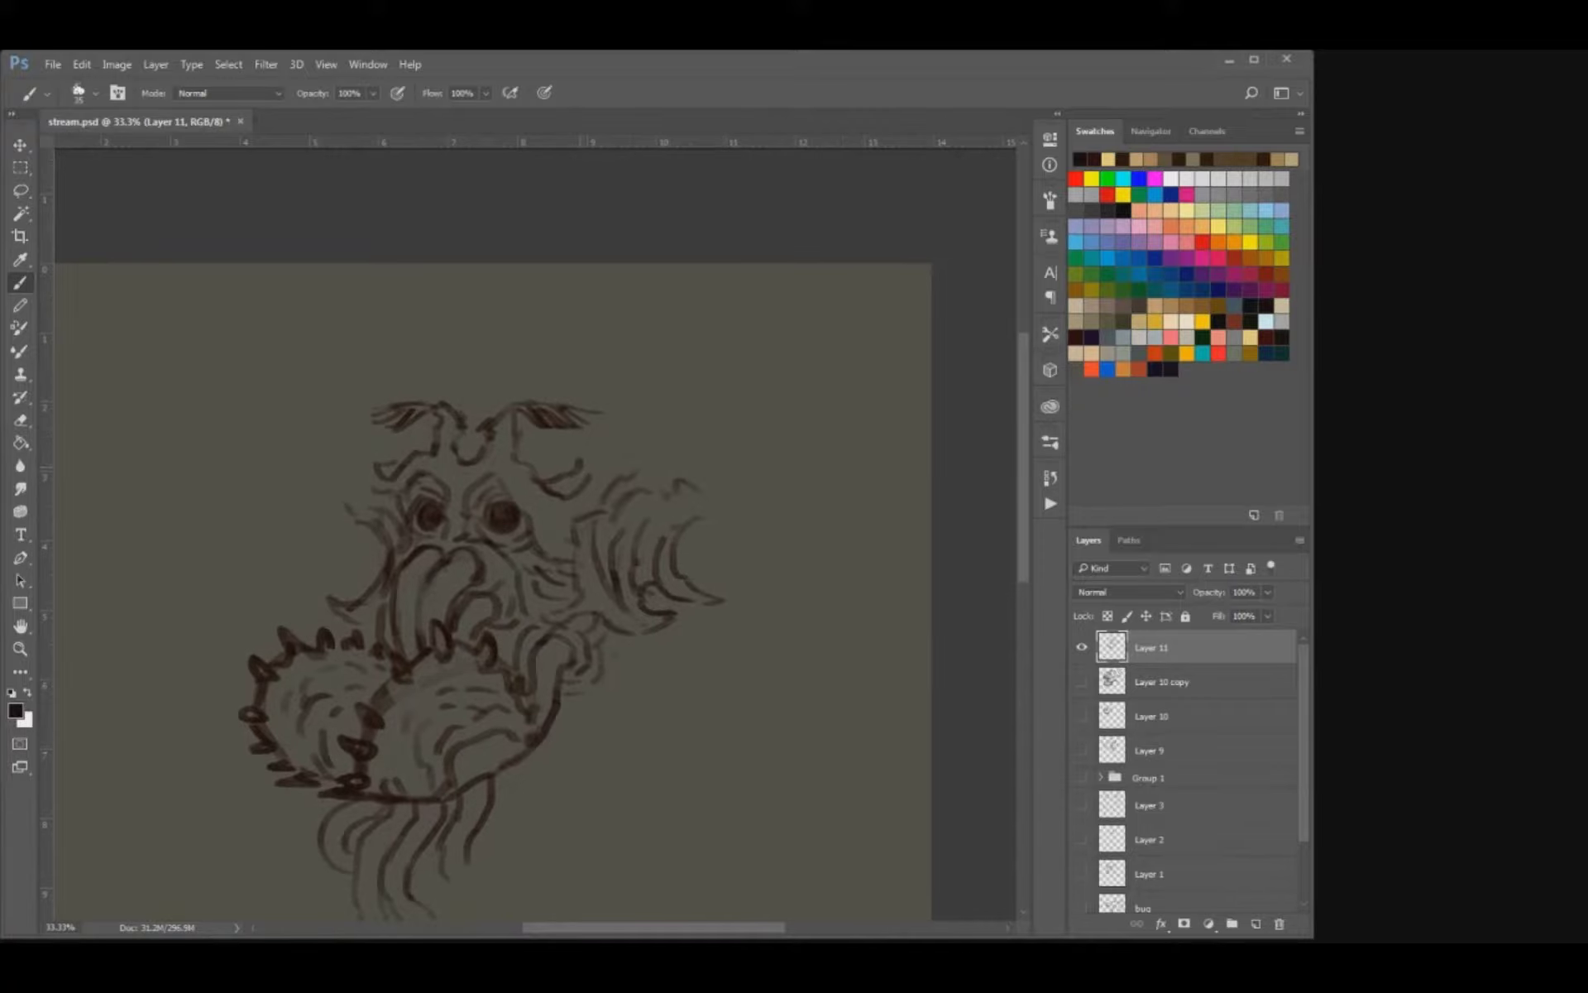
Sketch two large bat-like ears with jagged outer edges, spreading outward from behind the antennae.
mouse_move(584, 467)
mouse_down()
mouse_move(539, 385)
mouse_move(670, 328)
mouse_move(710, 333)
mouse_move(671, 347)
mouse_move(697, 353)
mouse_move(741, 340)
mouse_move(754, 381)
mouse_move(733, 416)
mouse_move(667, 408)
mouse_up()
key(ctrl+z)
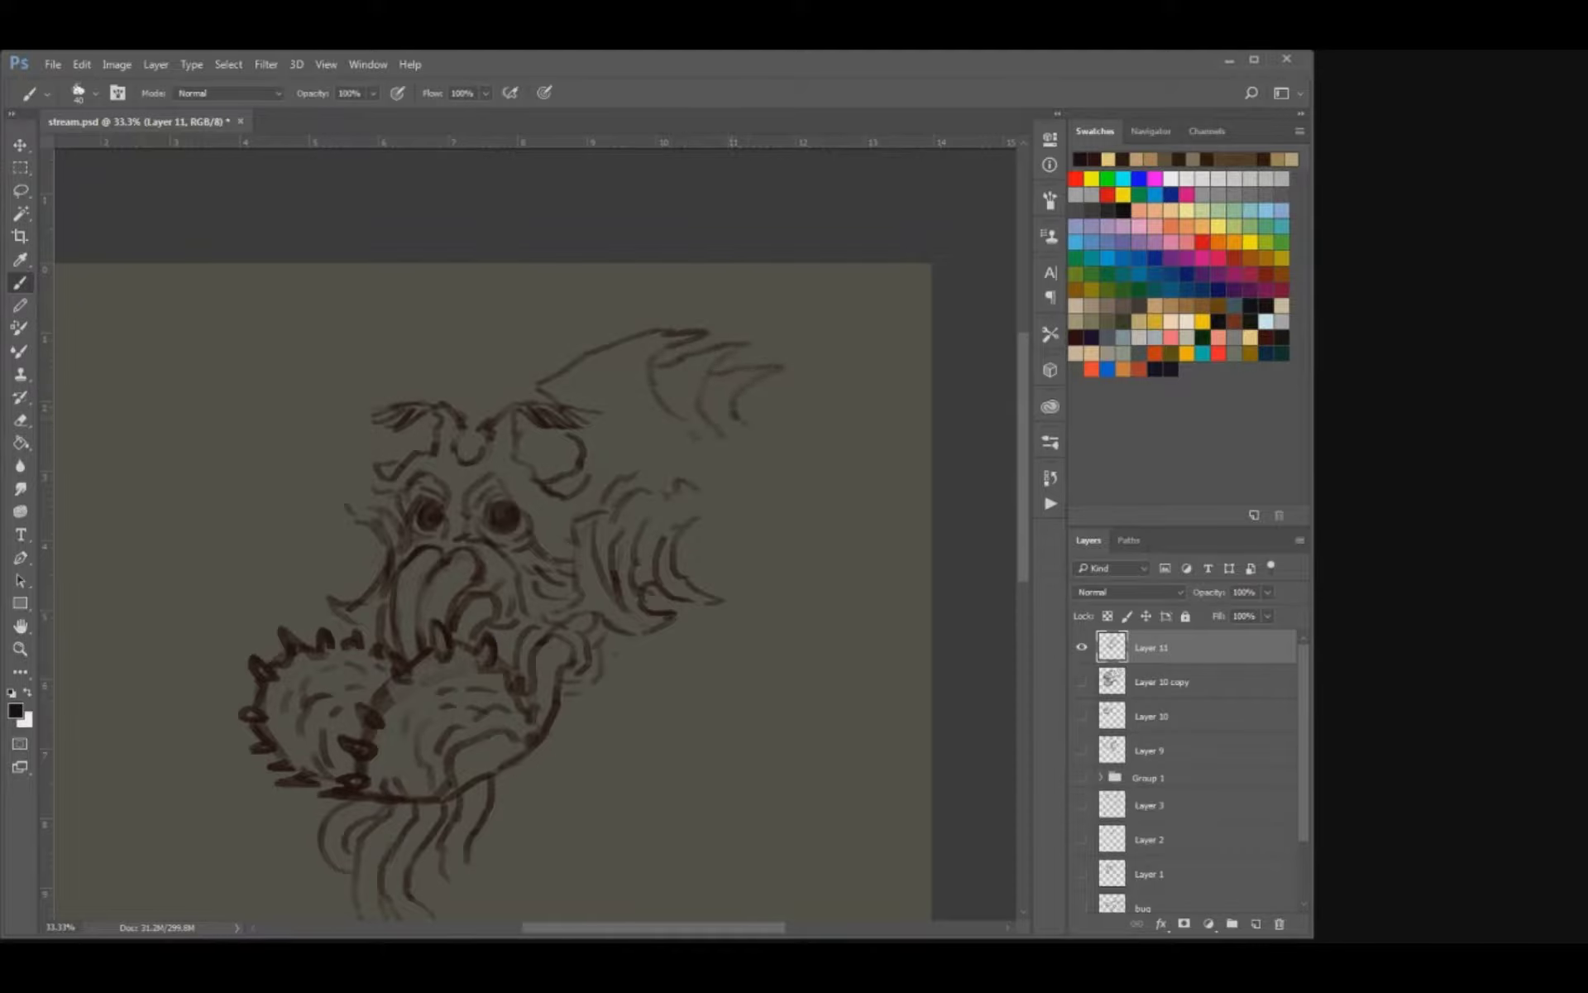
drag(715, 456, 682, 470)
drag(766, 433, 750, 458)
mouse_move(380, 400)
mouse_down()
mouse_move(402, 346)
mouse_move(383, 309)
mouse_move(459, 346)
mouse_move(462, 403)
mouse_up()
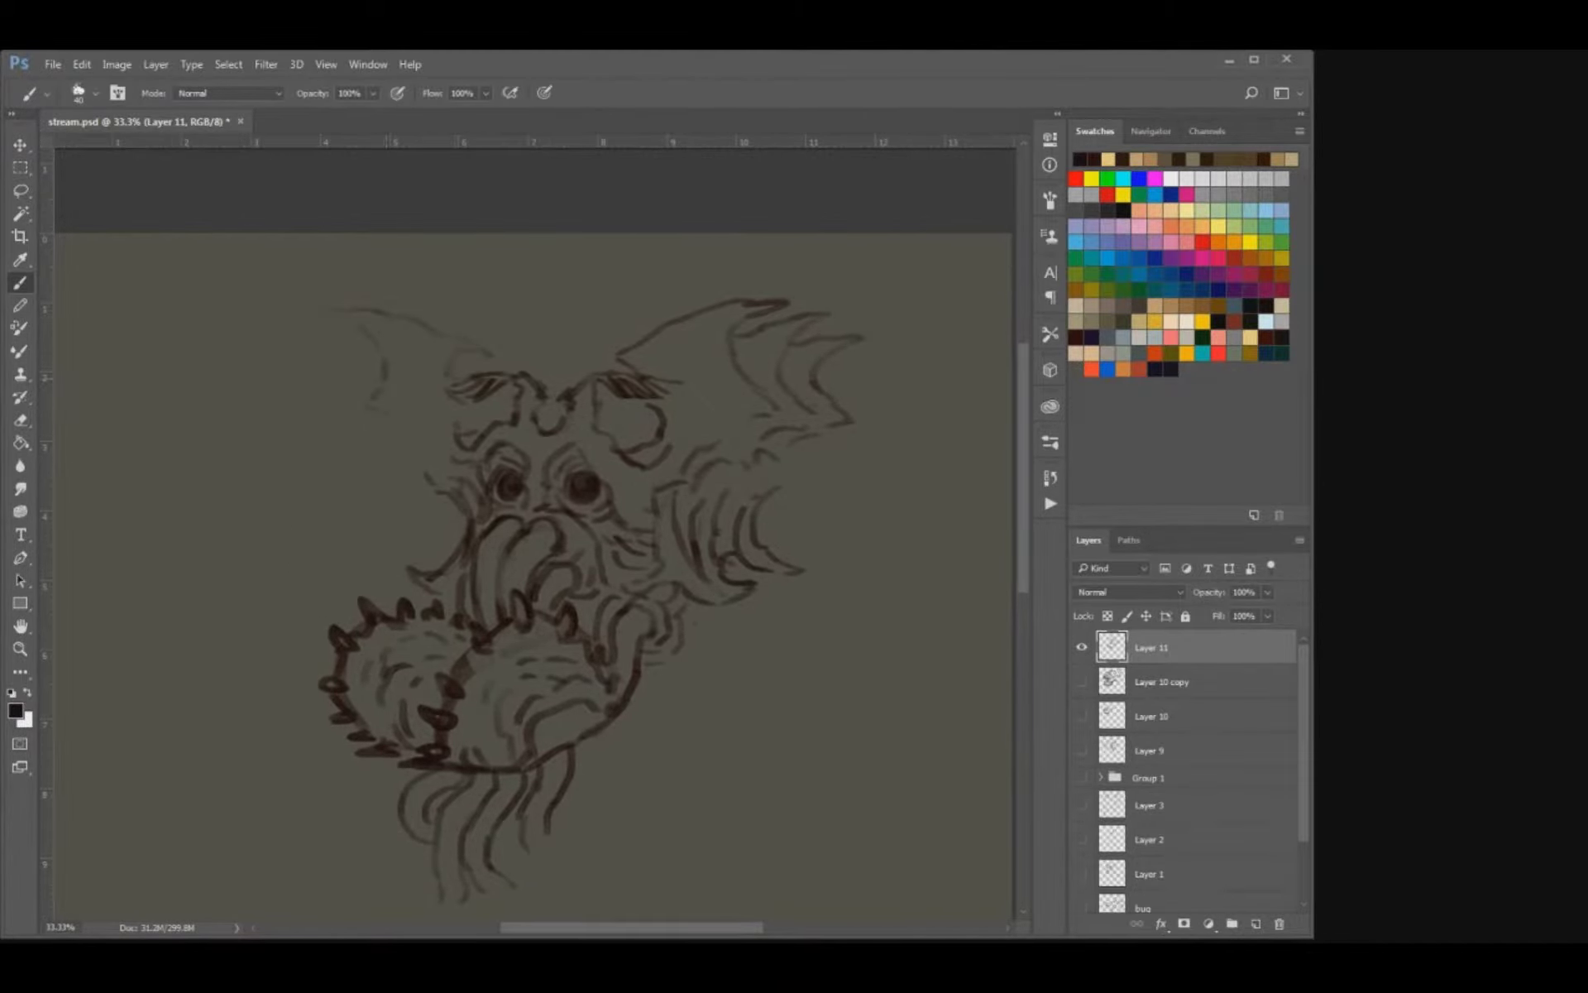
drag(432, 314, 550, 364)
Extend the long tentacle further below the body with two wavy parallel lines.
mouse_move(576, 496)
mouse_down()
mouse_move(425, 411)
mouse_move(472, 428)
mouse_move(493, 316)
mouse_move(634, 360)
mouse_move(651, 307)
mouse_move(596, 242)
mouse_up()
mouse_move(461, 638)
mouse_down()
mouse_move(442, 681)
mouse_move(461, 702)
mouse_move(439, 721)
mouse_up()
key(ctrl+z)
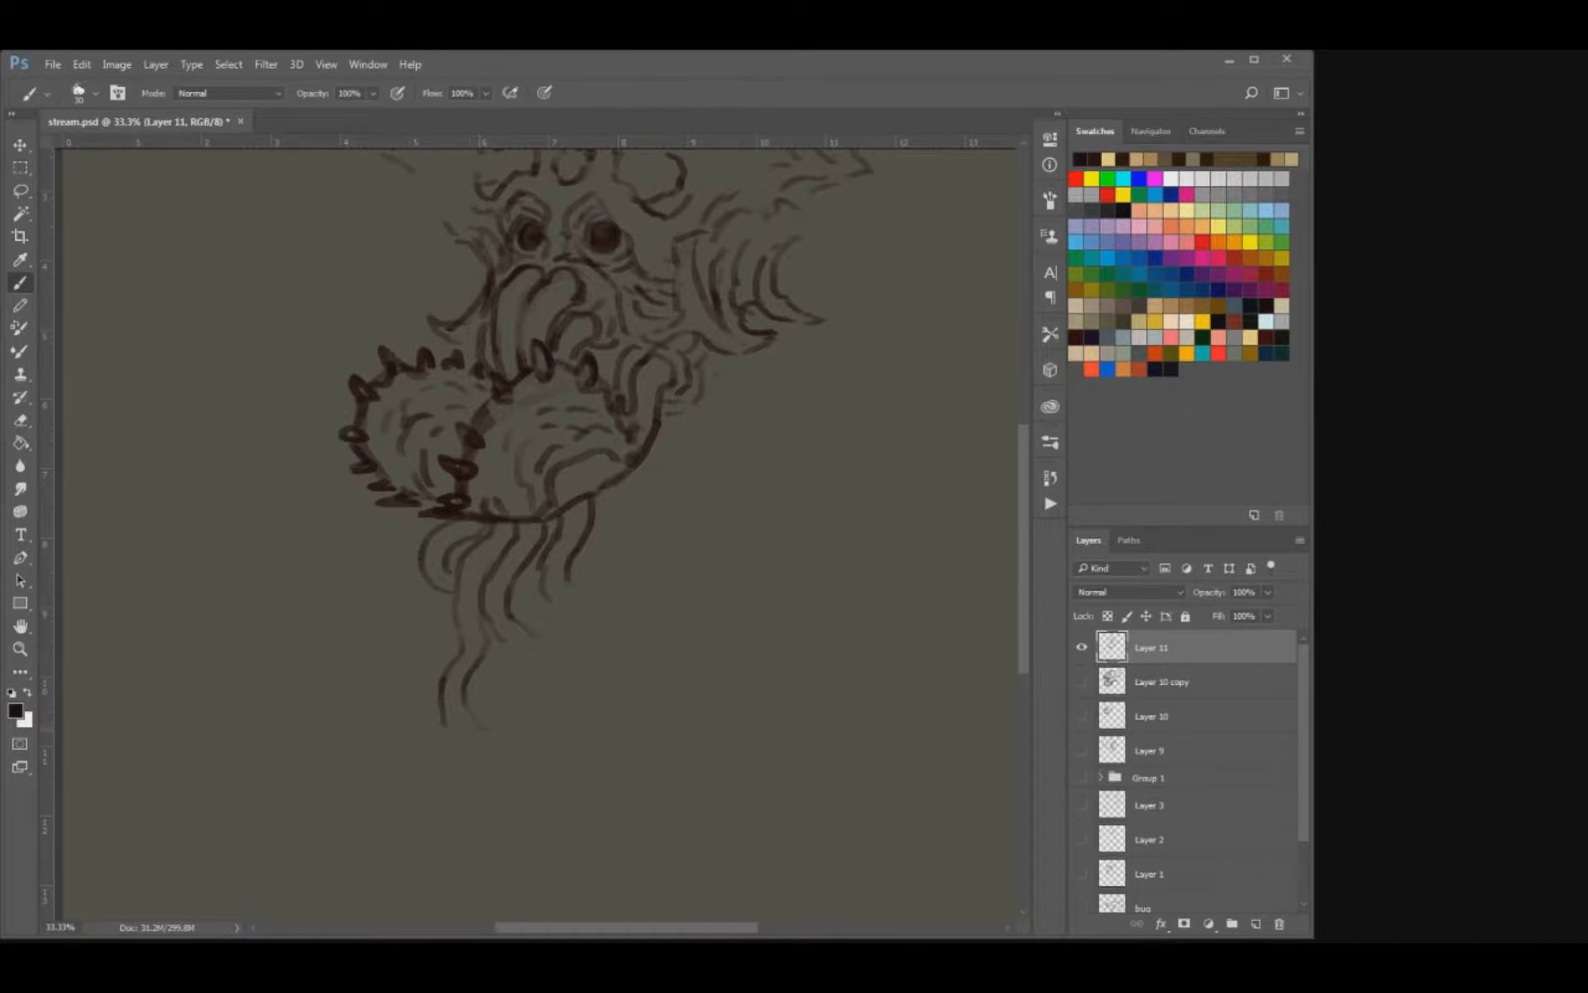
drag(441, 728, 466, 749)
mouse_move(569, 471)
mouse_down()
mouse_move(519, 635)
mouse_move(521, 711)
mouse_move(544, 738)
mouse_up()
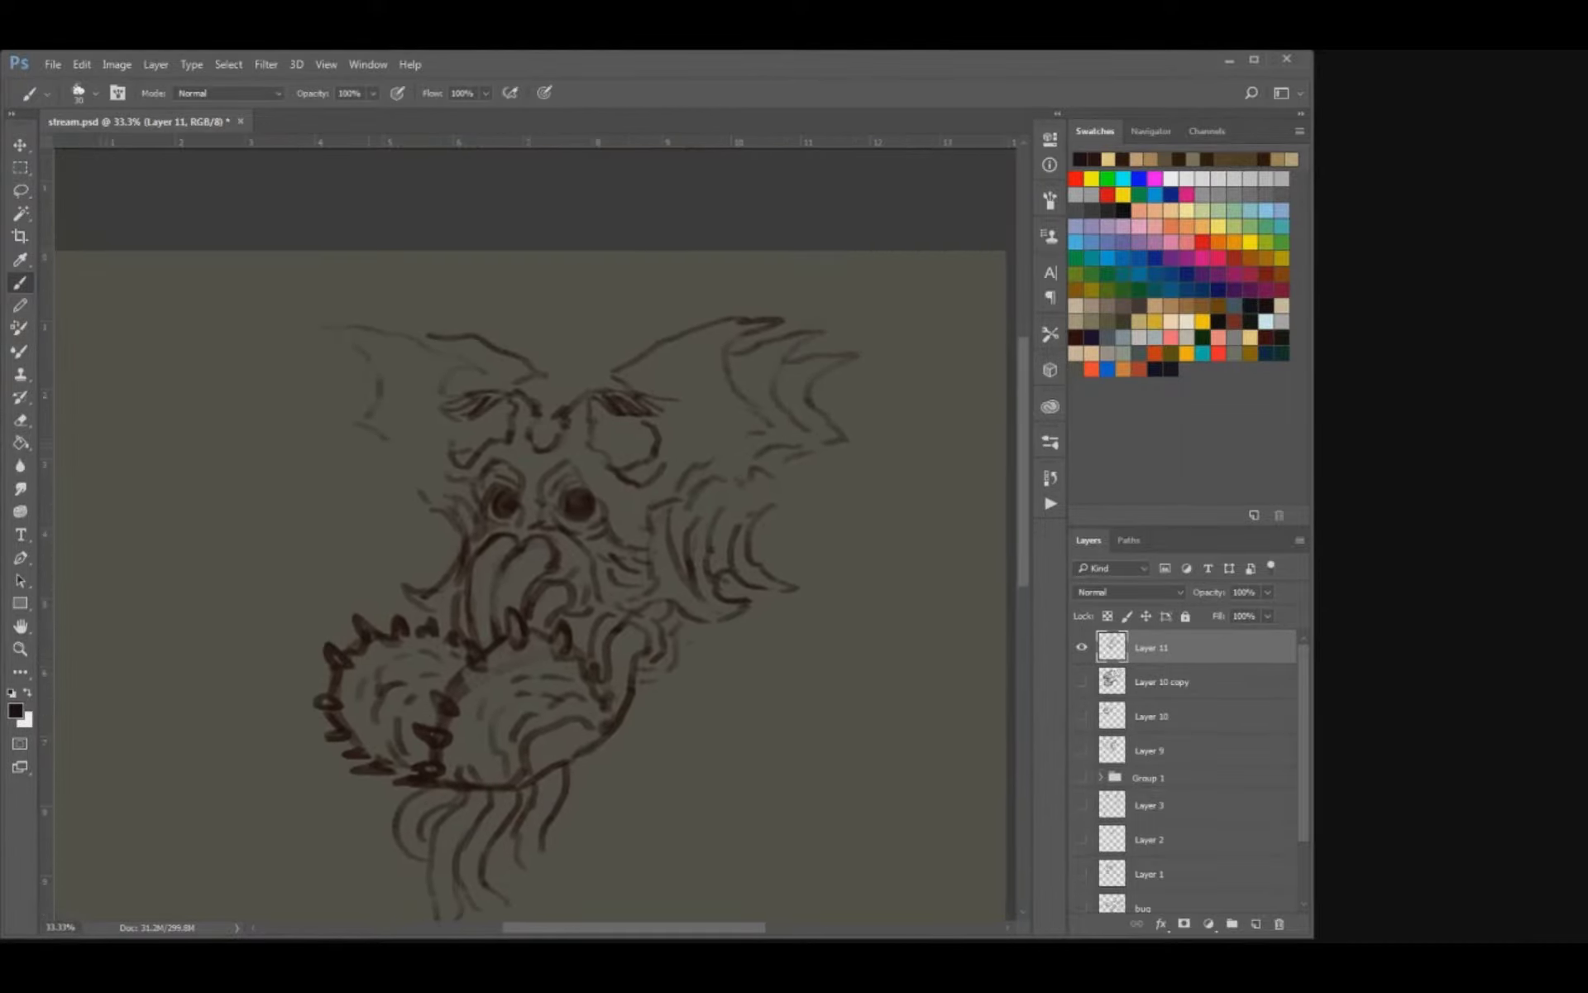
Draw the lower edge of the left ear down toward the cheek.
drag(370, 417, 395, 453)
key(ctrl+minus)
key(ctrl+minus)
key(ctrl+plus)
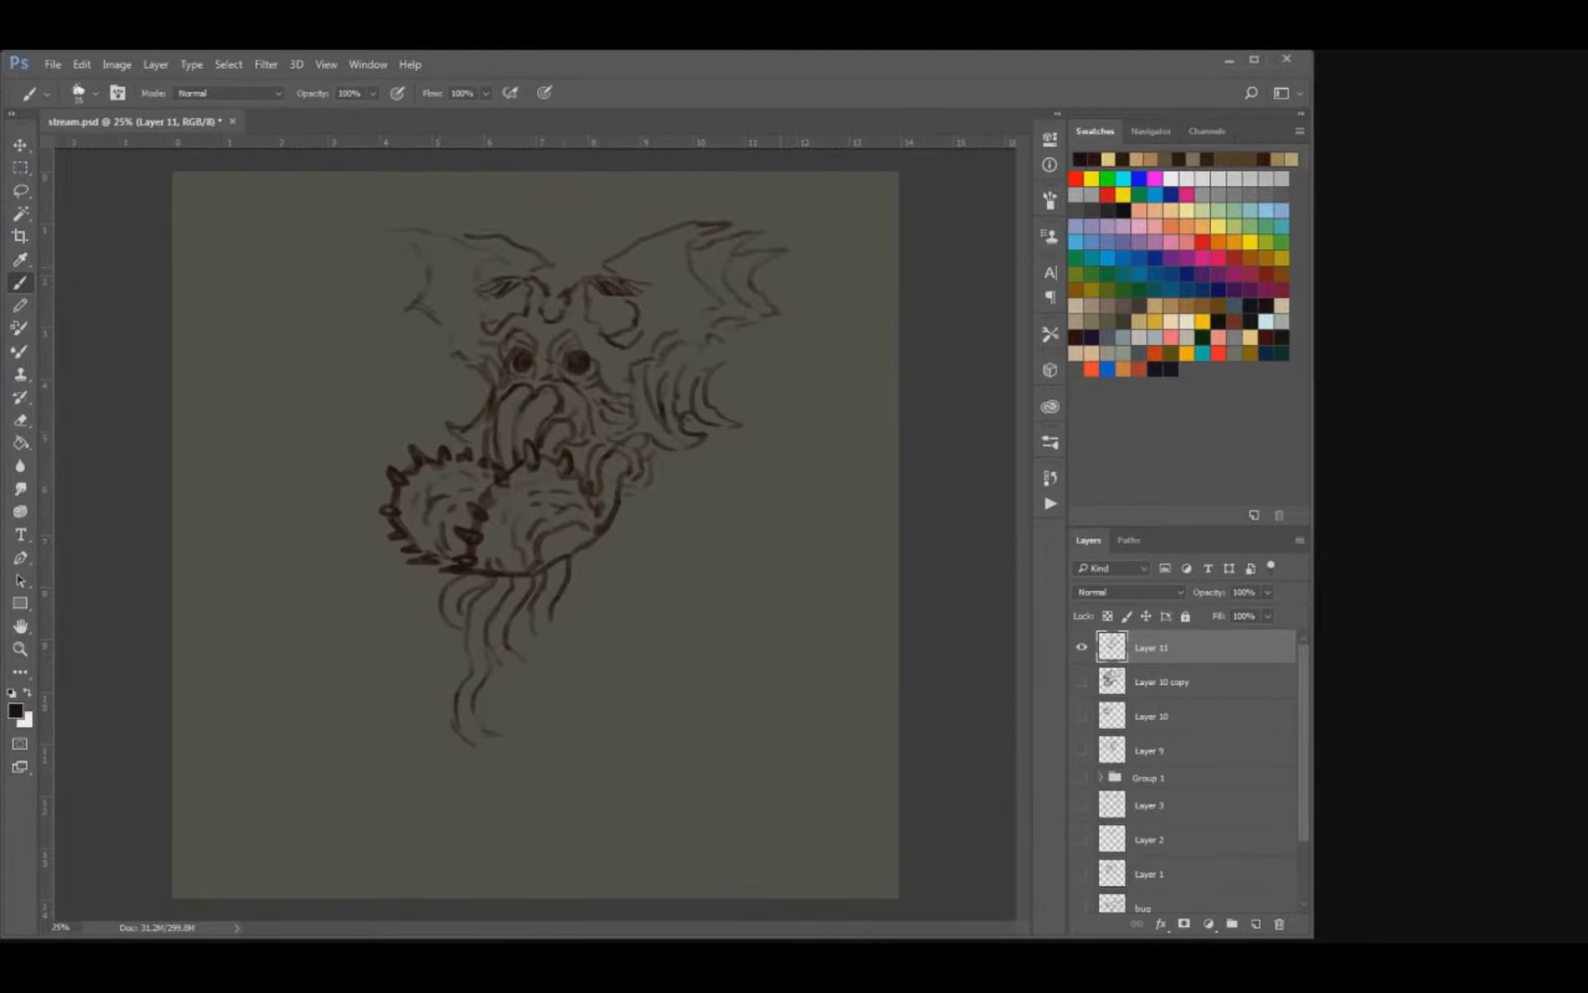
Finish the longest tentacle with a forked tip and curl the neighbouring tentacle behind it.
key(e)
key(b)
mouse_move(498, 765)
mouse_down()
mouse_move(499, 777)
mouse_move(518, 766)
mouse_move(516, 784)
mouse_up()
mouse_move(500, 769)
mouse_down()
mouse_move(493, 787)
mouse_move(514, 799)
mouse_up()
key(ctrl+z)
mouse_move(524, 656)
mouse_down()
mouse_move(535, 689)
mouse_move(507, 695)
mouse_move(518, 709)
mouse_up()
key(ctrl+z)
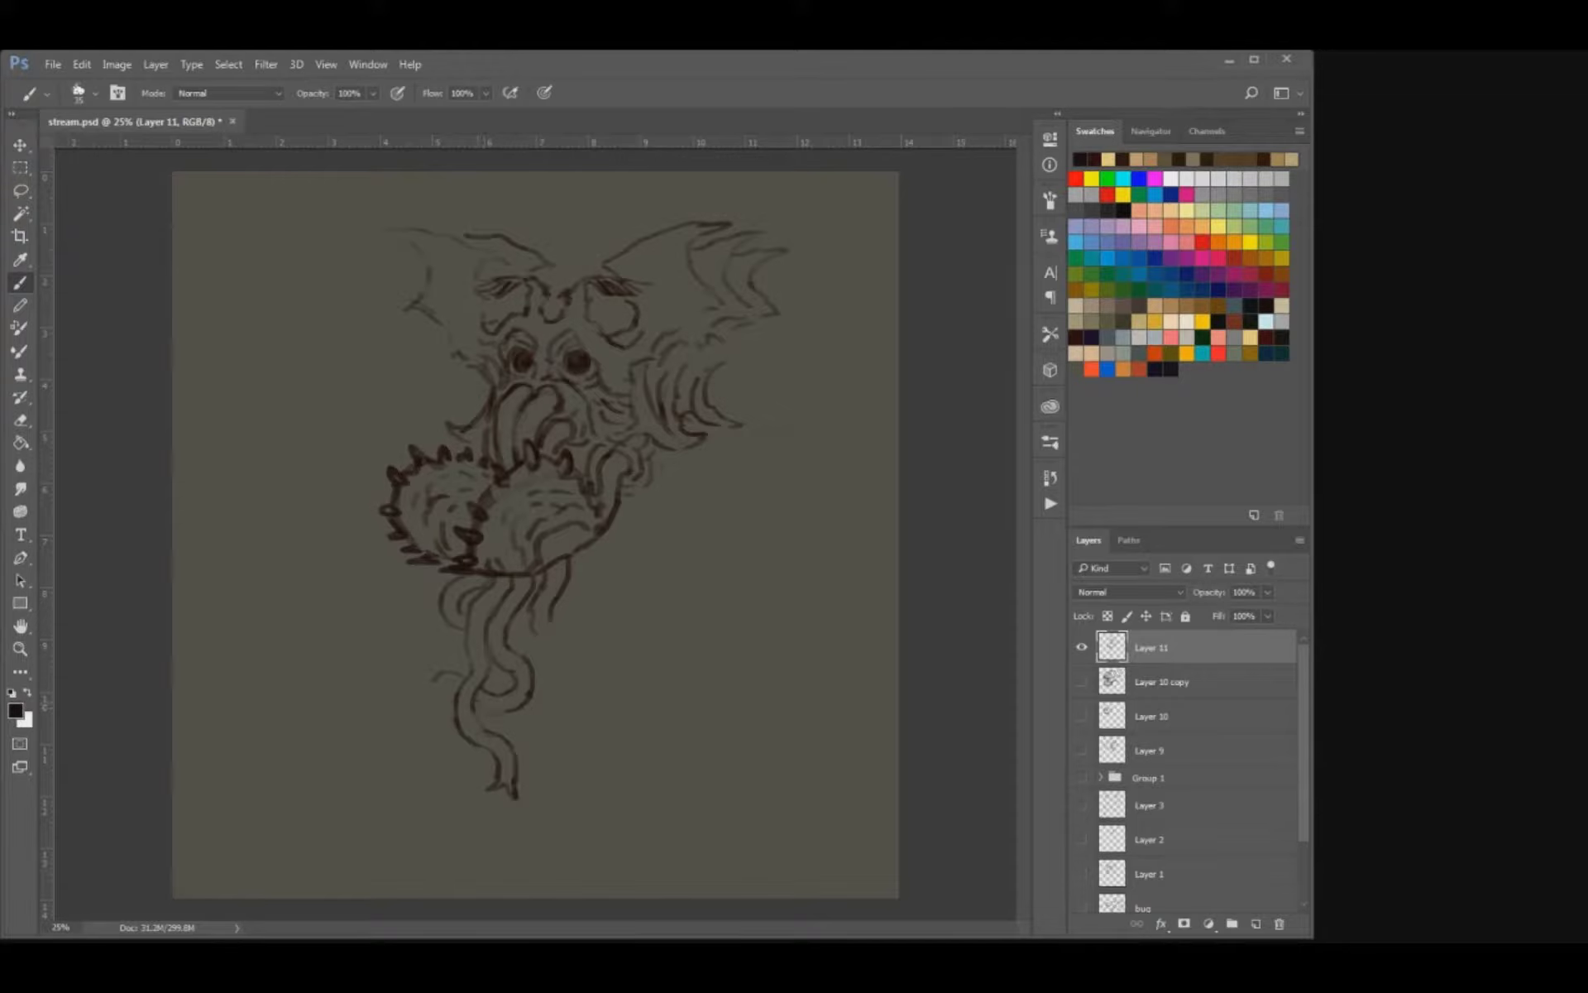
Add a small hooked tentacle end on the left and a long tentacle curling around on the right.
drag(433, 683, 423, 703)
mouse_move(563, 668)
mouse_down()
mouse_move(571, 713)
mouse_move(550, 724)
mouse_move(558, 692)
mouse_move(509, 733)
mouse_up()
key(ctrl+alt+z)
key(ctrl+alt+z)
key(ctrl+alt+z)
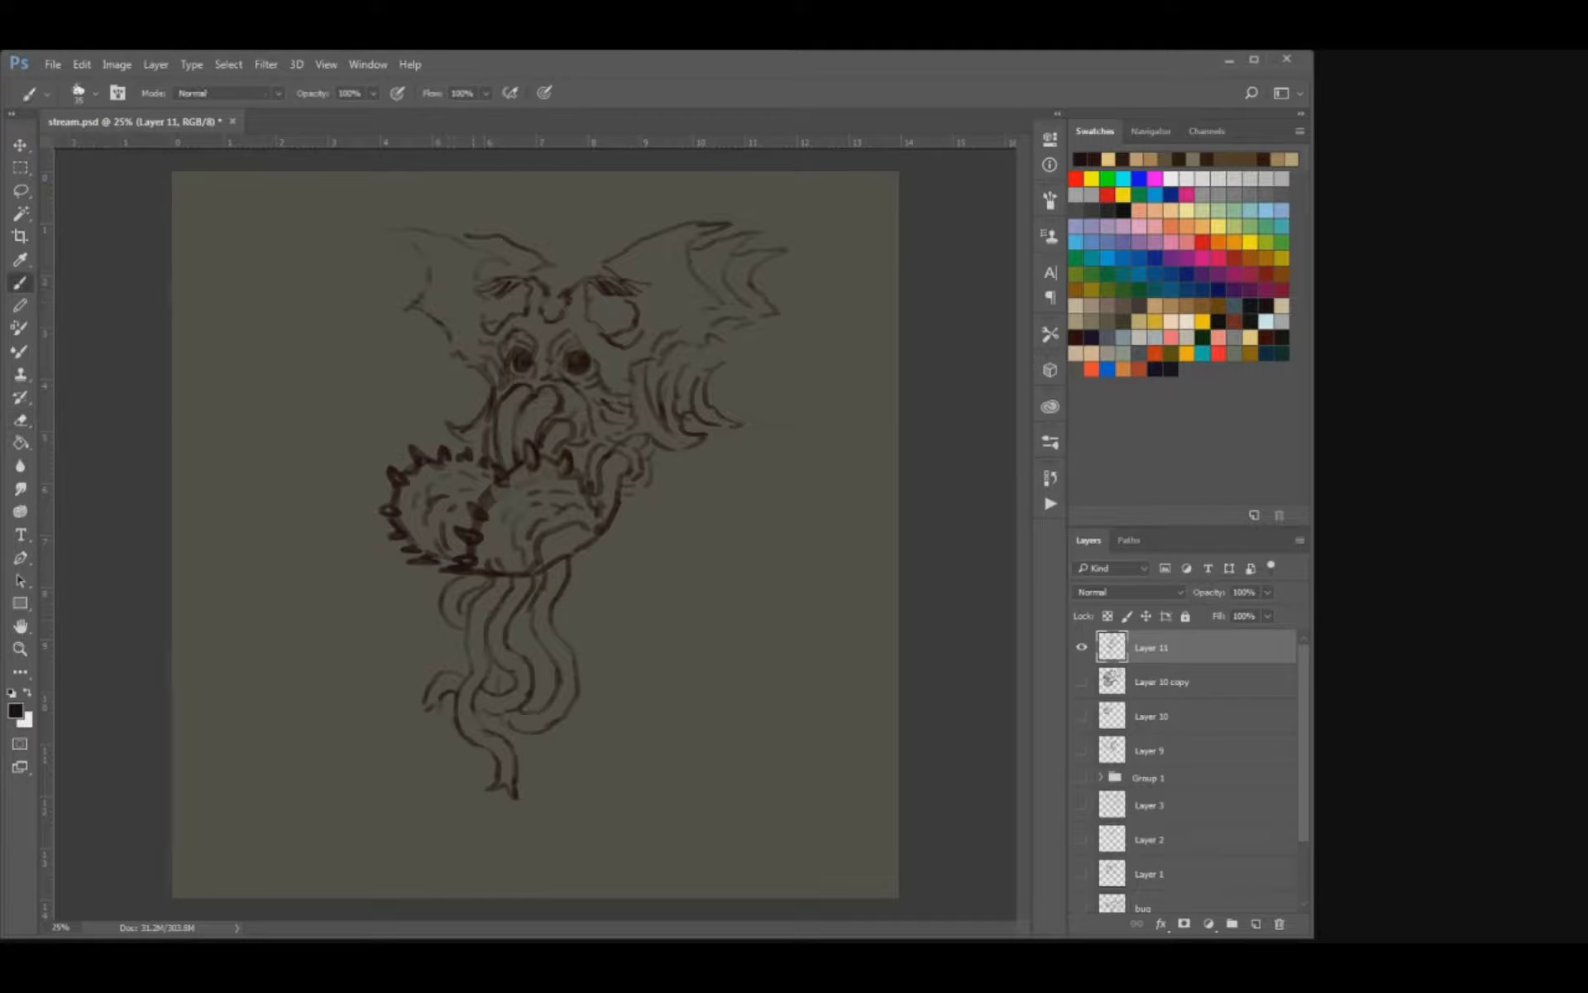
Strengthen the upper outline of the left ear out to its pointed tip and save the document.
drag(574, 267, 542, 282)
mouse_move(439, 232)
mouse_down()
mouse_move(401, 241)
mouse_move(390, 226)
mouse_move(418, 248)
mouse_up()
key(ctrl+z)
key(ctrl+s)
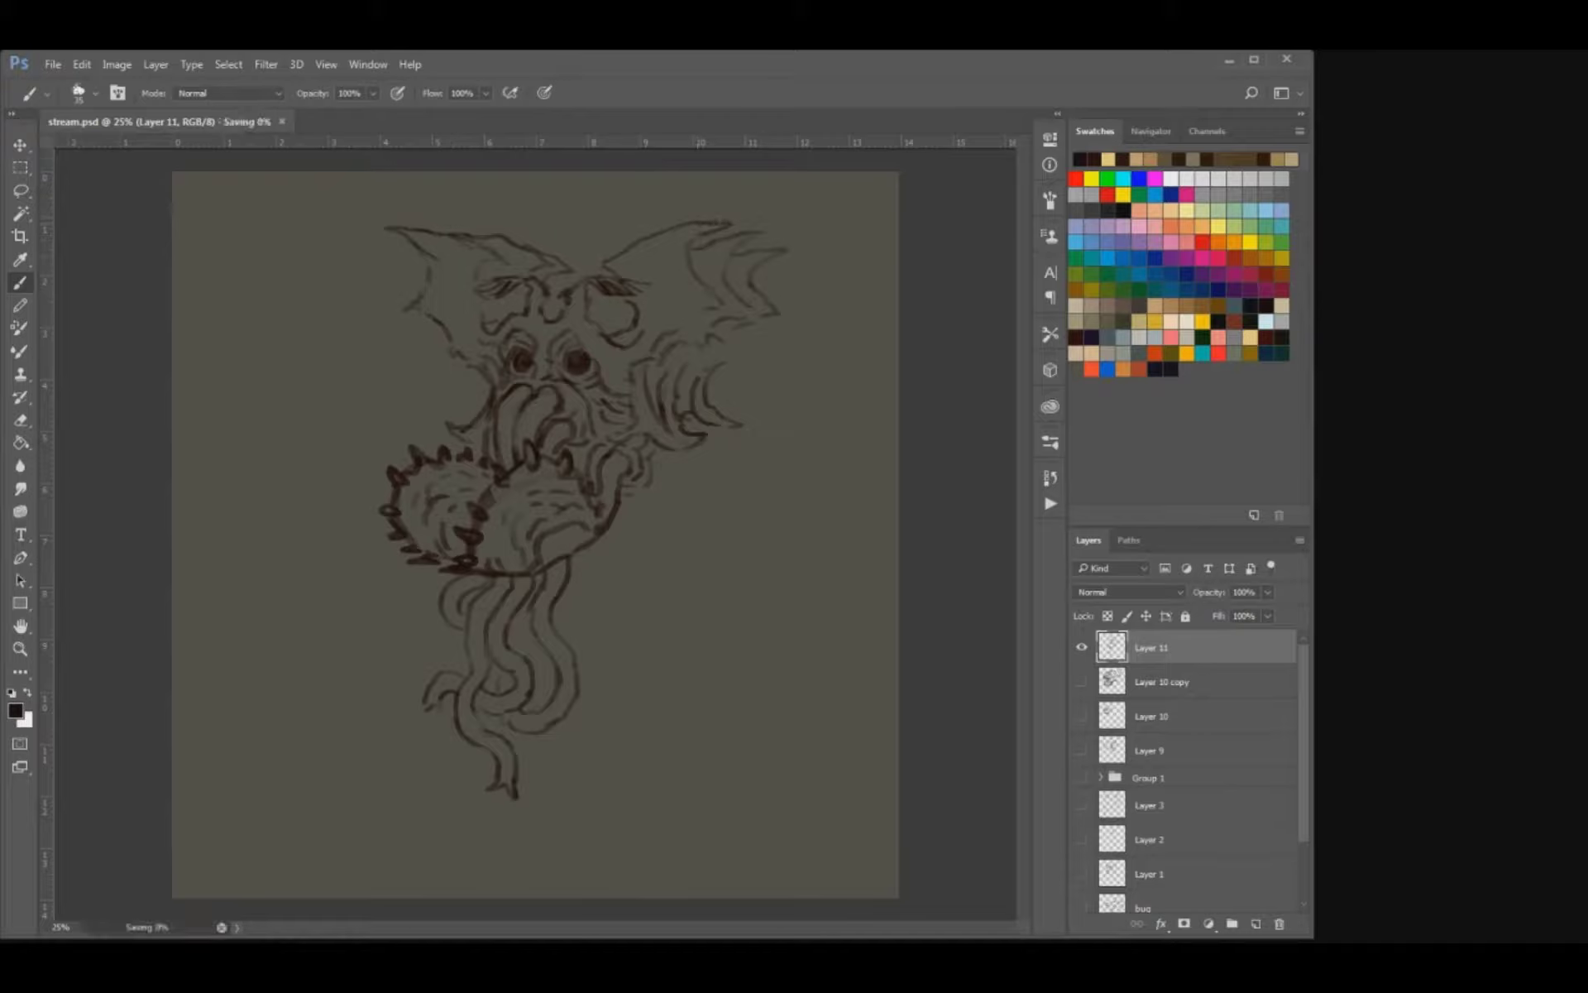
Refine the left ear's scalloped outer edge and touch up the pointed left cheek line.
key(e)
key(b)
mouse_move(435, 319)
mouse_down()
mouse_move(451, 342)
mouse_move(430, 315)
mouse_up()
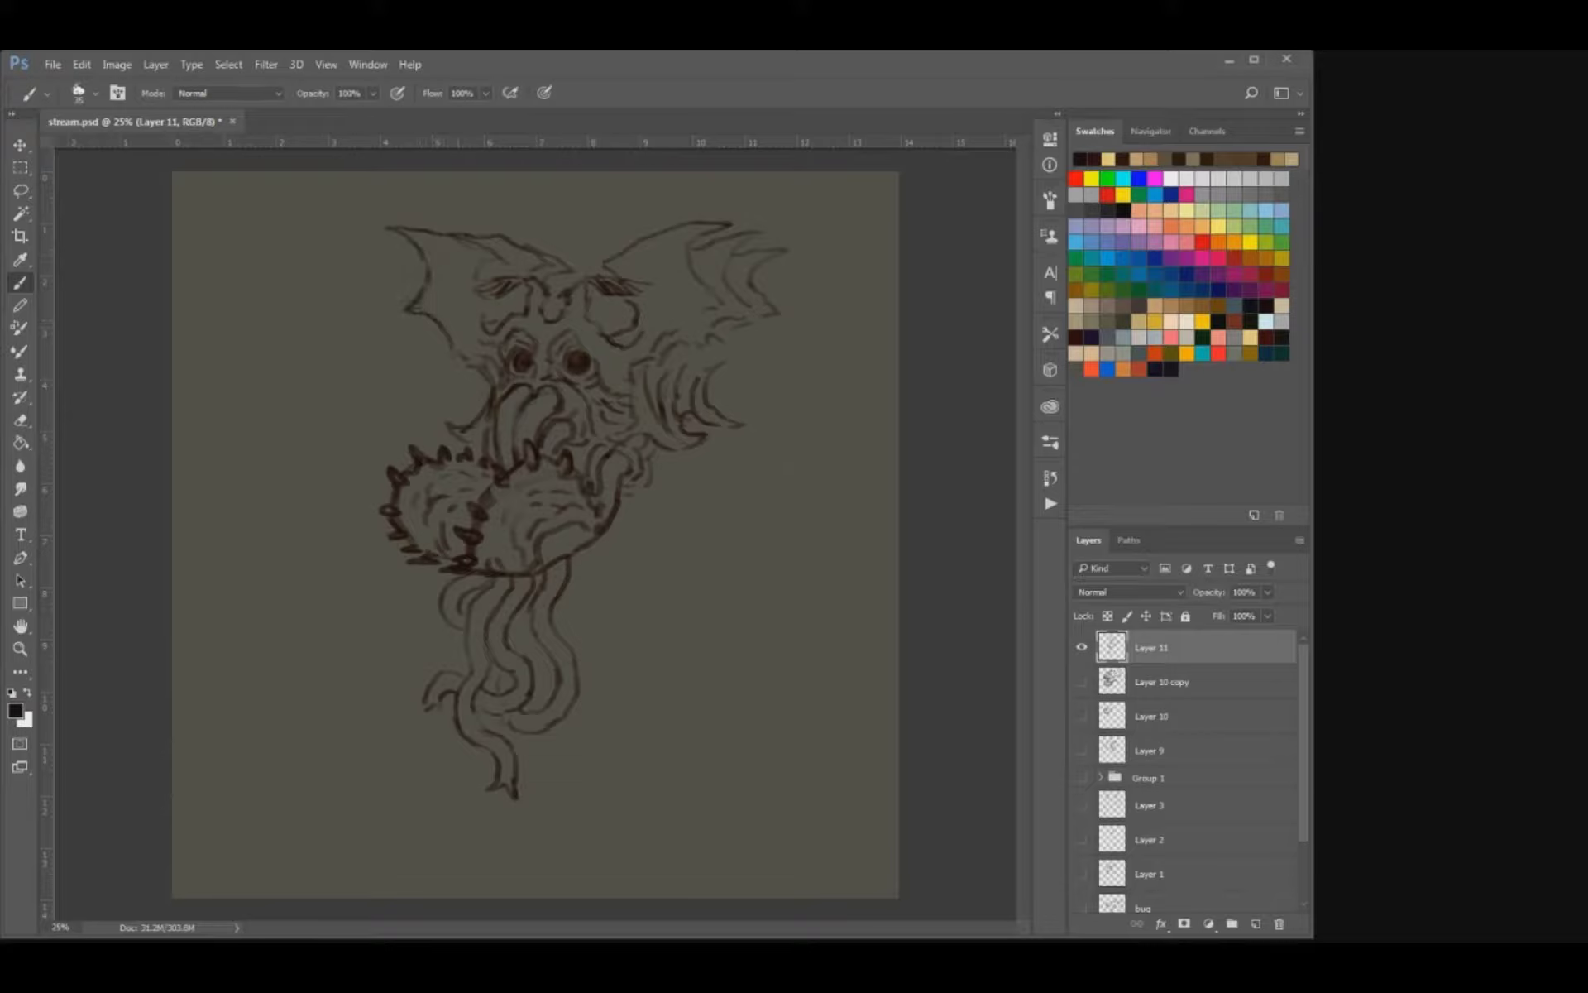
drag(460, 417, 476, 414)
key(e)
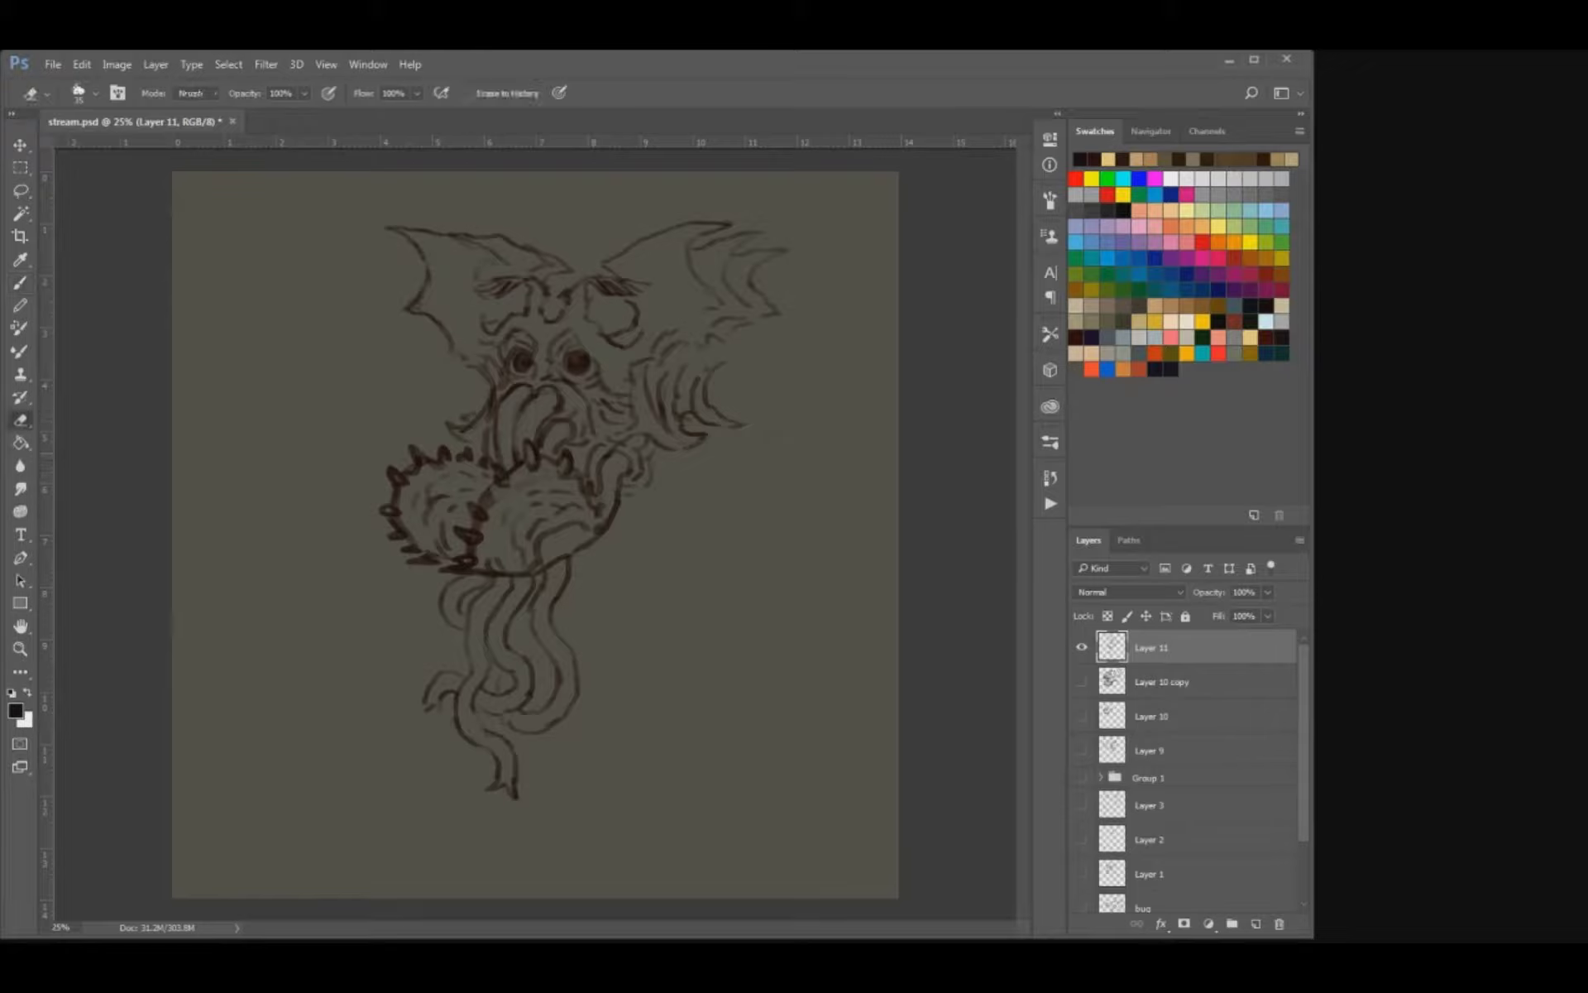
key(b)
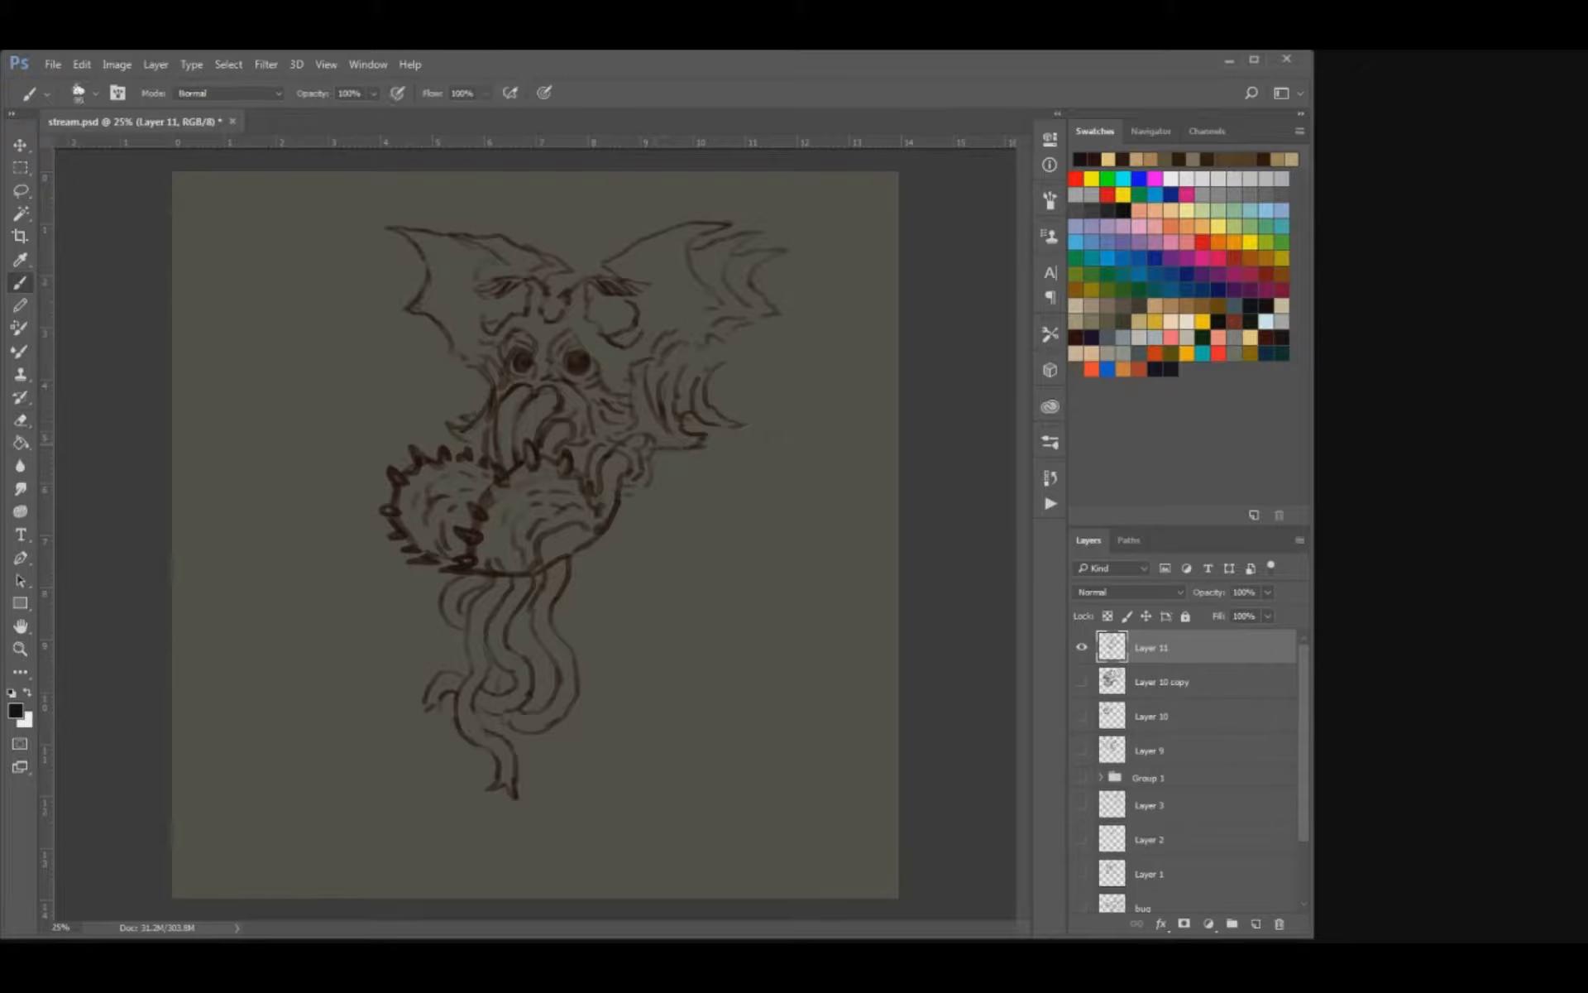
Redraw the lower edge of the right fin as a flatter line ending in a sharp point.
key(e)
key(b)
drag(727, 430, 688, 436)
drag(701, 501, 724, 463)
mouse_move(757, 381)
mouse_down()
mouse_move(814, 453)
mouse_move(758, 382)
mouse_up()
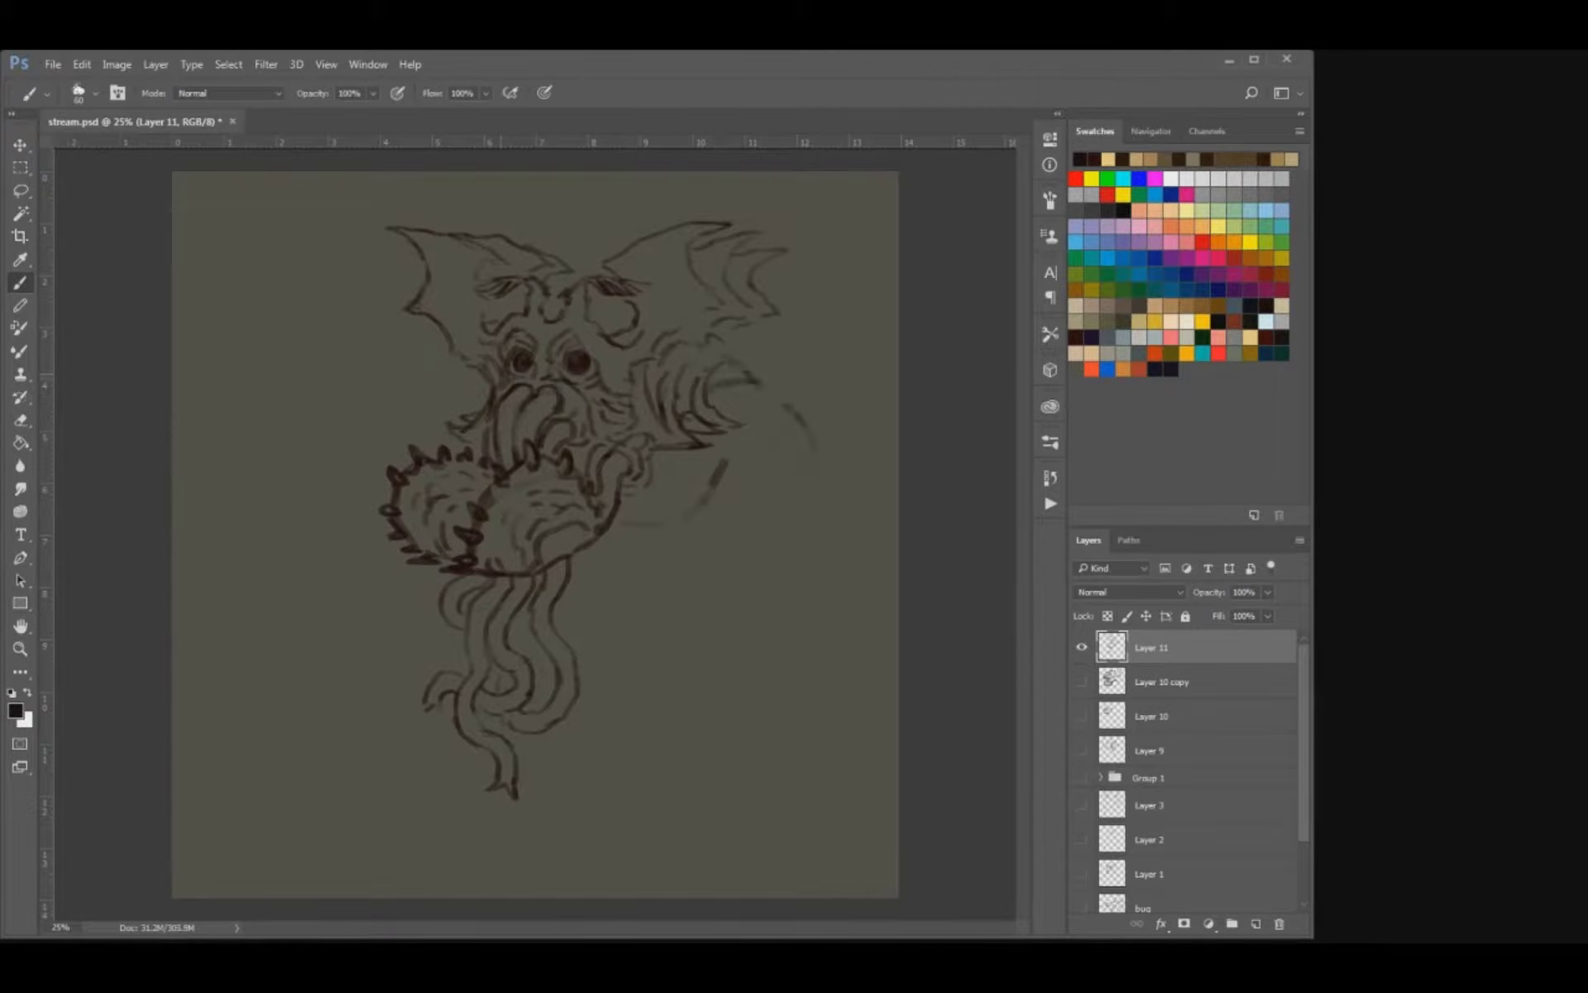
key(ctrl+alt+z)
key(ctrl+alt+z)
key(ctrl+alt+z)
key(ctrl+alt+z)
Erase the ridged right fin and sketch a rounded shoulder with the start of an arm in its place.
key(e)
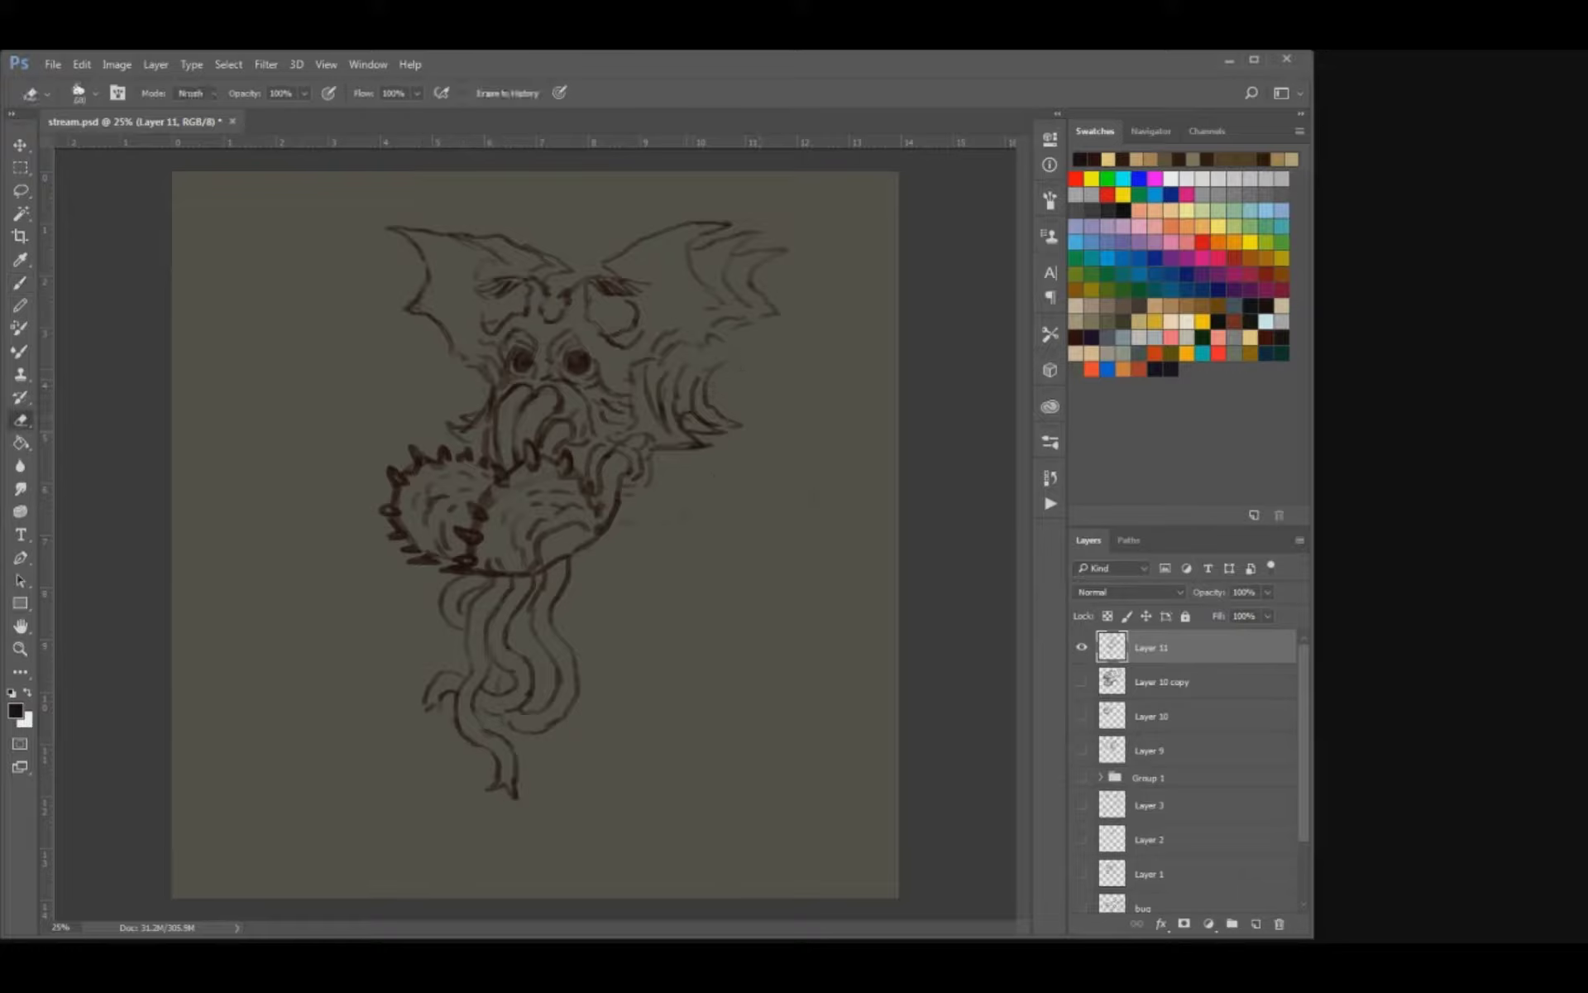
mouse_move(664, 403)
mouse_down()
mouse_move(739, 392)
mouse_move(741, 416)
mouse_move(705, 422)
mouse_move(686, 376)
mouse_move(654, 437)
mouse_move(693, 406)
mouse_up()
key(b)
key(e)
key(b)
key(e)
key(b)
drag(692, 451, 699, 493)
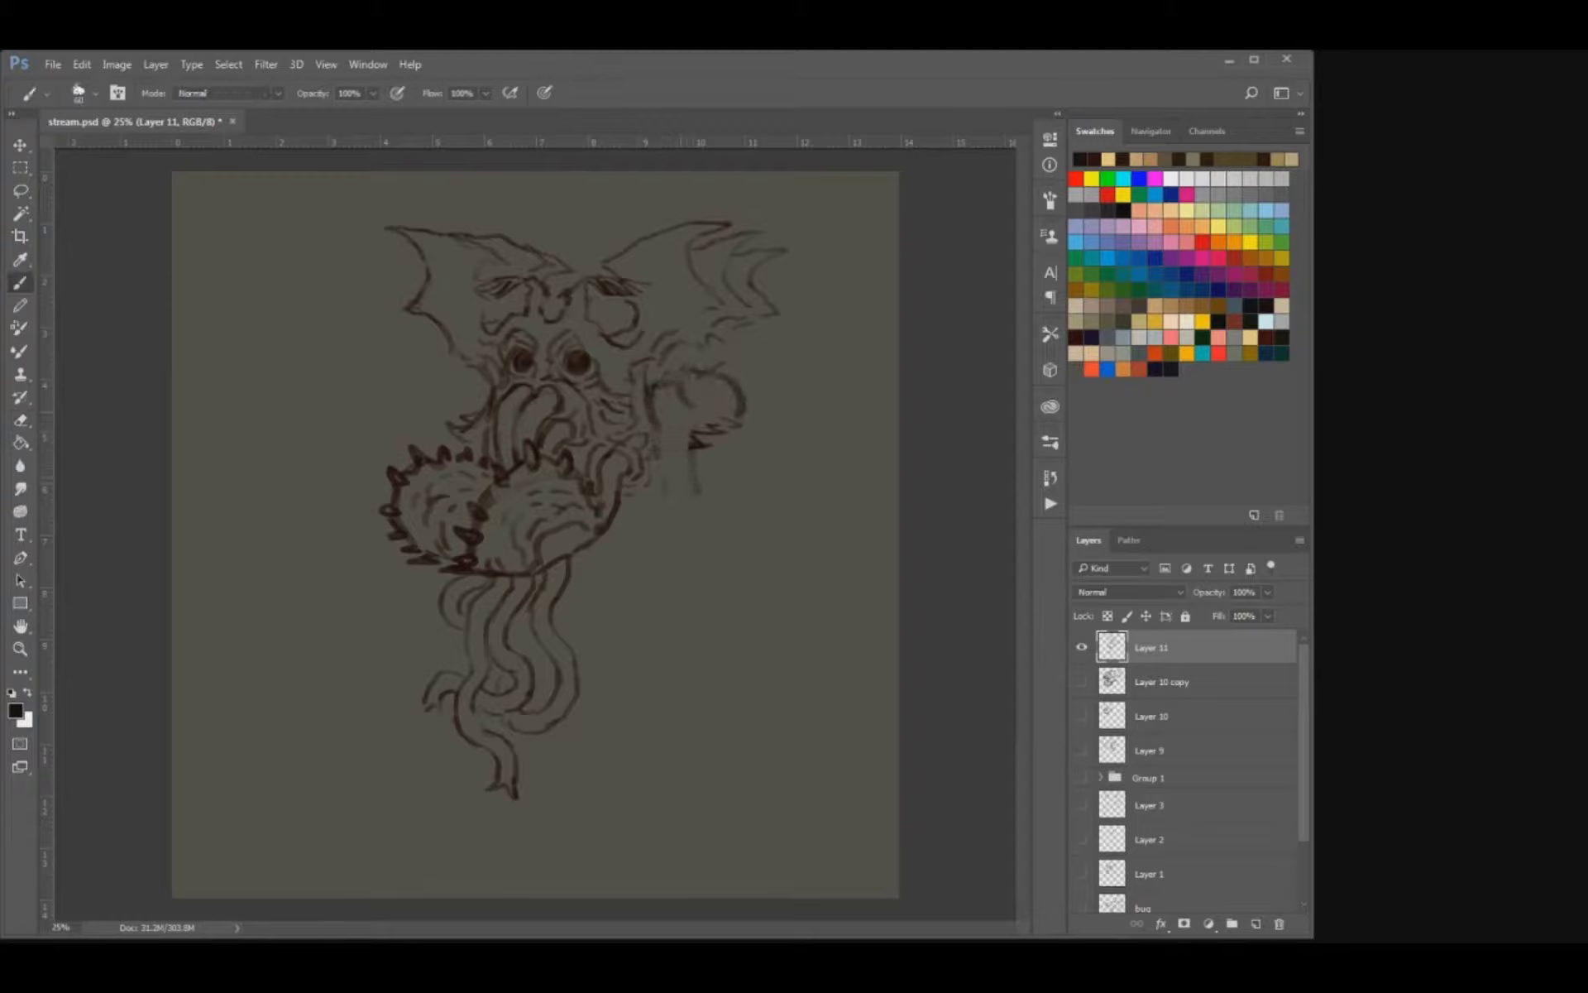
Darken the right shoulder's outline and sketch a matching rounded shoulder on the left side of the face.
key(e)
key(b)
drag(731, 425, 709, 435)
drag(673, 373, 657, 383)
mouse_move(483, 381)
mouse_down()
mouse_move(459, 381)
mouse_move(431, 443)
mouse_move(462, 417)
mouse_move(473, 443)
mouse_up()
key(e)
key(b)
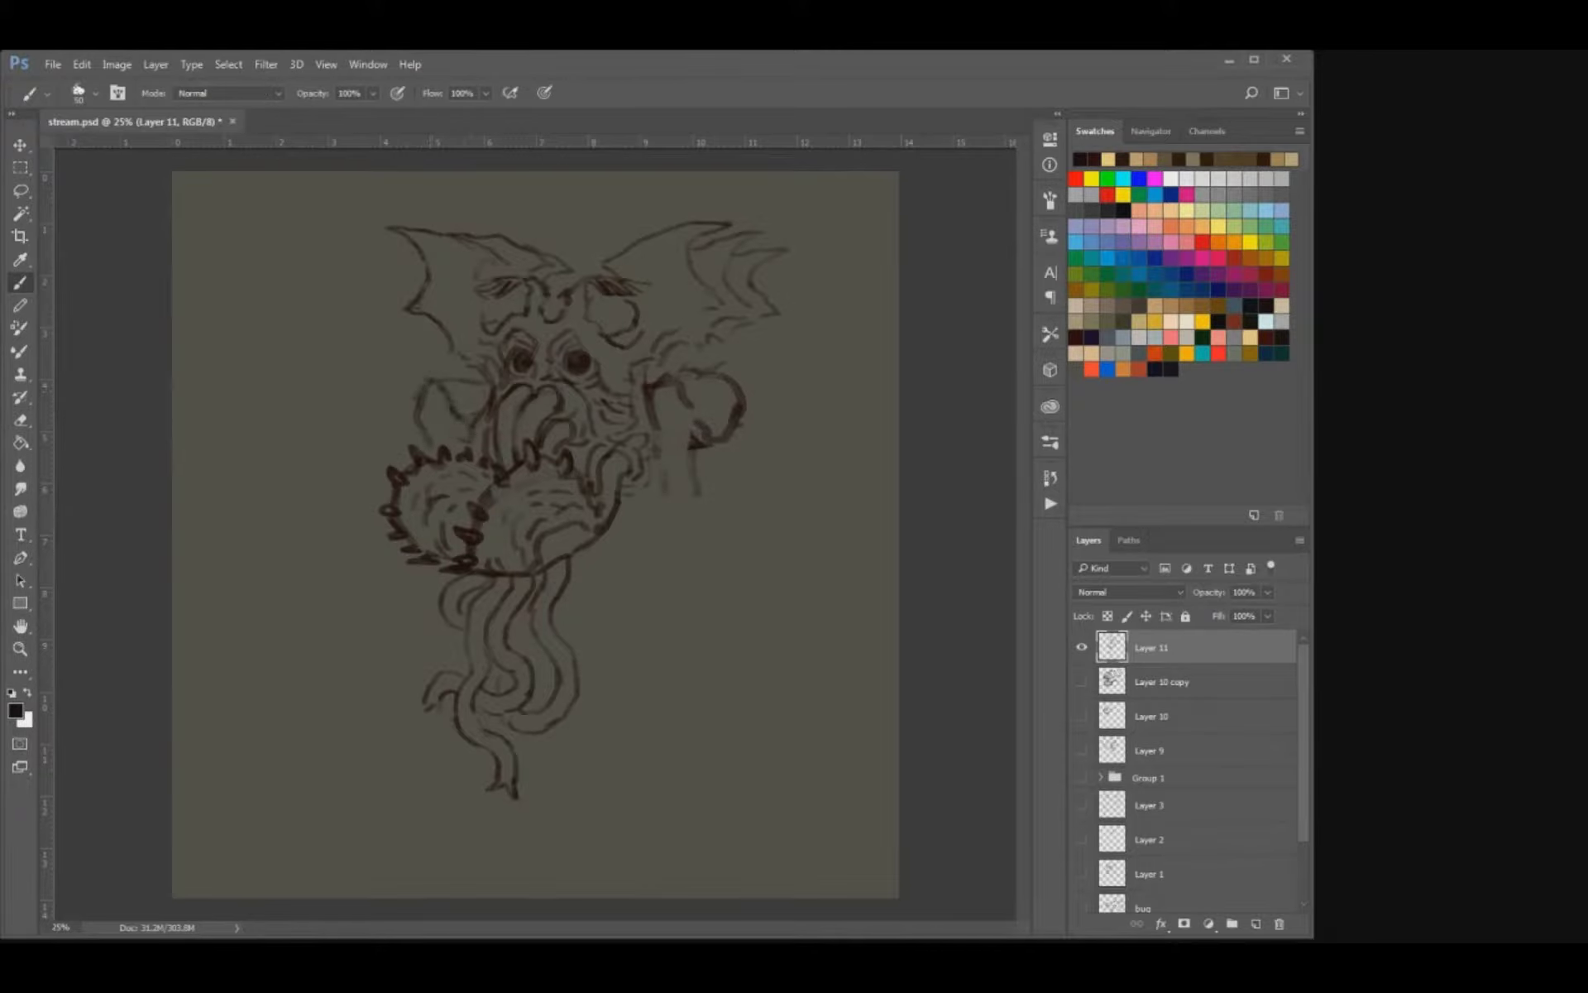
Erase the stub of the right arm and sketch a longer upper arm hanging down from the shoulder.
key(e)
drag(695, 457, 697, 496)
key(b)
mouse_move(698, 427)
mouse_down()
mouse_move(680, 518)
mouse_move(649, 523)
mouse_up()
mouse_move(680, 584)
mouse_down()
mouse_move(676, 608)
mouse_move(624, 622)
mouse_up()
Scale the creature sketch down and reposition it in the upper part of the canvas.
key(v)
drag(579, 513, 520, 525)
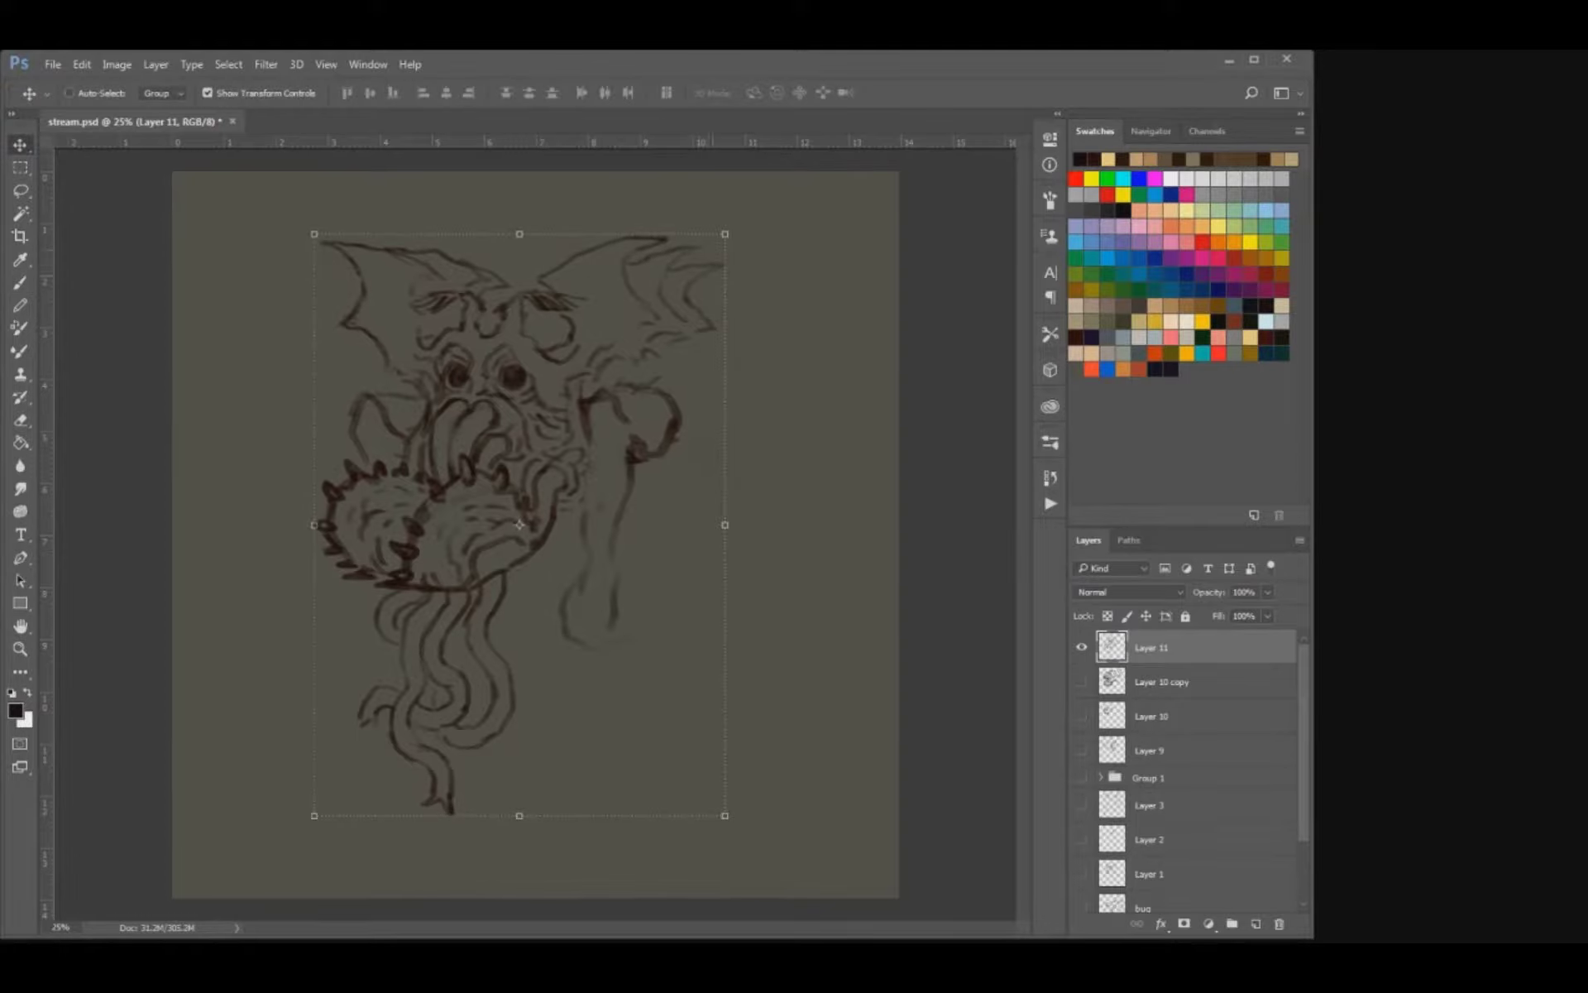
drag(724, 815, 674, 743)
drag(529, 505, 517, 442)
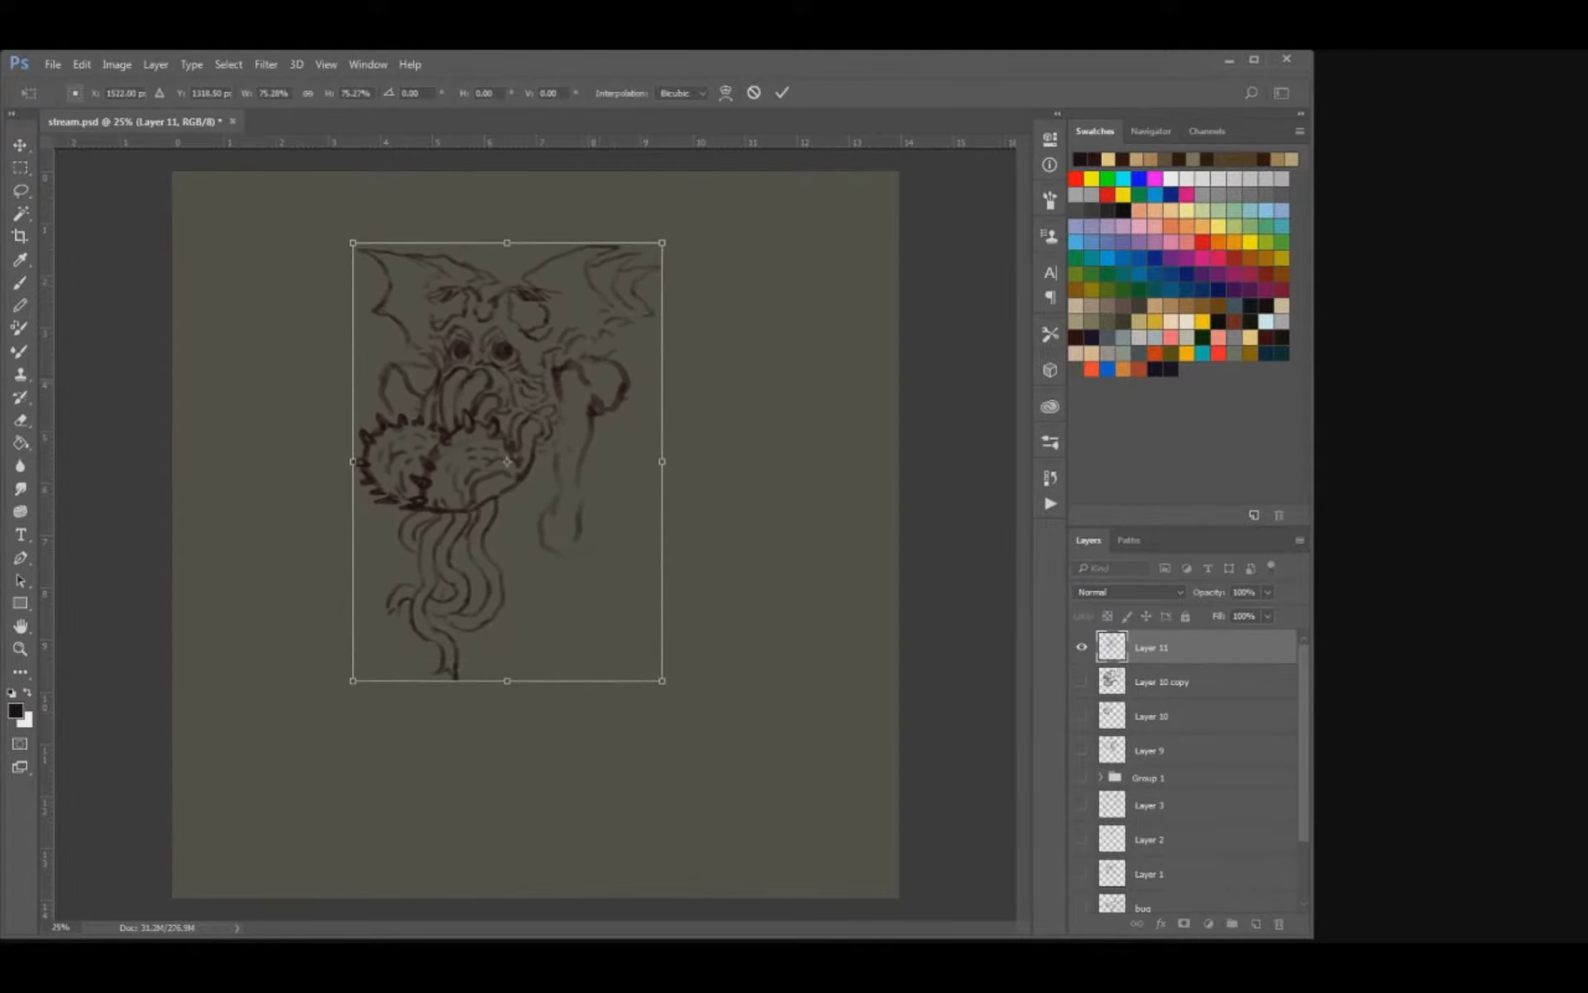
drag(662, 680, 678, 702)
key(Return)
mouse_move(517, 442)
mouse_down()
mouse_move(560, 450)
mouse_move(548, 540)
mouse_move(593, 539)
mouse_up()
Darken the right upper arm's two edges and clean up the lines around its elbow.
key(b)
key(e)
key(b)
key(e)
key(b)
mouse_move(599, 357)
mouse_down()
mouse_move(609, 413)
mouse_move(566, 554)
mouse_move(634, 516)
mouse_up()
key(e)
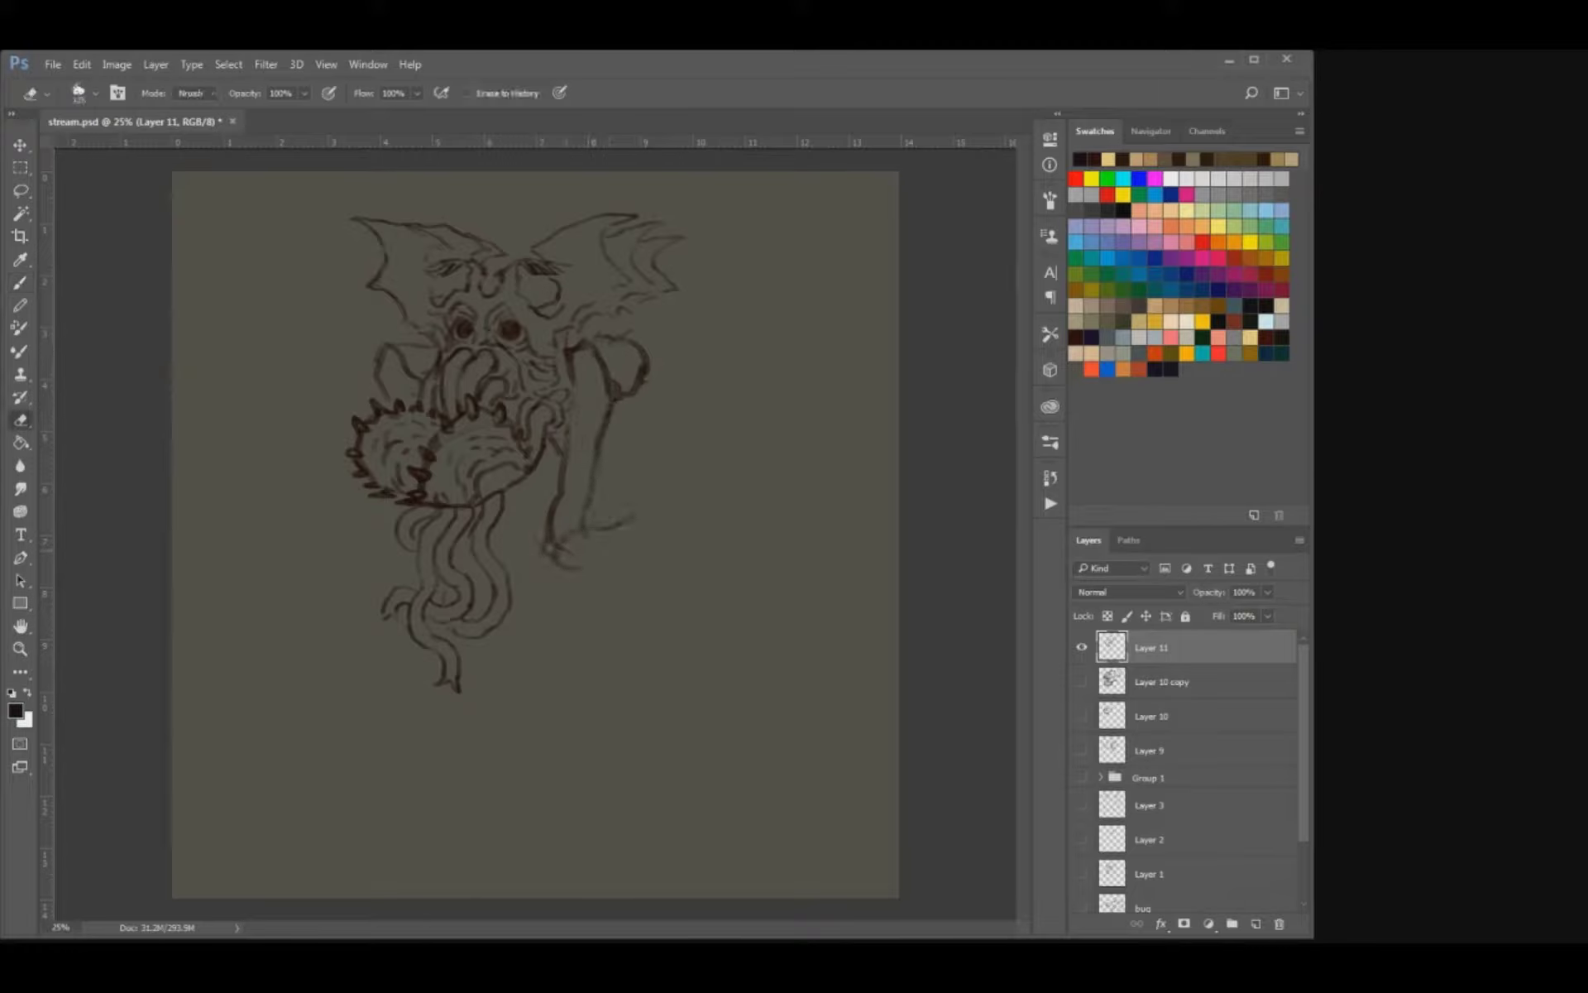
mouse_move(556, 554)
mouse_down()
mouse_move(610, 523)
mouse_move(553, 538)
mouse_move(572, 569)
mouse_up()
key(b)
key(e)
key(b)
Sketch the right forearm rising diagonally outward from the elbow to a wrist joint.
drag(608, 555, 598, 580)
drag(595, 505, 613, 495)
drag(612, 543, 632, 440)
key(e)
key(b)
mouse_move(695, 394)
mouse_down()
mouse_move(676, 435)
mouse_move(664, 408)
mouse_move(706, 386)
mouse_up()
drag(621, 511, 658, 461)
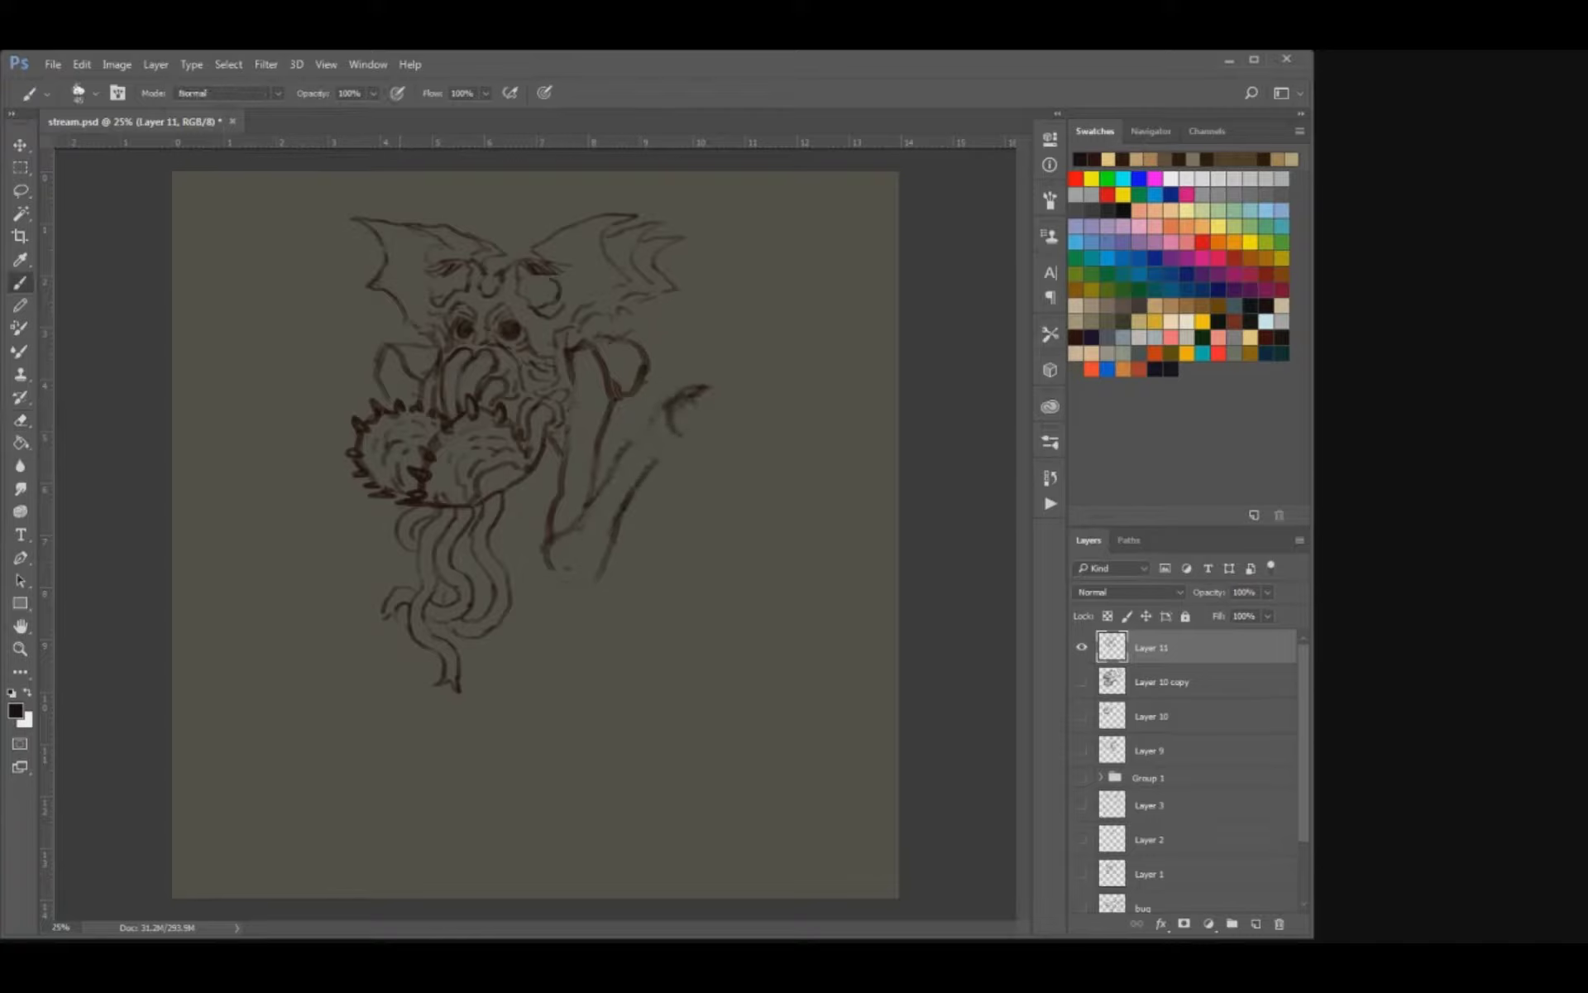
Clean up the lines beside the right upper arm and sketch the left forearm rising outward from behind the spiky body.
drag(410, 587, 322, 463)
key(ctrl+z)
key(e)
mouse_move(622, 382)
mouse_down()
mouse_move(617, 397)
mouse_move(635, 385)
mouse_move(625, 447)
mouse_move(651, 464)
mouse_up()
key(b)
drag(326, 388, 368, 515)
key(ctrl+z)
drag(309, 419, 378, 555)
key(ctrl+z)
drag(308, 428, 389, 579)
Add a pointed spur to the tip of the right elbow.
key(e)
key(b)
drag(545, 561, 568, 620)
key(e)
key(b)
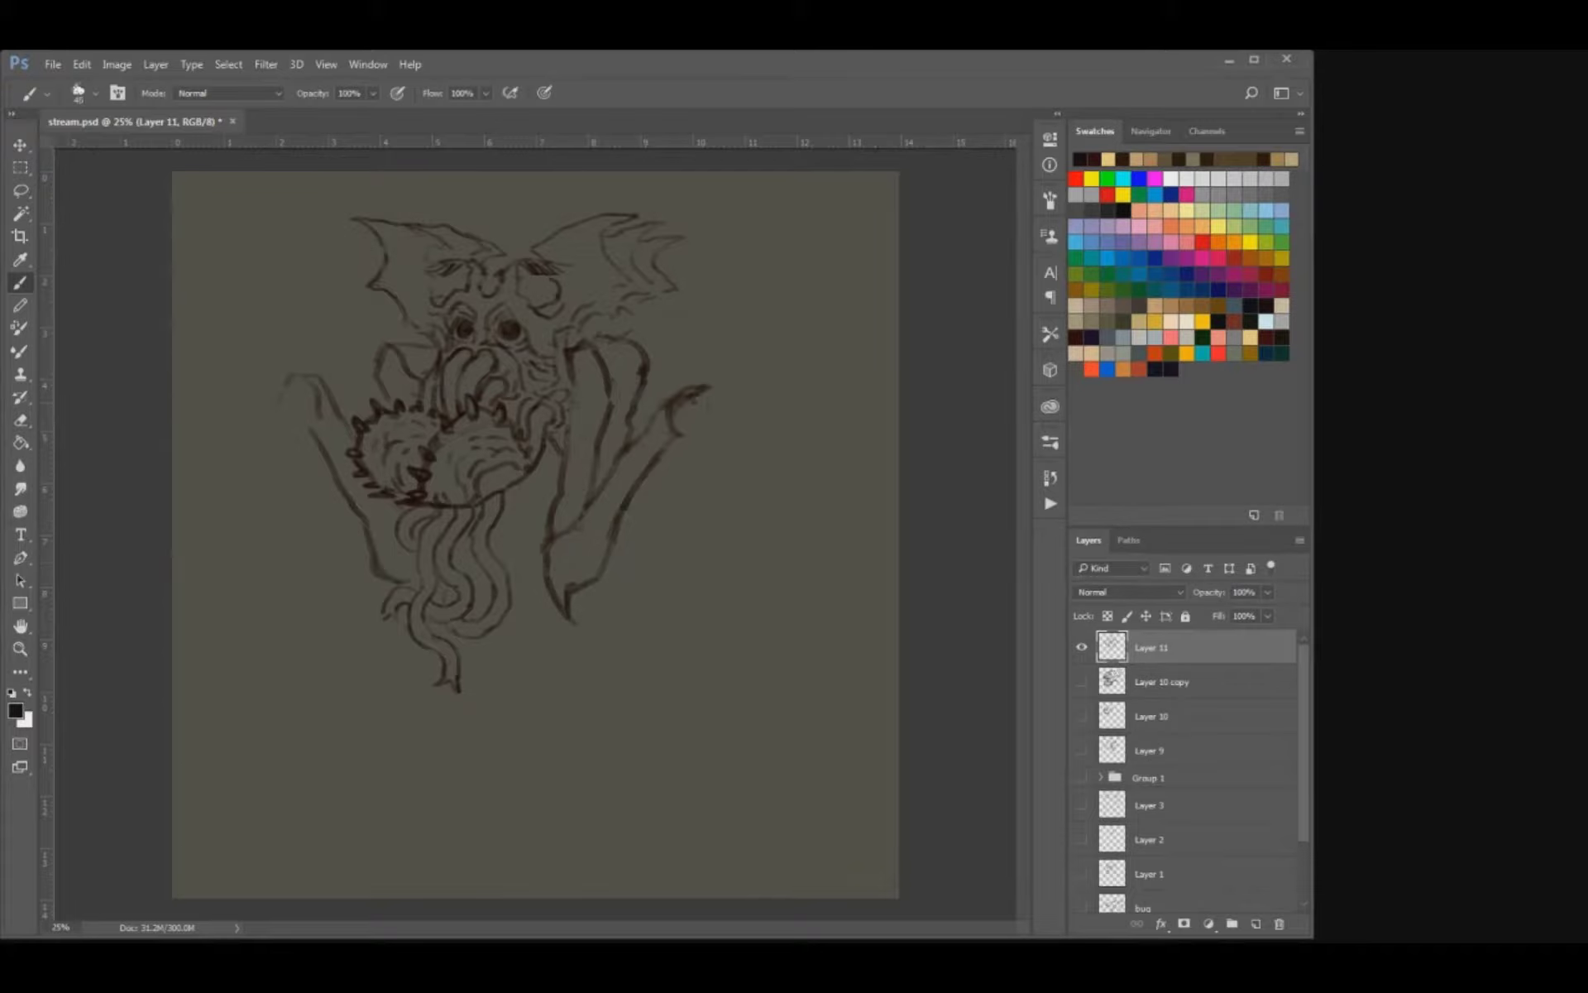
Redraw the joint at the end of the right forearm and clean up the top of the left forearm.
key(e)
mouse_move(670, 425)
mouse_down()
mouse_move(706, 388)
mouse_move(665, 409)
mouse_move(682, 391)
mouse_up()
key(b)
drag(681, 393, 672, 419)
key(e)
mouse_move(285, 387)
mouse_down()
mouse_move(296, 376)
mouse_move(316, 420)
mouse_move(284, 407)
mouse_up()
key(b)
key(bracketright)
Sketch a long lower segment hanging from the right forearm's joint and ending in a curved claw.
mouse_move(687, 386)
mouse_down()
mouse_move(719, 378)
mouse_move(674, 506)
mouse_move(700, 549)
mouse_up()
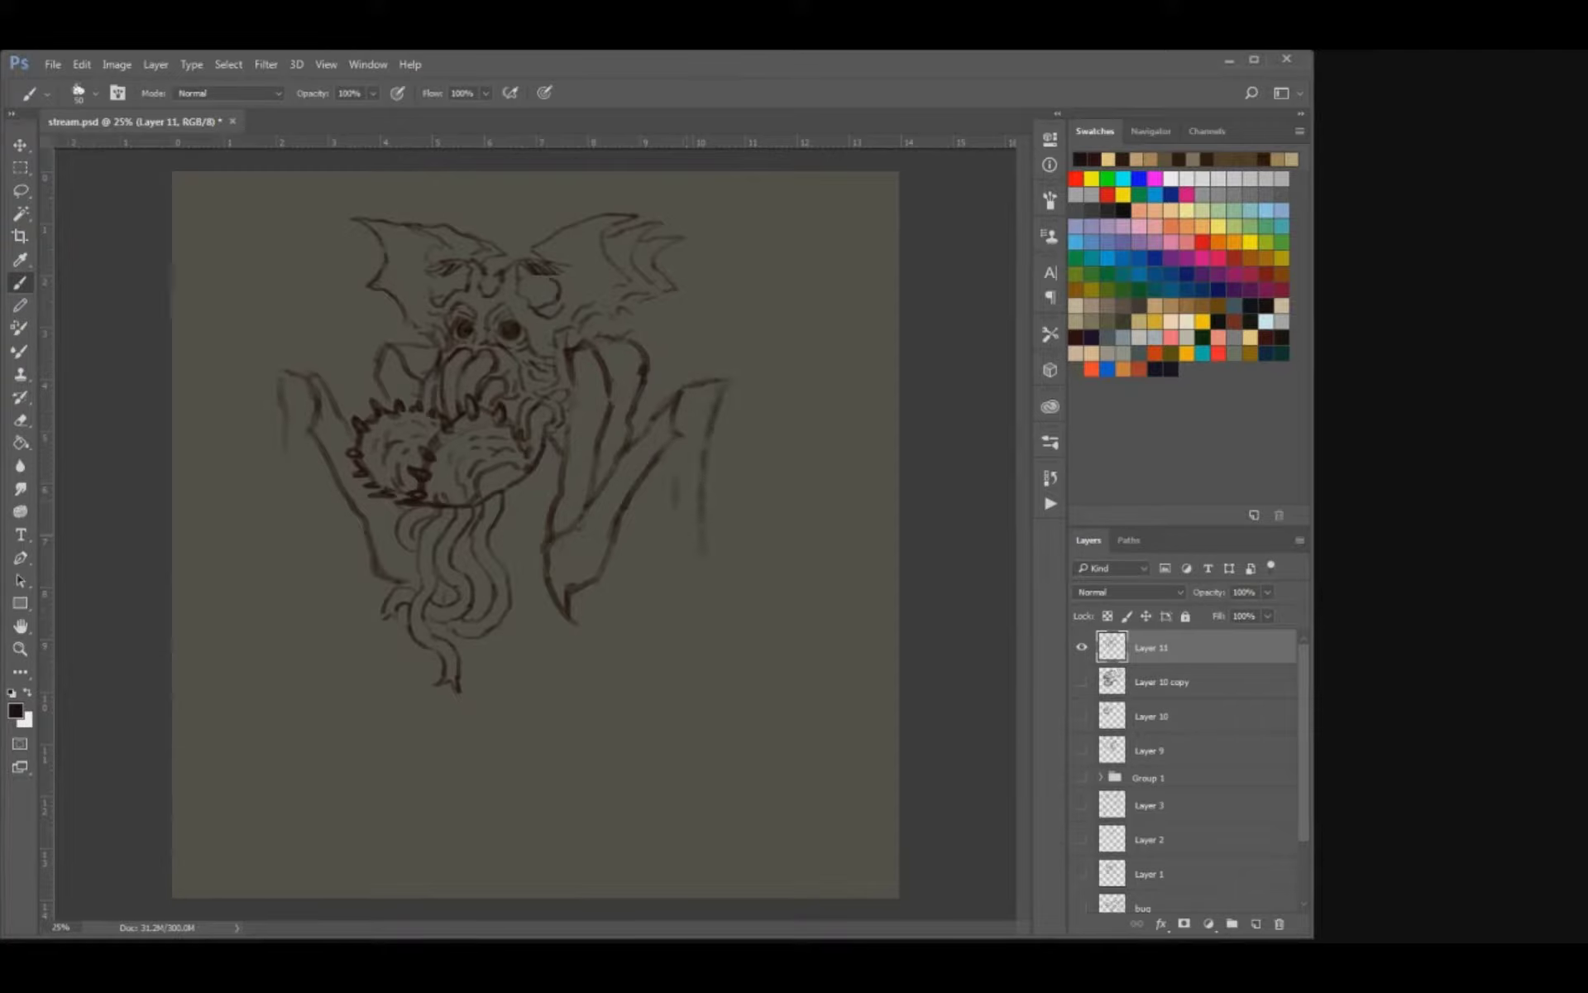
mouse_move(675, 451)
mouse_down()
mouse_move(666, 536)
mouse_move(712, 619)
mouse_move(693, 648)
mouse_up()
drag(669, 587, 637, 681)
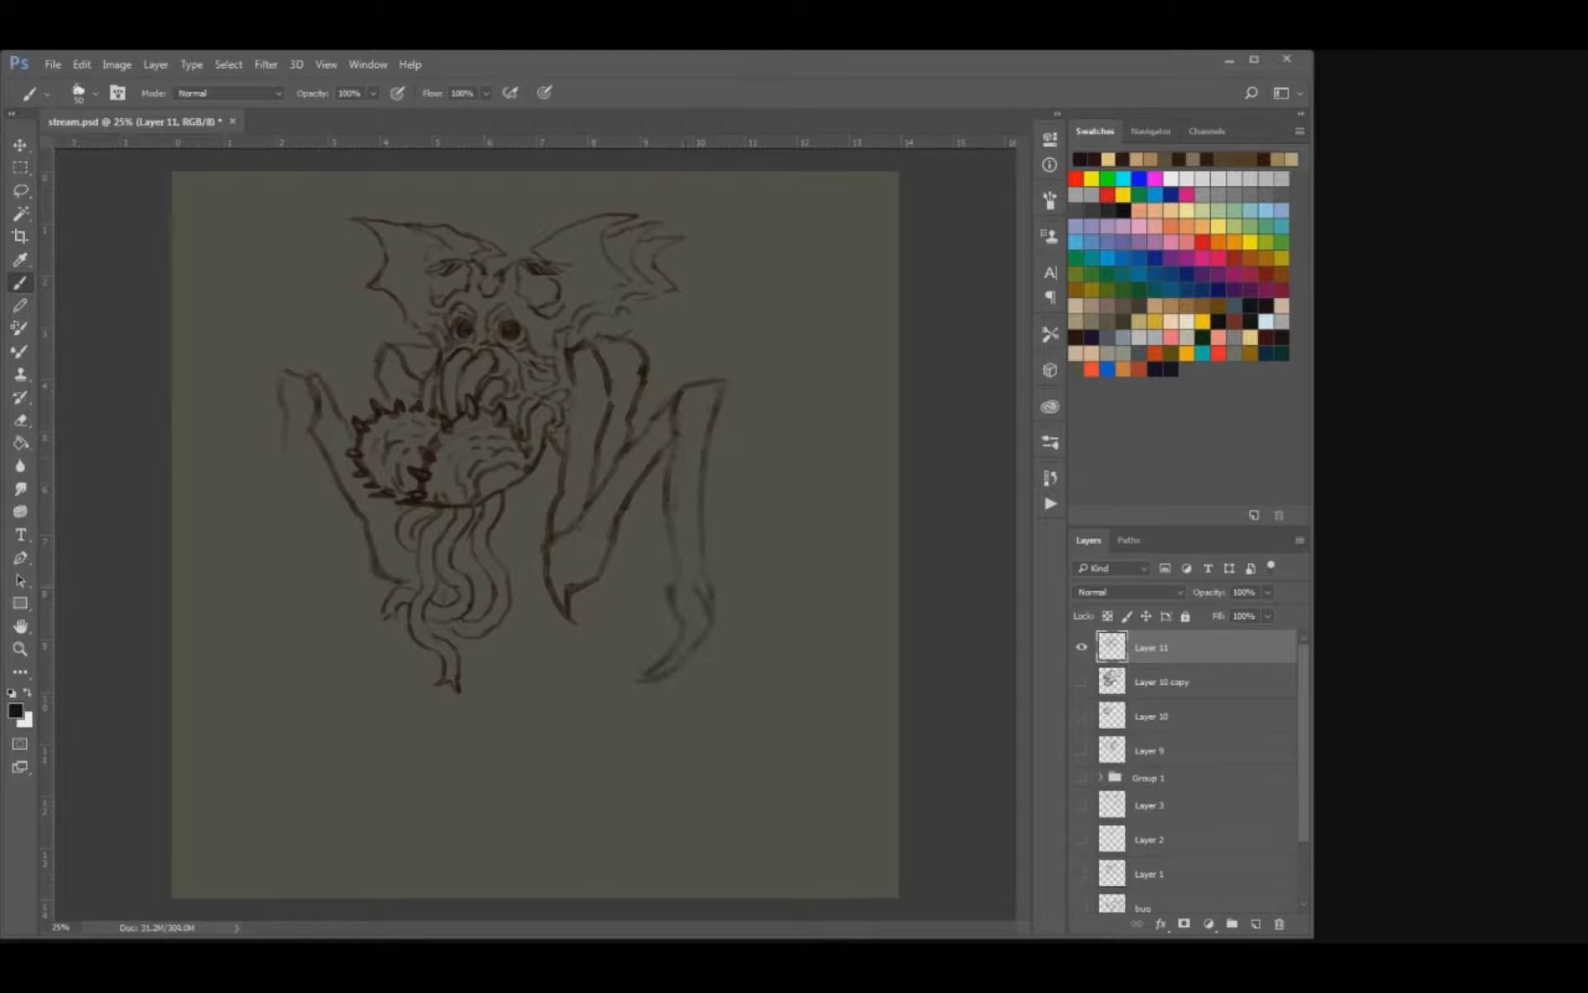
mouse_move(306, 483)
mouse_down()
mouse_move(253, 608)
mouse_move(263, 581)
mouse_up()
drag(281, 649, 296, 679)
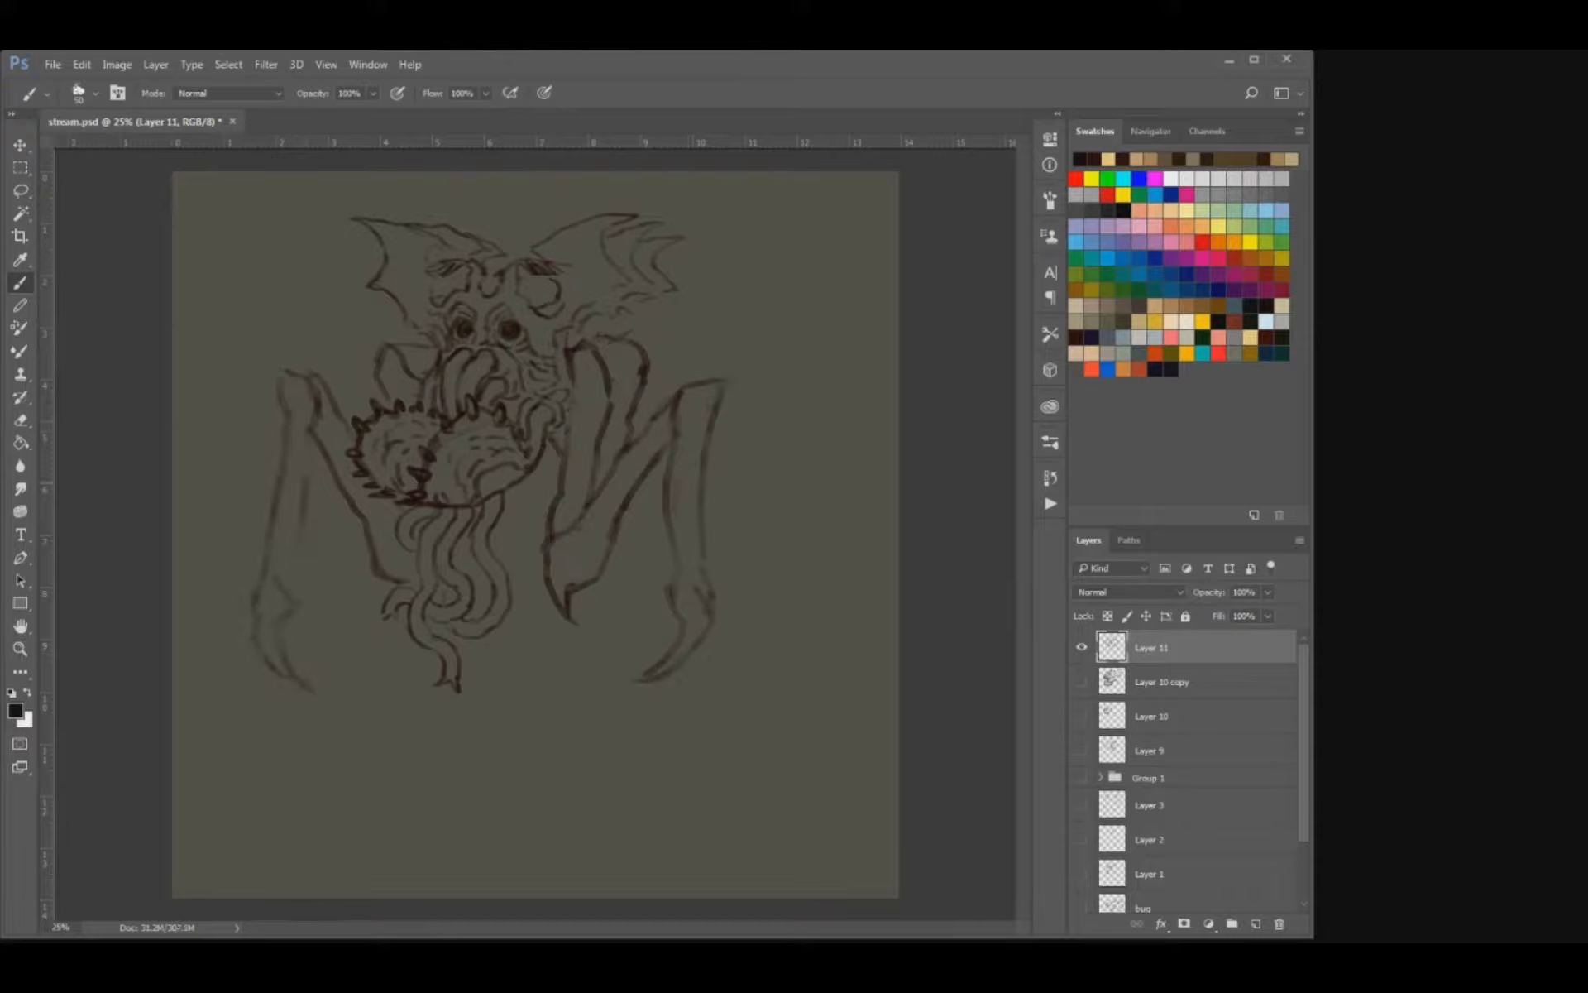
key(e)
mouse_move(288, 674)
mouse_down()
mouse_move(263, 566)
mouse_move(305, 686)
mouse_up()
drag(273, 539, 288, 445)
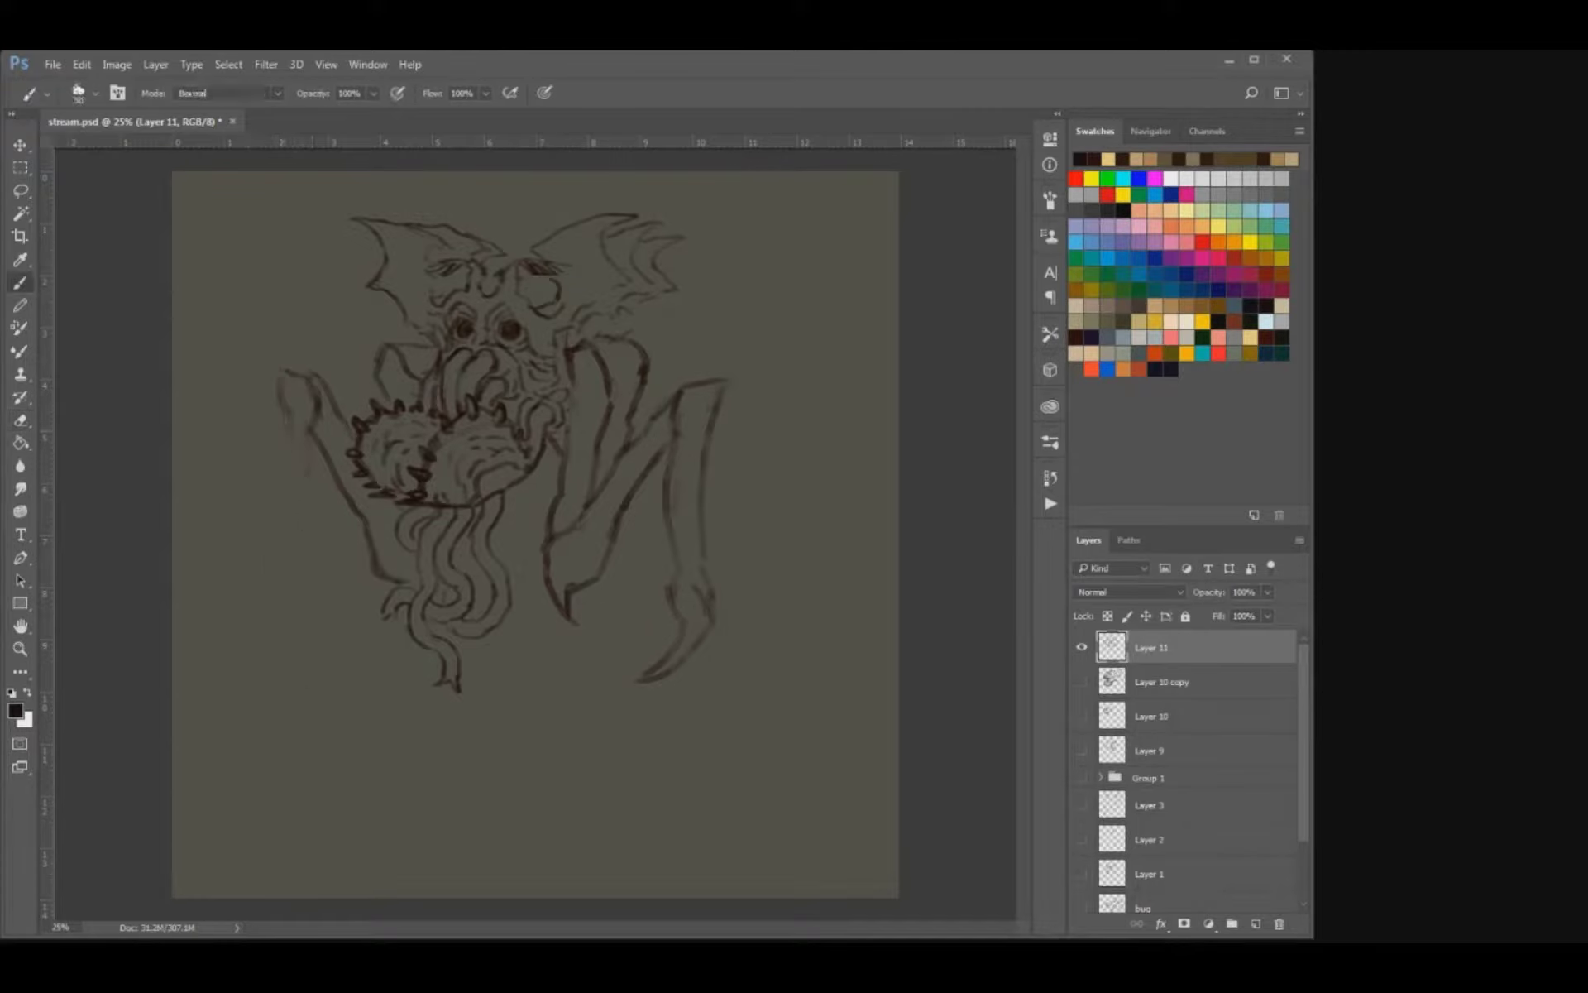
Redraw the left limb's upper joint and the two long edges of its hanging lower segment.
key(b)
mouse_move(314, 378)
mouse_down()
mouse_move(316, 431)
mouse_move(284, 415)
mouse_up()
key(e)
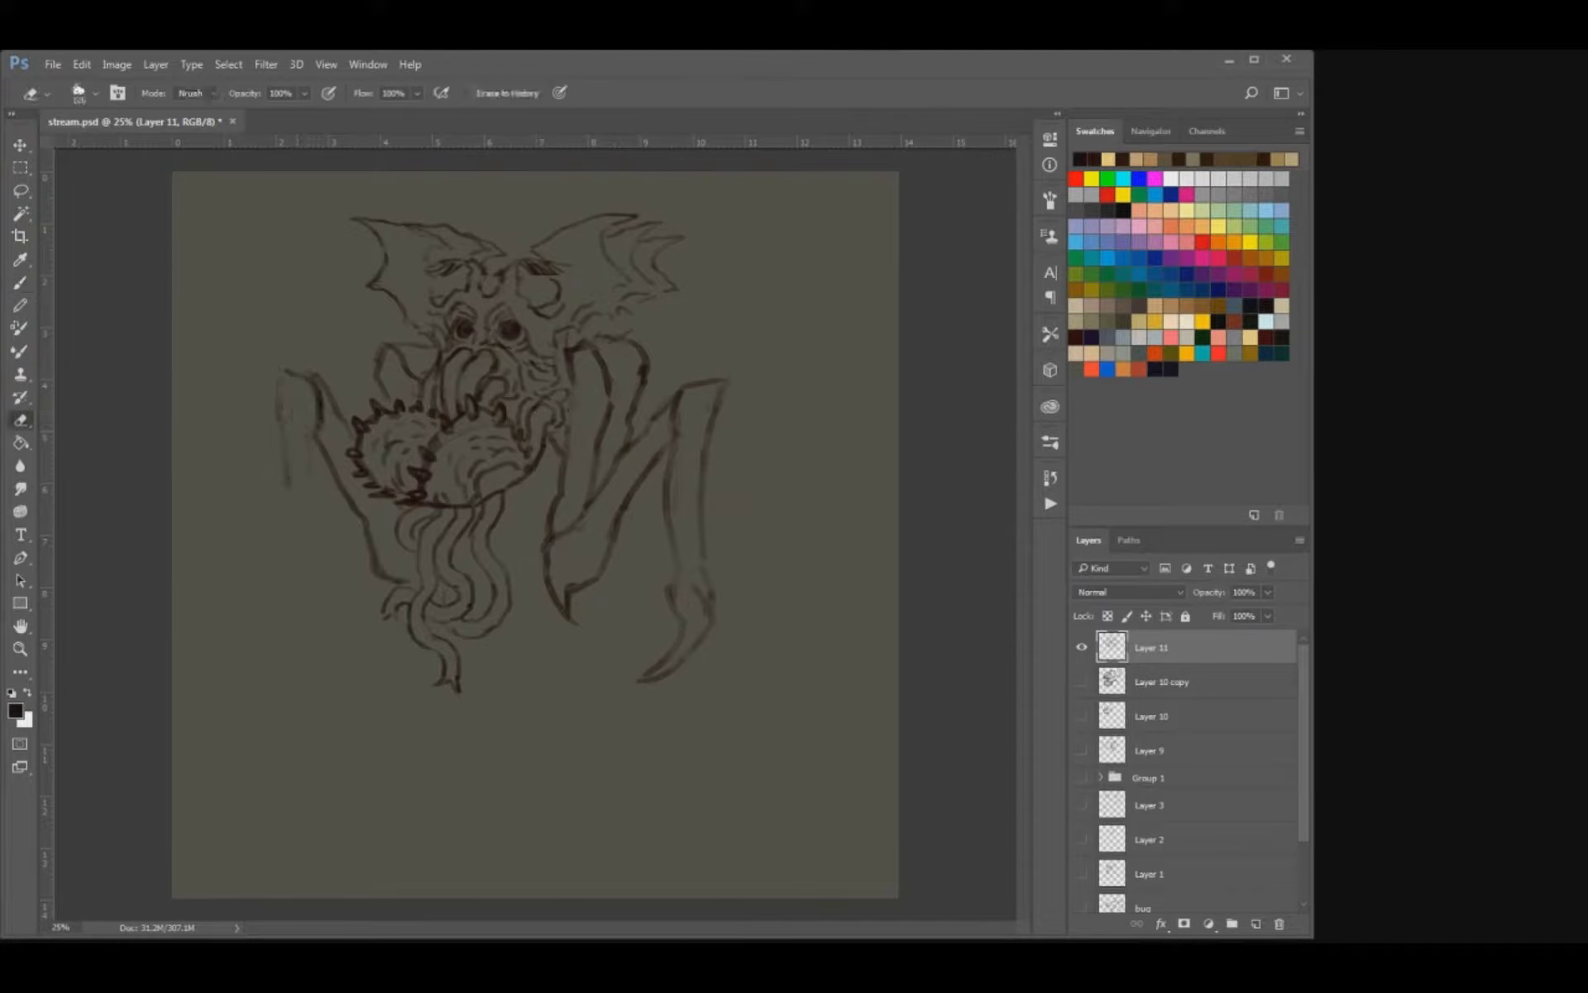
key(b)
mouse_move(319, 478)
mouse_down()
mouse_move(323, 541)
mouse_move(284, 532)
mouse_up()
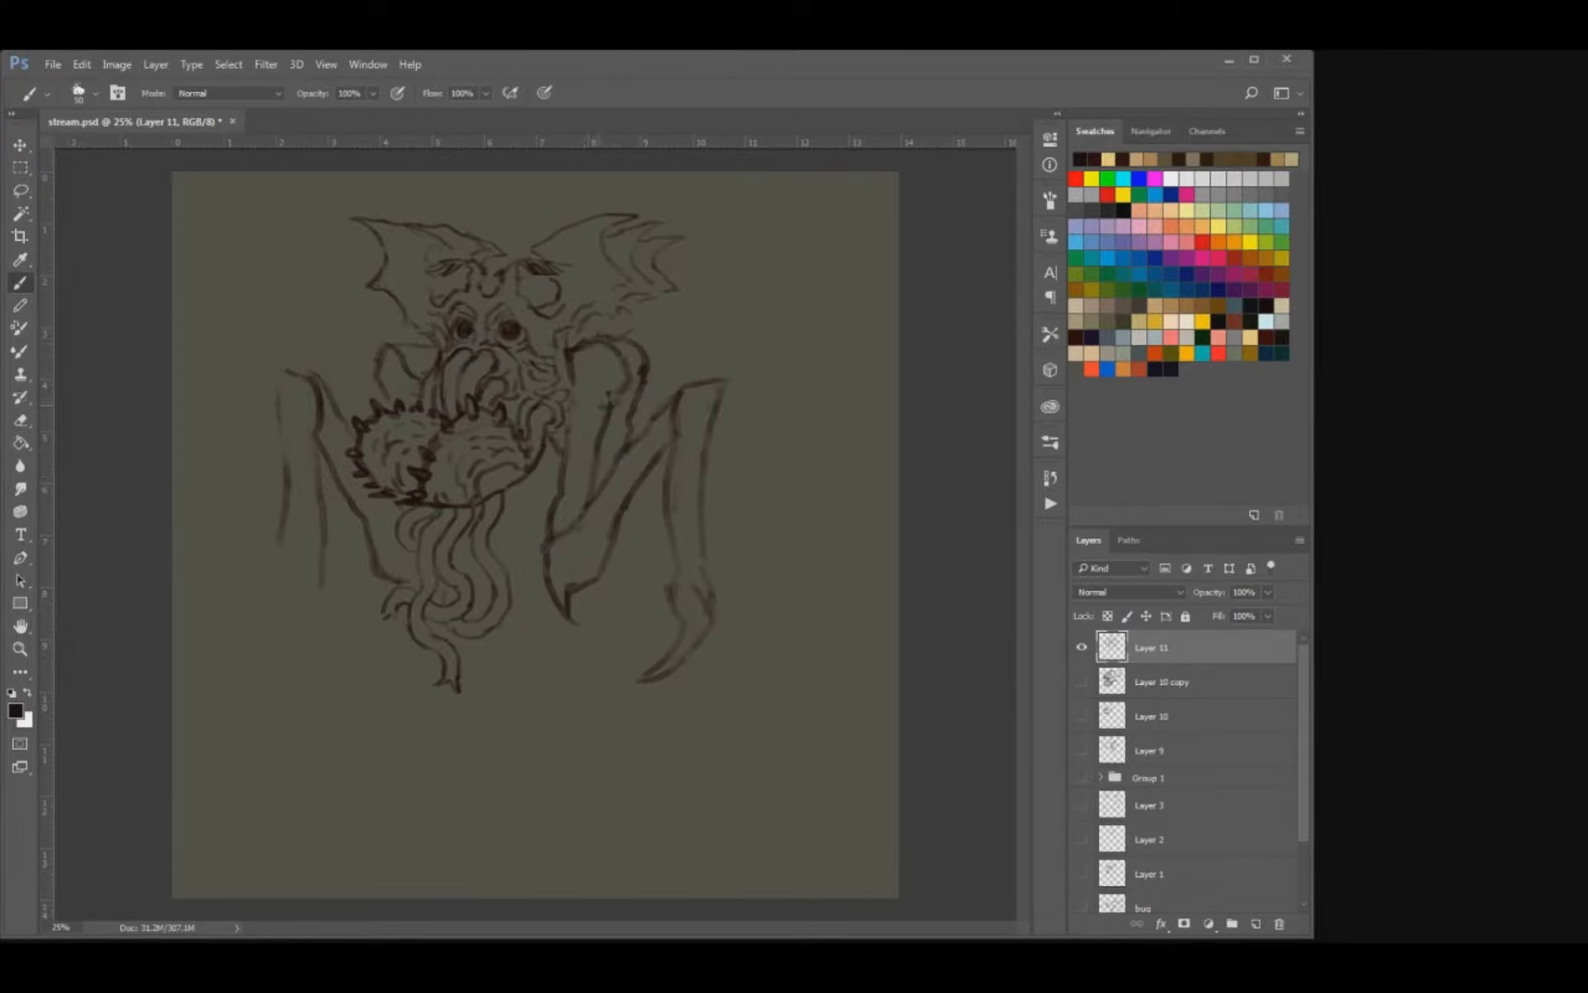
Close the right shoulder into a rounded shape above the upper arm and soften the left shoulder's outline.
key(e)
key(b)
key(e)
key(b)
mouse_move(591, 405)
mouse_down()
mouse_move(614, 401)
mouse_move(594, 450)
mouse_up()
key(e)
key(b)
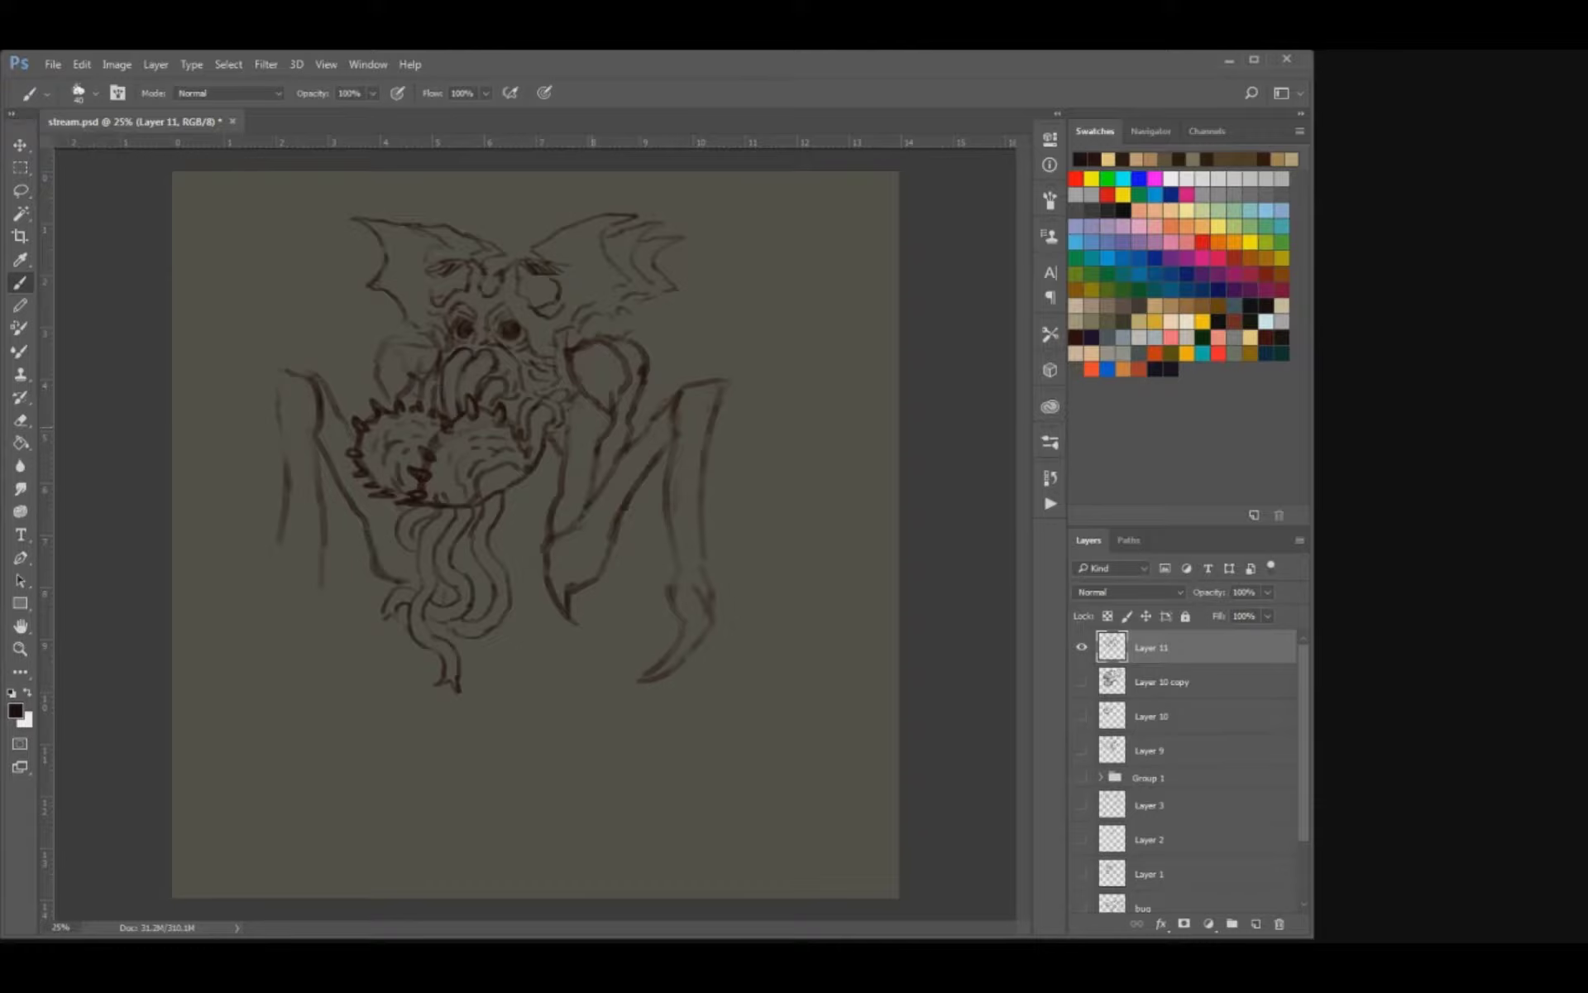
Add a second pointed elbow behind the right one and sketch the outer edge of a second right limb.
mouse_move(593, 588)
mouse_down()
mouse_move(663, 537)
mouse_move(646, 566)
mouse_up()
key(ctrl+z)
mouse_move(725, 360)
mouse_down()
mouse_move(699, 383)
mouse_move(744, 426)
mouse_move(773, 610)
mouse_up()
key(e)
key(b)
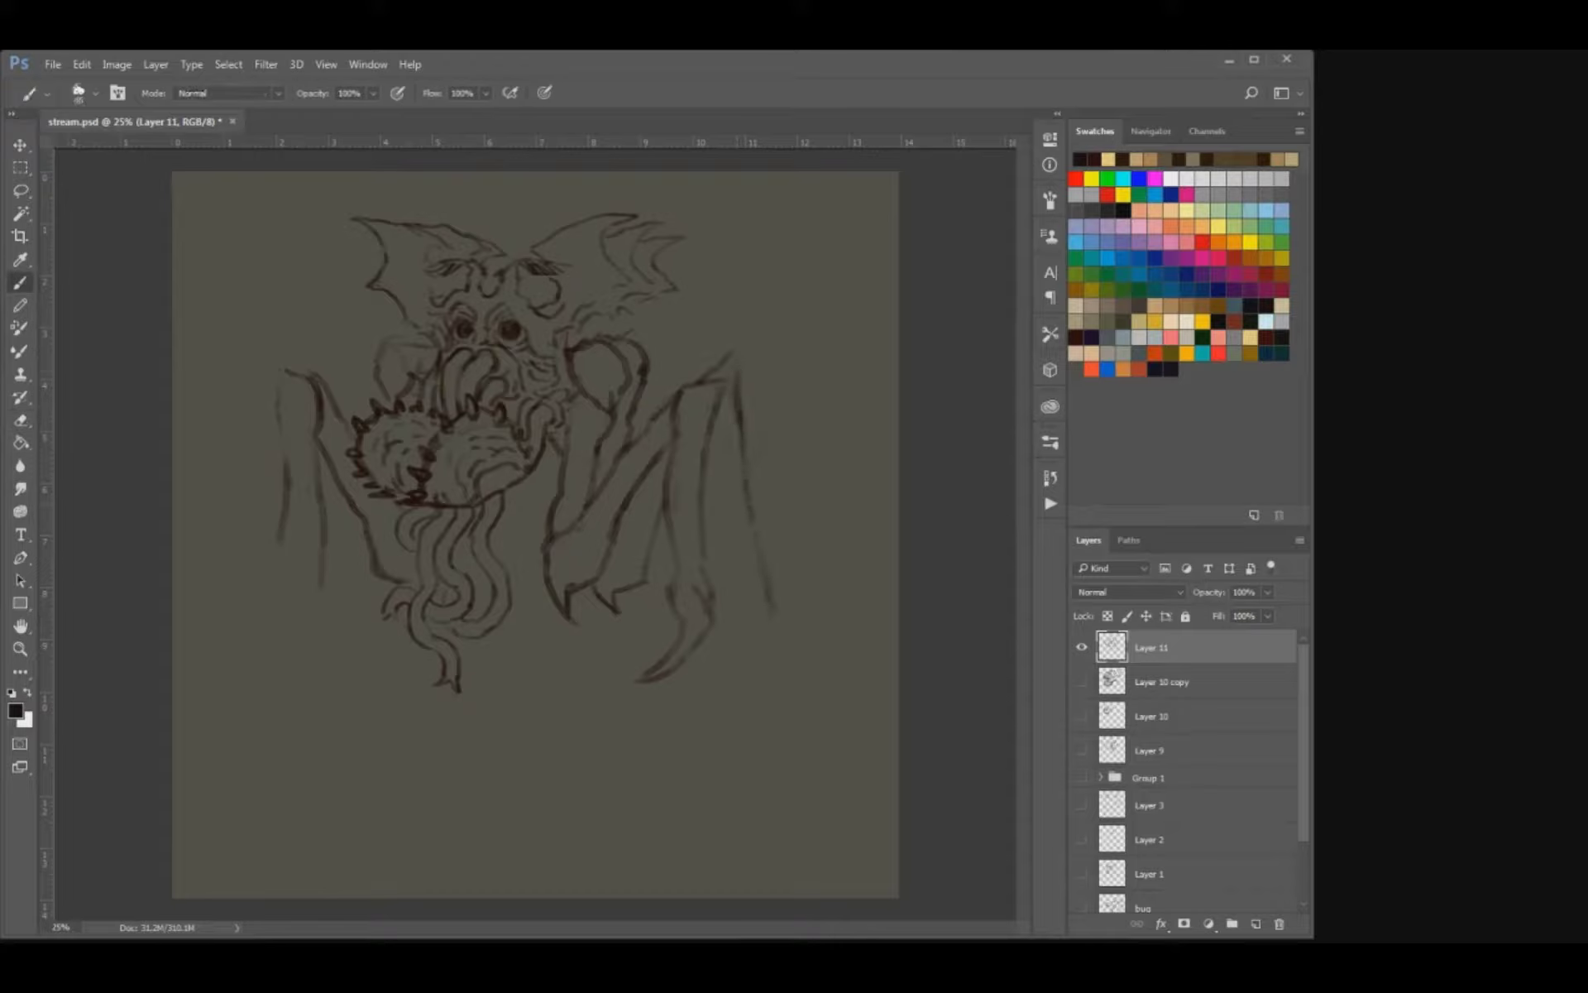
Extend the second right limb downward with an inner edge and a hooked claw at its end.
drag(706, 447, 731, 613)
key(ctrl+z)
mouse_move(710, 445)
mouse_down()
mouse_move(737, 672)
mouse_move(790, 685)
mouse_move(735, 718)
mouse_move(798, 739)
mouse_move(789, 747)
mouse_up()
drag(751, 715, 757, 753)
mouse_move(791, 751)
mouse_down()
mouse_move(723, 779)
mouse_move(790, 782)
mouse_move(736, 799)
mouse_up()
key(ctrl+z)
key(ctrl+z)
key(e)
key(b)
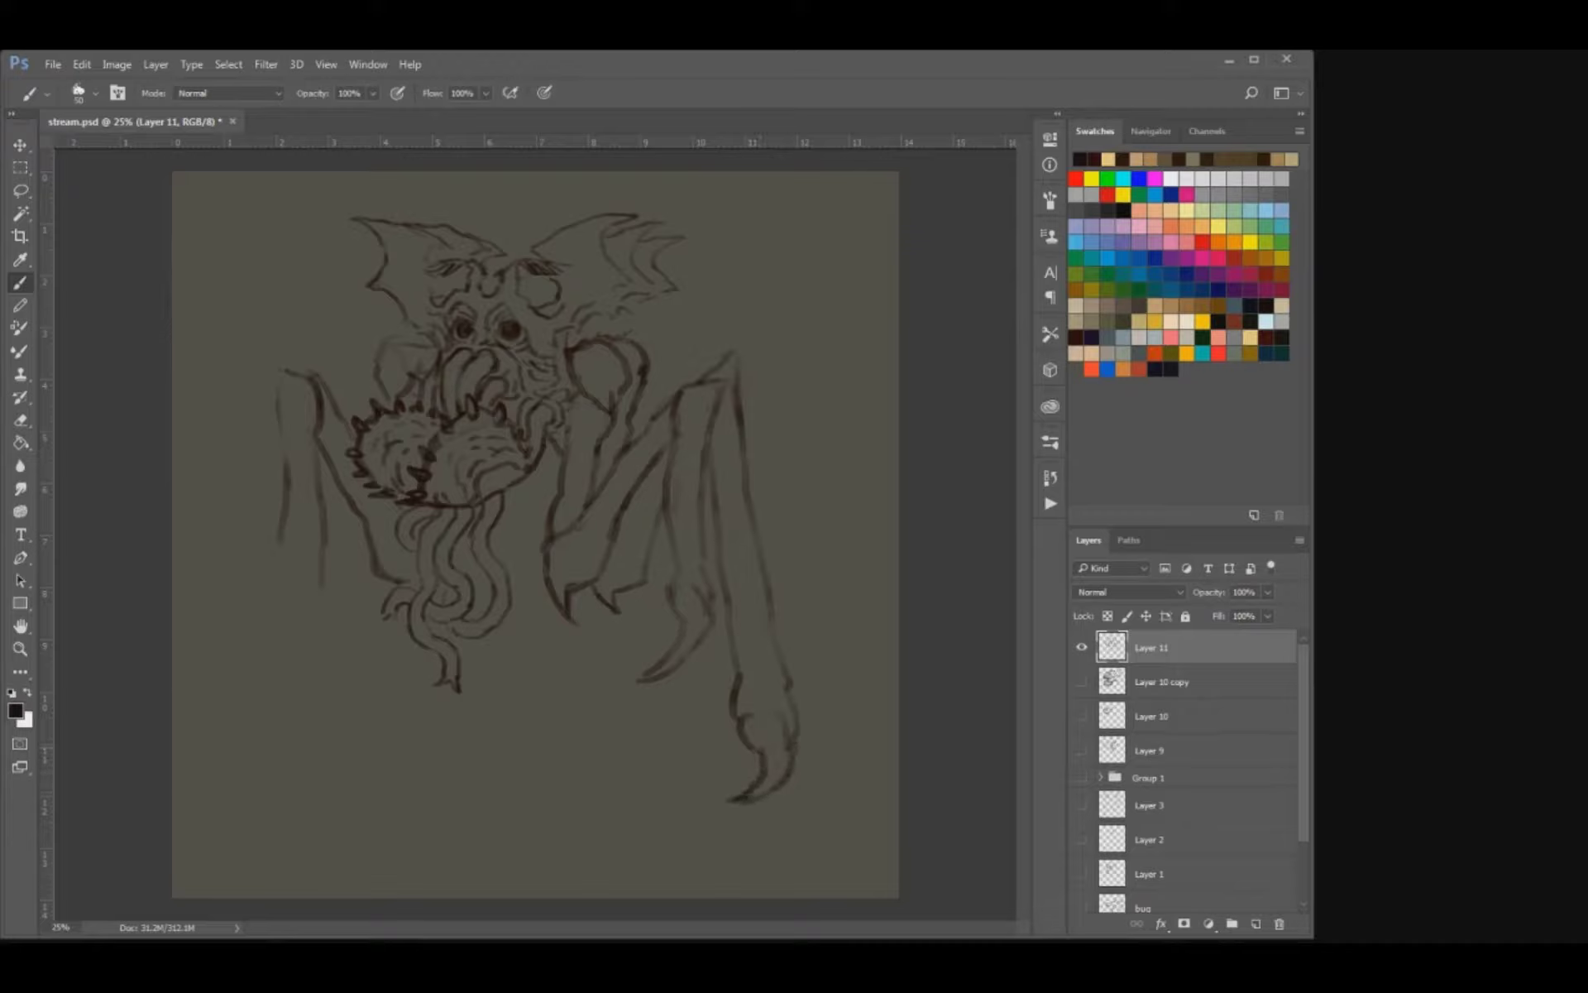
Erase the second right limb's claw and resketch its end as a joint bending inward.
key(e)
mouse_move(751, 792)
mouse_down()
mouse_move(770, 588)
mouse_move(784, 655)
mouse_move(713, 731)
mouse_up()
key(b)
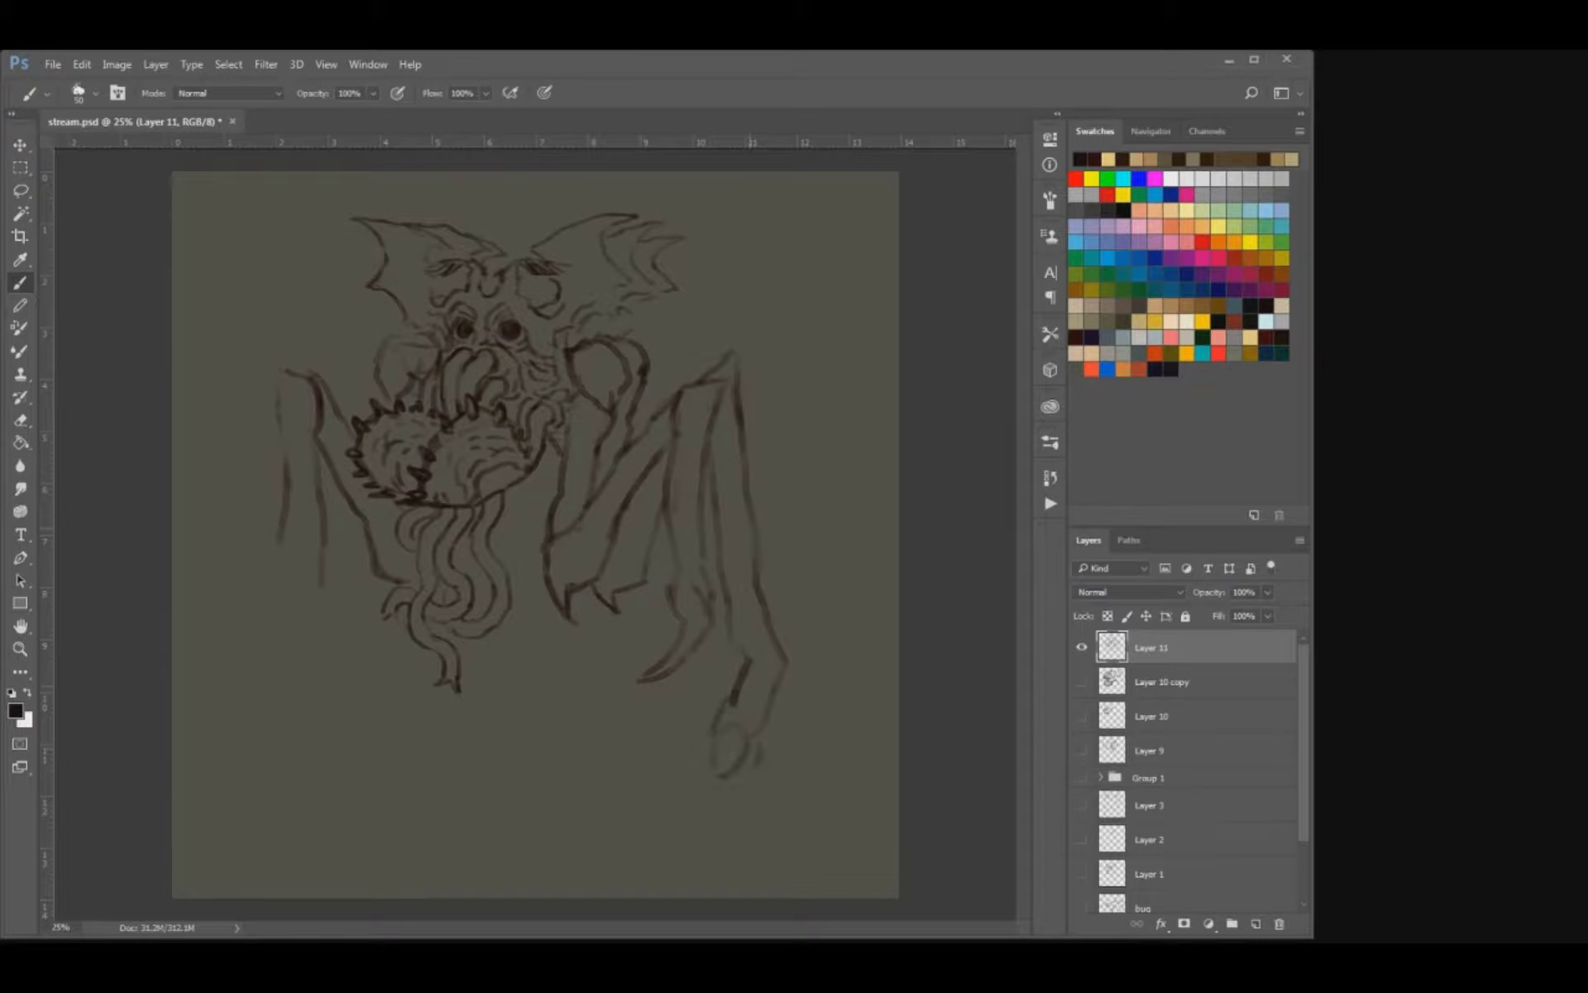
key(e)
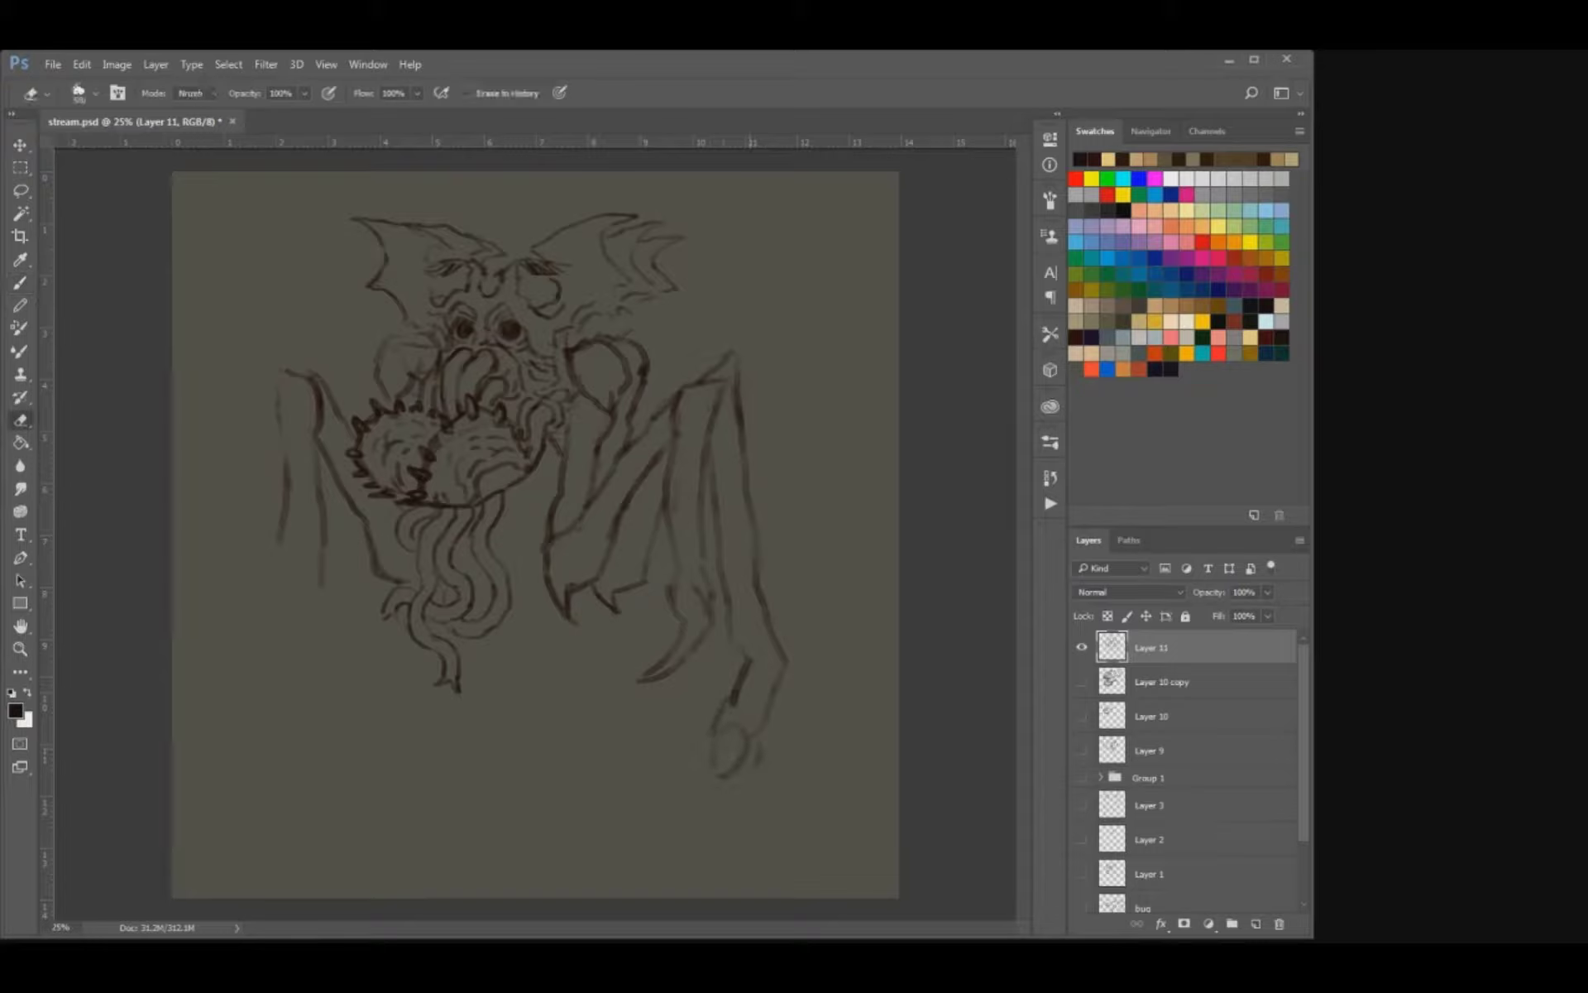
key(b)
Redraw the second right limb's end with a curved claw pointing inward.
mouse_move(790, 645)
mouse_down()
mouse_move(756, 759)
mouse_move(663, 790)
mouse_up()
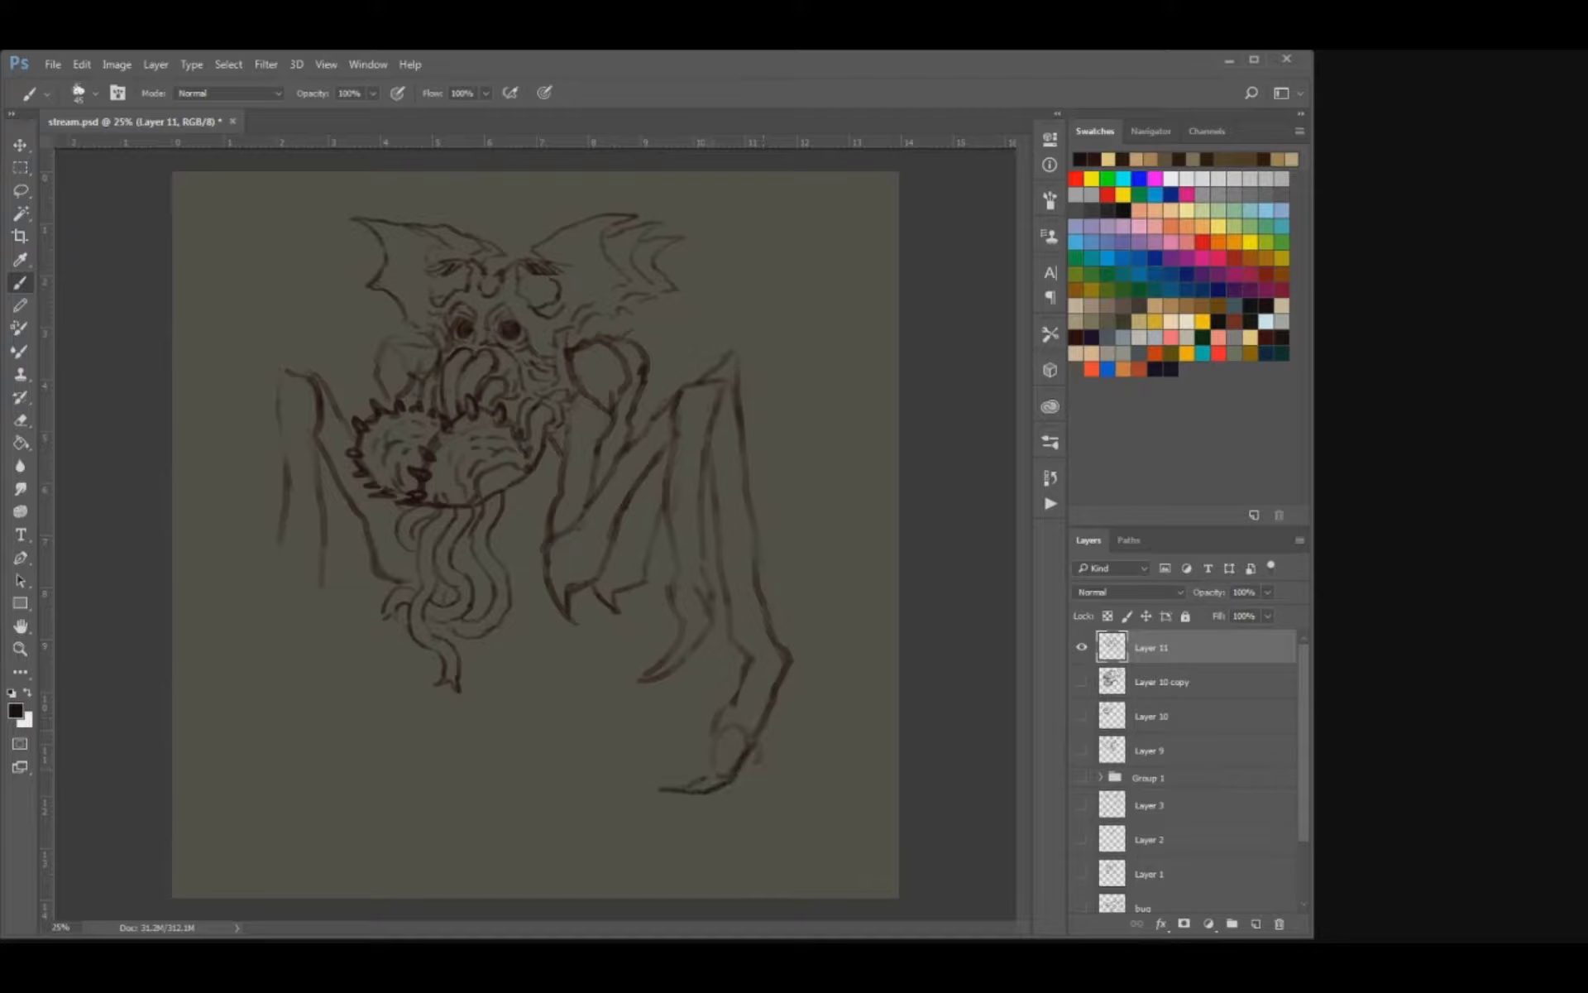
key(ctrl+alt+z)
key(ctrl+alt+z)
drag(735, 775, 668, 779)
mouse_move(672, 783)
mouse_down()
mouse_move(704, 780)
mouse_move(721, 732)
mouse_move(732, 777)
mouse_up()
drag(777, 676, 768, 718)
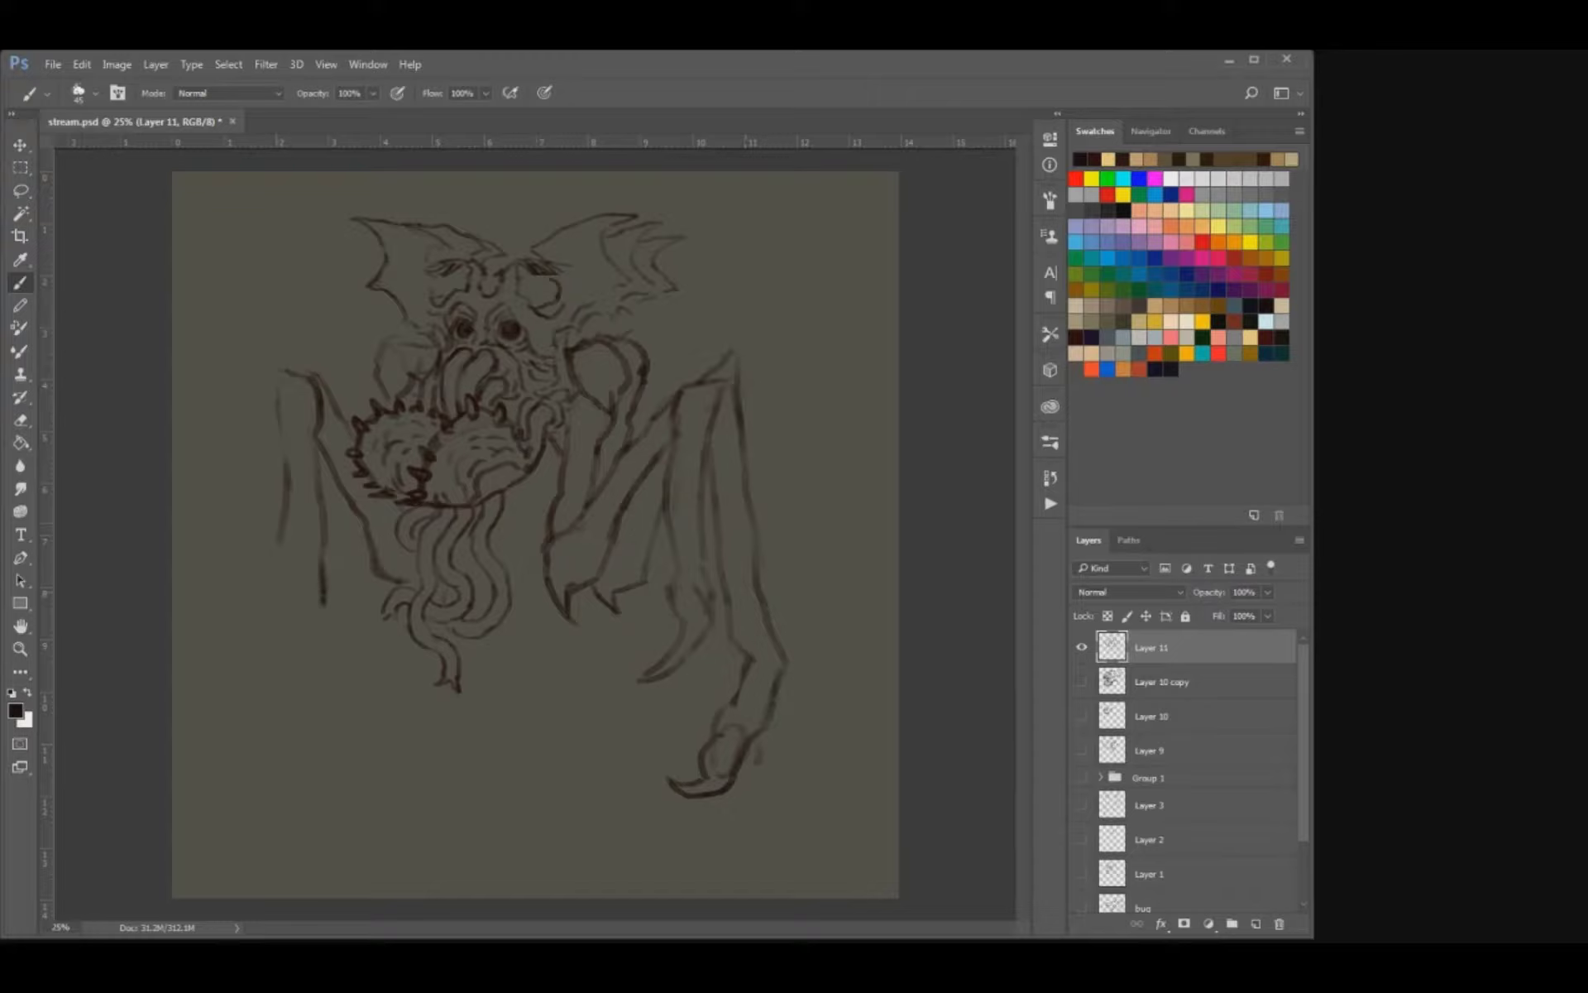
Extend the left limb's lower segment into a curved claw and give its upper joint a pointed corner.
key(e)
key(b)
mouse_move(291, 476)
mouse_down()
mouse_move(276, 642)
mouse_move(330, 622)
mouse_move(297, 646)
mouse_move(326, 645)
mouse_move(277, 644)
mouse_move(315, 644)
mouse_move(309, 674)
mouse_move(346, 699)
mouse_up()
key(e)
key(b)
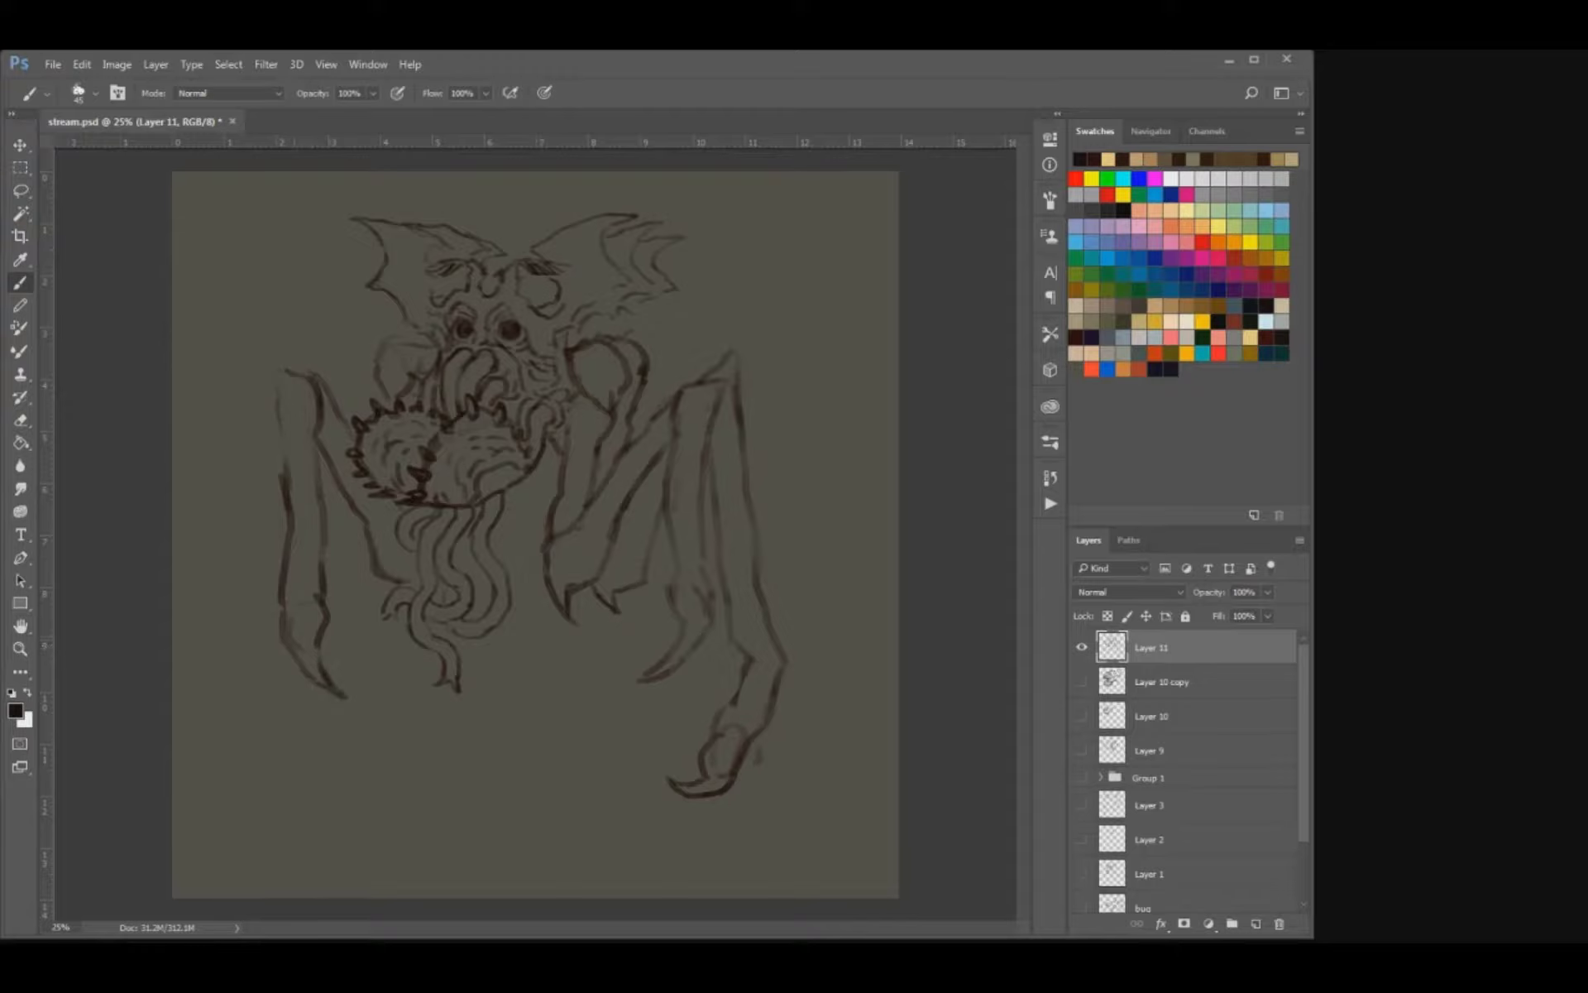
mouse_move(293, 377)
mouse_down()
mouse_move(266, 366)
mouse_move(279, 423)
mouse_up()
key(e)
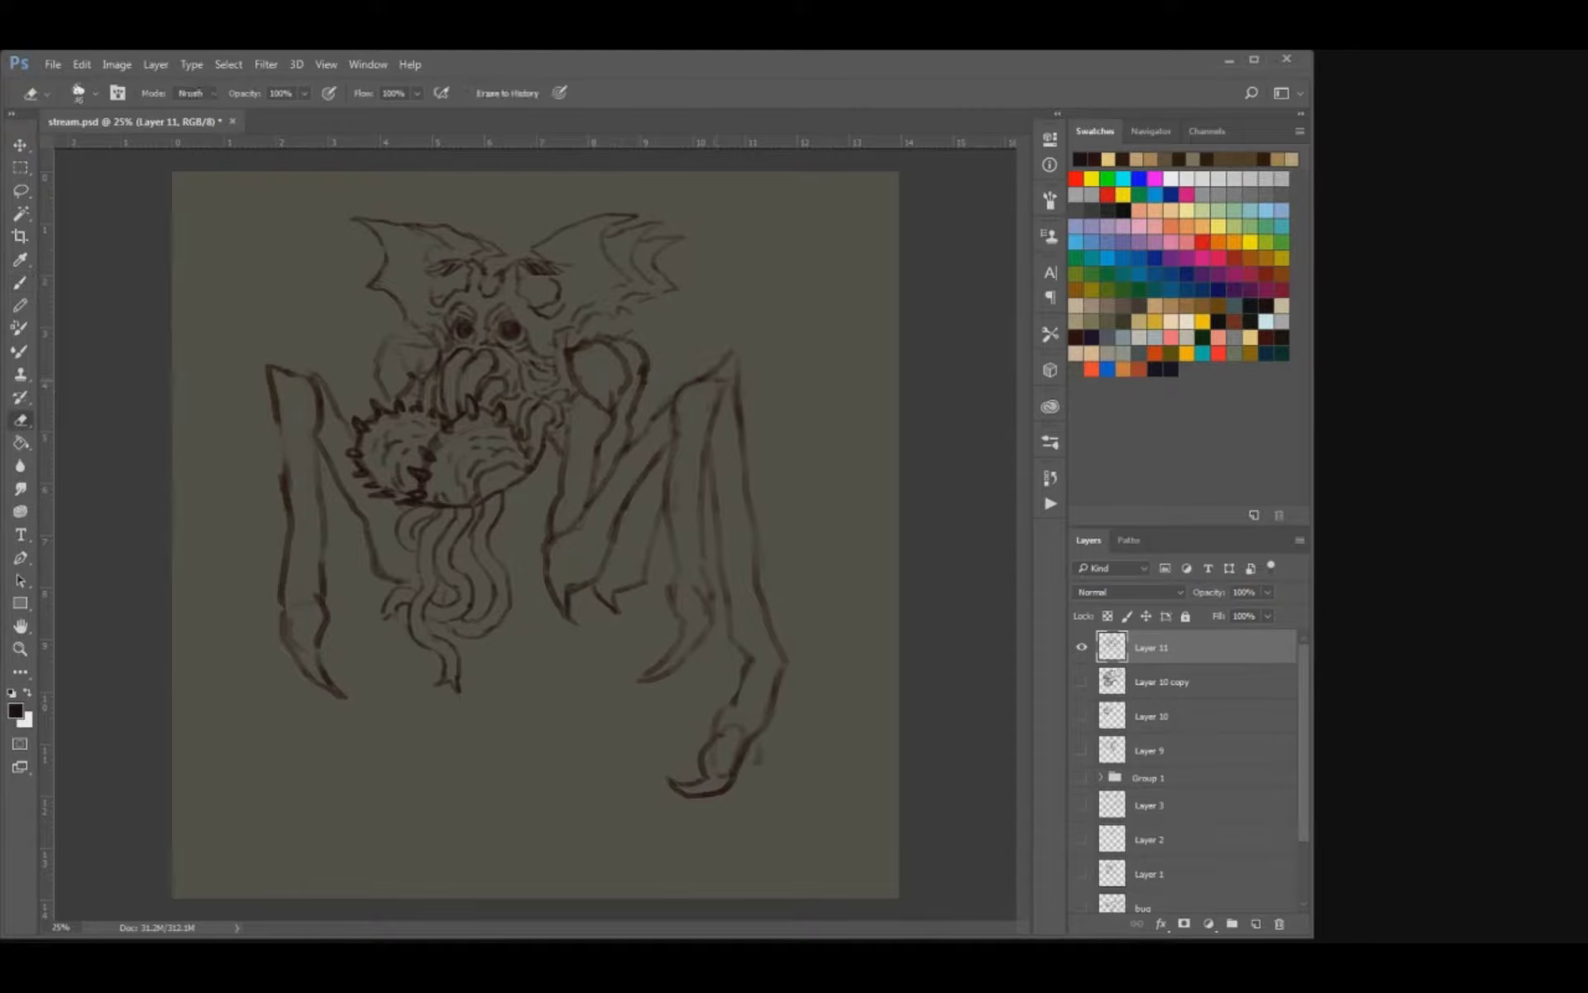
Reshape the upper joints of both right limbs into sharp points and darken the front limb's inner edge.
drag(715, 372, 711, 349)
key(b)
mouse_move(714, 358)
mouse_down()
mouse_move(713, 405)
mouse_move(733, 340)
mouse_up()
key(e)
key(b)
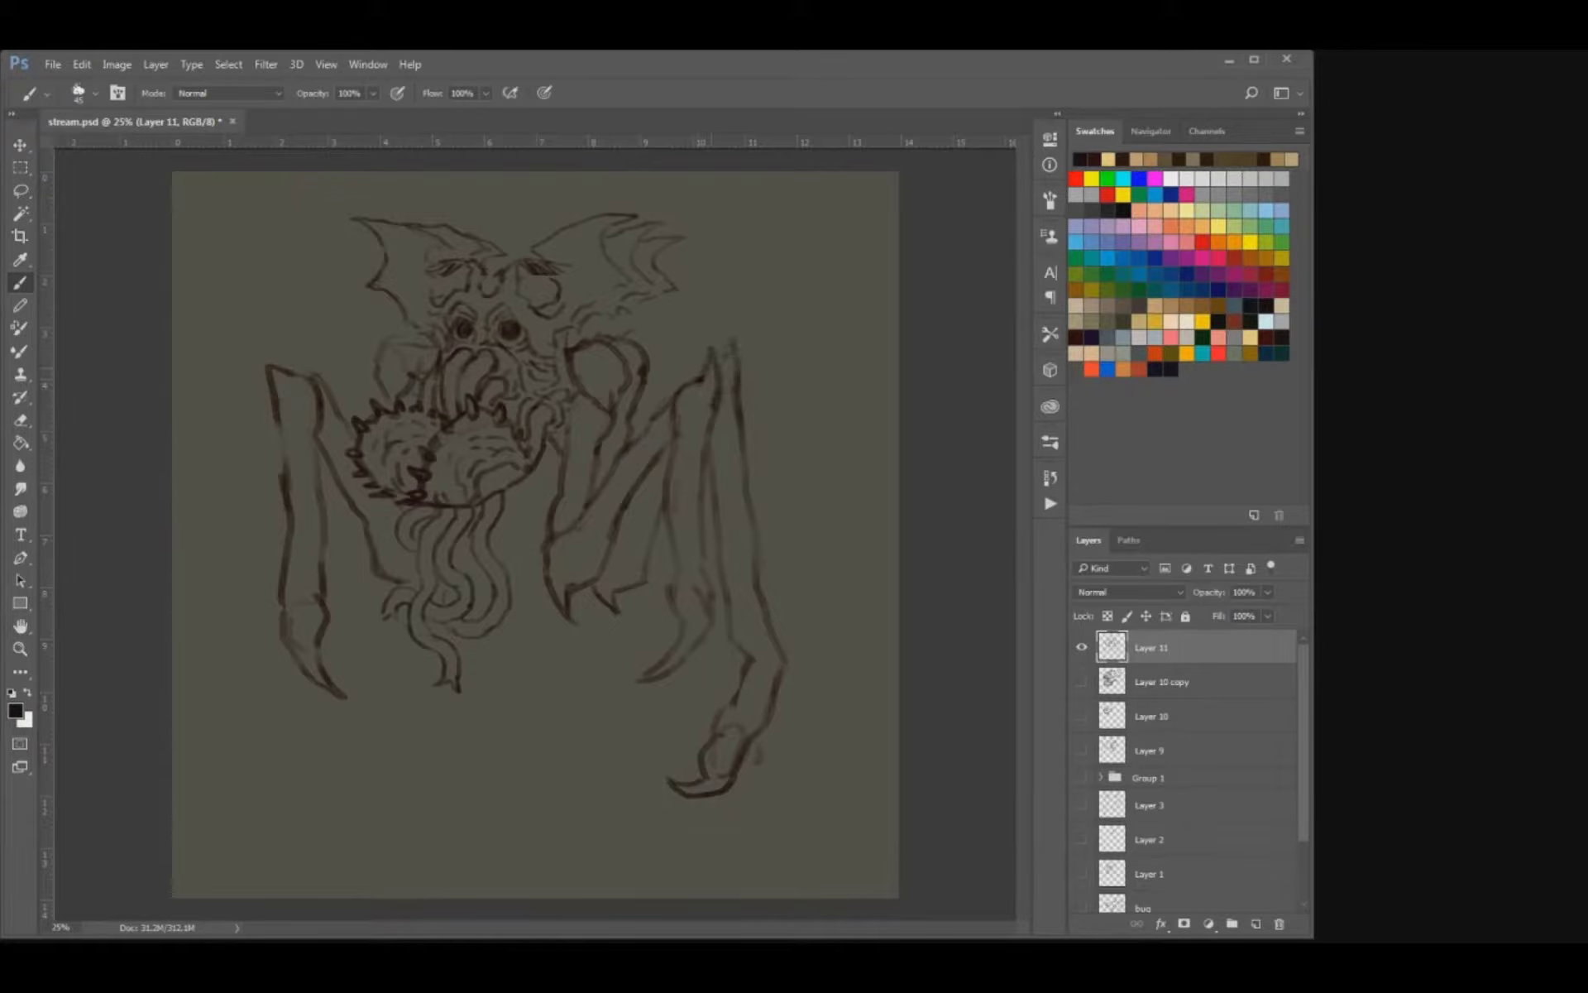
key(e)
key(b)
mouse_move(735, 376)
mouse_down()
mouse_move(740, 418)
mouse_move(671, 414)
mouse_up()
key(e)
key(b)
key(e)
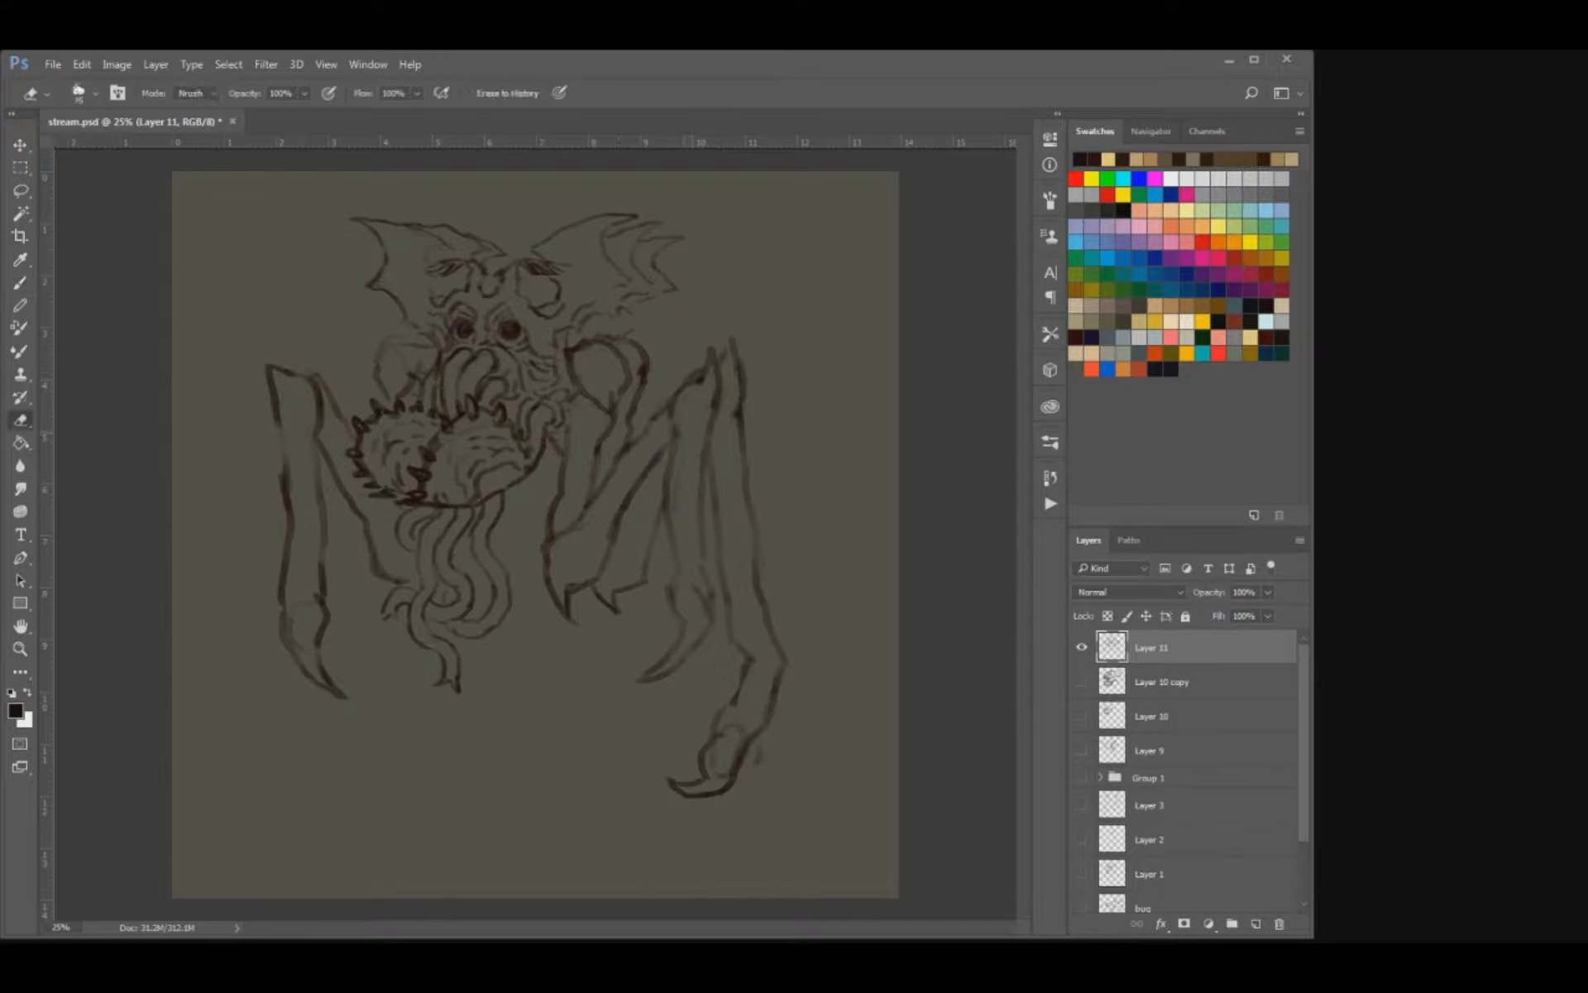
key(b)
drag(665, 474, 663, 501)
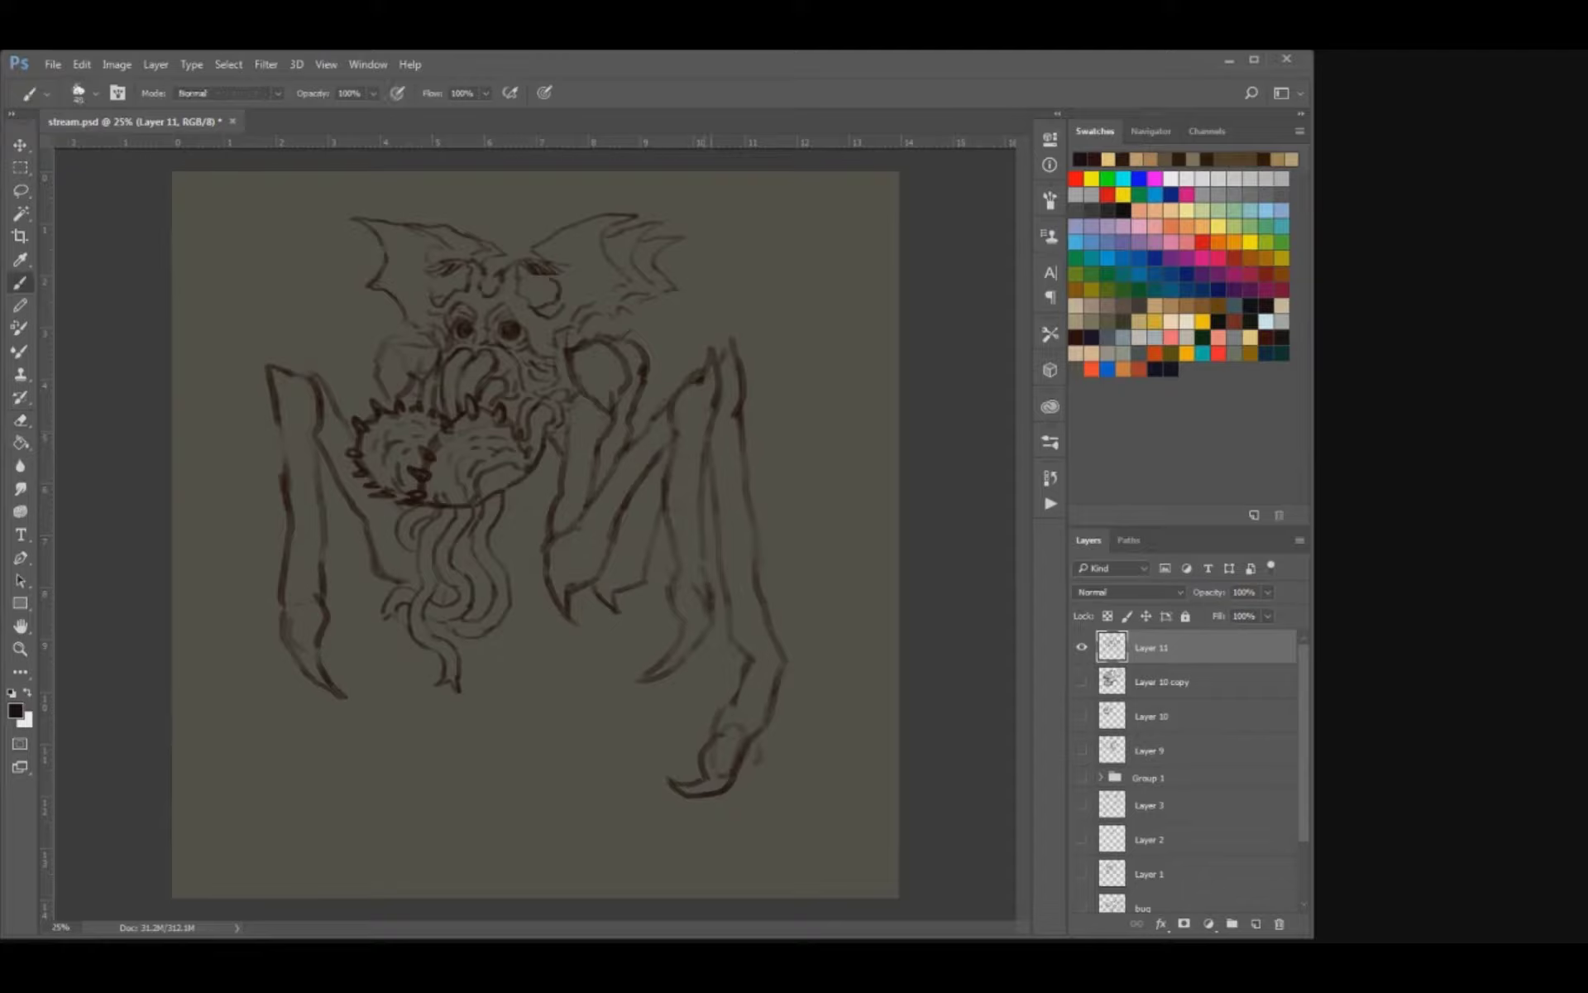
Redraw the front right limb's claw with a cleaner, darker curved outline.
key(e)
key(b)
mouse_move(668, 566)
mouse_down()
mouse_move(675, 605)
mouse_move(713, 624)
mouse_move(648, 679)
mouse_up()
key(e)
key(b)
key(ctrl+z)
key(bracketleft)
key(e)
key(b)
mouse_move(672, 588)
mouse_down()
mouse_move(679, 617)
mouse_move(713, 614)
mouse_up()
key(e)
key(b)
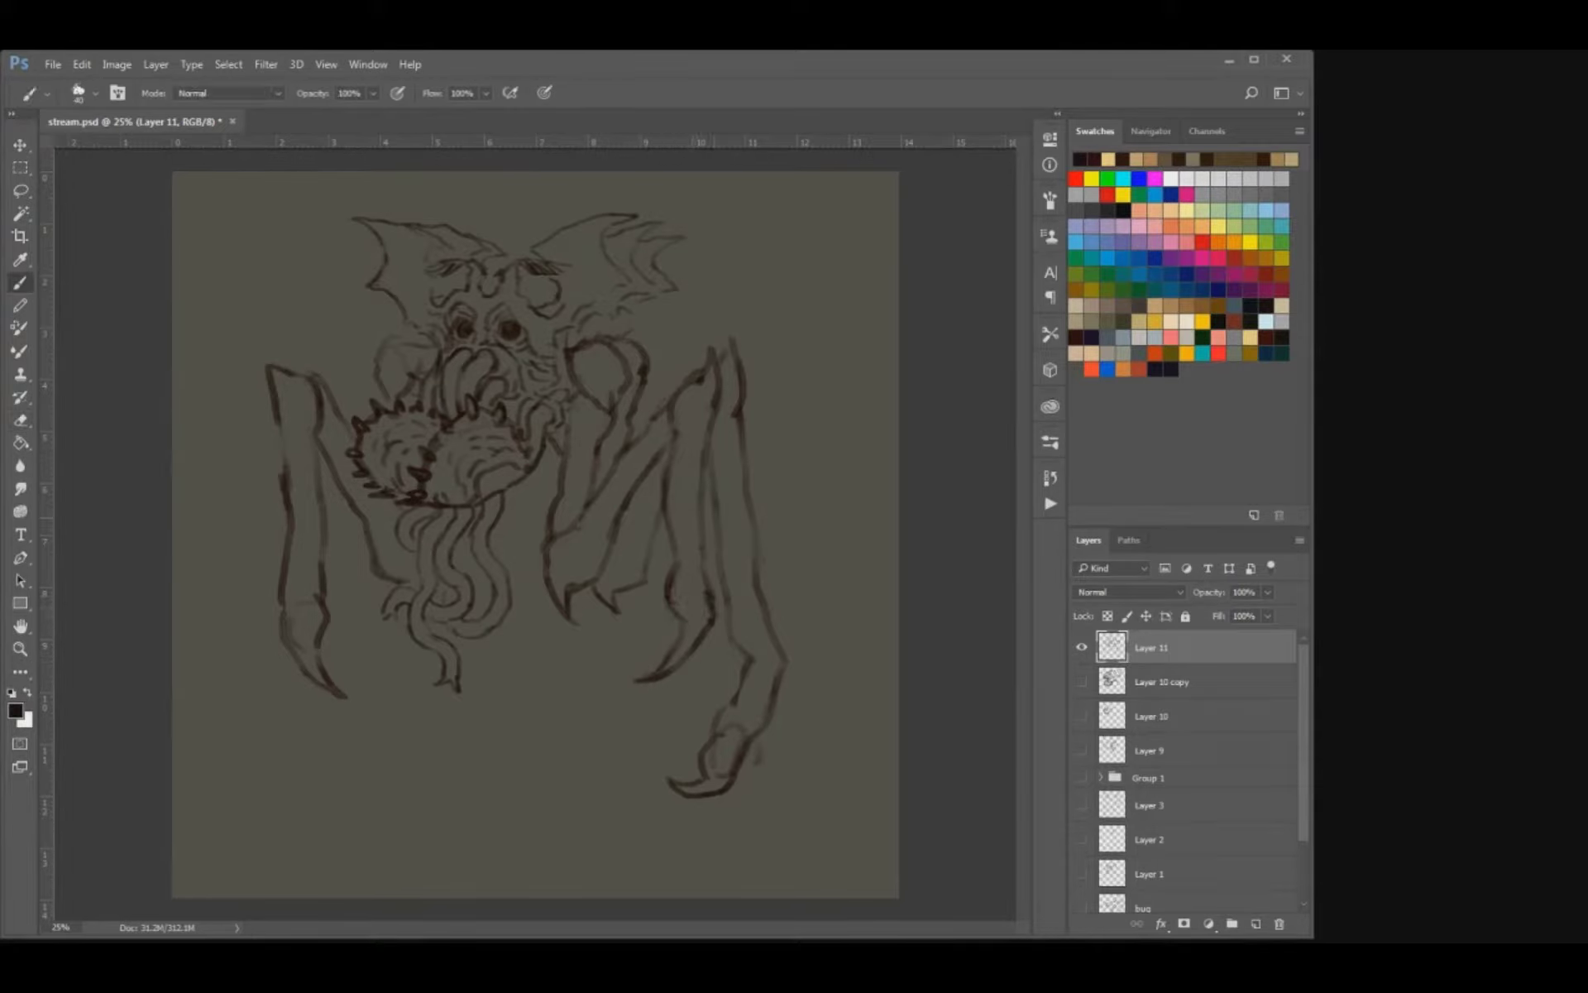
key(e)
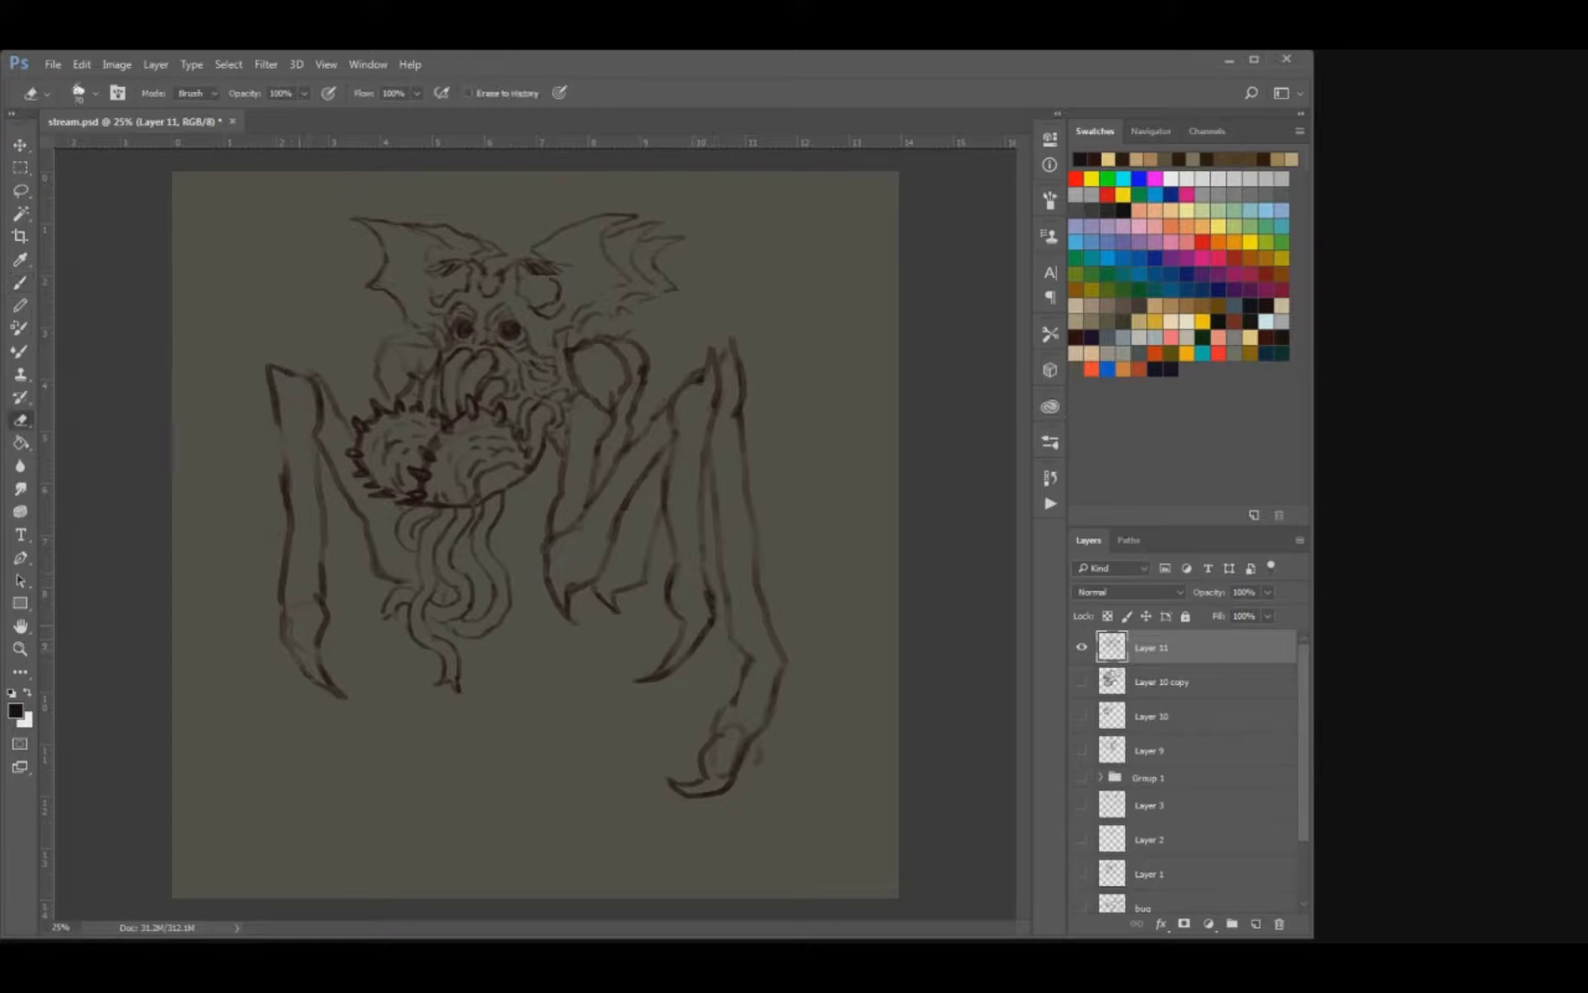
Erase the rough left claw and redraw it as a sharper curved point.
mouse_move(318, 624)
mouse_down()
mouse_move(322, 683)
mouse_move(351, 696)
mouse_up()
key(b)
key(e)
key(b)
drag(285, 649, 355, 699)
key(ctrl+z)
key(e)
key(b)
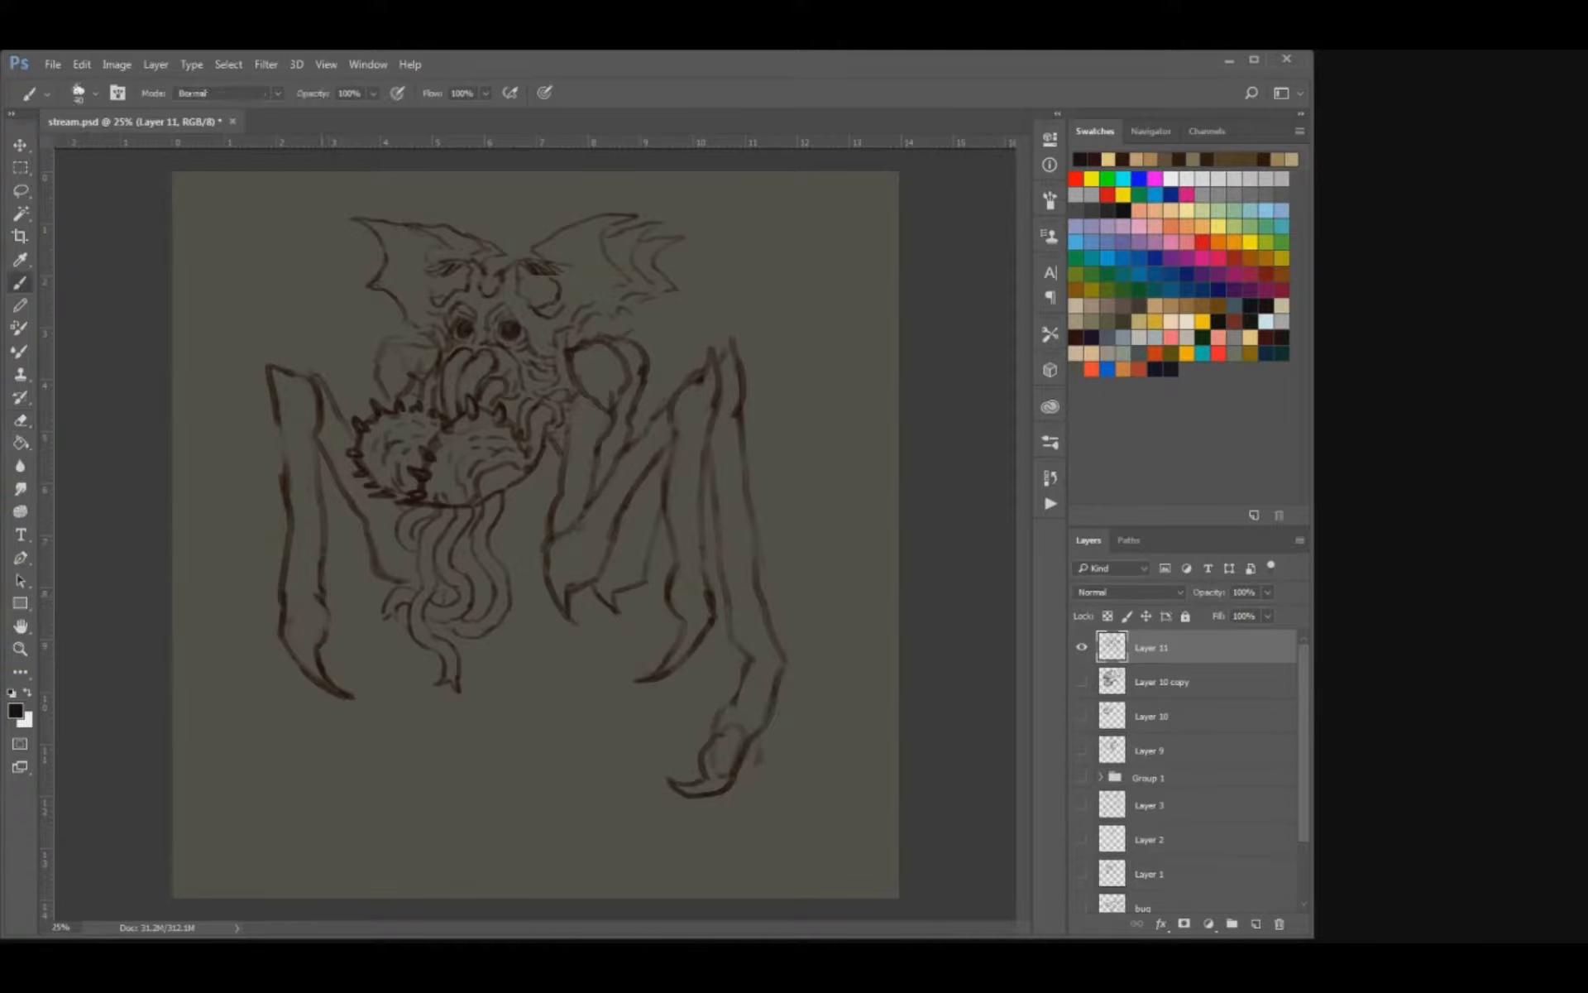
Darken the left limb's joint and lower edges, and refine the left elbow tip beside the tentacles.
key(e)
key(b)
key(e)
key(b)
key(e)
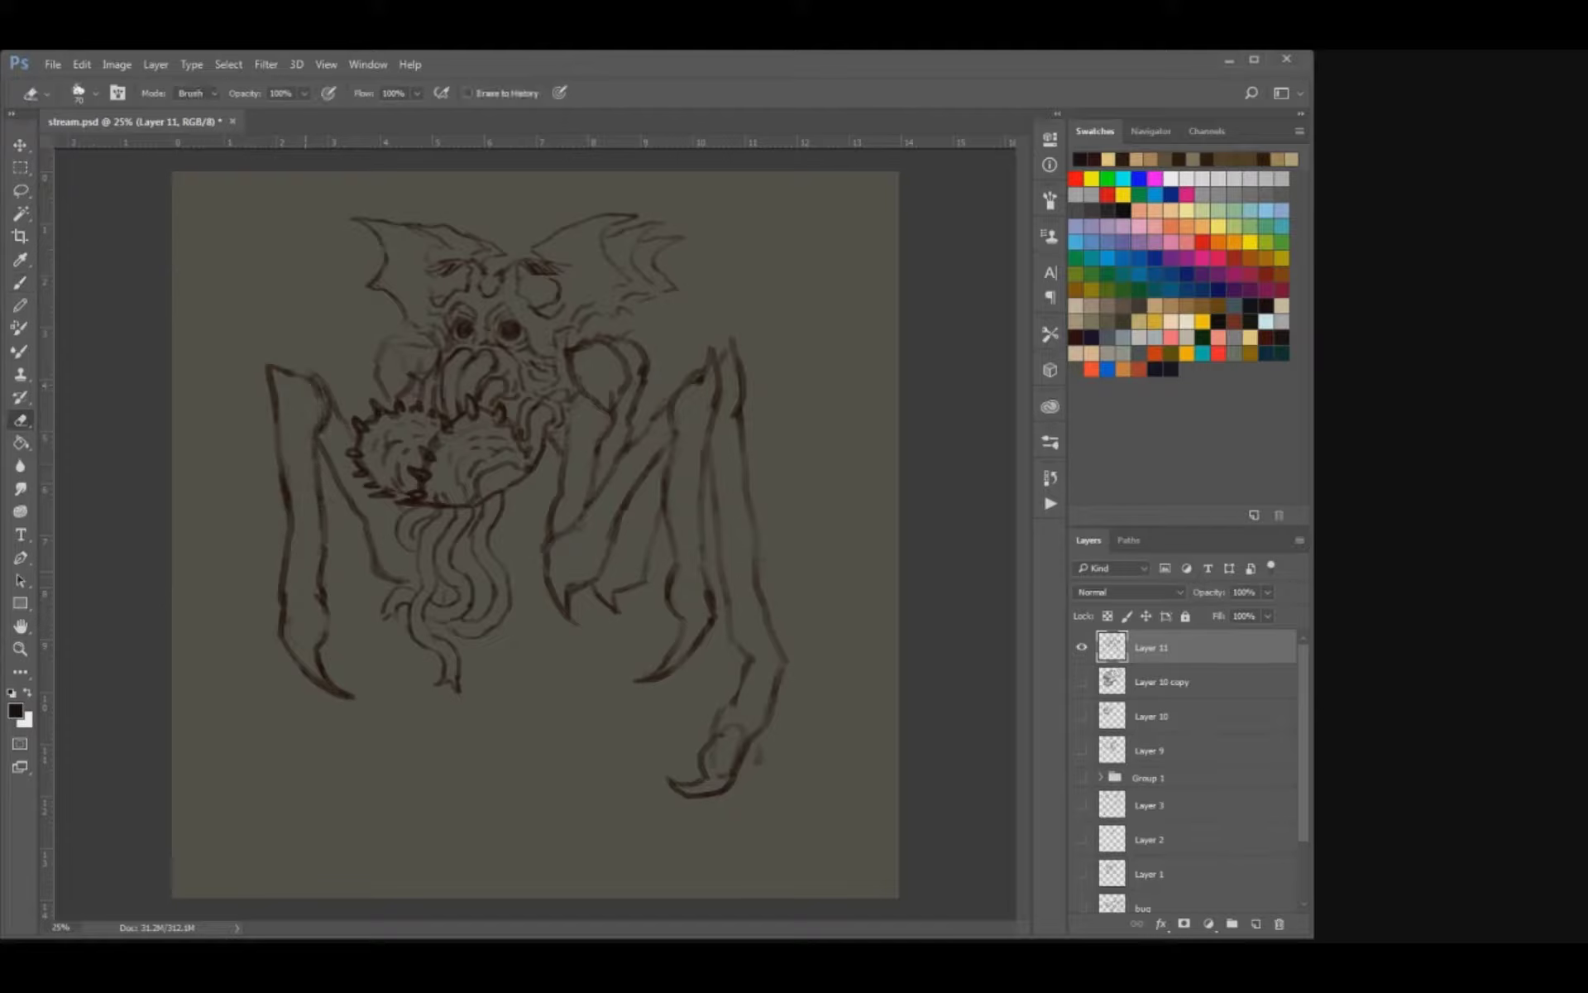
key(b)
key(e)
key(b)
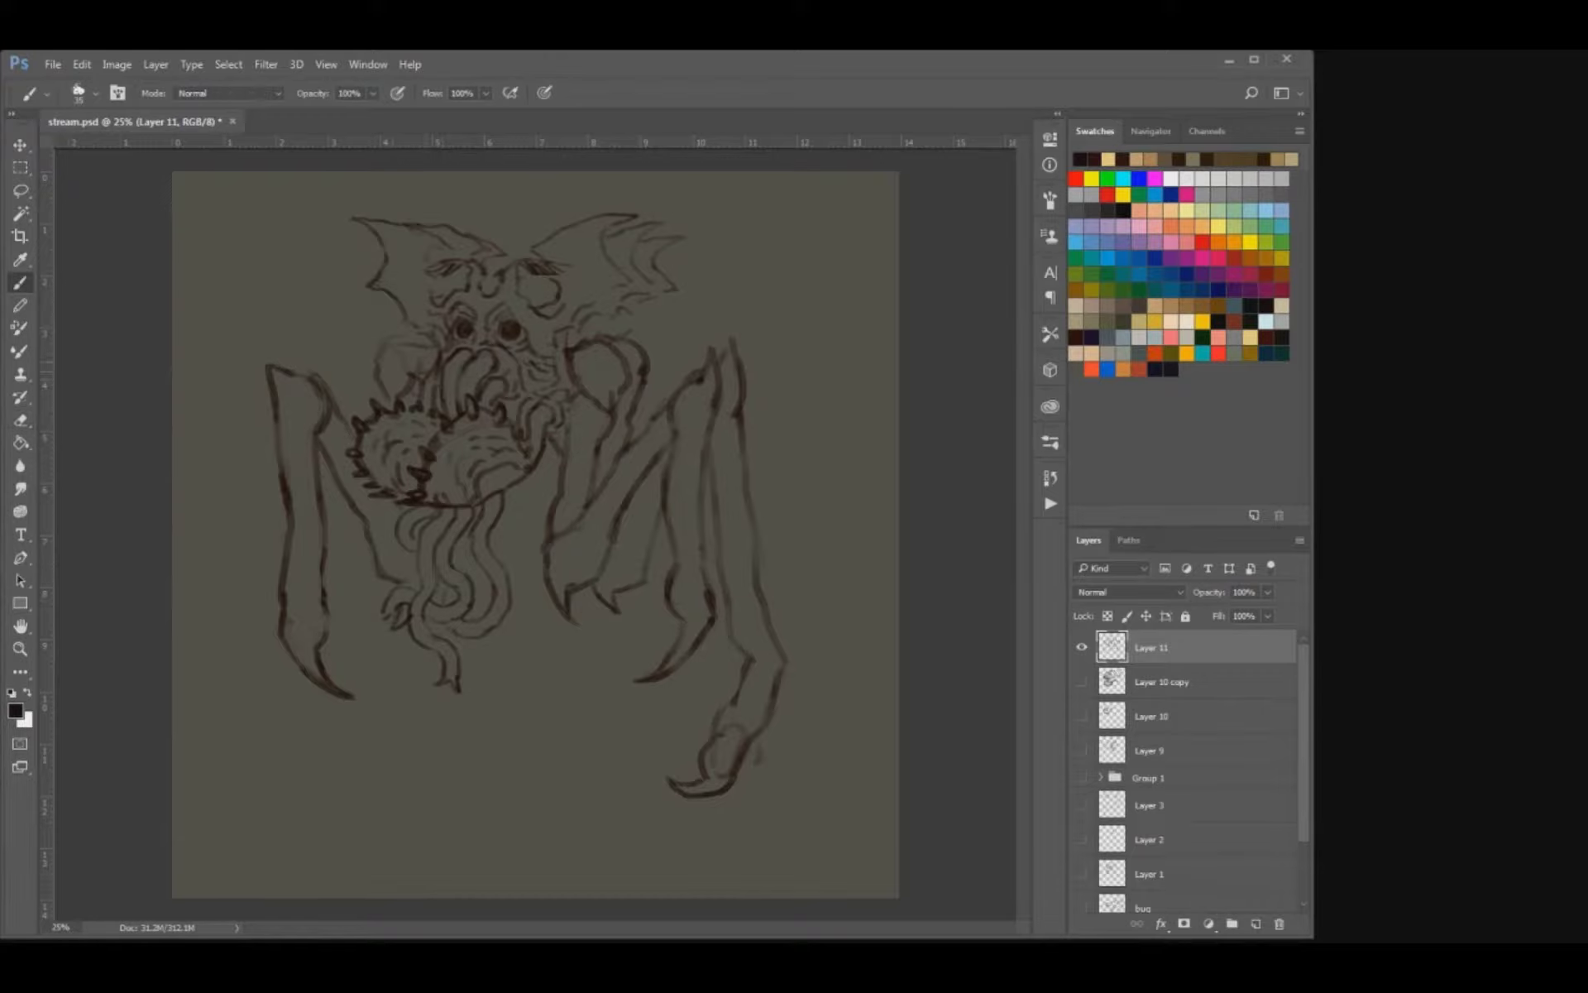
Redraw the left shoulder as a clean rounded shape and touch up the right shoulder's outer edge.
key(e)
mouse_move(377, 366)
mouse_down()
mouse_move(385, 396)
mouse_move(422, 368)
mouse_move(377, 376)
mouse_up()
key(b)
key(e)
key(b)
key(e)
drag(645, 357, 641, 385)
key(b)
key(e)
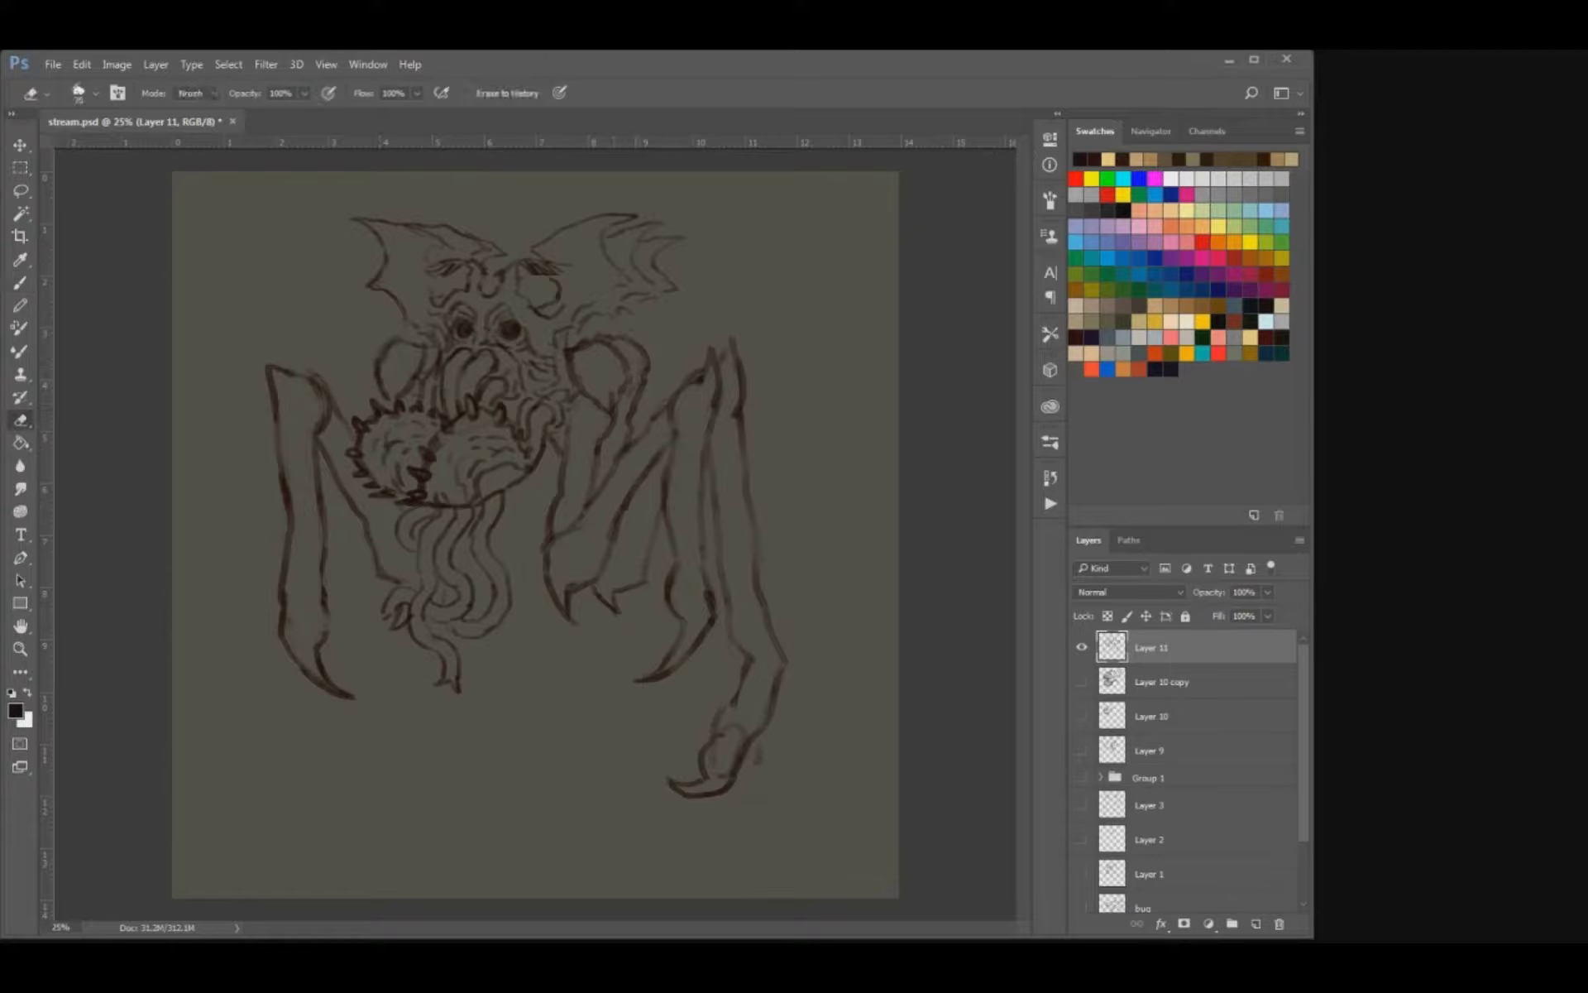
key(b)
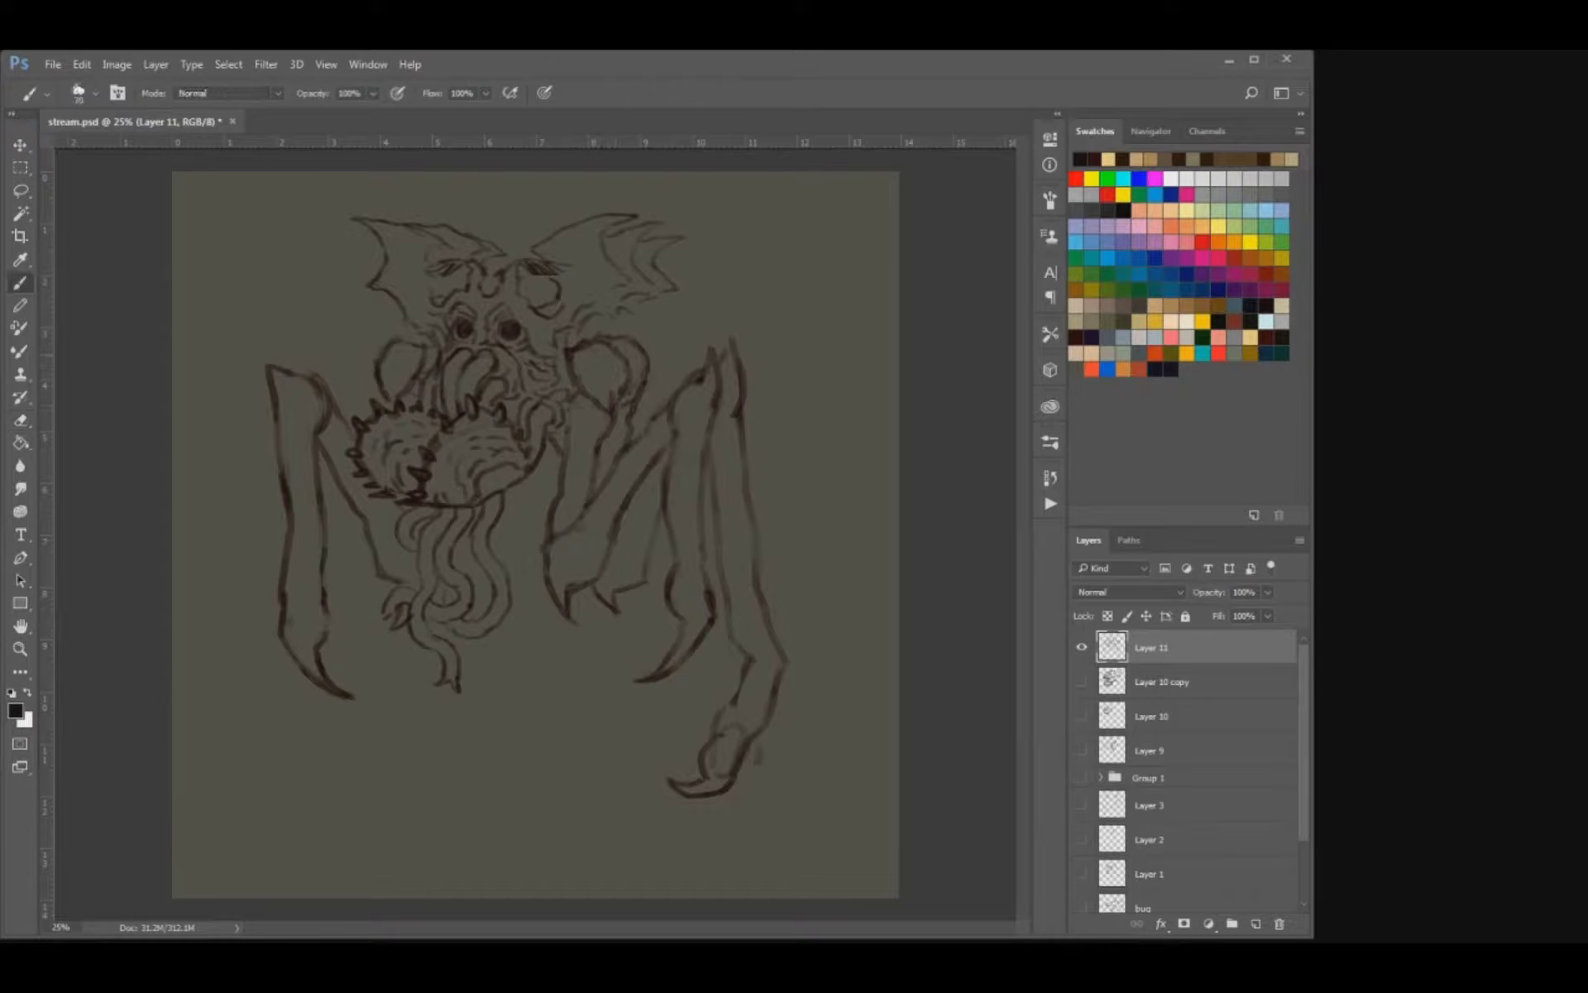
Draw pointed spikes rising from the tops of both rounded shoulders and tidy their edges.
key(e)
key(b)
mouse_move(597, 340)
mouse_down()
mouse_move(617, 323)
mouse_move(621, 350)
mouse_up()
drag(632, 335, 646, 355)
key(e)
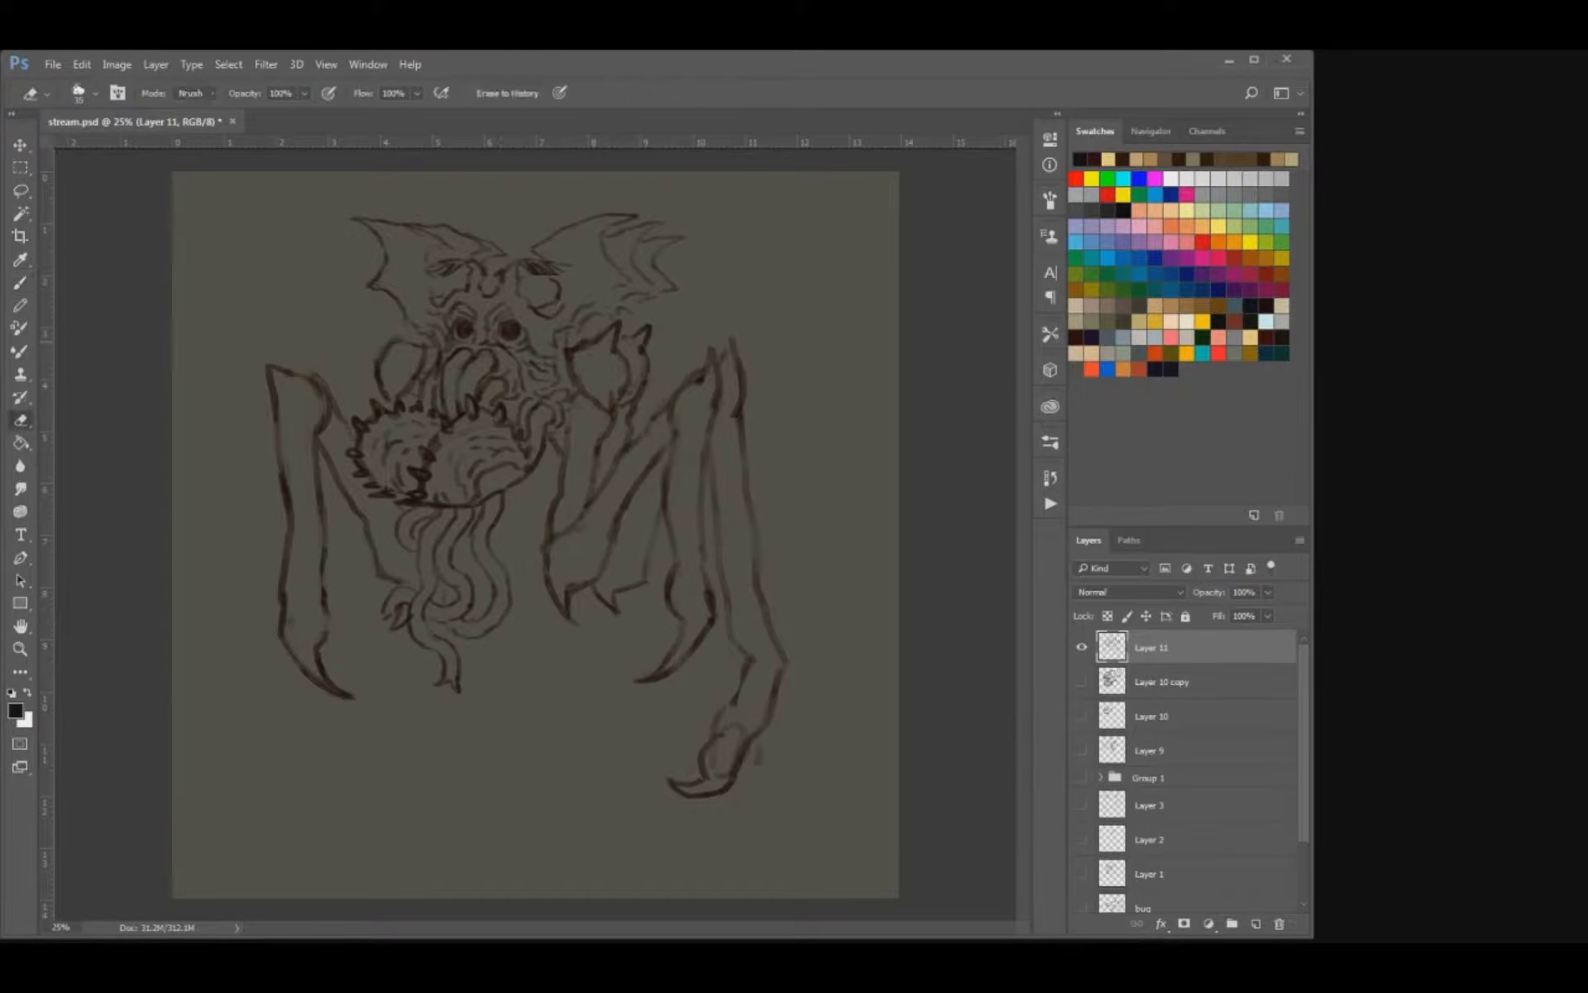
key(b)
mouse_move(380, 352)
mouse_down()
mouse_move(379, 327)
mouse_move(419, 318)
mouse_up()
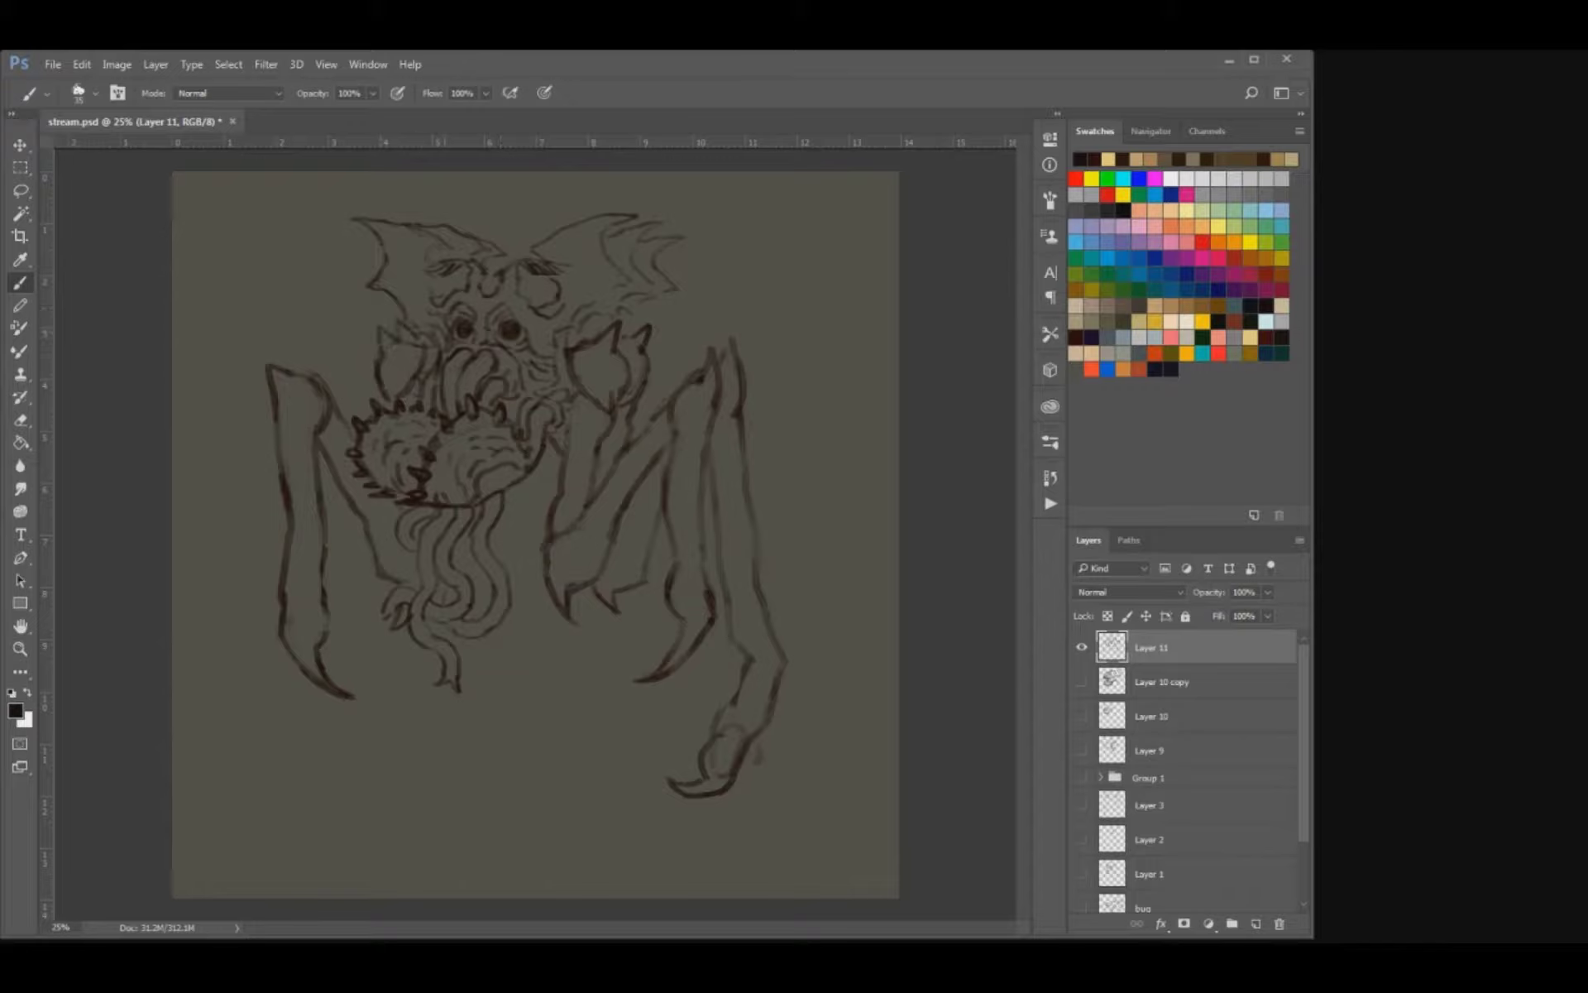
key(e)
key(b)
drag(626, 337, 667, 344)
key(ctrl+z)
key(e)
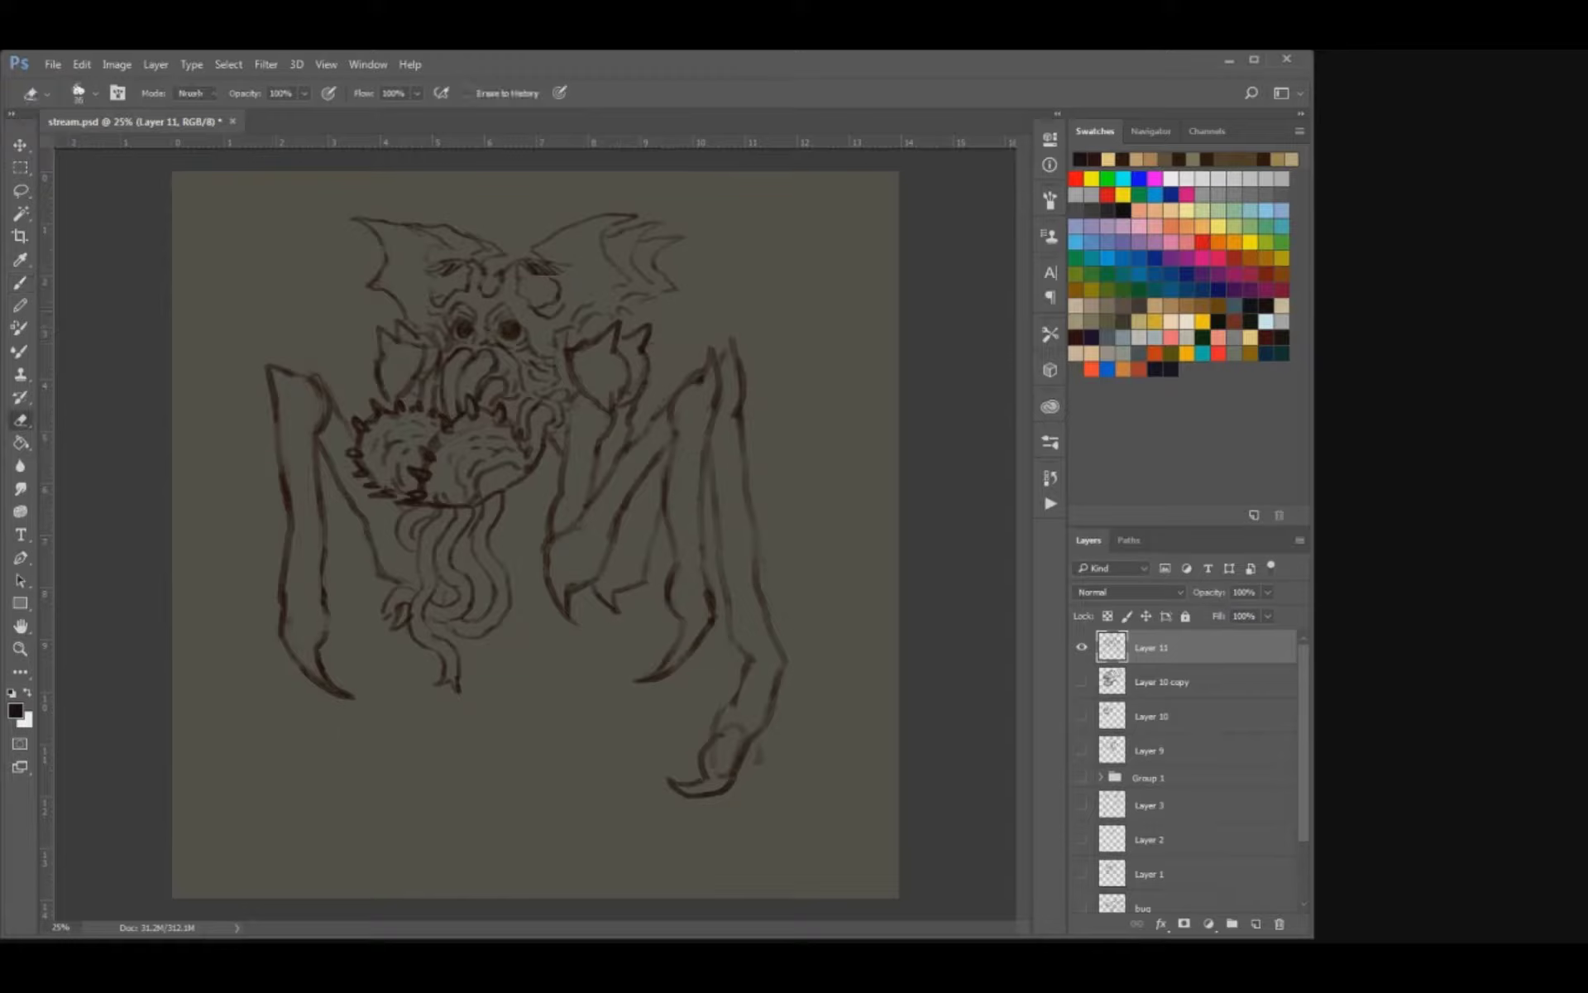
Sketch a second left limb behind the front one, with a pointed elbow, an inner edge and the start of a lower segment.
key(b)
drag(555, 483, 549, 514)
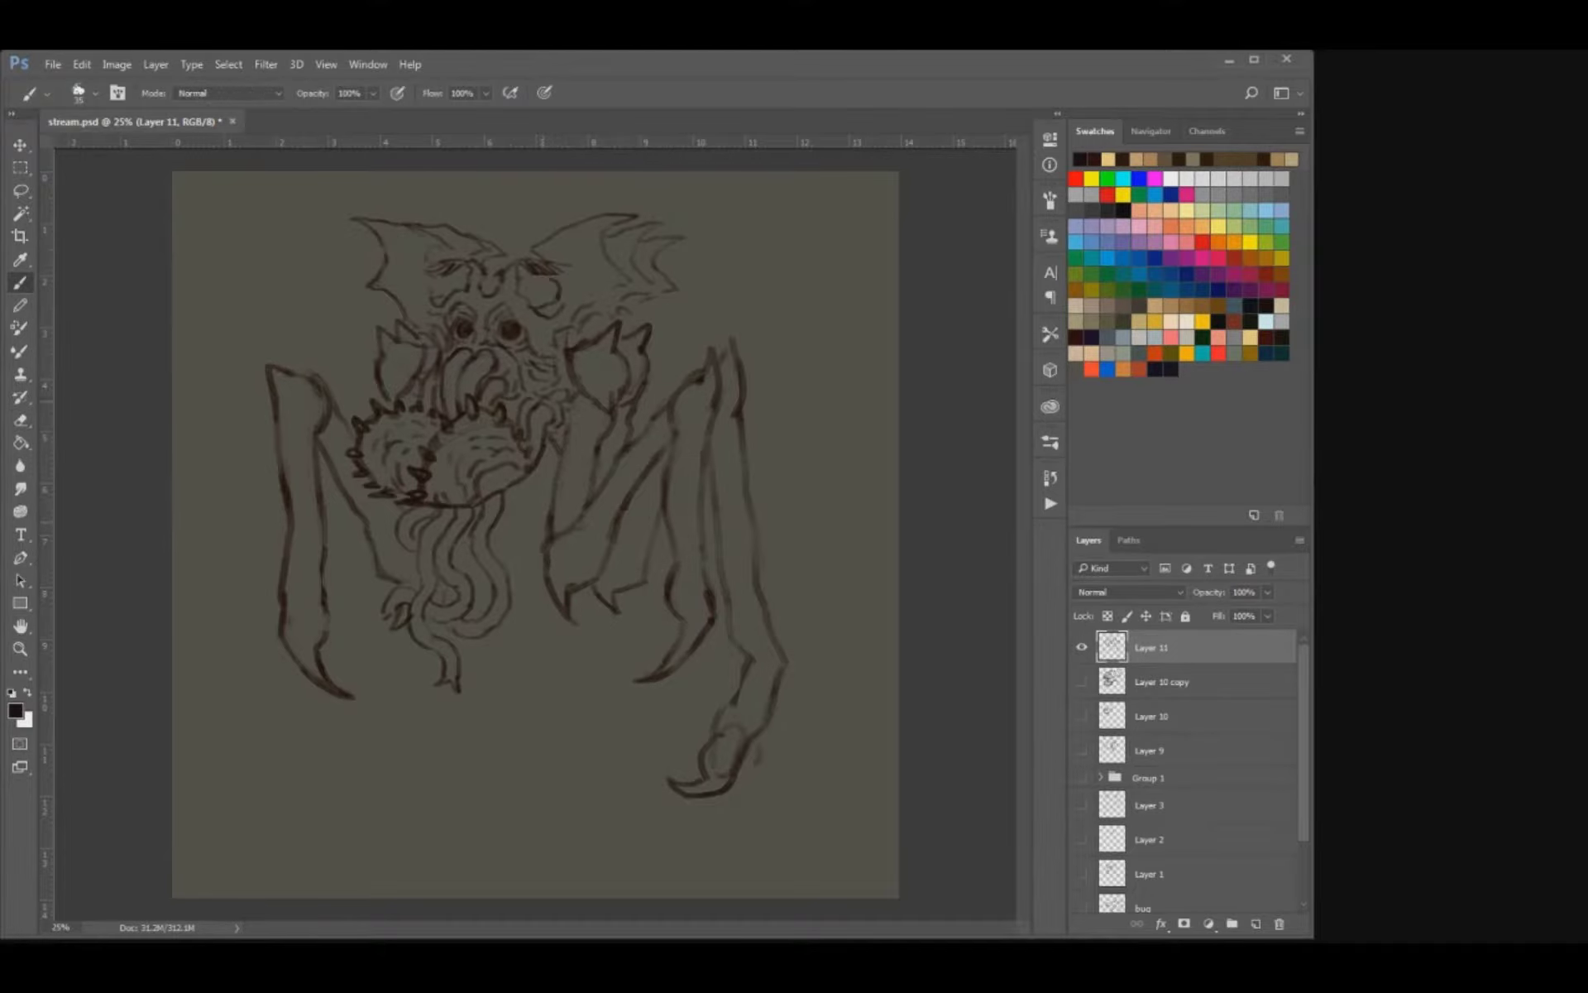
mouse_move(346, 354)
mouse_down()
mouse_move(336, 339)
mouse_move(328, 368)
mouse_up()
drag(349, 501, 335, 571)
drag(284, 652, 277, 753)
mouse_move(313, 697)
mouse_down()
mouse_move(325, 728)
mouse_move(272, 712)
mouse_move(336, 726)
mouse_move(305, 760)
mouse_up()
key(e)
key(b)
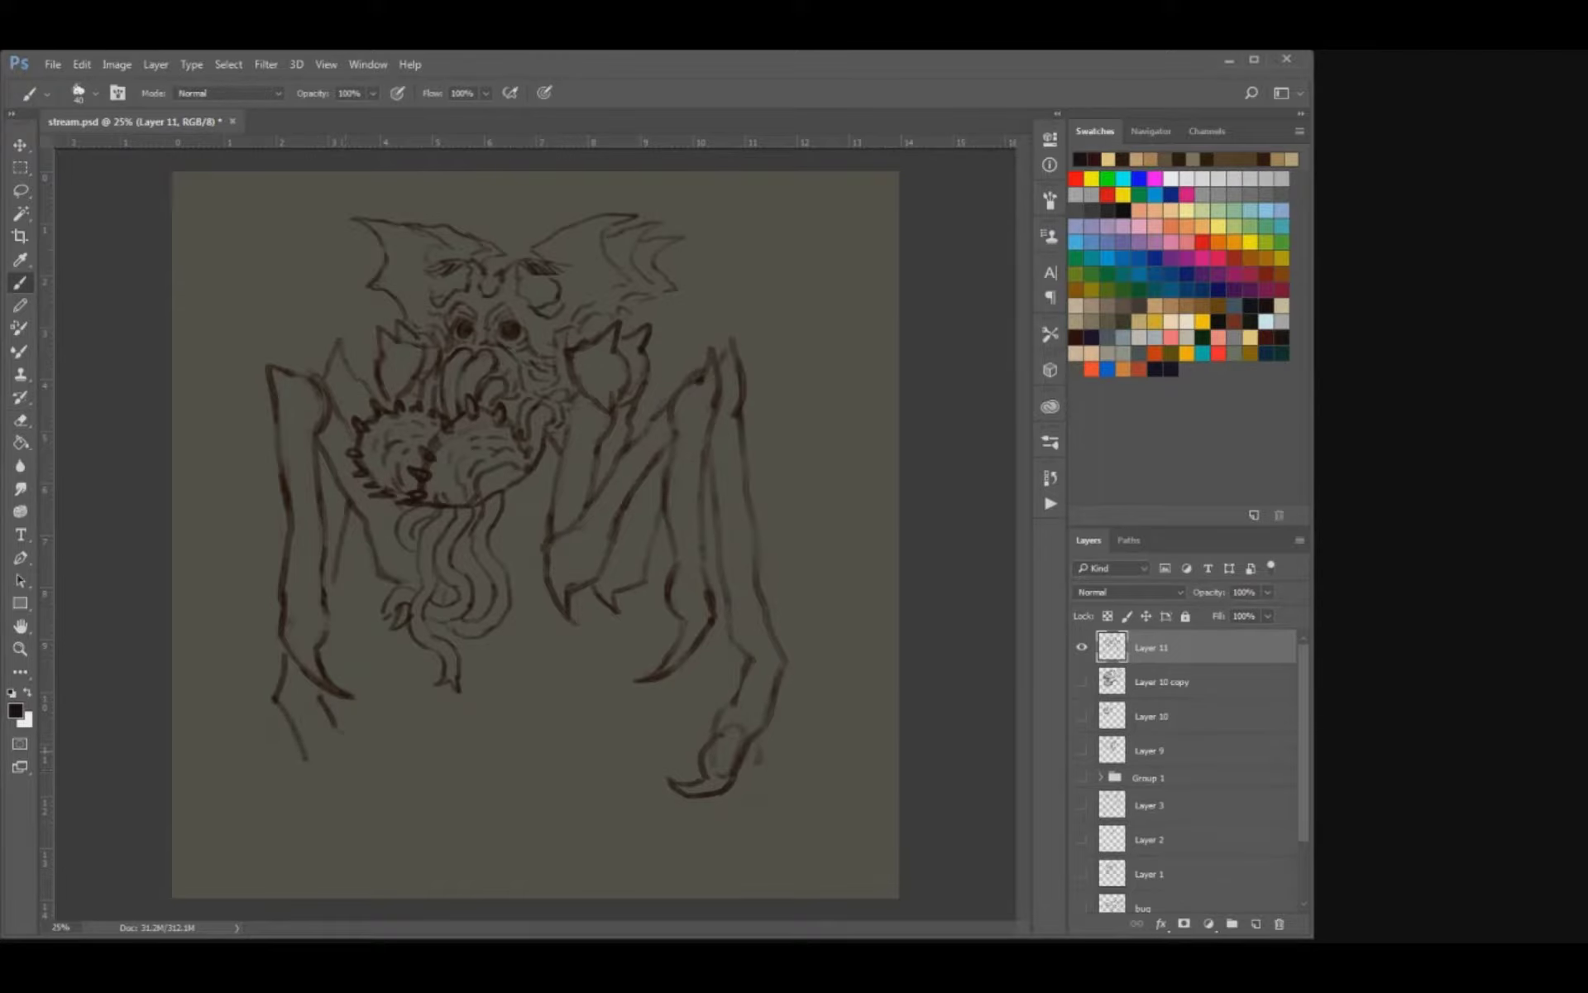
Redraw the rear left limb's lower segment ending in a curved claw with an inner contour, and save the file.
key(ctrl+z)
drag(313, 689, 352, 771)
mouse_move(331, 786)
mouse_down()
mouse_move(370, 804)
mouse_move(394, 783)
mouse_move(344, 752)
mouse_move(371, 803)
mouse_up()
key(e)
key(b)
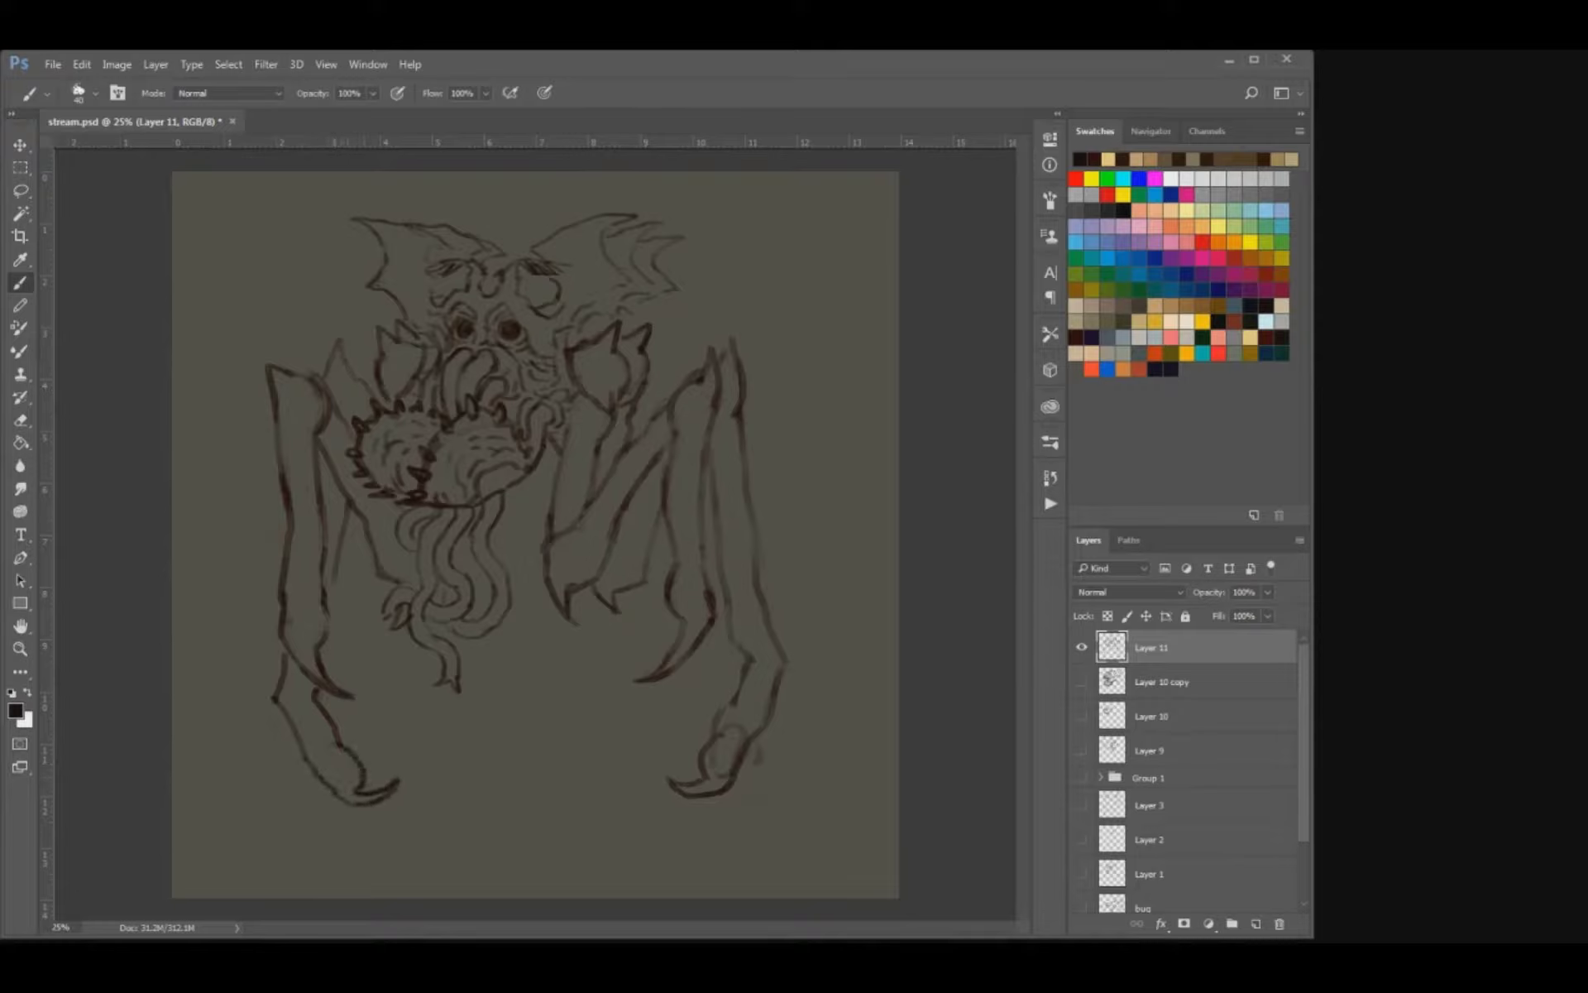
mouse_move(332, 743)
mouse_down()
mouse_move(327, 761)
mouse_move(301, 746)
mouse_move(337, 794)
mouse_up()
key(e)
key(b)
key(ctrl+s)
Clean the outline around the right shoulder and add small strokes above it and in the creature's upper right eye.
key(e)
mouse_move(613, 388)
mouse_down()
mouse_move(654, 386)
mouse_move(577, 386)
mouse_move(574, 420)
mouse_up()
key(b)
key(e)
key(b)
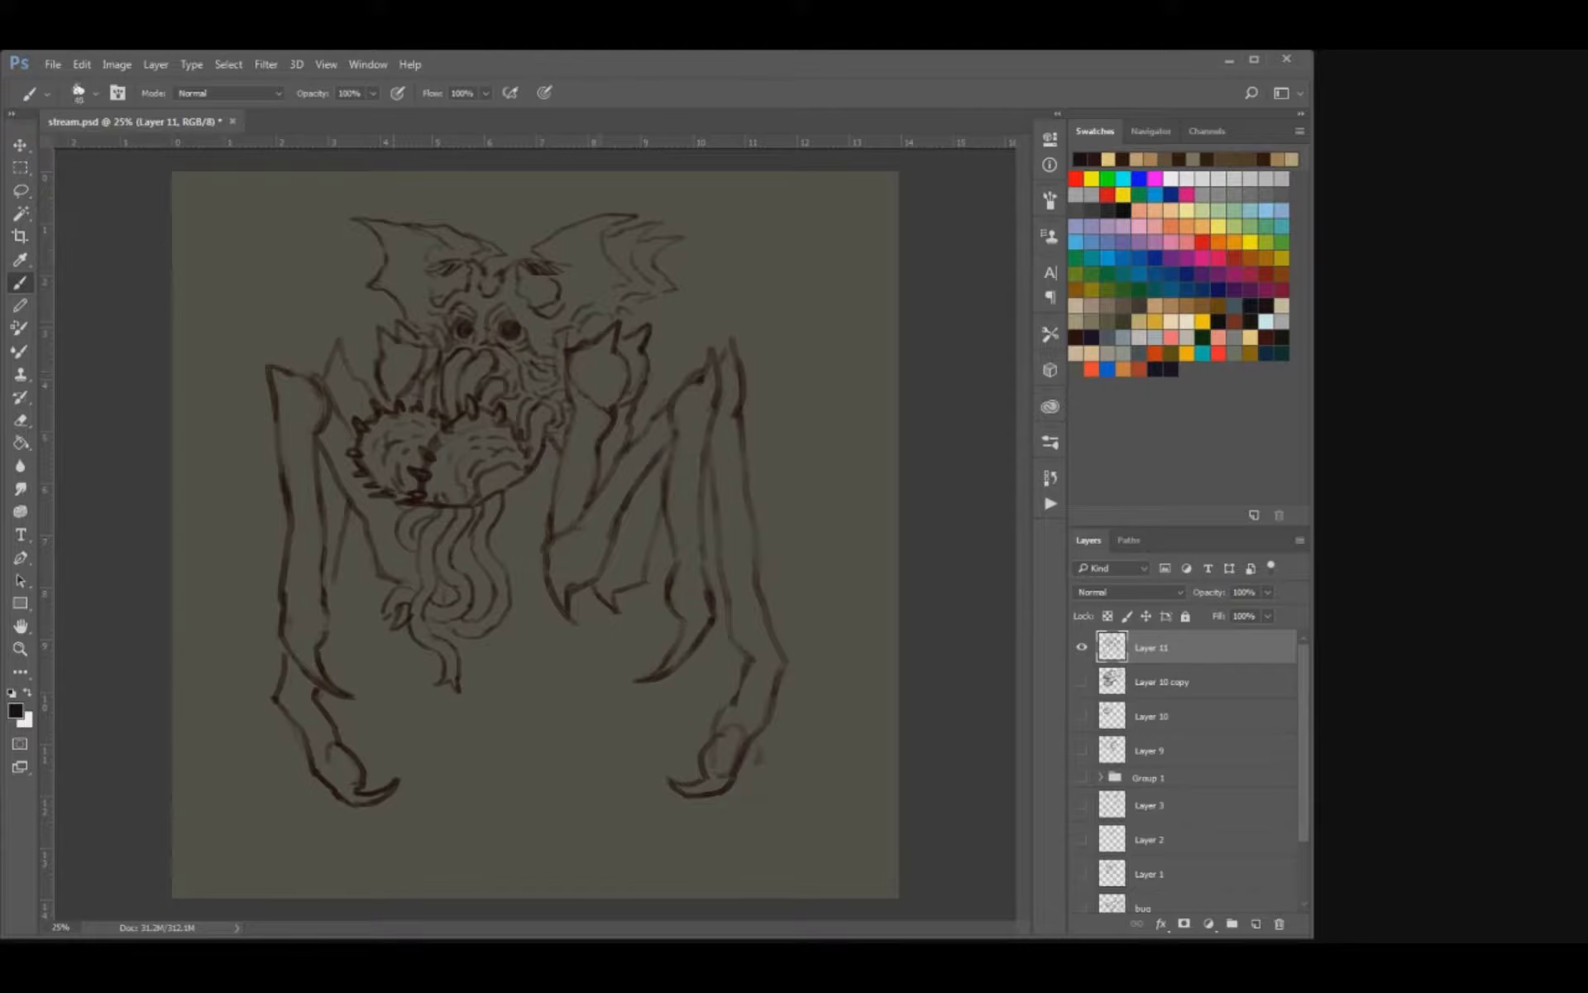
key(bracketleft)
drag(593, 314, 597, 335)
drag(539, 279, 558, 289)
key(e)
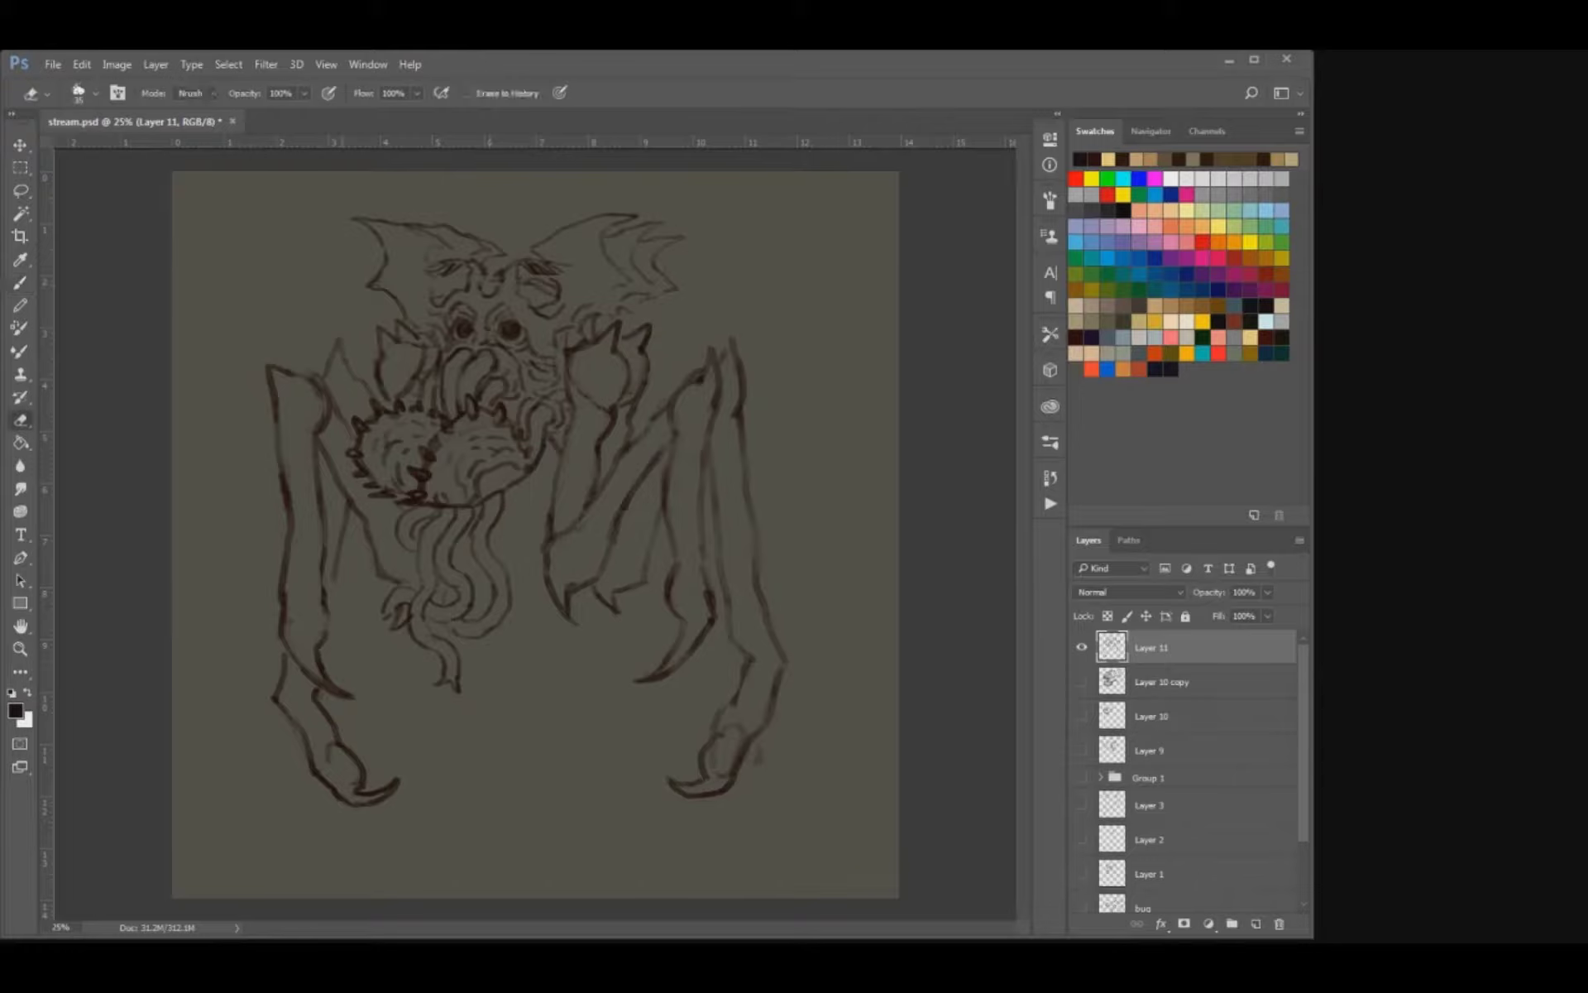
Darken the rear left limb's elbow spike and clean up the lines of the rear right limb's lower segment.
key(b)
drag(329, 367, 364, 380)
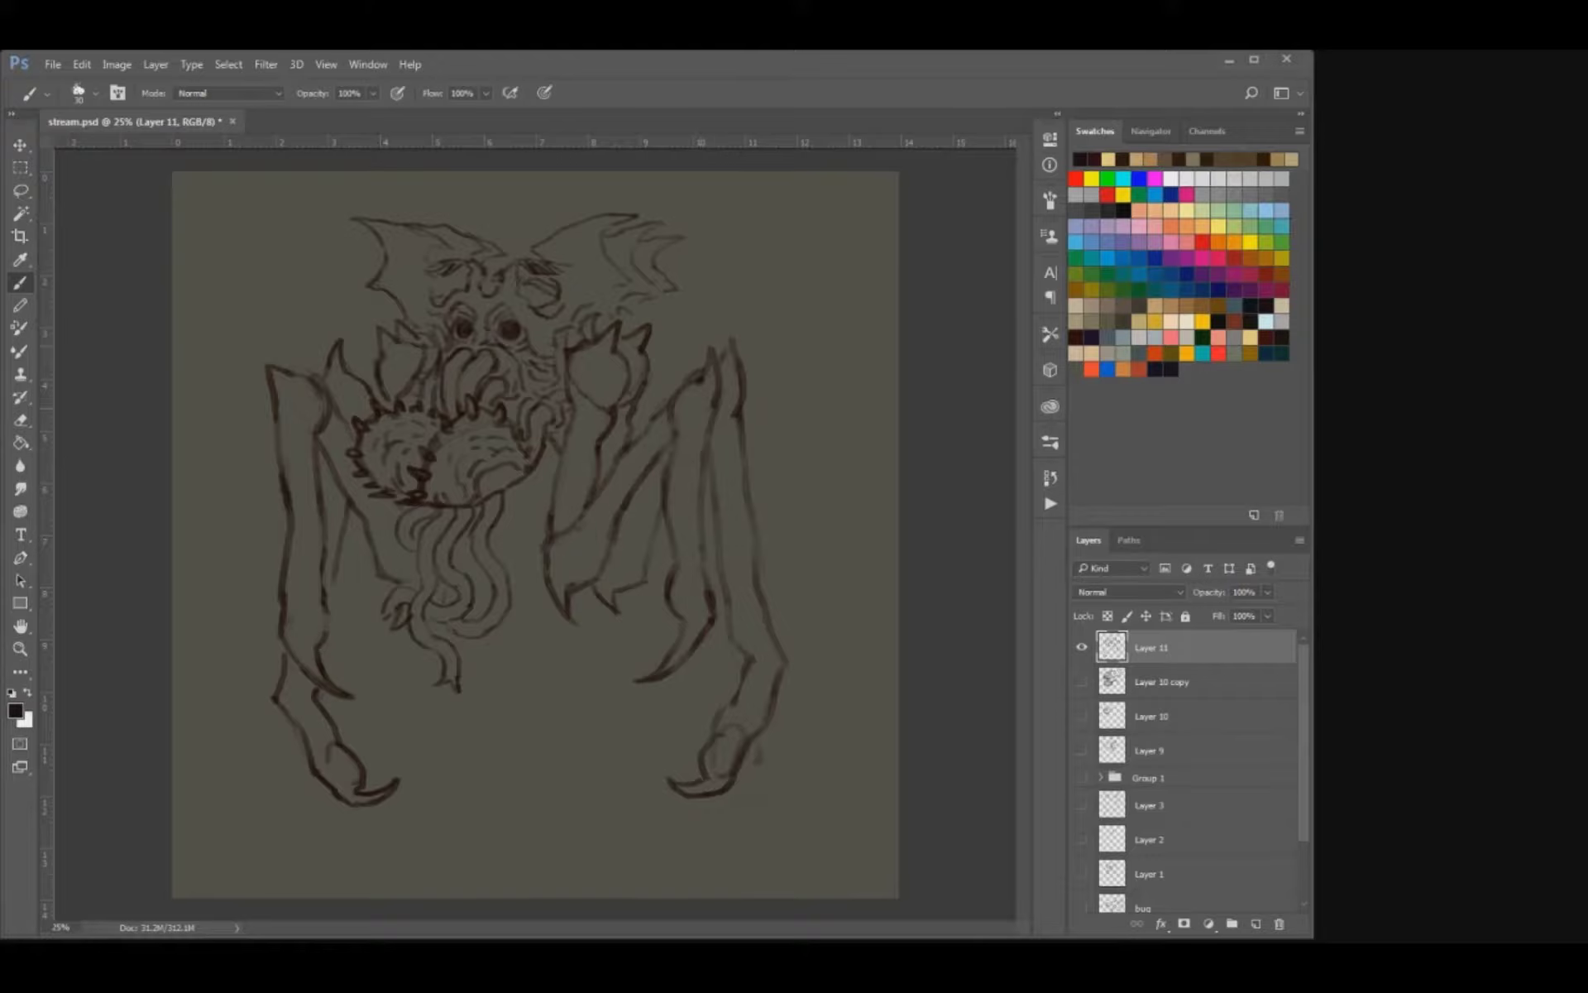
key(e)
key(b)
key(e)
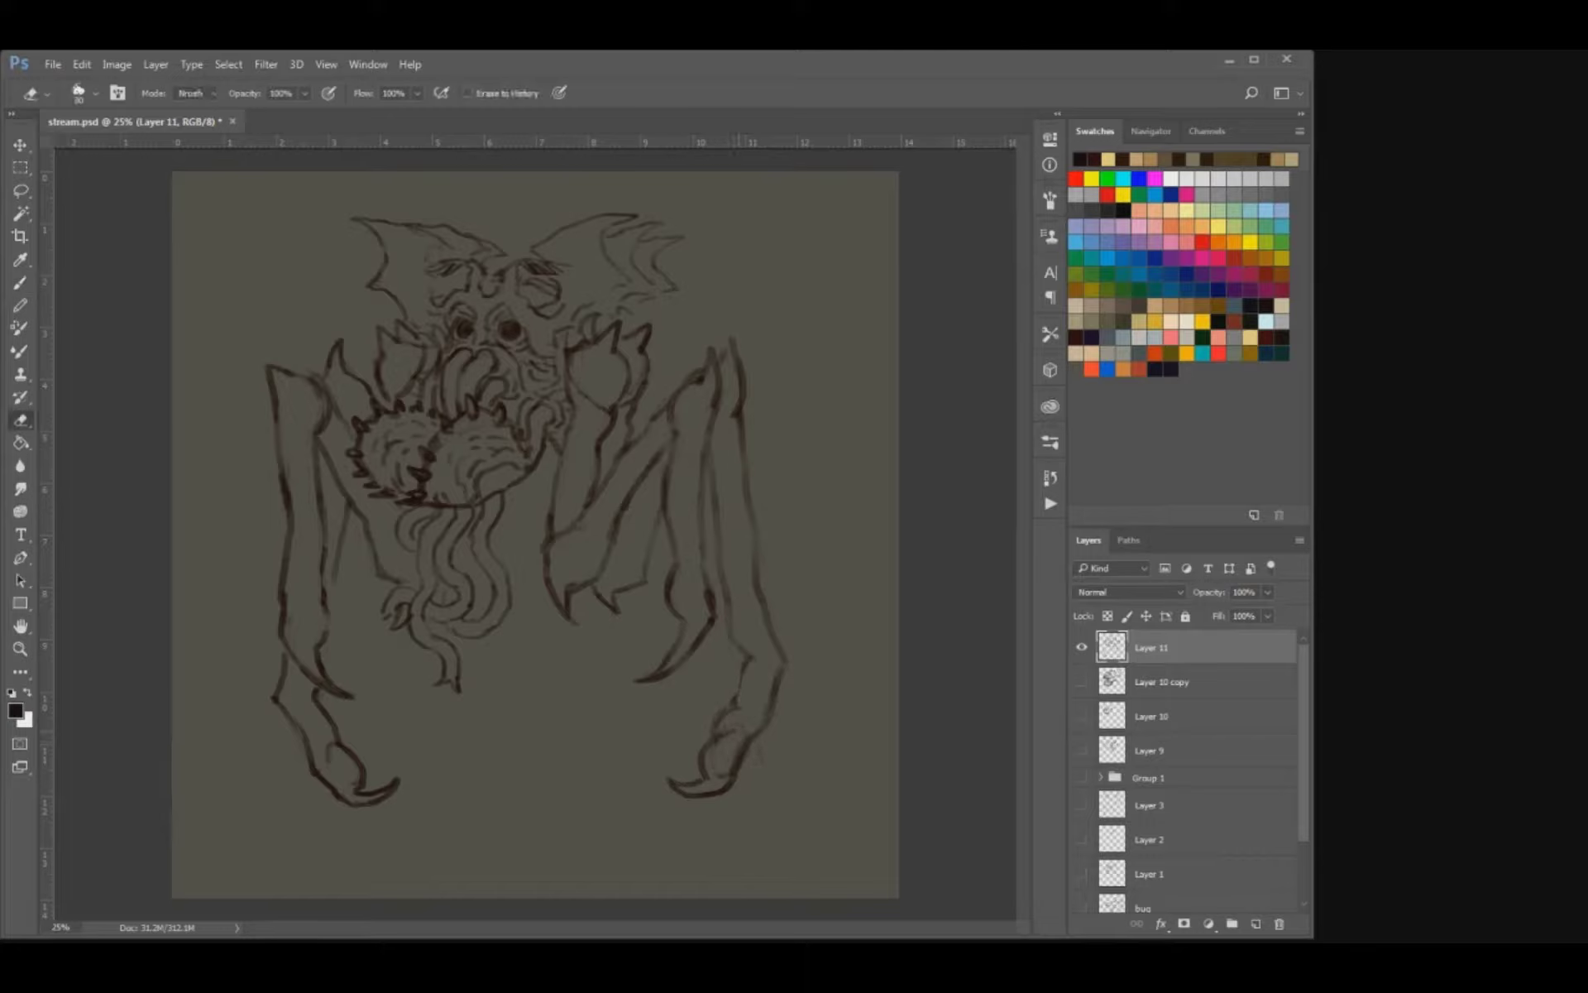
key(b)
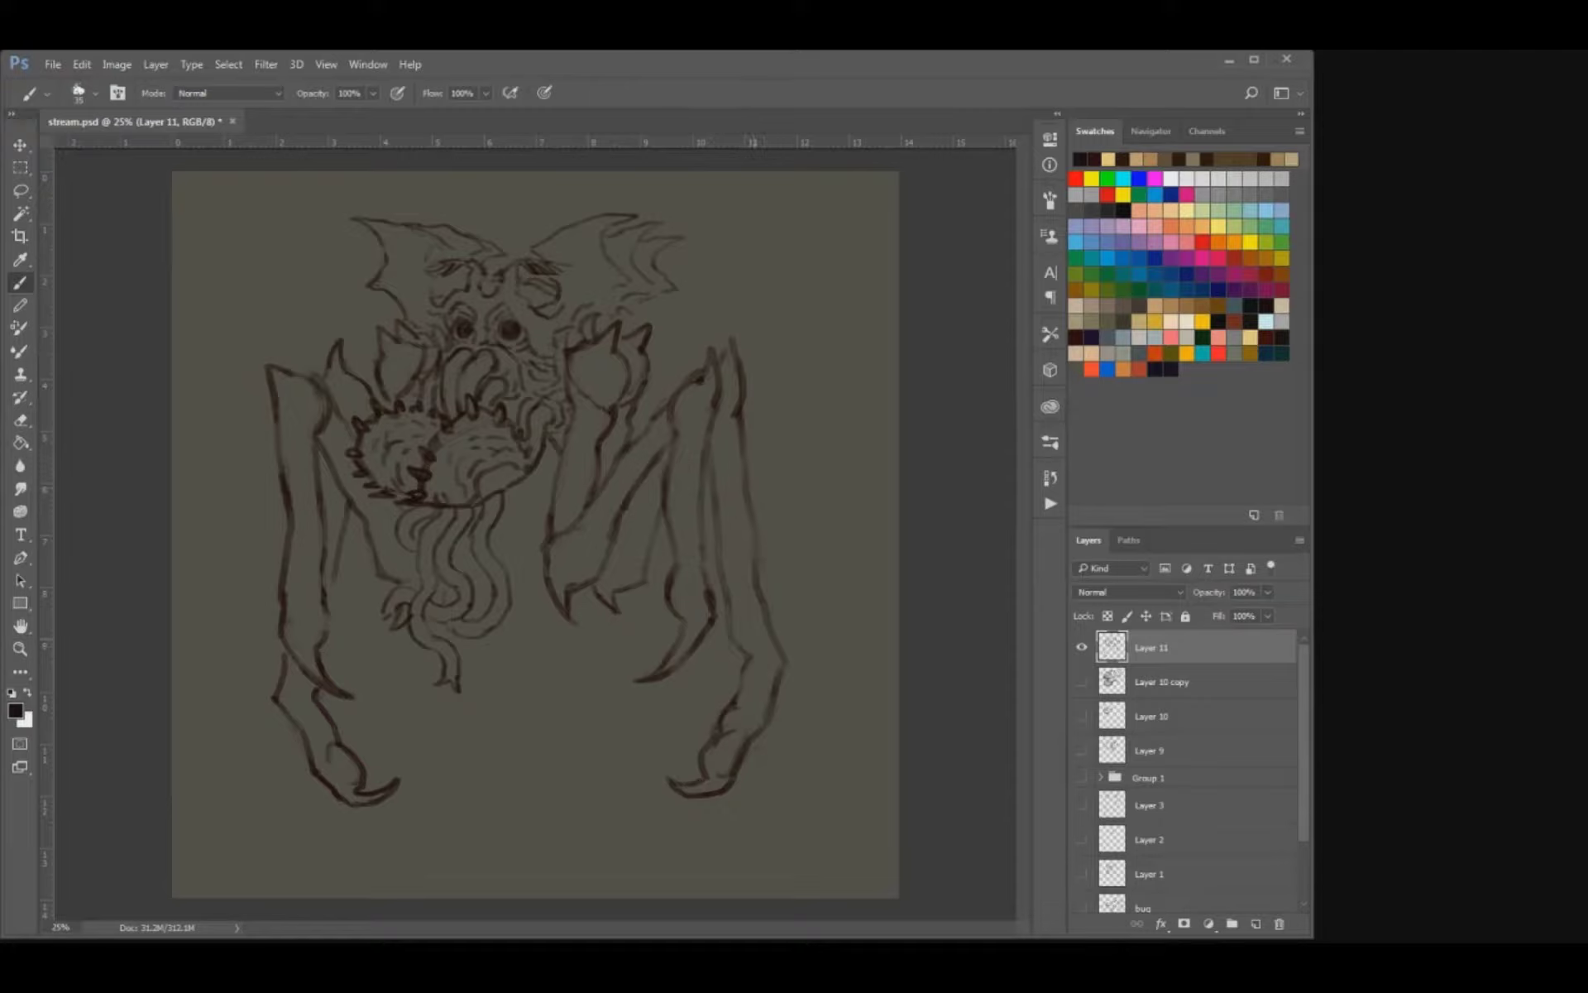
drag(749, 489, 816, 482)
key(ctrl+z)
drag(755, 552, 822, 566)
key(ctrl+z)
Erase part of the rear right limb's outer edge and redraw it darker, with a curved joint above the lower segment.
key(e)
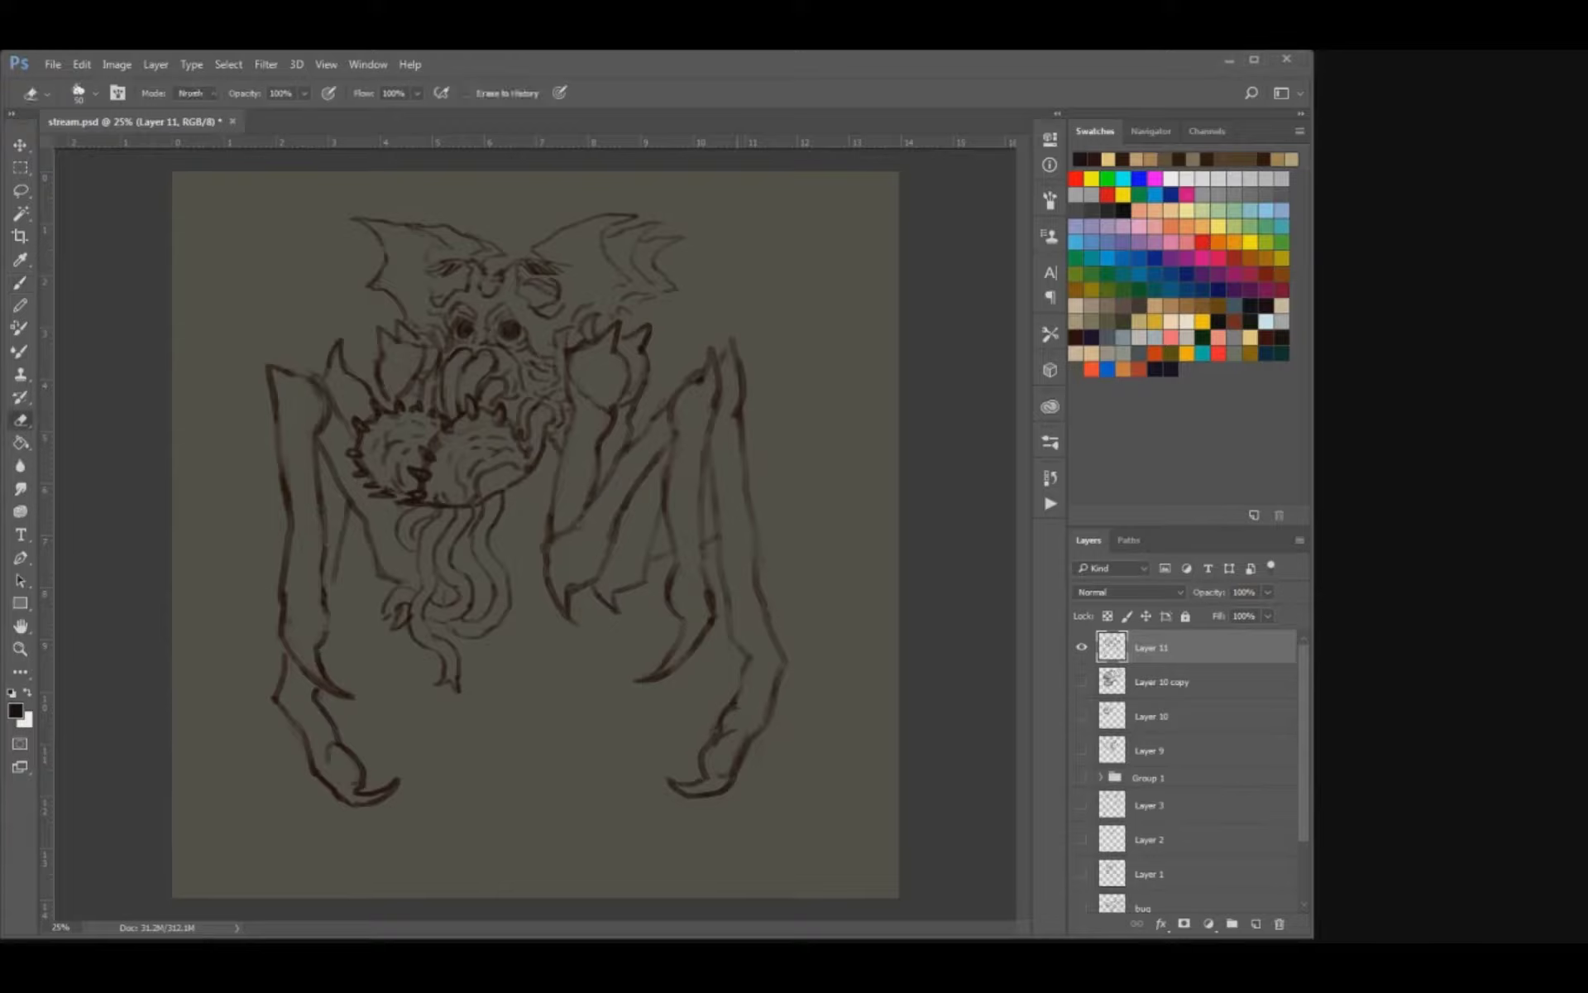
key(b)
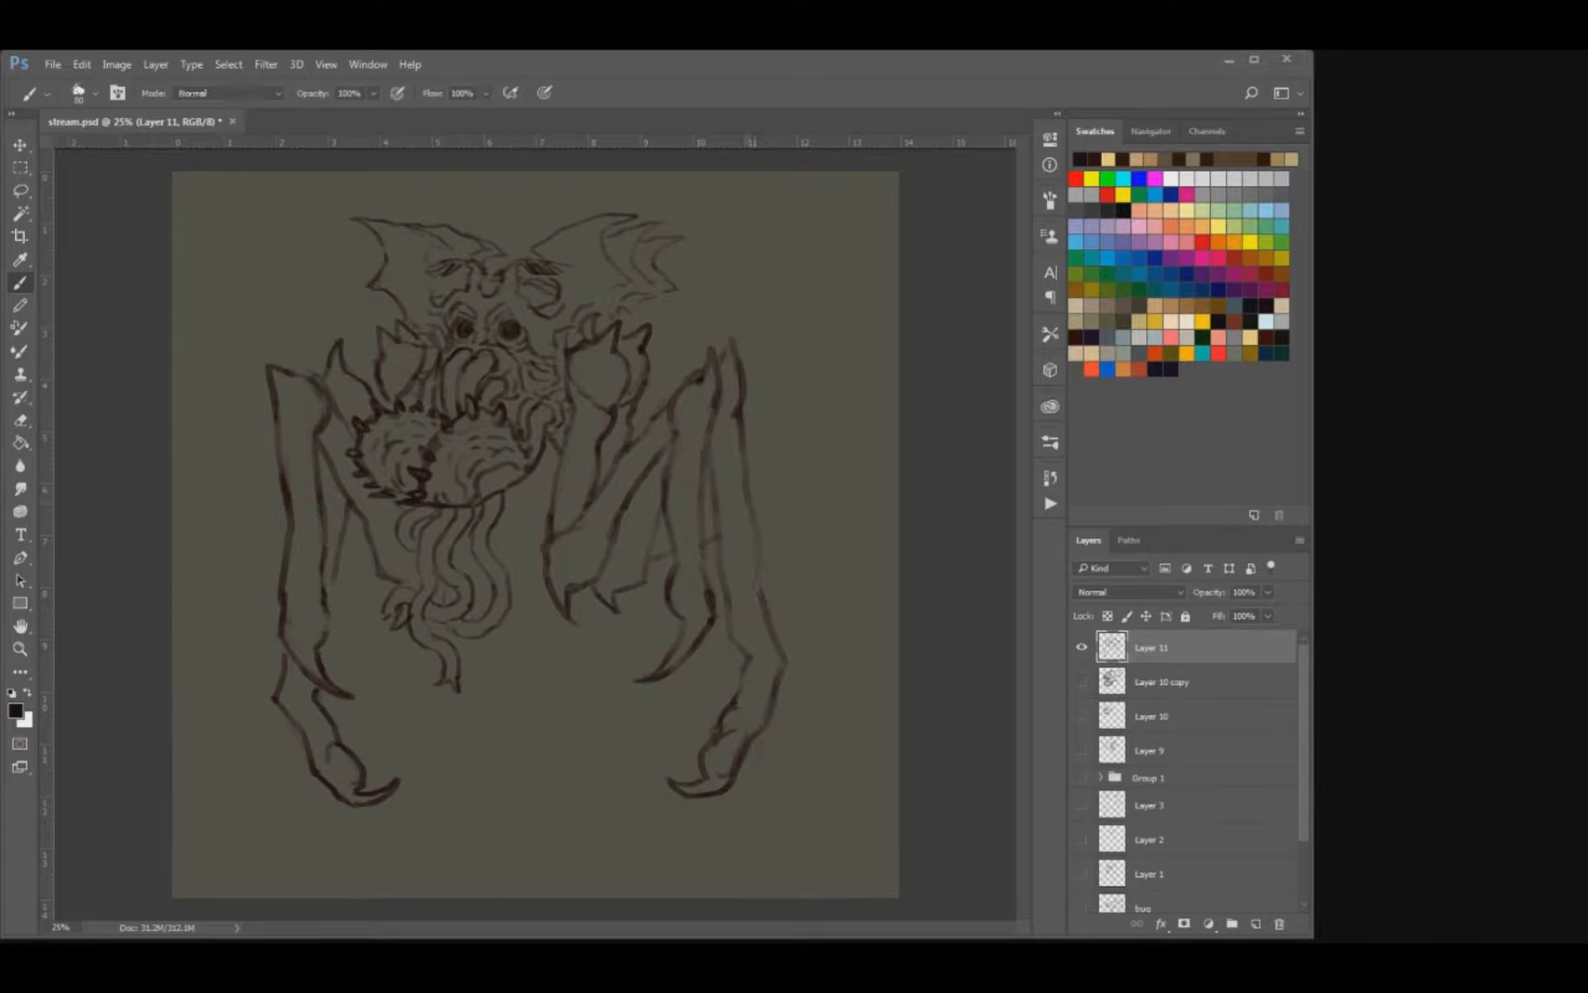
mouse_move(760, 571)
mouse_down()
mouse_move(770, 634)
mouse_move(738, 686)
mouse_up()
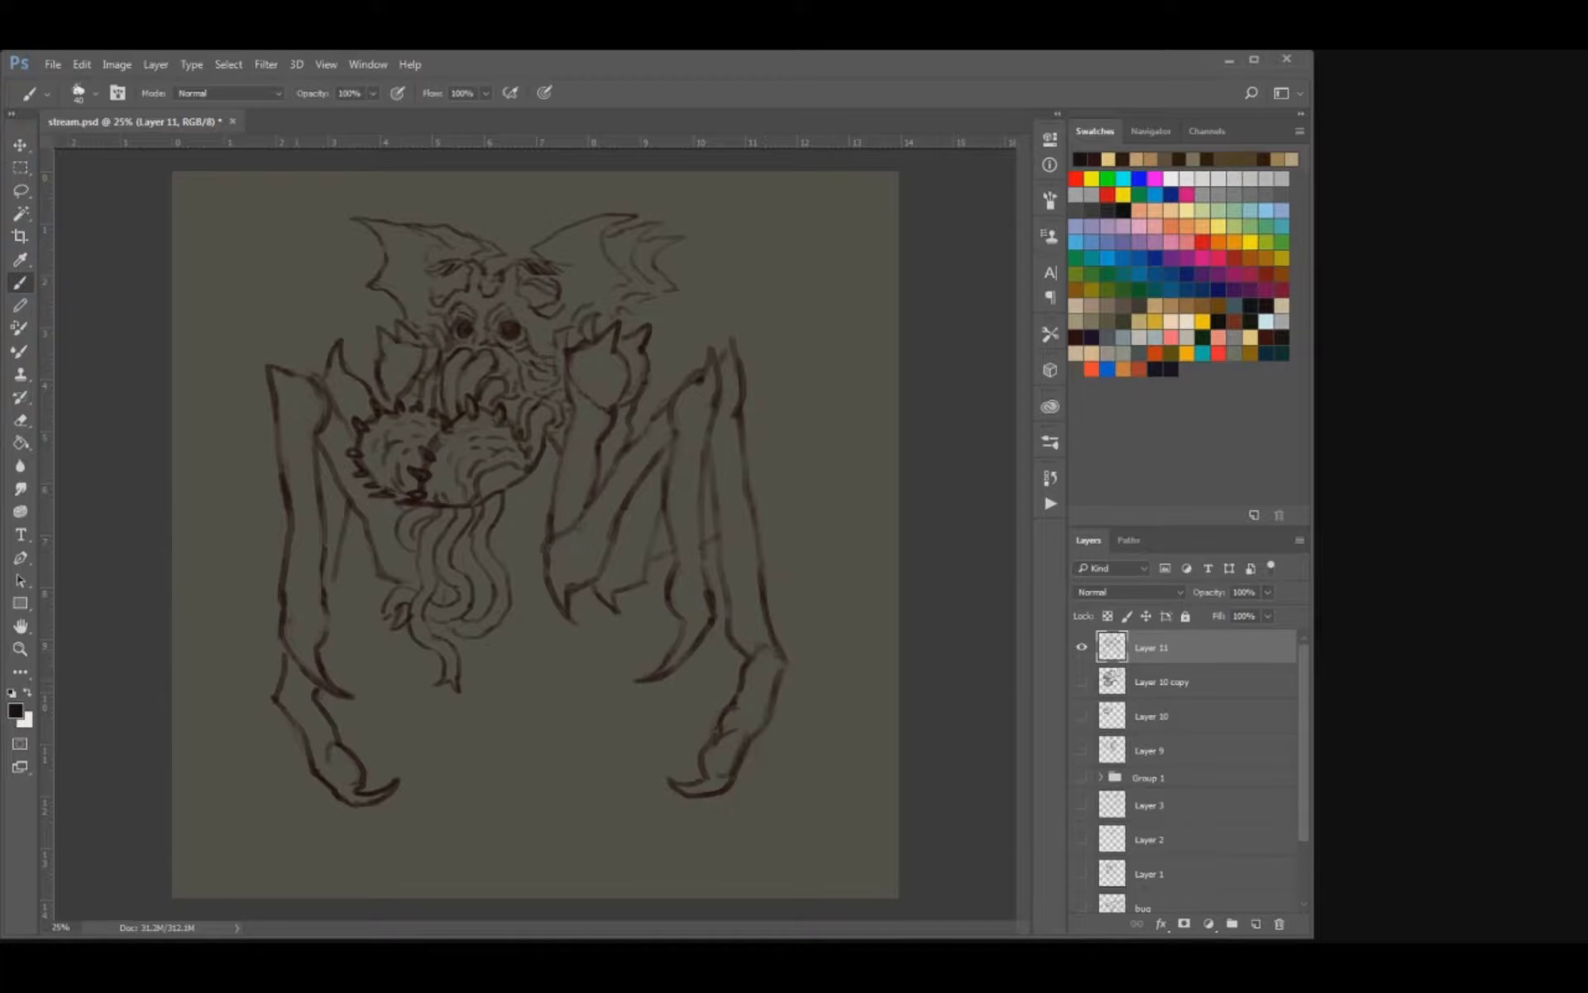
Add a curved joint at the top of the rear left limb's lower segment and erase the stray lines around it.
key(e)
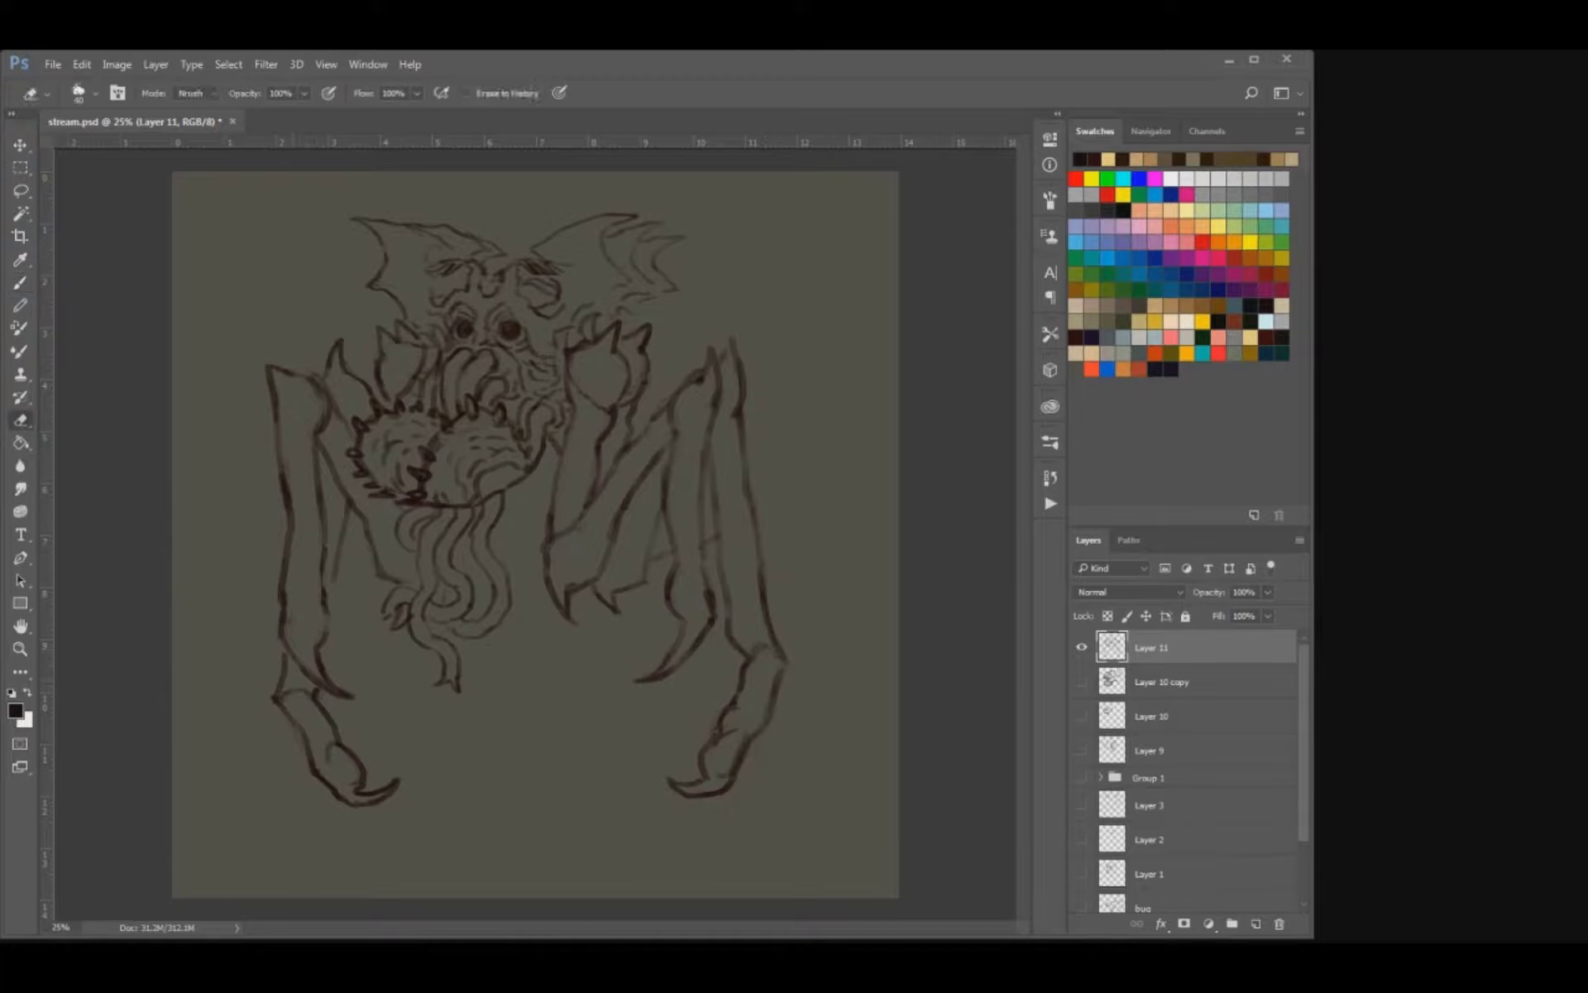
key(b)
key(e)
key(b)
key(e)
drag(294, 693, 309, 698)
key(b)
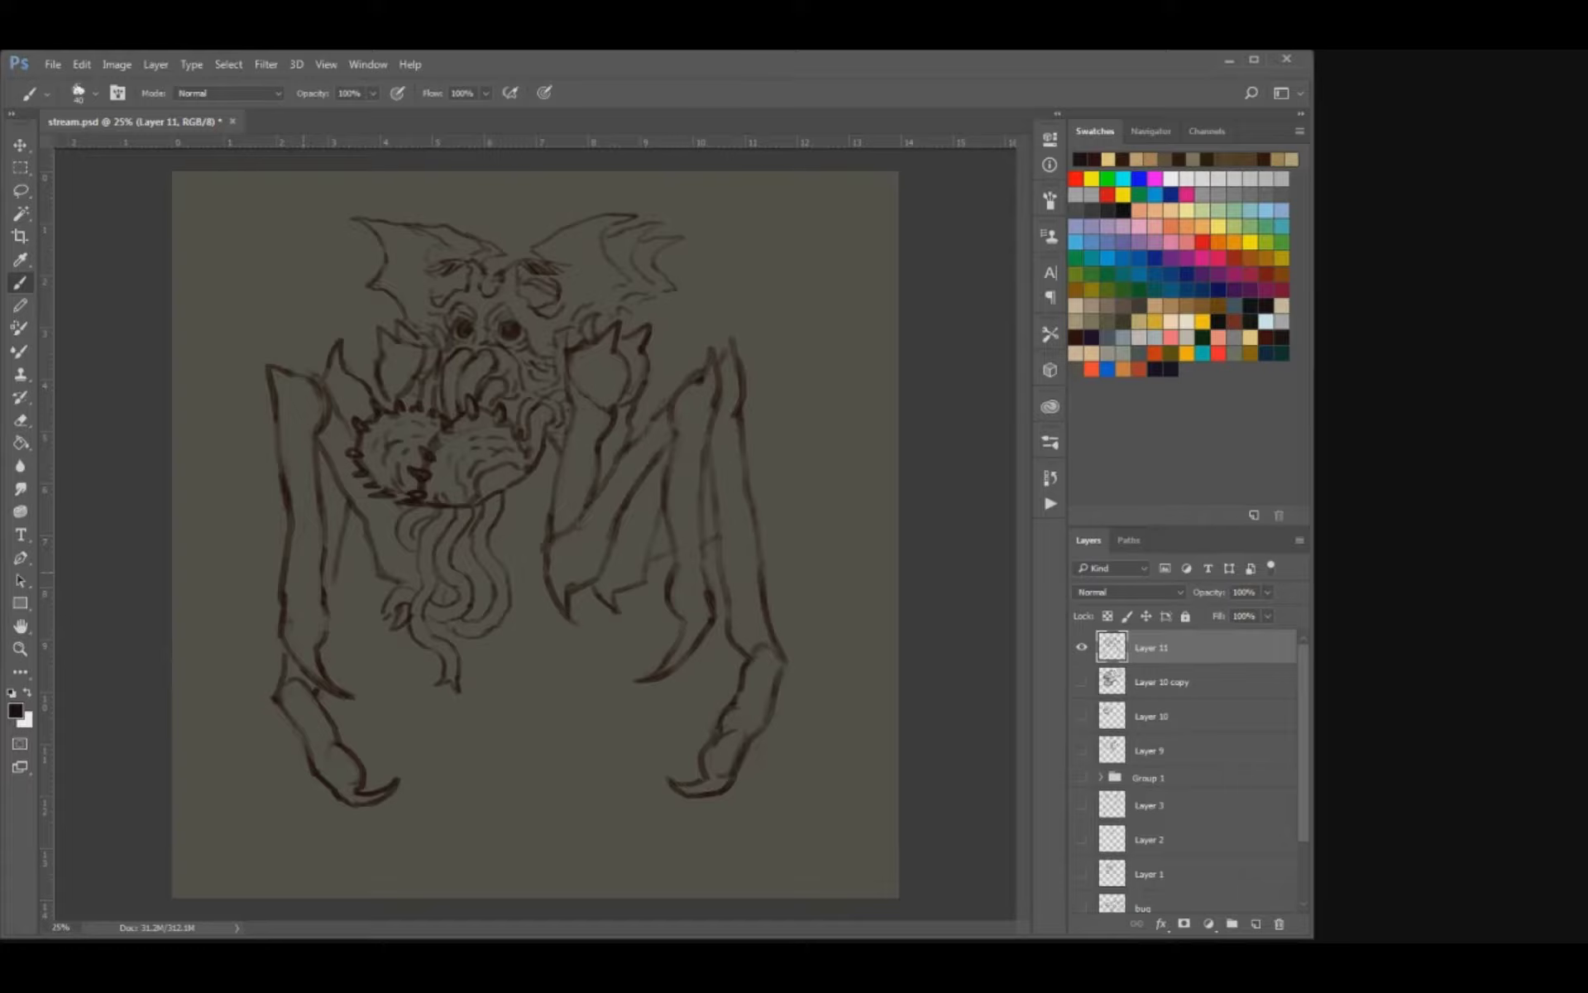
key(e)
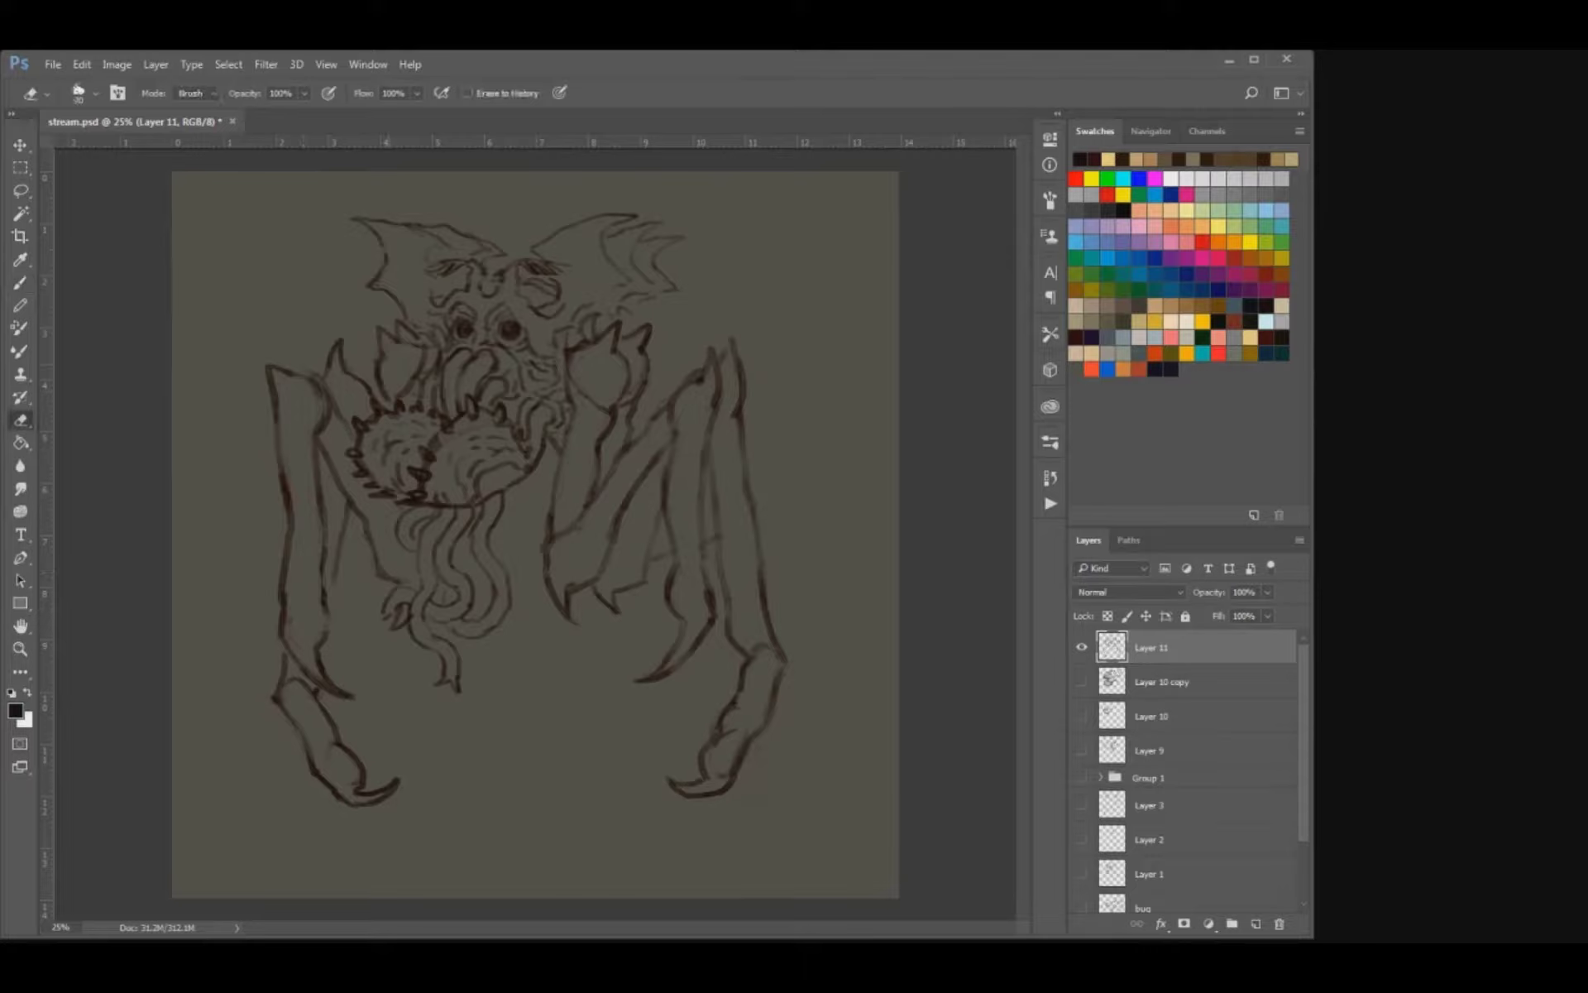
key(b)
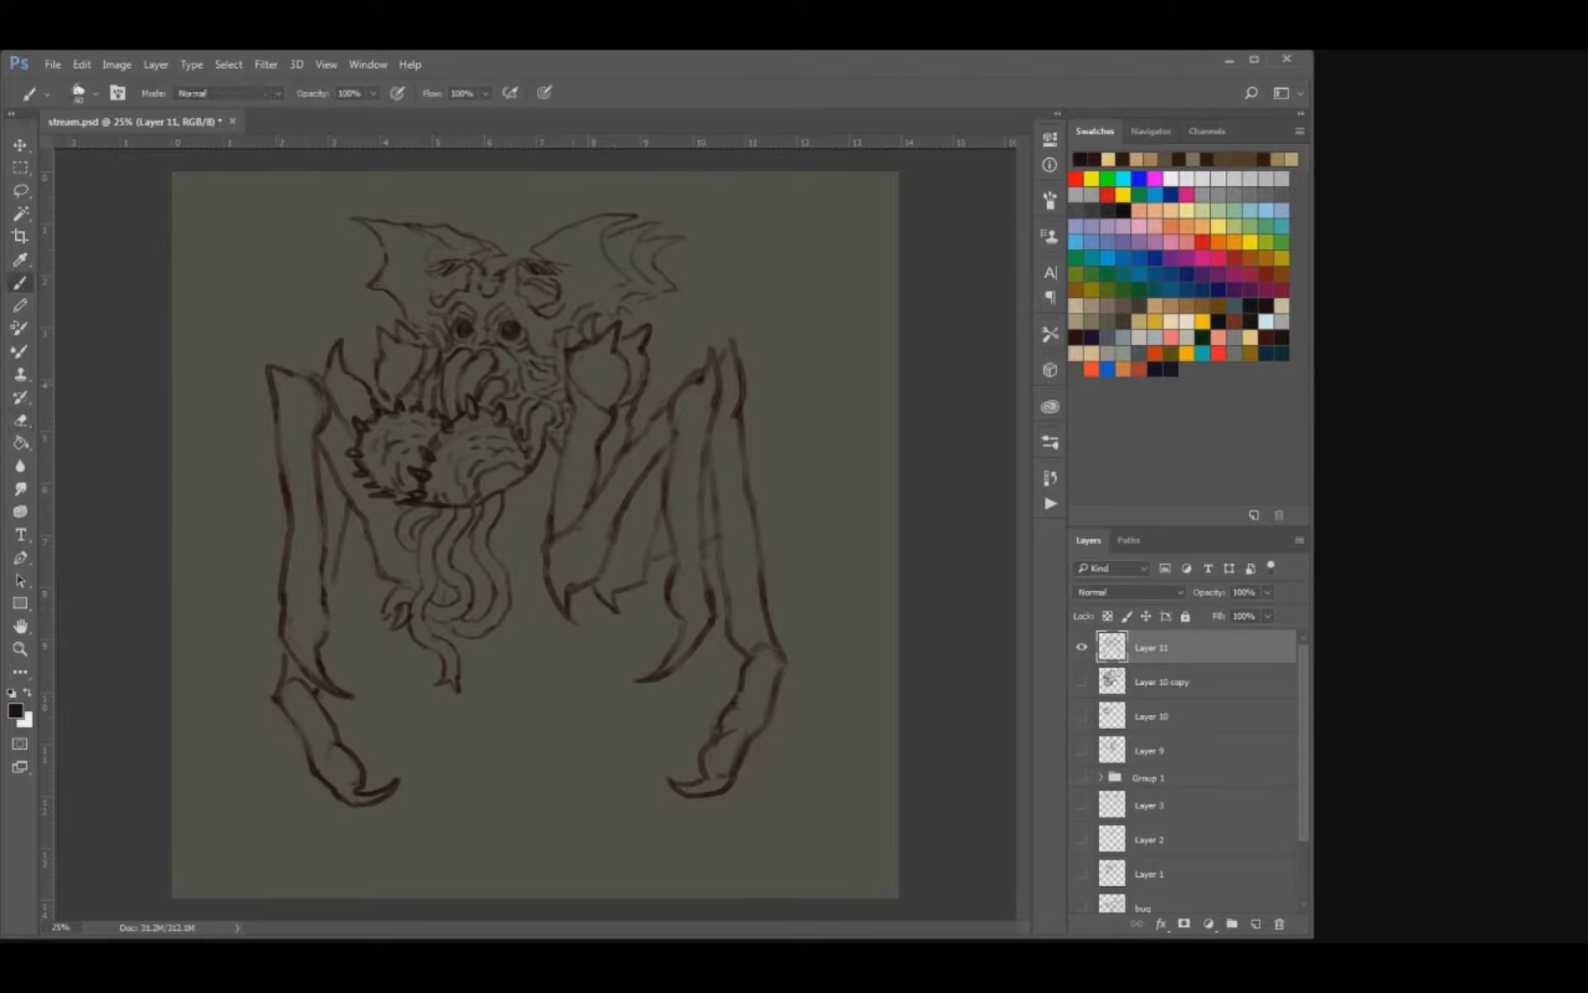
Refine the lower edges of the right and left shoulders where they meet the arms, and save the file.
key(e)
key(b)
key(e)
mouse_move(616, 409)
mouse_down()
mouse_move(601, 436)
mouse_move(630, 425)
mouse_up()
key(b)
key([)
key(e)
key(b)
drag(381, 396, 393, 408)
key(ctrl+s)
Erase the rough, thick parts of the front right limb's inner edge and redraw it thinner.
key(ctrl+plus)
scroll(537, 530, up, 2)
key(e)
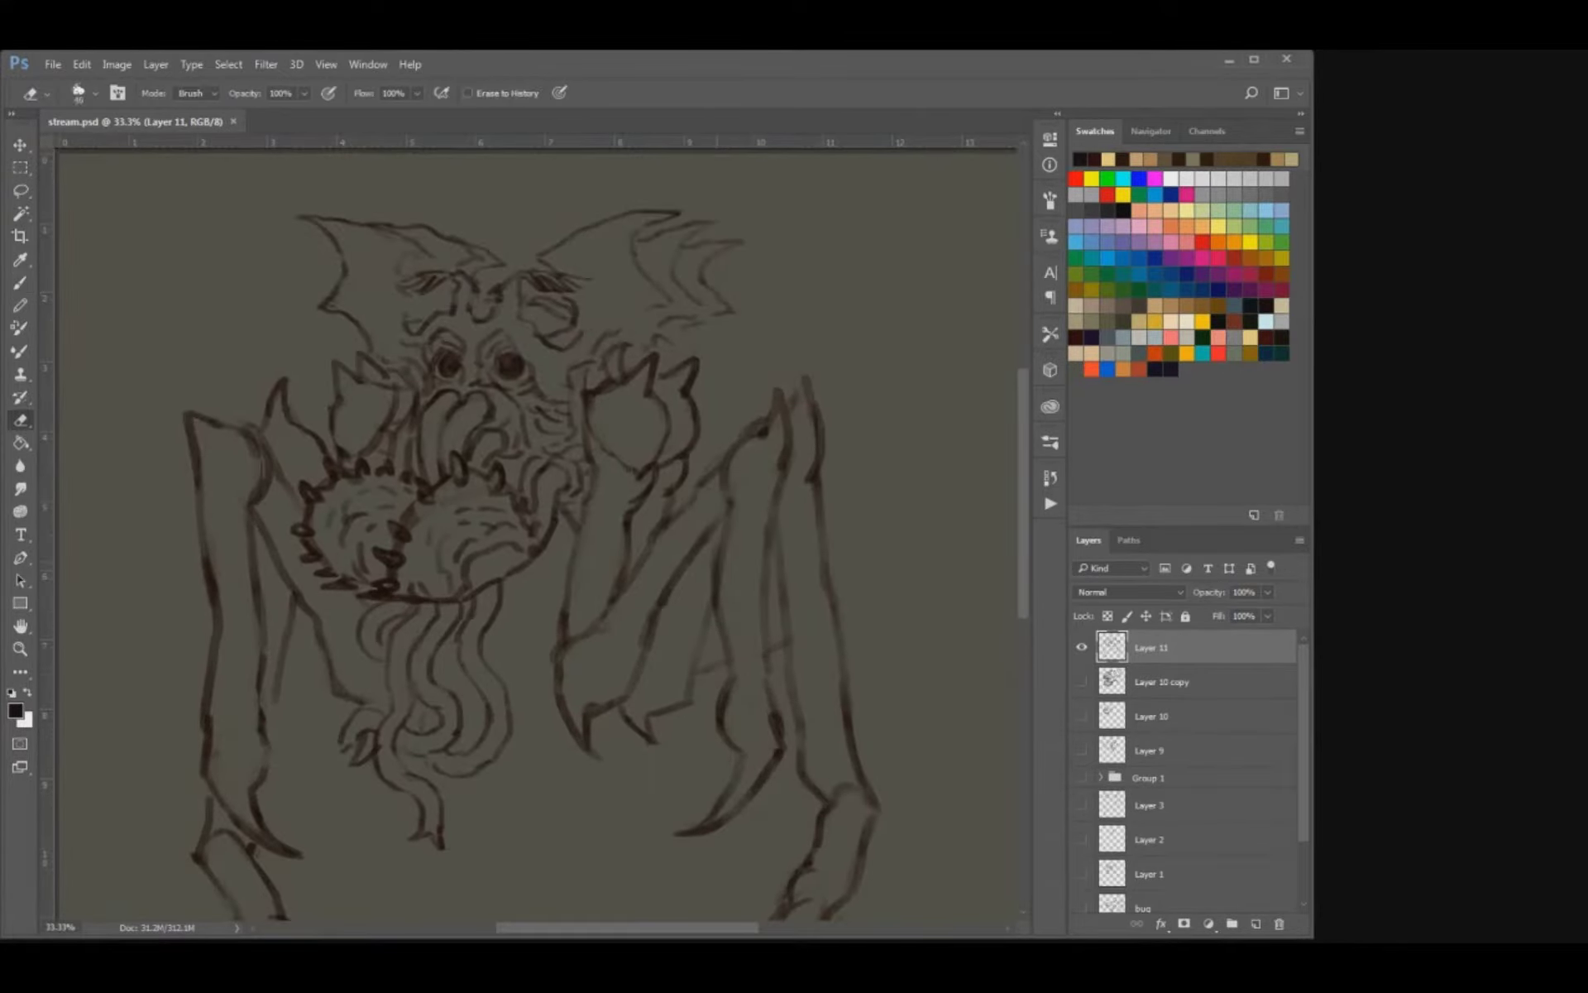
drag(718, 544, 713, 580)
drag(730, 500, 719, 570)
mouse_move(725, 474)
mouse_down()
mouse_move(760, 424)
mouse_move(699, 495)
mouse_move(722, 477)
mouse_move(714, 589)
mouse_up()
key(b)
key(e)
Erase the rough line between the two right limbs and redraw the rear right limb's tip and inner edge.
mouse_move(778, 392)
mouse_down()
mouse_move(764, 434)
mouse_move(783, 464)
mouse_move(779, 391)
mouse_move(788, 458)
mouse_move(815, 424)
mouse_move(805, 380)
mouse_move(822, 460)
mouse_move(822, 435)
mouse_move(818, 531)
mouse_move(778, 605)
mouse_move(799, 727)
mouse_up()
key(b)
key(e)
key(b)
key(e)
key(b)
key(e)
key(b)
drag(773, 558, 789, 719)
Erase the bumpy inner contour of the rear right limb's lower segment and redraw it as a smooth edge.
scroll(537, 529, down, 2)
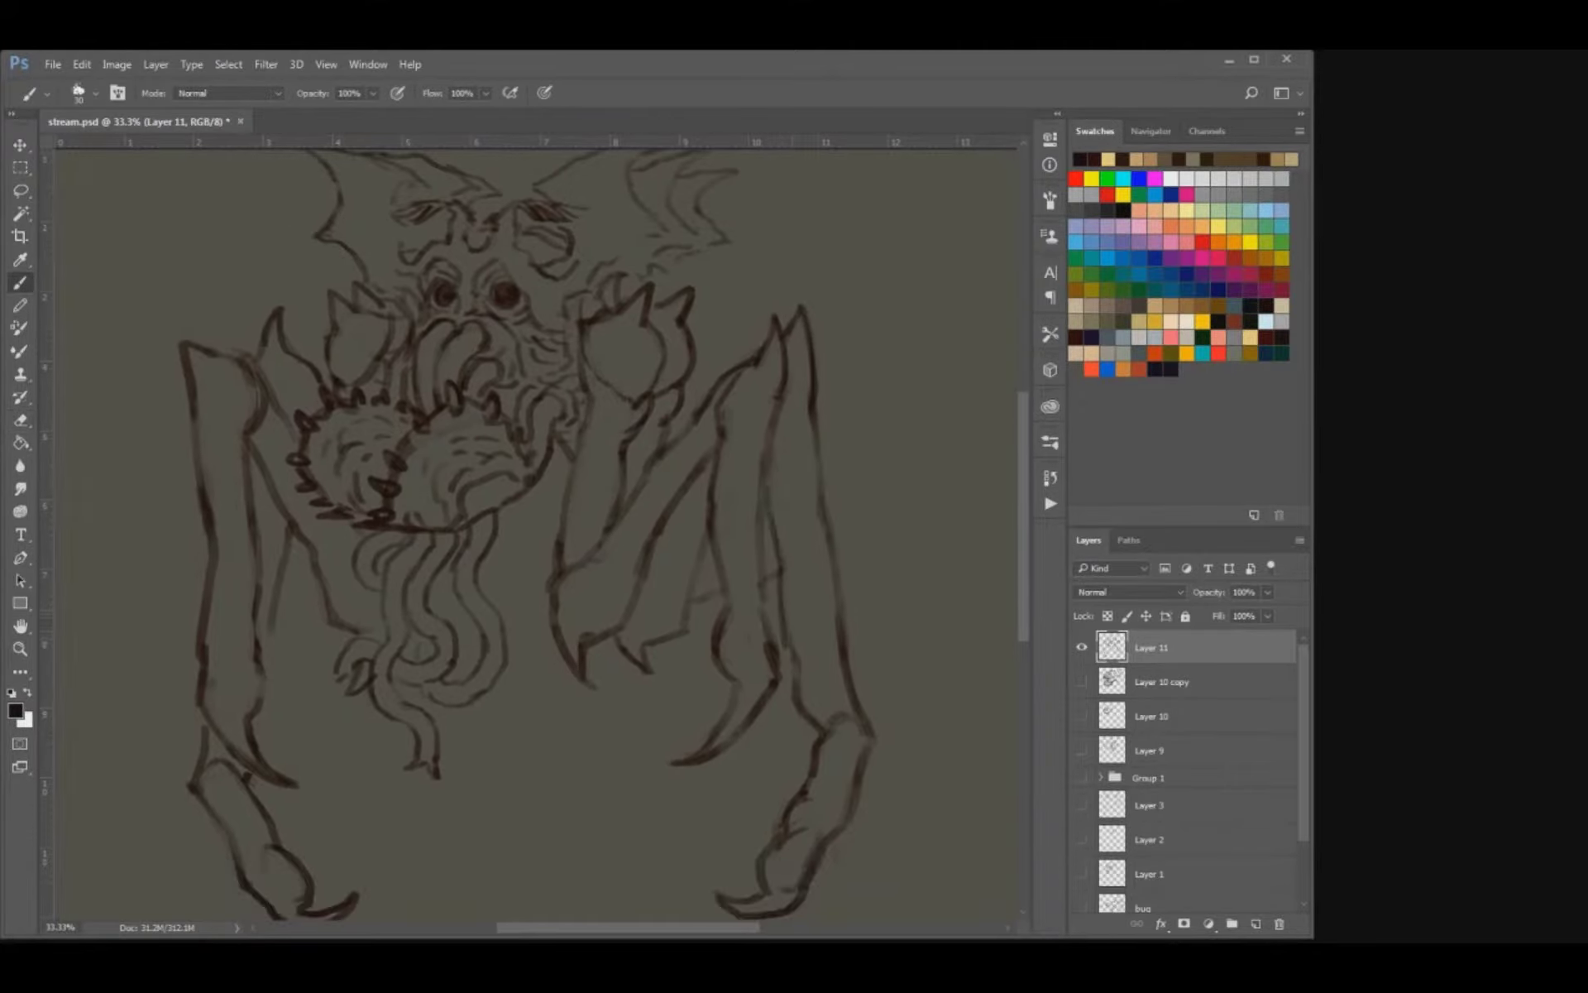
key(e)
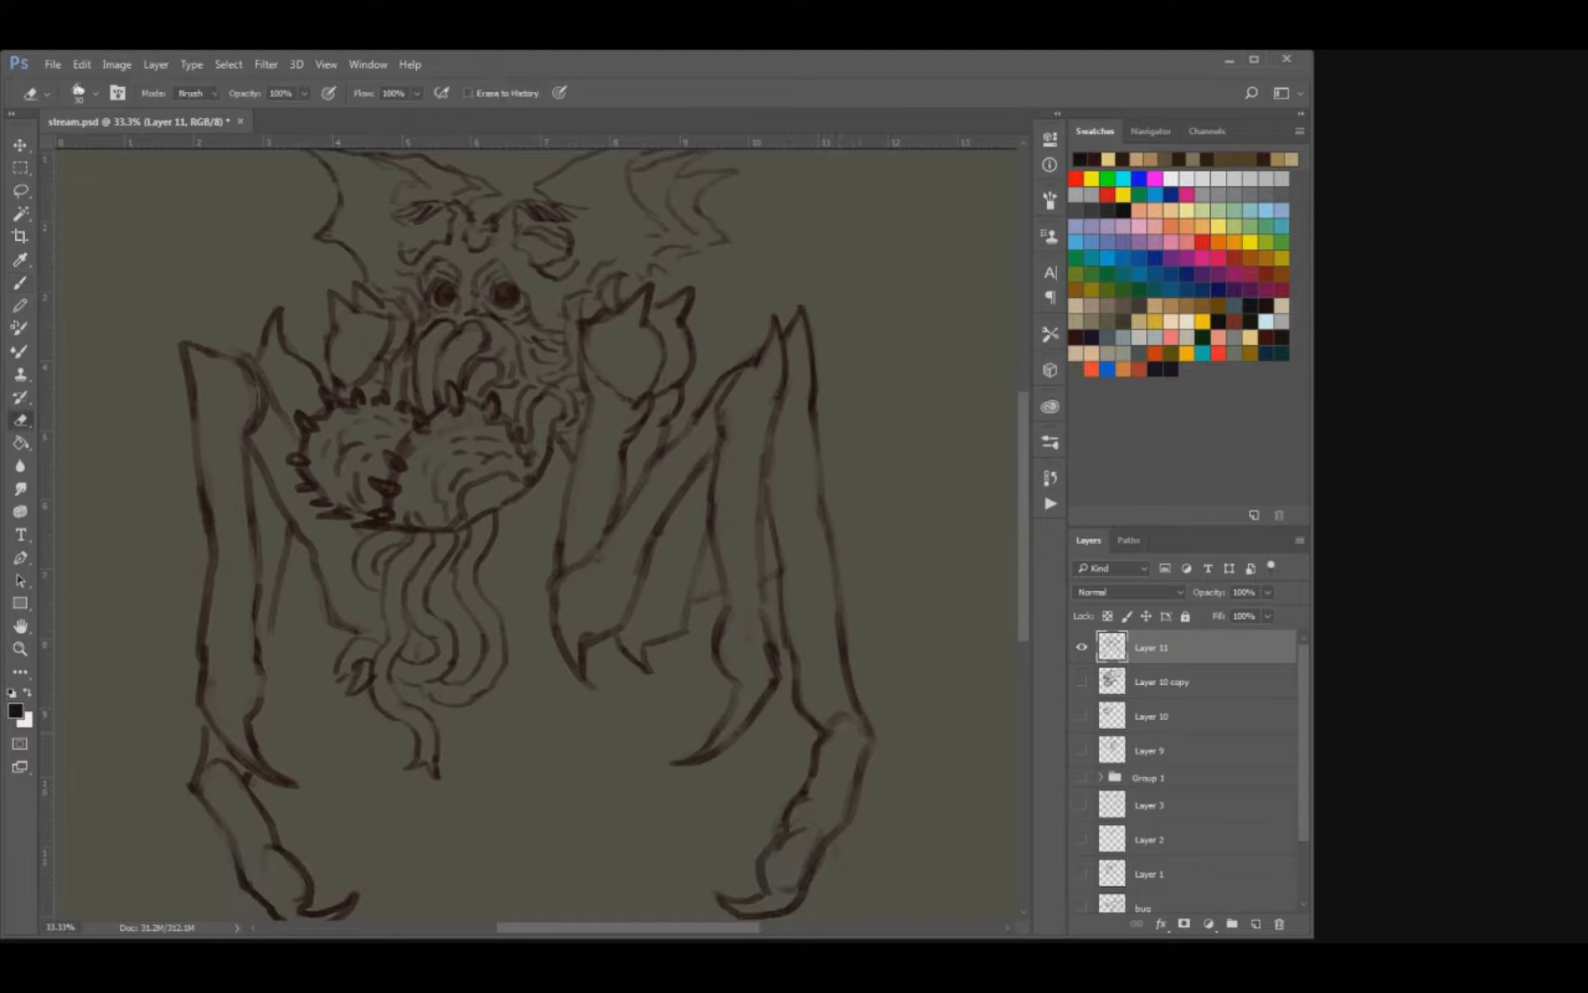
mouse_move(804, 819)
mouse_down()
mouse_move(771, 868)
mouse_move(821, 838)
mouse_move(783, 842)
mouse_move(756, 873)
mouse_move(711, 789)
mouse_up()
key(b)
key(e)
key(b)
Add short spikes along the outer edge and inside of the rear right limb's lower segment.
key(bracketright)
mouse_move(815, 713)
mouse_down()
mouse_move(846, 708)
mouse_move(810, 723)
mouse_move(782, 778)
mouse_move(787, 745)
mouse_up()
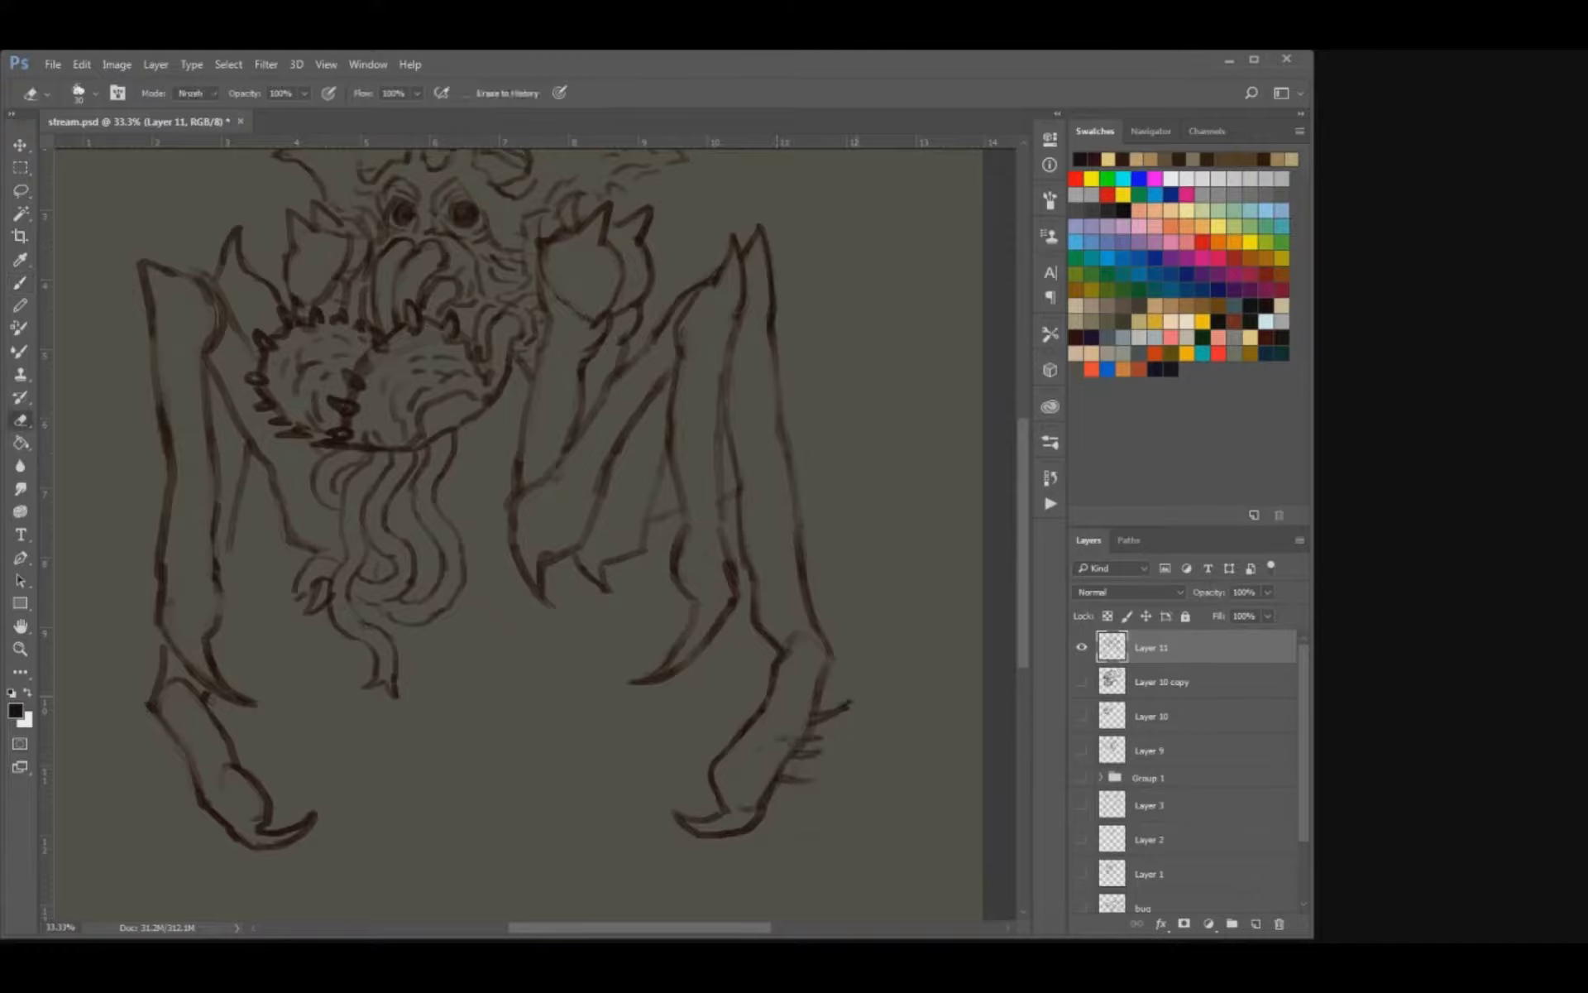
drag(852, 696, 842, 706)
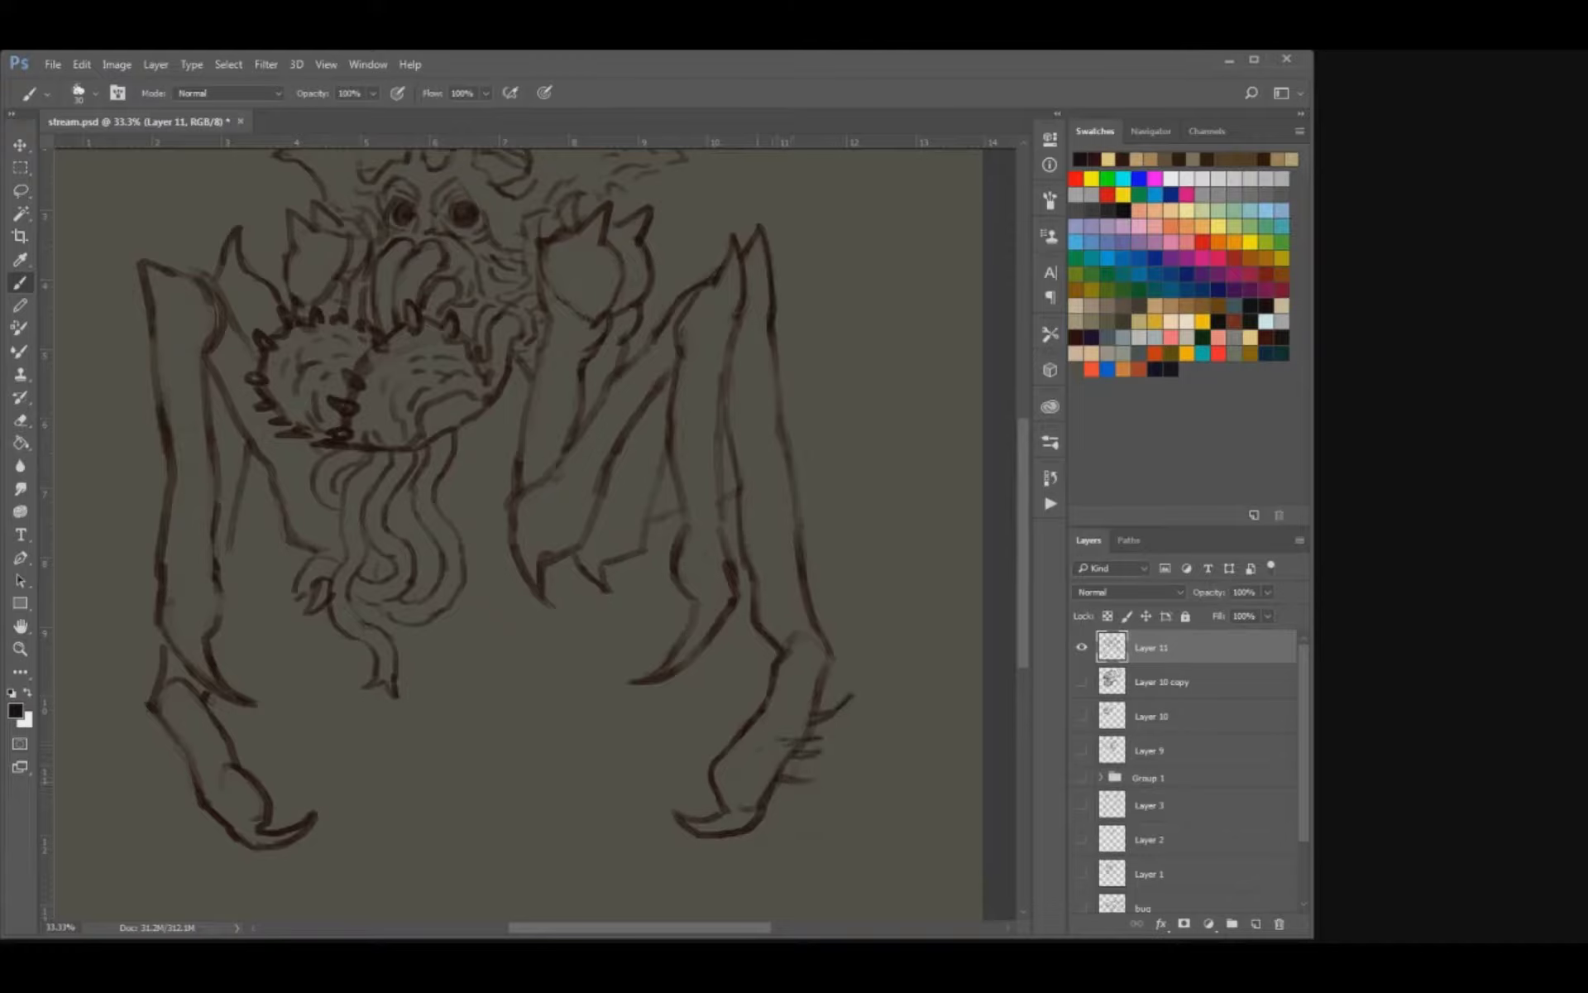
mouse_move(776, 789)
mouse_down()
mouse_move(751, 800)
mouse_move(768, 802)
mouse_up()
drag(840, 684, 823, 700)
key(e)
key(b)
drag(755, 771, 774, 776)
mouse_move(782, 714)
mouse_down()
mouse_move(804, 704)
mouse_move(785, 724)
mouse_up()
key(ctrl+z)
Clean up the rear left limb's knee joint and darken the front left limb's lower inner edge.
scroll(538, 529, left, 5)
key(e)
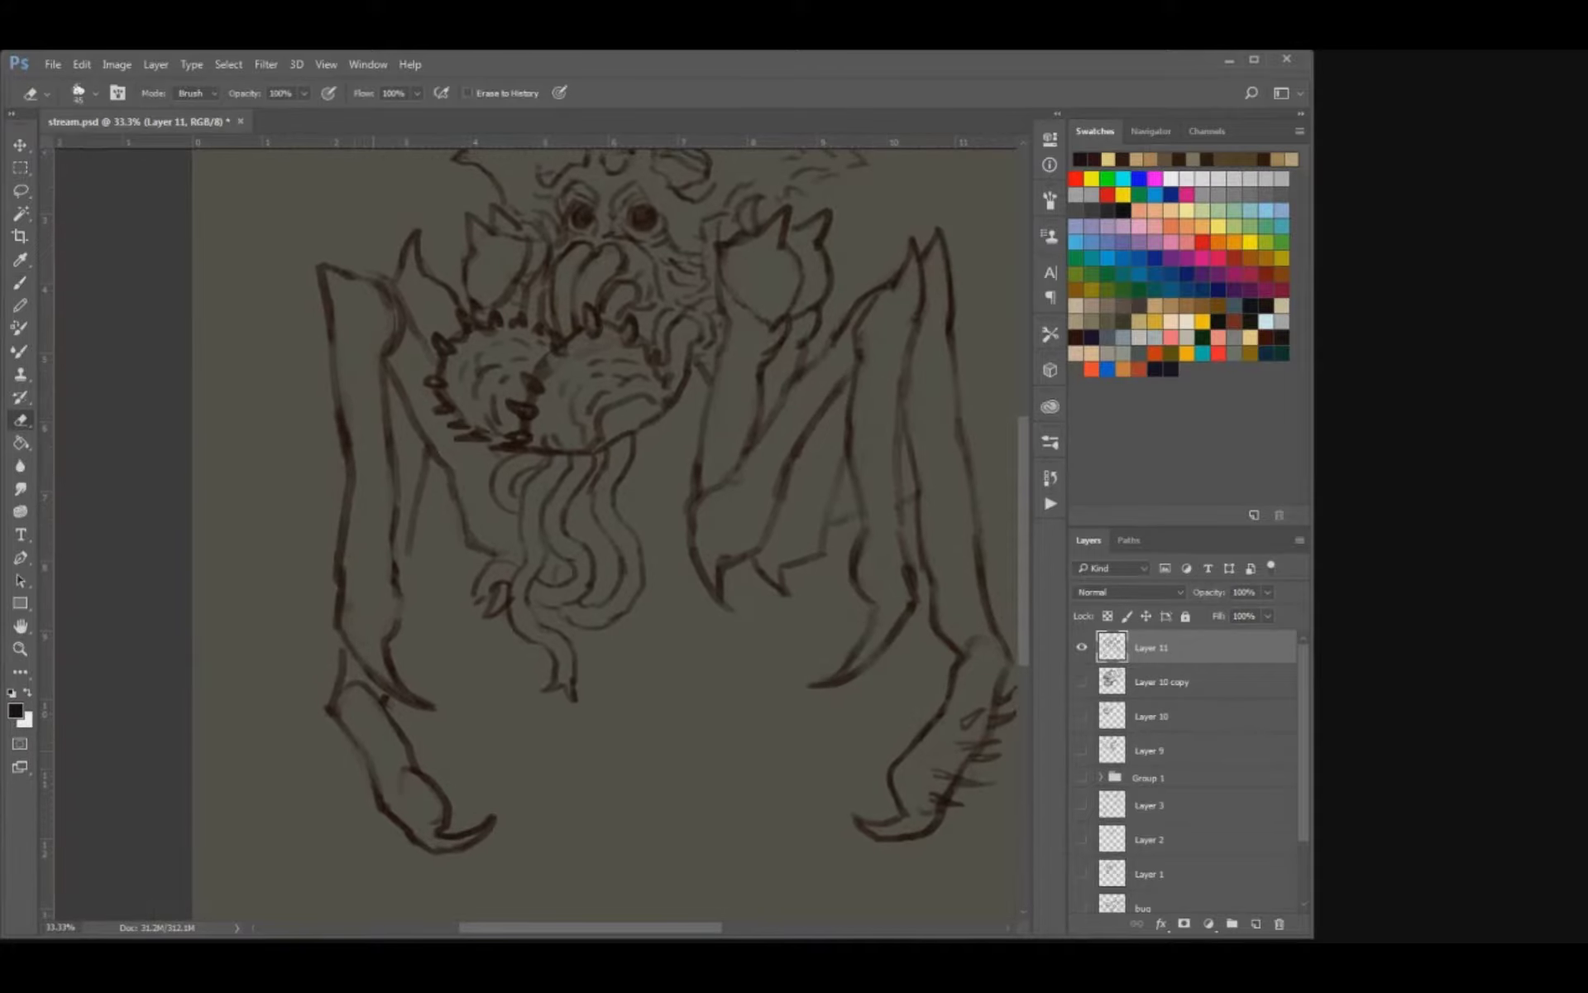
mouse_move(350, 682)
mouse_down()
mouse_move(368, 693)
mouse_move(340, 680)
mouse_up()
key(b)
key(e)
key(b)
drag(399, 616, 399, 538)
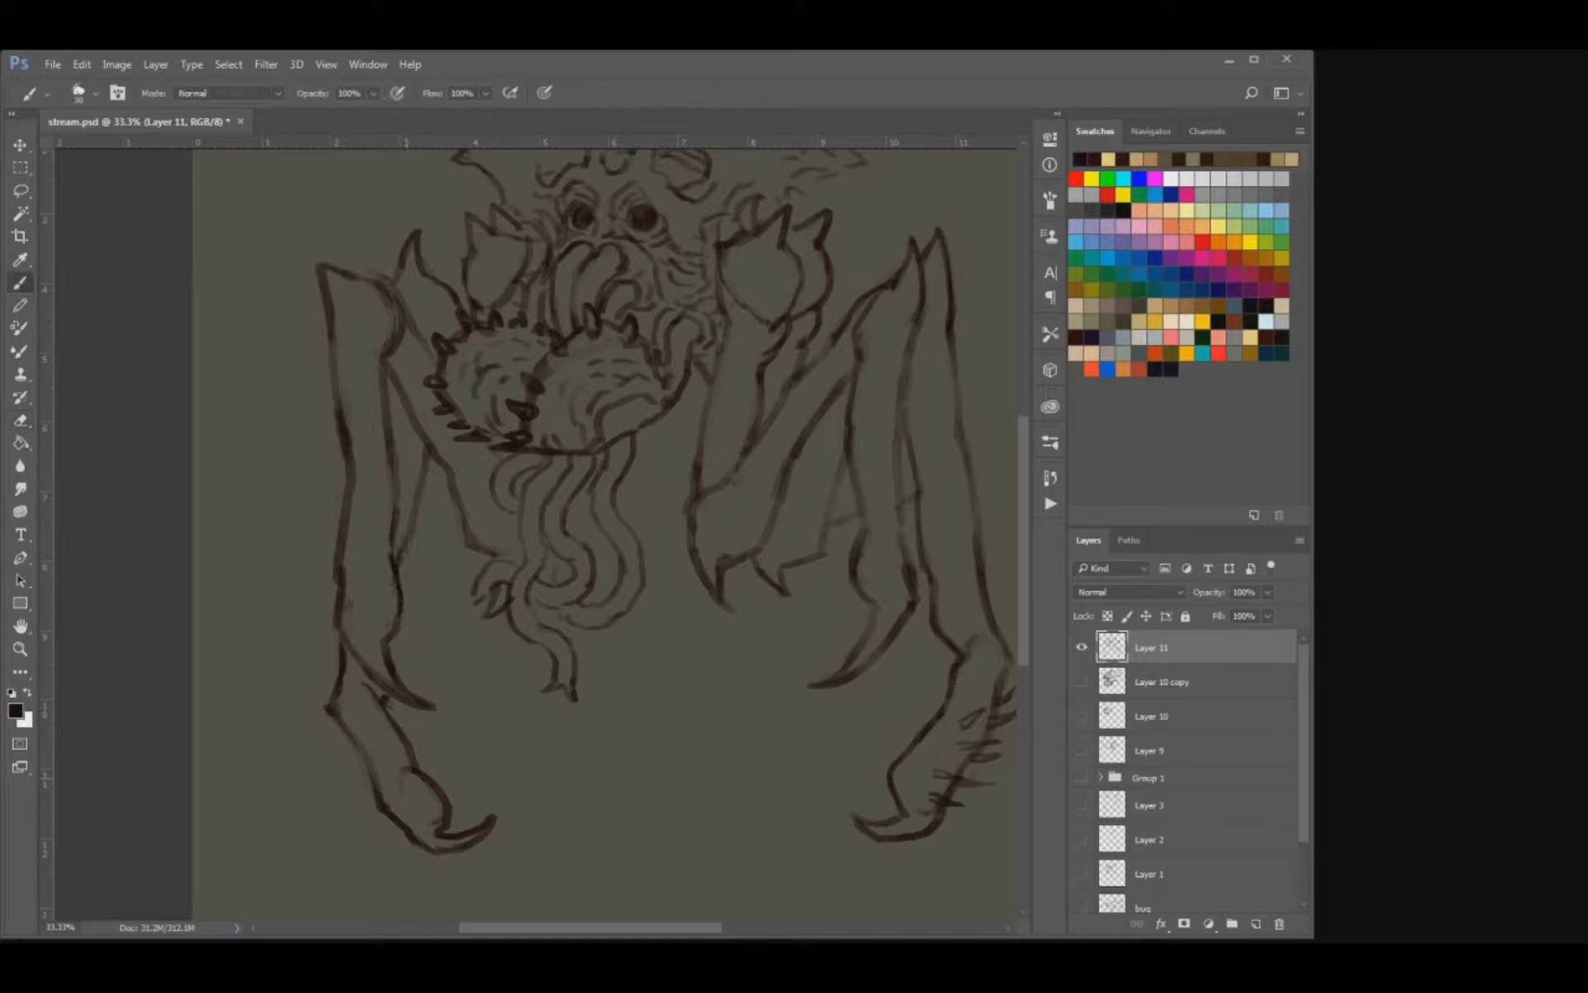
Add short spikes along the outer edge of the rear left limb's lower segment, and save the file.
mouse_move(356, 790)
mouse_down()
mouse_move(396, 802)
mouse_move(345, 741)
mouse_move(377, 729)
mouse_move(344, 742)
mouse_up()
key(ctrl+z)
key(ctrl+alt+z)
key(ctrl+alt+z)
mouse_move(333, 747)
mouse_down()
mouse_move(376, 732)
mouse_move(348, 727)
mouse_move(396, 773)
mouse_move(397, 830)
mouse_up()
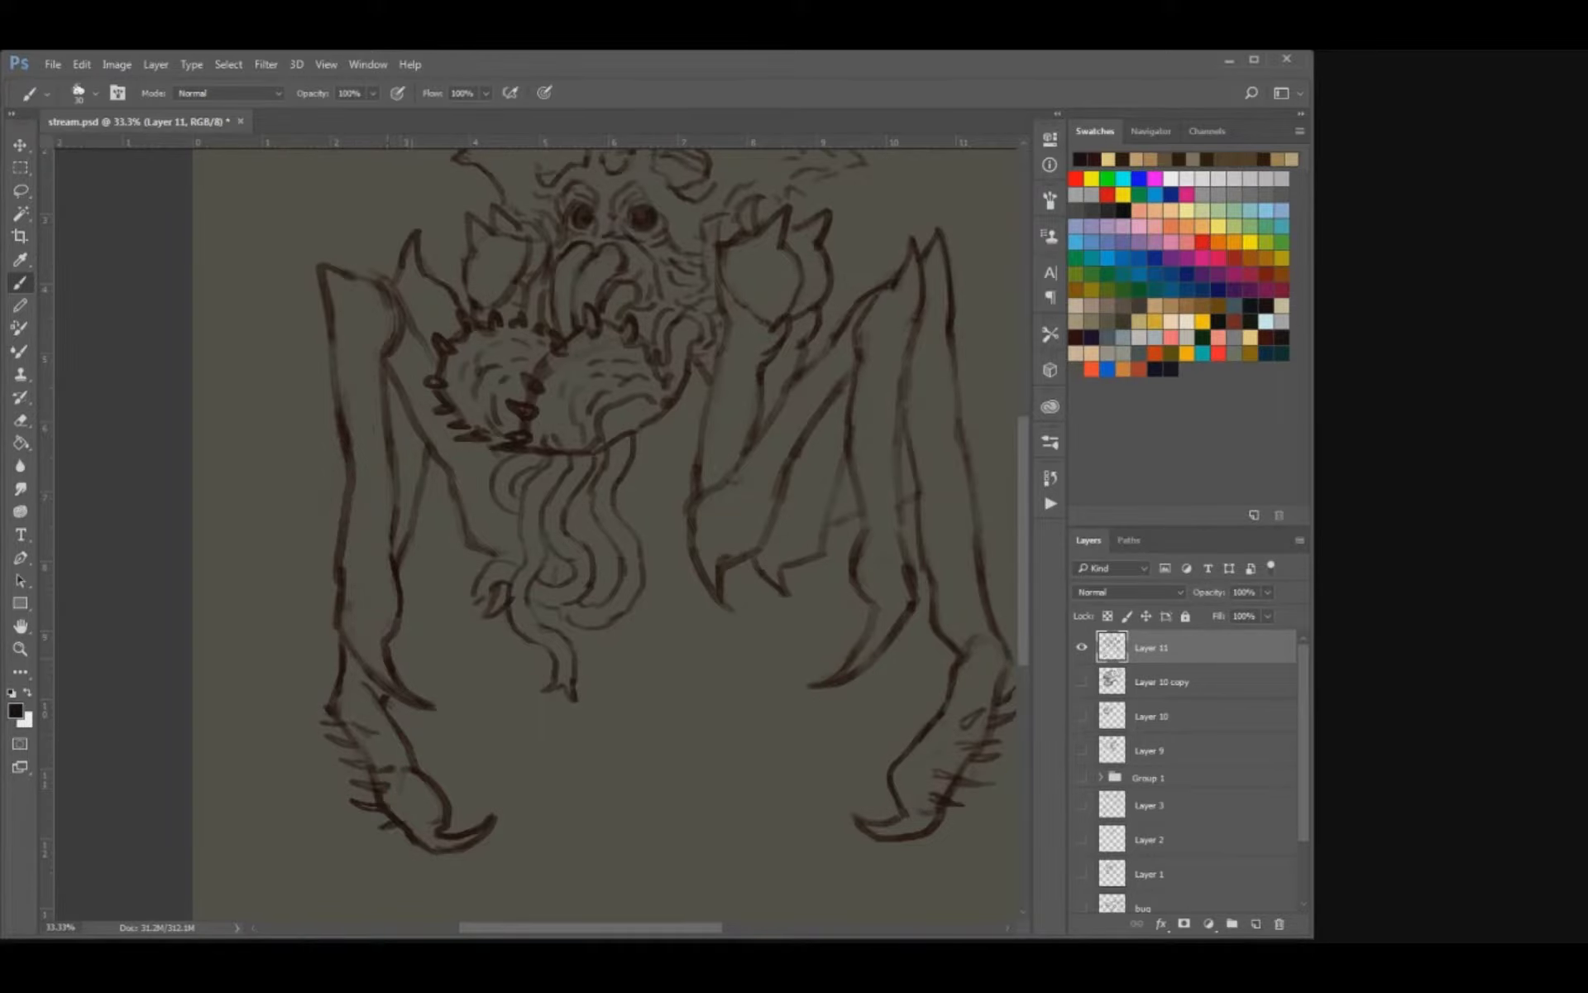
key(ctrl+s)
Redraw both edges of the arm hanging from the right shoulder with darker, cleaner lines.
drag(695, 463, 658, 654)
key(e)
key(b)
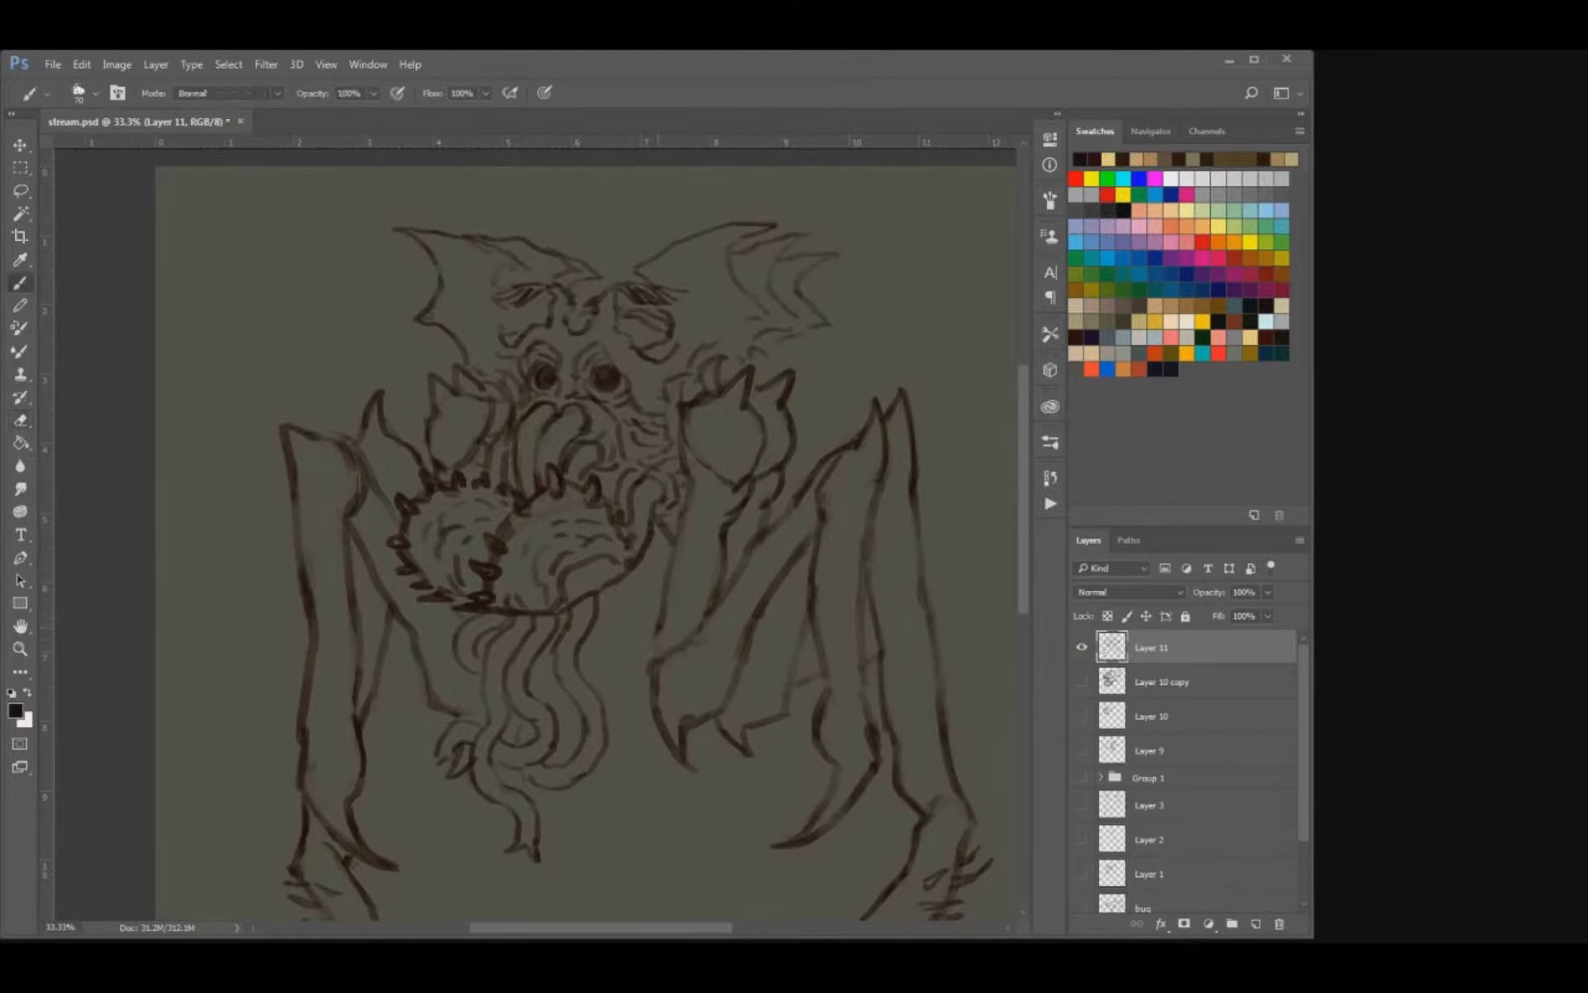
key(e)
key(b)
drag(689, 482, 656, 656)
key(e)
drag(726, 531, 718, 592)
key(b)
drag(730, 528, 709, 620)
key(e)
key(b)
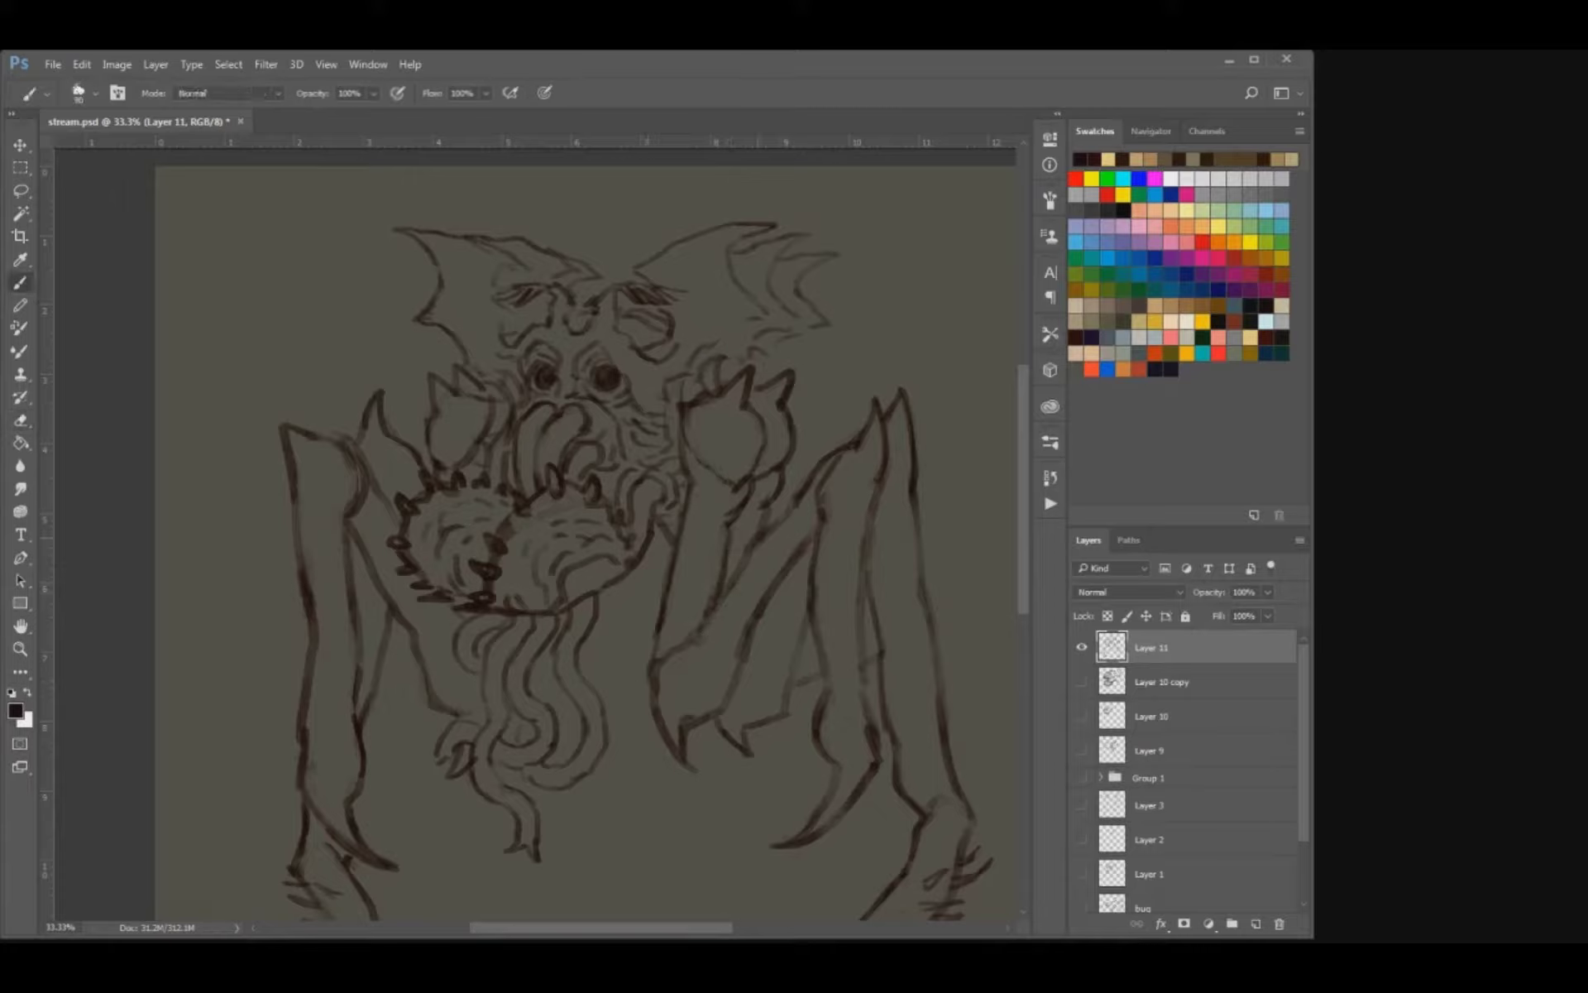
Darken the edges of the second right arm down to its claw, and save the file.
mouse_move(744, 557)
mouse_down()
mouse_move(666, 659)
mouse_move(661, 715)
mouse_move(684, 742)
mouse_move(788, 574)
mouse_move(751, 620)
mouse_up()
key(e)
key(b)
drag(783, 575, 720, 713)
key(ctrl+s)
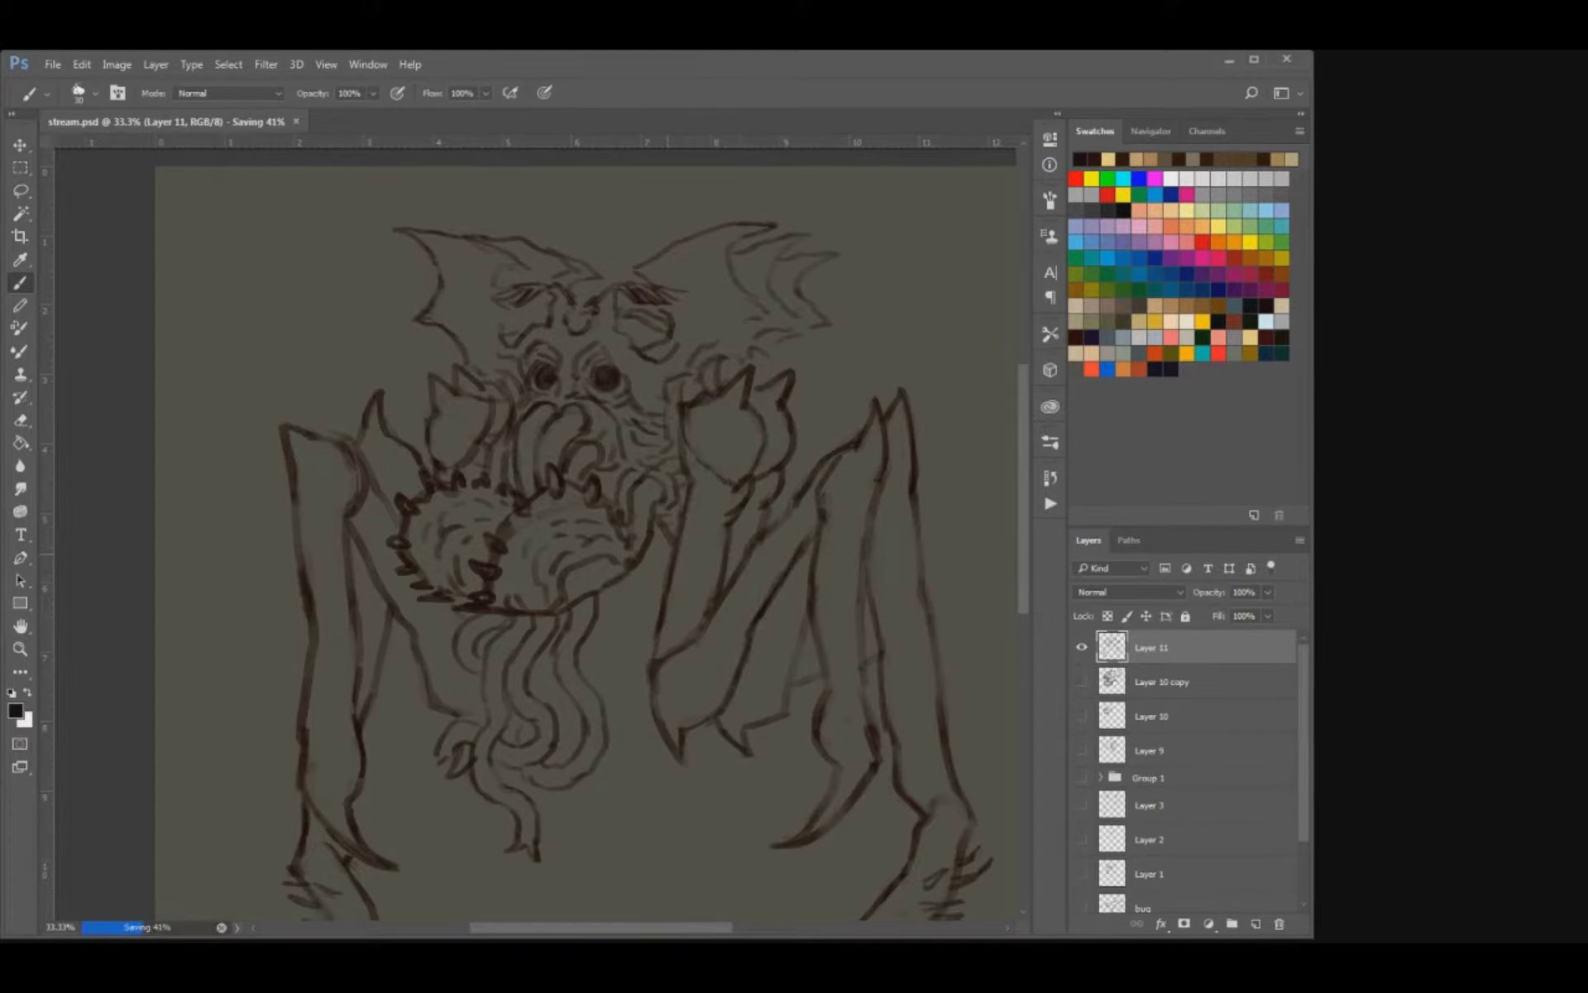
Touch up the brow strokes above the creature's upper left and right eyes.
drag(513, 413, 596, 663)
key(e)
key(b)
drag(482, 403, 504, 405)
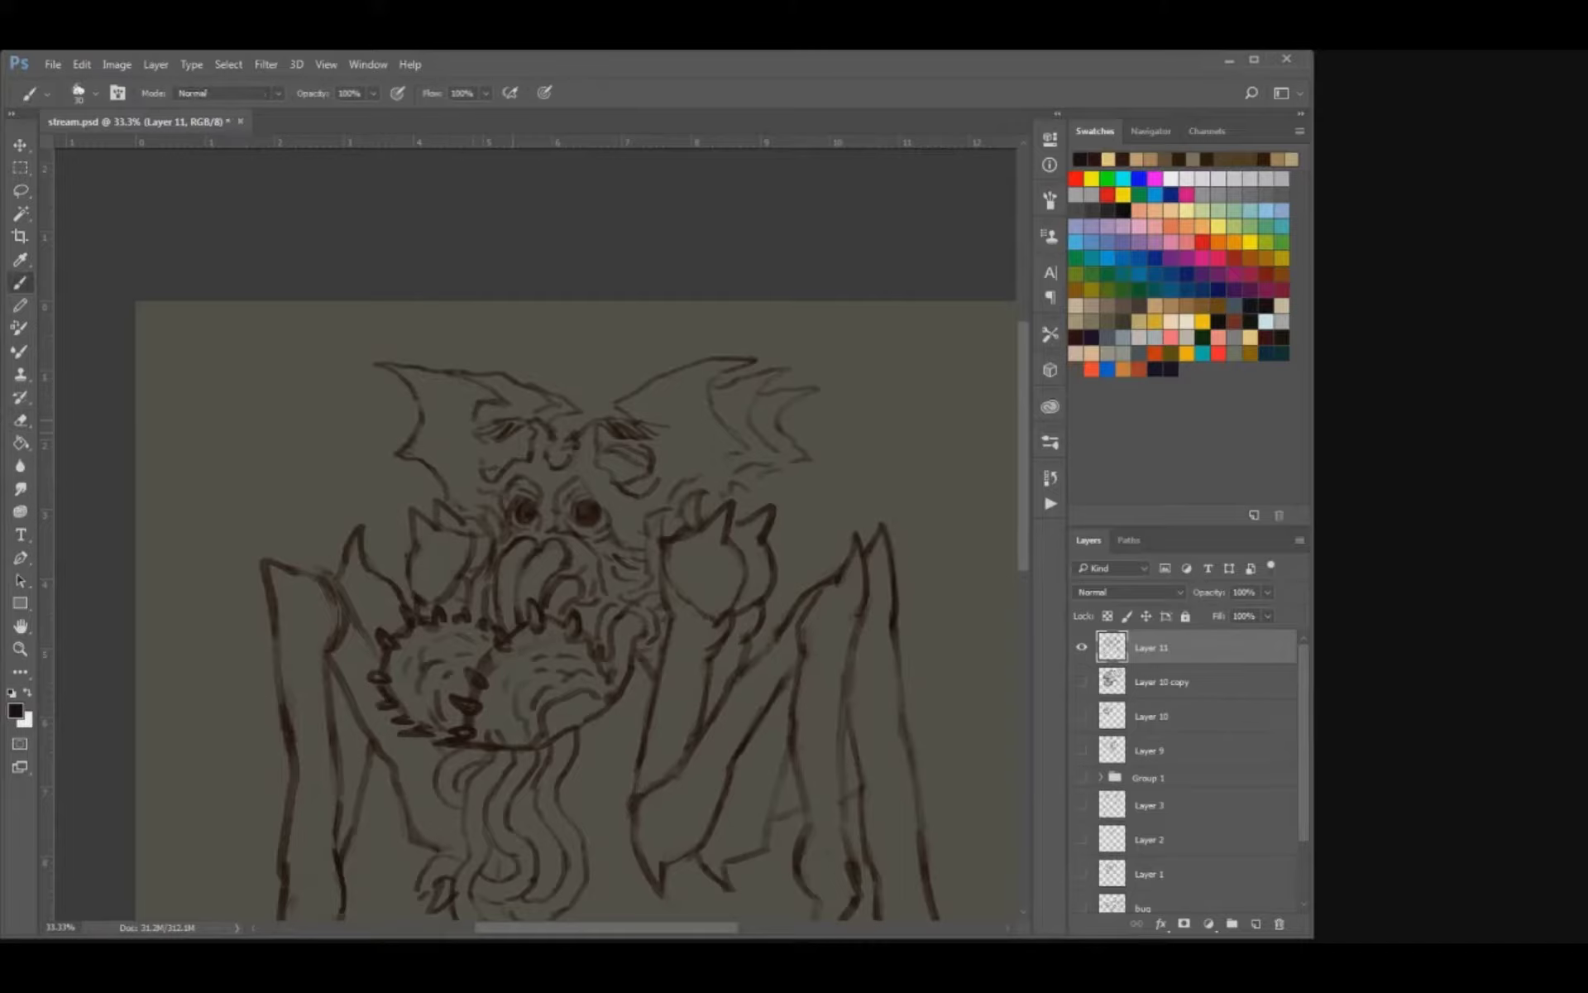
key(e)
key(b)
drag(604, 407, 622, 399)
Hide the creature sketch on Layer 11, check the Layer 10 copy drawing and hide it again, and add a new empty layer.
mouse_move(788, 722)
mouse_down()
mouse_move(779, 603)
mouse_move(729, 560)
mouse_up()
click(1082, 646)
click(1082, 647)
click(1082, 647)
click(1082, 647)
click(1081, 647)
click(1082, 681)
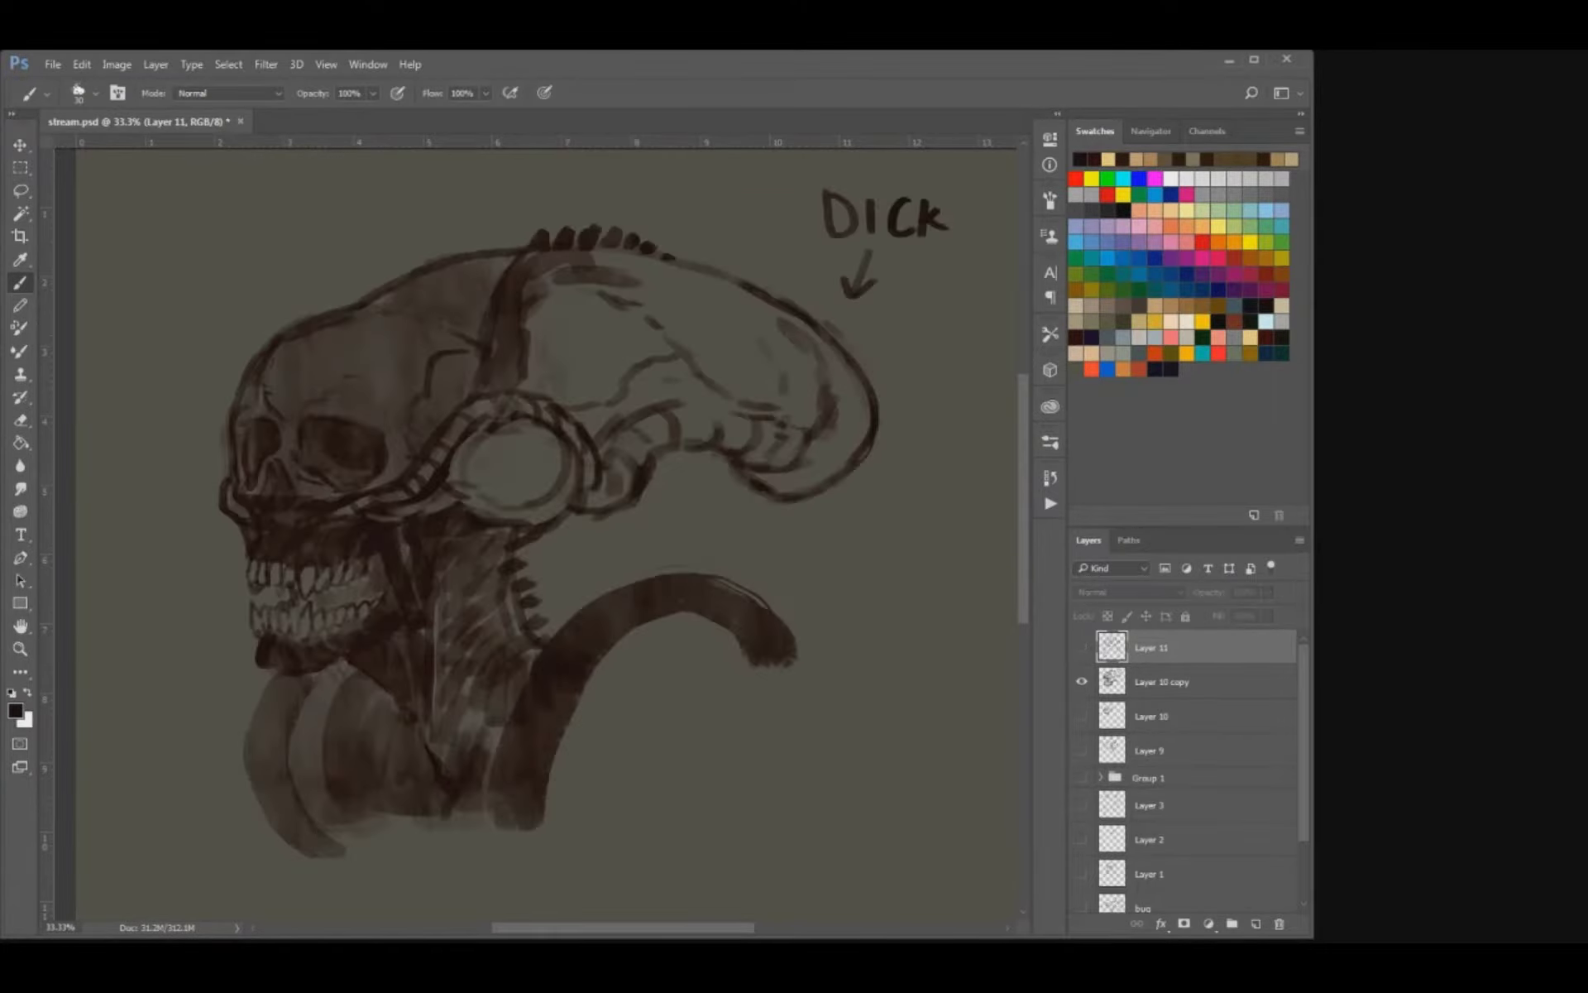
click(1082, 682)
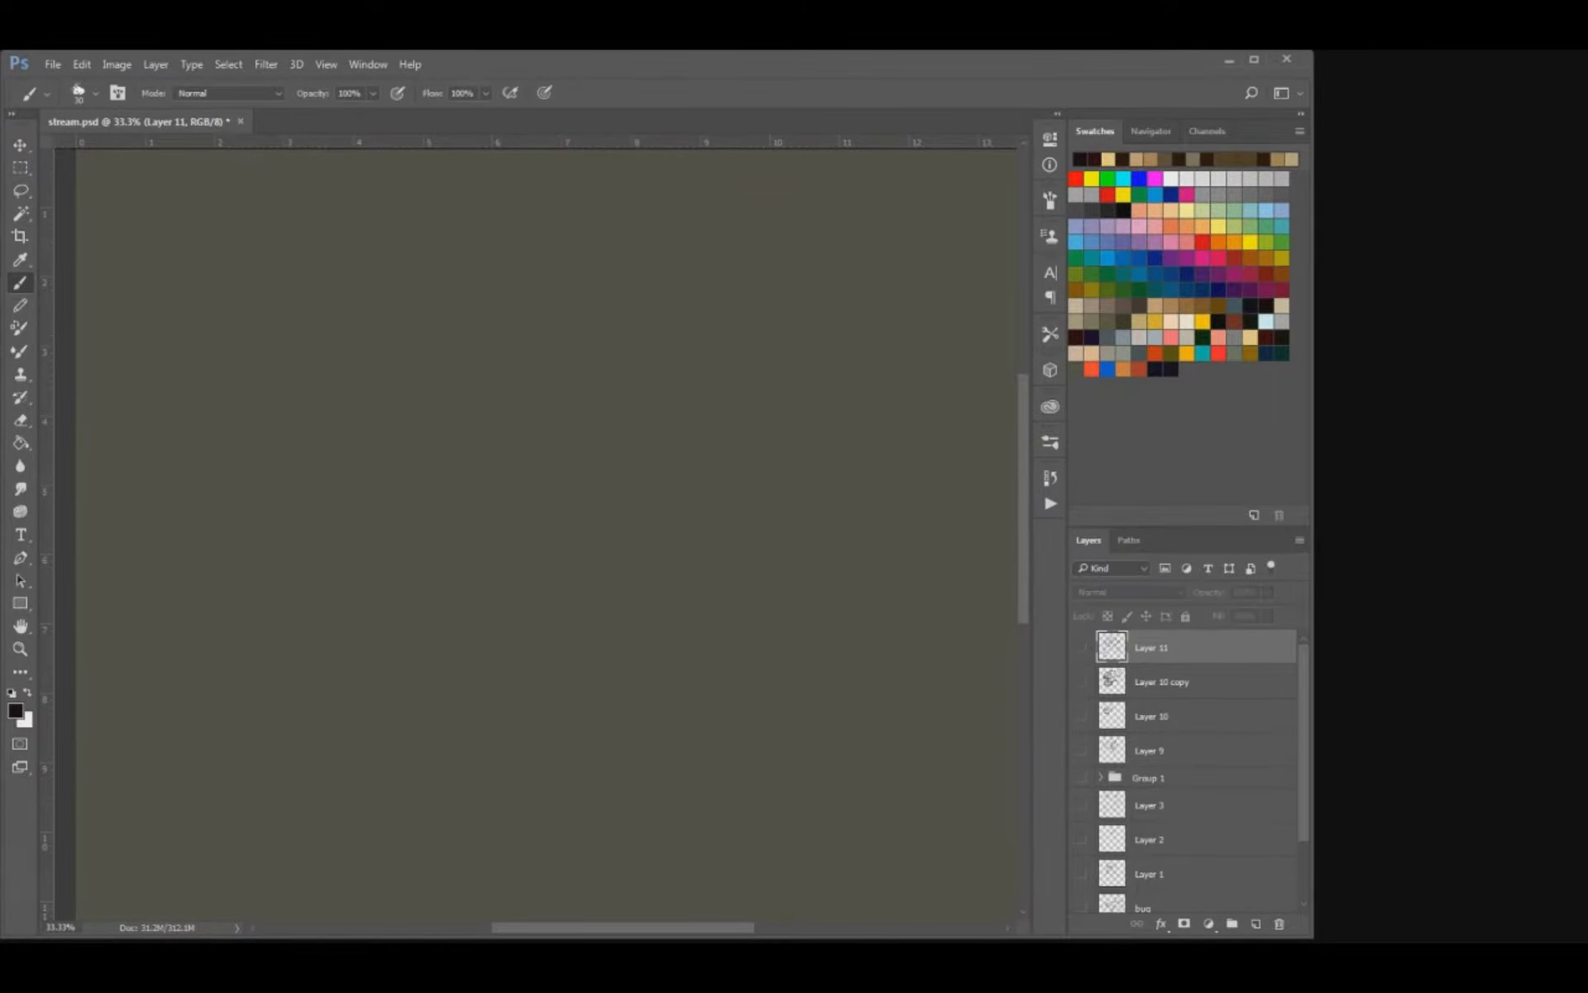
click(1256, 923)
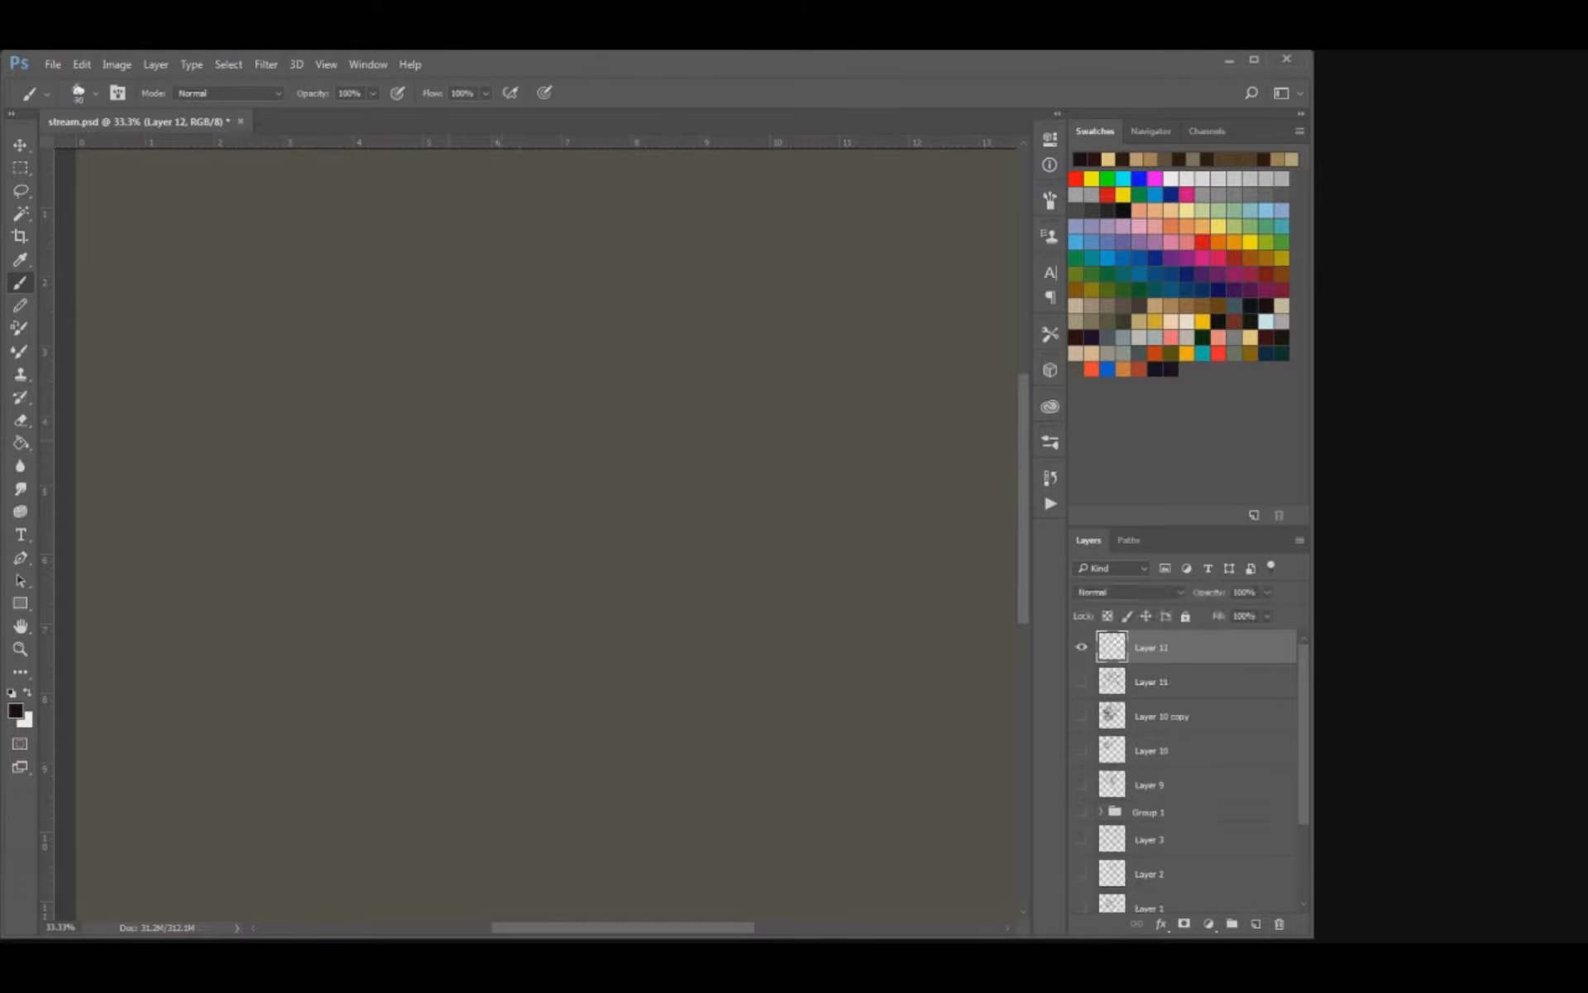
Rough in the arched top of the creature's head with a round right eye and brow strokes beneath it.
drag(426, 444, 443, 335)
key(ctrl+z)
mouse_move(392, 405)
mouse_down()
mouse_move(418, 342)
mouse_move(614, 310)
mouse_move(631, 326)
mouse_up()
mouse_move(564, 365)
mouse_down()
mouse_move(589, 337)
mouse_move(585, 382)
mouse_move(587, 354)
mouse_move(557, 394)
mouse_move(550, 366)
mouse_move(515, 394)
mouse_move(535, 385)
mouse_up()
key(ctrl+z)
drag(426, 367, 436, 377)
mouse_move(446, 389)
mouse_down()
mouse_move(434, 398)
mouse_move(475, 370)
mouse_move(494, 381)
mouse_move(491, 410)
mouse_move(509, 407)
mouse_up()
mouse_move(501, 416)
mouse_down()
mouse_move(434, 433)
mouse_move(602, 412)
mouse_up()
key(ctrl+alt+z)
key(ctrl+alt+z)
key(ctrl+alt+z)
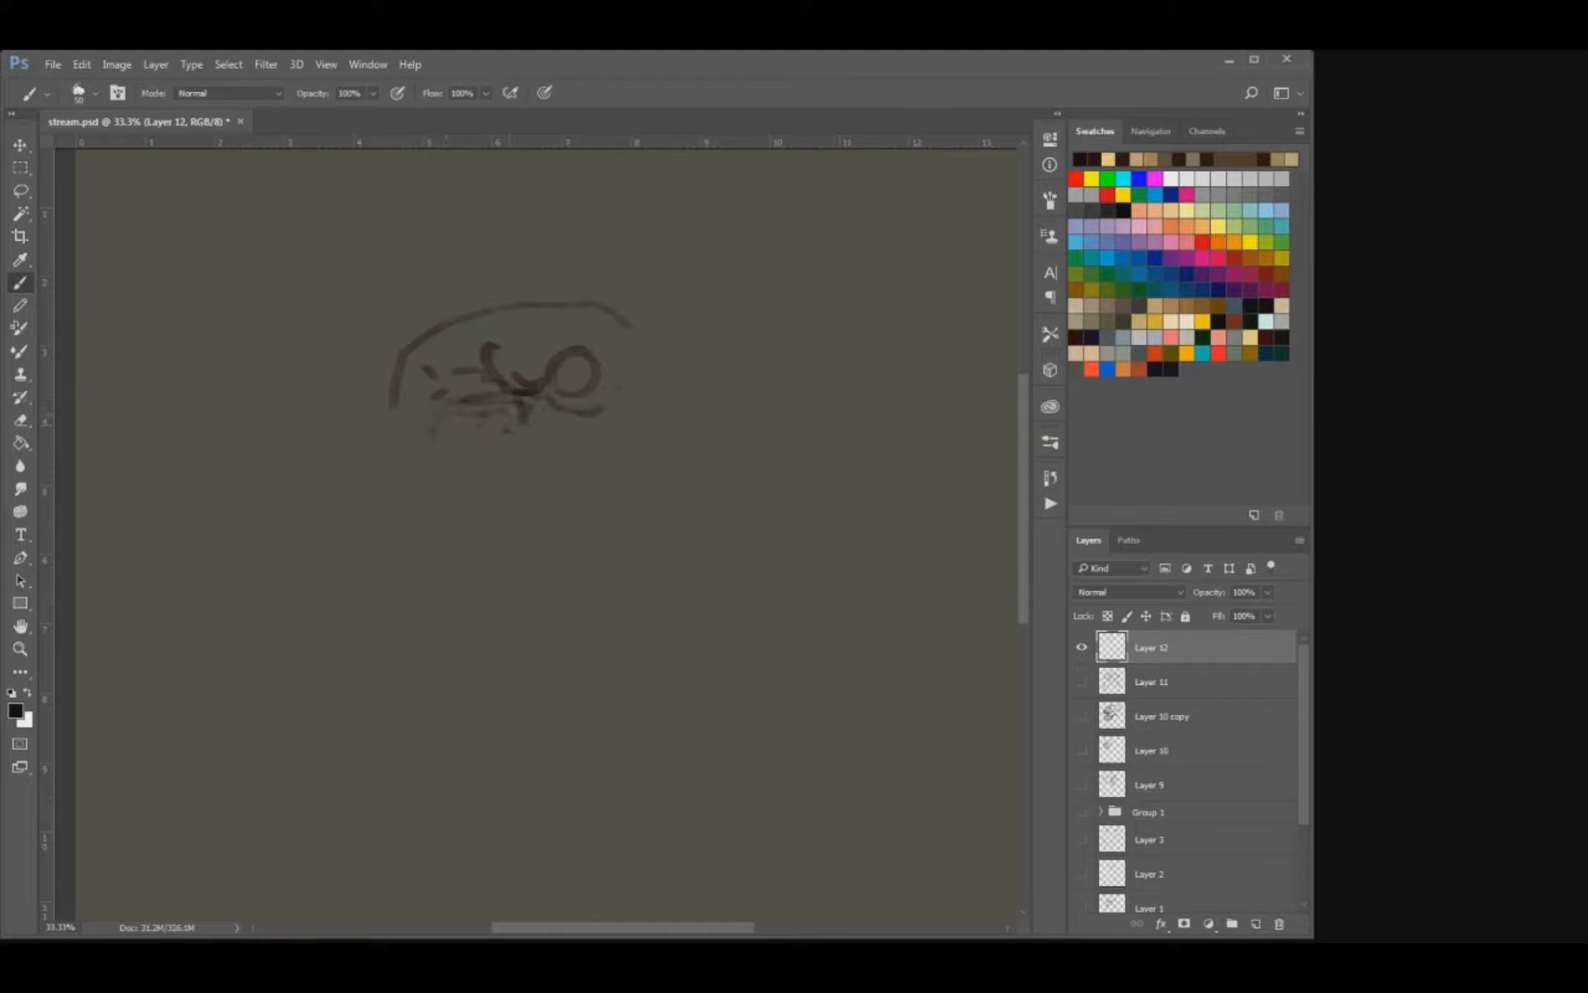
Sketch the small left eye, darken the right eye's ring, and rough in the upper lip below the muzzle.
mouse_move(399, 416)
mouse_down()
mouse_move(423, 408)
mouse_move(381, 385)
mouse_move(373, 407)
mouse_up()
key(e)
key(b)
mouse_move(564, 369)
mouse_down()
mouse_move(583, 387)
mouse_move(555, 387)
mouse_up()
key(ctrl+z)
key(bracketleft)
drag(391, 406, 513, 405)
mouse_move(400, 427)
mouse_down()
mouse_move(452, 479)
mouse_move(543, 465)
mouse_up()
mouse_move(440, 449)
mouse_down()
mouse_move(474, 471)
mouse_move(585, 453)
mouse_up()
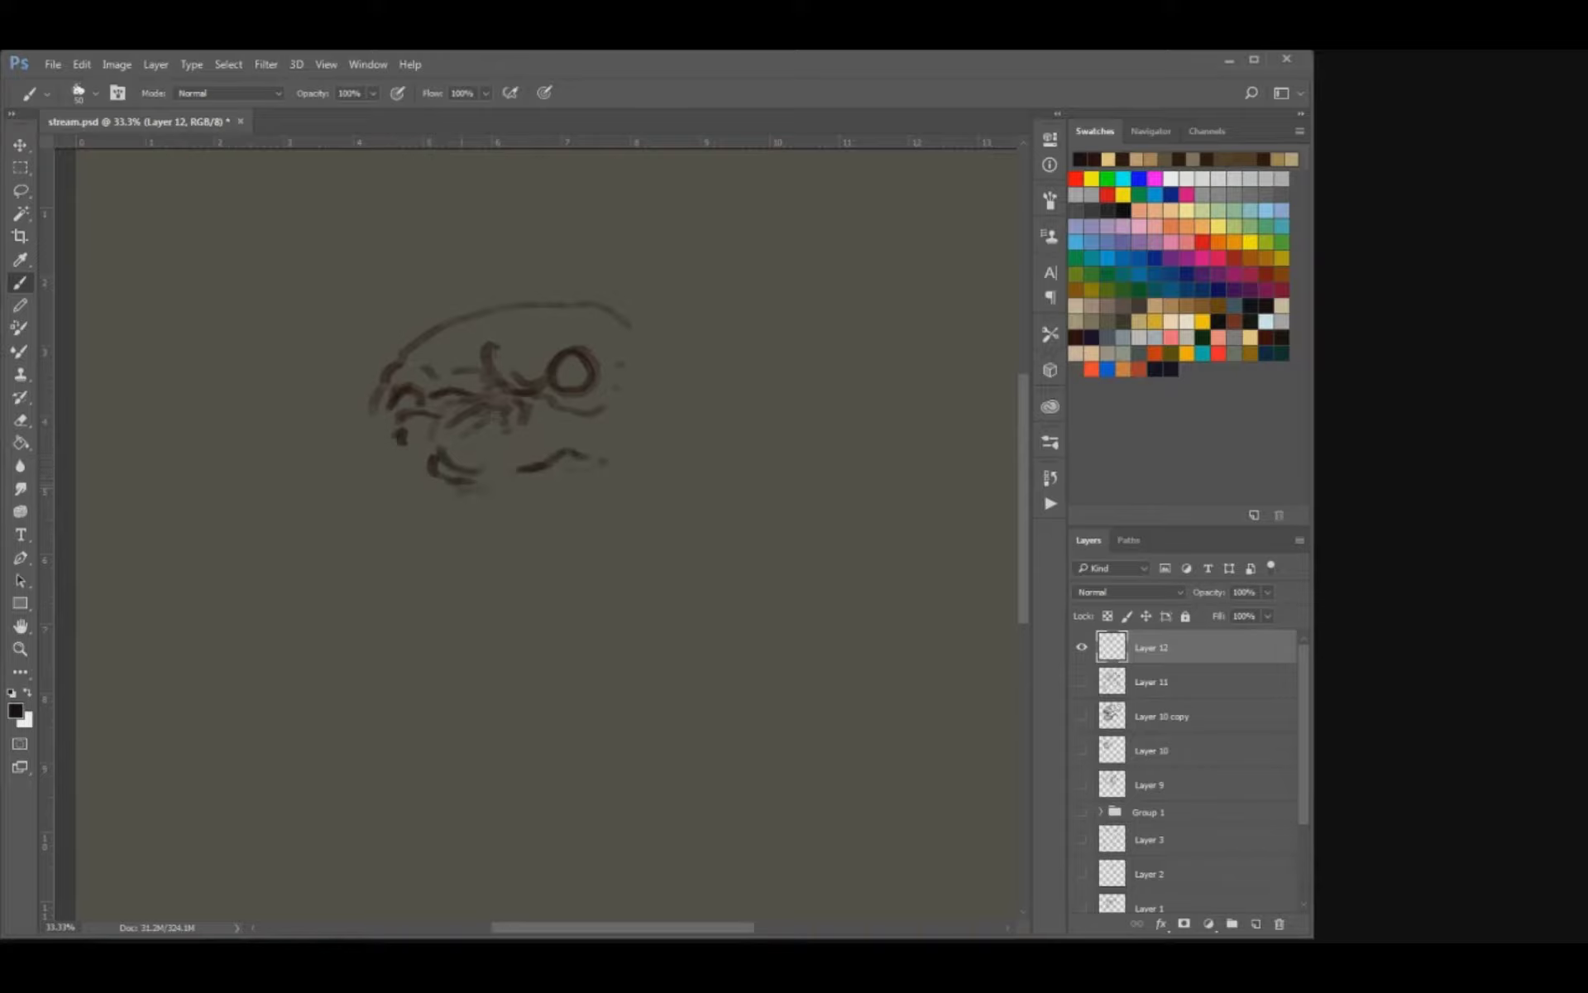
drag(543, 467, 609, 481)
drag(450, 493, 415, 498)
click(377, 454)
drag(380, 442, 364, 461)
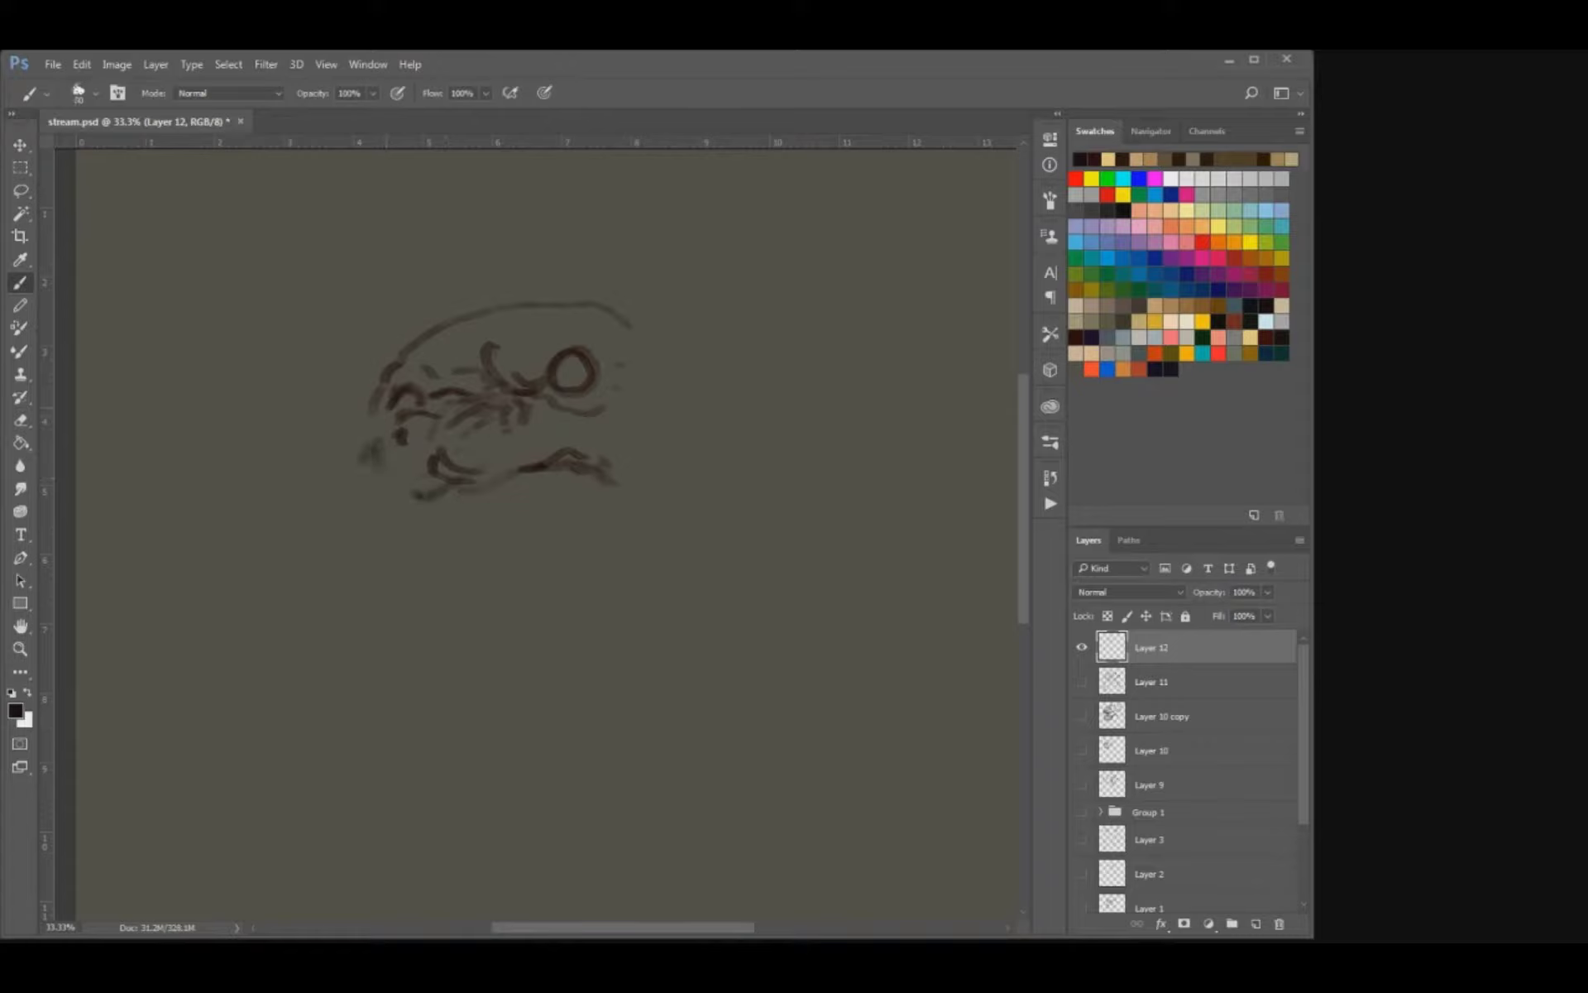
Erase the rough nose-bridge strokes, redraw the folds between the eyes, and outline the left side of the muzzle.
key(e)
mouse_move(523, 404)
mouse_down()
mouse_move(473, 404)
mouse_move(523, 393)
mouse_move(452, 370)
mouse_move(451, 348)
mouse_move(459, 367)
mouse_move(475, 345)
mouse_up()
key(b)
mouse_move(464, 382)
mouse_down()
mouse_move(472, 362)
mouse_move(453, 344)
mouse_up()
key(e)
key(b)
mouse_move(395, 414)
mouse_down()
mouse_move(409, 387)
mouse_move(367, 452)
mouse_move(394, 426)
mouse_up()
click(365, 482)
key(e)
mouse_move(462, 472)
mouse_down()
mouse_move(437, 439)
mouse_move(461, 405)
mouse_up()
key(b)
drag(377, 470, 363, 484)
key(e)
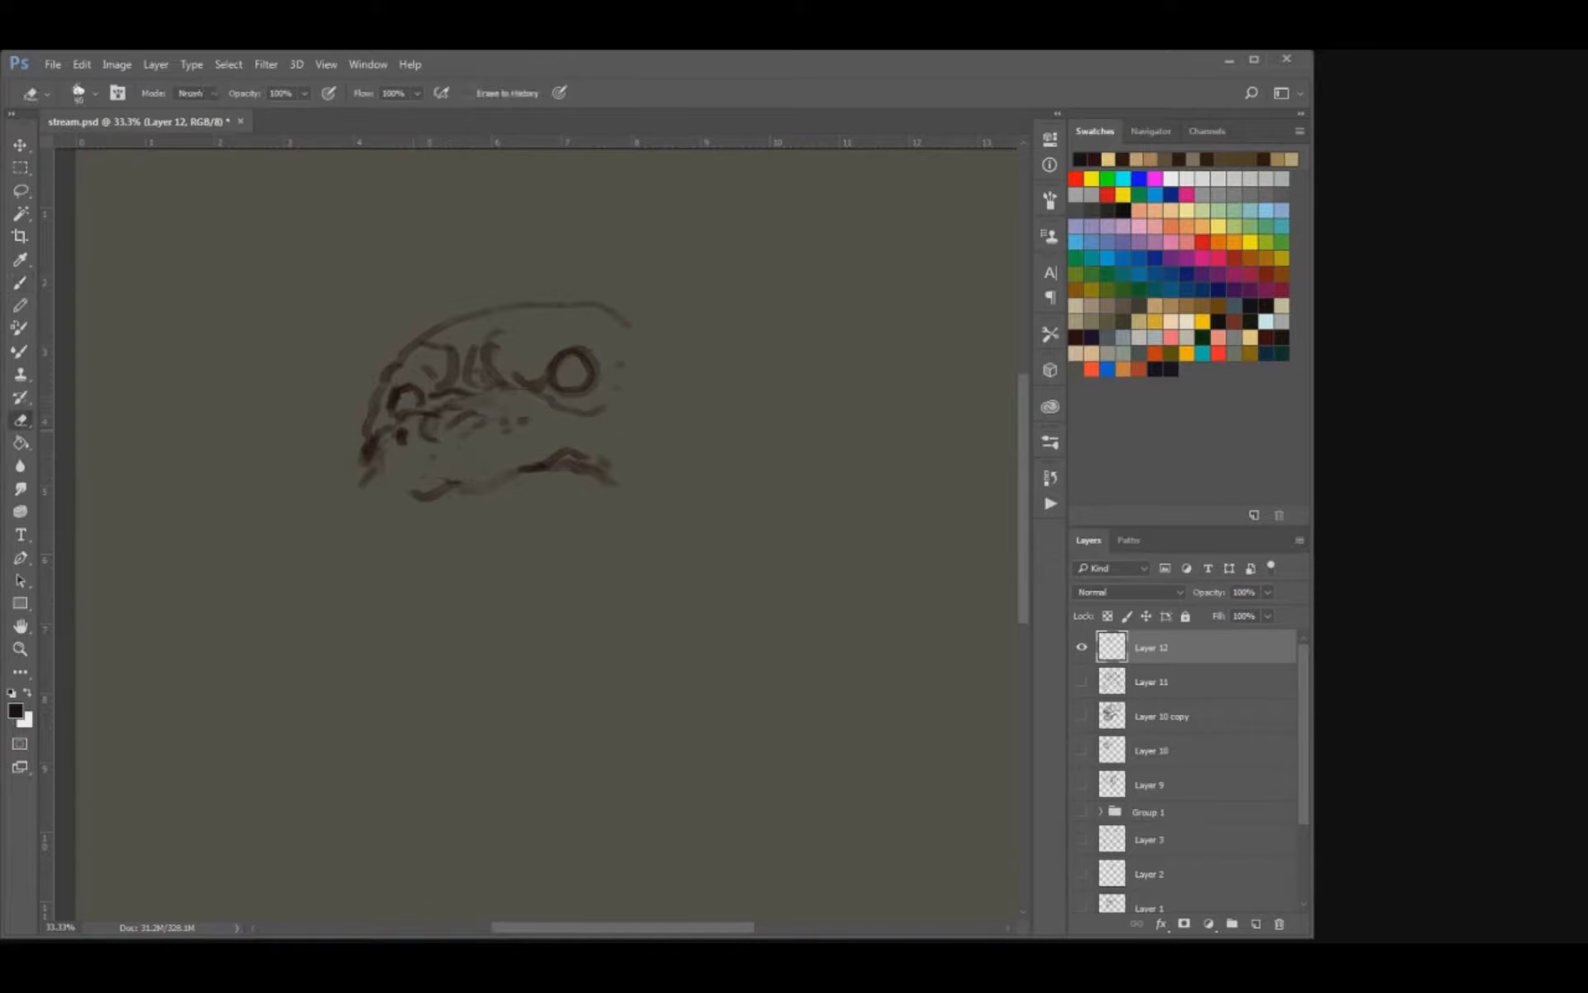
Draw the wrinkles running across the muzzle under the eyes and define the wavy upper lip line.
key(b)
mouse_move(433, 413)
mouse_down()
mouse_move(425, 430)
mouse_move(520, 420)
mouse_up()
drag(499, 421, 460, 432)
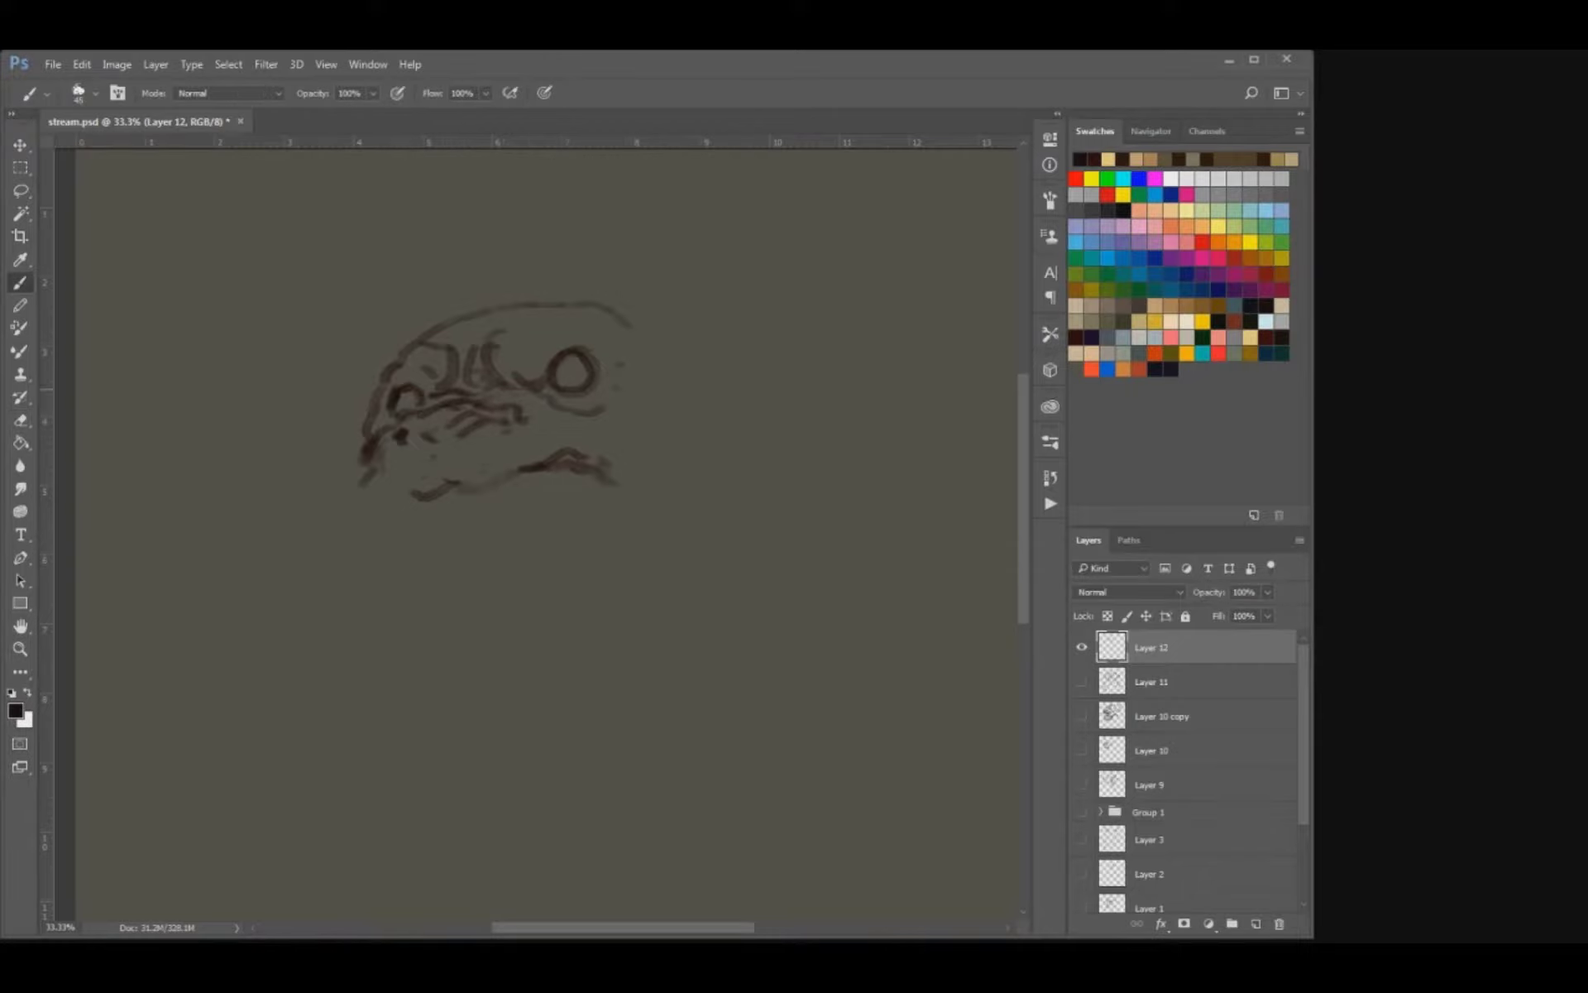
mouse_move(631, 389)
mouse_down()
mouse_move(575, 387)
mouse_move(578, 433)
mouse_move(534, 443)
mouse_up()
key(e)
key(b)
mouse_move(435, 467)
mouse_down()
mouse_move(502, 470)
mouse_move(570, 414)
mouse_move(569, 429)
mouse_up()
Define the folds around the right eye and brow, and extend the forehead contour down the left side of the face.
key(e)
key(b)
drag(389, 408, 353, 421)
drag(498, 403, 554, 393)
mouse_move(495, 376)
mouse_down()
mouse_move(556, 363)
mouse_move(511, 346)
mouse_move(555, 359)
mouse_up()
key(e)
key(b)
mouse_move(340, 369)
mouse_down()
mouse_move(504, 260)
mouse_move(488, 331)
mouse_up()
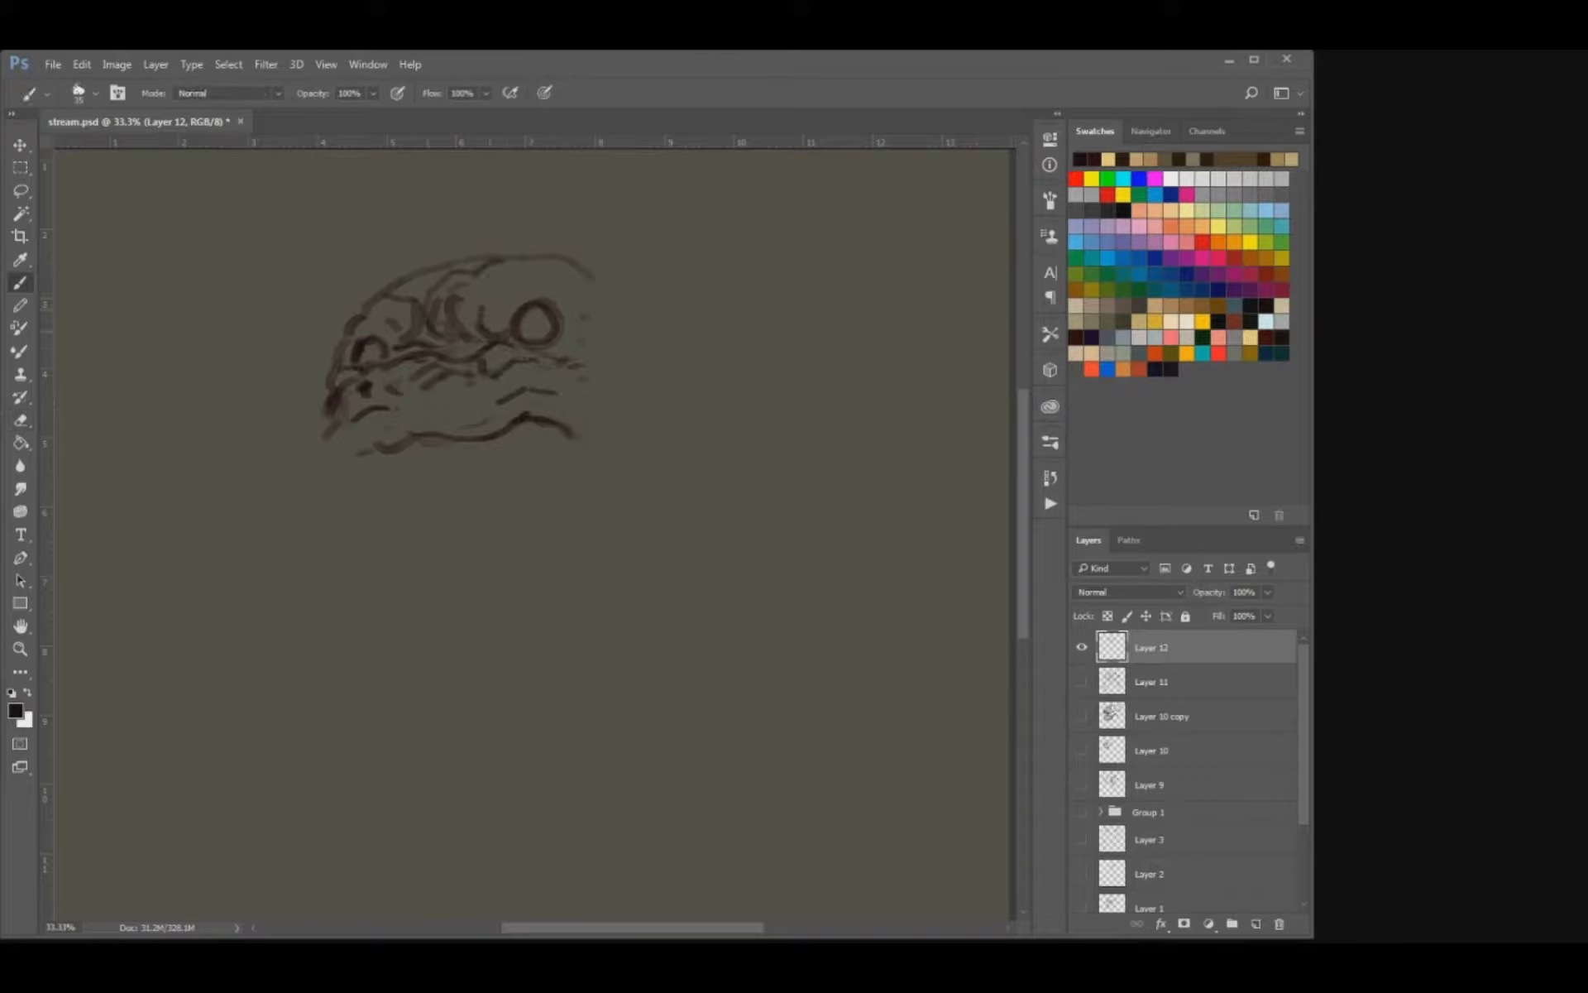
mouse_move(386, 356)
mouse_down()
mouse_move(394, 344)
mouse_move(325, 368)
mouse_up()
scroll(451, 331, down, 2)
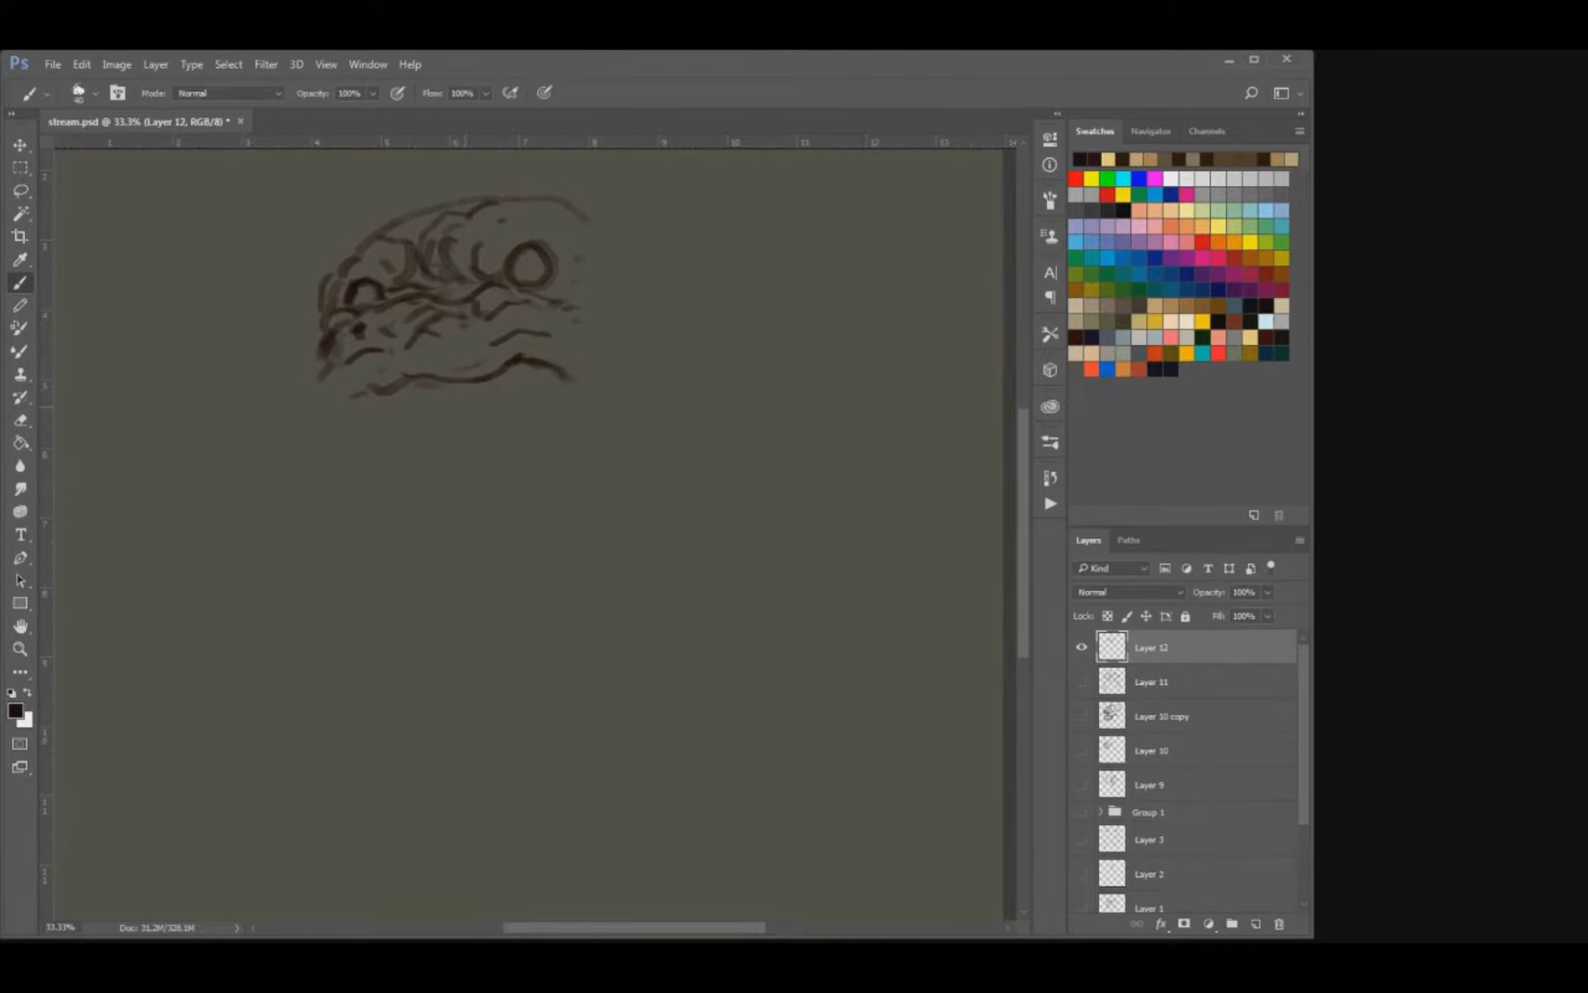
Sketch the upper front teeth with a long fang on each side below the upper lip.
mouse_move(486, 382)
mouse_down()
mouse_move(490, 447)
mouse_move(457, 409)
mouse_up()
mouse_move(439, 393)
mouse_down()
mouse_move(441, 409)
mouse_move(385, 414)
mouse_move(454, 433)
mouse_move(368, 448)
mouse_move(369, 467)
mouse_up()
key(ctrl+z)
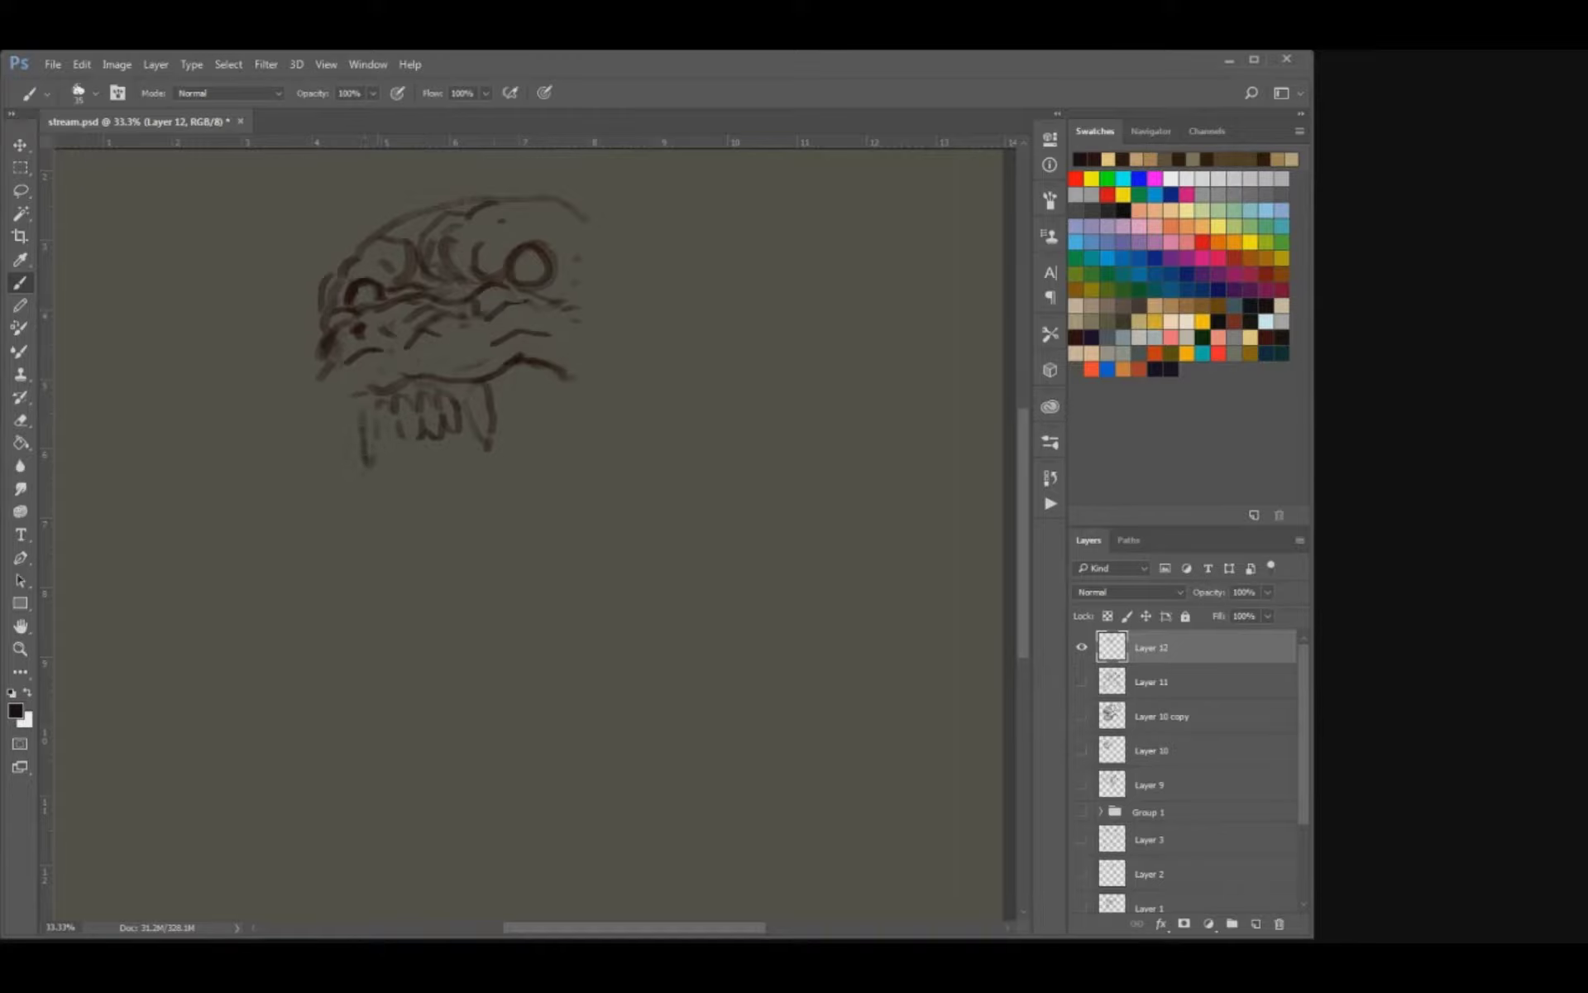
Clean up the right end of the upper lip and add muzzle folds with a drooping lip edge on the left.
key(e)
drag(507, 364, 569, 379)
key(b)
mouse_move(365, 395)
mouse_down()
mouse_move(333, 372)
mouse_move(342, 364)
mouse_up()
mouse_move(355, 380)
mouse_down()
mouse_move(487, 347)
mouse_move(497, 288)
mouse_move(543, 241)
mouse_move(491, 276)
mouse_move(539, 290)
mouse_up()
key(bracketright)
key(e)
key(b)
drag(337, 372, 316, 416)
drag(339, 389, 332, 413)
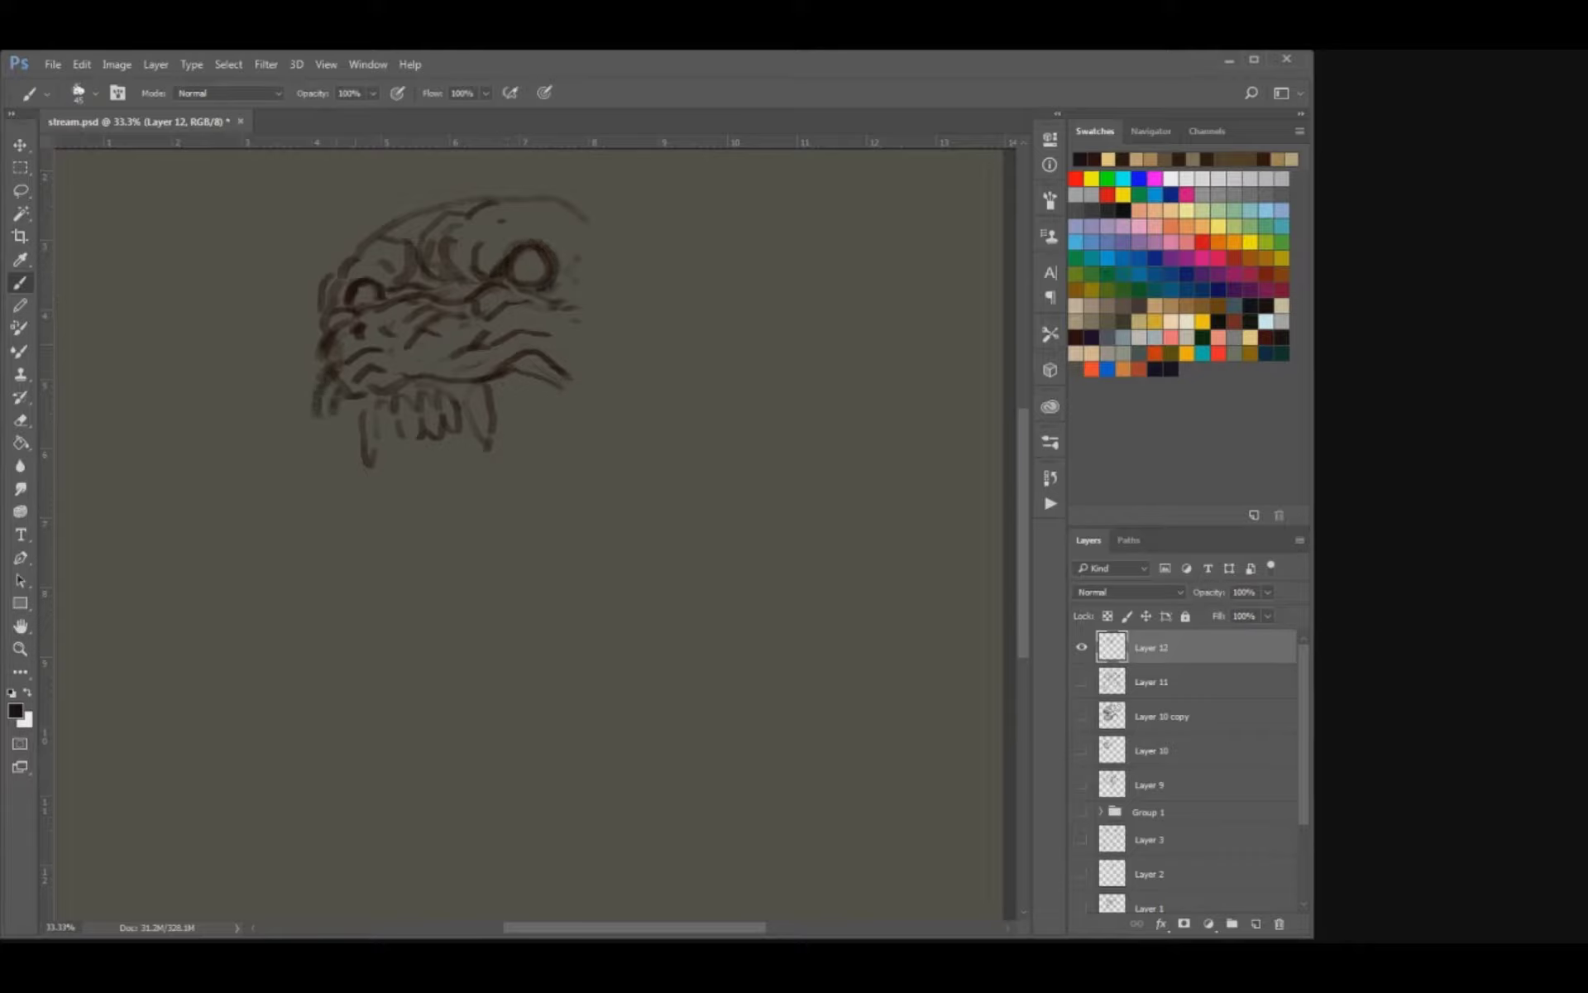
Lighten the wrinkles between the eyes, and sketch the two curved lower fangs with a row of small teeth between them.
key(e)
mouse_move(389, 265)
mouse_down()
mouse_move(454, 263)
mouse_move(419, 295)
mouse_move(451, 277)
mouse_move(482, 285)
mouse_up()
key(b)
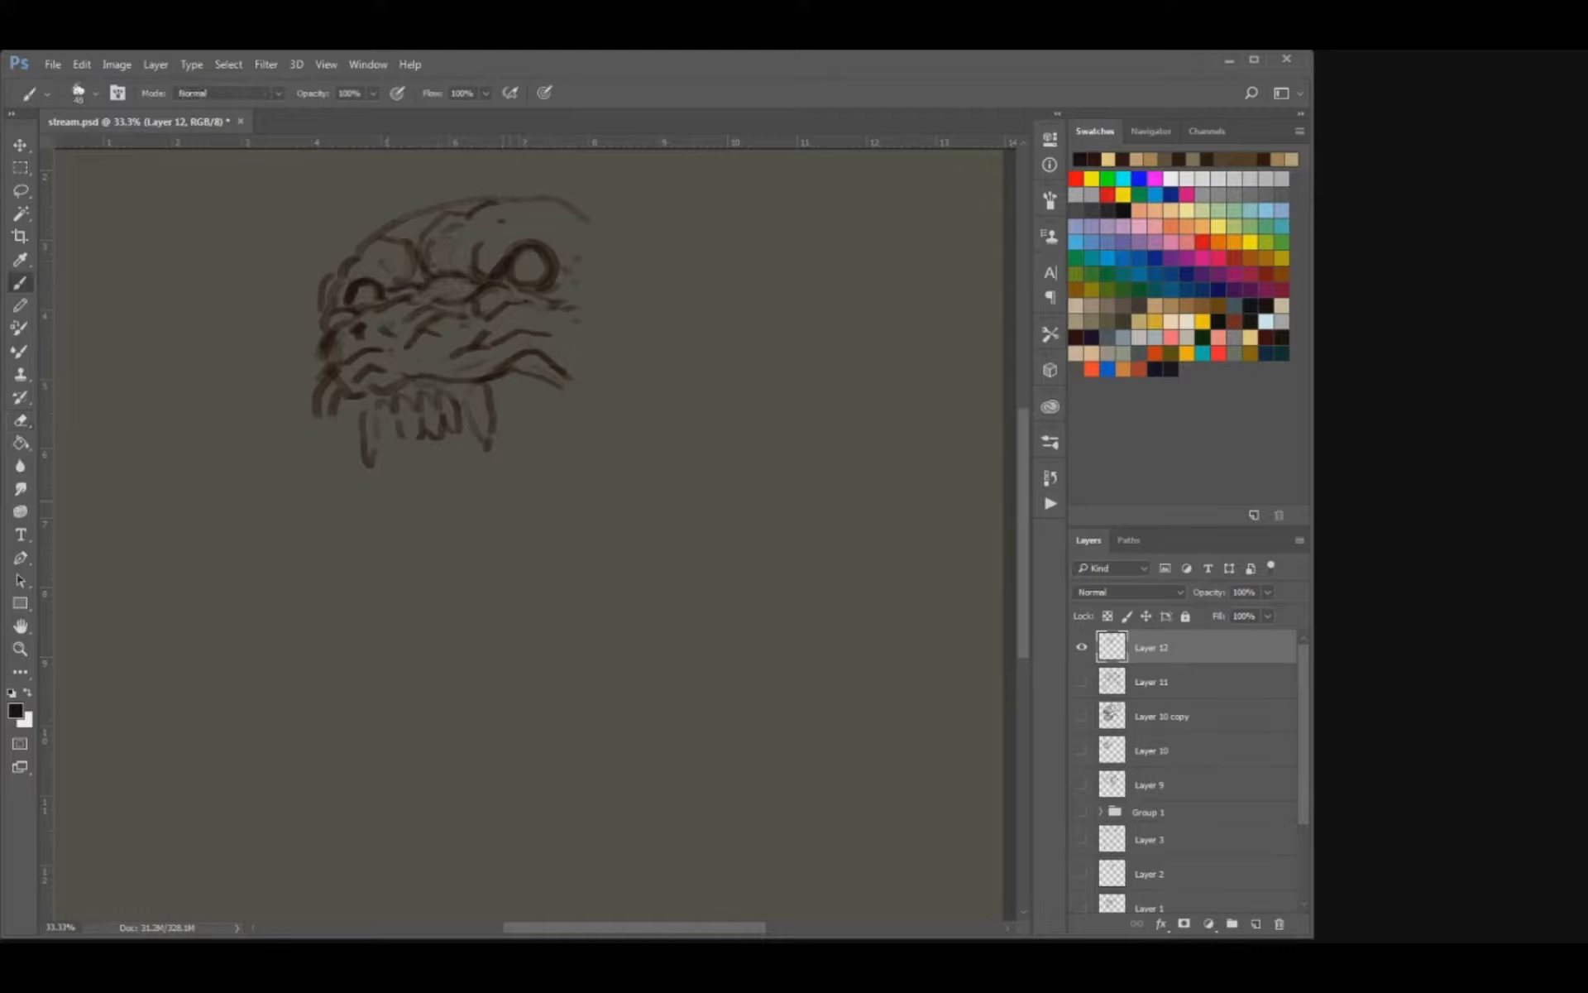
drag(538, 459, 503, 520)
mouse_move(544, 453)
mouse_down()
mouse_move(566, 447)
mouse_move(553, 503)
mouse_up()
mouse_move(382, 553)
mouse_down()
mouse_move(337, 491)
mouse_move(393, 530)
mouse_up()
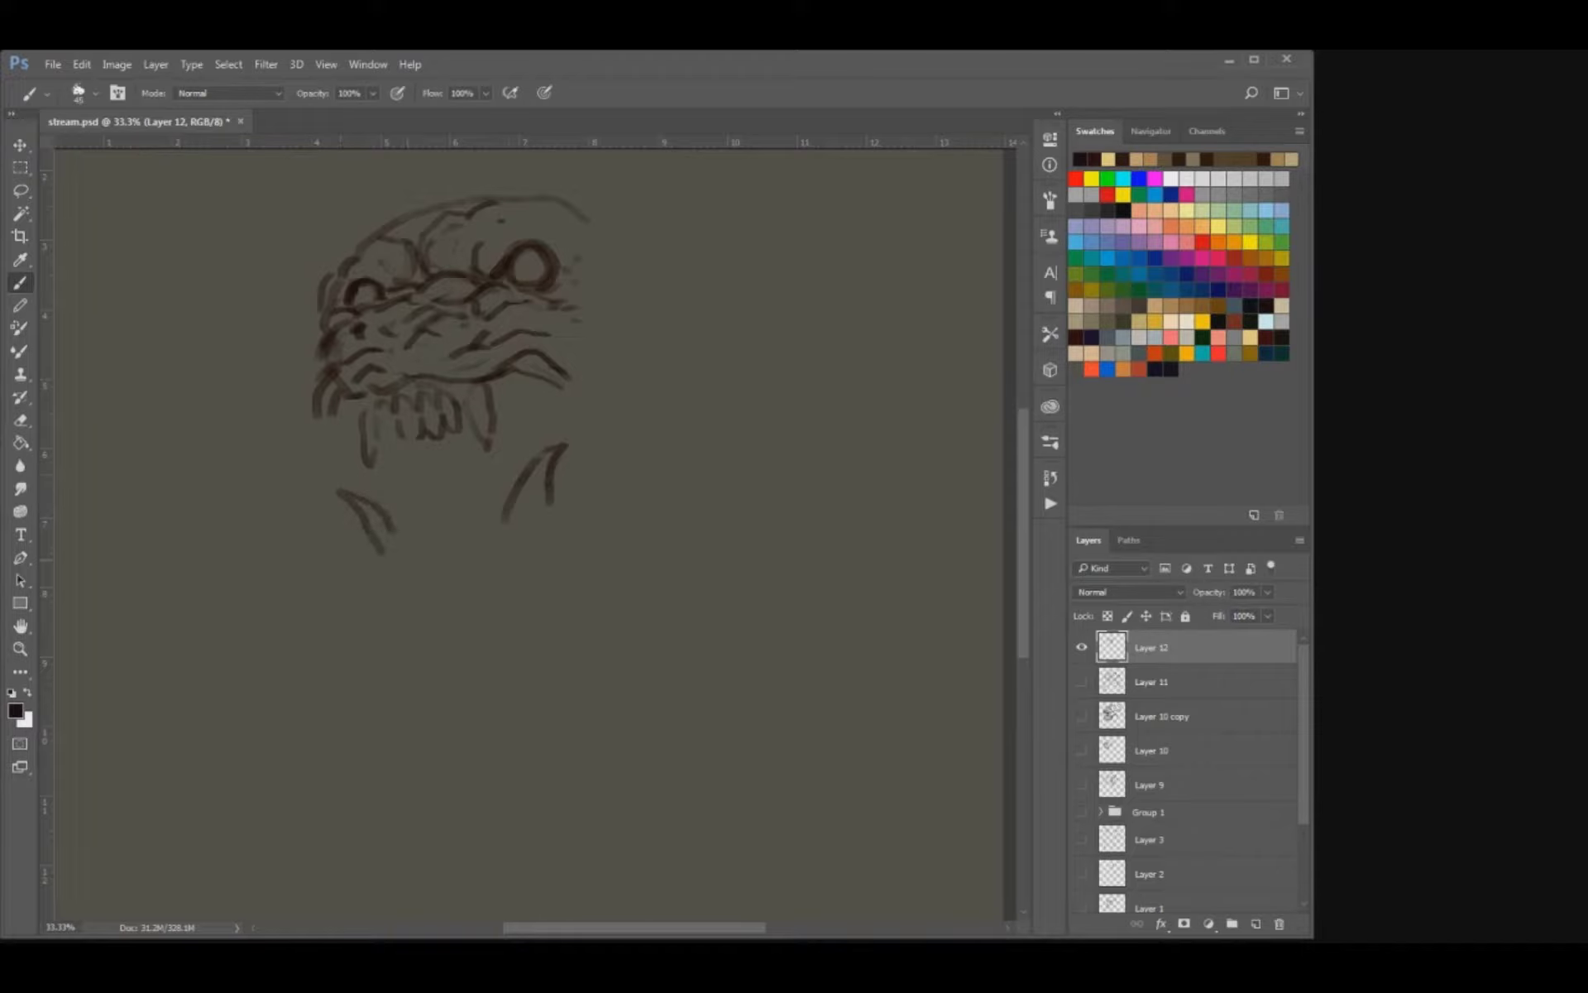
drag(550, 473, 548, 525)
mouse_move(396, 537)
mouse_down()
mouse_move(391, 562)
mouse_move(495, 544)
mouse_move(416, 542)
mouse_up()
key(e)
key(b)
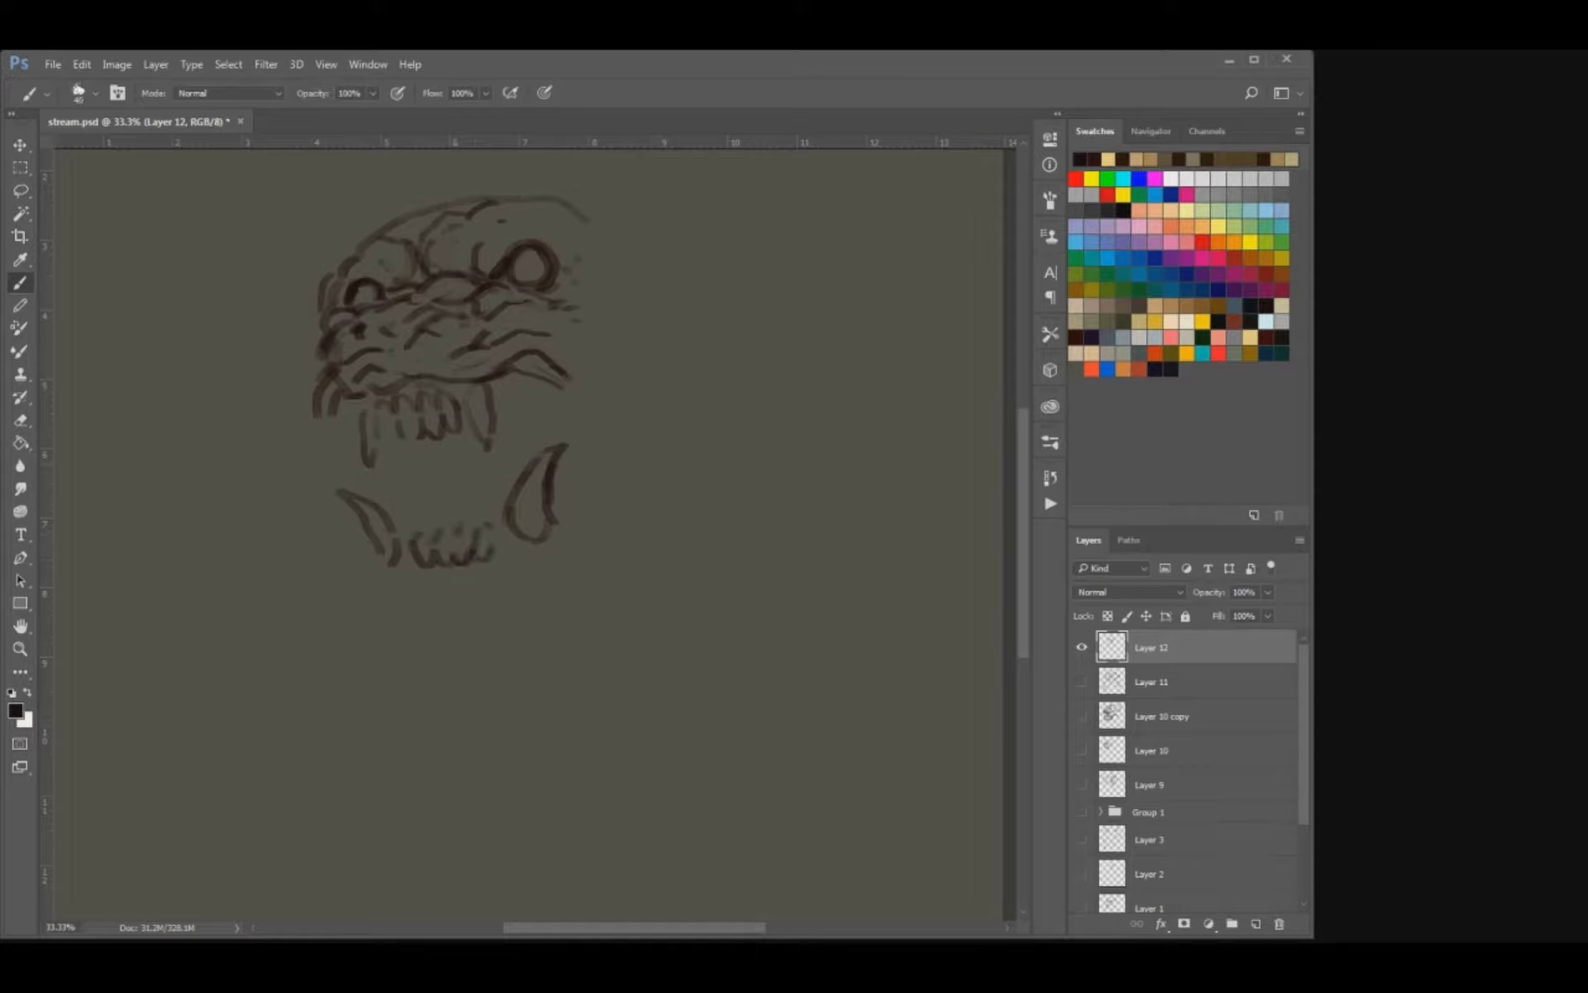
Darken the right corner of the upper lip and clean up the right eye's ring and the brow folds.
drag(519, 358, 574, 392)
key(e)
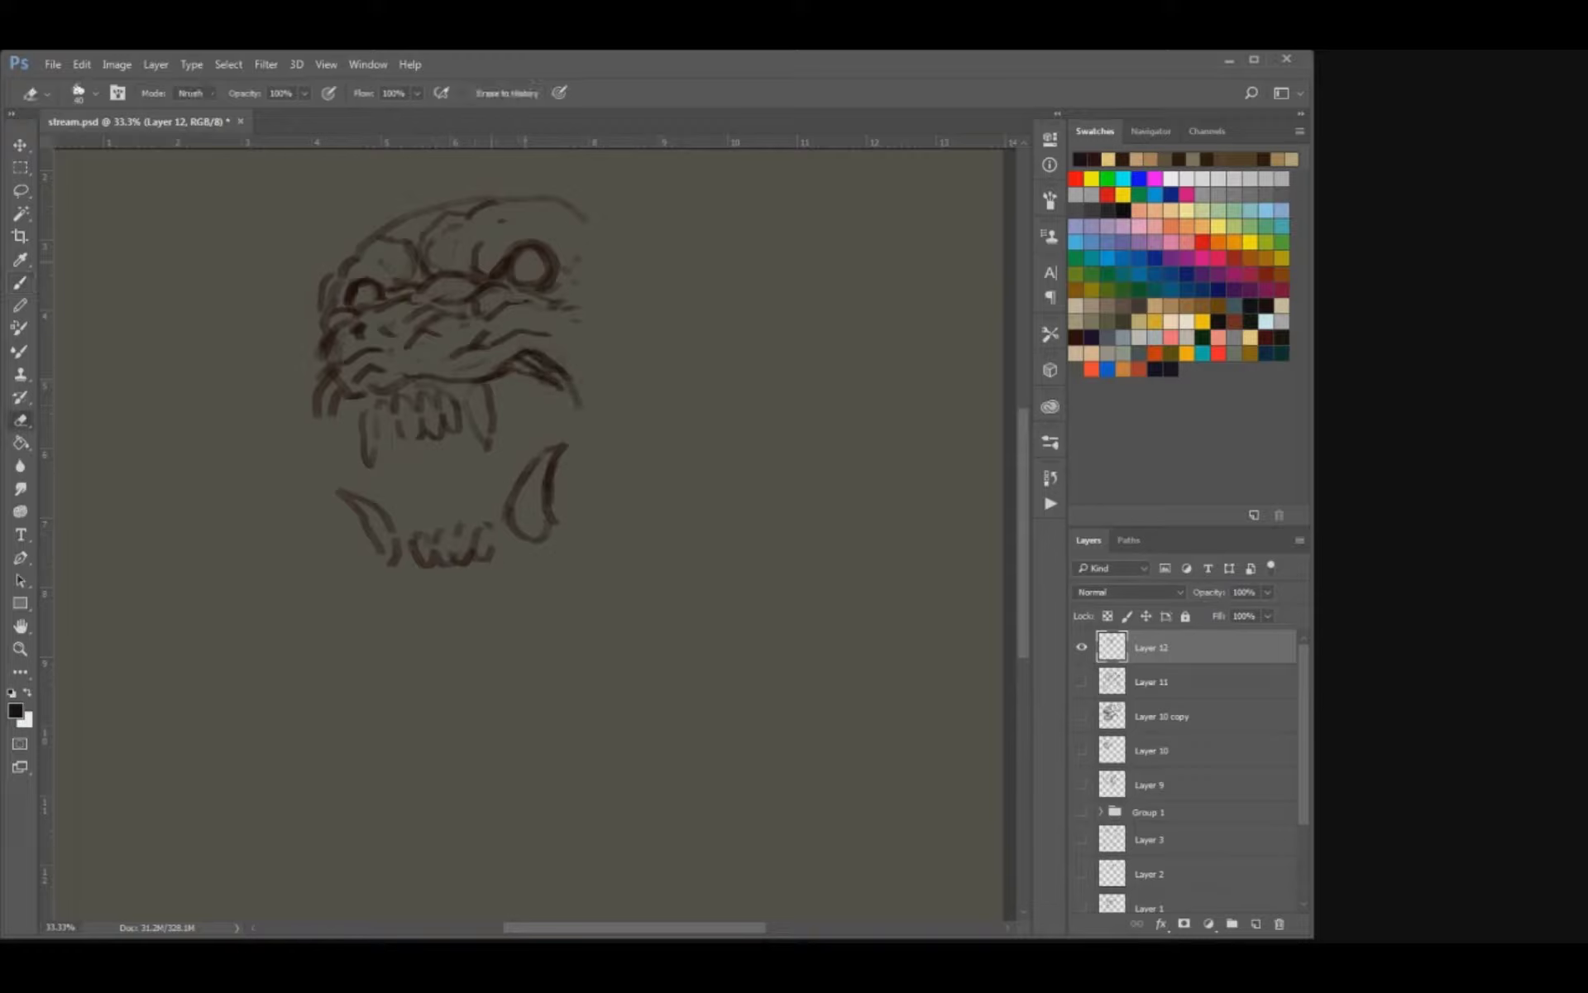
mouse_move(511, 249)
mouse_down()
mouse_move(551, 253)
mouse_move(545, 274)
mouse_up()
key(b)
key(e)
key(b)
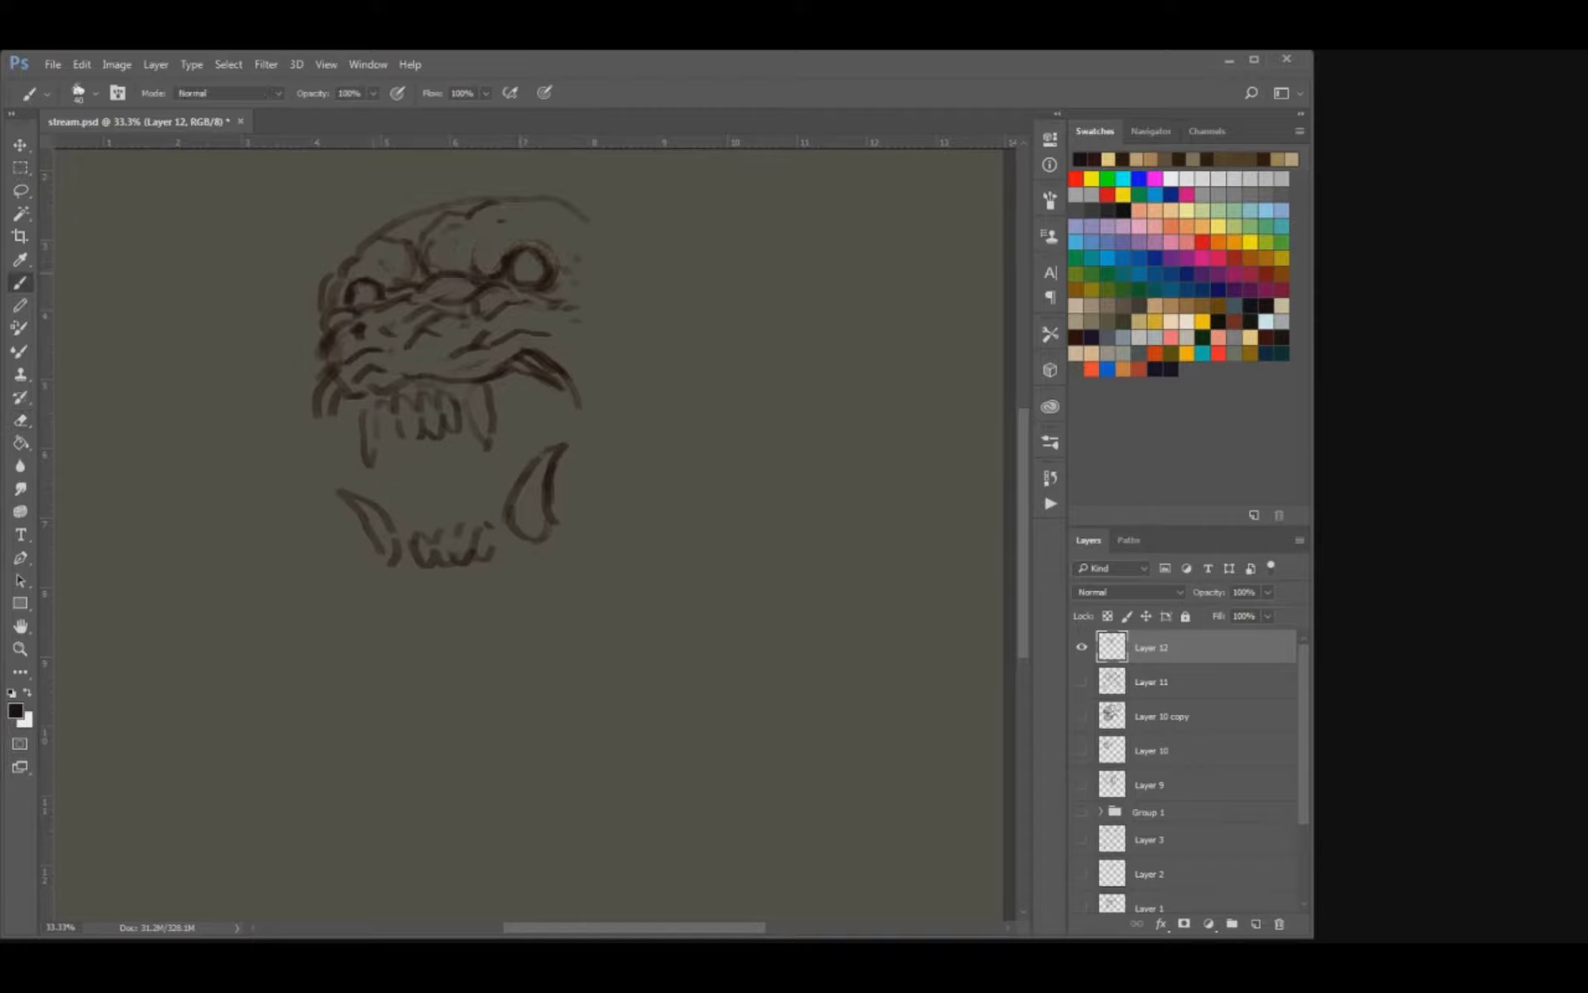
mouse_move(501, 289)
mouse_down()
mouse_move(538, 278)
mouse_move(535, 253)
mouse_up()
drag(434, 273, 386, 301)
Redraw the upper fangs and front teeth with darker, cleaner outlines.
key(e)
key(b)
mouse_move(331, 433)
mouse_down()
mouse_move(338, 466)
mouse_move(442, 473)
mouse_up()
key(e)
key(b)
drag(317, 444, 334, 468)
mouse_move(422, 445)
mouse_down()
mouse_move(434, 468)
mouse_move(442, 425)
mouse_up()
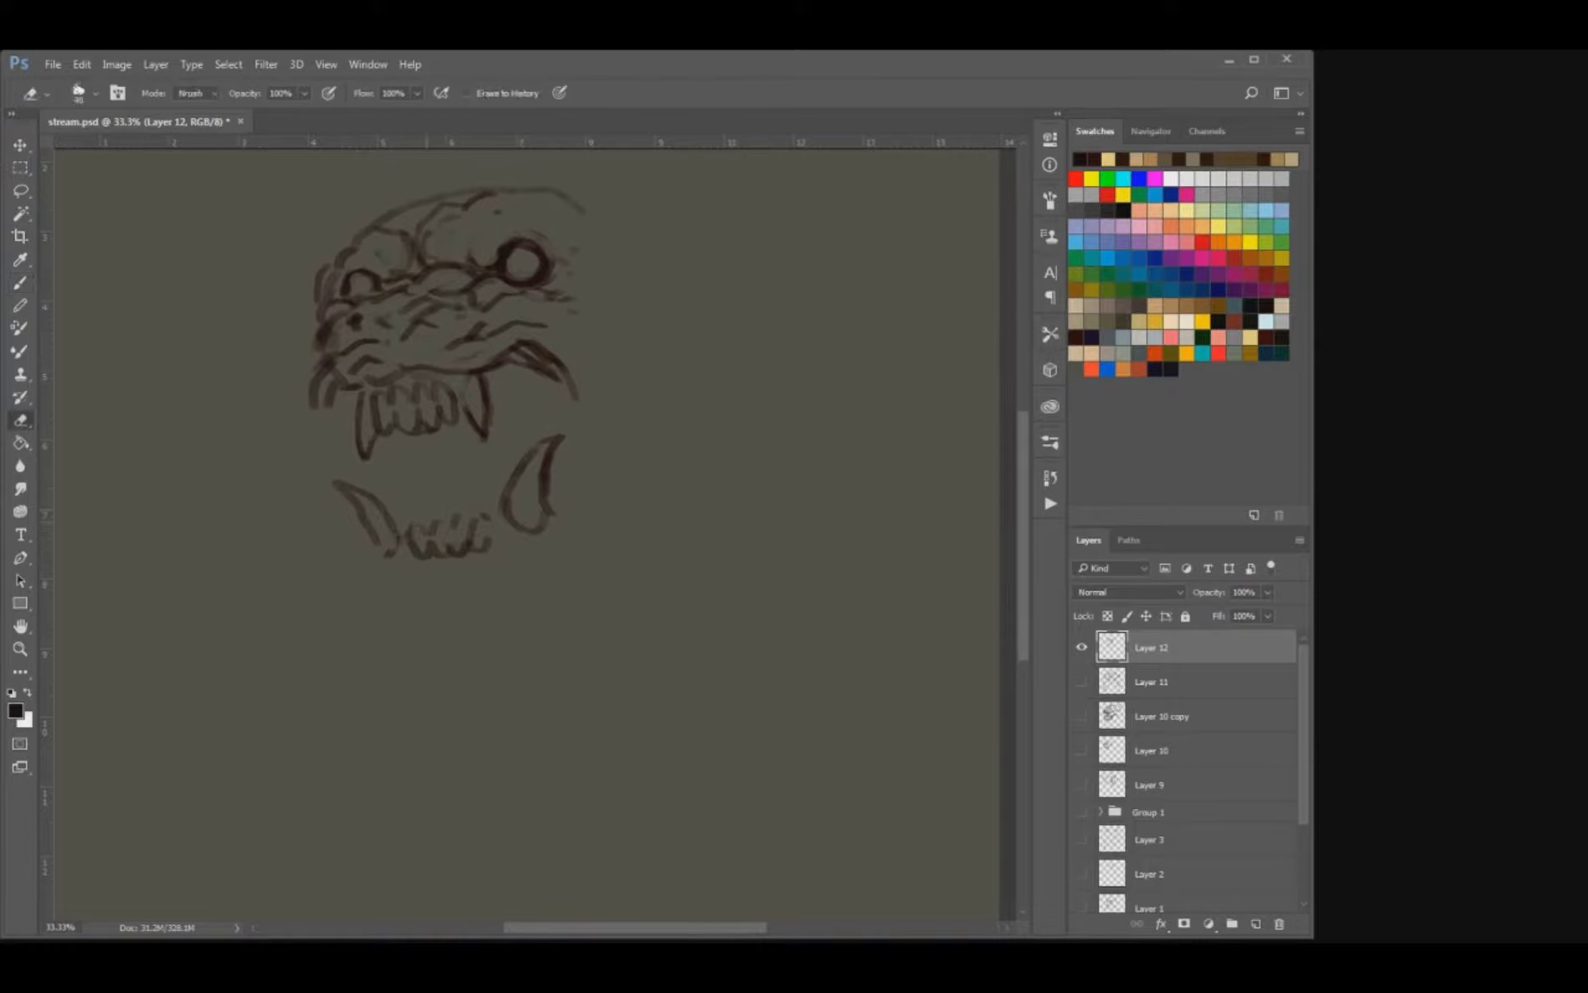
Clean up and darken the outlines of the small lower front teeth.
drag(444, 512, 482, 526)
key(e)
key(b)
drag(413, 546, 430, 556)
drag(472, 539, 506, 539)
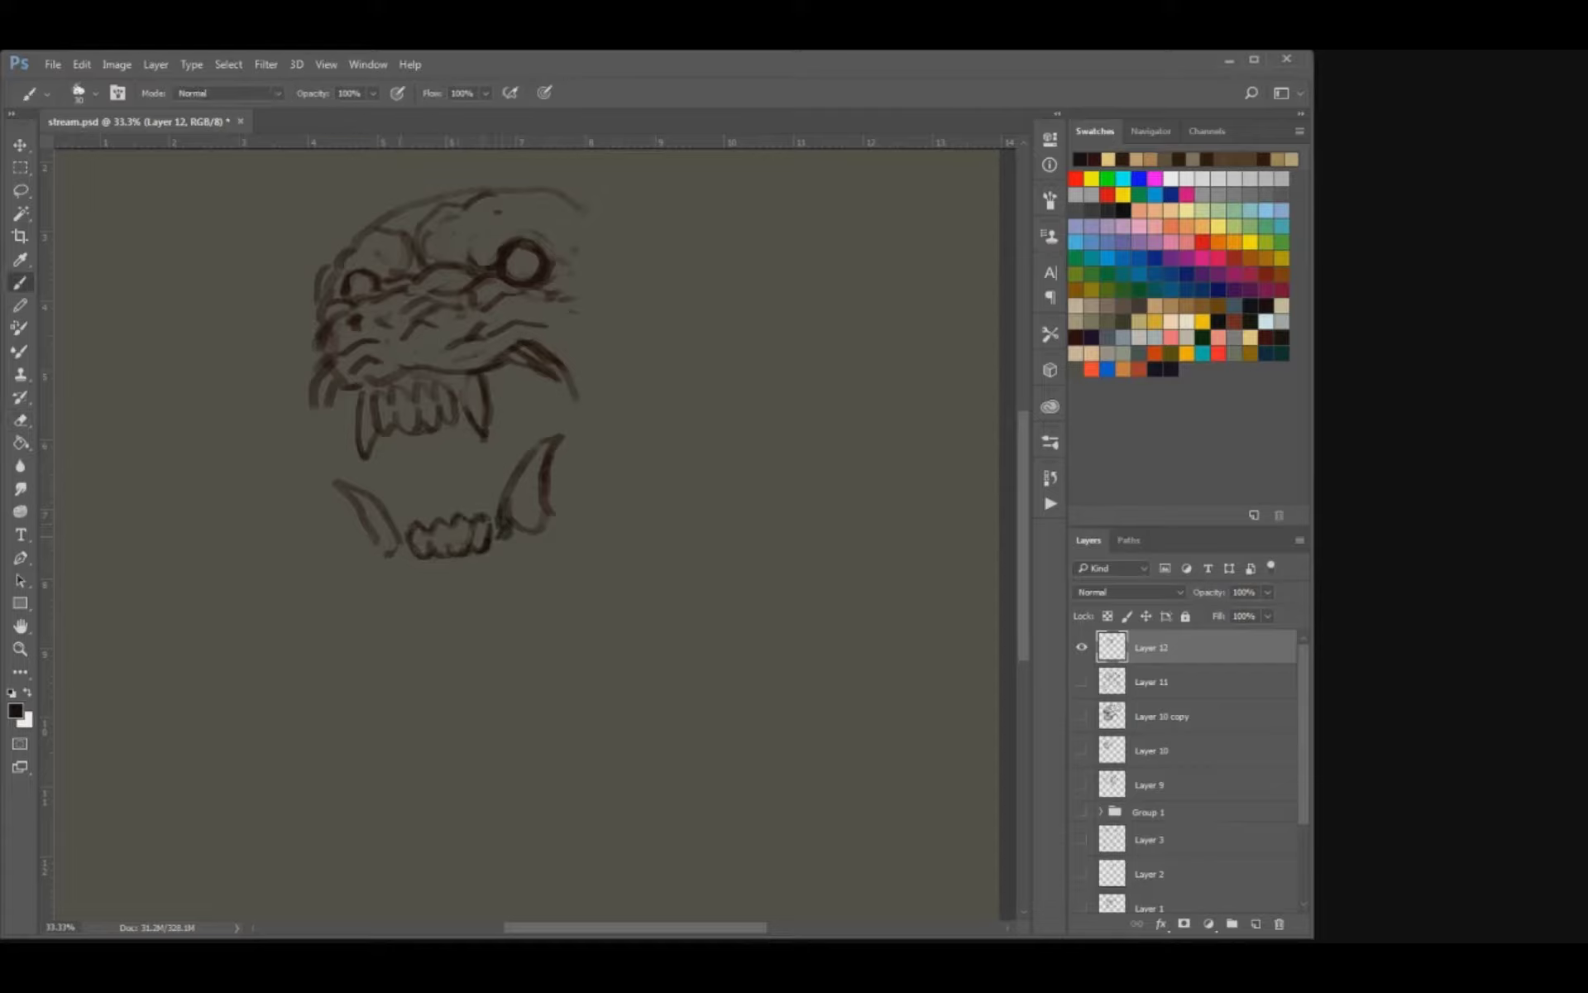
Reshape both lower fangs with darker edges and close their bases along the gum line.
key(e)
drag(383, 506, 407, 531)
key(b)
drag(334, 490, 374, 536)
key(e)
mouse_move(558, 443)
mouse_down()
mouse_move(541, 526)
mouse_move(524, 463)
mouse_move(537, 536)
mouse_up()
key(b)
key(b)
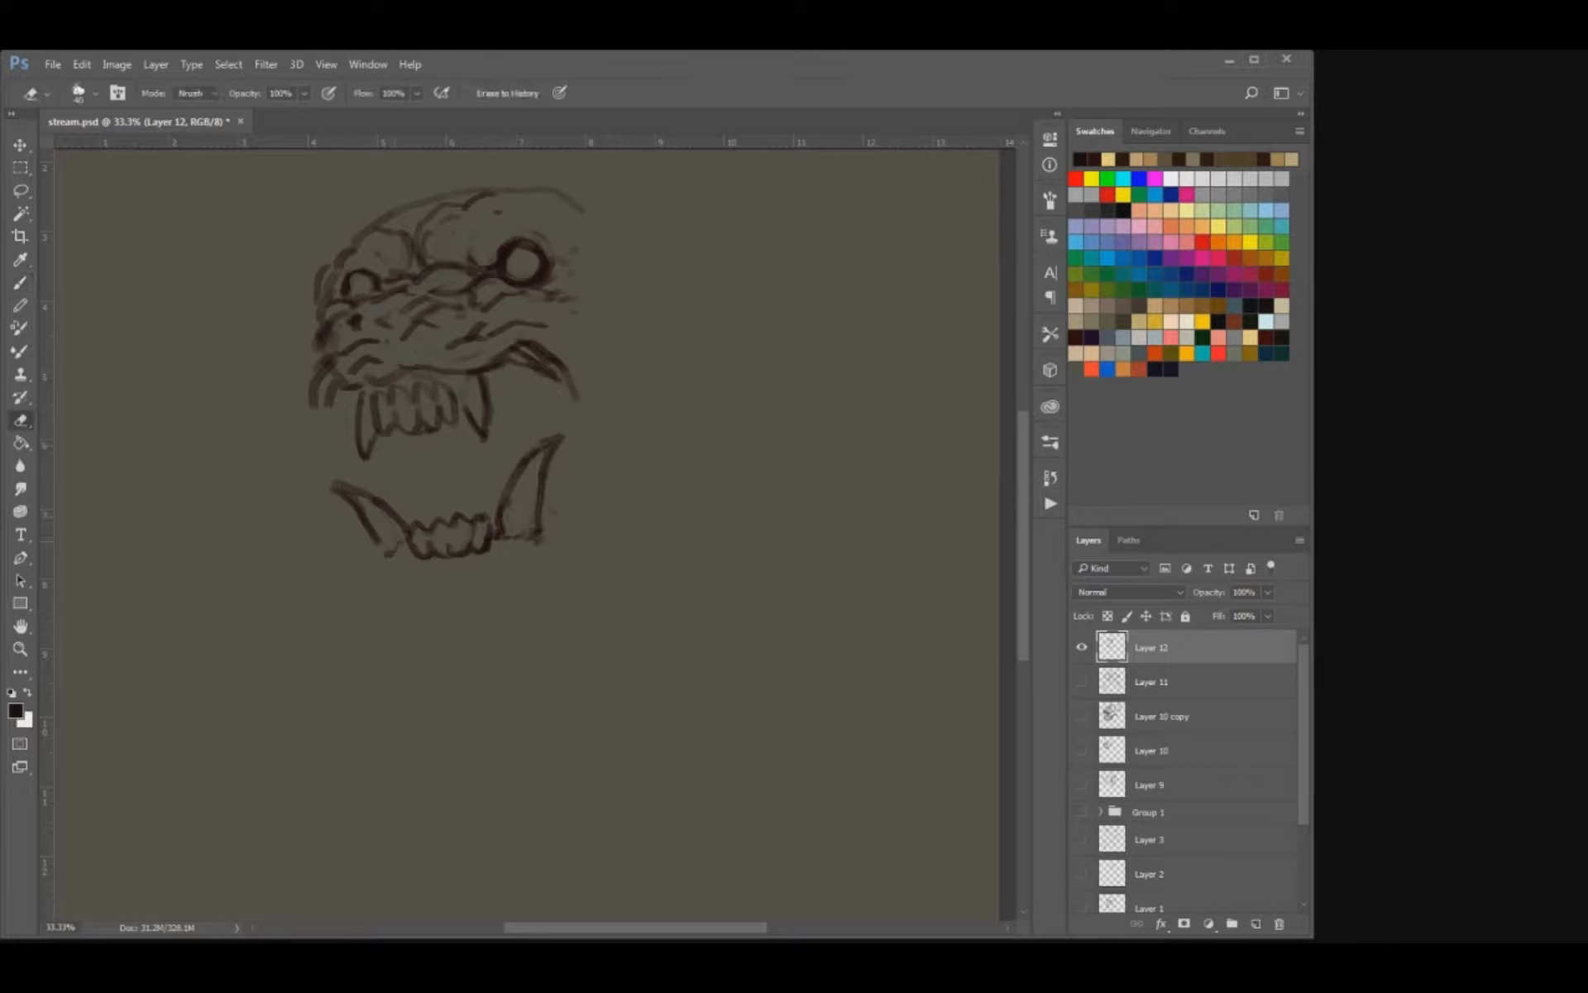
key(e)
key(b)
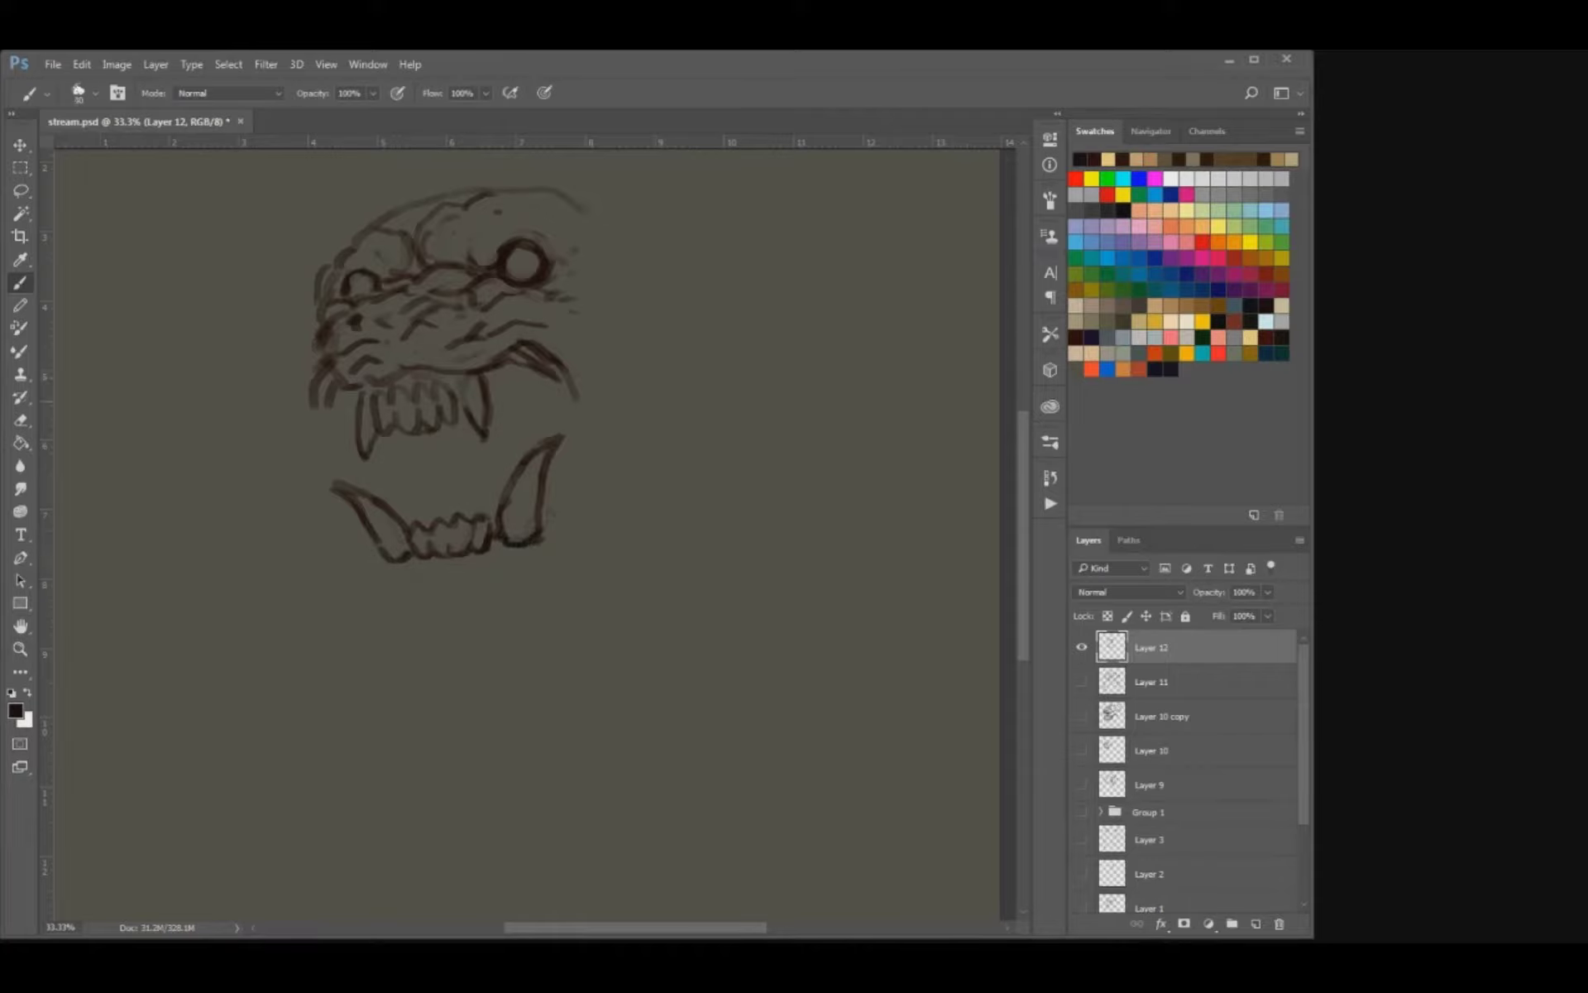
Extend both mouth corners down toward the lower fangs, replacing the loose lip strokes on the left.
drag(405, 375, 413, 382)
key(e)
key(b)
mouse_move(571, 384)
mouse_down()
mouse_move(559, 428)
mouse_move(584, 453)
mouse_up()
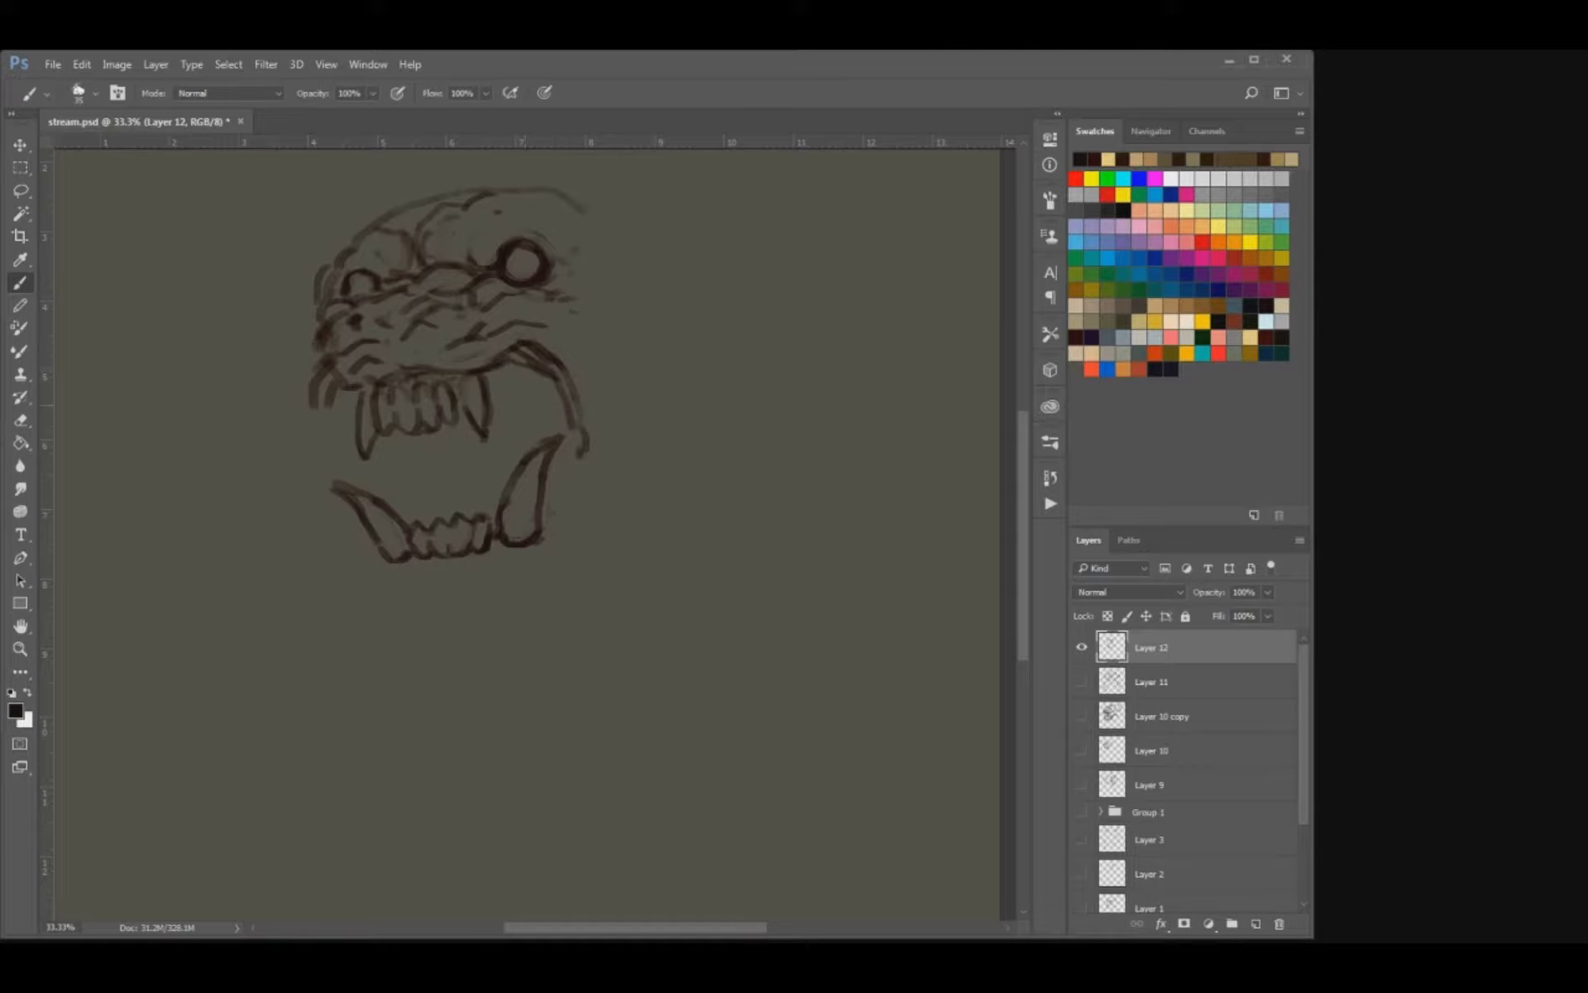
key(e)
drag(314, 372, 314, 409)
key(b)
key(e)
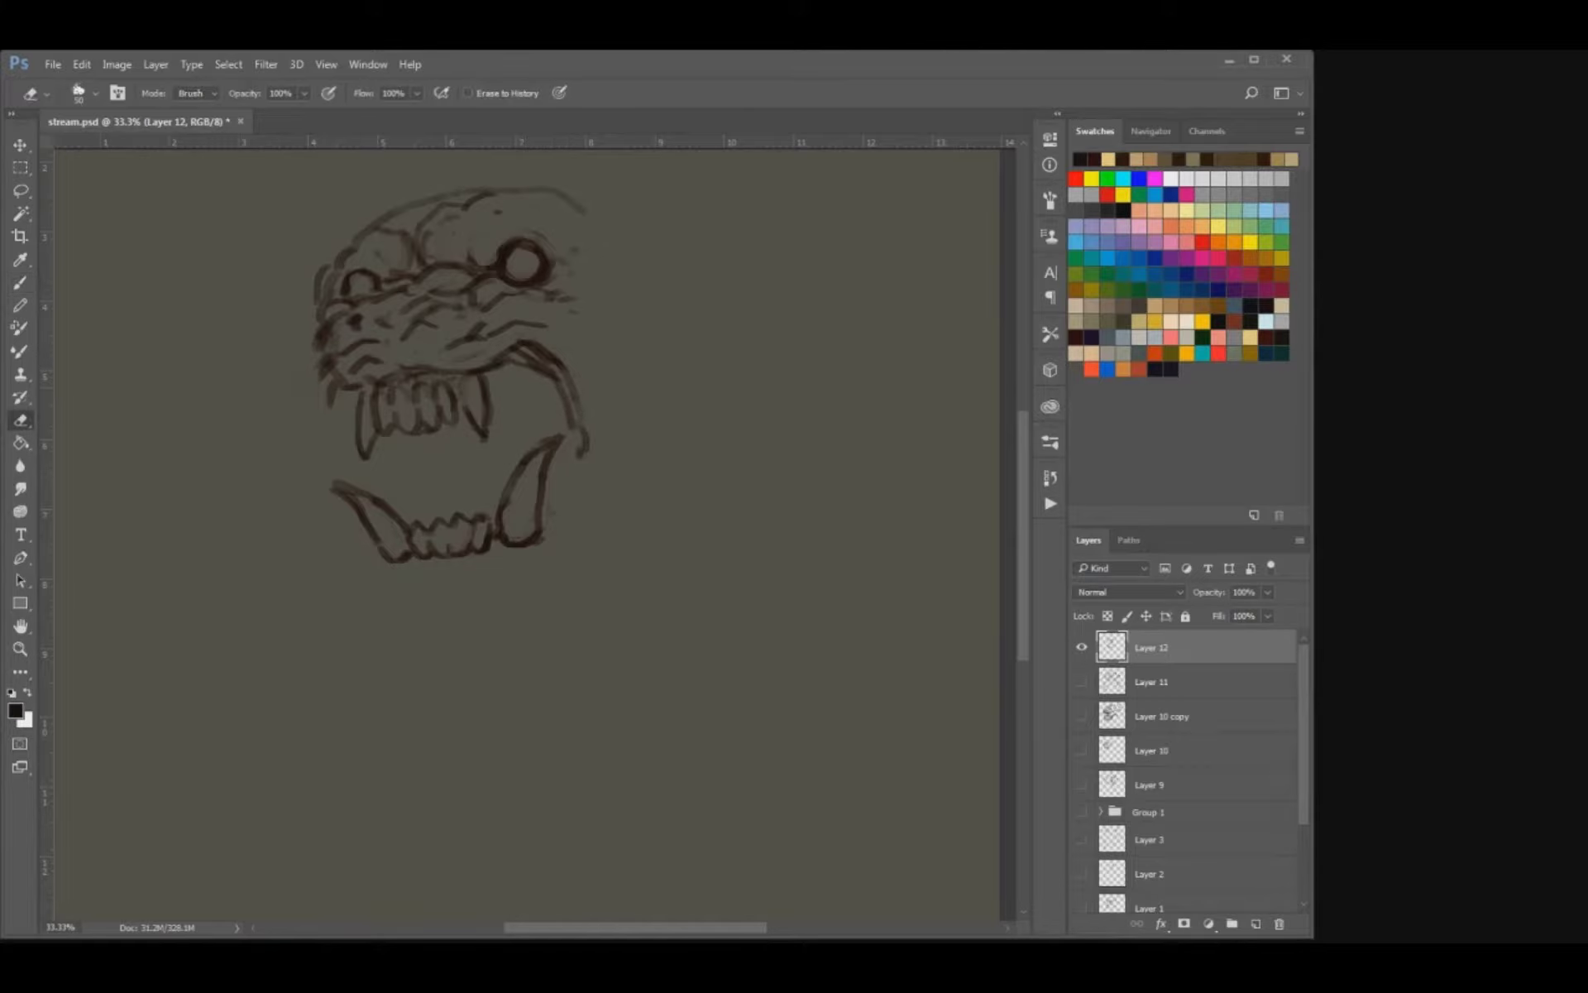
key(b)
drag(329, 382, 331, 470)
key(e)
key(b)
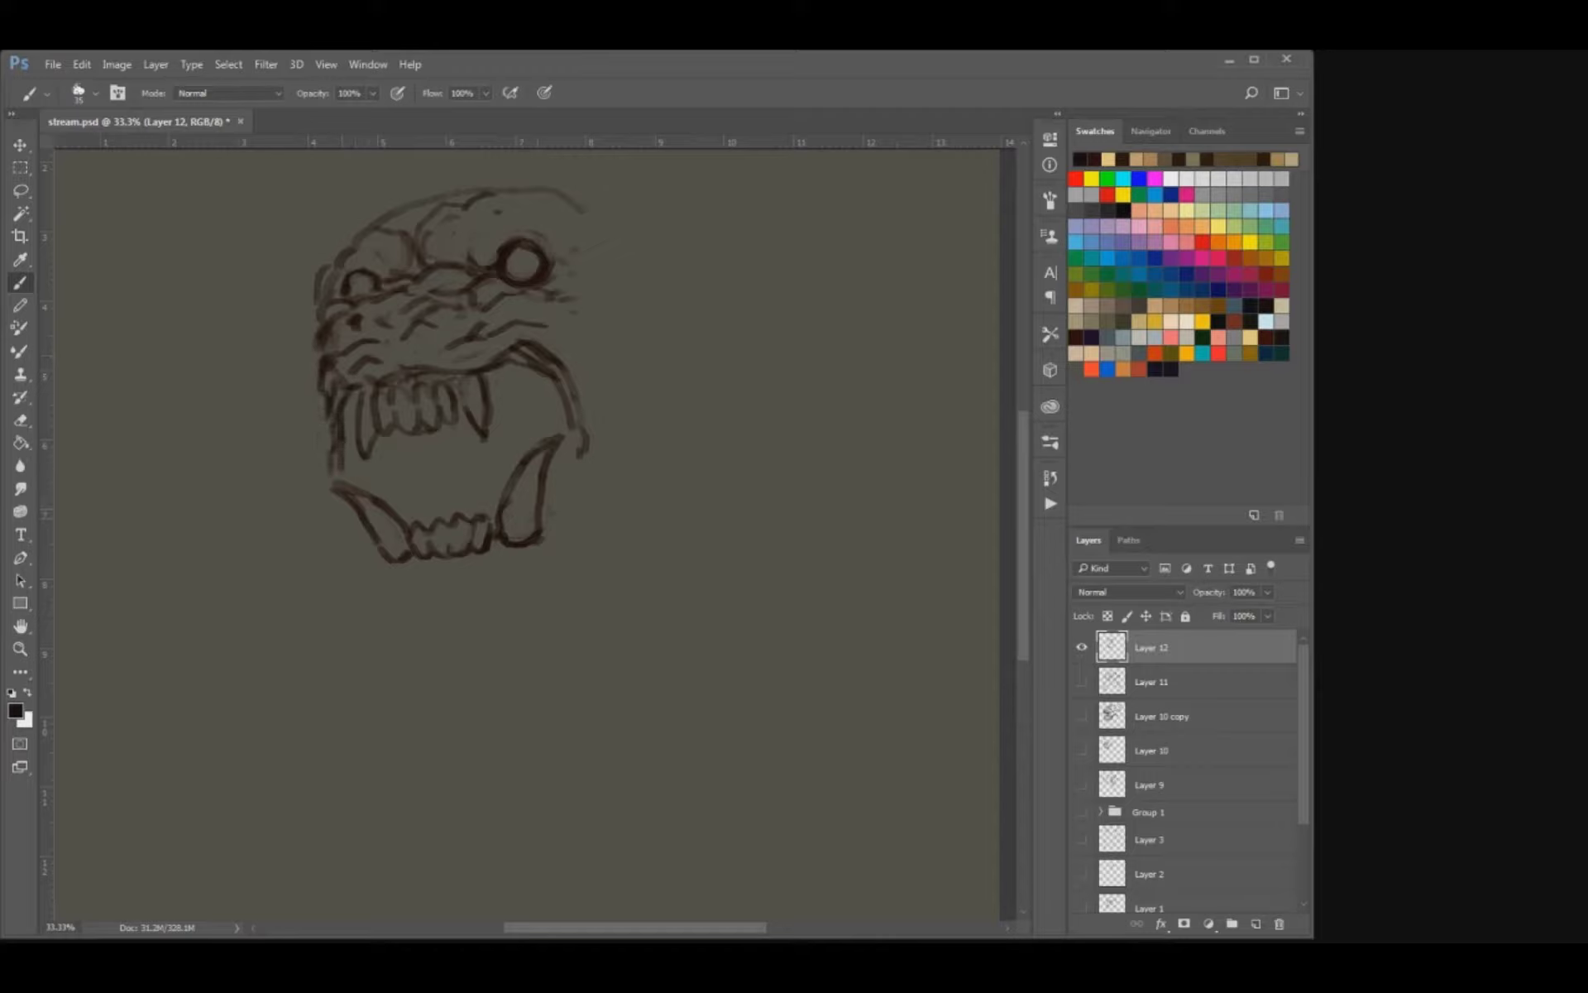
Draw the back teeth and the cheek edge behind the right lower fang, and add small marks inside the left fang.
mouse_move(559, 492)
mouse_down()
mouse_move(547, 523)
mouse_move(562, 495)
mouse_up()
drag(392, 497, 386, 497)
key(ctrl+z)
drag(400, 479, 389, 488)
drag(573, 465, 560, 517)
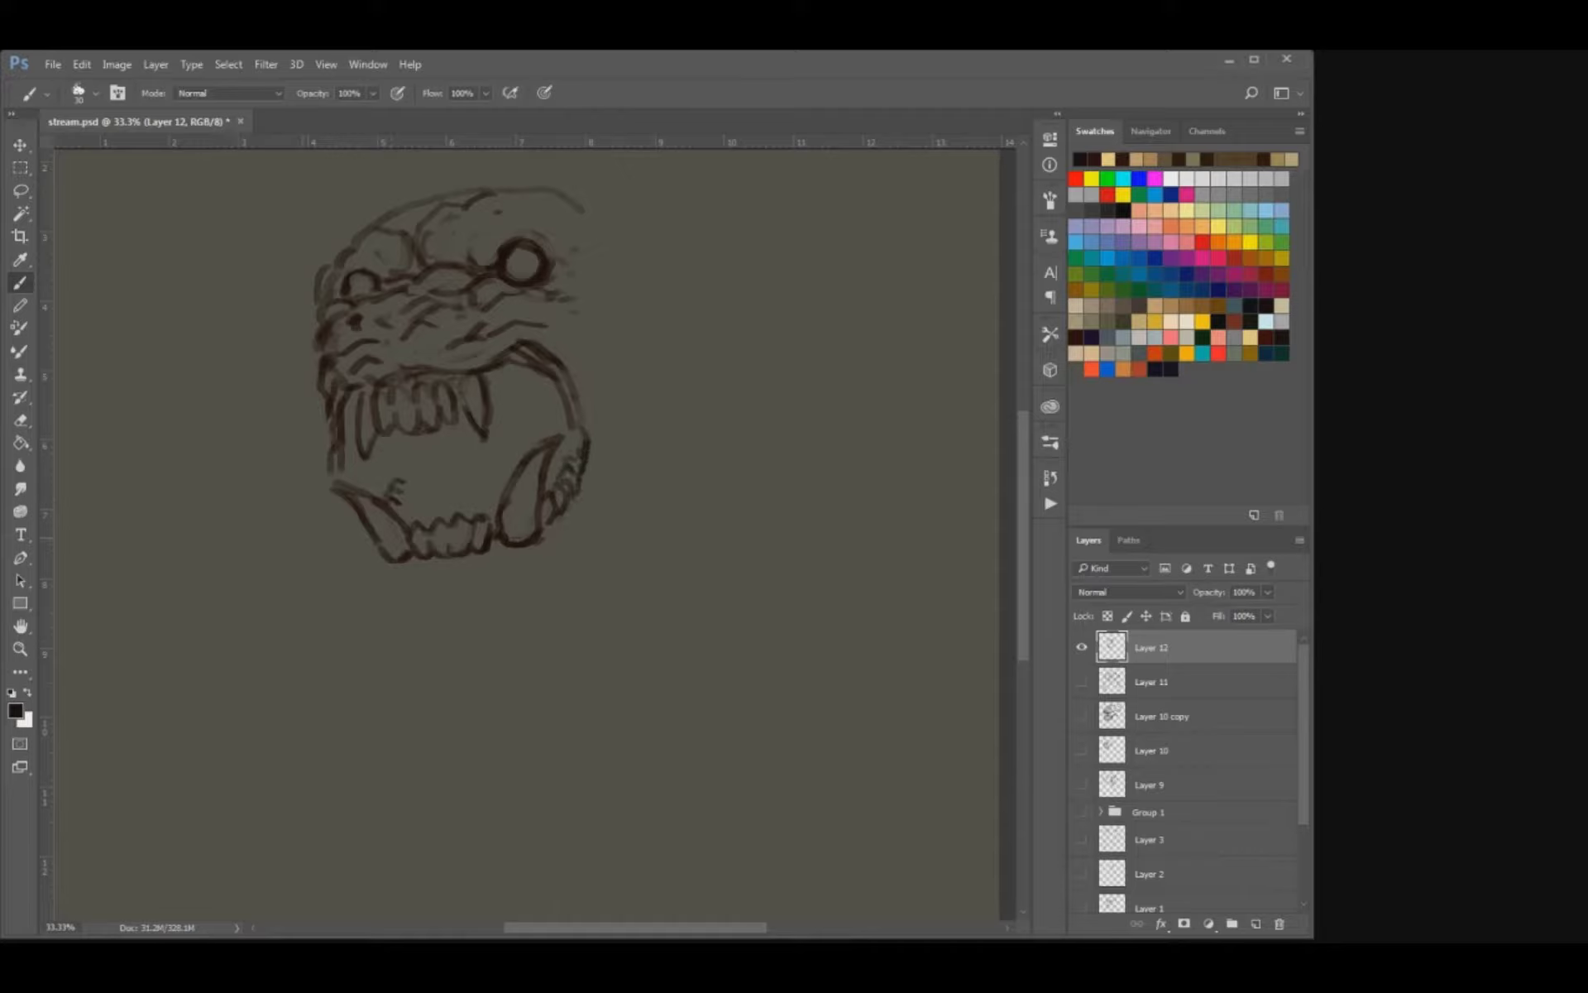
key(e)
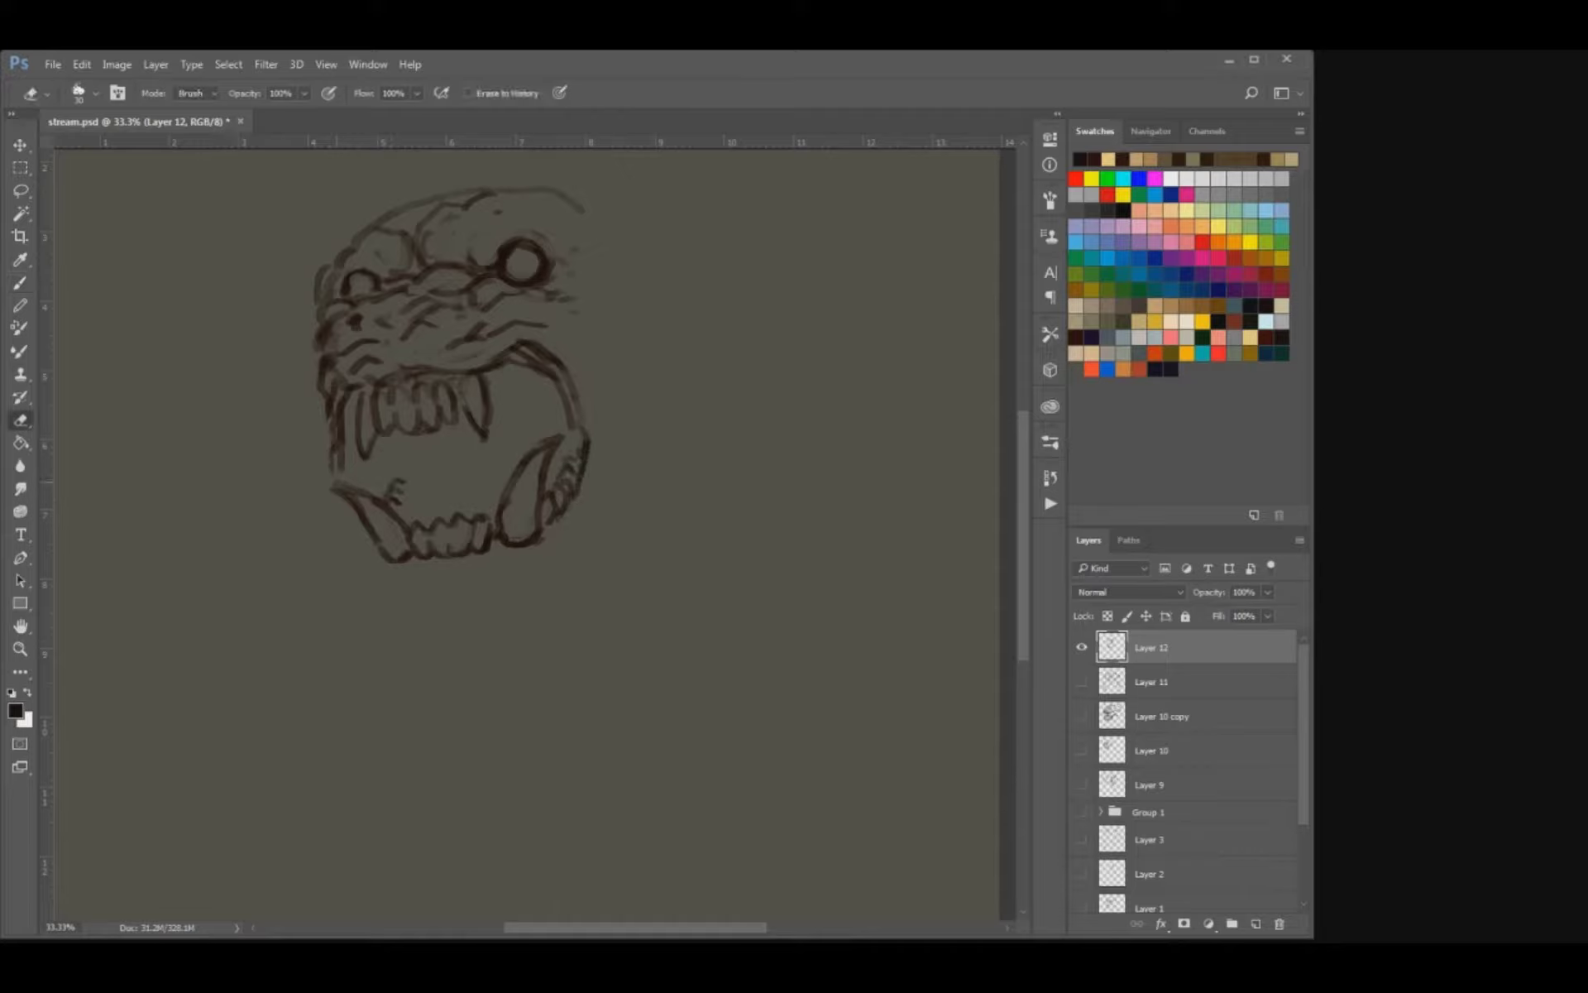
Sketch the tongue lines inside the open mouth and a short jaw stroke outside the left lower fang.
key(b)
drag(347, 500, 348, 530)
mouse_move(347, 457)
mouse_down()
mouse_move(303, 499)
mouse_move(476, 459)
mouse_move(481, 495)
mouse_move(397, 512)
mouse_move(459, 519)
mouse_up()
key(ctrl+z)
mouse_move(361, 520)
mouse_down()
mouse_move(397, 549)
mouse_move(459, 528)
mouse_move(429, 554)
mouse_up()
key(ctrl+z)
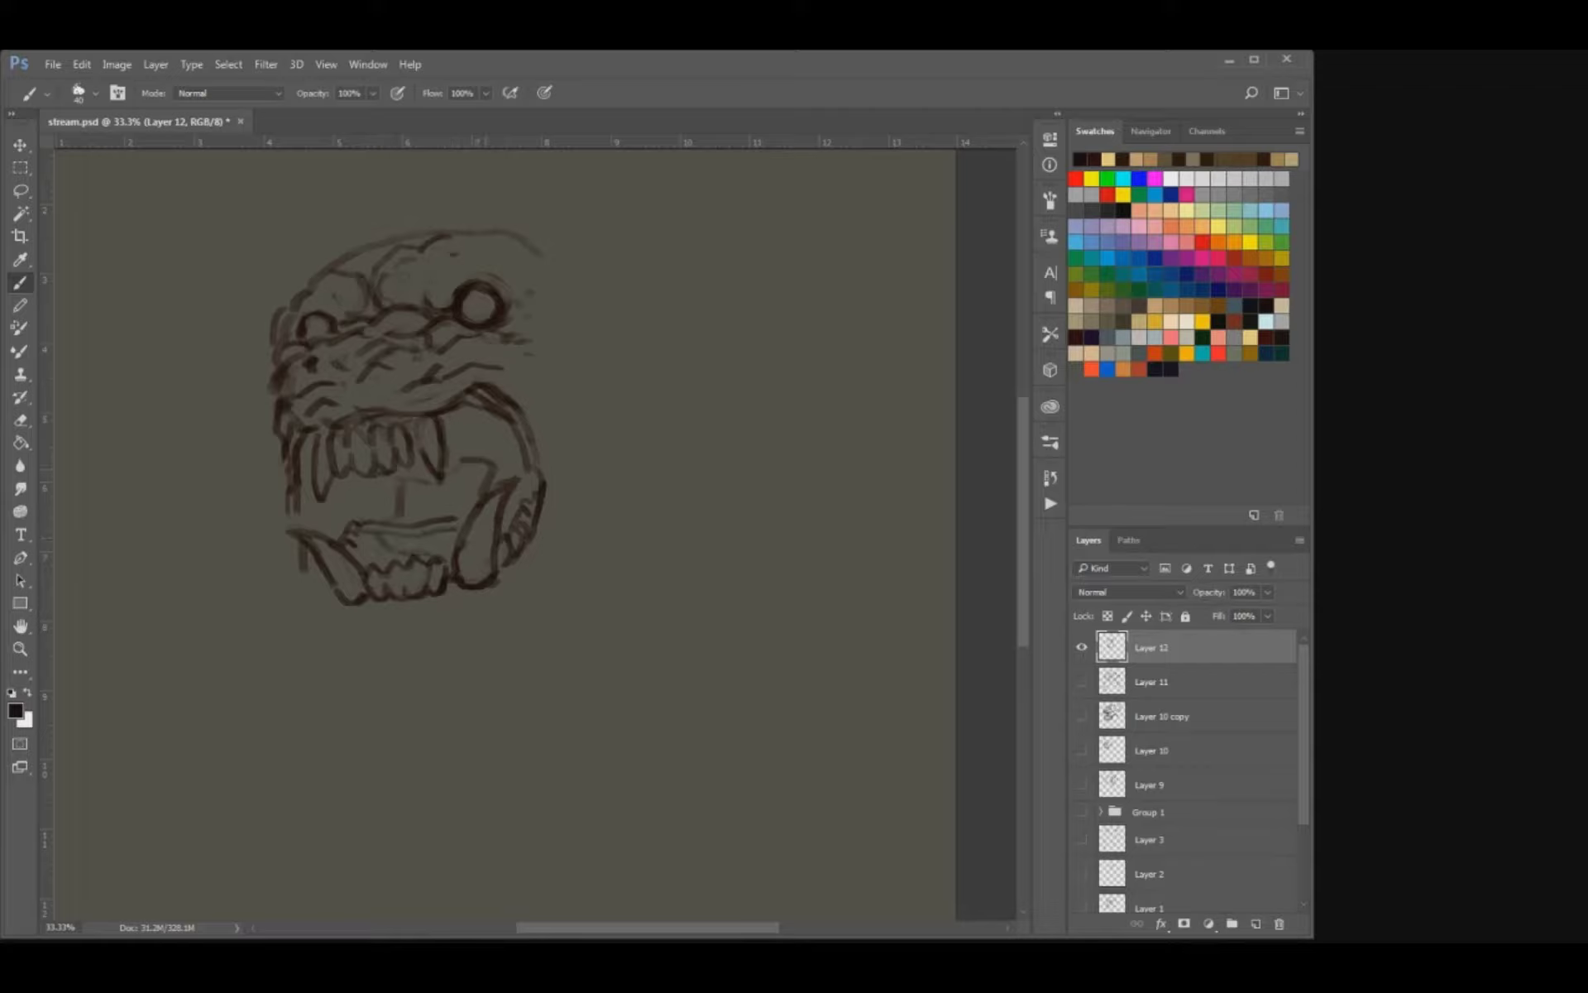
Draw the right side of the inner mouth and shade it dark behind the upper right fang with a larger brush.
mouse_move(428, 477)
mouse_down()
mouse_move(418, 457)
mouse_move(403, 474)
mouse_move(465, 456)
mouse_move(455, 425)
mouse_move(480, 424)
mouse_move(519, 493)
mouse_move(507, 521)
mouse_up()
key(])
drag(508, 450, 496, 486)
mouse_move(466, 409)
mouse_down()
mouse_move(513, 446)
mouse_move(455, 460)
mouse_up()
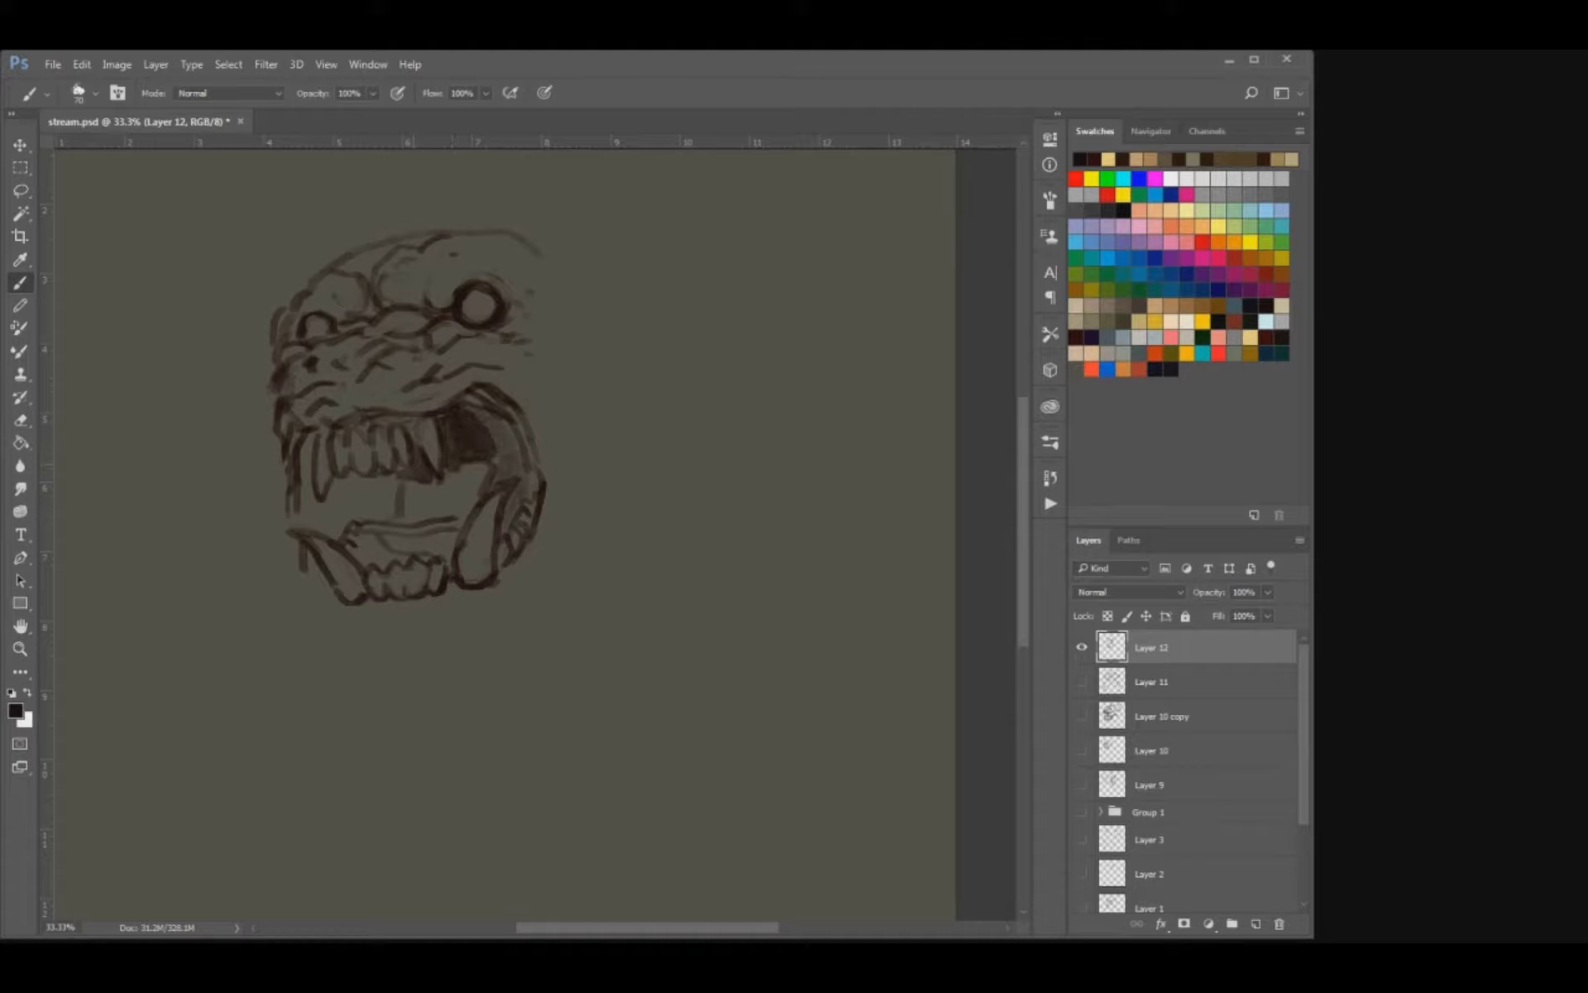
Shade the left of the mouth interior and the tongue area, and erase the overlap to keep the teeth clean.
key(e)
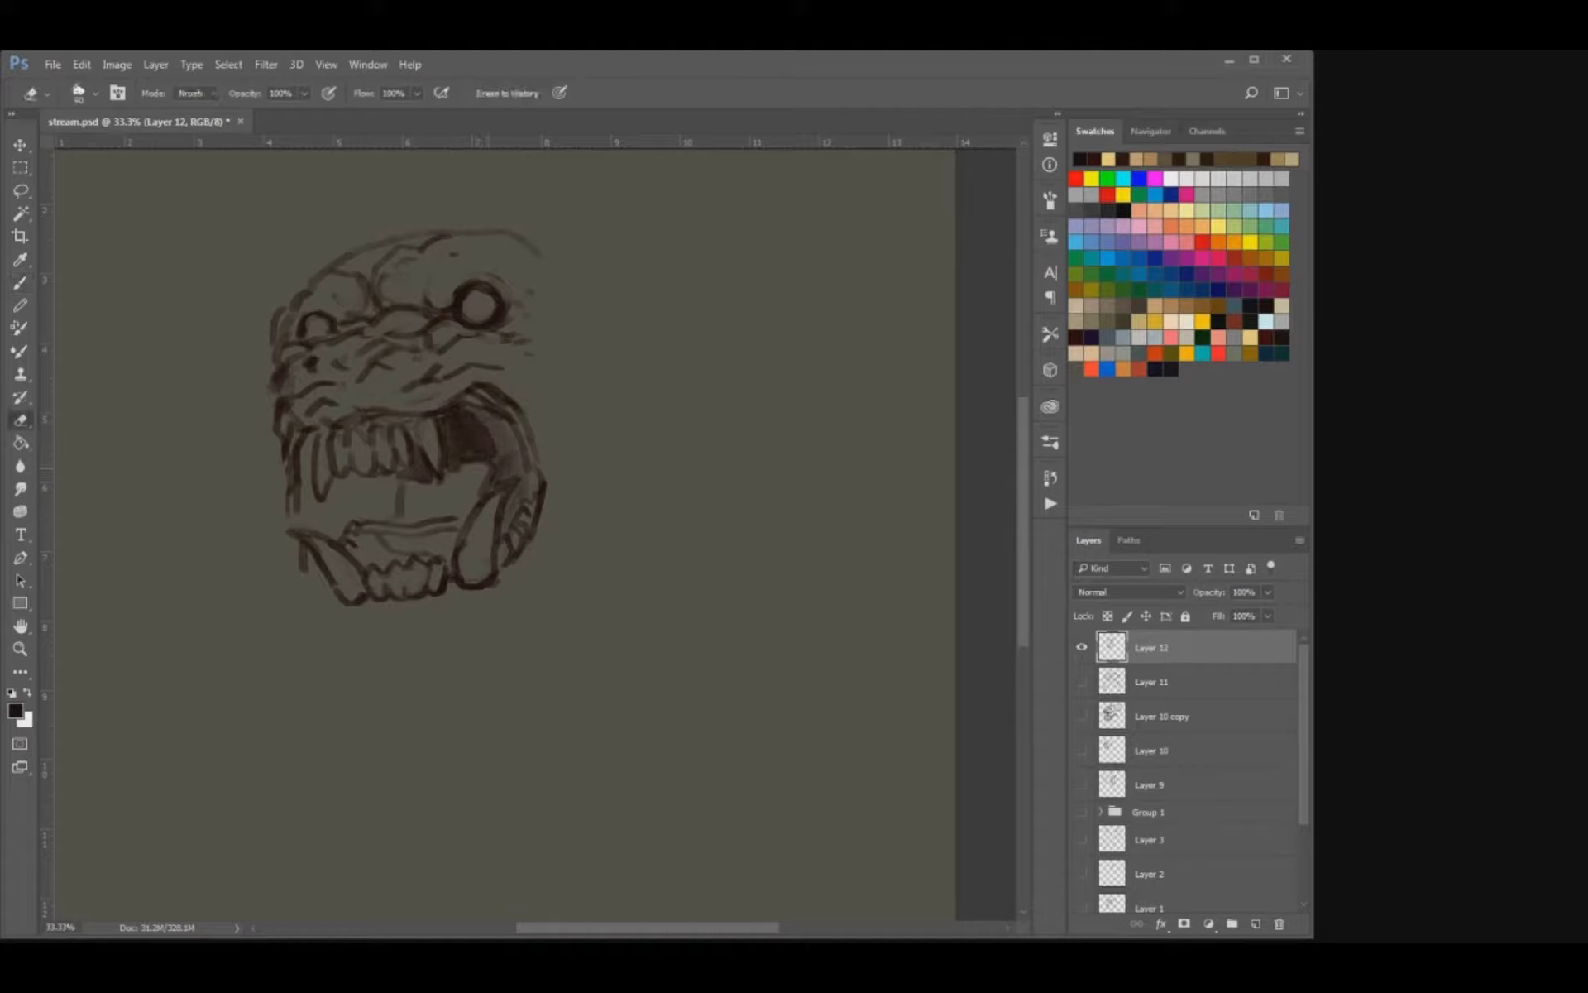
mouse_move(474, 462)
mouse_down()
mouse_move(338, 501)
mouse_move(382, 479)
mouse_move(361, 483)
mouse_move(358, 549)
mouse_move(445, 546)
mouse_up()
key(b)
mouse_move(328, 506)
mouse_down()
mouse_move(309, 507)
mouse_move(304, 447)
mouse_up()
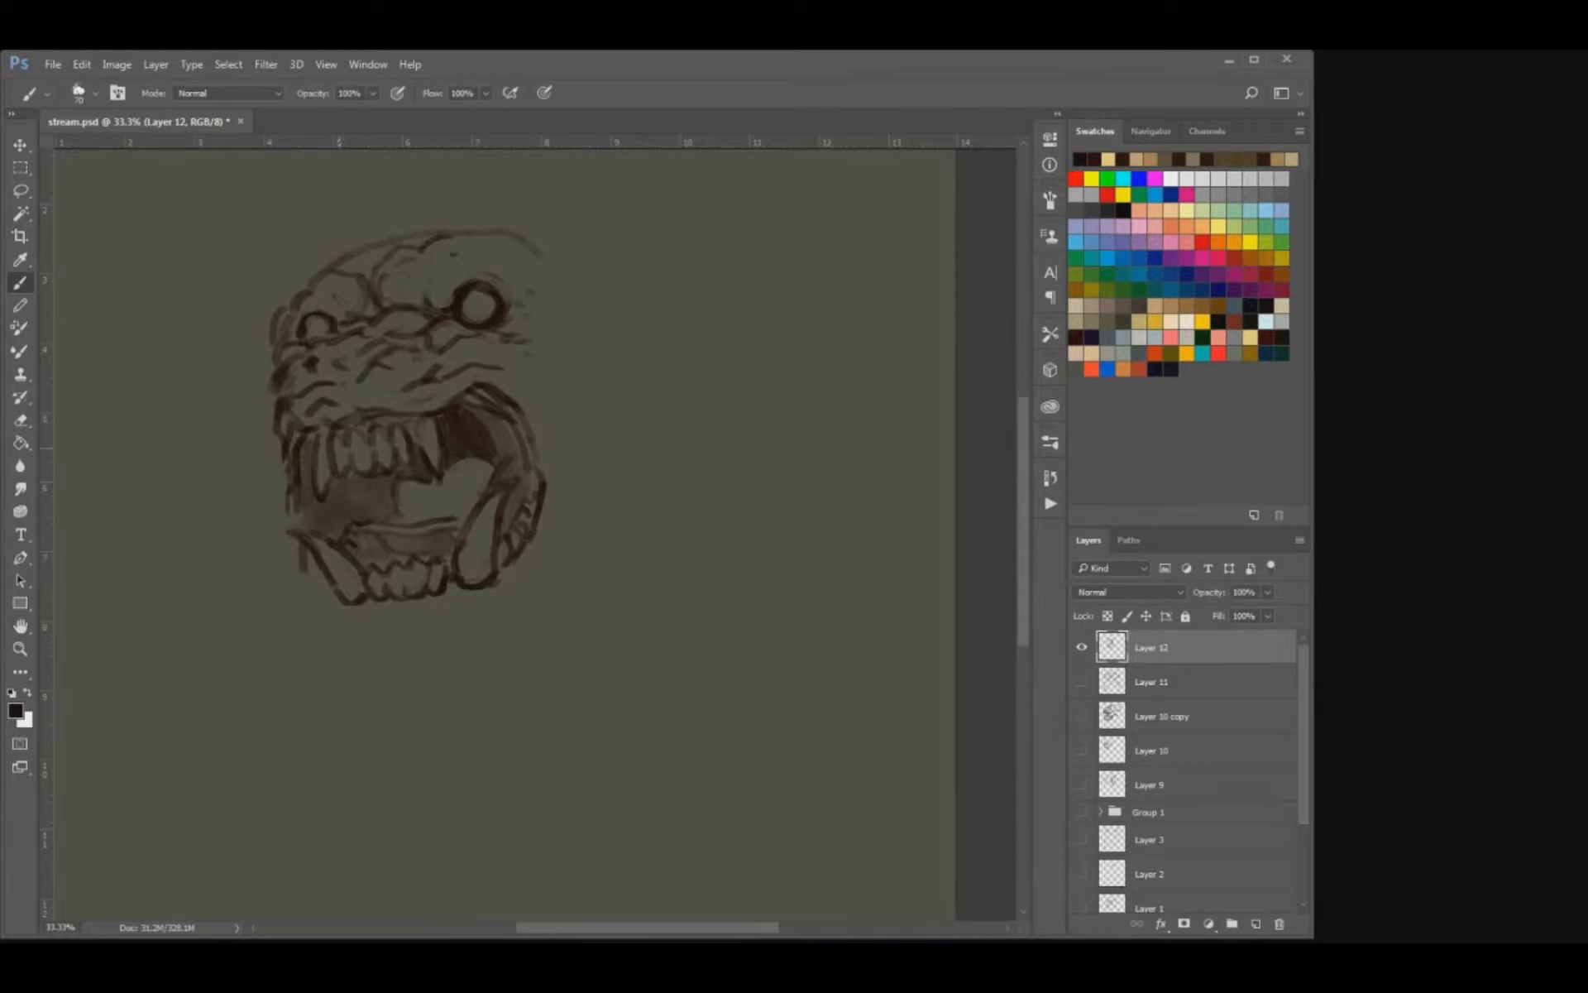
drag(339, 447, 406, 541)
key(e)
drag(338, 417, 339, 436)
key(b)
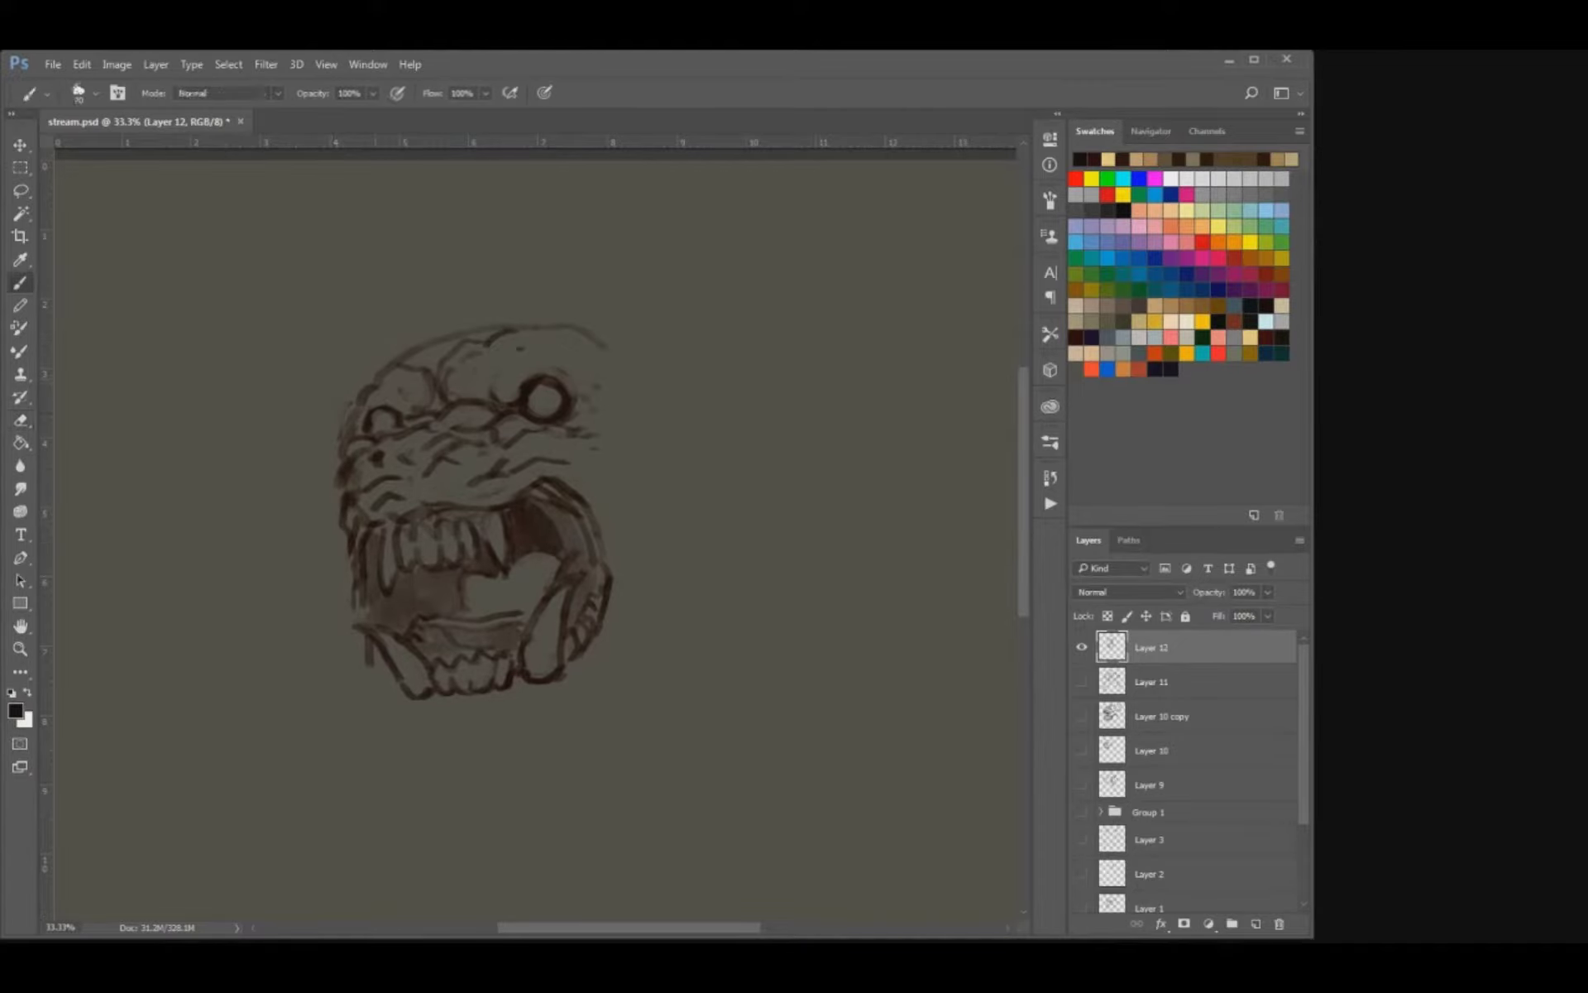
Sketch a small pointed ear on each side of the head, undoing the first attempt.
mouse_move(337, 374)
mouse_down()
mouse_move(369, 380)
mouse_move(329, 436)
mouse_up()
drag(609, 333, 655, 323)
key(ctrl+alt+z)
key(ctrl+alt+z)
key(ctrl+alt+z)
mouse_move(368, 379)
mouse_down()
mouse_move(315, 390)
mouse_move(324, 438)
mouse_up()
mouse_move(614, 364)
mouse_down()
mouse_move(652, 336)
mouse_move(693, 339)
mouse_move(683, 386)
mouse_move(661, 378)
mouse_up()
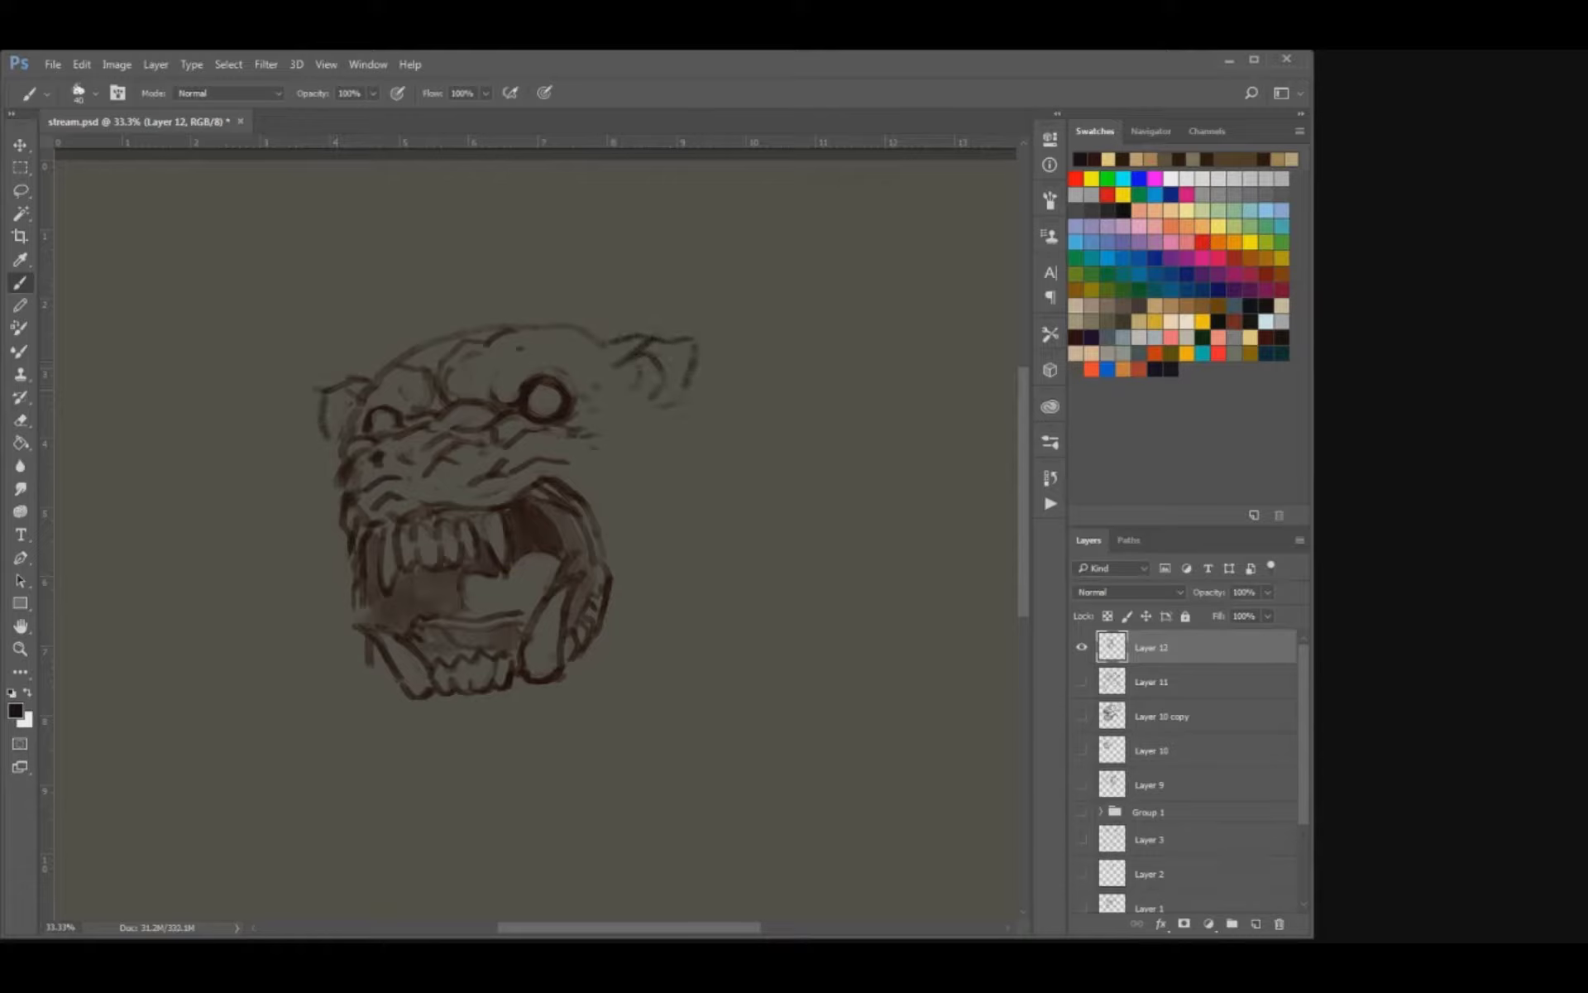
Add inner-ear detail and a cheek stroke below the right ear, and touch up the brow above the left eye.
drag(339, 408, 356, 399)
drag(671, 411, 704, 440)
drag(344, 457, 310, 492)
key(ctrl+z)
key(e)
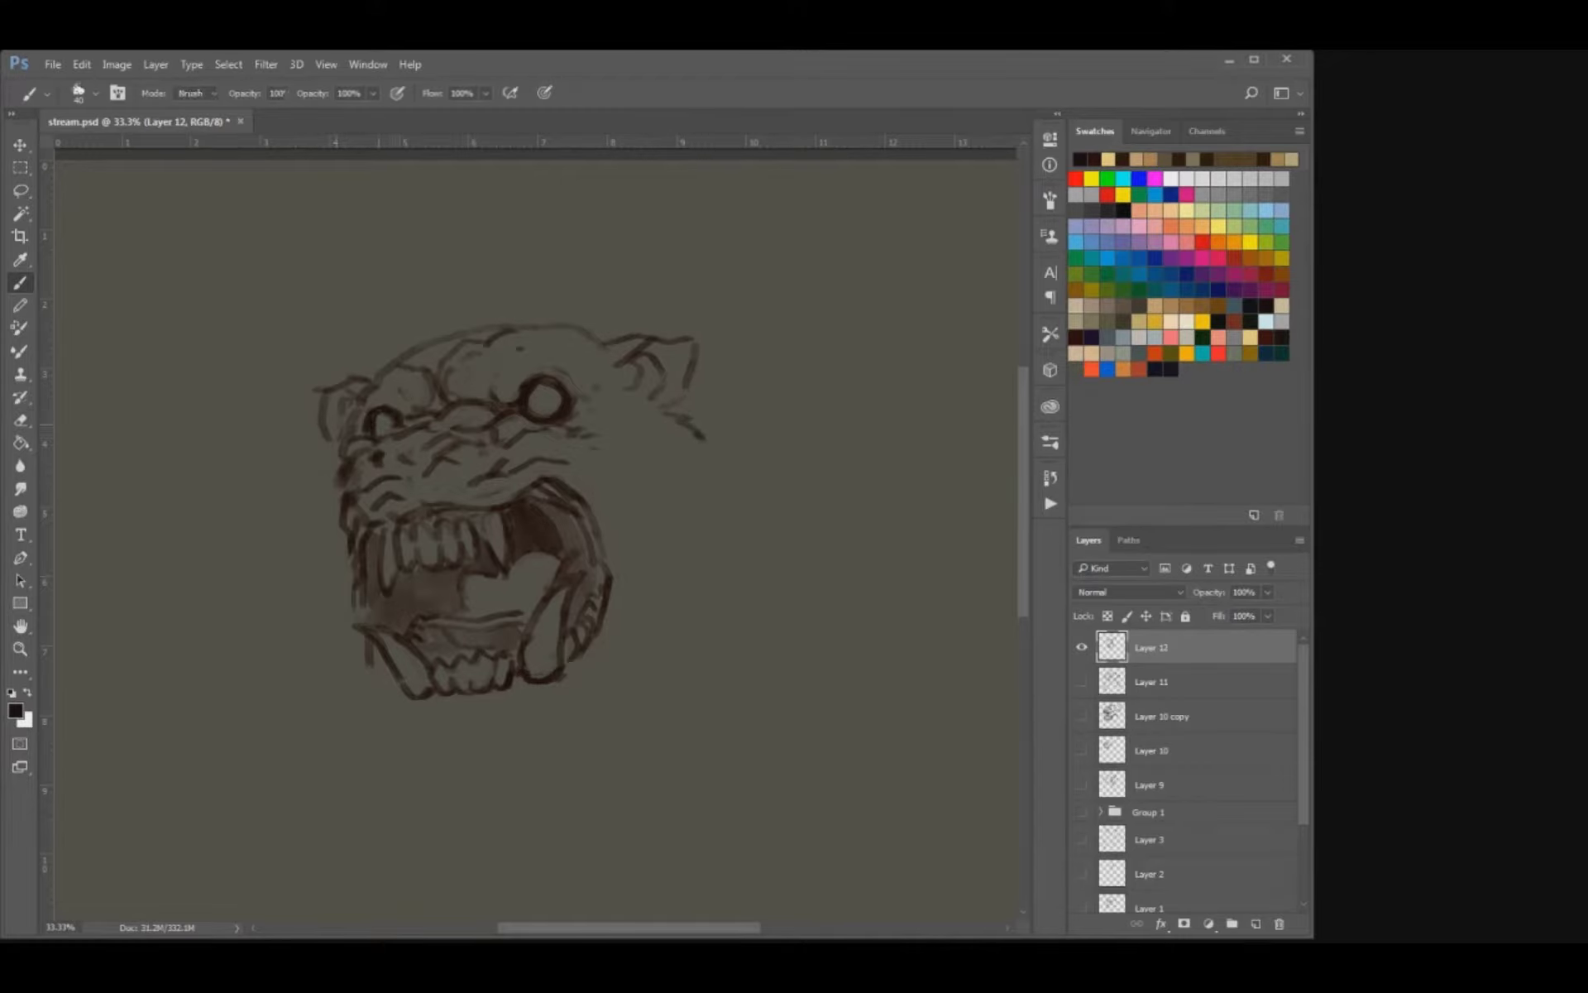
key(b)
key(e)
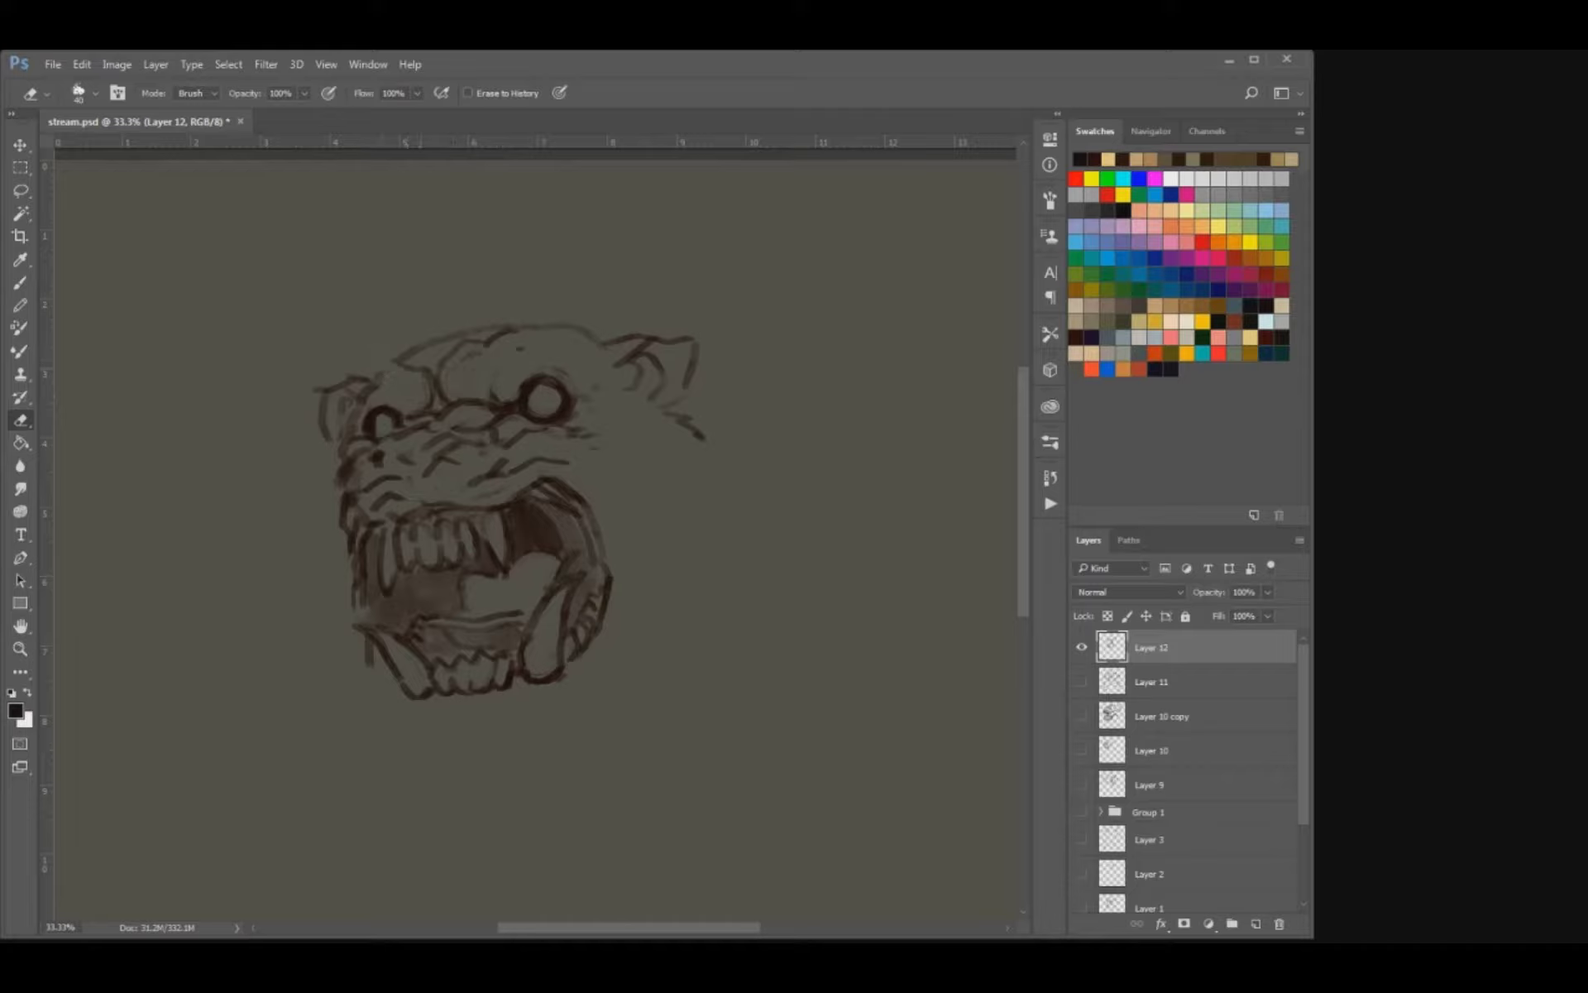
Rework the forehead contour above the brows, undoing one stroke, and add a short stroke beside the right eye.
key(b)
drag(401, 348, 547, 323)
key(ctrl+z)
drag(591, 389, 612, 392)
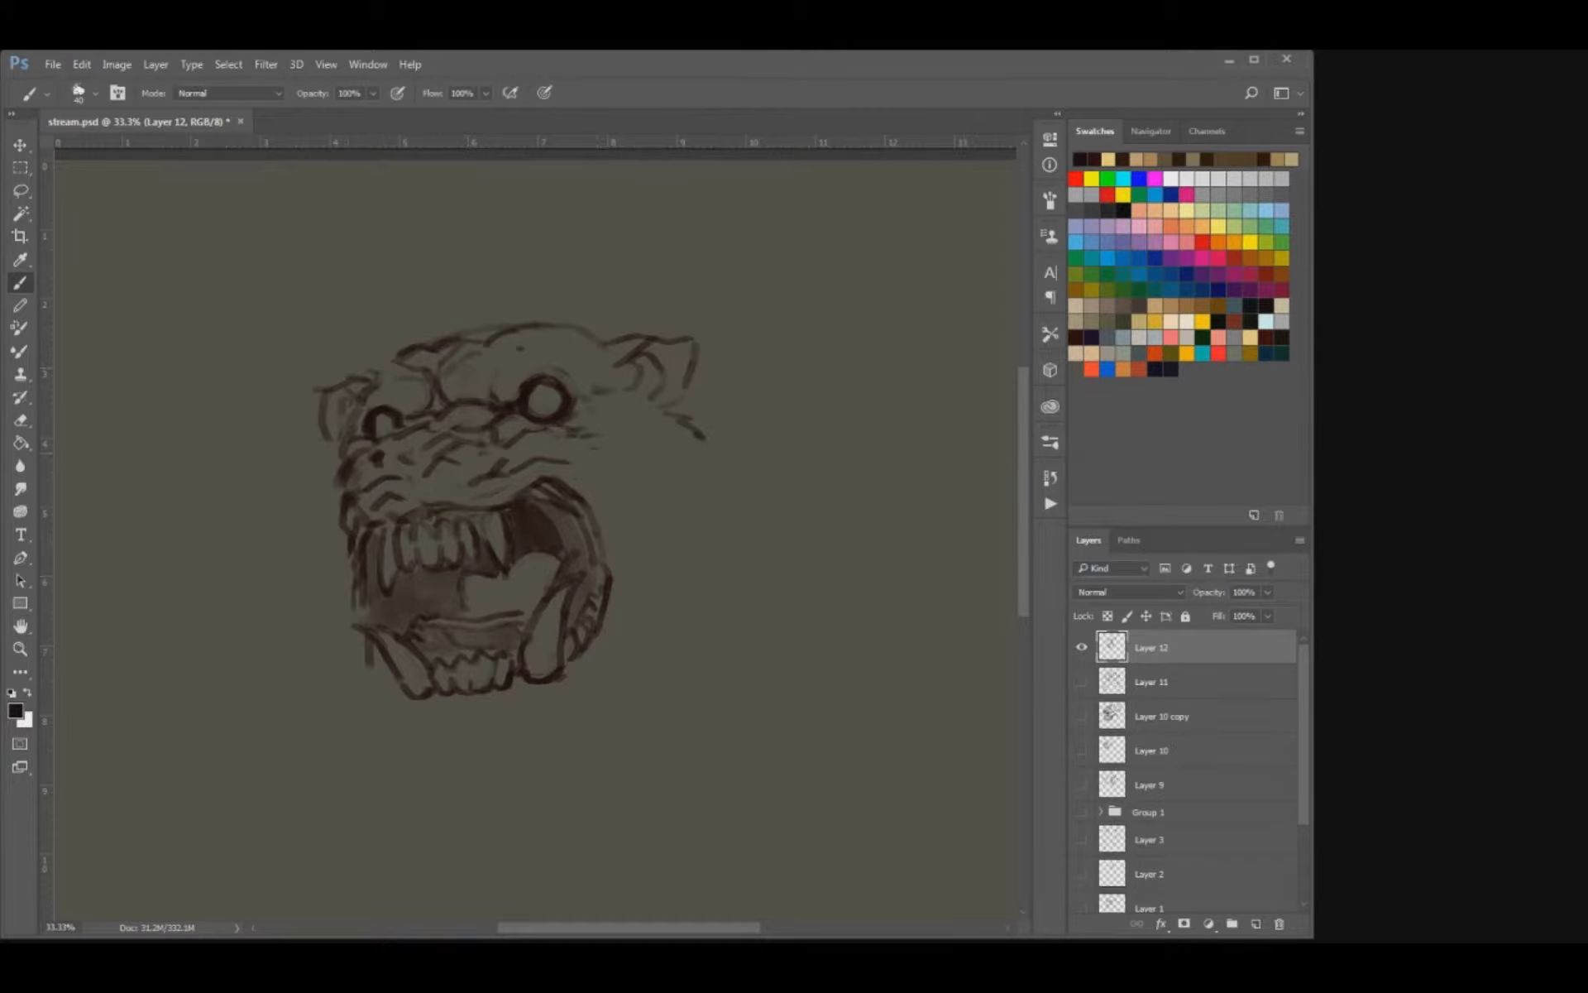
Sketch the outer cheek contours with short fur strokes below both ears, erasing excess marks on the left cheek.
mouse_move(339, 458)
mouse_down()
mouse_move(322, 494)
mouse_move(334, 467)
mouse_move(323, 474)
mouse_up()
key(e)
key(b)
drag(652, 398, 687, 418)
drag(313, 501, 301, 511)
drag(312, 518, 303, 526)
drag(314, 538, 308, 578)
key(e)
mouse_move(327, 489)
mouse_down()
mouse_move(325, 504)
mouse_move(308, 495)
mouse_up()
key(b)
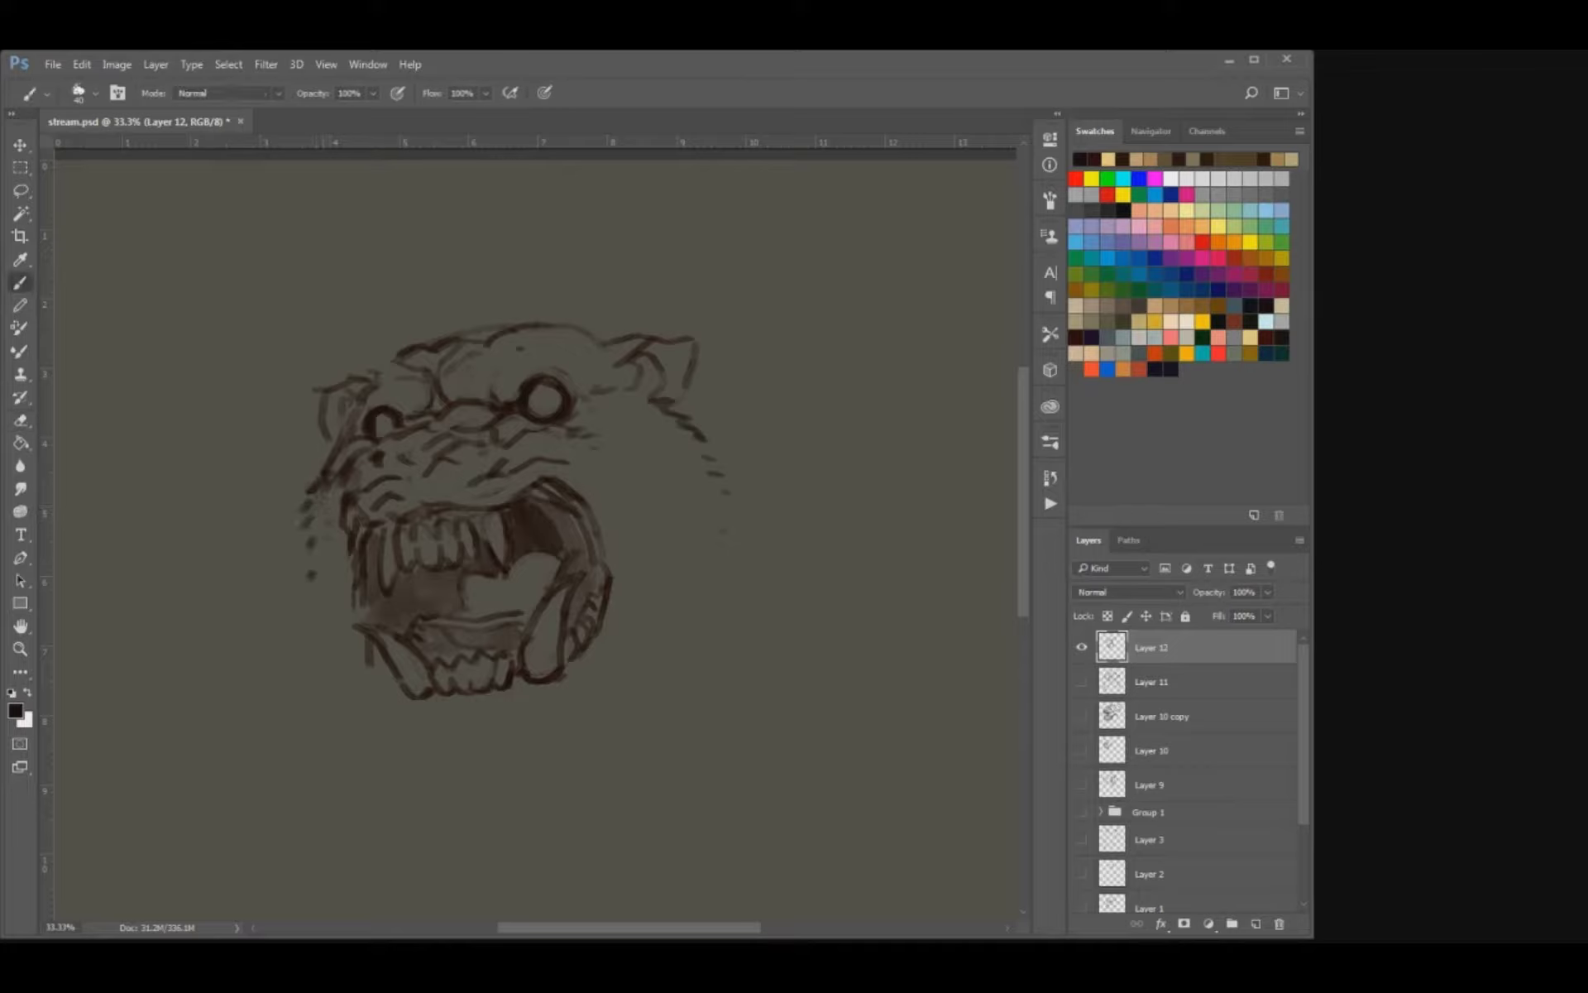
Erase the stray lines along the left edge of the open mouth and beside the lower left fang.
key(e)
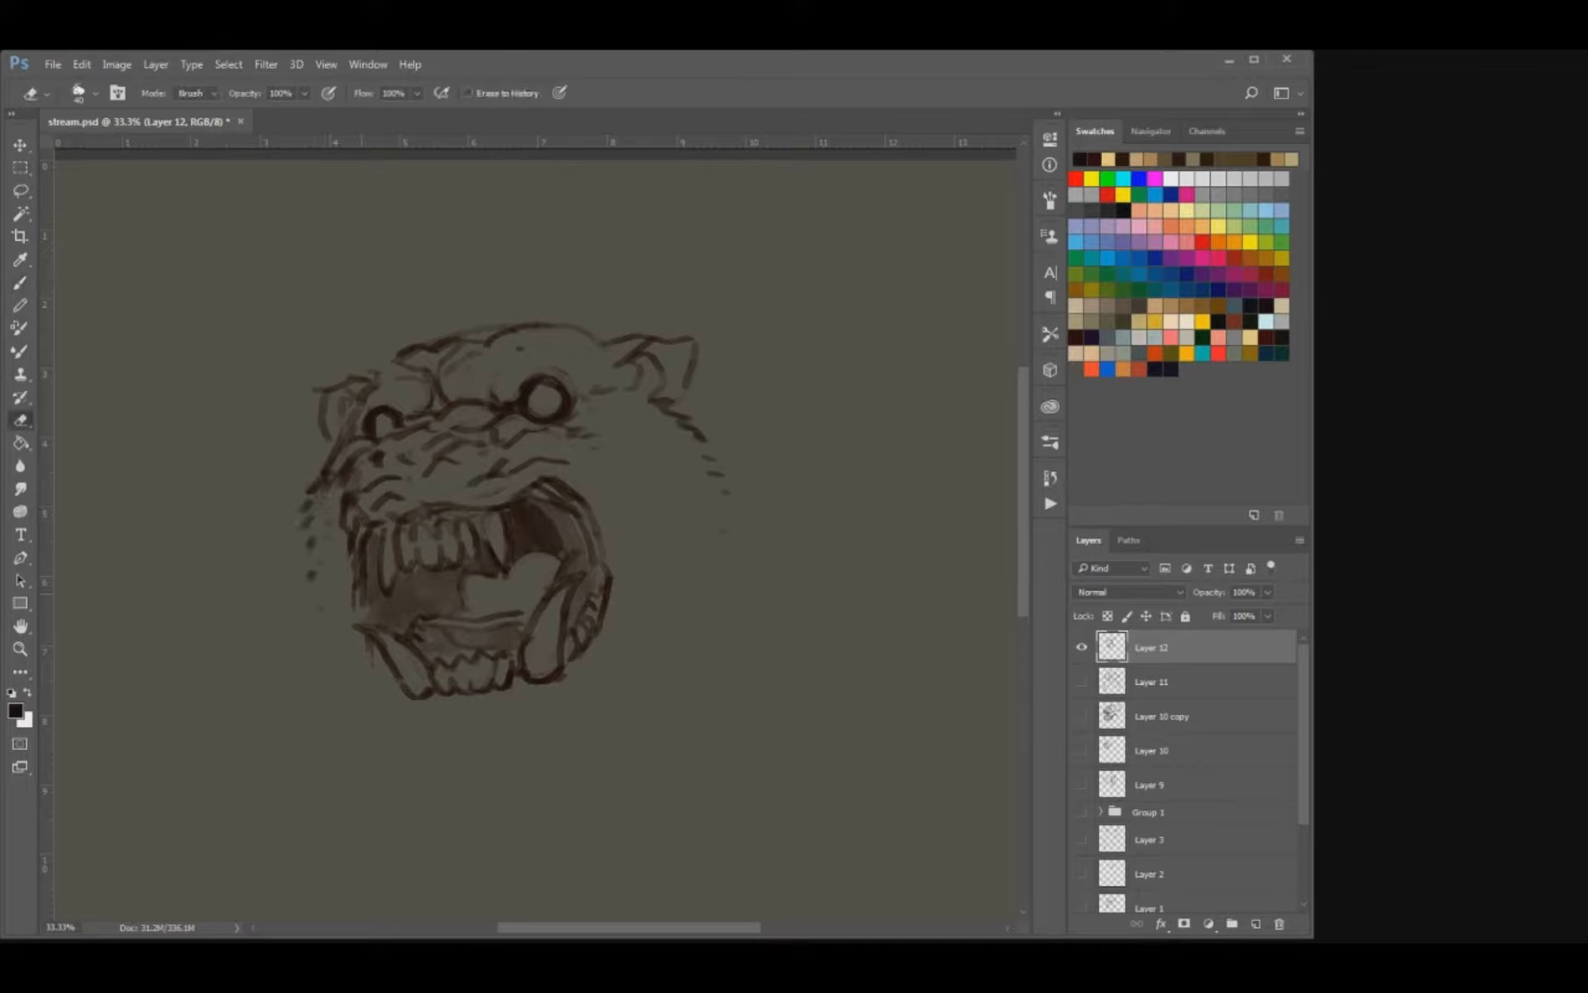
key(b)
key(e)
mouse_move(364, 570)
mouse_down()
mouse_move(356, 607)
mouse_move(374, 621)
mouse_up()
key(b)
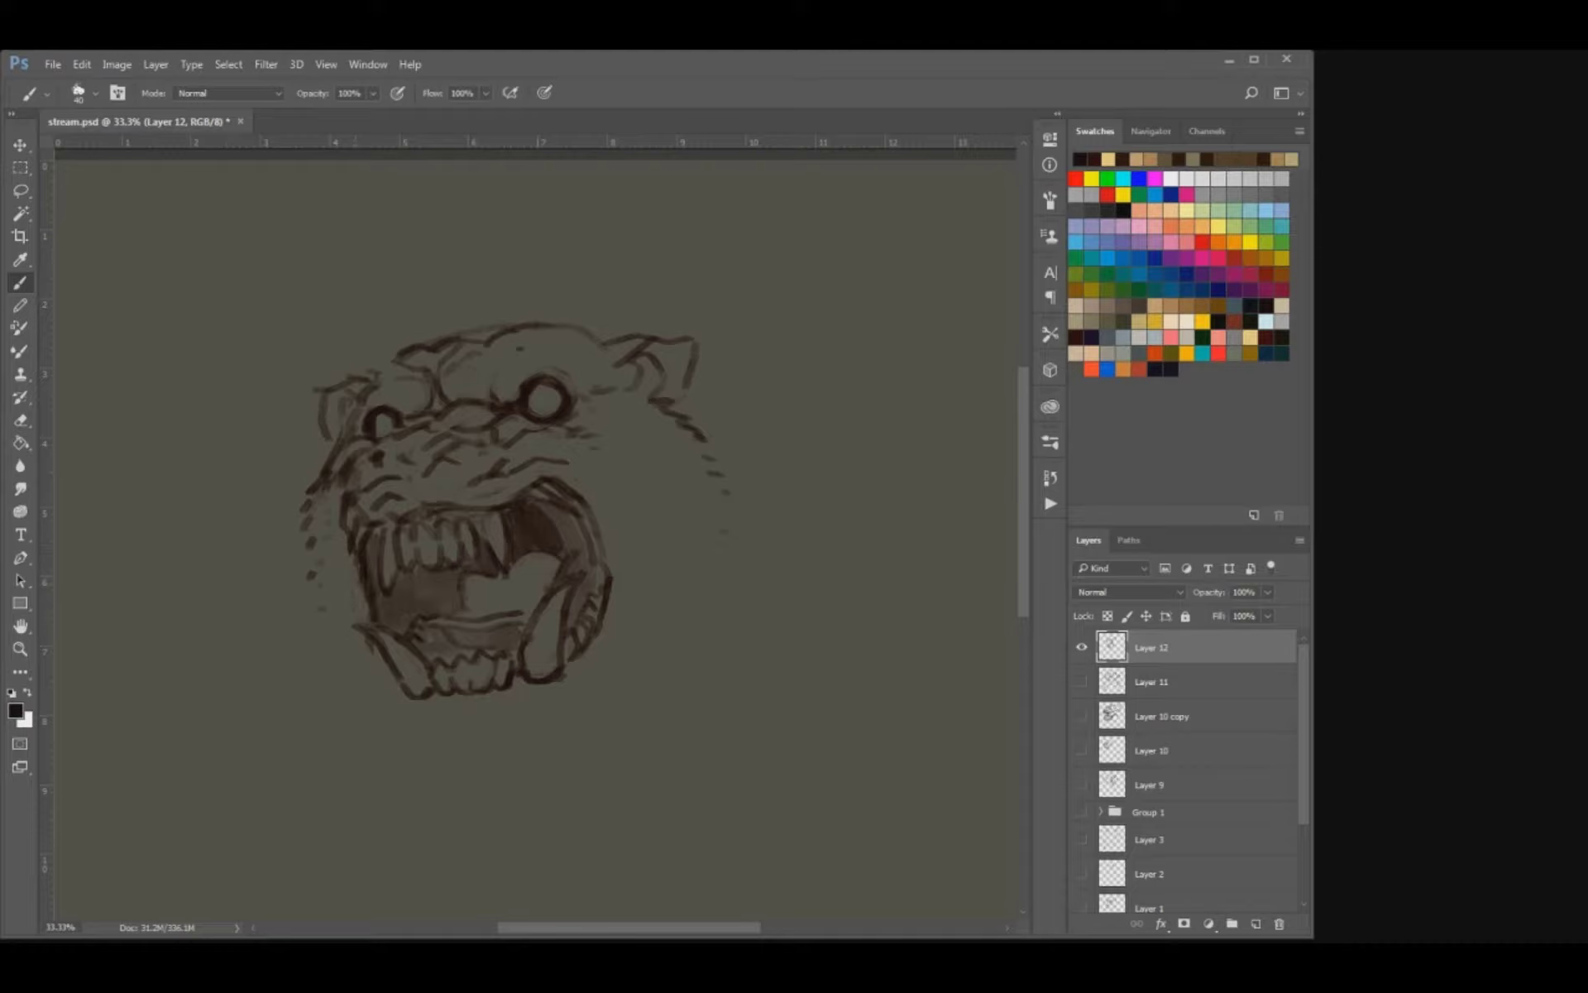
Darken the right lip of the open mouth, and draw and shade the lower lip and chin beneath the teeth with a larger brush.
mouse_move(547, 486)
mouse_down()
mouse_move(591, 529)
mouse_move(602, 585)
mouse_up()
drag(554, 495, 525, 490)
mouse_move(390, 693)
mouse_down()
mouse_move(447, 732)
mouse_move(514, 718)
mouse_move(569, 690)
mouse_move(616, 589)
mouse_up()
drag(579, 659, 518, 719)
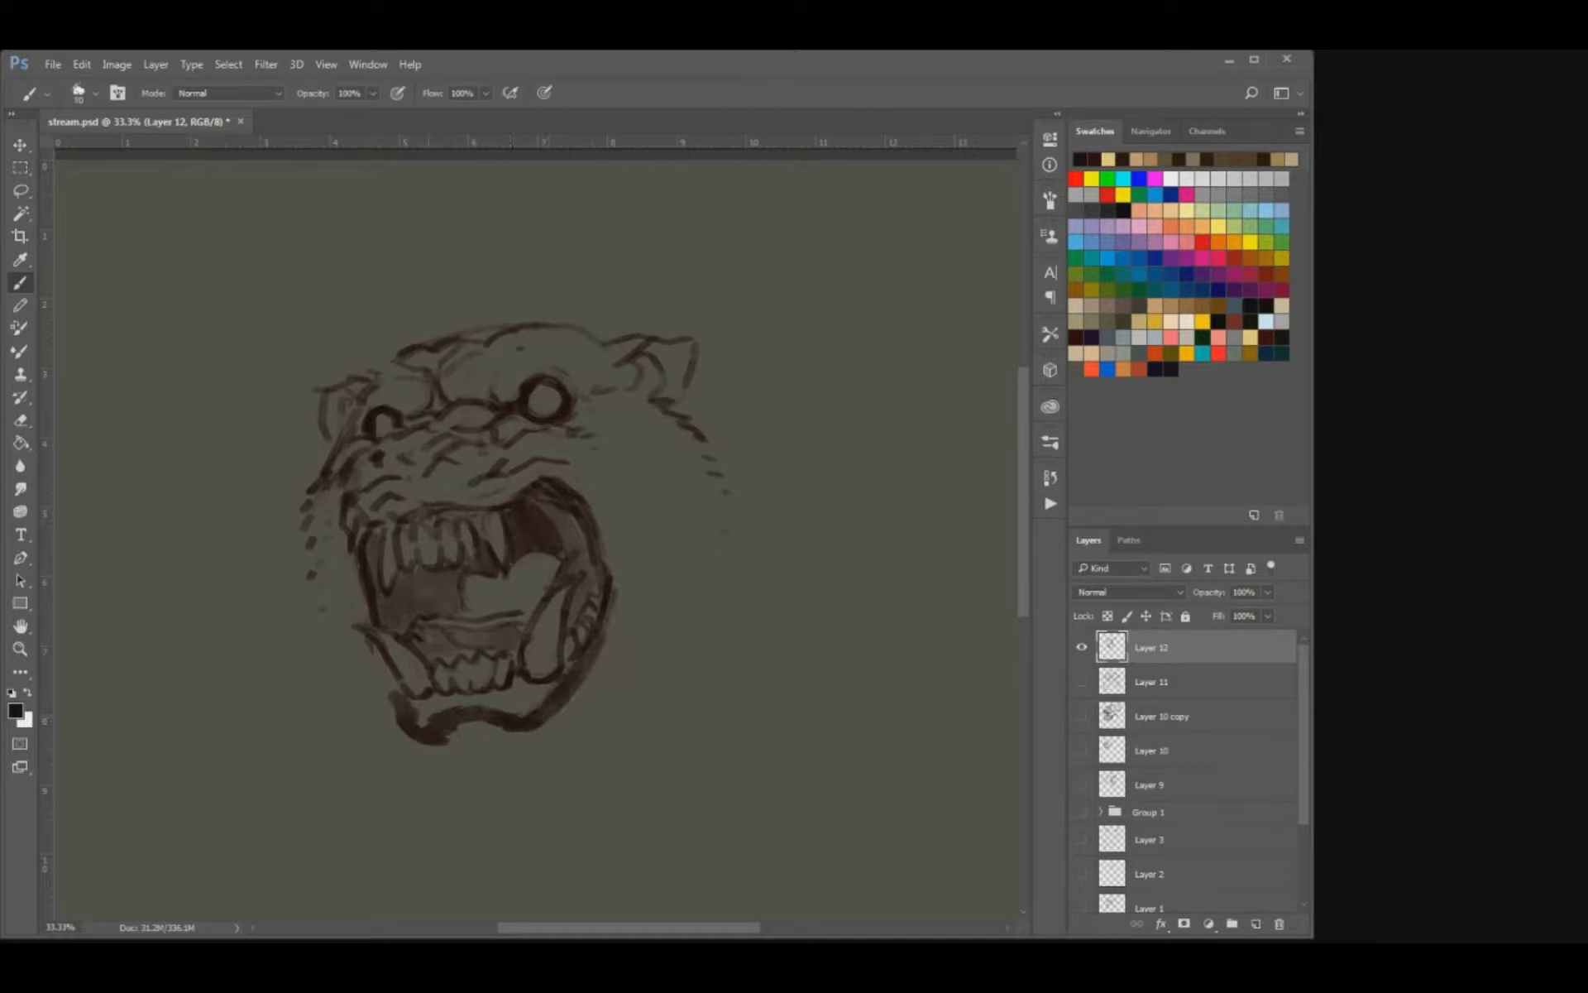
drag(414, 705, 542, 688)
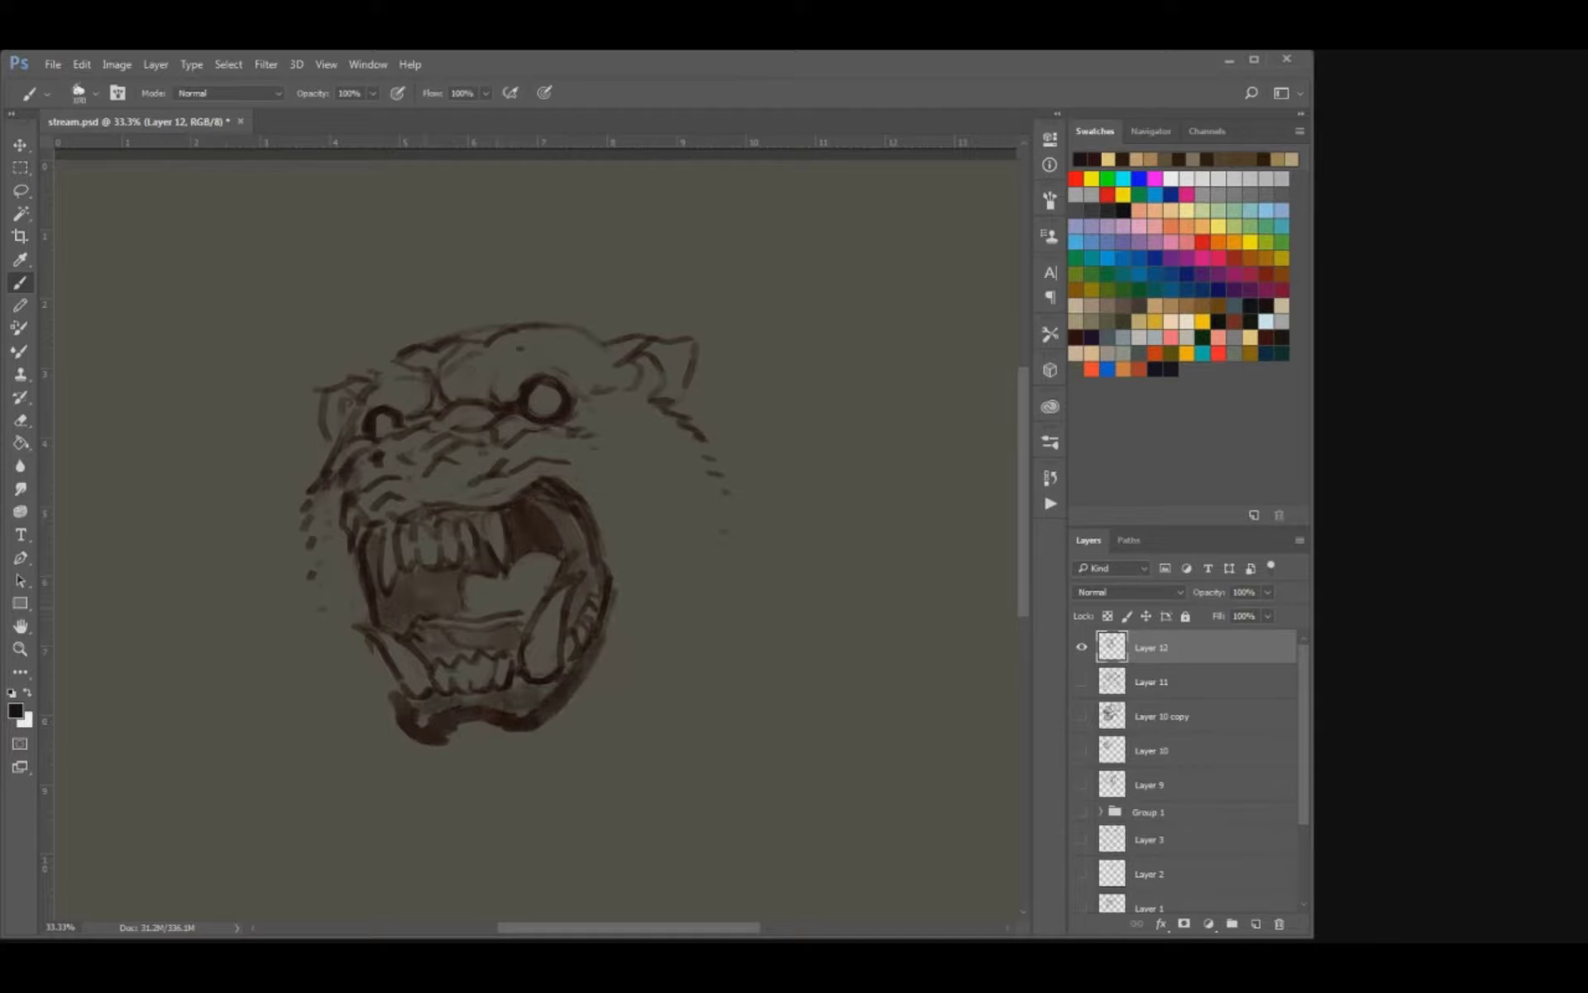
drag(497, 608, 482, 646)
Extend the jagged fur outline down both cheeks with a smaller brush, undoing one stroke on the right.
key(bracketleft)
key(bracketleft)
drag(672, 468, 728, 521)
key(ctrl+z)
mouse_move(311, 622)
mouse_down()
mouse_move(281, 633)
mouse_move(310, 670)
mouse_up()
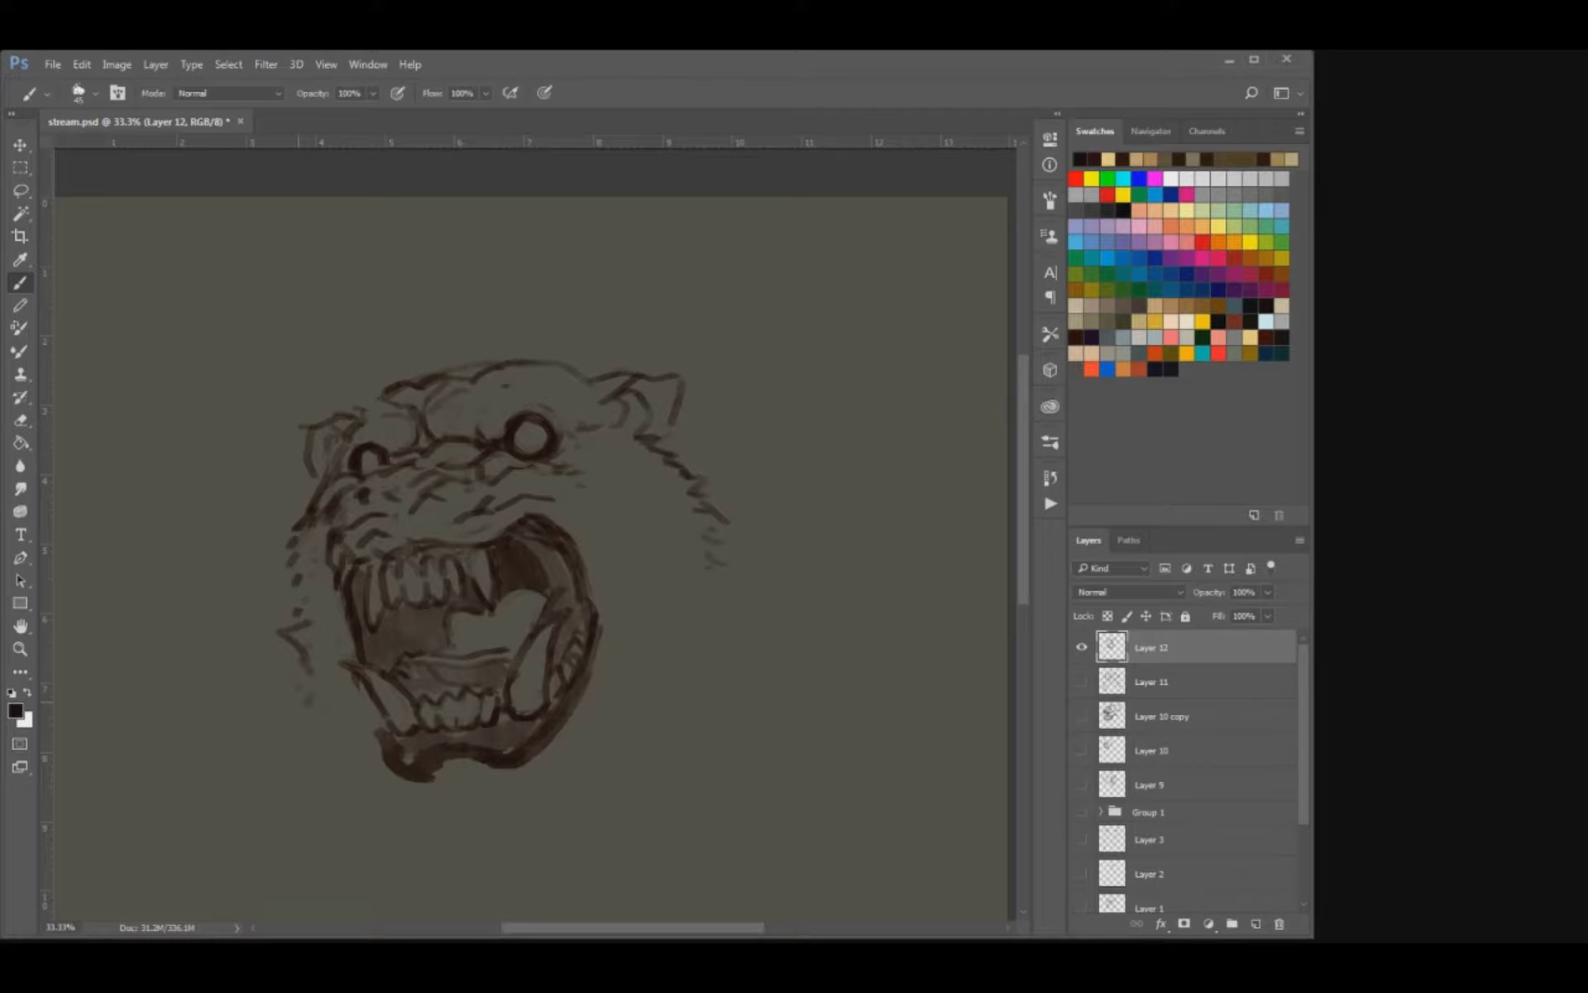
Erase the stray mark beside the left cheek and add short fur strokes along both cheek outlines.
key(e)
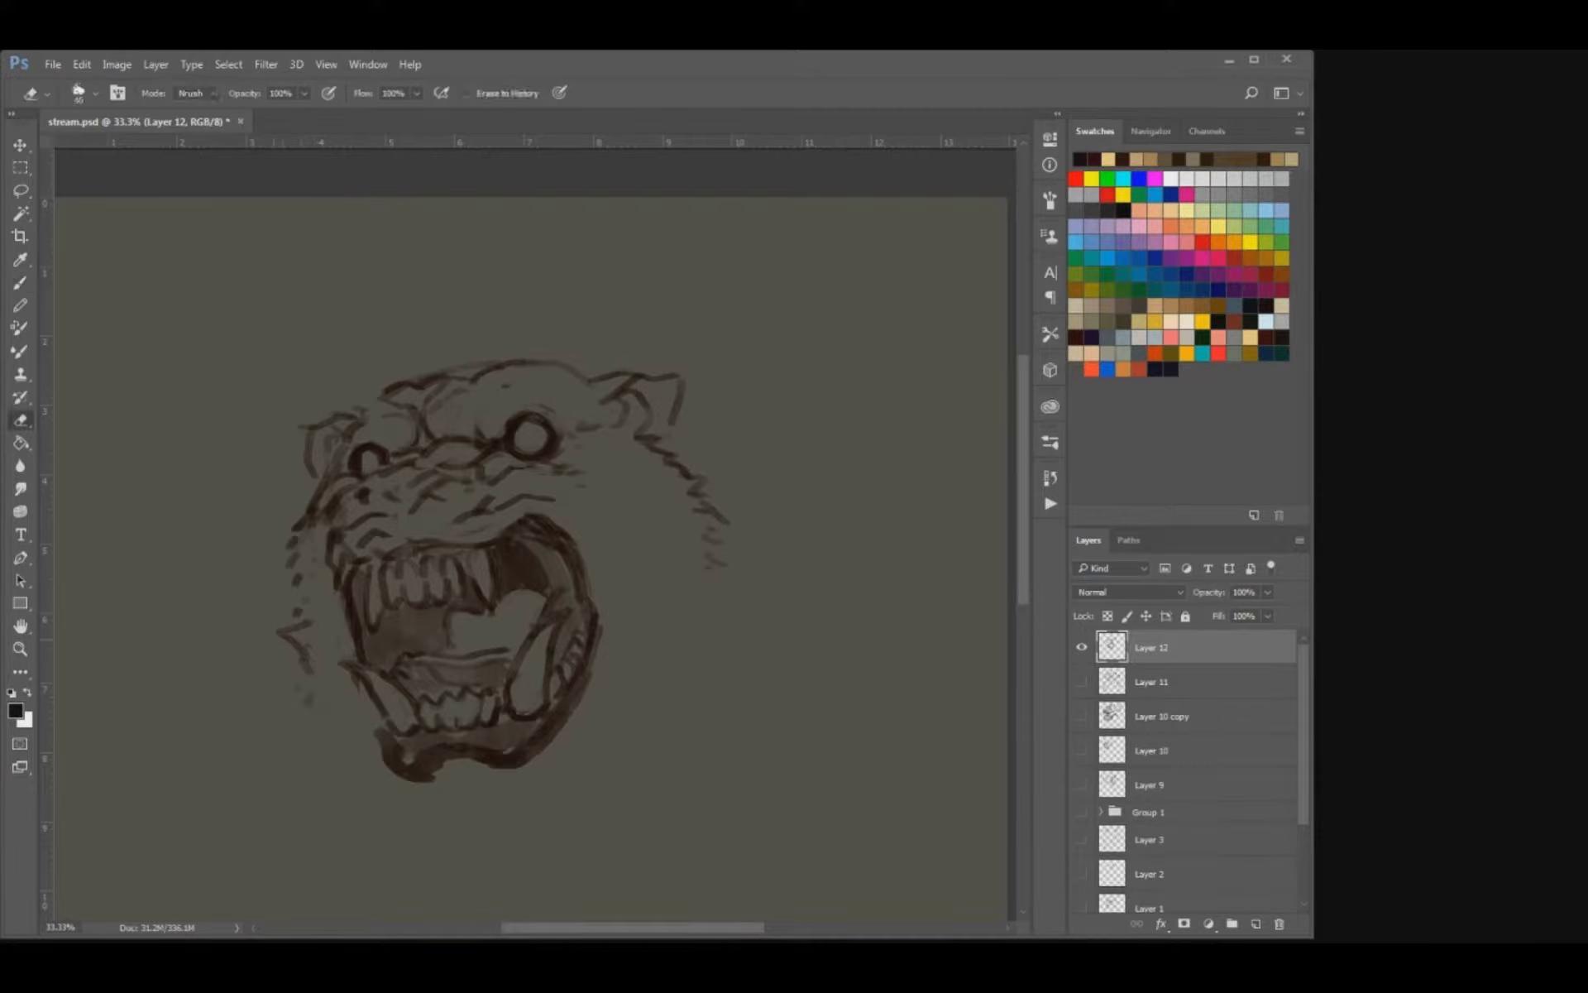
drag(279, 633, 305, 656)
key(b)
drag(302, 587, 296, 622)
mouse_move(708, 547)
mouse_down()
mouse_move(725, 567)
mouse_move(726, 553)
mouse_up()
drag(710, 520, 726, 528)
drag(674, 643, 716, 561)
key(e)
mouse_move(362, 600)
mouse_down()
mouse_move(365, 623)
mouse_move(375, 611)
mouse_up()
key(b)
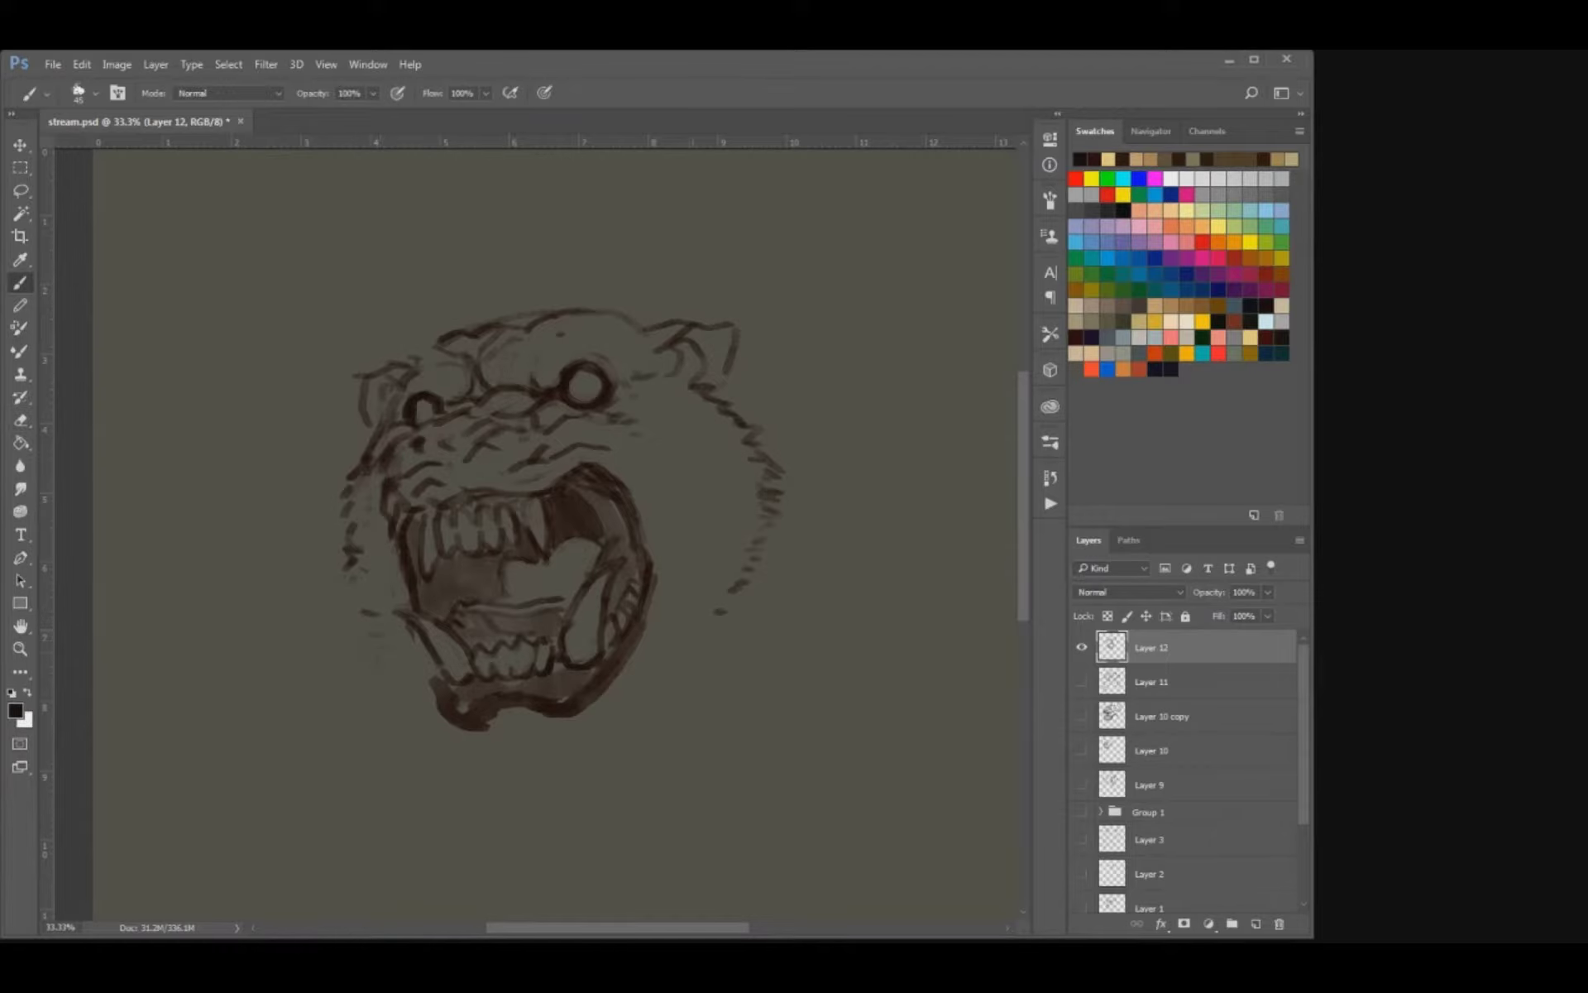
Sketch the chin outline beneath the lower jaw with a larger brush, undoing and erasing excess strokes, and save the file.
drag(634, 685, 693, 601)
key(bracketright)
drag(515, 664, 517, 708)
mouse_move(530, 702)
mouse_down()
mouse_move(636, 694)
mouse_move(716, 604)
mouse_up()
key(ctrl+alt+z)
key(ctrl+alt+z)
mouse_move(703, 496)
mouse_down()
mouse_move(652, 578)
mouse_move(542, 606)
mouse_move(595, 674)
mouse_up()
key(e)
mouse_move(475, 422)
mouse_down()
mouse_move(534, 411)
mouse_move(566, 433)
mouse_up()
key(b)
drag(359, 485, 374, 475)
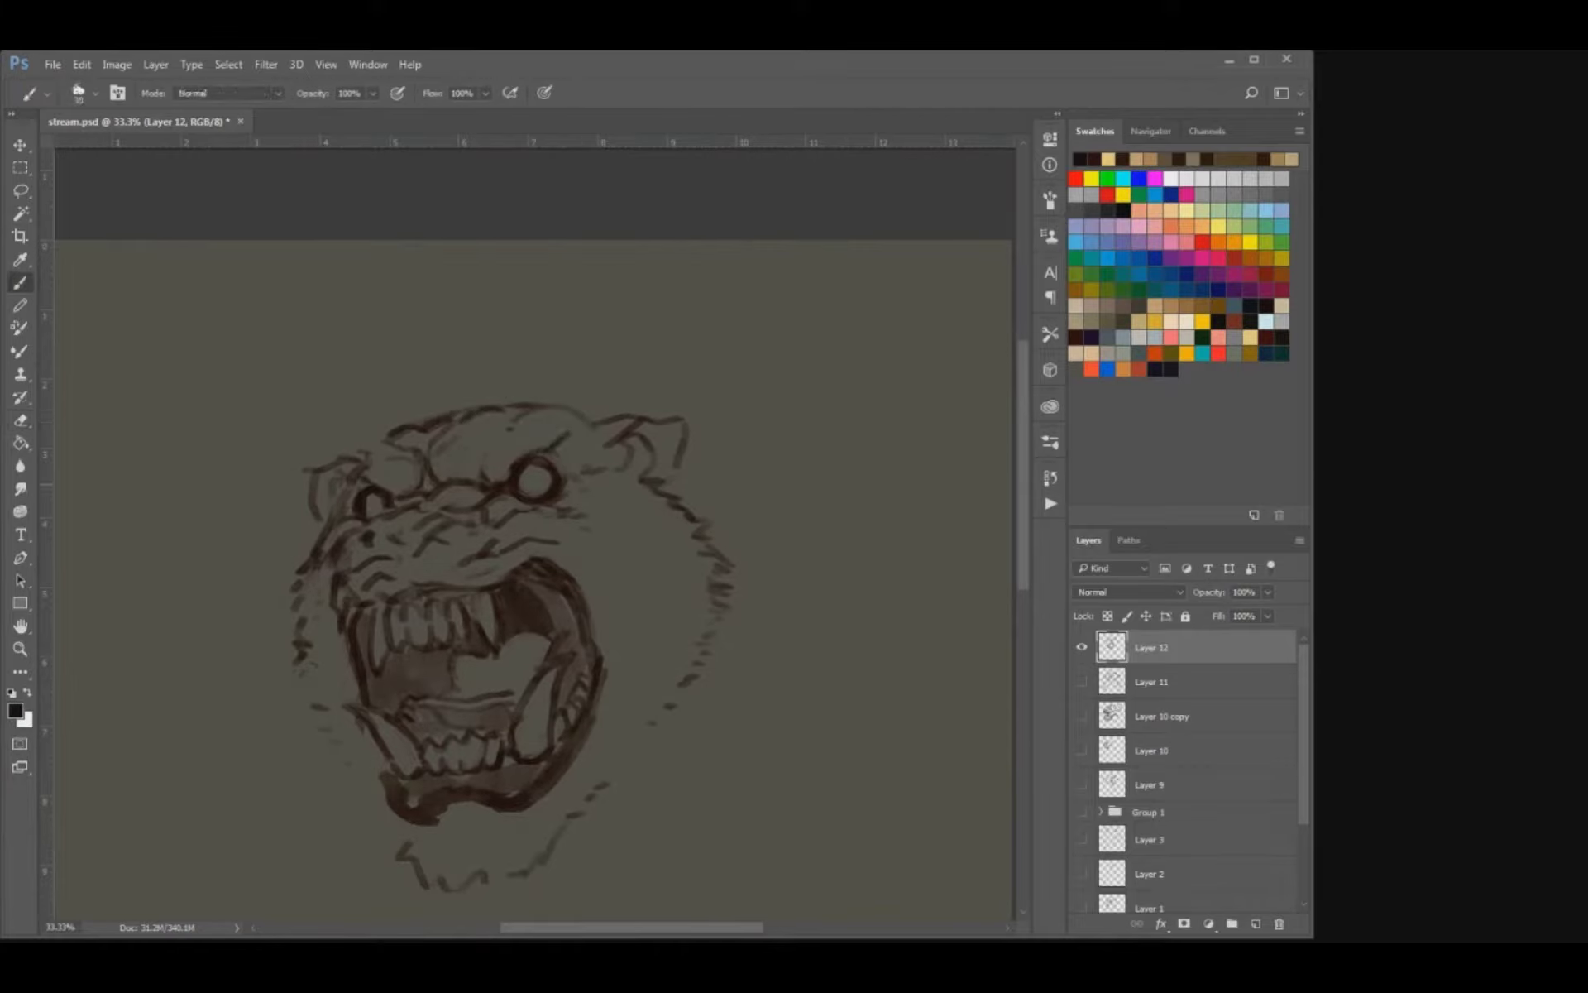
key(ctrl+s)
Clean up the upper right lip edge with a smaller eraser and darken the wrinkles across the nose and muzzle.
key(e)
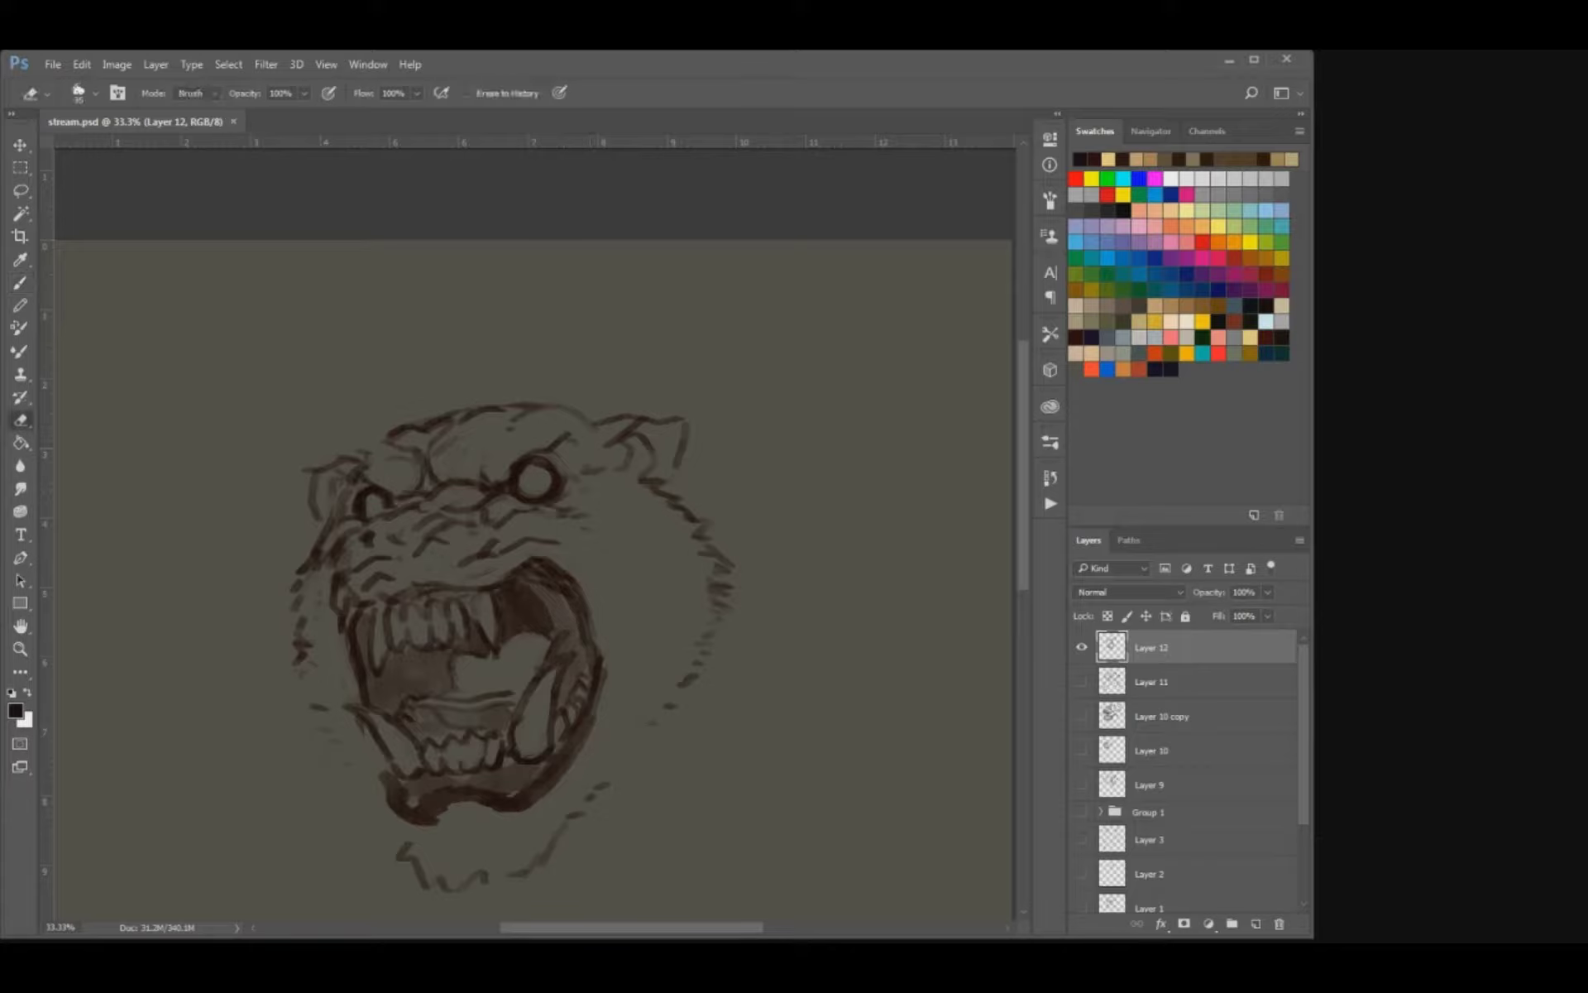
key([)
drag(533, 557, 588, 607)
key(b)
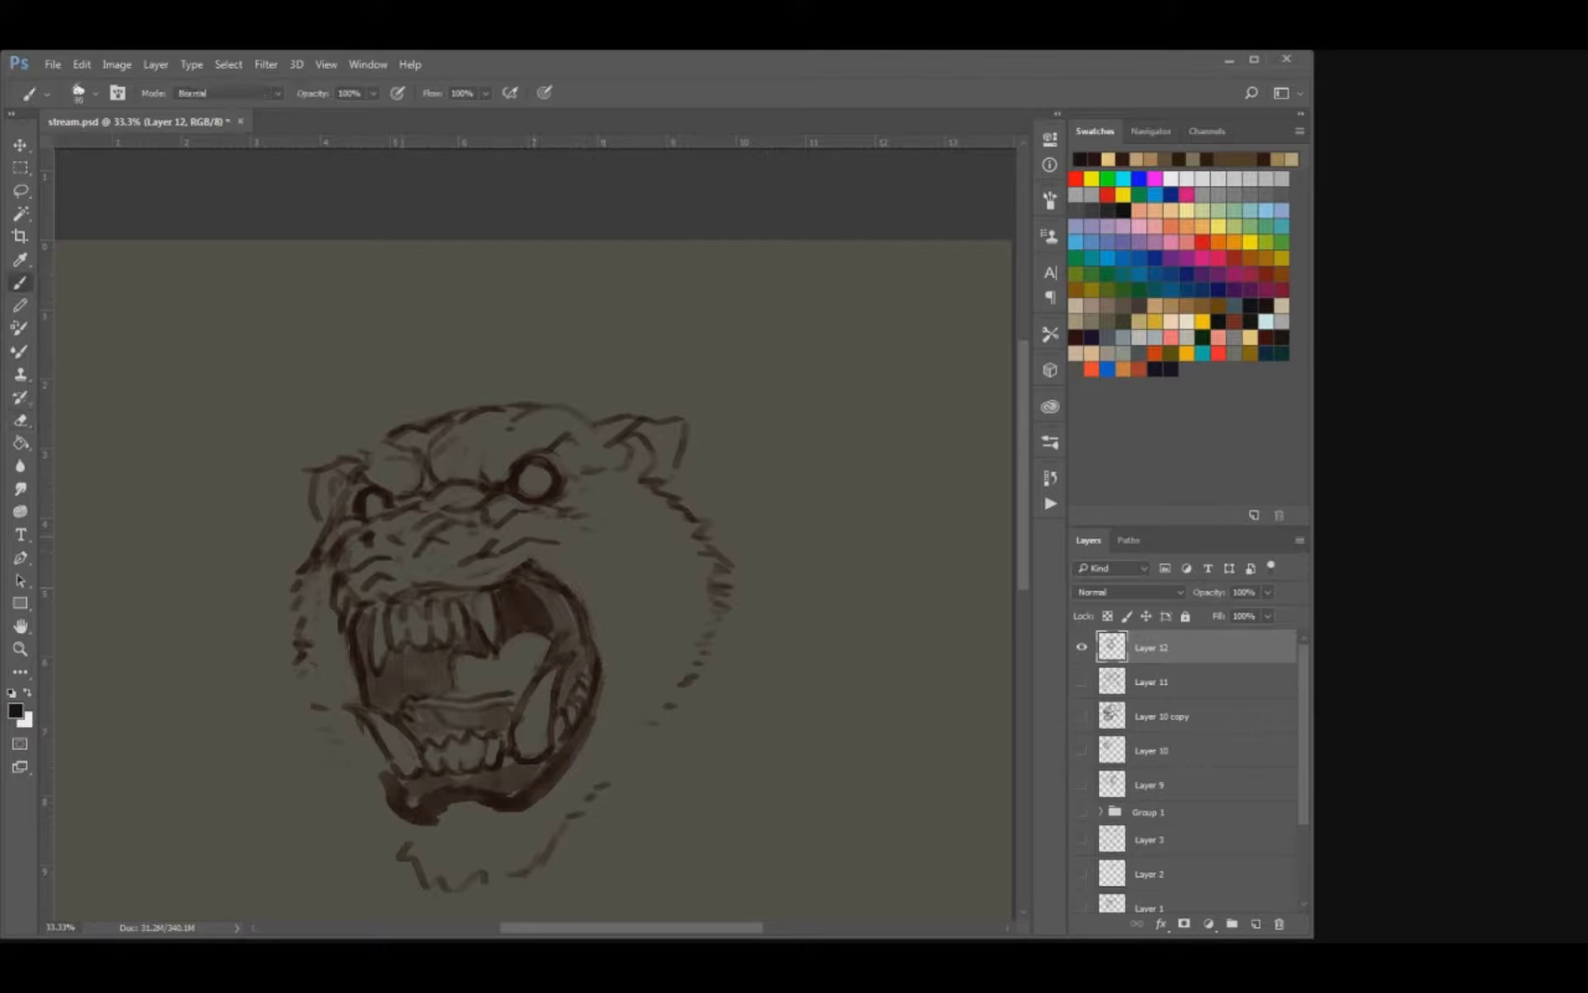
drag(396, 541, 383, 527)
mouse_move(430, 529)
mouse_down()
mouse_move(384, 539)
mouse_move(411, 552)
mouse_up()
drag(477, 498, 380, 515)
mouse_move(424, 497)
mouse_down()
mouse_move(407, 503)
mouse_move(450, 541)
mouse_up()
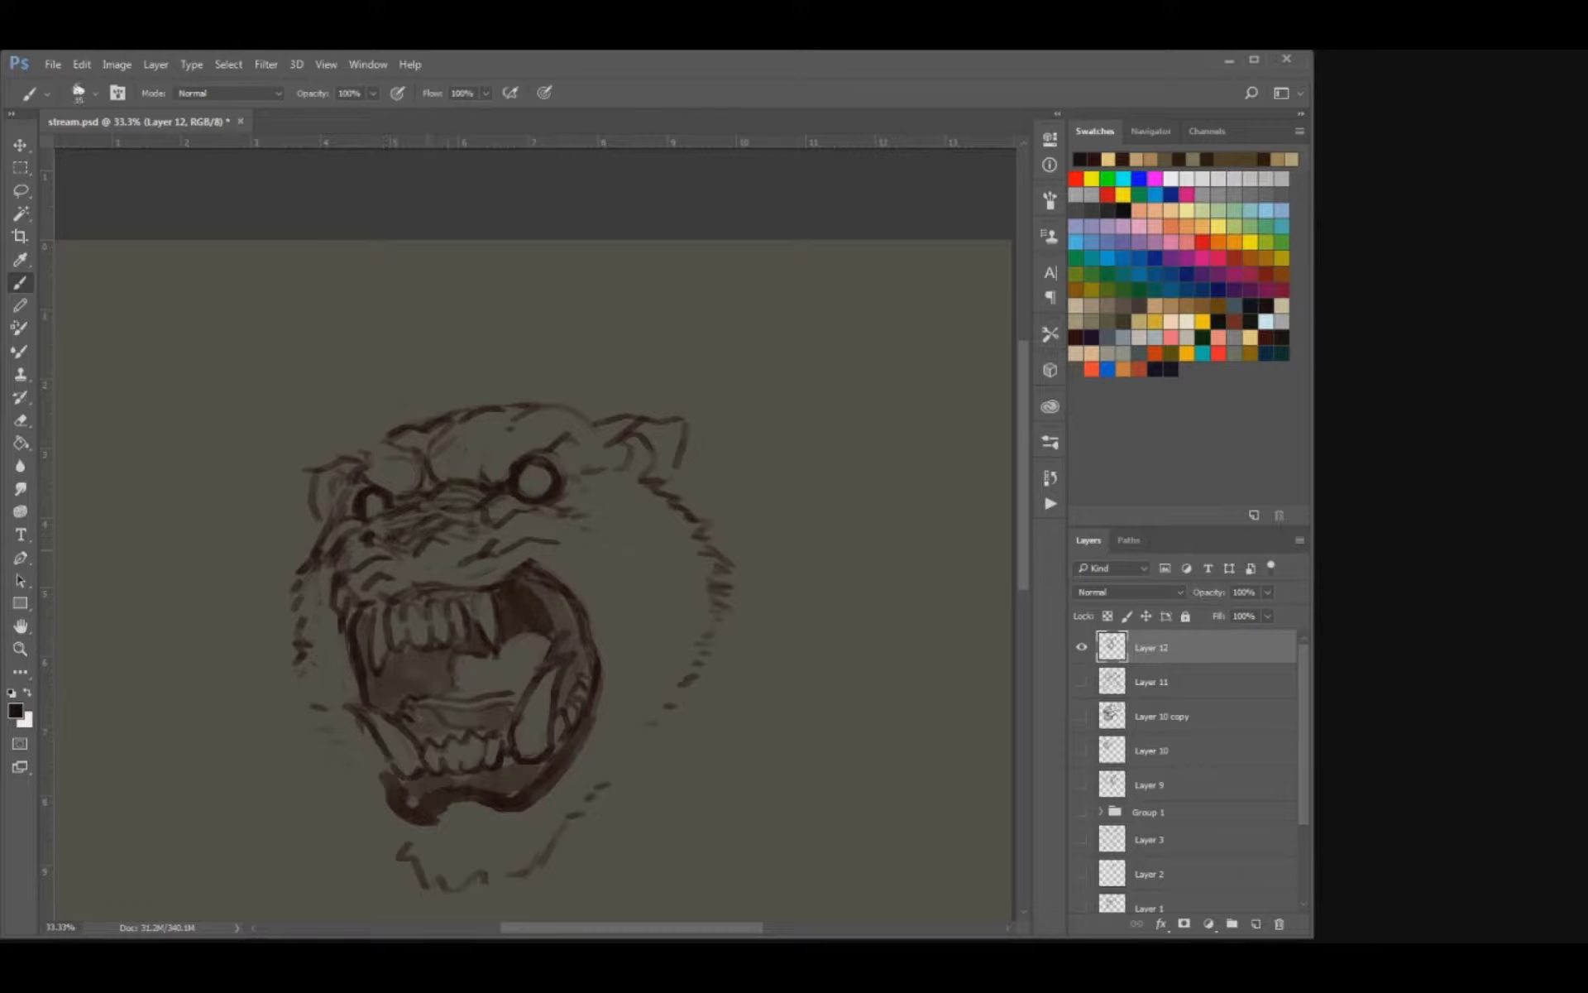
drag(389, 622, 413, 569)
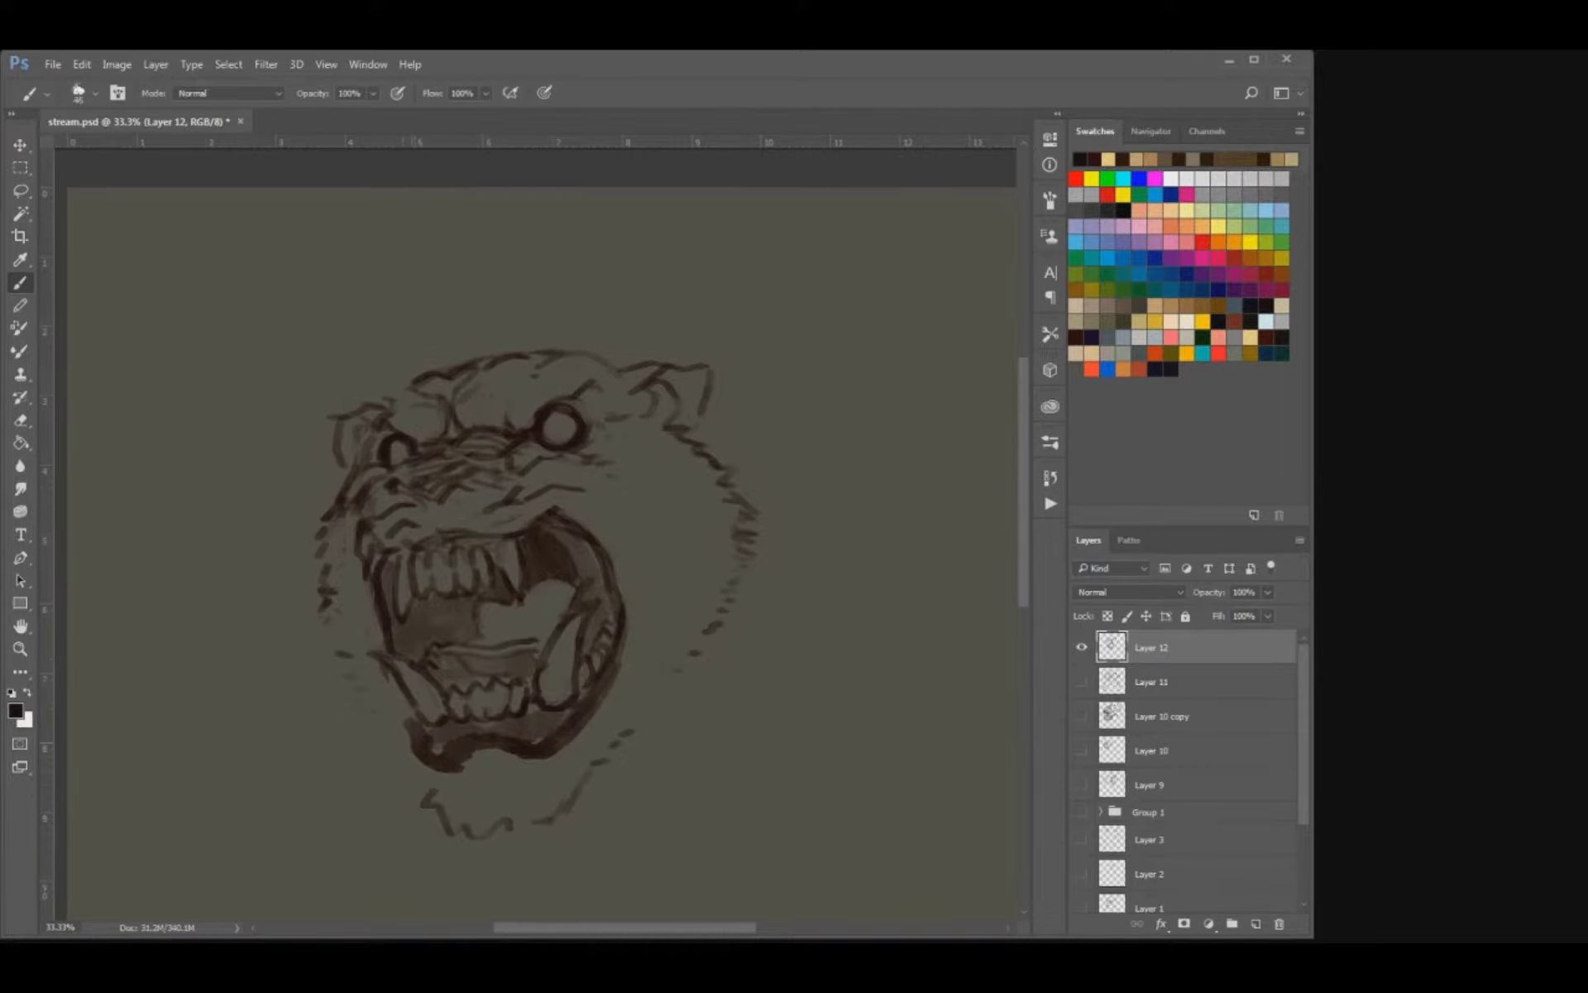
Add short fur strokes along the chin outline from beneath the lower lip up toward the right cheek.
drag(443, 799, 429, 814)
drag(473, 818, 480, 838)
drag(486, 821, 506, 839)
drag(514, 818, 552, 825)
mouse_move(548, 806)
mouse_down()
mouse_move(561, 818)
mouse_move(576, 788)
mouse_up()
mouse_move(599, 772)
mouse_down()
mouse_move(584, 778)
mouse_move(596, 759)
mouse_up()
drag(627, 744, 609, 751)
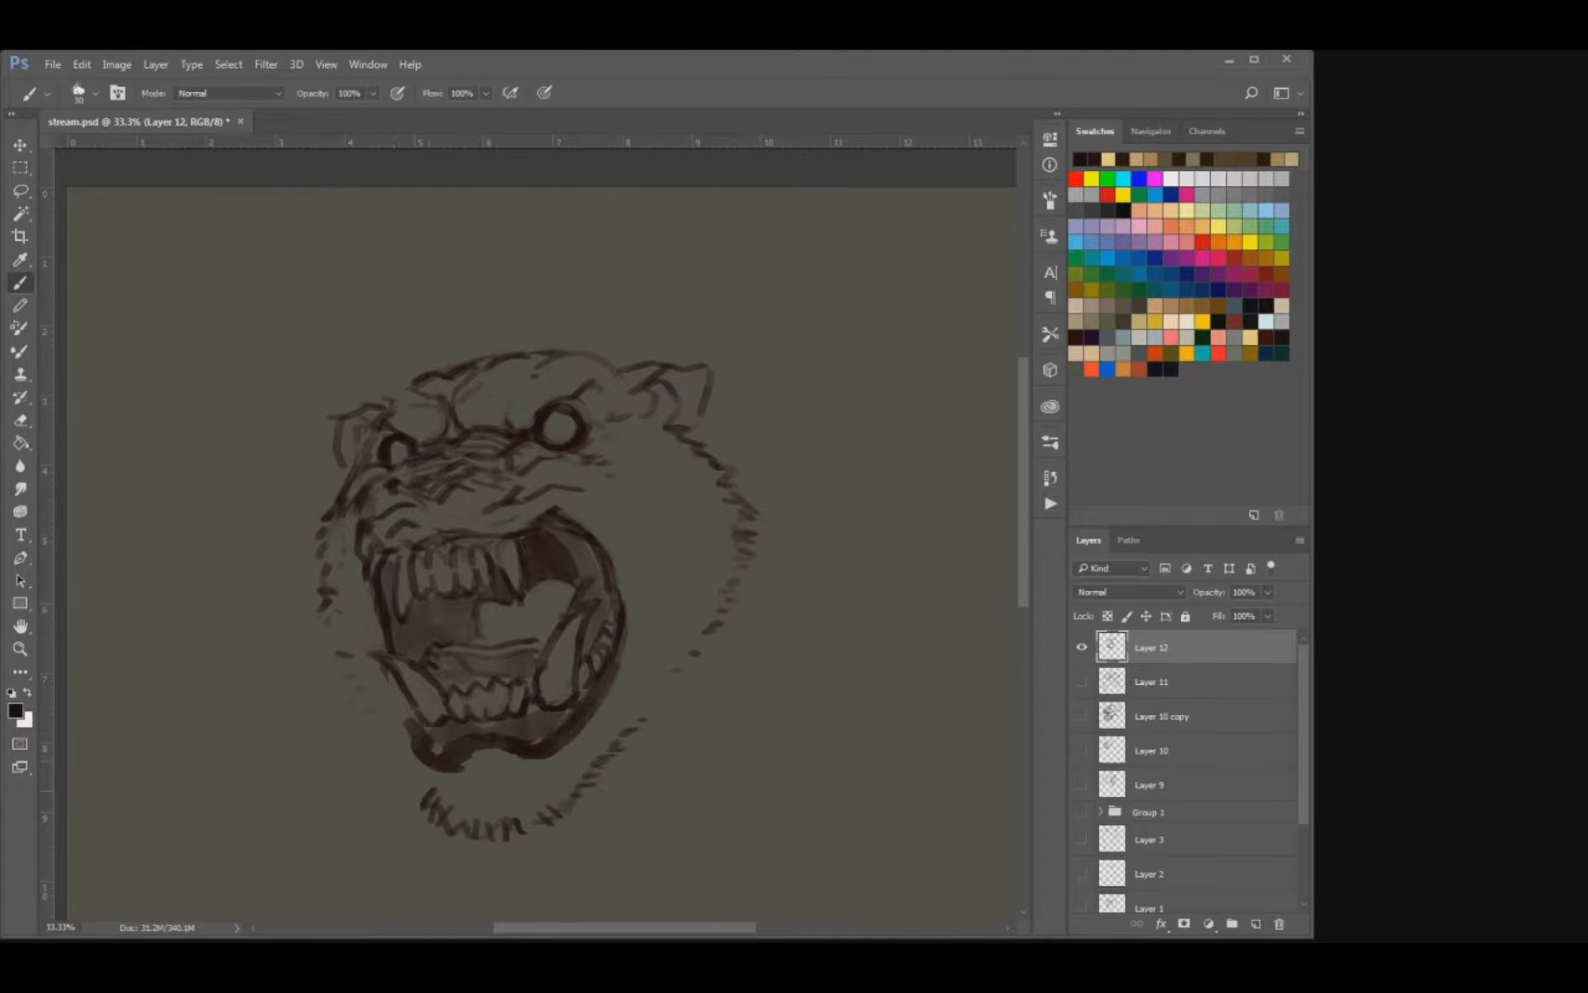
drag(429, 776, 415, 786)
Add fur strokes down the left cheek and small marks on the right cheek, tidying with the eraser, and save the file.
drag(335, 615, 318, 620)
drag(343, 637, 325, 645)
mouse_move(615, 481)
mouse_down()
mouse_move(636, 537)
mouse_move(604, 509)
mouse_up()
key(e)
key(b)
key(e)
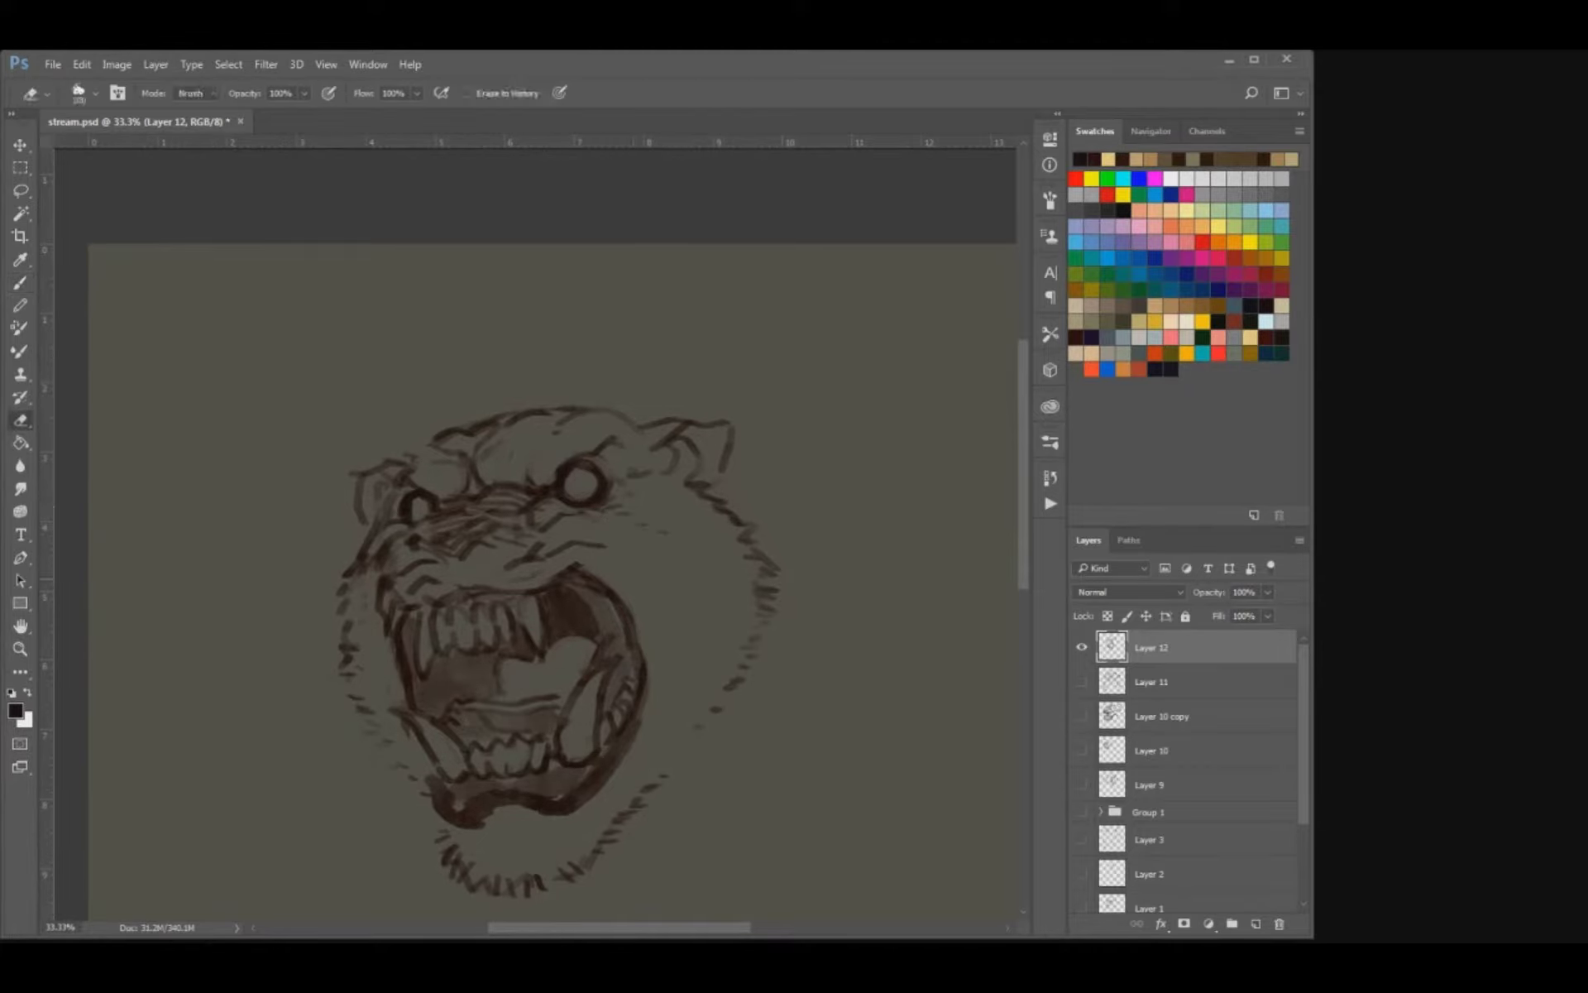
key(b)
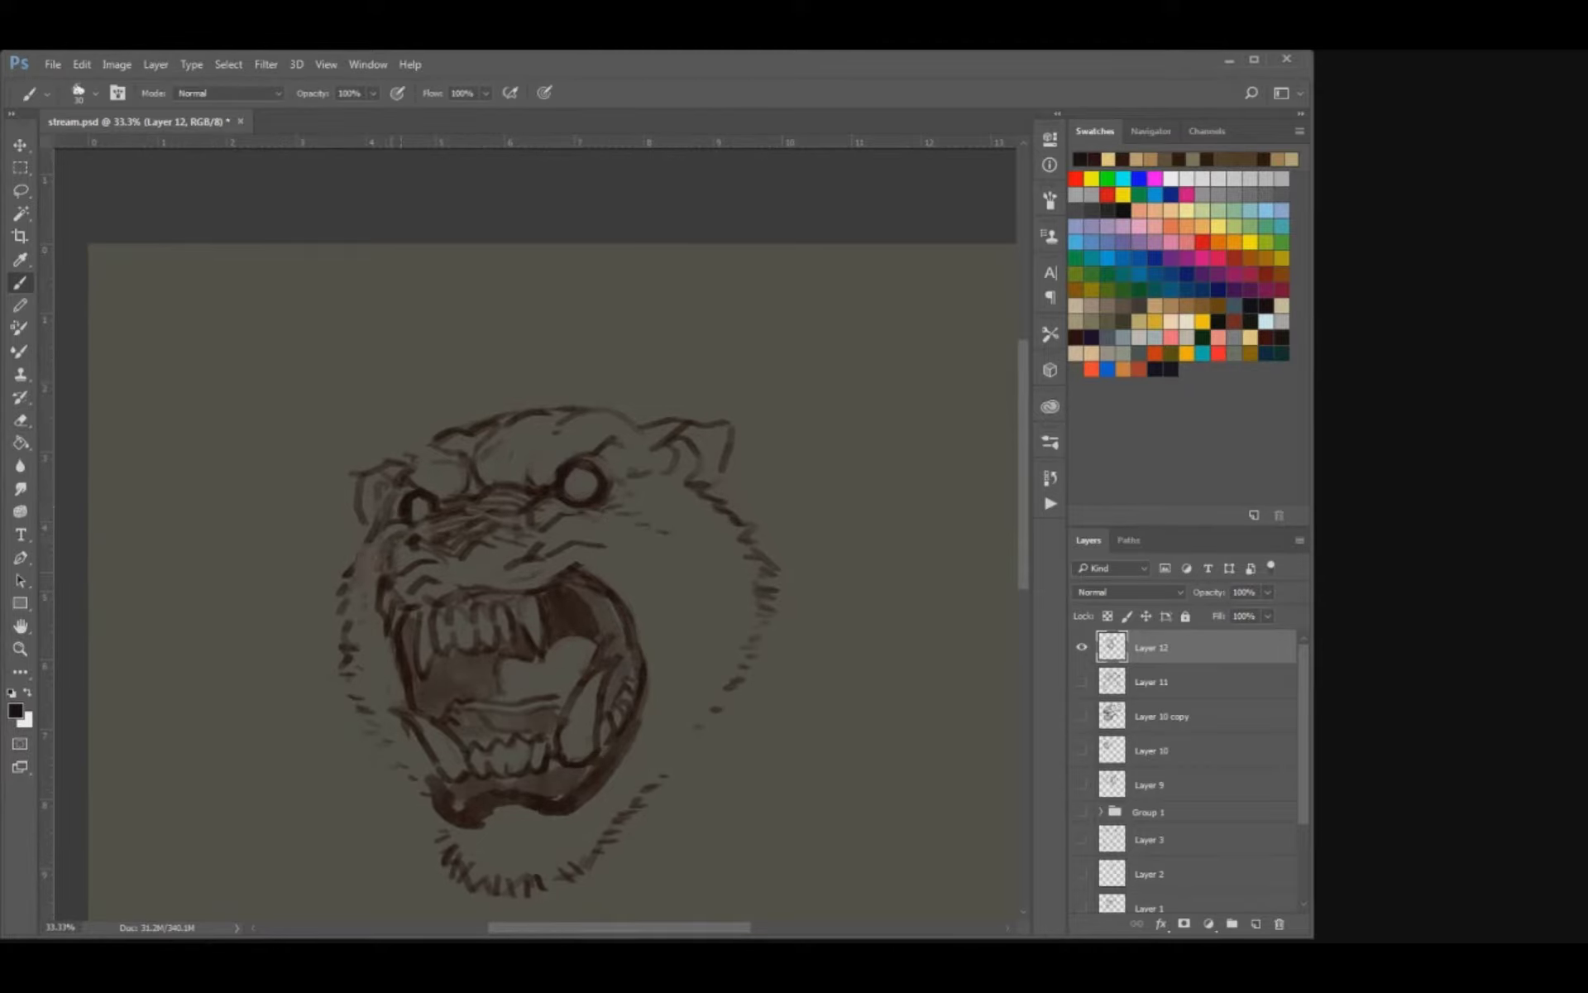
mouse_move(376, 527)
mouse_down()
mouse_move(347, 564)
mouse_move(383, 541)
mouse_move(356, 544)
mouse_up()
key(e)
key(b)
key(e)
key(b)
mouse_move(577, 579)
mouse_down()
mouse_move(594, 527)
mouse_move(633, 555)
mouse_move(588, 490)
mouse_up()
key(e)
key(b)
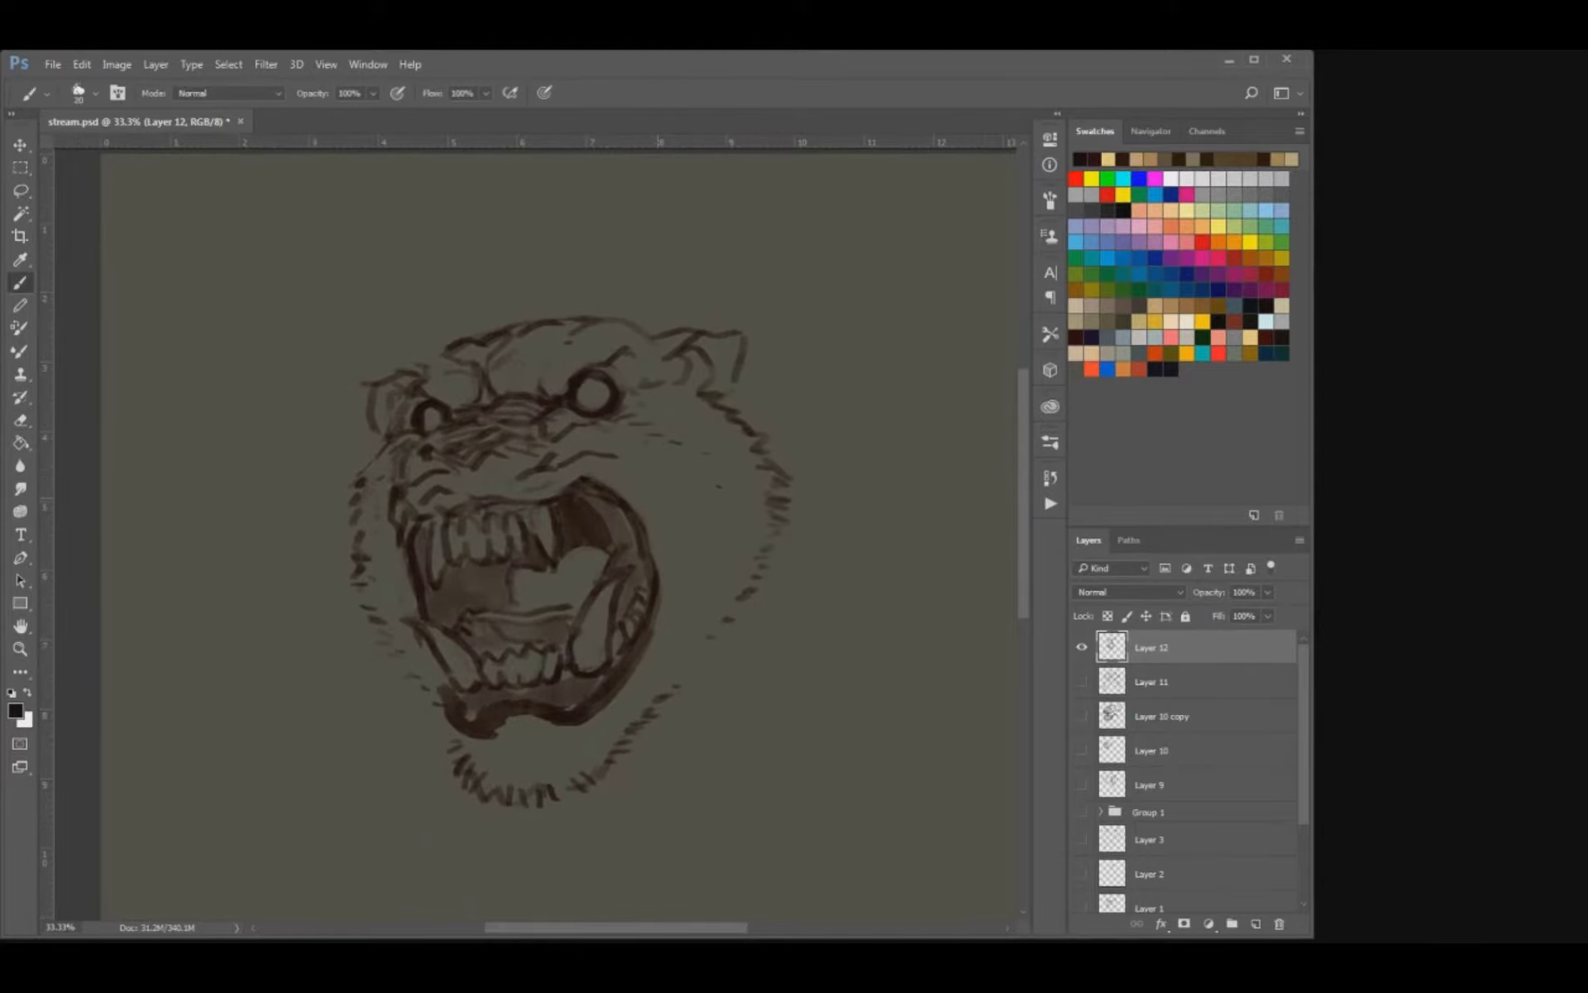
key(ctrl+s)
Scale the head sketch down to about 86% and move it into the upper part of the canvas.
key(ctrl+minus)
key(ctrl+plus)
key(v)
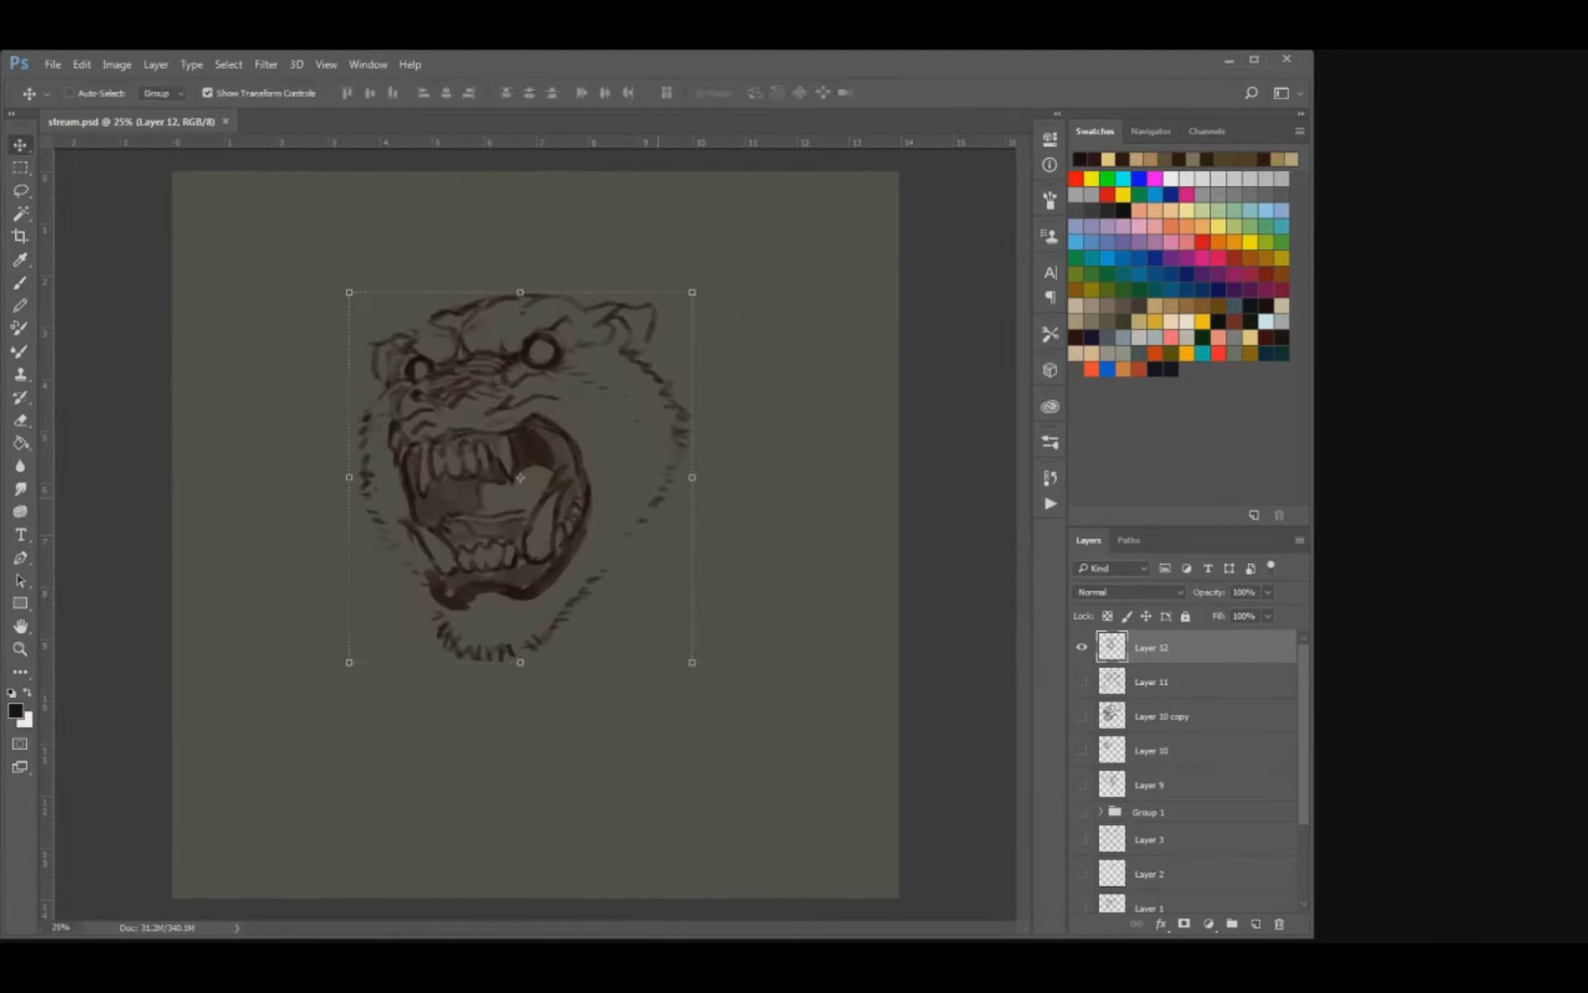
drag(660, 428, 674, 408)
drag(708, 272, 684, 301)
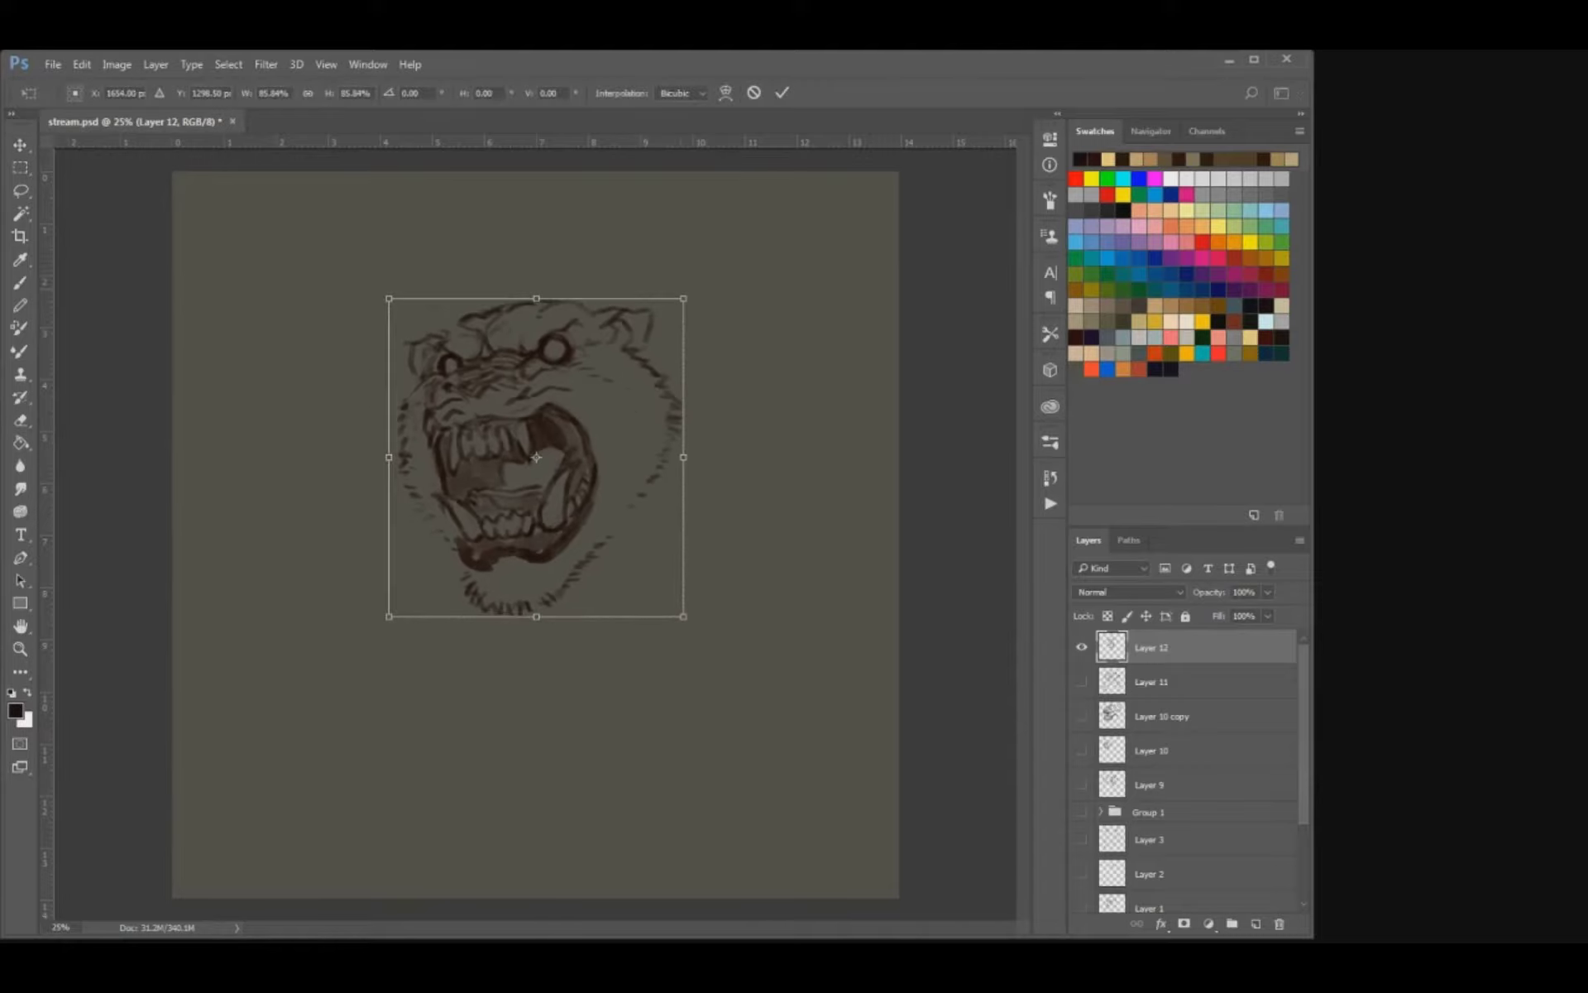
key(Return)
drag(546, 457, 528, 429)
Sketch the start of the shoulder line behind the right ear with a larger brush, undoing the trial strokes.
key(b)
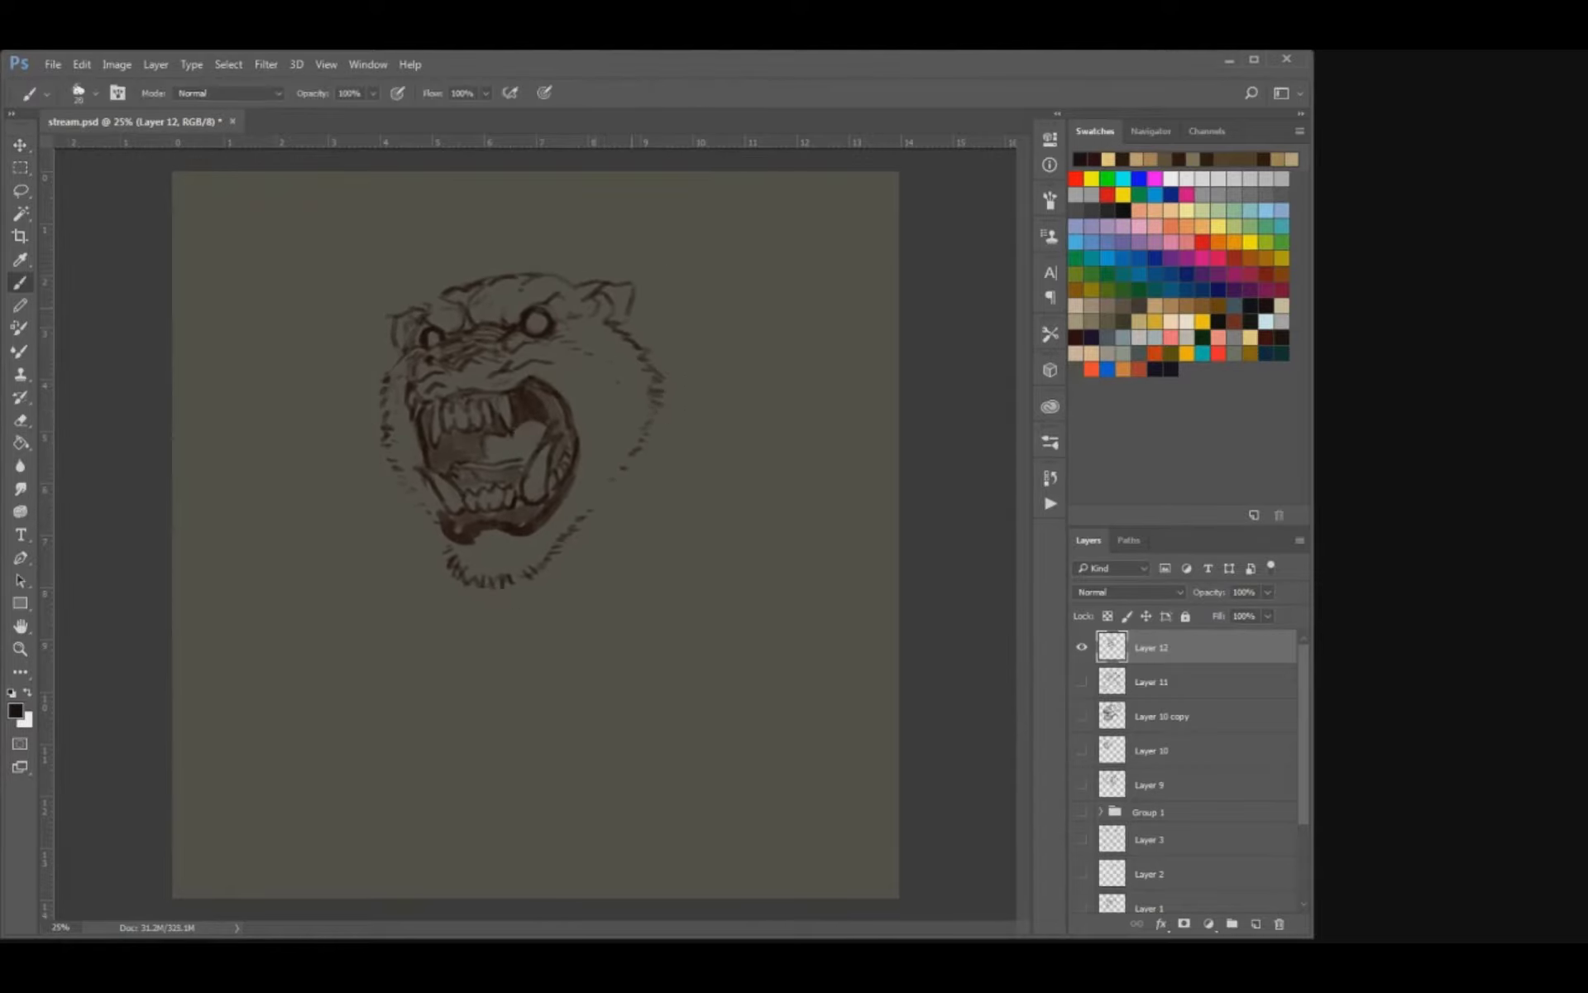
key(bracketright)
drag(656, 374, 661, 402)
key(ctrl+alt+z)
key(ctrl+alt+z)
key(ctrl+z)
drag(637, 300, 703, 354)
key(ctrl+z)
mouse_move(628, 295)
mouse_down()
mouse_move(673, 287)
mouse_move(713, 335)
mouse_up()
mouse_move(379, 463)
mouse_down()
mouse_move(350, 703)
mouse_move(364, 761)
mouse_move(387, 667)
mouse_move(472, 709)
mouse_up()
mouse_move(524, 639)
mouse_down()
mouse_move(493, 718)
mouse_move(507, 803)
mouse_up()
key(ctrl+alt+z)
key(ctrl+alt+z)
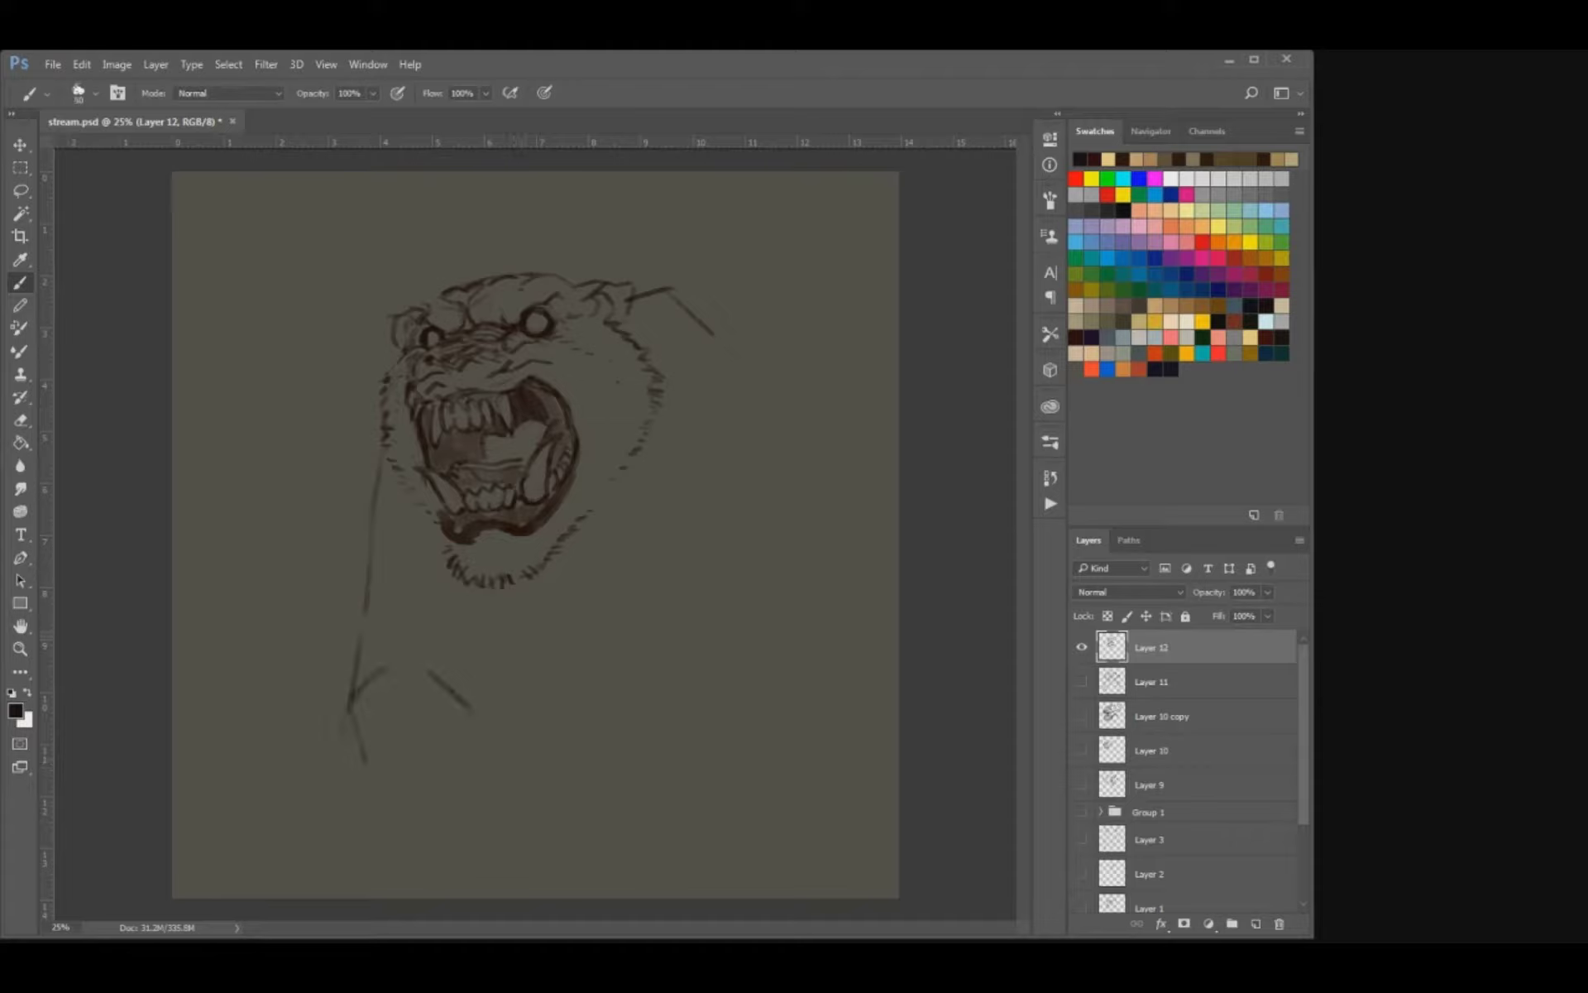
drag(542, 637, 490, 738)
drag(511, 705, 507, 814)
drag(332, 703, 440, 883)
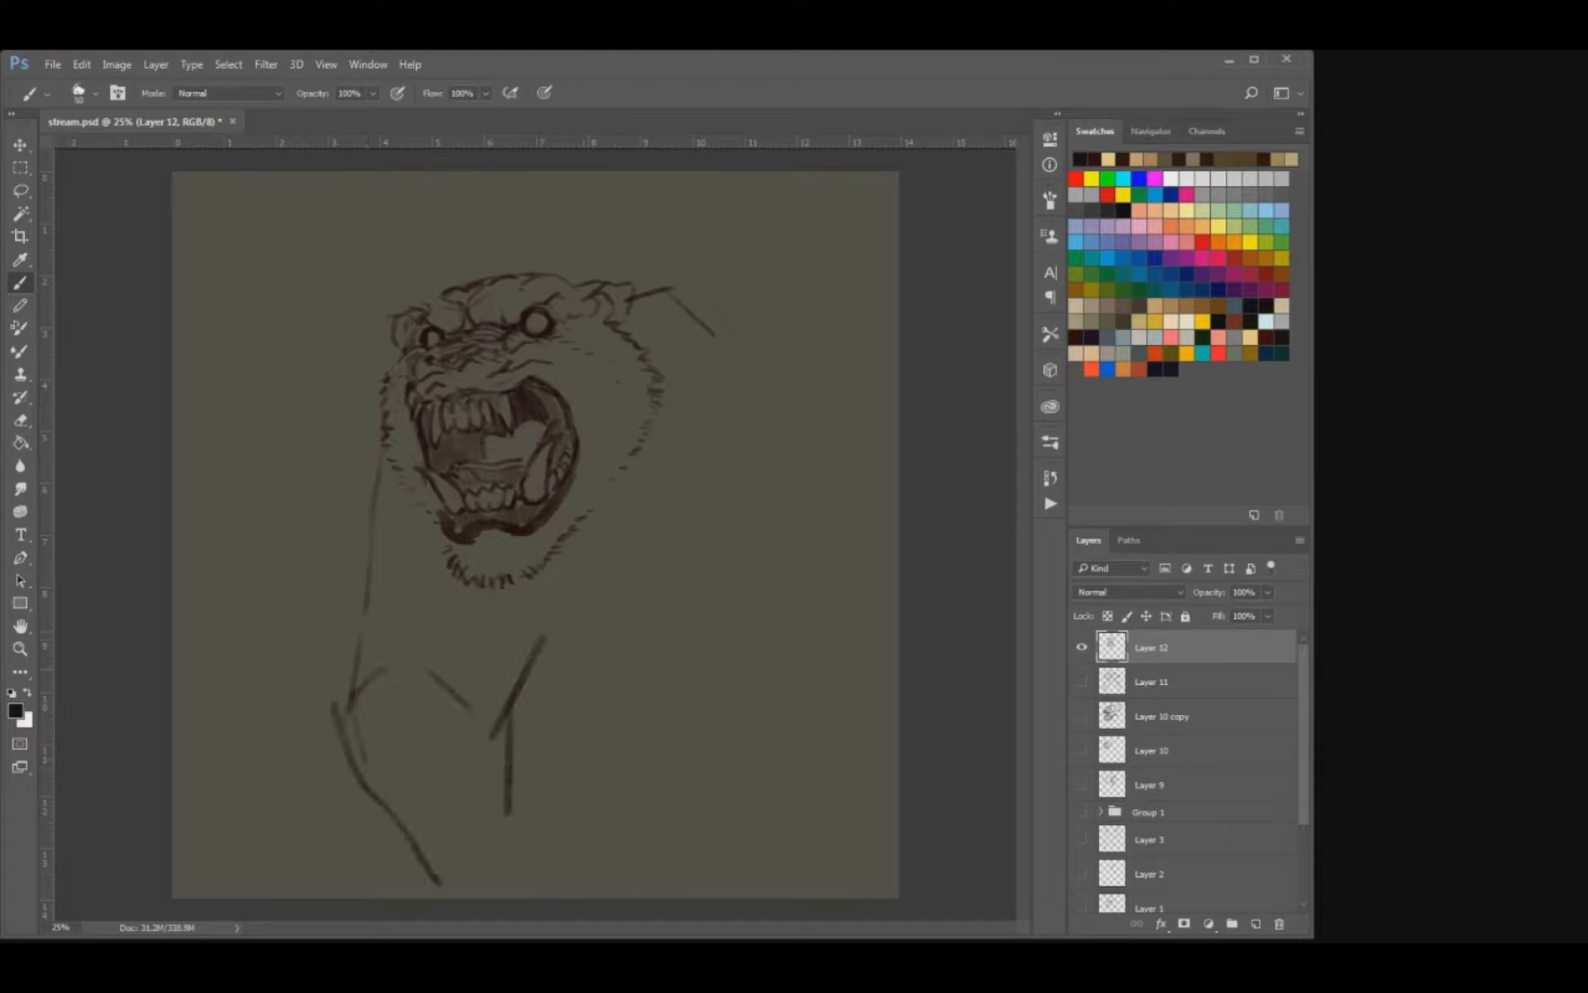
key(ctrl+alt+z)
key(ctrl+alt+z)
key(ctrl+alt+z)
key(ctrl+alt+z)
key(ctrl+alt+z)
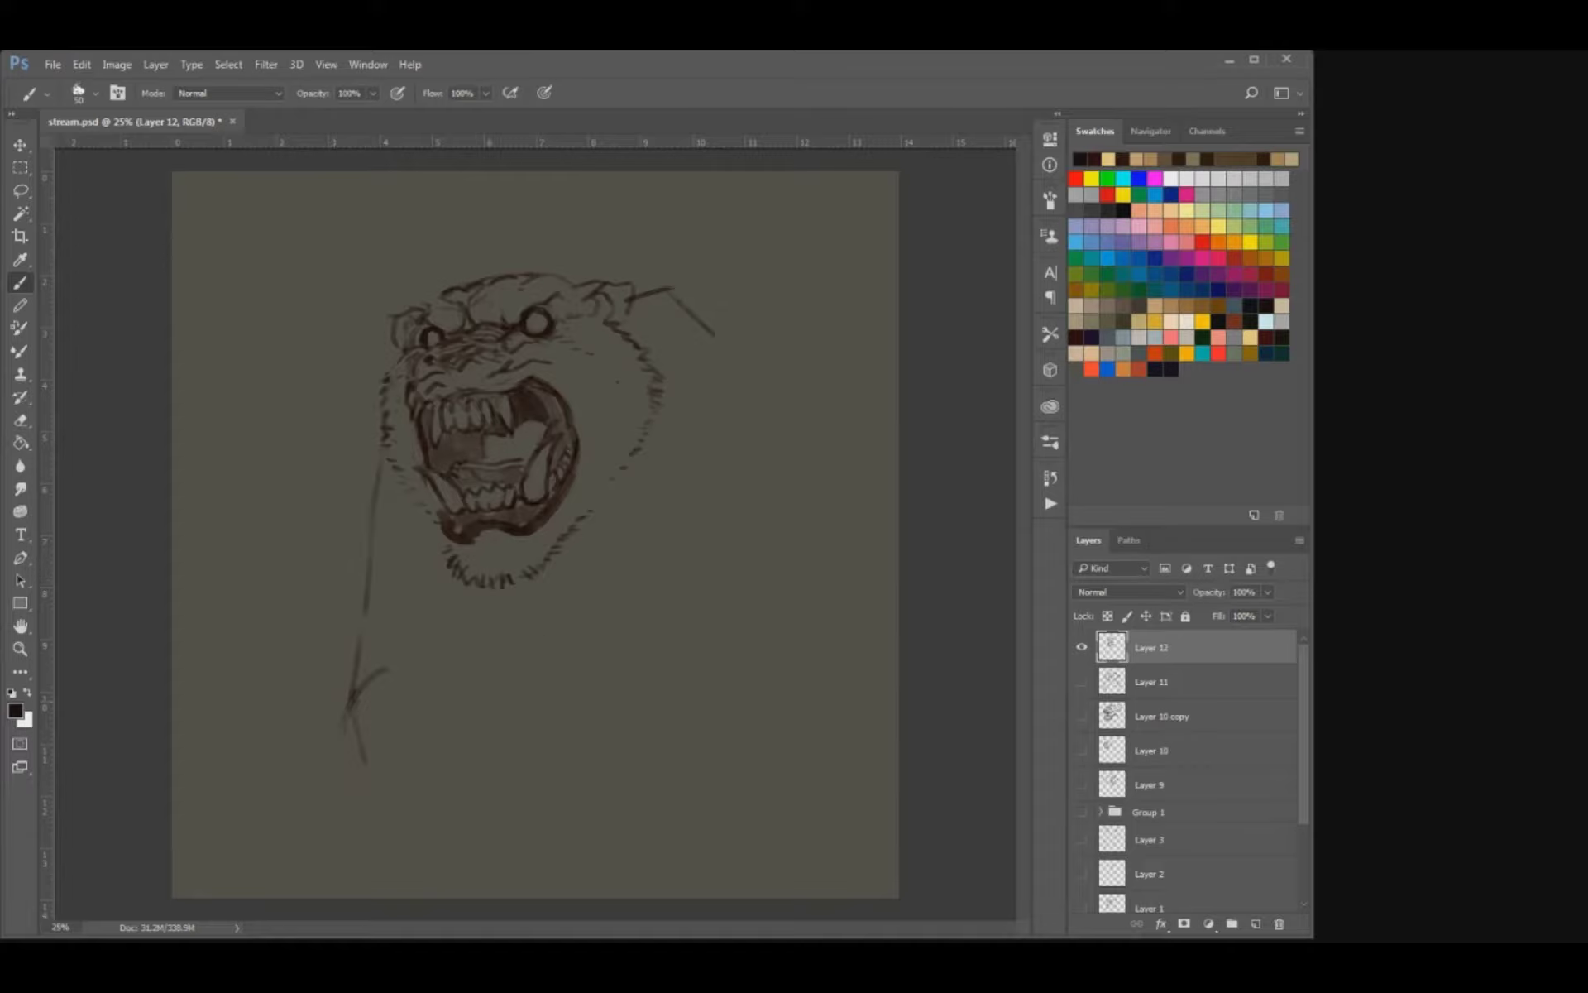
key(ctrl+alt+z)
key(e)
drag(365, 612, 379, 468)
Sketch the left shoulder bulging out beside the cheek and rough in the foreleg and chest lines below it.
key(b)
mouse_move(387, 374)
mouse_down()
mouse_move(330, 579)
mouse_move(327, 661)
mouse_up()
drag(380, 508, 344, 553)
drag(463, 654, 438, 697)
mouse_move(325, 625)
mouse_down()
mouse_move(308, 645)
mouse_move(316, 713)
mouse_up()
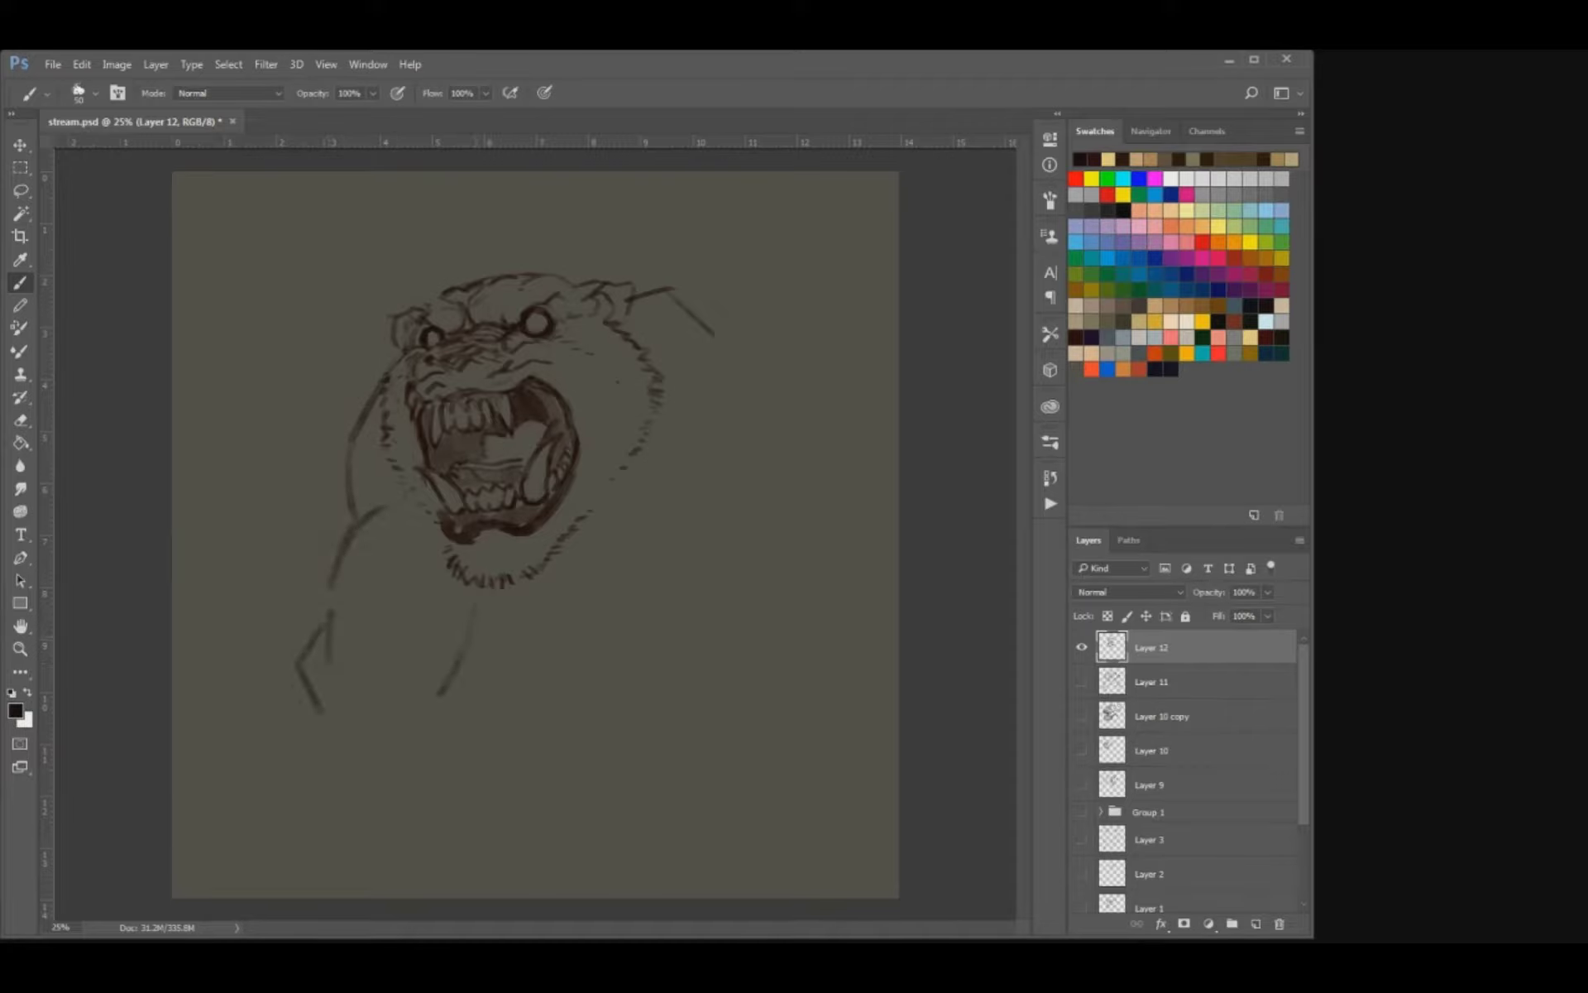
drag(475, 636, 451, 787)
mouse_move(308, 683)
mouse_down()
mouse_move(323, 749)
mouse_move(382, 851)
mouse_up()
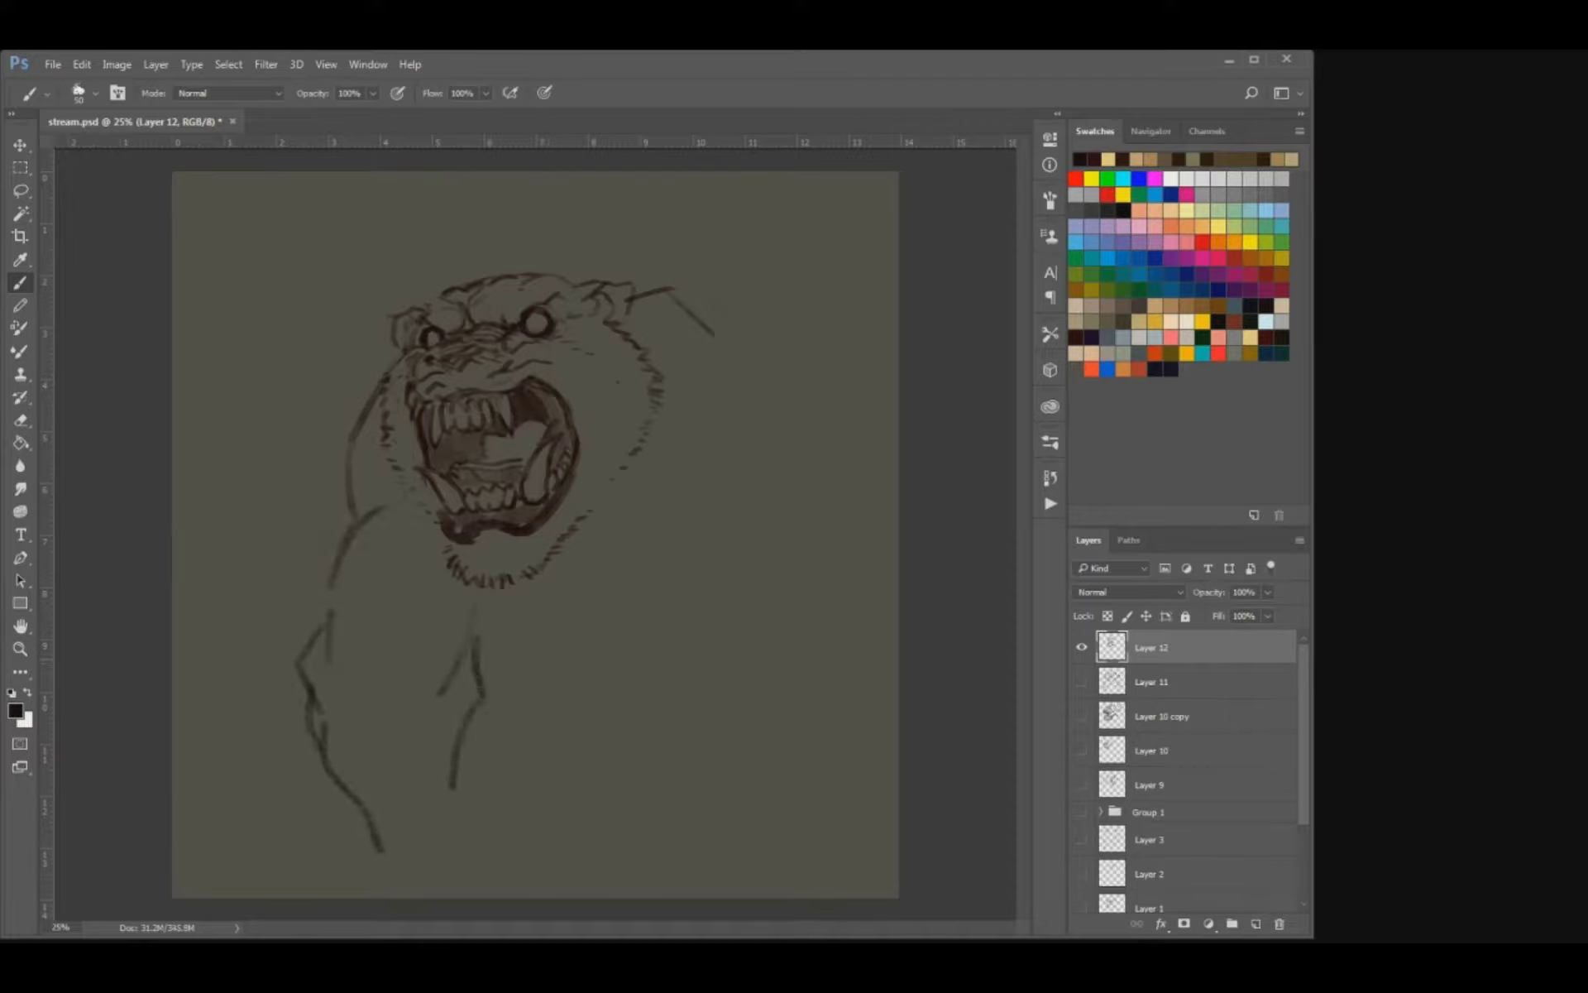
drag(504, 655, 558, 660)
Erase the rough lower foreleg lines beneath the left shoulder with a larger eraser.
key(e)
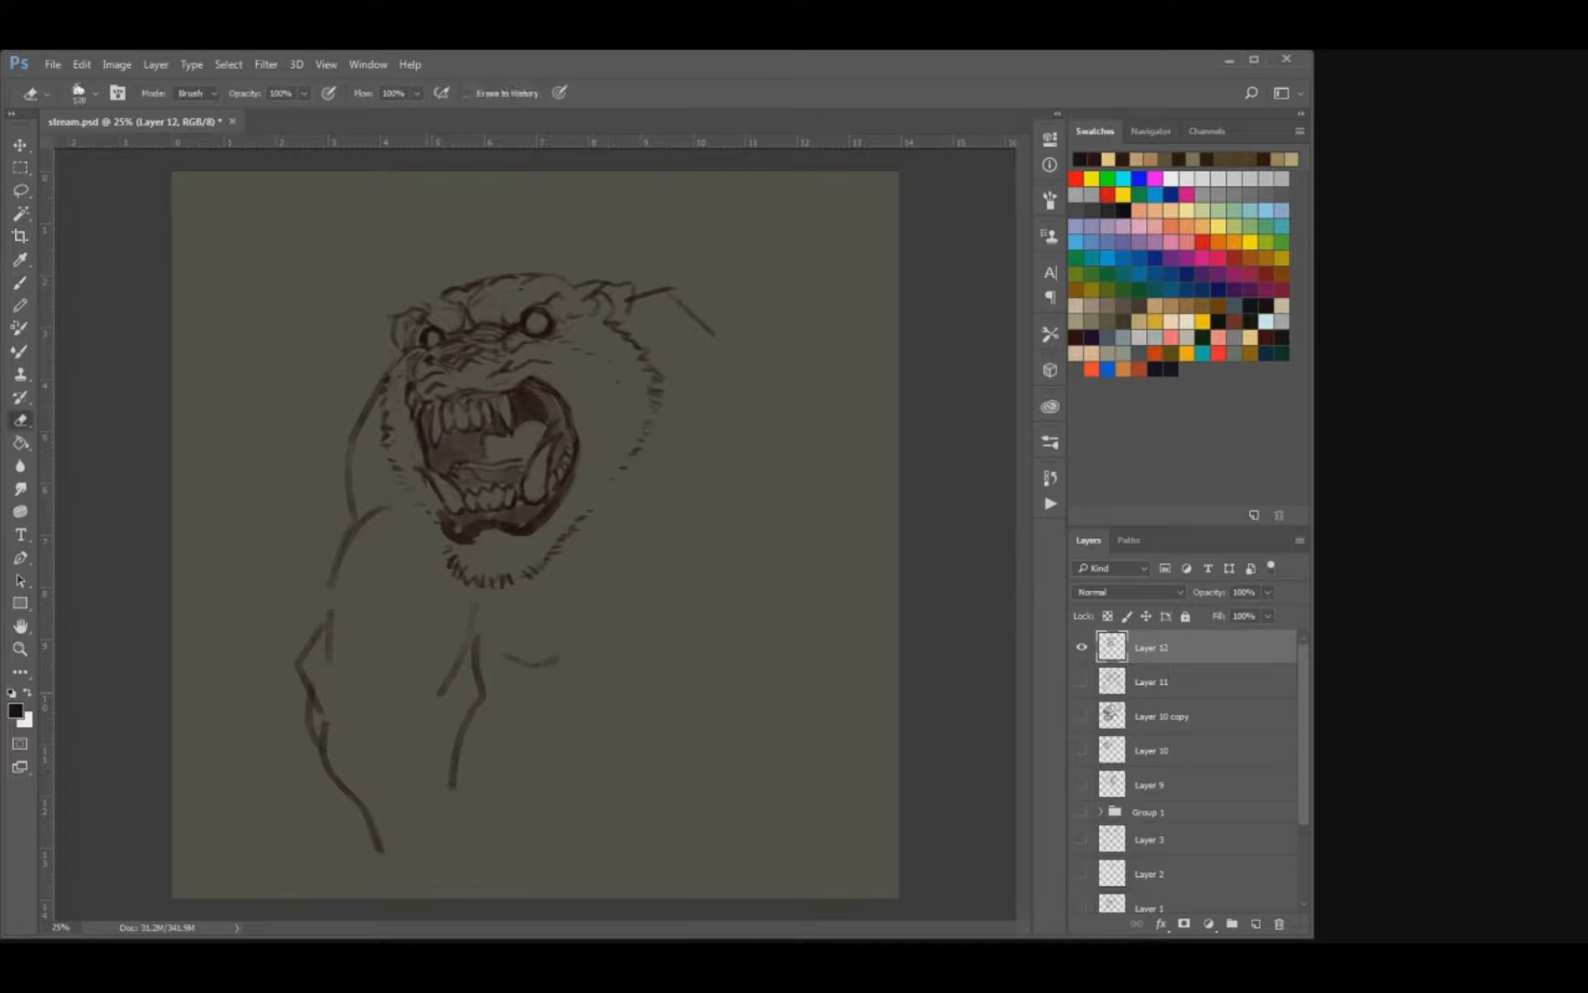
drag(451, 786, 460, 738)
key(bracketright)
mouse_move(357, 802)
mouse_down()
mouse_move(316, 643)
mouse_move(376, 846)
mouse_up()
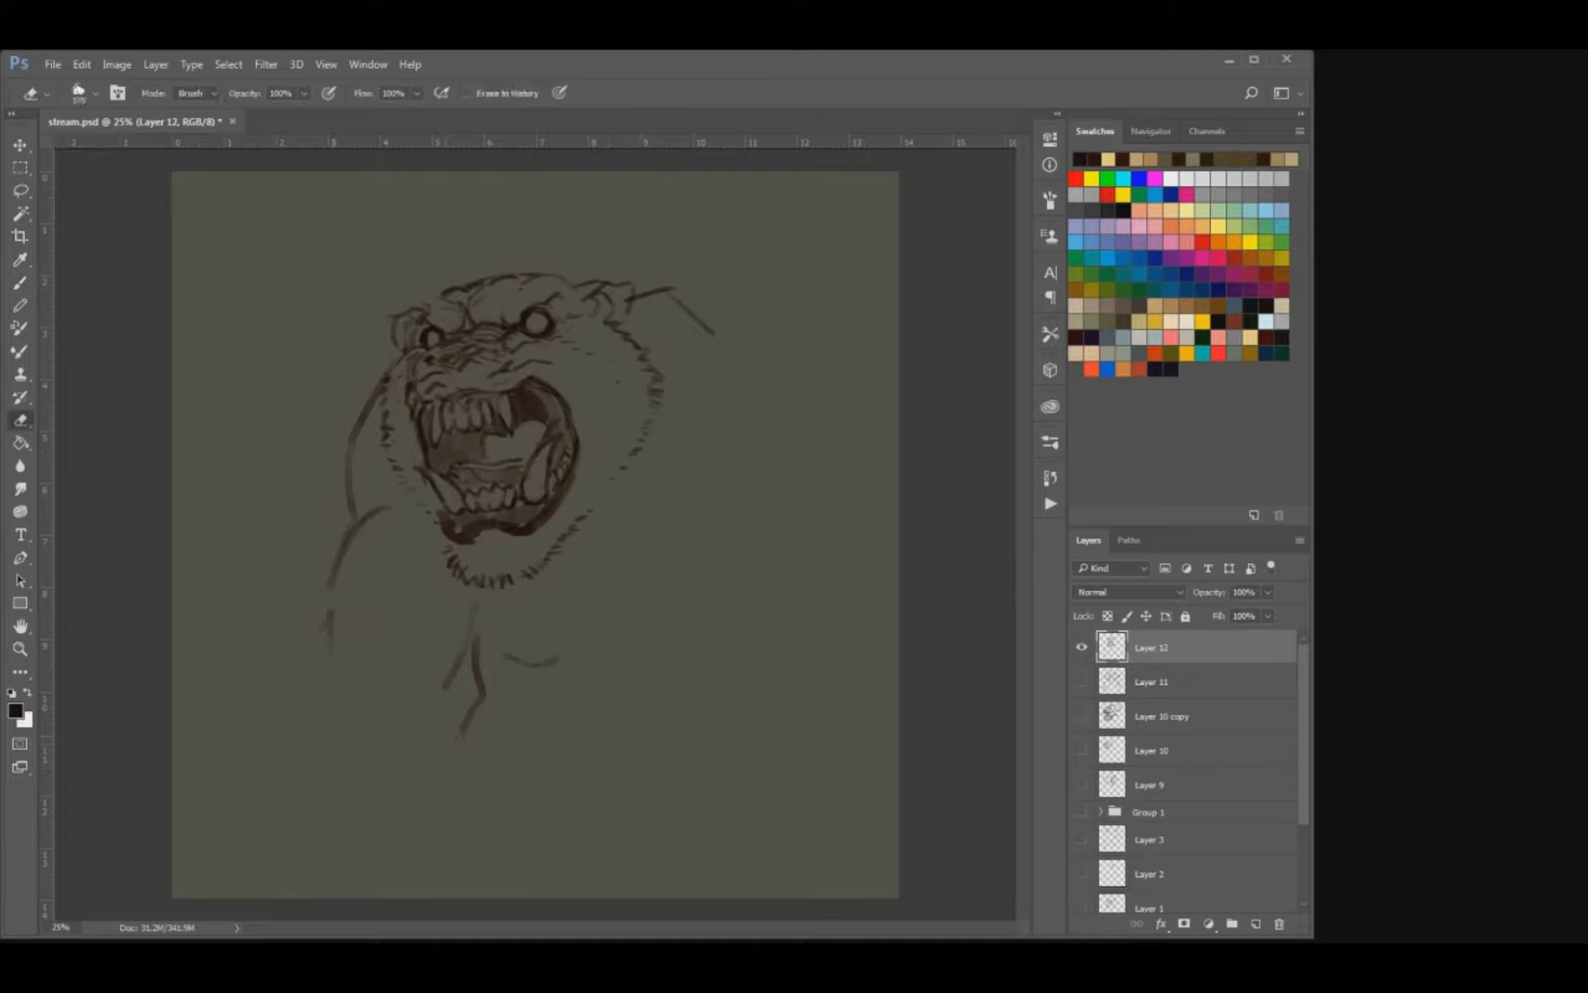
mouse_move(465, 729)
mouse_down()
mouse_move(451, 676)
mouse_move(463, 659)
mouse_up()
drag(331, 625, 354, 532)
drag(483, 697, 480, 665)
Redraw the left upper foreleg from the shoulder down to the elbow, with its inner edge starting below the chin.
key(b)
mouse_move(352, 526)
mouse_down()
mouse_move(364, 510)
mouse_move(364, 618)
mouse_up()
drag(485, 588, 507, 647)
drag(401, 656, 426, 711)
mouse_move(386, 658)
mouse_down()
mouse_move(438, 779)
mouse_move(420, 693)
mouse_move(399, 703)
mouse_move(407, 735)
mouse_up()
key(e)
key(b)
Draw the lower chest line and outline the left lower foreleg tapering down to the wrist.
mouse_move(478, 657)
mouse_down()
mouse_move(516, 658)
mouse_move(529, 697)
mouse_move(563, 676)
mouse_up()
drag(389, 679, 445, 790)
drag(522, 691, 542, 785)
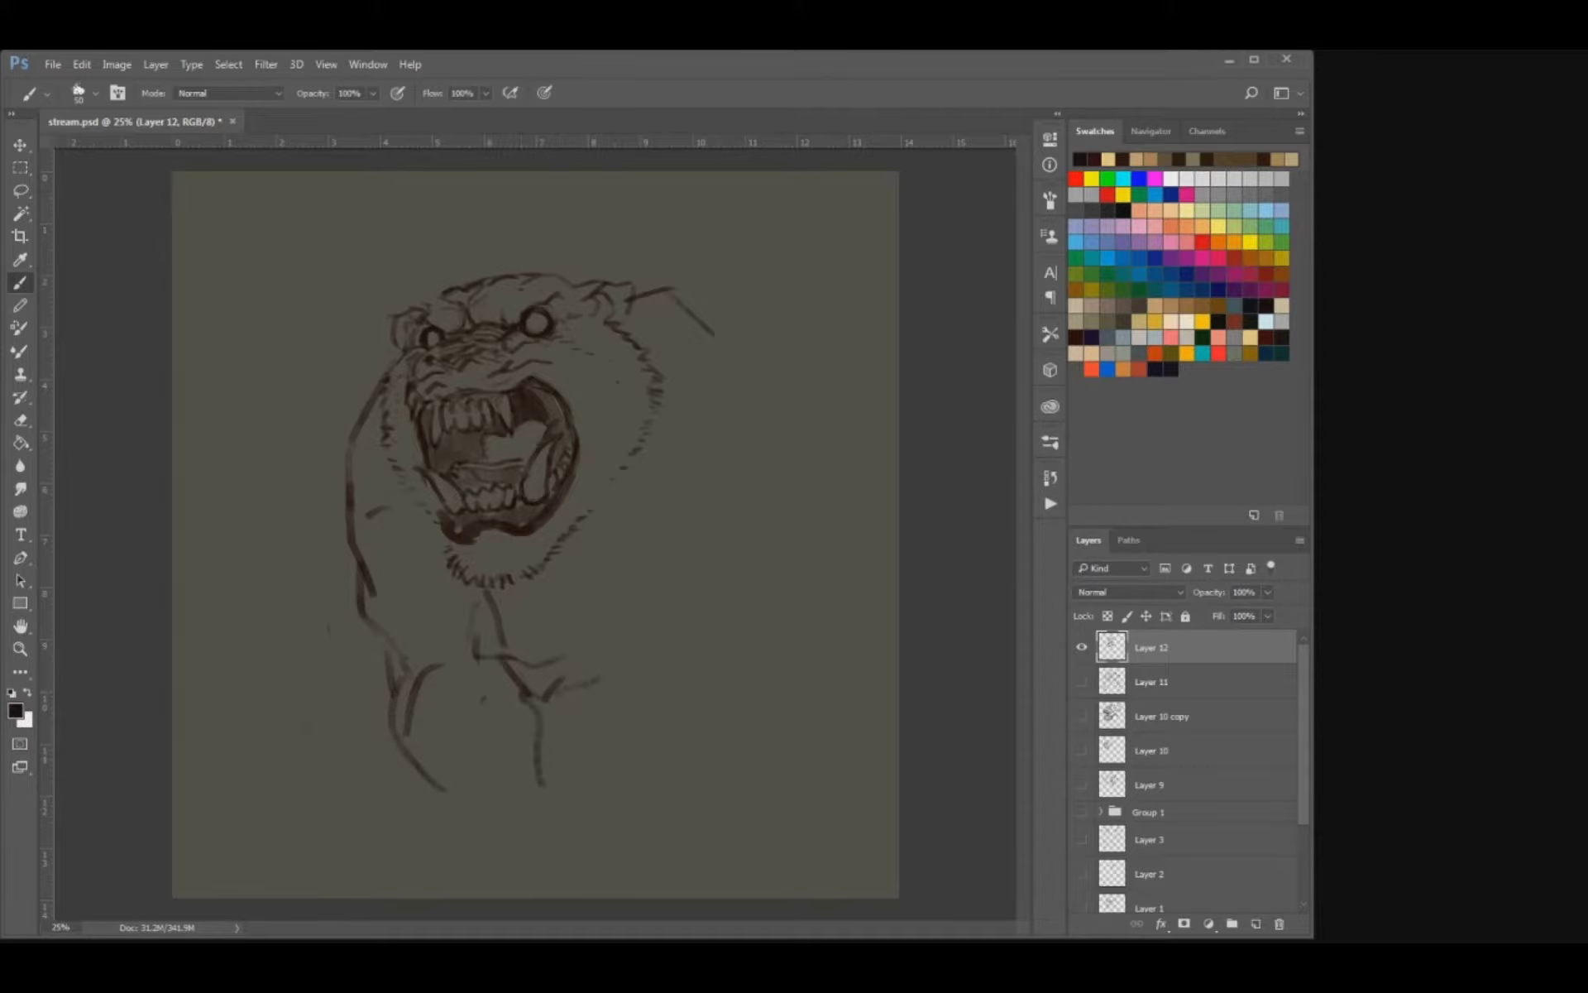
drag(430, 768, 472, 821)
drag(529, 772, 560, 830)
mouse_move(455, 823)
mouse_down()
mouse_move(499, 720)
mouse_move(560, 834)
mouse_move(496, 851)
mouse_up()
Sketch the large right shoulder contour and the top of the right foreleg beneath it.
drag(668, 596, 643, 672)
mouse_move(717, 336)
mouse_down()
mouse_move(802, 528)
mouse_move(757, 620)
mouse_up()
mouse_move(660, 674)
mouse_down()
mouse_move(726, 583)
mouse_move(738, 663)
mouse_up()
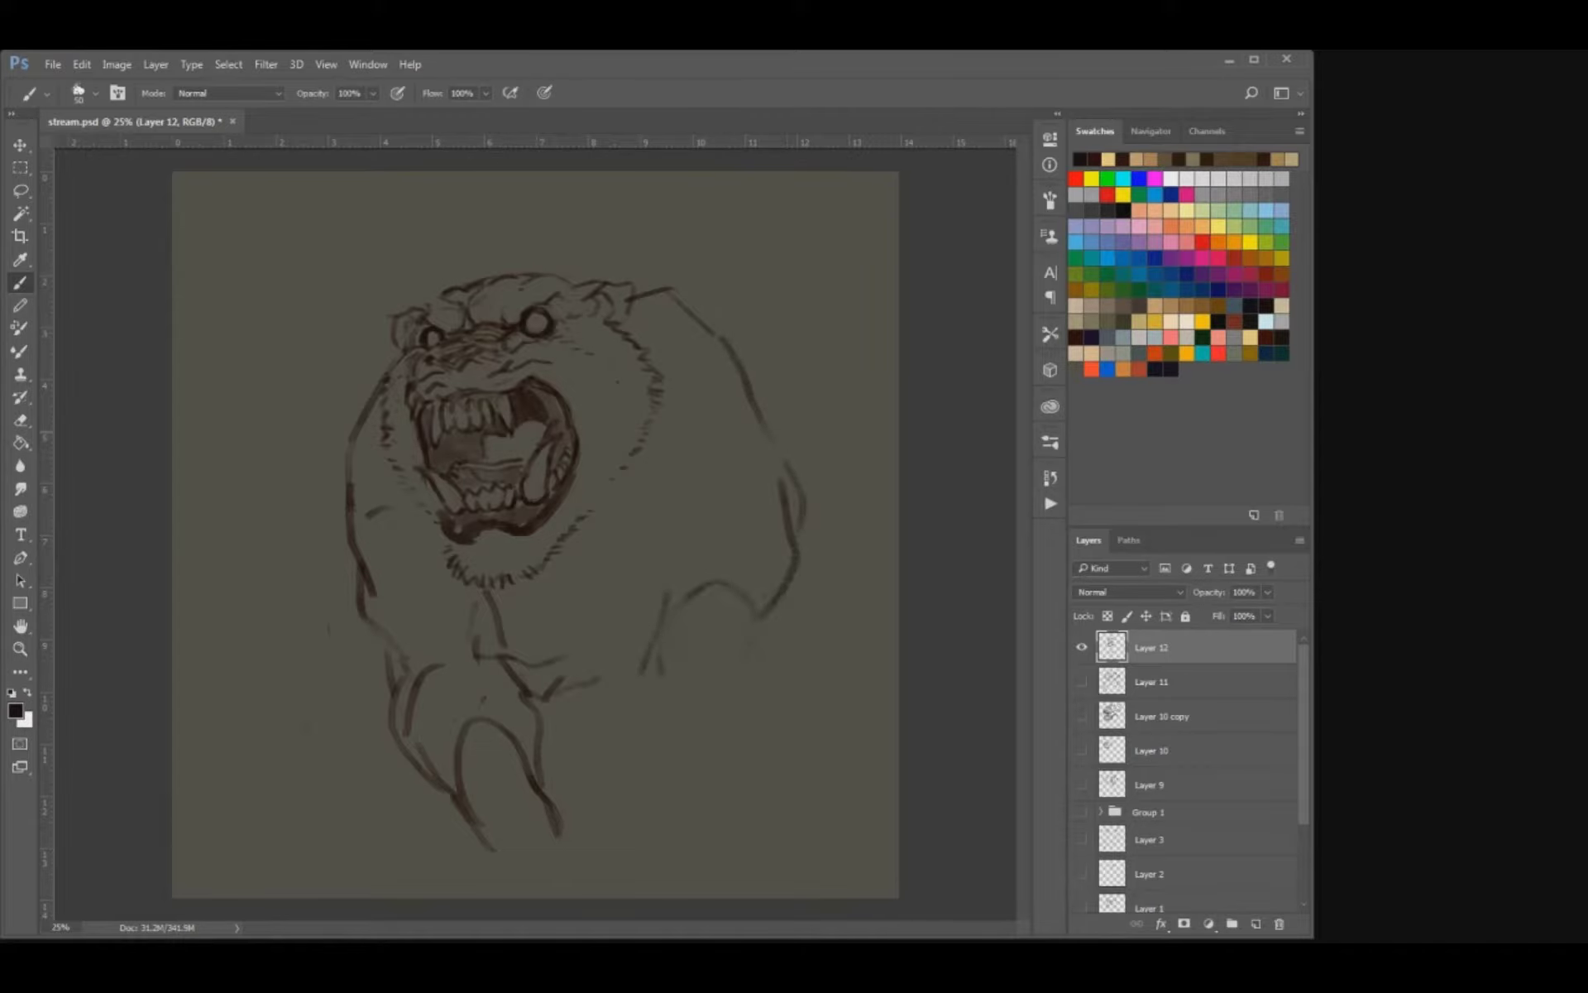
Scale the creature sketch down to about 93% and move it toward the upper left of the canvas.
key(v)
drag(645, 529, 542, 519)
drag(704, 262, 687, 280)
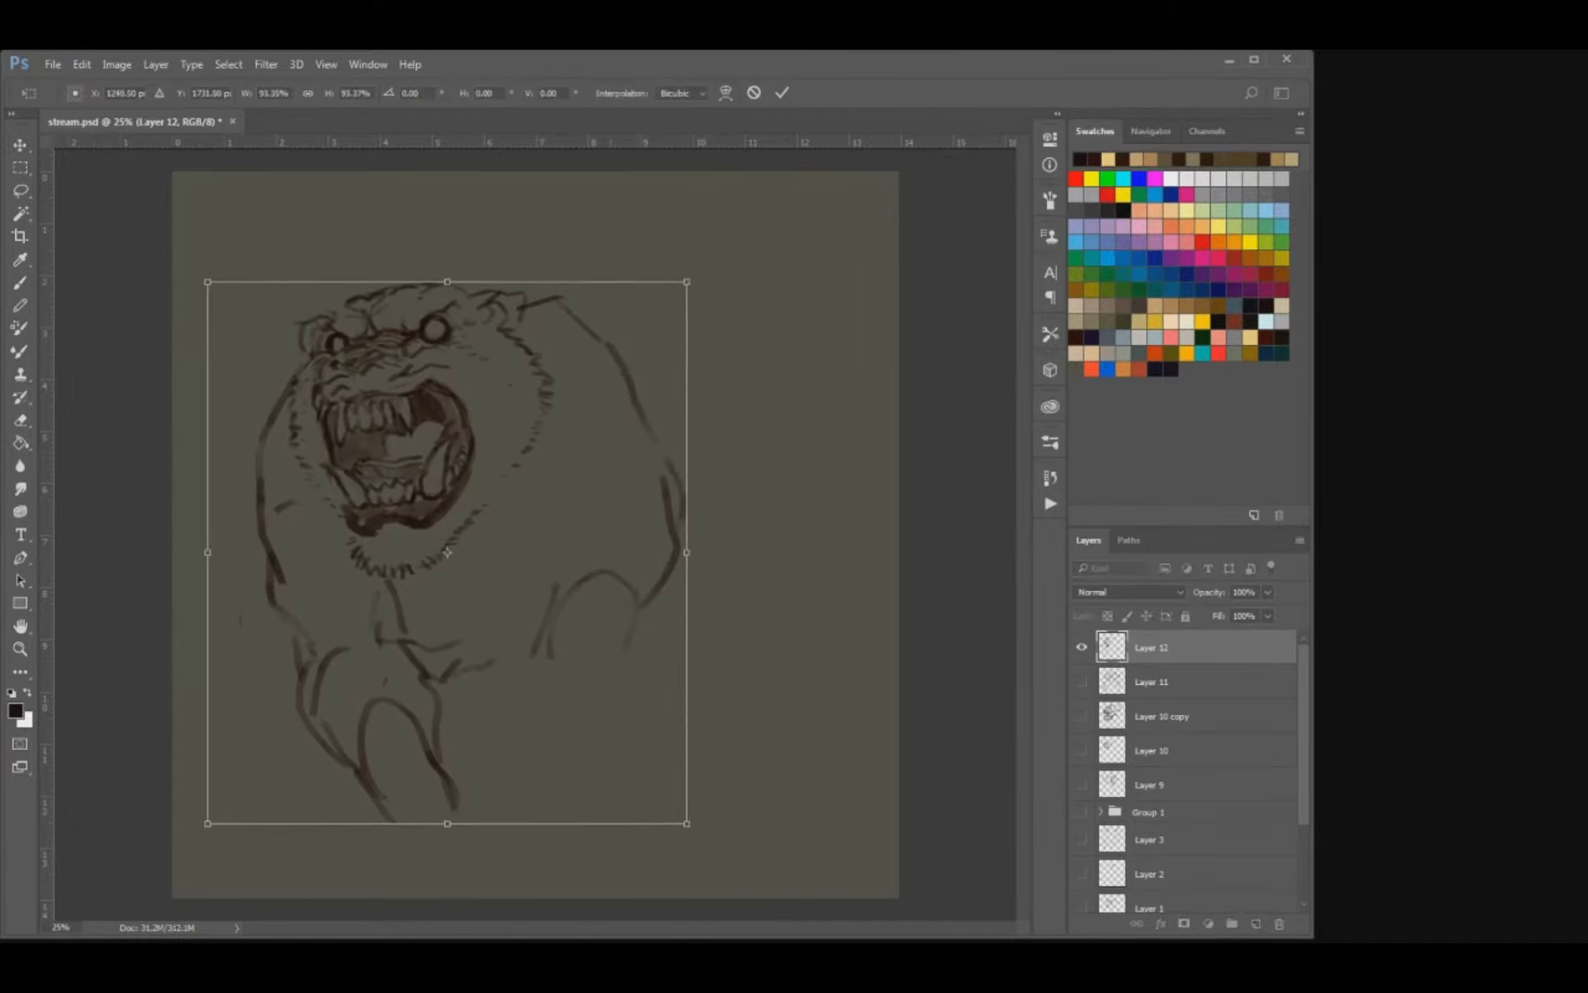
drag(530, 513, 527, 488)
key(Return)
Draw the back line behind the right shoulder and extend the right foreleg outline downward.
key(b)
mouse_move(584, 296)
mouse_down()
mouse_move(626, 323)
mouse_move(716, 330)
mouse_up()
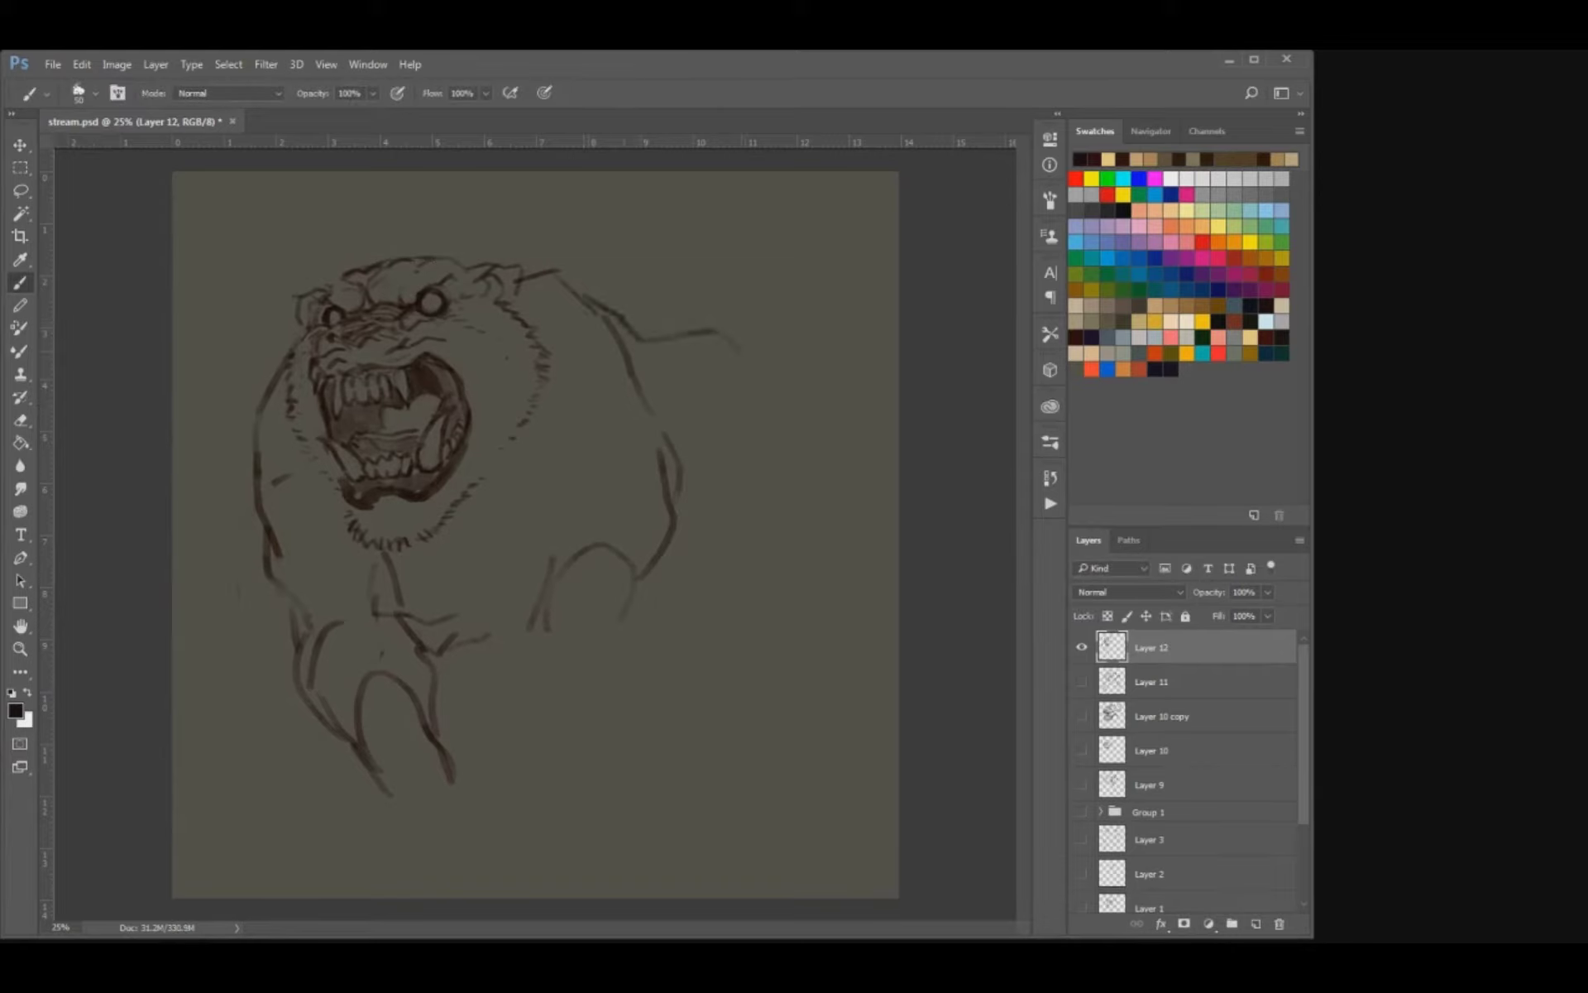
drag(664, 534, 592, 653)
mouse_move(540, 597)
mouse_down()
mouse_move(515, 618)
mouse_move(502, 671)
mouse_up()
mouse_move(589, 636)
mouse_down()
mouse_move(573, 680)
mouse_move(479, 690)
mouse_up()
Erase and redraw the outer edge of the left foreleg, and add a chest curve below the chin fur.
drag(365, 704, 376, 804)
key(e)
drag(302, 625, 295, 693)
key(b)
drag(293, 603, 368, 806)
mouse_move(382, 547)
mouse_down()
mouse_move(372, 565)
mouse_move(472, 565)
mouse_up()
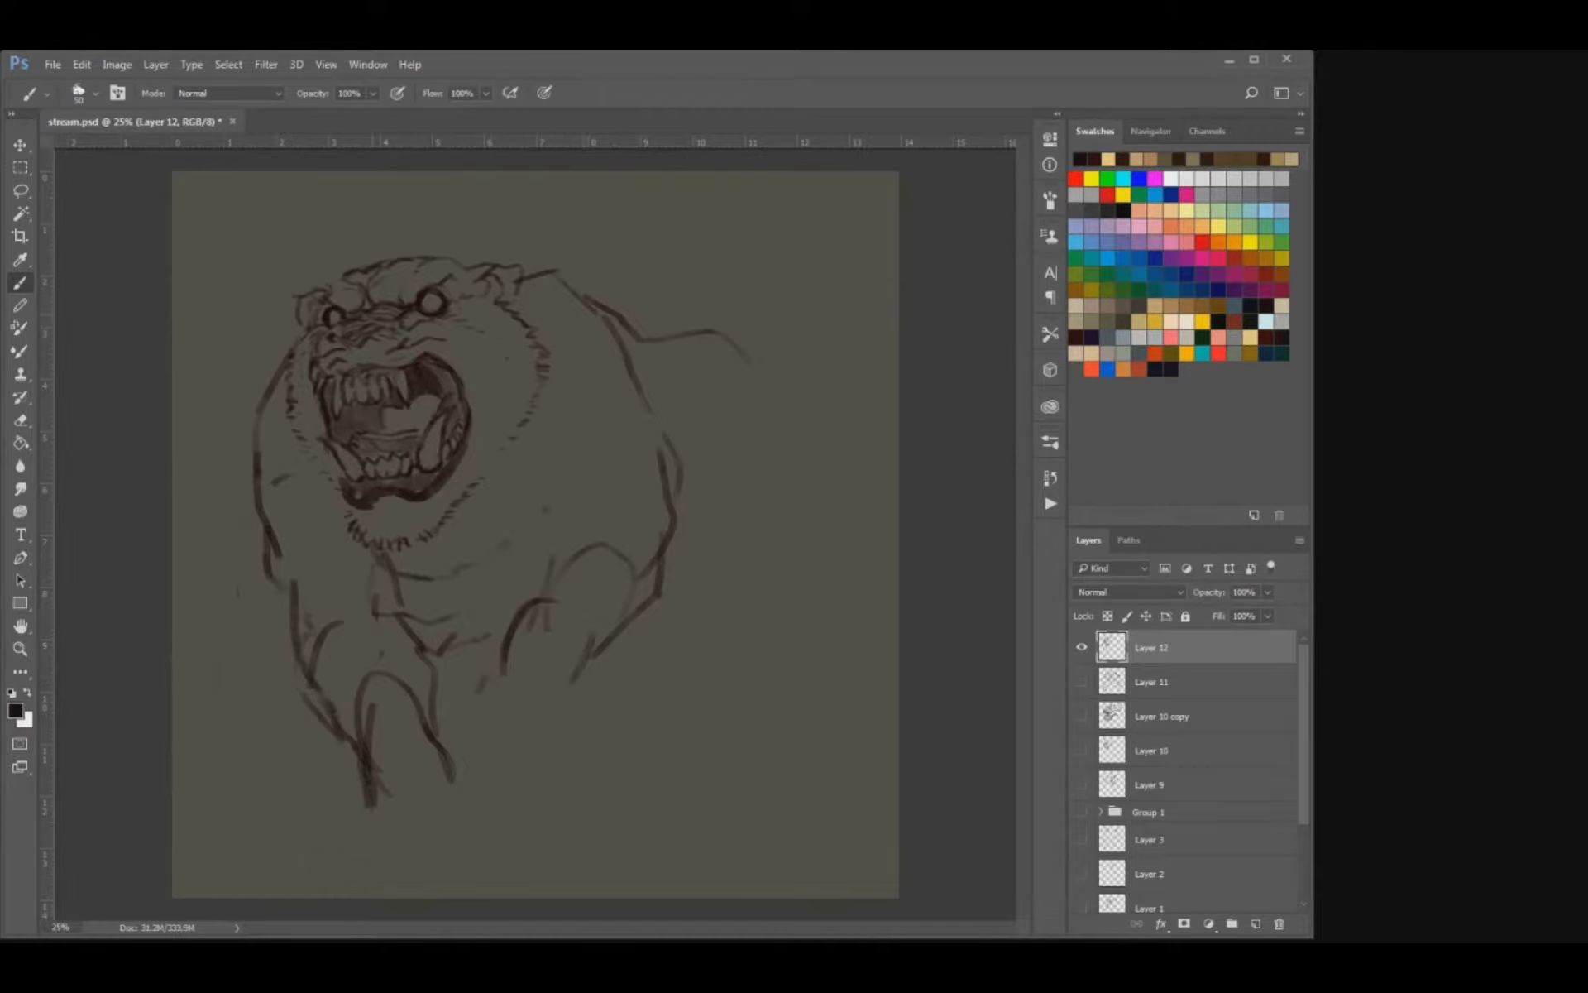
Darken the neck and back lines and draw the rear body contour curving down behind the right shoulder.
drag(519, 273, 543, 298)
mouse_move(659, 322)
mouse_down()
mouse_move(709, 331)
mouse_move(759, 393)
mouse_up()
mouse_move(768, 426)
mouse_down()
mouse_move(773, 531)
mouse_move(703, 664)
mouse_up()
drag(628, 625, 603, 660)
Rough in the wrists and paw tops at the ends of both forelegs.
mouse_move(431, 741)
mouse_down()
mouse_move(431, 819)
mouse_move(415, 795)
mouse_up()
drag(500, 676, 488, 732)
drag(521, 693, 506, 713)
drag(545, 693, 535, 711)
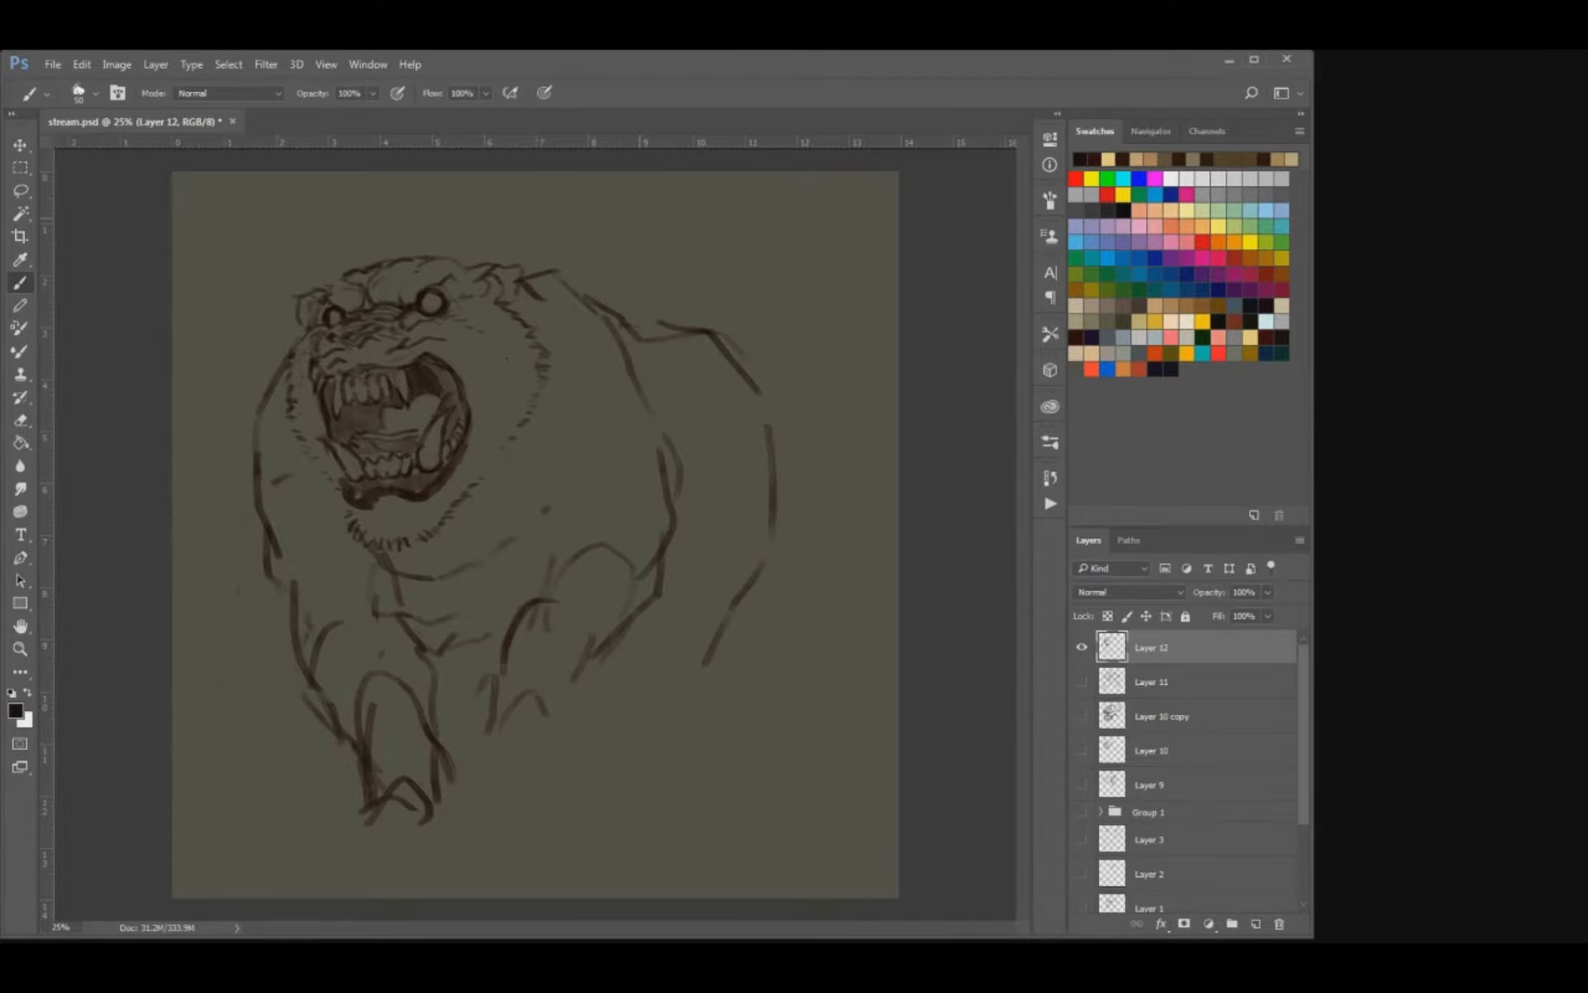
Erase and redraw the two large upper fangs as longer curved shapes, and add teeth behind the right one.
key(ctrl+plus)
key(ctrl+plus)
drag(429, 439, 654, 739)
key(e)
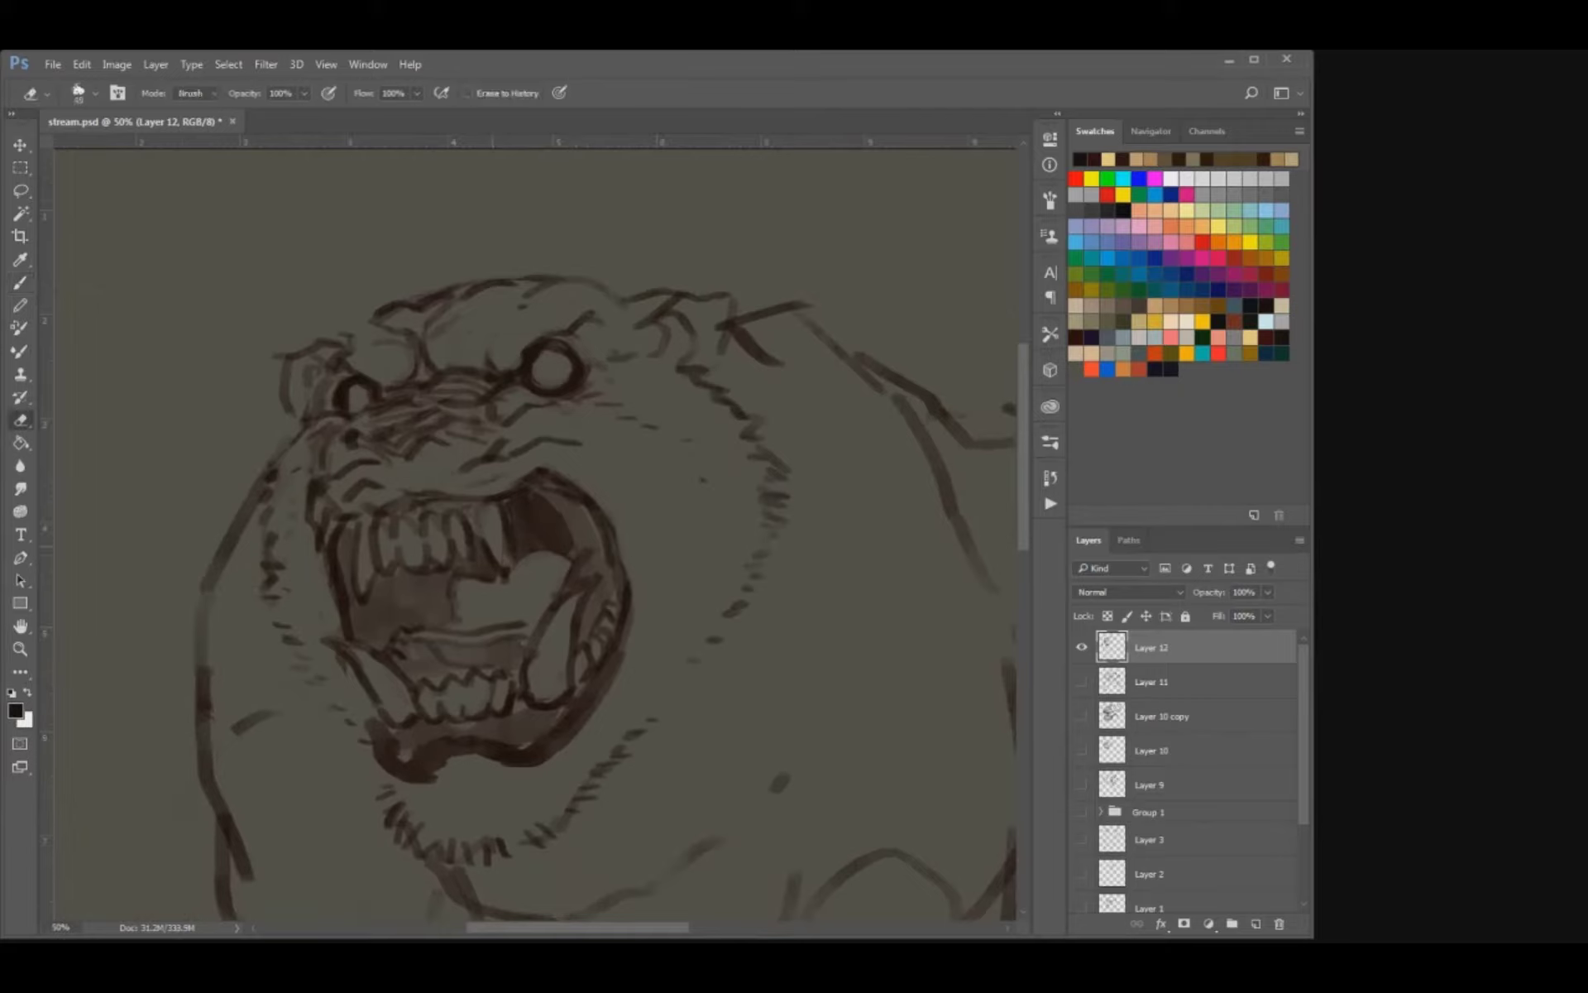
drag(501, 571, 509, 539)
key(b)
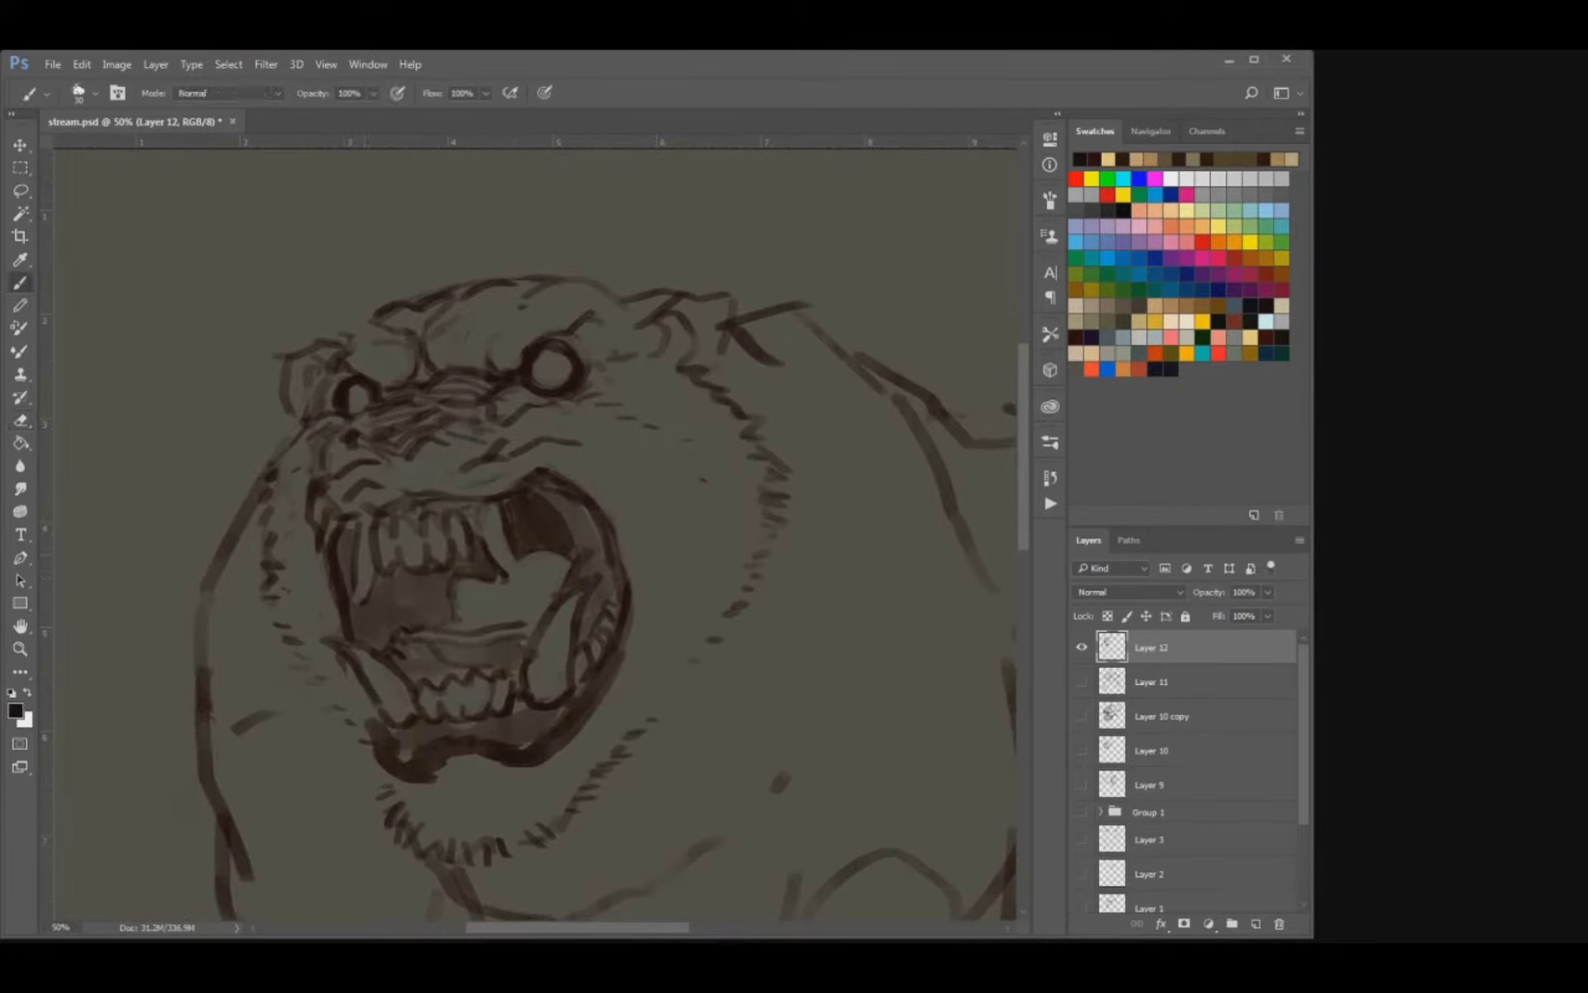
mouse_move(360, 566)
mouse_down()
mouse_move(352, 599)
mouse_move(377, 573)
mouse_up()
mouse_move(508, 579)
mouse_down()
mouse_move(534, 569)
mouse_move(481, 535)
mouse_up()
mouse_move(356, 552)
mouse_down()
mouse_move(458, 407)
mouse_move(424, 488)
mouse_move(517, 493)
mouse_move(477, 633)
mouse_move(542, 484)
mouse_move(603, 486)
mouse_move(609, 503)
mouse_up()
Sharpen the outline of the lower left fang with a smaller brush and clean its edge with the eraser.
key(e)
key(b)
drag(392, 606, 422, 638)
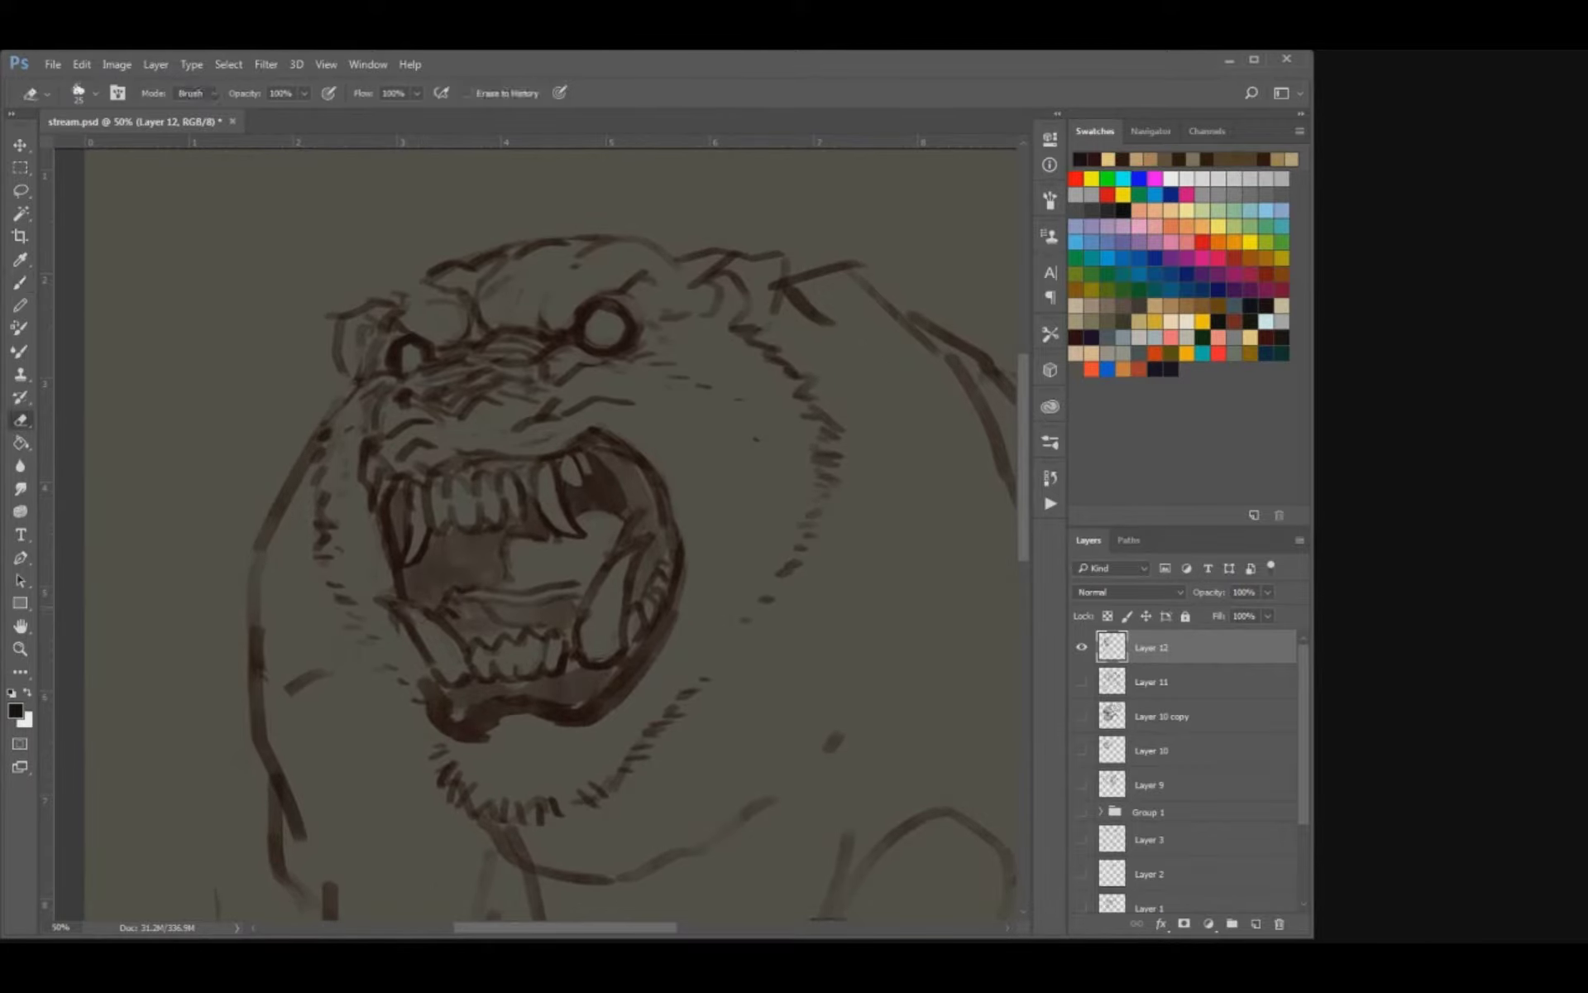
key(e)
key(b)
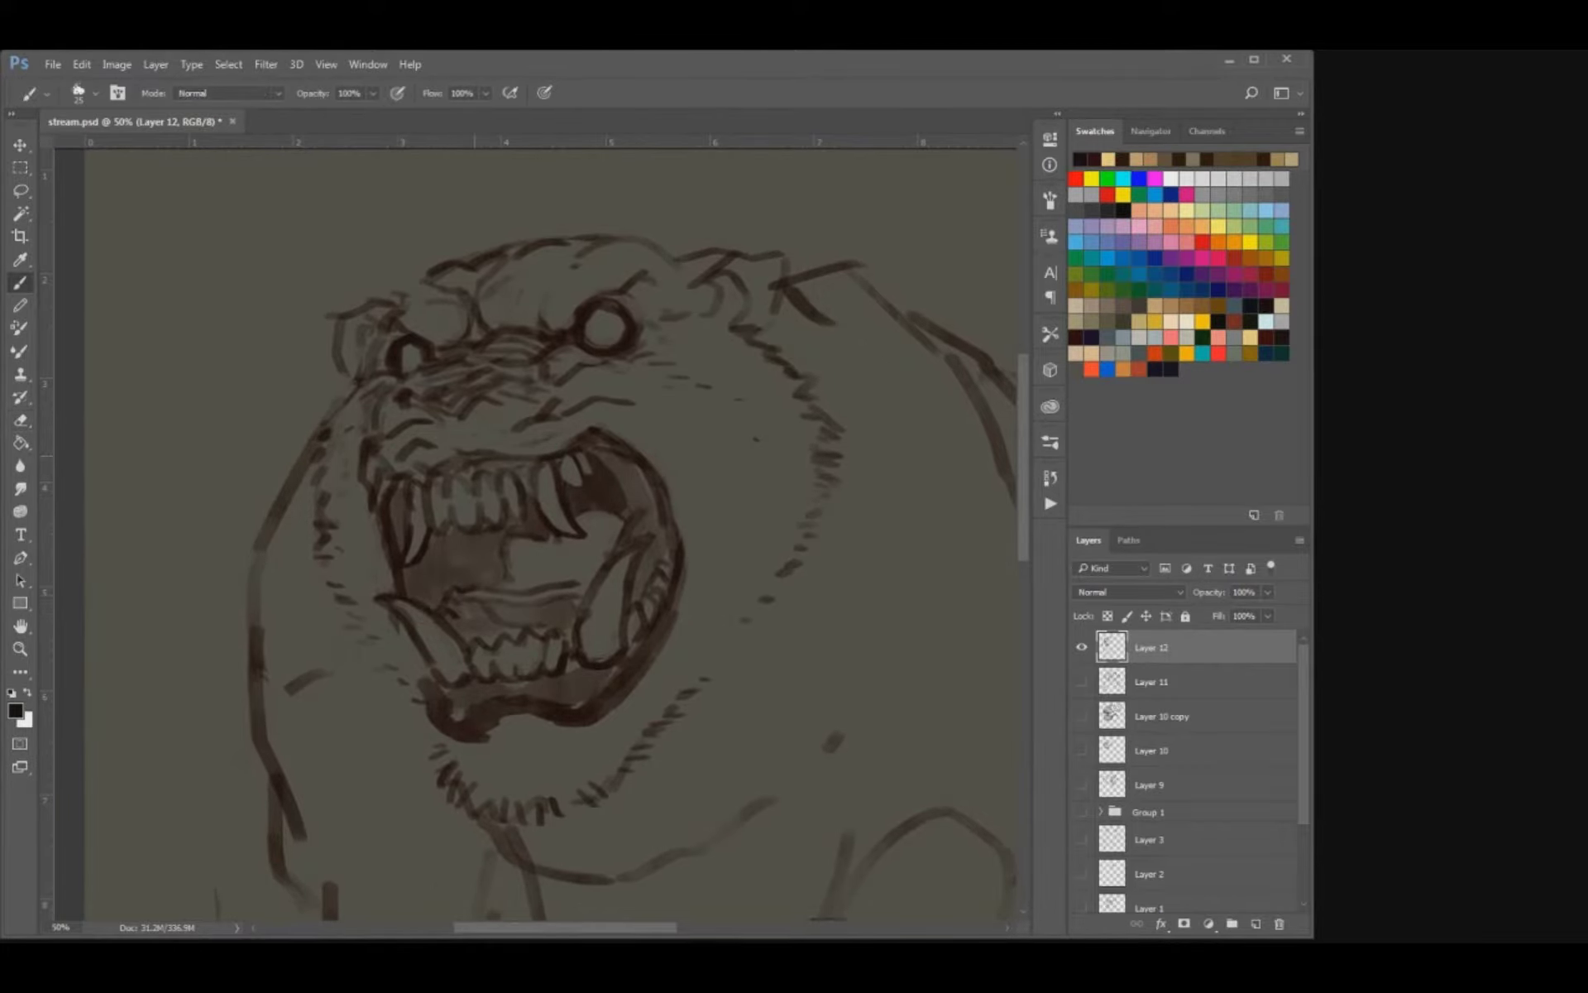
Hide Layer 12 and briefly view the sketches on Layer 11 and Layer 10 copy, leaving all sketch layers hidden.
key(ctrl+minus)
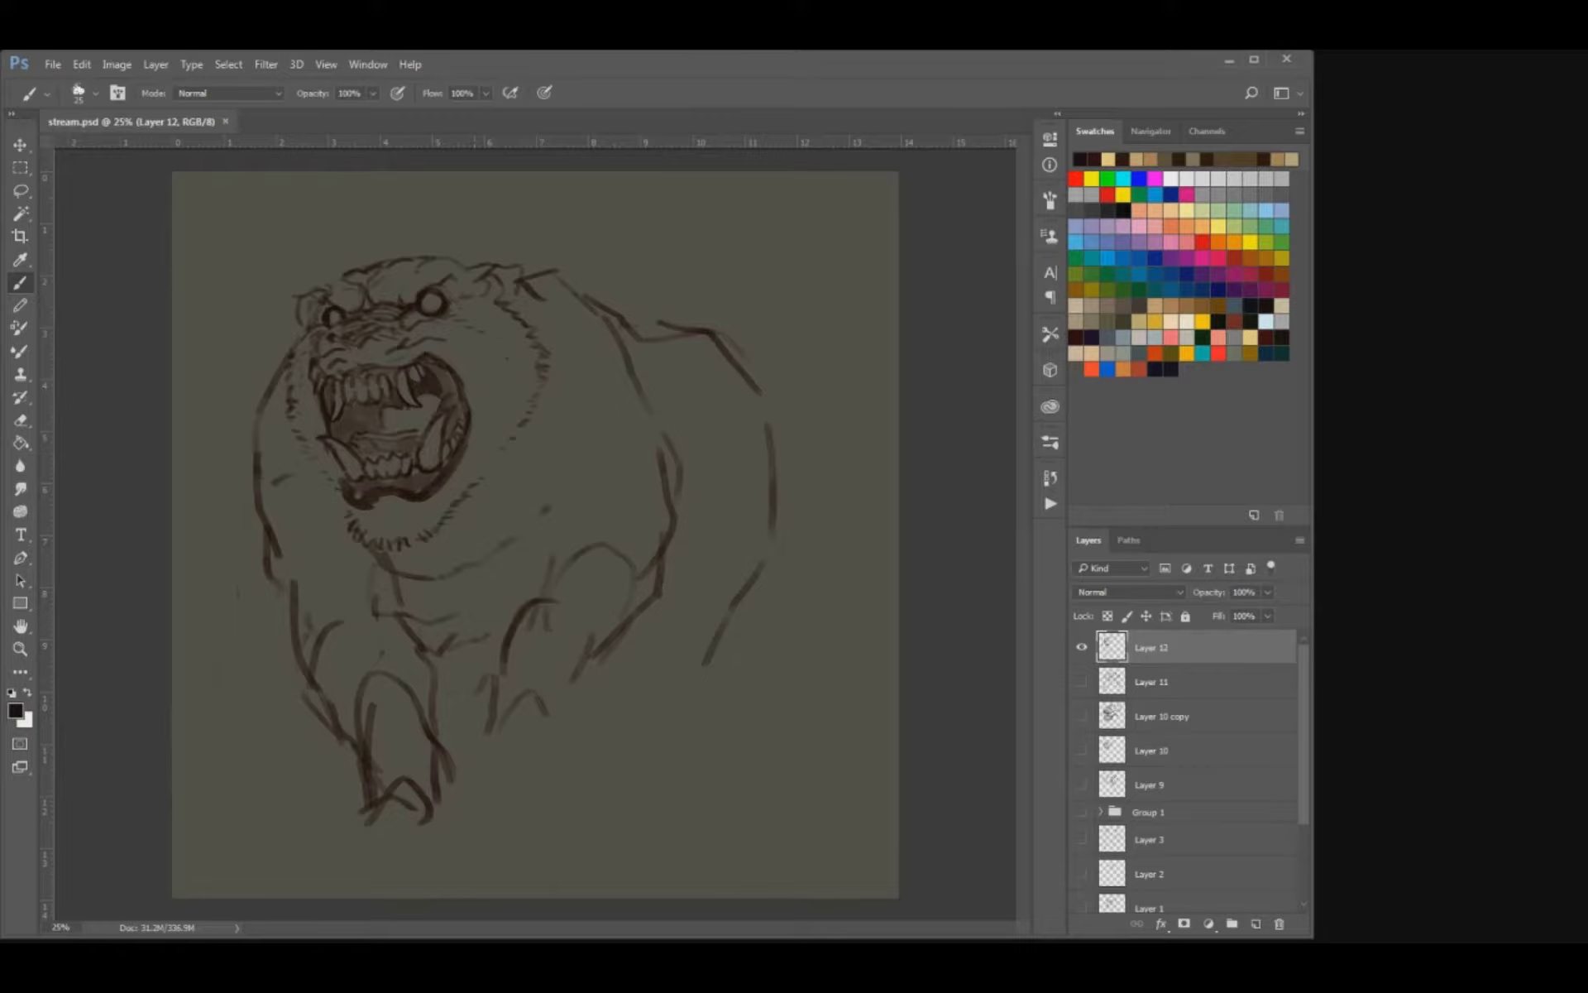
click(1081, 646)
click(1081, 682)
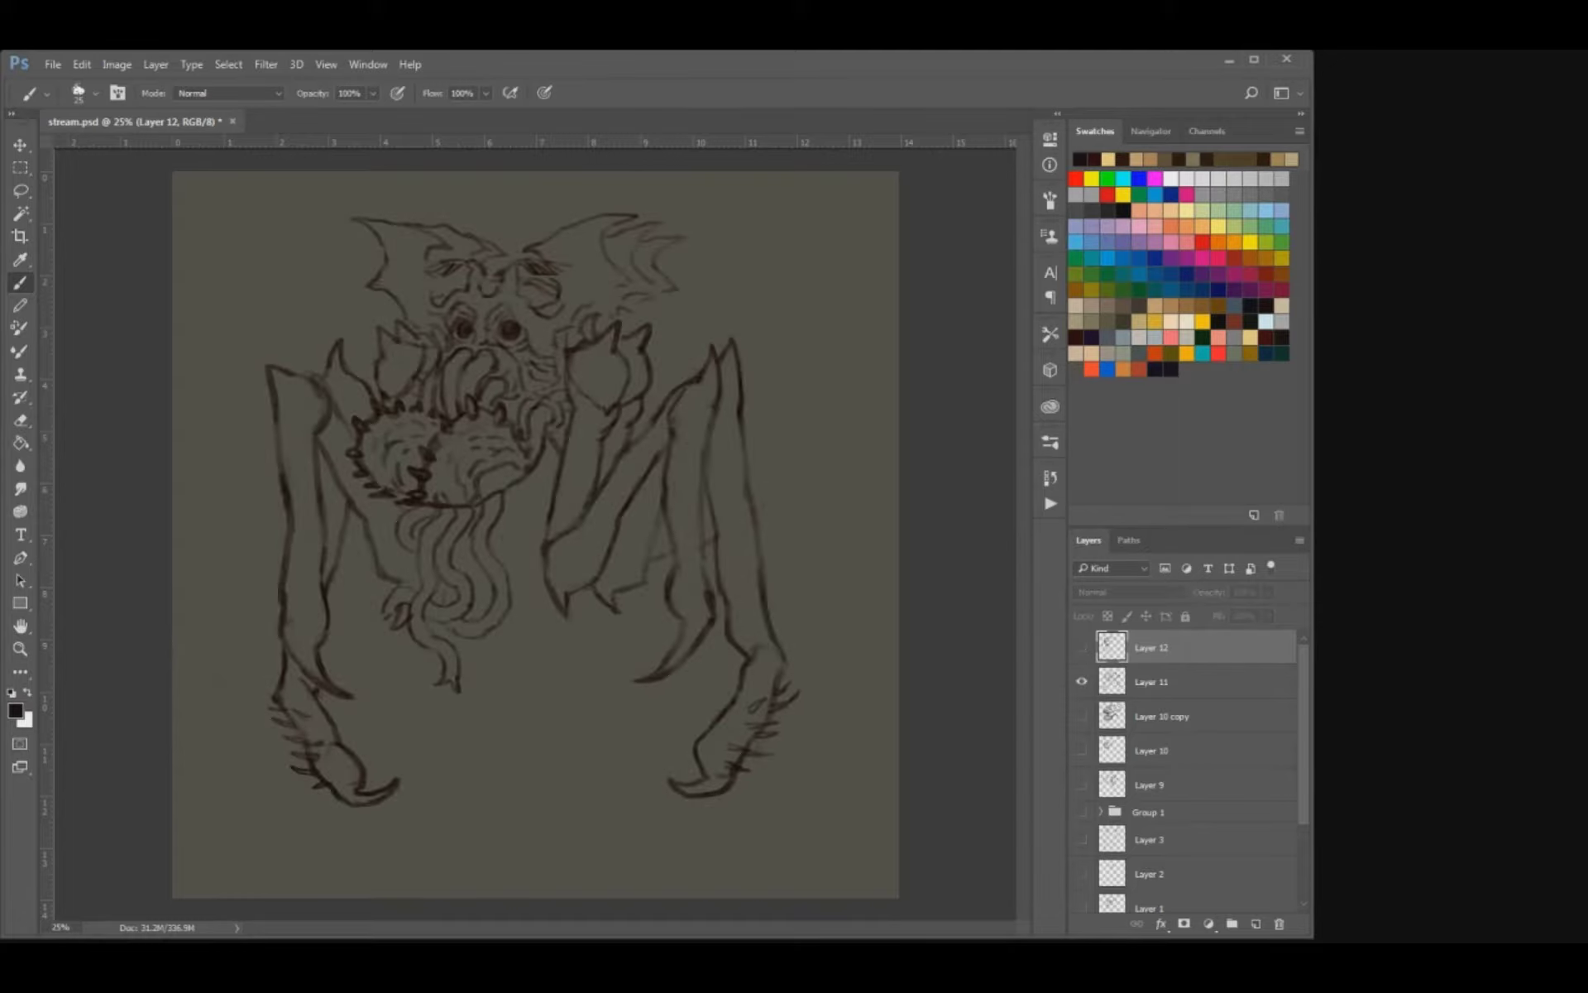
click(1081, 681)
click(1081, 716)
click(1081, 715)
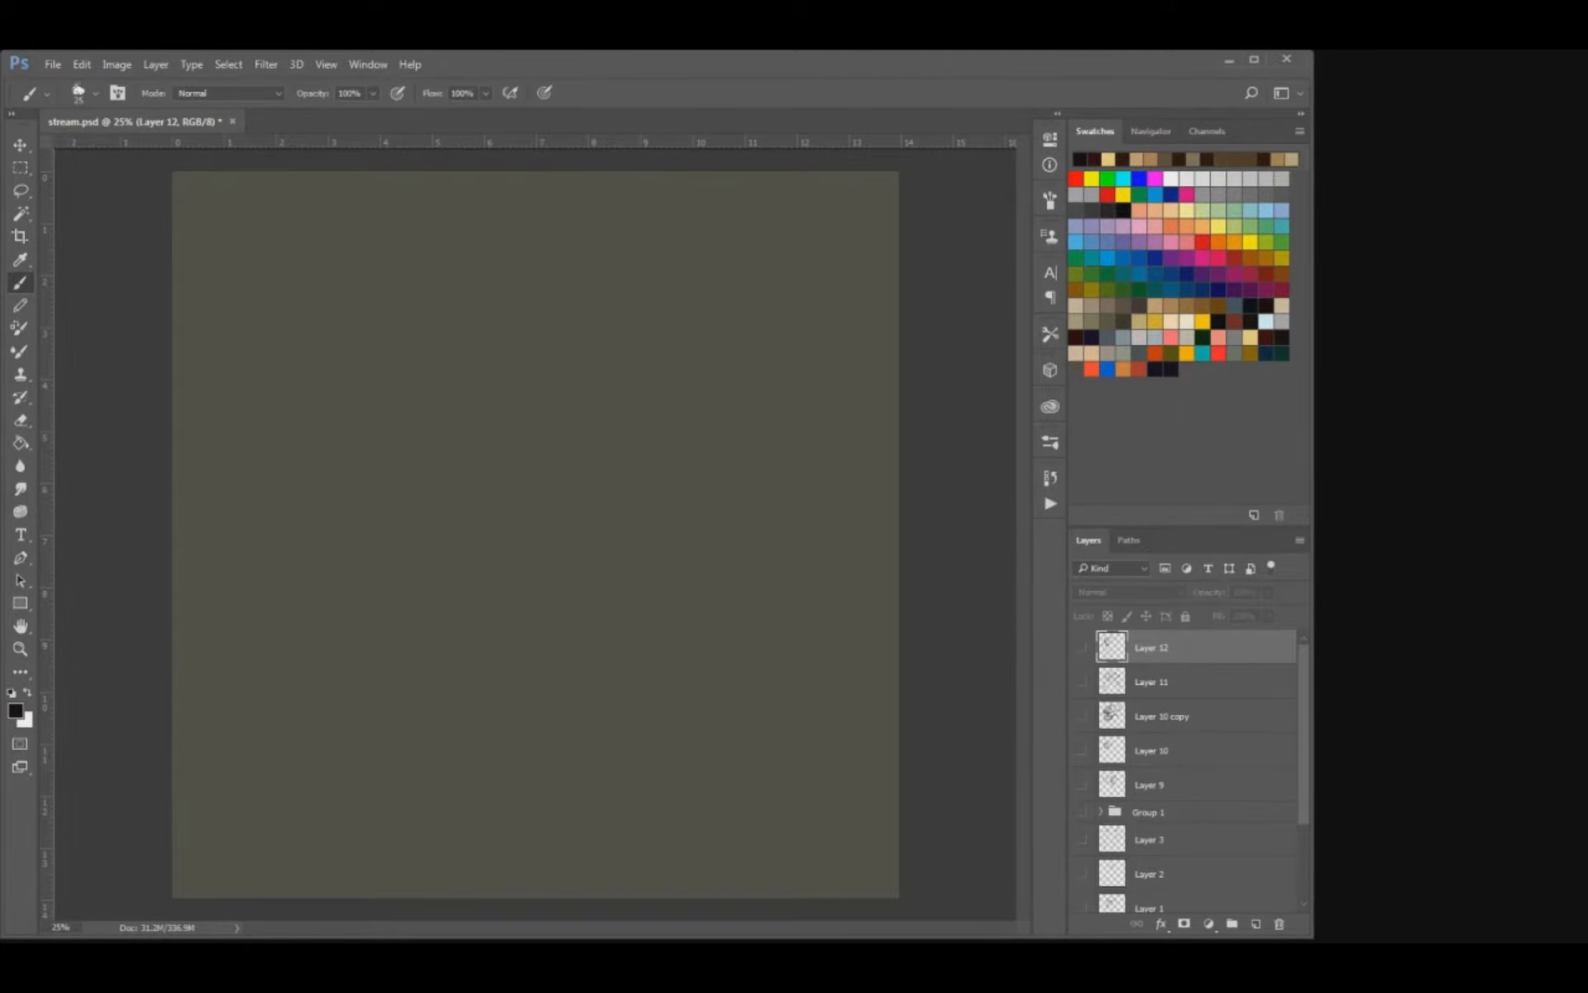
click(1081, 682)
click(1081, 681)
Add a new layer and brush short fur strokes into a low arch that curves down on its right side.
key(ctrl+shift+alt+n)
key(v)
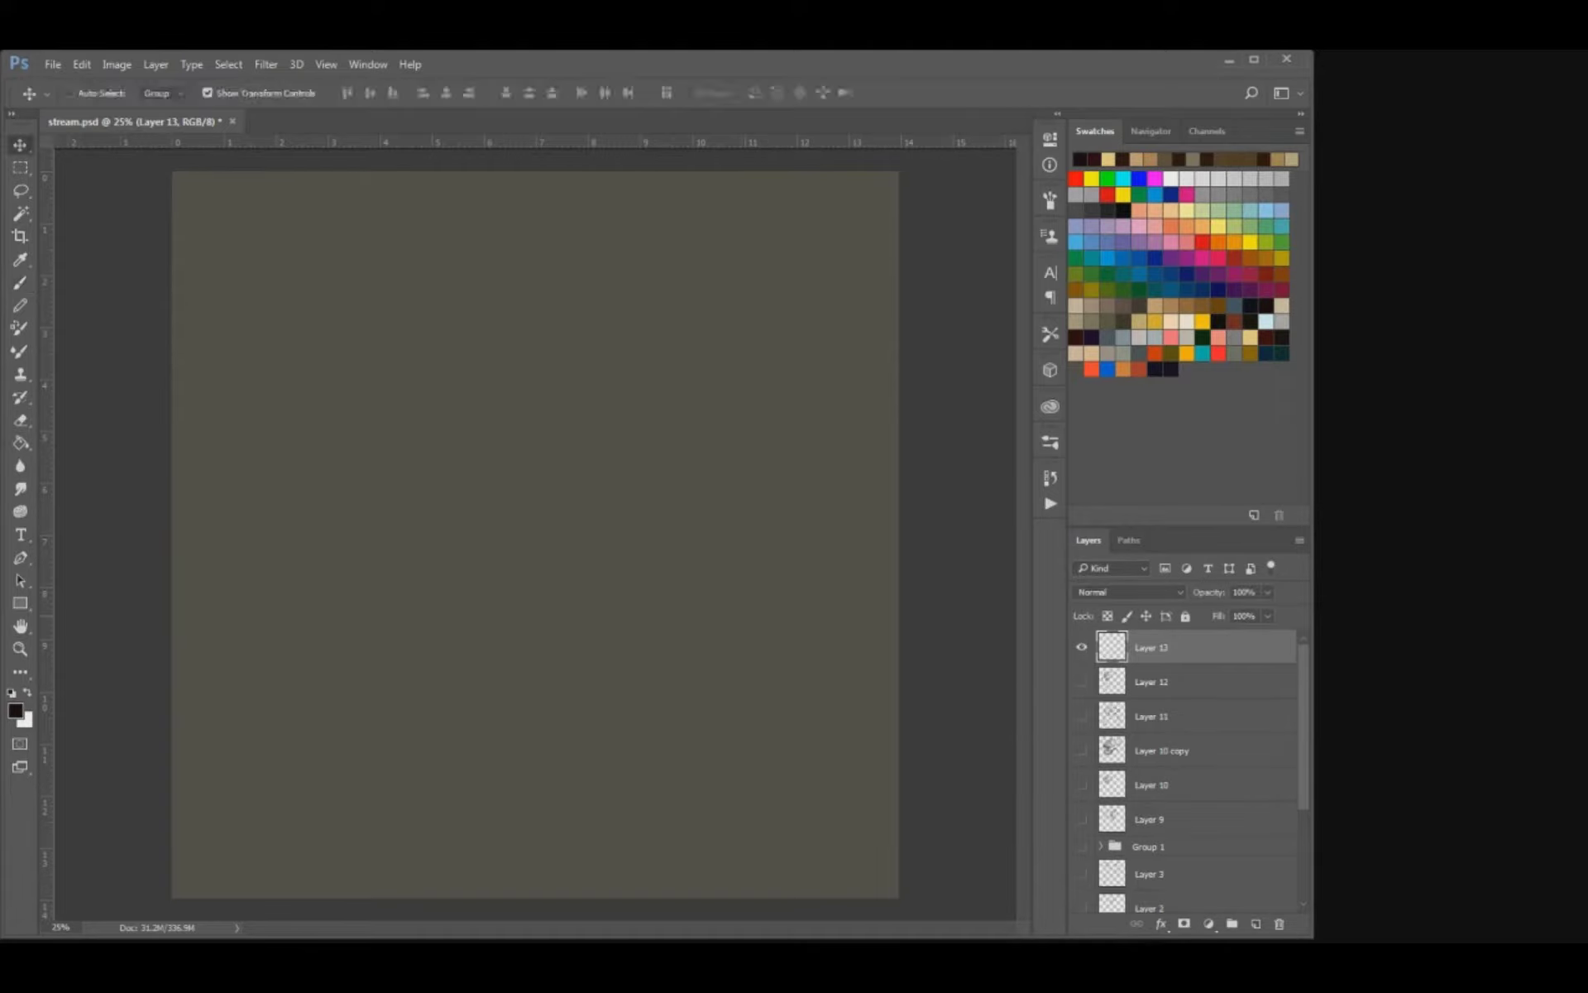
key(b)
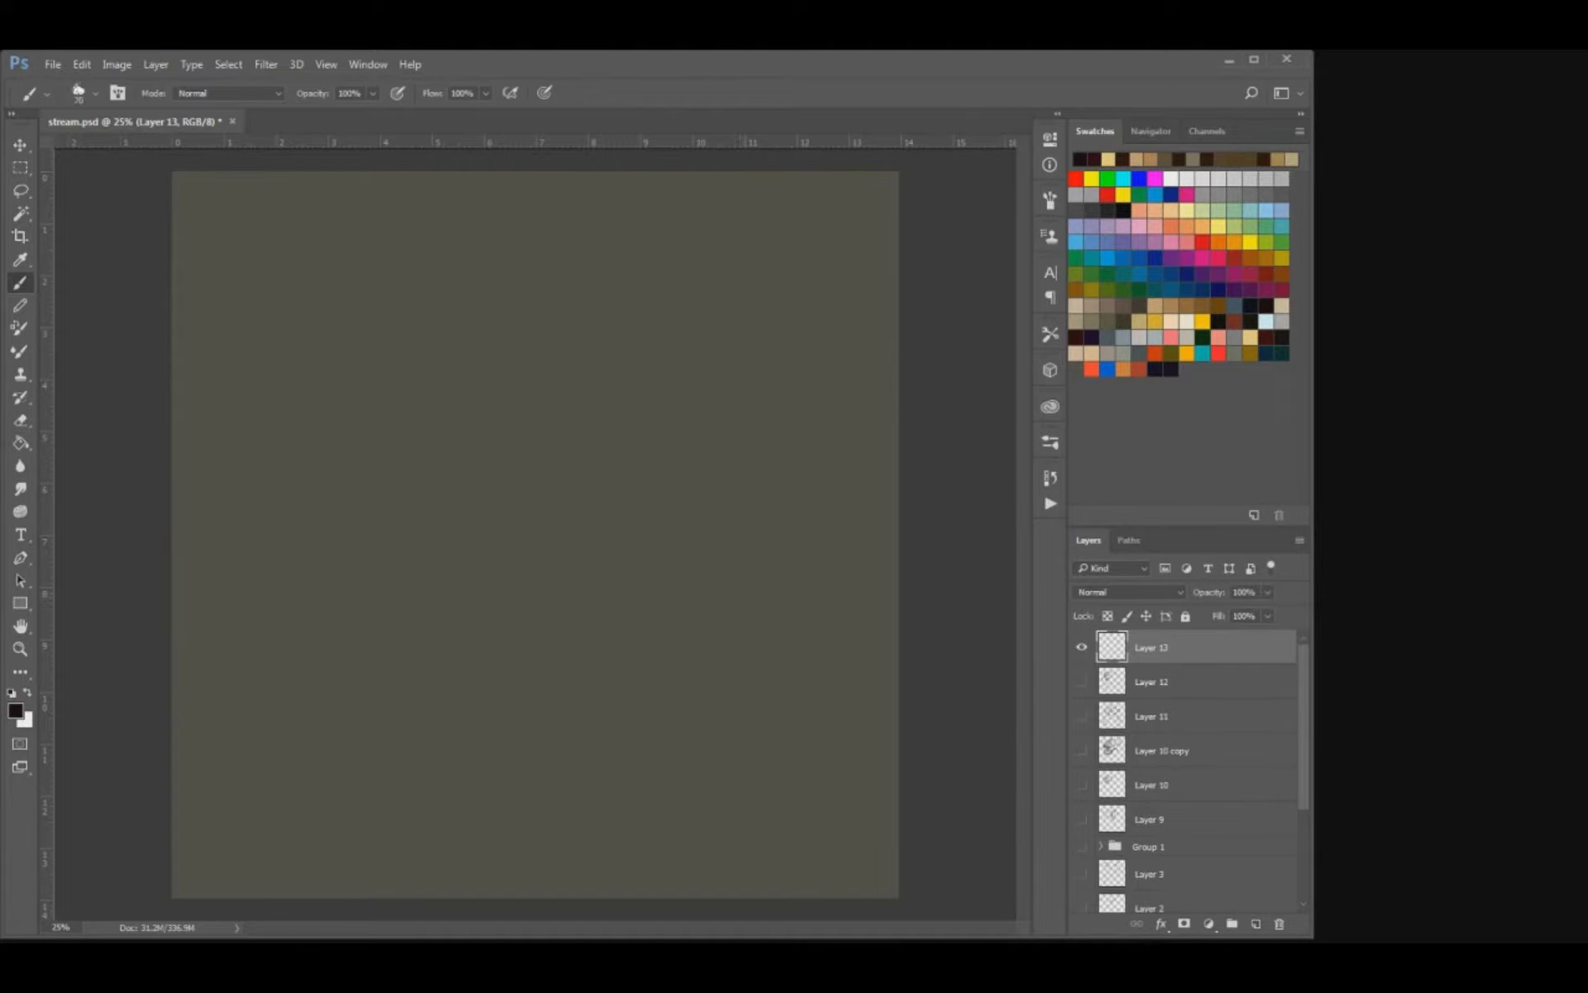
drag(449, 427, 481, 362)
key(ctrl+z)
mouse_move(595, 396)
mouse_down()
mouse_move(653, 380)
mouse_move(679, 418)
mouse_move(579, 368)
mouse_move(484, 399)
mouse_move(496, 380)
mouse_up()
key([)
mouse_move(496, 397)
mouse_down()
mouse_move(506, 380)
mouse_move(553, 379)
mouse_move(609, 407)
mouse_up()
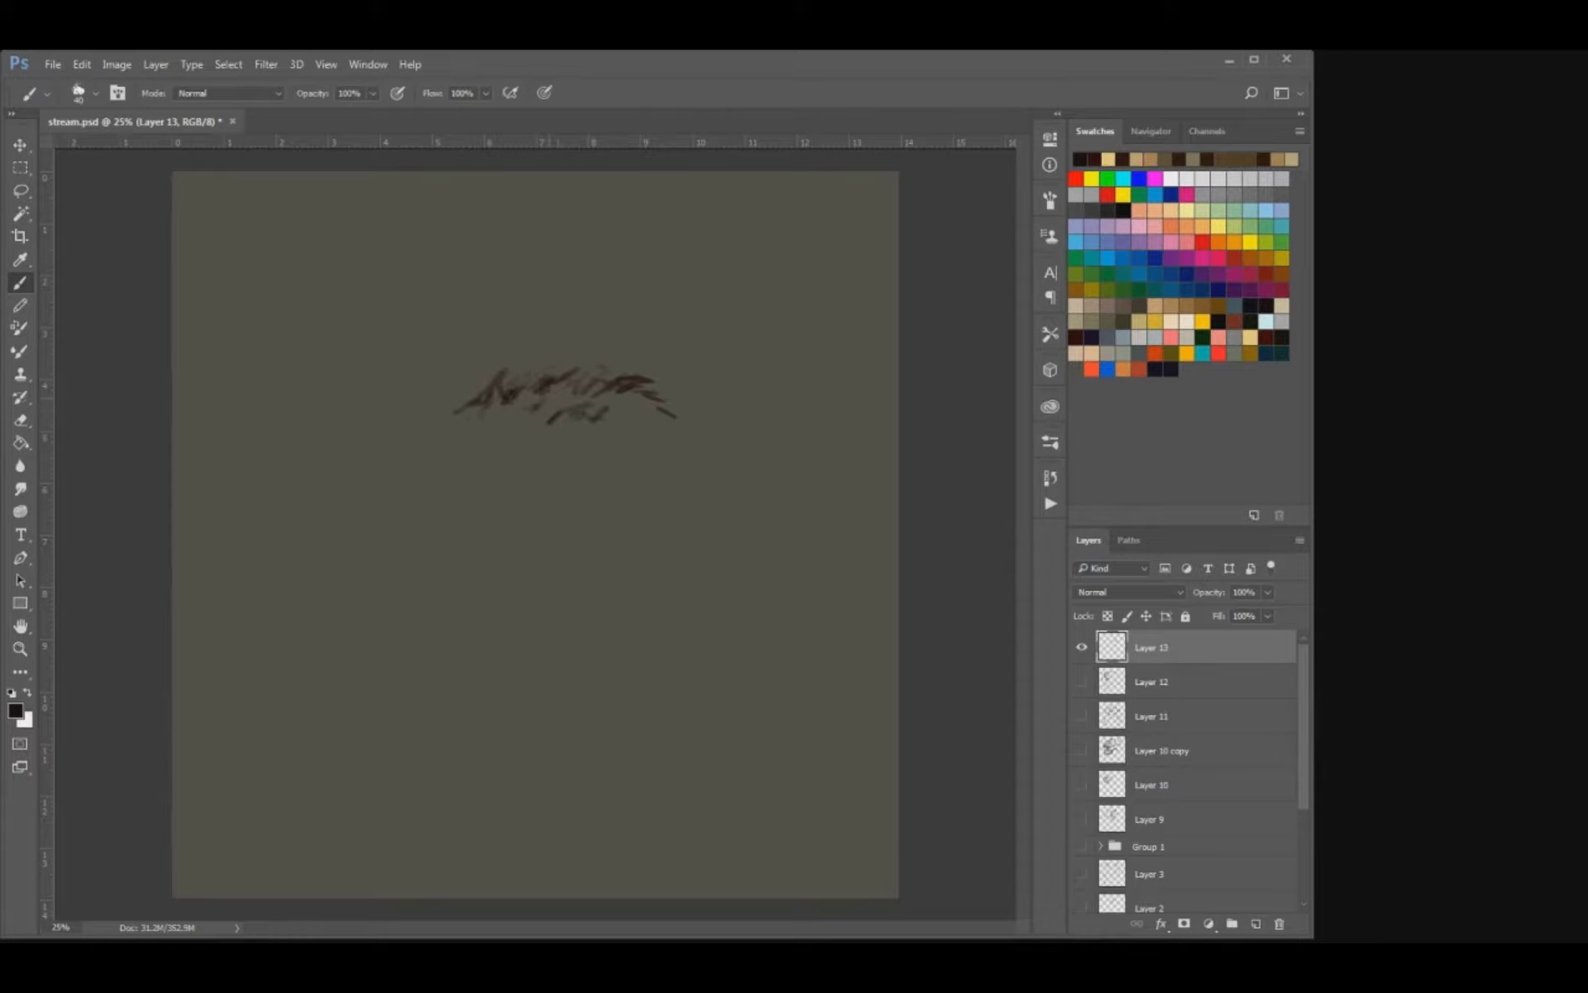
drag(508, 407, 526, 399)
drag(608, 410, 628, 402)
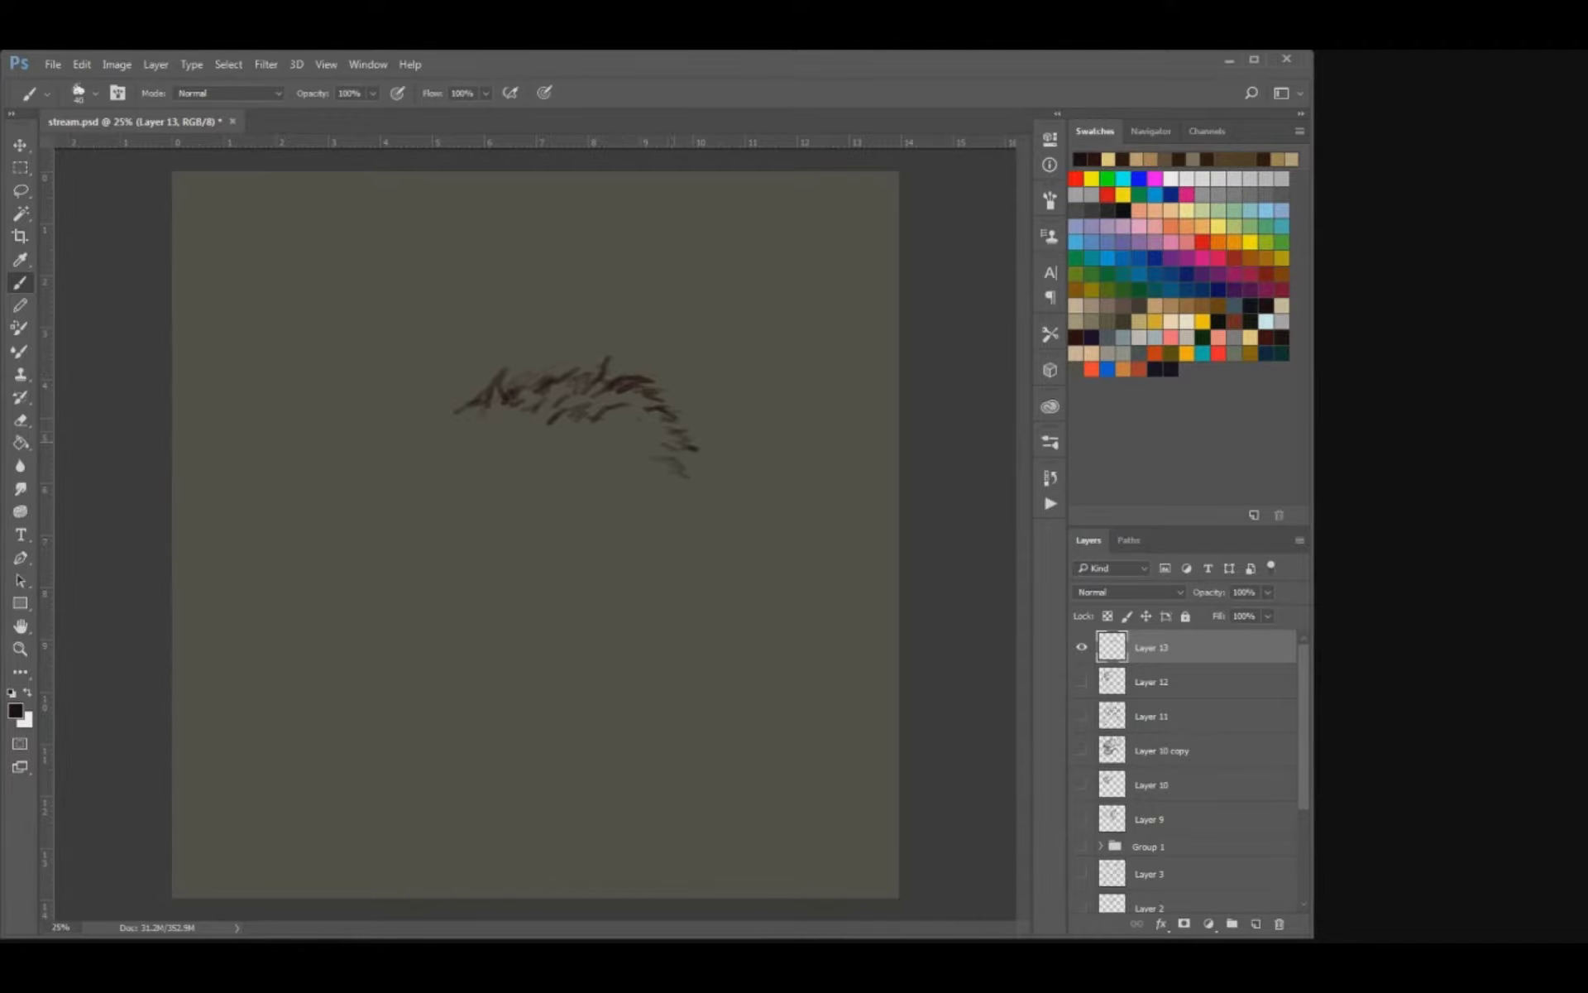
drag(676, 444, 698, 469)
Erase the stray tufts on the arch's left end and peak, and add a few fur strokes inside it.
key(e)
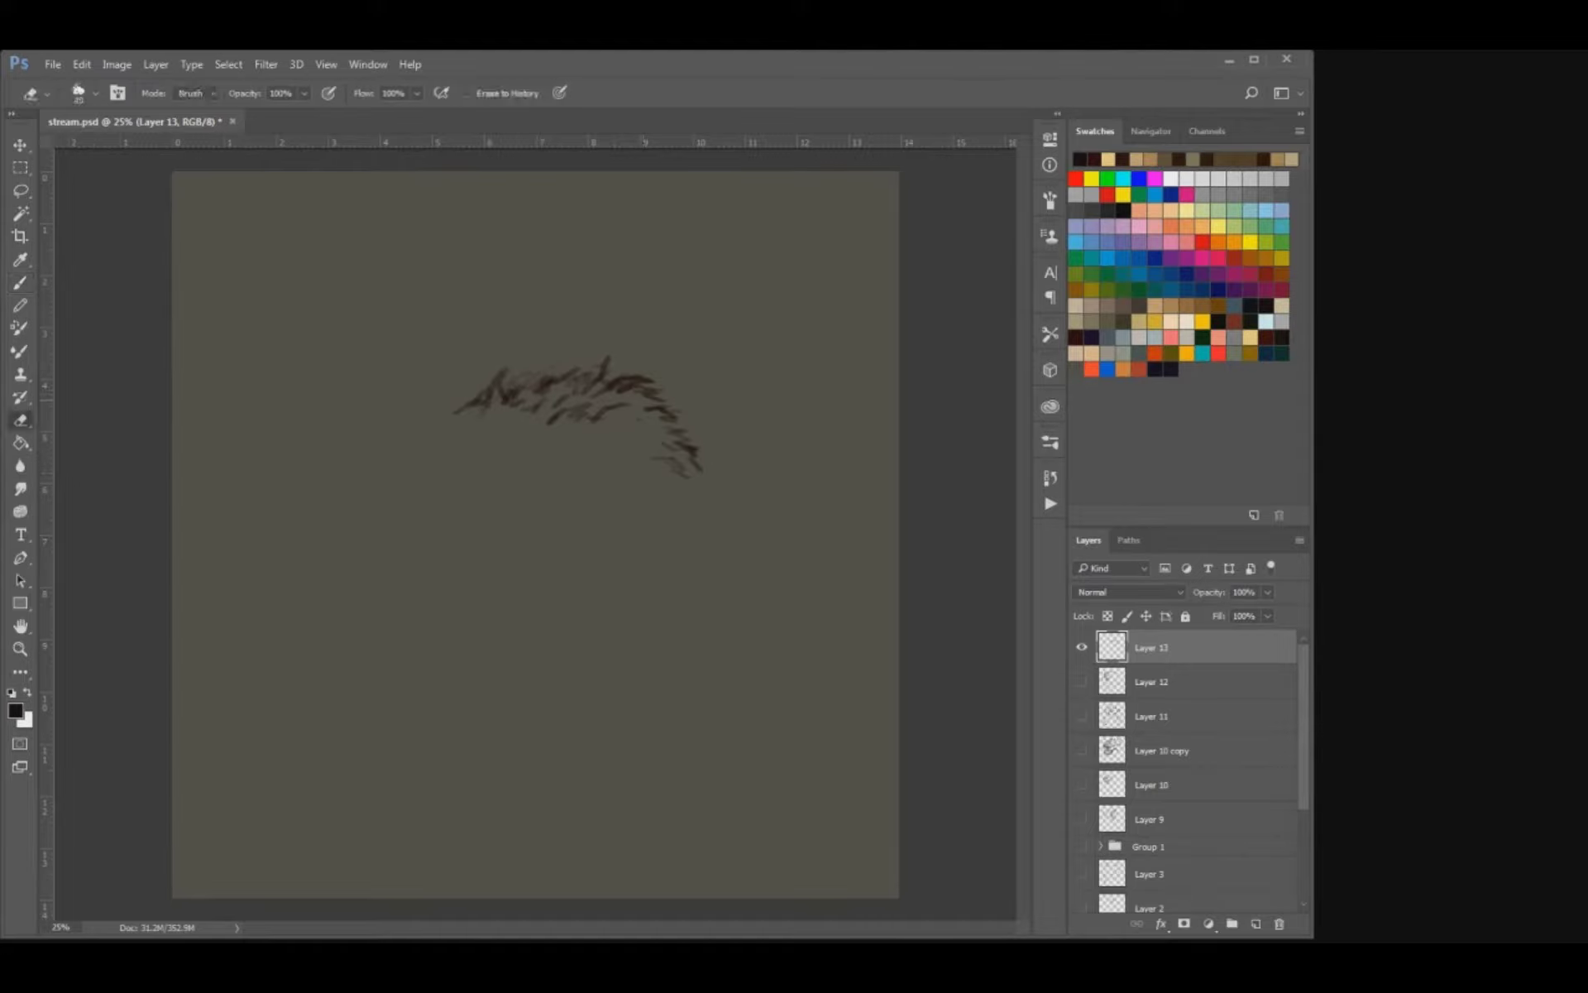
drag(503, 369, 475, 403)
drag(609, 356, 601, 366)
key(b)
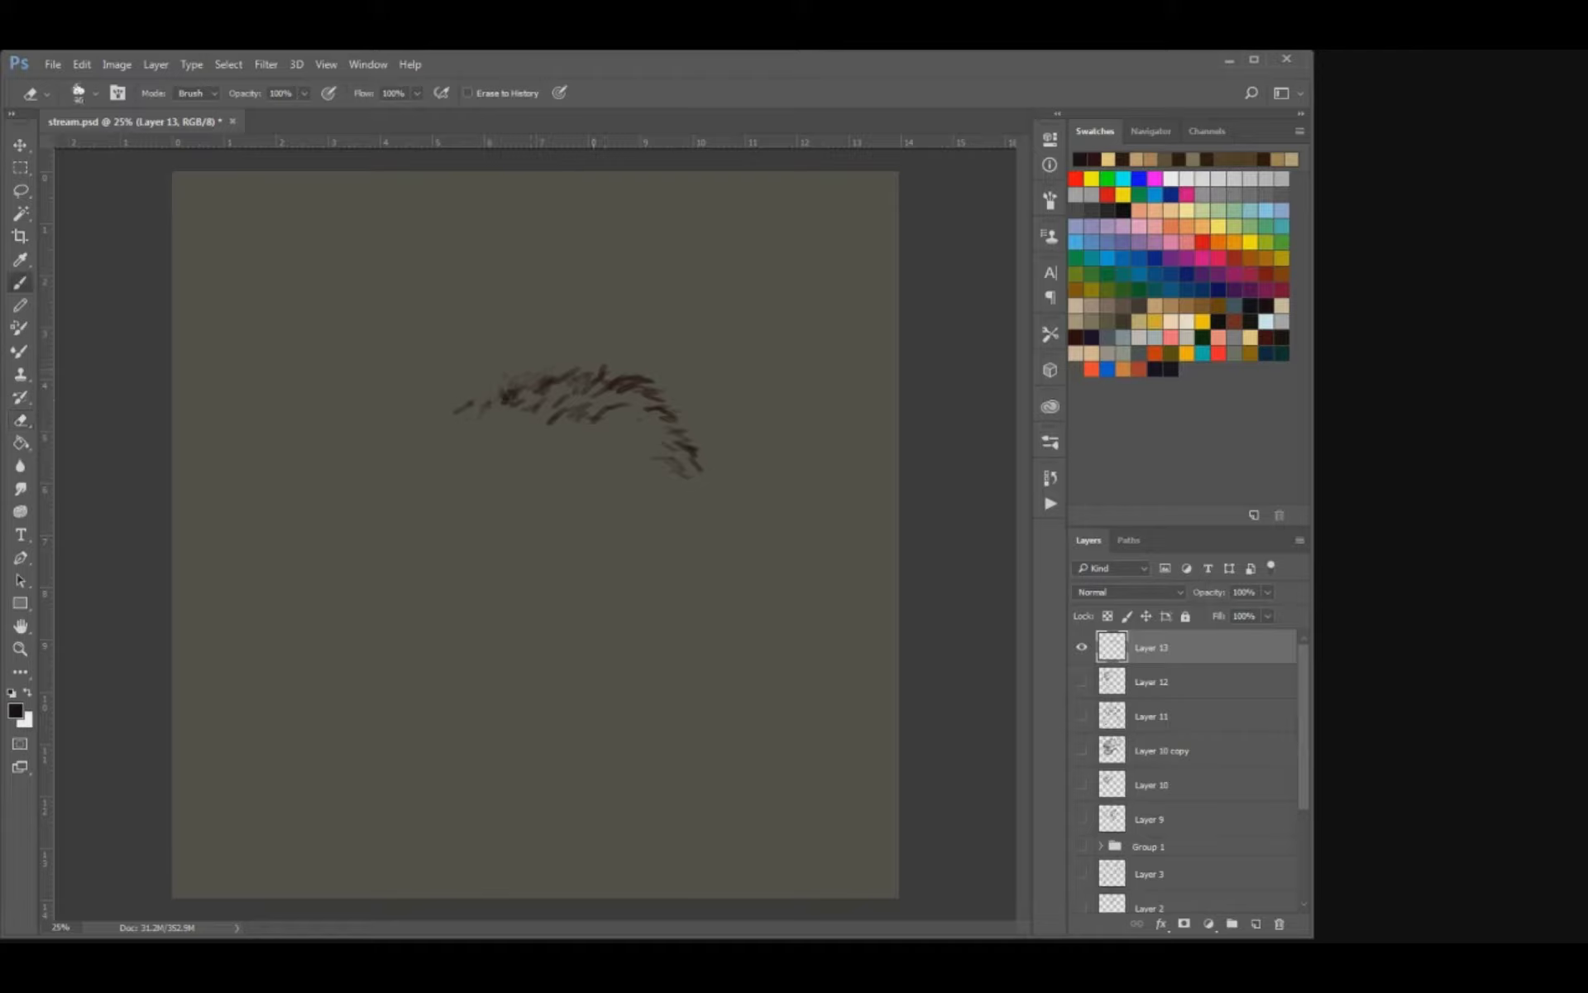
mouse_move(506, 431)
mouse_down()
mouse_move(521, 424)
mouse_move(463, 406)
mouse_up()
drag(596, 464, 612, 458)
key(e)
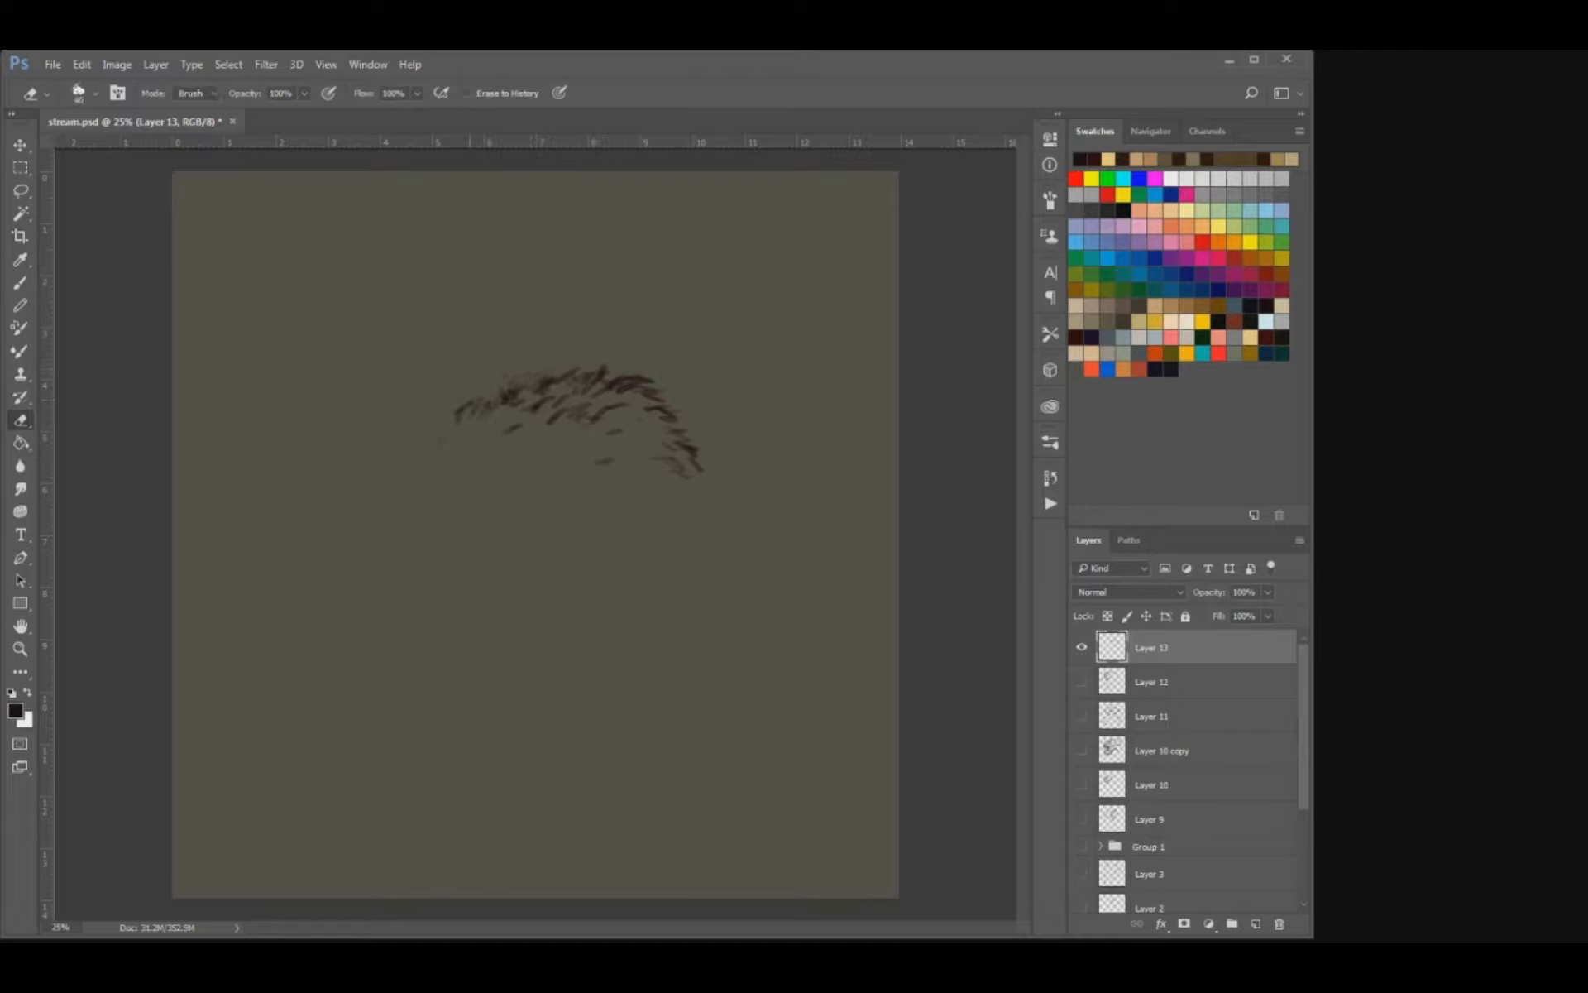
drag(457, 420, 483, 407)
Extend the fur down the arch's left side and move the whole sketch up and to the left.
key(b)
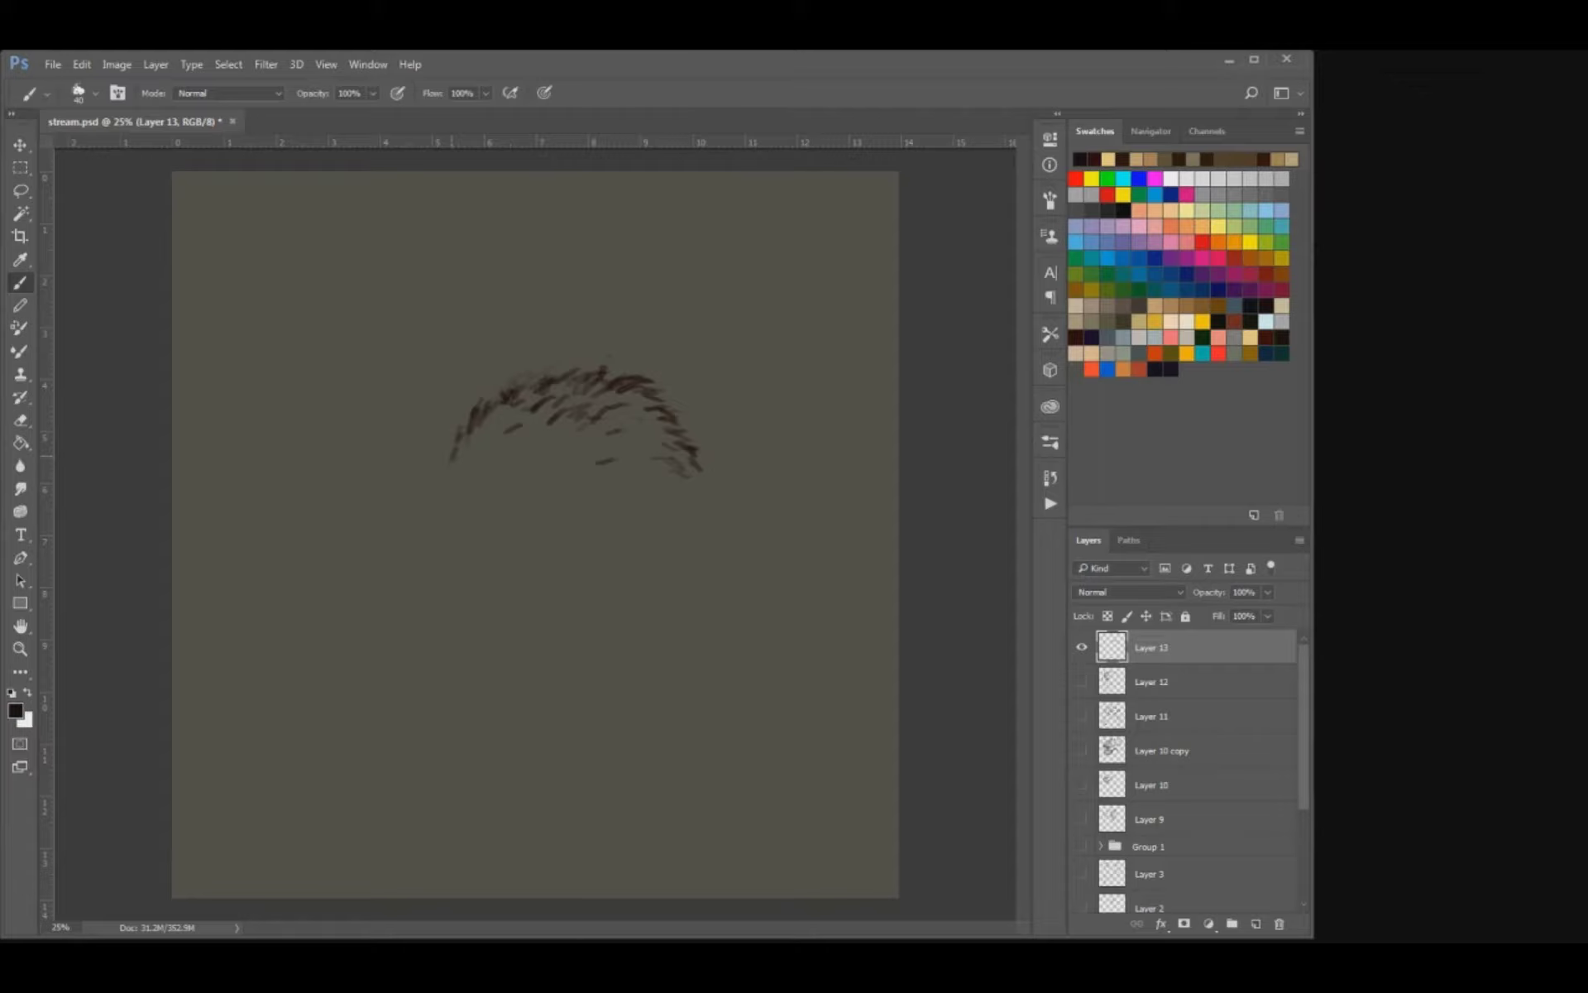
drag(517, 439, 506, 446)
drag(454, 449, 432, 491)
key(v)
mouse_move(572, 423)
mouse_down()
mouse_move(496, 425)
mouse_move(497, 402)
mouse_up()
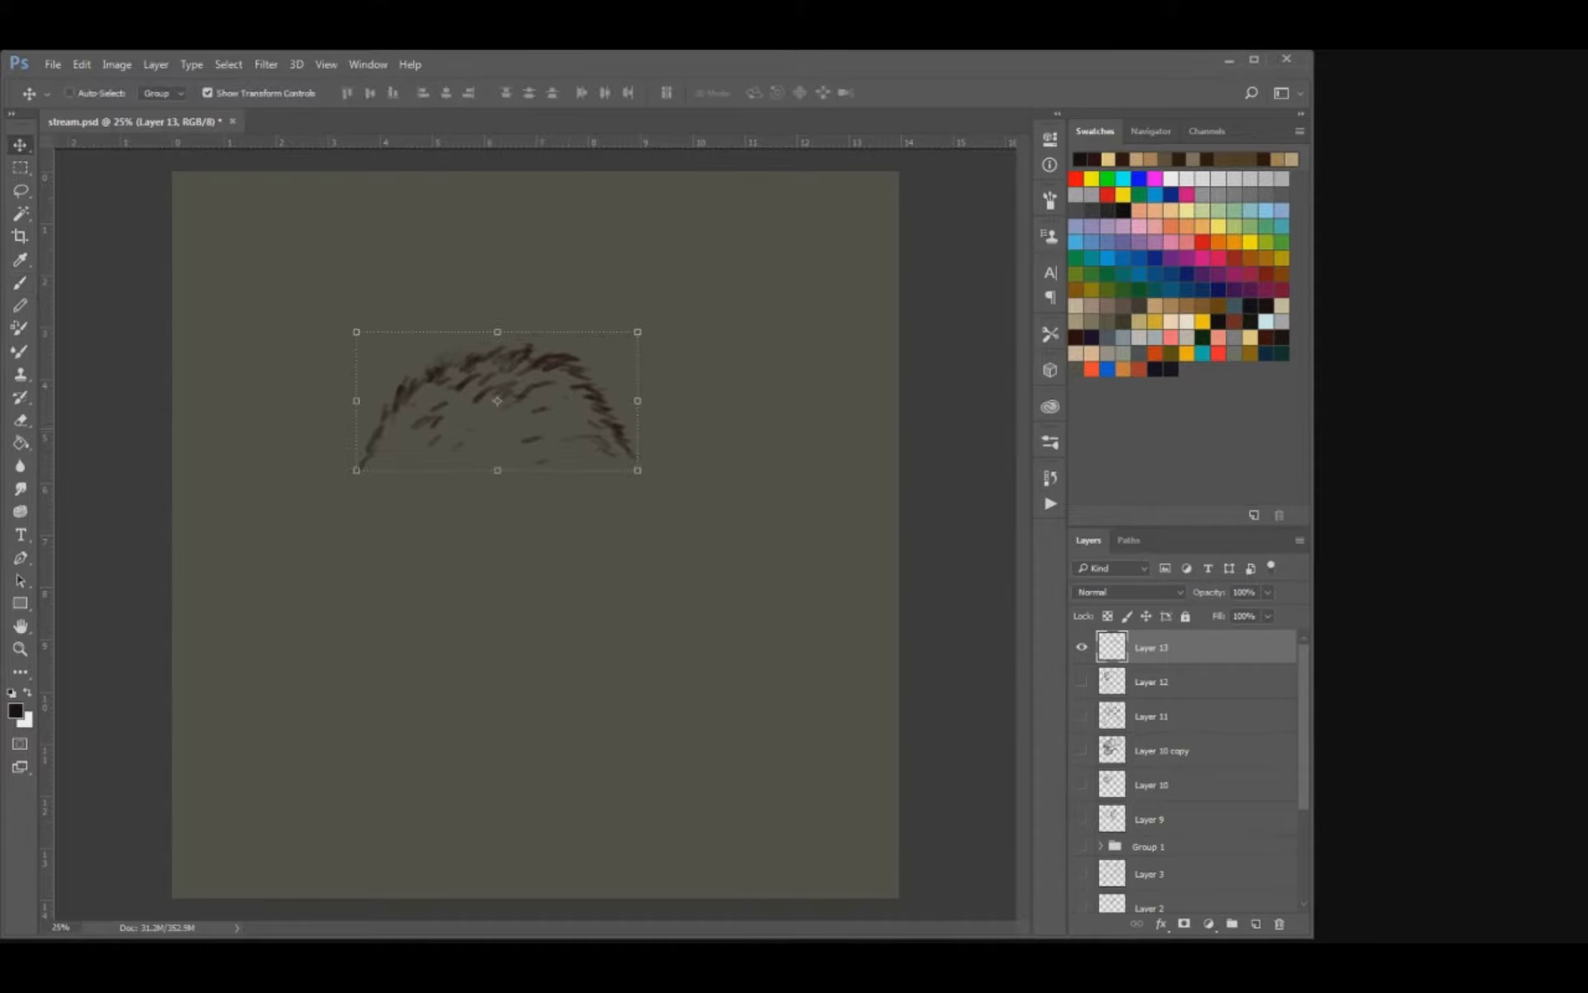
key(b)
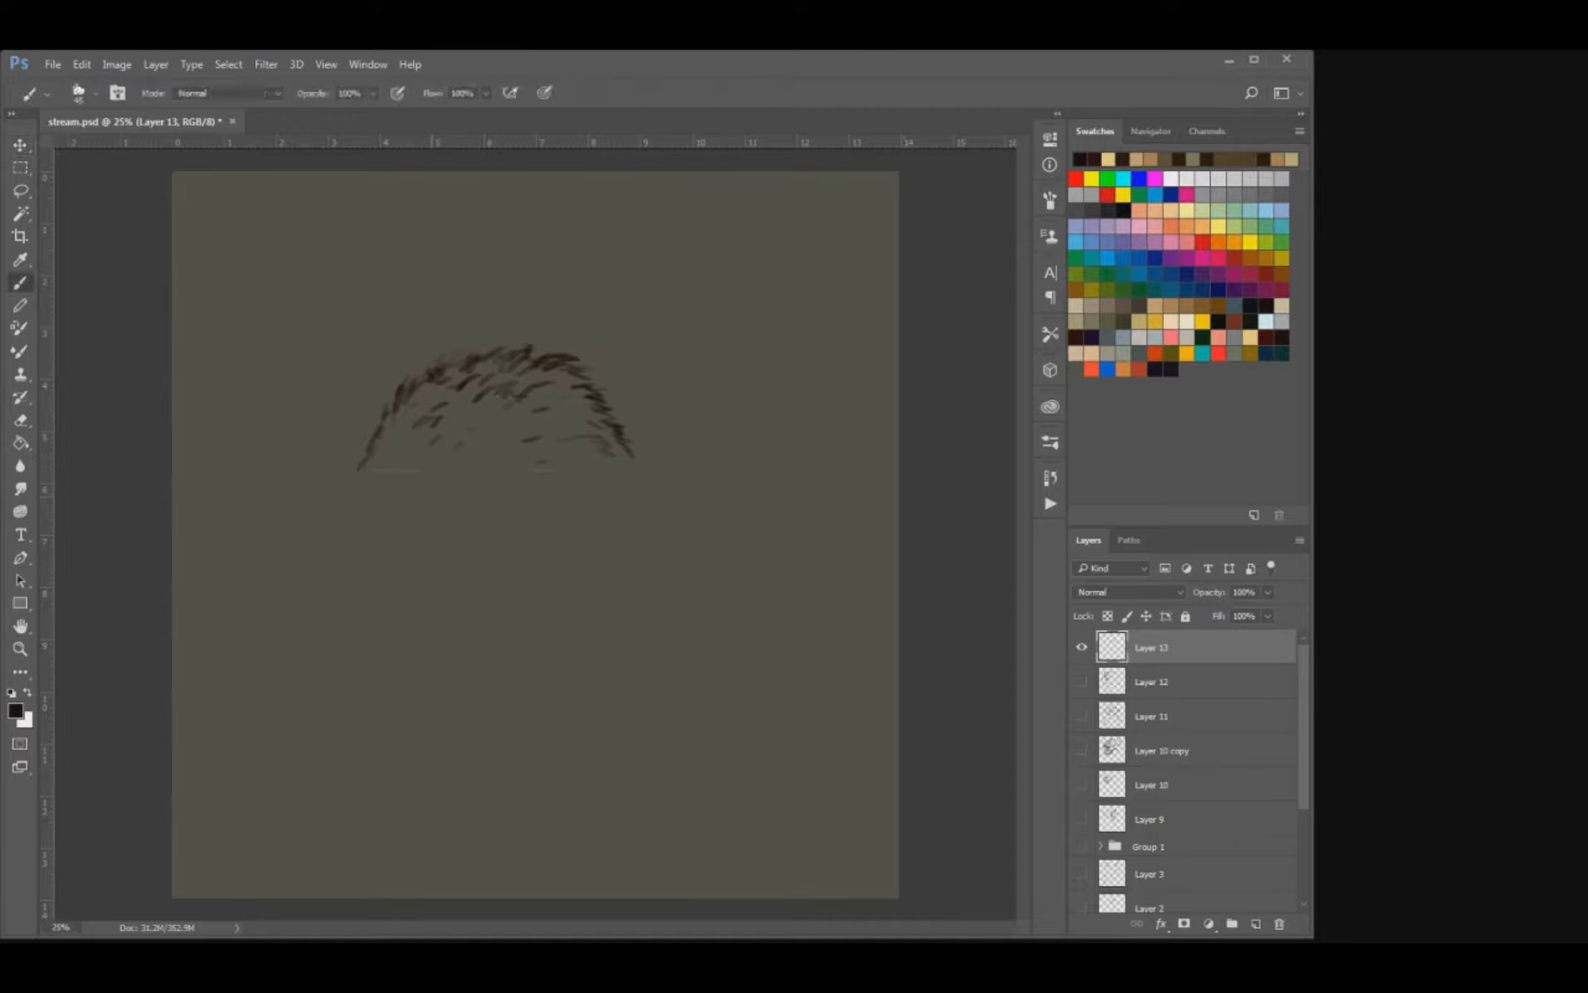
drag(363, 521, 409, 484)
key(ctrl+z)
Hide Layer 13, add a new layer and rough in a pointed upper jaw with a row of teeth.
click(1082, 646)
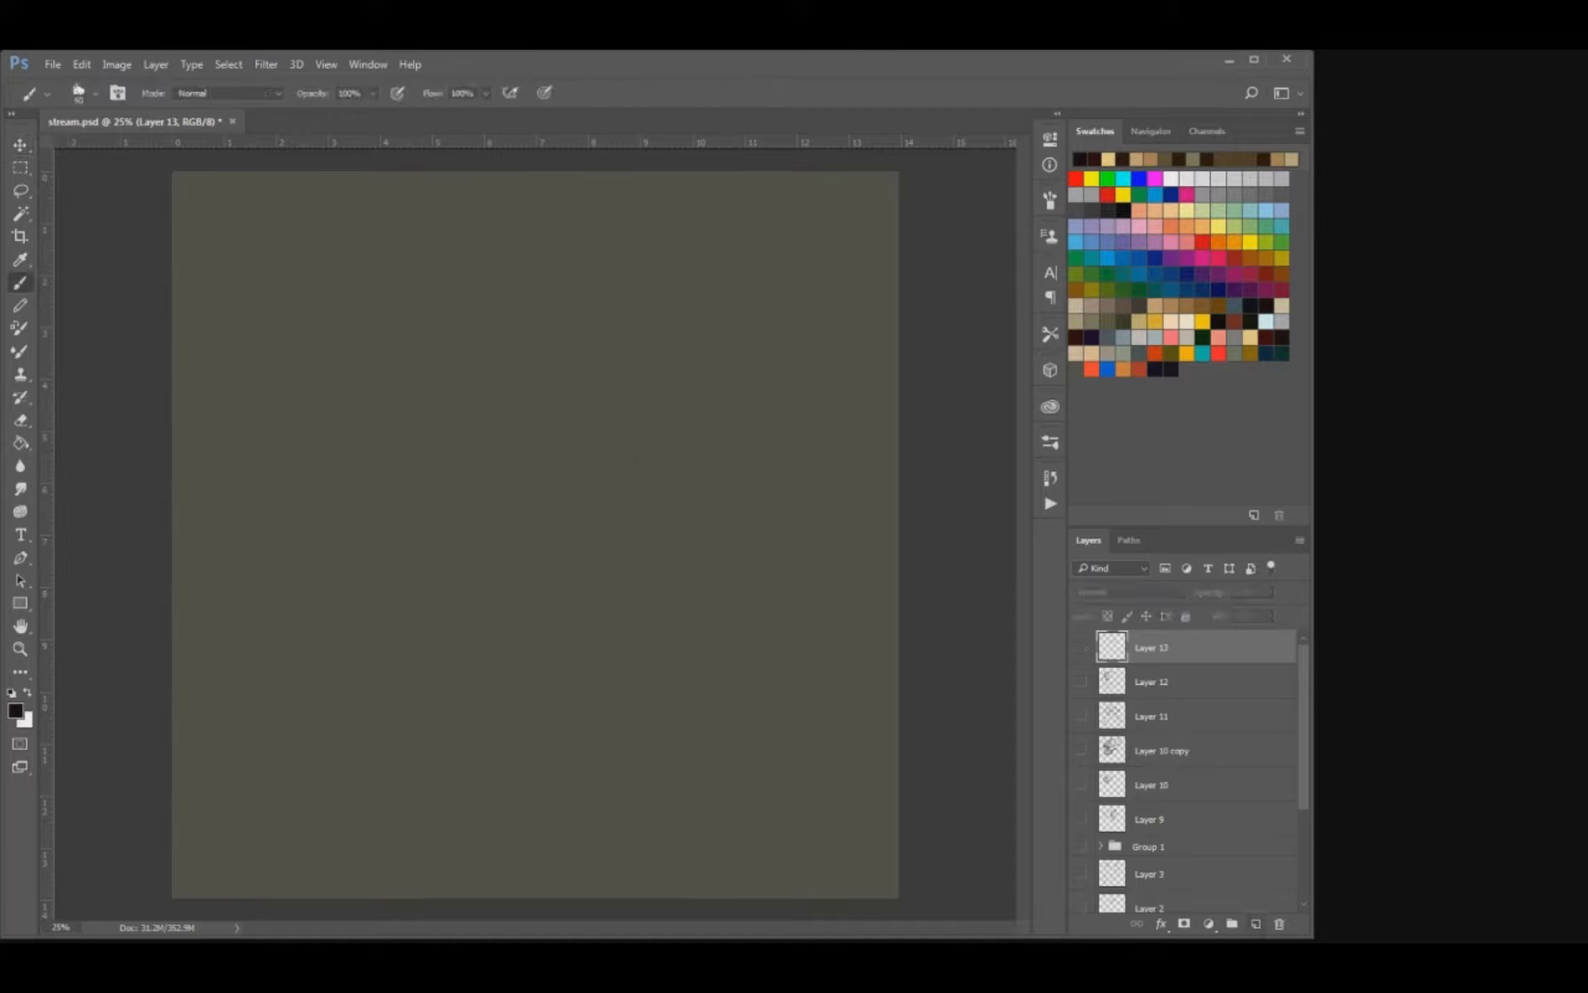
key(ctrl+shift+alt+n)
mouse_move(494, 416)
mouse_down()
mouse_move(531, 445)
mouse_move(428, 399)
mouse_move(395, 353)
mouse_move(406, 383)
mouse_move(387, 378)
mouse_move(467, 497)
mouse_up()
mouse_move(431, 425)
mouse_down()
mouse_move(476, 418)
mouse_move(435, 432)
mouse_move(438, 455)
mouse_move(502, 435)
mouse_up()
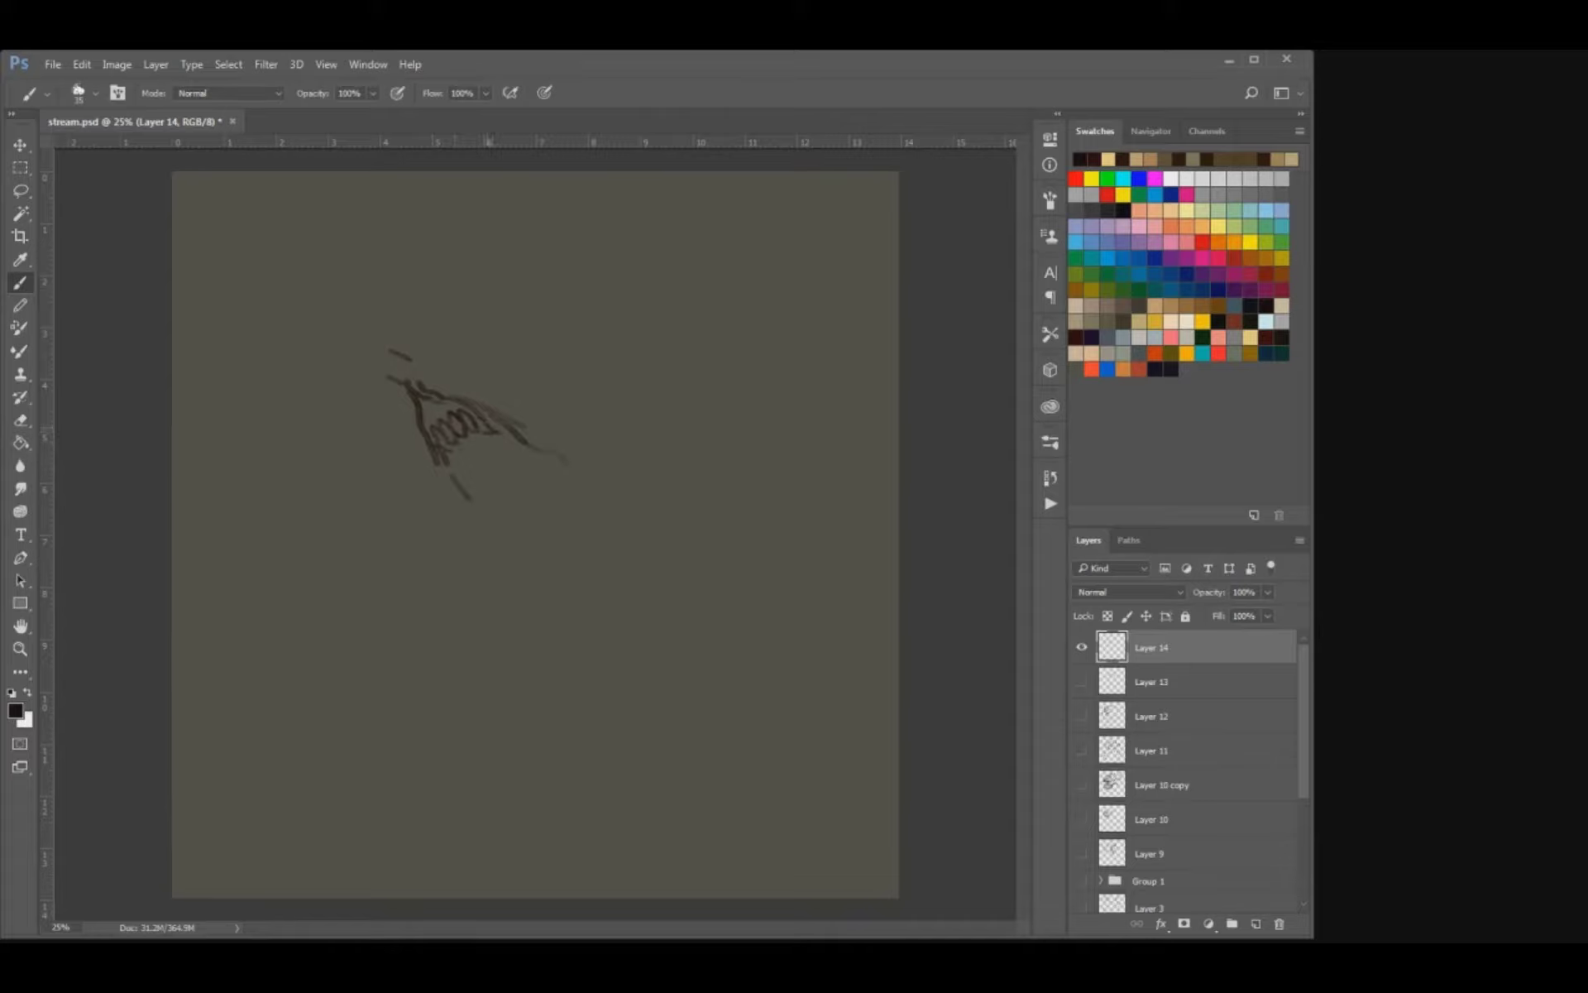
key(e)
key(b)
mouse_move(469, 406)
mouse_down()
mouse_move(509, 418)
mouse_move(435, 455)
mouse_move(428, 477)
mouse_up()
Add contour lines around the muzzle, both mouth edges and a row of lower teeth with a fang.
key(e)
key(b)
mouse_move(432, 408)
mouse_down()
mouse_move(410, 428)
mouse_move(400, 397)
mouse_up()
mouse_move(382, 356)
mouse_down()
mouse_move(510, 408)
mouse_move(567, 475)
mouse_up()
mouse_move(446, 472)
mouse_down()
mouse_move(473, 508)
mouse_move(556, 518)
mouse_move(518, 504)
mouse_move(534, 486)
mouse_move(535, 514)
mouse_move(508, 504)
mouse_move(521, 517)
mouse_up()
key(ctrl+z)
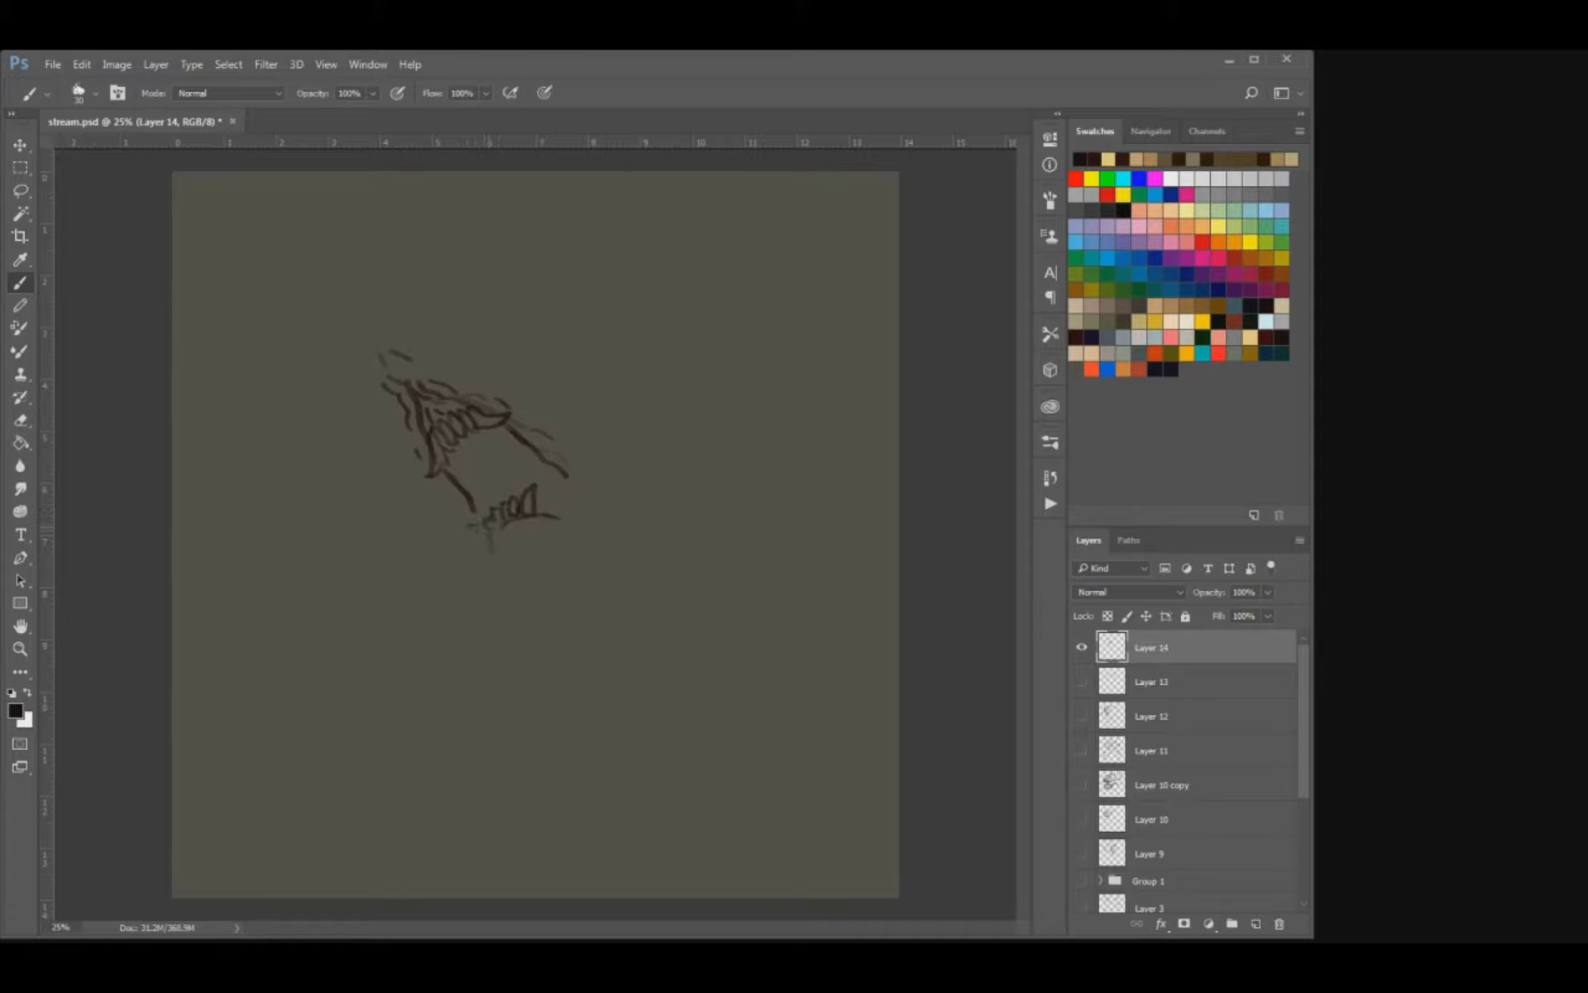
Draw the lower jaw and chin contour below the teeth and extend the mouth edge toward its corner.
mouse_move(485, 527)
mouse_down()
mouse_move(467, 536)
mouse_move(498, 556)
mouse_move(536, 540)
mouse_up()
mouse_move(557, 474)
mouse_down()
mouse_move(589, 509)
mouse_move(577, 526)
mouse_up()
mouse_move(477, 511)
mouse_down()
mouse_move(500, 574)
mouse_move(559, 567)
mouse_move(514, 607)
mouse_up()
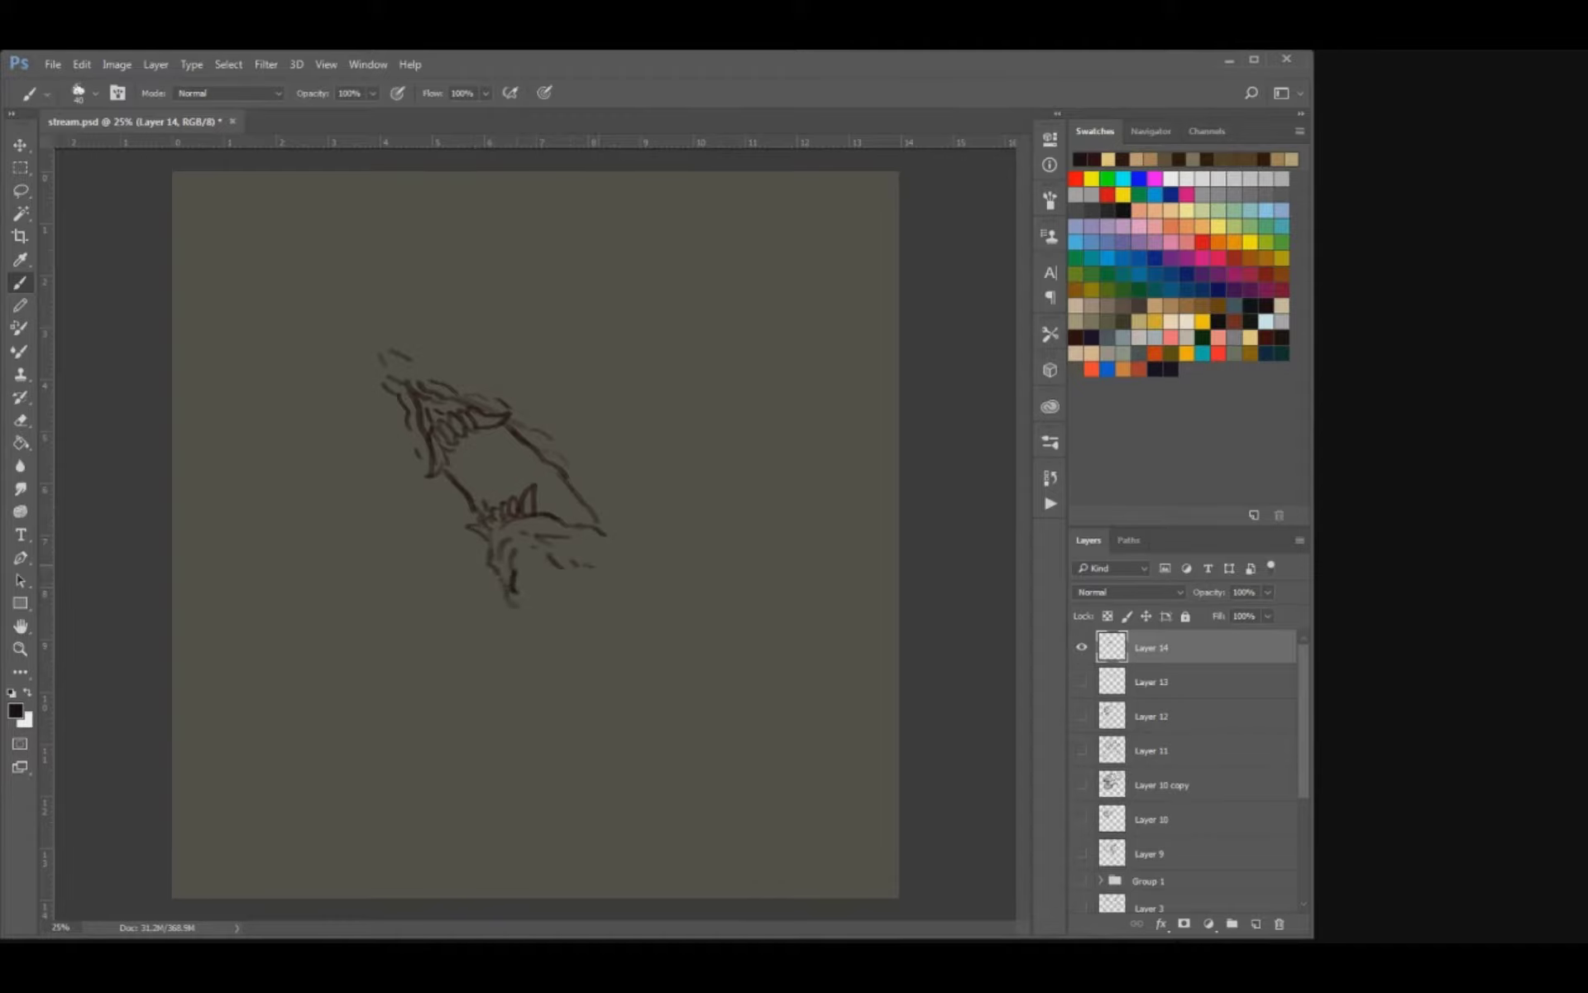
Extend the mouth corner, add a pointed tip above the muzzle and strengthen the head's left contour.
drag(585, 504, 628, 551)
drag(532, 417, 545, 429)
drag(381, 373, 389, 392)
drag(366, 322, 375, 369)
mouse_move(380, 389)
mouse_down()
mouse_move(464, 504)
mouse_move(496, 585)
mouse_up()
mouse_move(462, 509)
mouse_down()
mouse_move(471, 529)
mouse_move(444, 488)
mouse_up()
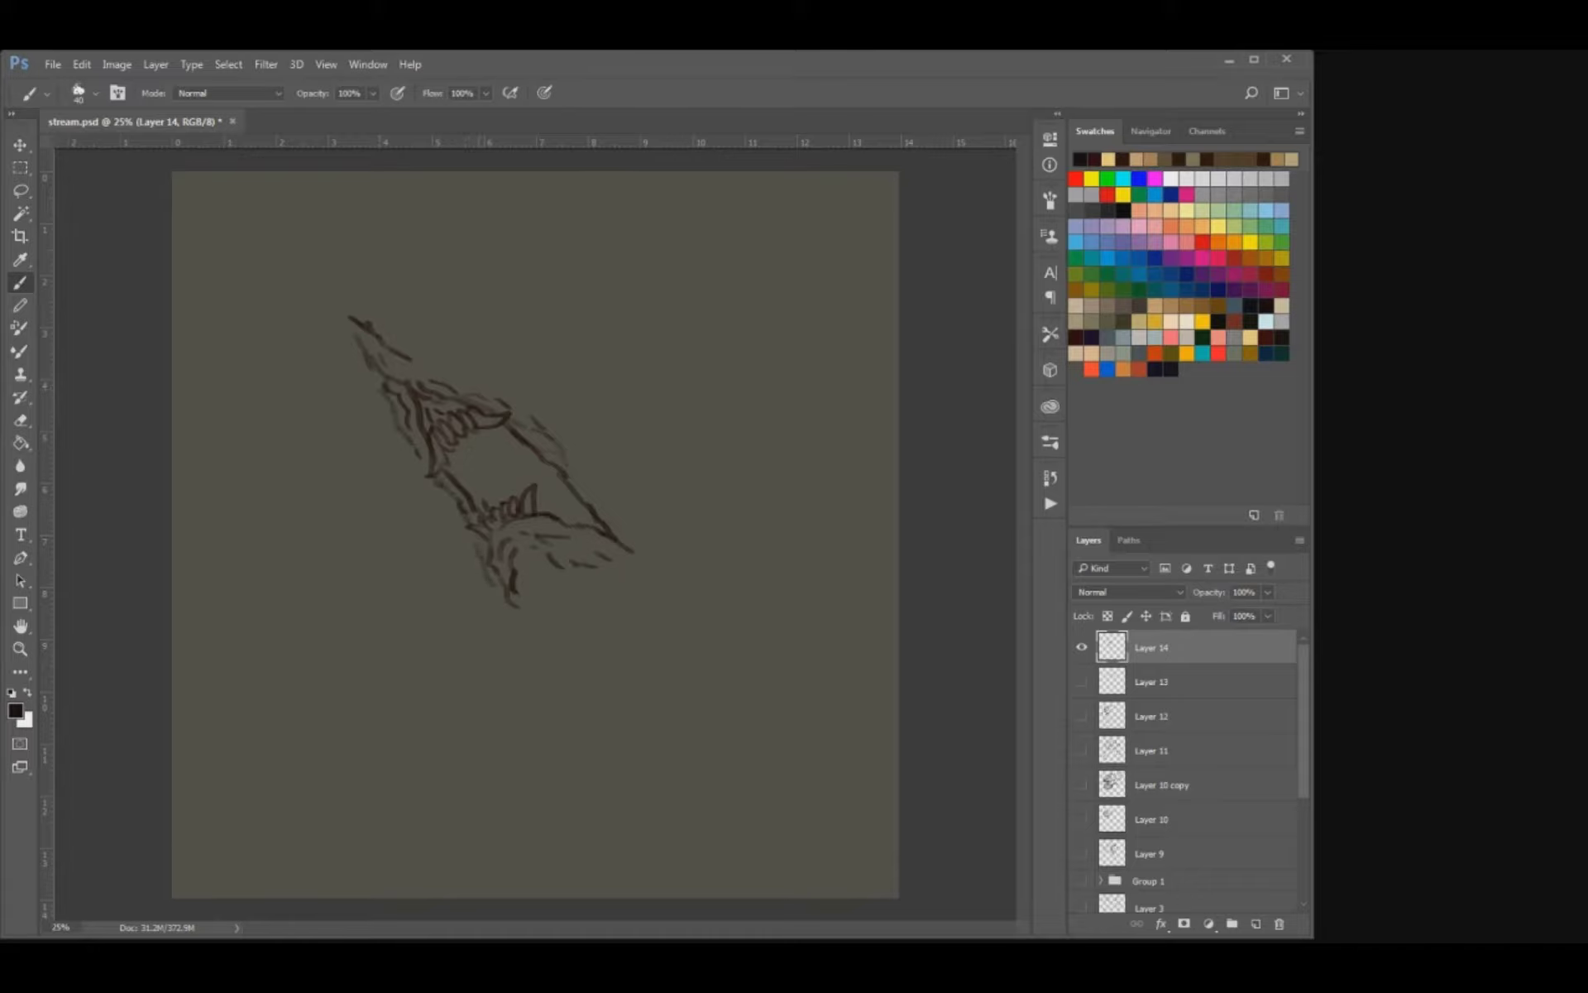
Draw cheek lines and a band of short fur along the head's upper right contour down to the mouth corner.
drag(558, 459, 620, 521)
drag(523, 422, 549, 399)
drag(501, 392, 518, 402)
mouse_move(437, 370)
mouse_down()
mouse_move(488, 371)
mouse_move(543, 405)
mouse_move(658, 512)
mouse_up()
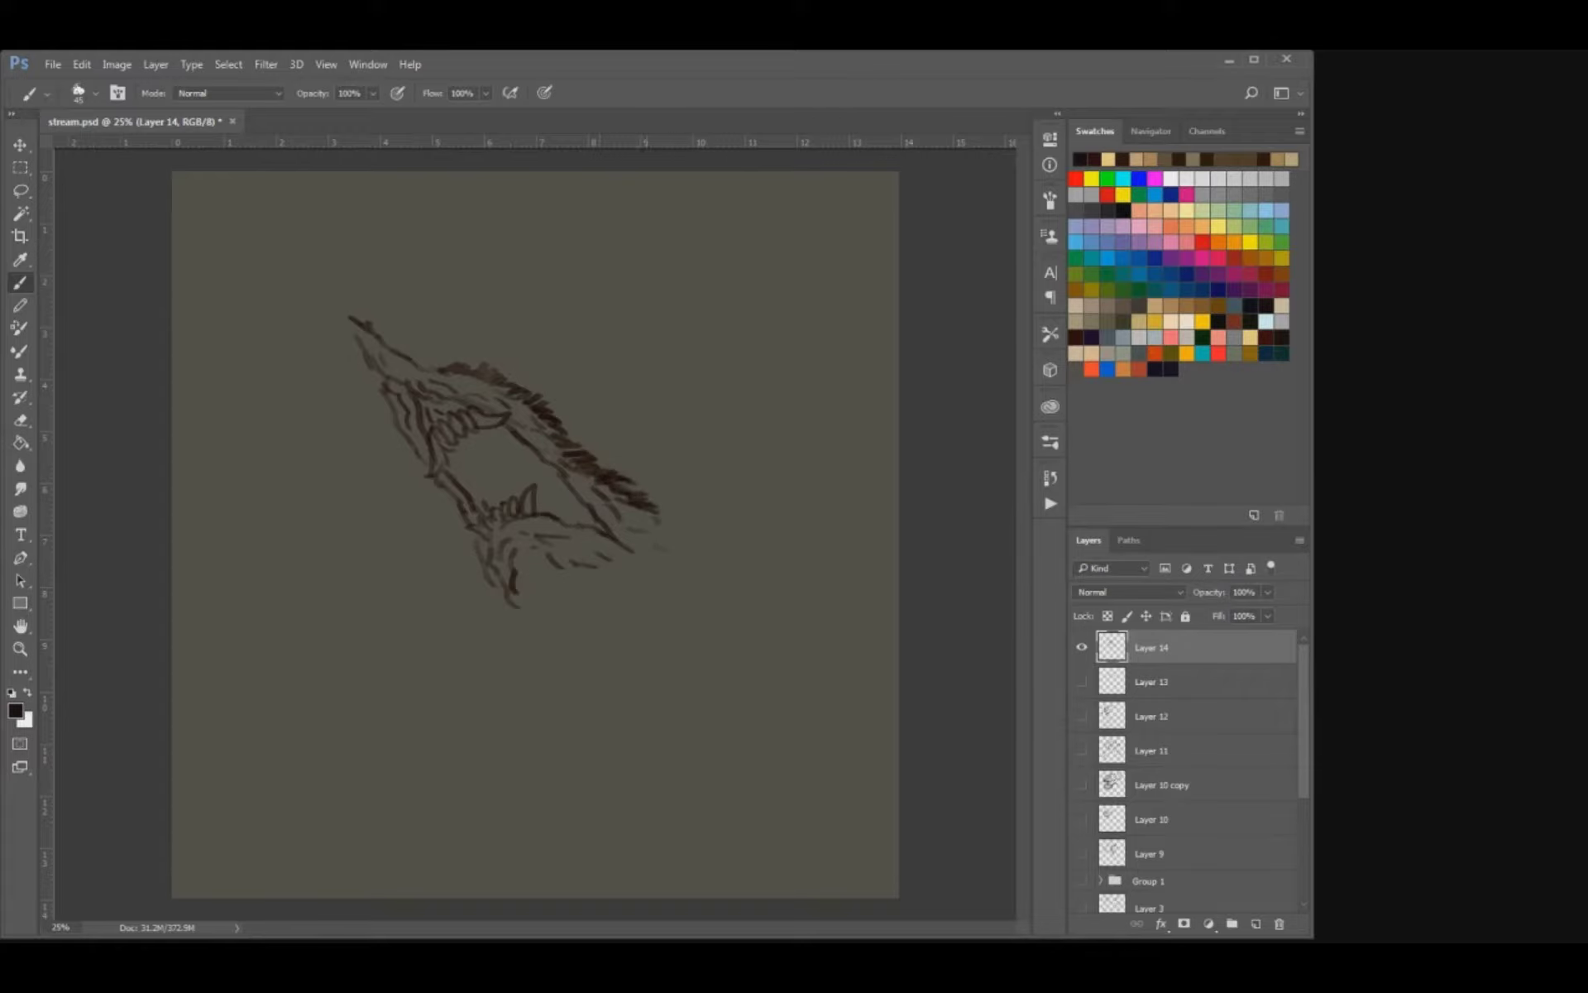
mouse_move(599, 451)
mouse_down()
mouse_move(607, 468)
mouse_move(584, 446)
mouse_up()
drag(531, 385, 542, 396)
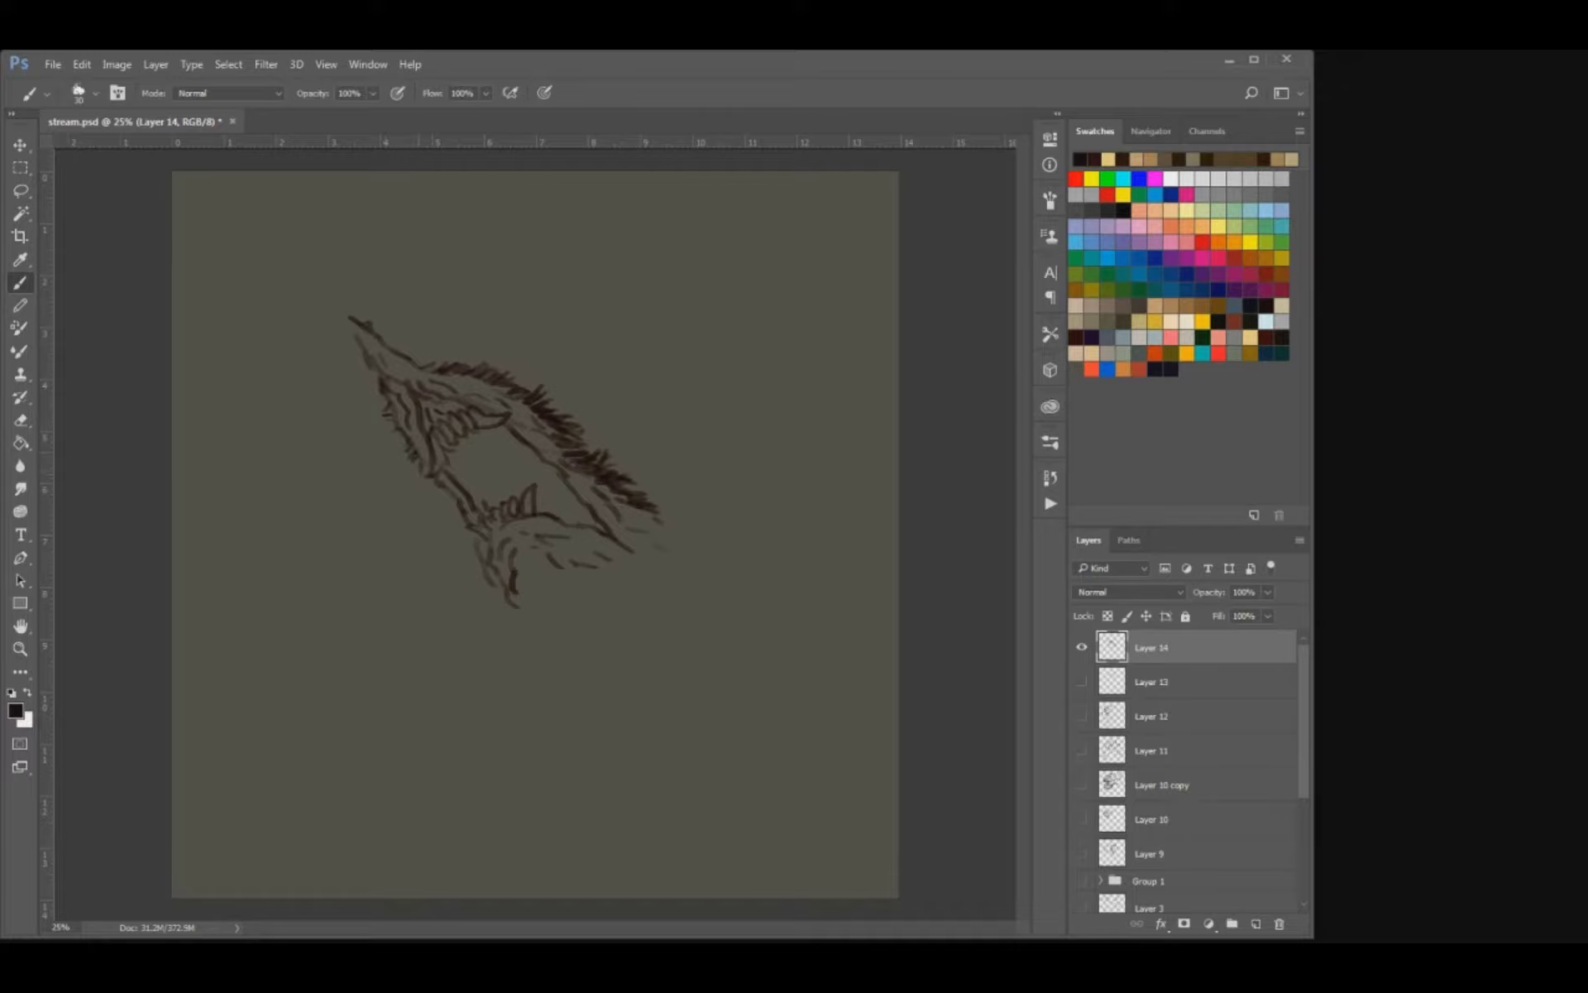
Add fur along the head's left edge and thicken the tufts behind the mouth corner.
drag(416, 468, 440, 492)
drag(637, 526, 664, 527)
mouse_move(649, 510)
mouse_down()
mouse_move(677, 531)
mouse_move(675, 553)
mouse_move(692, 535)
mouse_up()
drag(663, 512, 692, 526)
mouse_move(663, 536)
mouse_down()
mouse_move(680, 545)
mouse_move(662, 557)
mouse_up()
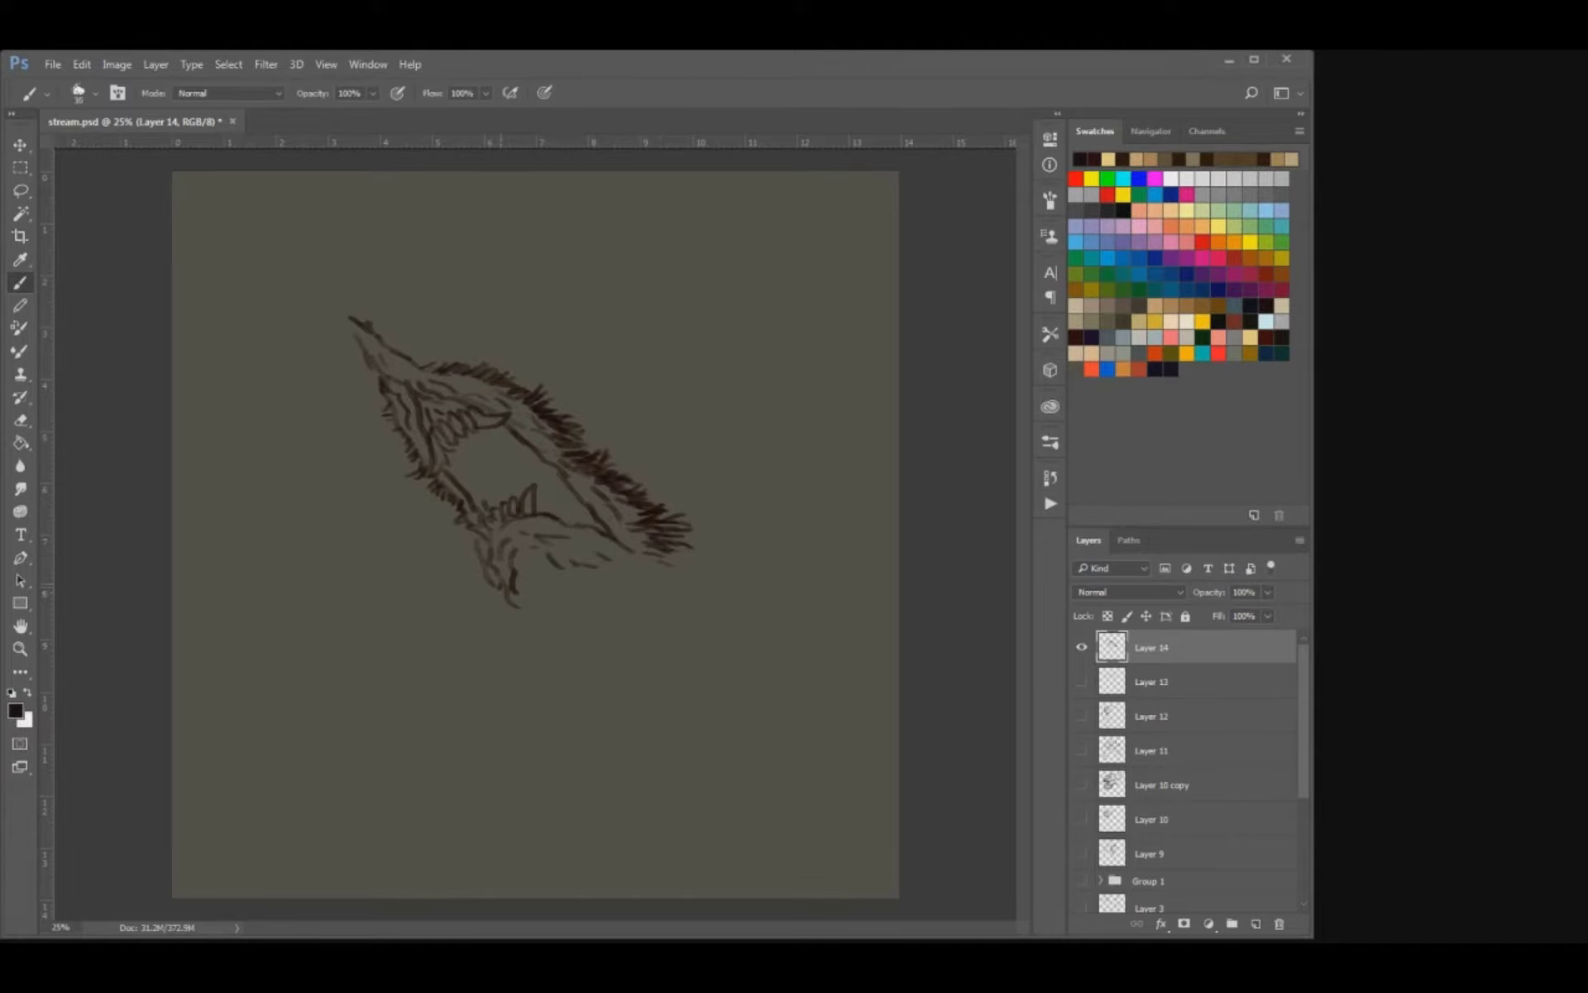
Brush short fur strokes down the throat below the chin.
mouse_move(495, 589)
mouse_down()
mouse_move(511, 619)
mouse_move(488, 555)
mouse_up()
drag(518, 613, 518, 619)
drag(512, 617, 523, 632)
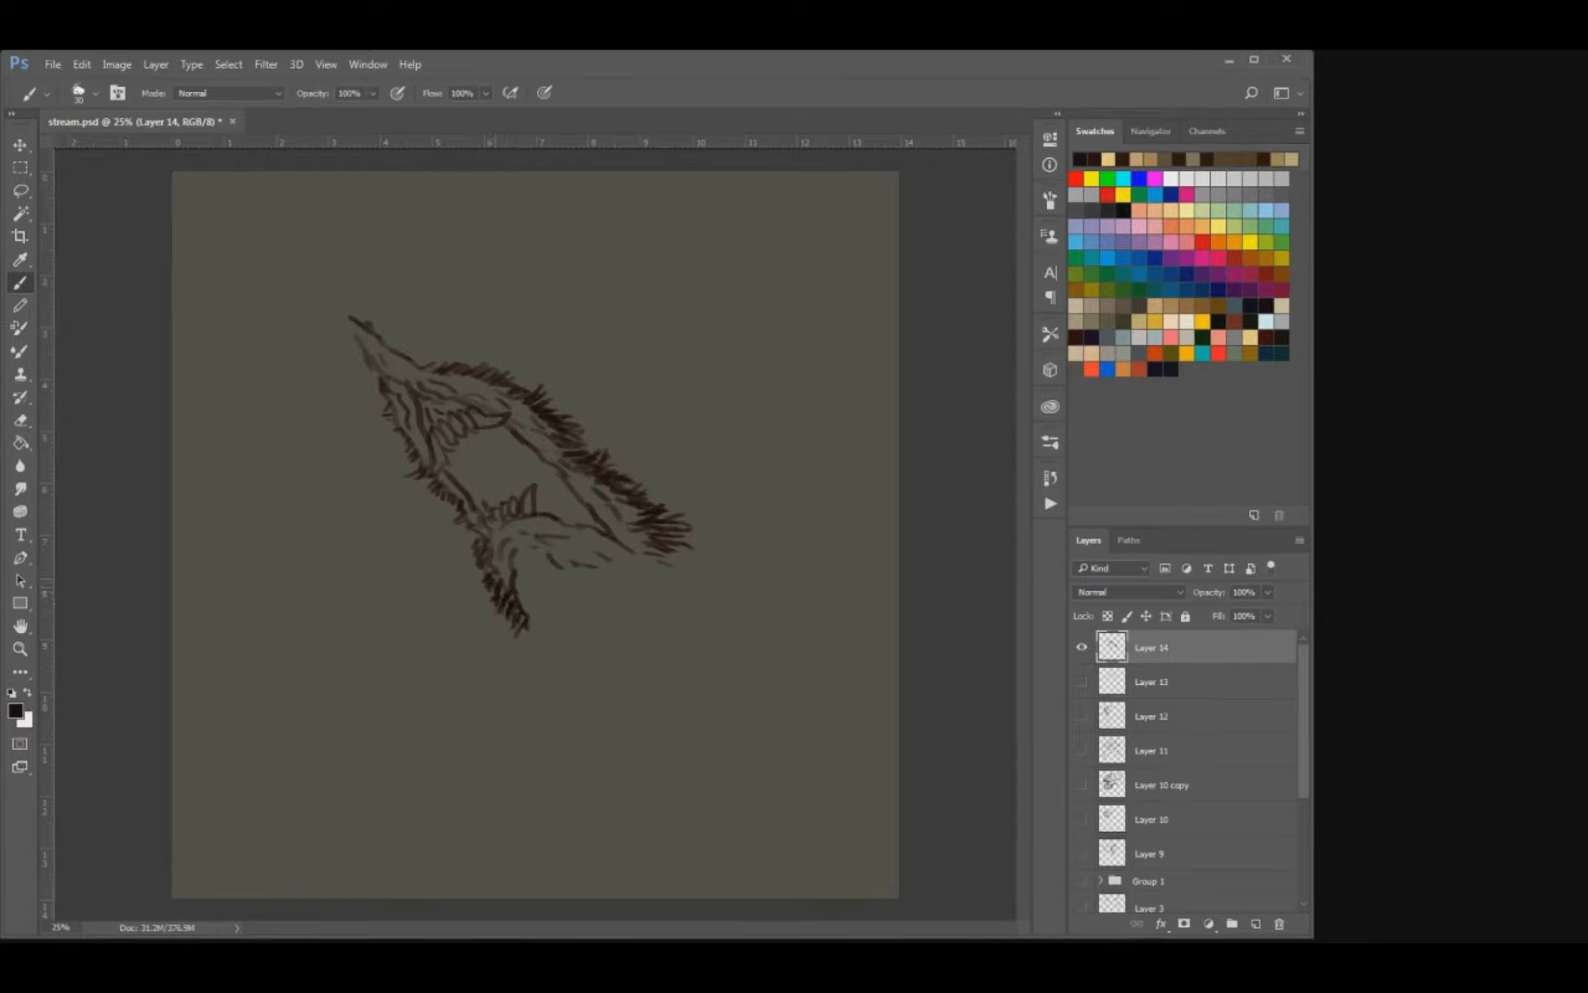
Rework the lower teeth and front jaw lines by alternating the eraser with a smaller brush.
key(e)
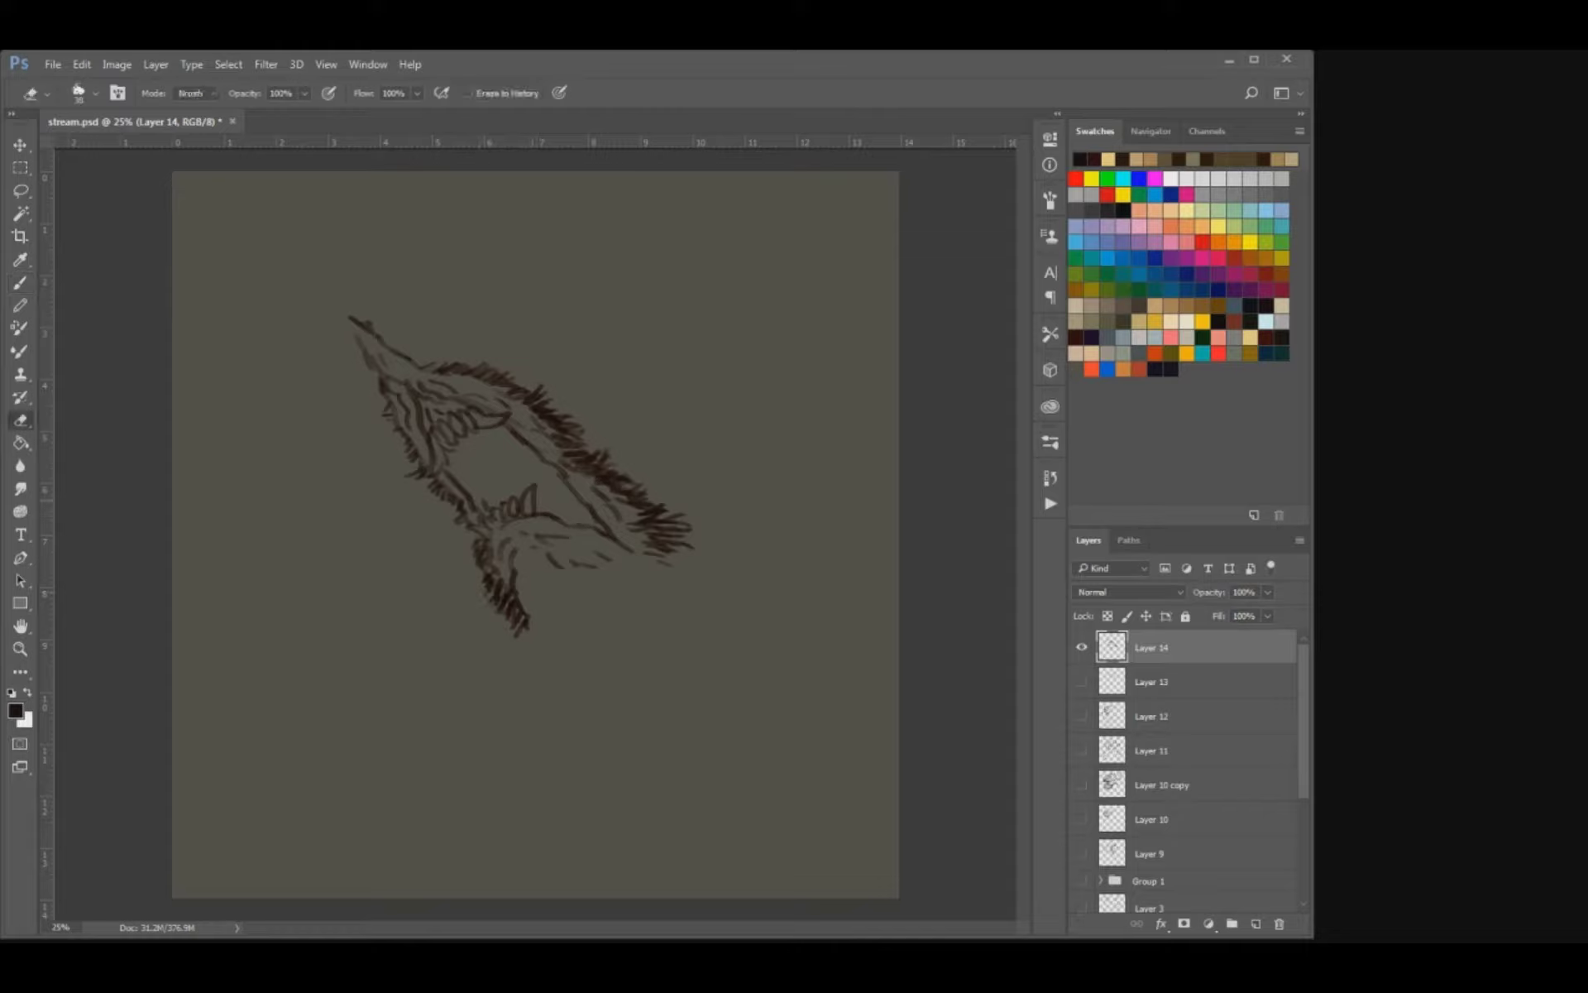
key(b)
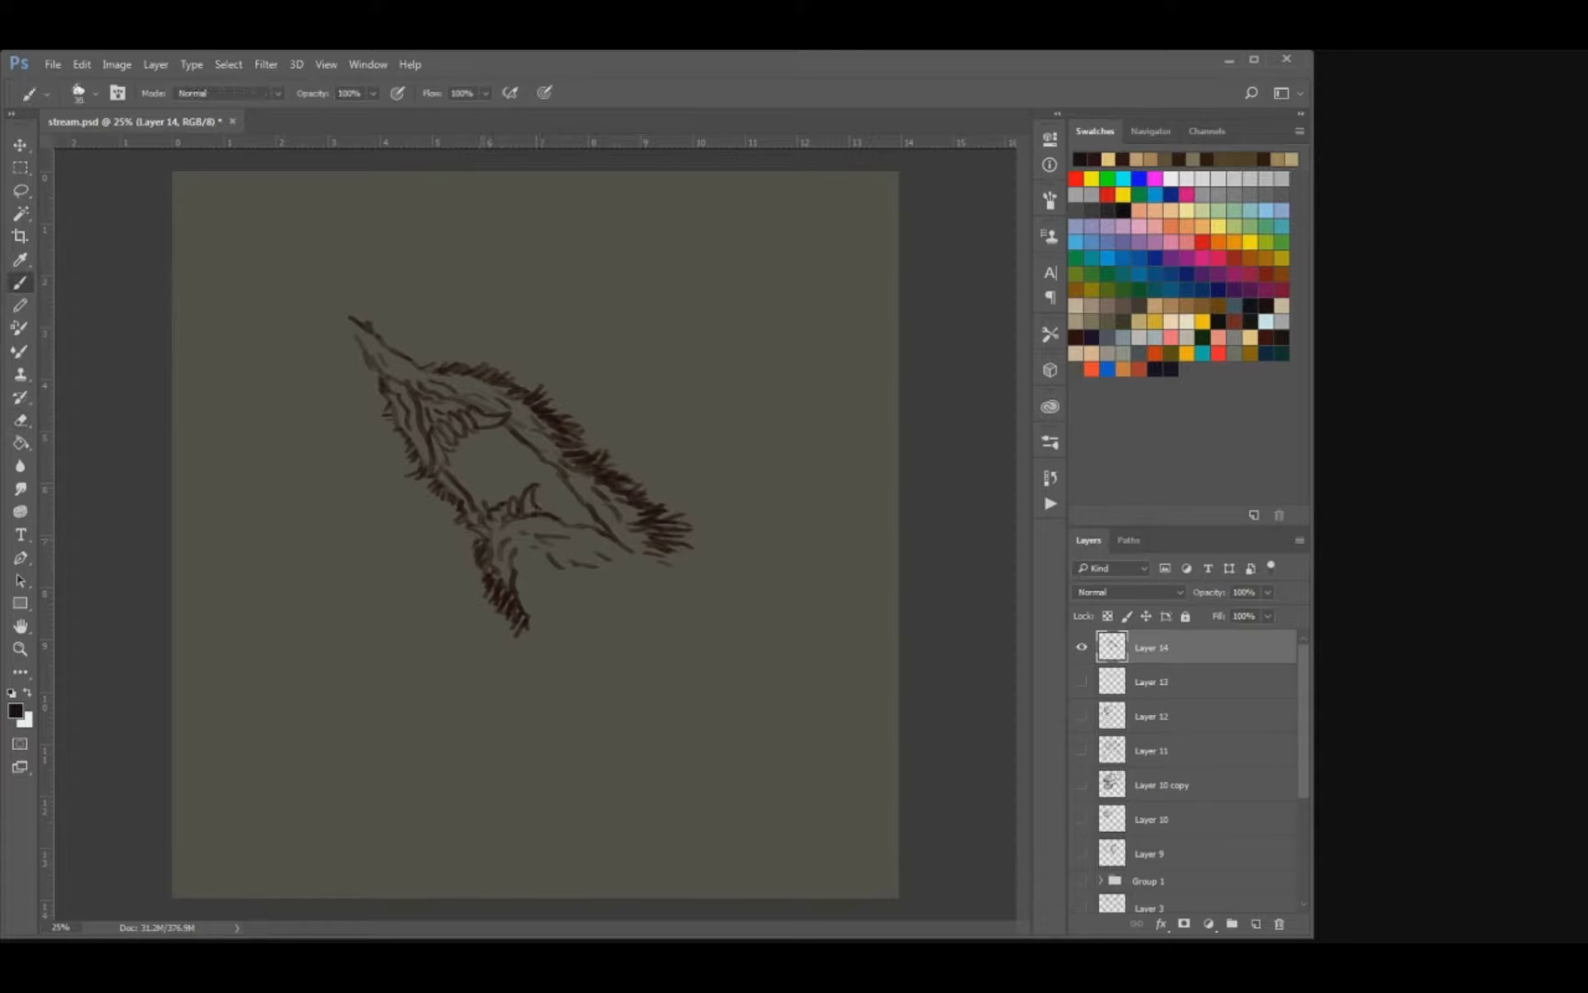
key(e)
key(b)
key(e)
key(b)
key(bracketleft)
drag(463, 529, 485, 536)
key(e)
key(b)
key(e)
key(b)
Add more fur tufts on the brow, at the back of the head and beside the chin.
drag(419, 370, 442, 362)
drag(664, 539, 687, 552)
drag(669, 552, 692, 564)
drag(470, 535, 474, 547)
Move the head sketch toward the upper part of the canvas and scale it down slightly.
key(v)
drag(521, 477, 489, 394)
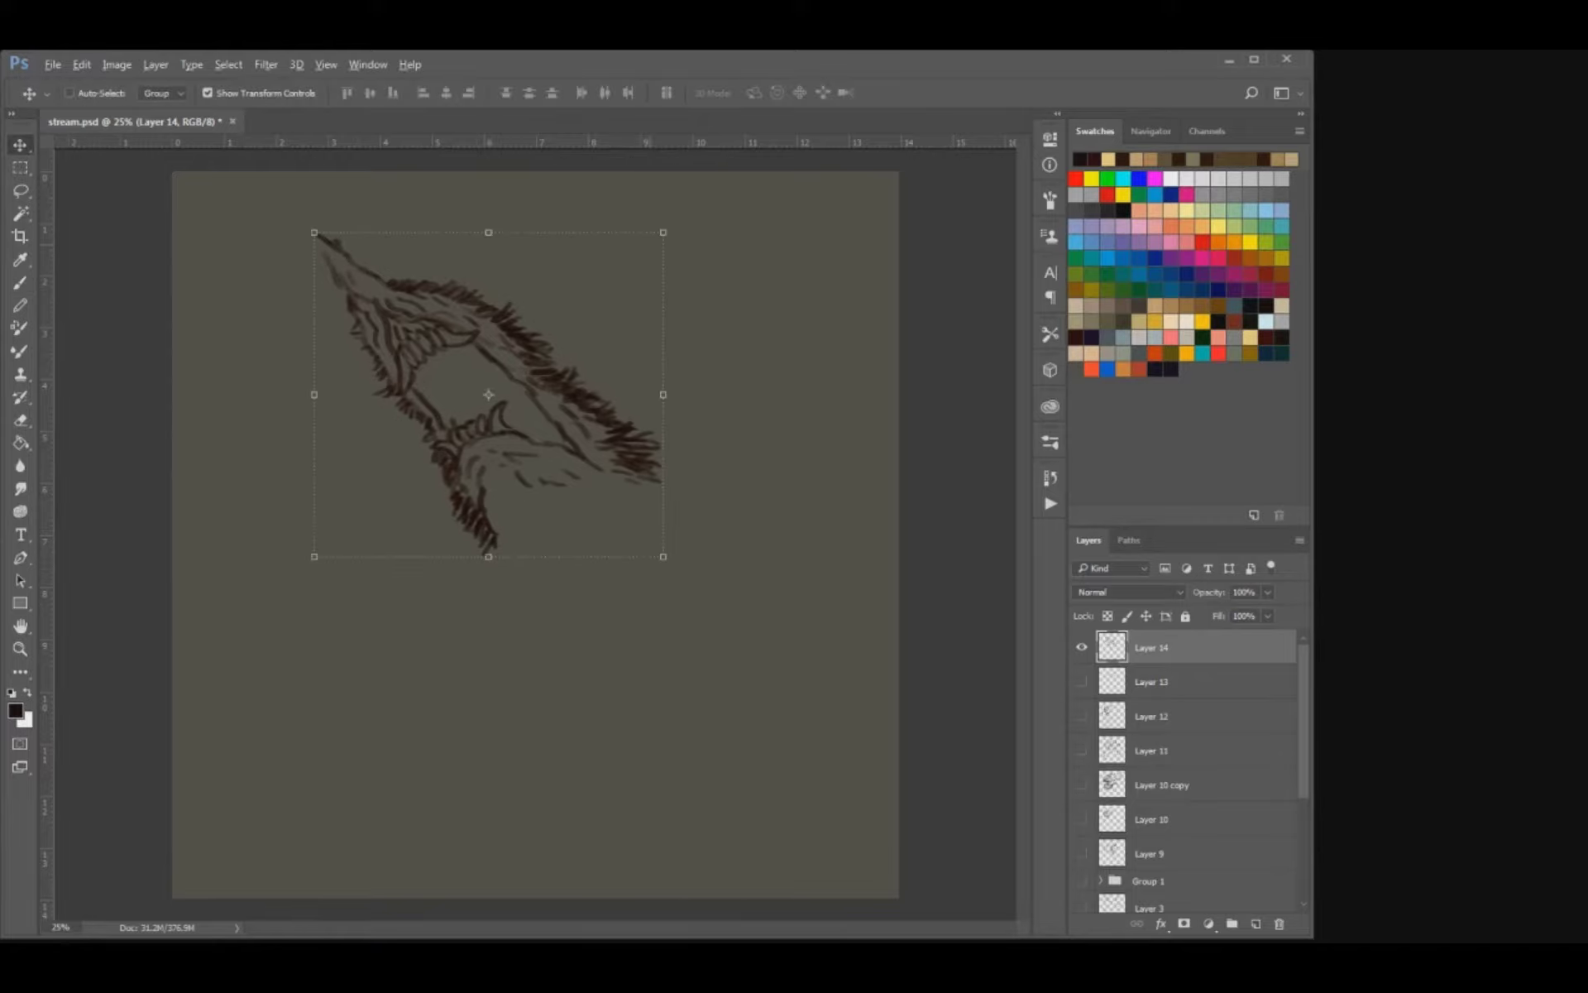
drag(664, 232, 635, 259)
drag(537, 397, 533, 389)
key(Return)
Sketch light contours of two outstretched wings, one on each side below the head.
key(b)
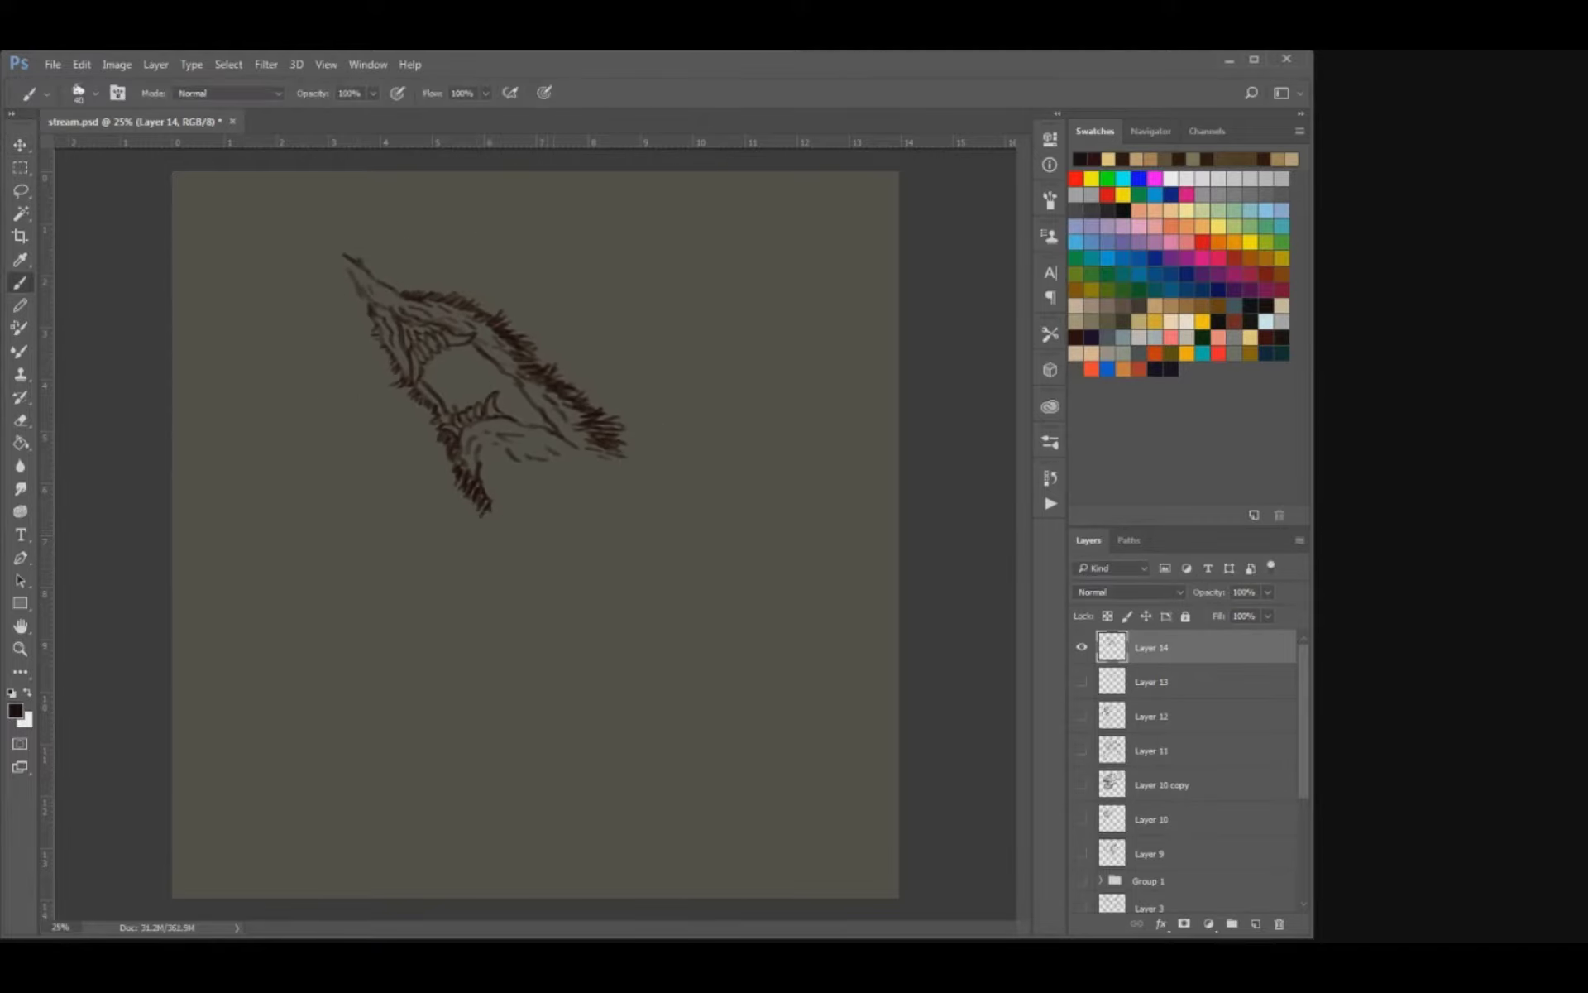
drag(474, 502, 459, 519)
mouse_move(612, 439)
mouse_down()
mouse_move(644, 440)
mouse_move(808, 337)
mouse_move(806, 438)
mouse_up()
mouse_move(713, 503)
mouse_down()
mouse_move(689, 521)
mouse_move(721, 565)
mouse_up()
drag(475, 517, 452, 536)
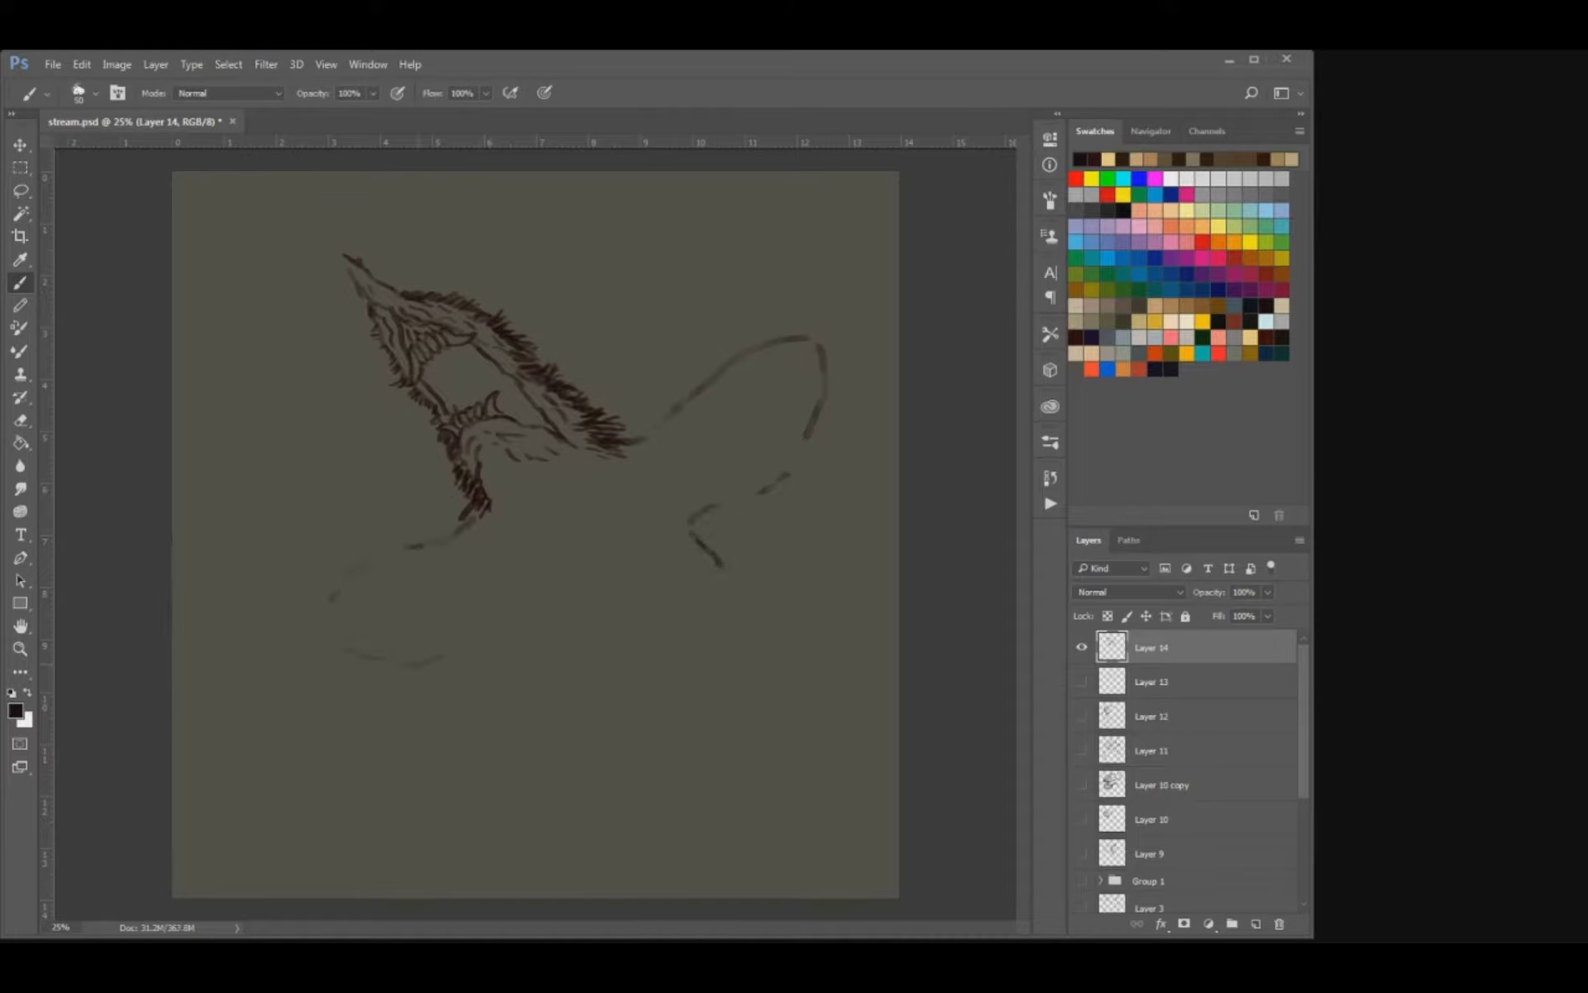
drag(497, 611, 539, 617)
Darken the right wing's outline and draw pointed tips along its outer edge.
mouse_move(642, 439)
mouse_down()
mouse_move(737, 354)
mouse_move(845, 338)
mouse_move(832, 436)
mouse_up()
key(e)
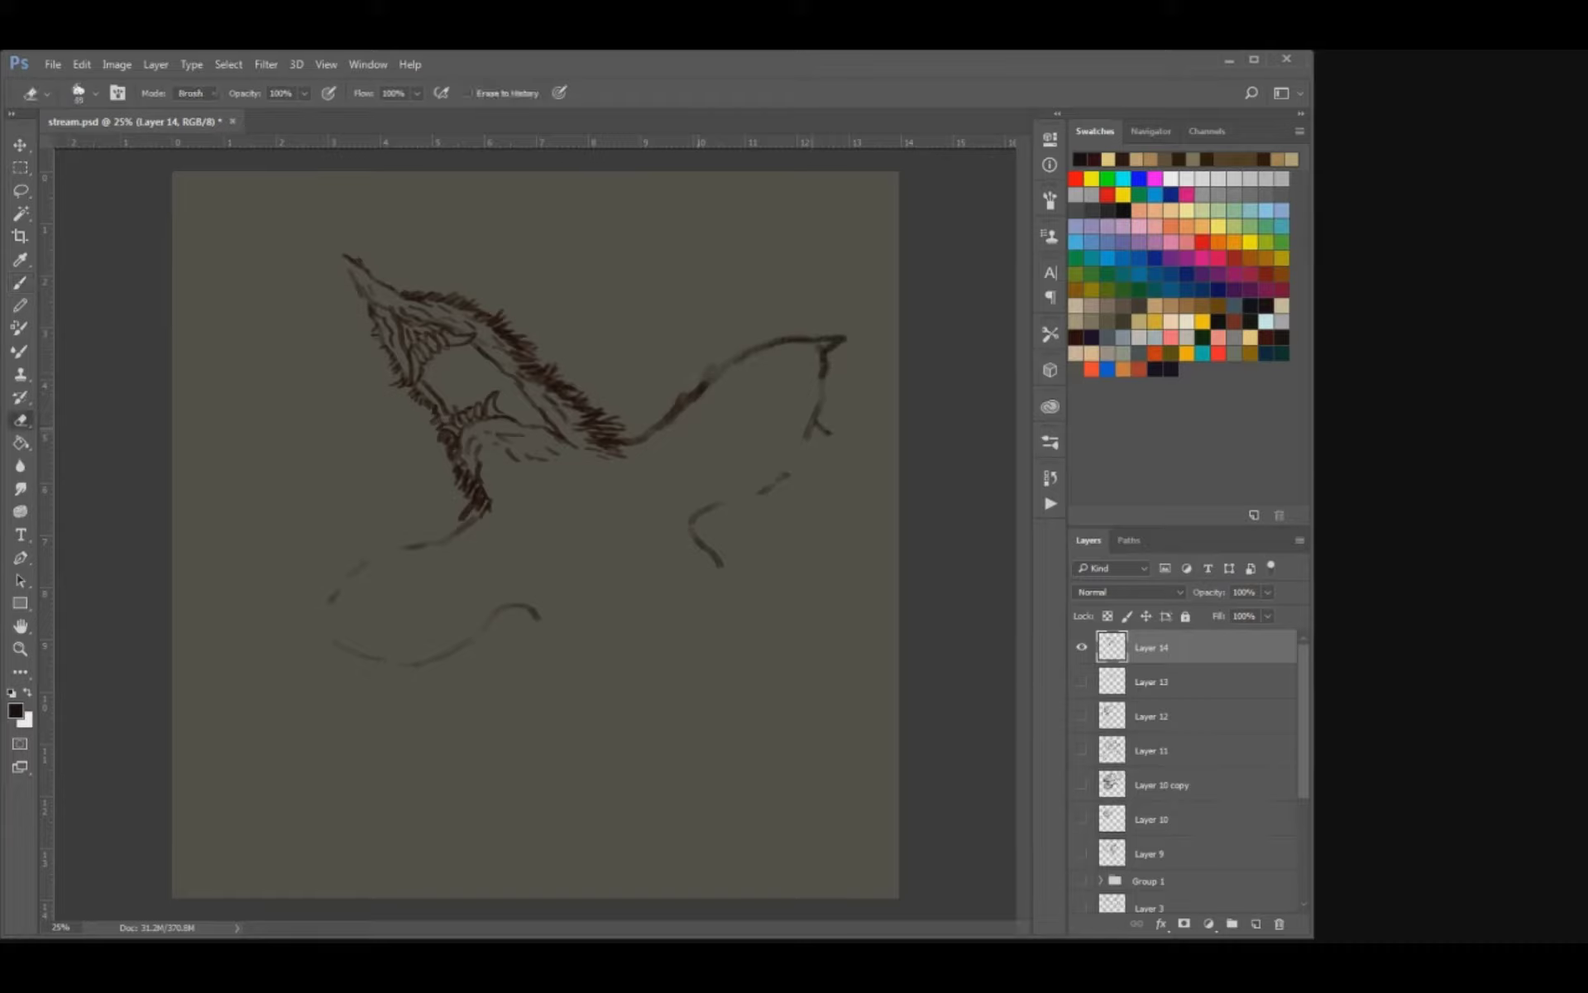
key(b)
drag(811, 349, 832, 339)
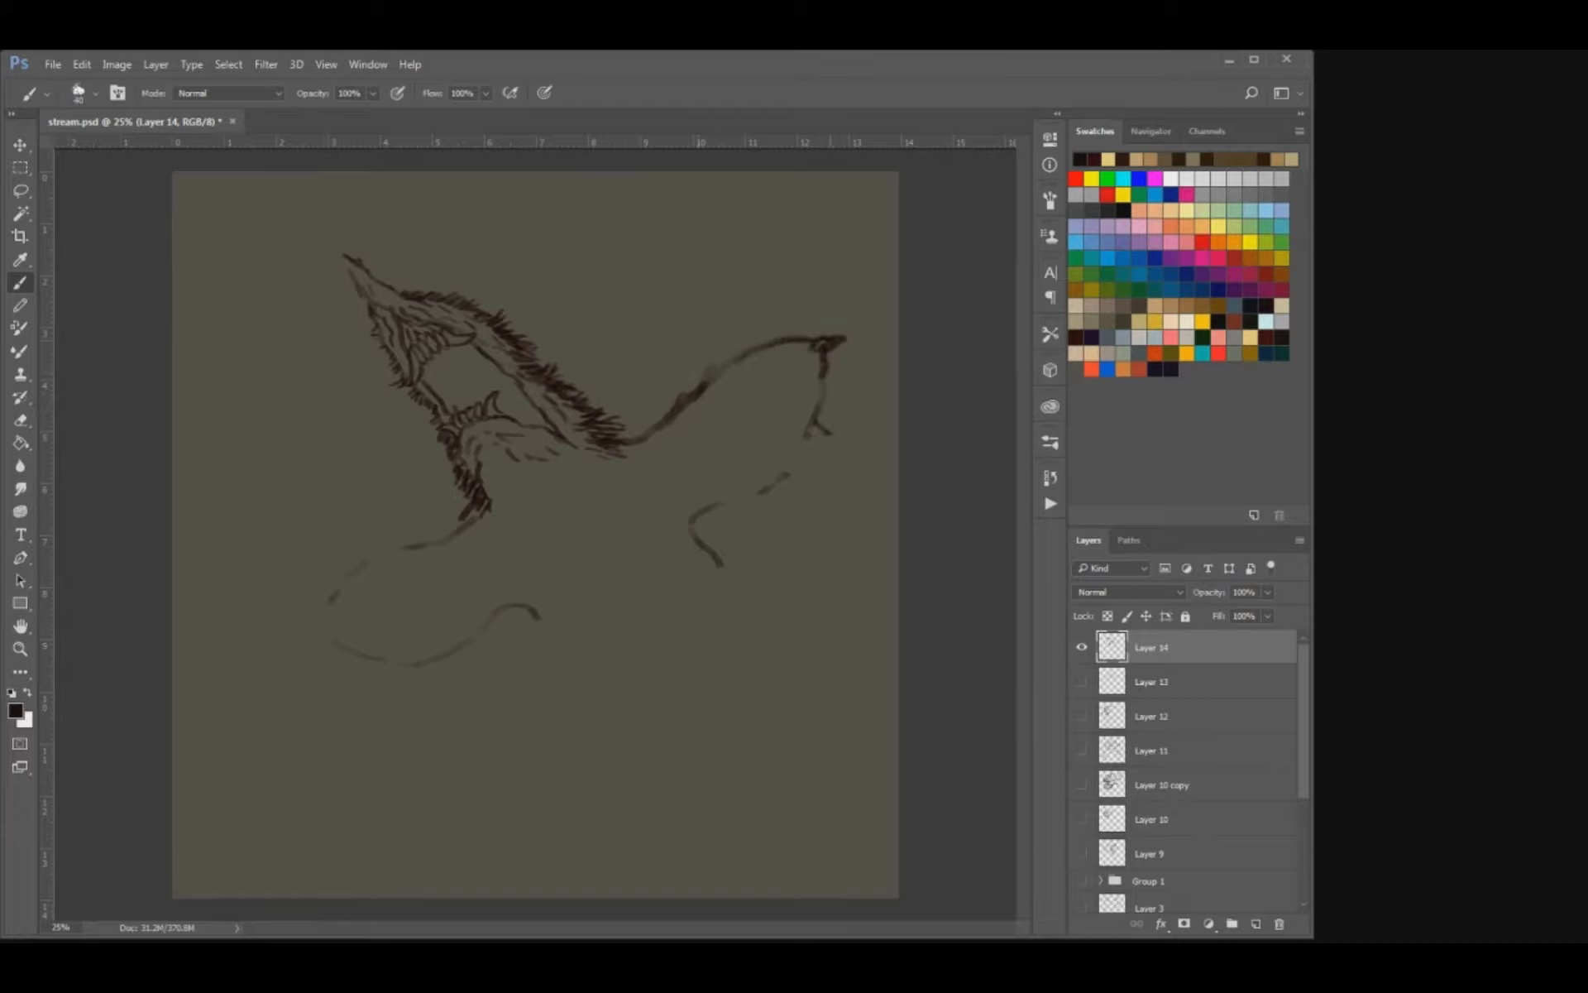
mouse_move(817, 426)
mouse_down()
mouse_move(763, 507)
mouse_move(715, 507)
mouse_move(740, 486)
mouse_up()
Add short fur strokes along the right wing's upper edge from the neck outward.
mouse_move(634, 433)
mouse_down()
mouse_move(619, 447)
mouse_move(660, 422)
mouse_up()
mouse_move(680, 400)
mouse_down()
mouse_move(670, 417)
mouse_move(700, 397)
mouse_up()
mouse_move(712, 370)
mouse_down()
mouse_move(702, 394)
mouse_move(724, 368)
mouse_up()
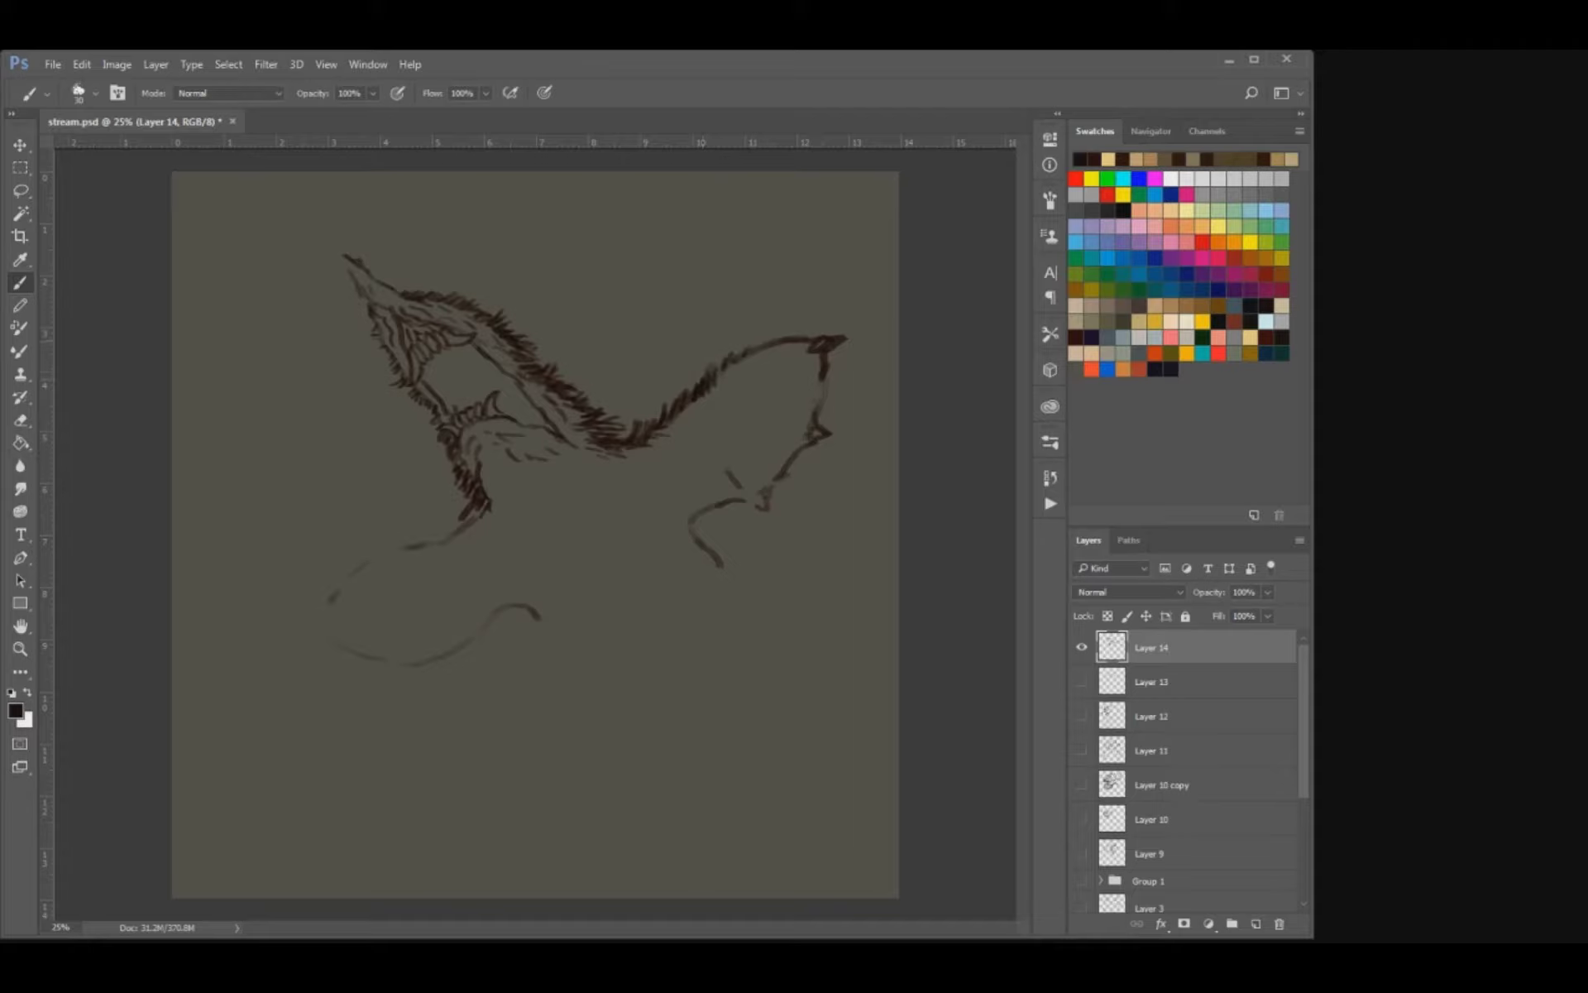
Refine the right wing's lowest tip, add inner fold lines and draw fur where the wing meets the body.
drag(763, 495, 754, 504)
key(e)
key(b)
mouse_move(685, 524)
mouse_down()
mouse_move(707, 544)
mouse_move(708, 521)
mouse_move(697, 543)
mouse_up()
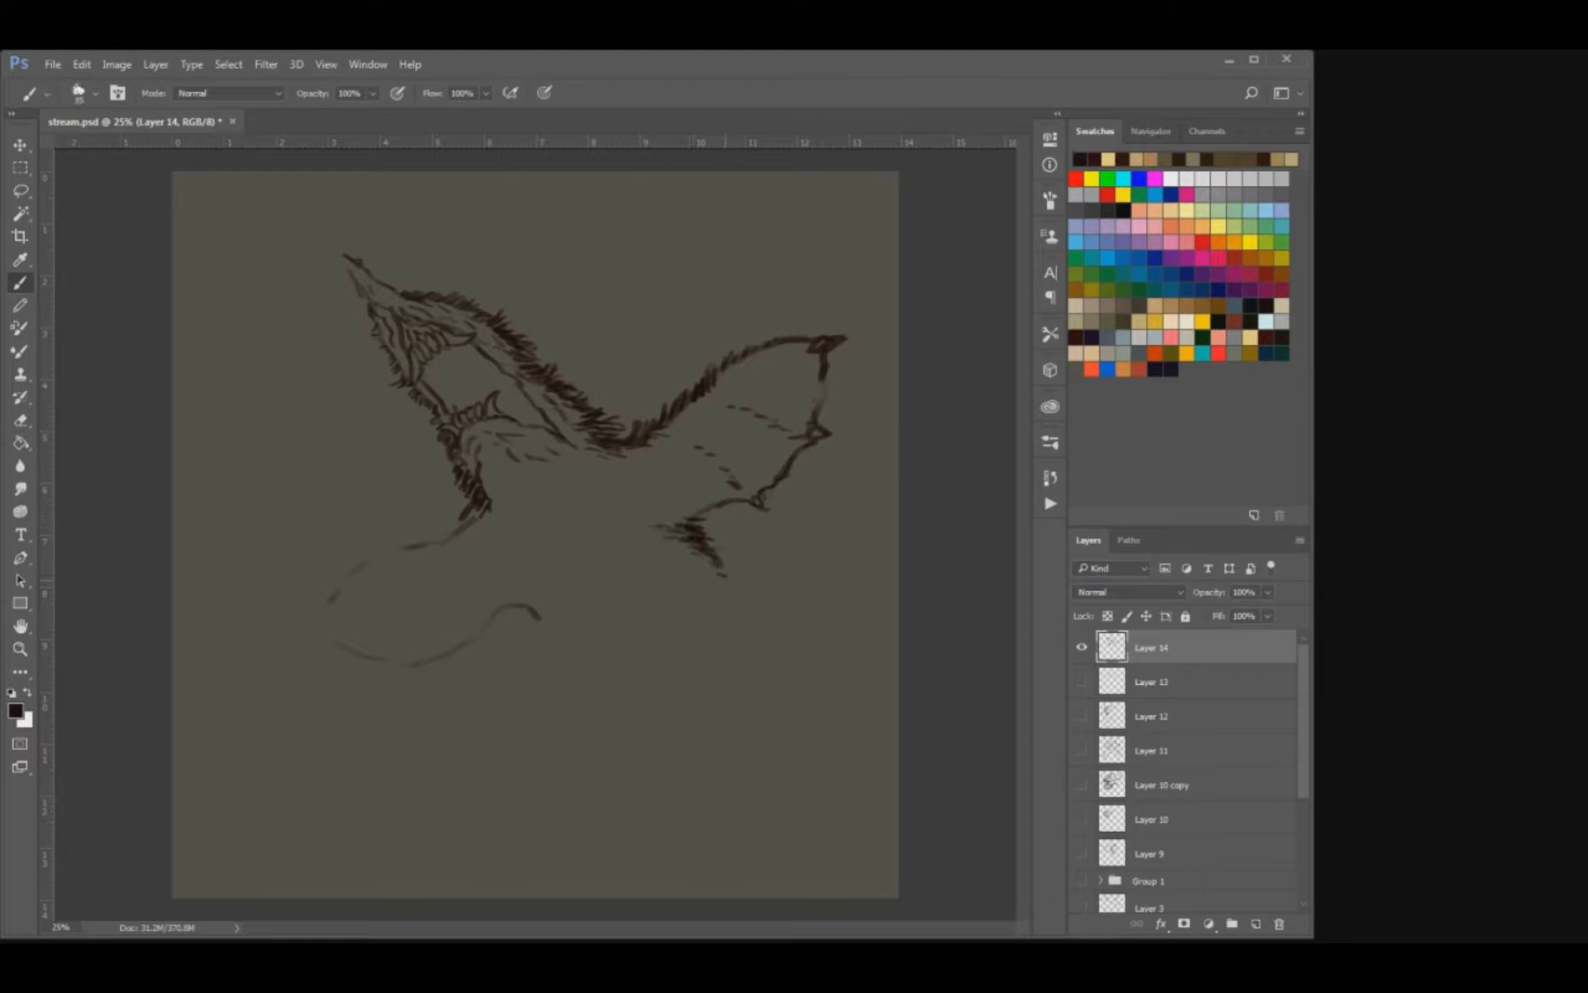
Draw the furry left side of the body running down from beneath the left wing.
drag(530, 609, 547, 642)
mouse_move(544, 628)
mouse_down()
mouse_move(555, 657)
mouse_move(547, 627)
mouse_up()
drag(534, 601, 568, 672)
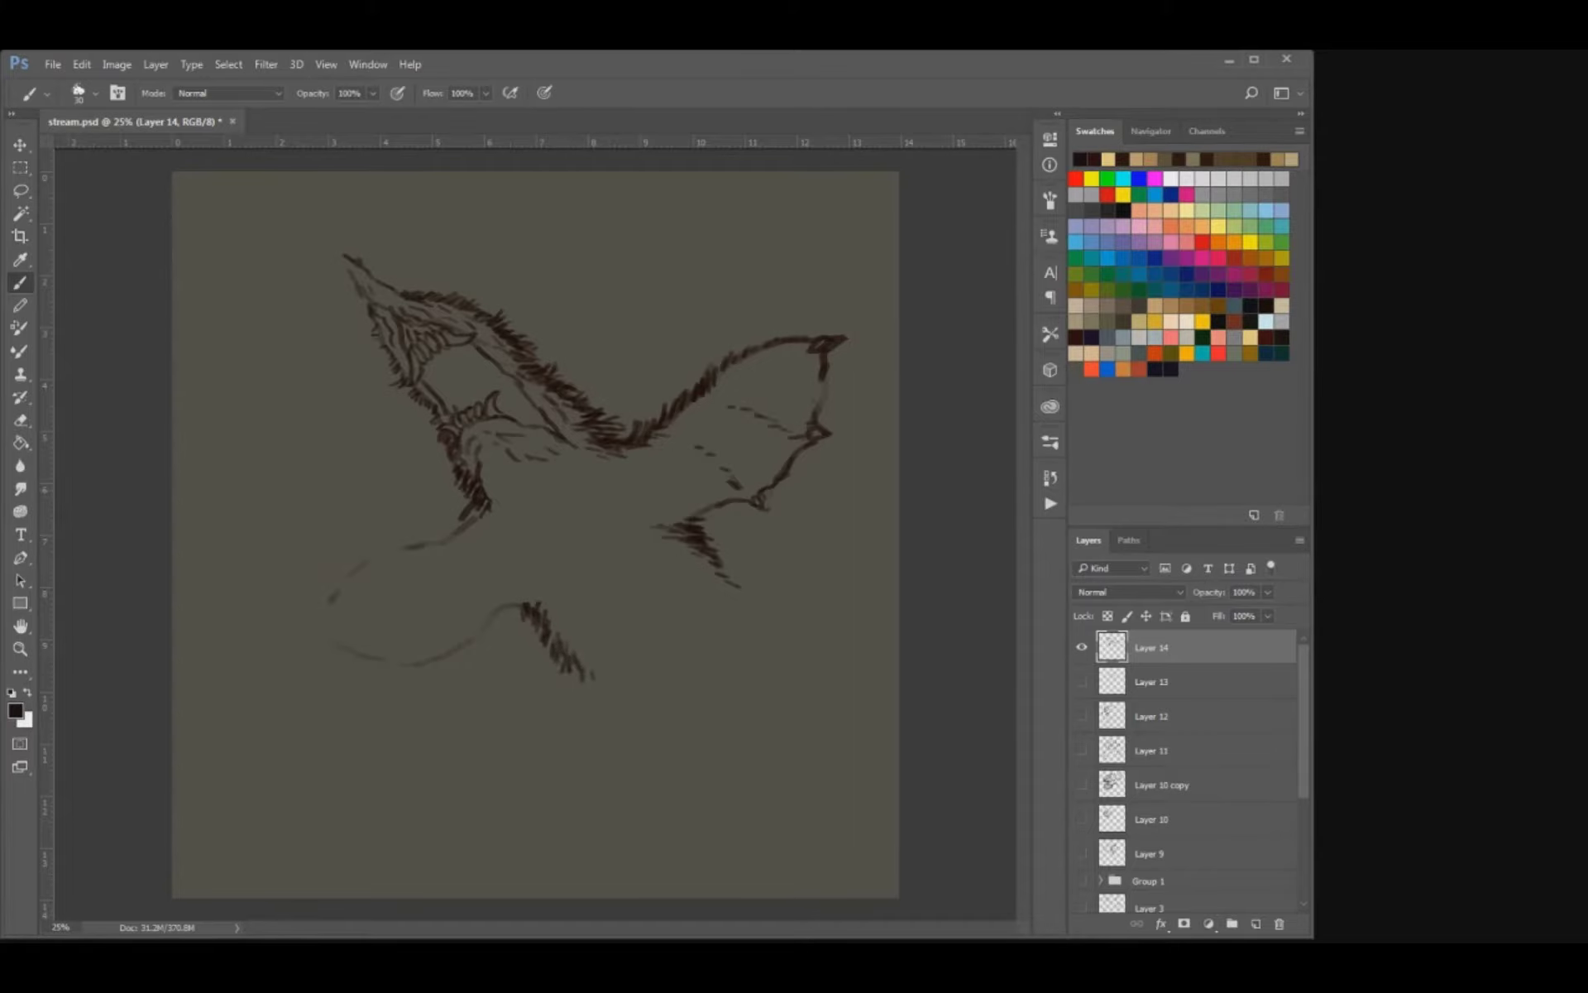
Brush short fur strokes along the left wing's upper edge from the neck to its outer end.
drag(470, 517, 455, 522)
drag(463, 519, 439, 533)
drag(455, 532, 373, 559)
drag(380, 553, 334, 579)
drag(357, 567, 346, 570)
drag(369, 554, 363, 560)
mouse_move(390, 549)
mouse_down()
mouse_move(370, 555)
mouse_move(398, 548)
mouse_up()
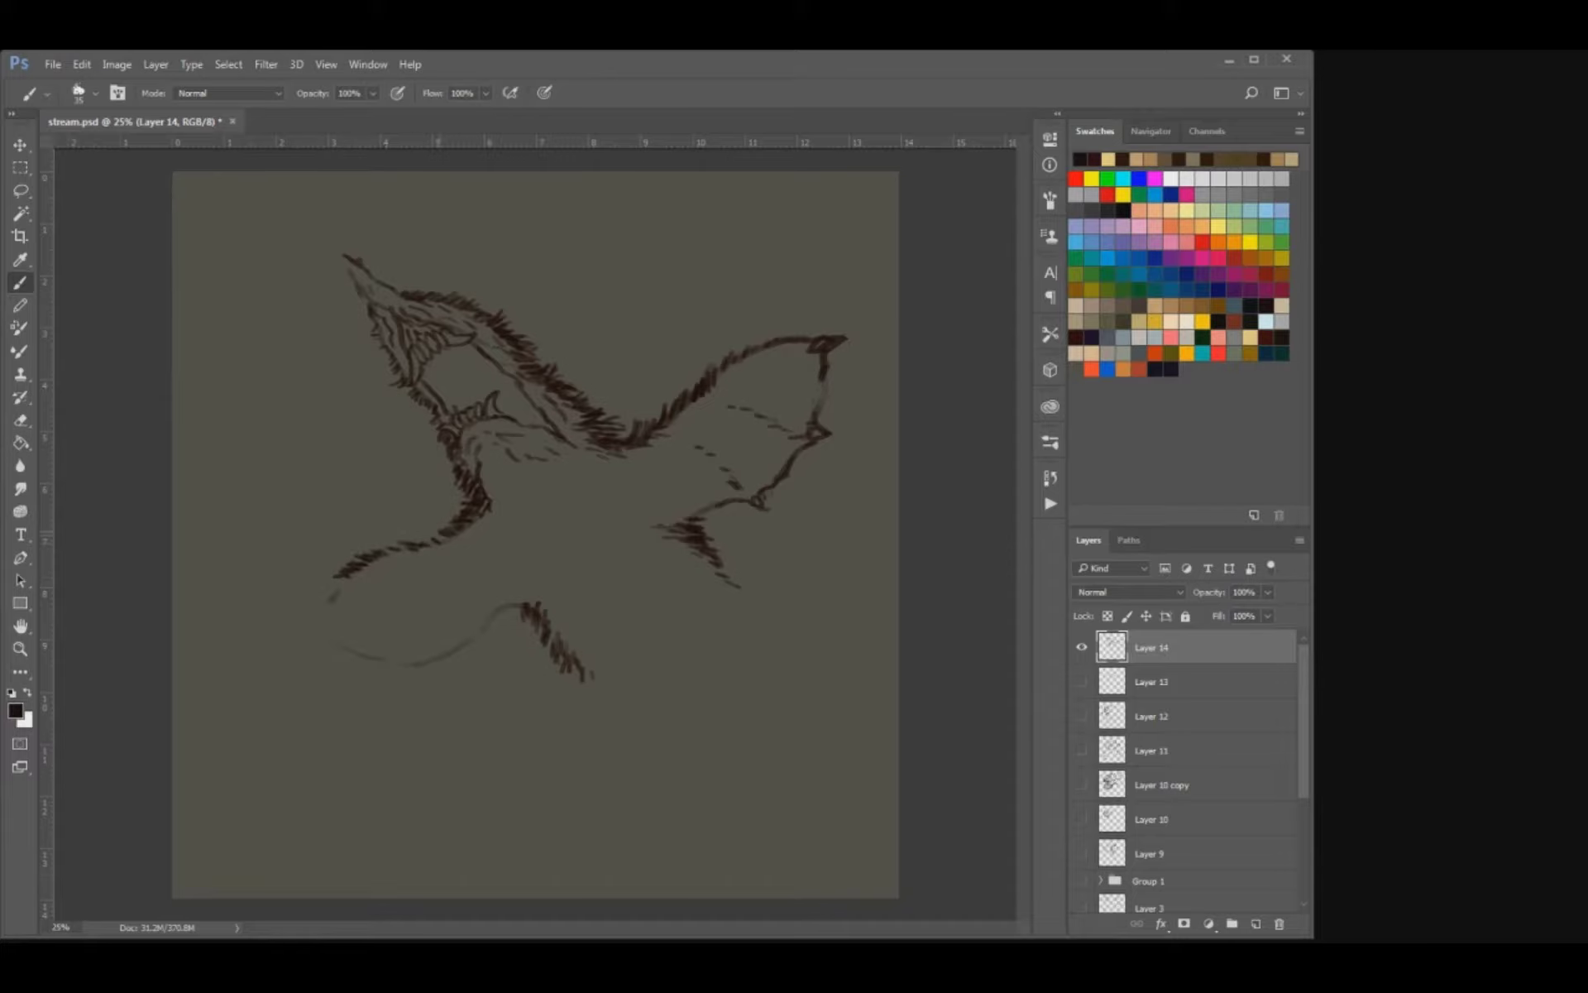
Touch up the fur at the neck base and darken the left wing's lower edge near the body.
drag(488, 518, 468, 528)
drag(515, 601, 505, 610)
drag(503, 609, 442, 654)
Hide Layer 14 and examine the bug and Layer 1 sketches one at a time.
click(1082, 647)
click(1082, 906)
click(1082, 907)
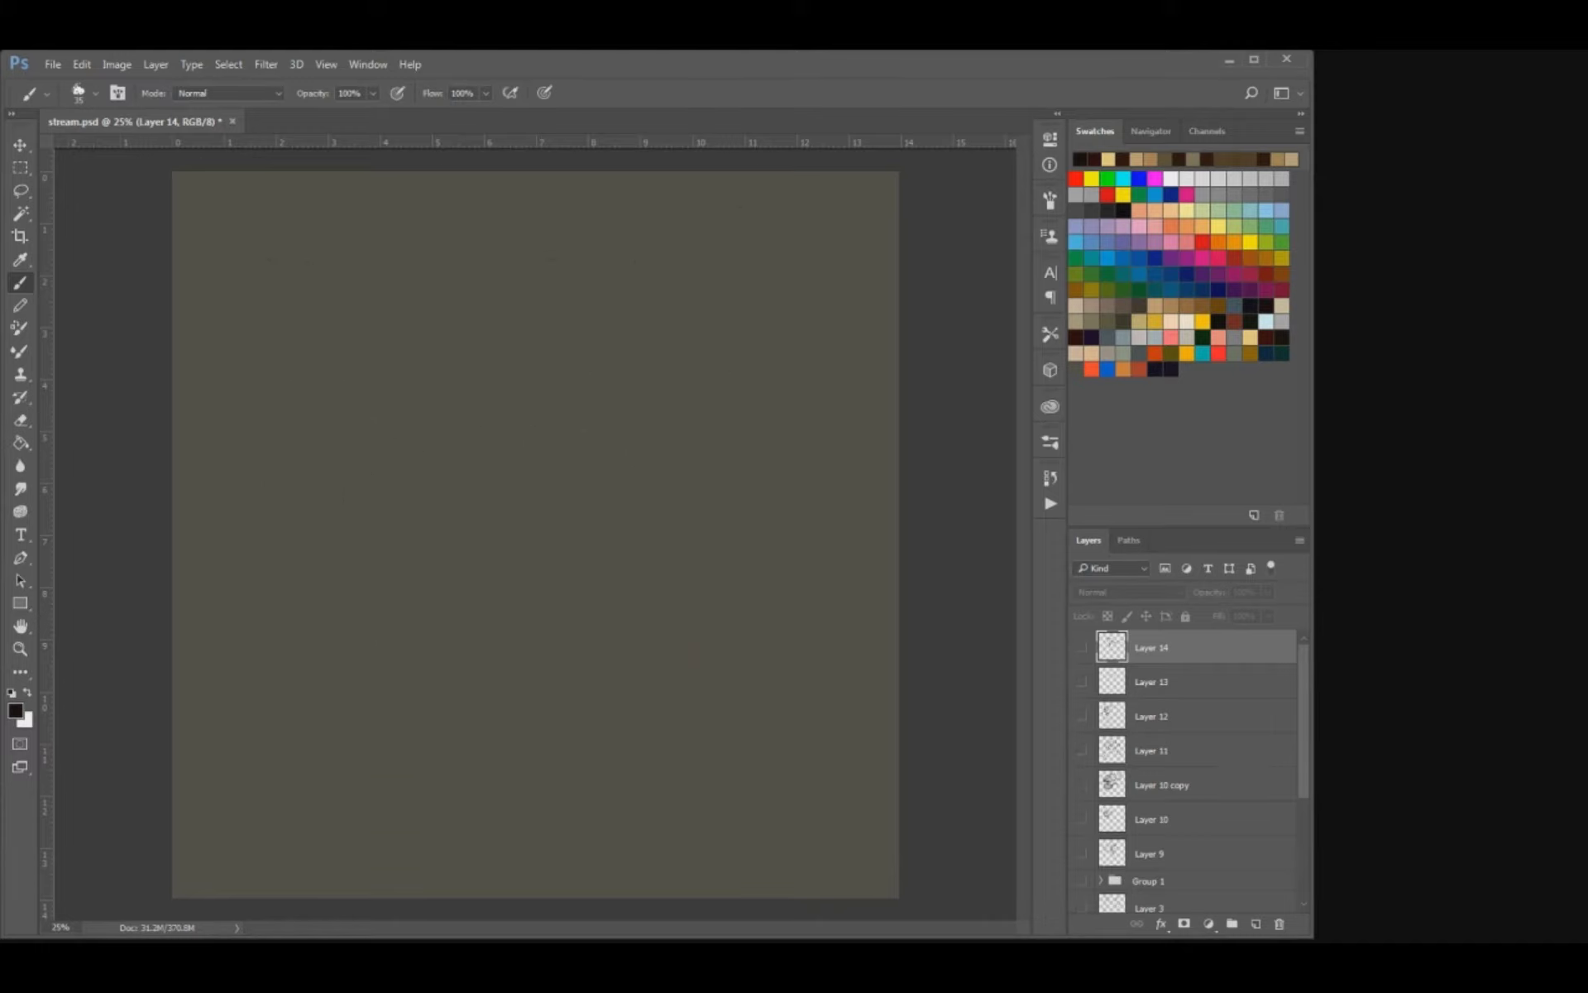
scroll(1191, 769, down, 3)
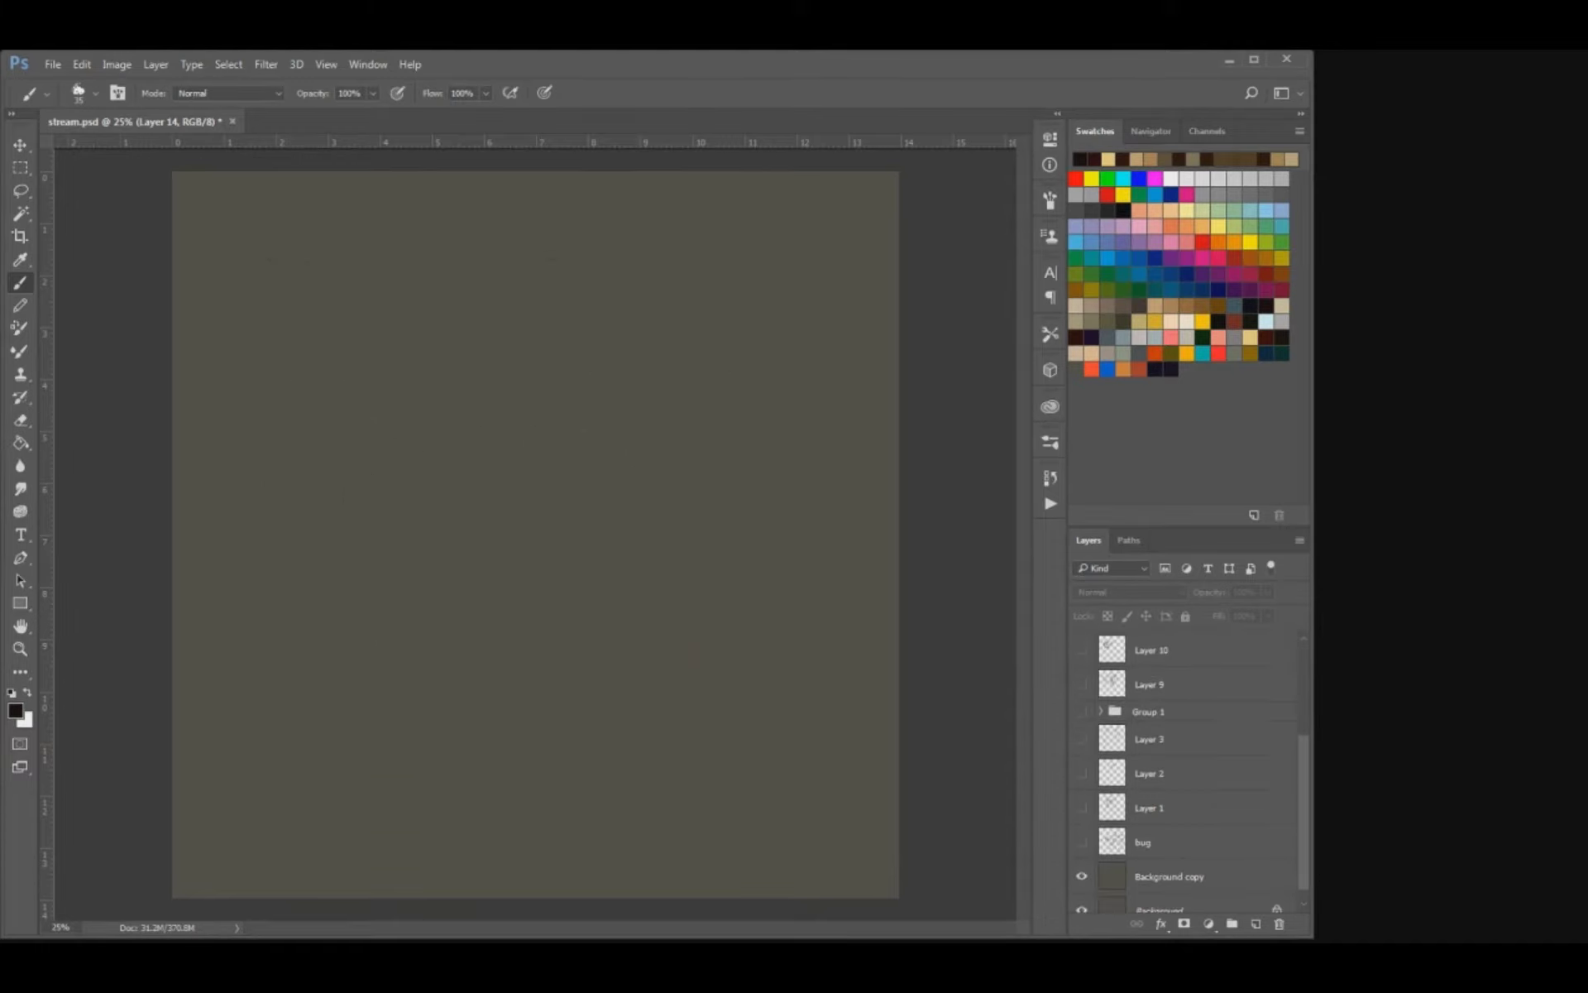
click(1082, 841)
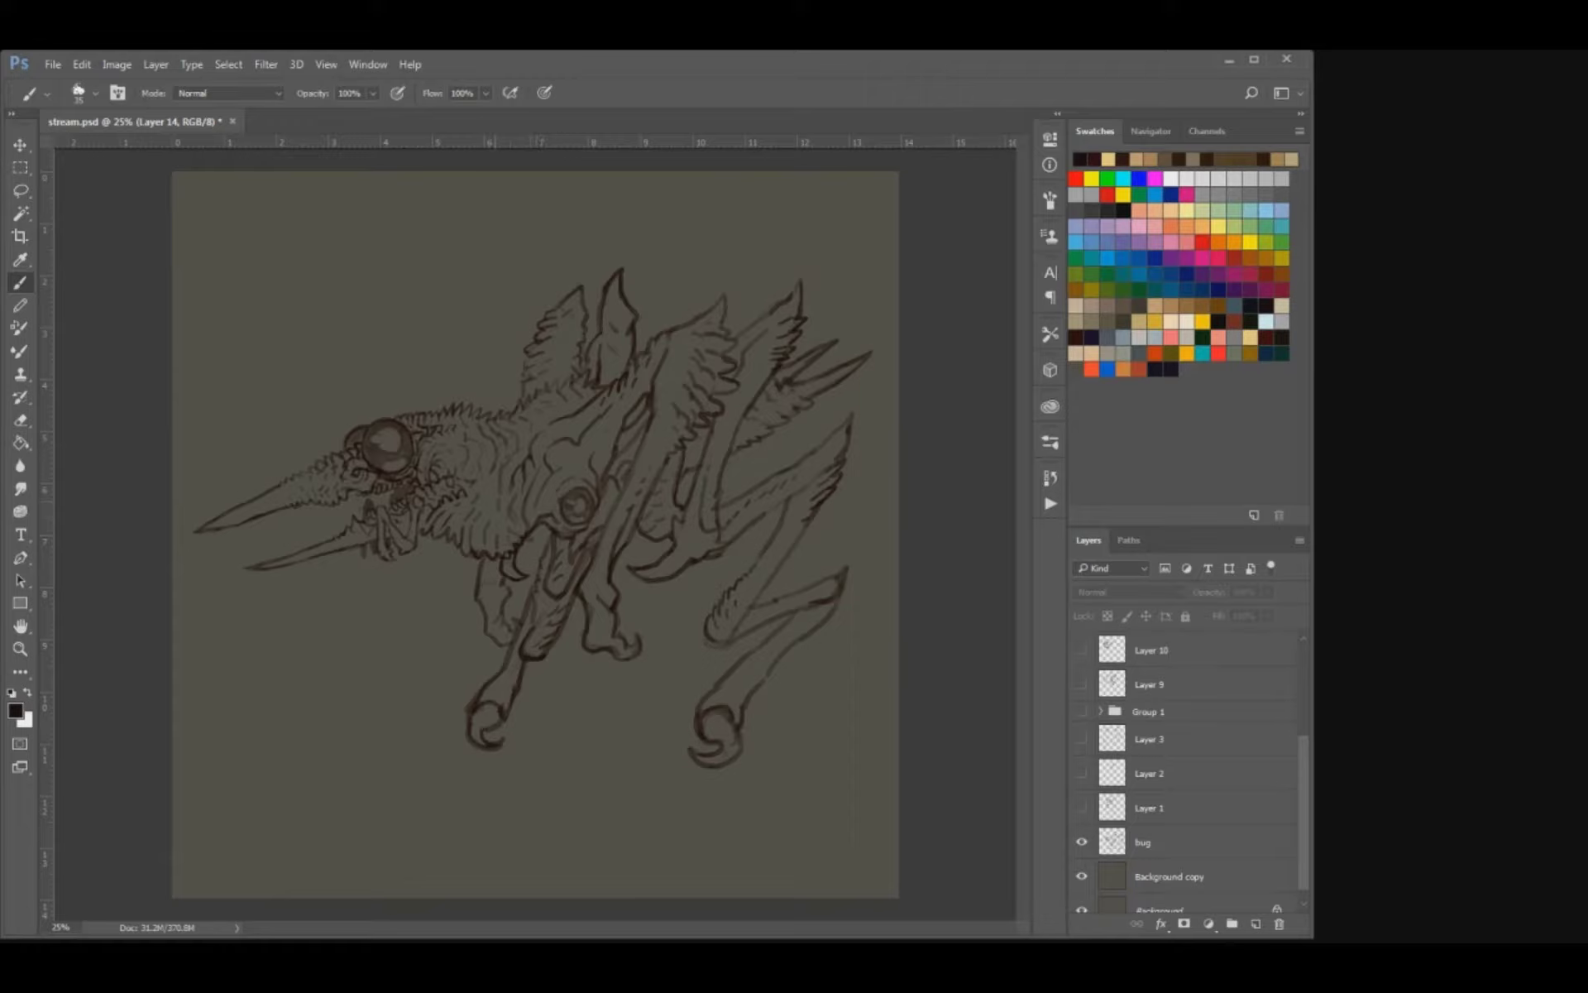
click(1082, 842)
click(1082, 807)
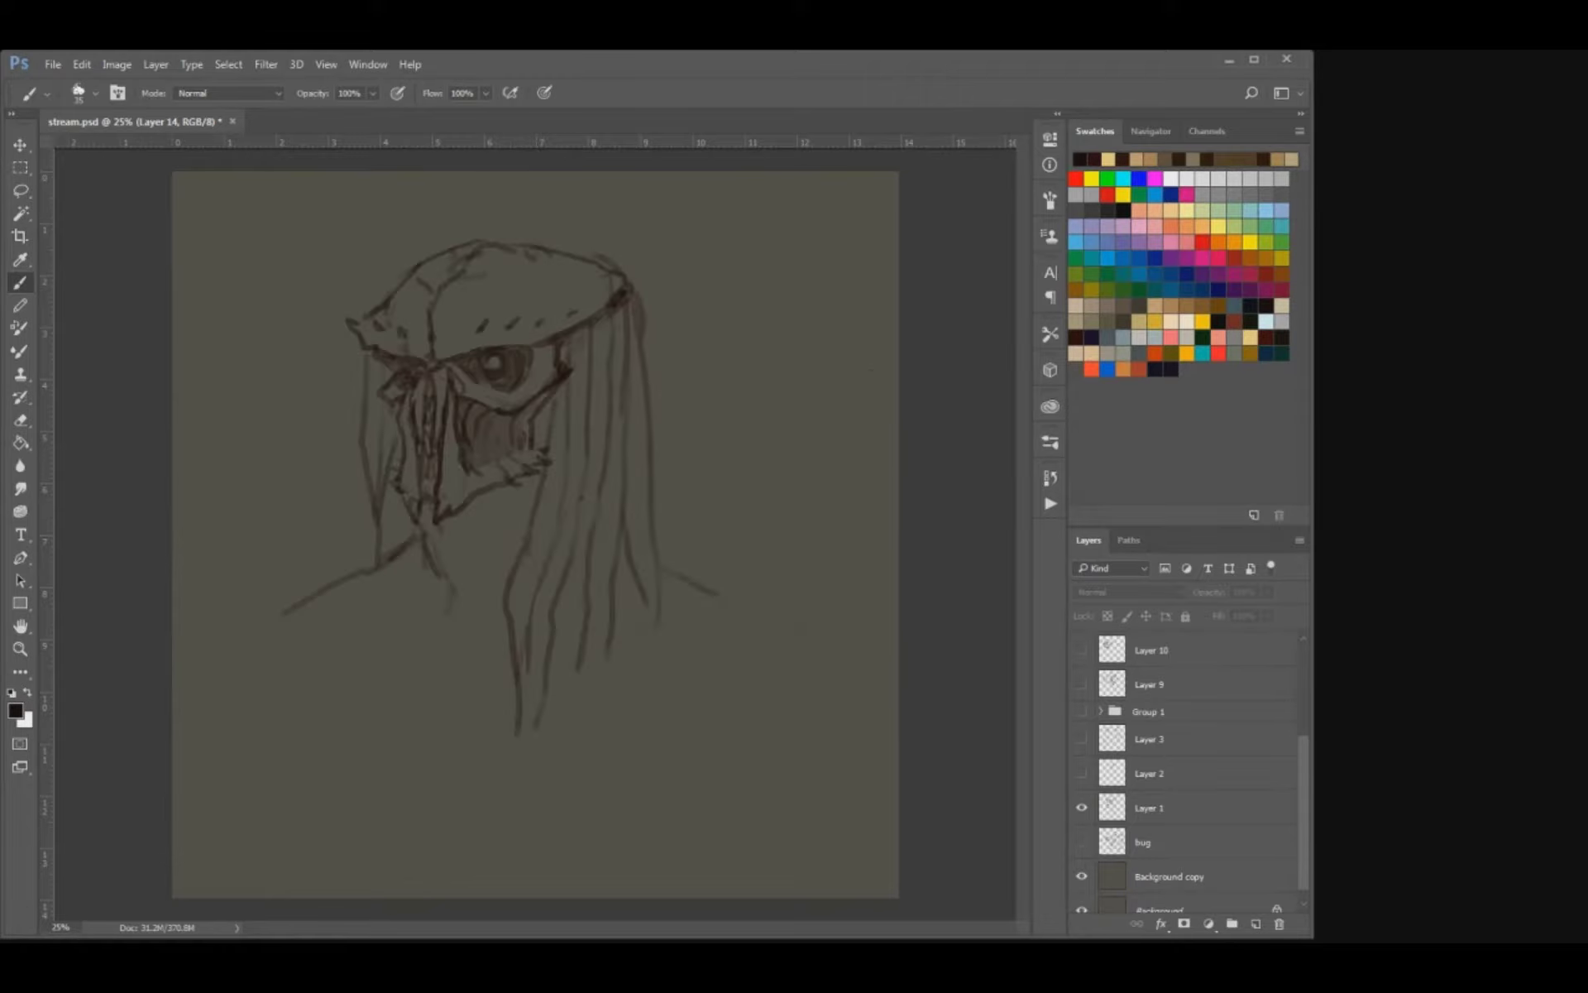
click(1082, 808)
click(1082, 842)
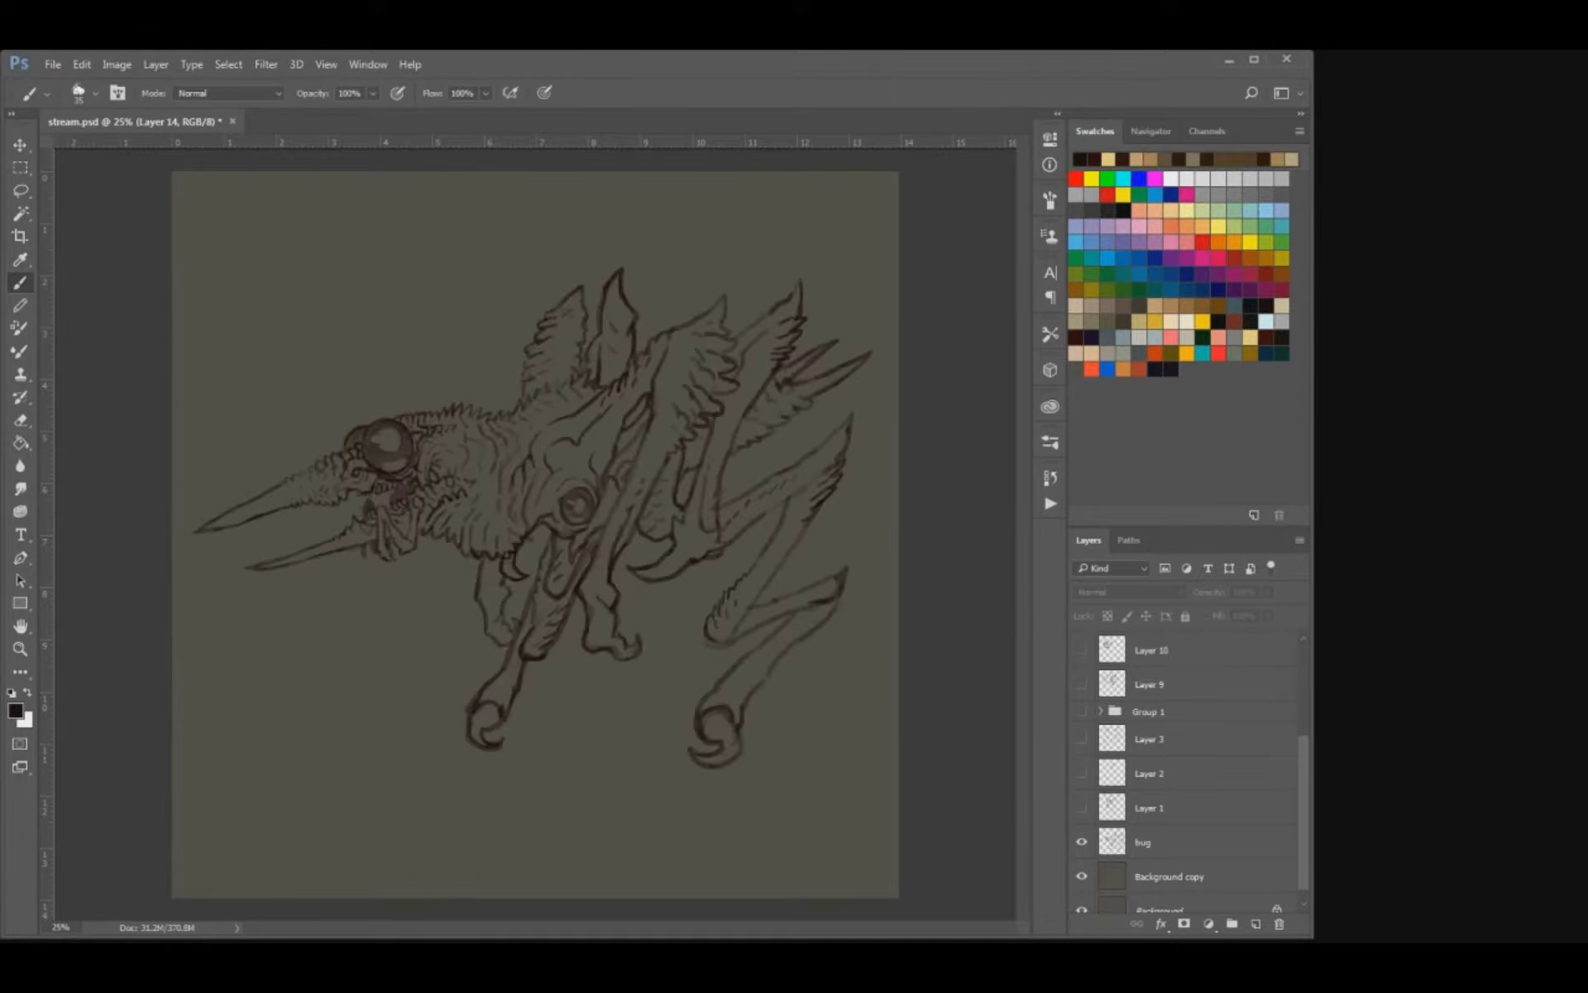
click(1082, 842)
Examine the contents of Layer 2, Layer 3, Group 1 and Layer 9 one at a time.
click(1082, 772)
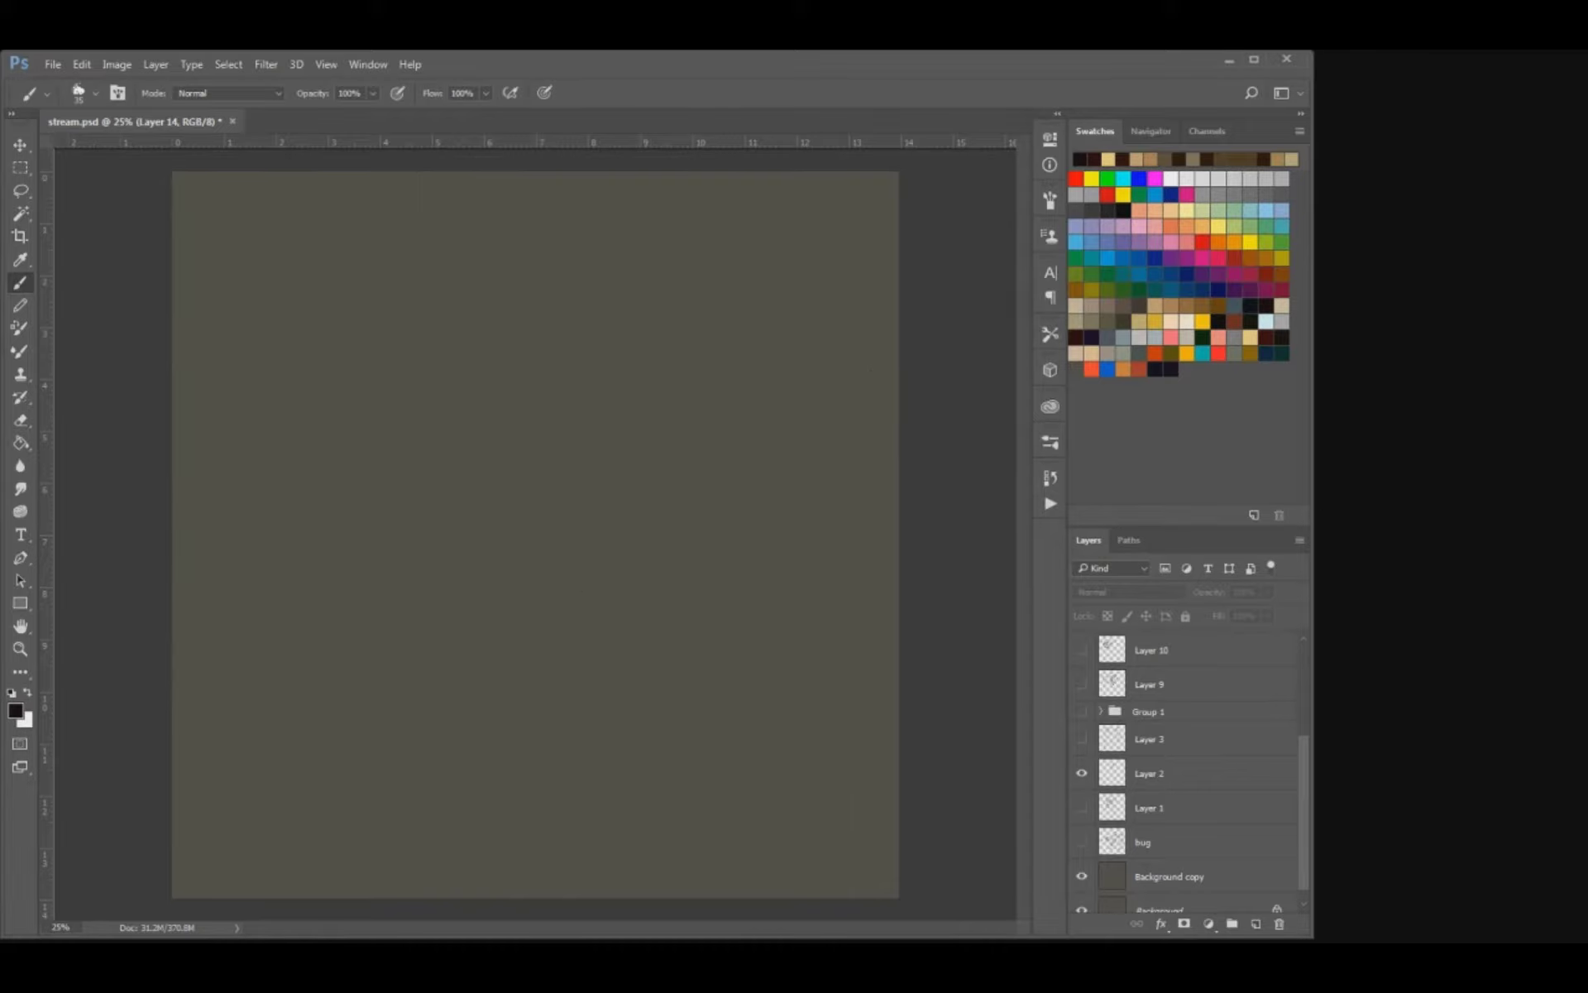
click(1081, 772)
click(1082, 739)
click(1082, 738)
click(1082, 738)
click(1082, 739)
click(1082, 711)
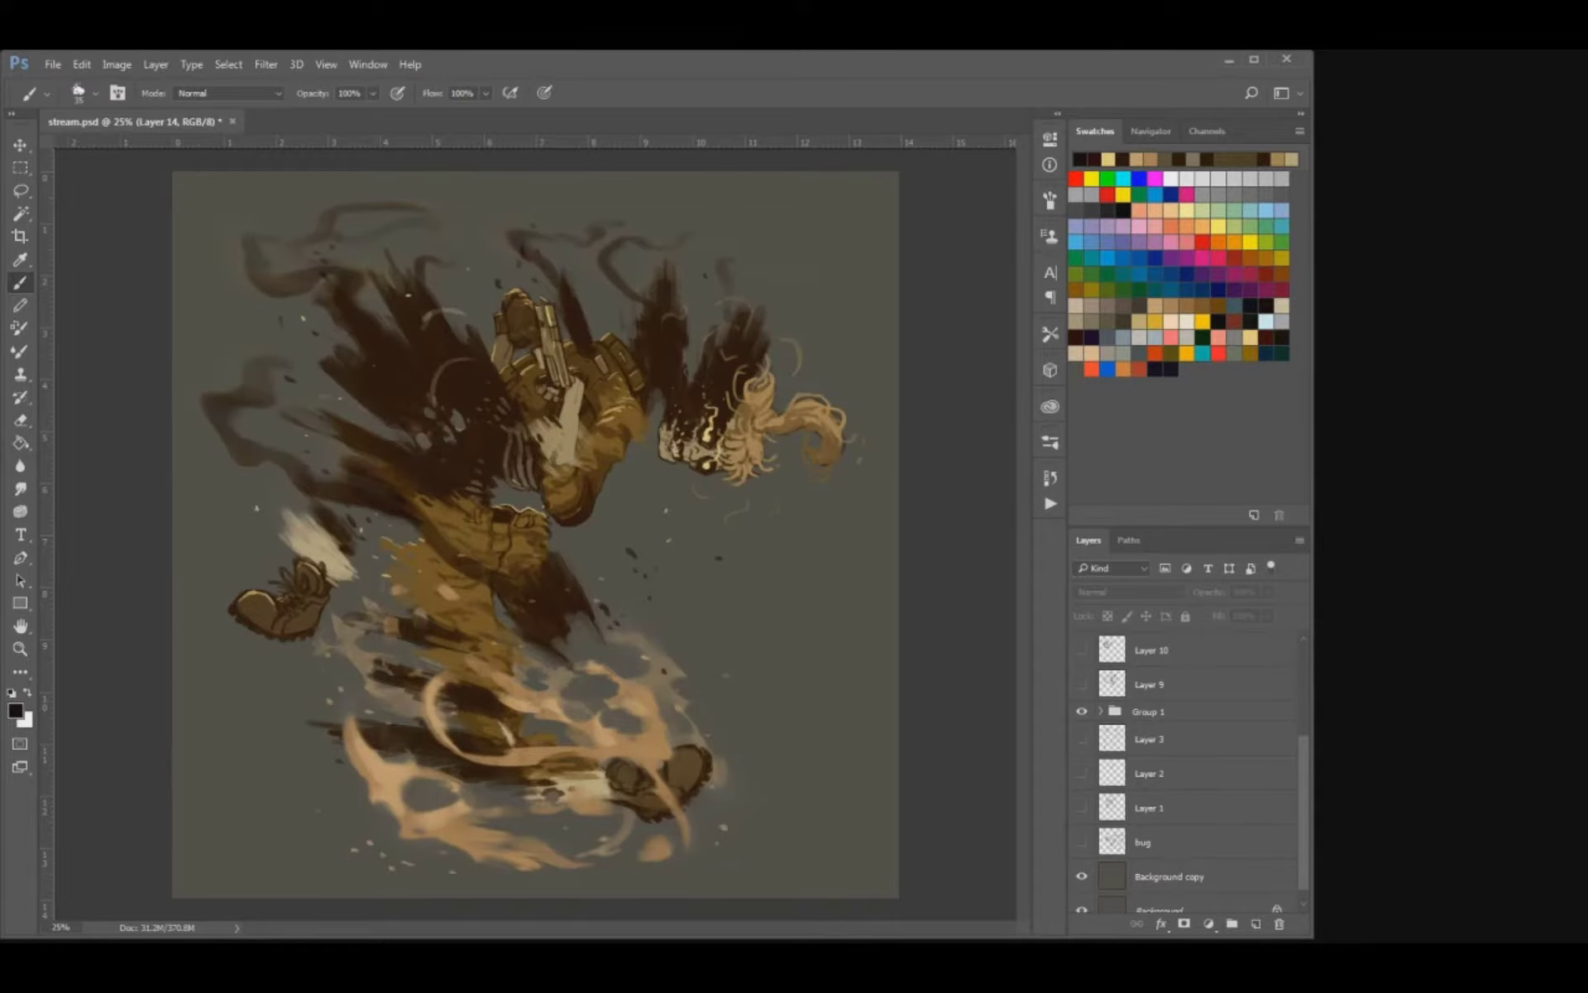
click(1082, 711)
click(1082, 684)
click(1082, 684)
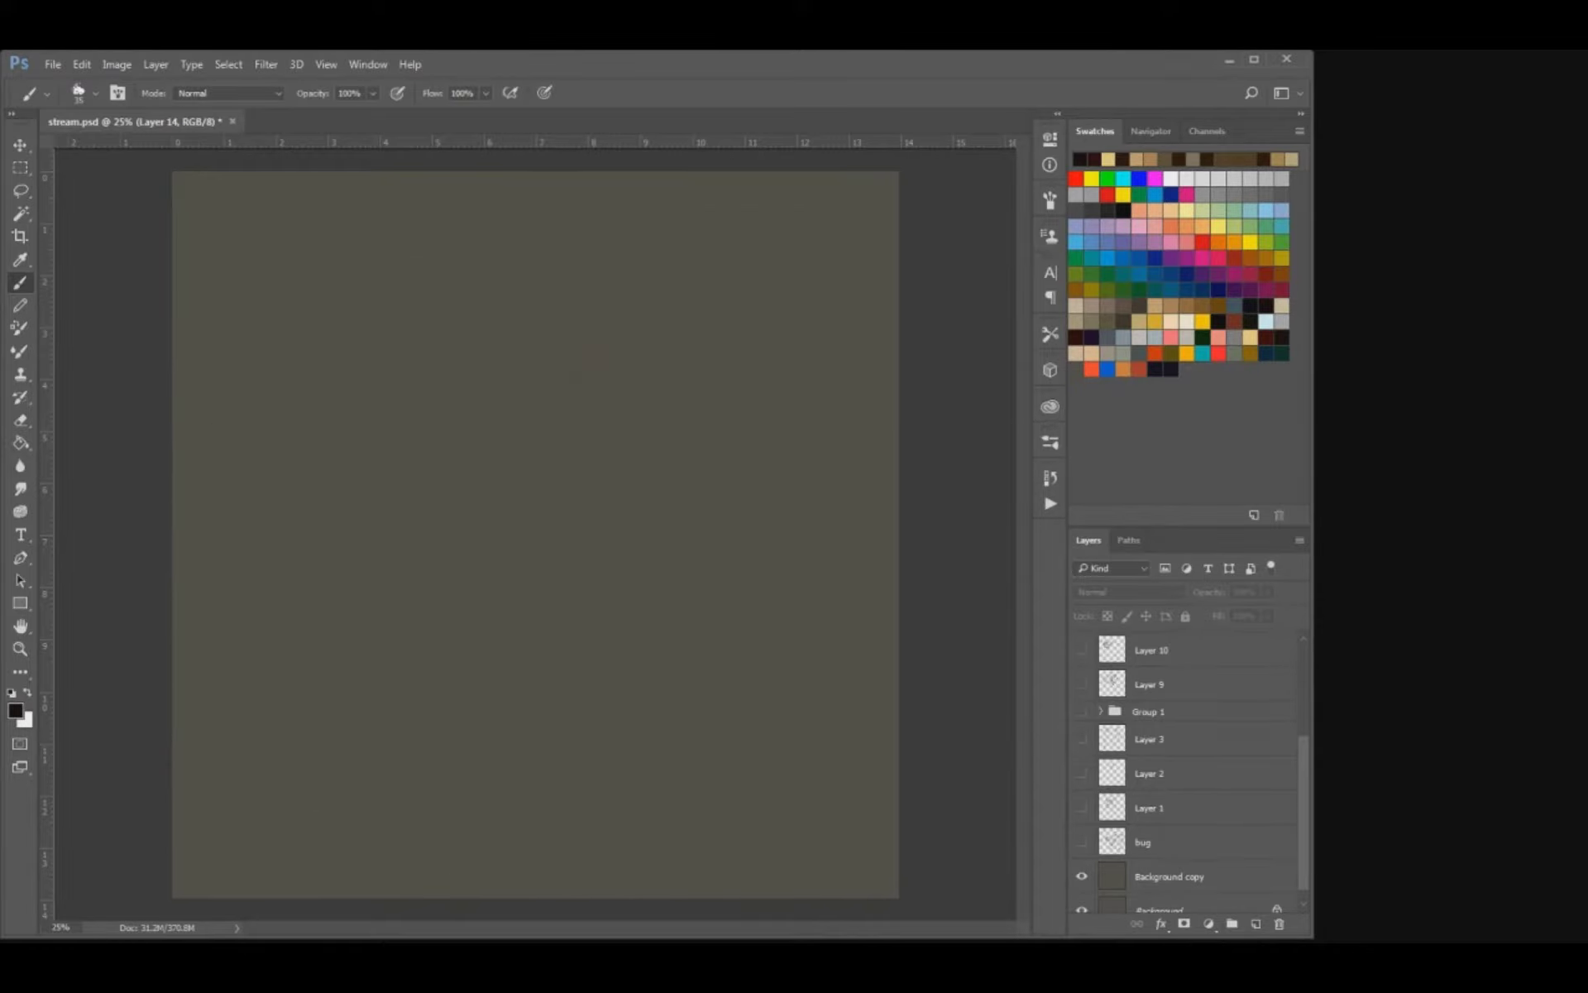
Examine the sketches on Layer 10, Layer 10 copy, Layer 11, Layer 12, Layer 13 and Layer 14 in turn.
click(1082, 650)
click(1081, 649)
scroll(1191, 769, up, 3)
click(1082, 783)
click(1082, 784)
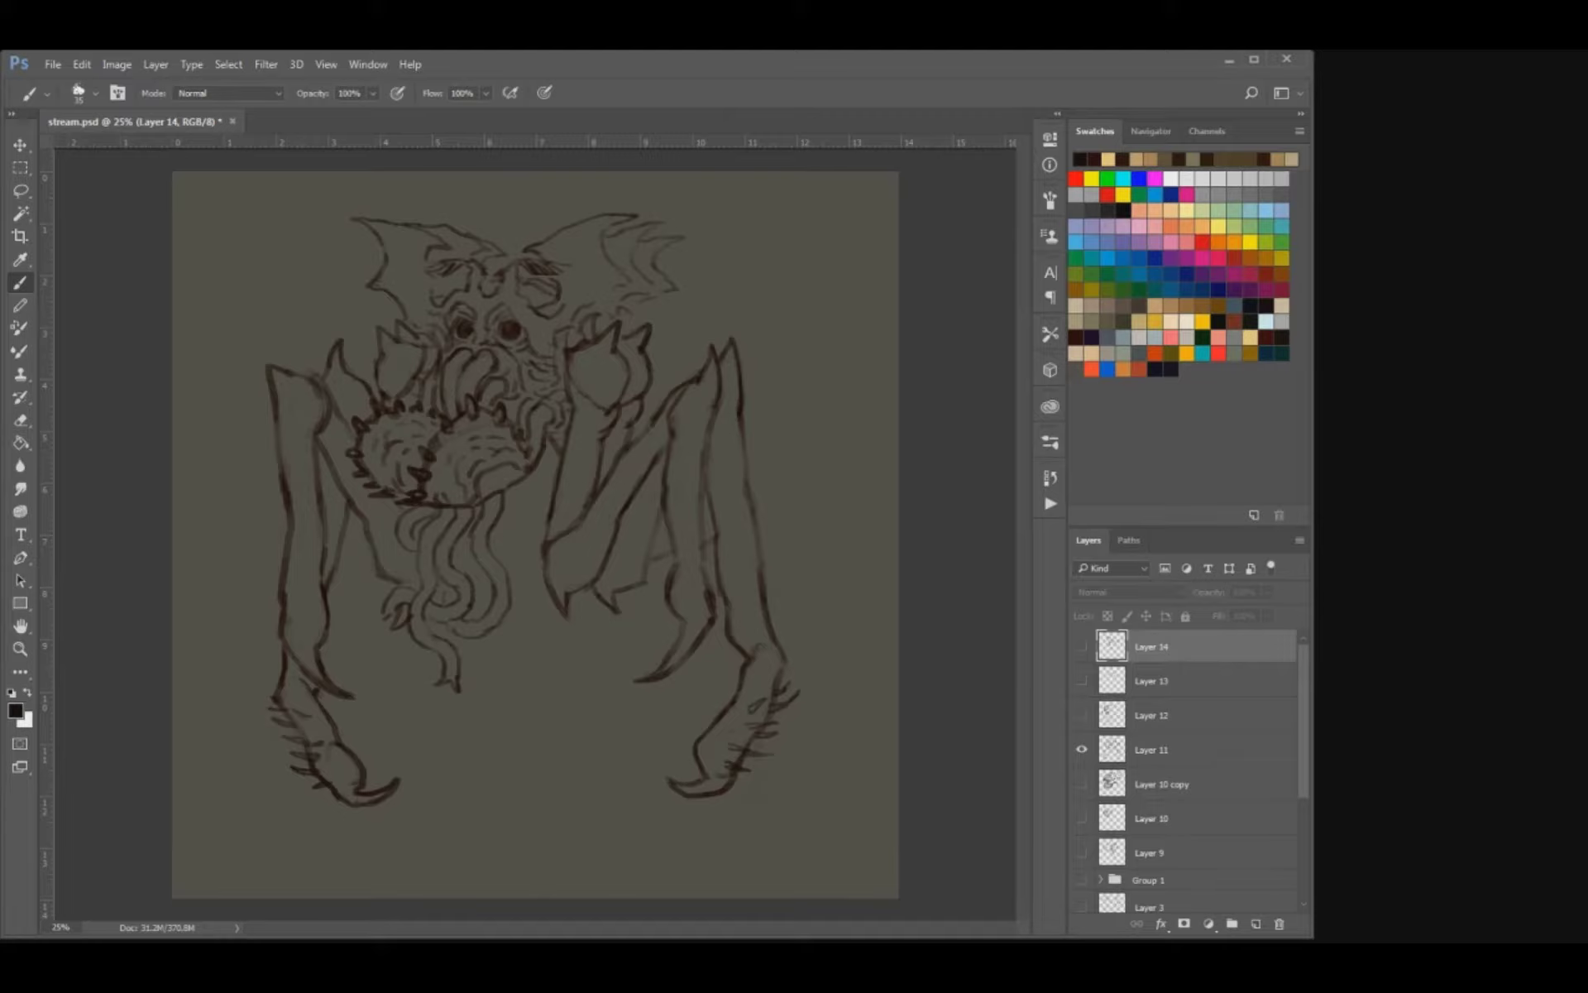
click(1082, 749)
click(1082, 715)
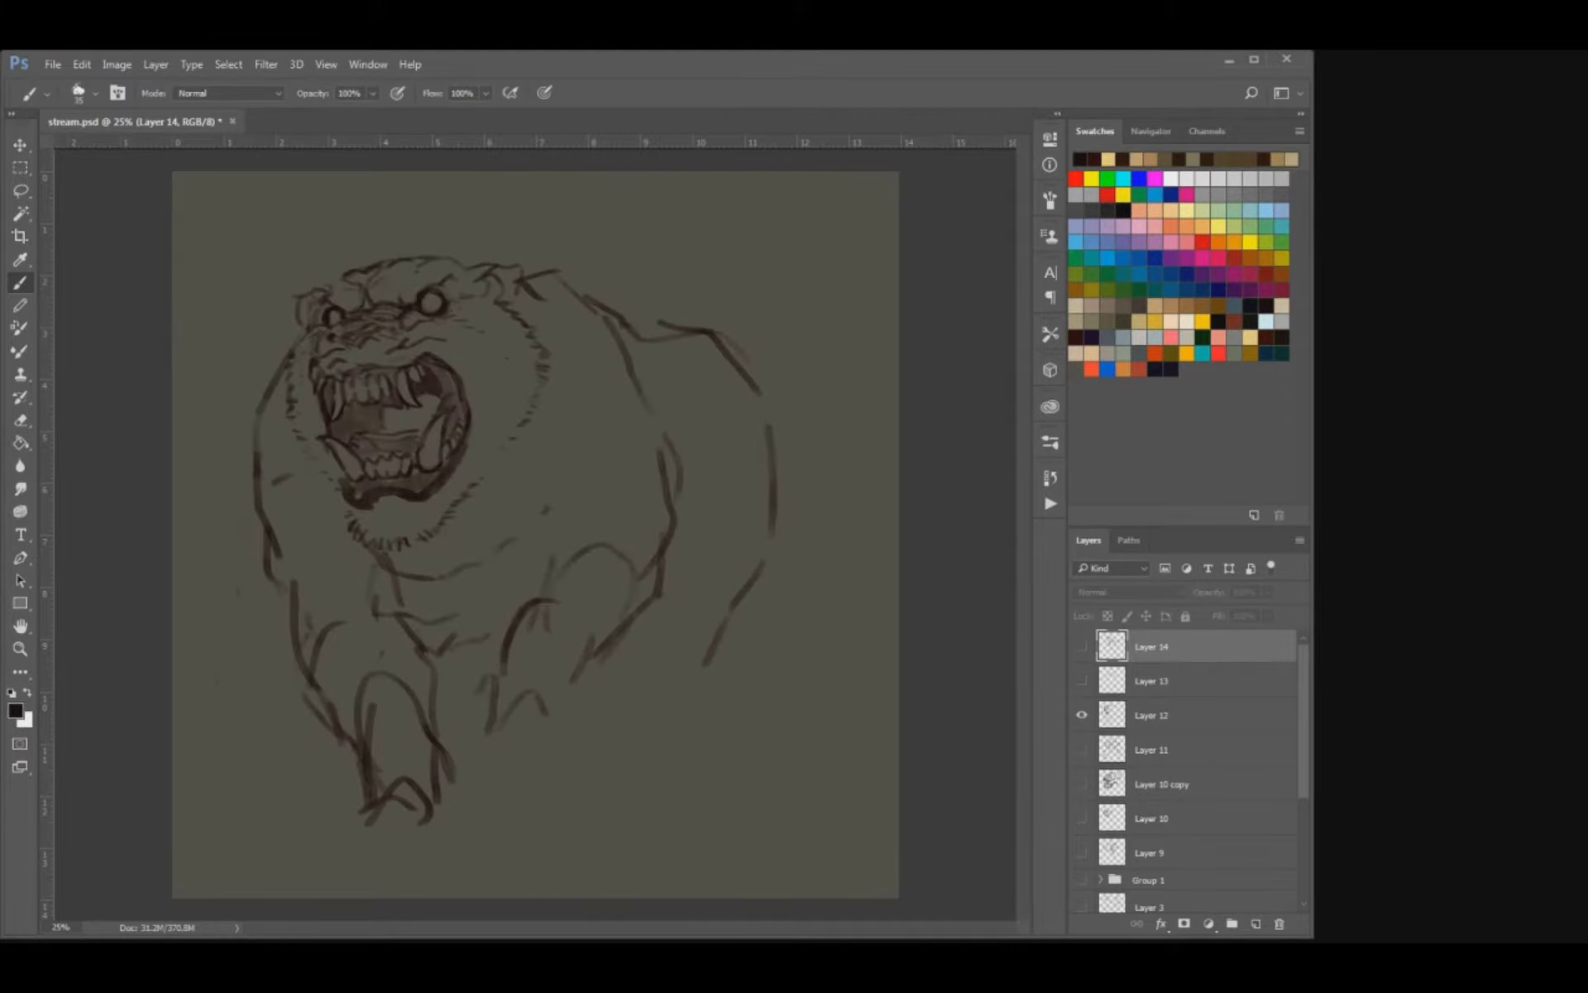
click(1082, 714)
click(1082, 680)
click(1082, 680)
click(1081, 646)
click(1082, 646)
Show and activate Layer 13, and close the furry dome with a ragged lower edge.
click(1082, 679)
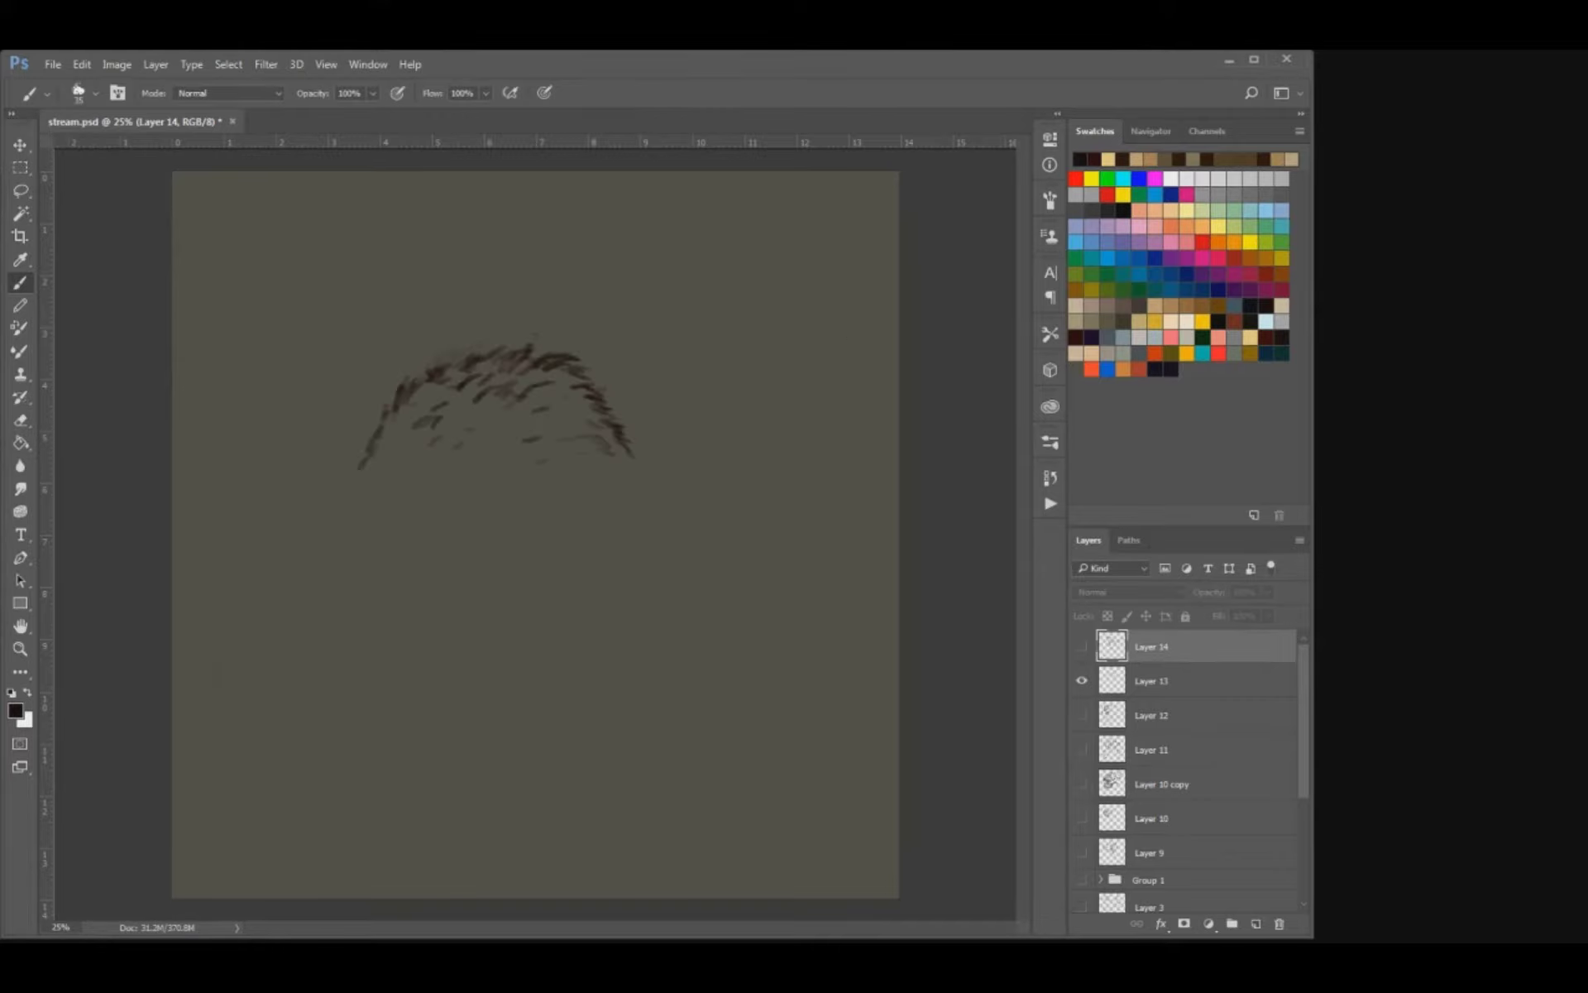
click(1175, 680)
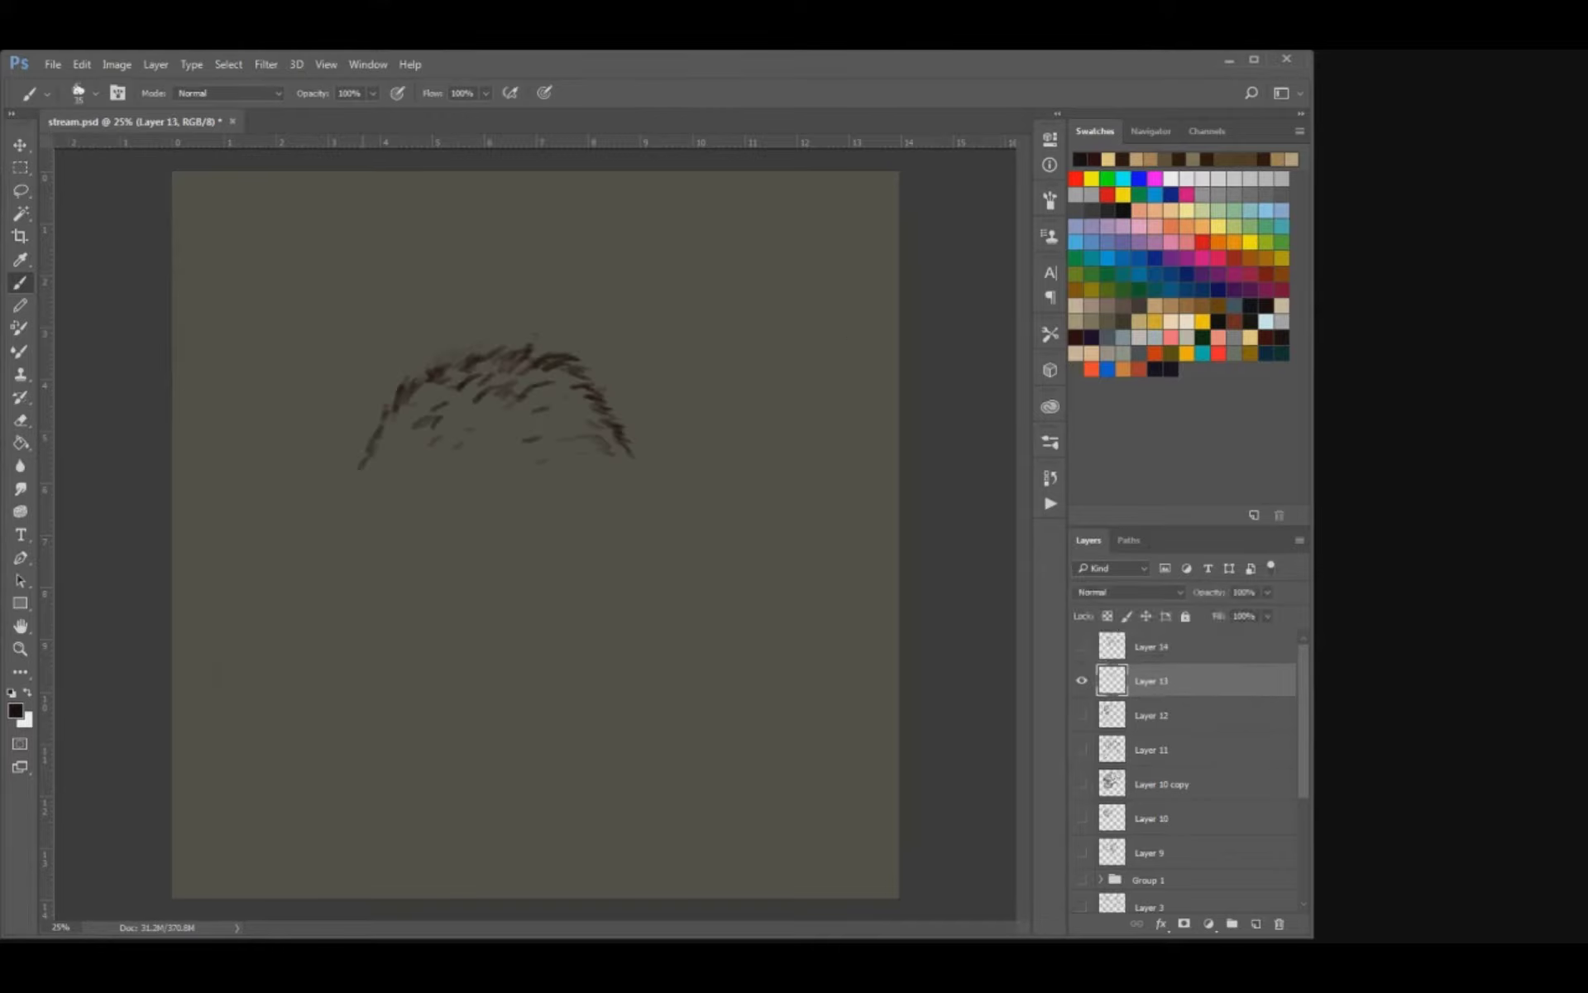
drag(371, 453, 368, 478)
mouse_move(369, 477)
mouse_down()
mouse_move(556, 496)
mouse_move(566, 480)
mouse_move(592, 493)
mouse_move(627, 488)
mouse_up()
key(e)
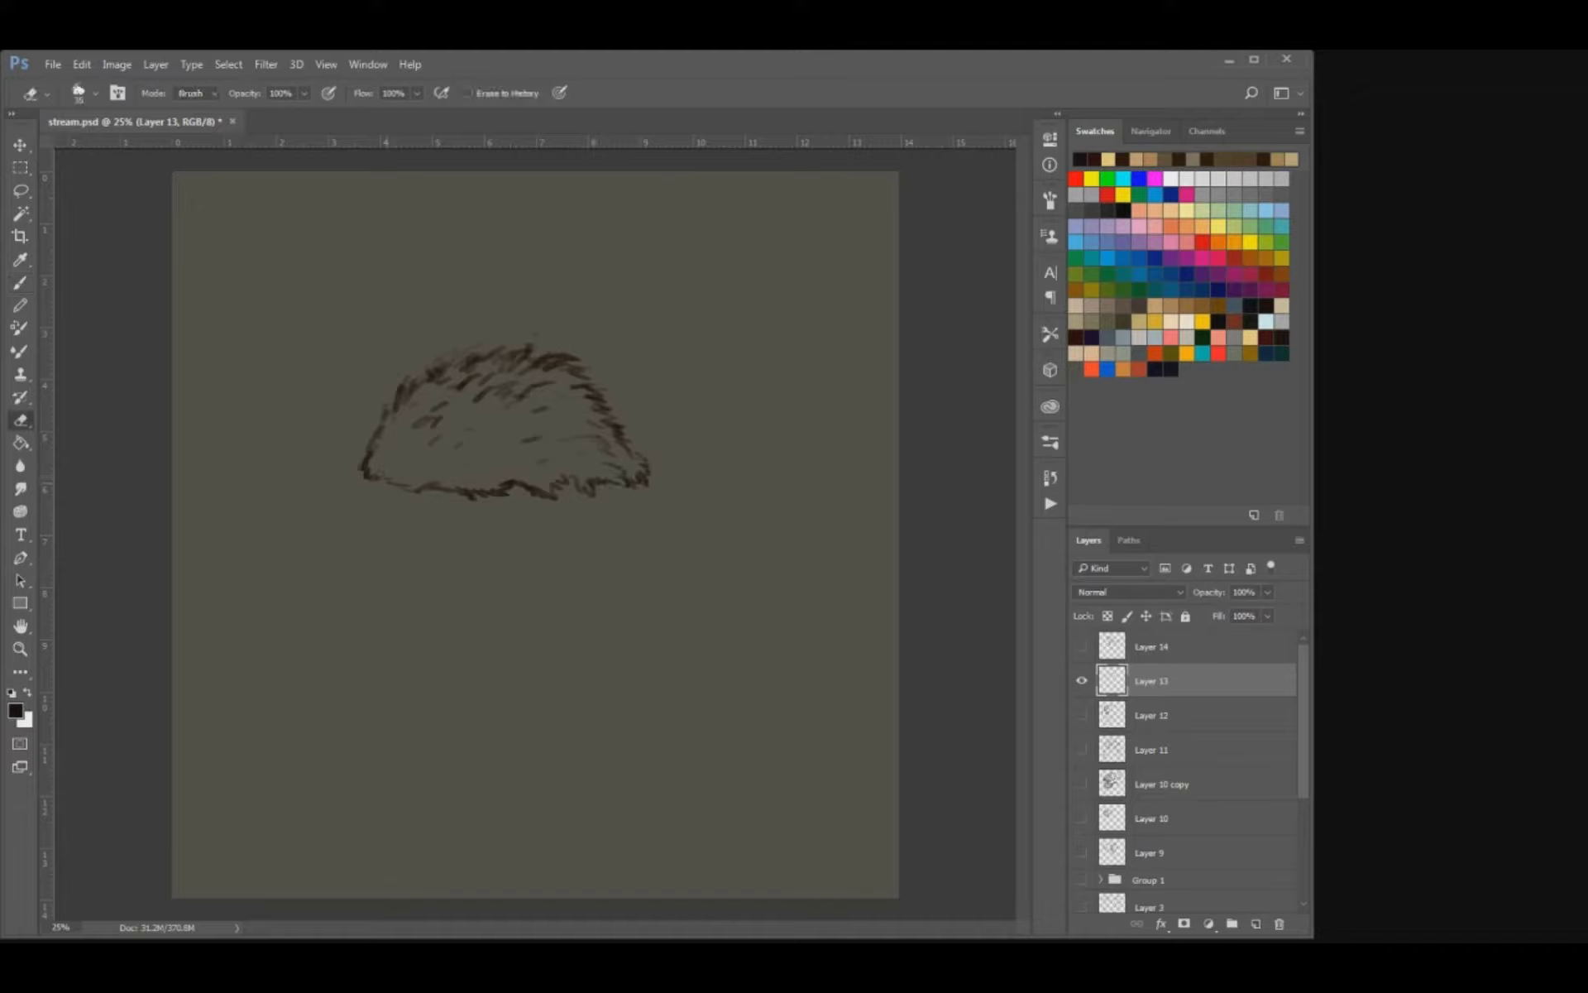
Sketch the stalk beneath the furry dome with wavy vertical lines, erasing and reworking its right side.
key(b)
drag(395, 486, 440, 515)
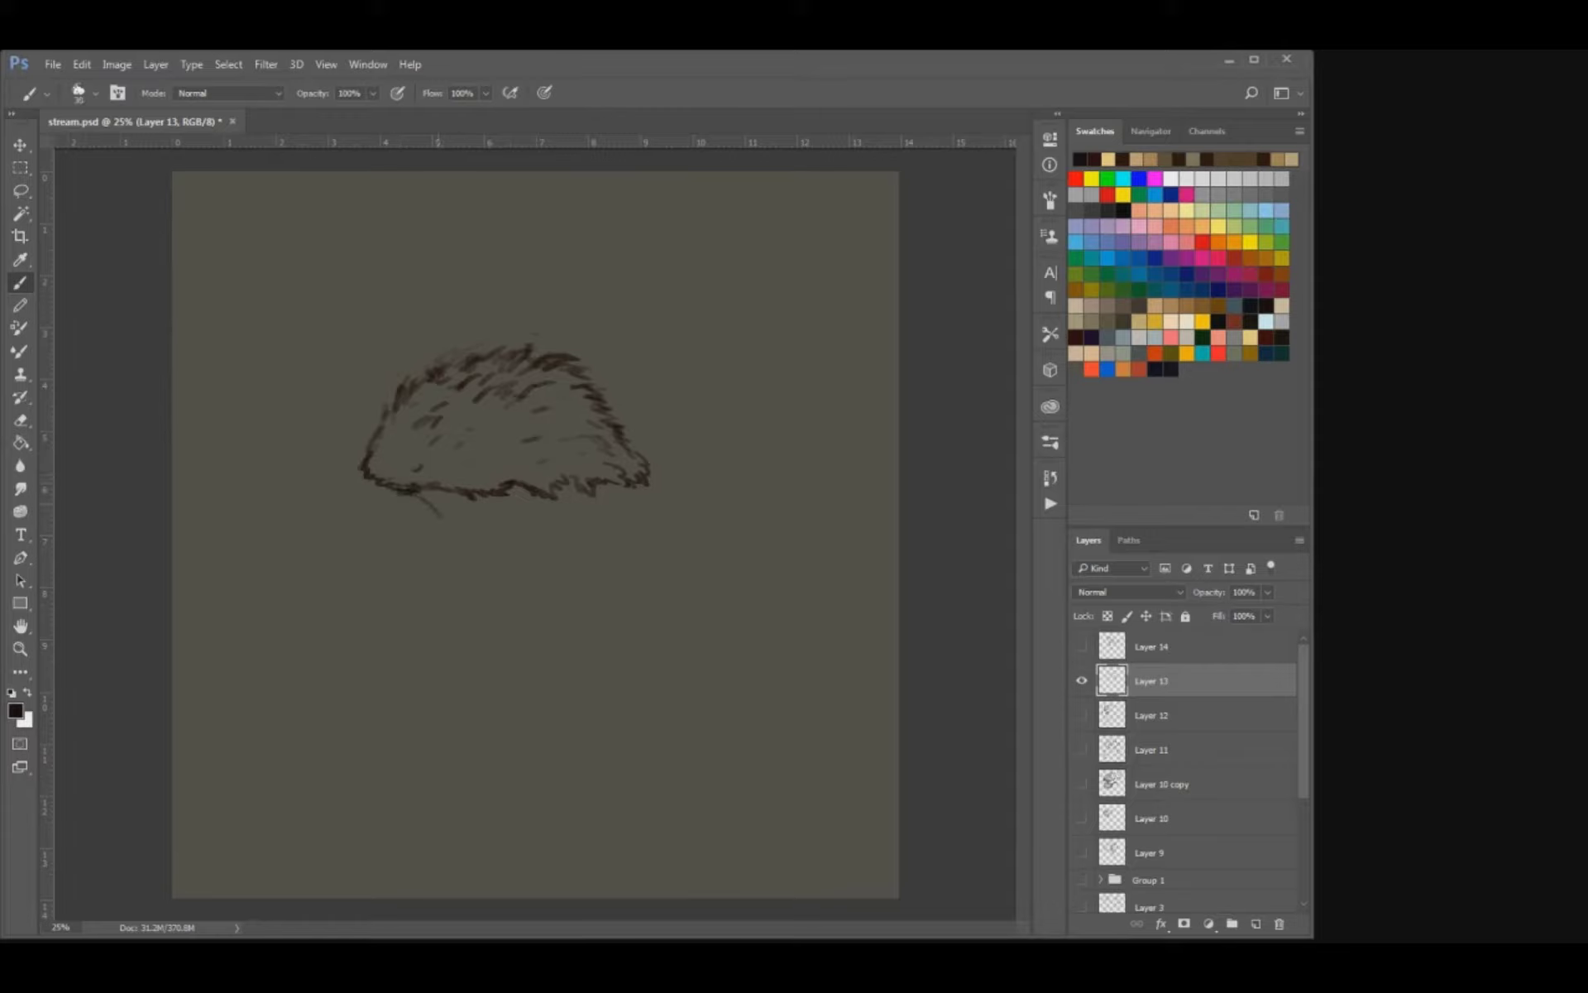
key(ctrl+z)
mouse_move(409, 490)
mouse_down()
mouse_move(522, 538)
mouse_move(512, 552)
mouse_move(530, 559)
mouse_up()
drag(451, 509, 463, 521)
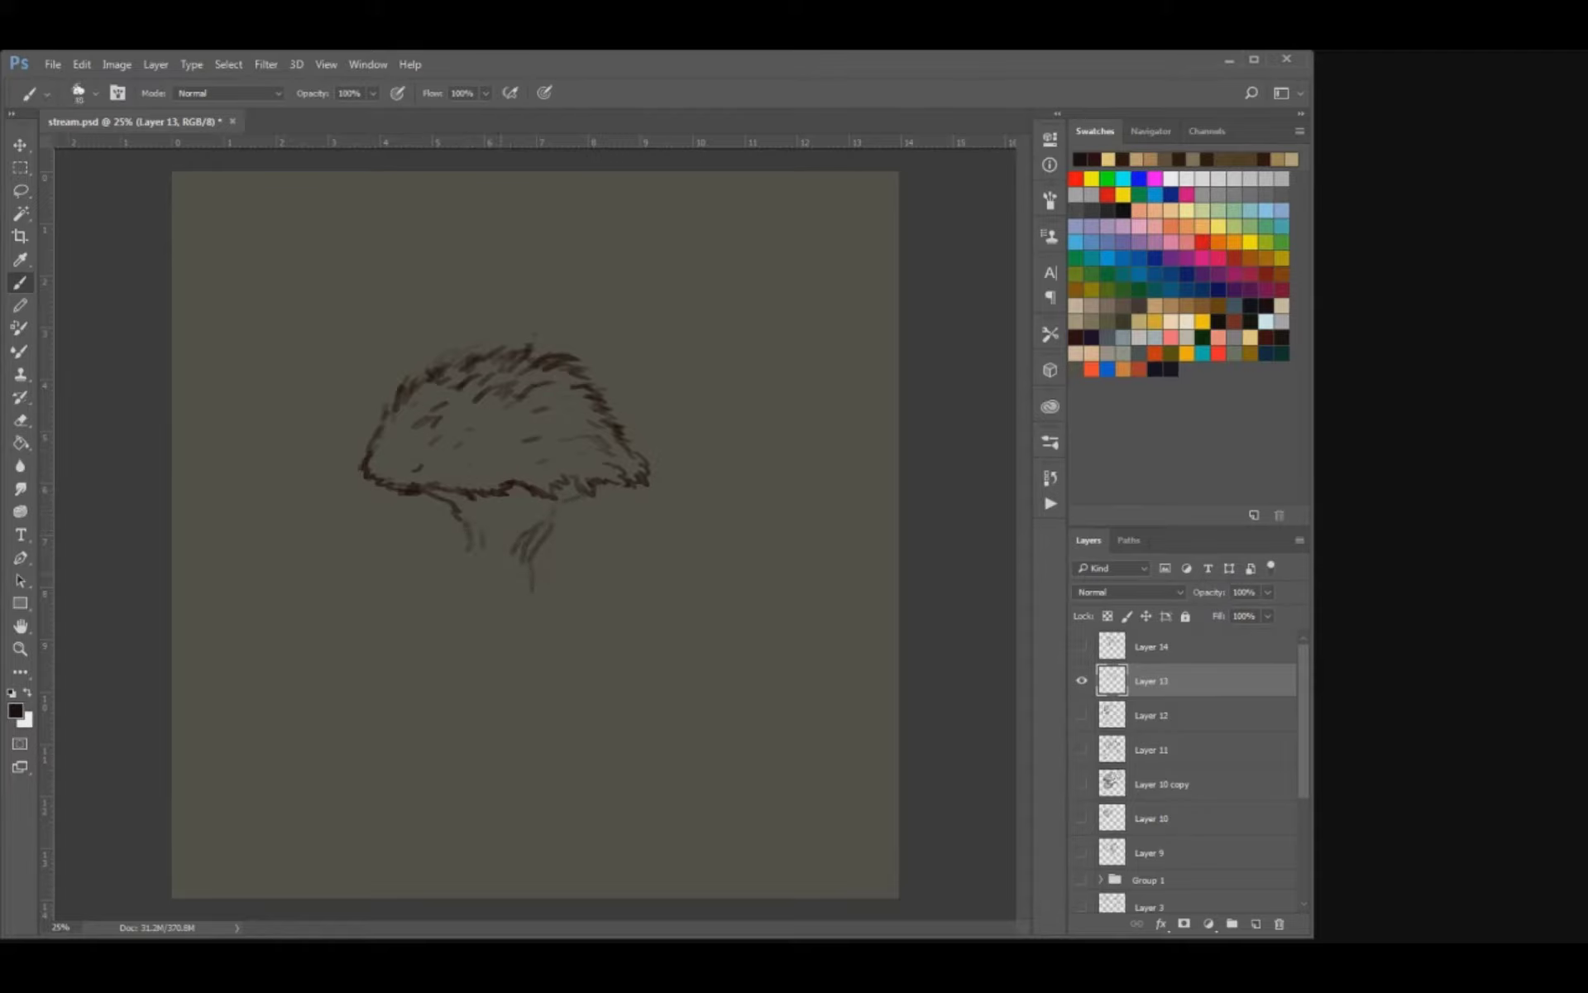
key(e)
mouse_move(532, 579)
mouse_down()
mouse_move(526, 554)
mouse_move(458, 512)
mouse_move(475, 526)
mouse_move(458, 553)
mouse_move(506, 510)
mouse_move(514, 527)
mouse_move(537, 513)
mouse_up()
key(b)
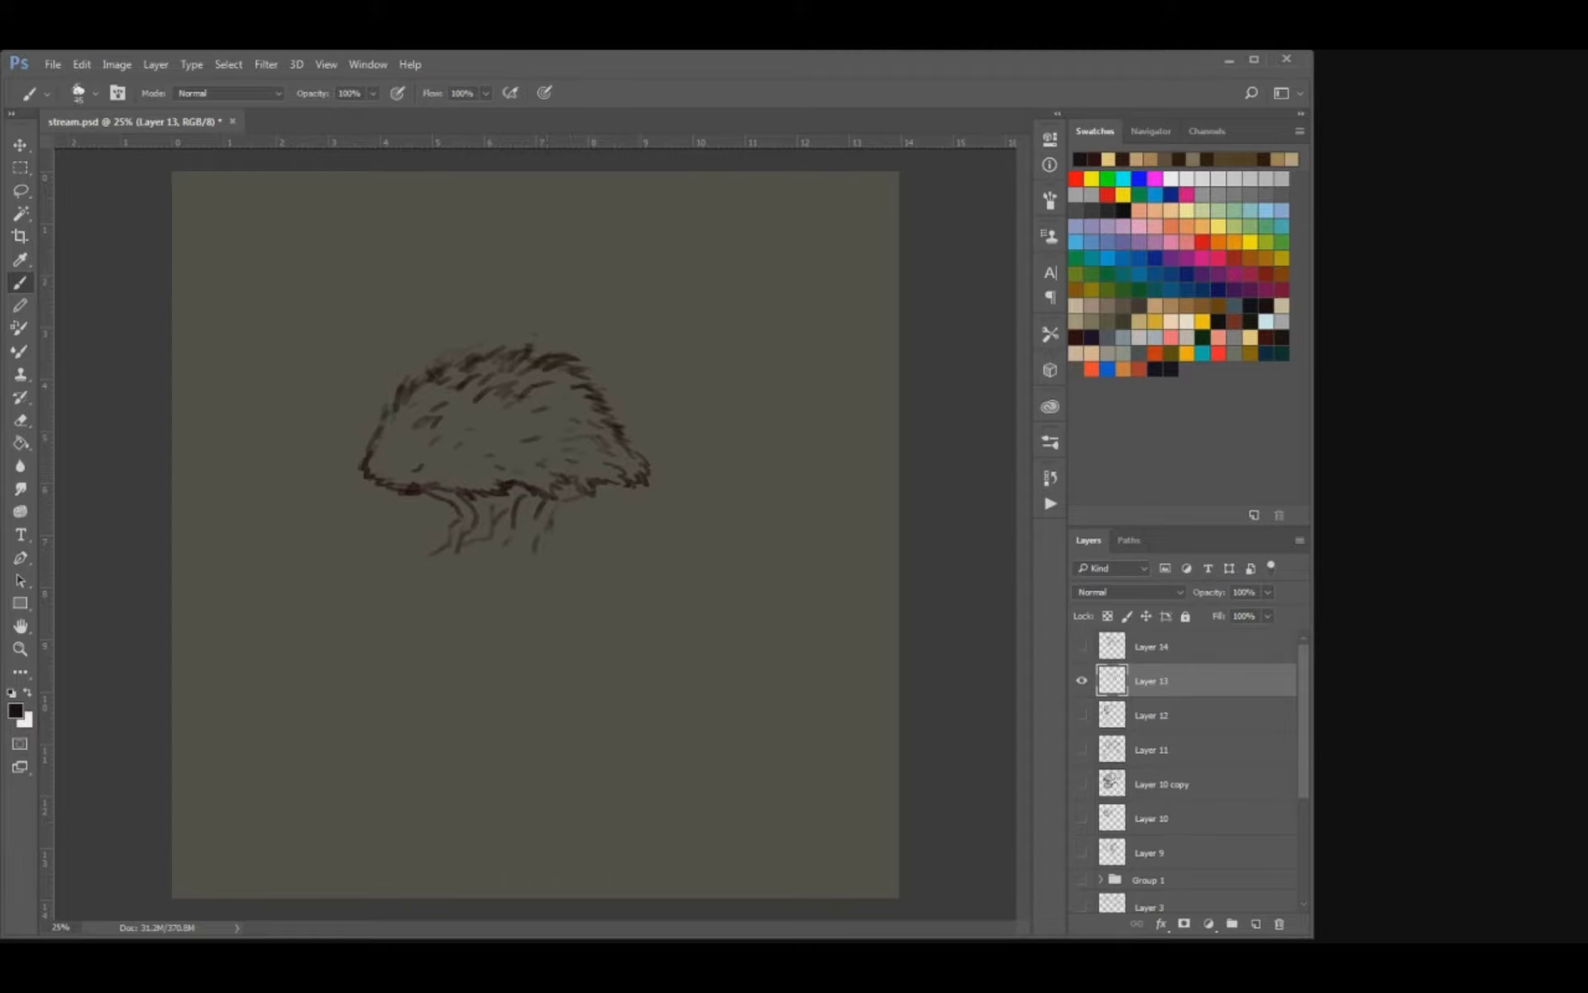
Compare the sketches on Layers 10 copy, 11, 12 and 14 individually, and show only Layer 13 again.
click(1082, 681)
click(1082, 715)
click(1082, 715)
click(1082, 646)
click(1082, 646)
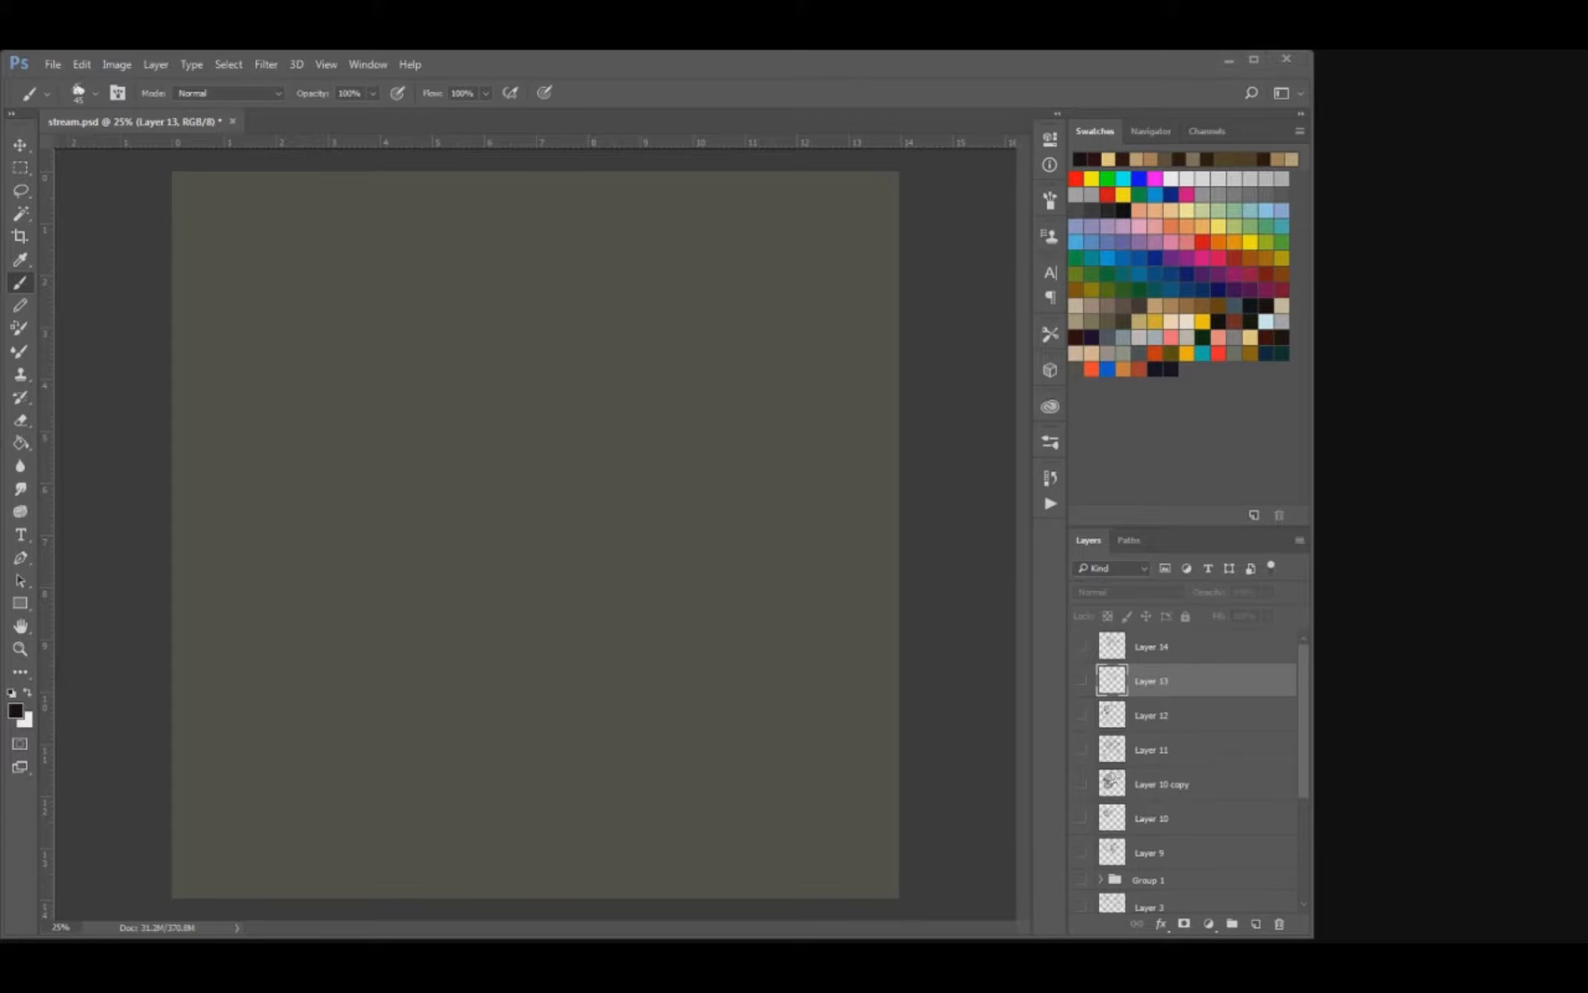
click(1082, 784)
click(1082, 784)
click(1082, 749)
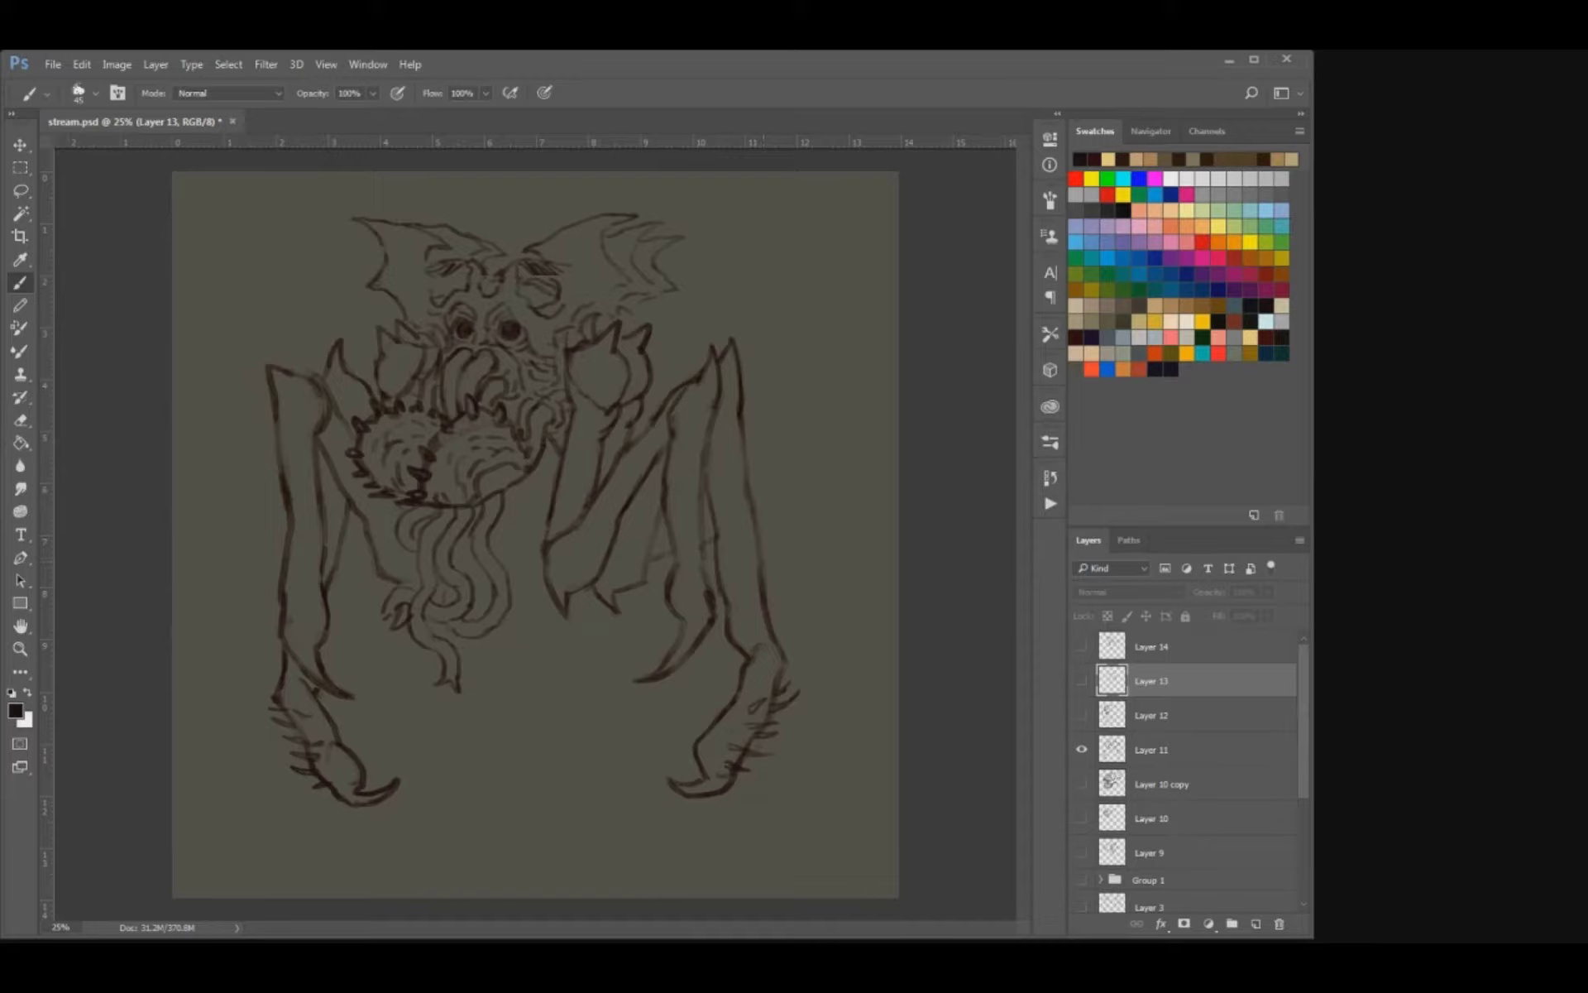
click(1082, 749)
click(1082, 715)
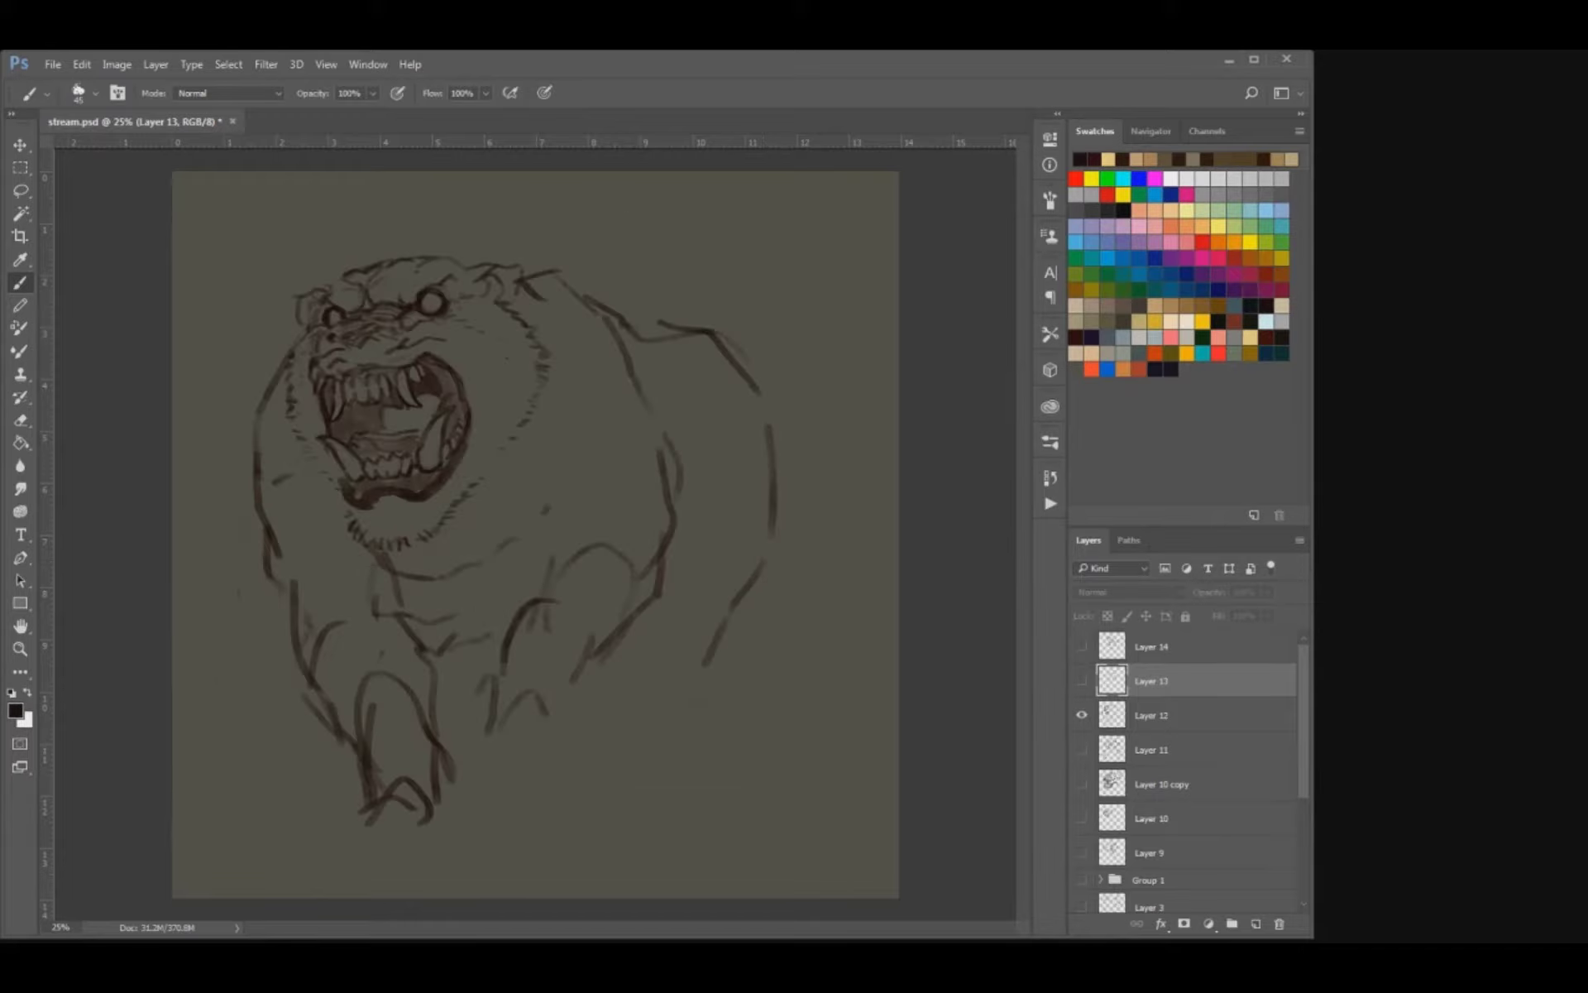
click(1082, 715)
click(1082, 681)
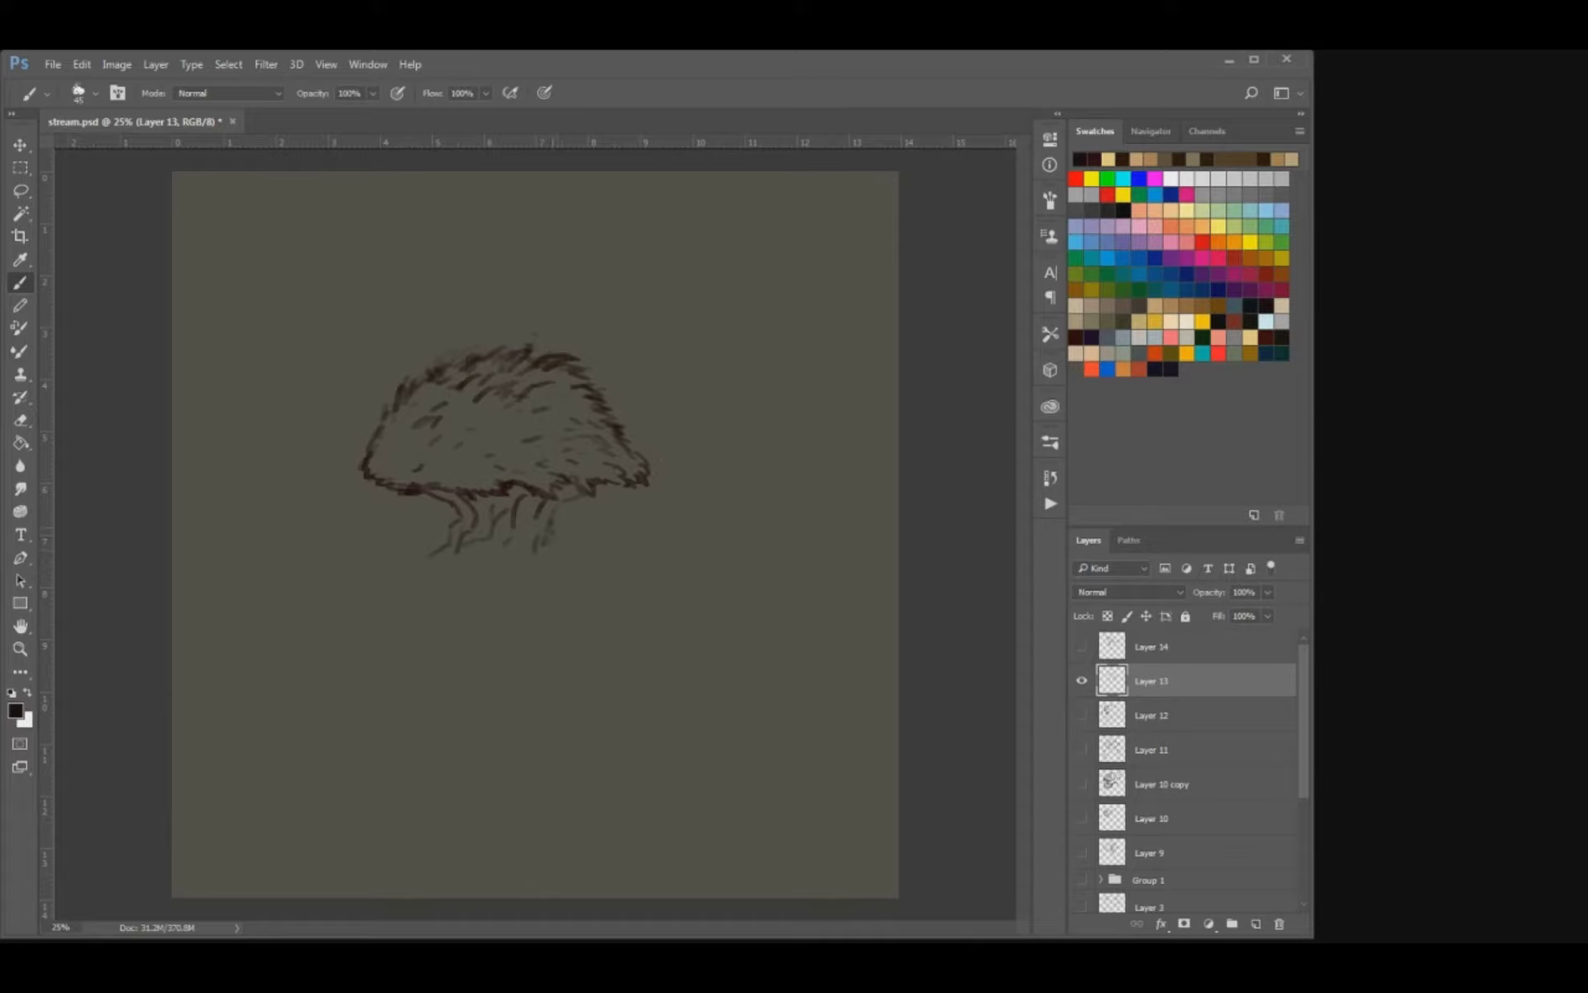
Extend the right side of the stalk downward with short flaring strokes, undoing the unwanted ones.
mouse_move(546, 541)
mouse_down()
mouse_move(528, 585)
mouse_move(524, 550)
mouse_move(511, 567)
mouse_up()
drag(554, 525, 547, 570)
key(ctrl+z)
drag(539, 538, 560, 561)
key(ctrl+z)
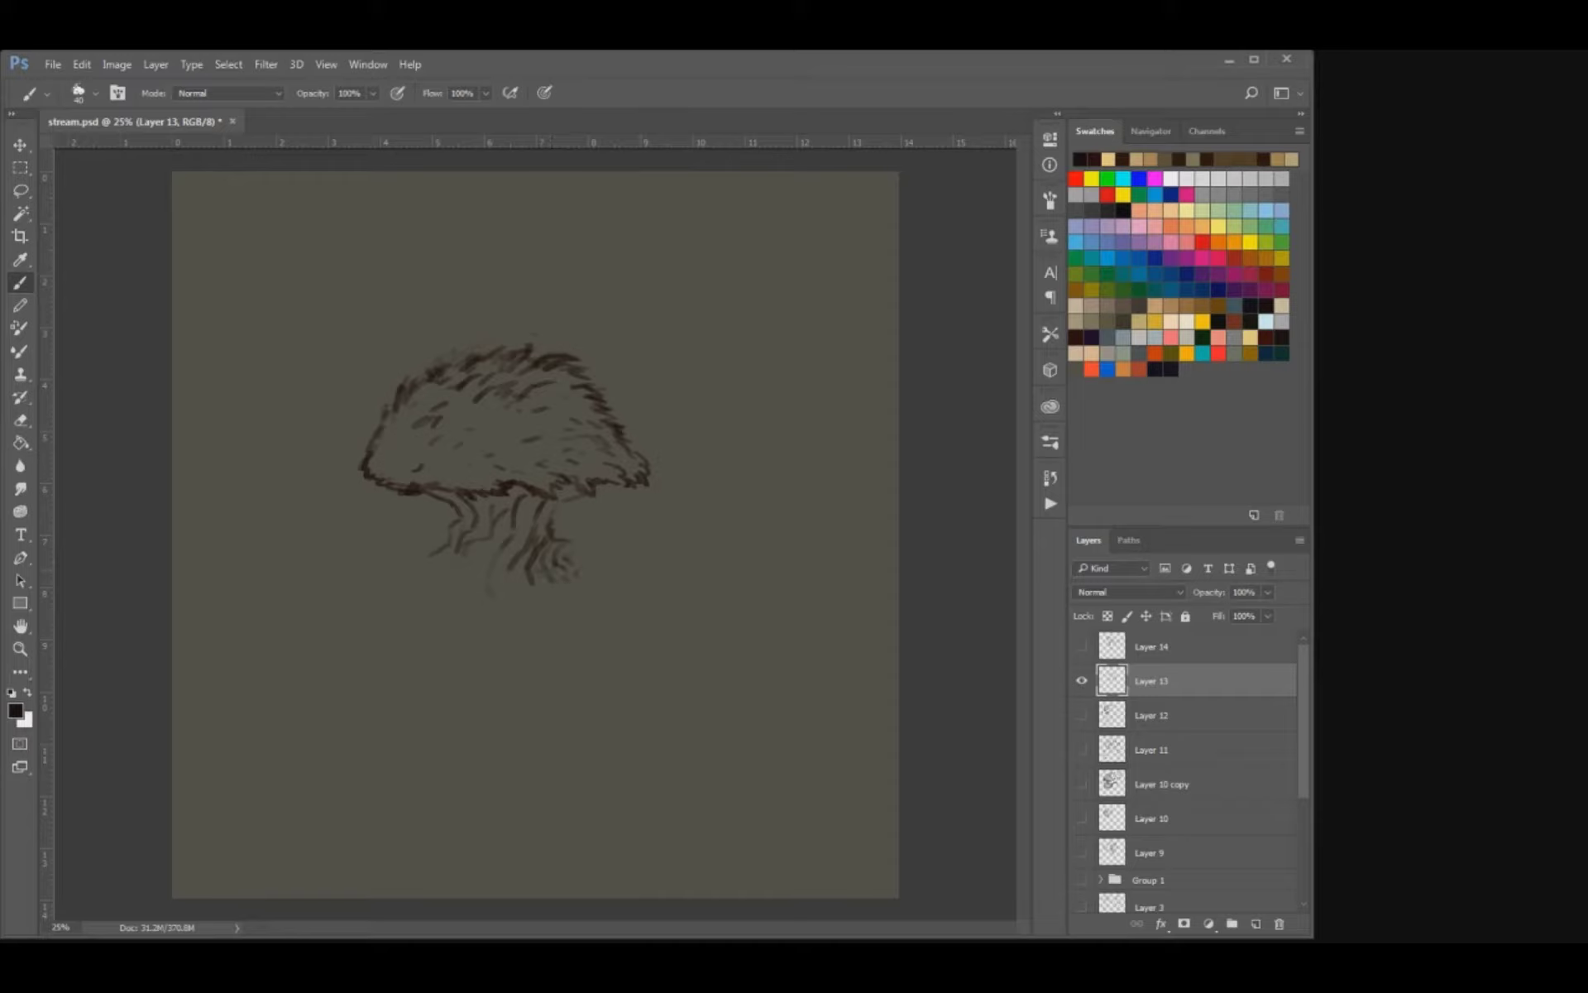
Examine the Layer 10 copy and Layer 11 sketches again, and return to showing only Layer 13.
click(1081, 679)
click(1081, 783)
click(1081, 783)
click(1081, 749)
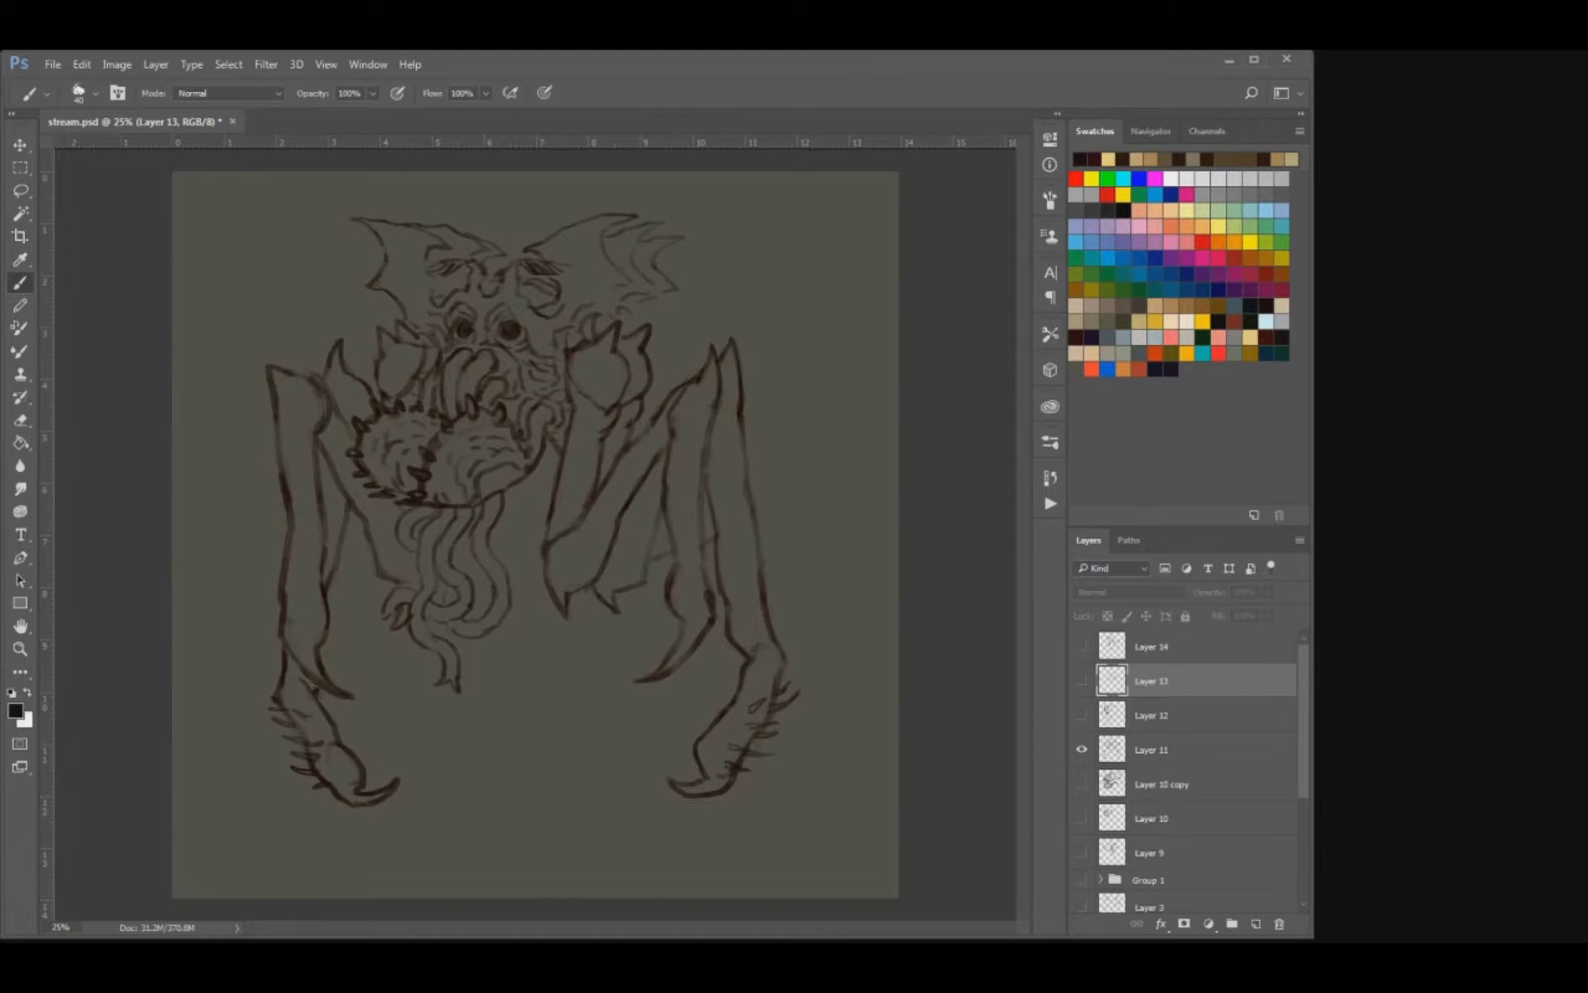
click(1082, 749)
click(1082, 681)
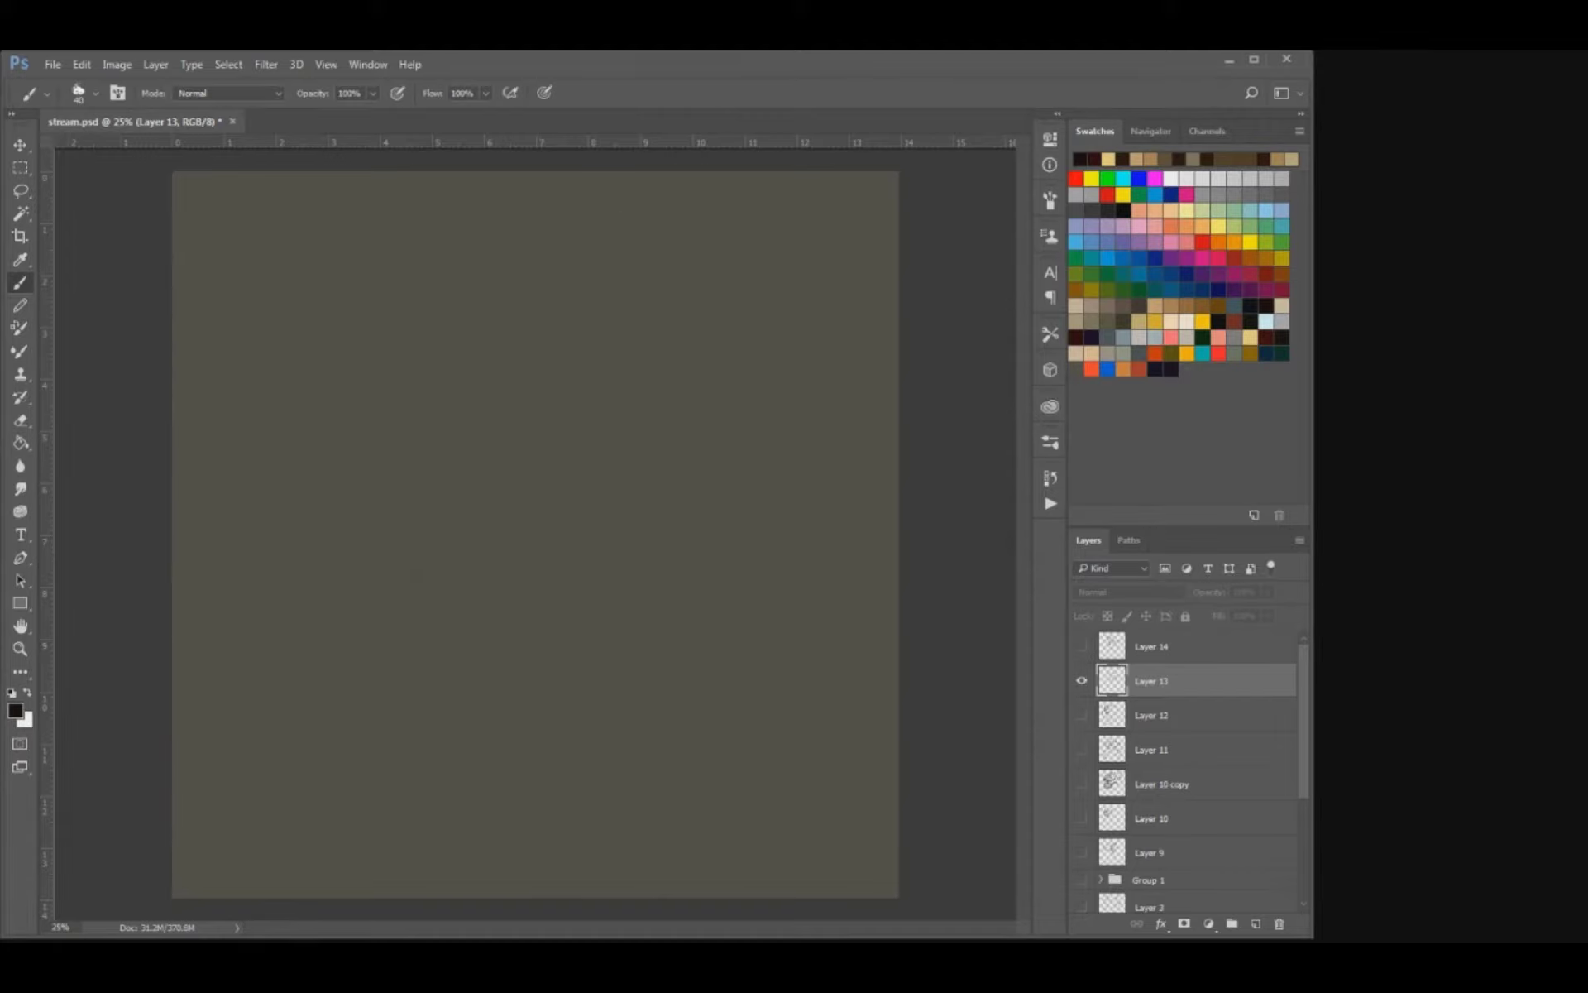
click(1082, 681)
click(1082, 681)
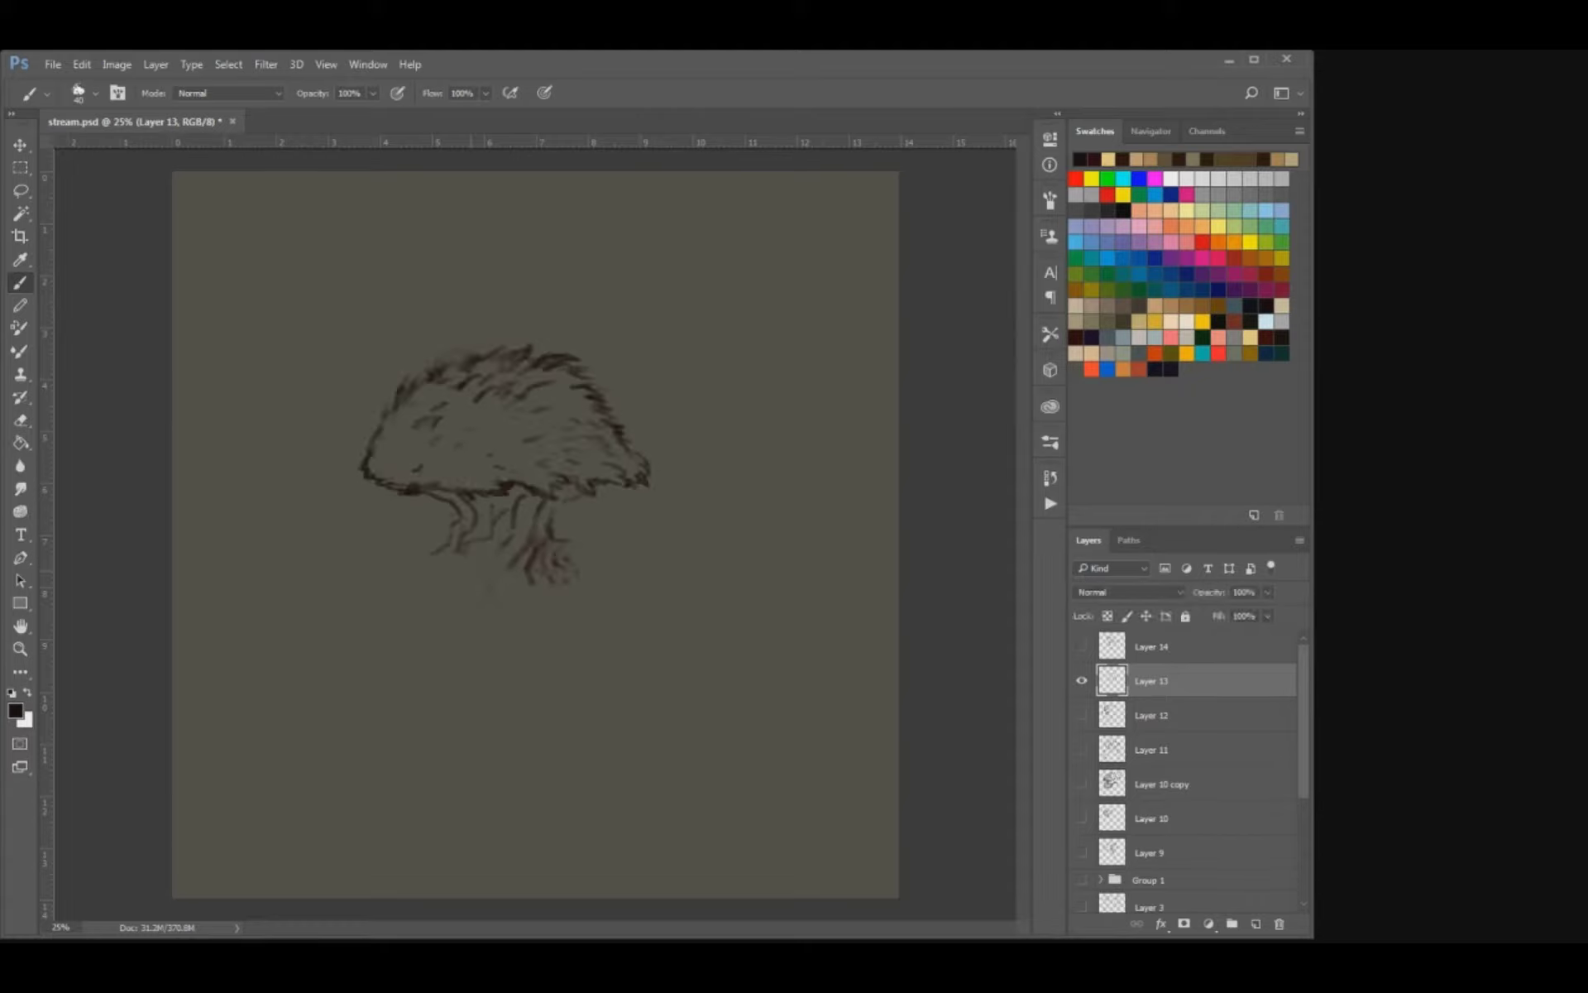
Widen the stalk's base with texture strokes and draw a curved, upward-pointing spike on its right side.
drag(510, 555, 479, 579)
mouse_move(477, 558)
mouse_down()
mouse_move(463, 565)
mouse_move(488, 587)
mouse_move(433, 576)
mouse_up()
mouse_move(566, 562)
mouse_down()
mouse_move(658, 514)
mouse_move(560, 597)
mouse_up()
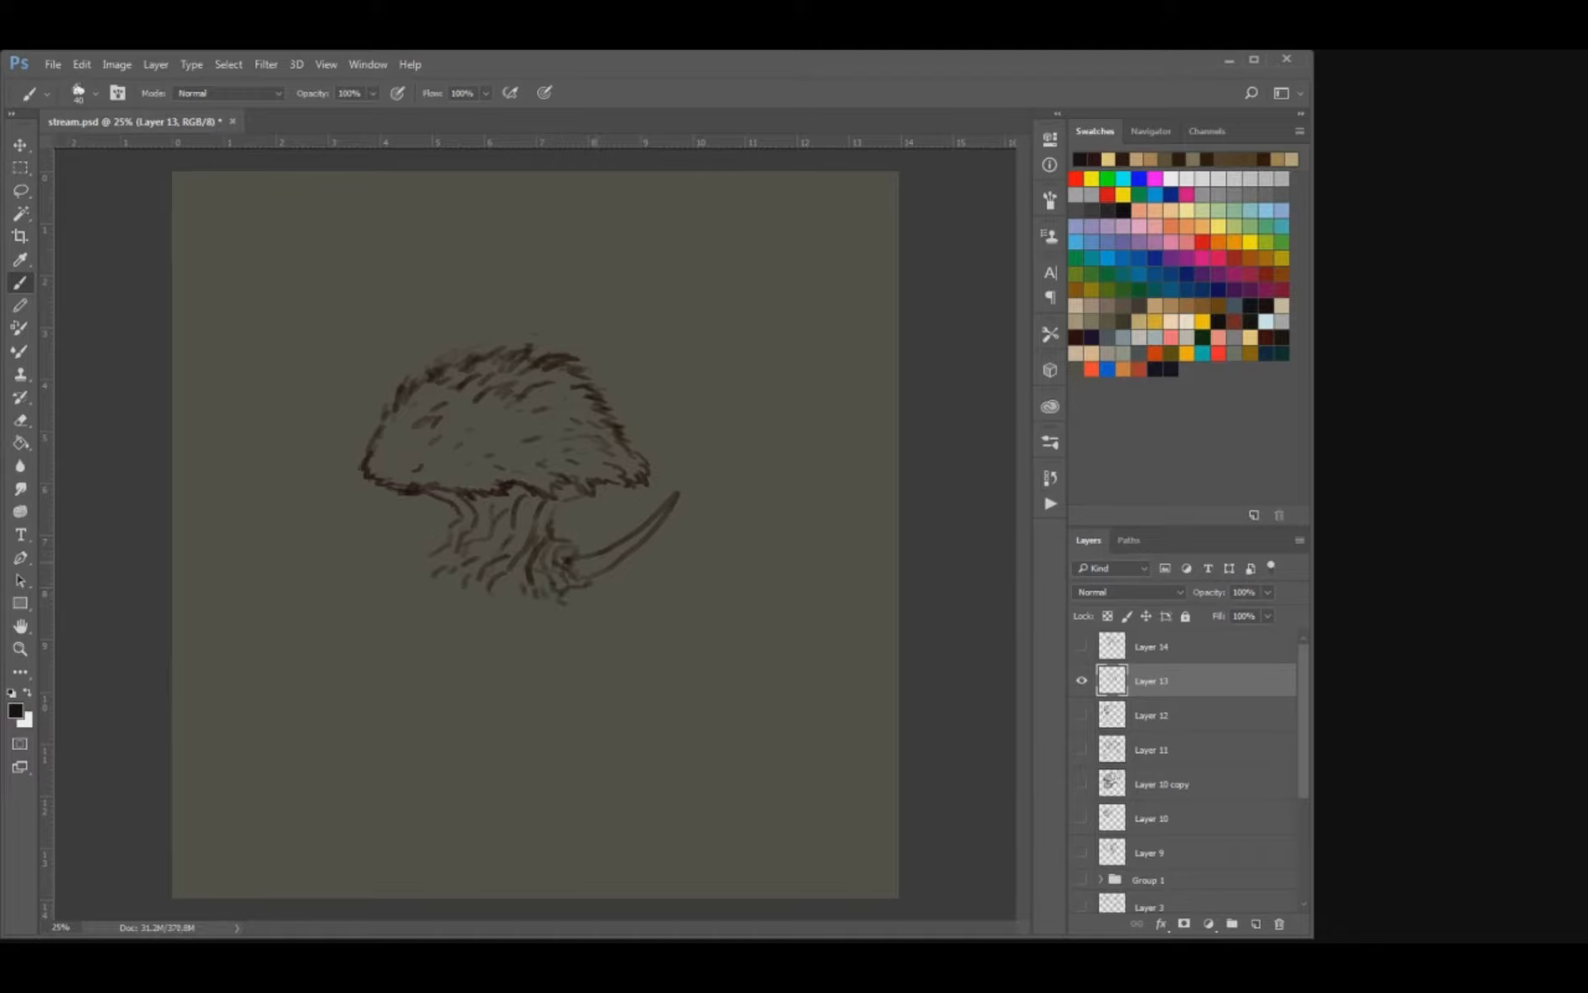
drag(584, 579, 647, 539)
Draw a row of claws along the bottom of the stalk's base.
mouse_move(524, 597)
mouse_down()
mouse_move(520, 612)
mouse_move(586, 617)
mouse_move(533, 629)
mouse_up()
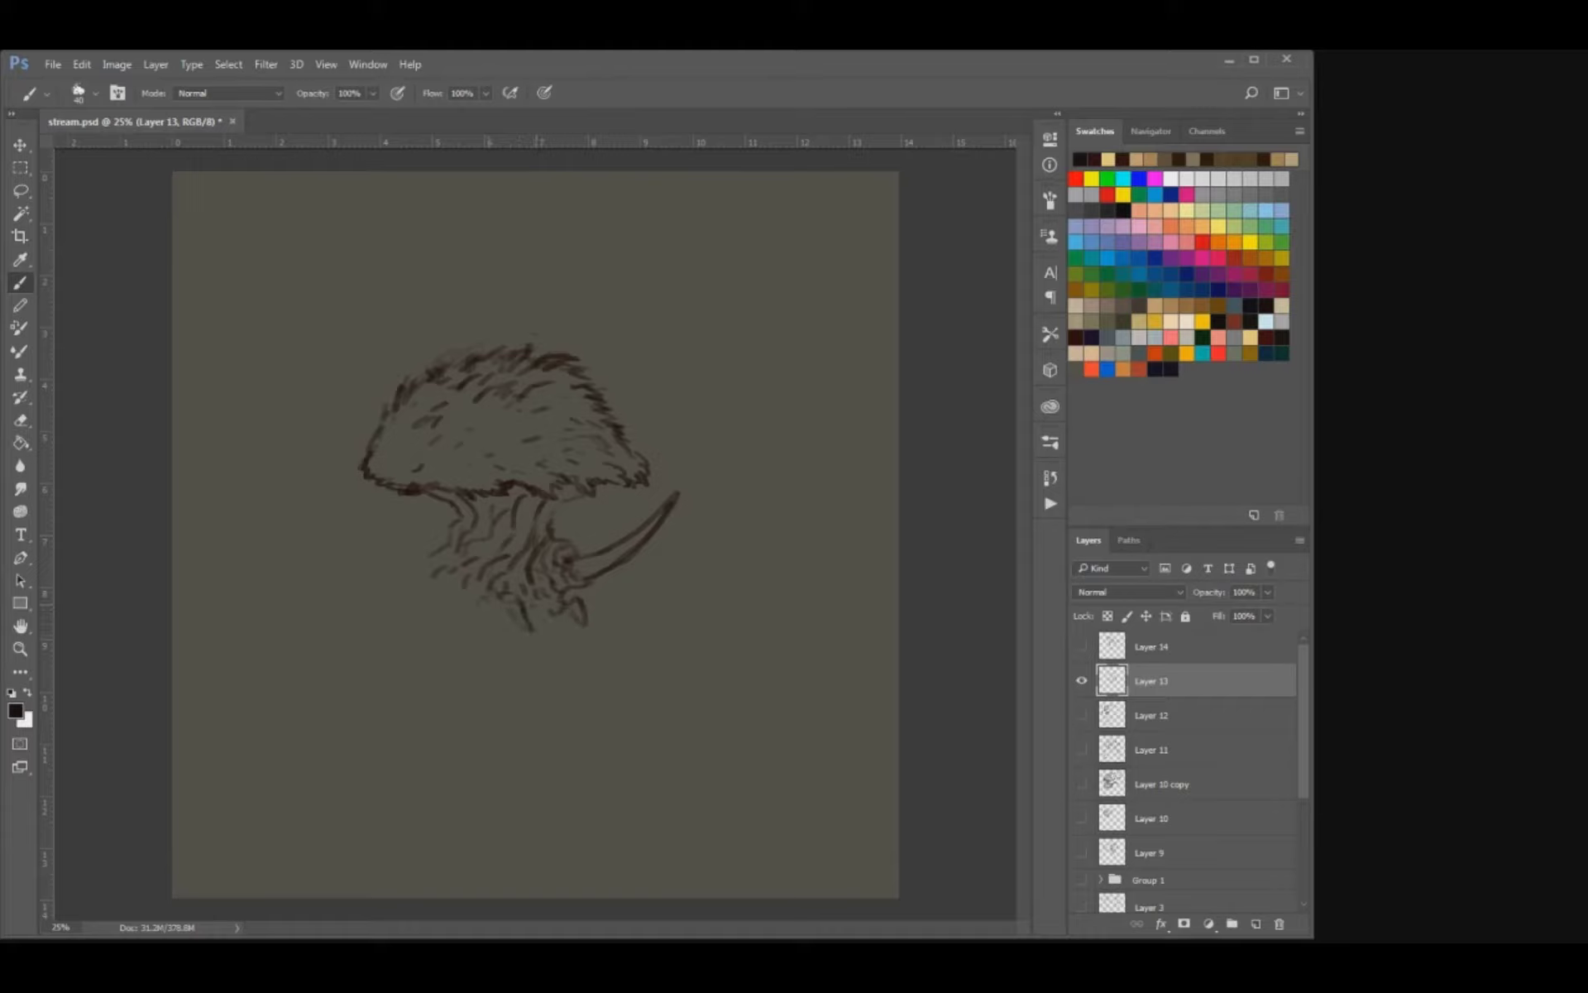
mouse_move(488, 604)
mouse_down()
mouse_move(483, 629)
mouse_move(454, 620)
mouse_up()
key(ctrl+z)
mouse_move(428, 596)
mouse_down()
mouse_move(416, 621)
mouse_move(421, 574)
mouse_move(390, 604)
mouse_up()
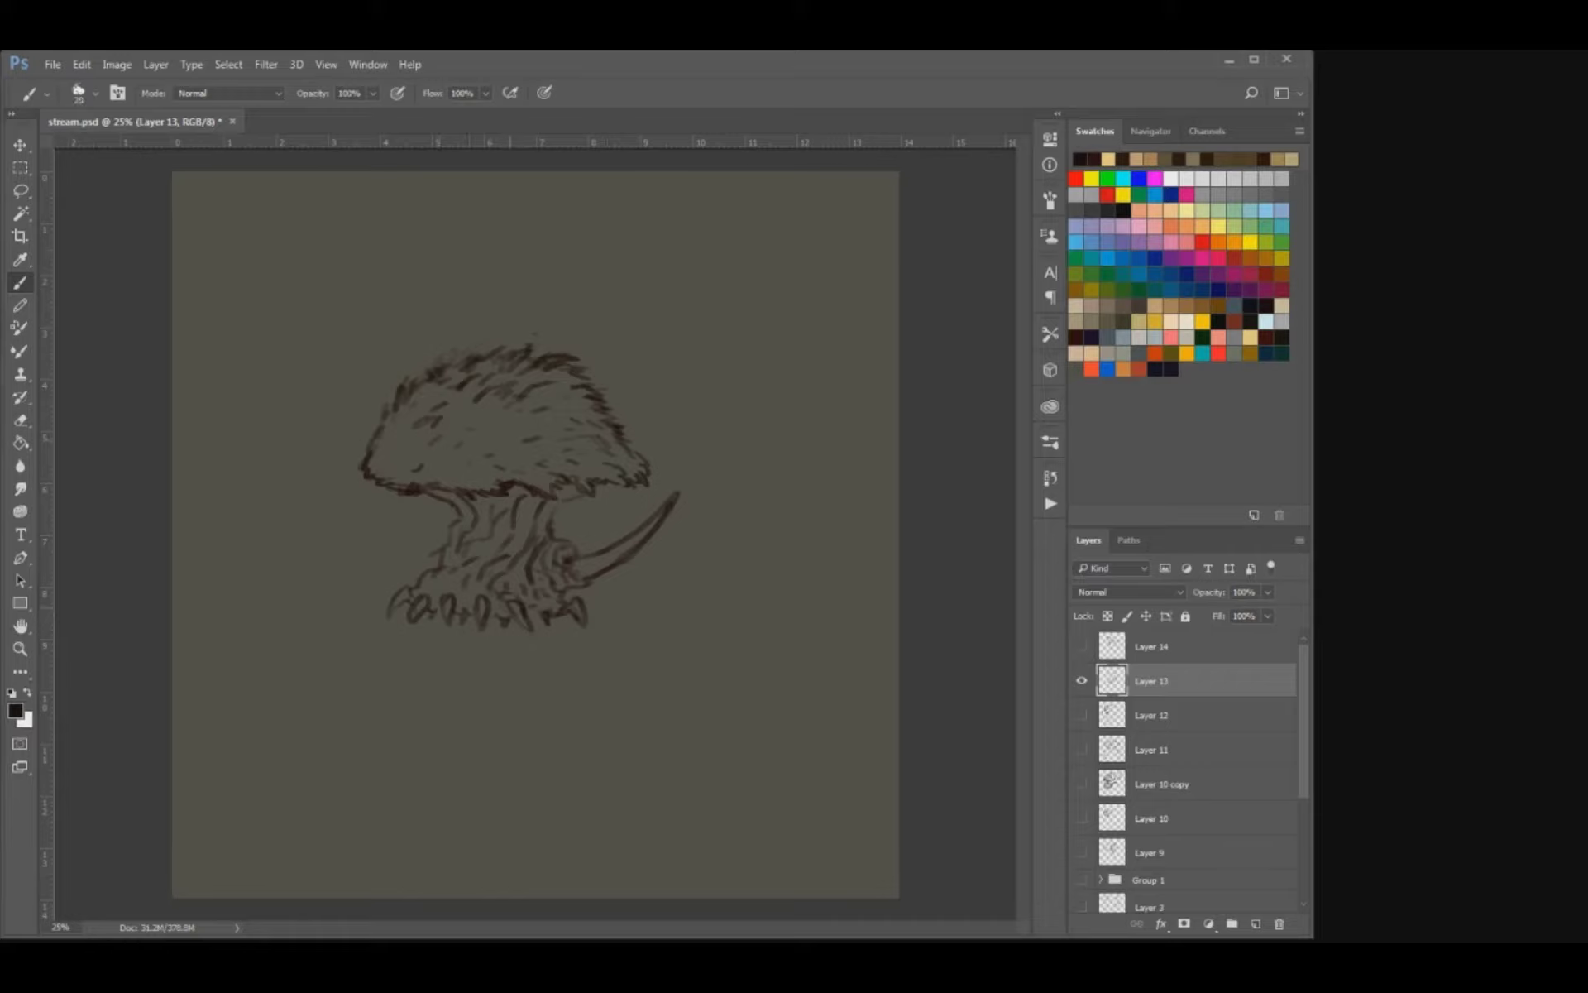
Trim the spike's tip and clean up the stalk's outline on the left and just below the dome.
key(e)
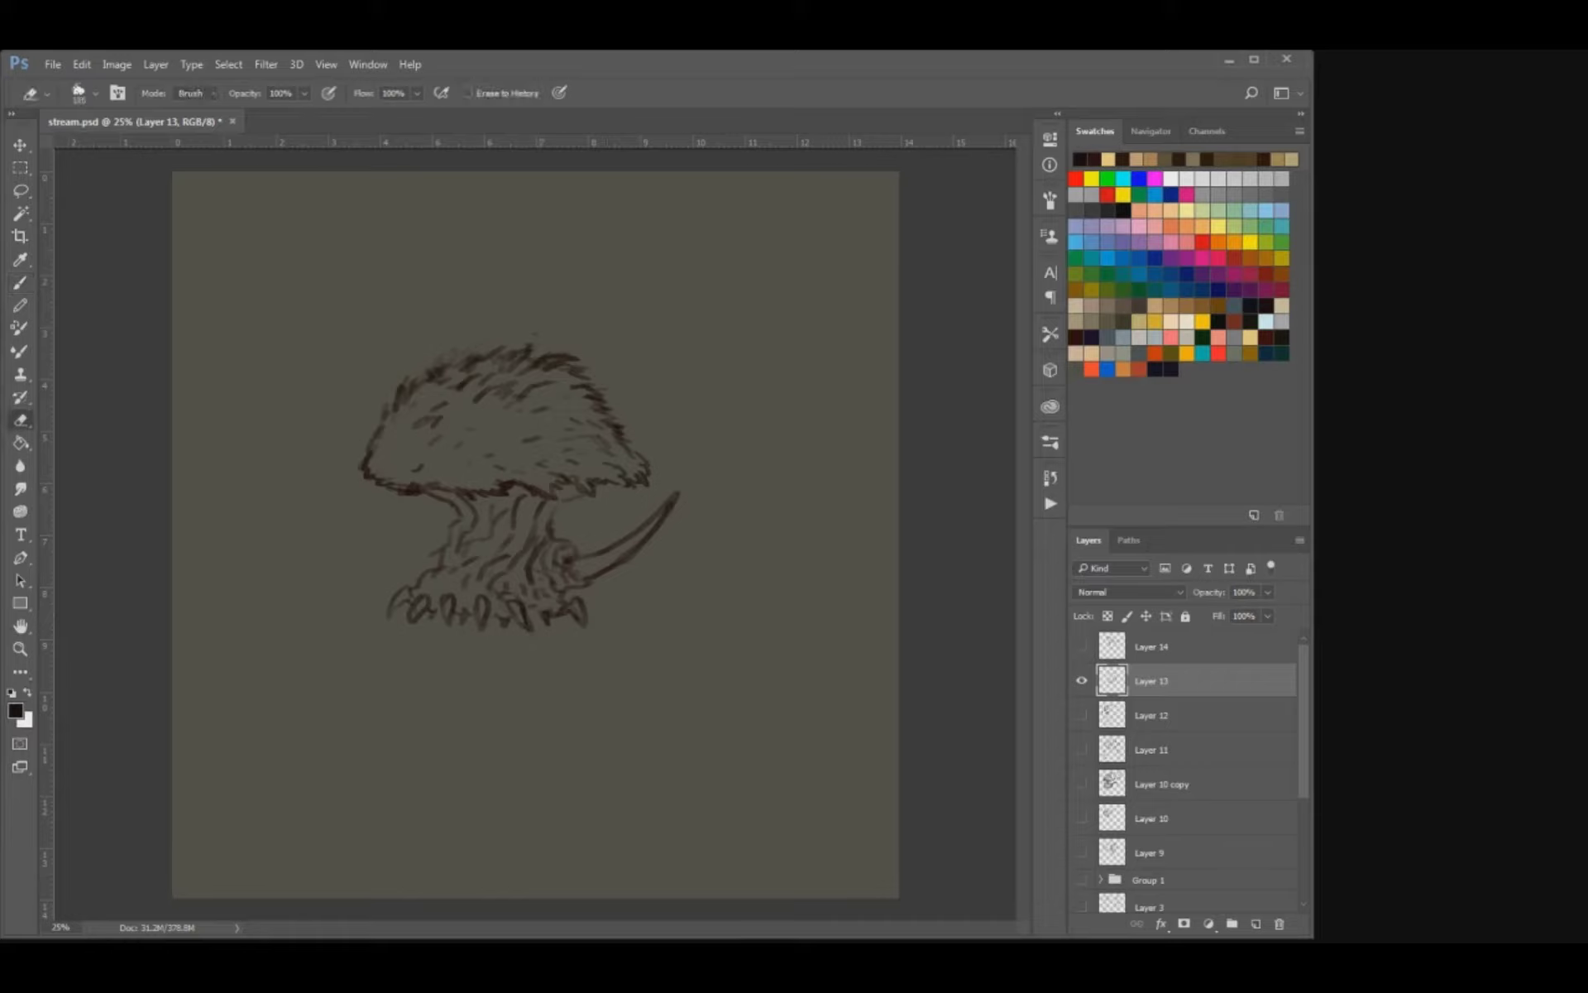
click(674, 502)
key(b)
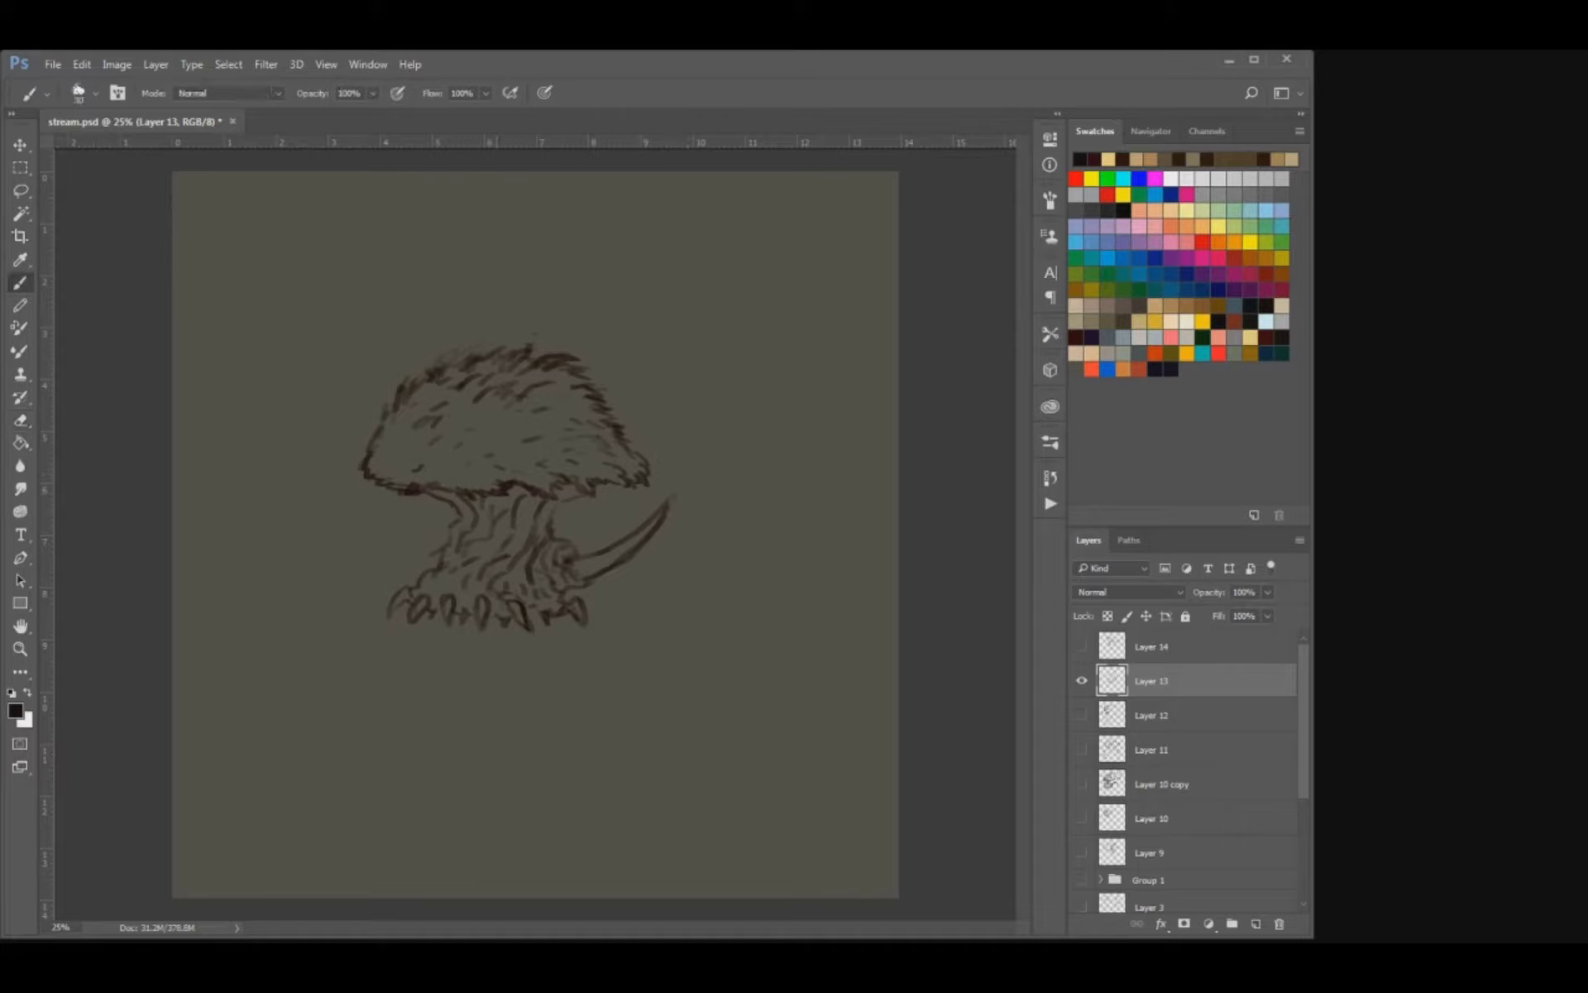
key(e)
mouse_move(441, 547)
mouse_down()
mouse_move(430, 575)
mouse_move(437, 563)
mouse_up()
key(b)
drag(560, 493, 538, 534)
drag(569, 499, 558, 507)
Shade the upper stalk under the dome with a larger brush and tidy the socket of the spike.
key(])
key(])
key(])
drag(435, 493, 476, 513)
drag(467, 503, 494, 520)
mouse_move(526, 490)
mouse_down()
mouse_move(517, 517)
mouse_move(499, 501)
mouse_up()
mouse_move(538, 513)
mouse_down()
mouse_move(527, 530)
mouse_move(575, 487)
mouse_move(513, 504)
mouse_up()
key(ctrl+z)
mouse_move(536, 490)
mouse_down()
mouse_move(502, 524)
mouse_move(511, 502)
mouse_up()
drag(545, 517, 525, 522)
drag(550, 504, 505, 555)
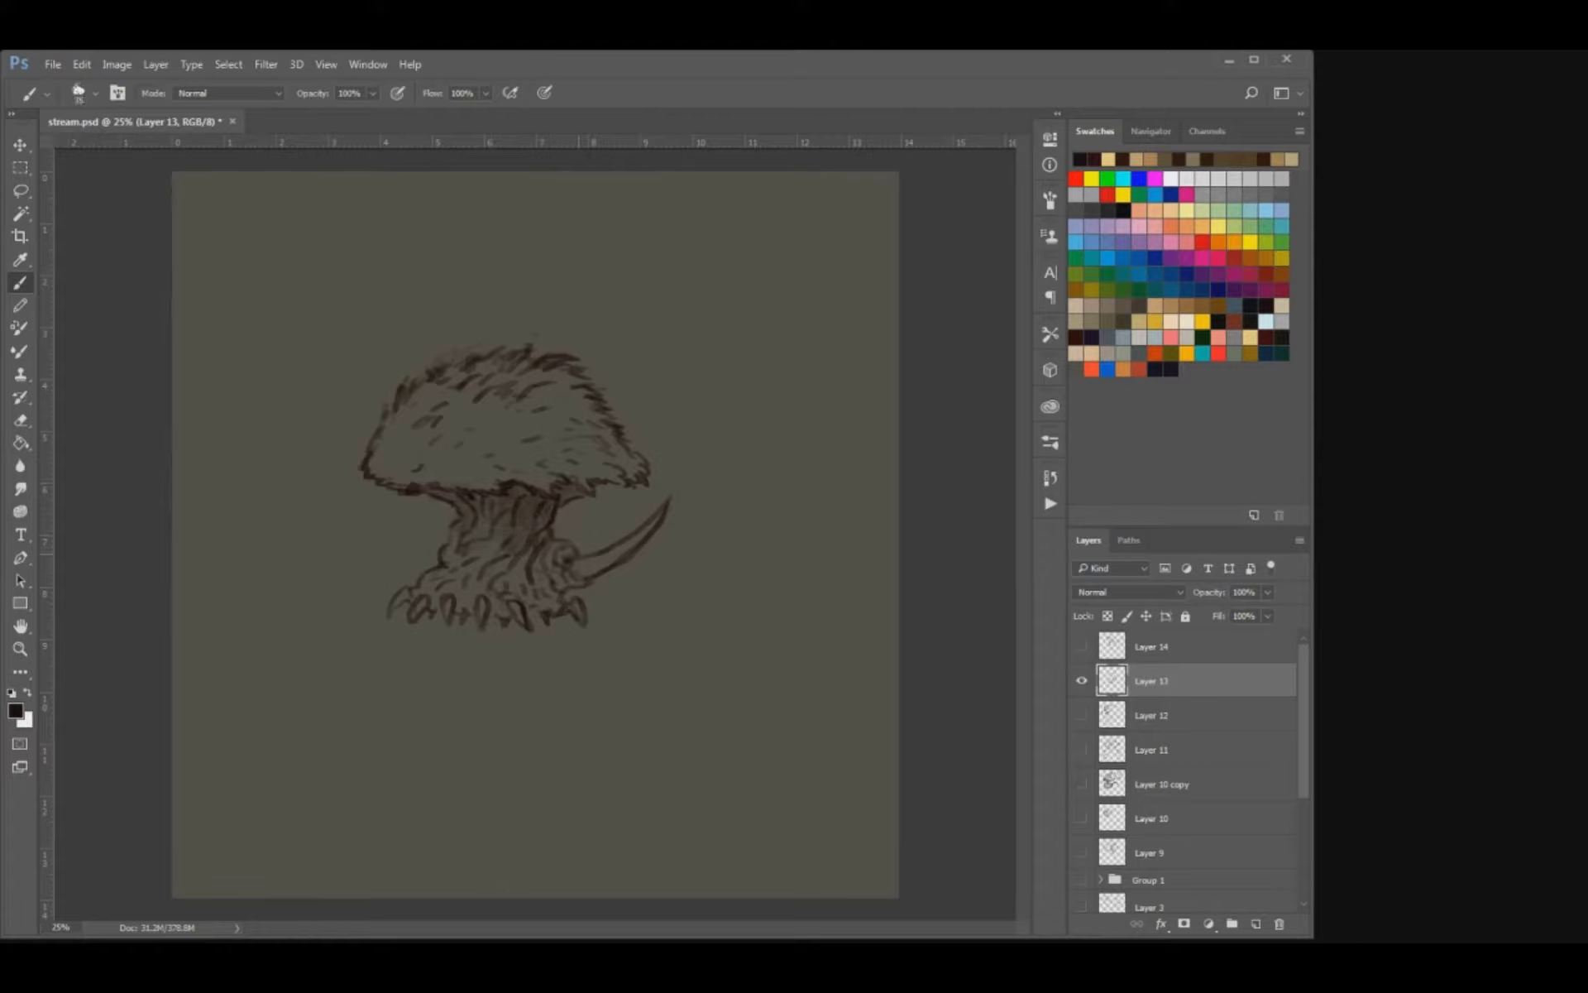
key(e)
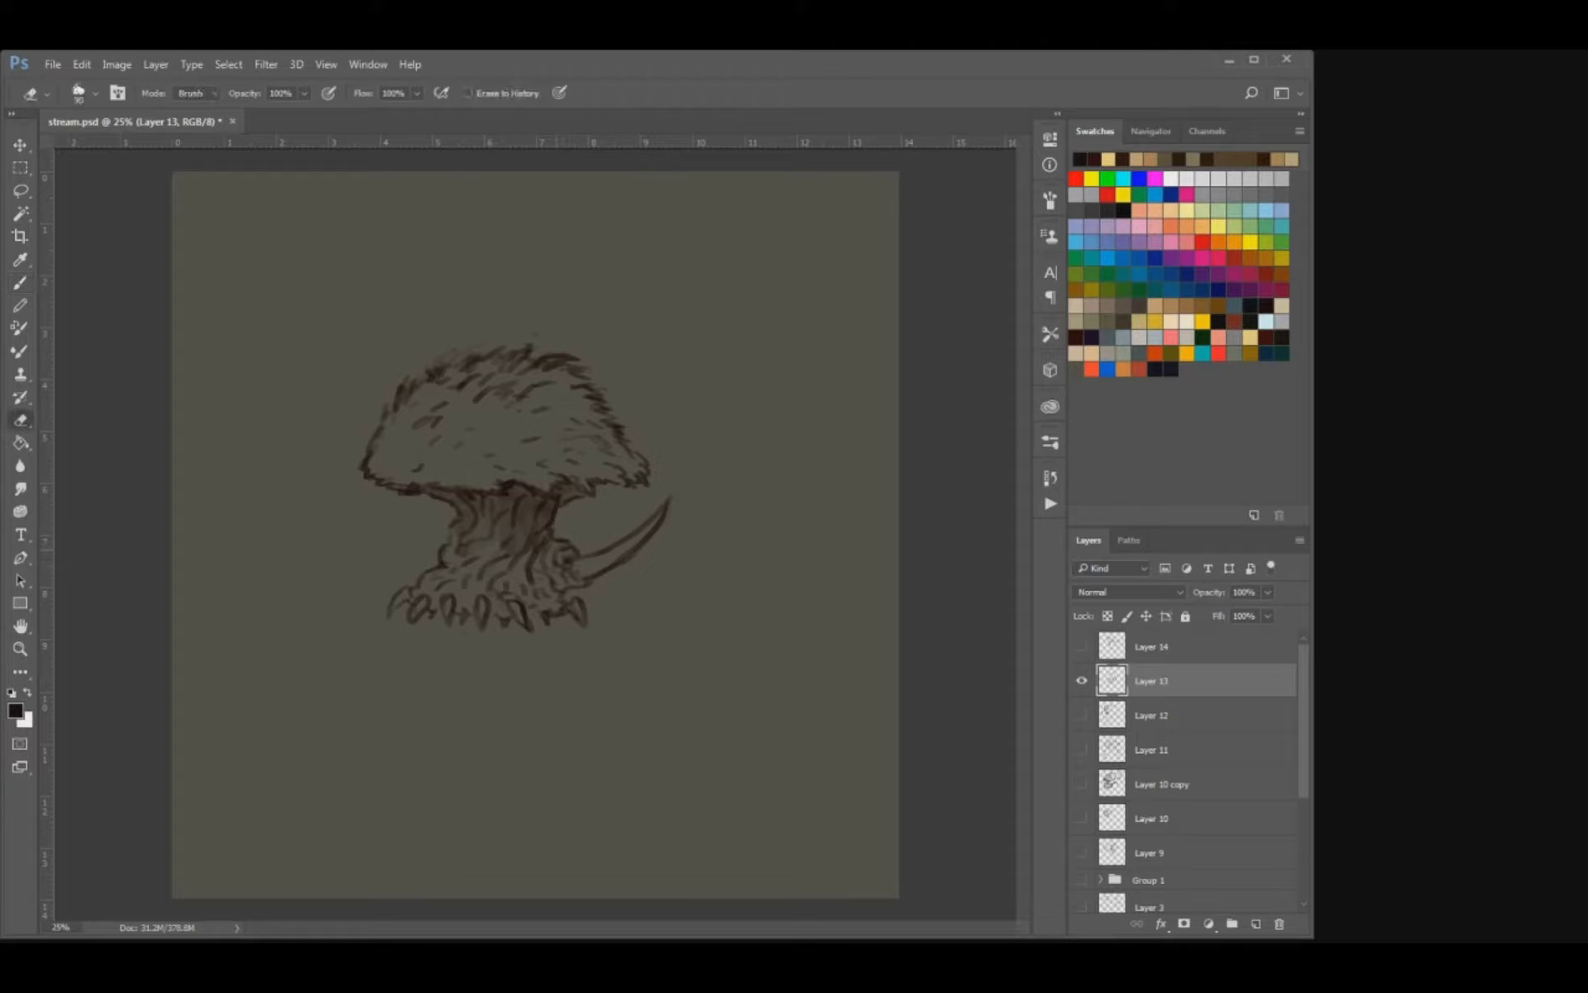
key(b)
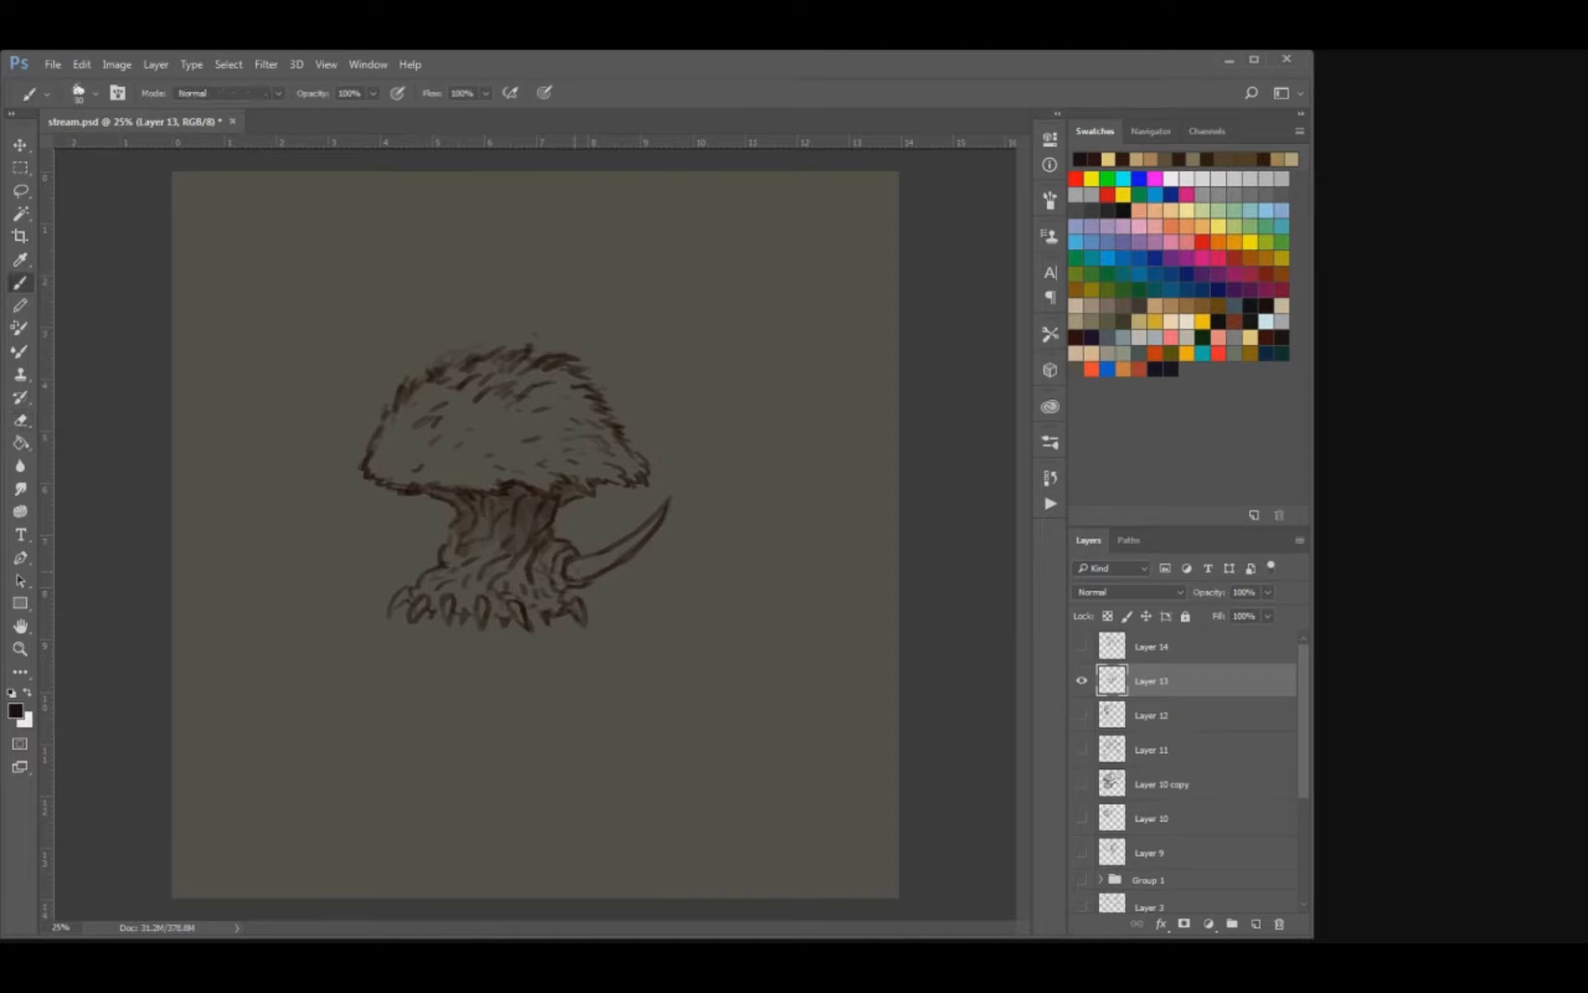
Place a duplicate of the creature beside the original and erase the spike from the left one.
key(v)
mouse_move(518, 487)
mouse_down()
mouse_move(389, 475)
mouse_move(494, 500)
mouse_move(674, 482)
mouse_move(347, 480)
mouse_up()
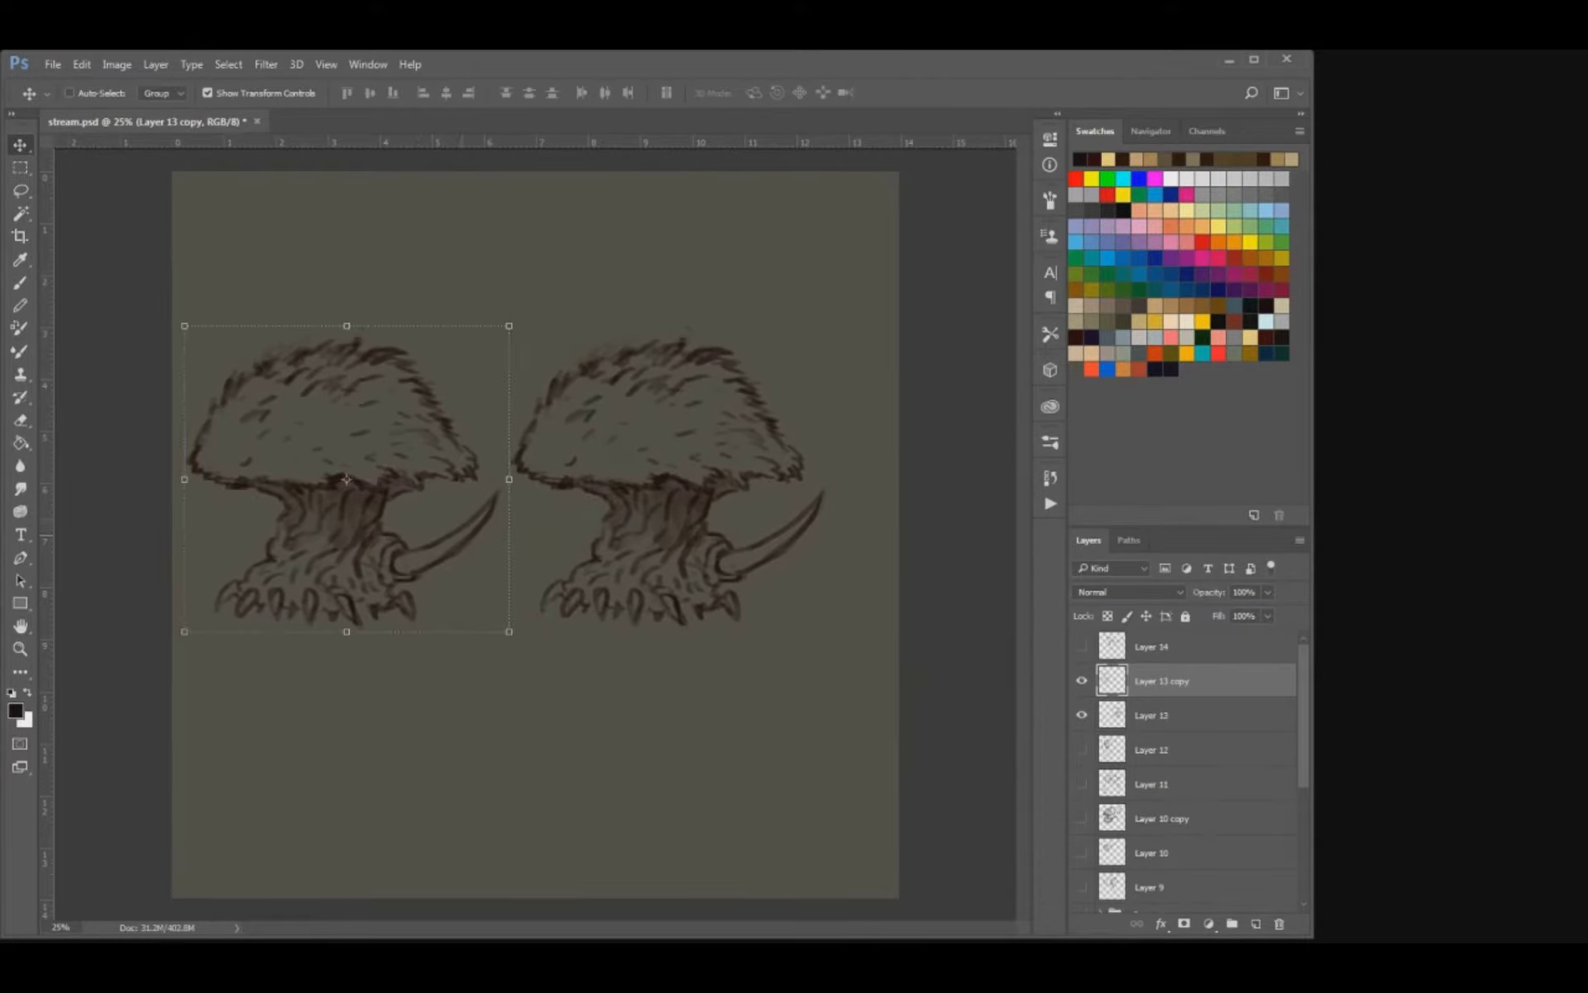
key(e)
mouse_move(495, 495)
mouse_down()
mouse_move(439, 559)
mouse_move(395, 570)
mouse_move(416, 546)
mouse_up()
Rough in a rounded stub on each side of the left creature's stalk, undoing unwanted strokes.
key(b)
mouse_move(274, 525)
mouse_down()
mouse_move(253, 532)
mouse_move(253, 574)
mouse_move(250, 534)
mouse_move(249, 564)
mouse_move(271, 526)
mouse_up()
key(ctrl+z)
key([)
key(ctrl+alt+z)
key(ctrl+alt+z)
key(ctrl+alt+z)
key(ctrl+alt+z)
key(ctrl+alt+z)
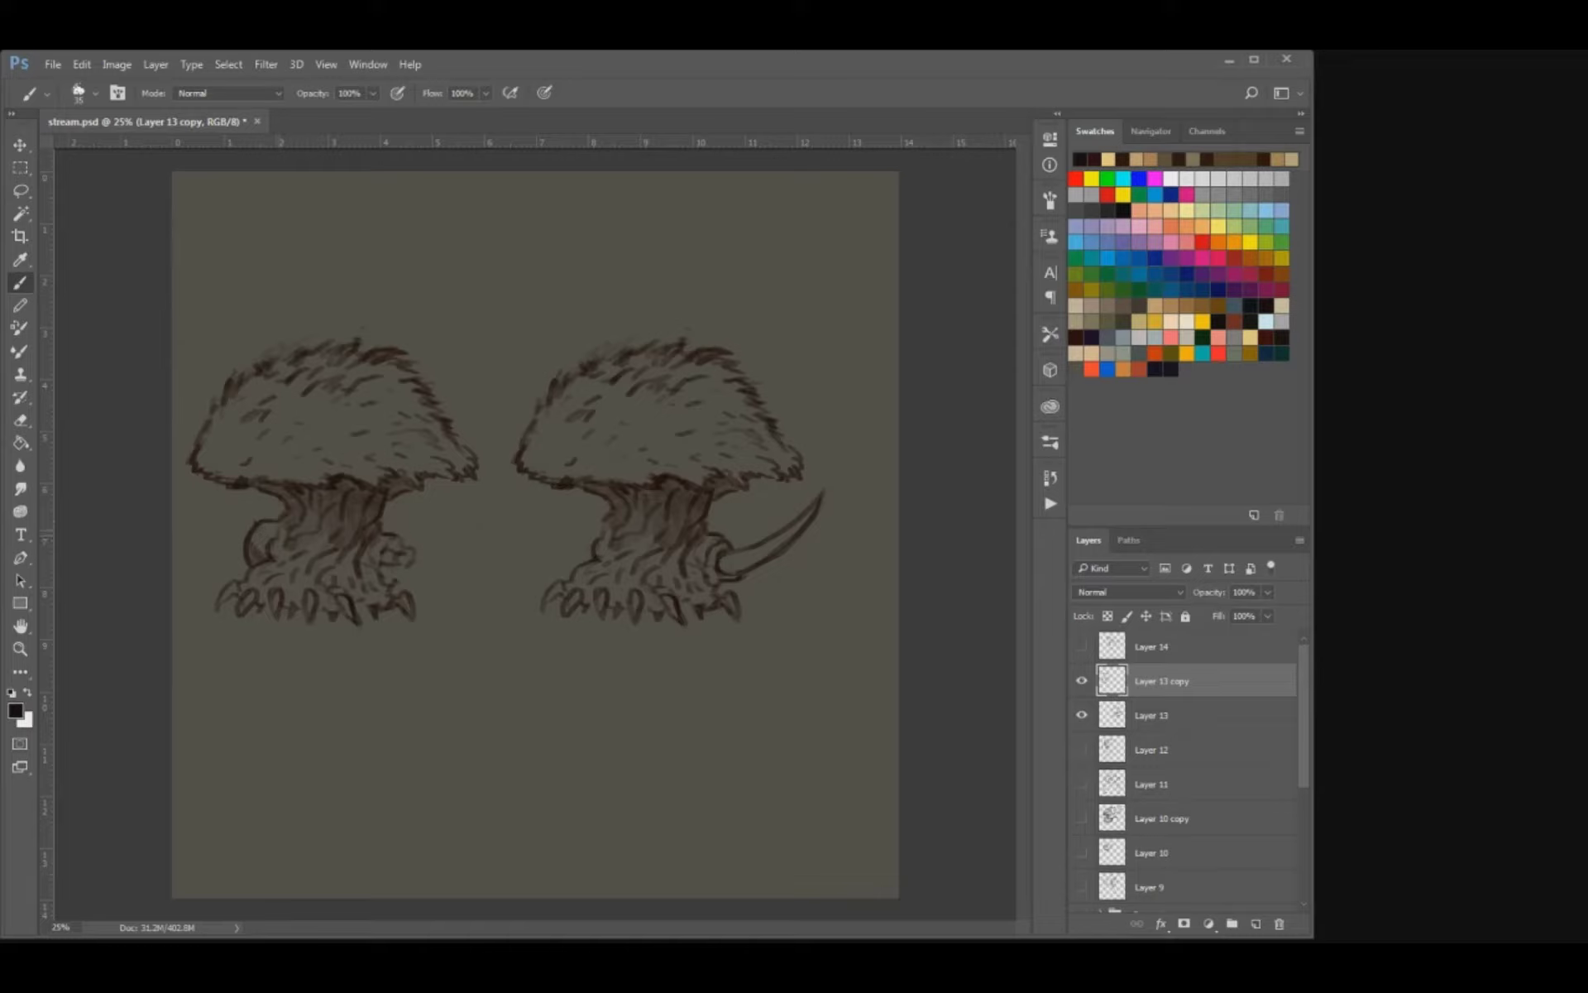
Redraw the left creature's left stub as a lumpy shape and add inner lines to its right stub.
drag(276, 520, 235, 568)
key(e)
key(b)
mouse_move(382, 549)
mouse_down()
mouse_move(412, 563)
mouse_move(366, 573)
mouse_up()
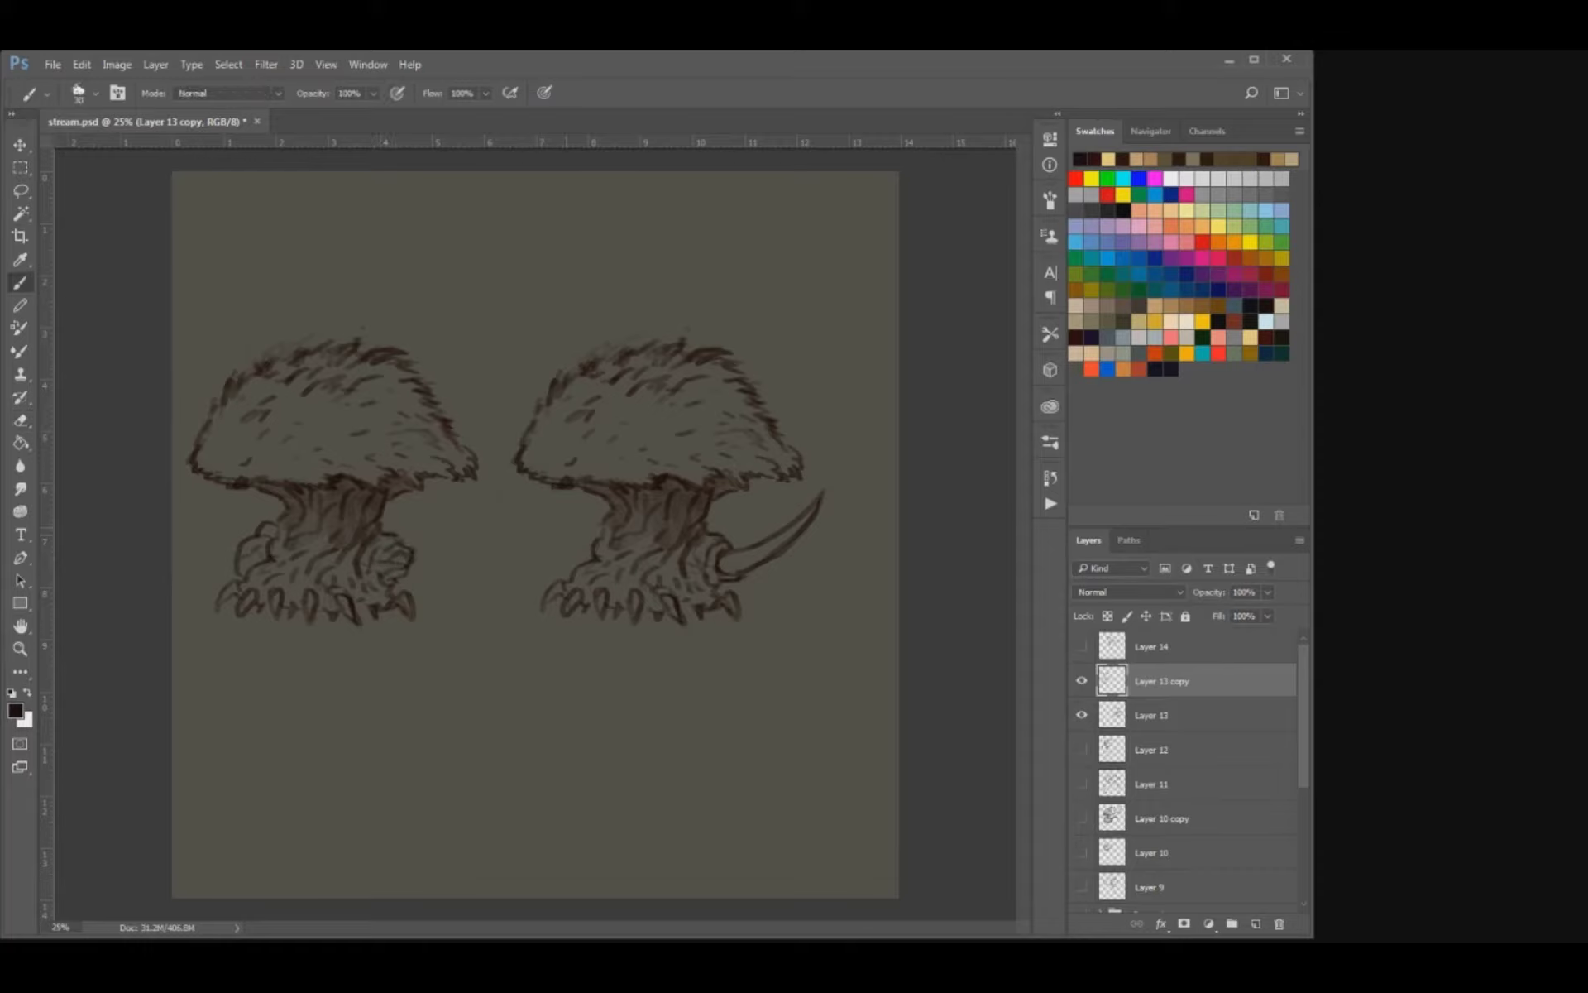
Merge Layer 13 copy into Layer 13 and shift both creatures up to the upper part of the canvas.
drag(592, 530, 571, 568)
key(v)
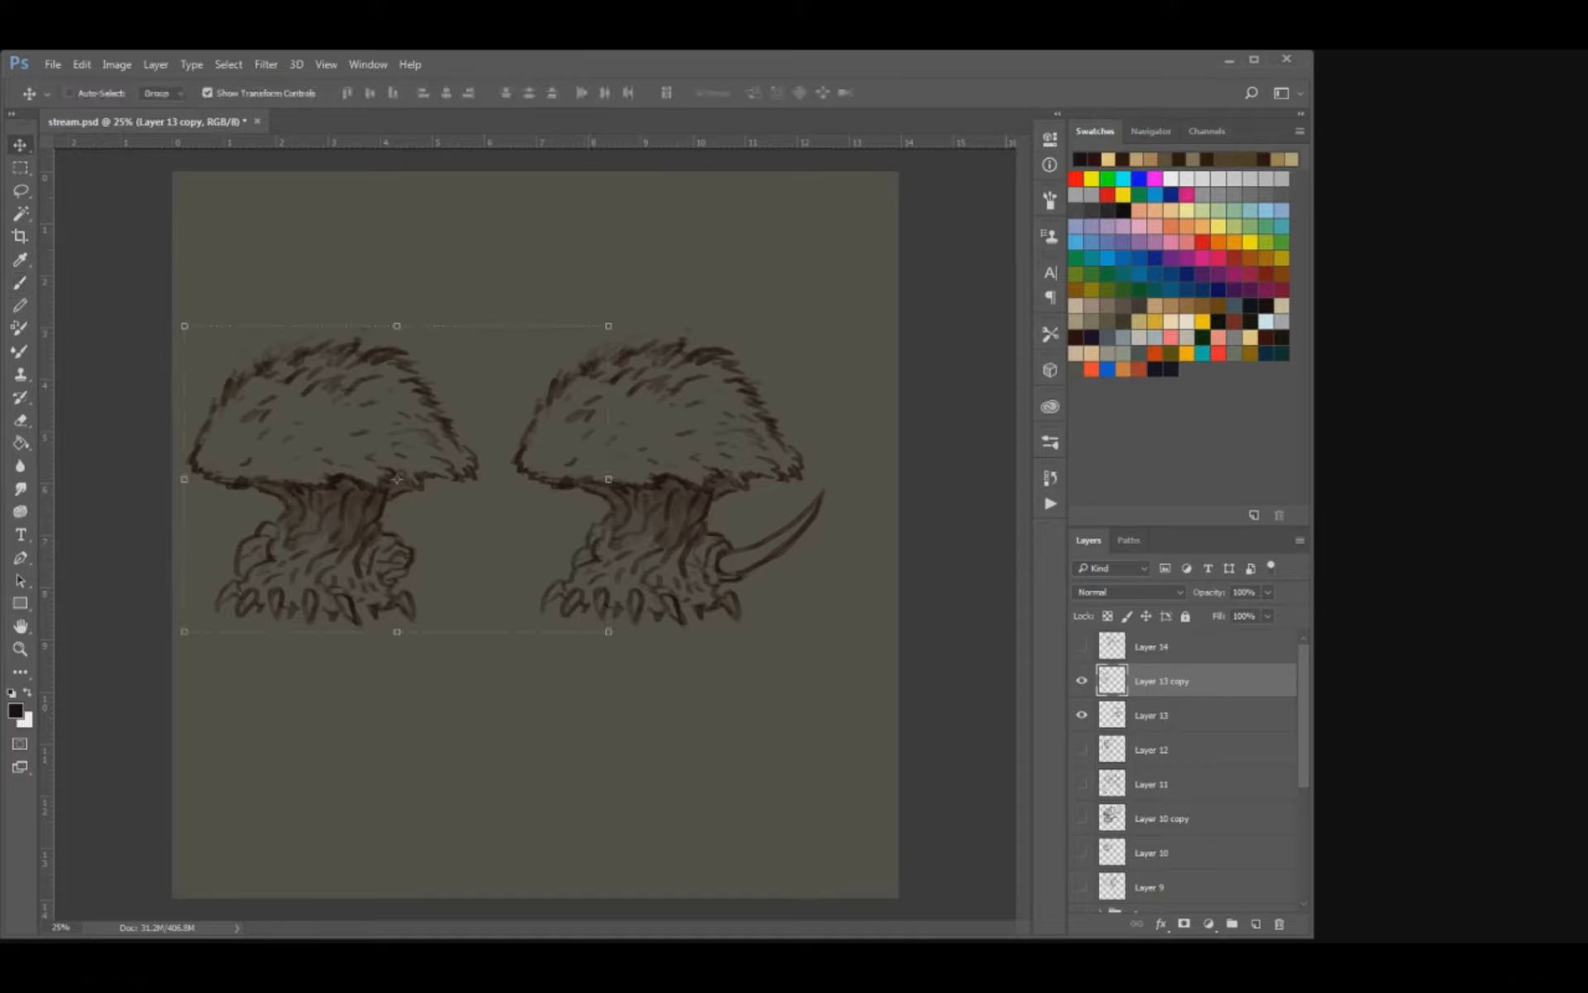
key(ctrl+e)
drag(725, 468, 742, 365)
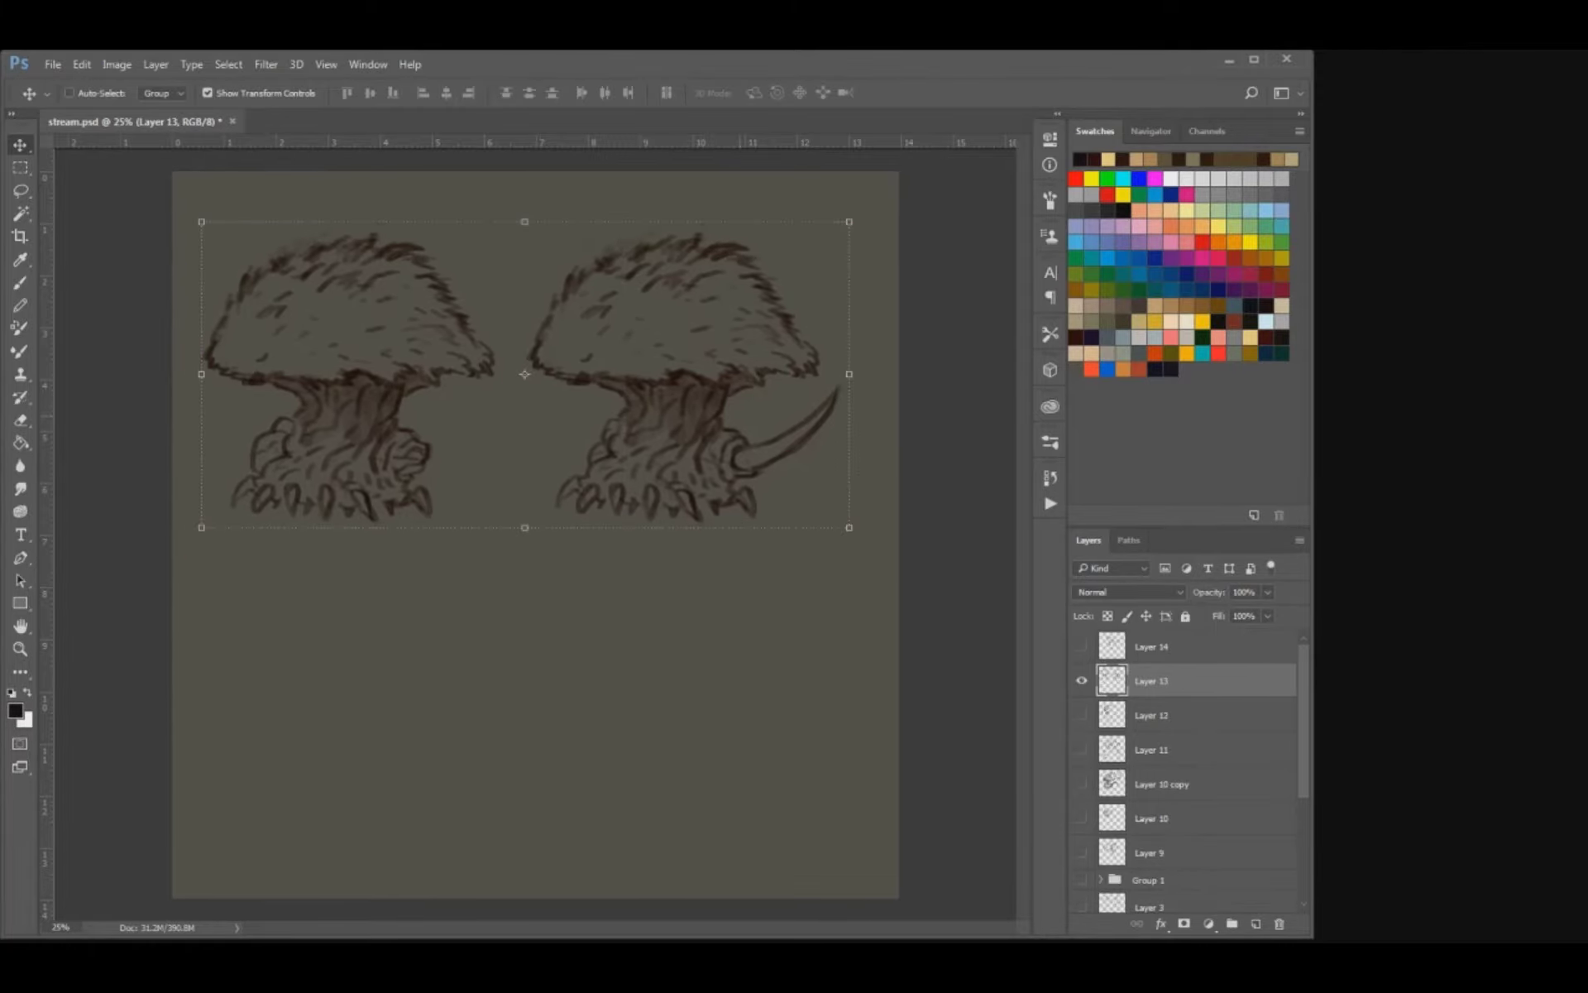
Lasso the spiked creature and place a duplicate of it centred below the other two.
key(l)
mouse_move(526, 436)
mouse_down()
mouse_move(534, 364)
mouse_move(650, 190)
mouse_move(838, 521)
mouse_move(524, 440)
mouse_up()
key(v)
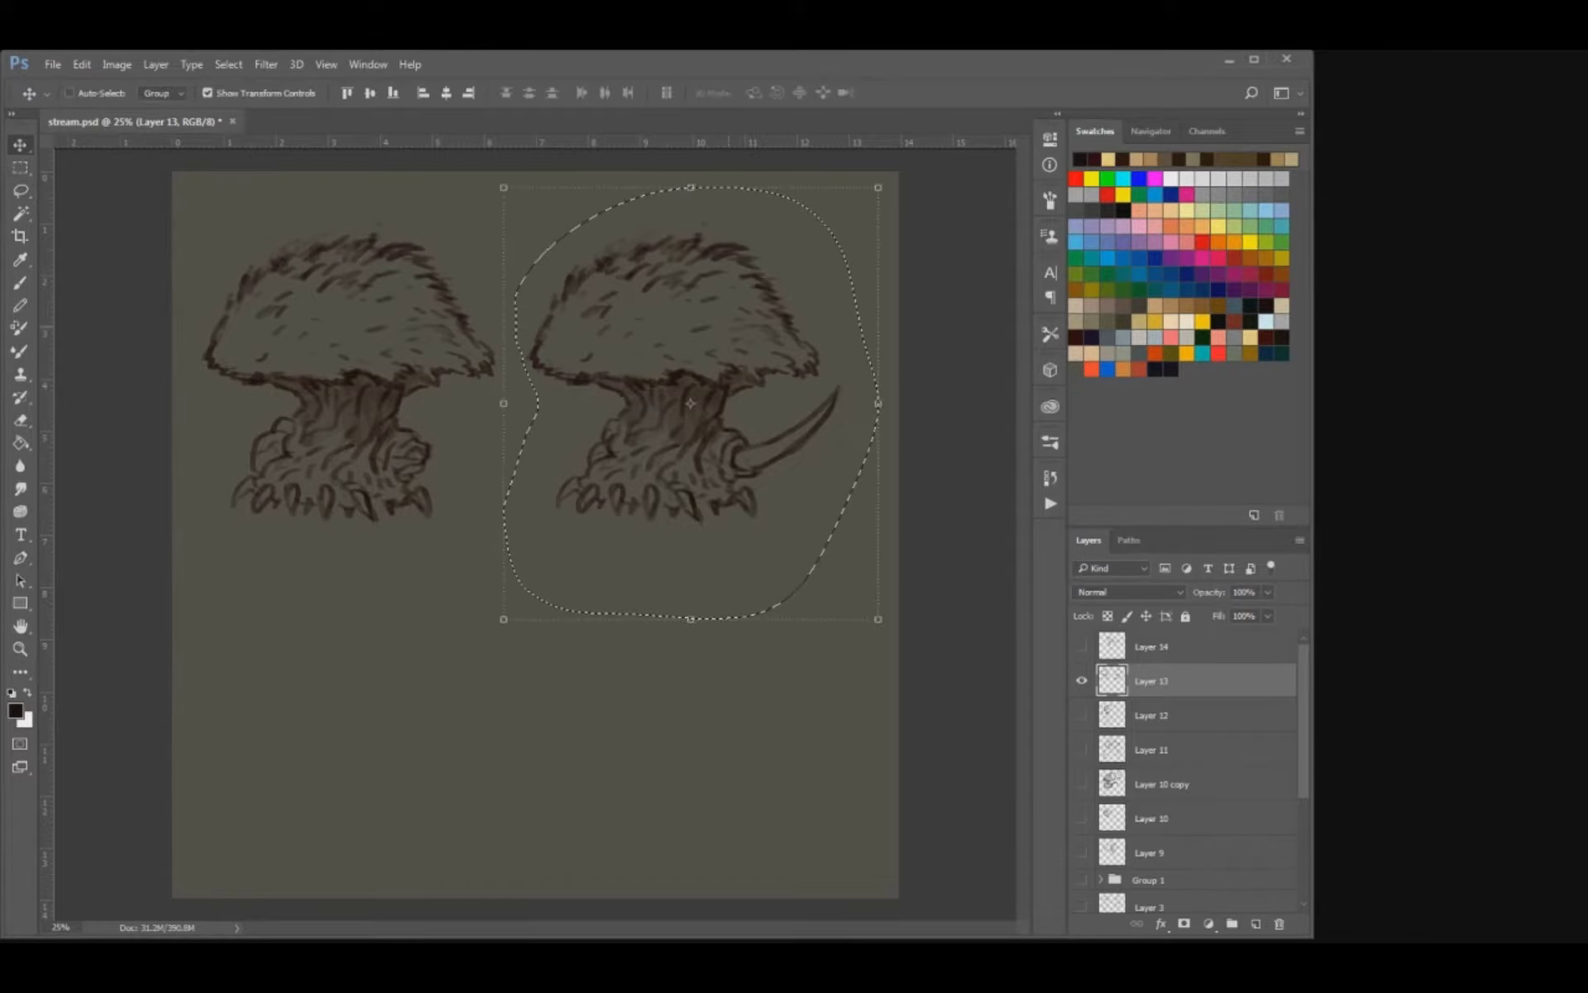
mouse_move(703, 430)
alt+mouse_down()
mouse_move(531, 698)
mouse_move(531, 748)
alt+mouse_up()
key(ctrl+d)
Erase the duplicate's curved spike and draw a longer, straight limb segment reaching up and outward from its socket.
key(e)
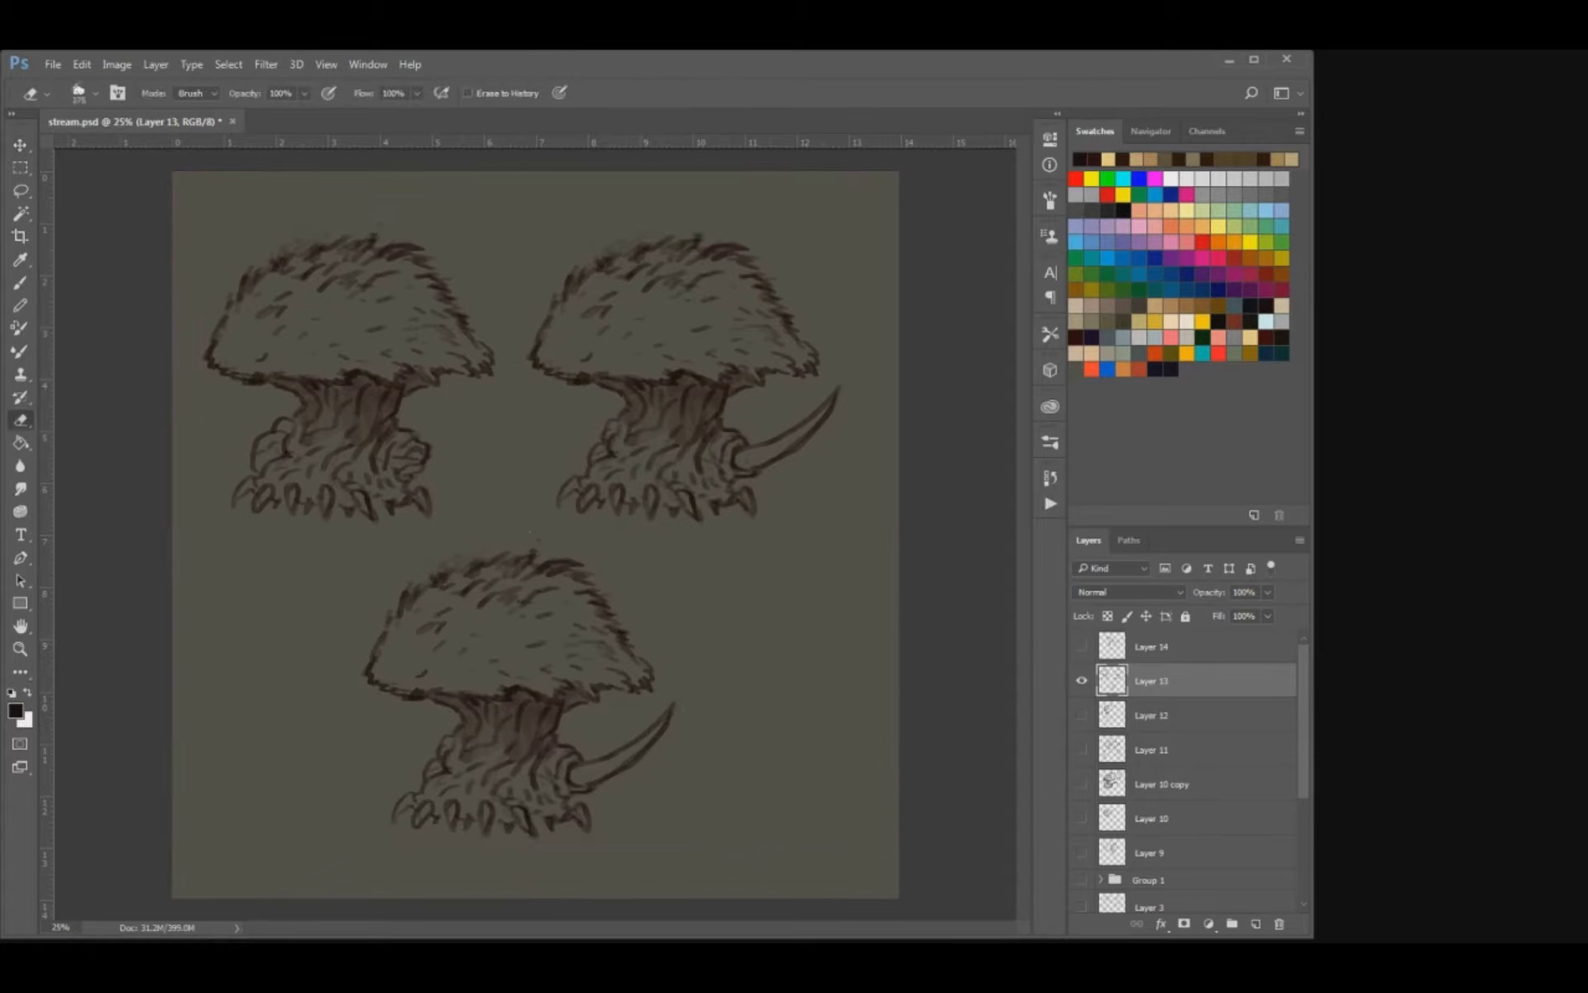
mouse_move(670, 708)
mouse_down()
mouse_move(574, 787)
mouse_move(682, 719)
mouse_up()
key(b)
key(e)
key(b)
key(ctrl+z)
key(ctrl+z)
drag(593, 777, 708, 699)
mouse_move(594, 782)
mouse_down()
mouse_move(734, 680)
mouse_move(727, 660)
mouse_move(746, 667)
mouse_up()
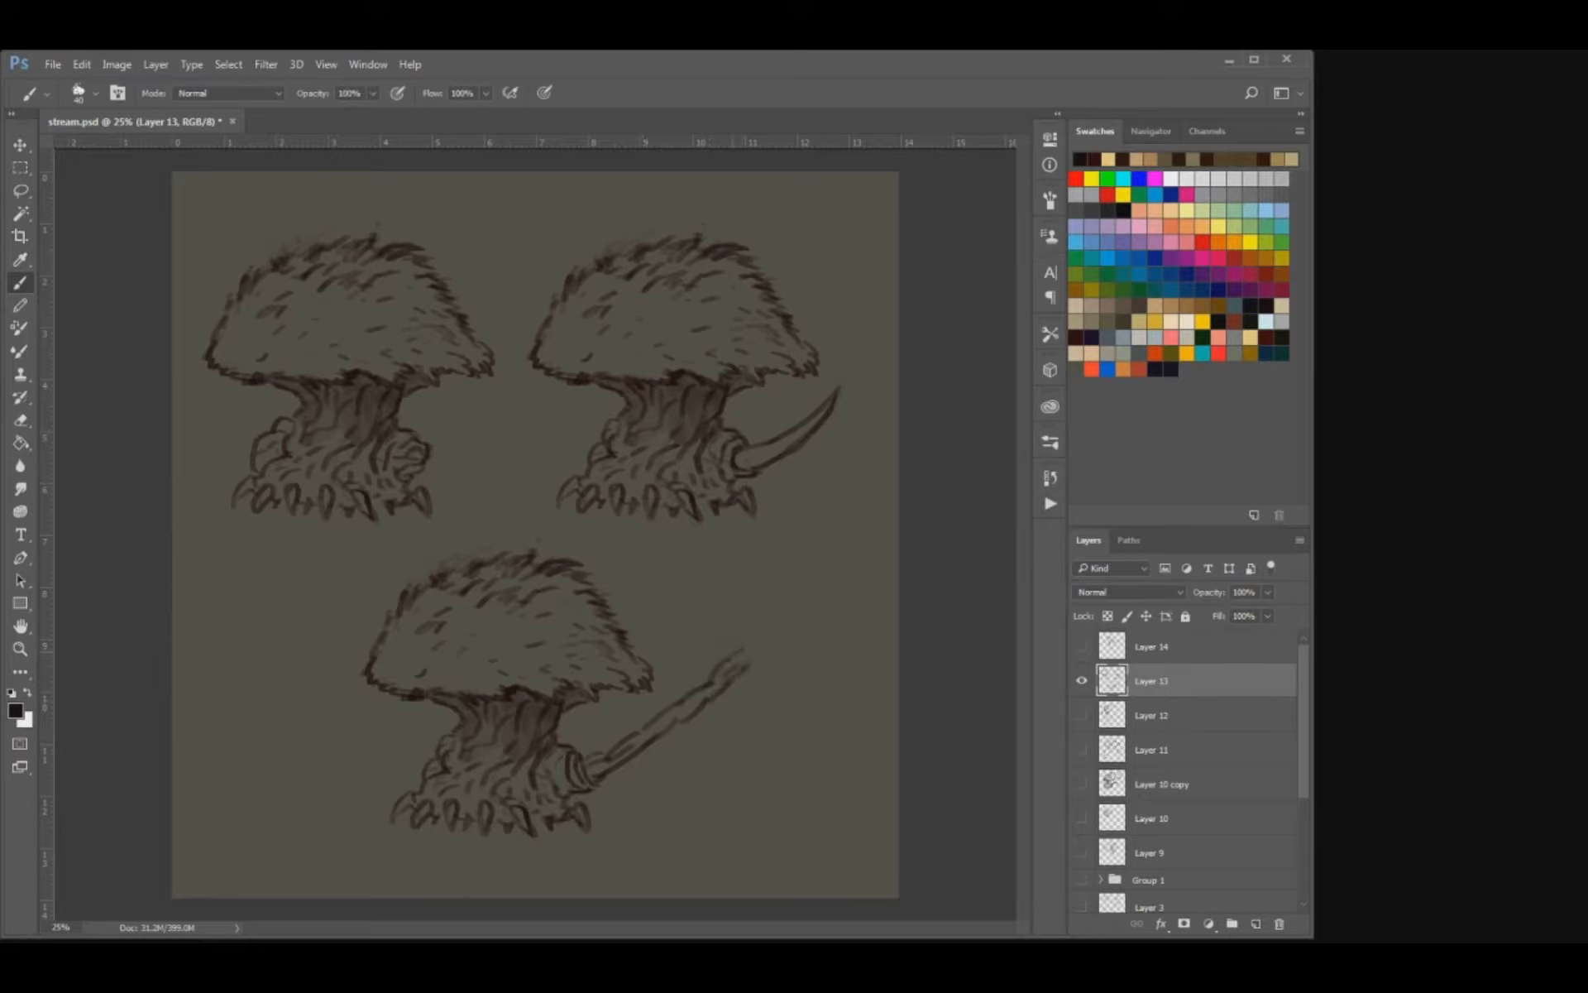
Extend the lower creature's limb with a long pointed blade and start a joint between the two segments.
mouse_move(752, 619)
mouse_down()
mouse_move(761, 640)
mouse_move(854, 536)
mouse_up()
key(ctrl+z)
mouse_move(756, 626)
mouse_down()
mouse_move(834, 536)
mouse_move(796, 619)
mouse_up()
key(e)
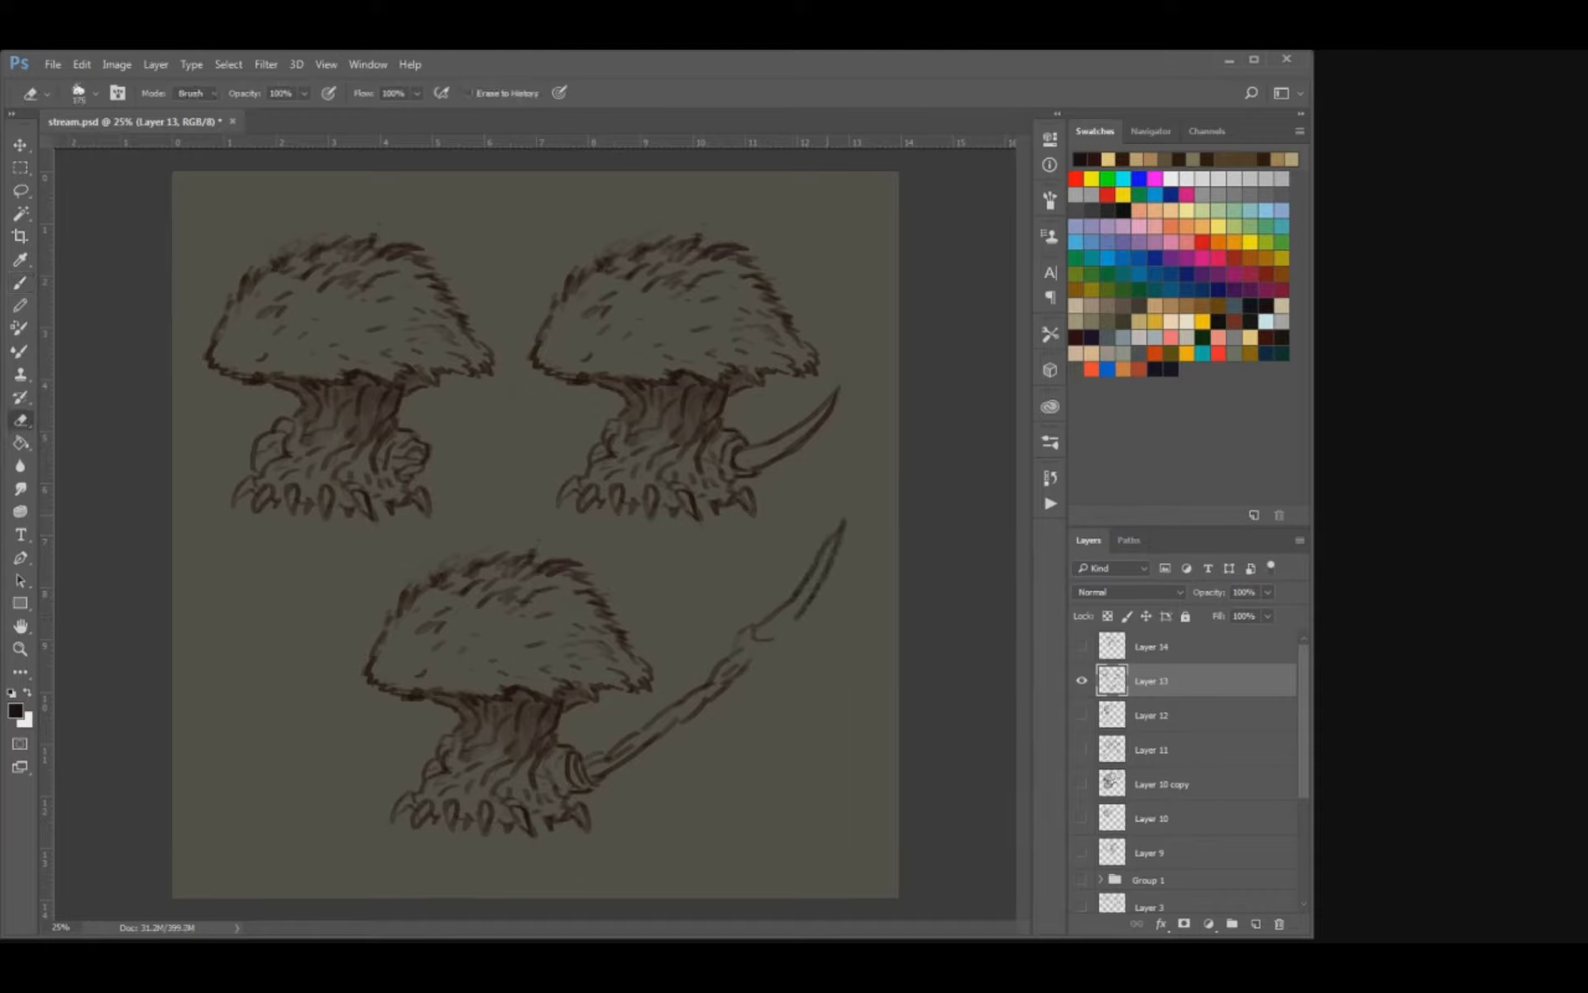
key(bracketleft)
key(b)
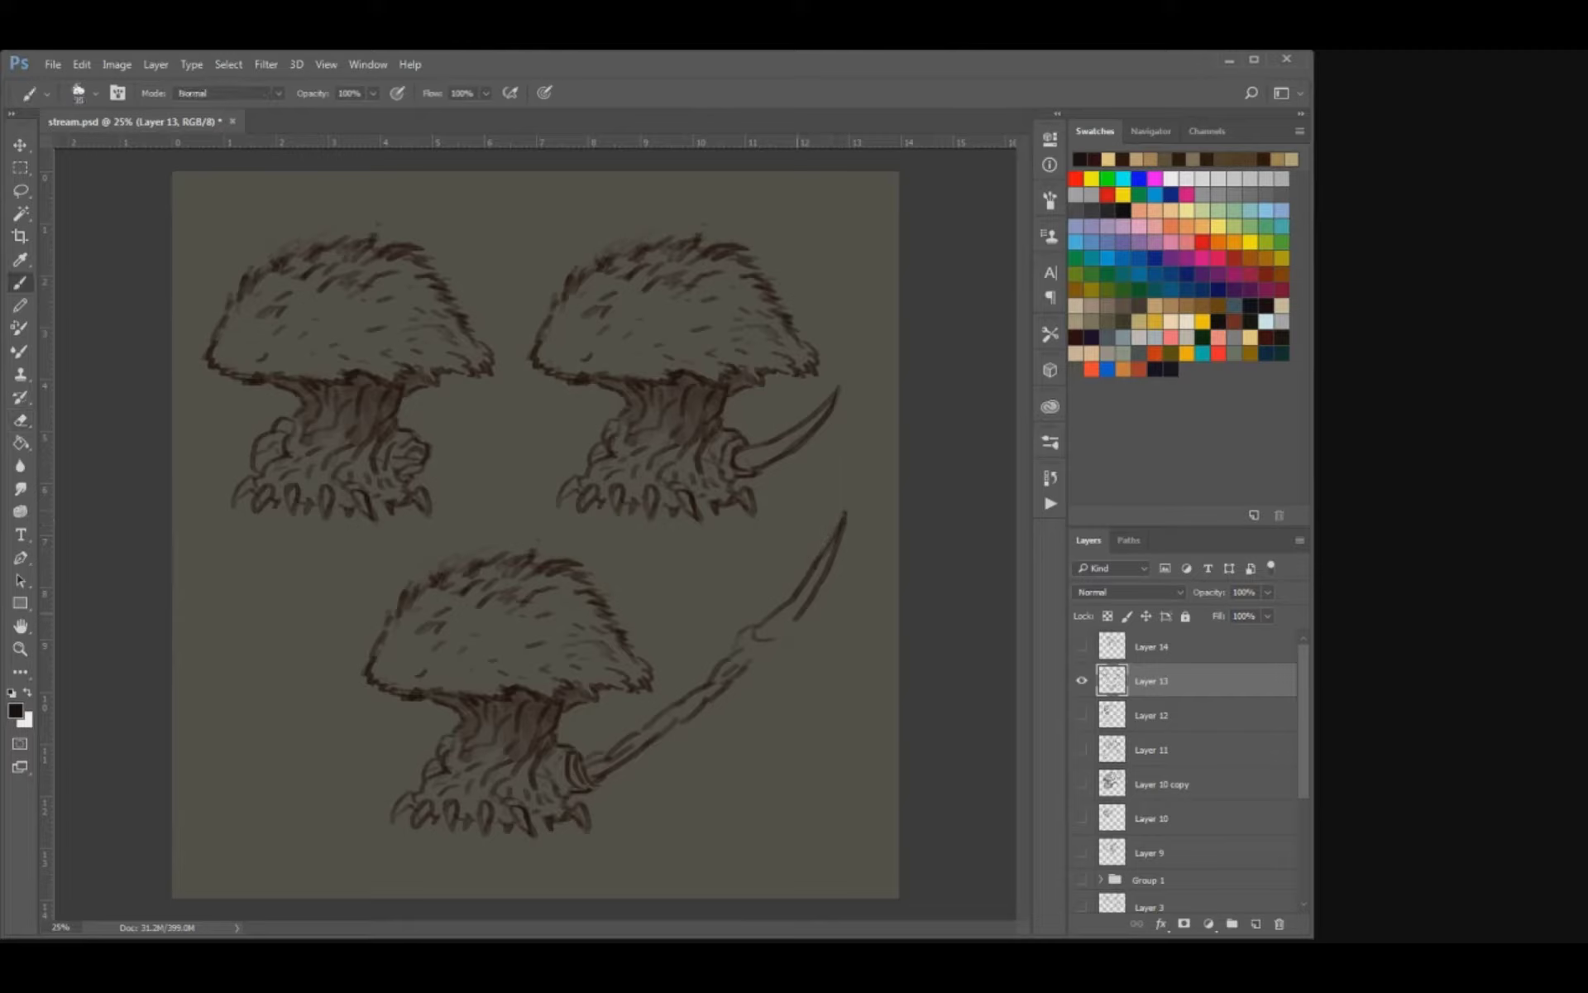
Define the underside of the limb's joint and tidy the edges of both segments.
drag(791, 623, 764, 654)
drag(763, 653, 752, 664)
mouse_move(809, 598)
mouse_down()
mouse_move(782, 633)
mouse_move(806, 601)
mouse_up()
key(e)
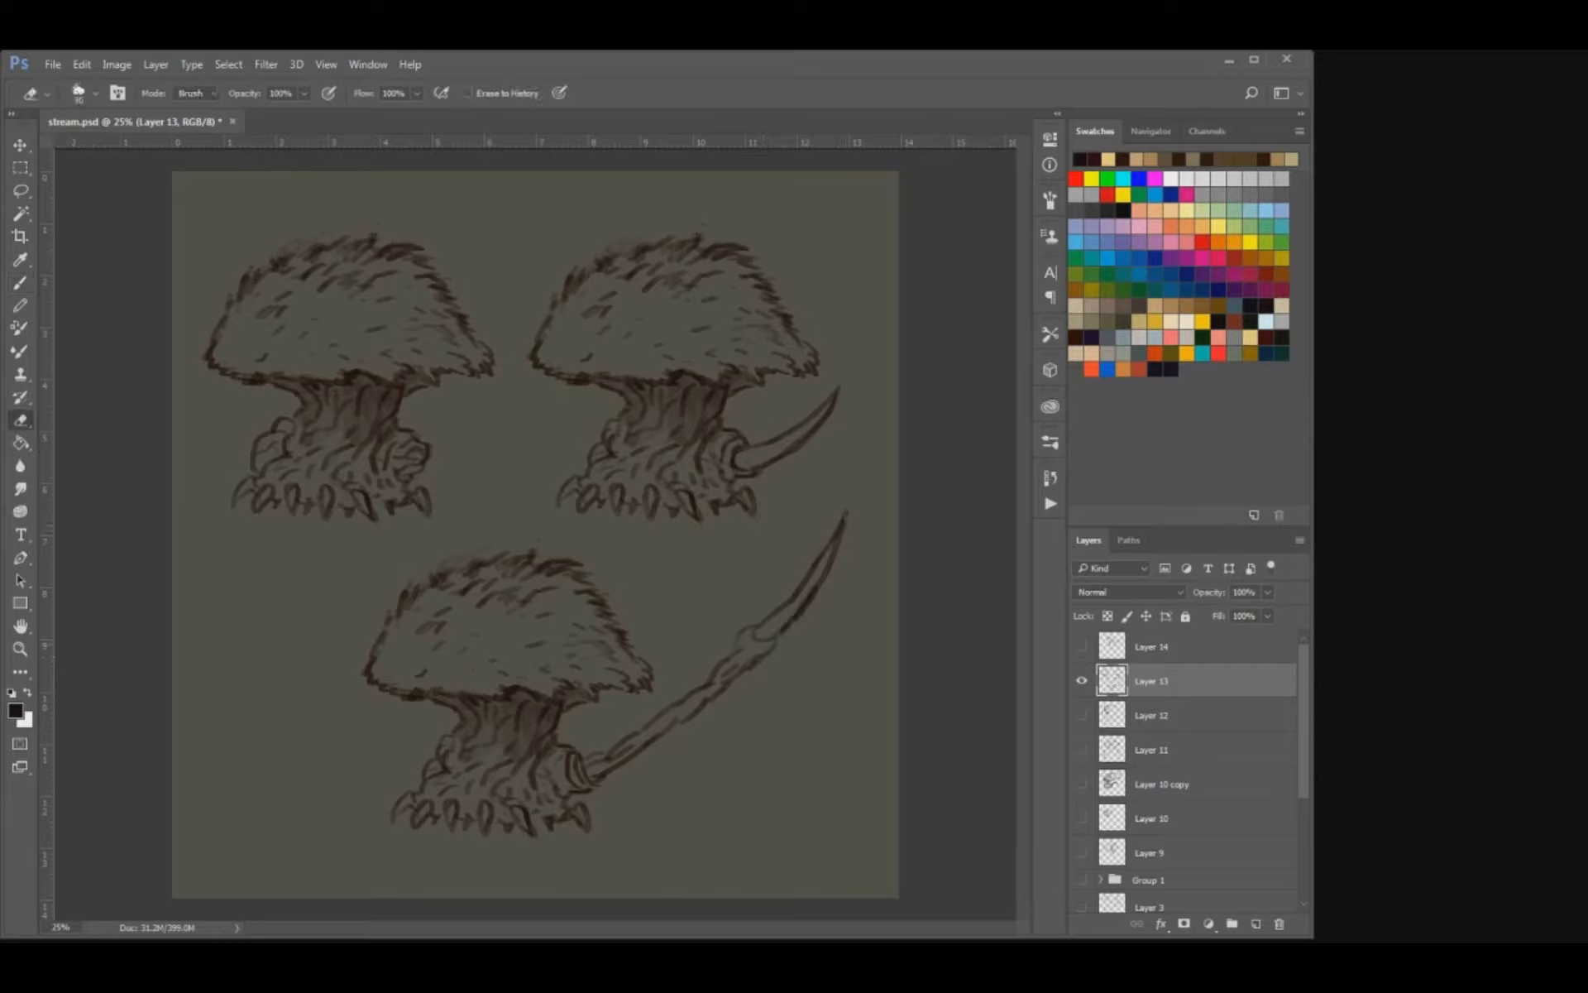
key(b)
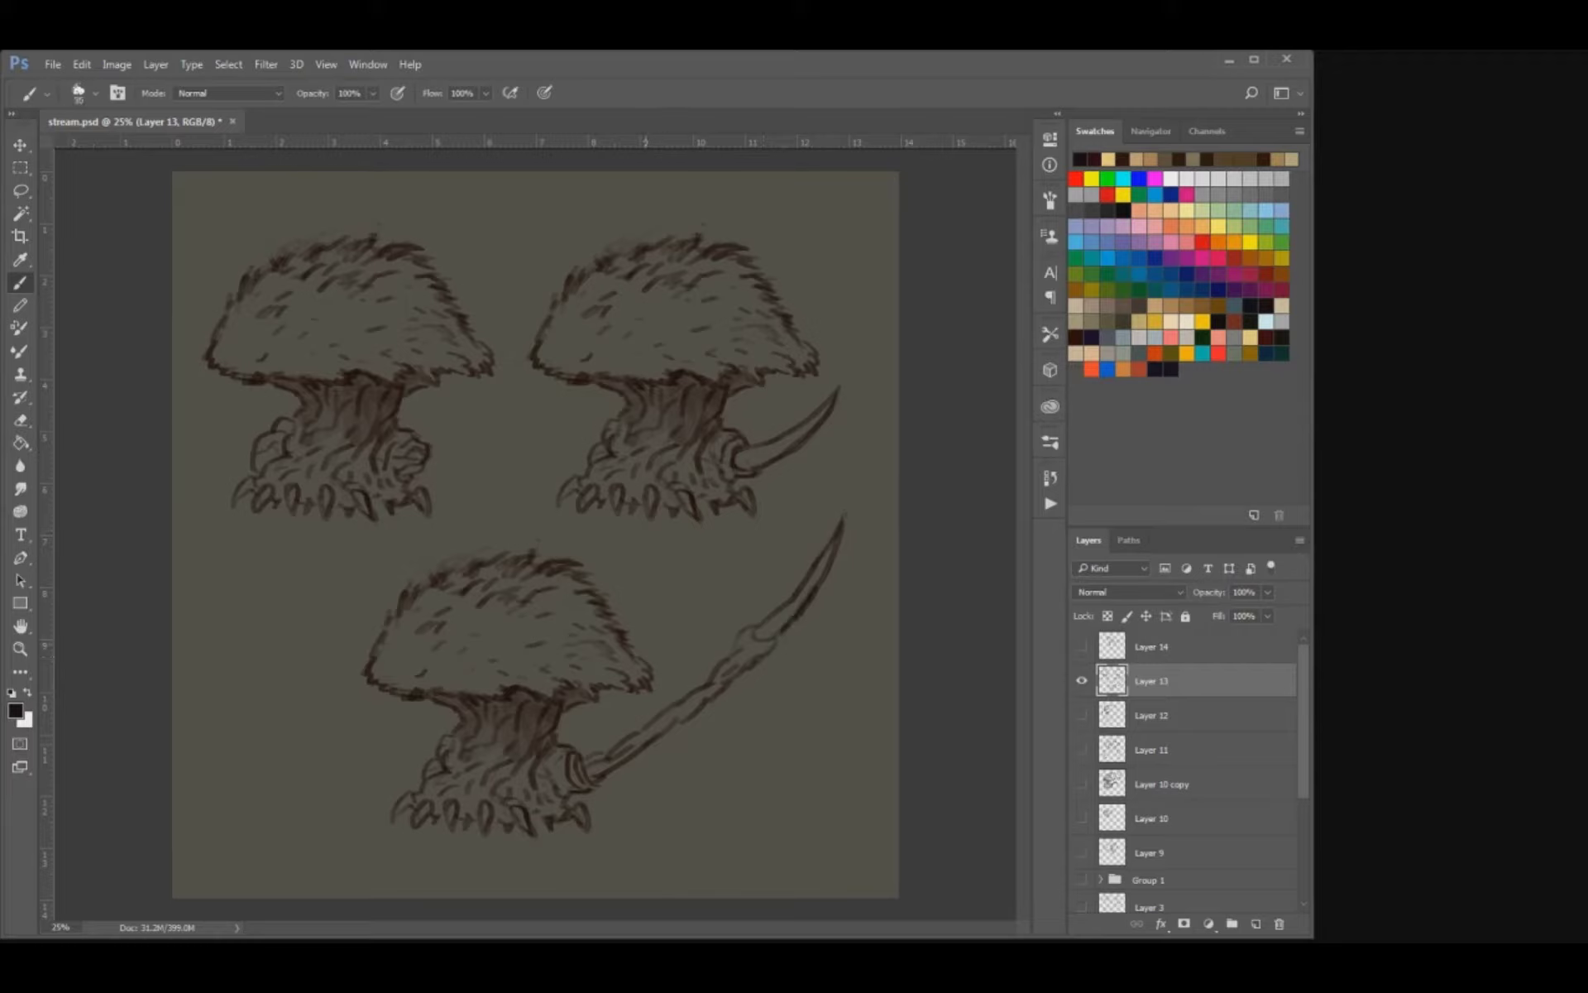
drag(699, 696, 686, 706)
Add loose motion lines on both sides of the long limb and nudge the drawing slightly.
drag(762, 675, 733, 702)
key(])
drag(473, 664, 464, 672)
drag(747, 626, 735, 647)
key(v)
mouse_move(546, 529)
mouse_down()
mouse_move(528, 530)
mouse_move(550, 526)
mouse_up()
key(b)
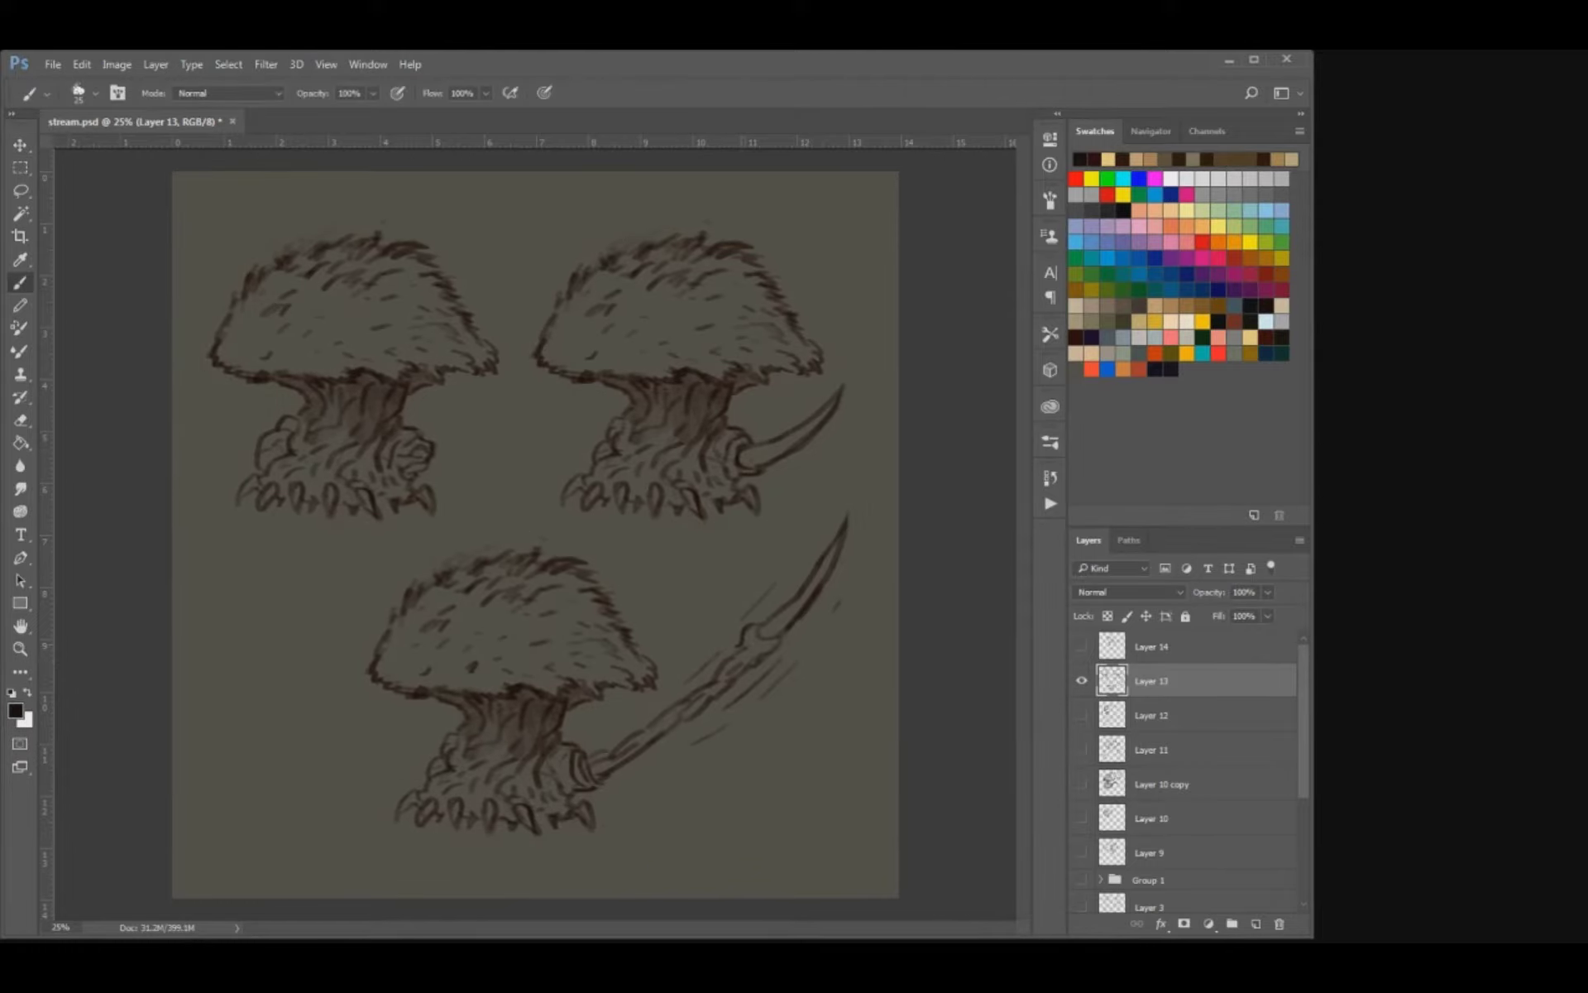
Clean up and redefine the contour lines of the long jointed limb, alternating between erasing and painting.
key(e)
drag(721, 673, 705, 685)
key(b)
key(e)
key(b)
key(e)
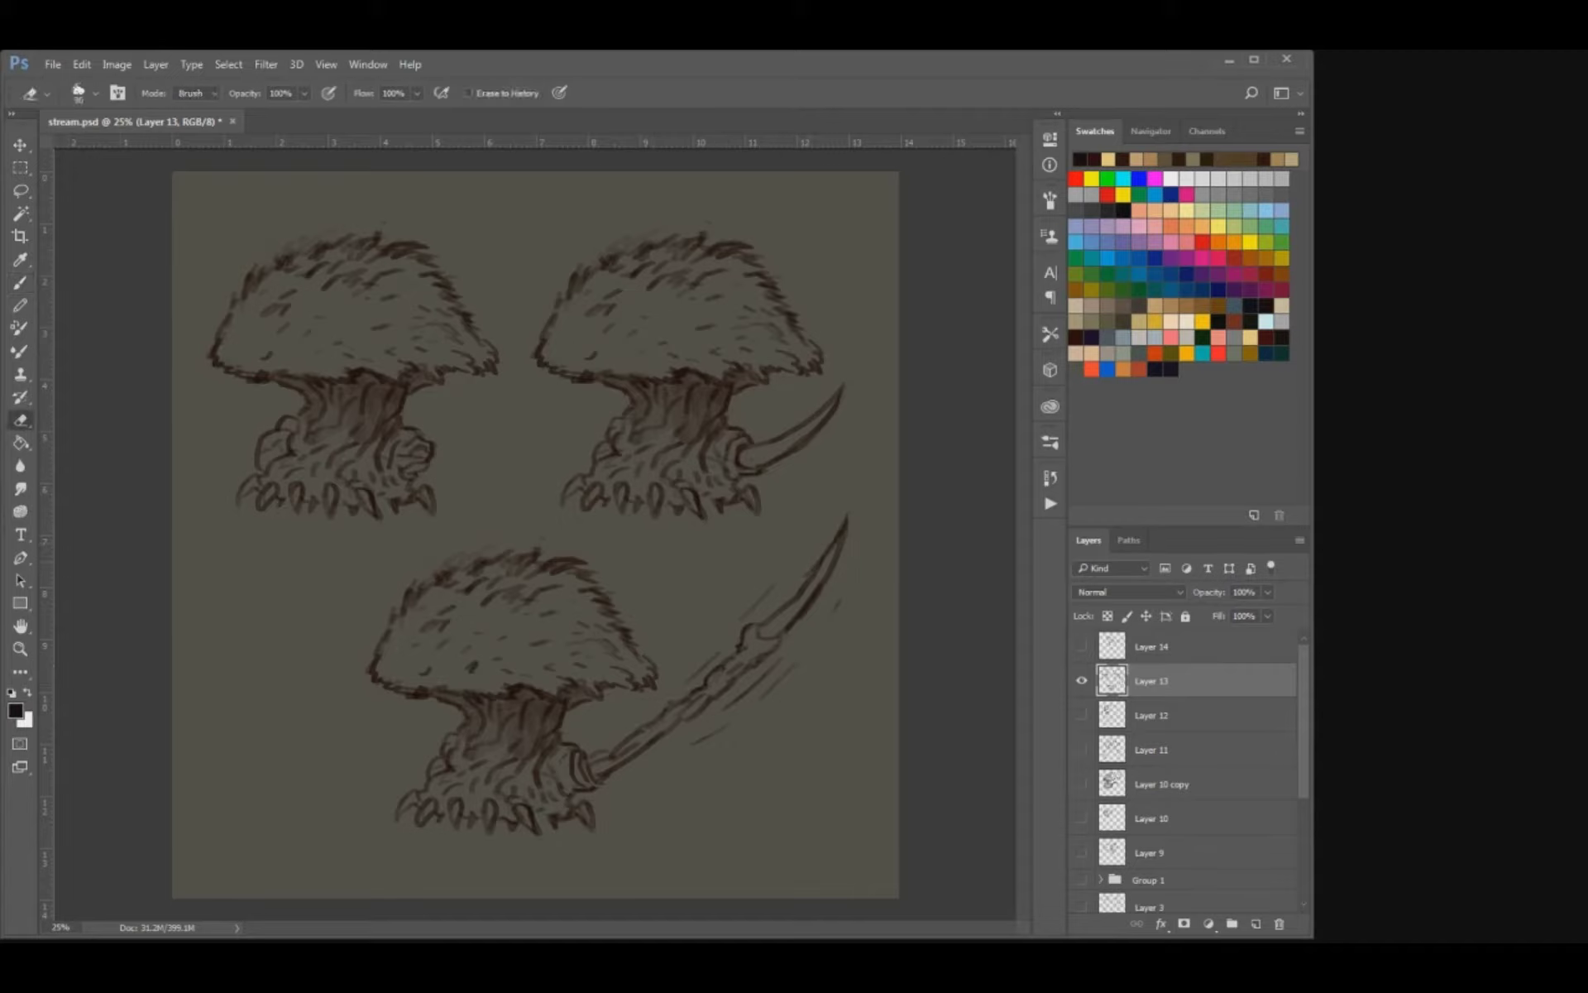
key(b)
key(e)
key(b)
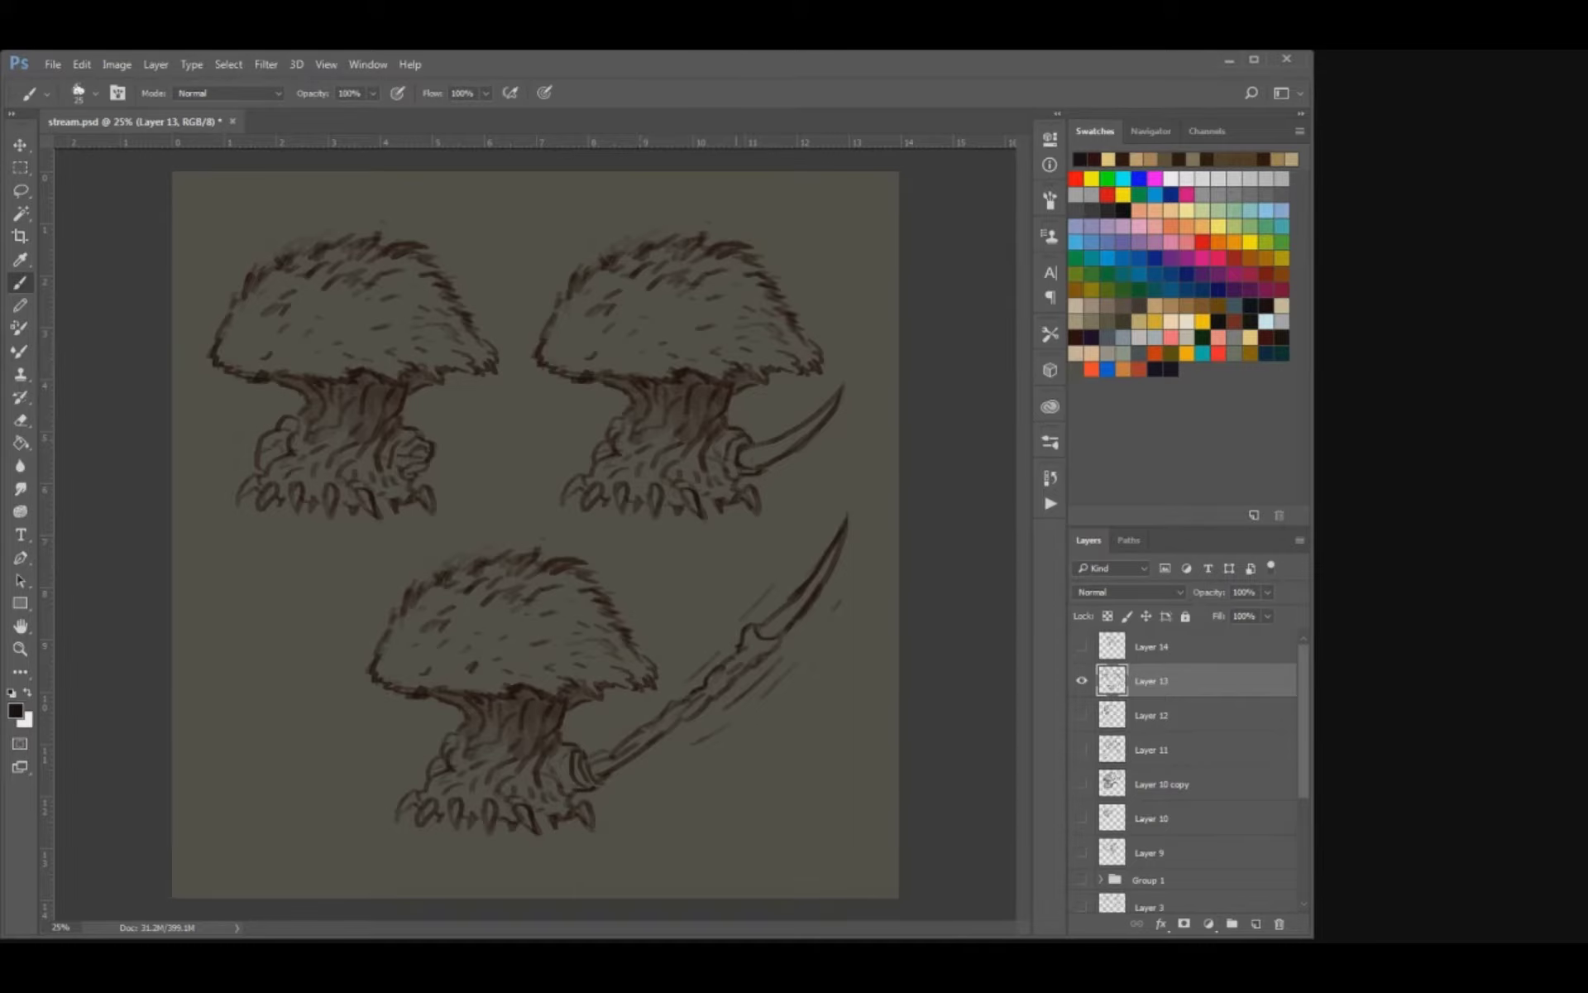
Lasso the lower creature with its long limb and move it directly beneath the left creature.
key(v)
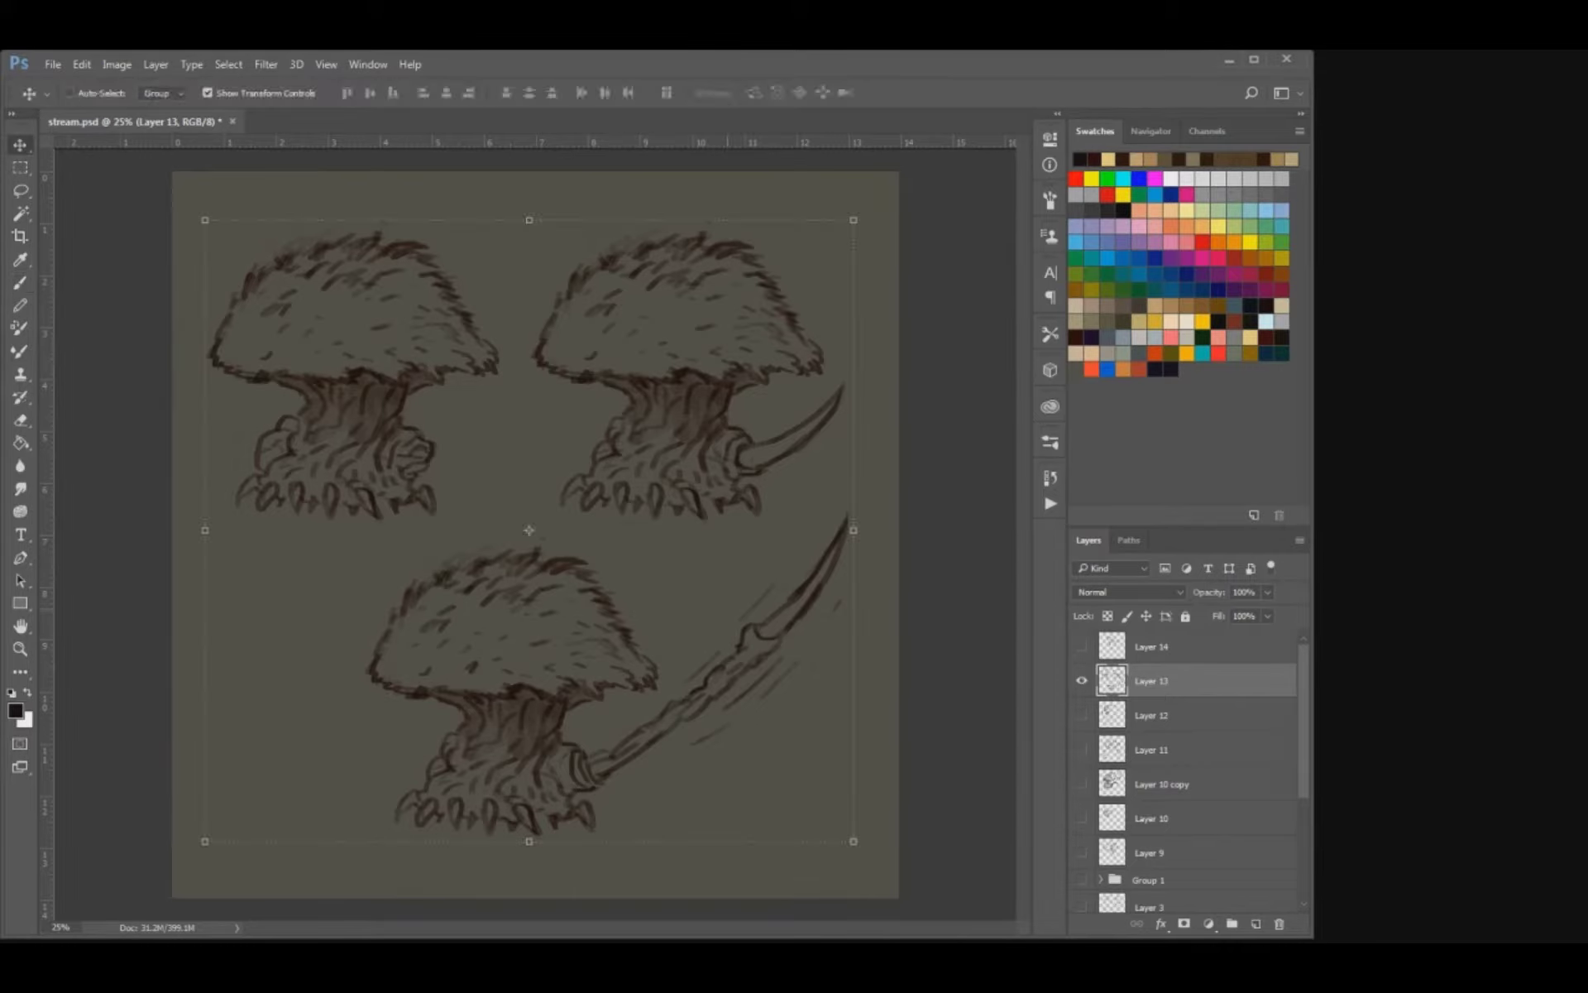
drag(530, 579, 528, 579)
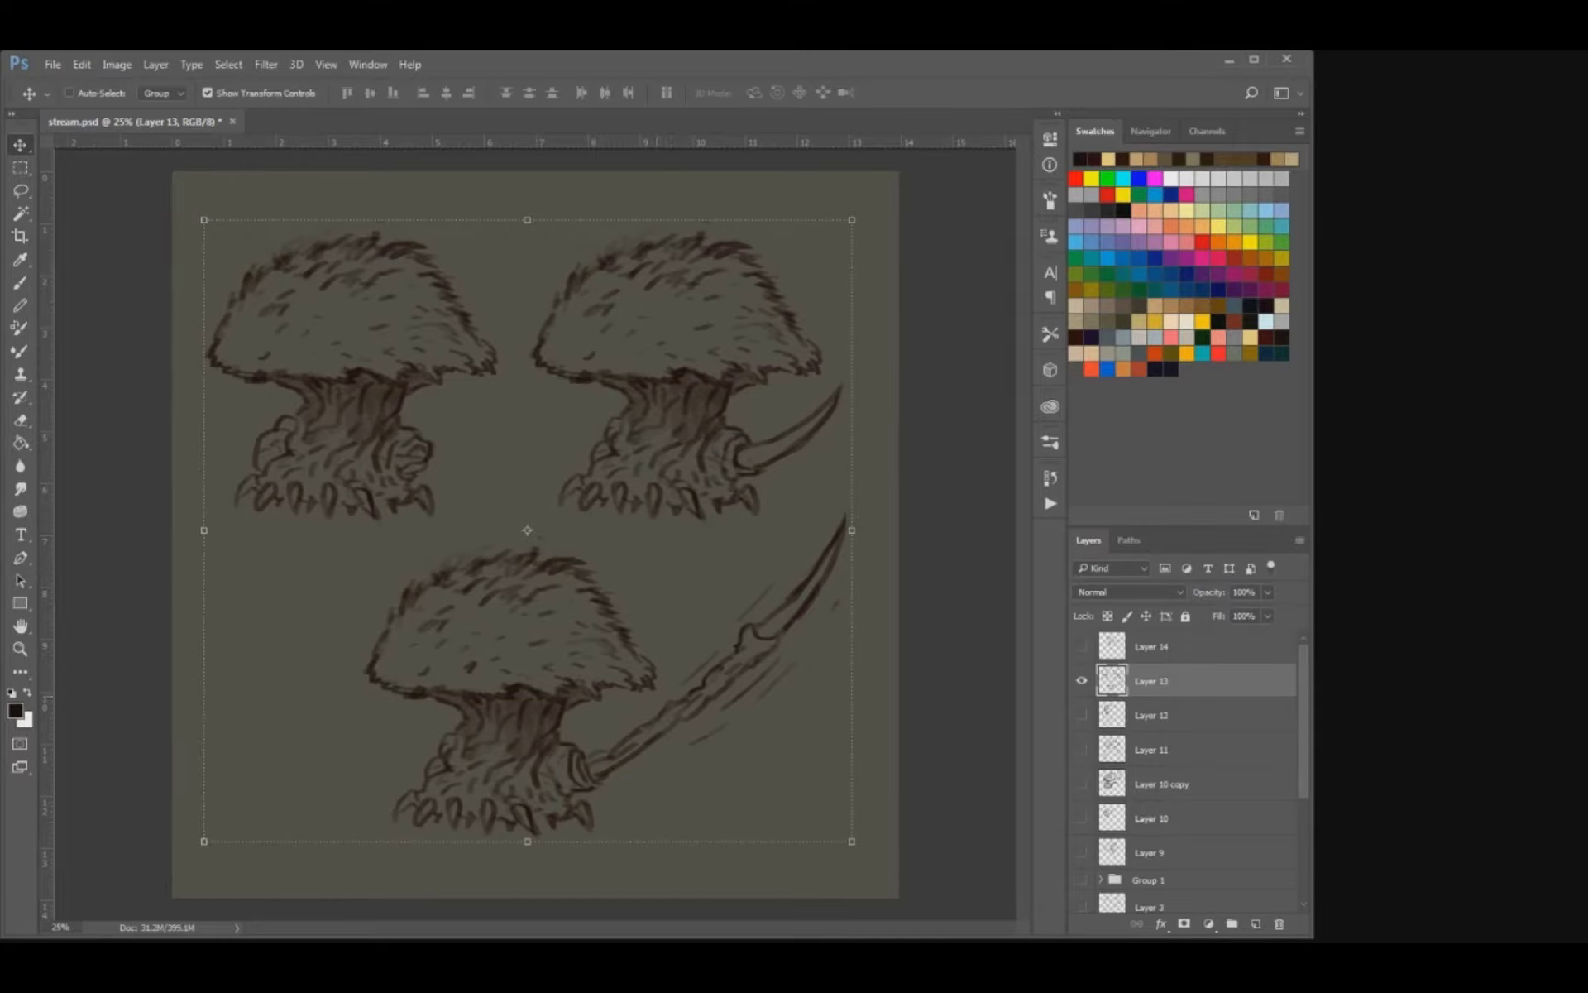
key(l)
key(m)
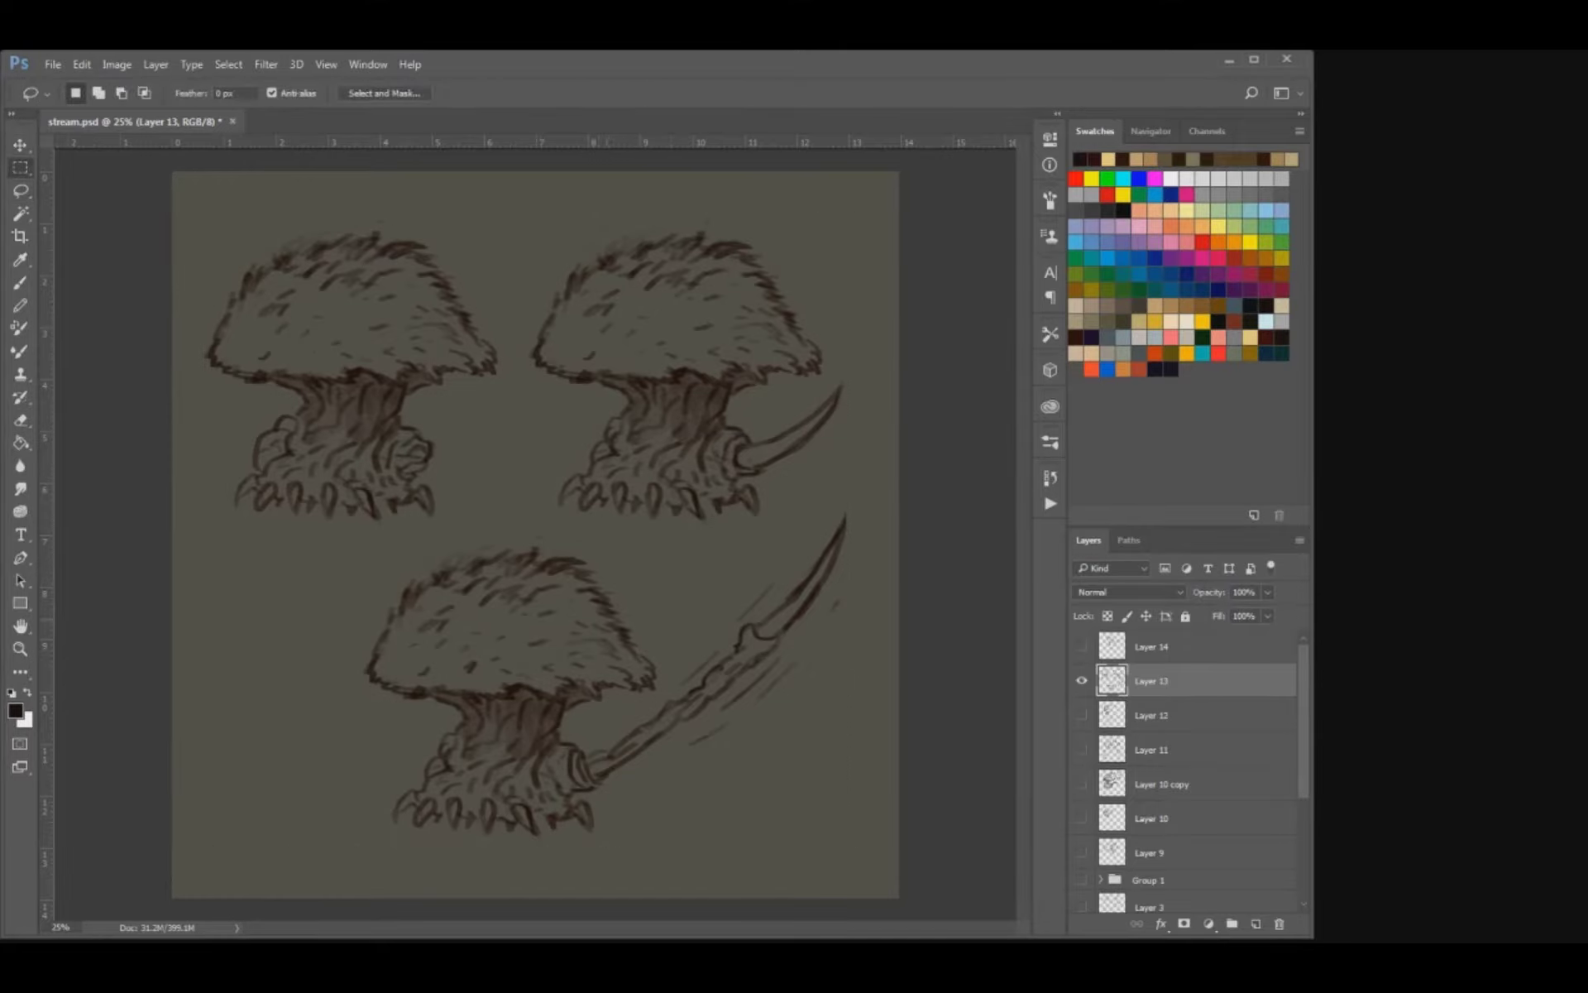
key(l)
mouse_move(391, 527)
mouse_down()
mouse_move(787, 501)
mouse_move(850, 657)
mouse_move(519, 877)
mouse_move(301, 711)
mouse_up()
key(v)
drag(538, 678, 383, 679)
key(ctrl+d)
key(b)
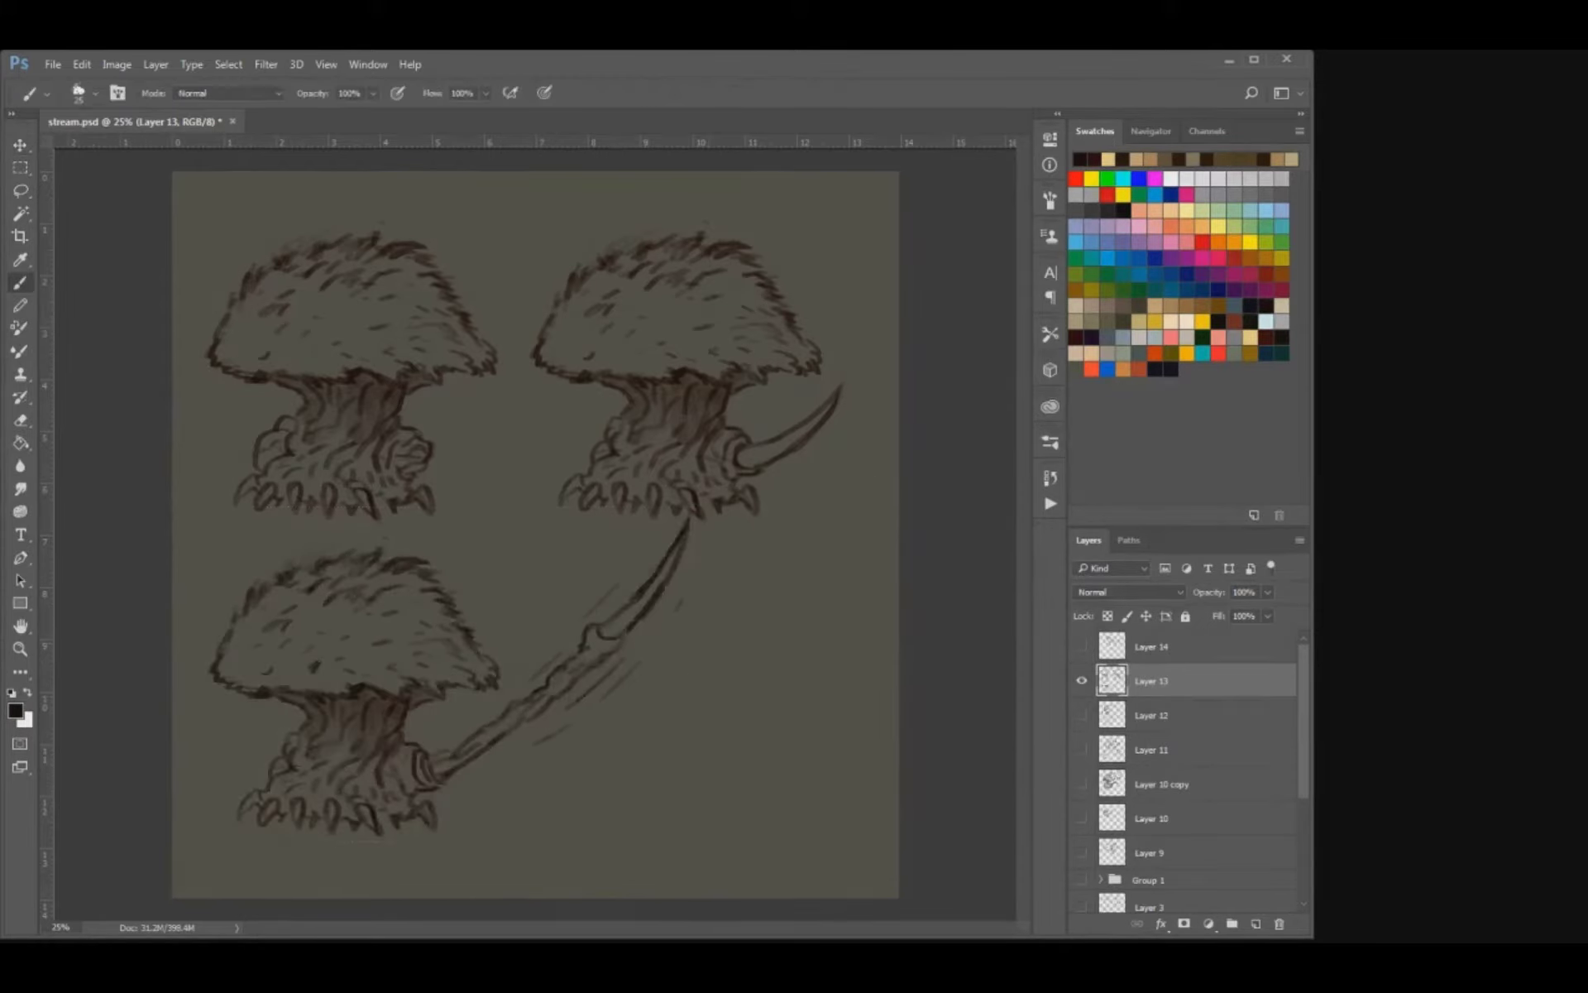
mouse_move(782, 662)
mouse_down()
mouse_move(817, 697)
mouse_move(840, 795)
mouse_up()
mouse_move(749, 699)
mouse_down()
mouse_move(765, 707)
mouse_move(742, 711)
mouse_up()
key(ctrl+z)
key(ctrl+z)
key(ctrl+z)
key(ctrl+z)
Sketch a tilted oval with rough inner marks in the empty area beside the long limb's blade.
mouse_move(704, 676)
mouse_down()
mouse_move(717, 704)
mouse_move(699, 703)
mouse_move(815, 703)
mouse_move(841, 781)
mouse_up()
key(e)
key(b)
mouse_move(704, 635)
mouse_down()
mouse_move(721, 561)
mouse_move(837, 630)
mouse_up()
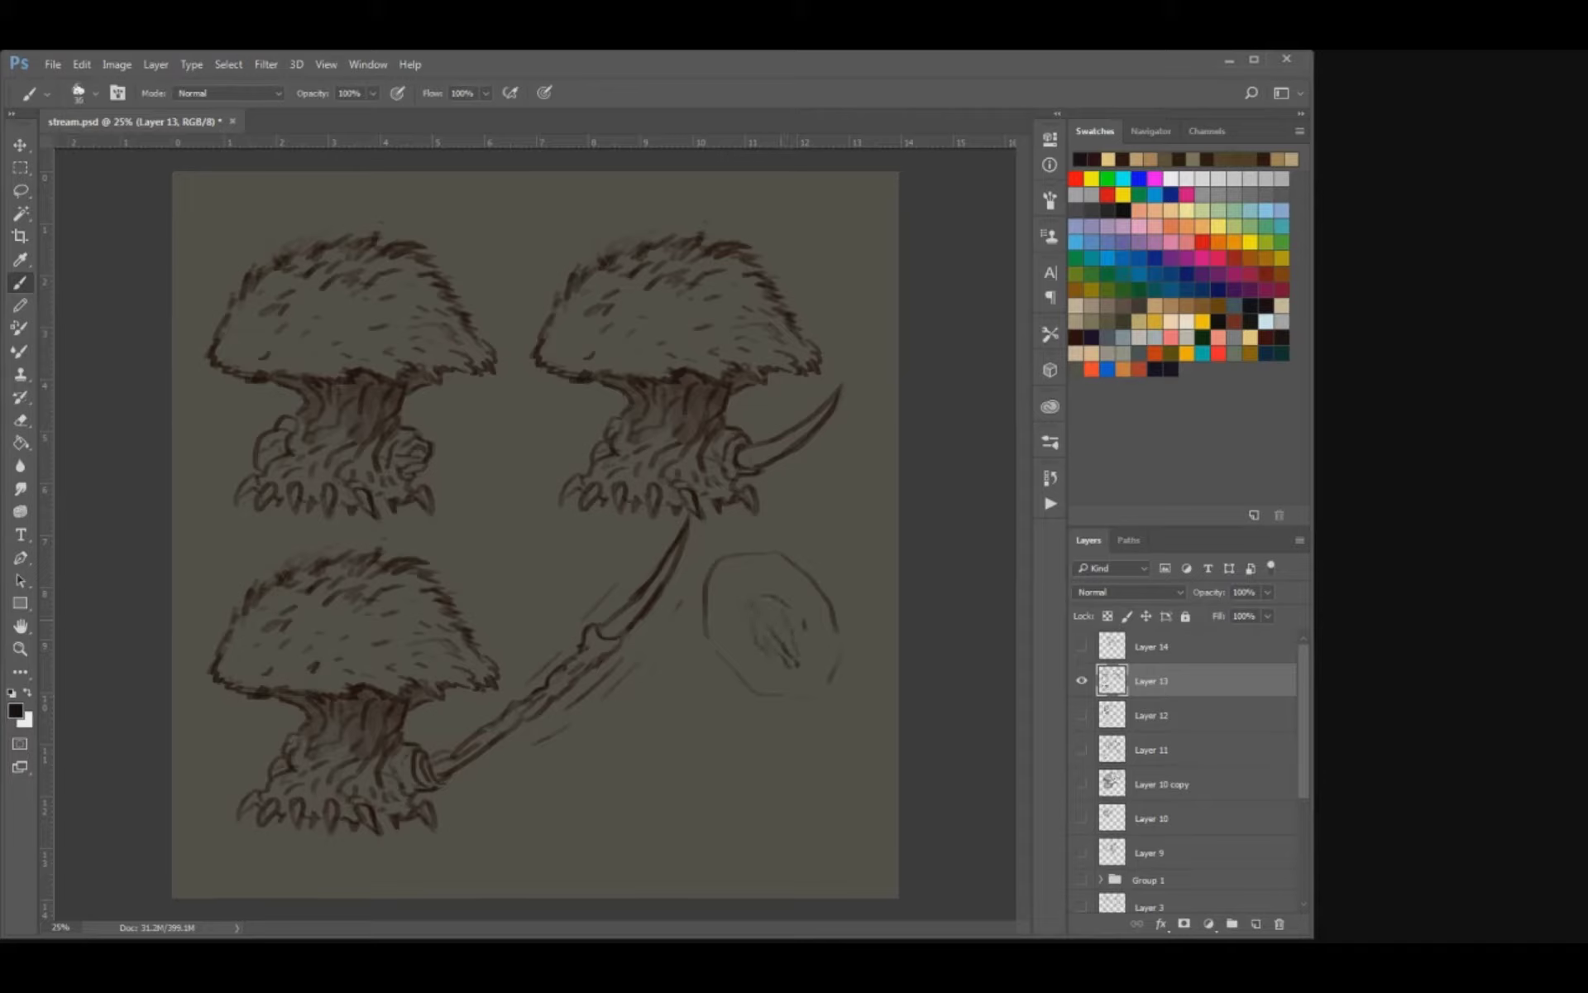
drag(727, 622, 731, 637)
drag(723, 596, 788, 656)
key(e)
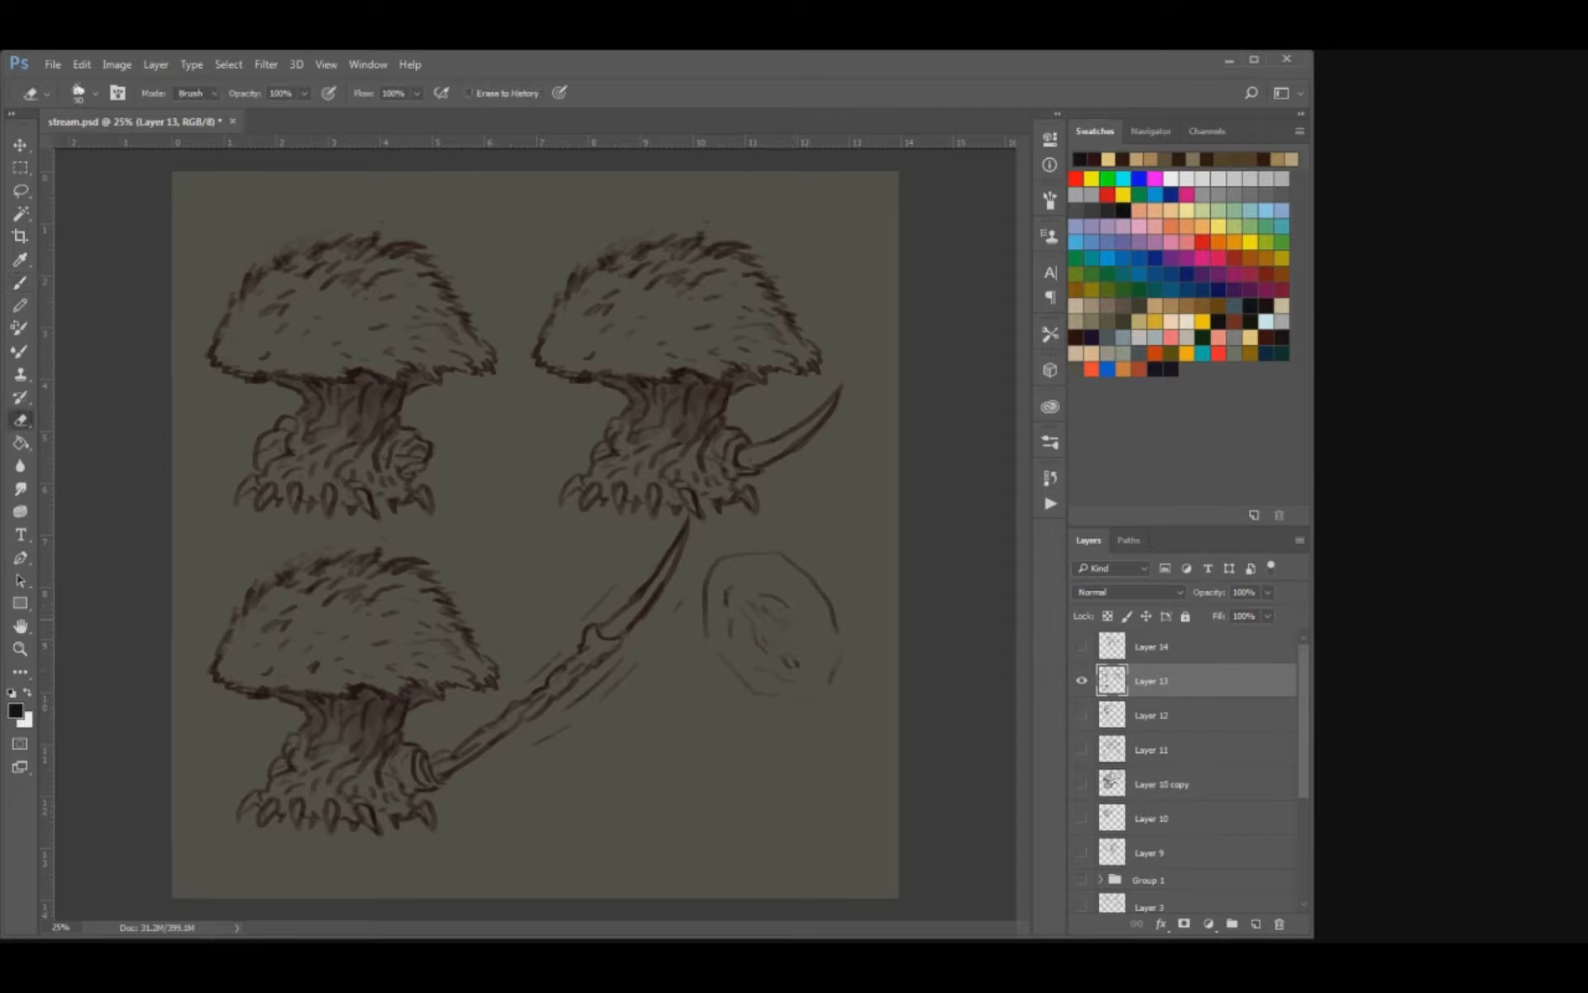
Draw a crossed X-shaped slit in the oval's centre and surround it with short curved wrinkle lines.
key(b)
drag(780, 642, 791, 656)
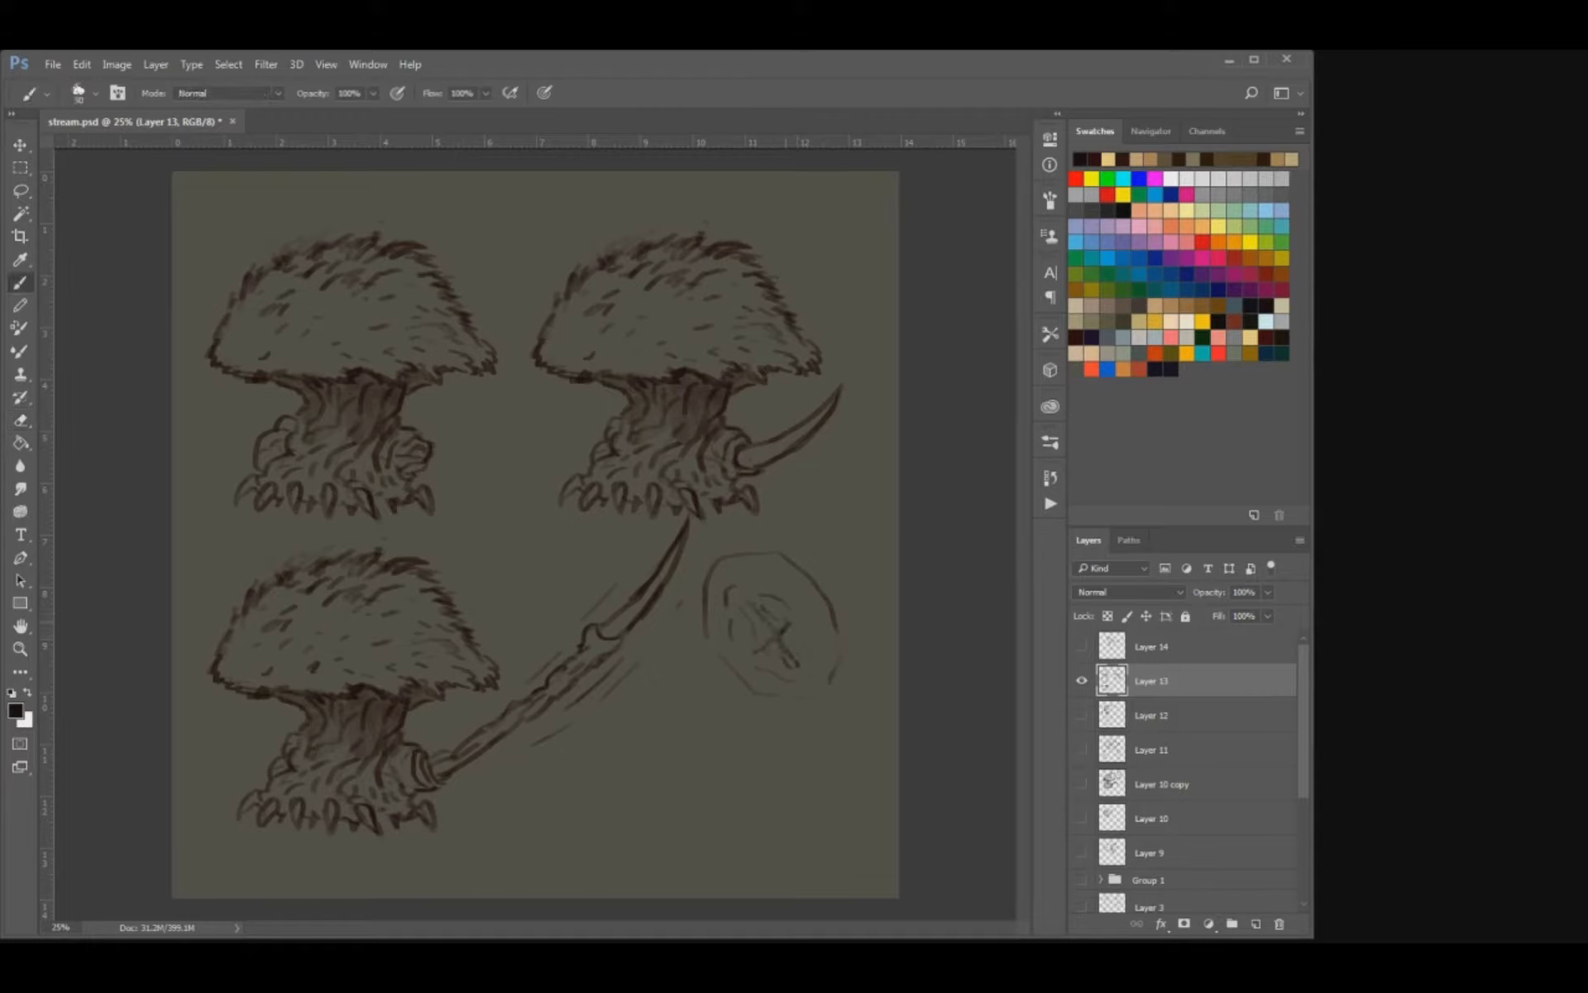
key(e)
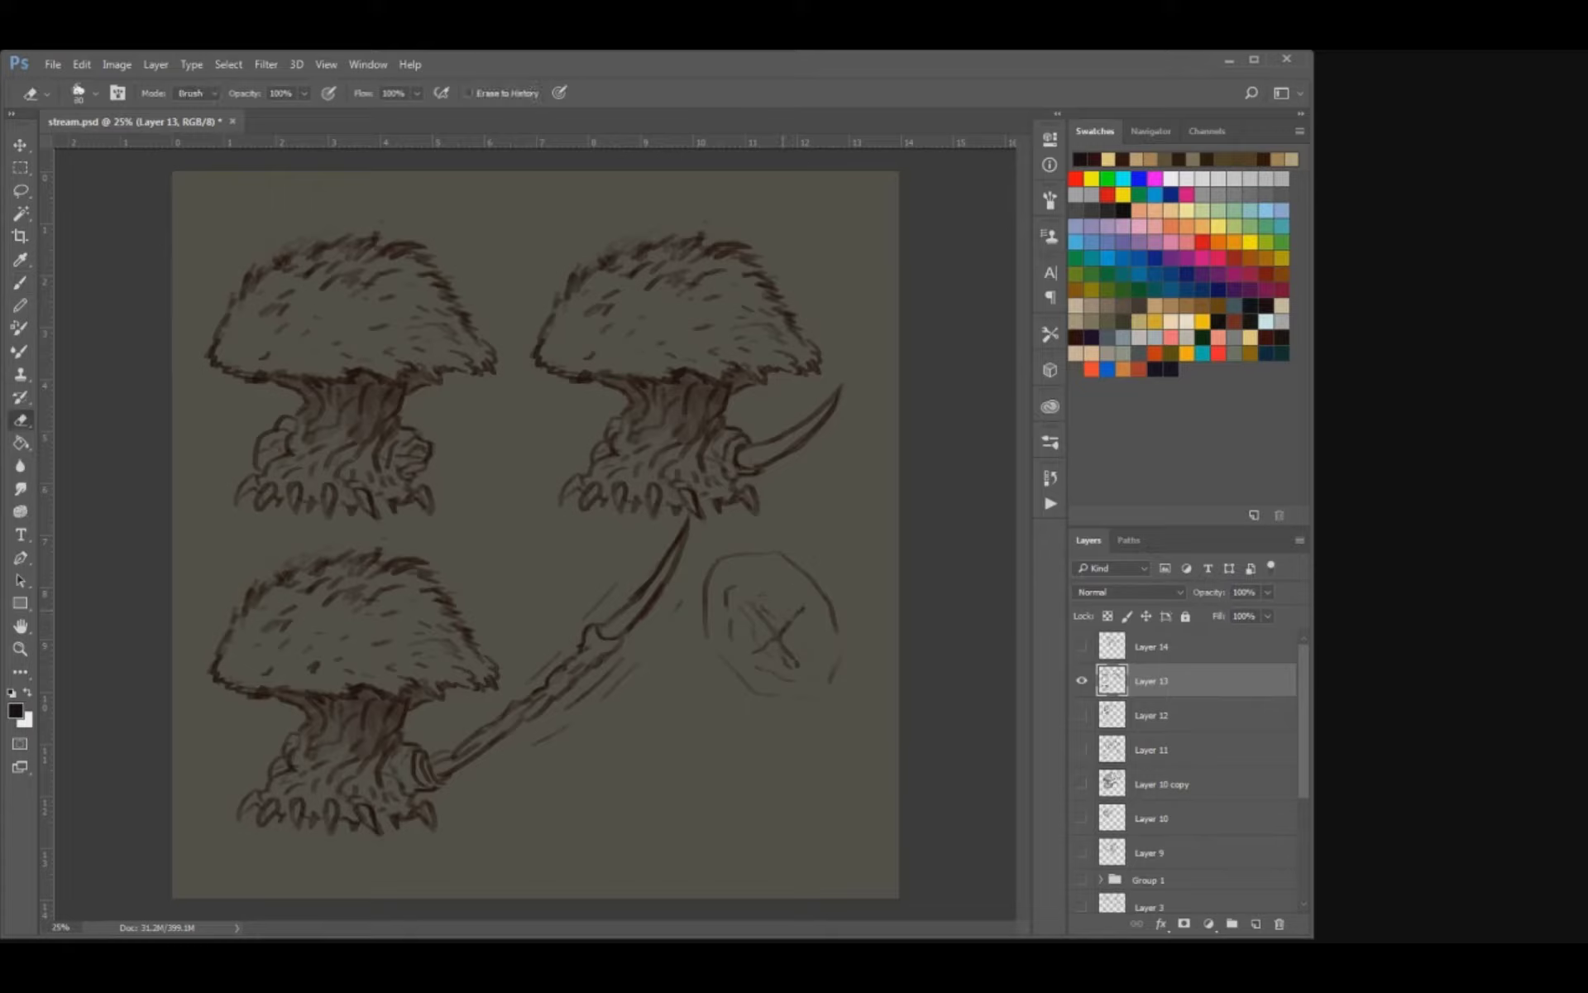
key(b)
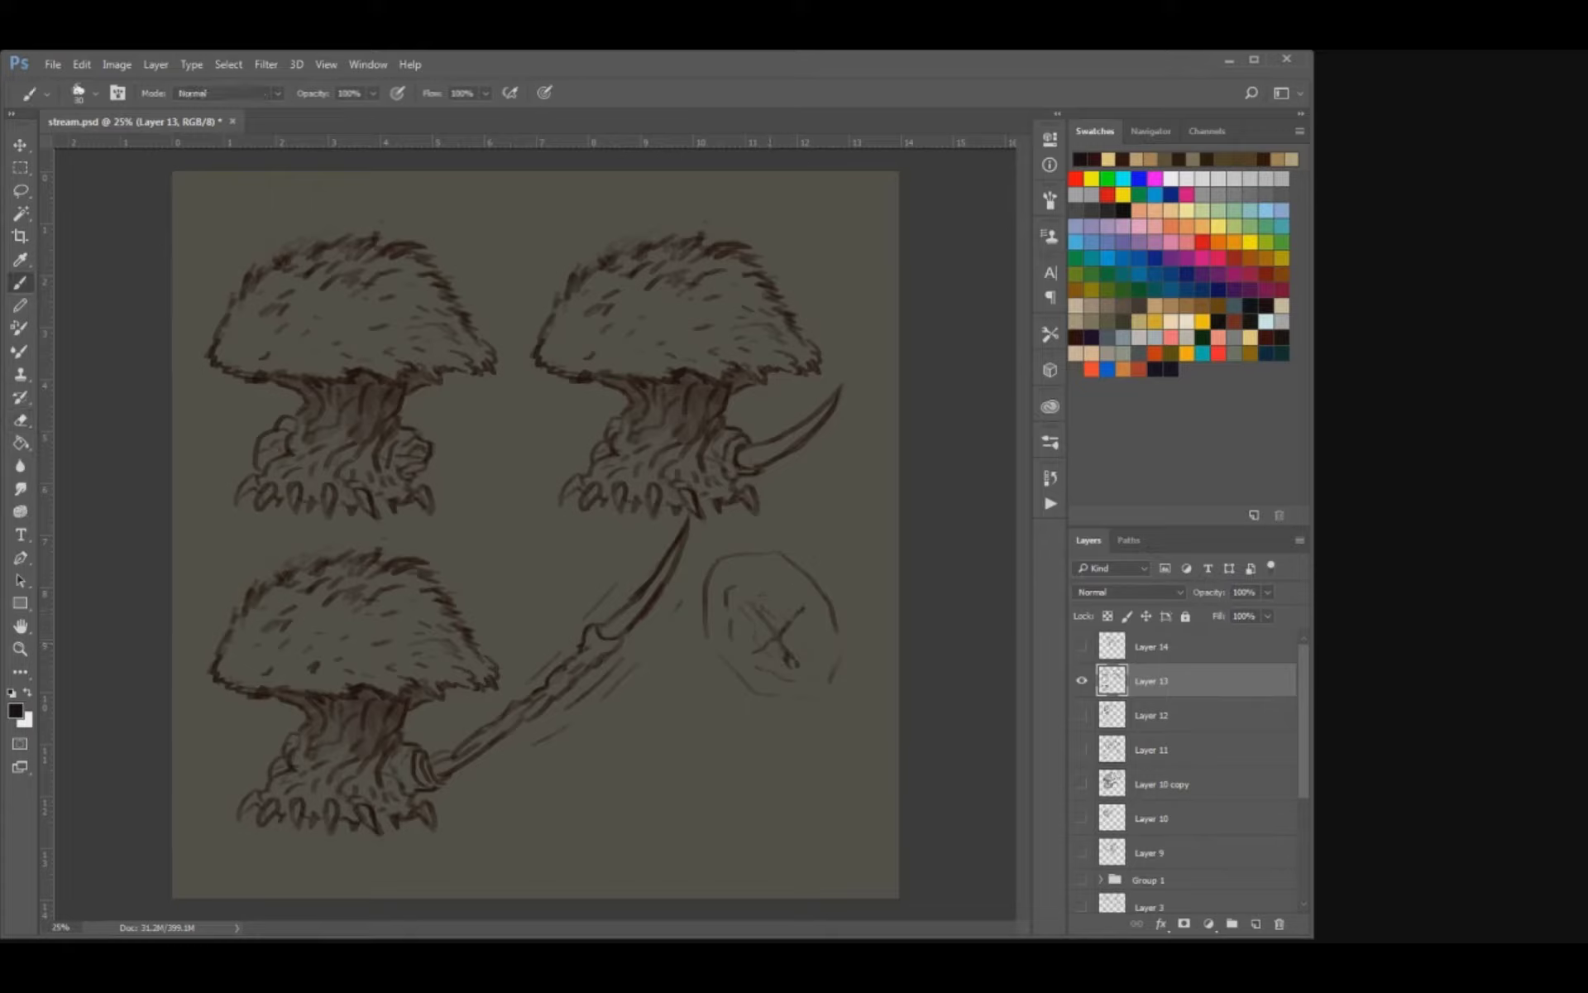
drag(748, 662, 803, 671)
key(e)
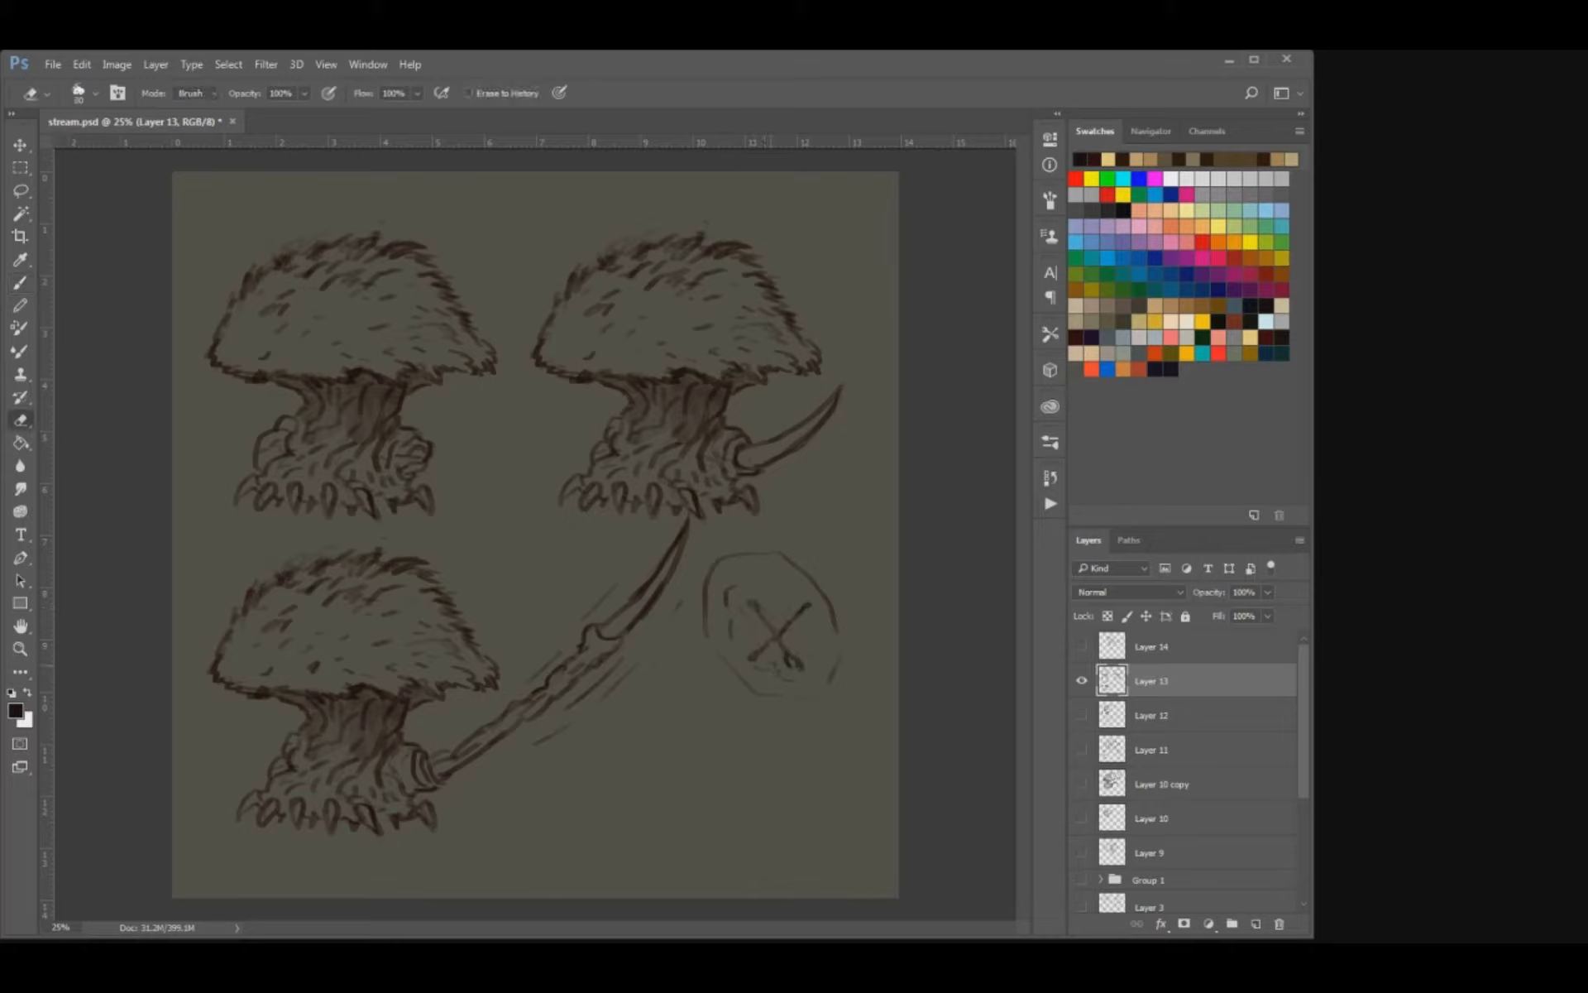
key(b)
drag(804, 630, 808, 652)
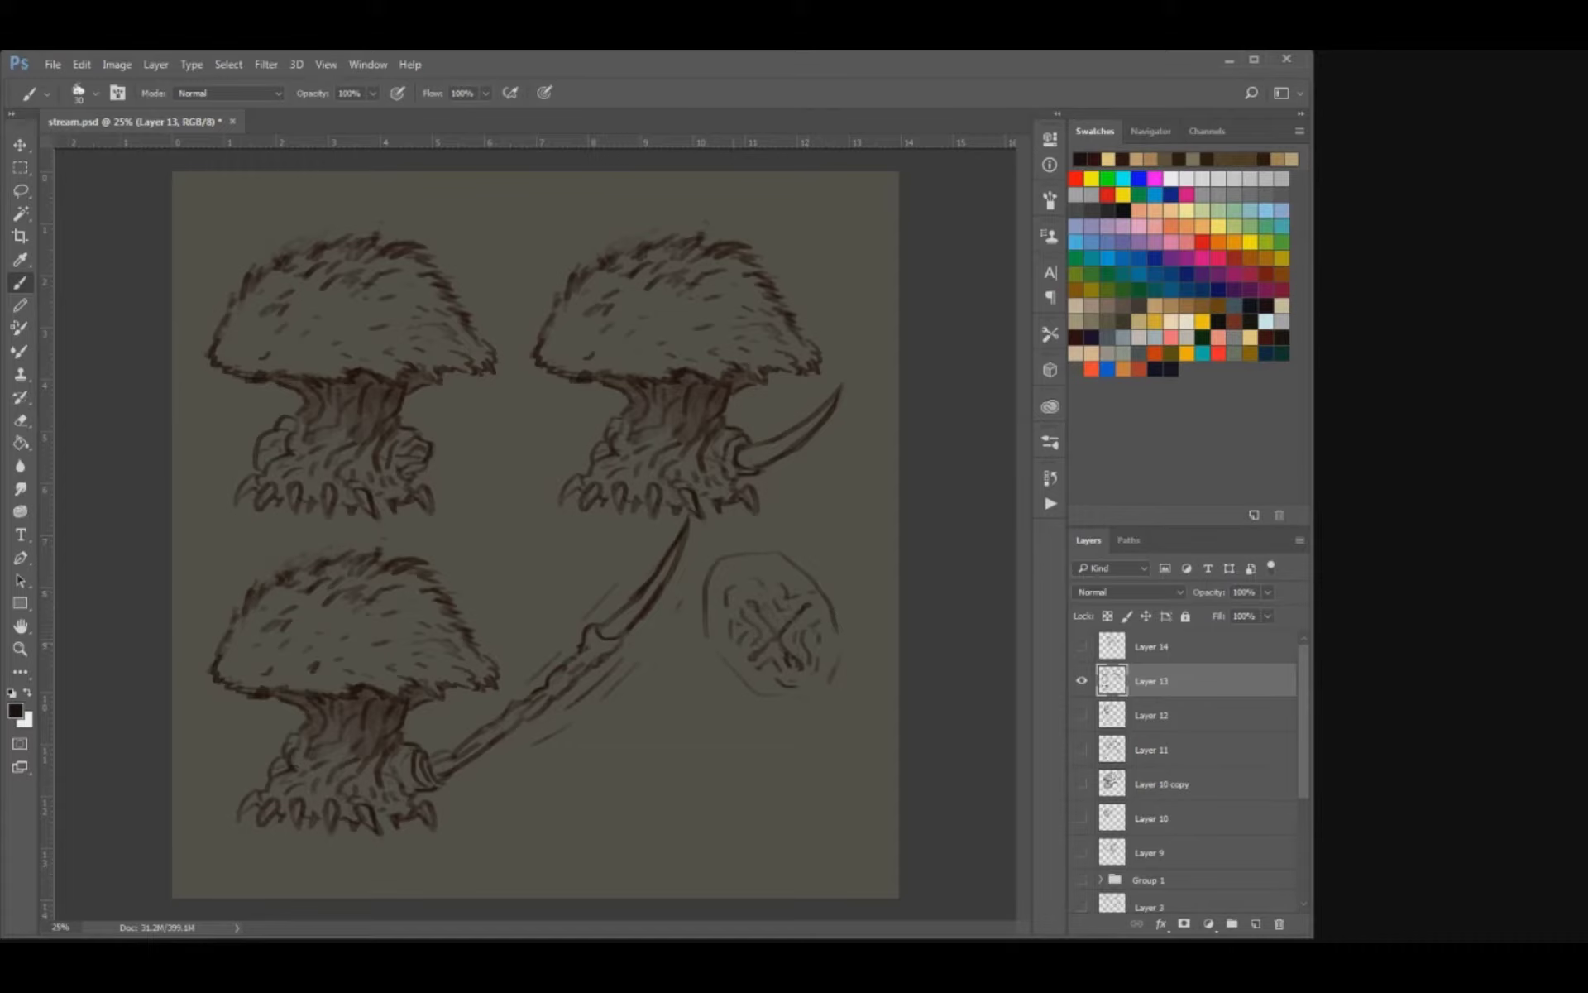
Rework the oval's outline with broken strokes and add more wrinkle lines just inside its rim.
mouse_move(718, 652)
mouse_down()
mouse_move(765, 699)
mouse_move(823, 702)
mouse_up()
mouse_move(721, 636)
mouse_down()
mouse_move(708, 589)
mouse_move(738, 557)
mouse_move(711, 569)
mouse_up()
key(e)
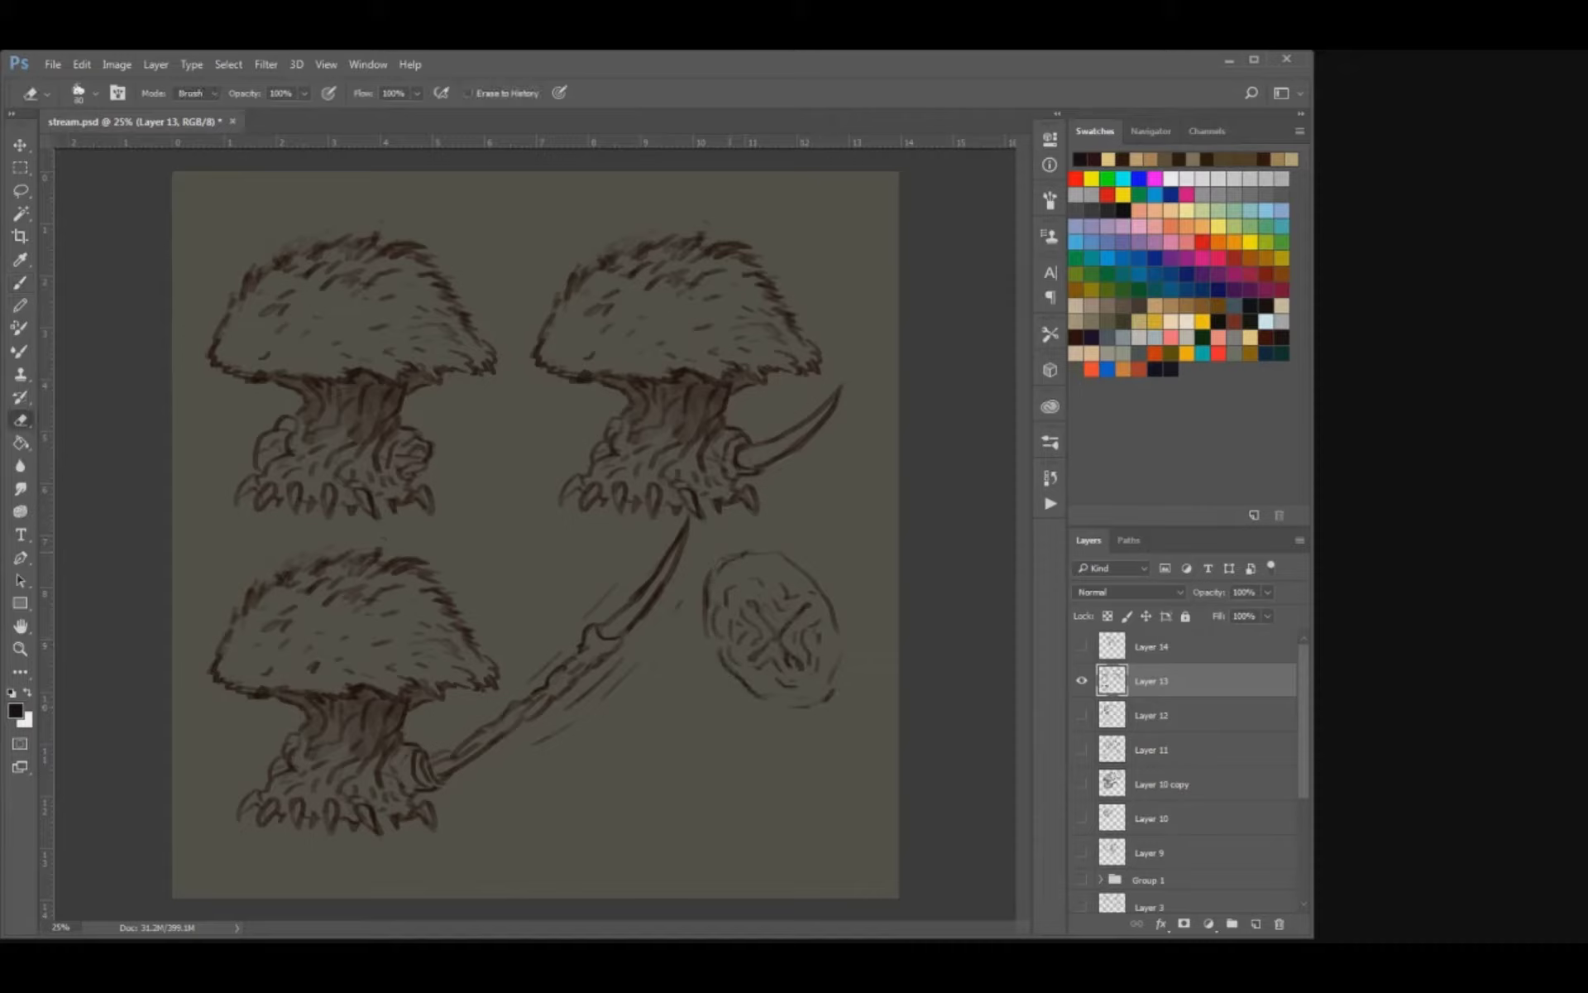
key(b)
key(e)
drag(724, 660, 738, 677)
key(b)
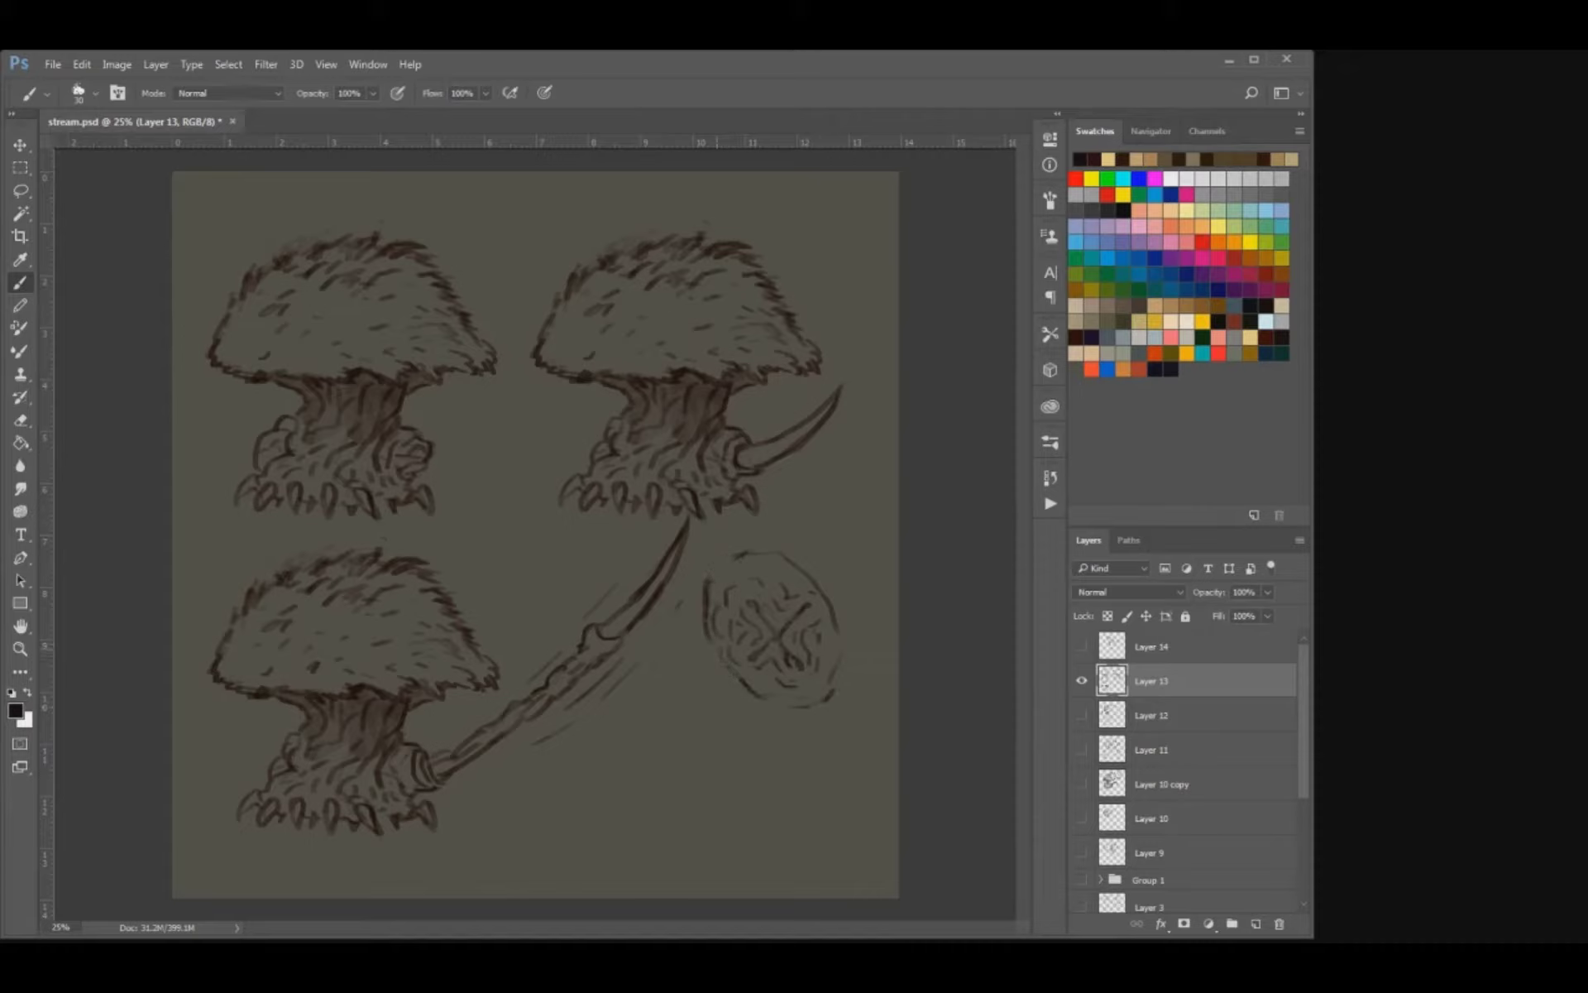
key(e)
drag(836, 667, 832, 679)
key(b)
drag(714, 577, 798, 587)
drag(798, 695, 818, 687)
Lasso the oval and place a duplicate of it below and to the left of the original.
key(l)
mouse_move(706, 685)
mouse_down()
mouse_move(694, 583)
mouse_move(806, 525)
mouse_move(863, 725)
mouse_move(777, 752)
mouse_up()
key(v)
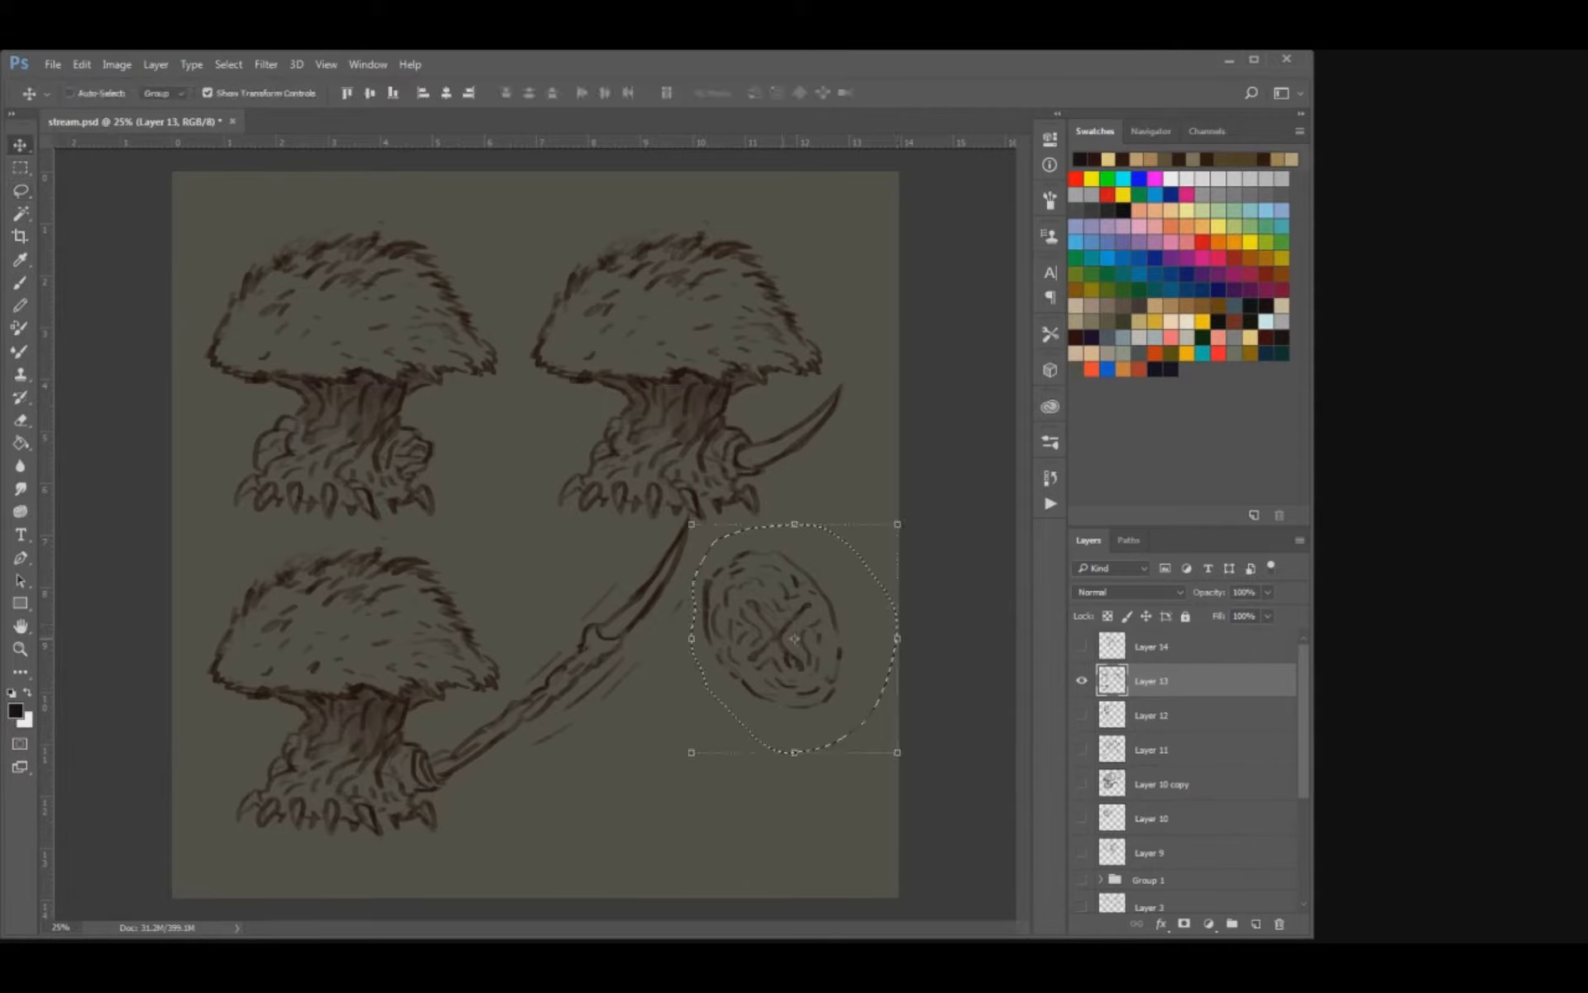
mouse_move(778, 637)
alt+mouse_down()
mouse_move(683, 755)
mouse_move(700, 788)
mouse_move(703, 744)
mouse_move(668, 779)
mouse_move(719, 799)
alt+mouse_up()
key(ctrl+d)
Erase the crossed centre of the duplicate oval and outline a four-cornered mouth opening in its place.
key(e)
key(bracketright)
key(bracketright)
key(bracketright)
key(b)
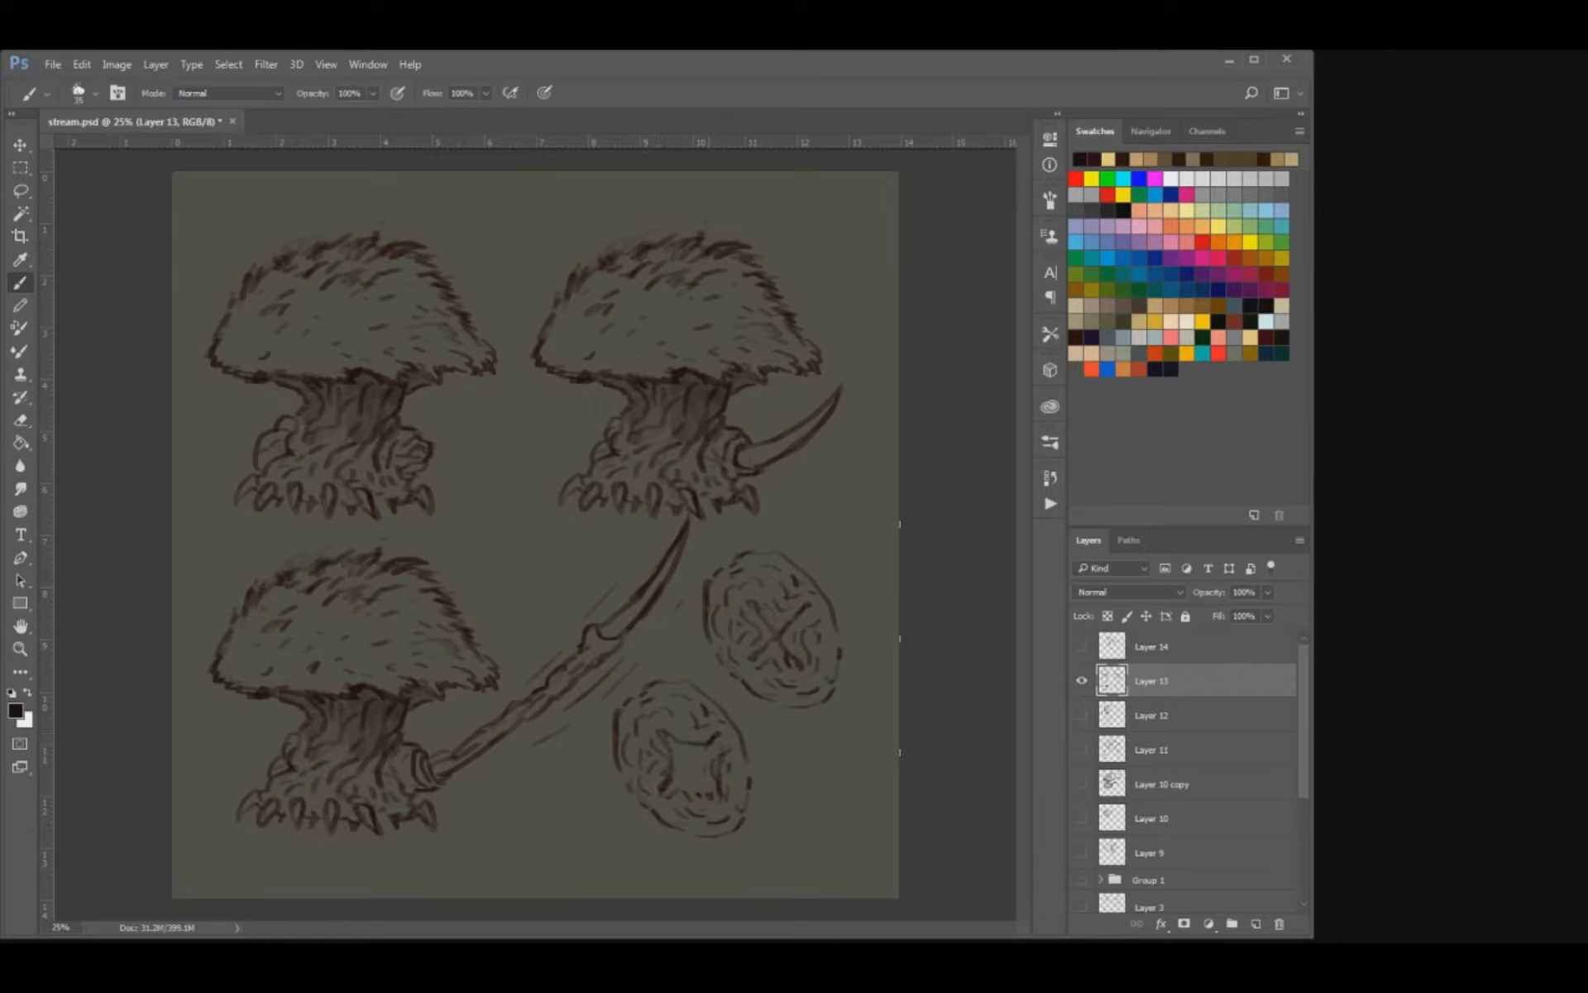
drag(721, 733, 741, 750)
key(ctrl+z)
Draw a hooked fang at the mouth's upper right corner and a pointed one at its upper left.
key(ctrl+plus)
key(ctrl+plus)
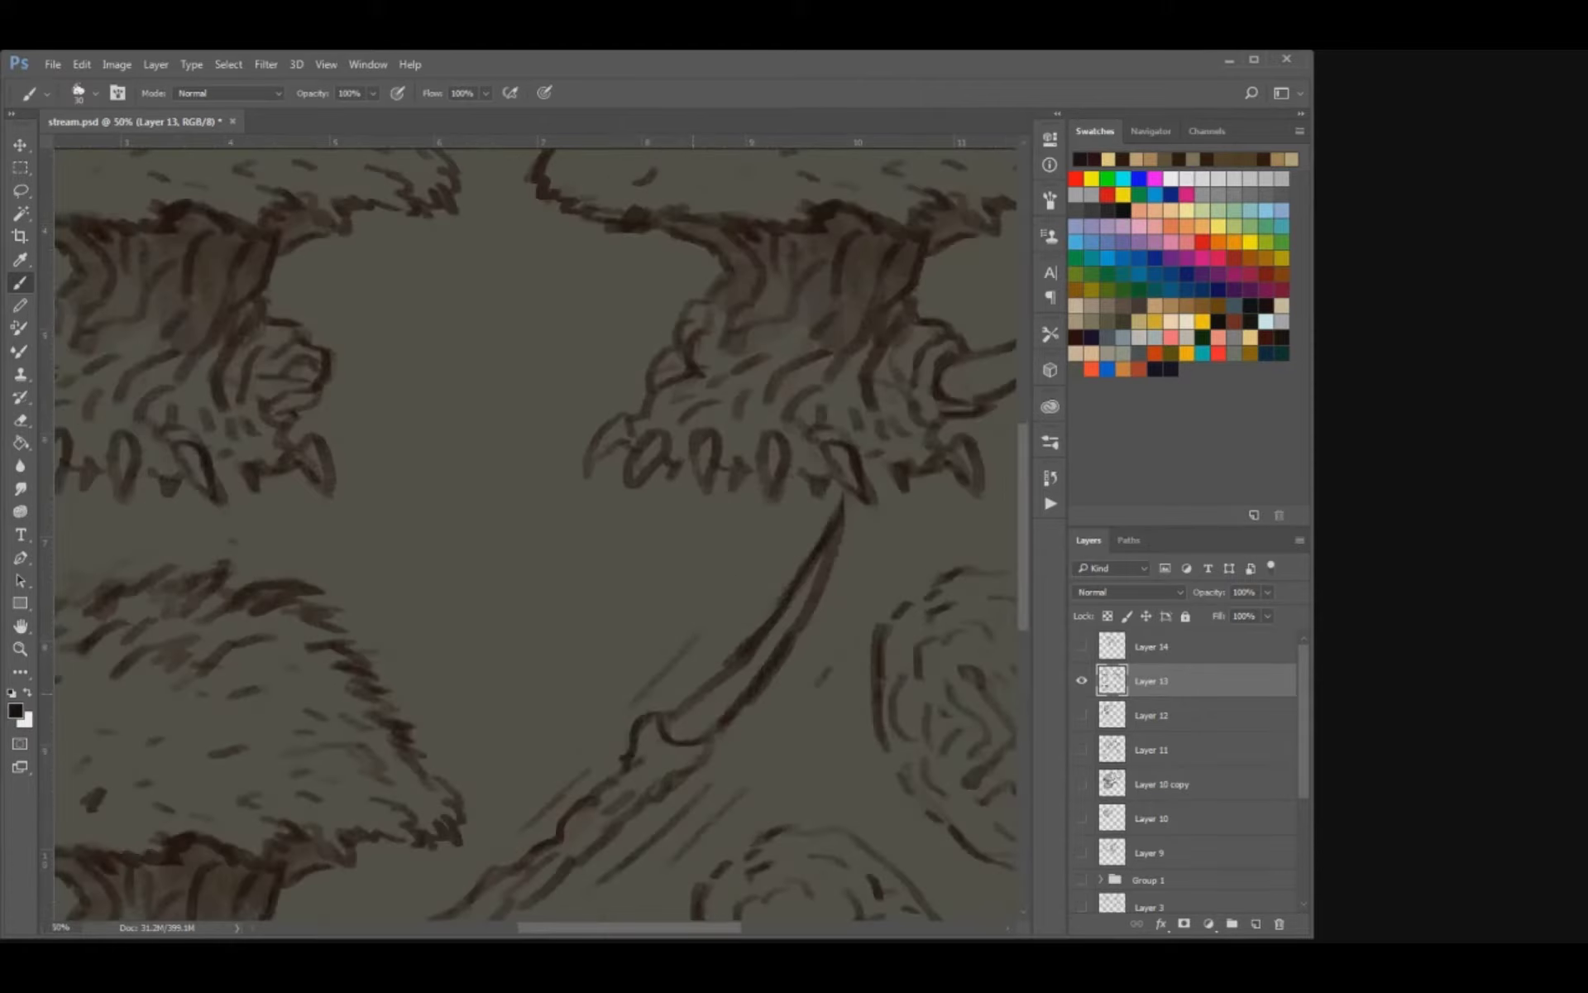
drag(855, 745, 651, 345)
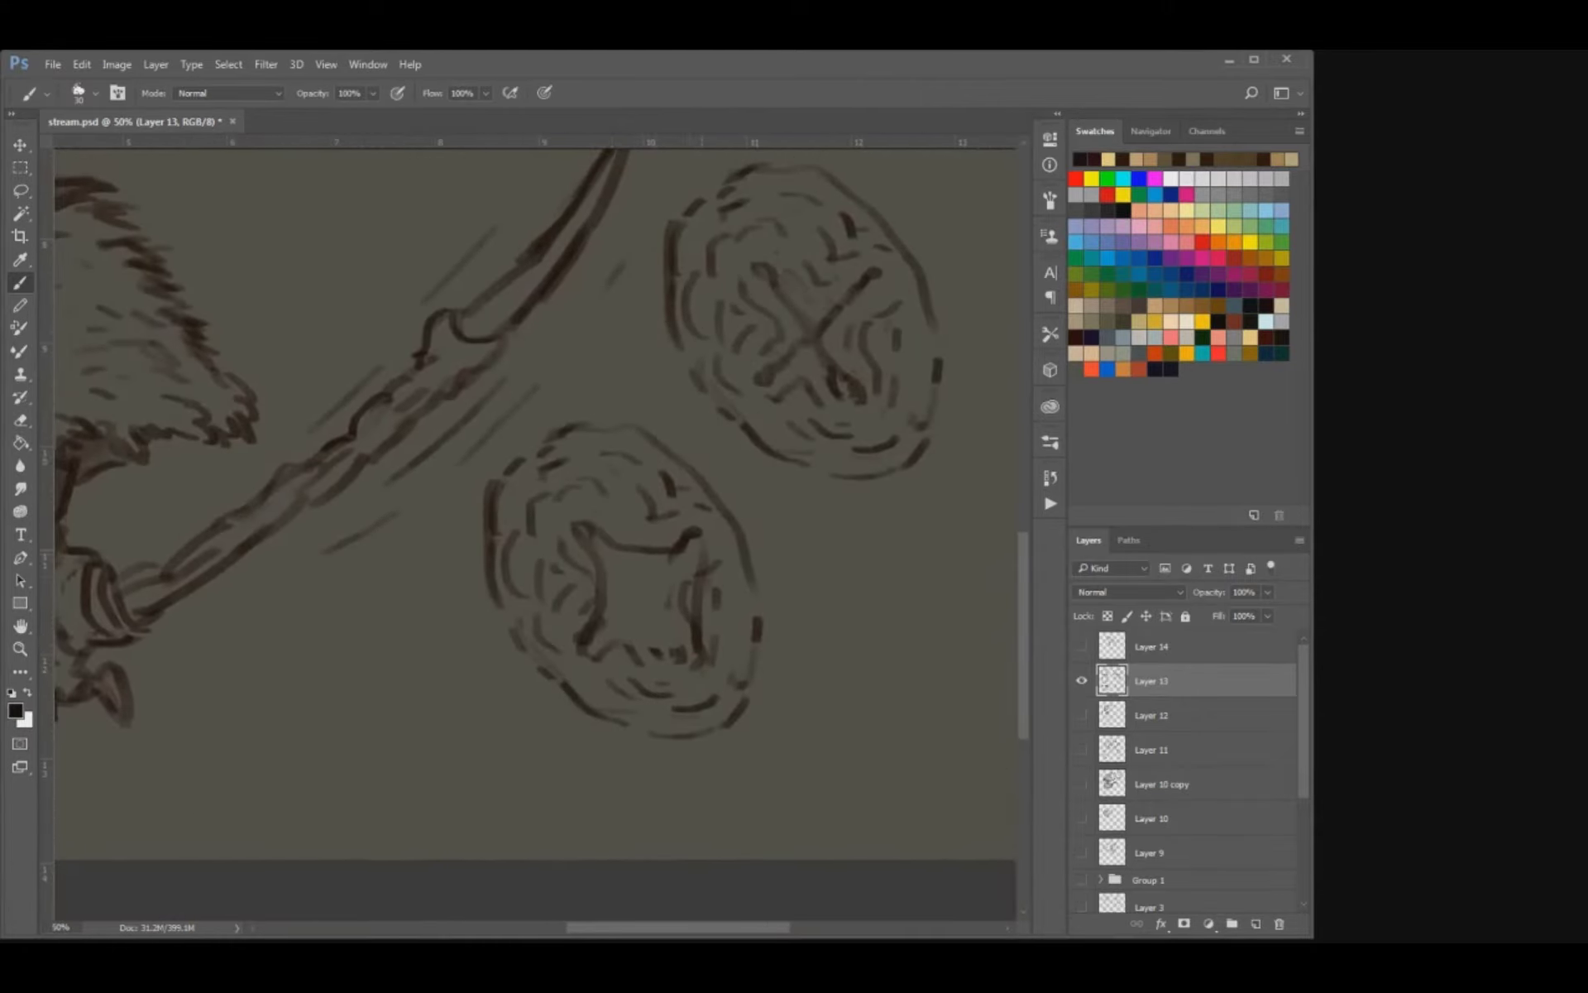
key([)
mouse_move(695, 544)
mouse_down()
mouse_move(733, 543)
mouse_move(719, 560)
mouse_move(751, 573)
mouse_up()
mouse_move(735, 568)
mouse_down()
mouse_move(756, 579)
mouse_move(749, 595)
mouse_up()
drag(606, 523, 585, 546)
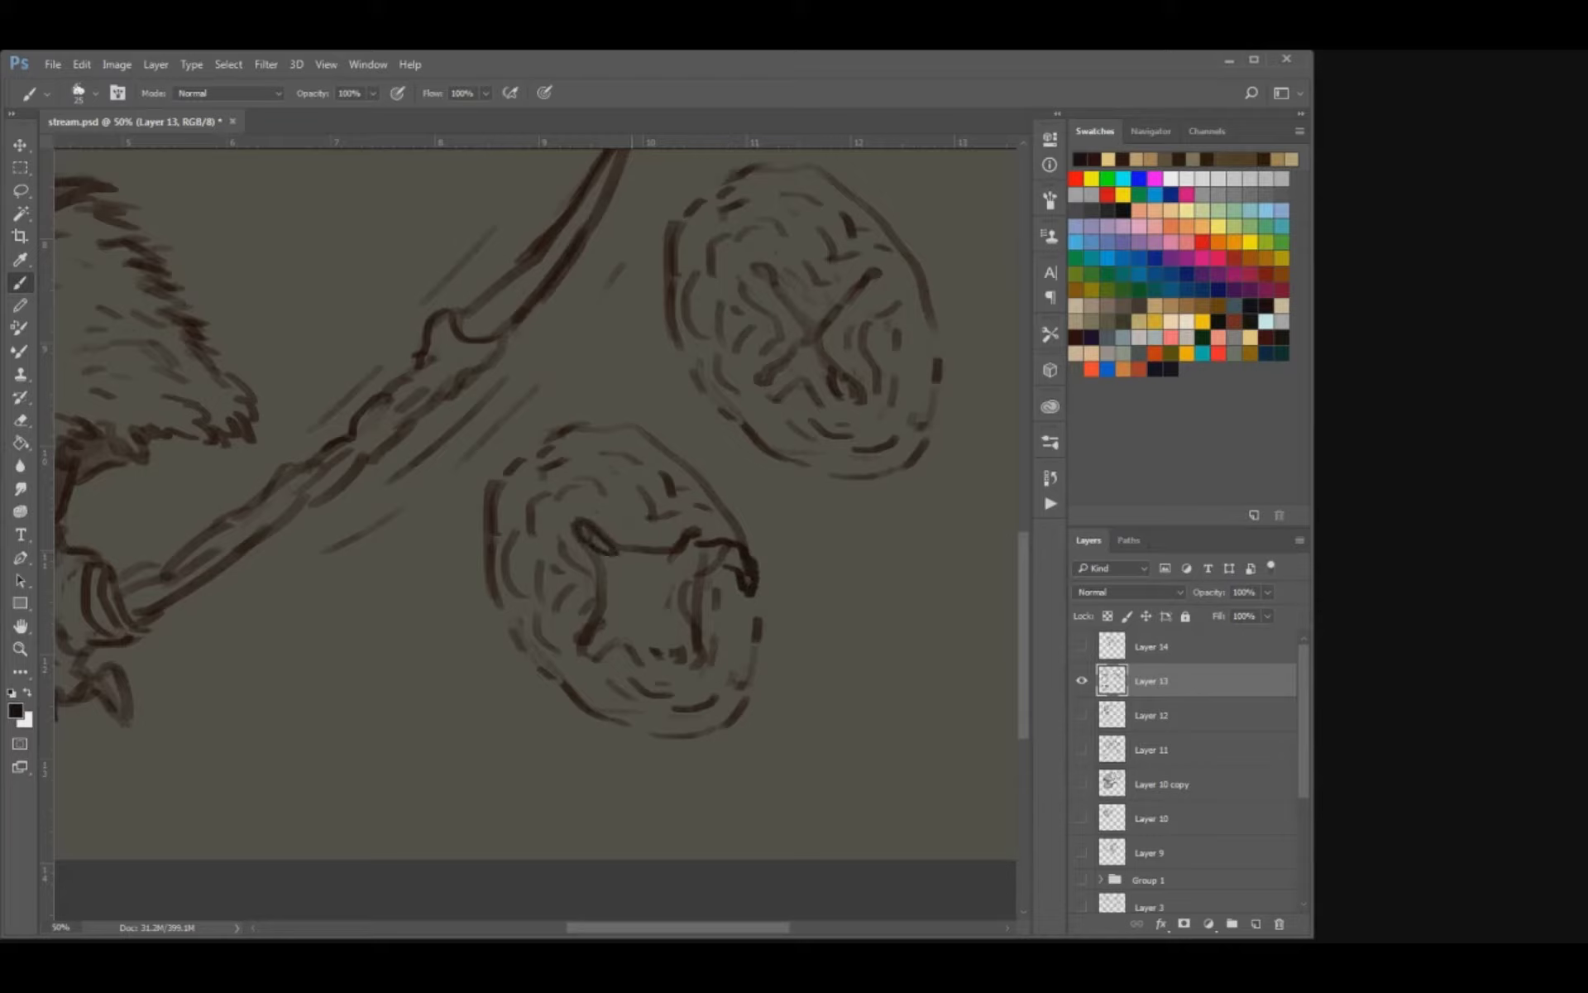
Draw fangs at the mouth's two lower corners and rework the upper right one.
mouse_move(684, 662)
mouse_down()
mouse_move(724, 680)
mouse_move(712, 687)
mouse_move(726, 663)
mouse_up()
drag(613, 644, 582, 655)
key(e)
key(b)
drag(688, 679, 740, 666)
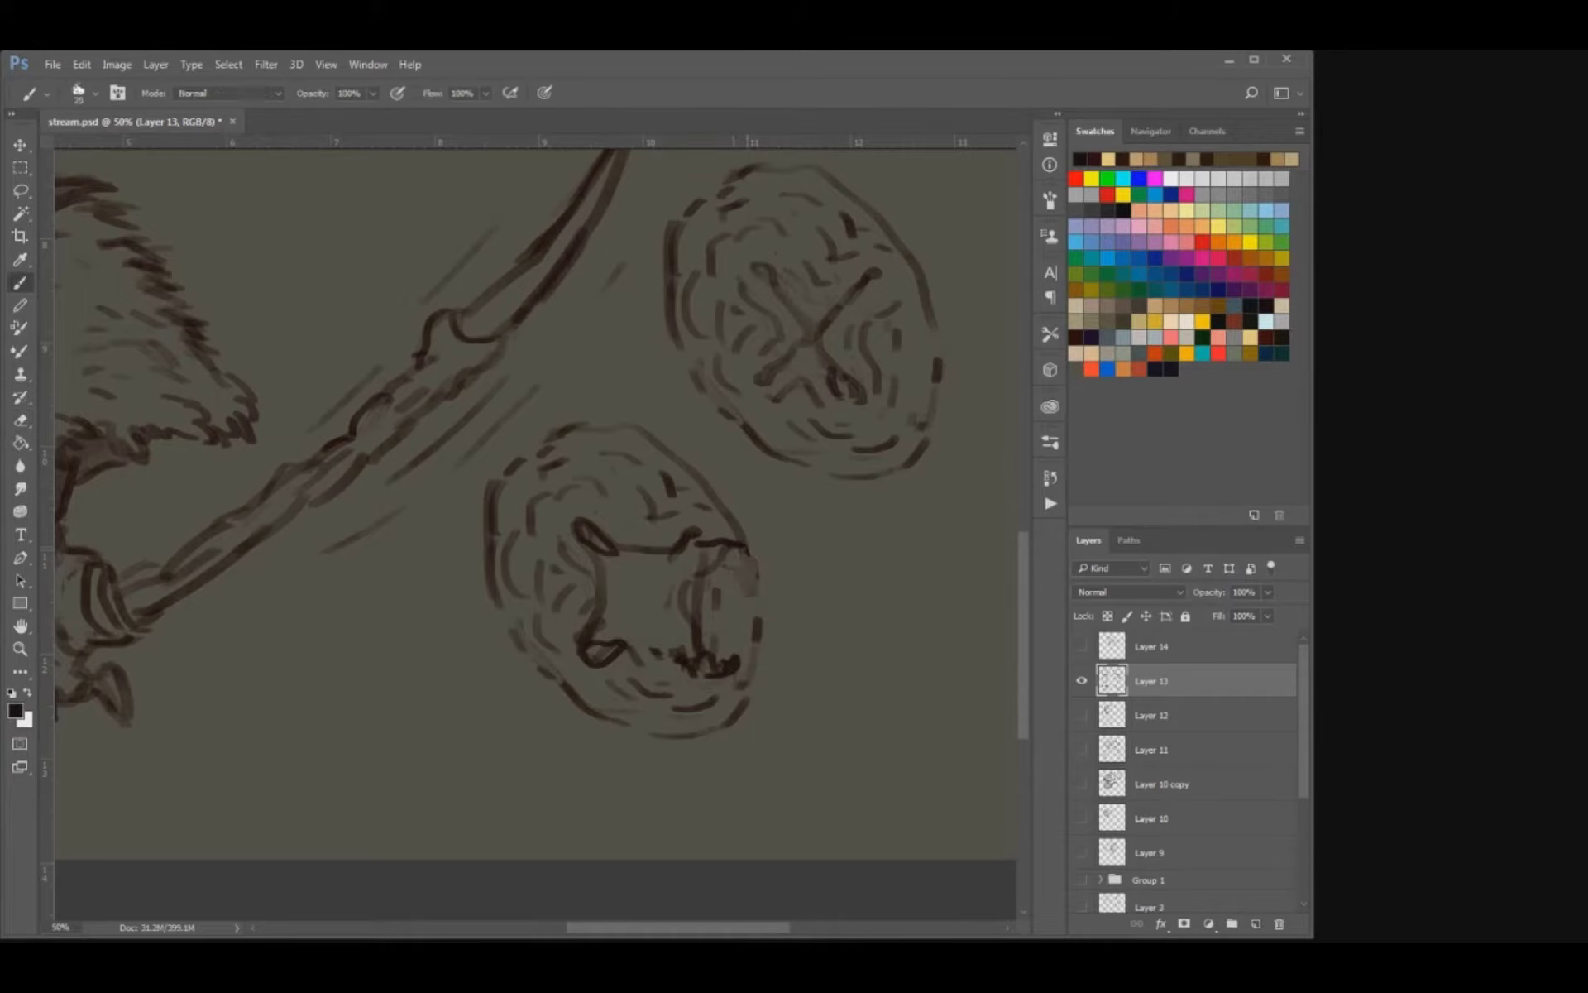
mouse_move(744, 547)
mouse_down()
mouse_move(755, 571)
mouse_move(726, 568)
mouse_up()
Fill the inside of the open mouth with small jagged teeth.
mouse_move(617, 617)
mouse_down()
mouse_move(643, 635)
mouse_move(672, 627)
mouse_move(674, 610)
mouse_move(651, 622)
mouse_move(644, 563)
mouse_move(683, 599)
mouse_up()
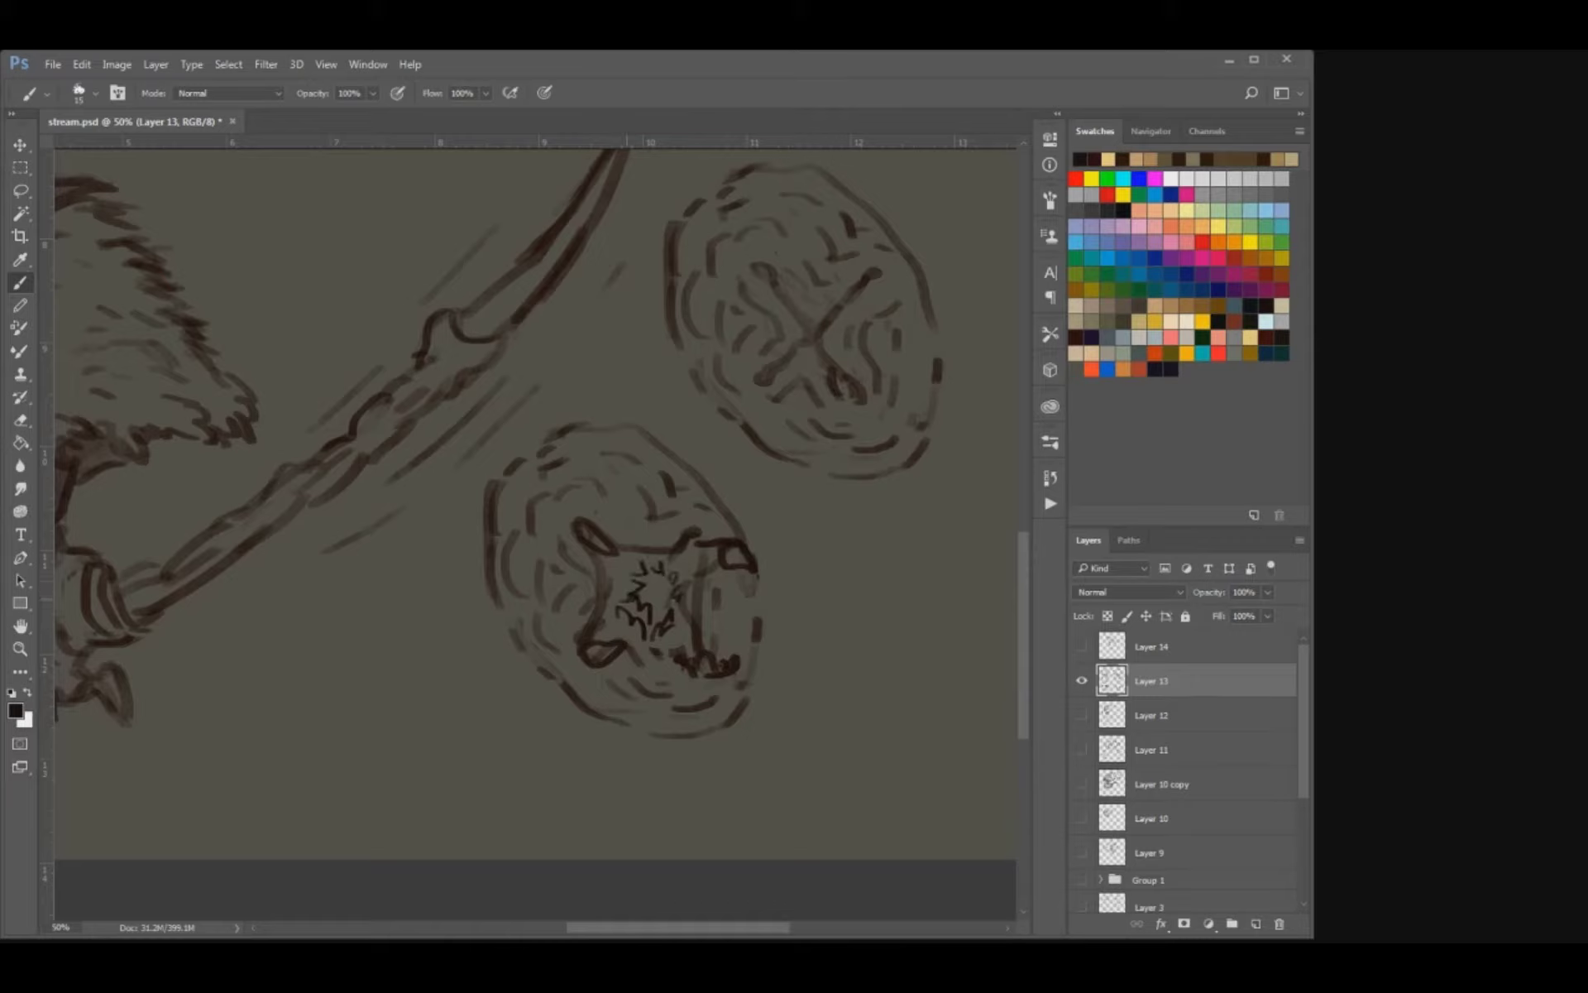
drag(664, 636, 653, 646)
drag(639, 560, 631, 570)
drag(682, 630, 673, 640)
drag(681, 565, 676, 574)
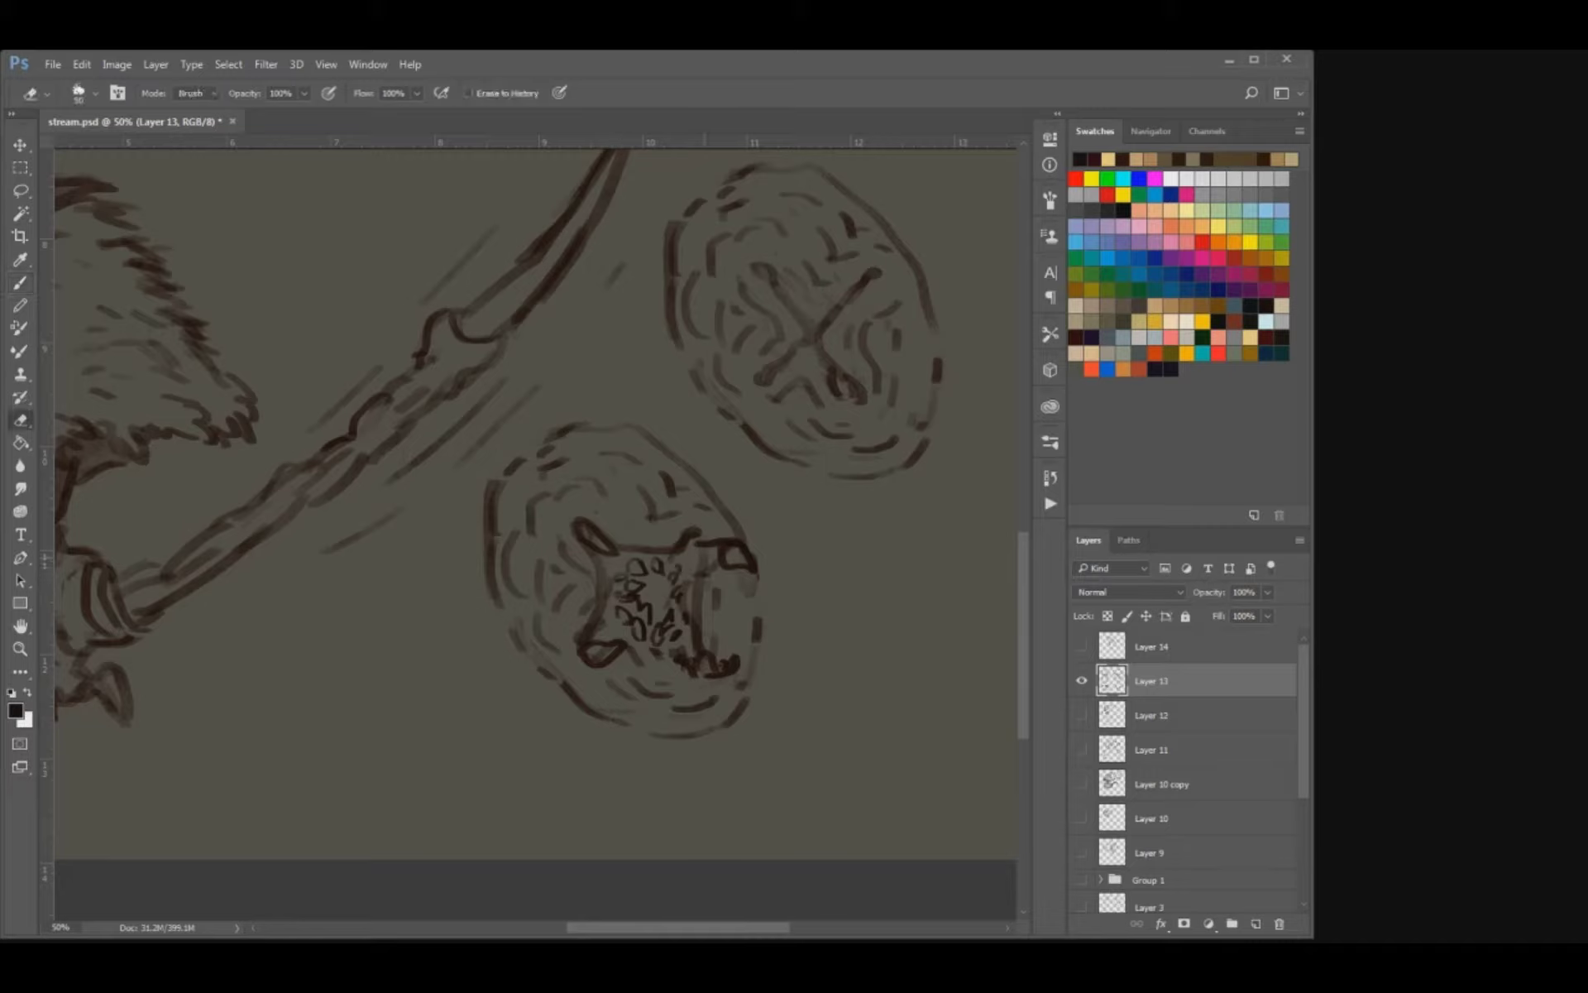
Reinforce the lower and side outline of the open-mouthed oval with a slightly larger brush.
key(bracketright)
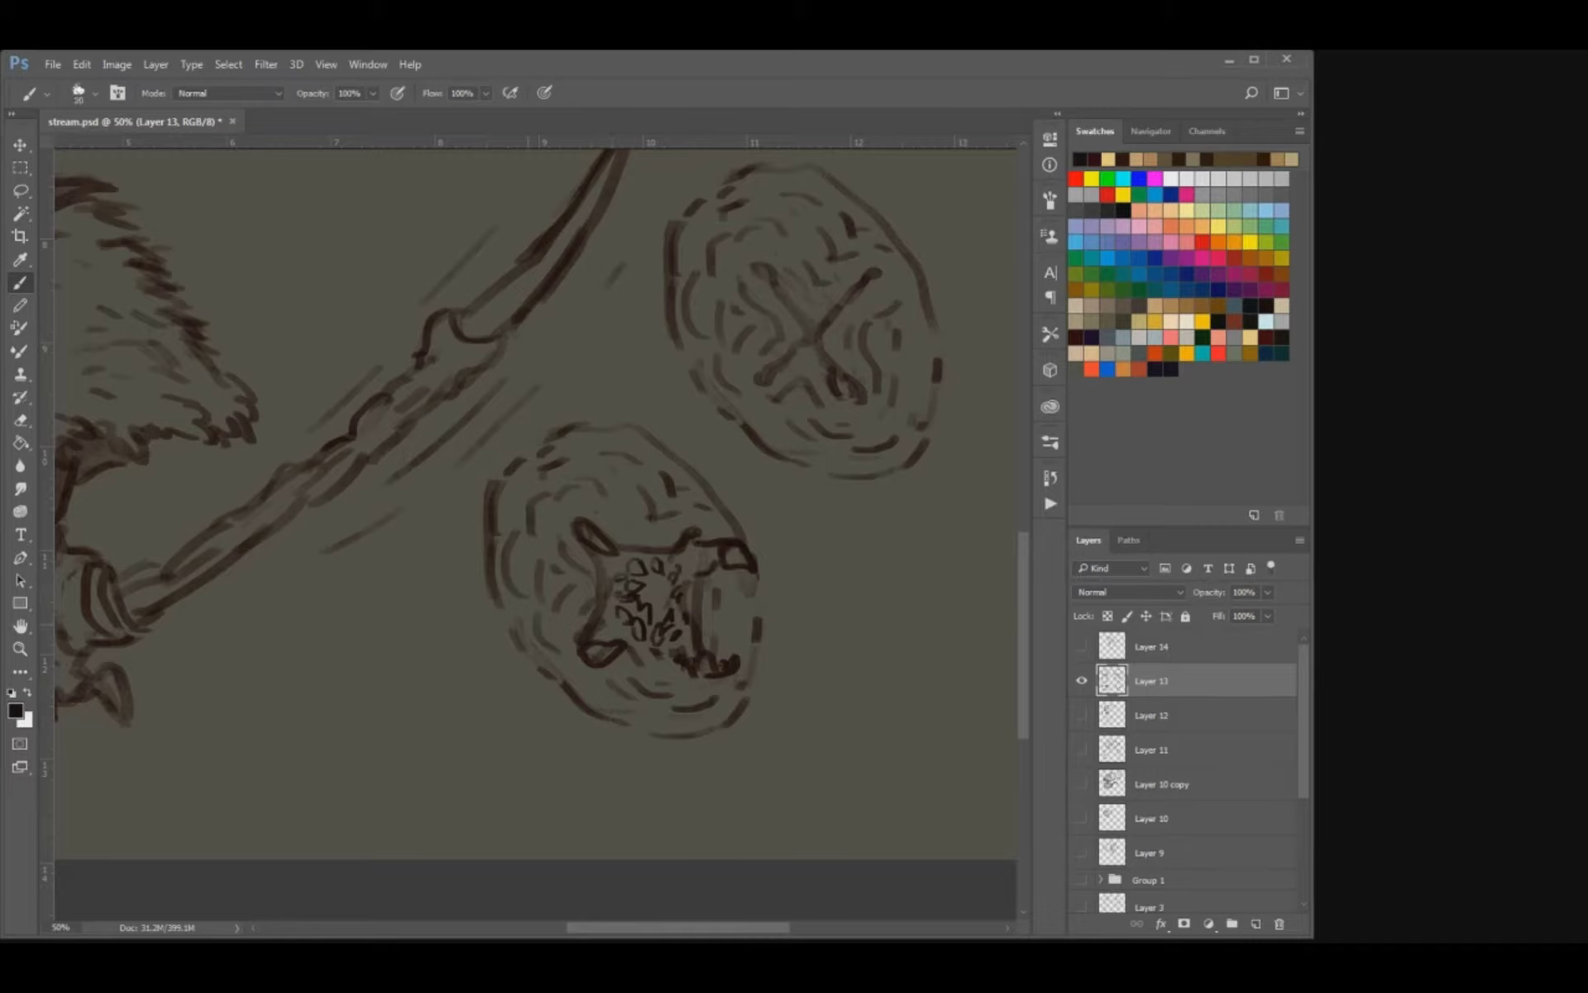
drag(503, 612, 553, 691)
mouse_move(564, 662)
mouse_down()
mouse_move(576, 687)
mouse_move(653, 728)
mouse_move(731, 703)
mouse_move(763, 652)
mouse_move(757, 589)
mouse_up()
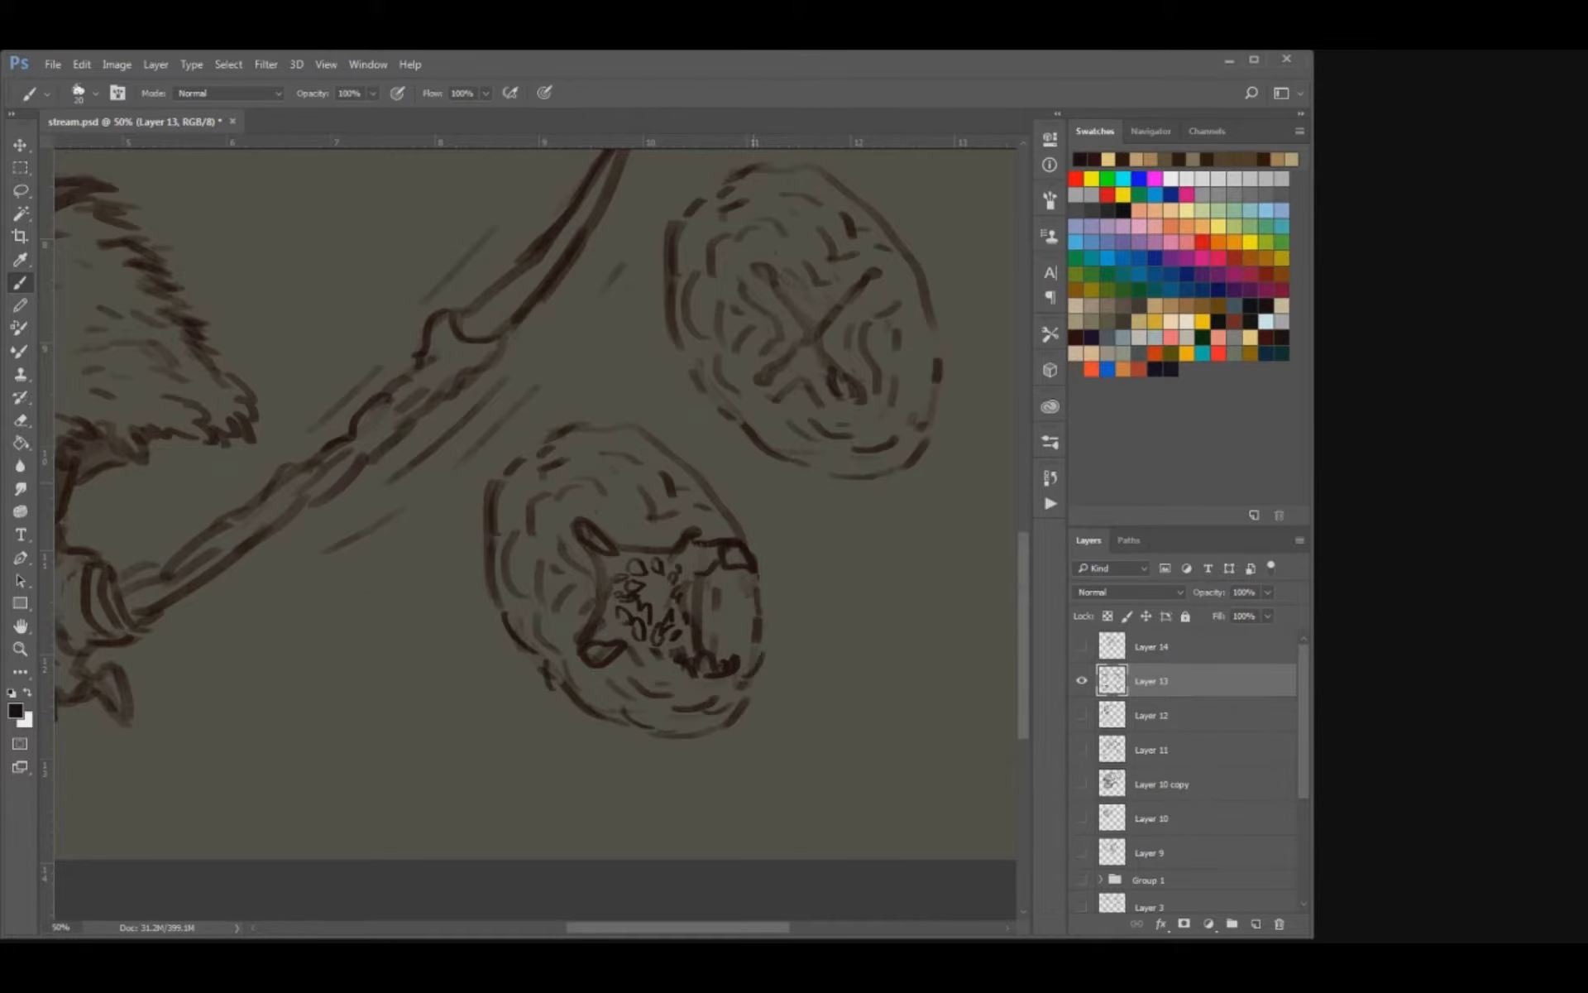
Darken the centre of the open mouth between the small jagged teeth with short brush strokes.
key(ctrl+plus)
key([)
mouse_move(642, 648)
mouse_down()
mouse_move(638, 677)
mouse_move(695, 694)
mouse_up()
mouse_move(700, 698)
mouse_down()
mouse_move(720, 698)
mouse_move(757, 595)
mouse_move(712, 561)
mouse_up()
key(ctrl+z)
key(])
key([)
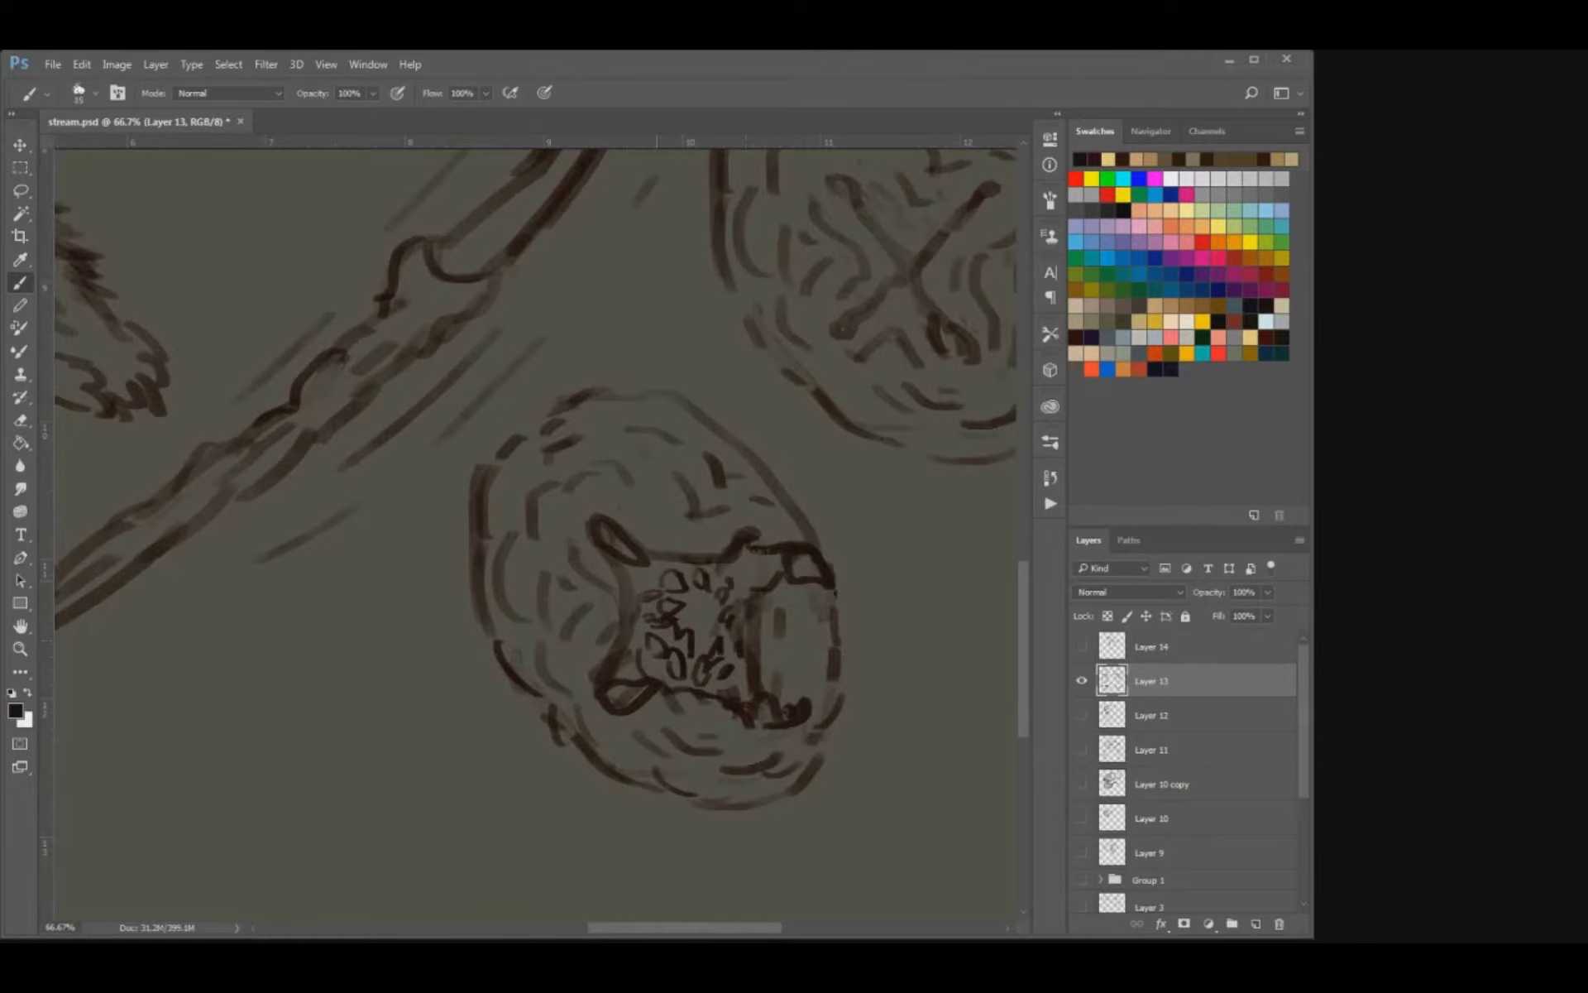
key(])
drag(695, 650, 708, 606)
mouse_move(685, 627)
mouse_down()
mouse_move(683, 595)
mouse_move(712, 592)
mouse_up()
drag(717, 637, 718, 600)
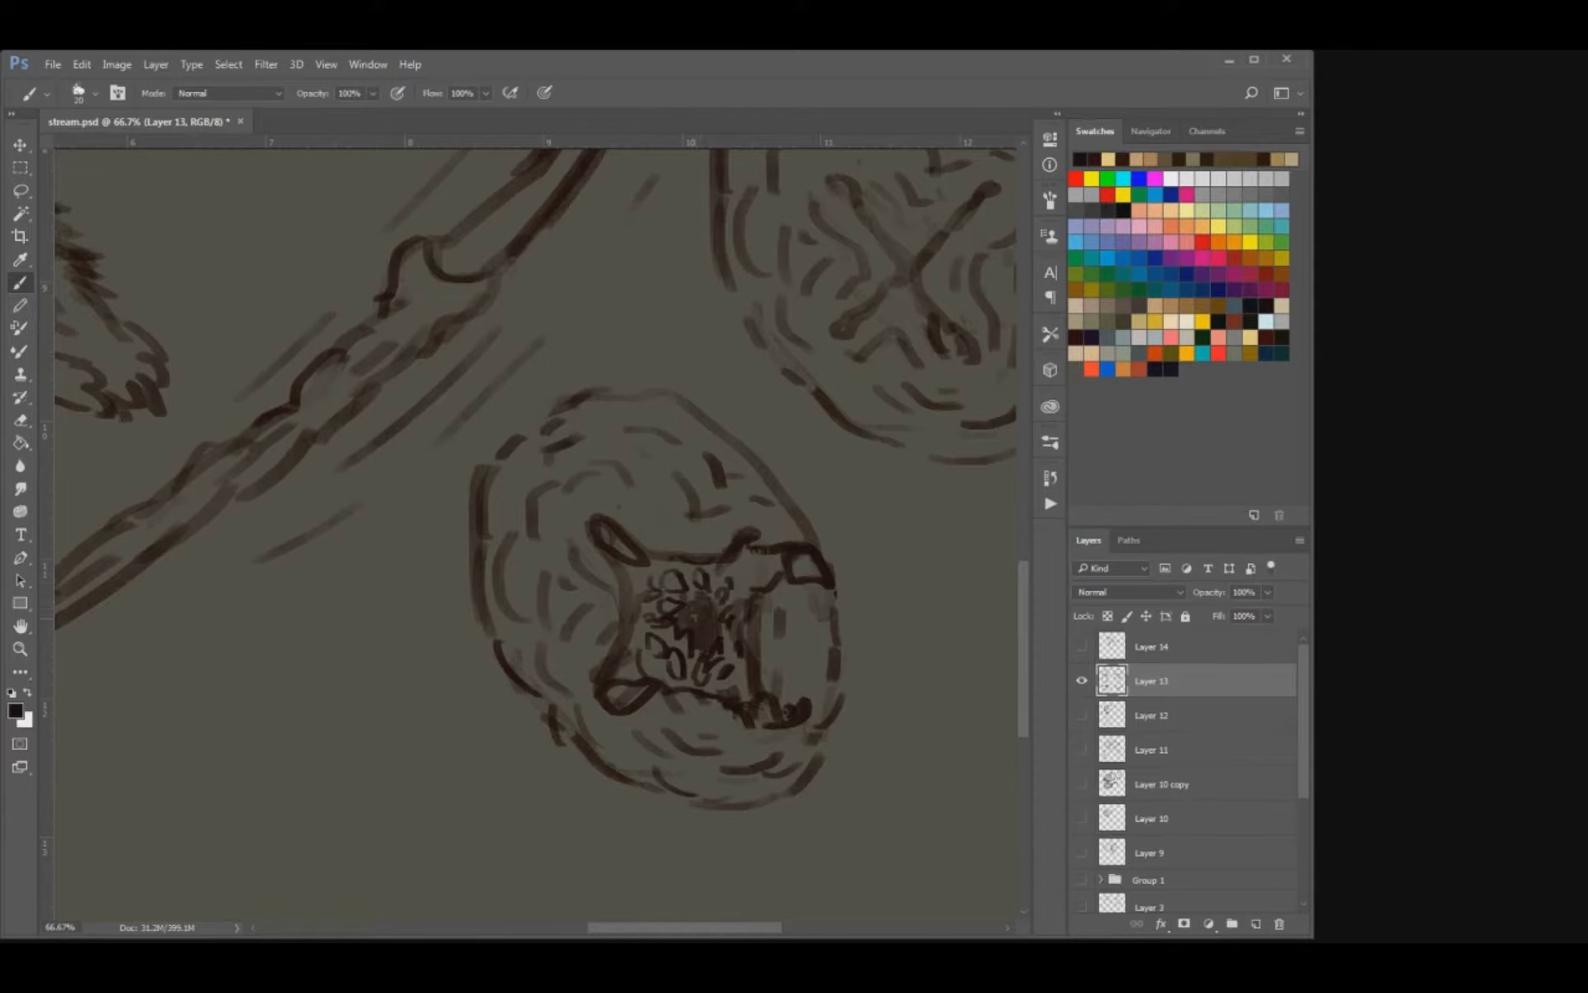
Reinforce the upper outline of the open-mouthed oval with a few strokes.
key([)
mouse_move(494, 474)
mouse_down()
mouse_move(561, 414)
mouse_move(632, 405)
mouse_up()
key(])
drag(666, 409, 683, 422)
key(ctrl+minus)
key(ctrl+minus)
key(ctrl+minus)
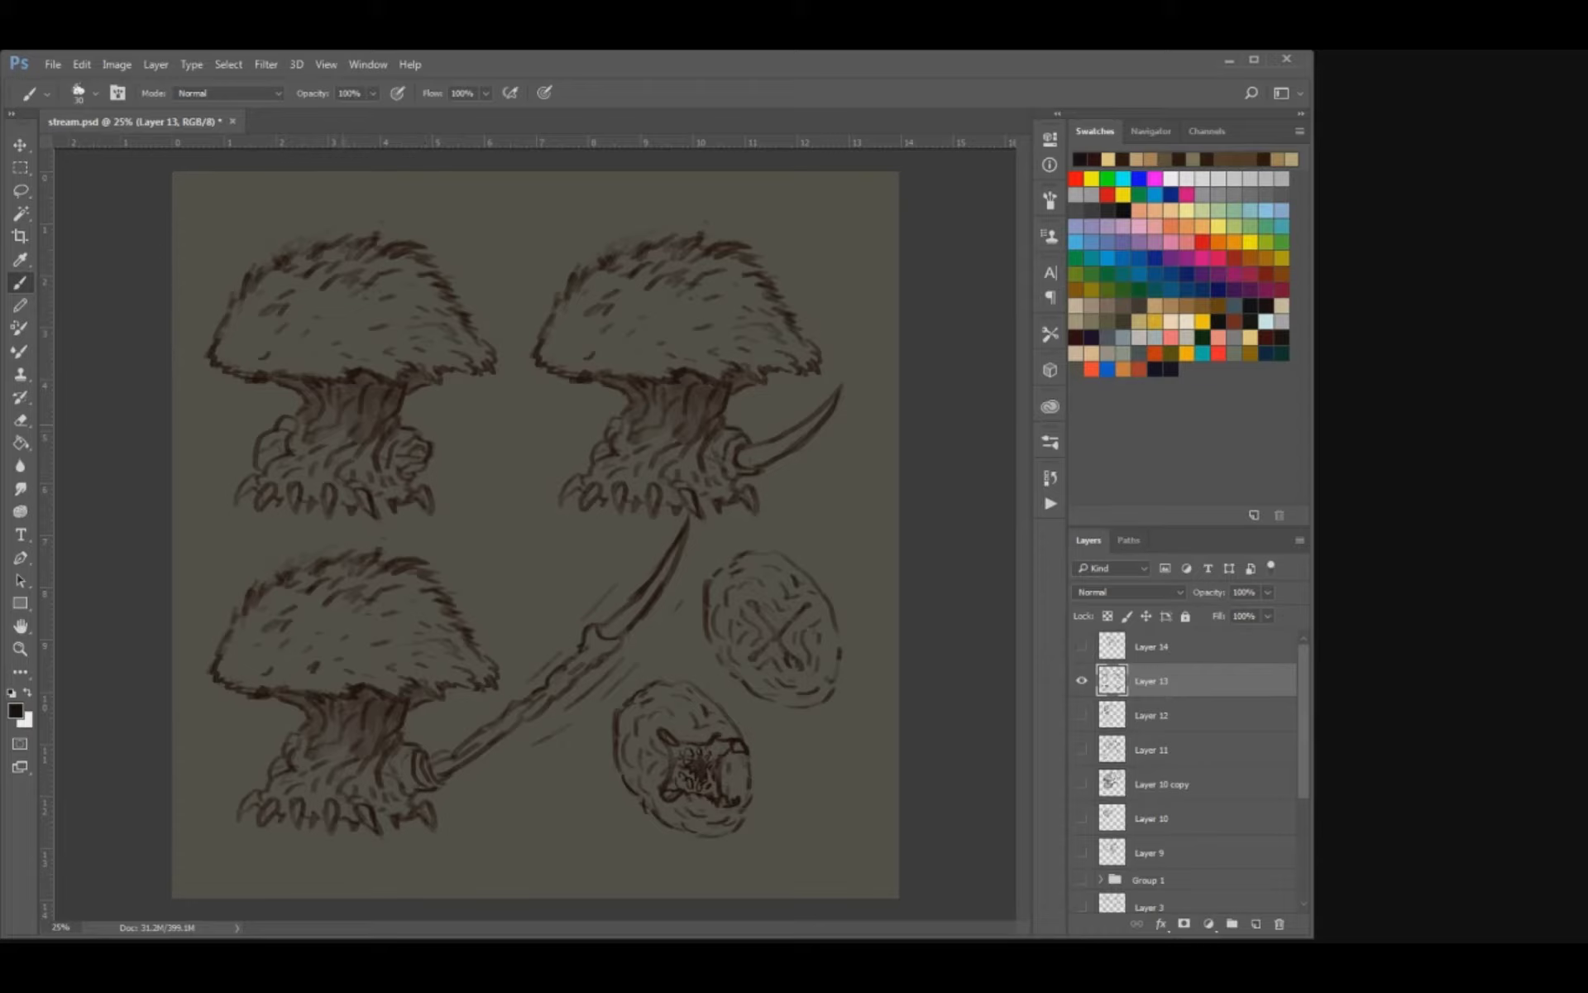
Add short shading strokes to the stalks and dome of the furry-domed creatures.
mouse_move(342, 430)
mouse_down()
mouse_move(323, 460)
mouse_move(320, 423)
mouse_move(353, 418)
mouse_up()
mouse_move(658, 398)
mouse_down()
mouse_move(651, 425)
mouse_move(696, 425)
mouse_up()
drag(338, 703, 331, 726)
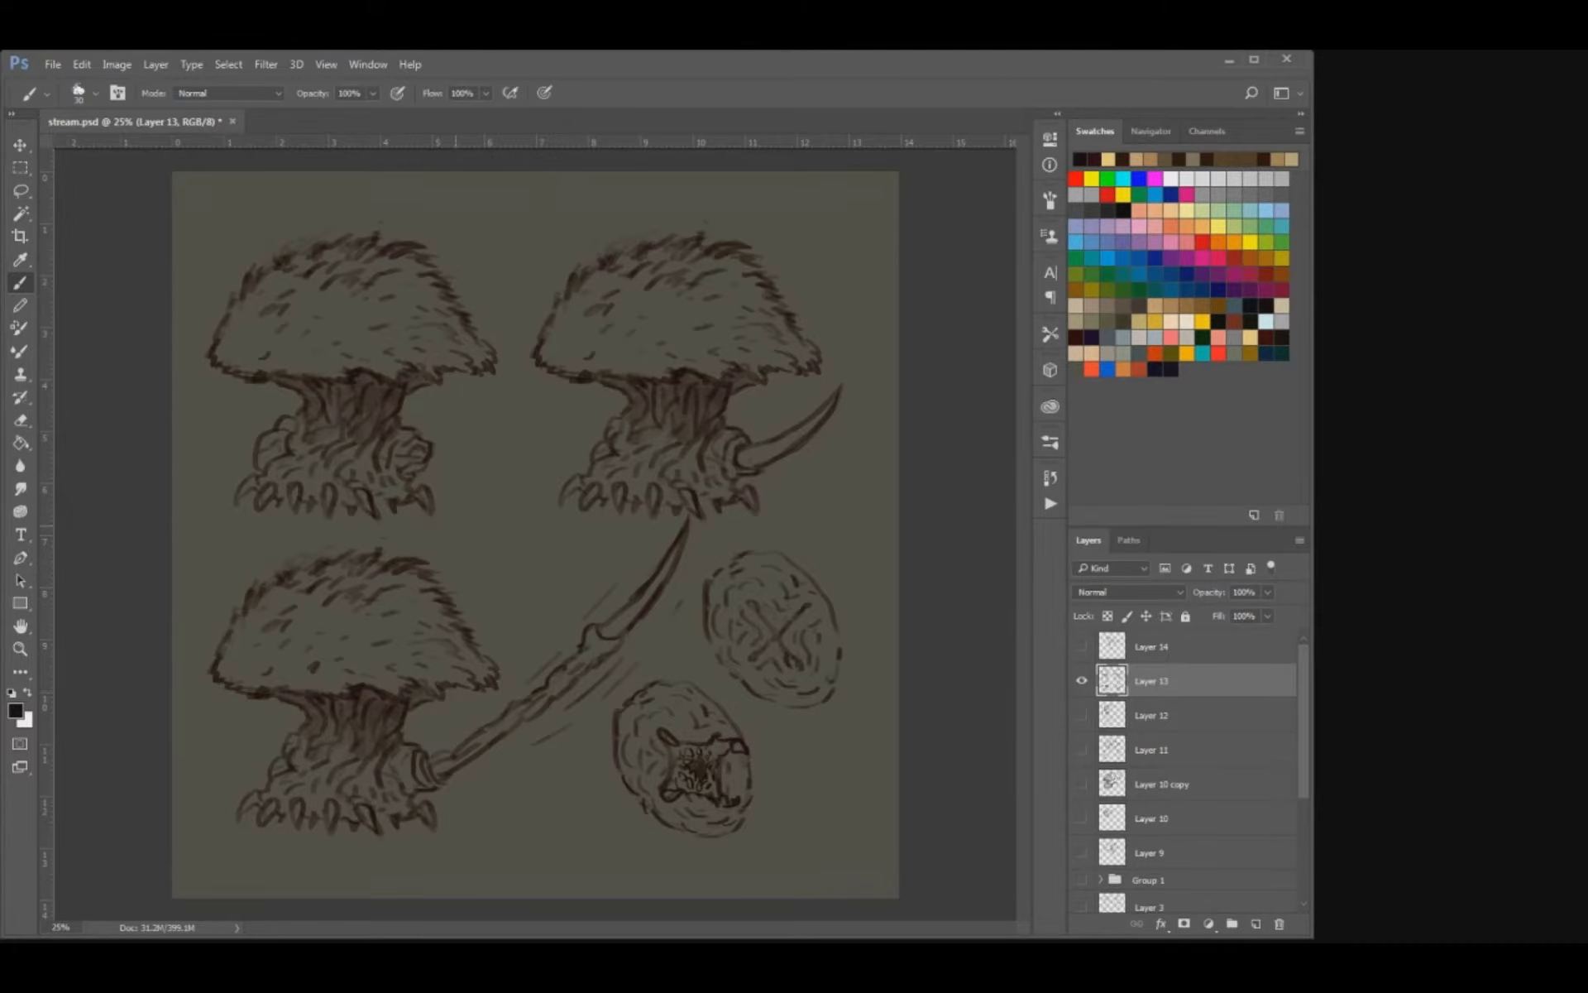
Scale the Layer 13 drawings down slightly and reposition them nearer the canvas centre.
key(ctrl+minus)
key(v)
drag(747, 324, 730, 342)
key(Return)
drag(639, 444, 648, 454)
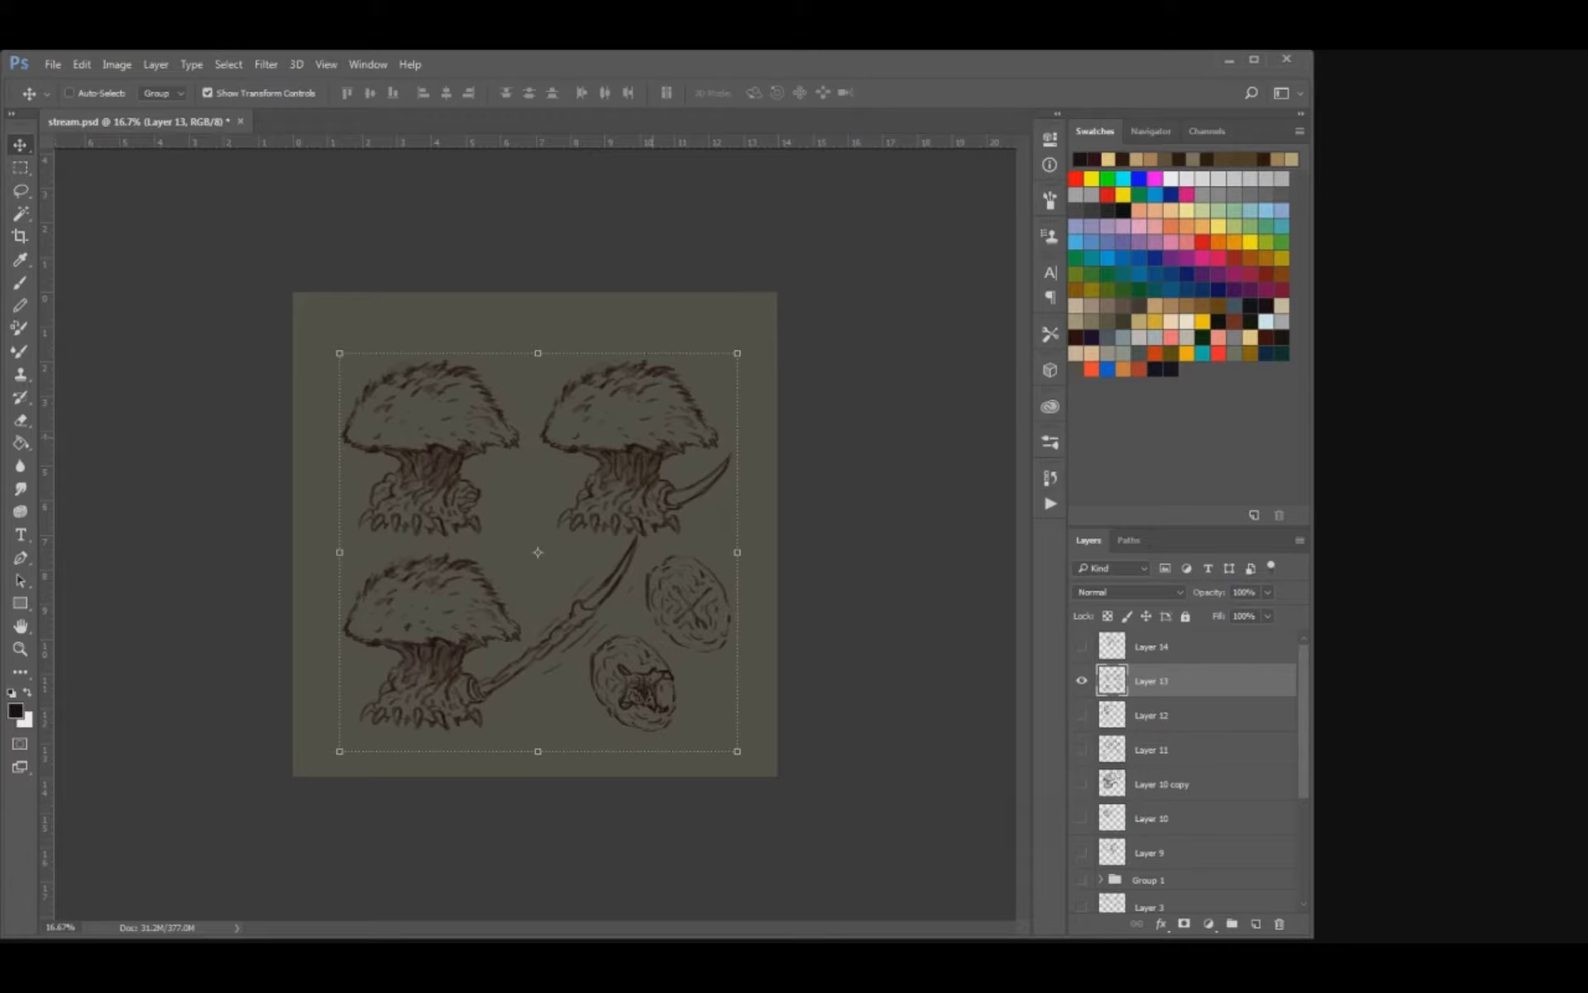
key(b)
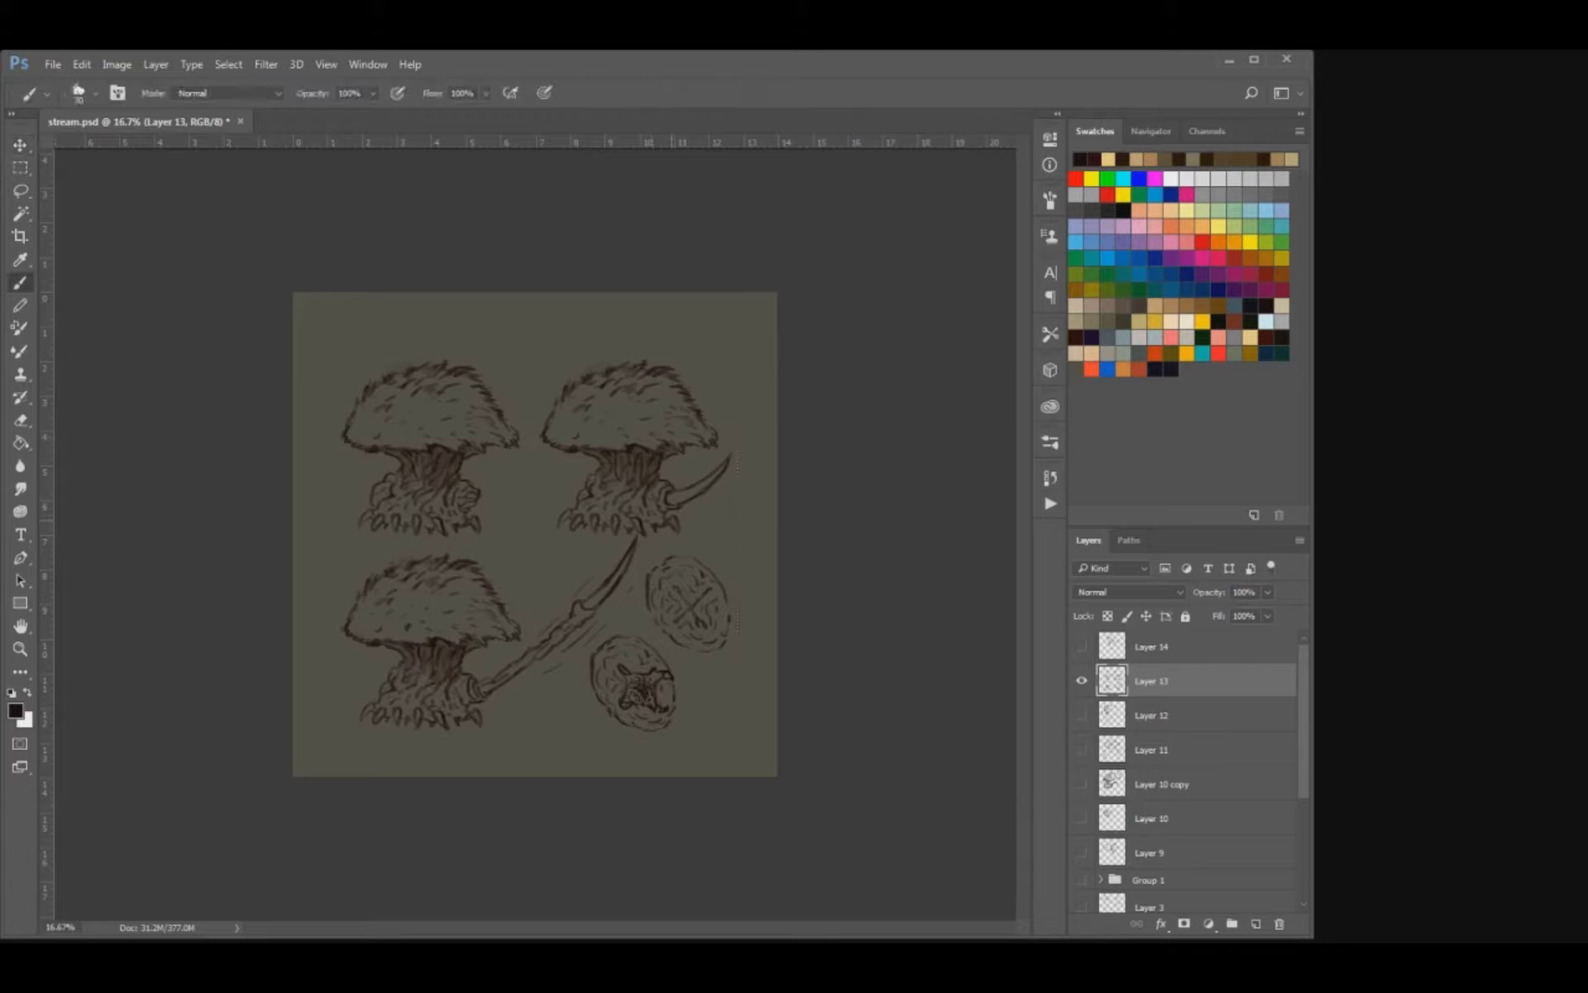
key(v)
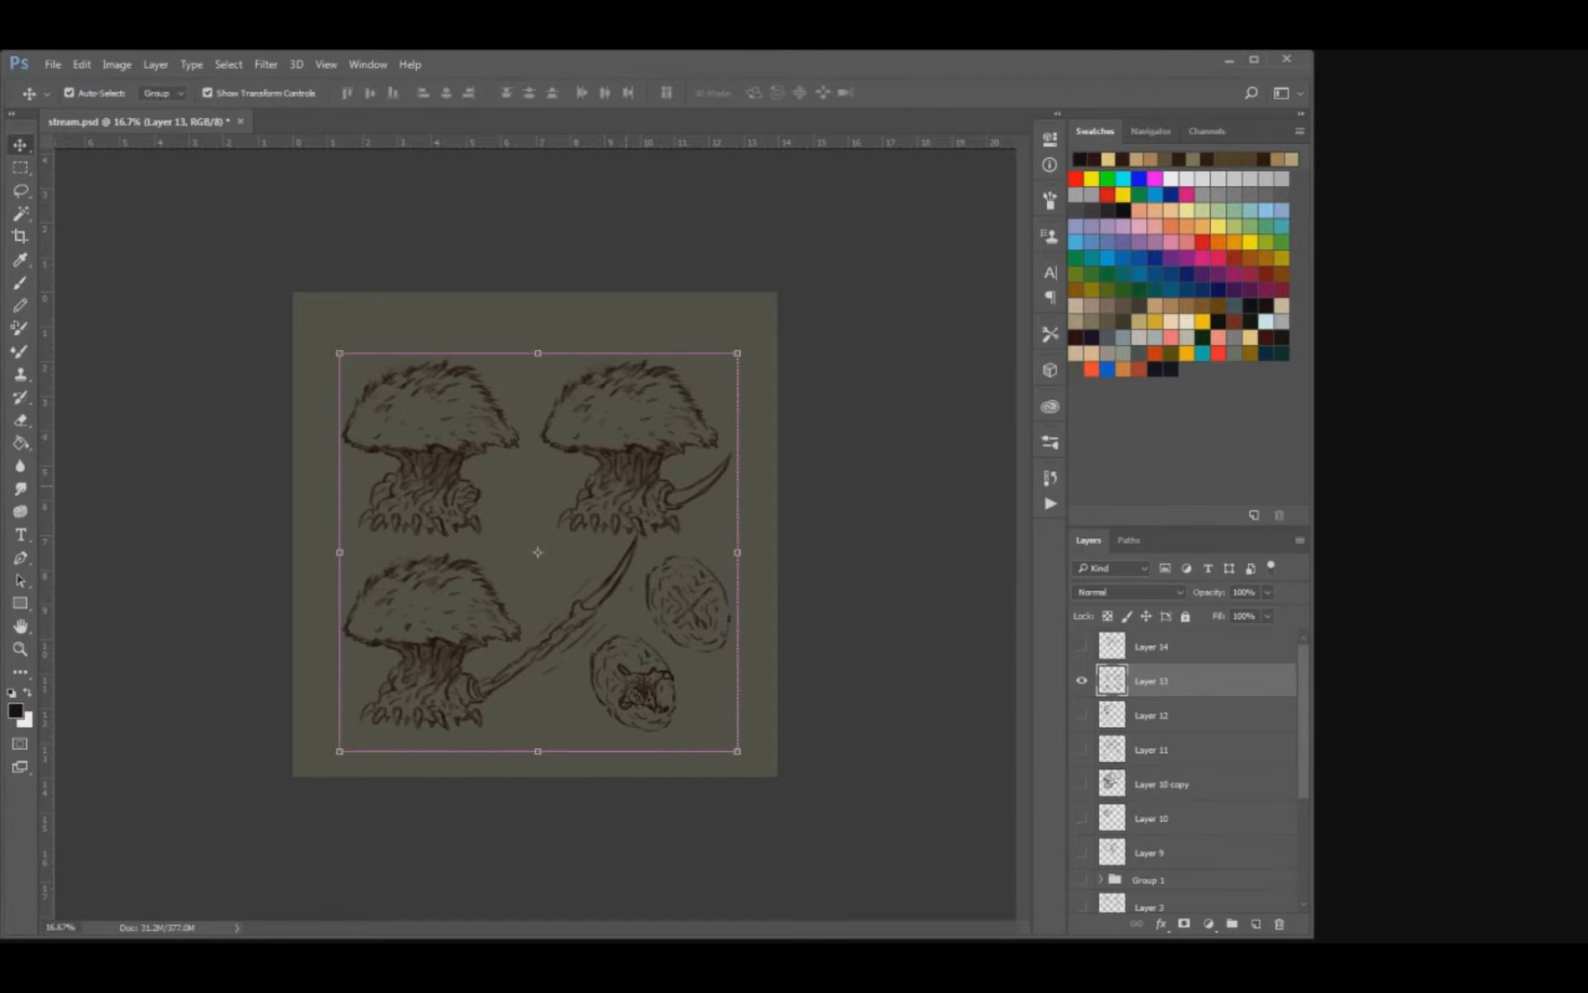
key(ctrl+plus)
key(b)
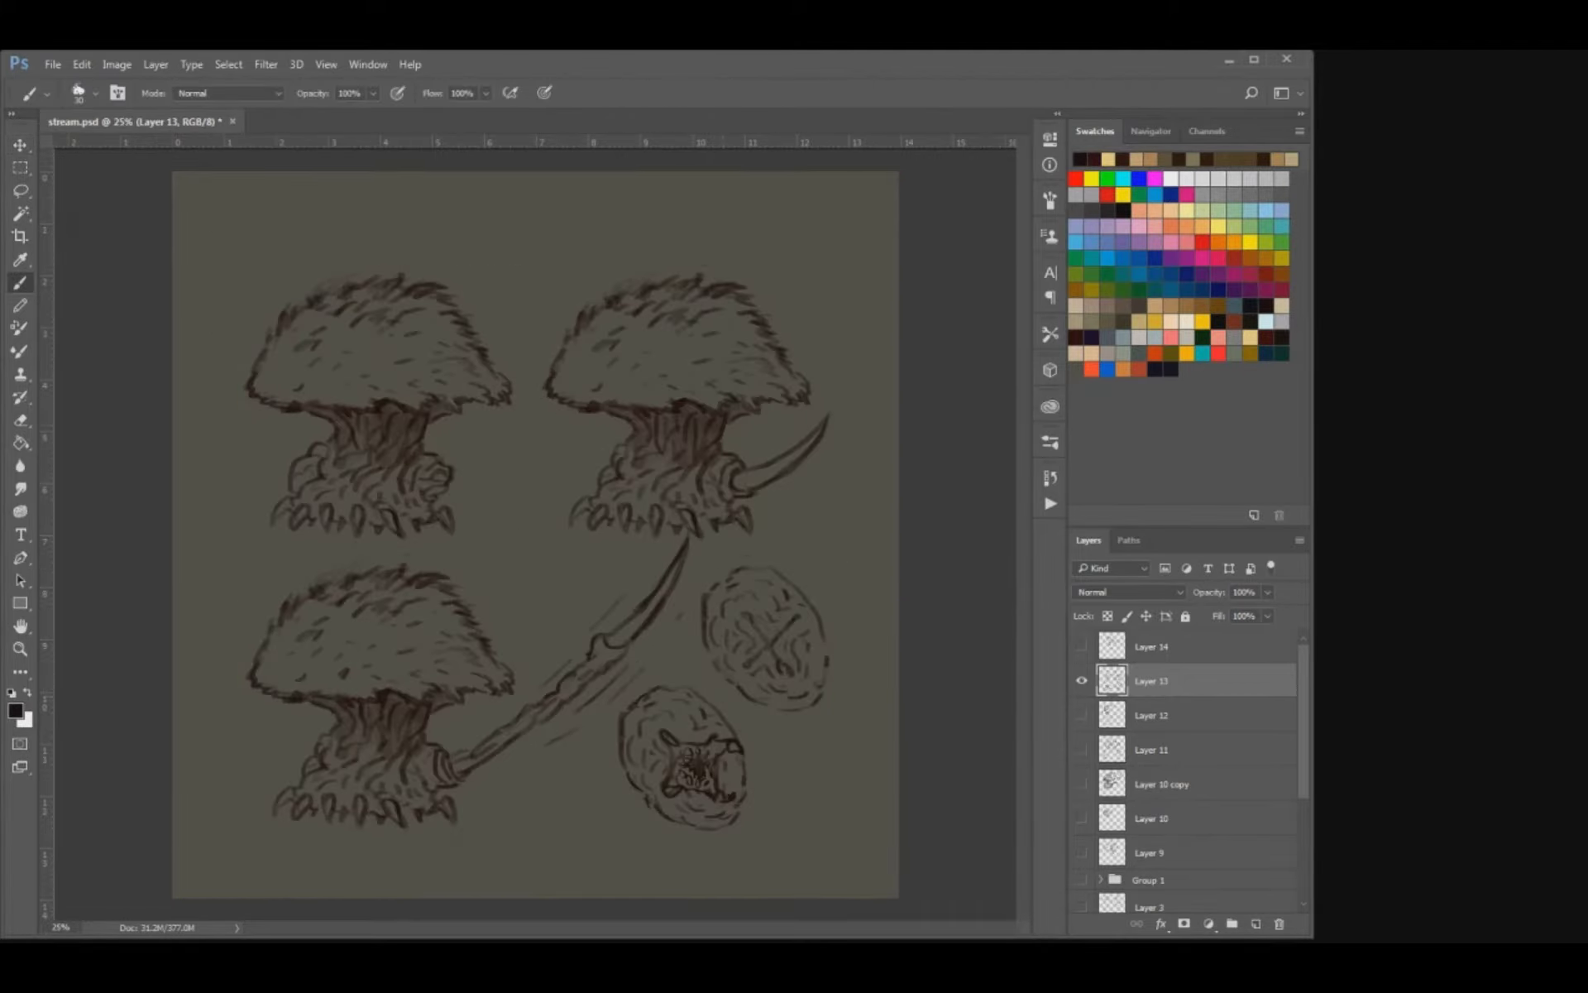
Hide Layer 13, show Layer 14 with the beaked winged creature and make it the active layer.
click(1082, 680)
click(1082, 681)
click(1082, 681)
click(1082, 681)
click(1082, 681)
click(1082, 645)
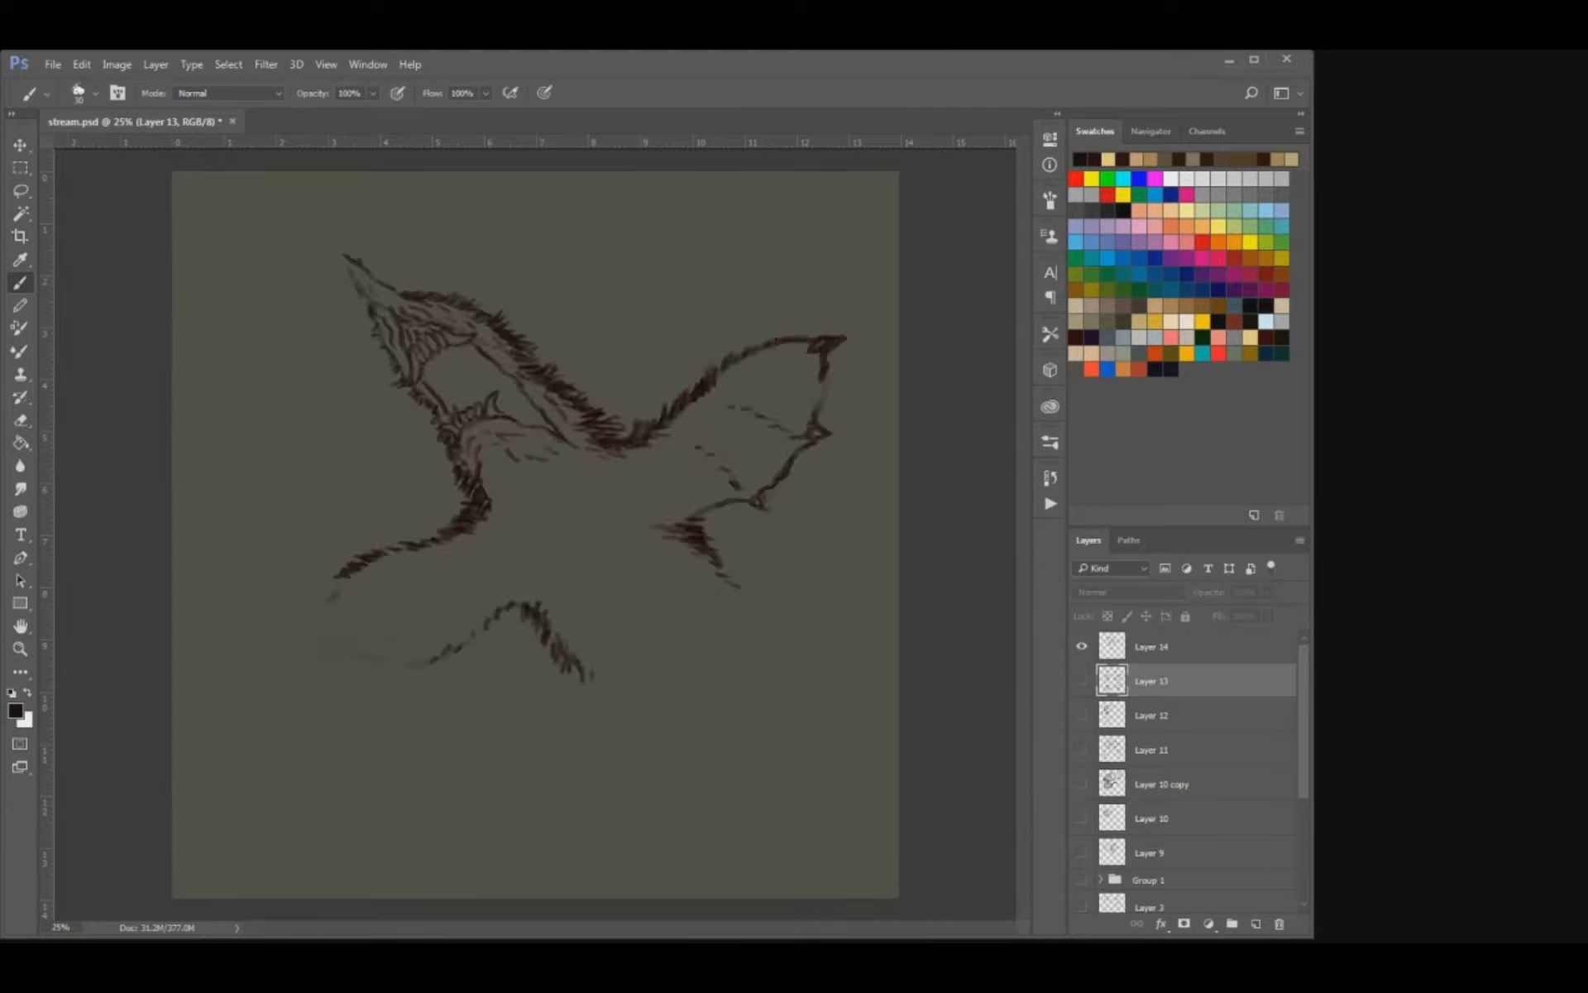
click(1151, 647)
Draw the outer edge of the creature's left wing with furry strokes and pointed claws.
mouse_move(346, 578)
mouse_down()
mouse_move(308, 637)
mouse_move(342, 625)
mouse_move(314, 641)
mouse_move(392, 692)
mouse_move(470, 645)
mouse_move(463, 661)
mouse_move(416, 667)
mouse_up()
key(e)
key(b)
key(e)
key(b)
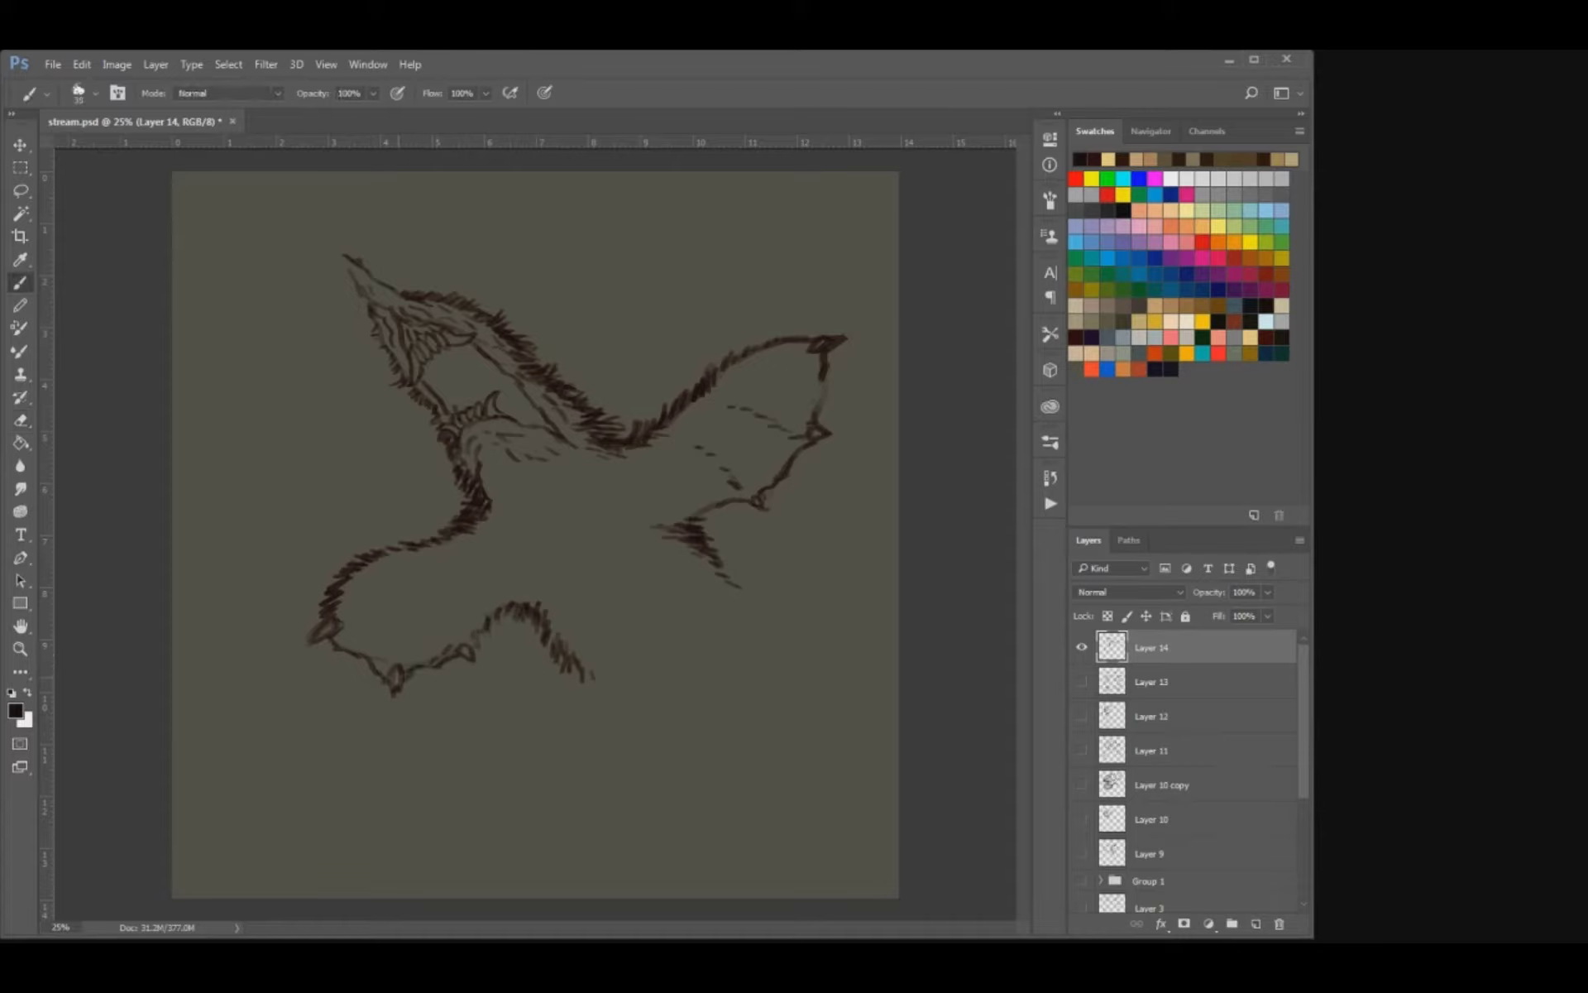
key(e)
key(b)
key(e)
key(b)
Add small claws and dotted fold lines to the left wing and short contour strokes along the body.
drag(459, 653, 473, 659)
drag(311, 618, 330, 593)
drag(313, 596, 330, 584)
drag(500, 546, 515, 601)
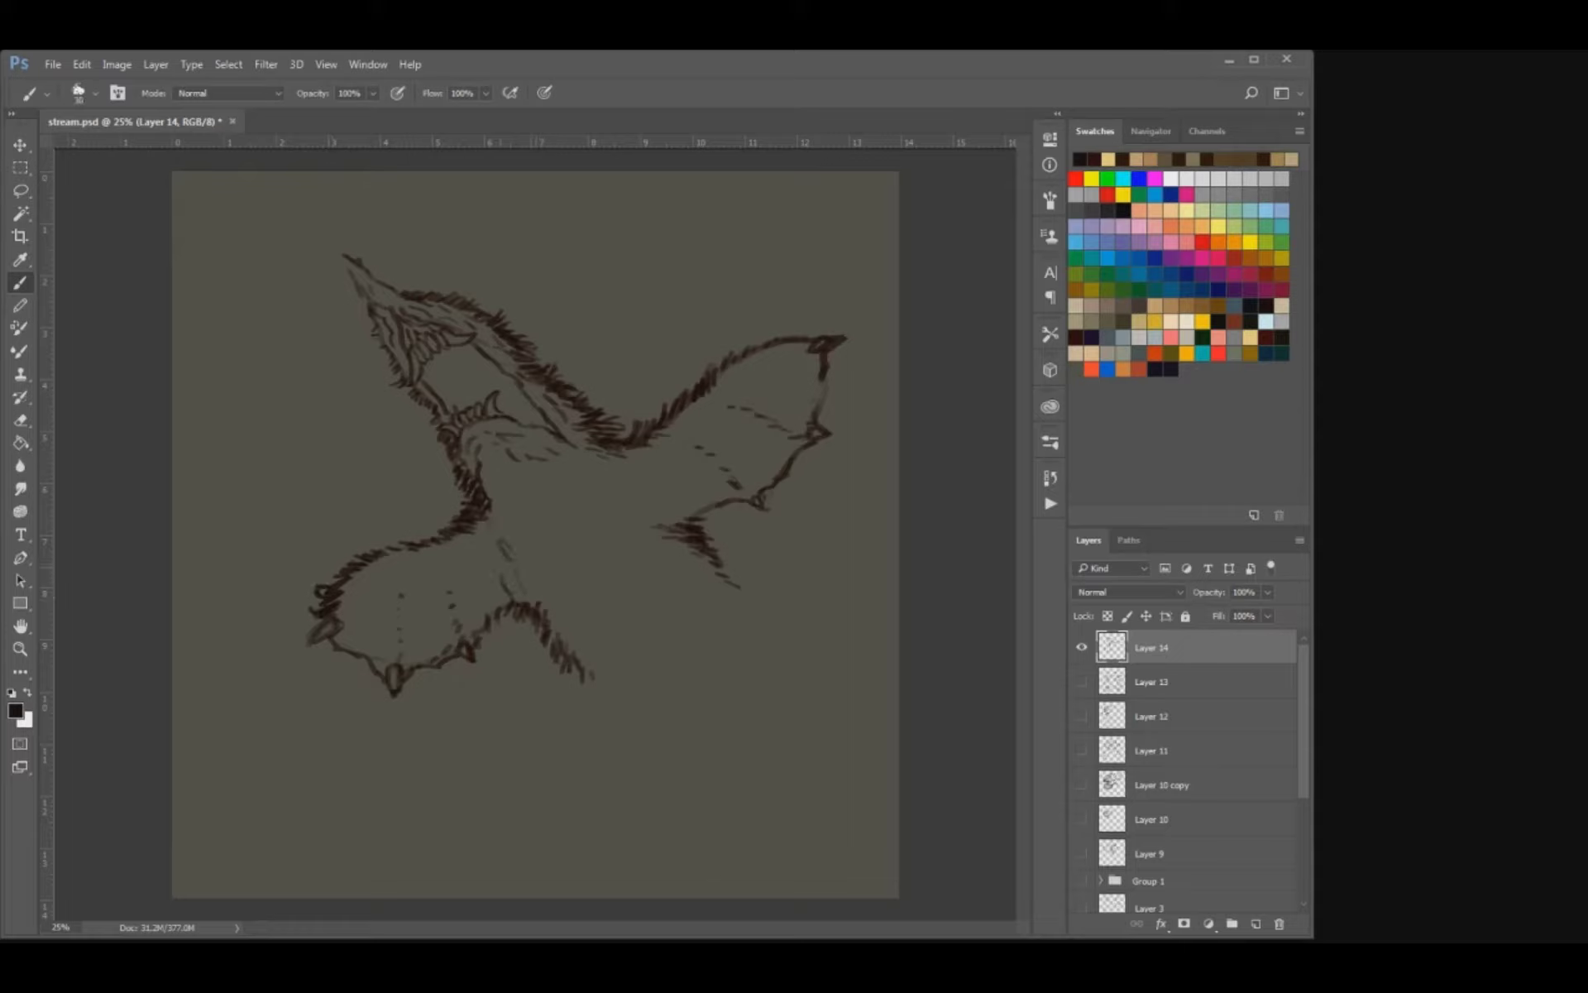
drag(629, 472, 642, 498)
Extend the furry right flank below the right wing, removing the stray trial strokes.
drag(734, 574, 766, 596)
drag(689, 635, 723, 640)
key(ctrl+z)
drag(715, 560, 777, 587)
mouse_move(659, 643)
mouse_down()
mouse_move(693, 626)
mouse_move(723, 658)
mouse_up()
drag(763, 592, 795, 623)
mouse_move(657, 644)
mouse_down()
mouse_move(651, 688)
mouse_move(685, 631)
mouse_move(721, 655)
mouse_up()
key(e)
drag(792, 619, 755, 589)
key(b)
drag(736, 584, 766, 599)
Outline the lower body in fur with one lobe at the bottom and a rounded one on the right.
mouse_move(579, 674)
mouse_down()
mouse_move(624, 795)
mouse_move(666, 792)
mouse_move(703, 746)
mouse_move(633, 817)
mouse_move(613, 780)
mouse_up()
mouse_move(708, 740)
mouse_down()
mouse_move(715, 721)
mouse_move(810, 695)
mouse_move(831, 672)
mouse_up()
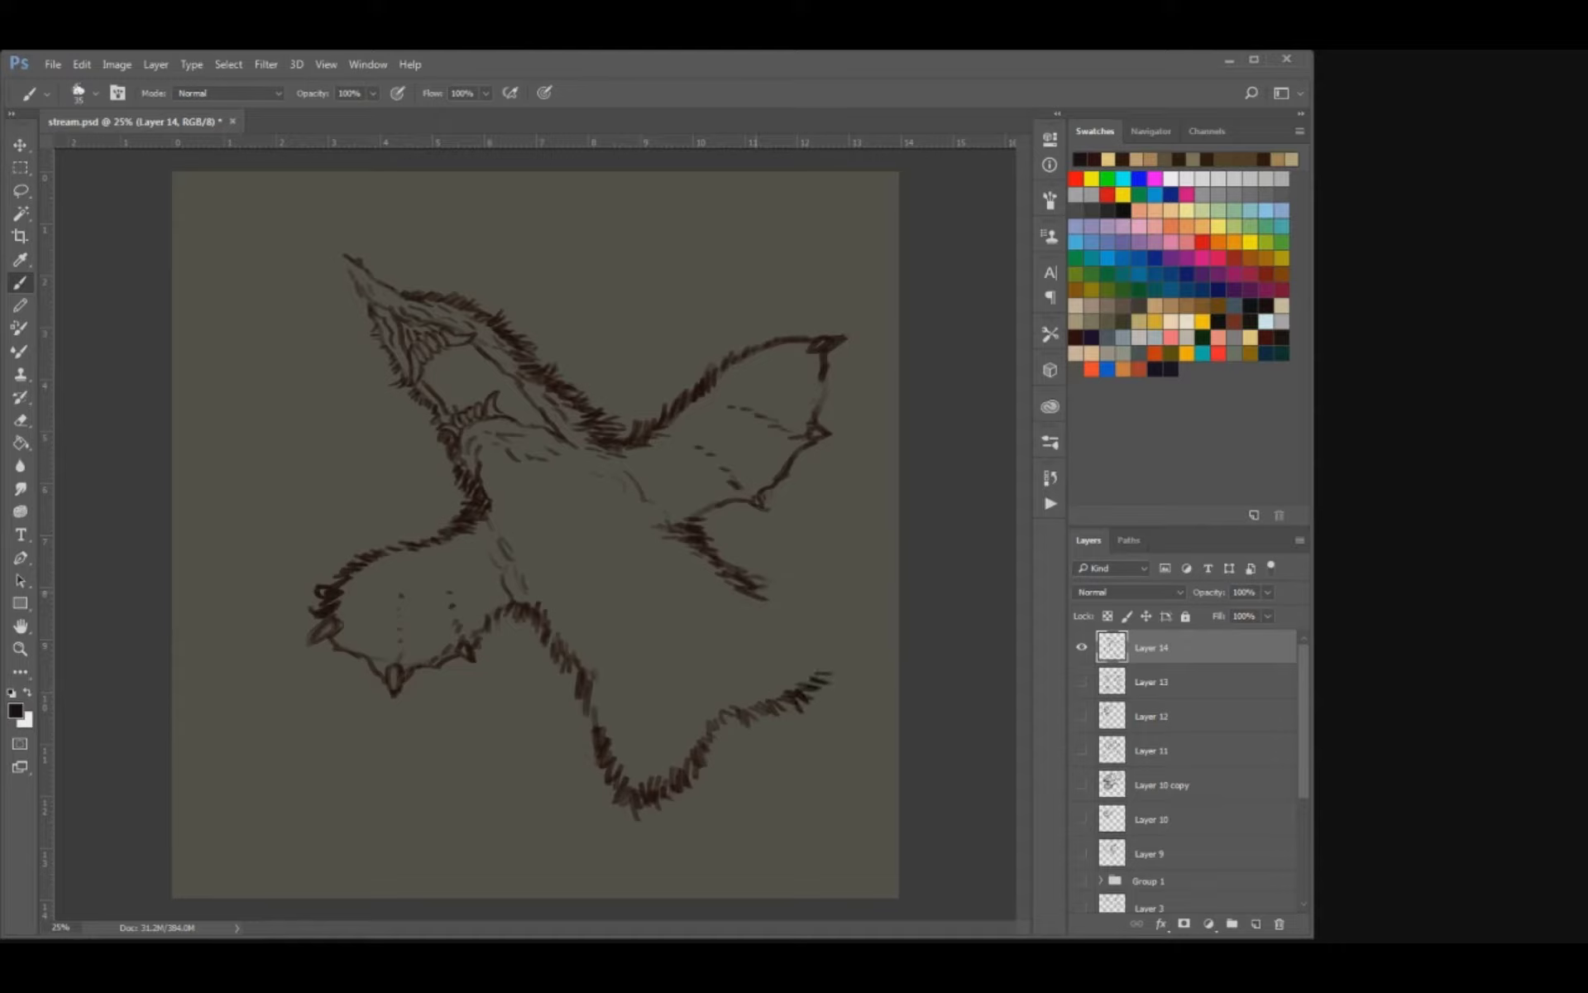
mouse_move(756, 591)
mouse_down()
mouse_move(815, 611)
mouse_move(827, 666)
mouse_move(828, 643)
mouse_up()
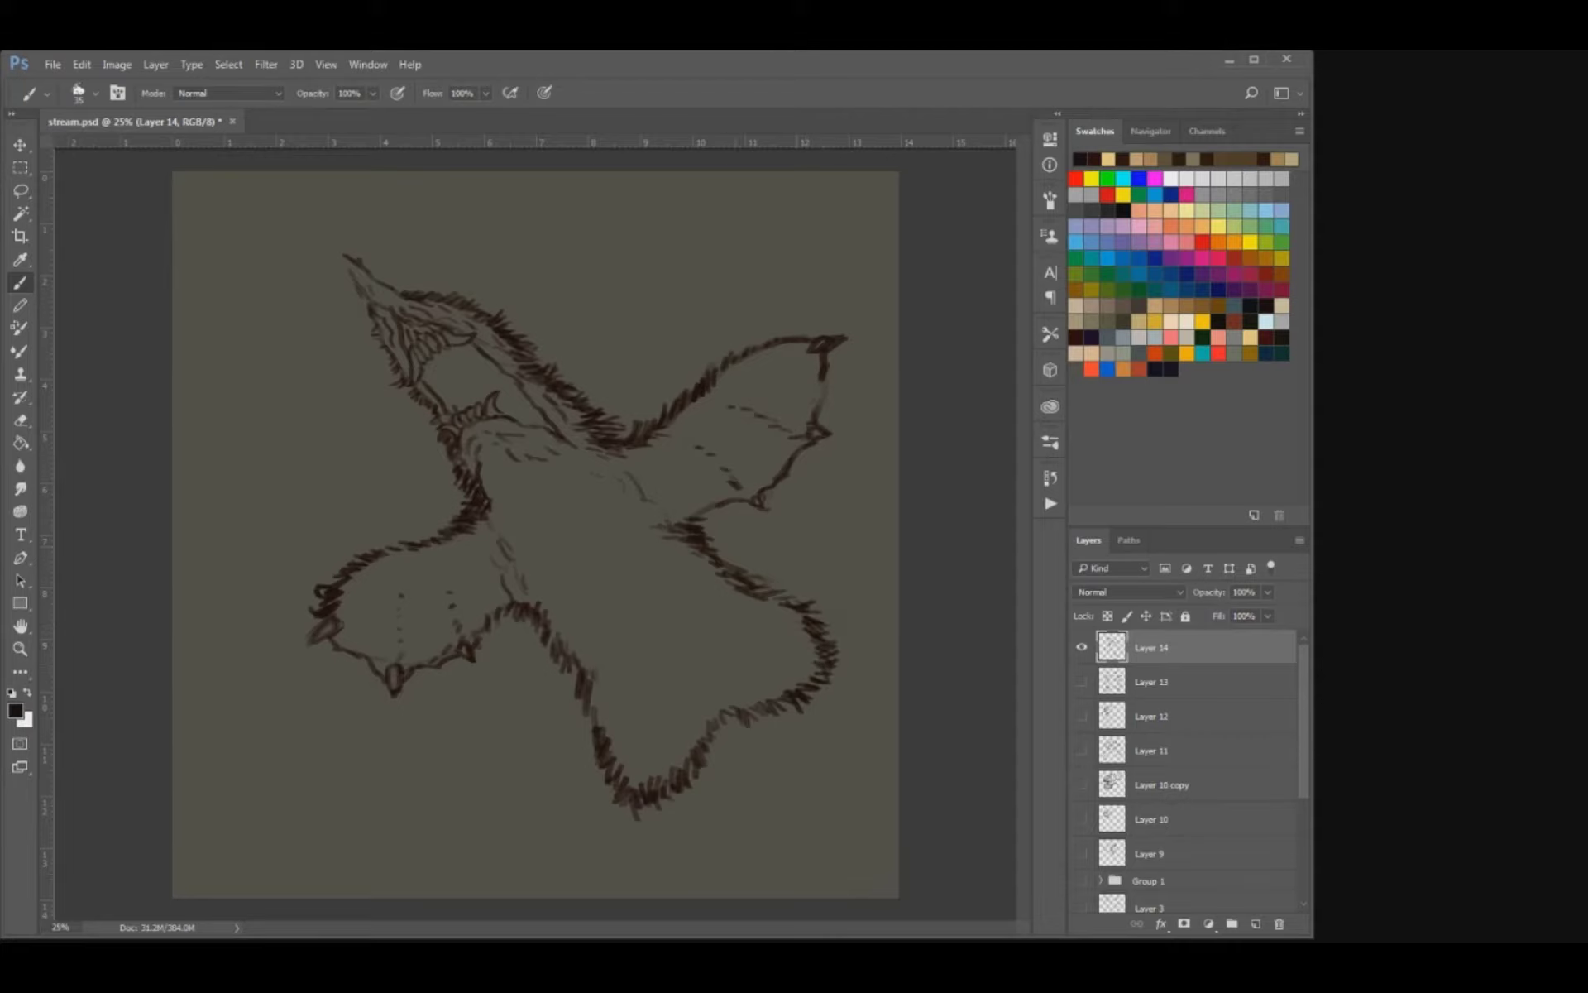
Thicken the fur along the right hind lobe and add short strokes inside the lower body.
drag(564, 619, 607, 712)
drag(822, 679, 806, 674)
drag(823, 674, 801, 642)
drag(811, 637, 761, 595)
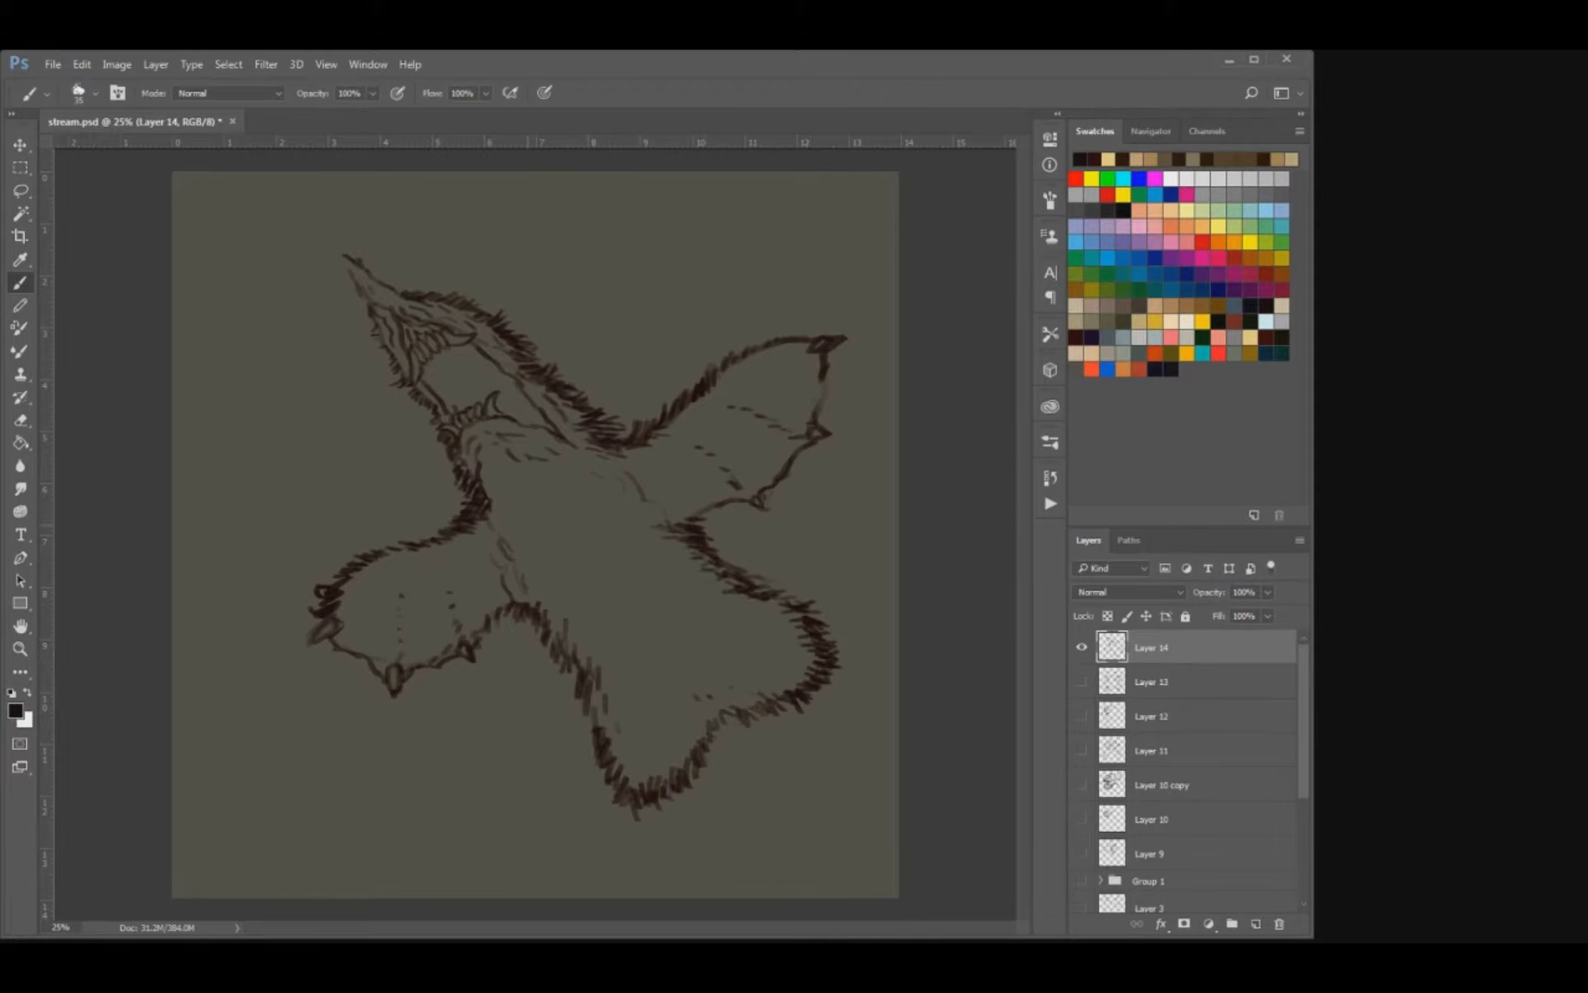
Draw curved contour strokes around the belly's lower and right sides to suggest its rounded form.
mouse_move(530, 493)
mouse_down()
mouse_move(538, 510)
mouse_move(509, 518)
mouse_up()
key(ctrl+z)
mouse_move(642, 571)
mouse_down()
mouse_move(589, 639)
mouse_move(671, 605)
mouse_up()
key(e)
key(b)
drag(567, 593, 592, 610)
drag(696, 555, 688, 610)
drag(616, 656, 709, 622)
drag(610, 693, 622, 688)
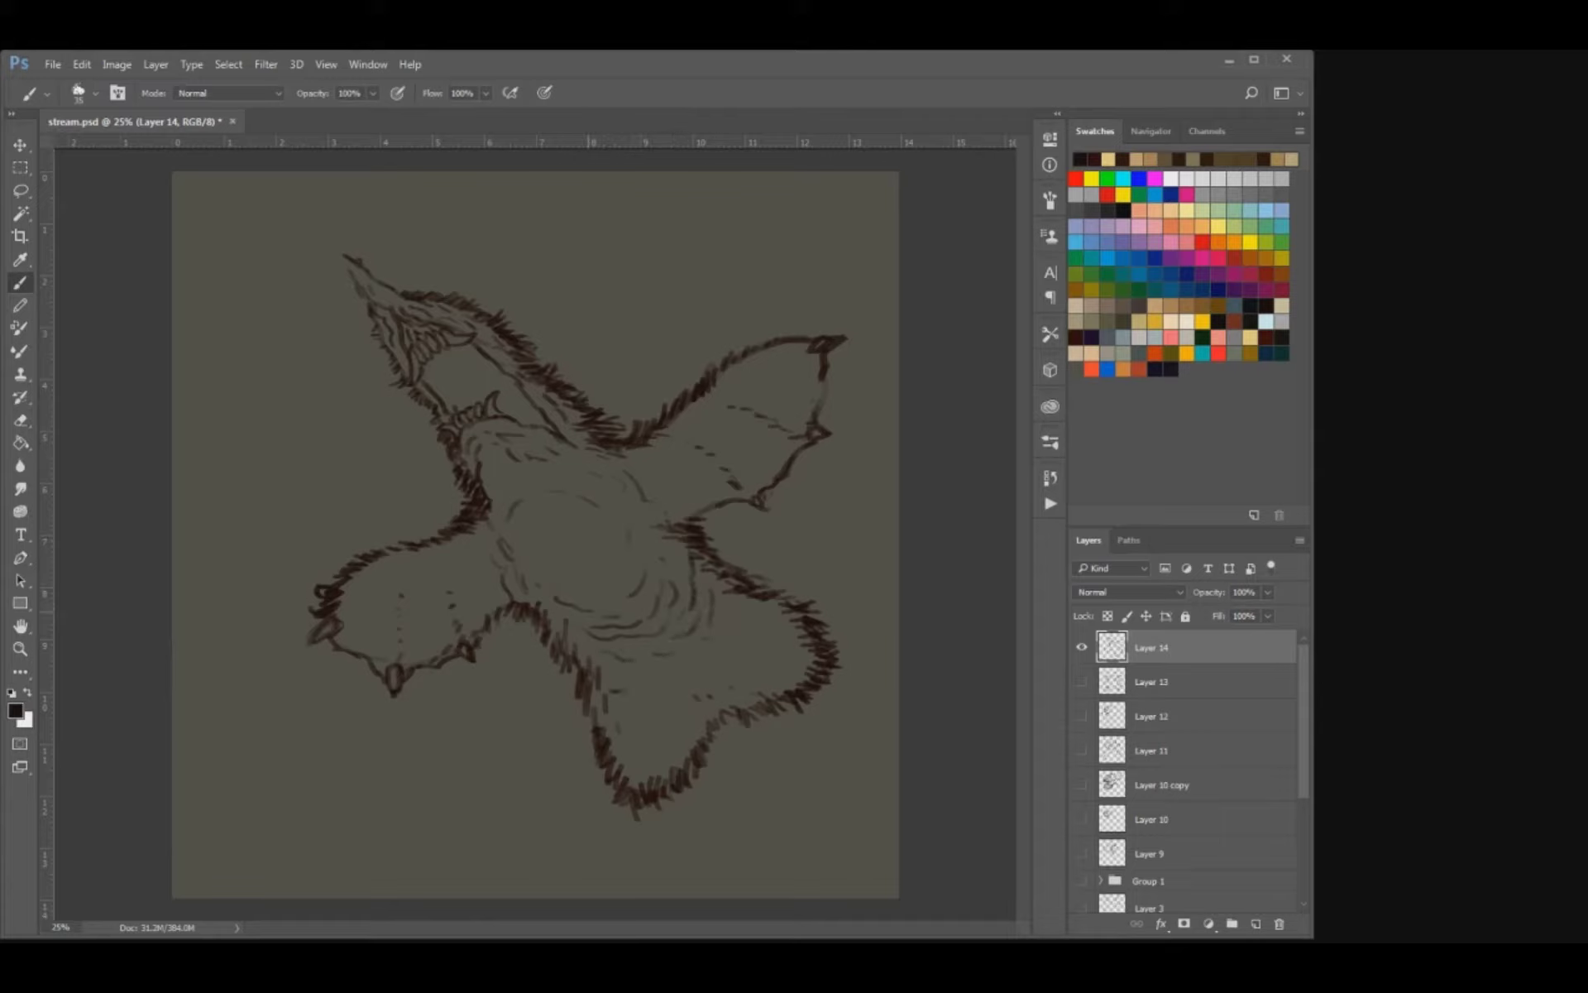
Add curved fur strokes along the belly's upper left and left sides.
mouse_move(526, 515)
mouse_down()
mouse_move(522, 552)
mouse_move(512, 488)
mouse_up()
mouse_move(508, 489)
mouse_down()
mouse_move(525, 478)
mouse_move(523, 522)
mouse_move(510, 517)
mouse_up()
key(e)
key(b)
drag(534, 567, 544, 583)
Erase the outline between the two hind lobes and draw a pointed furry tail there.
key(e)
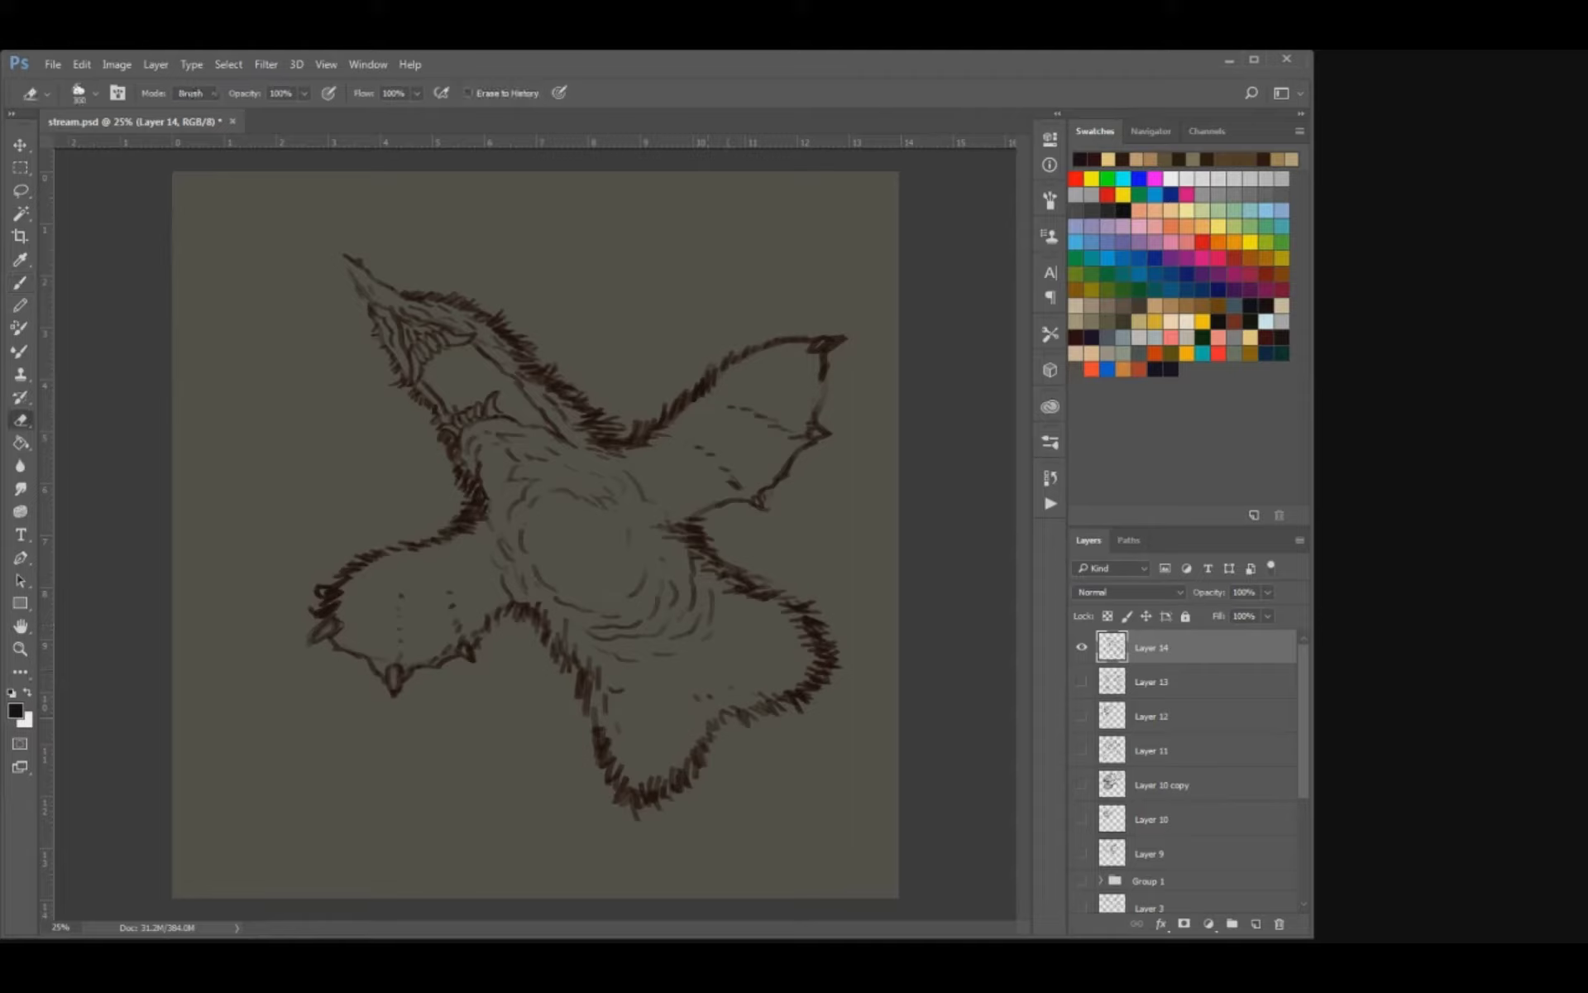
key(b)
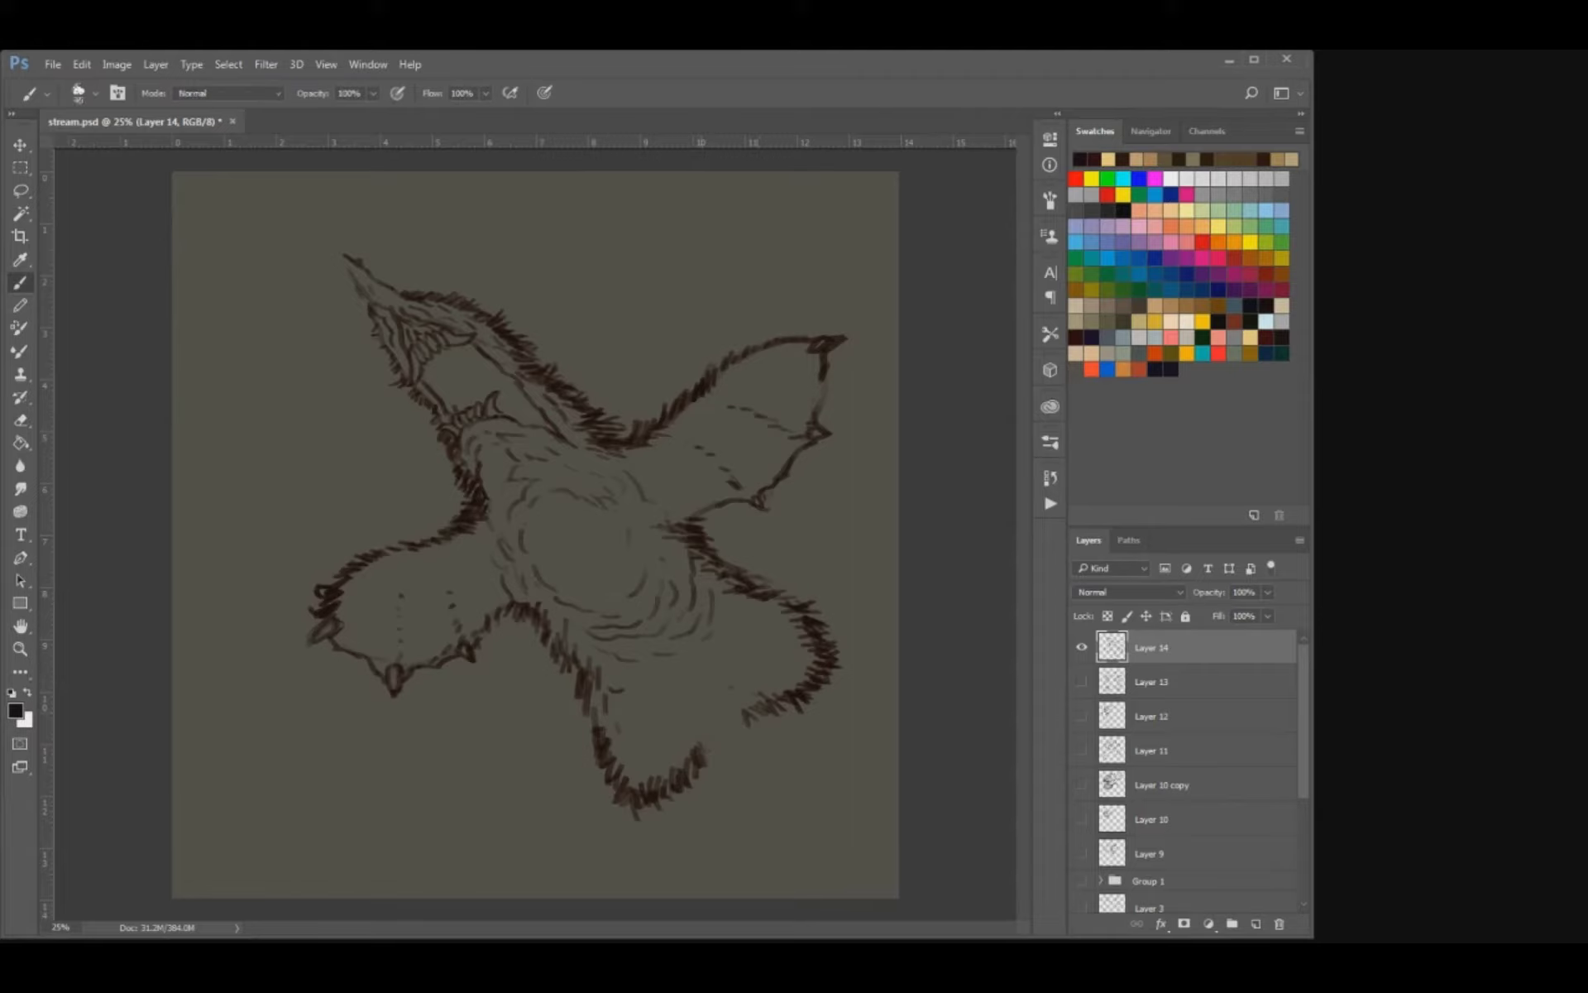
drag(777, 704, 804, 769)
mouse_move(699, 765)
mouse_down()
mouse_move(741, 821)
mouse_move(800, 835)
mouse_move(807, 769)
mouse_move(784, 811)
mouse_move(733, 801)
mouse_move(713, 771)
mouse_move(744, 796)
mouse_up()
mouse_move(751, 771)
mouse_down()
mouse_move(760, 793)
mouse_move(785, 780)
mouse_move(801, 726)
mouse_up()
mouse_move(784, 754)
mouse_down()
mouse_move(810, 743)
mouse_move(816, 756)
mouse_up()
drag(783, 776, 813, 792)
mouse_move(797, 814)
mouse_down()
mouse_move(813, 803)
mouse_move(779, 717)
mouse_up()
drag(754, 724, 762, 707)
drag(742, 702, 757, 697)
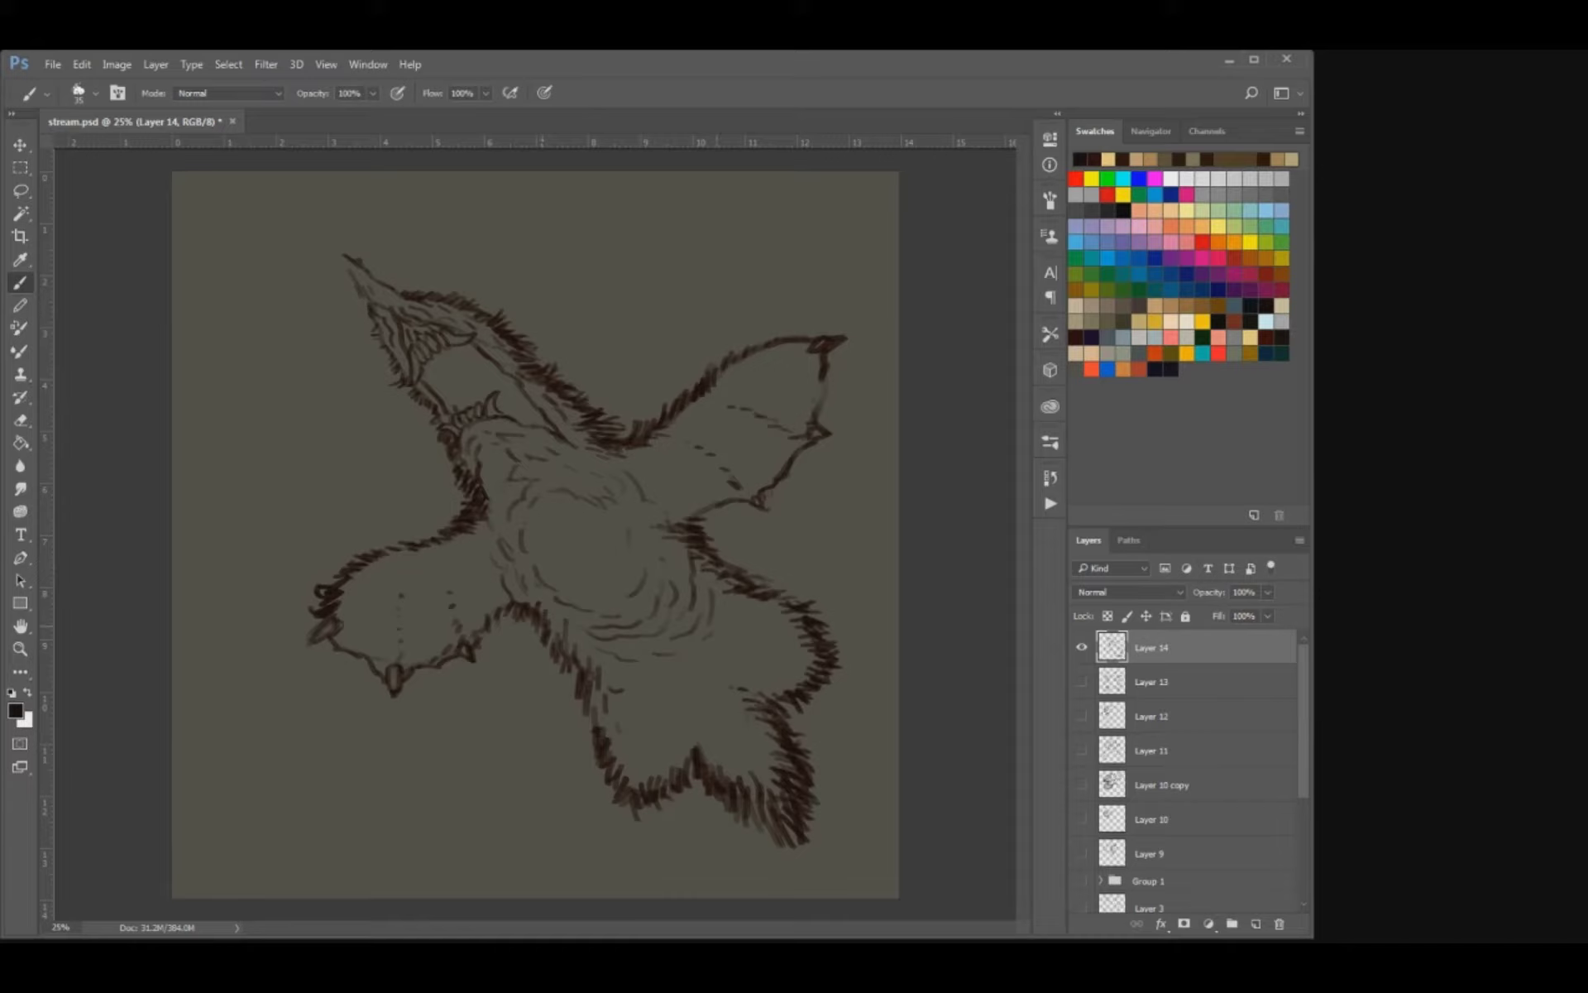
Add short curved fur strokes around the lower right of the belly and across the lower body beneath it.
drag(666, 550, 676, 595)
mouse_move(675, 663)
mouse_down()
mouse_move(656, 666)
mouse_move(684, 664)
mouse_up()
key(e)
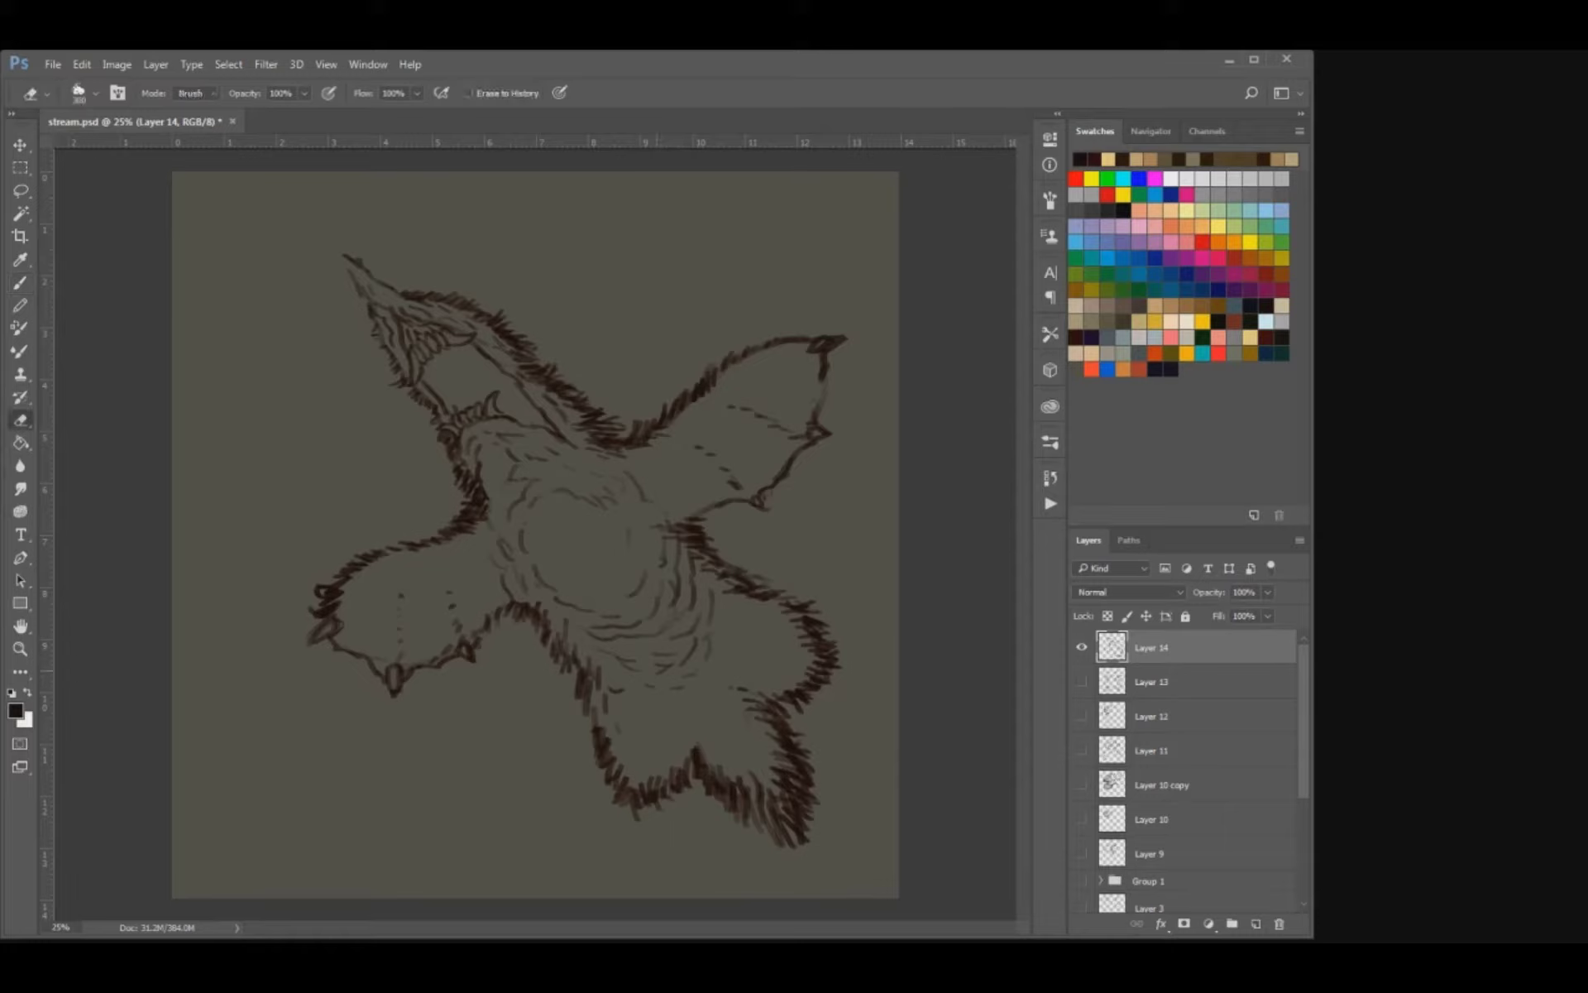
key(b)
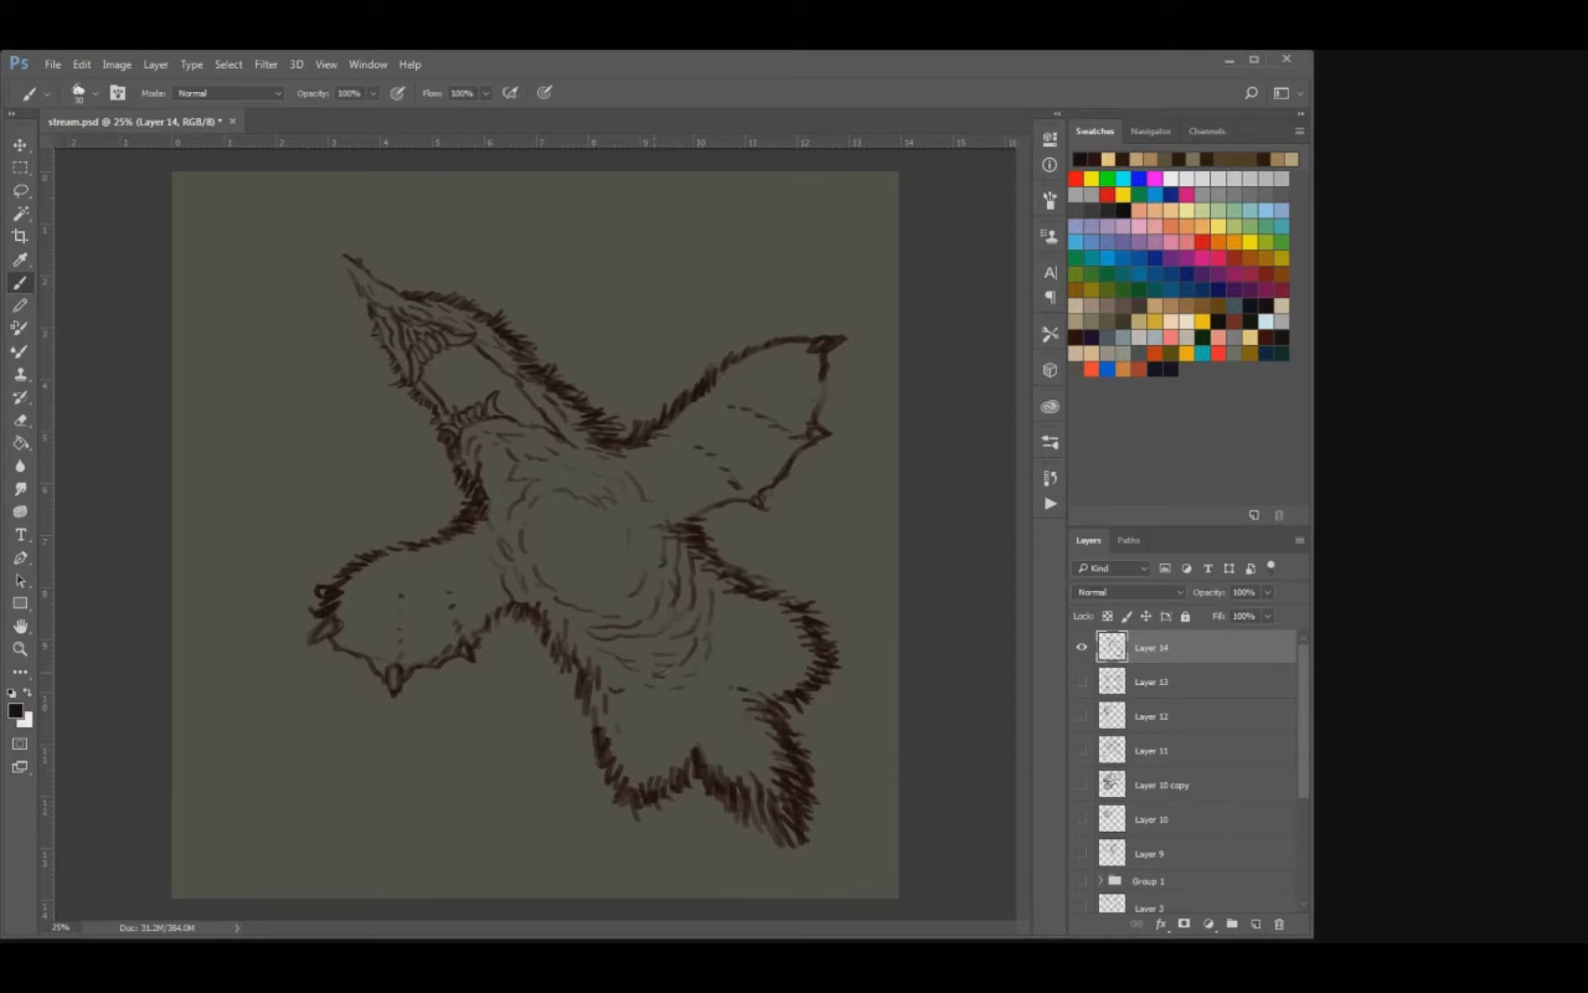
drag(708, 656, 698, 680)
Thicken the fur along the left hip and the lower edge of the left wing, undoing the last stray strokes.
mouse_move(594, 656)
mouse_down()
mouse_move(607, 667)
mouse_move(570, 682)
mouse_move(553, 651)
mouse_up()
mouse_move(552, 614)
mouse_down()
mouse_move(547, 642)
mouse_move(542, 622)
mouse_move(514, 617)
mouse_move(448, 669)
mouse_up()
drag(439, 657, 395, 686)
key(ctrl+alt+z)
key(ctrl+alt+z)
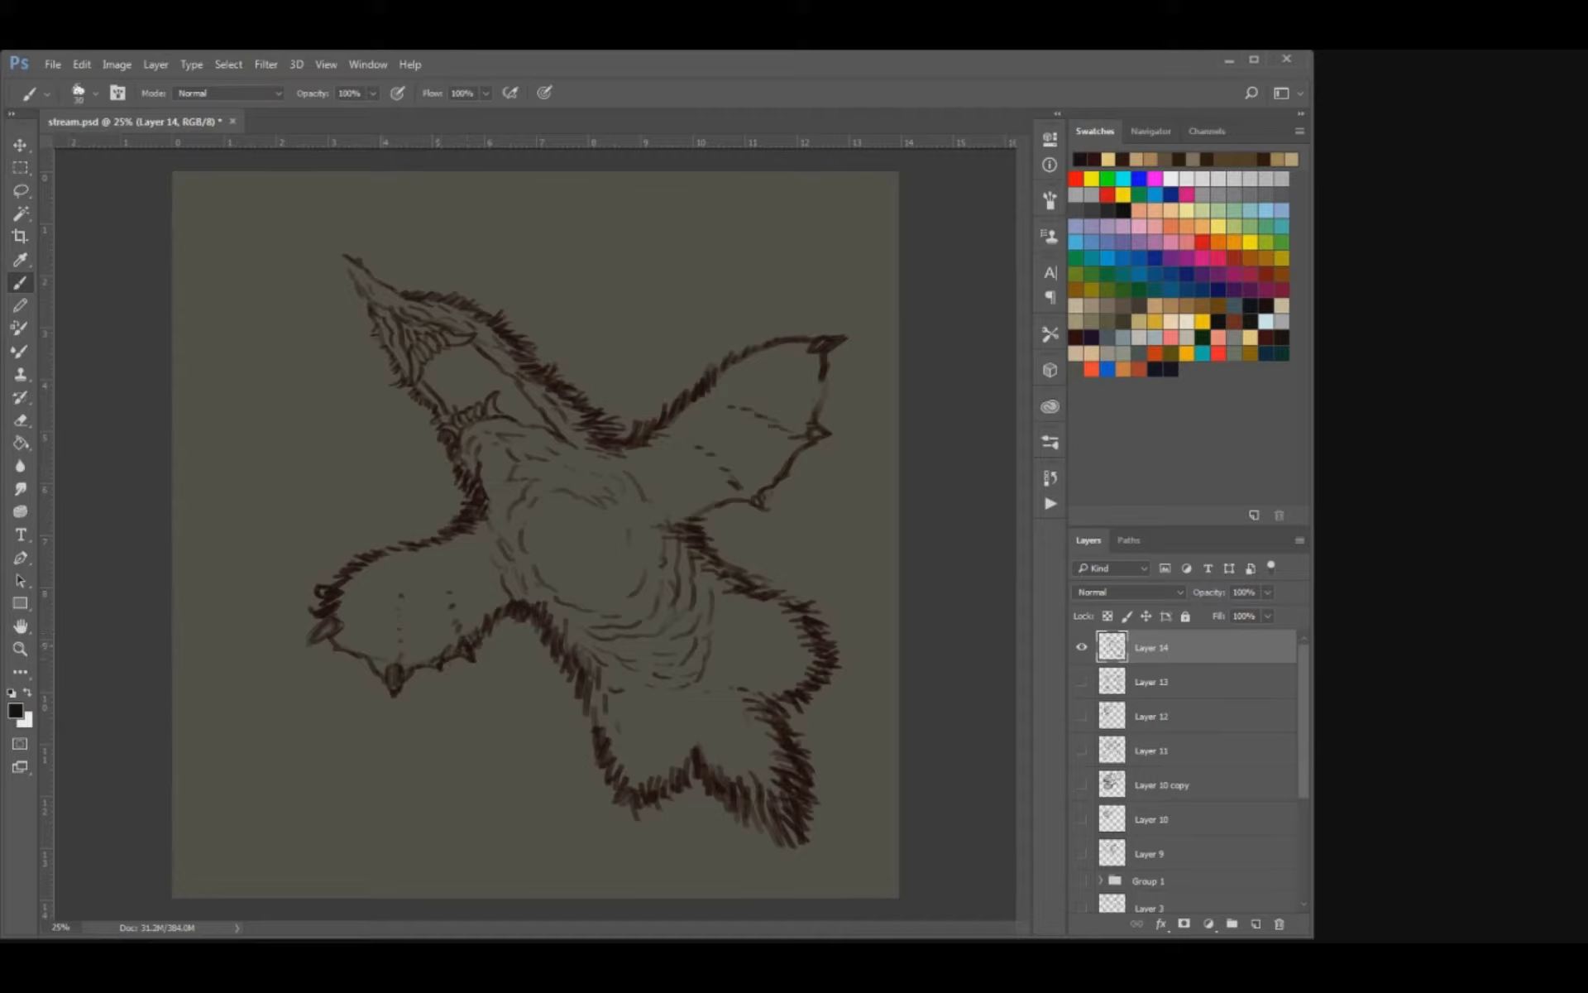
Fill in the small claws along the edges of both wings with dark strokes.
drag(334, 624, 310, 645)
drag(811, 431, 822, 435)
drag(754, 496, 762, 504)
Erase the rounded end of the left wing and redraw its outermost claw as a sharp point.
key(e)
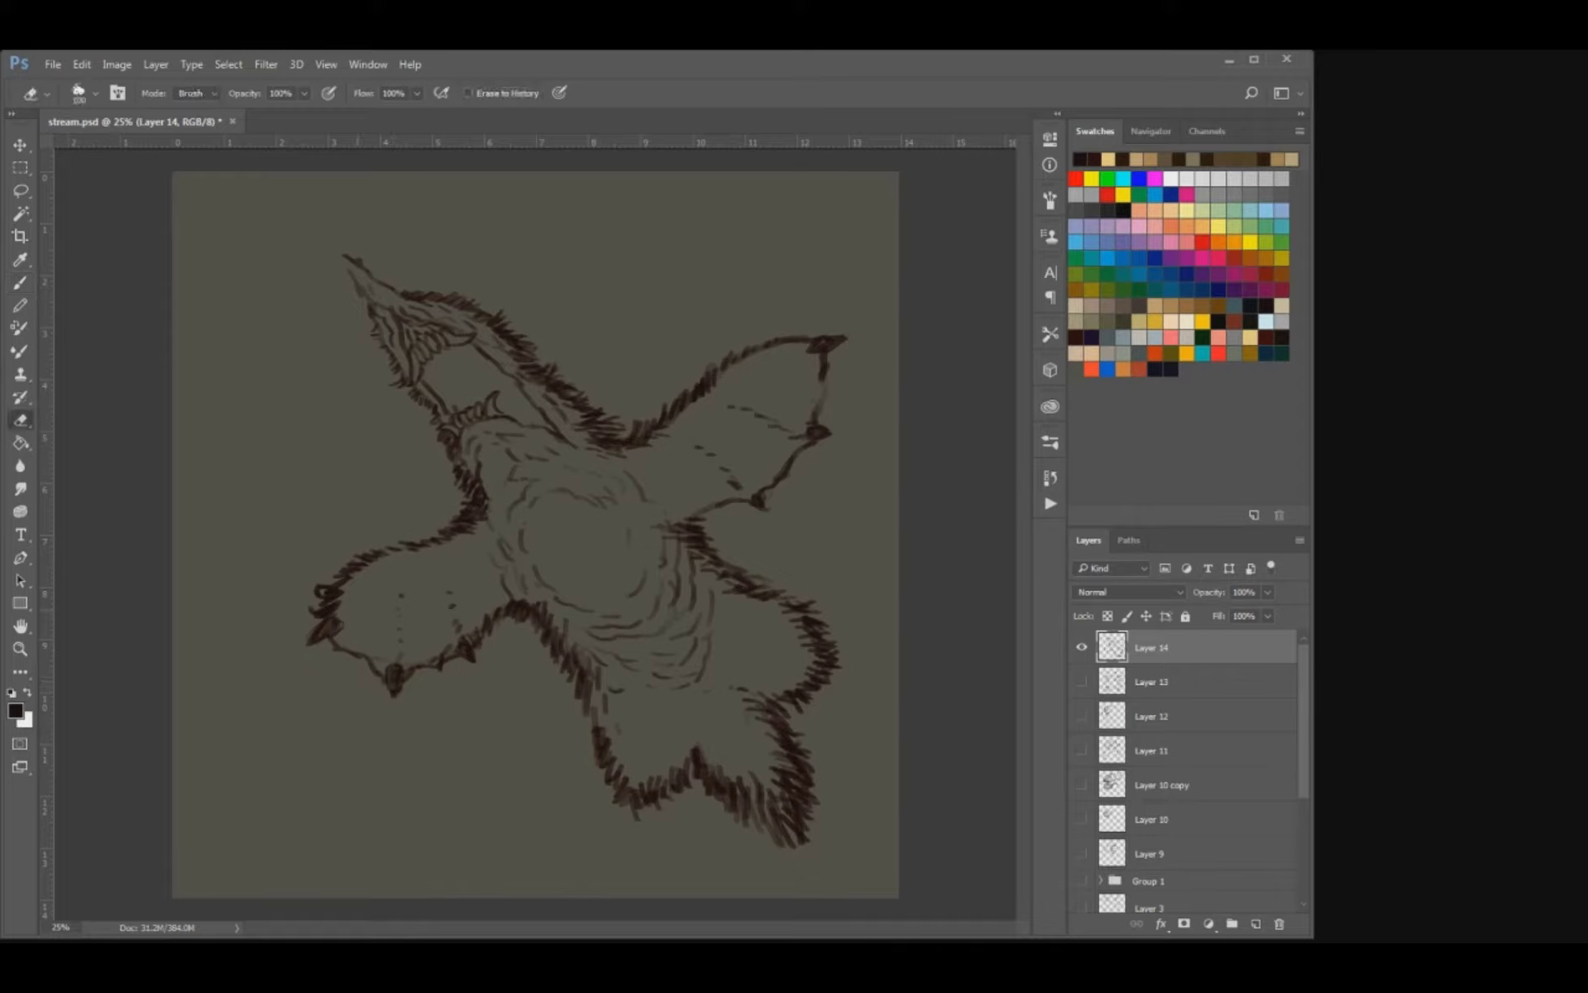
mouse_move(335, 620)
mouse_down()
mouse_move(319, 637)
mouse_move(331, 589)
mouse_move(294, 644)
mouse_move(368, 657)
mouse_up()
key(b)
key(e)
key(b)
key(e)
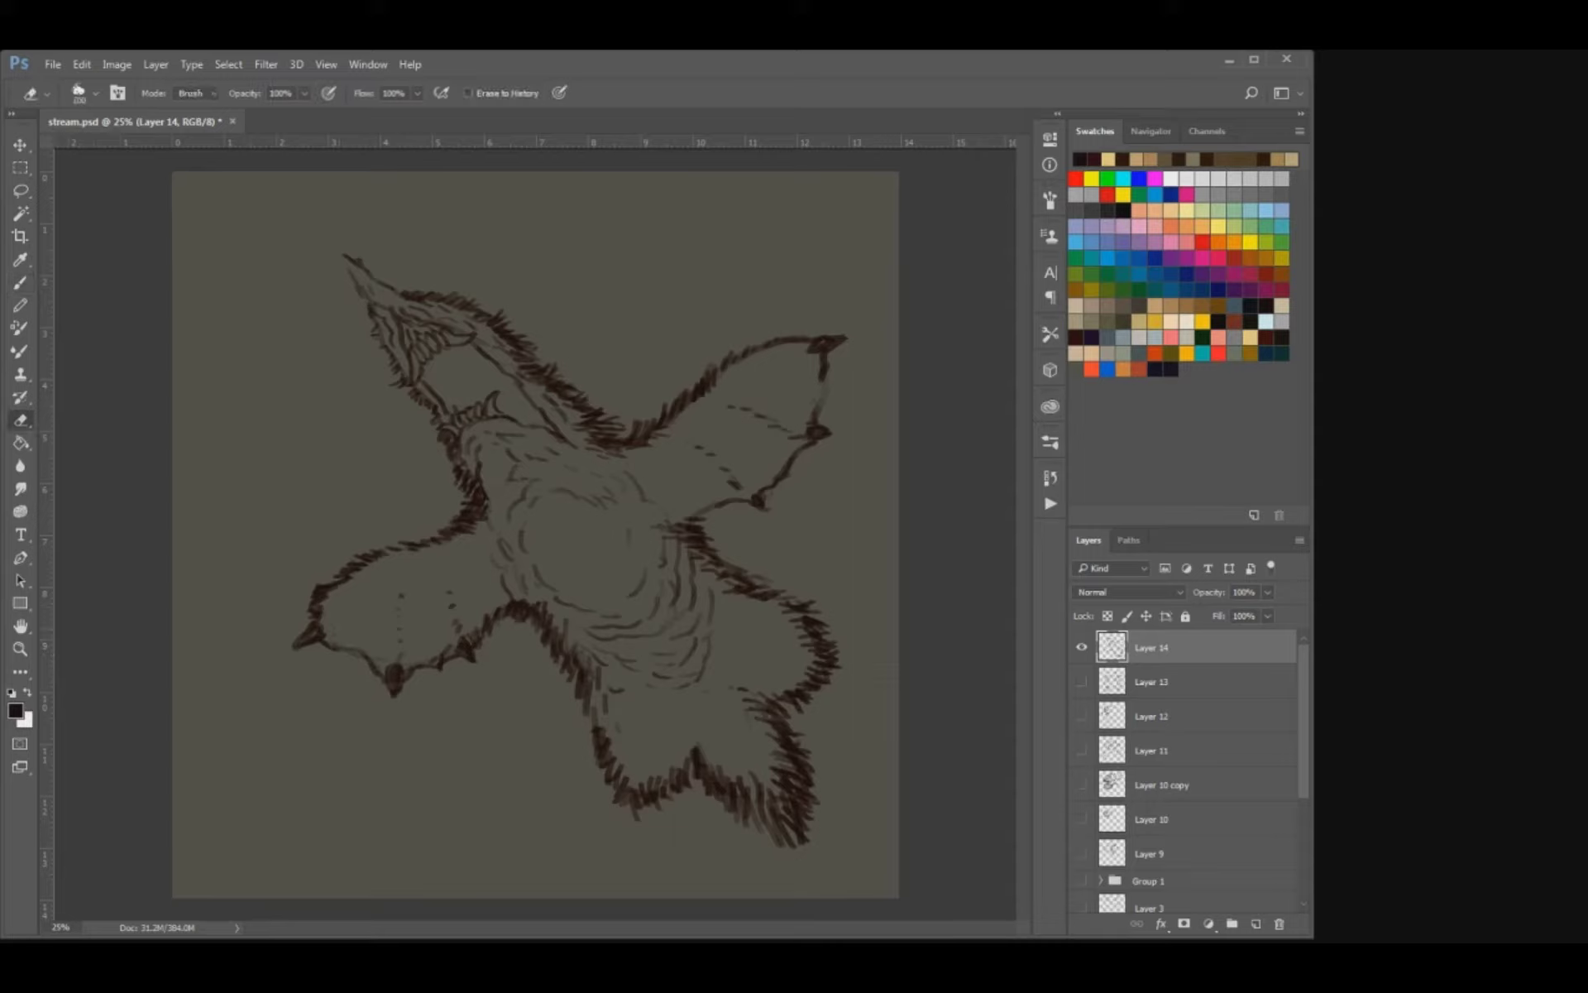
Darken the dashed fold marks inside the left wing and strengthen the right wing's lower edge near the body.
key(b)
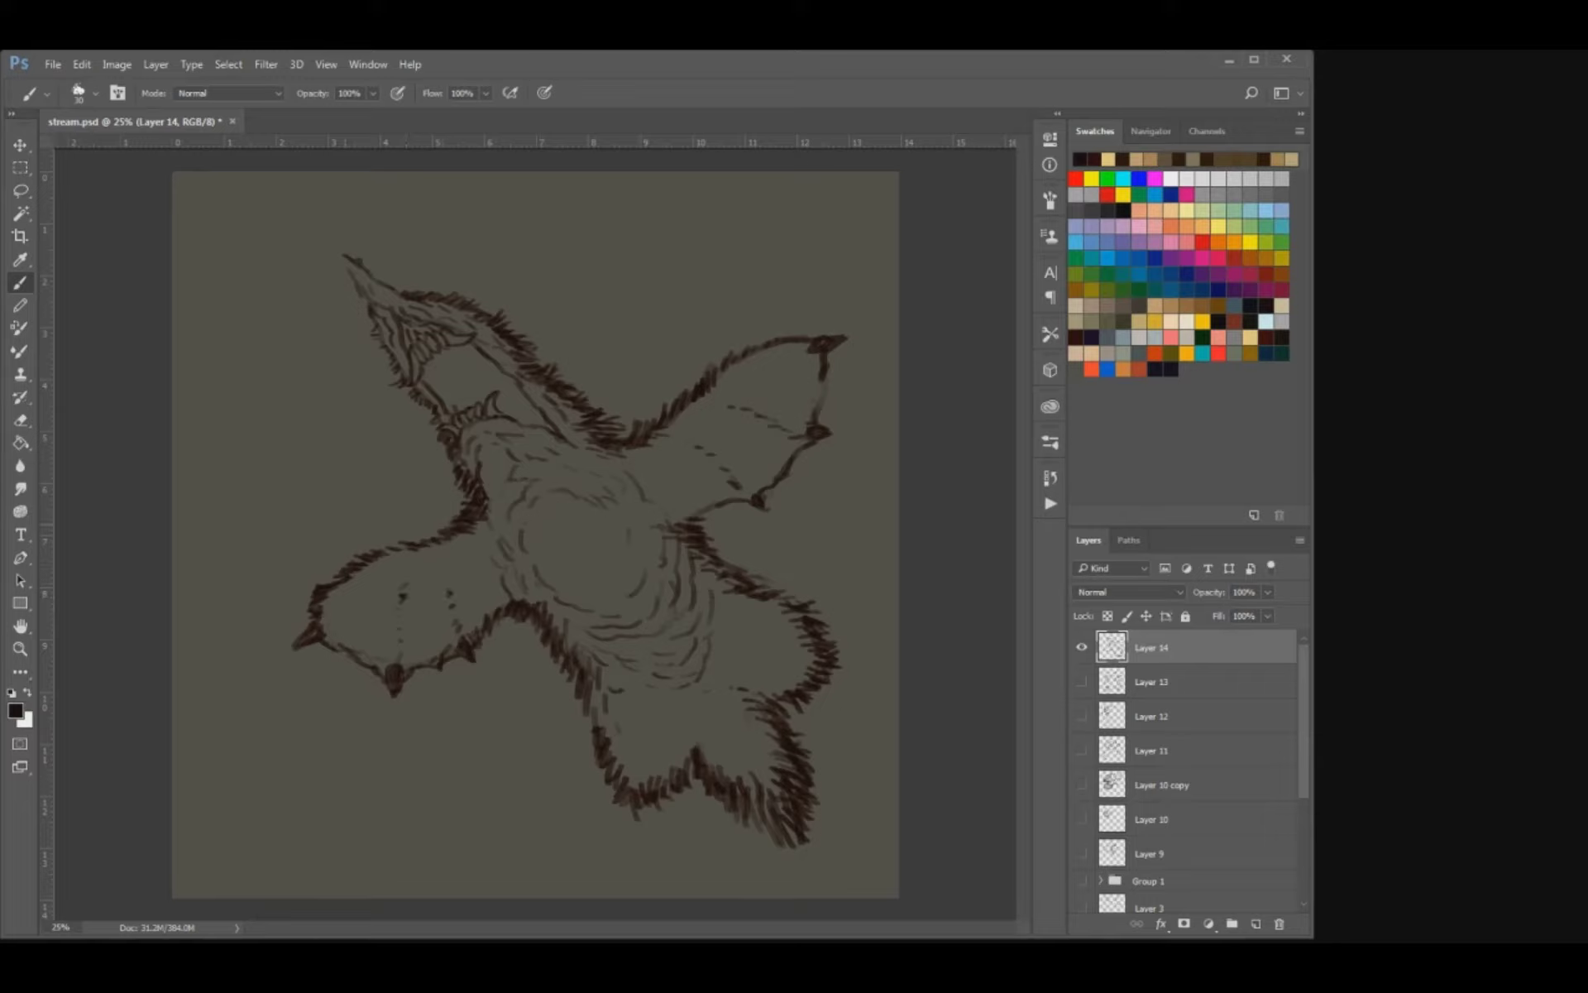
key(u)
key(ctrl+u)
key(e)
key(b)
key(e)
key(b)
key(e)
key(b)
key(e)
key(b)
key(e)
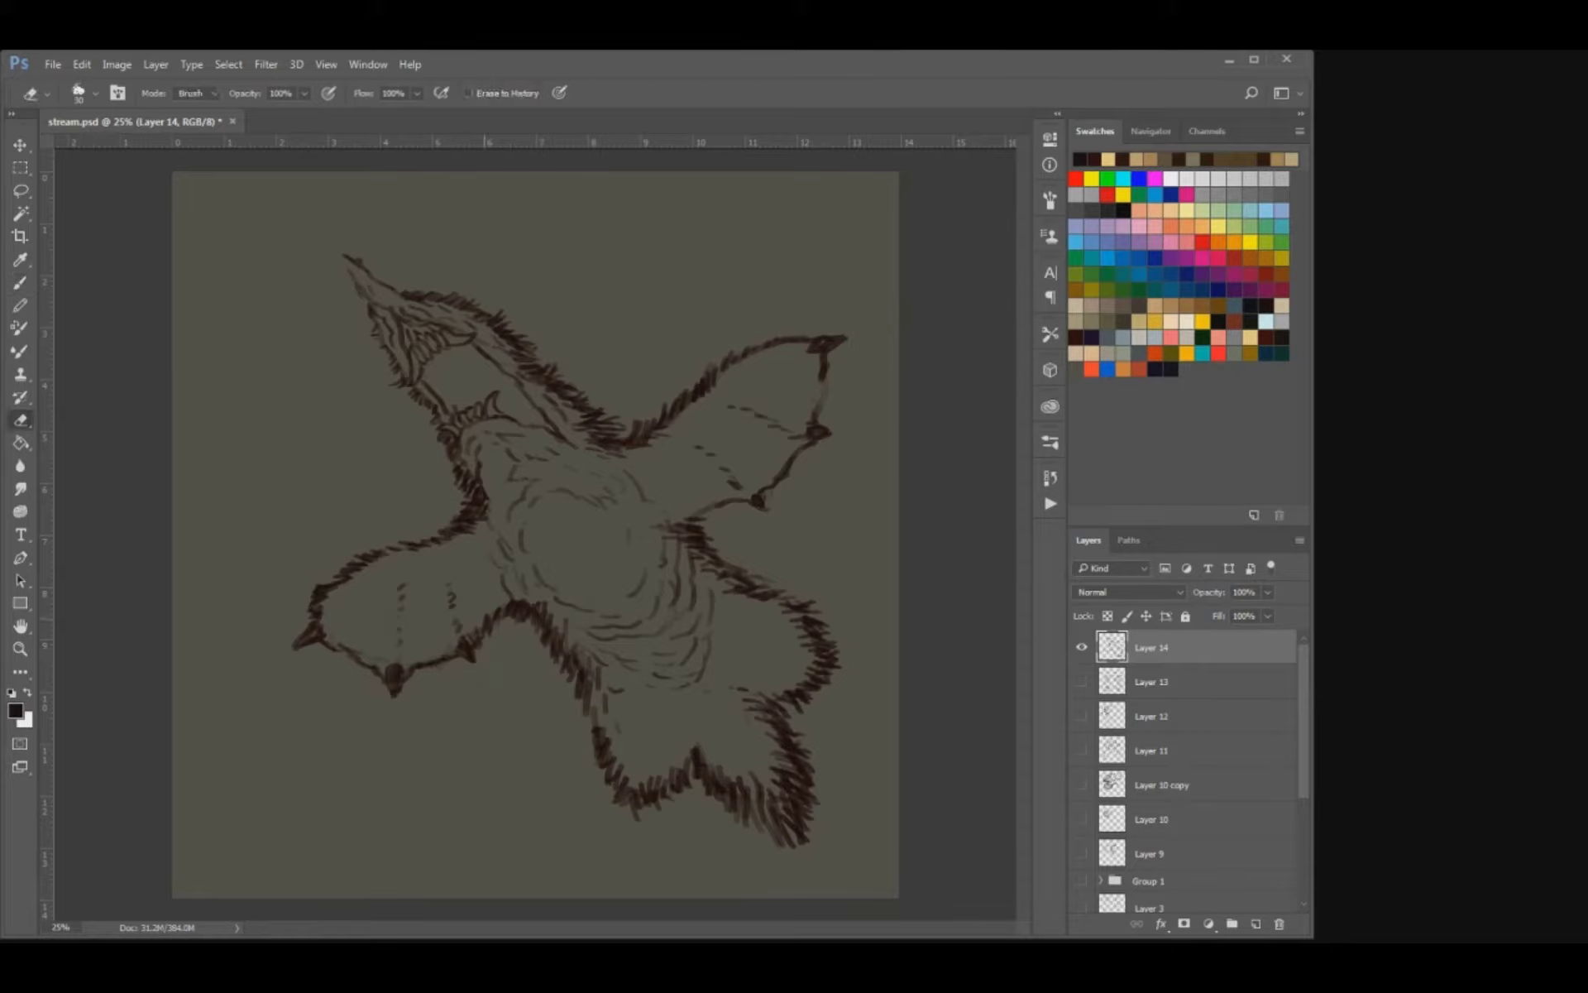
key(b)
drag(718, 507, 703, 514)
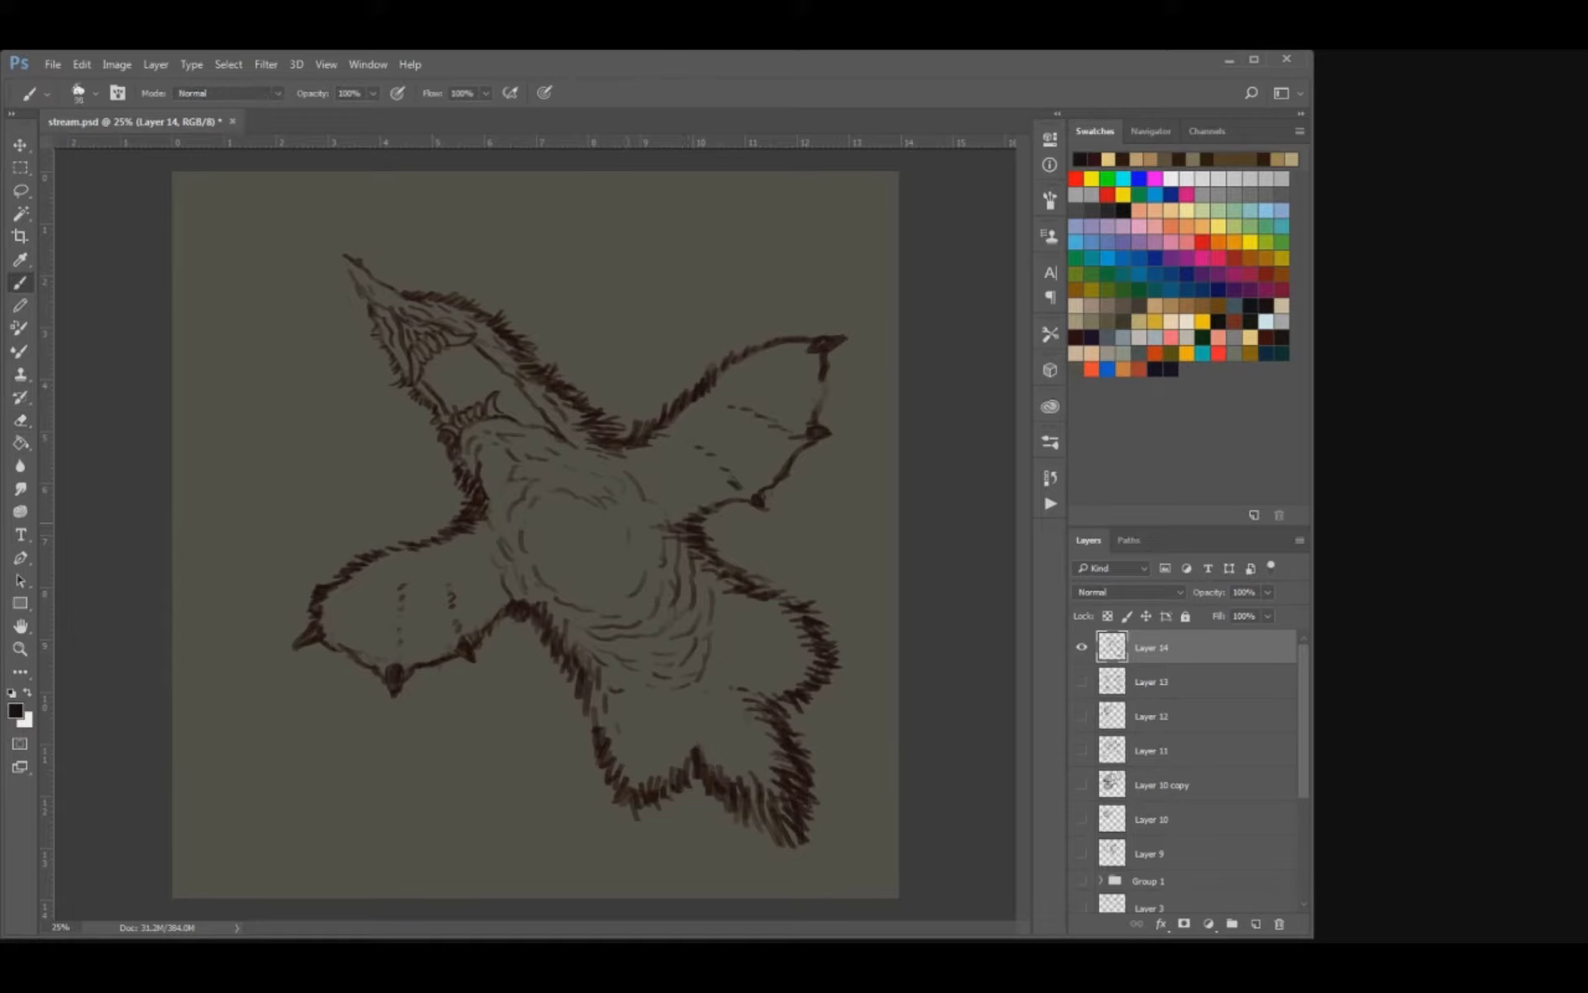
Draw an inner ring of short curved strokes around the belly's centre, leaving a blank circle in the middle.
mouse_move(612, 516)
mouse_down()
mouse_move(631, 535)
mouse_move(545, 533)
mouse_move(584, 494)
mouse_move(569, 475)
mouse_move(647, 487)
mouse_up()
key(e)
key(b)
key(e)
key(b)
key(e)
key(b)
drag(627, 596, 606, 602)
key(e)
key(b)
mouse_move(628, 548)
mouse_down()
mouse_move(630, 582)
mouse_move(560, 586)
mouse_up()
key(ctrl+z)
drag(635, 501, 650, 518)
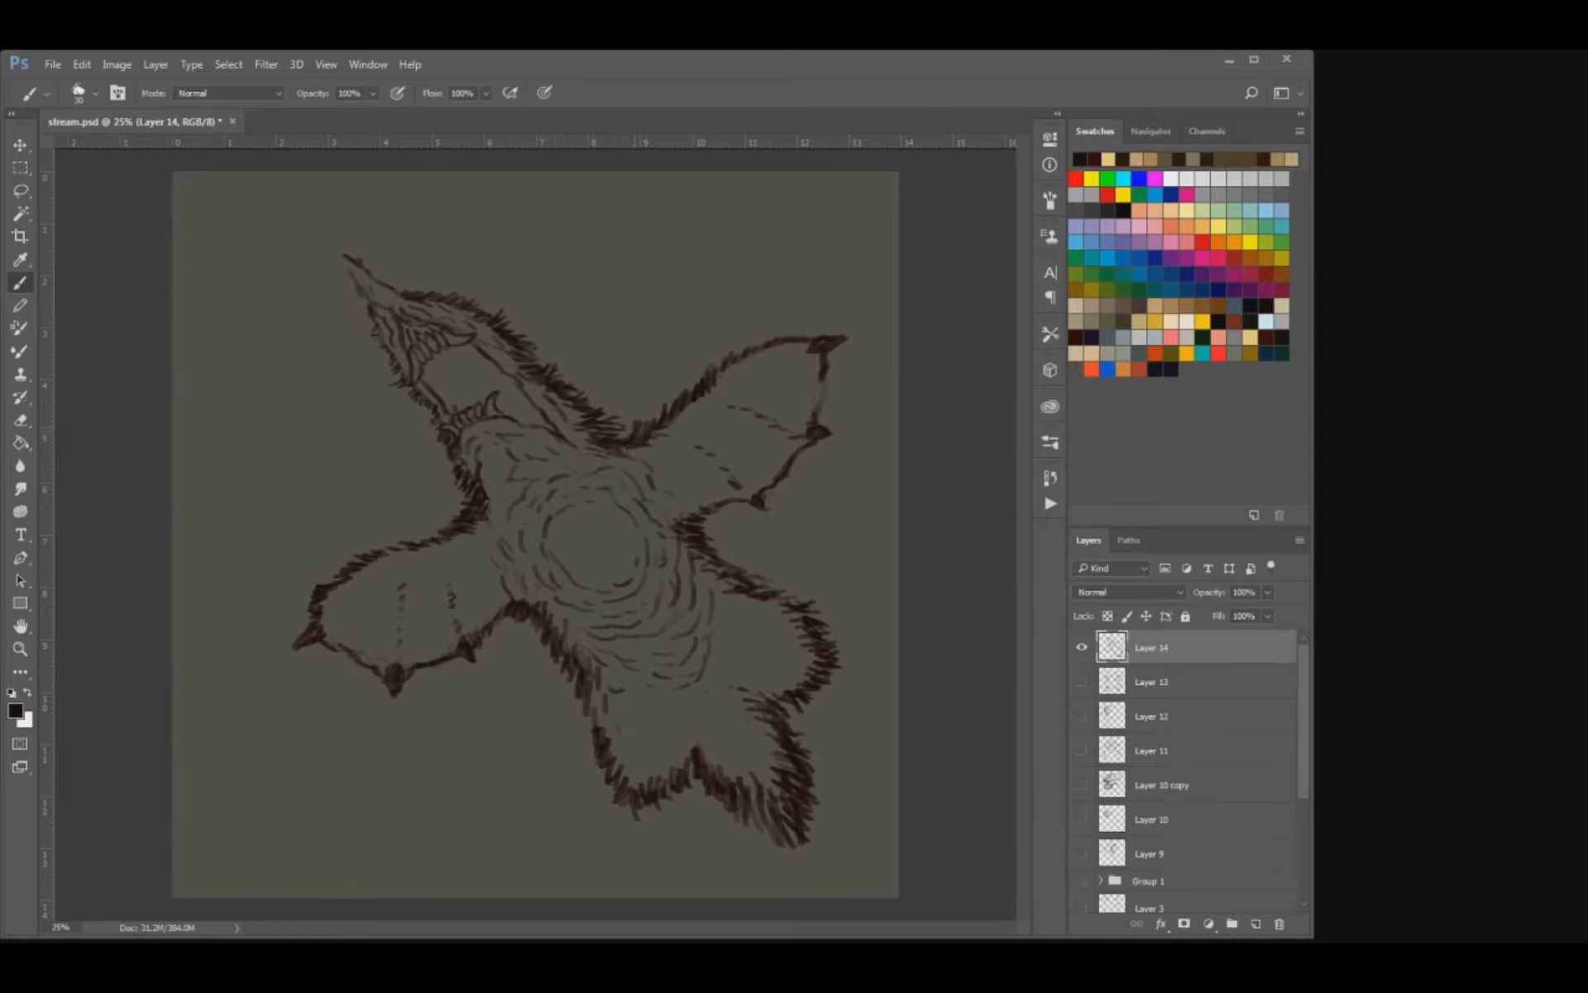
Draw a dark tapered limb below the belly on its right side, angled toward the right hind lobe.
key(ctrl+minus)
key(ctrl+minus)
key(ctrl+plus)
key(ctrl+plus)
key(e)
key(b)
key(e)
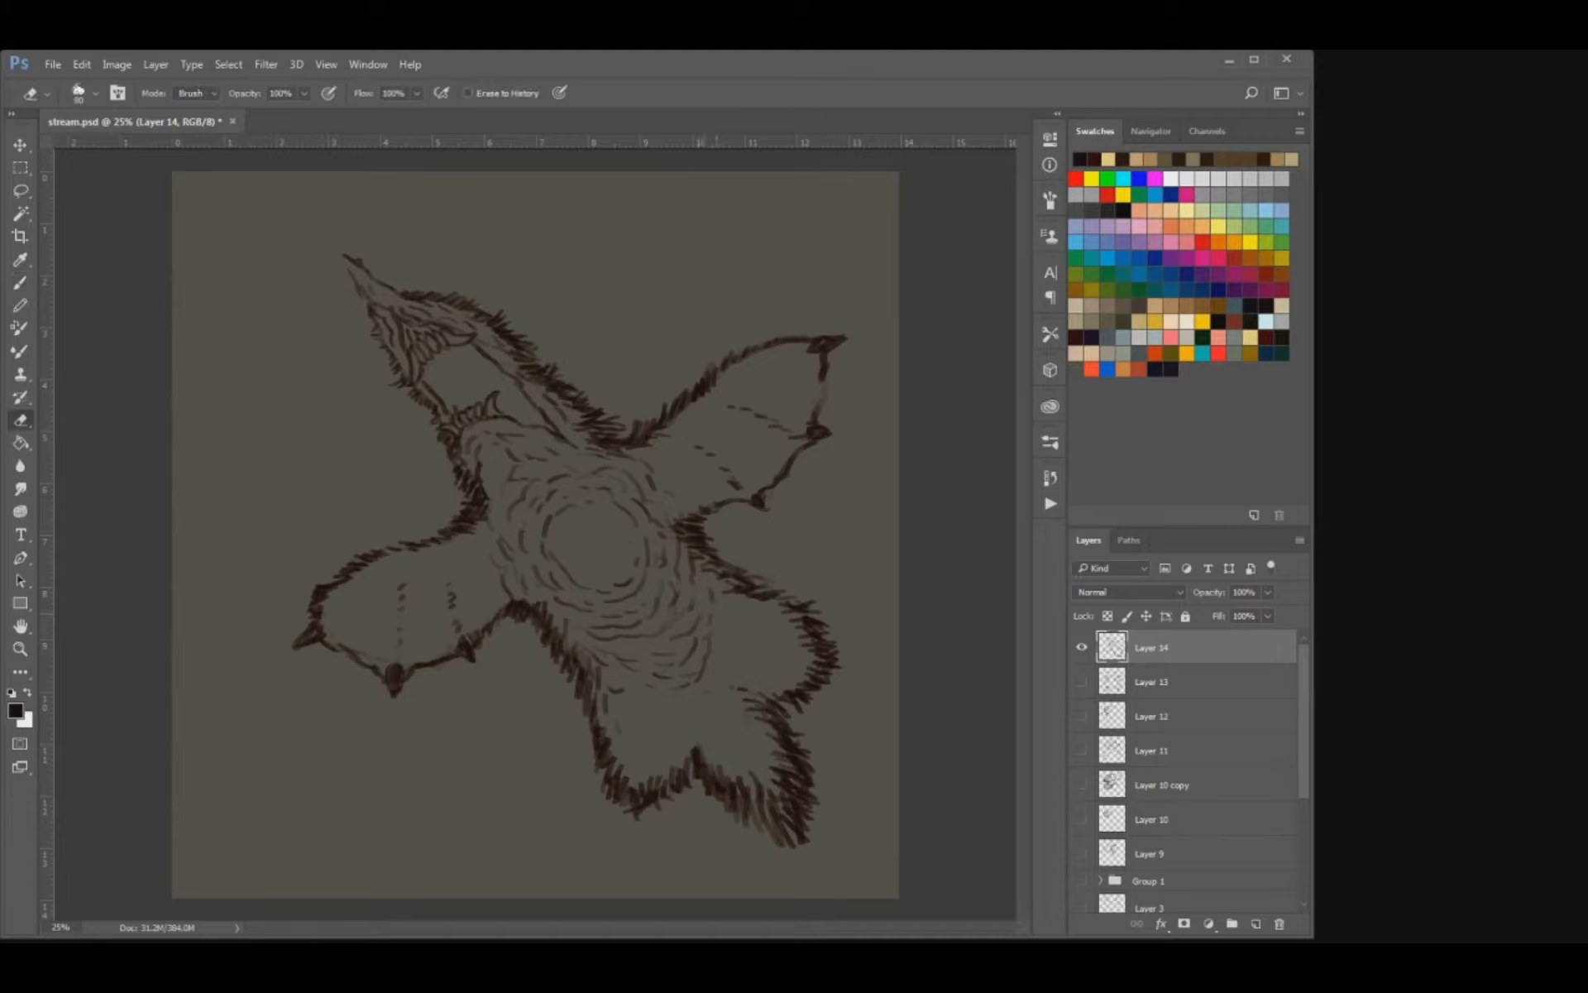
key(b)
mouse_move(708, 620)
mouse_down()
mouse_move(654, 575)
mouse_move(712, 614)
mouse_up()
key(])
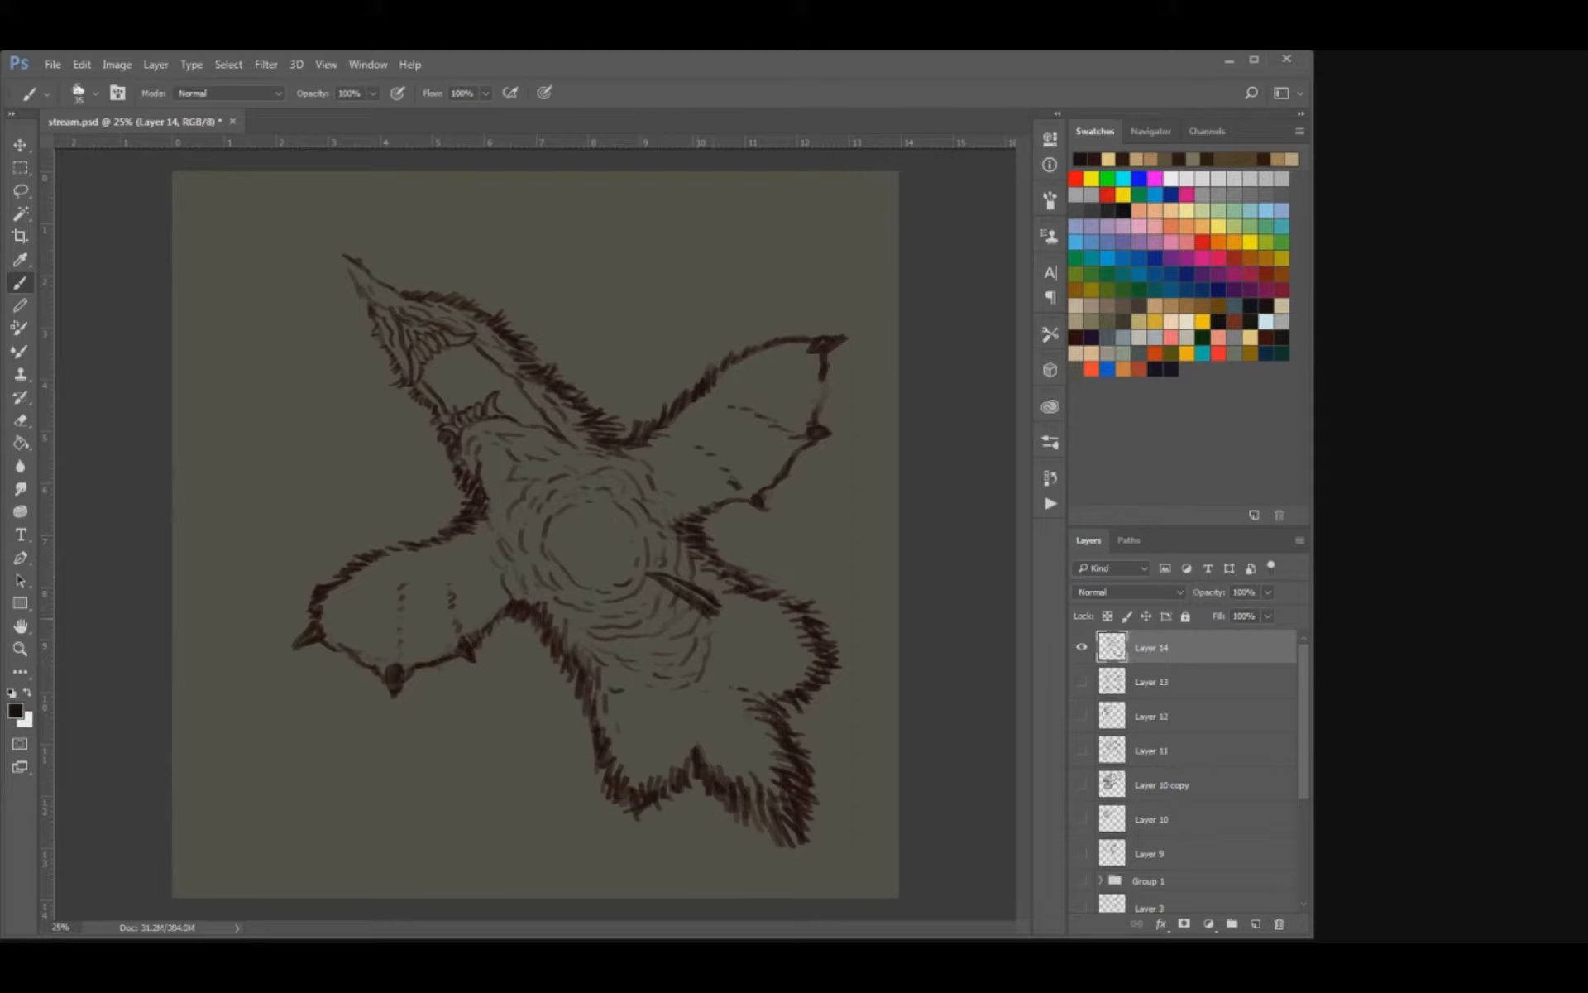
key(e)
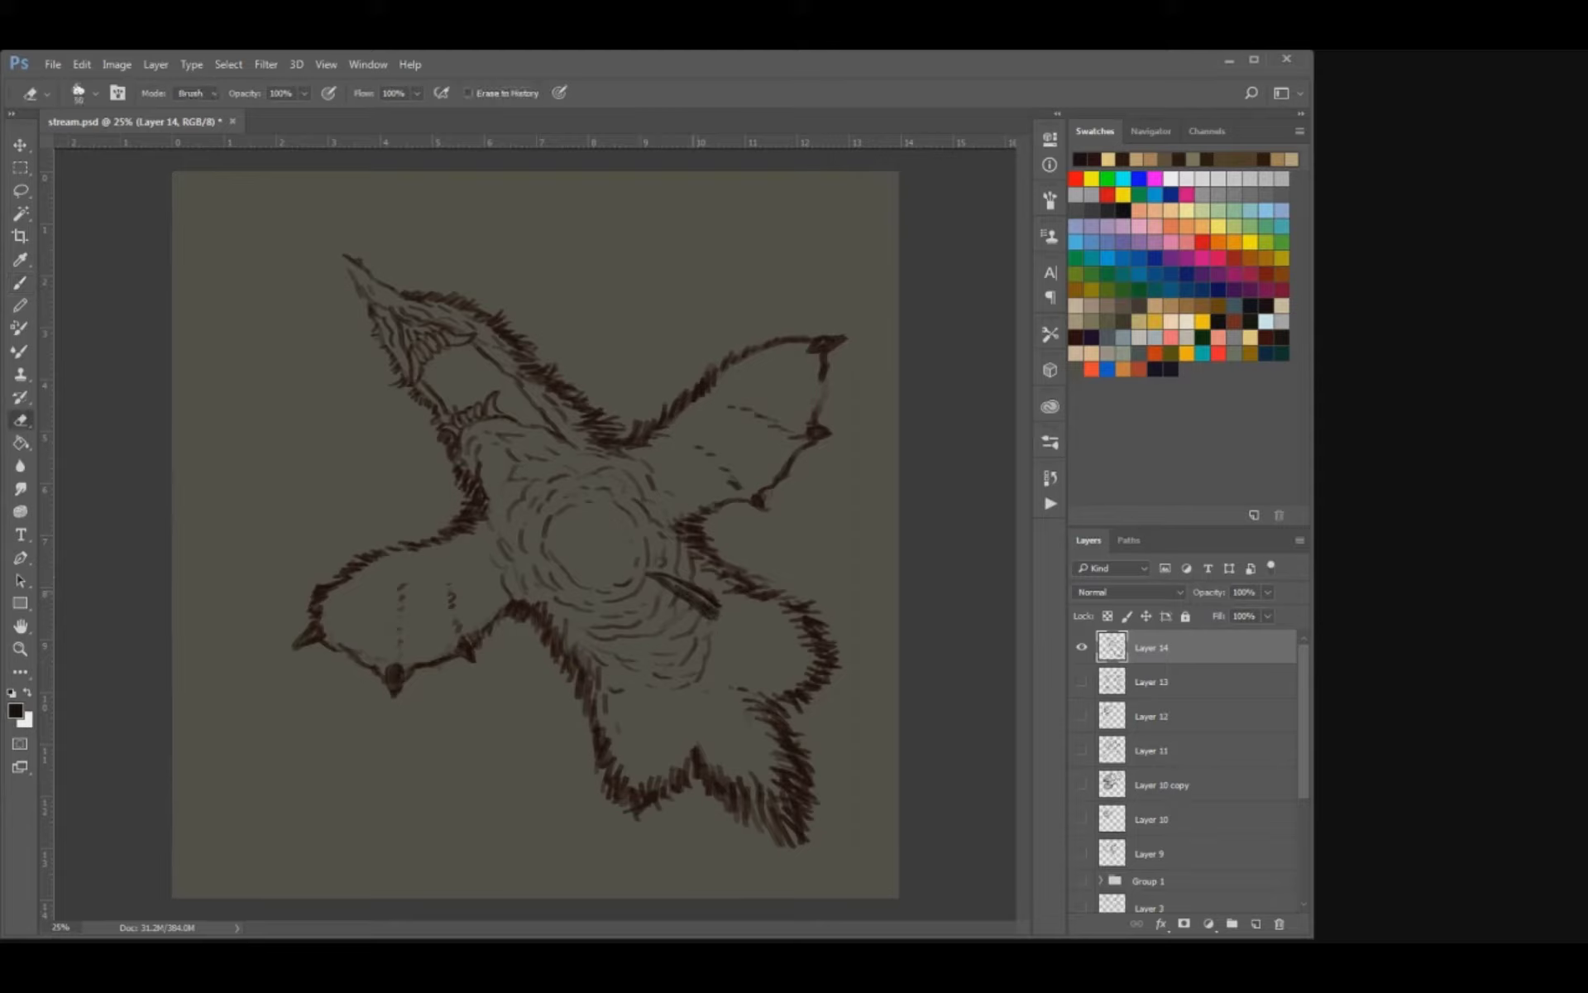
key(b)
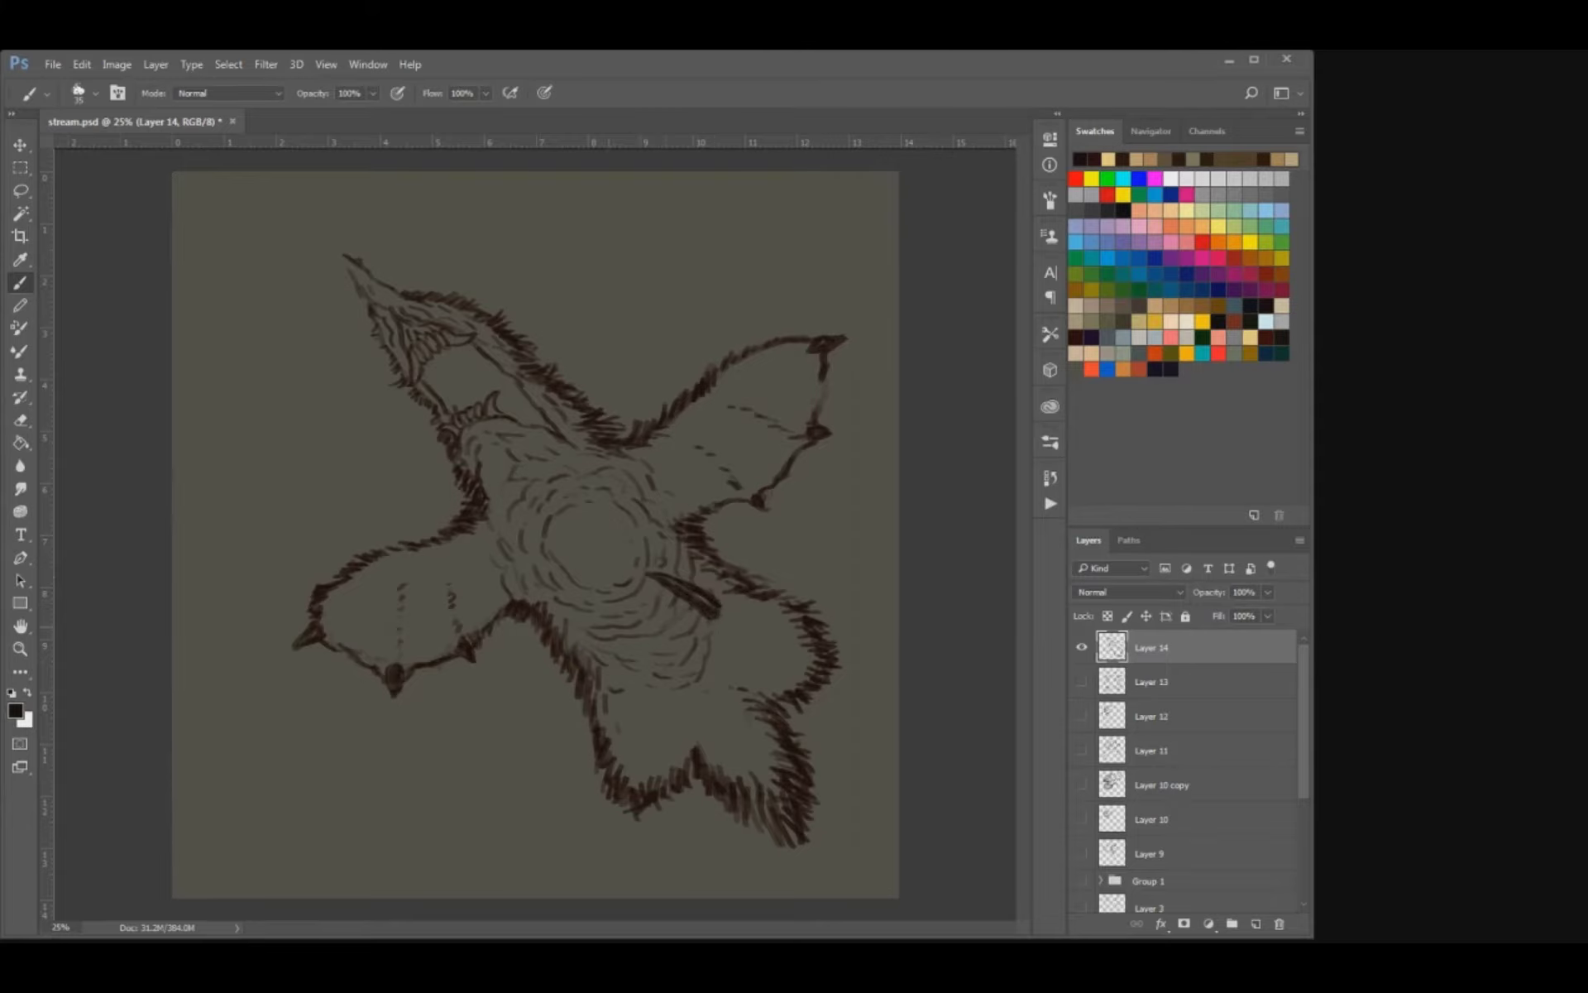
Draw a matching tapered limb below the belly's left side and extend the tip of the right one.
drag(597, 592, 618, 668)
mouse_move(603, 645)
mouse_down()
mouse_move(618, 665)
mouse_move(605, 646)
mouse_move(606, 686)
mouse_move(622, 676)
mouse_up()
mouse_move(701, 617)
mouse_down()
mouse_move(713, 626)
mouse_move(730, 606)
mouse_up()
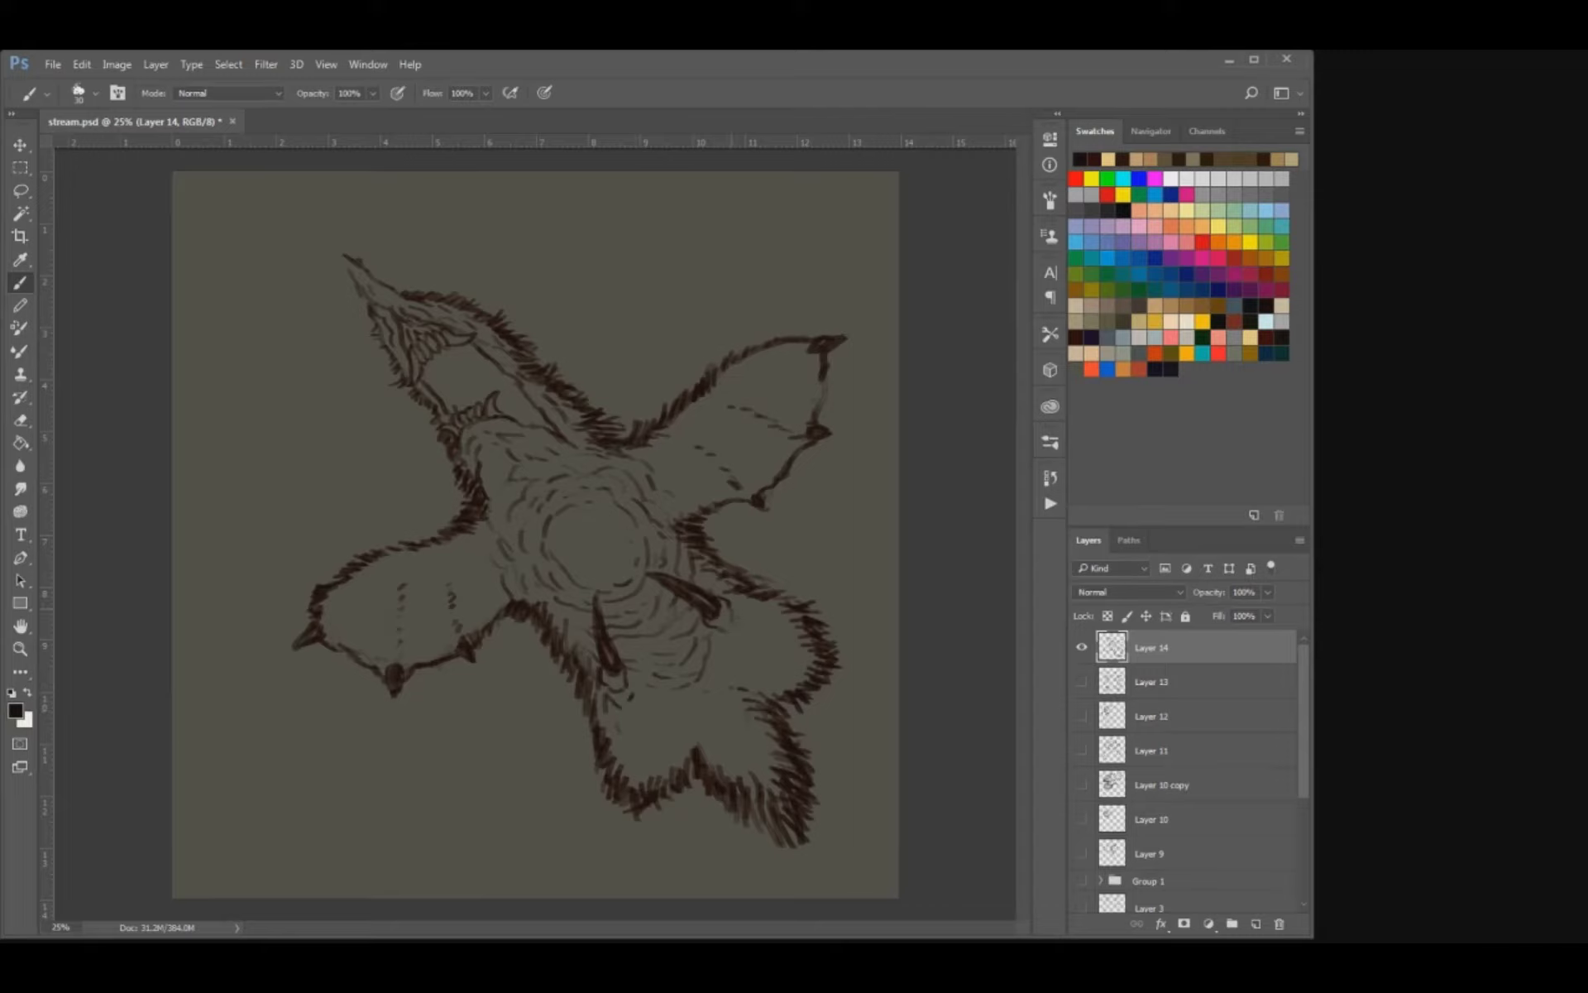
Add thin toe lines at the tips of both limbs and short fur strokes across the surrounding lower body.
key(e)
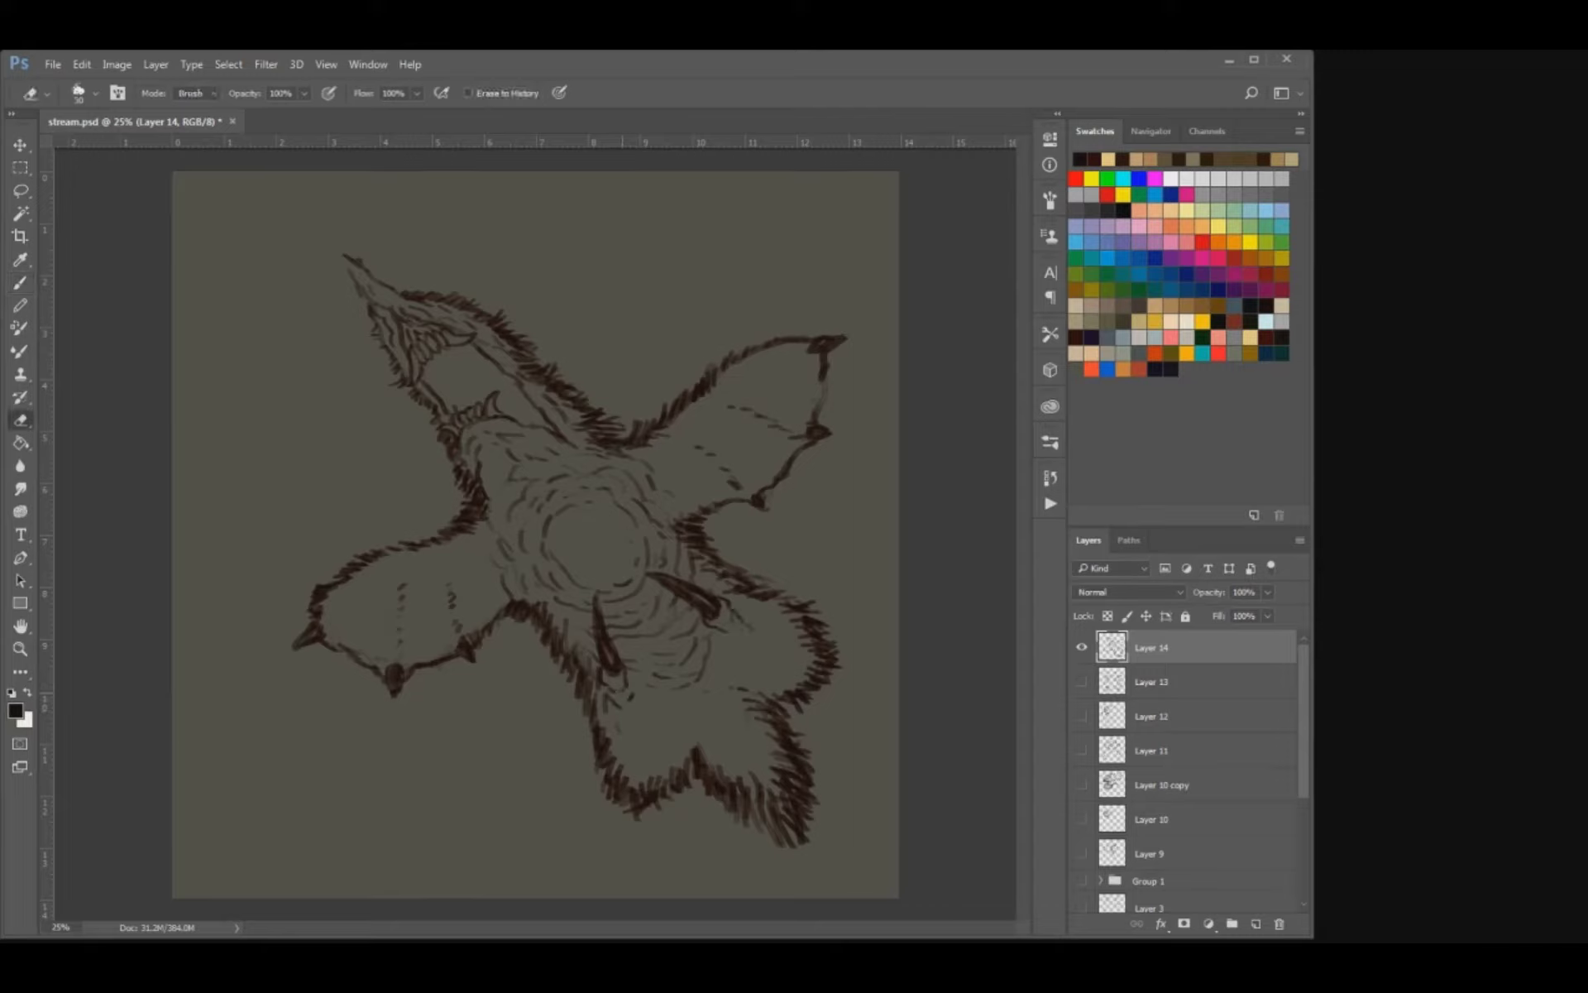
key(b)
drag(630, 681, 629, 705)
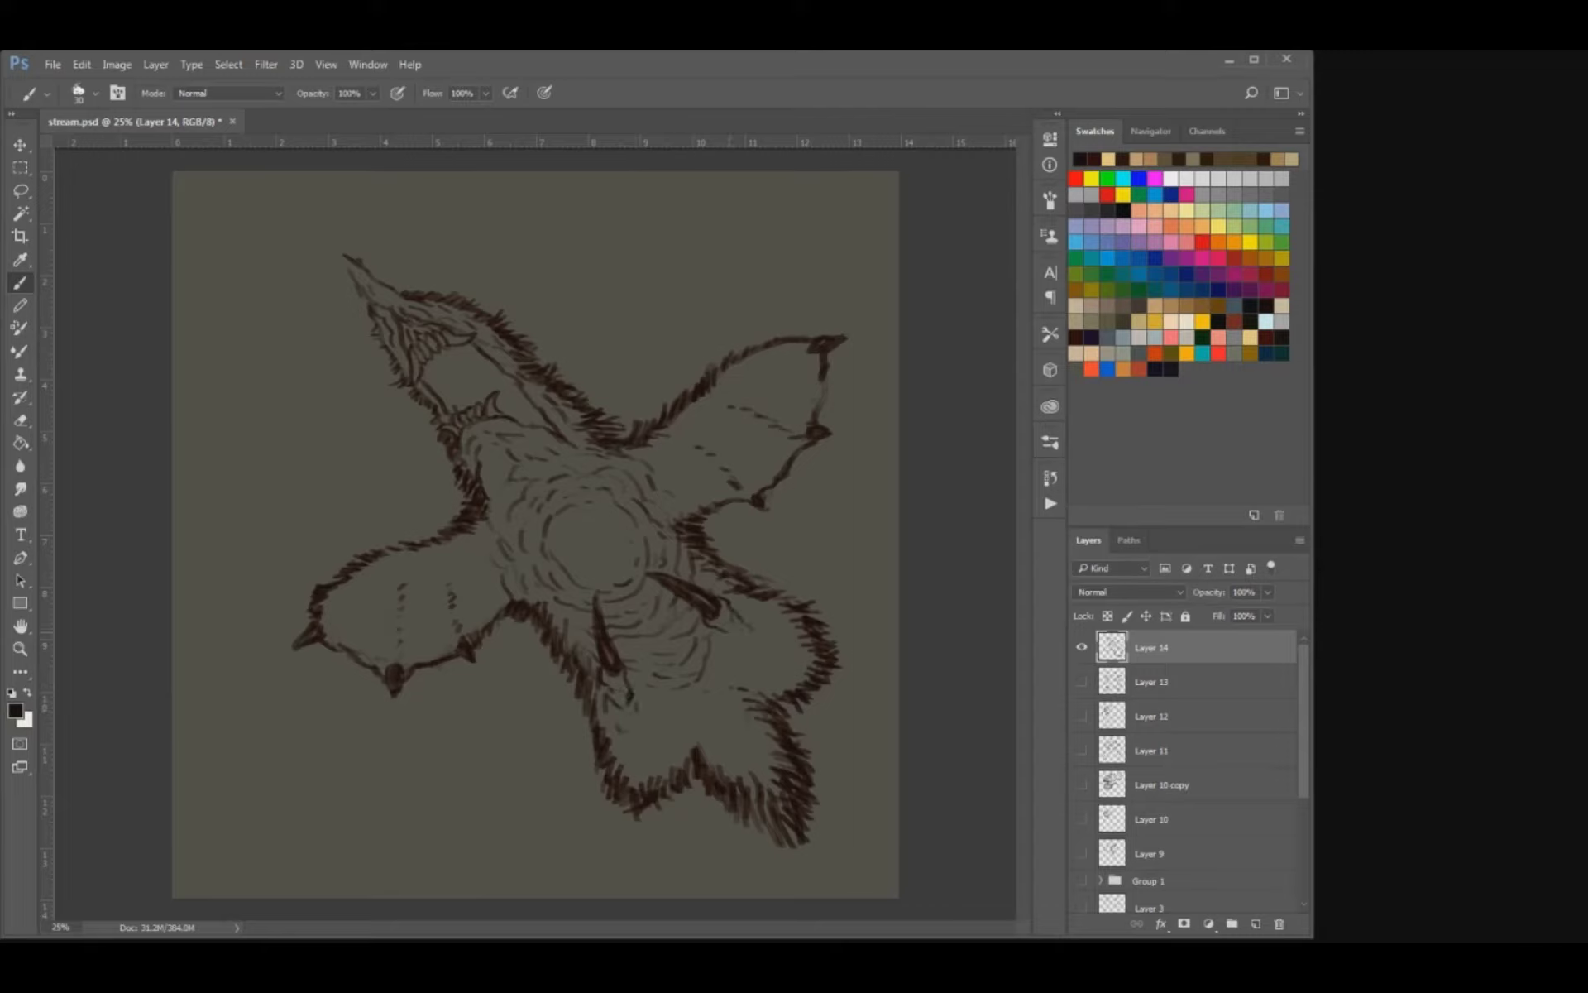
key(e)
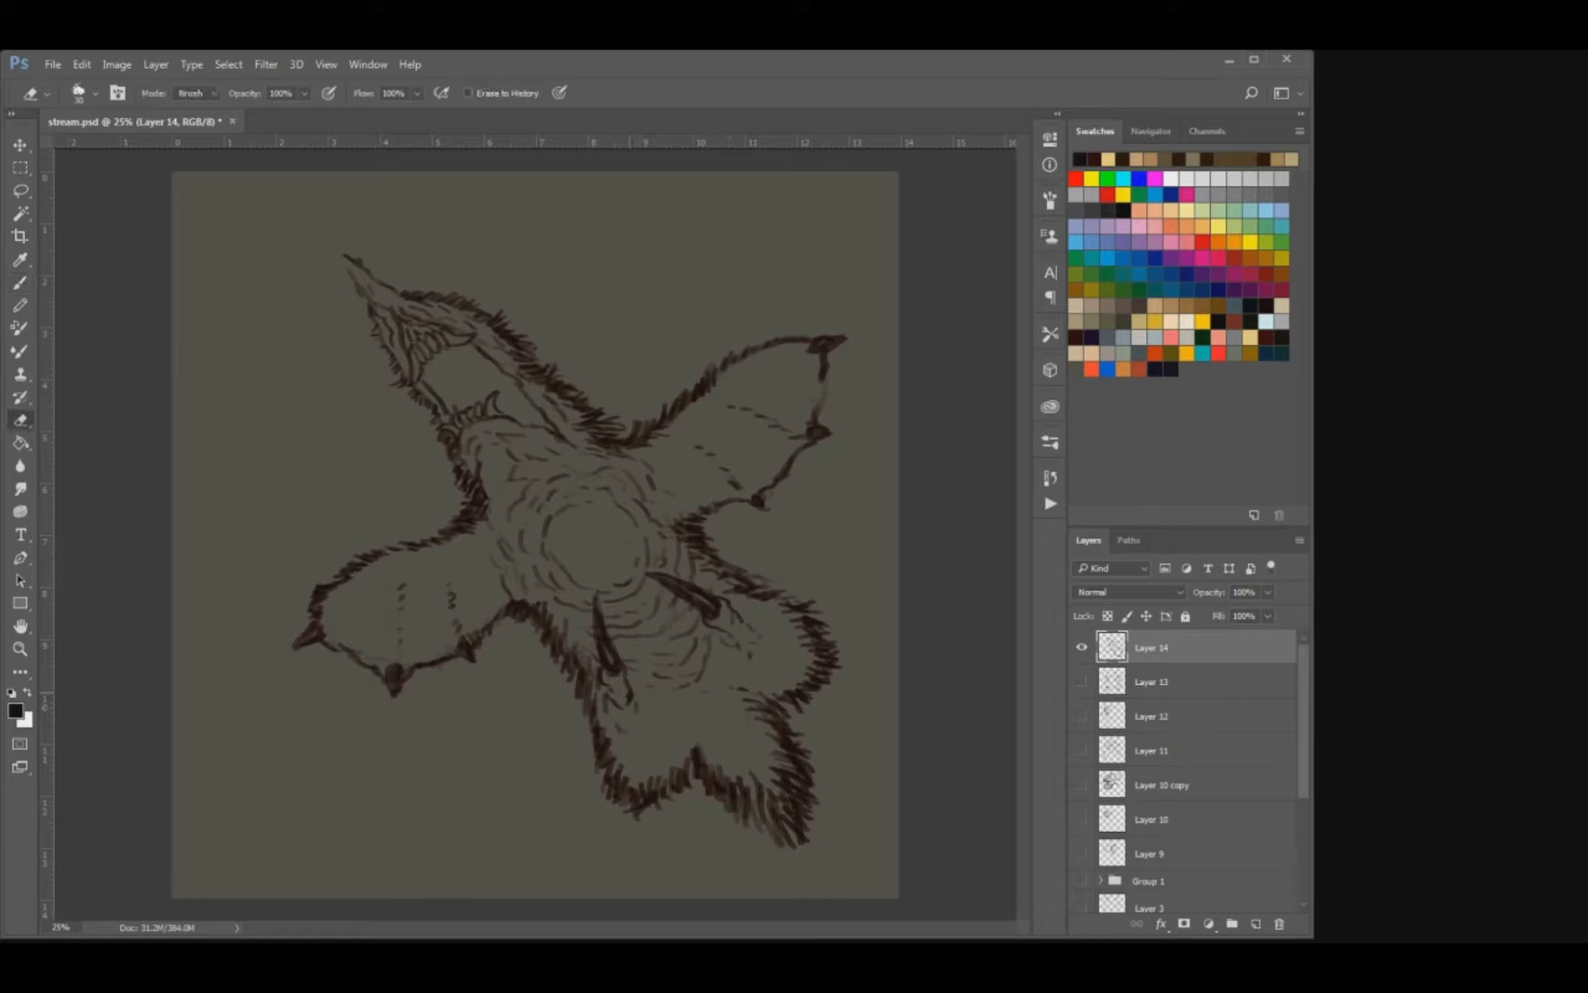
mouse_move(628, 688)
mouse_down()
mouse_move(629, 708)
mouse_move(662, 706)
mouse_up()
key(b)
drag(729, 643, 731, 672)
drag(746, 649, 745, 669)
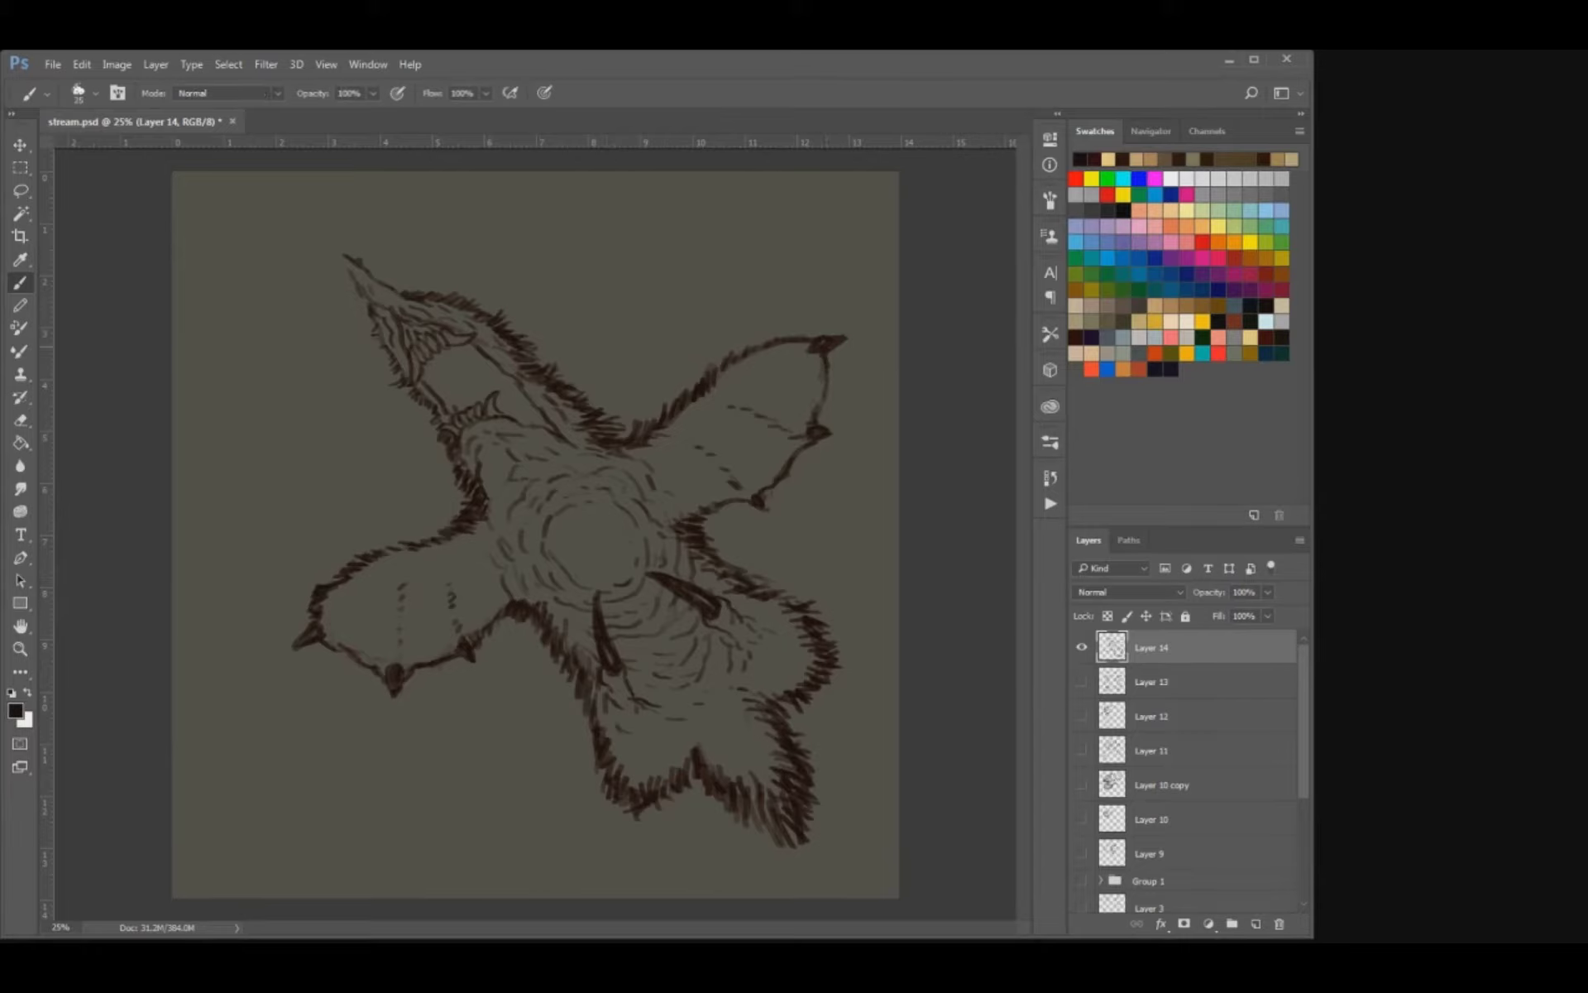
Clean up the left wing's lower edge and outer claw by erasing and redrawing the line between the claws.
key(e)
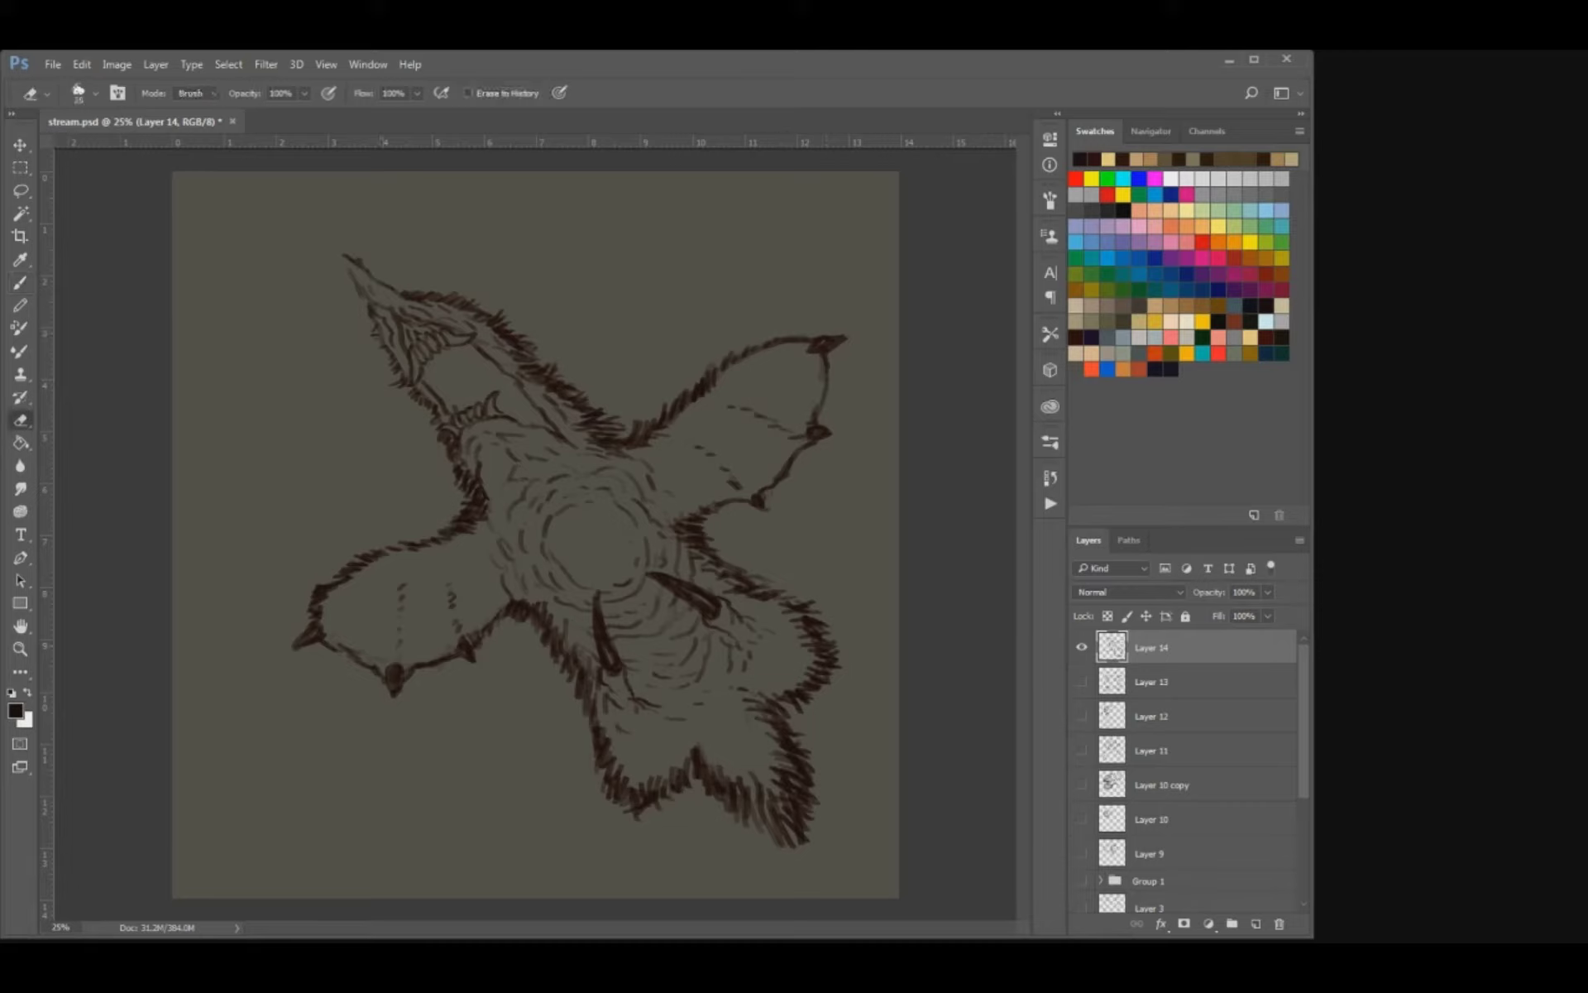
drag(343, 646, 362, 659)
key(b)
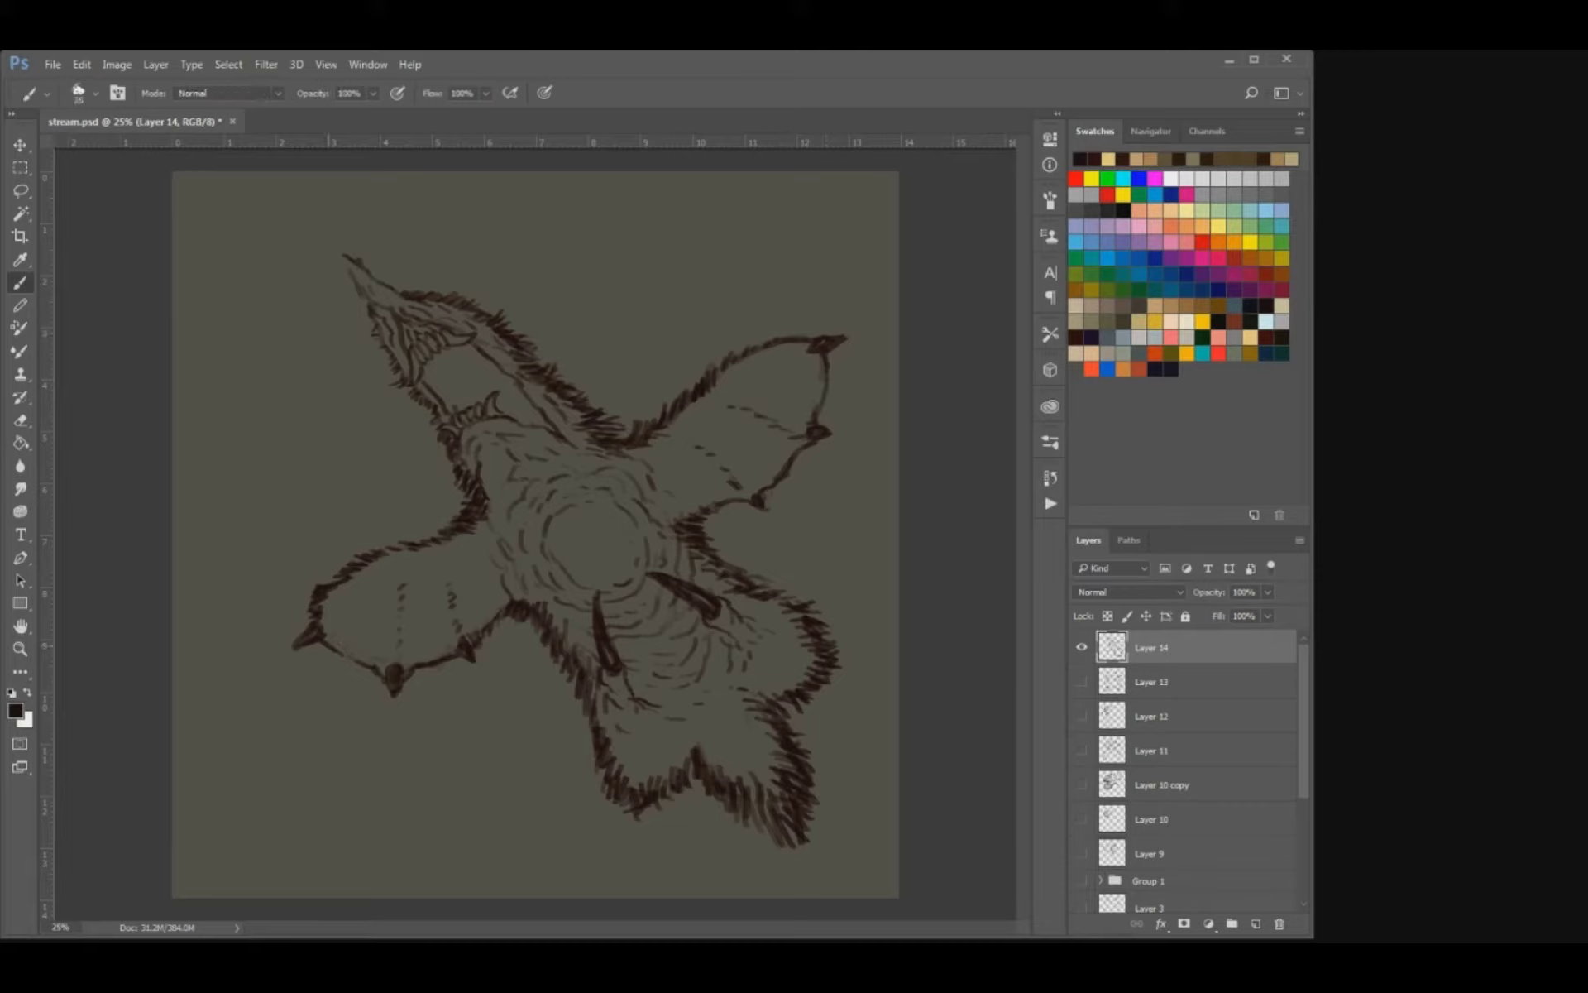
key(e)
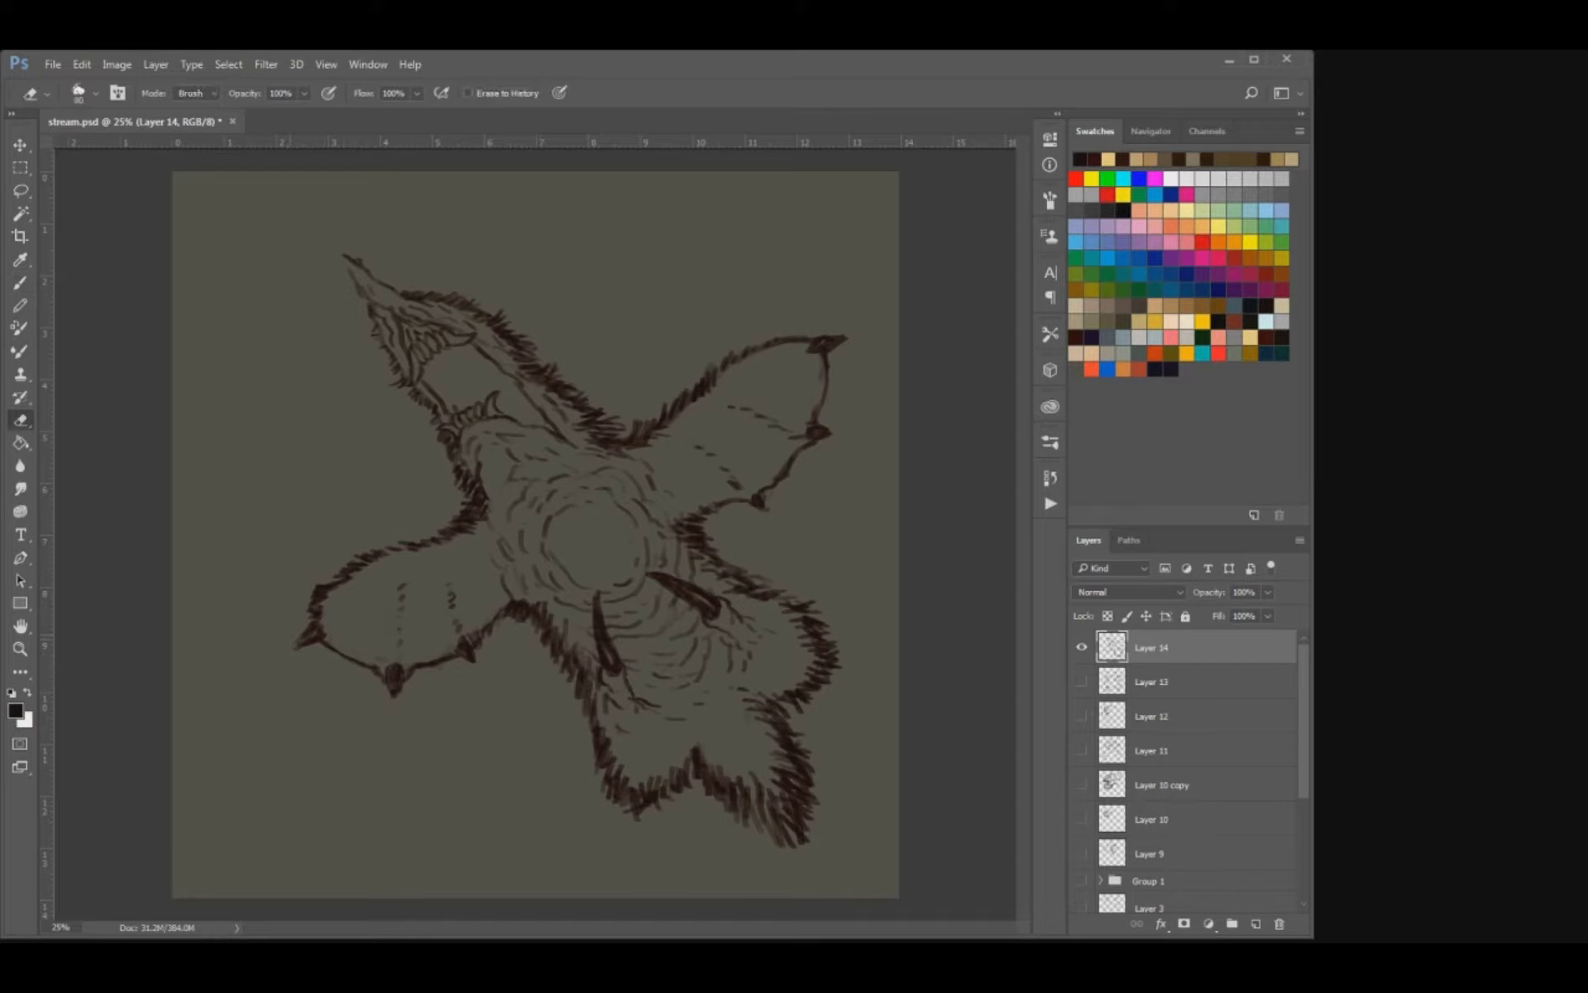
Shade the inside of the open mouth dark, deepest toward the back corner, and save the document.
key(b)
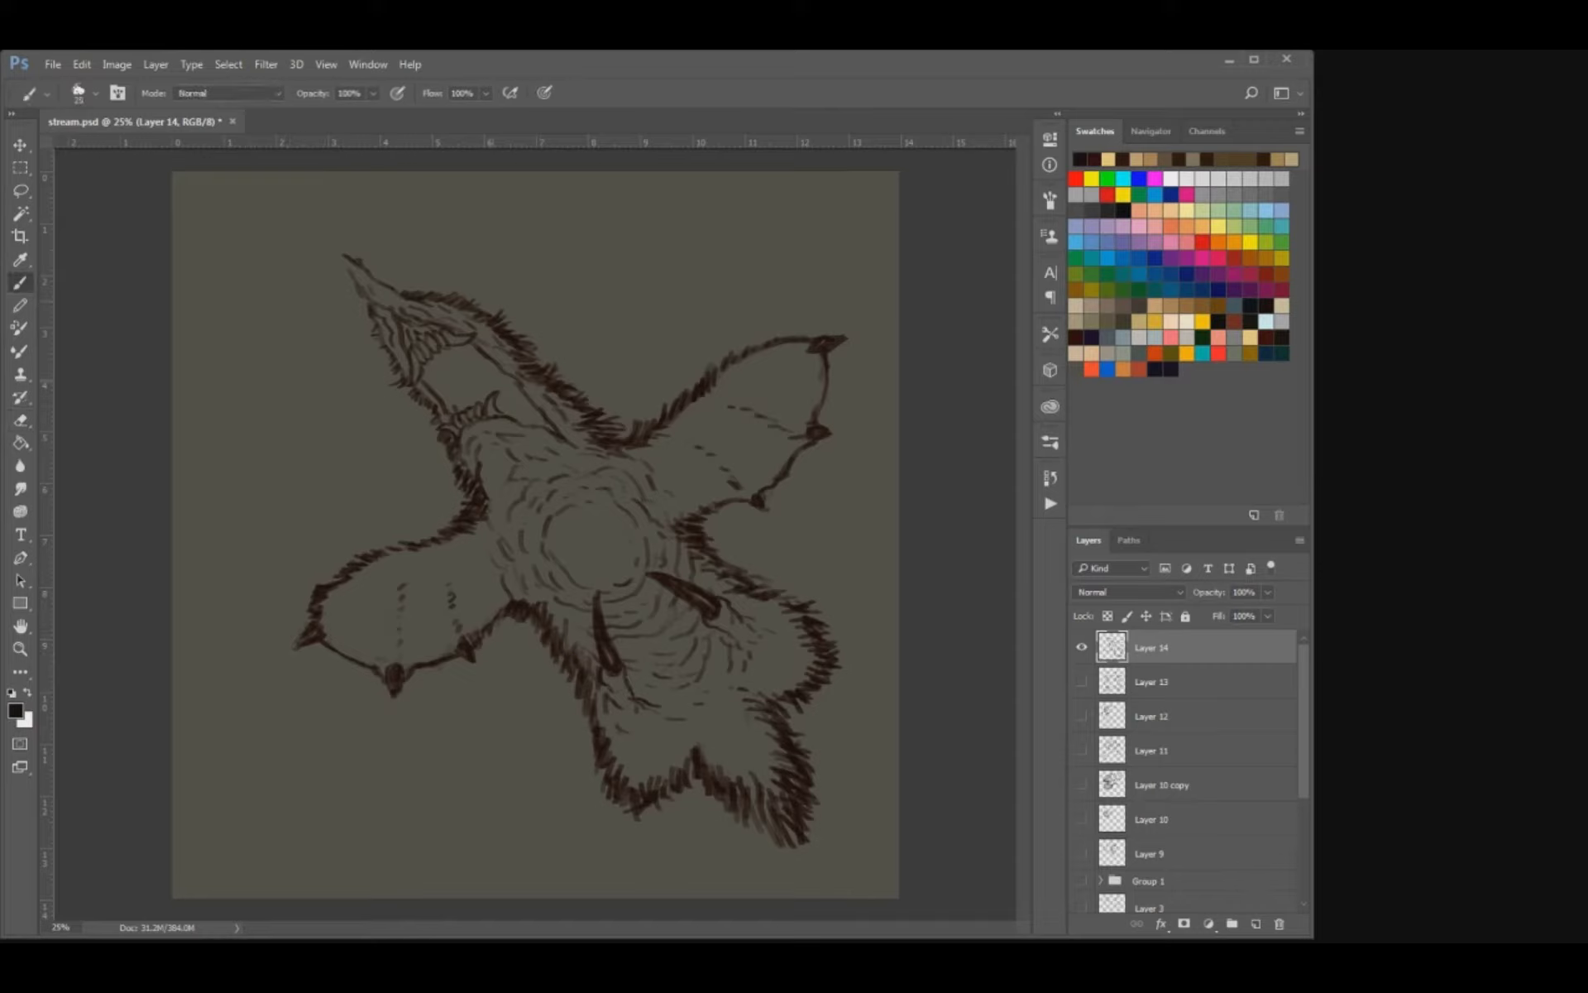
mouse_move(433, 384)
mouse_down()
mouse_move(449, 403)
mouse_move(506, 388)
mouse_move(501, 407)
mouse_move(527, 414)
mouse_move(539, 403)
mouse_move(521, 382)
mouse_move(428, 374)
mouse_move(447, 392)
mouse_move(460, 361)
mouse_move(491, 351)
mouse_up()
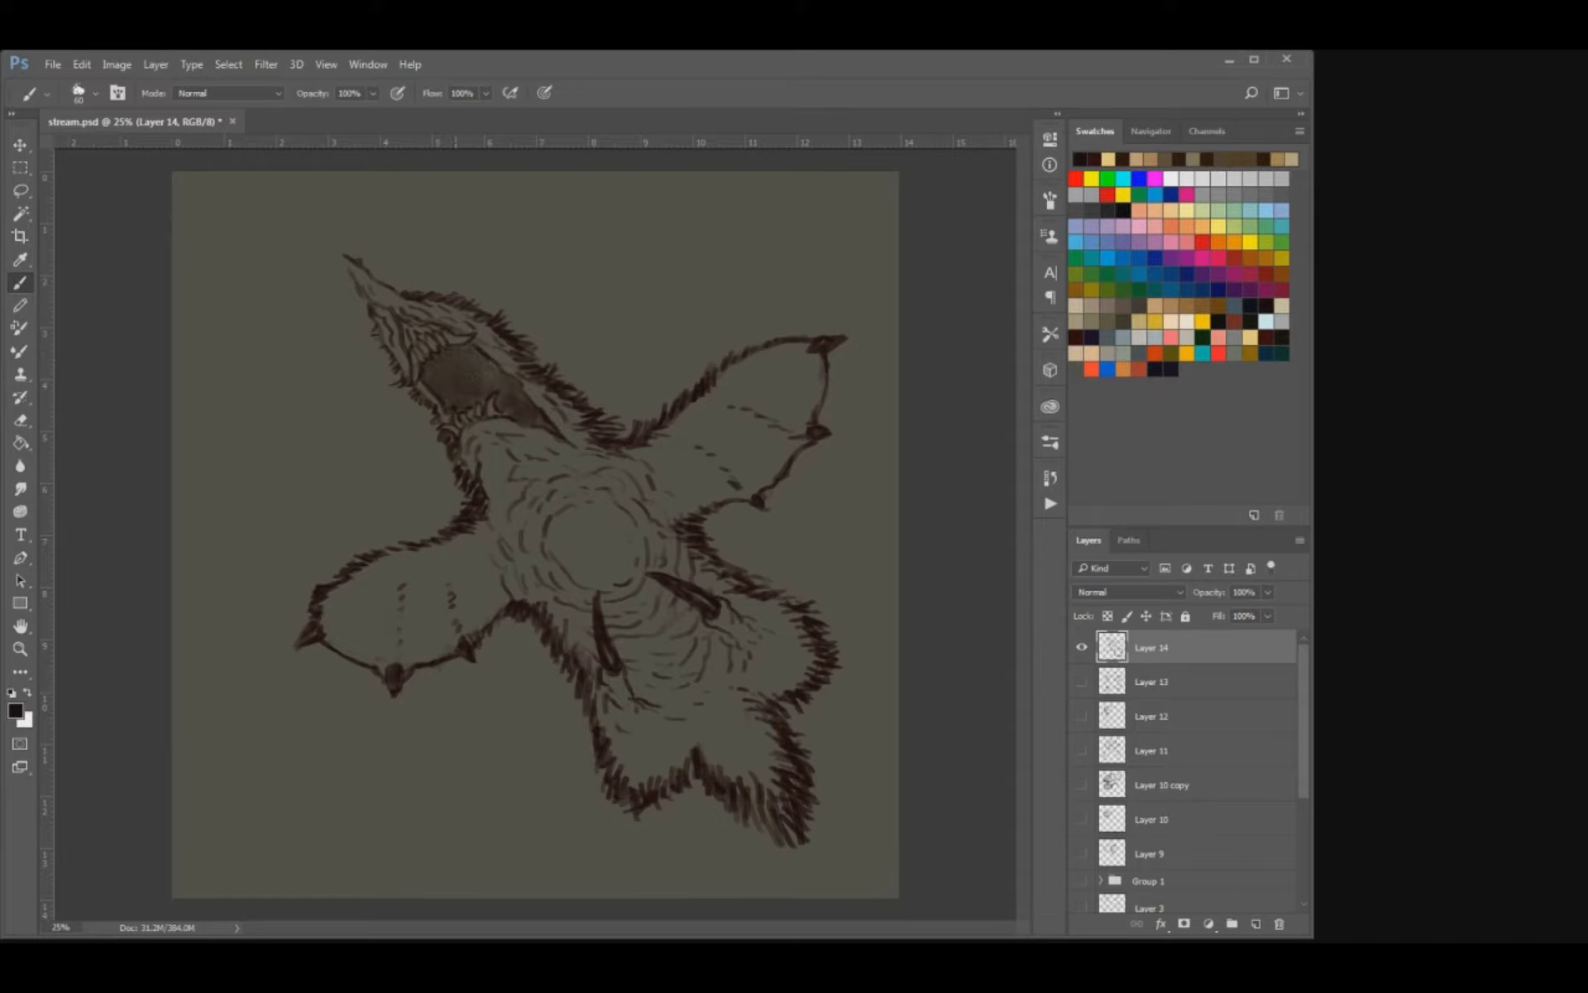
drag(506, 405, 544, 428)
drag(467, 374, 494, 391)
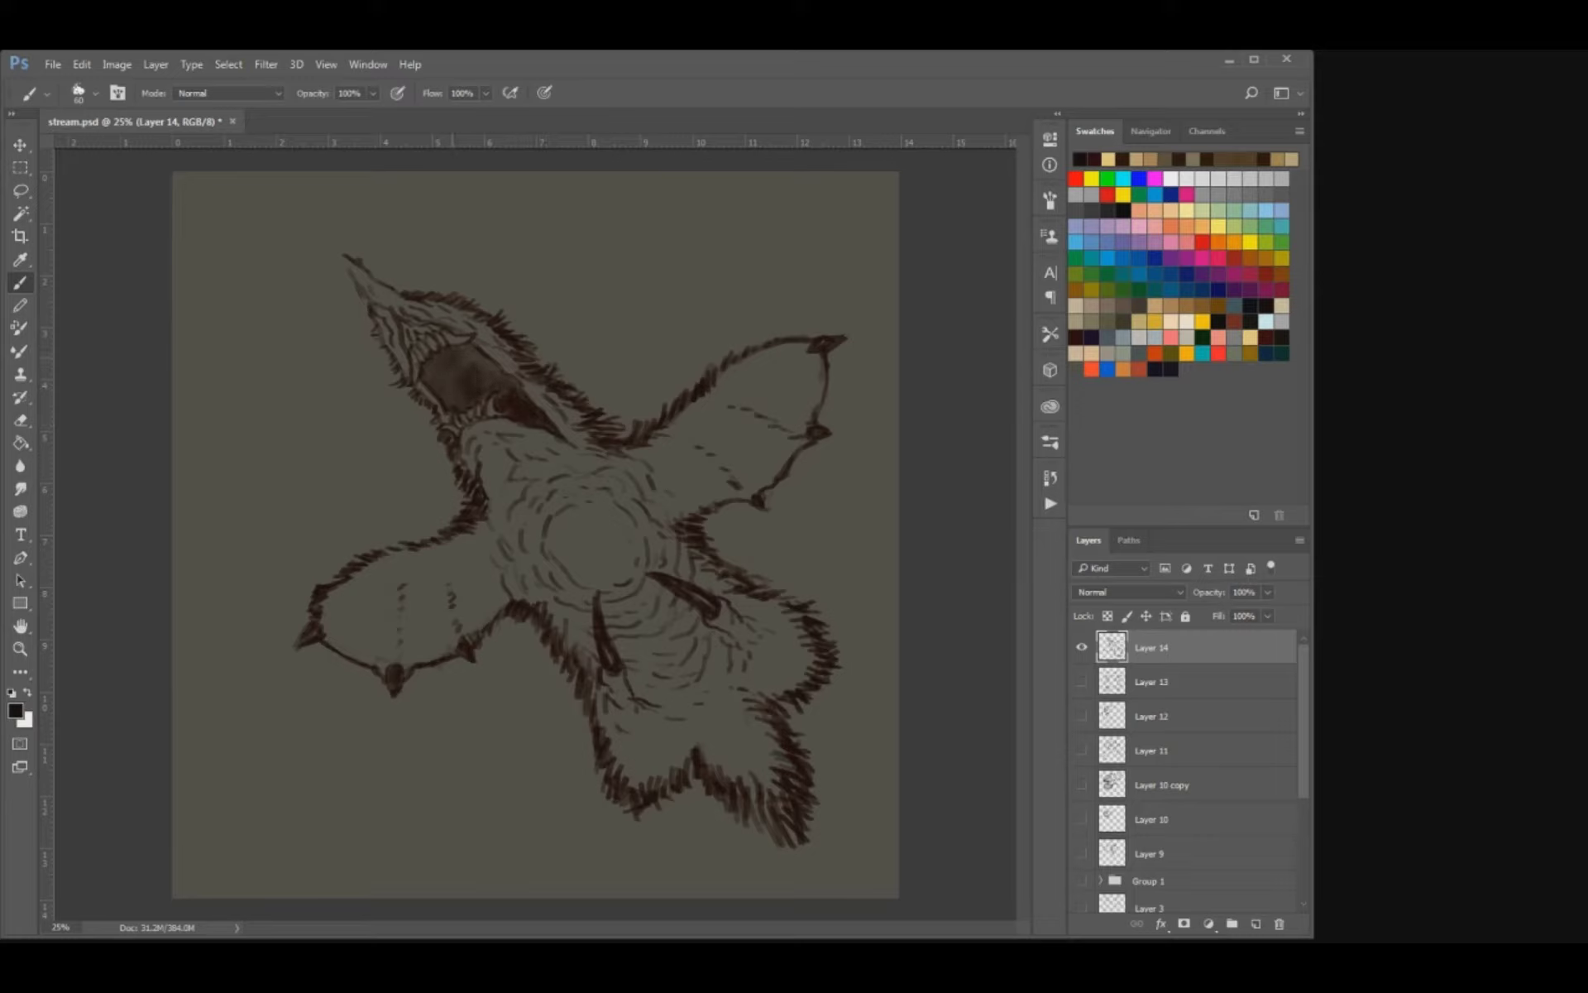
key(ctrl+s)
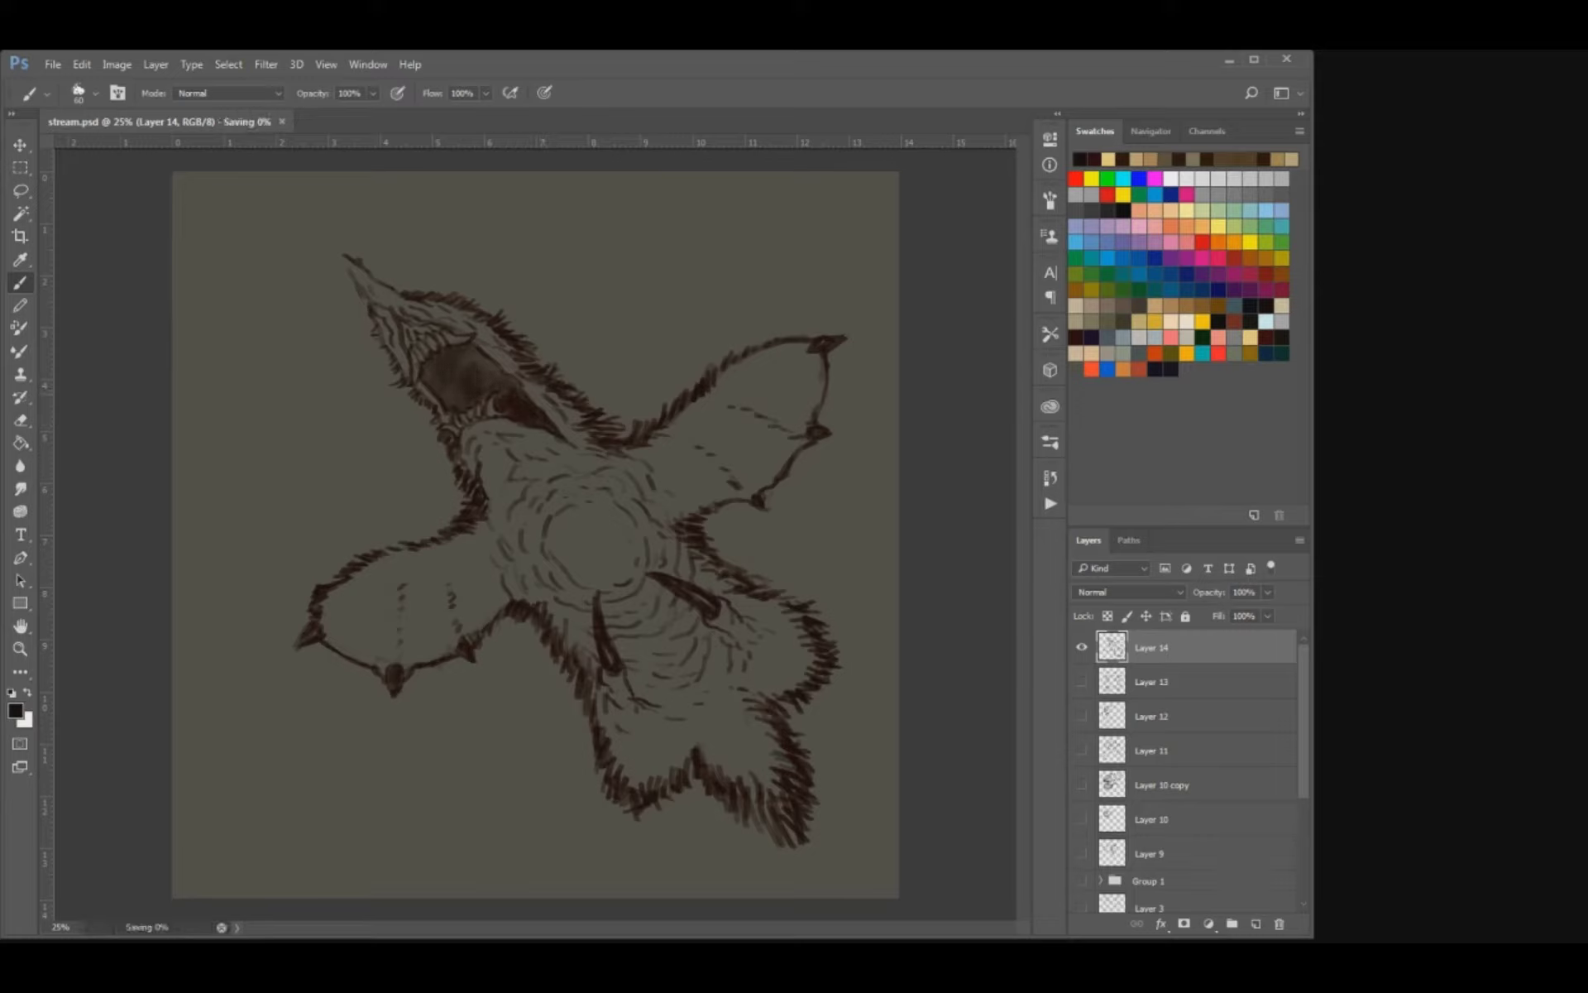
Erase light tooth shapes out of the shading along the lower jaw and outline the fang and small teeth.
key(ctrl+plus)
key(ctrl+plus)
key(ctrl+plus)
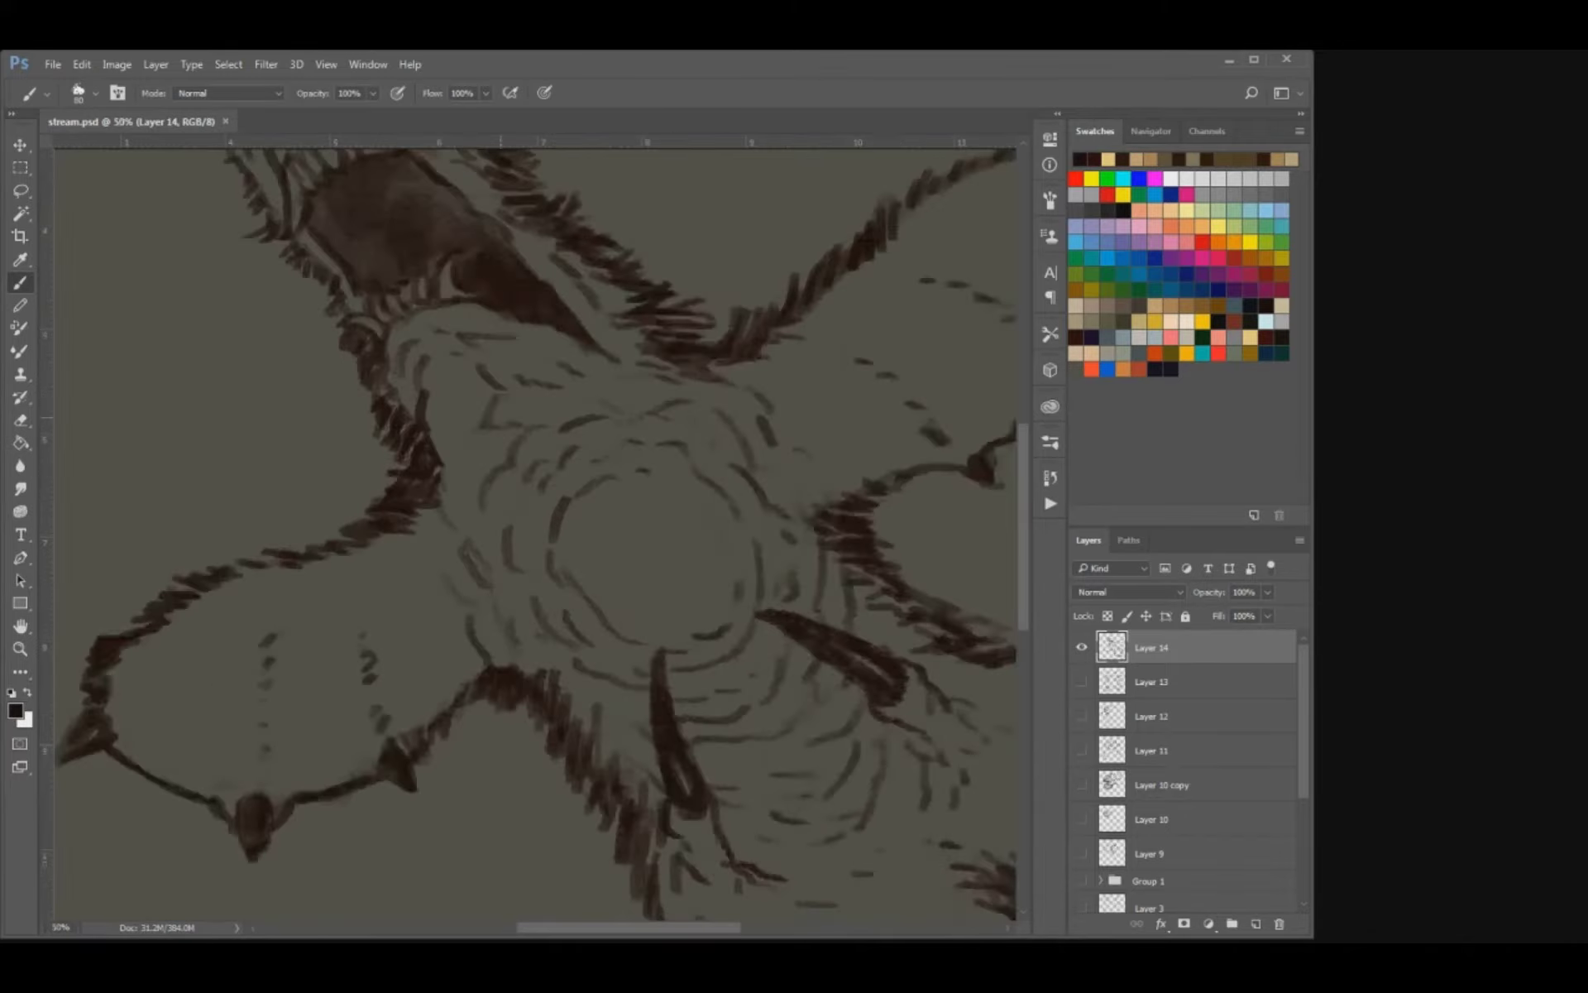
mouse_move(409, 192)
mouse_down()
mouse_move(501, 469)
mouse_move(484, 474)
mouse_up()
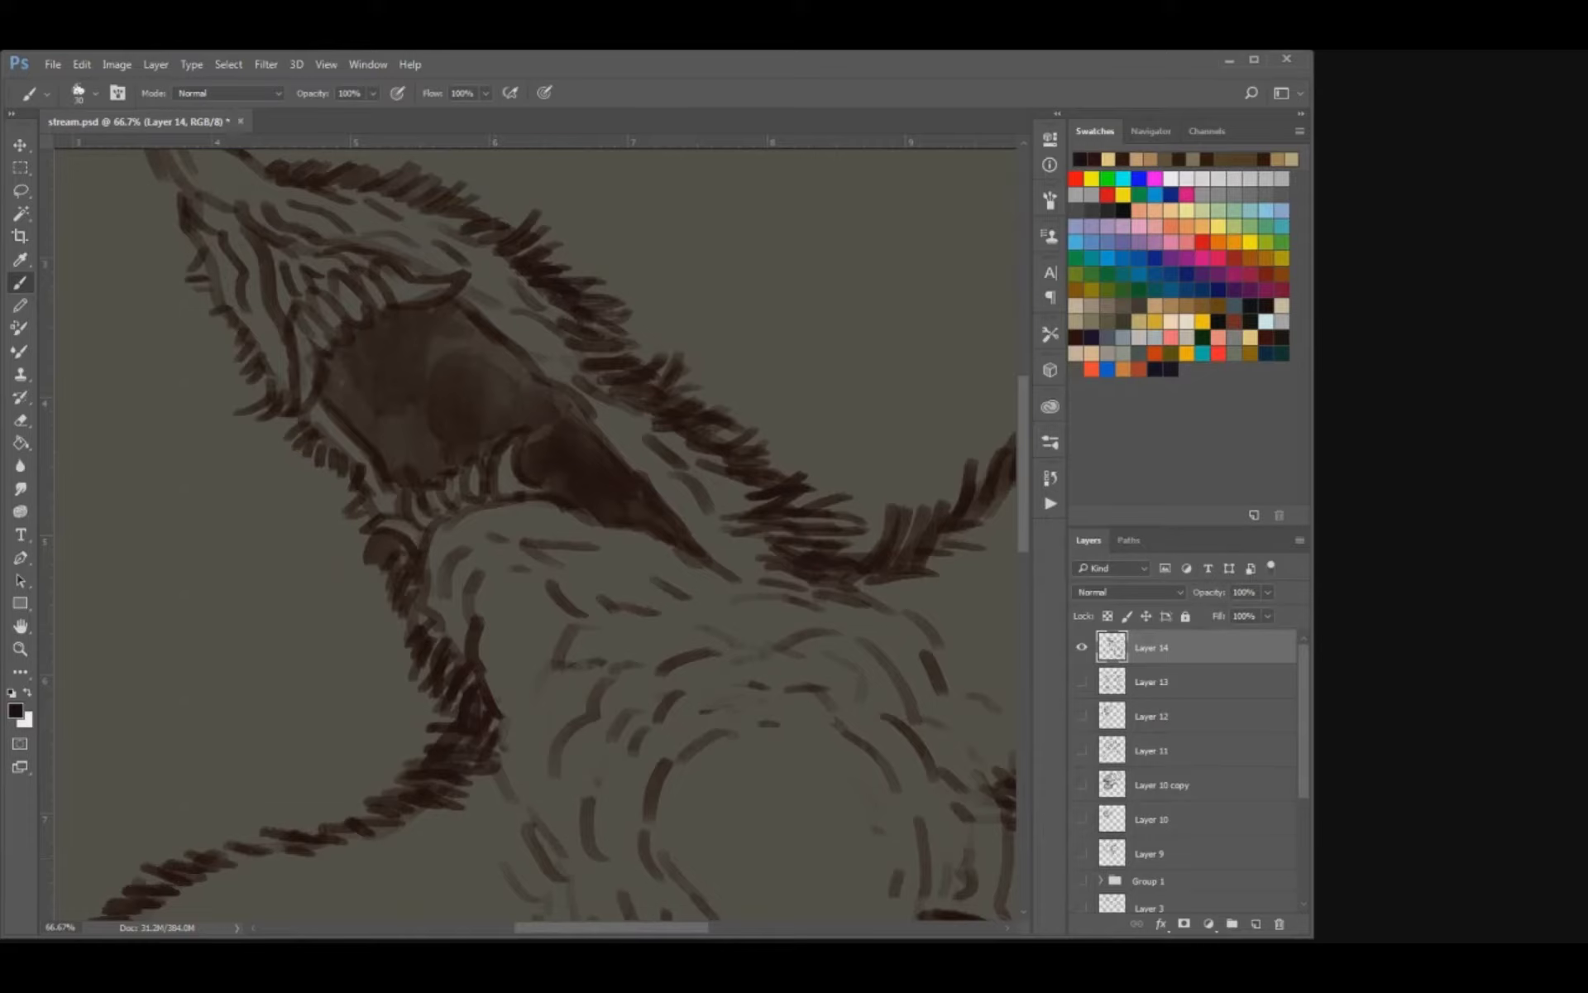
key(e)
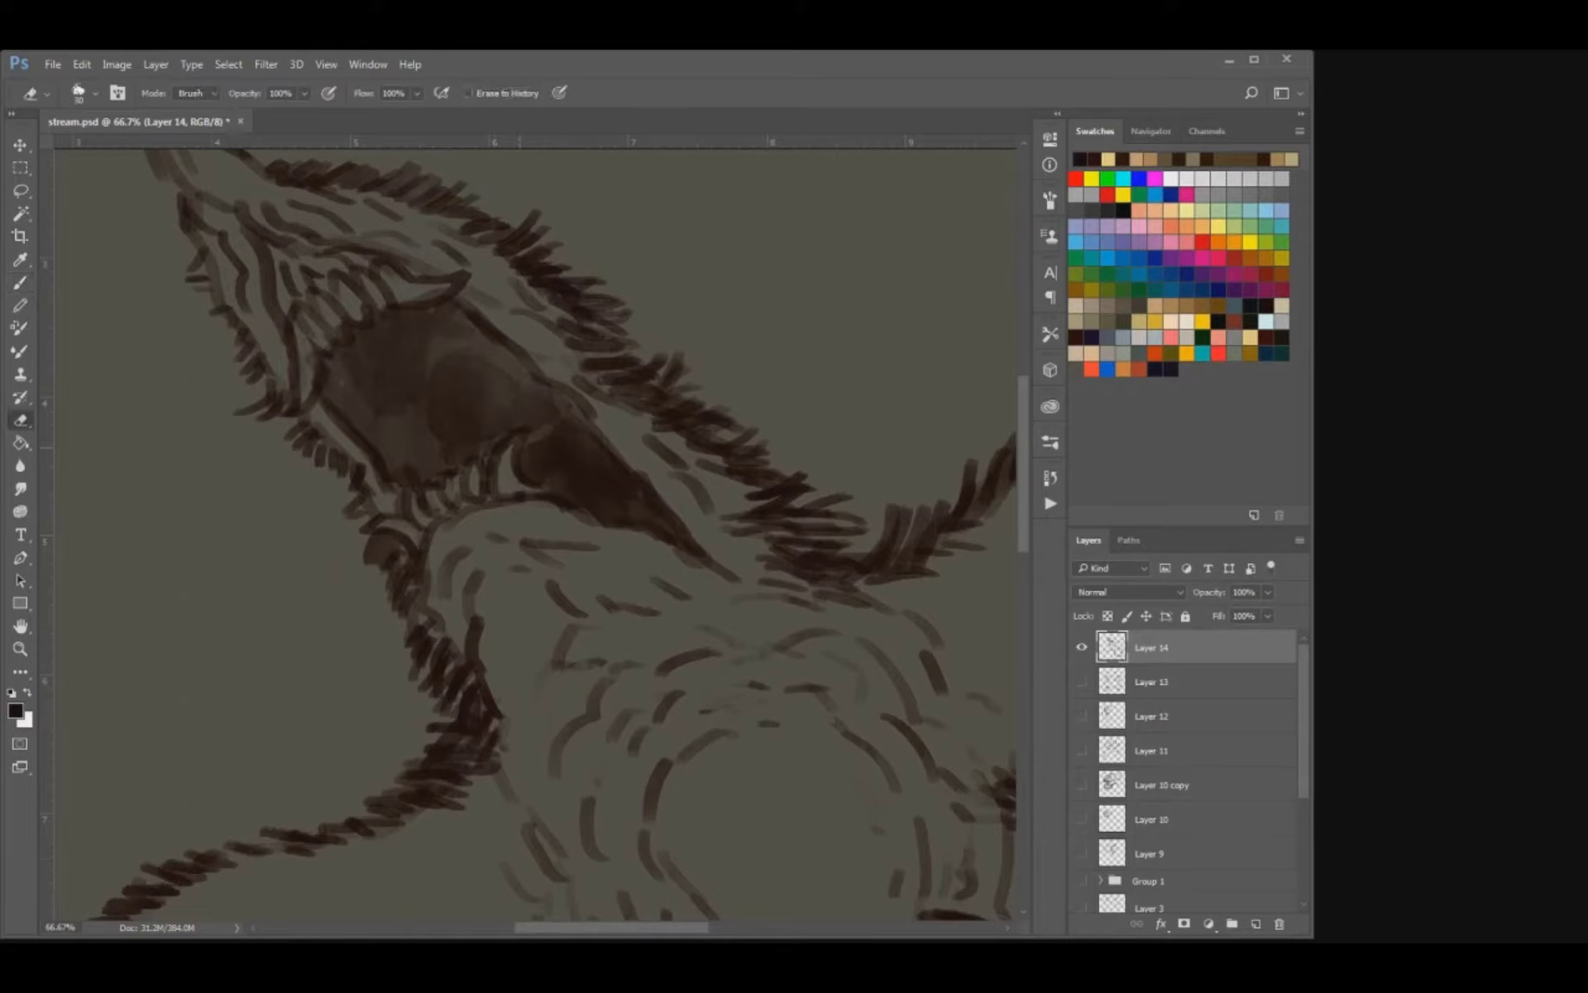
mouse_move(523, 428)
mouse_down()
mouse_move(517, 485)
mouse_move(440, 495)
mouse_up()
key(z)
key(e)
key(bracketright)
drag(424, 489, 411, 513)
key(b)
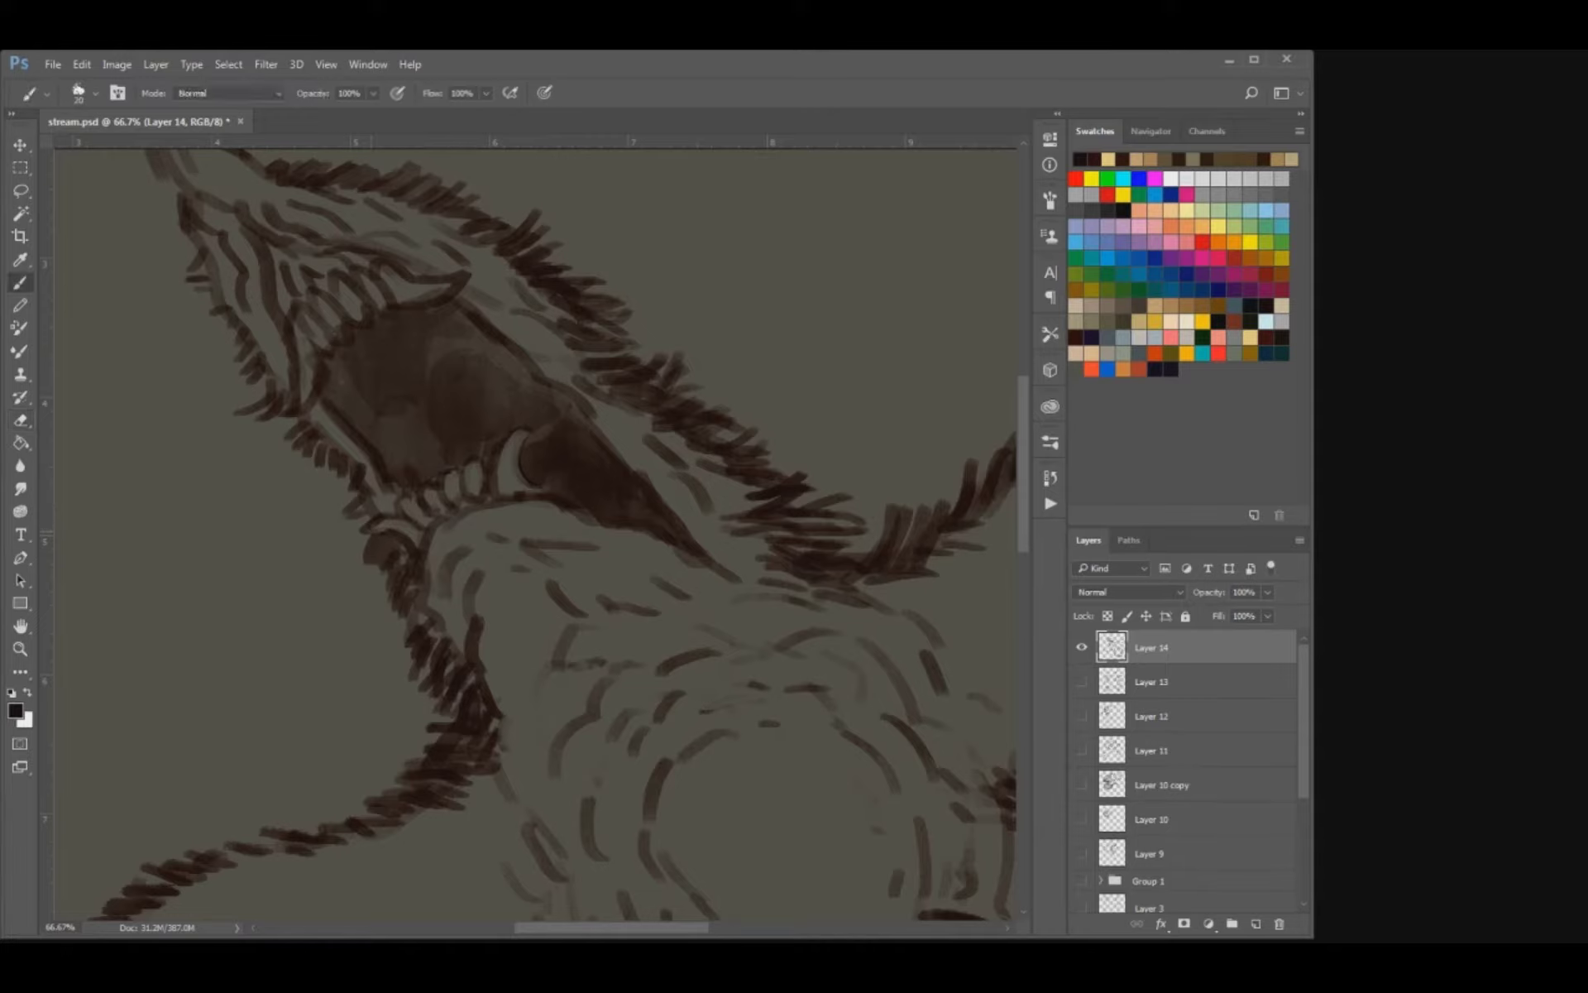
key(bracketleft)
mouse_move(400, 506)
mouse_down()
mouse_move(514, 434)
mouse_move(537, 522)
mouse_up()
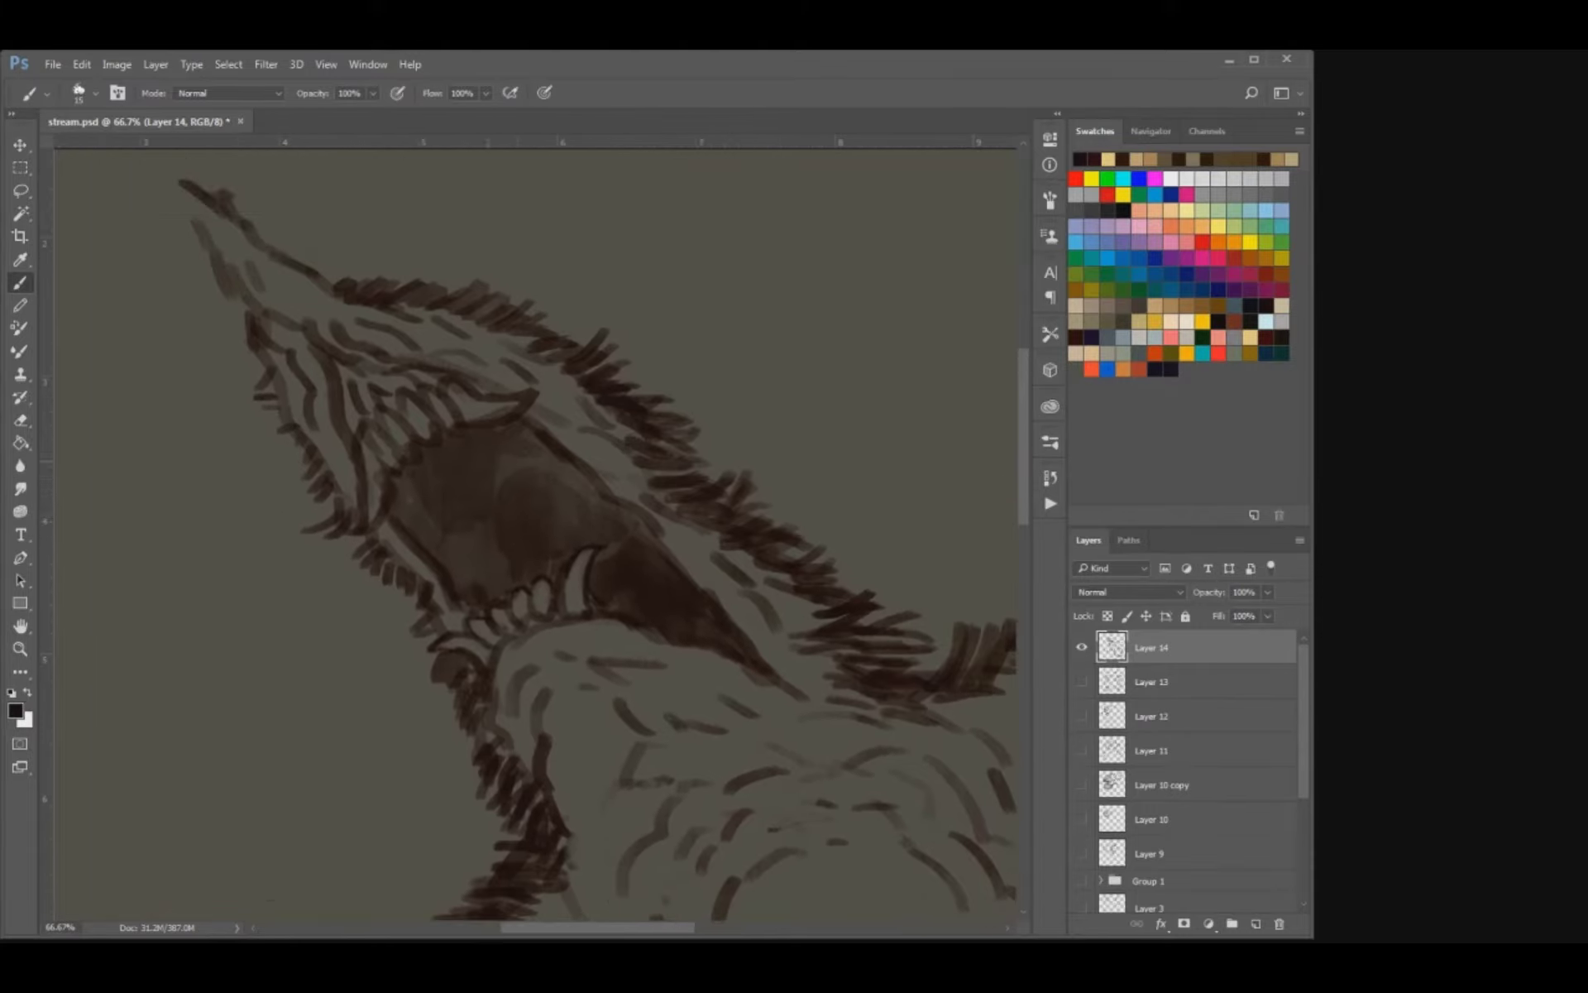
Erase rounded teeth out of the dark lines along the upper jaw and outline them with a finer brush.
key(e)
key(bracketright)
mouse_move(387, 473)
mouse_down()
mouse_move(433, 490)
mouse_move(465, 452)
mouse_move(428, 452)
mouse_move(549, 427)
mouse_move(540, 439)
mouse_up()
key(b)
key(e)
key(b)
drag(543, 451, 556, 430)
mouse_move(402, 500)
mouse_down()
mouse_move(384, 485)
mouse_move(416, 498)
mouse_up()
key(ctrl+z)
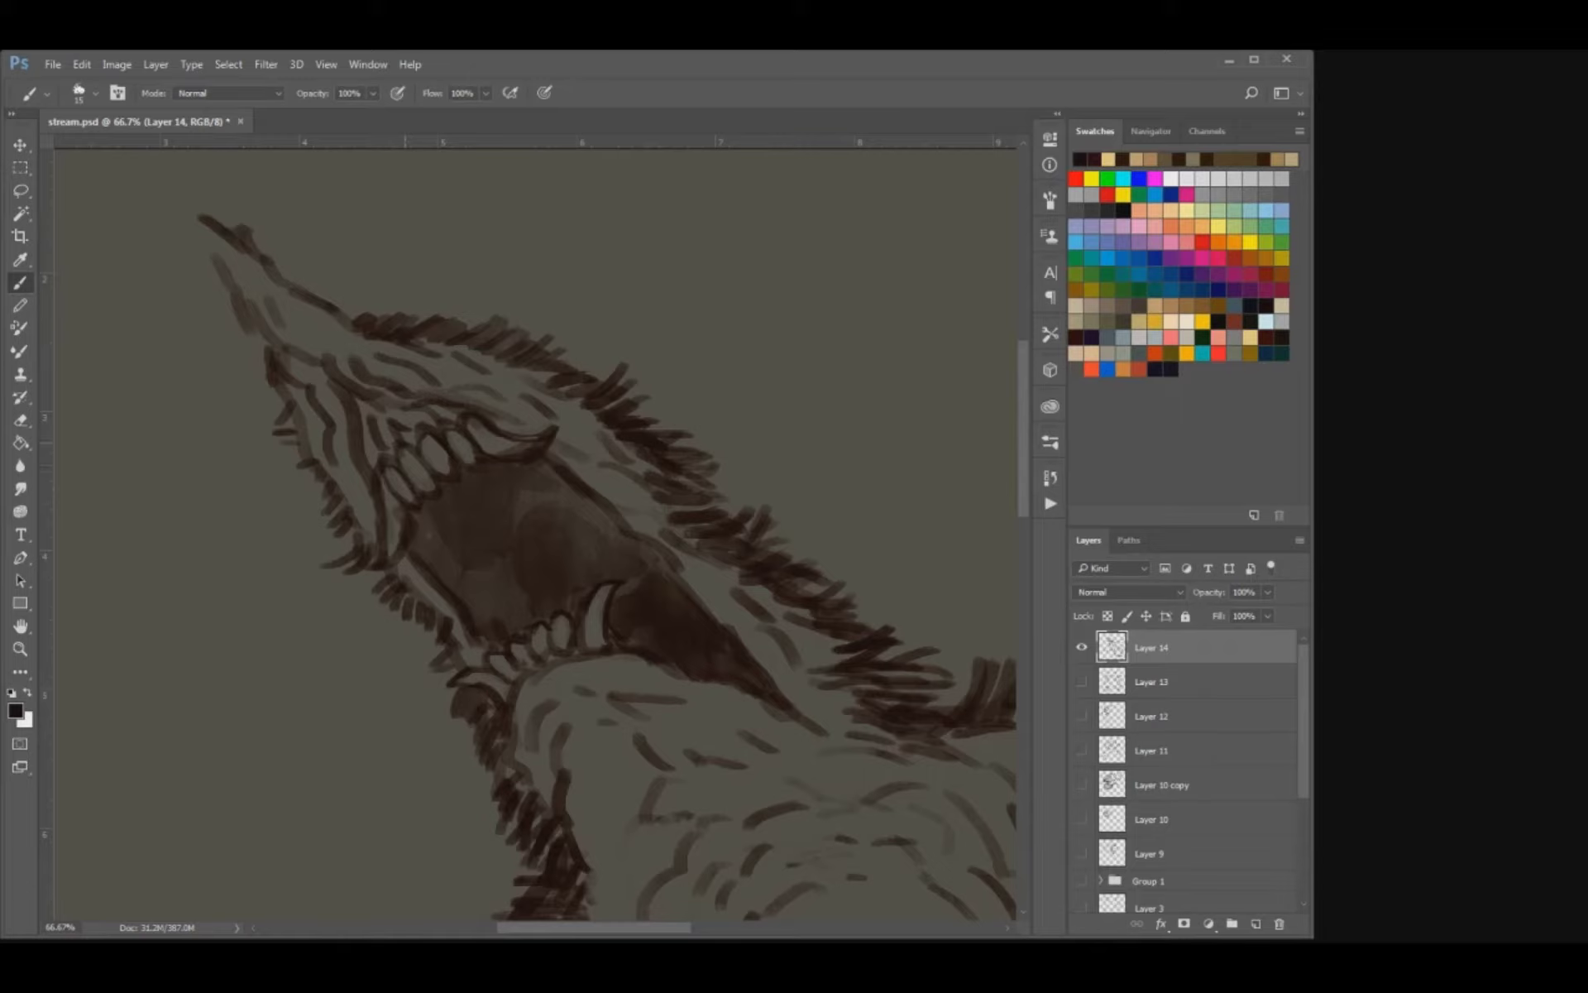
Outline the long fang at the upper jaw's left end, clean up its edges and save the document.
key(e)
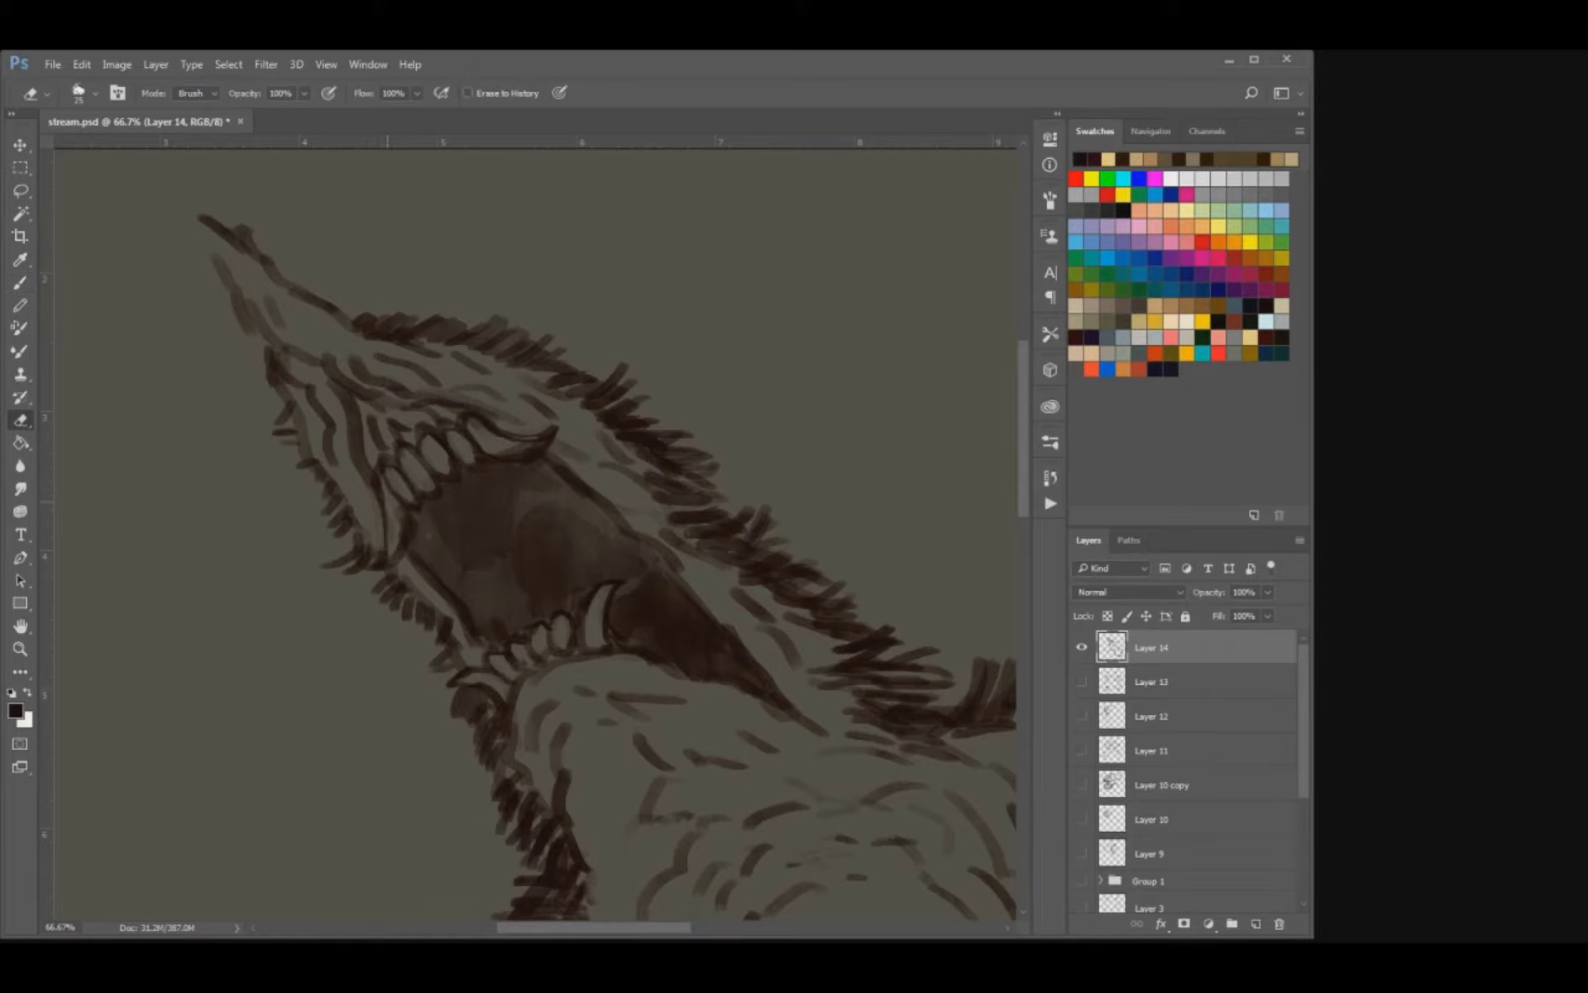
key(b)
drag(402, 512, 385, 559)
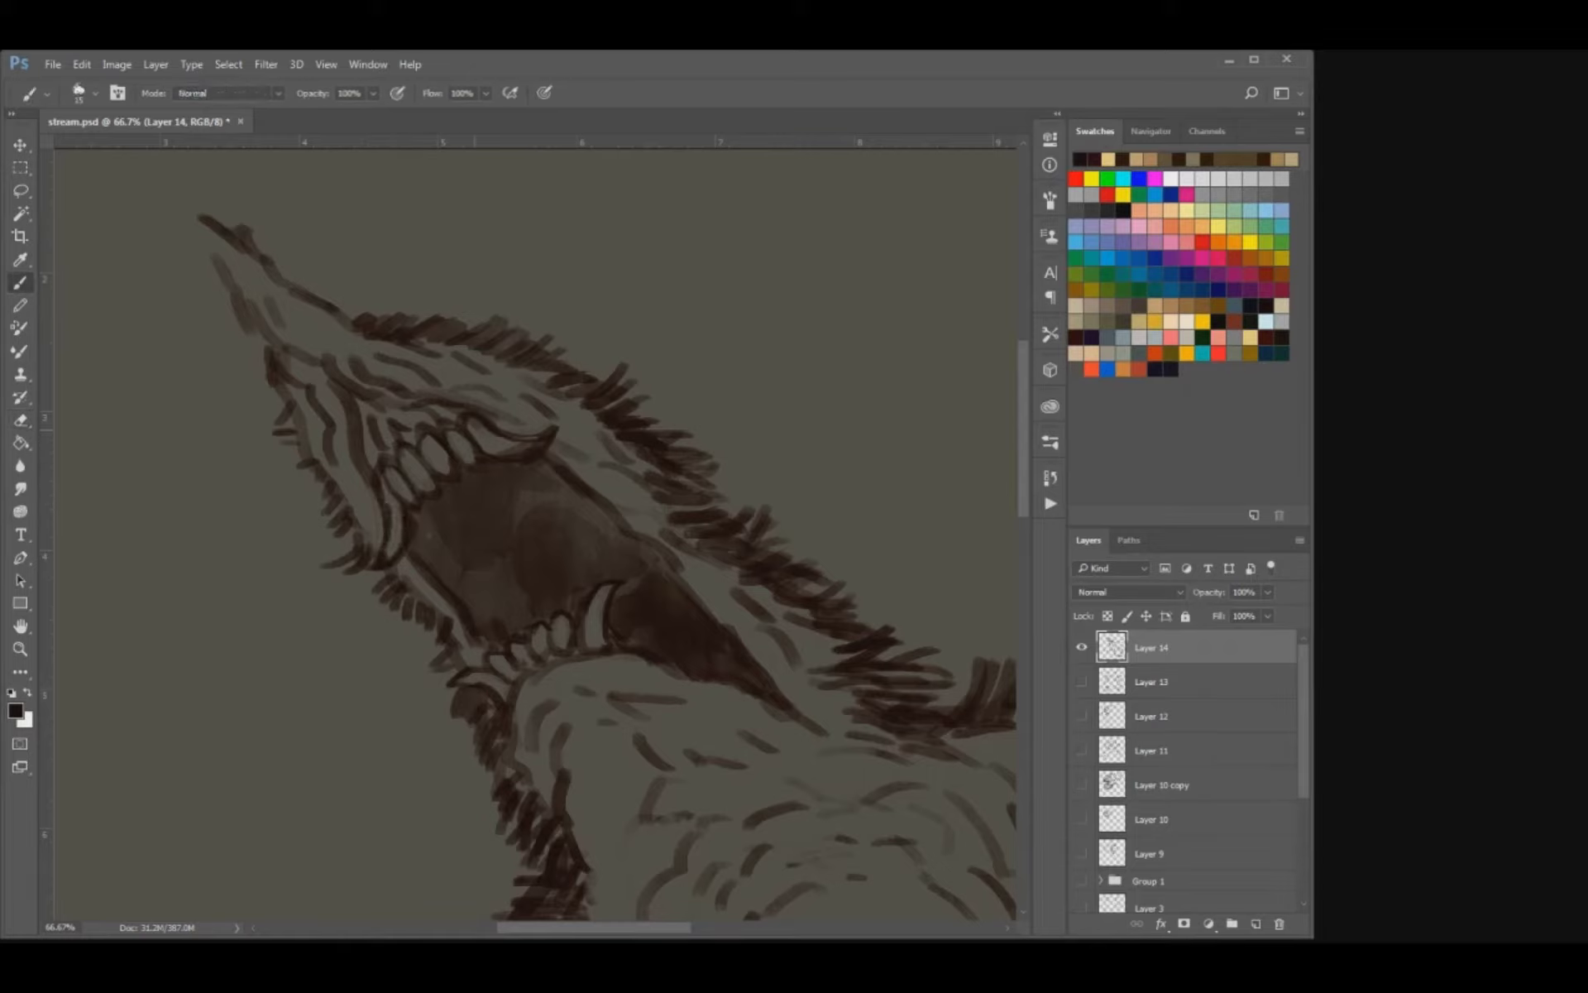
key(e)
key(b)
key(e)
key(b)
key(ctrl+minus)
key(ctrl+minus)
key(ctrl+minus)
key(ctrl+minus)
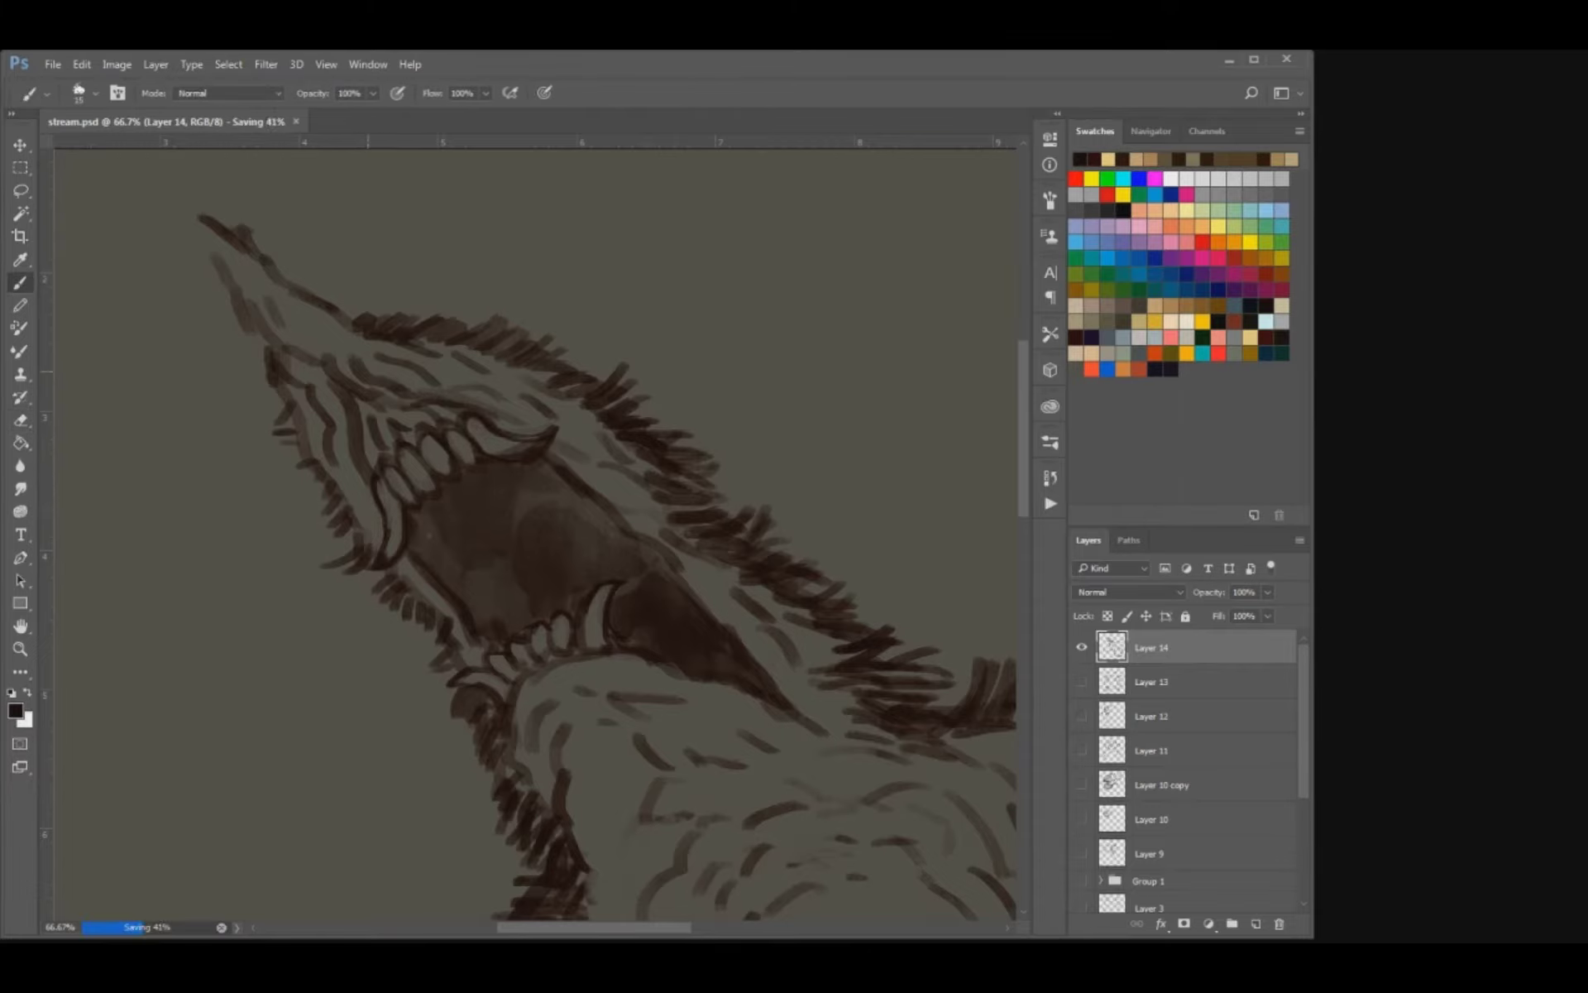
key(ctrl+plus)
key(ctrl+plus)
key(ctrl+plus)
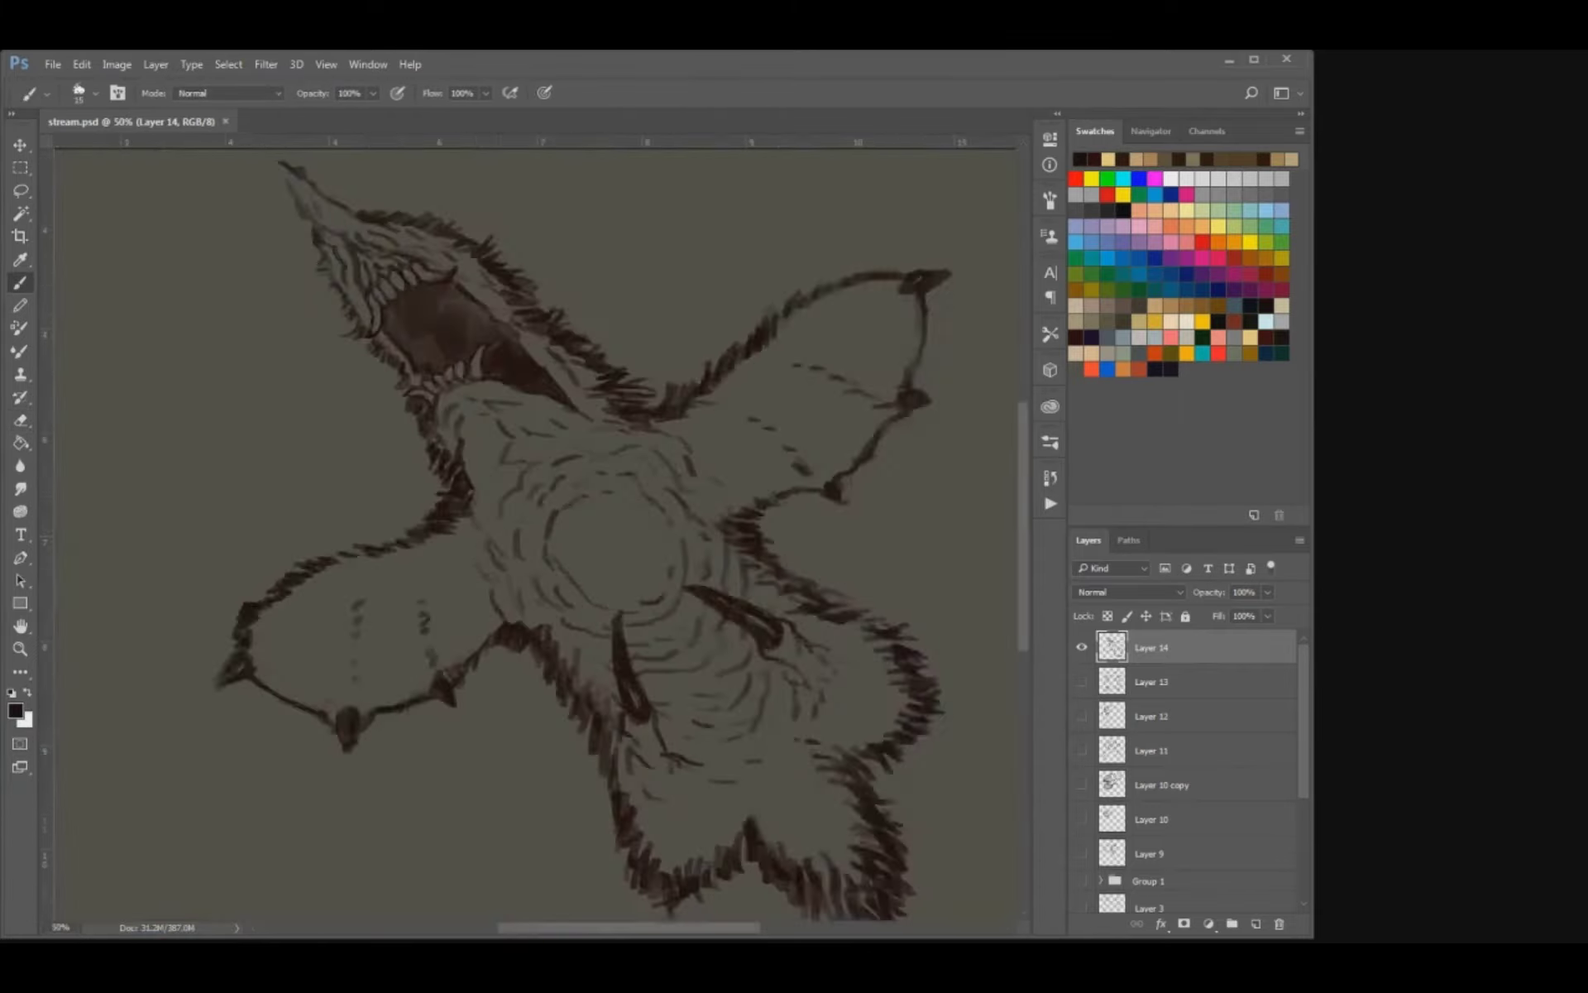
Thicken the dark fur along the front of the neck below the lower jaw with a larger brush.
mouse_move(473, 305)
mouse_down()
mouse_move(531, 508)
mouse_move(673, 565)
mouse_up()
key(e)
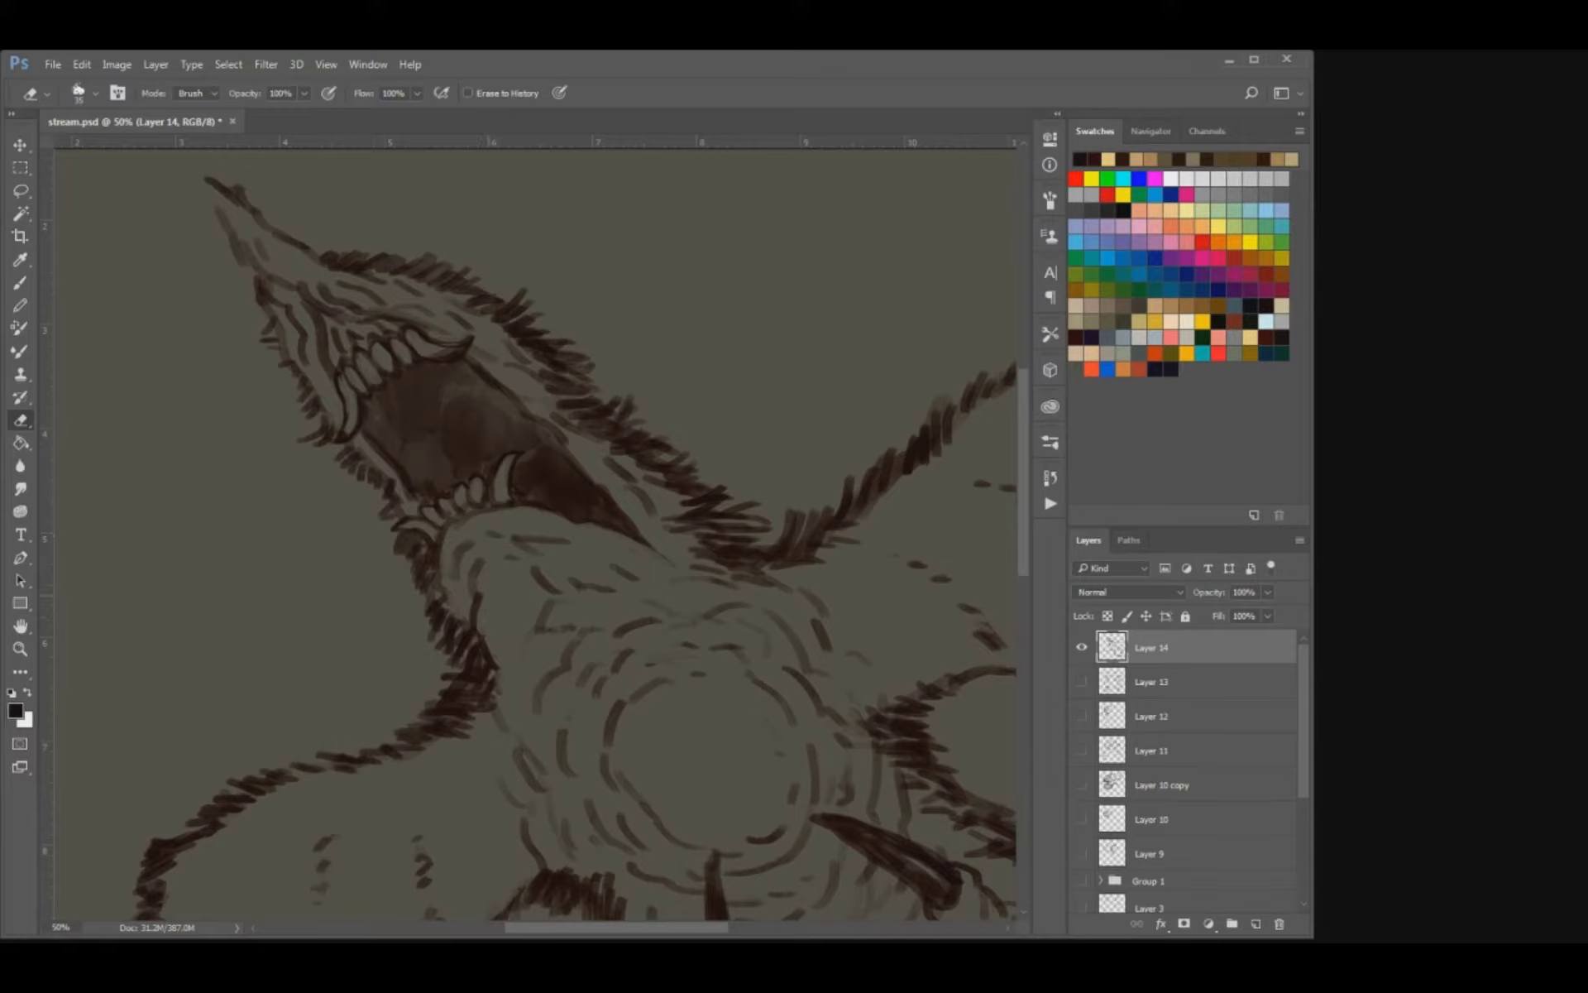
key(b)
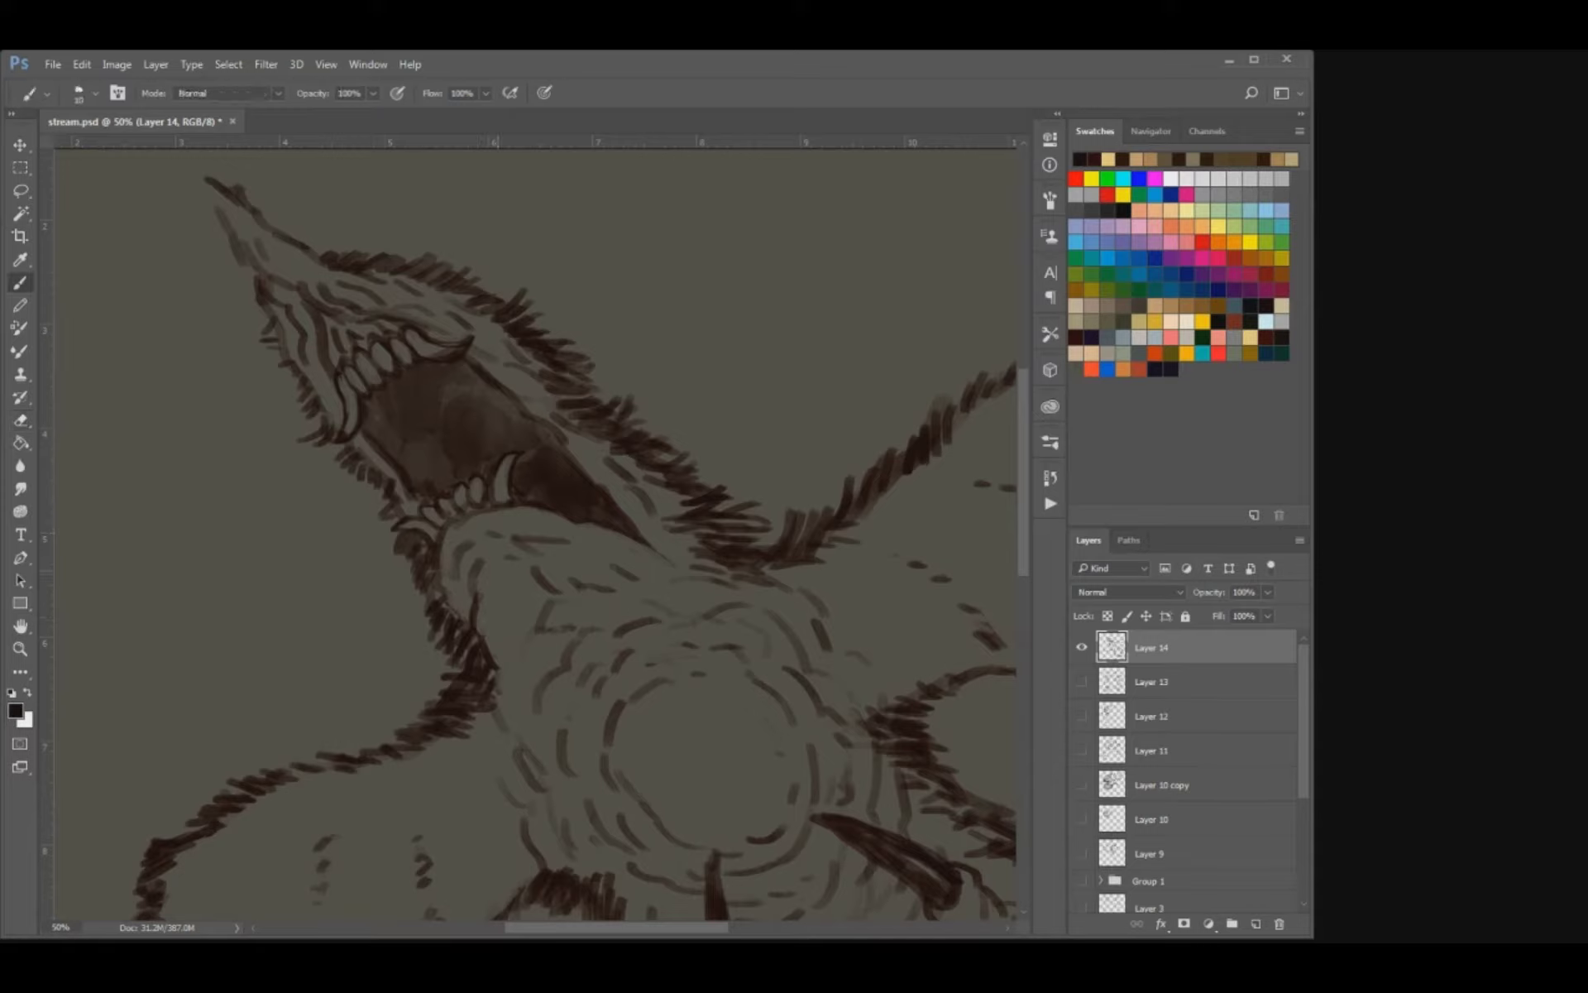
key(bracketright)
key(bracketright)
key(bracketright)
mouse_move(460, 606)
mouse_down()
mouse_move(450, 619)
mouse_move(436, 594)
mouse_up()
drag(436, 586, 452, 652)
mouse_move(451, 653)
mouse_down()
mouse_move(443, 685)
mouse_move(485, 683)
mouse_up()
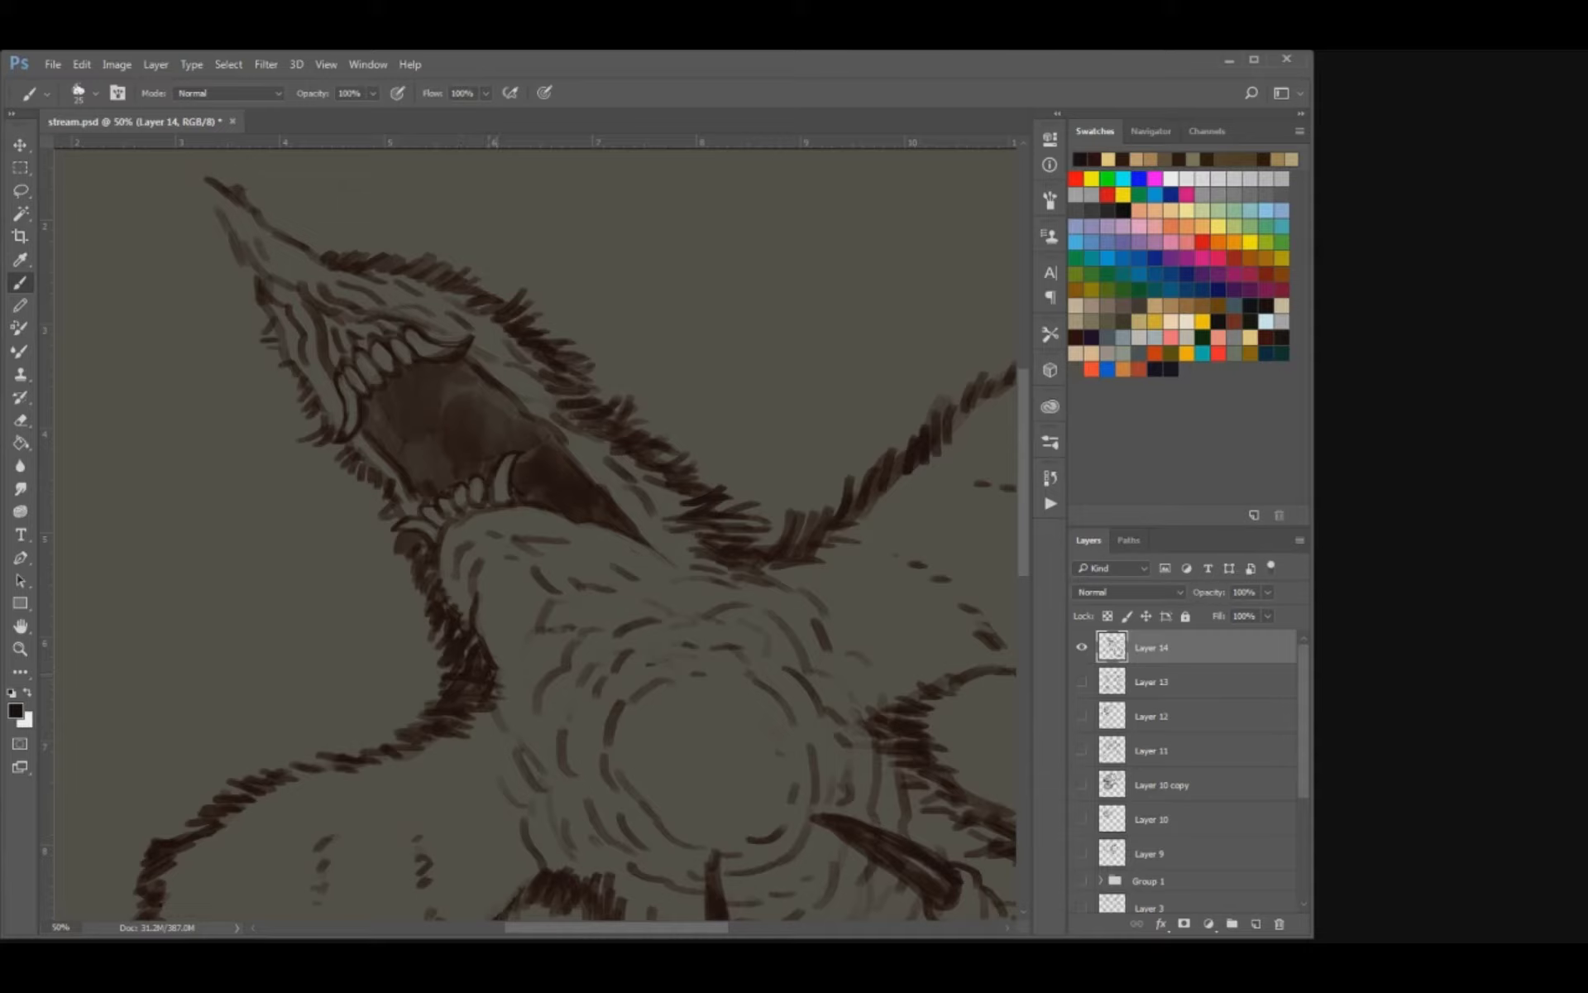
Add dense fur strokes along the back of the head and neck, down to the base of the right wing.
drag(686, 533, 701, 536)
mouse_move(691, 526)
mouse_down()
mouse_move(713, 531)
mouse_move(660, 474)
mouse_up()
mouse_move(622, 455)
mouse_down()
mouse_move(638, 466)
mouse_move(627, 455)
mouse_up()
mouse_move(561, 413)
mouse_down()
mouse_move(588, 424)
mouse_move(576, 399)
mouse_up()
mouse_move(542, 378)
mouse_down()
mouse_move(577, 394)
mouse_move(540, 361)
mouse_up()
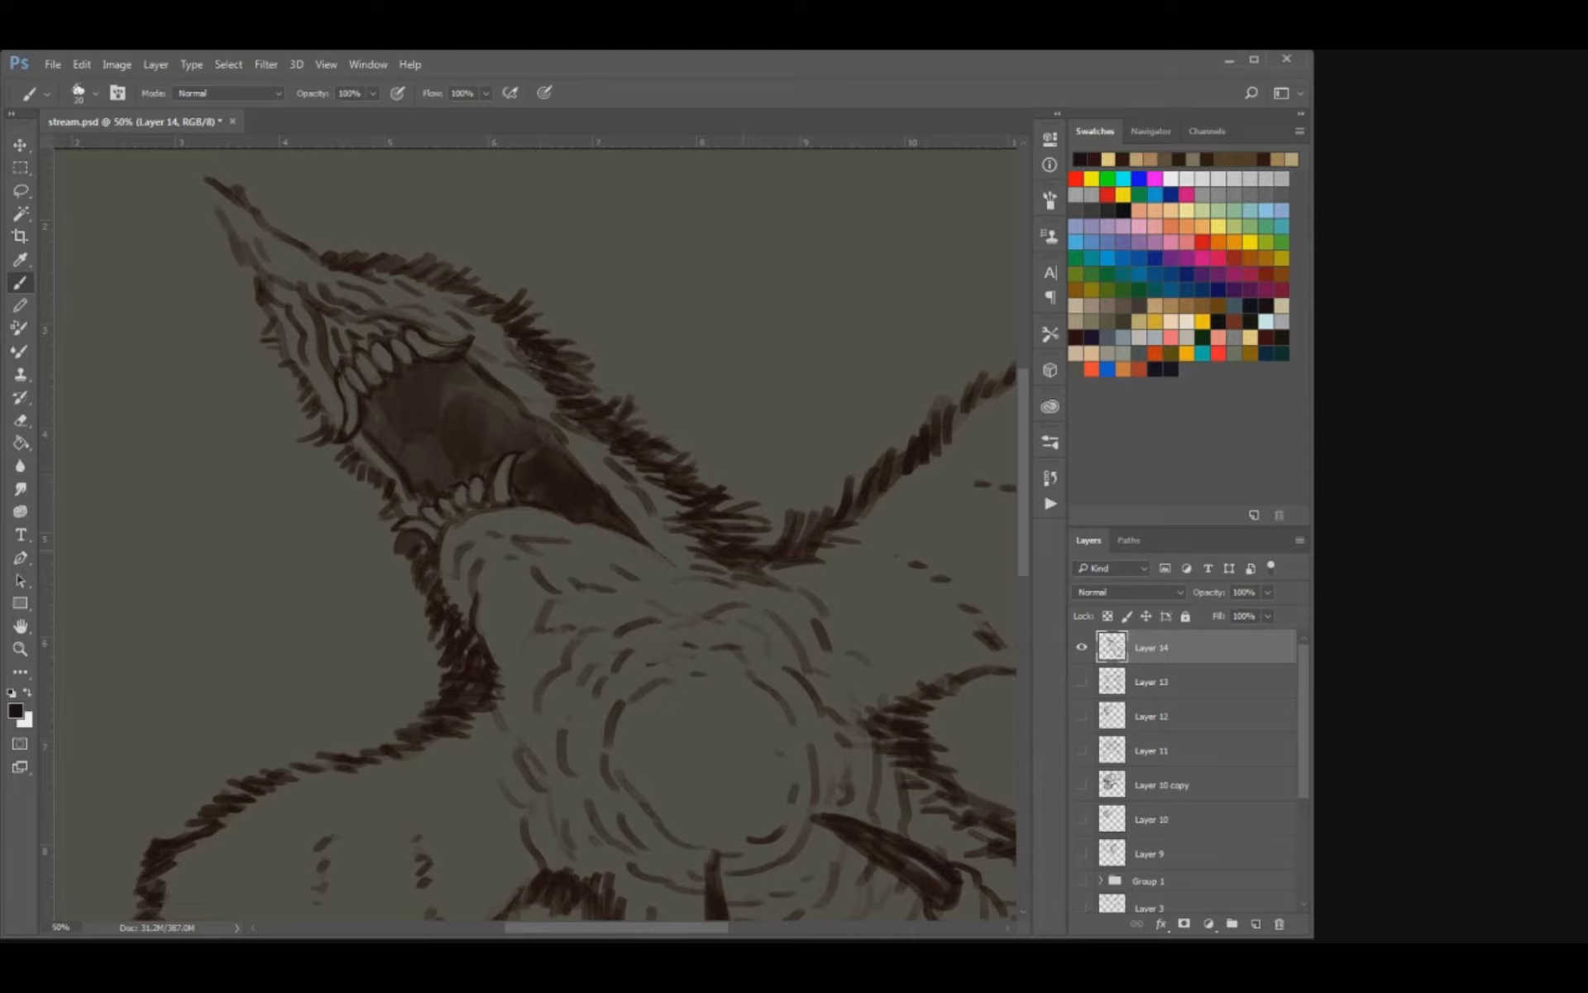
drag(734, 559, 754, 562)
drag(757, 561, 774, 567)
drag(756, 569, 791, 583)
Extend the fur with a finer brush from the neck base into the shoulder and upper edge of the left wing.
key(bracketleft)
drag(494, 693, 496, 724)
drag(498, 696, 517, 751)
drag(485, 708, 496, 734)
mouse_move(497, 745)
mouse_down()
mouse_move(506, 756)
mouse_move(473, 687)
mouse_move(332, 735)
mouse_move(308, 767)
mouse_up()
key(bracketright)
Add short crease strokes on the throat and more fur along the left wing's upper edge, and save the document.
drag(562, 574, 556, 612)
mouse_move(573, 573)
mouse_down()
mouse_move(566, 598)
mouse_move(546, 595)
mouse_move(585, 577)
mouse_up()
key(e)
key(b)
key(ctrl+s)
mouse_move(146, 793)
mouse_down()
mouse_move(305, 710)
mouse_move(331, 725)
mouse_move(355, 703)
mouse_move(290, 723)
mouse_move(337, 688)
mouse_up()
key(bracketright)
key(bracketleft)
key(ctrl+s)
key(ctrl+minus)
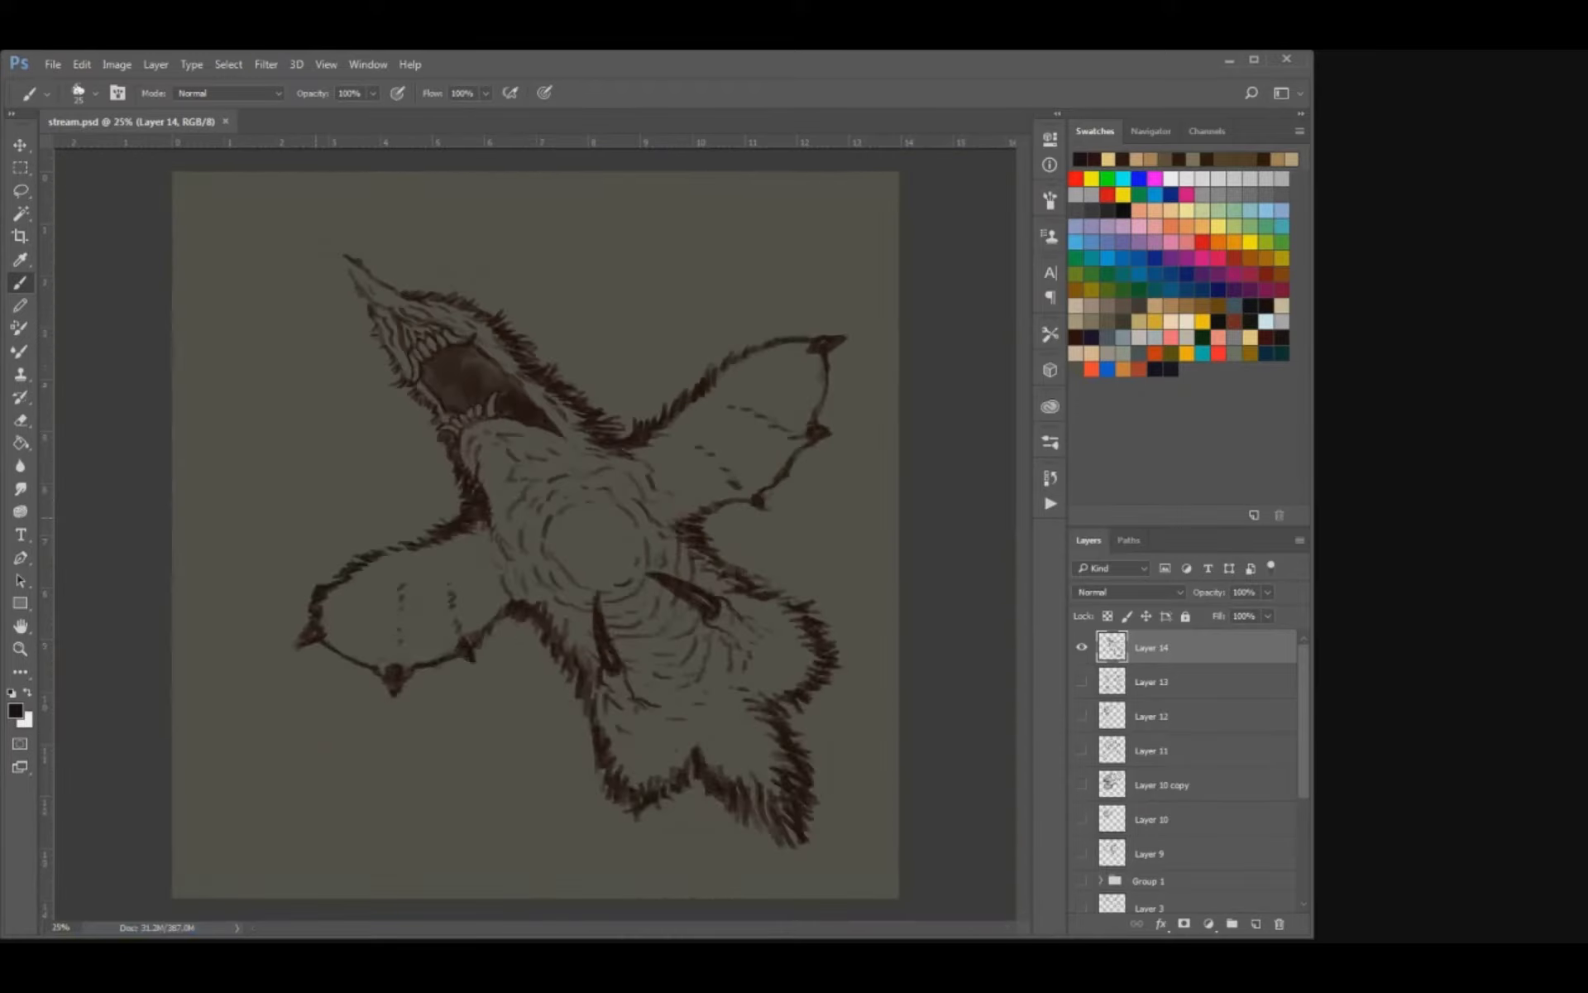
key(ctrl+plus)
key(ctrl+plus)
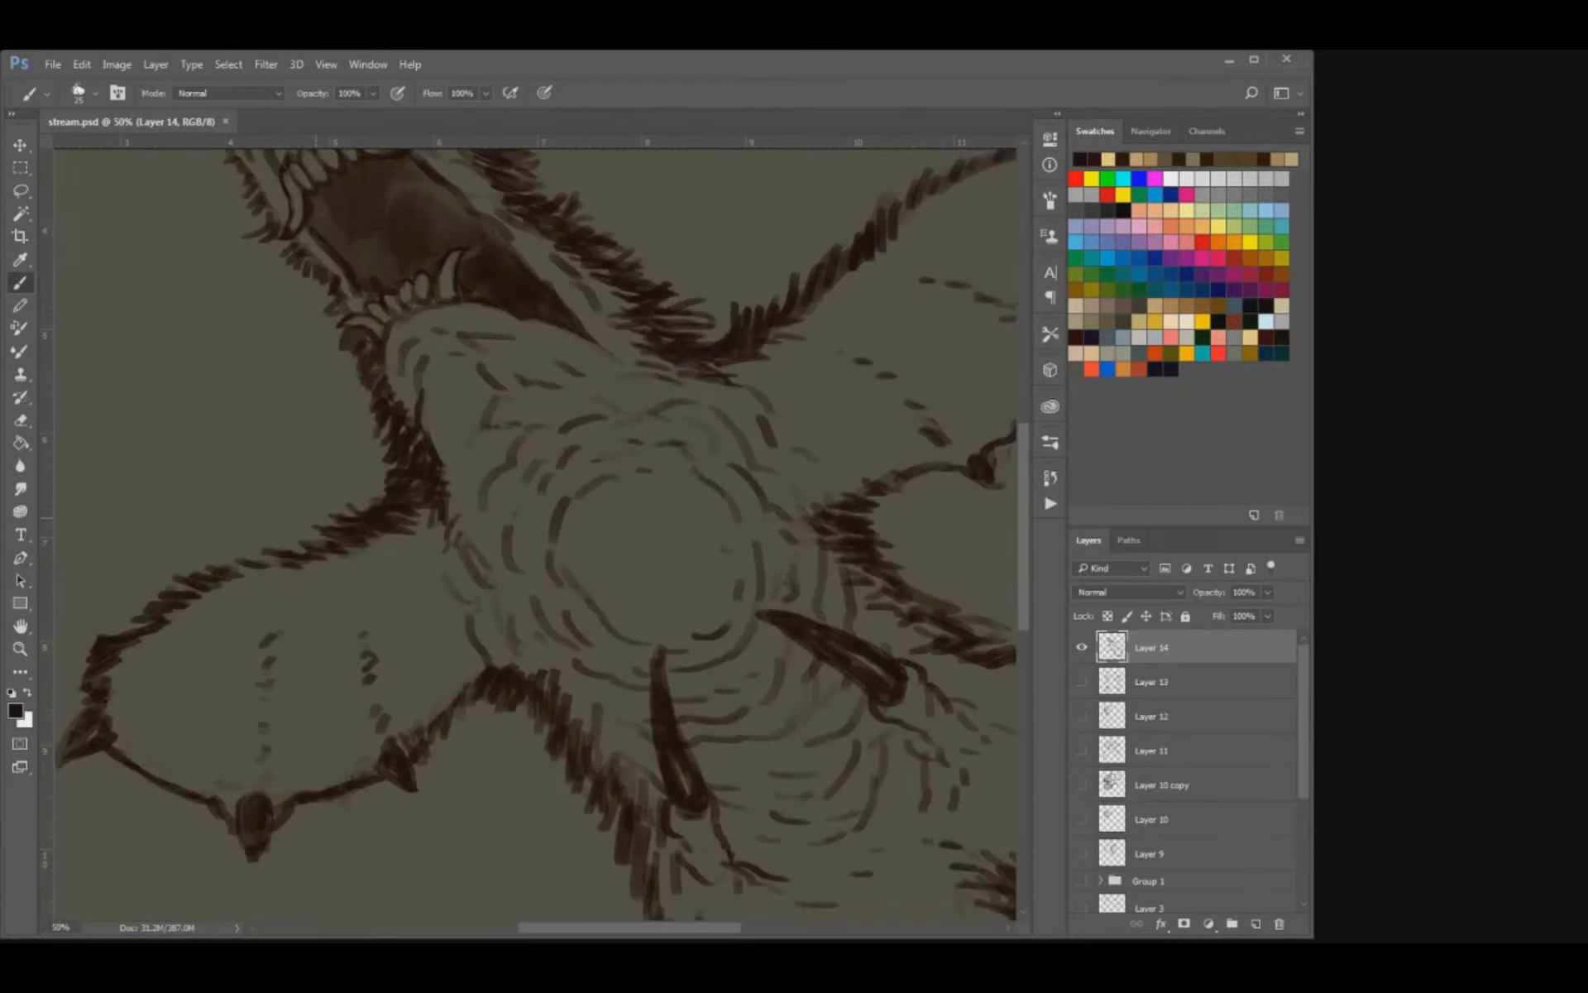
Clean up the belly lines around the tips of the two large claws and save the document.
key(e)
drag(603, 565, 598, 592)
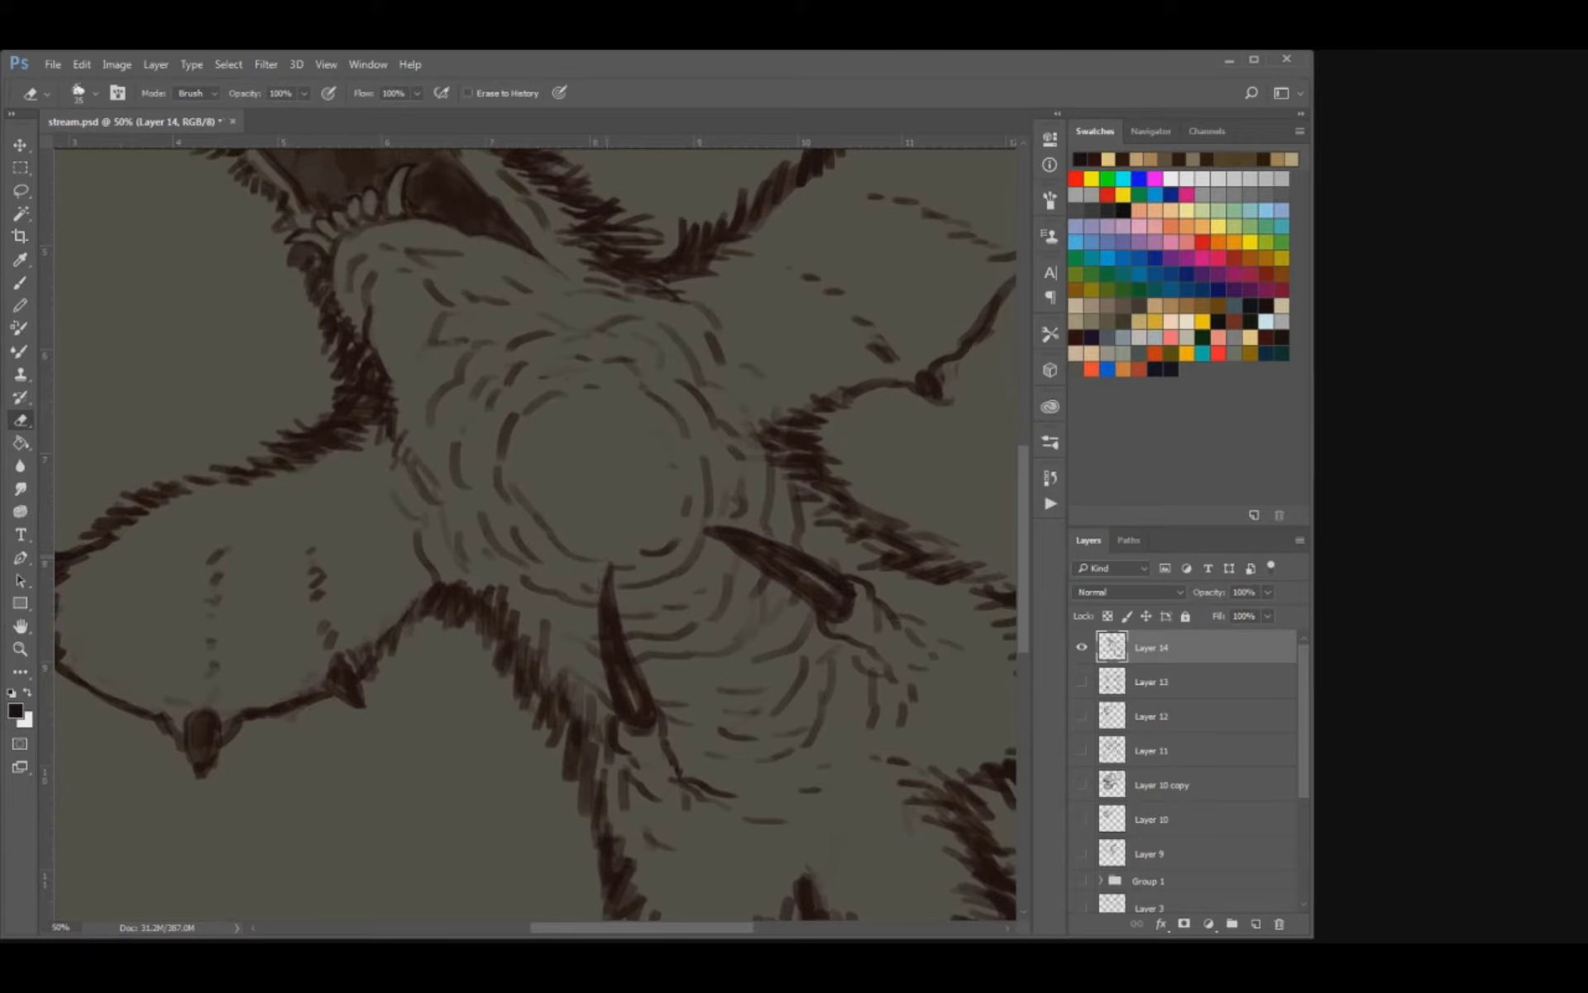
key(b)
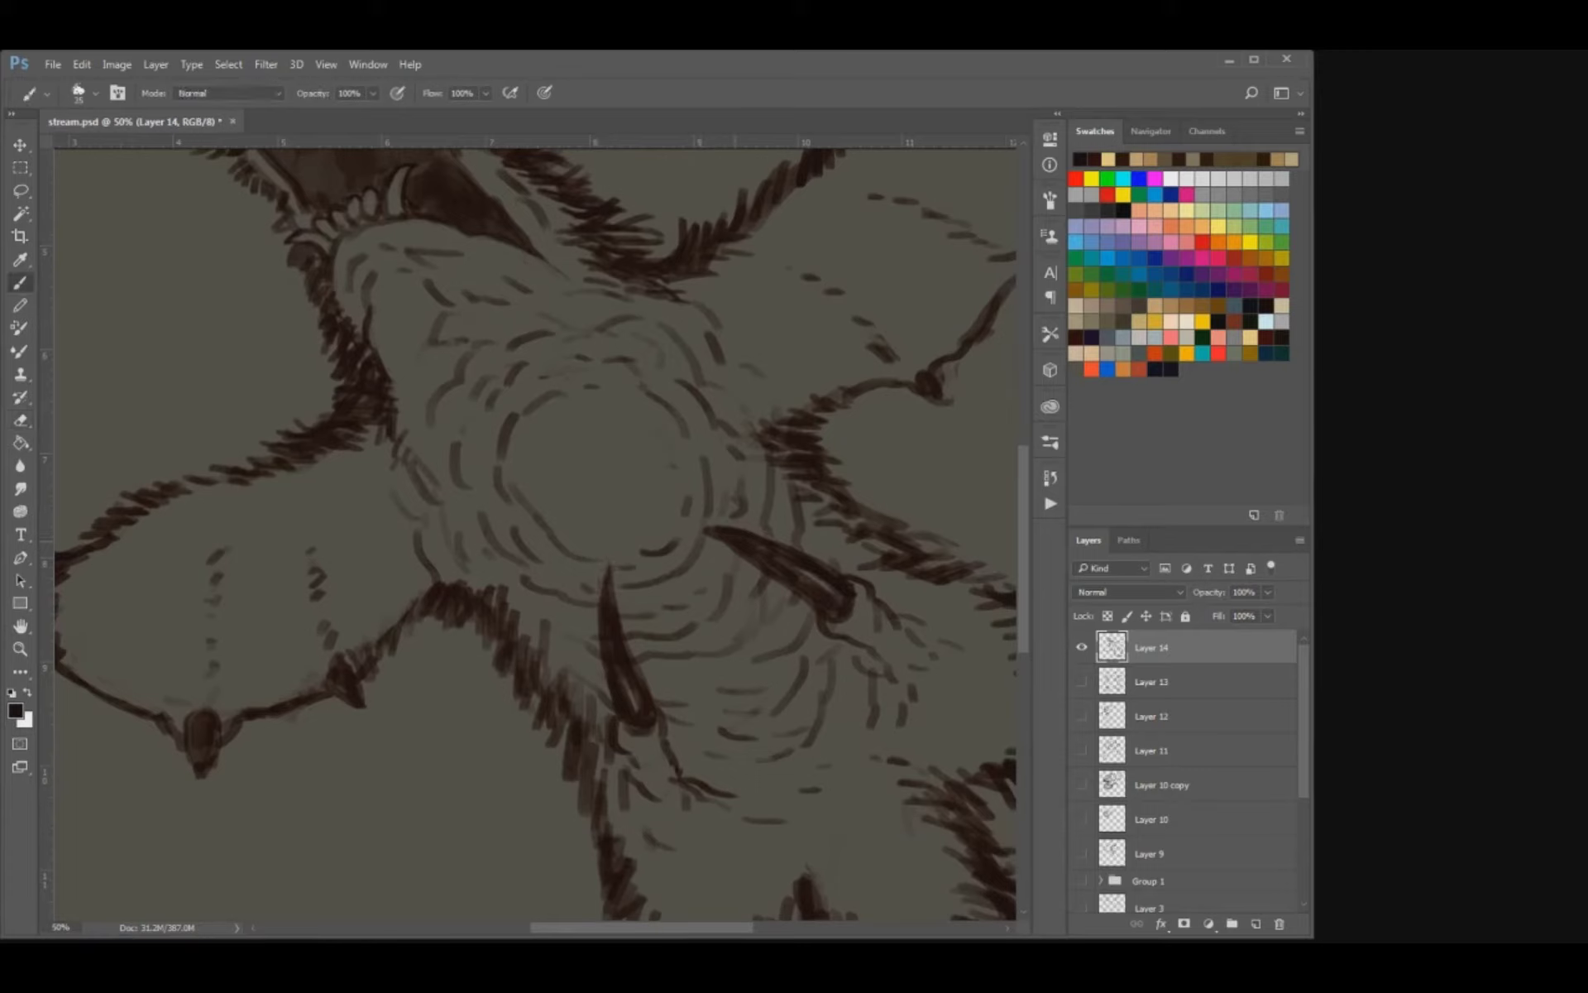
key(e)
key(b)
key(ctrl+s)
key(ctrl+minus)
key(ctrl+minus)
key(ctrl+minus)
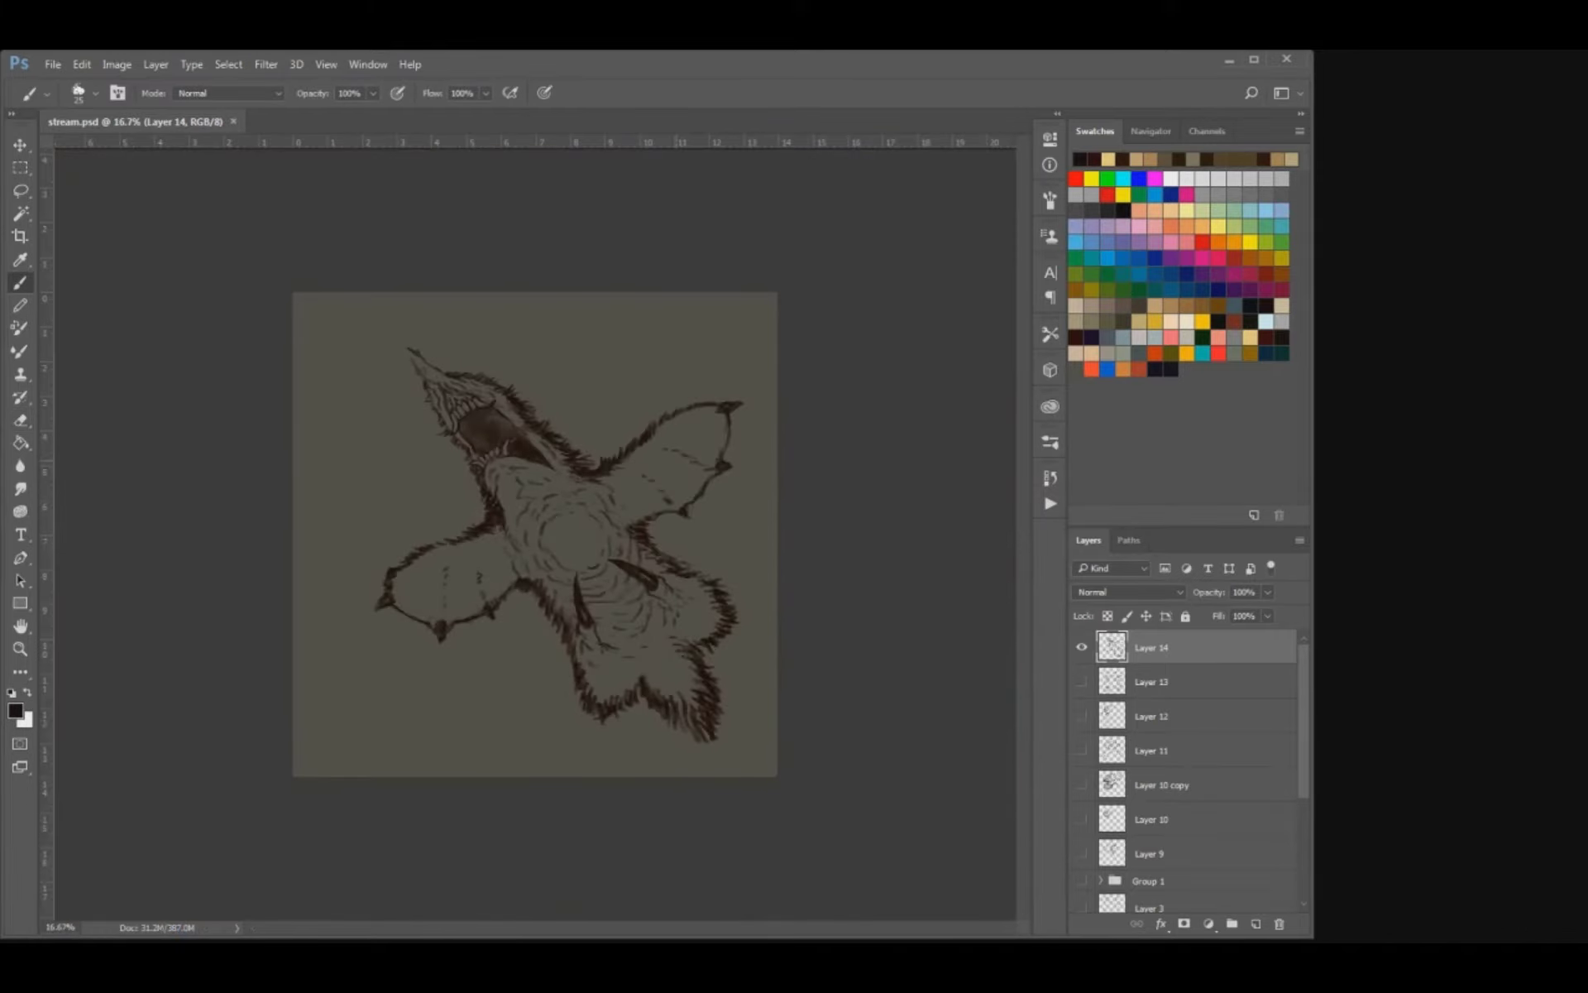
key(ctrl+plus)
key(ctrl+plus)
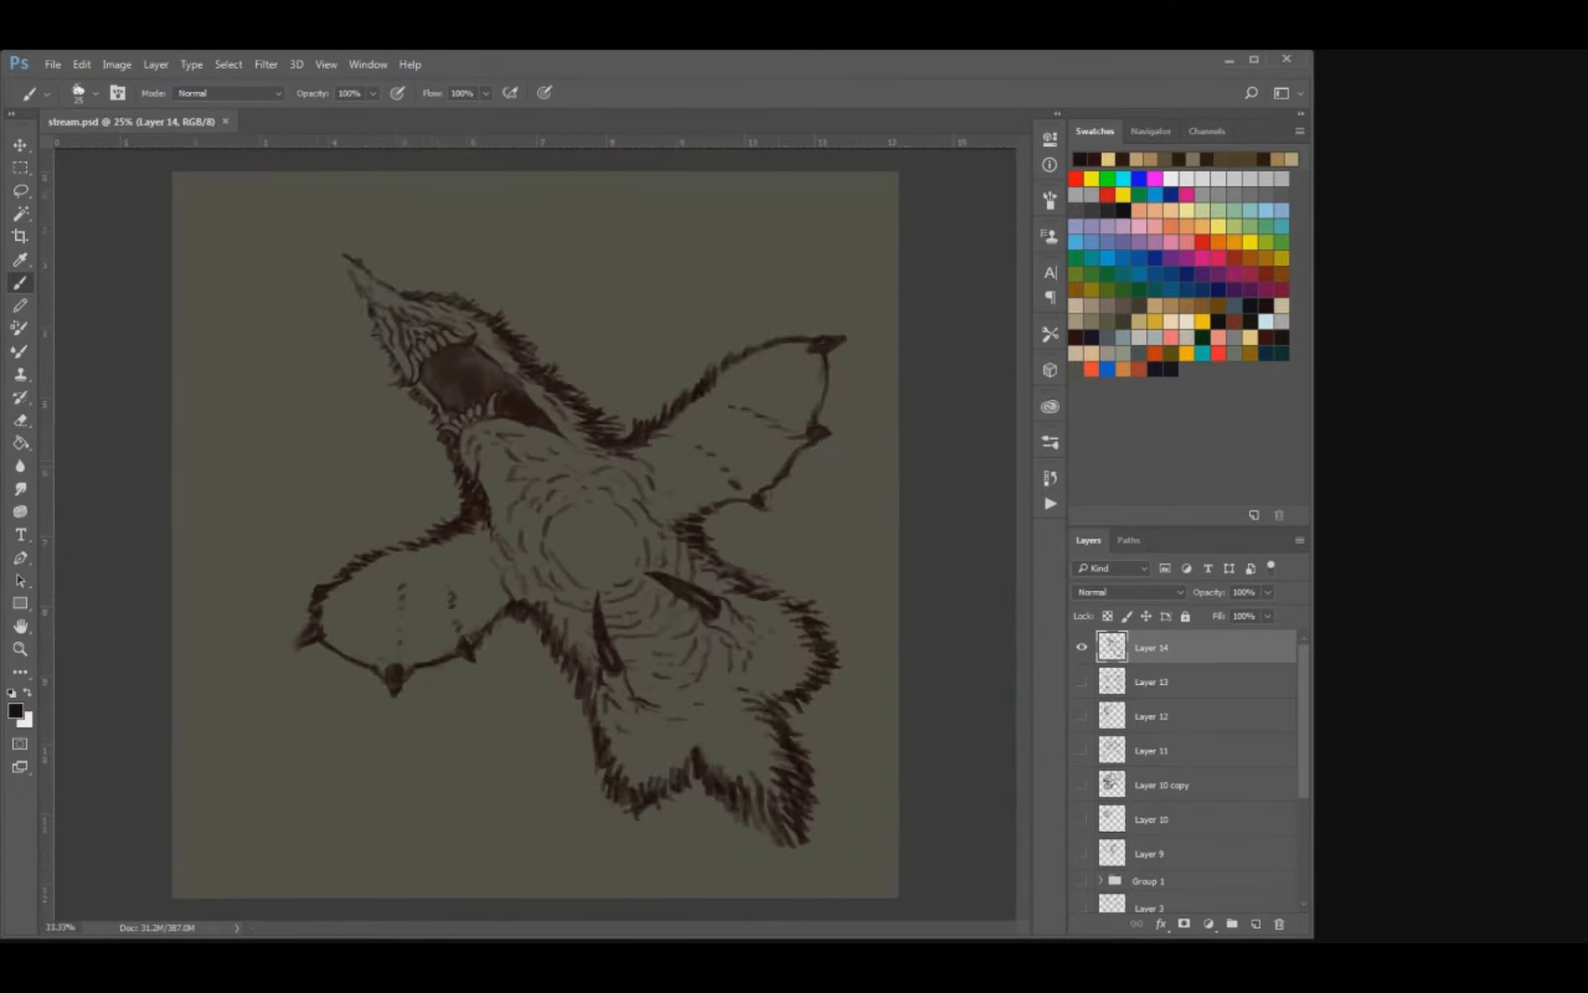
Erase and redraw the wrinkle lines on the muzzle beside the upper front teeth.
key(v)
scroll(534, 539, up, 2)
drag(736, 474, 763, 488)
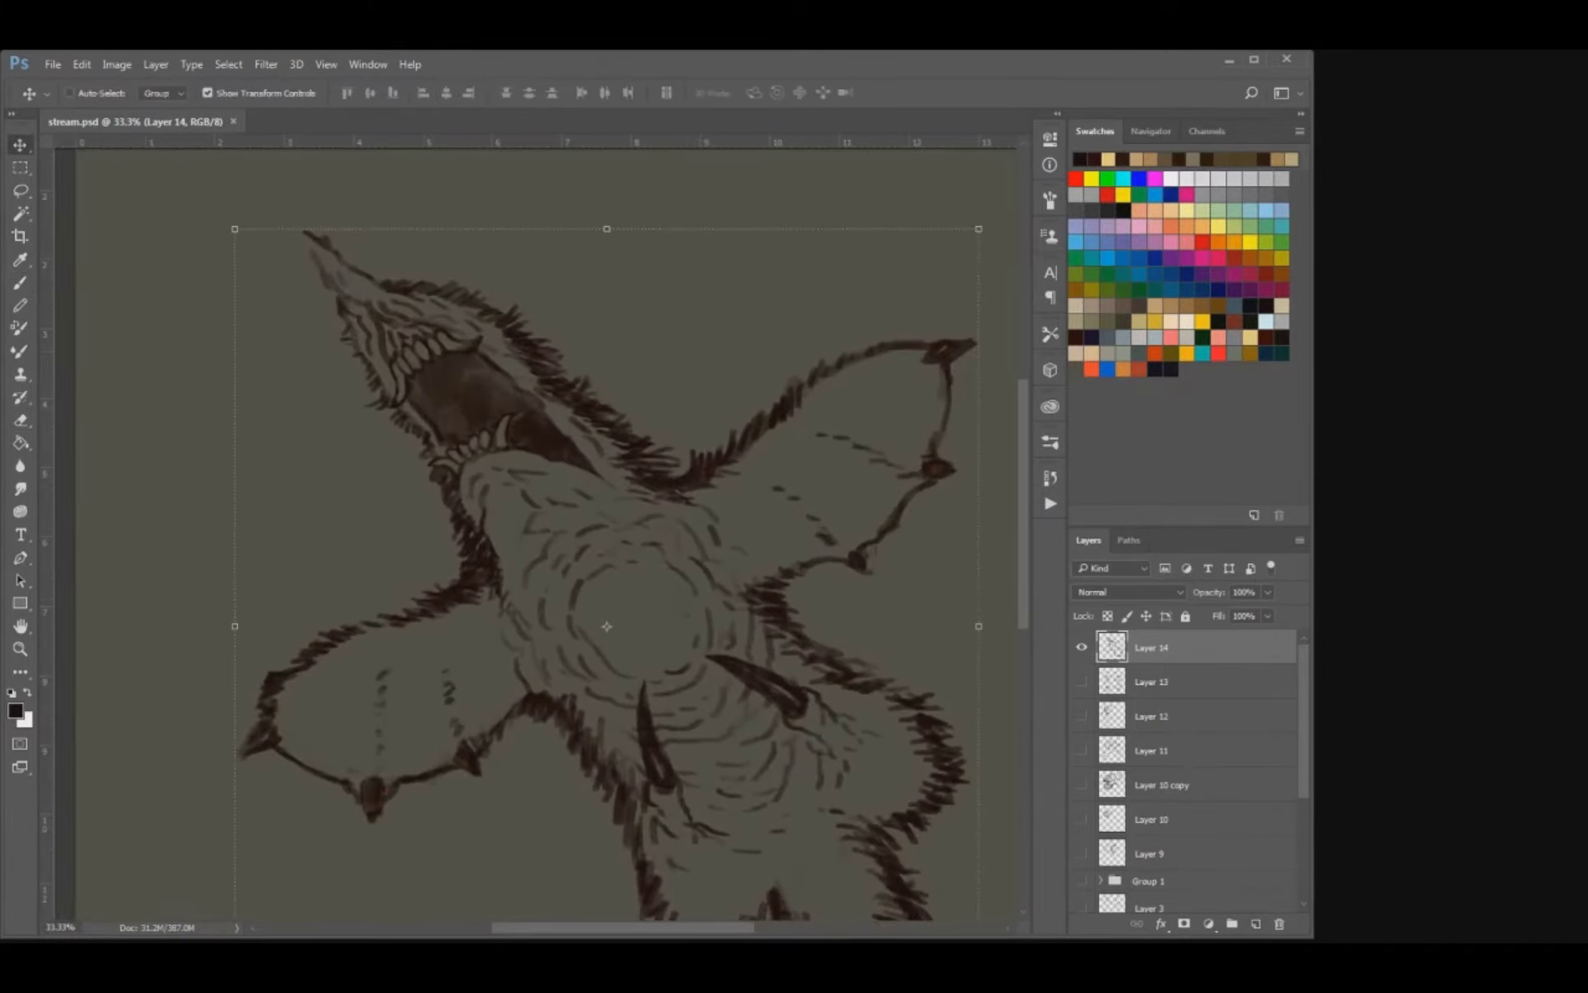
key(ctrl+plus)
key(ctrl+plus)
mouse_move(400, 185)
mouse_down()
mouse_move(462, 428)
mouse_move(533, 527)
mouse_move(568, 478)
mouse_up()
key(e)
key(b)
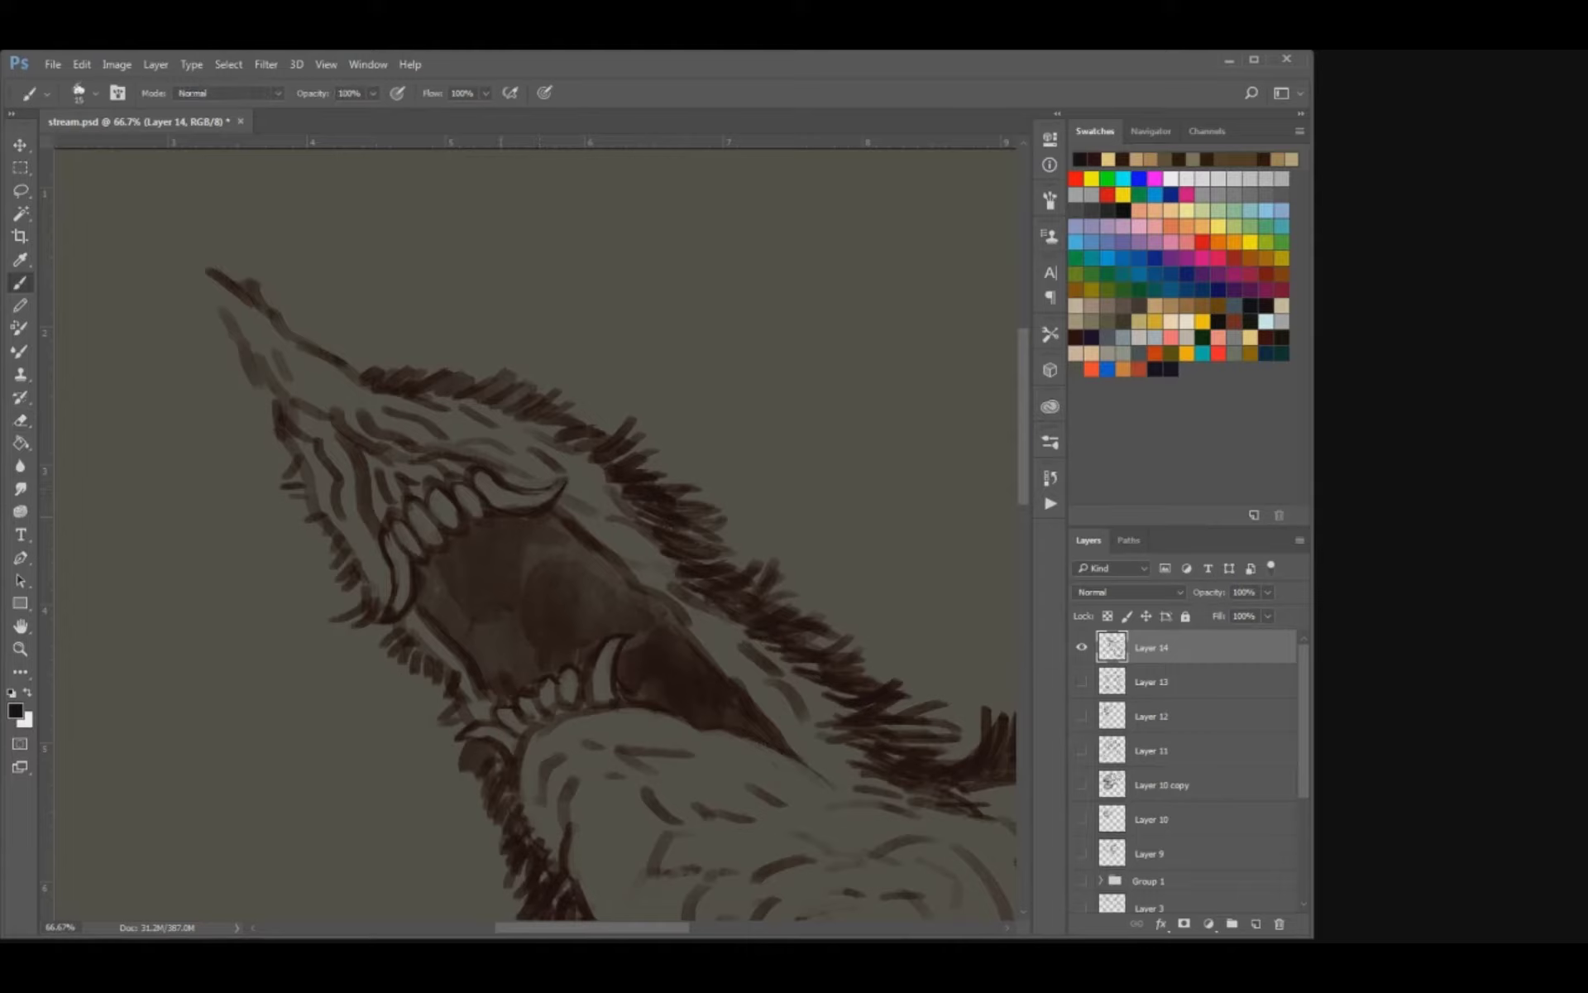
key(e)
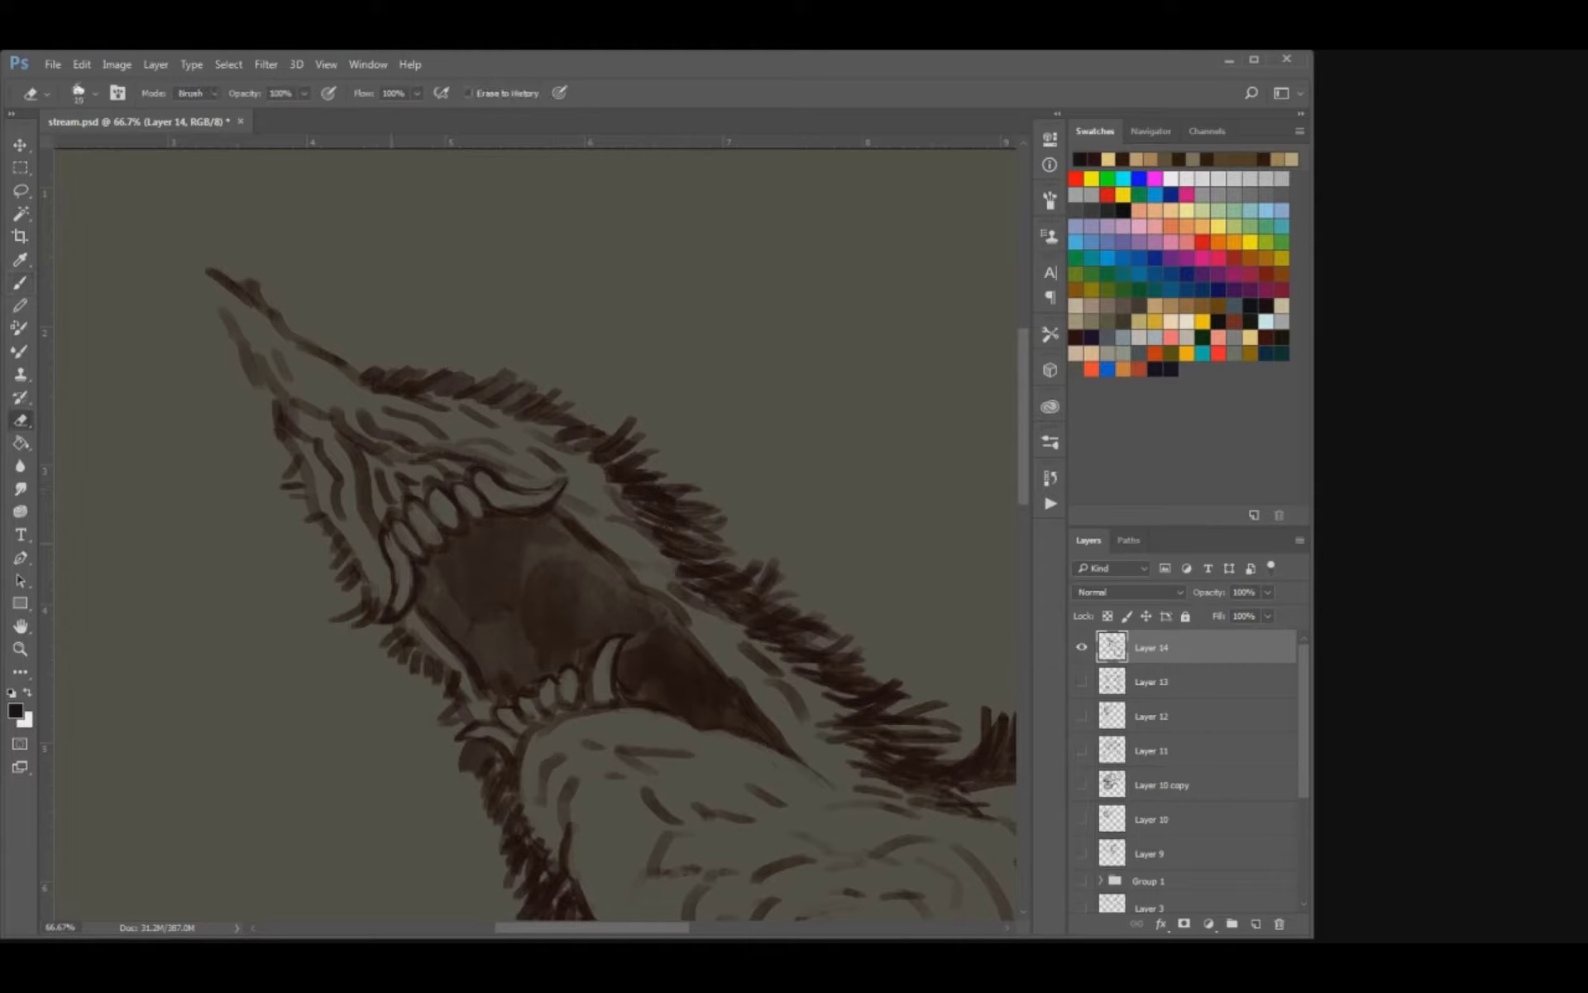
key(b)
key(e)
drag(369, 498, 363, 547)
key(b)
key(e)
key(b)
mouse_move(372, 520)
mouse_down()
mouse_move(377, 545)
mouse_move(387, 516)
mouse_up()
key(e)
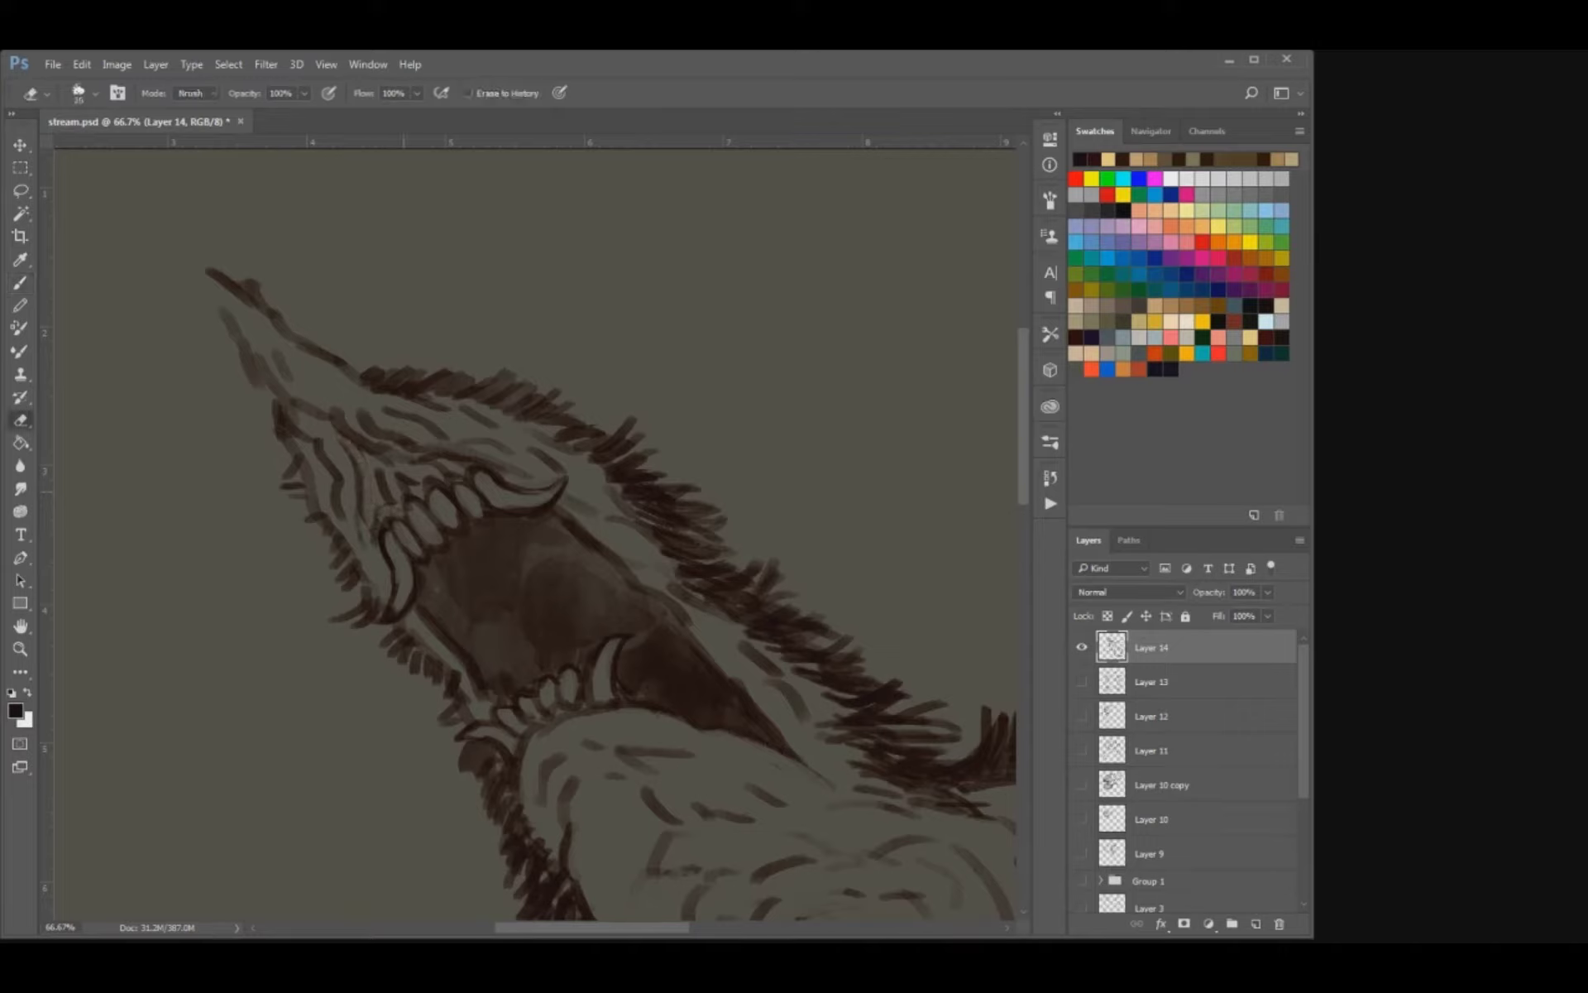
Refine the gum lines just above the upper teeth and save the document.
key(b)
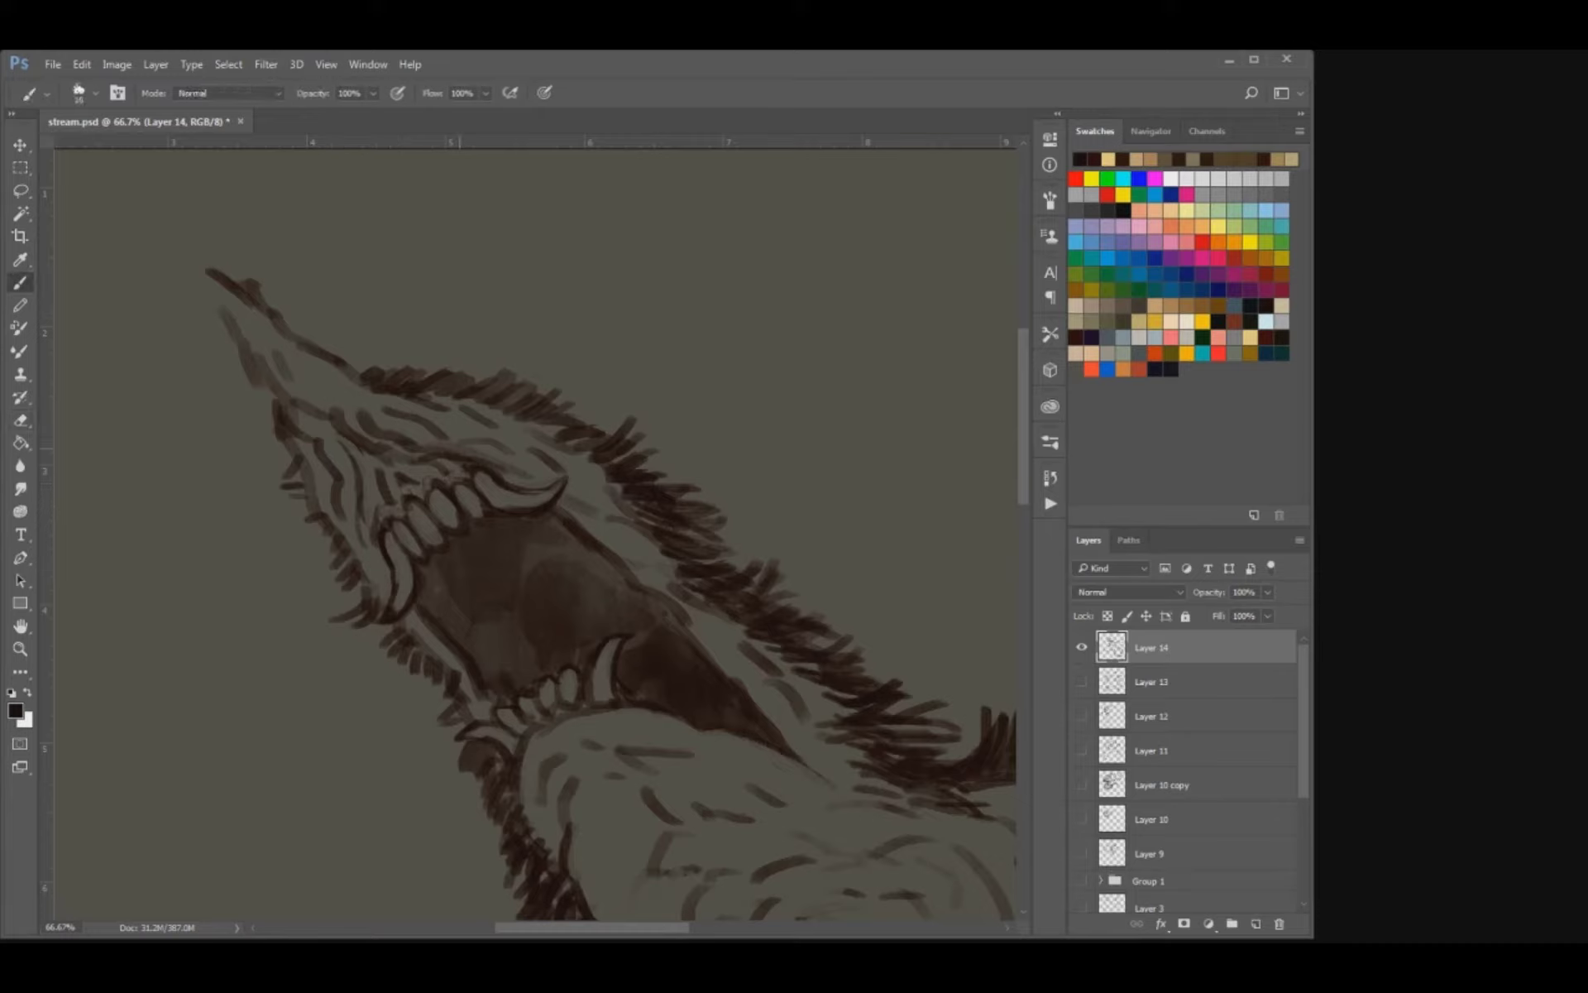
key(e)
key(b)
mouse_move(411, 480)
mouse_down()
mouse_move(434, 469)
mouse_move(400, 489)
mouse_up()
key(ctrl+s)
Sharpen the beak with a finer brush, outlining its pointed tip and cleaning up its lower edge.
key([)
mouse_move(209, 271)
mouse_down()
mouse_move(235, 334)
mouse_move(261, 292)
mouse_up()
key(e)
mouse_move(277, 352)
mouse_down()
mouse_move(294, 402)
mouse_move(277, 384)
mouse_move(283, 432)
mouse_move(314, 452)
mouse_move(290, 448)
mouse_up()
Draw dark curved fold lines for the tongue and flesh inside the open mouth.
key(b)
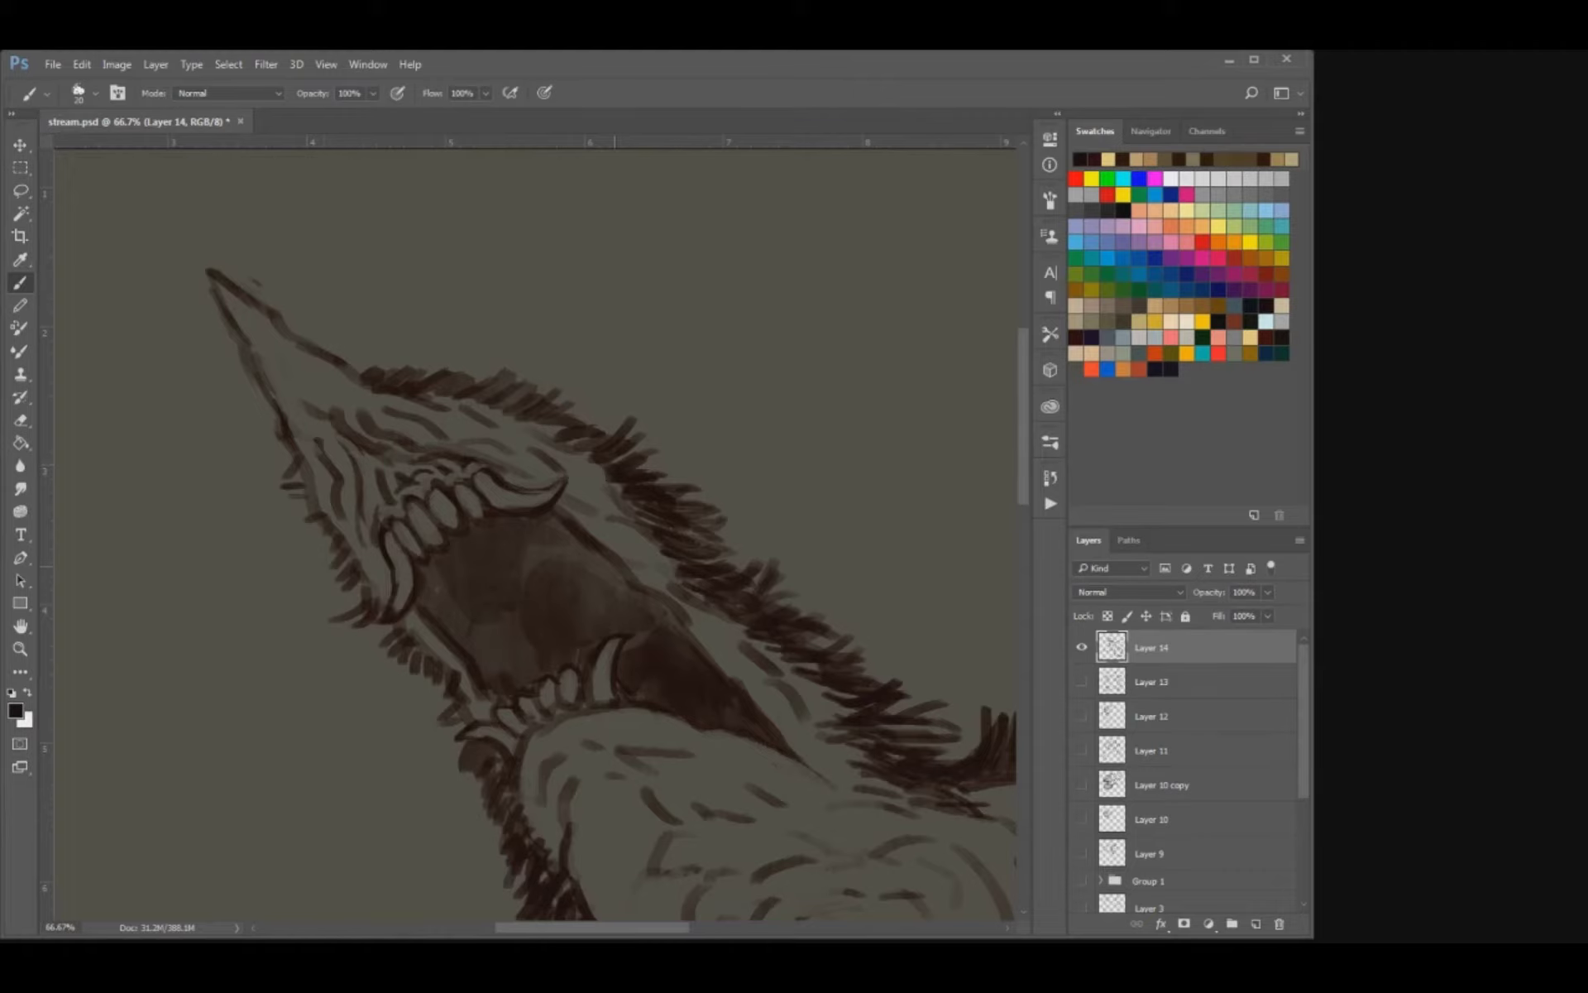
mouse_move(568, 596)
mouse_down()
mouse_move(611, 574)
mouse_move(543, 659)
mouse_up()
key(bracketleft)
drag(582, 546, 559, 601)
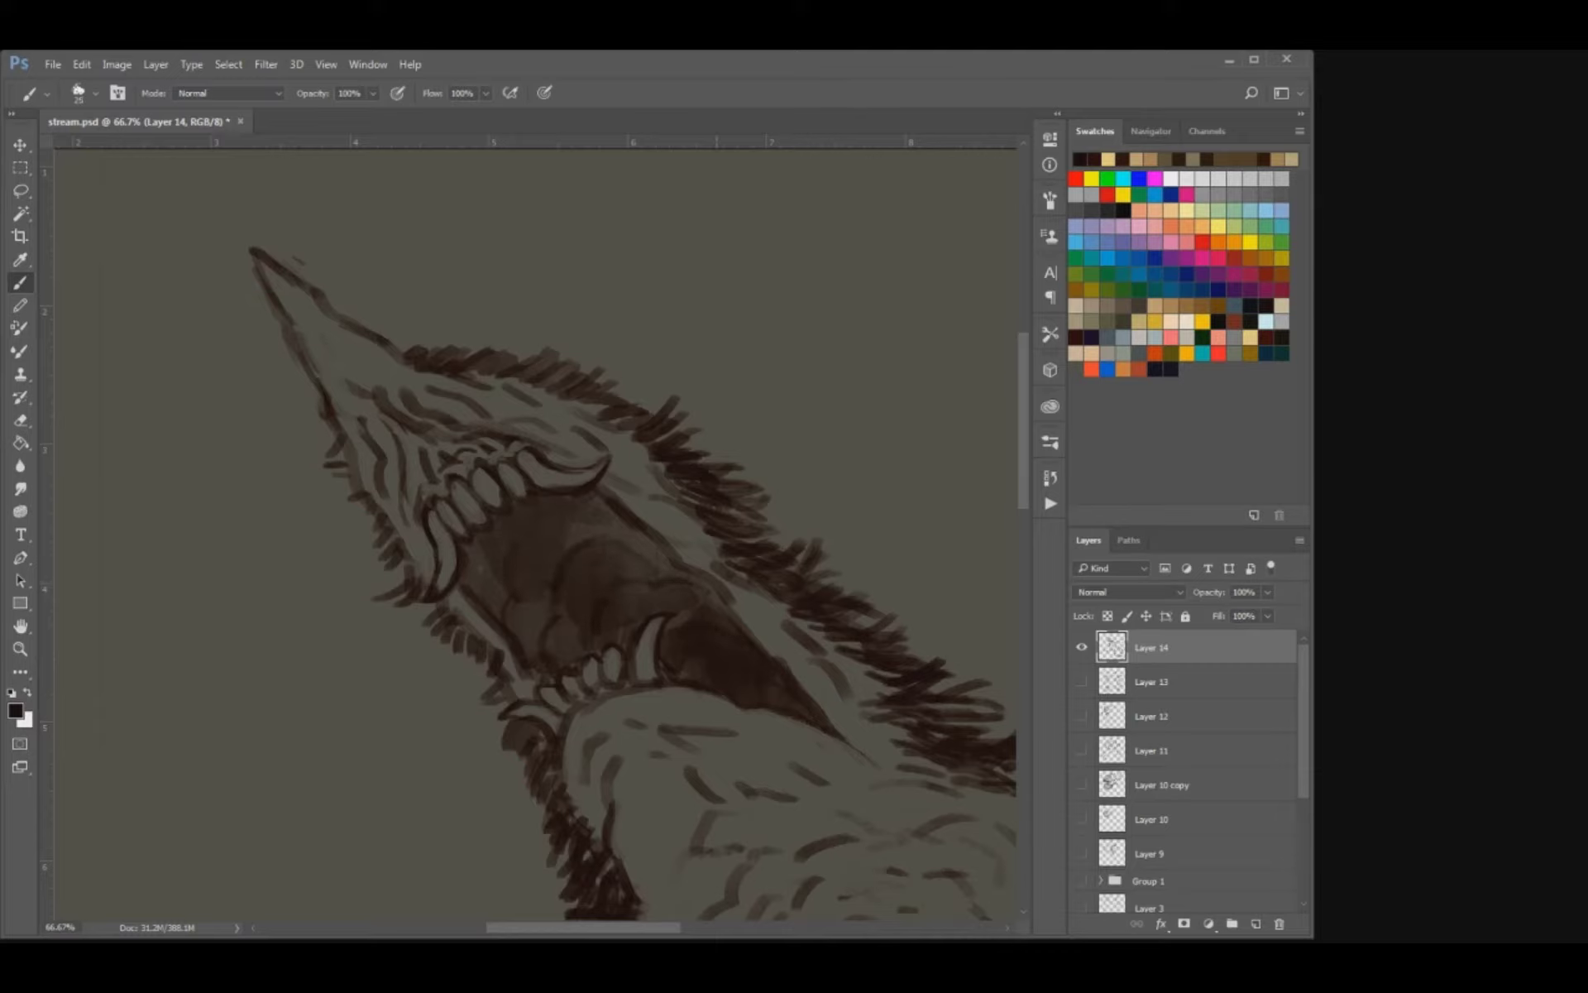
Erase a light lip along the mouth's left edge, outline it with dark strokes and save the document.
key(e)
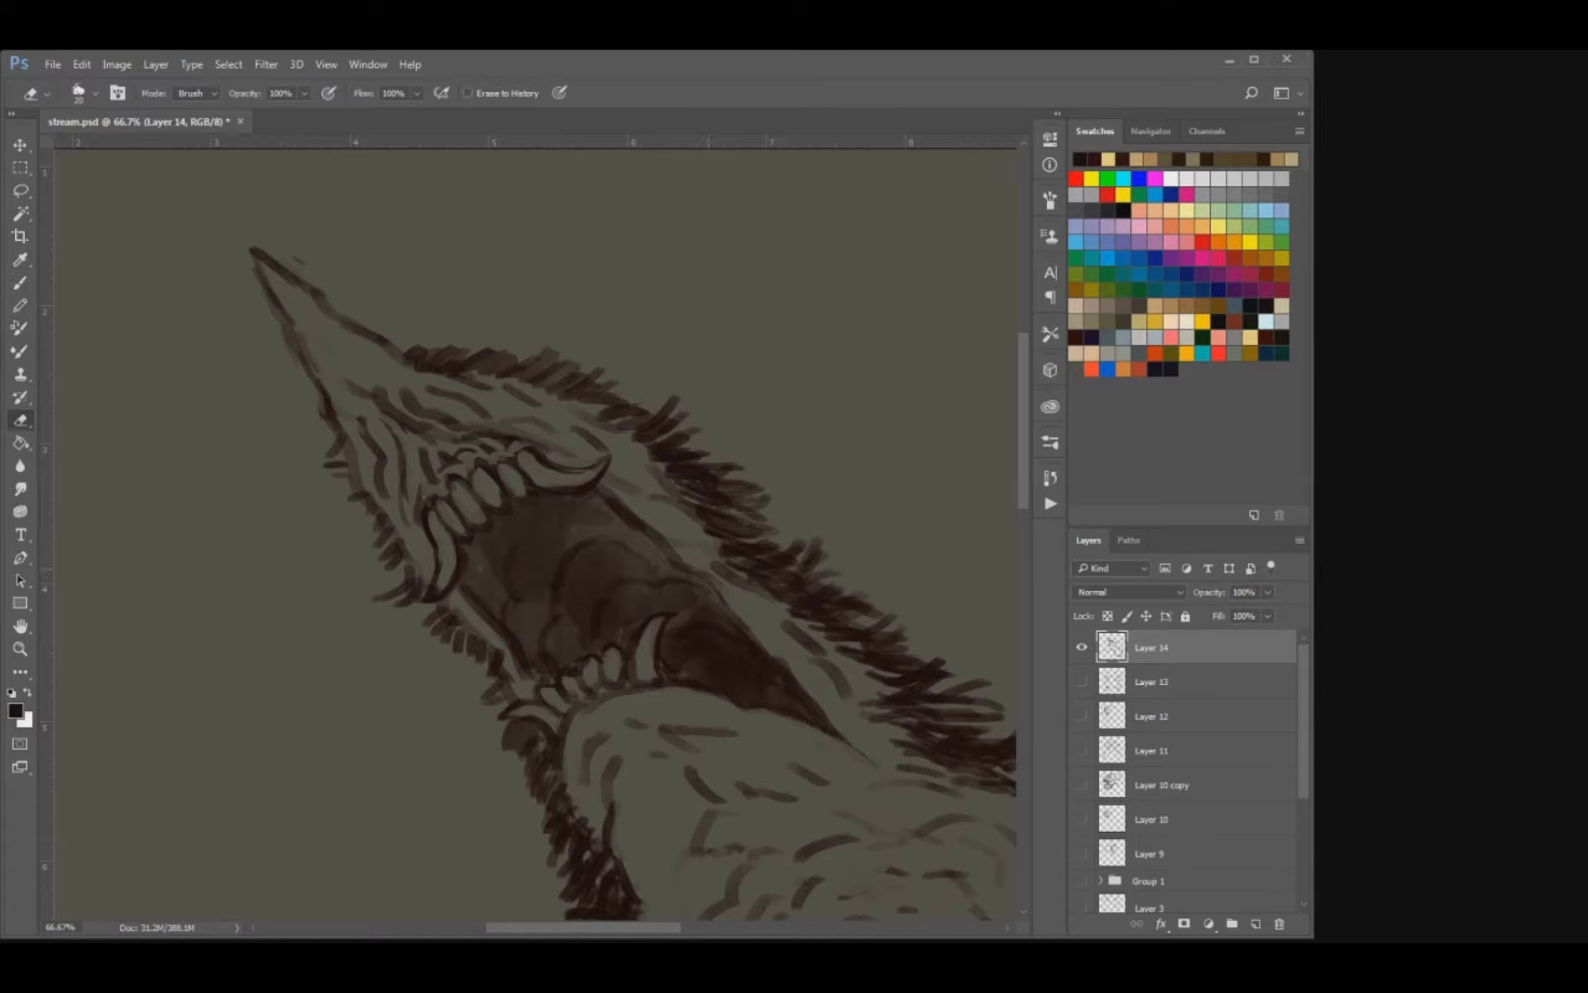
mouse_move(467, 596)
mouse_down()
mouse_move(525, 674)
mouse_move(485, 706)
mouse_up()
key(b)
mouse_move(506, 704)
mouse_down()
mouse_move(494, 718)
mouse_move(520, 765)
mouse_up()
drag(542, 743, 534, 760)
drag(554, 612, 519, 713)
key(e)
drag(577, 596, 594, 612)
key(b)
key(ctrl+s)
key(ctrl+minus)
key(ctrl+minus)
key(ctrl+minus)
key(ctrl+plus)
key(ctrl+plus)
Erase the left side of the belly's central ring and redraw it as a wider curve of short strokes.
key(e)
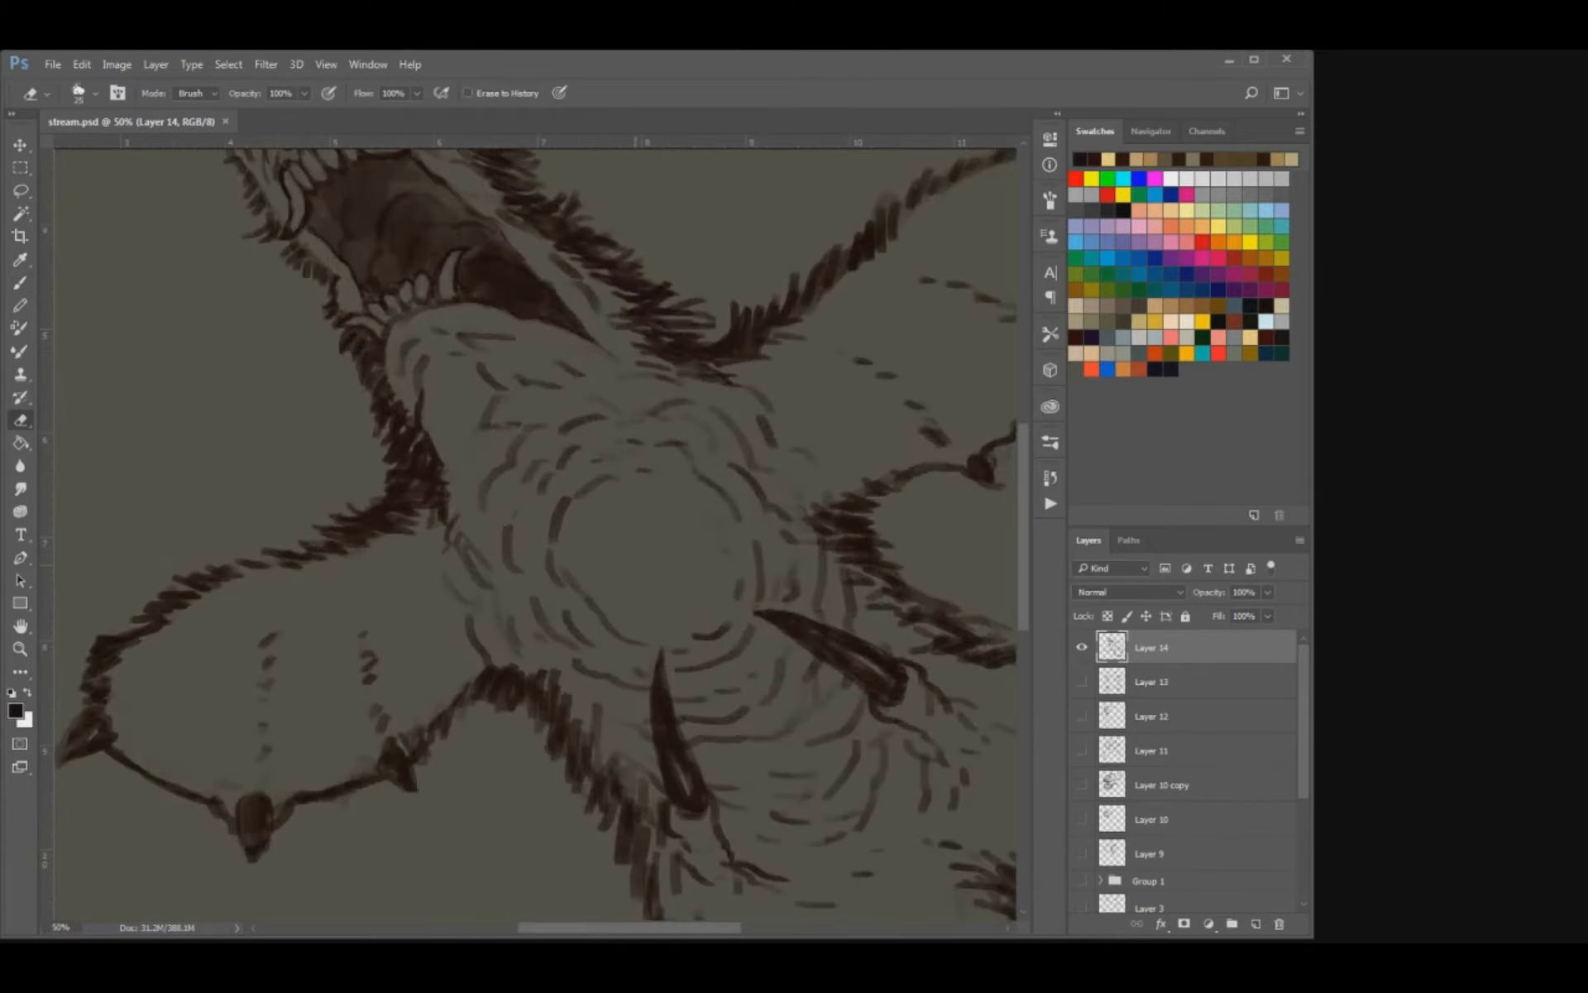
mouse_move(569, 589)
mouse_down()
mouse_move(553, 548)
mouse_move(584, 492)
mouse_move(545, 483)
mouse_up()
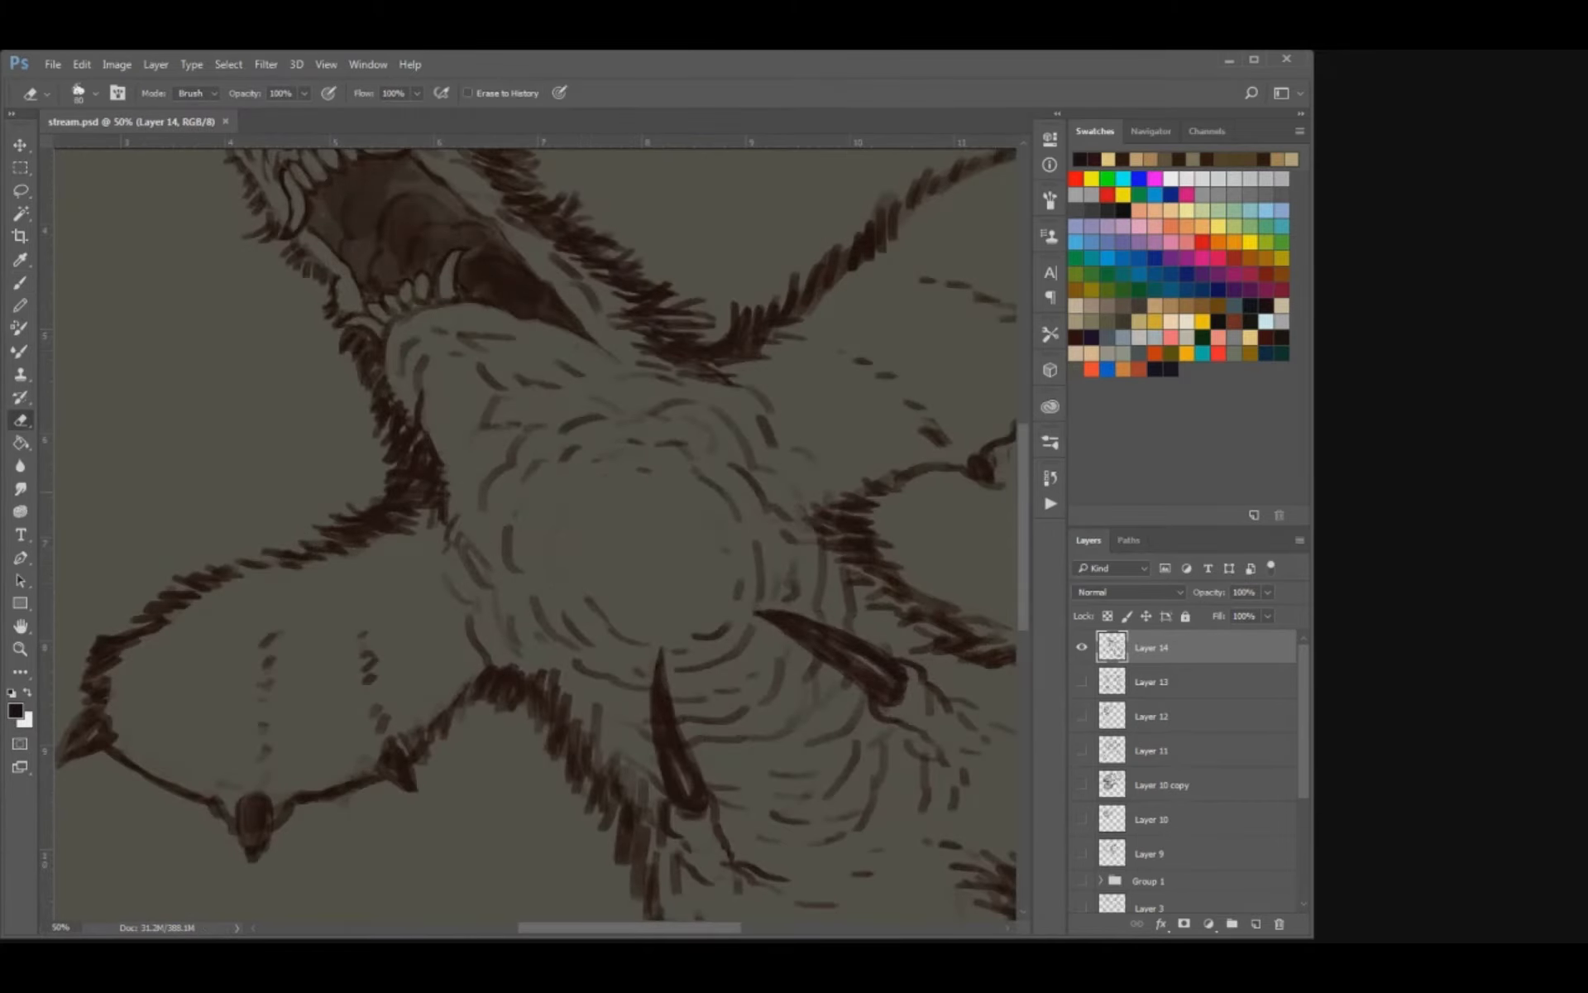
key(b)
mouse_move(543, 580)
mouse_down()
mouse_move(595, 630)
mouse_move(582, 634)
mouse_move(535, 520)
mouse_up()
mouse_move(525, 523)
mouse_down()
mouse_move(582, 447)
mouse_move(678, 456)
mouse_up()
key(e)
mouse_move(576, 423)
mouse_down()
mouse_move(491, 487)
mouse_move(509, 590)
mouse_up()
key(b)
key(e)
key(b)
mouse_move(512, 500)
mouse_down()
mouse_move(502, 590)
mouse_move(544, 496)
mouse_move(564, 494)
mouse_up()
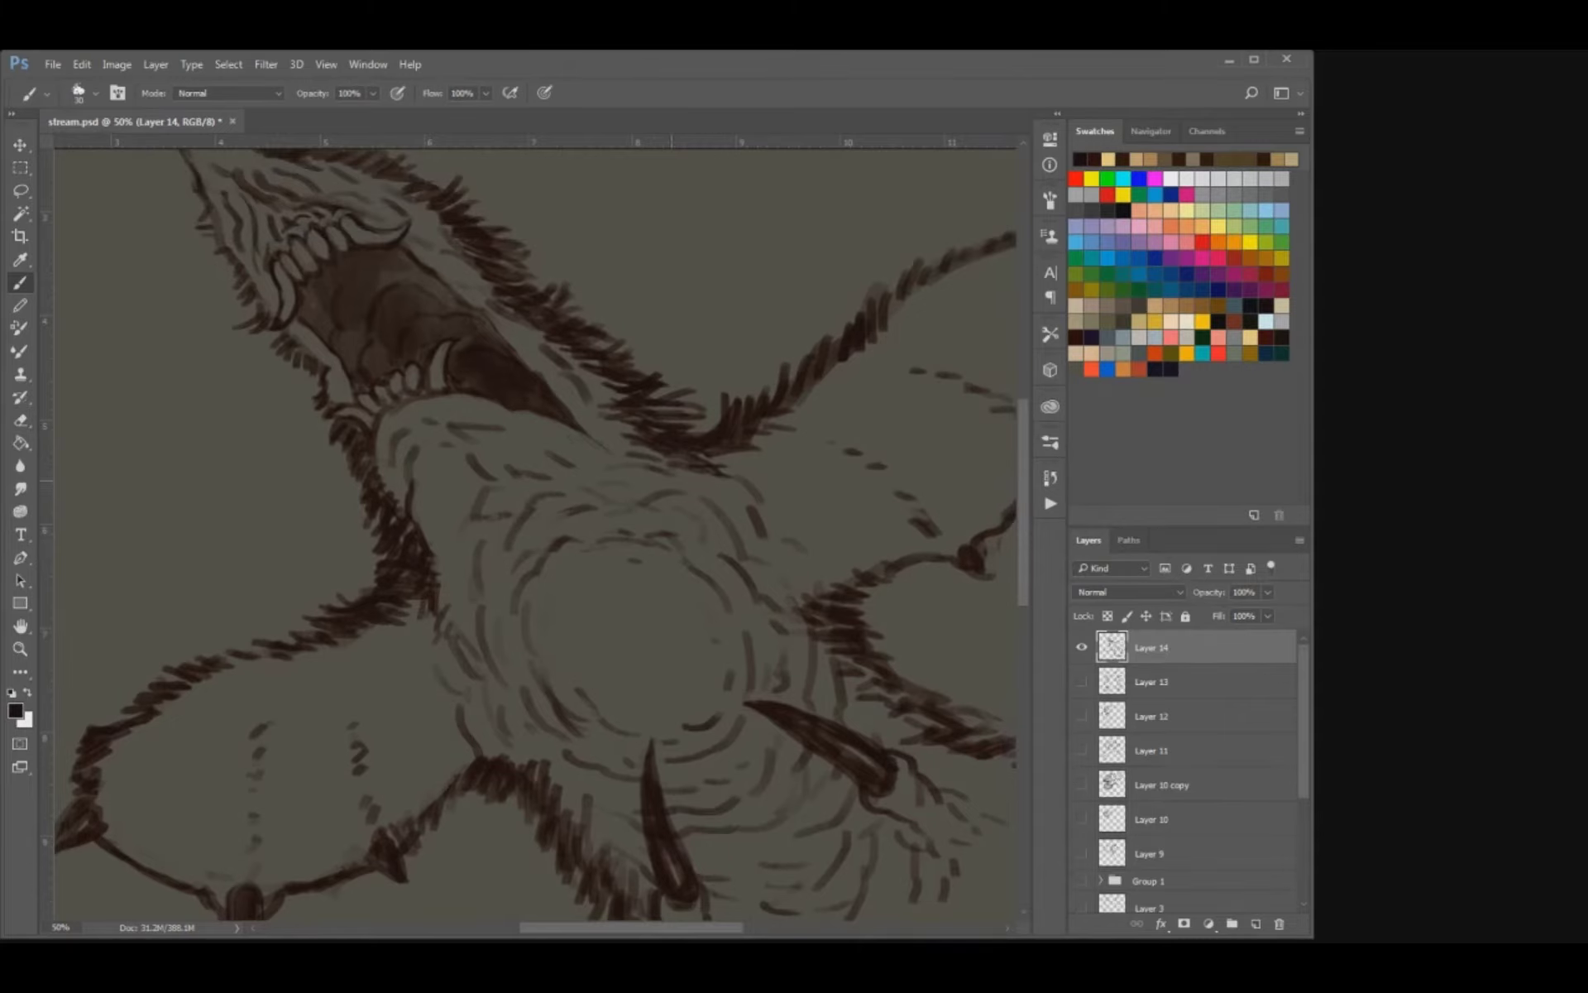
Clean up the top of the belly ring and add short curved strokes above it.
key(e)
drag(645, 534, 670, 552)
key(b)
drag(665, 516, 683, 532)
drag(610, 474, 627, 479)
key(ctrl+minus)
key(ctrl+minus)
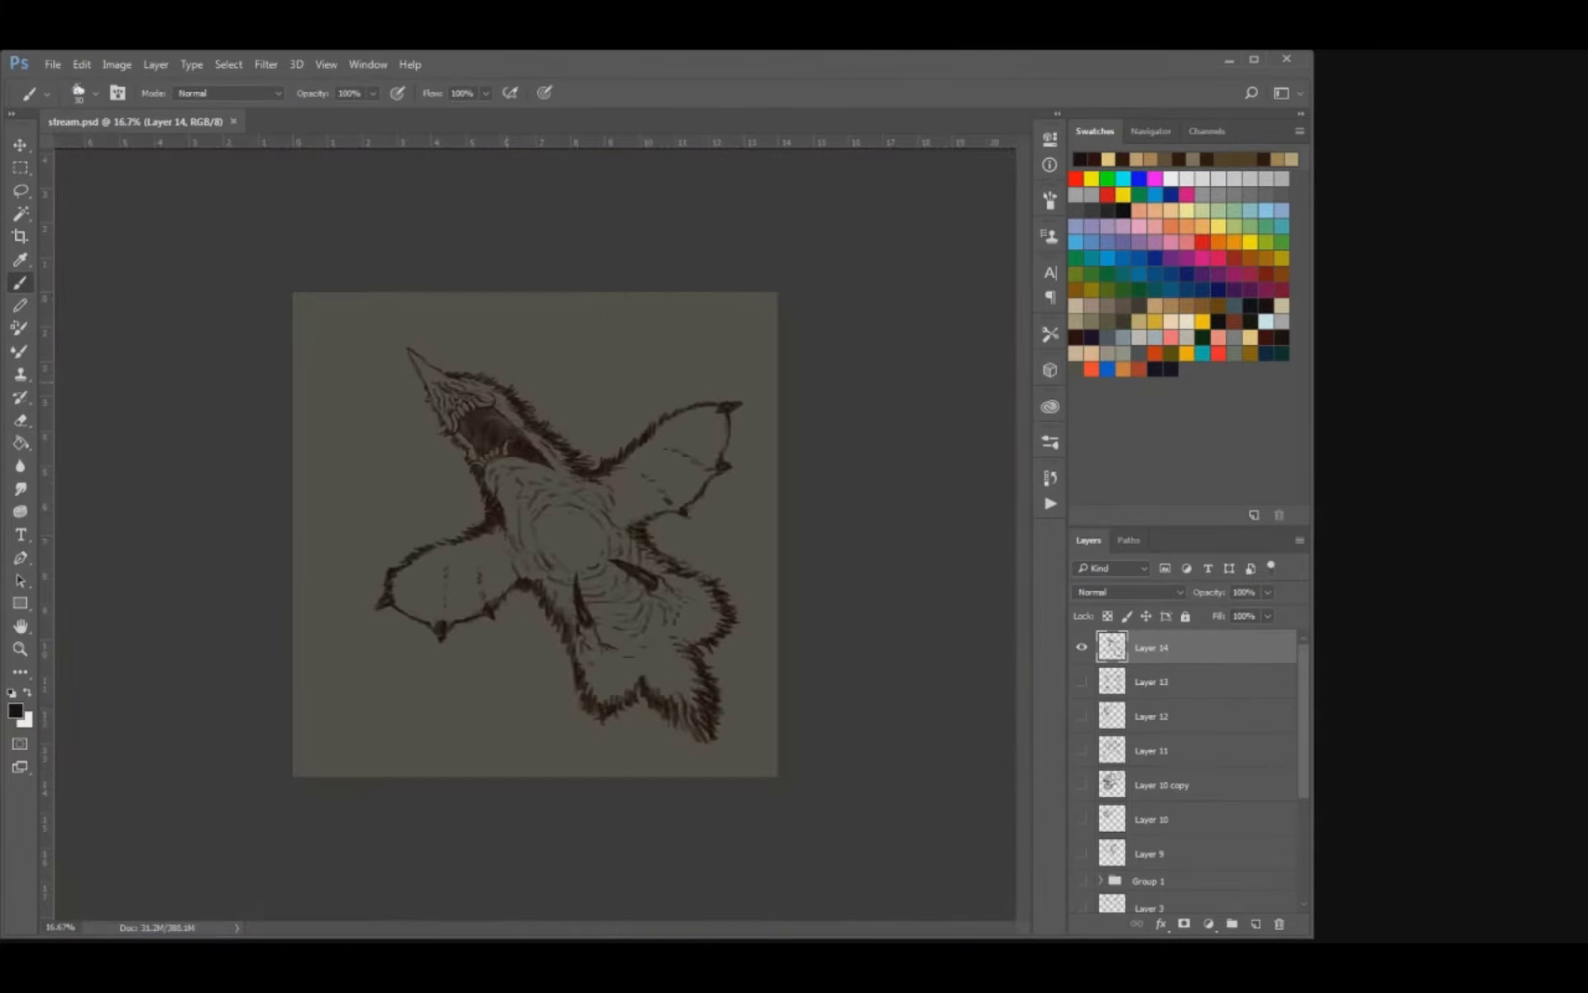
Erase and redraw the belly ring's inner and lower curves to round it out, and save the document.
key(ctrl+plus)
key(e)
drag(583, 475, 670, 524)
key(b)
mouse_move(570, 496)
mouse_down()
mouse_move(613, 486)
mouse_move(662, 547)
mouse_up()
key(e)
mouse_move(563, 592)
mouse_down()
mouse_move(594, 616)
mouse_move(646, 599)
mouse_up()
key(b)
key(ctrl+s)
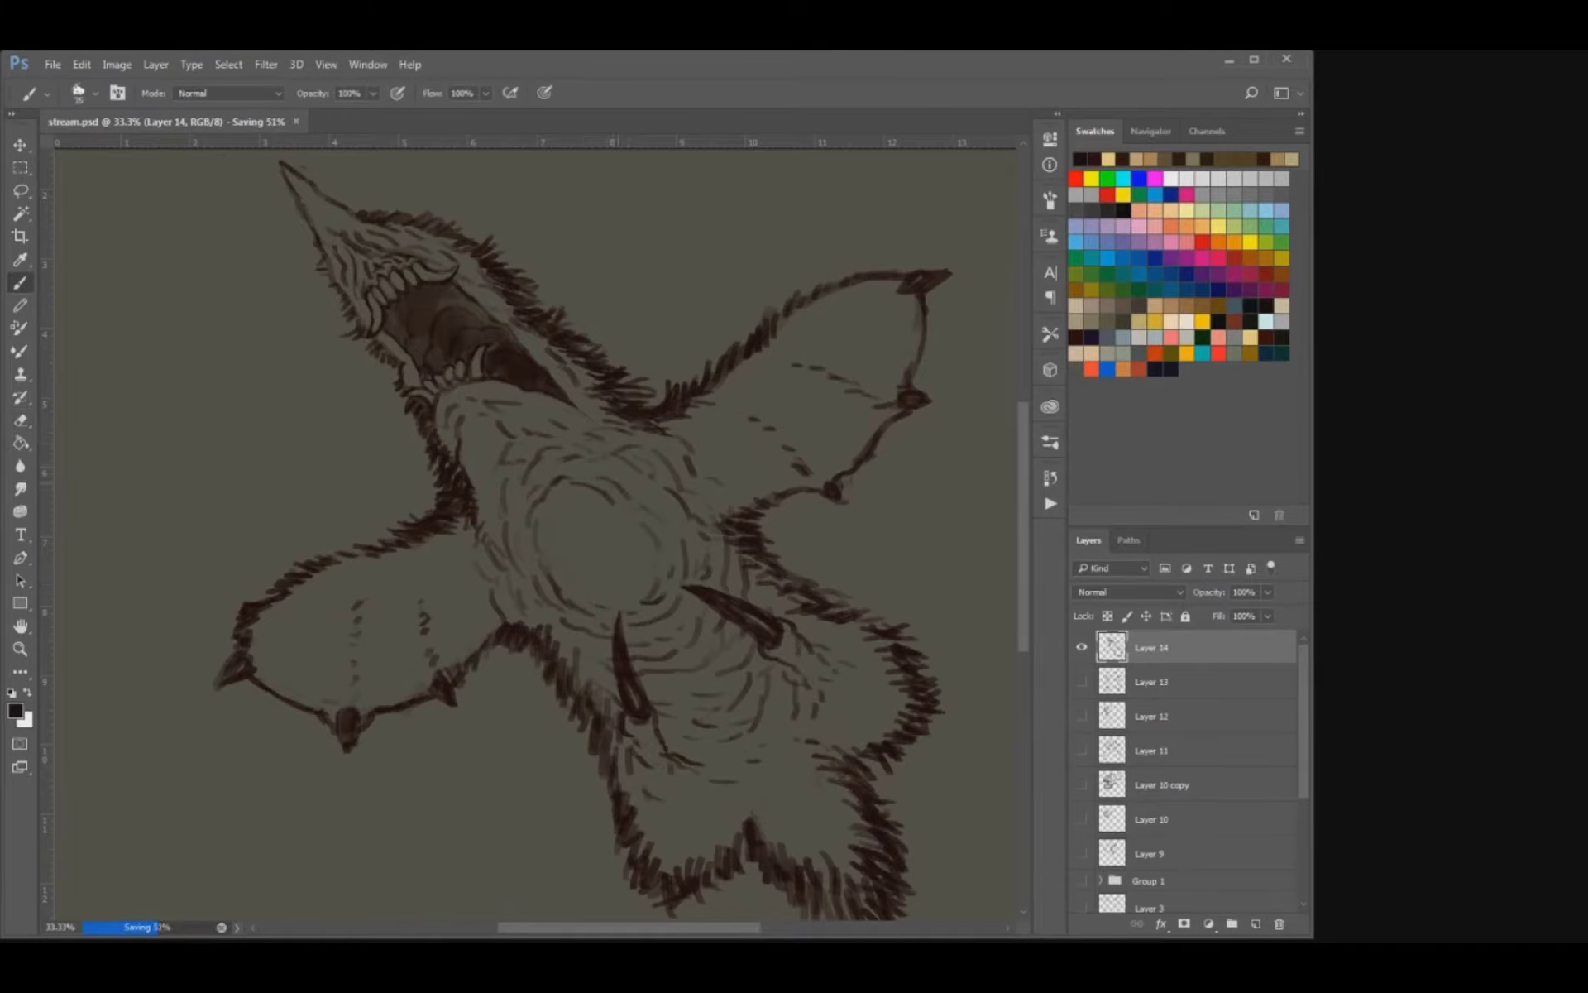
Erase the lower dashed fold line on the right wing and replace it with short slanted strokes.
drag(720, 431, 675, 514)
key(e)
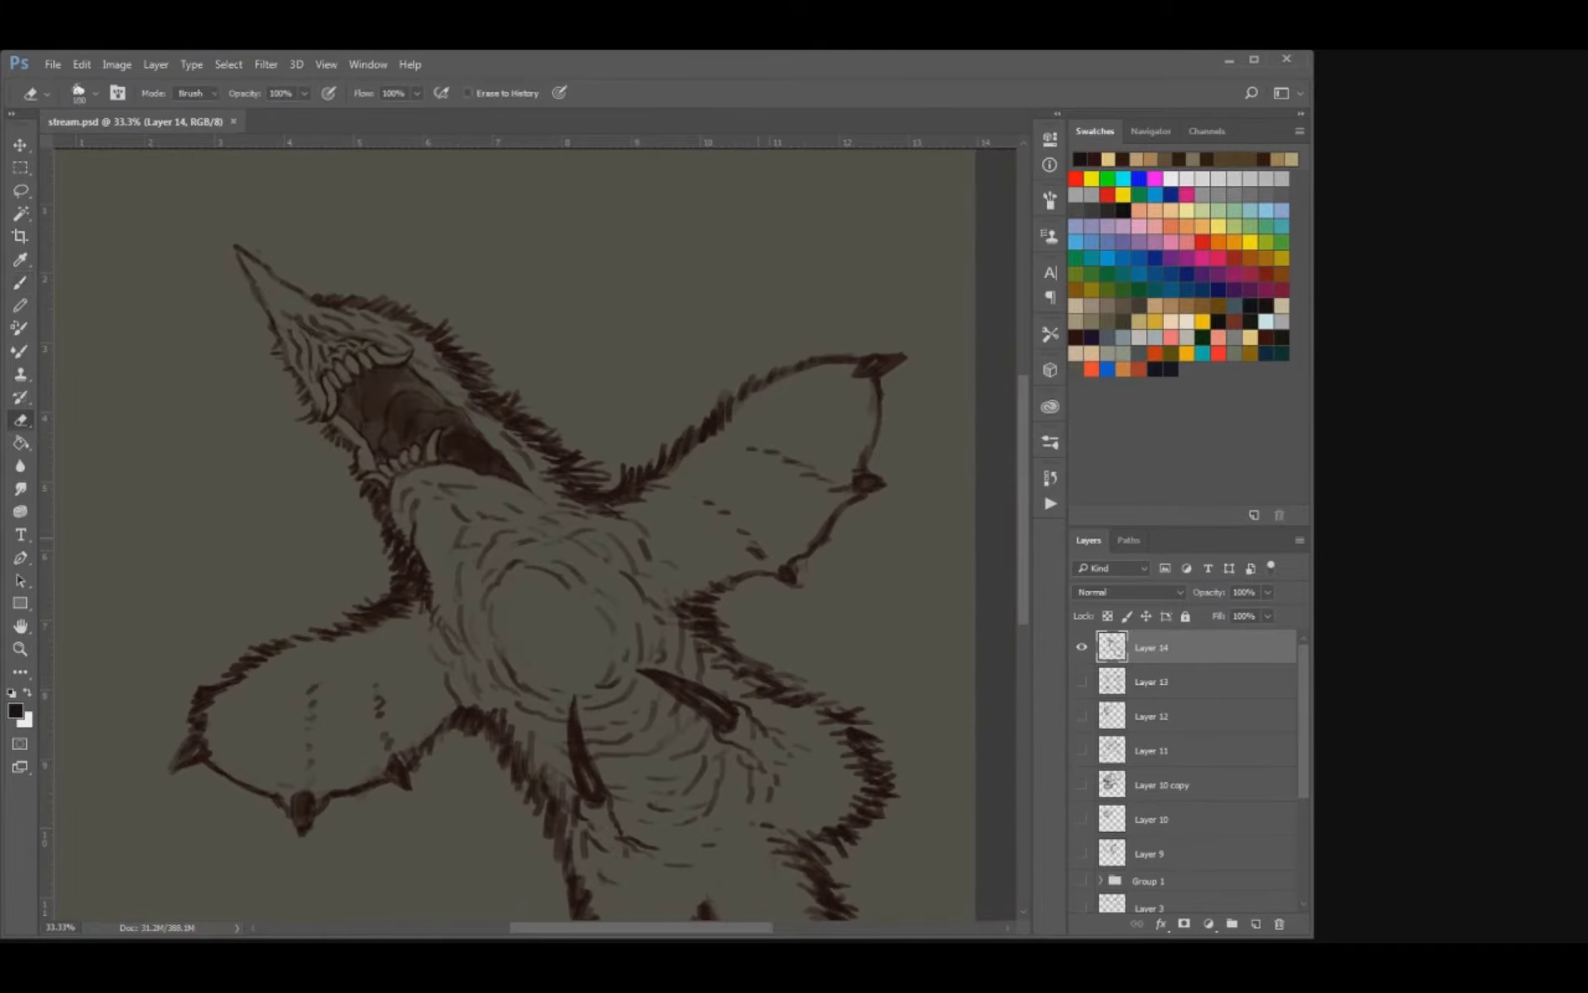
drag(761, 554, 714, 508)
key(b)
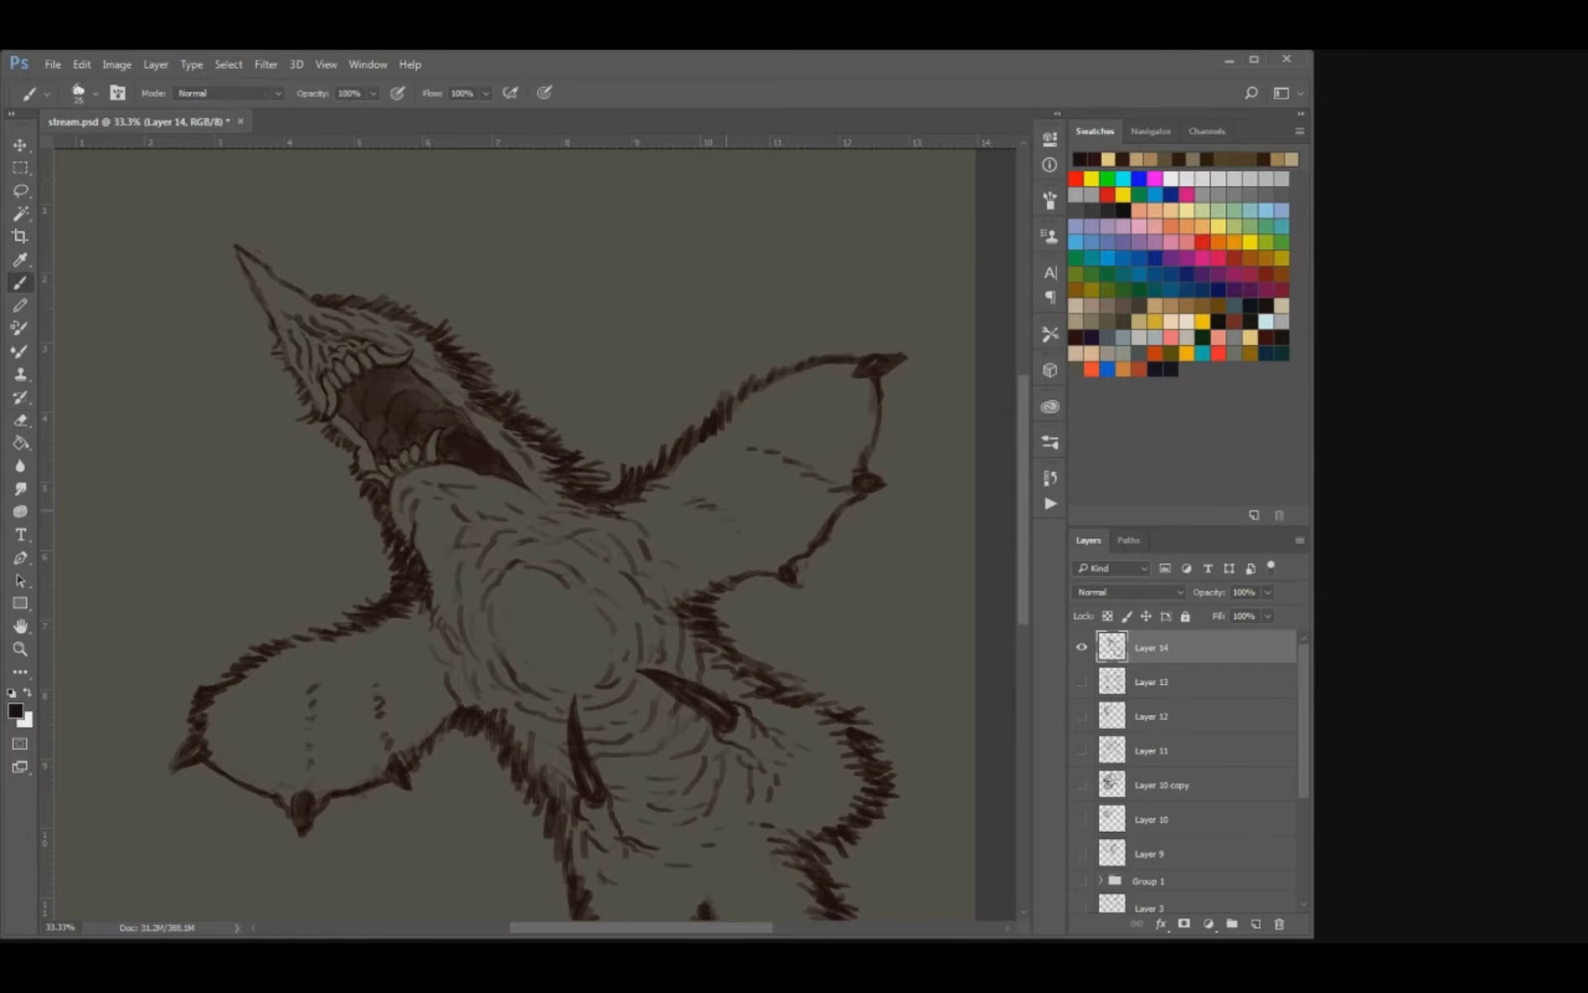
Erase the two dashed fold lines on the left wing and redraw them as slim tapered hatching.
key(e)
mouse_move(378, 697)
mouse_down()
mouse_move(382, 717)
mouse_move(386, 675)
mouse_move(380, 718)
mouse_up()
key(b)
key(e)
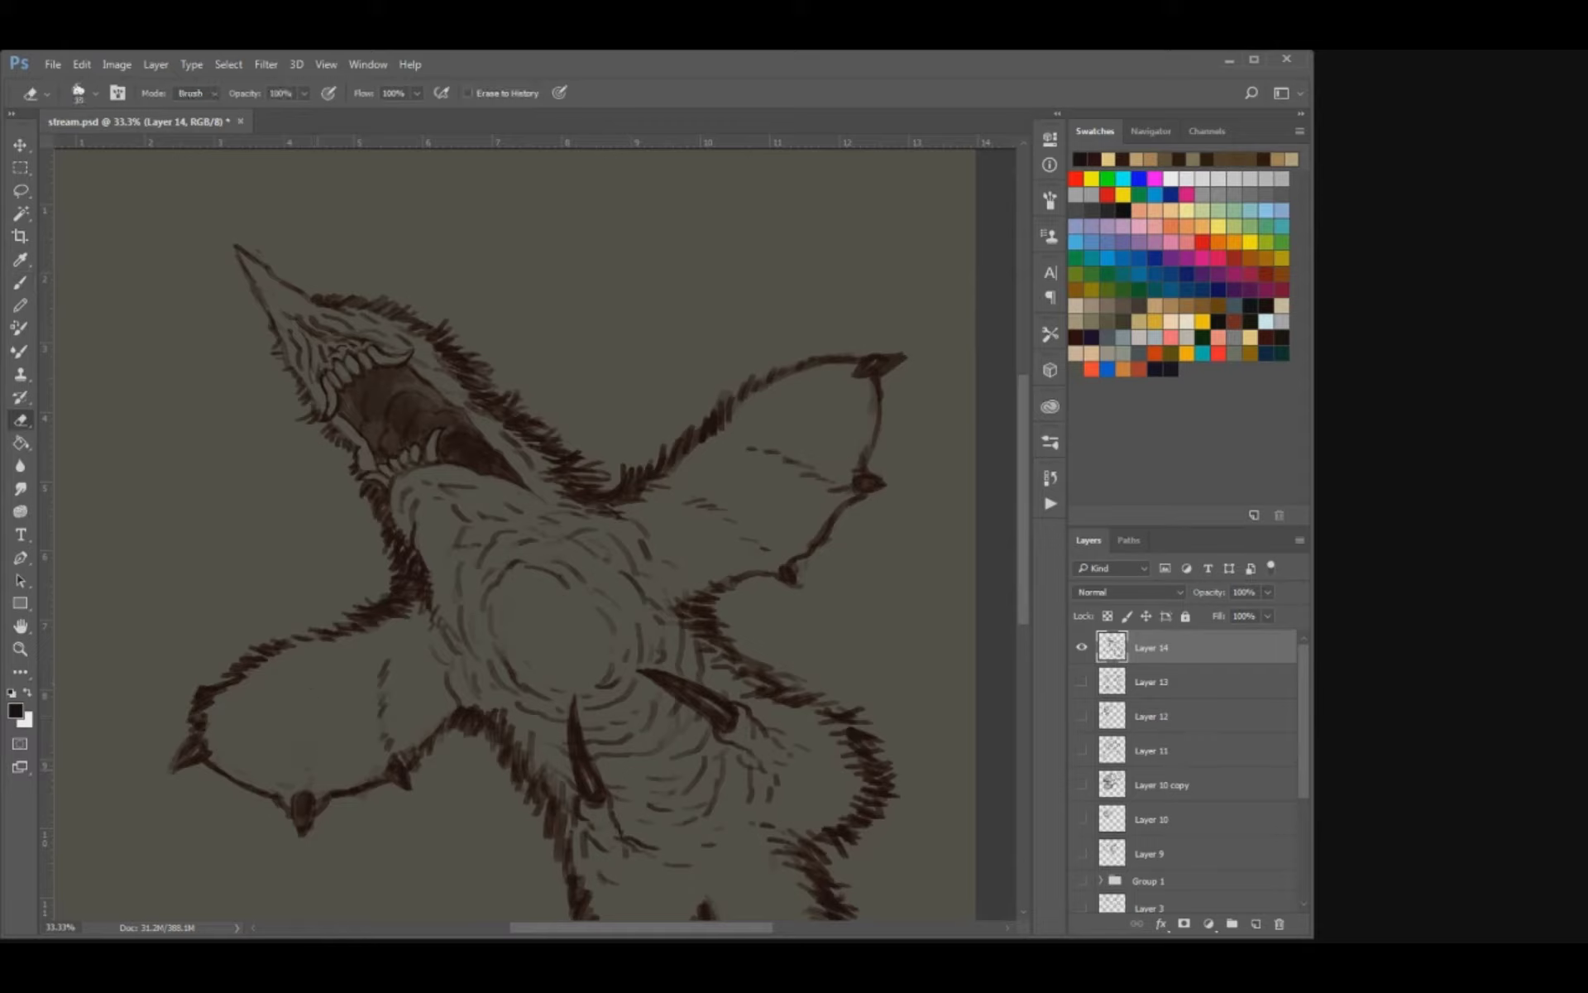
key(b)
drag(320, 685, 311, 699)
Redraw the right wing's upper fold line as short slanted strokes, undoing the first tries, and save the document.
drag(749, 445, 763, 452)
drag(753, 453, 773, 458)
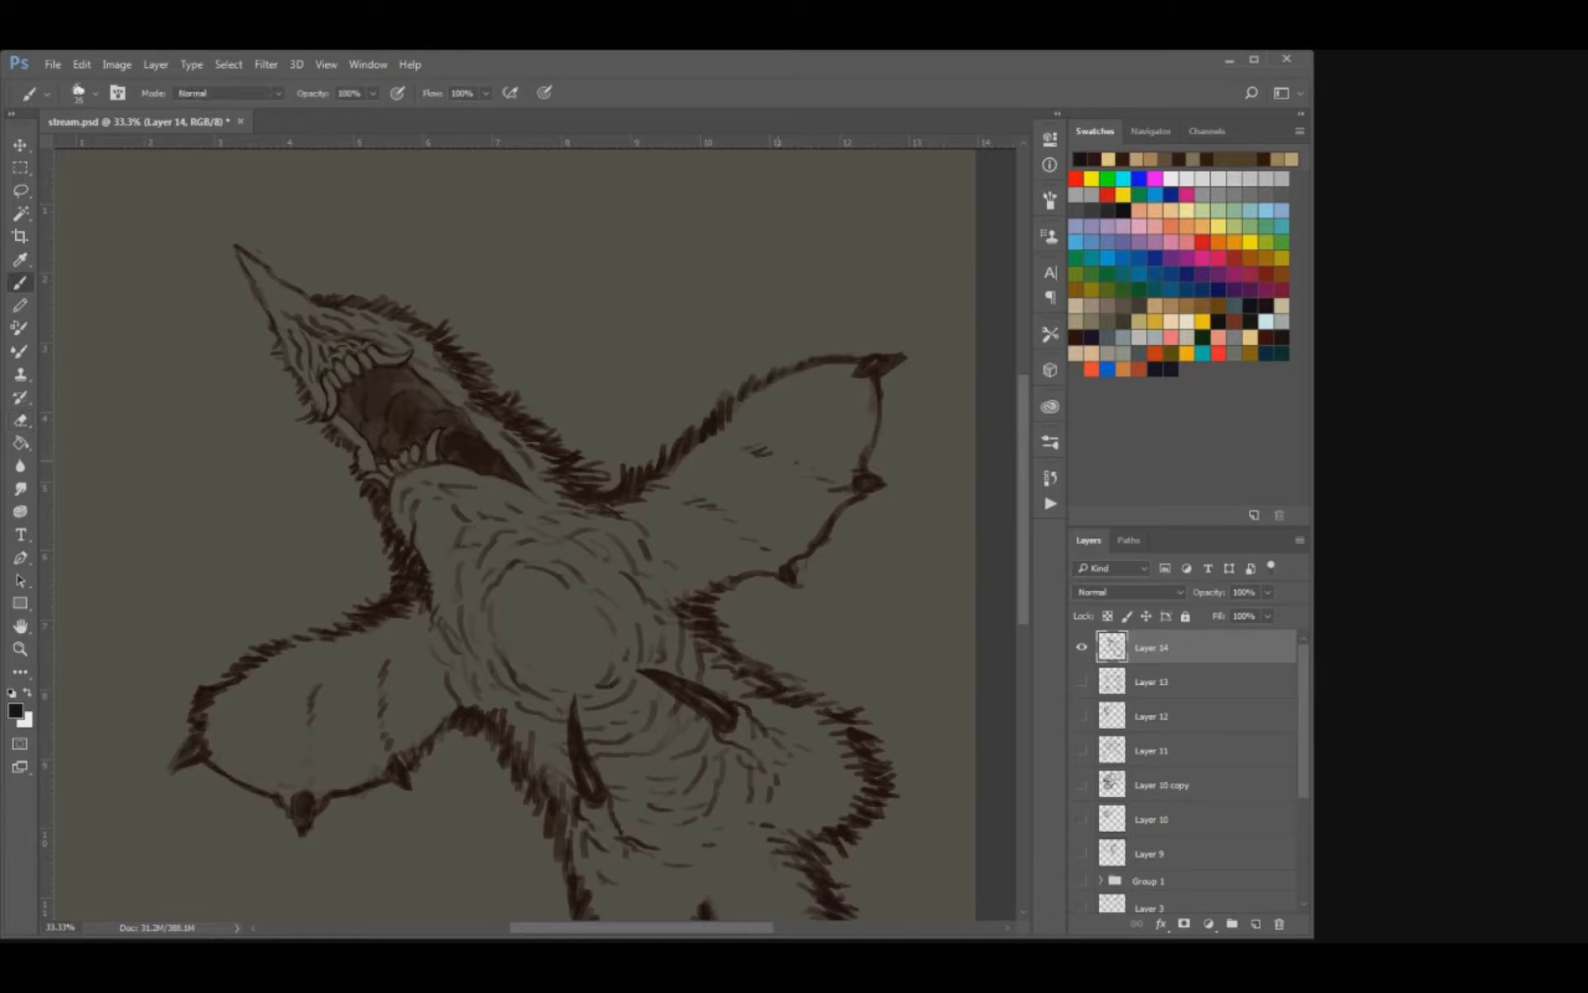
key(ctrl+z)
key(ctrl+z)
drag(313, 745, 379, 715)
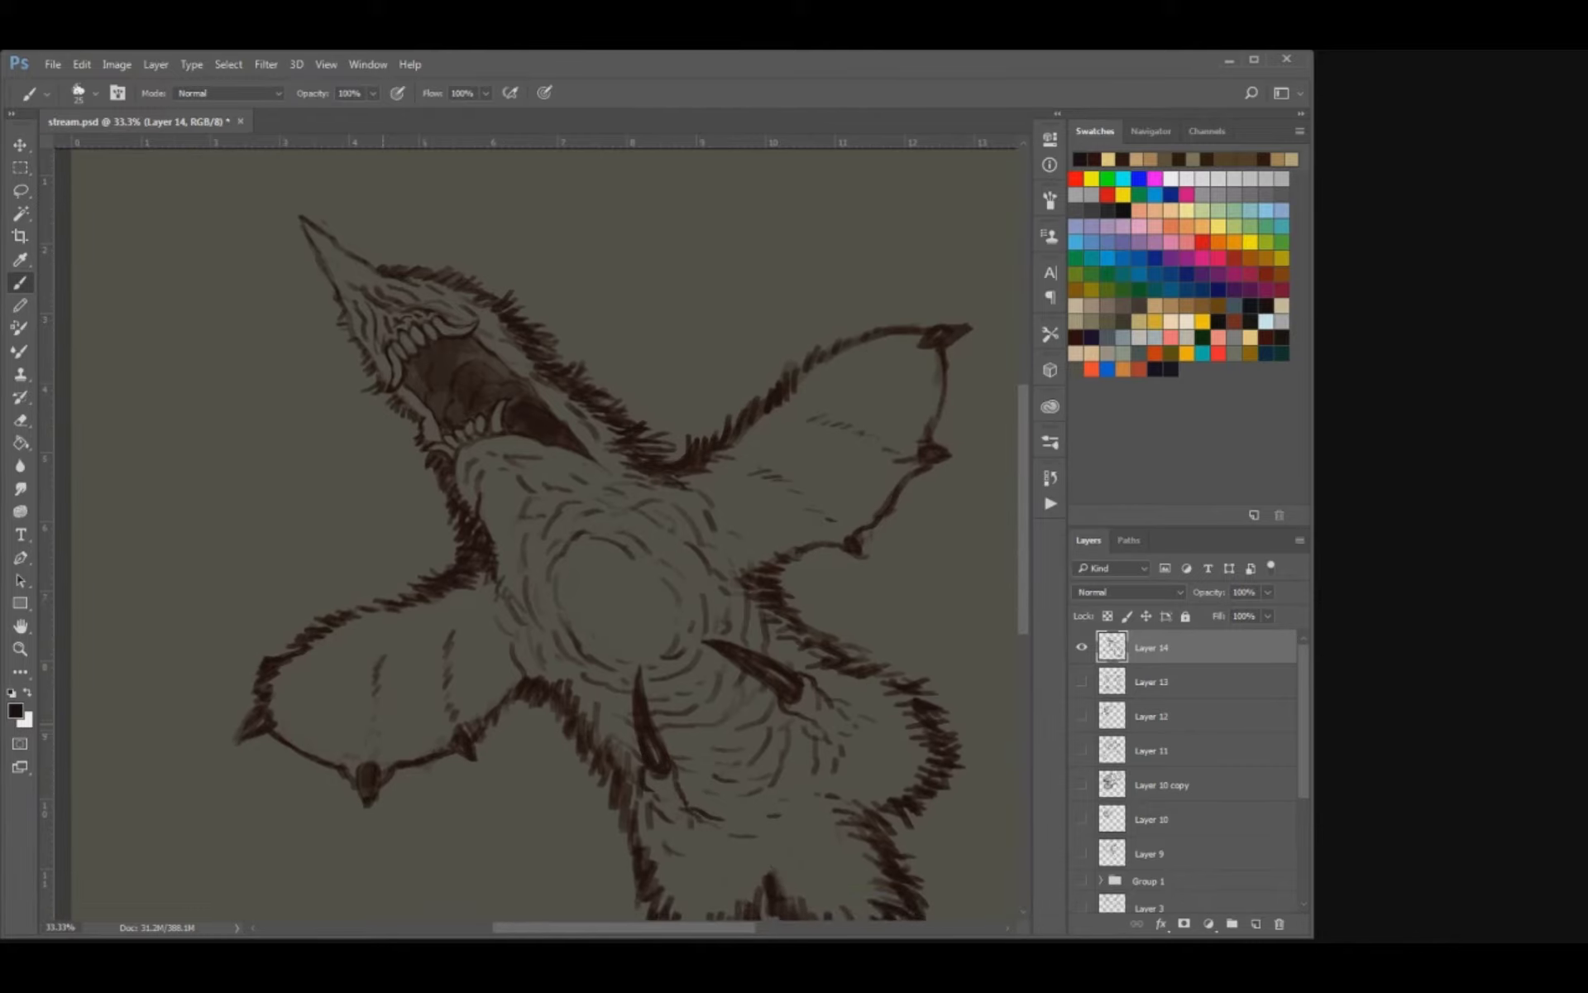
drag(709, 519, 660, 571)
key(e)
key(b)
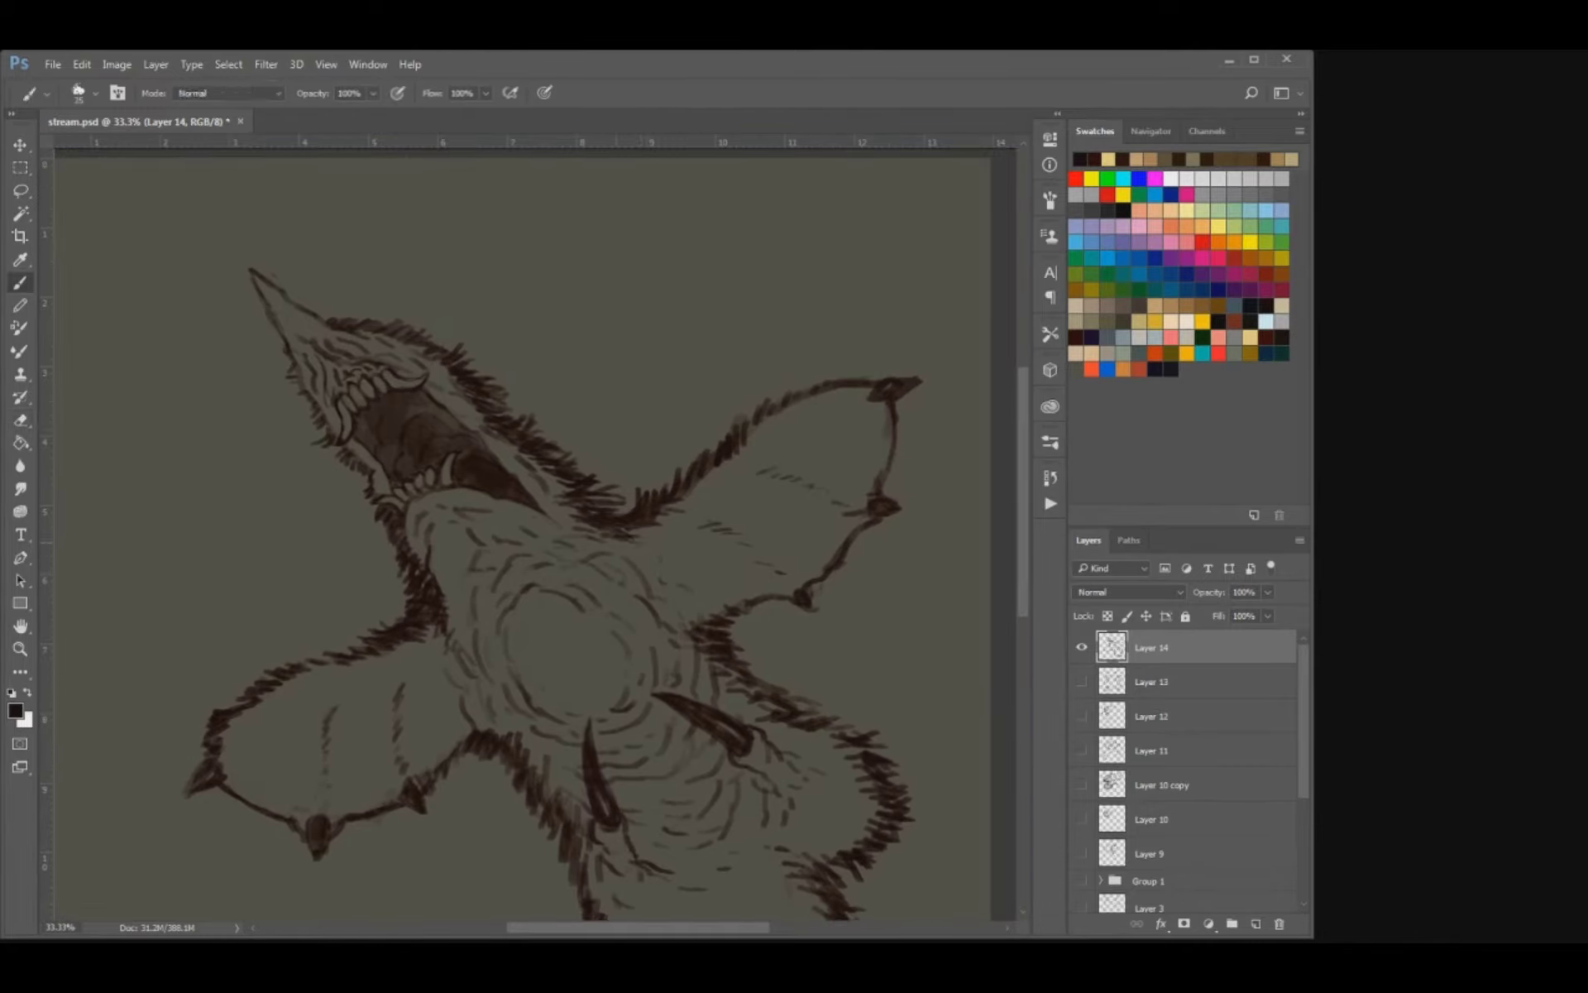
key(e)
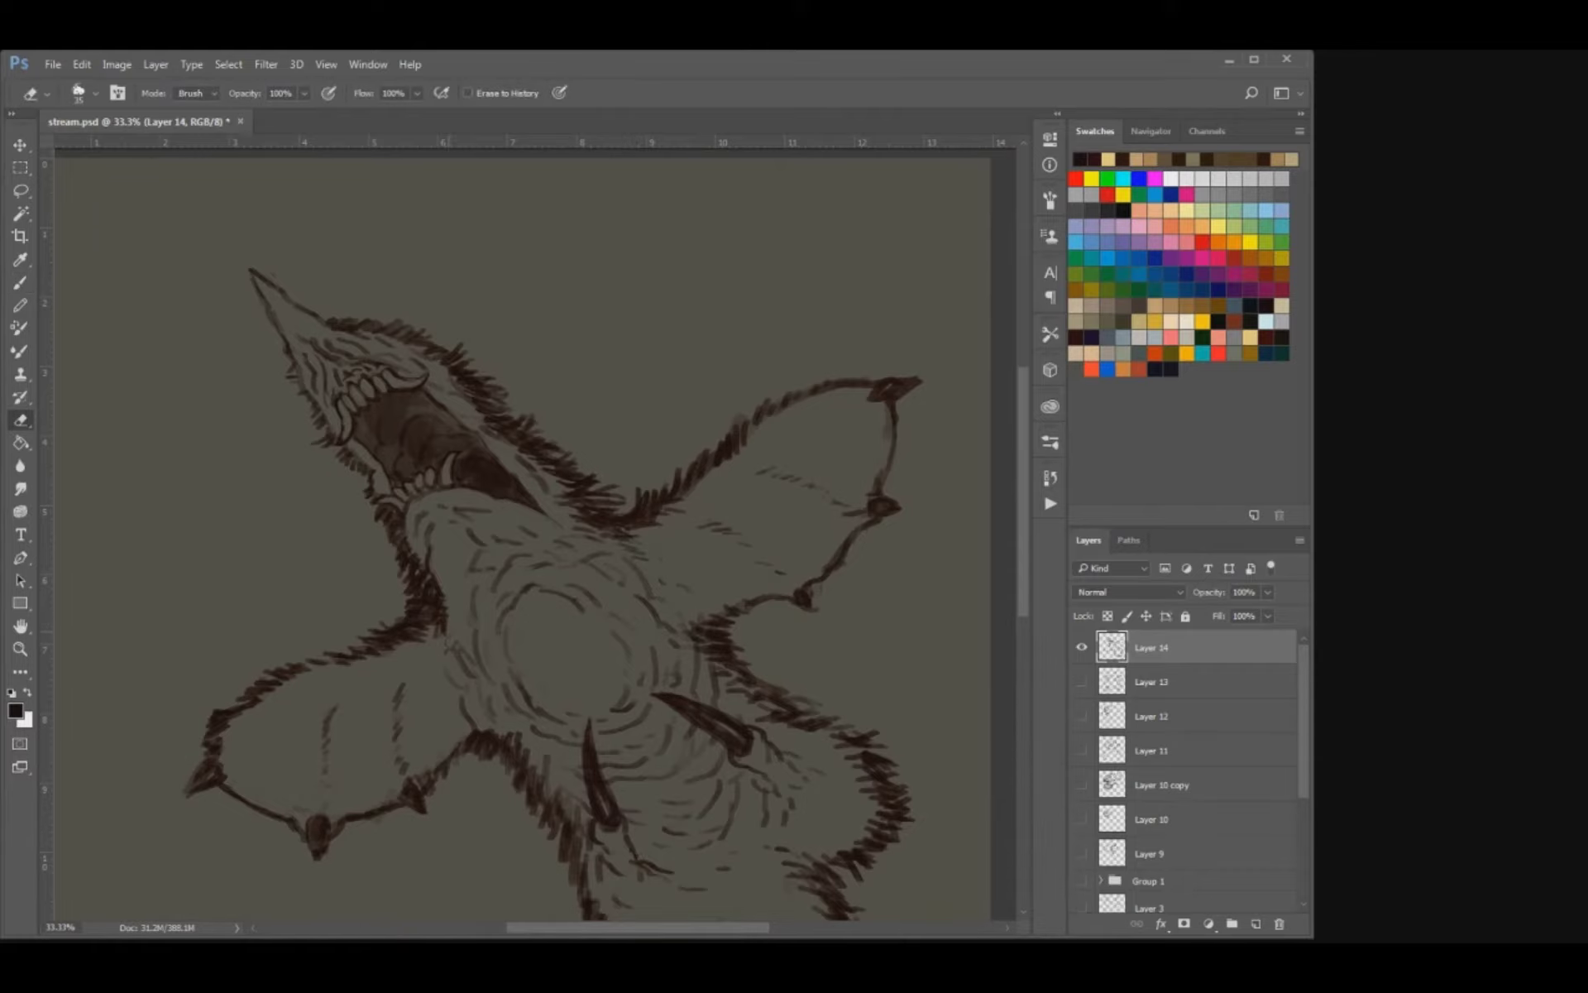
key(b)
key(ctrl+minus)
key(ctrl+s)
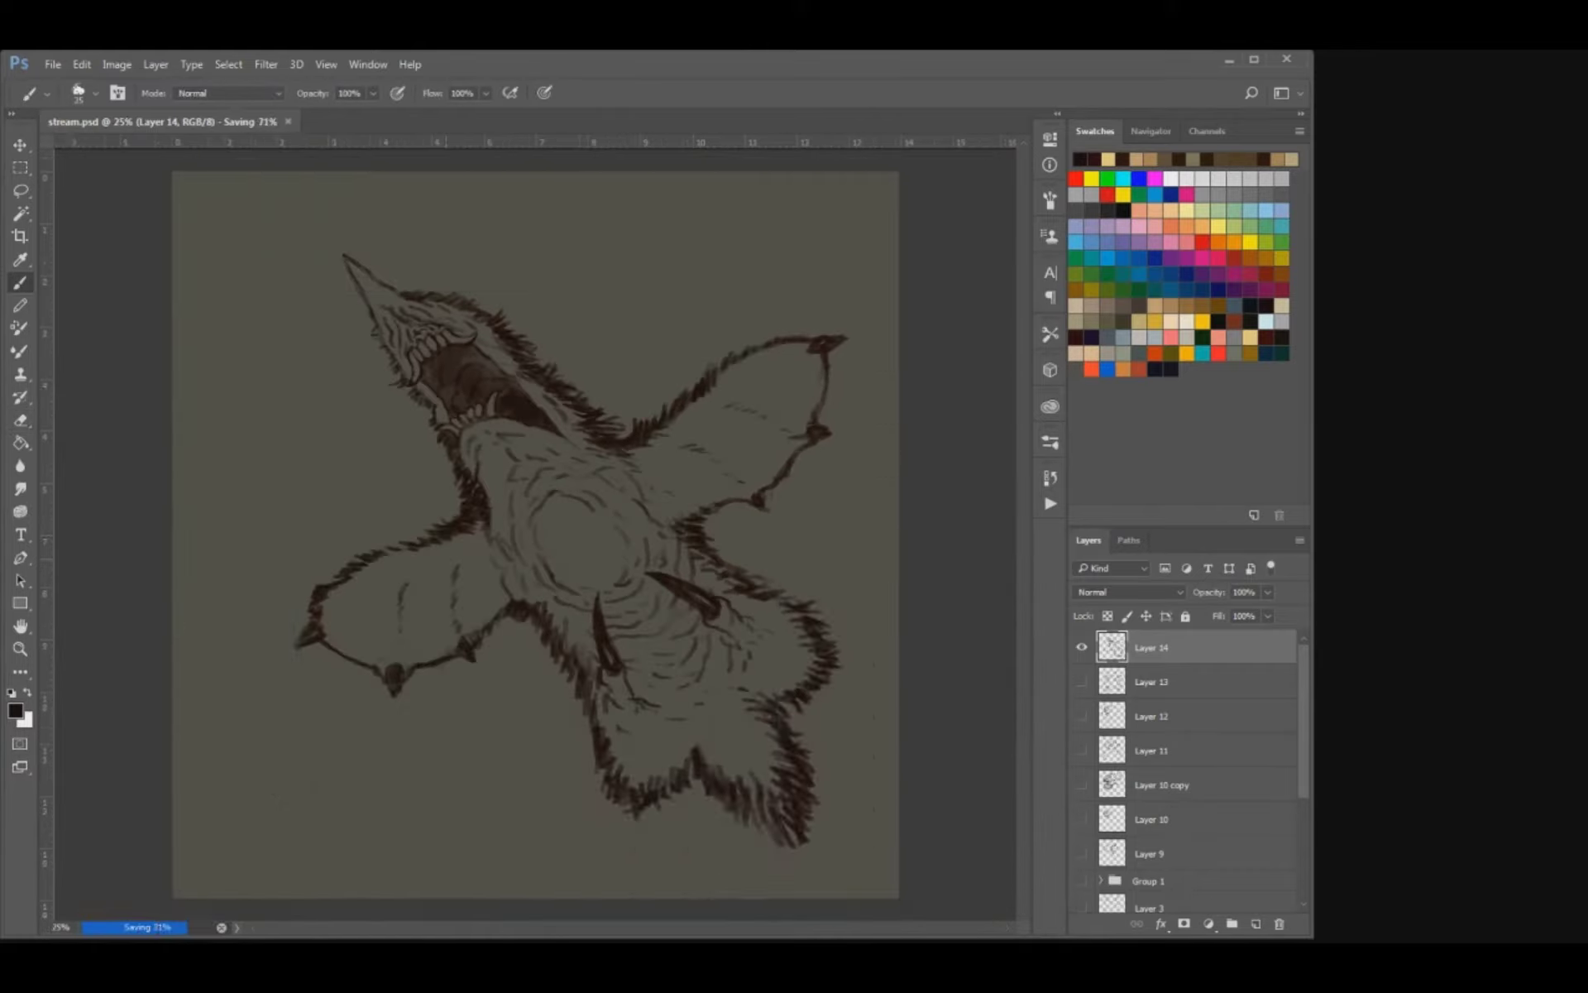
key(ctrl+minus)
key(ctrl+plus)
key(ctrl+plus)
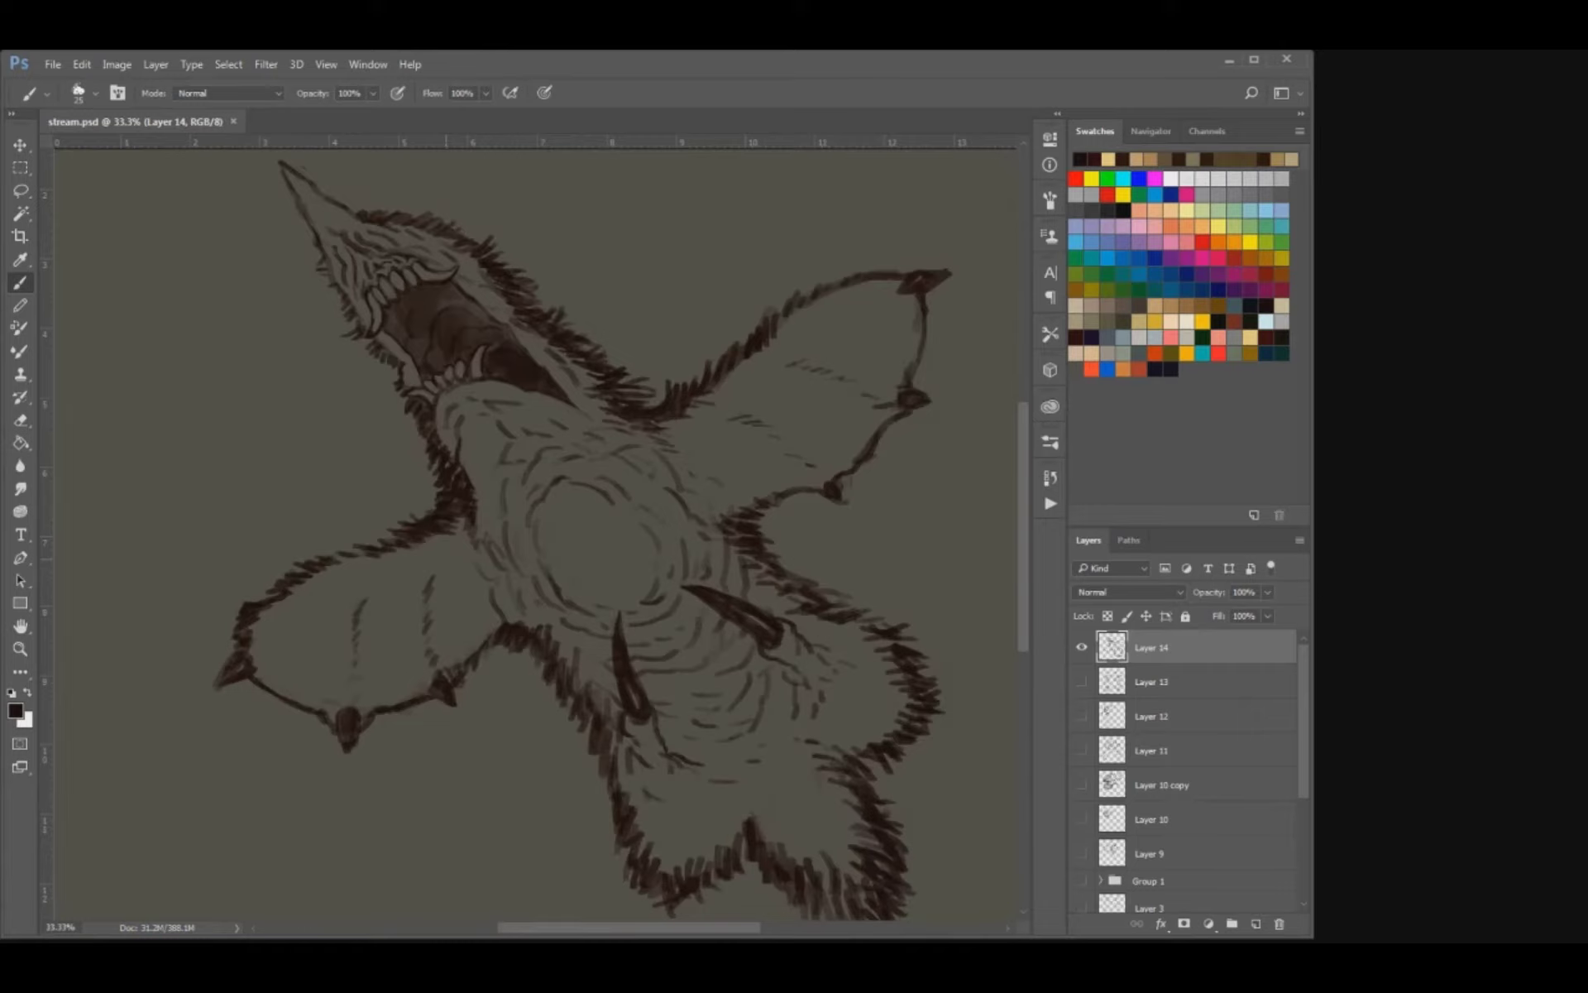
key(ctrl+minus)
key(ctrl+minus)
key(ctrl+plus)
key(ctrl+plus)
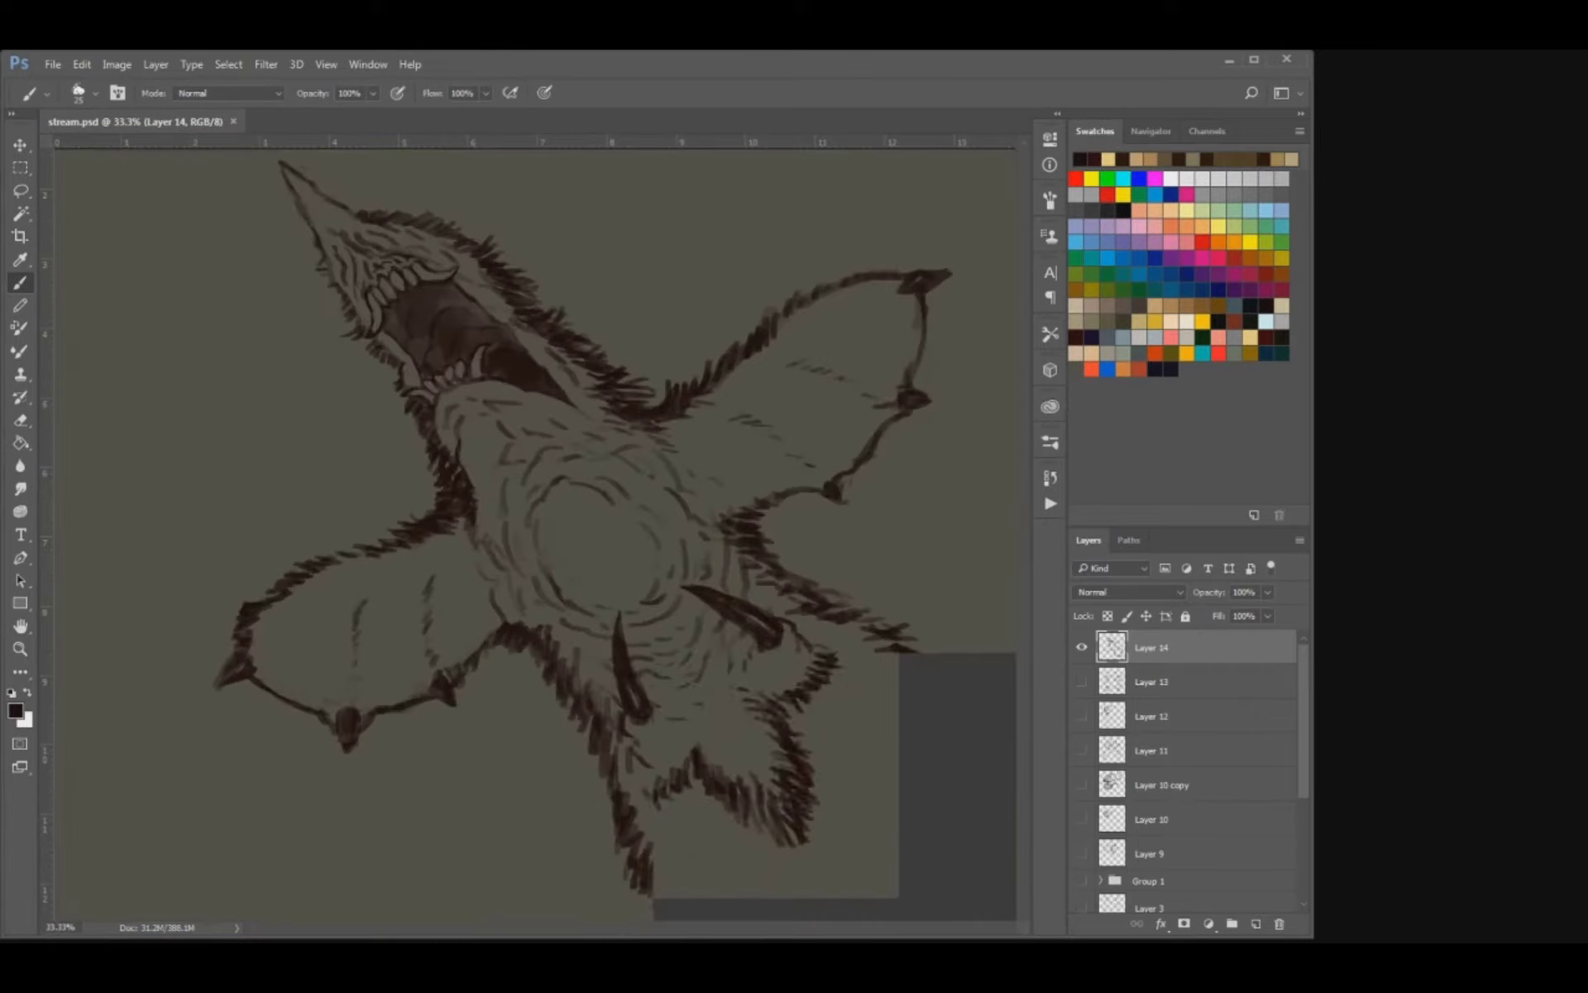
Erase the stray fur along the muzzle's left edge just below the base of the beak.
drag(530, 377, 675, 567)
key(e)
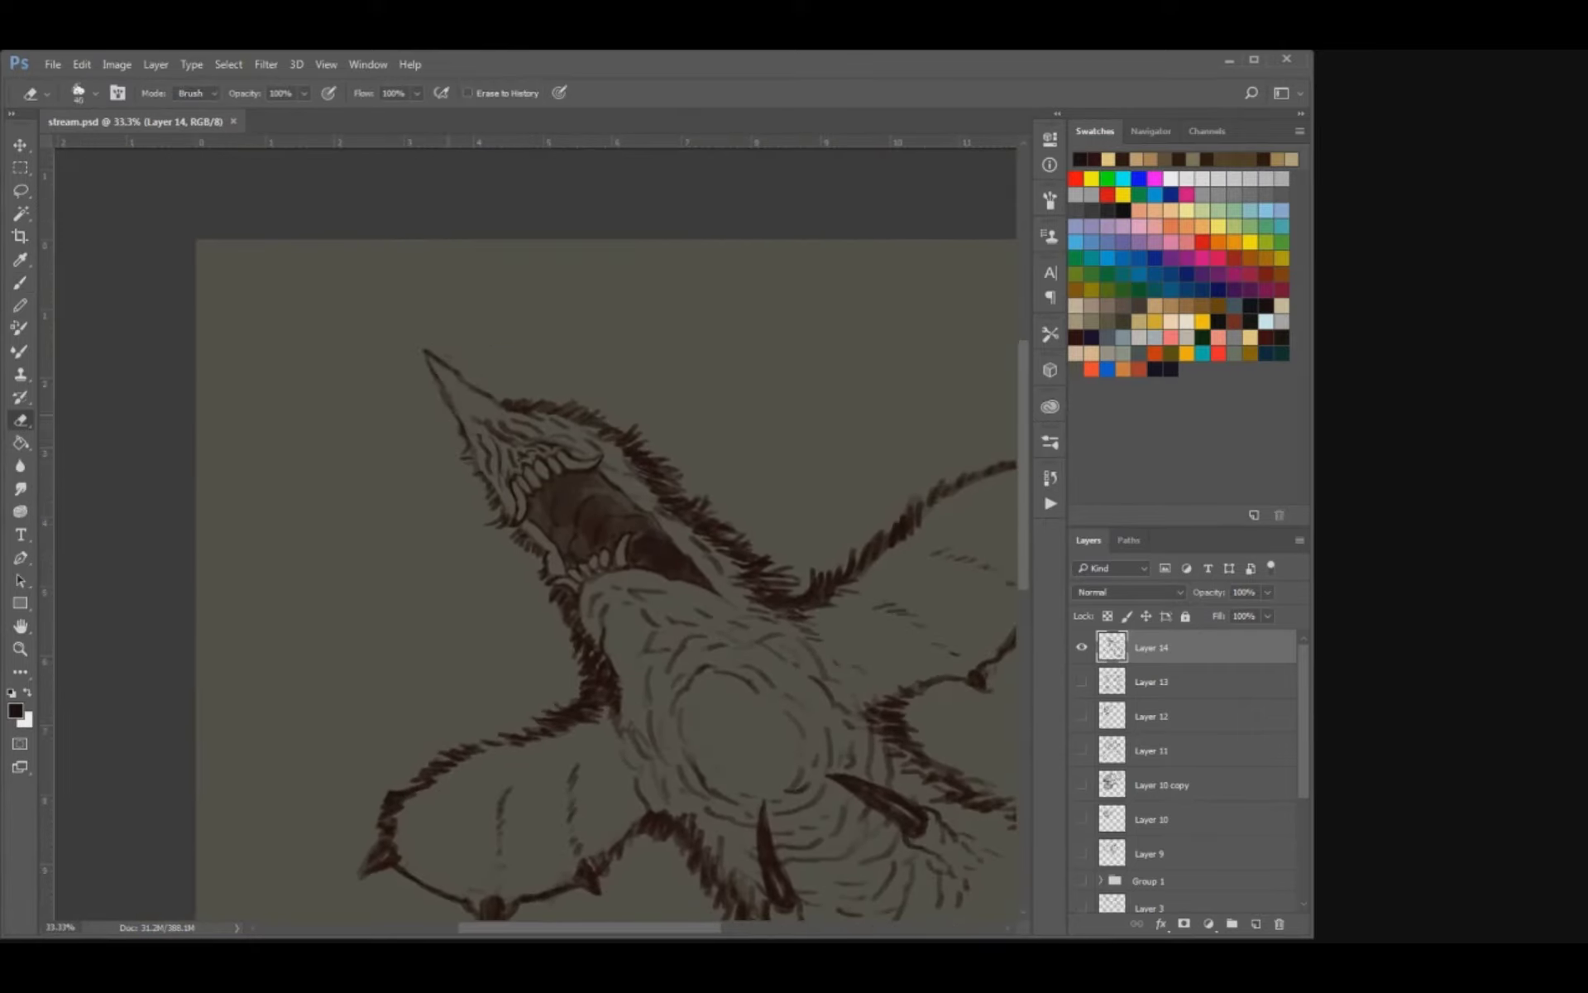
drag(461, 426, 475, 450)
key(b)
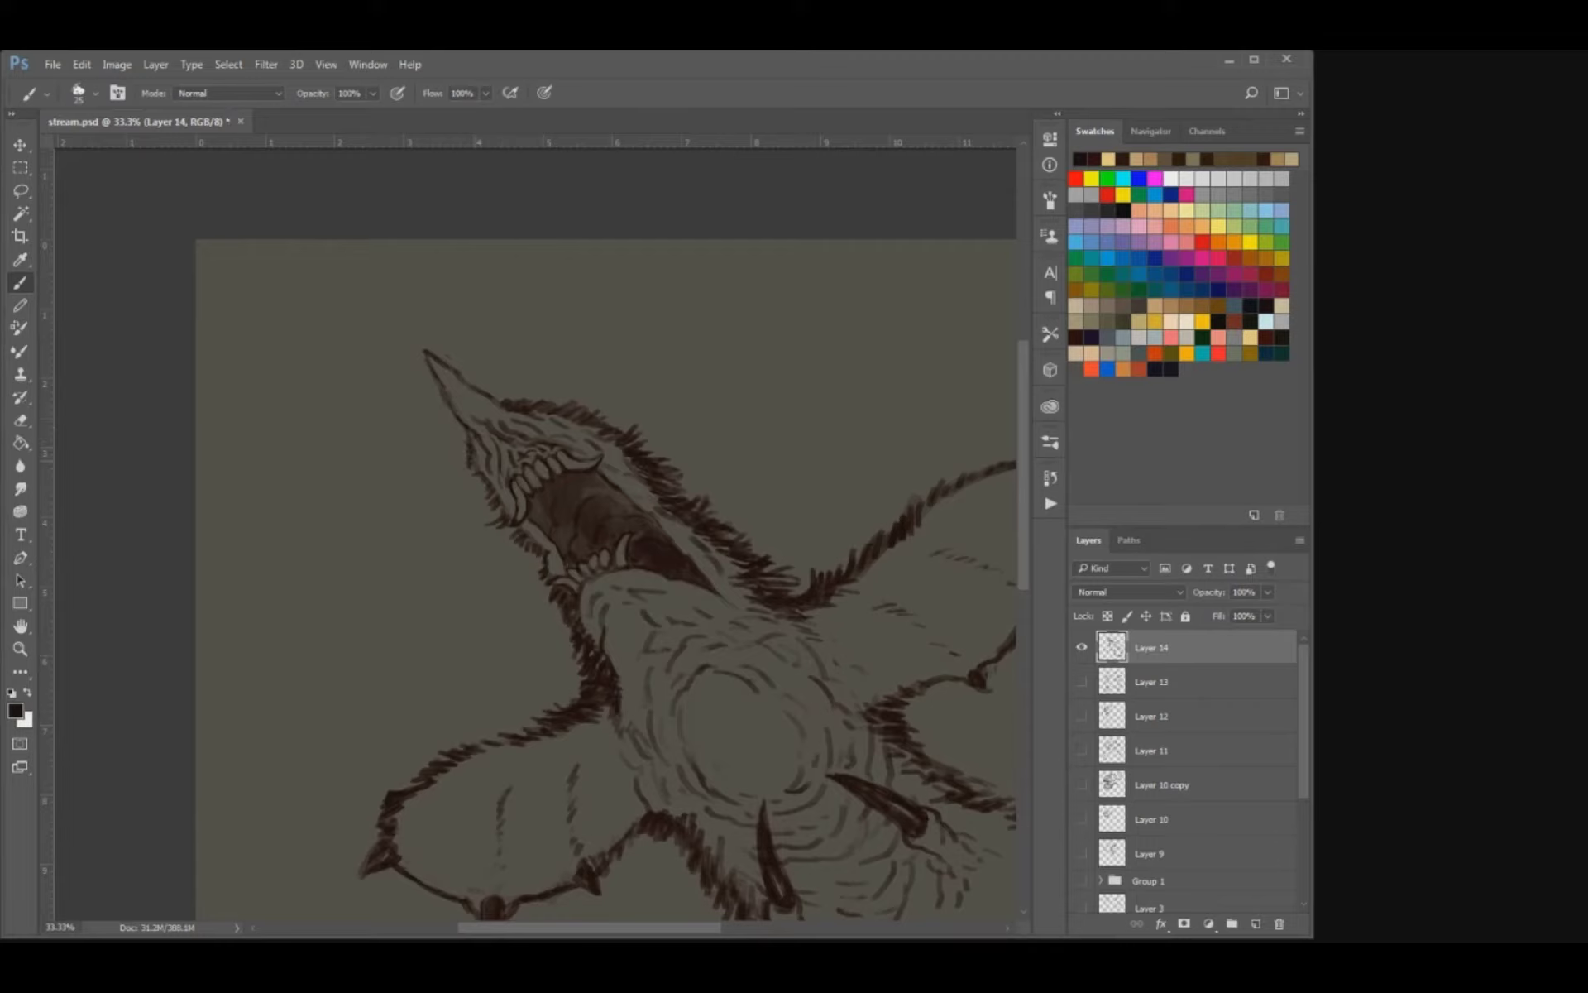
Add short fur strokes along the muzzle and jaw's left edge and beside the neck, and save the document.
drag(485, 478, 477, 488)
drag(528, 547, 522, 560)
drag(537, 554, 523, 565)
key(bracketleft)
key(bracketright)
drag(741, 588, 750, 593)
drag(629, 628, 647, 535)
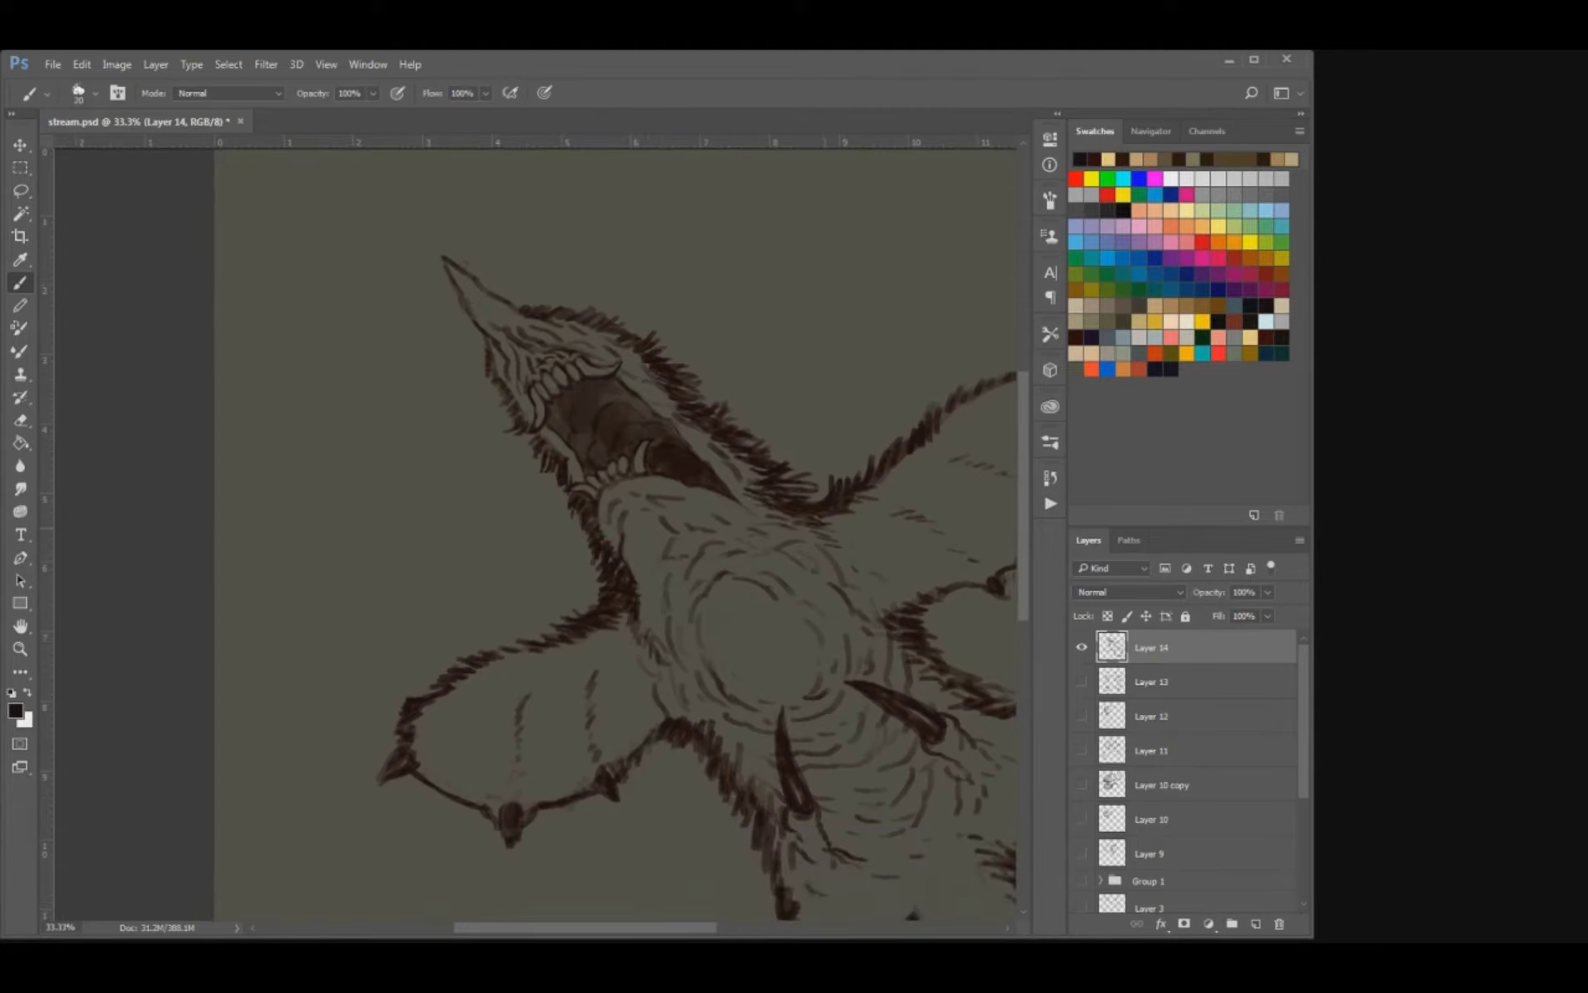
key(ctrl+s)
key(ctrl+minus)
key(ctrl+minus)
key(ctrl+minus)
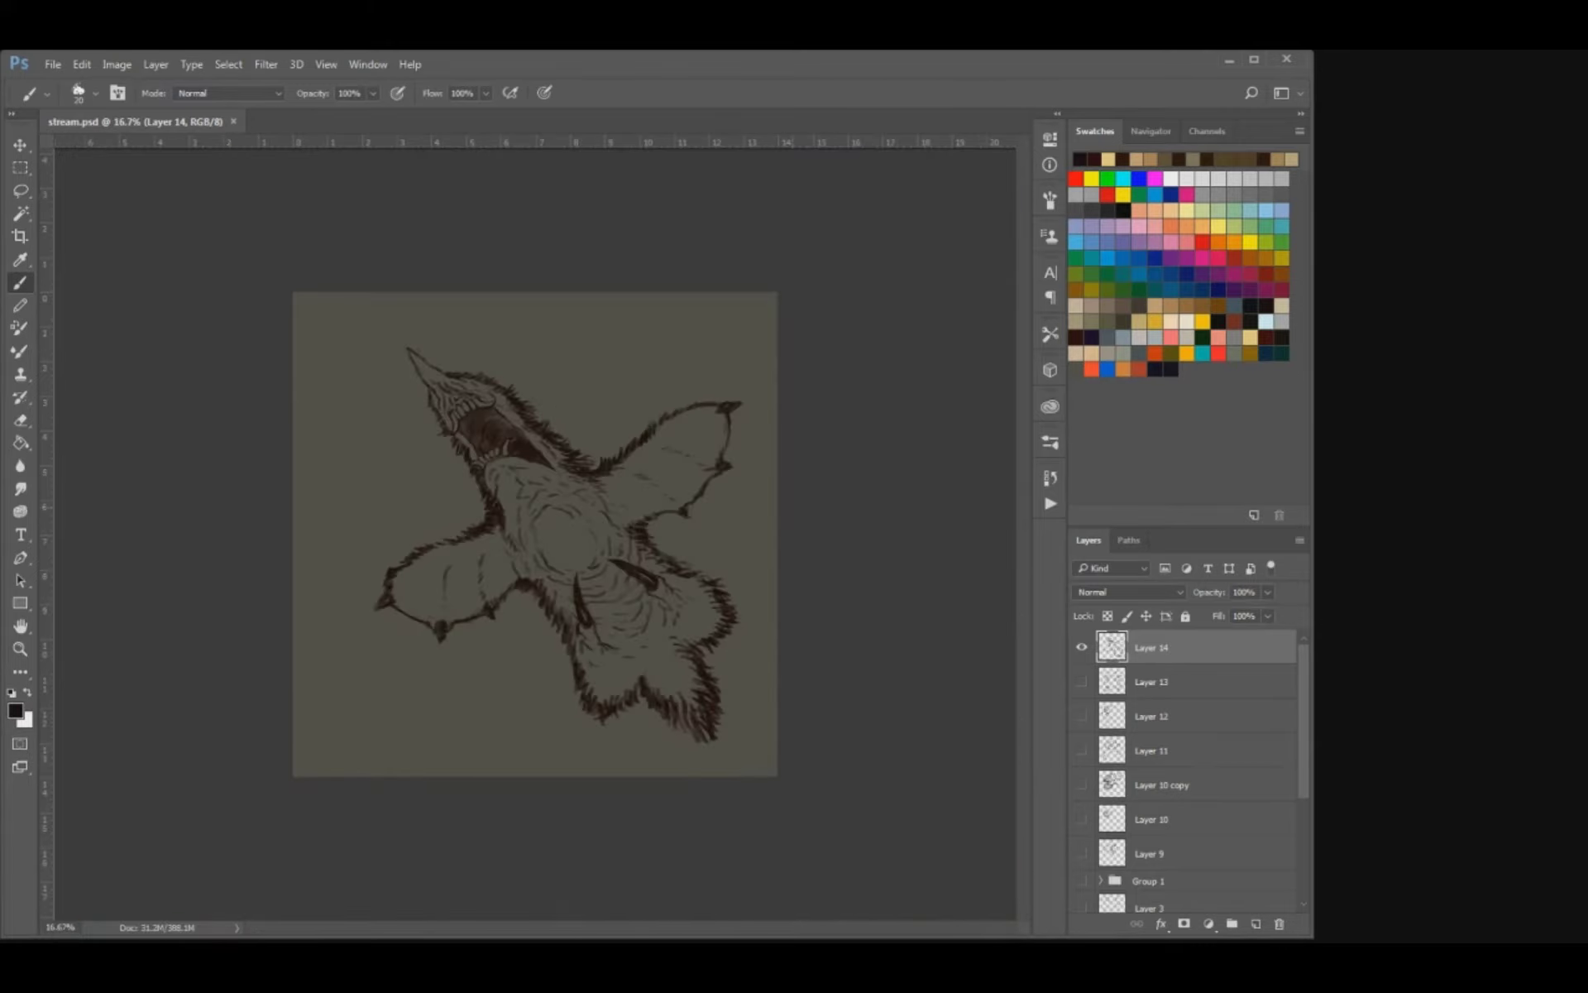
key(ctrl+plus)
key(ctrl+plus)
key(ctrl+plus)
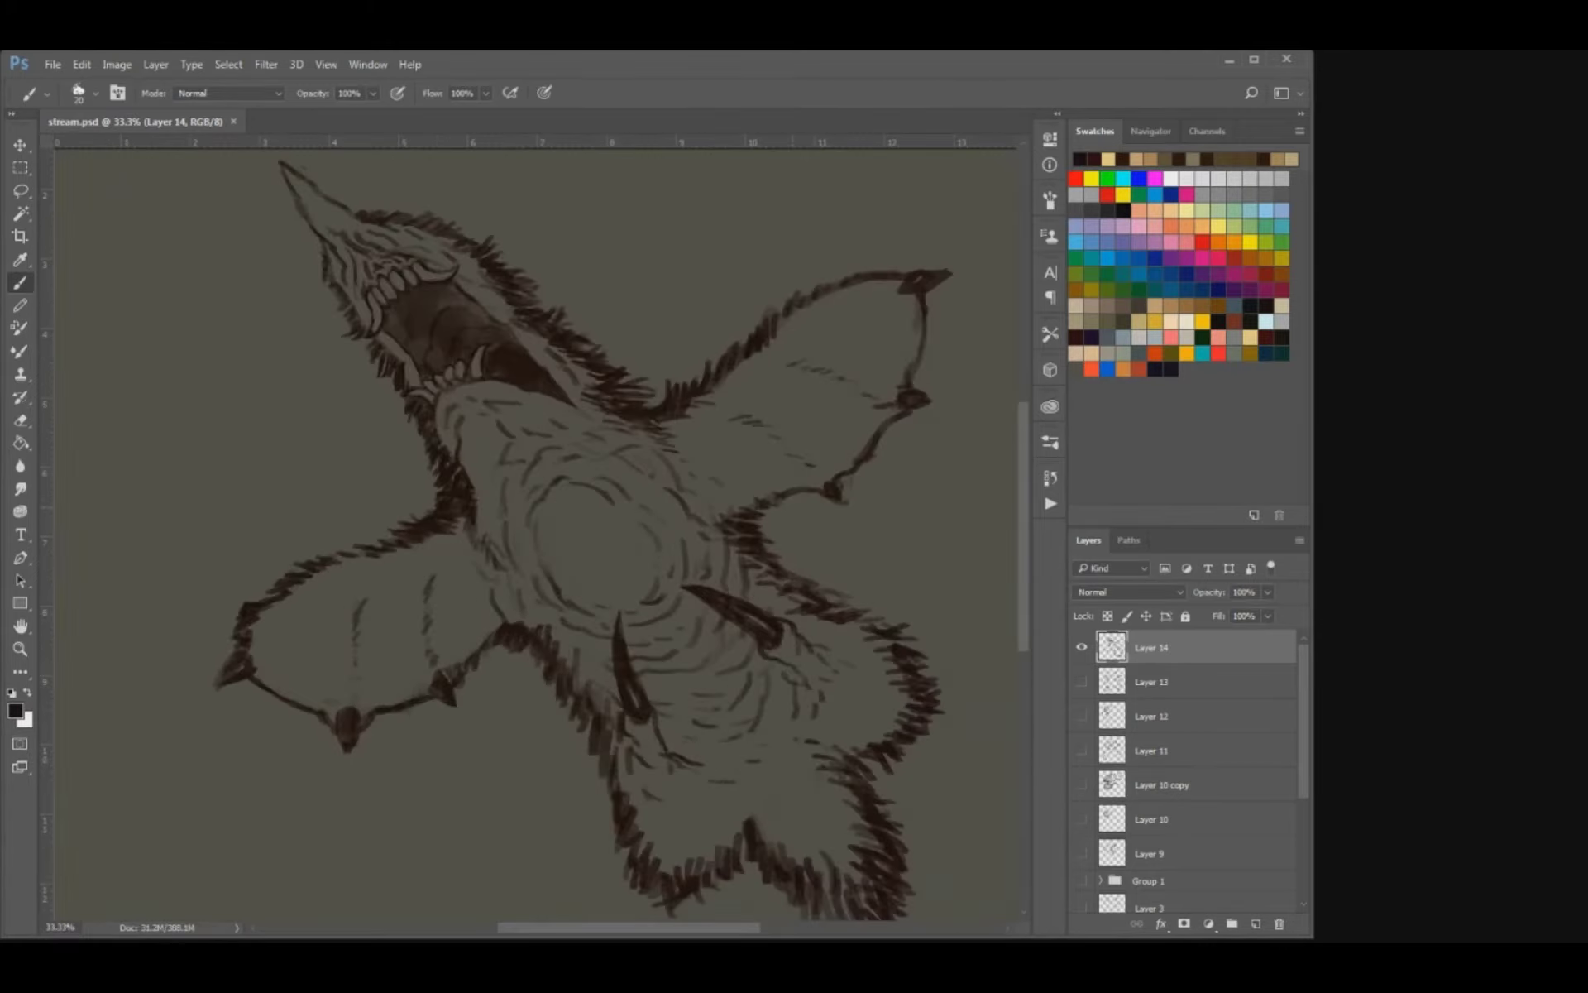
Thicken the fur outline along the body's right flank and around the lower left leg.
drag(794, 598, 867, 635)
mouse_move(867, 633)
mouse_down()
mouse_move(893, 656)
mouse_move(866, 627)
mouse_up()
drag(789, 576, 802, 583)
drag(770, 577, 790, 586)
drag(593, 743, 664, 908)
drag(678, 862, 696, 877)
drag(703, 852, 727, 890)
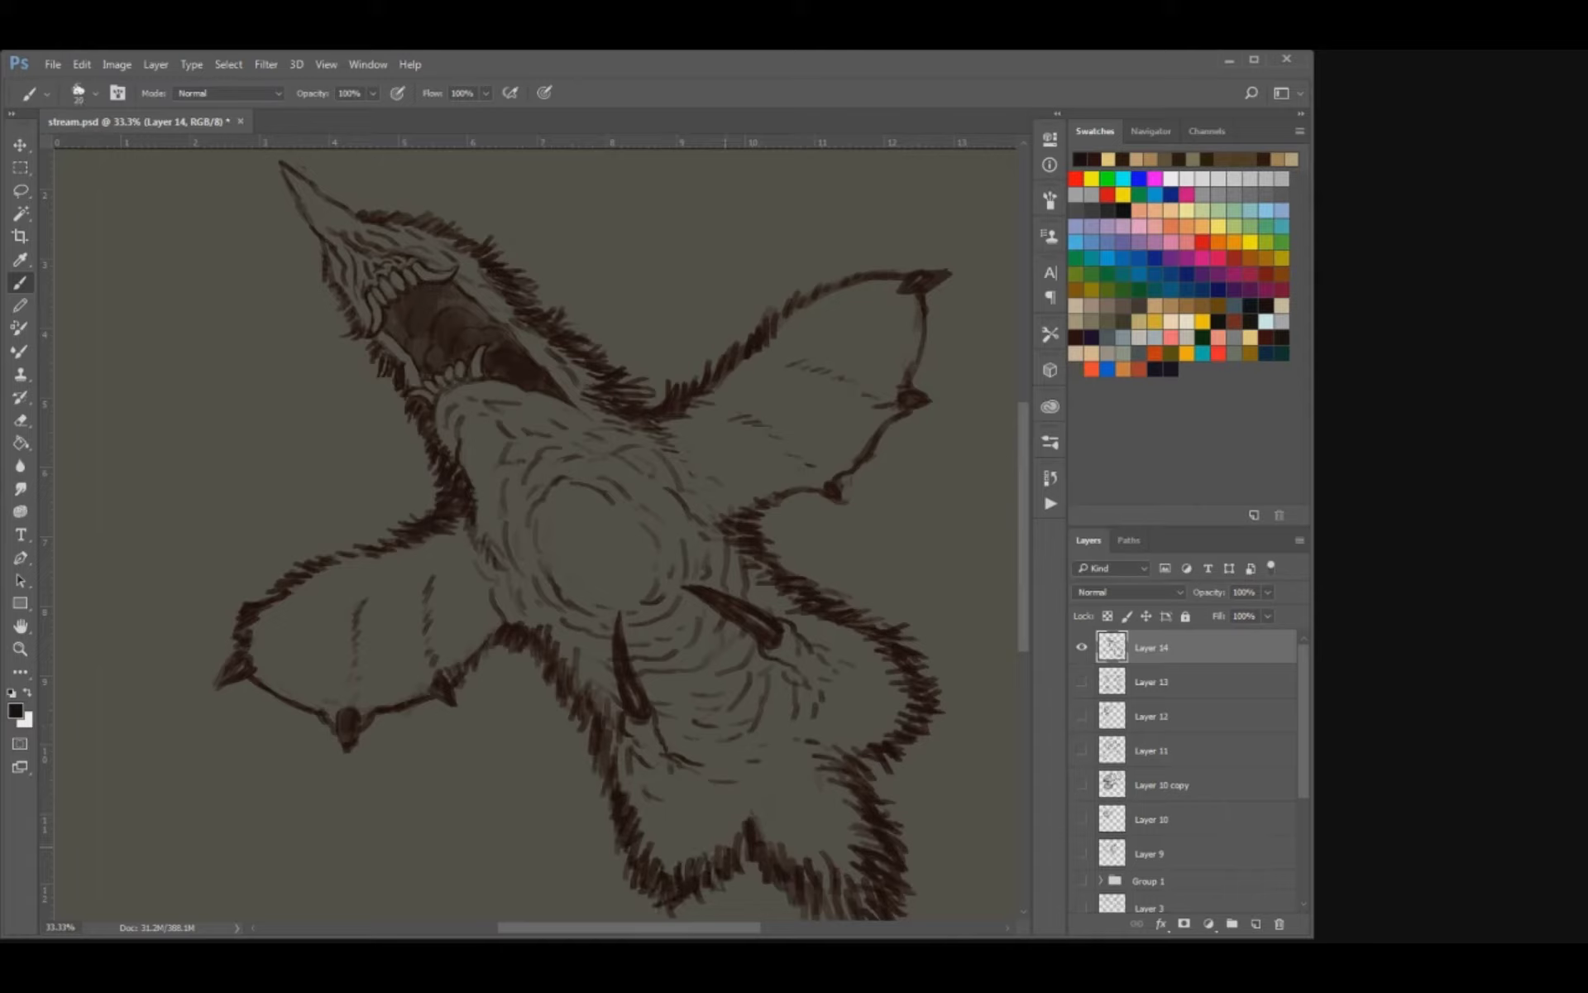
Add fur strokes to the notch between the legs and along the body's left flank below the wing.
drag(736, 830, 747, 860)
mouse_move(746, 800)
mouse_down()
mouse_move(751, 821)
mouse_move(735, 806)
mouse_up()
drag(825, 753, 808, 748)
drag(591, 709, 579, 741)
mouse_move(555, 676)
mouse_down()
mouse_move(549, 694)
mouse_move(540, 684)
mouse_up()
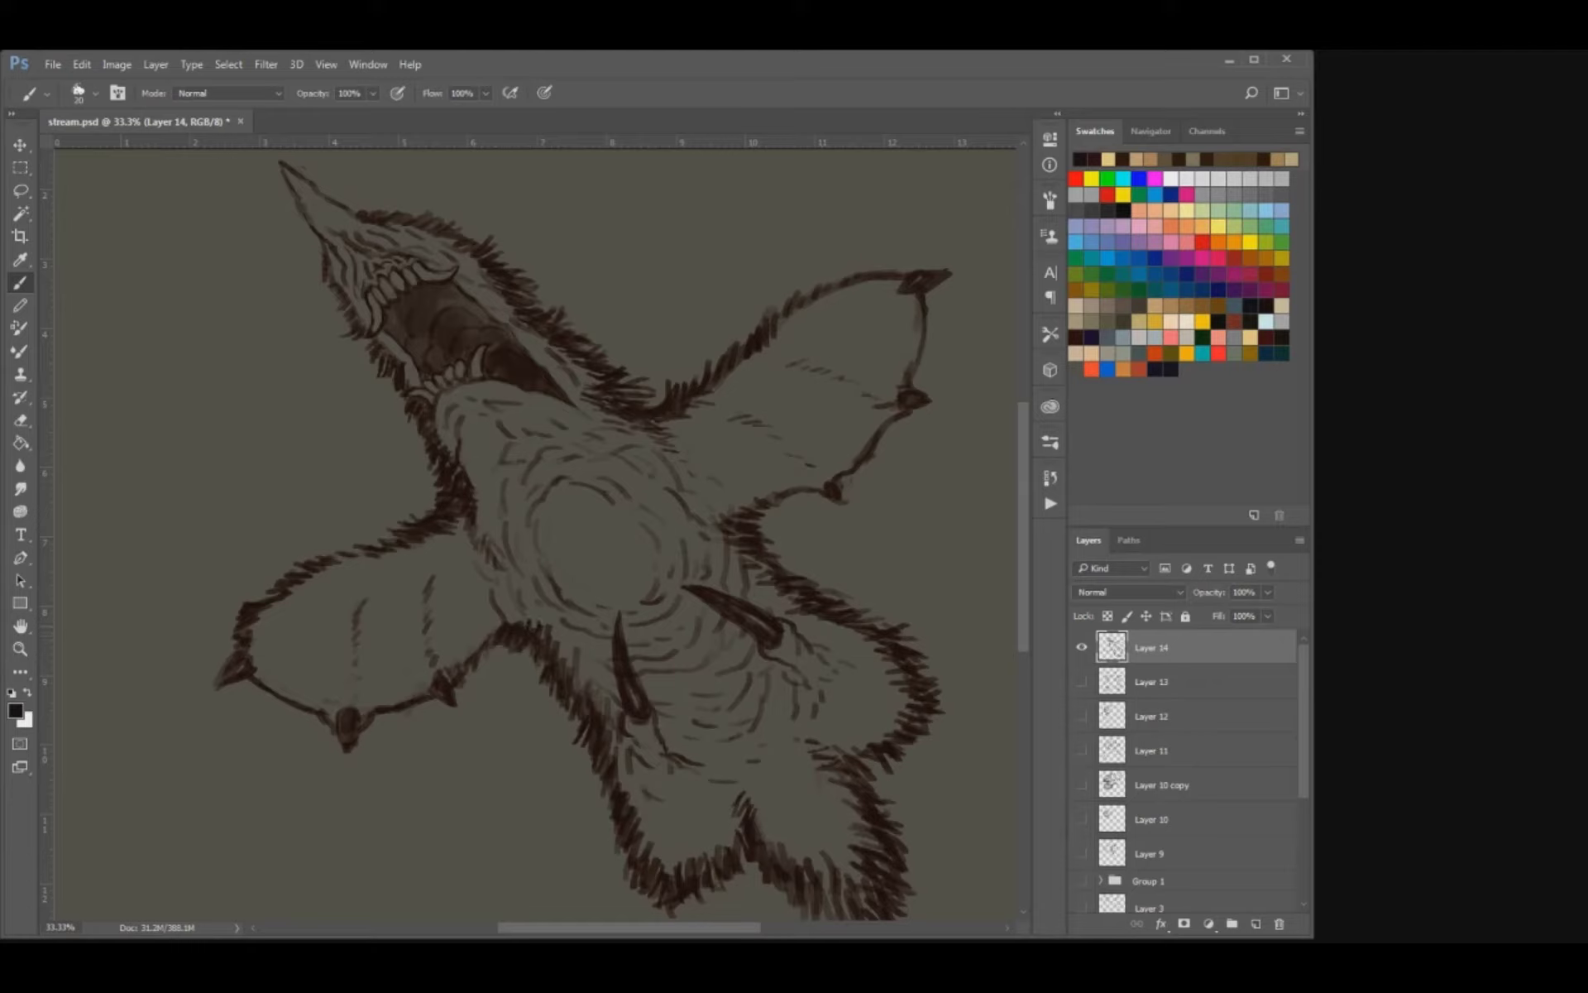
key(e)
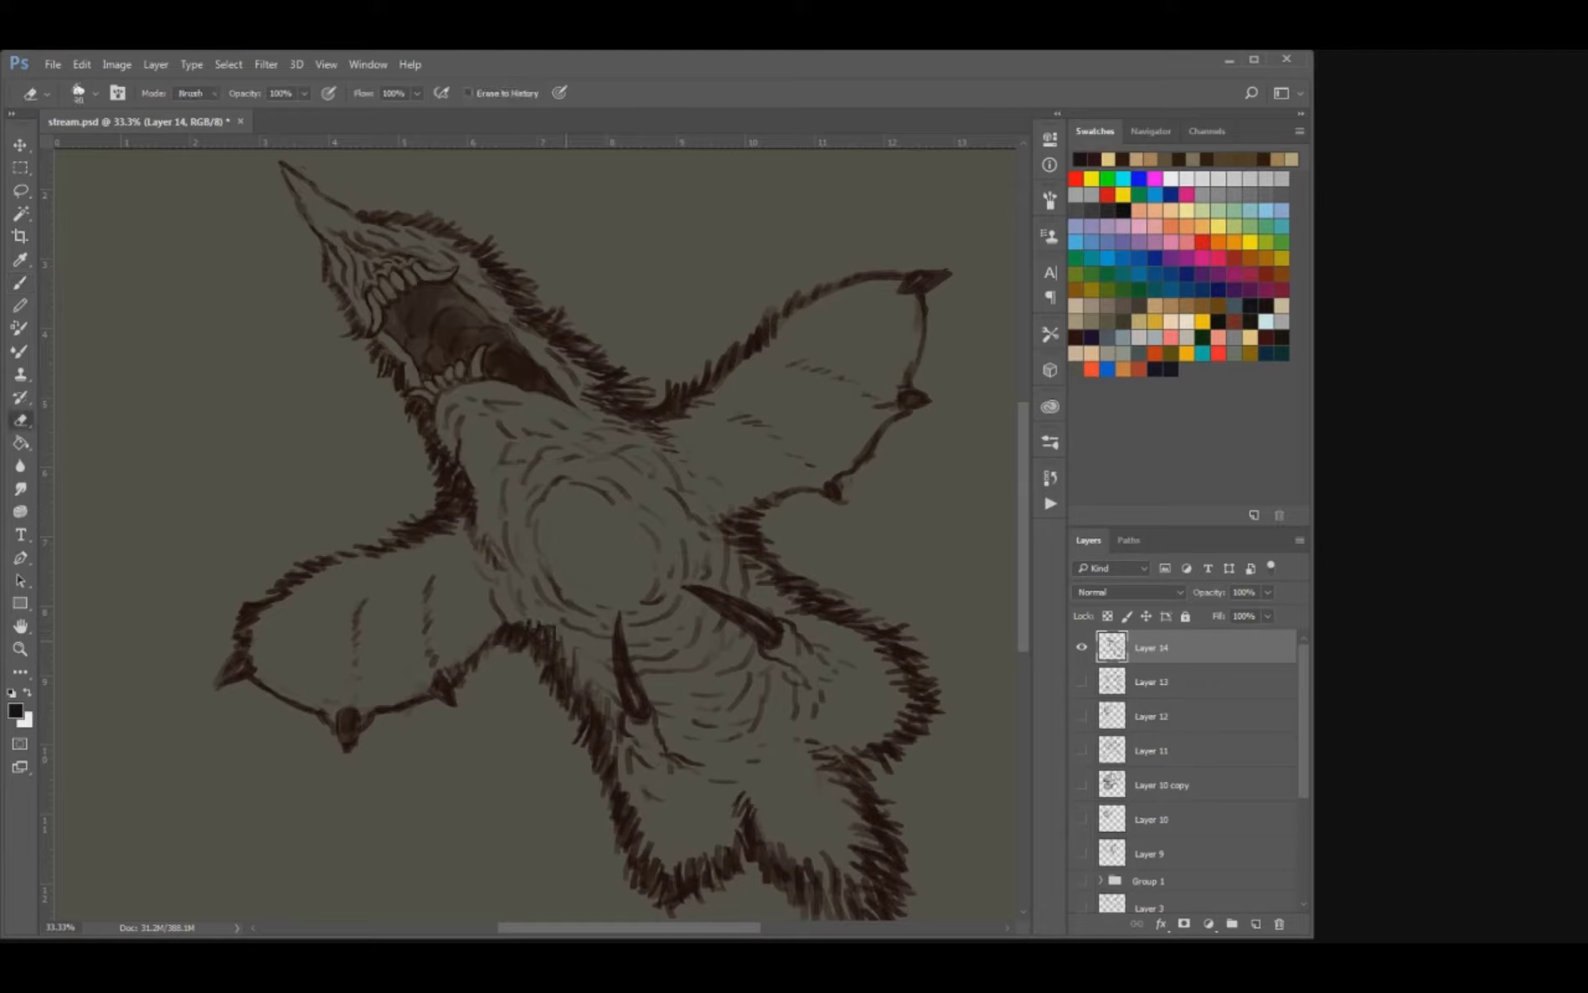
key(b)
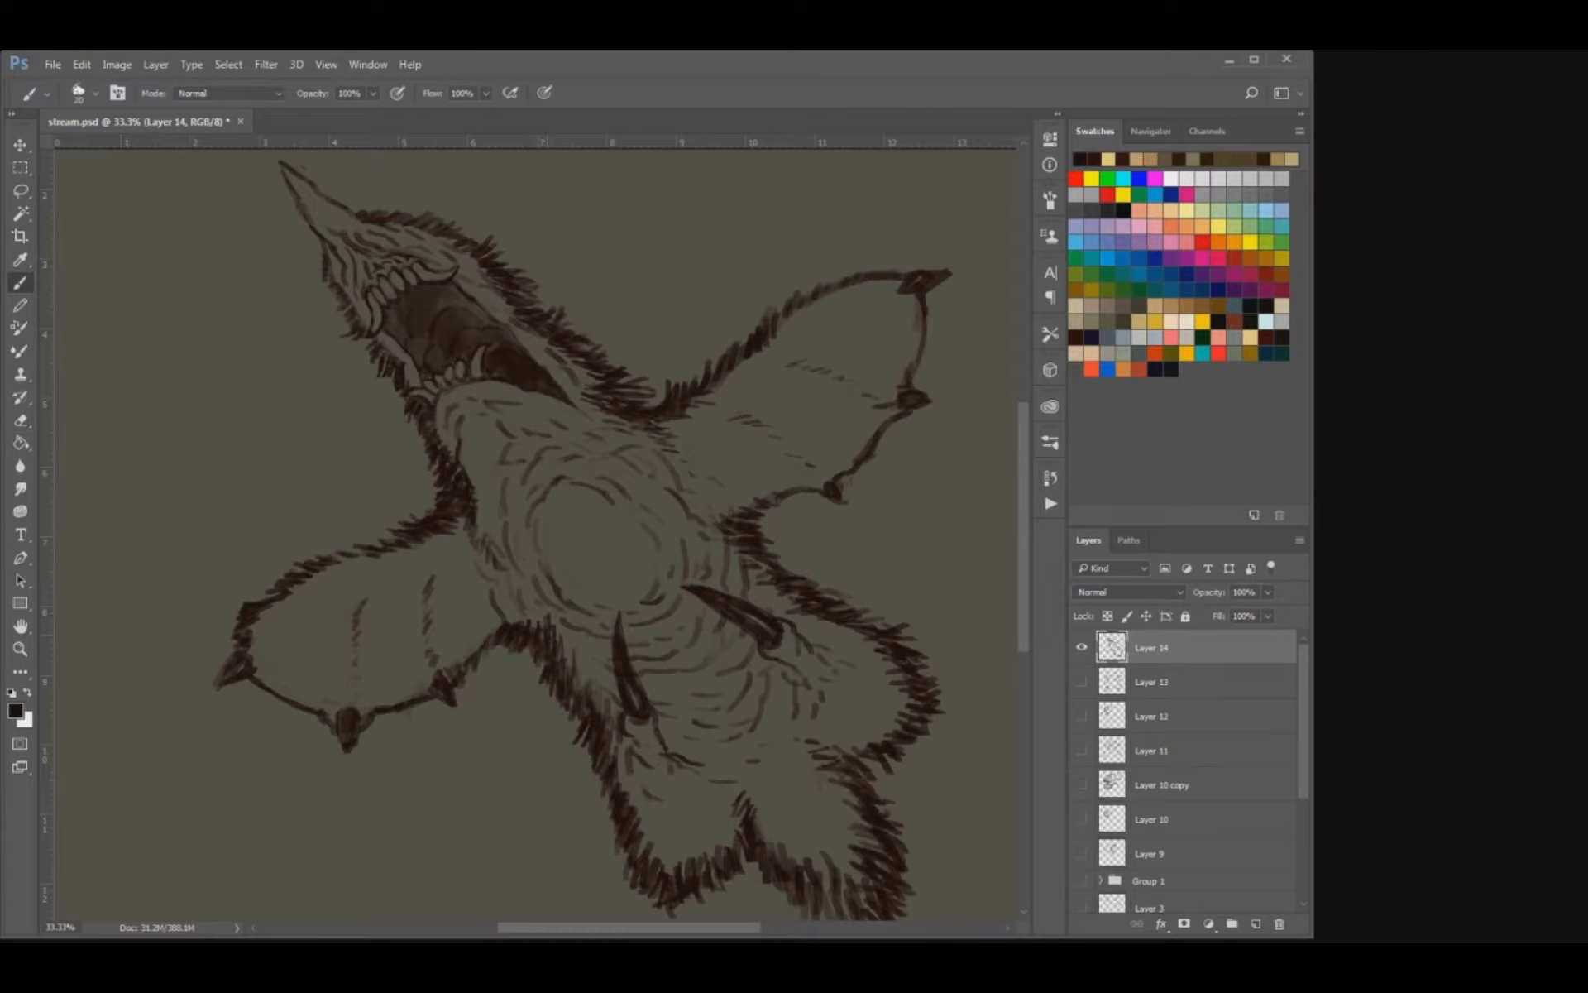
drag(514, 630, 536, 710)
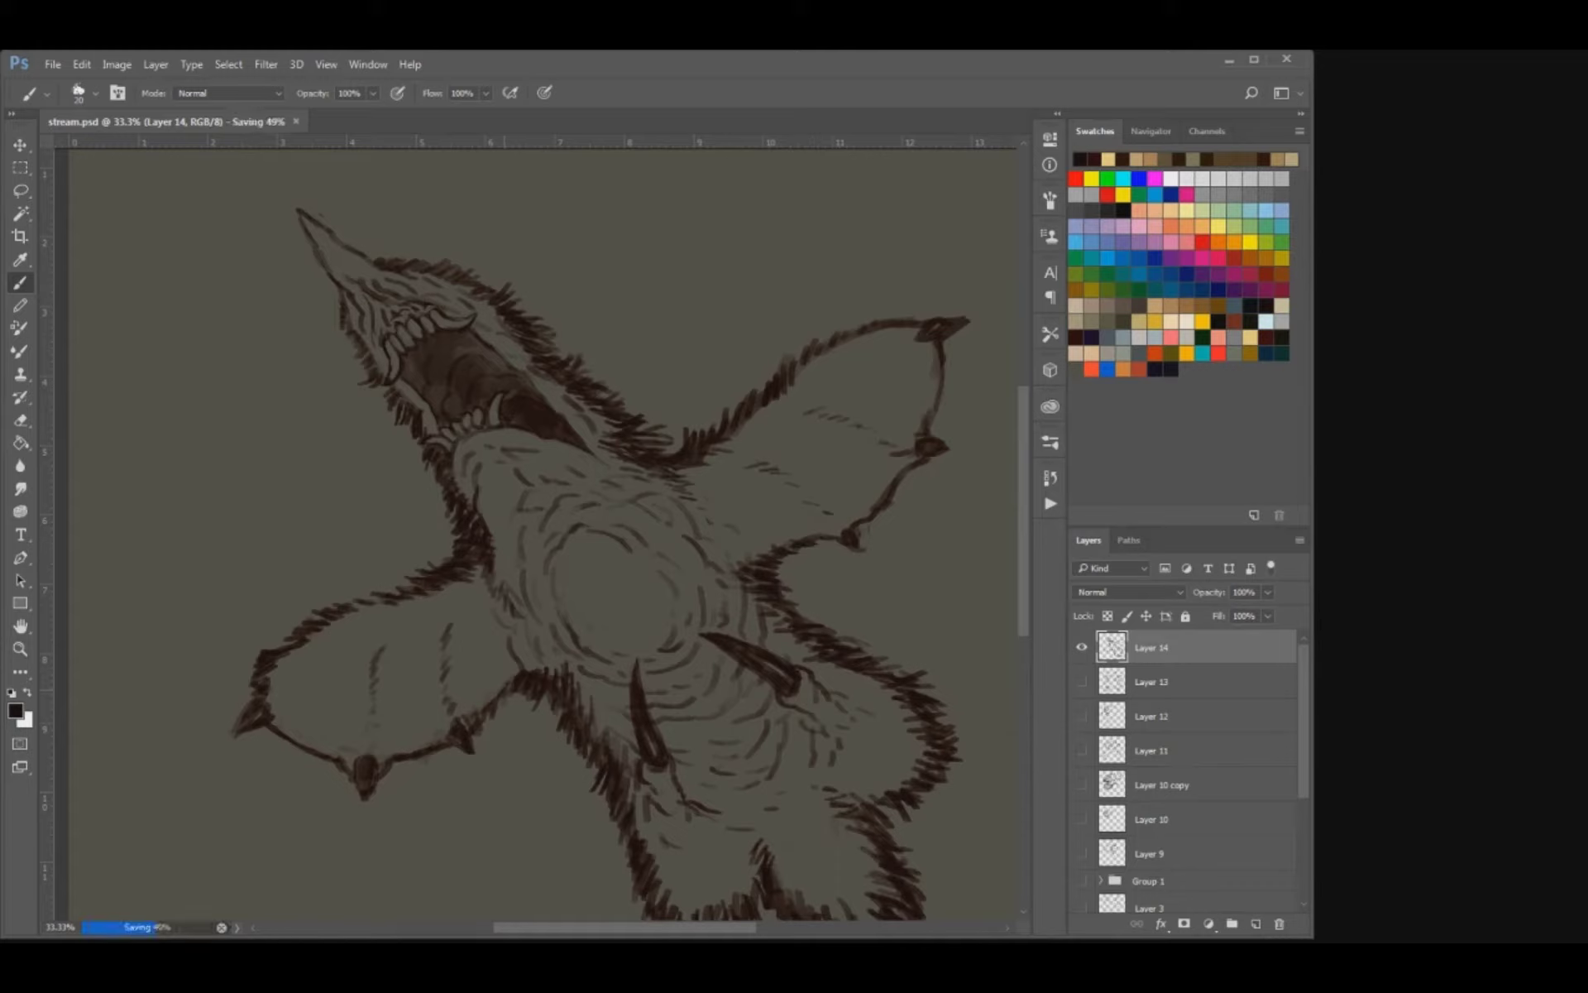
Retouch the lines around the lowest claw on the right wing's edge with eraser and brush, and save the document.
key(e)
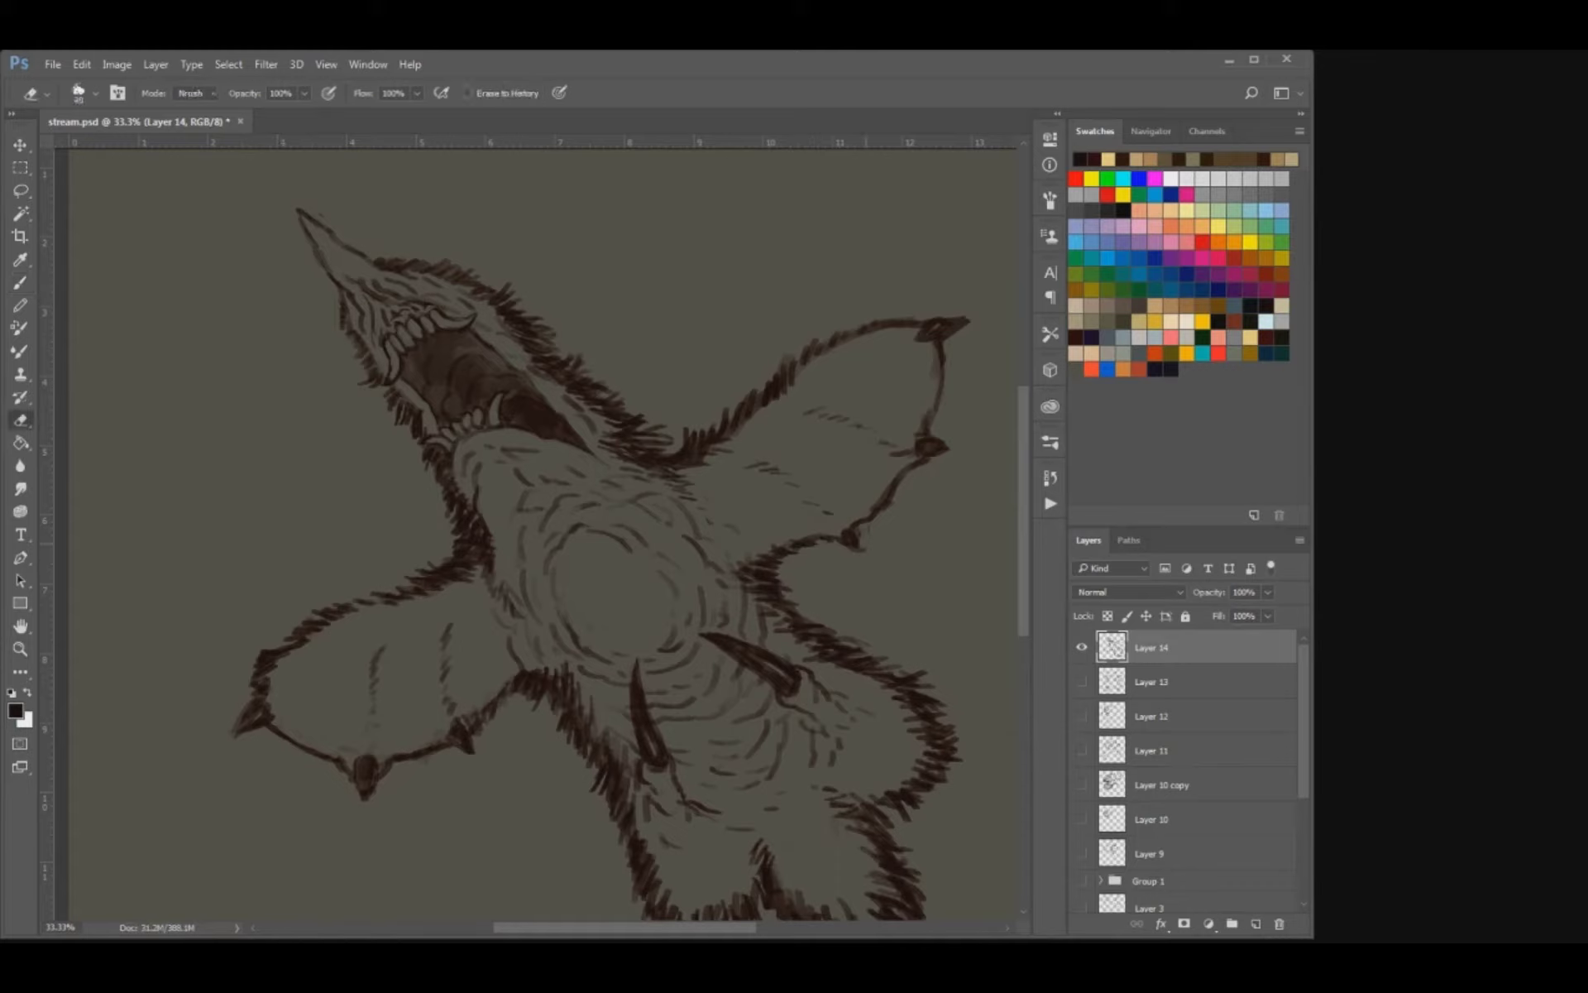
key(b)
key(e)
key(b)
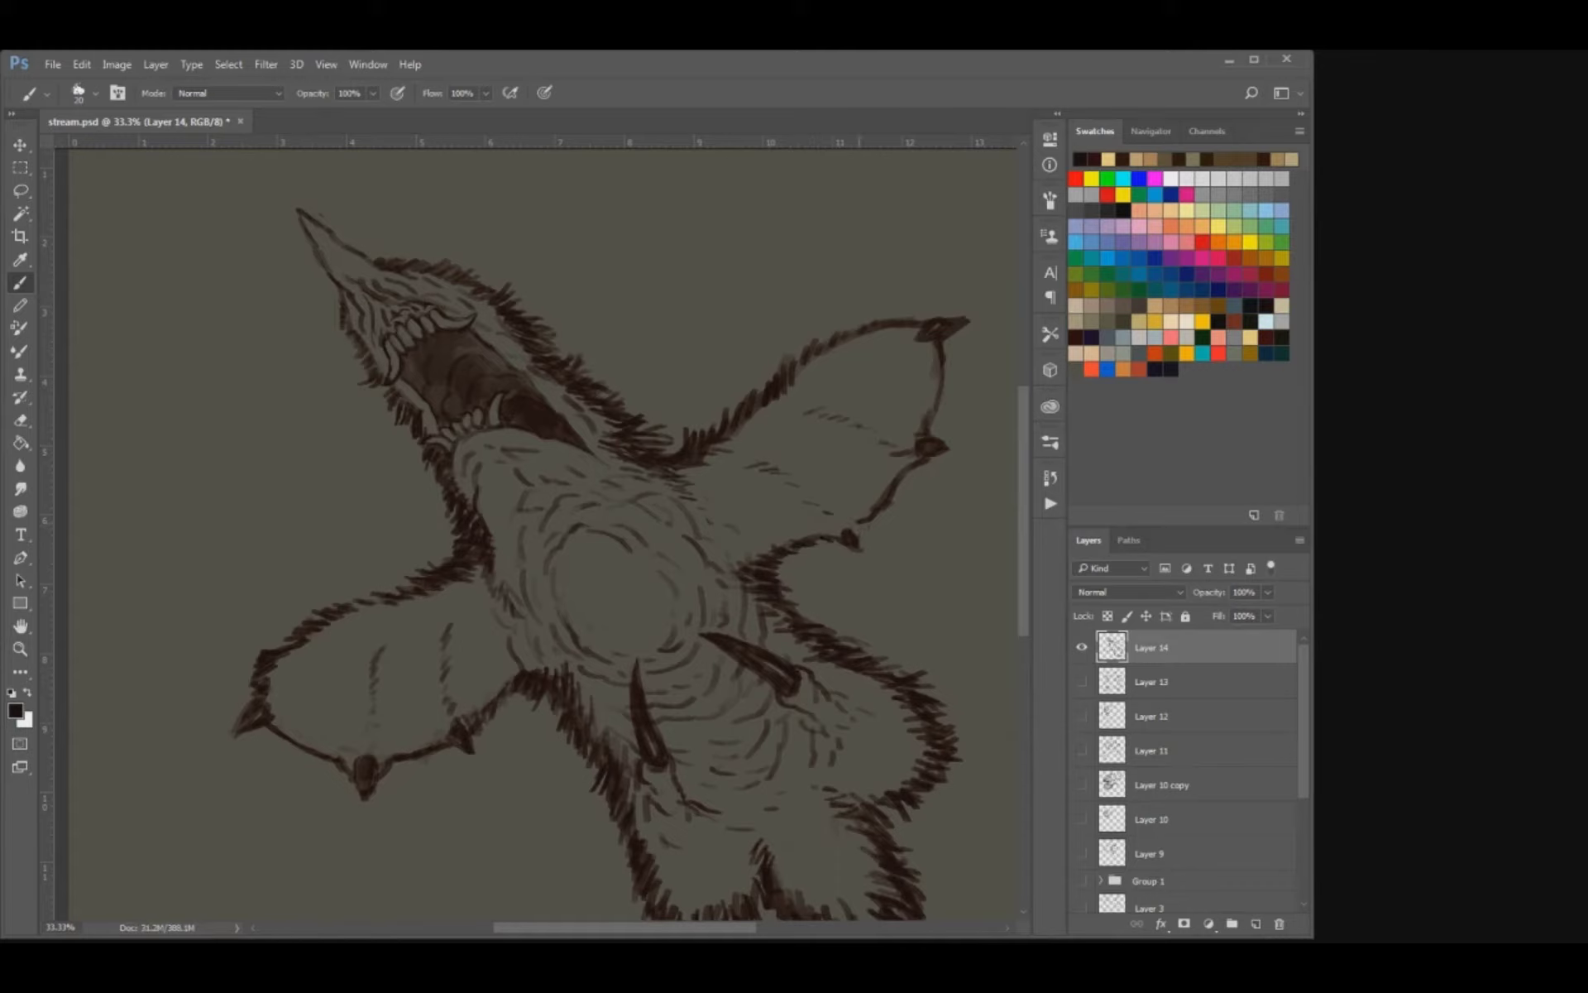
key(e)
key(b)
key(ctrl+s)
key(ctrl+minus)
key(ctrl+minus)
key(ctrl+minus)
key(ctrl+plus)
key(ctrl+plus)
key(ctrl+plus)
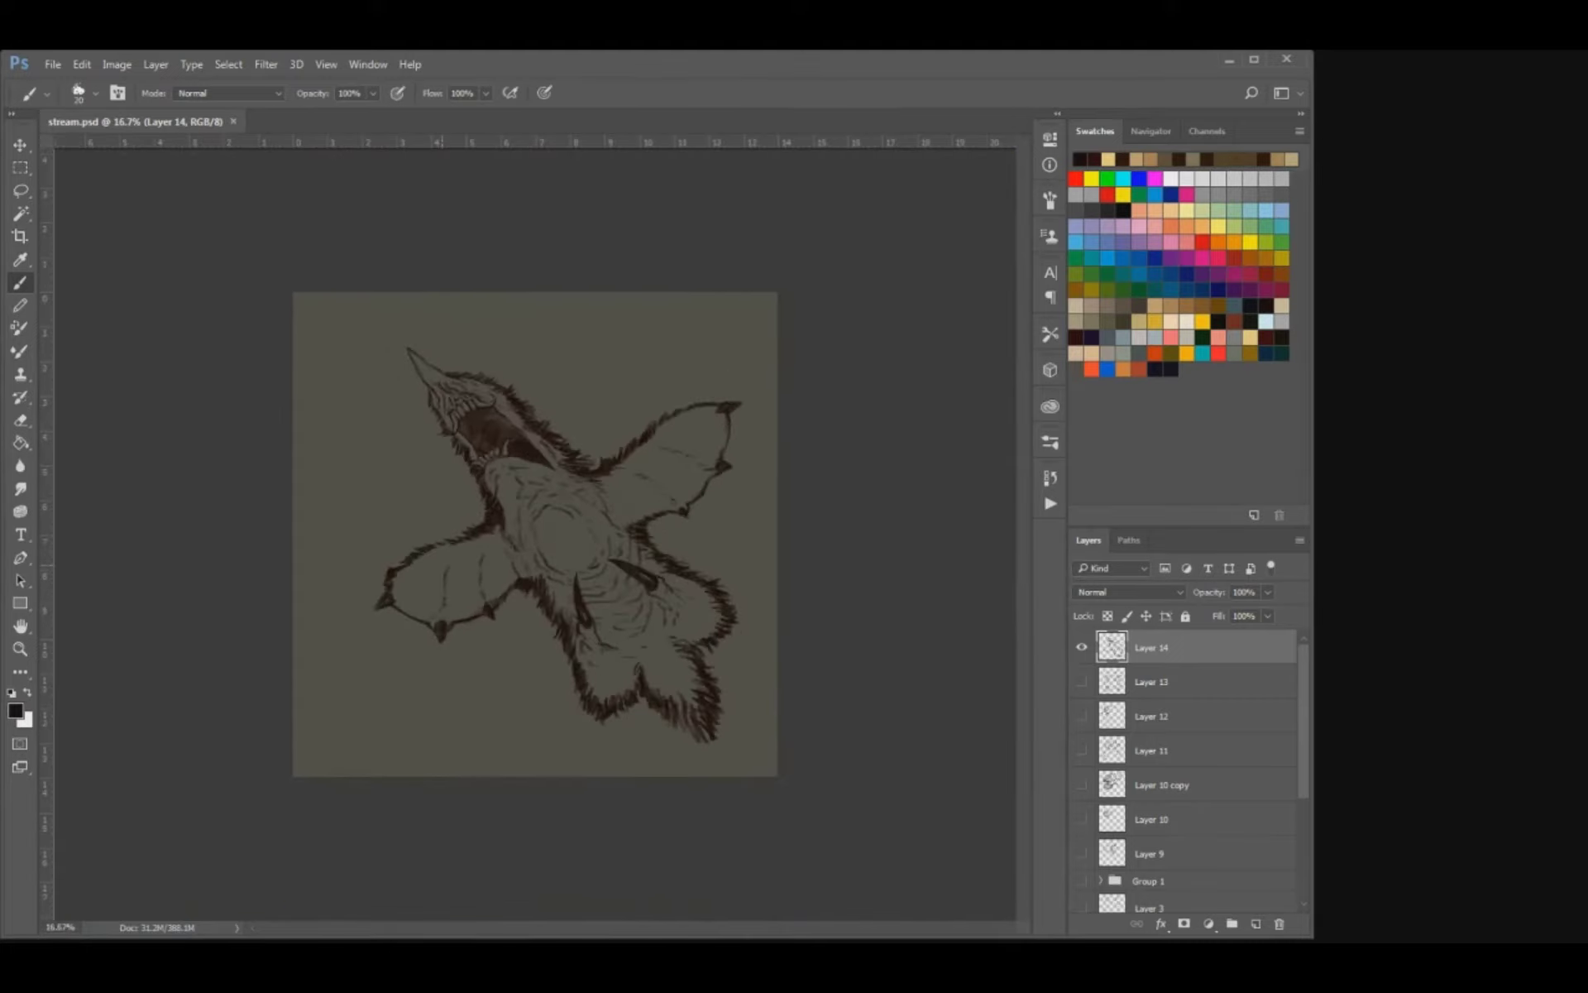
Clean up the side tooth at the lower jaw's left corner, add a small tooth behind the right lower fang, and save.
drag(367, 533, 386, 660)
key(e)
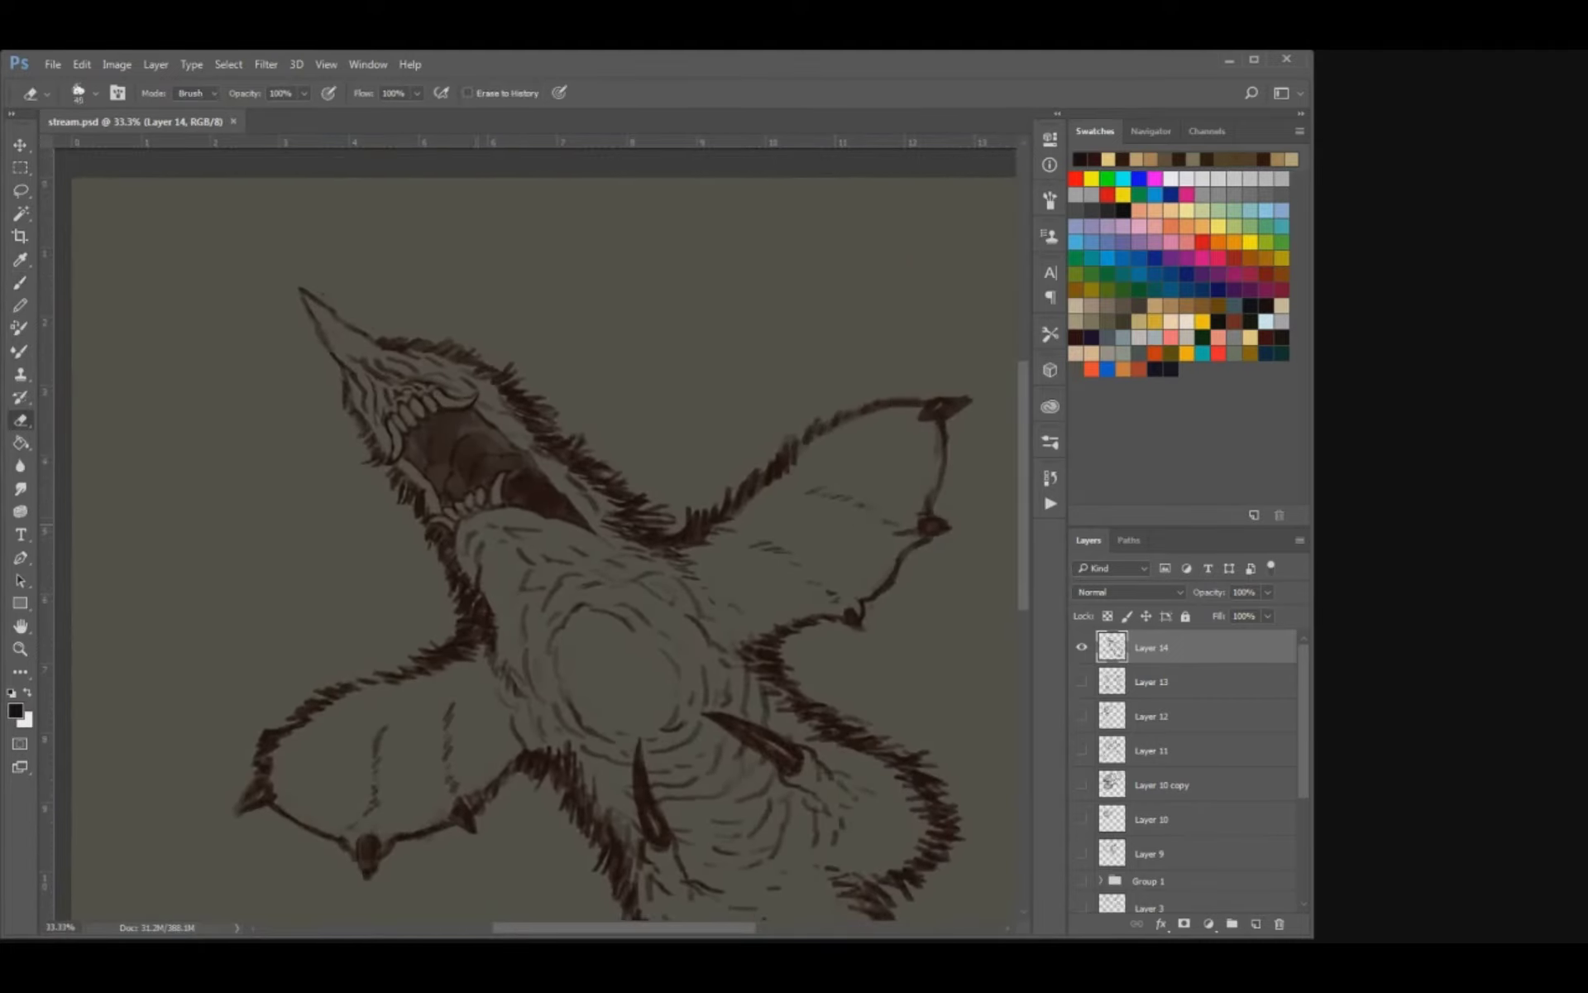
key(b)
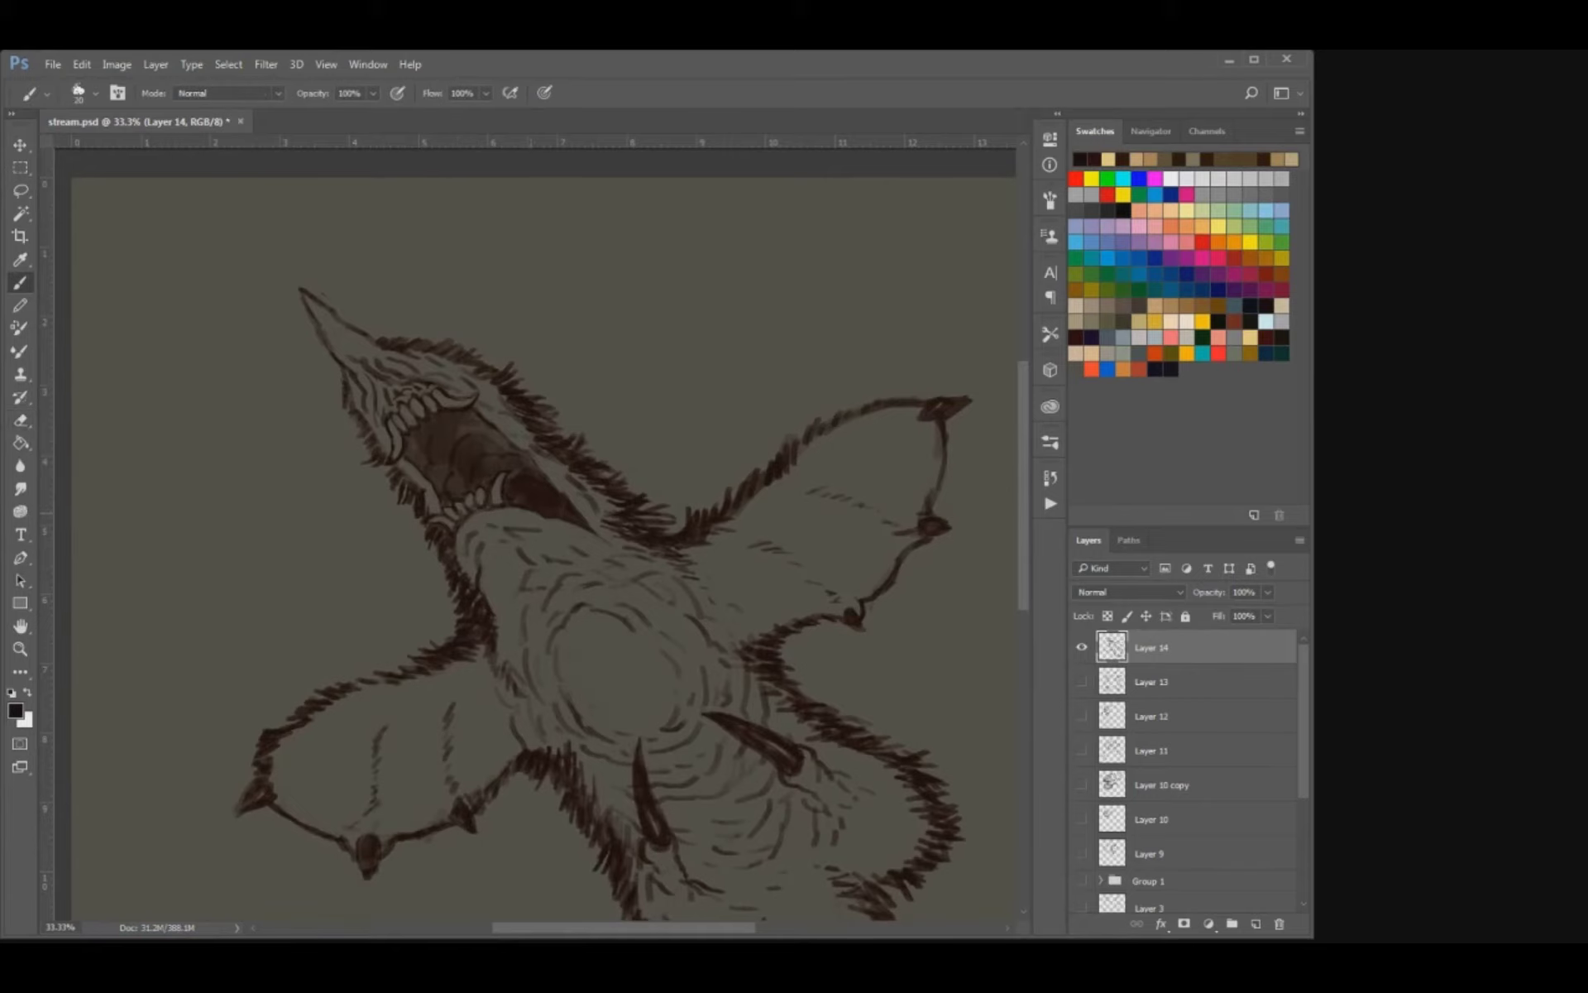
key(e)
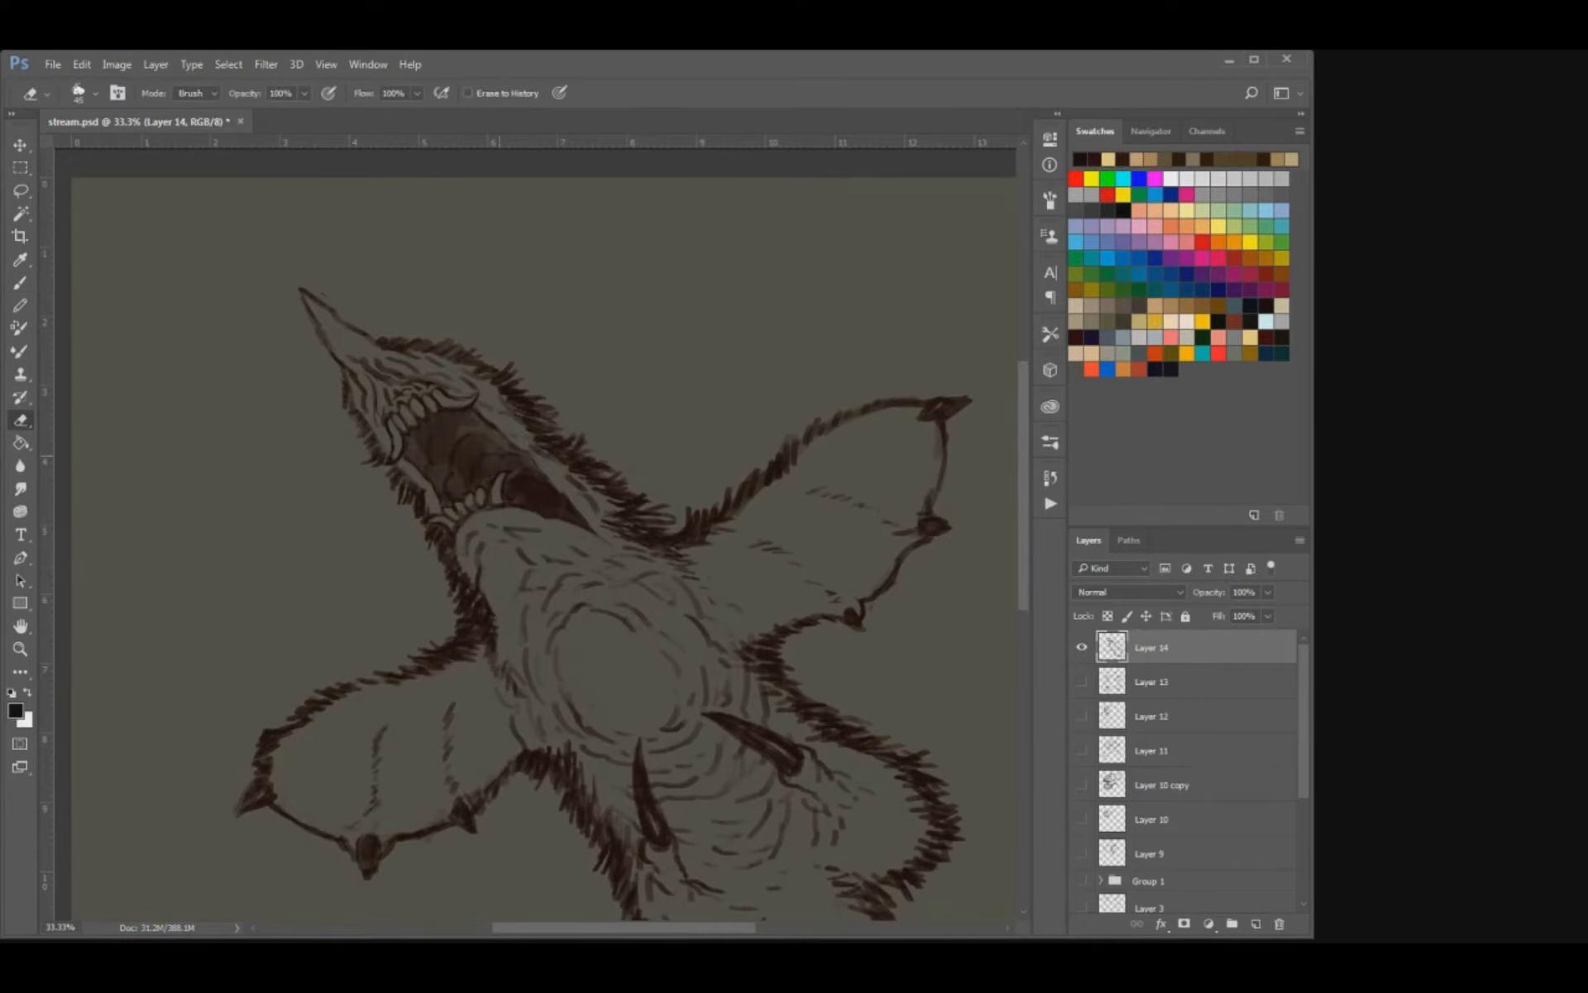
key(ctrl+plus)
key(ctrl+plus)
drag(499, 455, 543, 480)
key(b)
drag(391, 540, 428, 629)
key(bracketleft)
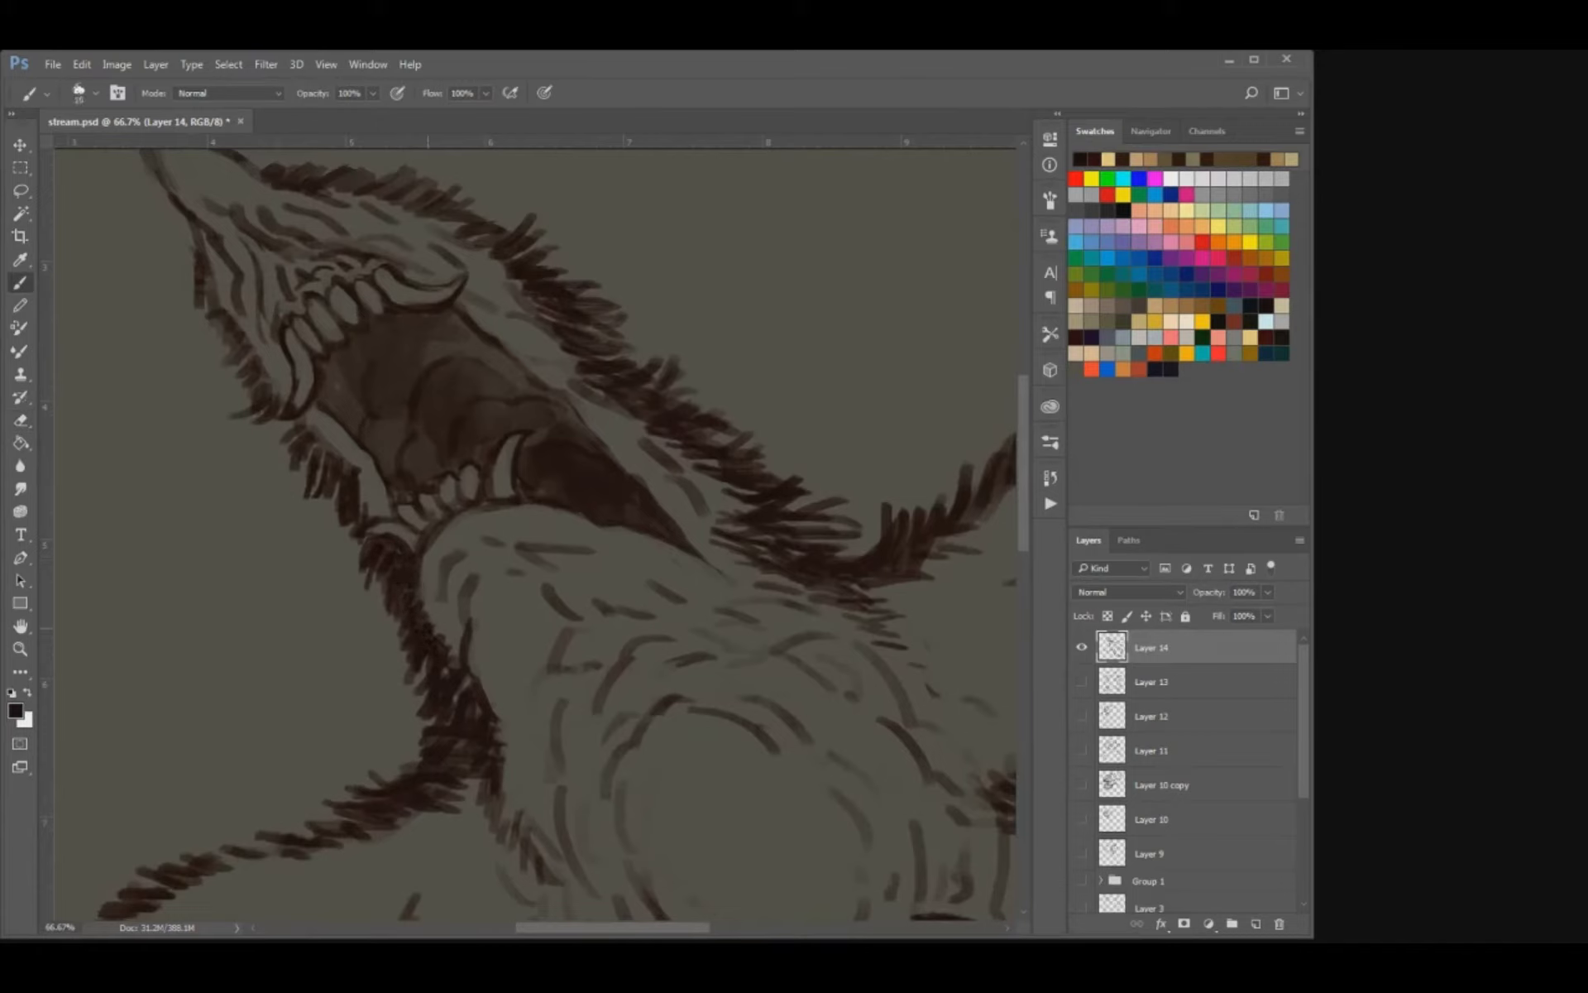
key(e)
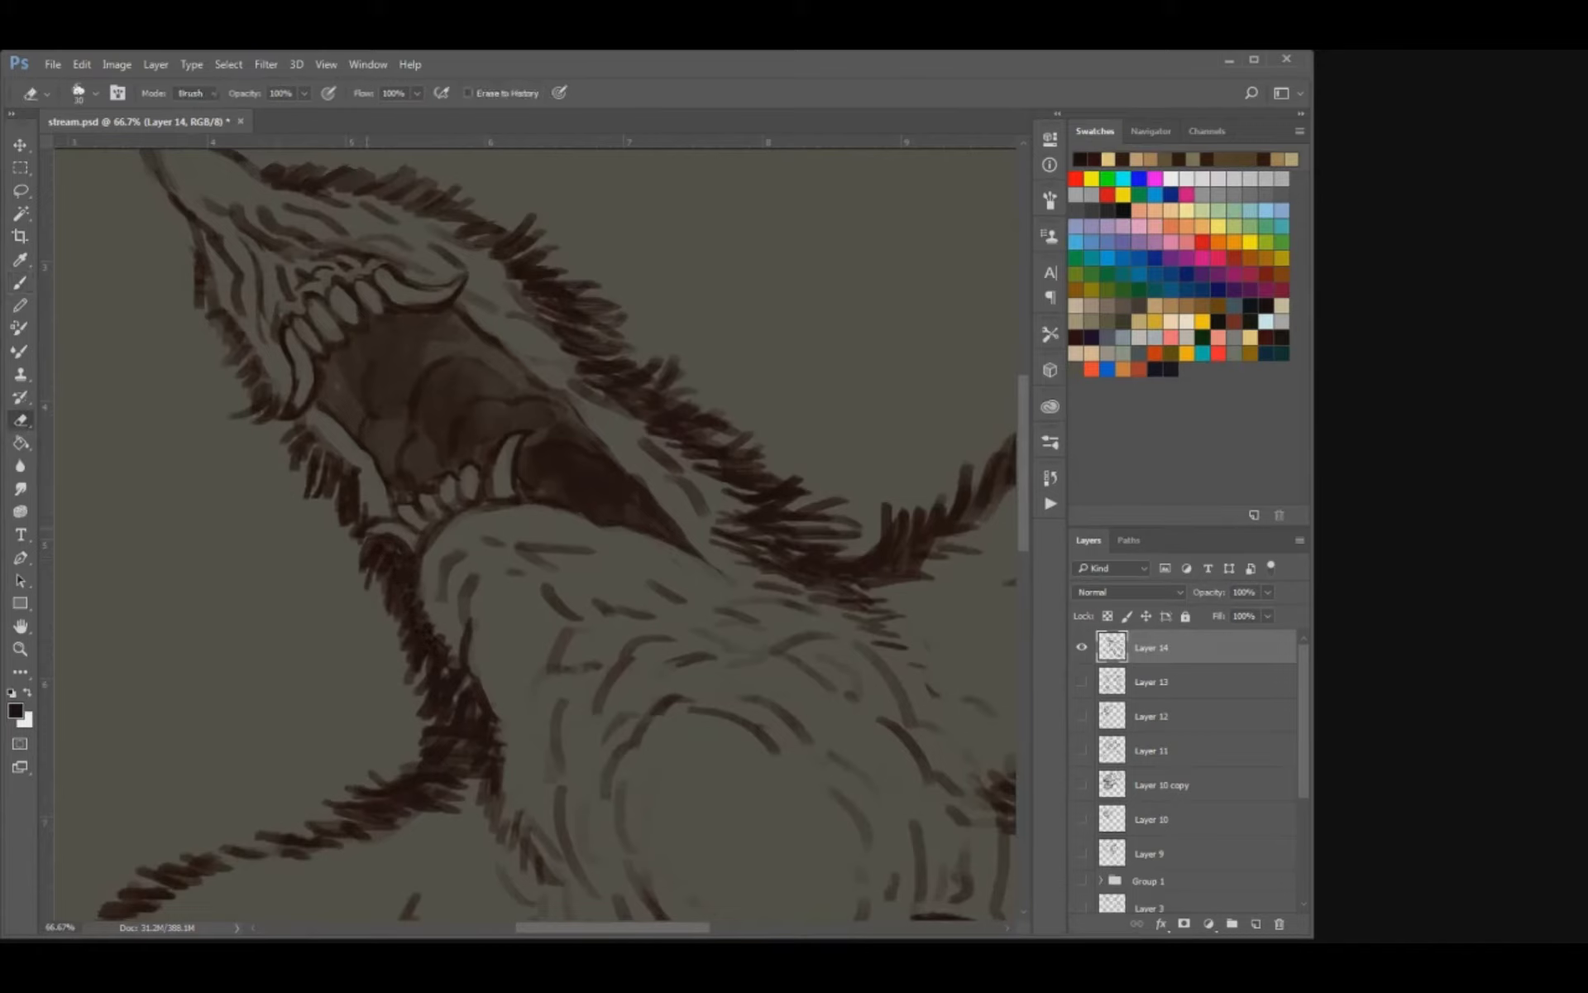
key(bracketleft)
key(bracketleft)
mouse_move(377, 523)
mouse_down()
mouse_move(363, 534)
mouse_move(418, 527)
mouse_up()
key(b)
key(e)
drag(532, 487, 535, 496)
key(b)
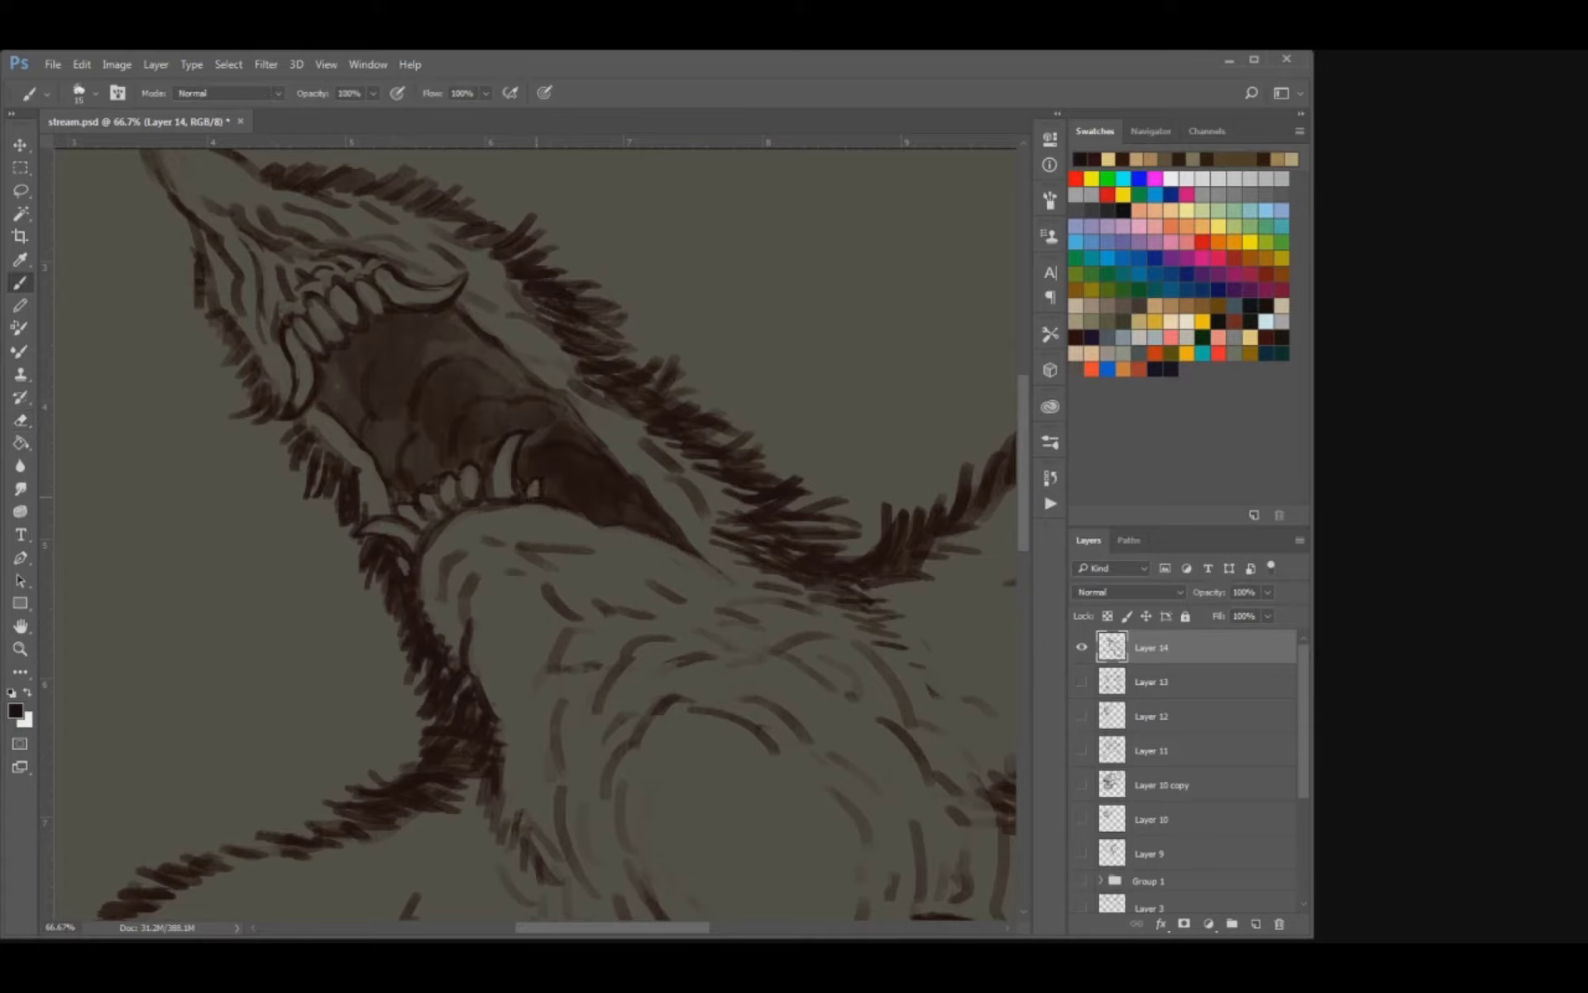
key(ctrl+s)
Redraw the fur strokes on the throat just below the lower jaw with a larger brush, erasing surplus marks.
key(bracketright)
key(bracketright)
drag(485, 538, 477, 549)
key(e)
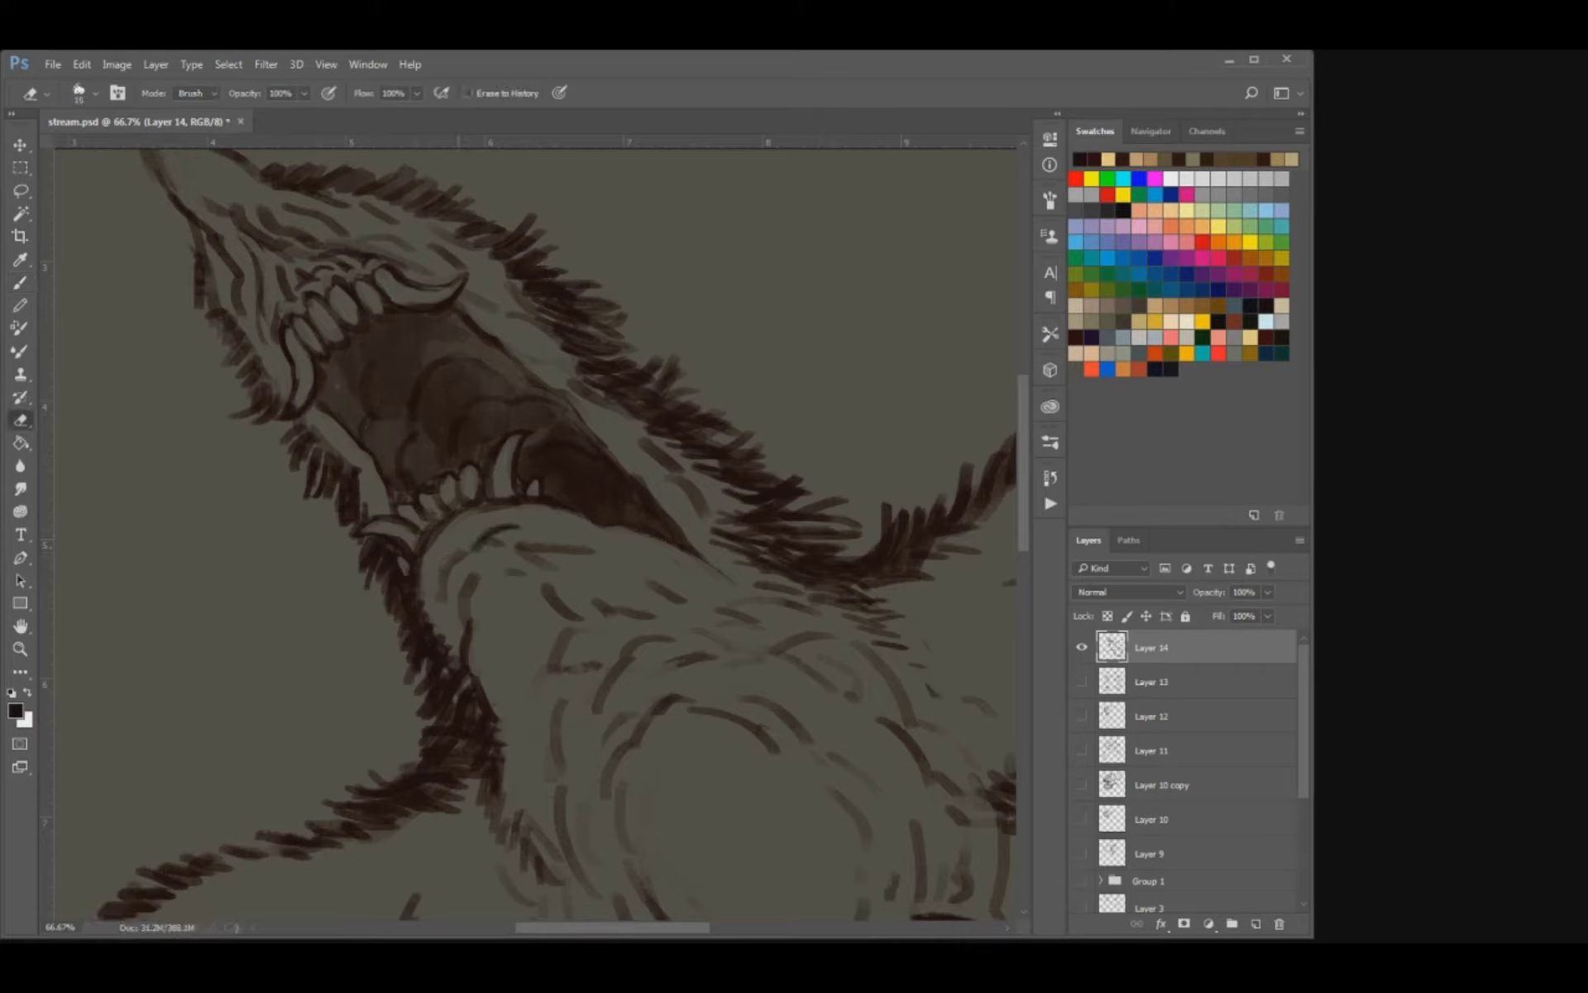
key(b)
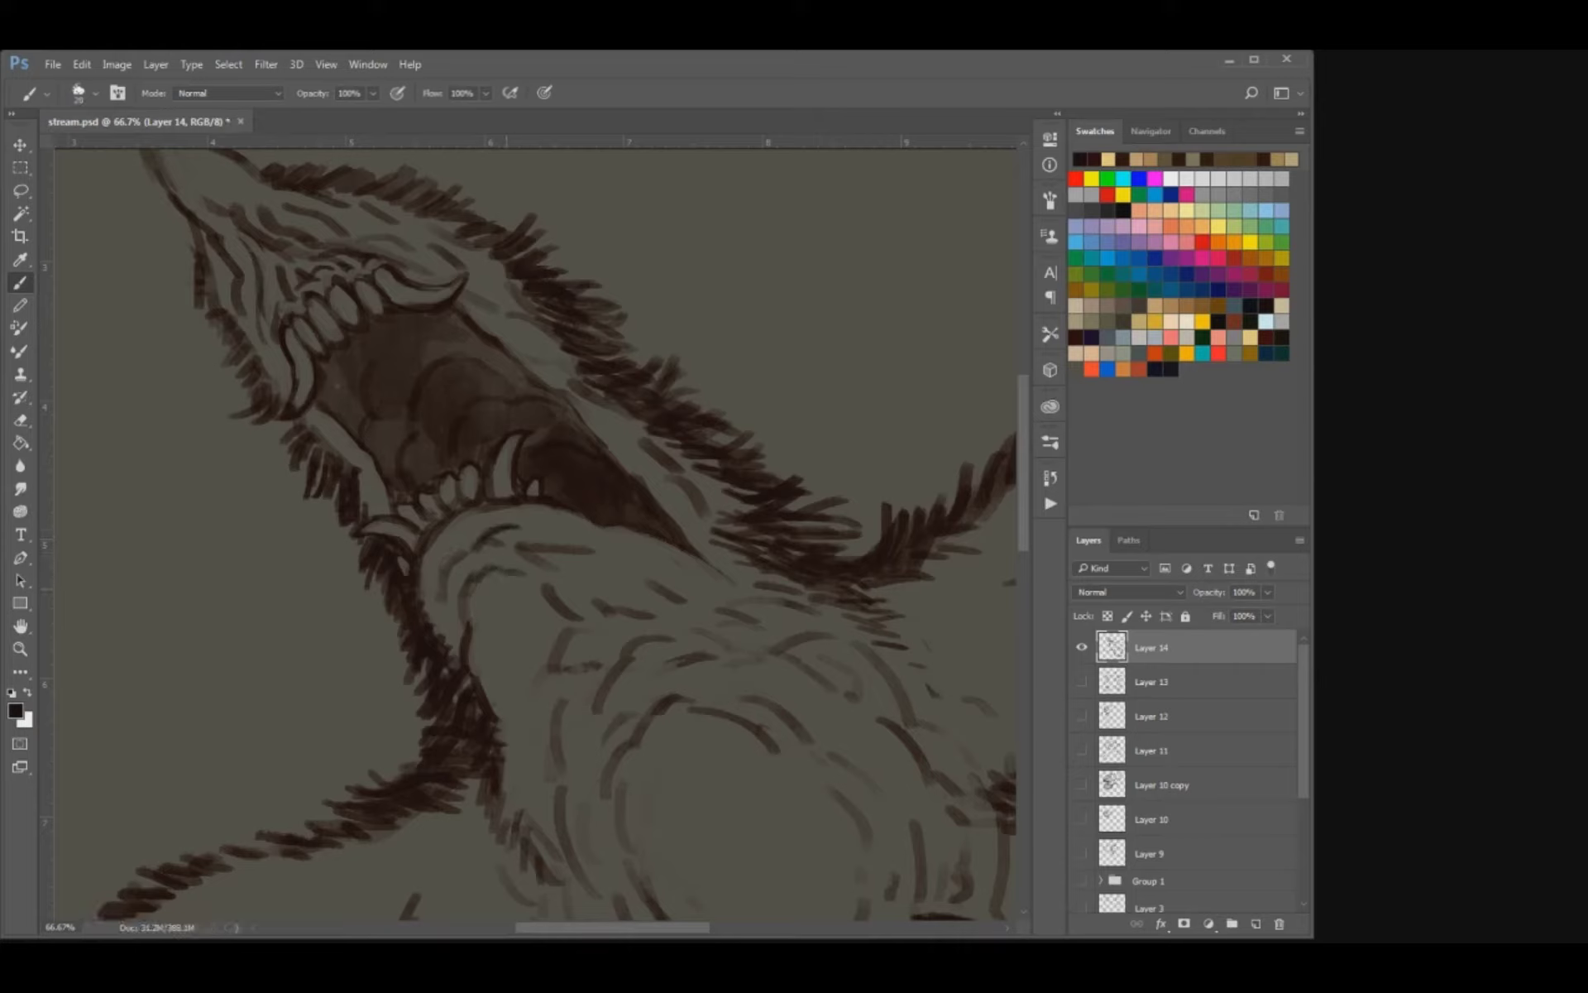
mouse_move(489, 630)
mouse_down()
mouse_move(512, 604)
mouse_move(513, 623)
mouse_move(539, 619)
mouse_up()
key(ctrl+z)
mouse_move(510, 632)
mouse_down()
mouse_move(501, 646)
mouse_move(513, 627)
mouse_up()
key(e)
key(b)
key(e)
drag(528, 549, 614, 561)
key(b)
Review the whole beaked creature at full-canvas and closer views.
key(ctrl+minus)
key(ctrl+minus)
key(ctrl+minus)
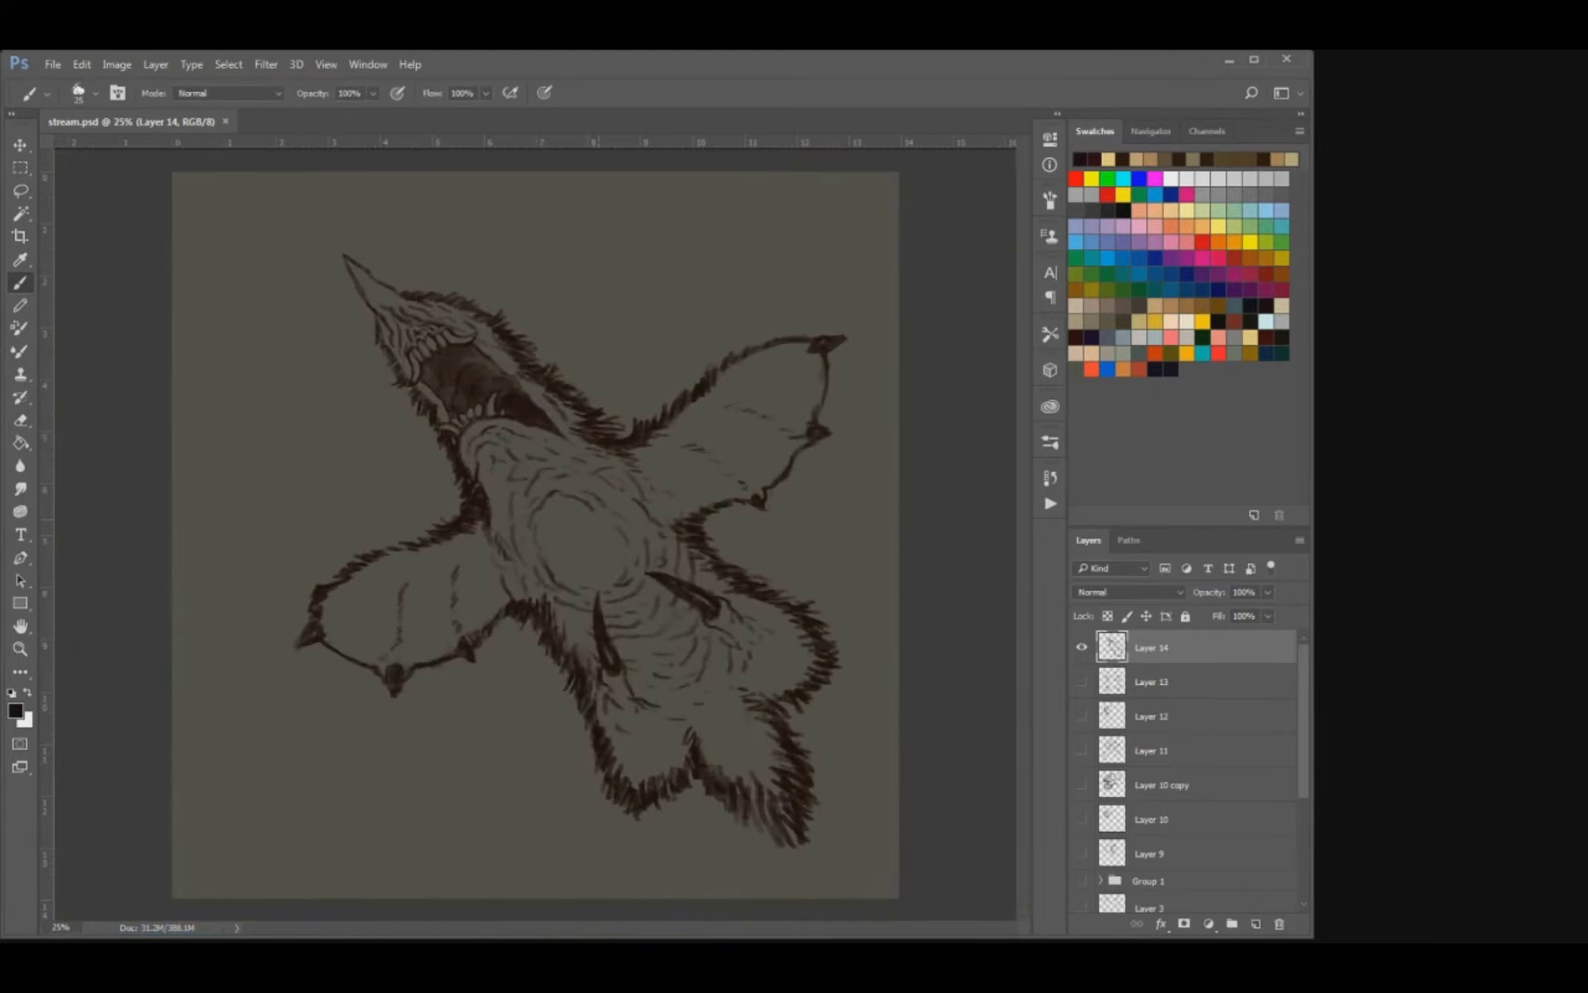
key(ctrl+plus)
key(ctrl+minus)
key(ctrl+plus)
mouse_move(659, 494)
mouse_down()
mouse_move(573, 519)
mouse_move(620, 562)
mouse_move(647, 562)
mouse_move(641, 517)
mouse_move(596, 482)
mouse_move(620, 500)
mouse_up()
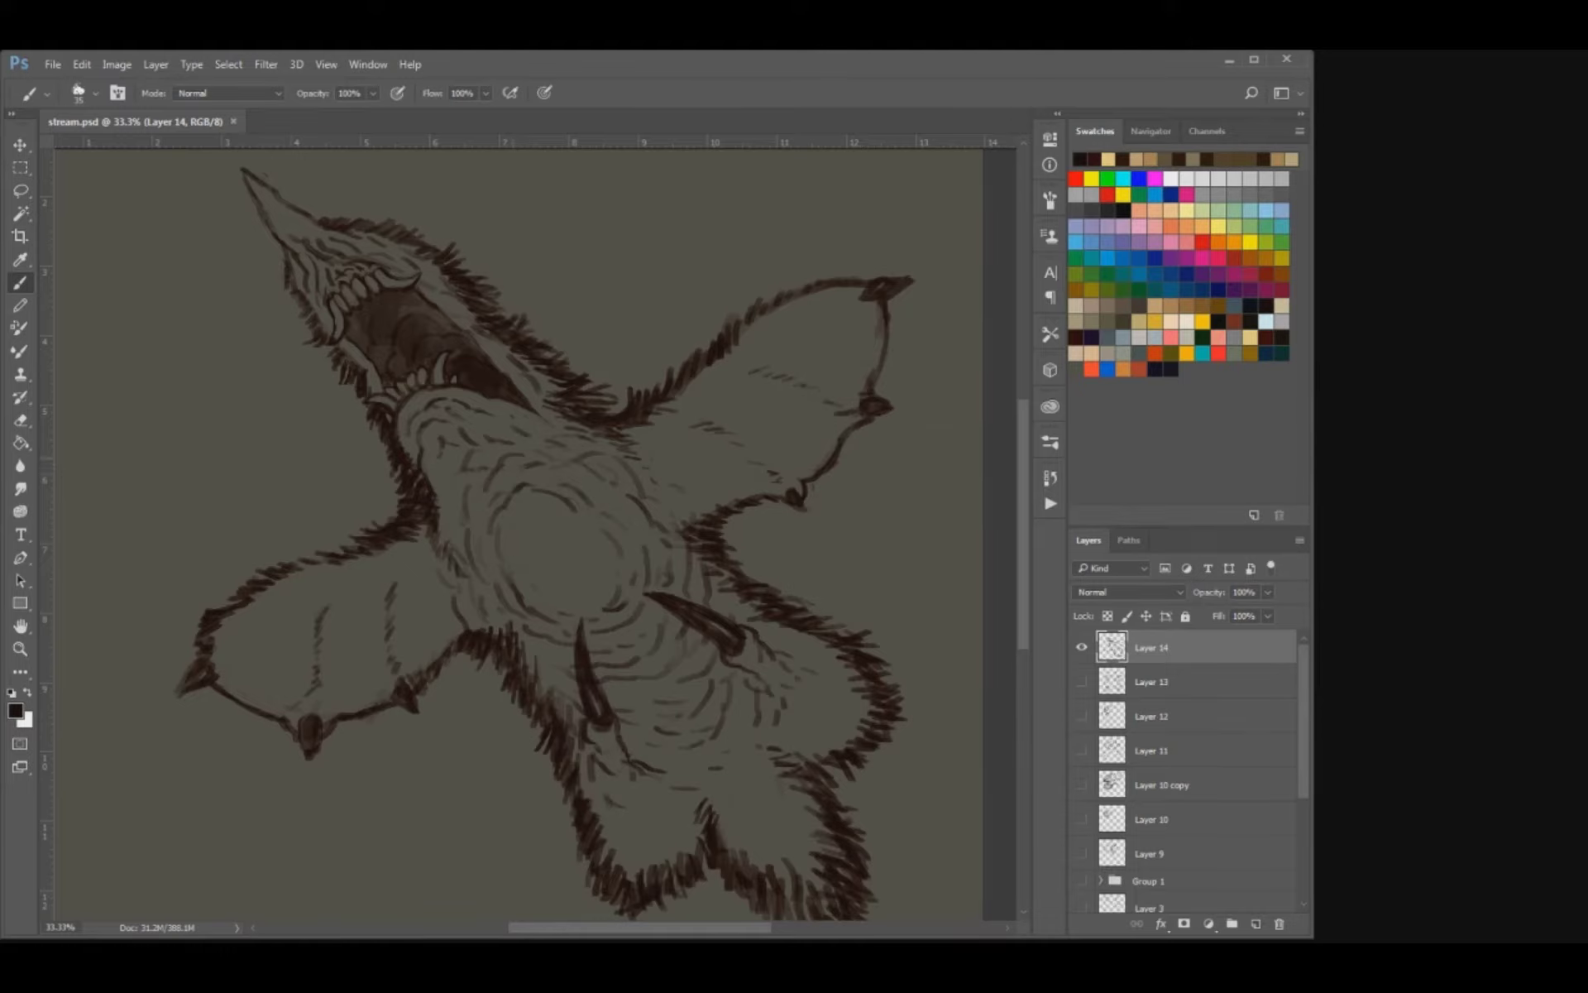
mouse_move(515, 515)
mouse_down()
mouse_move(549, 550)
mouse_move(582, 544)
mouse_move(553, 515)
mouse_move(562, 599)
mouse_up()
key(ctrl+minus)
key(ctrl+minus)
key(ctrl+plus)
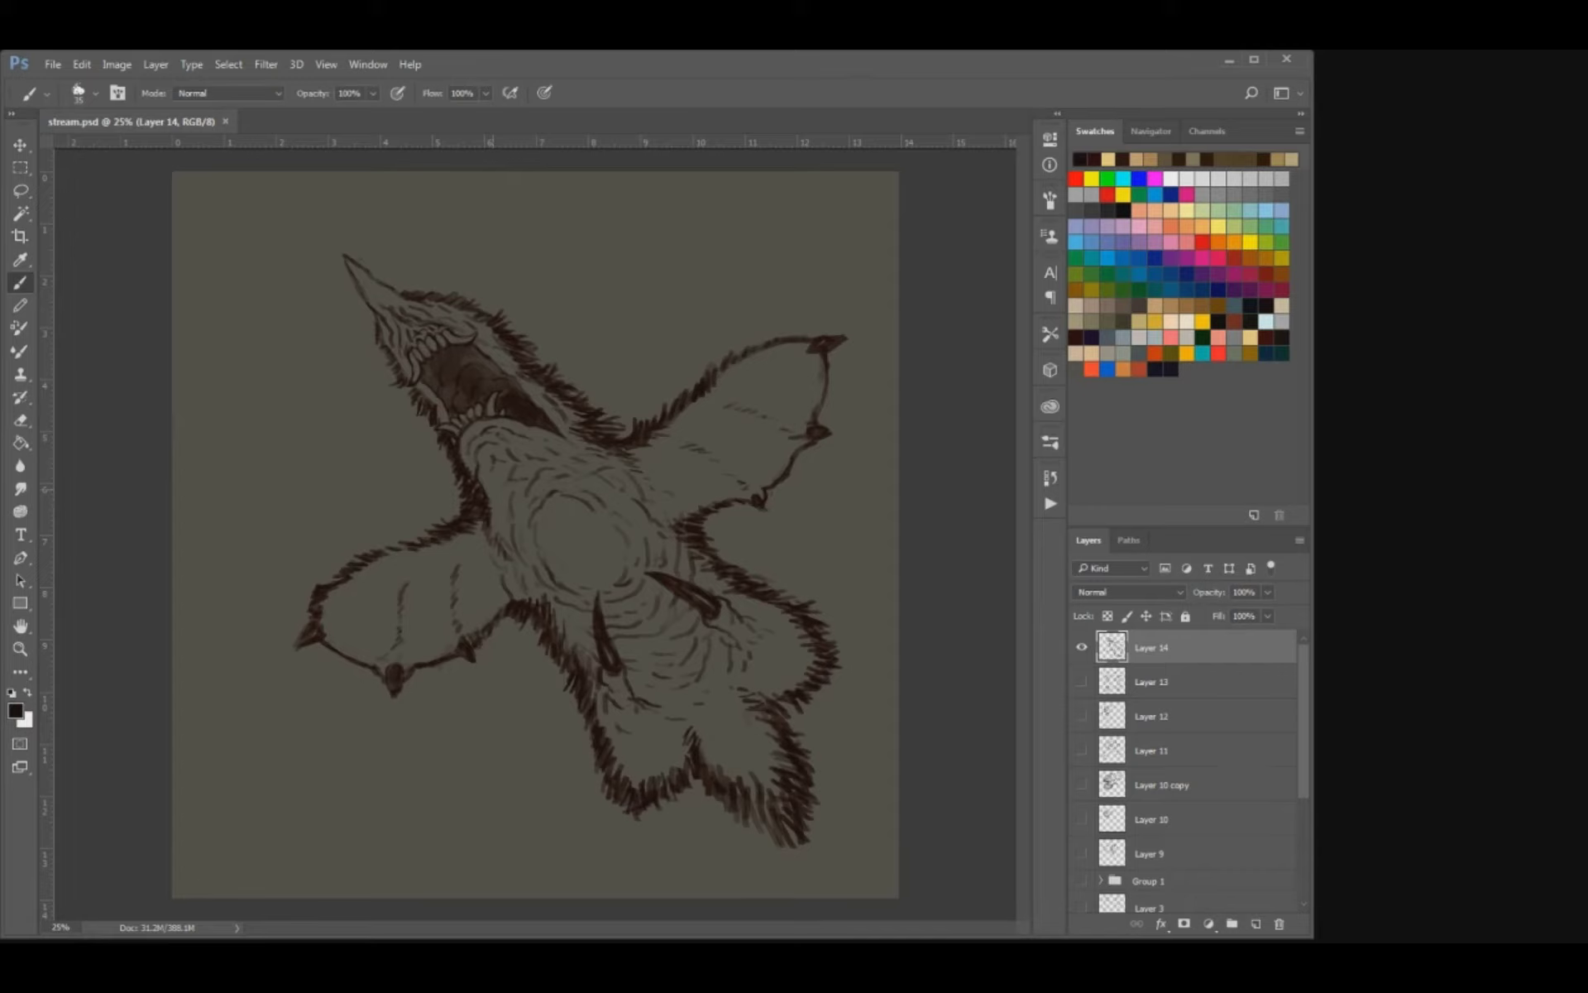
Hide Layer 14, check the mushroom creatures on Layer 13, and show and select Layer 12 with the roaring bear.
click(1082, 647)
click(1082, 681)
click(1082, 681)
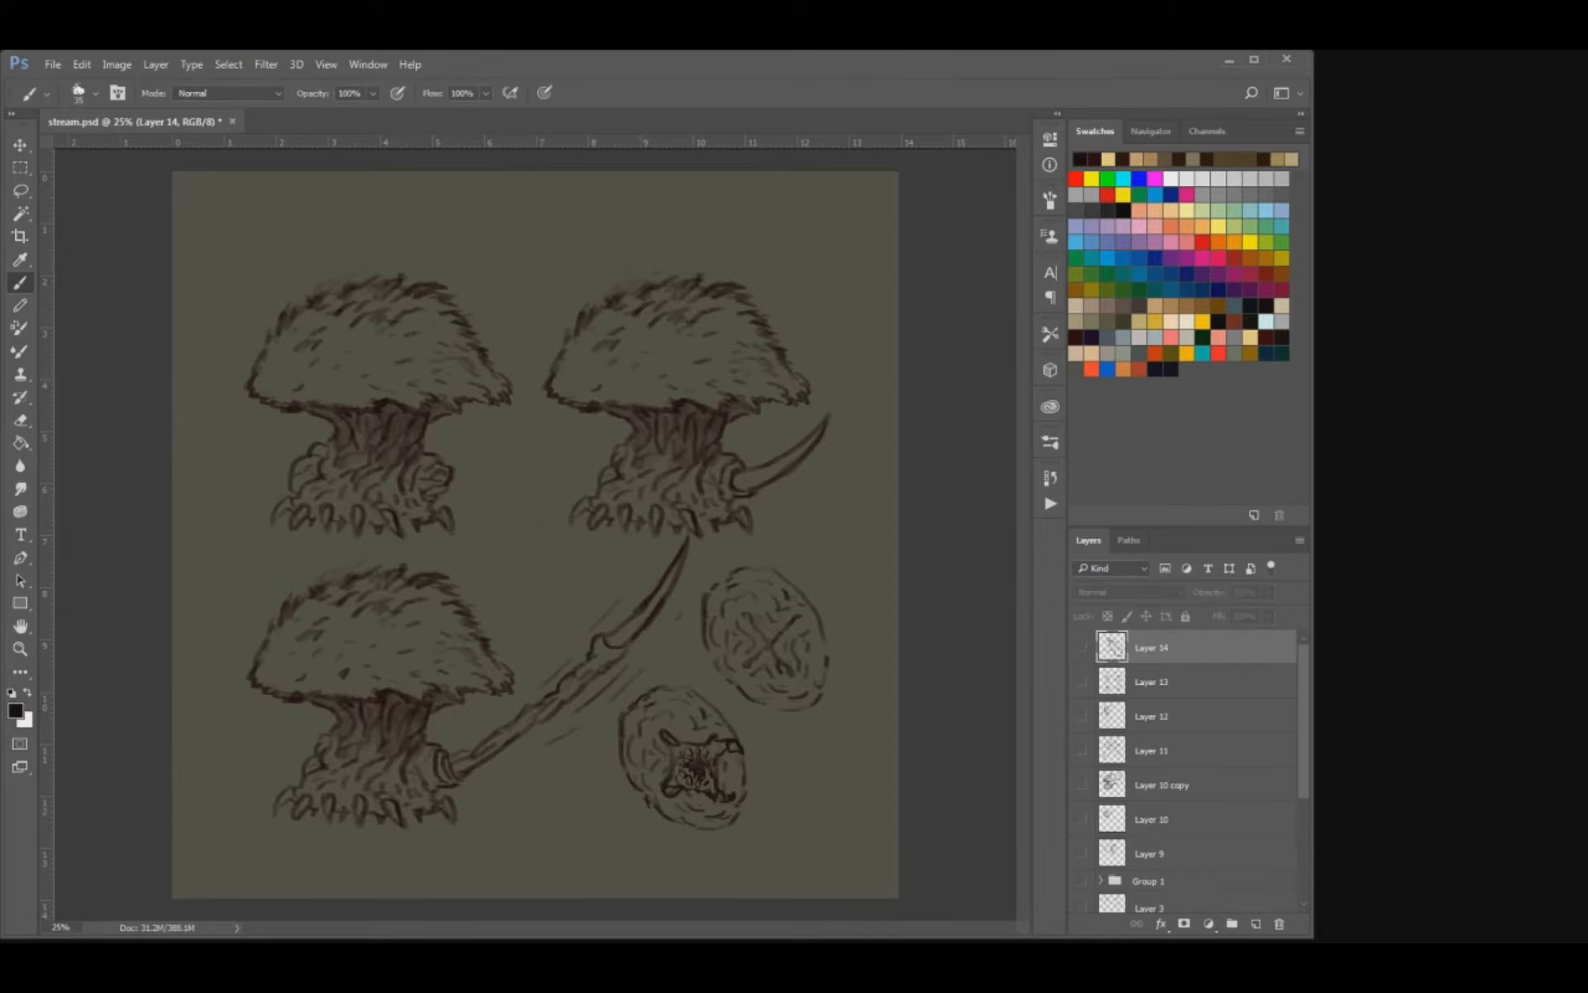
click(1082, 681)
click(1082, 682)
click(1082, 715)
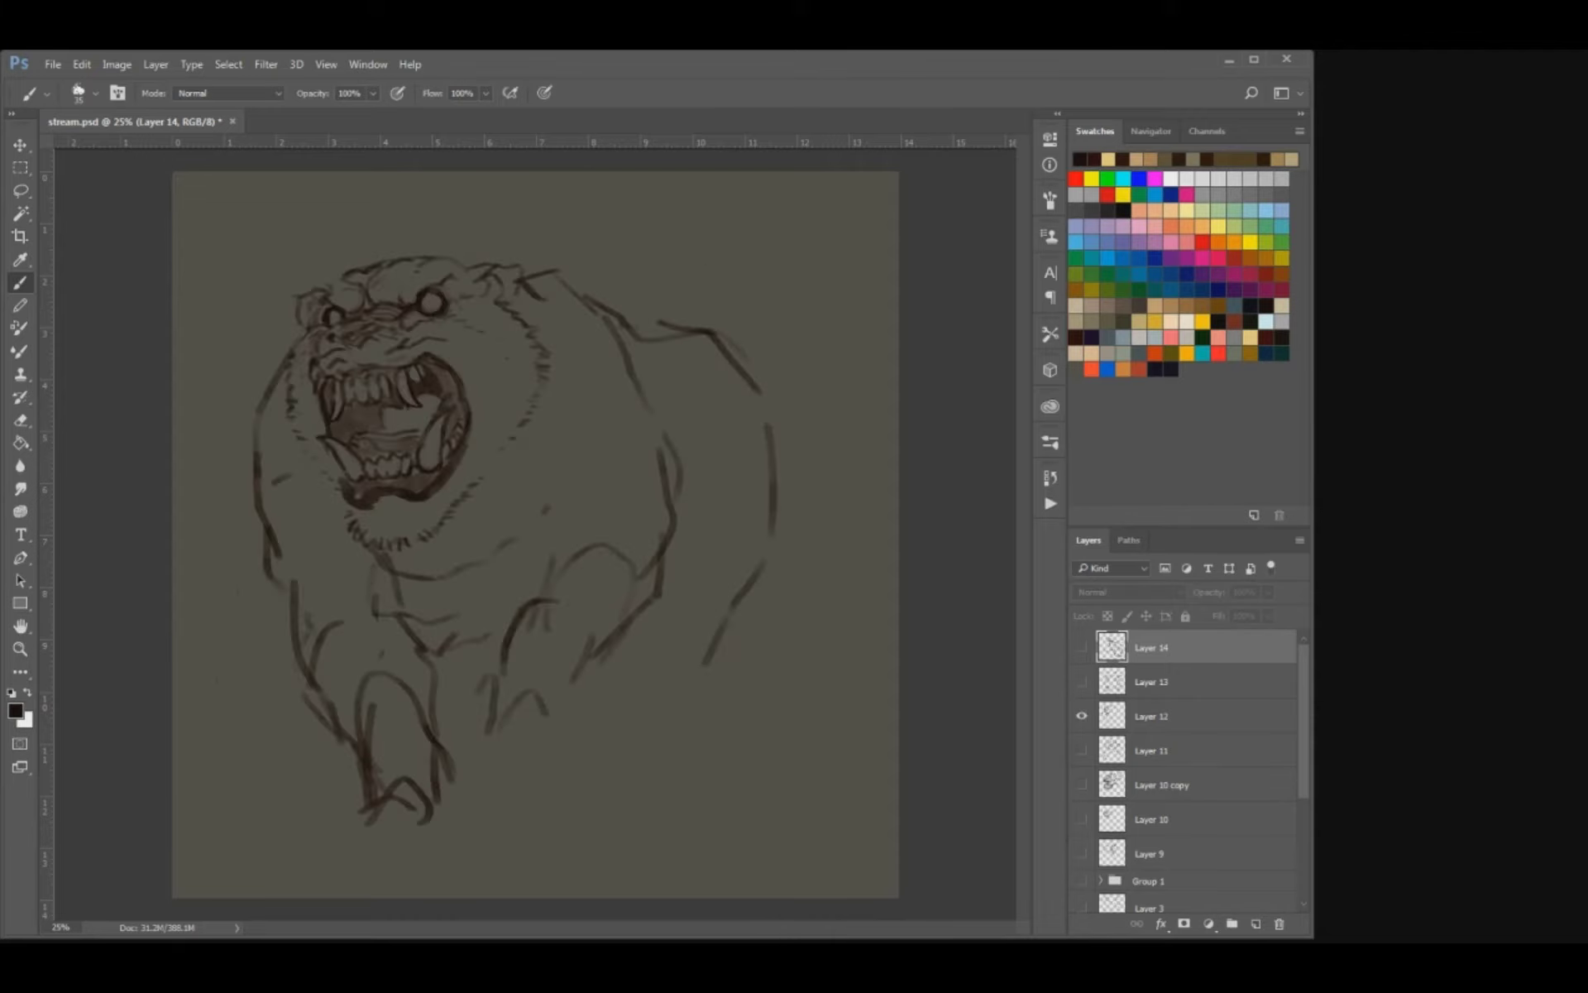
click(1191, 716)
Erase the bear's front leg, the chest lines beside it and the old short fur under the chin.
key(e)
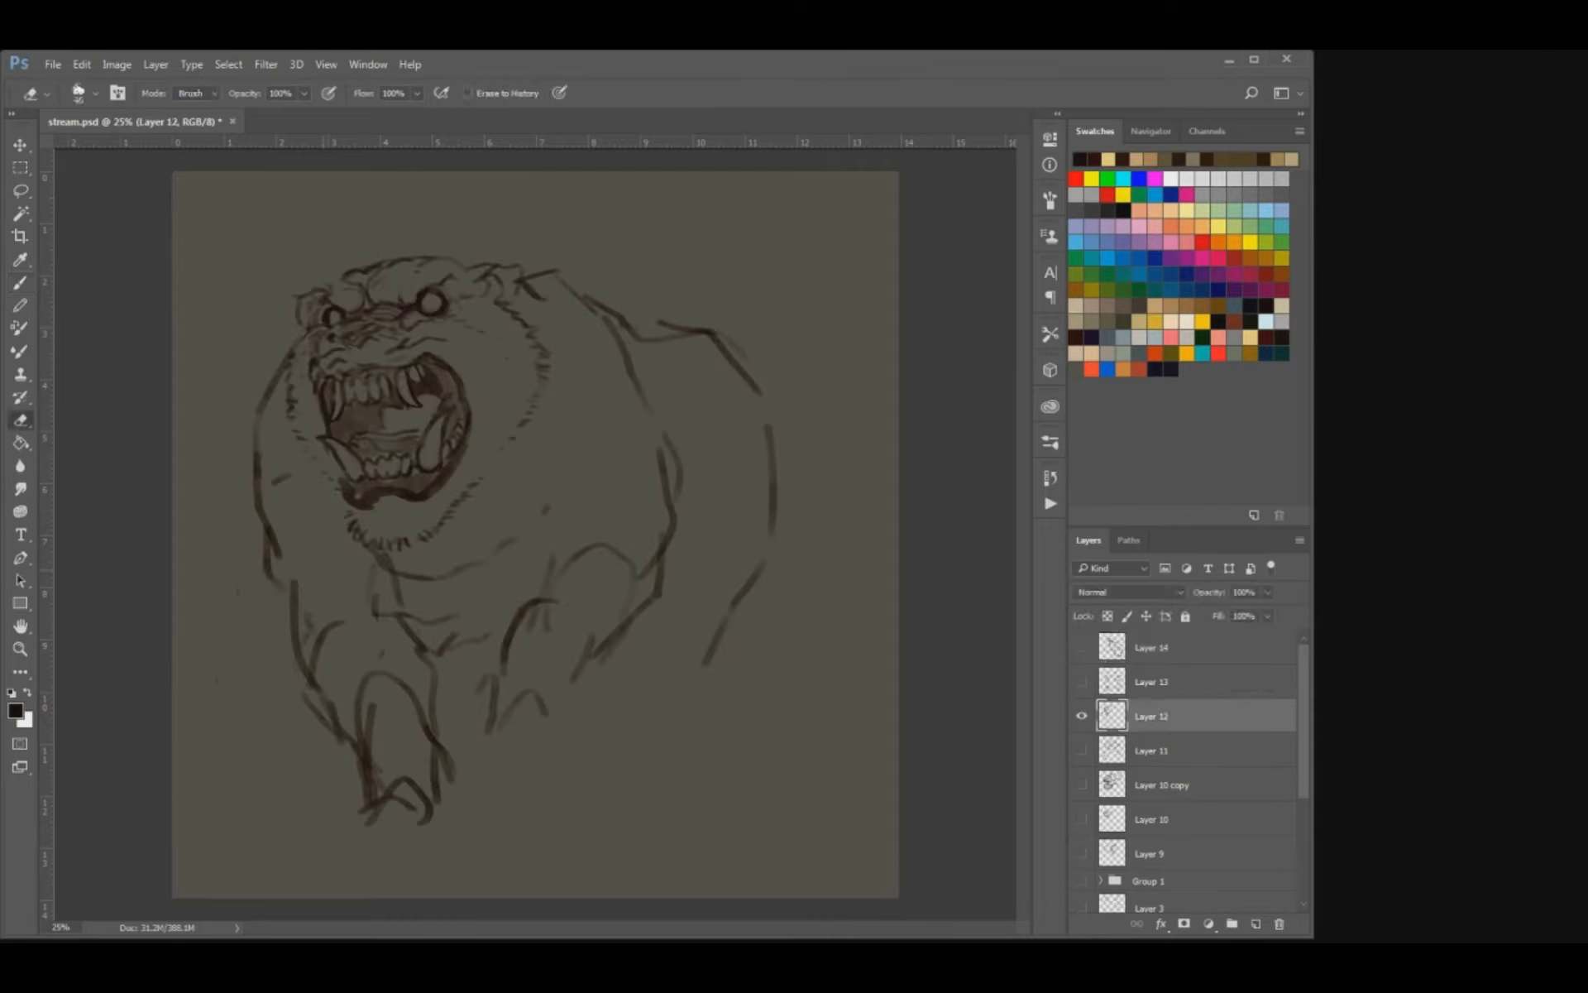
mouse_move(313, 599)
mouse_down()
mouse_move(319, 653)
mouse_move(385, 682)
mouse_move(377, 616)
mouse_move(252, 589)
mouse_move(381, 790)
mouse_move(430, 728)
mouse_move(432, 691)
mouse_up()
mouse_move(364, 596)
mouse_down()
mouse_move(407, 579)
mouse_move(412, 616)
mouse_move(434, 571)
mouse_move(406, 536)
mouse_move(346, 541)
mouse_move(340, 557)
mouse_up()
Draw a longer pointed beard under the bear's chin and fur tufts at the jaw's right side, undoing the first tries.
key(b)
mouse_move(356, 541)
mouse_down()
mouse_move(368, 594)
mouse_move(397, 597)
mouse_up()
key(ctrl+alt+z)
key(ctrl+alt+z)
mouse_move(406, 584)
mouse_down()
mouse_move(416, 597)
mouse_move(454, 556)
mouse_up()
mouse_move(479, 494)
mouse_down()
mouse_move(465, 533)
mouse_move(476, 511)
mouse_up()
mouse_move(490, 482)
mouse_down()
mouse_move(485, 514)
mouse_move(505, 476)
mouse_up()
drag(520, 458, 511, 471)
key(e)
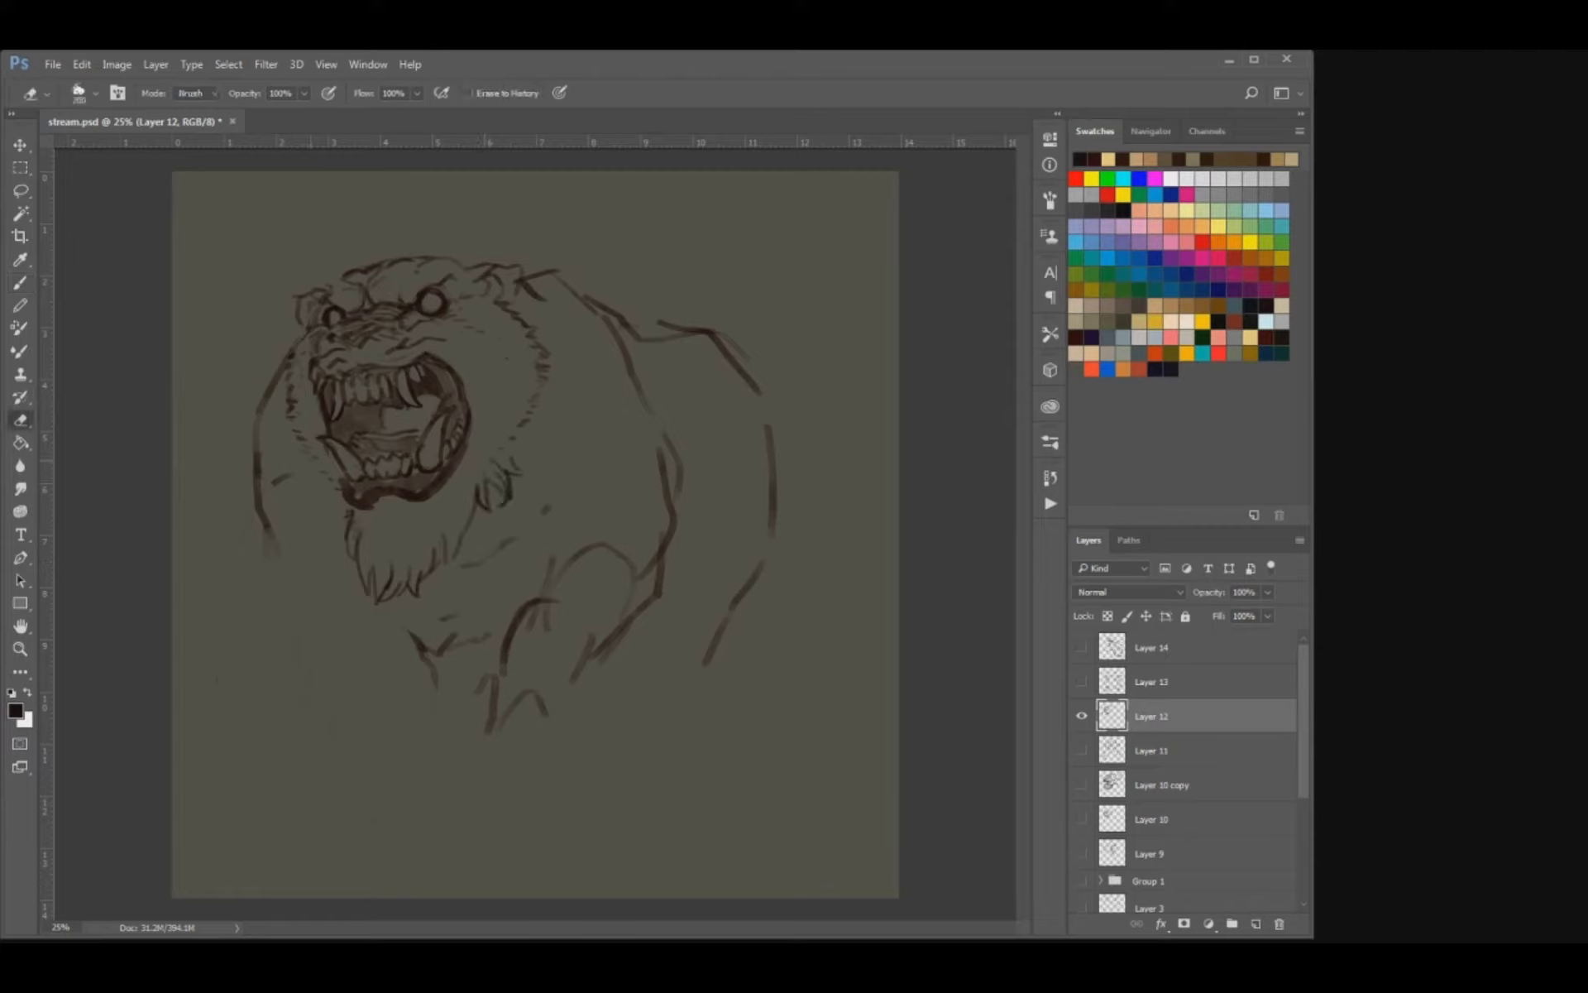
Draw fur tufts down the left side of the bear's jaw and curved strokes inside the beard, undoing surplus strokes.
key(b)
drag(318, 447, 319, 518)
mouse_move(332, 497)
mouse_down()
mouse_move(321, 539)
mouse_move(369, 565)
mouse_move(372, 593)
mouse_move(355, 563)
mouse_move(378, 592)
mouse_move(371, 555)
mouse_move(468, 537)
mouse_move(452, 532)
mouse_up()
key(e)
key(b)
key(e)
key(b)
key(ctrl+alt+z)
key(ctrl+alt+z)
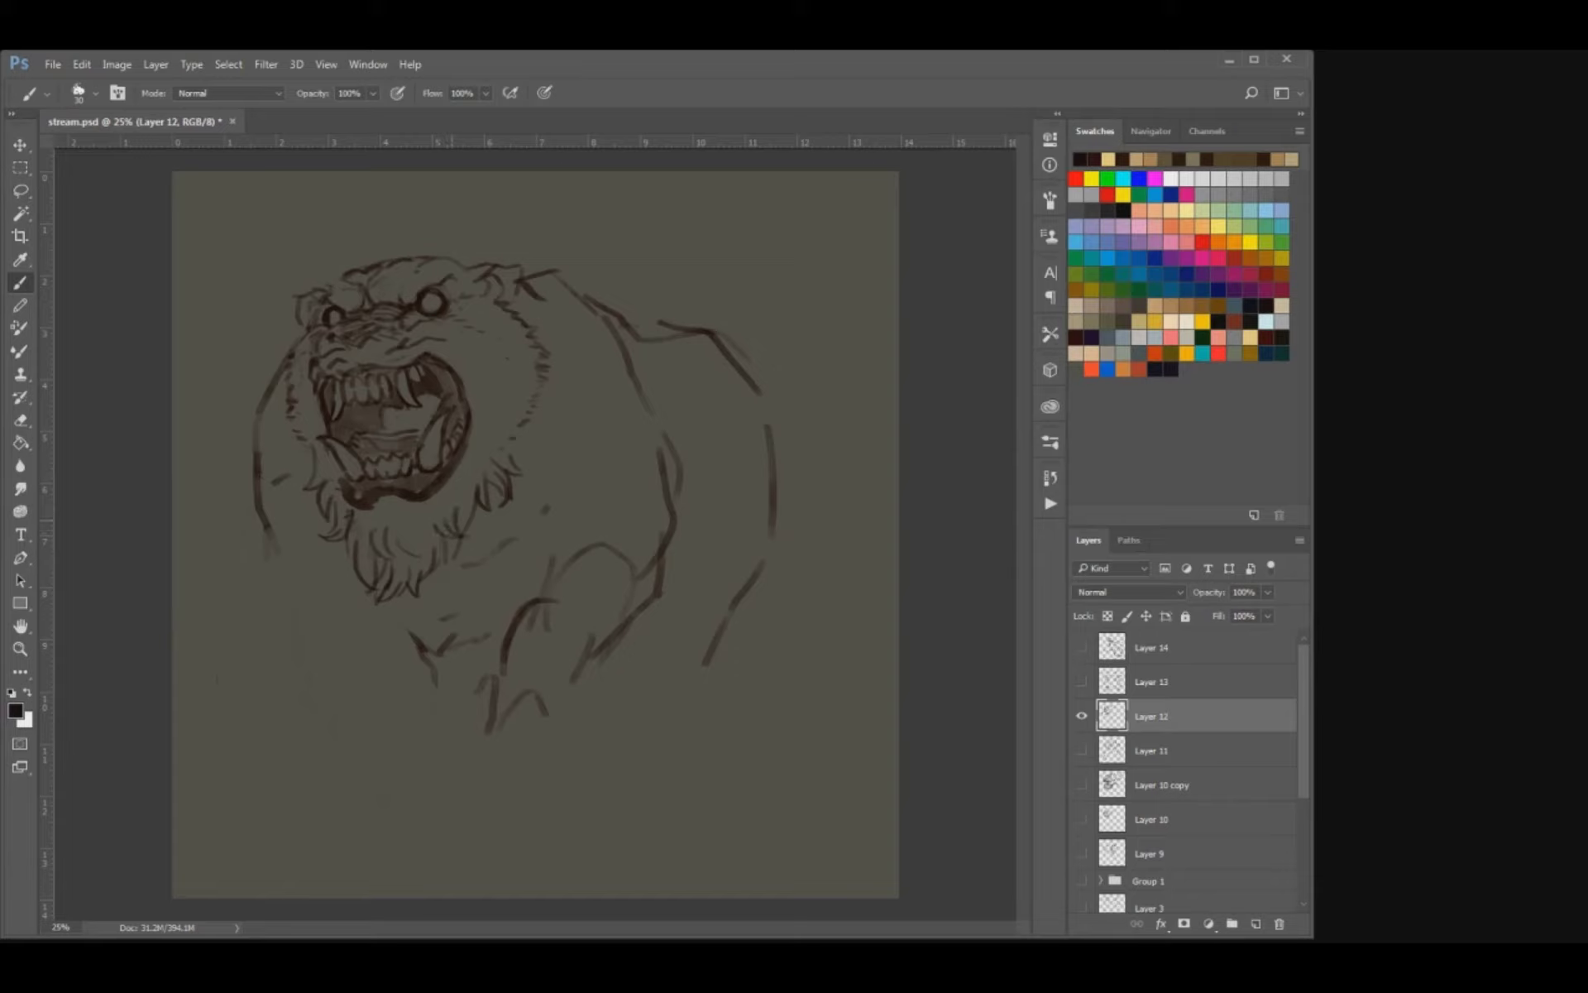
Fill the bear's beard with more curved hair strokes just below the lower lip, using a smaller brush.
mouse_move(344, 550)
mouse_down()
mouse_move(329, 562)
mouse_move(362, 575)
mouse_move(415, 550)
mouse_up()
key(ctrl+plus)
mouse_move(380, 495)
mouse_down()
mouse_move(471, 591)
mouse_move(430, 585)
mouse_up()
mouse_move(405, 589)
mouse_down()
mouse_move(431, 586)
mouse_move(388, 640)
mouse_up()
key(ctrl+z)
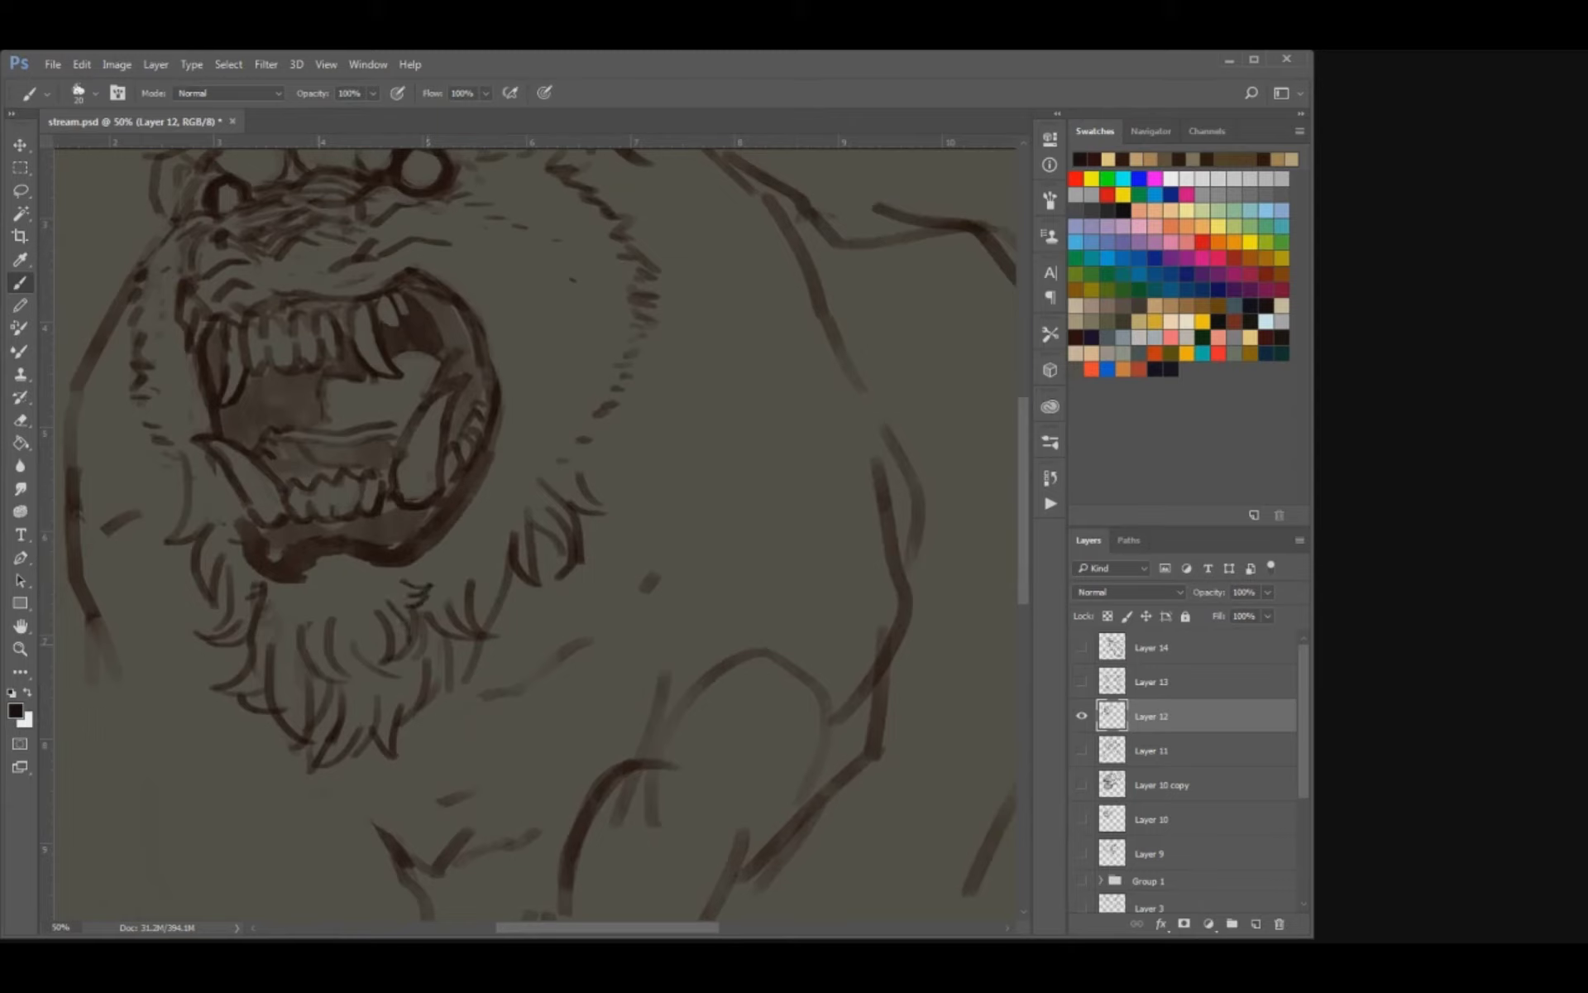
key(e)
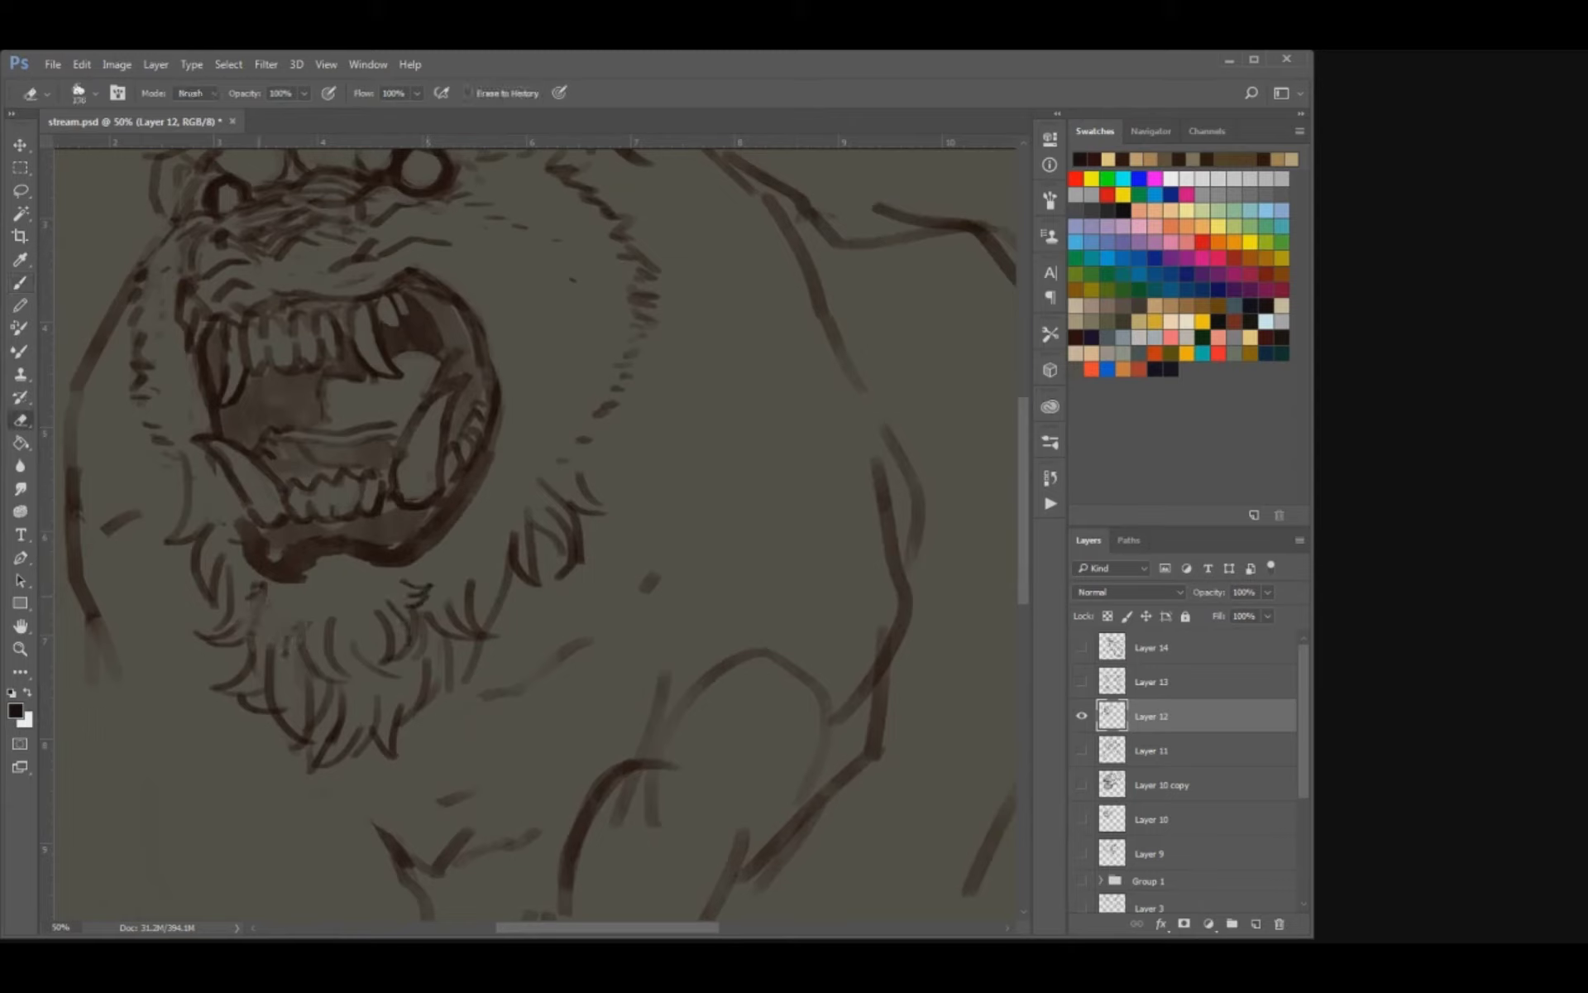
key(b)
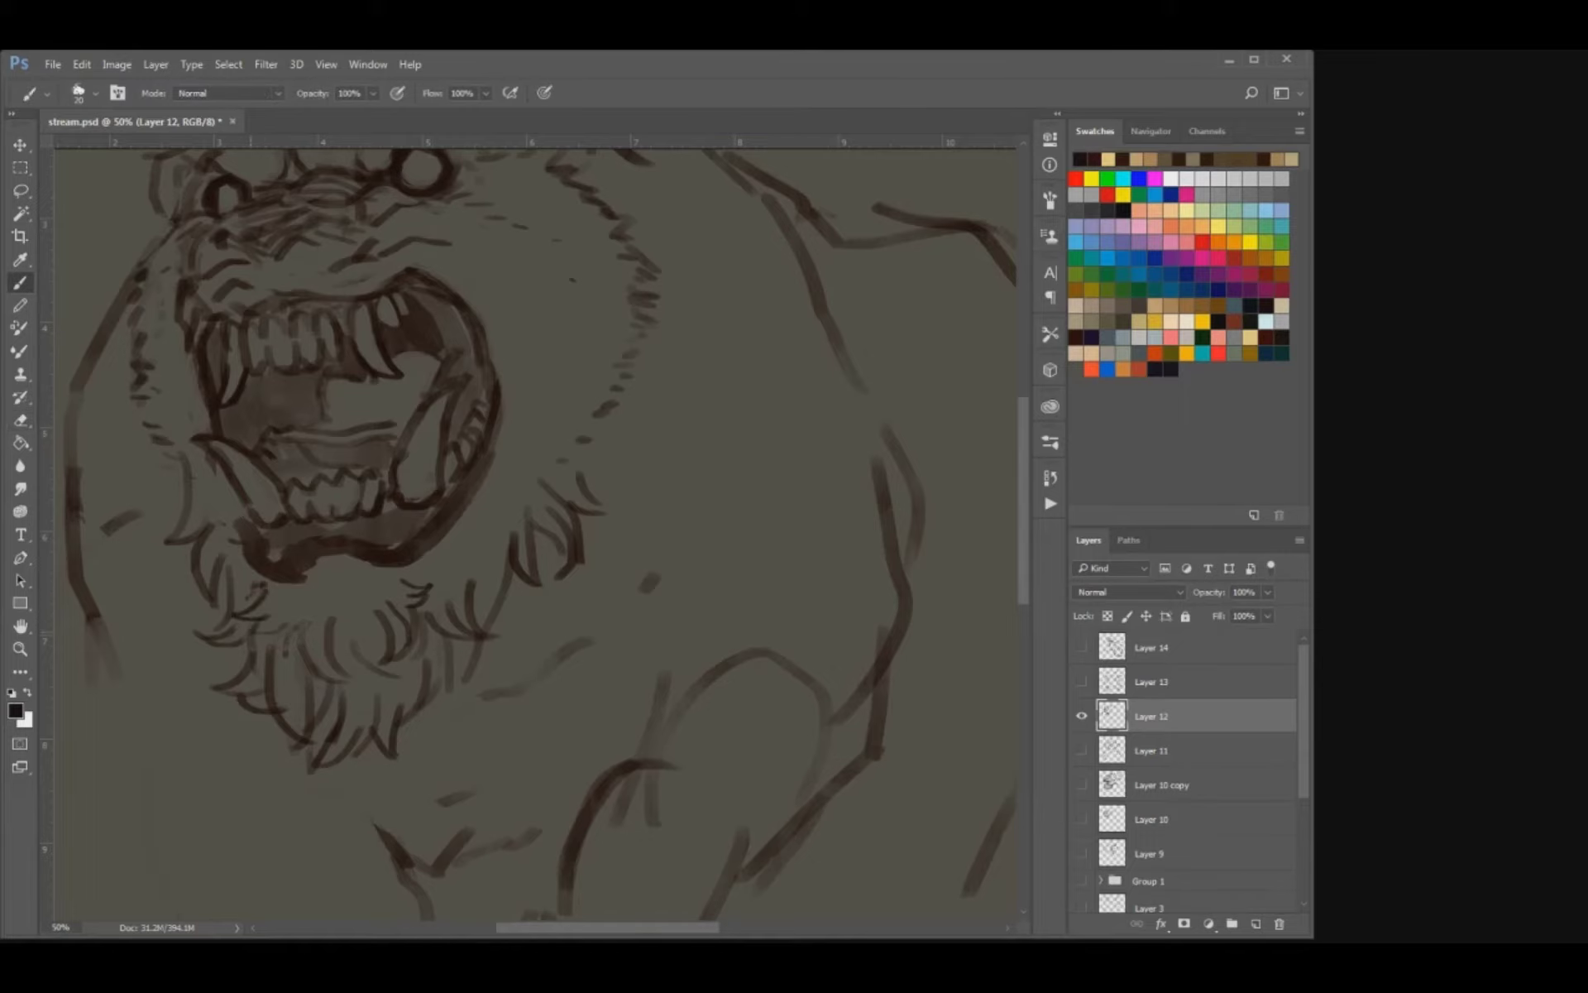
drag(291, 612, 283, 639)
drag(435, 577, 416, 582)
Erase the short dashed fur along the bear's right cheek and redraw it as longer pointed tufts.
scroll(537, 529, up, 3)
key(e)
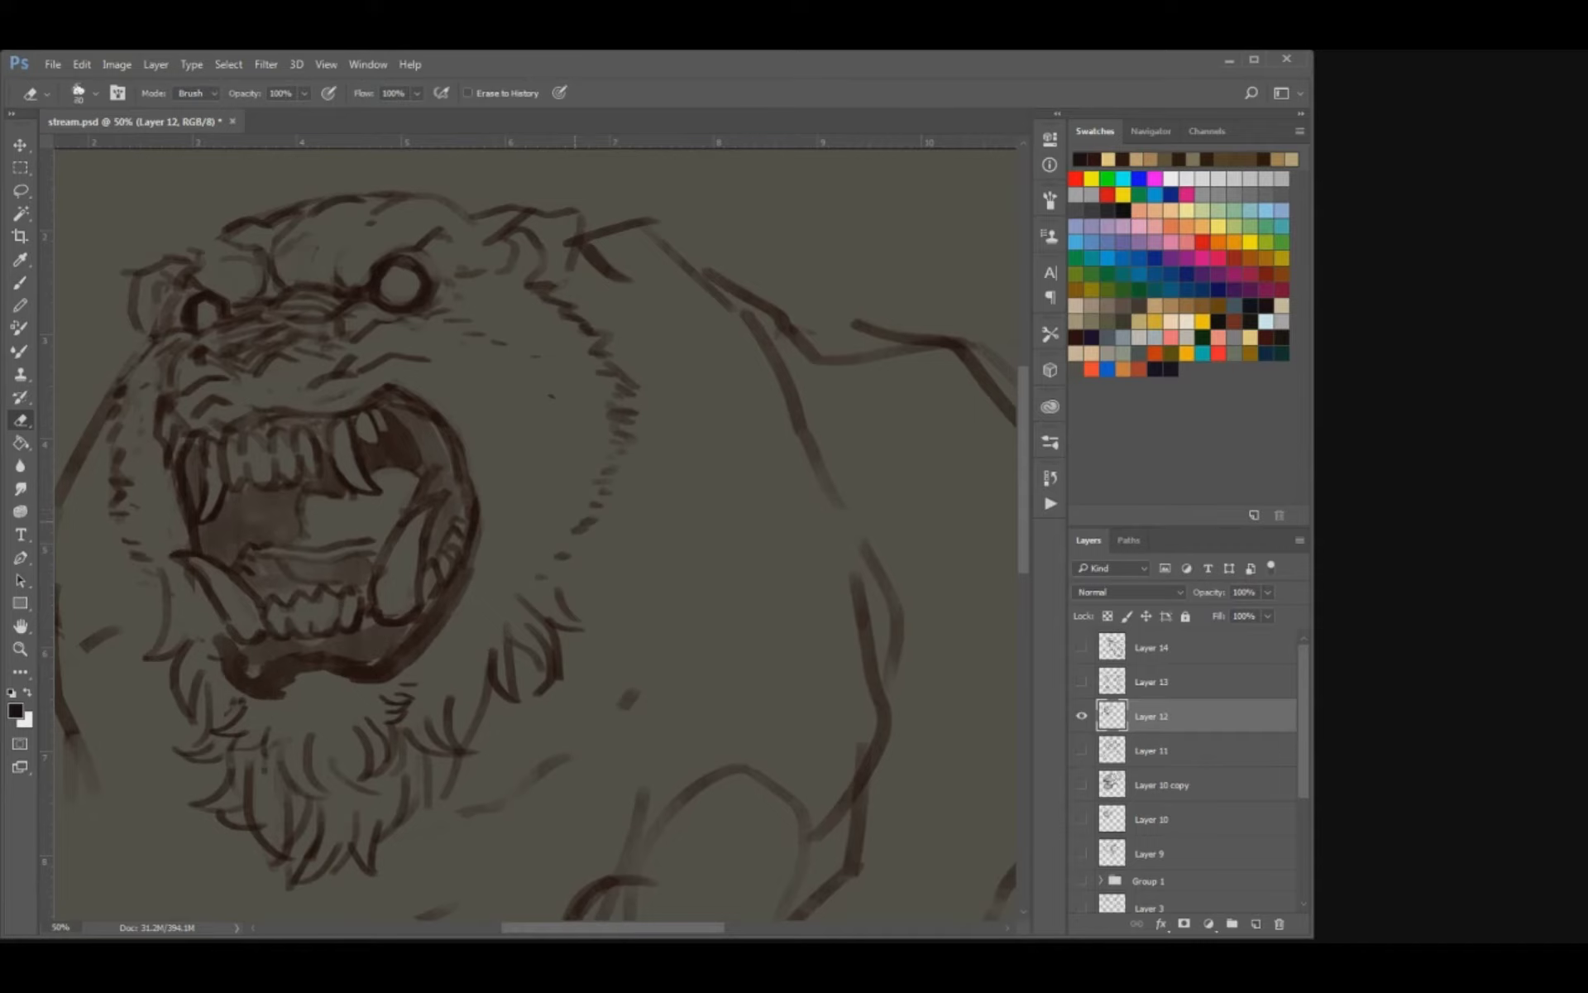
drag(608, 470, 548, 575)
mouse_move(624, 440)
mouse_down()
mouse_move(604, 343)
mouse_move(622, 352)
mouse_move(633, 420)
mouse_up()
key(b)
mouse_move(595, 426)
mouse_down()
mouse_move(631, 445)
mouse_move(618, 475)
mouse_up()
mouse_move(590, 497)
mouse_down()
mouse_move(620, 489)
mouse_move(592, 549)
mouse_up()
Replace the dashed fur on the bear's left cheek with pointed tufts, extend the right cheek tufts, and save the document.
drag(447, 513, 670, 610)
key(e)
drag(345, 614, 344, 589)
mouse_move(343, 497)
mouse_down()
mouse_move(324, 521)
mouse_move(335, 652)
mouse_up()
key(b)
drag(374, 644, 345, 667)
drag(386, 674, 375, 696)
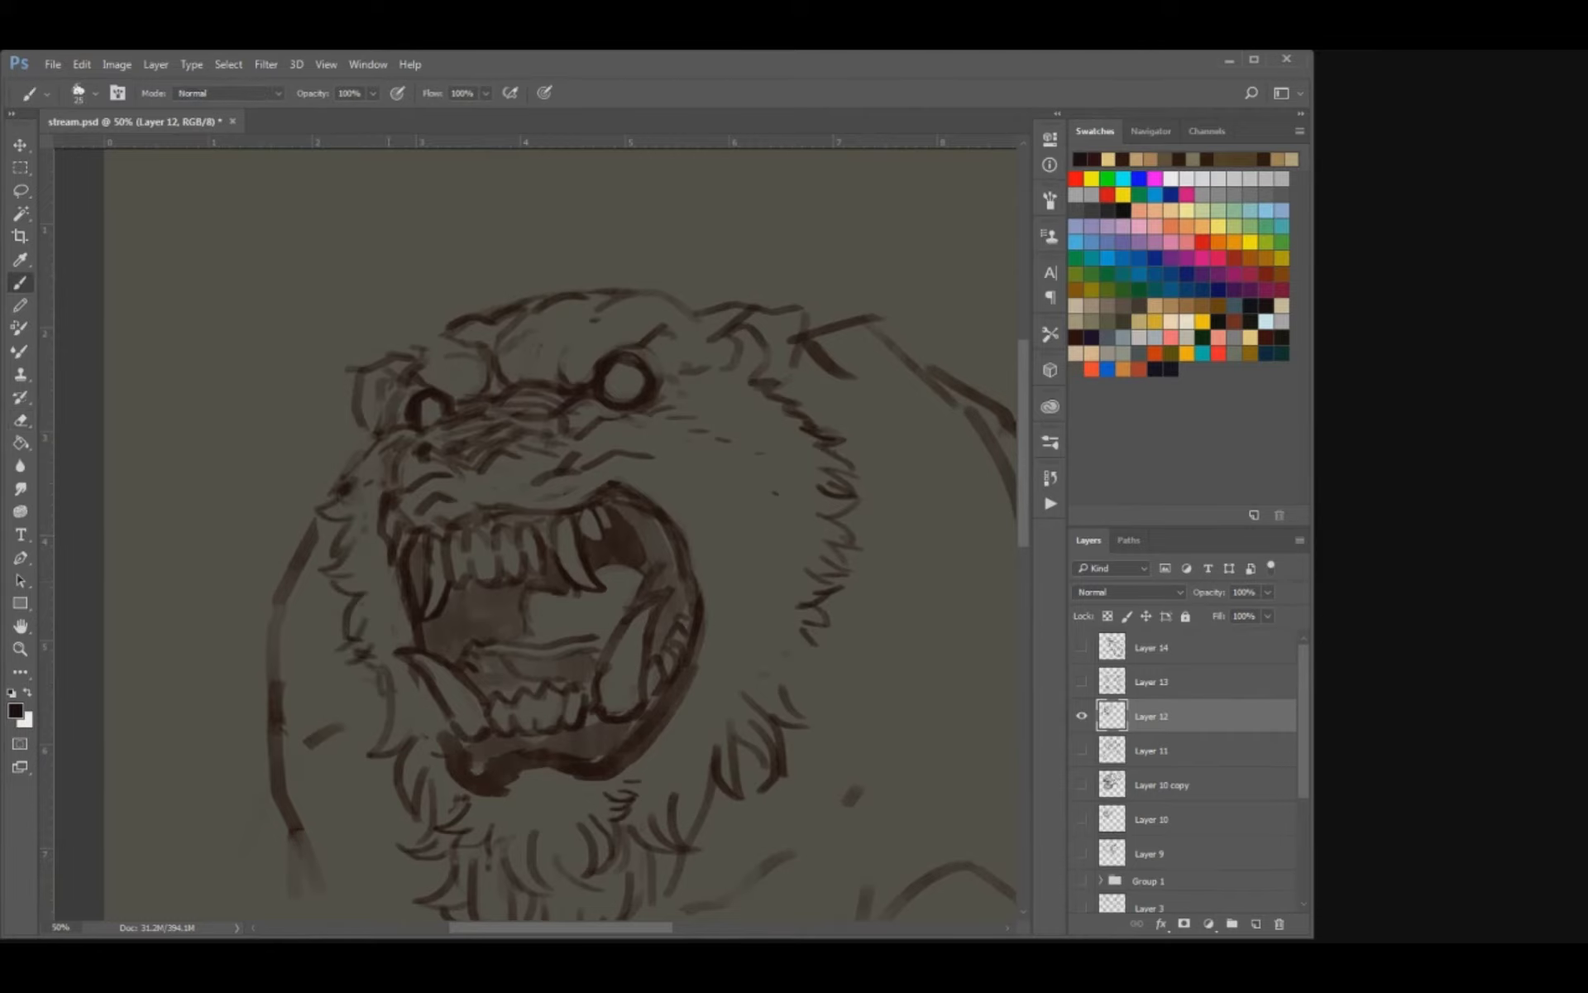
drag(701, 569, 527, 575)
mouse_move(657, 643)
mouse_down()
mouse_move(607, 662)
mouse_move(614, 698)
mouse_up()
key(ctrl+s)
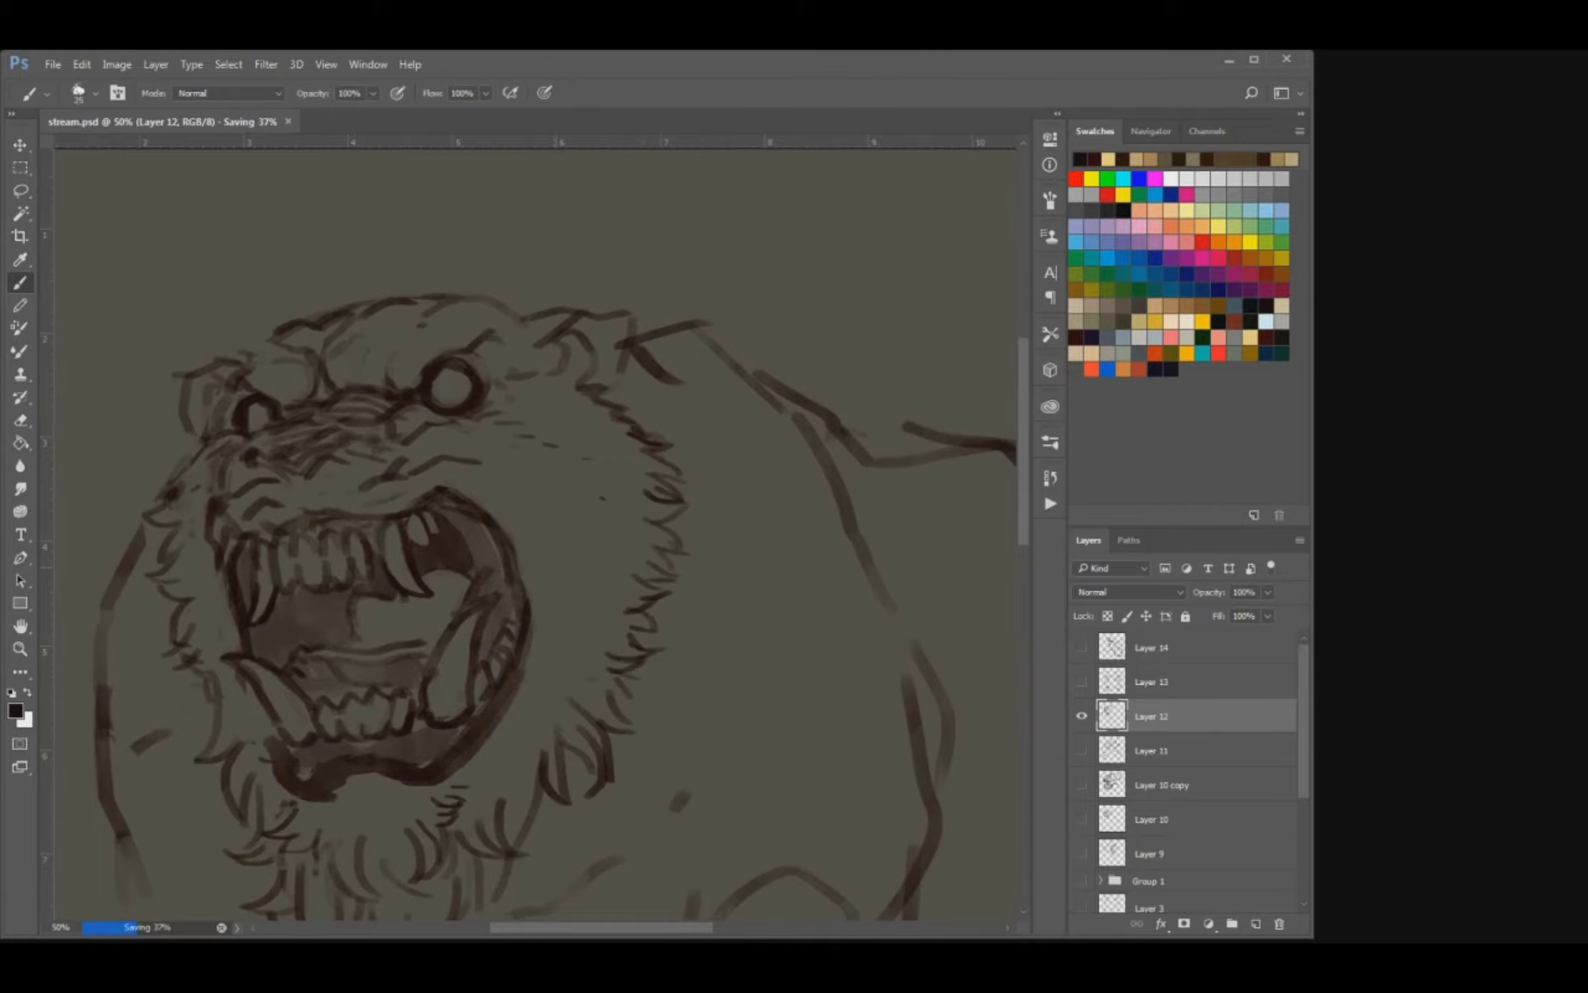
Erase the loose guide lines on the bear's chest below the beard.
key(ctrl+minus)
key(ctrl+minus)
key(ctrl+minus)
key(ctrl+minus)
key(ctrl+plus)
key(ctrl+plus)
key(ctrl+plus)
key(e)
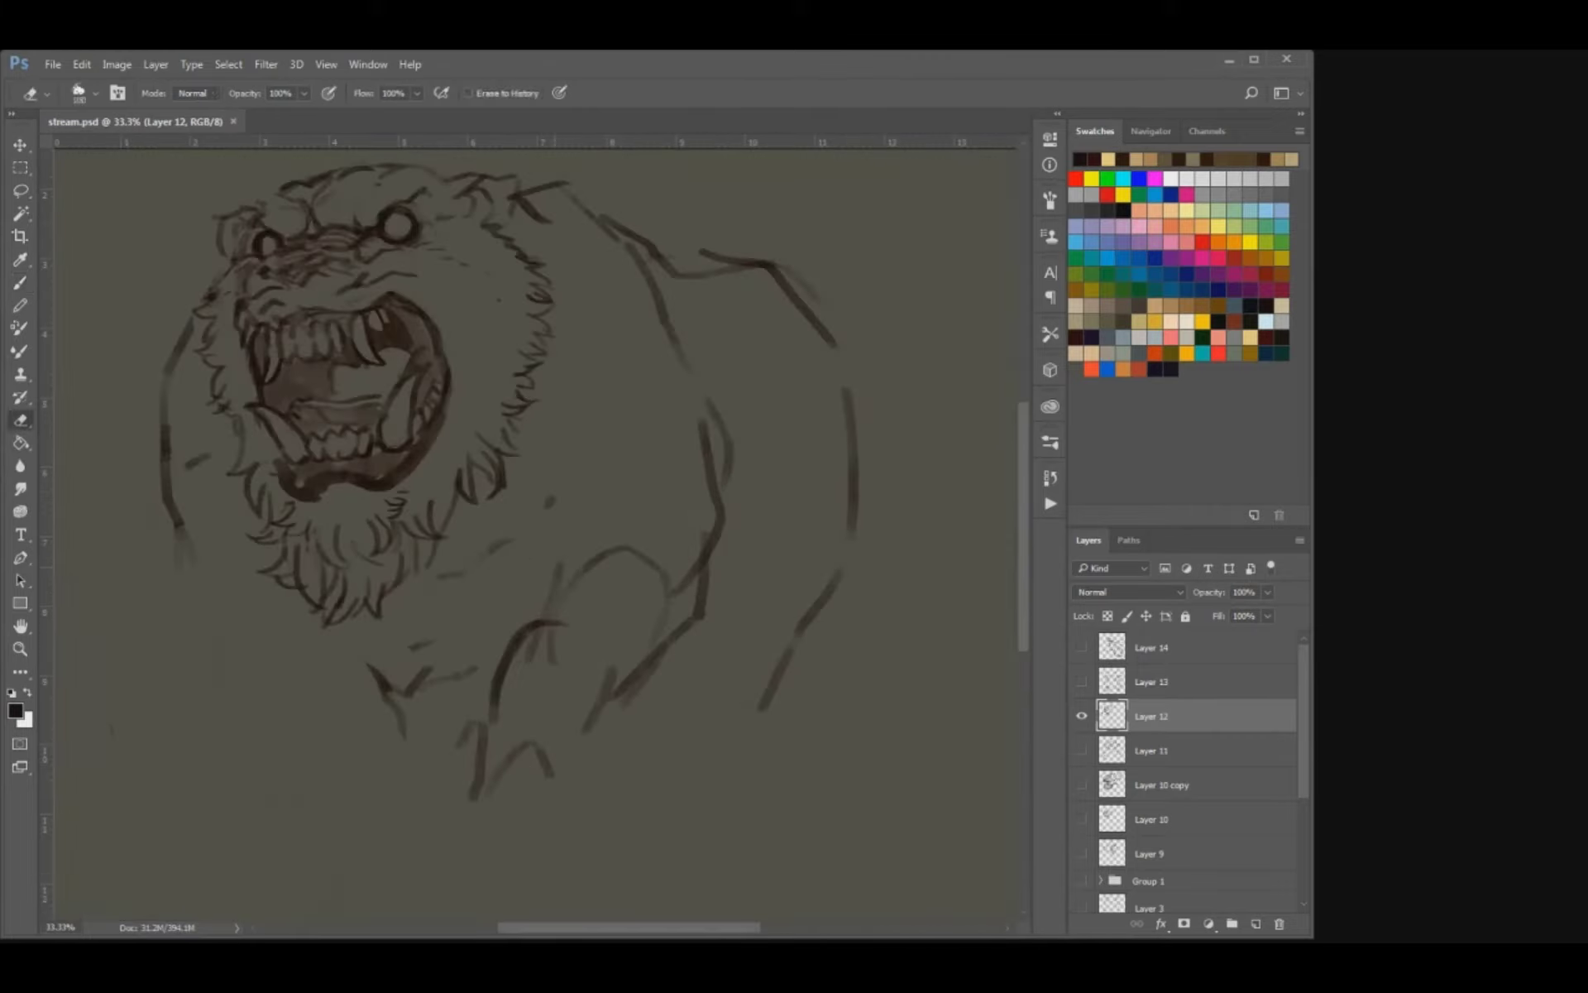
mouse_move(556, 497)
mouse_down()
mouse_move(447, 575)
mouse_move(424, 671)
mouse_move(372, 668)
mouse_up()
Draw the bear's chest outline below the beard with a jagged fringe of fur, undoing the last stroke.
key(b)
mouse_move(278, 616)
mouse_down()
mouse_move(335, 673)
mouse_move(414, 693)
mouse_move(469, 672)
mouse_up()
key(e)
key(b)
drag(338, 680, 371, 708)
drag(359, 685, 408, 726)
mouse_move(417, 690)
mouse_down()
mouse_move(409, 732)
mouse_move(425, 706)
mouse_up()
mouse_move(454, 685)
mouse_down()
mouse_move(426, 711)
mouse_move(471, 691)
mouse_move(387, 696)
mouse_up()
mouse_move(366, 664)
mouse_down()
mouse_move(369, 680)
mouse_move(286, 627)
mouse_move(330, 695)
mouse_up()
key(e)
key(b)
key(ctrl+z)
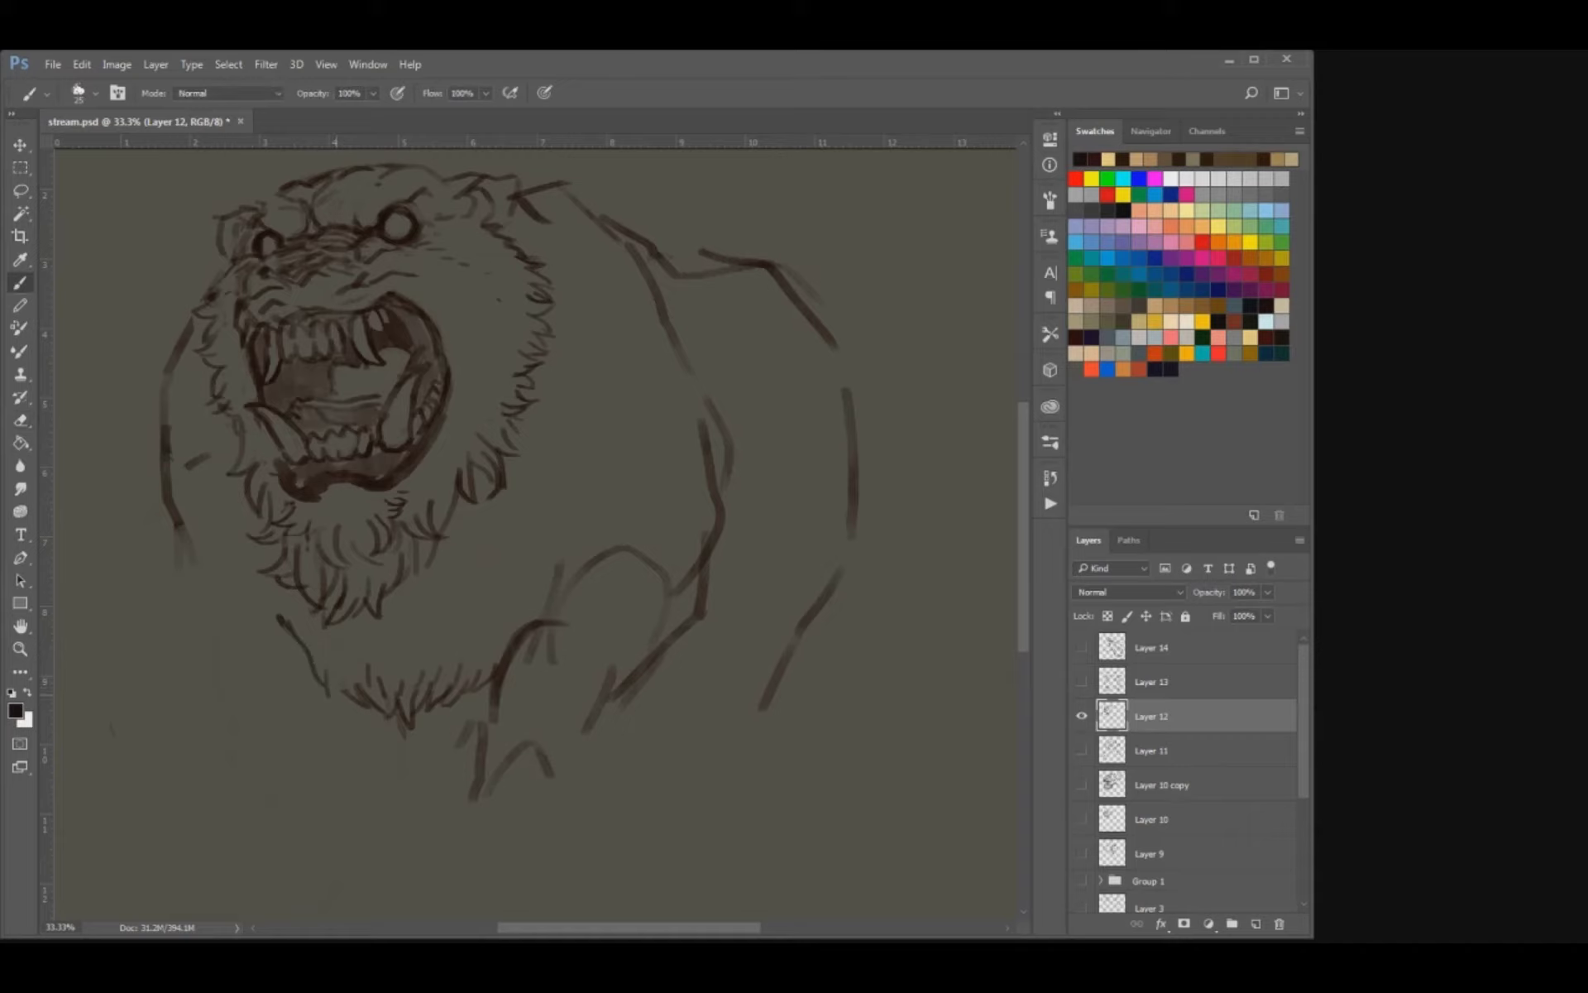
Erase the straight stroke at the left end of the bear's chest outline and redraw it as short fur.
key(e)
key(b)
mouse_move(278, 615)
mouse_down()
mouse_move(312, 662)
mouse_move(277, 647)
mouse_up()
drag(331, 571, 393, 651)
key(e)
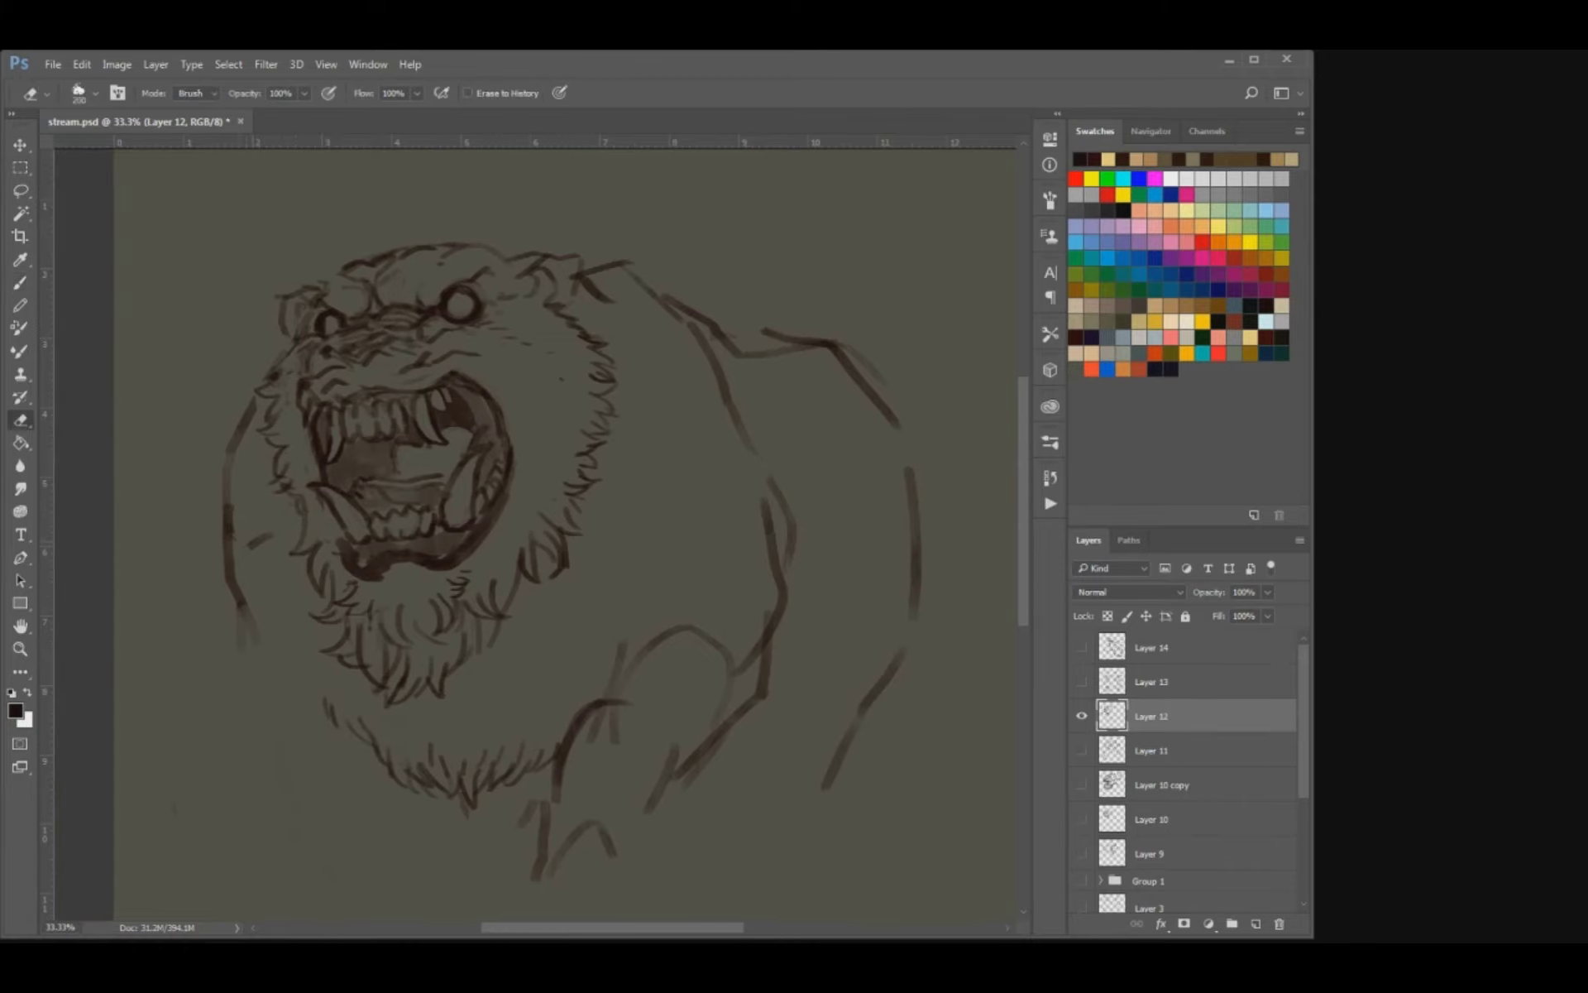
Erase the loose guide marks beside the bear's left foreleg and sketch the leg's outline with shoulder, elbow and wrist curves.
drag(263, 538, 231, 697)
key(b)
drag(231, 693, 262, 786)
mouse_move(244, 726)
mouse_down()
mouse_move(264, 652)
mouse_move(344, 713)
mouse_up()
drag(339, 703, 355, 600)
drag(269, 674, 282, 718)
drag(386, 657, 423, 775)
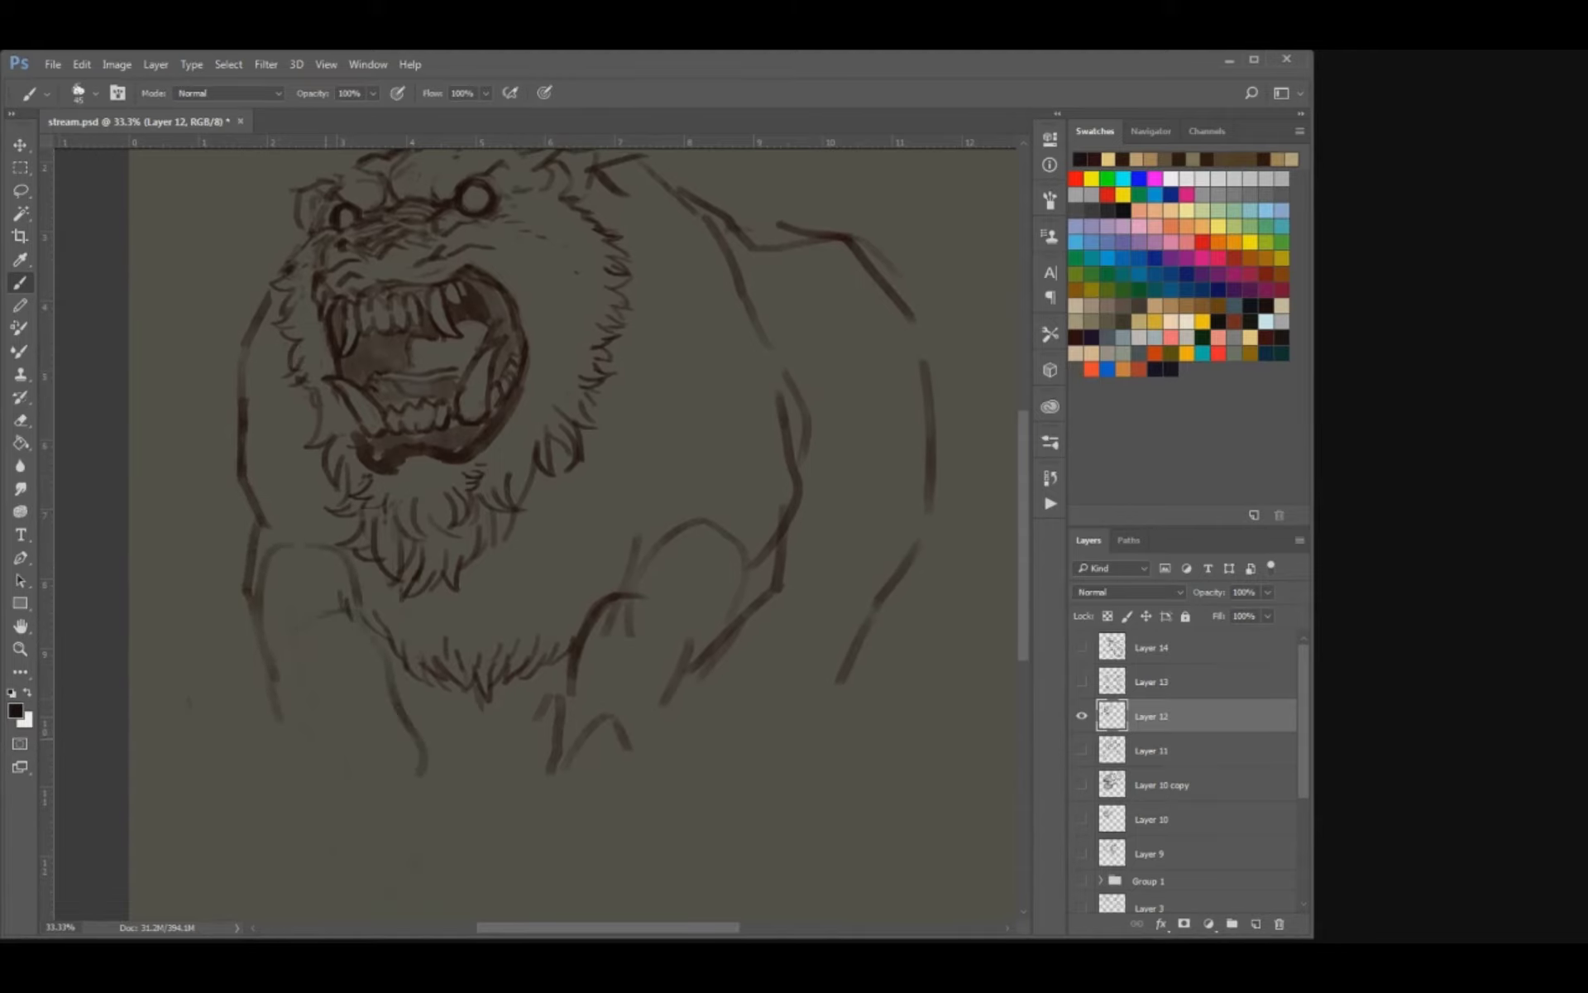
mouse_move(274, 707)
mouse_down()
mouse_move(335, 778)
mouse_move(406, 744)
mouse_move(416, 799)
mouse_up()
drag(338, 788, 312, 825)
drag(402, 794, 400, 822)
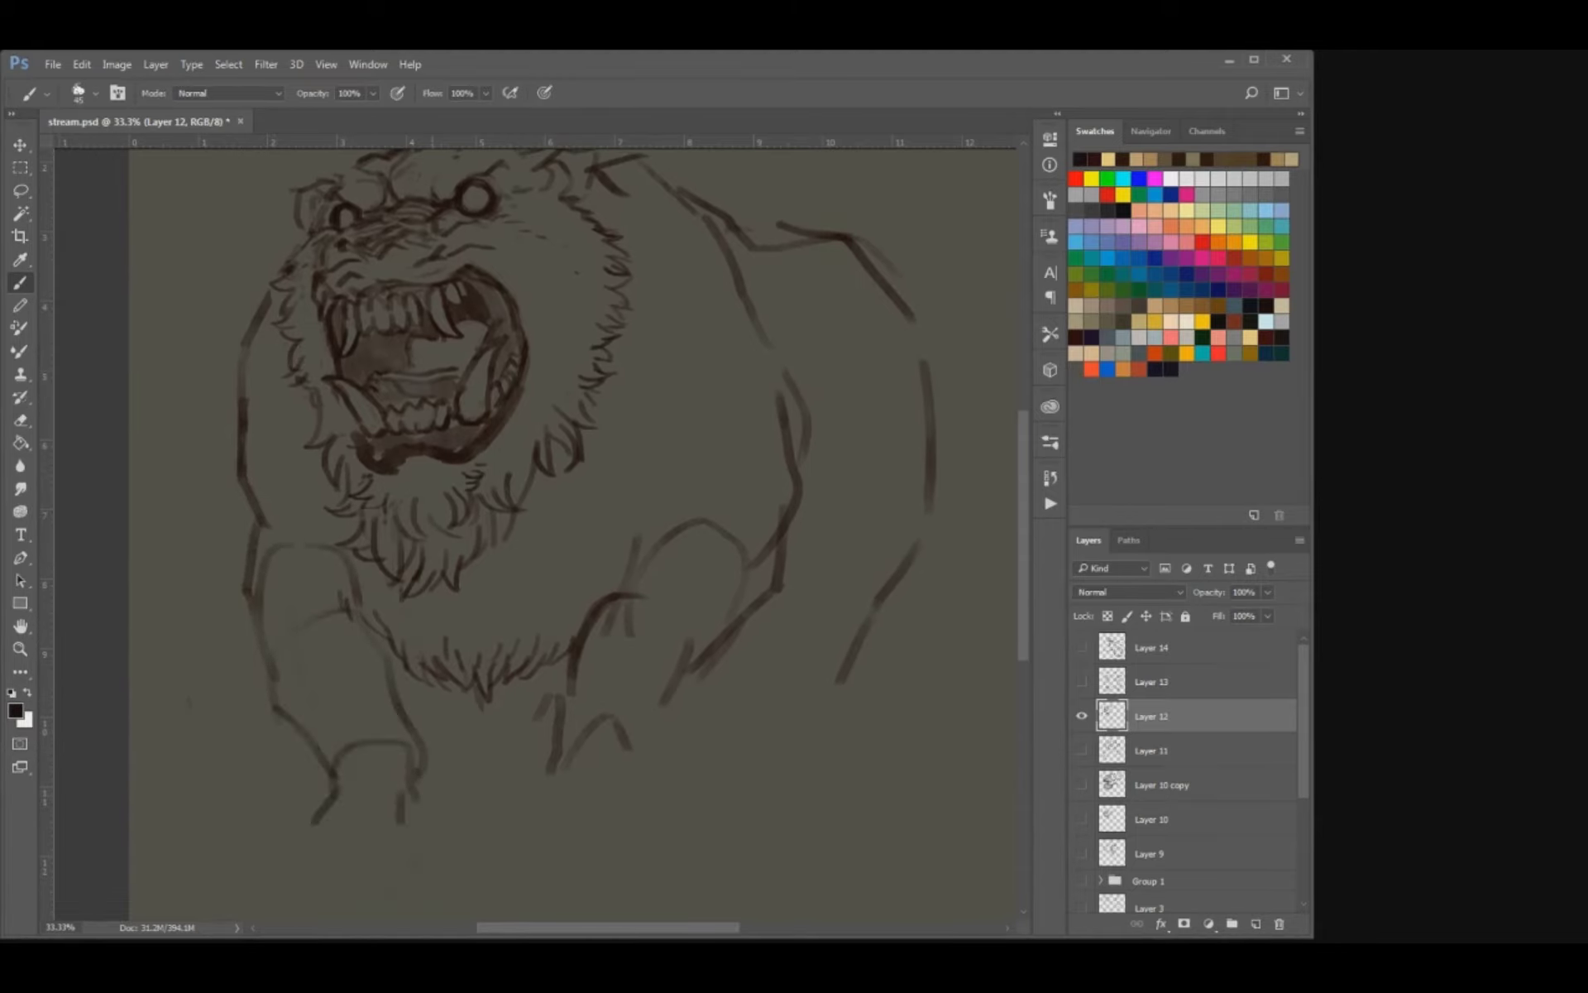
Erase the old guide lines of the right foreleg and redraw its inner and outer edges down to the wrist.
drag(447, 703, 386, 763)
key(e)
mouse_move(496, 827)
mouse_down()
mouse_move(610, 753)
mouse_move(578, 661)
mouse_up()
drag(514, 741, 586, 611)
mouse_move(637, 720)
mouse_down()
mouse_move(682, 678)
mouse_move(568, 777)
mouse_up()
key(b)
mouse_move(496, 756)
mouse_down()
mouse_move(481, 782)
mouse_move(546, 725)
mouse_move(478, 799)
mouse_up()
drag(525, 731, 510, 745)
drag(583, 756, 563, 815)
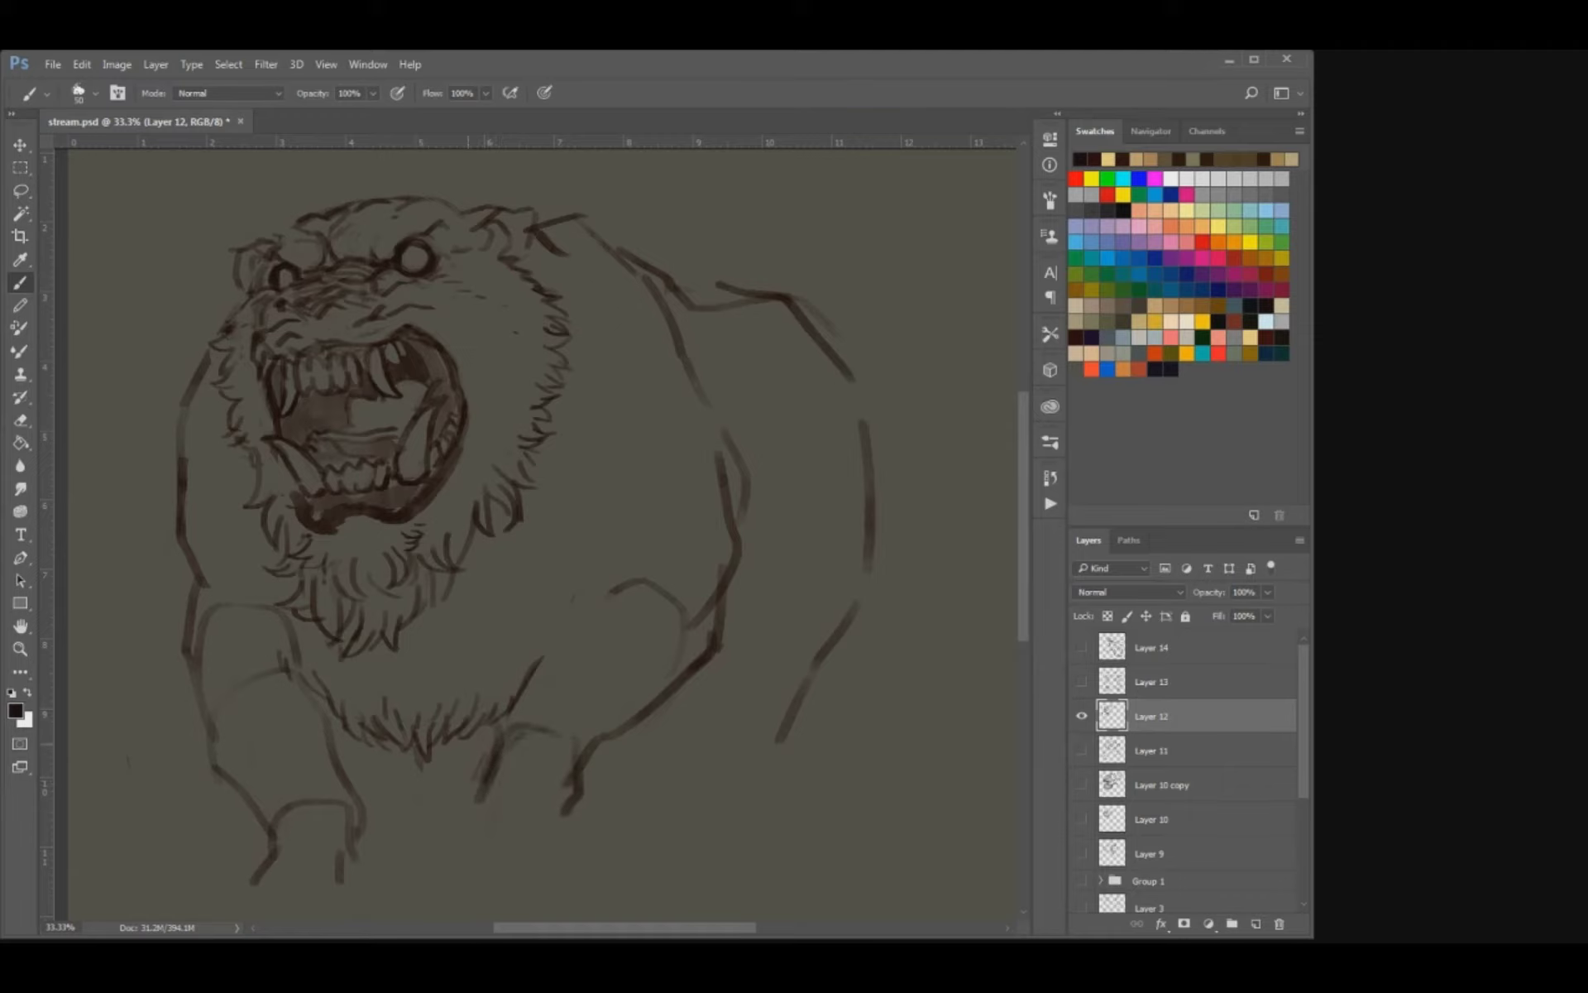
drag(657, 699, 773, 644)
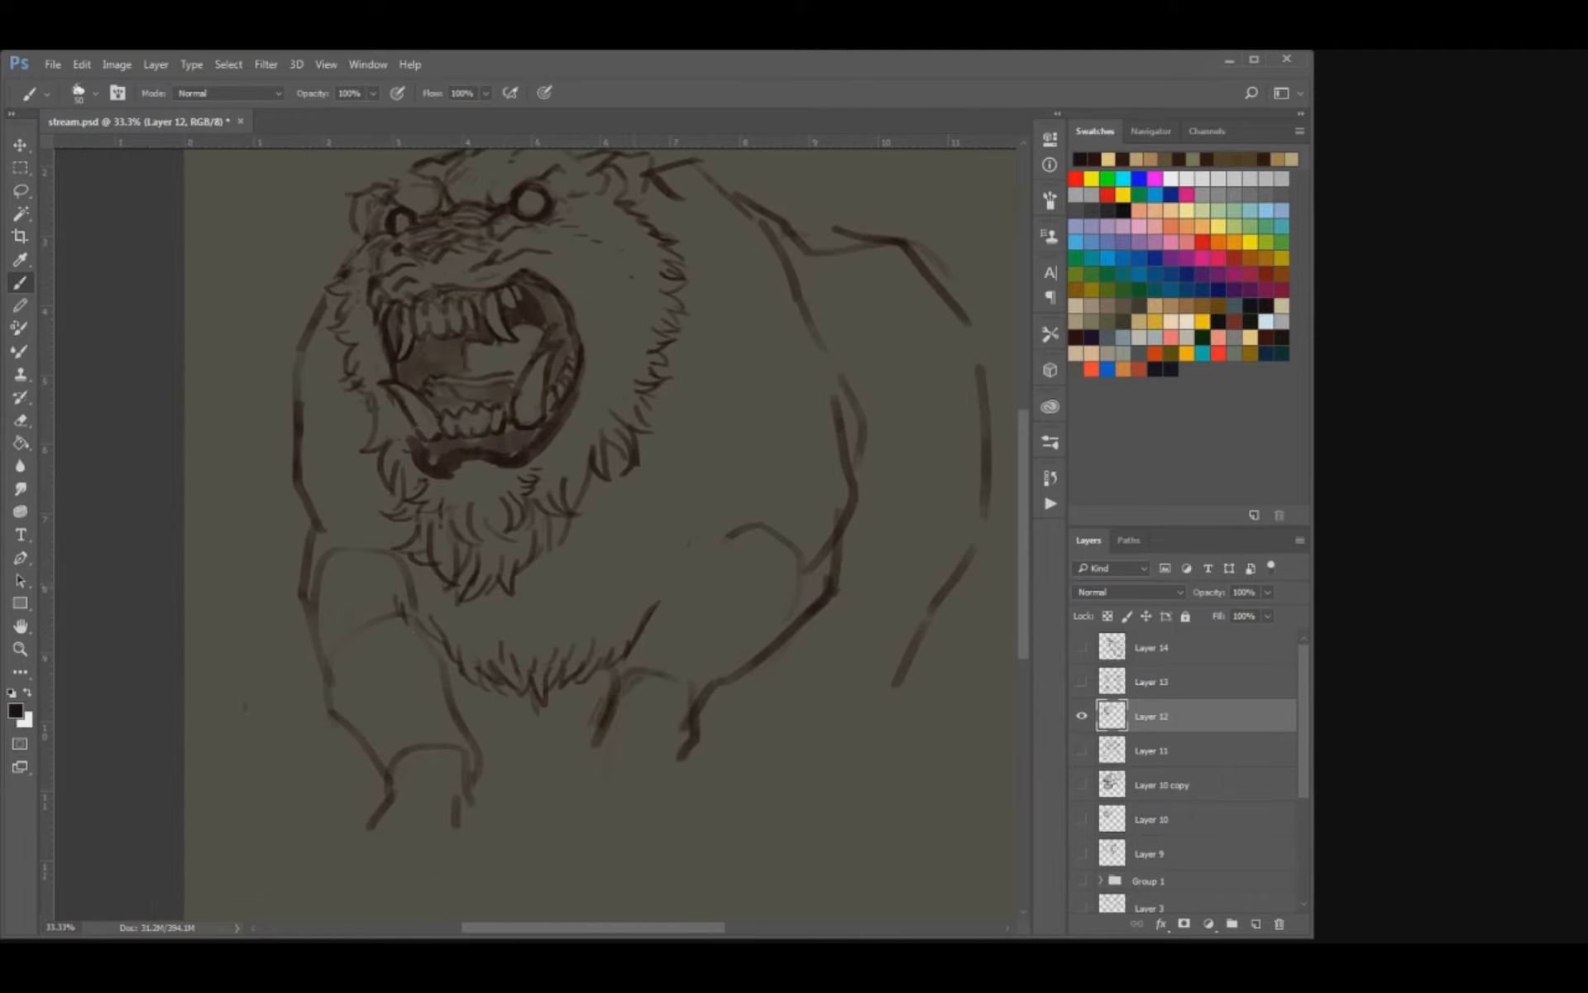
Darken the left foreleg's contours, undo the last stroke, and add a short crease on the inside of the elbow.
key(e)
key(b)
drag(422, 627, 445, 703)
mouse_move(319, 651)
mouse_down()
mouse_move(326, 699)
mouse_move(345, 691)
mouse_move(387, 764)
mouse_up()
key(e)
key(b)
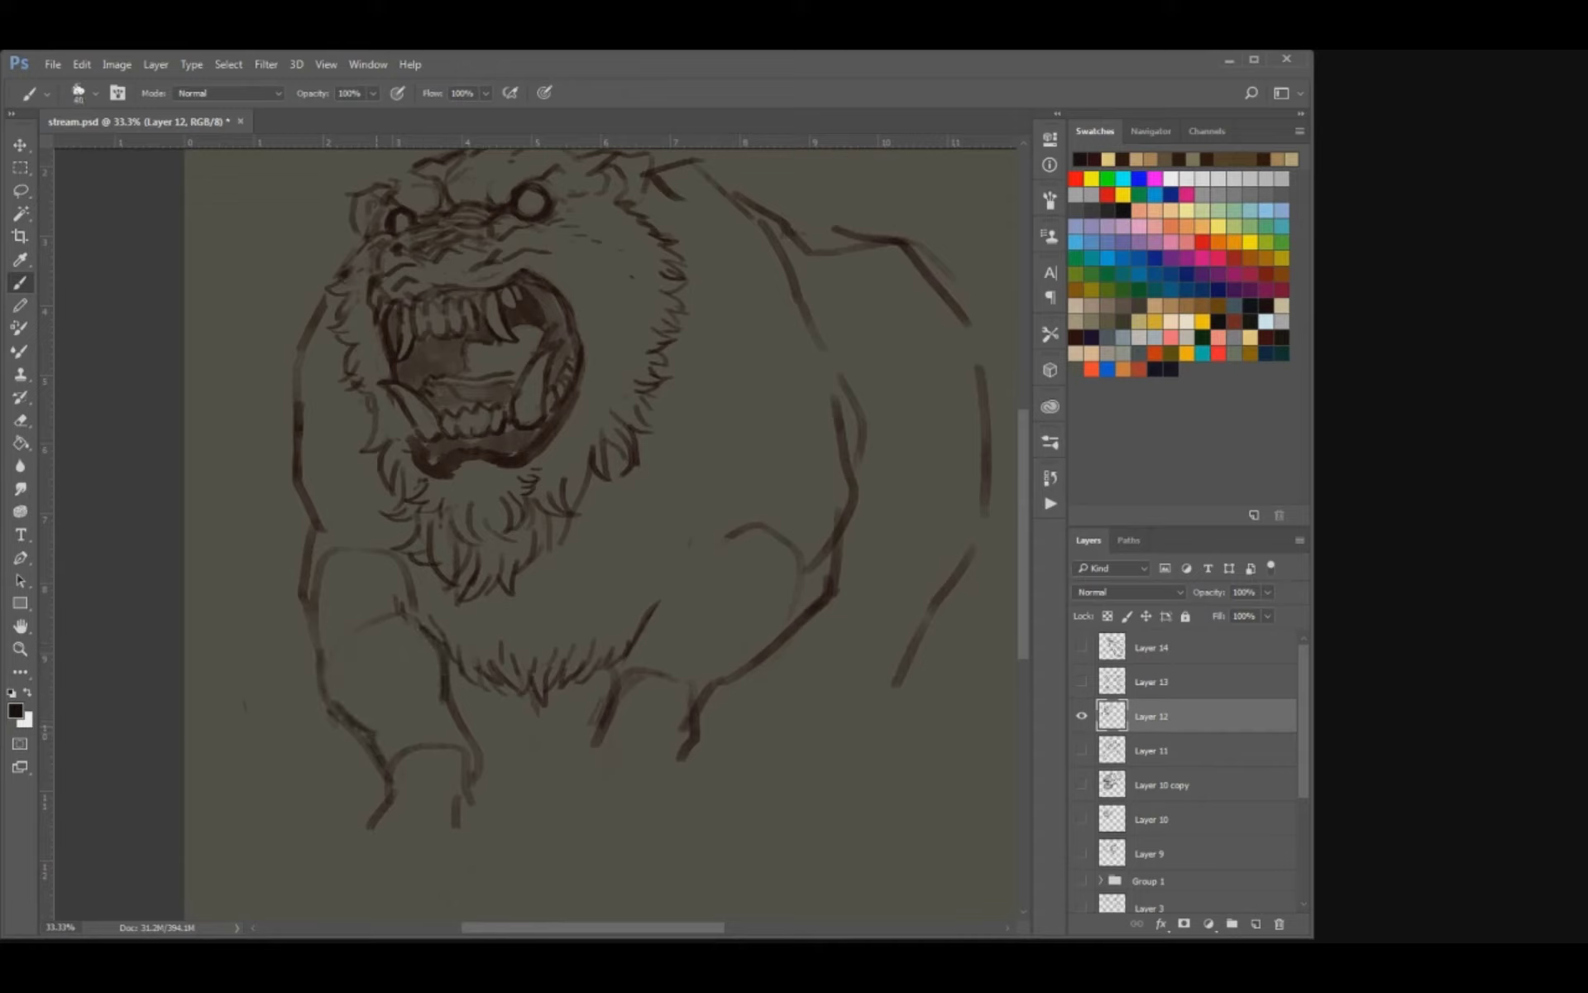
key(ctrl+z)
drag(448, 700, 421, 677)
Erase the arc across the top of the left foreleg, draw fur ticks above the right foreleg, and save the document.
key(e)
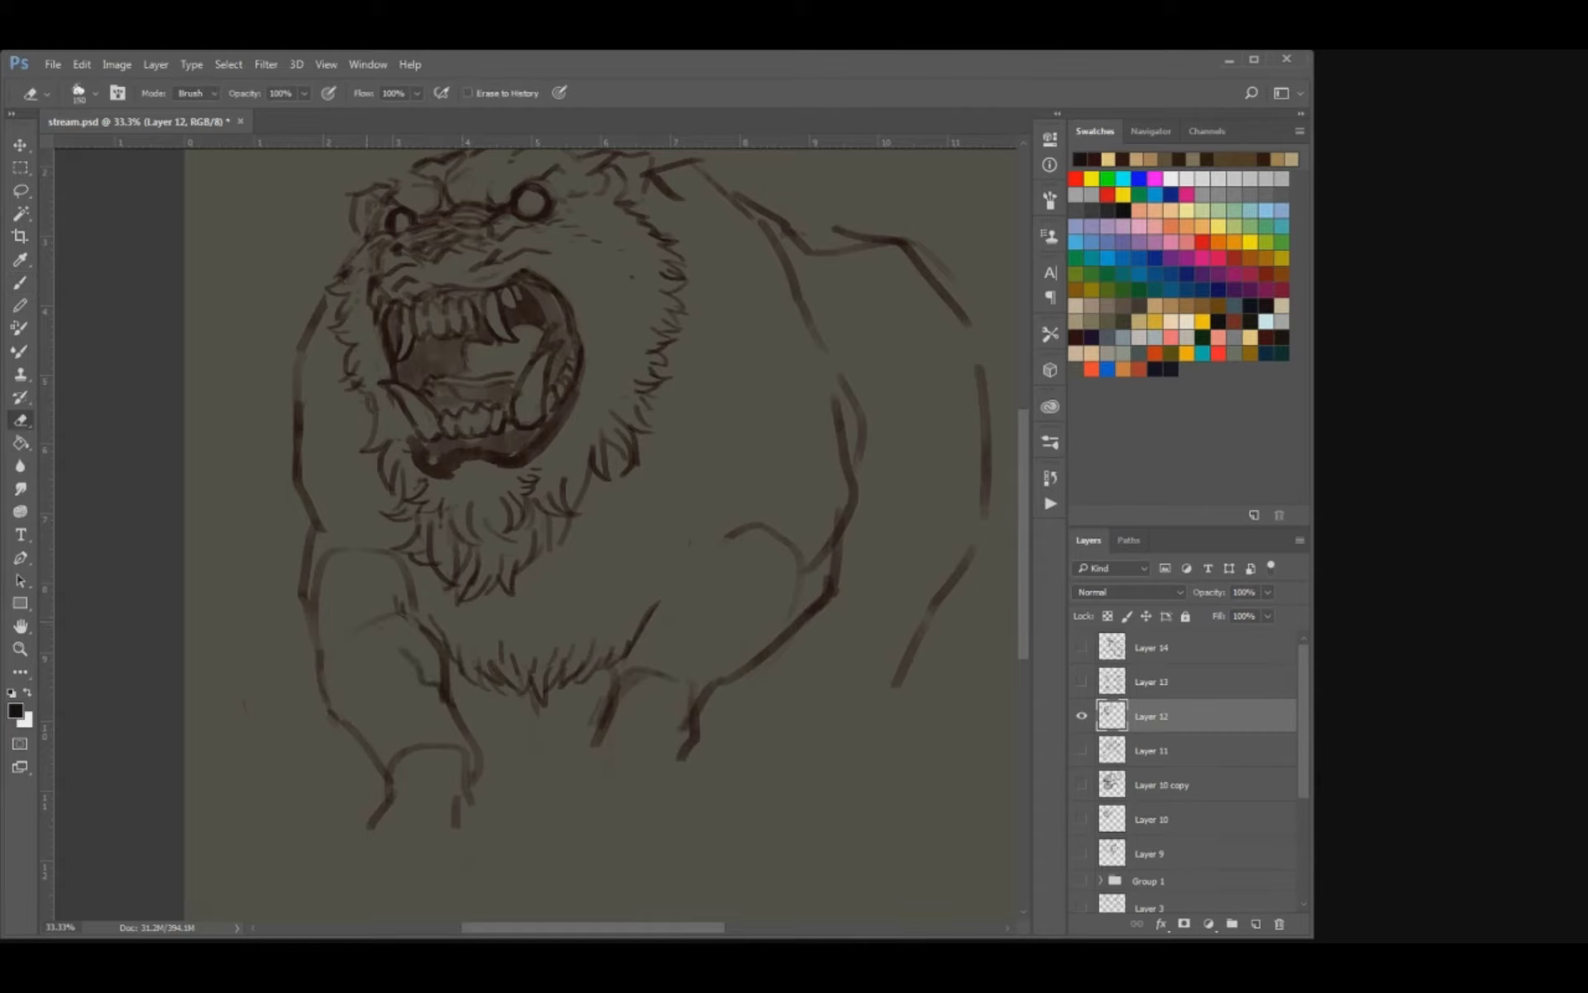
drag(350, 551, 379, 550)
key(b)
drag(344, 531, 359, 546)
mouse_move(645, 571)
mouse_down()
mouse_move(573, 605)
mouse_move(605, 603)
mouse_move(632, 564)
mouse_up()
mouse_move(622, 587)
mouse_down()
mouse_move(657, 555)
mouse_move(655, 525)
mouse_move(655, 581)
mouse_move(671, 585)
mouse_move(661, 564)
mouse_up()
mouse_move(650, 555)
mouse_down()
mouse_move(668, 568)
mouse_move(656, 552)
mouse_up()
drag(650, 541, 661, 543)
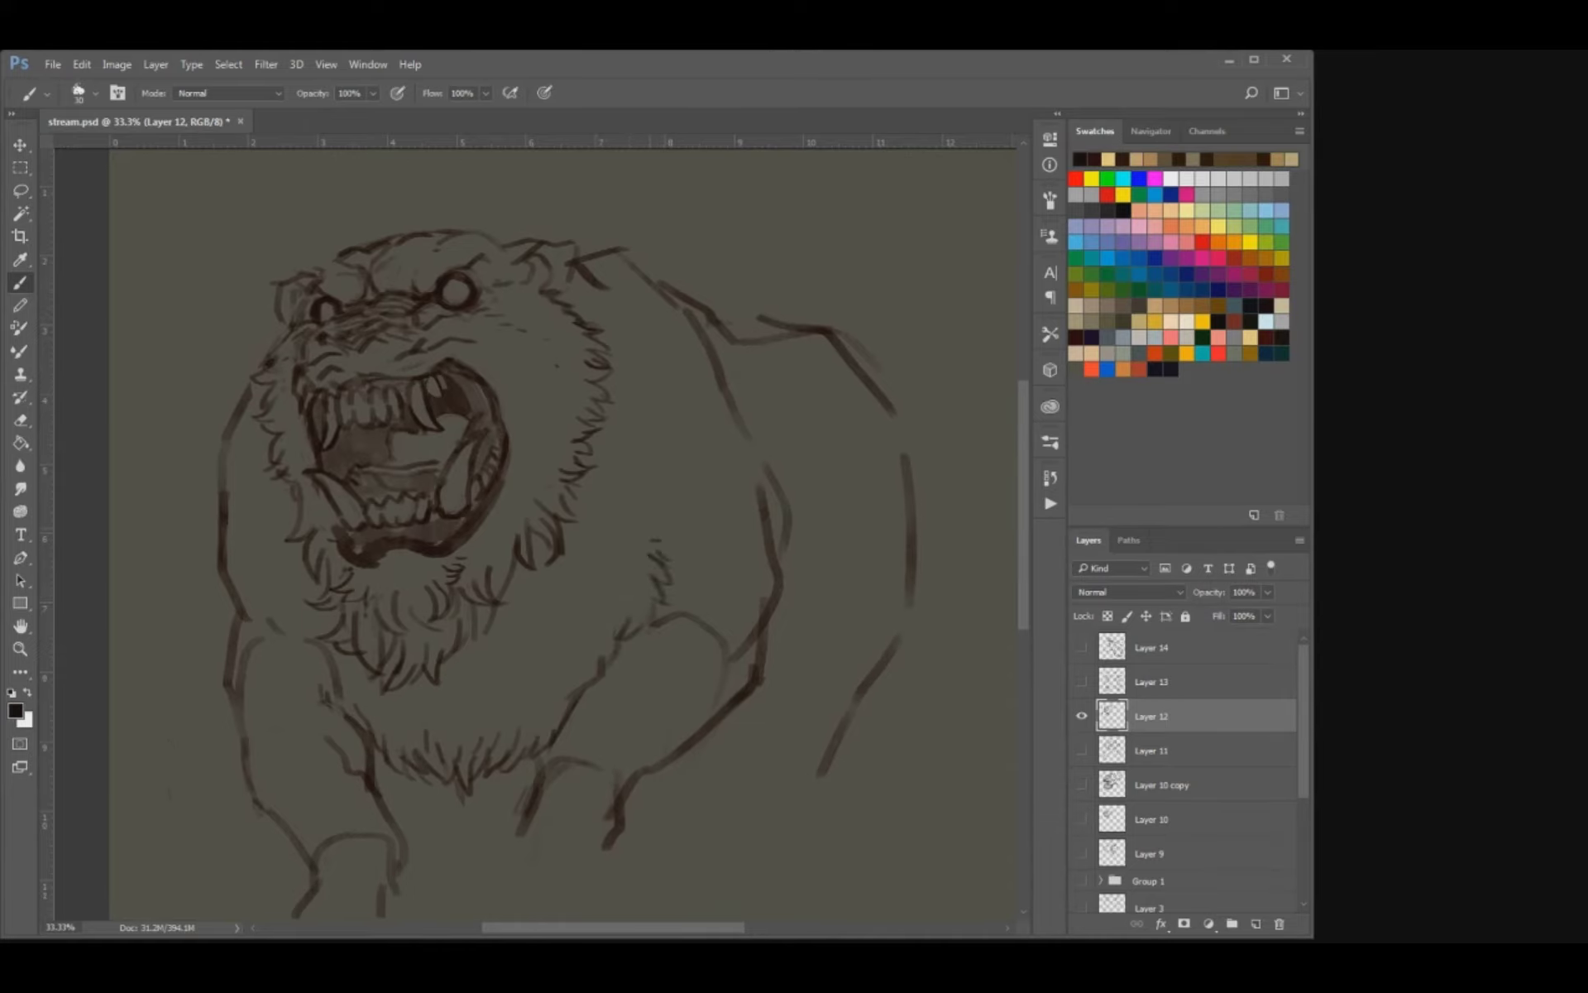
click(649, 526)
drag(775, 513, 665, 537)
key(ctrl+minus)
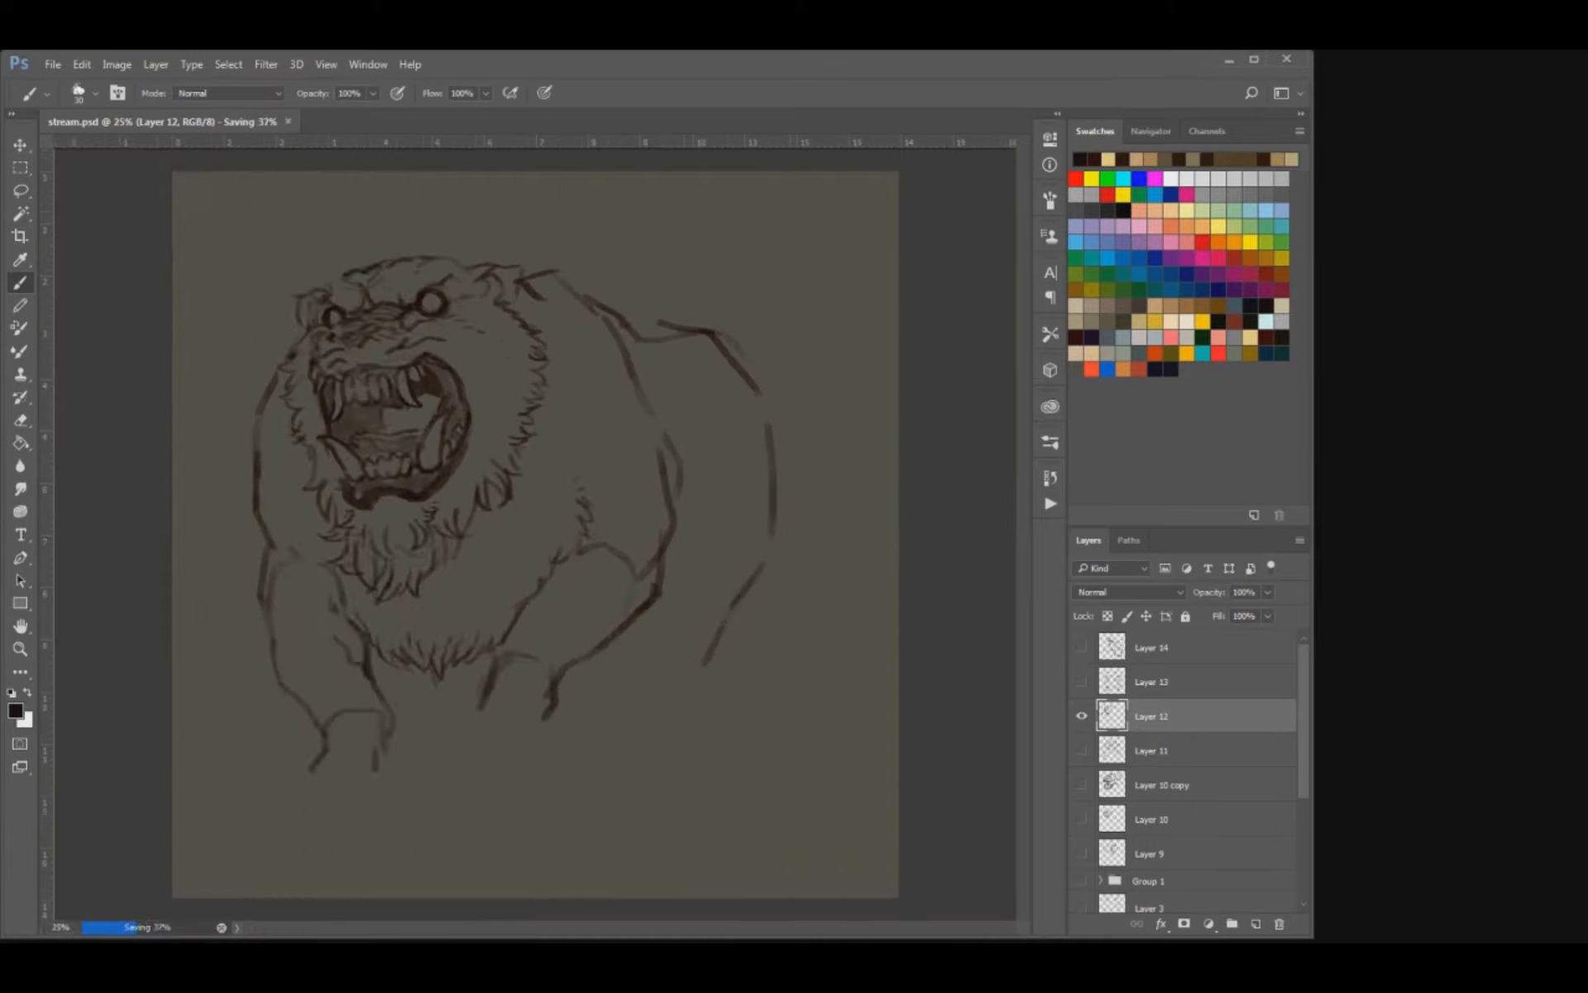
key(ctrl+minus)
key(ctrl+plus)
Break up the bear's left upper-arm outline with fur strokes and darken the curve over the right foreleg.
key(e)
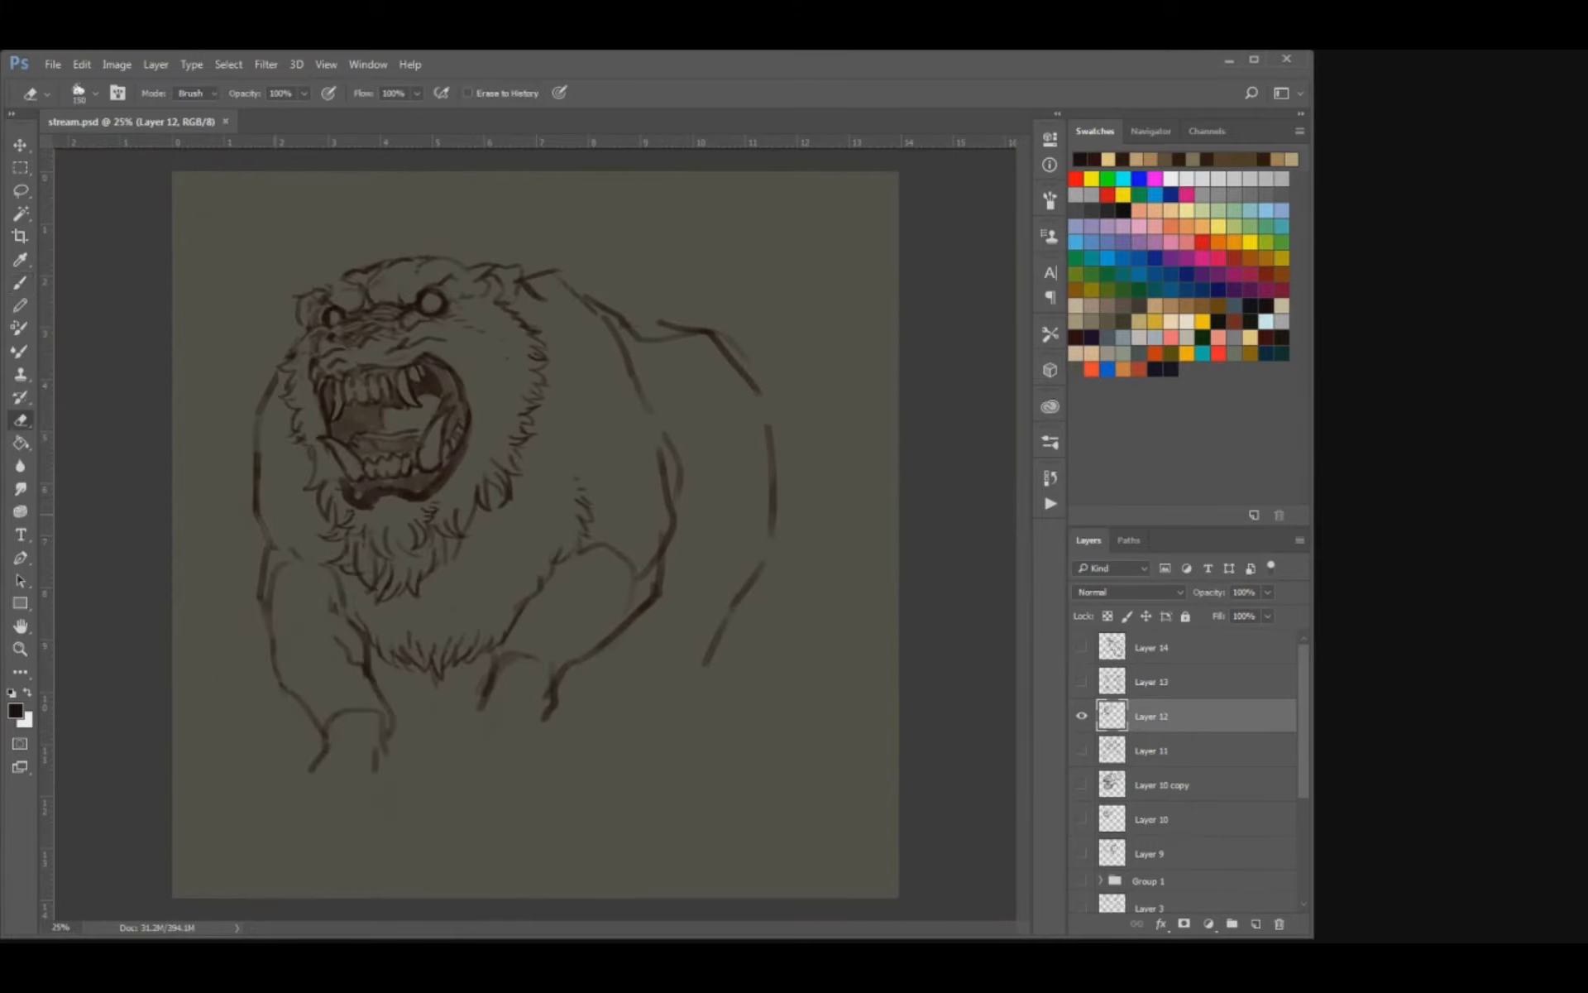
key(b)
drag(258, 516, 254, 530)
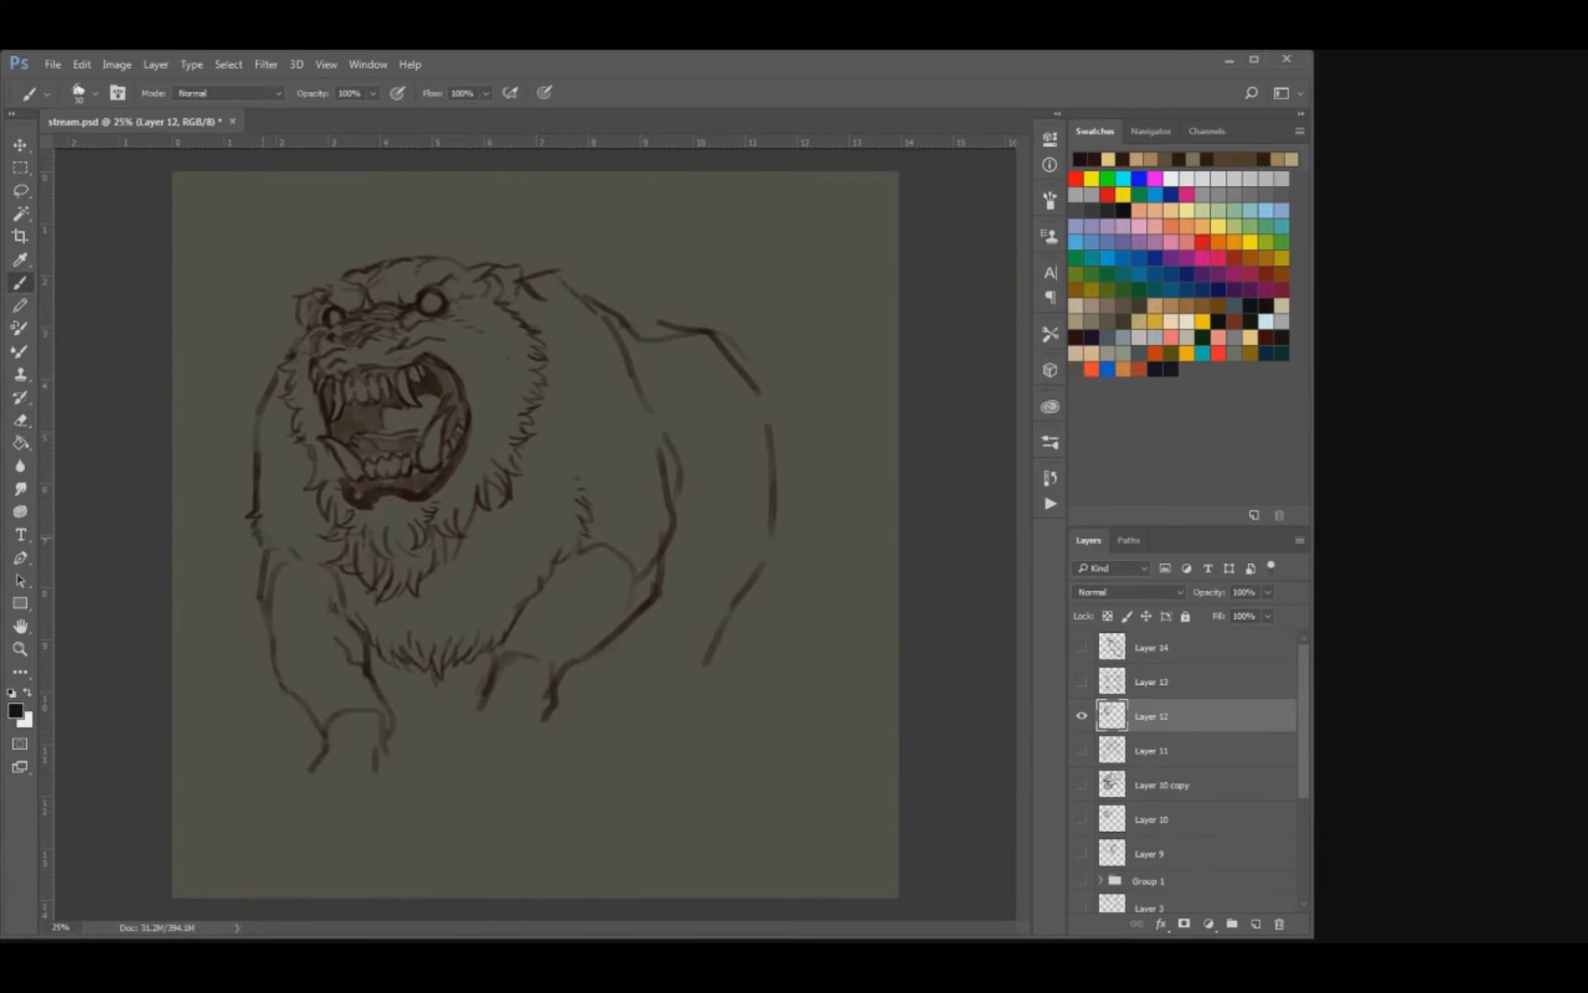
key(e)
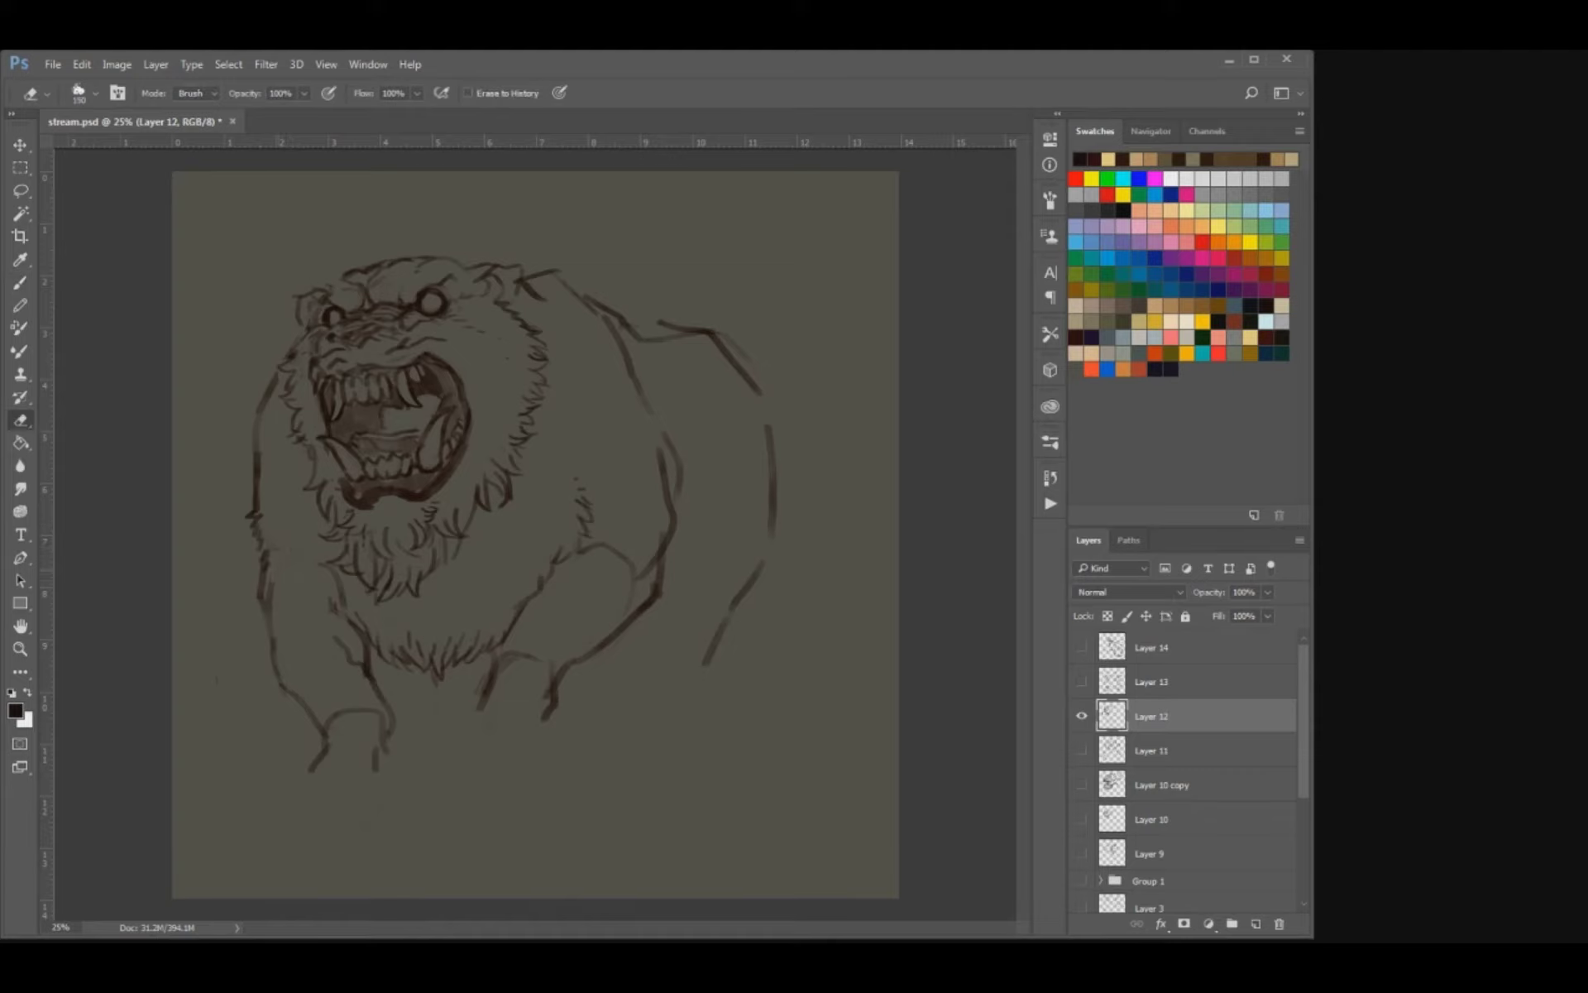
key(b)
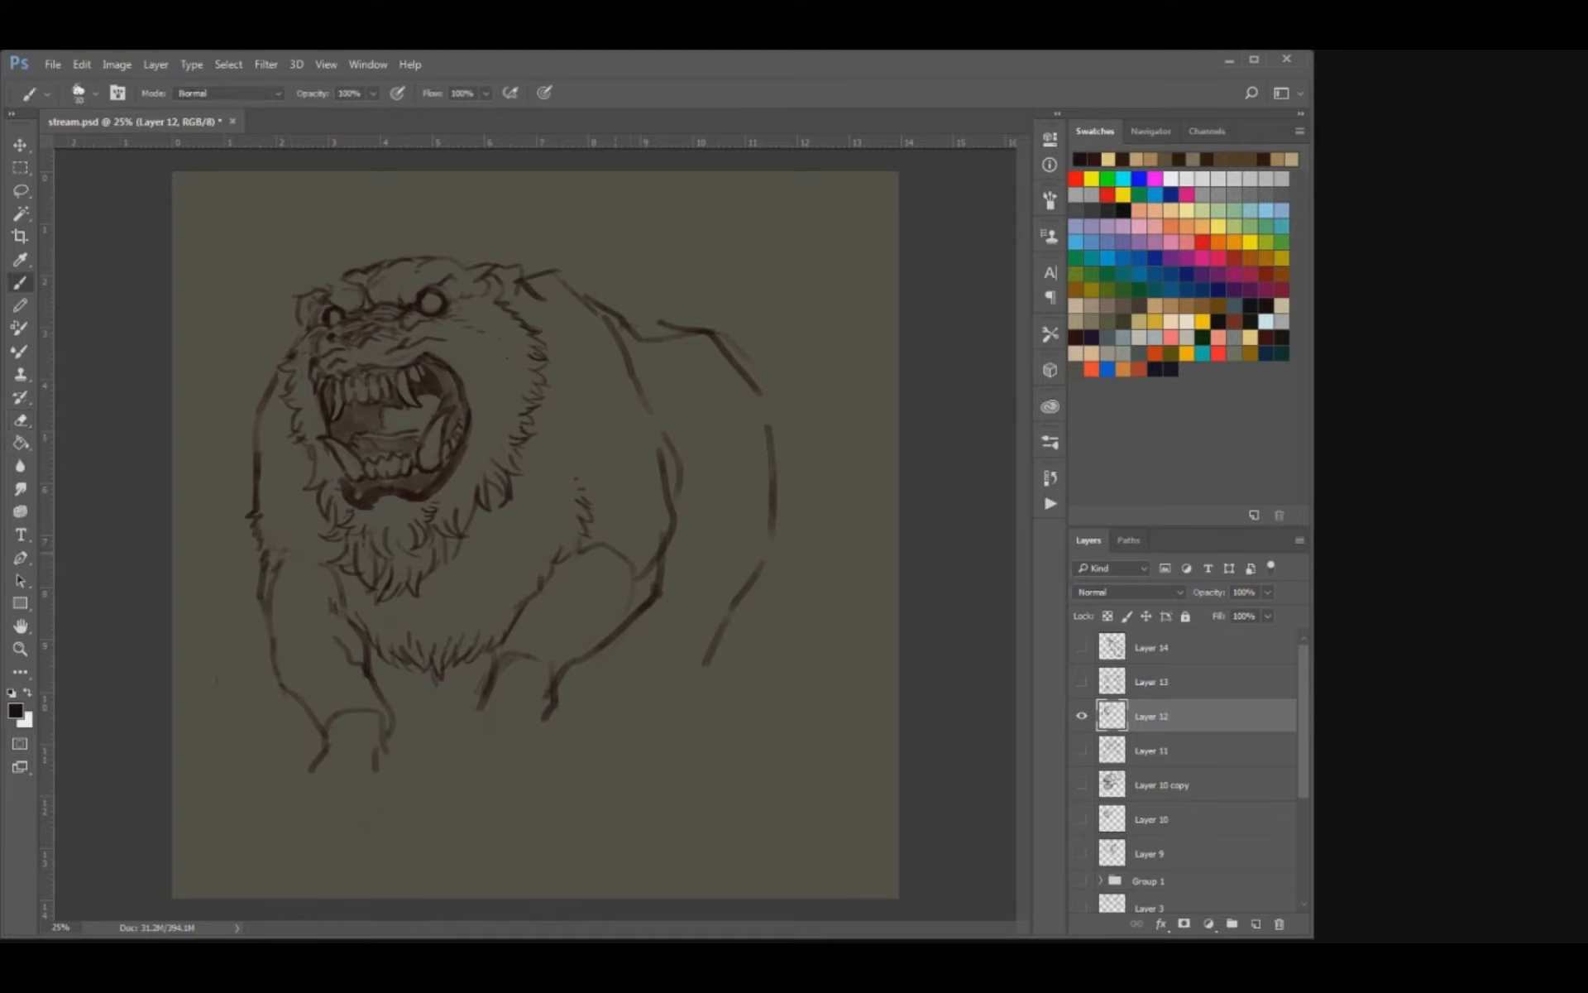
drag(618, 550, 627, 574)
Thin and redraw the bear's left shoulder outline and the outer contour of the right upper arm.
key(e)
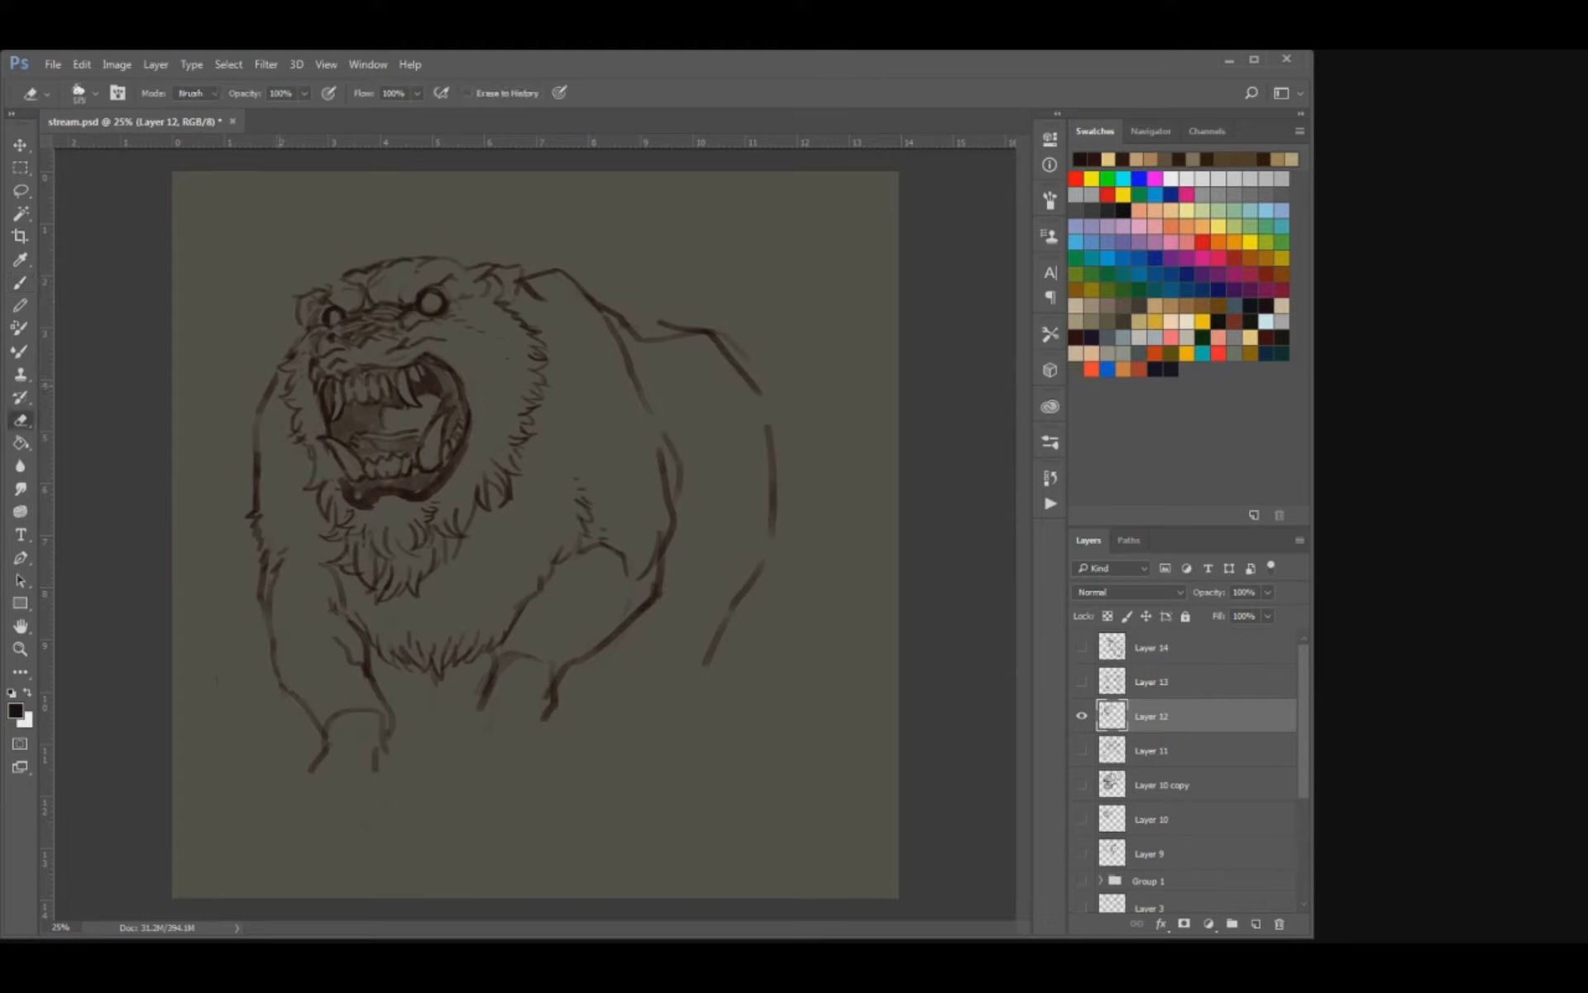
key(bracketright)
key(bracketright)
mouse_move(267, 401)
mouse_down()
mouse_move(279, 382)
mouse_move(252, 456)
mouse_up()
key(b)
key(e)
drag(662, 455, 685, 513)
key(b)
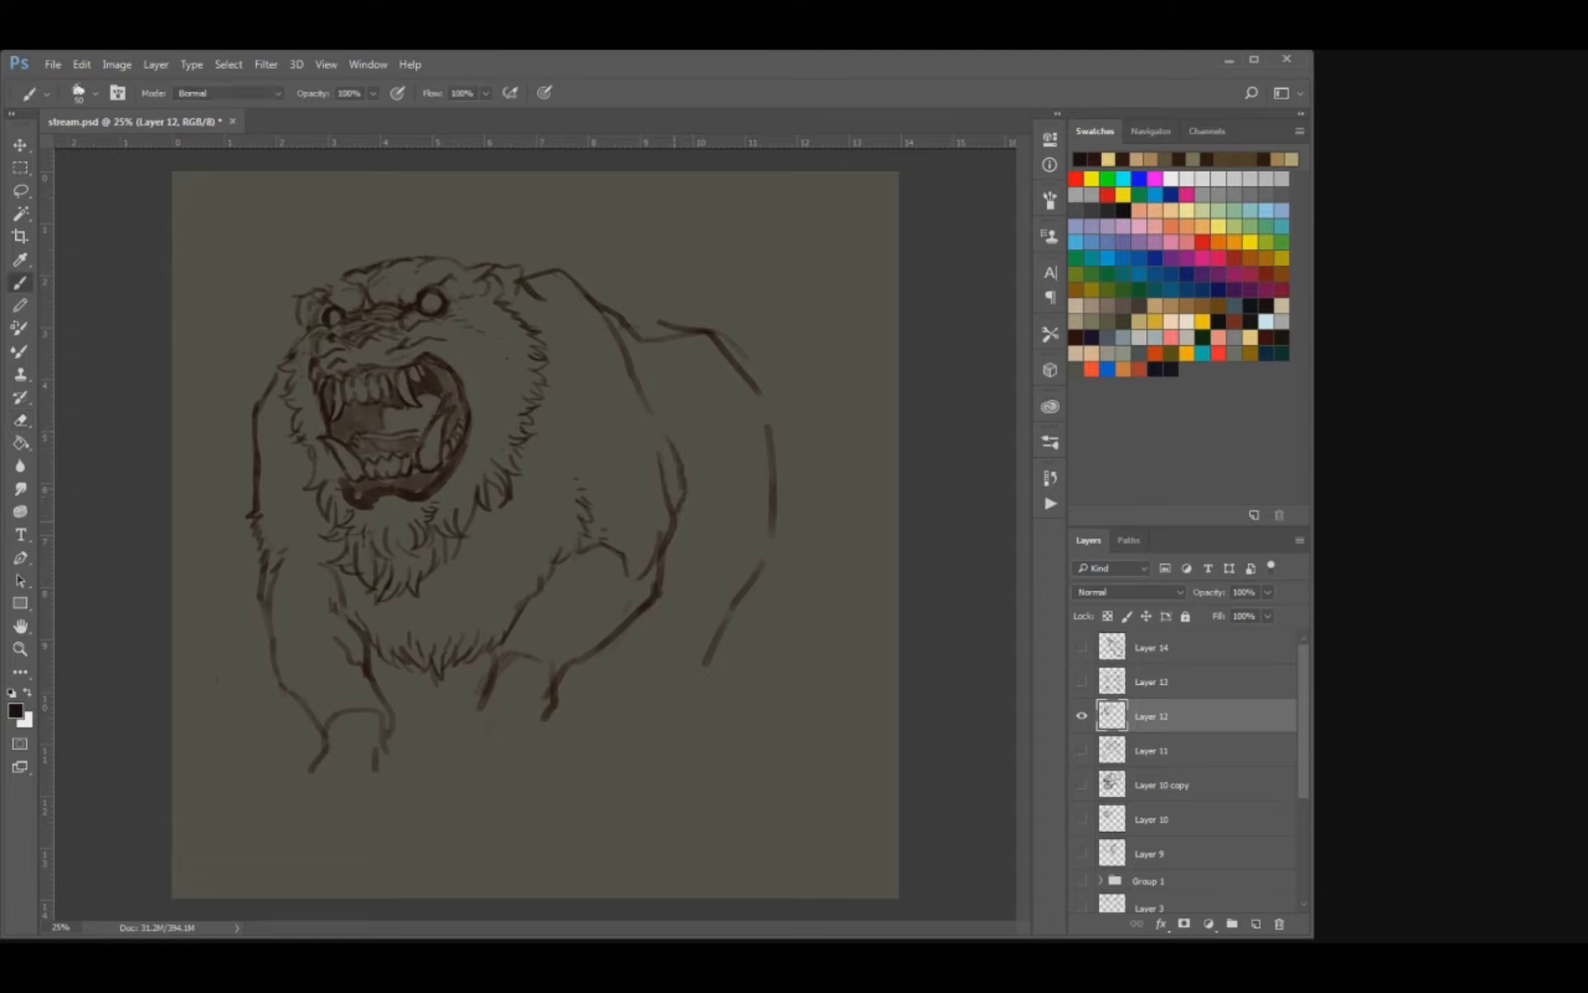
Erase the bear's back and hindquarter guide lines behind the right shoulder with a larger eraser.
key(e)
key(period)
key(bracketright)
key(bracketright)
key(bracketright)
key(bracketright)
key(bracketright)
key(bracketright)
key(bracketright)
mouse_move(608, 308)
mouse_down()
mouse_move(661, 339)
mouse_move(713, 334)
mouse_move(772, 533)
mouse_move(705, 662)
mouse_up()
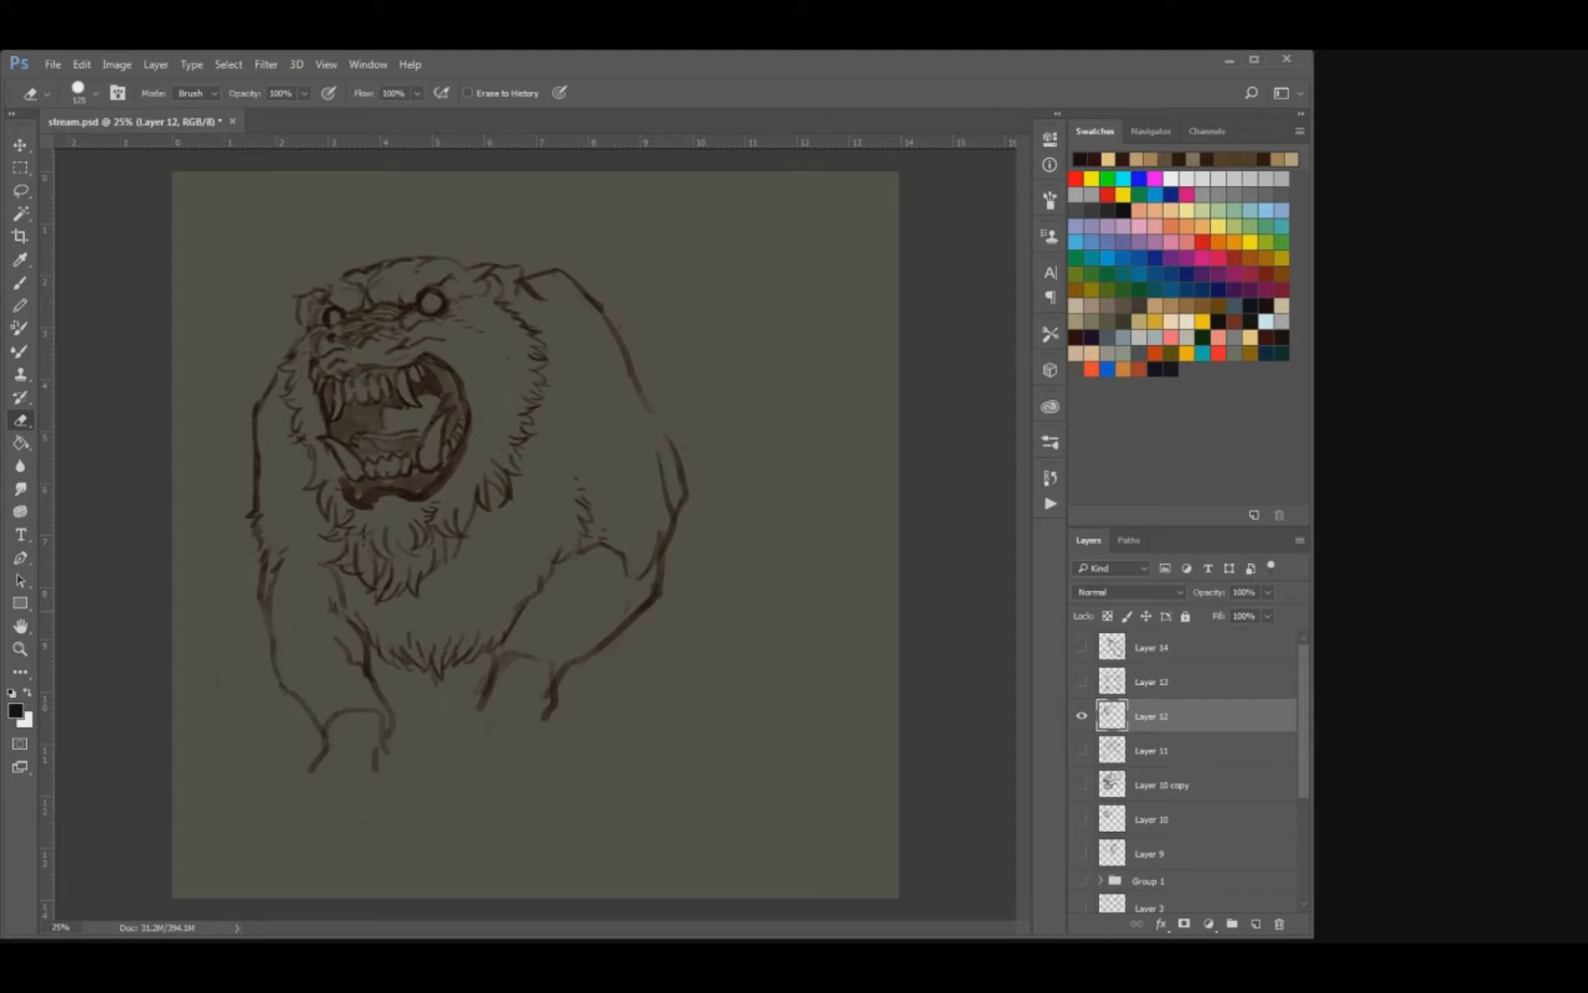
Retrace the inner edge of the right foreleg up to the chest fur.
key(b)
key(e)
key(b)
mouse_move(498, 668)
mouse_down()
mouse_move(528, 596)
mouse_move(515, 628)
mouse_up()
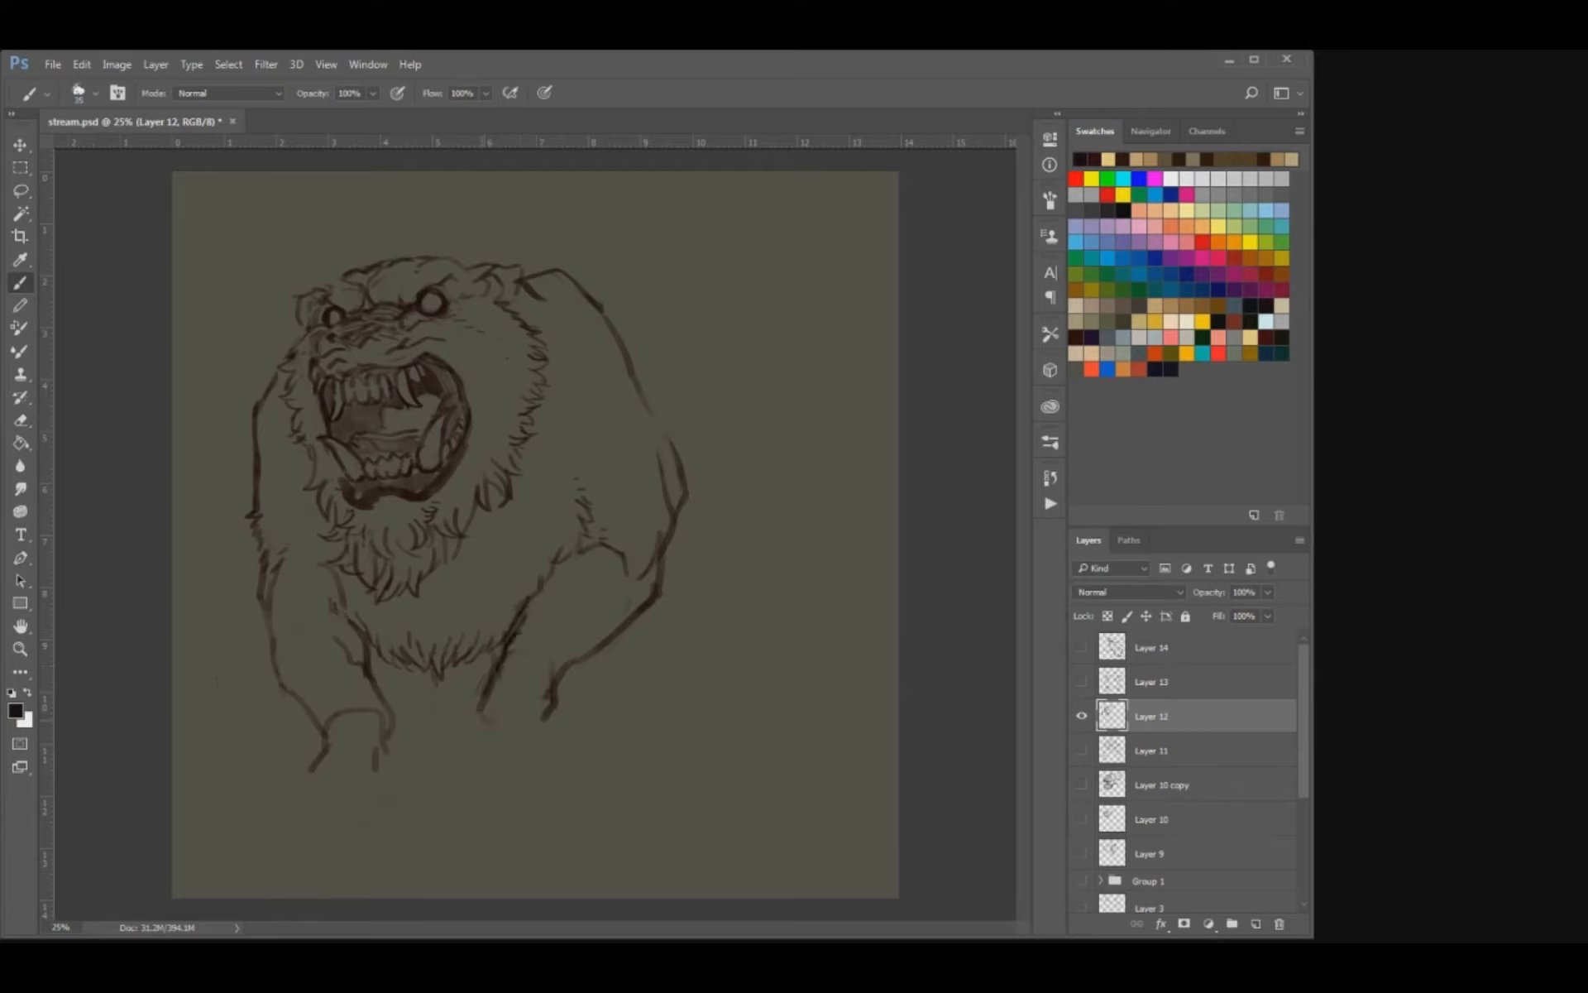
Erase the stub ending the left foreleg and draw a paw with rounded toes, undoing the last stroke.
key(e)
mouse_move(378, 732)
mouse_down()
mouse_move(376, 770)
mouse_move(383, 758)
mouse_move(362, 772)
mouse_up()
key(b)
mouse_move(382, 753)
mouse_down()
mouse_move(374, 787)
mouse_move(297, 790)
mouse_move(354, 801)
mouse_move(393, 770)
mouse_move(397, 741)
mouse_move(398, 769)
mouse_move(341, 803)
mouse_up()
key(ctrl+z)
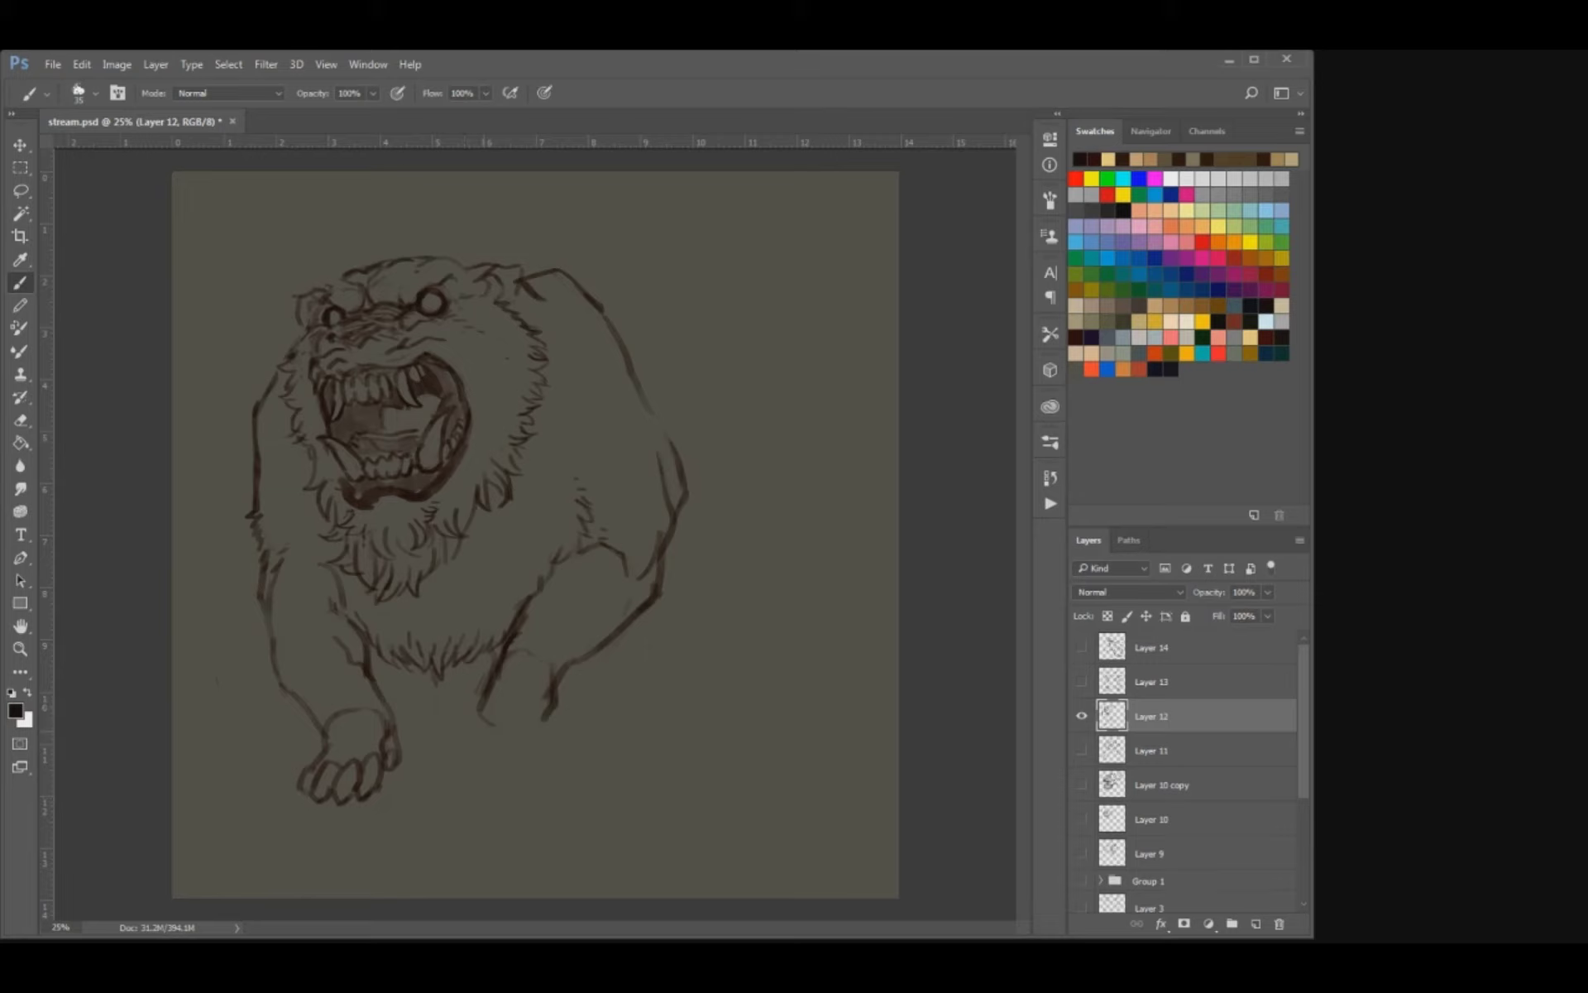
Erase the left paw's front toes and start redrawing them wider with claws using a smaller brush, undoing rejected strokes.
key(e)
mouse_move(324, 776)
mouse_down()
mouse_move(346, 790)
mouse_move(308, 778)
mouse_move(325, 753)
mouse_move(287, 783)
mouse_up()
key(b)
mouse_move(312, 765)
mouse_down()
mouse_move(287, 795)
mouse_move(336, 791)
mouse_move(301, 793)
mouse_up()
key(ctrl+alt+z)
key(ctrl+alt+z)
key(e)
key(b)
key(bracketleft)
key(bracketleft)
key(e)
key(b)
key(e)
key(b)
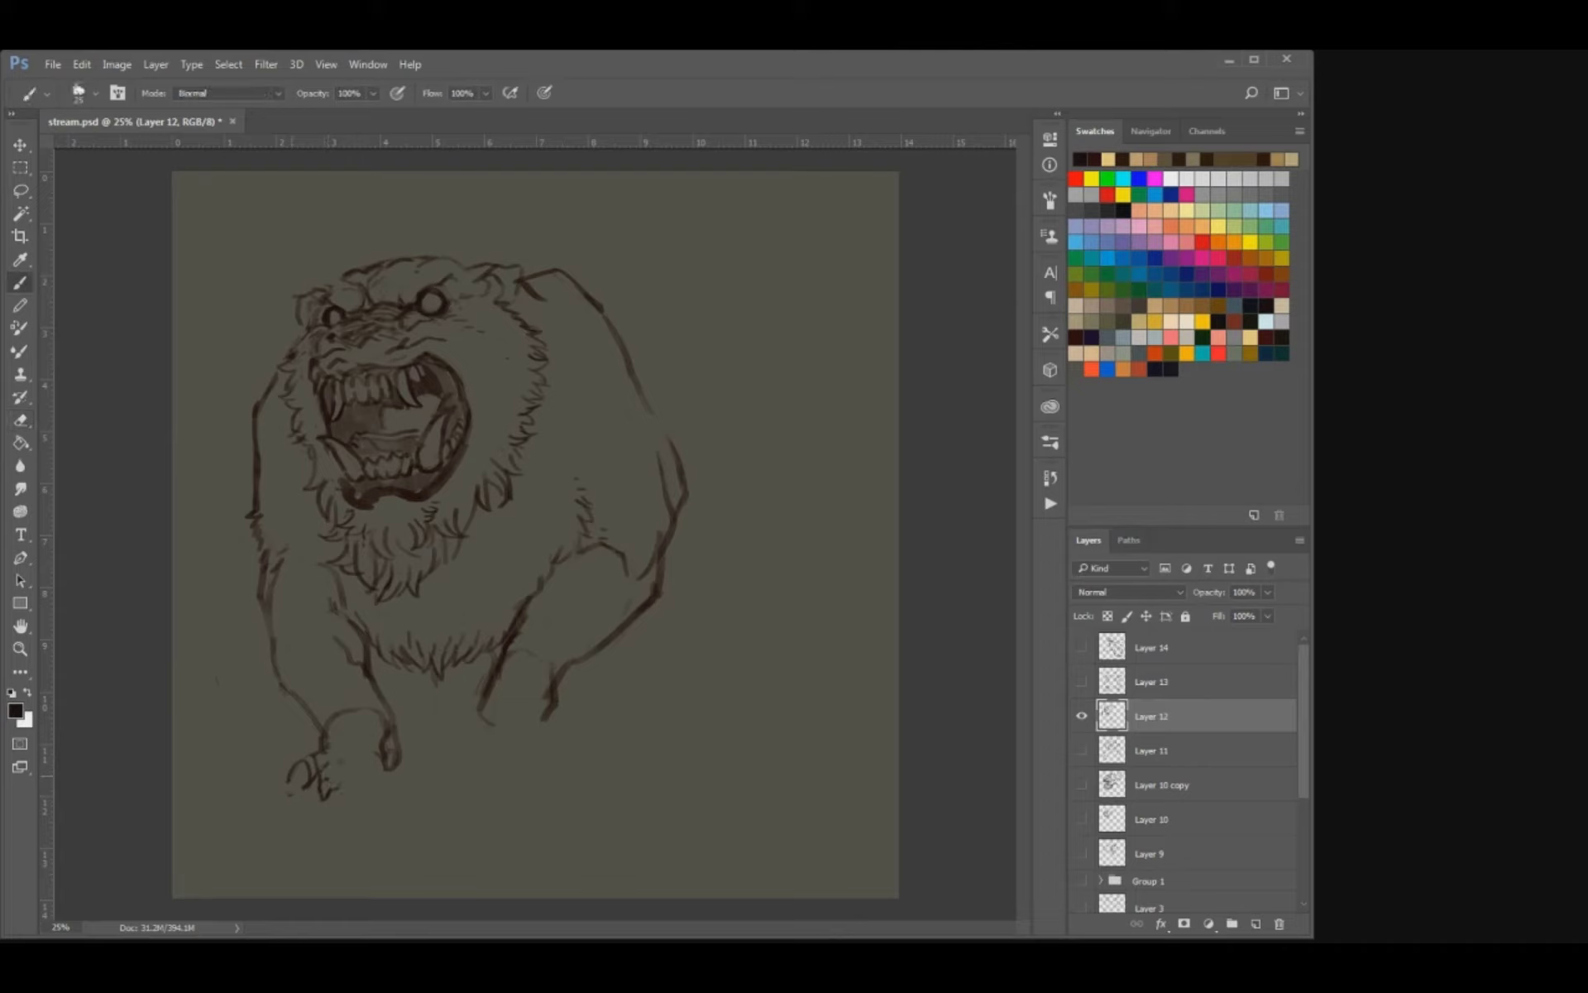
key(ctrl+z)
Draw the left paw's two remaining front toes with pointed claws.
key(ctrl+plus)
key(ctrl+plus)
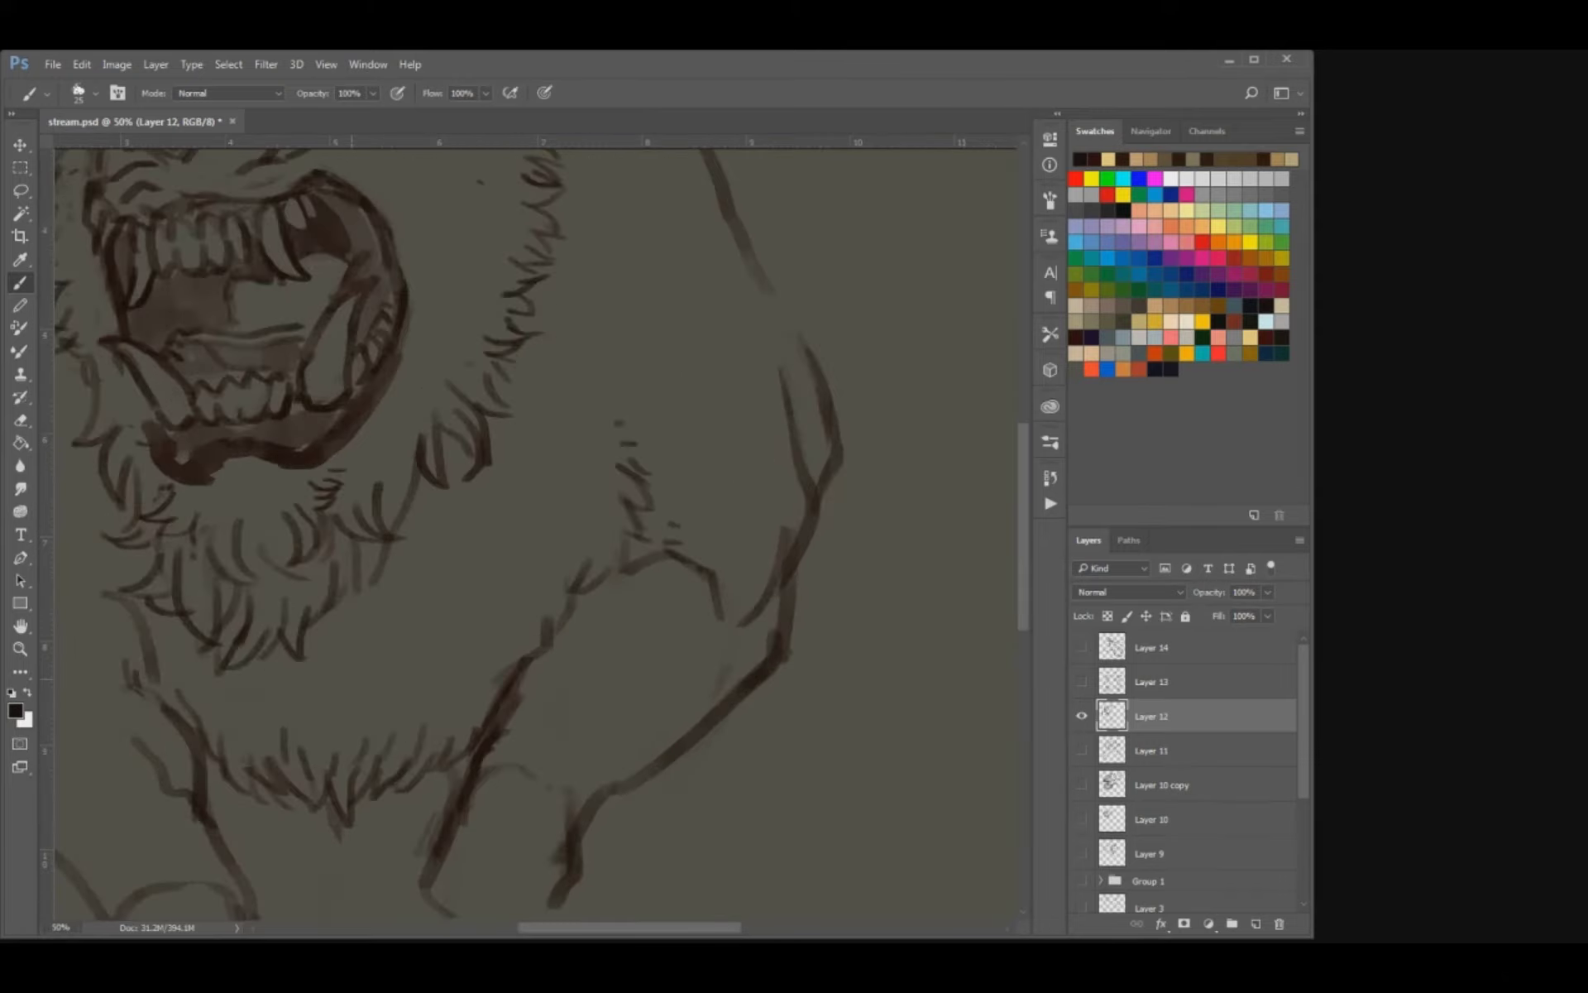
drag(383, 784, 682, 396)
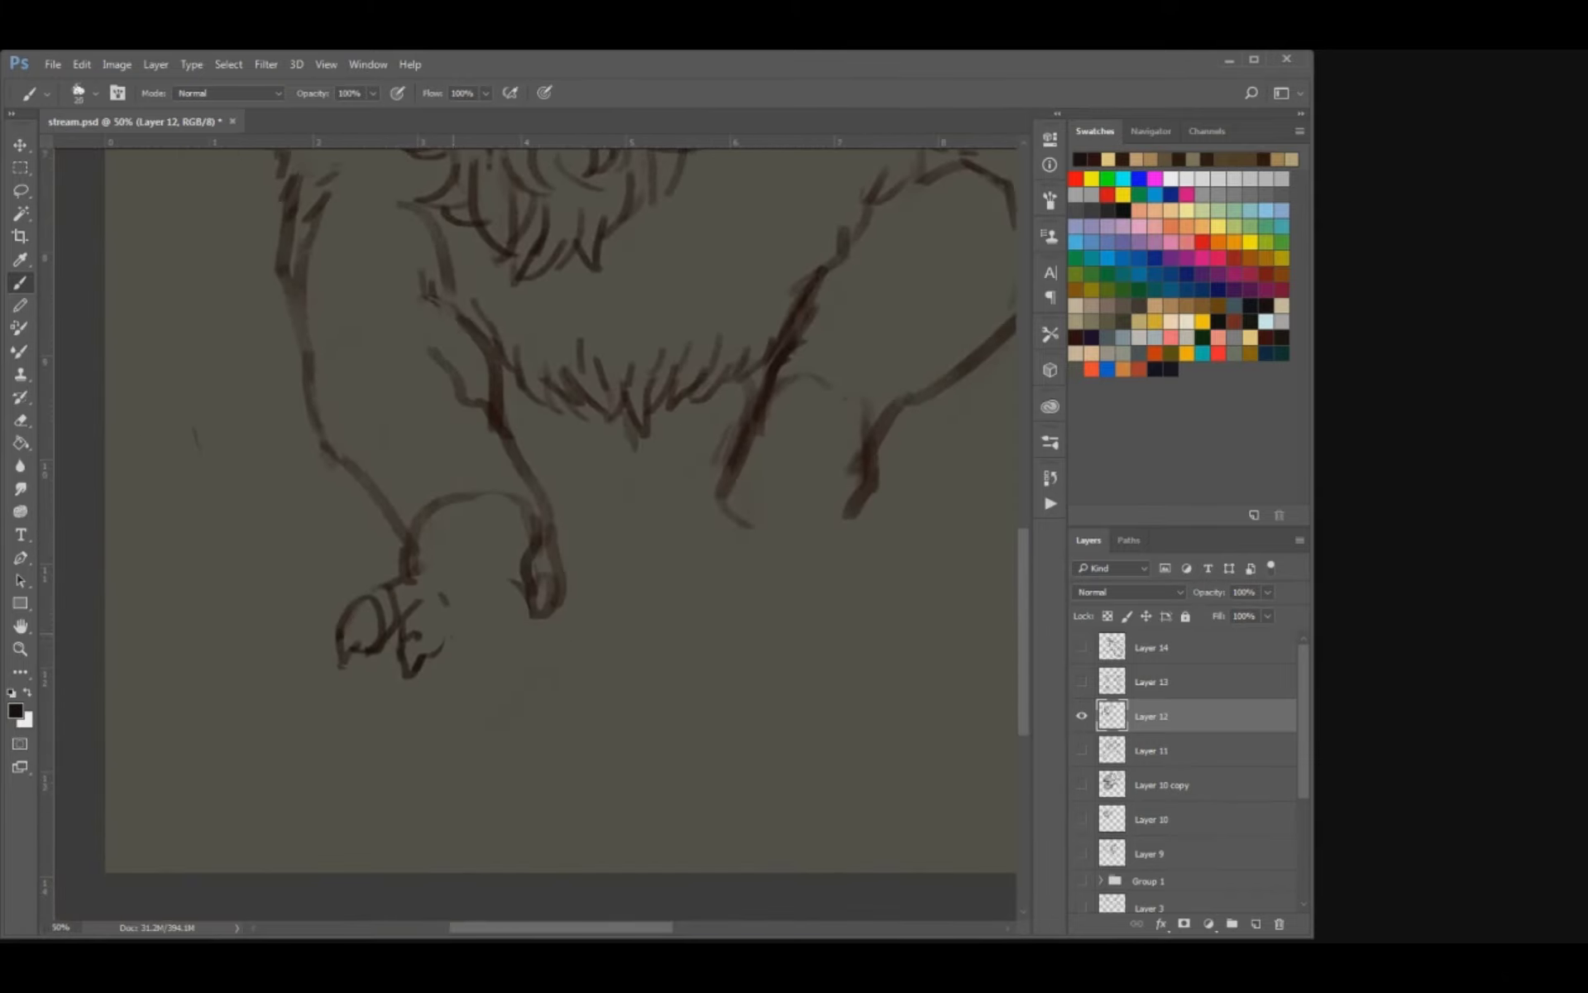
mouse_move(449, 637)
mouse_down()
mouse_move(476, 593)
mouse_move(495, 655)
mouse_move(471, 680)
mouse_move(475, 652)
mouse_move(457, 660)
mouse_move(498, 641)
mouse_move(478, 645)
mouse_move(508, 597)
mouse_move(538, 650)
mouse_move(506, 644)
mouse_move(506, 669)
mouse_move(513, 590)
mouse_move(498, 608)
mouse_move(523, 589)
mouse_up()
key(e)
key(b)
key(e)
key(b)
drag(538, 592, 542, 607)
Erase the left foreleg's wrist arc and redraw both sides of the lower leg with short fur strokes.
key(e)
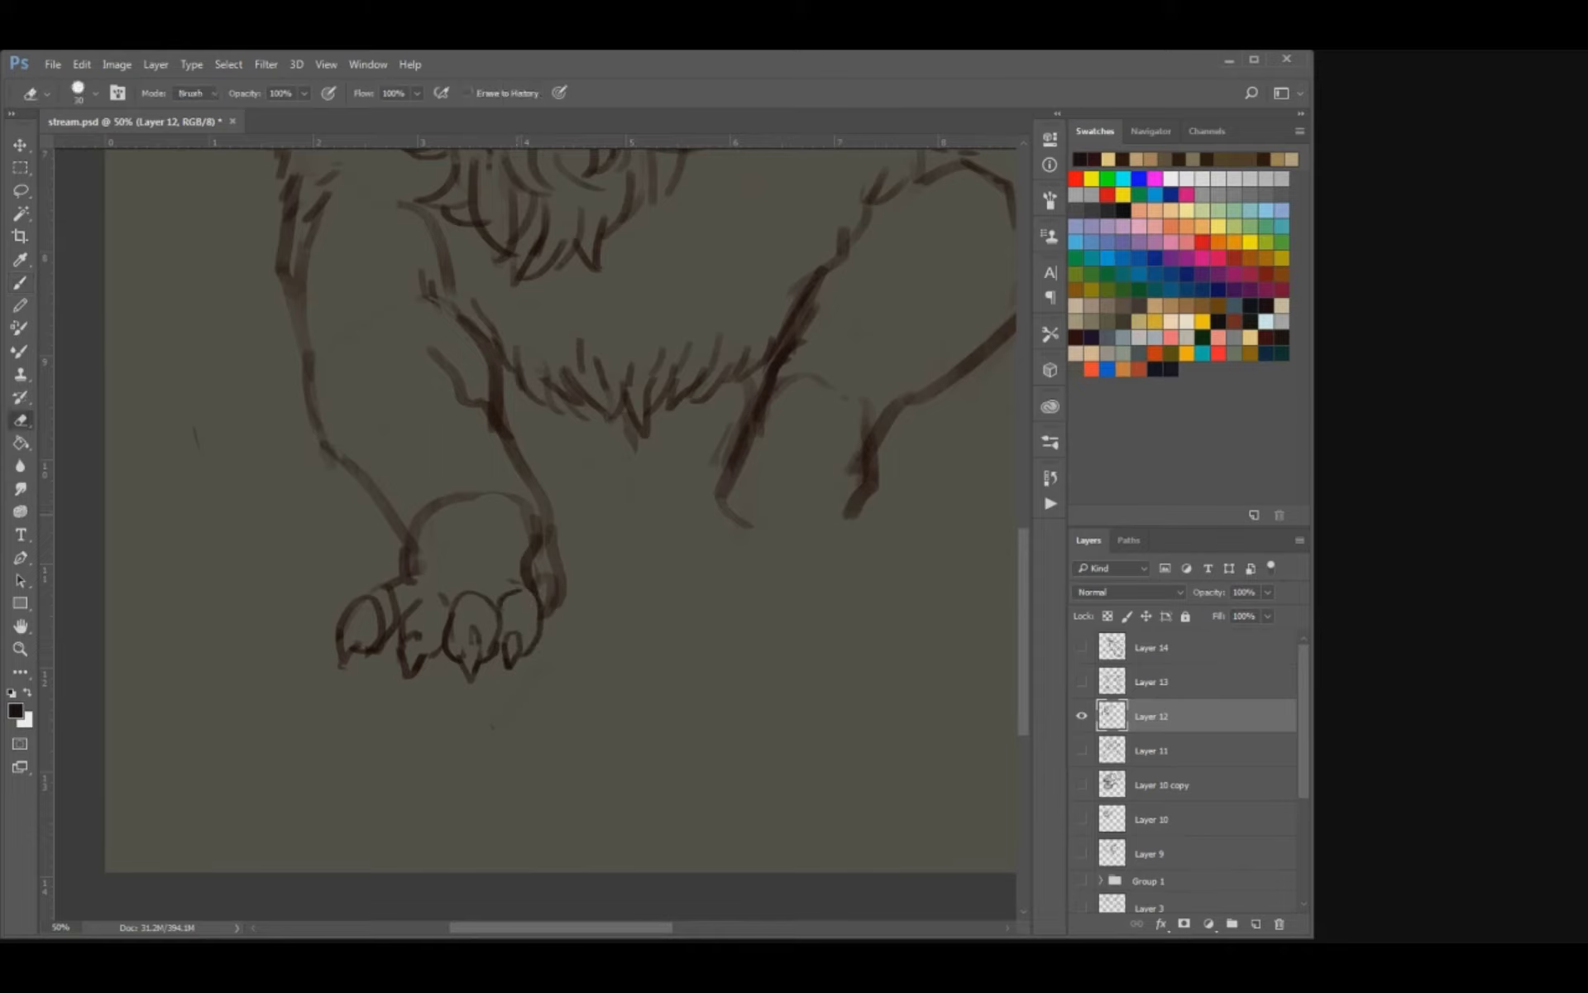
mouse_move(531, 526)
mouse_down()
mouse_move(504, 495)
mouse_move(437, 506)
mouse_move(423, 476)
mouse_move(412, 556)
mouse_up()
key(b)
key(e)
key(b)
mouse_move(410, 484)
mouse_down()
mouse_move(422, 501)
mouse_move(355, 478)
mouse_move(302, 368)
mouse_up()
key(e)
mouse_move(494, 423)
mouse_down()
mouse_move(543, 505)
mouse_move(560, 610)
mouse_move(541, 584)
mouse_move(549, 603)
mouse_up()
key(b)
Erase the doubled lines above the left paw's outer toe and redraw the edge of the wrist.
key(e)
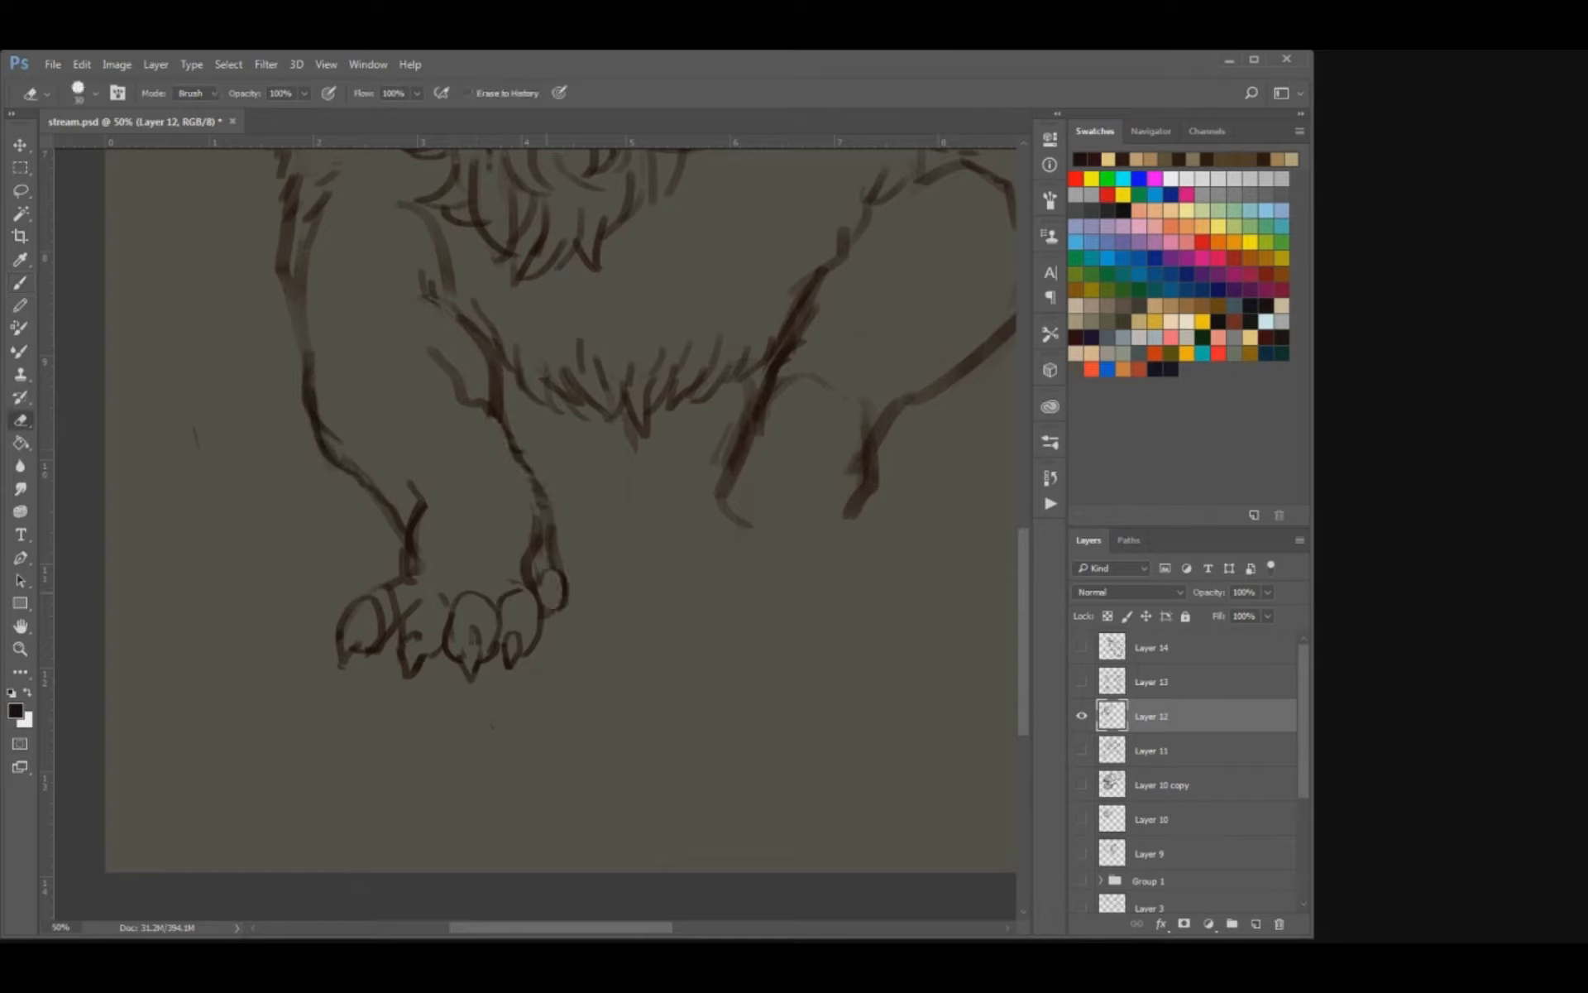
key(b)
key(e)
mouse_move(549, 523)
mouse_down()
mouse_move(552, 555)
mouse_move(532, 562)
mouse_up()
key(b)
scroll(562, 529, up, 3)
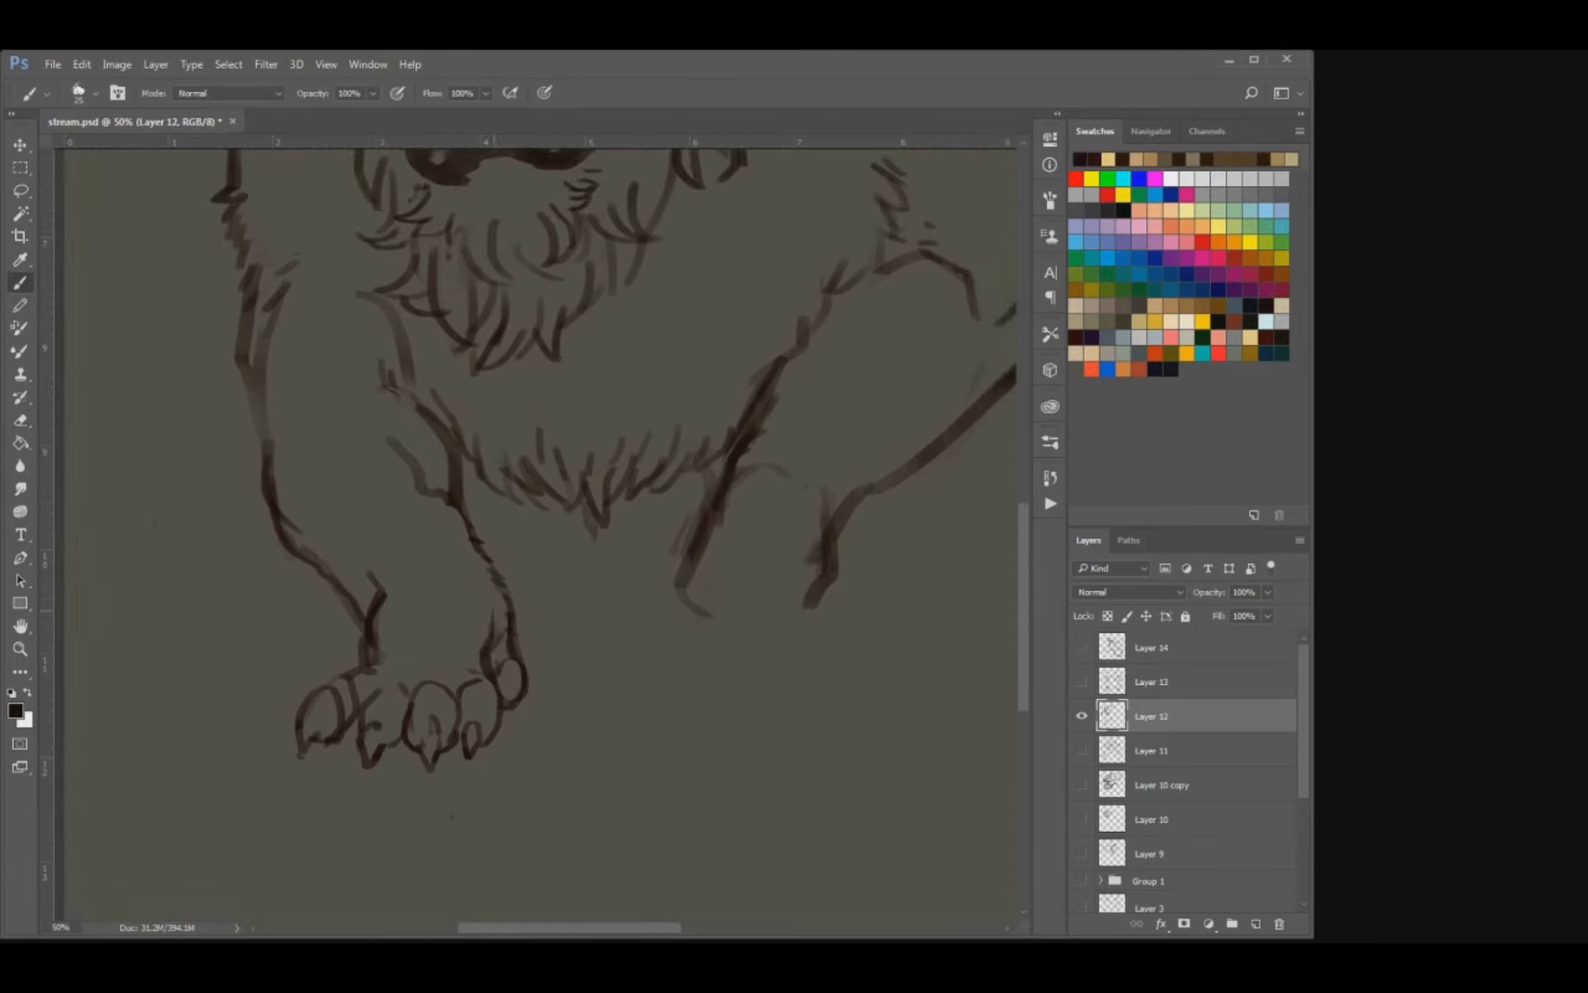
Refine the claws and contours of the two leftmost toes on the left paw.
key(e)
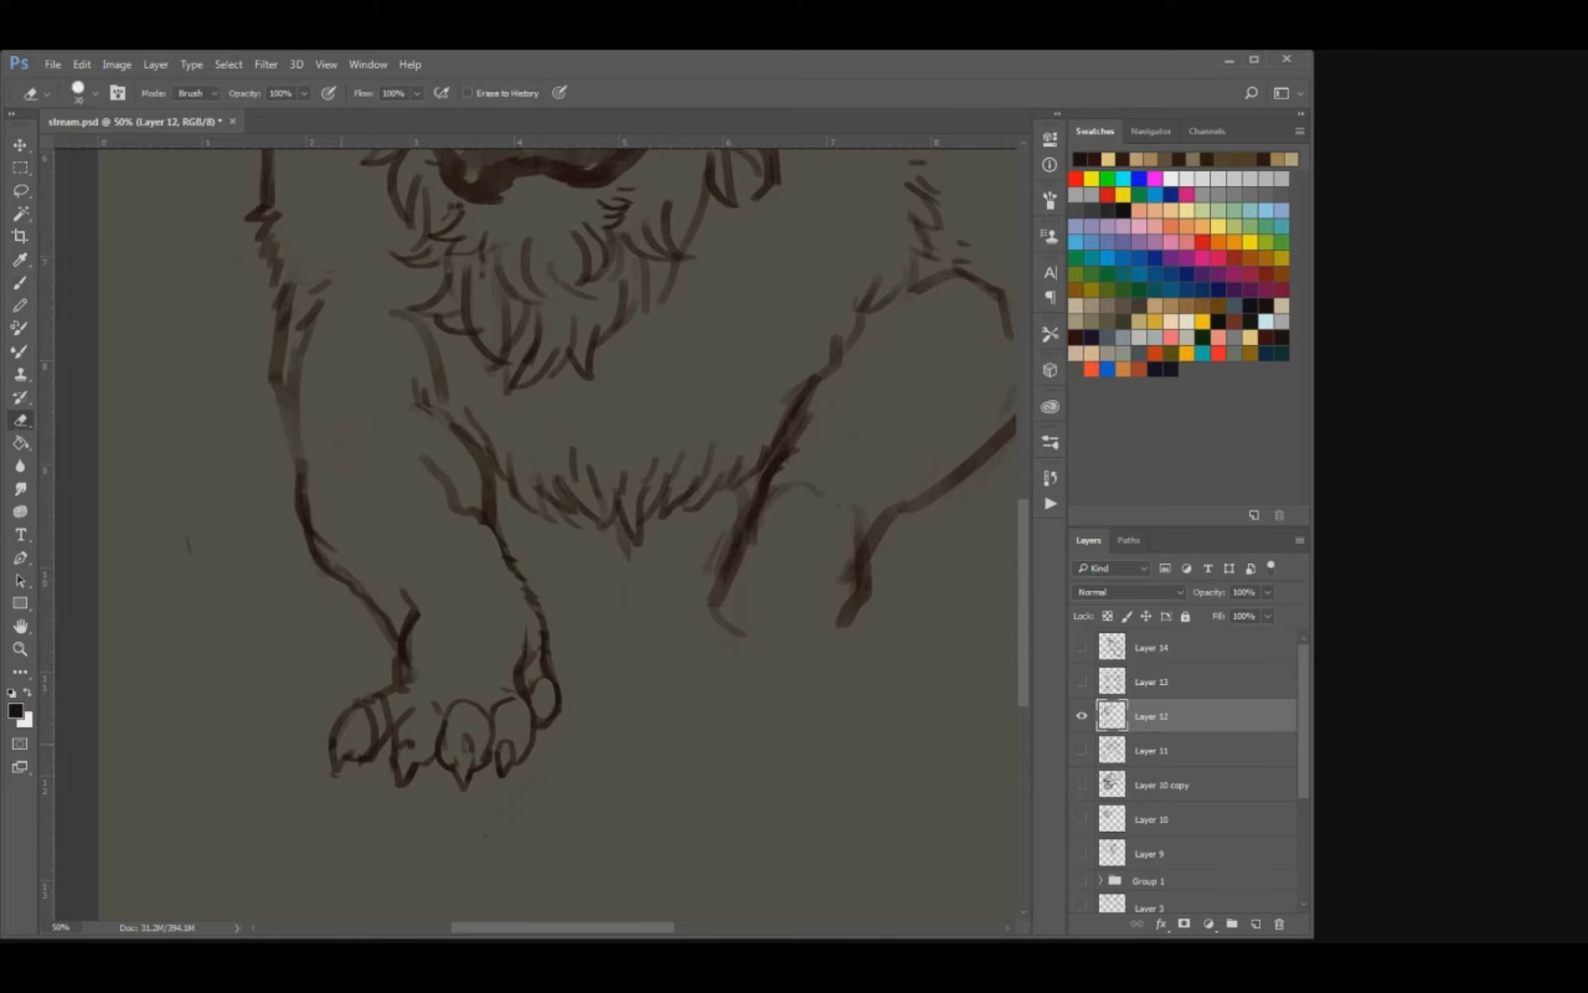
key(b)
mouse_move(336, 774)
mouse_down()
mouse_move(350, 760)
mouse_move(348, 788)
mouse_move(382, 724)
mouse_move(371, 738)
mouse_move(368, 707)
mouse_move(375, 761)
mouse_up()
key(e)
key(])
key(b)
key(e)
key(b)
drag(384, 712, 372, 723)
Add fur ticks along the outer edge of the left forearm and save the document.
mouse_move(454, 636)
mouse_down()
mouse_move(422, 693)
mouse_move(321, 649)
mouse_up()
key(e)
key(b)
mouse_move(310, 632)
mouse_down()
mouse_move(372, 697)
mouse_move(321, 647)
mouse_up()
key(e)
key(b)
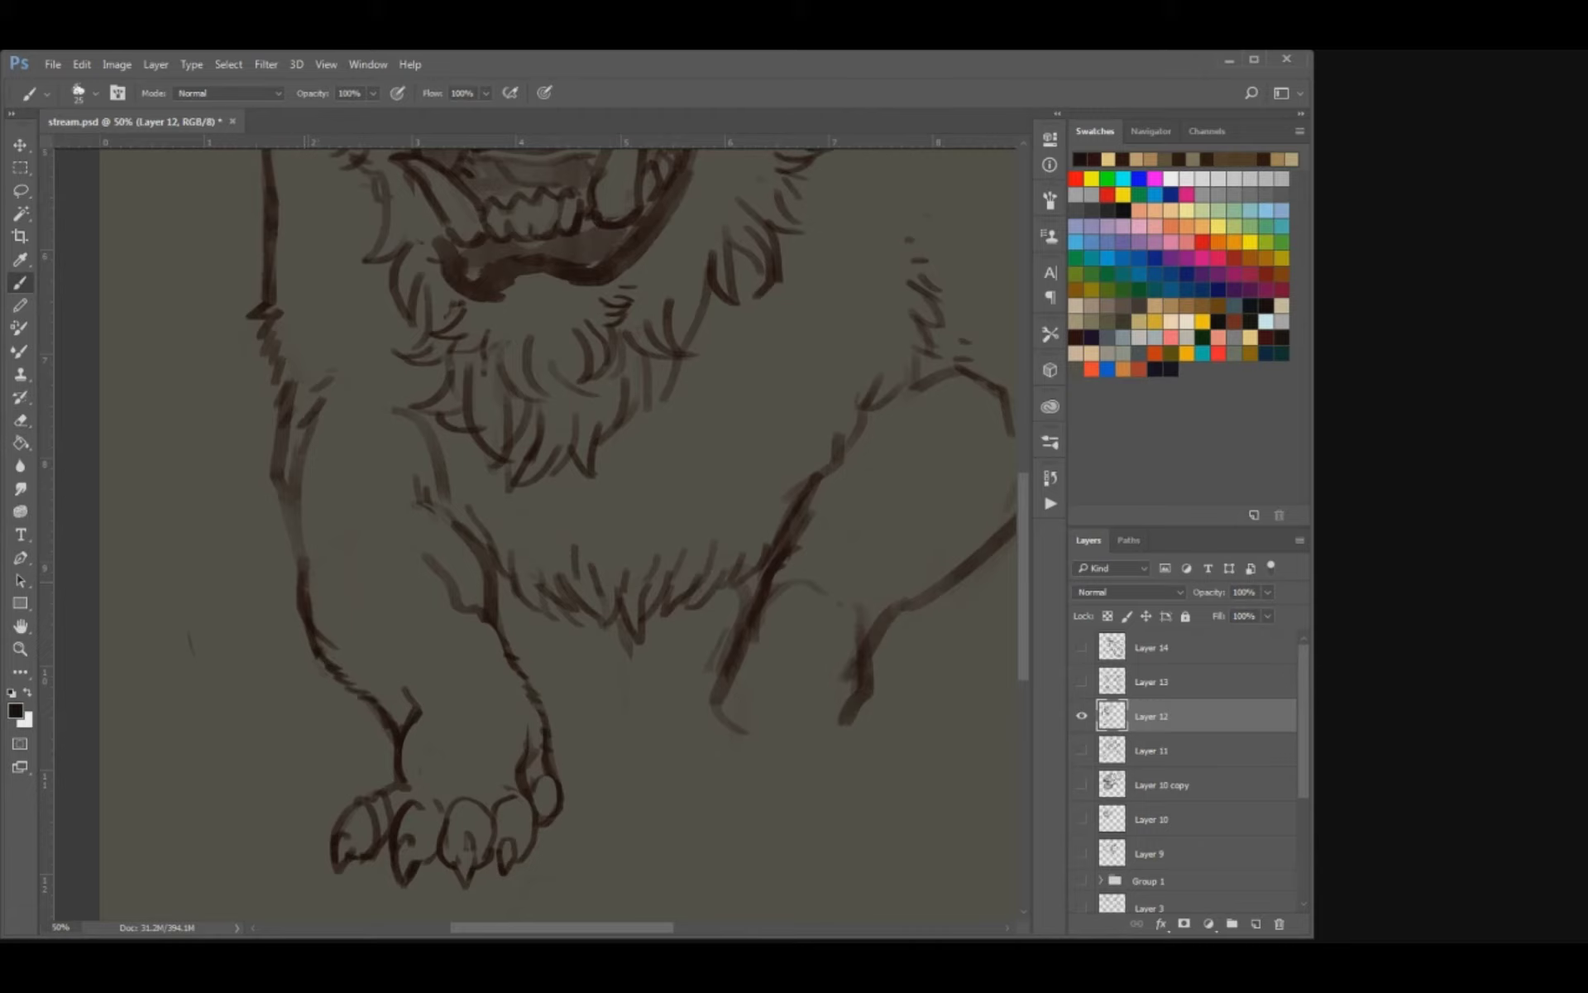
key(ctrl+s)
key(ctrl+minus)
key(ctrl+minus)
key(ctrl+minus)
key(ctrl+plus)
key(ctrl+plus)
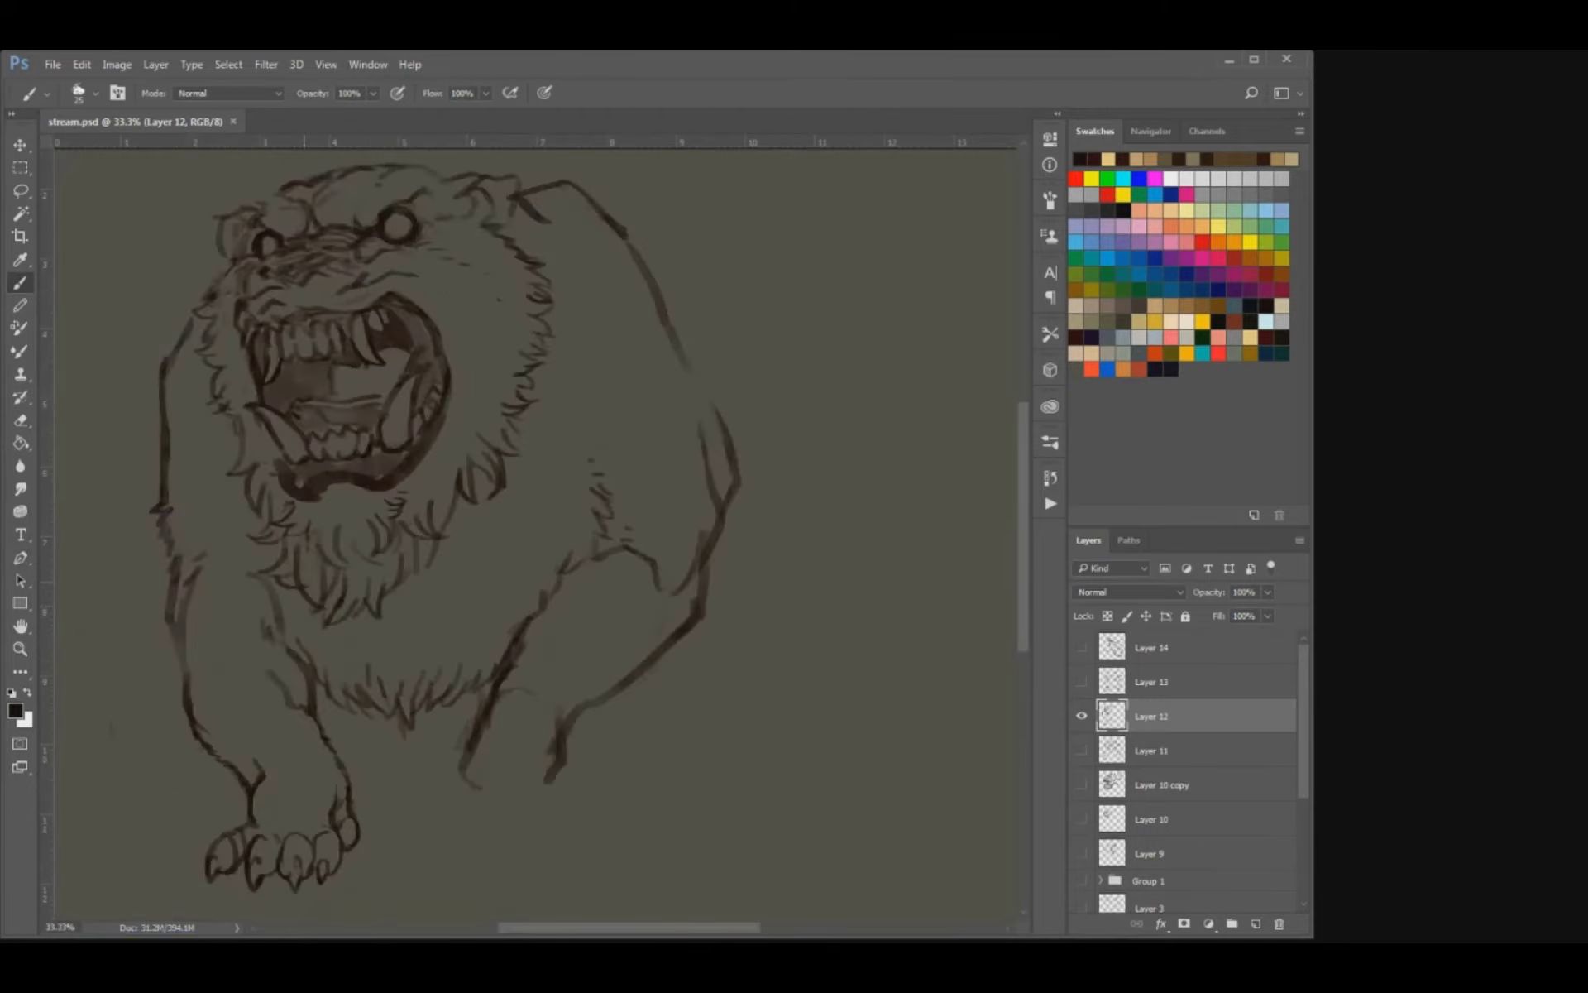
Erase the thick lower lines of the right foreleg and redraw them as thinner contours.
drag(463, 653, 496, 583)
key(e)
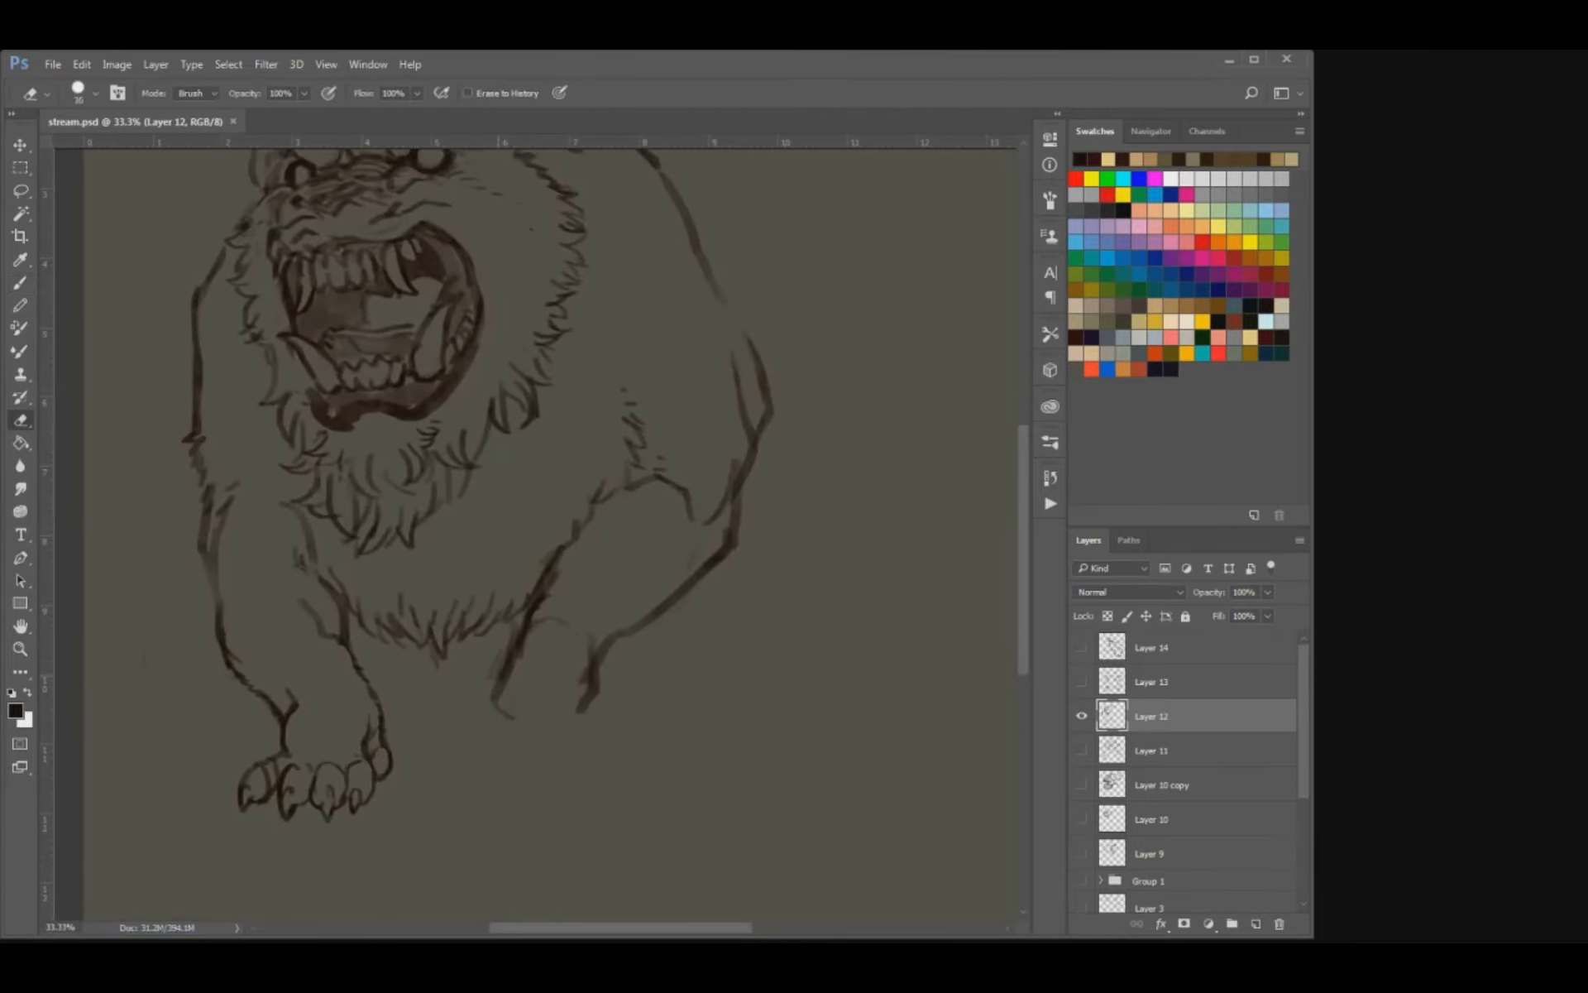
mouse_move(496, 652)
mouse_down()
mouse_move(498, 708)
mouse_move(511, 642)
mouse_move(496, 707)
mouse_up()
key(b)
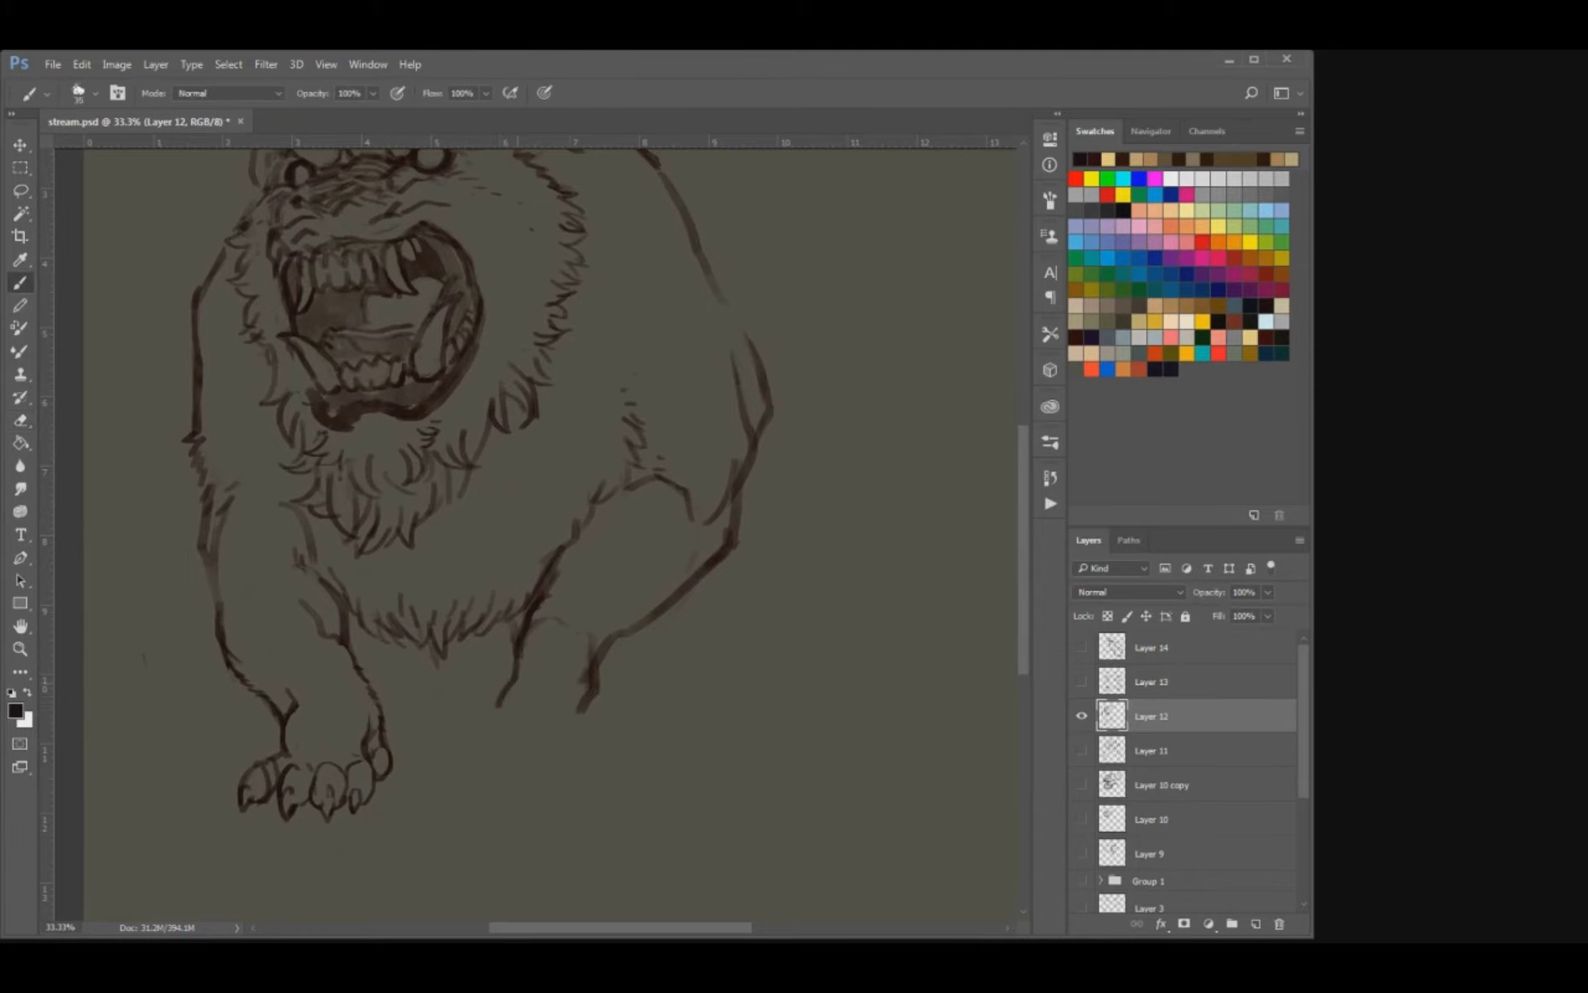
key(e)
drag(580, 677, 582, 713)
key(b)
Close the gap in the bear's right shoulder outline and thin its upper contour.
mouse_move(532, 414)
mouse_down()
mouse_move(492, 648)
mouse_move(505, 500)
mouse_move(457, 491)
mouse_up()
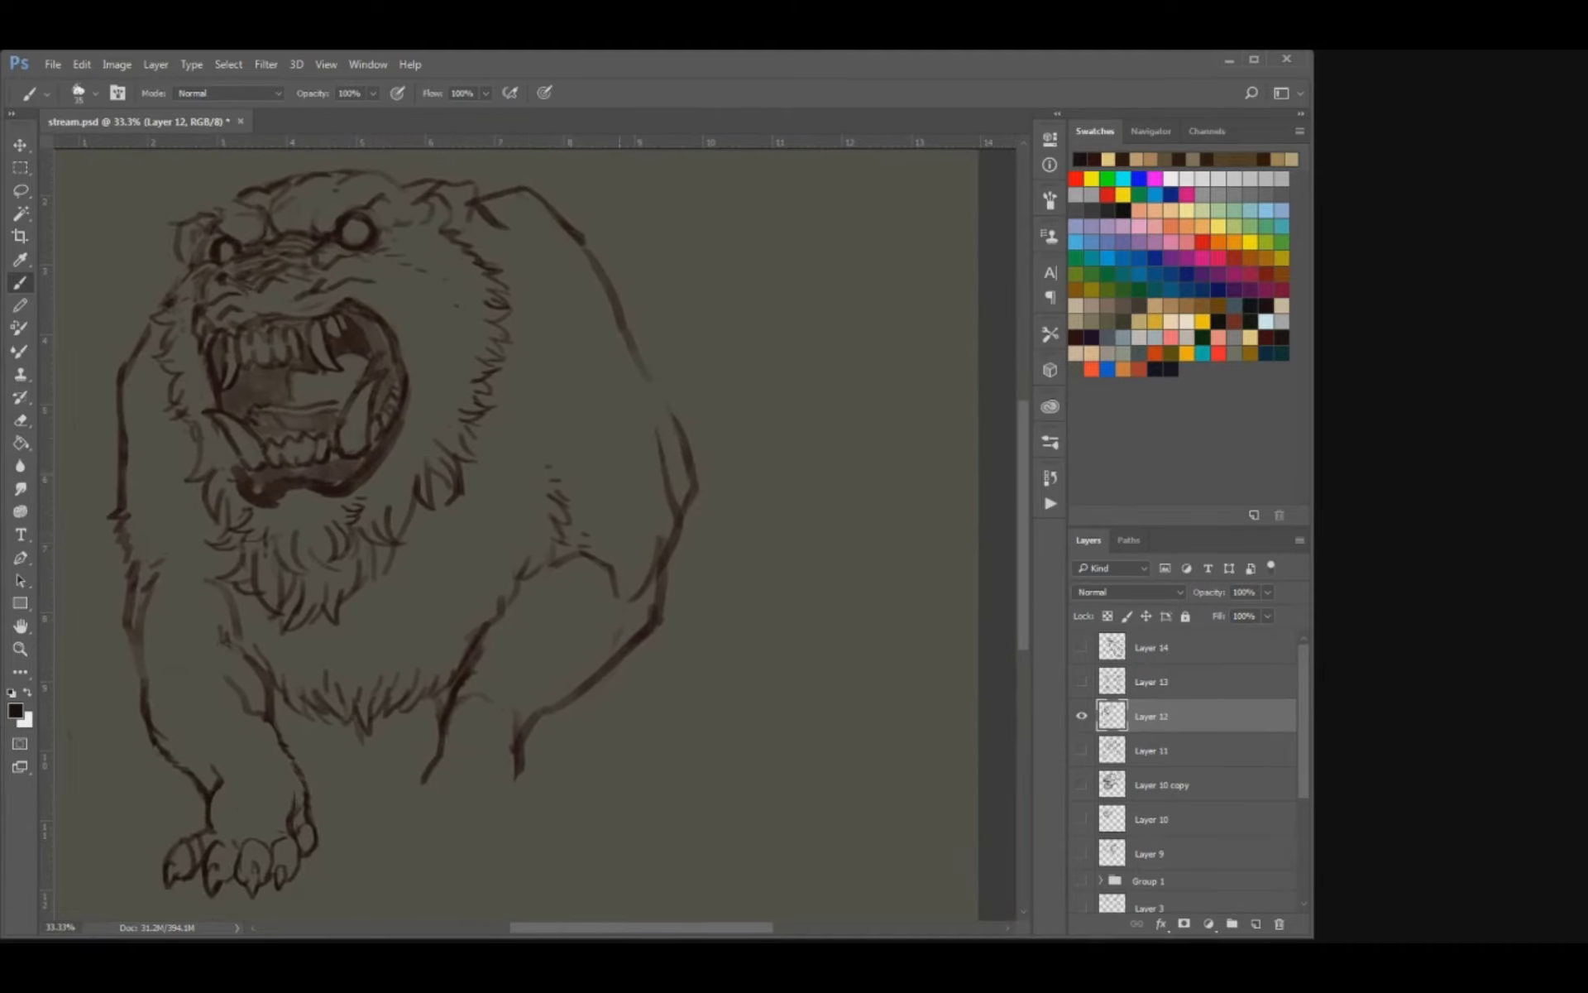
key(e)
key(b)
mouse_move(637, 351)
mouse_down()
mouse_move(678, 416)
mouse_move(667, 389)
mouse_up()
key(e)
drag(562, 227, 611, 295)
key(b)
drag(217, 386, 288, 485)
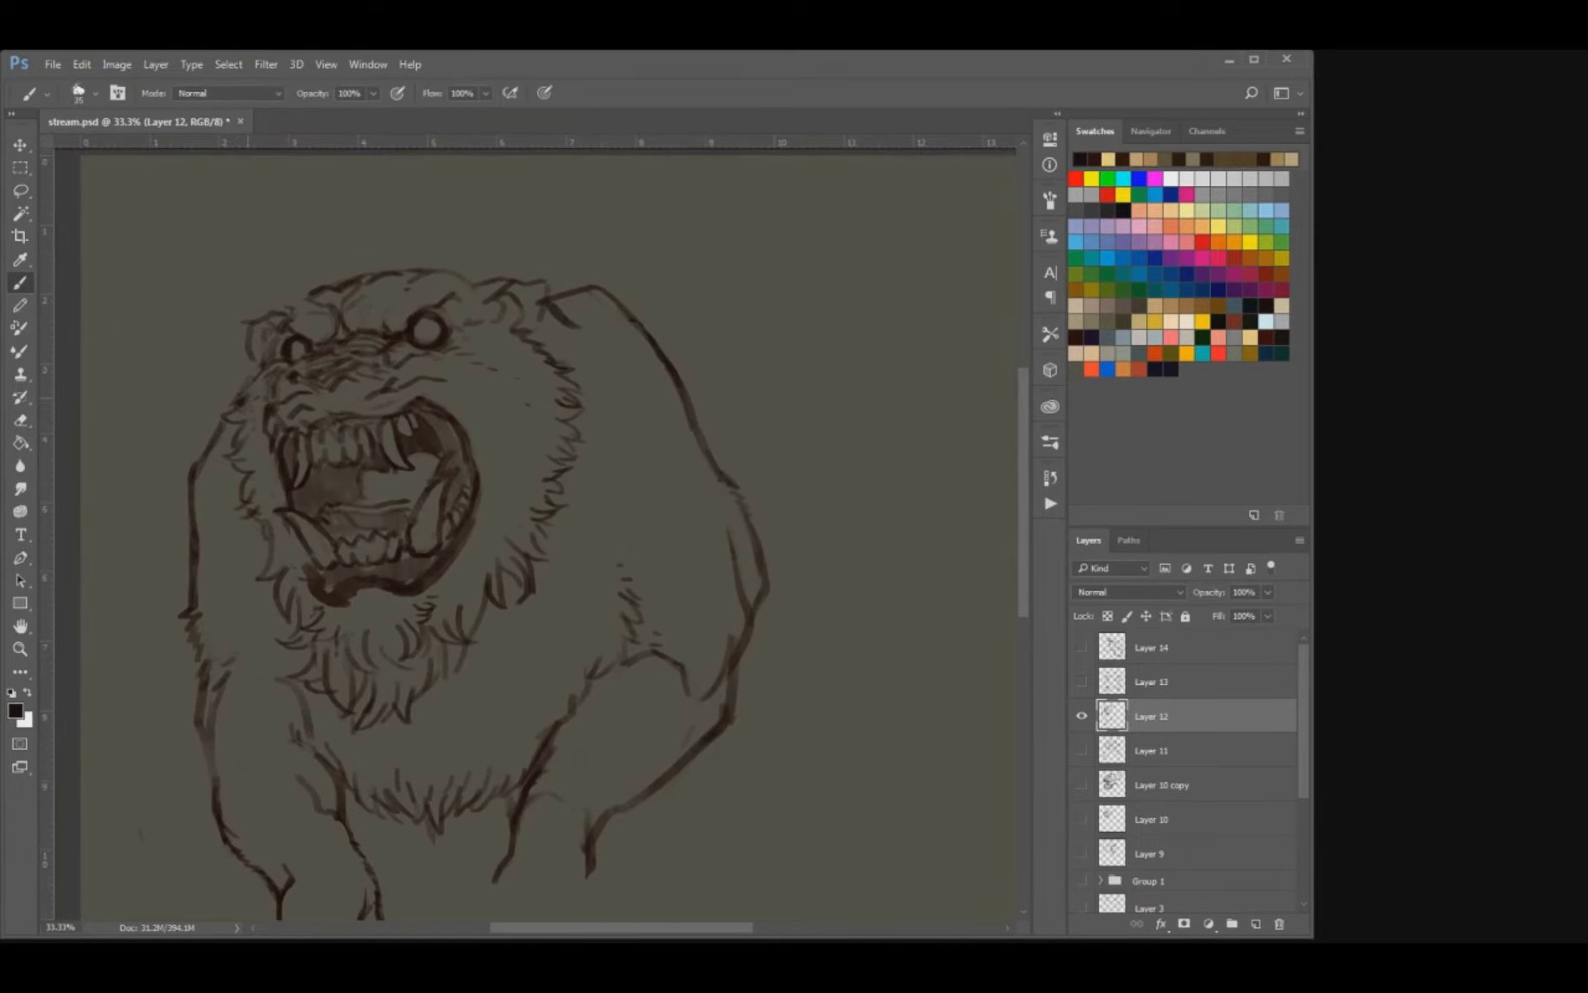
Erase part of the fur beside the bear's left cheek and redraw it with a thinner brush.
key(e)
mouse_move(248, 387)
mouse_down()
mouse_move(235, 403)
mouse_move(257, 368)
mouse_move(230, 393)
mouse_up()
key(b)
key(bracketleft)
key(bracketleft)
drag(248, 392, 232, 401)
Clean up the area below the right ear and add fur strokes down the right side of the mane.
key(e)
mouse_move(522, 333)
mouse_down()
mouse_move(546, 355)
mouse_move(549, 332)
mouse_up()
key(b)
key(bracketleft)
mouse_move(550, 328)
mouse_down()
mouse_move(536, 344)
mouse_move(564, 348)
mouse_move(539, 374)
mouse_move(579, 364)
mouse_move(579, 386)
mouse_move(530, 388)
mouse_move(561, 419)
mouse_move(532, 449)
mouse_up()
key(e)
key(b)
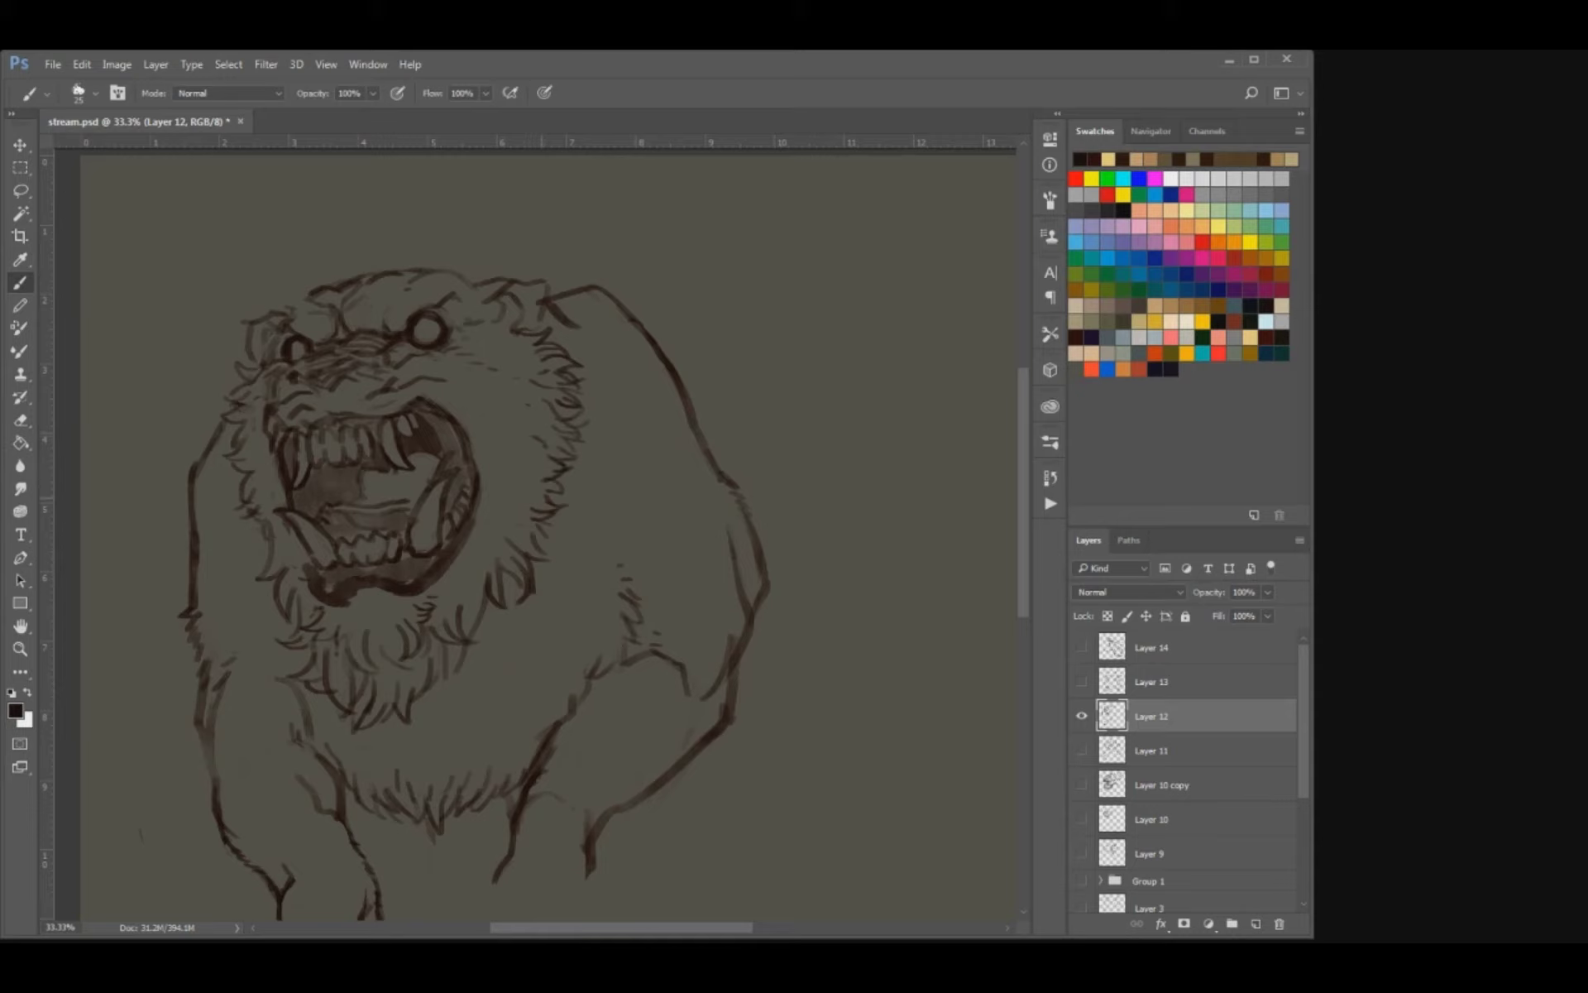
drag(529, 519, 517, 535)
drag(535, 512, 522, 525)
mouse_move(468, 584)
mouse_down()
mouse_move(456, 607)
mouse_move(473, 578)
mouse_up()
Draw toe contours and pointed claws on the bear's right paw.
drag(569, 685, 619, 454)
key(e)
mouse_move(590, 566)
mouse_down()
mouse_move(560, 612)
mouse_move(570, 579)
mouse_up()
key(b)
mouse_move(549, 651)
mouse_down()
mouse_move(598, 660)
mouse_move(542, 674)
mouse_move(576, 678)
mouse_move(596, 655)
mouse_move(605, 676)
mouse_move(654, 675)
mouse_up()
key(ctrl+z)
key(ctrl+z)
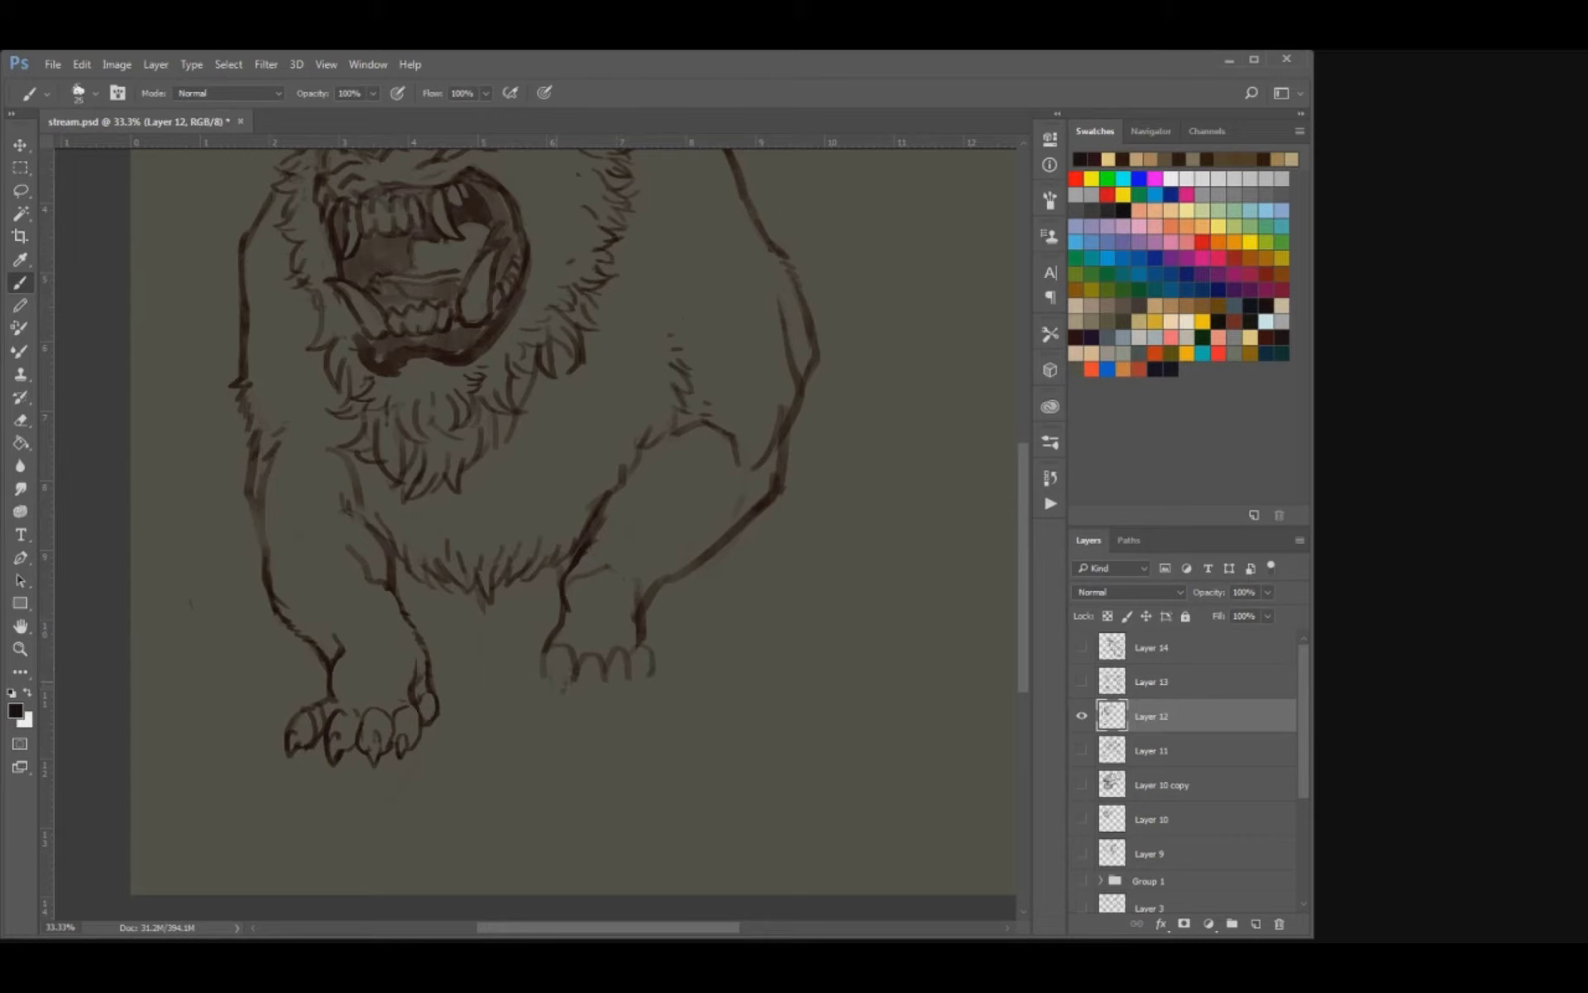
mouse_move(567, 678)
mouse_down()
mouse_move(561, 698)
mouse_move(554, 688)
mouse_move(585, 694)
mouse_up()
mouse_move(590, 674)
mouse_down()
mouse_move(594, 703)
mouse_move(656, 683)
mouse_up()
key(e)
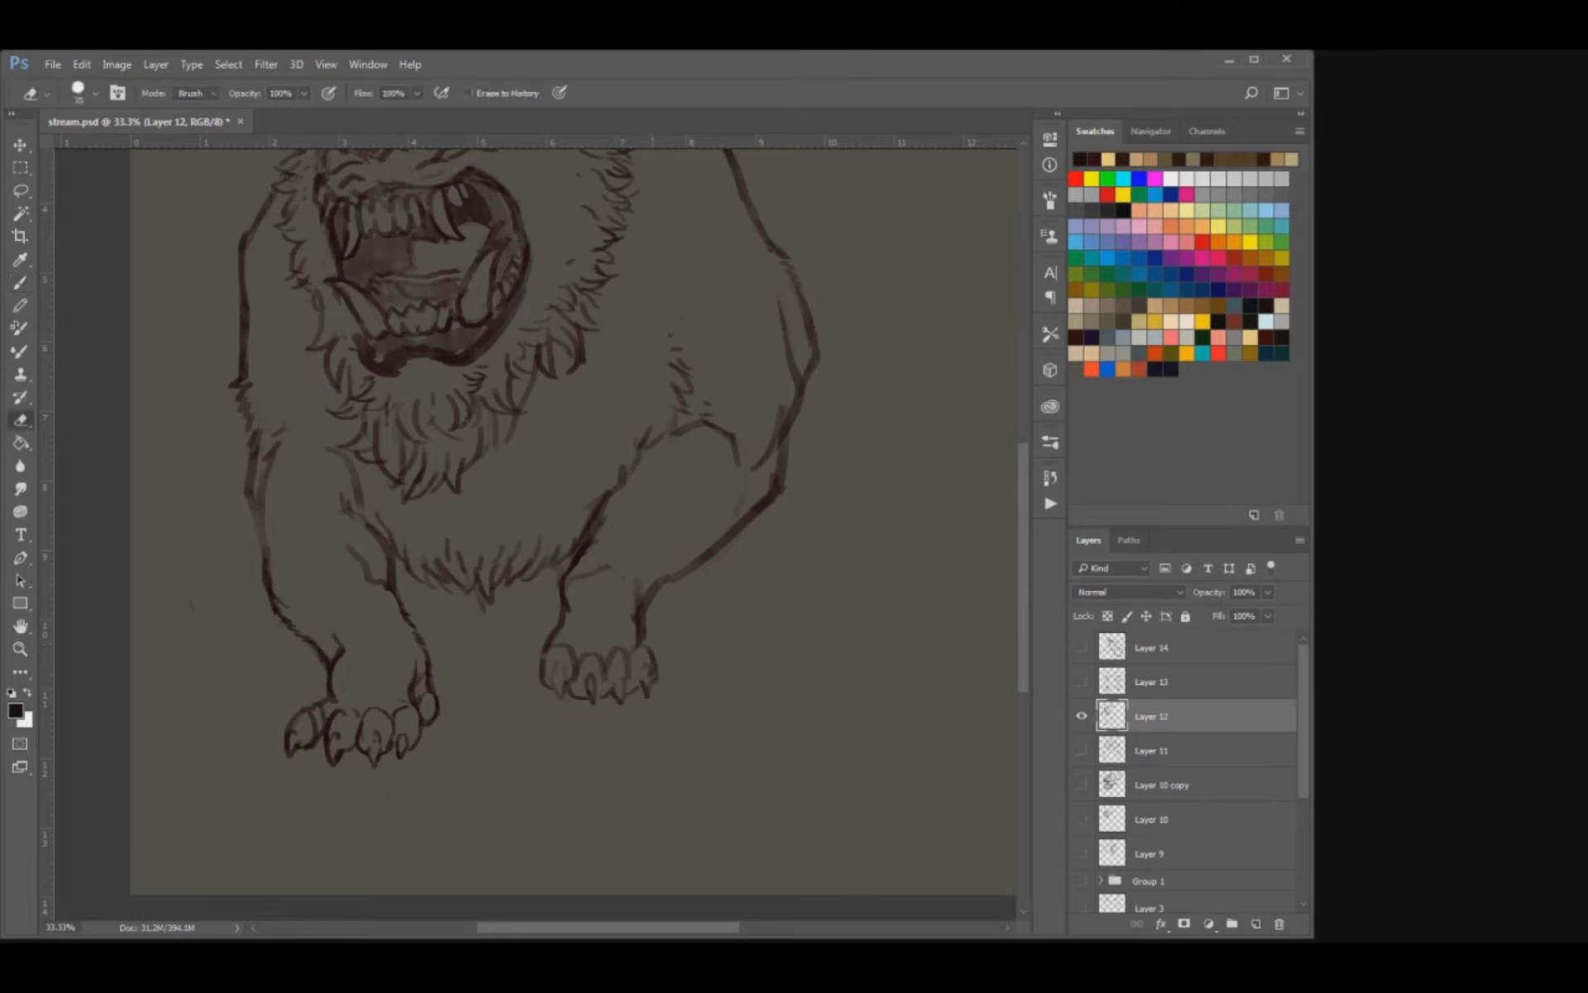
key(b)
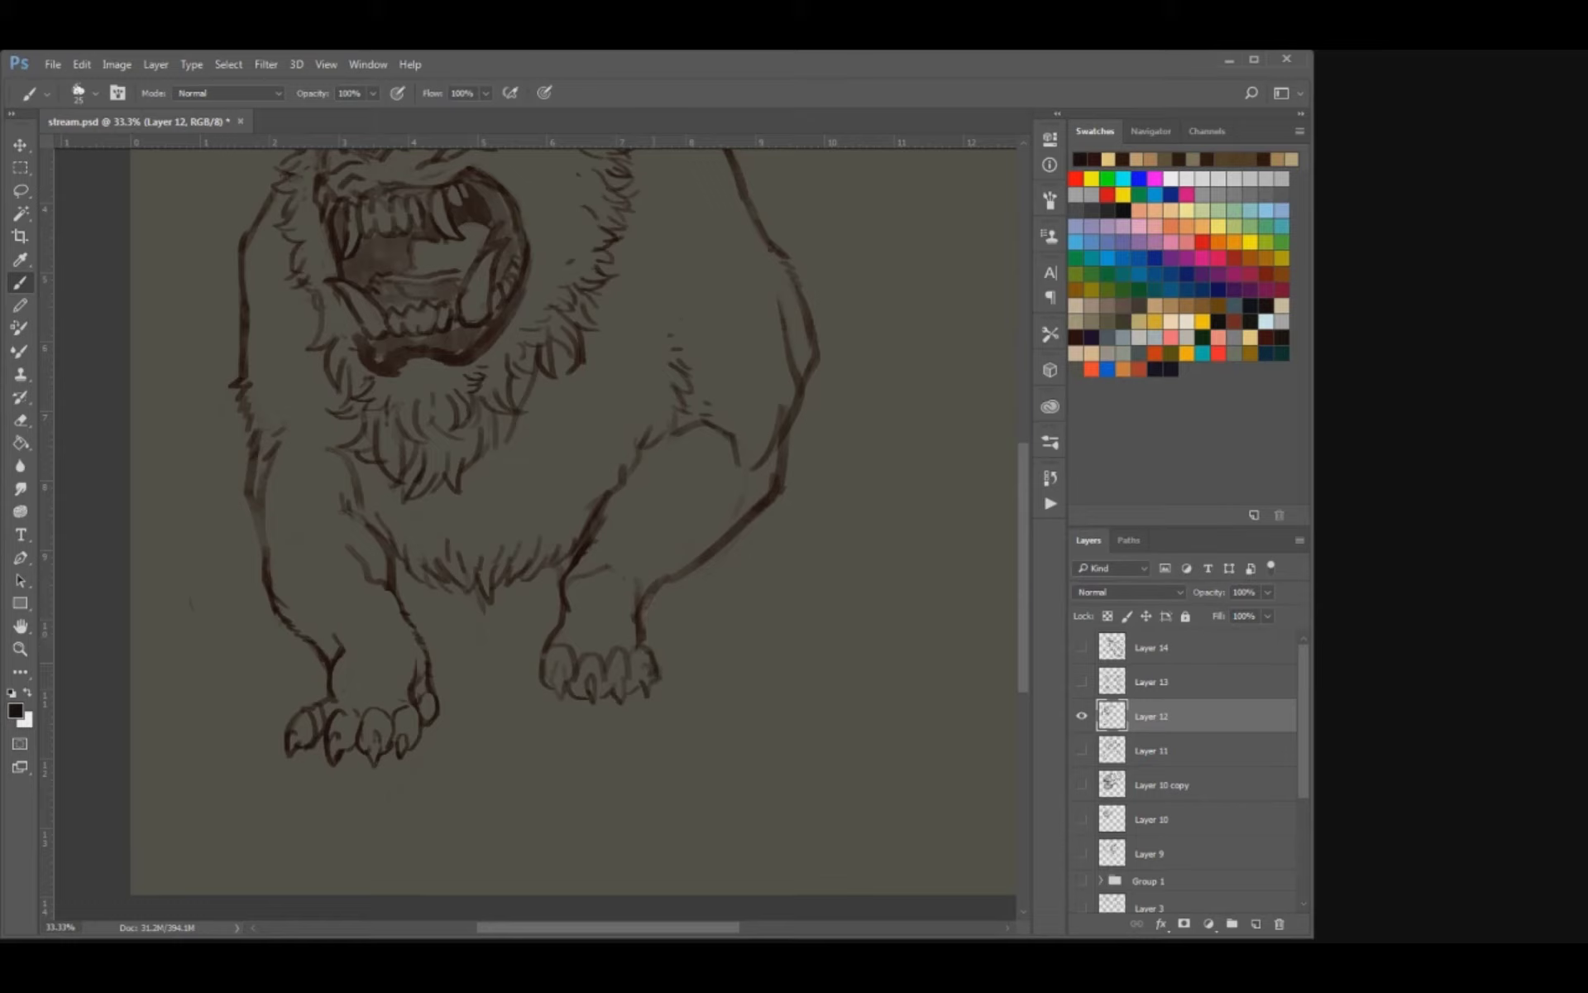
Refine the right paw's outer claw and wrist contours, then save the document.
drag(657, 678, 663, 690)
drag(642, 635, 646, 650)
drag(558, 588, 541, 648)
key(e)
key(b)
key(e)
mouse_move(634, 614)
mouse_down()
mouse_move(635, 641)
mouse_move(641, 573)
mouse_move(642, 597)
mouse_up()
key(b)
key(e)
key(b)
key(ctrl+s)
key(ctrl+minus)
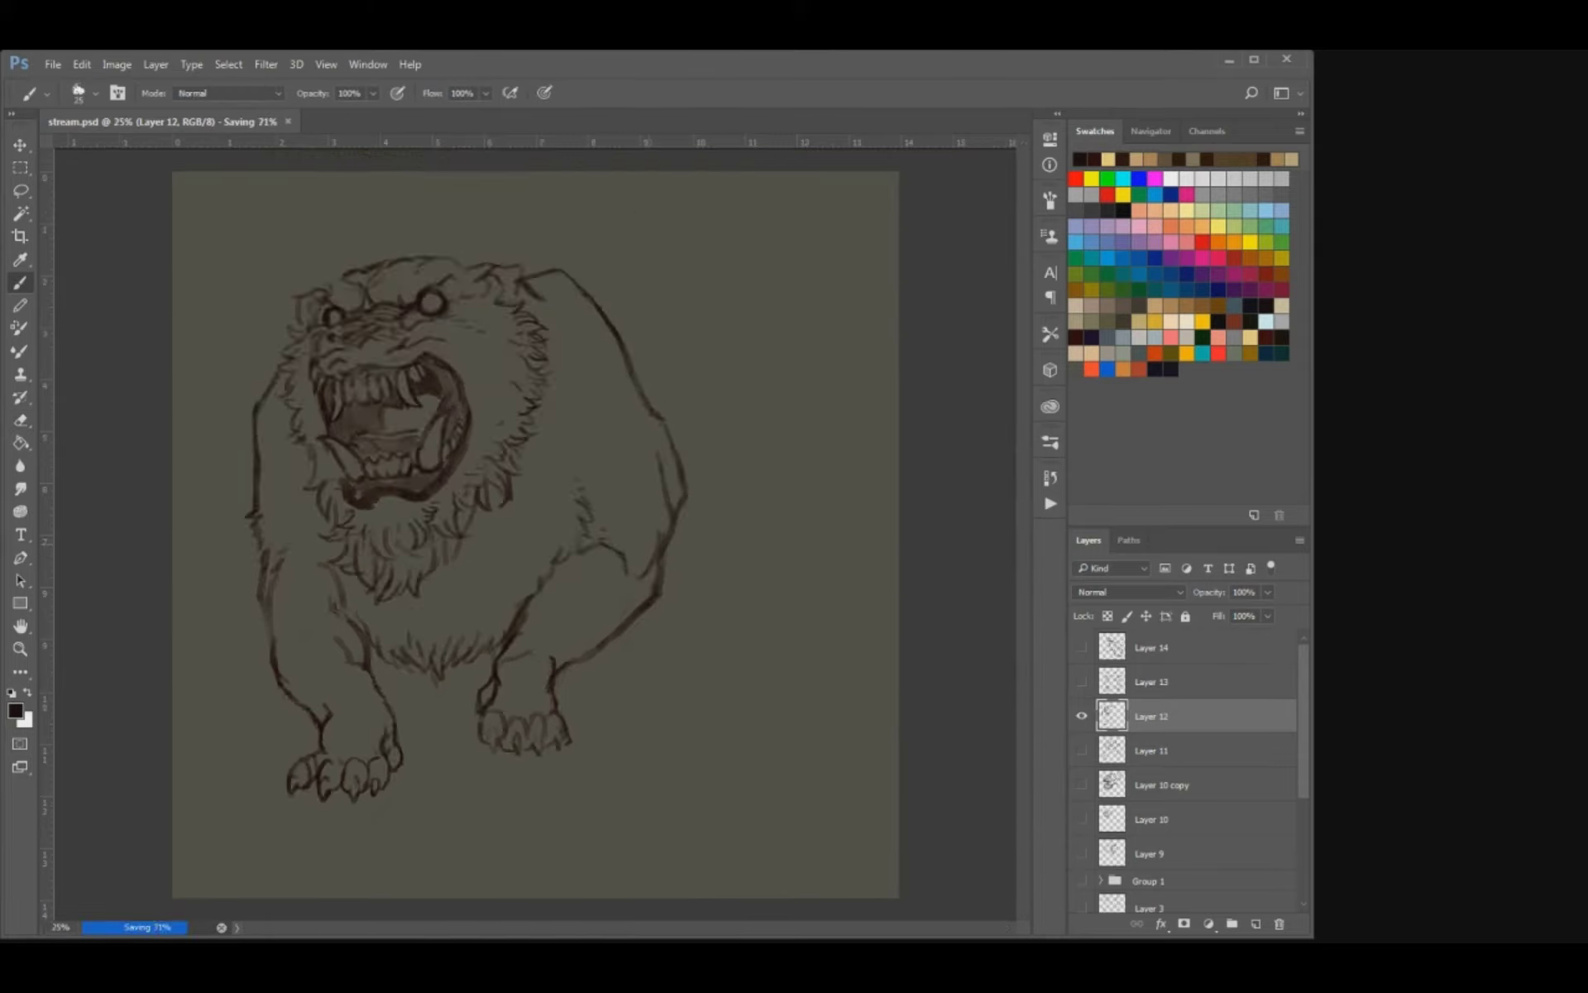
Redraw the upper inner contour of the left foreleg as a single curve running from the shoulder.
key(ctrl+plus)
drag(397, 592, 545, 555)
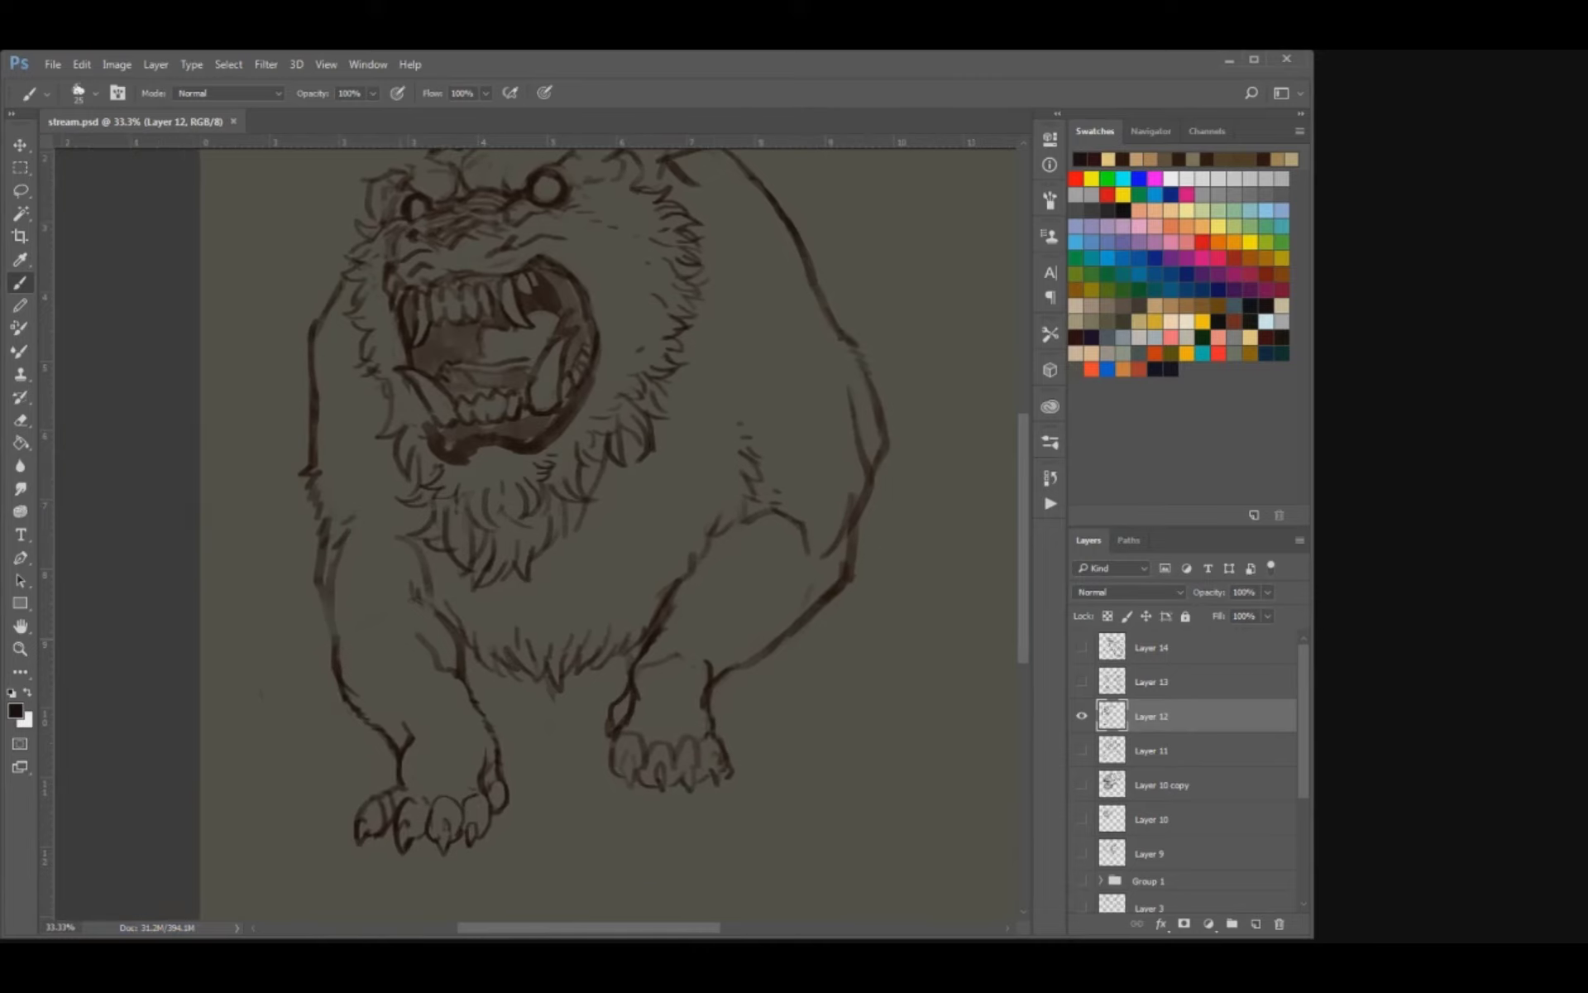
key(e)
key(b)
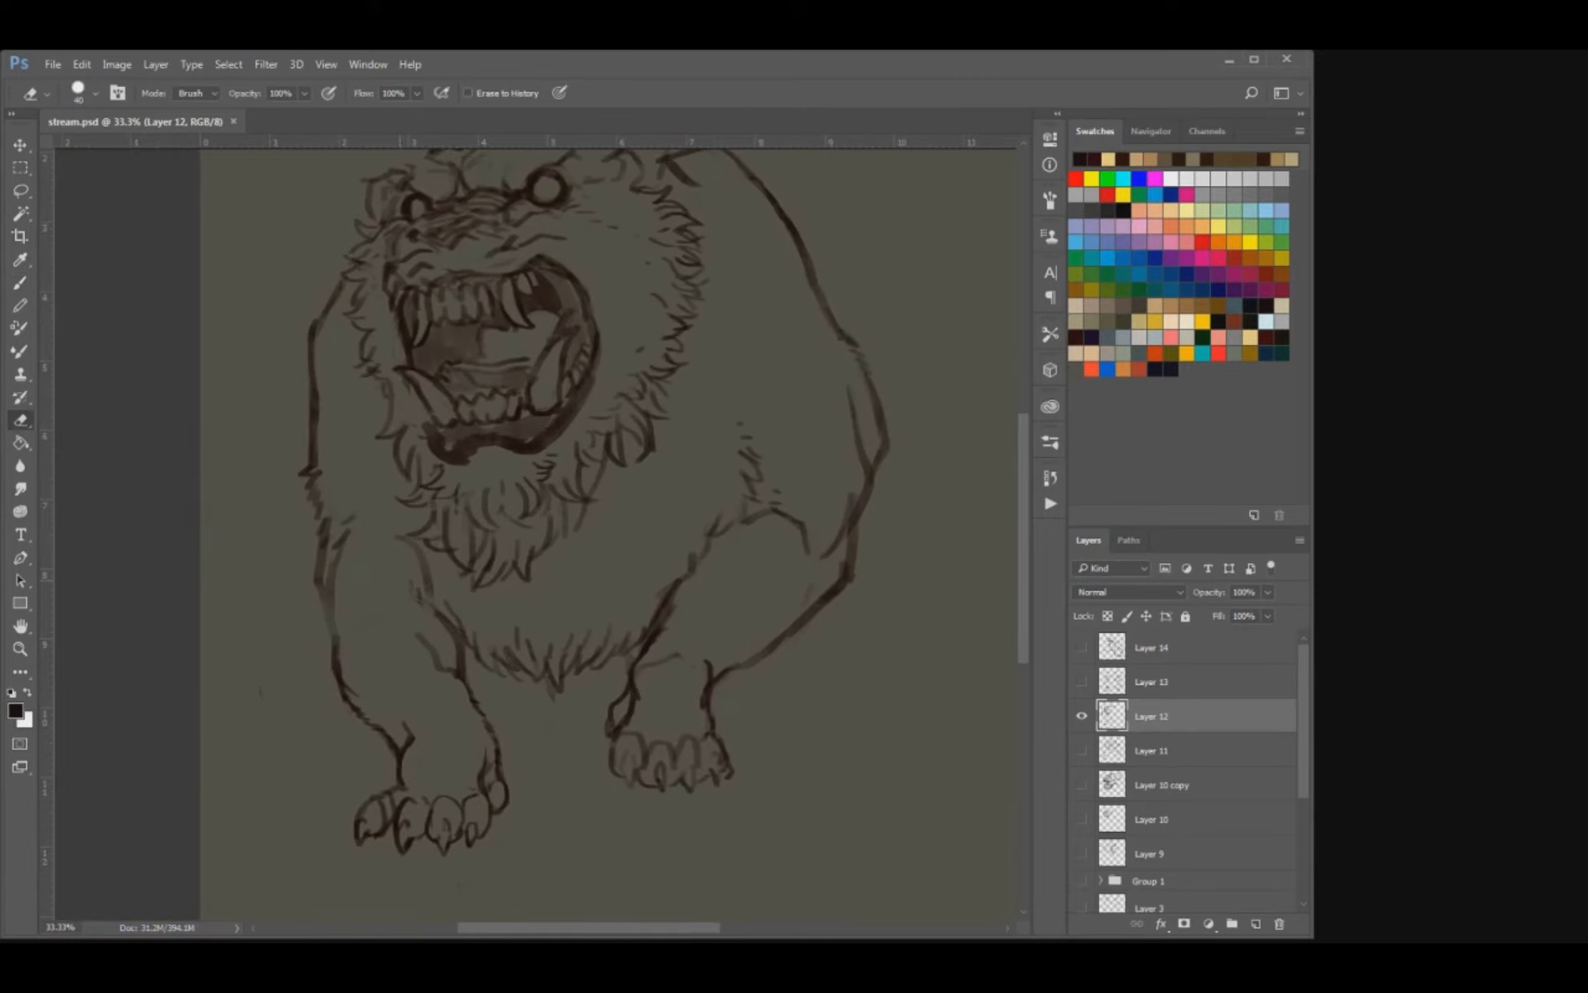
mouse_move(432, 606)
mouse_down()
mouse_move(362, 550)
mouse_move(426, 591)
mouse_up()
key(e)
key(b)
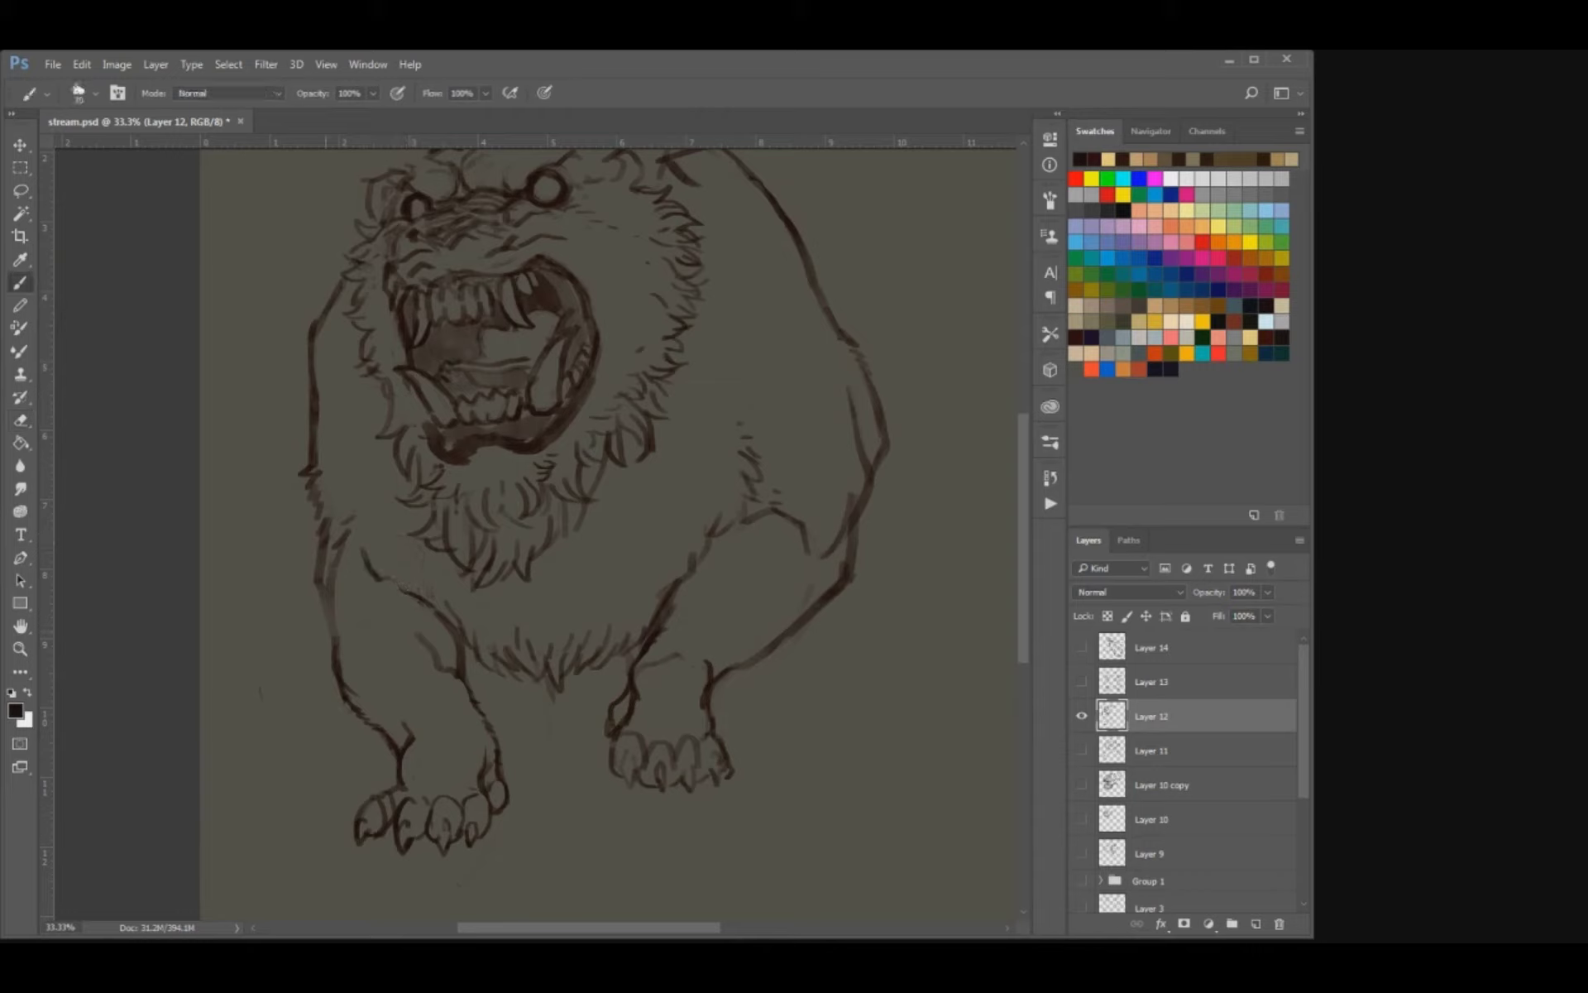
Replace part of the left forearm's outer line with projecting fur tufts.
key(e)
mouse_move(319, 593)
mouse_down()
mouse_move(323, 546)
mouse_move(311, 652)
mouse_move(338, 692)
mouse_up()
key(b)
Erase the hard outline at the right elbow and draw hanging fur tufts there.
key(e)
mouse_move(852, 501)
mouse_down()
mouse_move(845, 553)
mouse_move(867, 546)
mouse_move(873, 584)
mouse_move(854, 607)
mouse_move(872, 574)
mouse_move(876, 593)
mouse_up()
key(b)
key(e)
key(b)
mouse_move(862, 562)
mouse_down()
mouse_move(872, 581)
mouse_move(813, 642)
mouse_up()
mouse_move(815, 620)
mouse_down()
mouse_move(797, 637)
mouse_move(842, 620)
mouse_up()
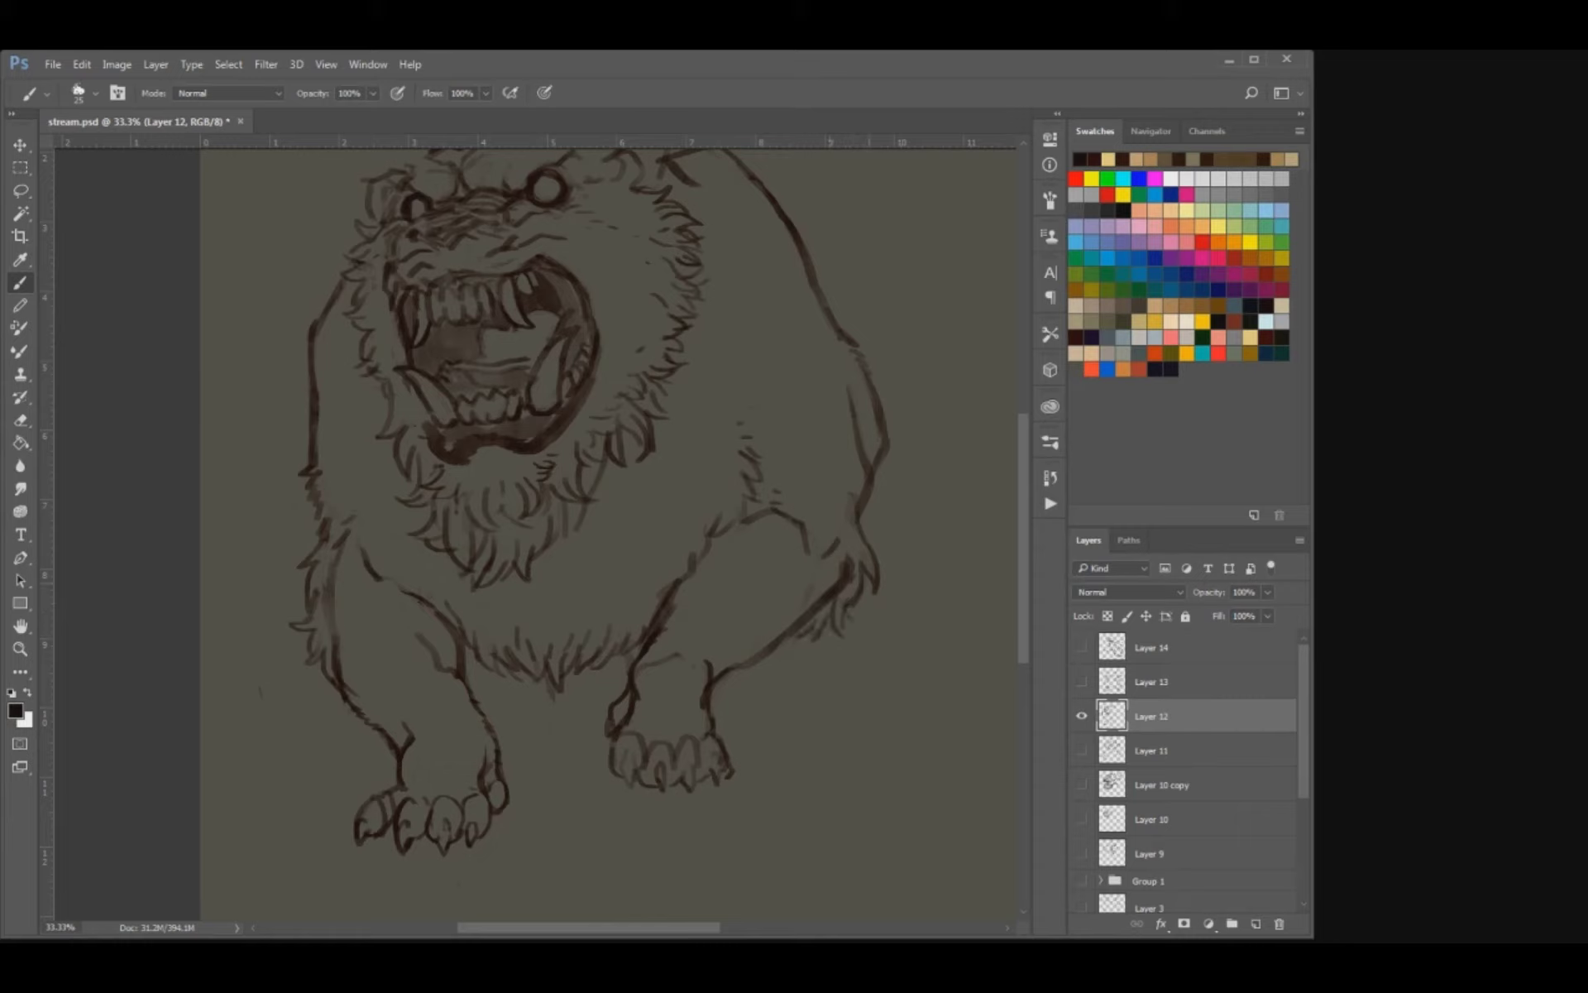
Thin the right elbow's heavy lines, sharpen its fur tufts and save the document.
key(e)
mouse_move(863, 520)
mouse_down()
mouse_move(884, 539)
mouse_move(842, 535)
mouse_move(827, 596)
mouse_up()
key(b)
key(e)
key(b)
key(e)
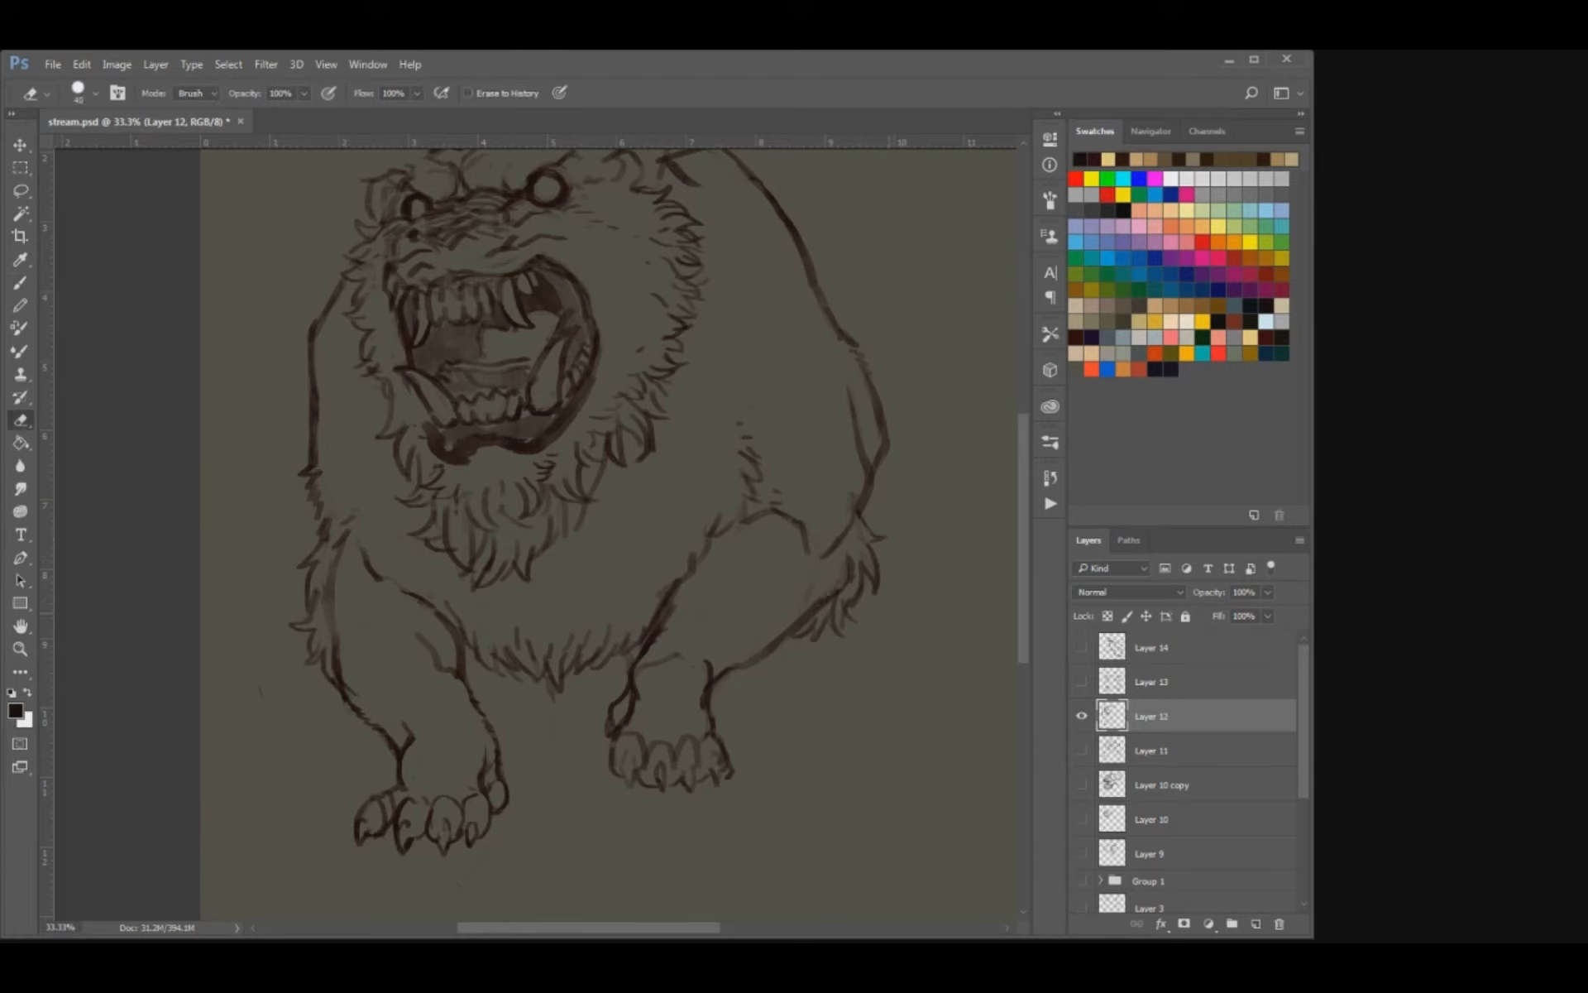
mouse_move(848, 596)
mouse_down()
mouse_move(871, 613)
mouse_move(847, 628)
mouse_up()
key(b)
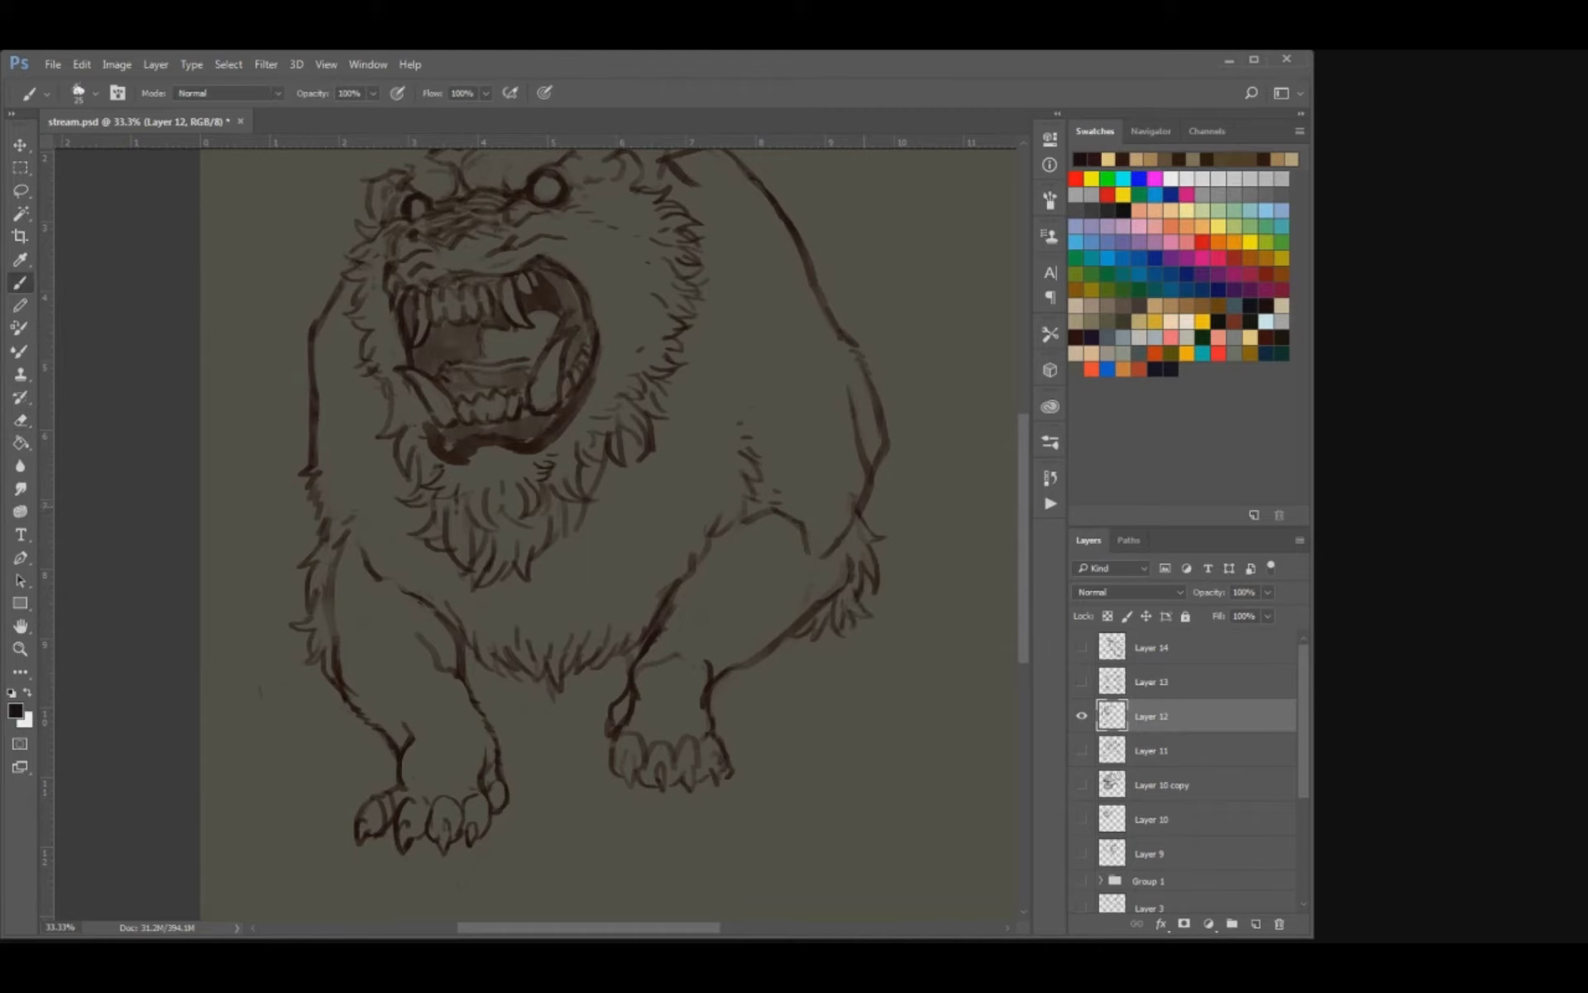
mouse_move(861, 513)
mouse_down()
mouse_move(881, 513)
mouse_move(860, 497)
mouse_move(885, 523)
mouse_up()
key(e)
key(b)
drag(852, 285, 797, 391)
key(ctrl+s)
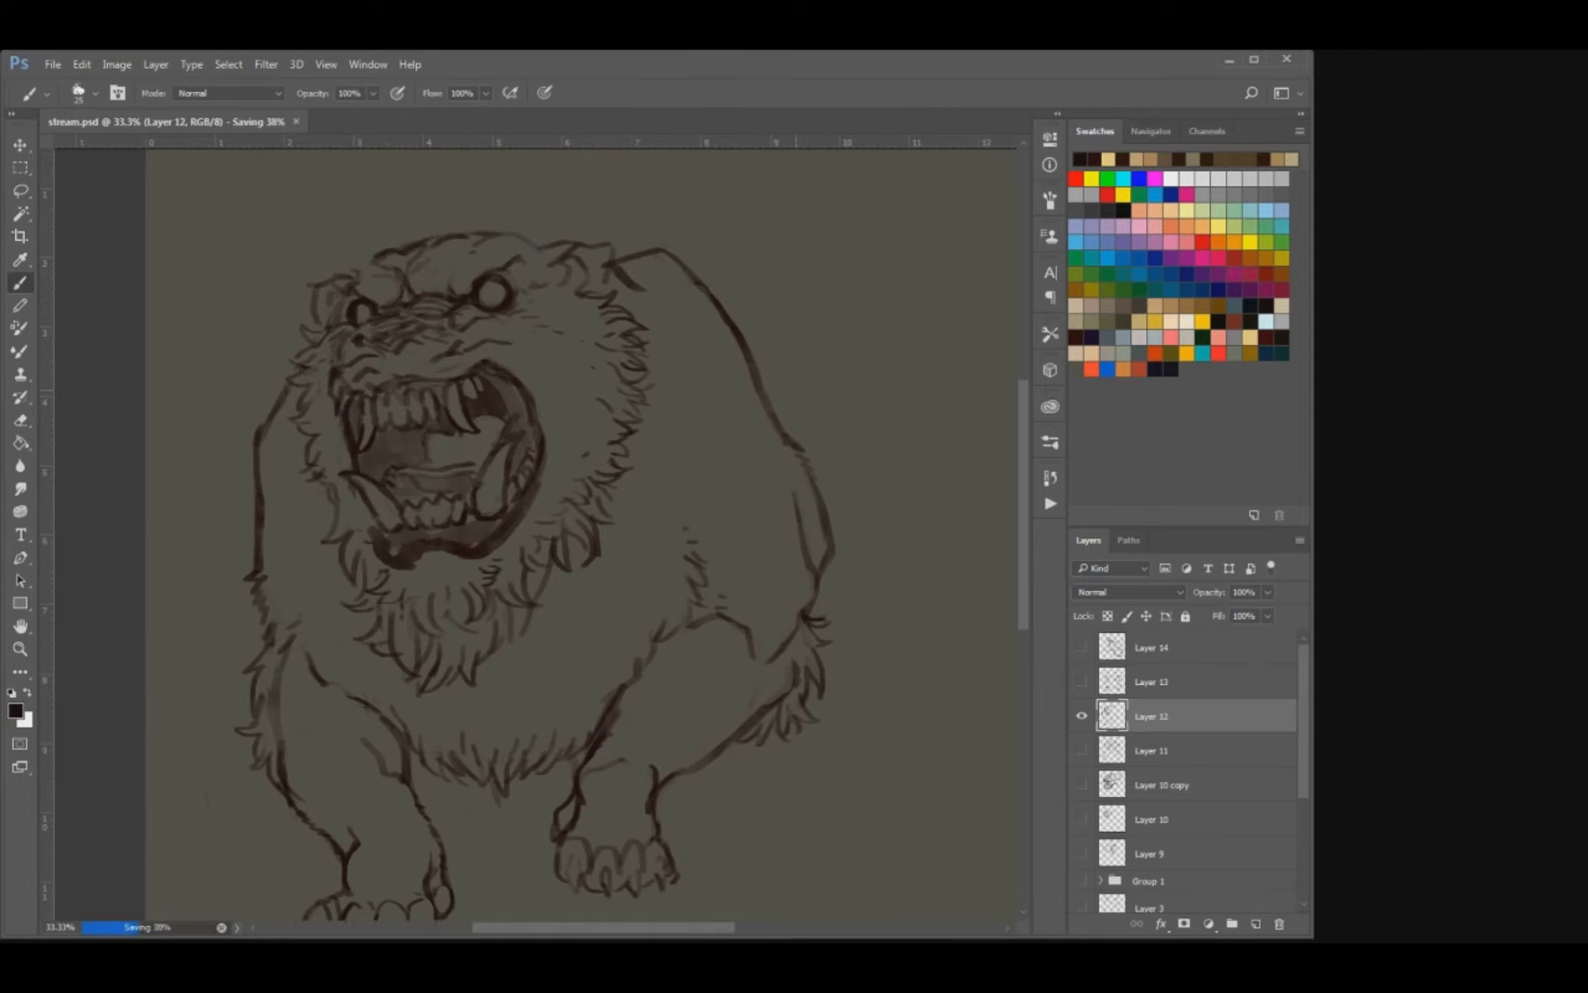
key(ctrl+minus)
key(ctrl+minus)
key(ctrl+plus)
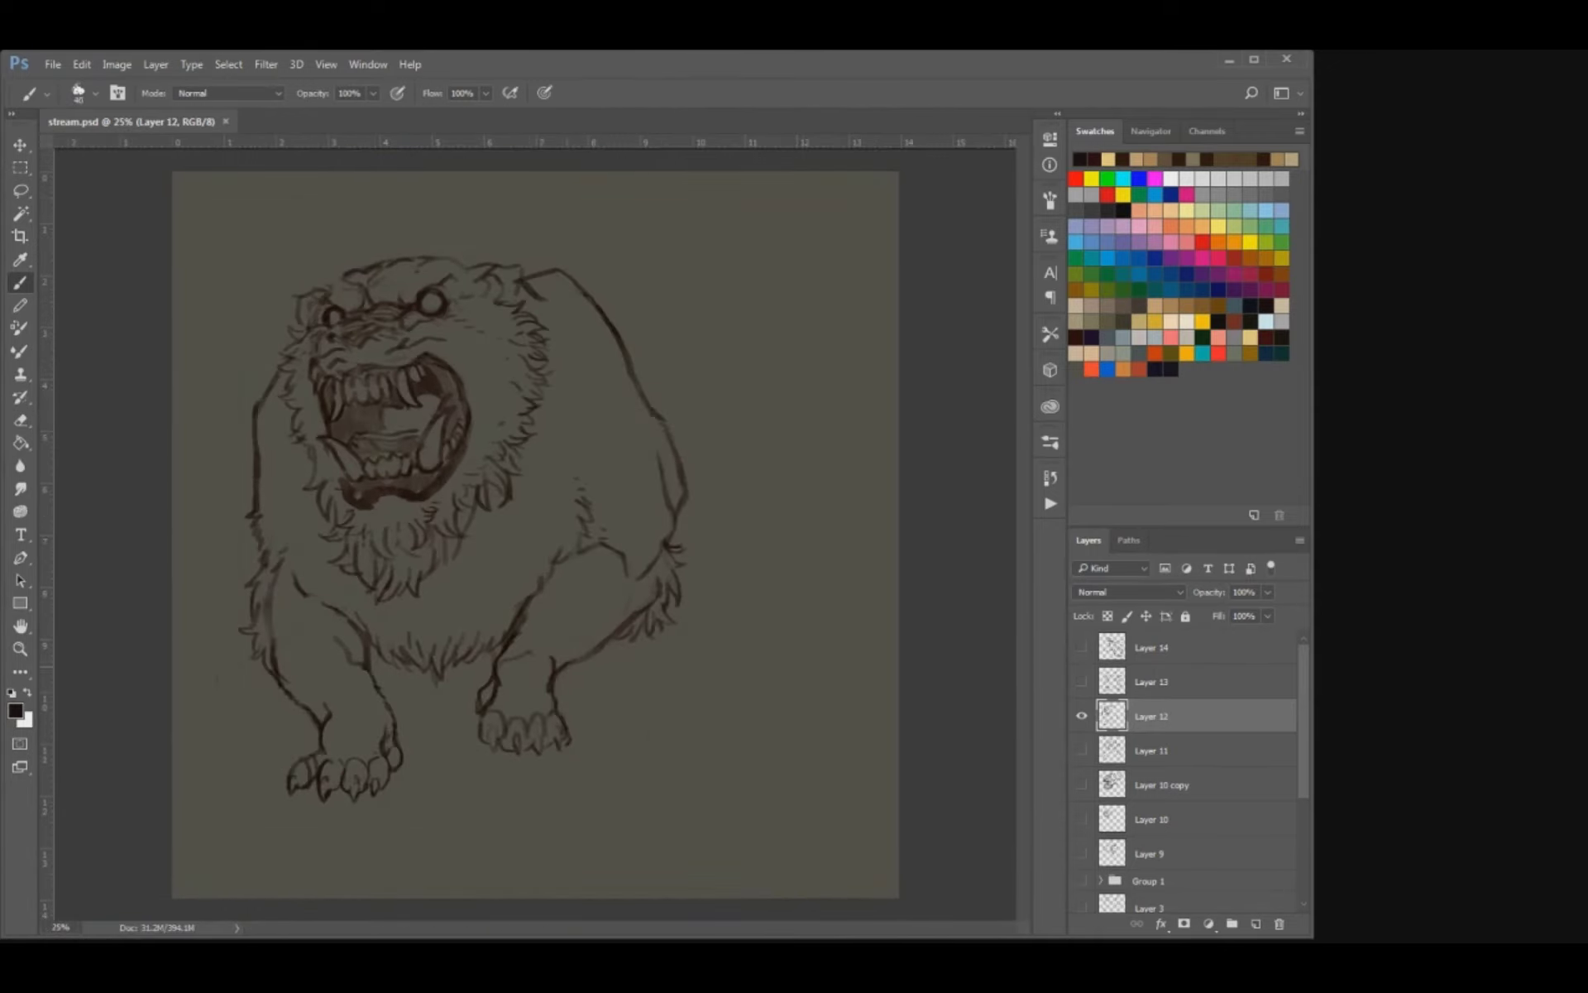
Block in the shaded hind legs behind the right foreleg and between the forelegs.
mouse_move(622, 637)
mouse_down()
mouse_move(576, 687)
mouse_move(614, 665)
mouse_move(598, 666)
mouse_move(589, 696)
mouse_move(620, 683)
mouse_up()
key(ctrl+z)
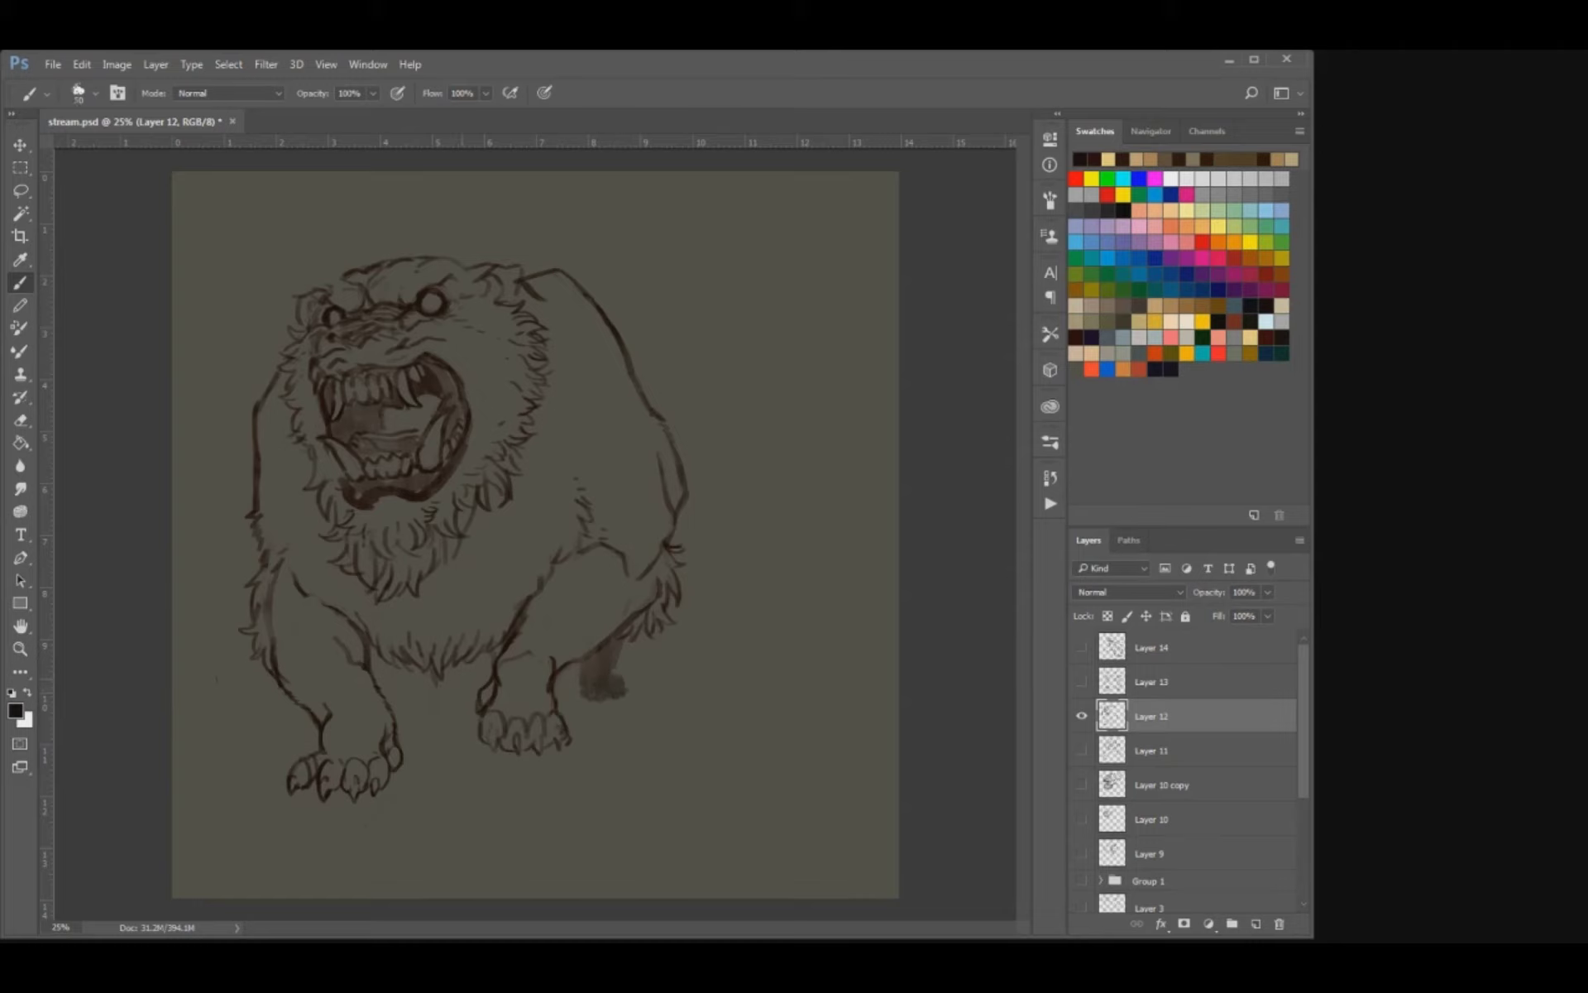
key(bracketright)
key(bracketright)
mouse_move(415, 672)
mouse_down()
mouse_move(426, 699)
mouse_move(402, 711)
mouse_move(420, 718)
mouse_up()
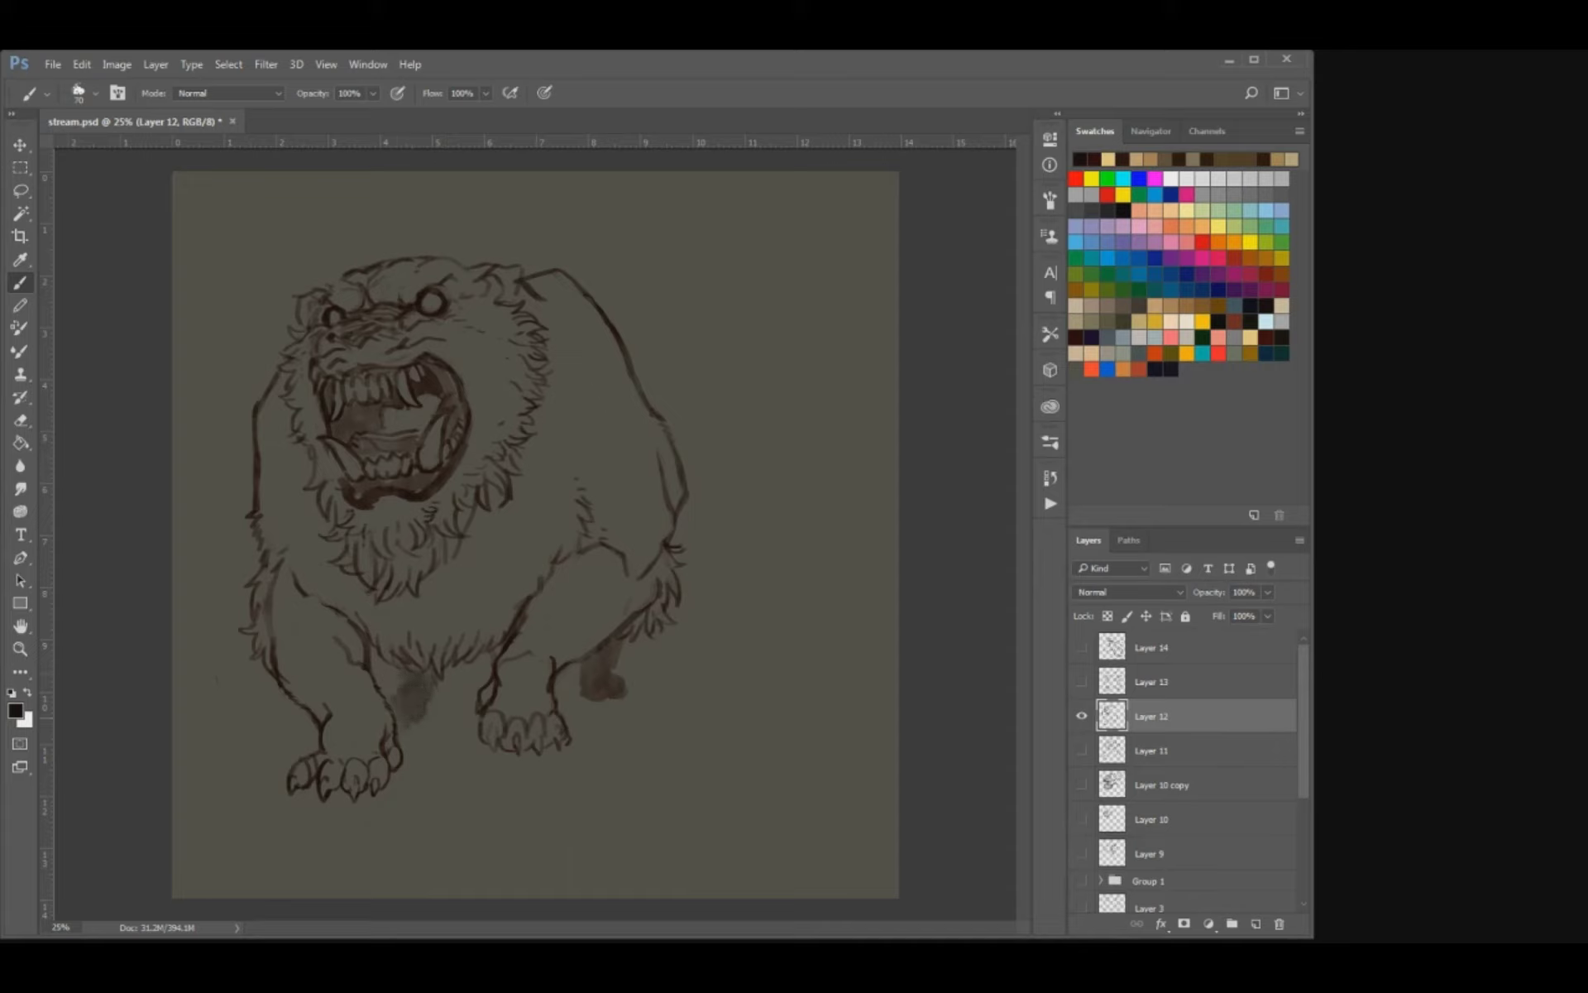
drag(396, 669, 396, 695)
Trim the right hind foot to a cleaner shape and darken the hind leg between the forelegs.
key(e)
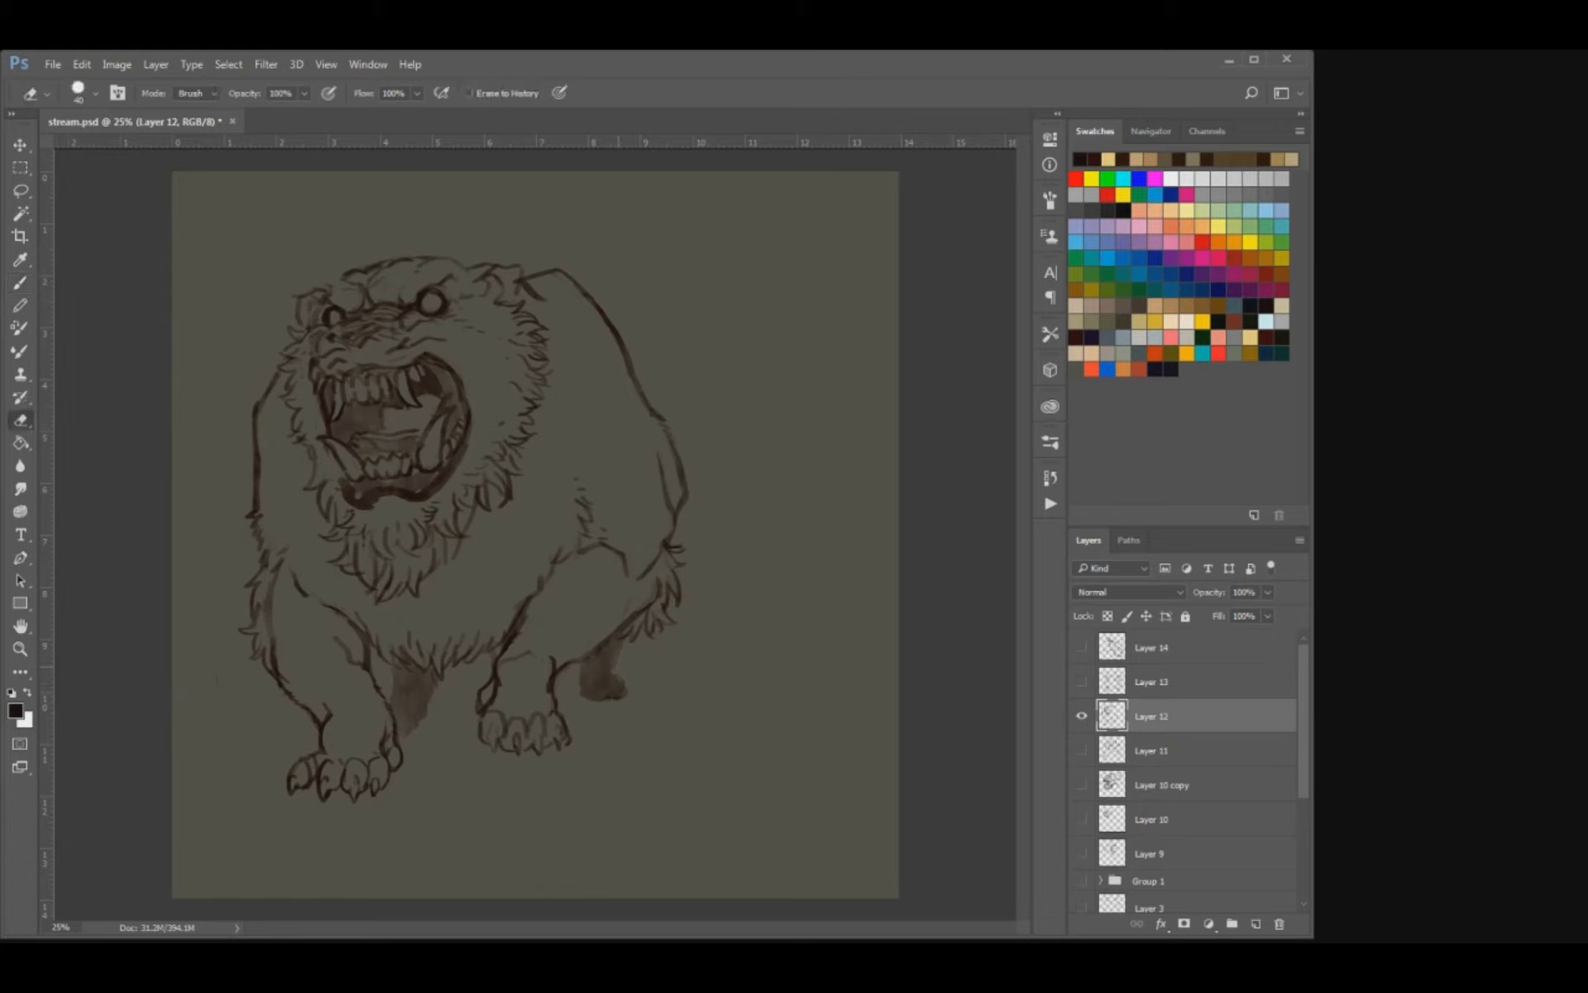
mouse_move(579, 694)
mouse_down()
mouse_move(578, 678)
mouse_move(619, 691)
mouse_up()
key(b)
key(ctrl+z)
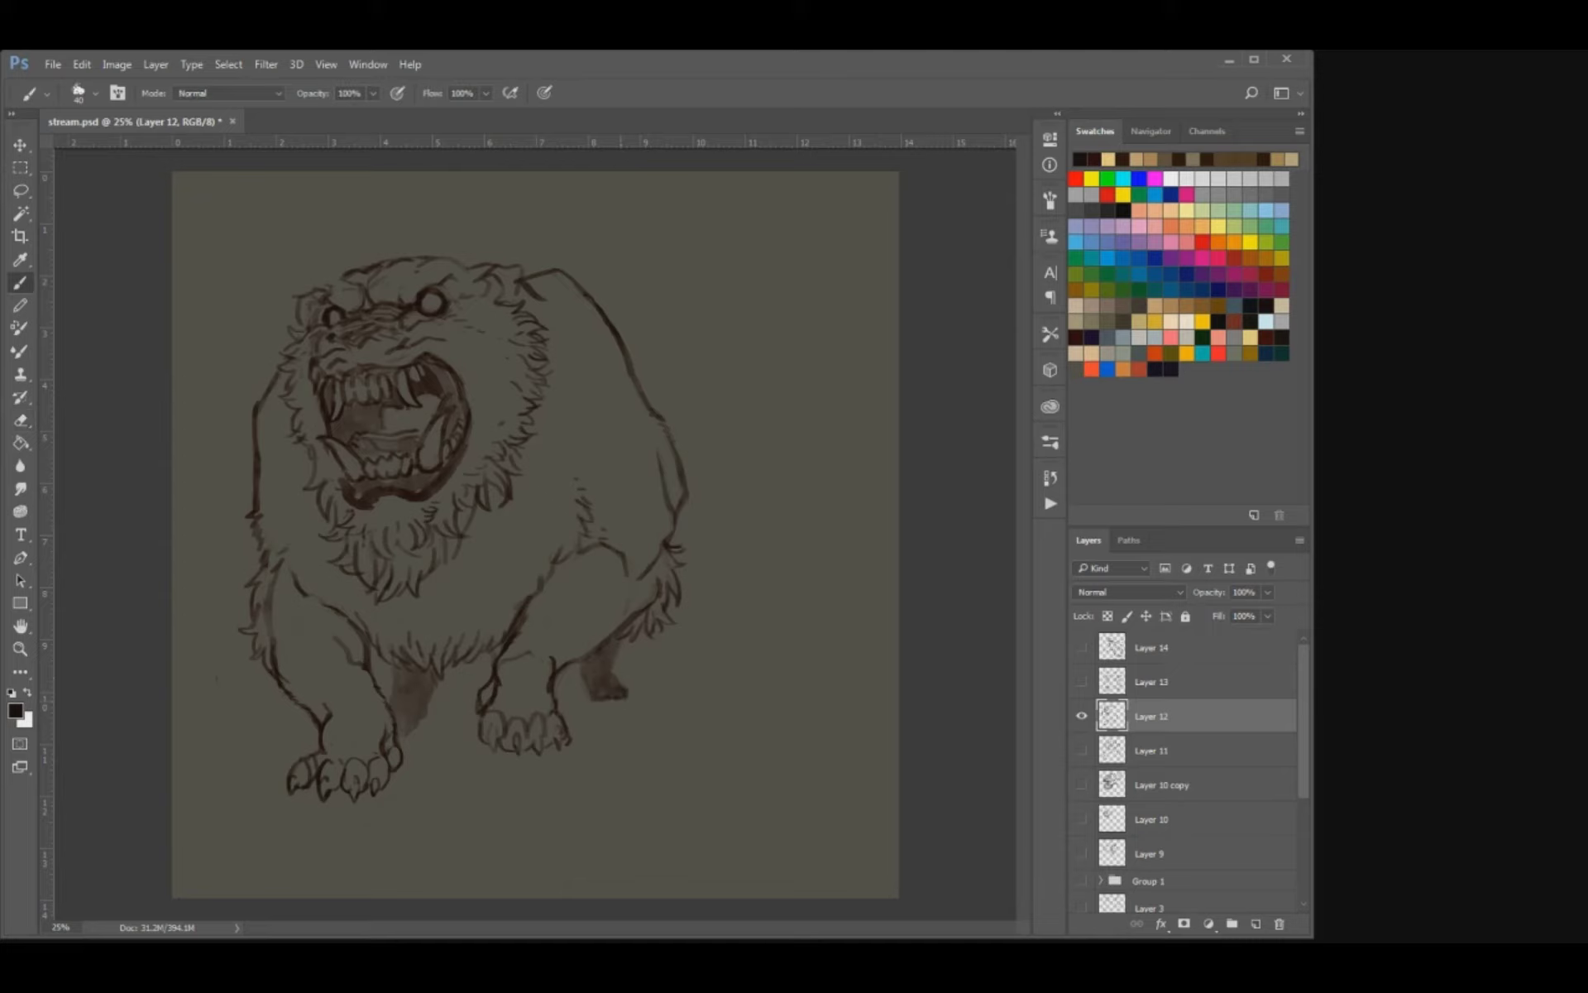
drag(411, 729, 407, 678)
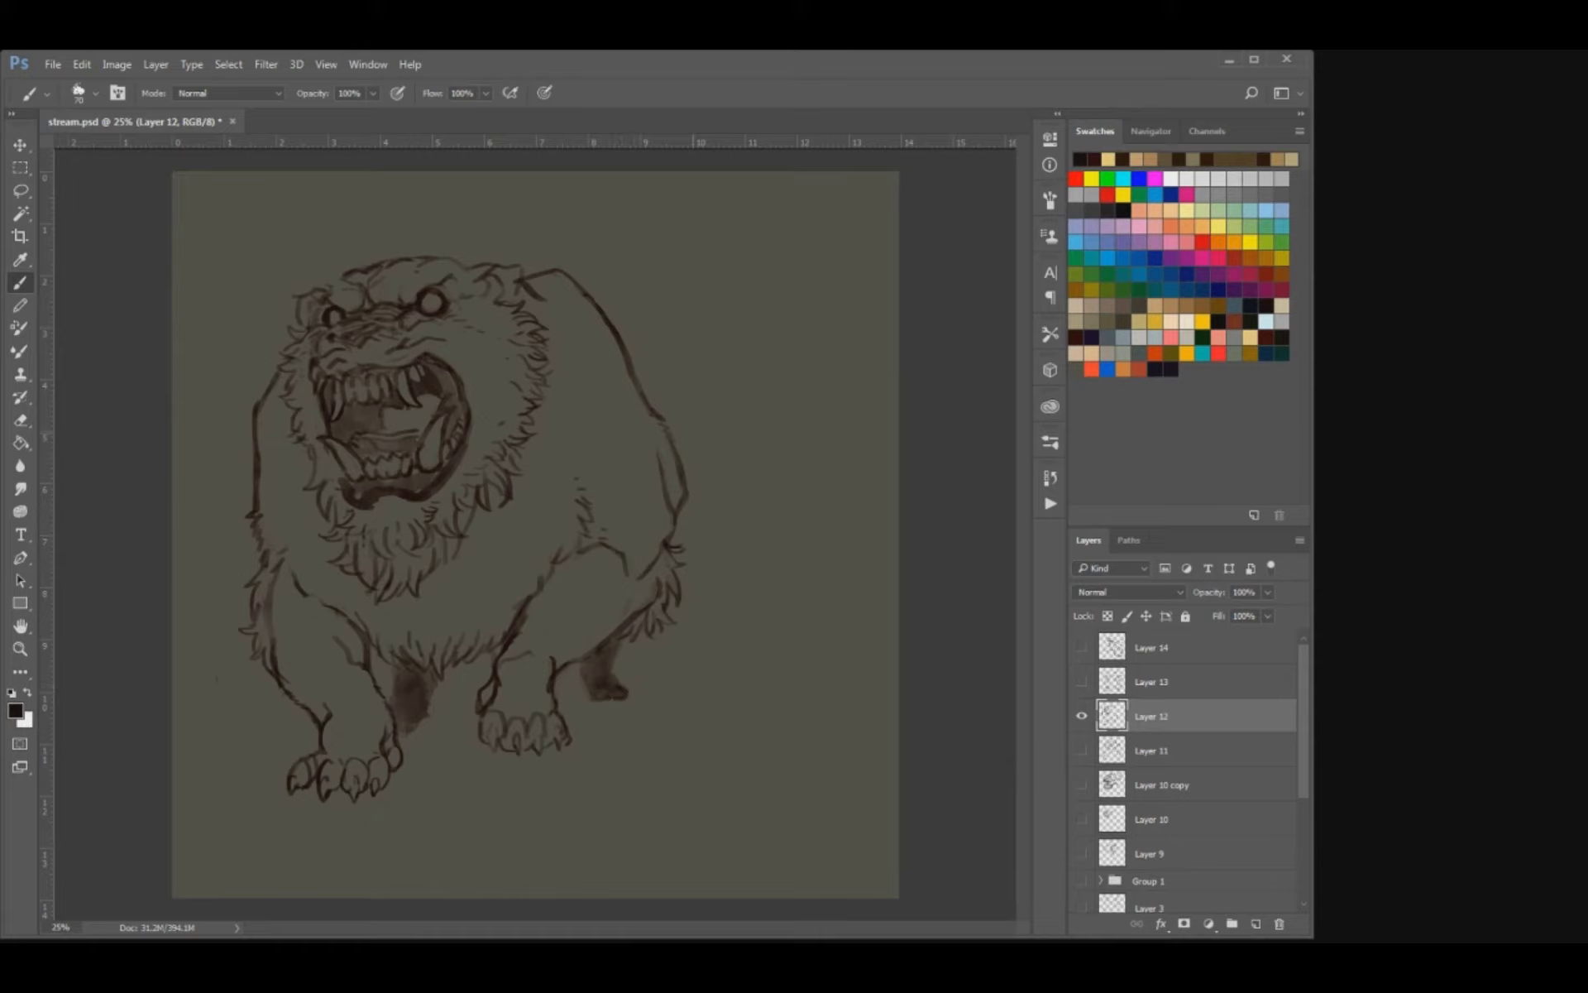
Add a fur tick on the head and draw a curved tail with a furry tip behind the rump.
drag(327, 283, 341, 274)
mouse_move(641, 378)
mouse_down()
mouse_move(732, 426)
mouse_move(755, 493)
mouse_up()
drag(709, 543, 726, 552)
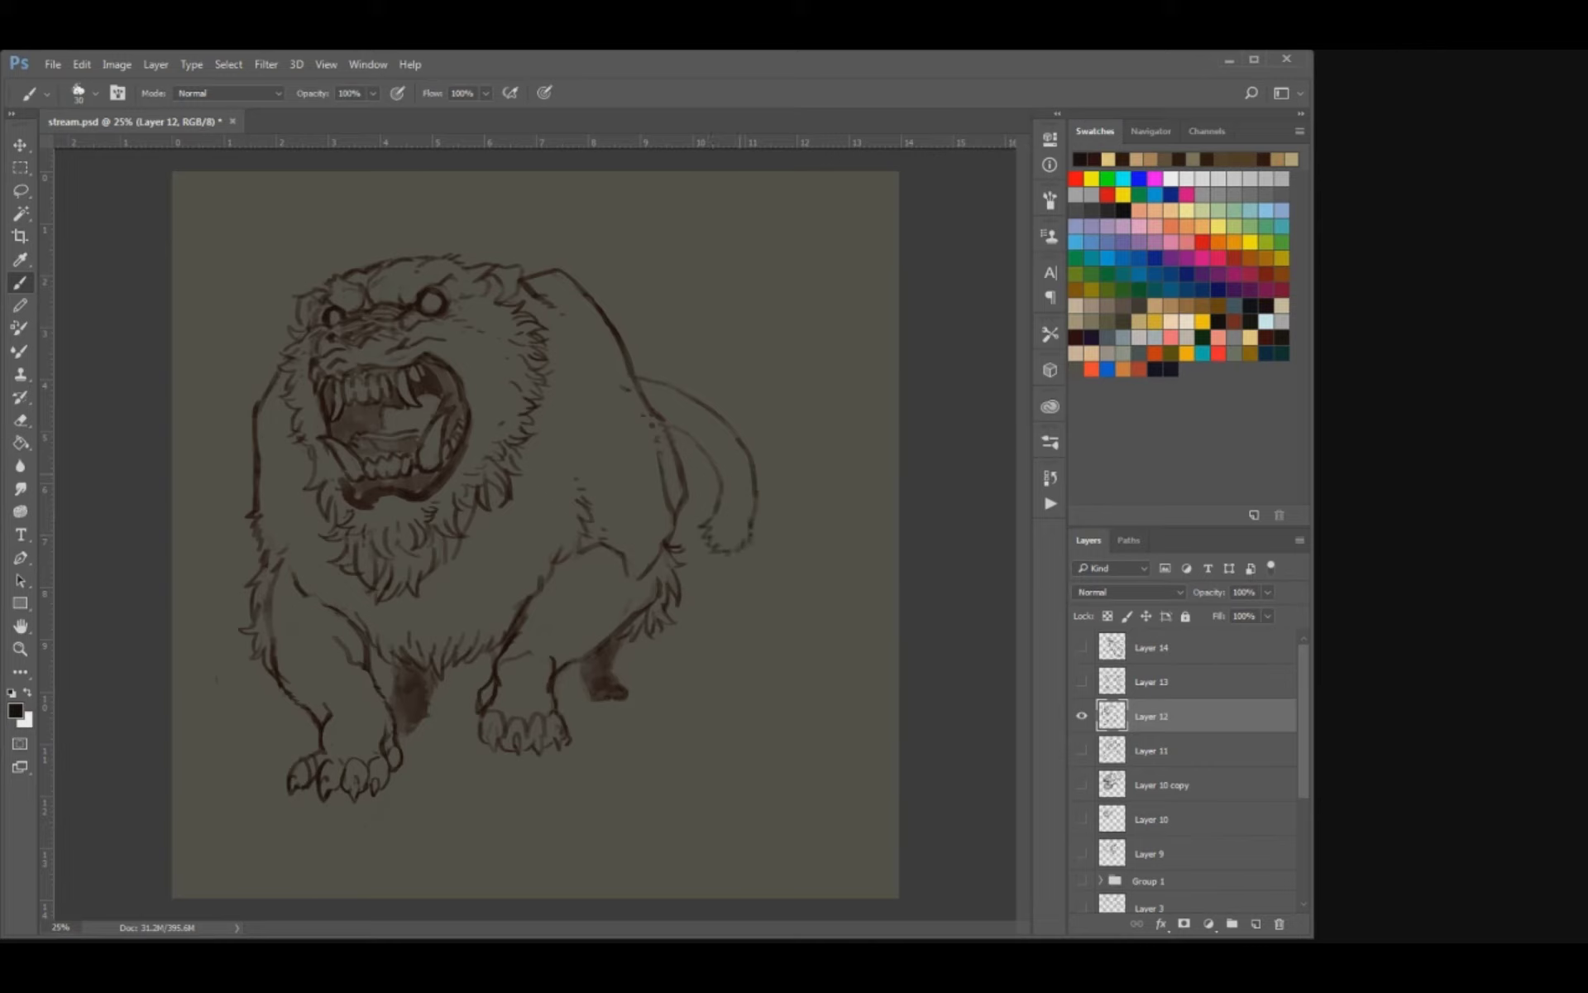
Refine the tail's upper outline with small corrections and save the document.
key(e)
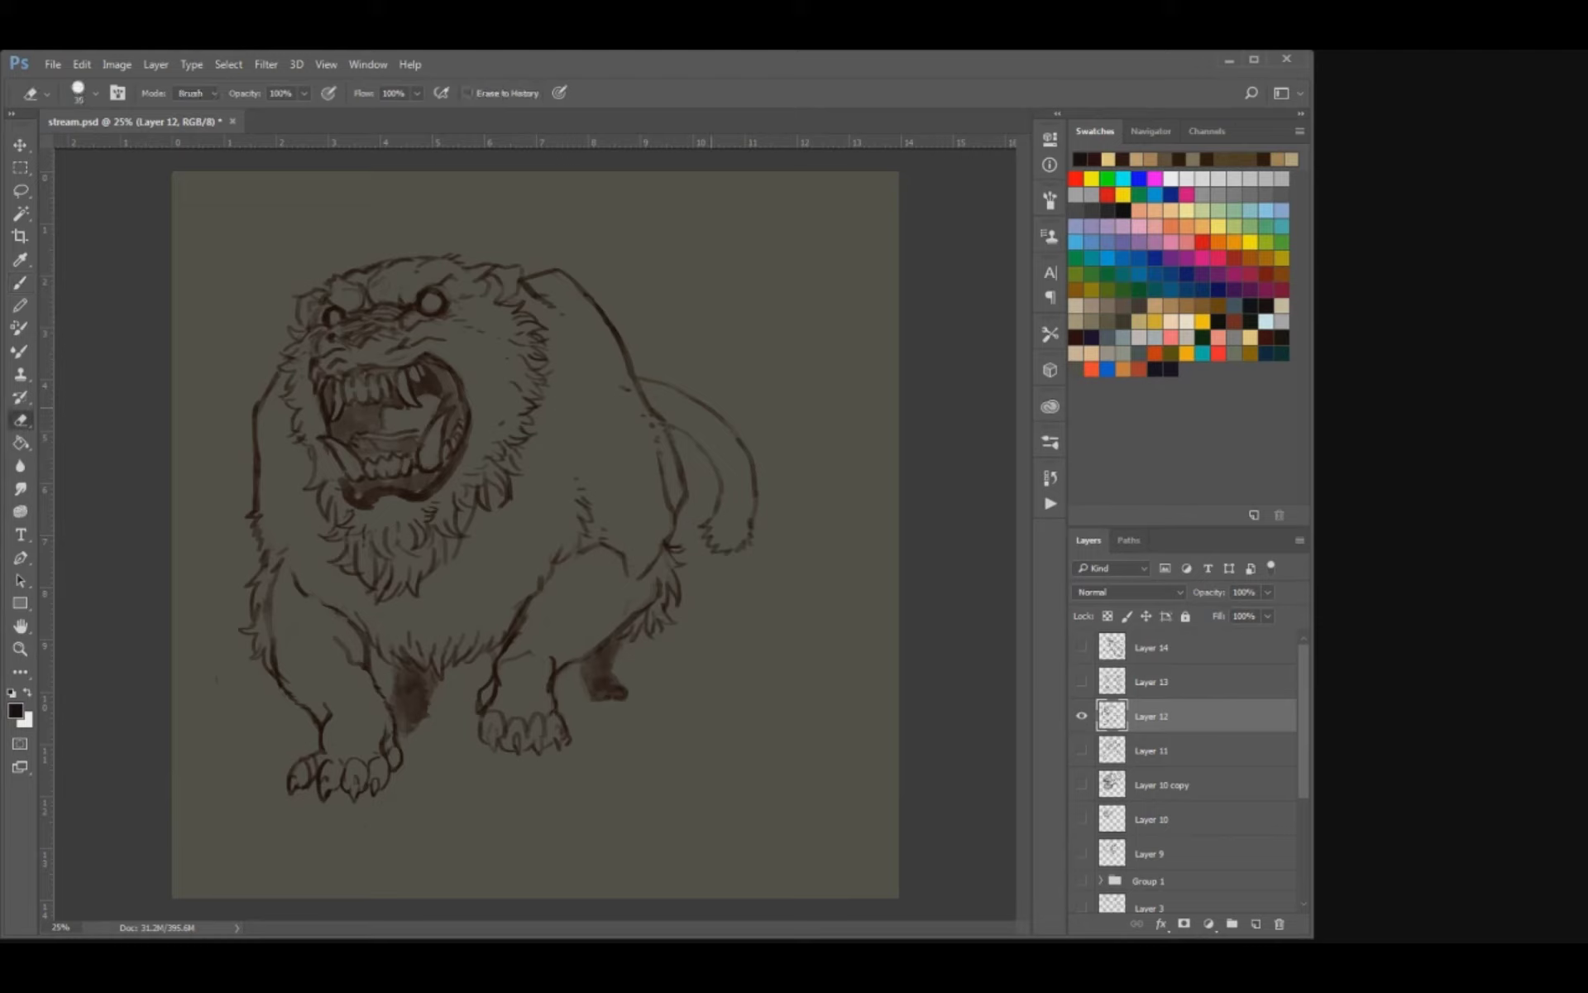
key(b)
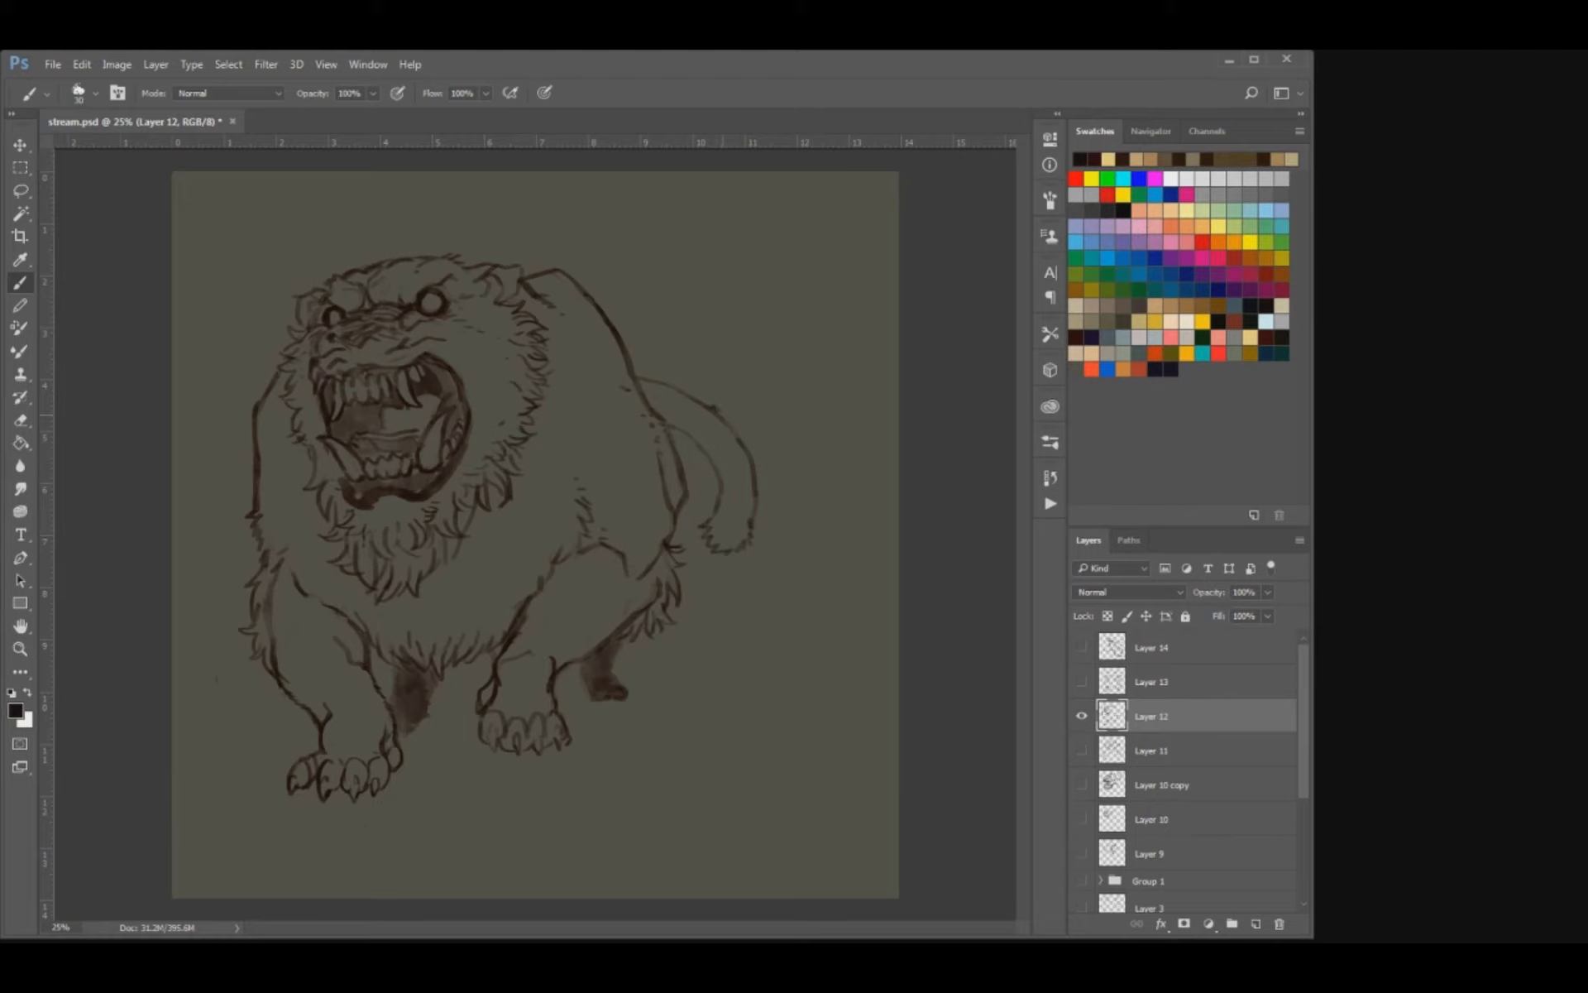
key(e)
key(b)
key(e)
key(b)
key(ctrl+s)
key(ctrl+s)
key(ctrl+minus)
key(ctrl+minus)
Touch up the inner edge of the tail near its furry tip and save the document.
key(ctrl+plus)
key(ctrl+plus)
key(ctrl+plus)
key(ctrl+plus)
mouse_move(935, 479)
mouse_down()
mouse_move(654, 577)
mouse_move(700, 632)
mouse_move(703, 606)
mouse_up()
key(e)
key(b)
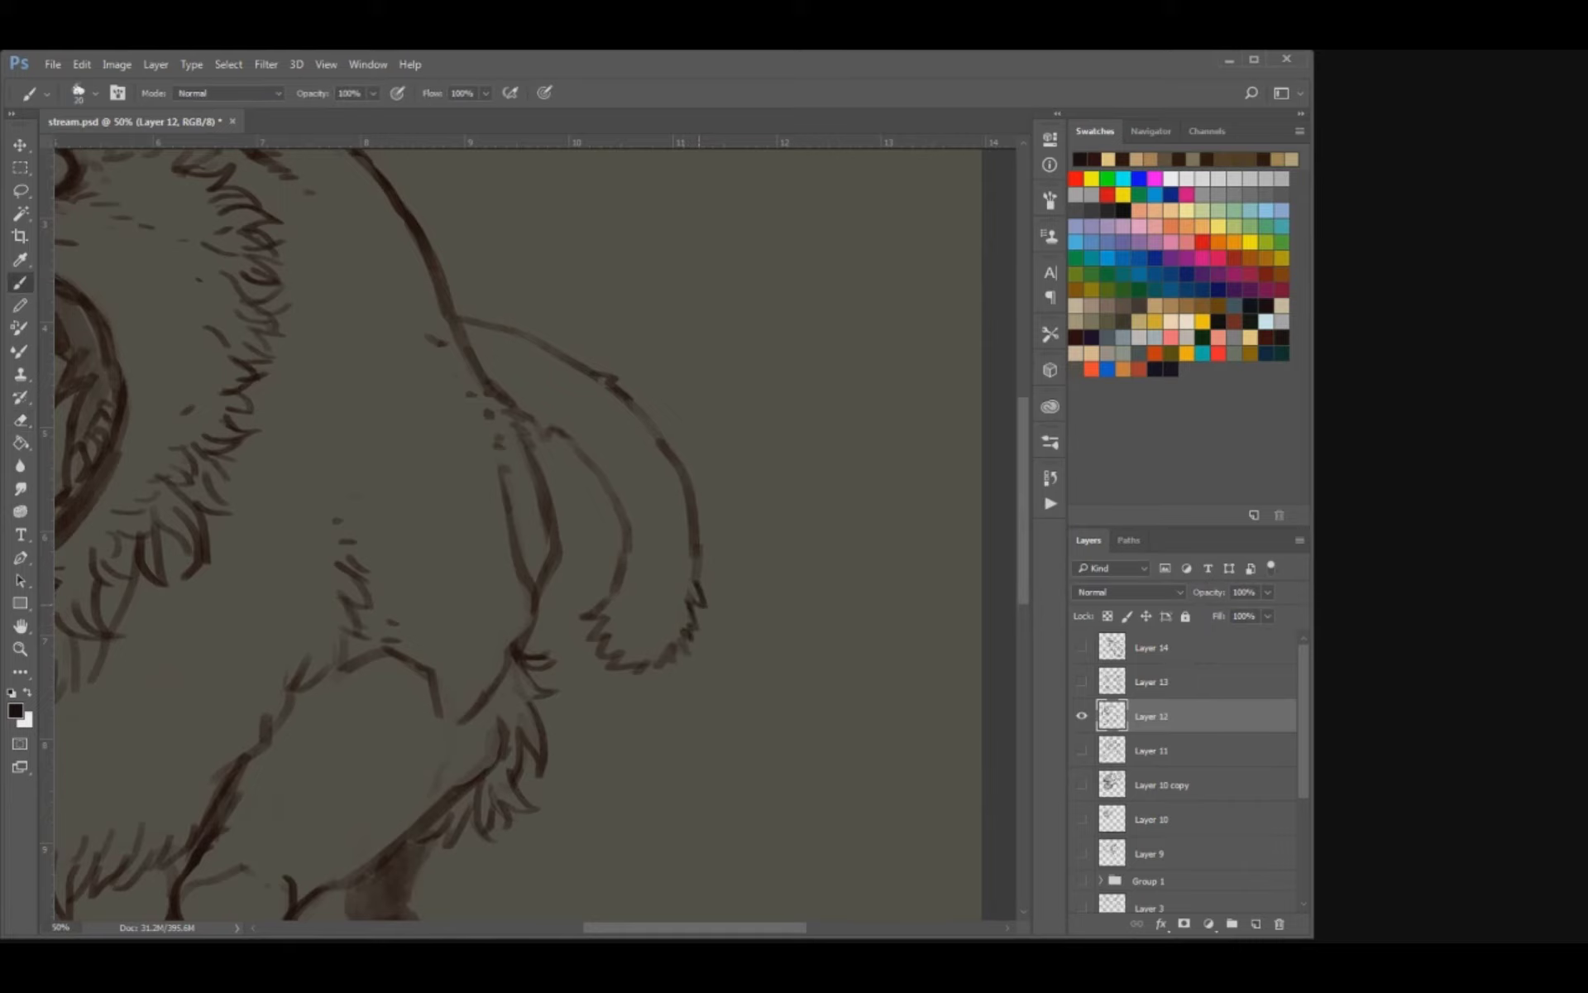
drag(622, 560, 626, 583)
key(ctrl+s)
key(ctrl+minus)
key(ctrl+minus)
key(ctrl+minus)
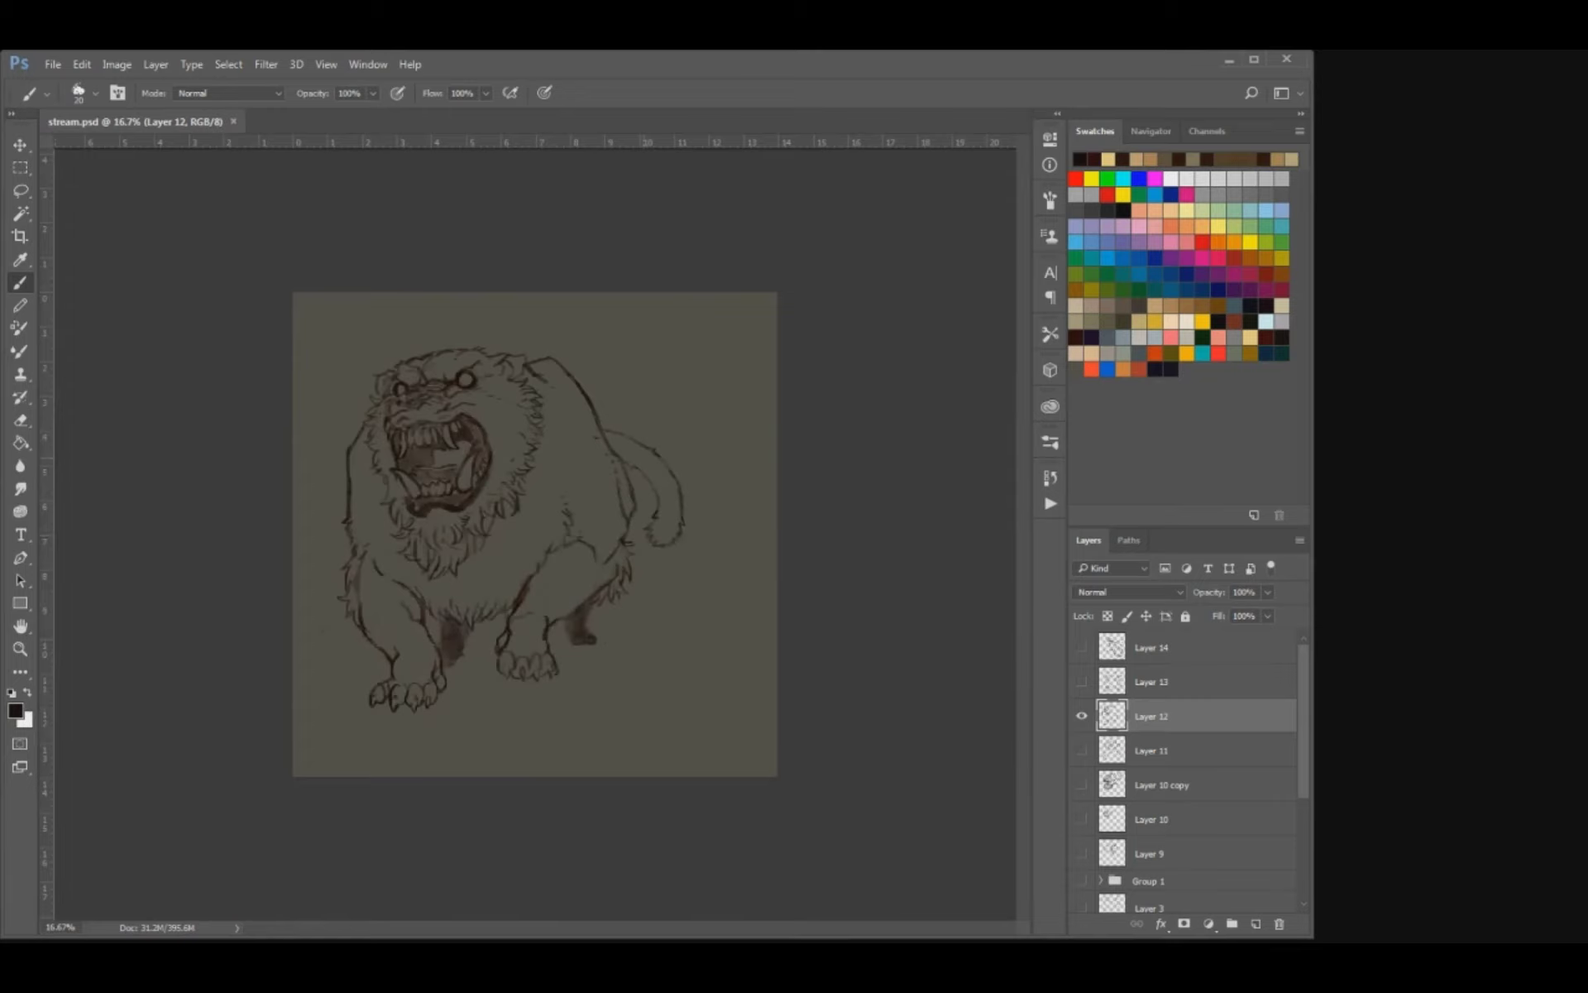
Move the creature sketch to the right and slightly upward on the canvas.
key(v)
mouse_move(583, 473)
mouse_down()
mouse_move(633, 476)
mouse_move(624, 454)
mouse_move(677, 518)
mouse_up()
key(ctrl+plus)
key(ctrl+plus)
Erase the middle fur tips of the beard and sketch short strands in their place.
key(e)
key(b)
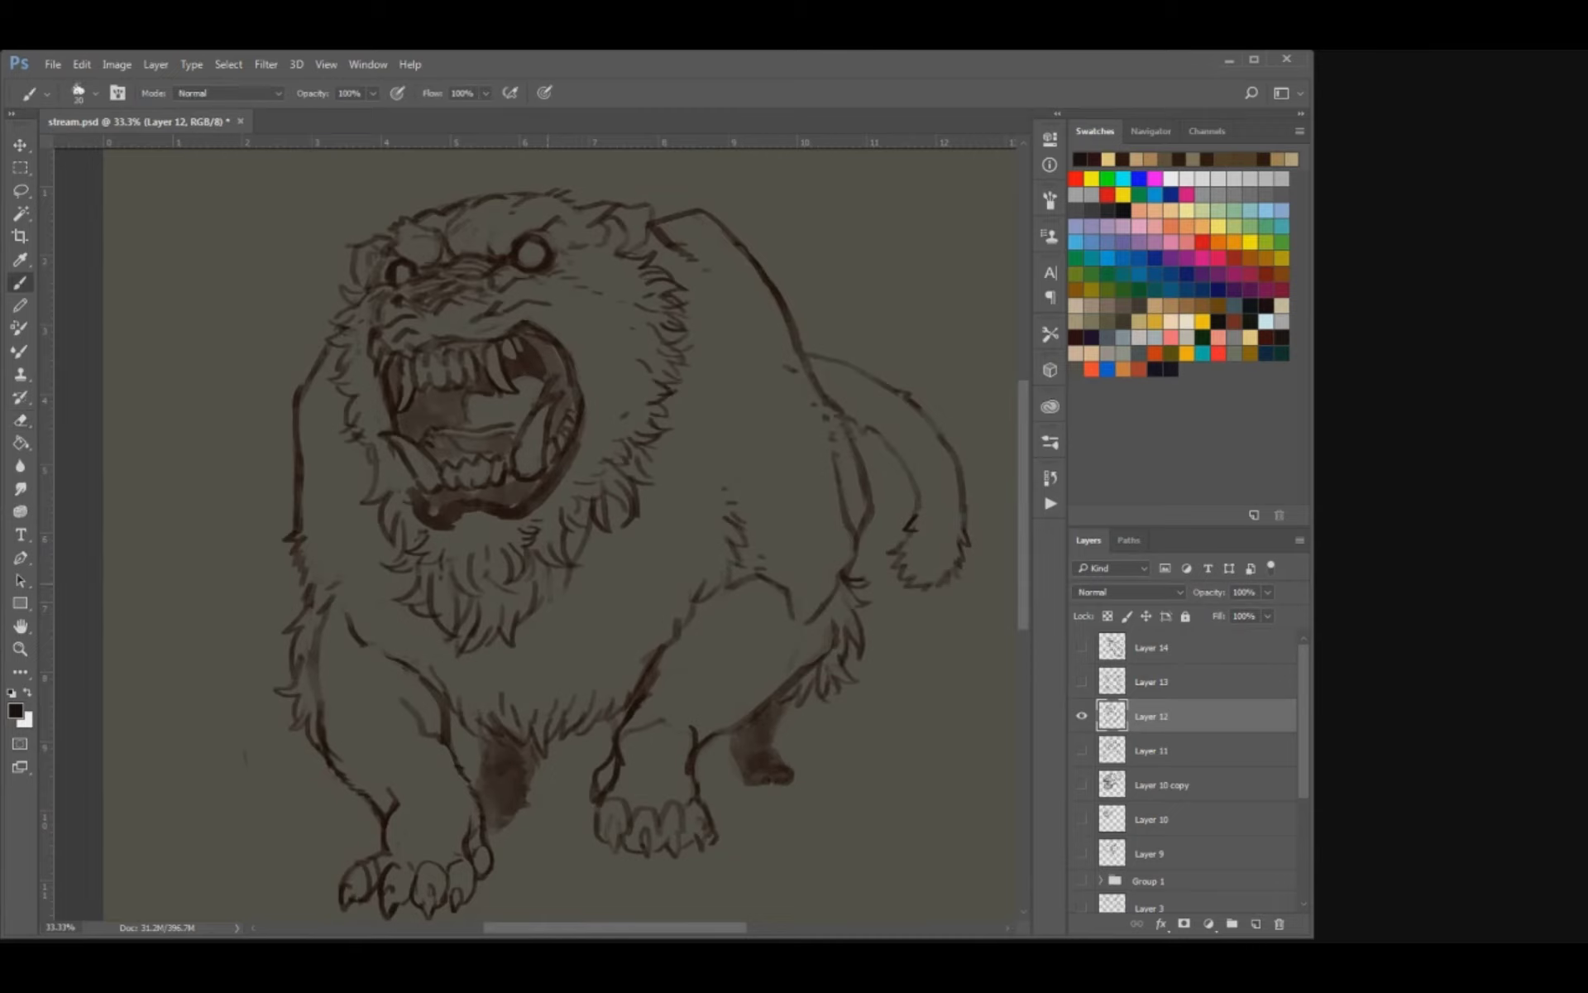
key(ctrl+alt+z)
drag(562, 577, 585, 593)
key(ctrl+alt+z)
key(bracketright)
mouse_move(585, 593)
mouse_down()
mouse_move(561, 600)
mouse_move(562, 583)
mouse_move(577, 679)
mouse_move(609, 458)
mouse_up()
key(e)
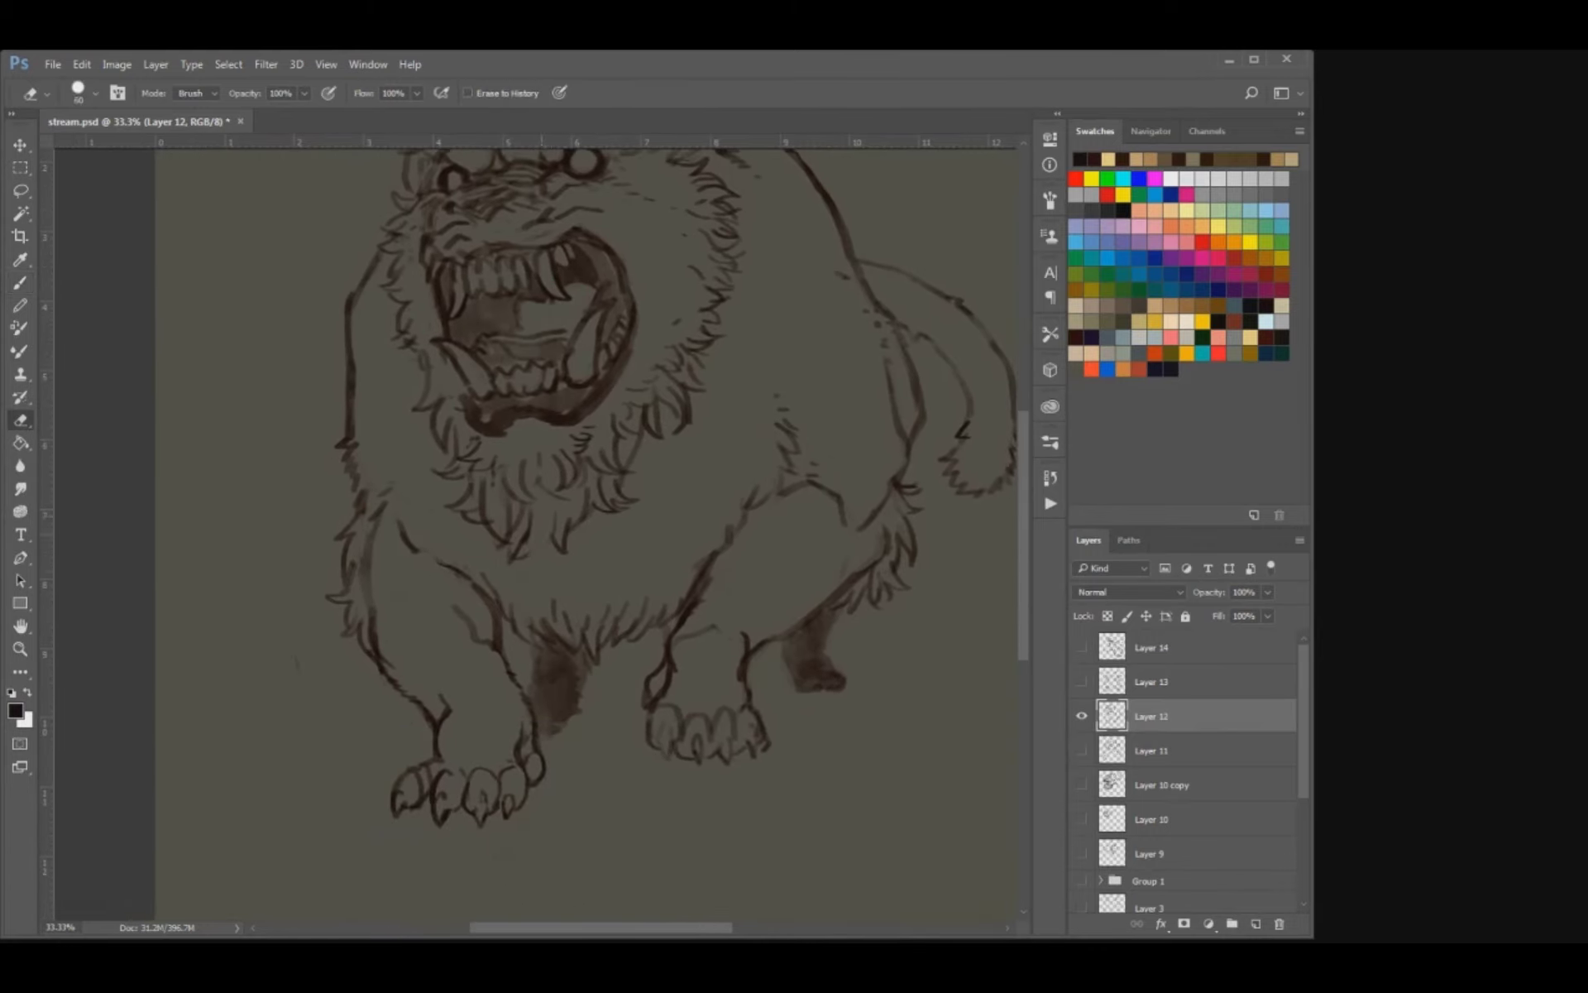
key(b)
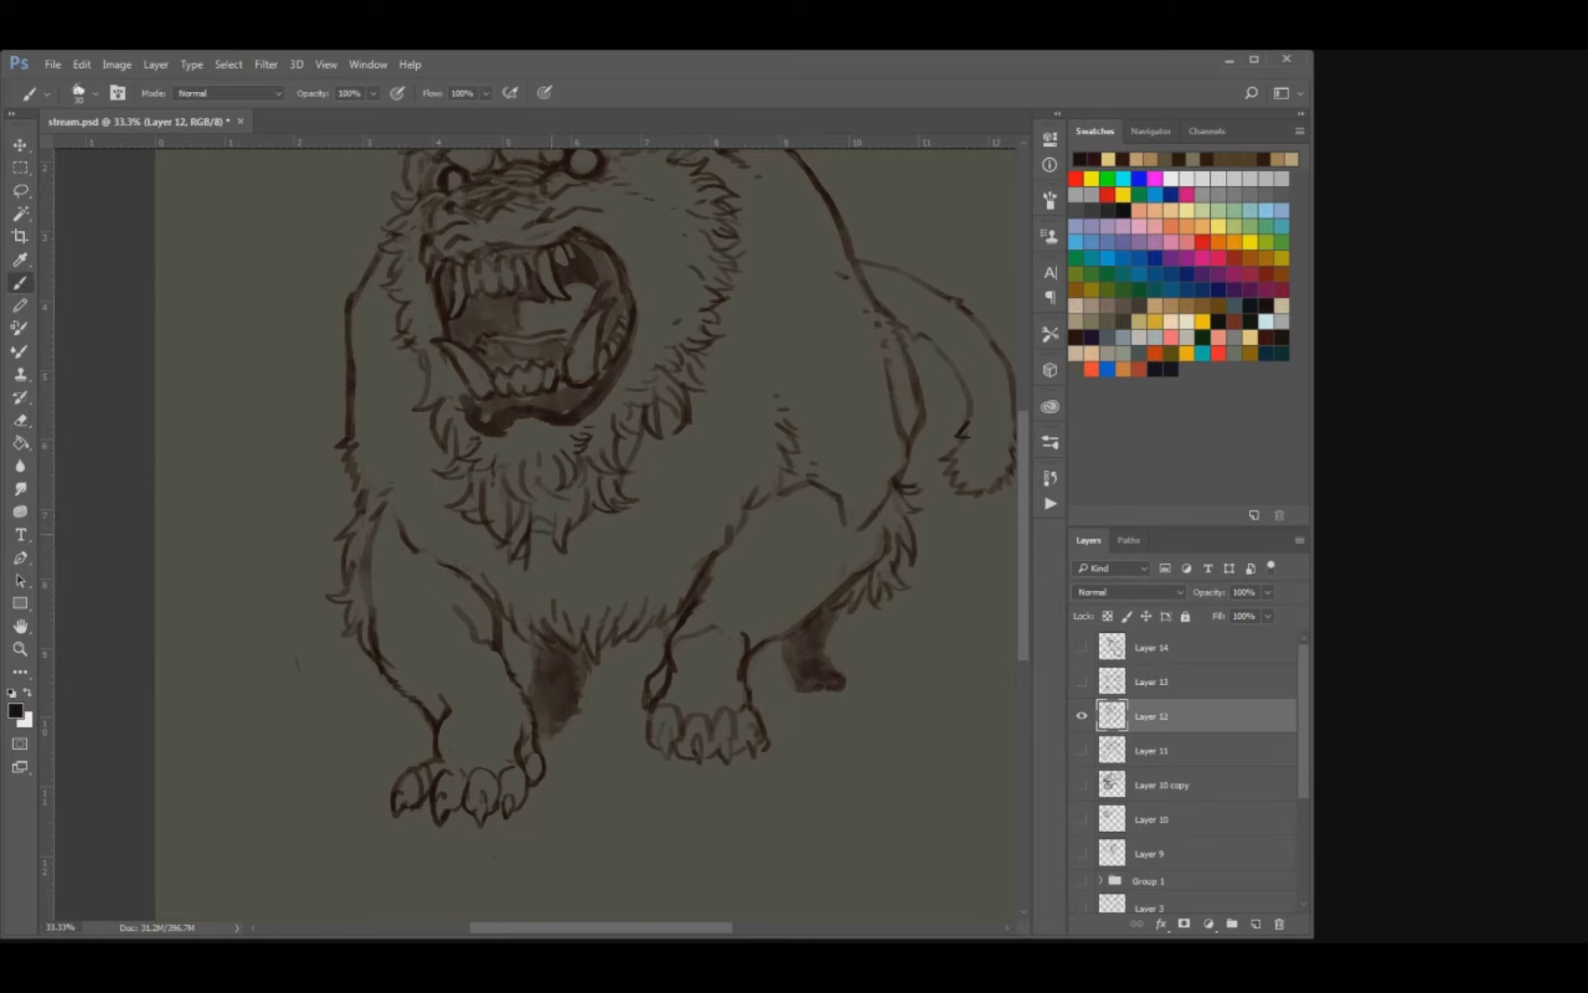
Draw a bound braid with crossing wraps hanging from the centre of the beard.
mouse_move(542, 534)
mouse_down()
mouse_move(550, 573)
mouse_move(500, 593)
mouse_up()
drag(498, 593, 524, 606)
key(e)
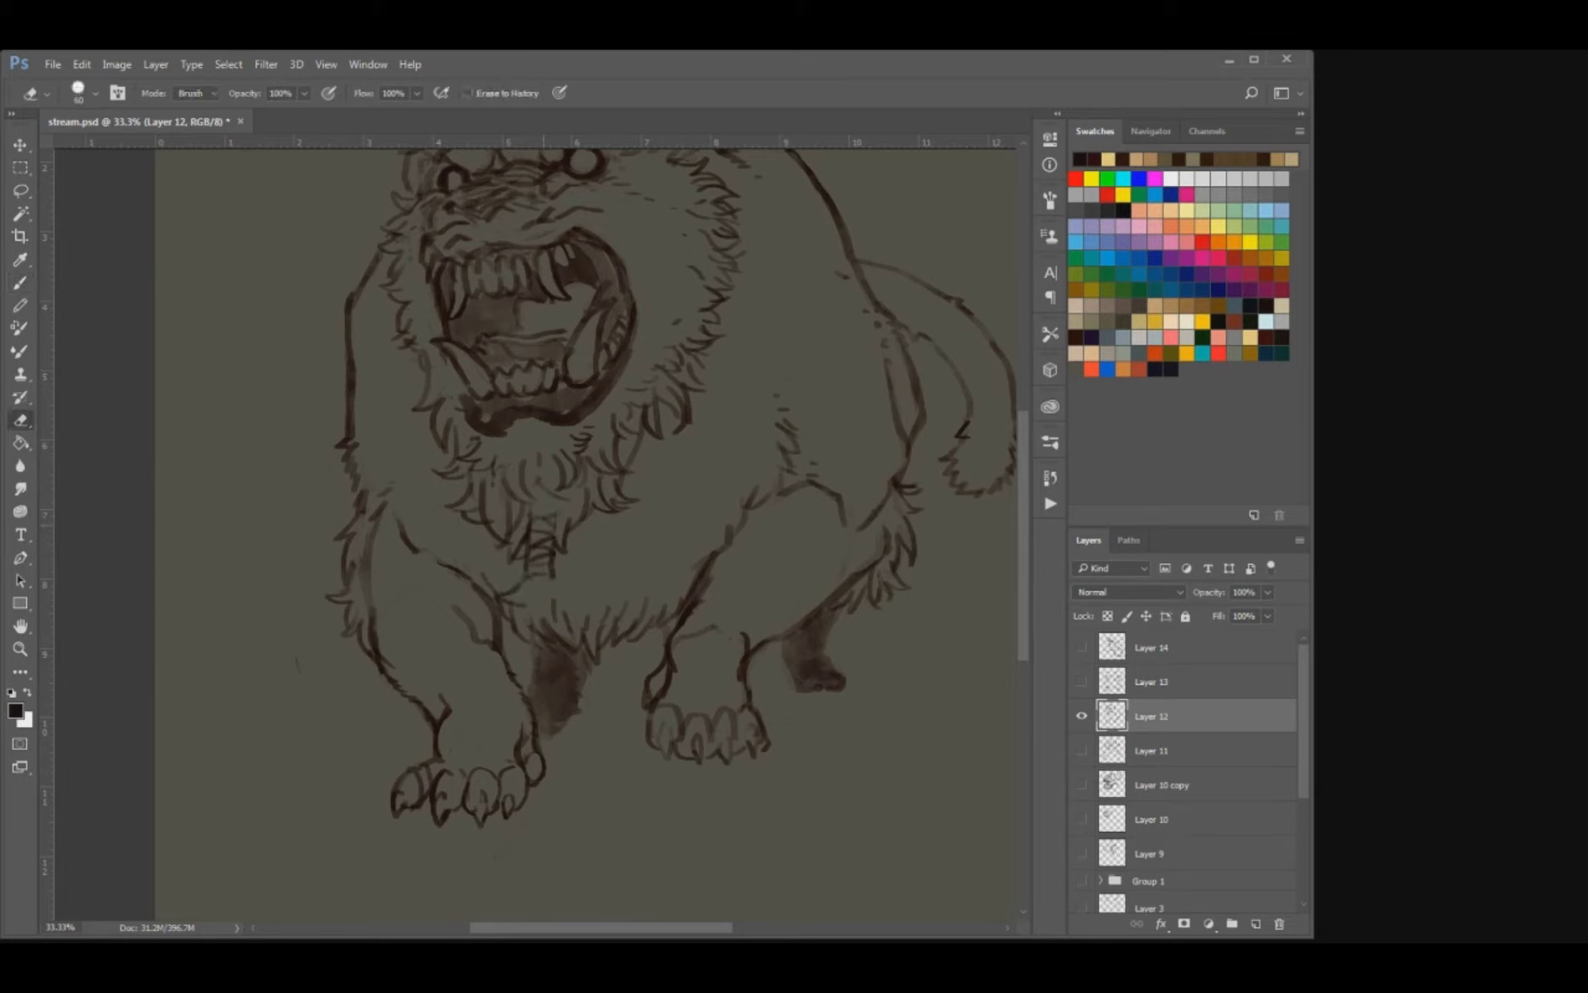
drag(541, 532, 549, 576)
key(b)
drag(528, 558, 551, 550)
mouse_move(532, 554)
mouse_down()
mouse_move(553, 558)
mouse_move(555, 521)
mouse_move(574, 601)
mouse_up()
key(e)
key(b)
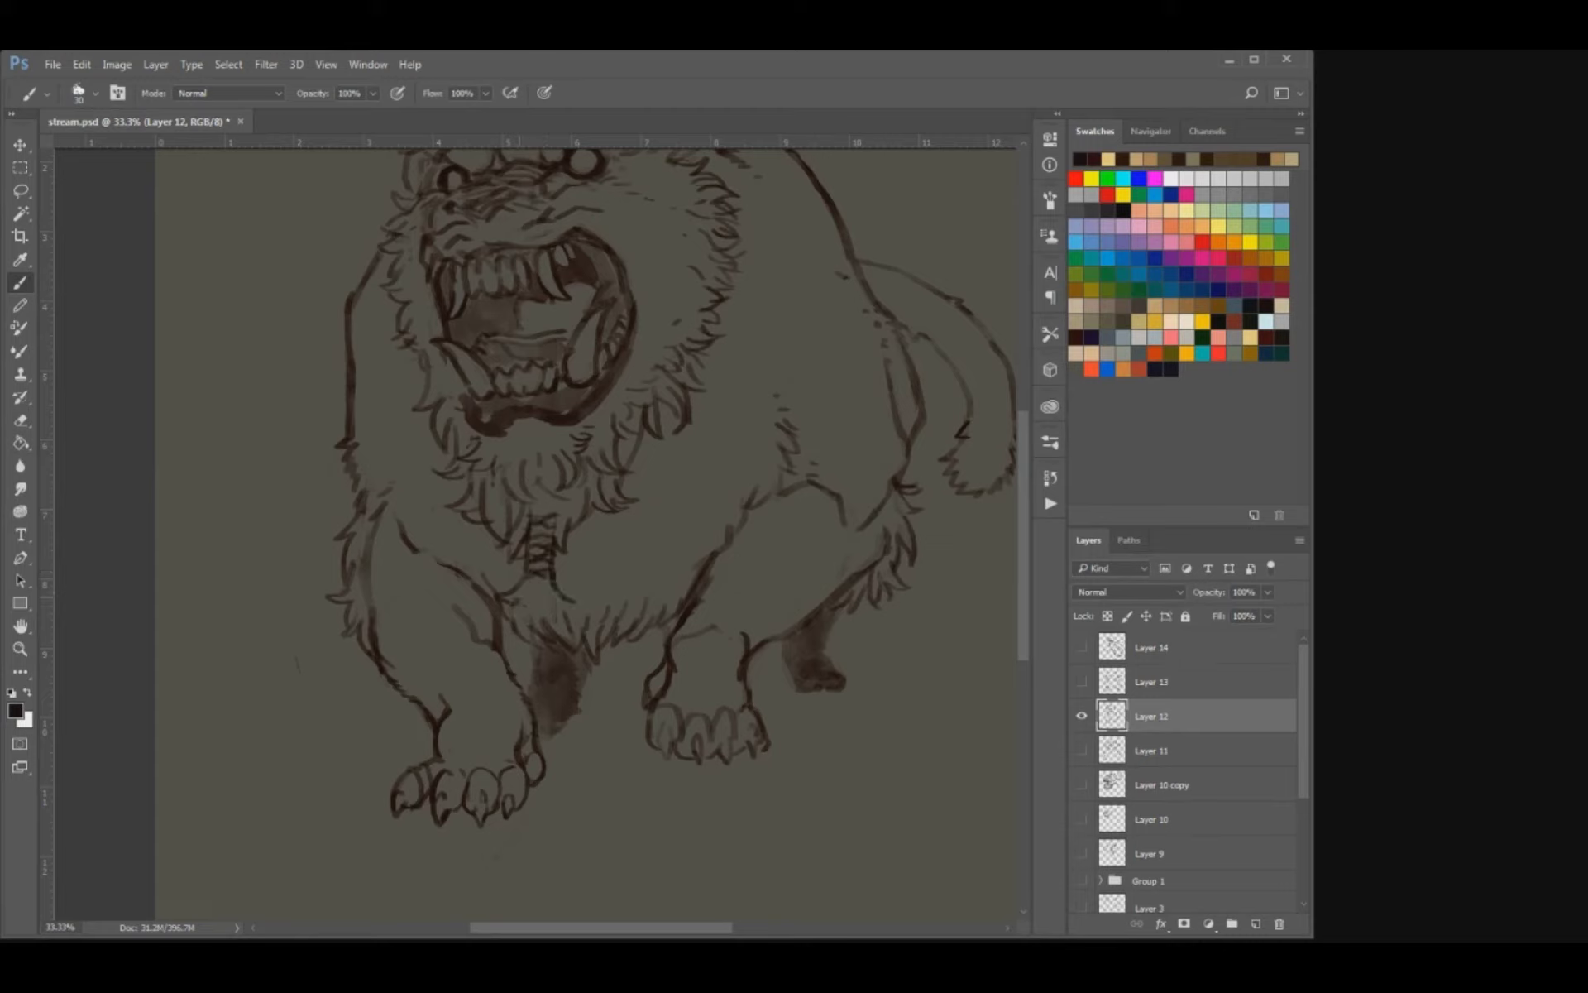
Draw a flared fur tuft at the braid's end, clearing the chest lines around it.
mouse_move(542, 579)
mouse_down()
mouse_move(524, 624)
mouse_move(559, 628)
mouse_up()
key(e)
key(b)
key(])
mouse_move(548, 609)
mouse_down()
mouse_move(559, 619)
mouse_move(565, 604)
mouse_up()
drag(574, 605, 562, 616)
key(e)
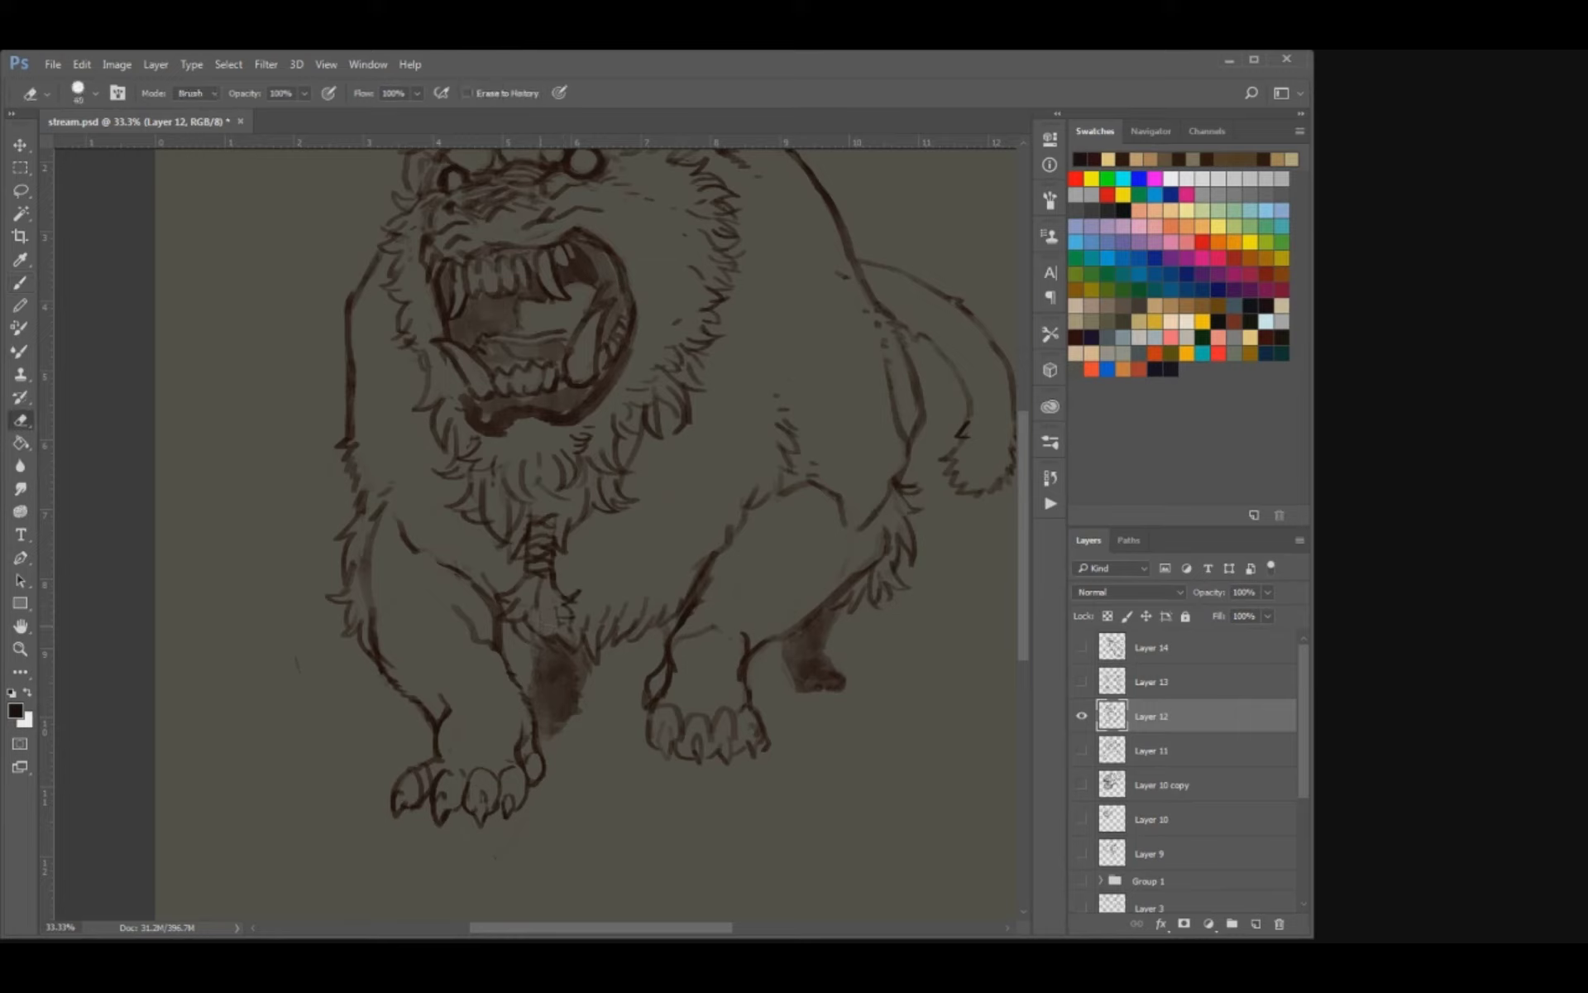
key(b)
mouse_move(538, 622)
mouse_down()
mouse_move(548, 646)
mouse_move(577, 628)
mouse_move(505, 582)
mouse_up()
key(e)
key(b)
Draw a small ring ornament at the base of the right ear and touch up the beard braid's top wrap.
mouse_move(598, 467)
mouse_down()
mouse_move(547, 655)
mouse_move(550, 704)
mouse_up()
key(e)
click(630, 398)
key(b)
drag(626, 391, 645, 401)
mouse_move(649, 416)
mouse_down()
mouse_move(619, 403)
mouse_move(644, 390)
mouse_up()
key(e)
key(b)
drag(661, 351, 656, 366)
drag(614, 545, 612, 434)
drag(480, 644, 495, 636)
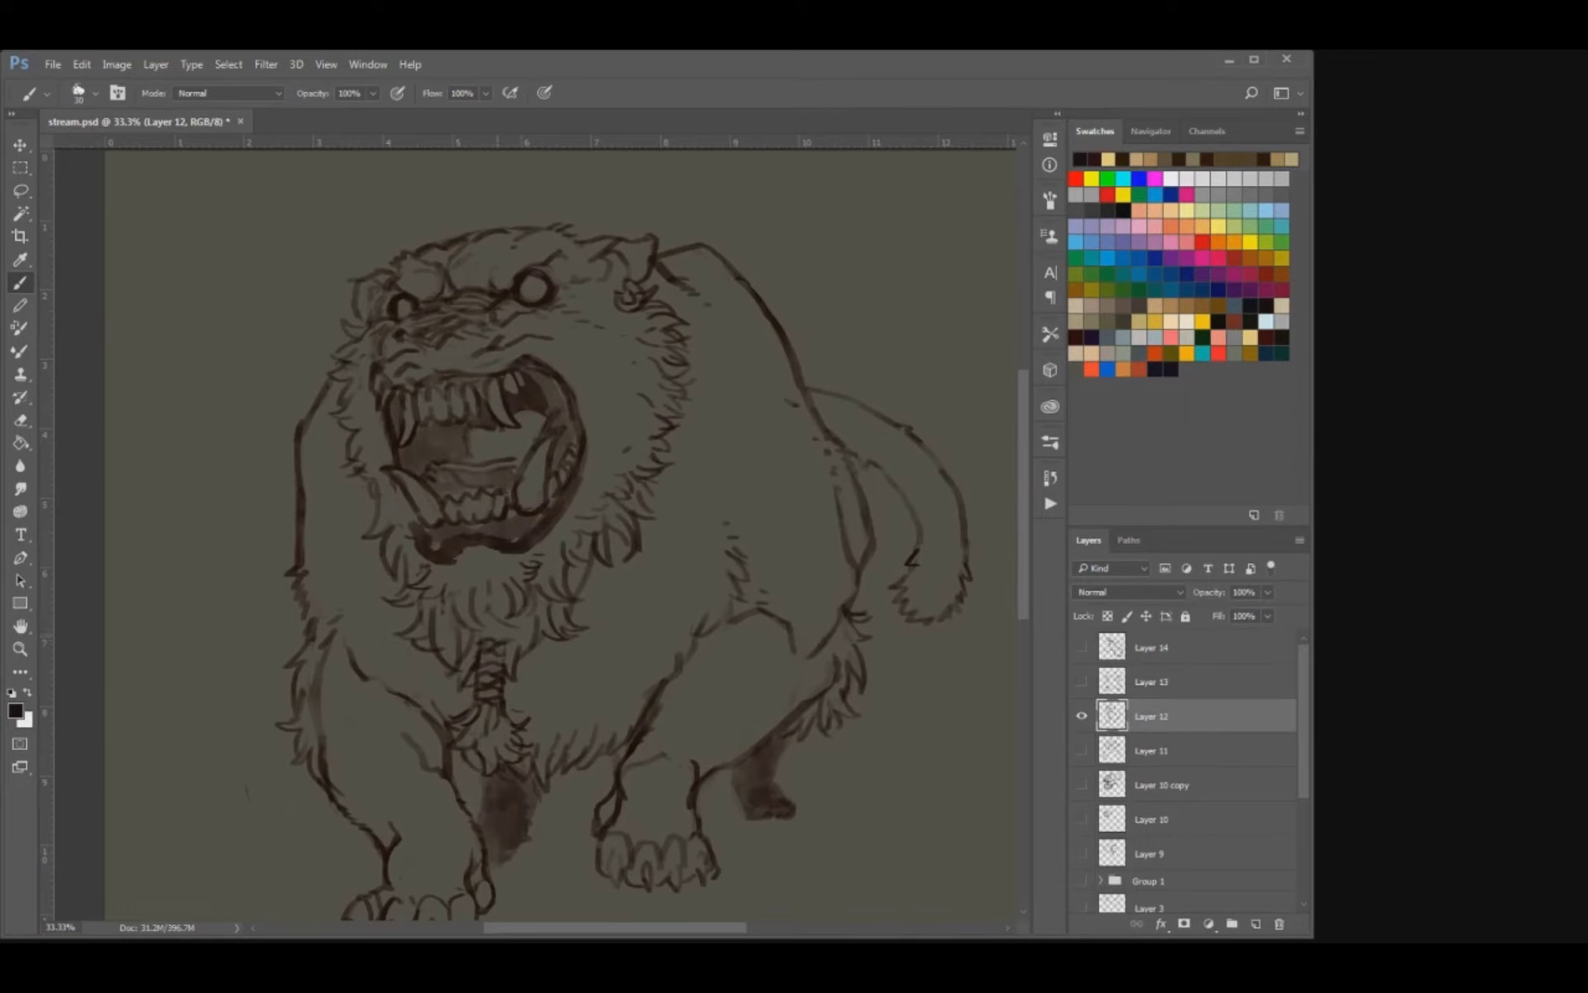
Refine the right ear's ring ornament, add a nearby stroke above the eye and save the document.
drag(530, 413, 563, 544)
key(e)
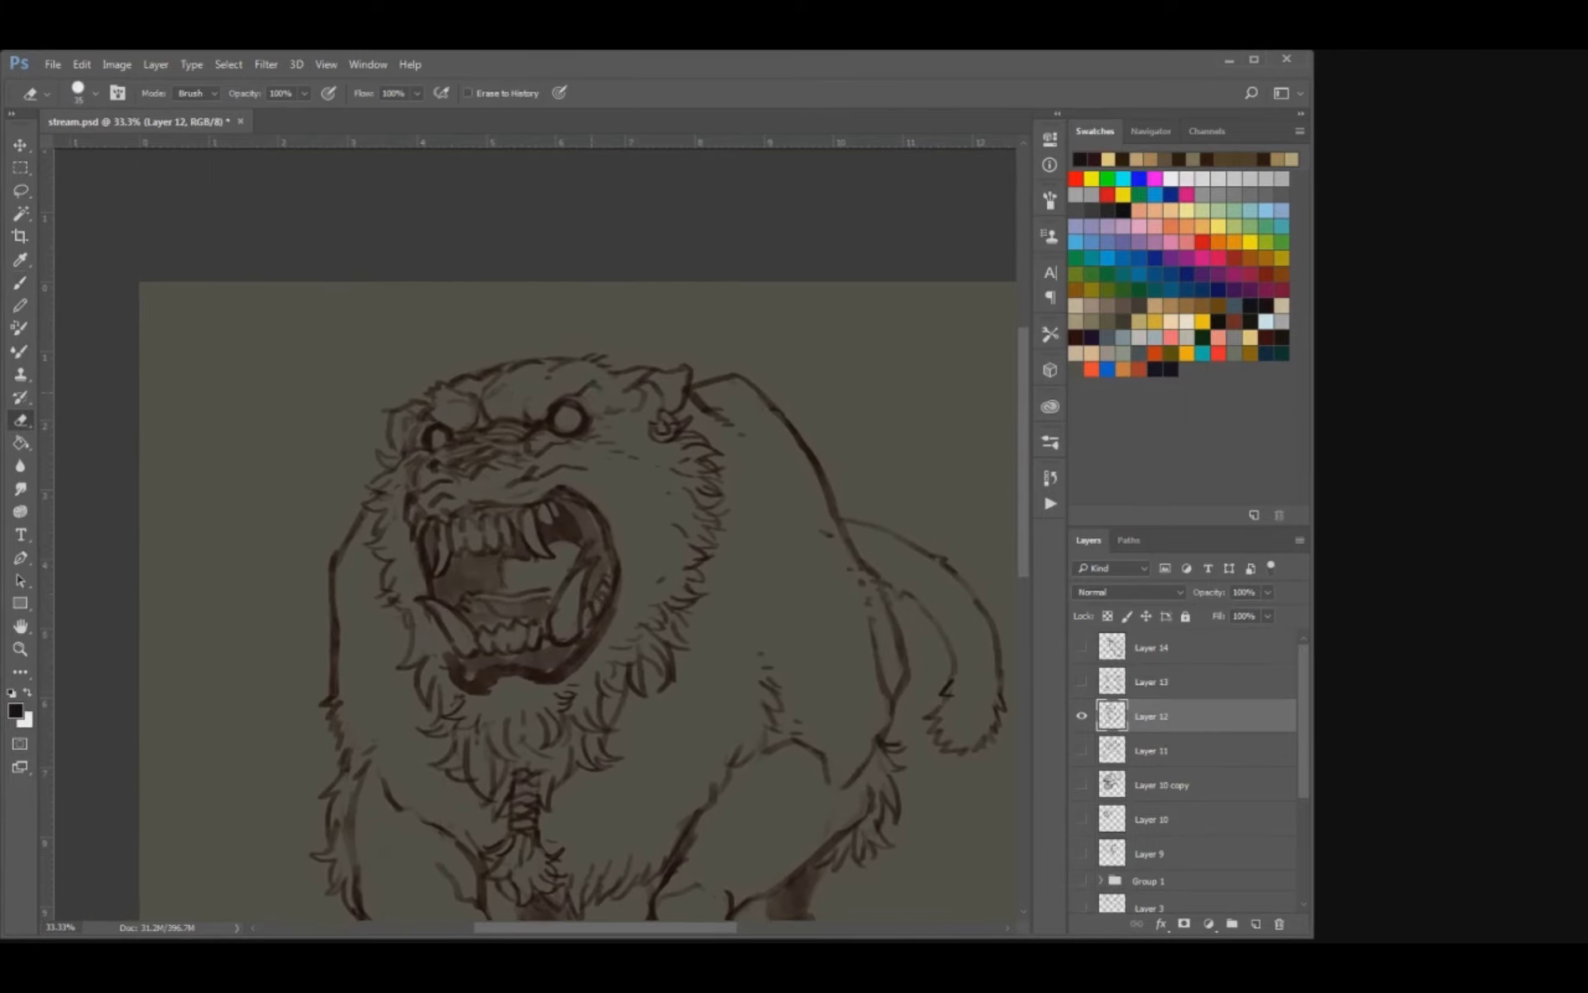
key(b)
mouse_move(666, 445)
mouse_down()
mouse_move(657, 404)
mouse_move(680, 422)
mouse_up()
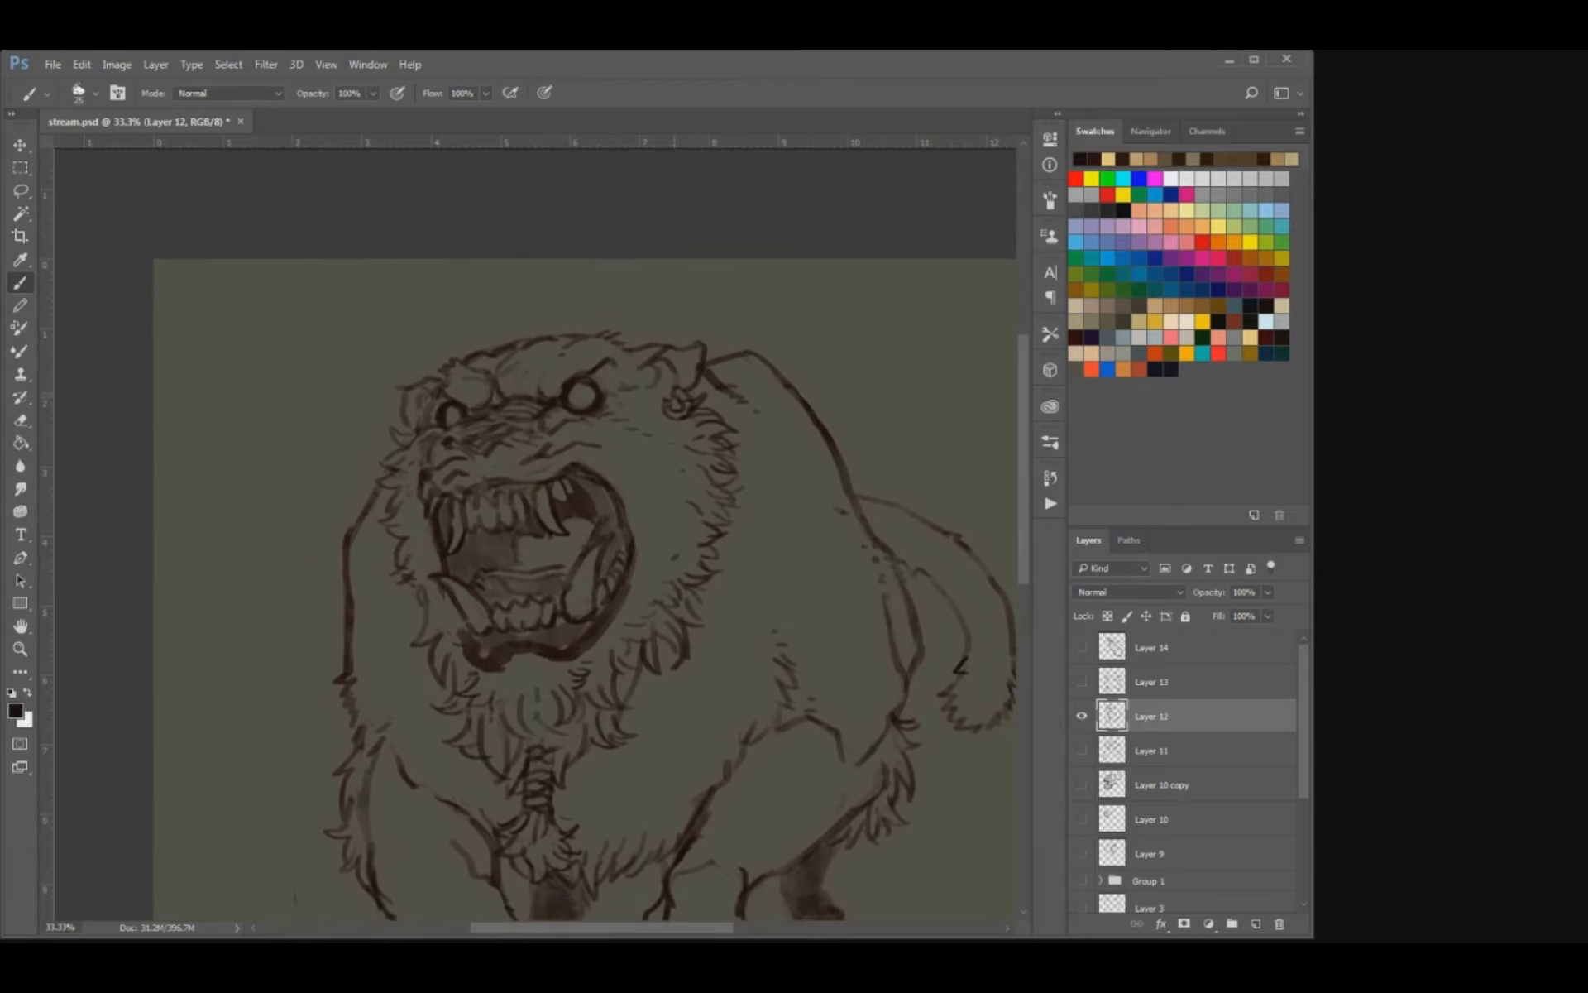
drag(635, 394, 644, 379)
key(ctrl+s)
key(ctrl+minus)
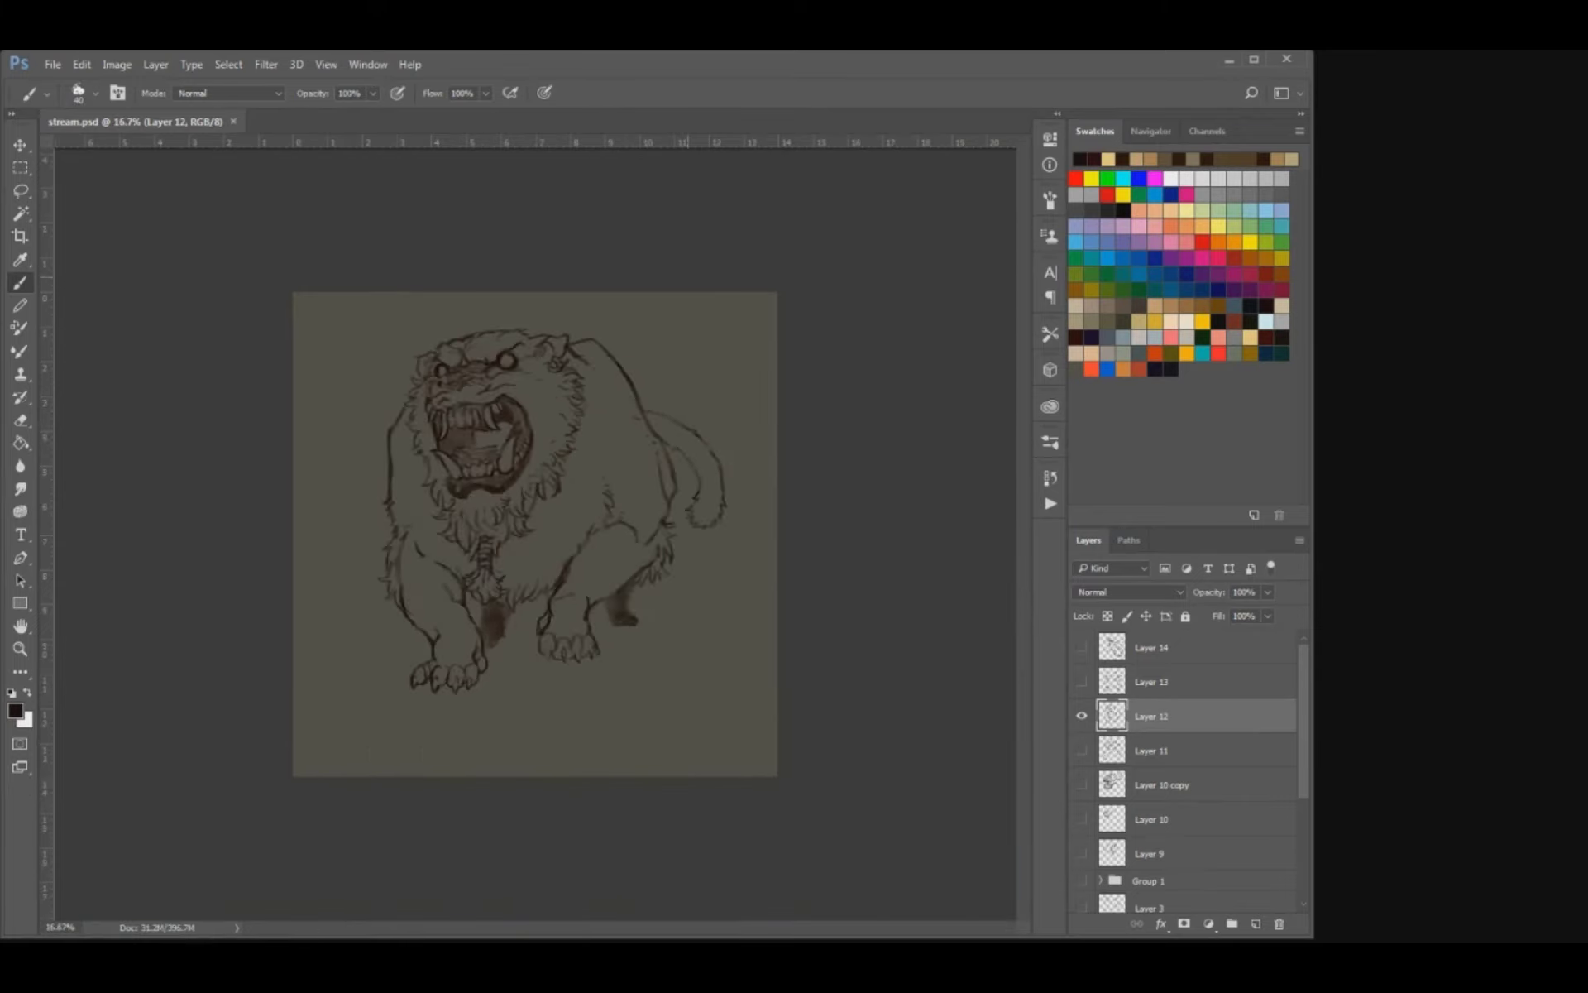
Clean up the contour lines on the bear's rear flank beside the tail base and save the document.
key(ctrl+plus)
mouse_move(687, 277)
mouse_down()
mouse_move(704, 383)
mouse_move(635, 428)
mouse_move(626, 479)
mouse_up()
key(e)
drag(756, 608, 753, 640)
key(b)
key(ctrl+z)
key(bracketleft)
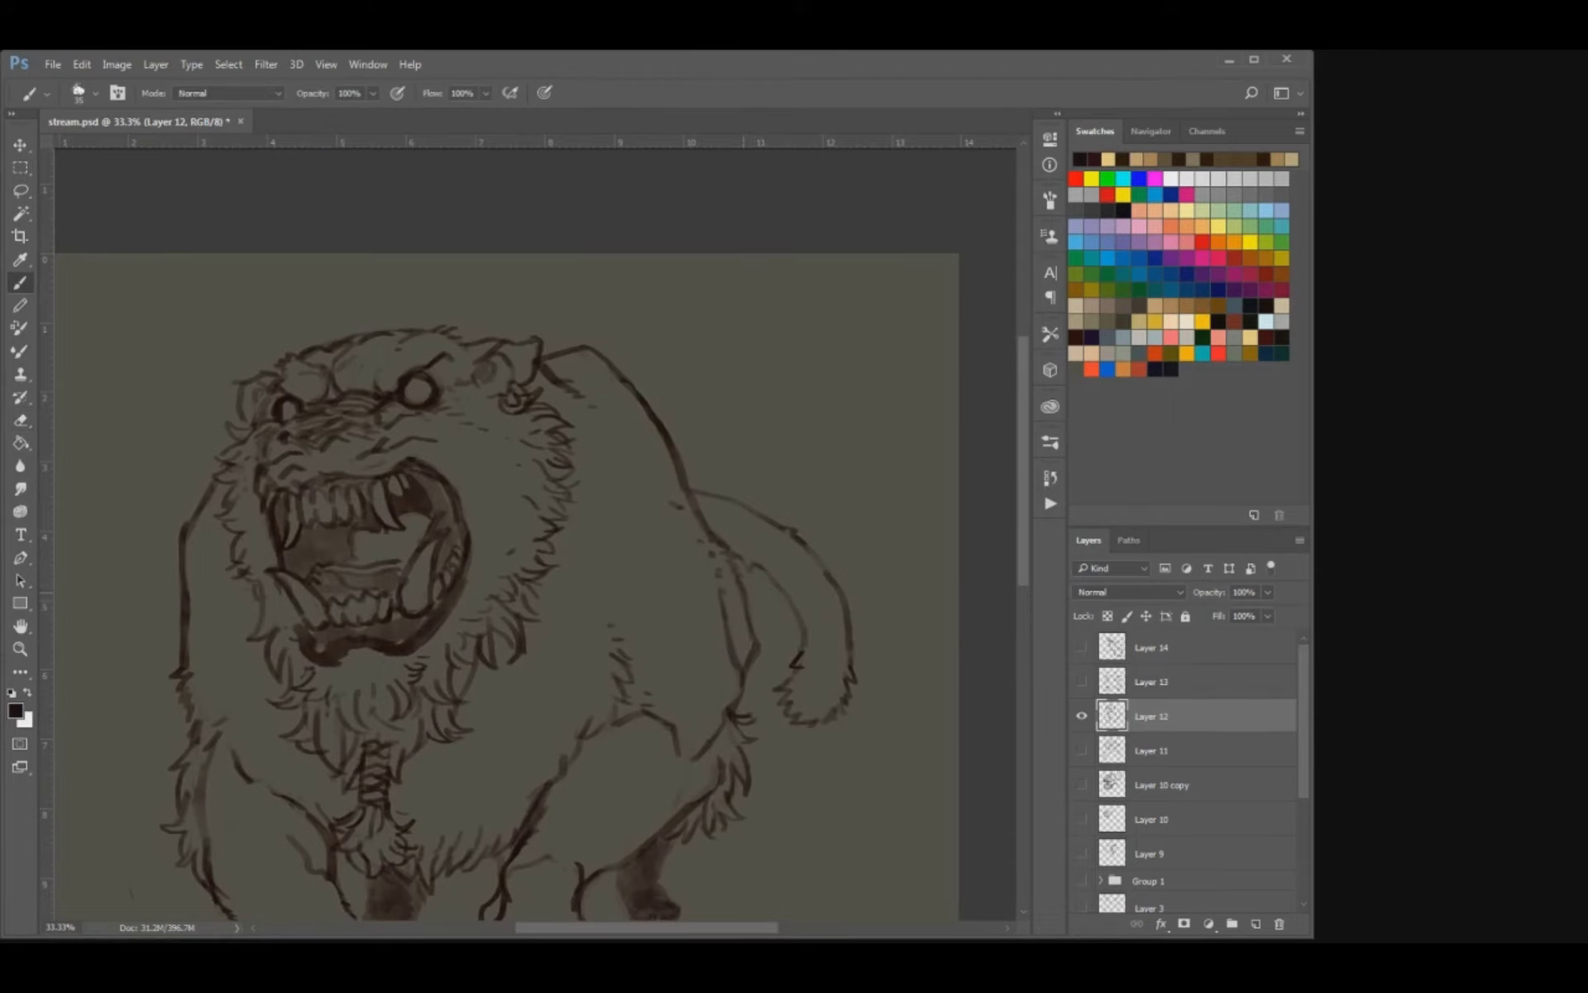
key(ctrl+s)
key(ctrl+minus)
key(ctrl+minus)
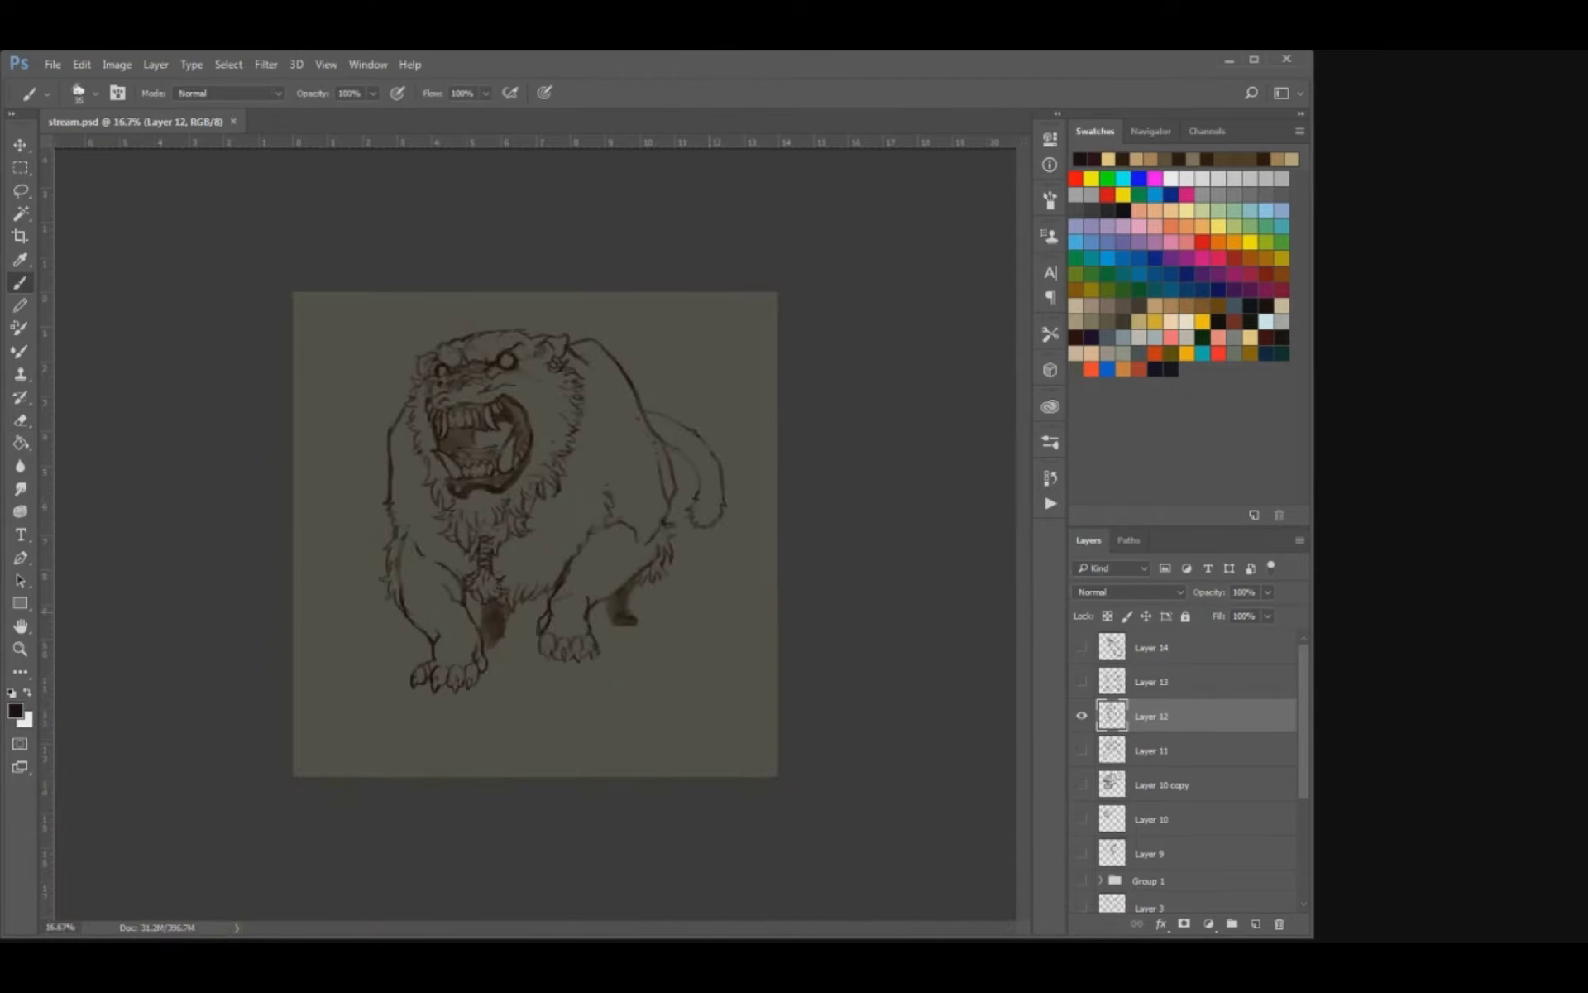
Touch up the body lines, add a short fur stroke at the top of the left foreleg and save the document.
key(ctrl+equal)
key(ctrl+equal)
key(e)
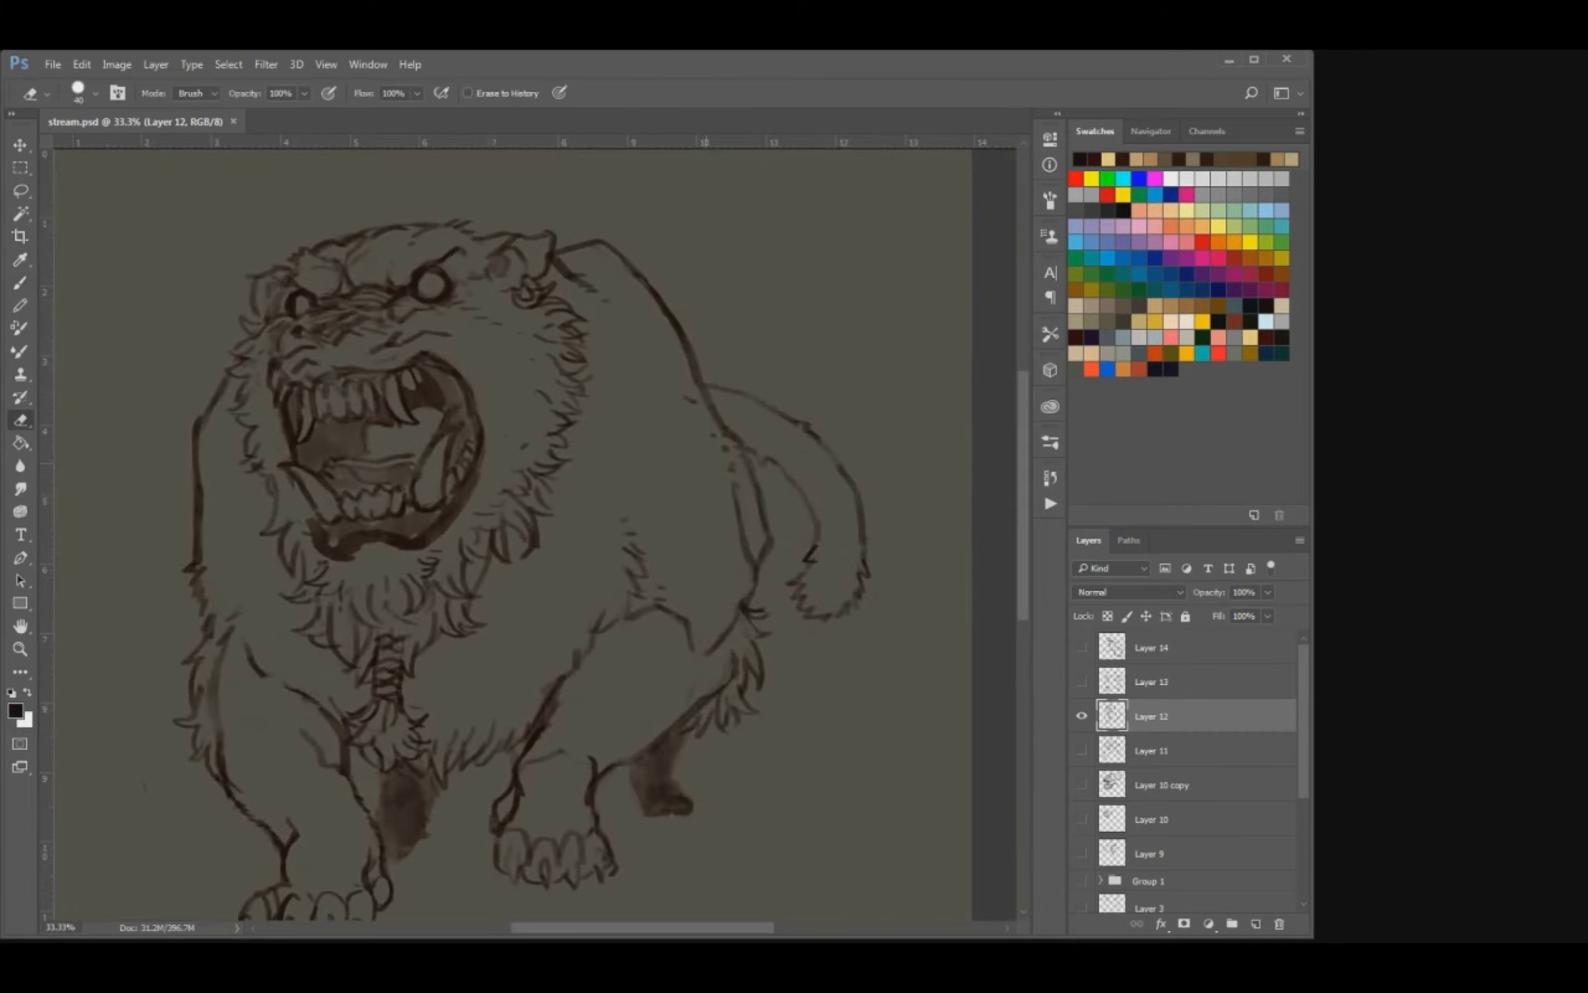
key(b)
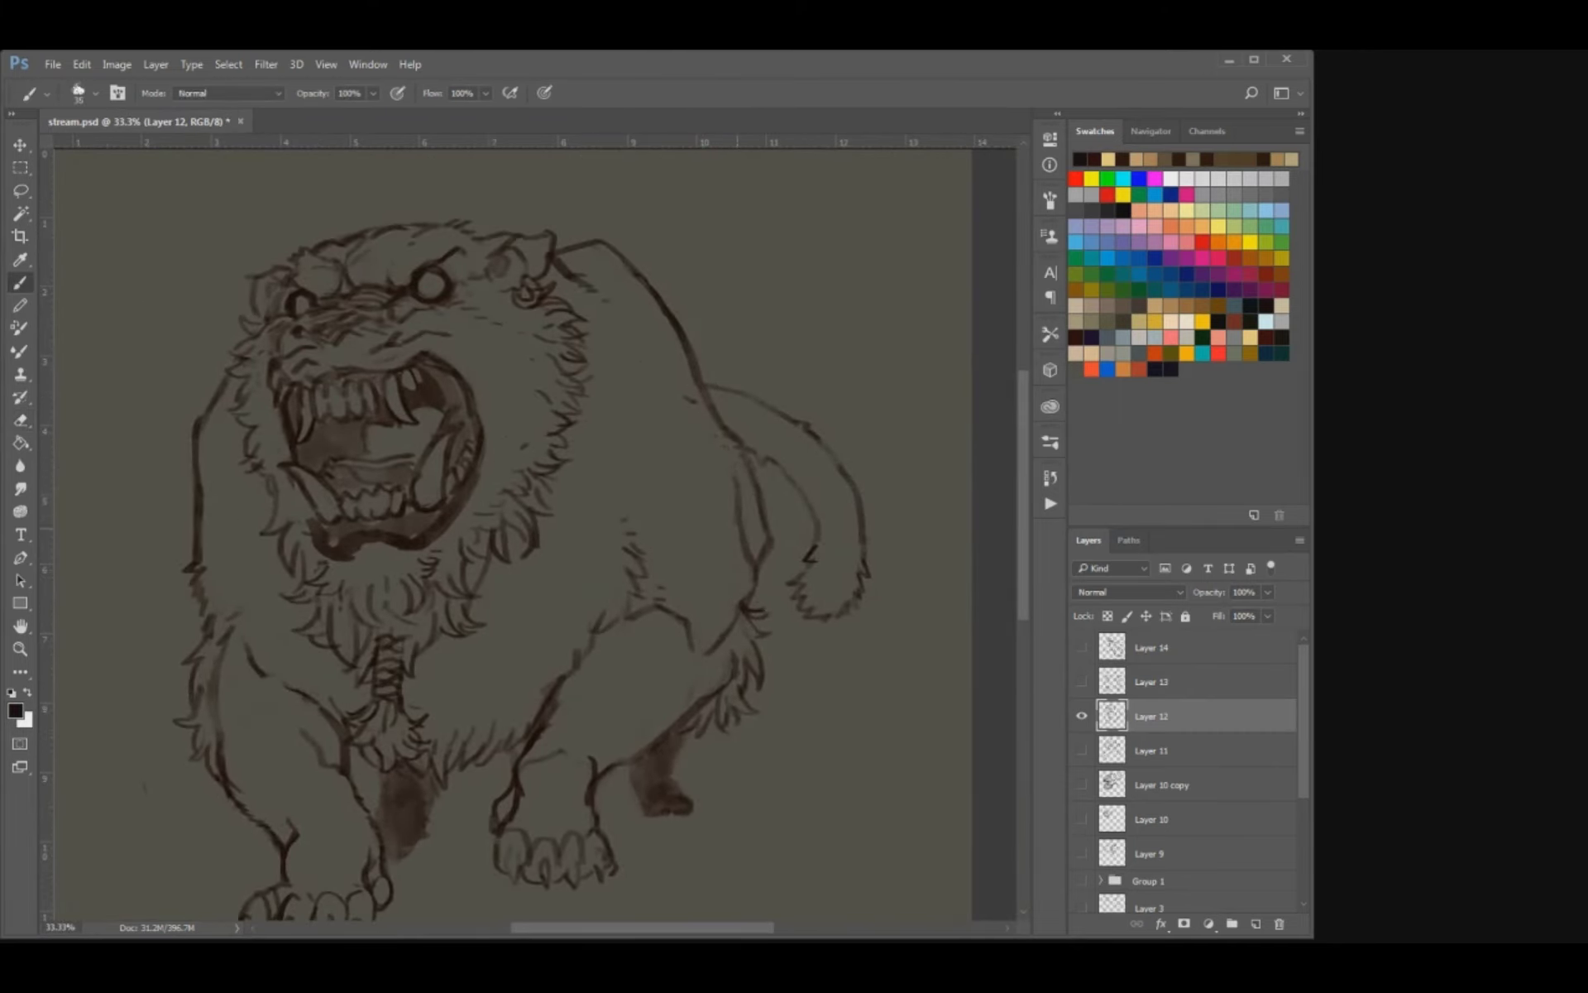
key(ctrl+s)
drag(630, 526, 660, 496)
drag(294, 628, 274, 616)
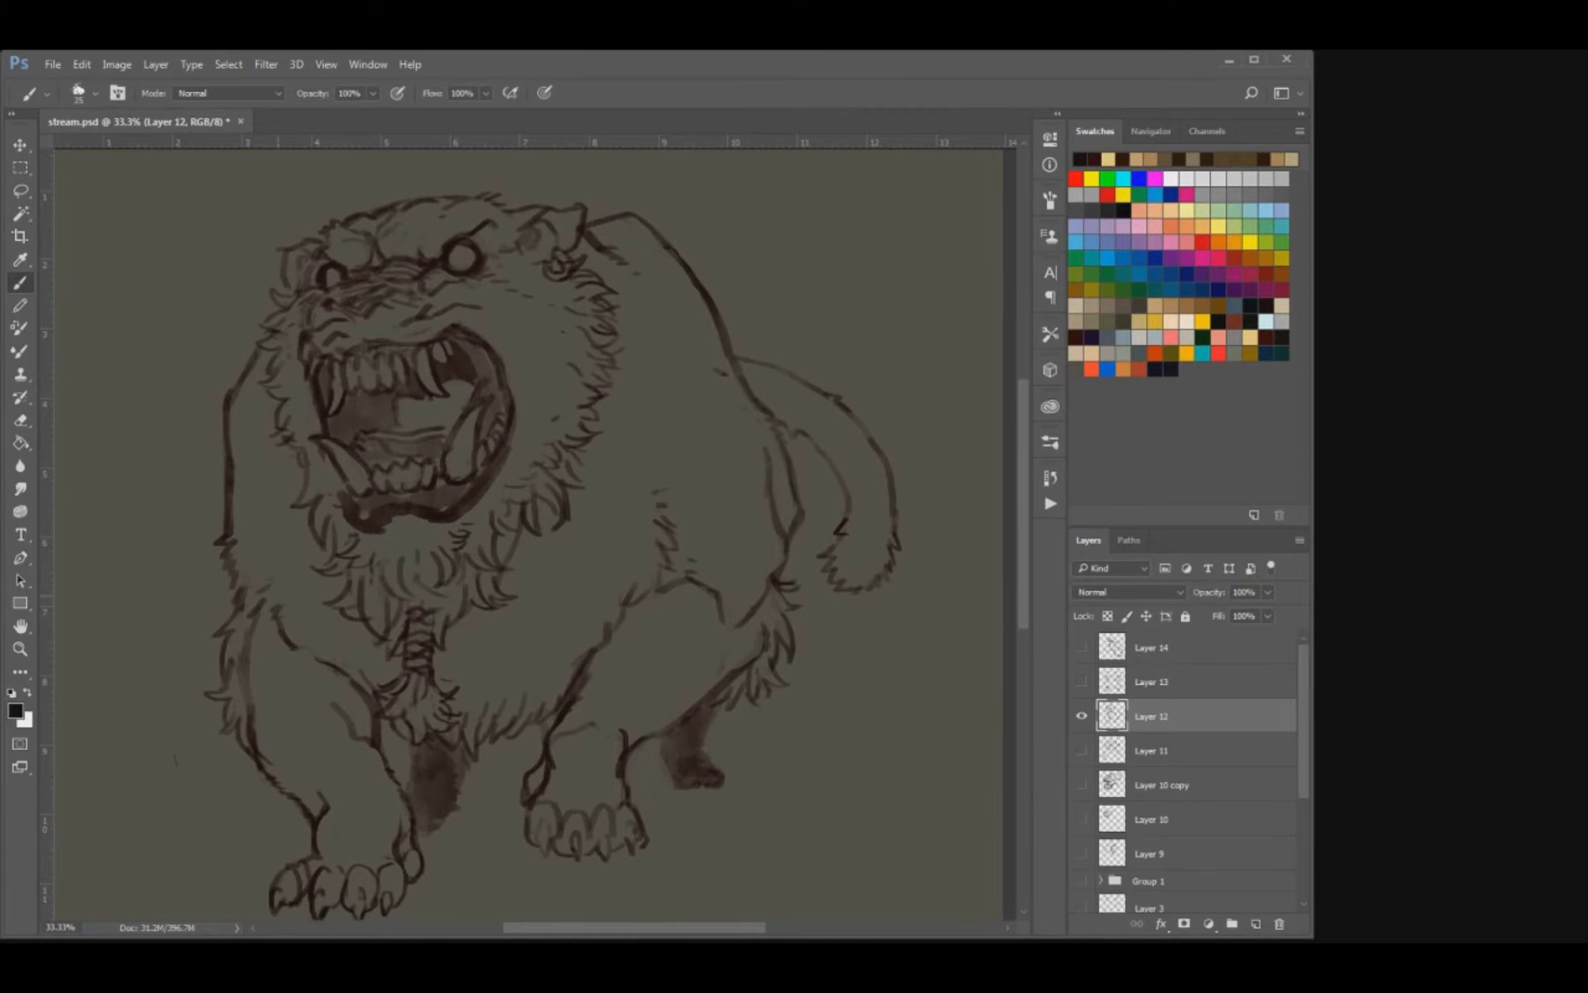
key(ctrl+s)
key(ctrl+minus)
key(ctrl+minus)
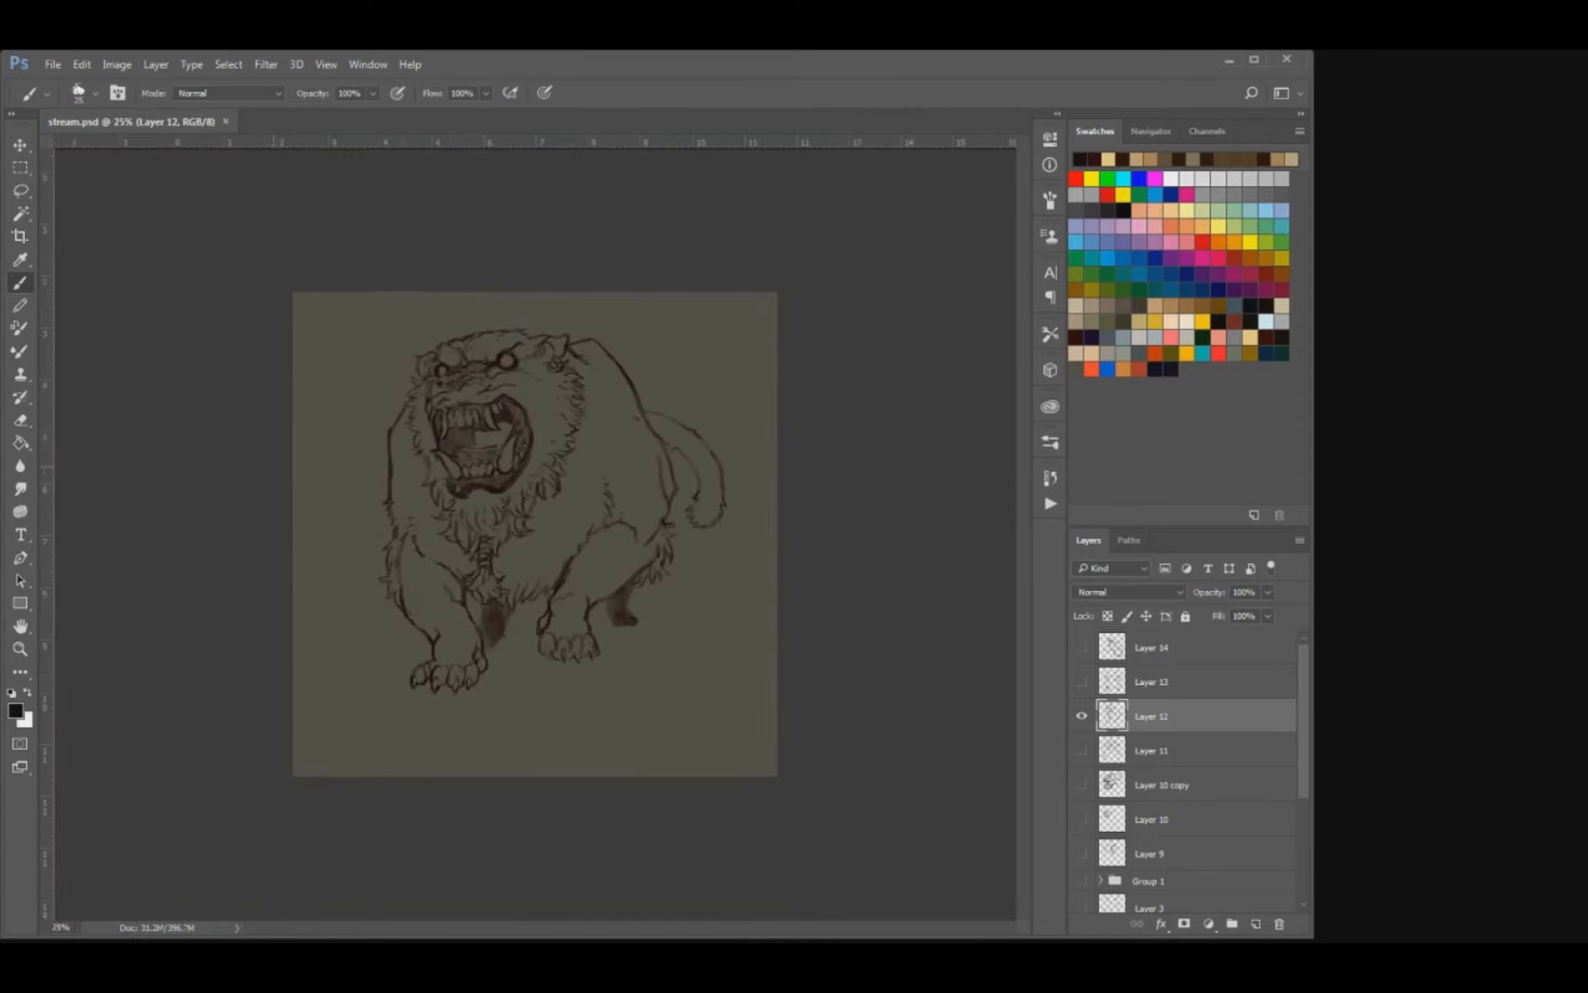
Refine the gum line above the bear's upper teeth with small erasing and brush touch-ups, and save the document.
key(ctrl+plus)
key(ctrl+plus)
mouse_move(521, 286)
mouse_down()
mouse_move(585, 497)
mouse_move(567, 464)
mouse_move(572, 483)
mouse_up()
key(e)
key(b)
key(e)
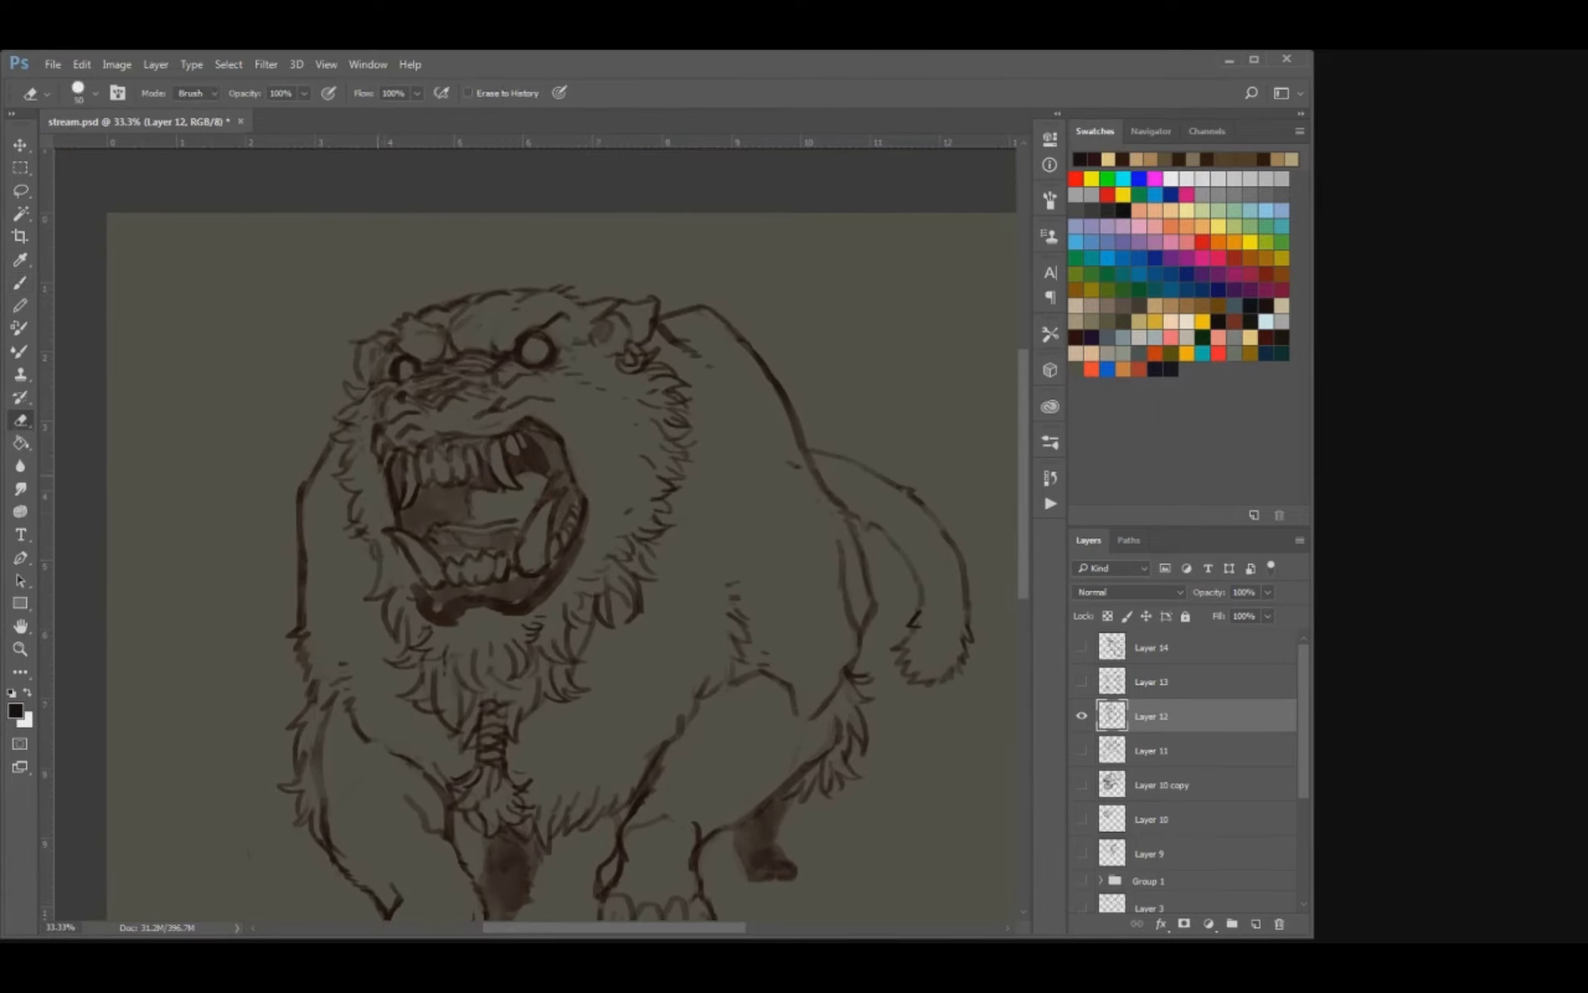
key(b)
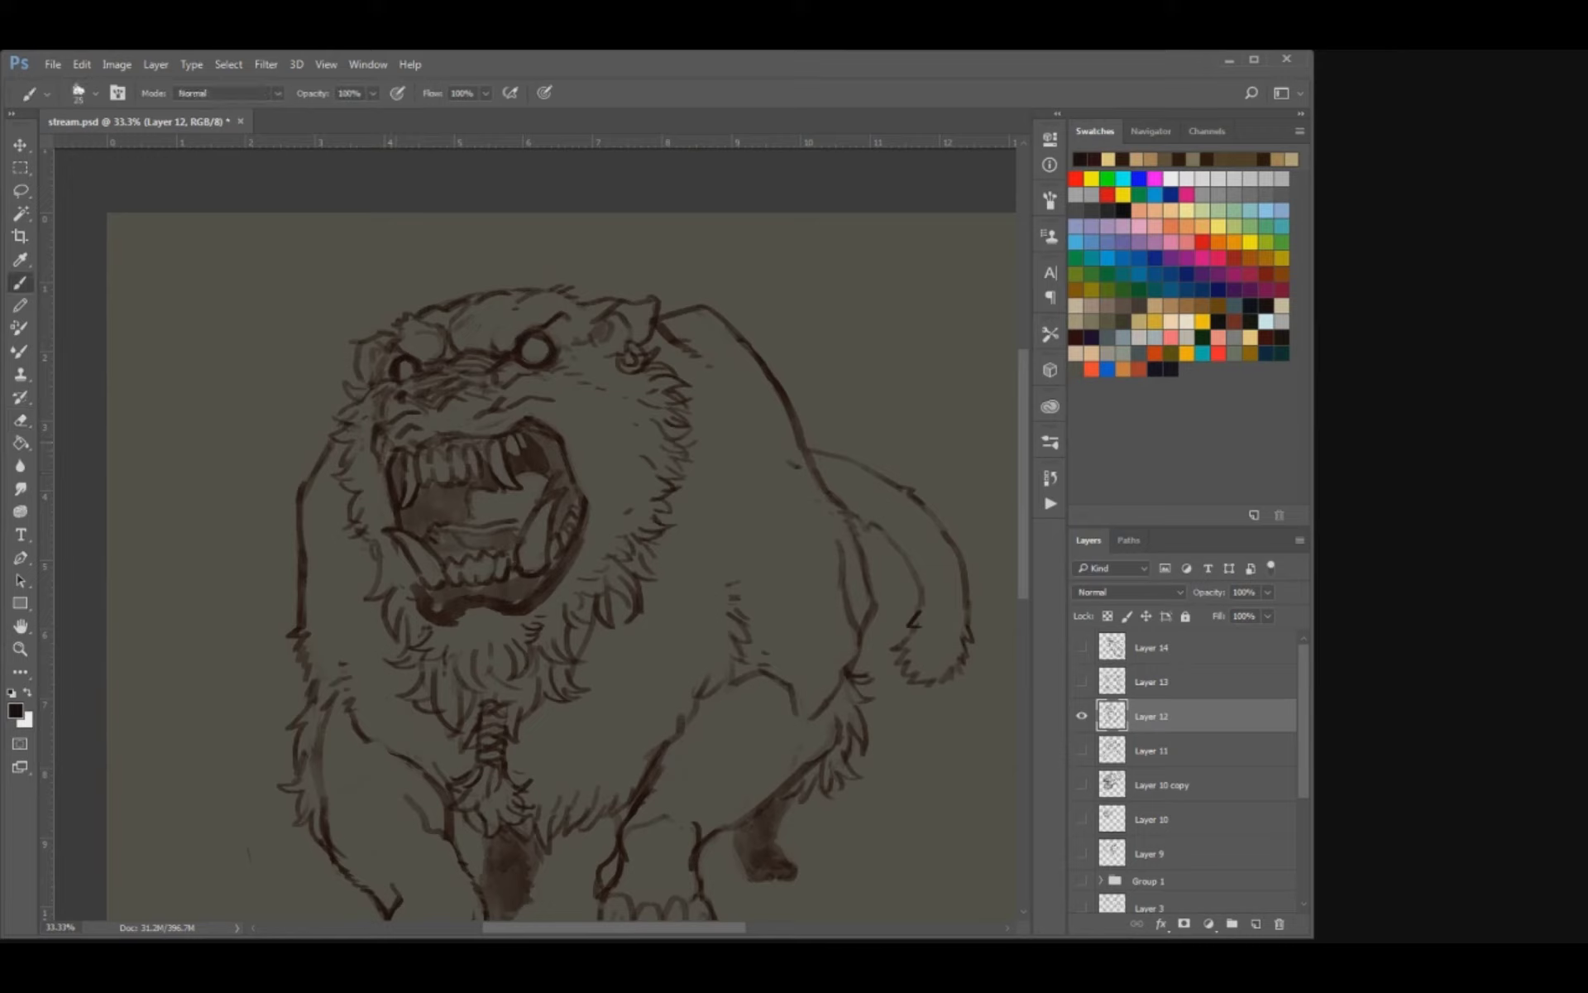
key(e)
key(b)
key(e)
key(b)
drag(424, 443, 442, 436)
key(ctrl+s)
Add short wrinkle strokes across the snout above the upper lip and save the document.
mouse_move(429, 395)
mouse_down()
mouse_move(457, 386)
mouse_move(444, 381)
mouse_up()
drag(425, 381, 449, 376)
key(ctrl+s)
Move the bear drawing on Layer 12 slightly down and to the right on the canvas.
key(ctrl+minus)
key(ctrl+minus)
key(ctrl+plus)
key(v)
mouse_move(625, 479)
mouse_down()
mouse_move(638, 525)
mouse_move(635, 498)
mouse_move(677, 522)
mouse_up()
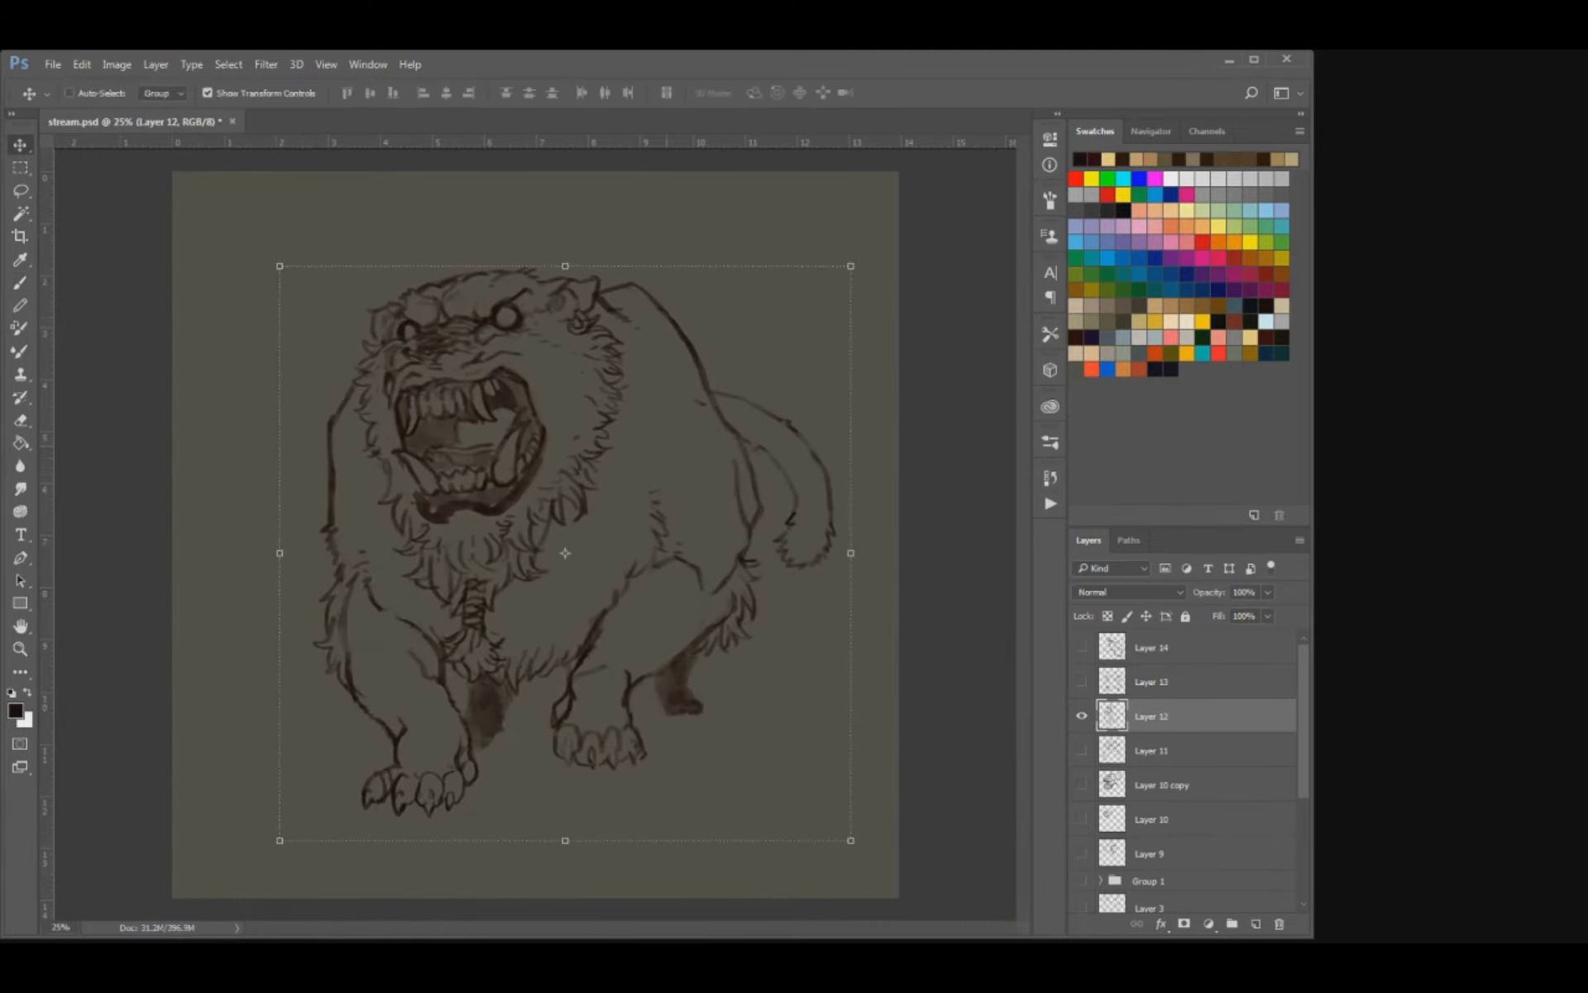
Shade the inside of the bear's open mouth with a larger brush, darkening the areas behind the teeth and above the tongue.
key(b)
key(ctrl+plus)
key(ctrl+plus)
drag(616, 405, 691, 550)
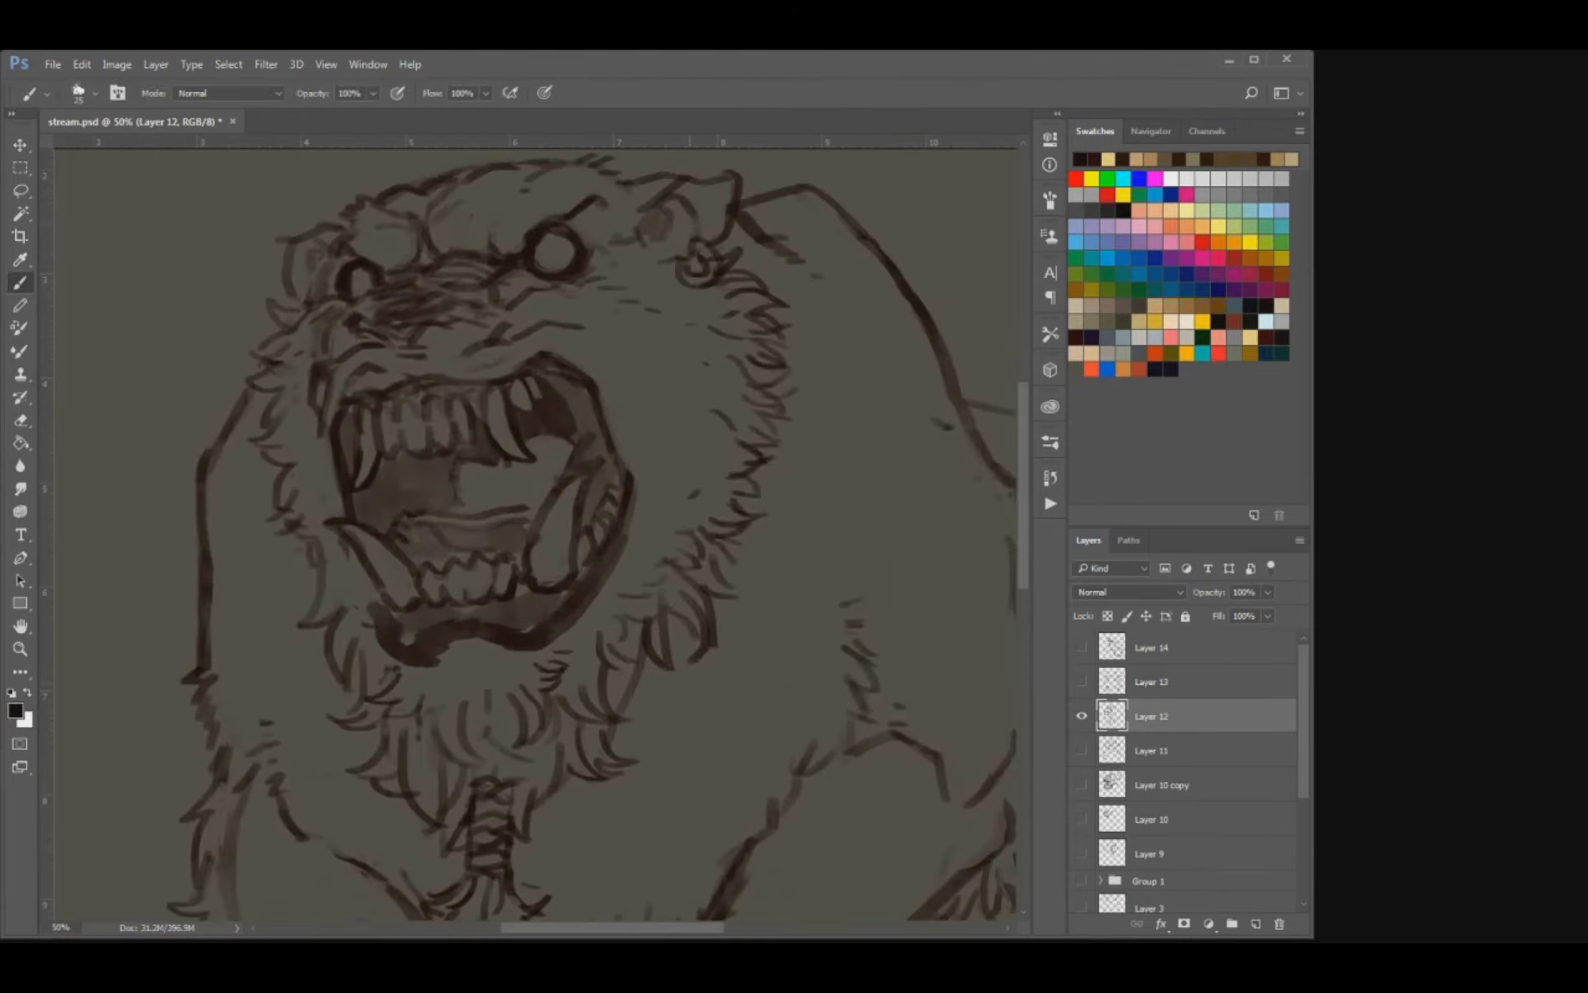
key(bracketright)
mouse_move(465, 479)
mouse_down()
mouse_move(526, 488)
mouse_move(565, 405)
mouse_move(574, 460)
mouse_move(388, 488)
mouse_move(441, 486)
mouse_up()
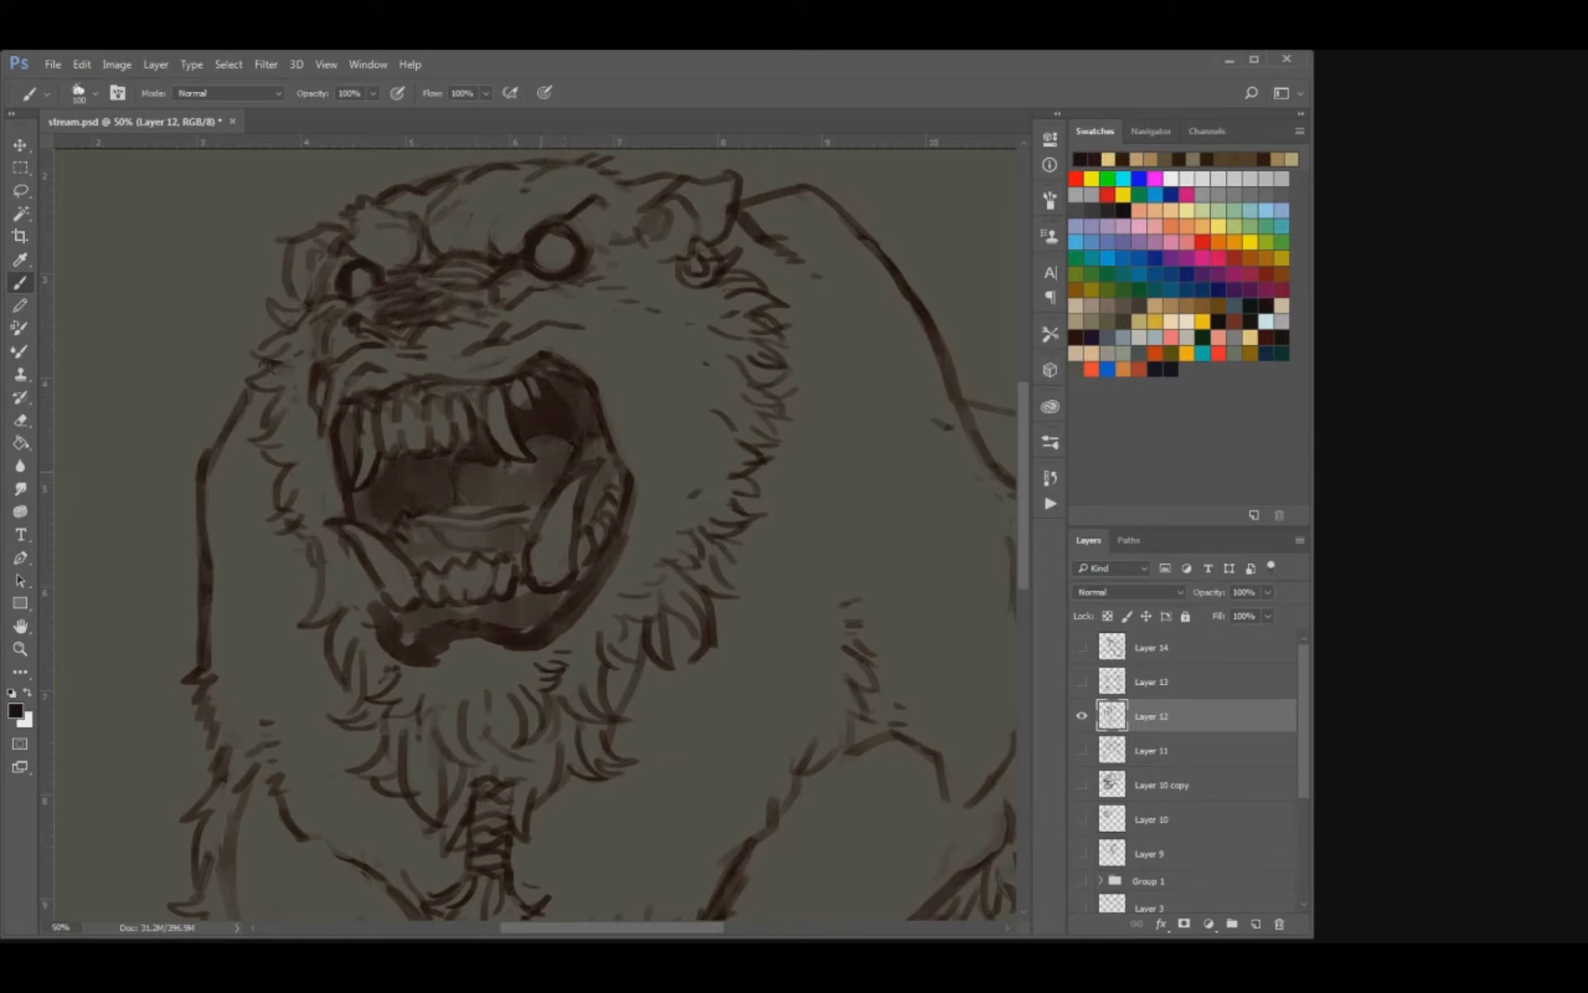
drag(542, 473, 603, 447)
drag(352, 465, 358, 408)
mouse_move(550, 364)
mouse_down()
mouse_move(568, 372)
mouse_move(546, 489)
mouse_up()
key(e)
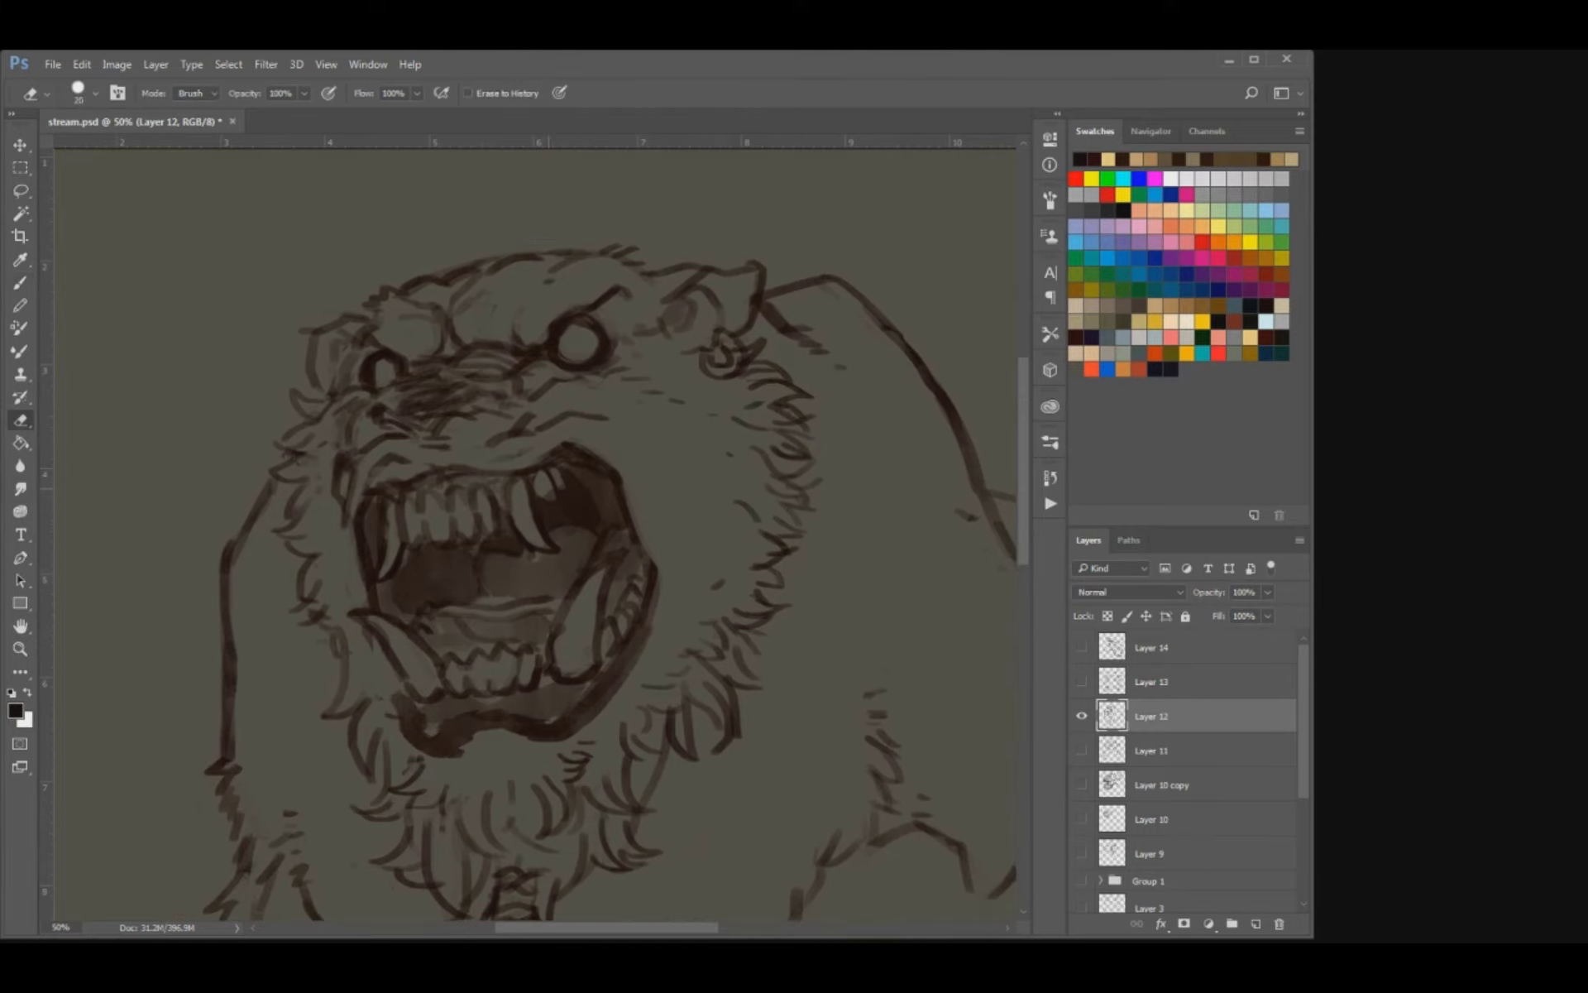
key(bracketleft)
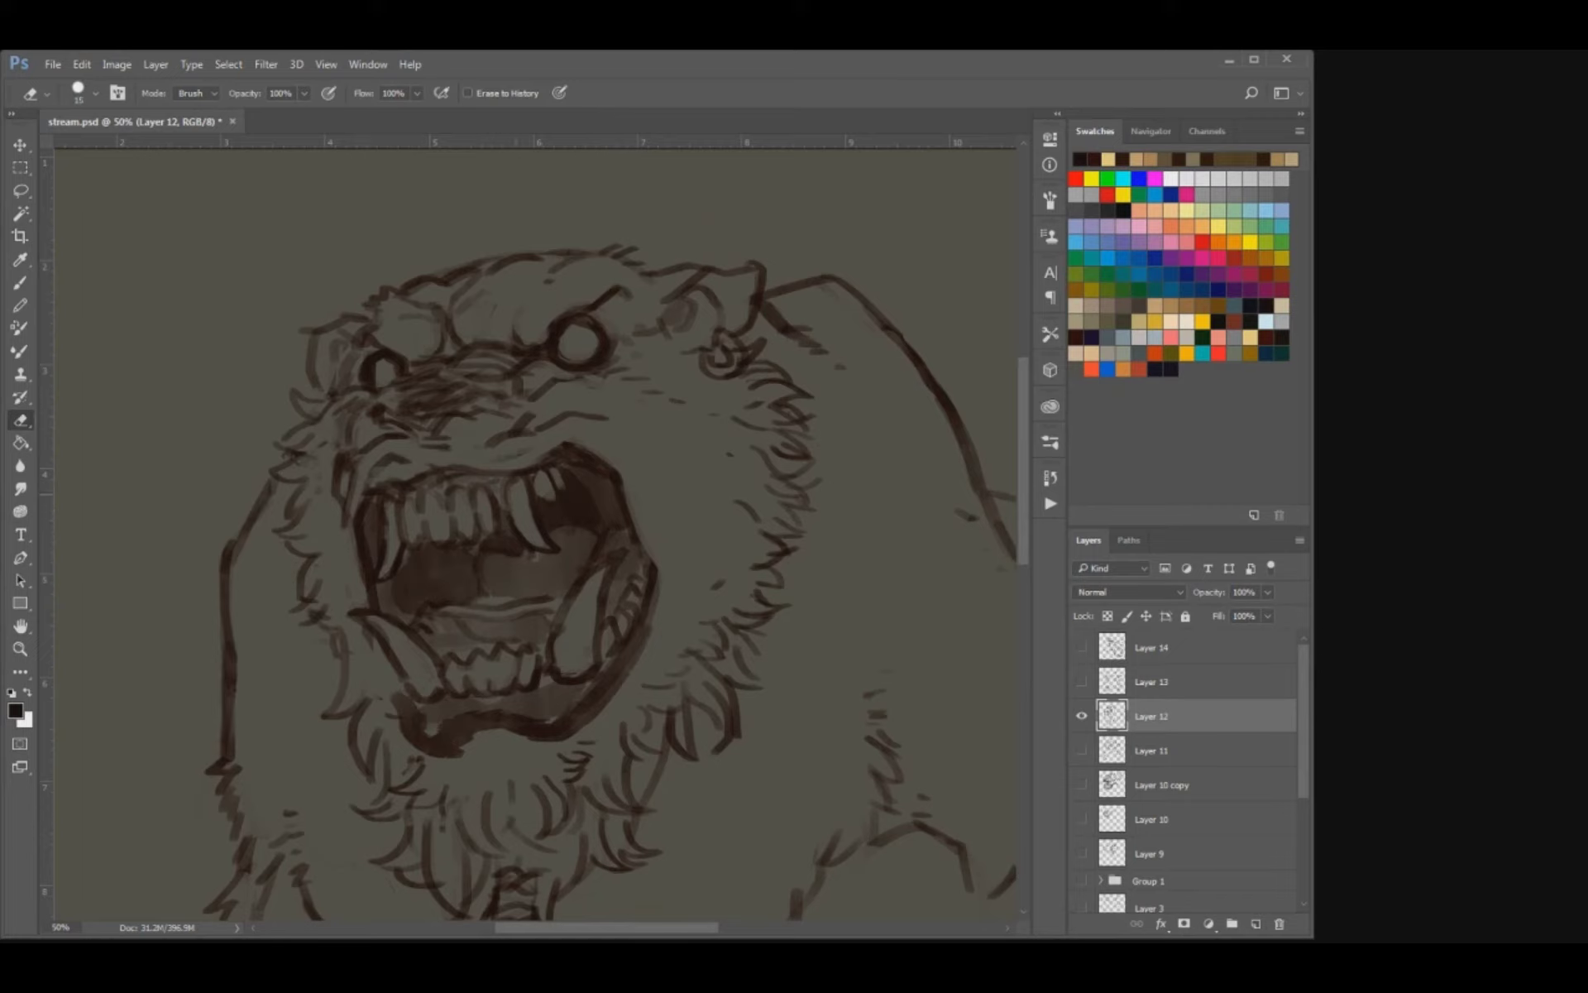
Clean up the shapes of the bear's upper front teeth with small erasing and brush touch-ups, and save the document.
key(b)
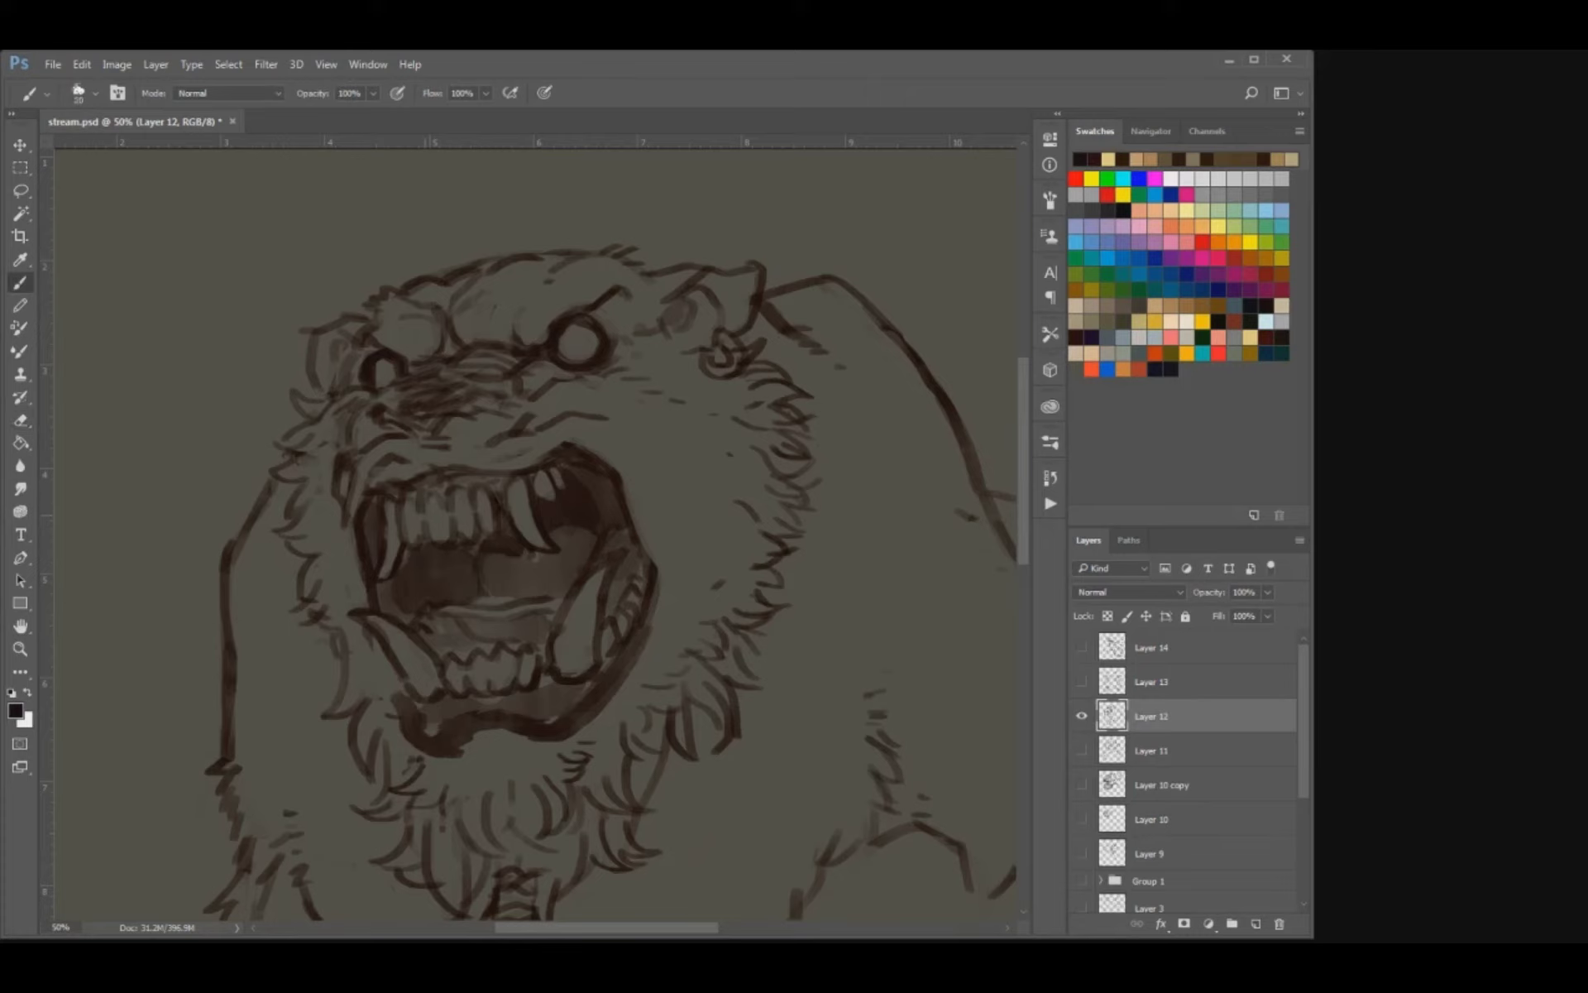
key(e)
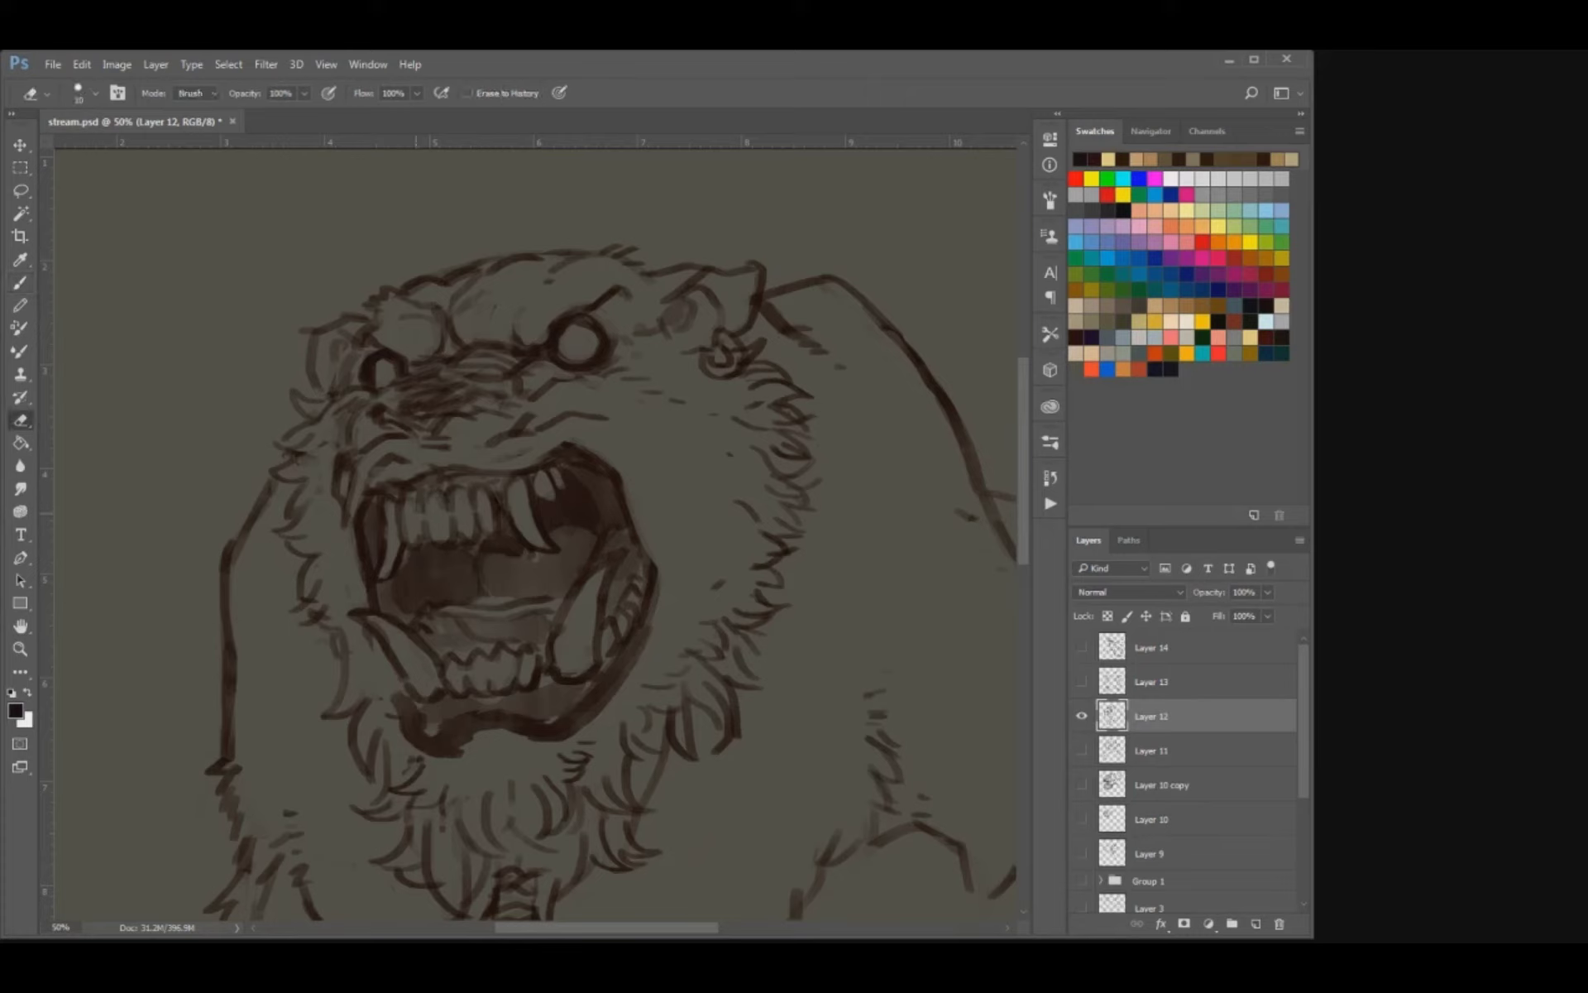
key(b)
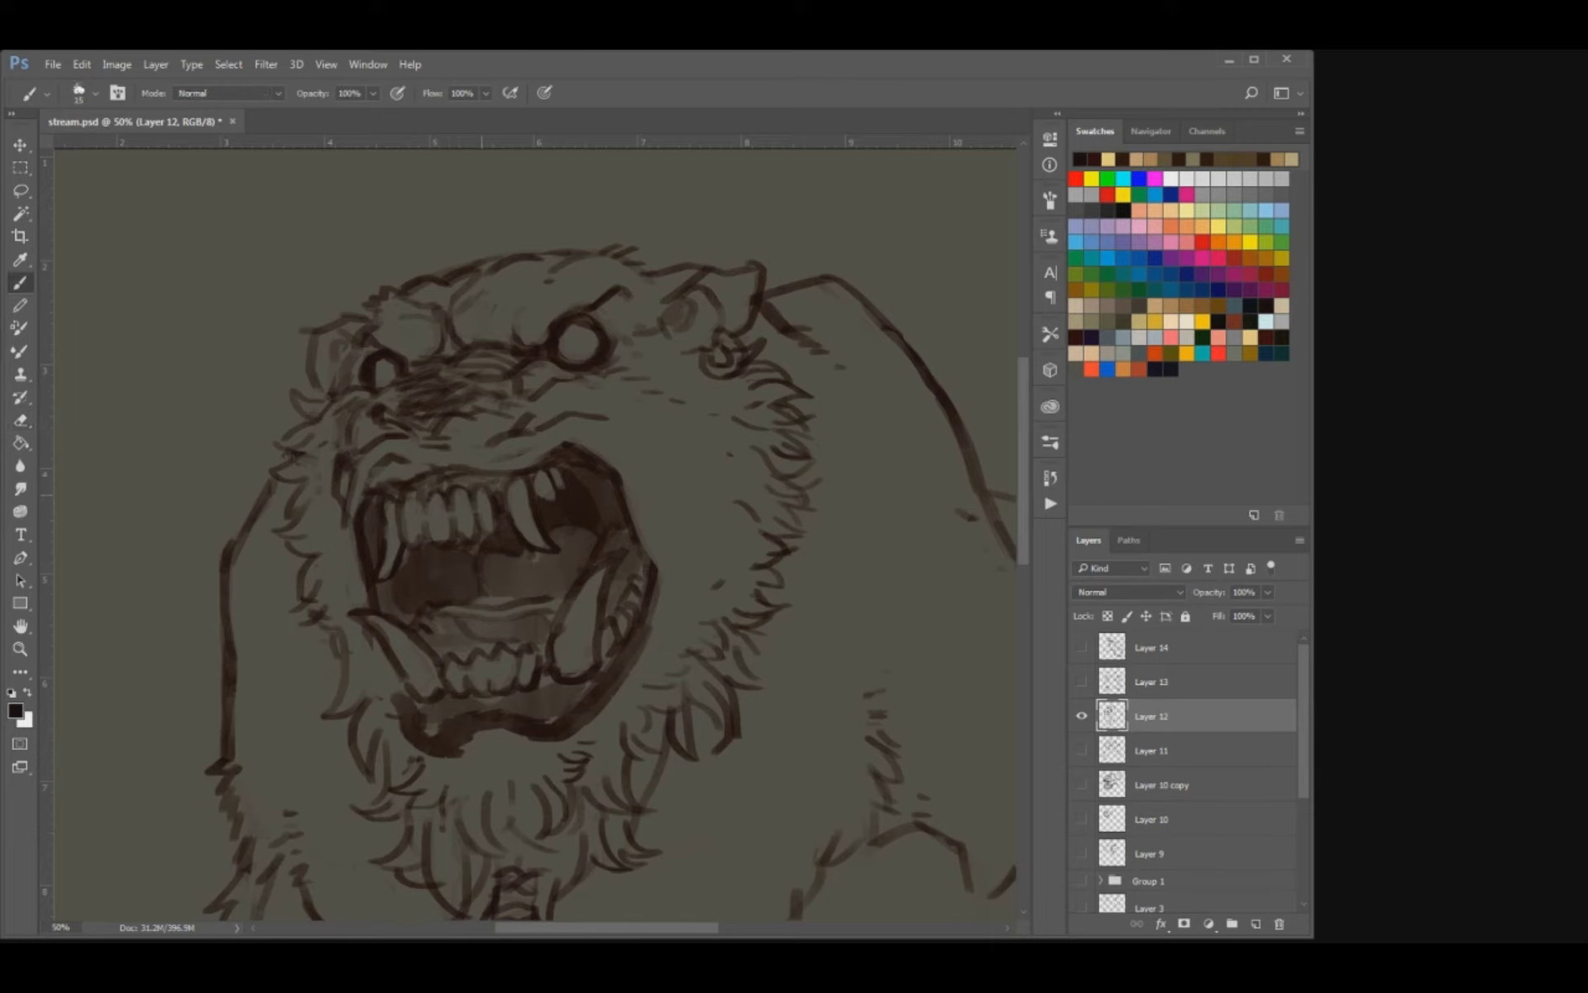
key(ctrl+s)
key(ctrl+minus)
key(ctrl+minus)
key(ctrl+minus)
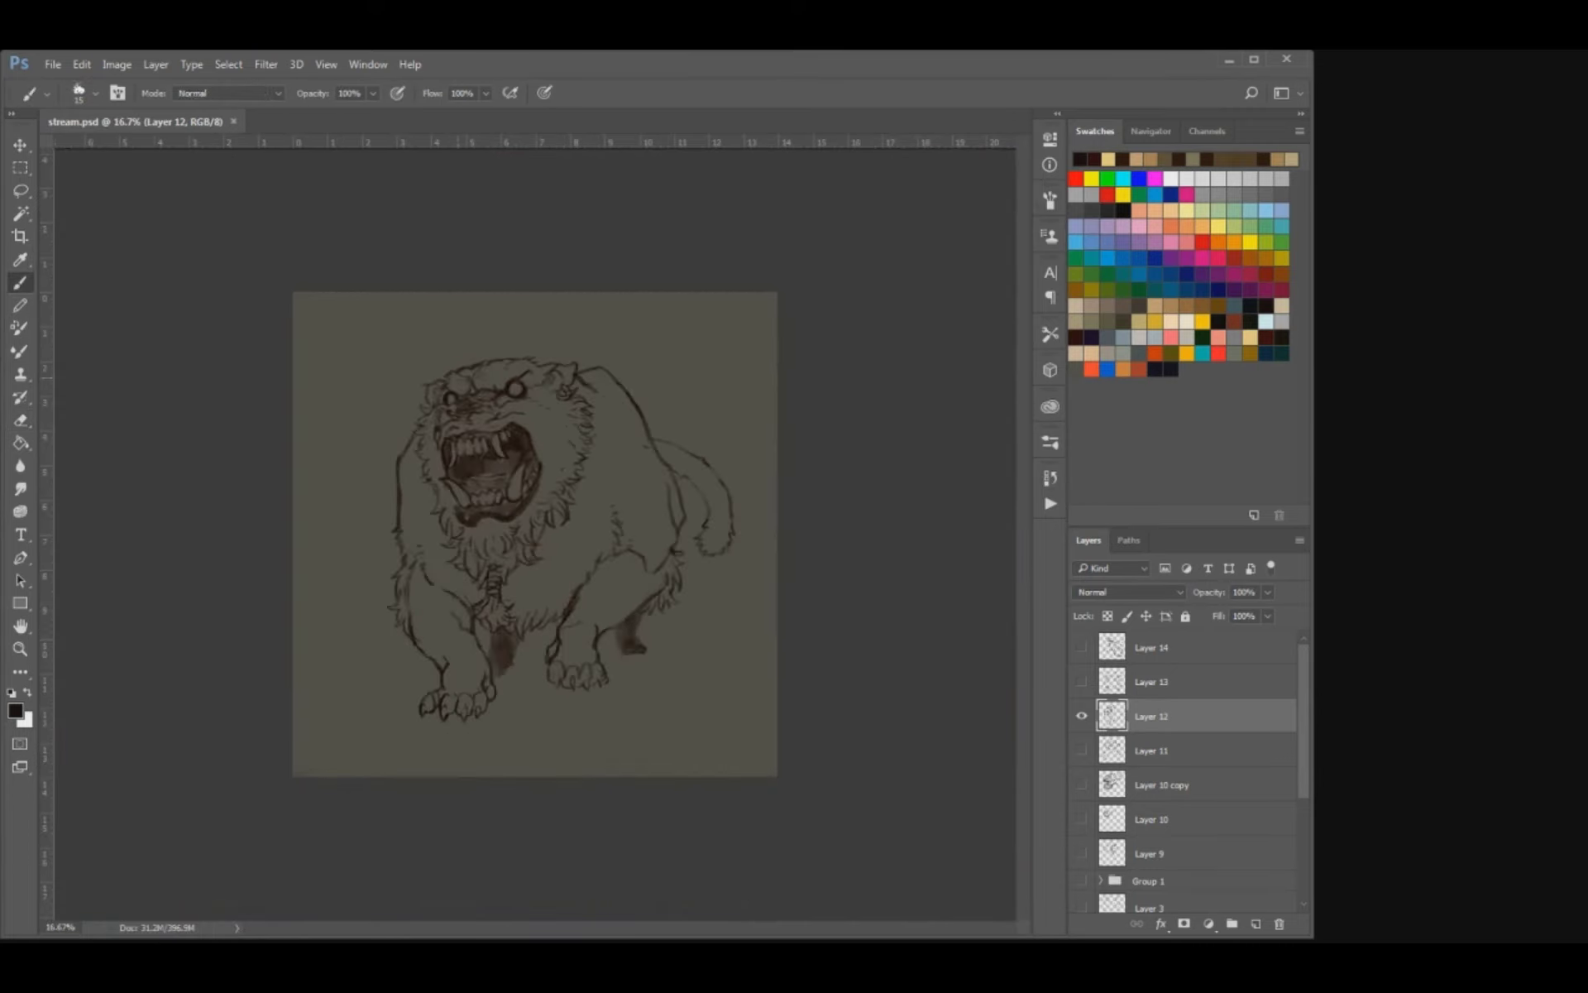
Shade the gum and lip below the bear's lower front teeth with dark strokes using a larger brush.
key(ctrl+plus)
key(ctrl+plus)
key(ctrl+plus)
key(ctrl+plus)
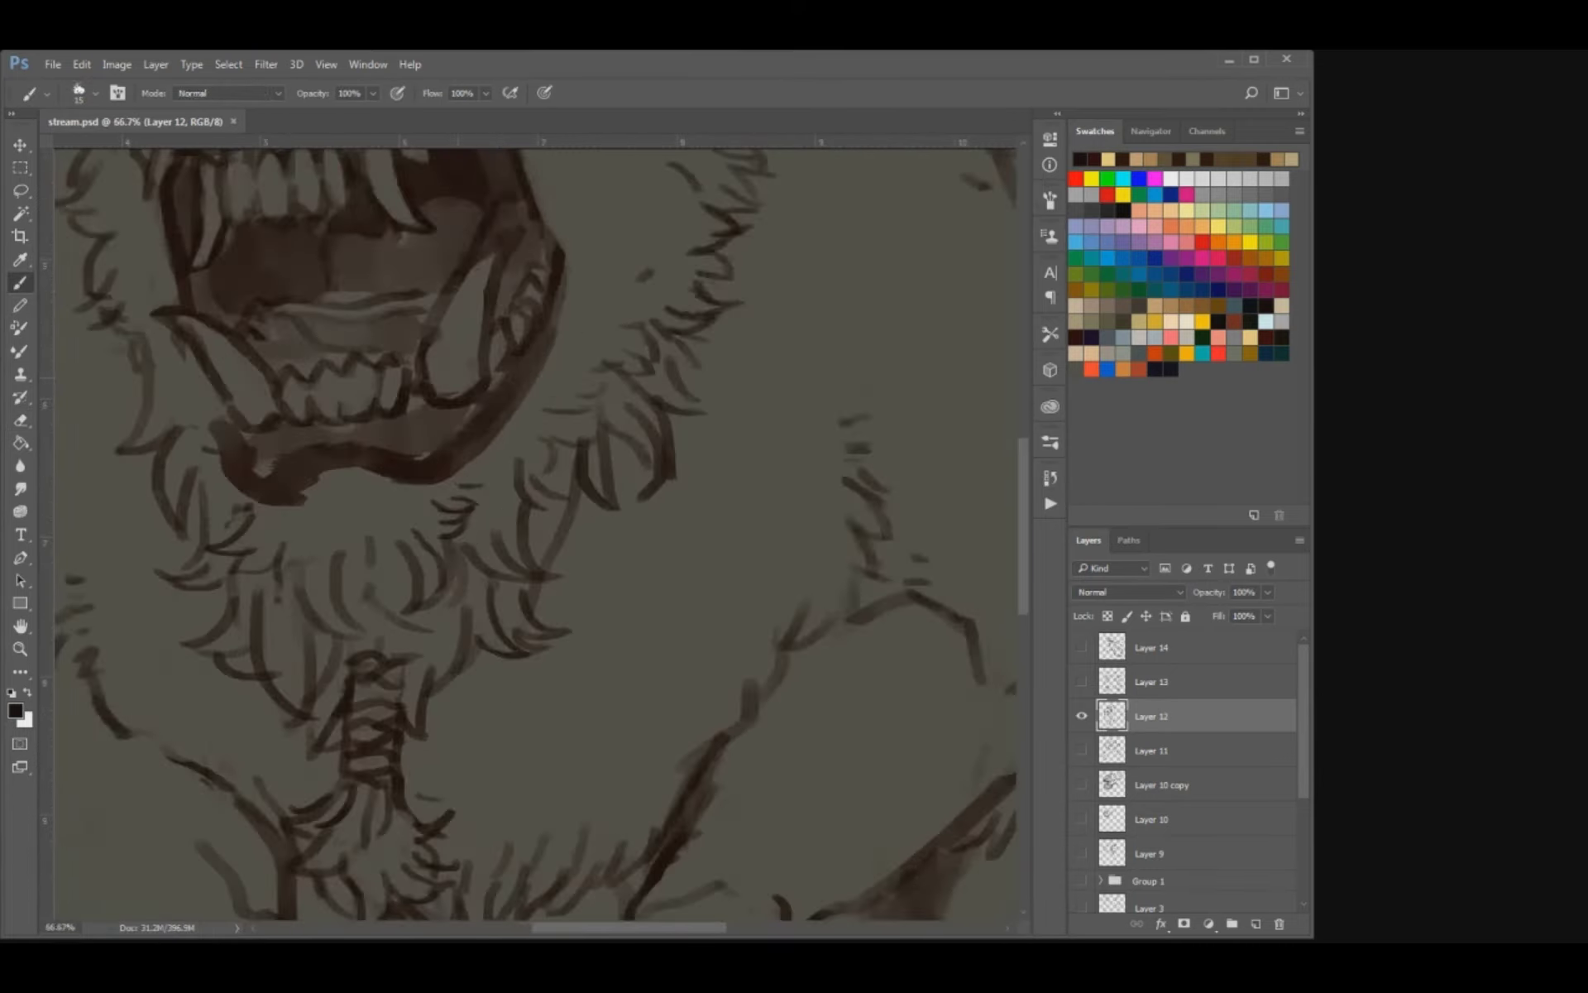
mouse_move(459, 382)
mouse_down()
mouse_move(558, 465)
mouse_move(499, 452)
mouse_move(500, 484)
mouse_up()
key(e)
key(b)
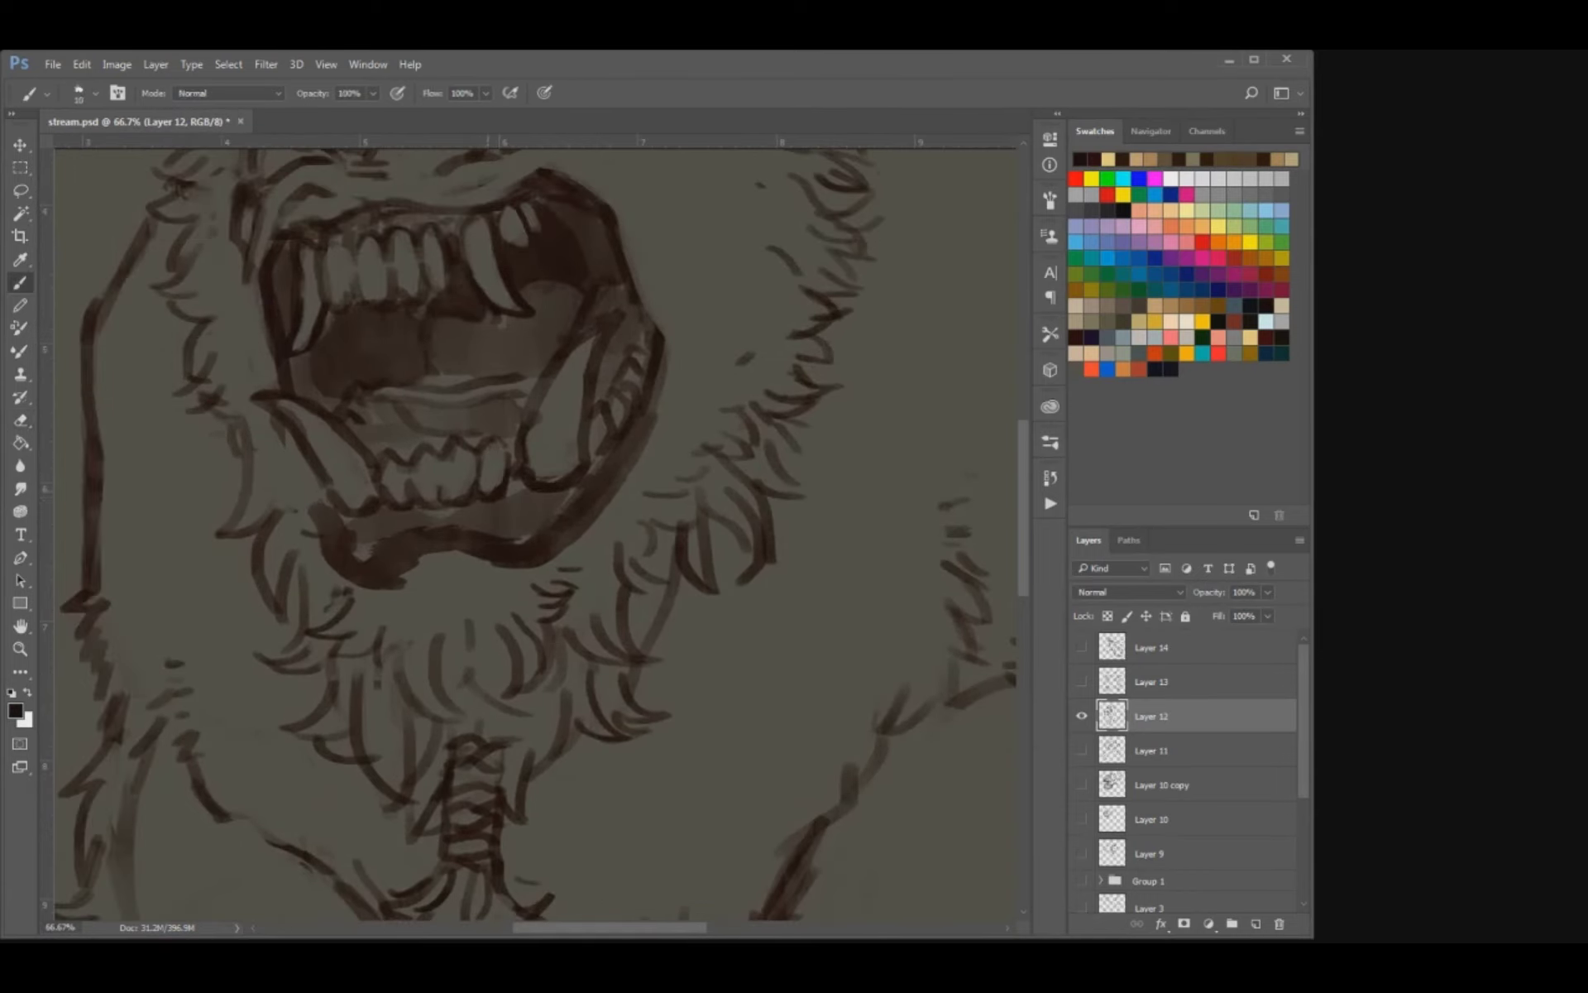
key(bracketright)
drag(518, 534, 572, 497)
drag(466, 516, 371, 541)
Refine the outlines of the lower front teeth by alternating eraser and brush, and save the document.
key(e)
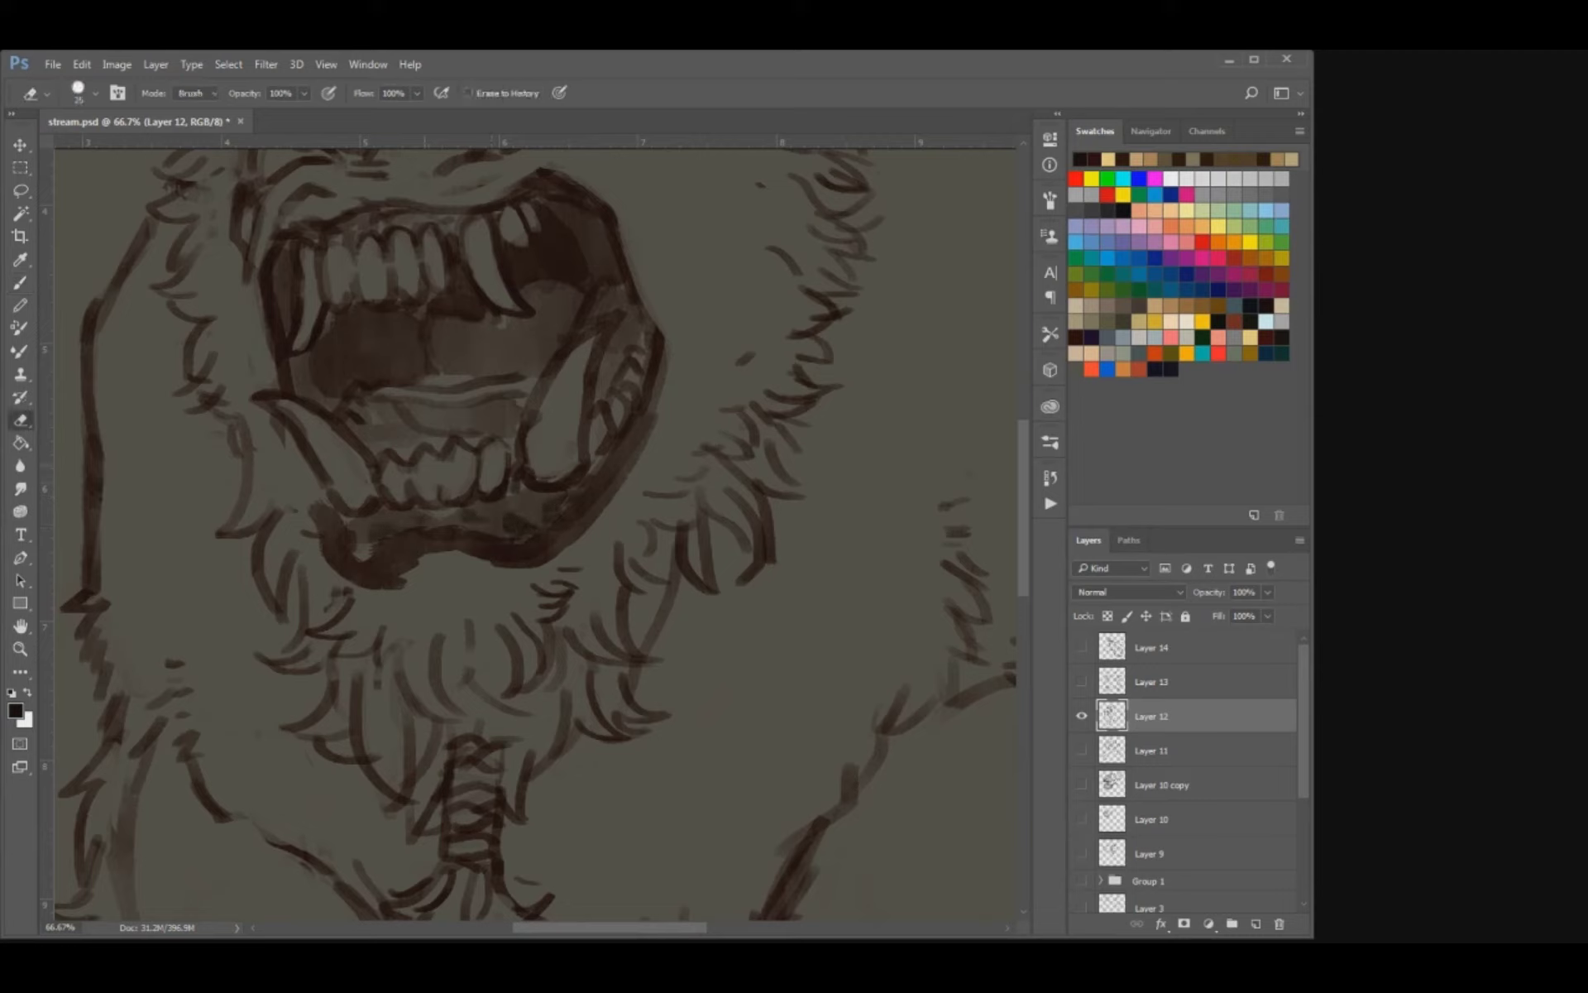
key(b)
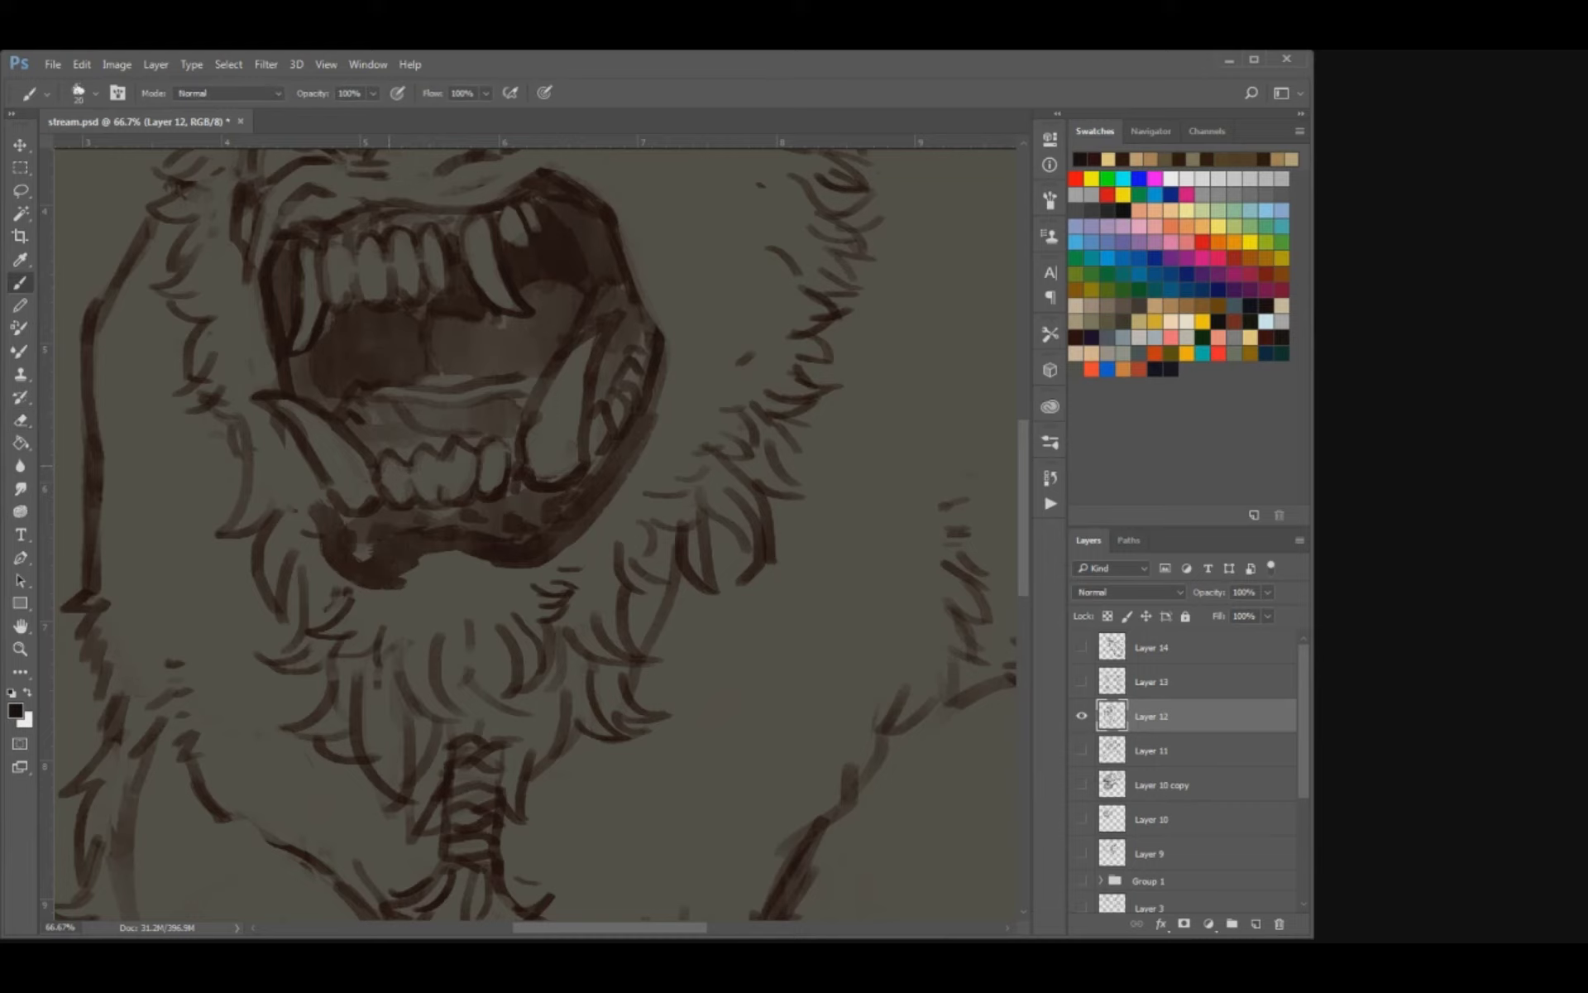
key(e)
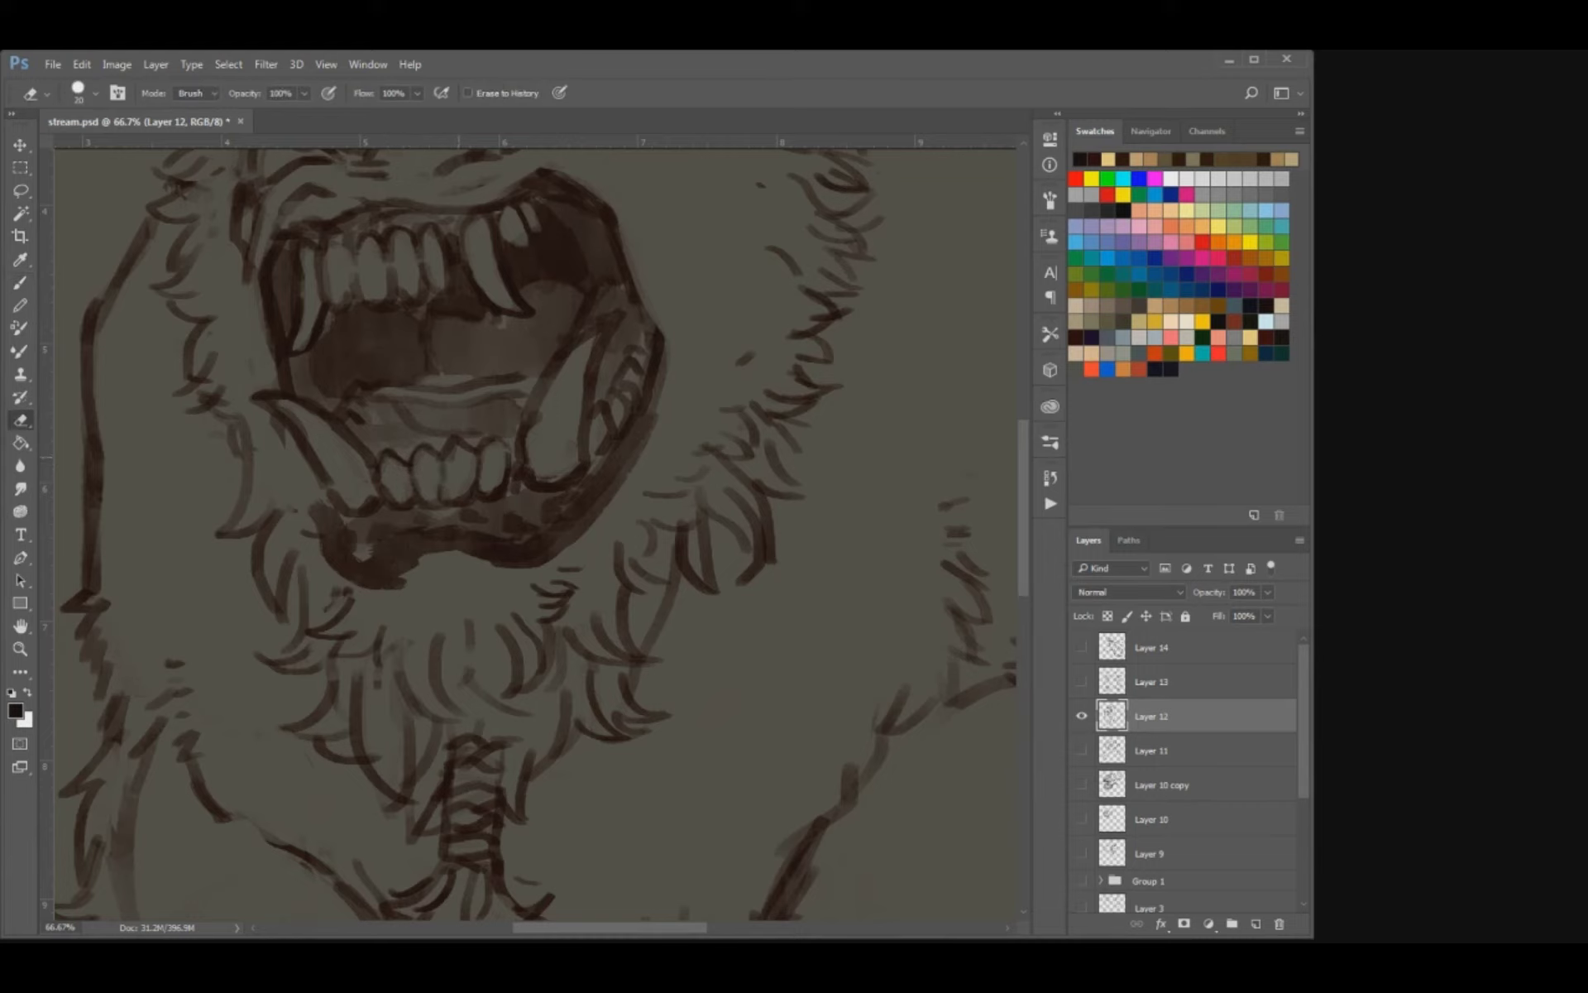
key(b)
key(ctrl+s)
key(ctrl+minus)
key(ctrl+minus)
key(ctrl+minus)
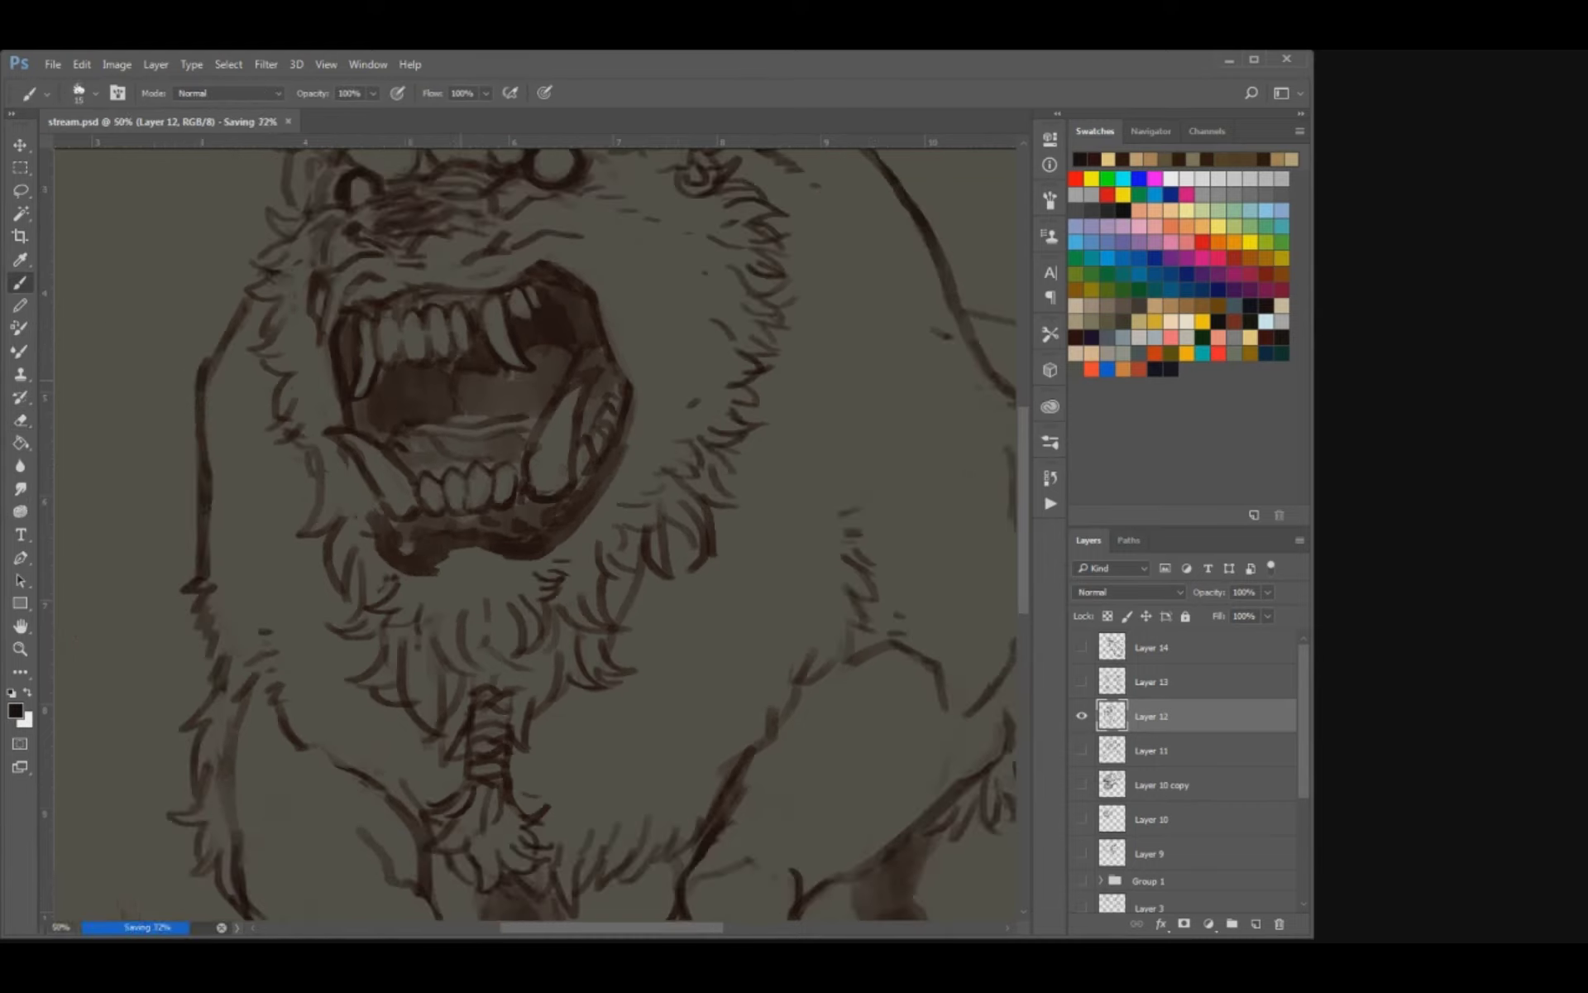
Erase stray marks from the lower fang on the muzzle's near-nose side and redefine its outline.
key(ctrl+plus)
key(ctrl+plus)
key(ctrl+plus)
drag(460, 389, 673, 611)
key(e)
drag(385, 541, 416, 570)
mouse_move(411, 546)
mouse_down()
mouse_move(489, 628)
mouse_move(479, 640)
mouse_up()
key(b)
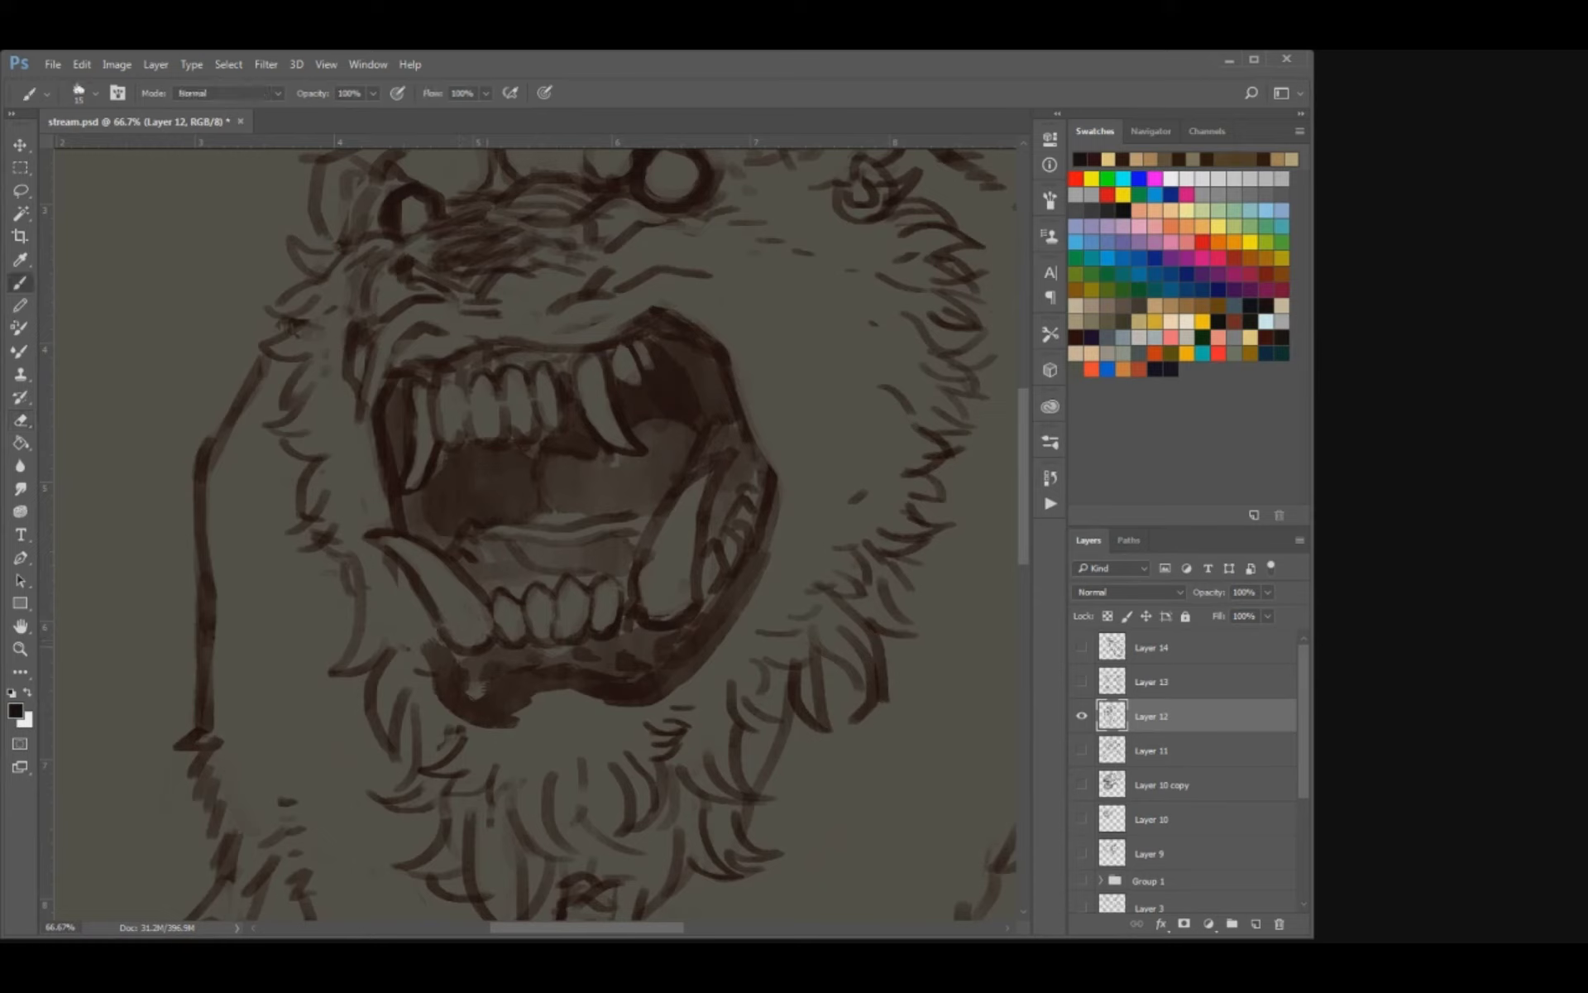
Clean the inside and base of the large lower fang near the mouth corner with a smaller eraser, and save the document.
key(e)
key(bracketleft)
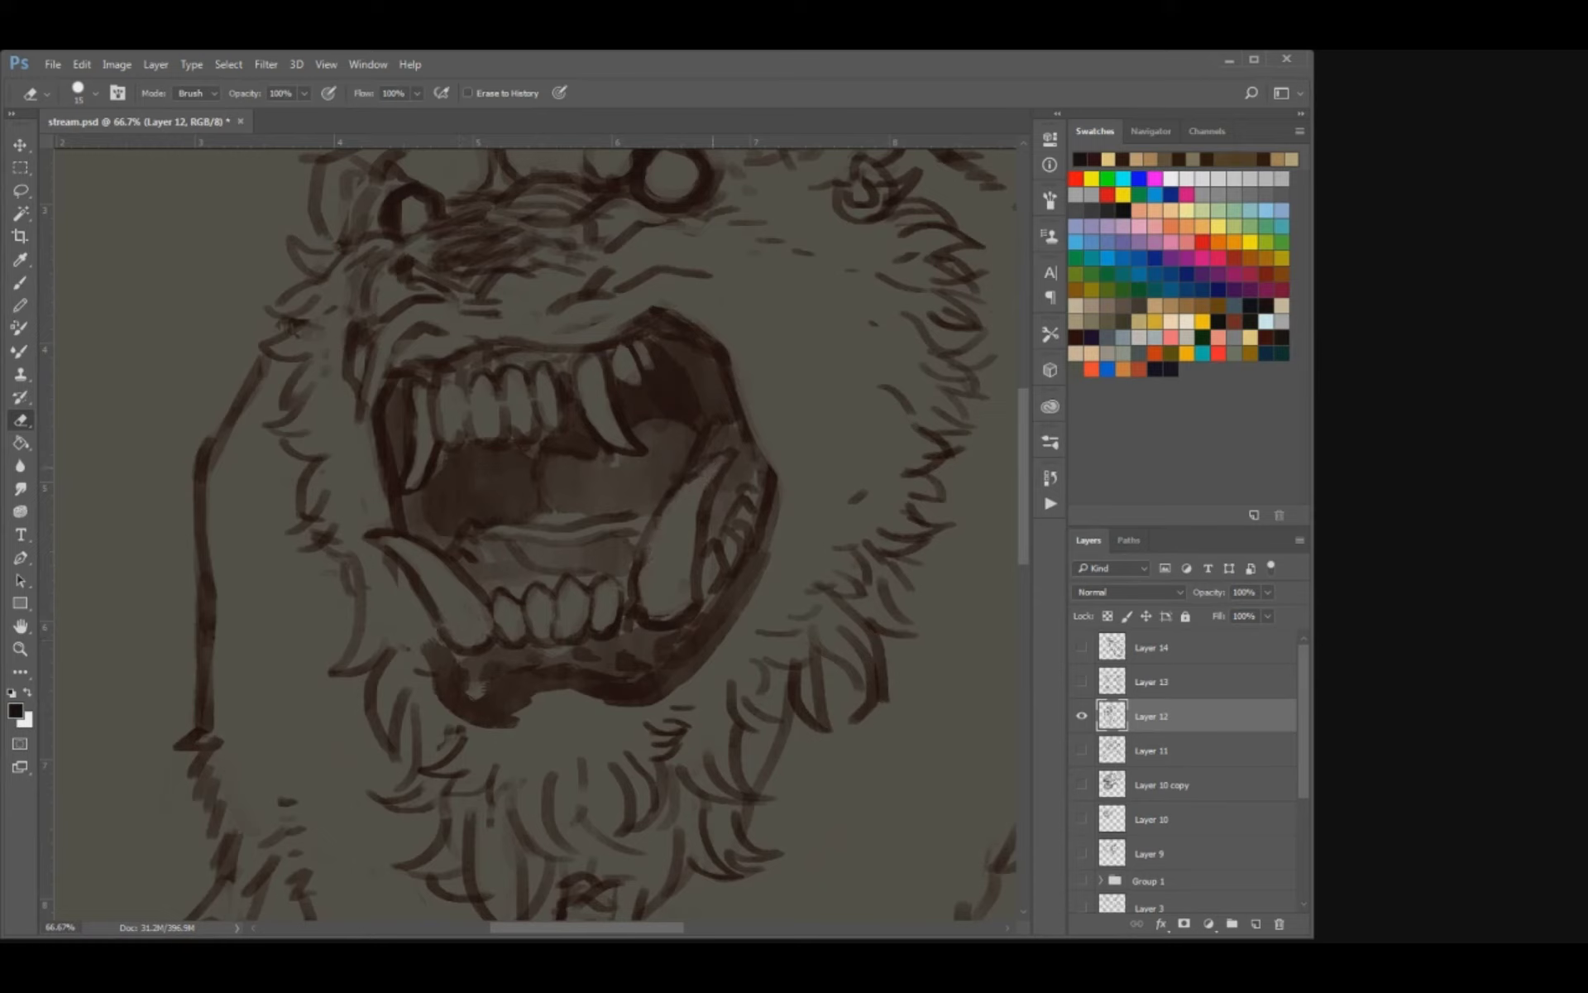
key(b)
key(e)
drag(644, 607, 680, 615)
key(ctrl+s)
key(ctrl+minus)
key(ctrl+minus)
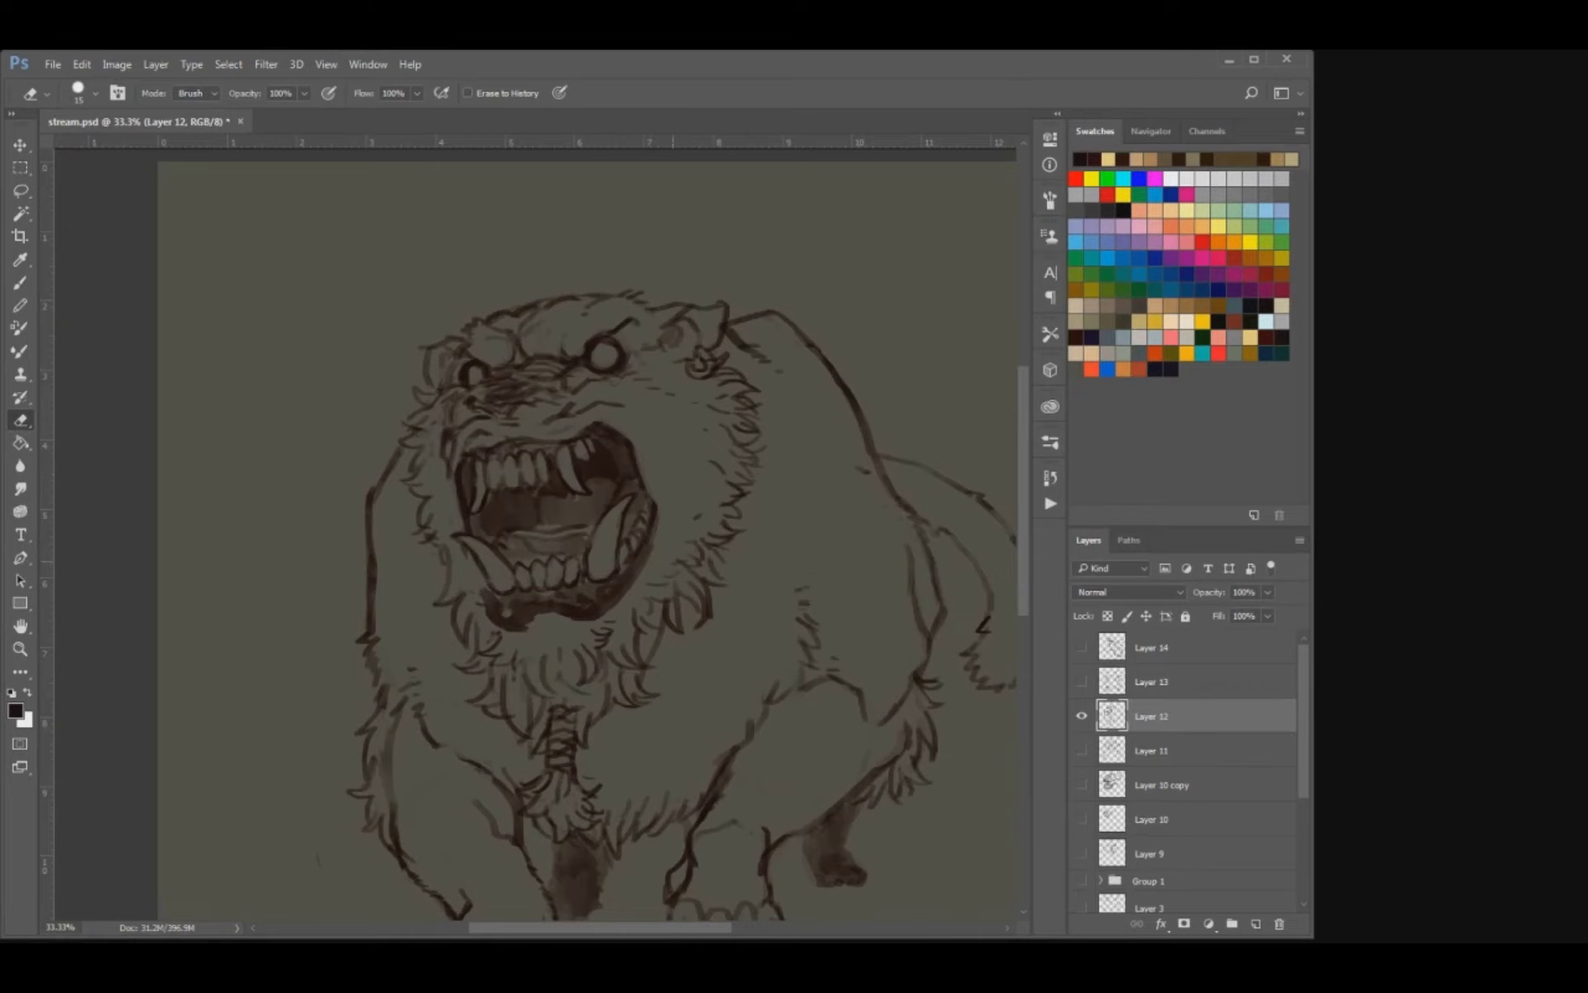
Trim the outer outline of the open mouth at the jaw corner with the eraser.
mouse_move(672, 562)
mouse_down()
mouse_move(641, 520)
mouse_move(575, 503)
mouse_up()
key(b)
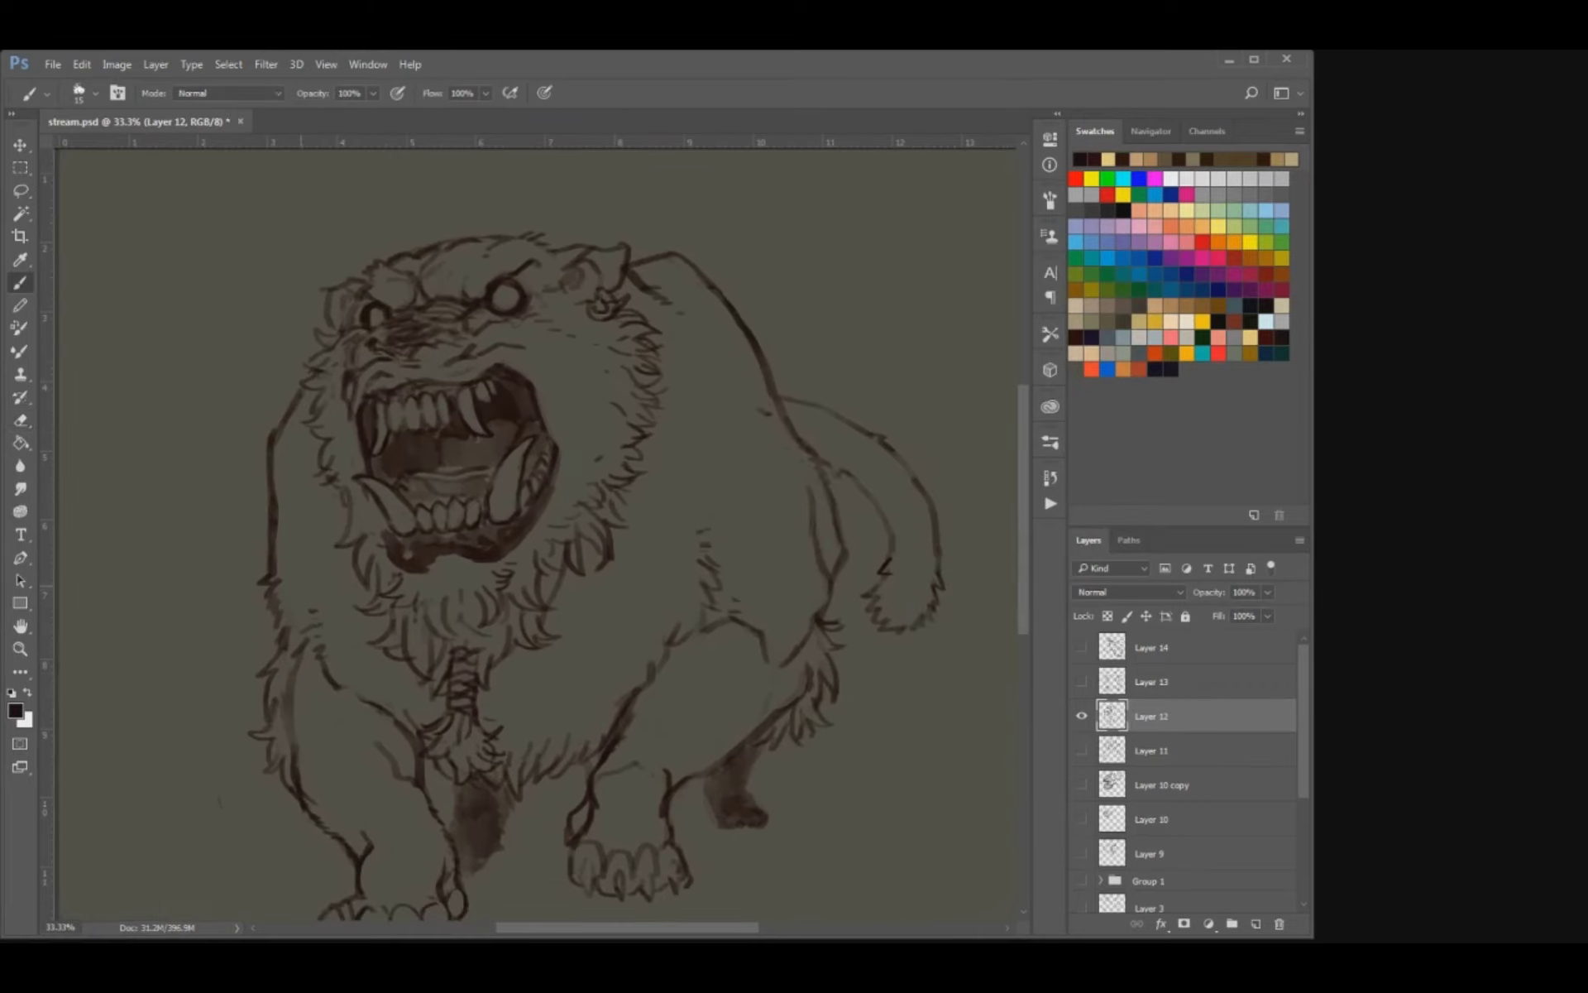
key(ctrl+plus)
key(ctrl+plus)
key(e)
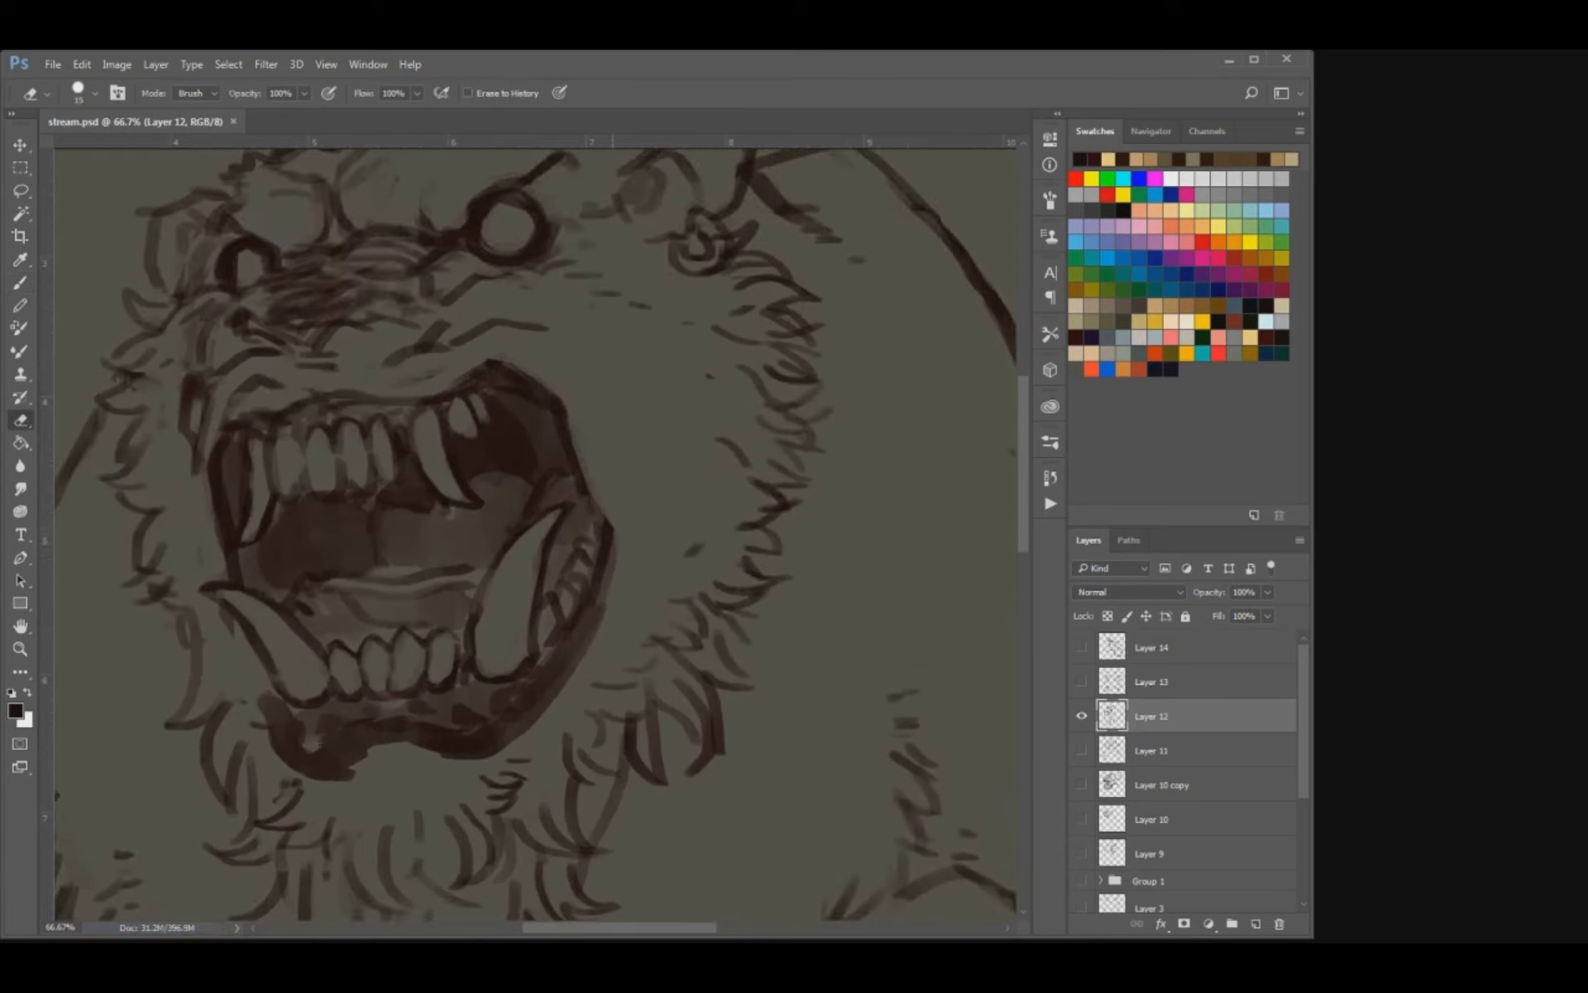
drag(614, 516, 622, 571)
key(bracketright)
key(b)
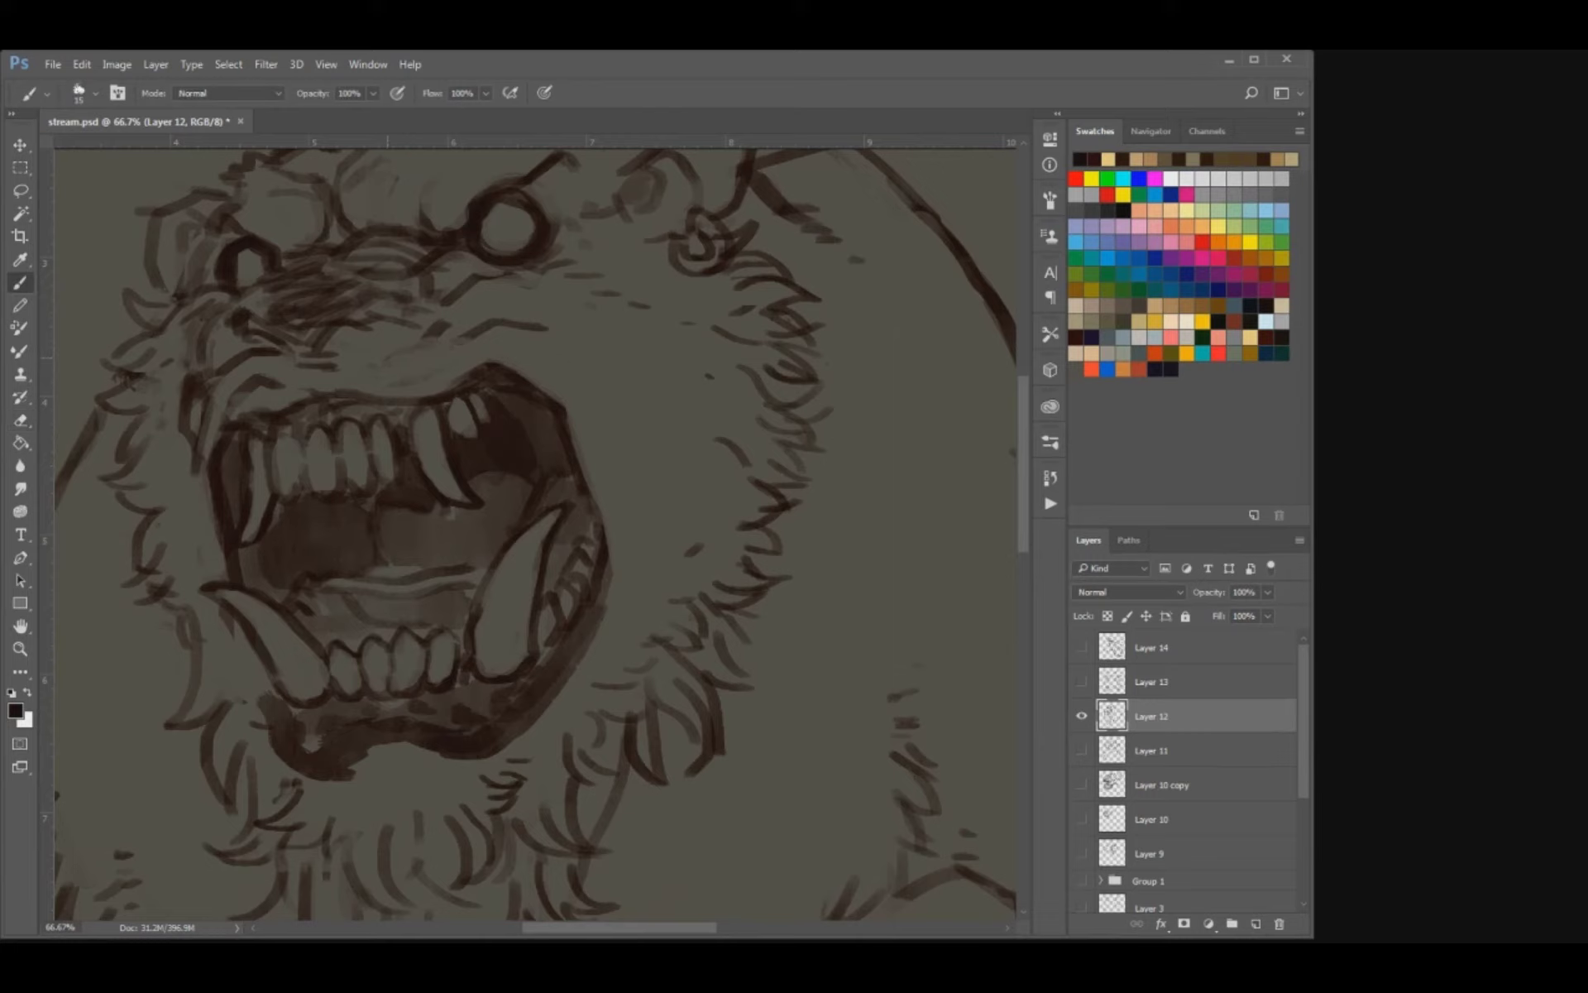
Add wrinkle strokes above the bear's upper lip and short creases on the cheek beside the mouth corner.
drag(479, 341, 548, 329)
drag(610, 409, 681, 488)
mouse_move(527, 389)
mouse_down()
mouse_move(626, 384)
mouse_move(508, 413)
mouse_move(509, 391)
mouse_up()
key(e)
key(b)
mouse_move(416, 447)
mouse_down()
mouse_move(455, 433)
mouse_move(490, 458)
mouse_move(616, 429)
mouse_up()
drag(651, 461, 671, 485)
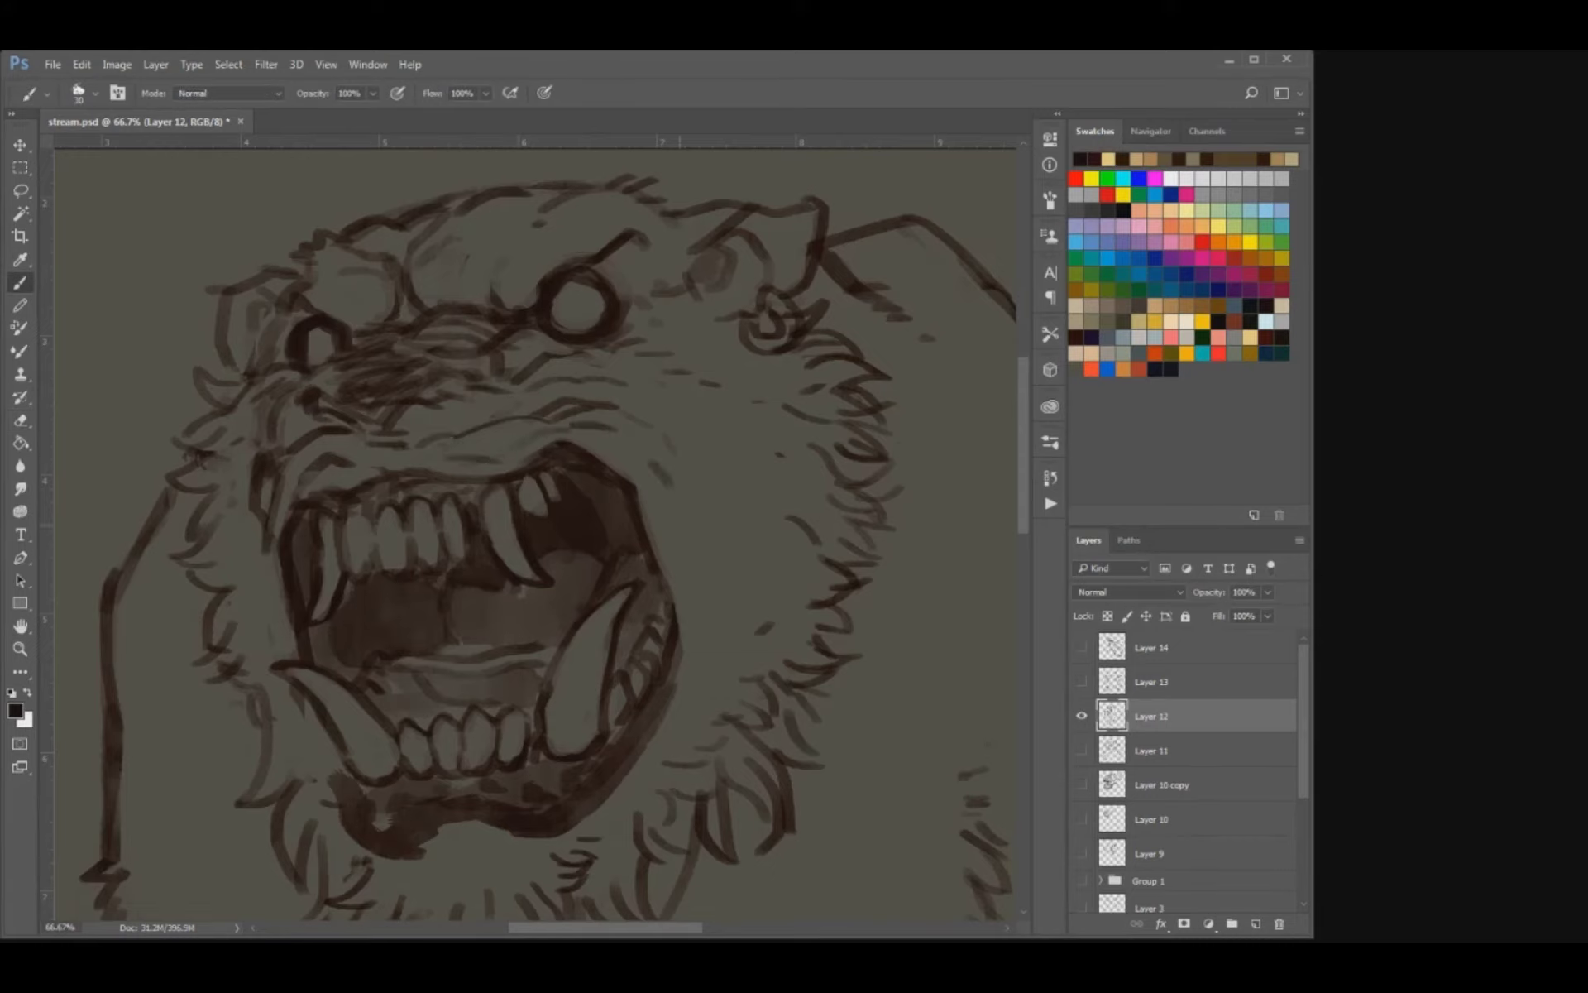
Strengthen the upper edges of the bear's ears with dark brush strokes, and save the document.
drag(492, 503, 646, 517)
key(e)
mouse_move(440, 467)
mouse_down()
mouse_move(416, 516)
mouse_move(422, 584)
mouse_up()
key(b)
key([)
mouse_move(367, 389)
mouse_down()
mouse_move(349, 472)
mouse_move(372, 500)
mouse_up()
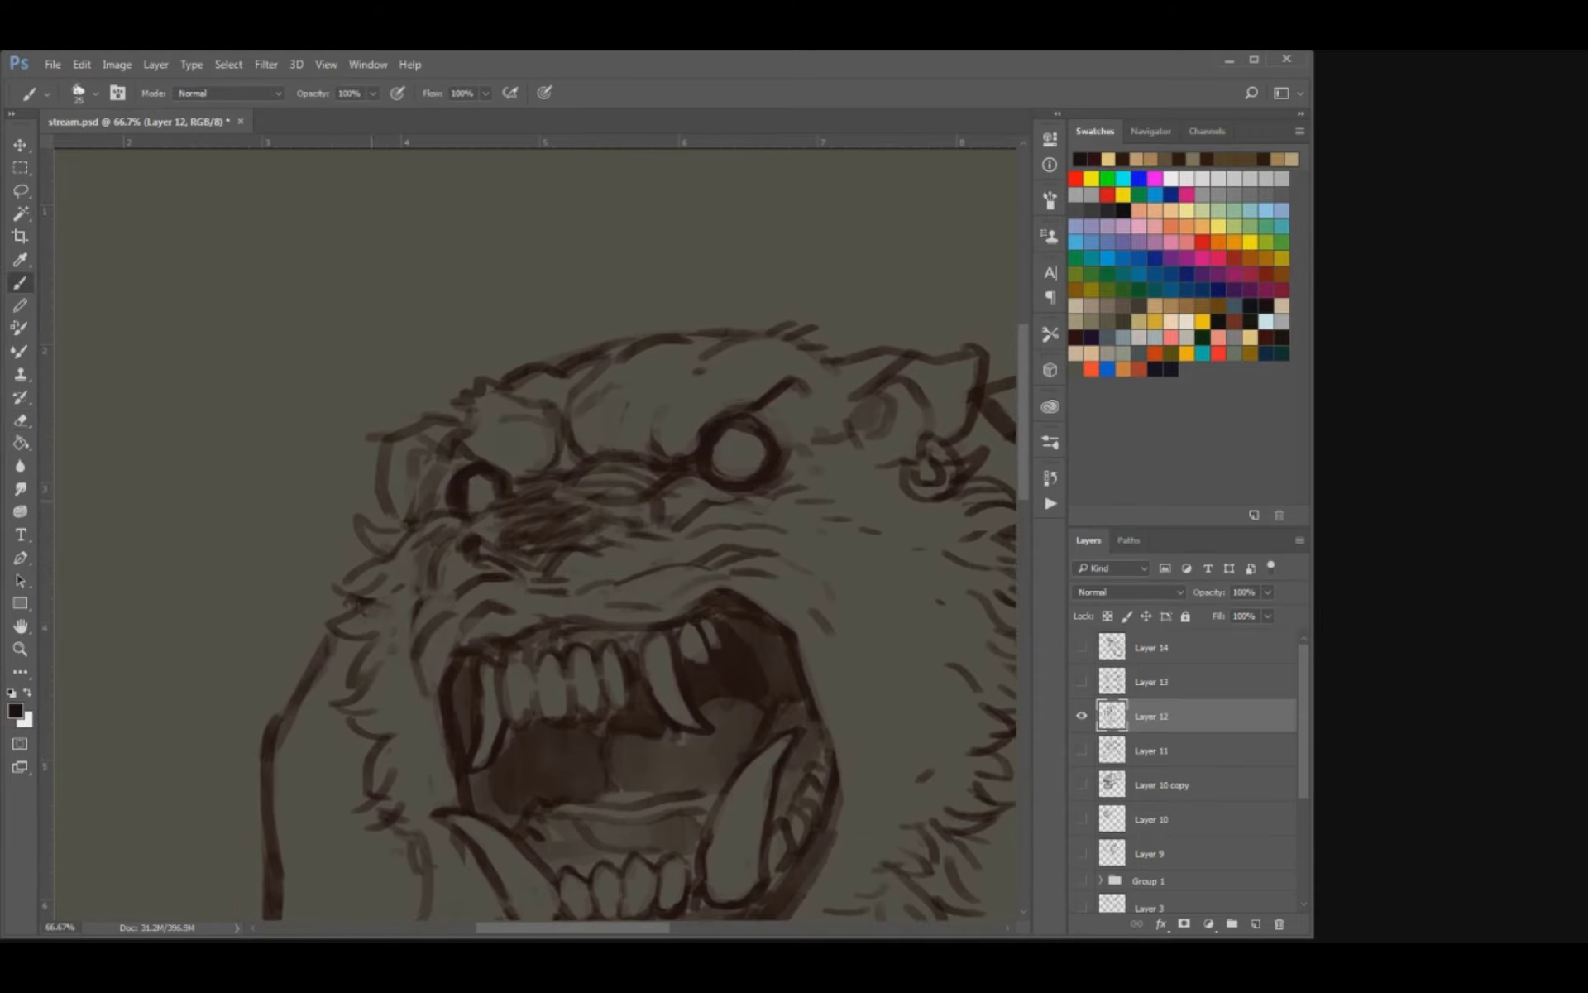
mouse_move(436, 445)
mouse_down()
mouse_move(388, 441)
mouse_move(429, 431)
mouse_move(416, 425)
mouse_up()
drag(878, 368, 976, 346)
key(ctrl+s)
key(ctrl+minus)
key(ctrl+minus)
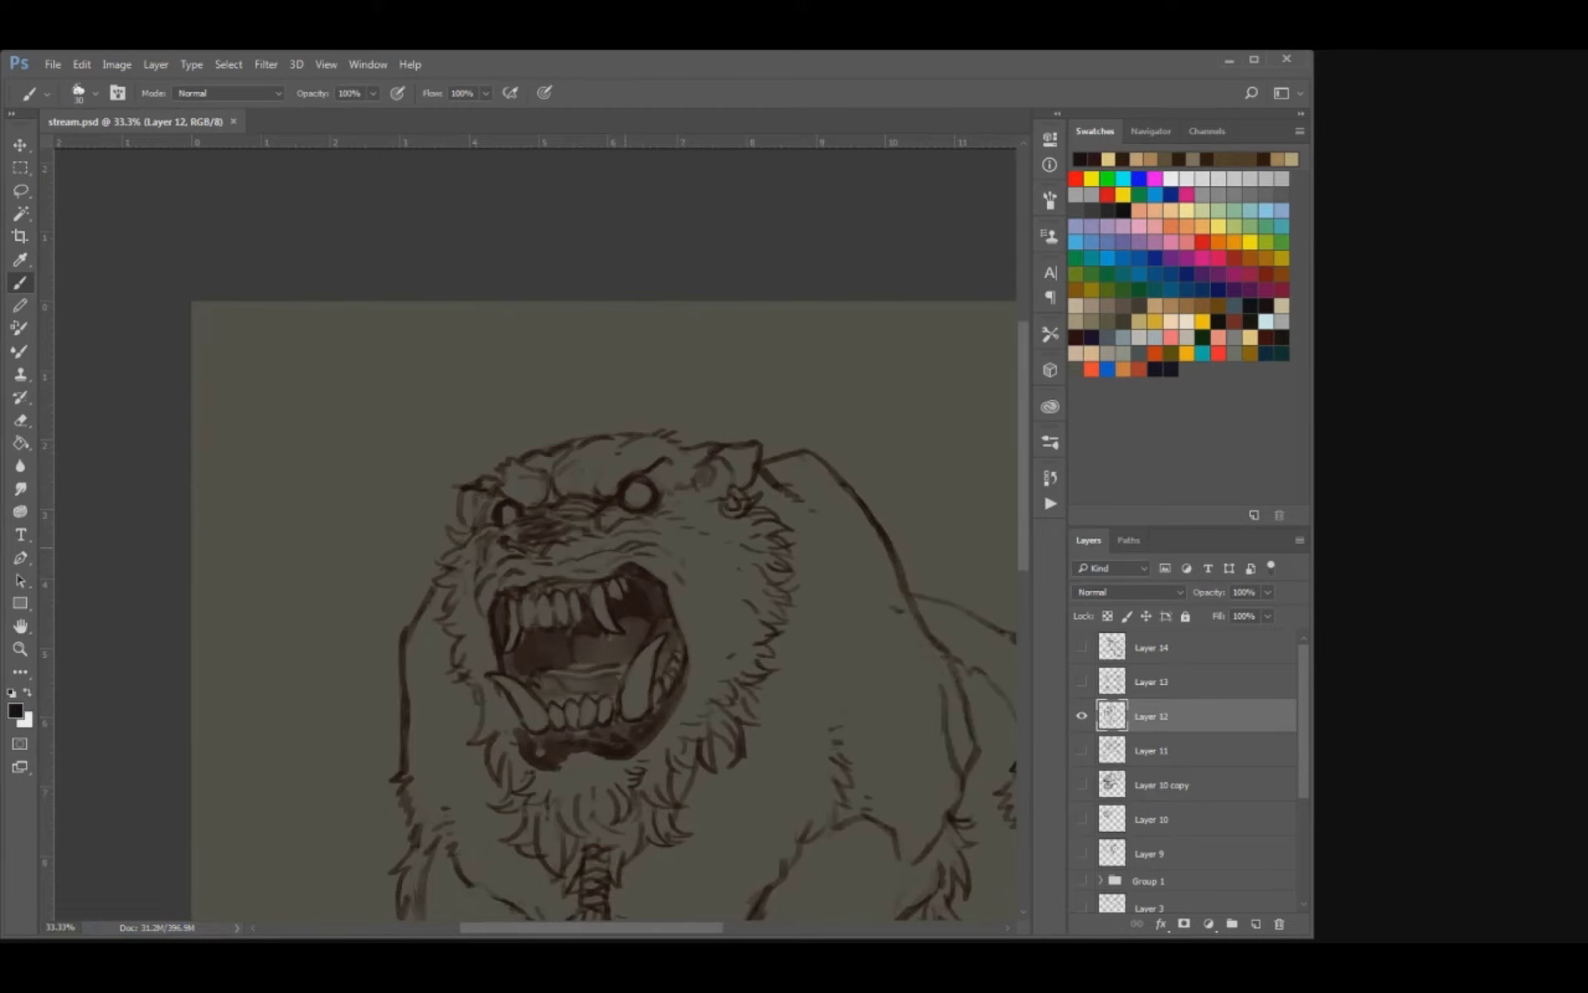
Erase the stray lines over the bear's upper teeth to clean their fills, adjusting the eraser size.
key(ctrl+plus)
key(ctrl+plus)
key(ctrl+plus)
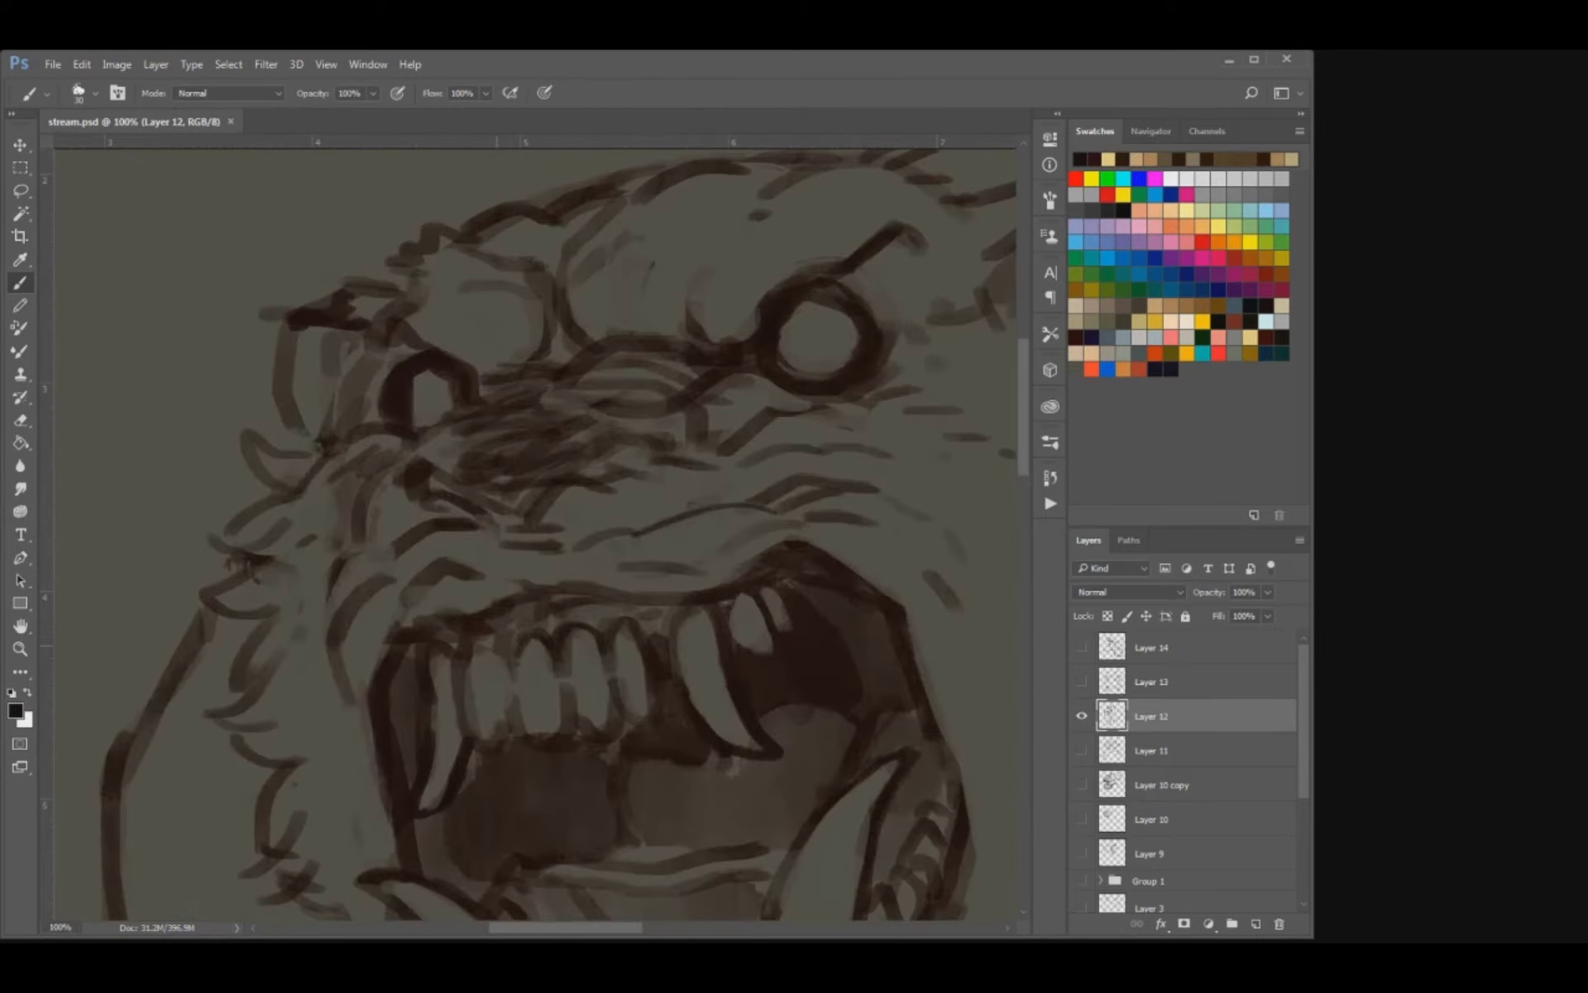
key(e)
mouse_move(497, 645)
mouse_down()
mouse_move(564, 551)
mouse_move(496, 617)
mouse_move(476, 712)
mouse_move(510, 699)
mouse_up()
key(bracketleft)
key(bracketright)
key(bracketright)
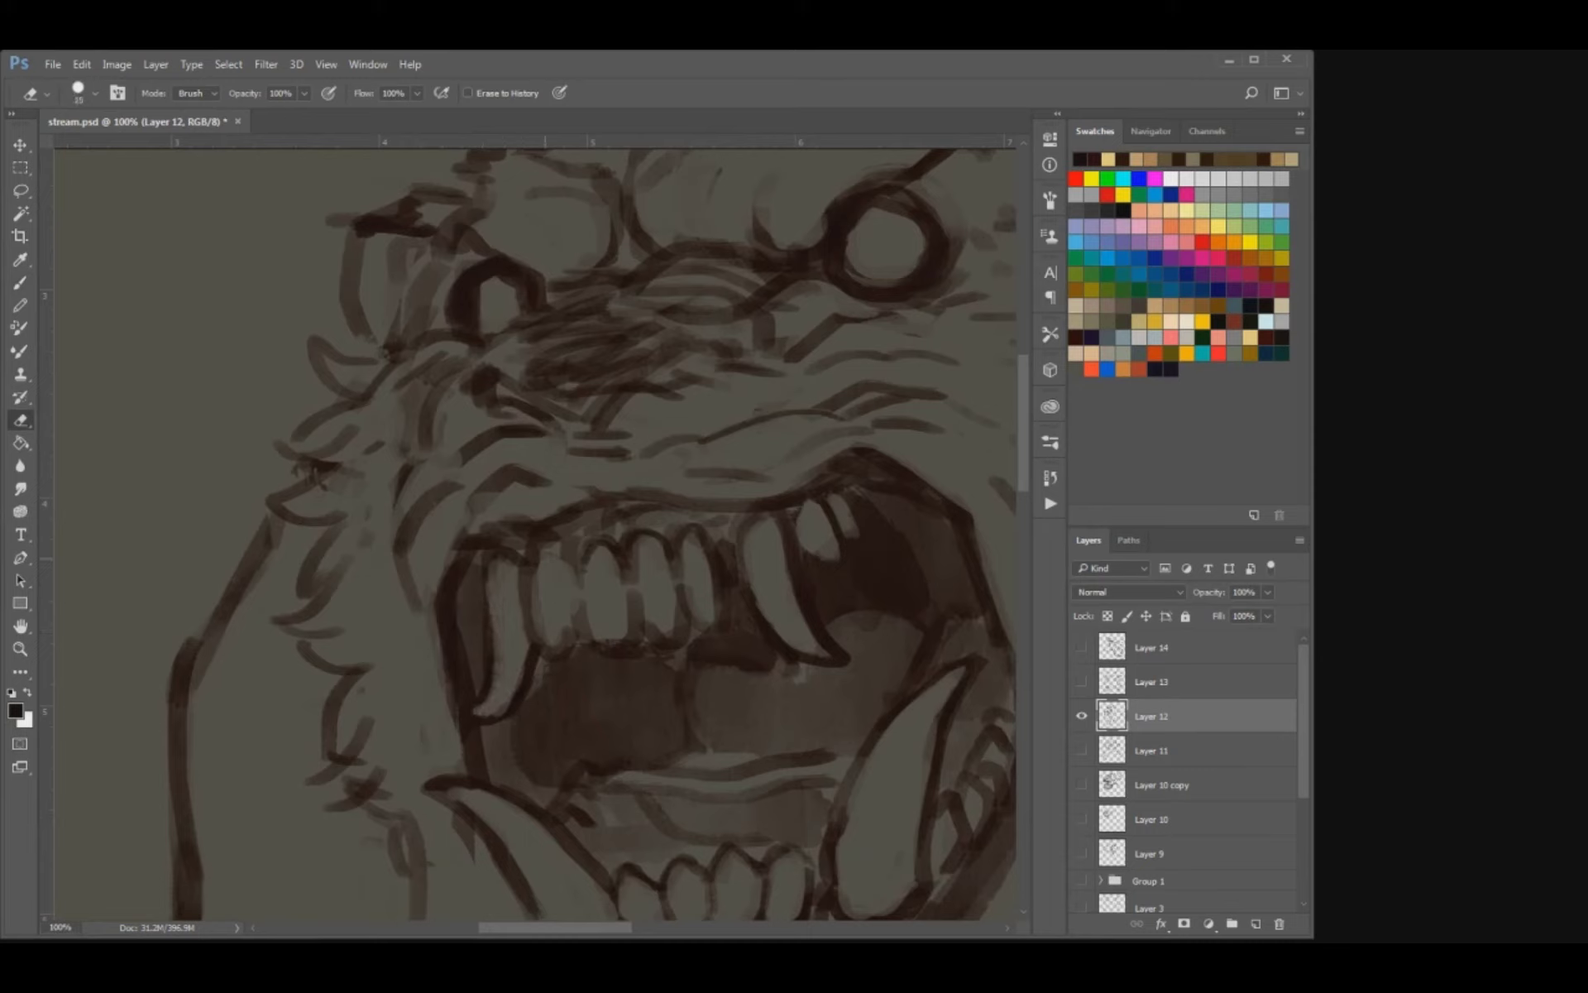
Redraw the upper front teeth as separate pointed shapes with dark gaps, alternating a small brush and eraser.
key(b)
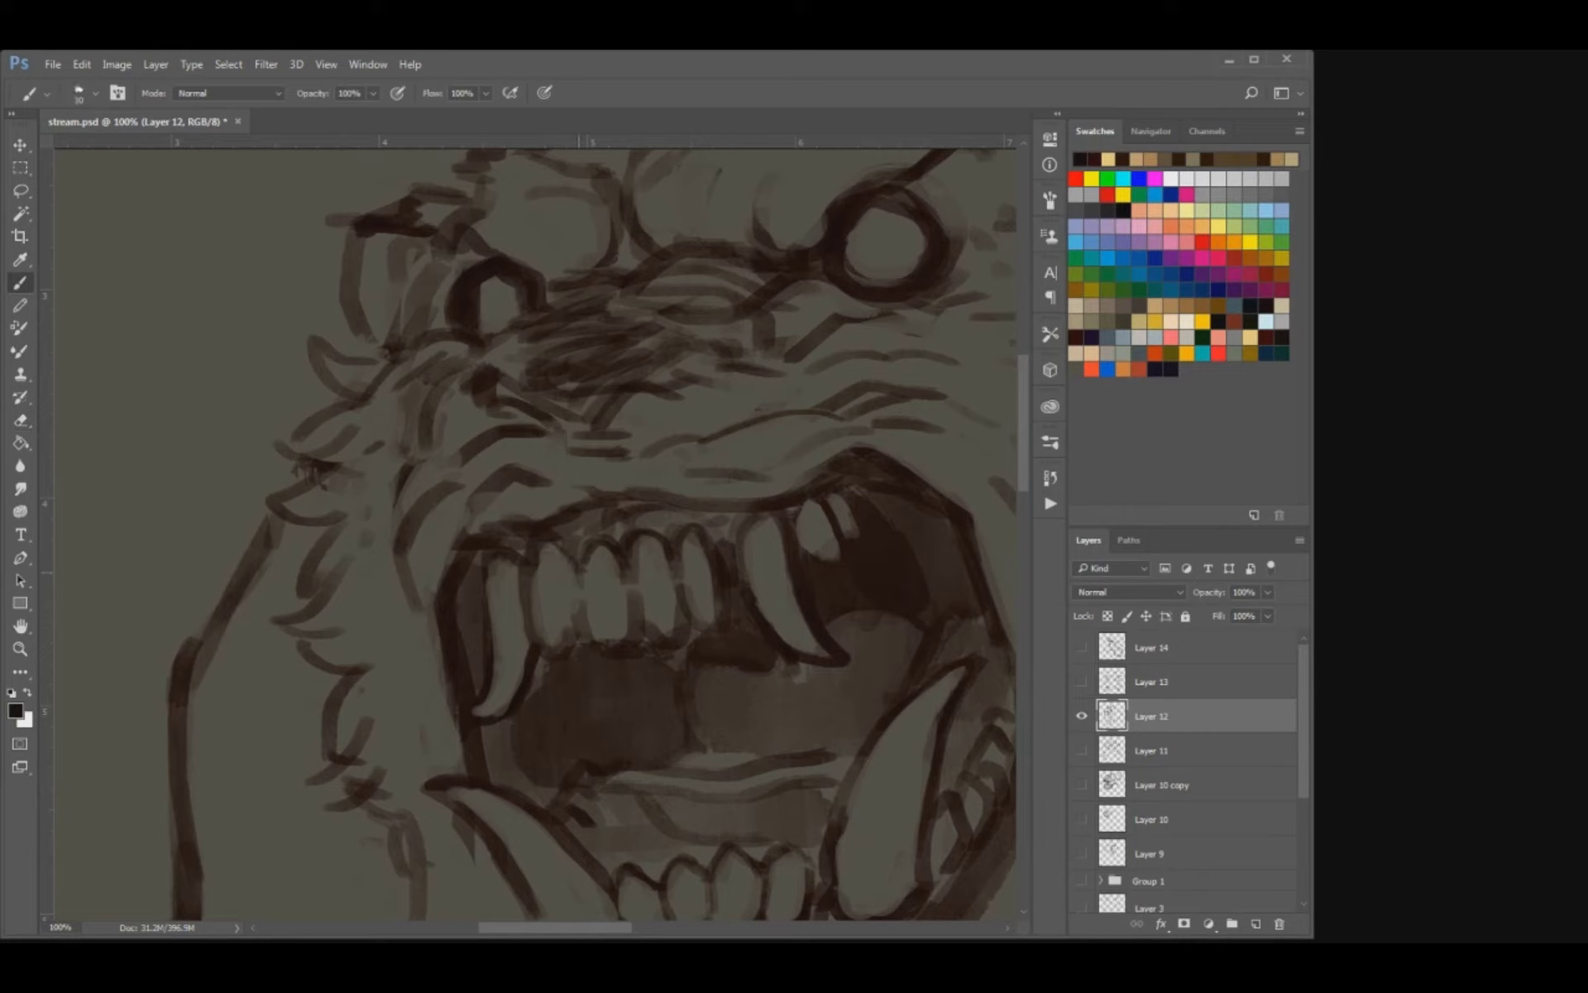
key(e)
key(bracketleft)
key(b)
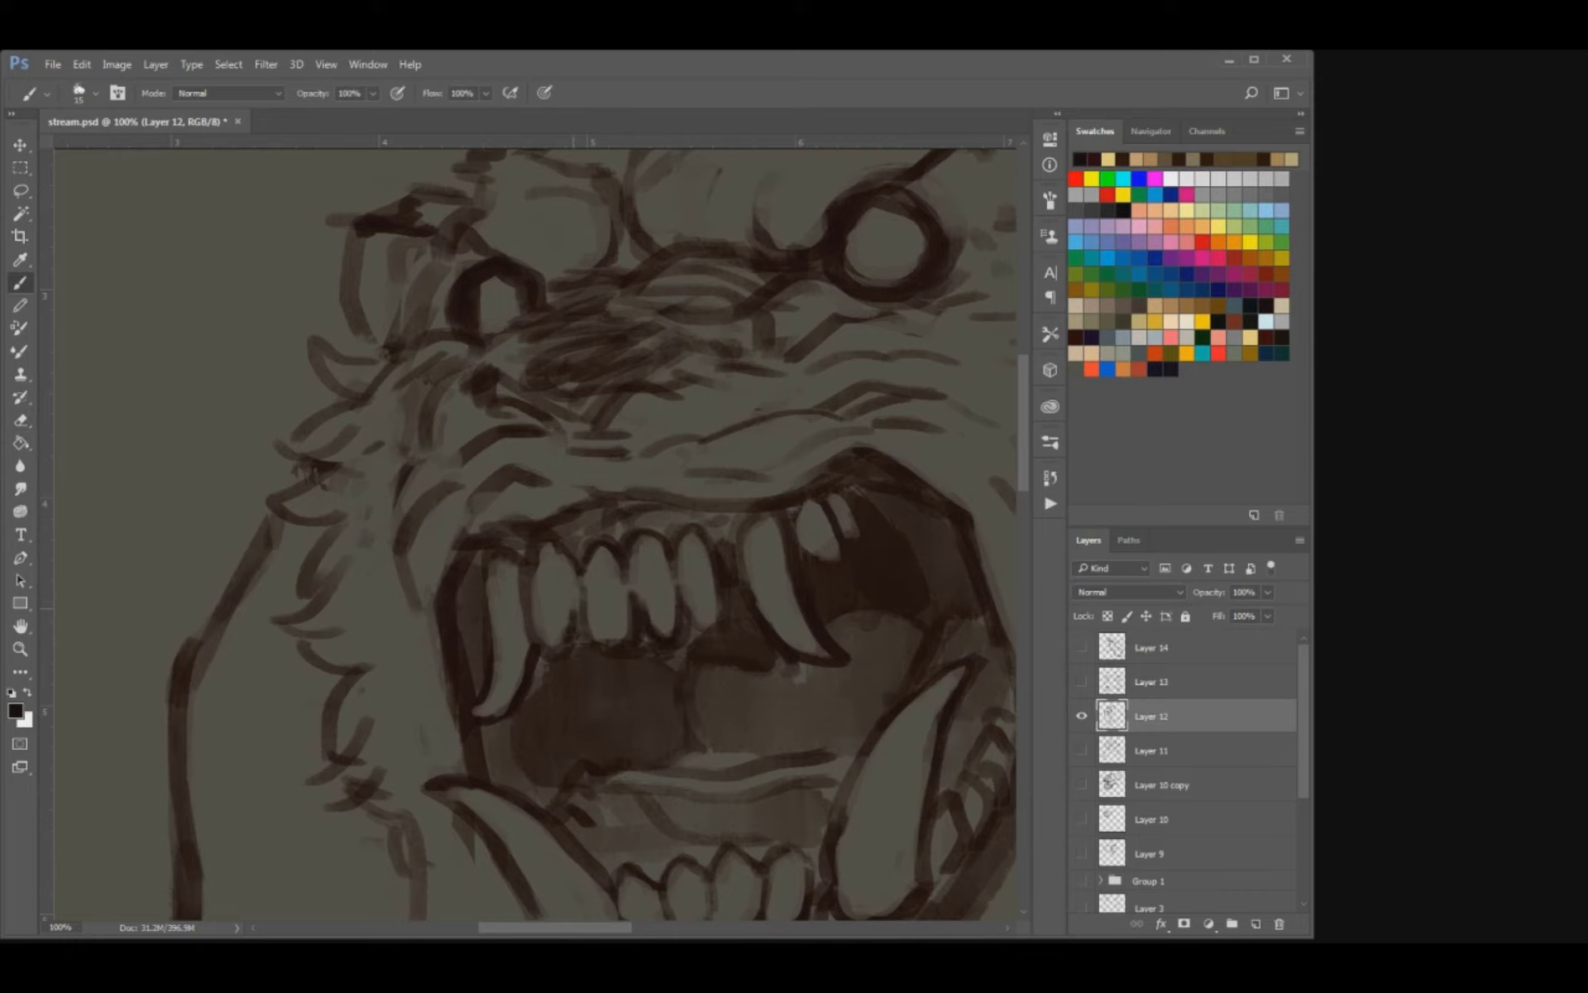
key(e)
mouse_move(708, 558)
mouse_down()
mouse_move(701, 629)
mouse_move(687, 502)
mouse_move(755, 511)
mouse_up()
key(b)
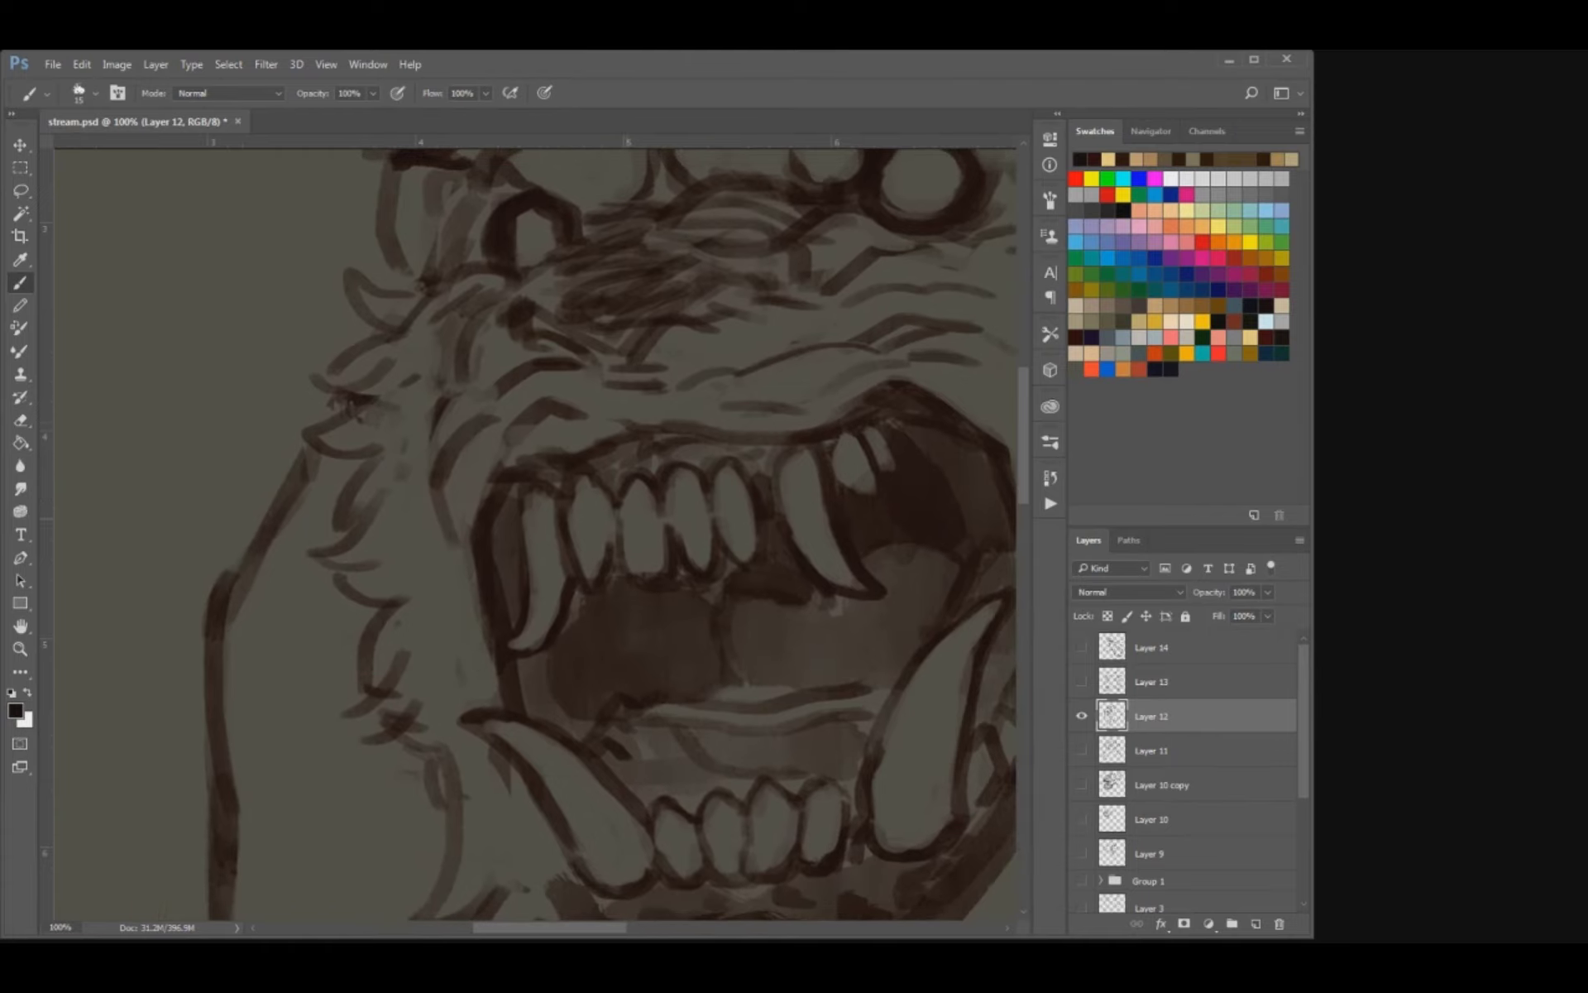
Darken the gum line above and the shadow behind the upper teeth with a progressively larger brush.
key(])
key(])
mouse_move(546, 488)
mouse_down()
mouse_move(645, 447)
mouse_move(761, 464)
mouse_move(763, 448)
mouse_move(695, 444)
mouse_up()
drag(718, 471, 662, 436)
key(])
key(])
key(])
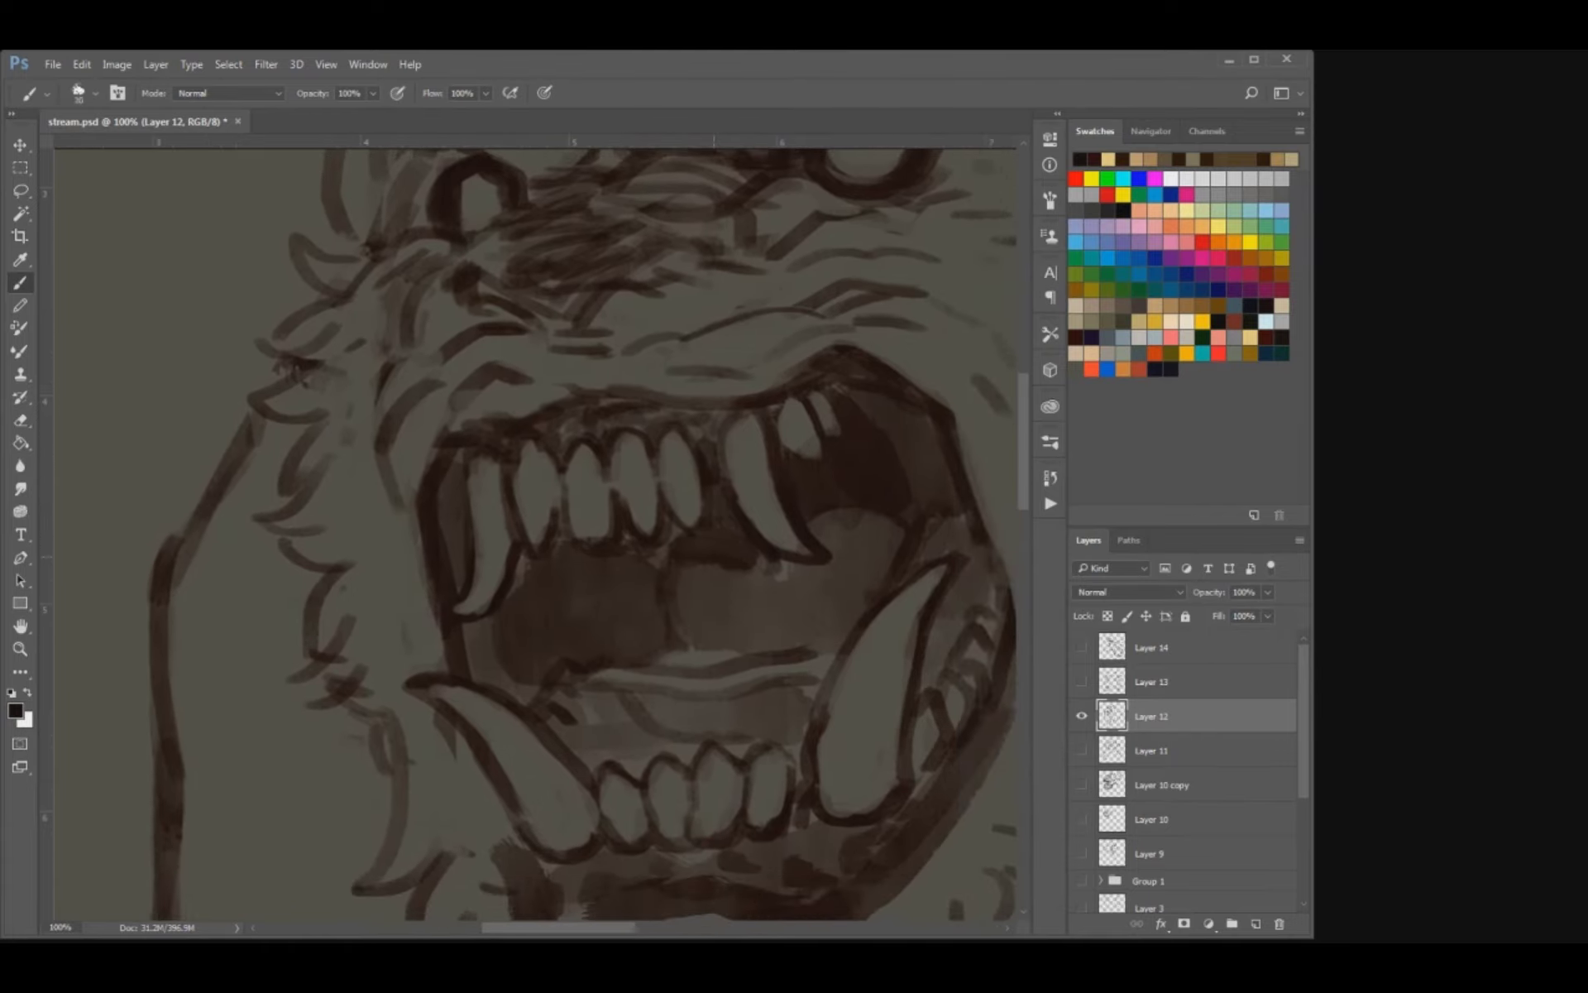
drag(683, 529, 637, 560)
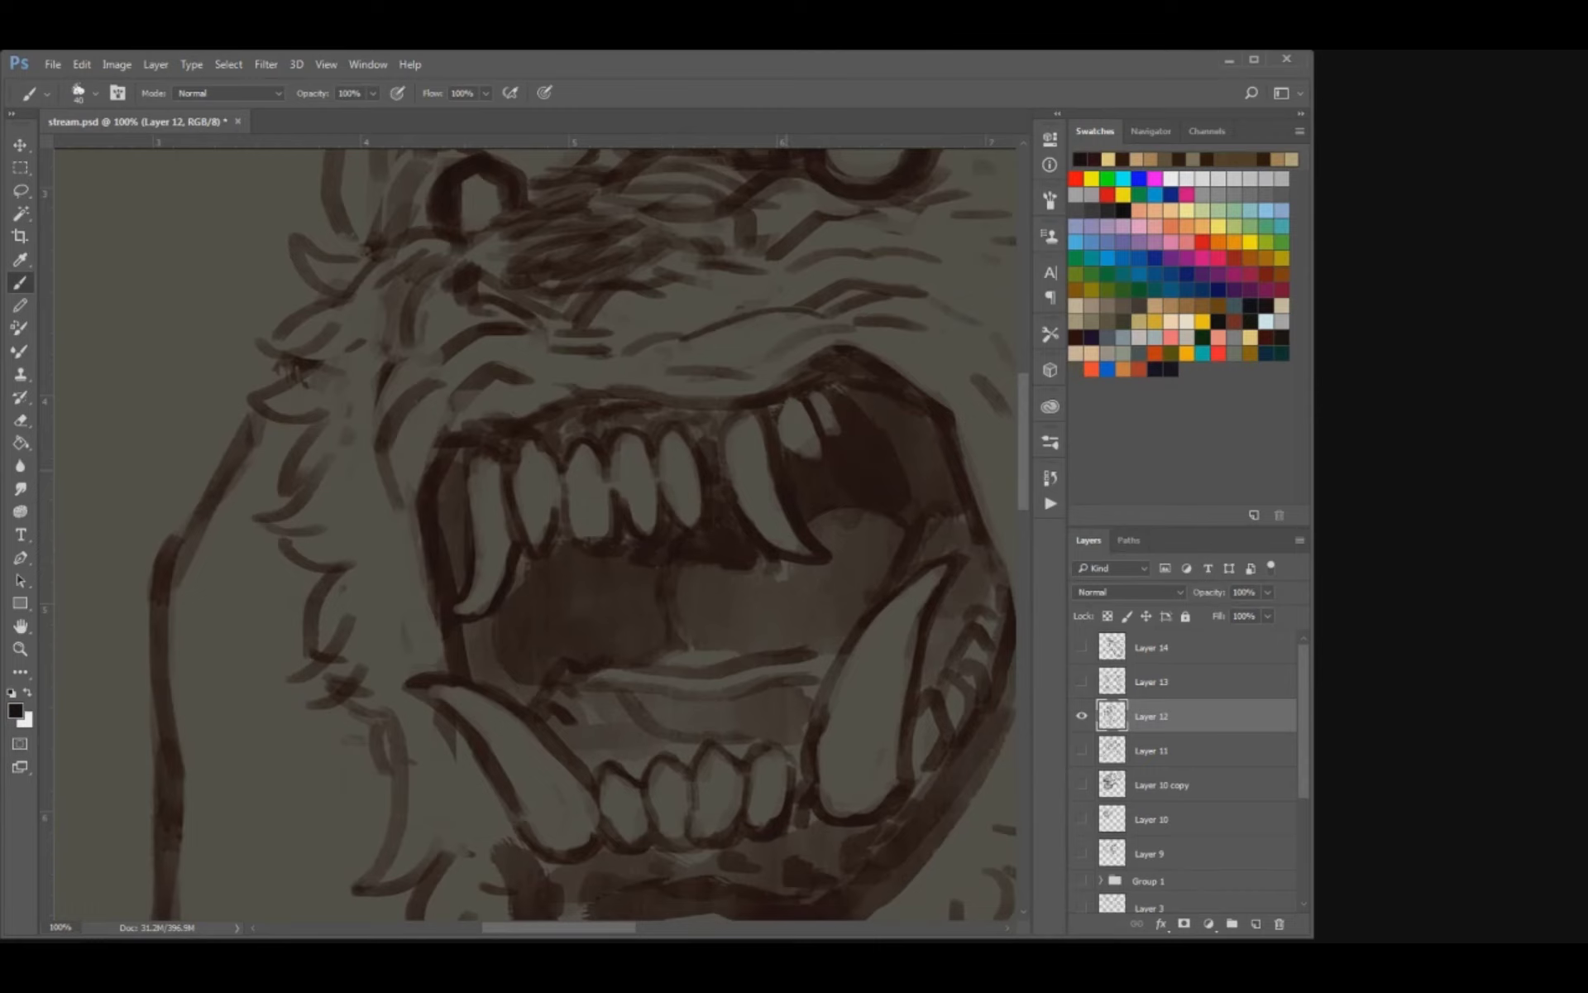
key(ctrl+minus)
key(ctrl+minus)
key(ctrl+minus)
key(ctrl+minus)
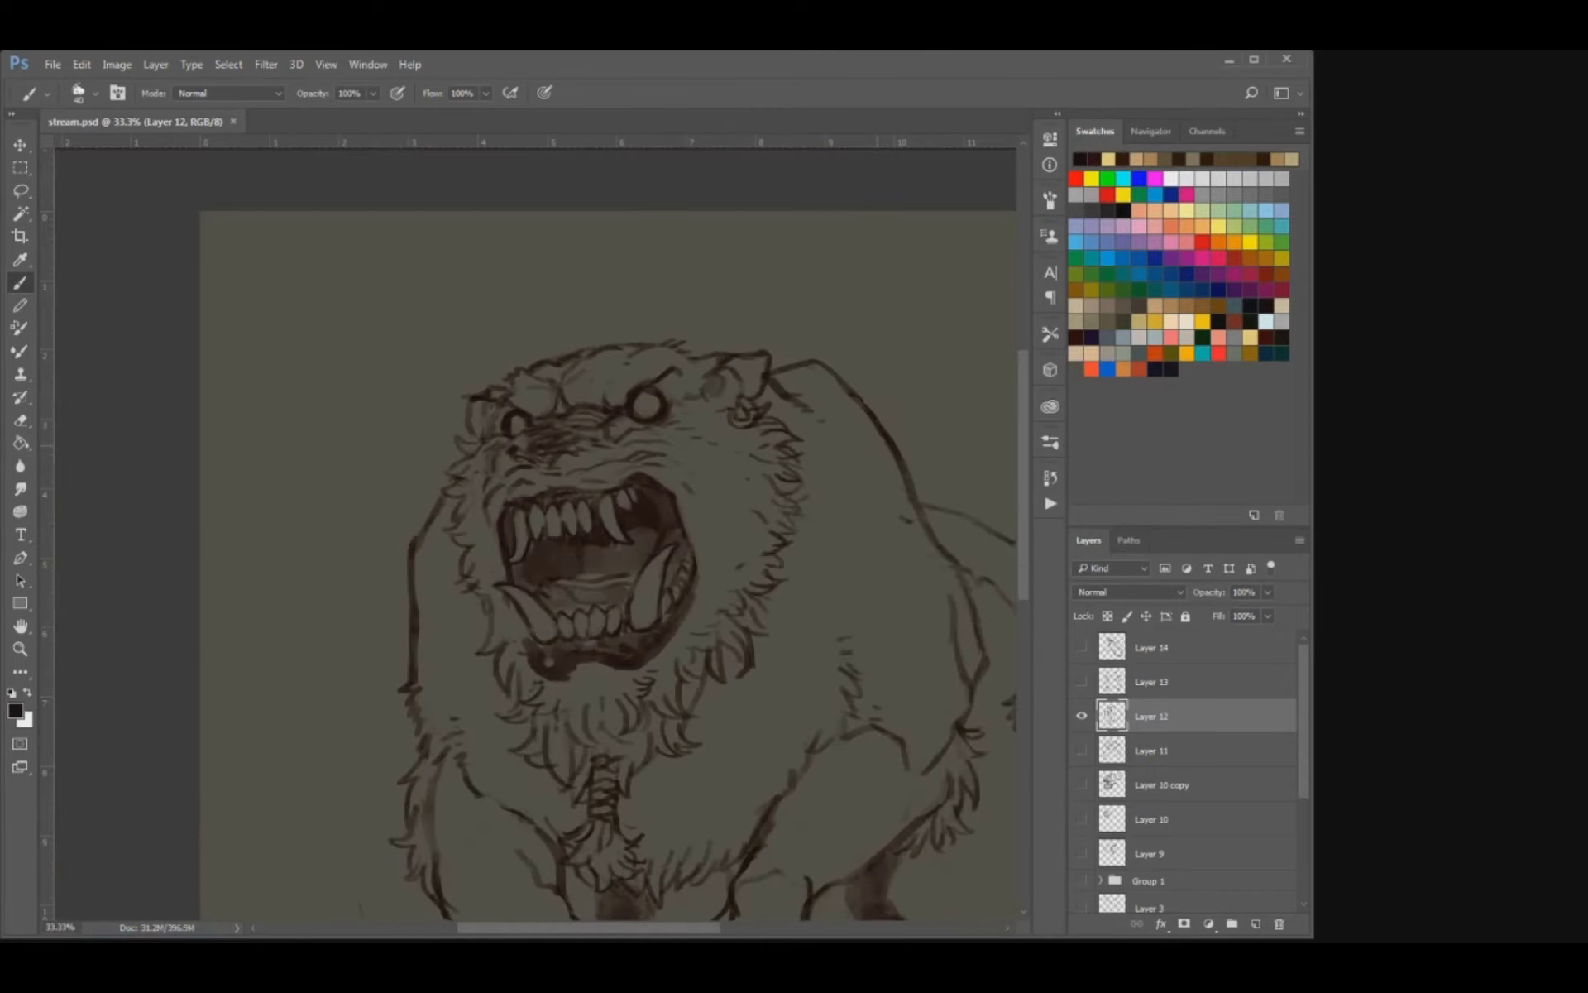
Deepen the shading inside the mouth over the tongue with a large brush, and save the document.
key(ctrl+plus)
key(ctrl+plus)
key(ctrl+plus)
drag(376, 310, 570, 583)
mouse_move(464, 586)
mouse_down()
mouse_move(601, 571)
mouse_move(544, 569)
mouse_move(567, 600)
mouse_up()
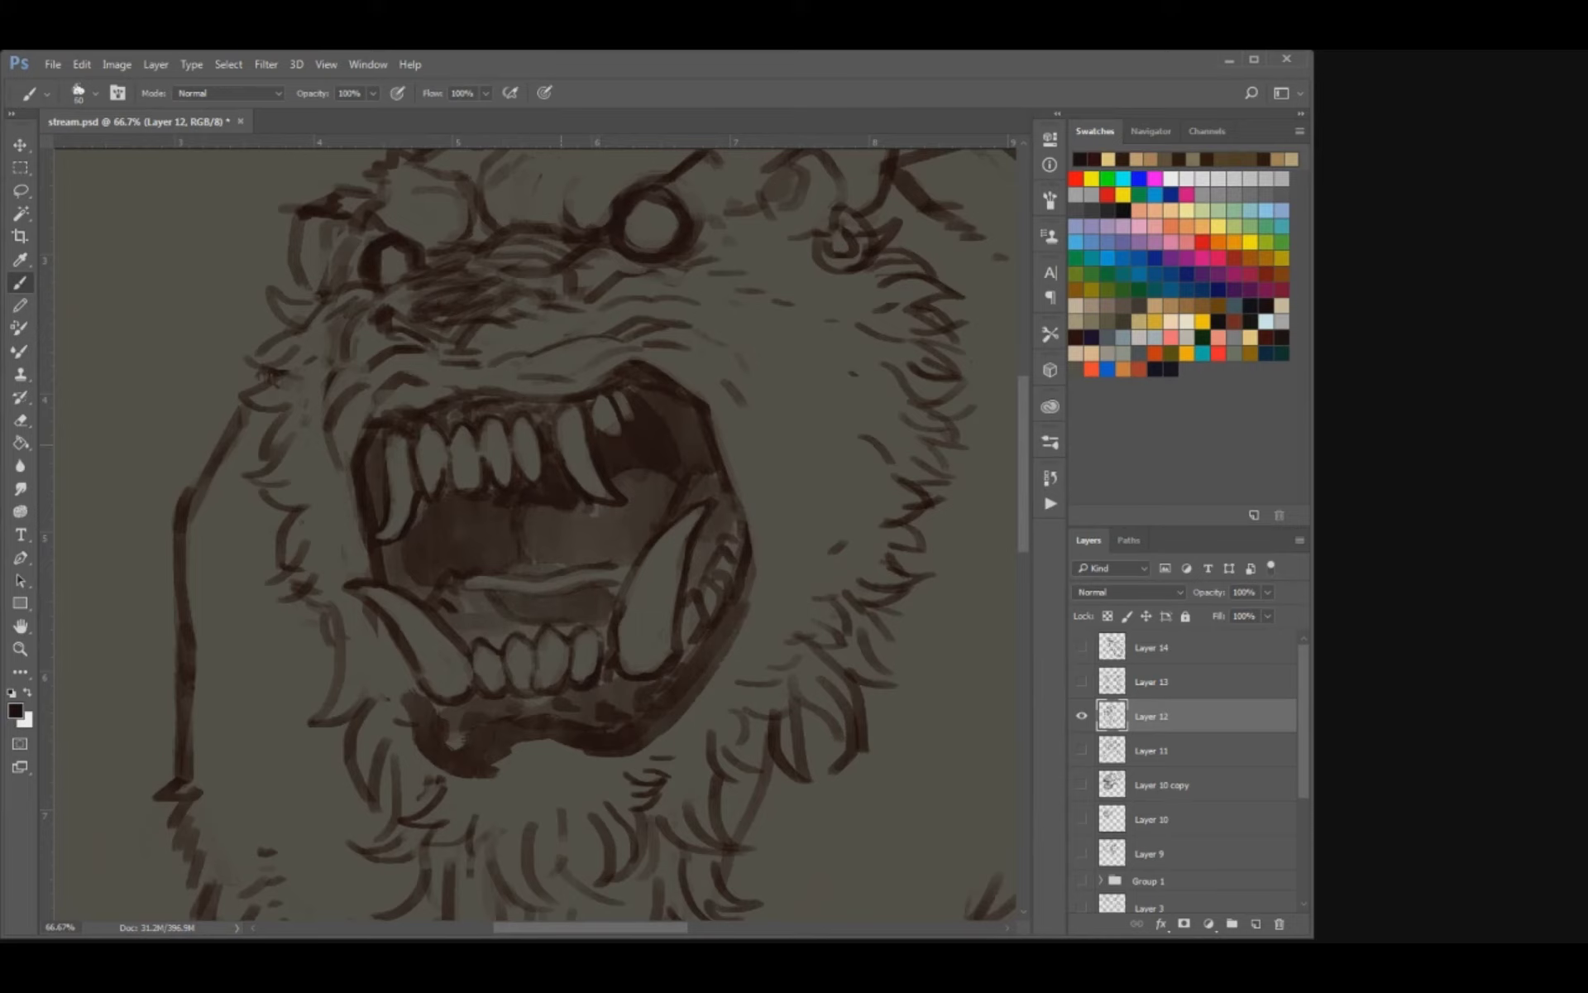
key(ctrl+s)
key(ctrl+minus)
key(ctrl+minus)
key(ctrl+minus)
key(ctrl+plus)
key(ctrl+plus)
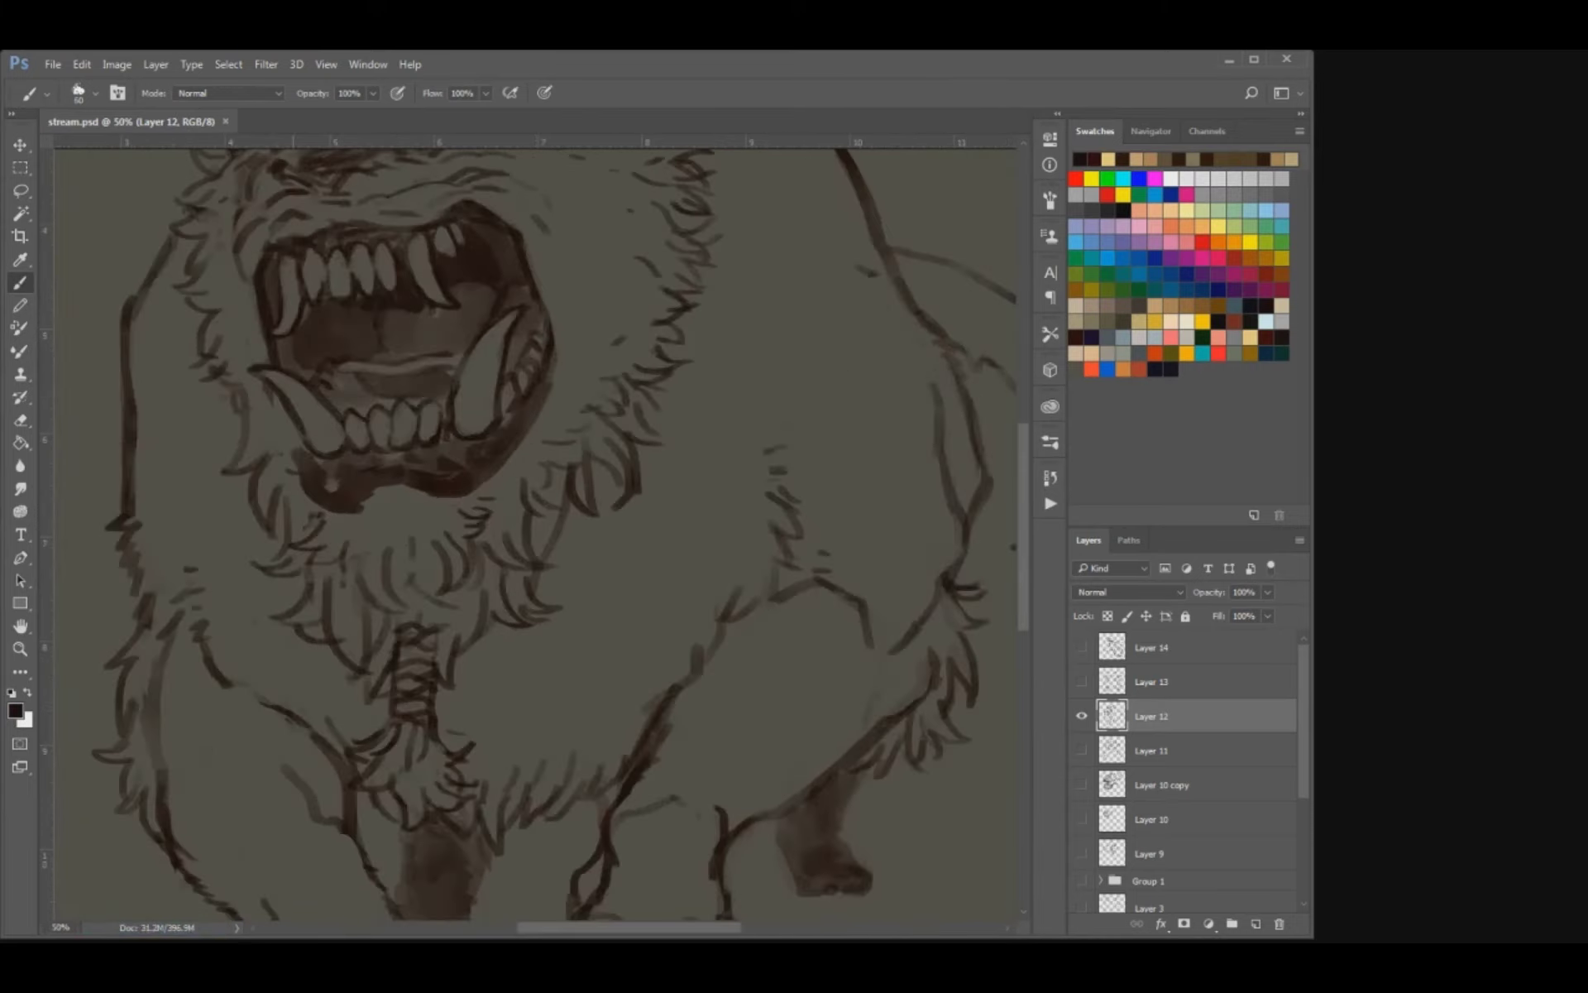
Add short fur strokes on the cheek beside the jaw, touch up the lower lip near the fang, and save the document.
drag(537, 449, 551, 578)
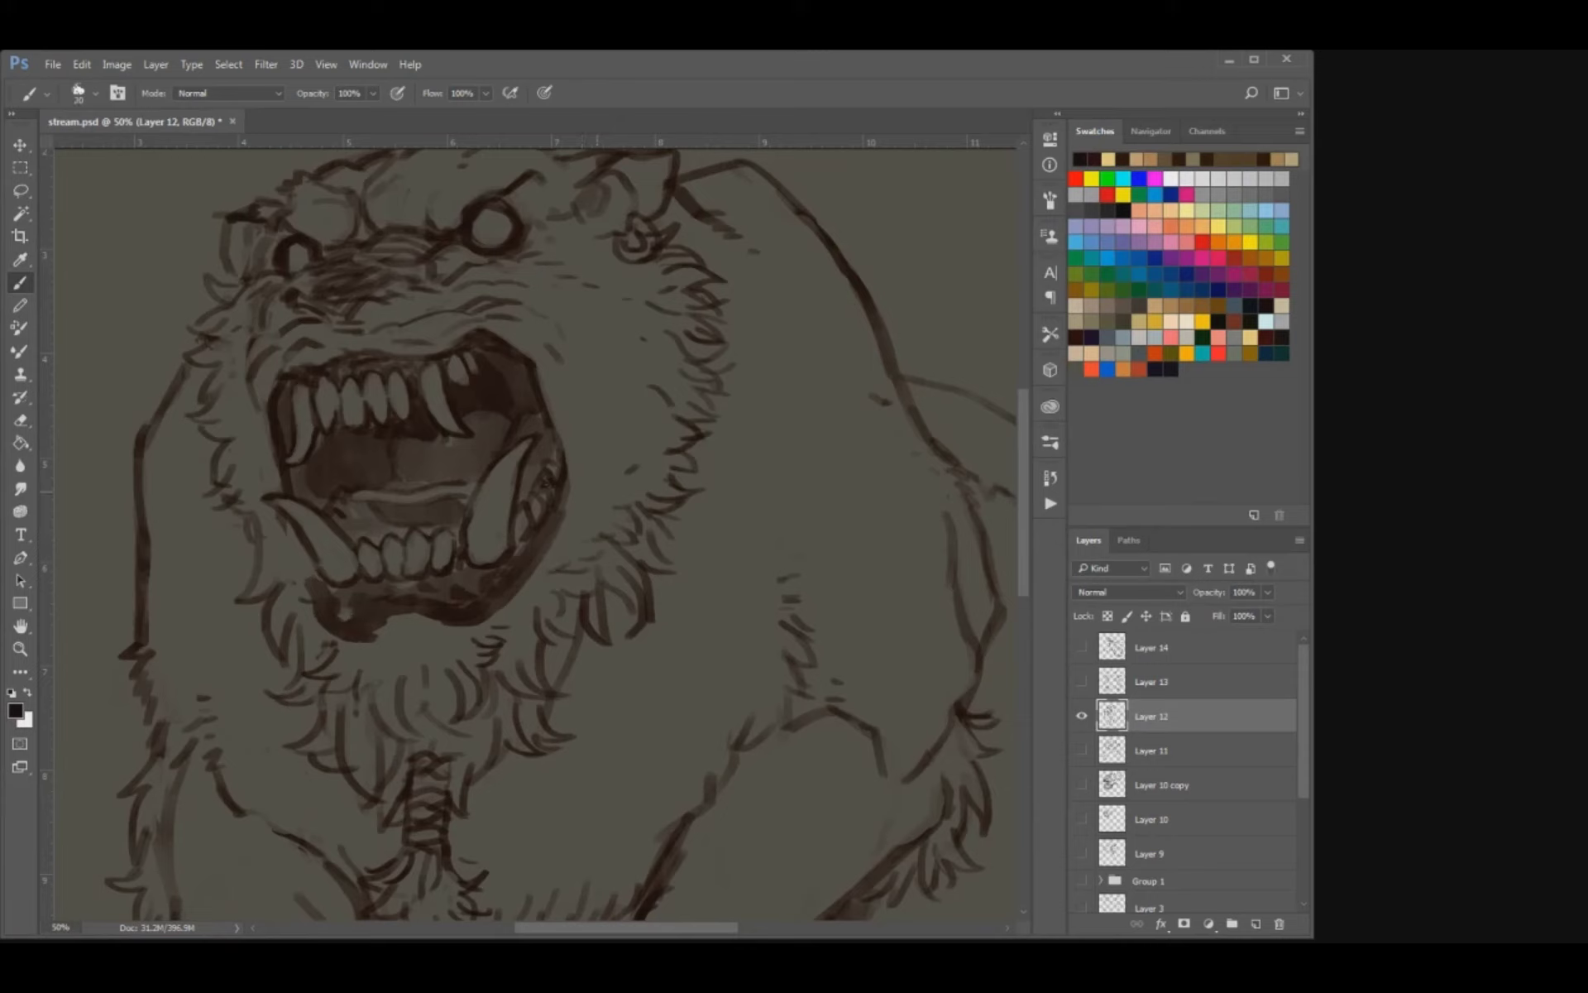
key(e)
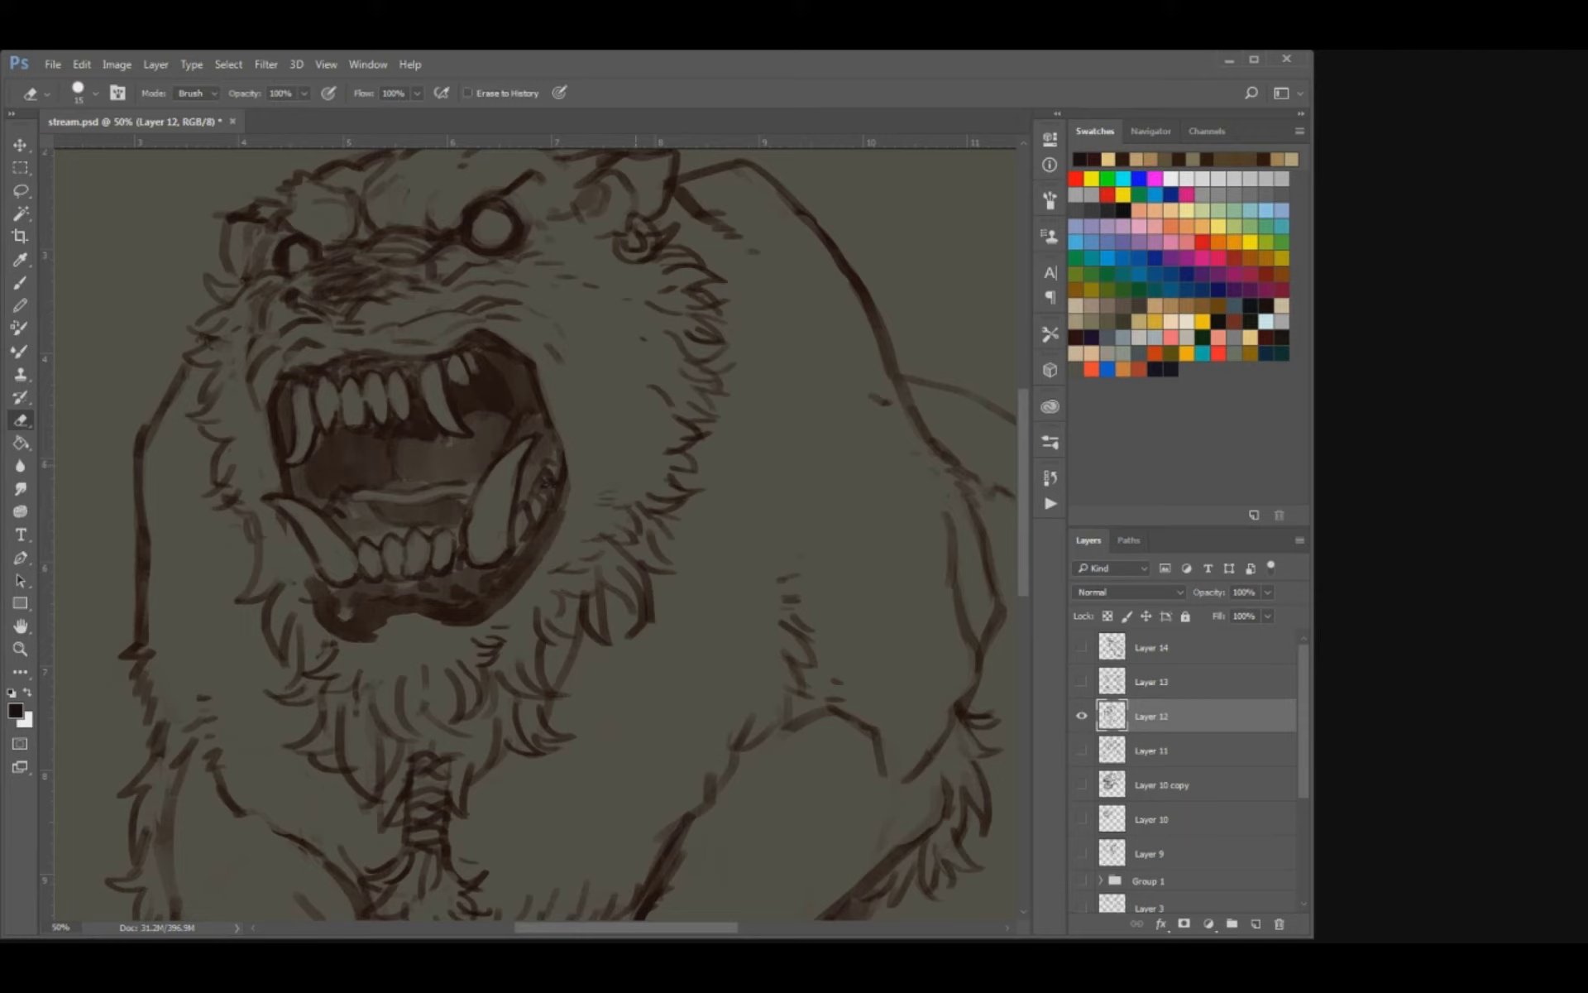
key(b)
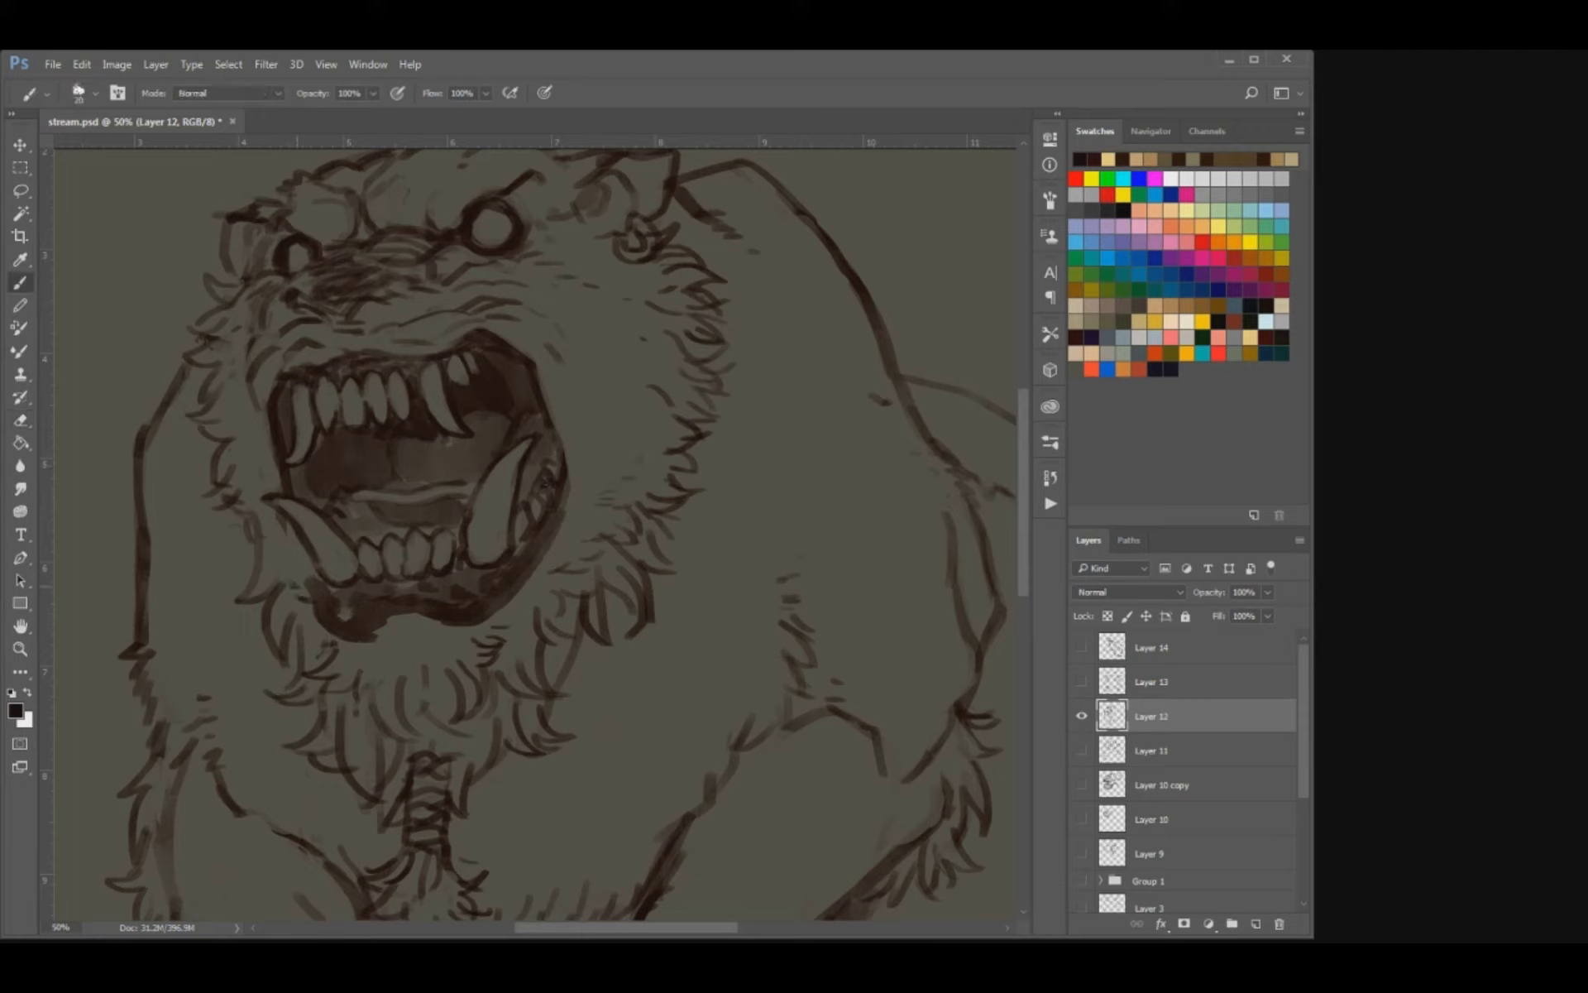
drag(314, 581, 308, 562)
key(e)
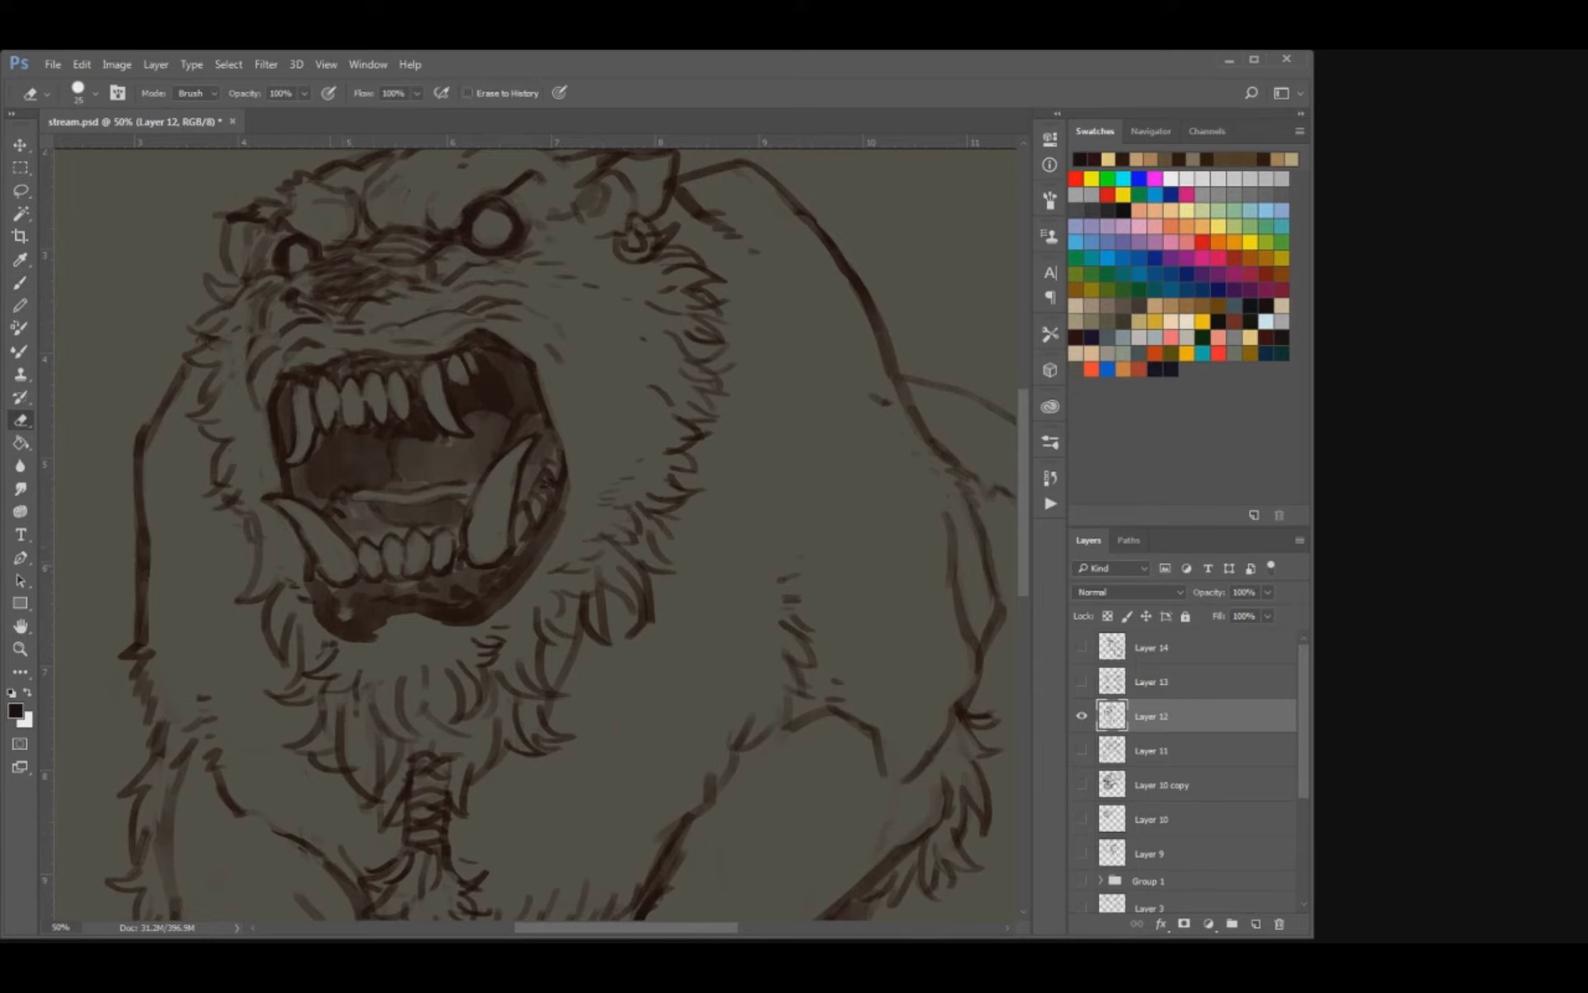
key(b)
key(ctrl+s)
drag(515, 464, 592, 565)
key(ctrl+minus)
key(ctrl+minus)
key(ctrl+minus)
key(ctrl+plus)
key(ctrl+plus)
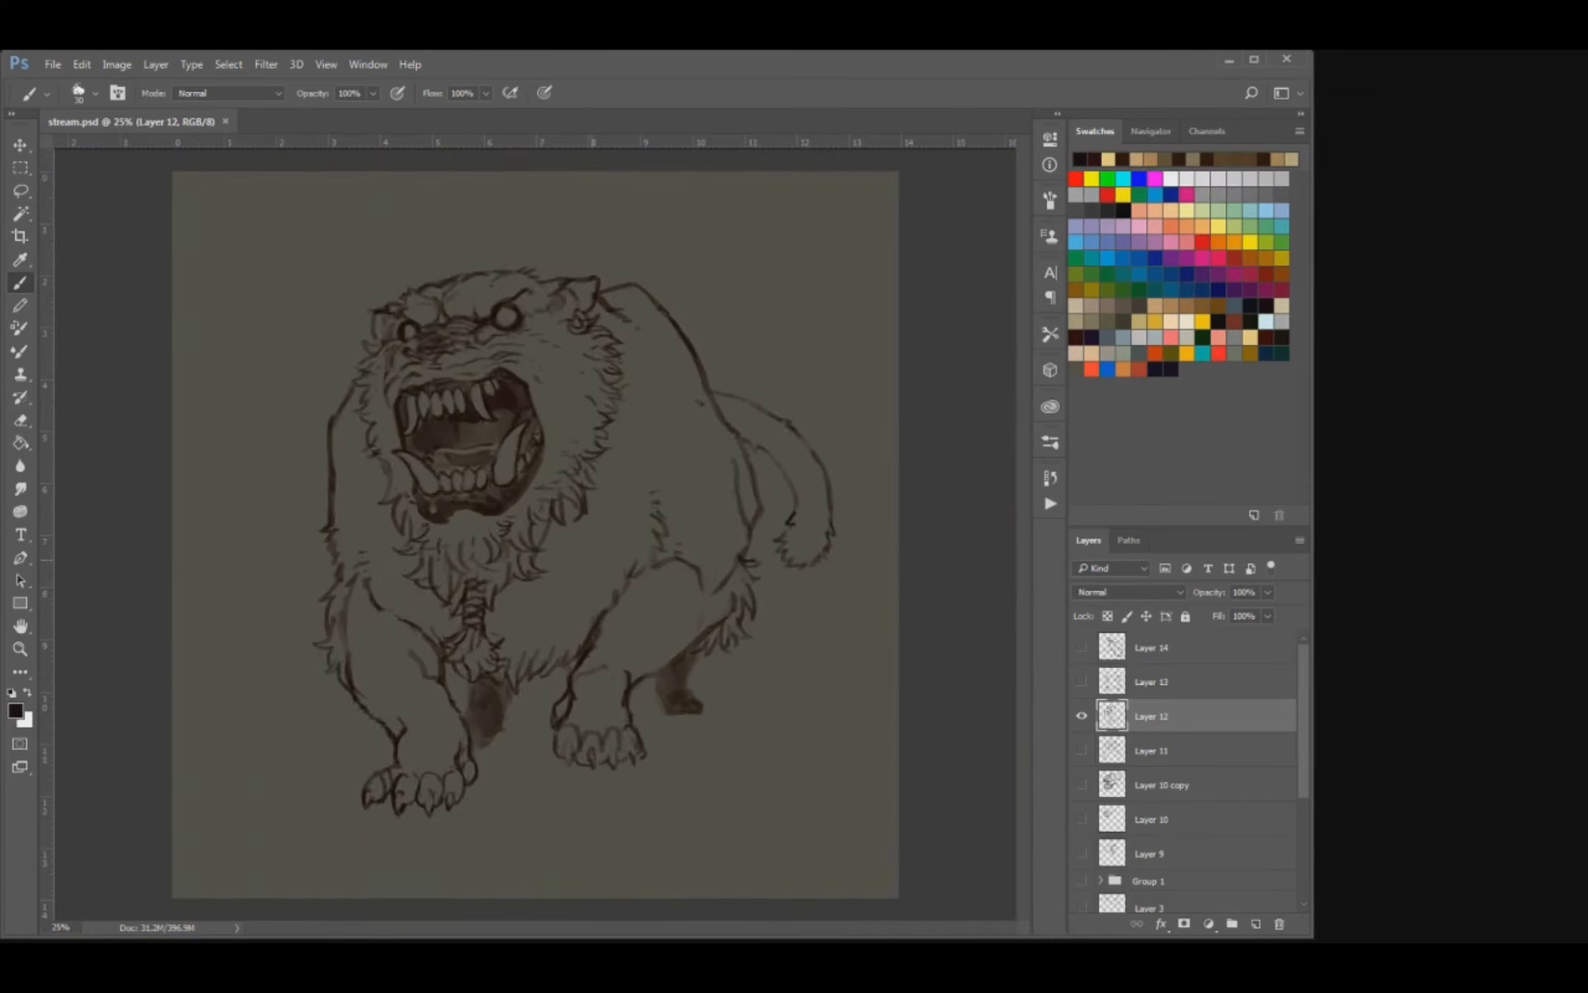
mouse_move(766, 612)
mouse_down()
mouse_move(742, 657)
mouse_move(766, 636)
mouse_move(727, 673)
mouse_up()
key(ctrl+z)
key(bracketleft)
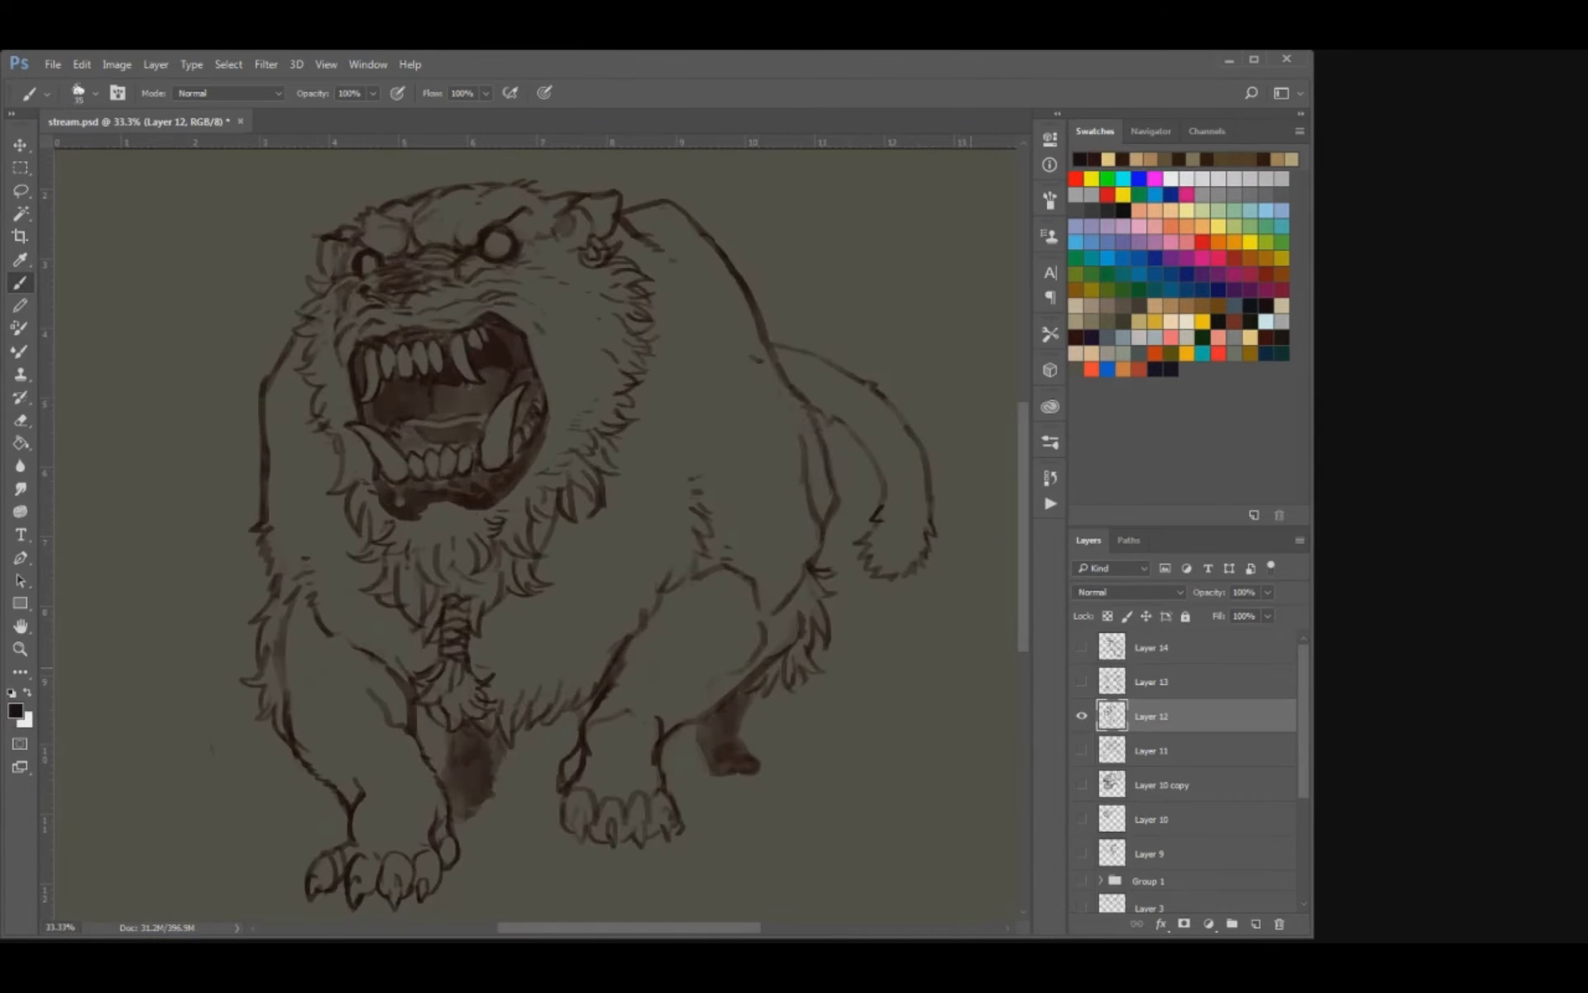
Hide Layer 12, show and select Layer 13, and touch up the base of the second shaggy creature's horn.
click(1082, 716)
click(1082, 716)
click(1082, 716)
click(1082, 681)
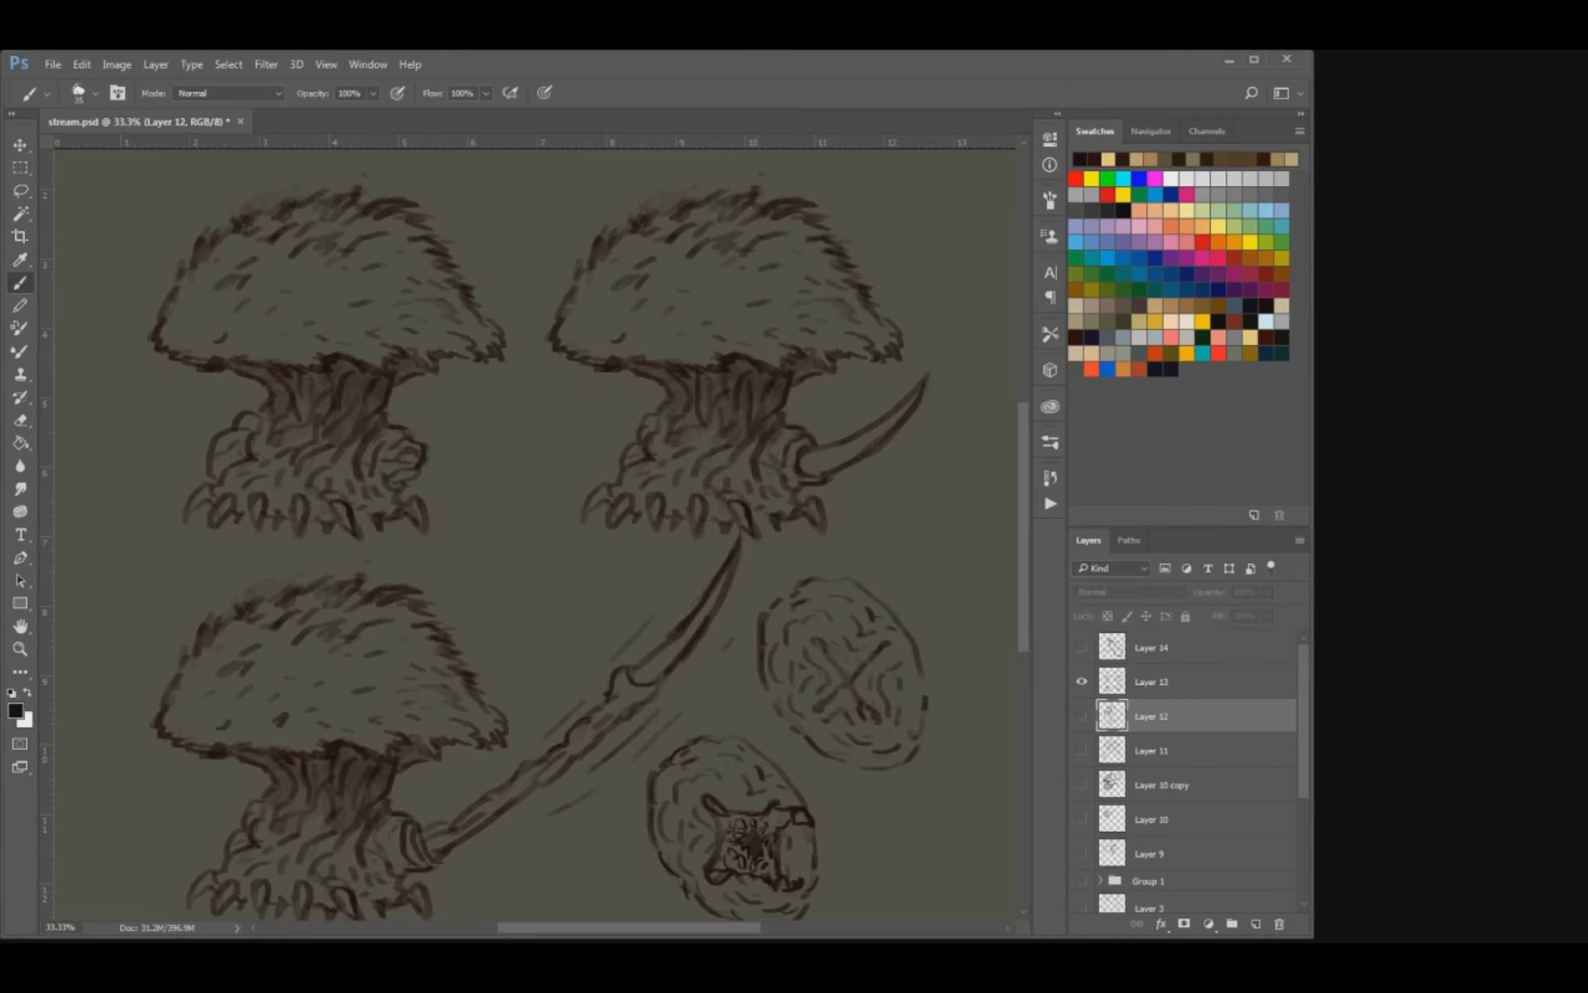
mouse_move(785, 661)
mouse_down()
mouse_move(754, 616)
mouse_move(756, 673)
mouse_up()
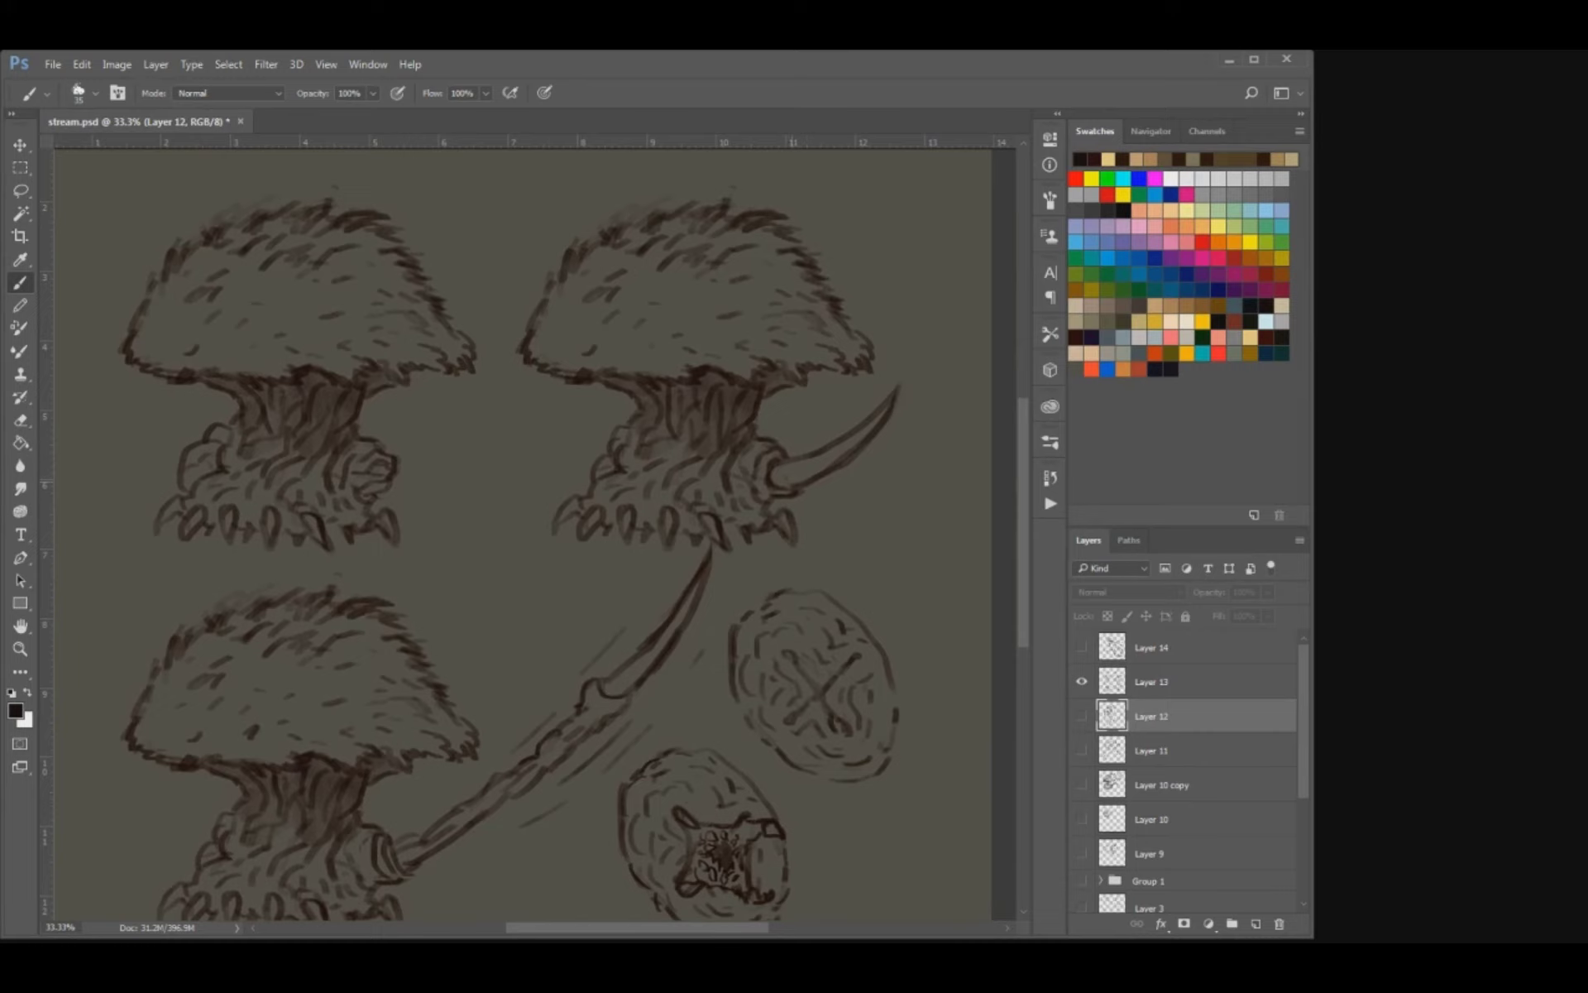
click(1168, 682)
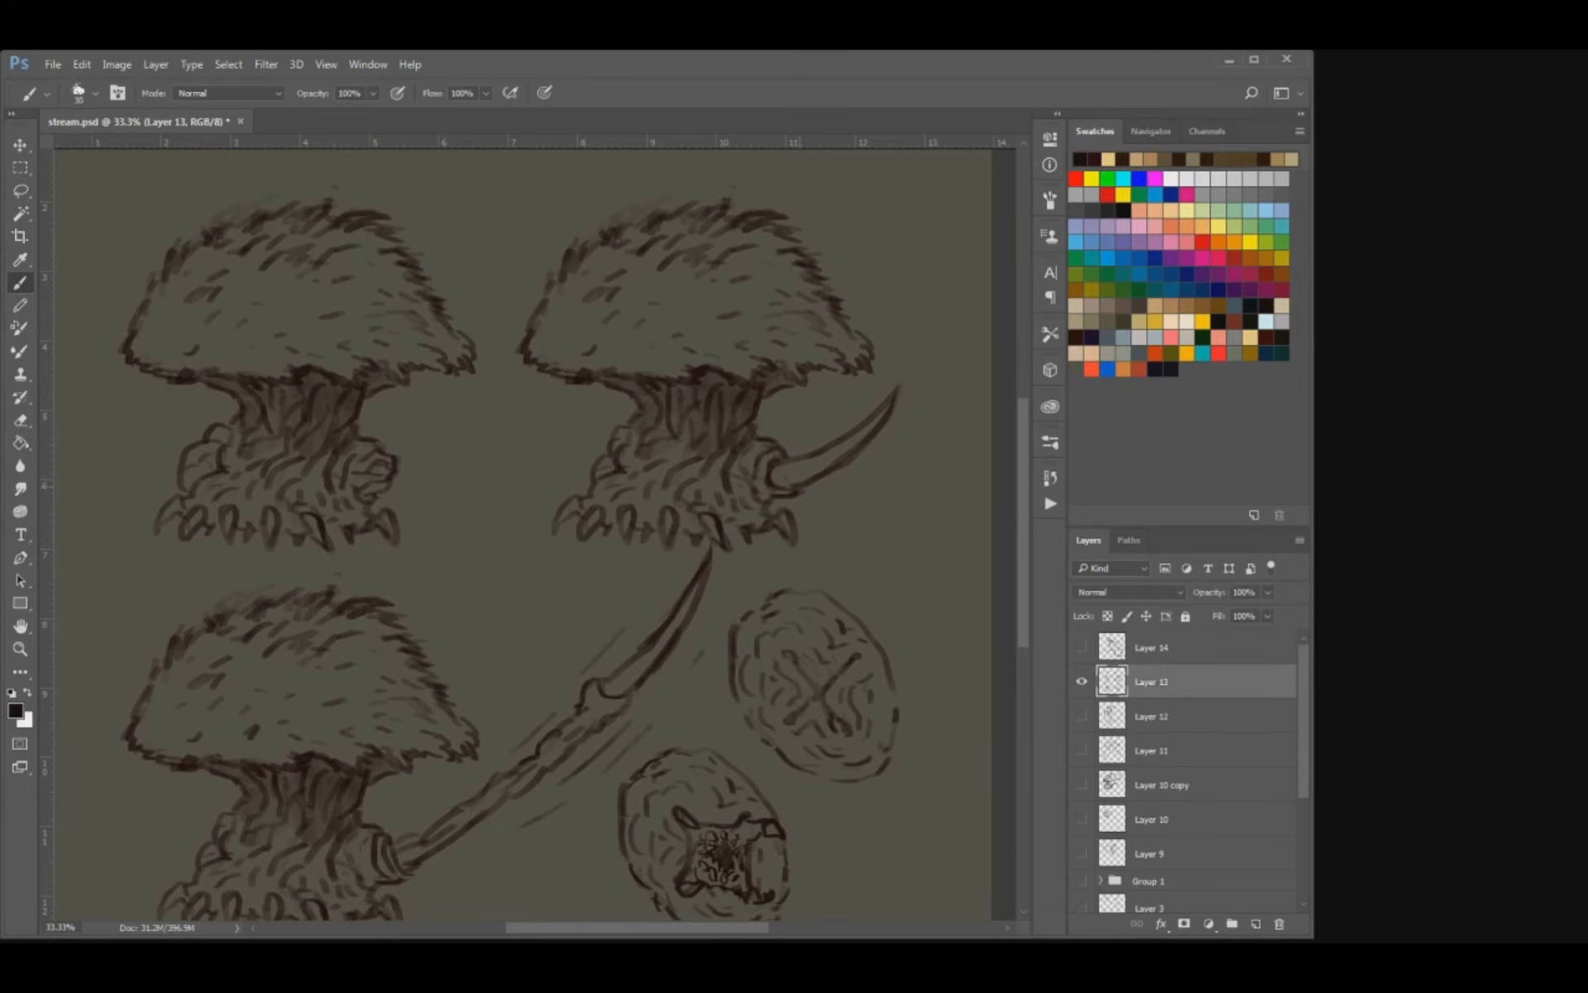
drag(802, 485, 780, 487)
mouse_move(576, 585)
mouse_down()
mouse_move(606, 473)
mouse_move(579, 493)
mouse_move(579, 541)
mouse_move(590, 515)
mouse_move(601, 530)
mouse_move(589, 551)
mouse_move(564, 531)
mouse_up()
Hide Layer 13, show and select Layer 14 with the winged furry creature, and save the document.
click(1081, 681)
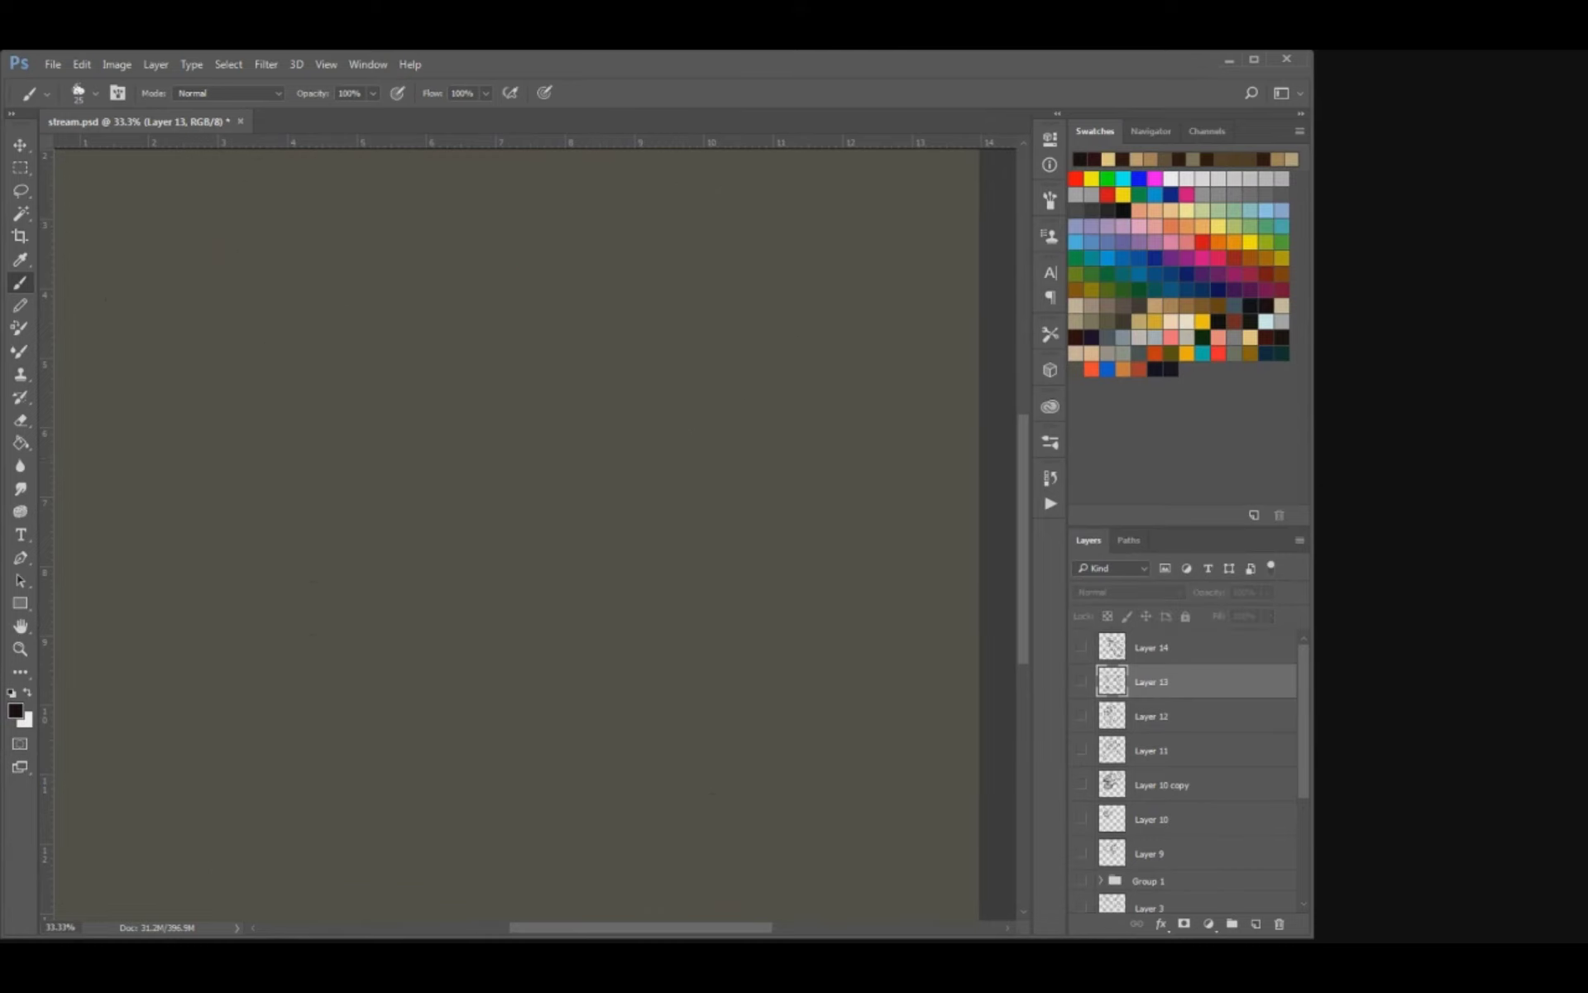
click(1081, 646)
mouse_move(731, 566)
mouse_down()
mouse_move(714, 619)
mouse_move(658, 593)
mouse_move(668, 632)
mouse_up()
click(1174, 647)
key(e)
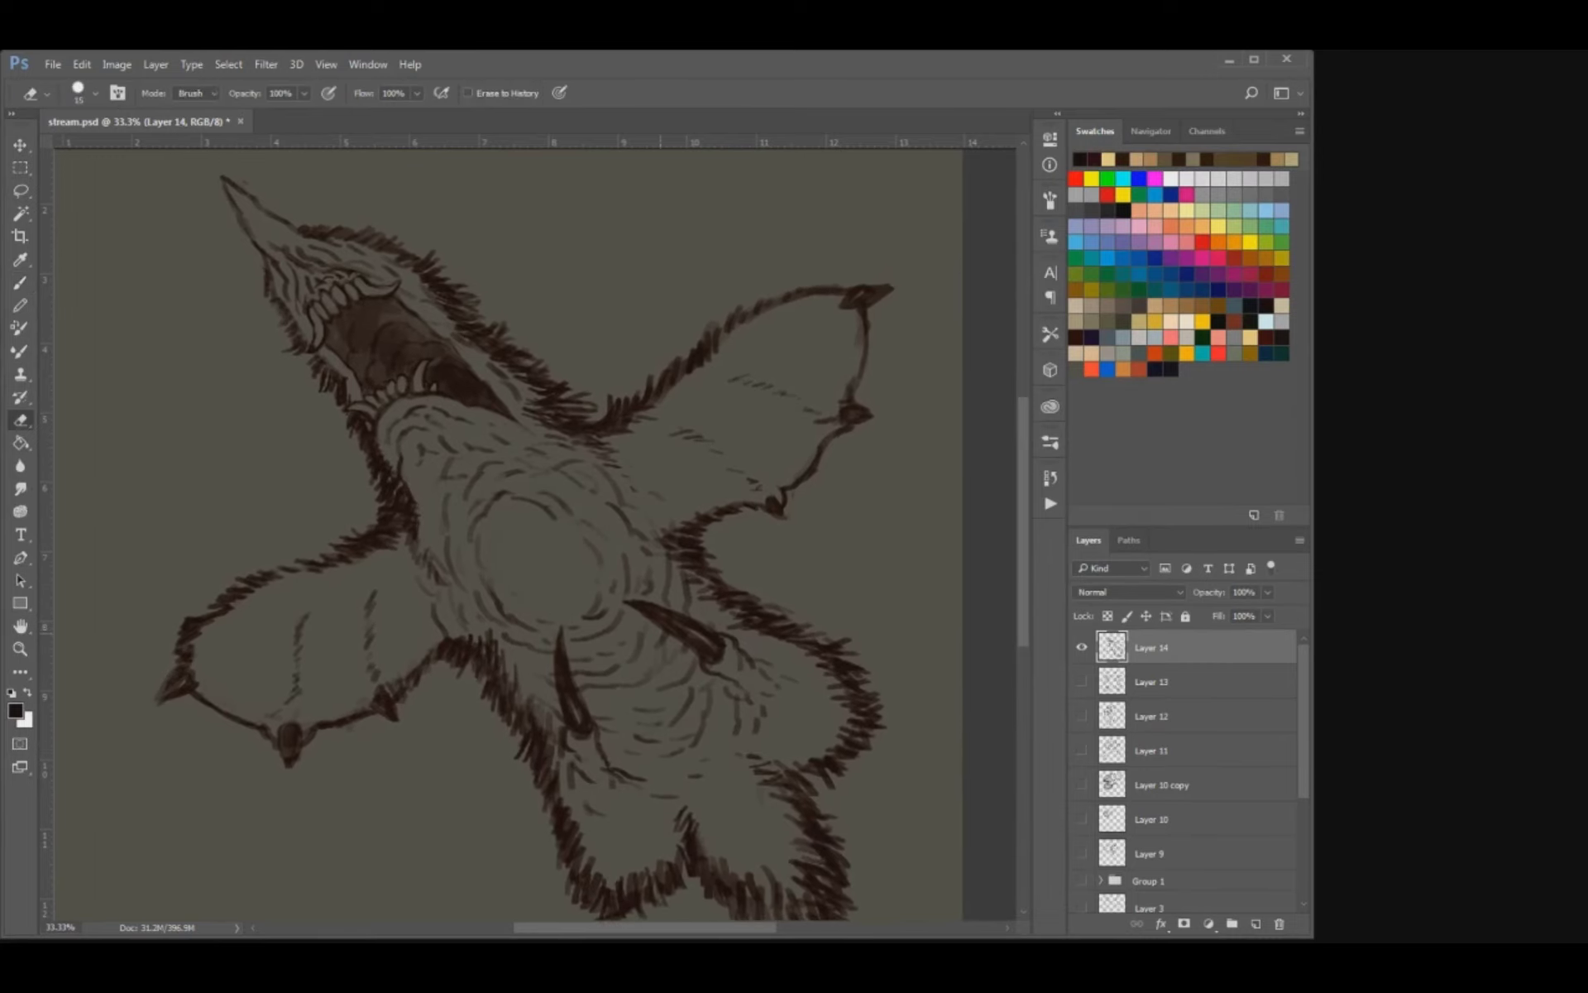
key(bracketright)
key(ctrl+s)
mouse_move(671, 610)
mouse_down()
mouse_move(711, 617)
mouse_move(725, 661)
mouse_up()
Touch up the lower wing's inner ridge and the fur edge beside the upper teeth with a small brush, and save the document.
key(b)
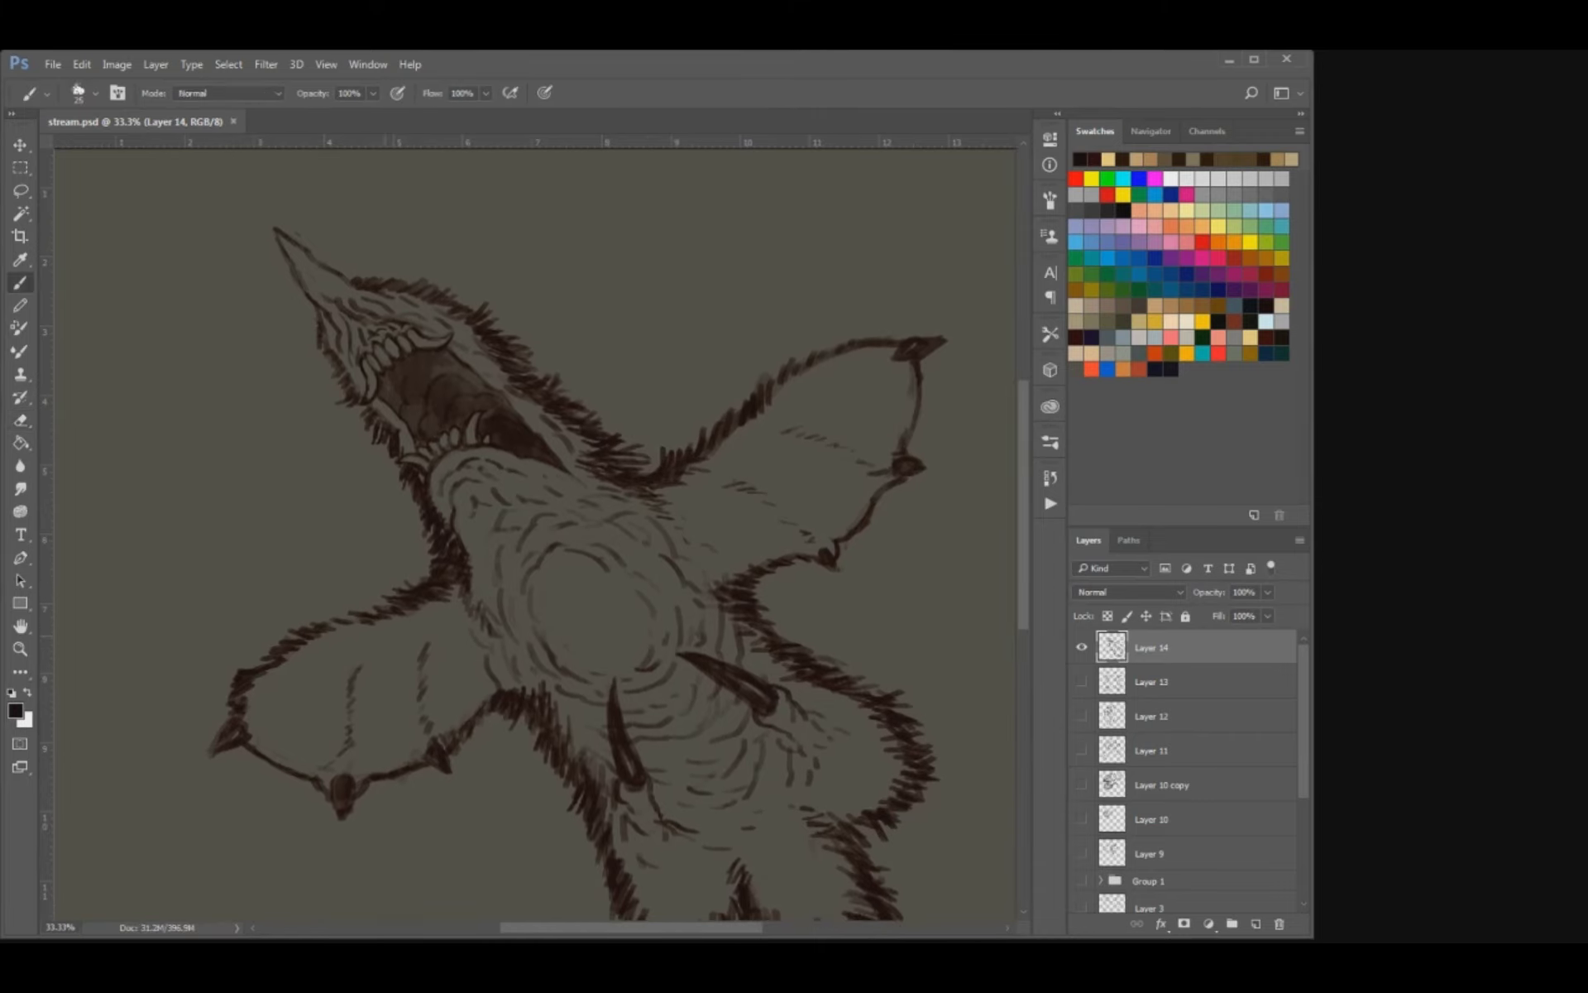
key(bracketleft)
drag(365, 660, 361, 661)
drag(503, 617, 464, 545)
key(e)
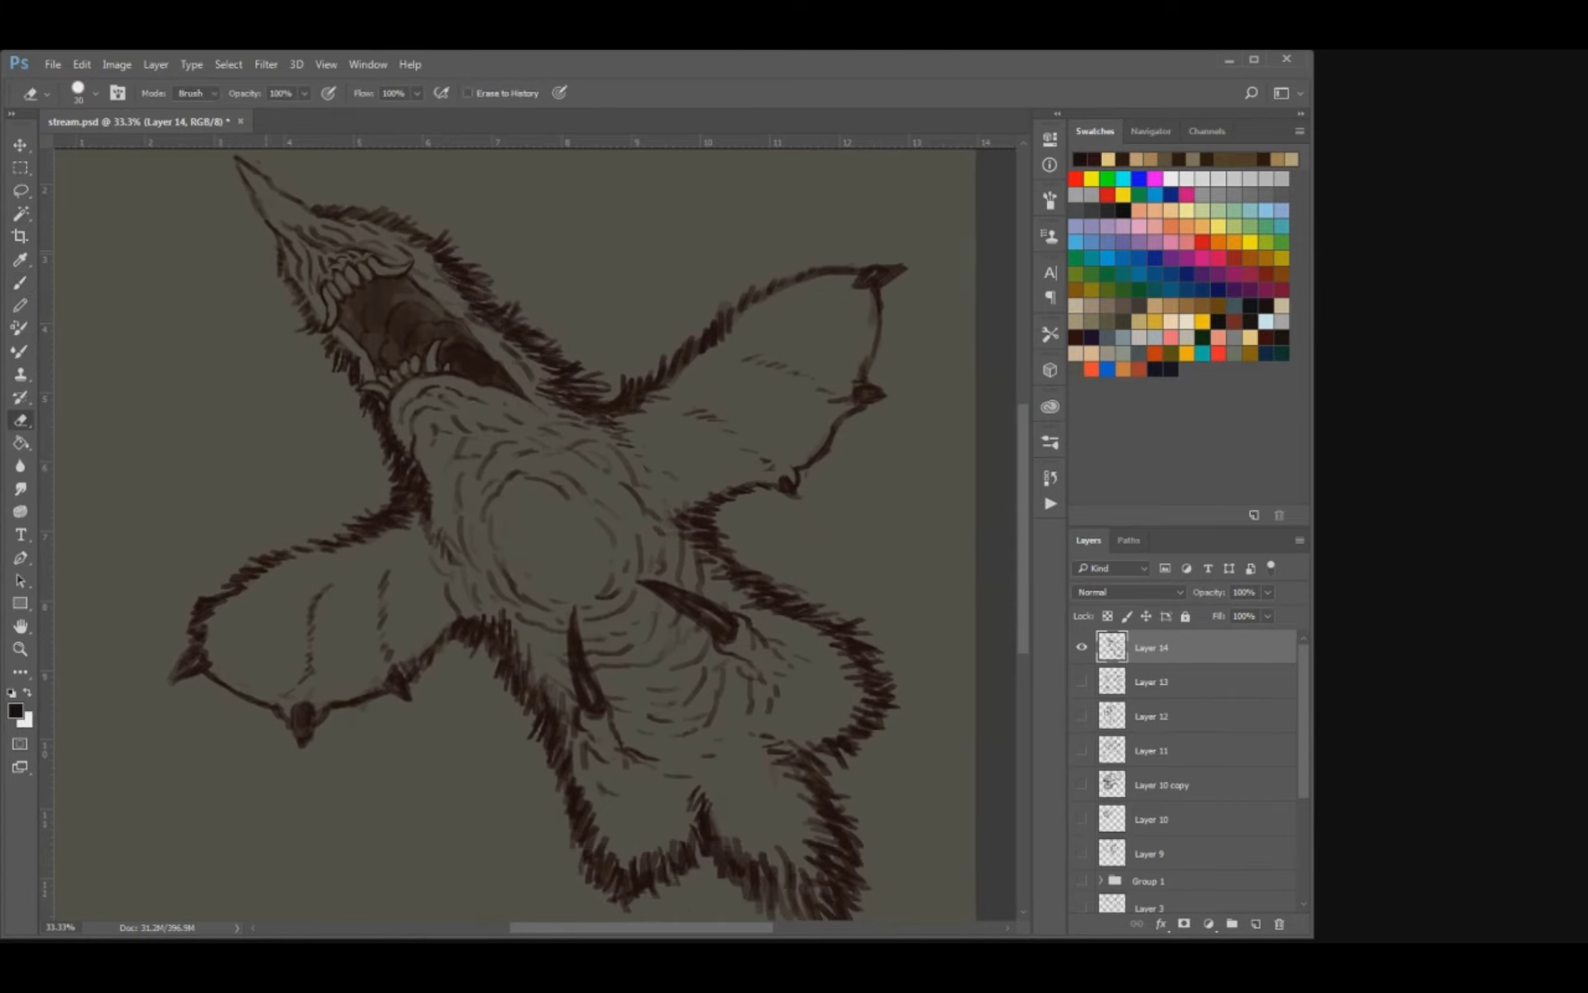
key(b)
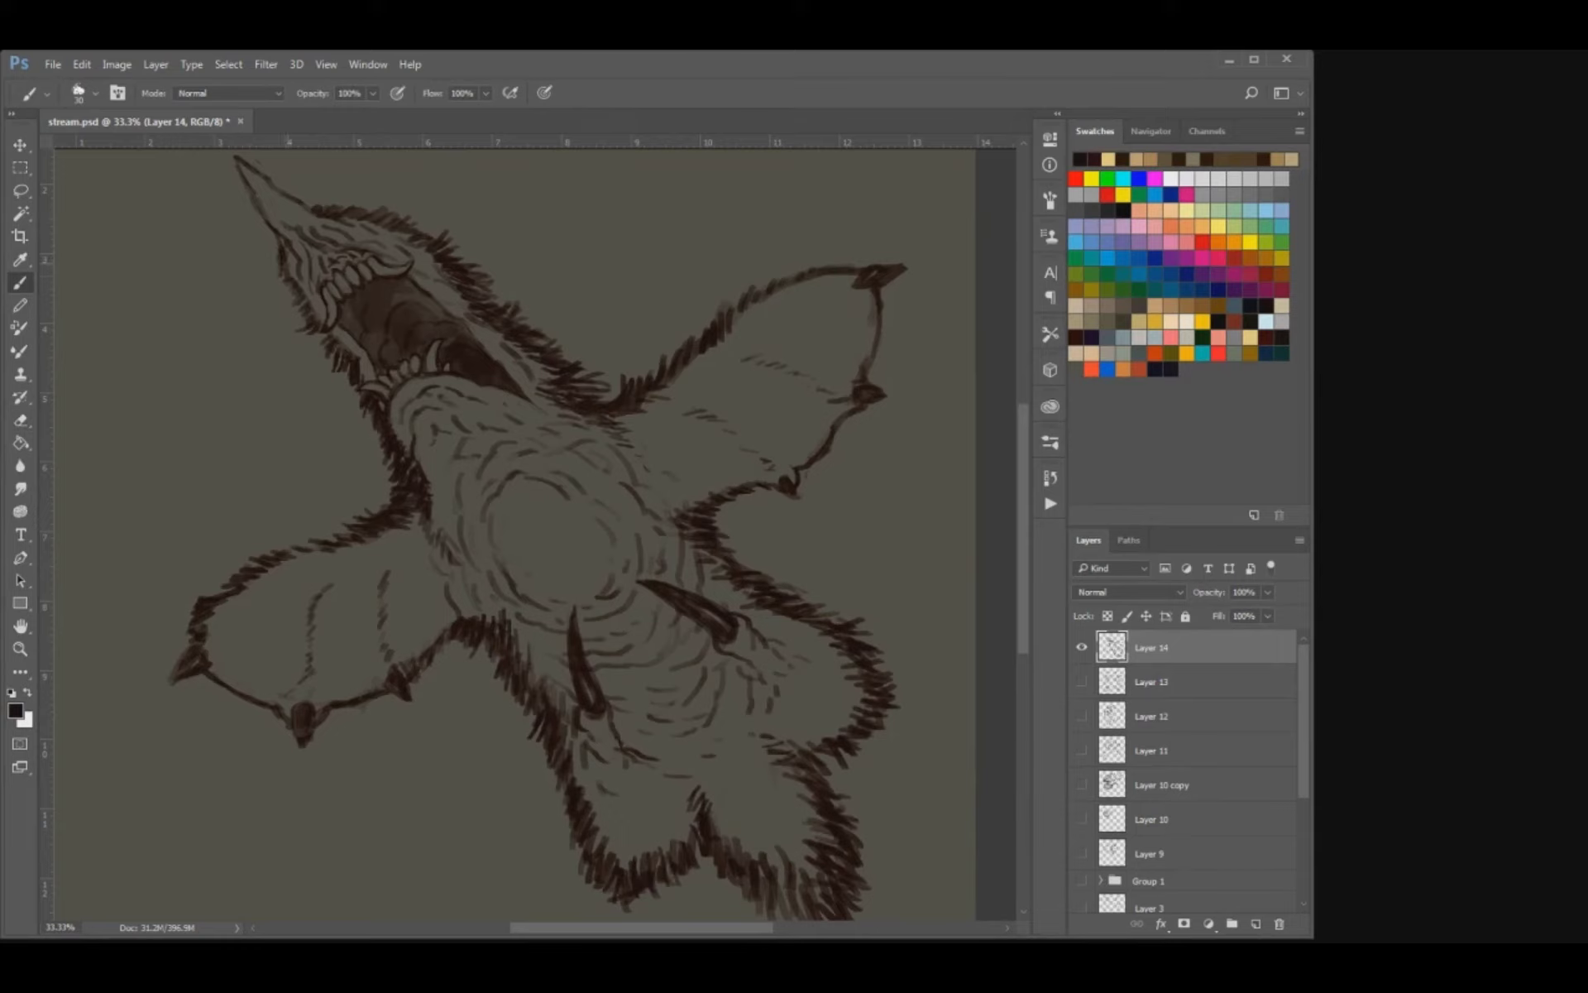
drag(288, 287, 323, 348)
key(ctrl+s)
key(ctrl+minus)
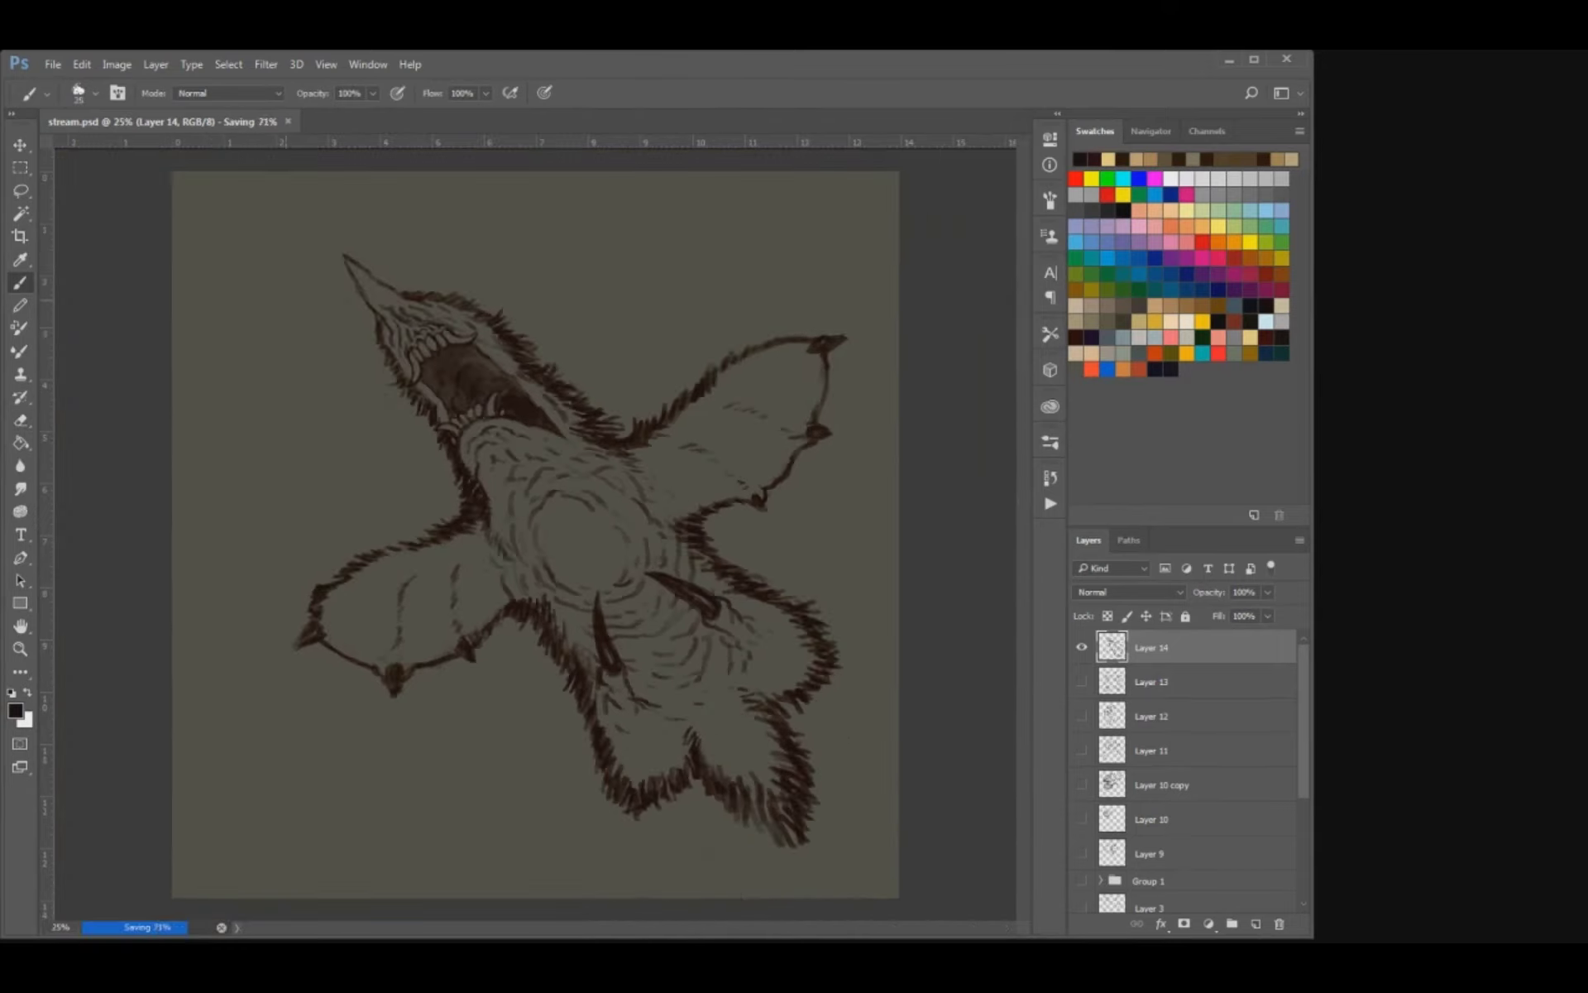
key(ctrl+plus)
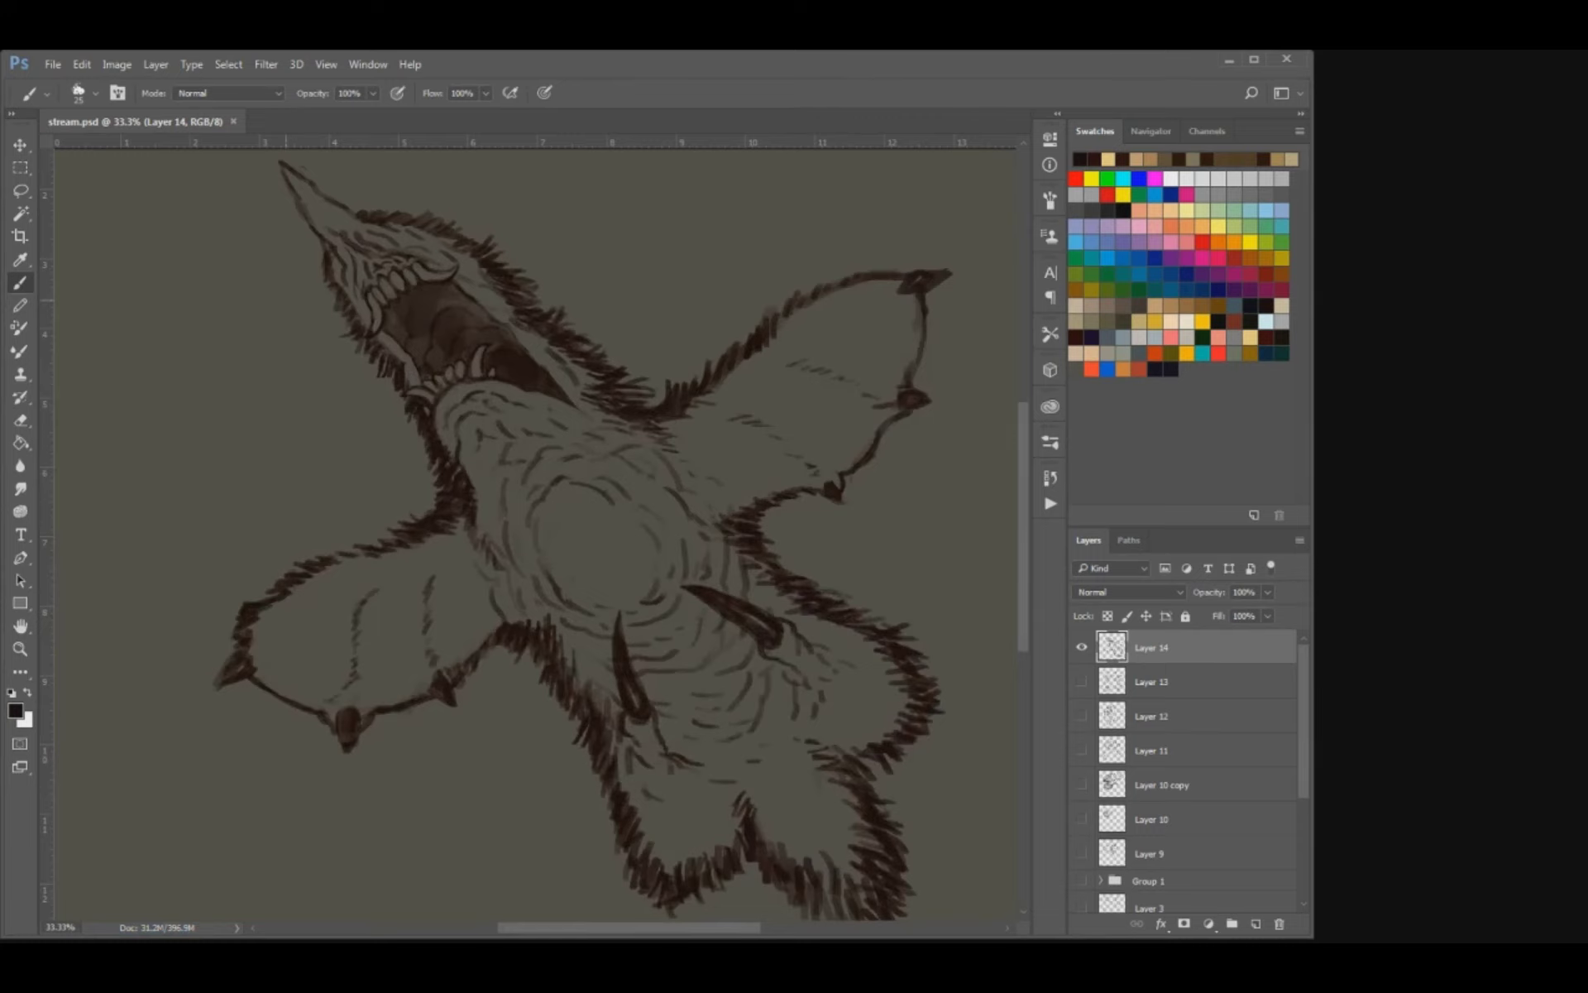
key(ctrl+minus)
key(ctrl+plus)
Undo the last stroke, refine the fur between the open mouth and the upper wing with brush and eraser, and save the document.
drag(631, 481, 561, 427)
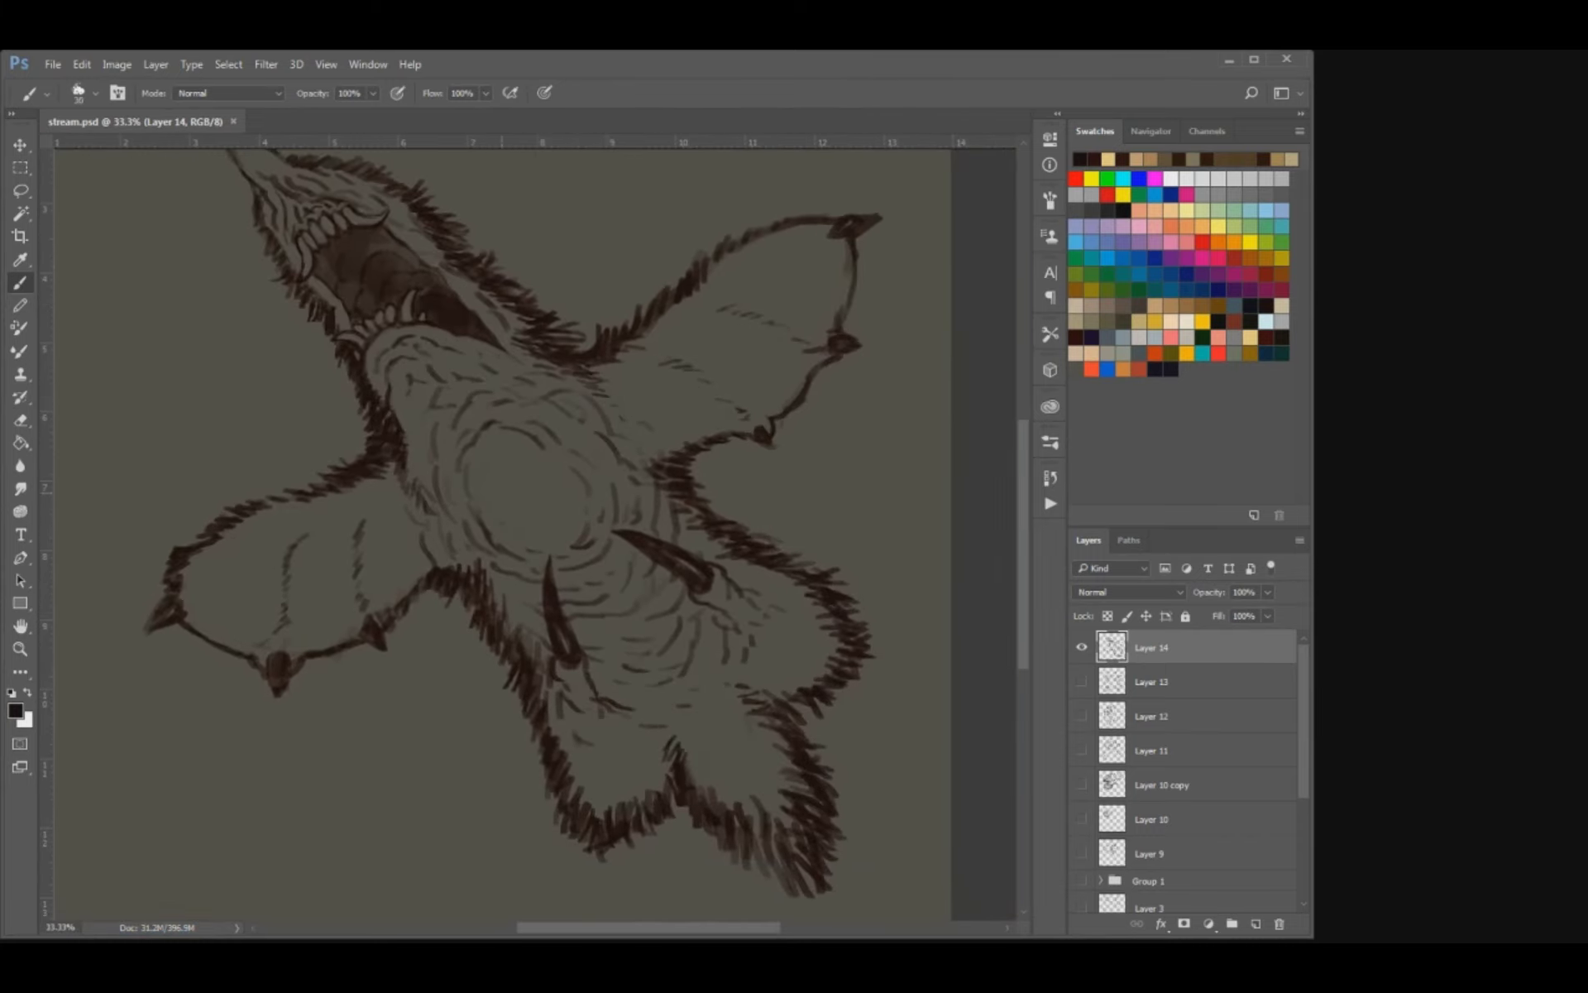
key(ctrl+z)
drag(543, 437, 539, 531)
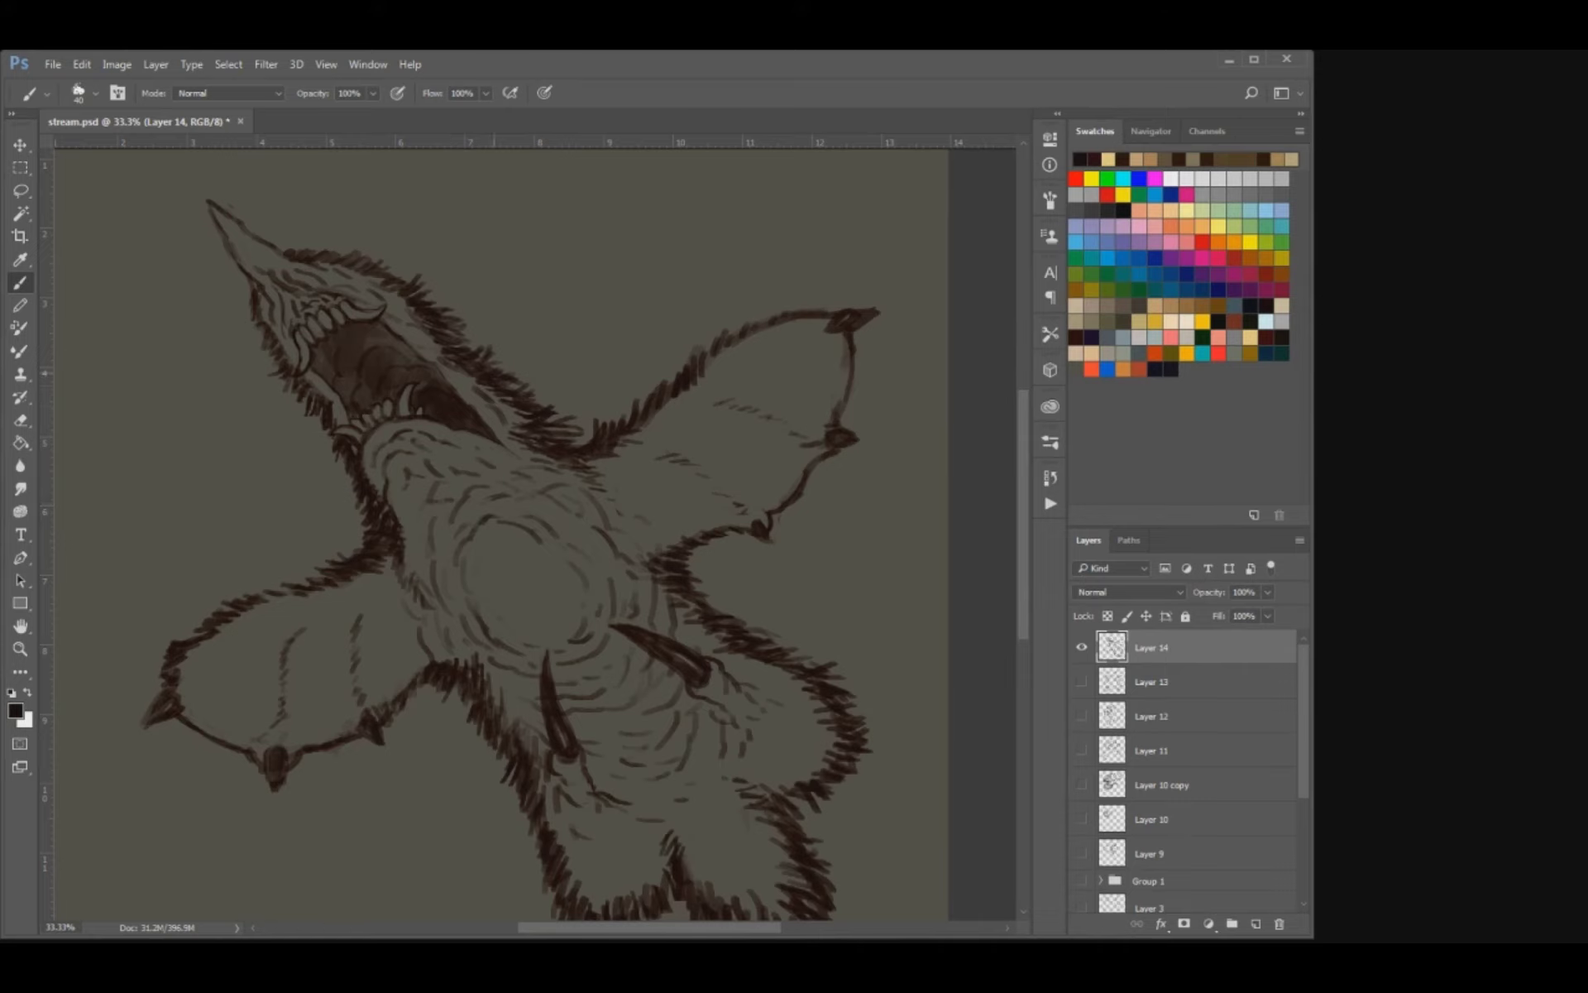
mouse_move(494, 373)
mouse_down()
mouse_move(560, 409)
mouse_move(556, 436)
mouse_up()
key(e)
key(b)
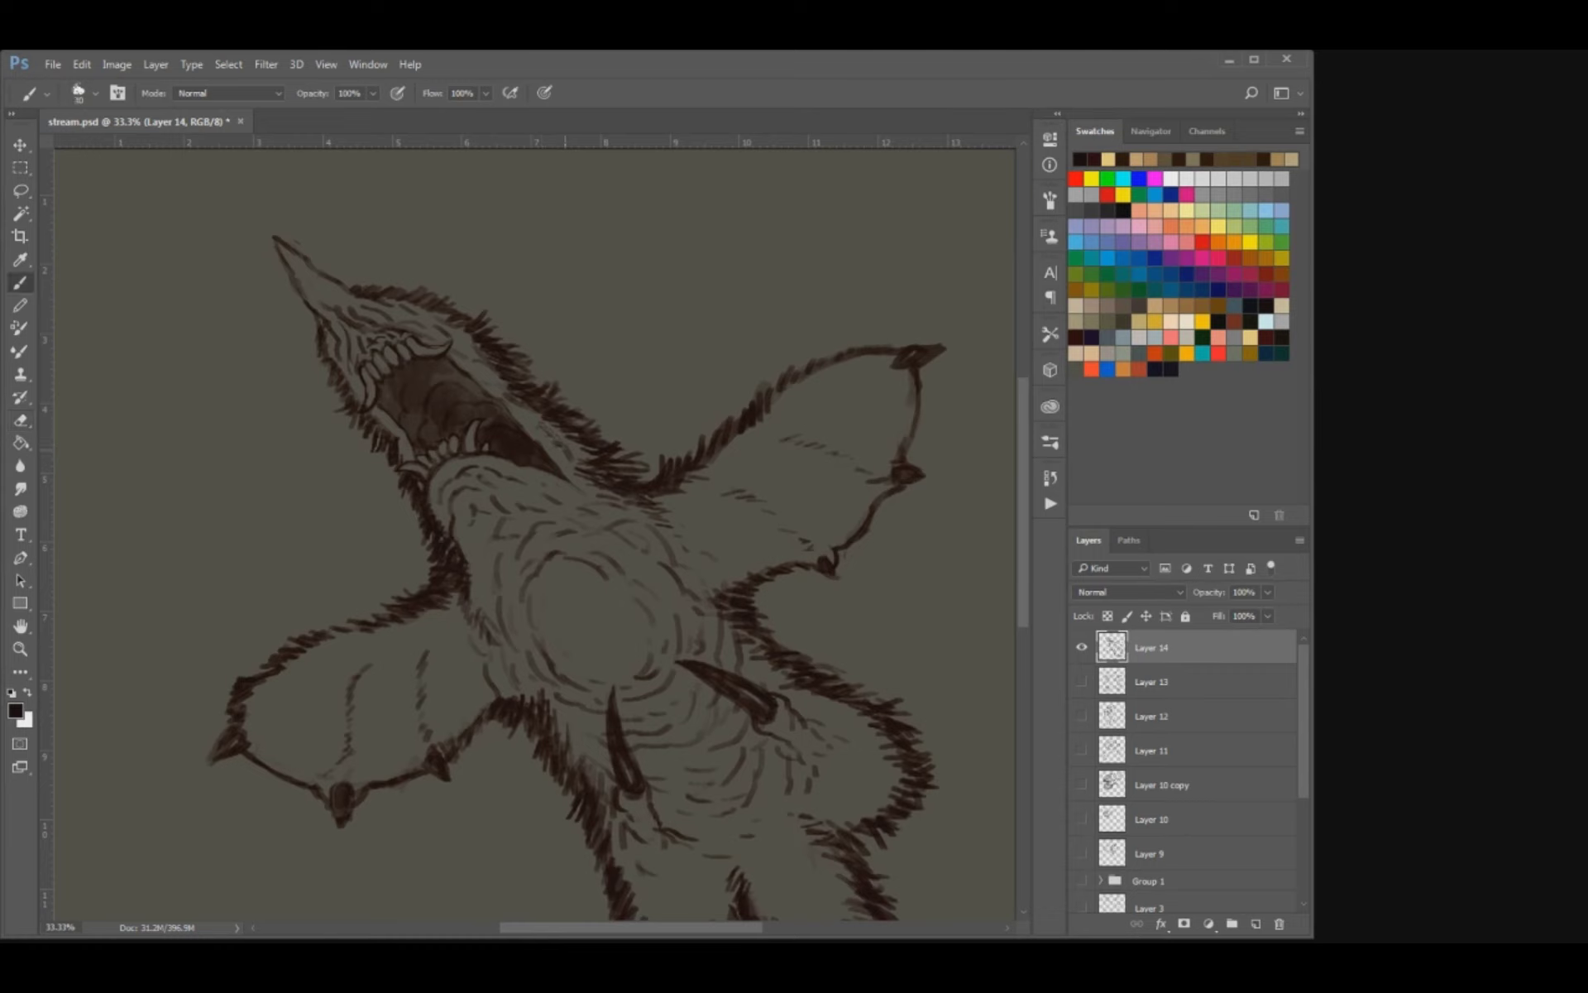
mouse_move(560, 452)
mouse_down()
mouse_move(576, 458)
mouse_move(562, 447)
mouse_up()
key(e)
key(b)
key(ctrl+s)
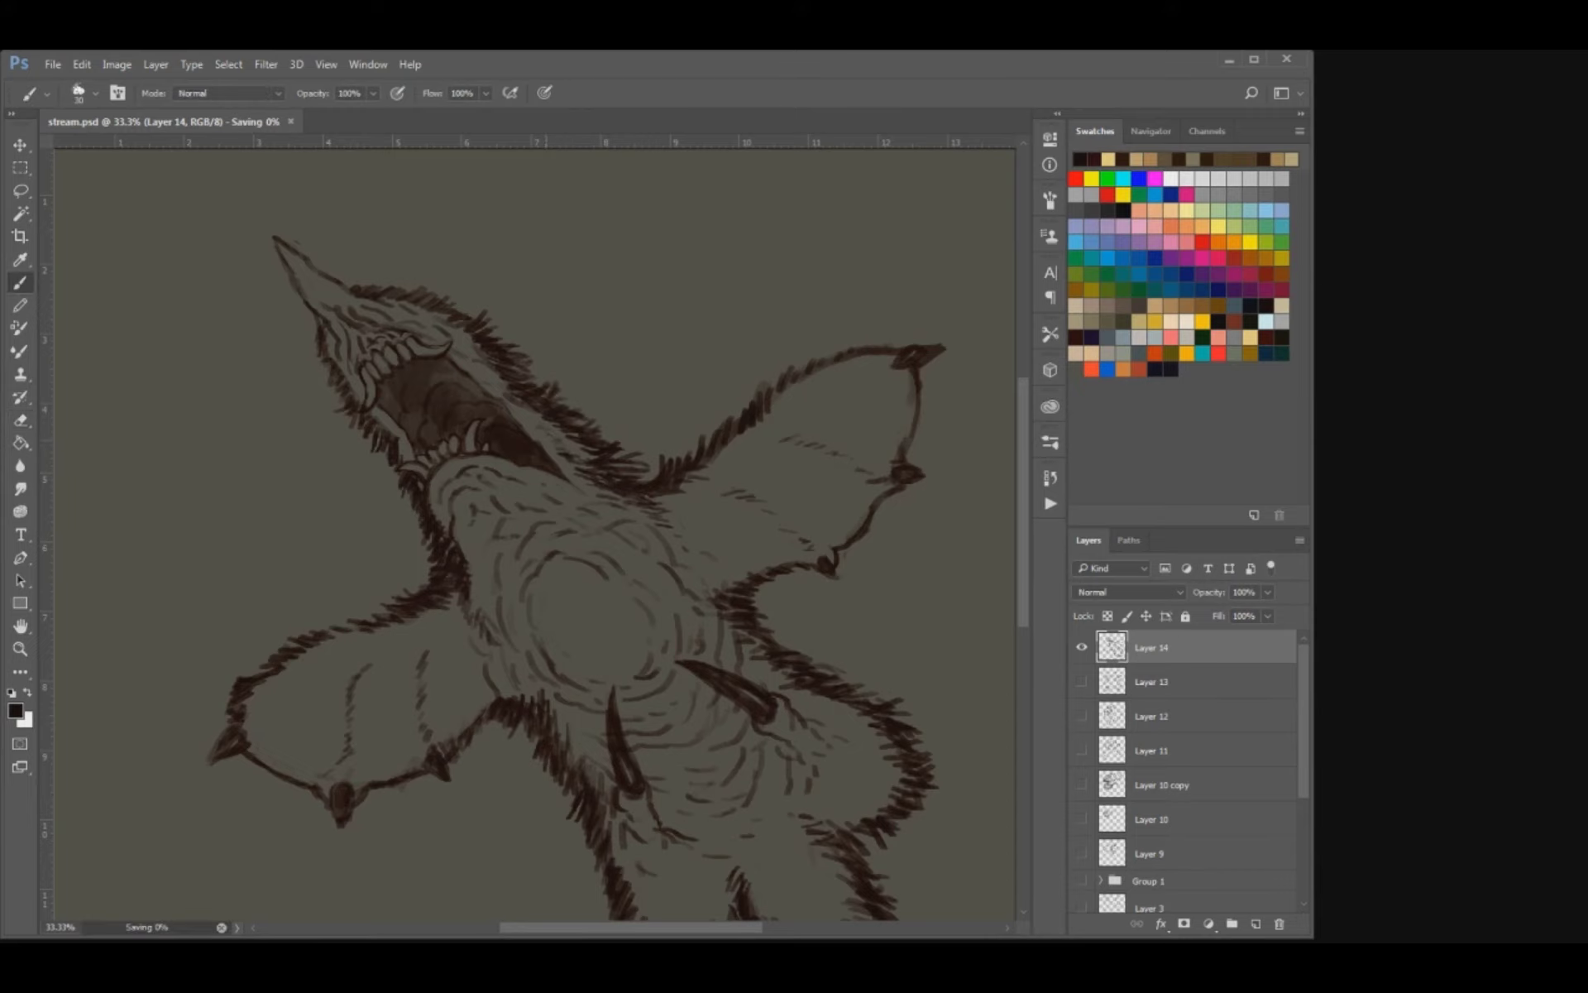
Hide Layer 14, then show and select the bug layer.
key(bracketleft)
drag(483, 605, 486, 550)
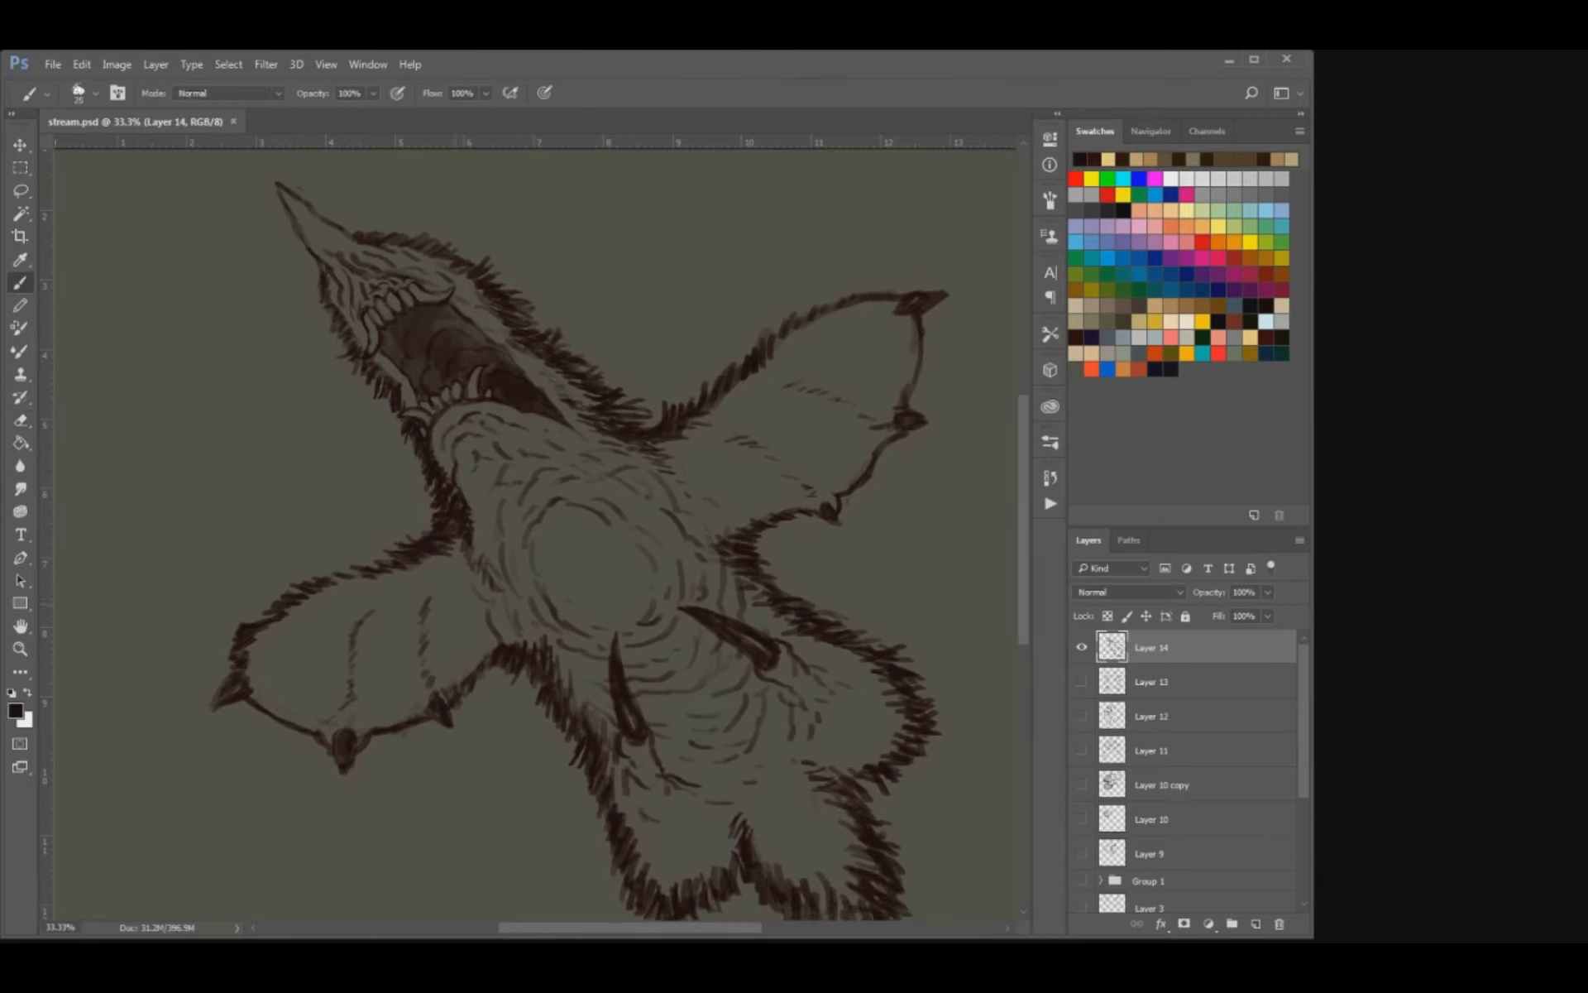
key(bracketright)
key(ctrl+comma)
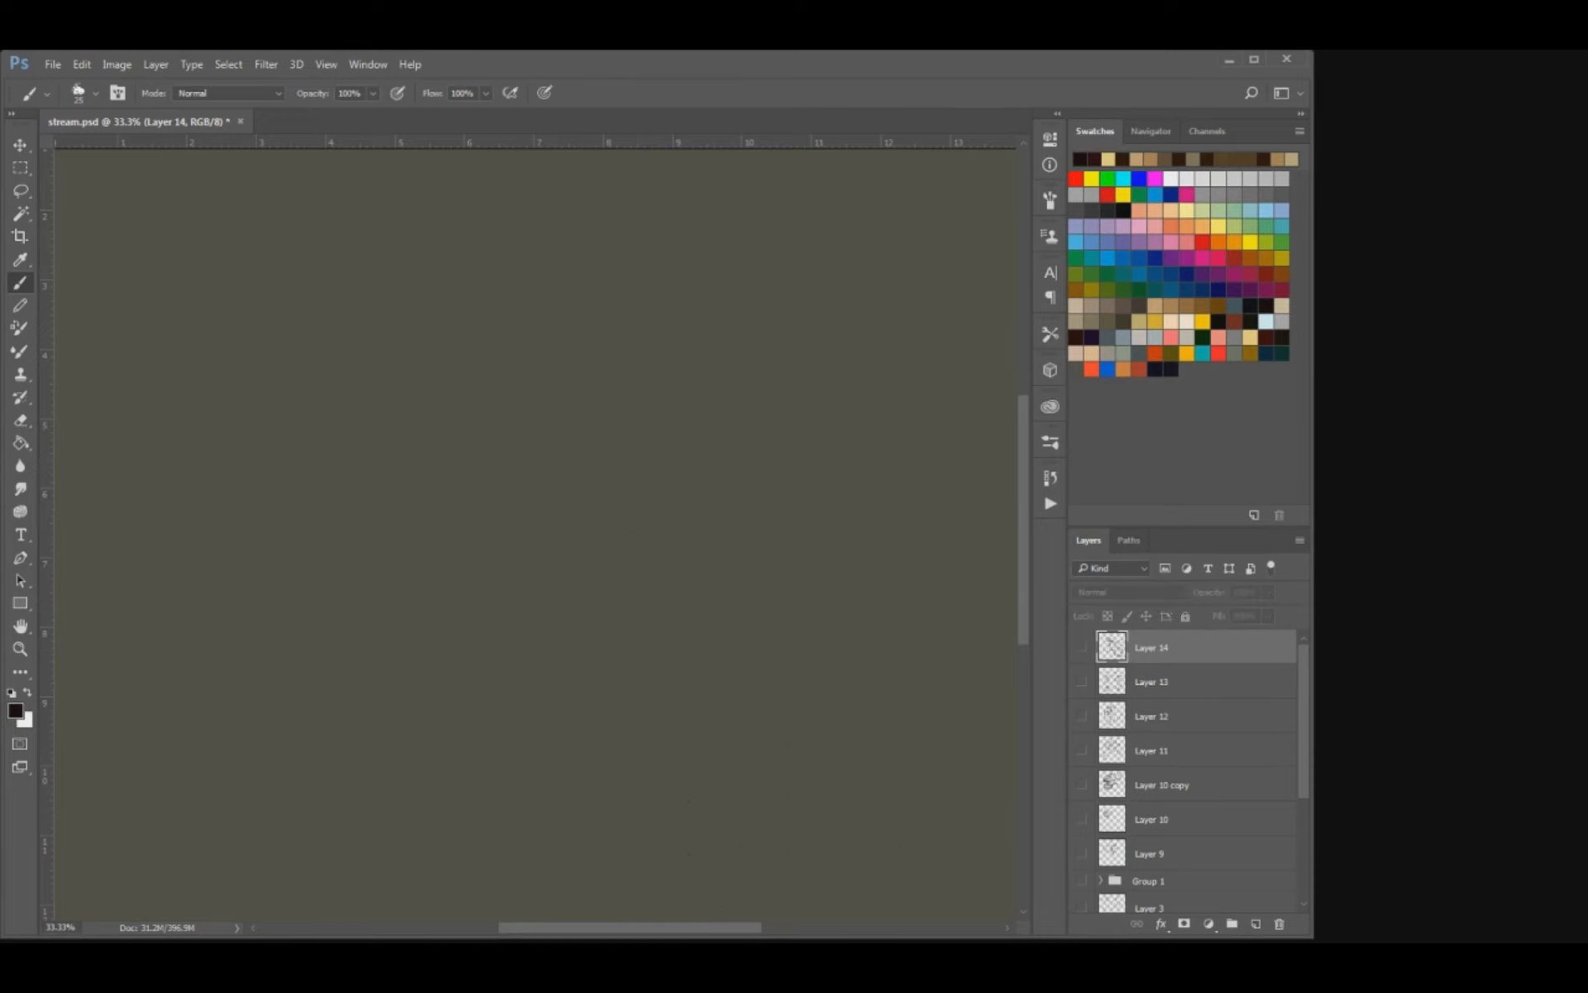
scroll(1191, 769, down, 5)
click(1082, 827)
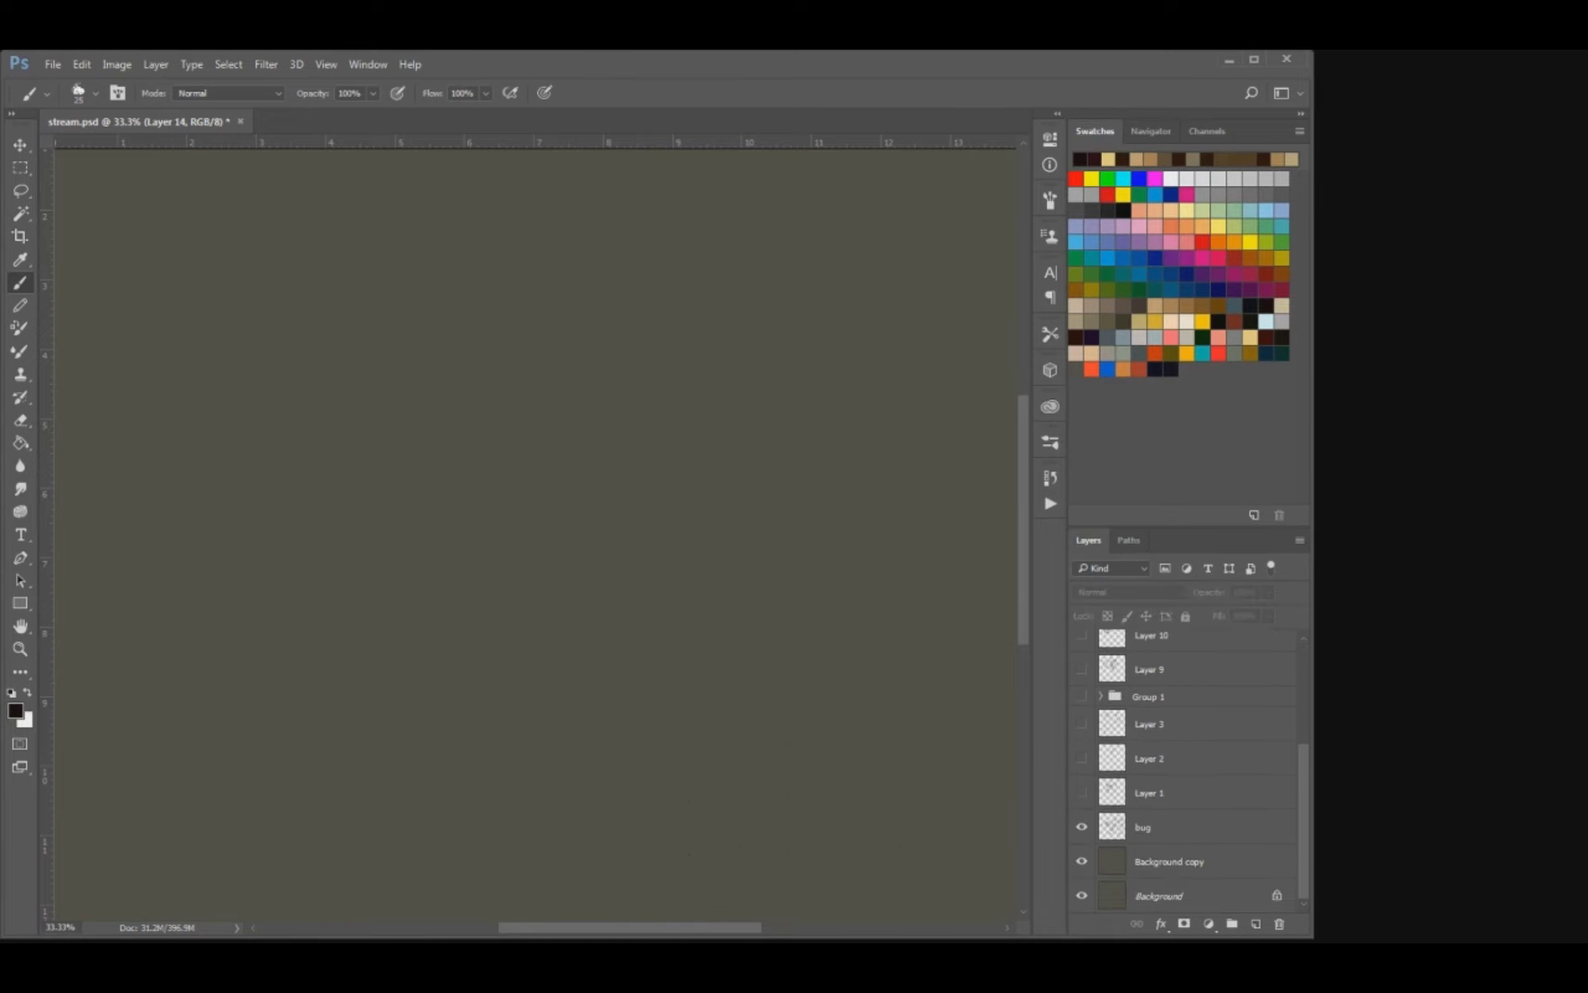
drag(369, 624, 393, 617)
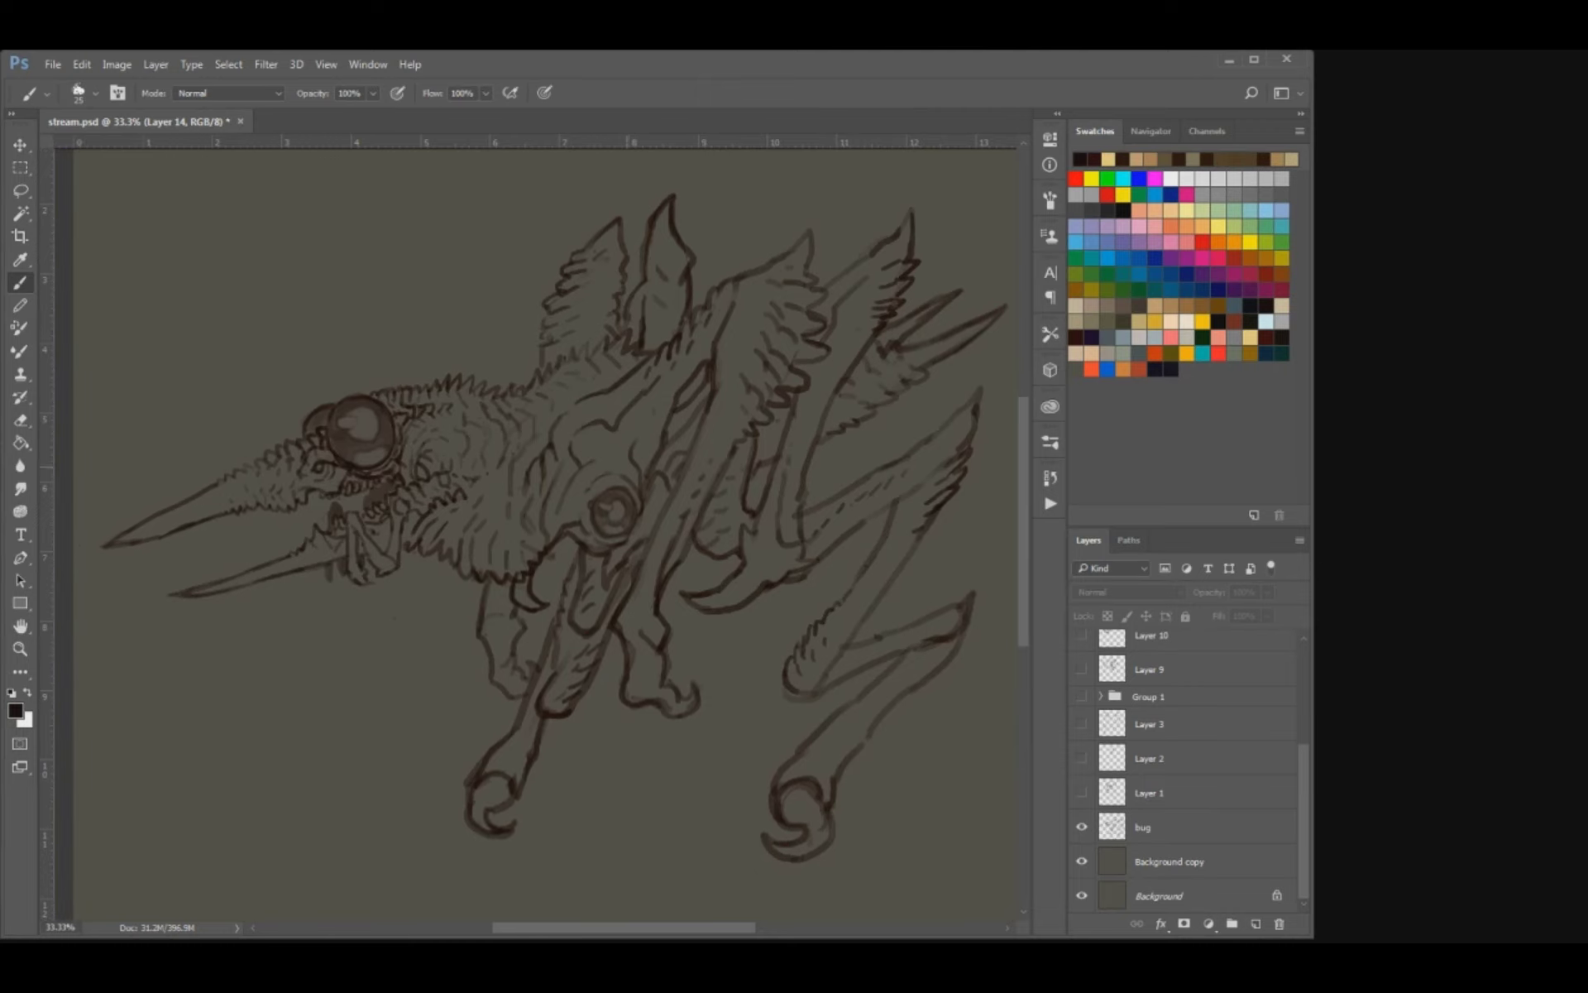
click(1175, 827)
Strengthen the contours of the bug's rear and front lower legs with a slightly larger brush.
mouse_move(754, 611)
mouse_down()
mouse_move(741, 620)
mouse_move(753, 604)
mouse_up()
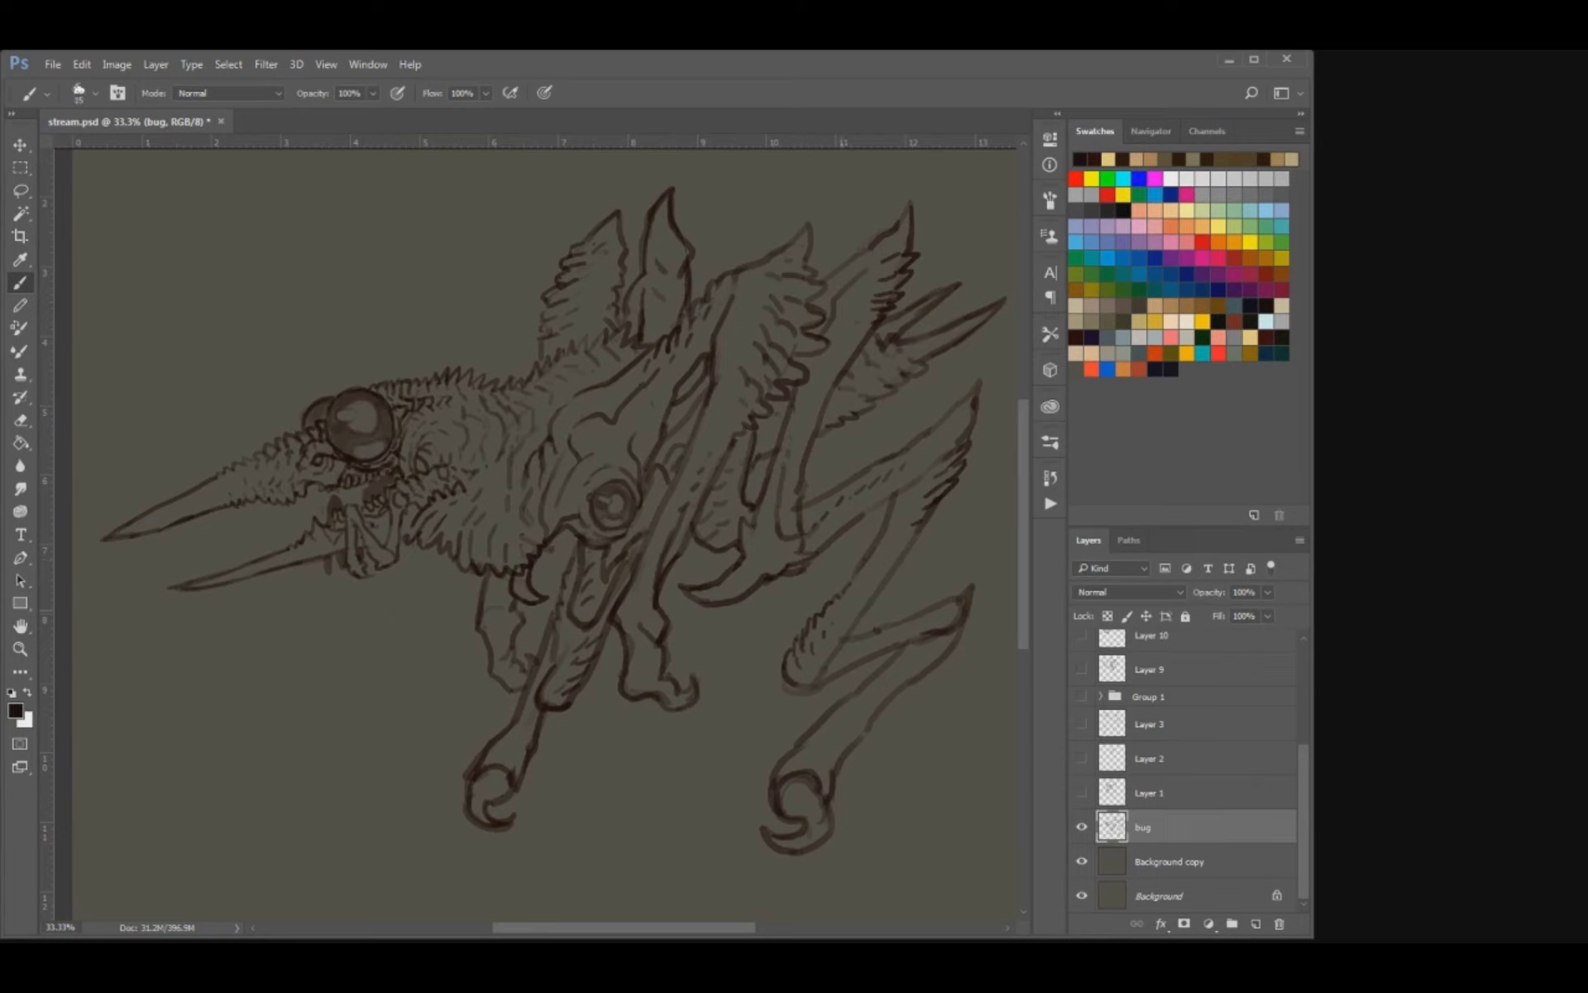
key(e)
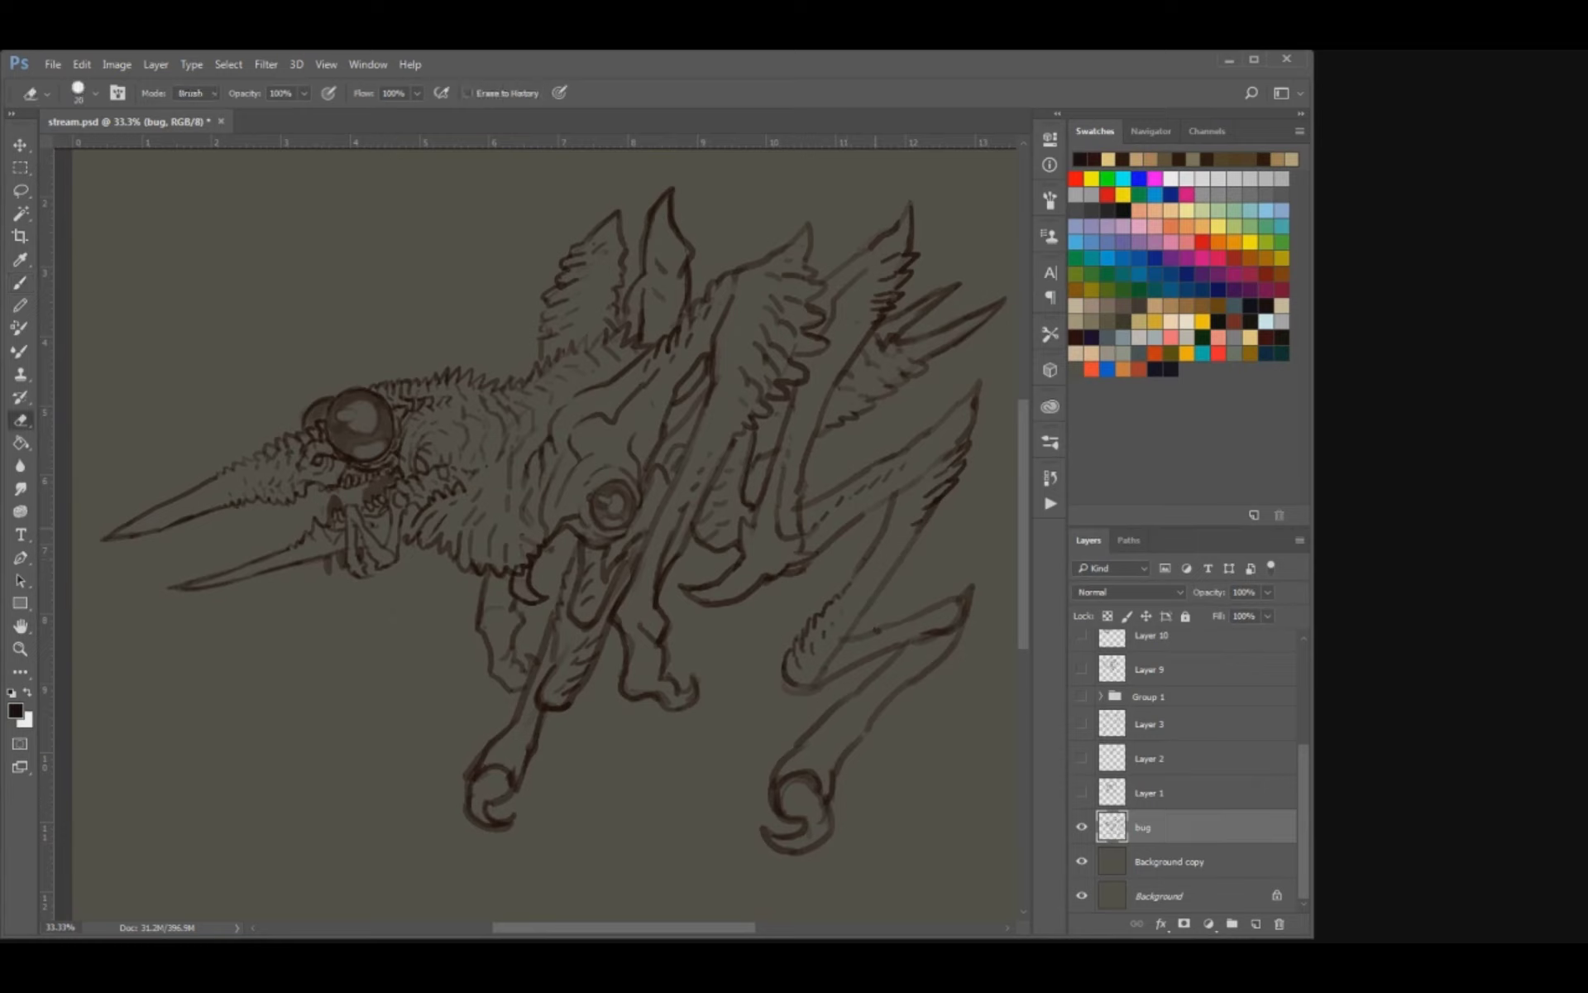
key(b)
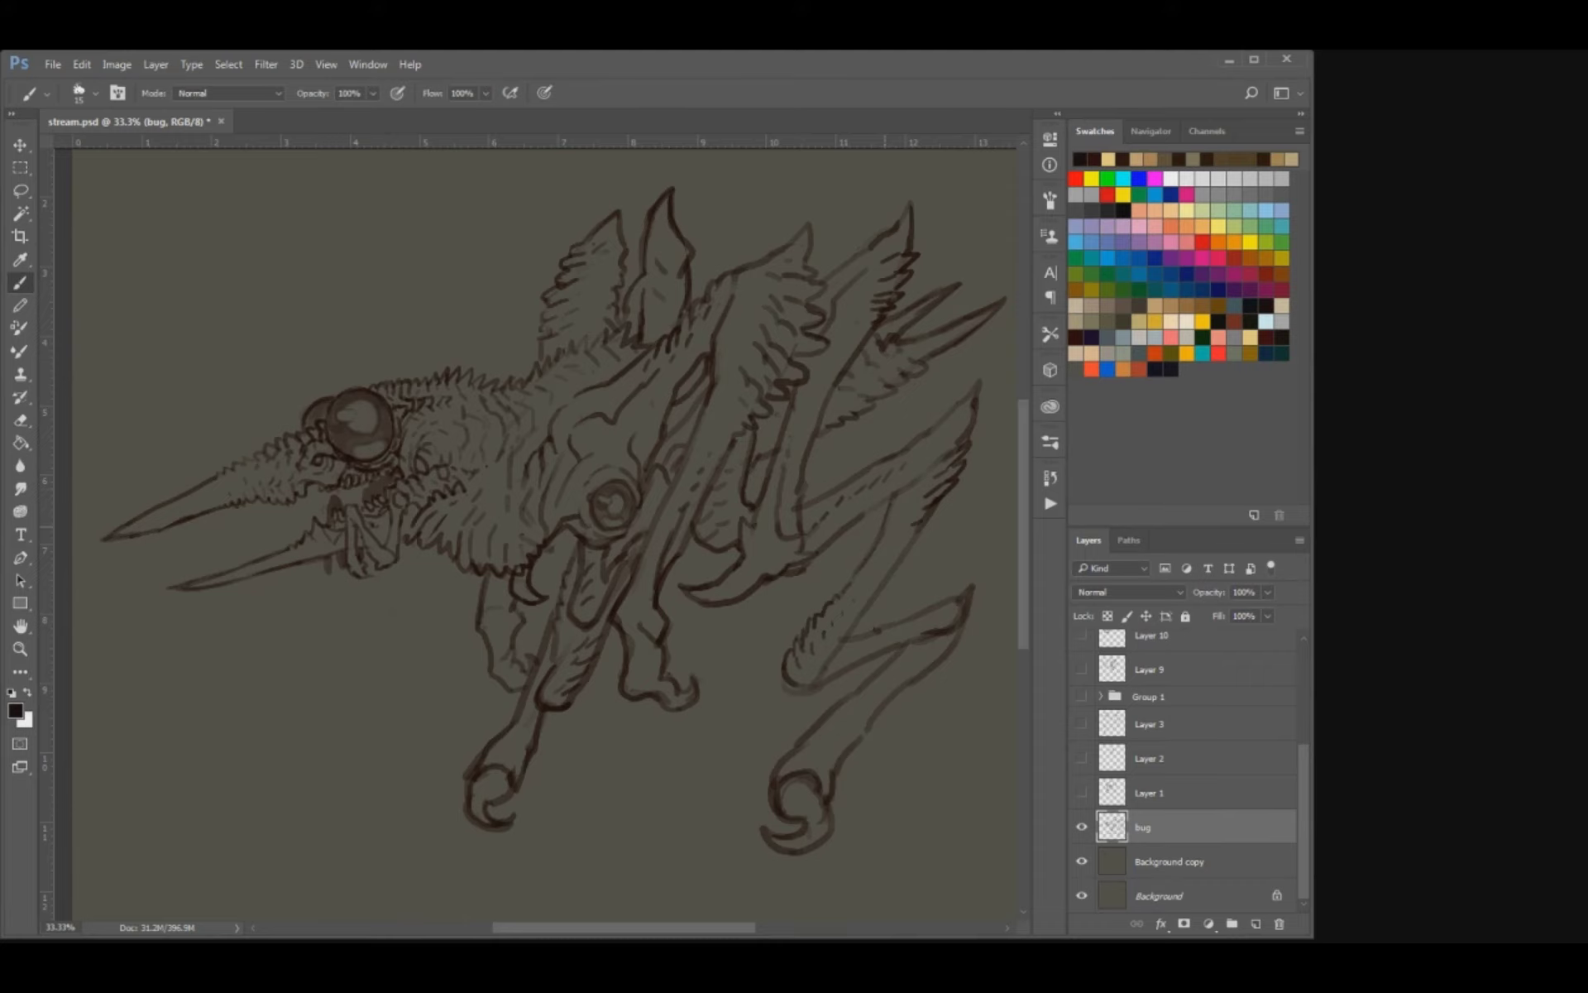
drag(546, 529, 558, 537)
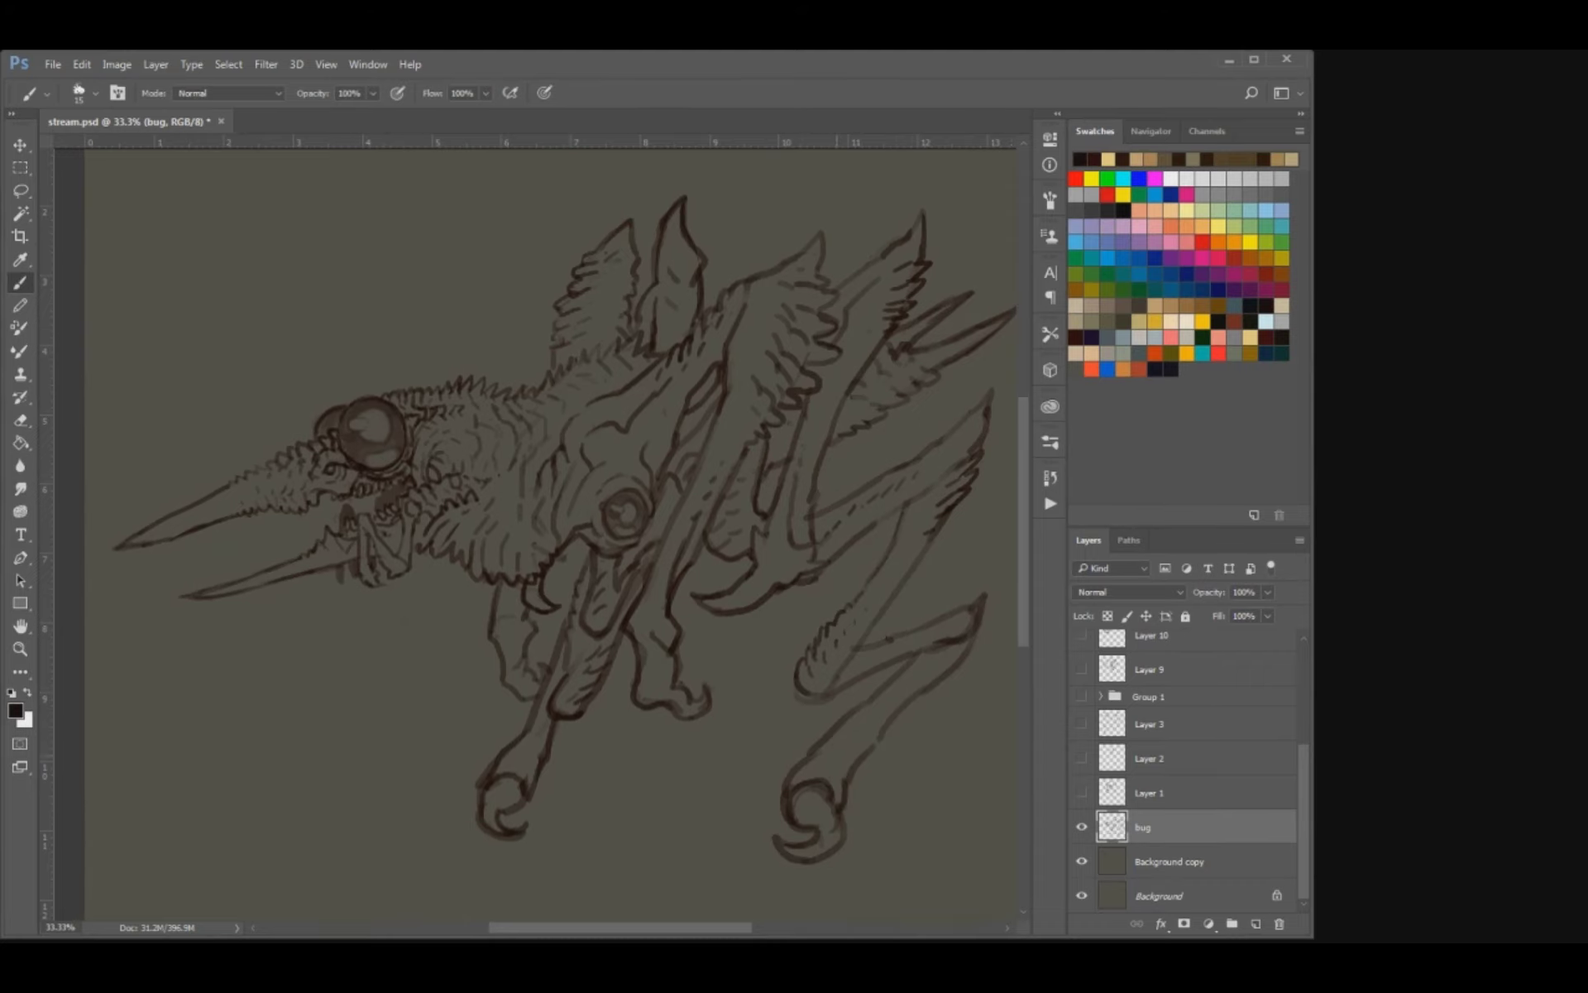
key(bracketright)
key(ctrl+z)
key(bracketright)
mouse_move(876, 748)
mouse_down()
mouse_move(892, 741)
mouse_move(851, 778)
mouse_move(935, 693)
mouse_up()
mouse_move(508, 732)
mouse_down()
mouse_move(501, 747)
mouse_move(518, 732)
mouse_up()
Hide the bug layer, then show and select Layer 1 with the masked head.
click(1081, 827)
click(1081, 792)
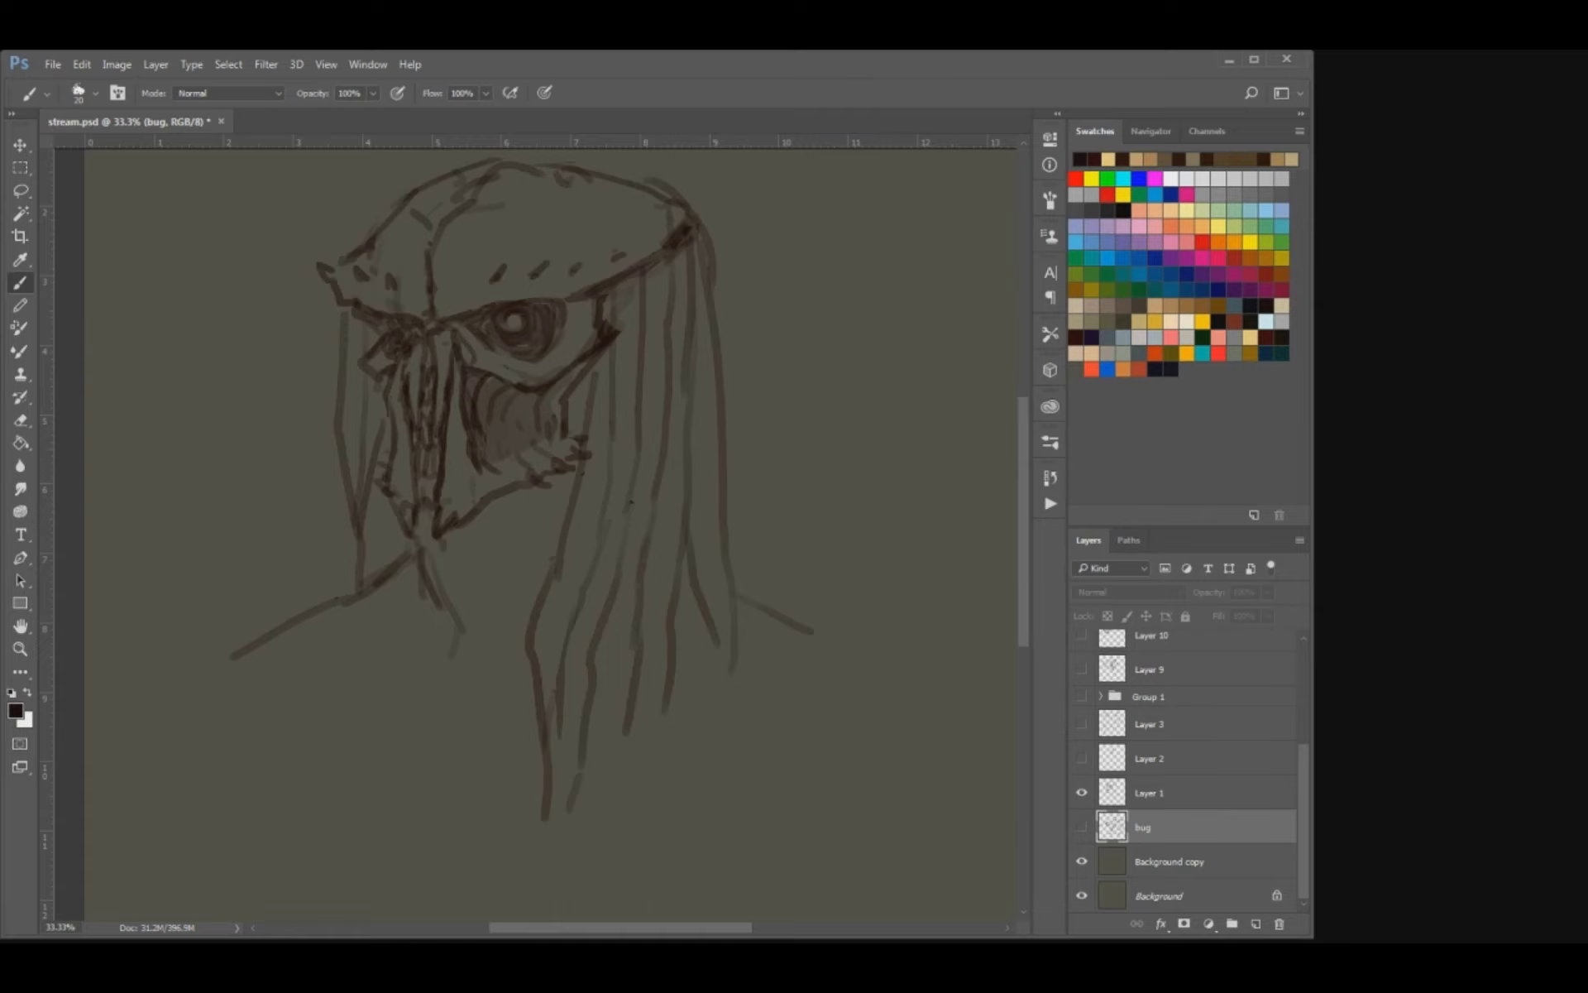
click(1158, 792)
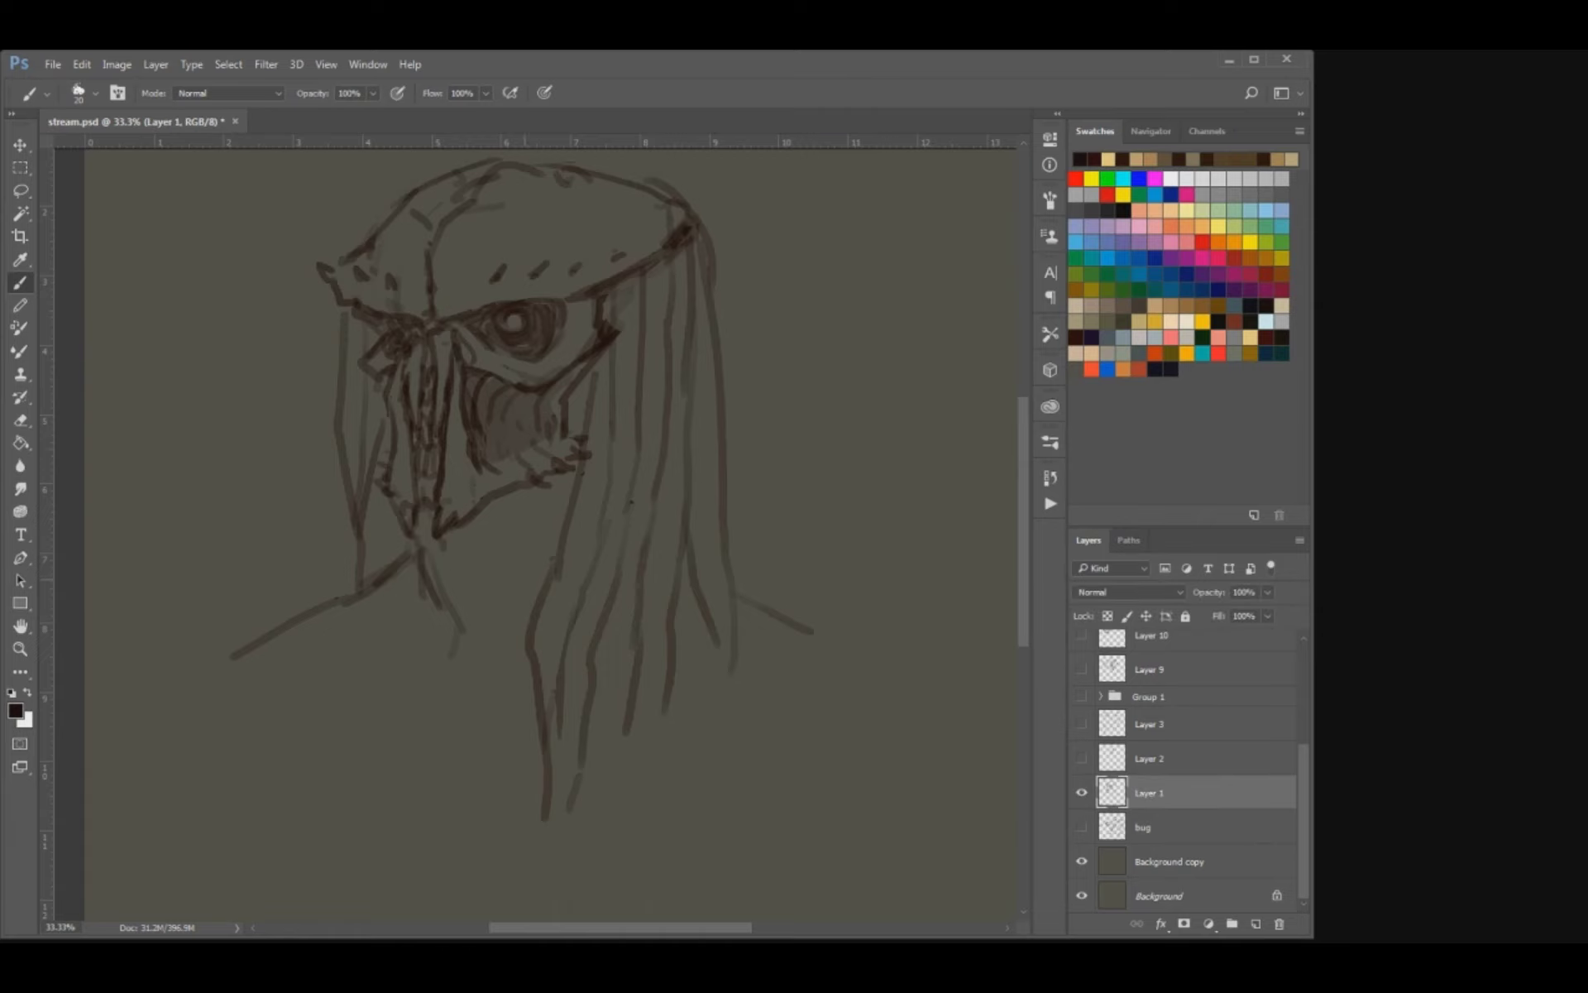
drag(523, 579, 513, 688)
Erase the lines beneath the mask's chin and draw long dark strands hanging down from it, alternating eraser and brush.
key(e)
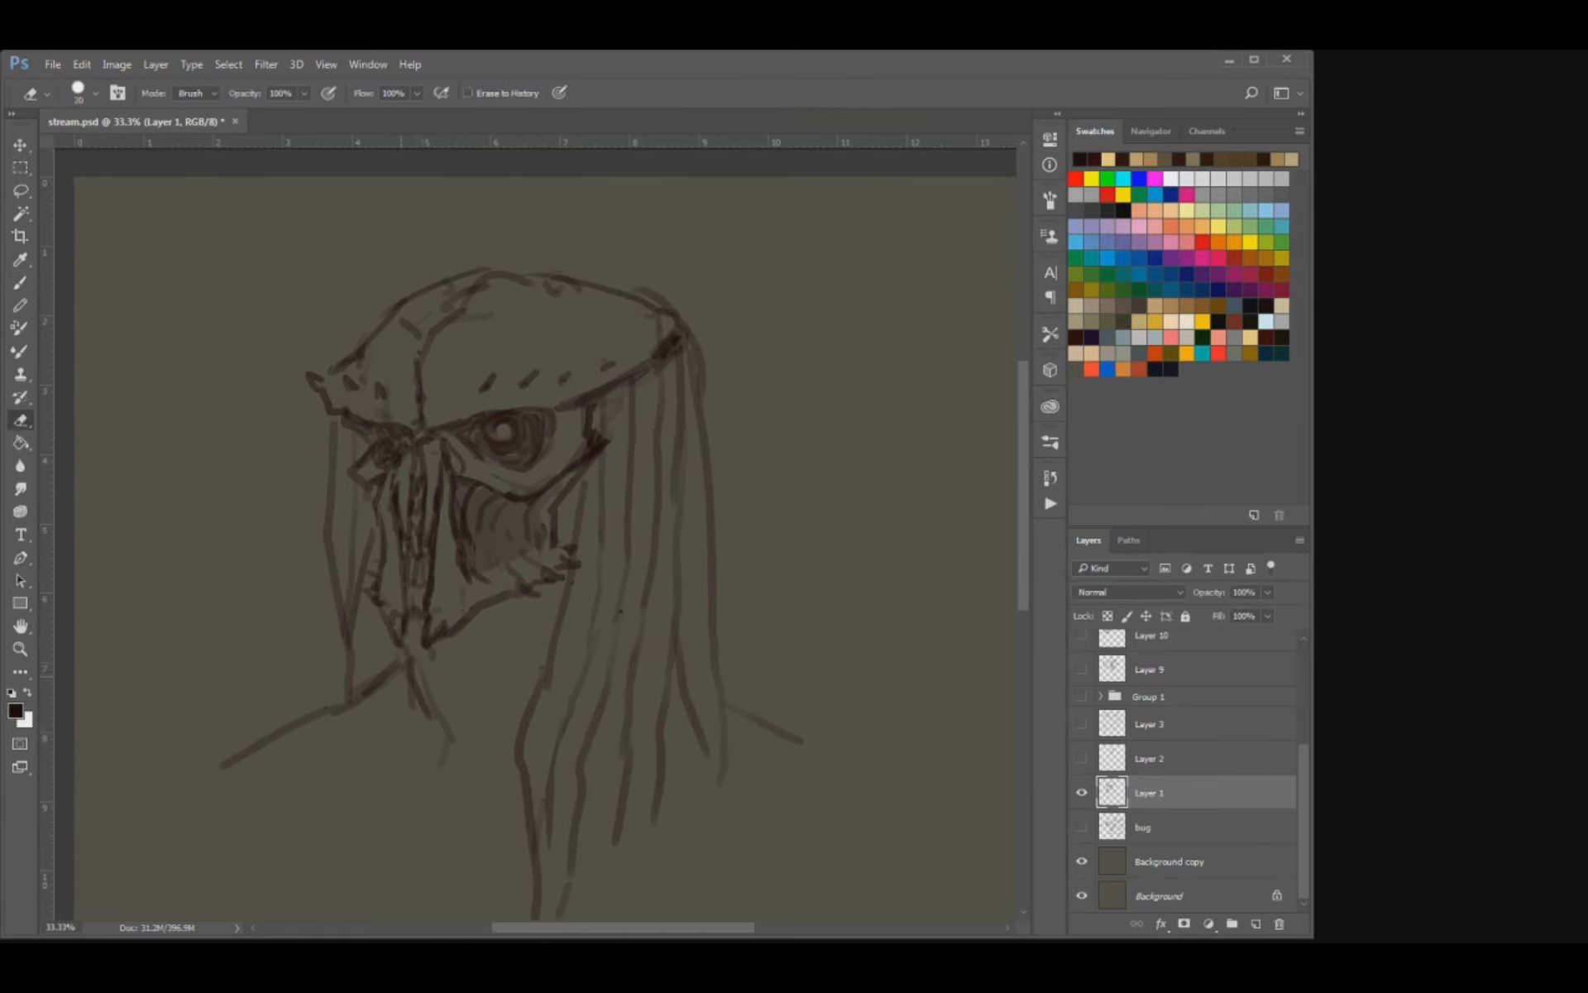
key(b)
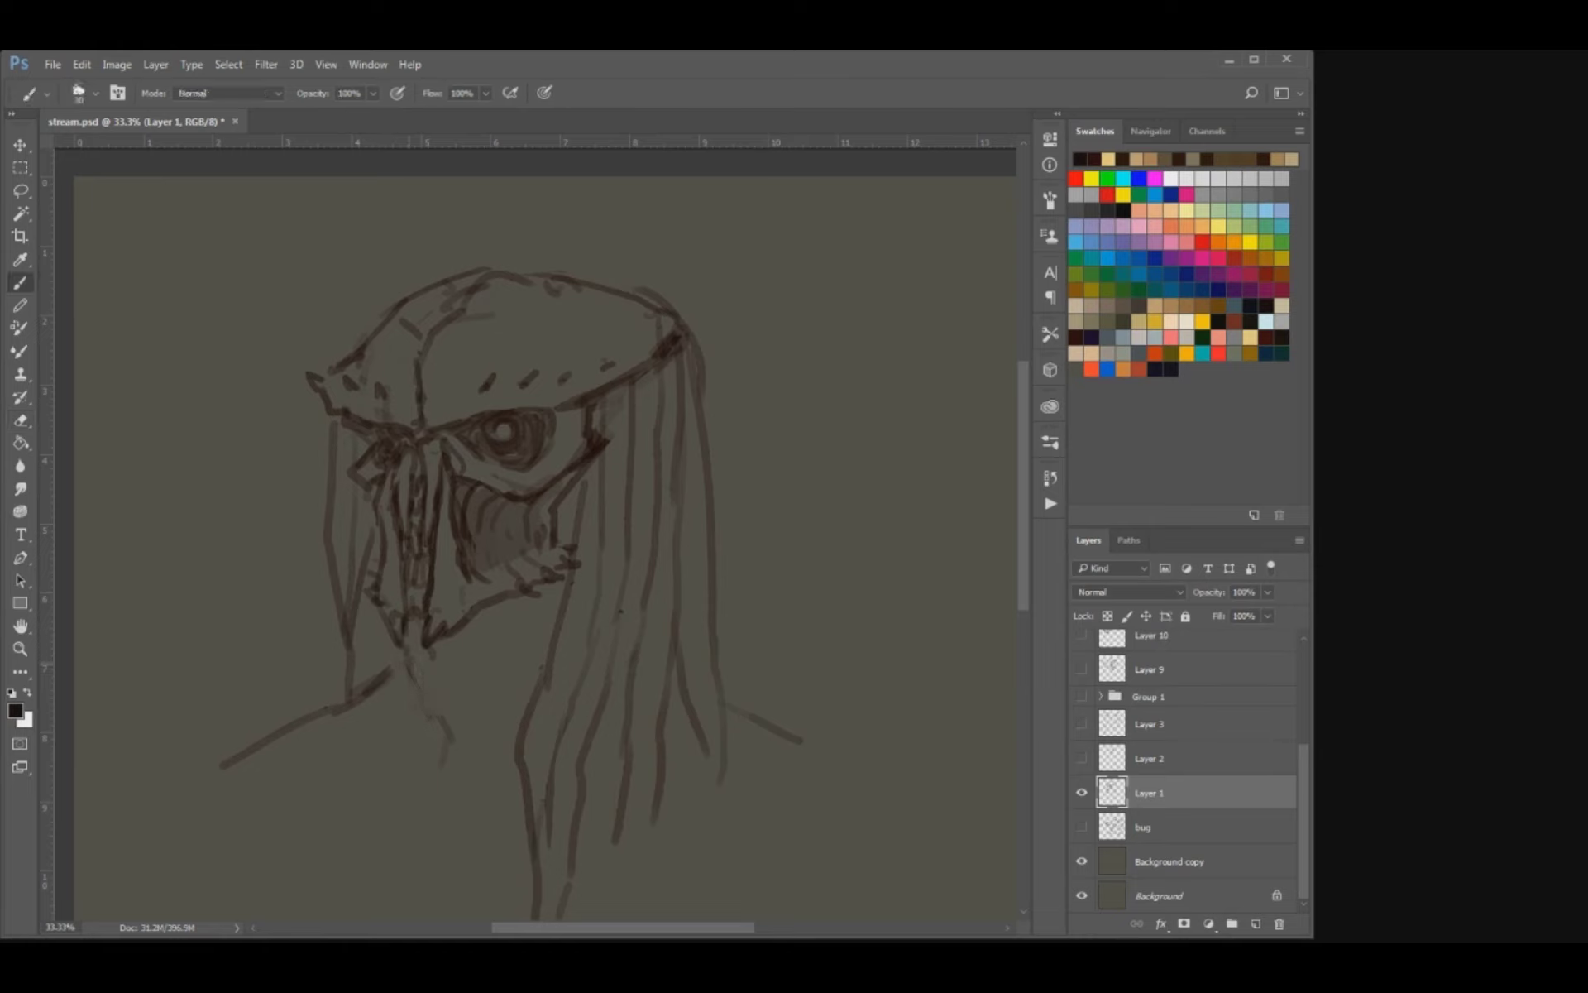
mouse_move(406, 661)
mouse_down()
mouse_move(447, 742)
mouse_move(387, 653)
mouse_move(380, 688)
mouse_up()
key(e)
key(b)
mouse_move(383, 615)
mouse_down()
mouse_move(372, 673)
mouse_move(334, 705)
mouse_move(359, 703)
mouse_move(331, 798)
mouse_up()
key(e)
key(b)
mouse_move(347, 683)
mouse_down()
mouse_move(319, 820)
mouse_move(334, 875)
mouse_up()
key(e)
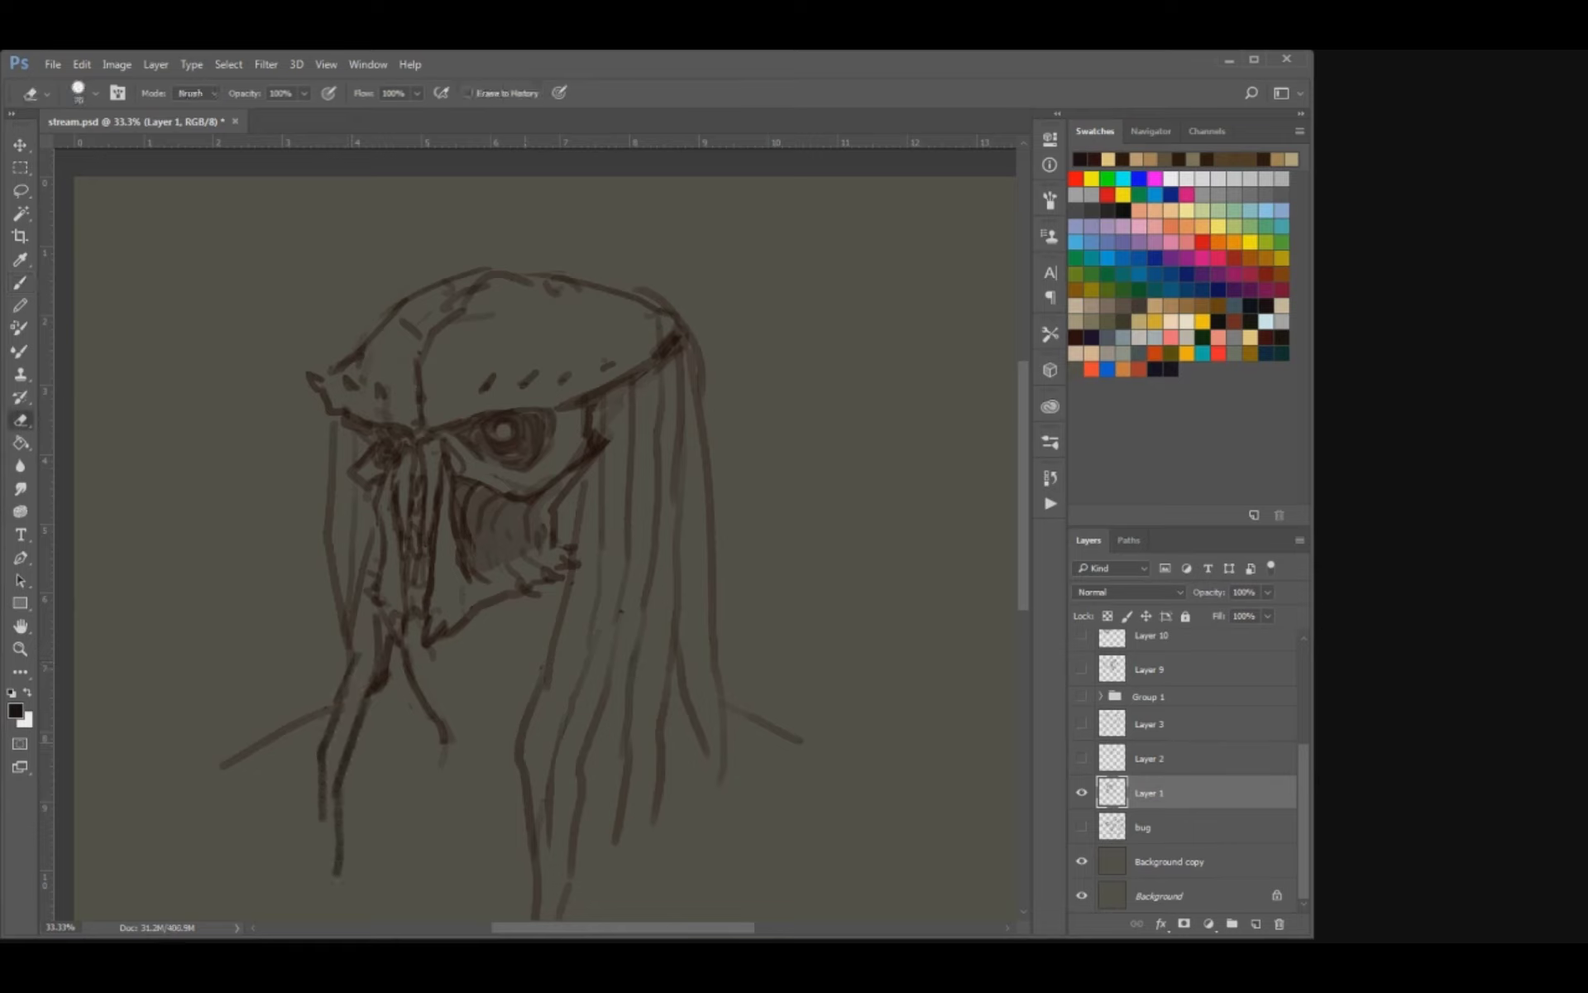
Clean up and darken the long strands hanging beside the mask's jaw.
drag(550, 664, 517, 748)
key(b)
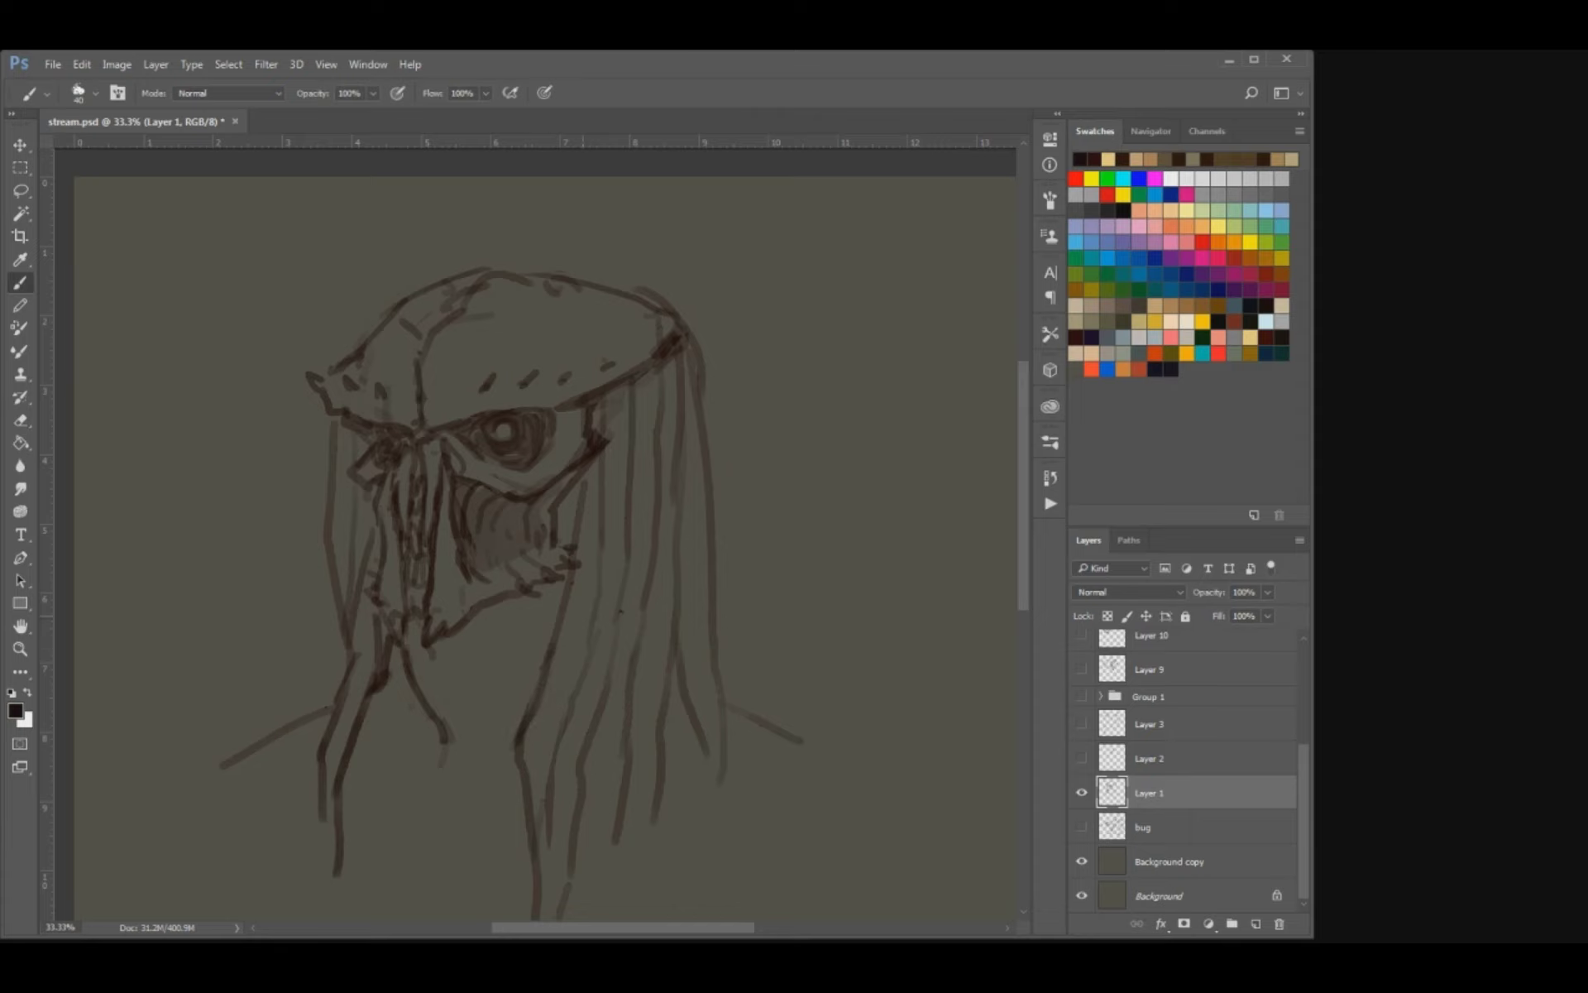
drag(594, 624, 554, 768)
drag(612, 553, 584, 655)
Erase the back corner of the skull crest and redraw its edge with short jagged spikes.
key(e)
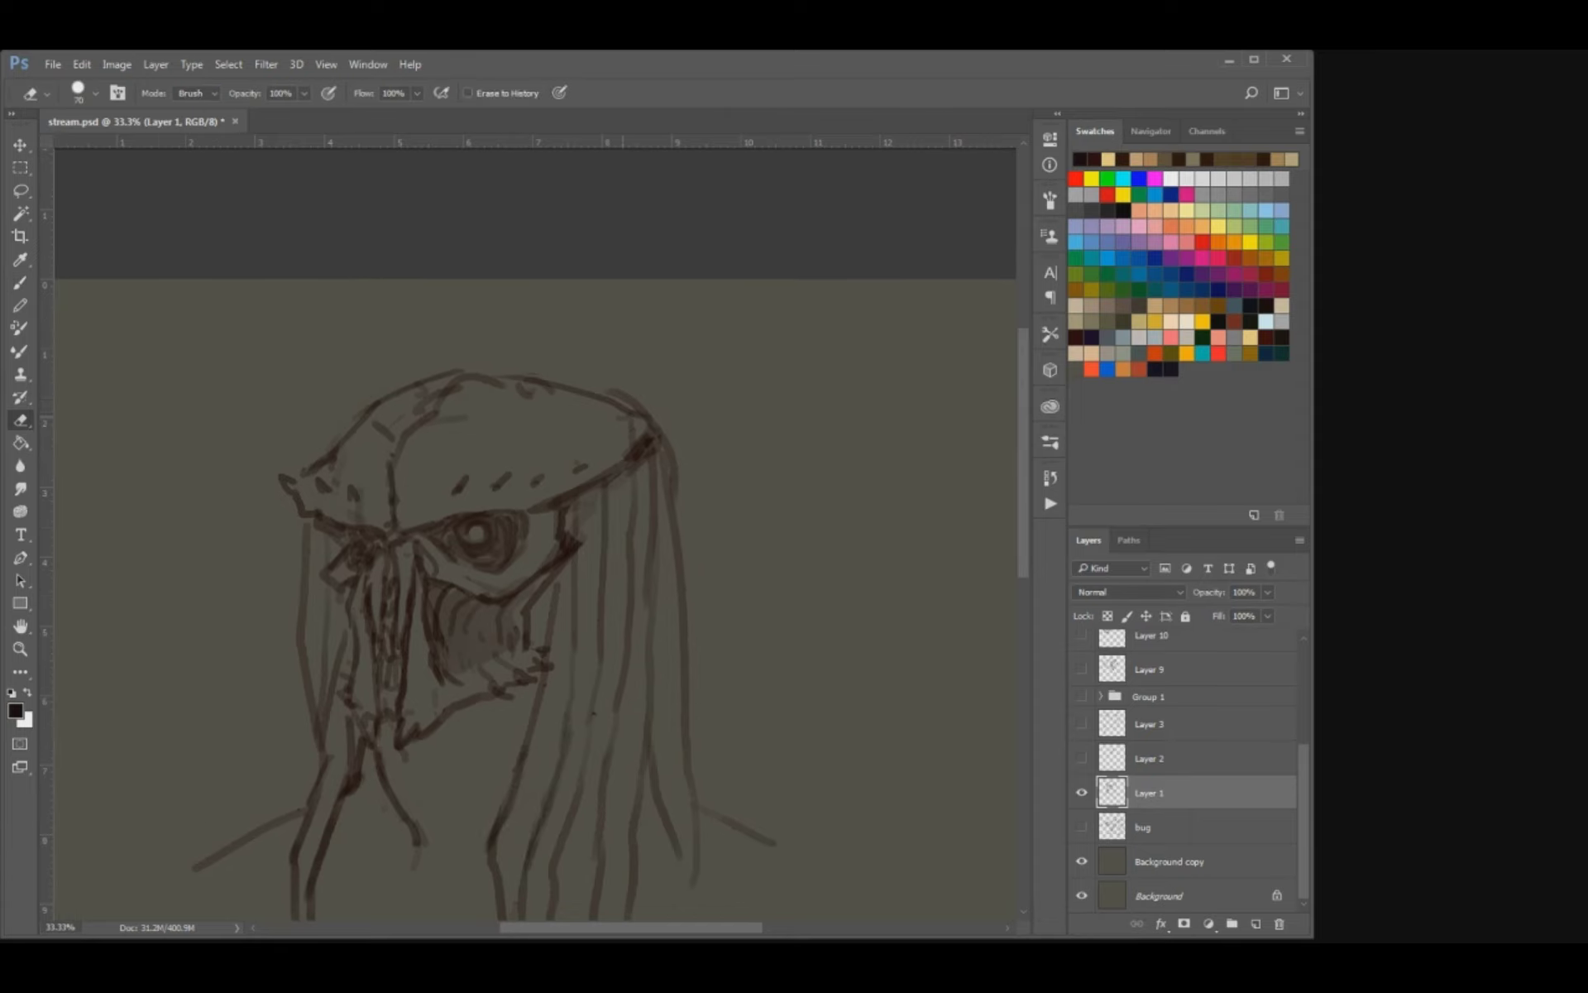
mouse_move(612, 395)
mouse_down()
mouse_move(648, 416)
mouse_move(610, 481)
mouse_move(632, 467)
mouse_move(602, 486)
mouse_move(644, 467)
mouse_up()
key(b)
key(e)
key(b)
drag(626, 460, 660, 446)
mouse_move(644, 433)
mouse_down()
mouse_move(663, 433)
mouse_move(648, 424)
mouse_up()
drag(590, 390, 613, 405)
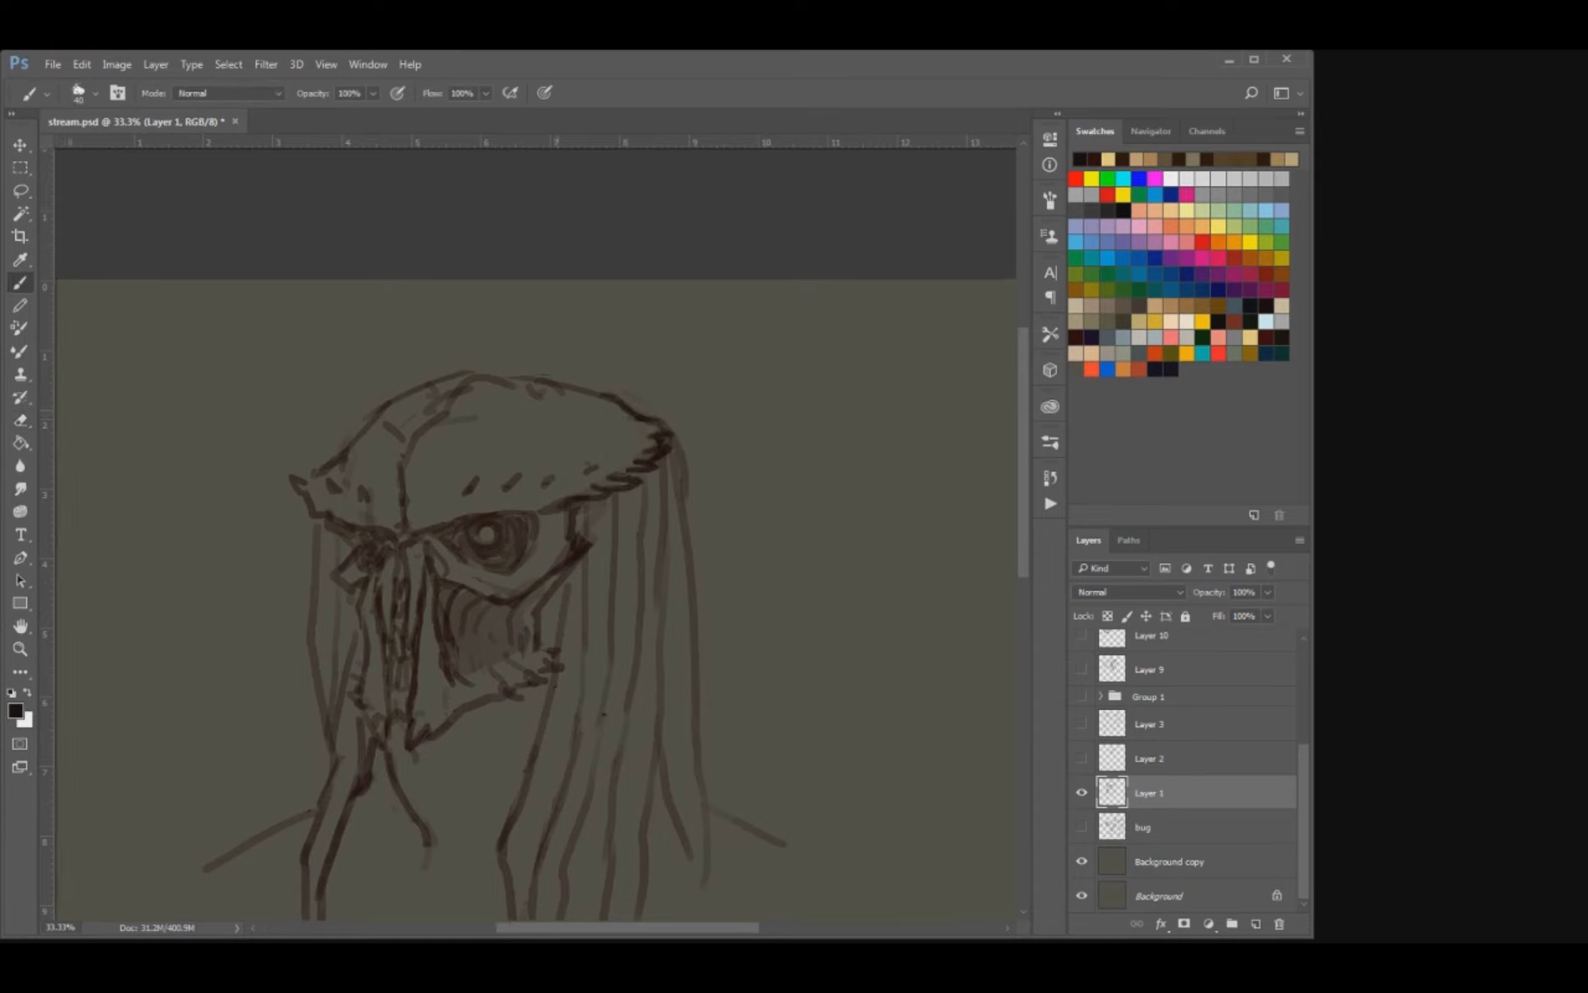
Add branching wrinkles from the forehead's central ridge across the skull crest with a larger brush, and save the document.
drag(496, 408, 573, 426)
key(bracketright)
mouse_move(469, 491)
mouse_down()
mouse_move(543, 460)
mouse_move(563, 432)
mouse_move(493, 456)
mouse_move(528, 391)
mouse_move(584, 411)
mouse_up()
key(e)
key(b)
drag(557, 405, 581, 410)
drag(433, 465, 468, 488)
drag(478, 500, 488, 498)
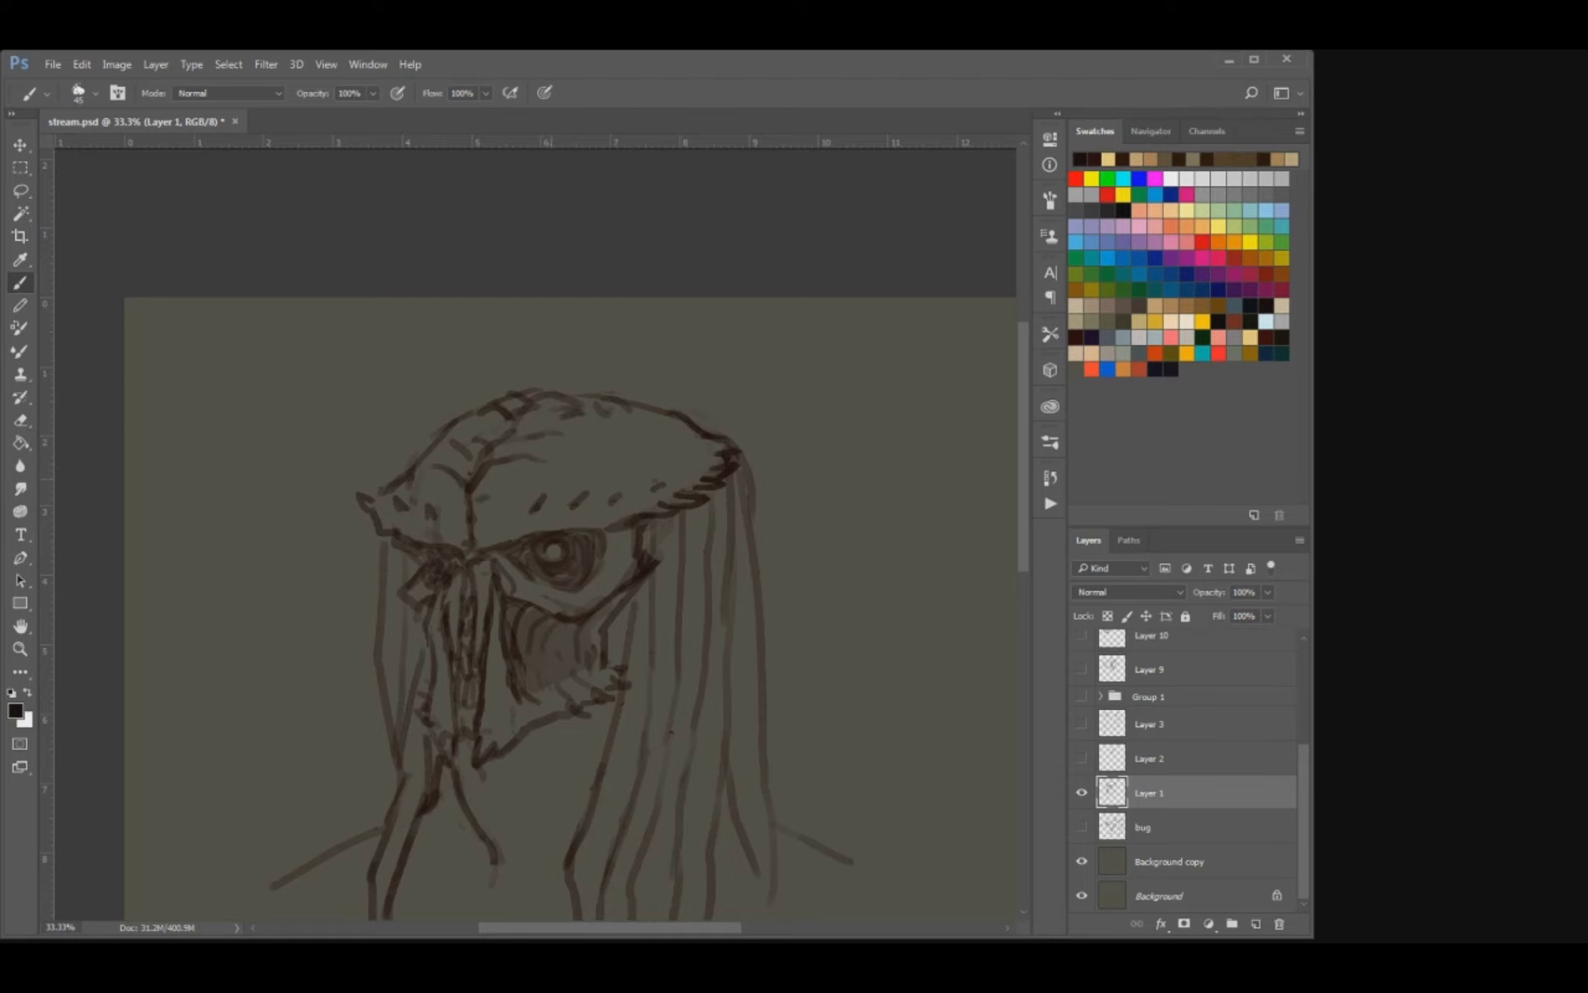
mouse_move(577, 457)
mouse_down()
mouse_move(599, 454)
mouse_move(700, 933)
mouse_up()
key(ctrl+s)
Clean up the skull crest's upper contour and redraw the folds and crack lines beneath it, alternating eraser and brush.
key(ctrl+minus)
key(ctrl+minus)
key(ctrl+plus)
key(ctrl+plus)
key(ctrl+plus)
key(e)
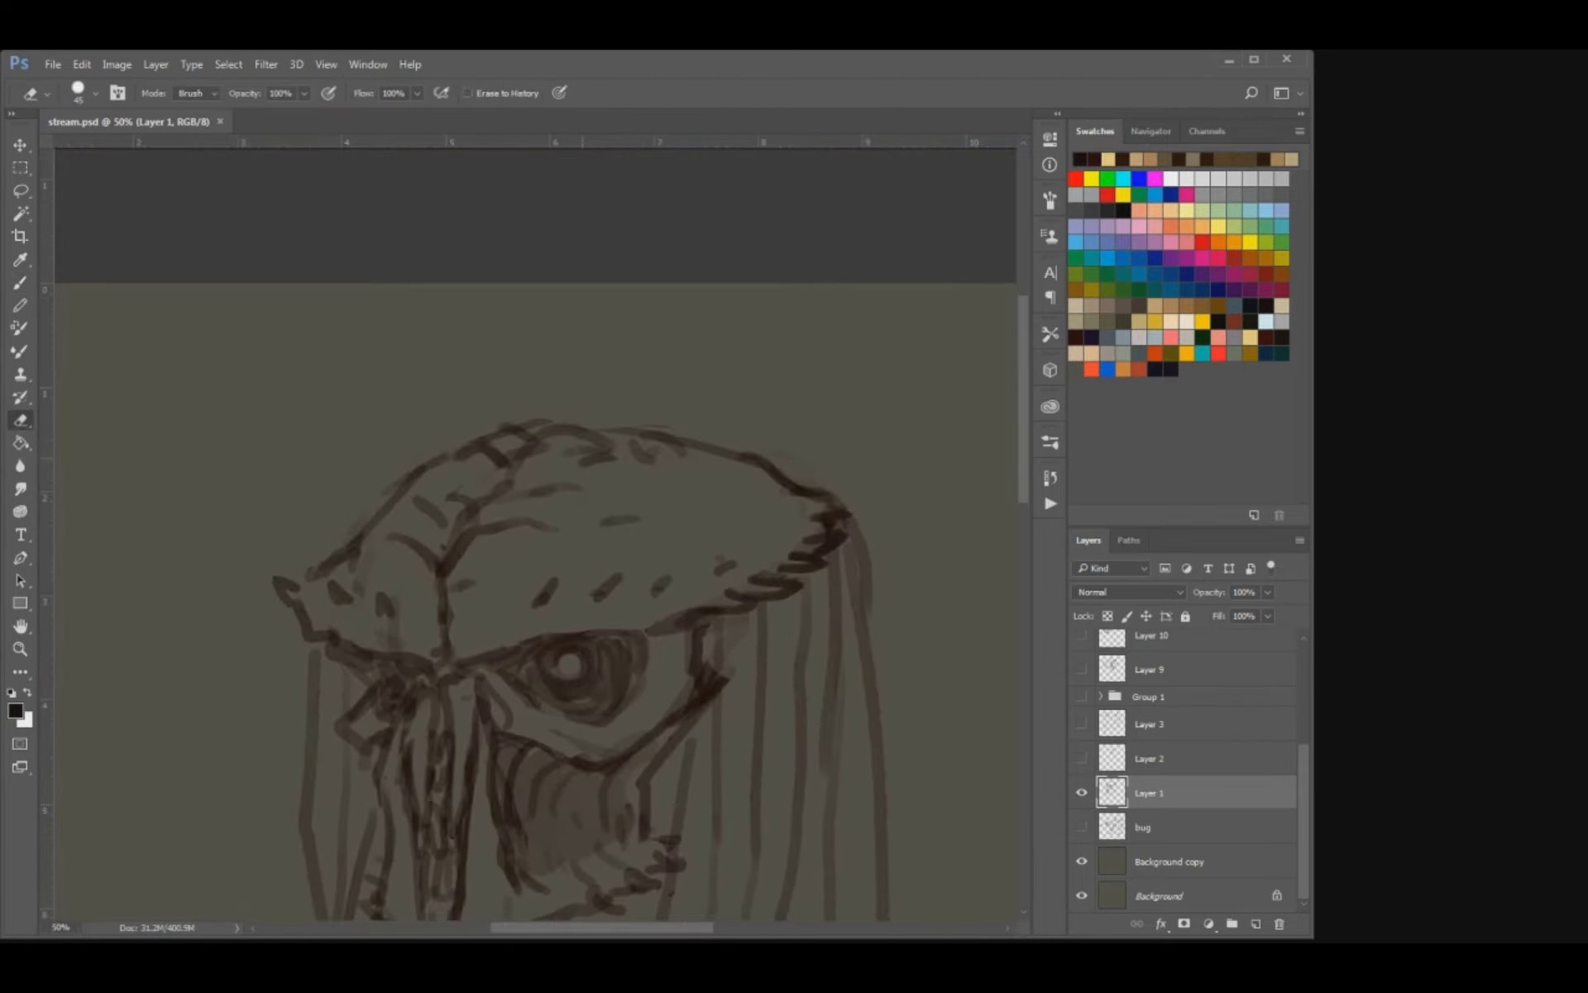
drag(589, 455, 677, 440)
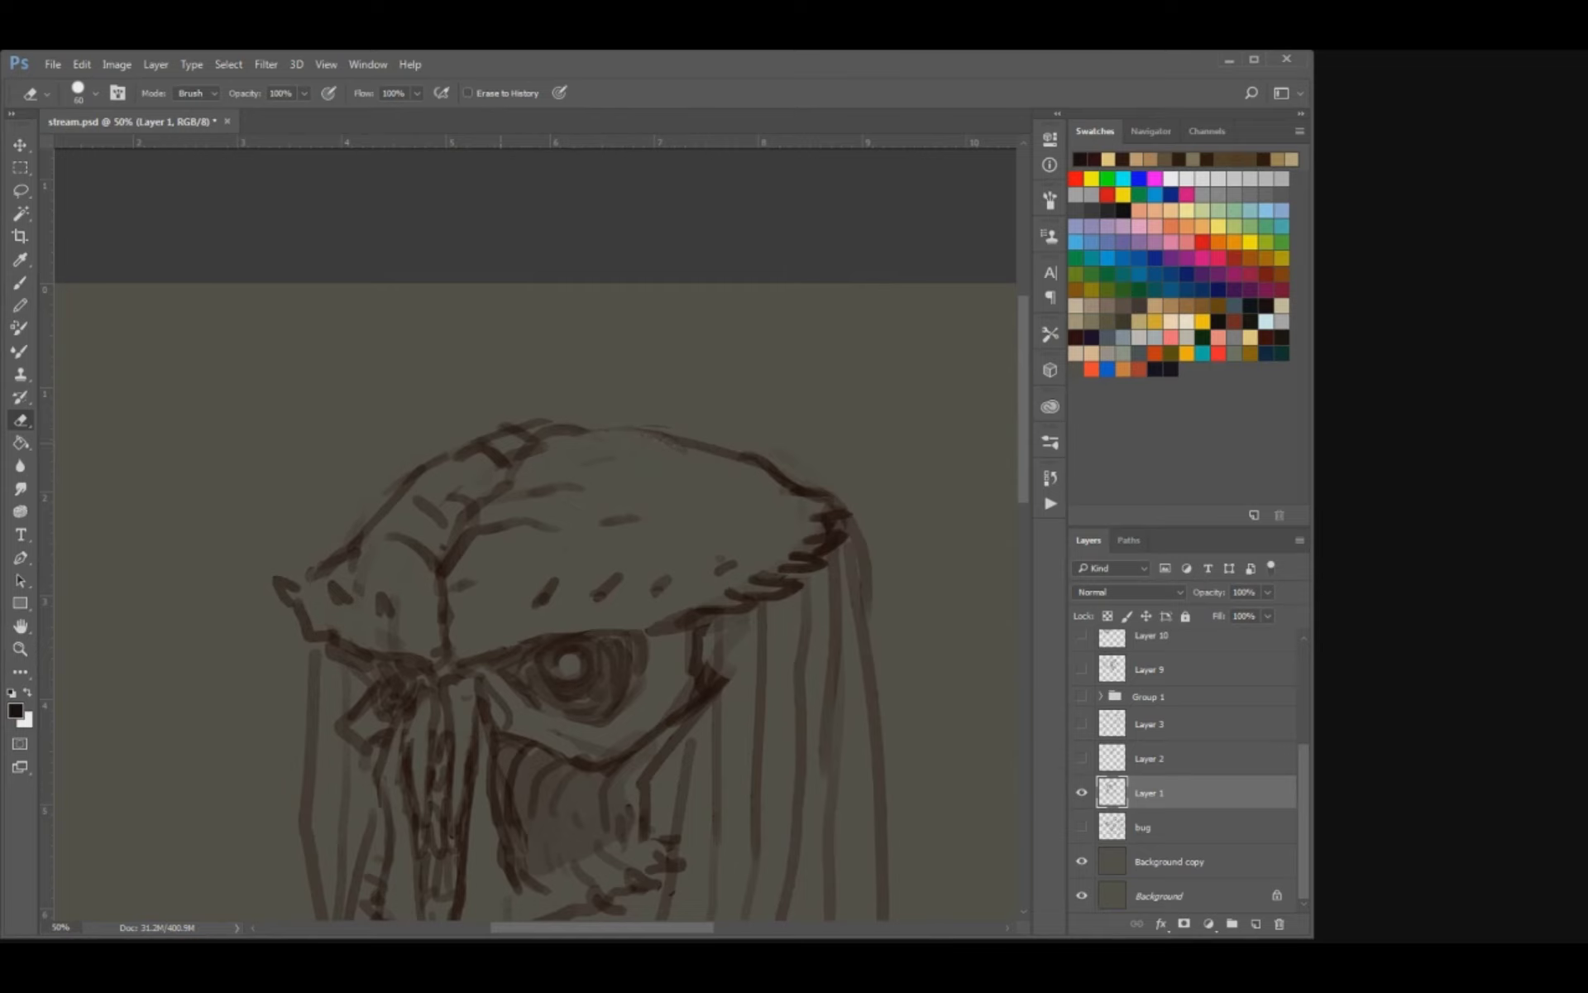
key(b)
drag(522, 466, 574, 459)
drag(585, 455, 651, 432)
key(e)
mouse_move(497, 427)
mouse_down()
mouse_move(645, 431)
mouse_move(735, 457)
mouse_move(701, 455)
mouse_up()
key(b)
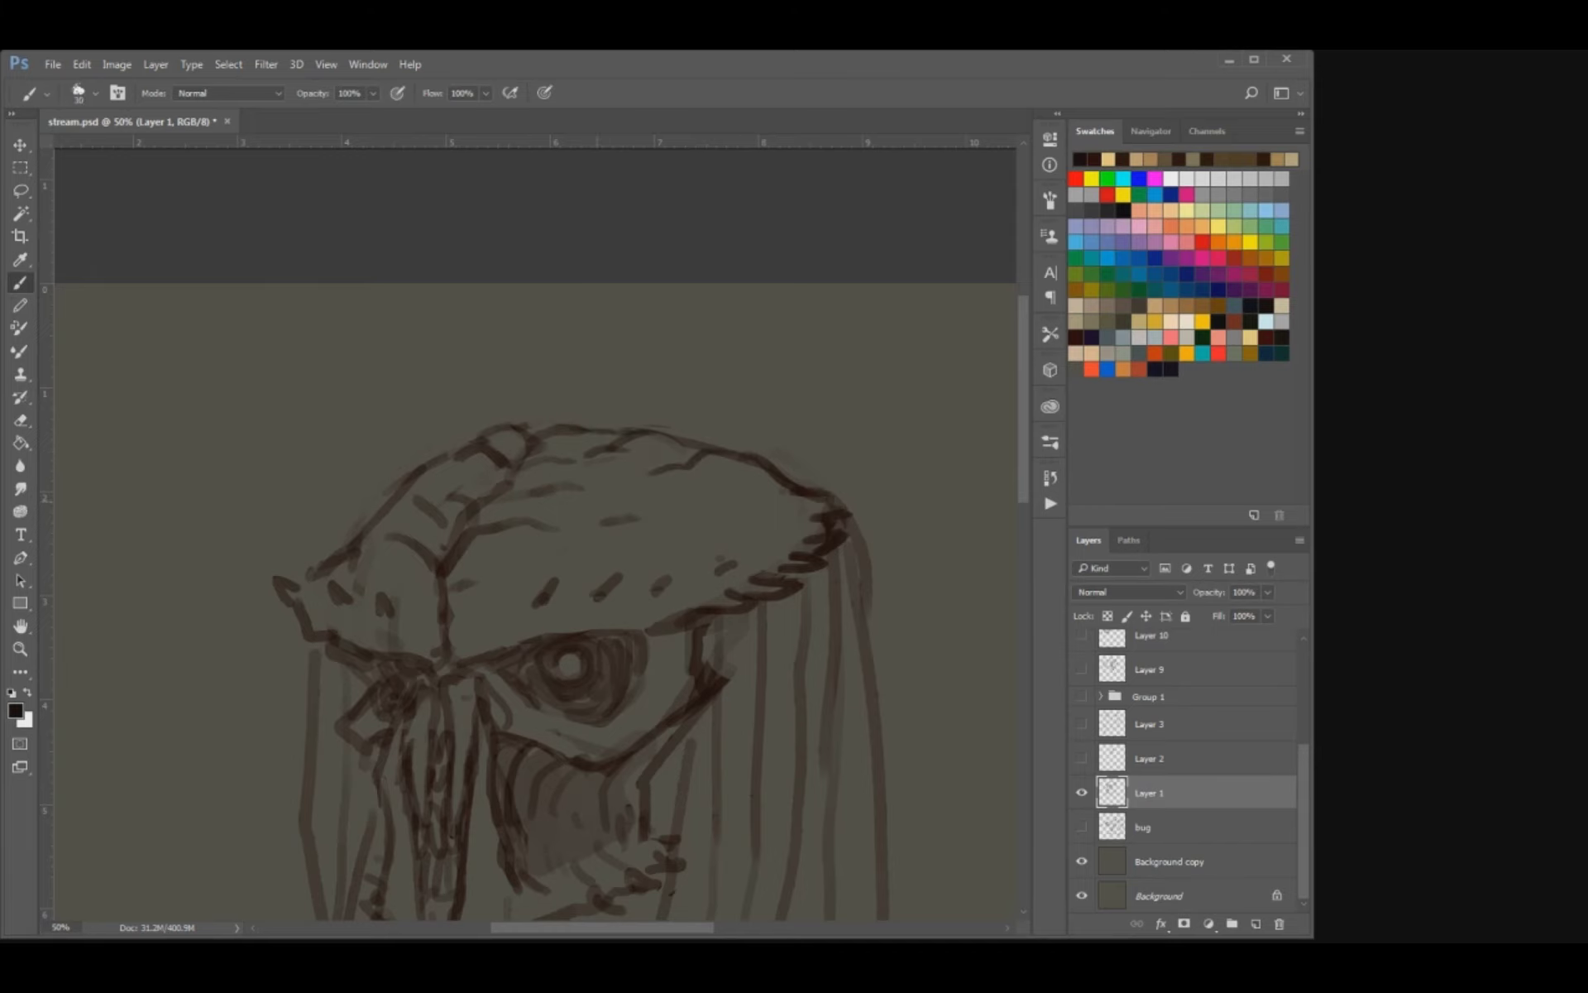
Add short wrinkle lines across the skull crest and along its central ridge, cleaning them up with the eraser.
drag(576, 493, 712, 489)
mouse_move(463, 588)
mouse_down()
mouse_move(498, 572)
mouse_move(406, 590)
mouse_move(364, 539)
mouse_move(447, 457)
mouse_move(482, 452)
mouse_up()
key(e)
key(b)
key(e)
key(b)
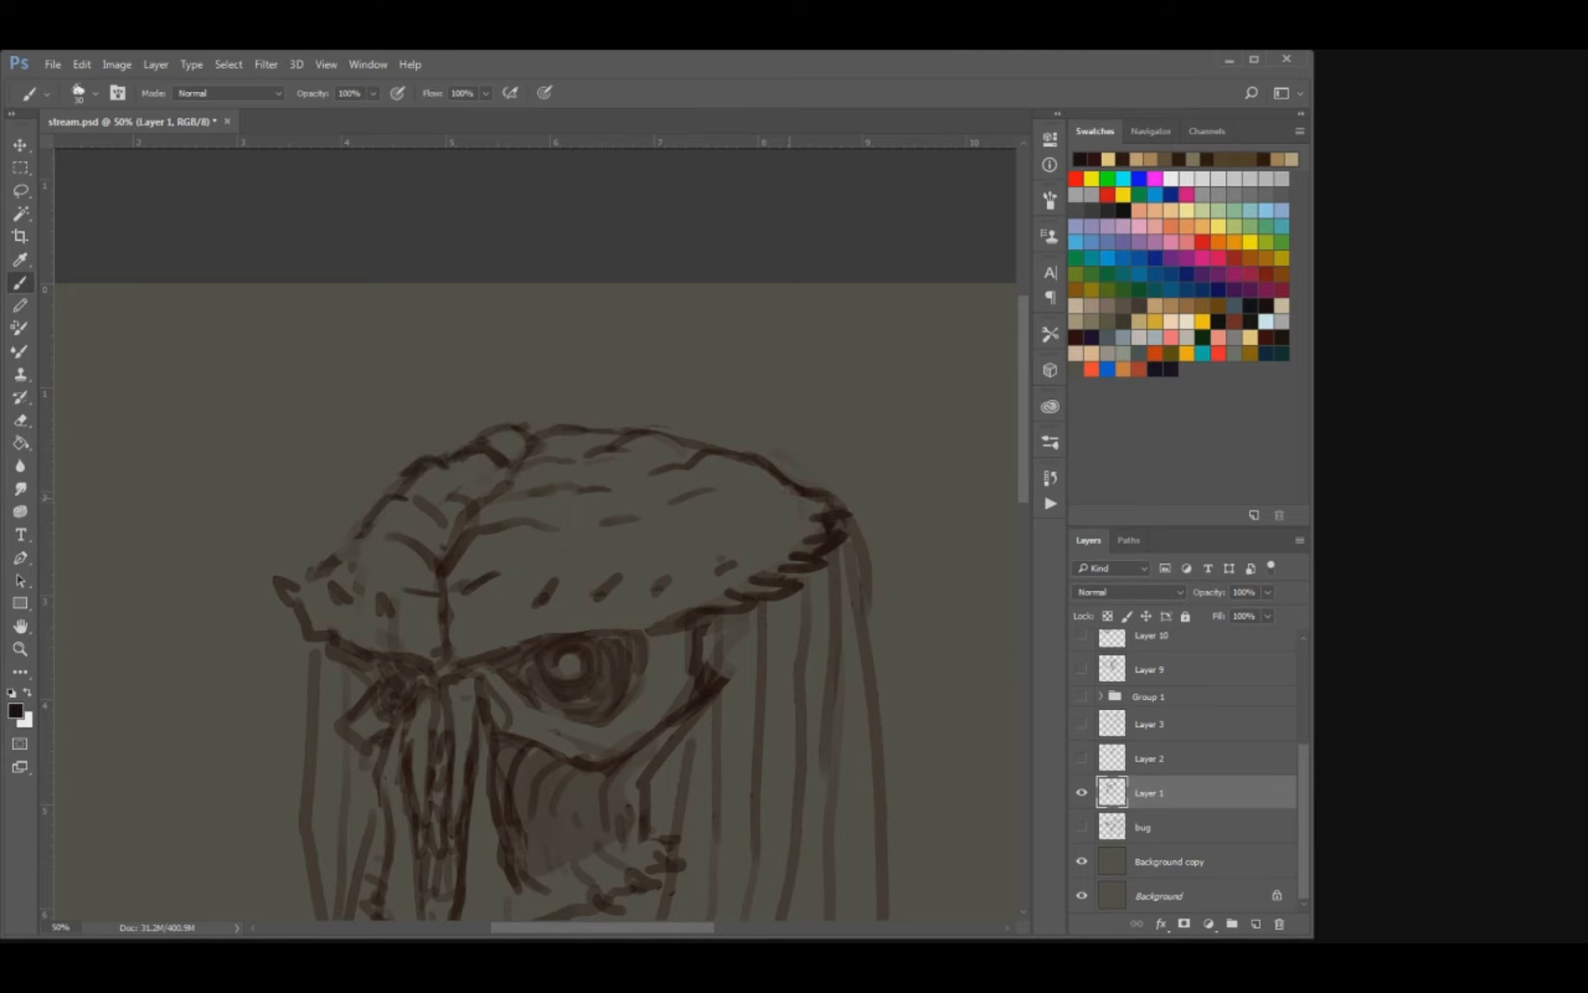
key(e)
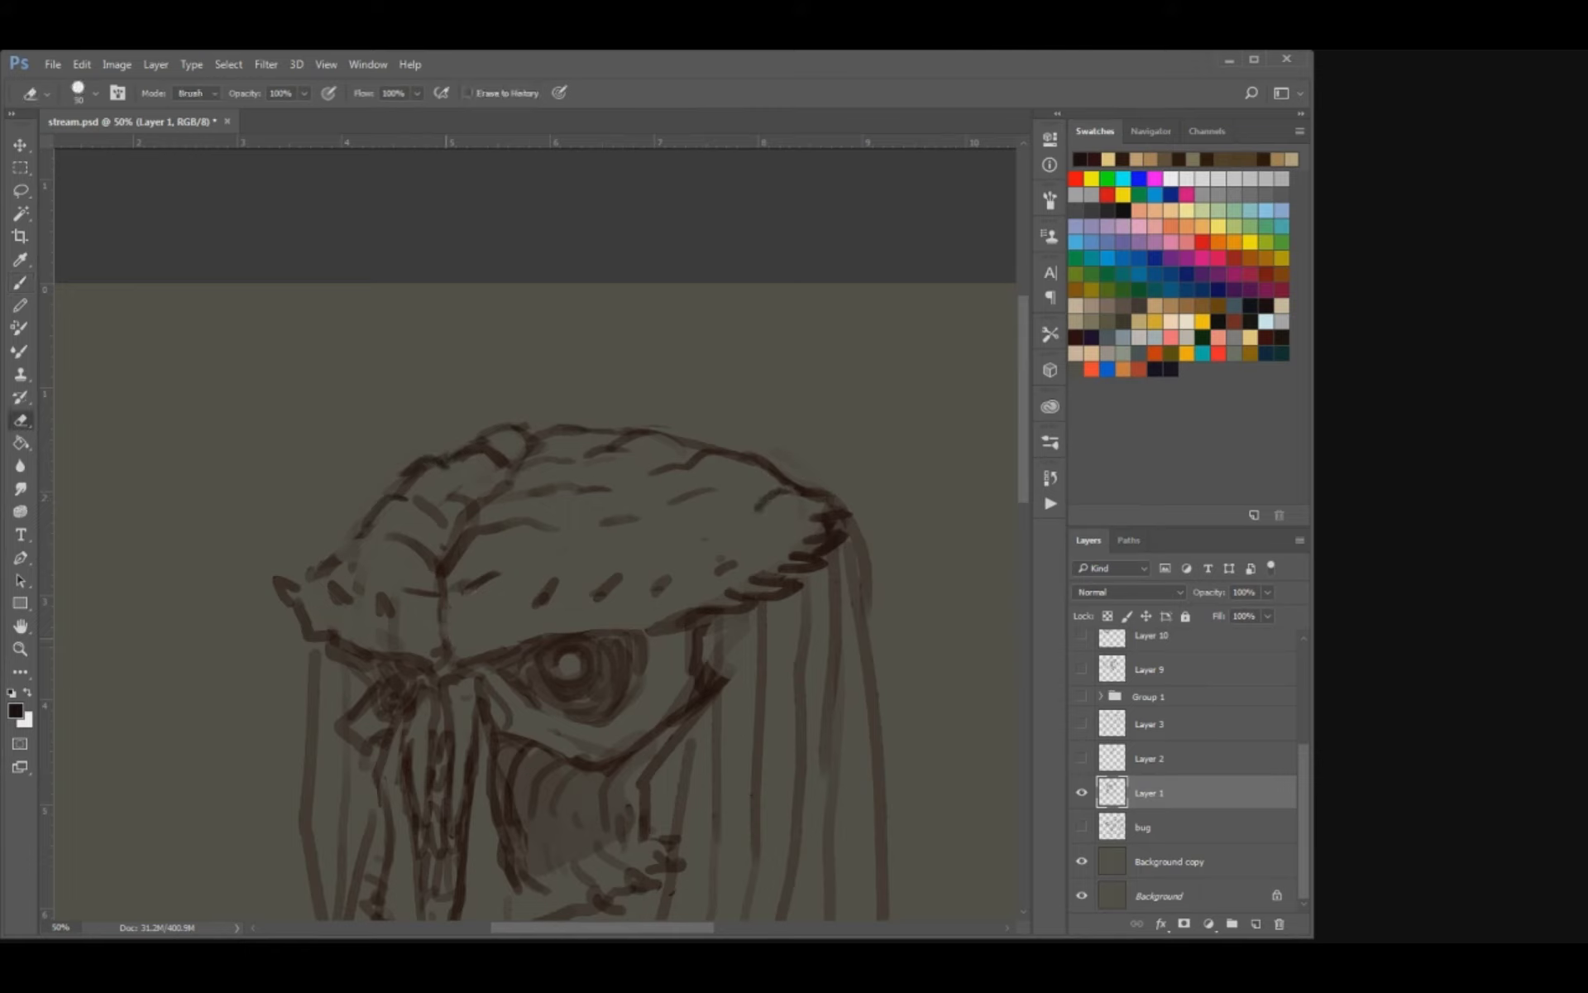
key(b)
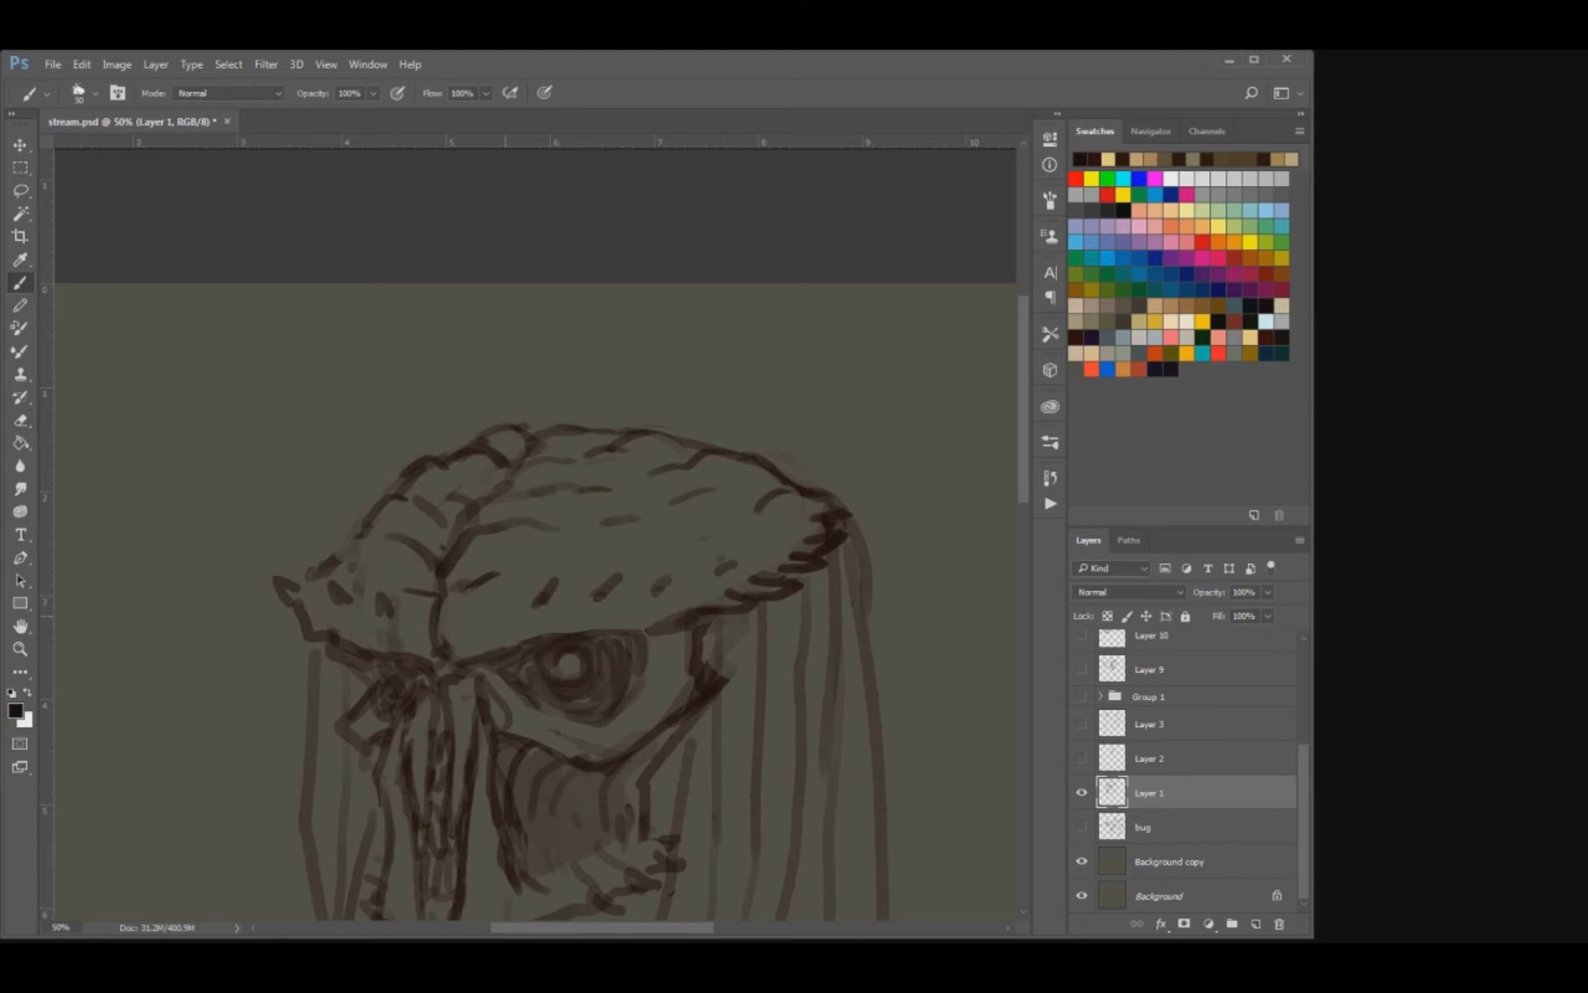
drag(502, 617, 528, 539)
drag(456, 590, 470, 587)
key(bracketleft)
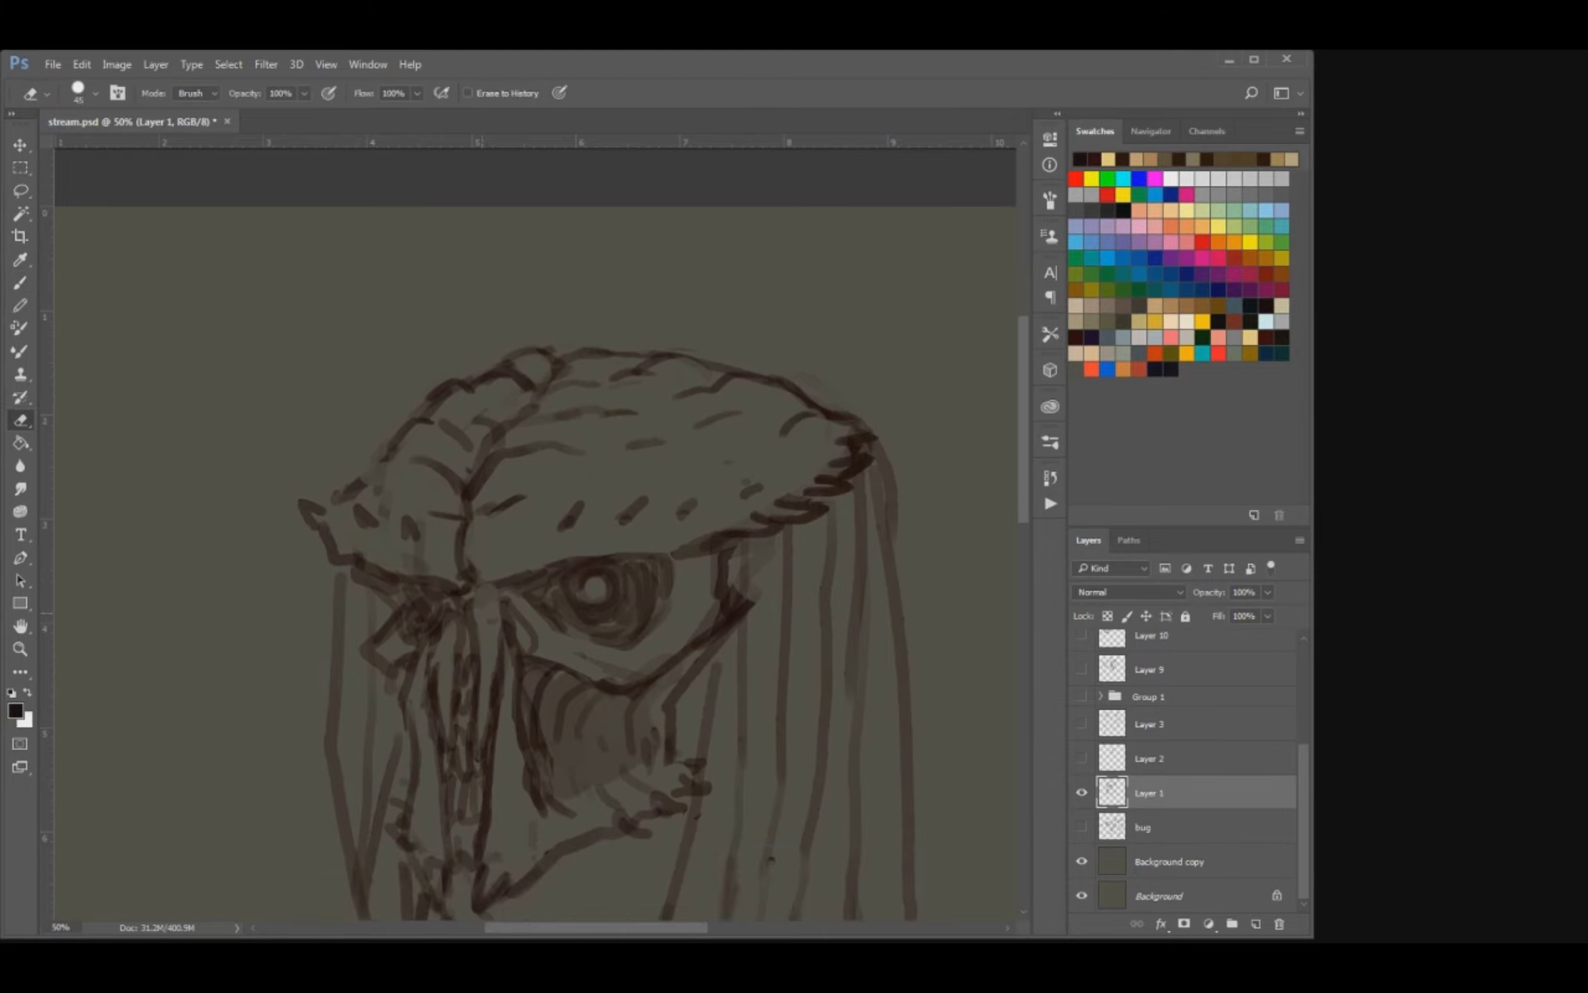
Redraw the top of the narrow nasal plates between the eyes and darken their inner contours, alternating brush and eraser.
mouse_move(469, 609)
mouse_down()
mouse_move(511, 601)
mouse_move(524, 619)
mouse_move(438, 612)
mouse_move(456, 680)
mouse_up()
key(e)
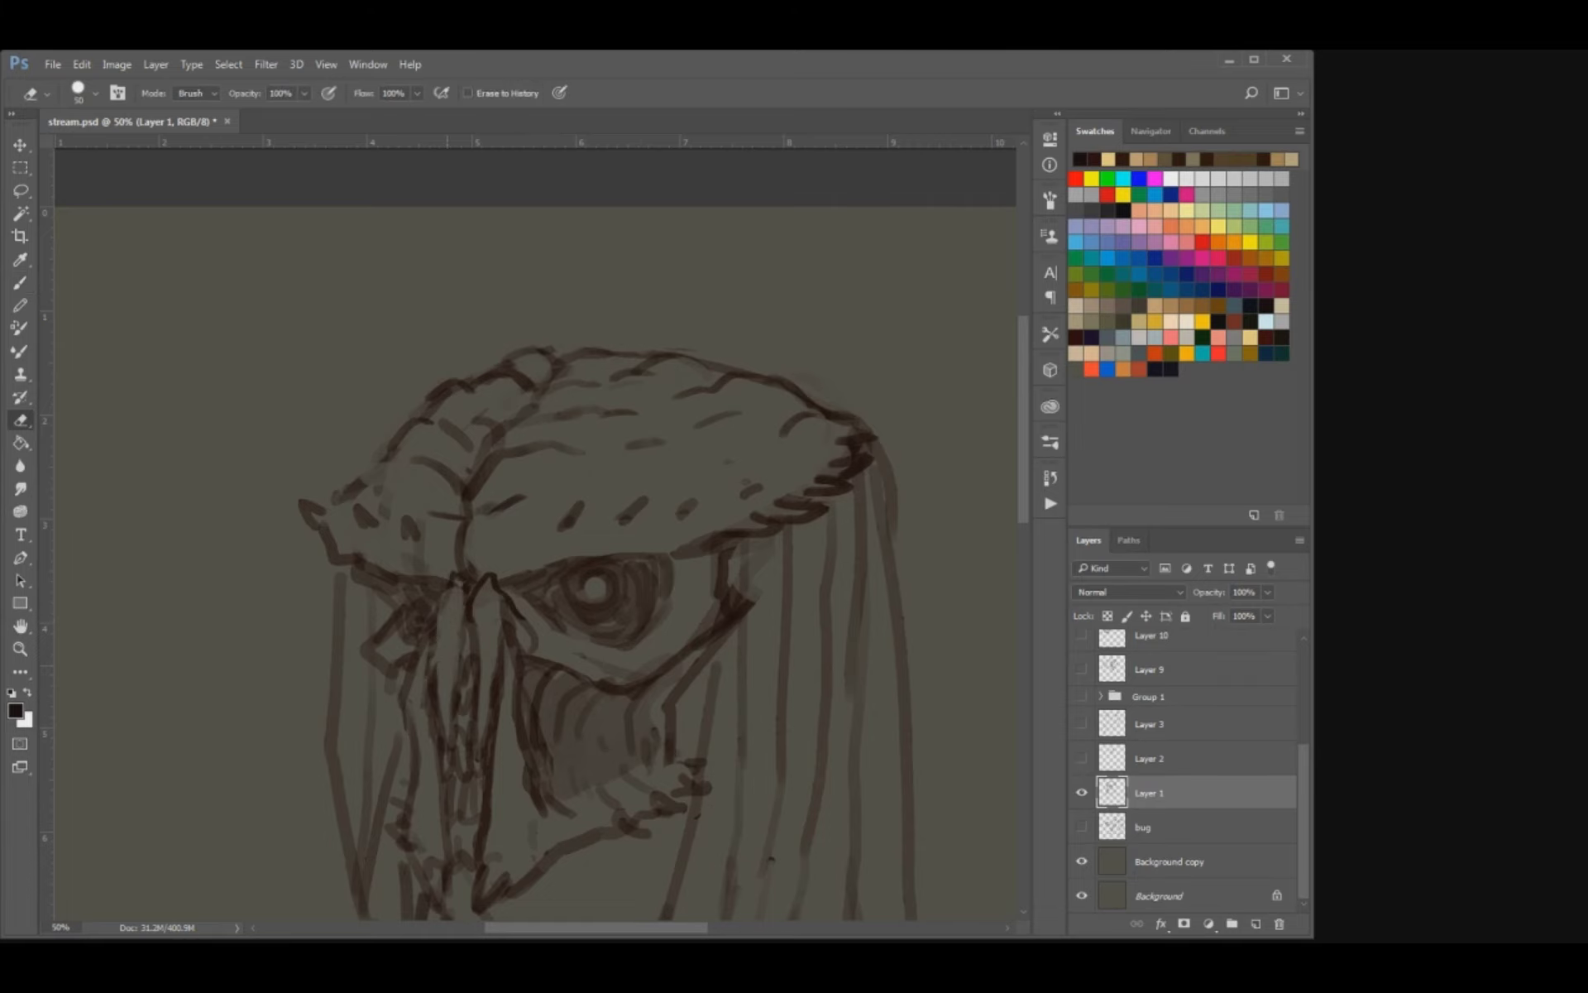
key(b)
mouse_move(459, 578)
mouse_down()
mouse_move(432, 679)
mouse_move(490, 713)
mouse_move(485, 769)
mouse_move(444, 752)
mouse_move(455, 766)
mouse_up()
key(e)
key(b)
key(e)
key(b)
drag(451, 737, 445, 759)
drag(496, 691, 484, 612)
key(e)
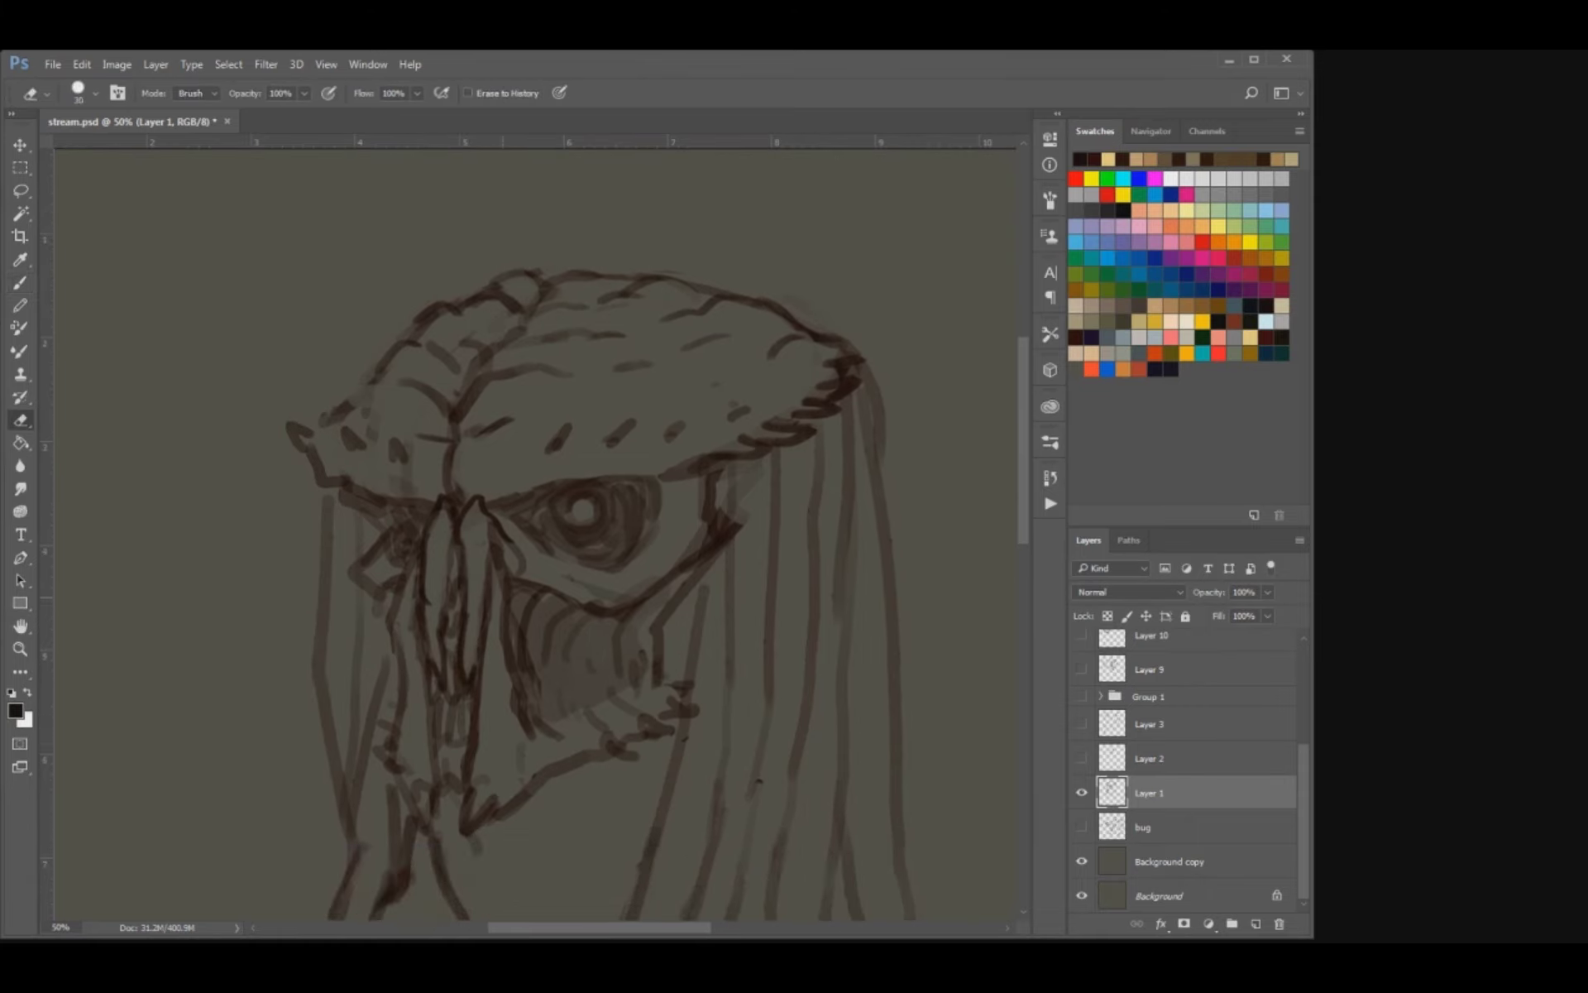
Clean up the outer side of the nasal plate beside the cheek opening and sharpen its edge.
drag(494, 546, 506, 671)
key(b)
mouse_move(485, 612)
mouse_down()
mouse_move(493, 533)
mouse_move(513, 625)
mouse_up()
key(e)
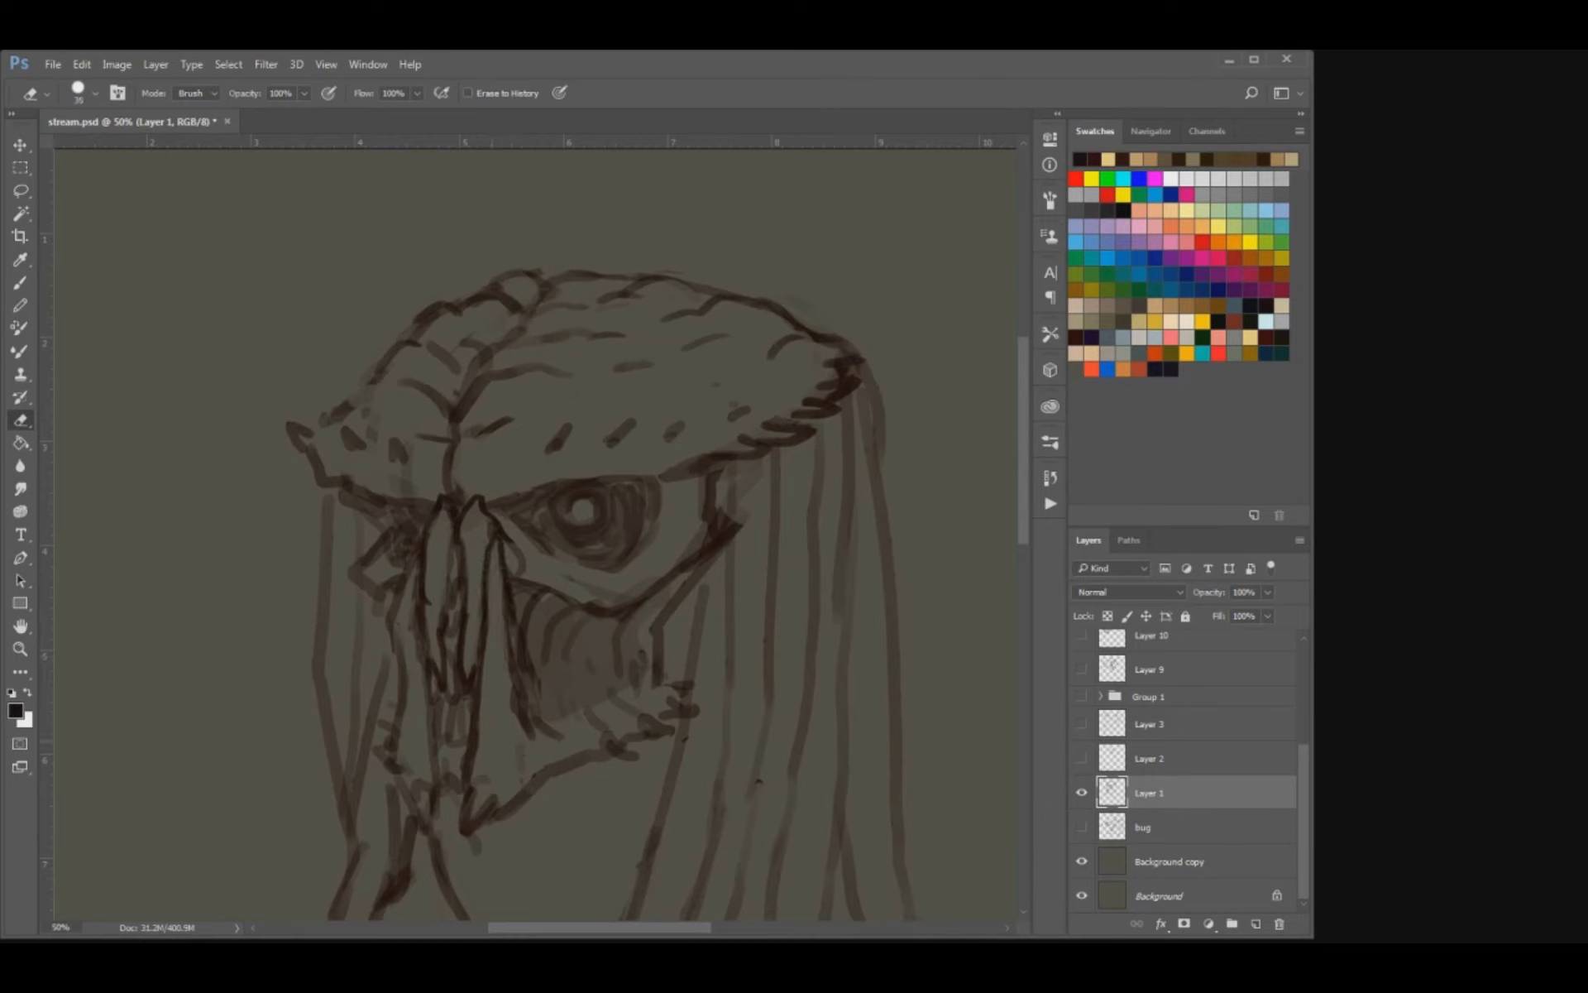
Erase the rough lines at the mask's chin and redraw its front edge and tip with darker strokes.
mouse_move(407, 790)
mouse_down()
mouse_move(422, 784)
mouse_move(403, 769)
mouse_move(430, 816)
mouse_move(417, 793)
mouse_up()
key(bracketleft)
key(b)
mouse_move(434, 830)
mouse_down()
mouse_move(425, 785)
mouse_move(469, 815)
mouse_move(474, 784)
mouse_move(390, 763)
mouse_up()
key(bracketright)
key(e)
key(b)
key(e)
key(b)
Redraw the jaw's lower rim and back corner with short jagged spikes.
mouse_move(526, 744)
mouse_down()
mouse_move(627, 704)
mouse_move(617, 755)
mouse_move(640, 758)
mouse_move(612, 758)
mouse_move(705, 704)
mouse_move(671, 697)
mouse_up()
key(e)
key(b)
key(e)
key(b)
drag(688, 683, 663, 690)
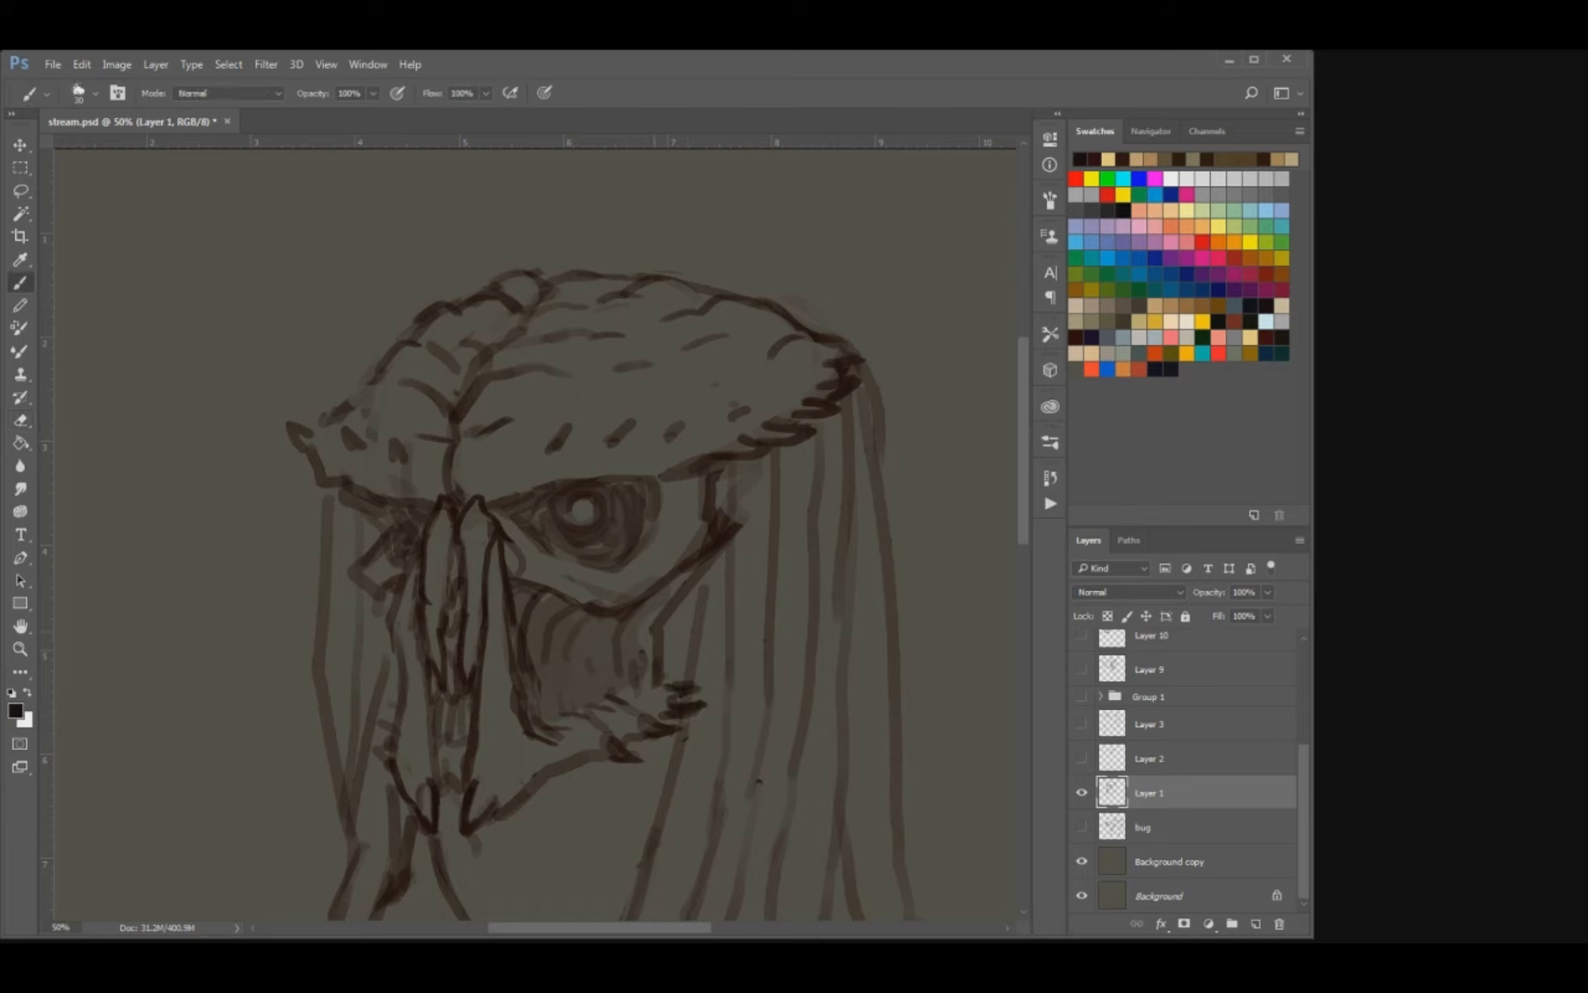
Thin and sharpen the contour behind the cheek opening and the cheek corner, using the eraser and smaller brush sizes.
key(e)
mouse_move(680, 604)
mouse_down()
mouse_move(660, 649)
mouse_move(671, 680)
mouse_up()
key(b)
key(bracketleft)
key(bracketleft)
key(e)
drag(697, 551, 715, 513)
key(b)
key(bracketright)
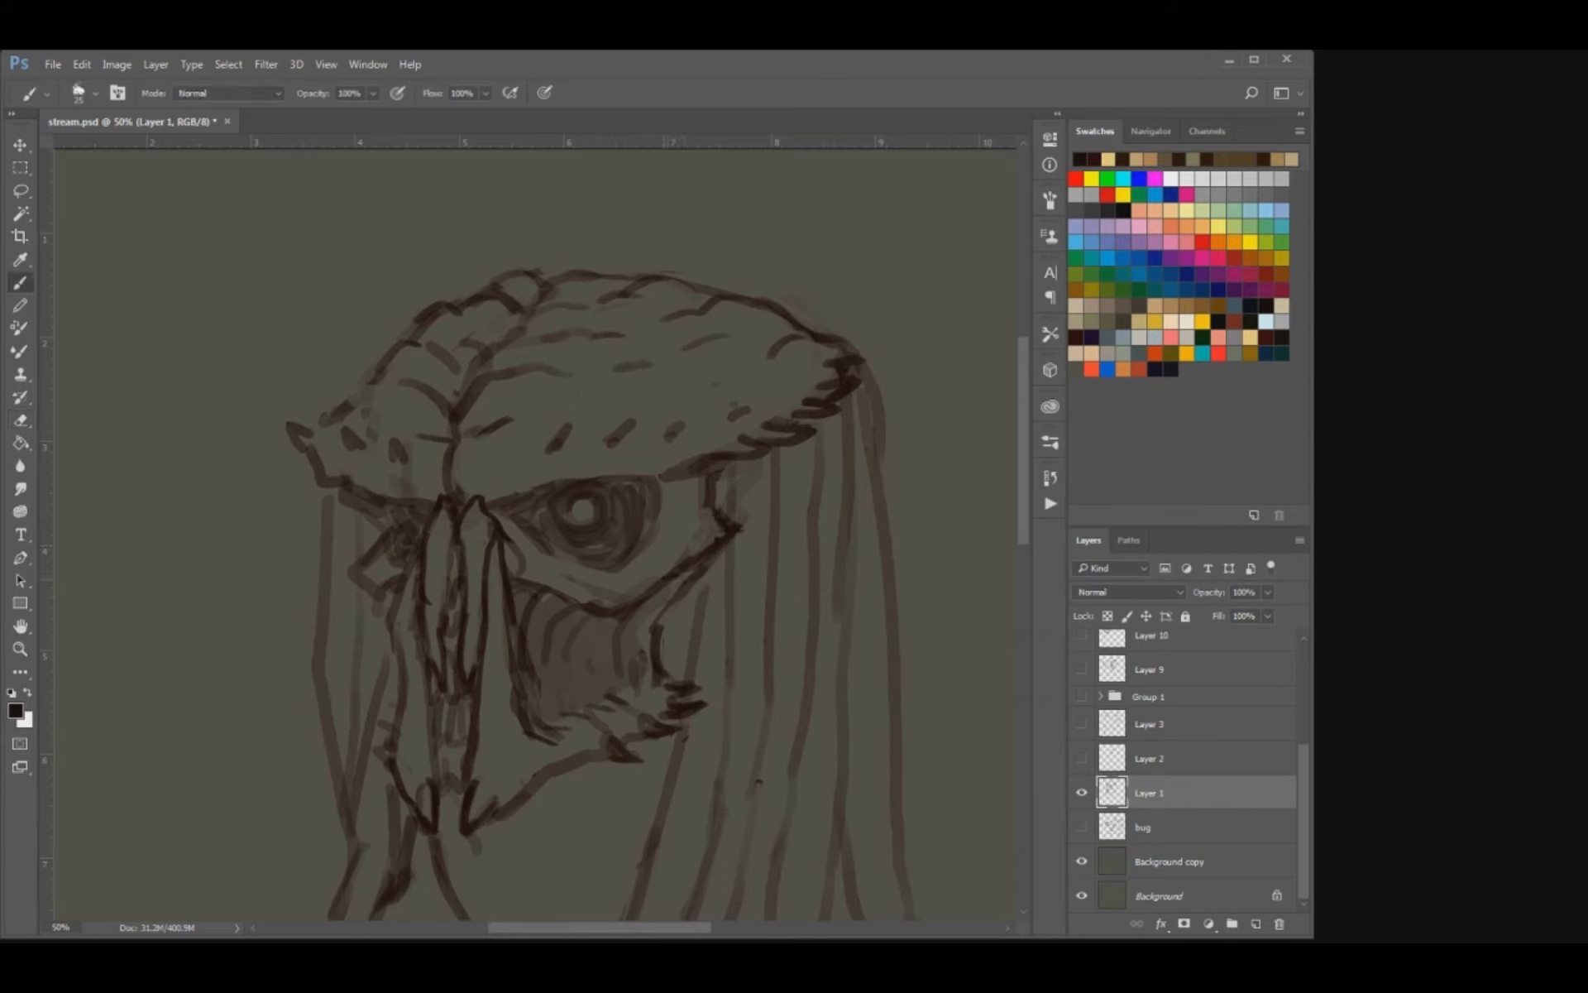
Draw short jagged spikes along the cheek edges beneath both eyes.
key(e)
key(b)
drag(731, 528, 692, 563)
drag(692, 572, 676, 577)
key(ctrl+alt+z)
key(ctrl+alt+z)
mouse_move(687, 574)
mouse_down()
mouse_move(665, 581)
mouse_move(662, 563)
mouse_move(700, 522)
mouse_up()
mouse_move(370, 566)
mouse_down()
mouse_move(344, 581)
mouse_move(361, 545)
mouse_move(341, 516)
mouse_move(364, 546)
mouse_up()
drag(379, 513, 371, 539)
key(e)
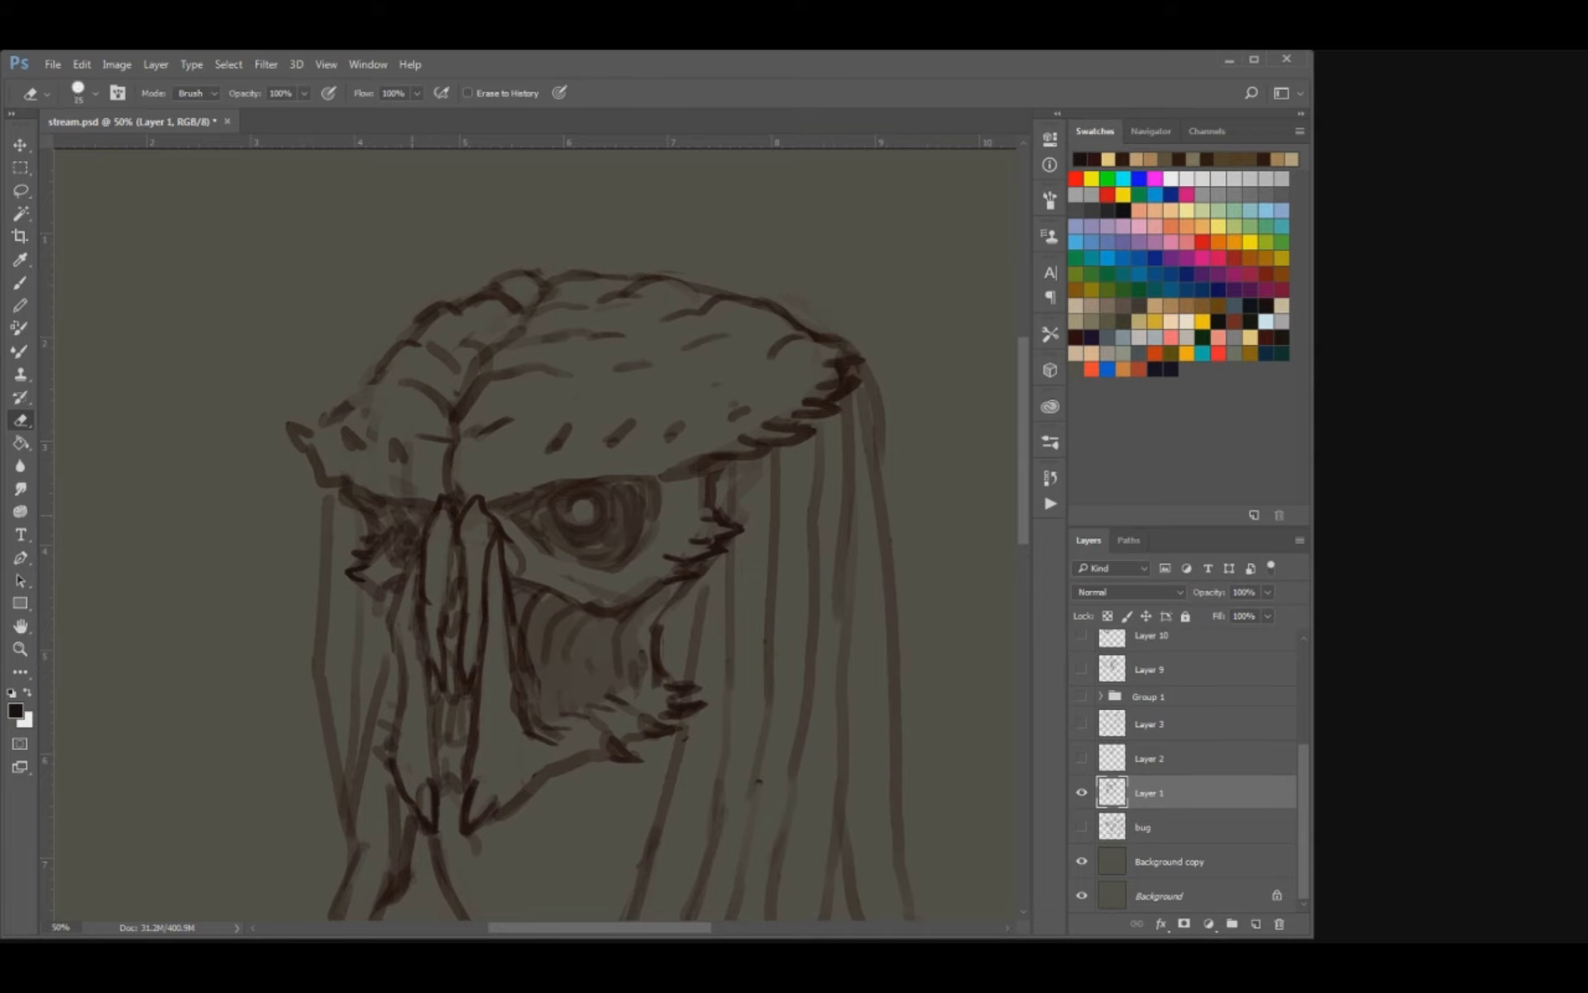
Darken the upper rim of the large eye socket with a bold contour.
key(b)
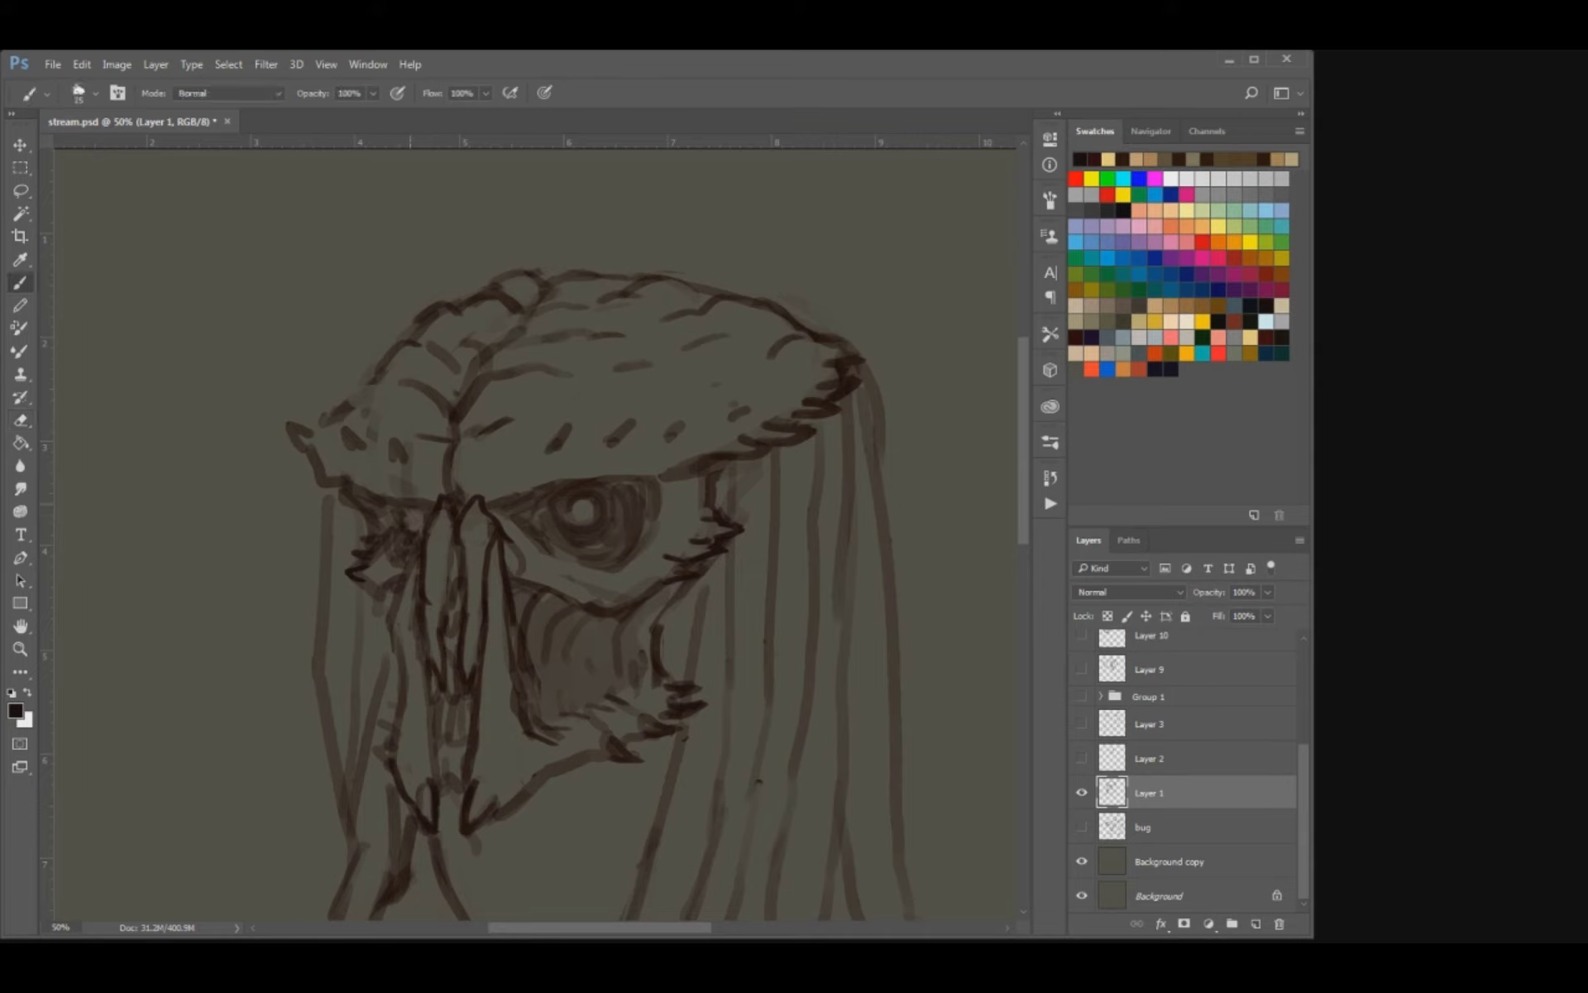
key(e)
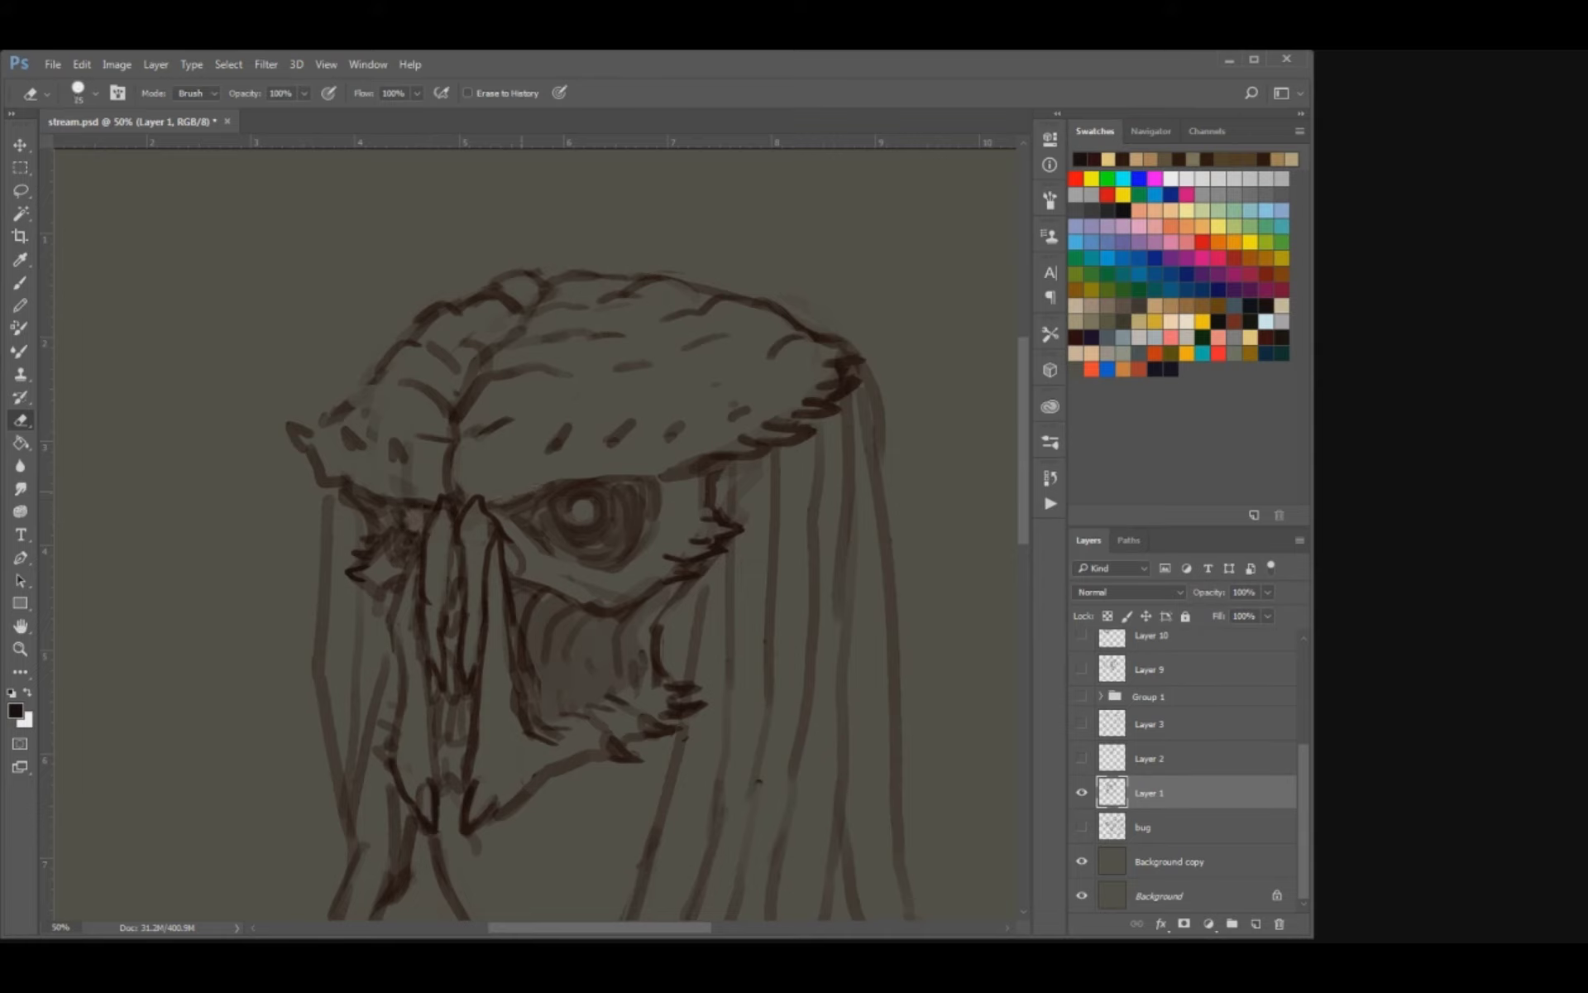
key(b)
mouse_move(595, 478)
mouse_down()
mouse_move(652, 527)
mouse_move(682, 490)
mouse_up()
key(e)
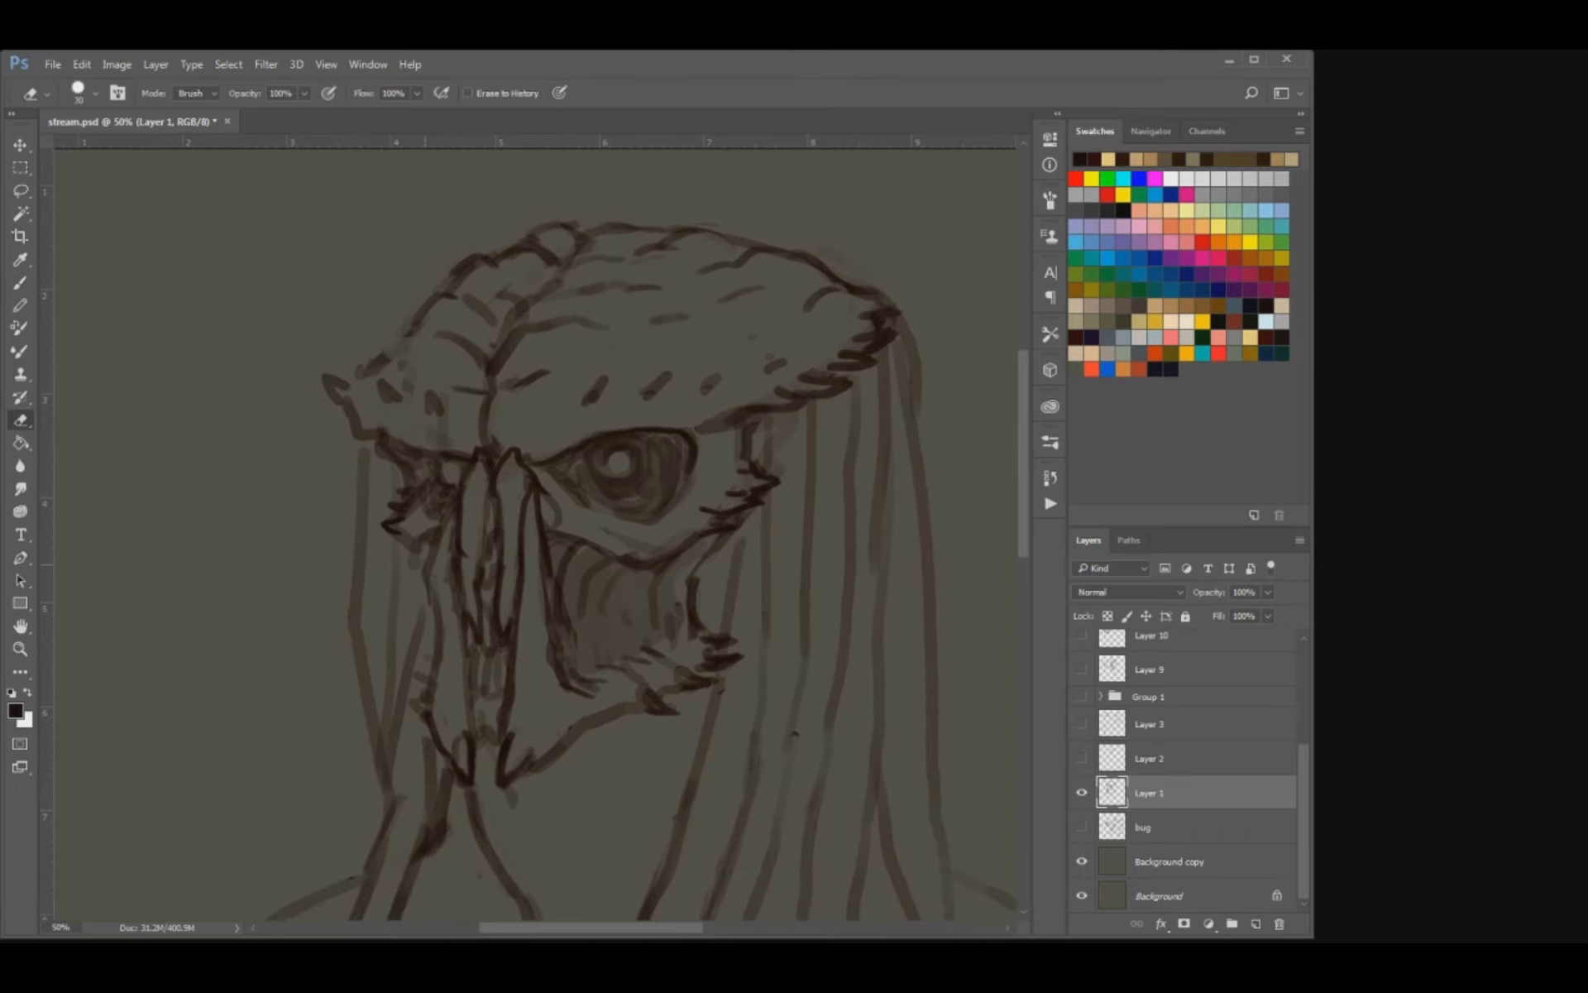
Erase the outer edges of the nasal plates and redraw them as slimmer, tapering shapes.
drag(457, 531, 445, 632)
mouse_move(524, 501)
mouse_down()
mouse_move(517, 609)
mouse_move(450, 556)
mouse_move(475, 486)
mouse_move(465, 654)
mouse_up()
key(b)
key(e)
mouse_move(464, 585)
mouse_down()
mouse_move(460, 638)
mouse_move(507, 559)
mouse_move(499, 479)
mouse_move(552, 666)
mouse_up()
key(b)
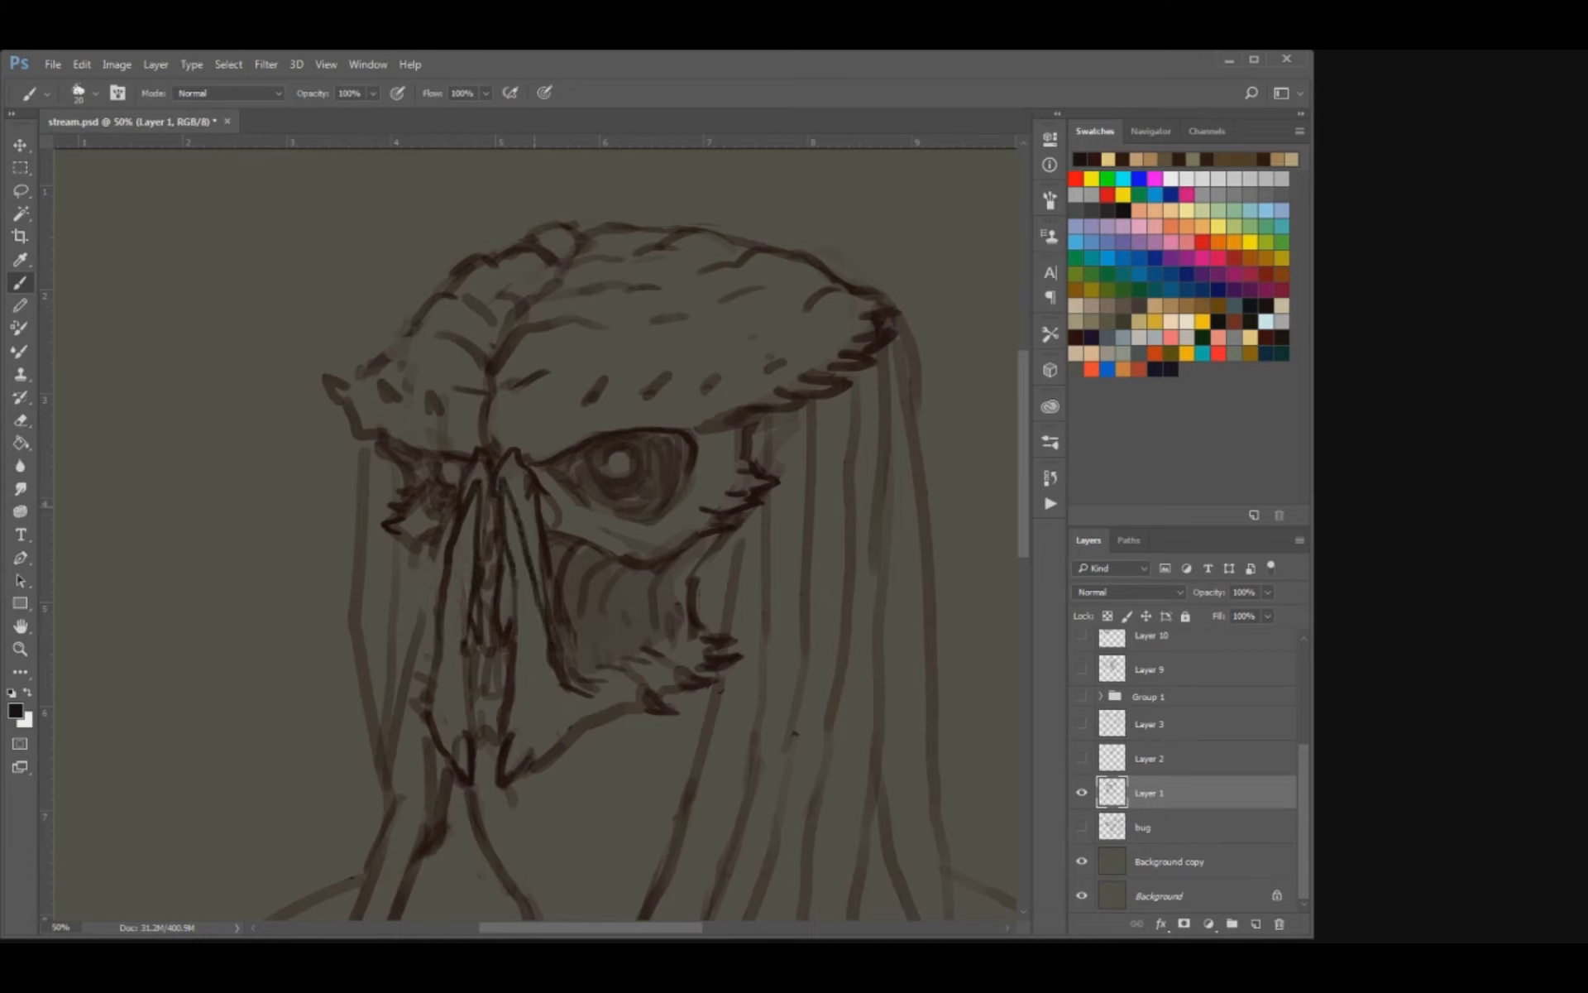
Draw a small angular plate beside the nasal ridge beneath the large eye's inner corner and darken the shadow below it.
key(e)
mouse_move(542, 575)
mouse_down()
mouse_move(542, 516)
mouse_move(544, 568)
mouse_move(517, 527)
mouse_up()
key(b)
key(e)
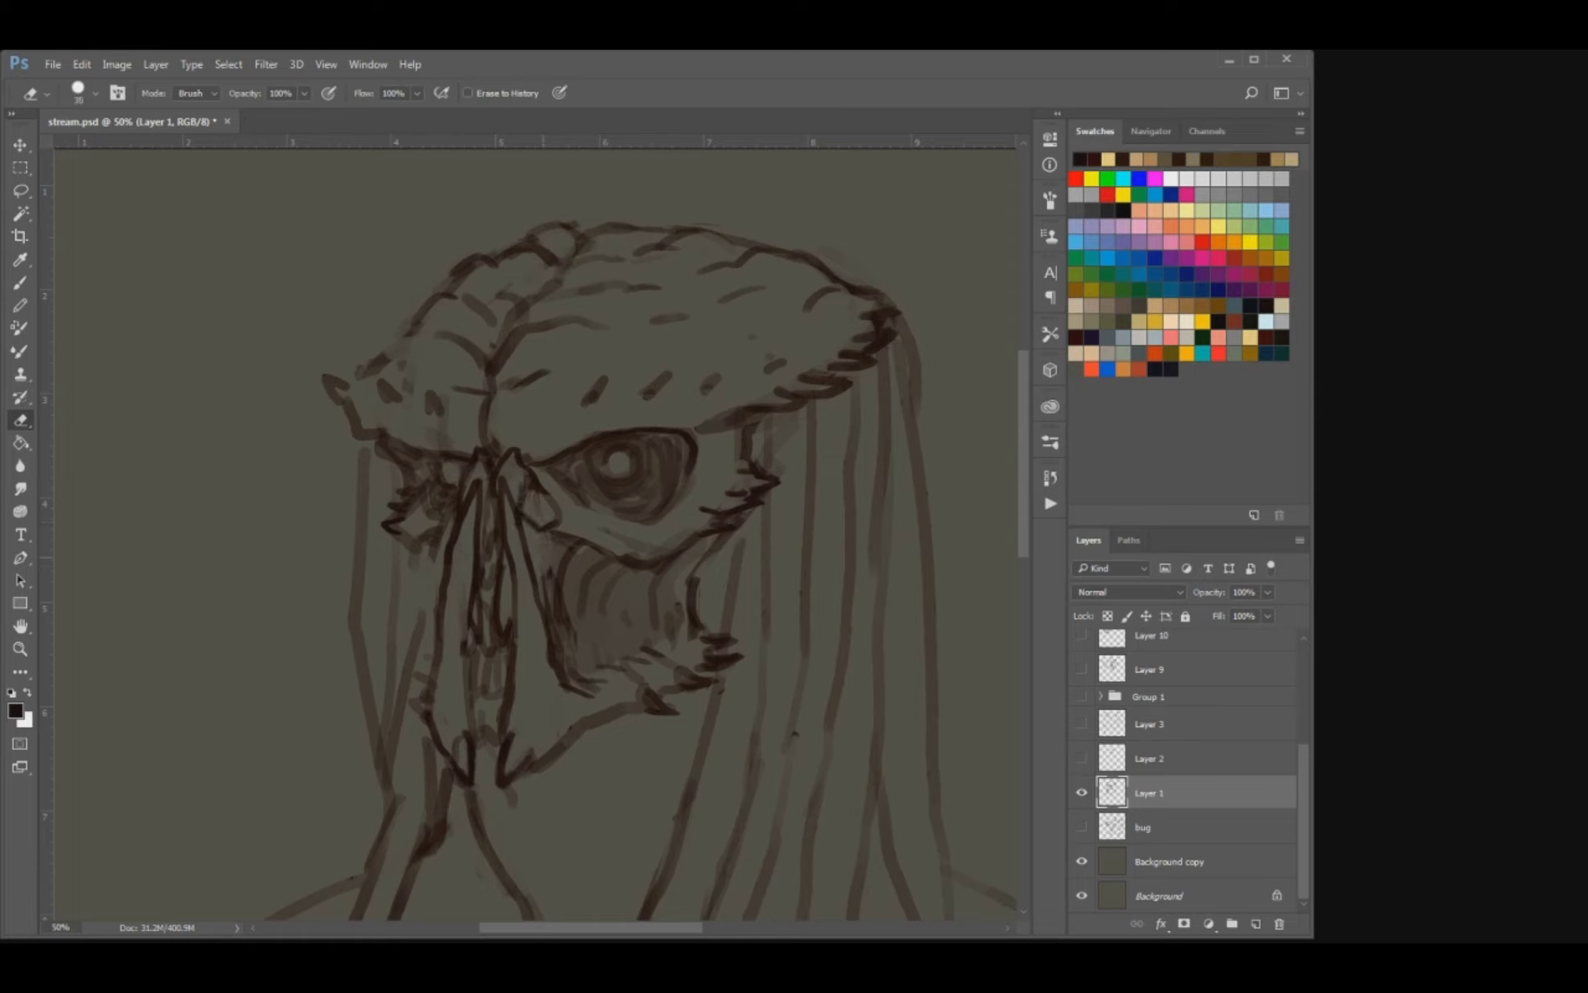
key(b)
mouse_move(546, 544)
mouse_down()
mouse_move(521, 521)
mouse_move(566, 515)
mouse_move(537, 467)
mouse_move(444, 481)
mouse_up()
drag(602, 471, 599, 458)
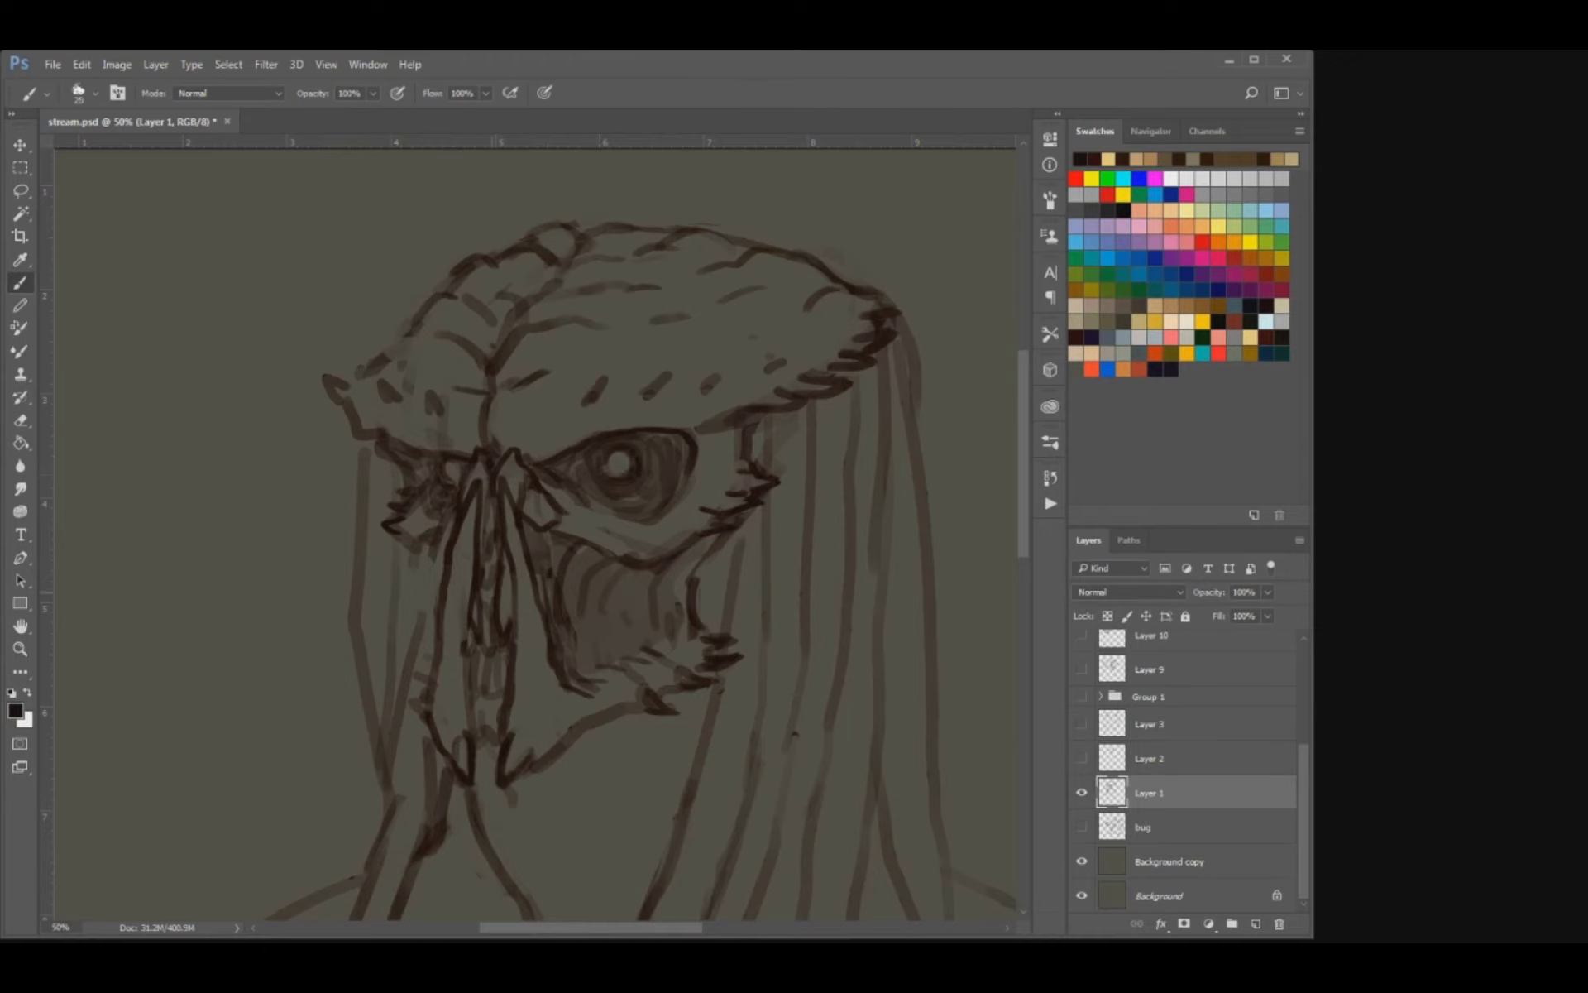
Draw a cluster of rounded teeth at the front of the cheek opening, adjusting the brush size.
key(e)
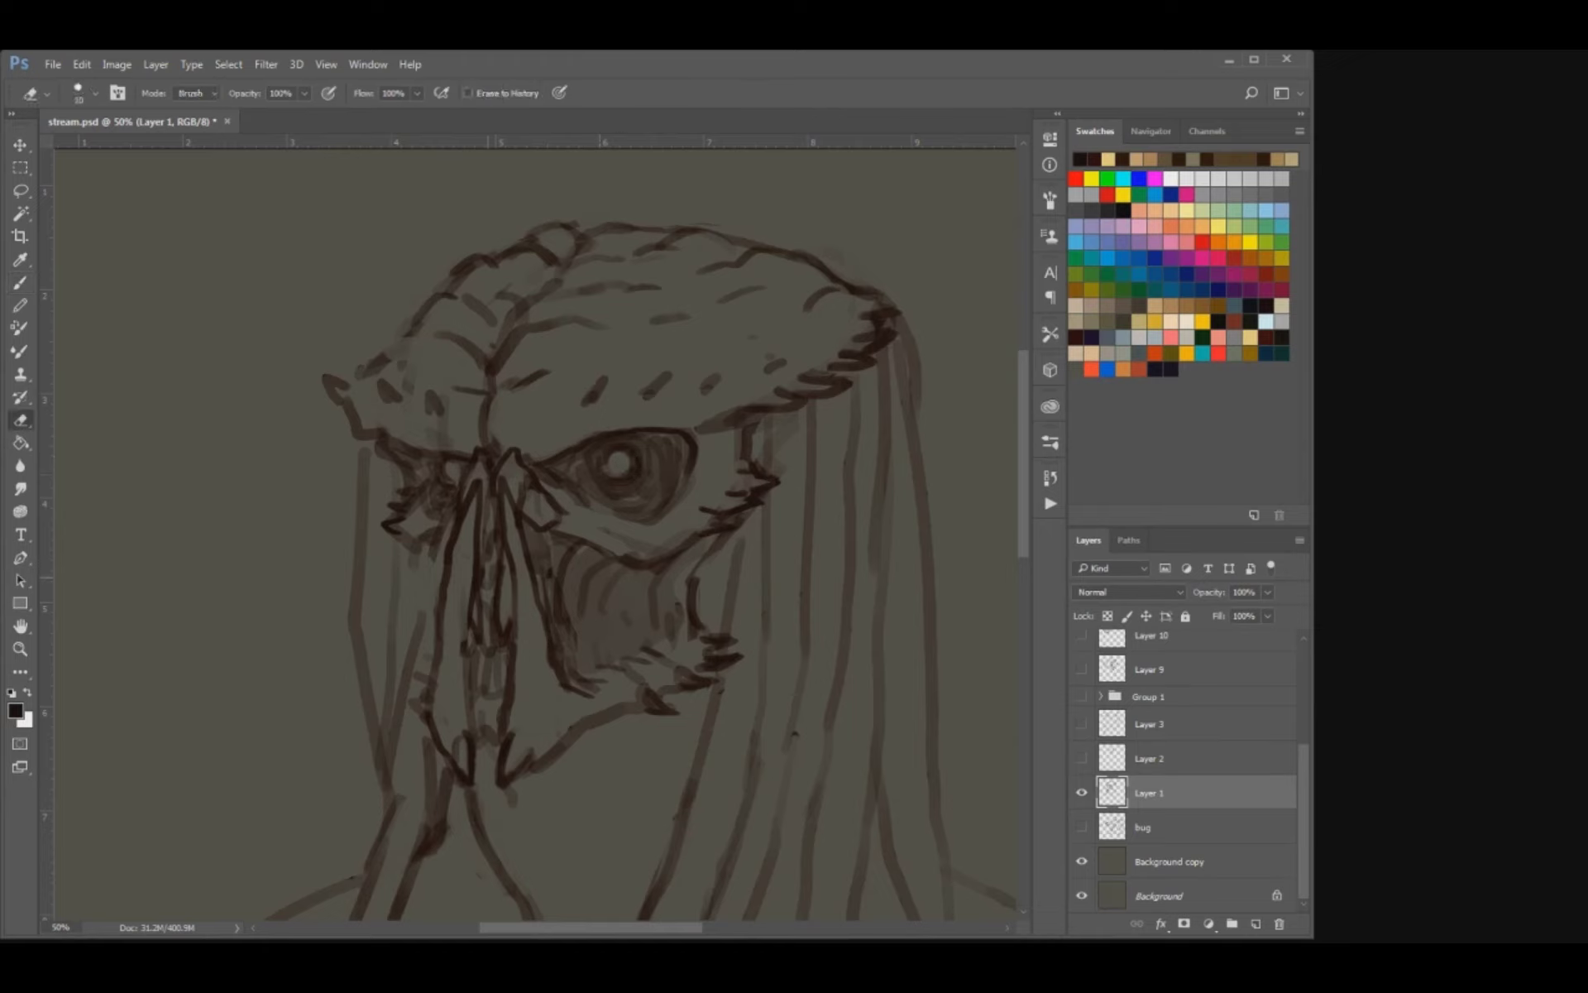
key(b)
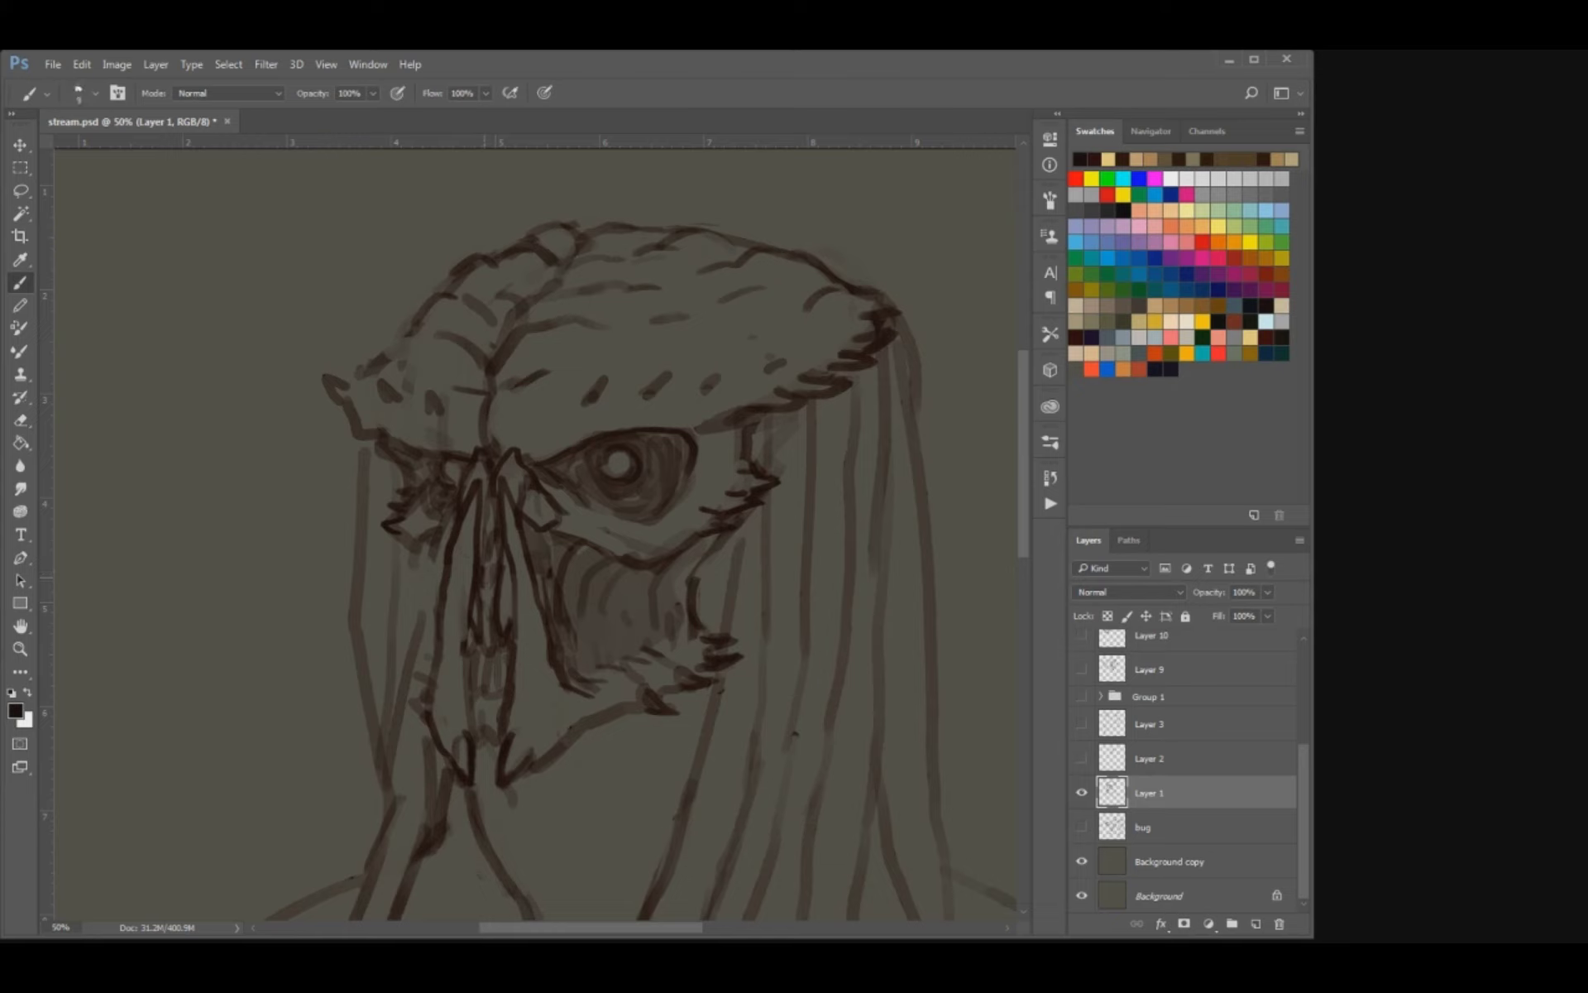
key(e)
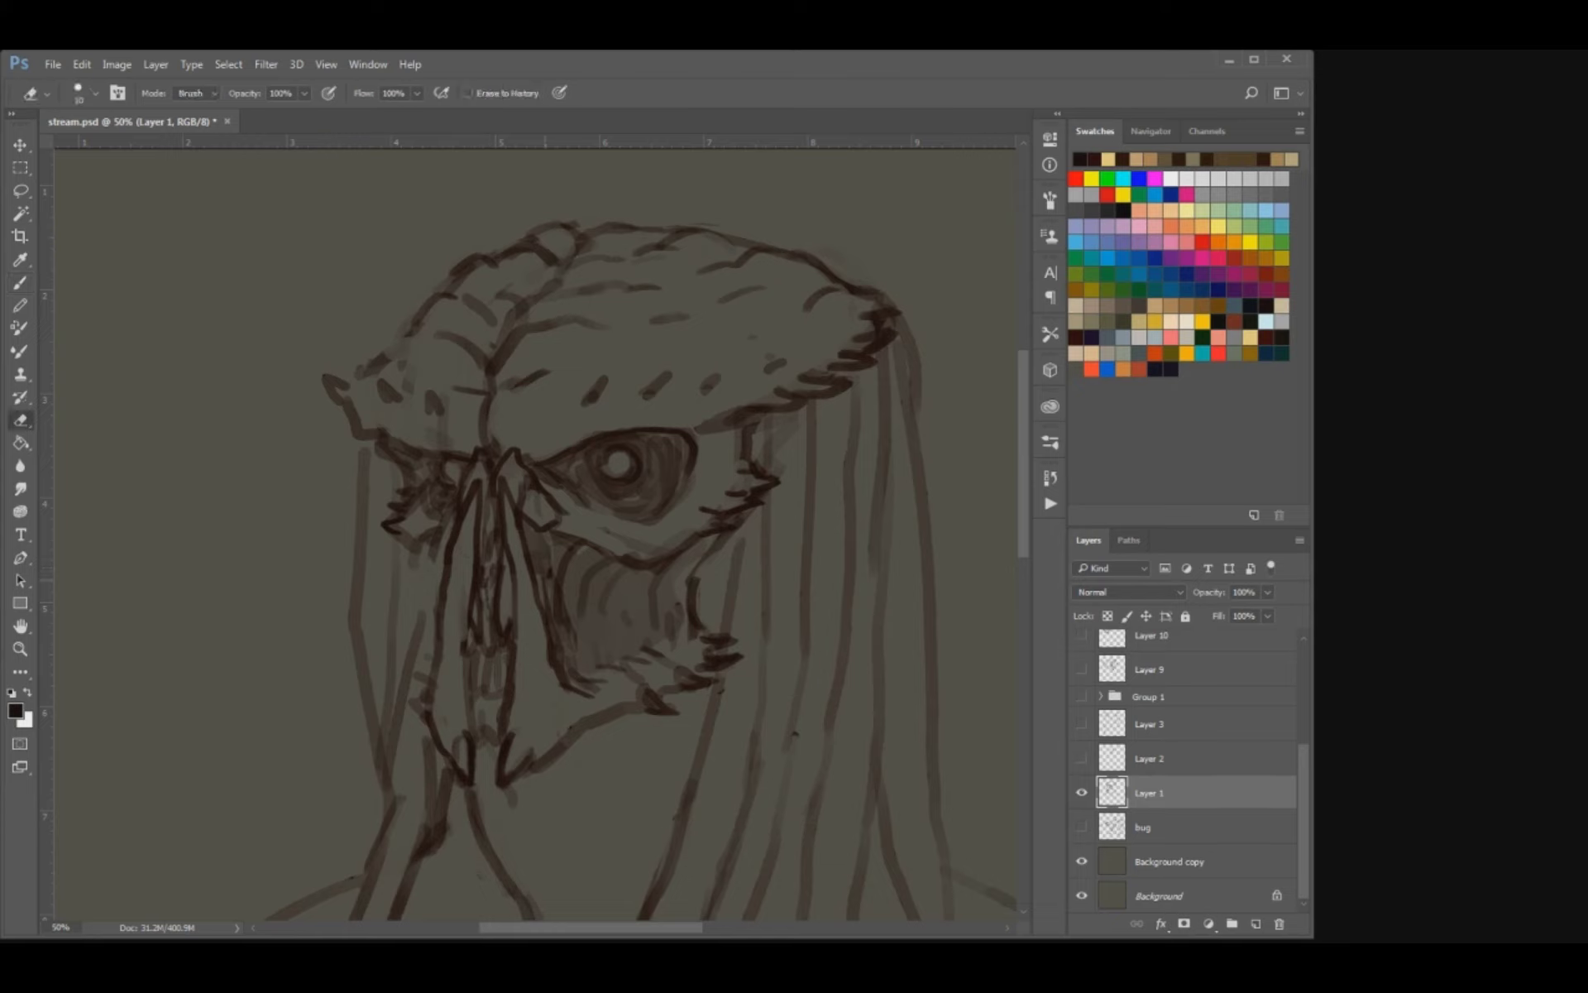
key(bracketright)
key(bracketright)
key(bracketright)
key(b)
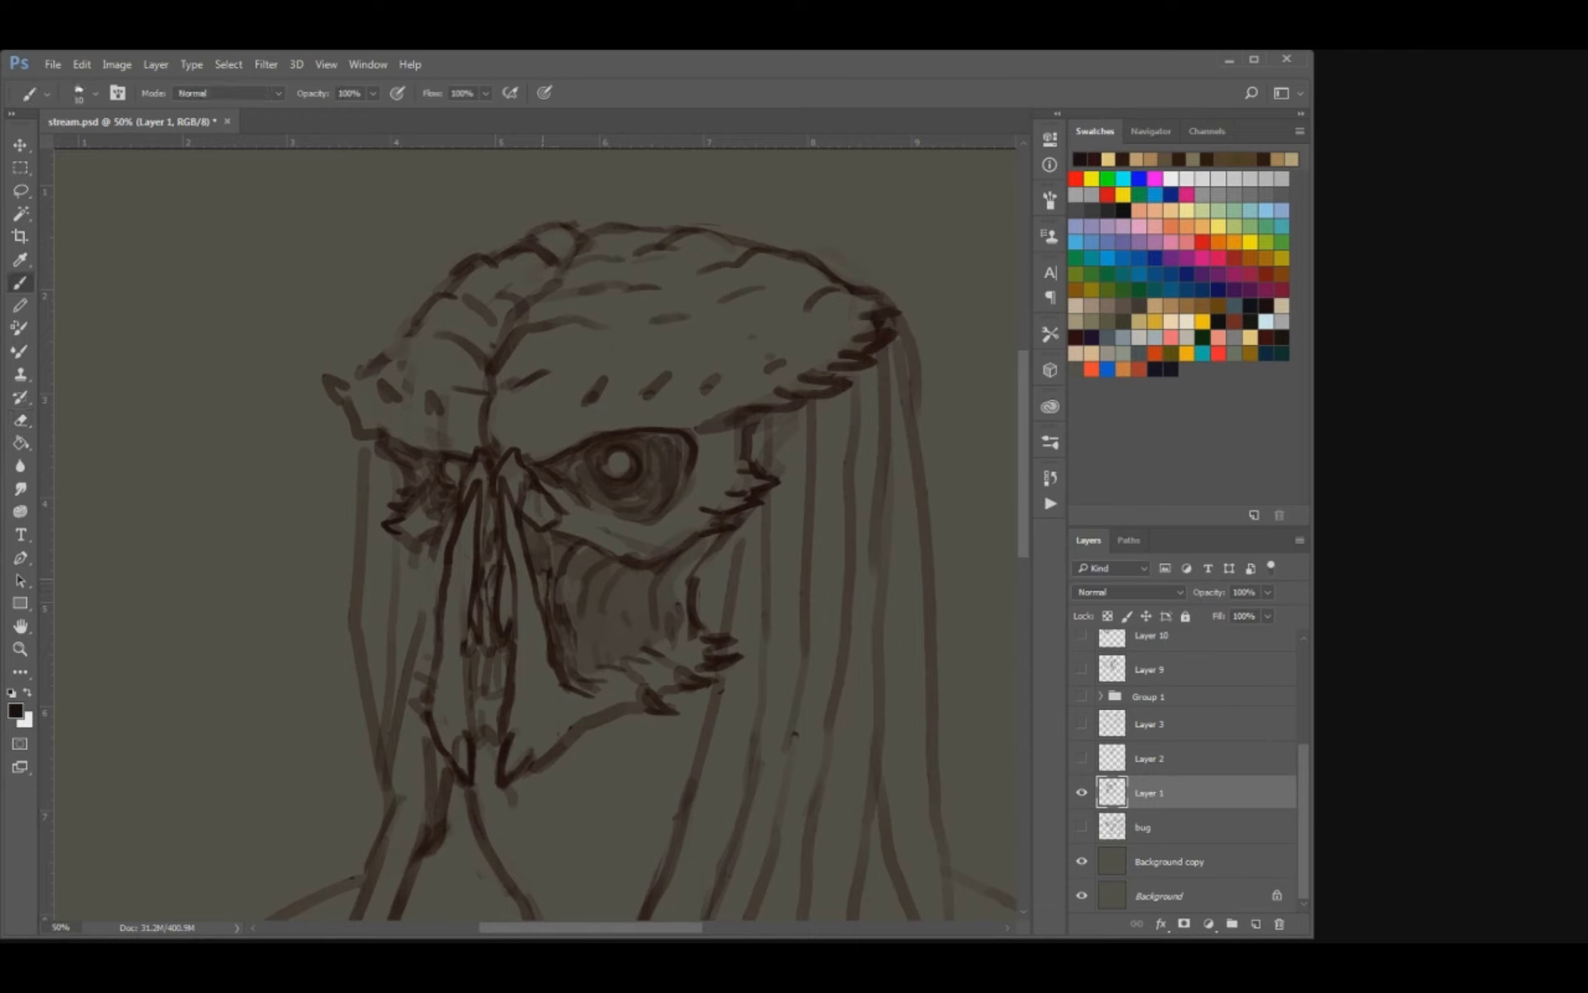
key(bracketright)
mouse_move(583, 587)
mouse_down()
mouse_move(566, 638)
mouse_move(595, 614)
mouse_up()
key(e)
key(b)
key(bracketright)
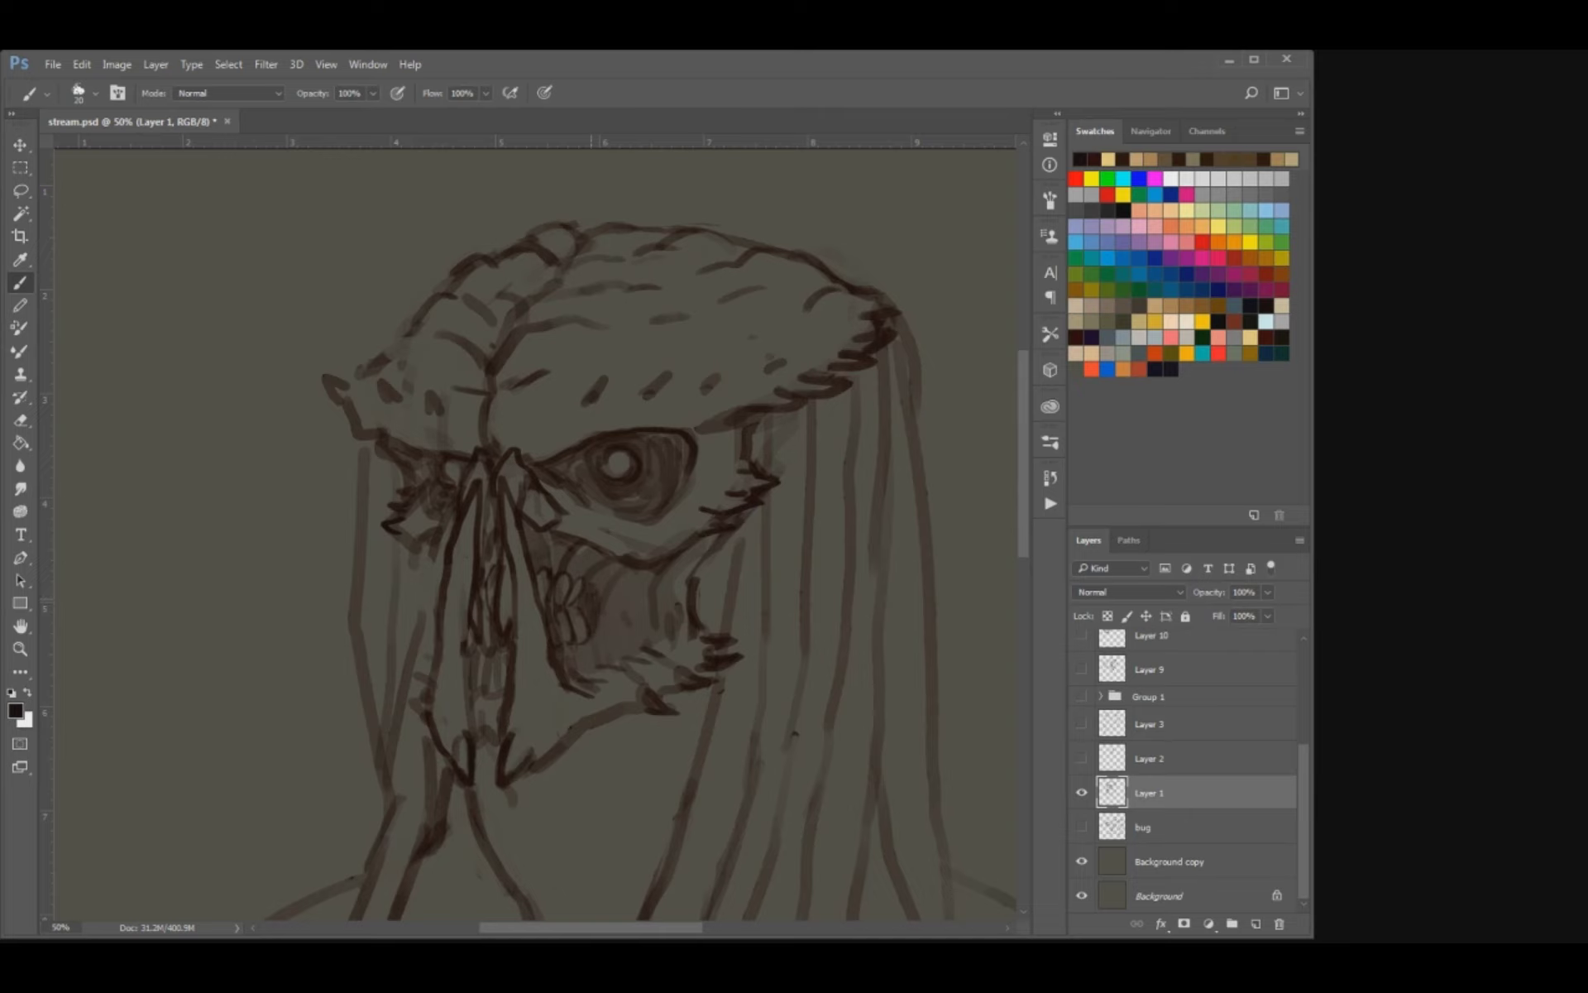
Erase the rough lines between the nasal plates, draw small front teeth there, and save the document.
key(e)
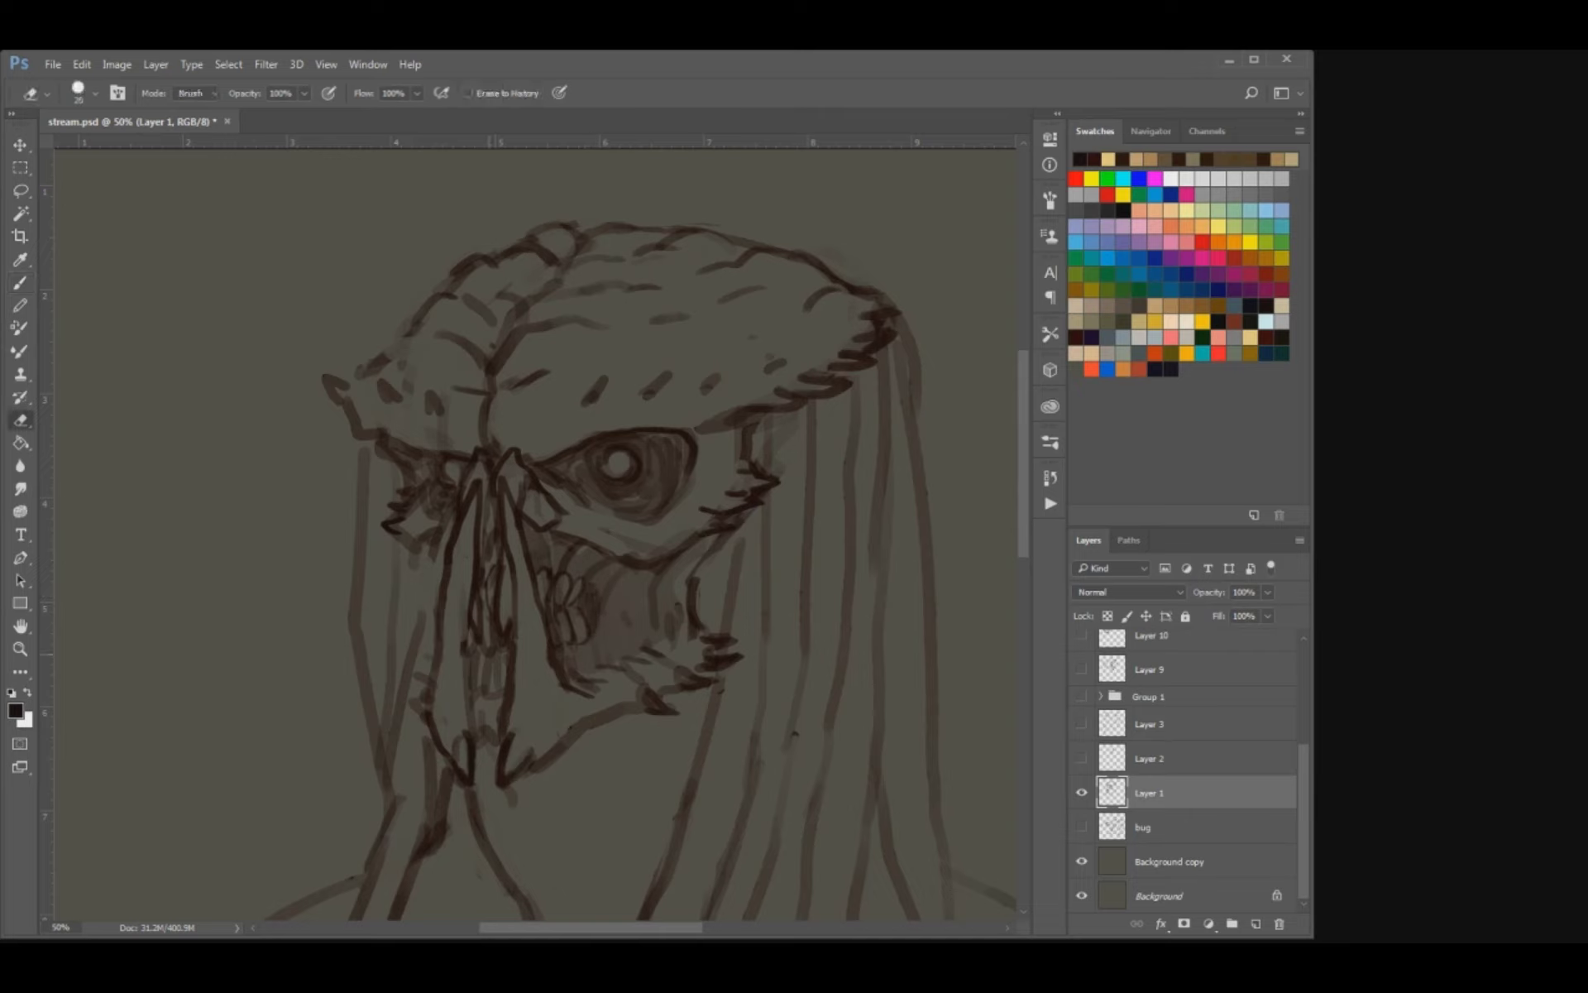
drag(485, 654, 500, 650)
key(b)
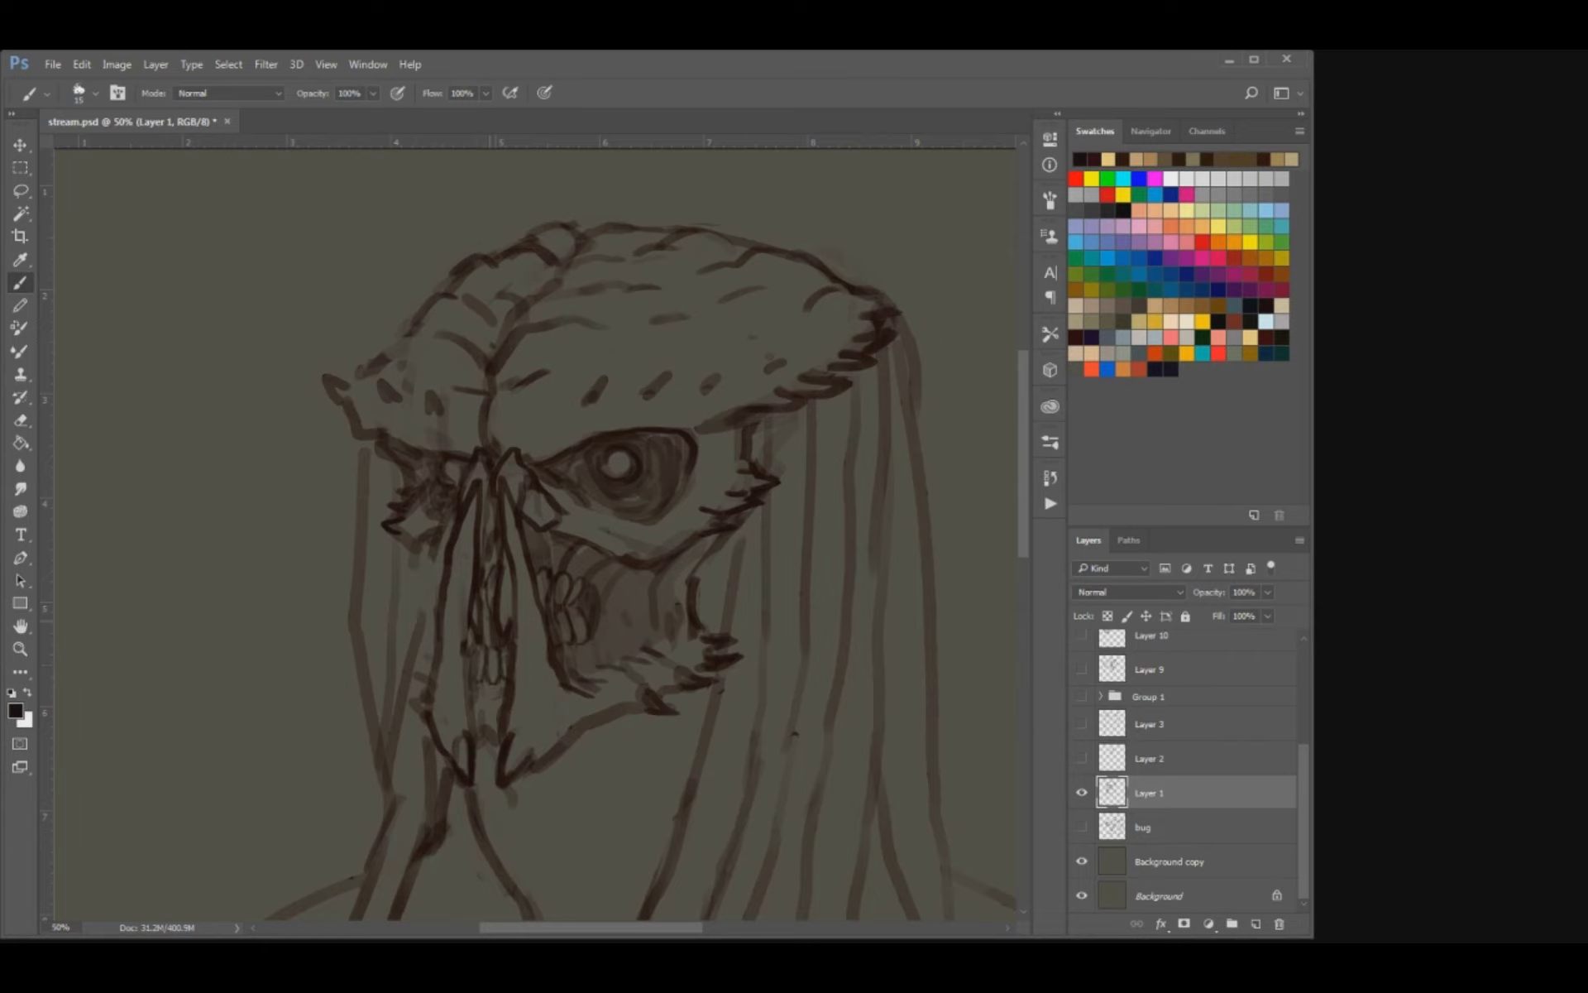
key(e)
key(b)
mouse_move(483, 604)
mouse_down()
mouse_move(493, 577)
mouse_move(487, 629)
mouse_up()
key(e)
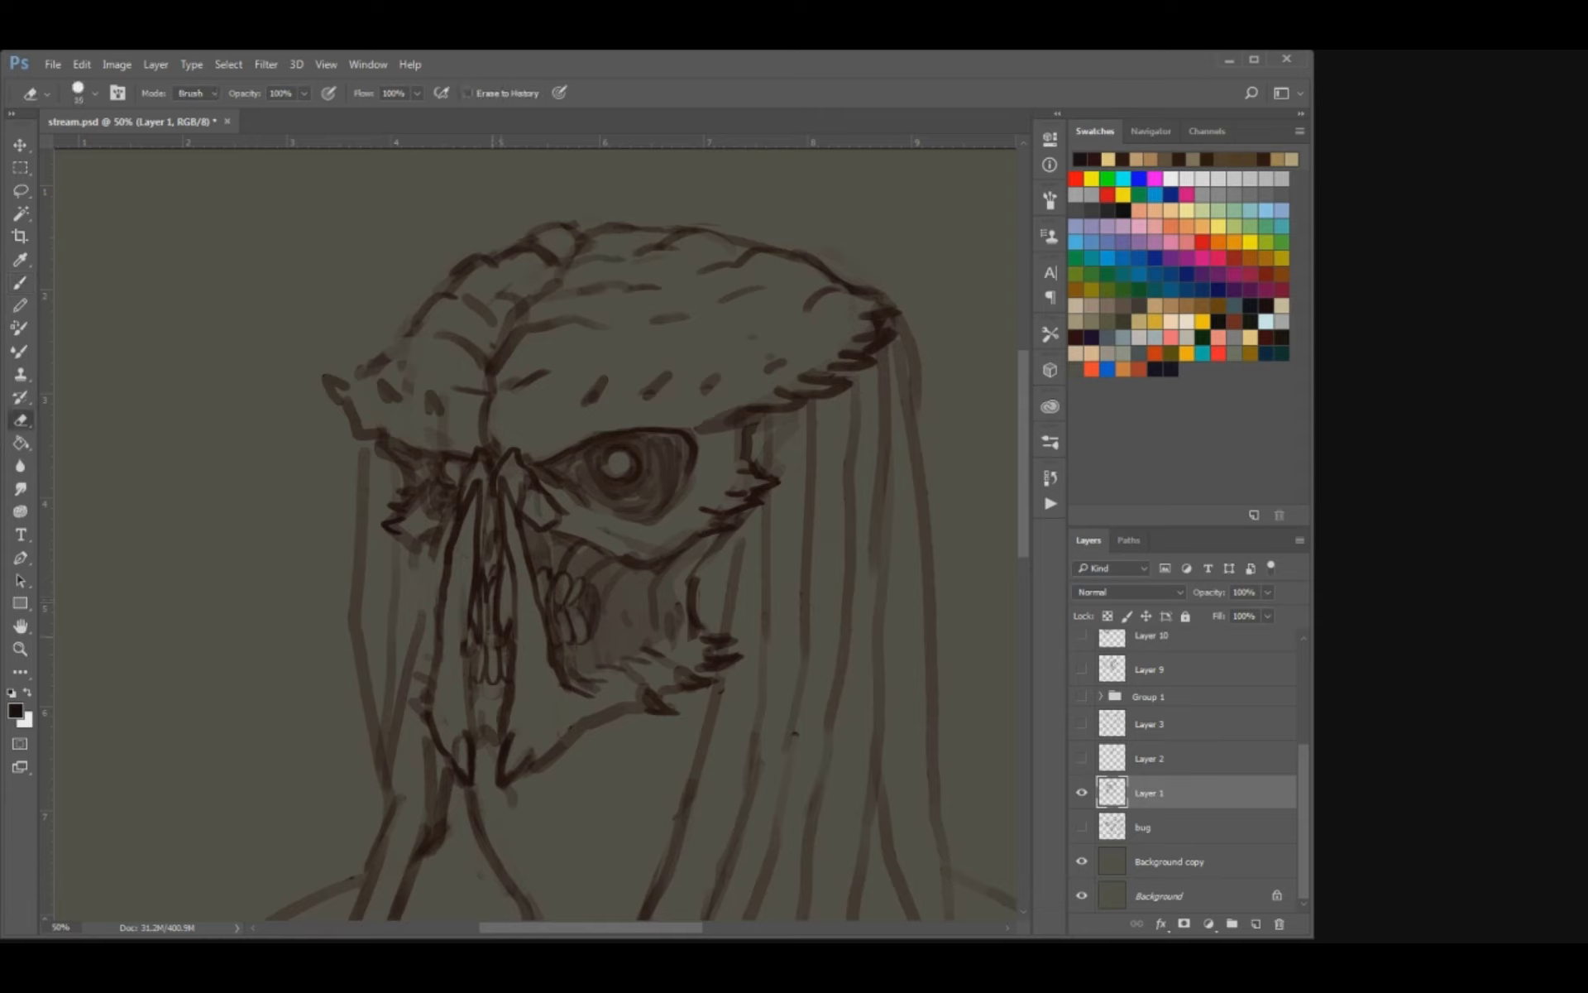
key(b)
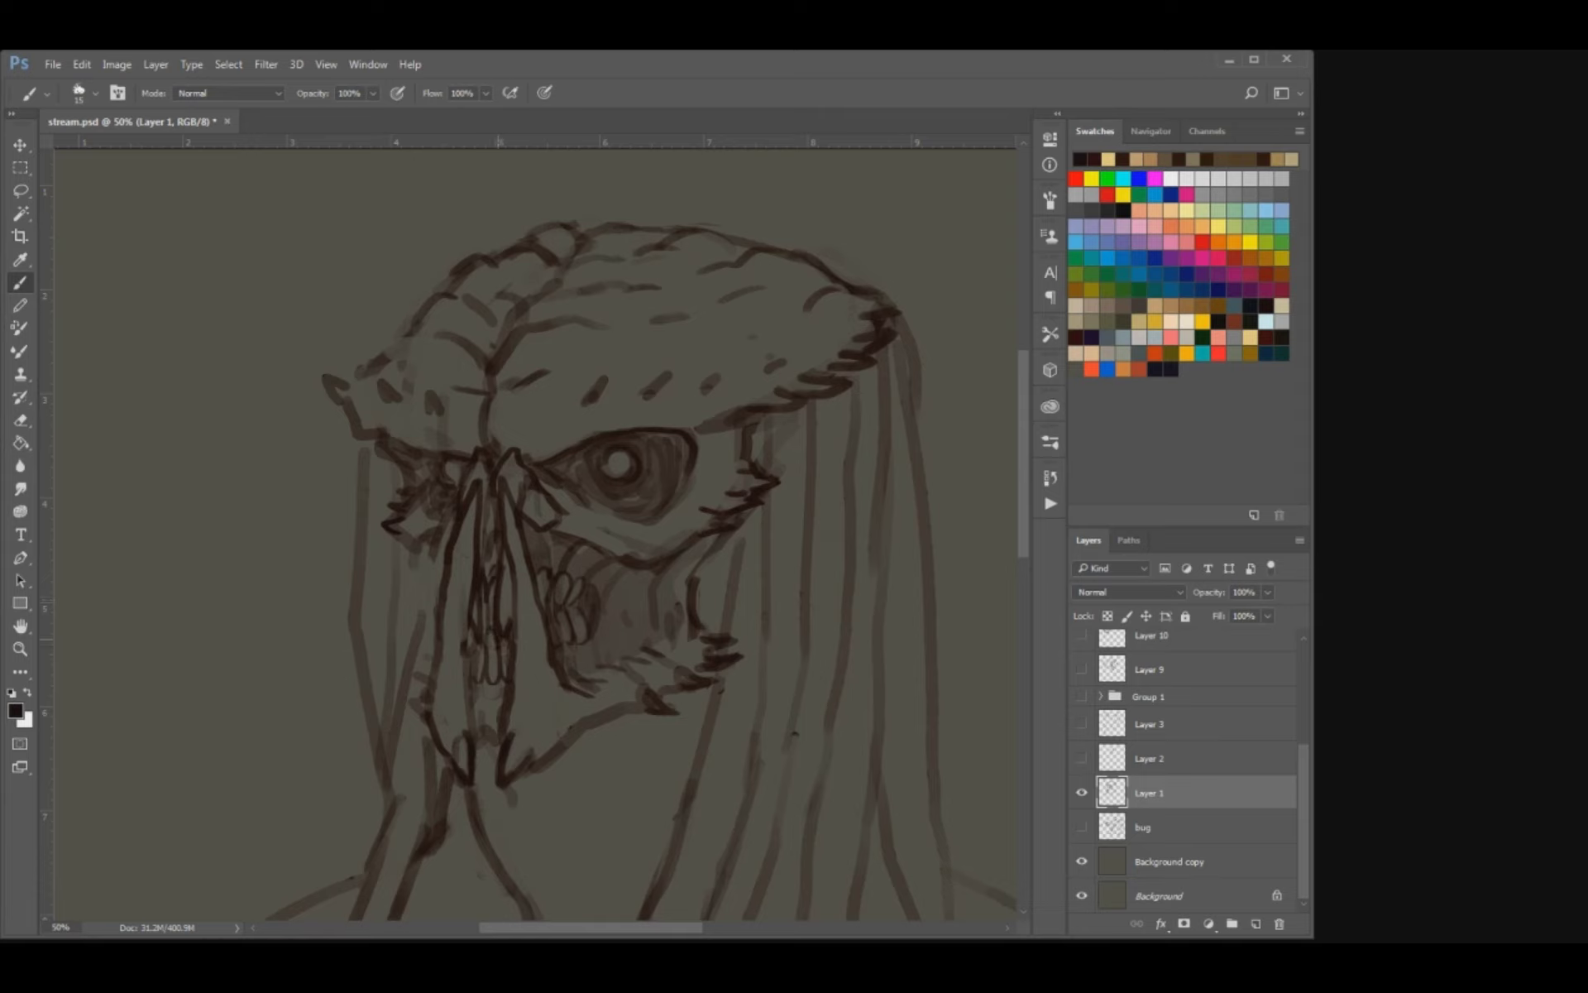
key(ctrl+s)
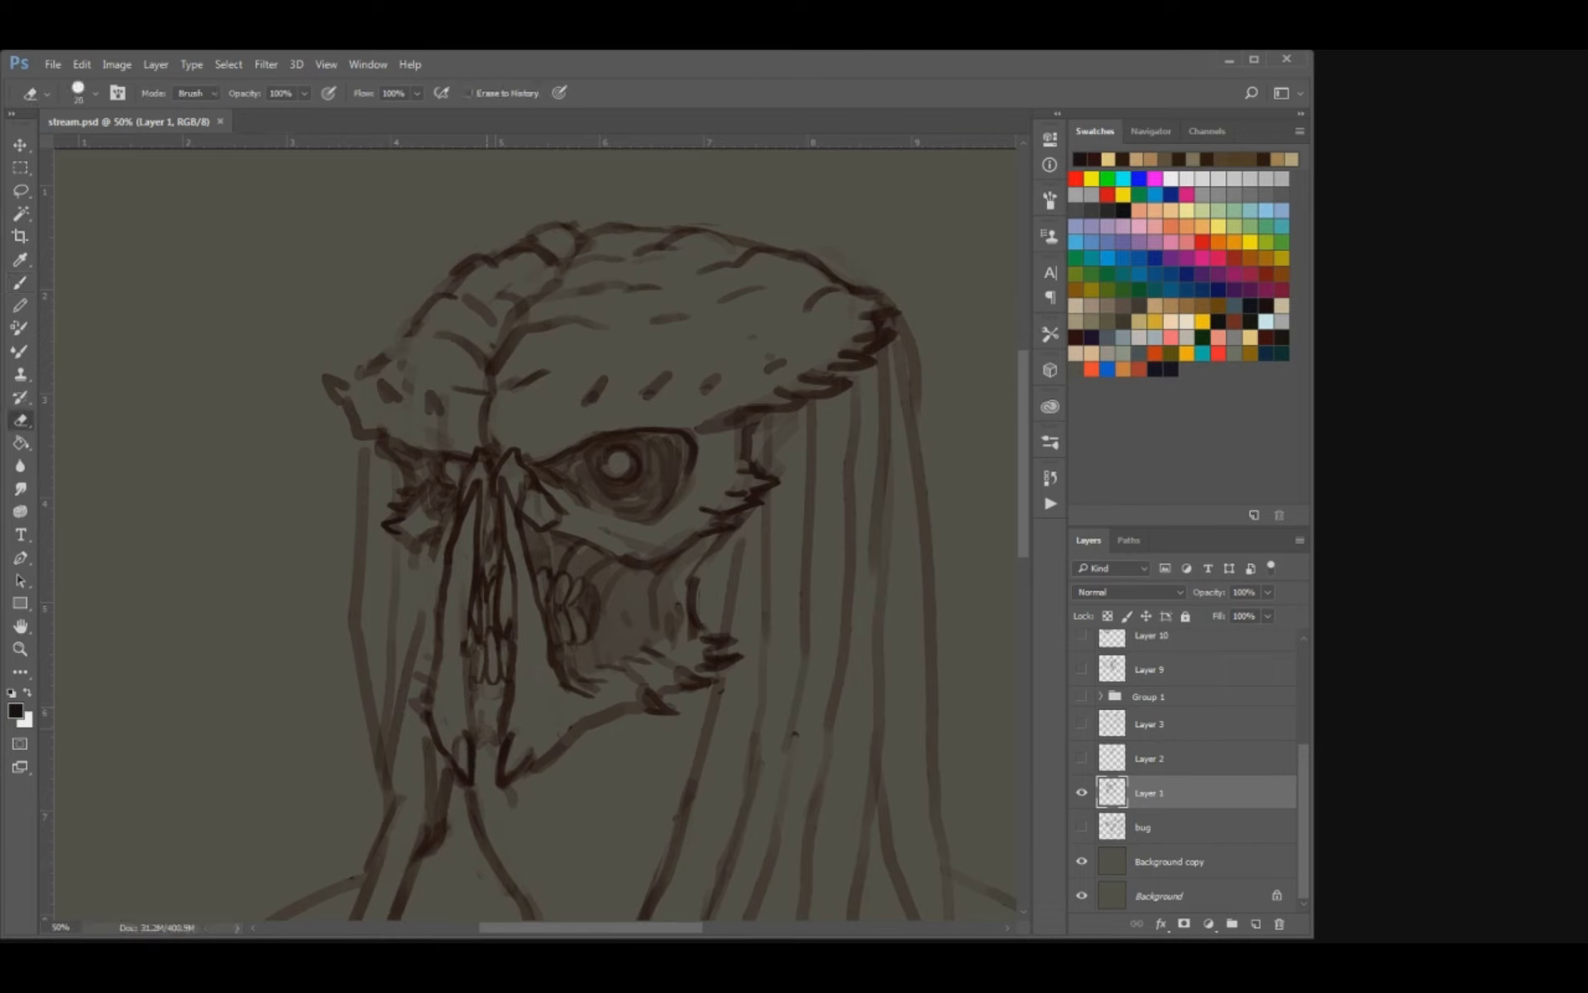
Clean up the chin, straighten the end of the neck line, and add short hatch strokes beneath the jaw.
key(e)
key(b)
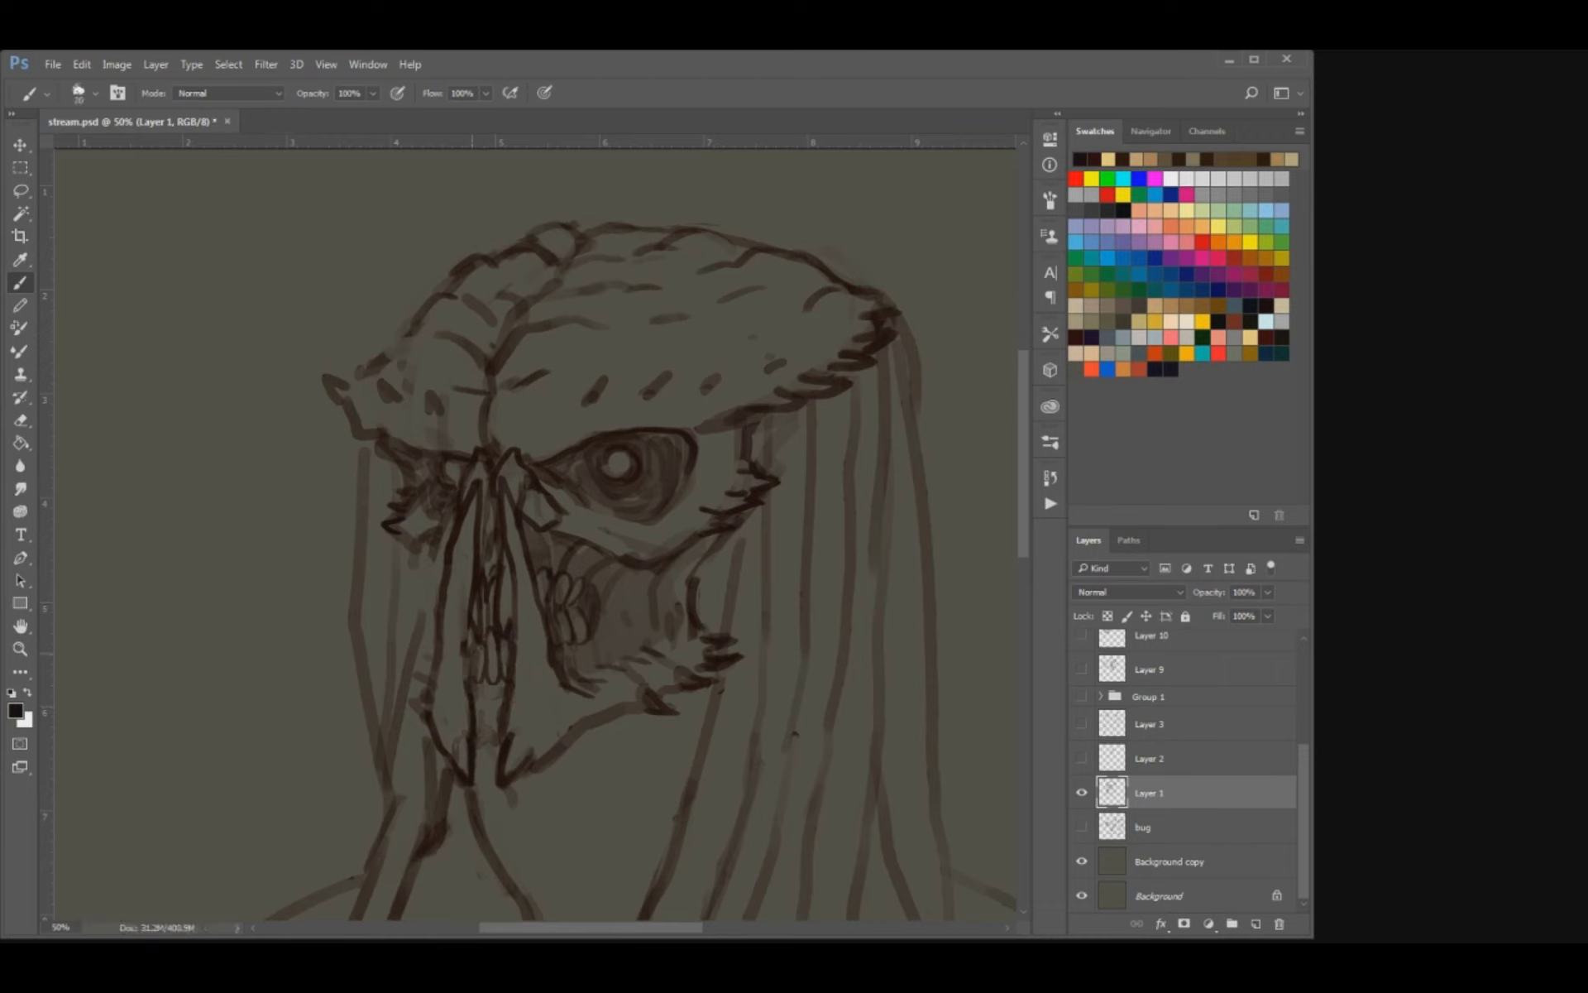
key(bracketleft)
key(bracketright)
key(bracketright)
key(ctrl+minus)
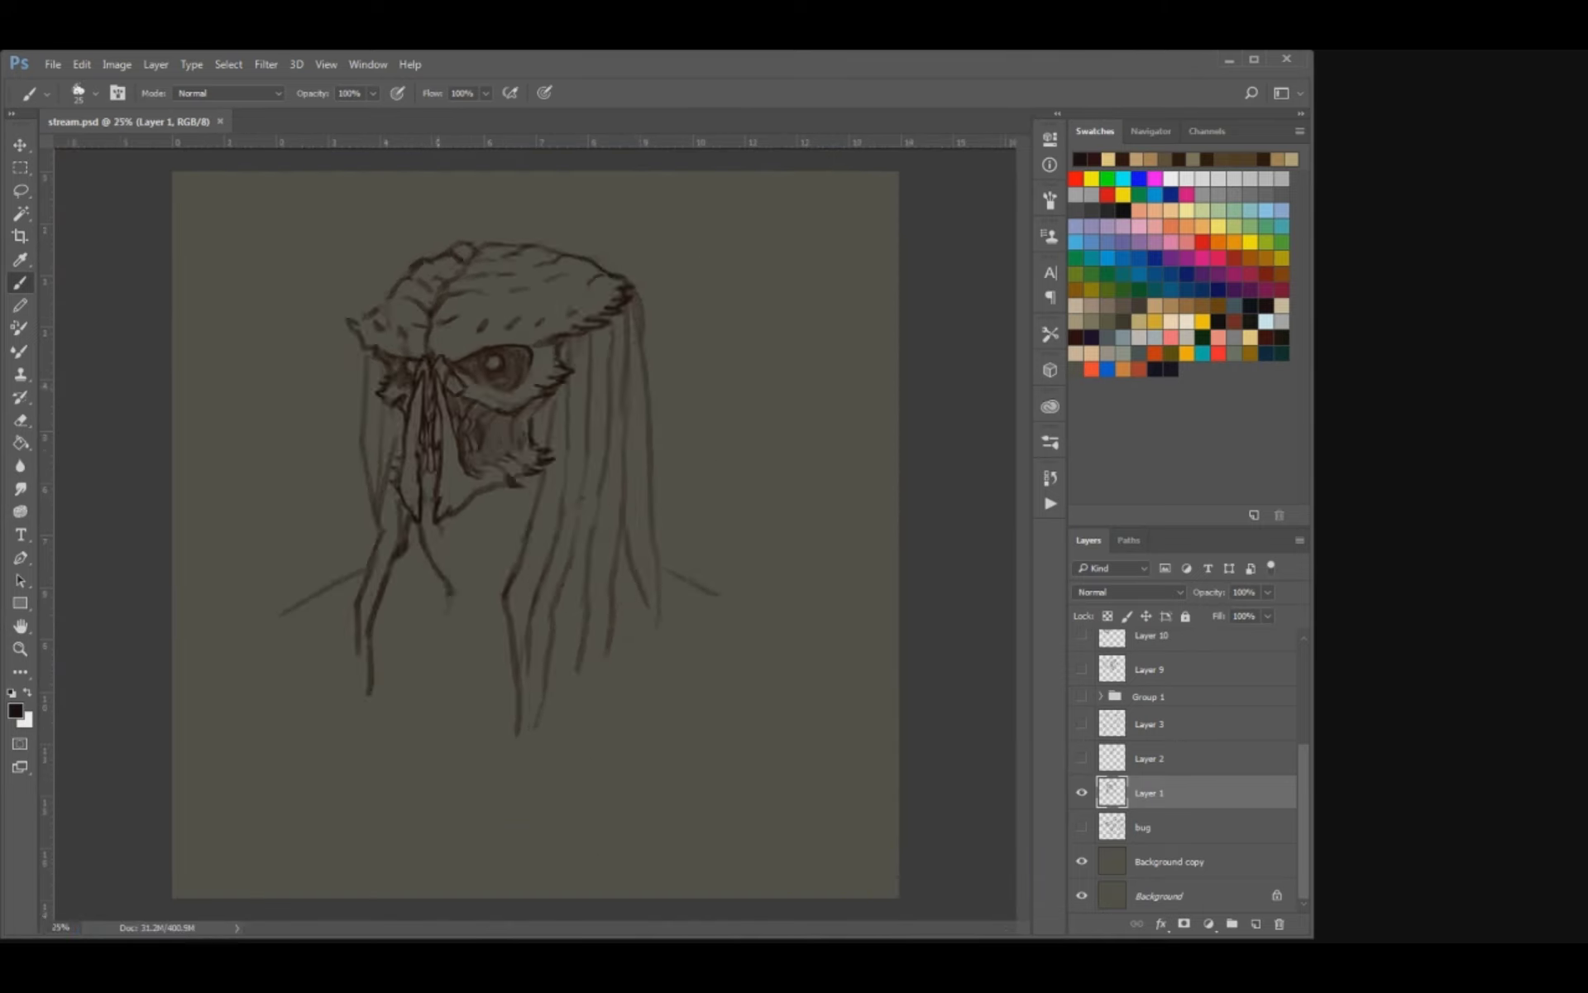
key(ctrl+plus)
key(e)
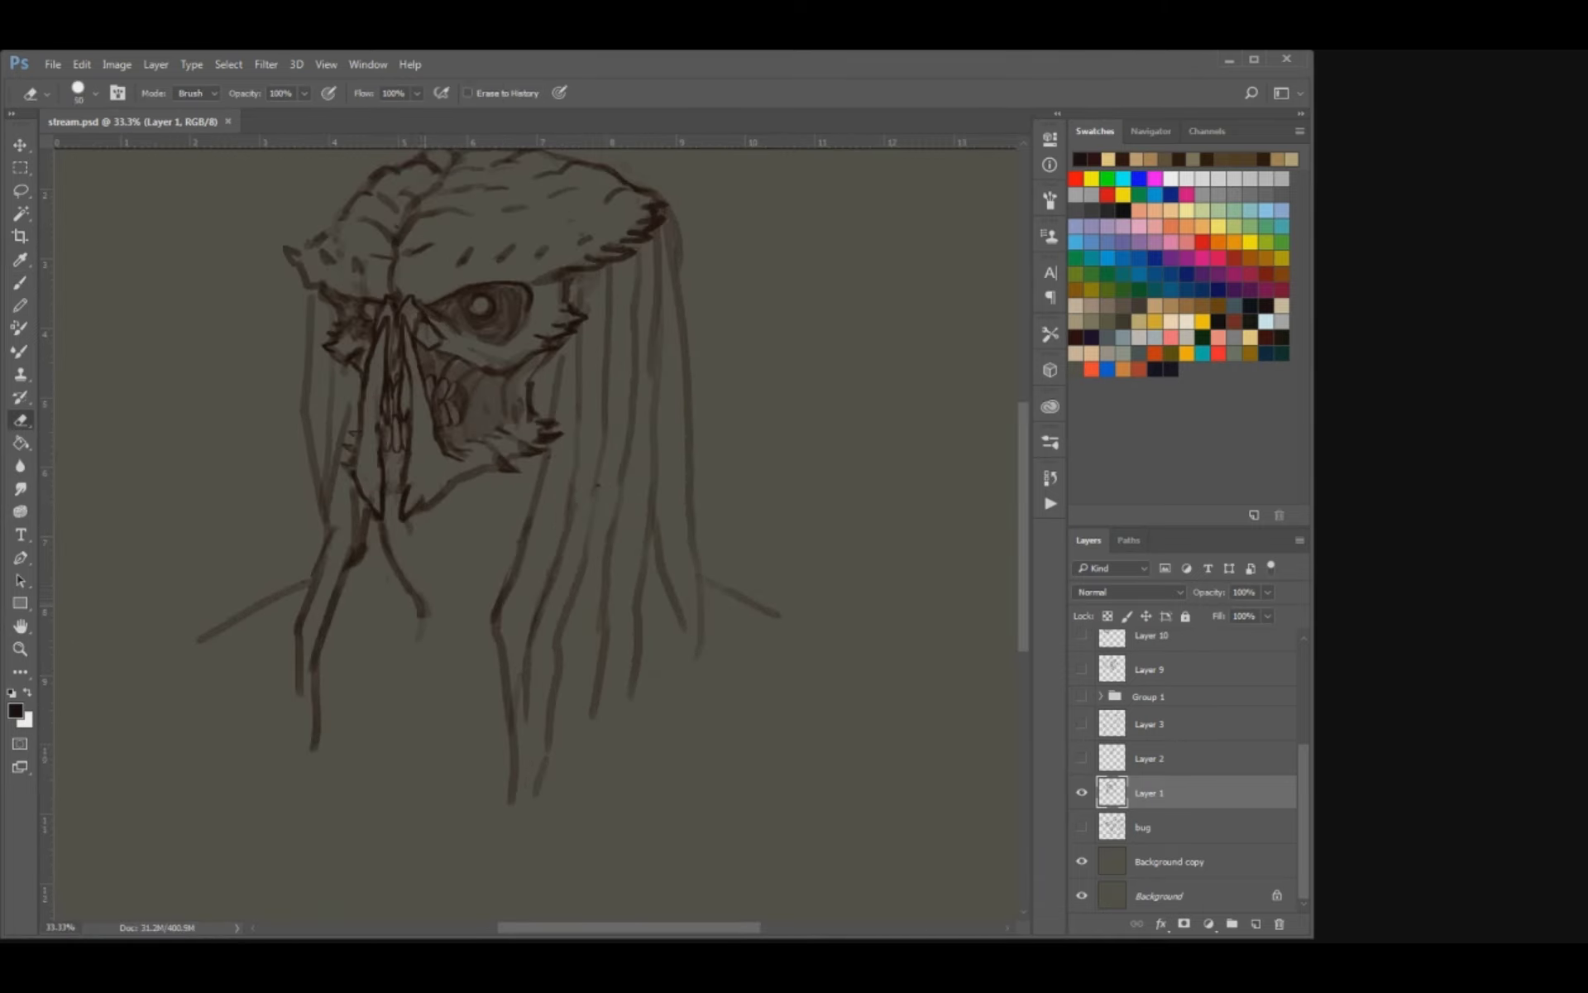
mouse_move(422, 620)
mouse_down()
mouse_move(410, 585)
mouse_move(411, 653)
mouse_up()
key(b)
drag(494, 475, 481, 499)
key(ctrl+z)
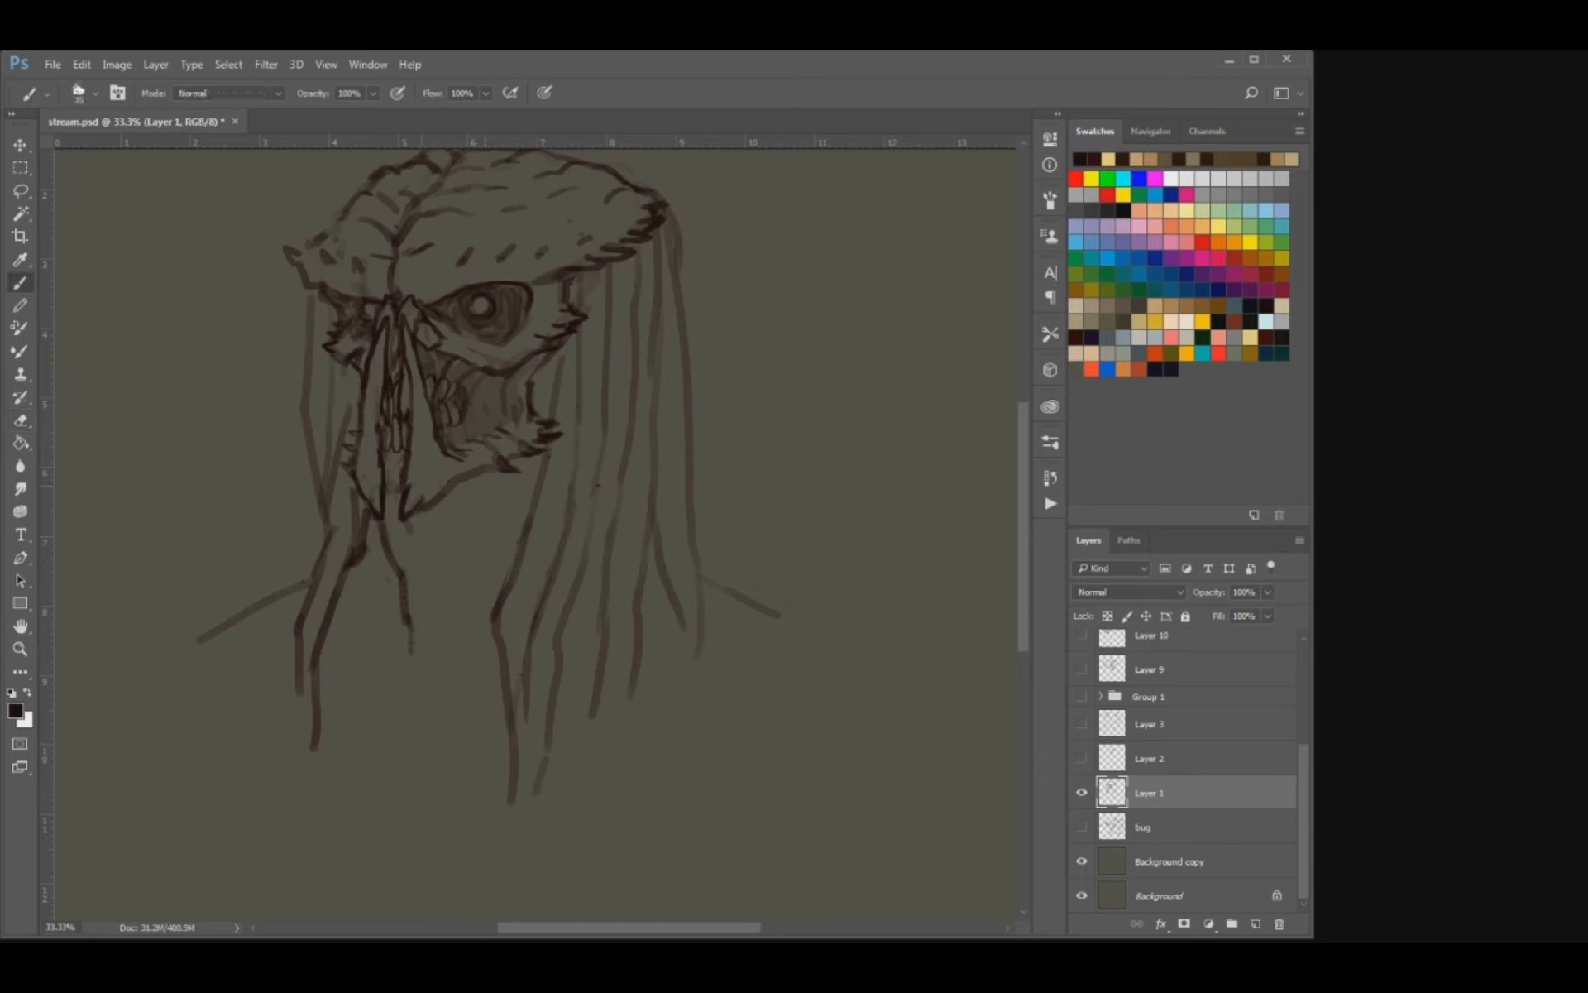
drag(498, 468, 475, 524)
drag(545, 501, 561, 585)
key(e)
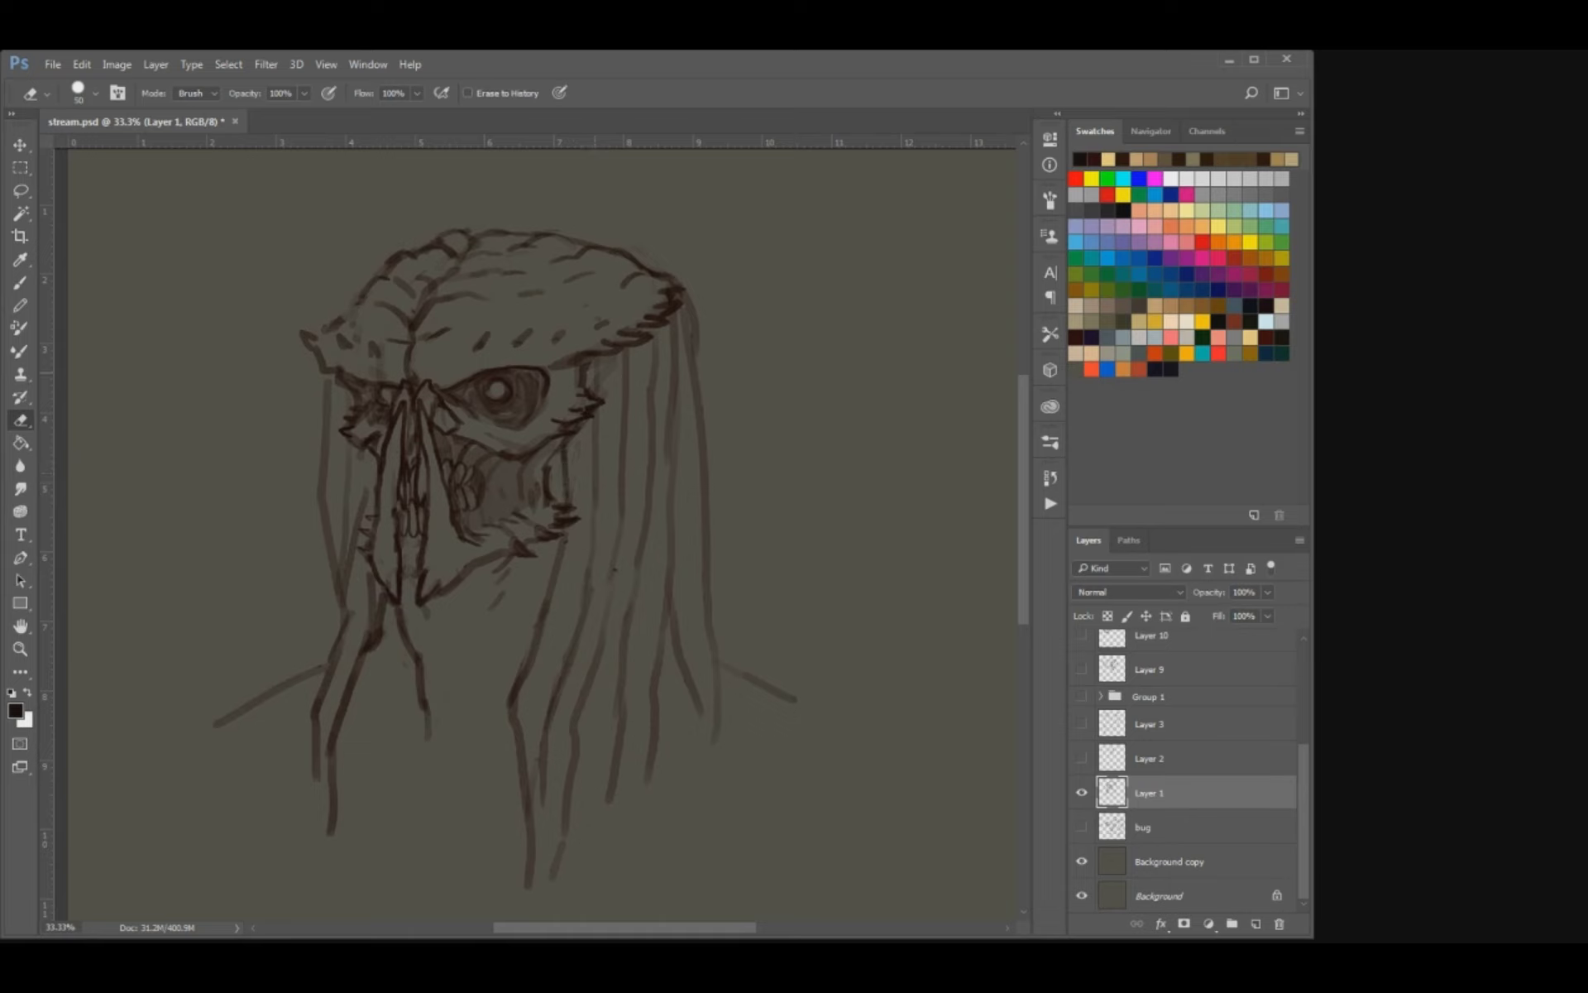
Darken the long strands hanging from the back corner of the crest.
mouse_move(665, 398)
mouse_down()
mouse_move(666, 333)
mouse_move(688, 307)
mouse_move(703, 420)
mouse_move(668, 404)
mouse_up()
key(b)
key(e)
key(b)
drag(677, 324, 668, 554)
Erase the faint lower strand ends below the jaw and redraw two of them as longer, darker tips.
key(e)
drag(589, 669, 558, 867)
key(b)
drag(533, 764, 552, 898)
key(ctrl+z)
drag(596, 672, 585, 855)
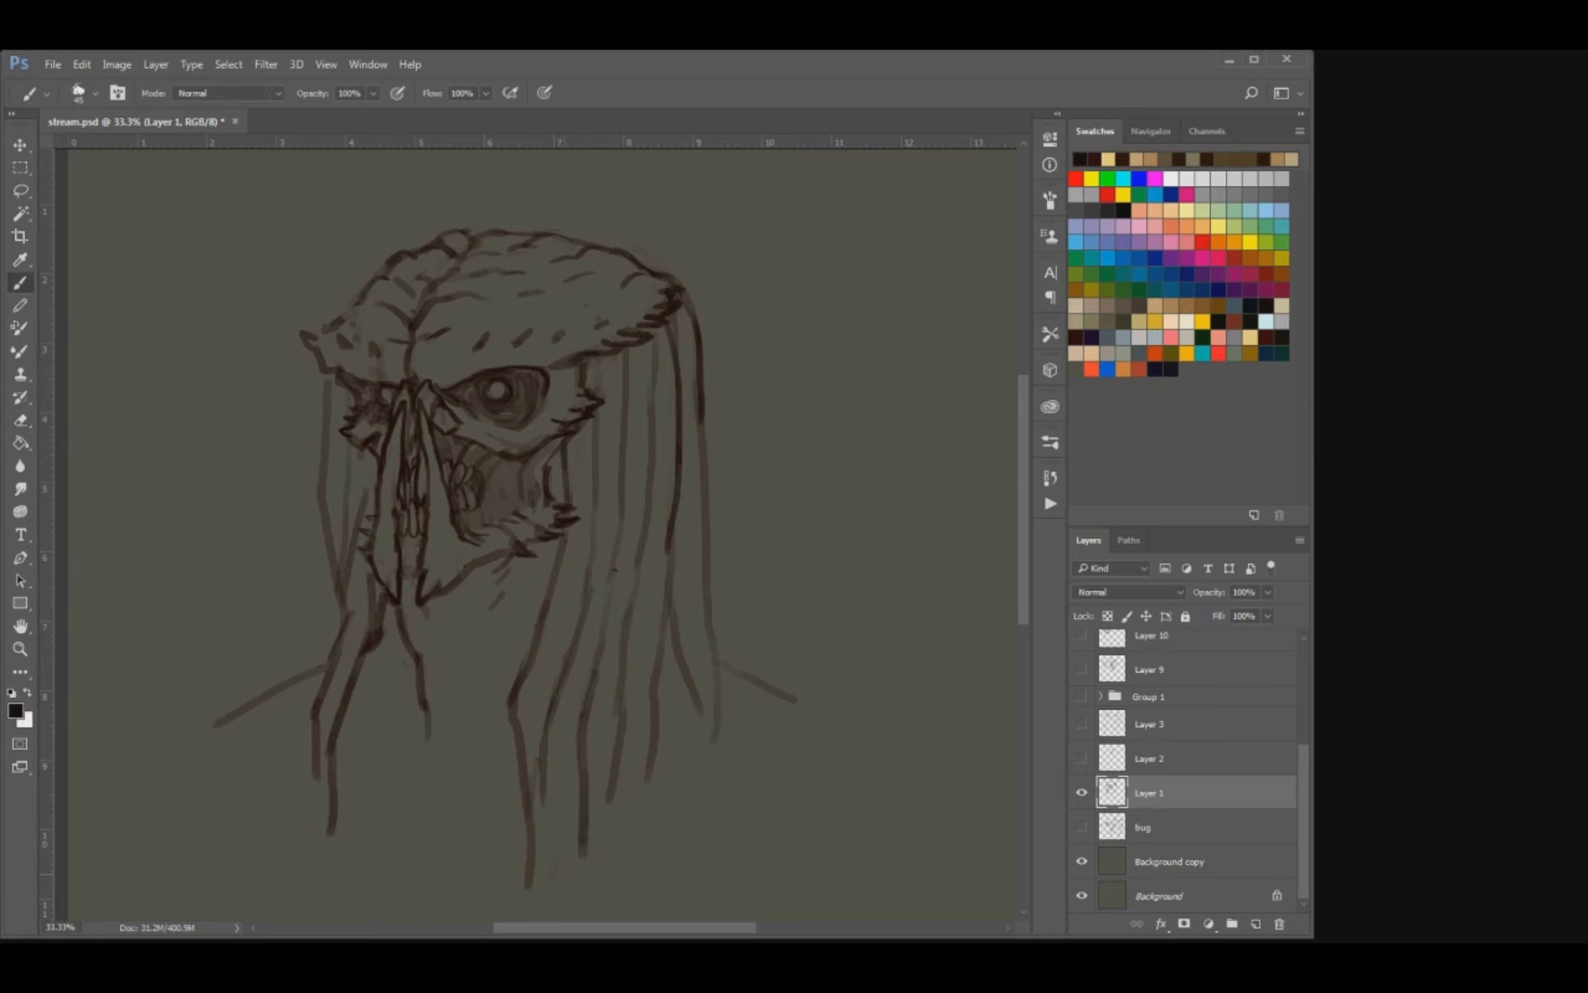
drag(541, 775, 546, 886)
Draw a strand on the front side of the head bending outward over the shoulder and erase the overlapping lines.
drag(561, 715, 561, 610)
key(bracketright)
drag(387, 515, 382, 571)
drag(341, 453, 267, 569)
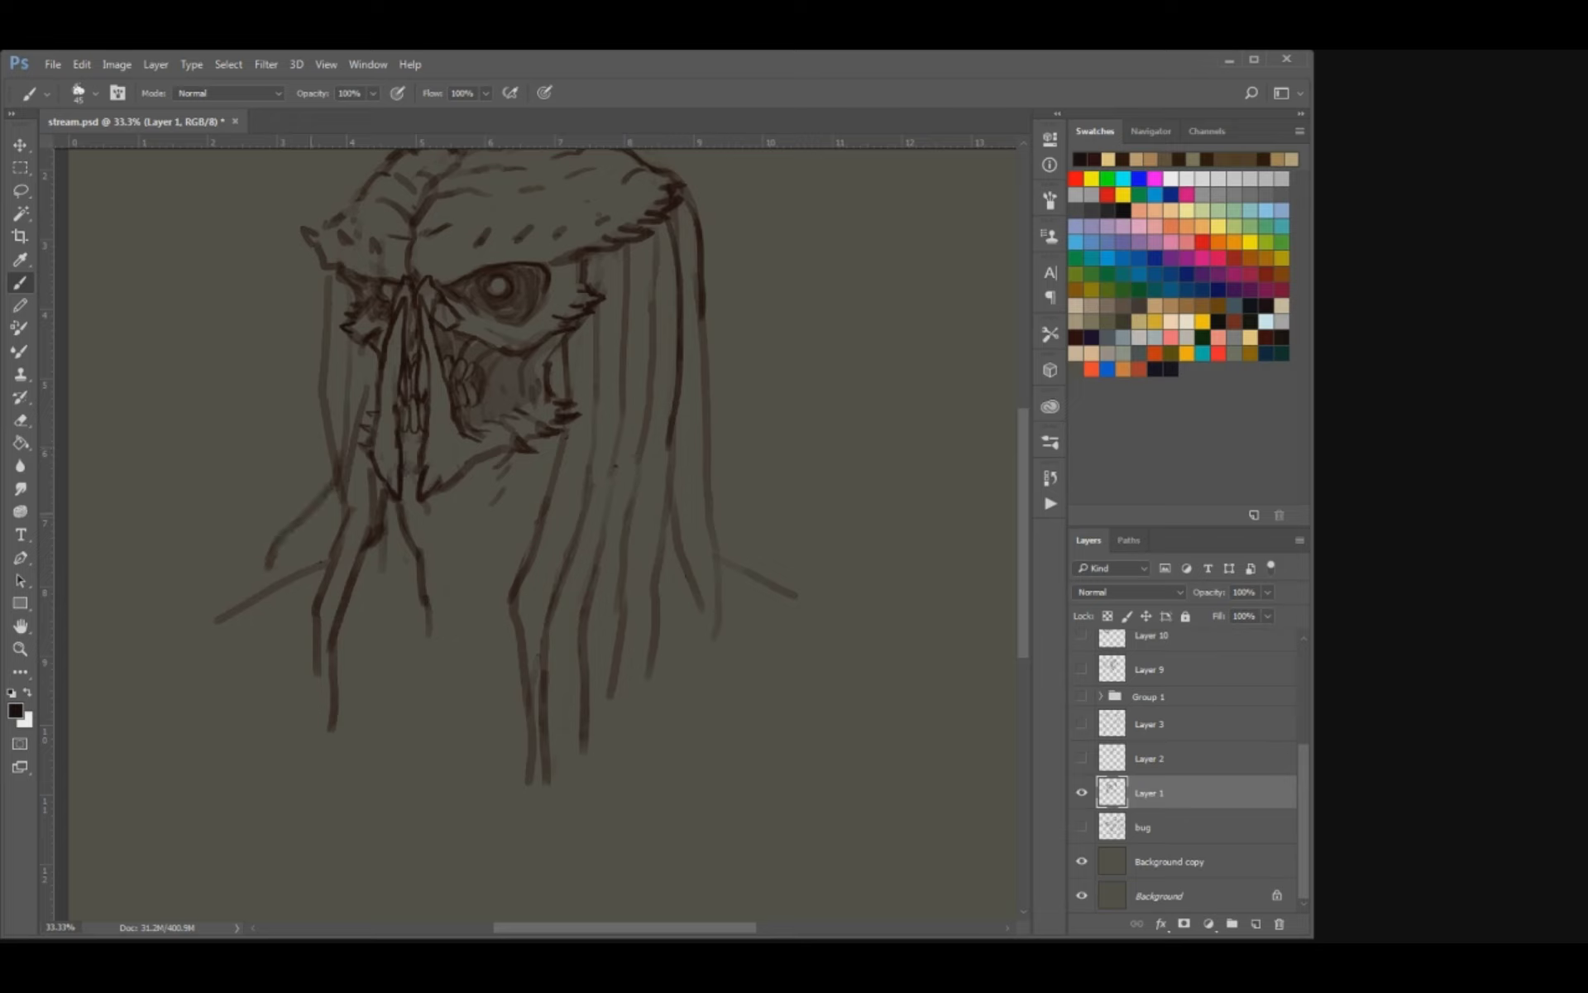
key(ctrl+z)
drag(324, 430, 277, 566)
key(ctrl+z)
mouse_move(327, 426)
mouse_down()
mouse_move(315, 503)
mouse_move(265, 587)
mouse_up()
key(e)
drag(364, 391, 349, 520)
key(b)
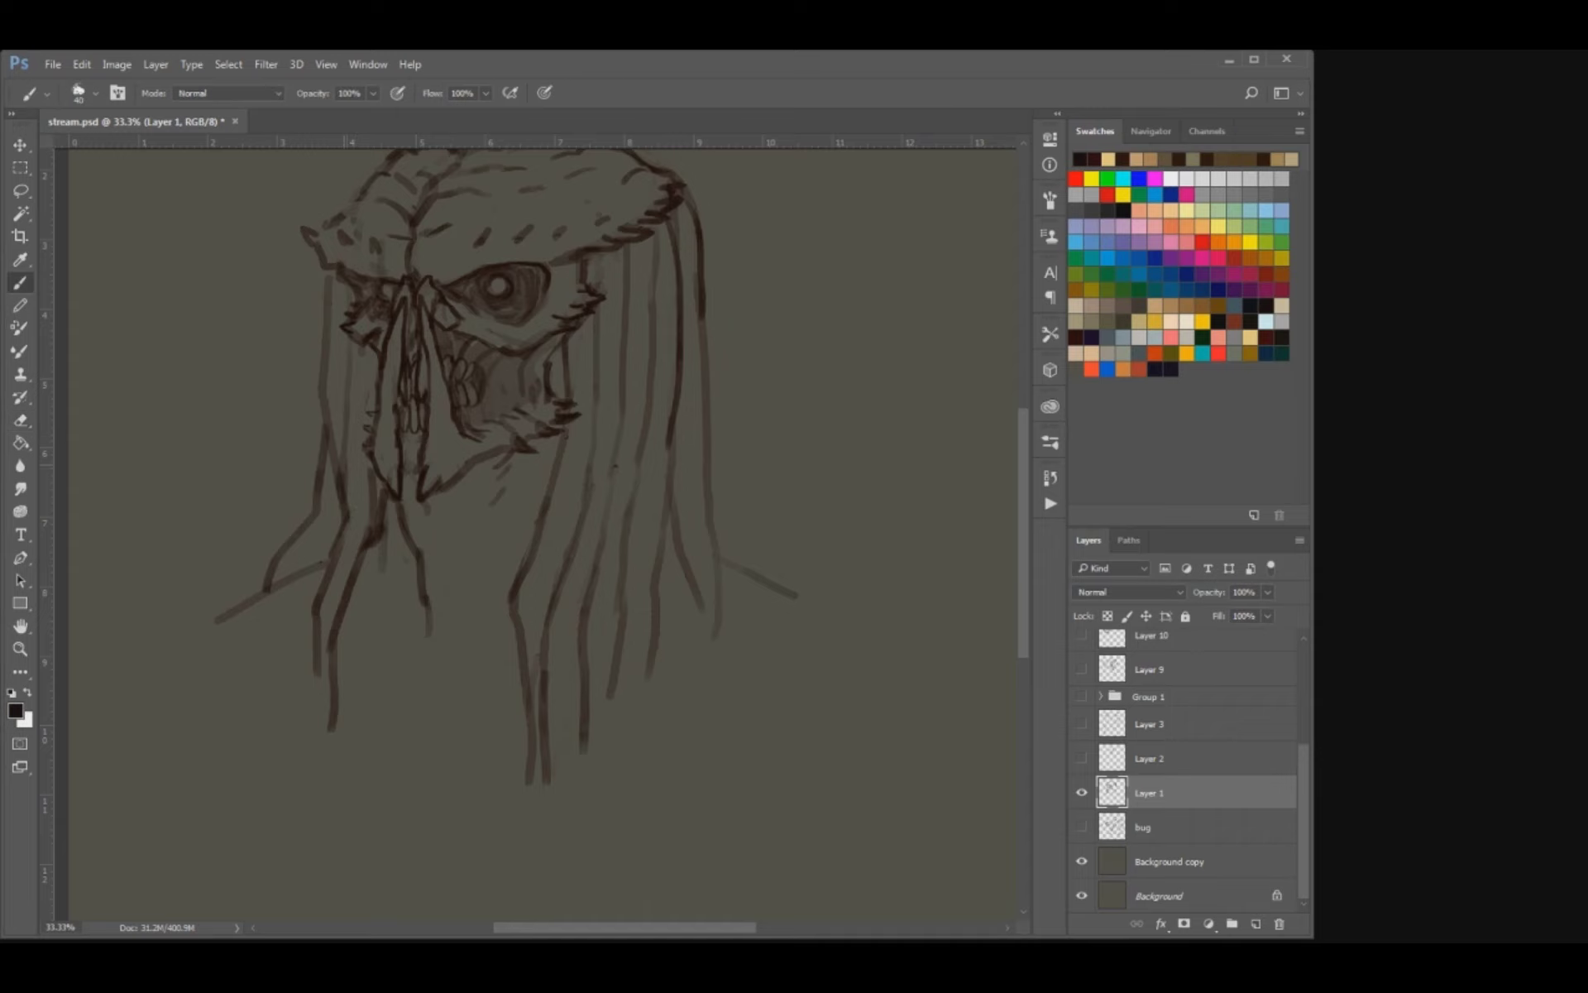
Erase the faint lower ends of the back strands where they overlap the shoulder.
drag(529, 497, 516, 596)
key(e)
drag(667, 655, 686, 708)
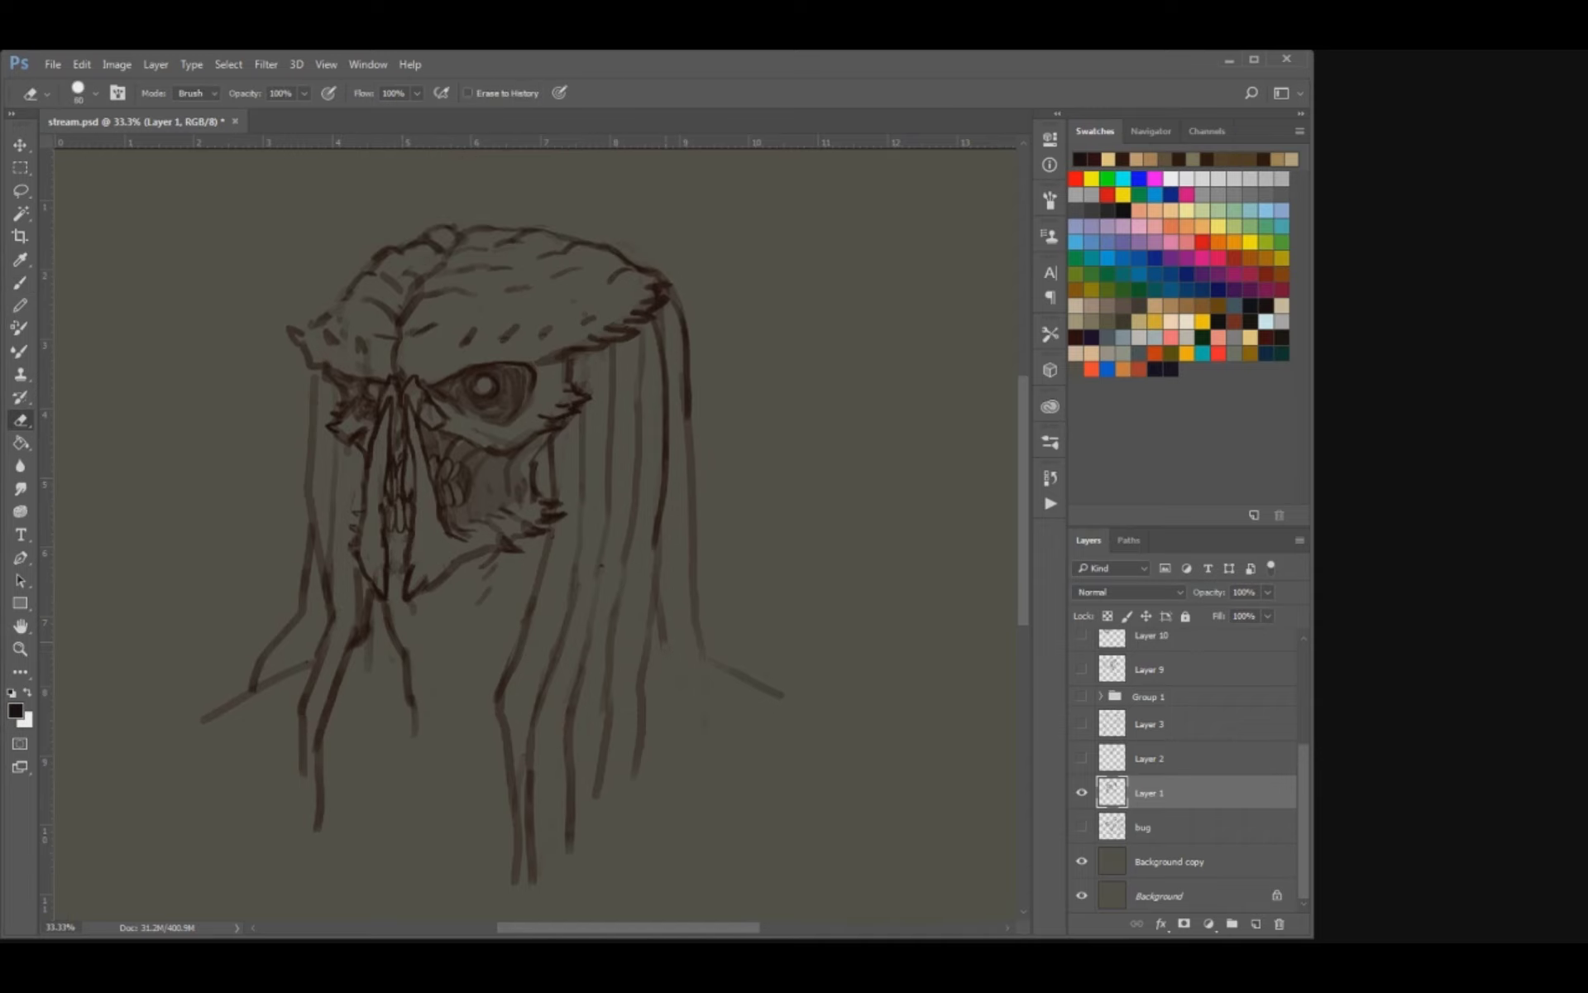
key(b)
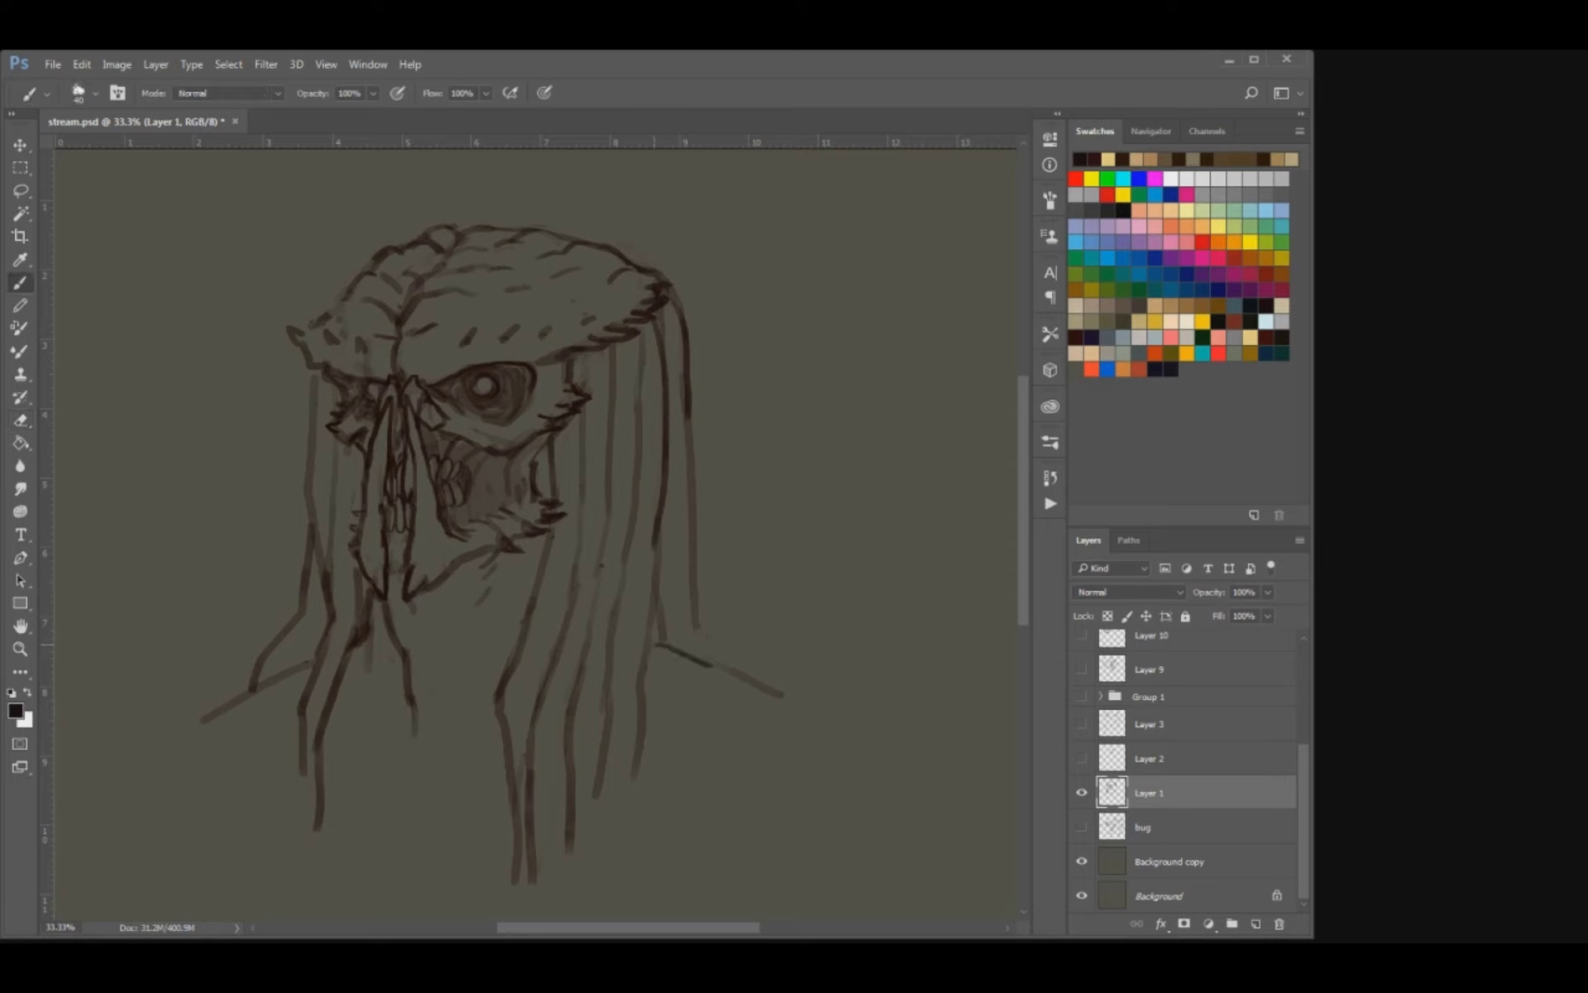
Extend and darken the back shoulder line so it slopes outward from the hanging strands, and save the file.
drag(660, 639, 791, 708)
key(e)
key(b)
drag(726, 669, 800, 710)
drag(540, 637, 682, 571)
key(ctrl+s)
key(ctrl+minus)
key(ctrl+minus)
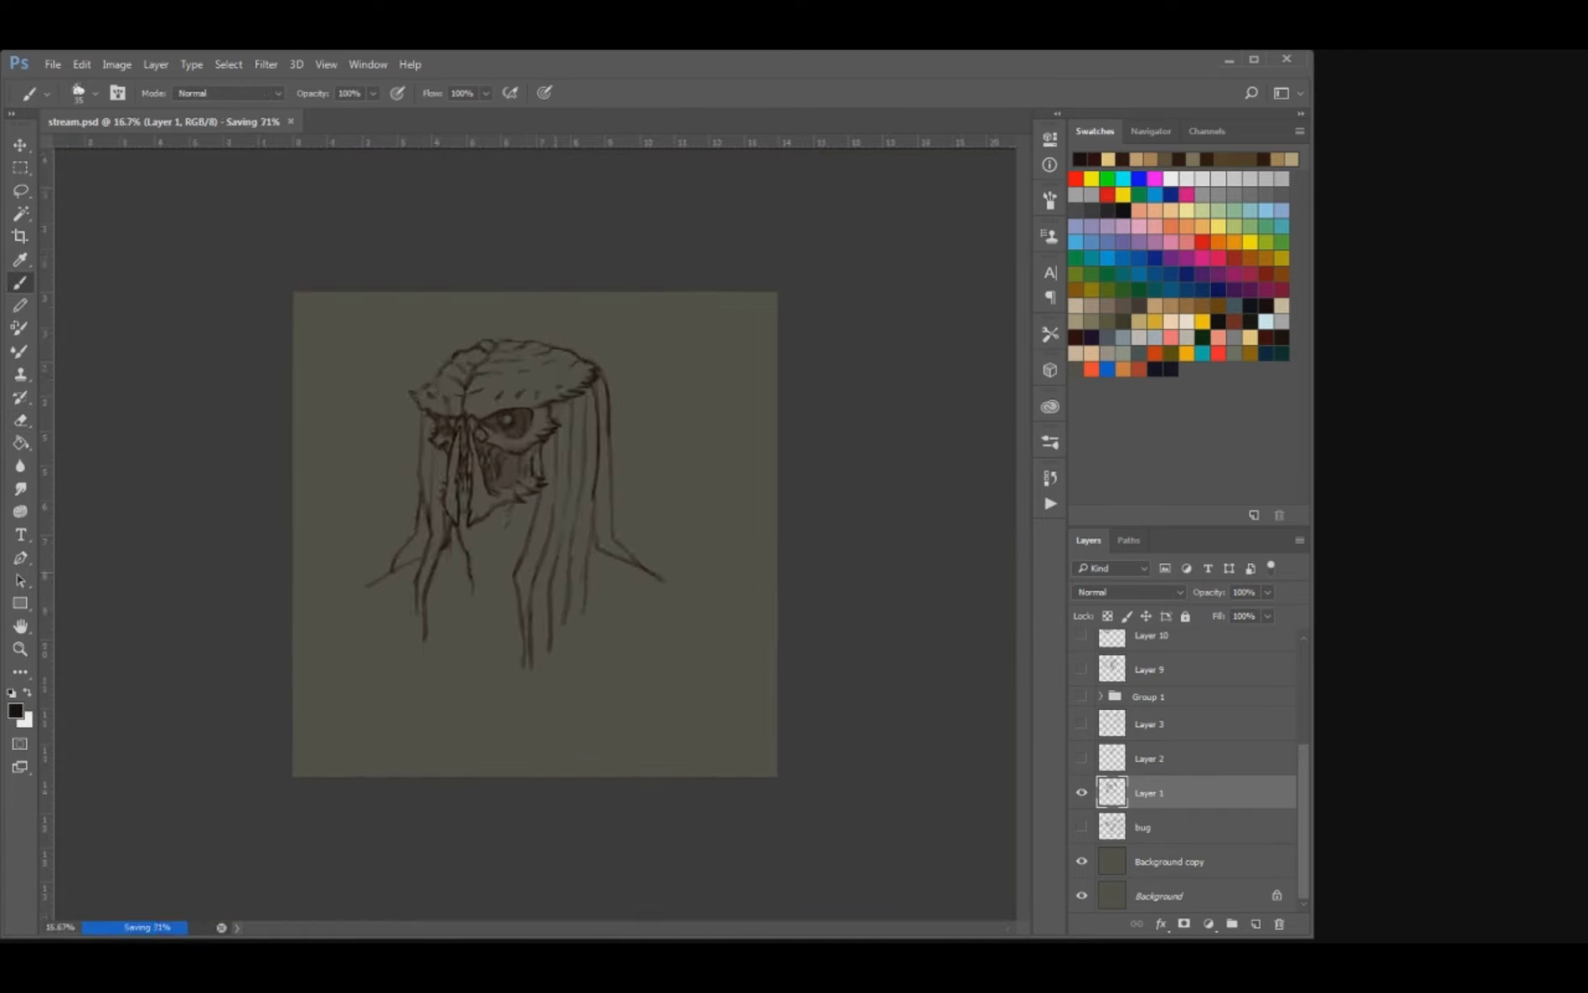
Erase the pointed front corner of the crest and undo the first attempt at redrawing it with spikes.
key(ctrl+plus)
key(ctrl+plus)
drag(428, 273, 553, 513)
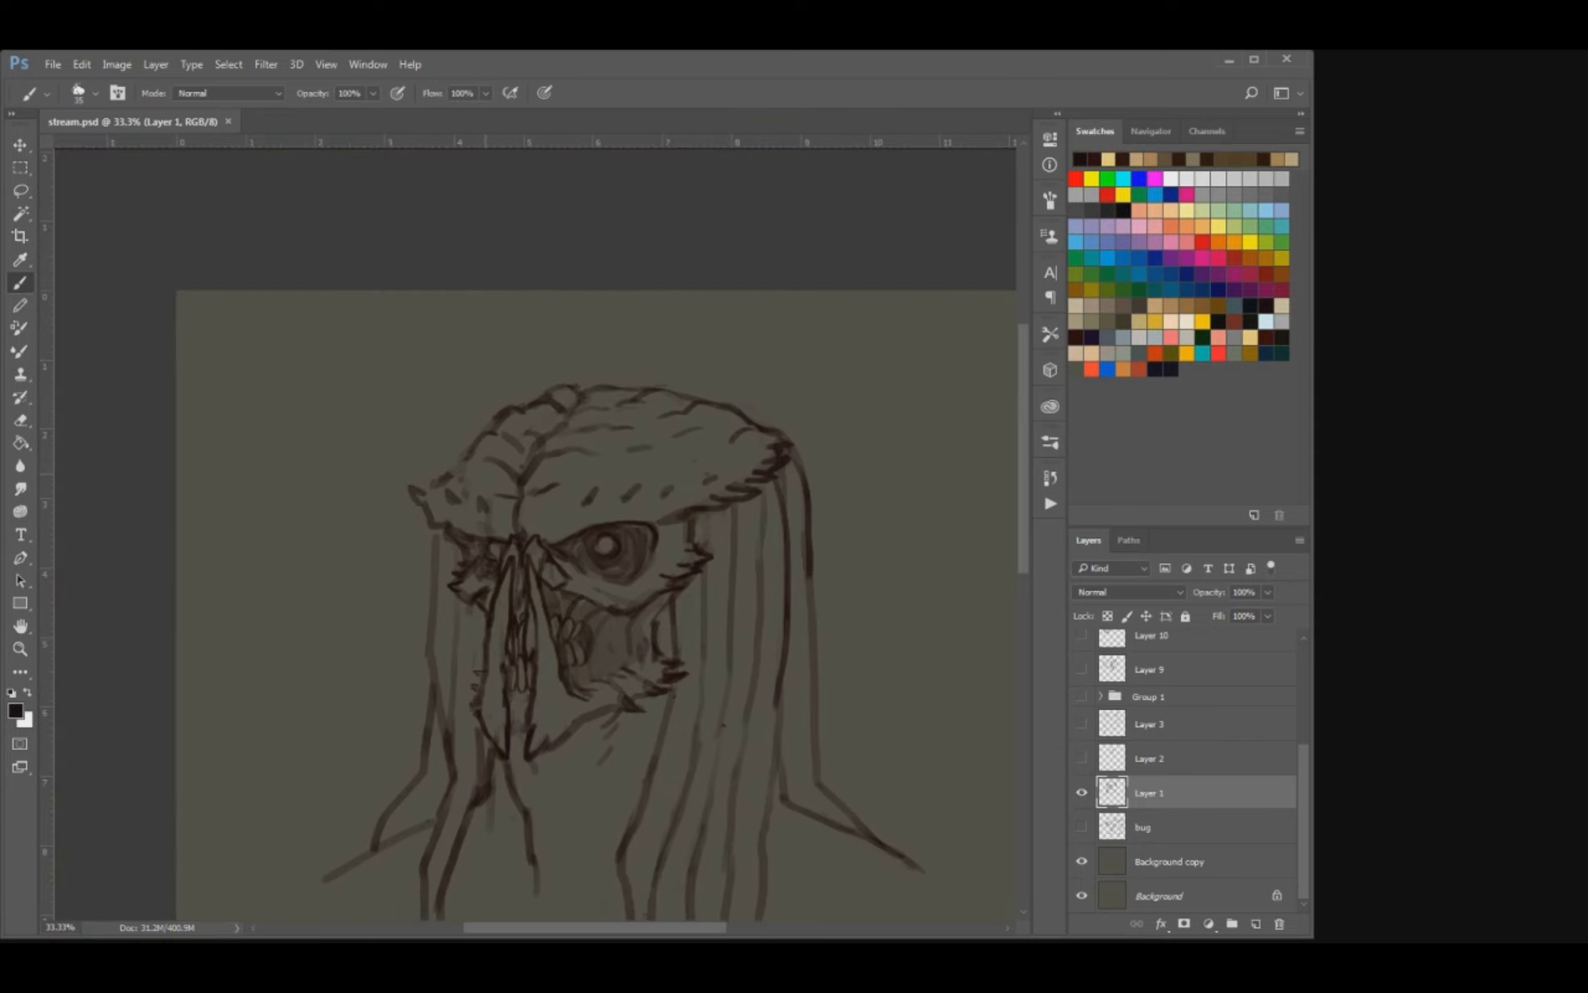
key(e)
mouse_move(434, 484)
mouse_down()
mouse_move(468, 458)
mouse_move(430, 488)
mouse_move(451, 454)
mouse_up()
key(b)
key(ctrl+z)
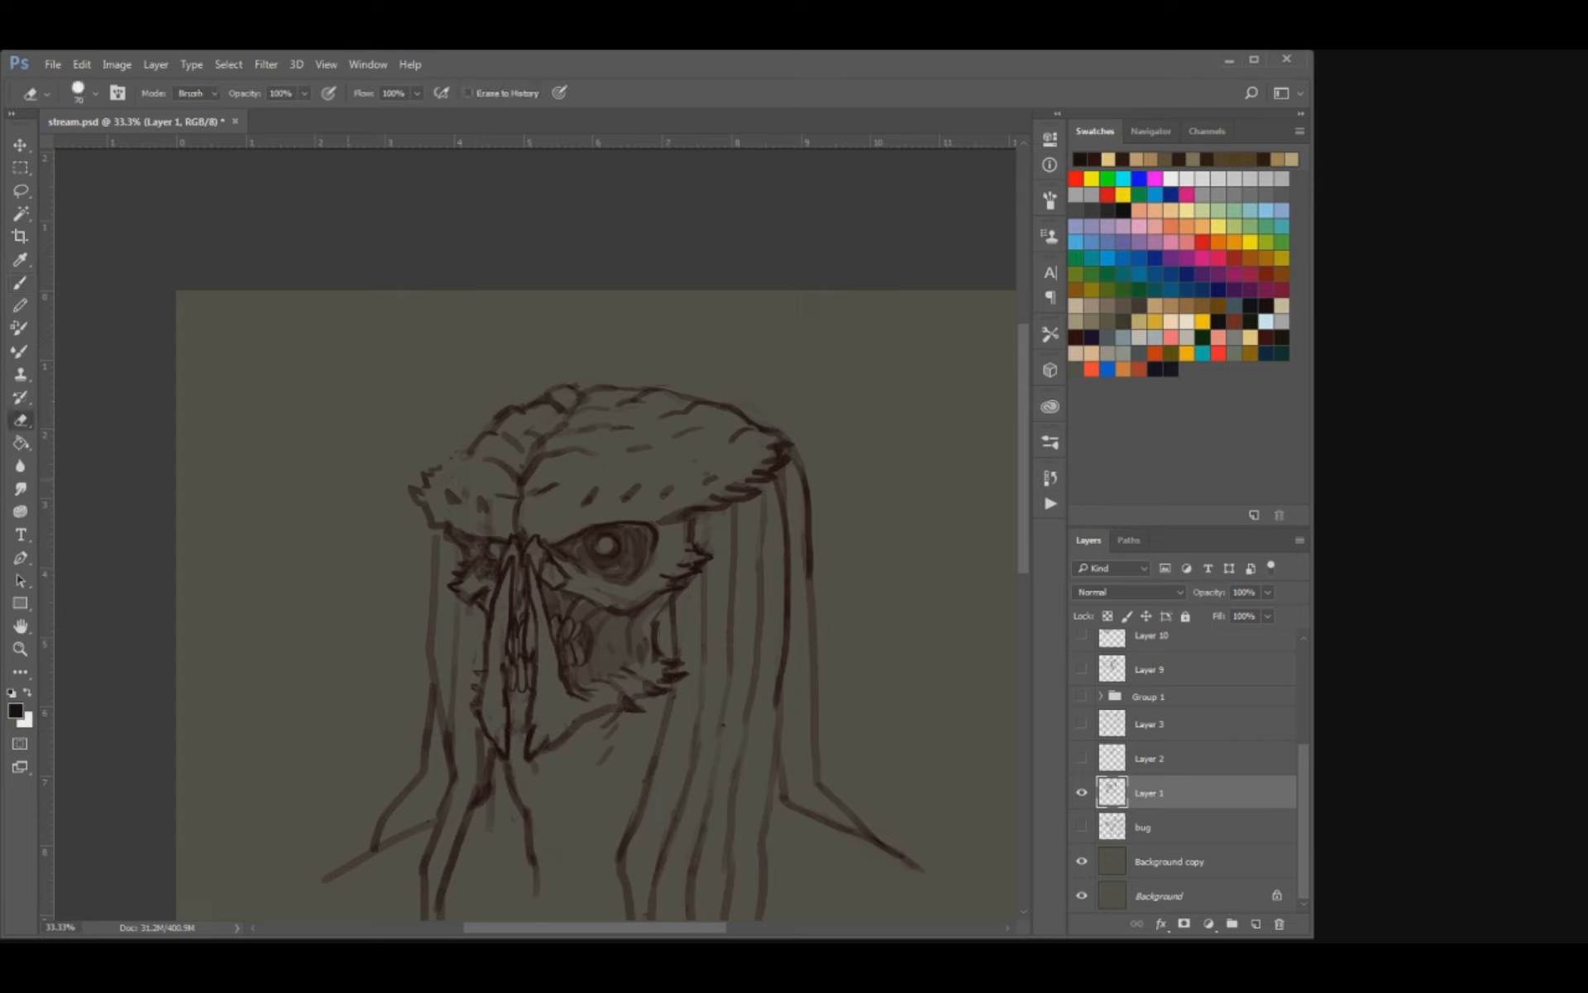
key(ctrl+alt+z)
key(ctrl+alt+z)
key(ctrl+alt+z)
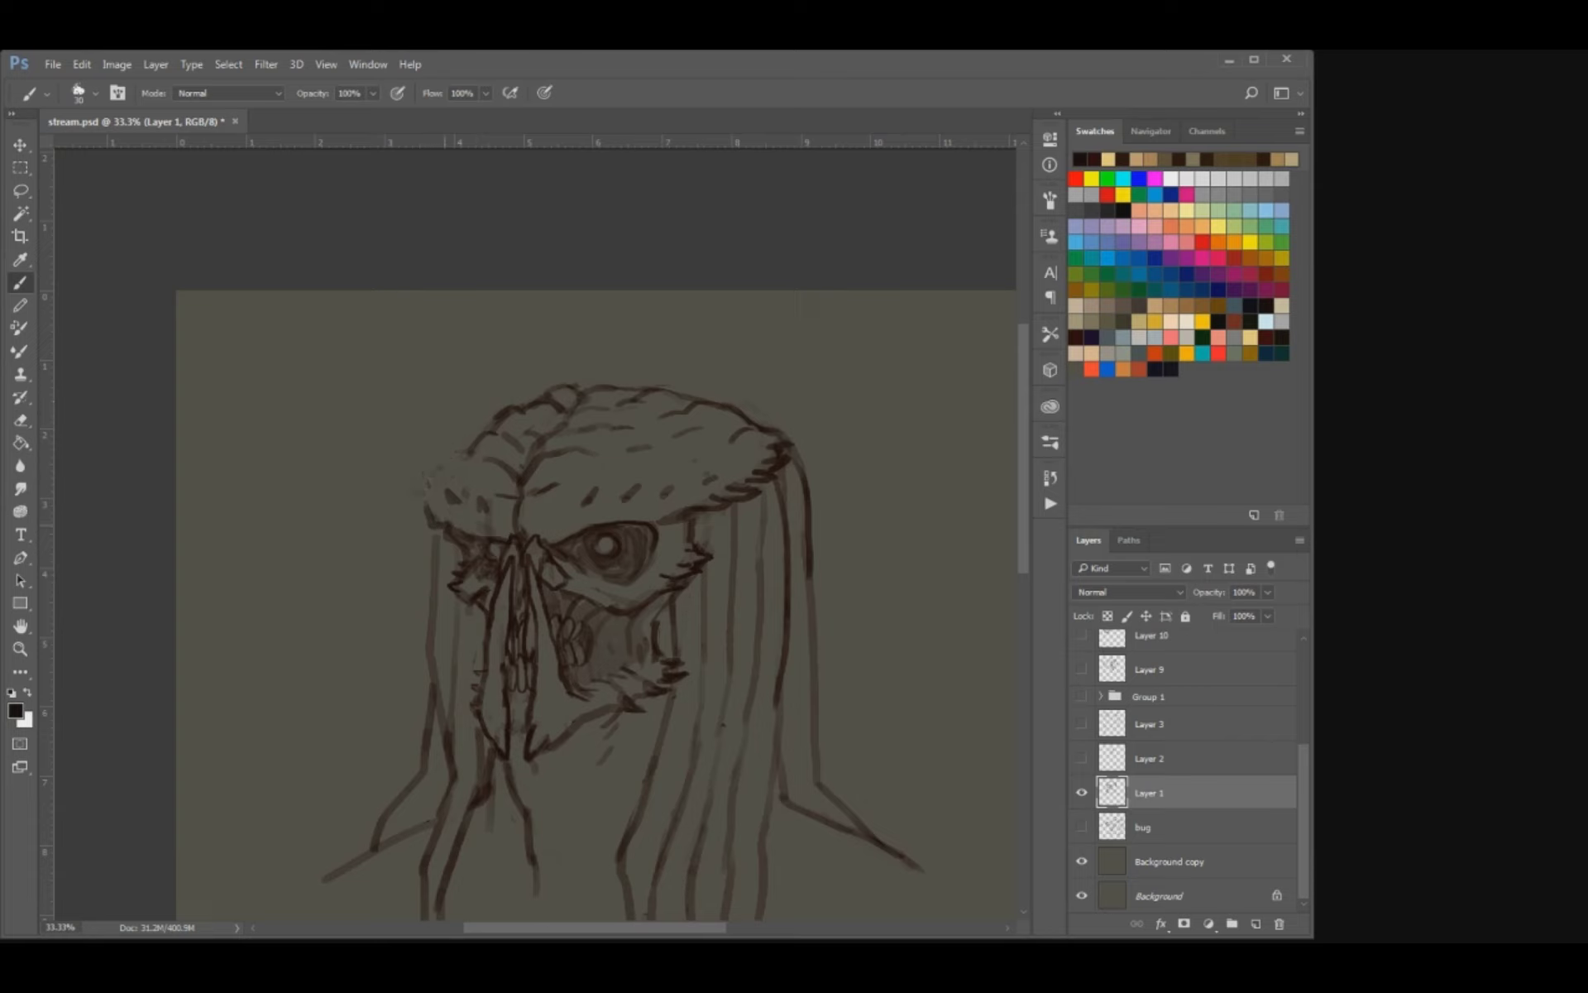
Redraw the crest's front edge with short jagged spikes, alternating brush strokes and erasing to shape them.
mouse_move(422, 500)
mouse_down()
mouse_move(461, 438)
mouse_move(469, 456)
mouse_move(483, 432)
mouse_up()
key(e)
key(b)
key(e)
key(b)
key(e)
Clean up the outline near the top front of the crest and save the file.
drag(545, 445, 570, 430)
key(b)
key(ctrl+s)
key(ctrl+minus)
key(ctrl+plus)
mouse_move(423, 416)
mouse_down()
mouse_move(419, 504)
mouse_move(398, 547)
mouse_move(382, 495)
mouse_up()
key(e)
key(b)
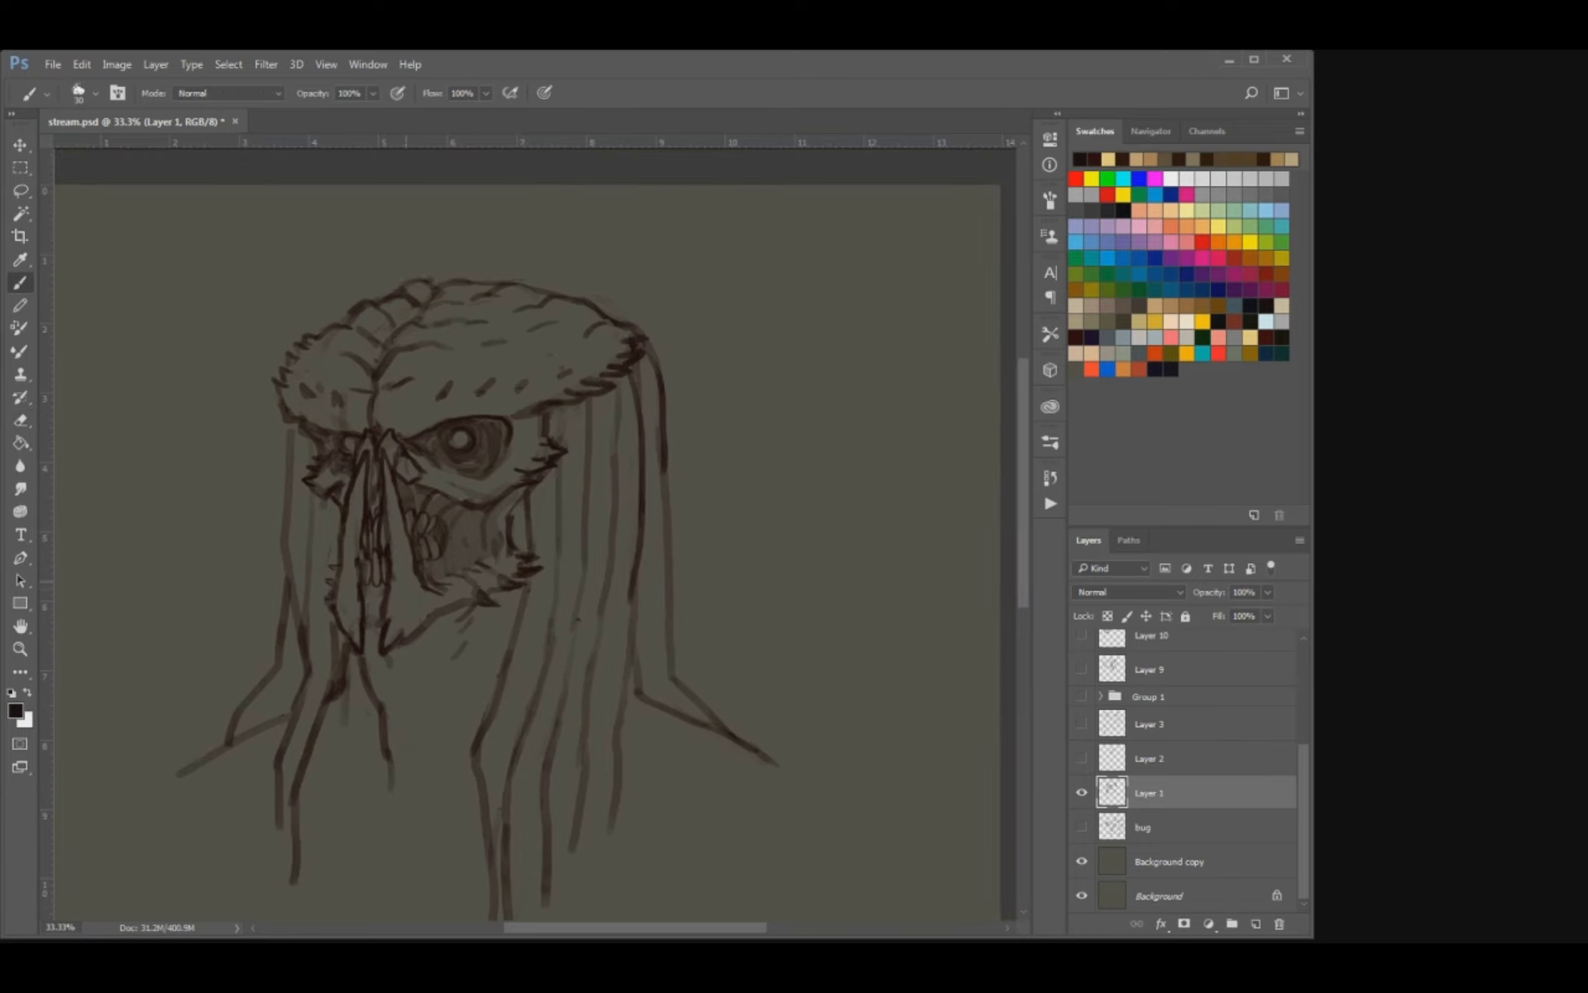